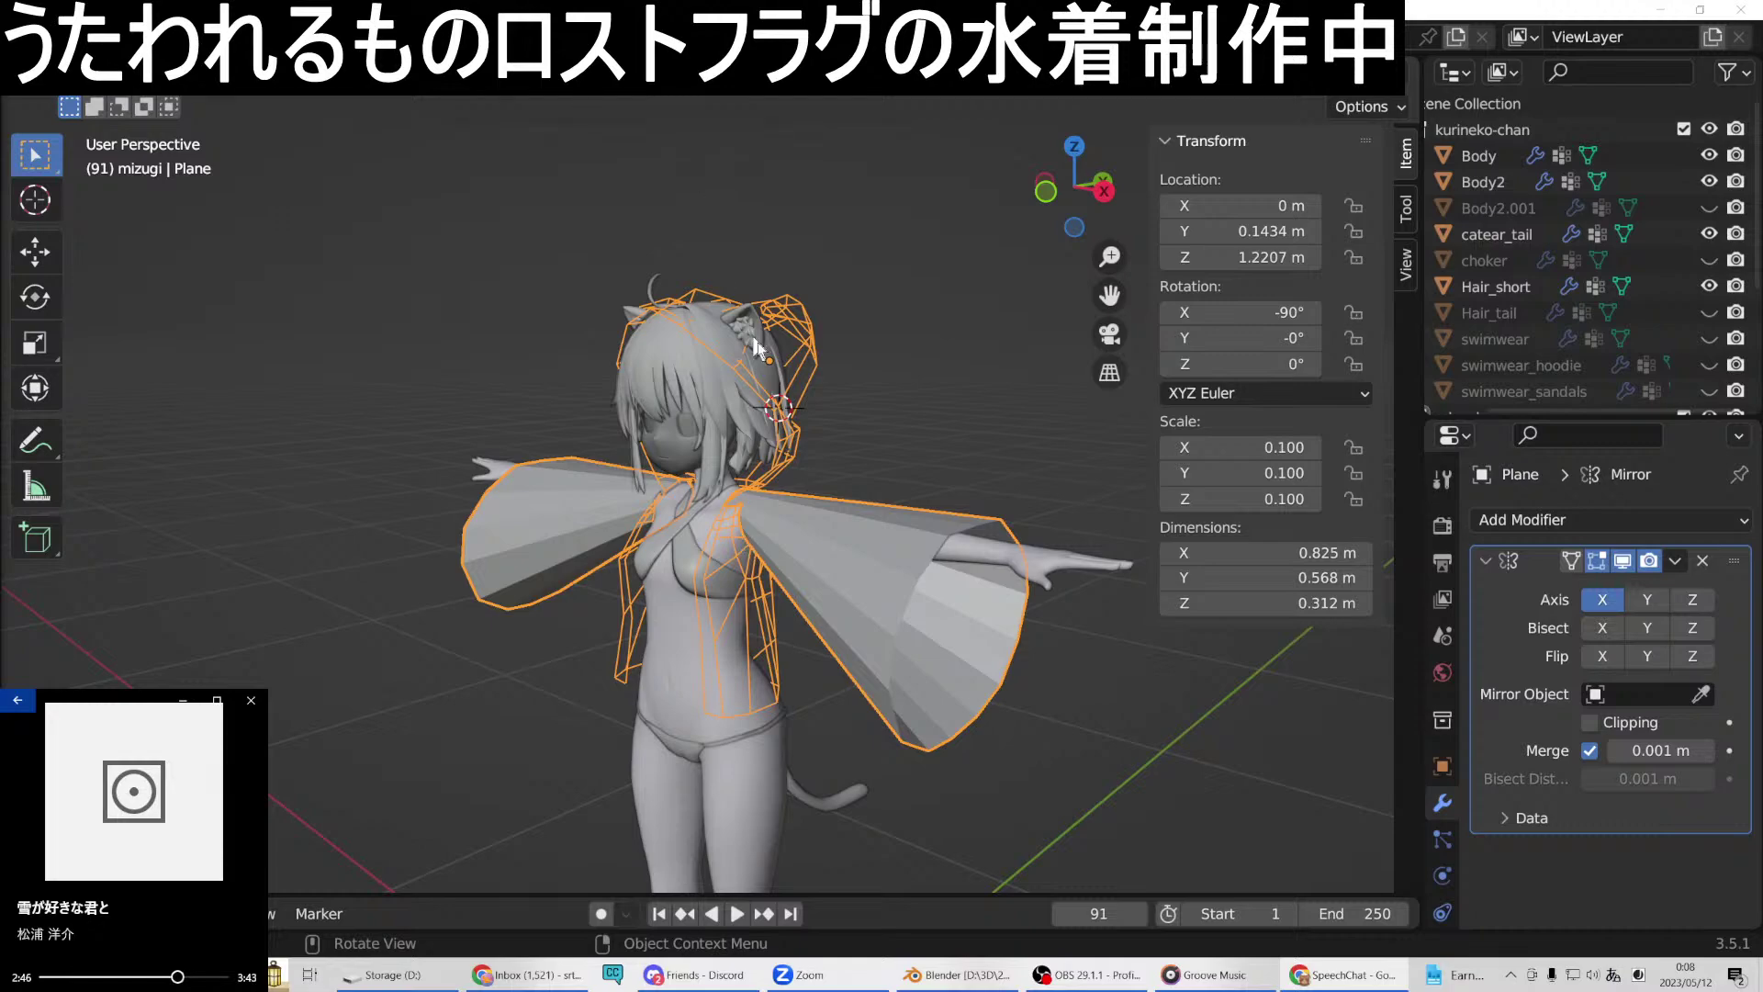
# Enter edit mode on the Plane garment mesh and join the two adjacent chest-front vertices with a new edge.
pyautogui.moveTo(548, 557)
pyautogui.mouseDown(button='middle')
pyautogui.moveTo(838, 618)
pyautogui.moveTo(588, 570)
pyautogui.moveTo(416, 588)
pyautogui.moveTo(537, 562)
pyautogui.mouseUp(button='middle')
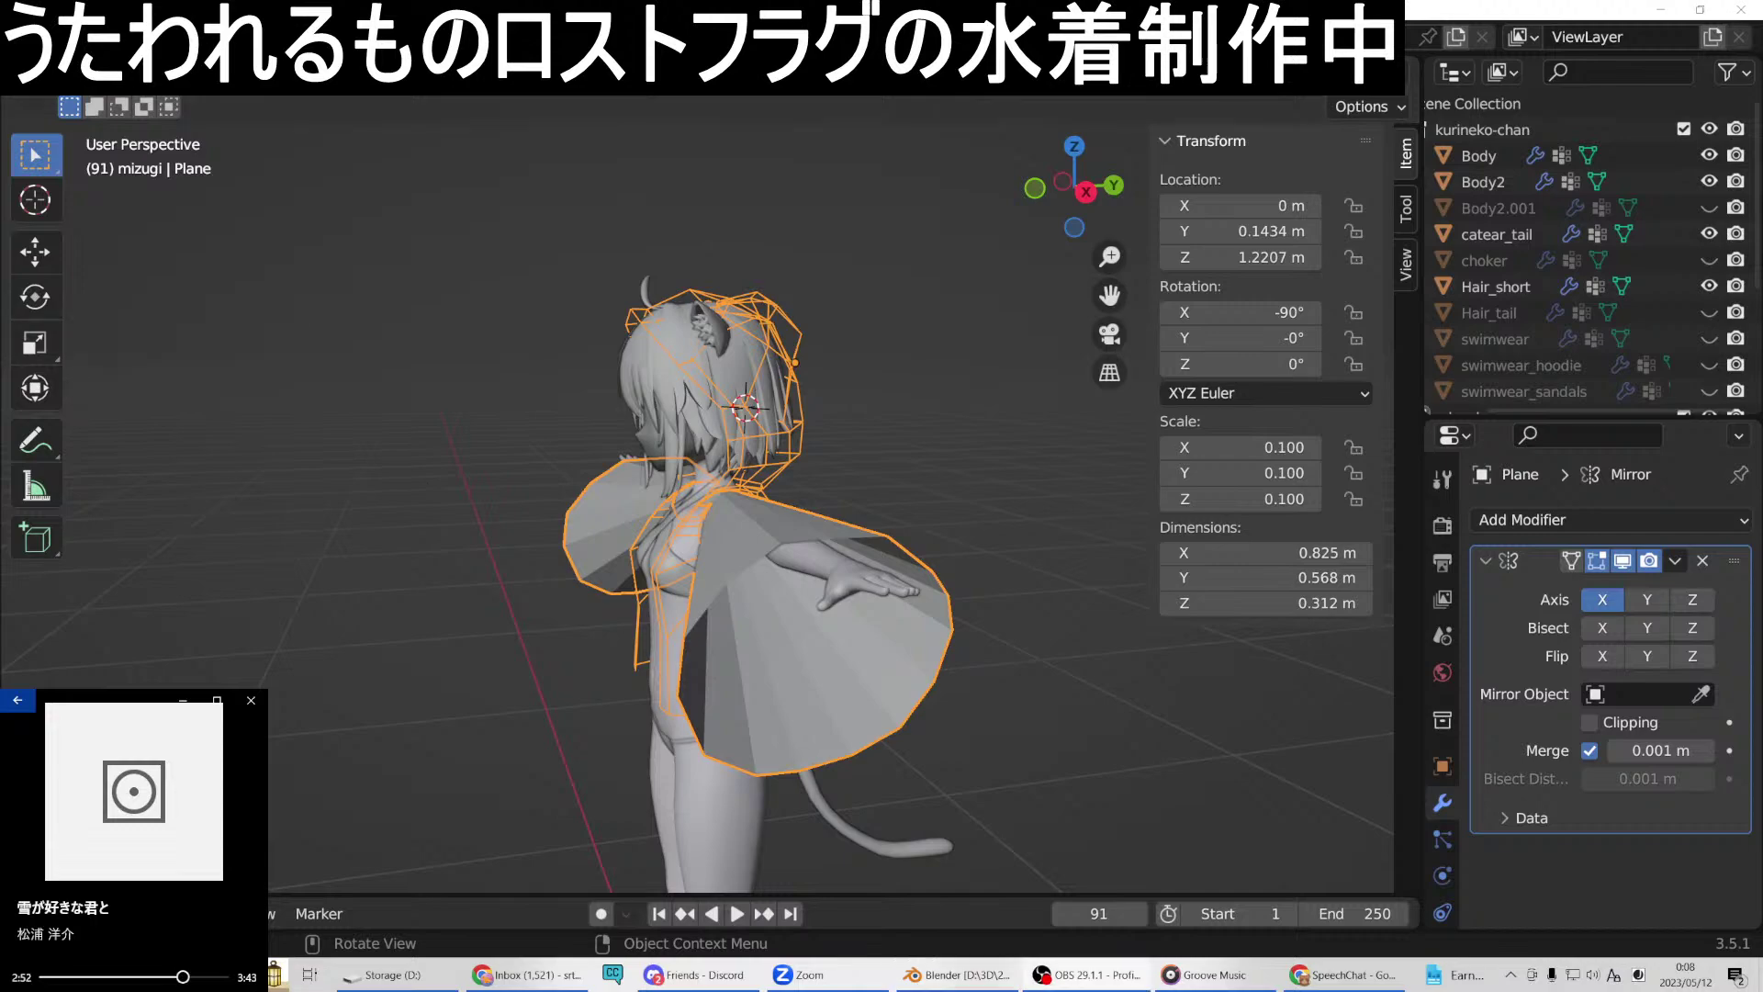
pyautogui.moveTo(822, 568); pyautogui.dragTo(748, 625, button='middle')
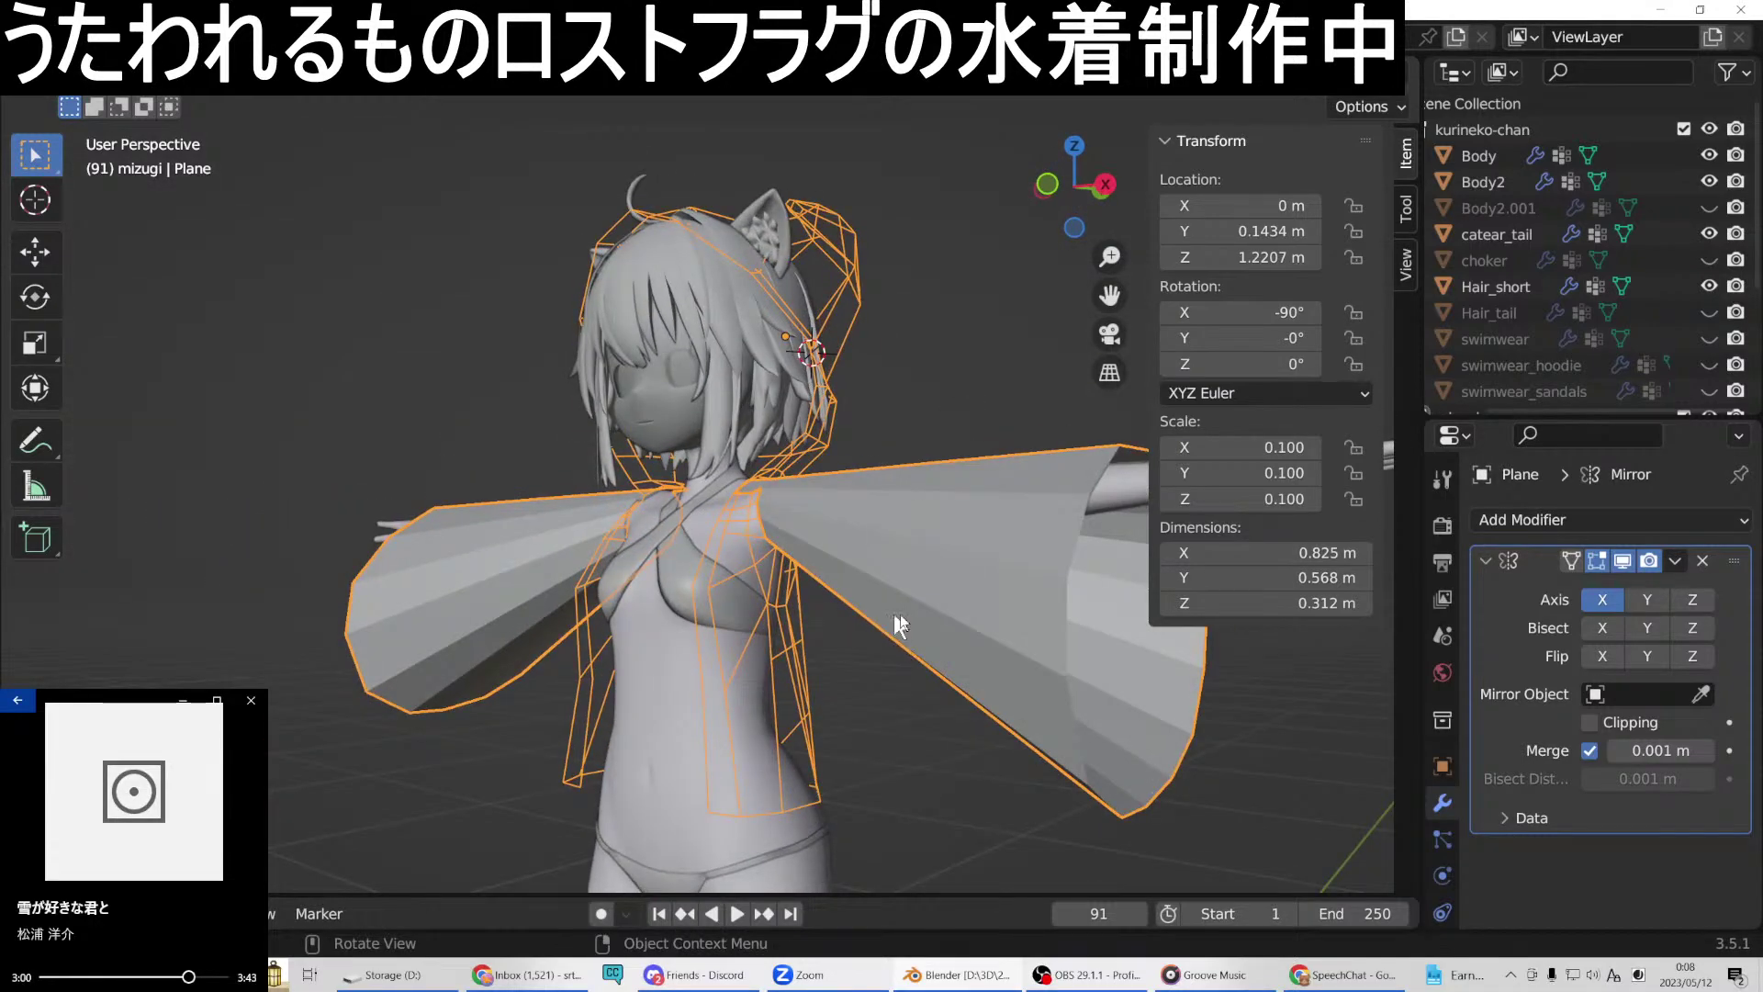
pyautogui.scroll(3, 818, 684)
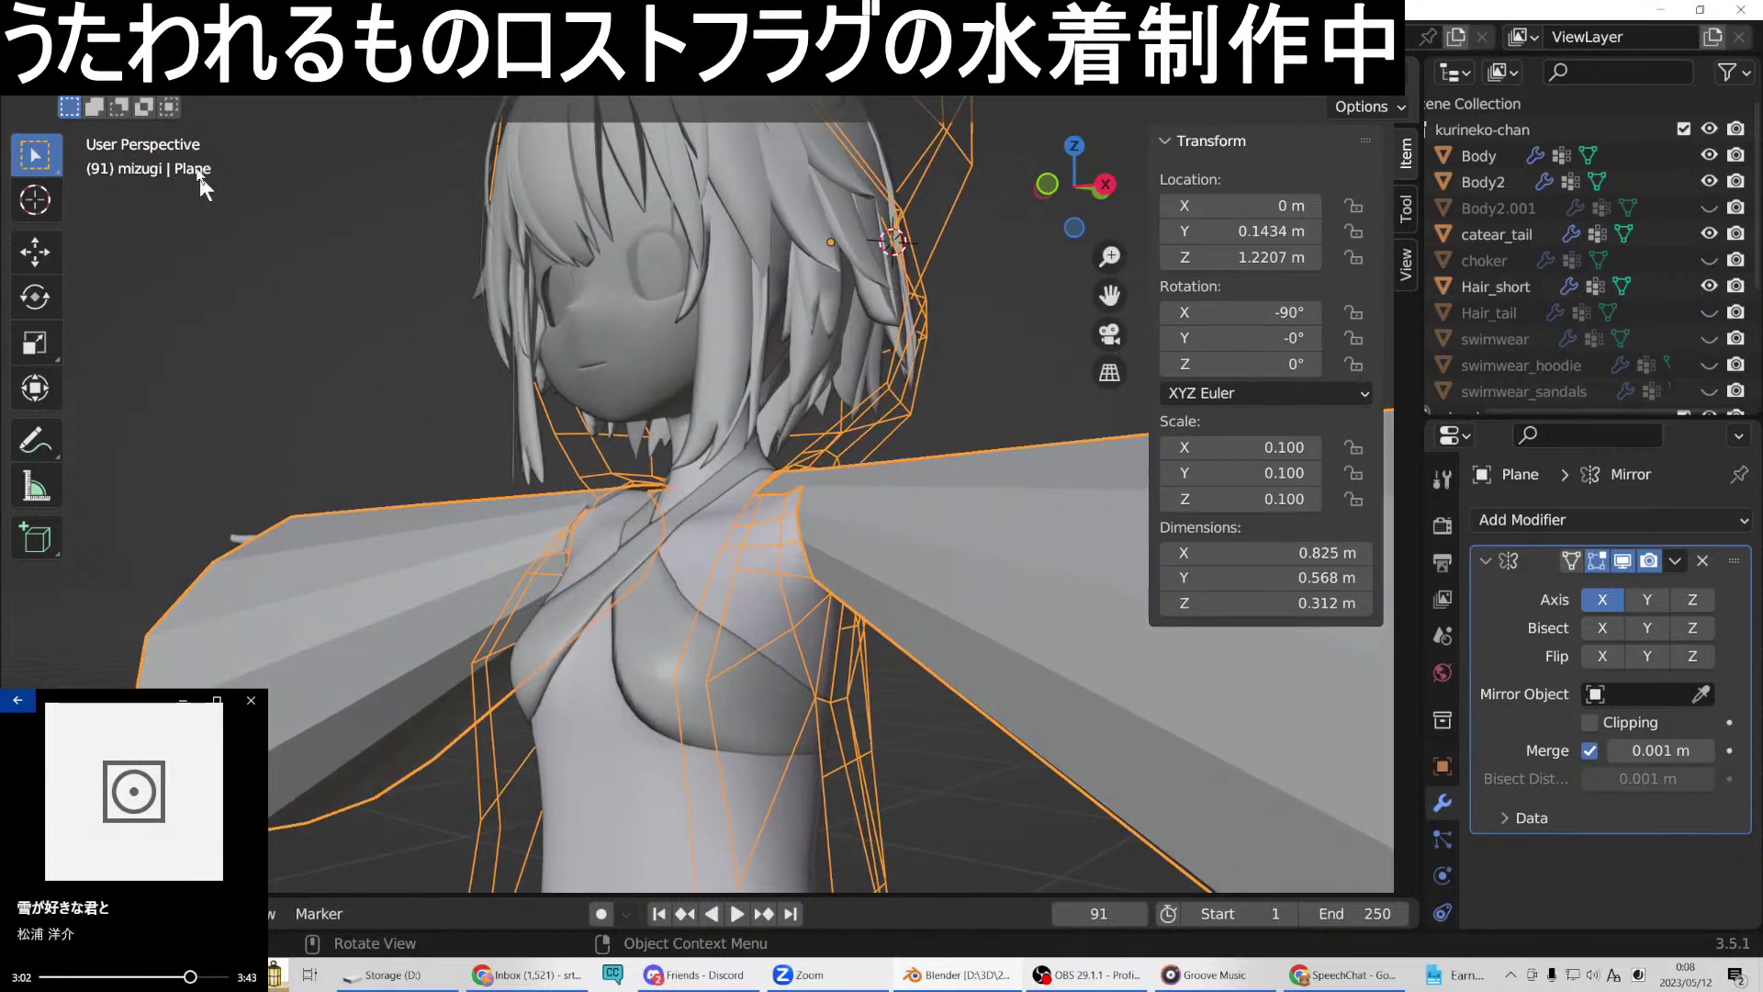
pyautogui.moveTo(685, 689); pyautogui.dragTo(759, 654, button='middle')
pyautogui.press('Tab')
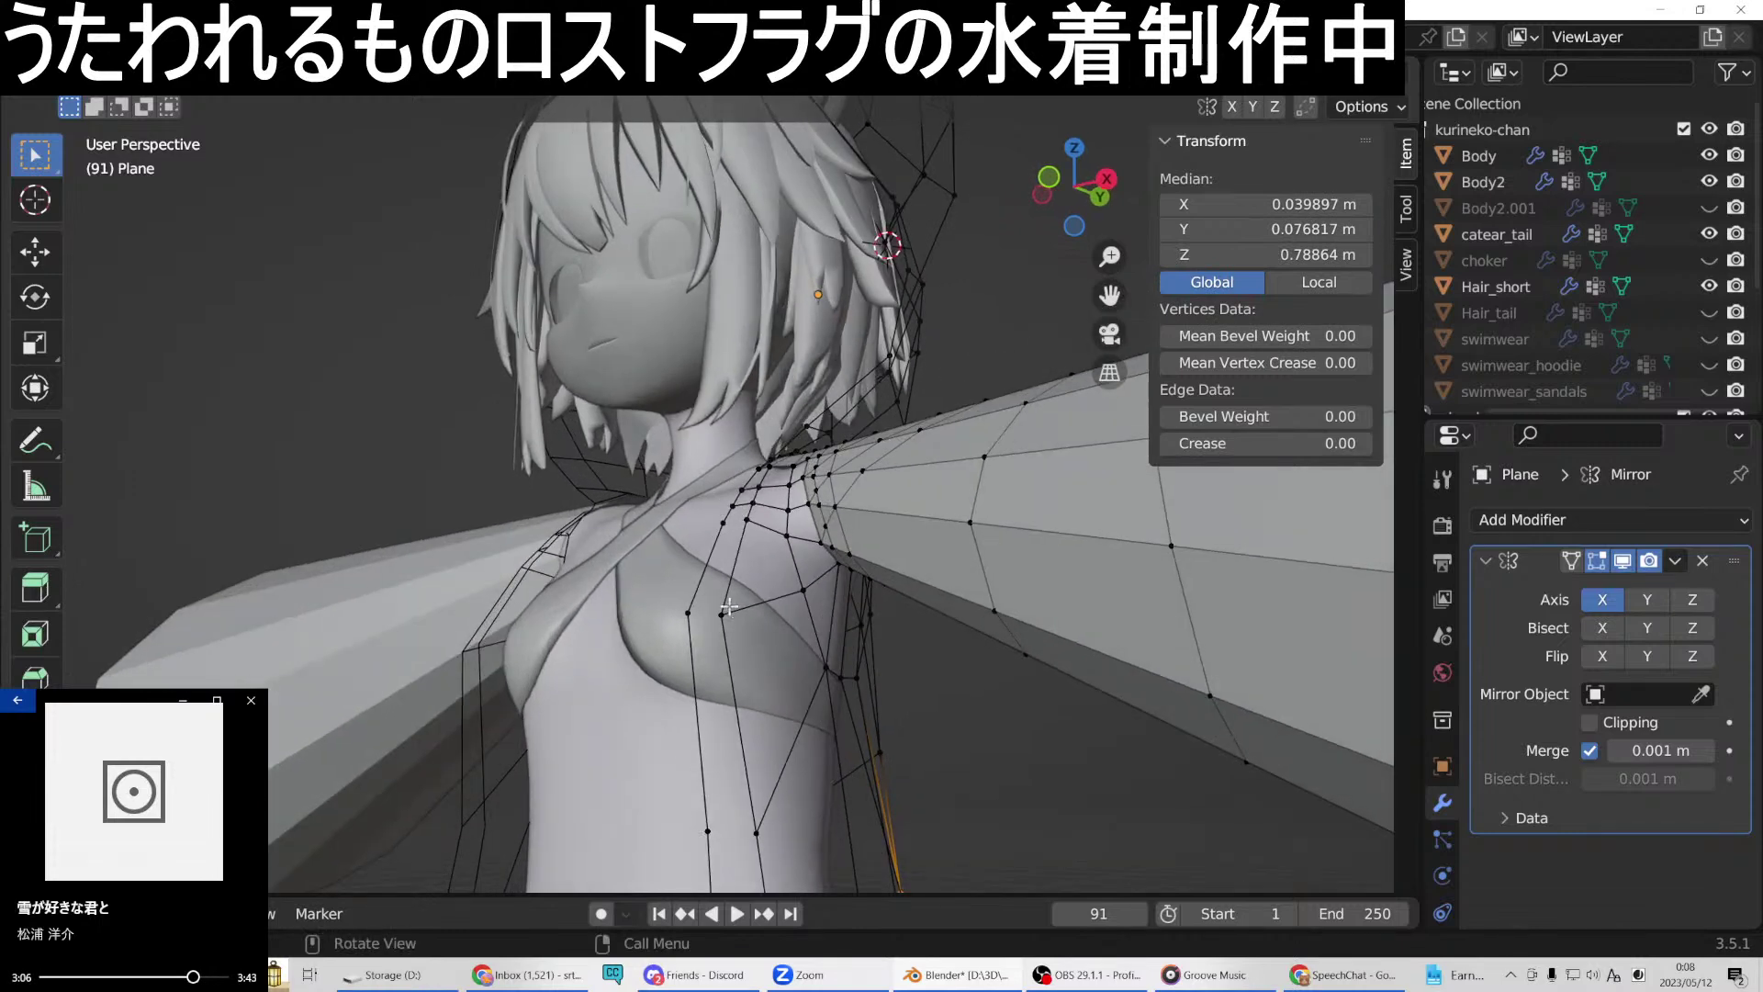
pyautogui.click(722, 614)
pyautogui.keyDown('shift'); pyautogui.click(686, 613); pyautogui.keyUp('shift')
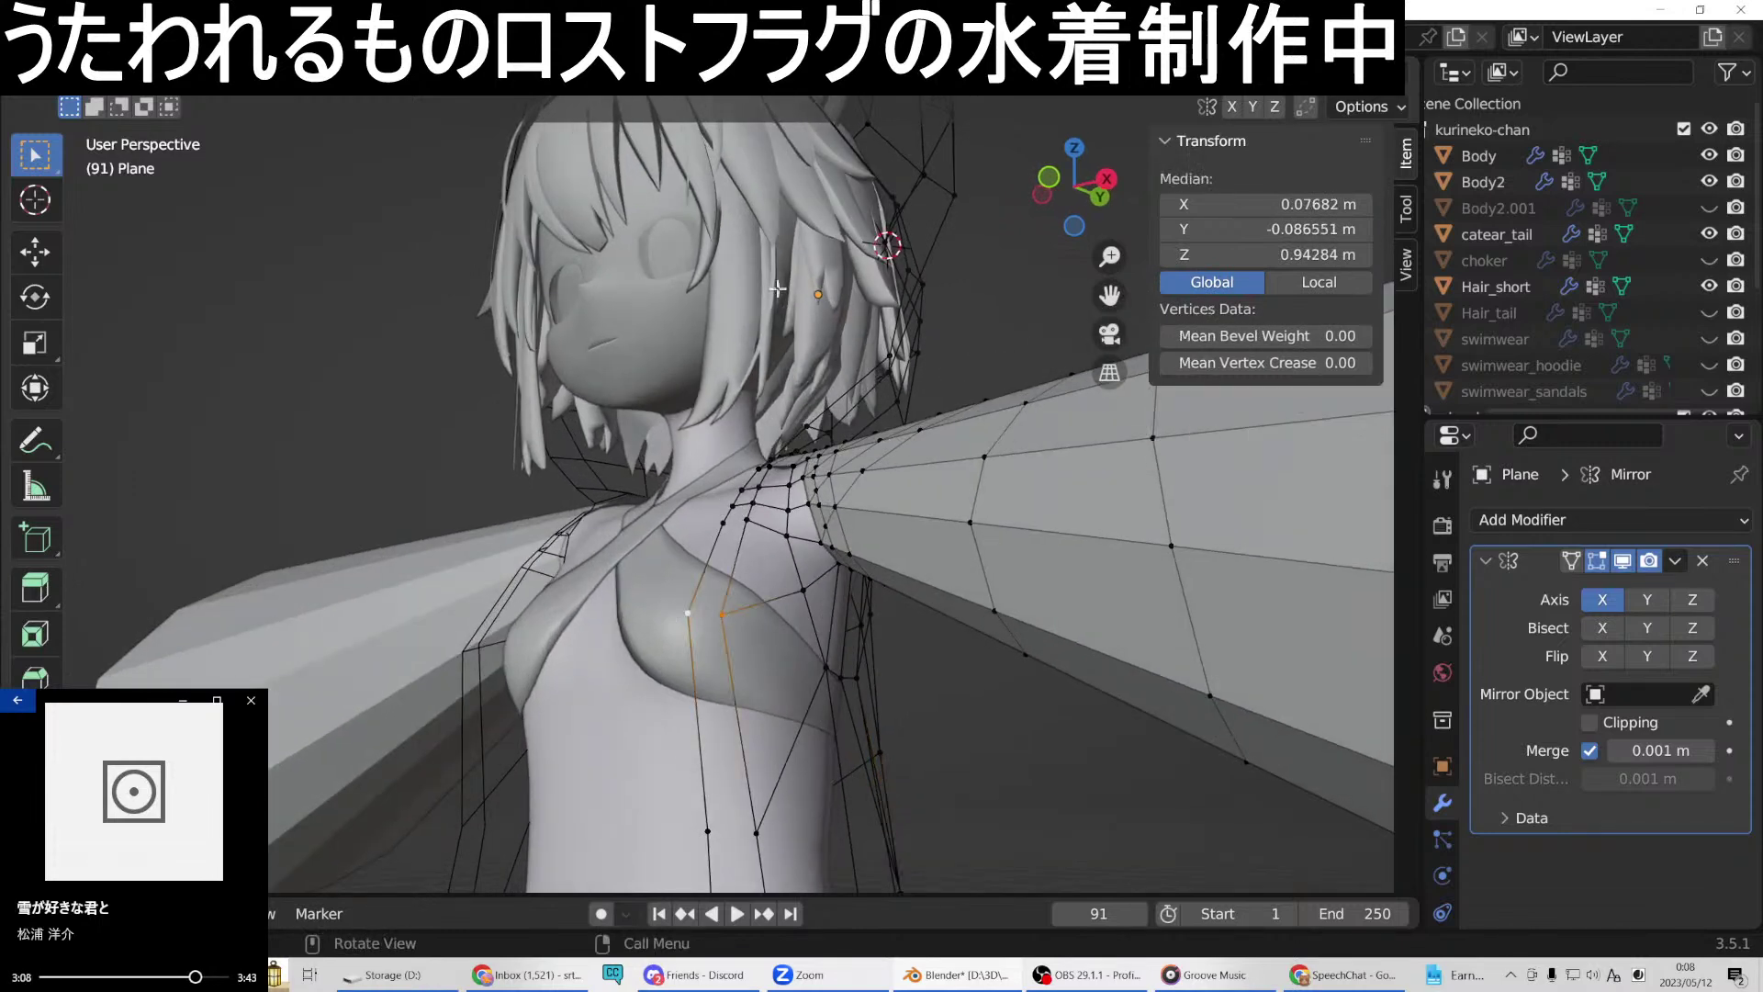
pyautogui.rightClick(724, 624)
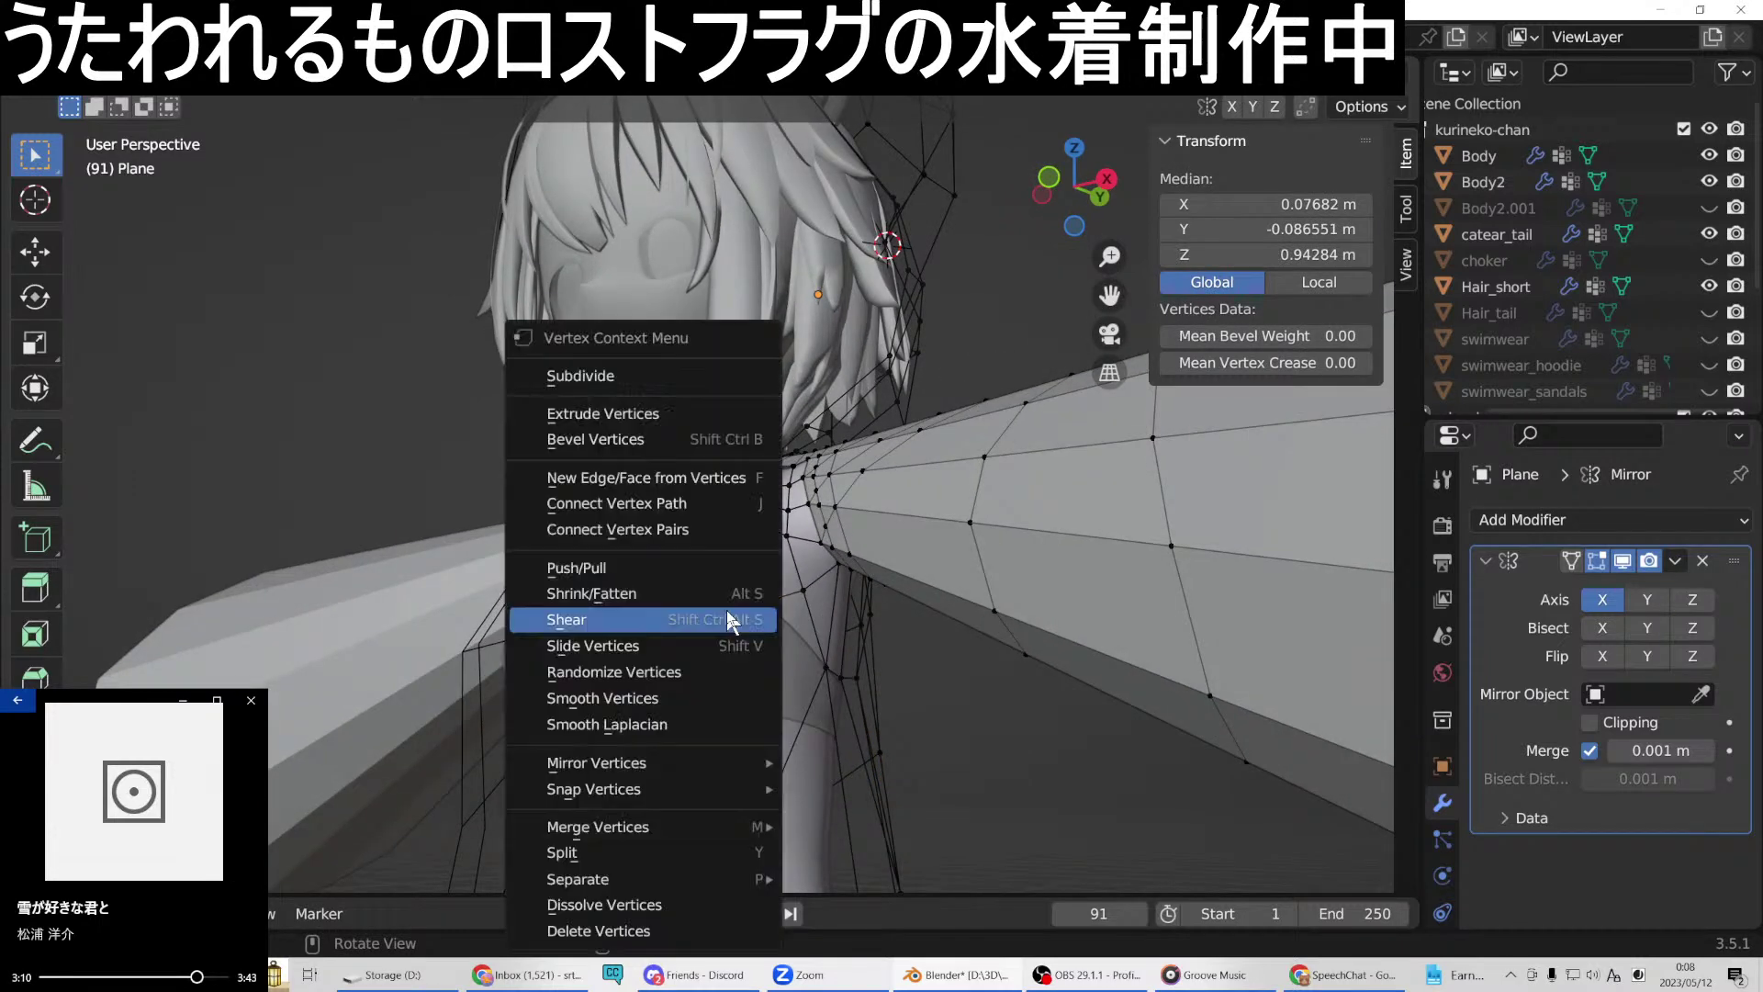
pyautogui.click(688, 468)
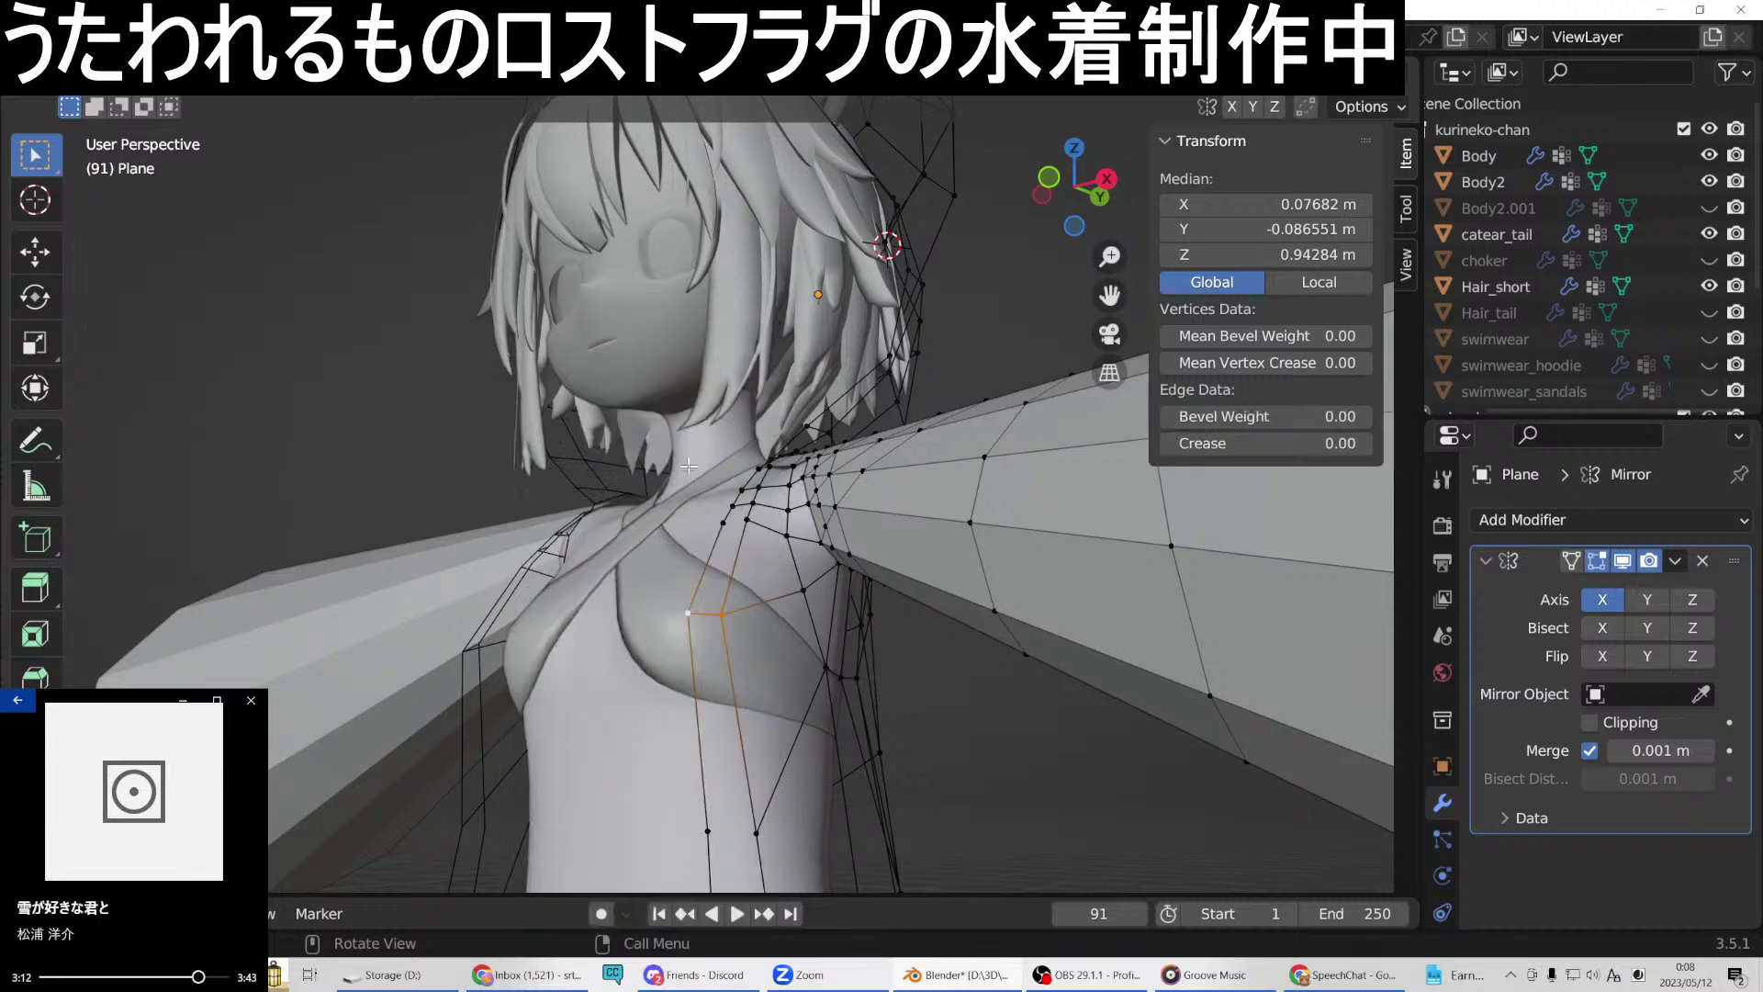
# Join the vertex pair above and the vertex pair below on the garment's front strip with new edges.
pyautogui.click(734, 518)
pyautogui.rightClick(732, 525)
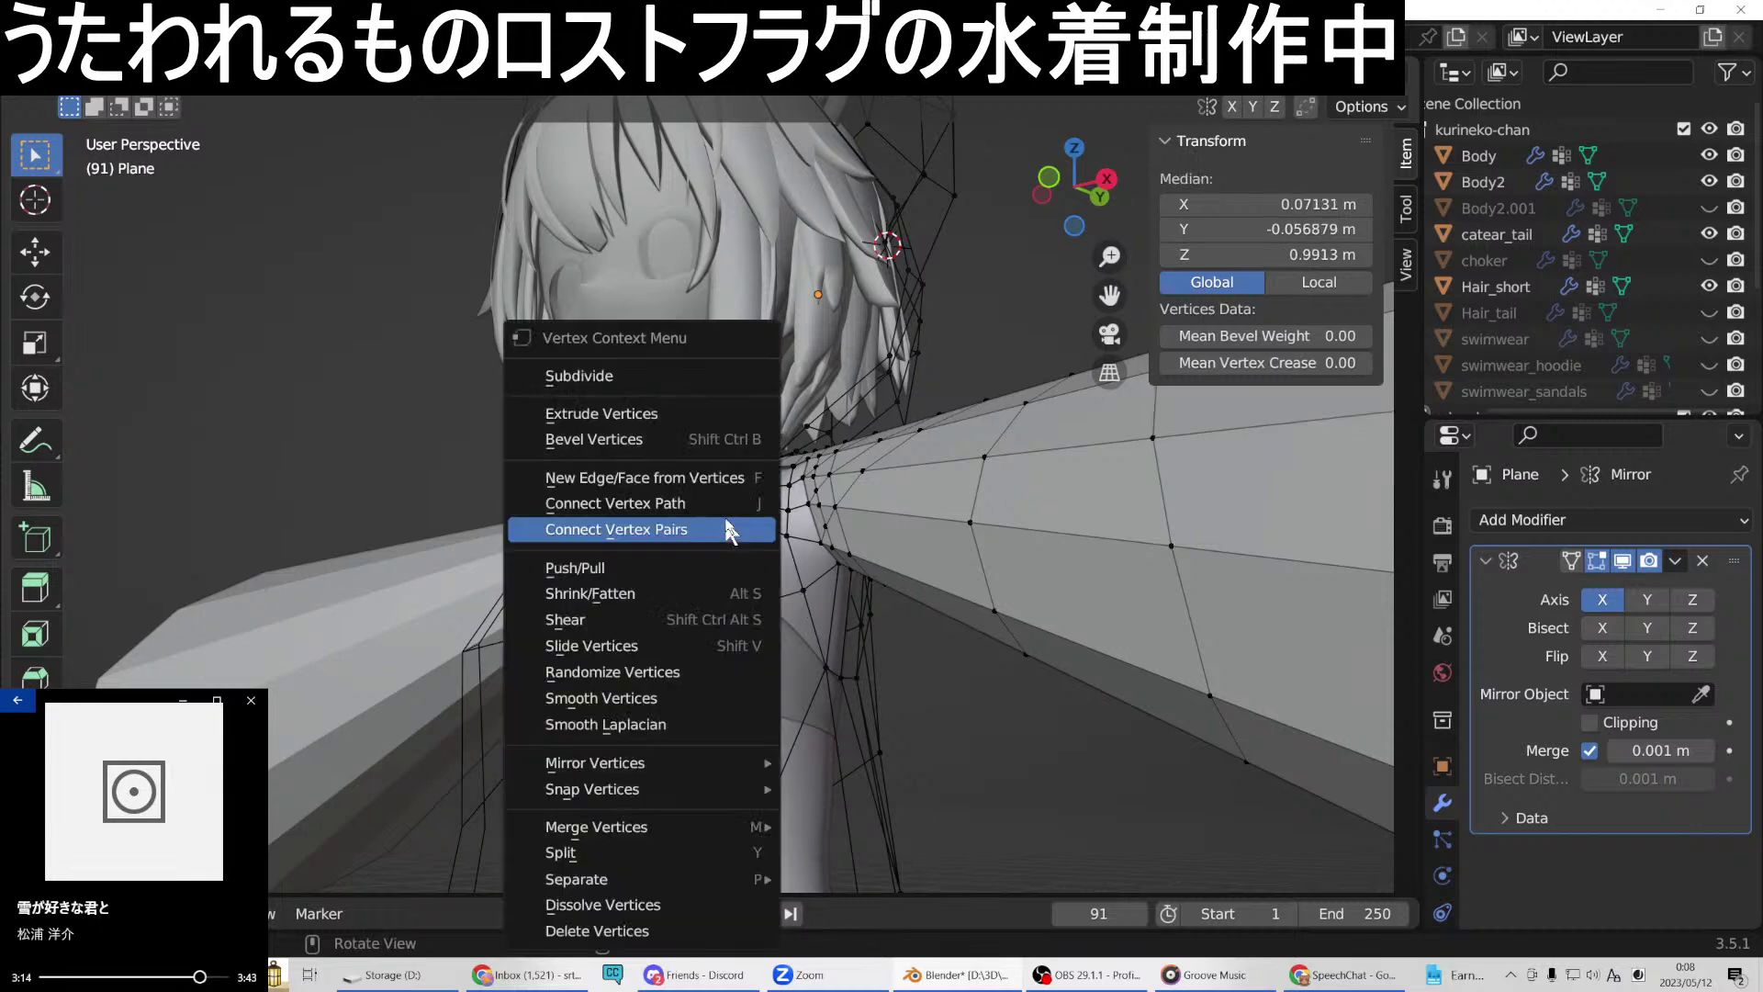
pyautogui.click(653, 479)
pyautogui.click(753, 833)
pyautogui.keyDown('shift'); pyautogui.click(707, 831); pyautogui.keyUp('shift')
pyautogui.rightClick(593, 482)
pyautogui.click(592, 485)
# Subdivide the long vertical edges running down the side of the torso below the armhole.
pyautogui.moveTo(873, 732); pyautogui.dragTo(666, 674, button='middle')
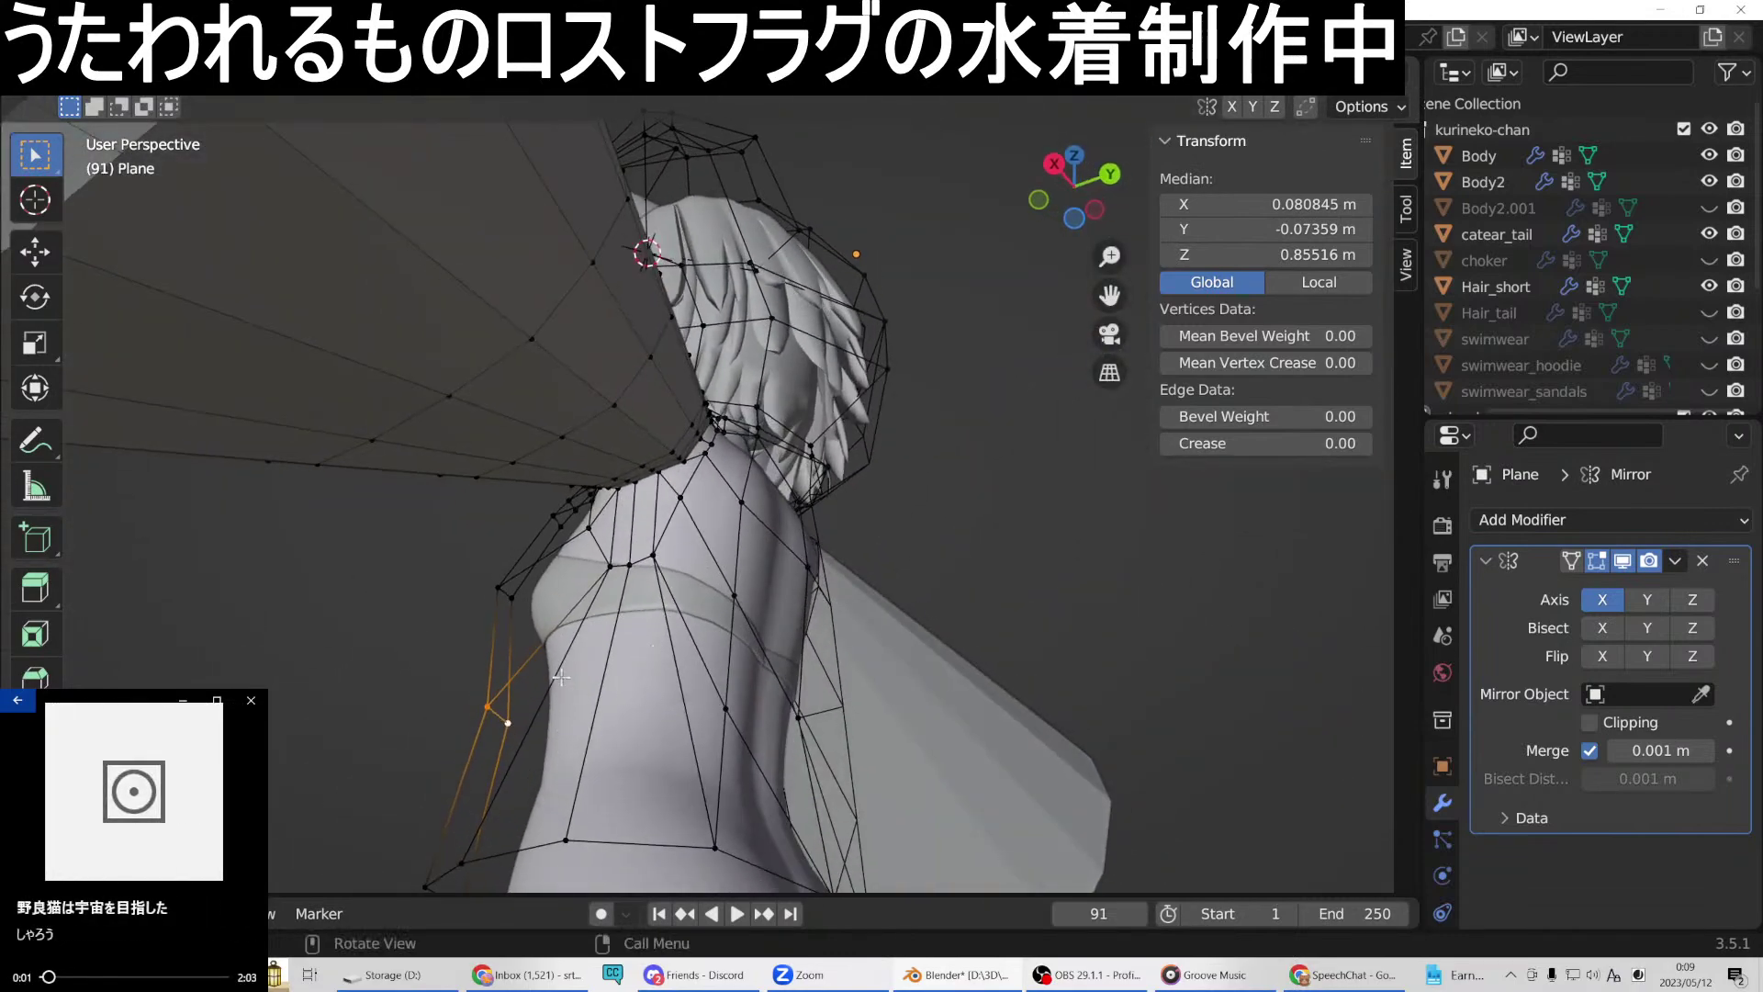
pyautogui.press('2')
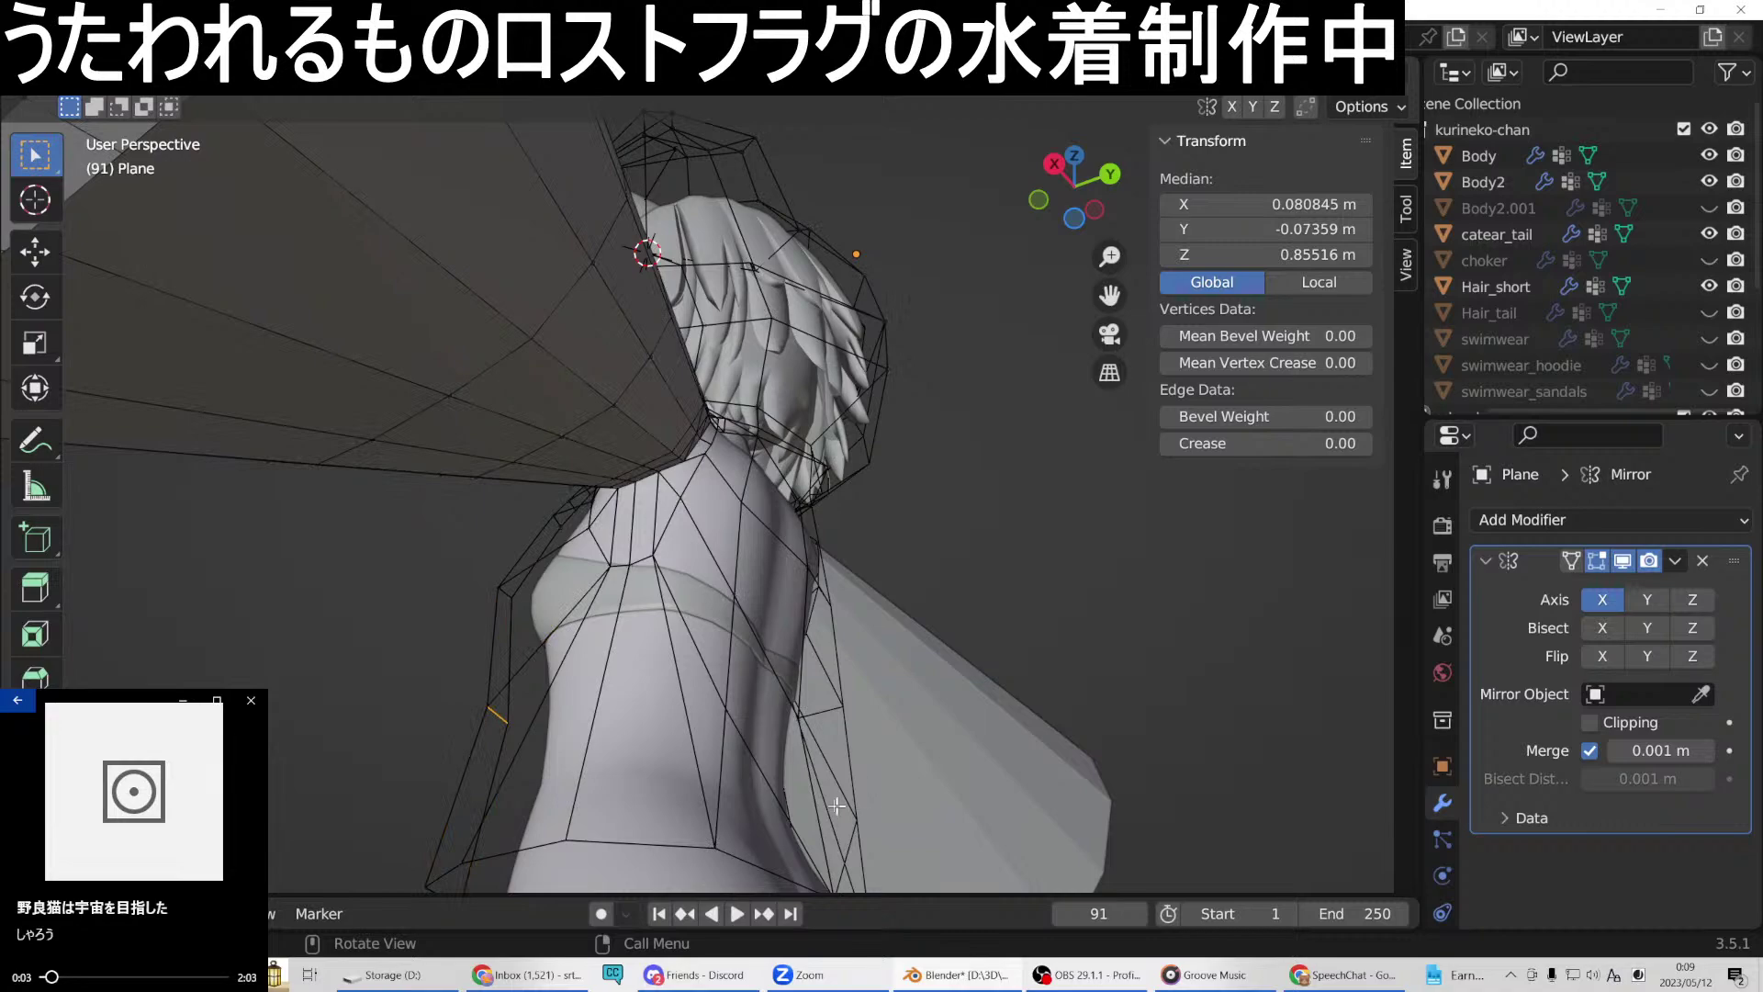
pyautogui.click(686, 718)
pyautogui.moveTo(686, 717); pyautogui.dragTo(686, 762, button='middle')
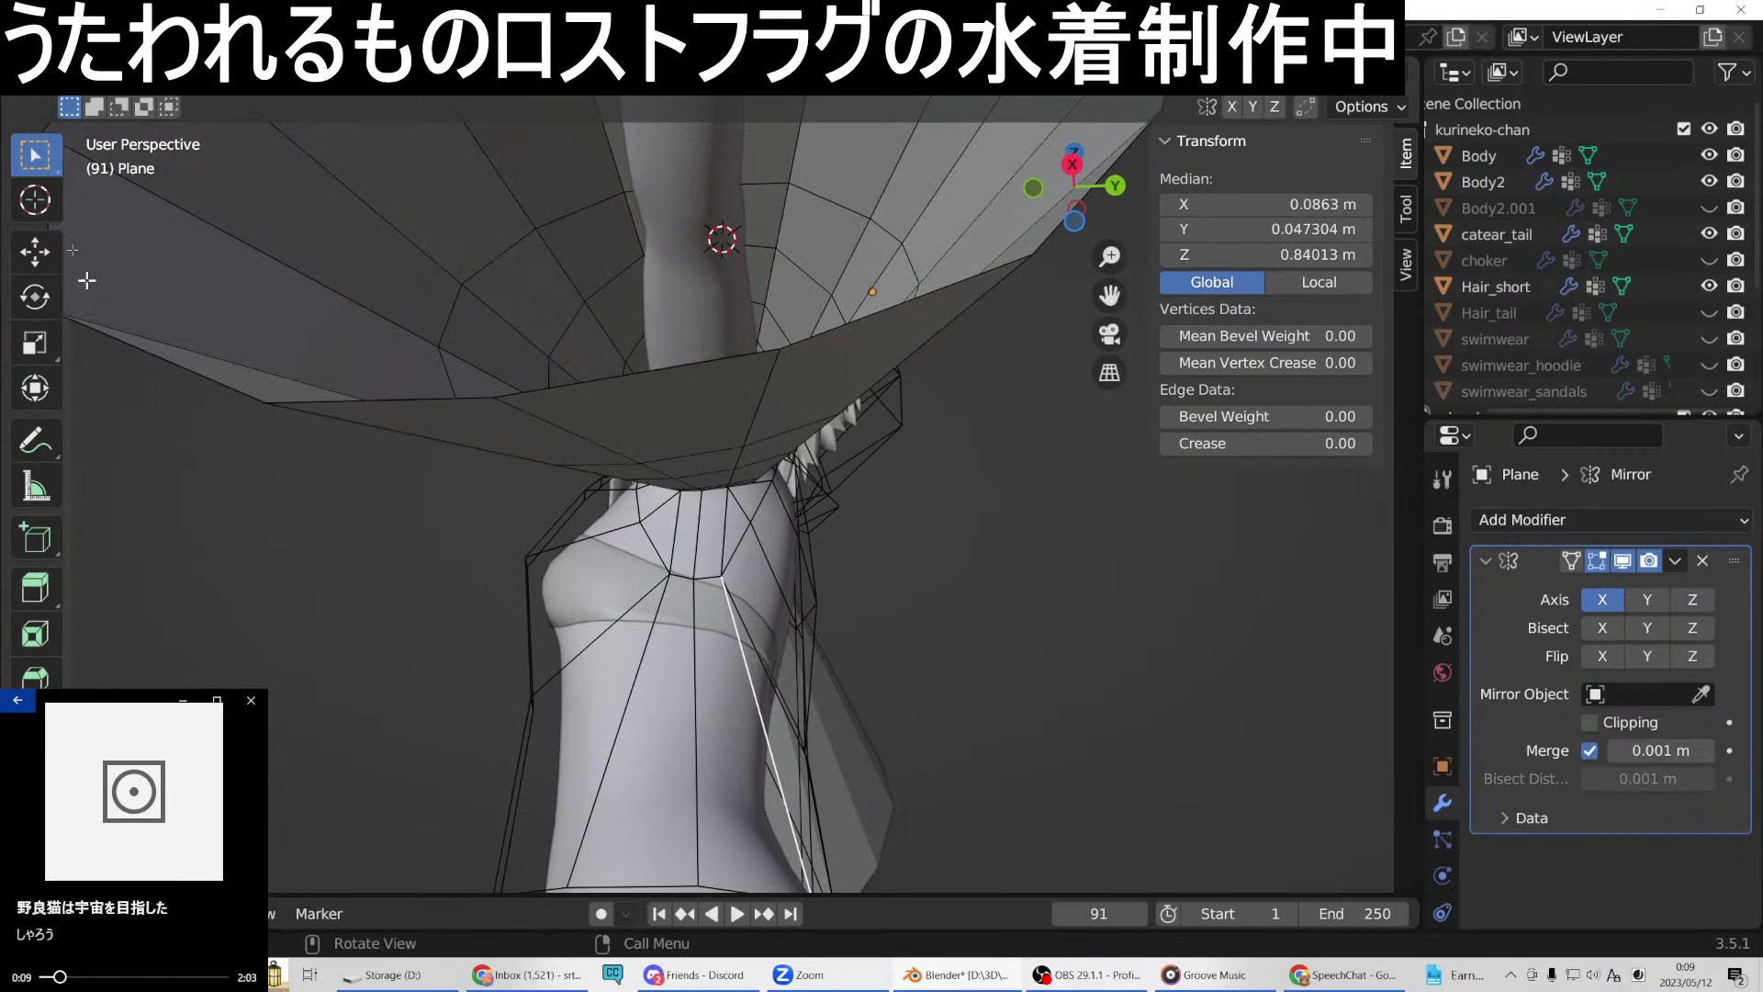
pyautogui.keyDown('shift'); pyautogui.click(698, 777); pyautogui.keyUp('shift')
pyautogui.rightClick(601, 770)
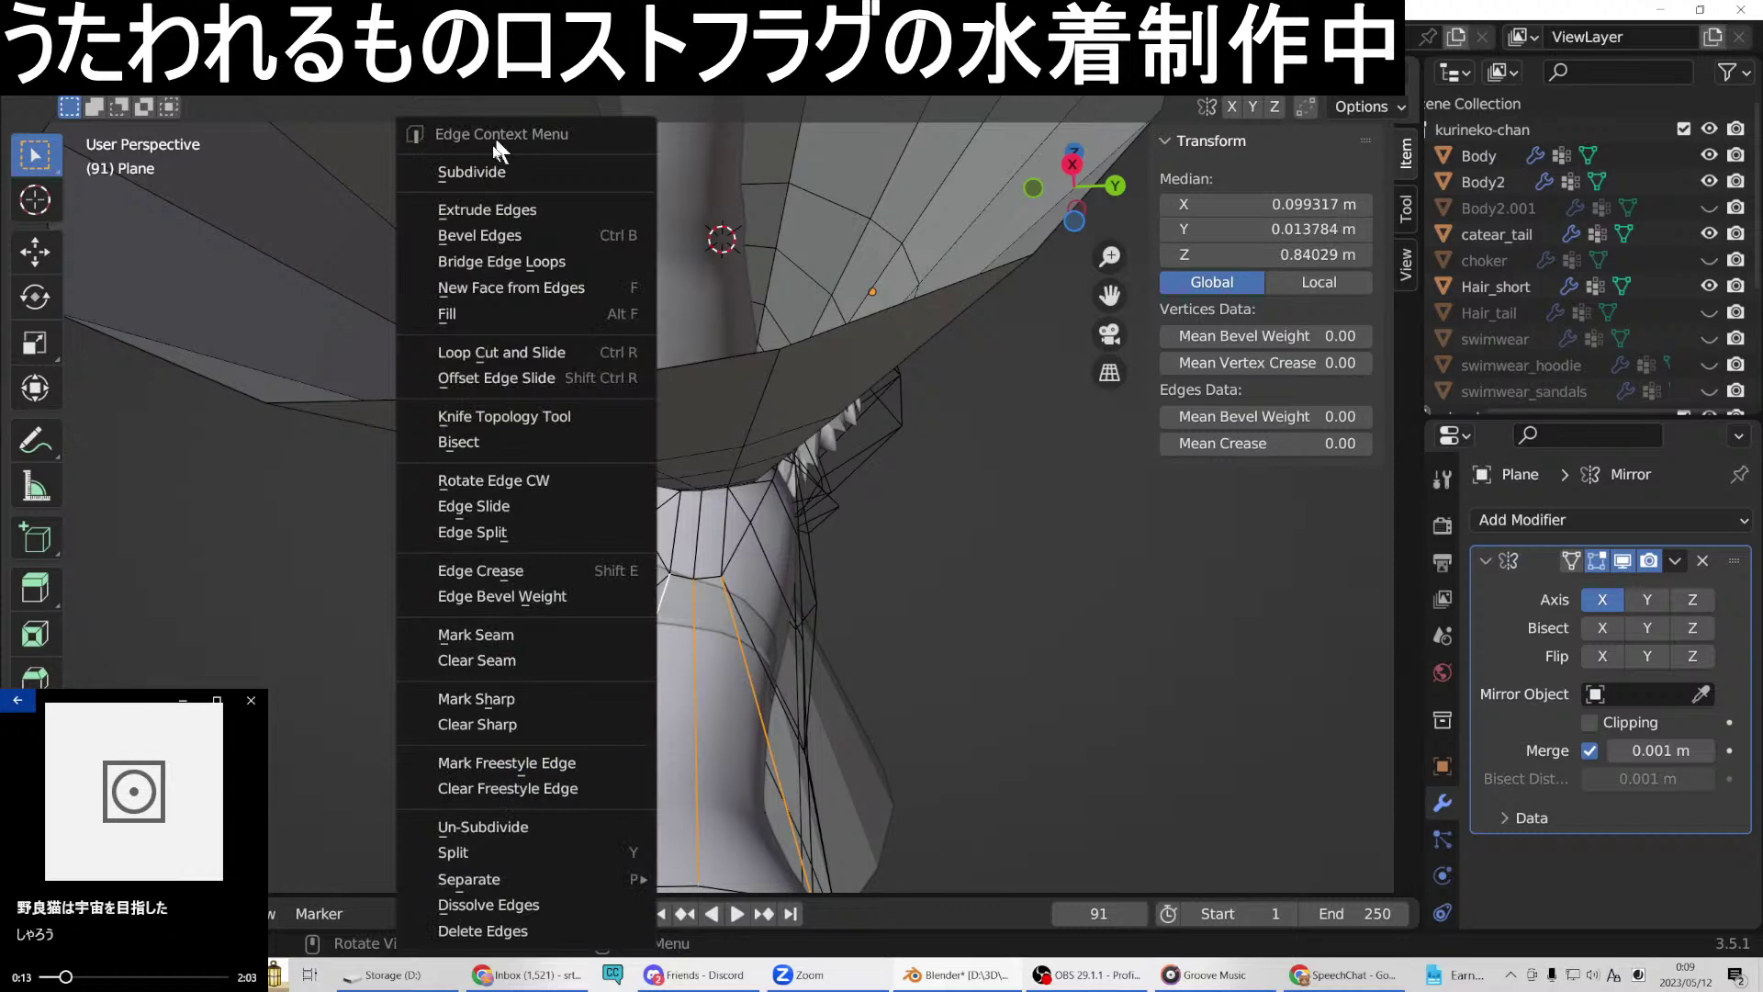
pyautogui.click(475, 173)
# Subdivide the two vertical front-strip edges just below the newly joined vertex pair.
pyautogui.moveTo(745, 707); pyautogui.dragTo(714, 786, button='middle')
pyautogui.click(734, 790)
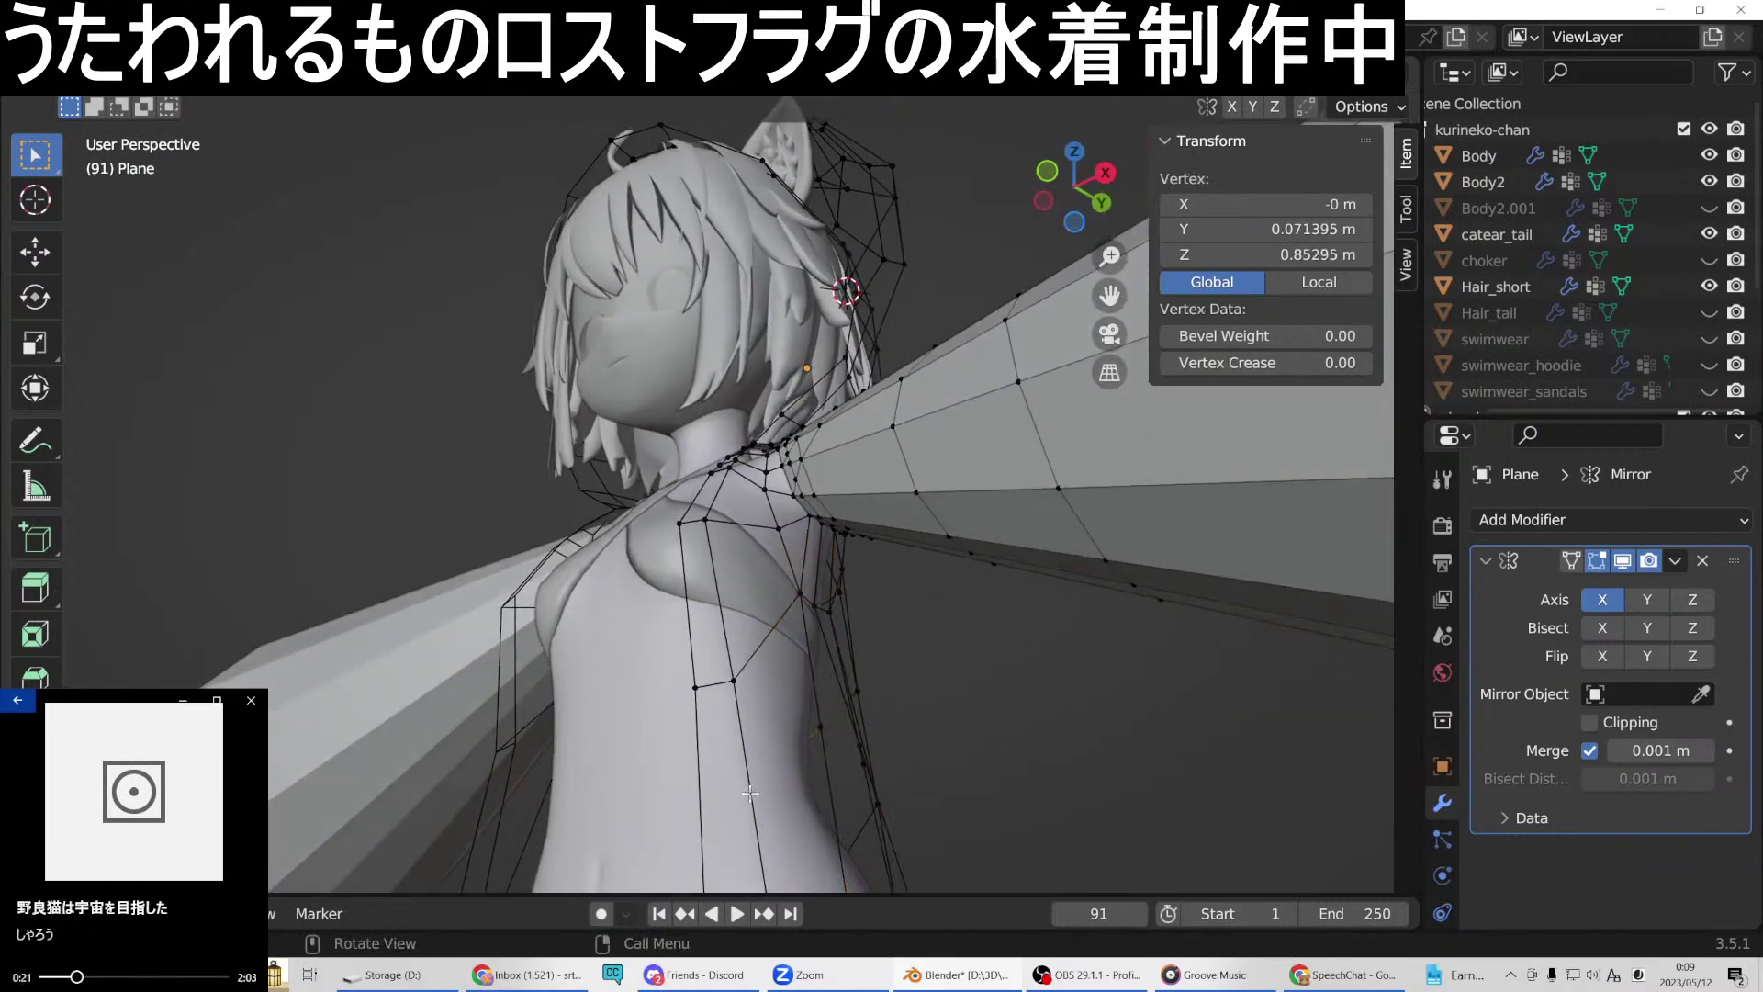
pyautogui.hotkey('alt', 'a')
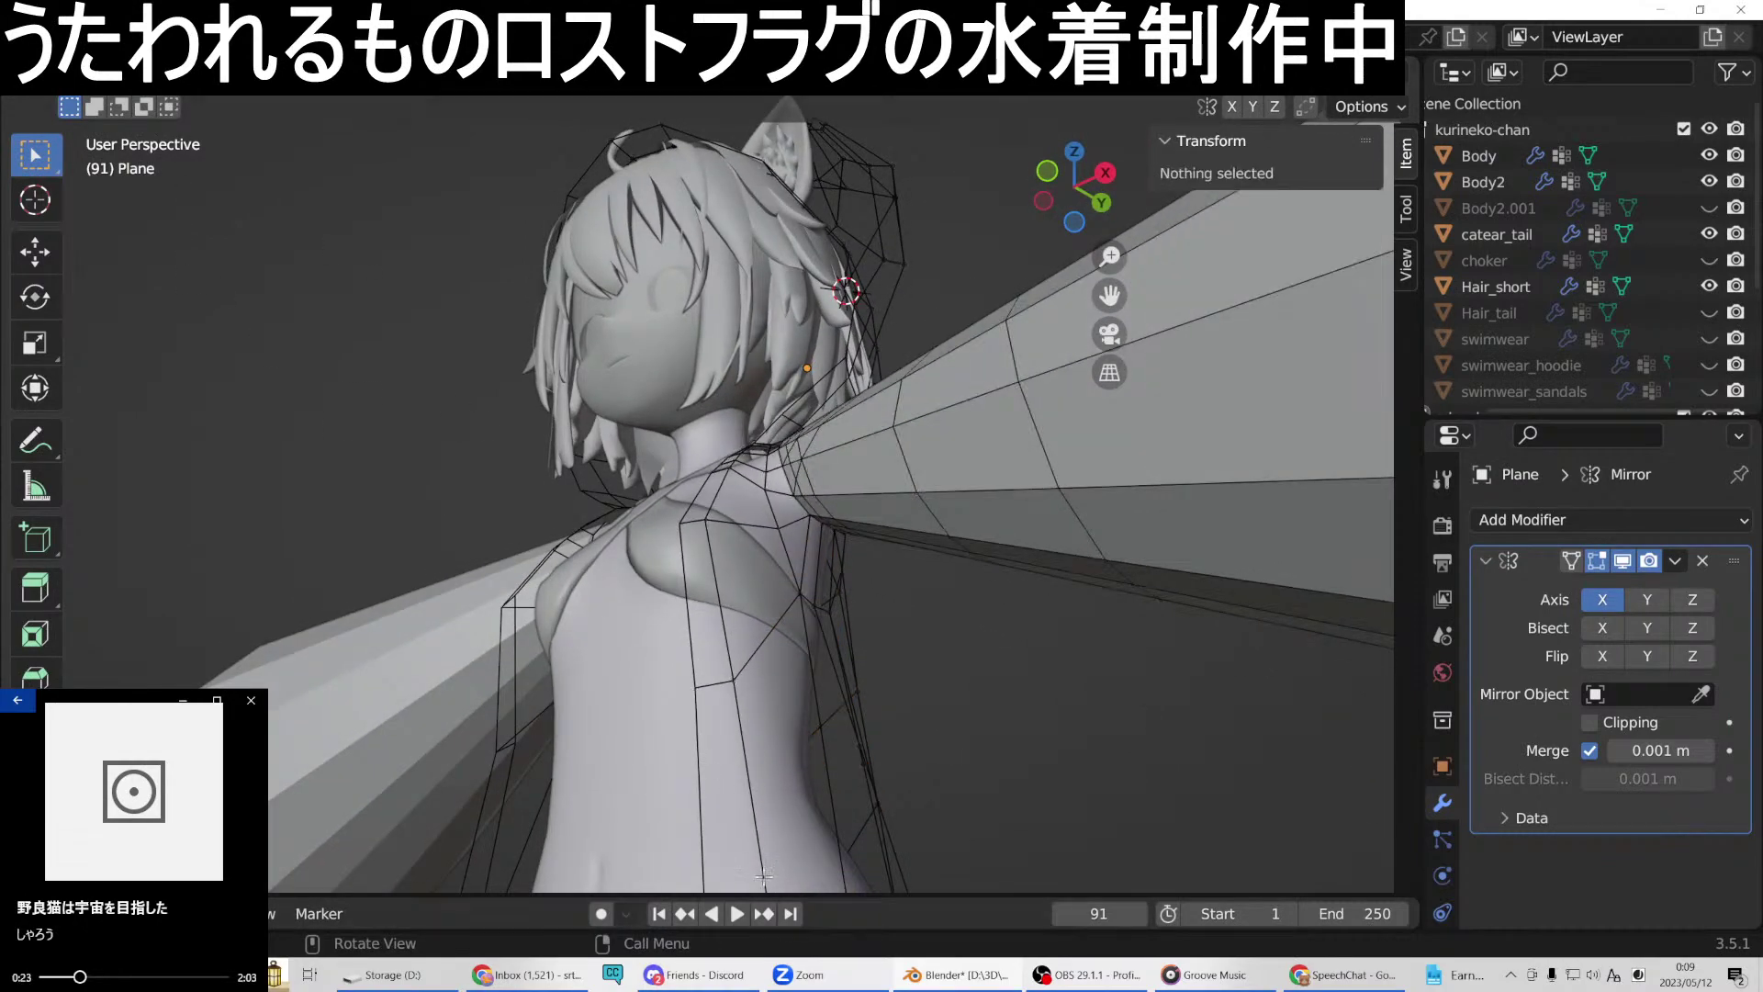
pyautogui.keyDown('alt'); pyautogui.click(756, 813); pyautogui.keyUp('alt')
pyautogui.keyDown('alt'); pyautogui.keyDown('shift'); pyautogui.click(700, 818); pyautogui.keyUp('shift'); pyautogui.keyUp('alt')
pyautogui.rightClick(700, 818)
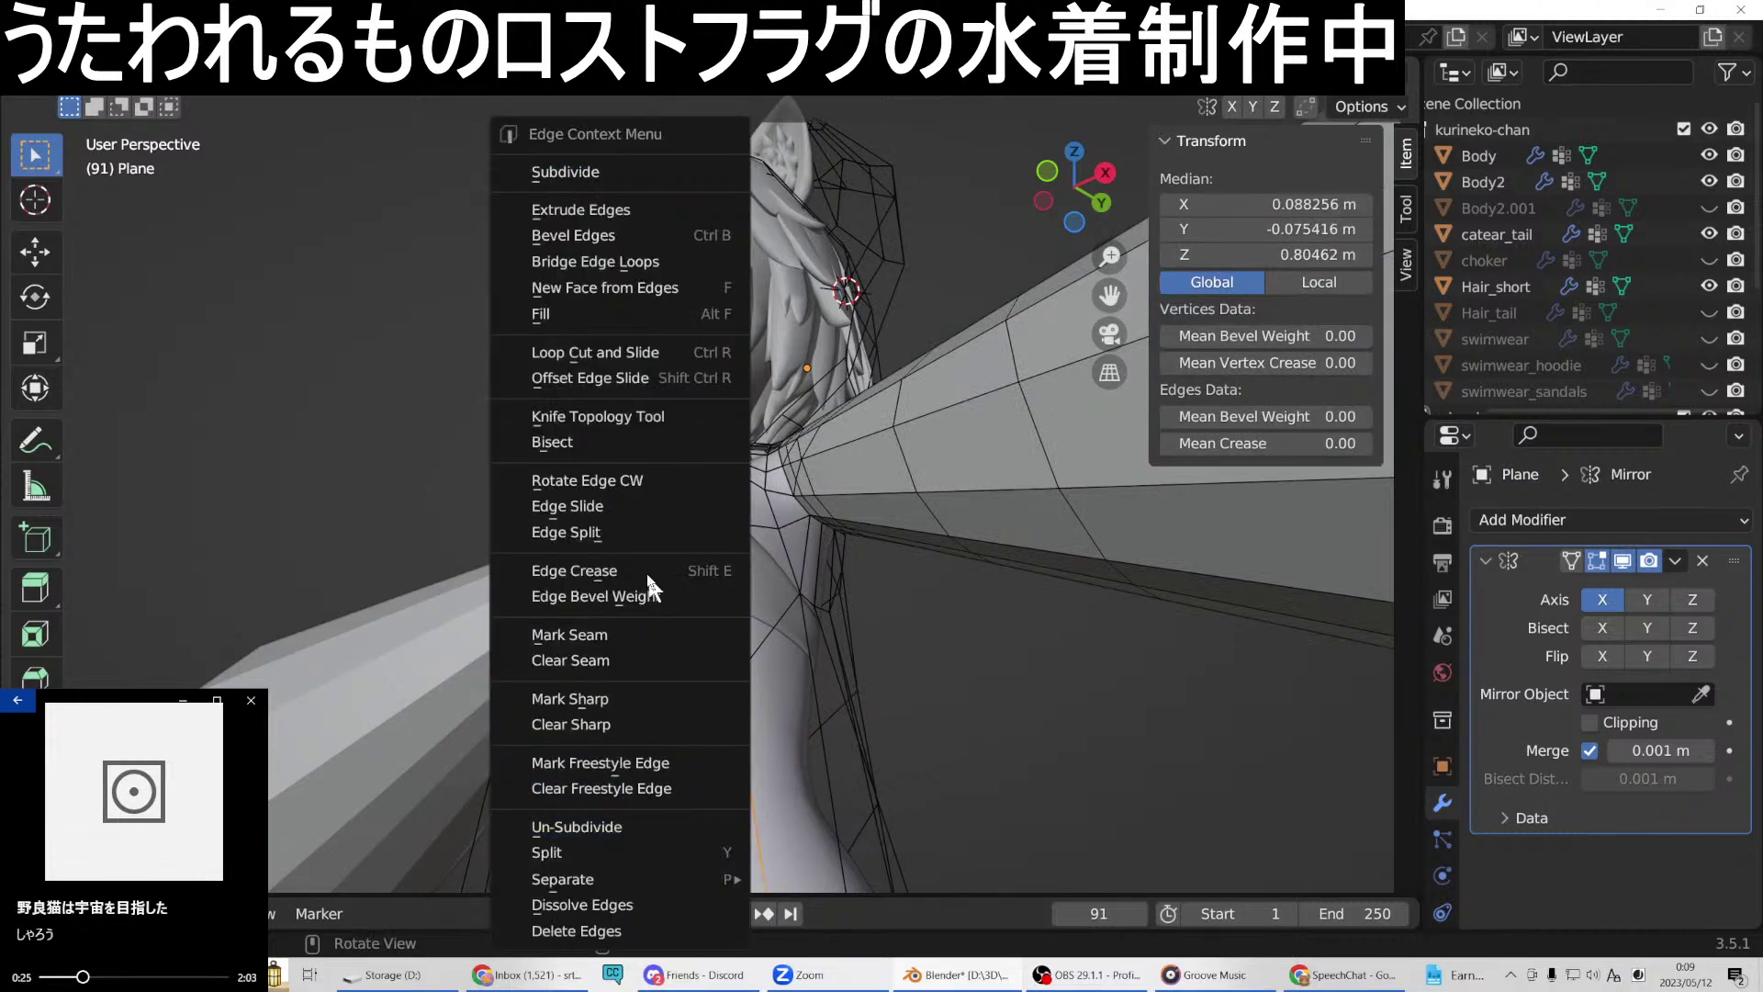
pyautogui.click(565, 171)
# Try to connect the whole row of side and front midpoints at once with New Edge/Face from Vertices.
pyautogui.moveTo(827, 799); pyautogui.dragTo(752, 731, button='middle')
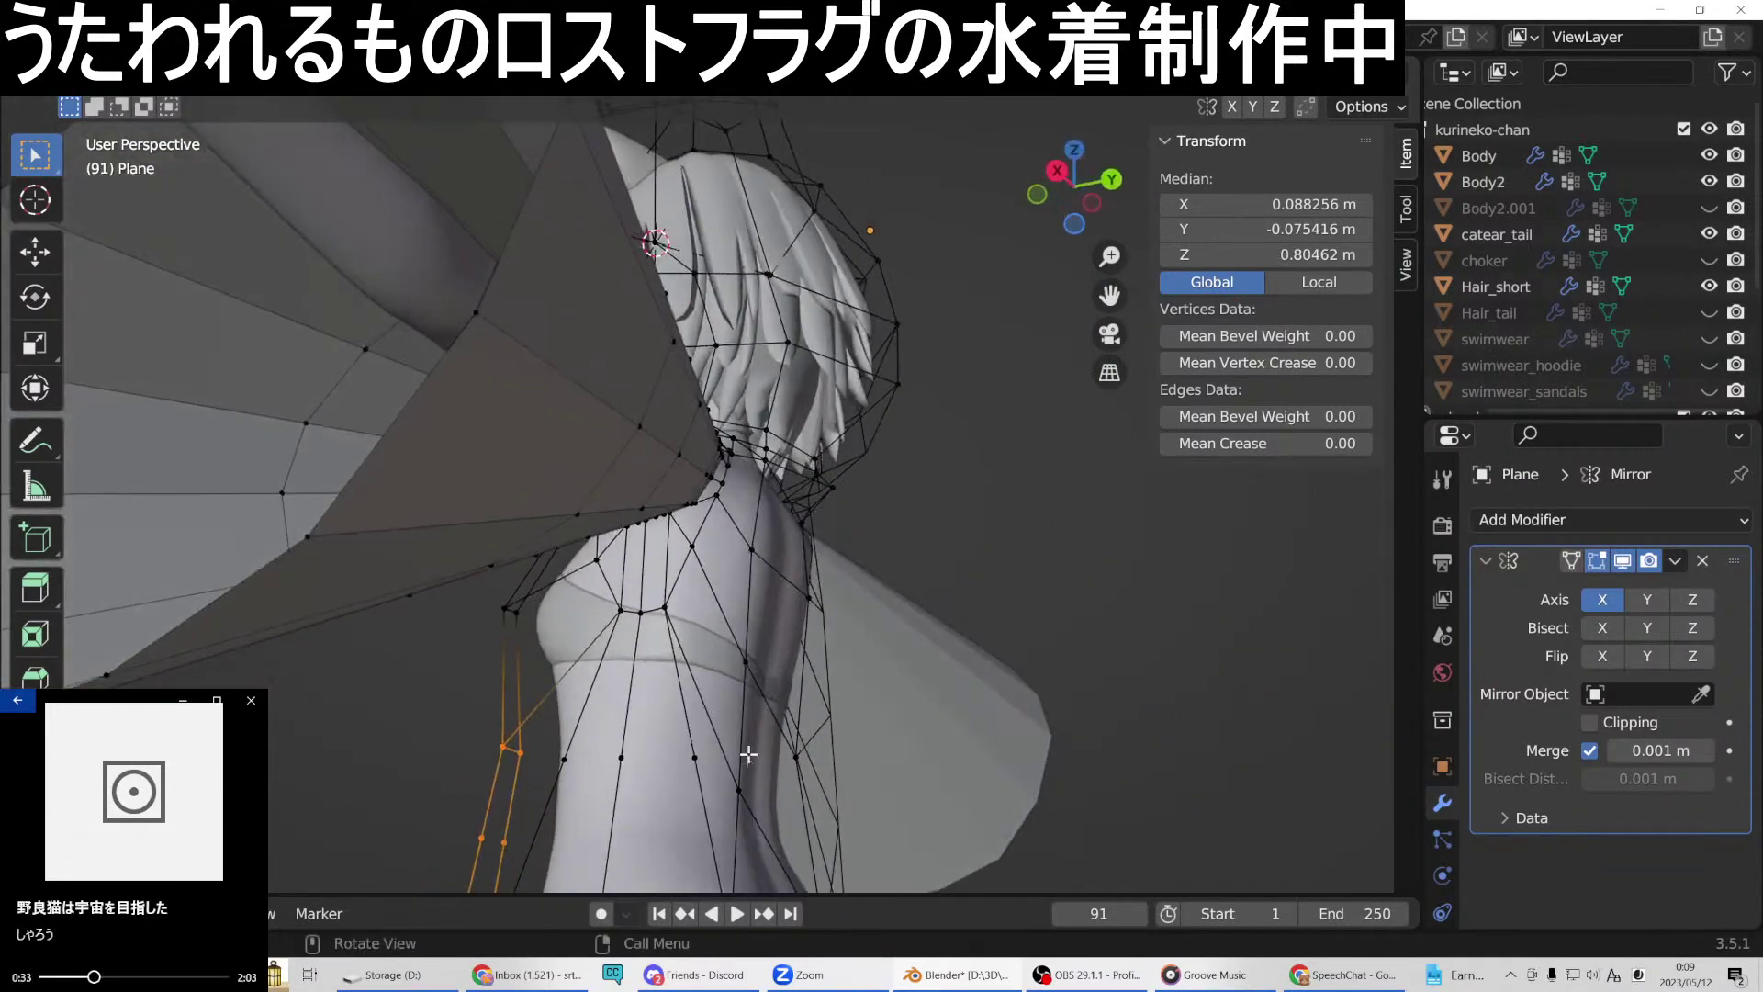
pyautogui.click(737, 788)
pyautogui.keyDown('shift'); pyautogui.click(621, 756); pyautogui.keyUp('shift')
pyautogui.moveTo(622, 756); pyautogui.dragTo(671, 737, button='middle')
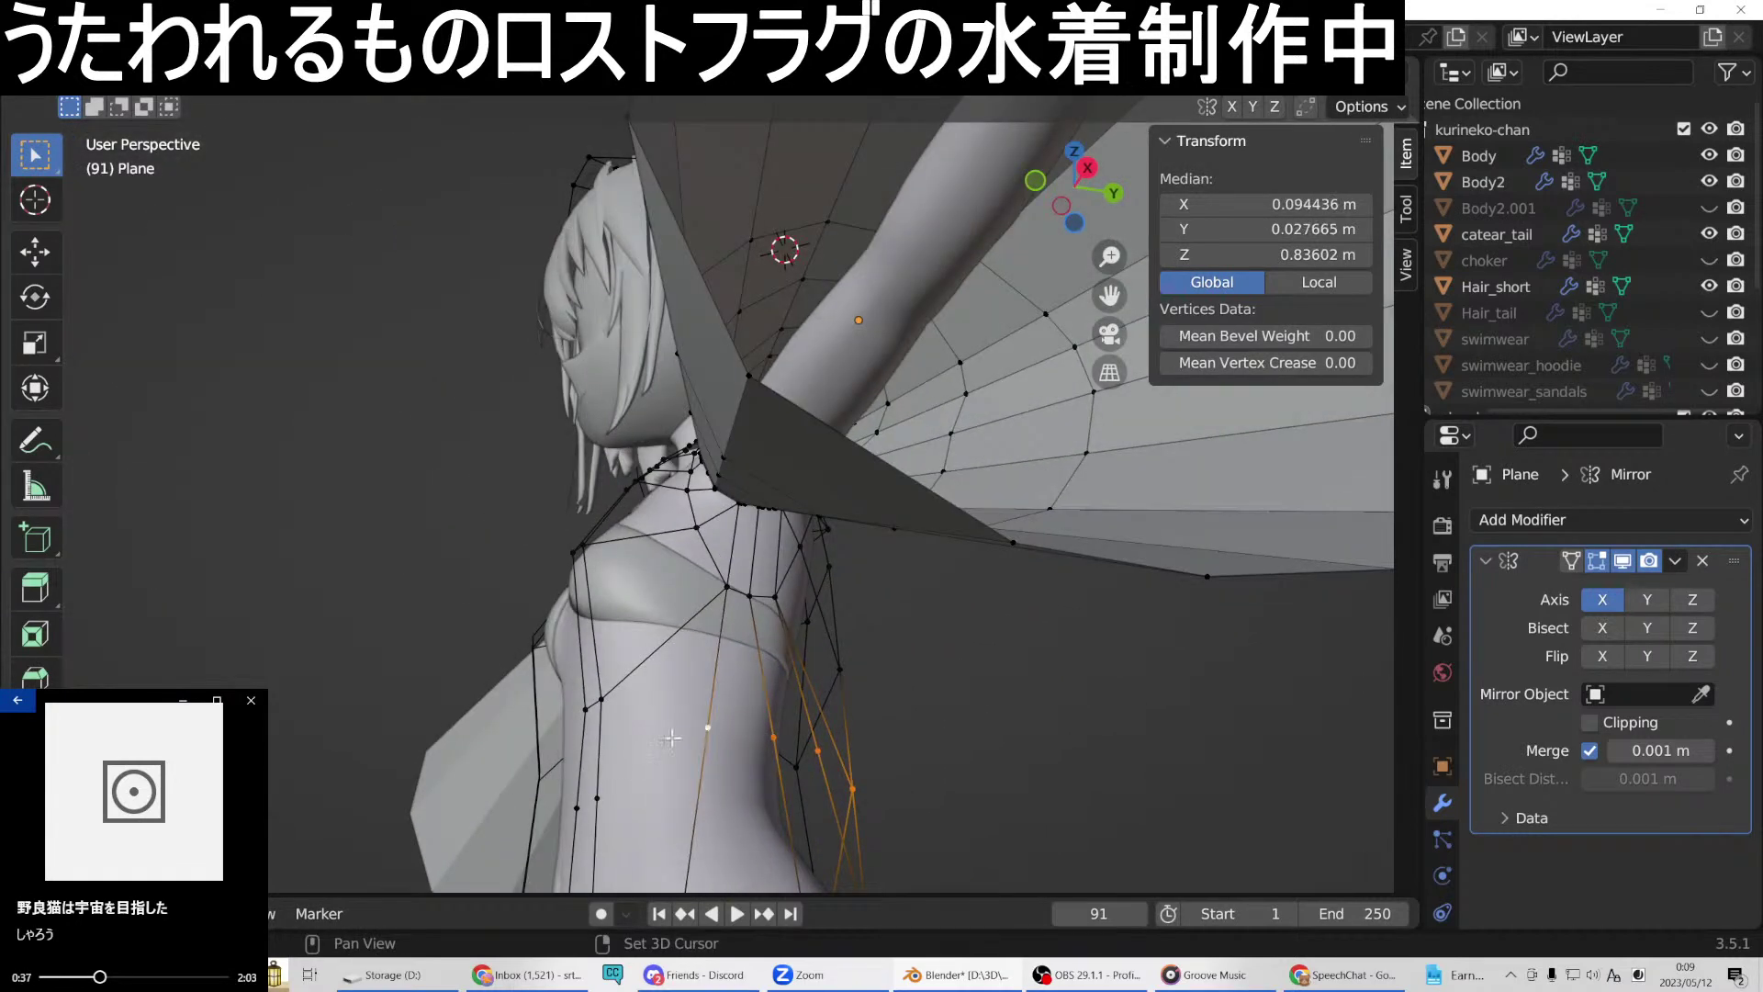
pyautogui.keyDown('shift'); pyautogui.click(579, 805); pyautogui.keyUp('shift')
pyautogui.rightClick(578, 805)
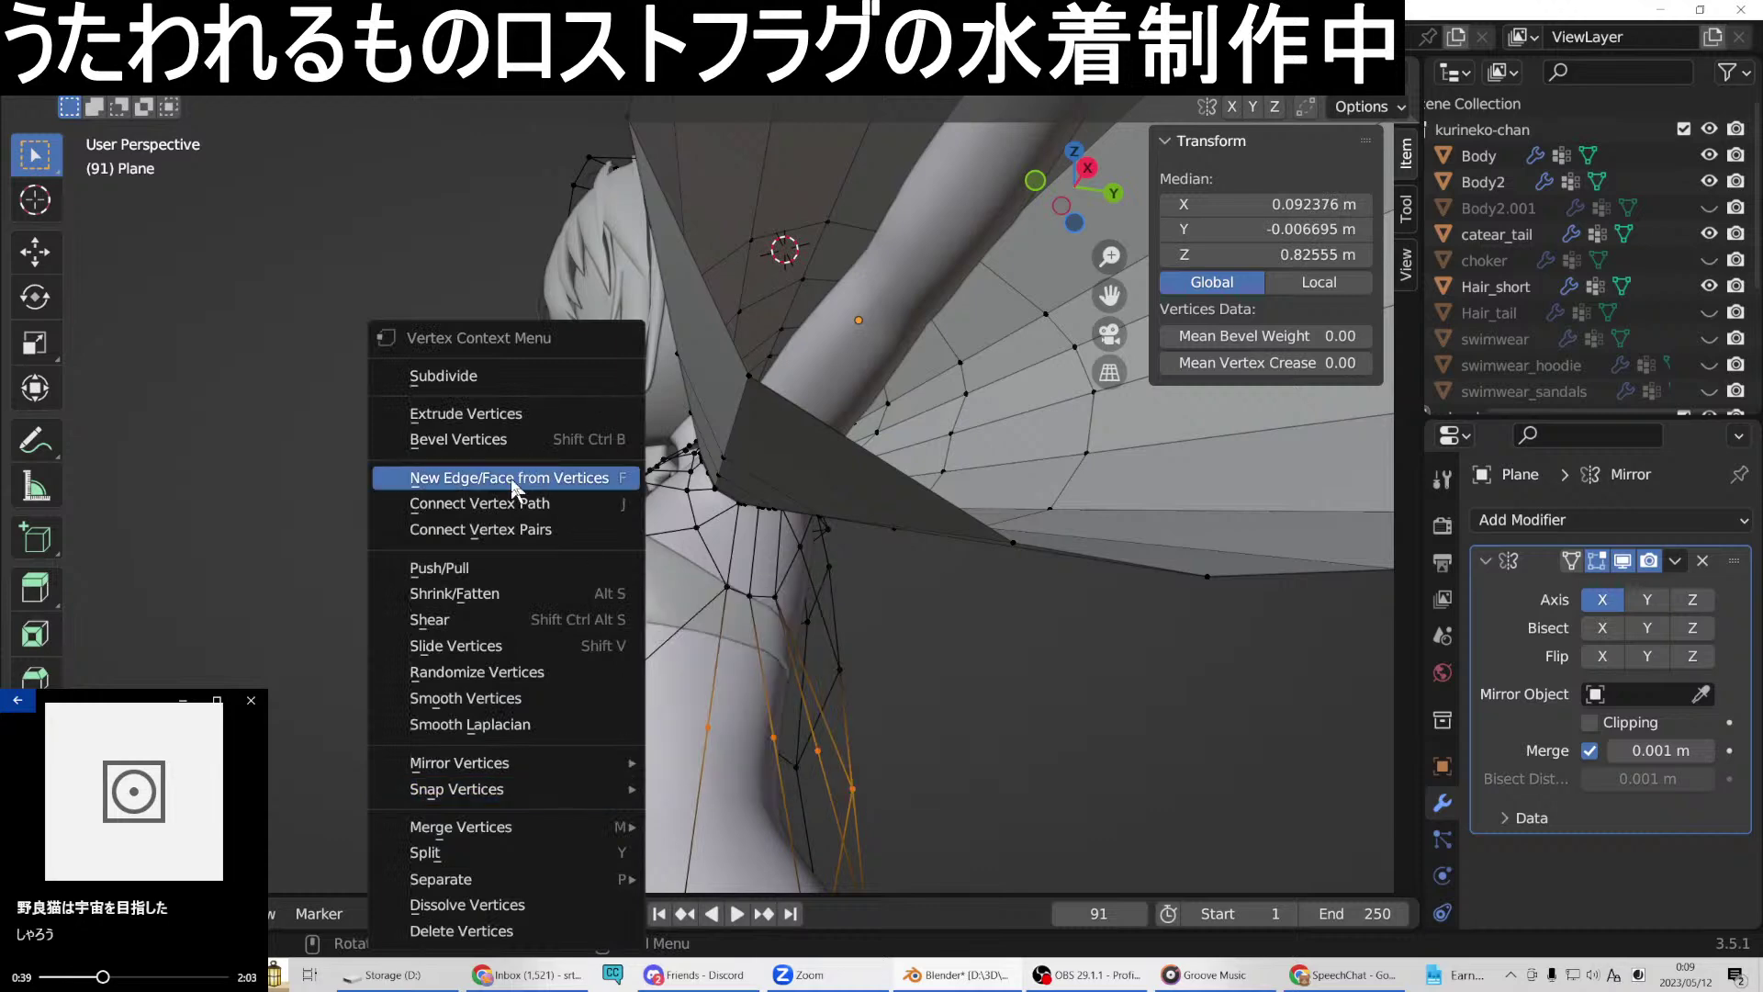
pyautogui.click(521, 475)
pyautogui.click(853, 687)
pyautogui.moveTo(853, 687); pyautogui.dragTo(716, 693, button='middle')
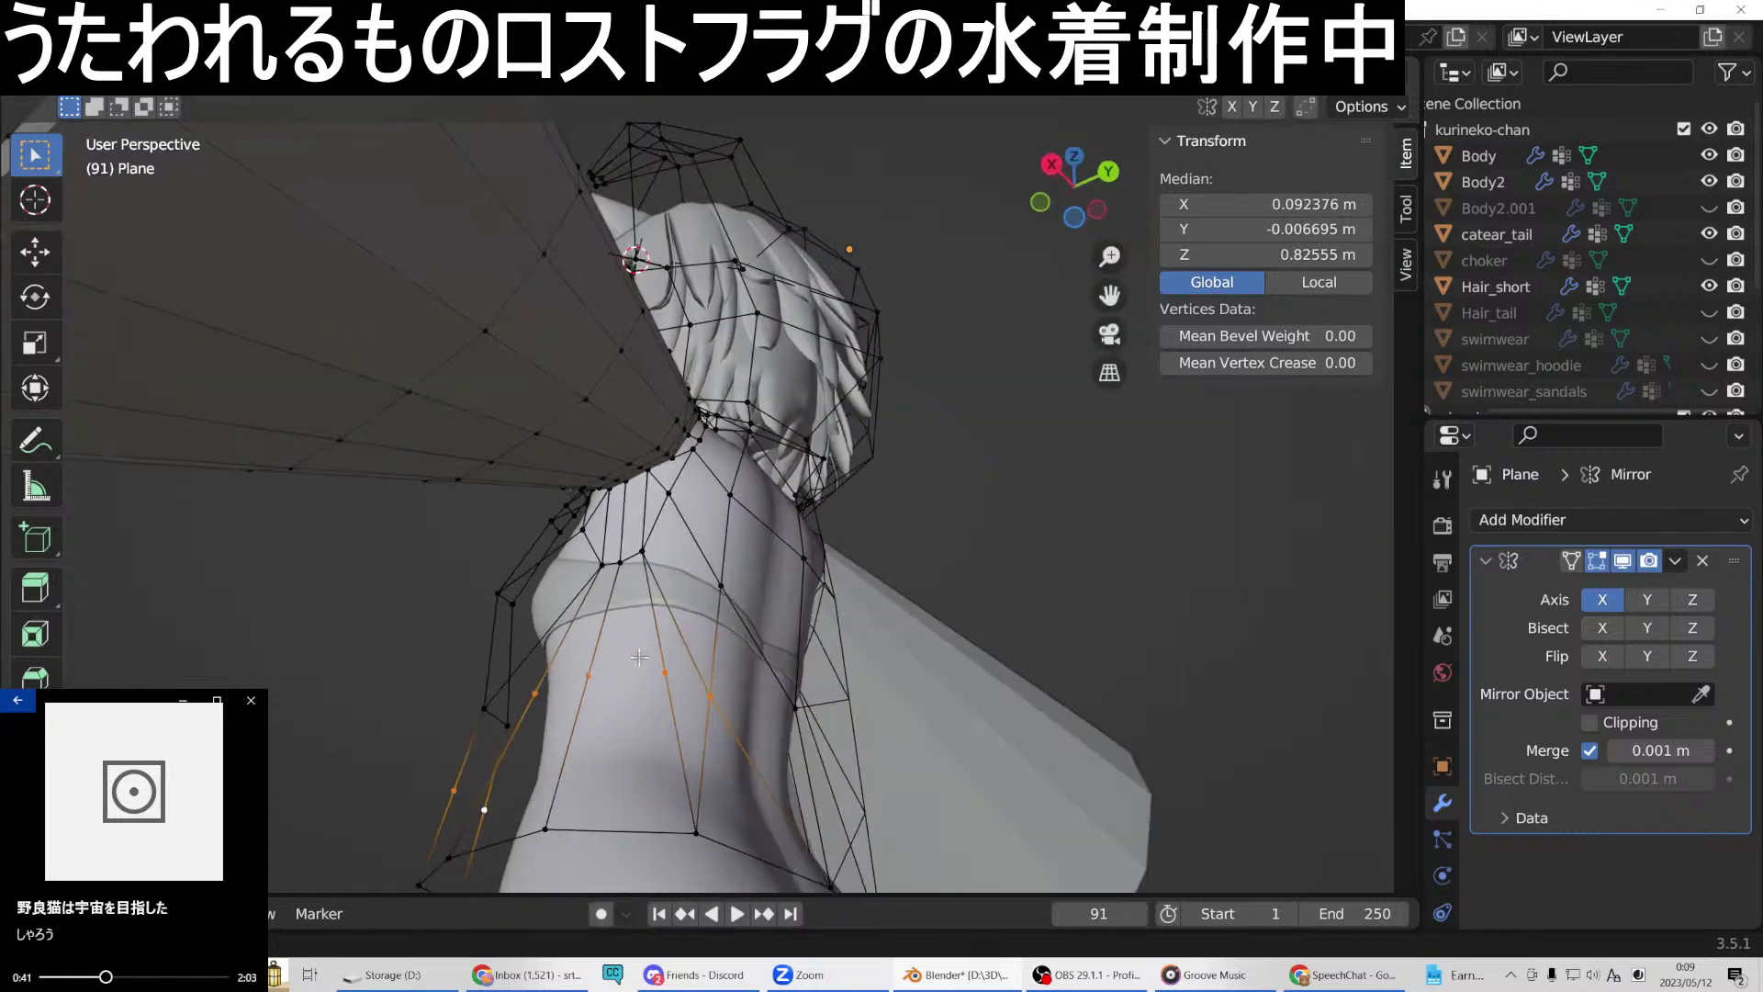
# Connect the three rearmost side midpoints one after another with two new edges.
pyautogui.click(709, 695)
pyautogui.keyDown('shift'); pyautogui.click(664, 673); pyautogui.keyUp('shift')
pyautogui.rightClick(662, 671)
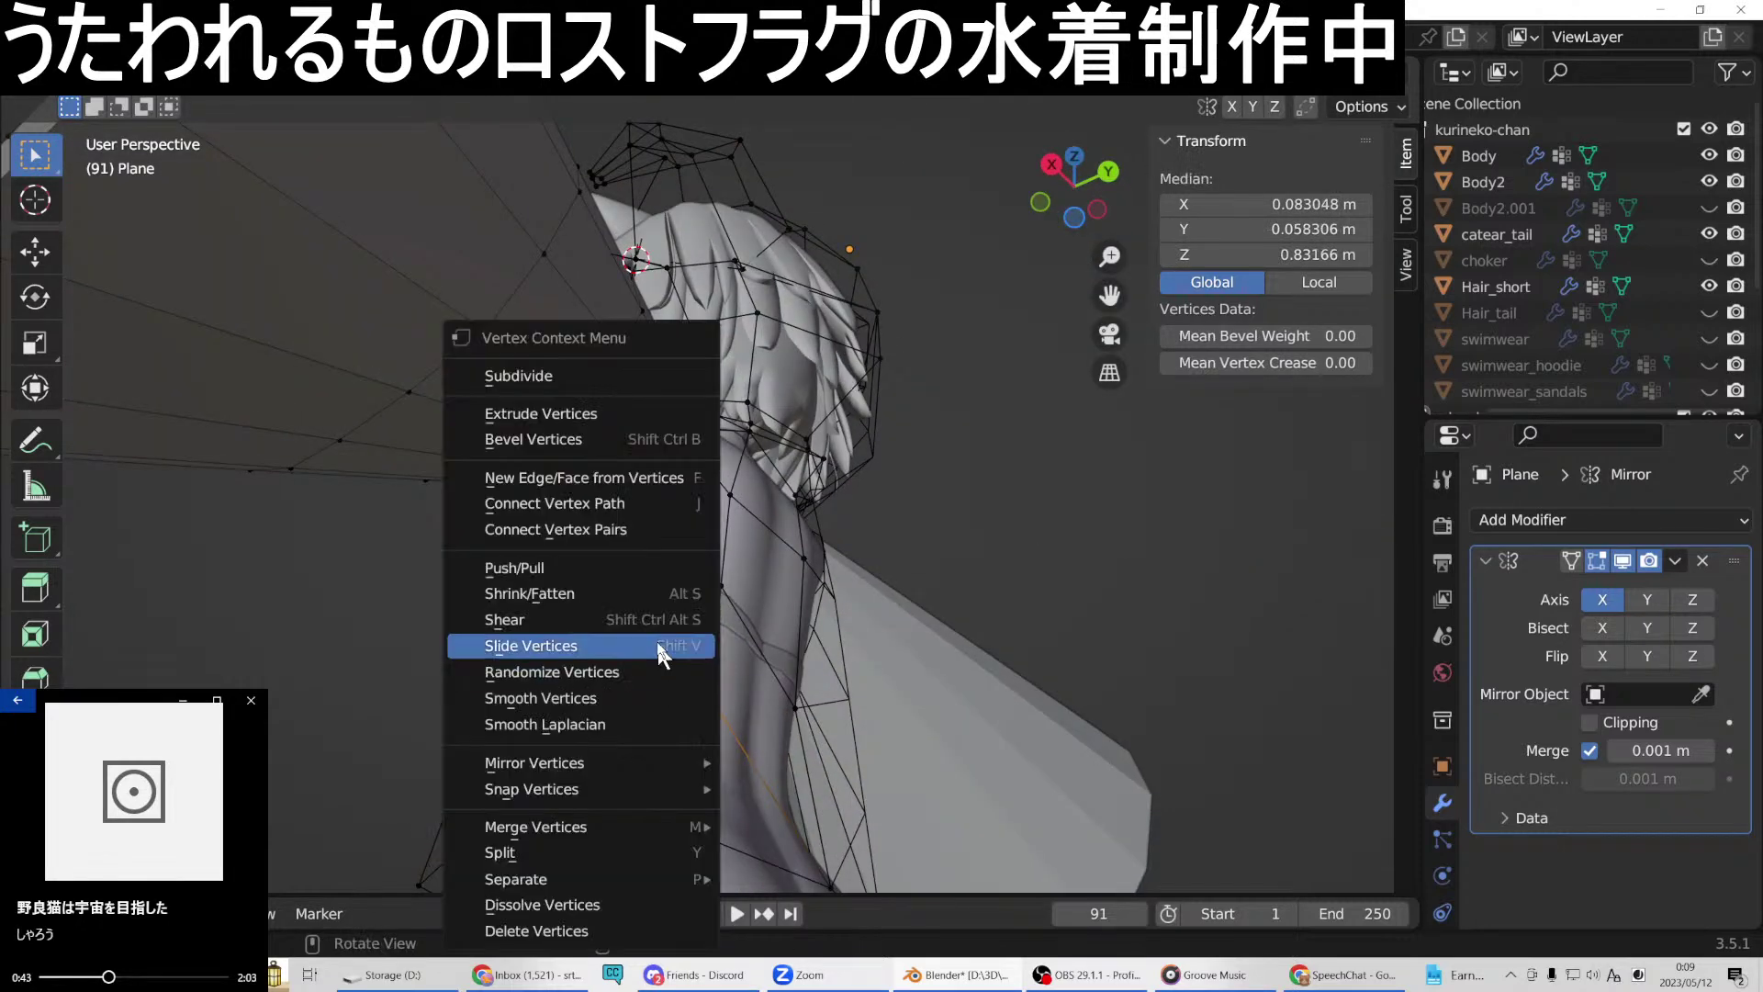
pyautogui.click(567, 487)
pyautogui.moveTo(676, 668); pyautogui.dragTo(687, 670, button='middle')
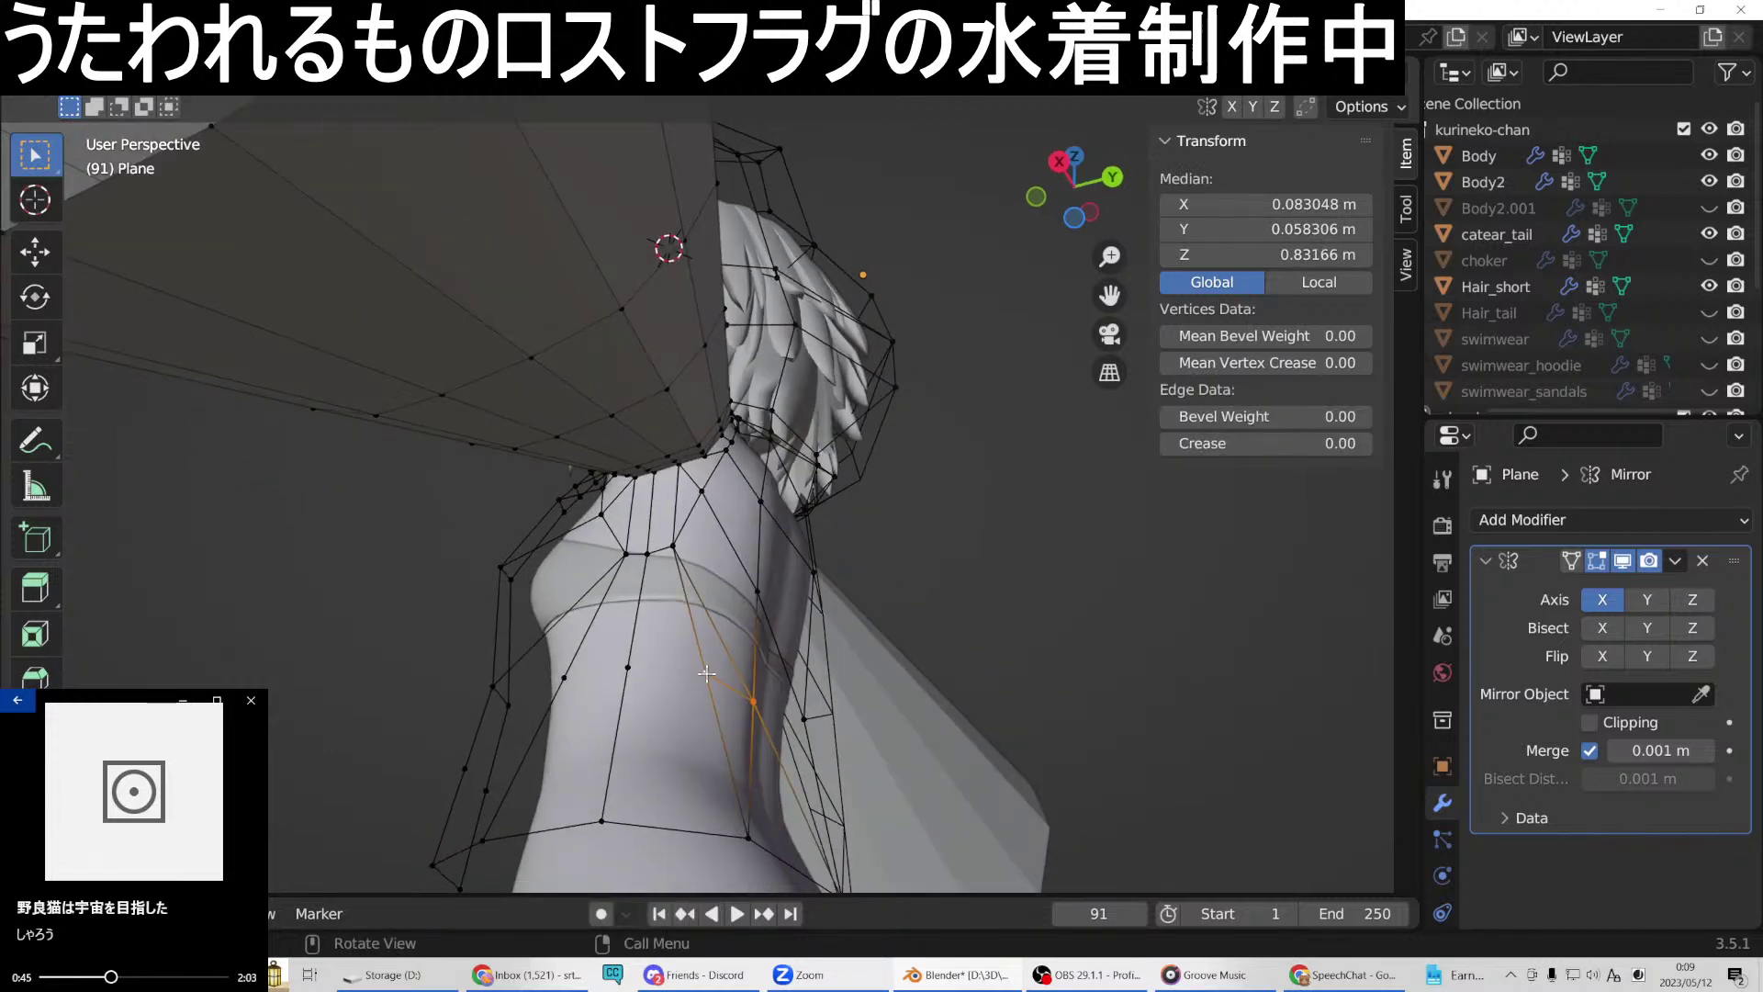
pyautogui.click(706, 673)
pyautogui.keyDown('shift'); pyautogui.click(625, 665); pyautogui.keyUp('shift')
pyautogui.rightClick(626, 665)
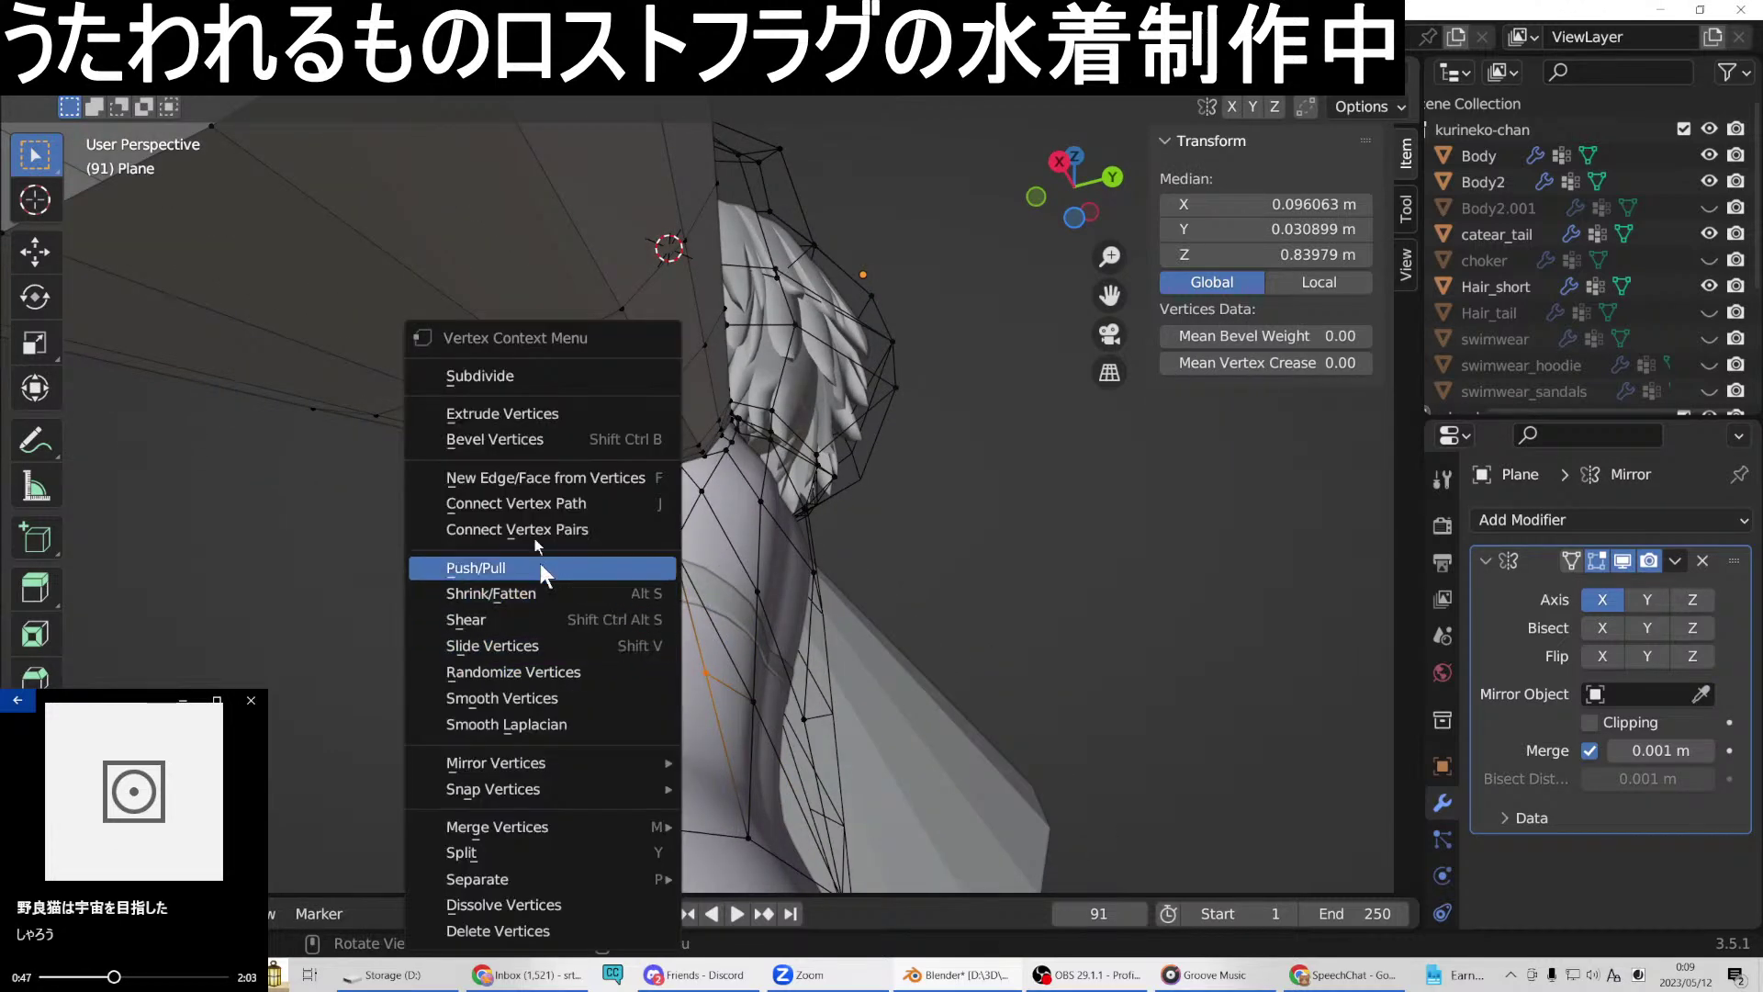
pyautogui.click(560, 476)
# Extend the horizontal edge row forward across the side to the front strip's inner midpoint with two new edges.
pyautogui.moveTo(762, 642); pyautogui.dragTo(704, 709, button='middle')
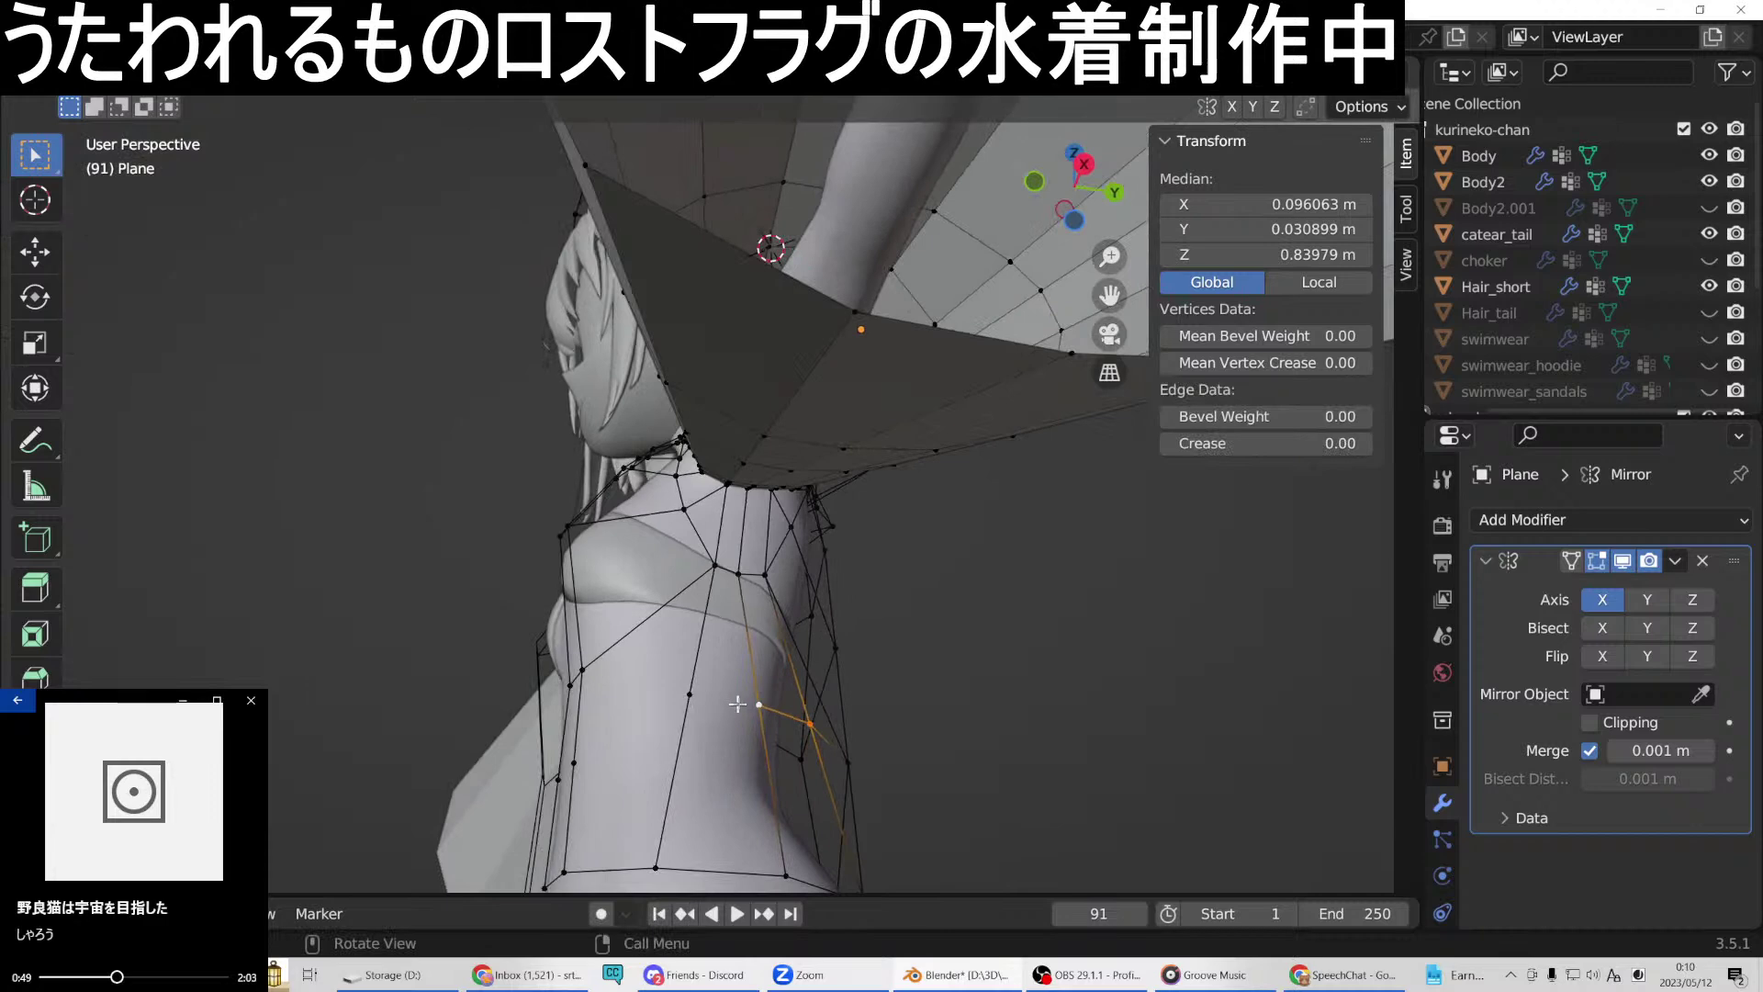
pyautogui.click(748, 702)
pyautogui.keyDown('shift'); pyautogui.click(687, 689); pyautogui.keyUp('shift')
pyautogui.rightClick(687, 688)
pyautogui.click(590, 464)
pyautogui.moveTo(753, 698); pyautogui.dragTo(822, 713, button='middle')
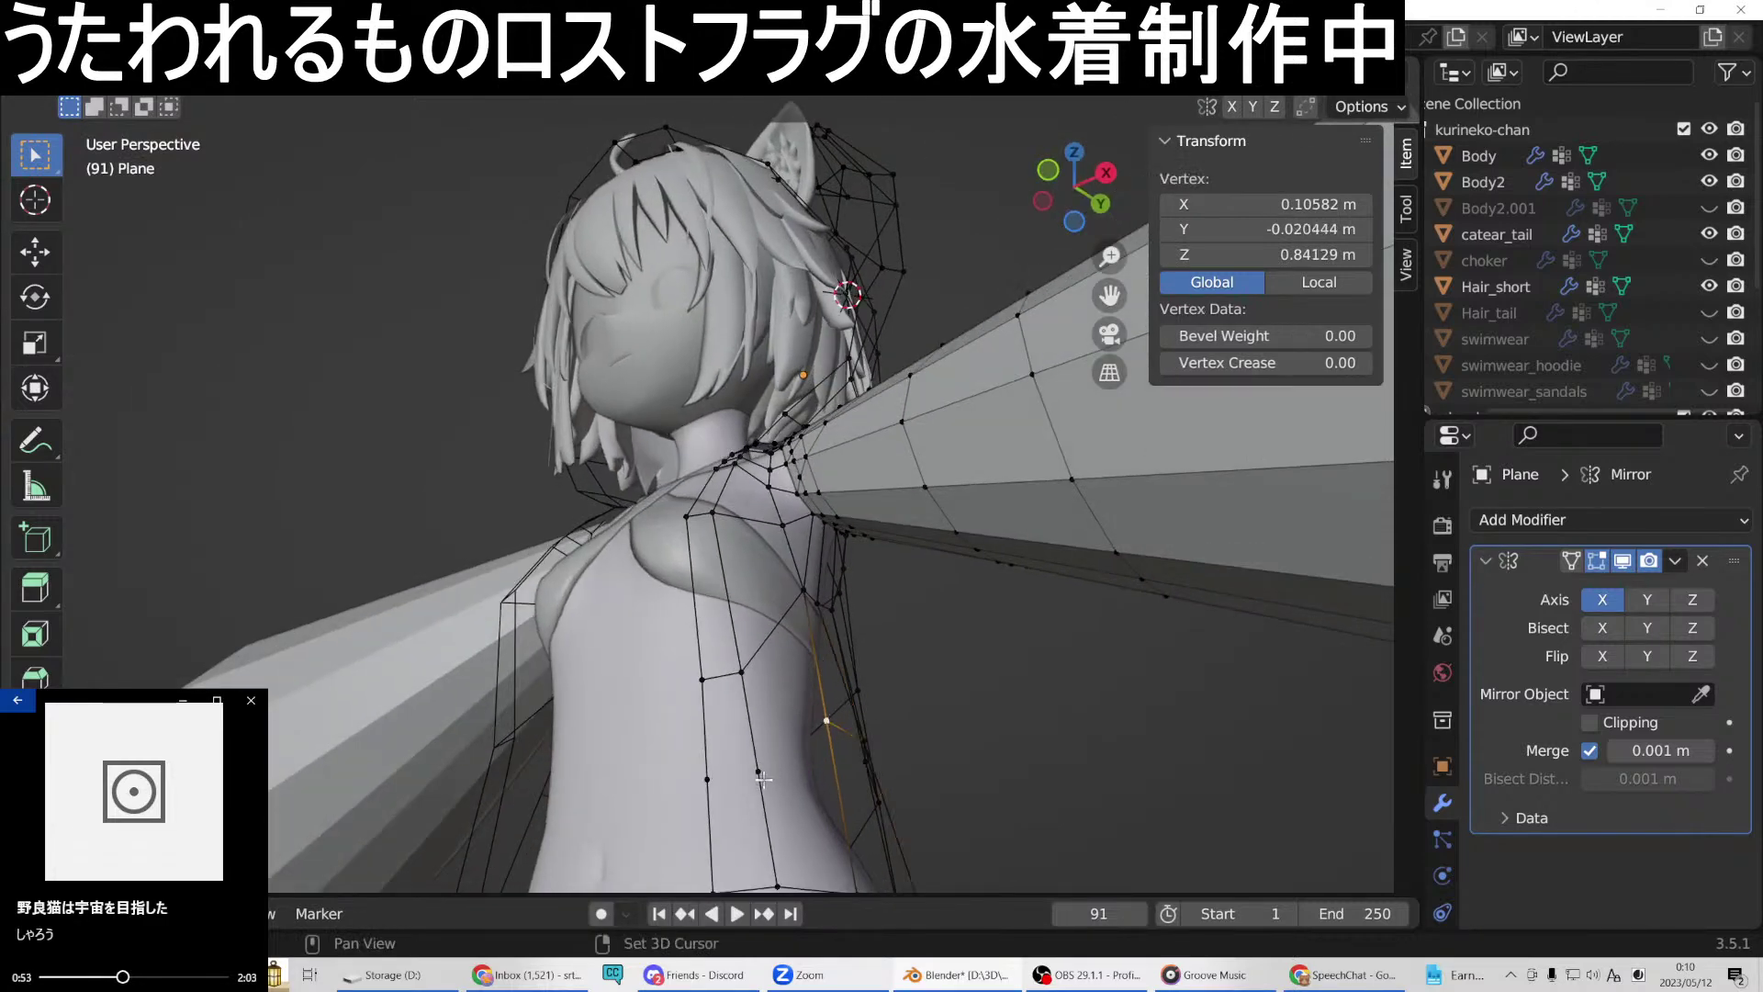
pyautogui.keyDown('shift'); pyautogui.click(758, 772); pyautogui.keyUp('shift')
pyautogui.rightClick(757, 768)
pyautogui.click(691, 531)
# Join the two midpoints of the front strip with a new edge.
pyautogui.moveTo(691, 531); pyautogui.dragTo(827, 755, button='middle')
pyautogui.click(839, 771)
pyautogui.keyDown('shift'); pyautogui.click(783, 774); pyautogui.keyUp('shift')
pyautogui.rightClick(785, 774)
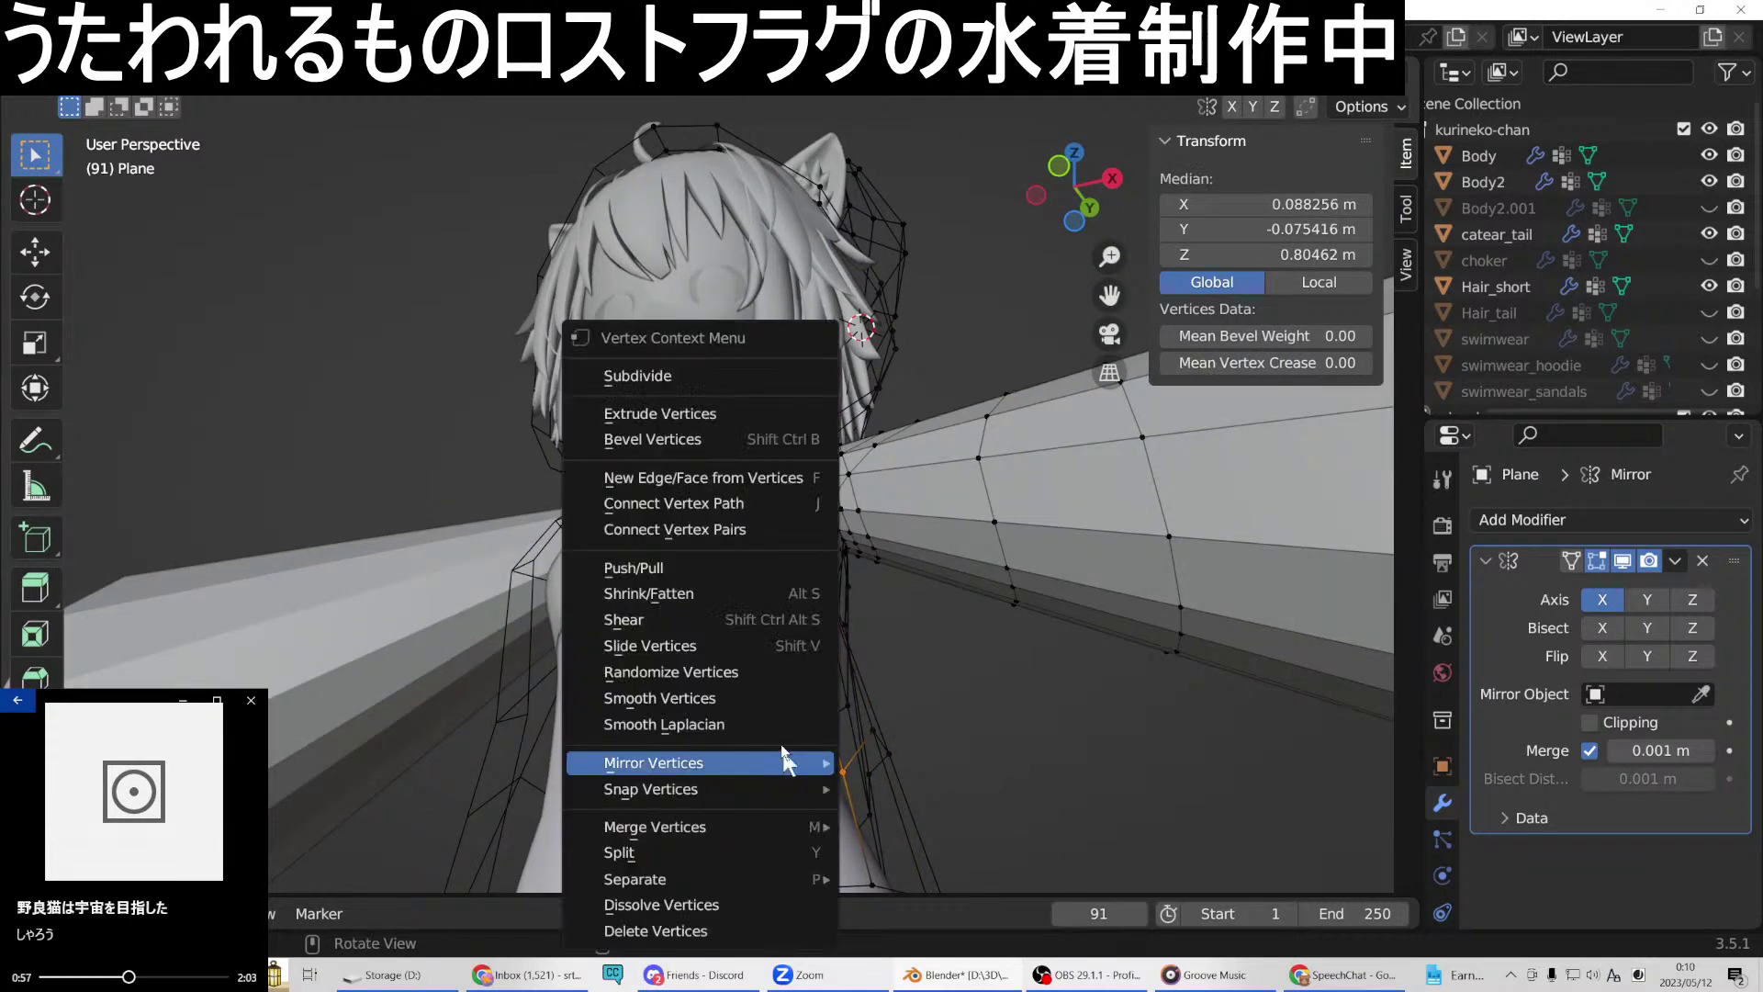
pyautogui.click(698, 468)
# Select the vertical centre-back edge on the lower back using edge selection mode.
pyautogui.moveTo(917, 720); pyautogui.dragTo(738, 751, button='middle')
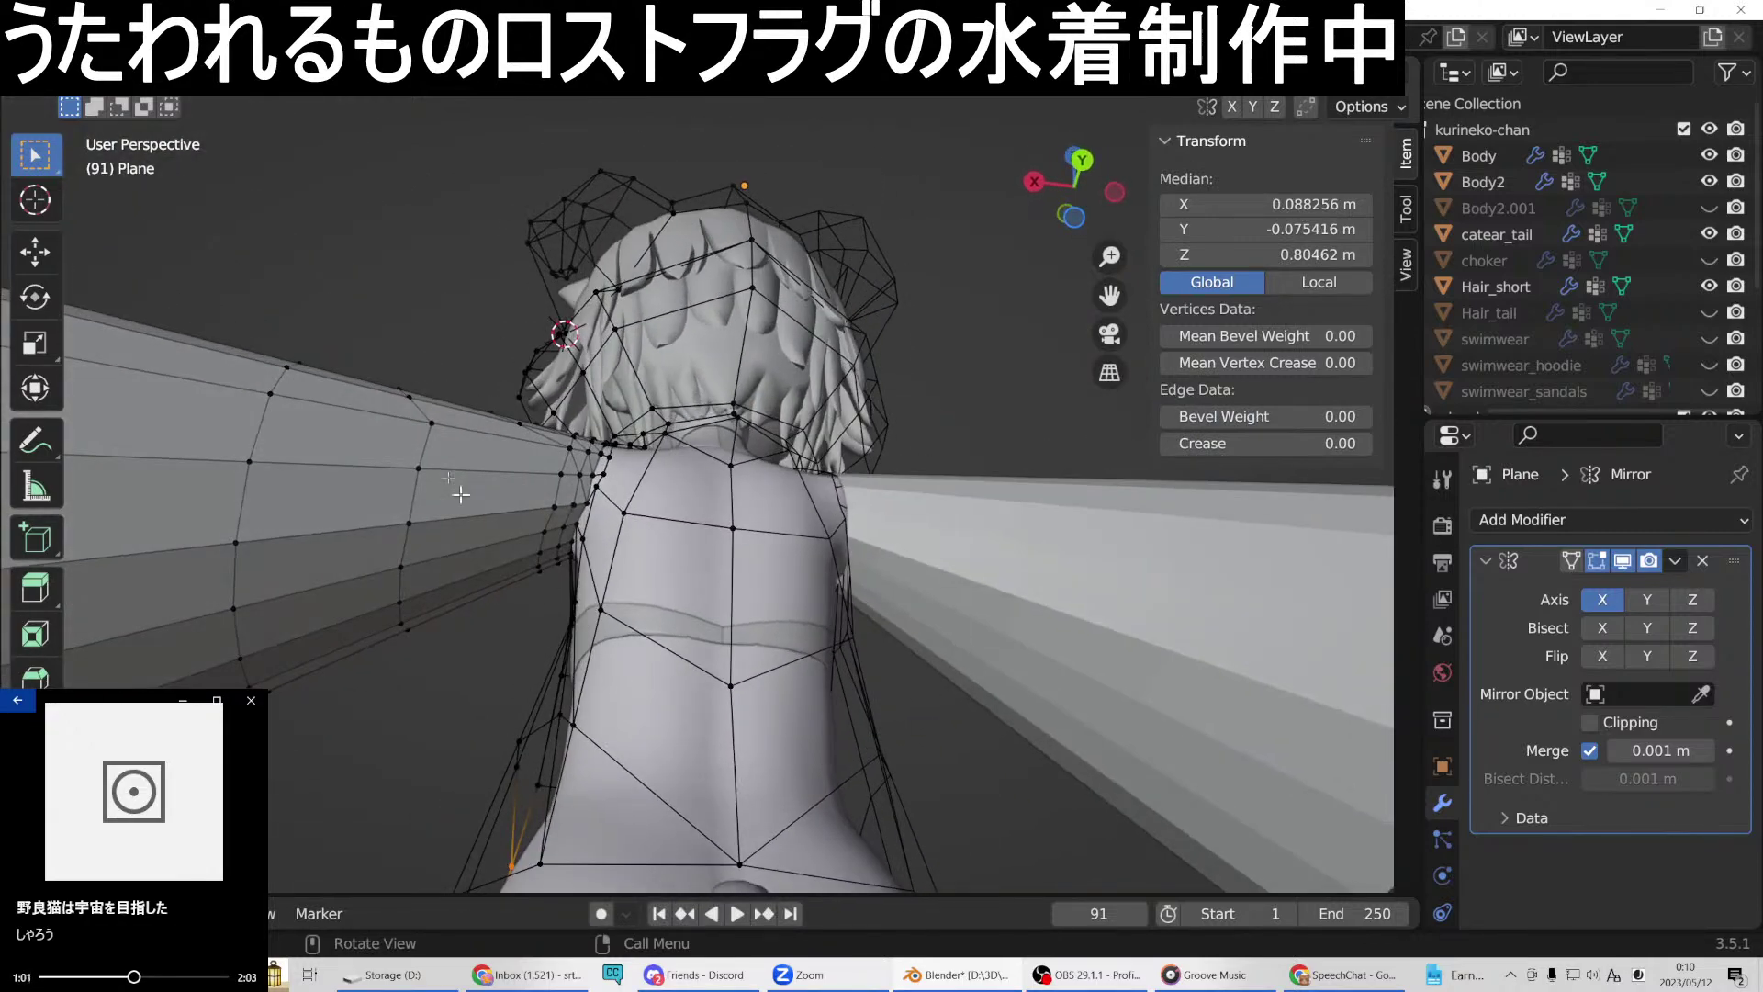
pyautogui.press('2')
pyautogui.click(744, 758)
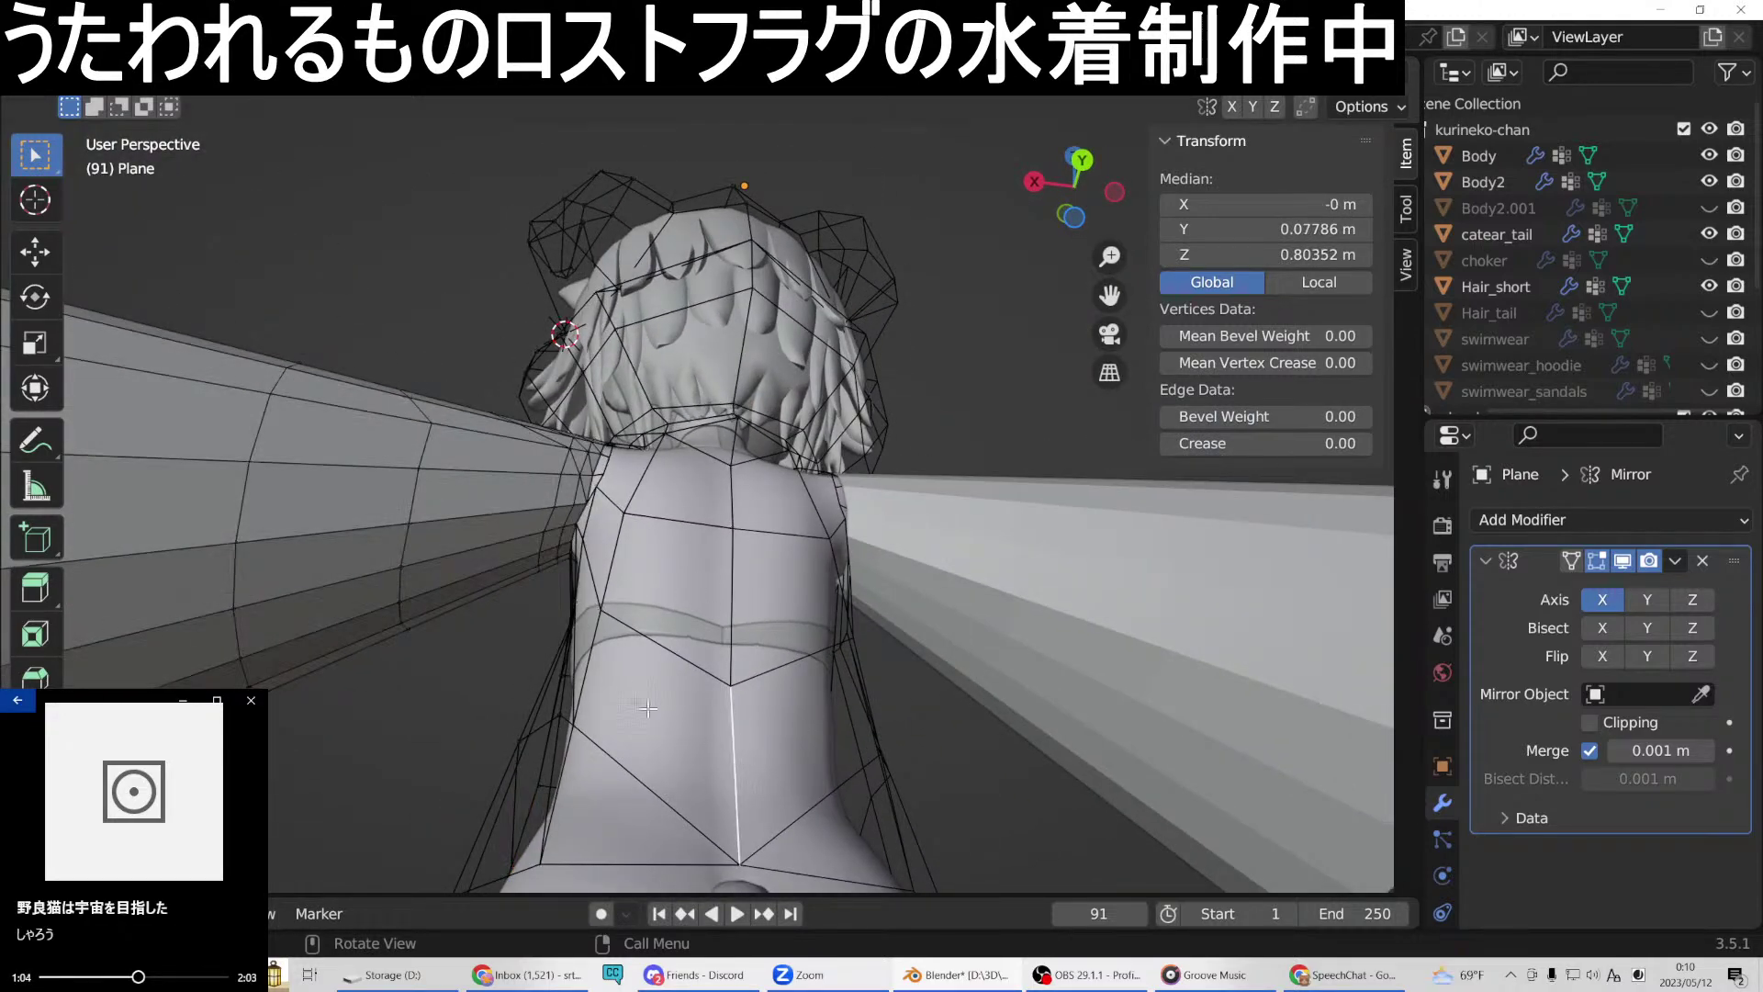
pyautogui.rightClick(730, 758)
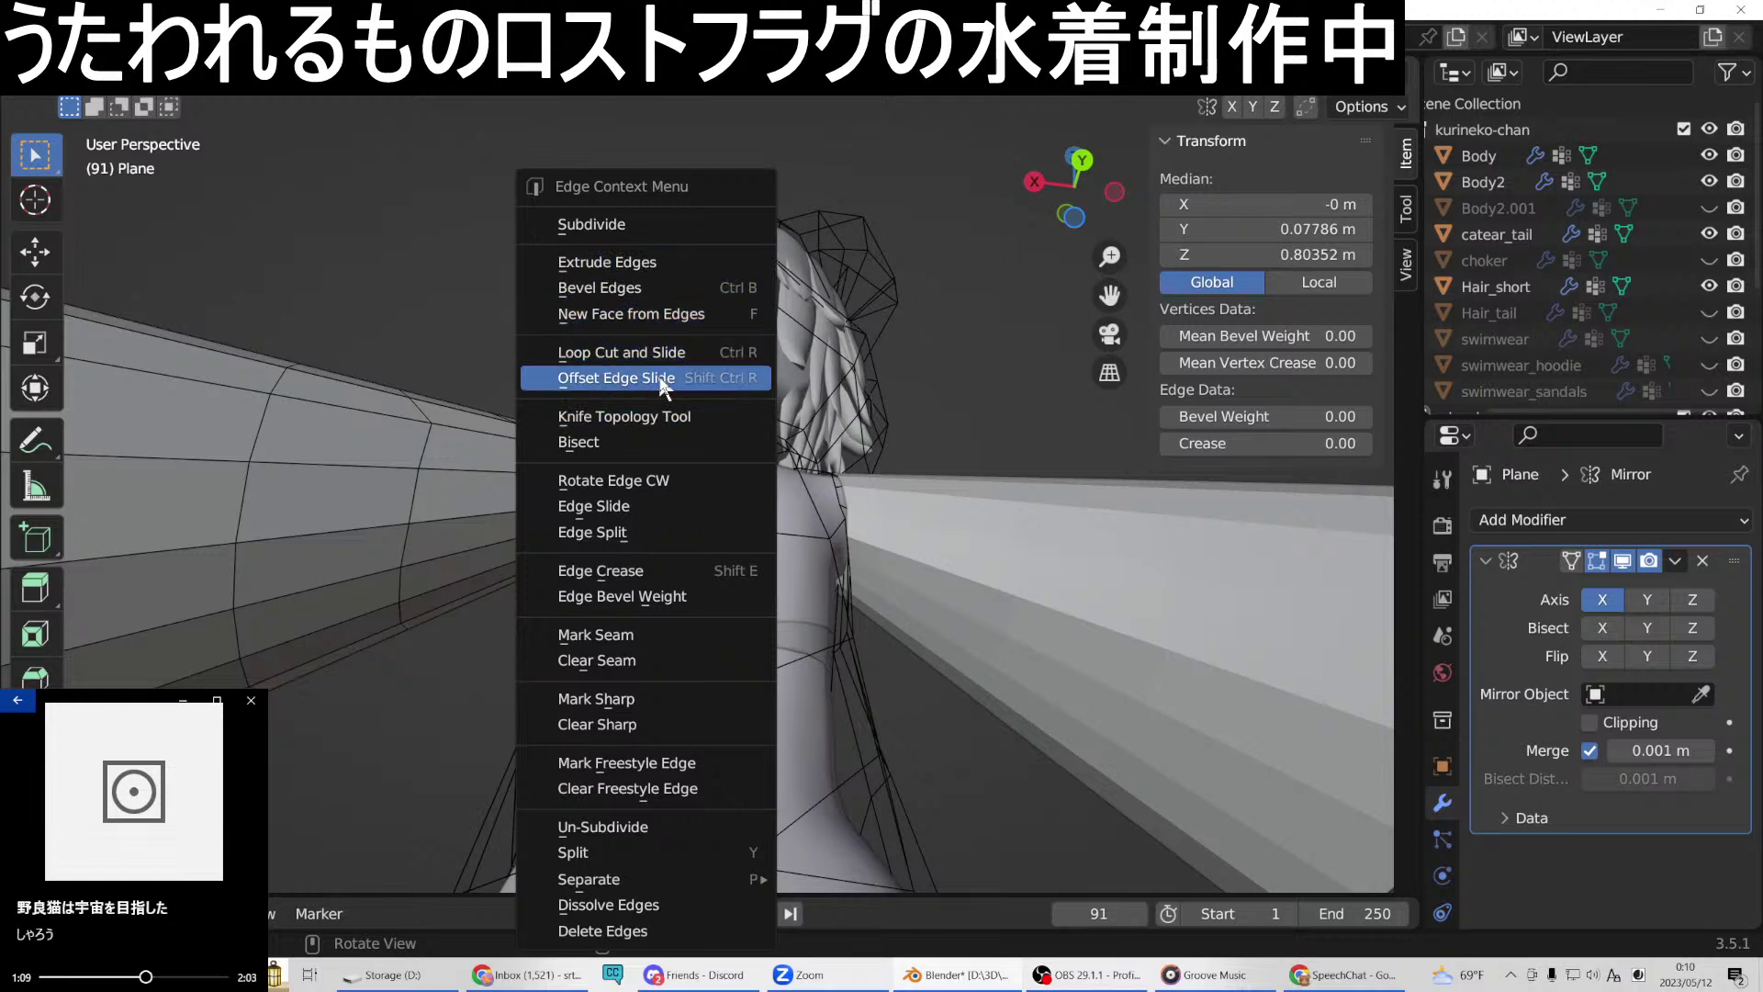
pyautogui.rightClick(742, 774)
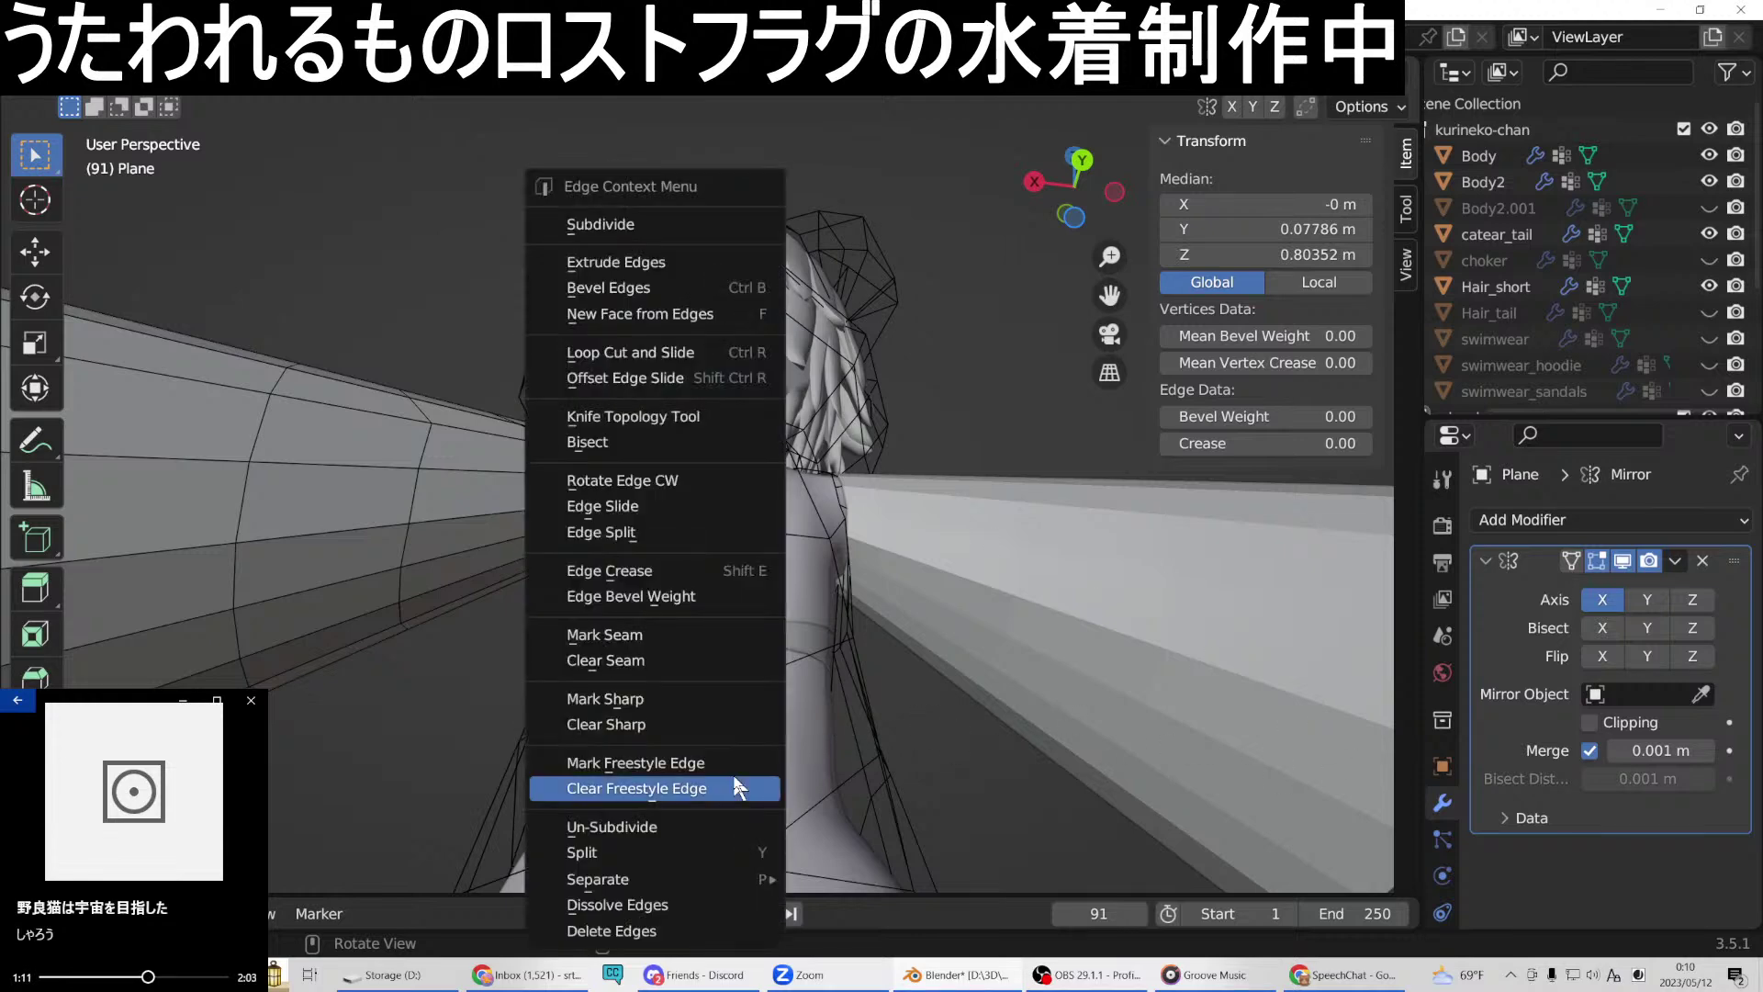
pyautogui.click(670, 312)
pyautogui.click(765, 743)
pyautogui.click(732, 751)
pyautogui.rightClick(734, 746)
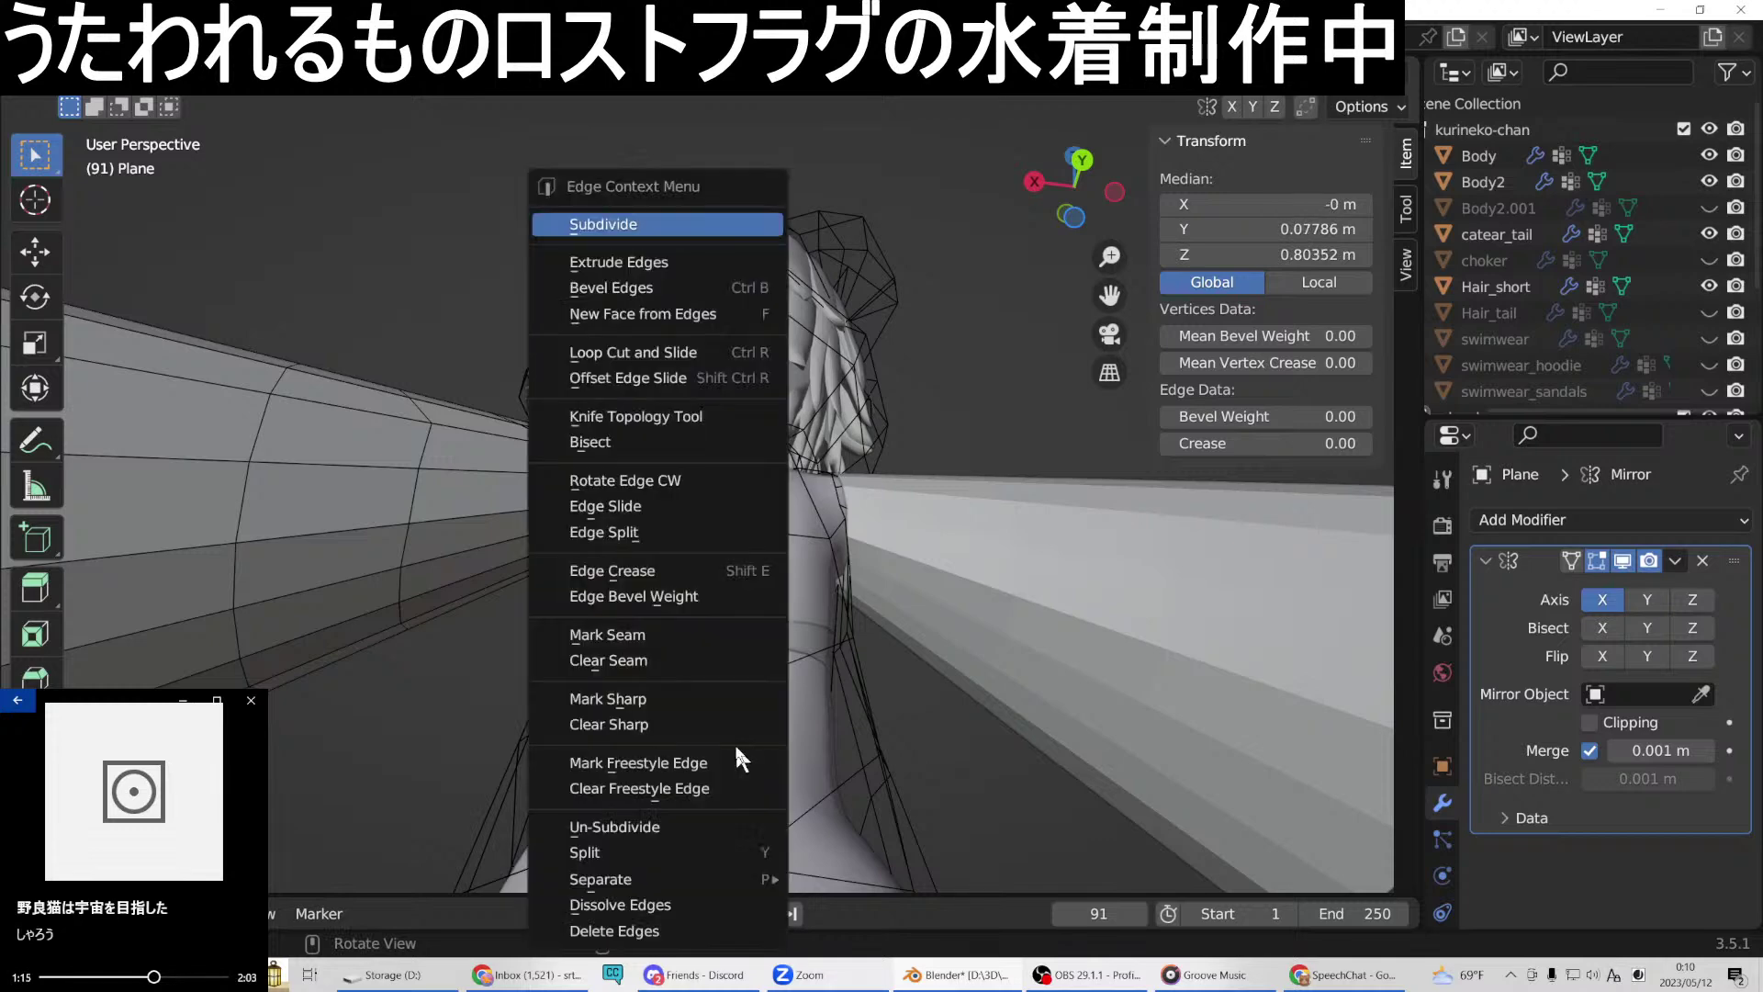
pyautogui.click(672, 259)
pyautogui.click(735, 781)
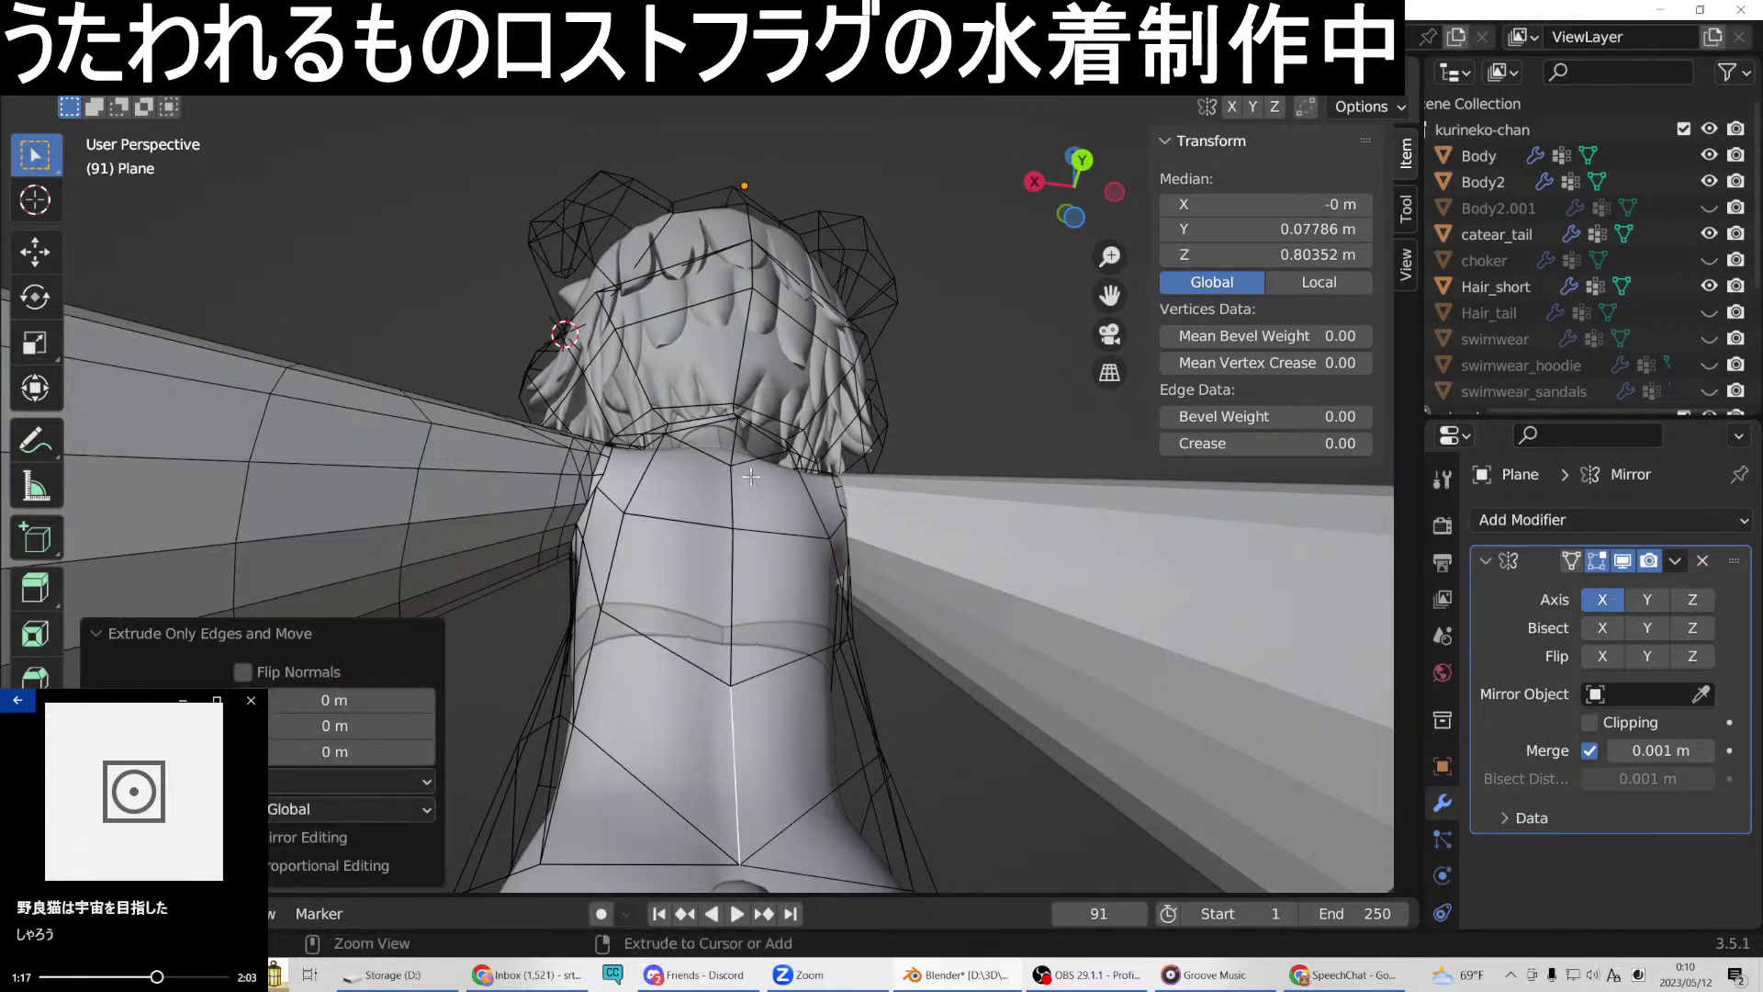
# Subdivide the lower centre-back edge once and connect its midpoint to the rearmost side midpoint with a new edge.
pyautogui.rightClick(735, 779)
pyautogui.click(671, 224)
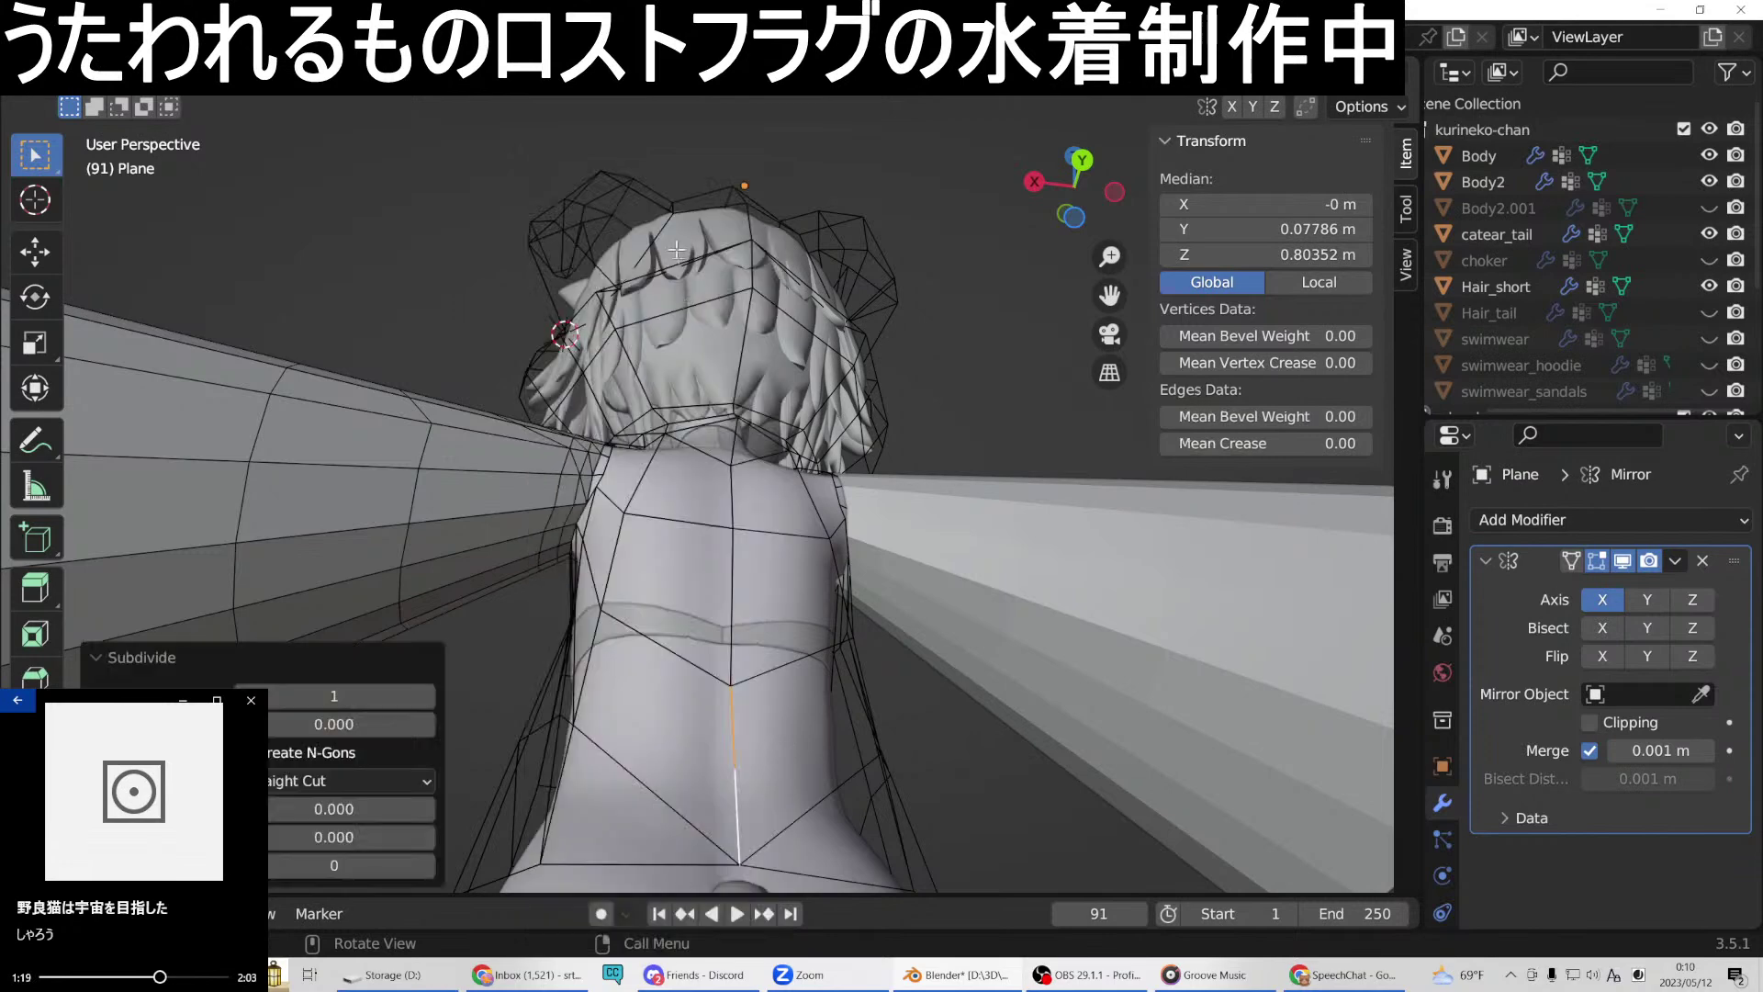
pyautogui.press('1')
pyautogui.click(728, 772)
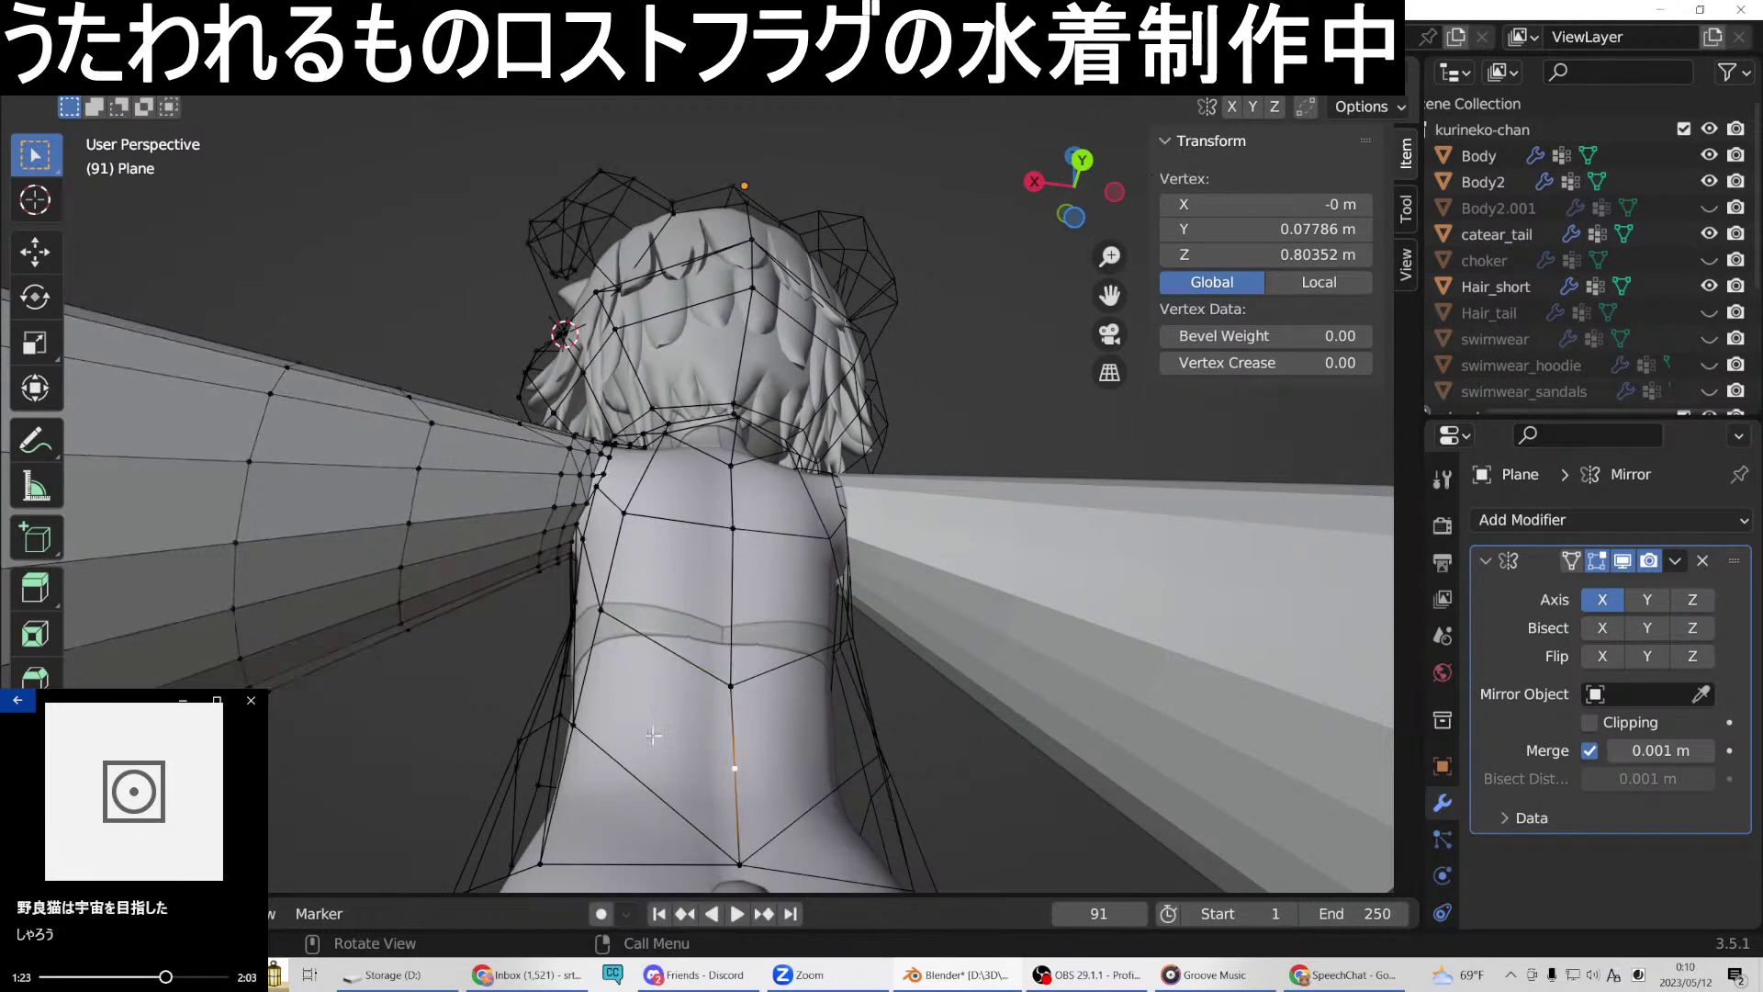
pyautogui.keyDown('shift'); pyautogui.click(563, 730); pyautogui.keyUp('shift')
pyautogui.rightClick(435, 379)
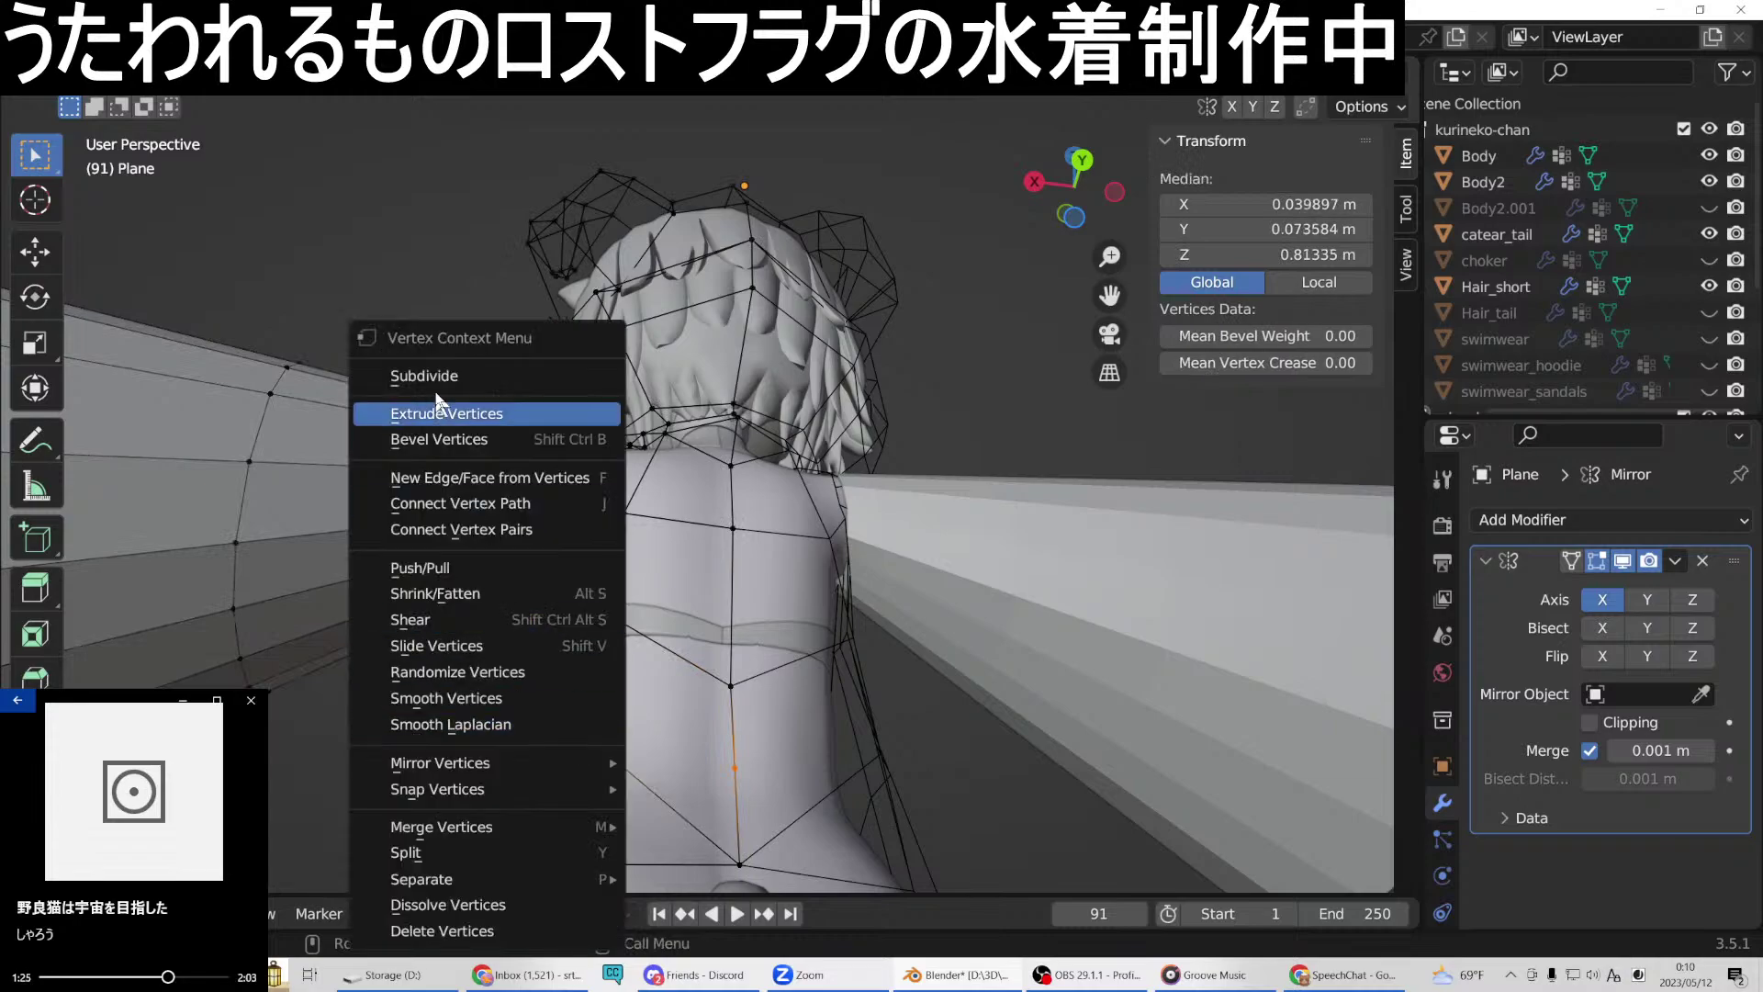
pyautogui.click(450, 477)
pyautogui.moveTo(551, 533); pyautogui.dragTo(799, 682, button='middle')
pyautogui.moveTo(820, 692); pyautogui.dragTo(781, 652, button='middle')
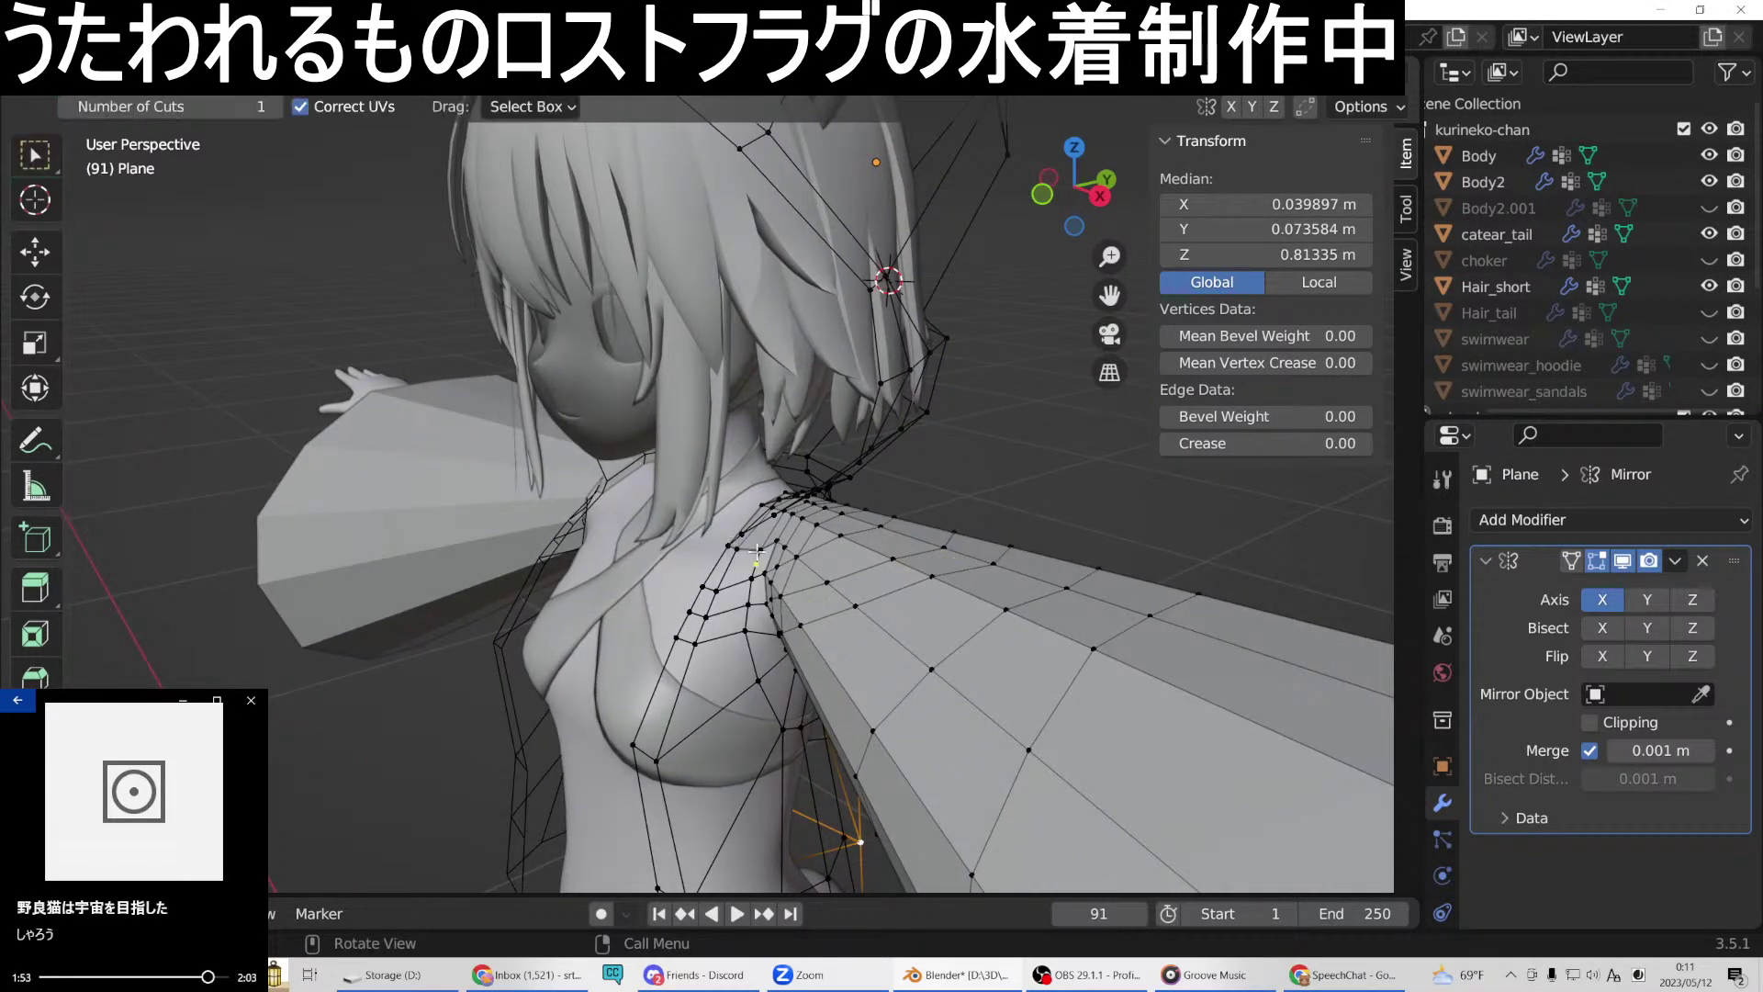
# Add a single-cut loop cut across the narrow mesh strip on top of the shoulder, undoing the first try, and return to box selection.
pyautogui.click(753, 542)
pyautogui.hotkey('ctrl', 'z')
pyautogui.click(755, 548)
pyautogui.moveTo(755, 549); pyautogui.dragTo(609, 487, button='middle')
pyautogui.scroll(4, 703, 542)
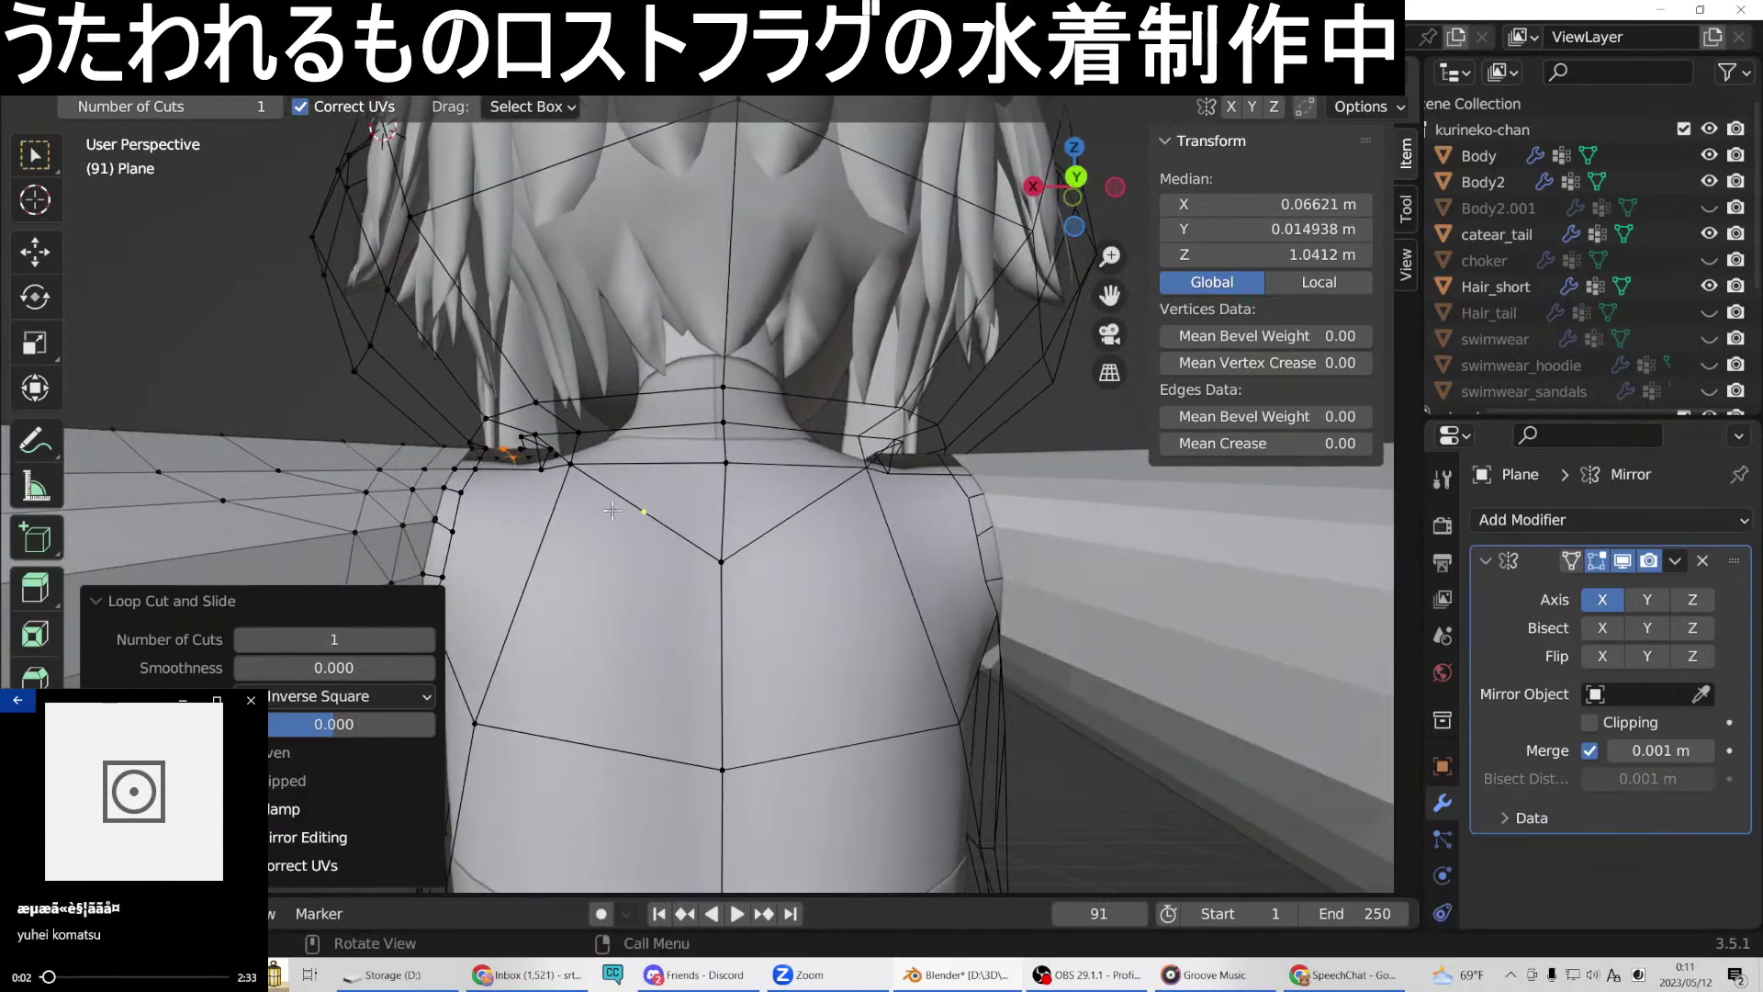
pyautogui.moveTo(622, 557); pyautogui.dragTo(488, 465, button='middle')
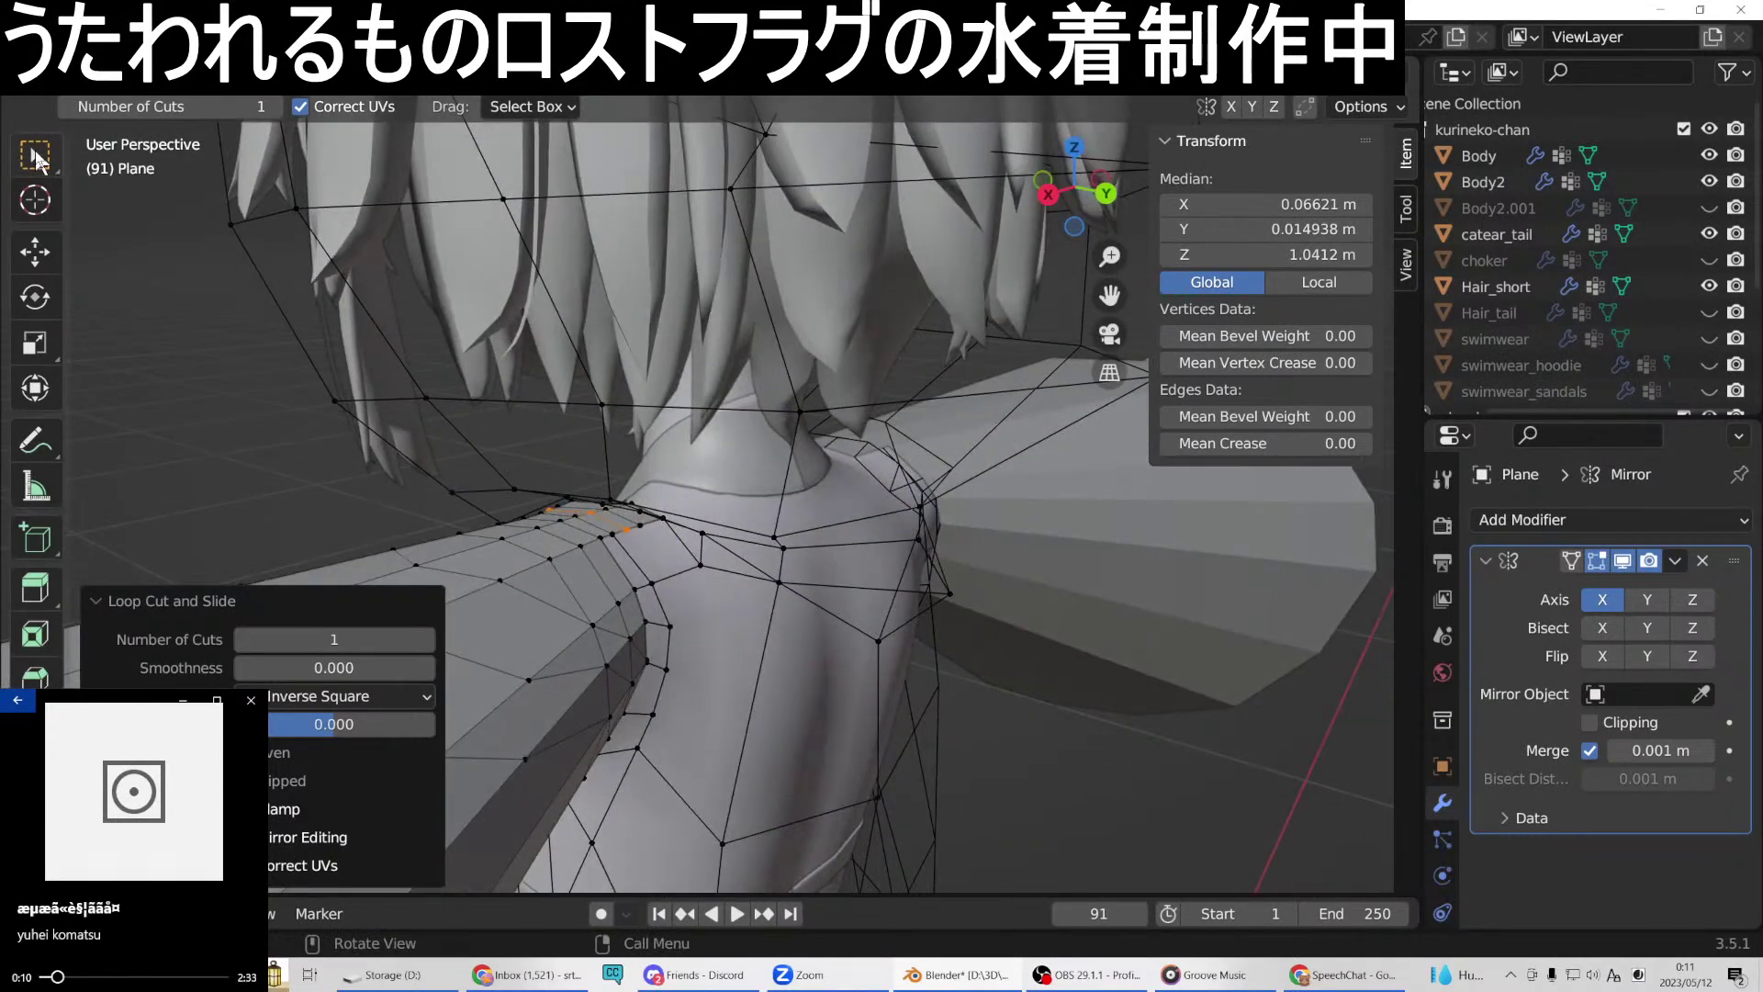
pyautogui.click(35, 156)
# Subdivide the short horizontal edge at the back of the shoulder, between the armhole and the neck side, with 2 cuts.
pyautogui.moveTo(838, 511)
pyautogui.mouseDown(button='middle')
pyautogui.moveTo(584, 503)
pyautogui.moveTo(844, 505)
pyautogui.mouseUp(button='middle')
pyautogui.moveTo(539, 479); pyautogui.dragTo(571, 525, button='middle')
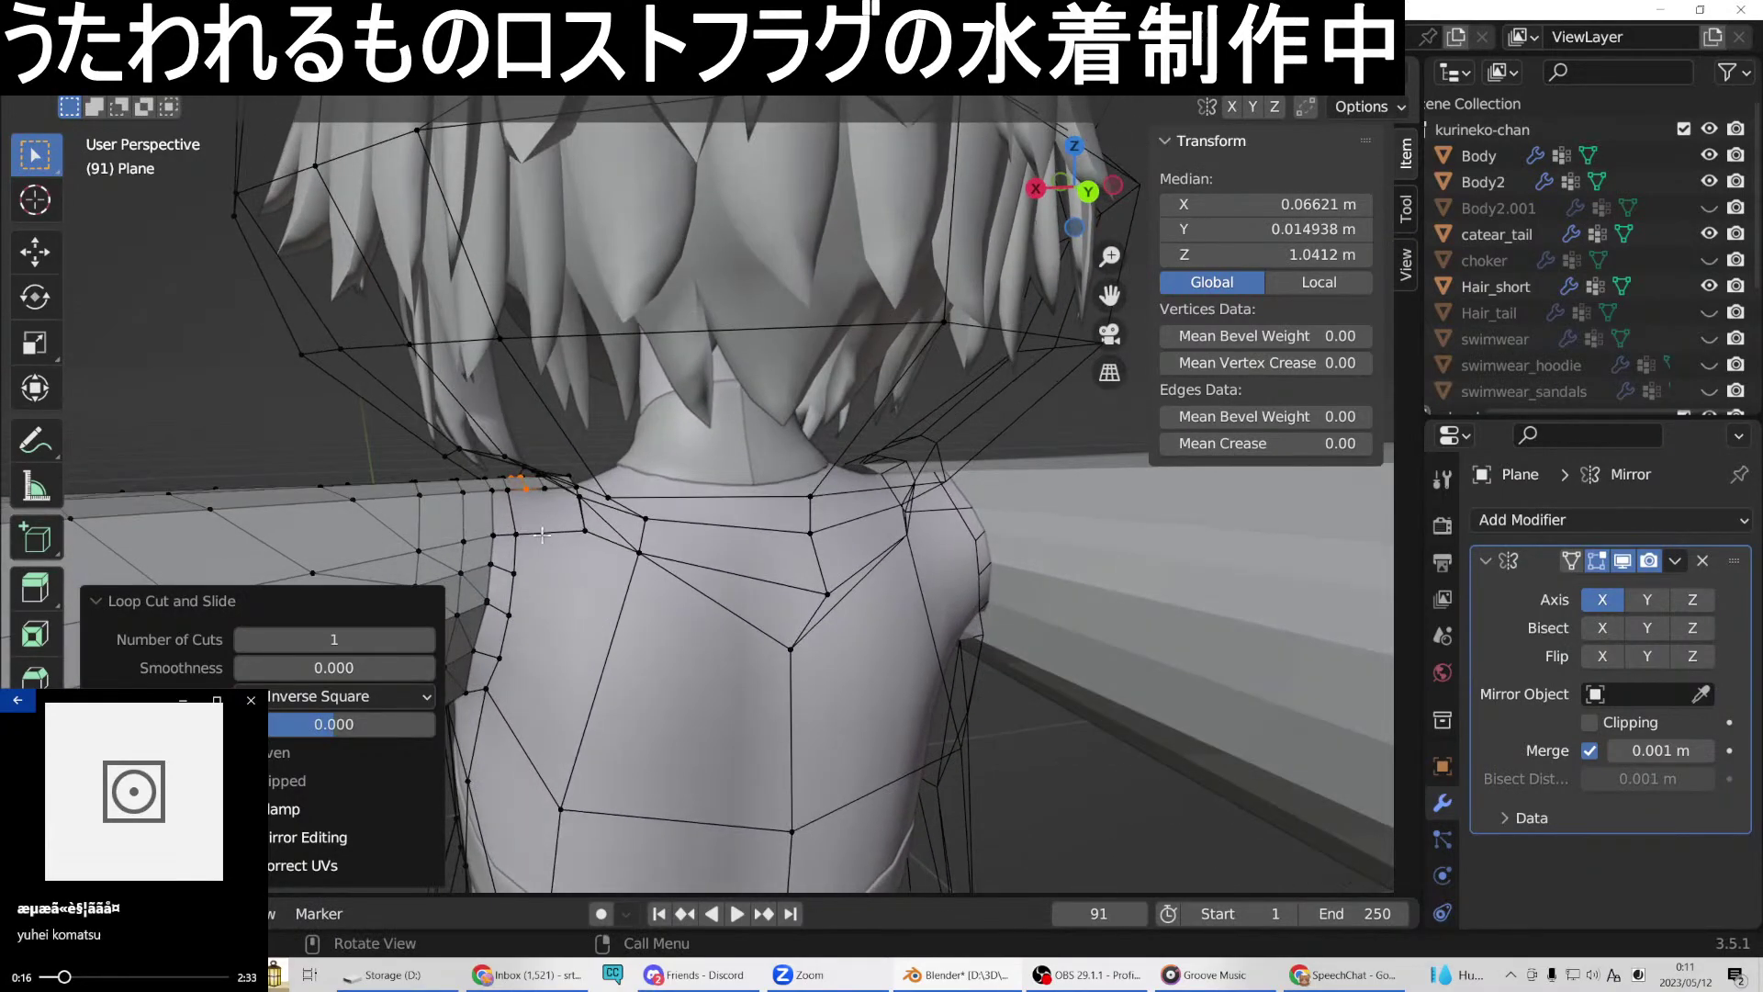
pyautogui.click(540, 534)
pyautogui.click(428, 319)
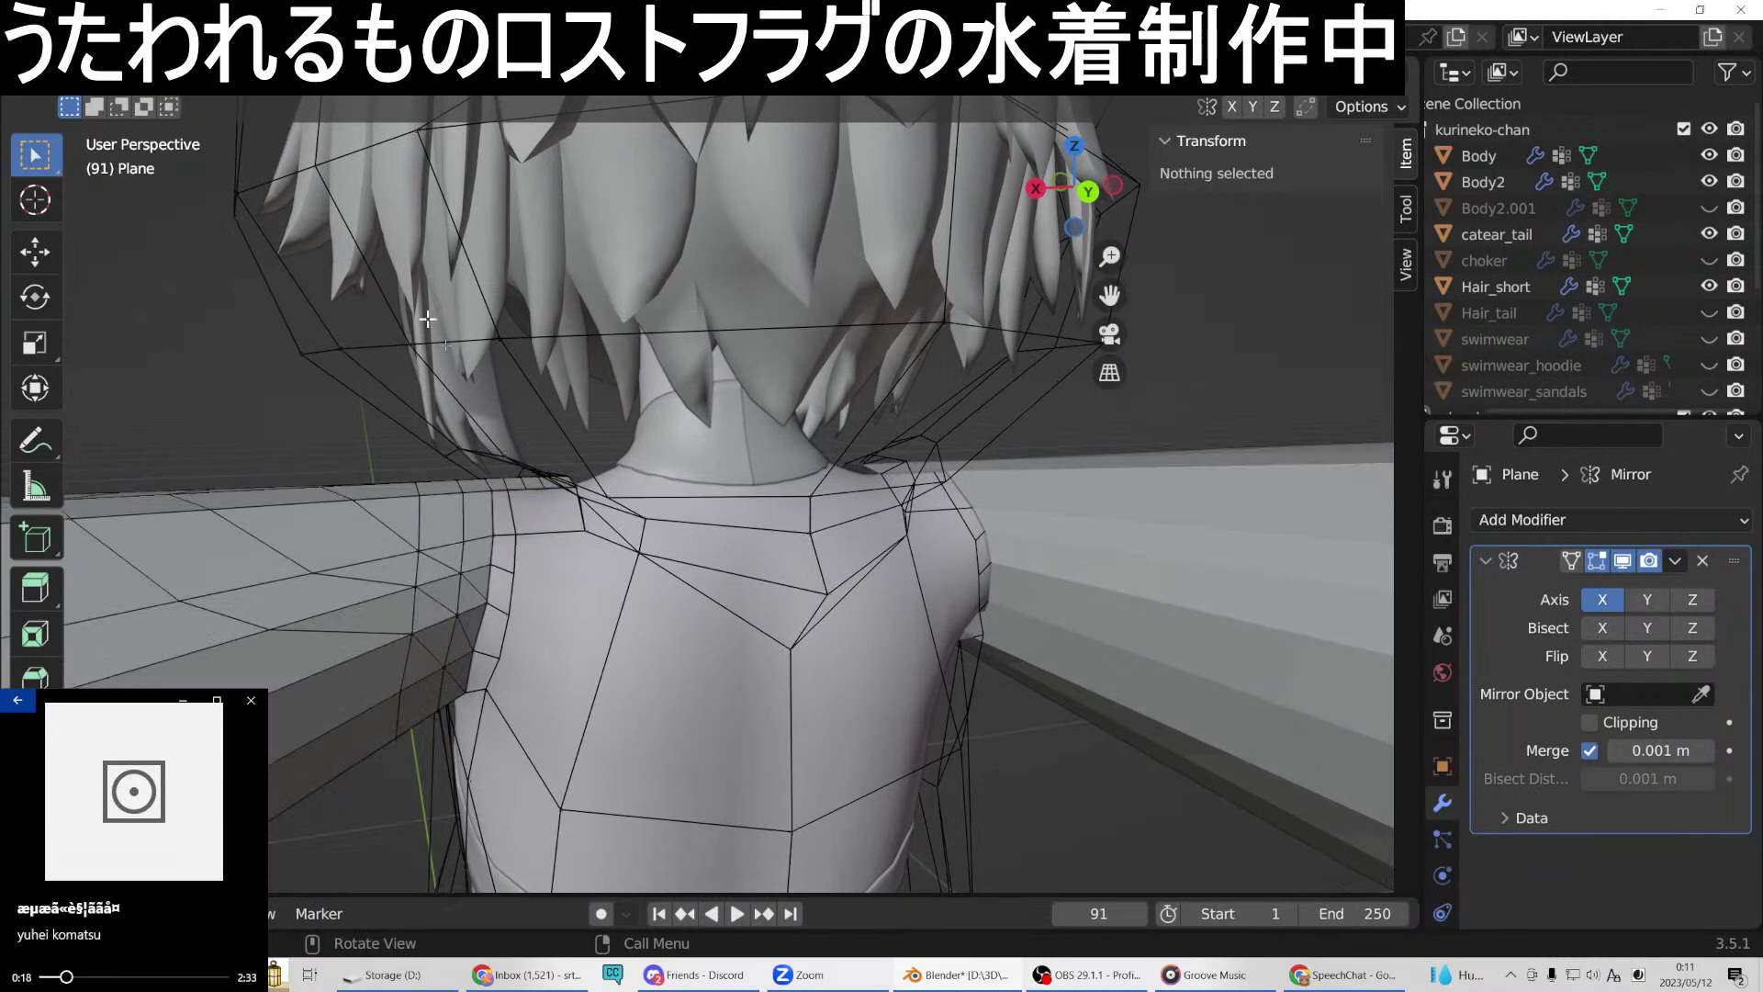
pyautogui.click(562, 535)
pyautogui.rightClick(554, 531)
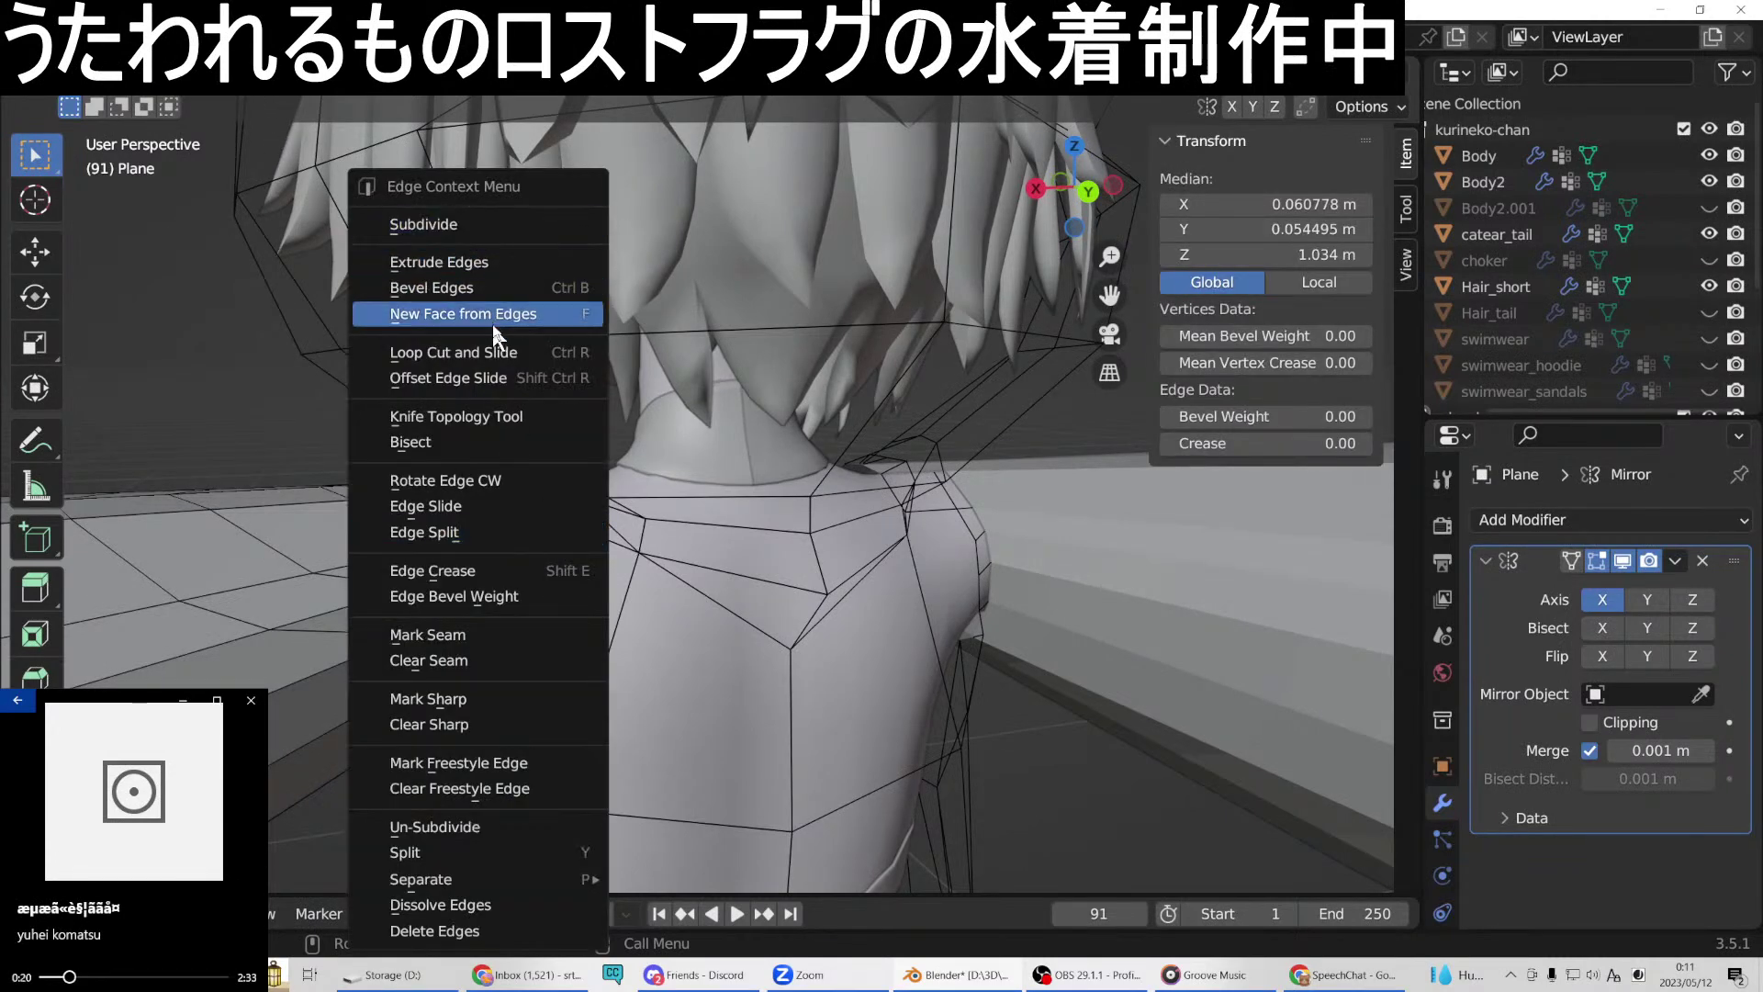
pyautogui.click(475, 226)
pyautogui.click(428, 723)
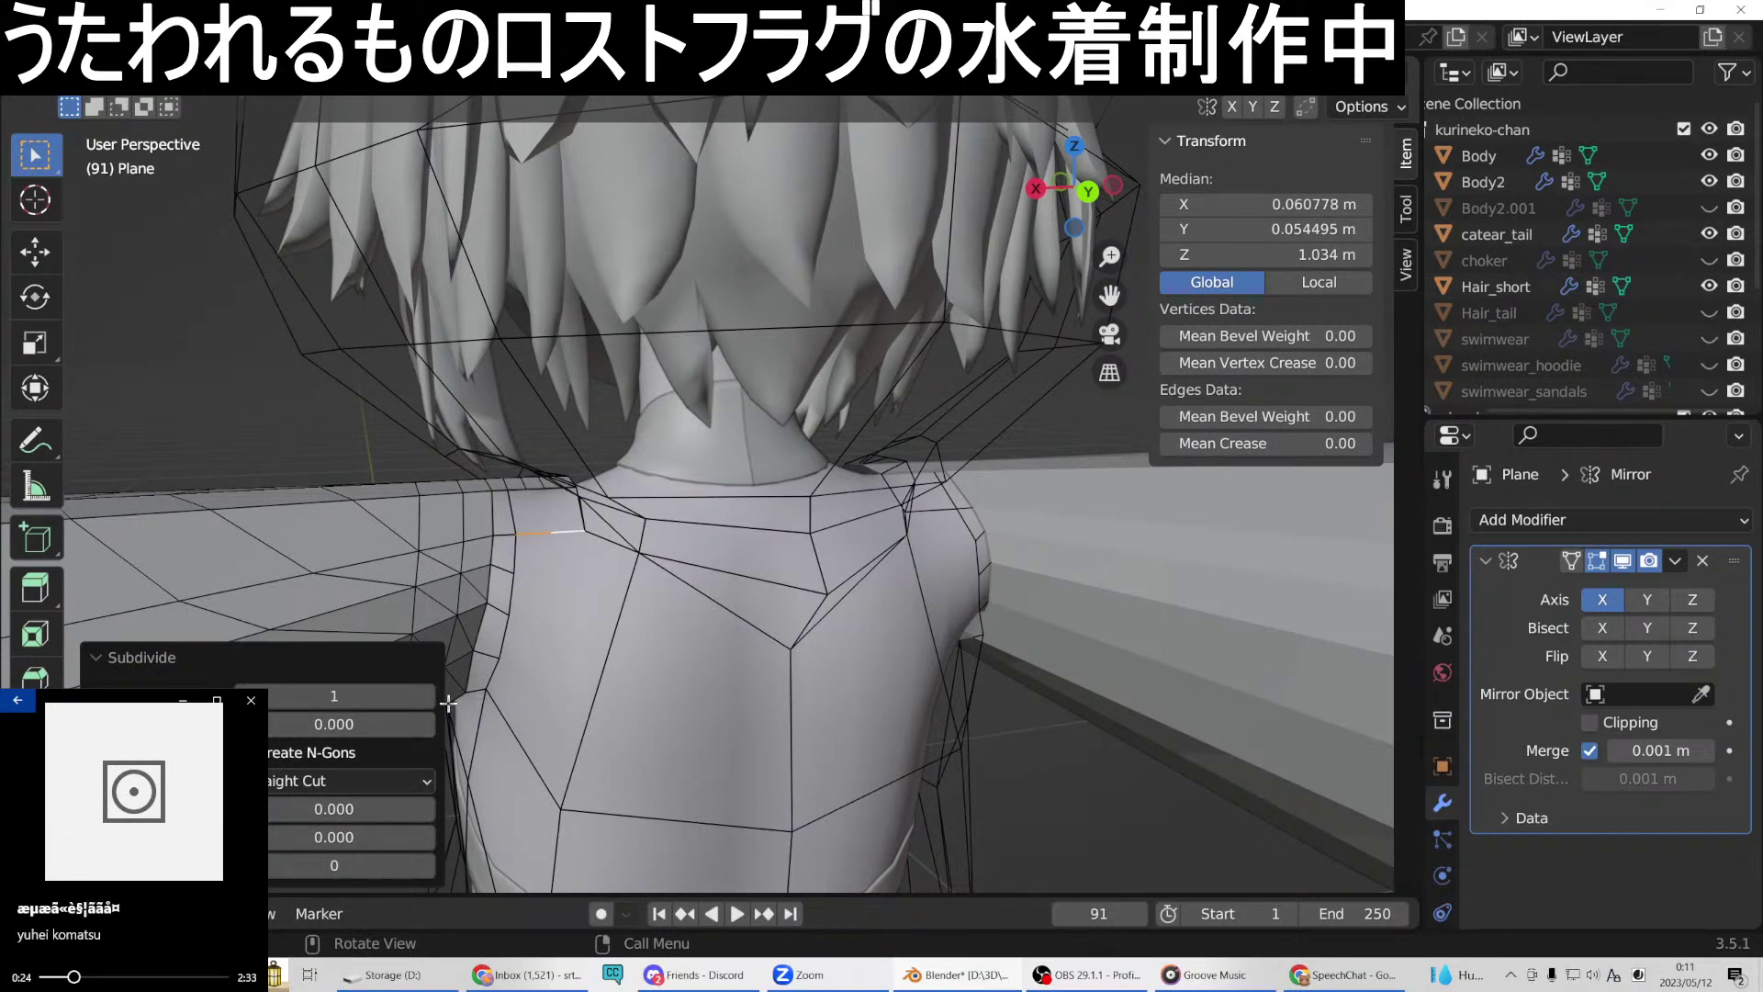
pyautogui.click(428, 696)
# Connect the two new vertices on the back shoulder edge to the matching vertices on the shoulder top with two new edges.
pyautogui.moveTo(569, 643); pyautogui.dragTo(538, 650, button='middle')
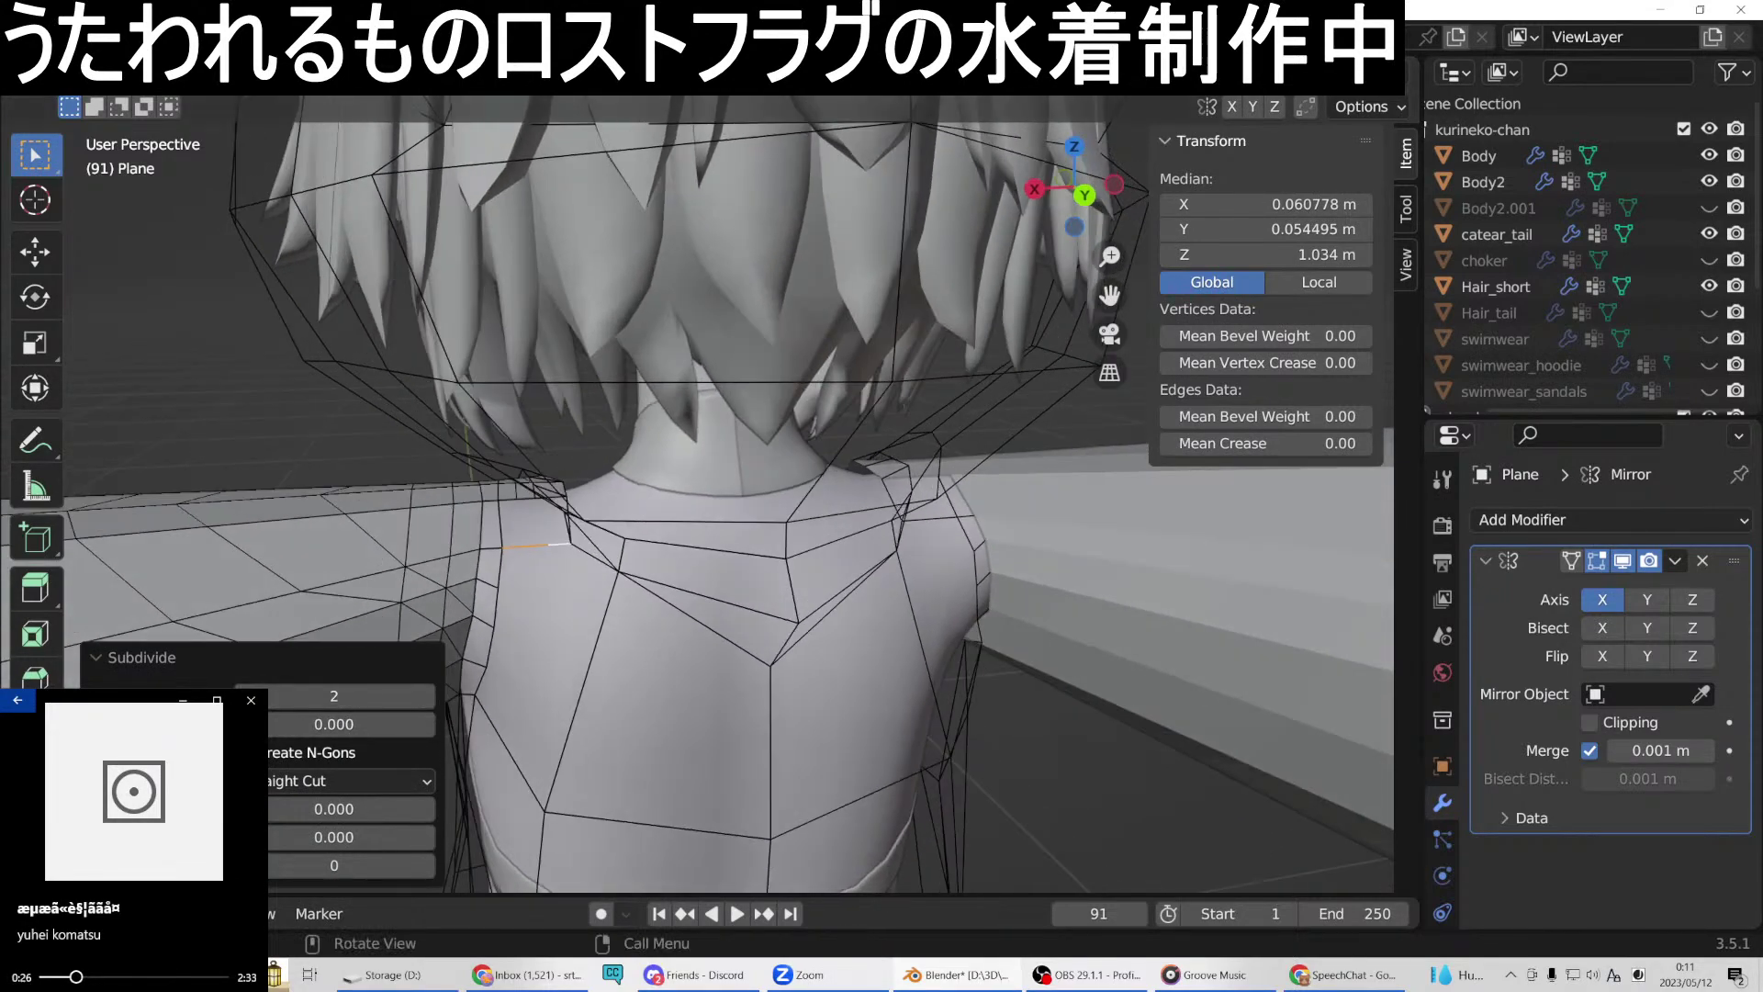
pyautogui.scroll(5, 606, 521)
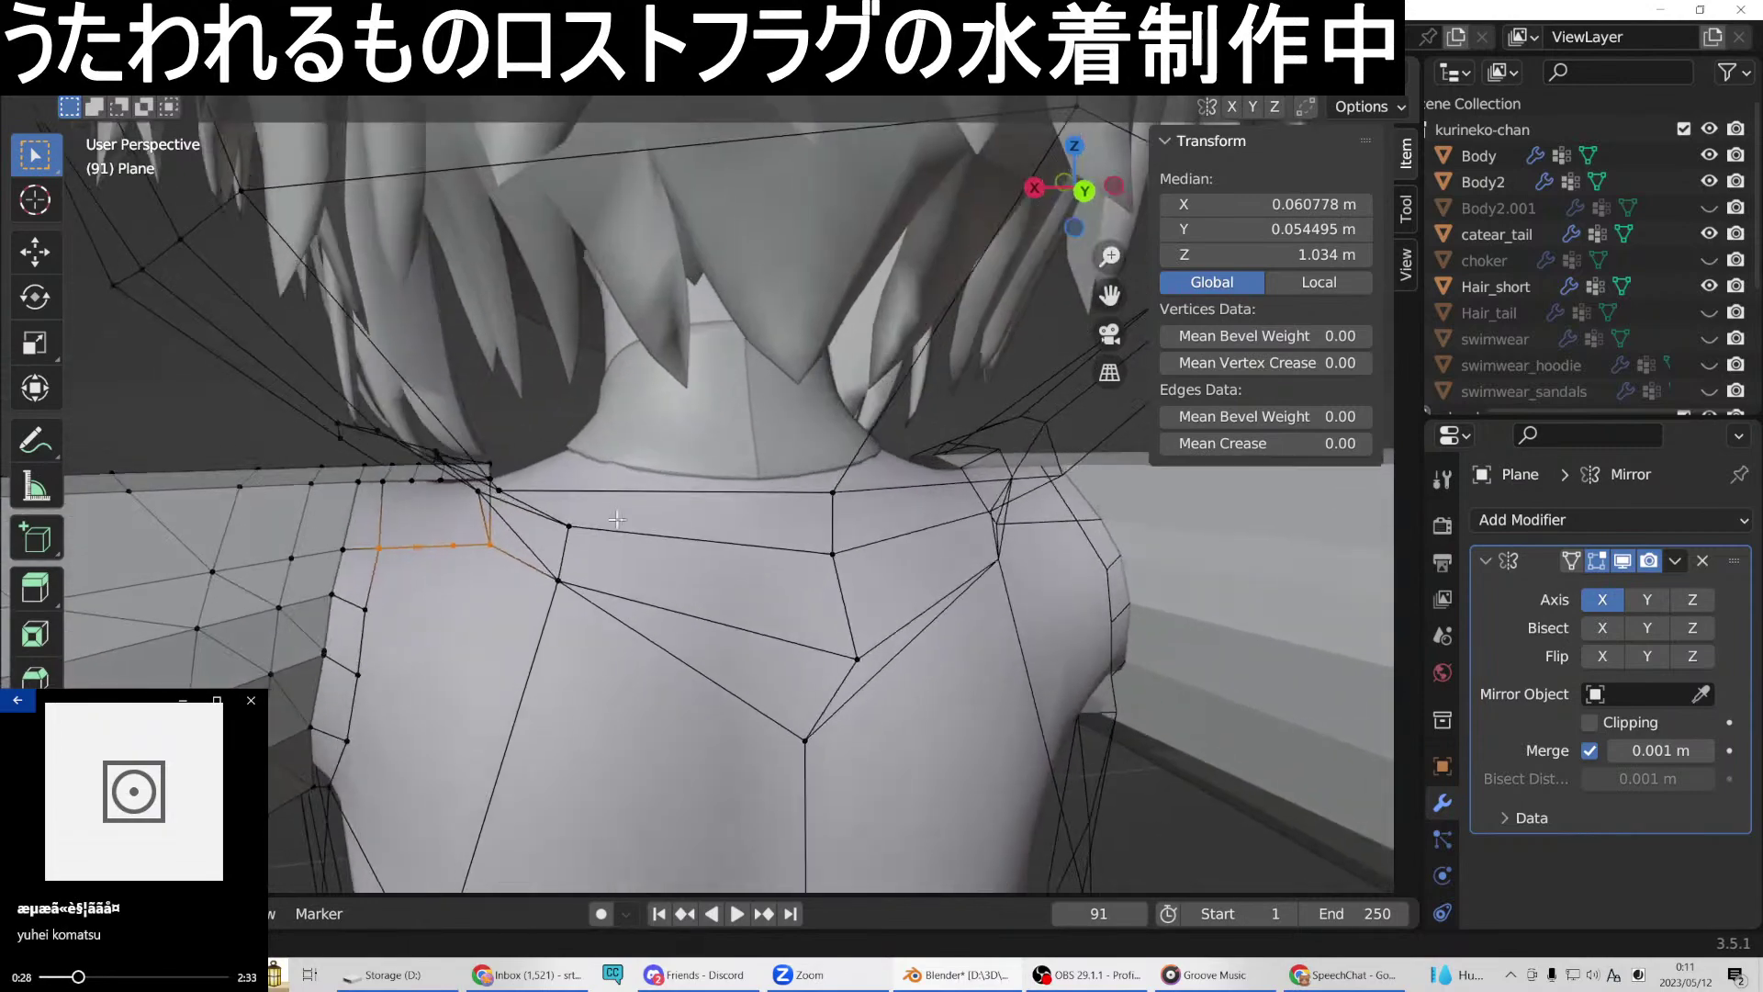
pyautogui.moveTo(606, 521); pyautogui.dragTo(486, 488, button='middle')
pyautogui.click(468, 488)
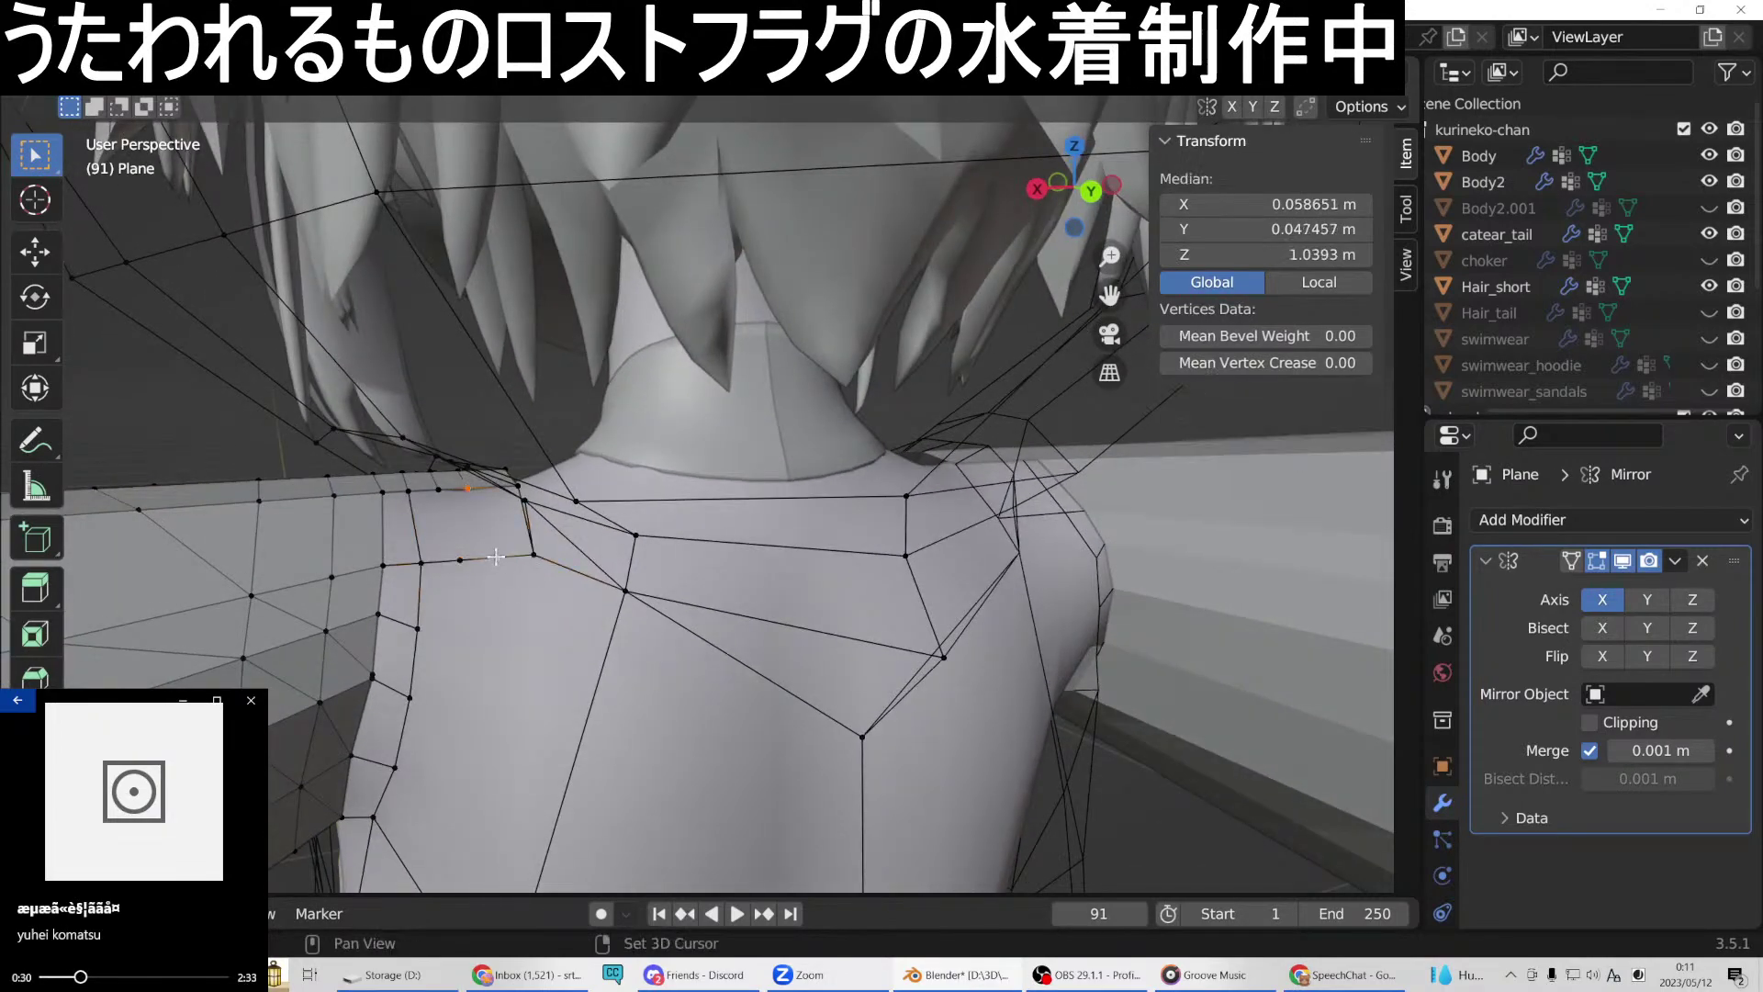
pyautogui.keyDown('shift'); pyautogui.click(496, 556); pyautogui.keyUp('shift')
pyautogui.rightClick(496, 556)
pyautogui.click(422, 475)
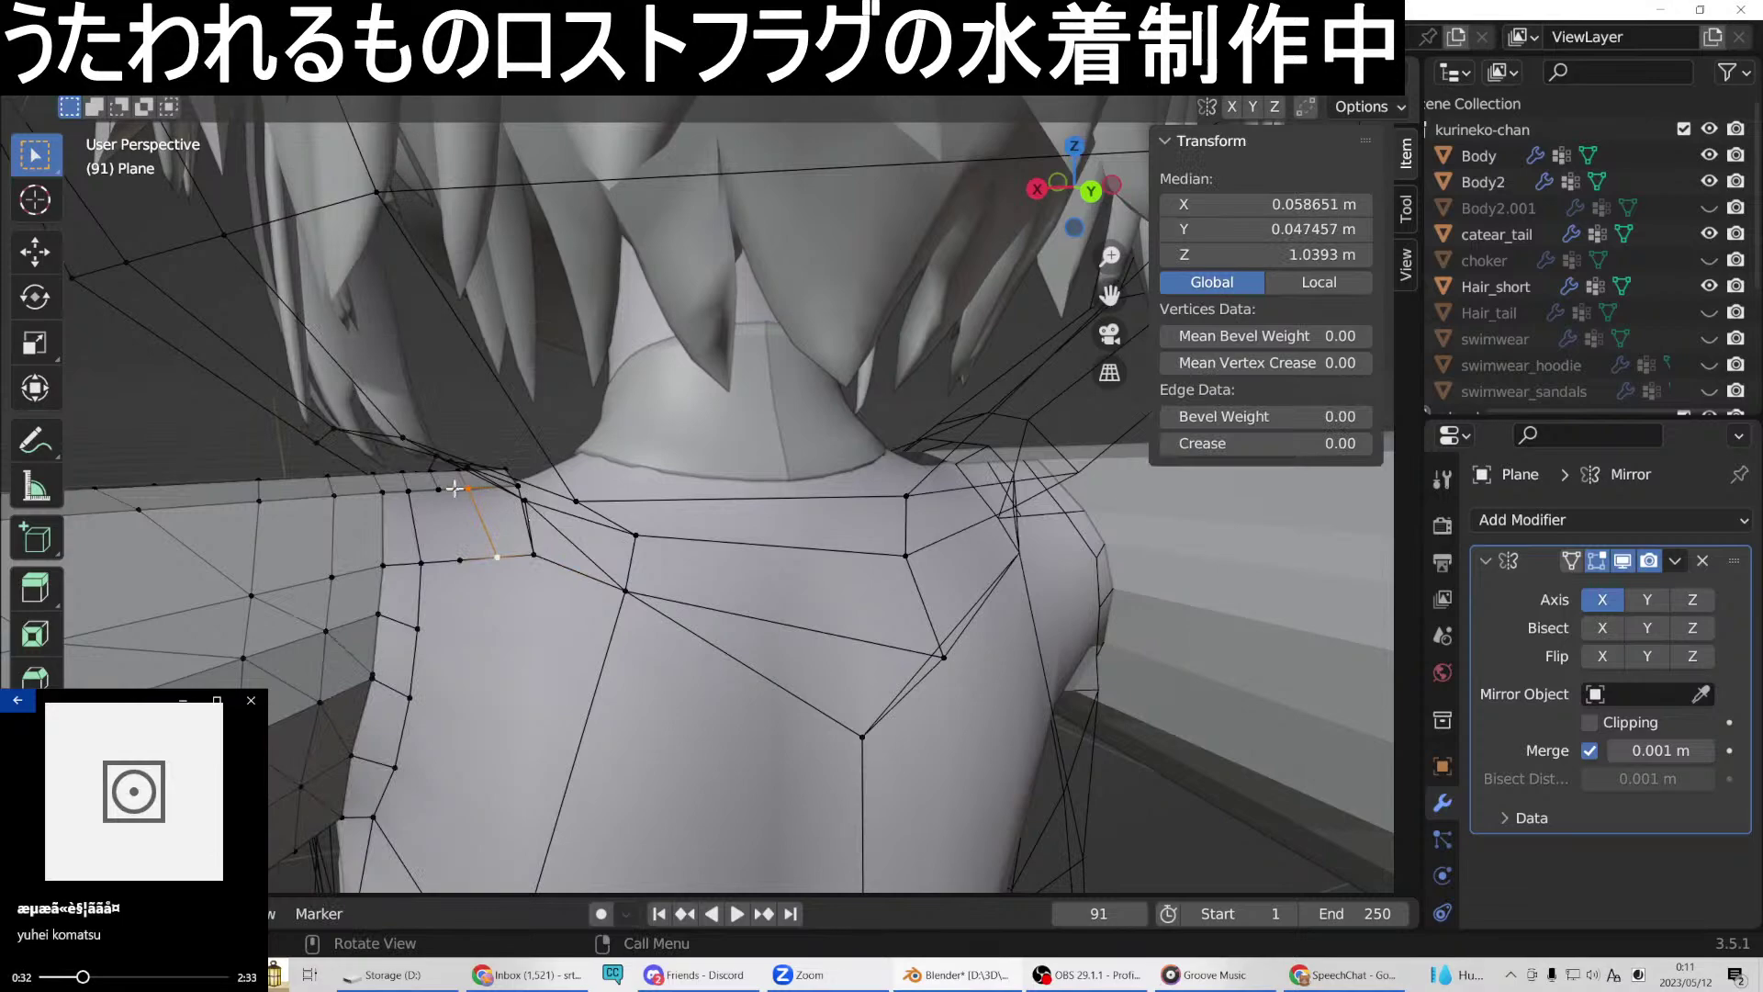
pyautogui.click(441, 490)
pyautogui.rightClick(457, 562)
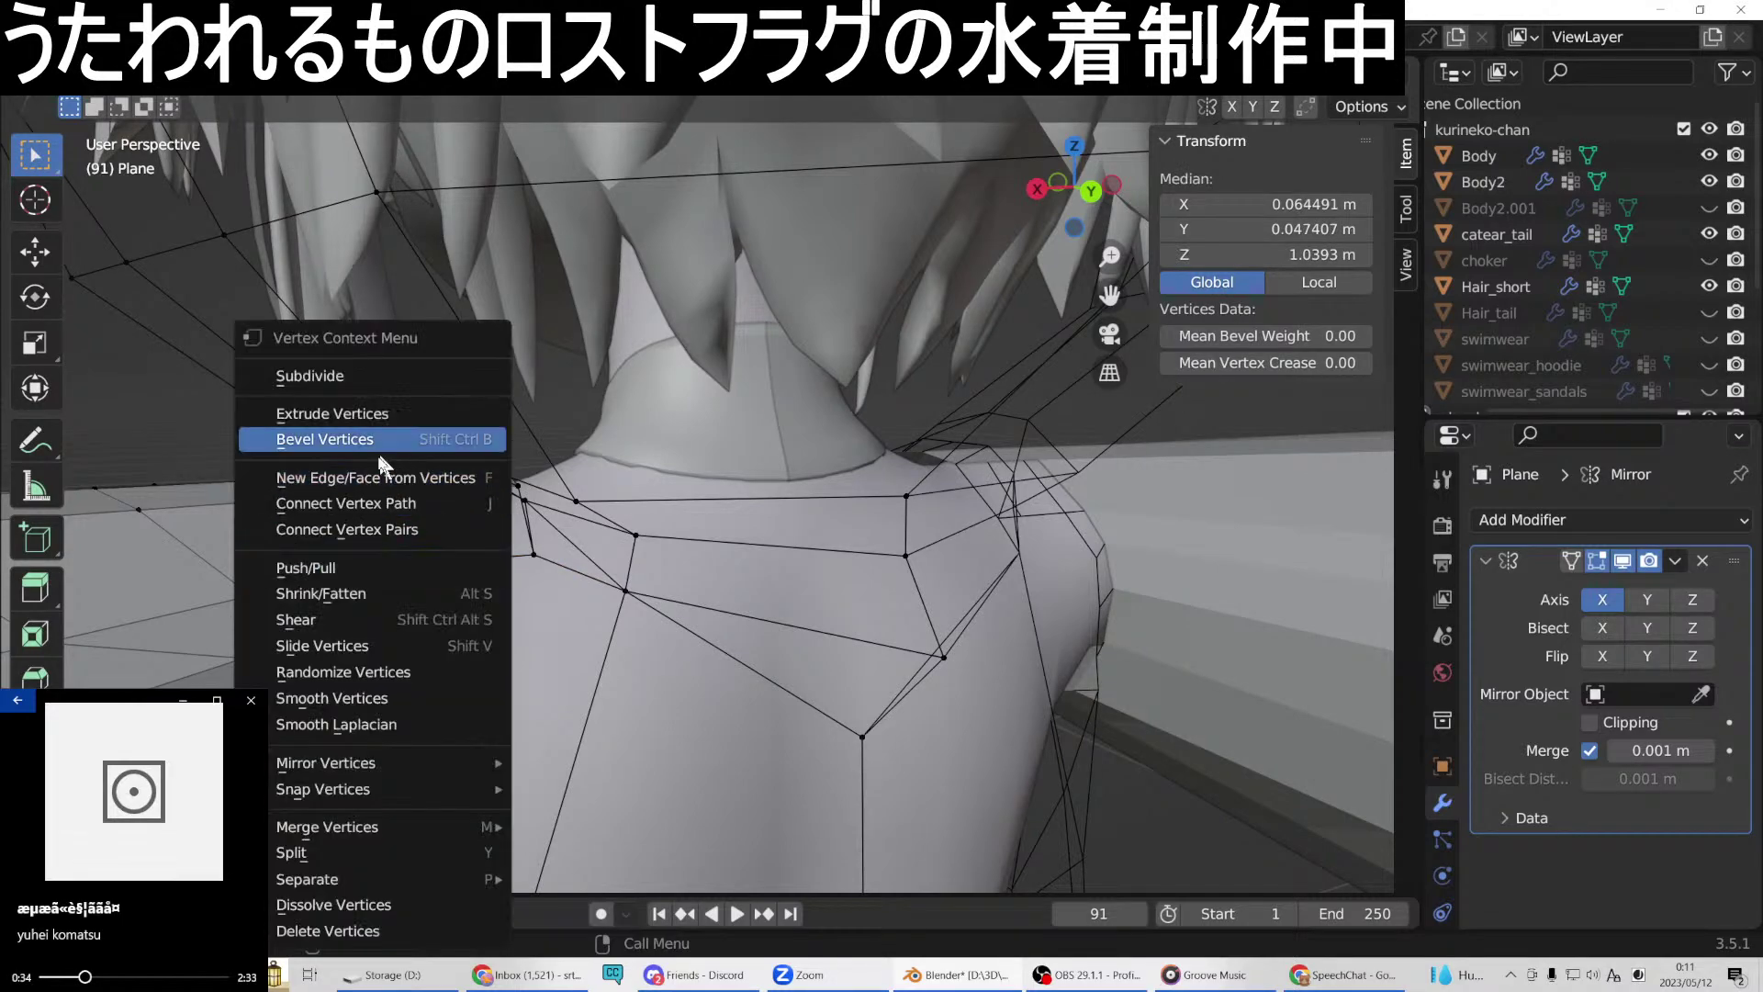
pyautogui.click(422, 476)
# Subdivide the long slanted upper-back edge once using edge selection, and return to vertex selection.
pyautogui.moveTo(422, 476); pyautogui.dragTo(491, 528, button='middle')
pyautogui.click(483, 507)
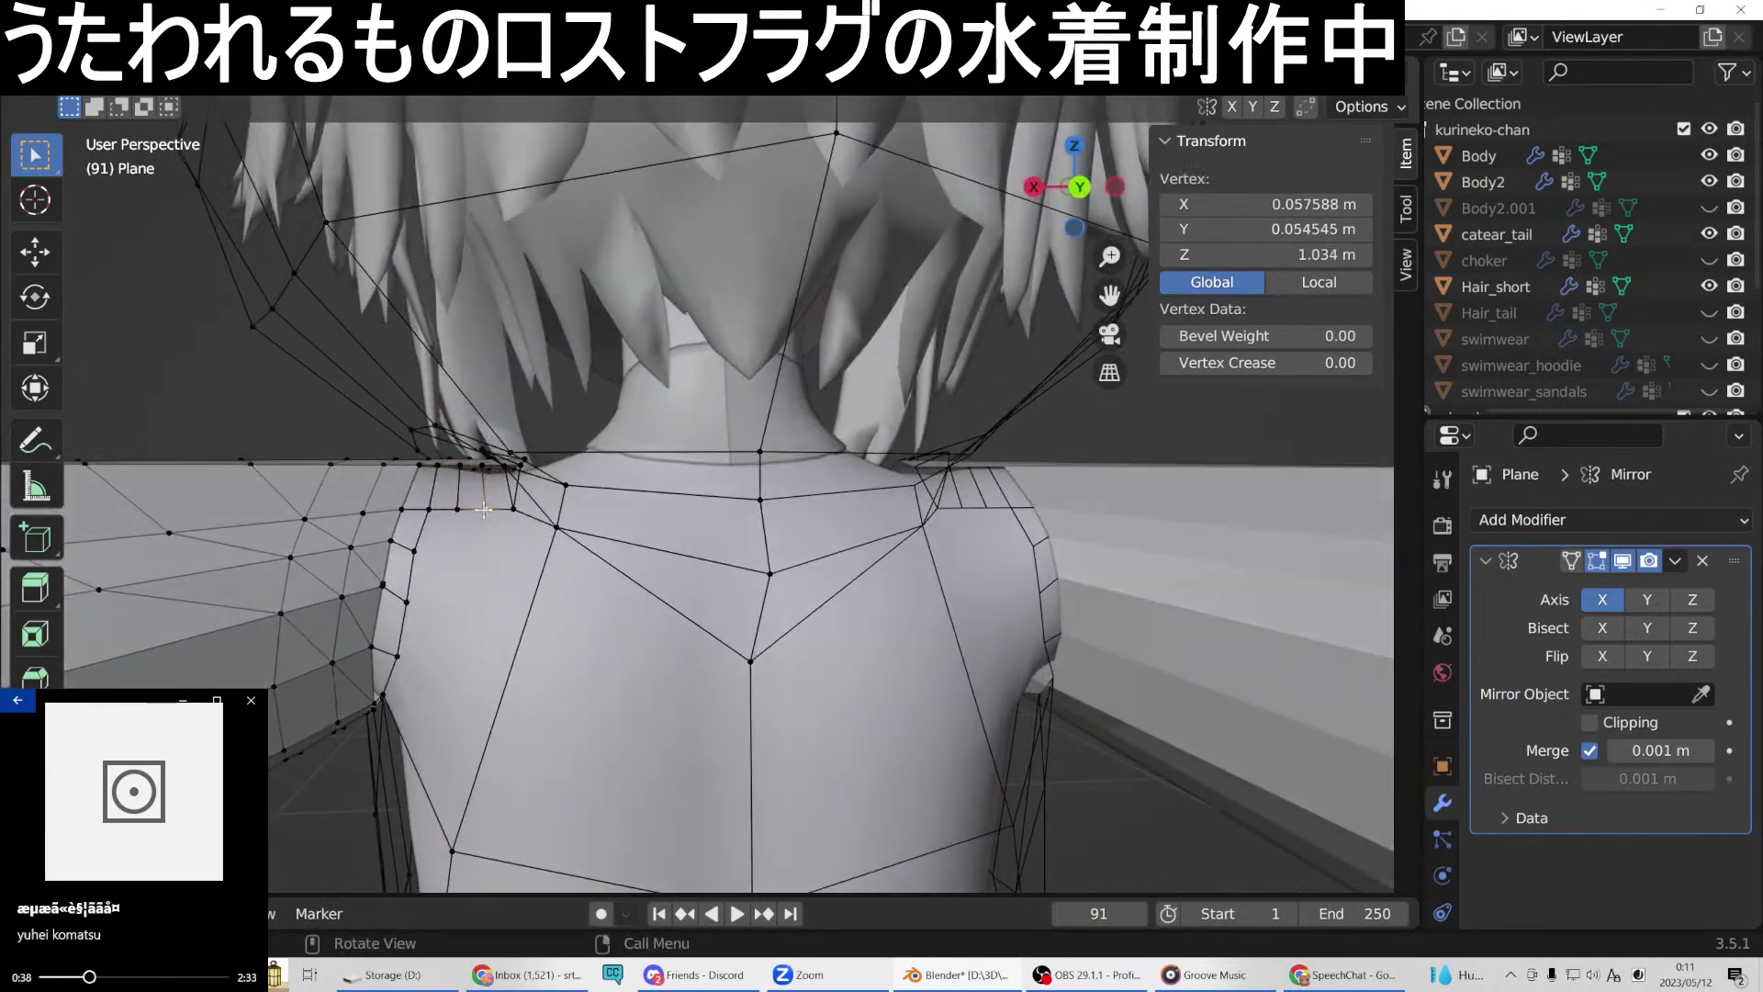
pyautogui.press('2')
pyautogui.click(521, 636)
pyautogui.rightClick(520, 635)
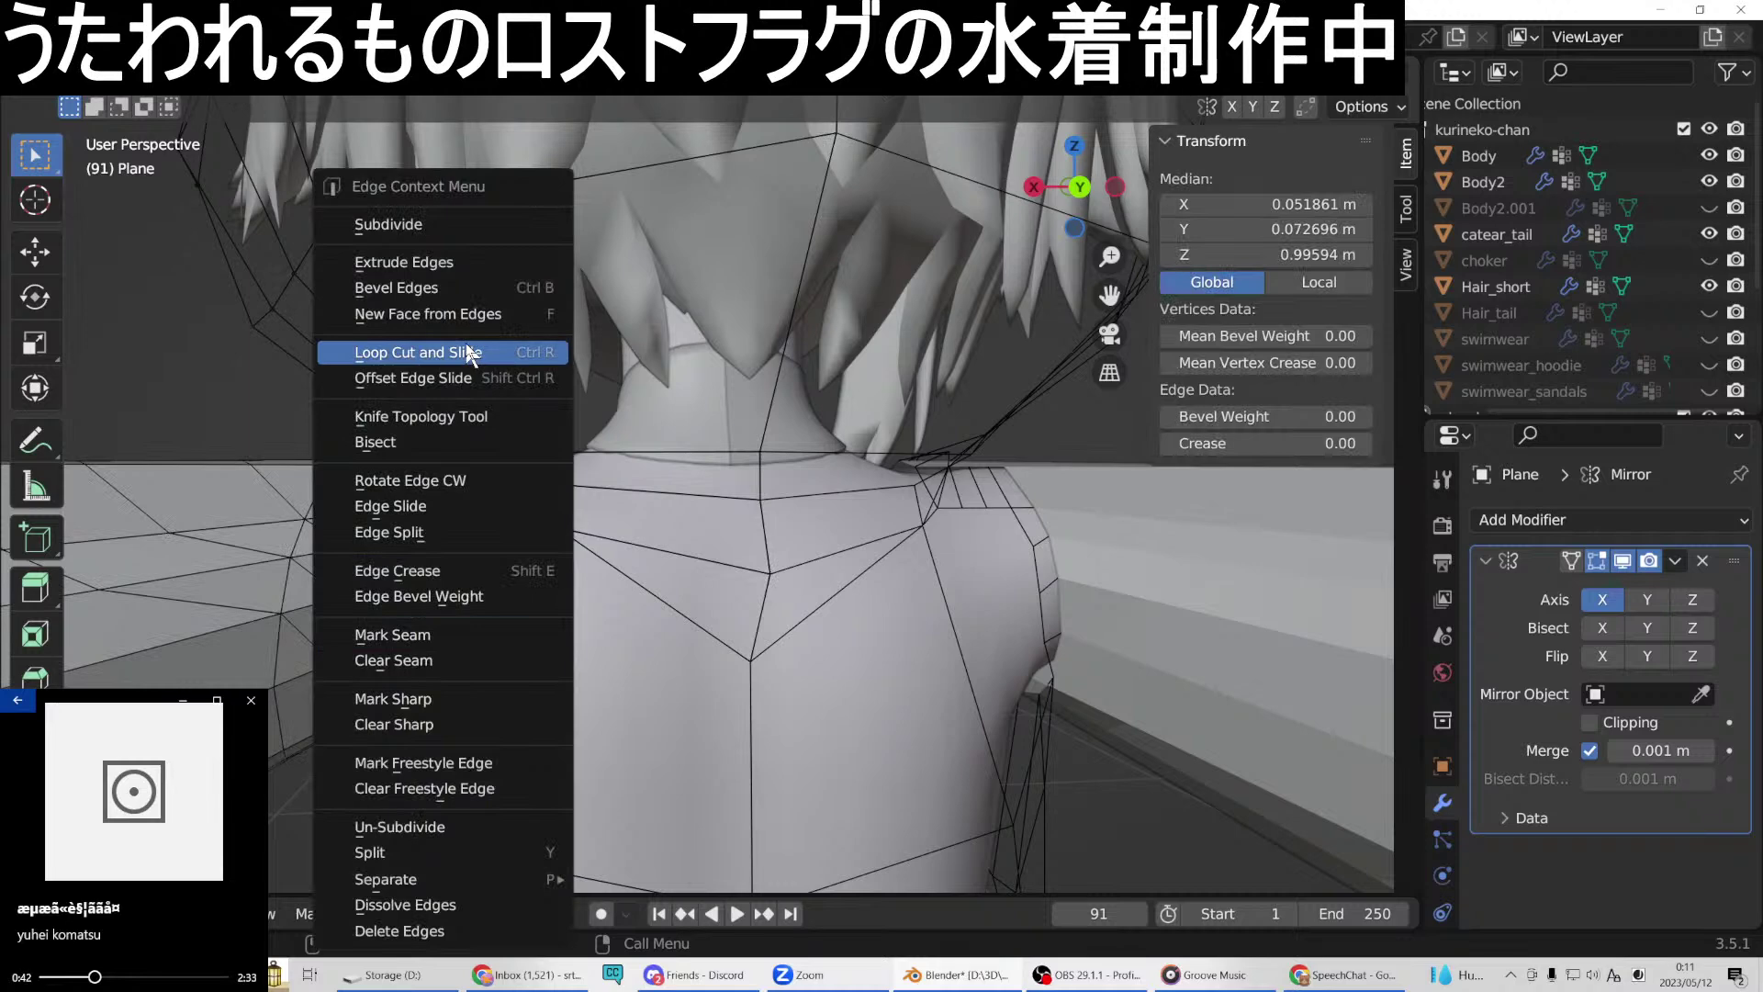
pyautogui.click(435, 227)
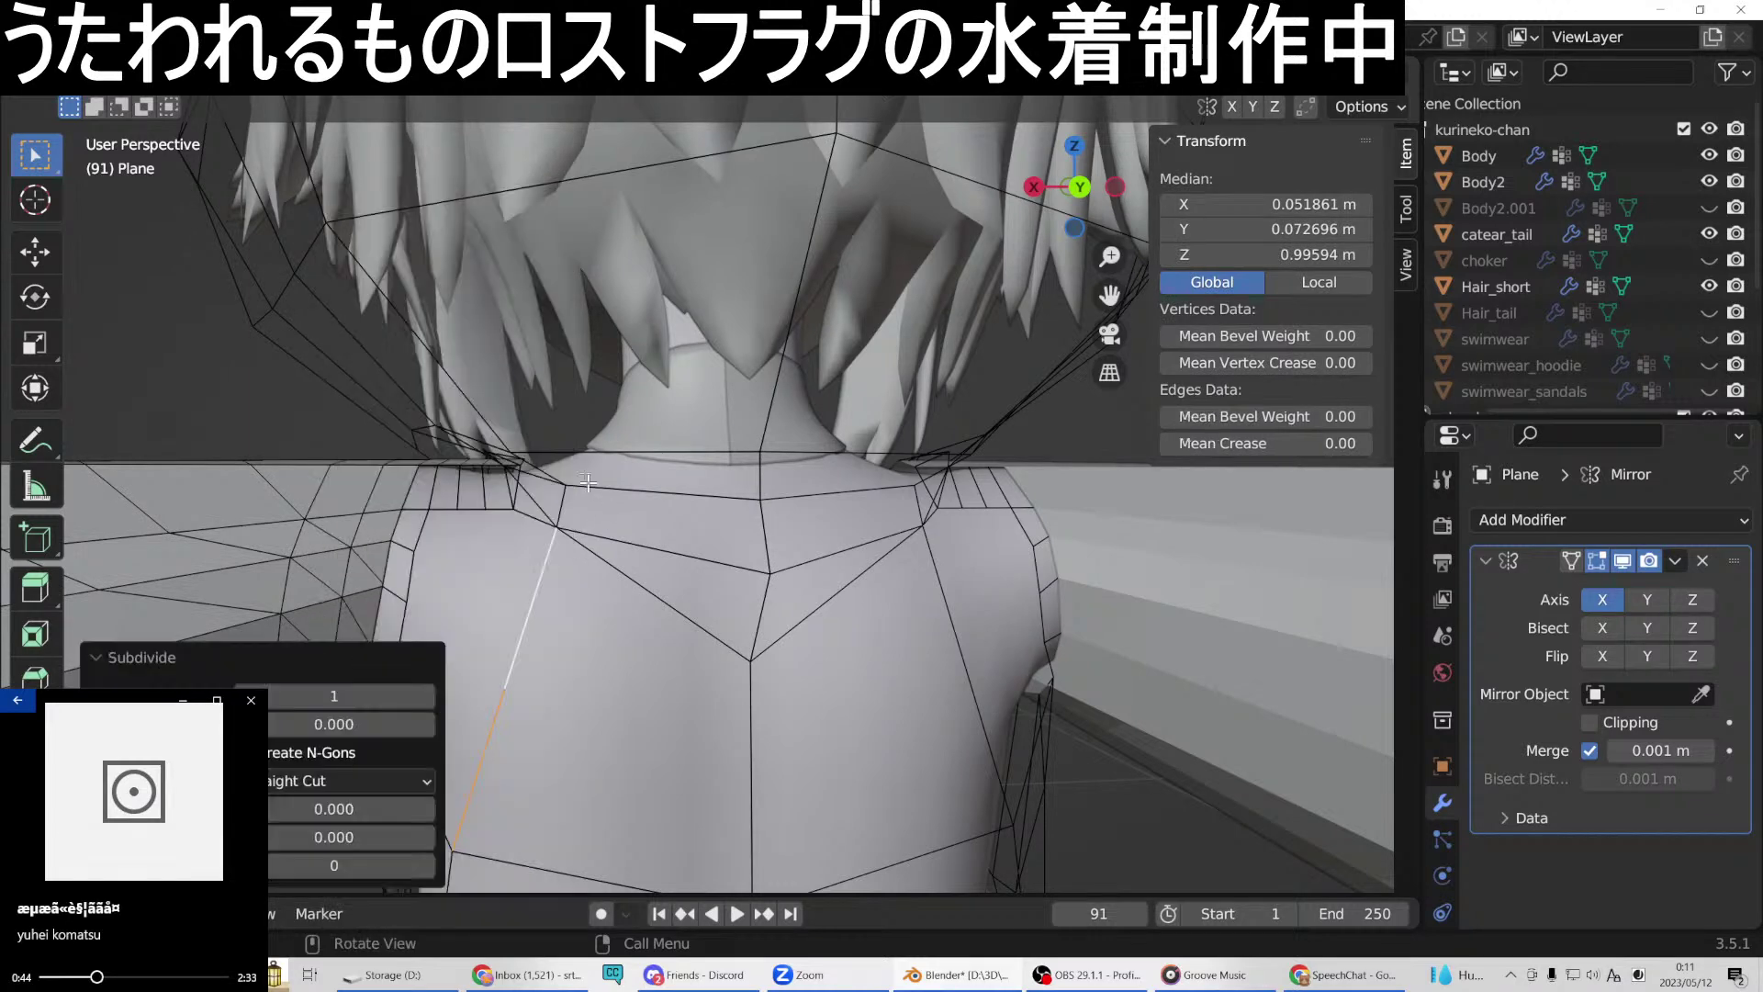
pyautogui.press('1')
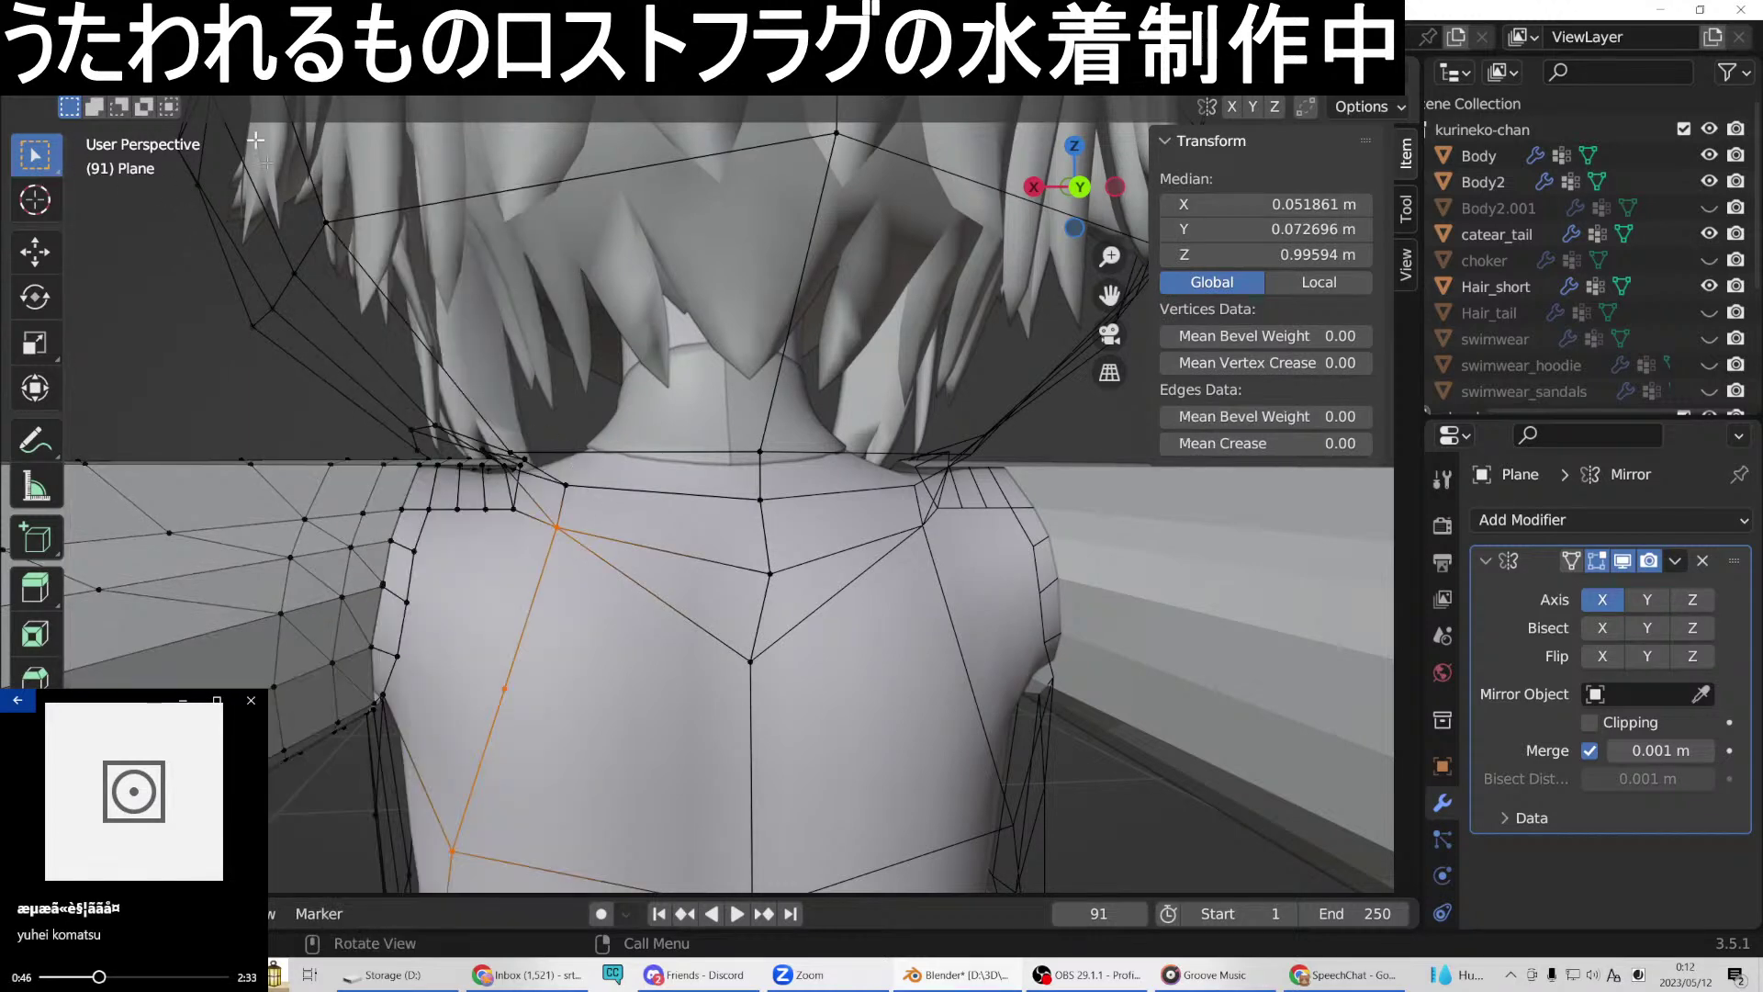
# Connect the inner new vertex on the back shoulder edge to the midpoint of the slanted upper-back edge with a new edge.
pyautogui.click(485, 509)
pyautogui.moveTo(512, 644); pyautogui.dragTo(544, 663, button='middle')
pyautogui.rightClick(551, 693)
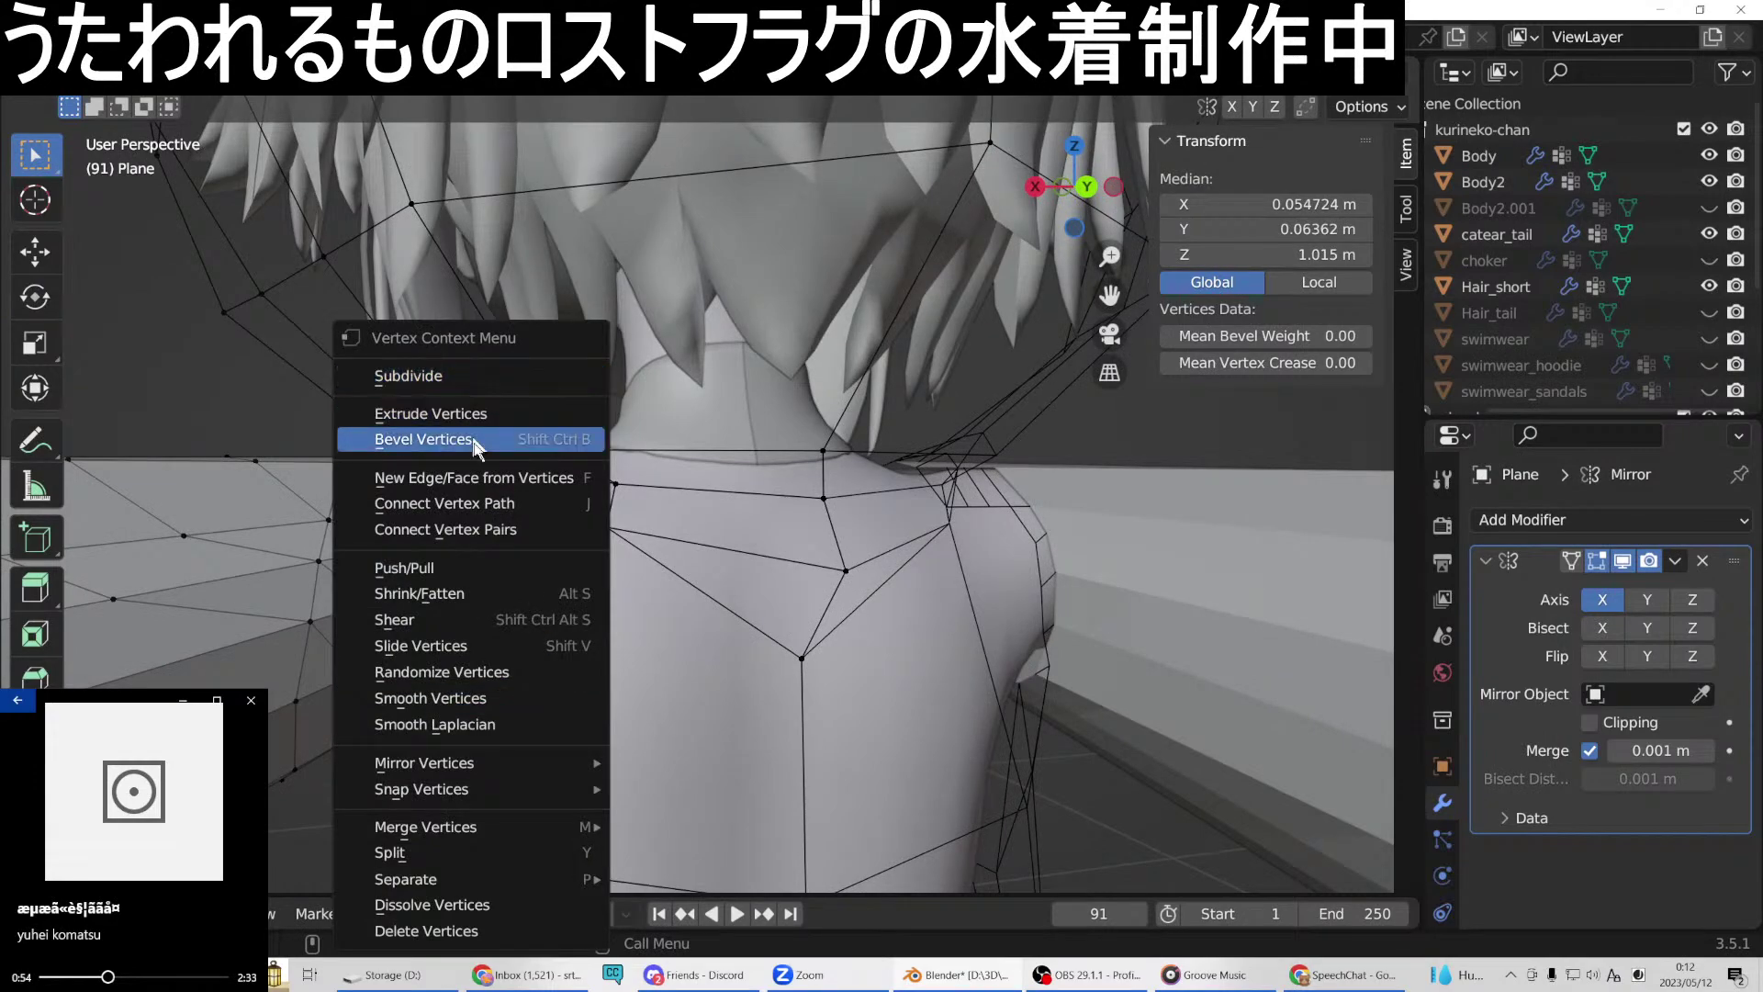
pyautogui.click(459, 477)
pyautogui.moveTo(487, 479); pyautogui.dragTo(551, 496, button='middle')
pyautogui.moveTo(682, 644)
pyautogui.mouseDown(button='middle')
pyautogui.moveTo(740, 689)
pyautogui.moveTo(700, 696)
pyautogui.moveTo(733, 714)
pyautogui.moveTo(708, 644)
pyautogui.moveTo(680, 648)
pyautogui.mouseUp(button='middle')
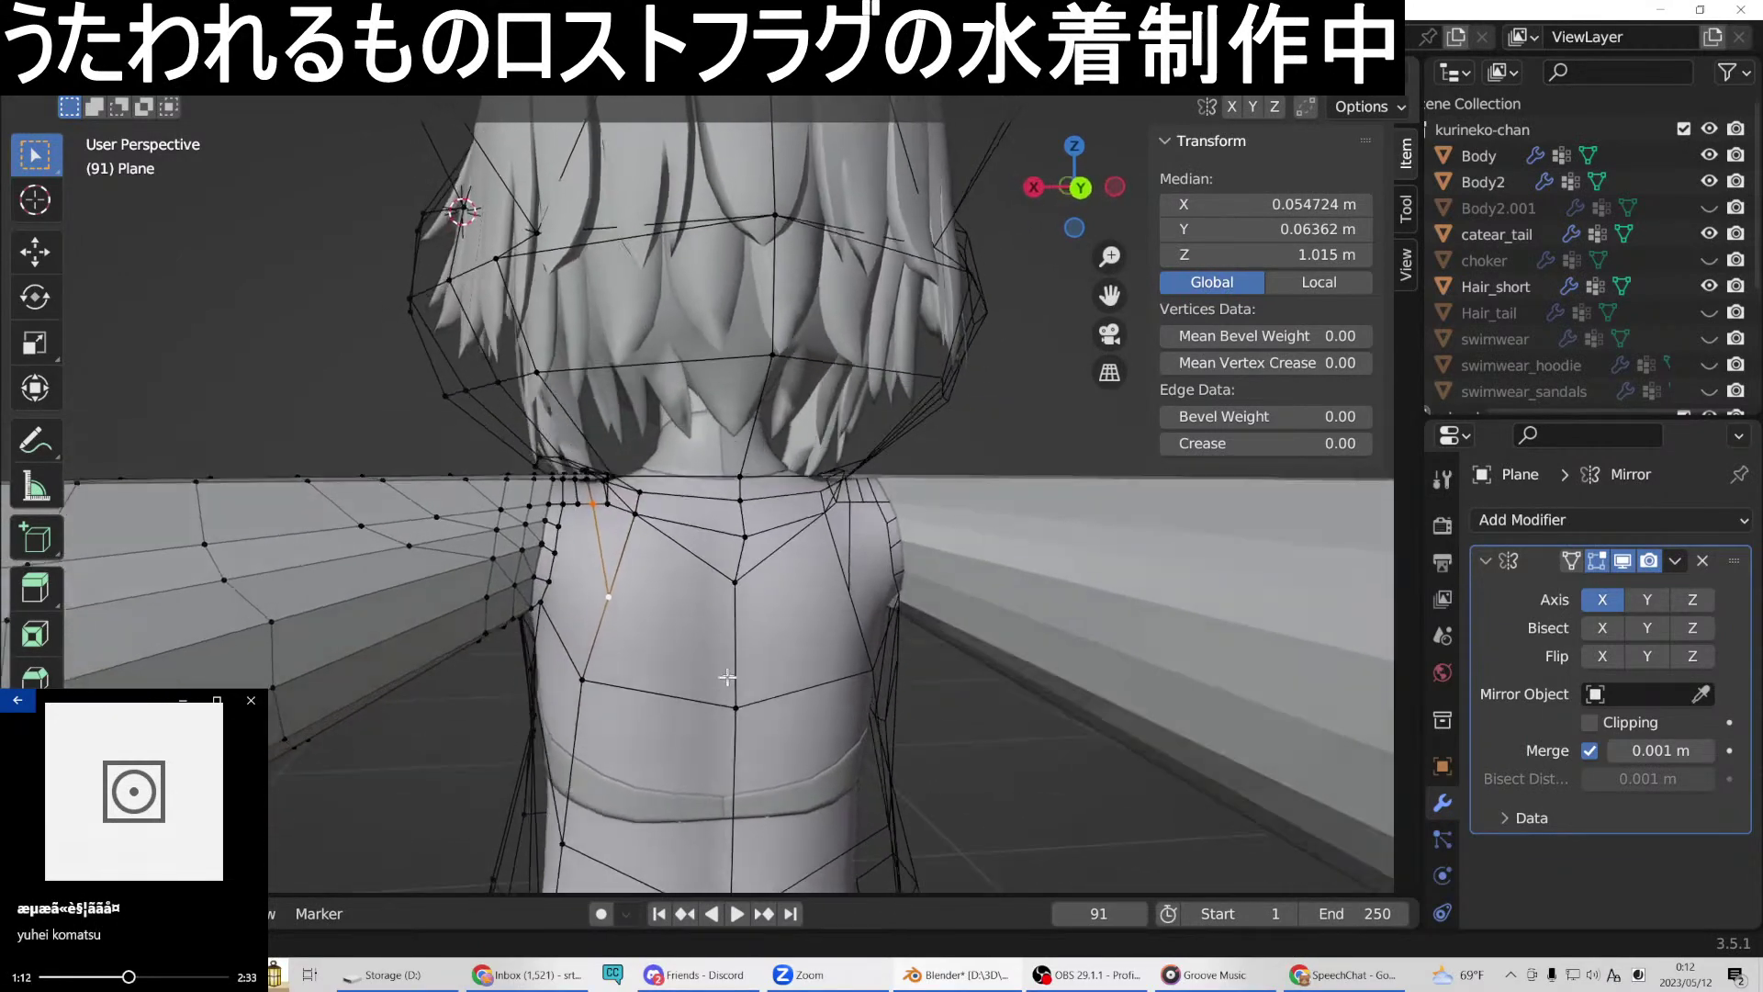
pyautogui.moveTo(737, 674); pyautogui.dragTo(708, 631, button='middle')
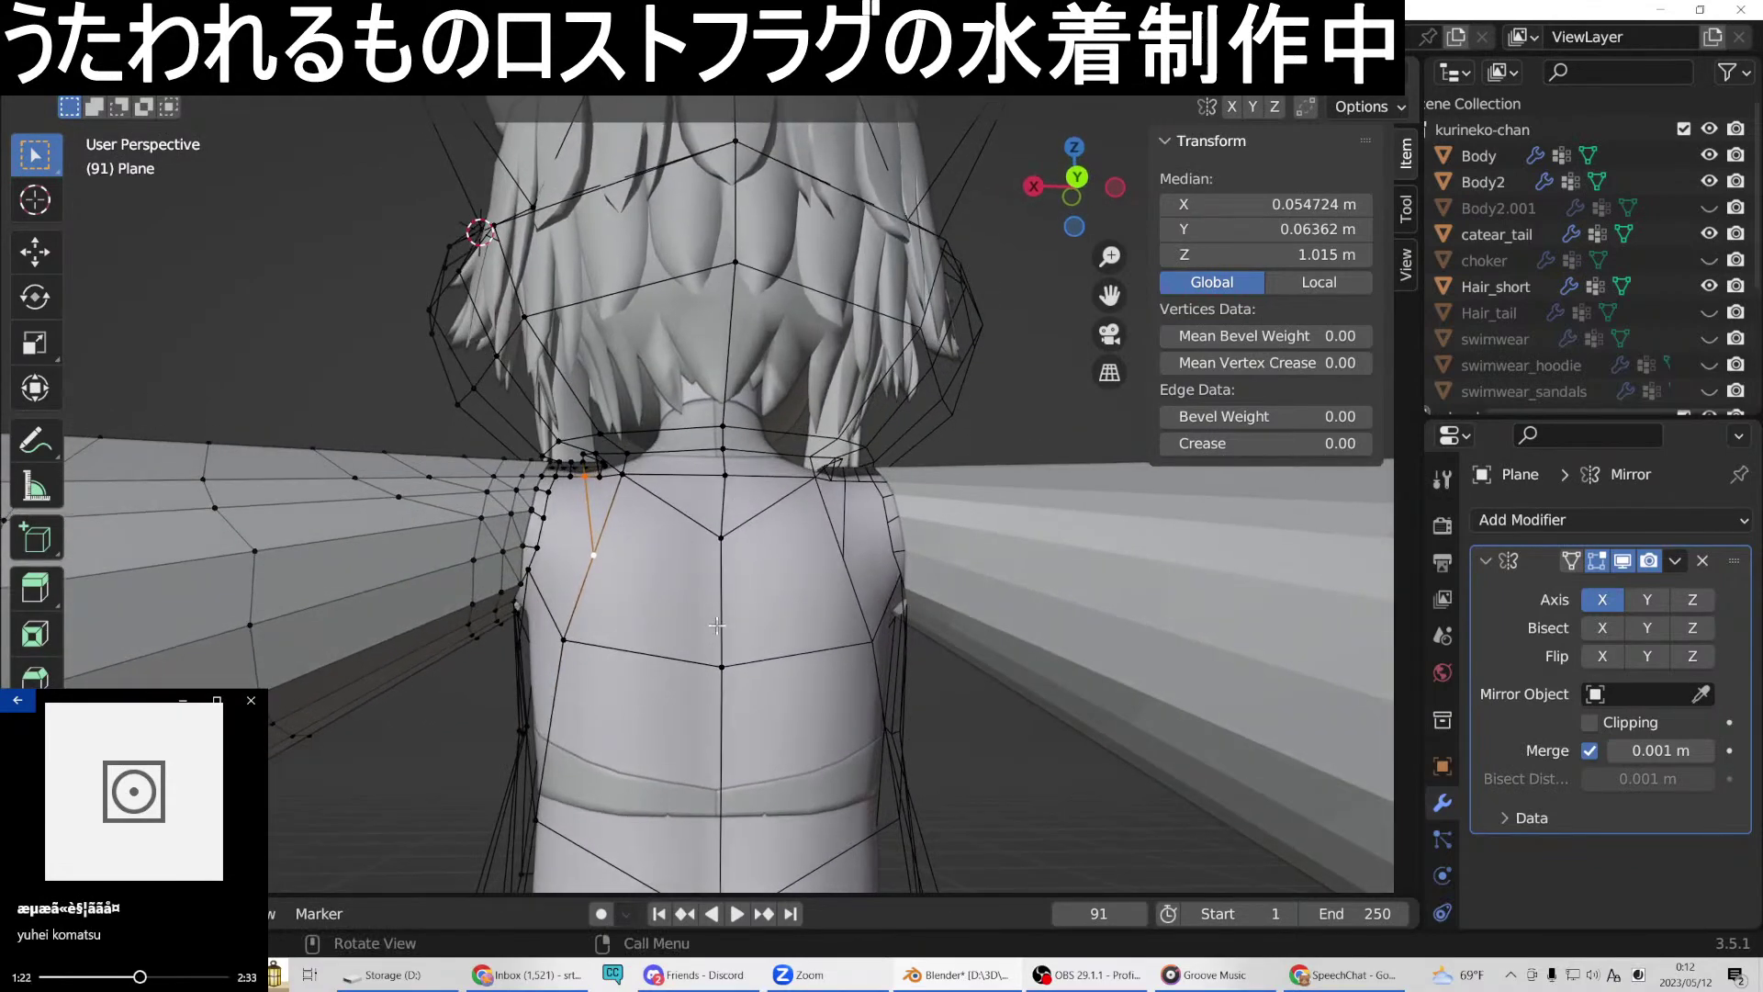
# Subdivide the horizontal mid-back edge and the centre-back edge directly above it once each.
pyautogui.moveTo(677, 652); pyautogui.dragTo(647, 705, button='middle')
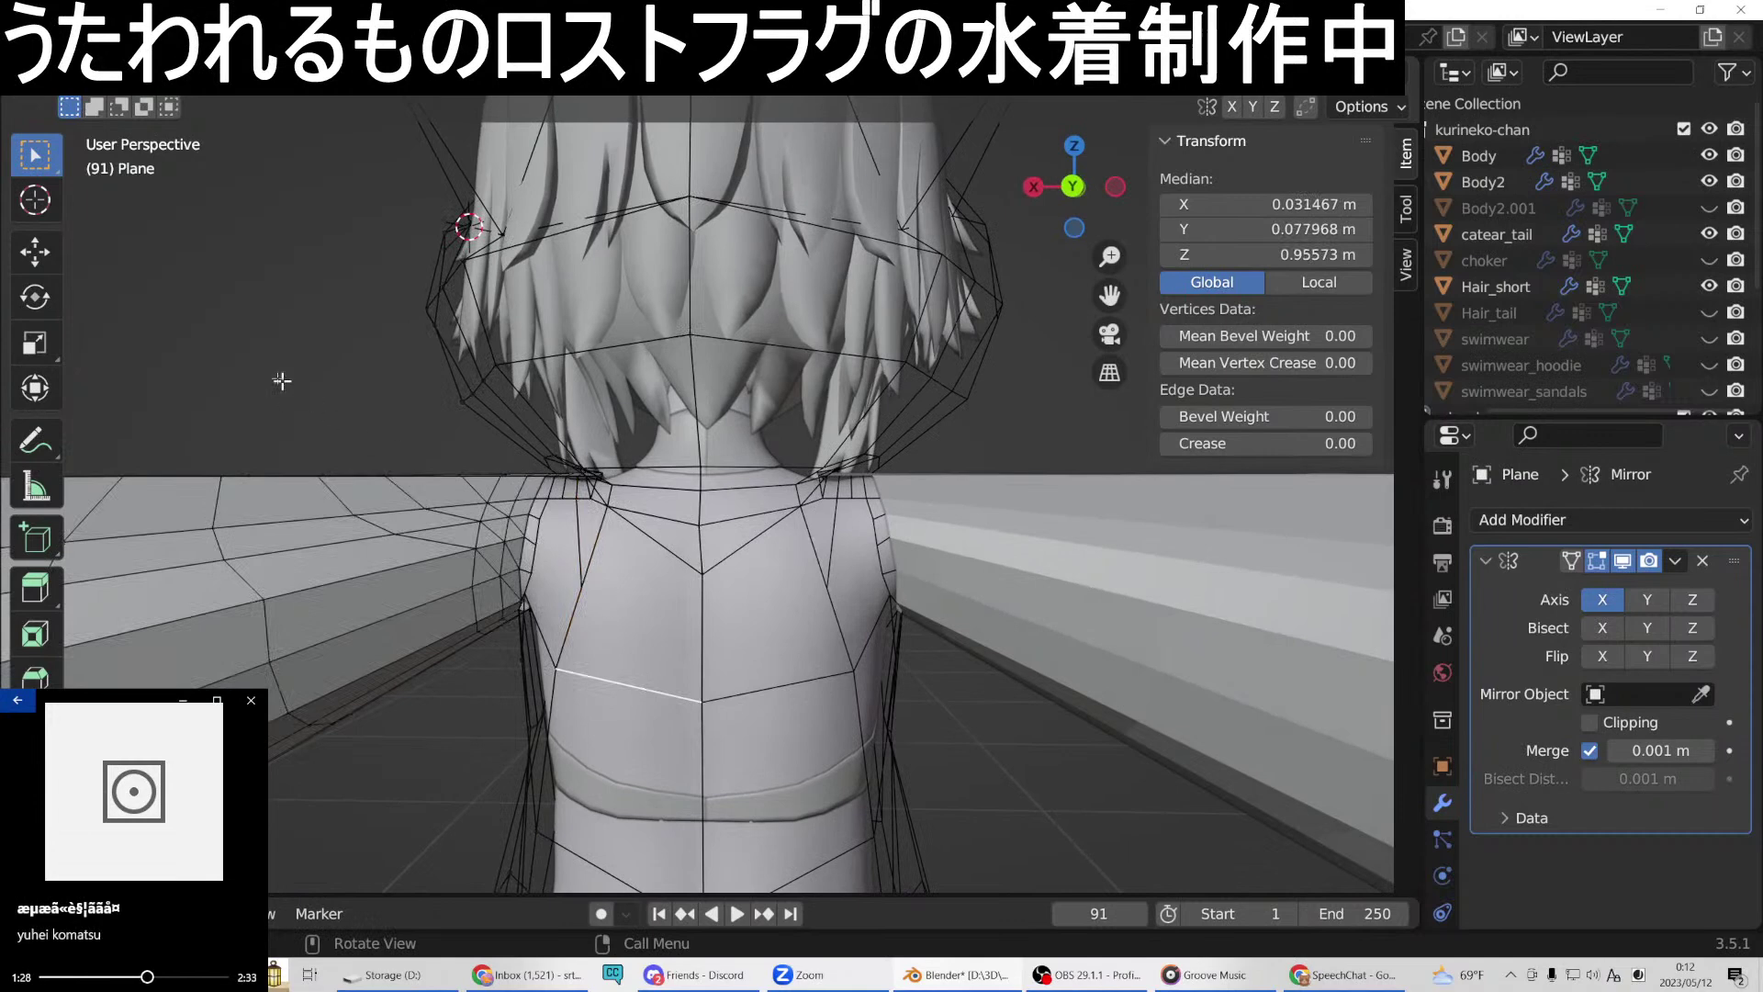
pyautogui.rightClick(663, 699)
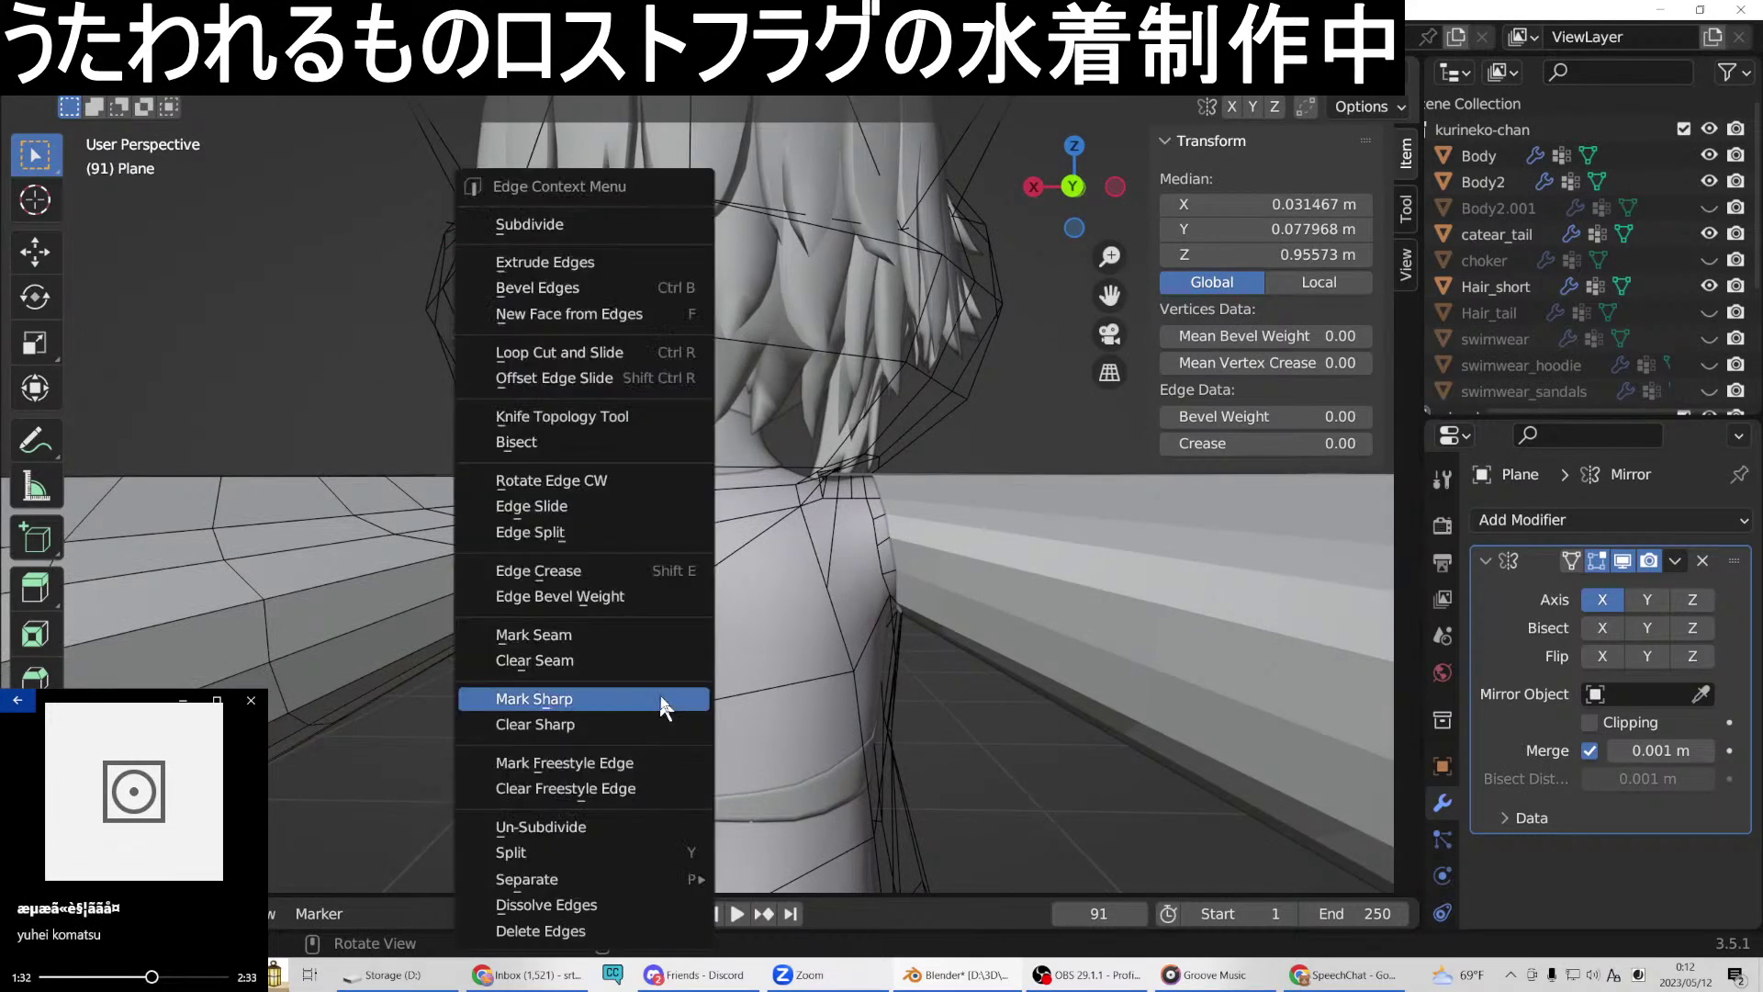
pyautogui.click(575, 224)
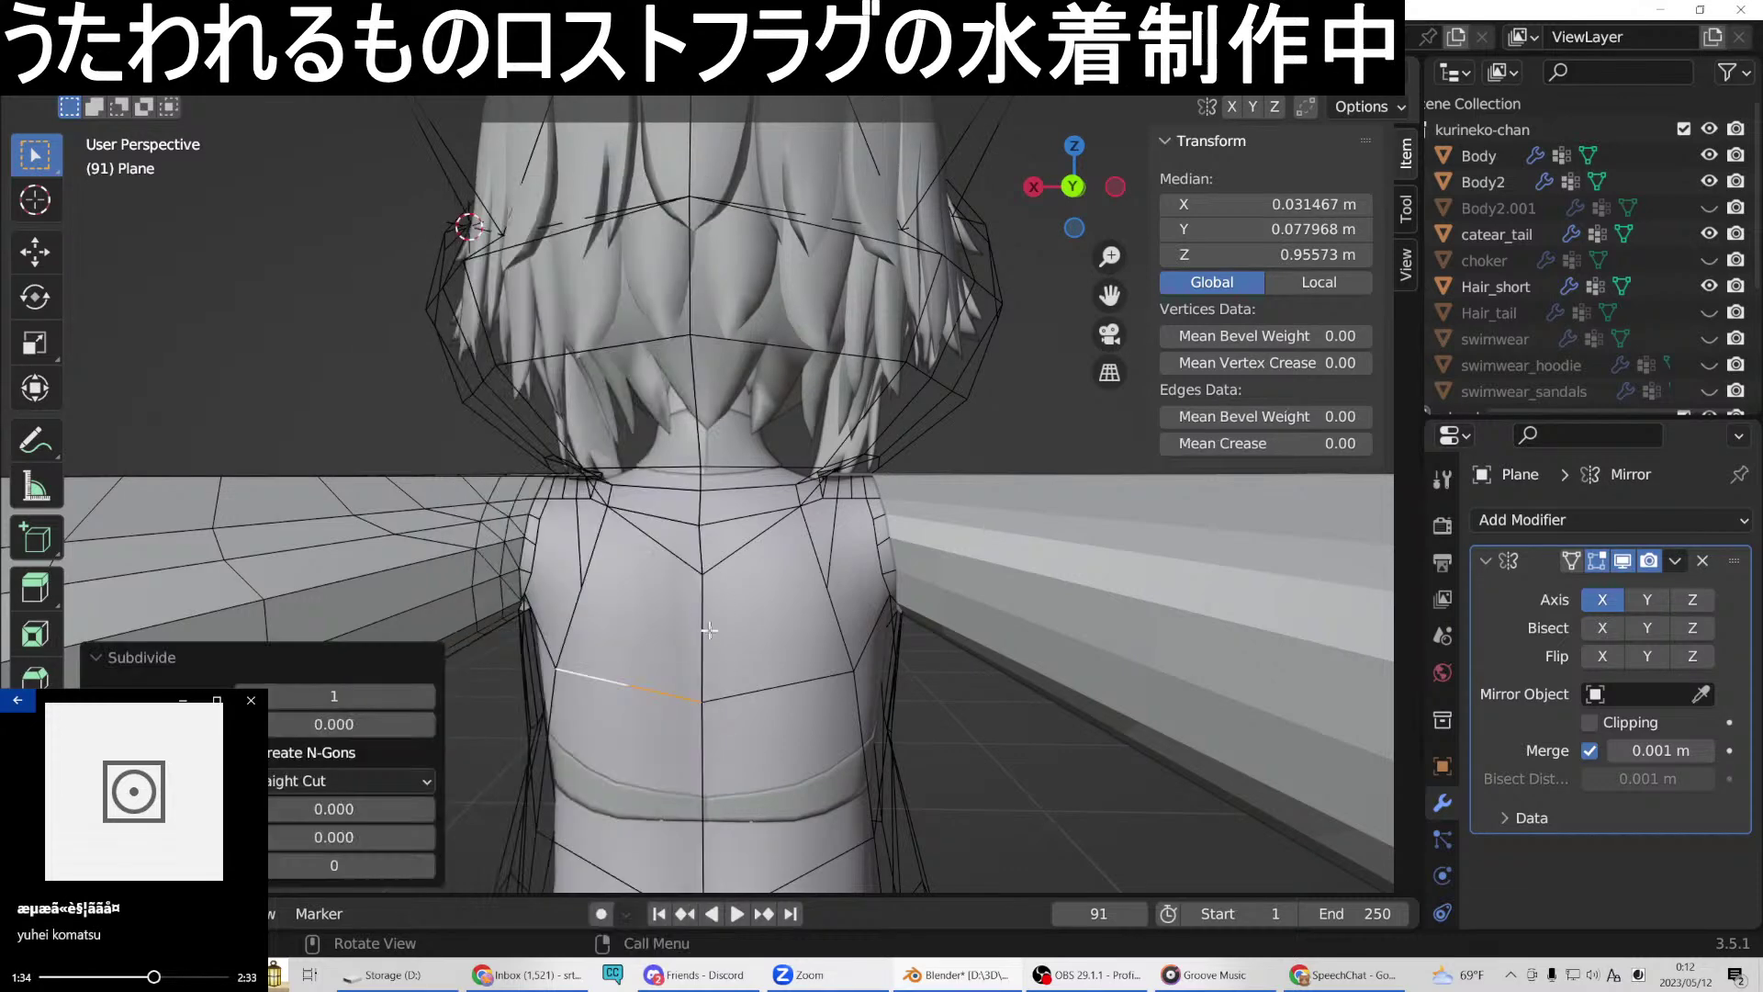
pyautogui.click(705, 633)
pyautogui.rightClick(707, 634)
pyautogui.click(636, 231)
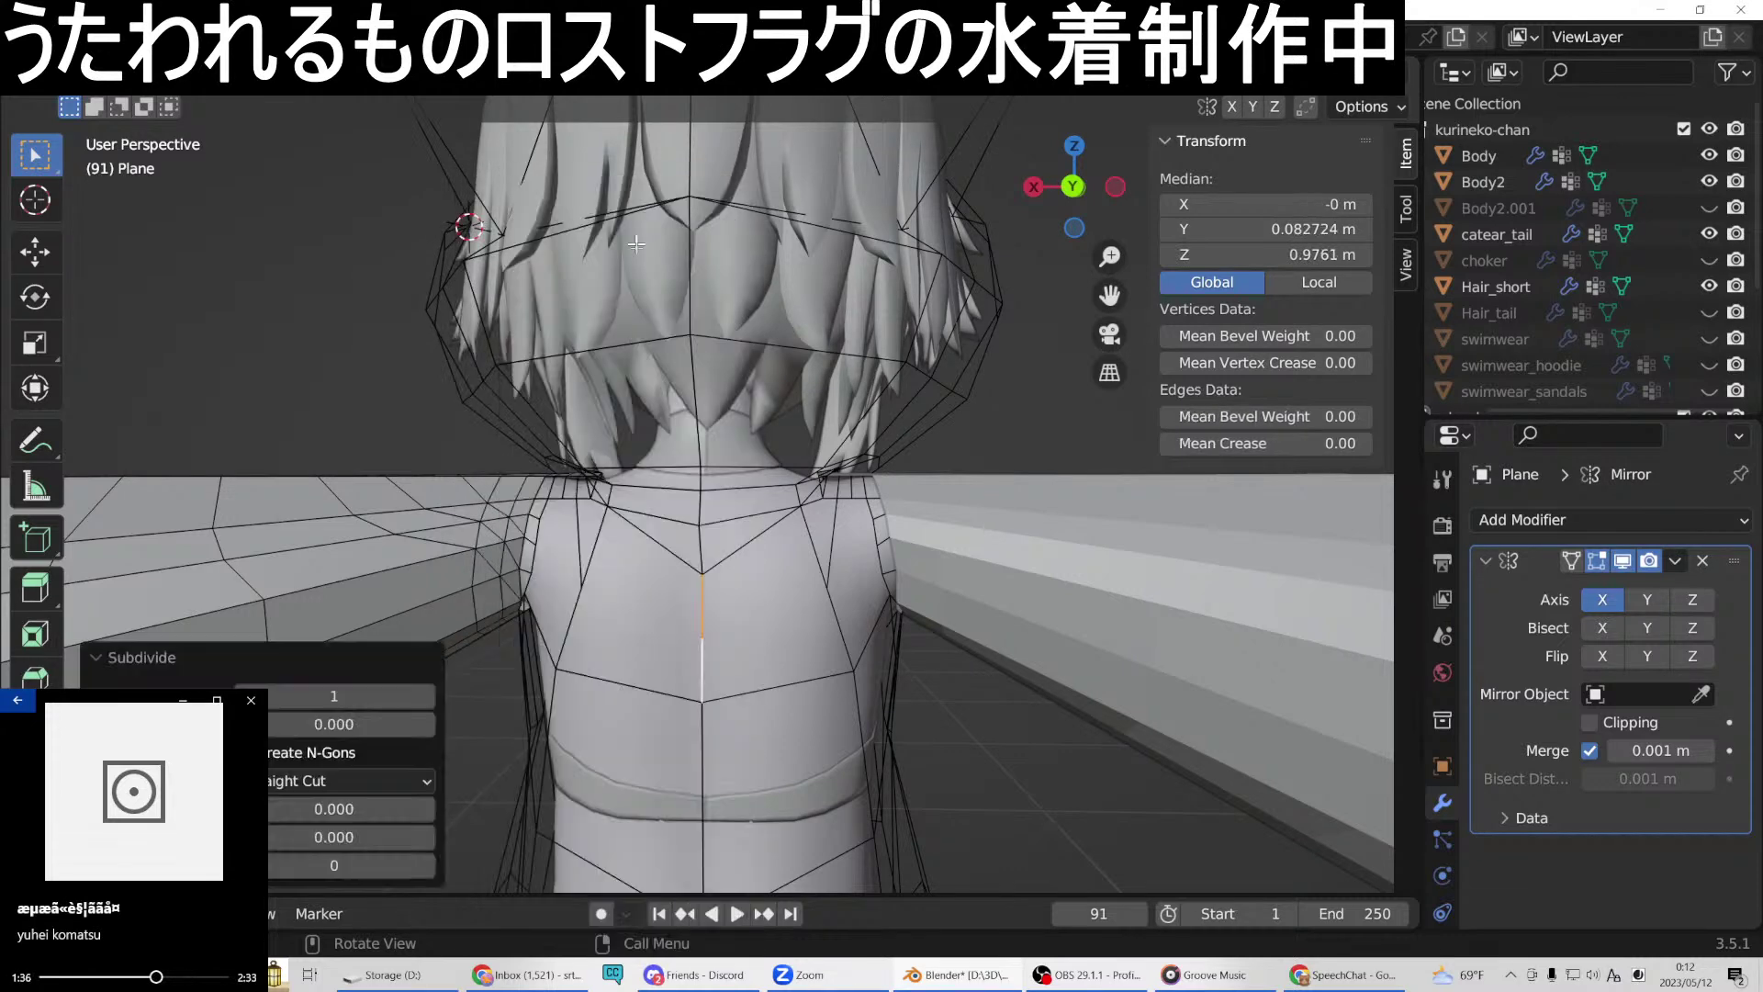
pyautogui.moveTo(663, 627); pyautogui.dragTo(303, 199, button='middle')
# Join the slanted edge's midpoint to the centre-back midpoint and to the horizontal mid-back edge's midpoint with two new edges.
pyautogui.press('1')
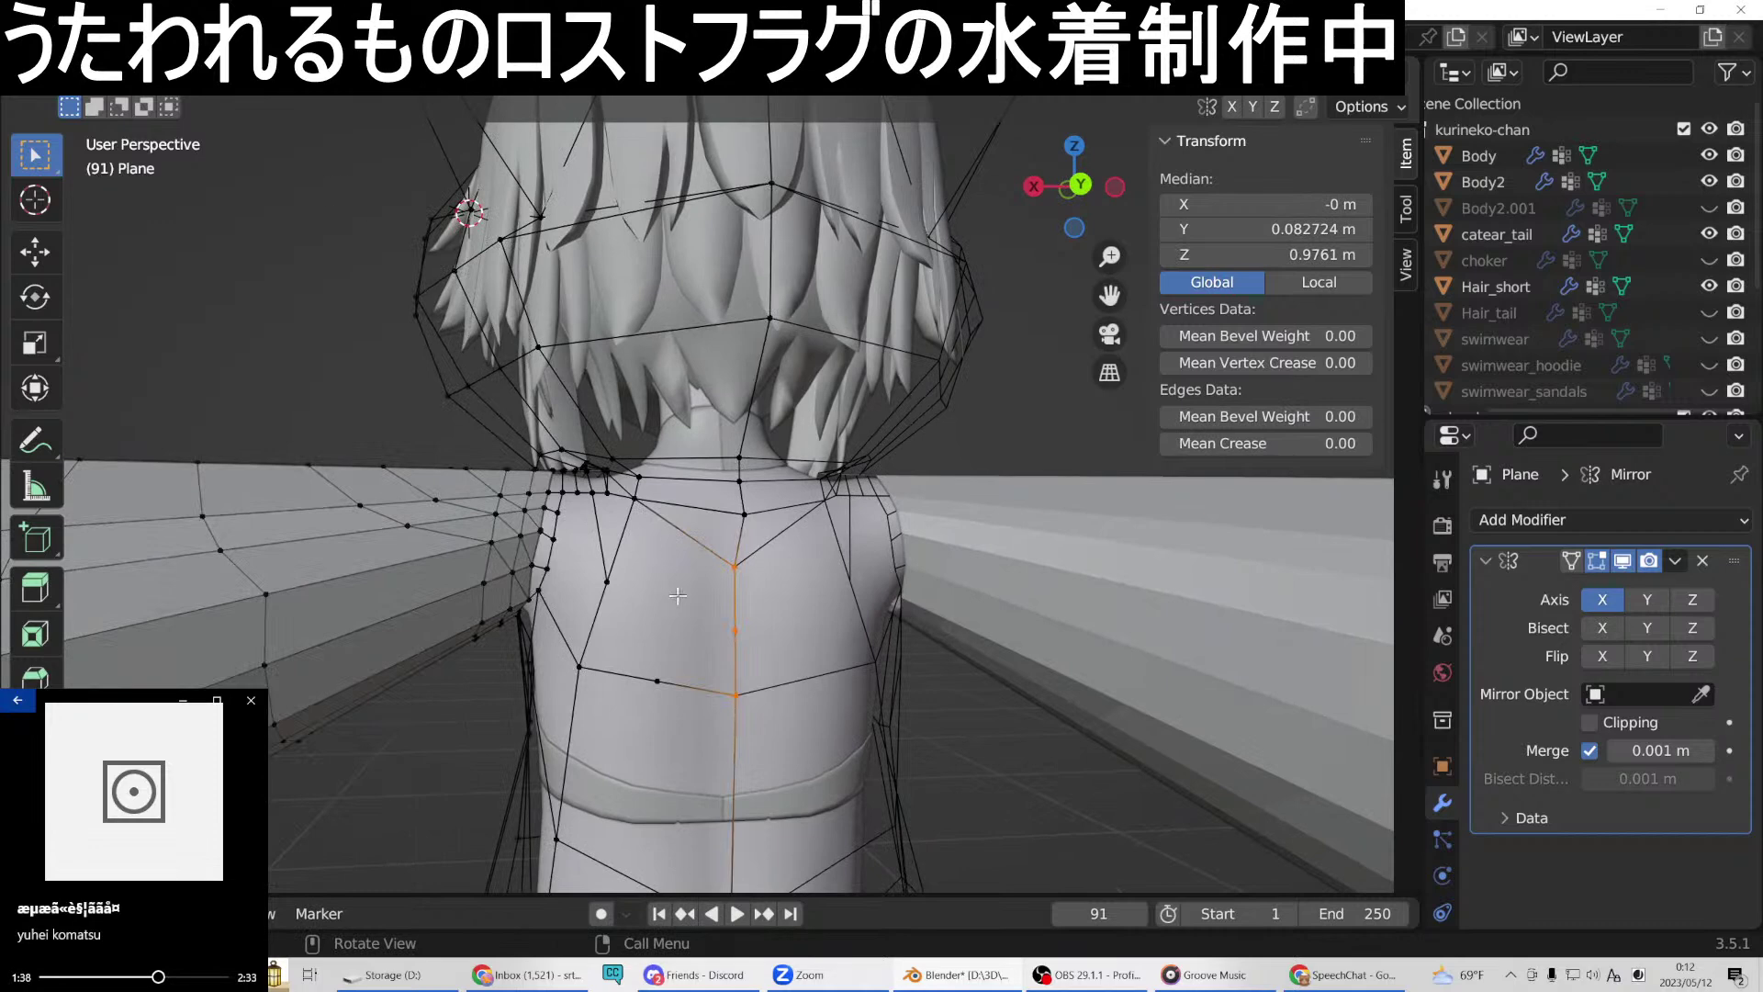
pyautogui.moveTo(466, 323); pyautogui.dragTo(674, 573, button='middle')
pyautogui.click(624, 553)
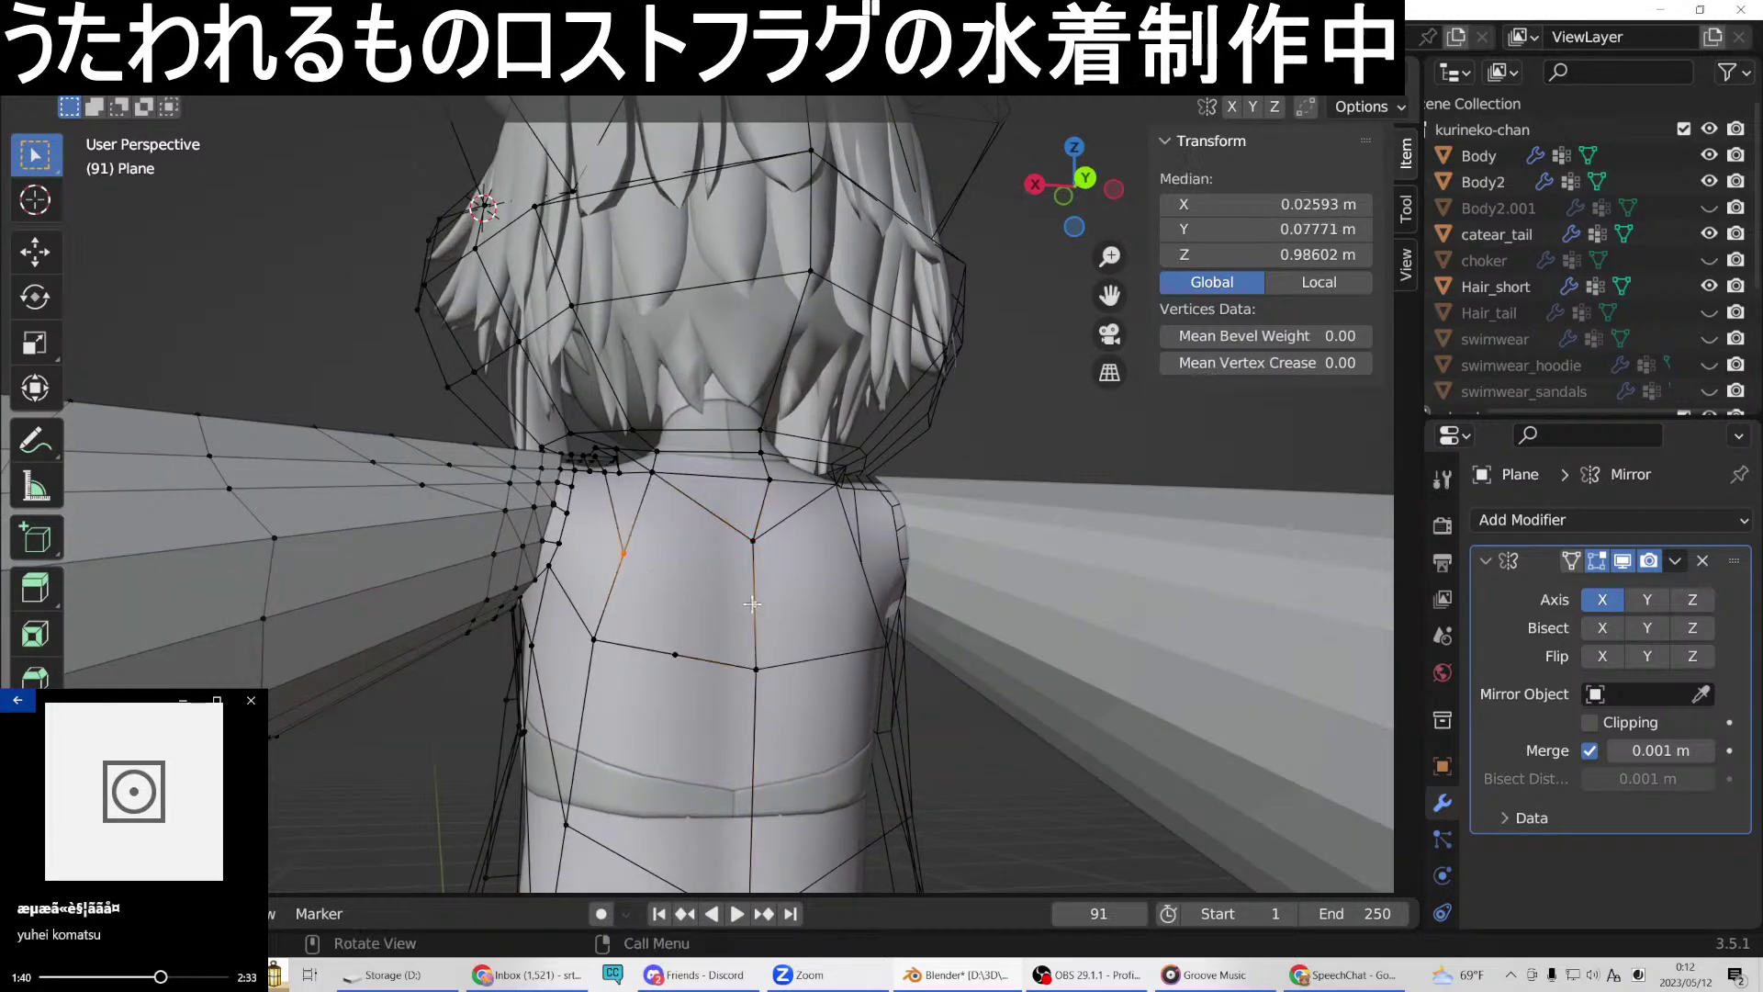
pyautogui.rightClick(670, 377)
pyautogui.click(658, 479)
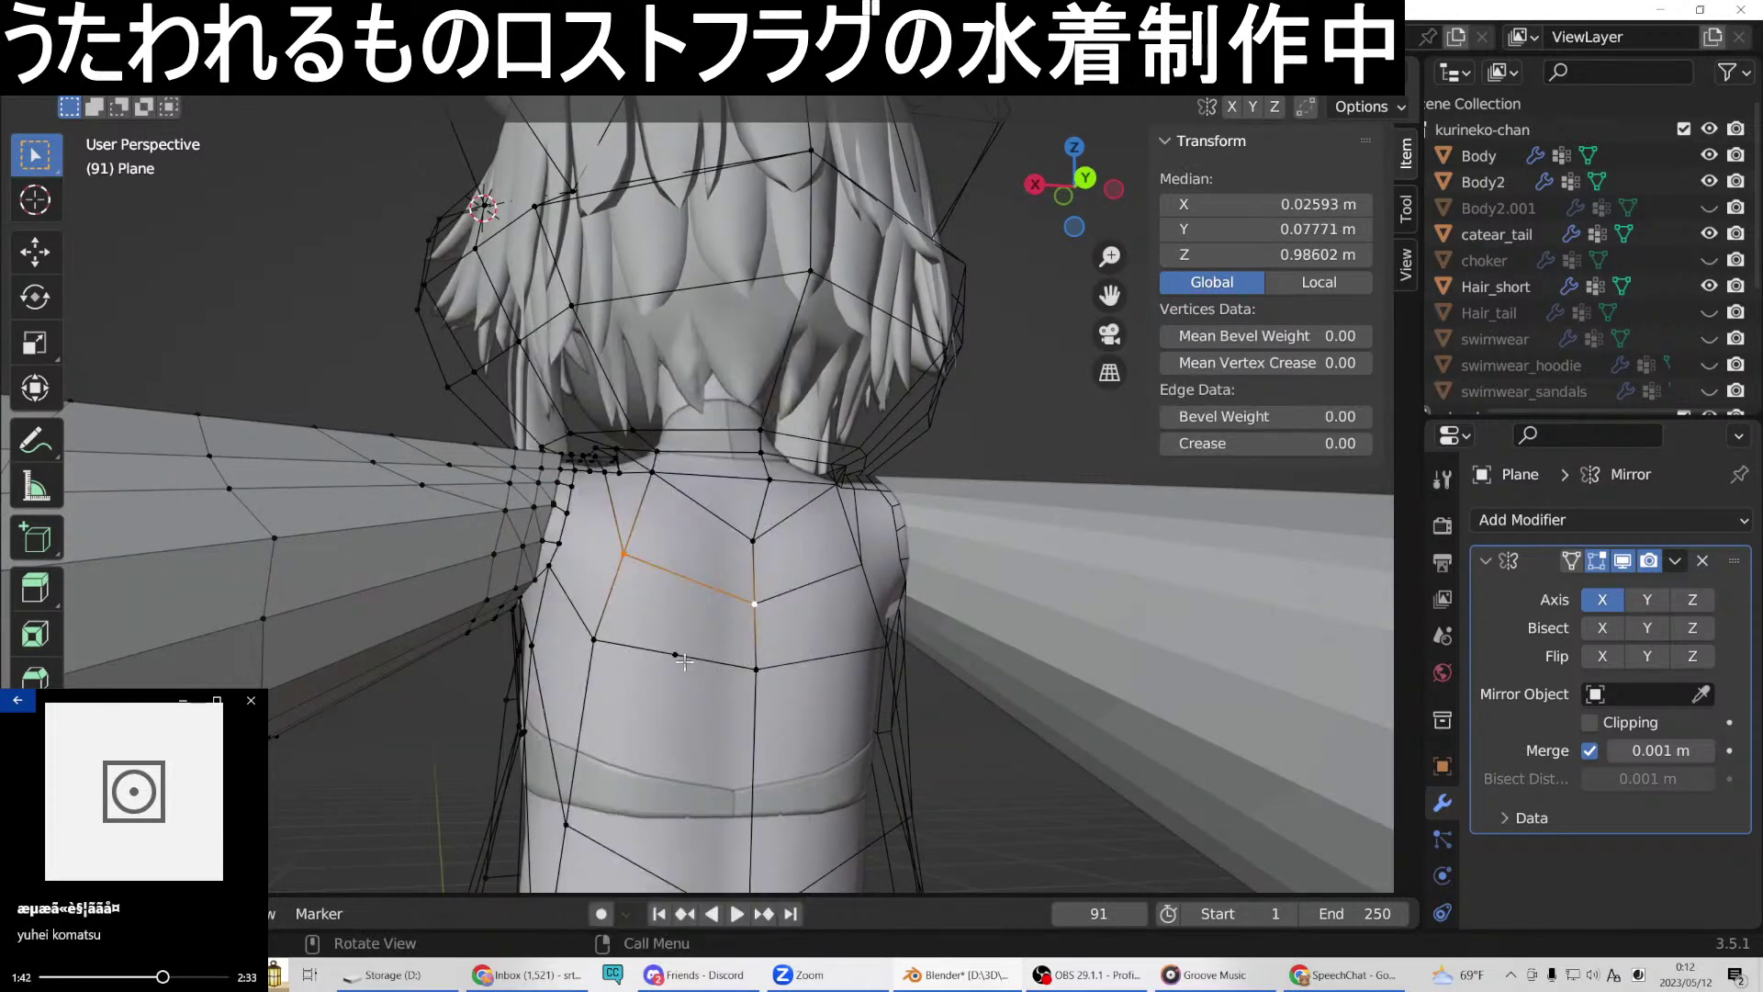
pyautogui.click(620, 552)
pyautogui.rightClick(675, 651)
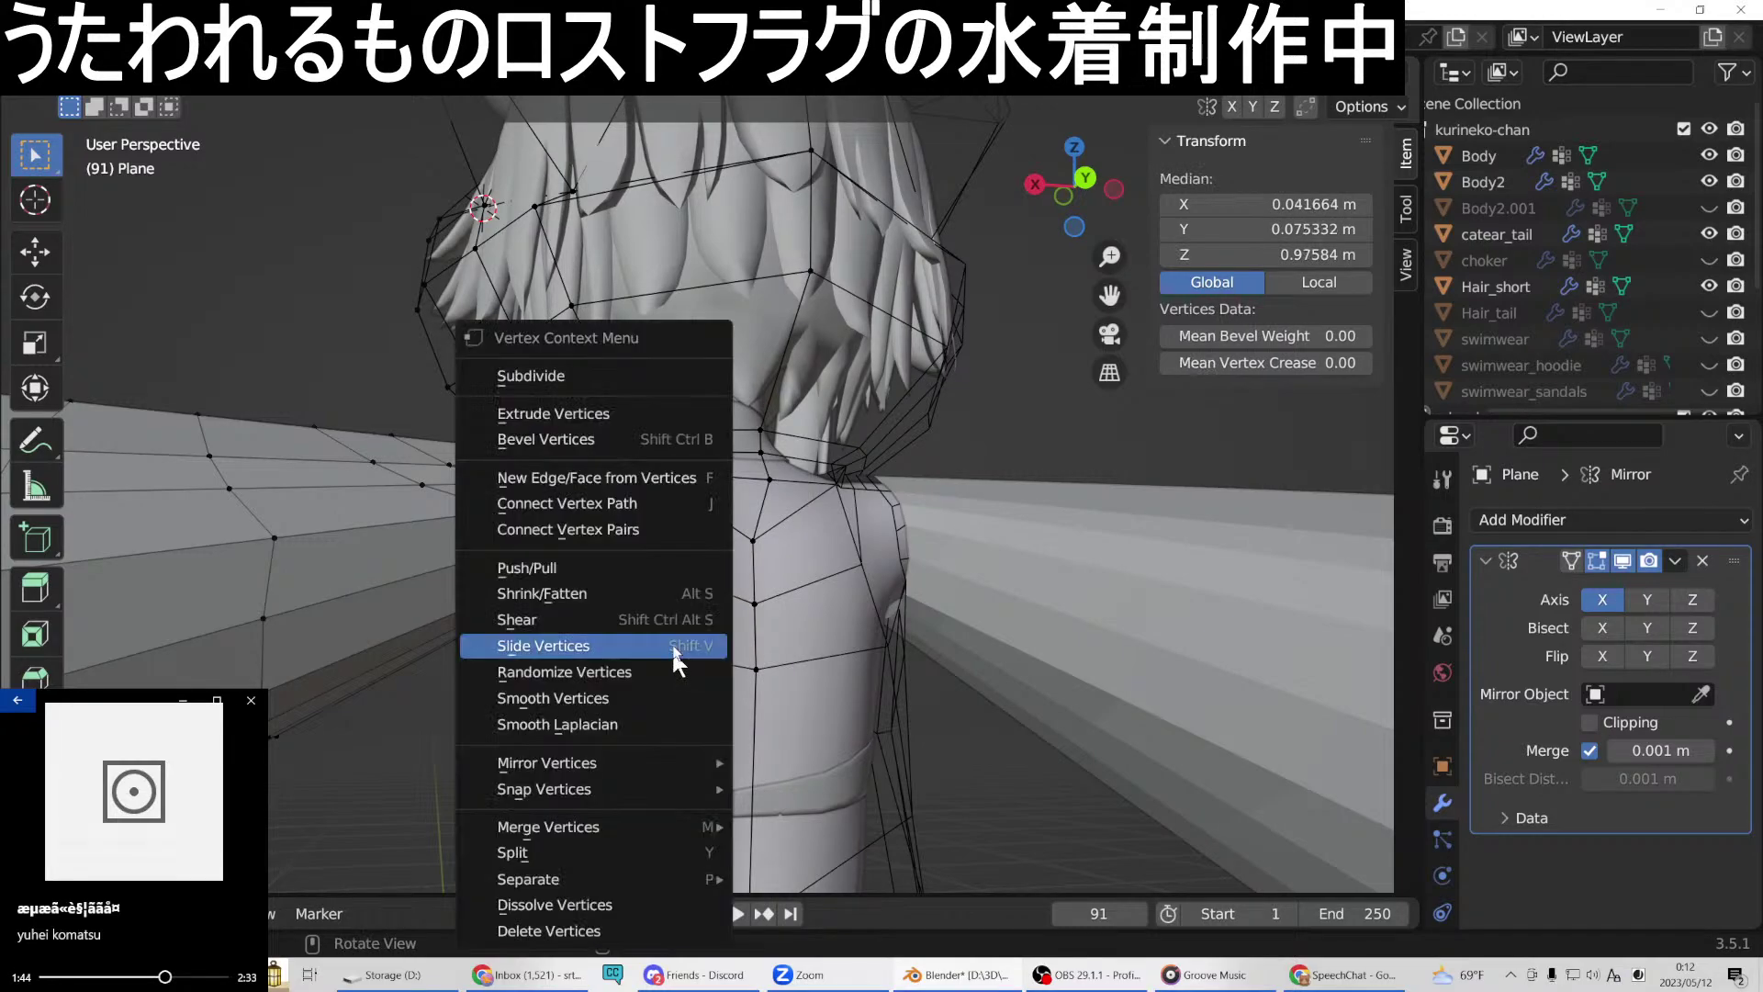
pyautogui.click(671, 474)
pyautogui.moveTo(670, 474); pyautogui.dragTo(208, 398, button='middle')
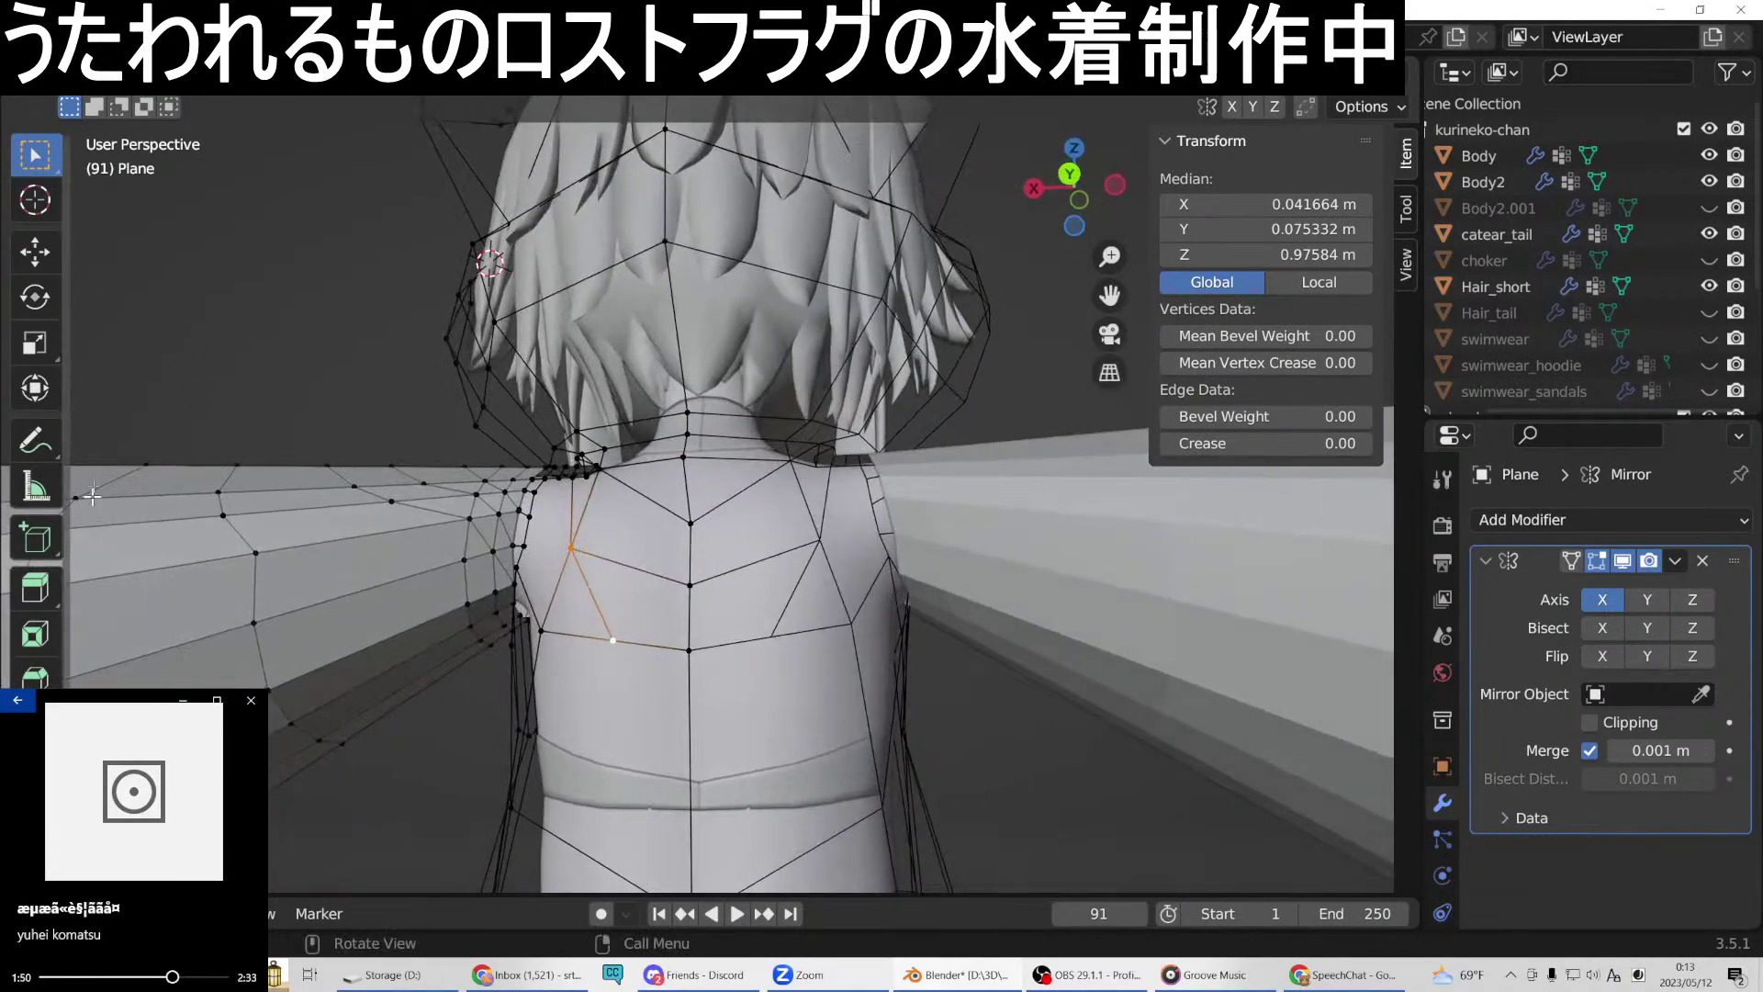
# Subdivide the centre-back edge below the horizontal mid-back edge with 2 cuts.
pyautogui.press('2')
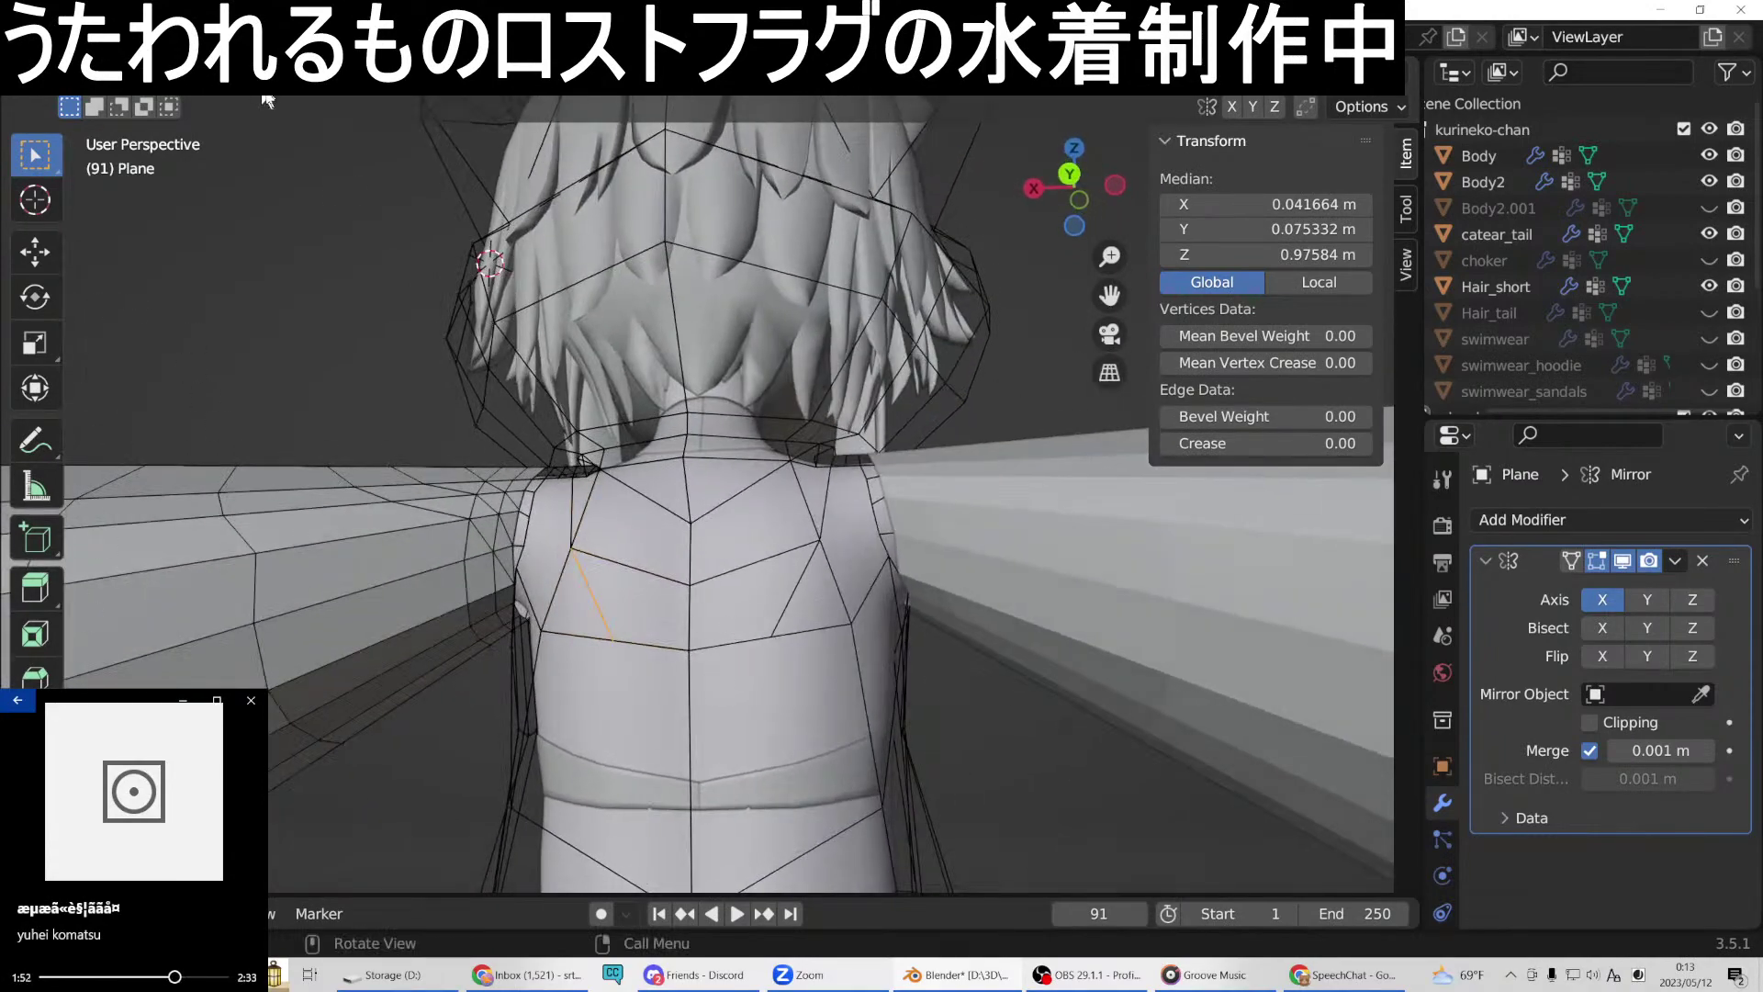
pyautogui.moveTo(708, 768)
pyautogui.mouseDown(button='middle')
pyautogui.moveTo(641, 739)
pyautogui.moveTo(789, 761)
pyautogui.moveTo(721, 757)
pyautogui.mouseUp(button='middle')
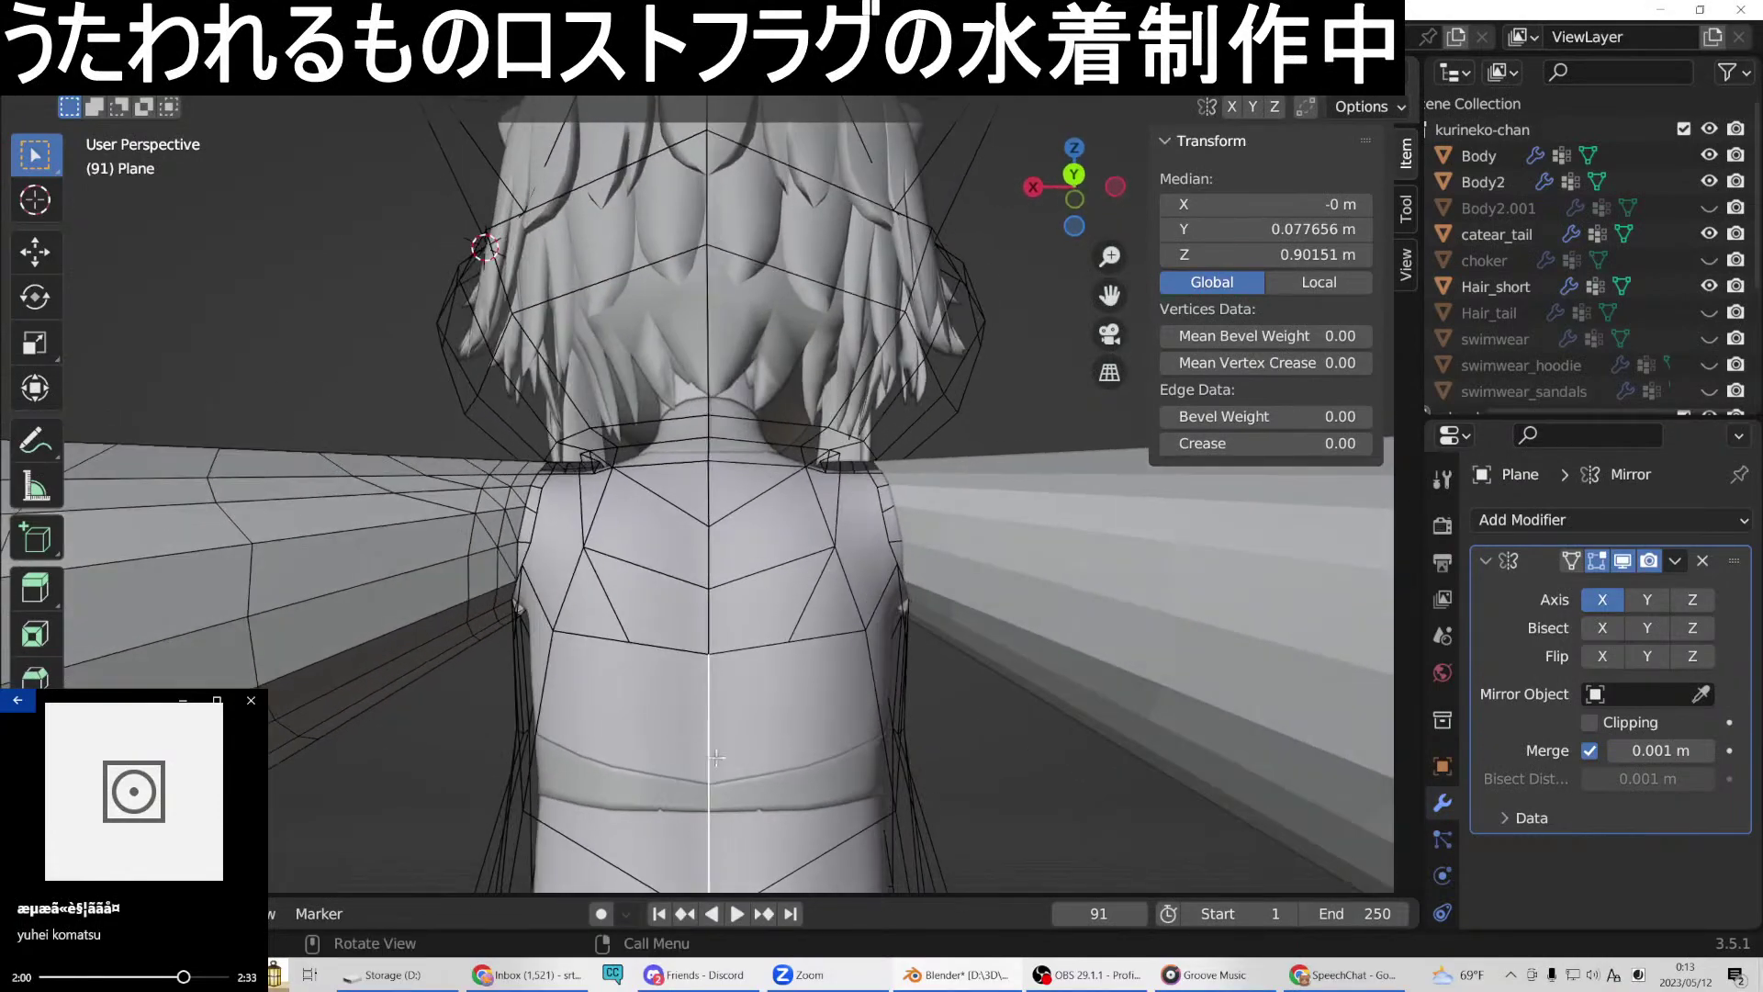
pyautogui.rightClick(714, 761)
pyautogui.click(614, 223)
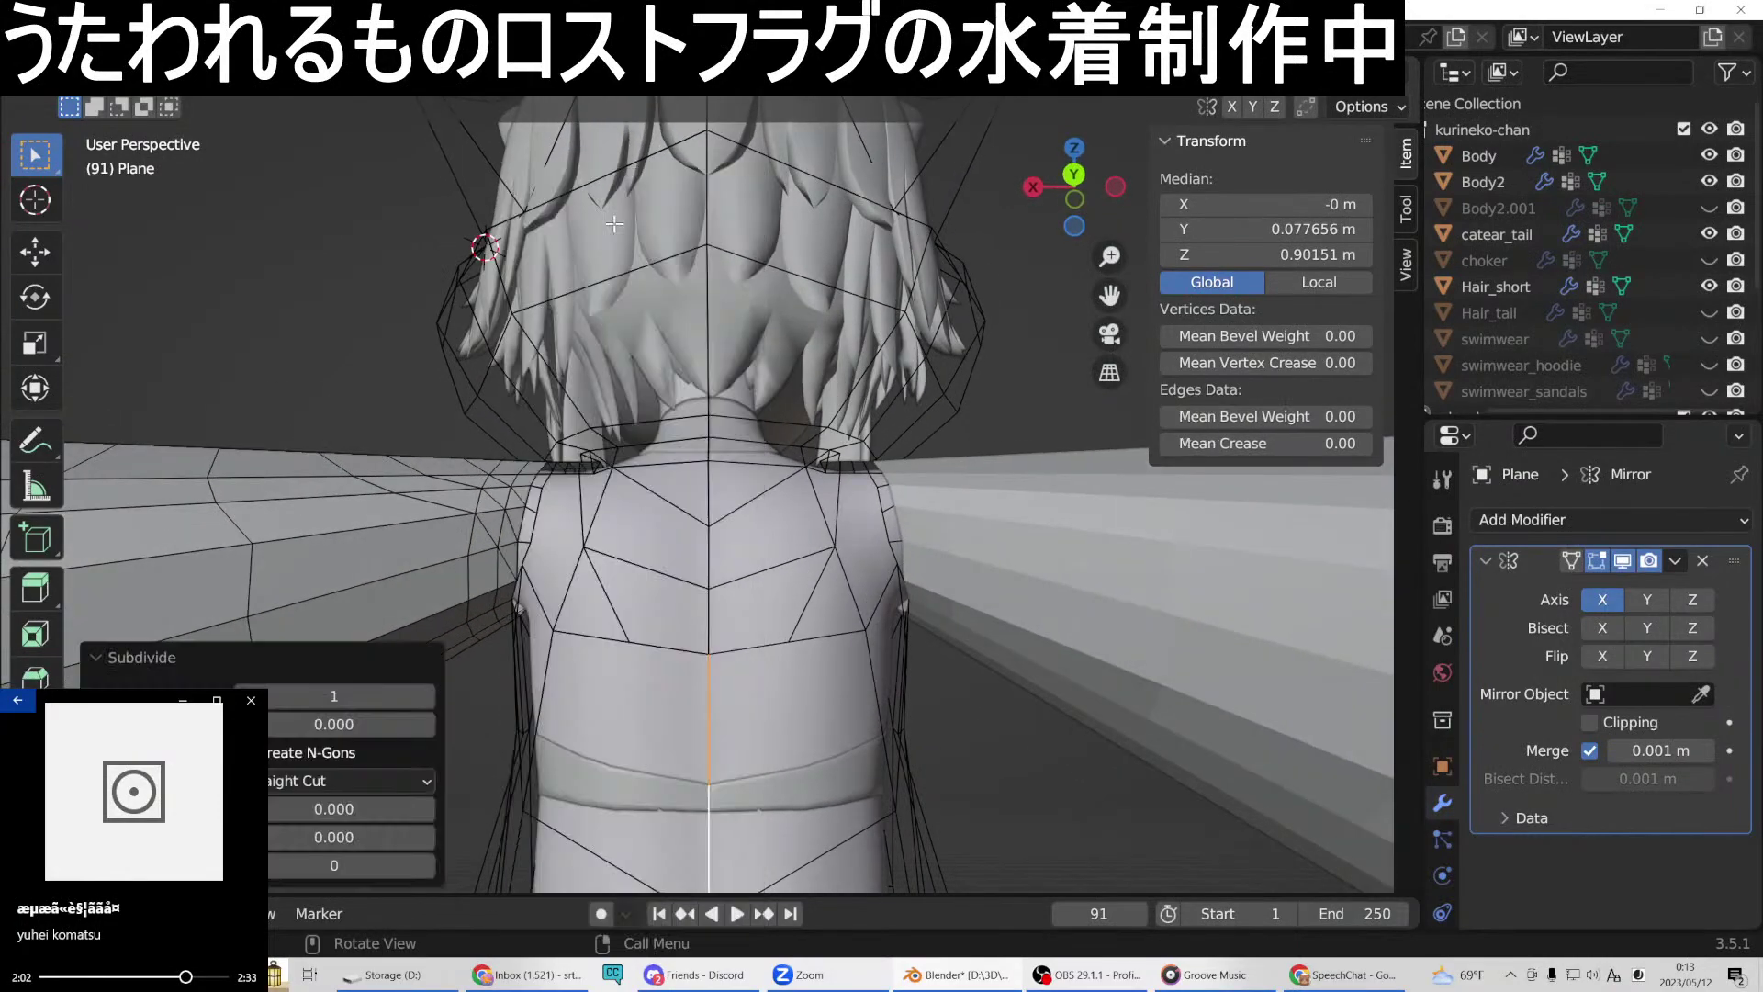
pyautogui.click(428, 696)
# Connect the upper new centre-back vertex to the midpoint of the horizontal mid-back edge with a new edge.
pyautogui.moveTo(744, 703); pyautogui.dragTo(751, 638, button='middle')
pyautogui.moveTo(514, 515); pyautogui.dragTo(606, 634, button='middle')
pyautogui.click(618, 645)
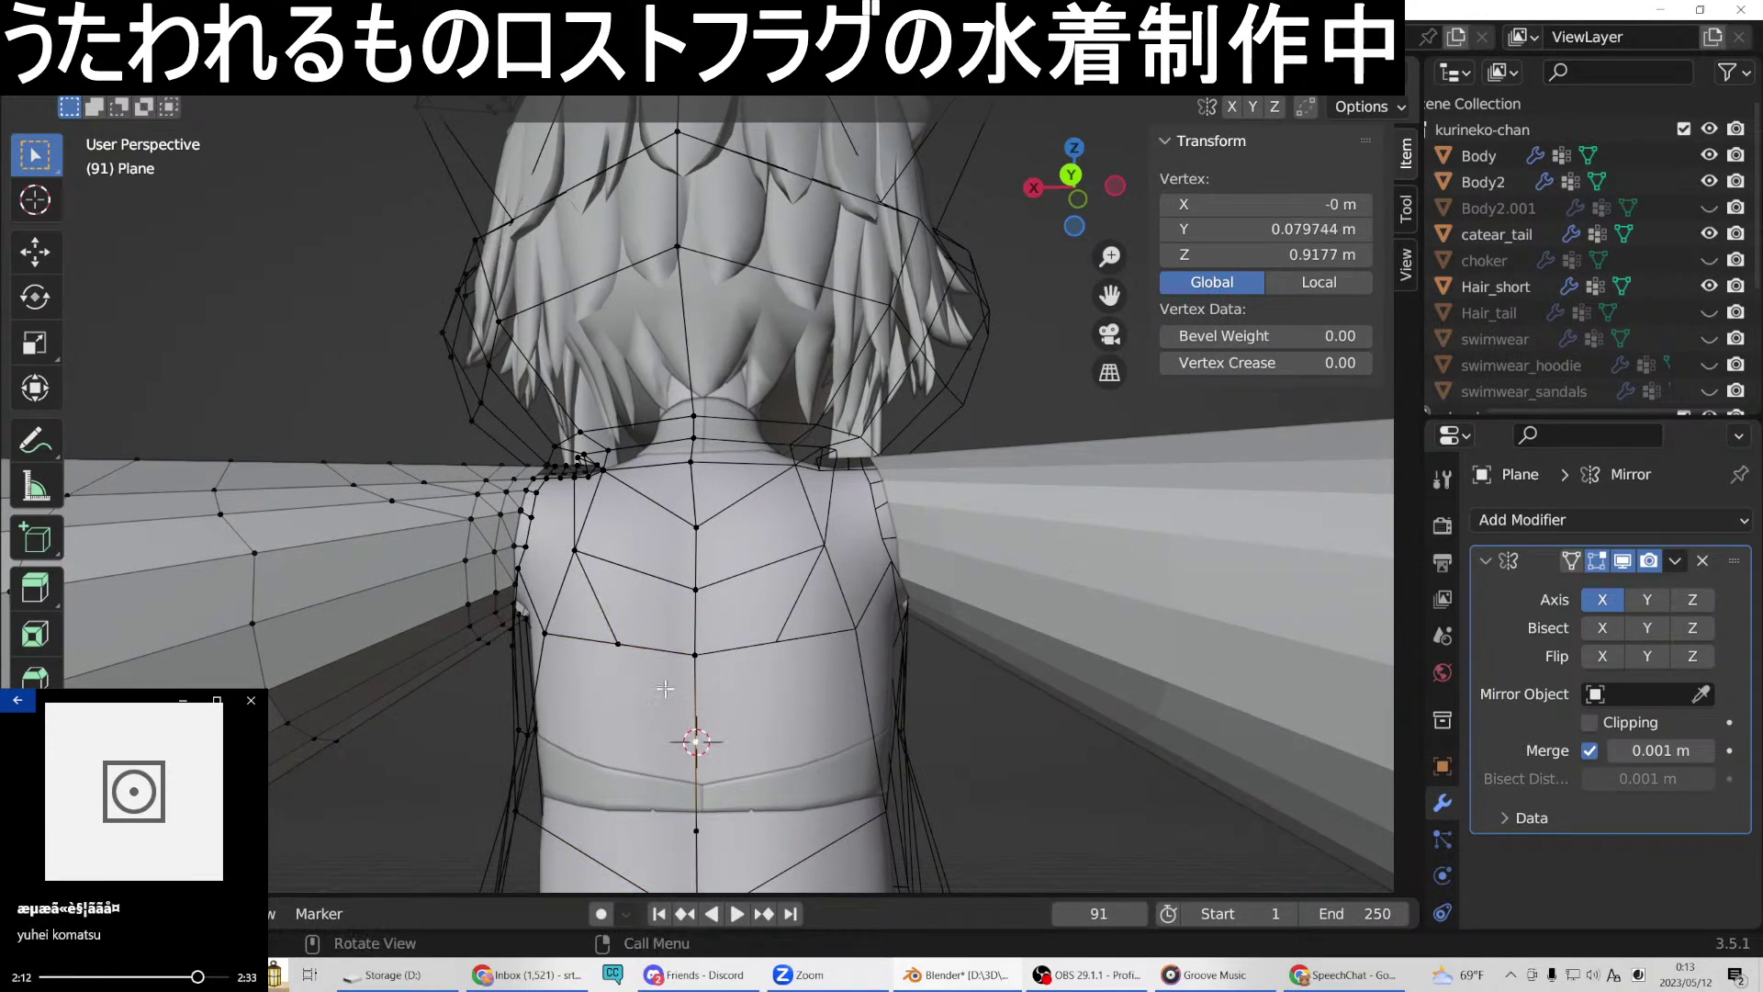
pyautogui.keyDown('shift'); pyautogui.click(620, 639); pyautogui.keyUp('shift')
pyautogui.rightClick(619, 641)
pyautogui.click(556, 477)
pyautogui.moveTo(556, 477); pyautogui.dragTo(739, 704, button='middle')
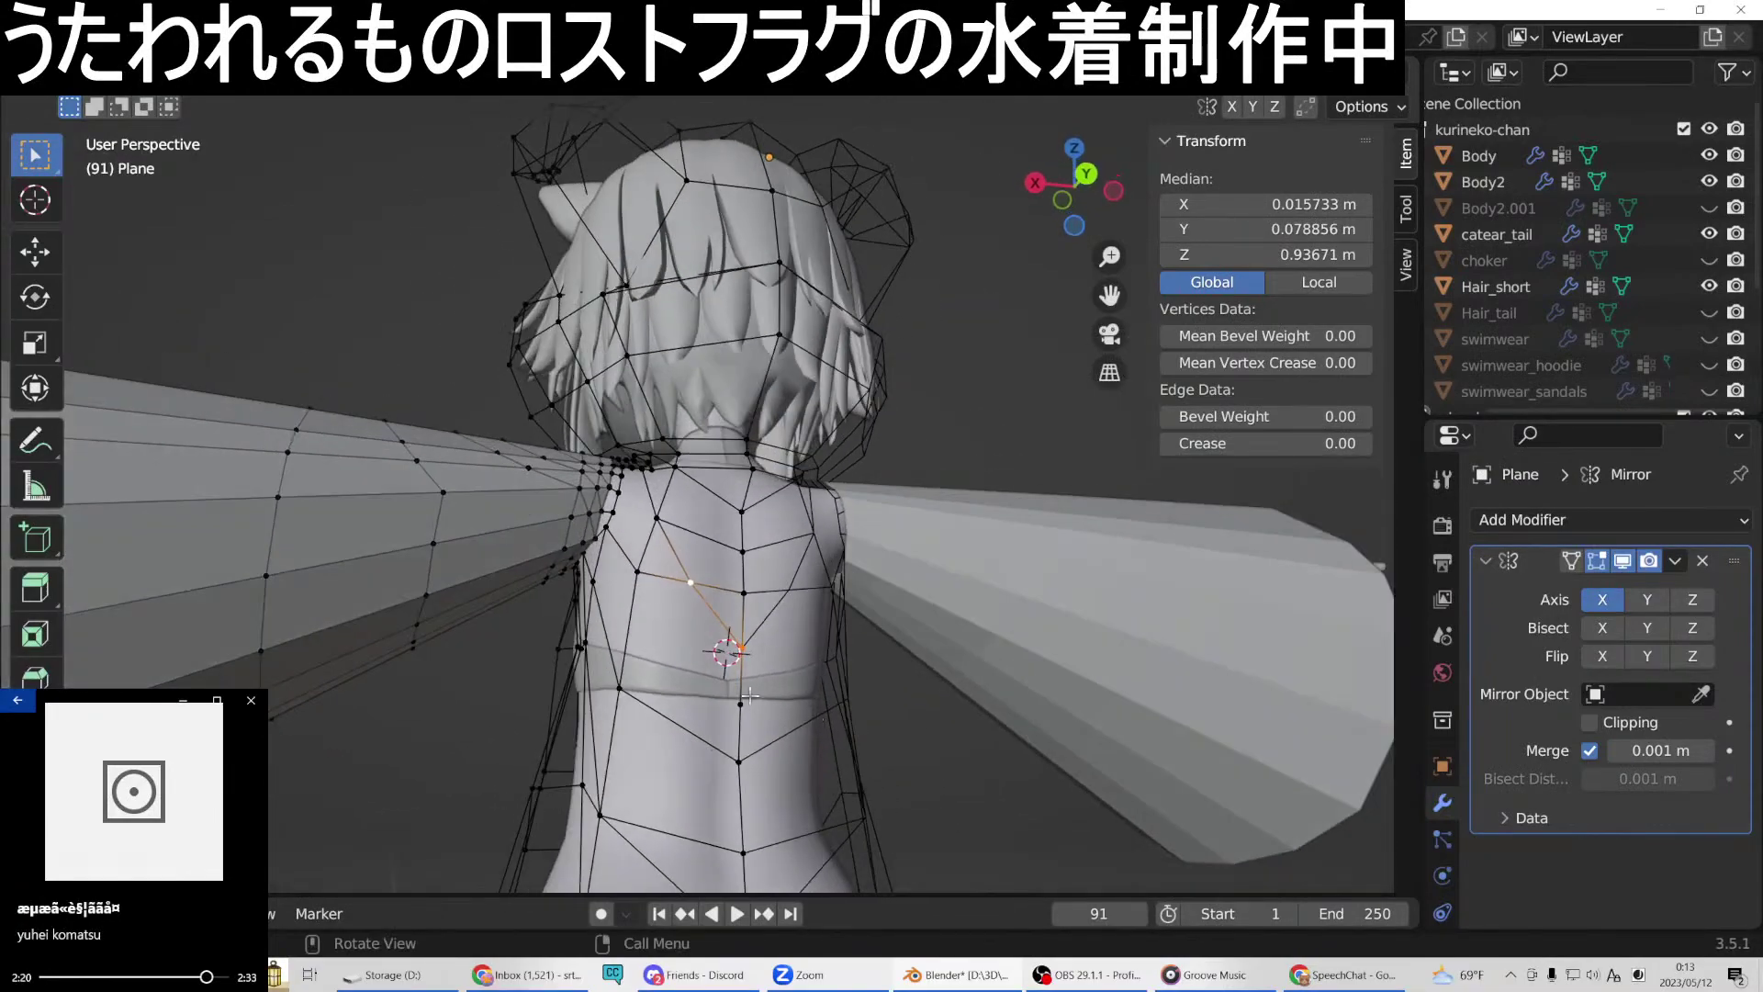
# Connect the lower new centre-back vertex to the outer vertex of the lower back with a new edge.
pyautogui.click(738, 703)
pyautogui.keyDown('shift'); pyautogui.click(616, 690); pyautogui.keyUp('shift')
pyautogui.moveTo(615, 689); pyautogui.dragTo(624, 642, button='middle')
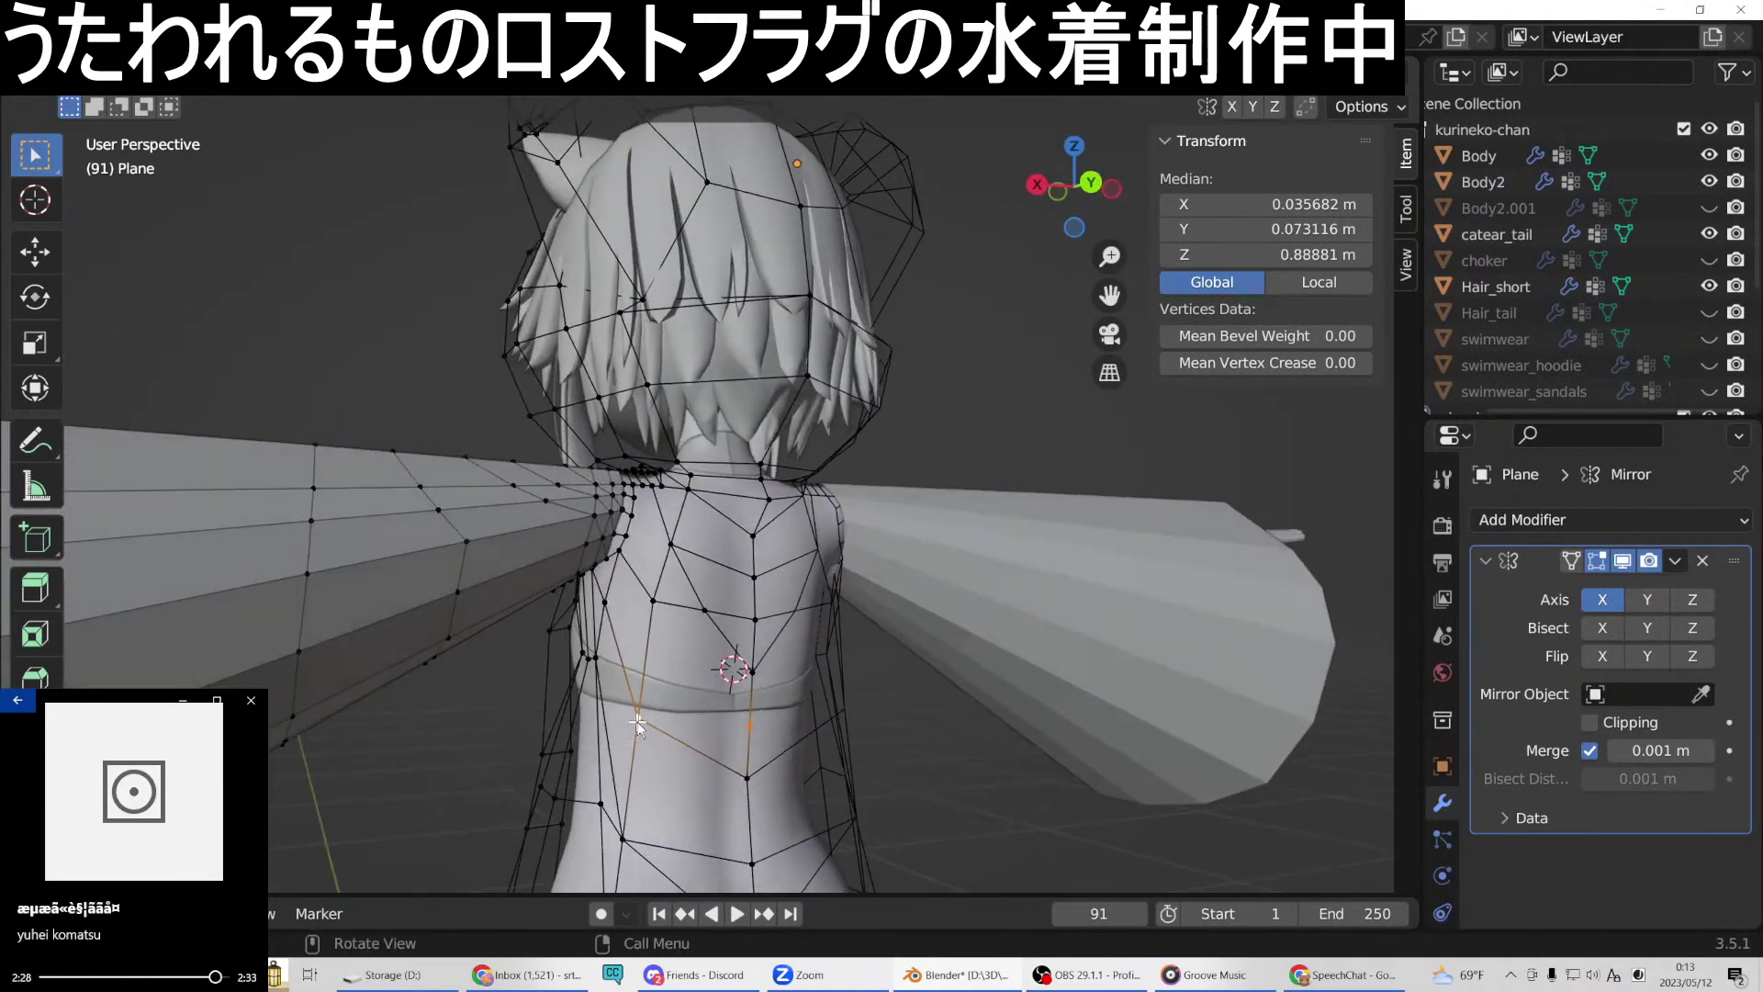
pyautogui.rightClick(593, 597)
pyautogui.click(551, 503)
pyautogui.moveTo(587, 551); pyautogui.dragTo(666, 688, button='middle')
pyautogui.scroll(2, 799, 678)
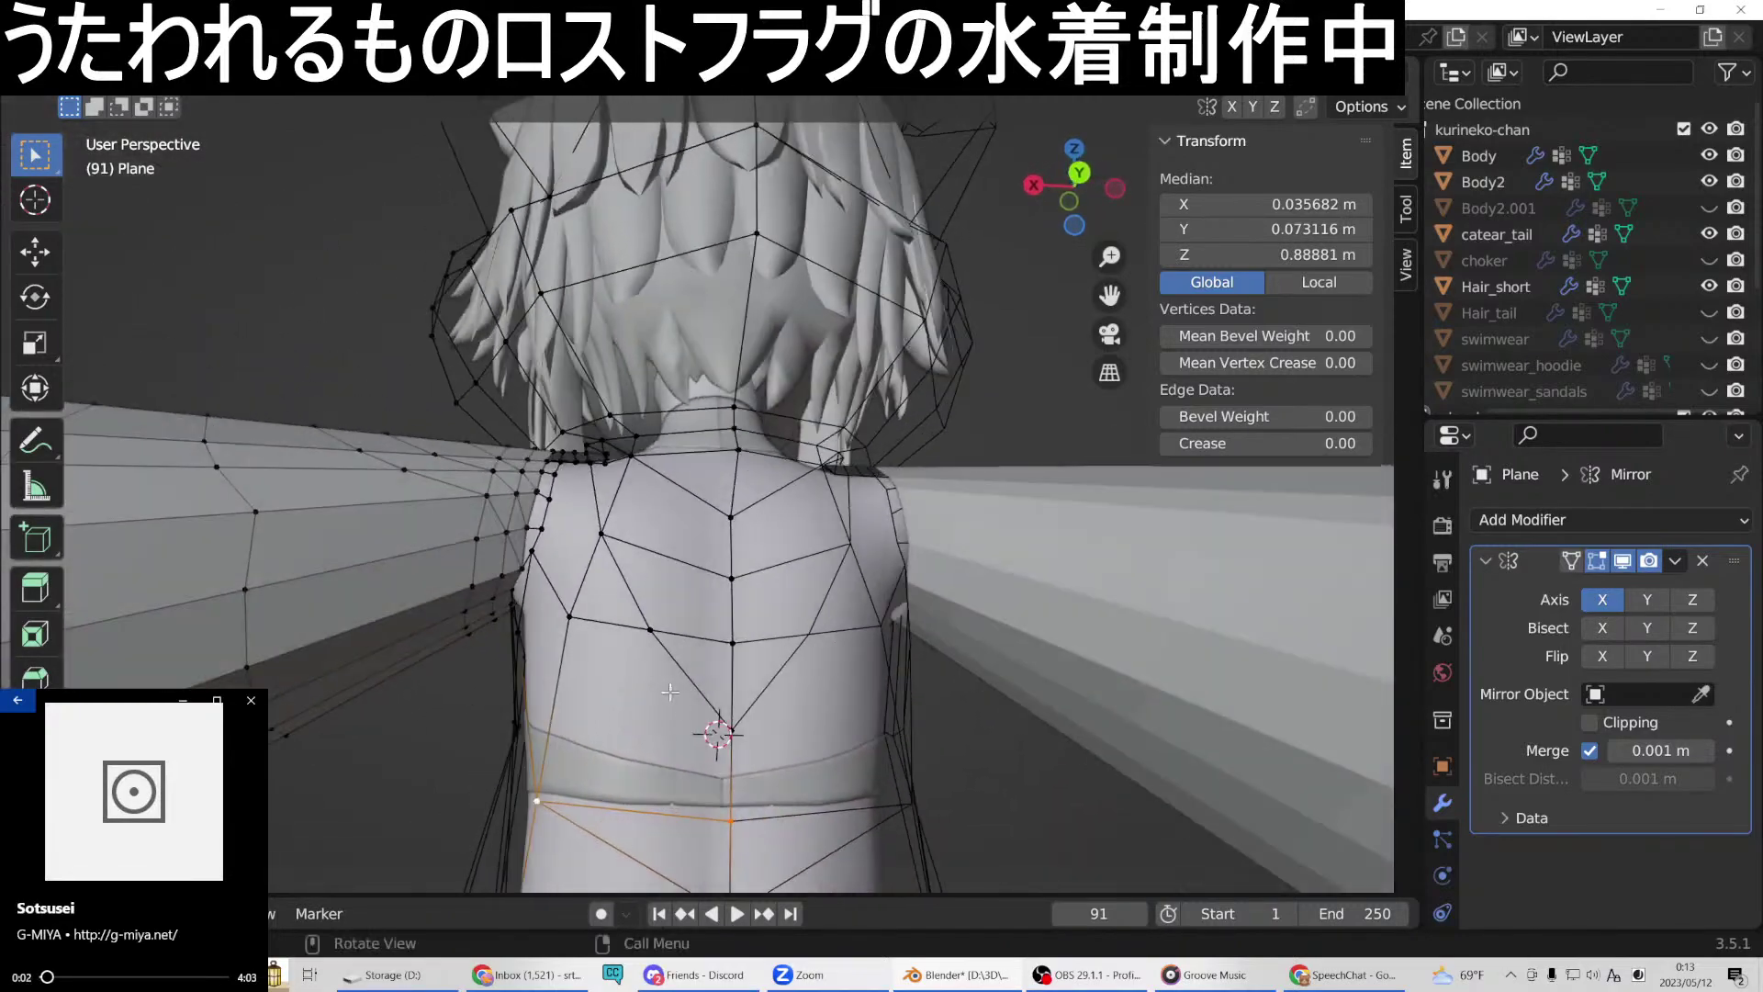
# Subdivide the vertical back edge between the outer mid-back vertex and the outer lower-back vertex with one cut.
pyautogui.moveTo(759, 726); pyautogui.dragTo(678, 718, button='middle')
pyautogui.click(643, 748)
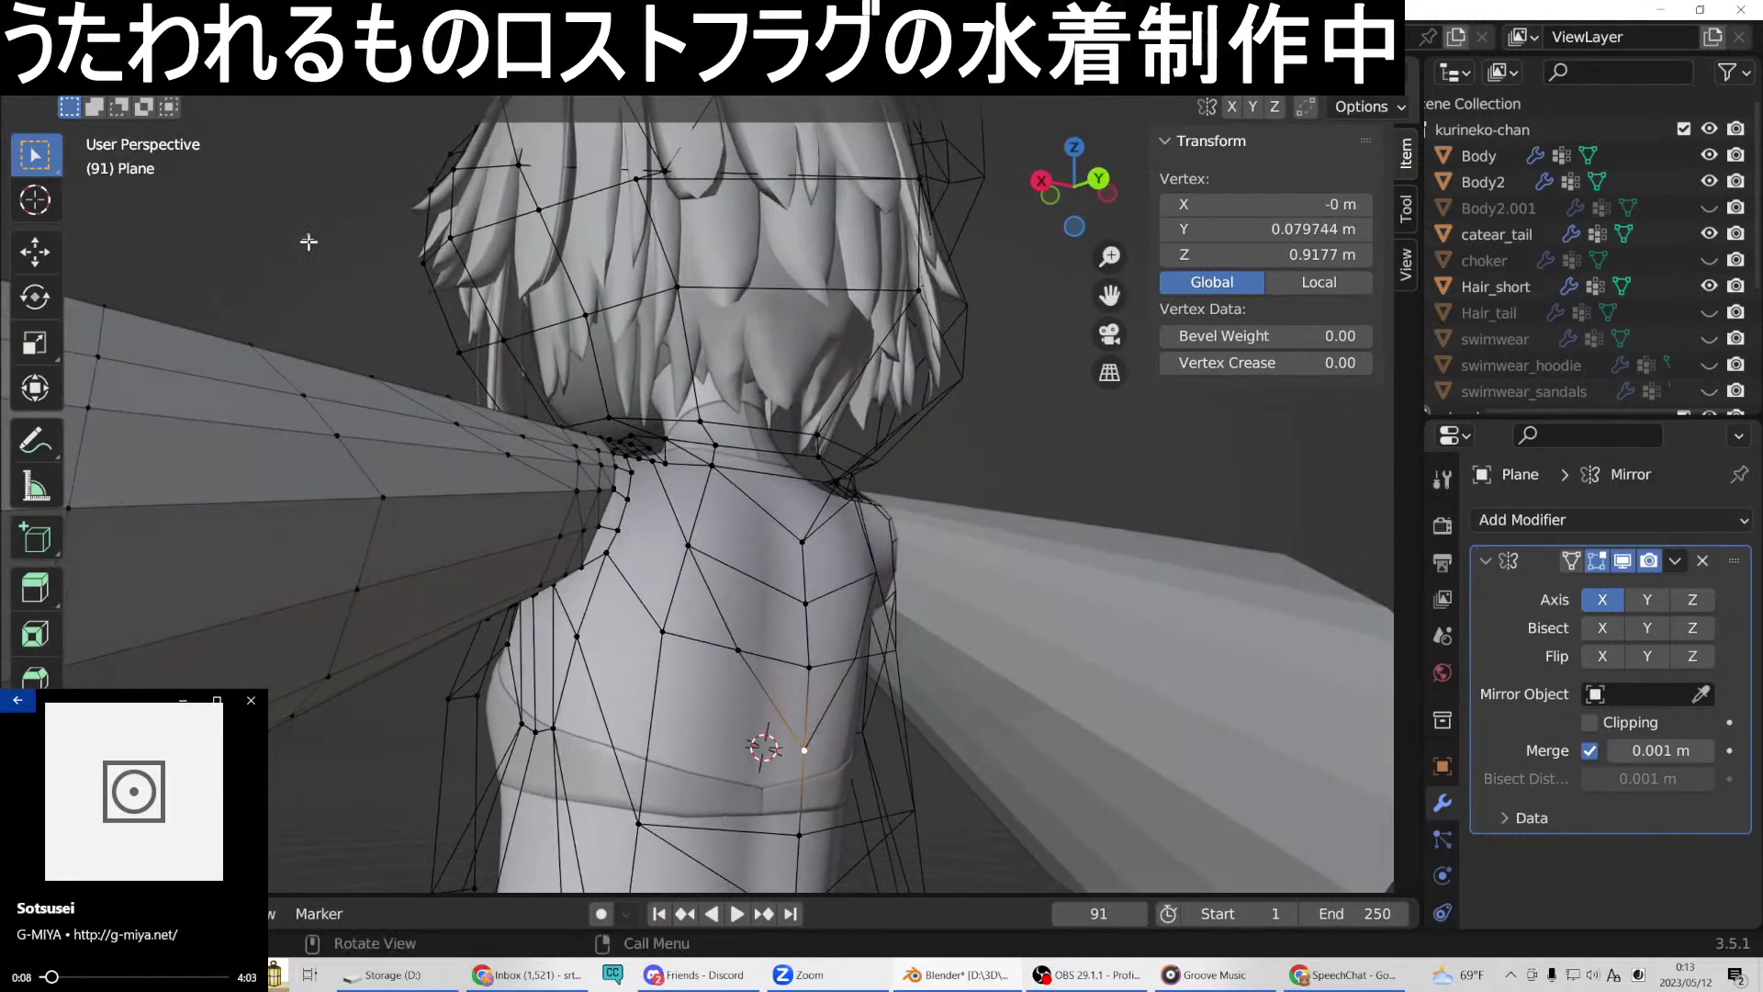
pyautogui.press('2')
pyautogui.click(652, 709)
pyautogui.rightClick(652, 709)
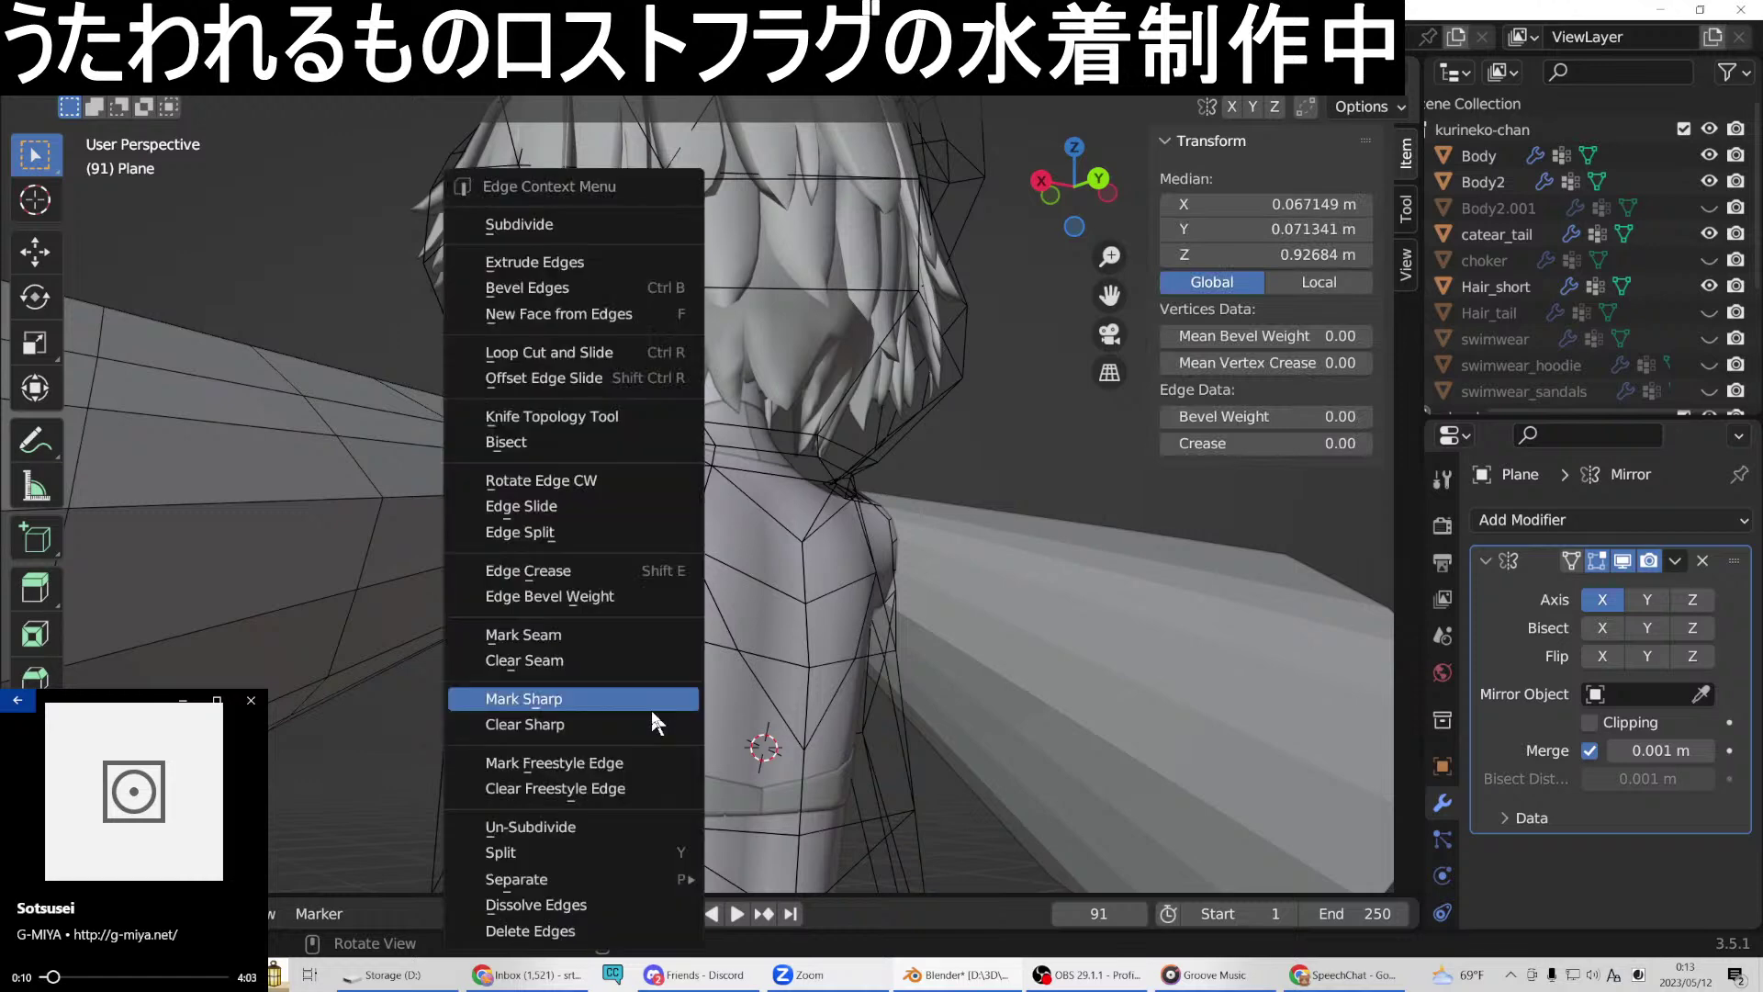
pyautogui.click(551, 224)
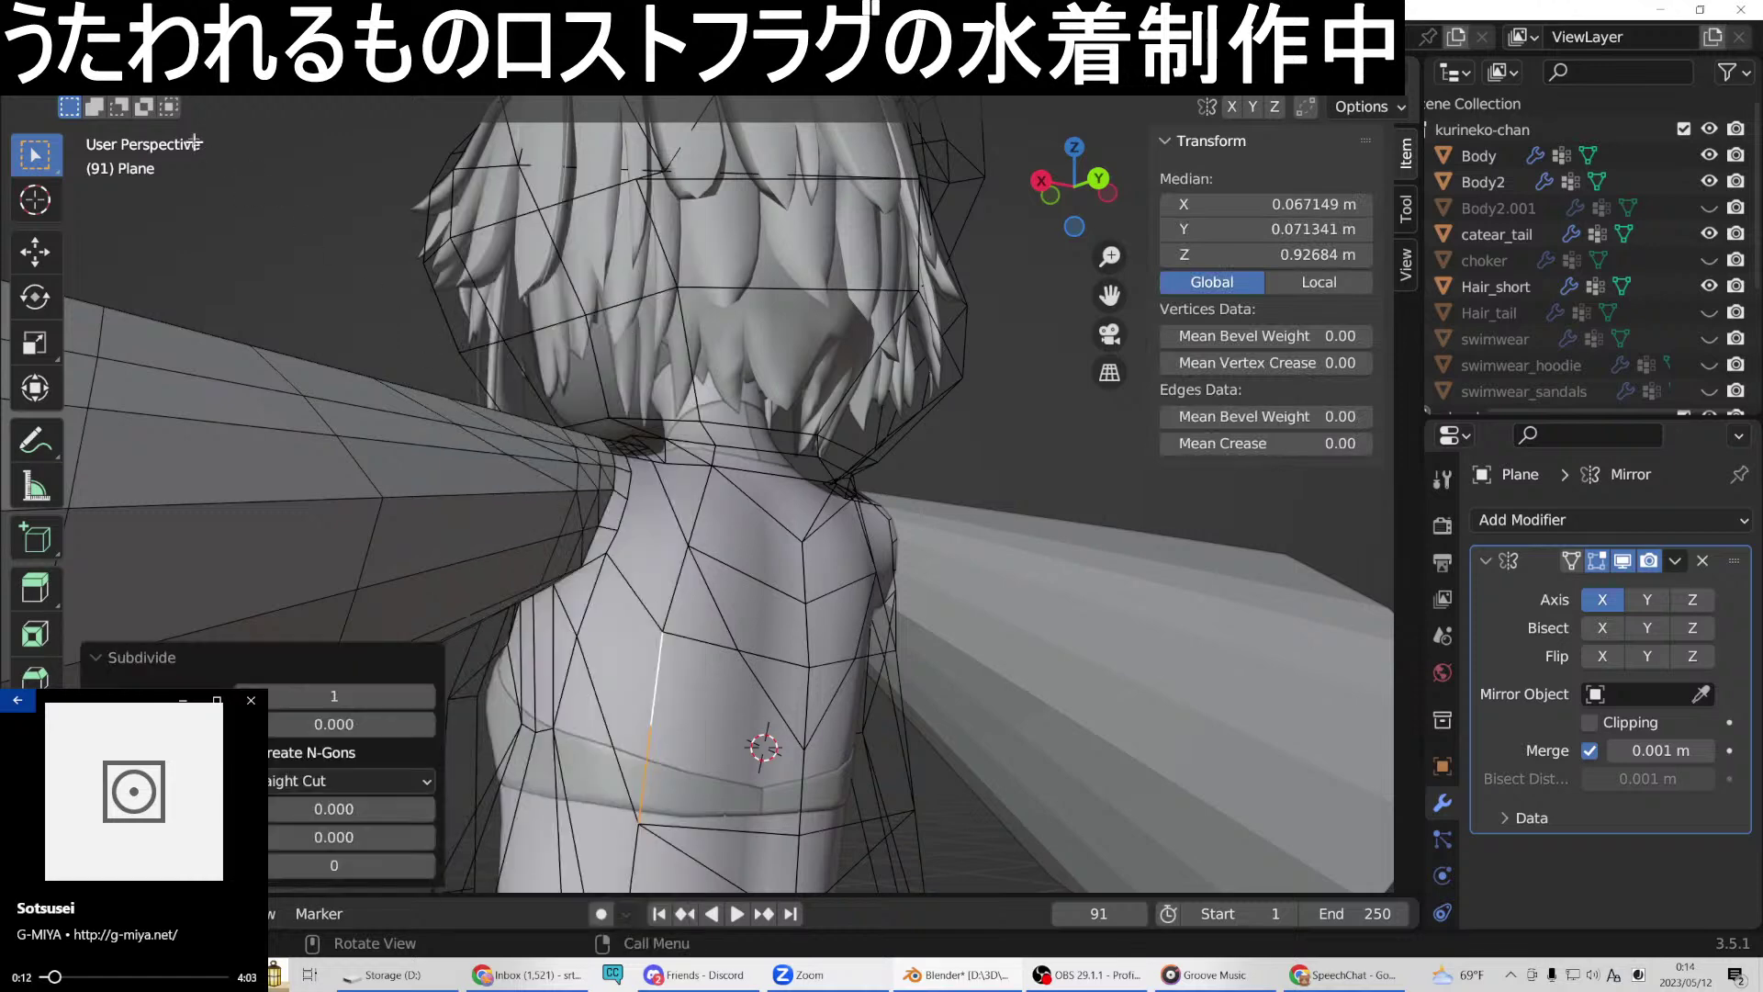
# Connect the centre-back vertex to the midpoint of the subdivided vertical back edge with a new edge.
pyautogui.press('1')
pyautogui.click(807, 755)
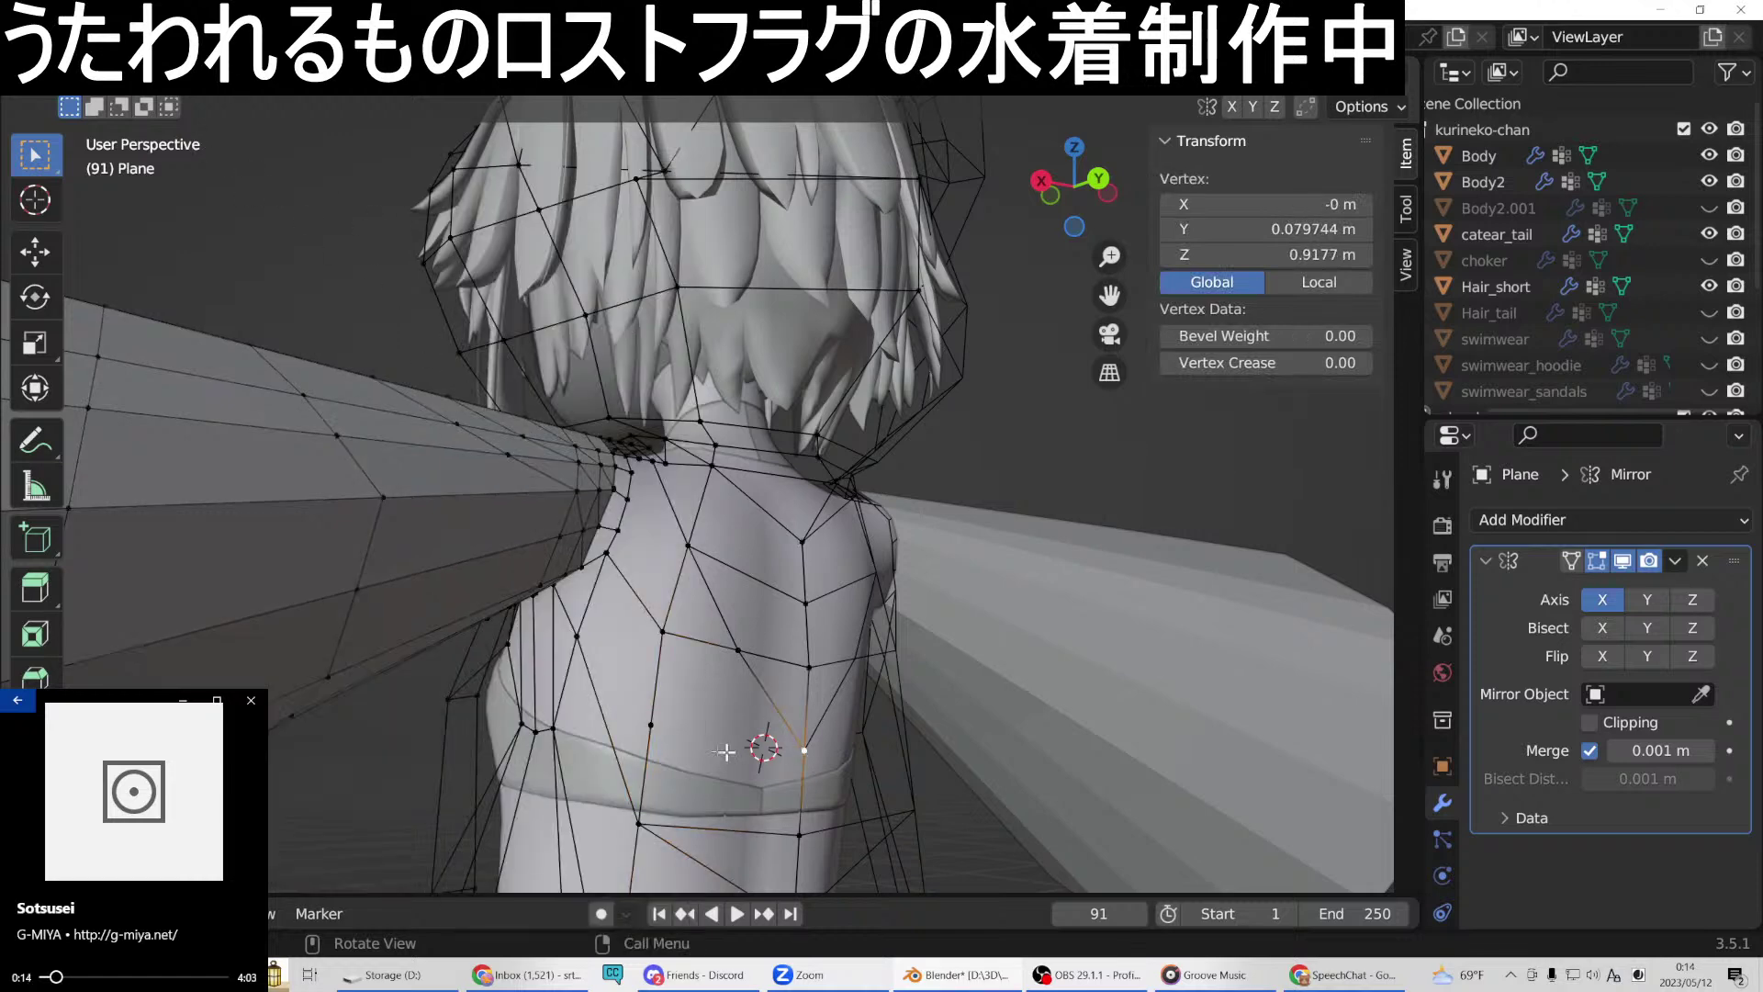
pyautogui.rightClick(580, 502)
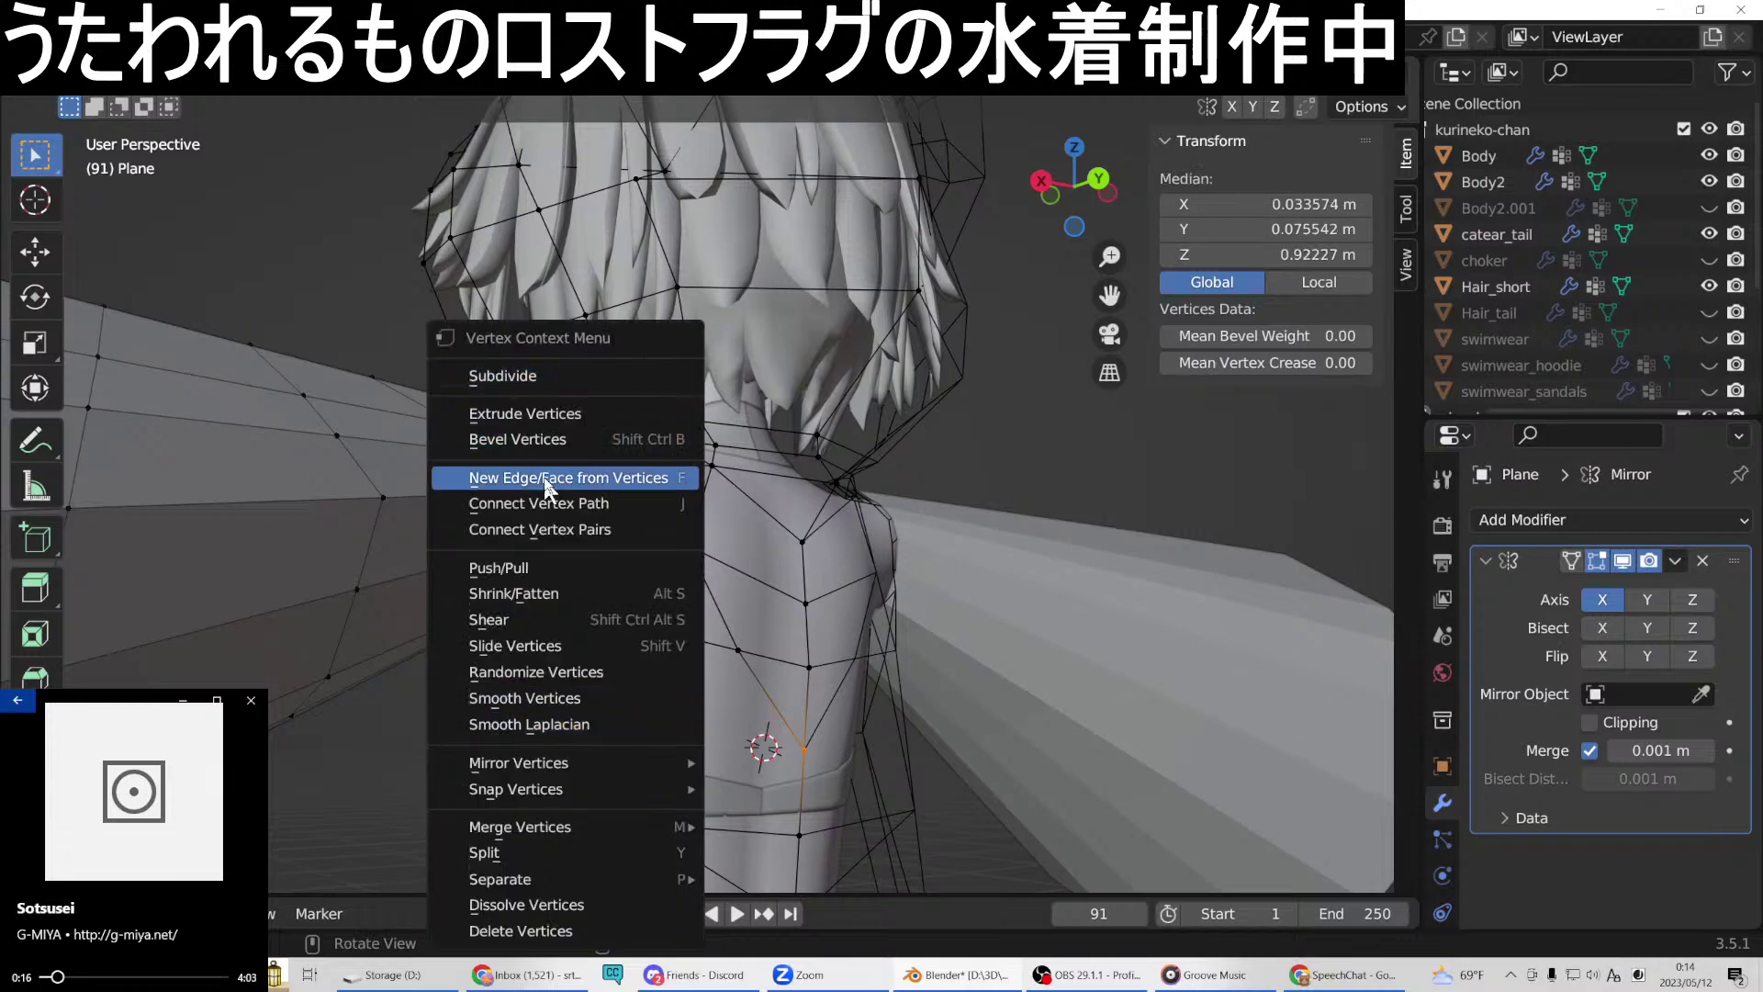
pyautogui.click(544, 480)
pyautogui.moveTo(835, 738); pyautogui.dragTo(905, 688, button='middle')
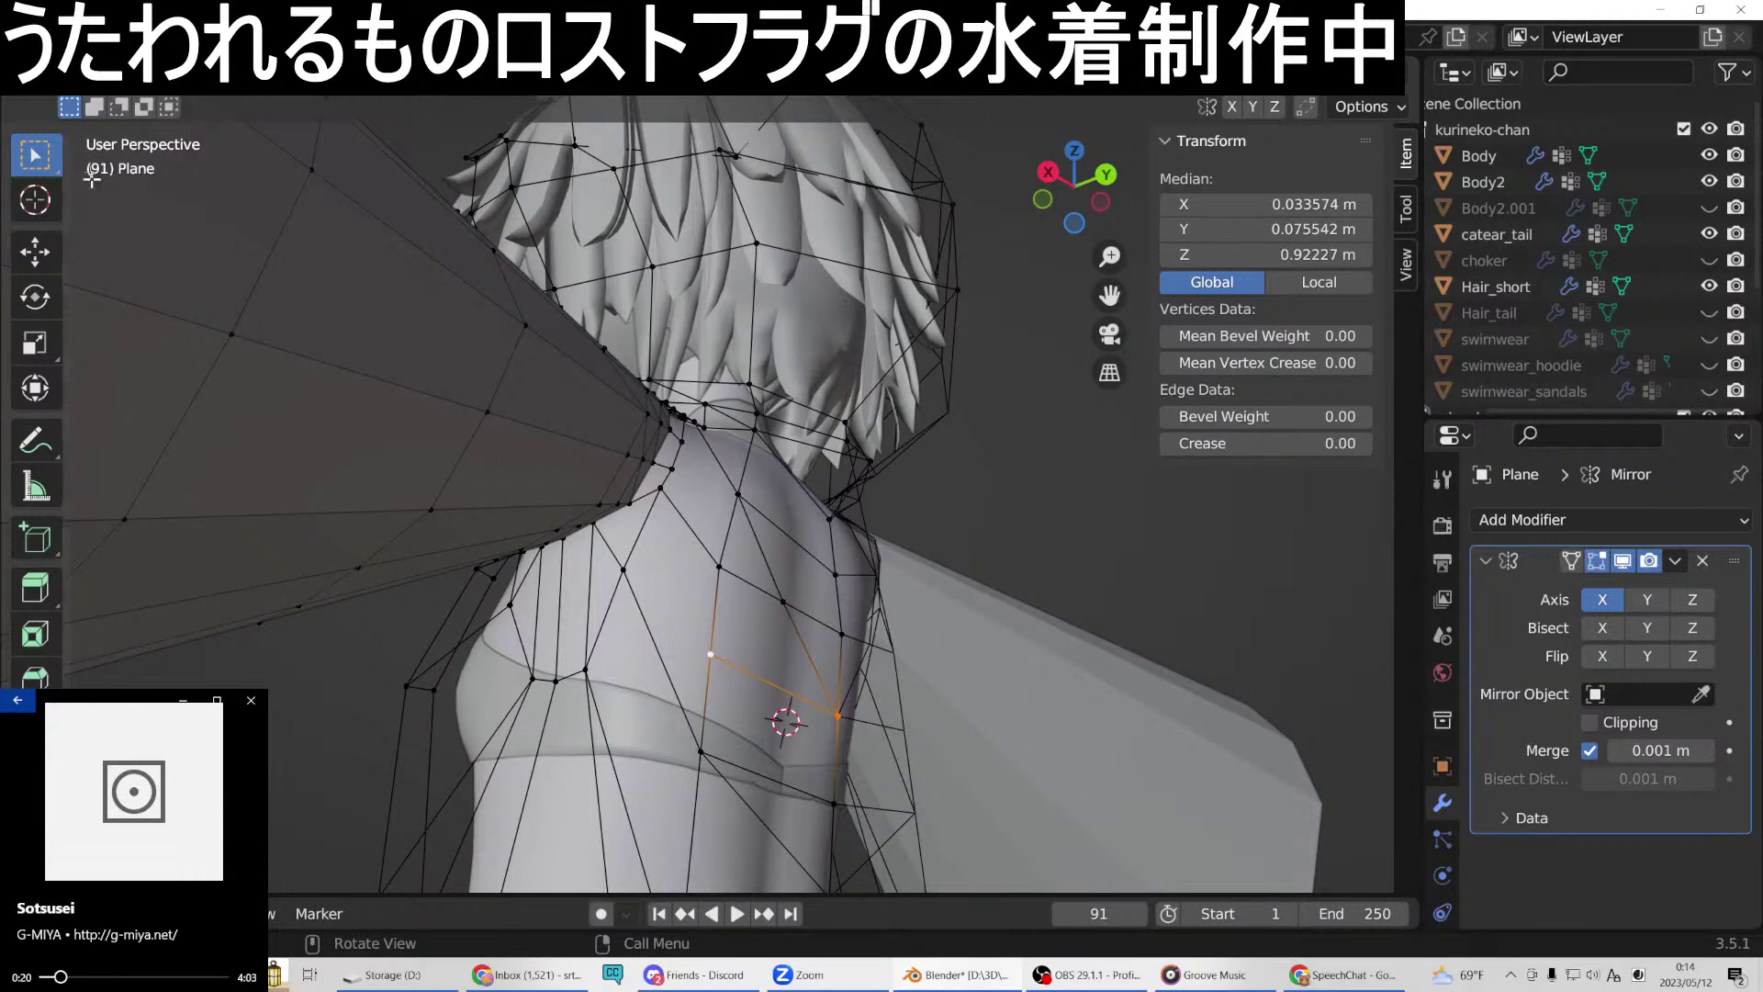
# Subdivide the slanted side-back edge with one cut and join its midpoint to the midpoint of the neighbouring vertical back edge.
pyautogui.rightClick(681, 691)
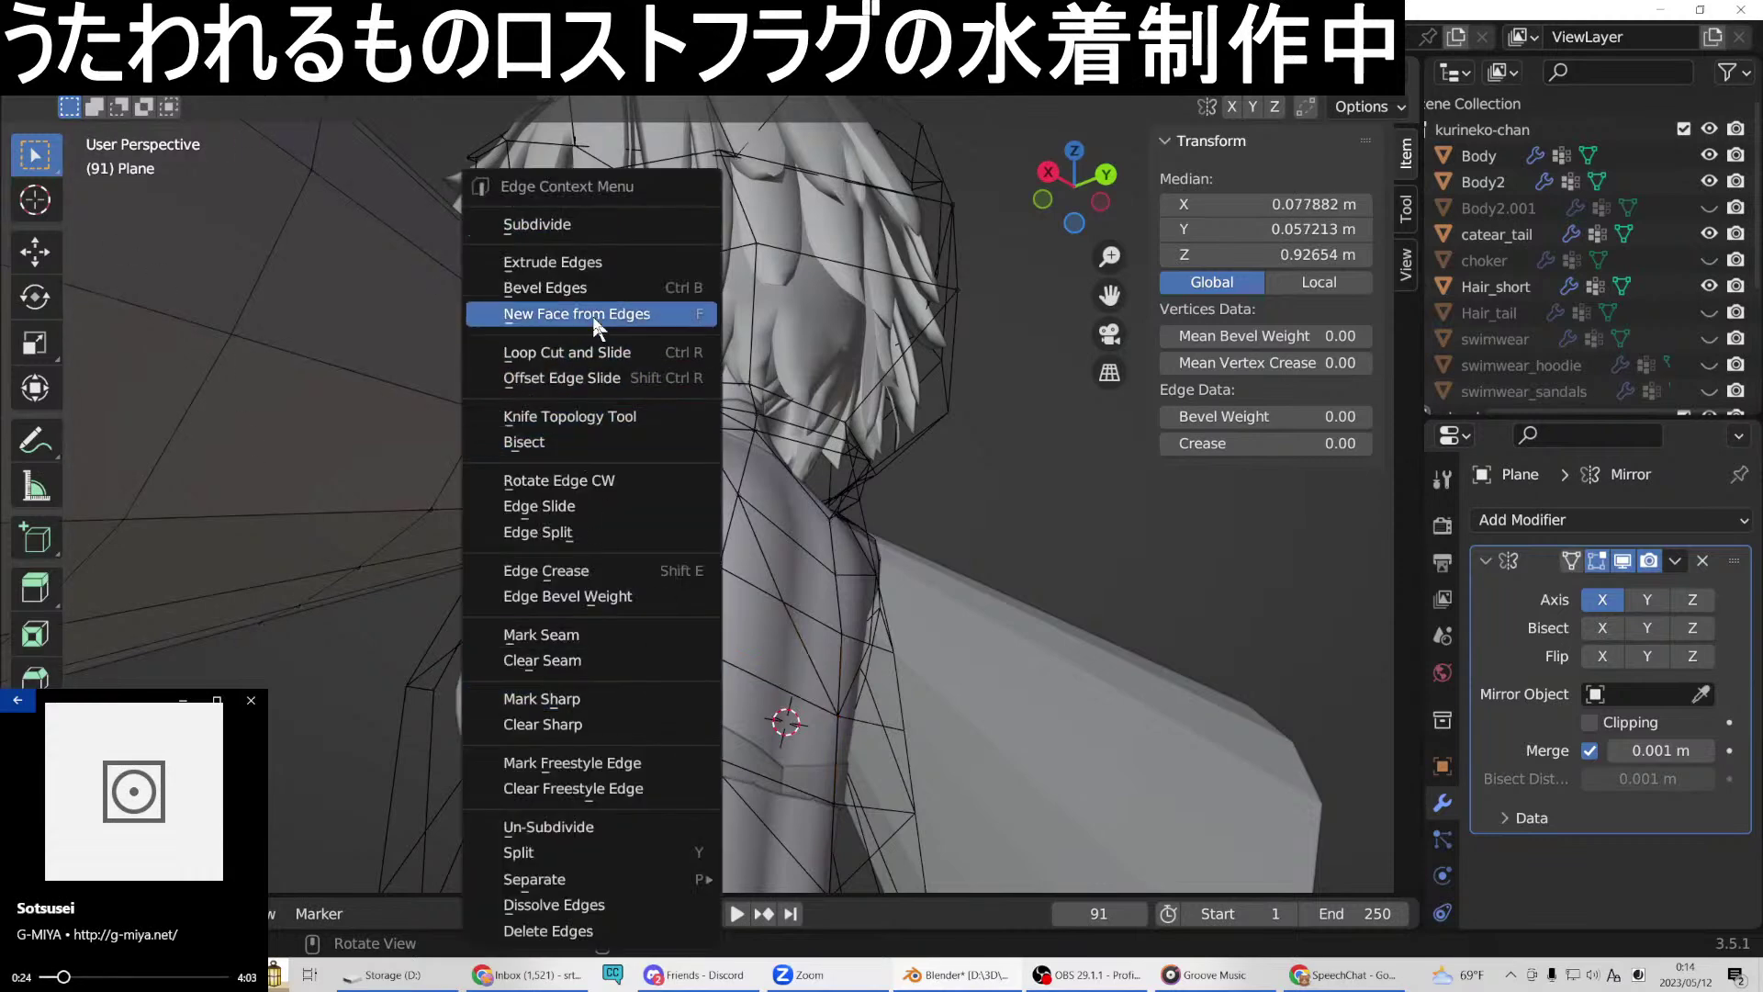
pyautogui.click(578, 224)
pyautogui.moveTo(578, 227); pyautogui.dragTo(343, 221, button='middle')
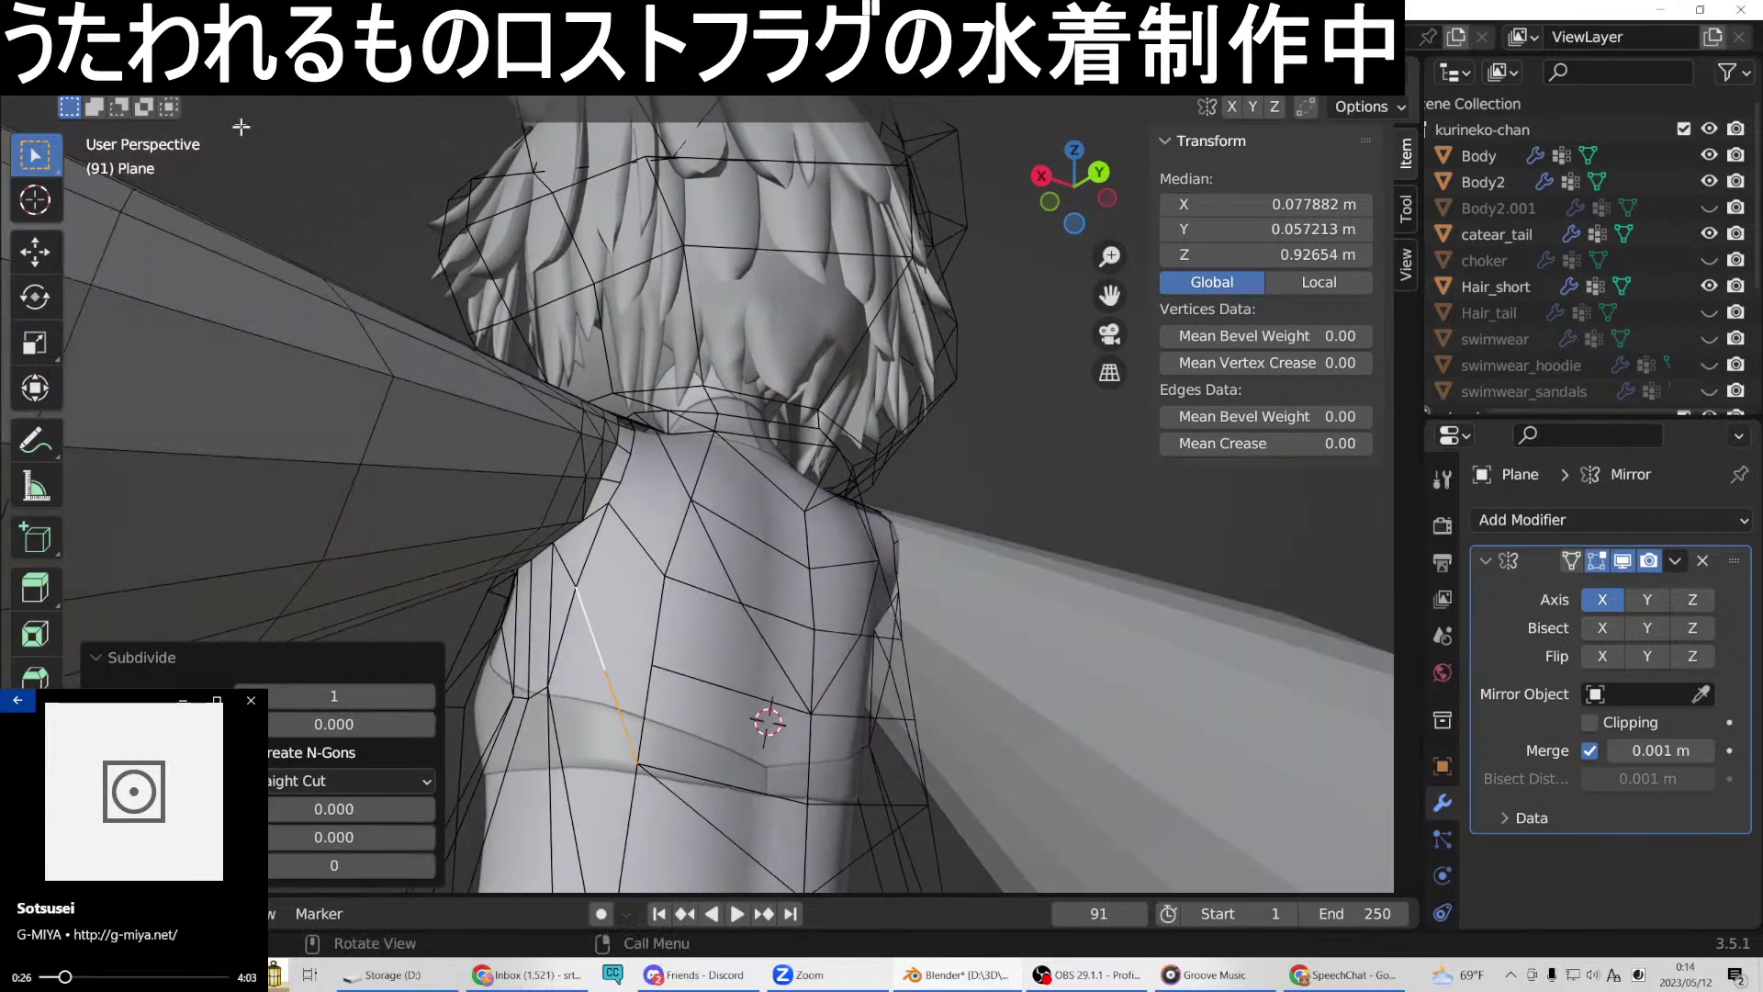
pyautogui.click(659, 664)
pyautogui.moveTo(611, 672); pyautogui.dragTo(689, 667, button='middle')
pyautogui.moveTo(648, 712); pyautogui.dragTo(664, 712, button='middle')
pyautogui.rightClick(670, 736)
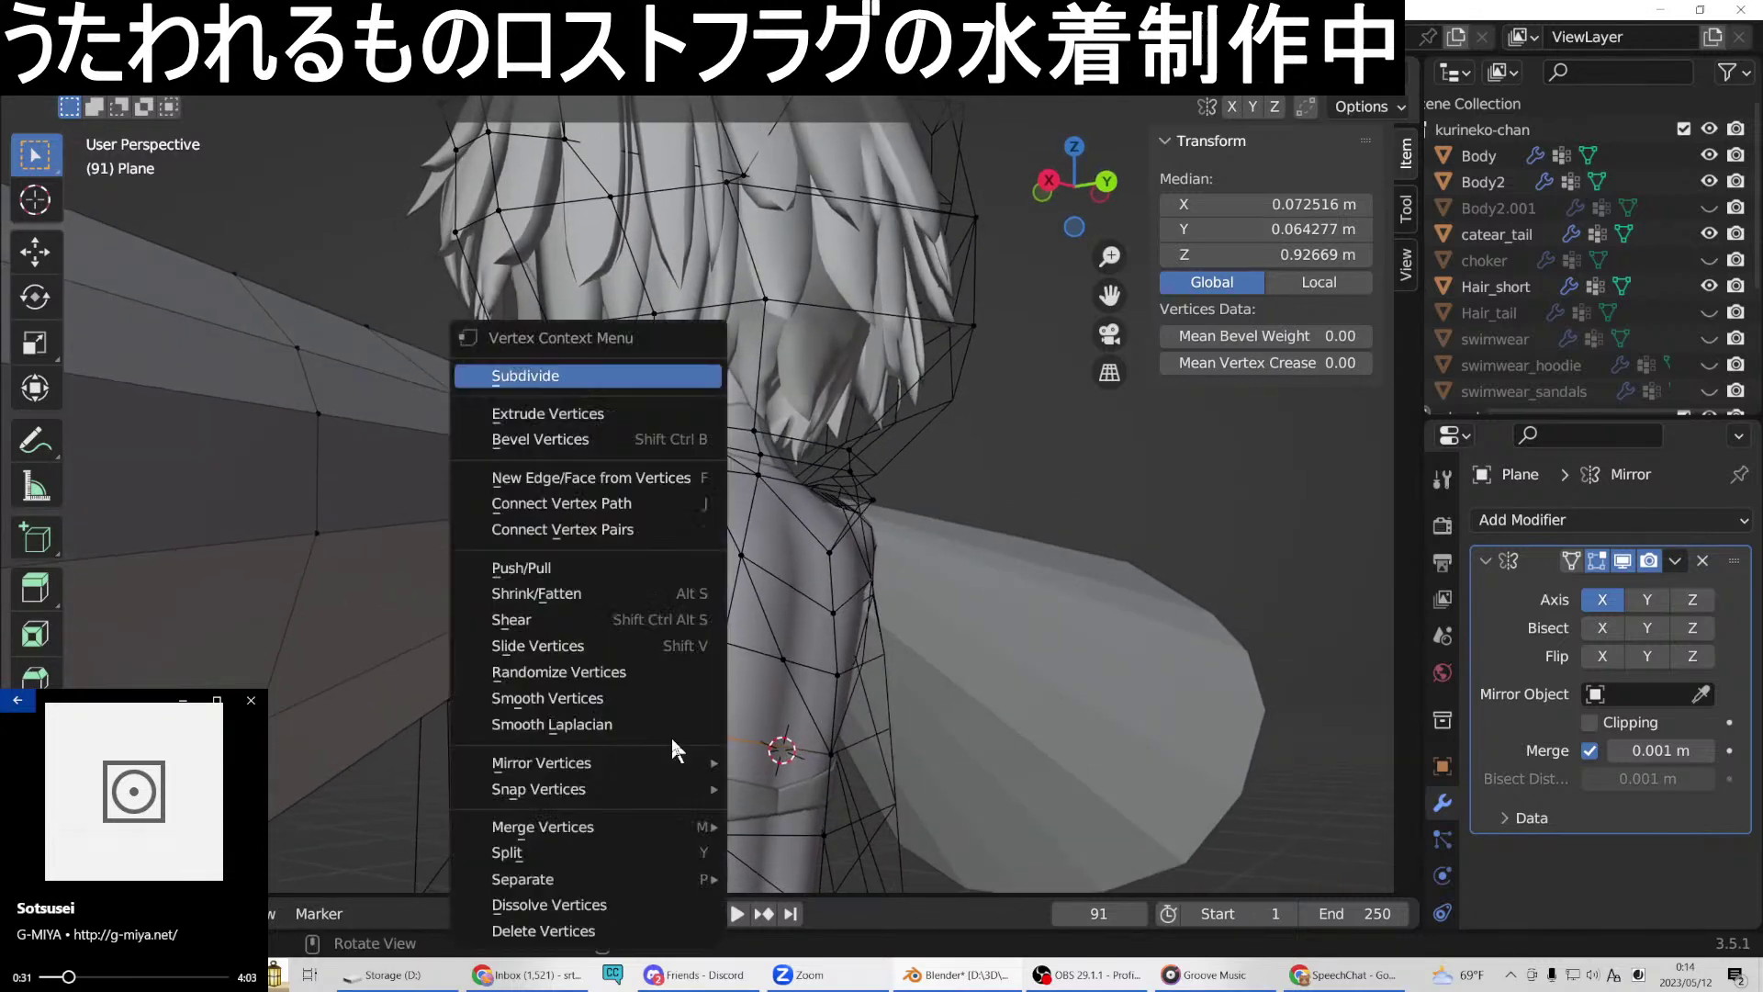
pyautogui.click(602, 479)
# Connect the outer mid-back vertex to the upper end of the slanted side-back edge with a new edge.
pyautogui.click(725, 643)
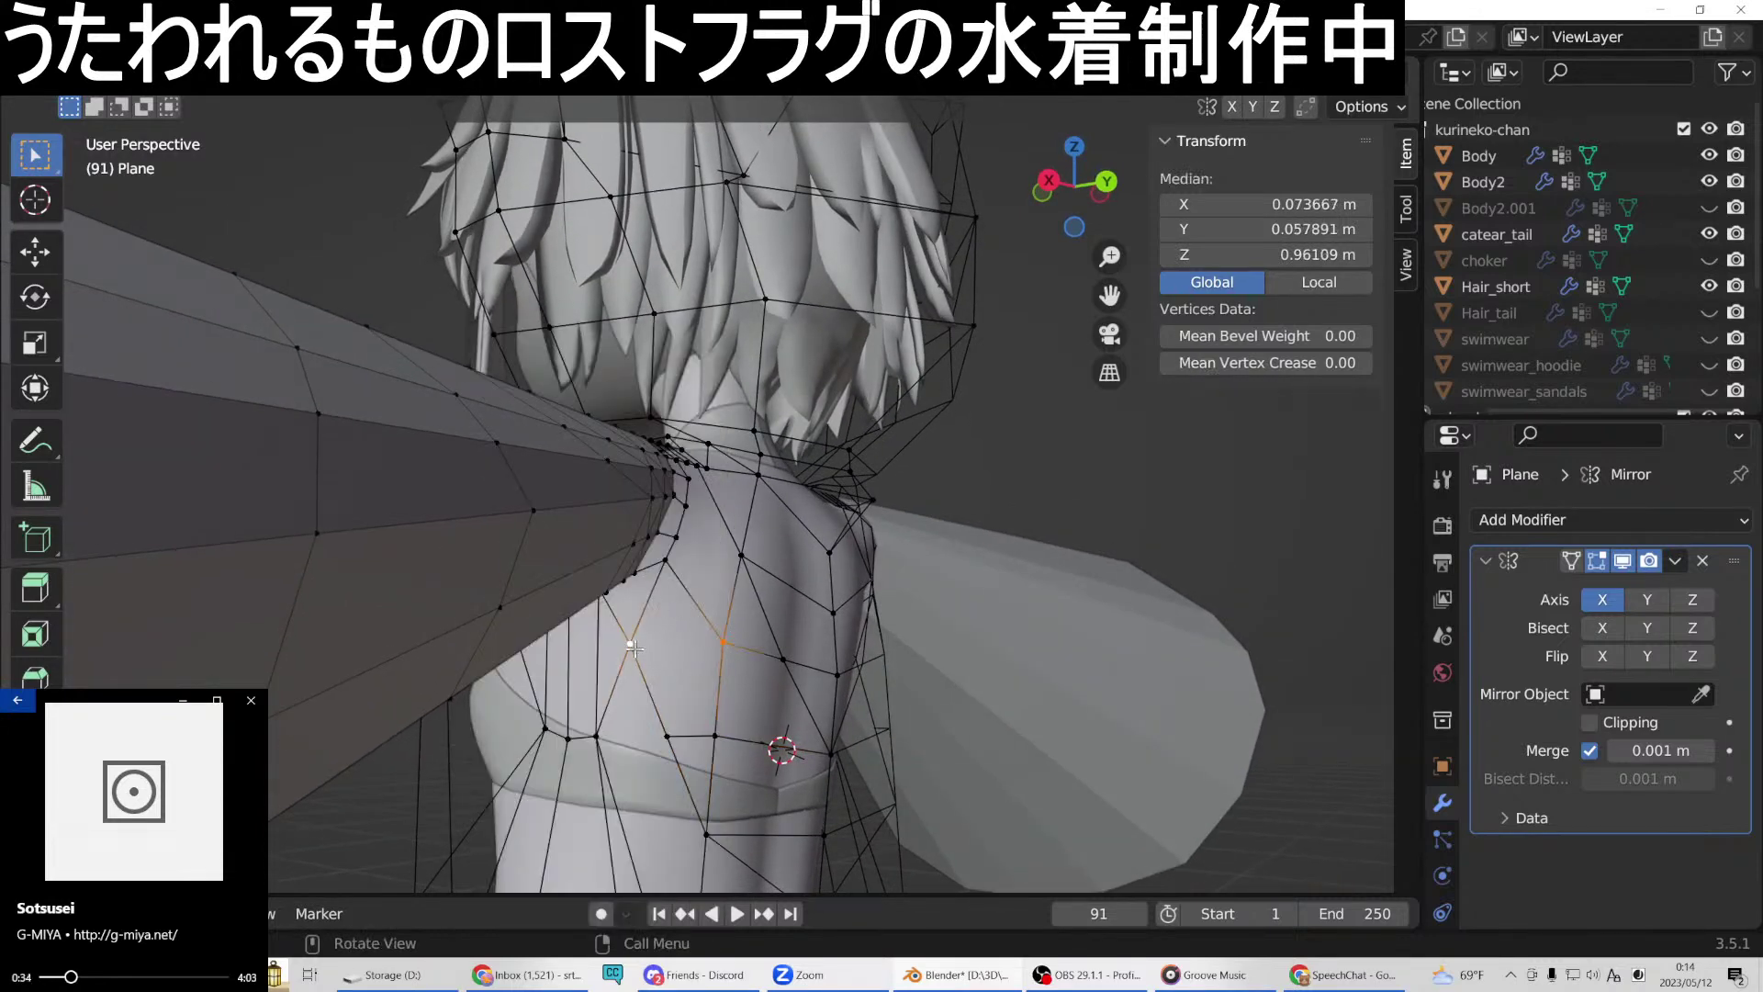
pyautogui.rightClick(633, 648)
pyautogui.click(613, 474)
pyautogui.moveTo(749, 593); pyautogui.dragTo(805, 551, button='middle')
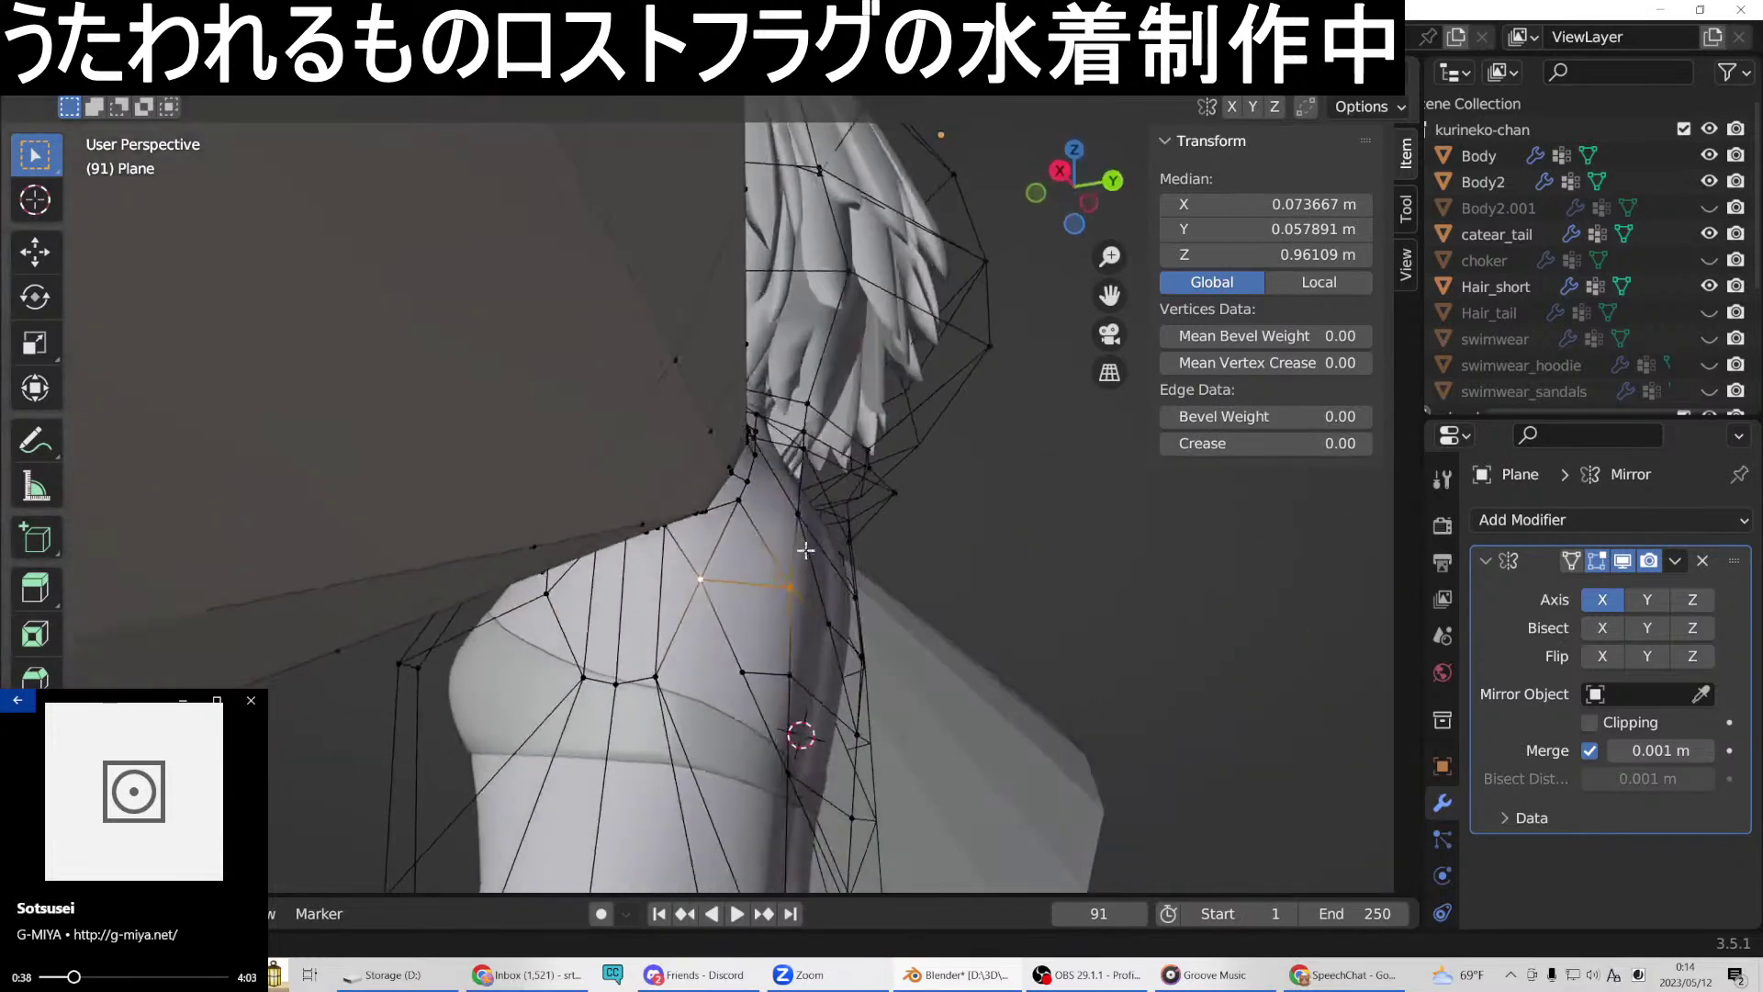
# Connect the midpoint of the slanted side-back edge to the rear vertex below the armpit with a new edge.
pyautogui.click(743, 675)
pyautogui.keyDown('shift'); pyautogui.click(654, 678); pyautogui.keyUp('shift')
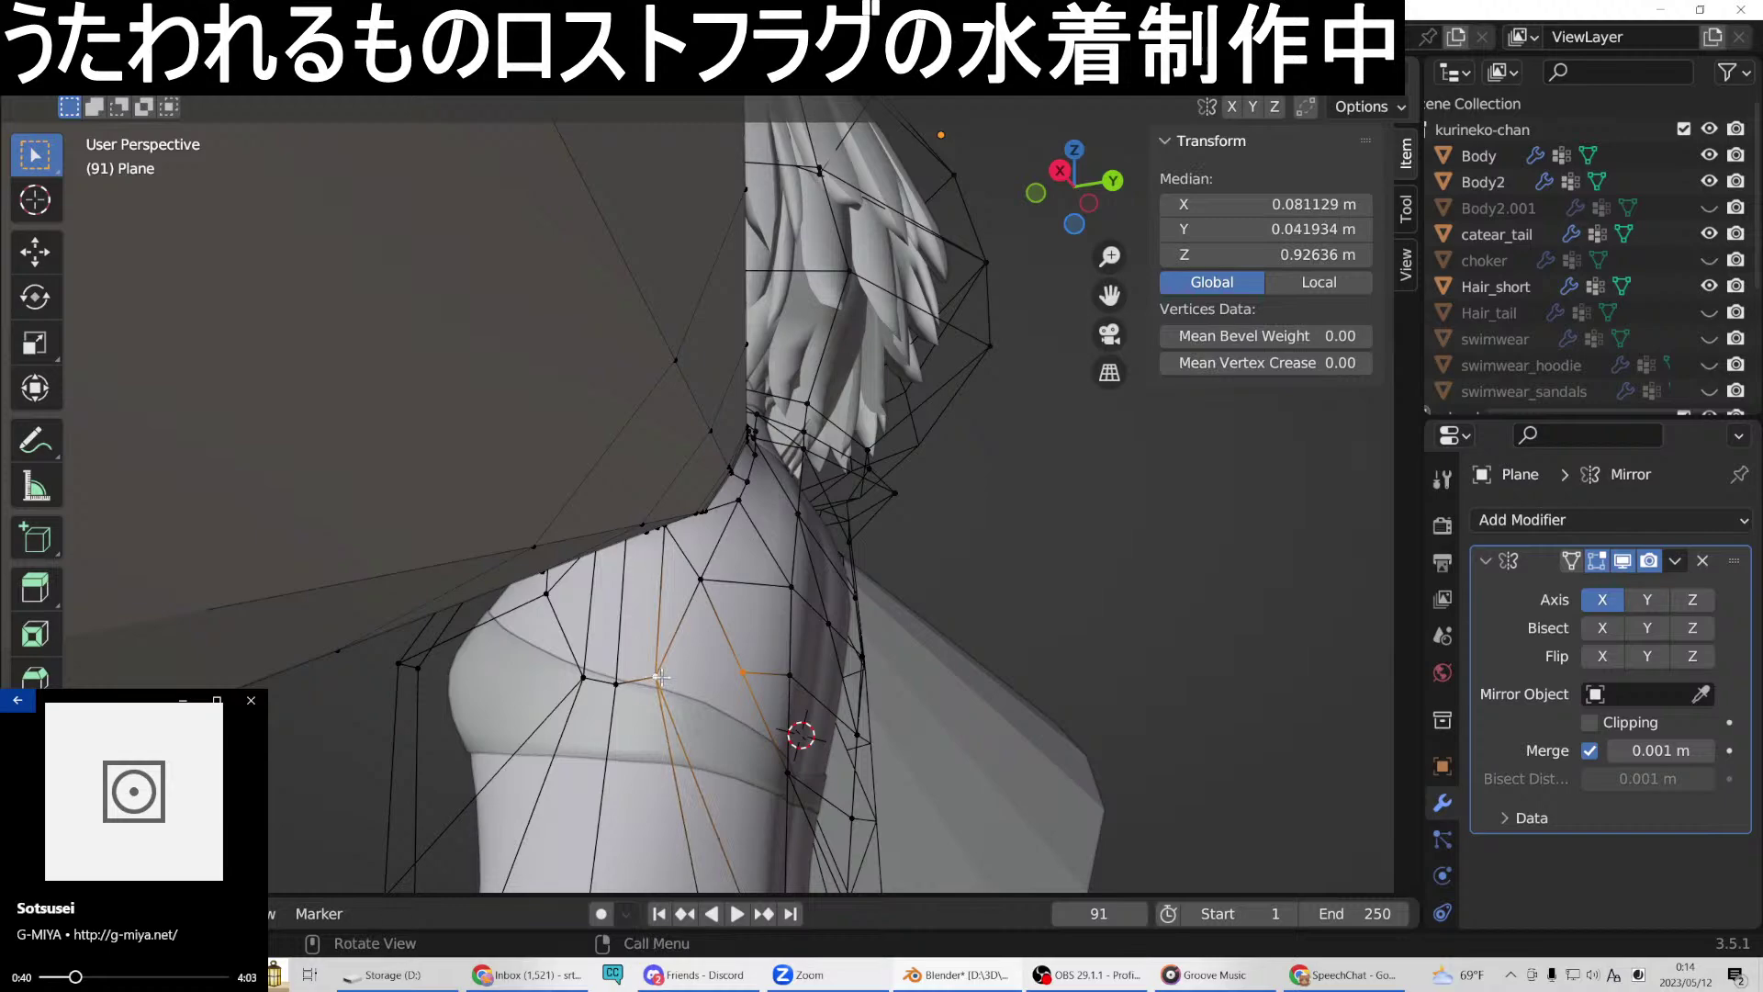
pyautogui.rightClick(653, 678)
pyautogui.click(562, 479)
pyautogui.moveTo(562, 479); pyautogui.dragTo(508, 768, button='middle')
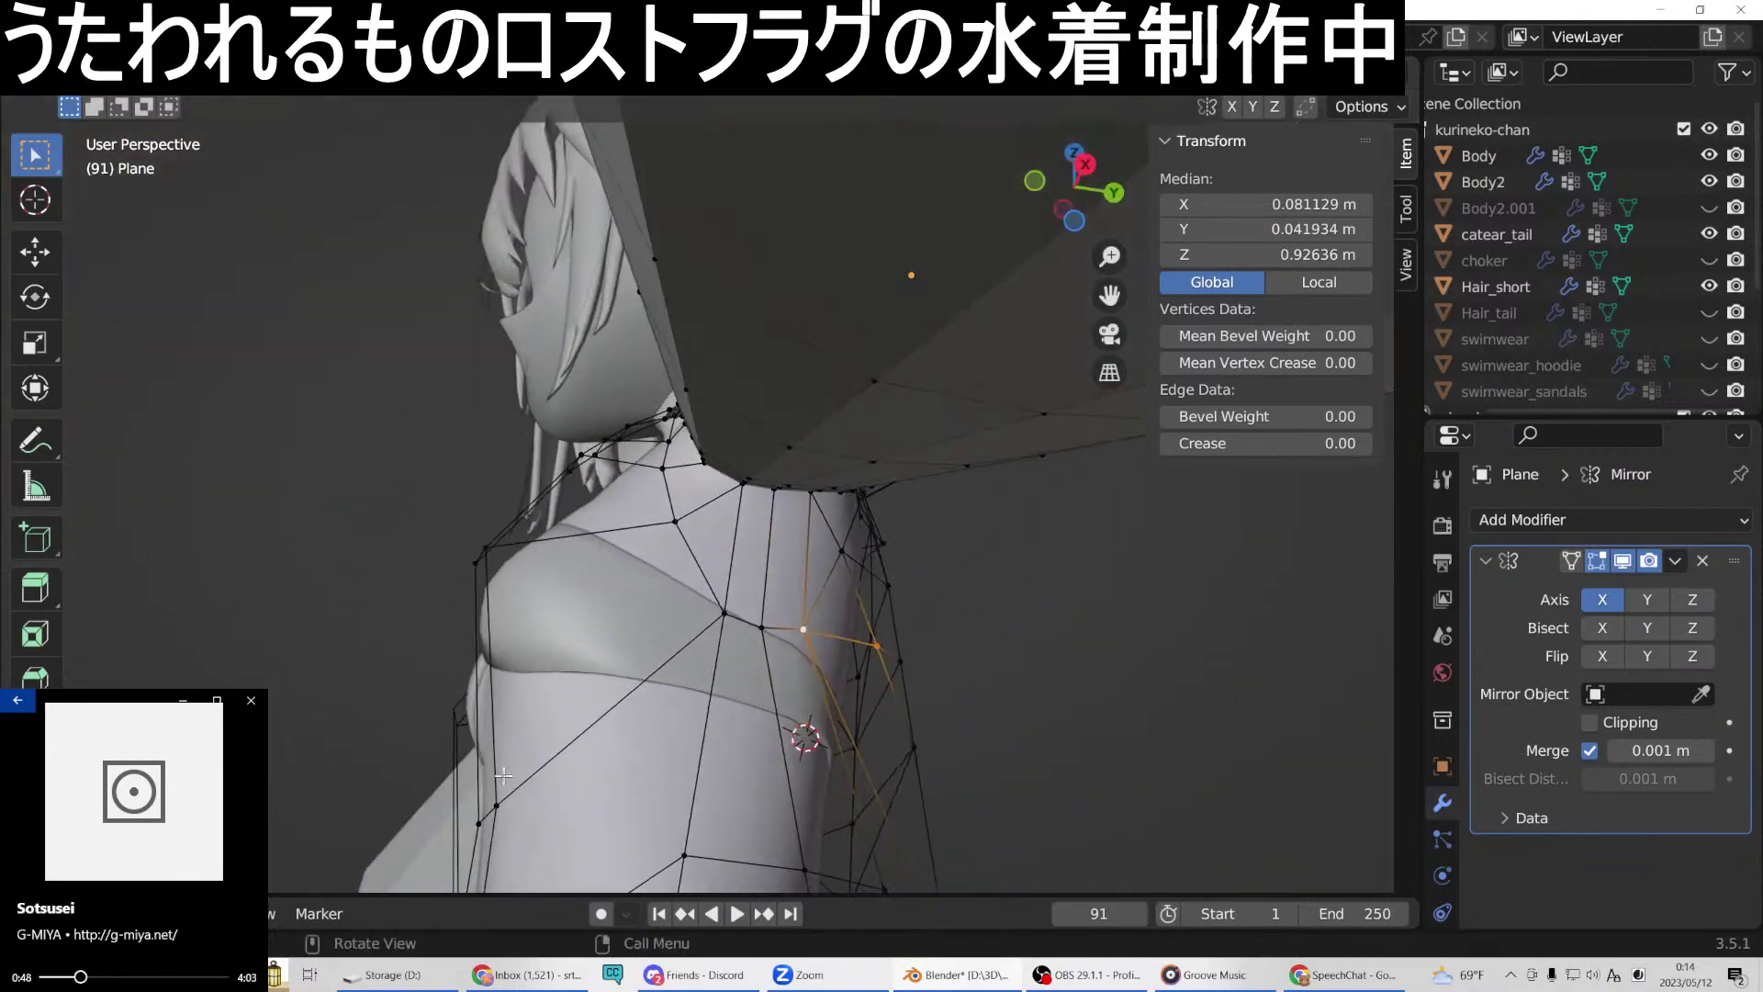
# Connect the side vertex below the bust to the vertex at the front of the armhole with a new edge.
pyautogui.click(495, 803)
pyautogui.keyDown('shift'); pyautogui.click(673, 521); pyautogui.keyUp('shift')
pyautogui.rightClick(677, 531)
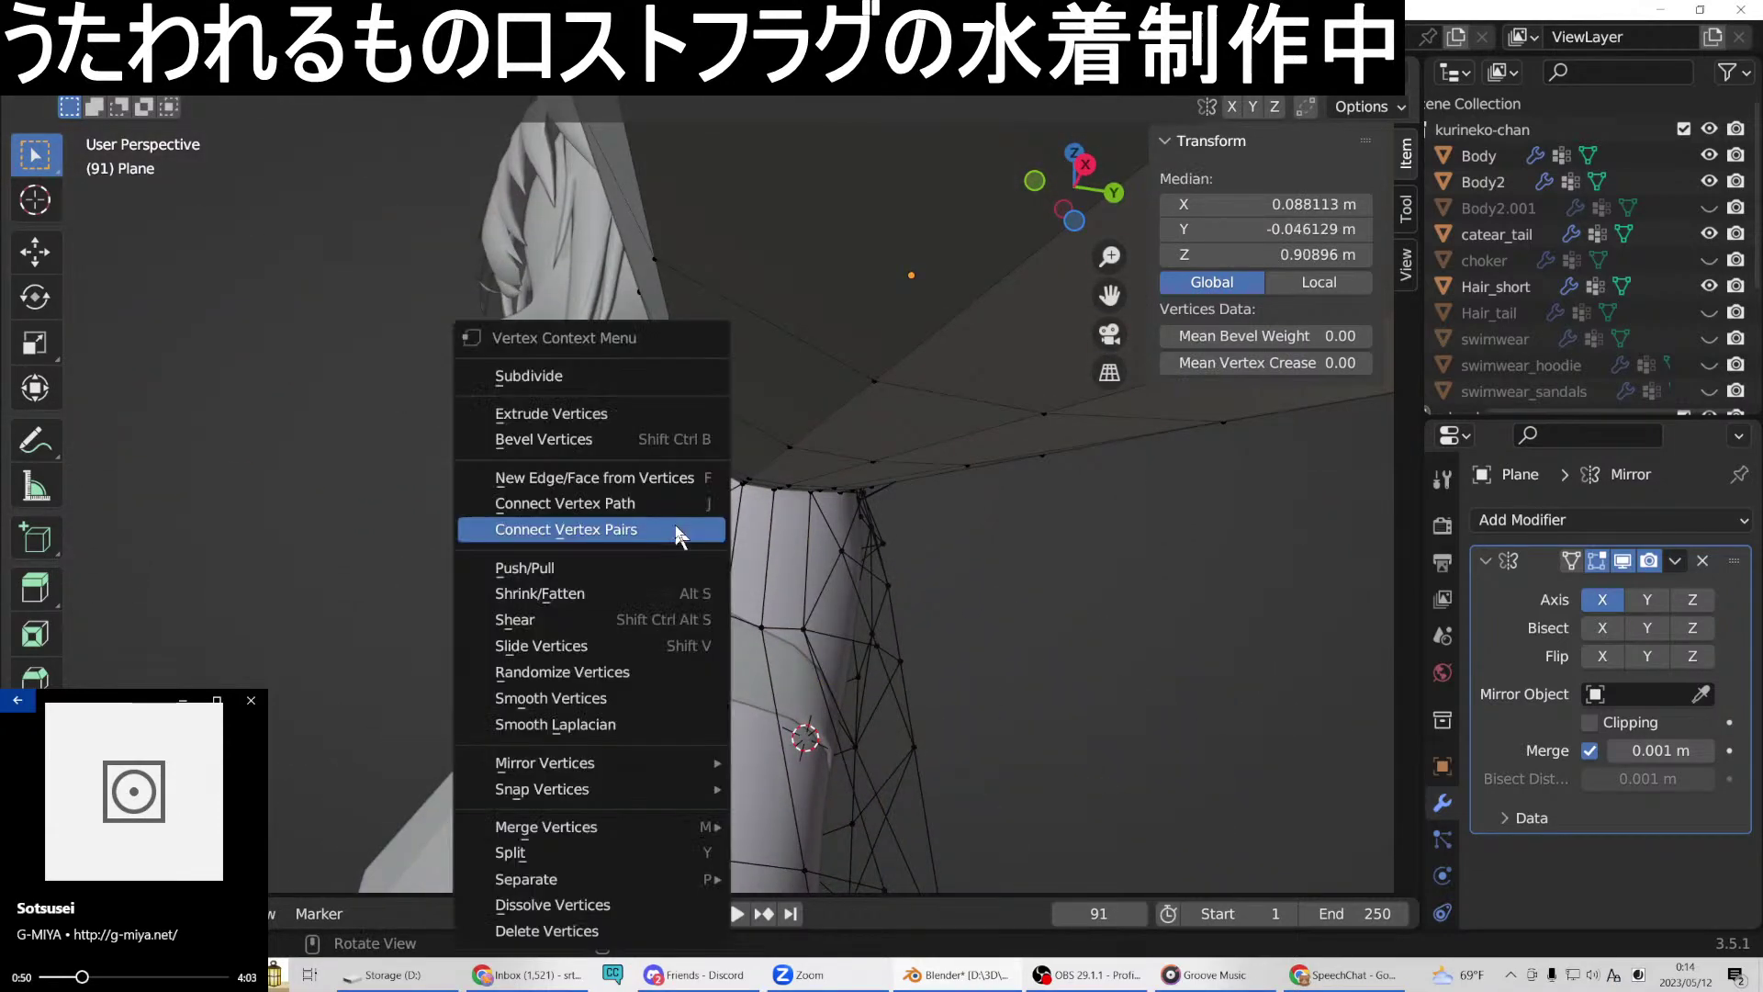
pyautogui.click(592, 505)
pyautogui.moveTo(592, 505); pyautogui.dragTo(686, 629, button='middle')
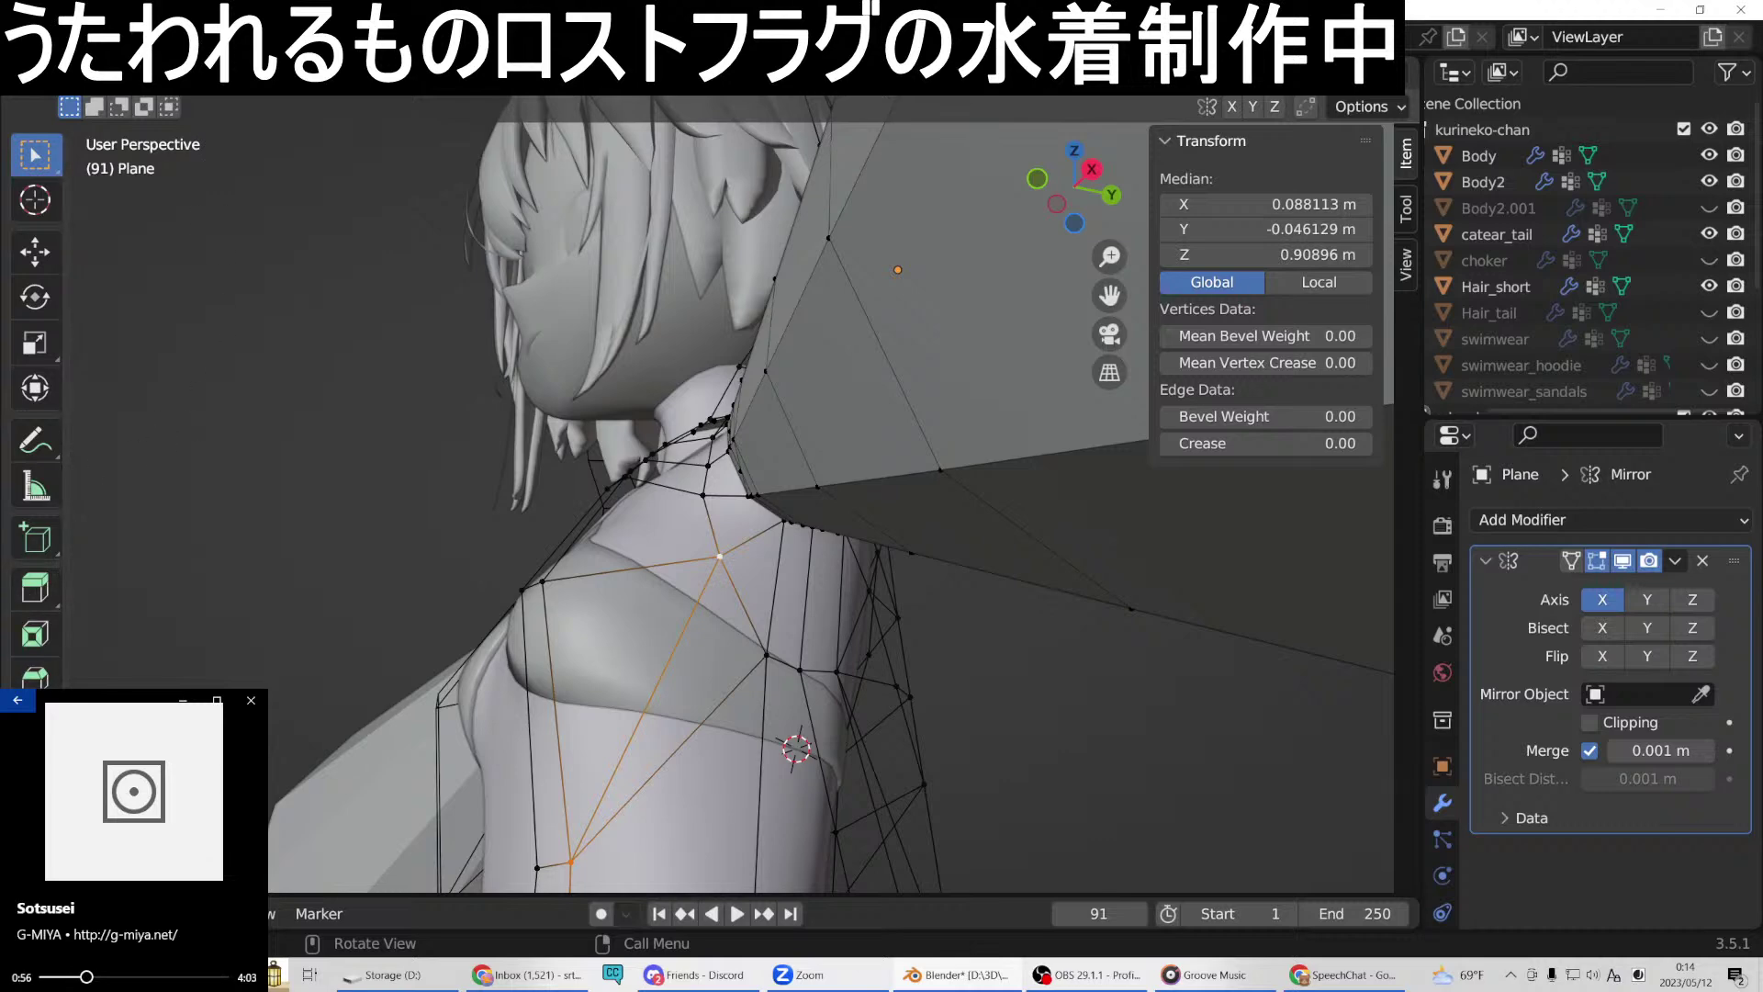
# Add a single loop cut at the middle of the new diagonal edge beside the bust.
pyautogui.moveTo(644, 660); pyautogui.dragTo(662, 555, button='middle')
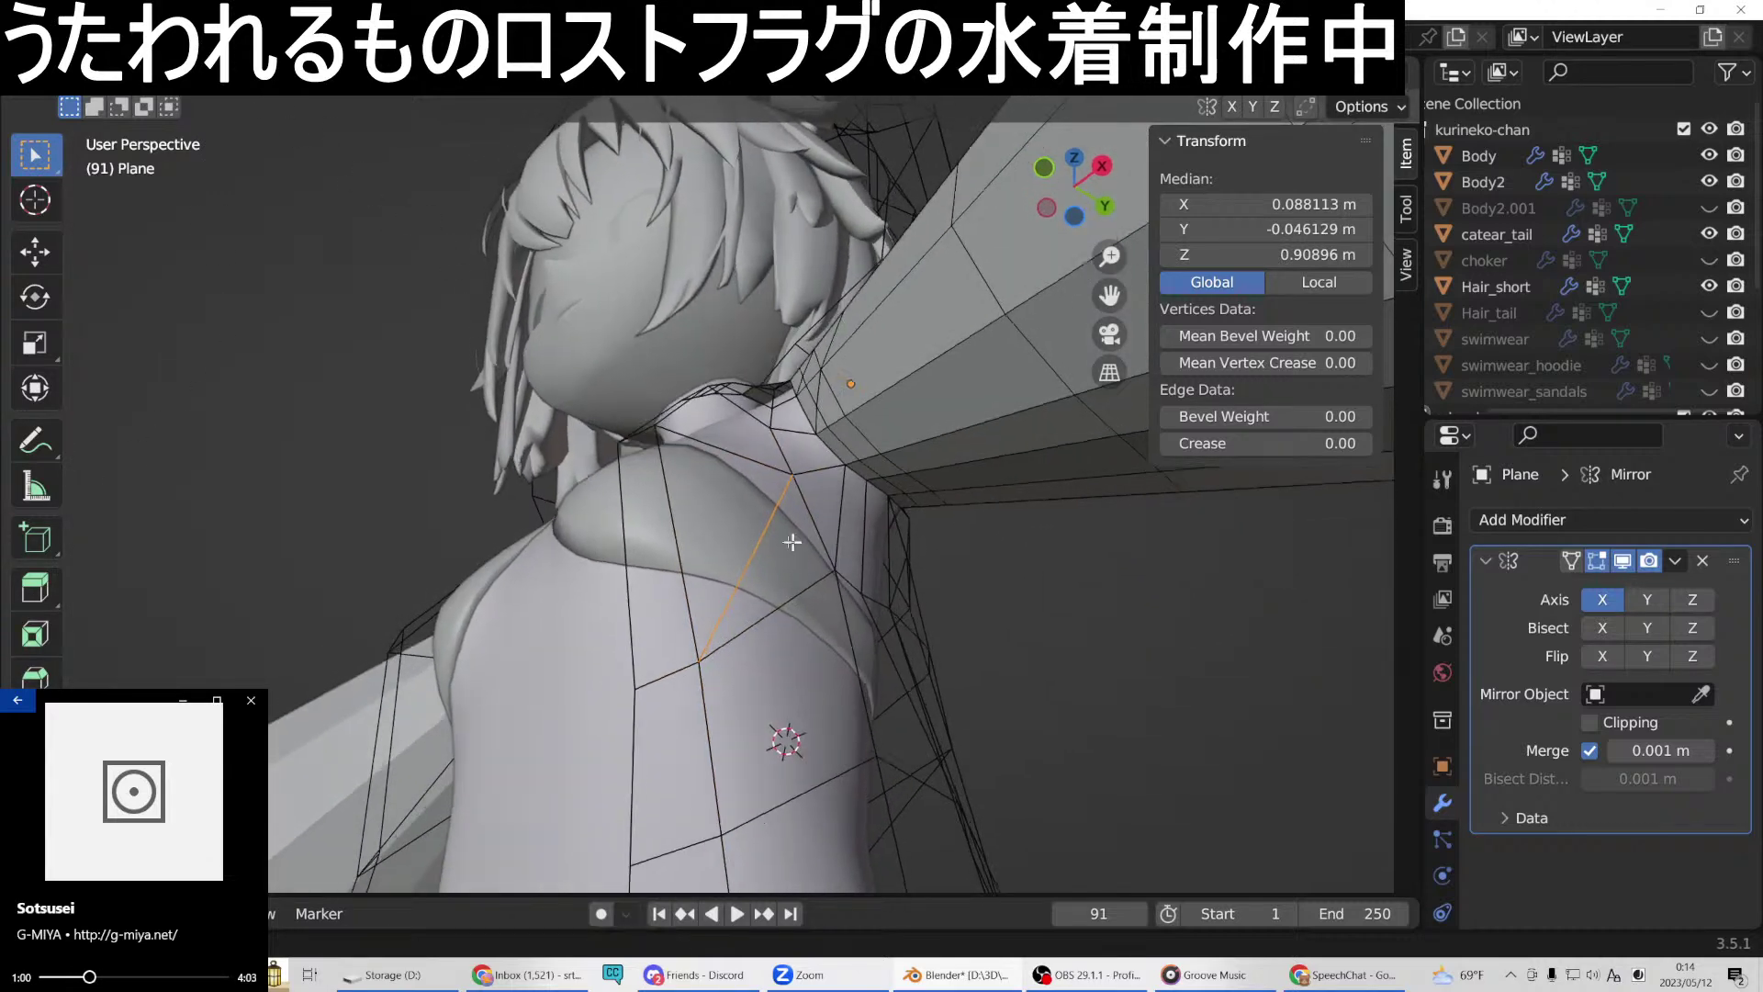
pyautogui.moveTo(803, 543); pyautogui.dragTo(812, 507, button='middle')
pyautogui.hotkey('ctrl', 'r')
pyautogui.click(646, 578)
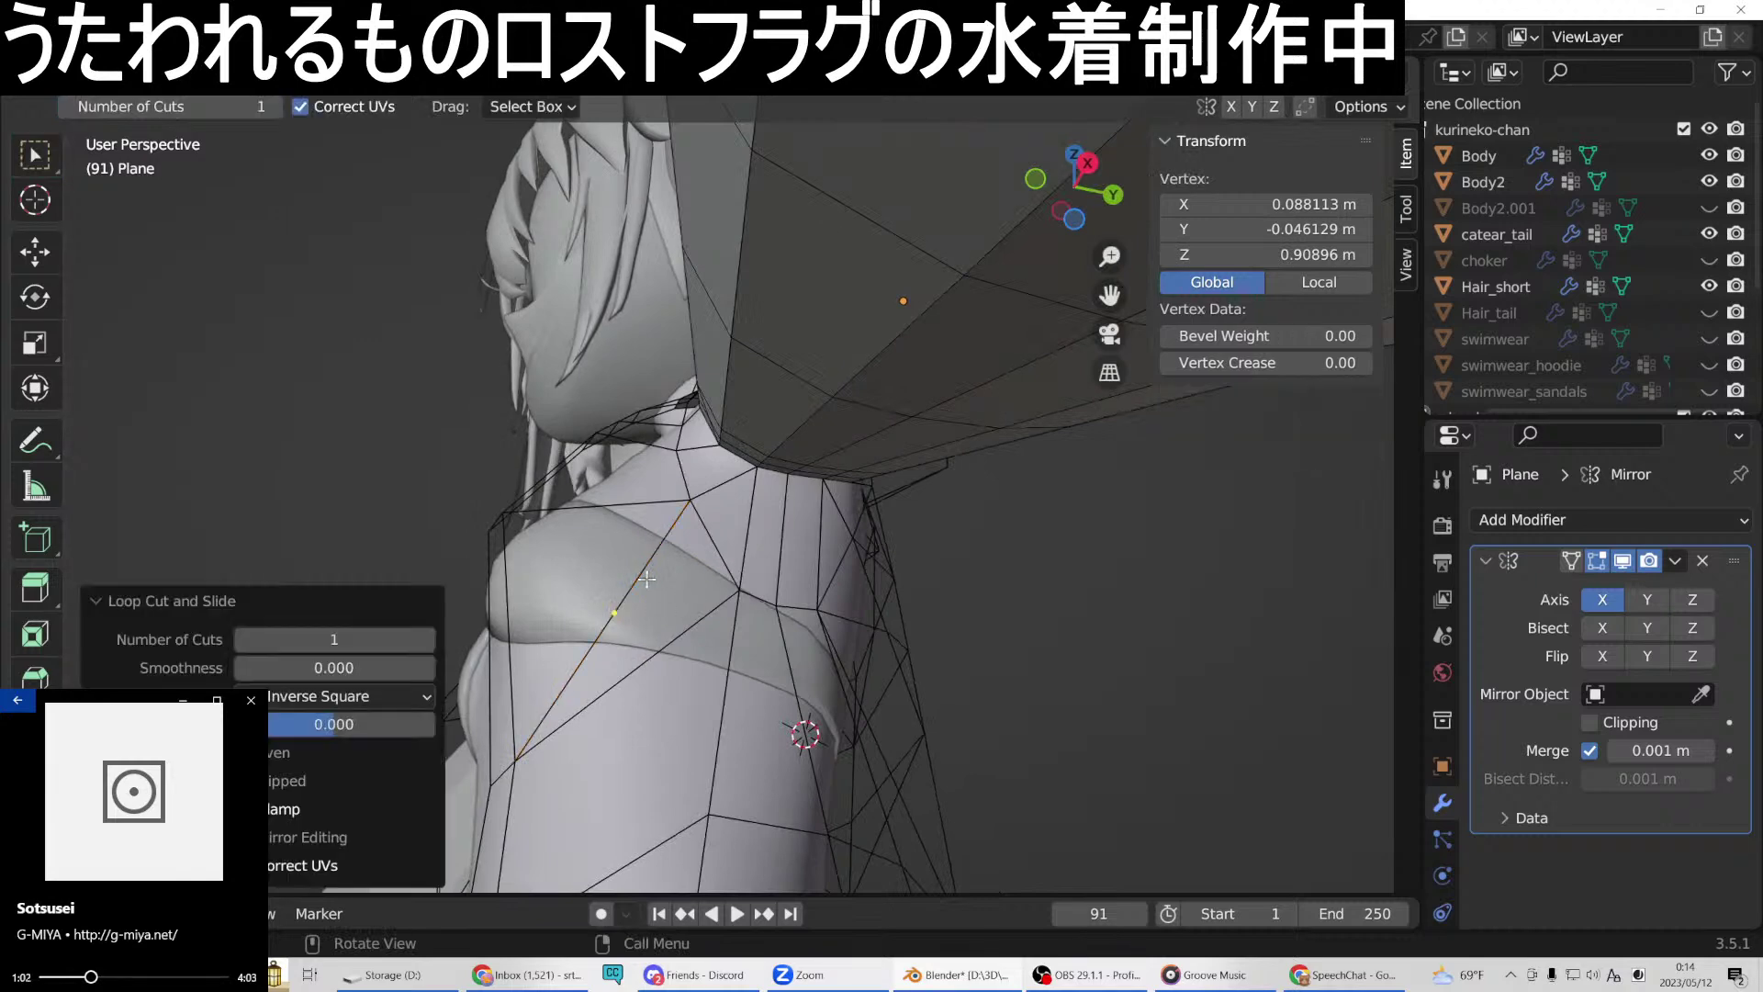
pyautogui.click(35, 154)
pyautogui.moveTo(688, 633); pyautogui.dragTo(735, 588, button='middle')
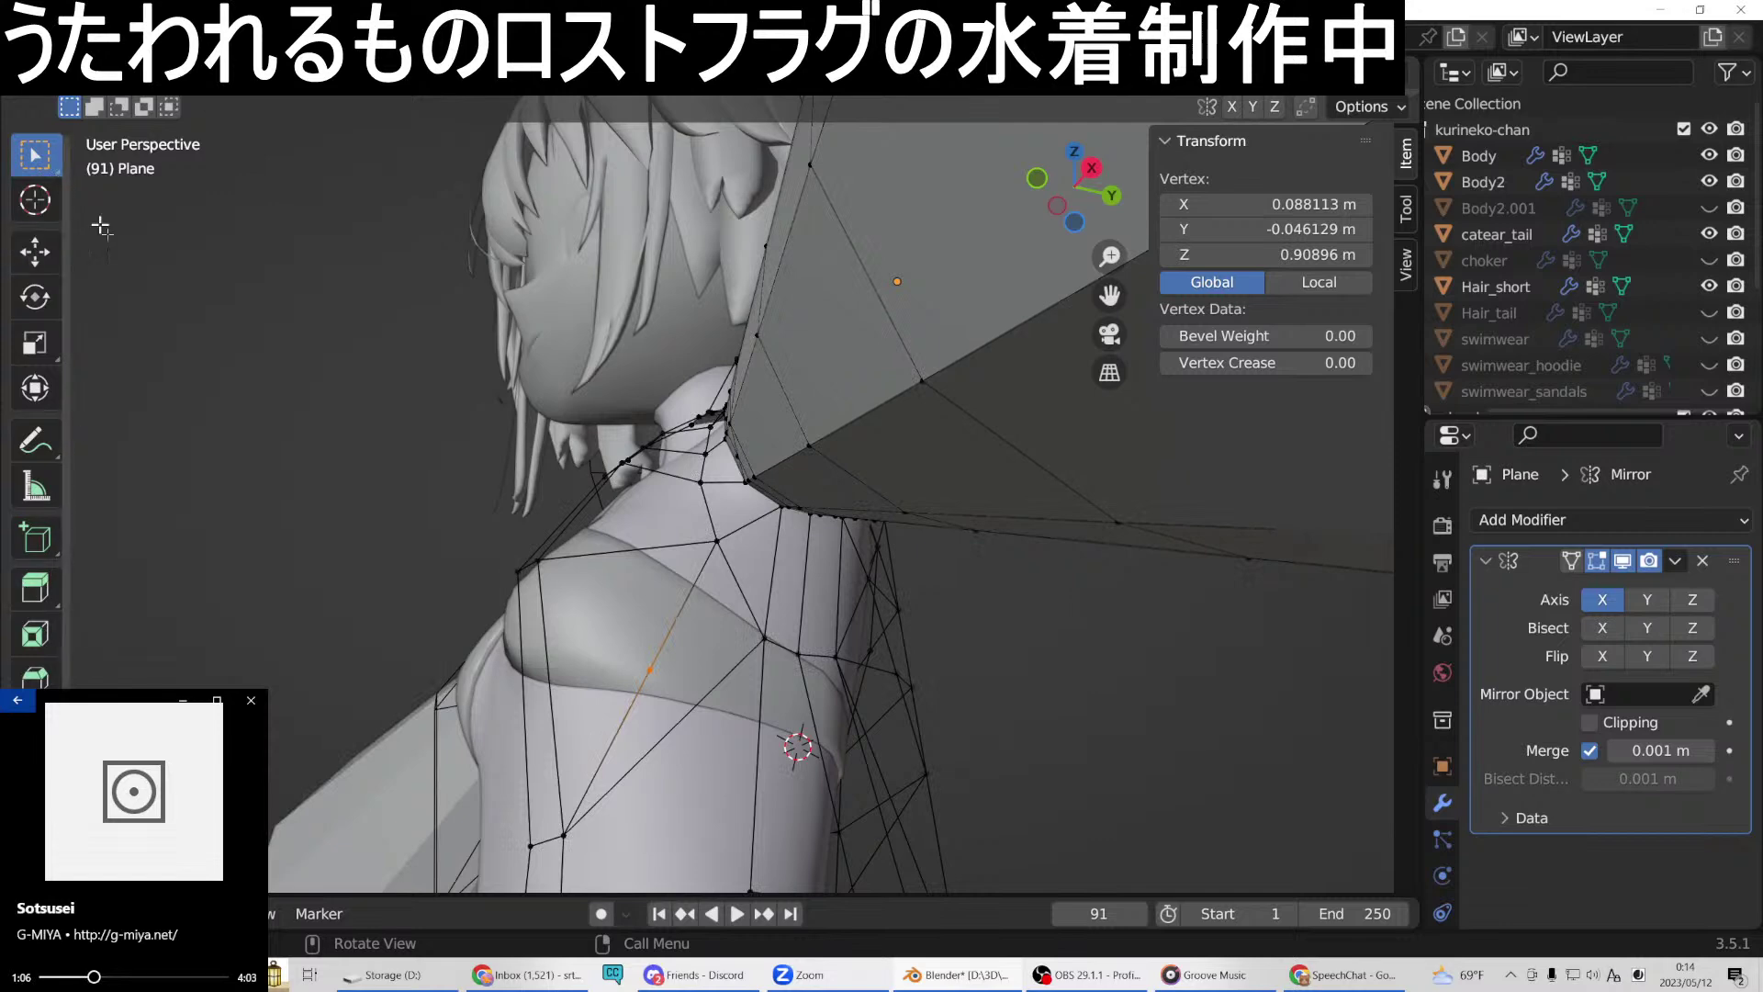
# Try joining the diagonal edge's midpoint to the vertex below the armpit and to the upper front chest vertex.
pyautogui.rightClick(649, 668)
pyautogui.click(576, 471)
pyautogui.click(645, 668)
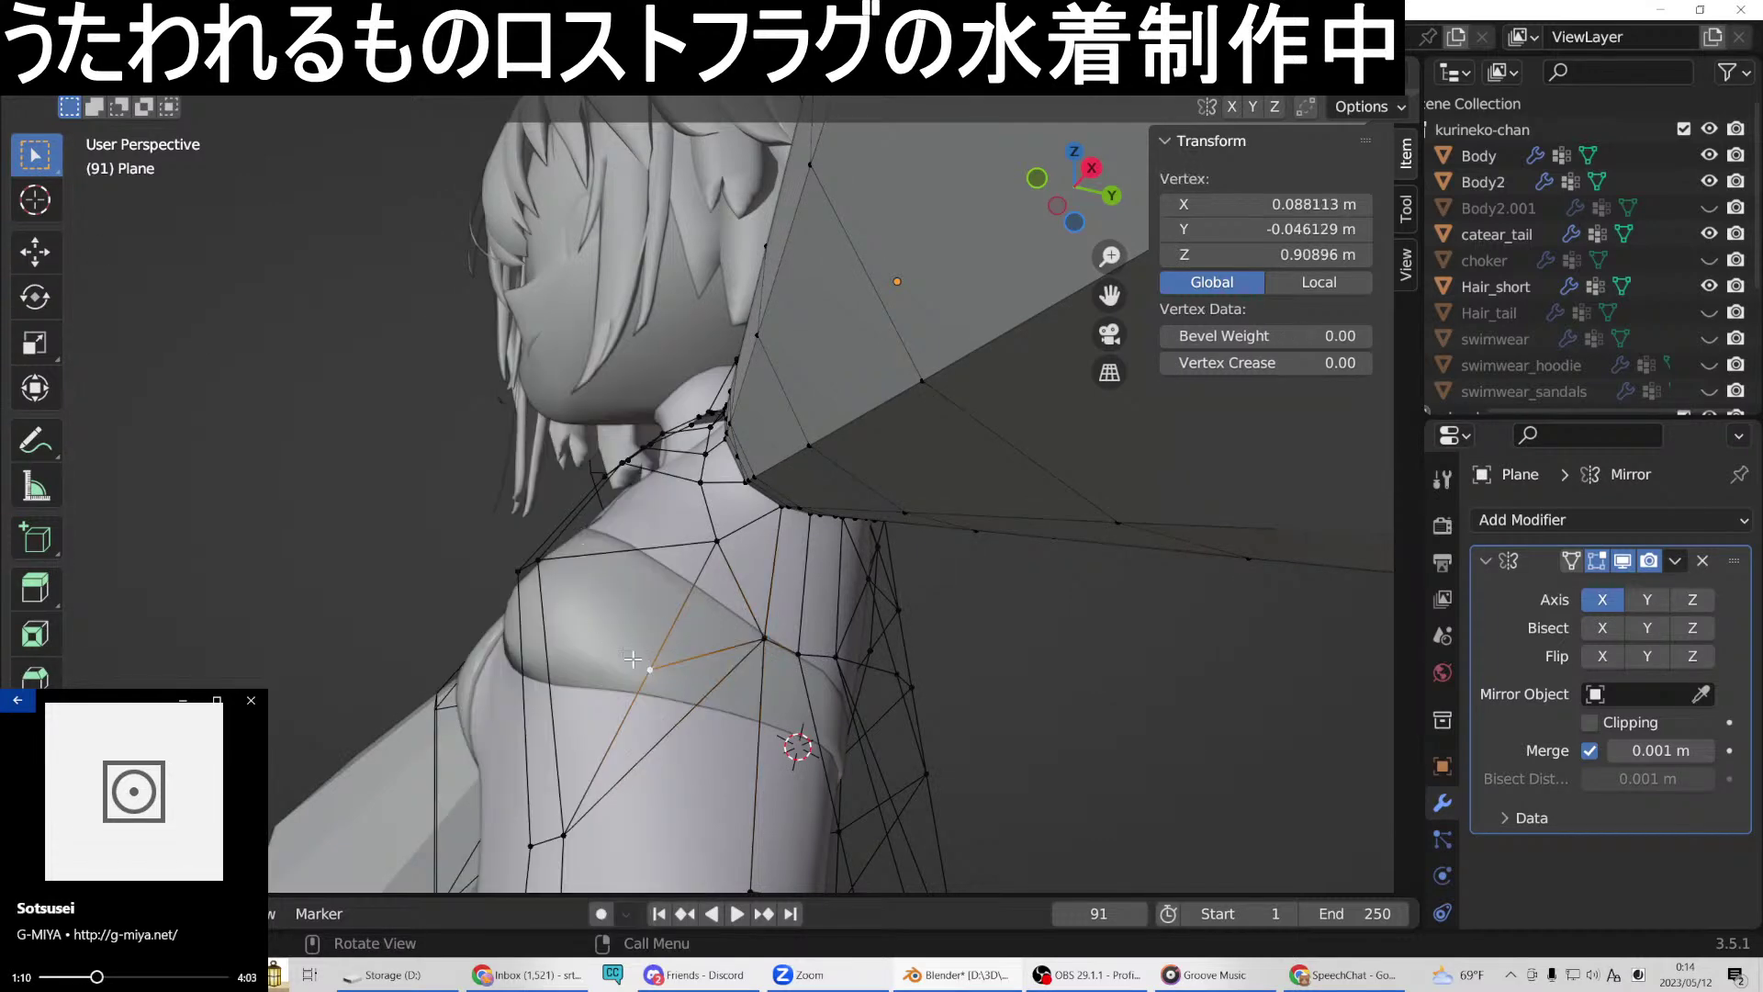
pyautogui.keyDown('shift'); pyautogui.click(539, 555); pyautogui.keyUp('shift')
pyautogui.moveTo(539, 555); pyautogui.dragTo(598, 659, button='middle')
pyautogui.rightClick(599, 660)
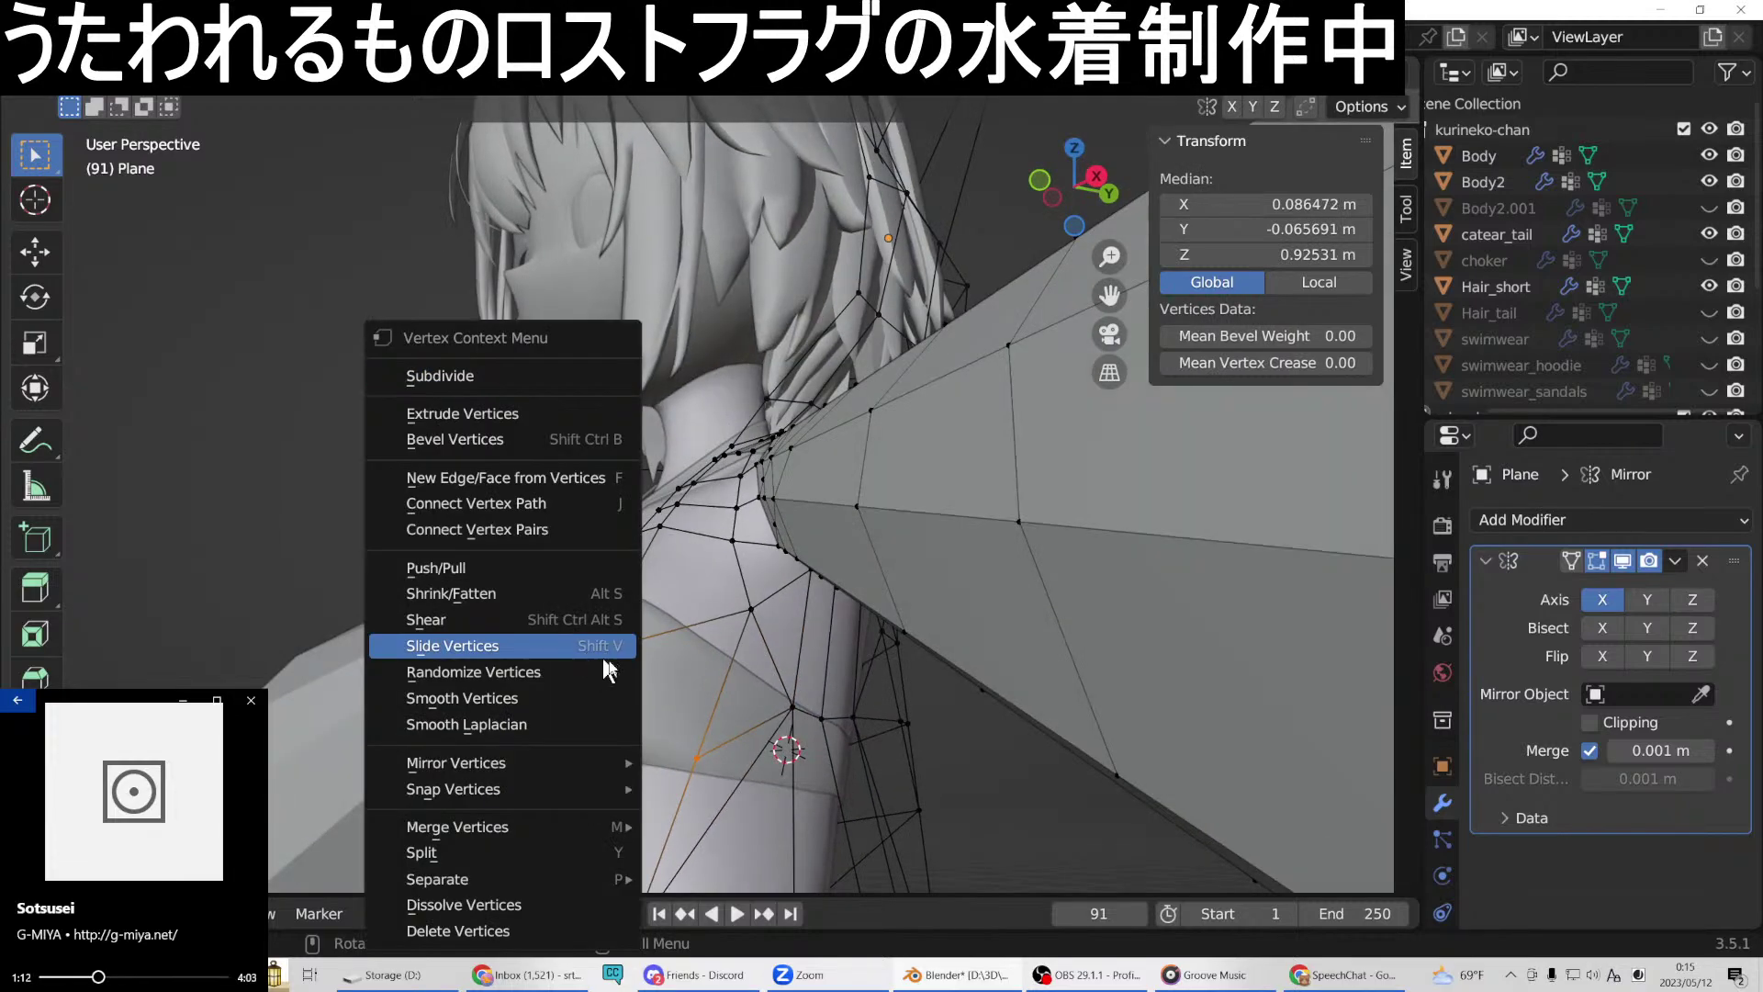
pyautogui.click(487, 491)
pyautogui.moveTo(748, 718); pyautogui.dragTo(720, 691, button='middle')
# Subdivide the whole diagonal edge beside the bust with 2 cuts.
pyautogui.keyDown('shift'); pyautogui.click(715, 697); pyautogui.keyUp('shift')
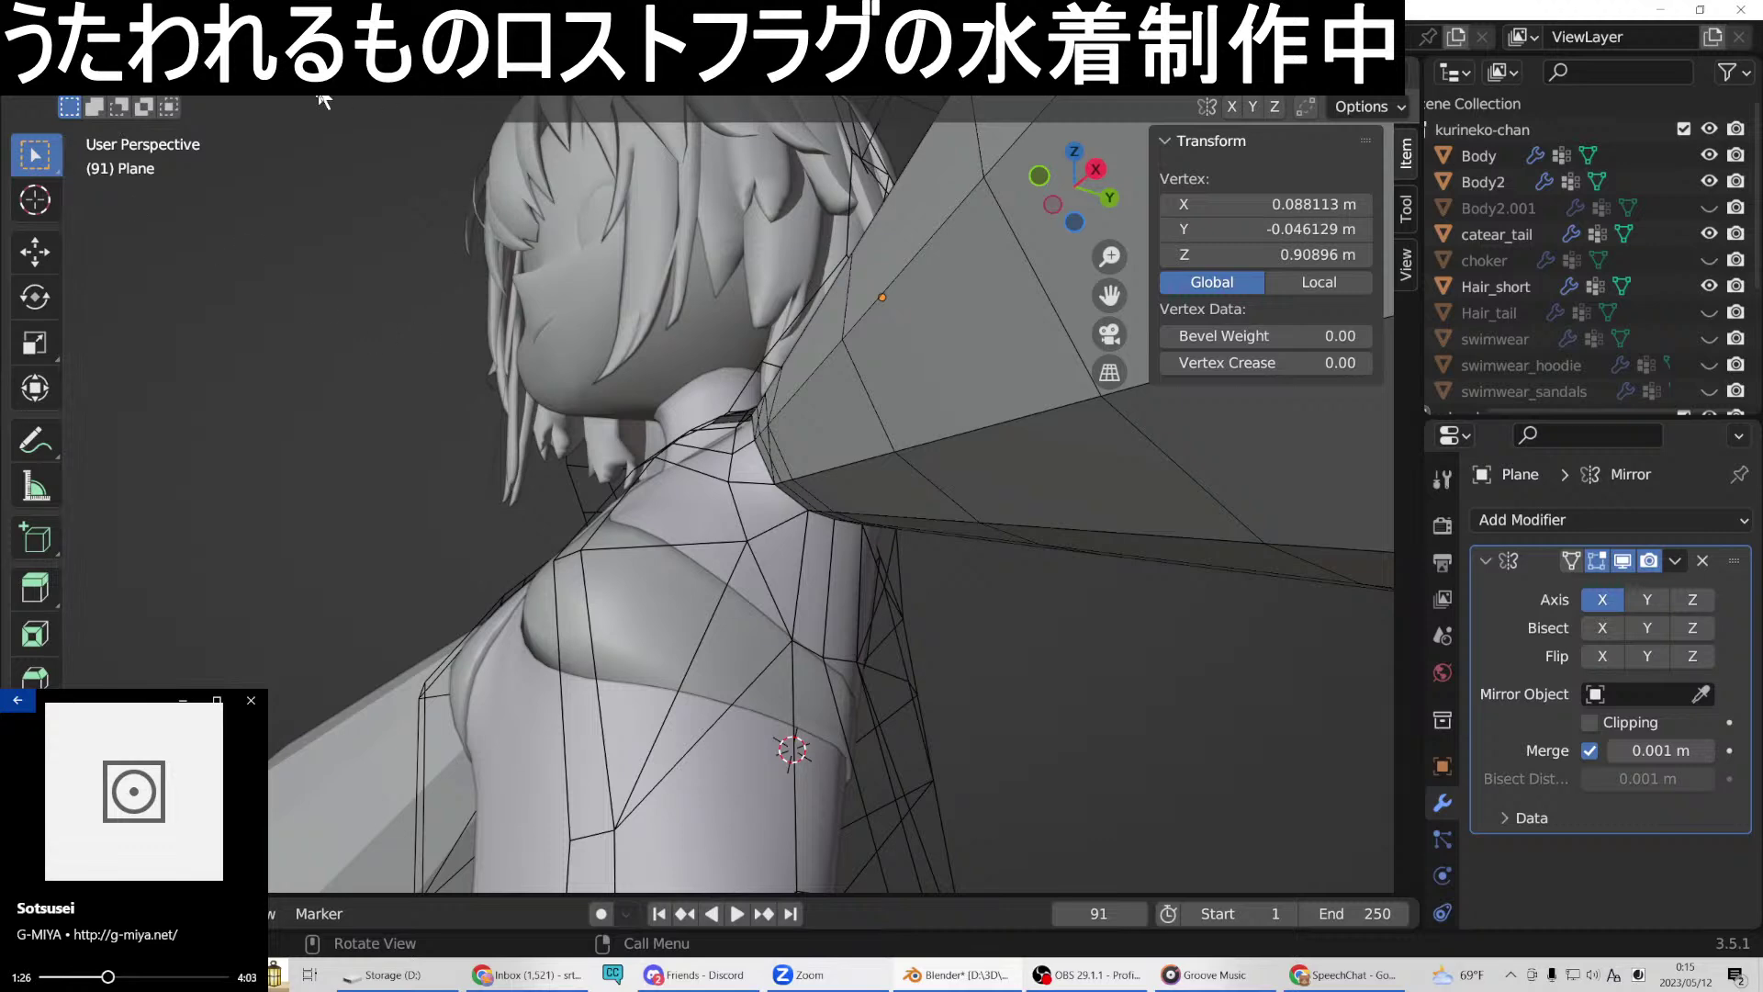
pyautogui.keyDown('shift'); pyautogui.click(694, 653); pyautogui.keyUp('shift')
pyautogui.hotkey('ctrl', 'e')
pyautogui.press('Escape')
pyautogui.keyDown('shift'); pyautogui.click(693, 653); pyautogui.keyUp('shift')
pyautogui.keyDown('shift'); pyautogui.click(695, 648); pyautogui.keyUp('shift')
pyautogui.rightClick(696, 647)
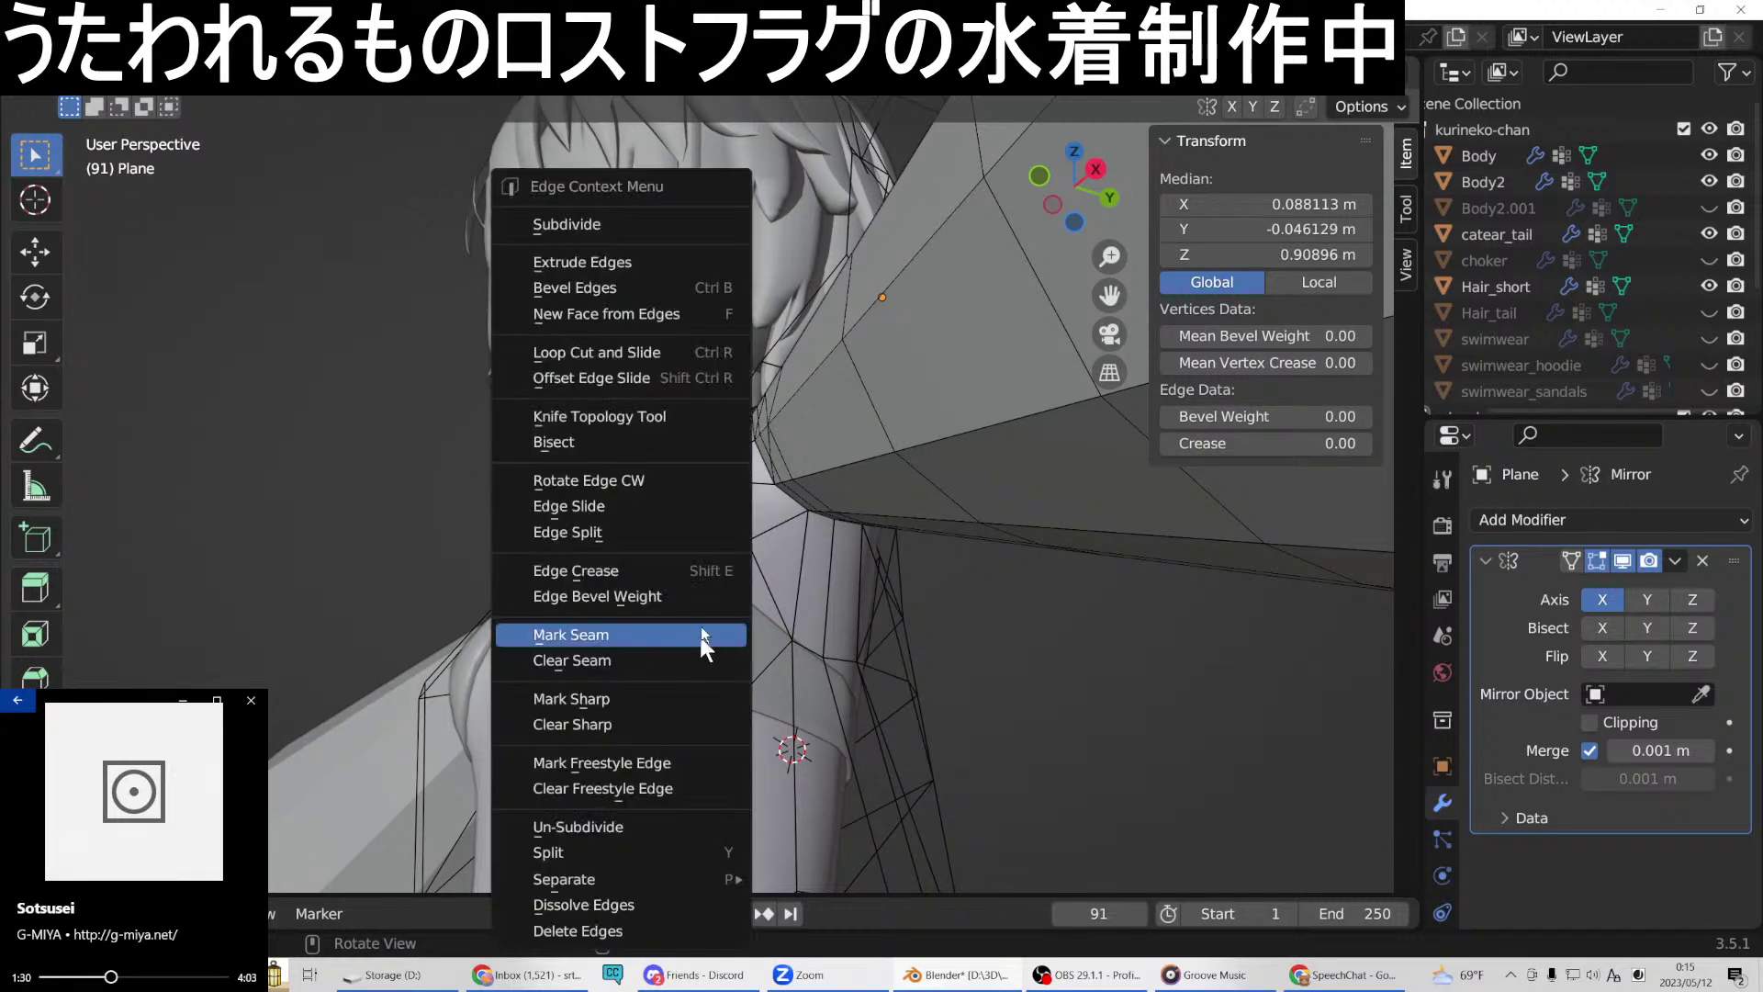
pyautogui.click(621, 221)
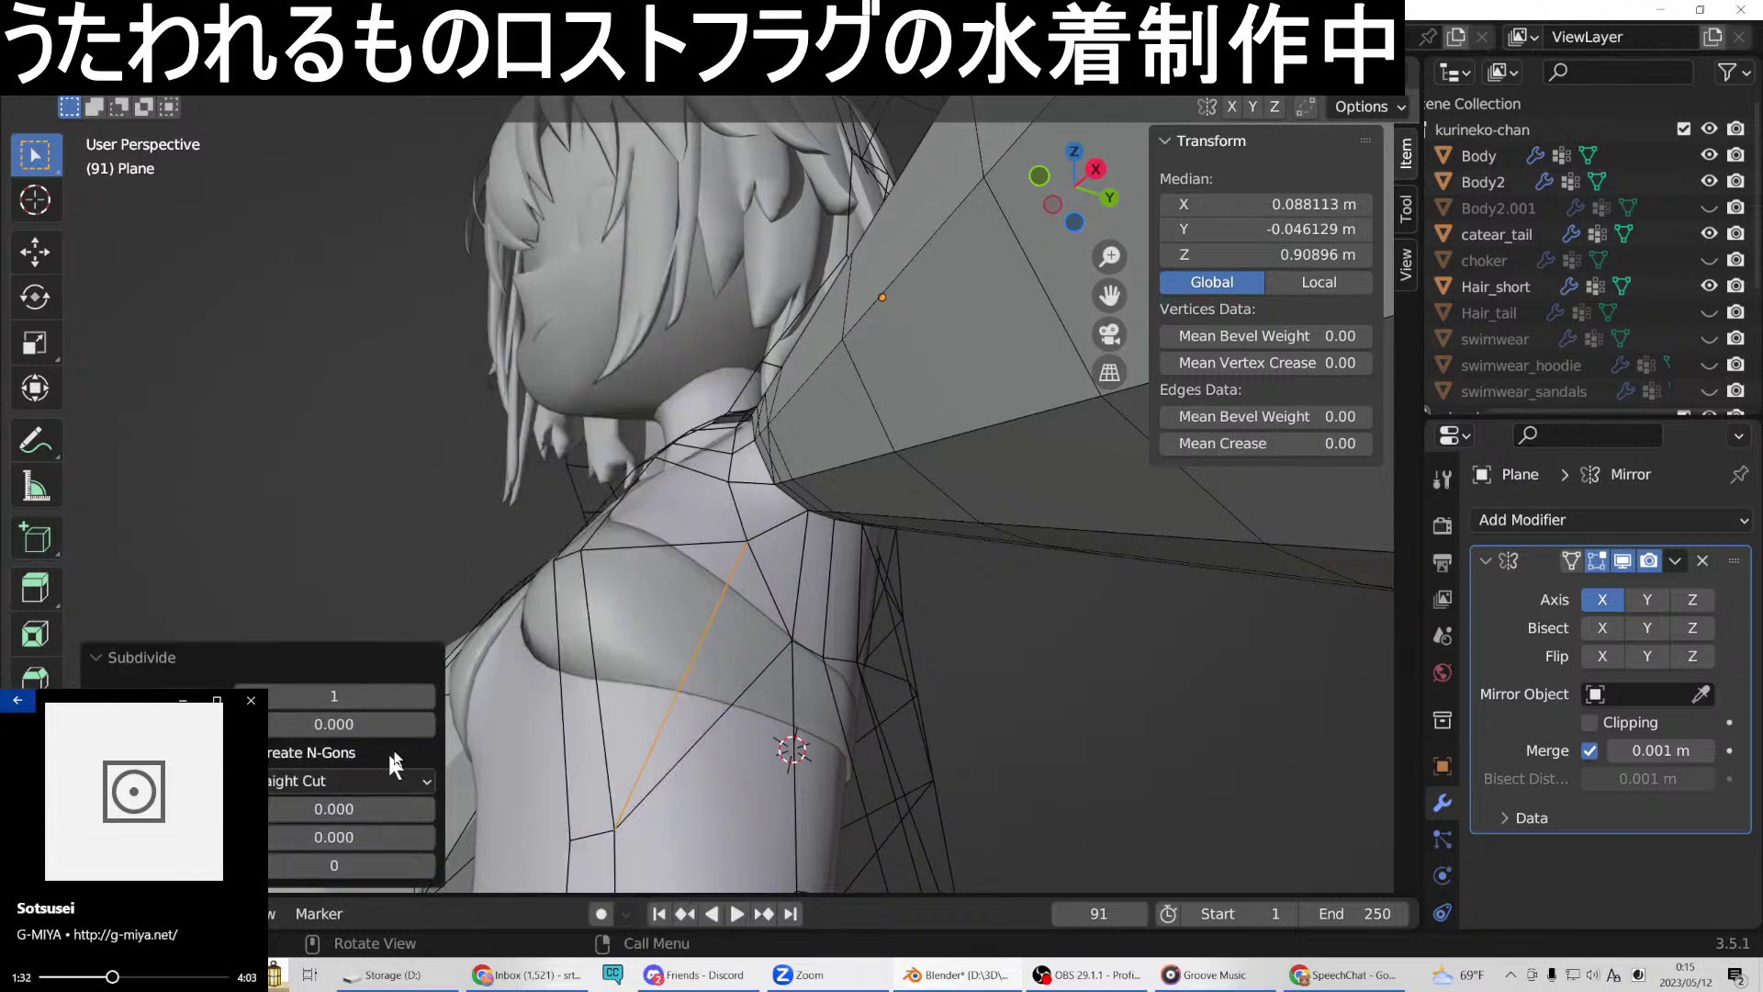
pyautogui.click(434, 697)
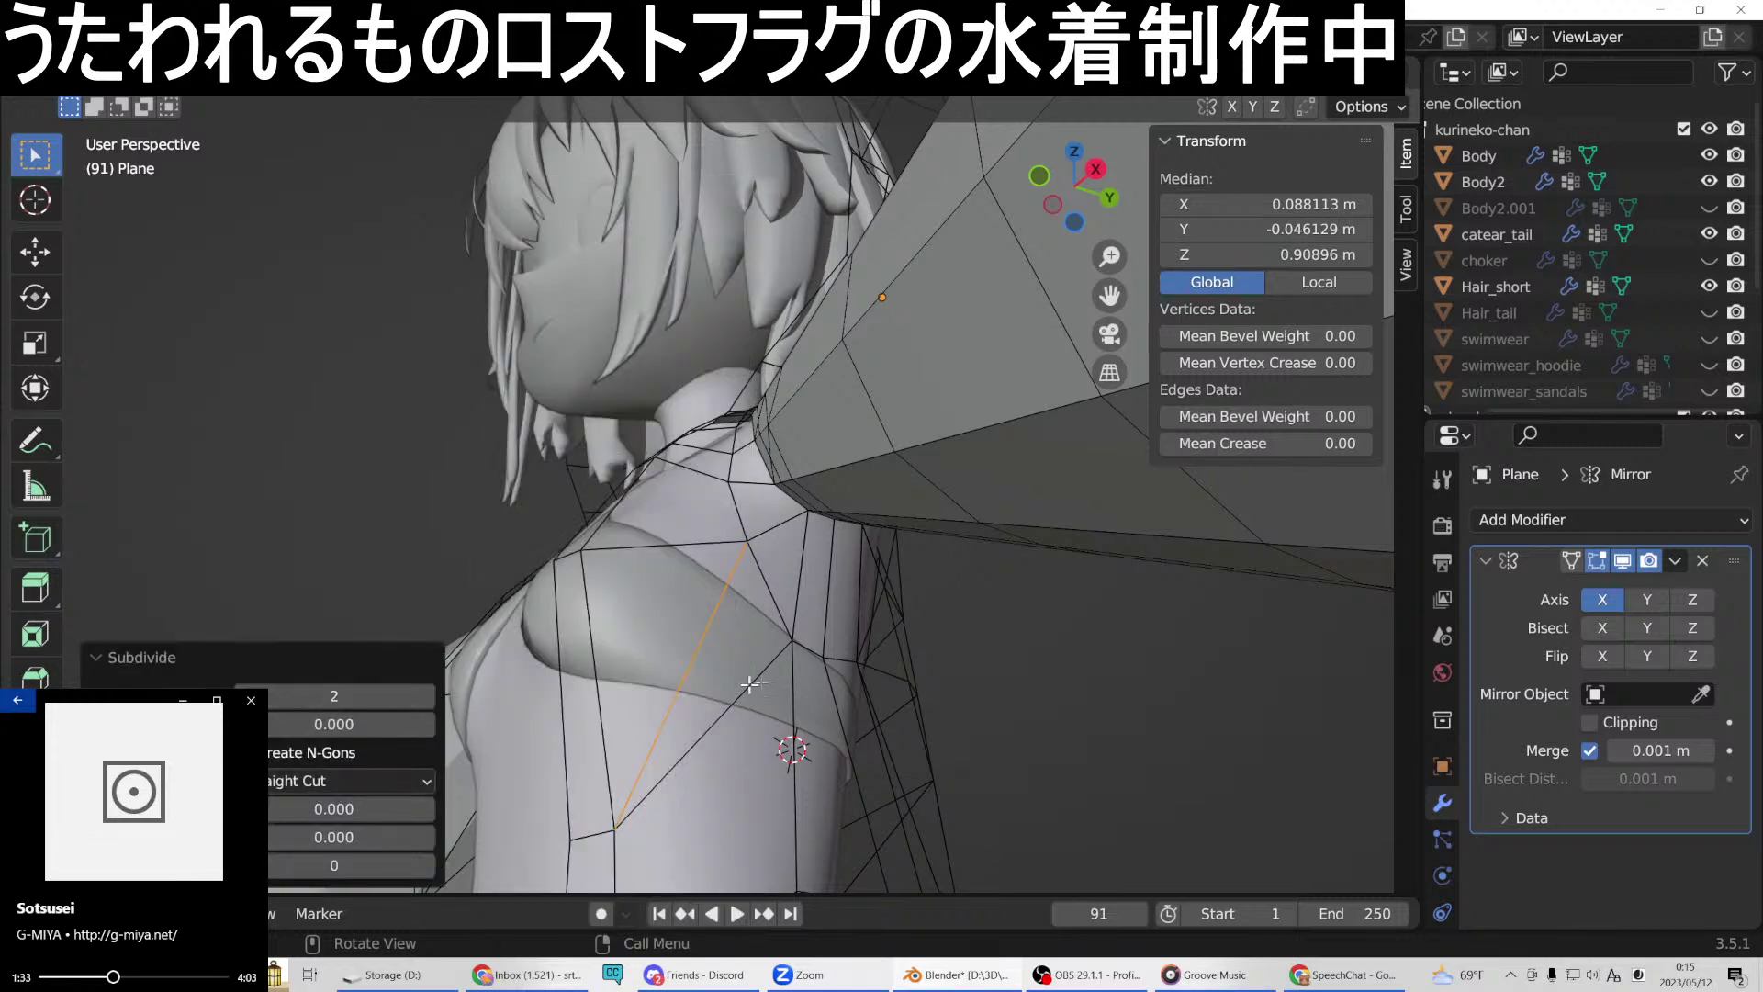
pyautogui.click(715, 636)
pyautogui.moveTo(735, 579); pyautogui.dragTo(733, 586, button='middle')
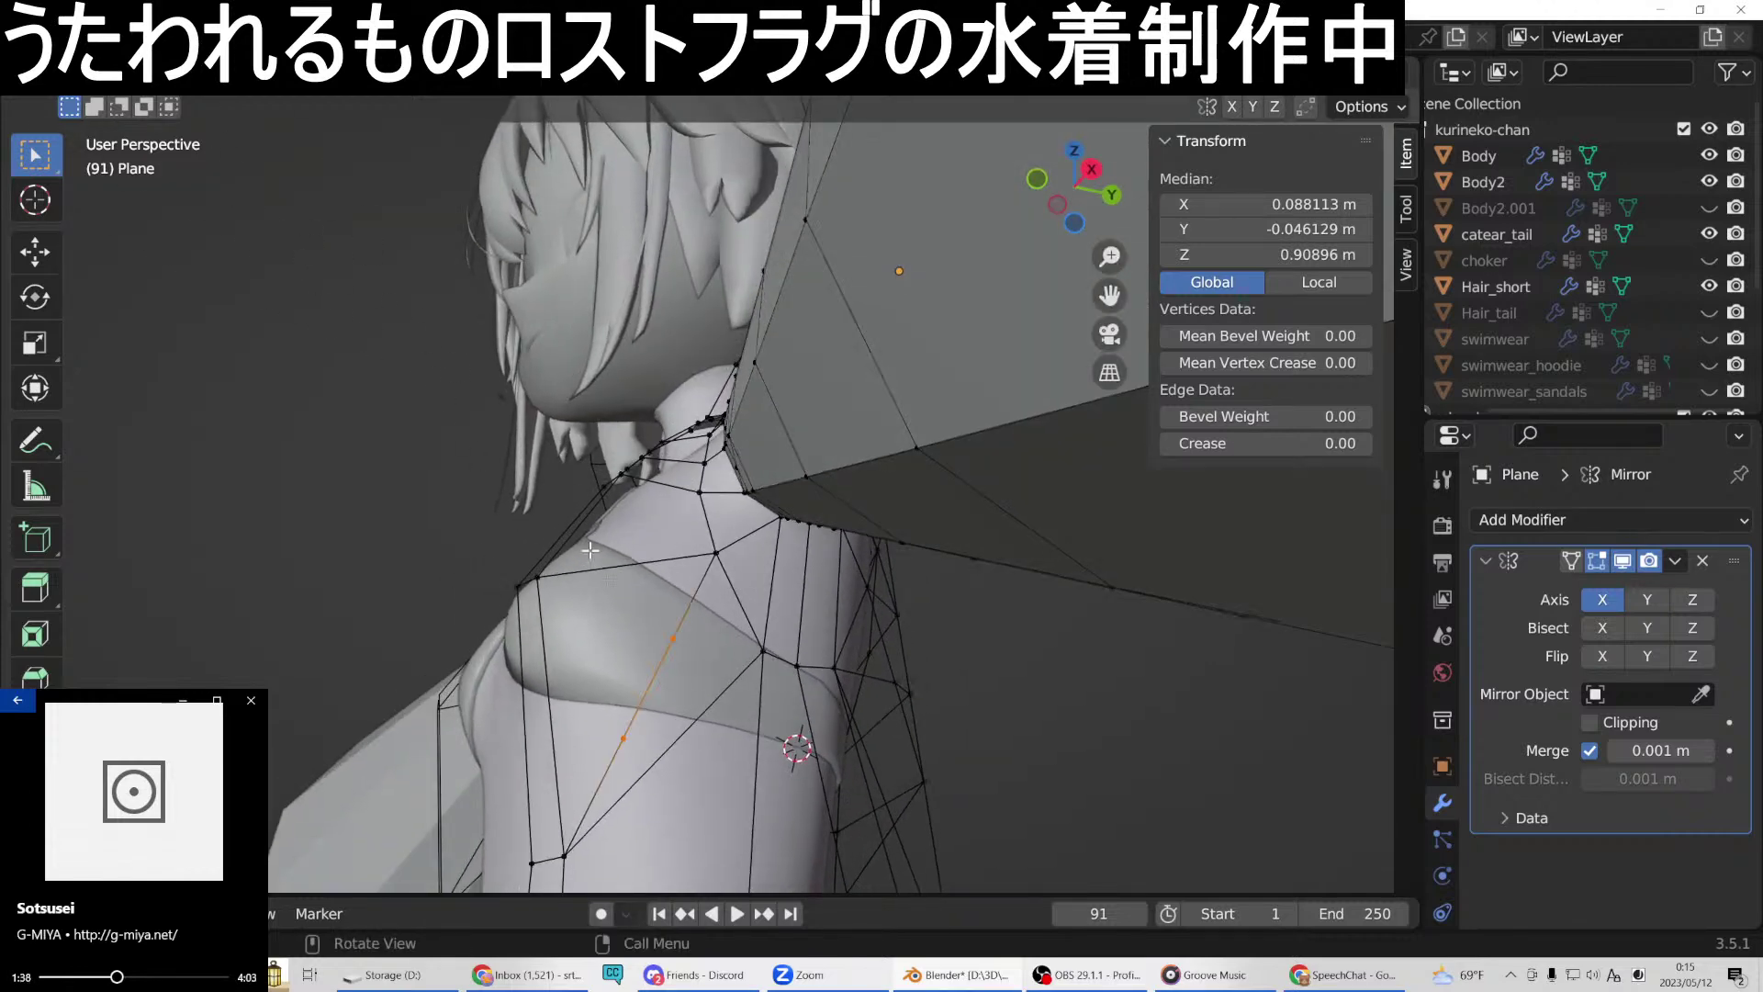
# Try joining the vertex below the armpit, the upper cut vertex and the upper front chest vertex in one operation.
pyautogui.click(753, 653)
pyautogui.keyDown('shift'); pyautogui.click(671, 638); pyautogui.keyUp('shift')
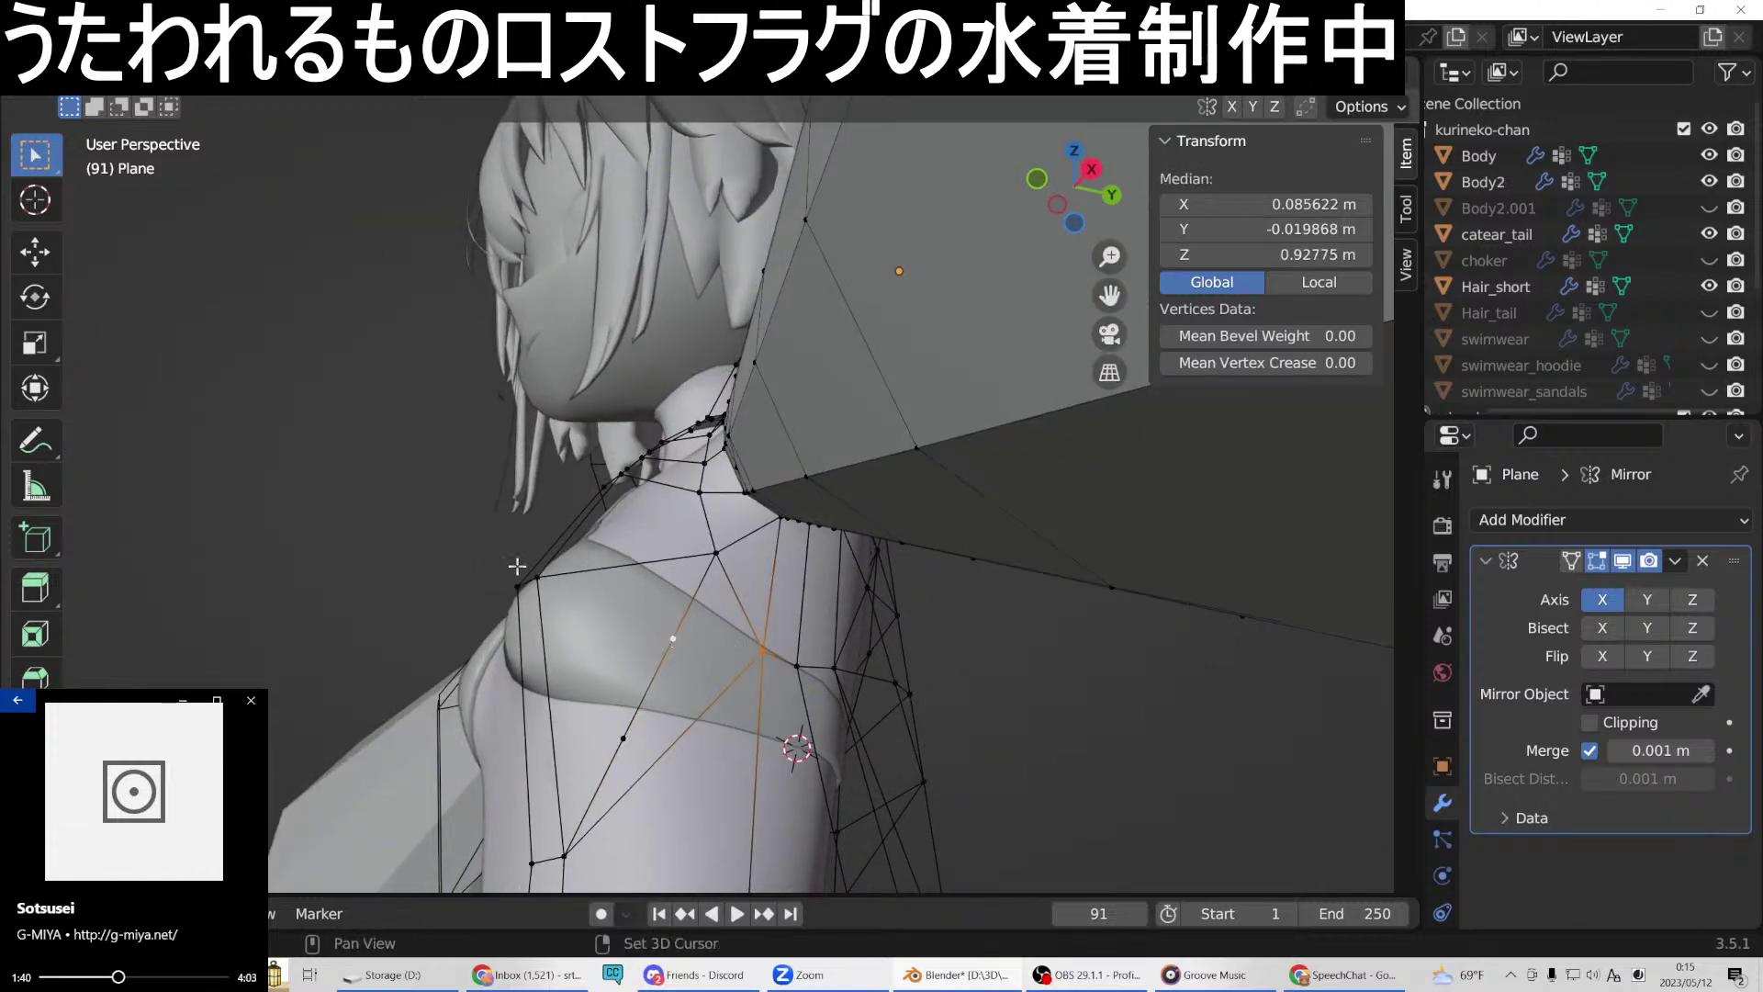
pyautogui.keyDown('shift'); pyautogui.click(537, 578); pyautogui.keyUp('shift')
pyautogui.rightClick(538, 581)
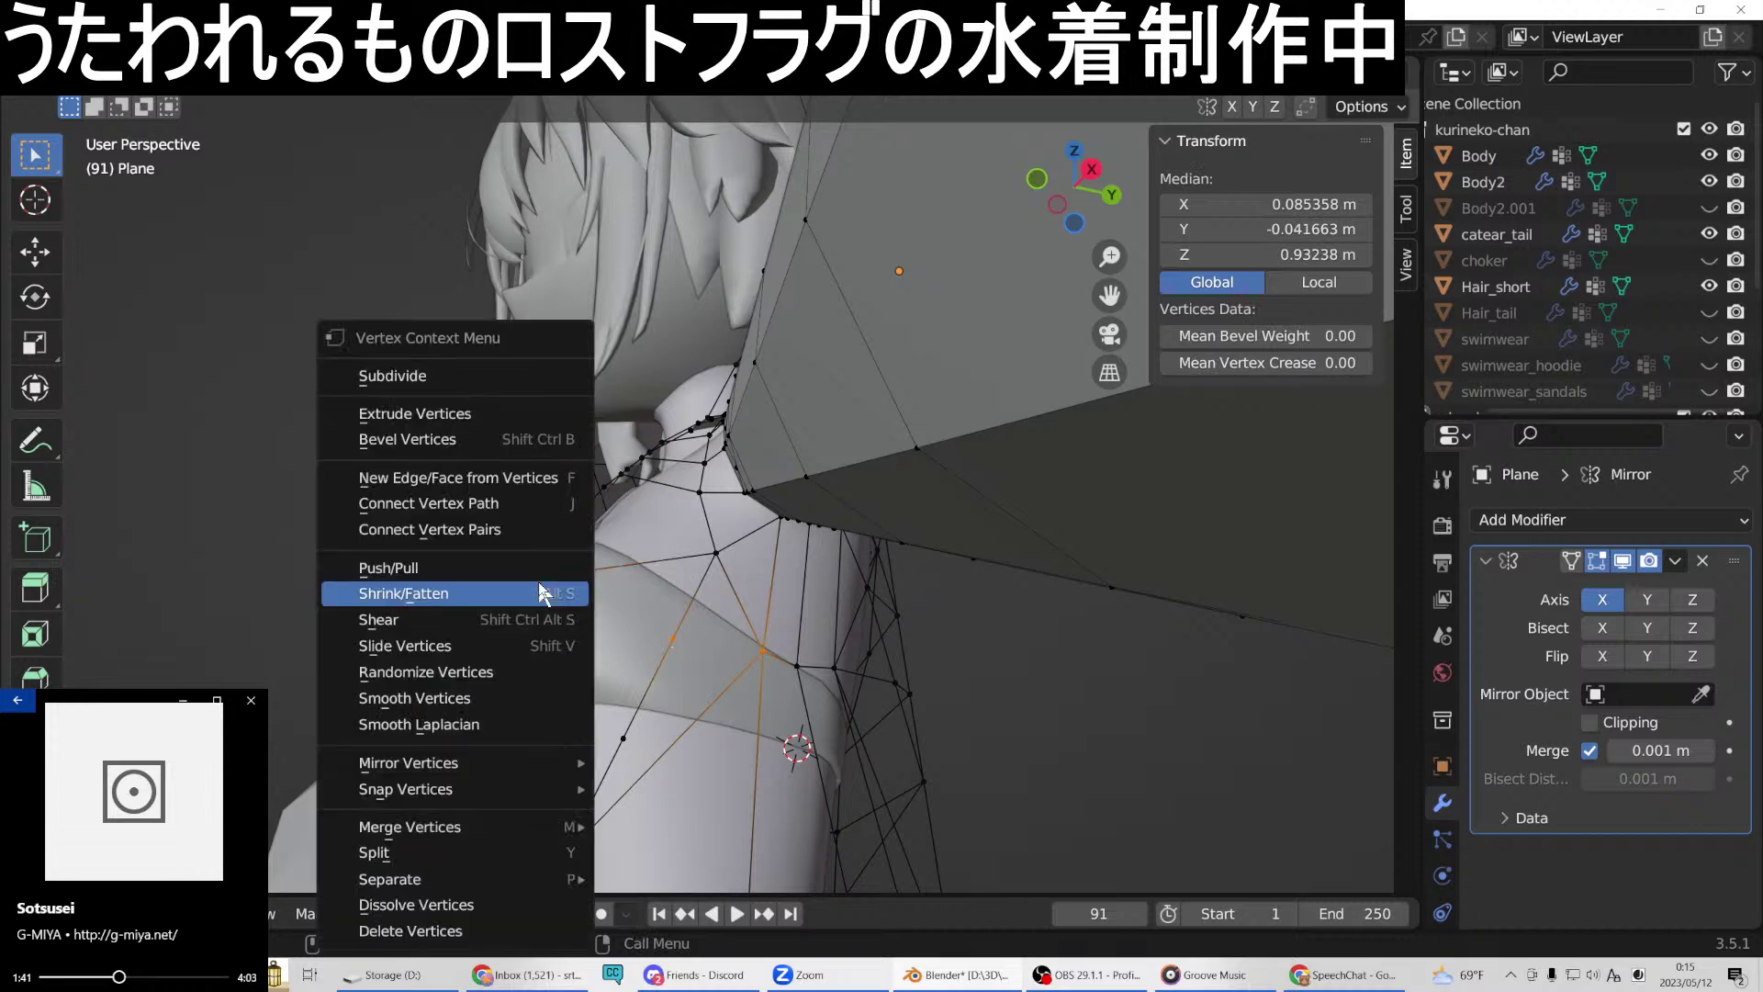
pyautogui.click(457, 478)
pyautogui.moveTo(469, 504); pyautogui.dragTo(689, 643, button='middle')
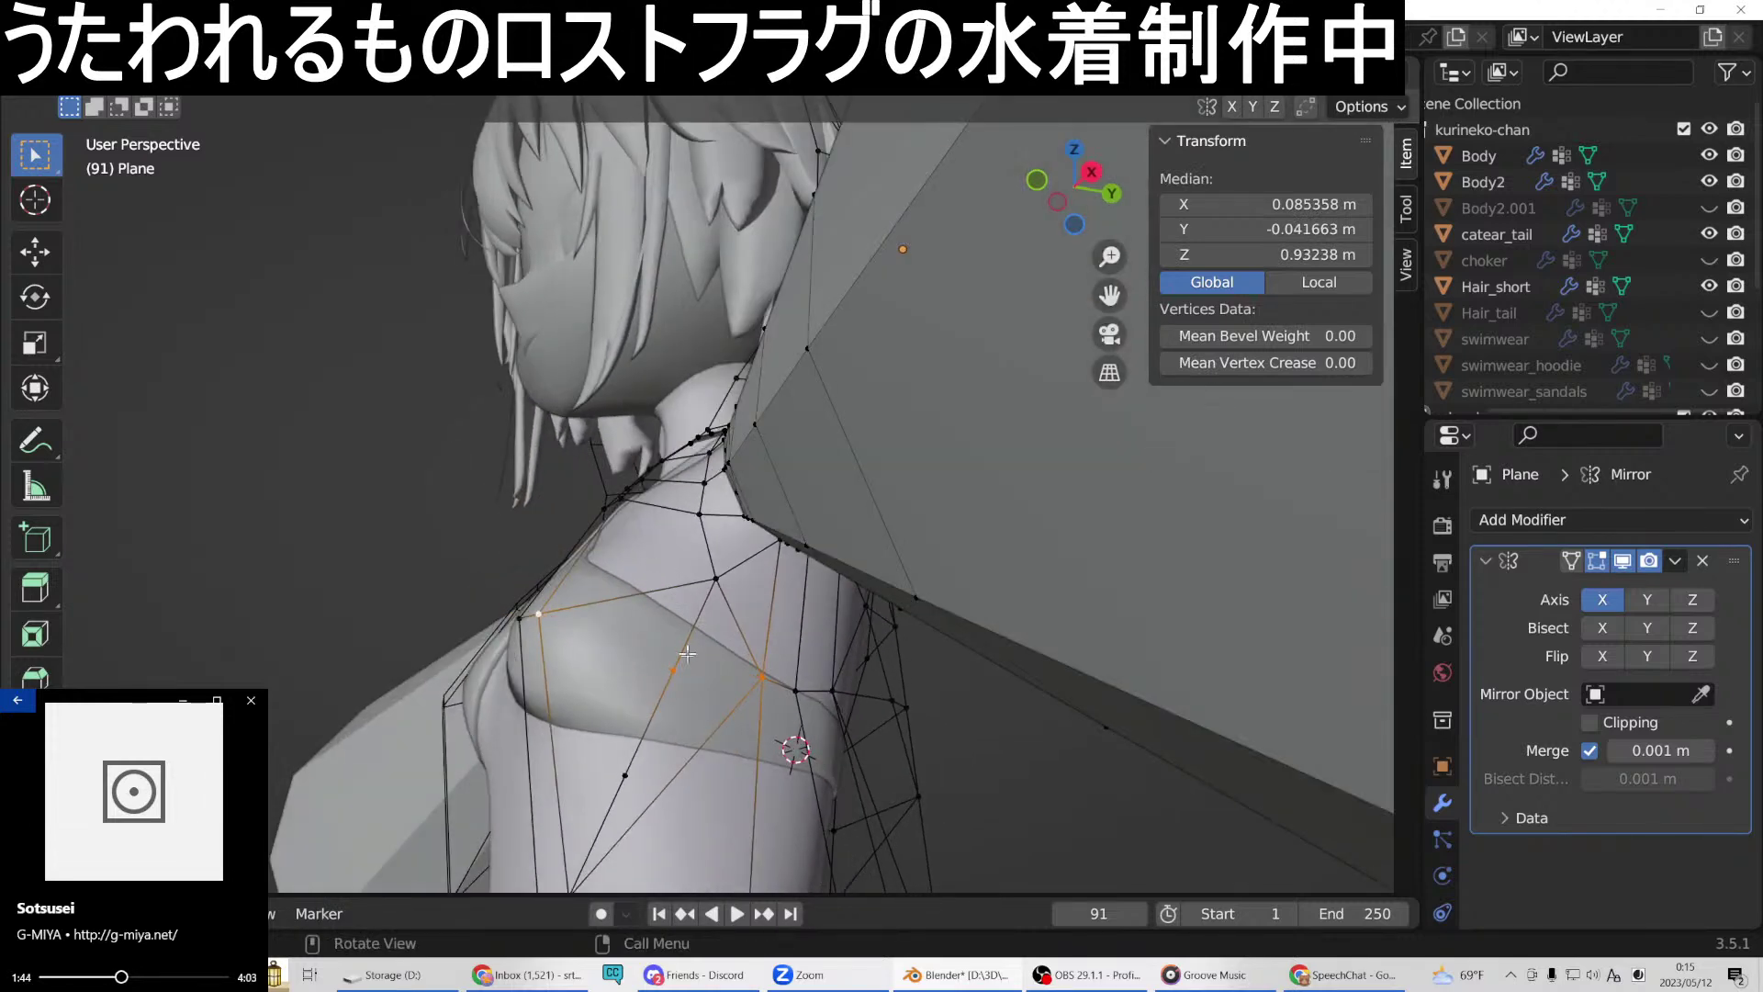
# Connect the diagonal edge's upper cut vertex to the vertex below the armpit and to the upper front chest vertex with two new edges.
pyautogui.click(759, 677)
pyautogui.keyDown('shift'); pyautogui.click(671, 670); pyautogui.keyUp('shift')
pyautogui.rightClick(671, 669)
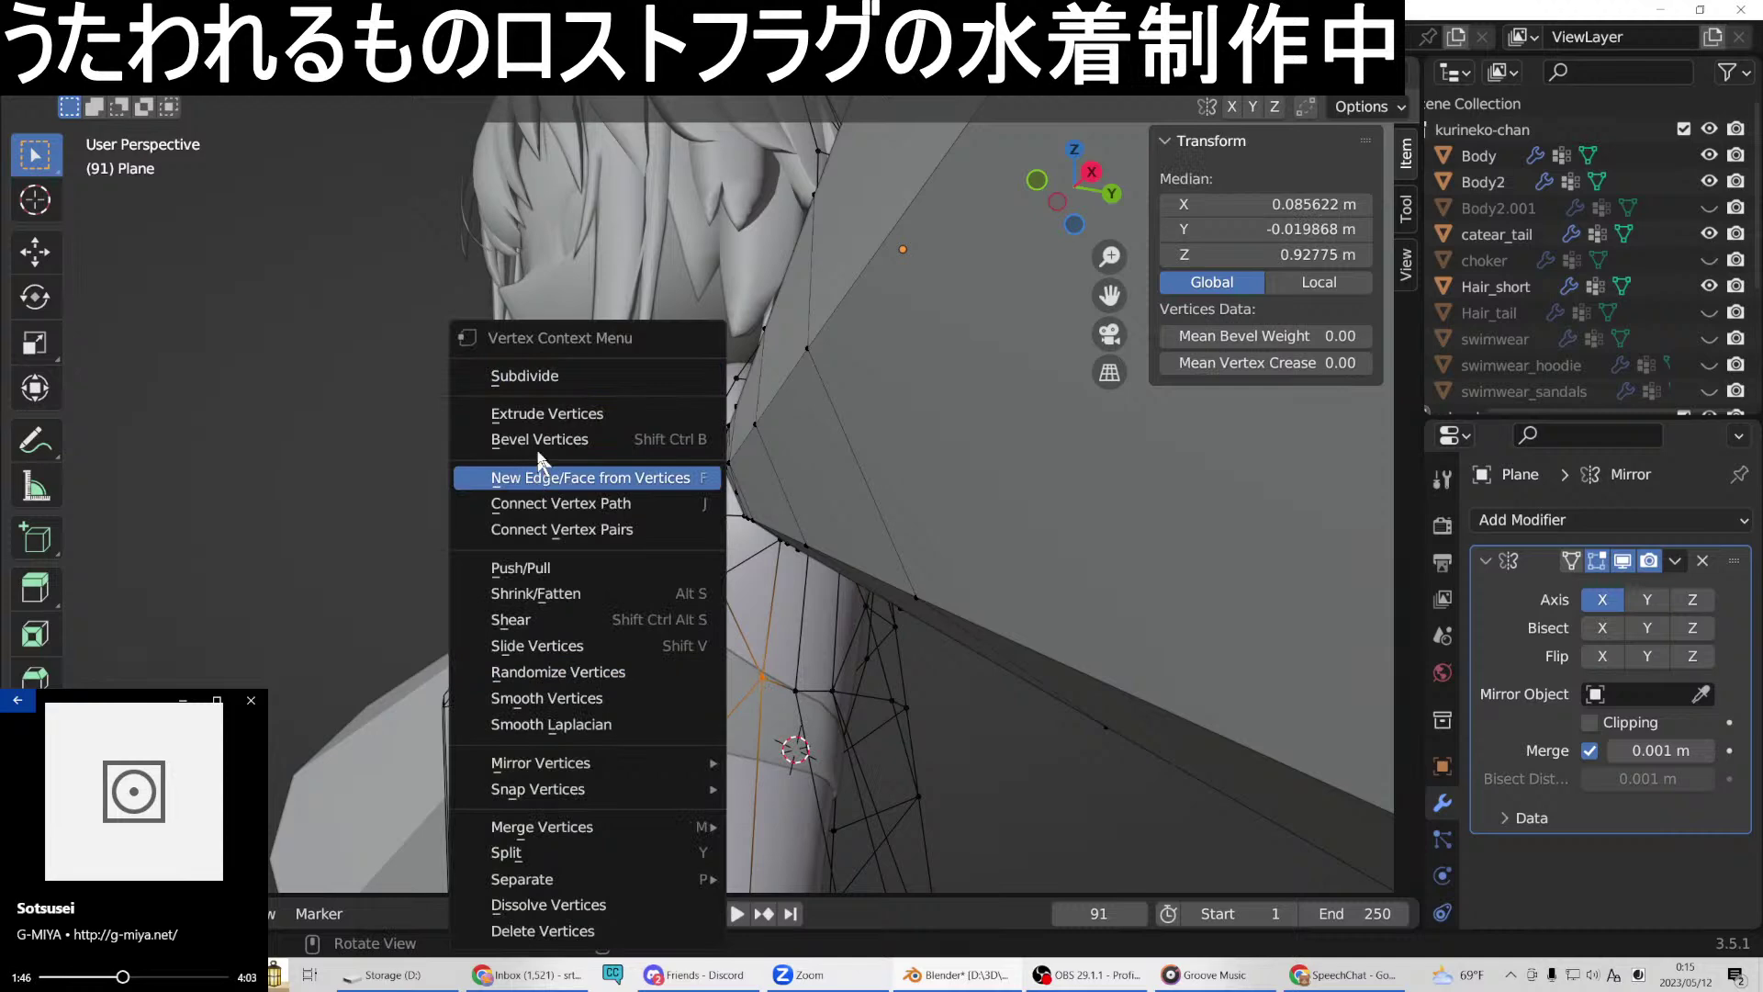
pyautogui.click(550, 484)
pyautogui.click(676, 663)
pyautogui.keyDown('shift'); pyautogui.click(544, 610); pyautogui.keyUp('shift')
pyautogui.rightClick(546, 617)
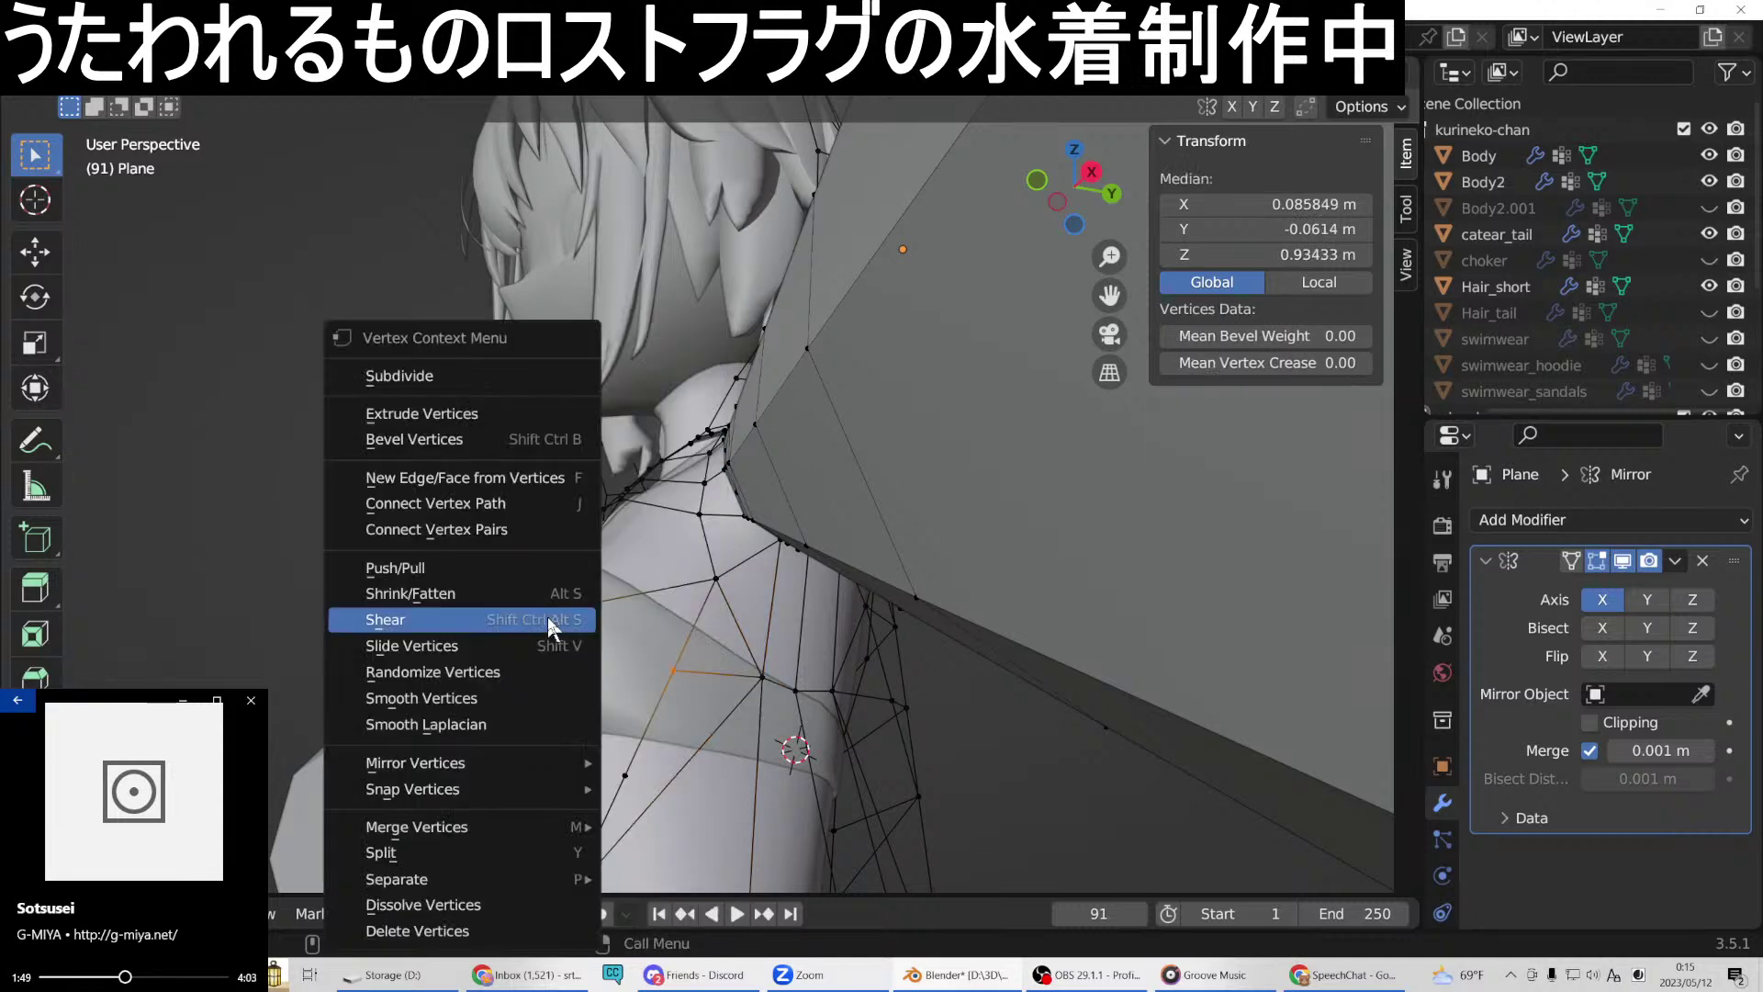
pyautogui.click(439, 477)
# Subdivide the second horizontal edge from the top on the front of the shoulder with one cut.
pyautogui.scroll(-5, 580, 570)
pyautogui.scroll(5, 580, 570)
pyautogui.moveTo(579, 570); pyautogui.dragTo(850, 530, button='middle')
pyautogui.click(792, 510)
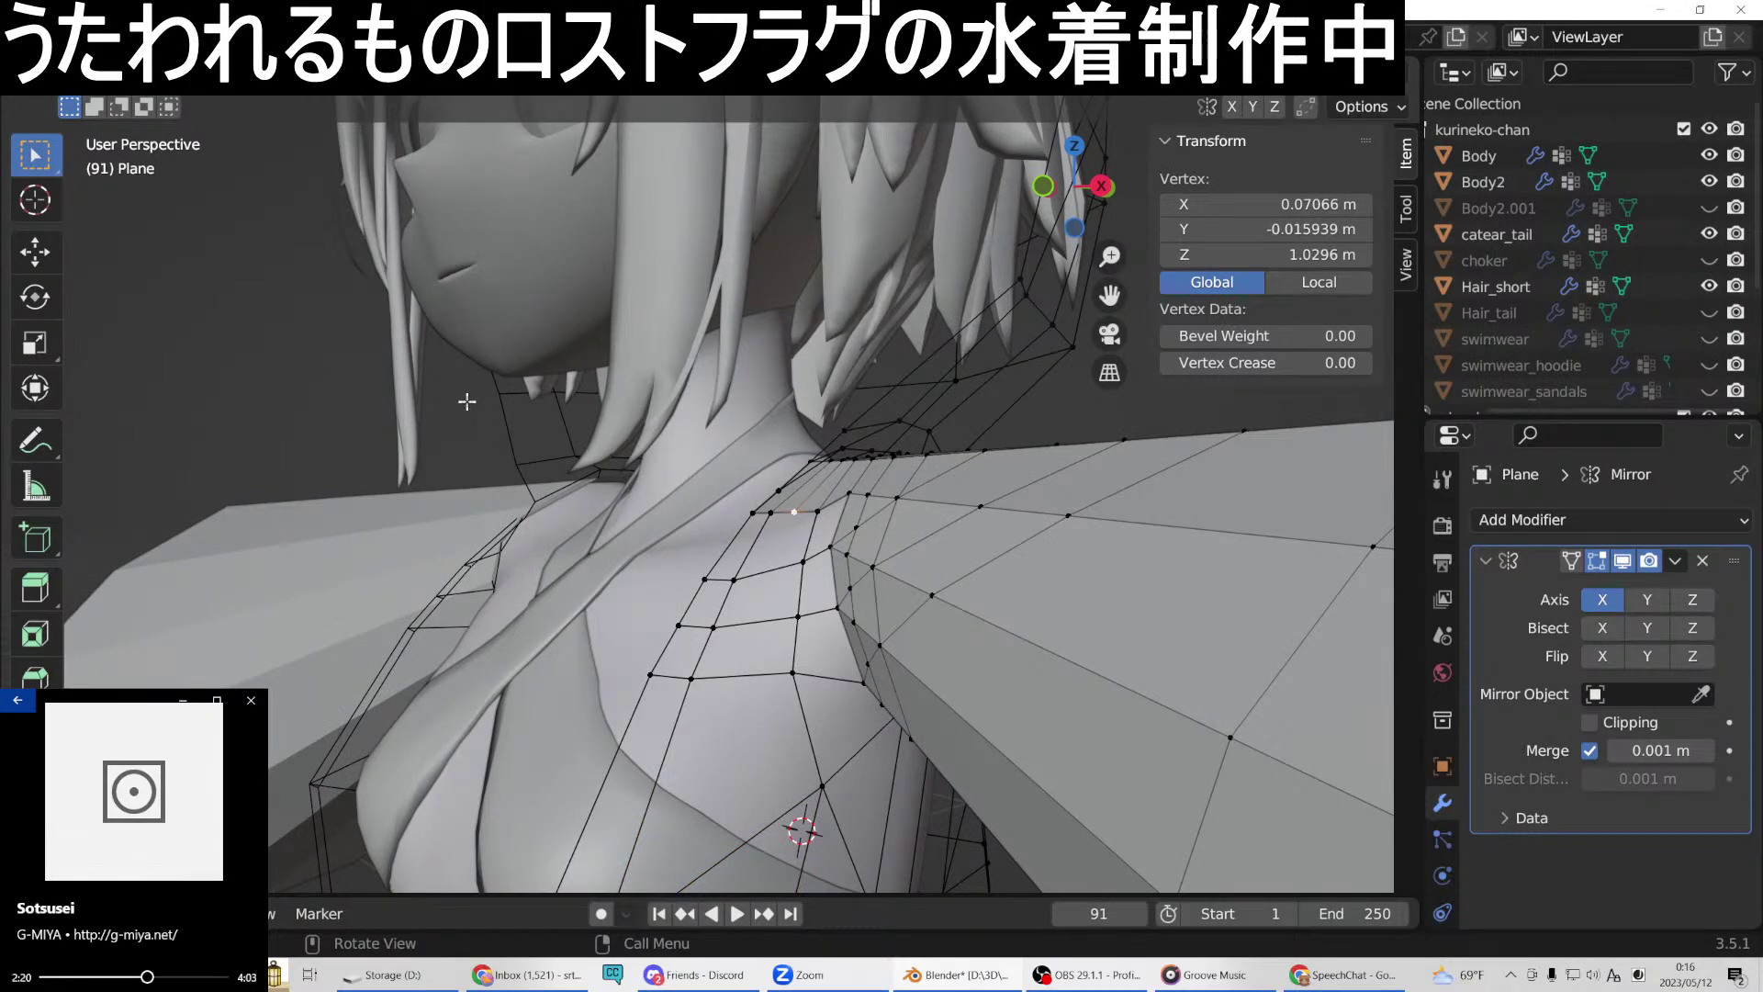
pyautogui.moveTo(916, 467); pyautogui.dragTo(695, 524, button='middle')
pyautogui.press('2')
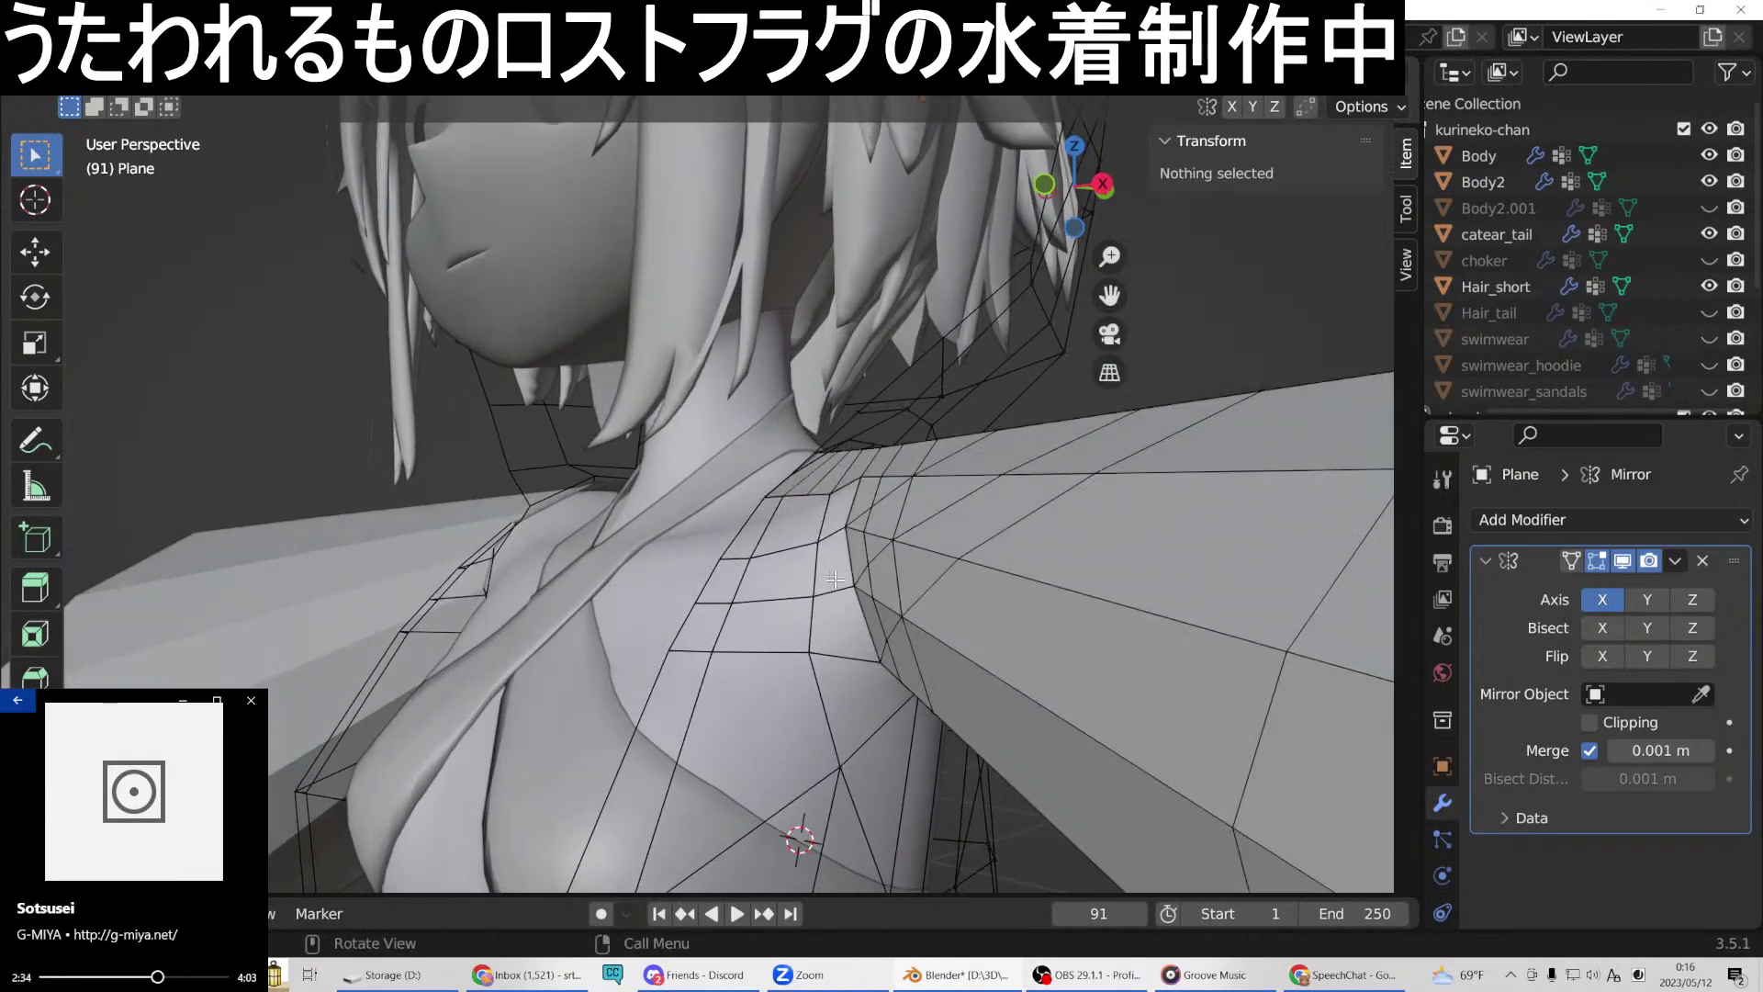
pyautogui.click(808, 551)
pyautogui.moveTo(808, 551); pyautogui.dragTo(839, 633, button='middle')
pyautogui.rightClick(839, 633)
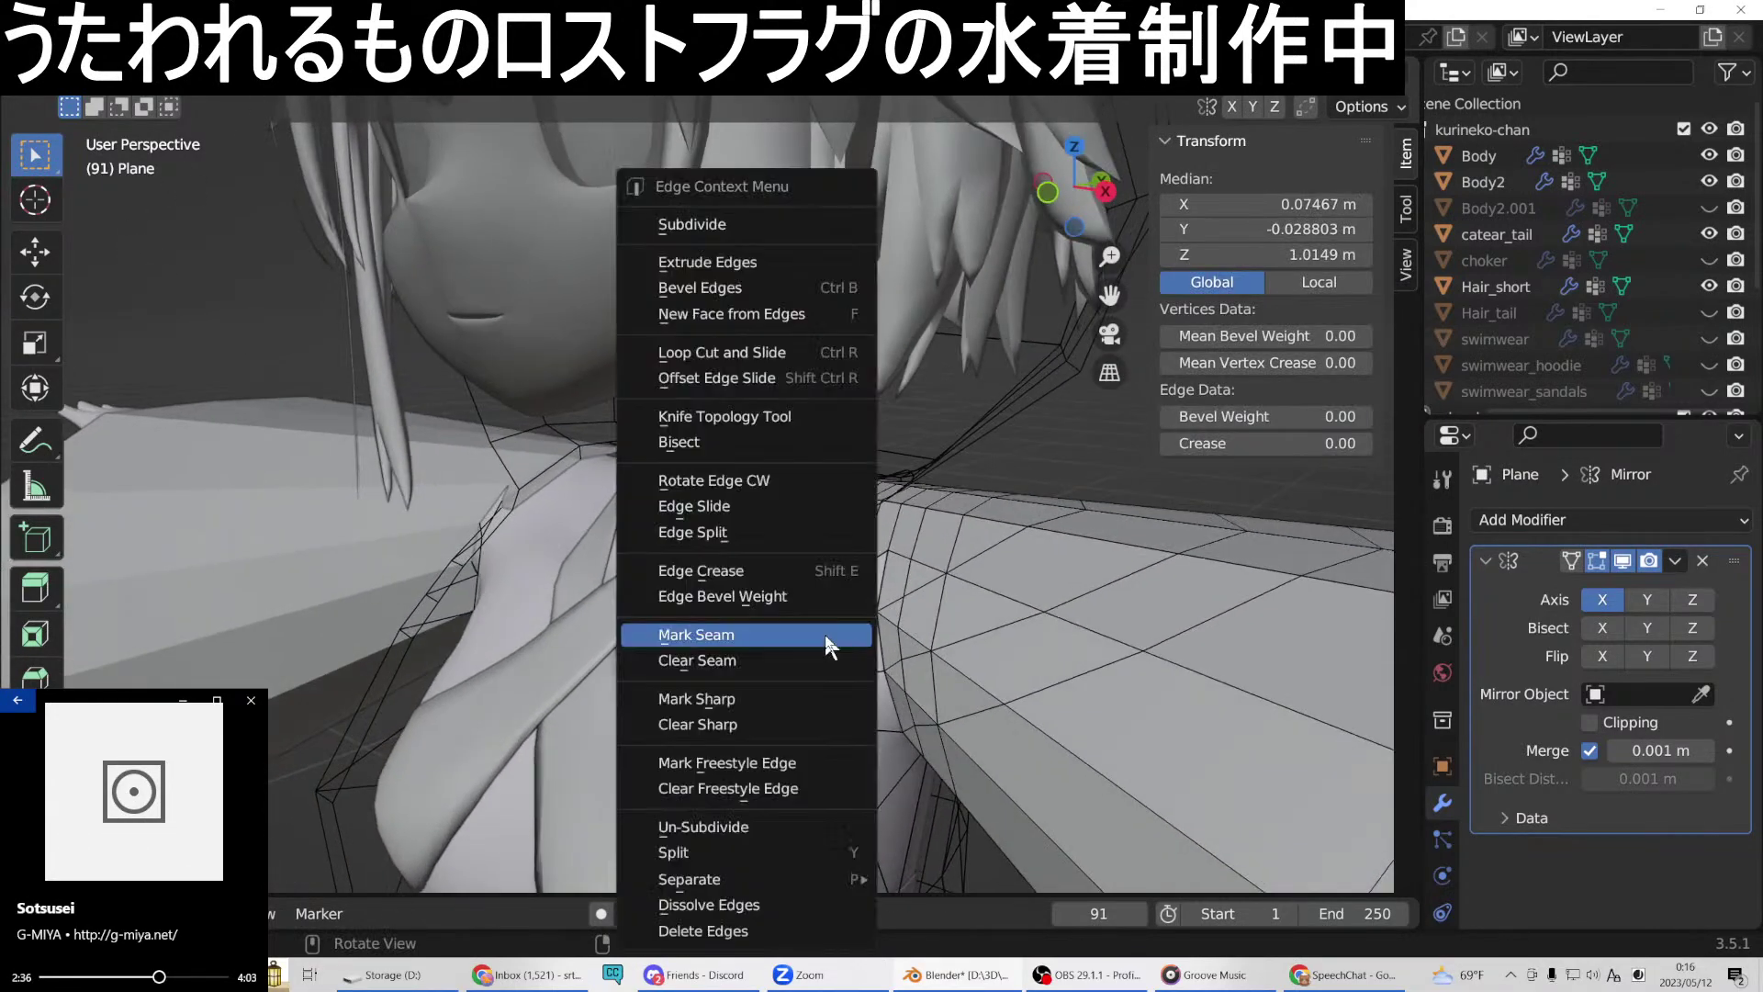
pyautogui.click(735, 219)
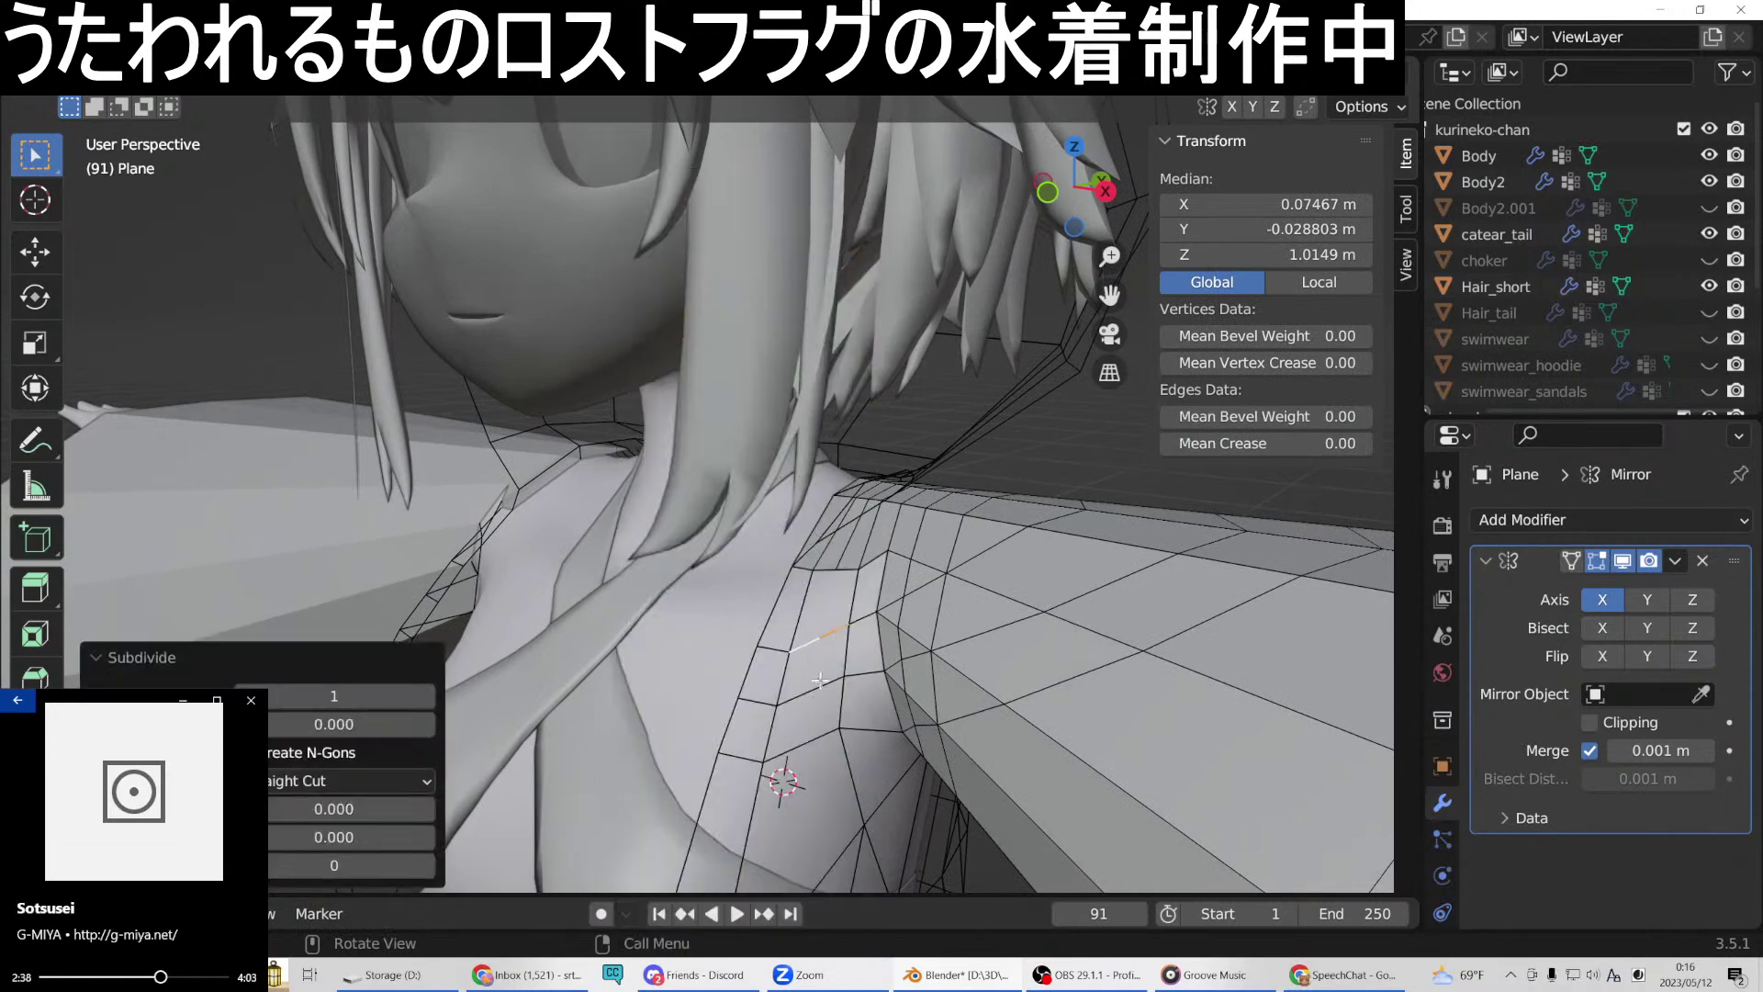
# Subdivide the third and fourth horizontal edges from the top on the front of the shoulder with one cut each.
pyautogui.click(824, 682)
pyautogui.rightClick(825, 689)
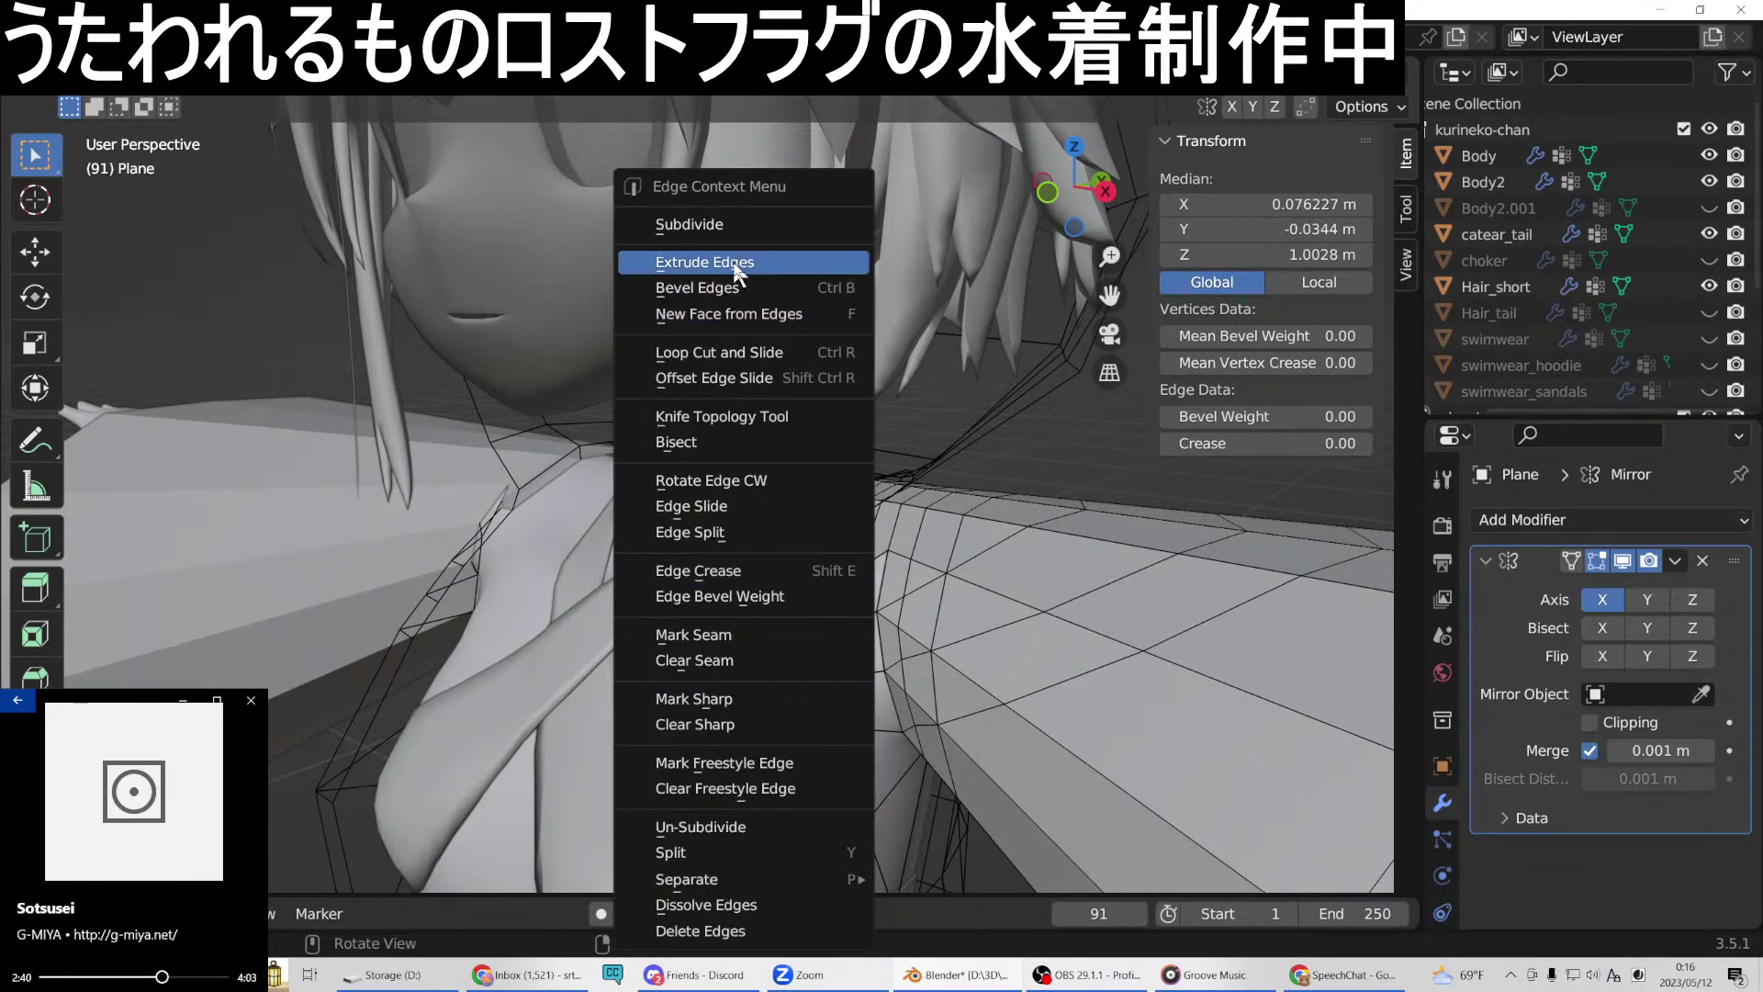
pyautogui.click(734, 226)
pyautogui.click(813, 737)
pyautogui.rightClick(813, 737)
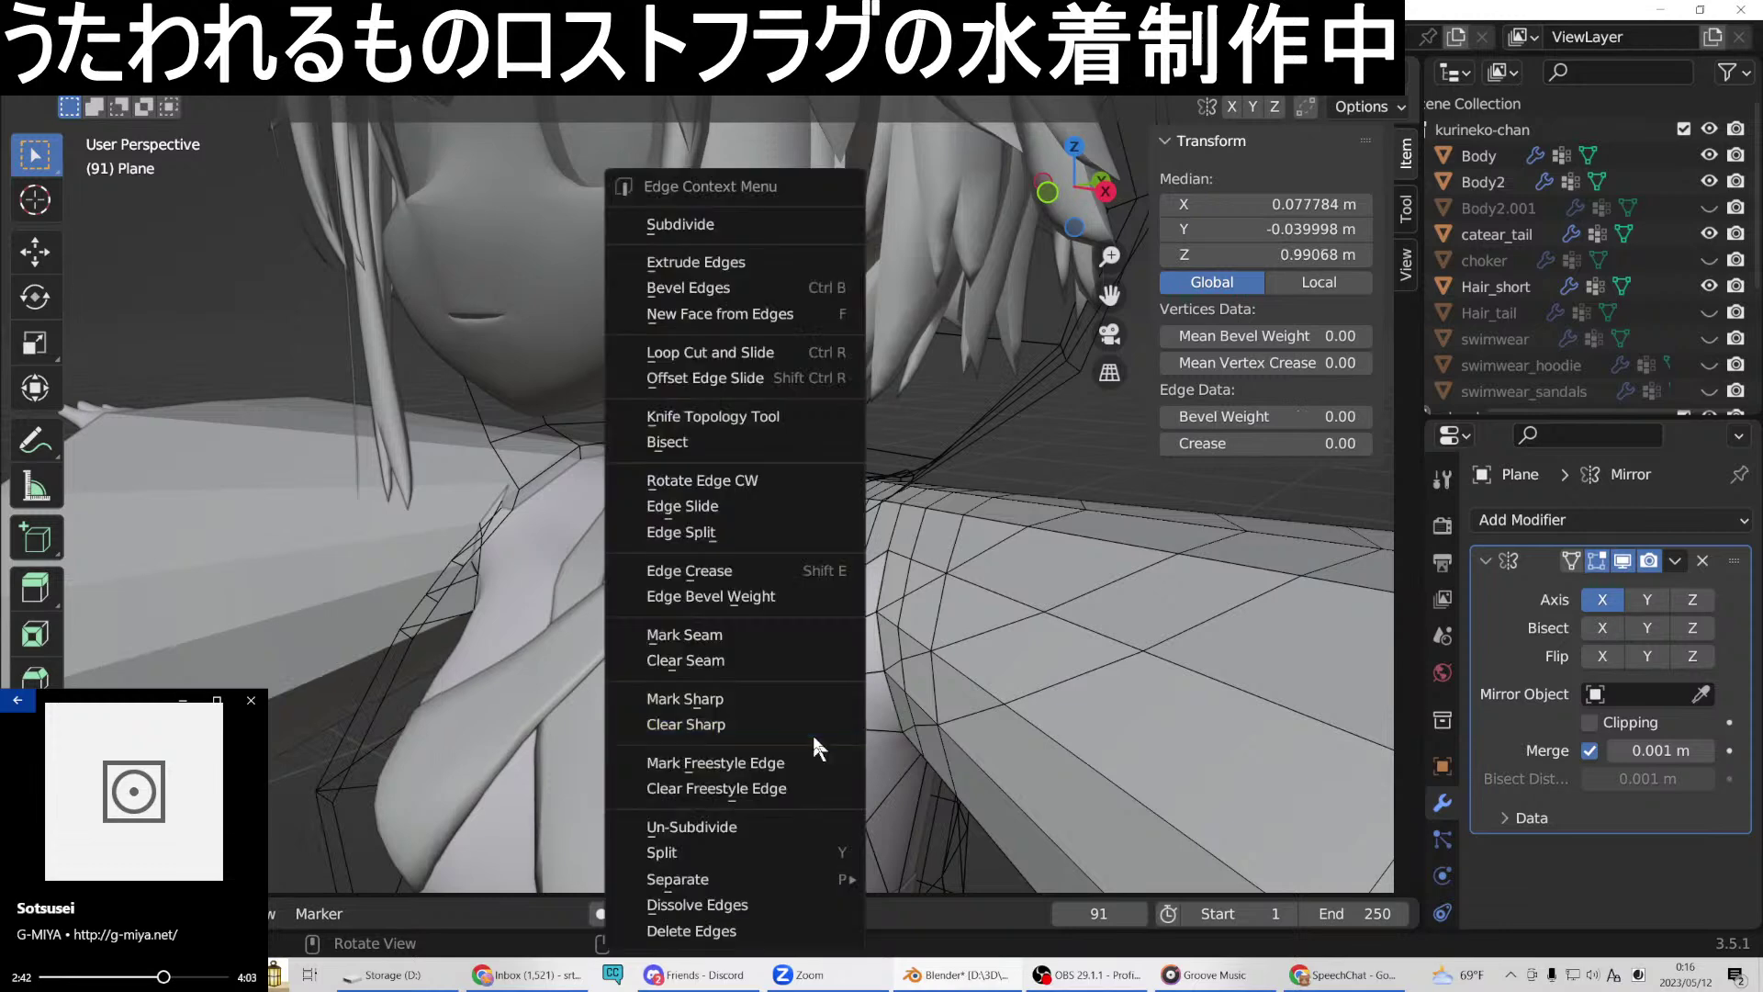
pyautogui.click(713, 226)
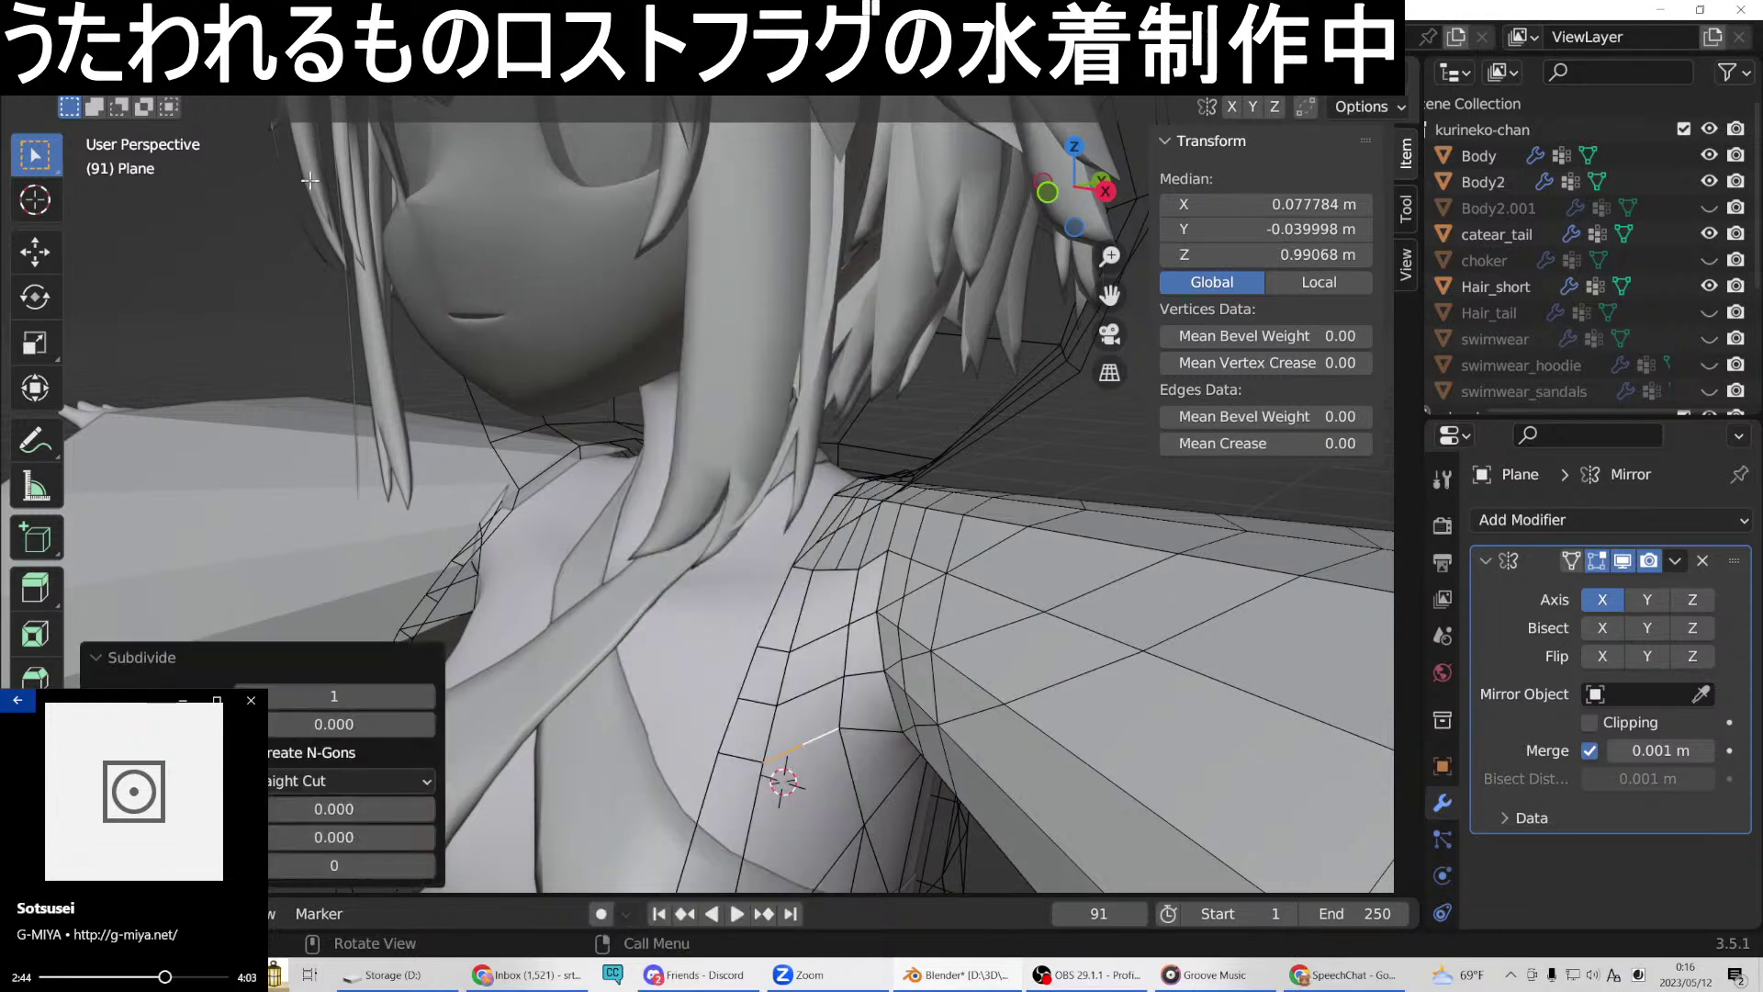
# Link the midpoints of the four horizontal front-shoulder edges from top to bottom with new edges between neighbouring vertices.
pyautogui.click(241, 87)
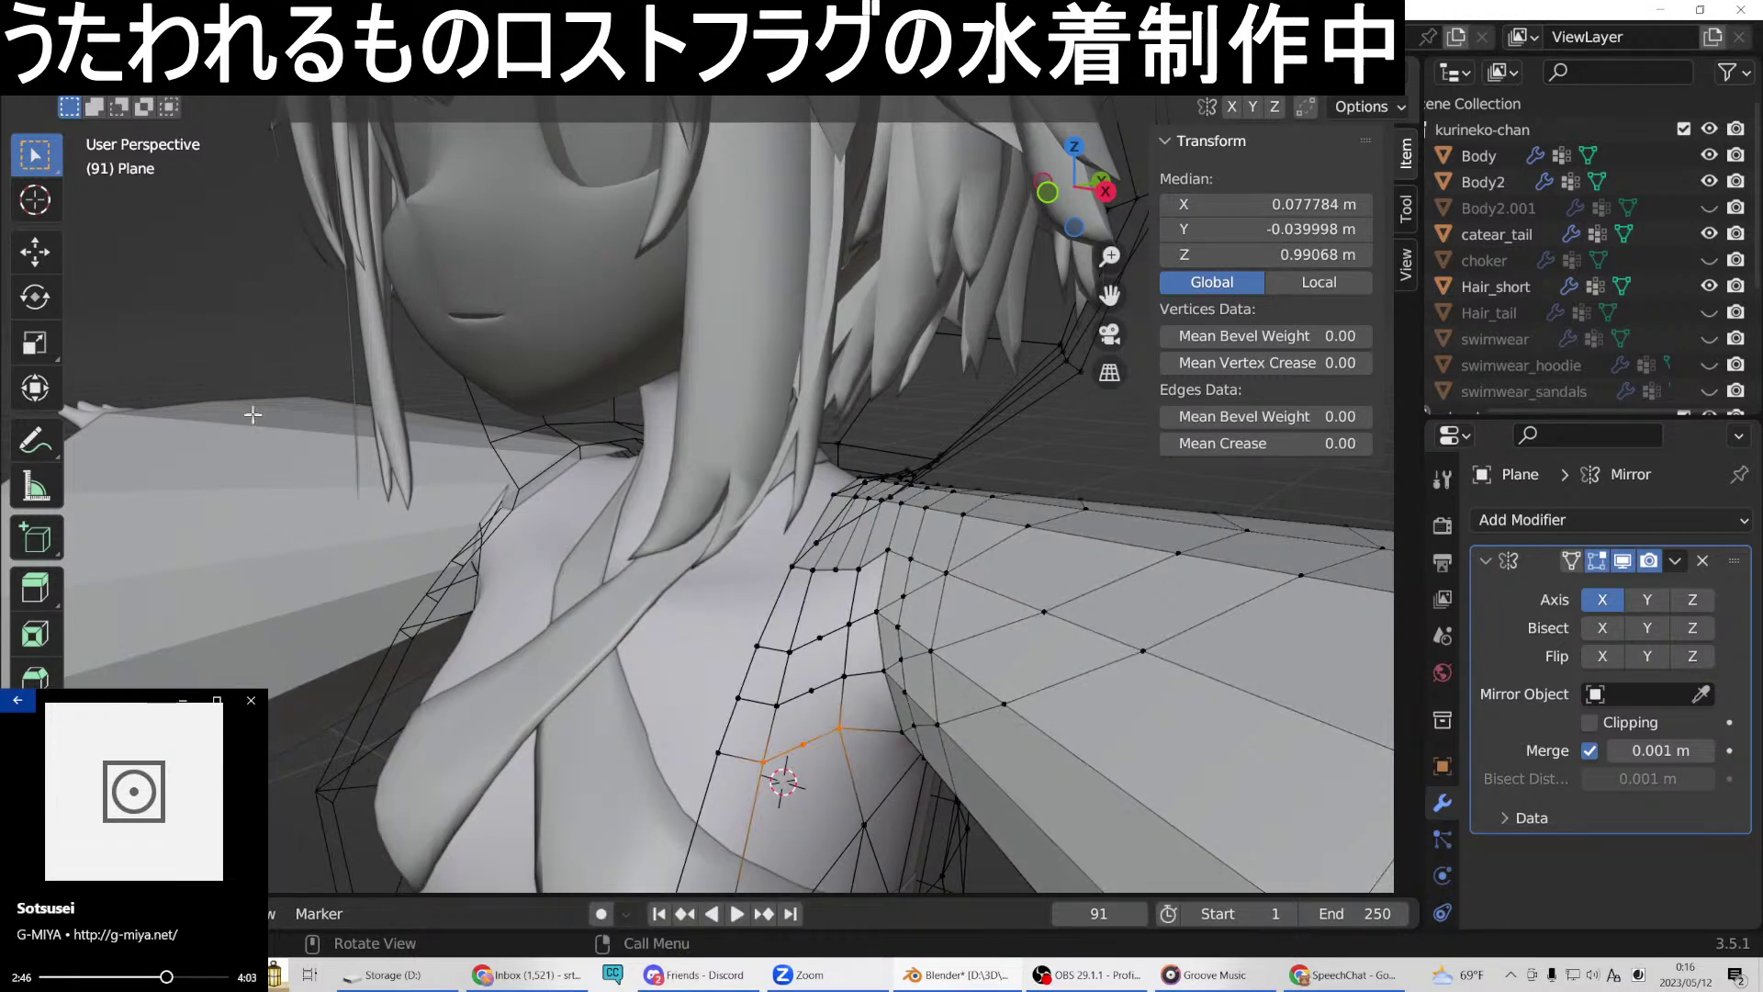
pyautogui.click(834, 573)
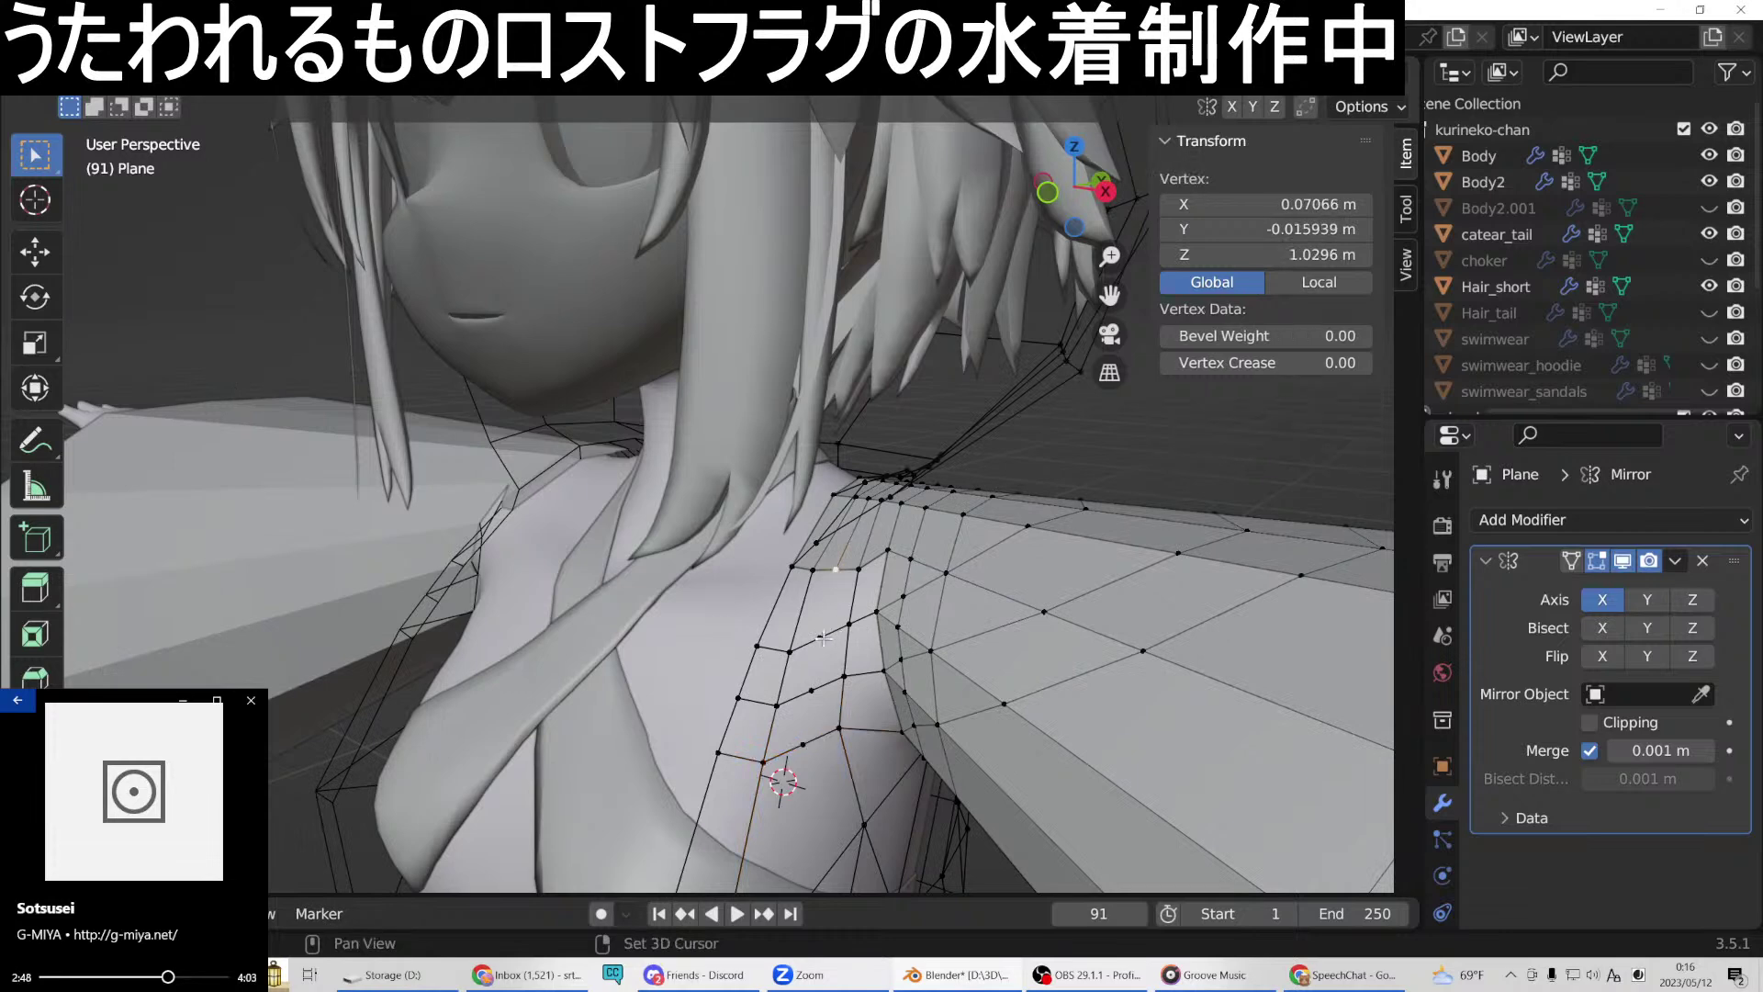
pyautogui.keyDown('shift'); pyautogui.click(820, 638); pyautogui.keyUp('shift')
pyautogui.rightClick(820, 638)
pyautogui.click(729, 478)
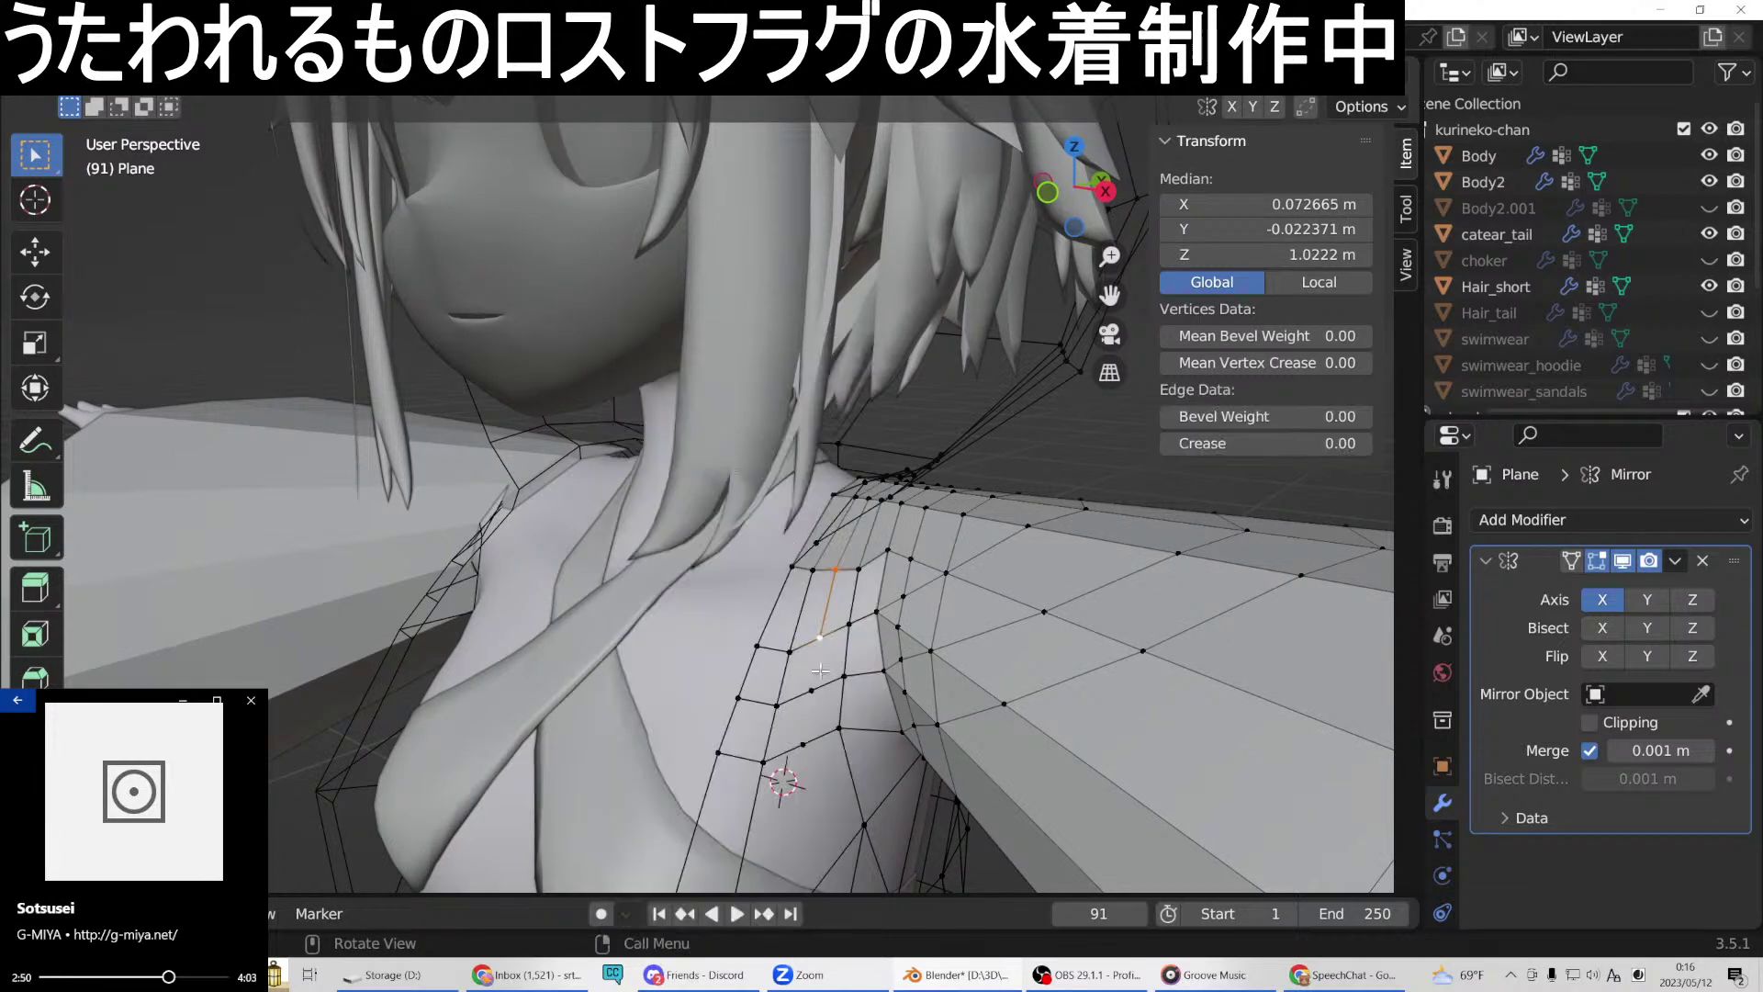
pyautogui.click(818, 637)
pyautogui.keyDown('shift'); pyautogui.click(776, 705); pyautogui.keyUp('shift')
pyautogui.rightClick(776, 704)
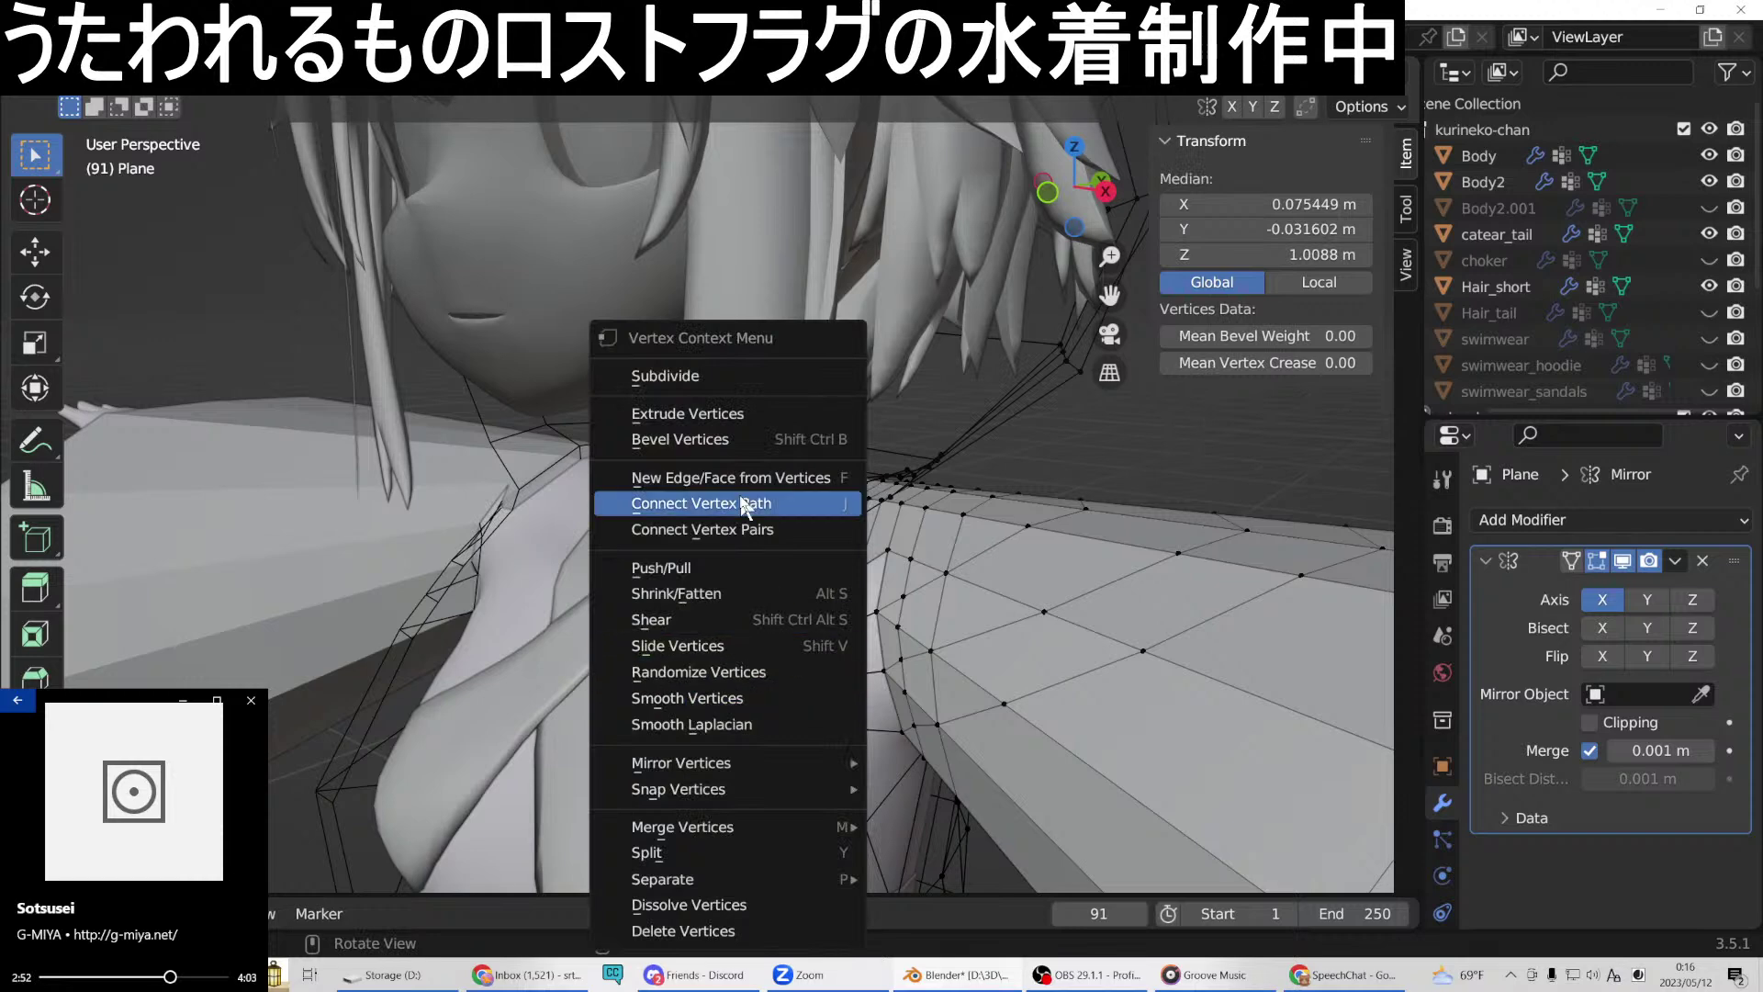
pyautogui.click(738, 479)
pyautogui.keyDown('shift'); pyautogui.click(804, 744); pyautogui.keyUp('shift')
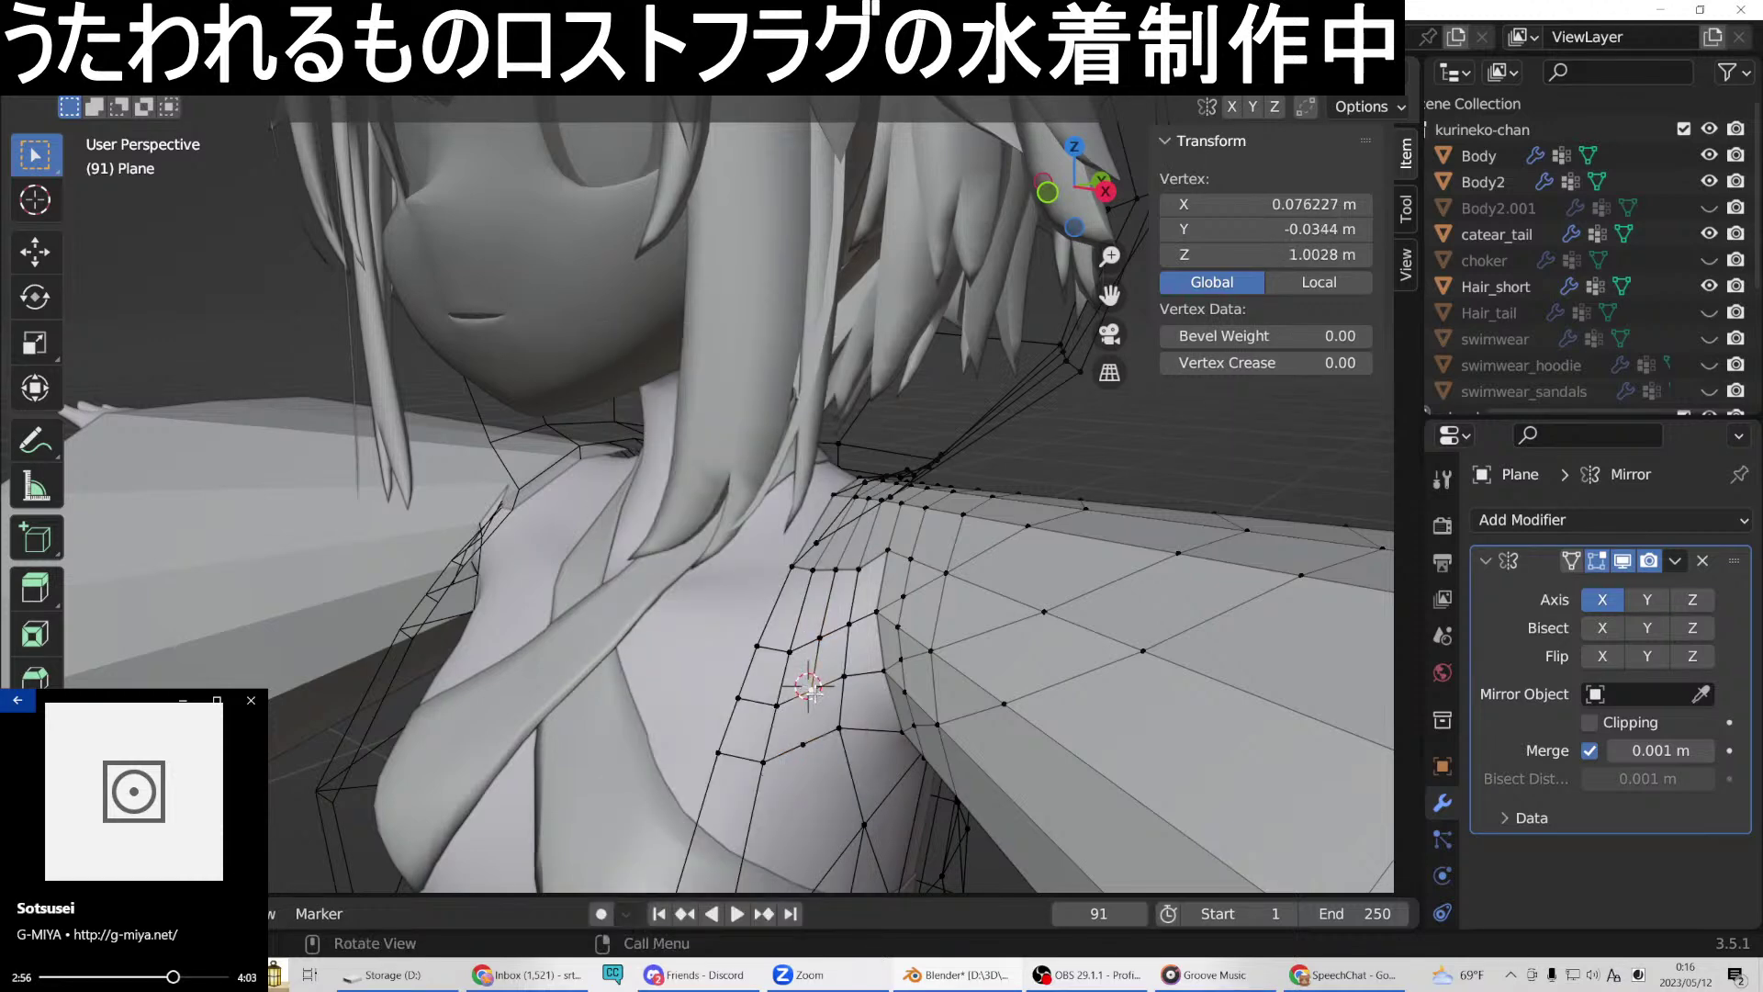
pyautogui.rightClick(803, 747)
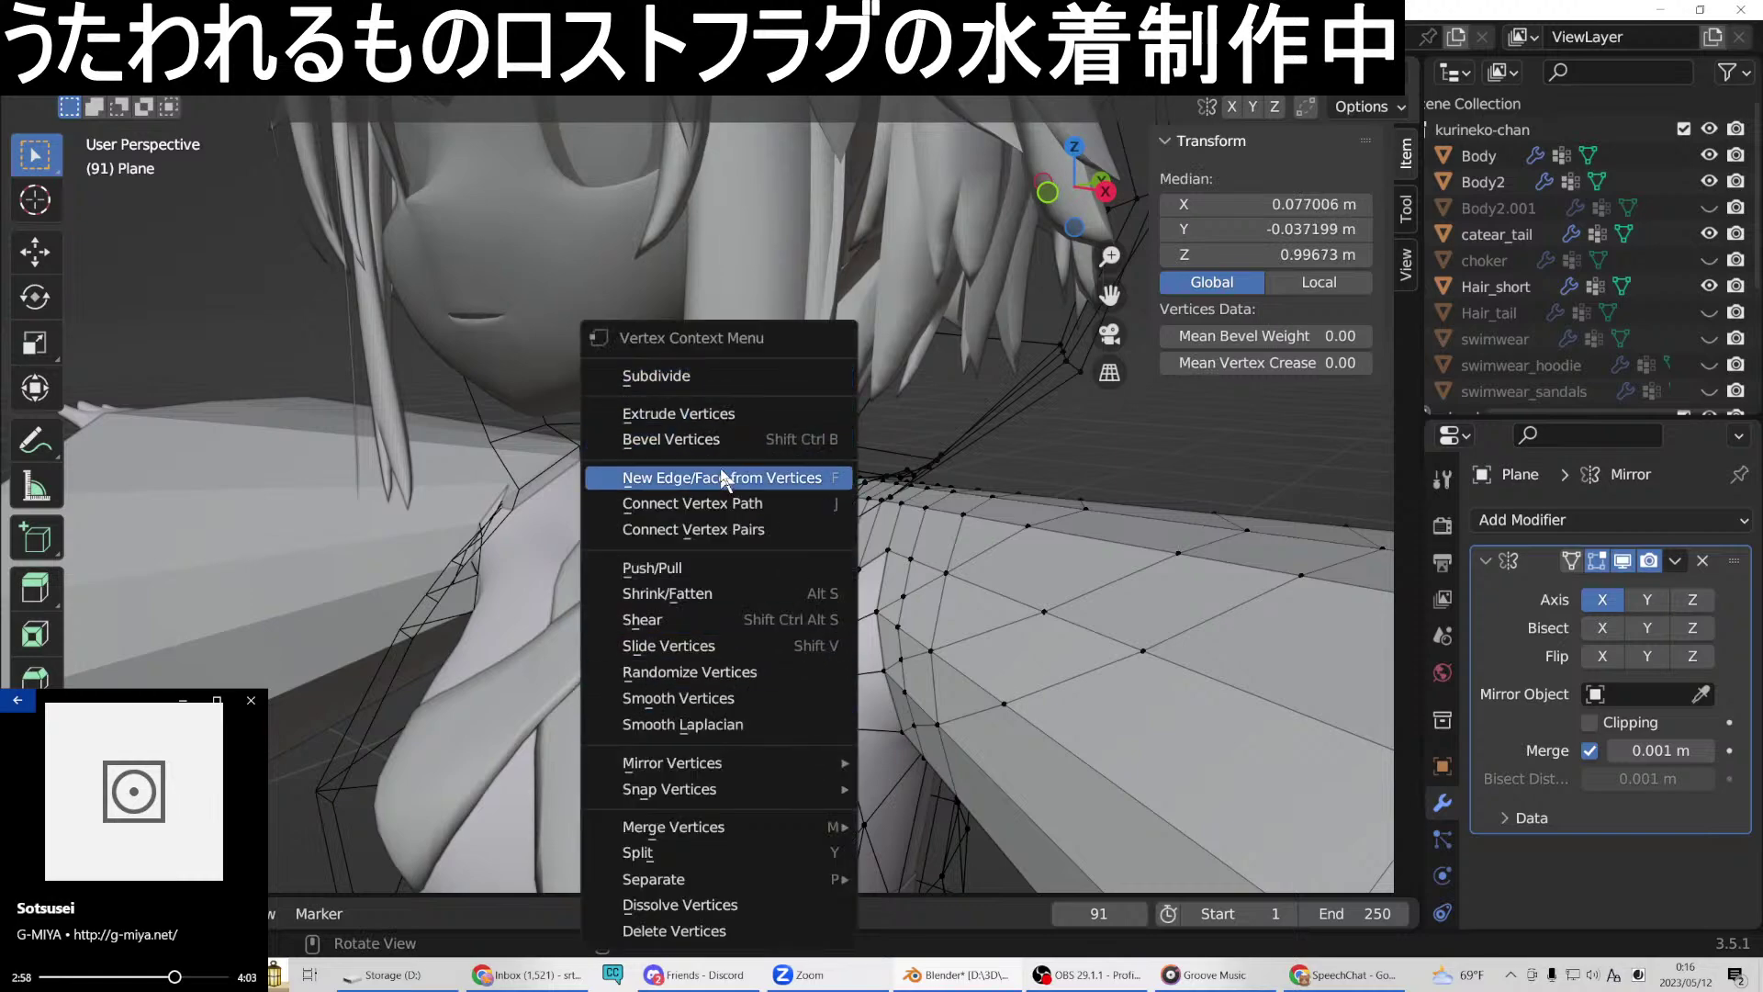
pyautogui.click(720, 462)
# Loop cut the edge crossing above the bust once at its middle and connect the new vertex to the lowest shoulder midpoint.
pyautogui.moveTo(863, 708); pyautogui.dragTo(832, 590, button='middle')
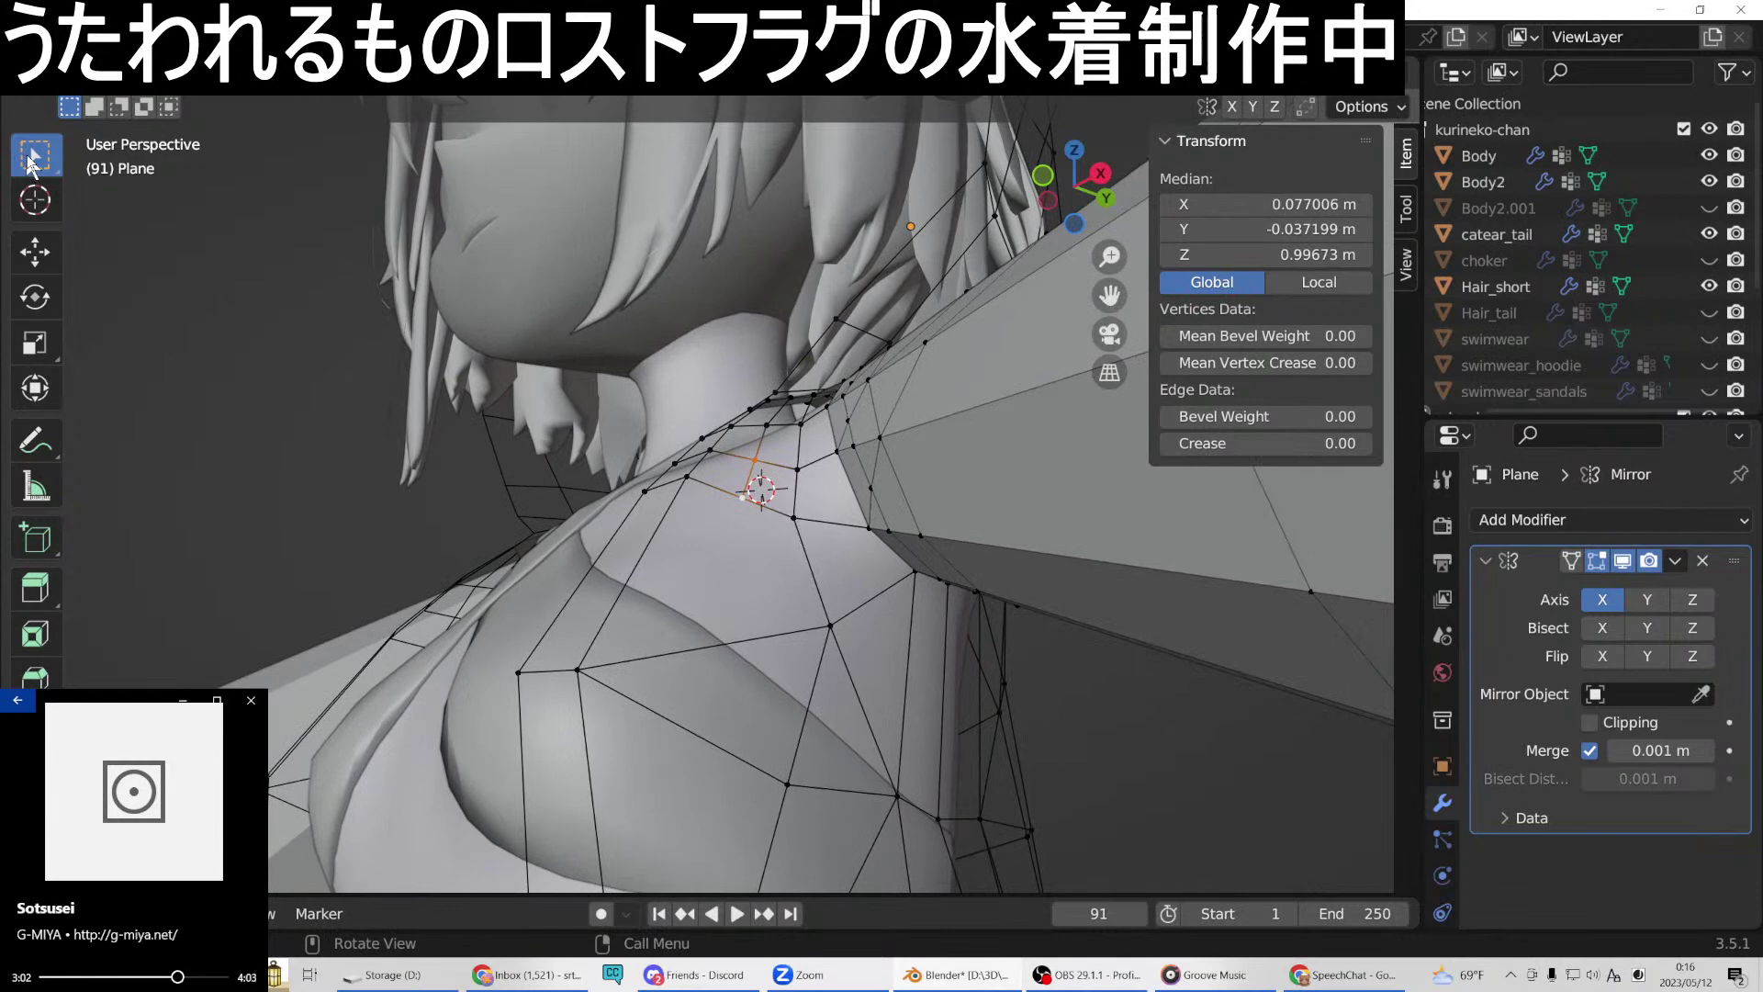
pyautogui.click(739, 635)
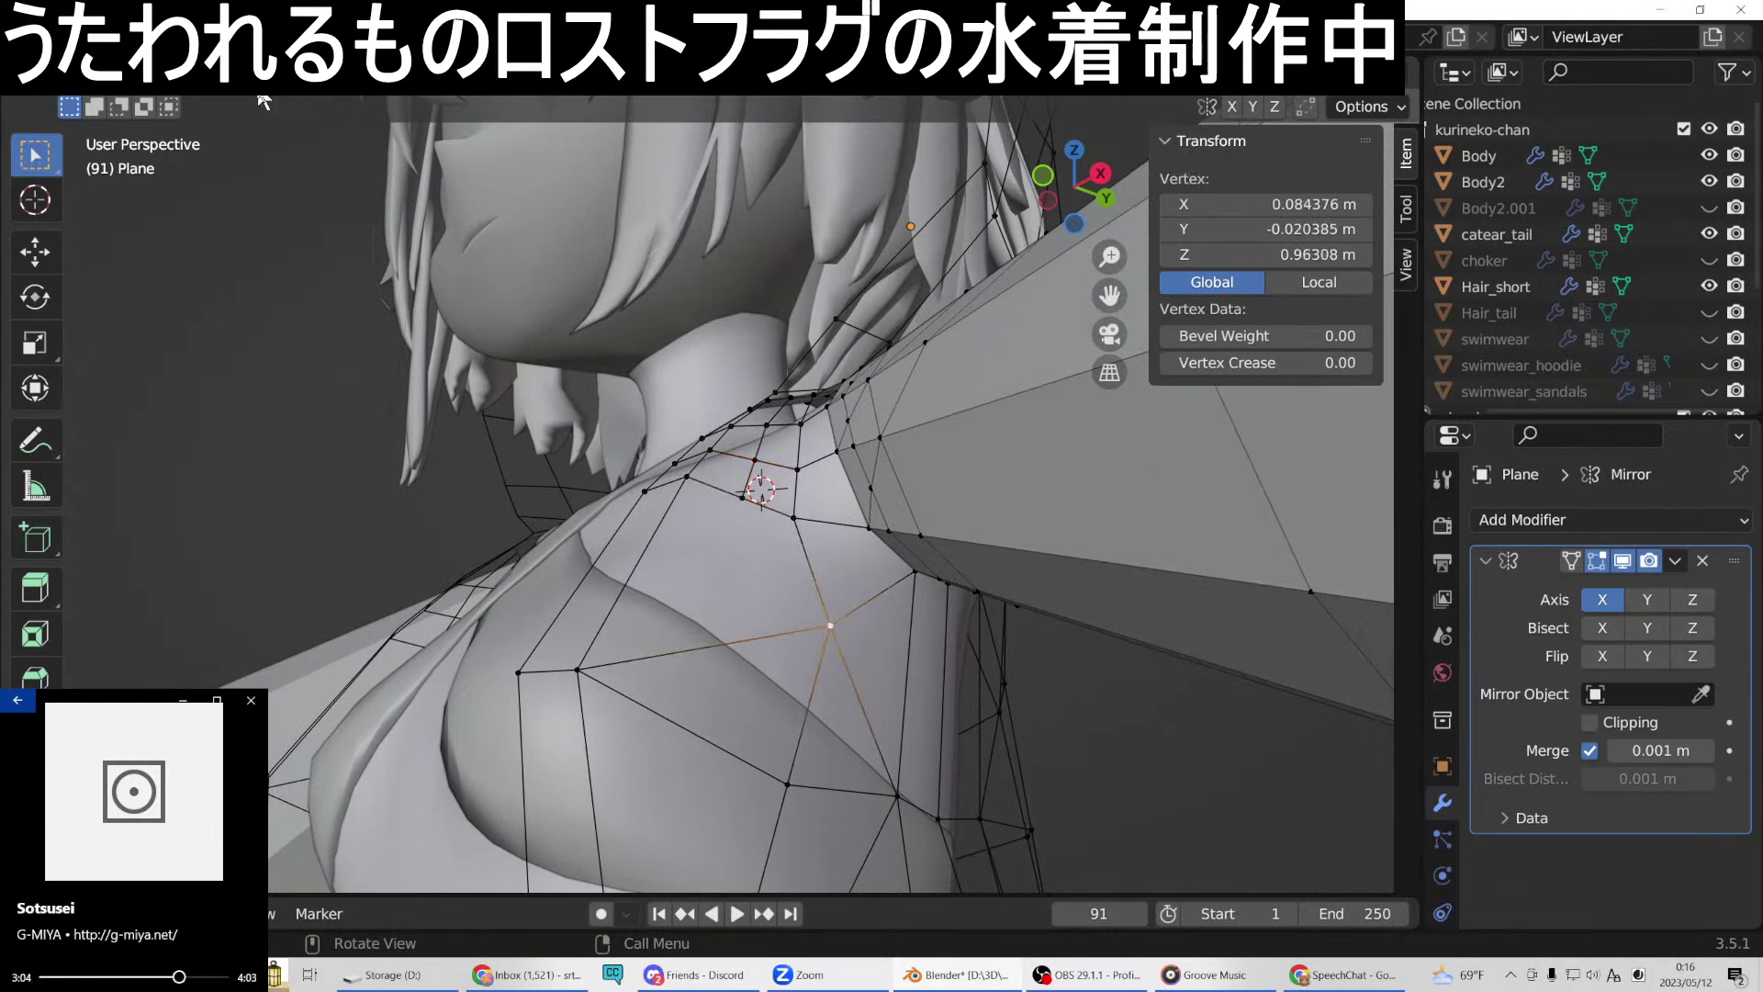
pyautogui.click(35, 722)
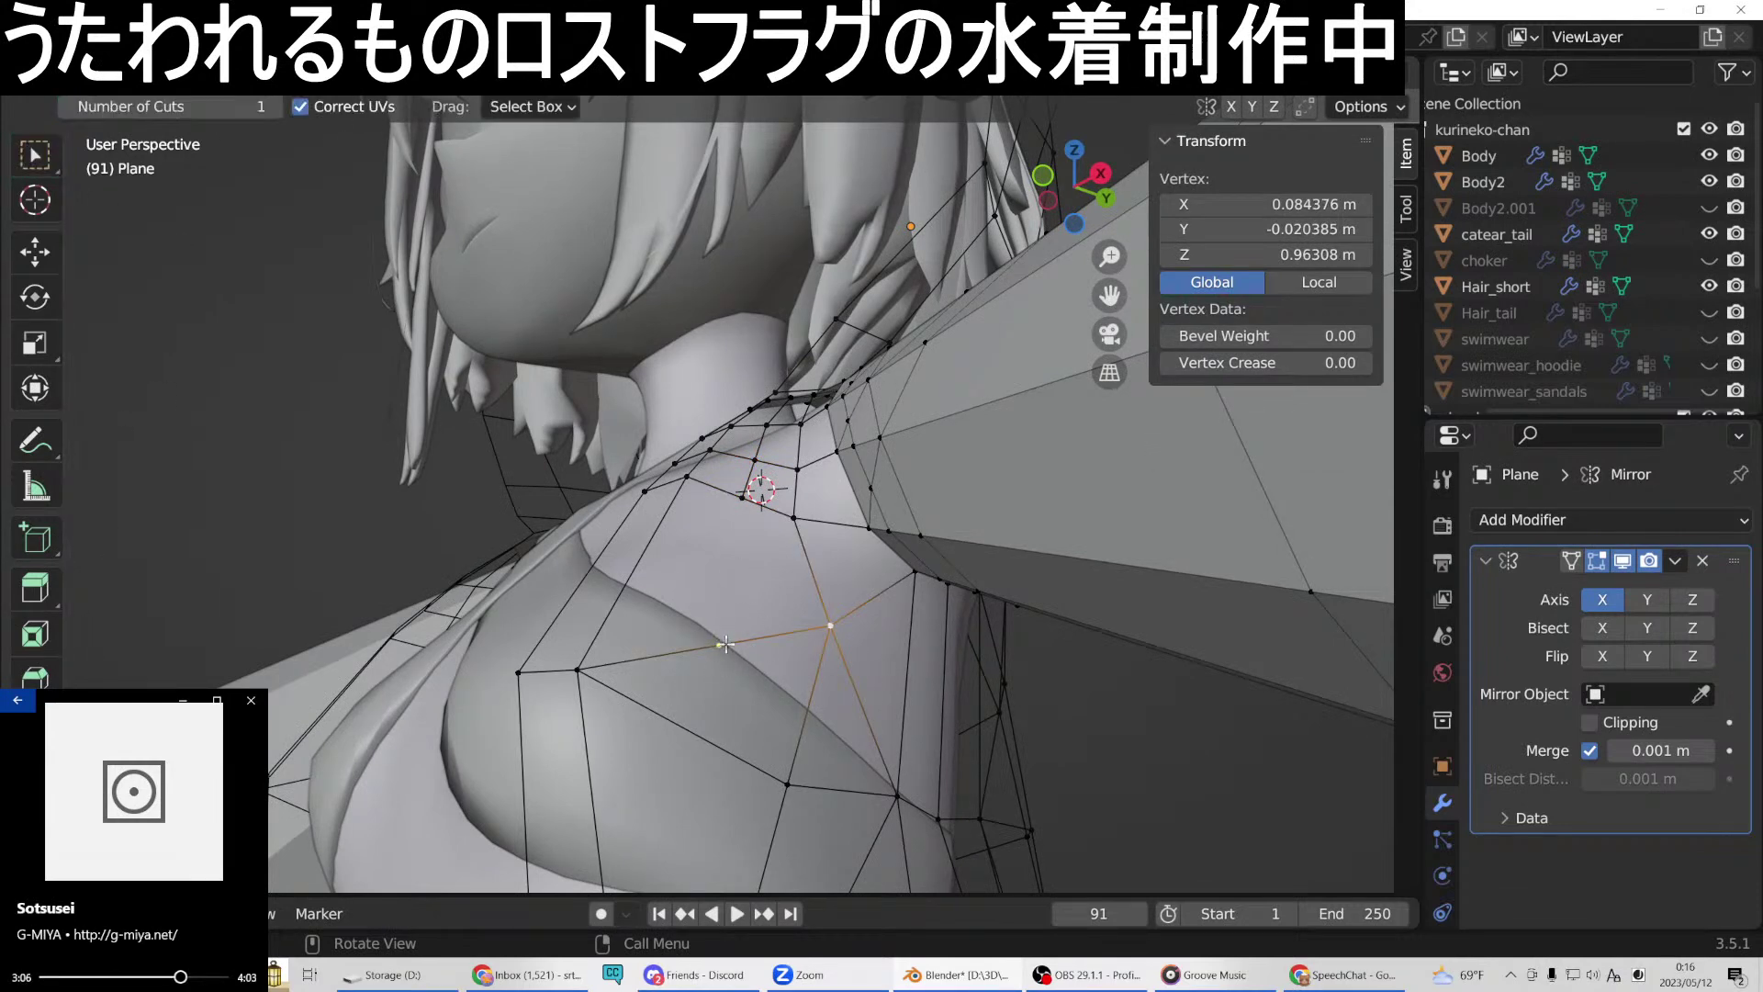
pyautogui.click(725, 643)
pyautogui.press('w')
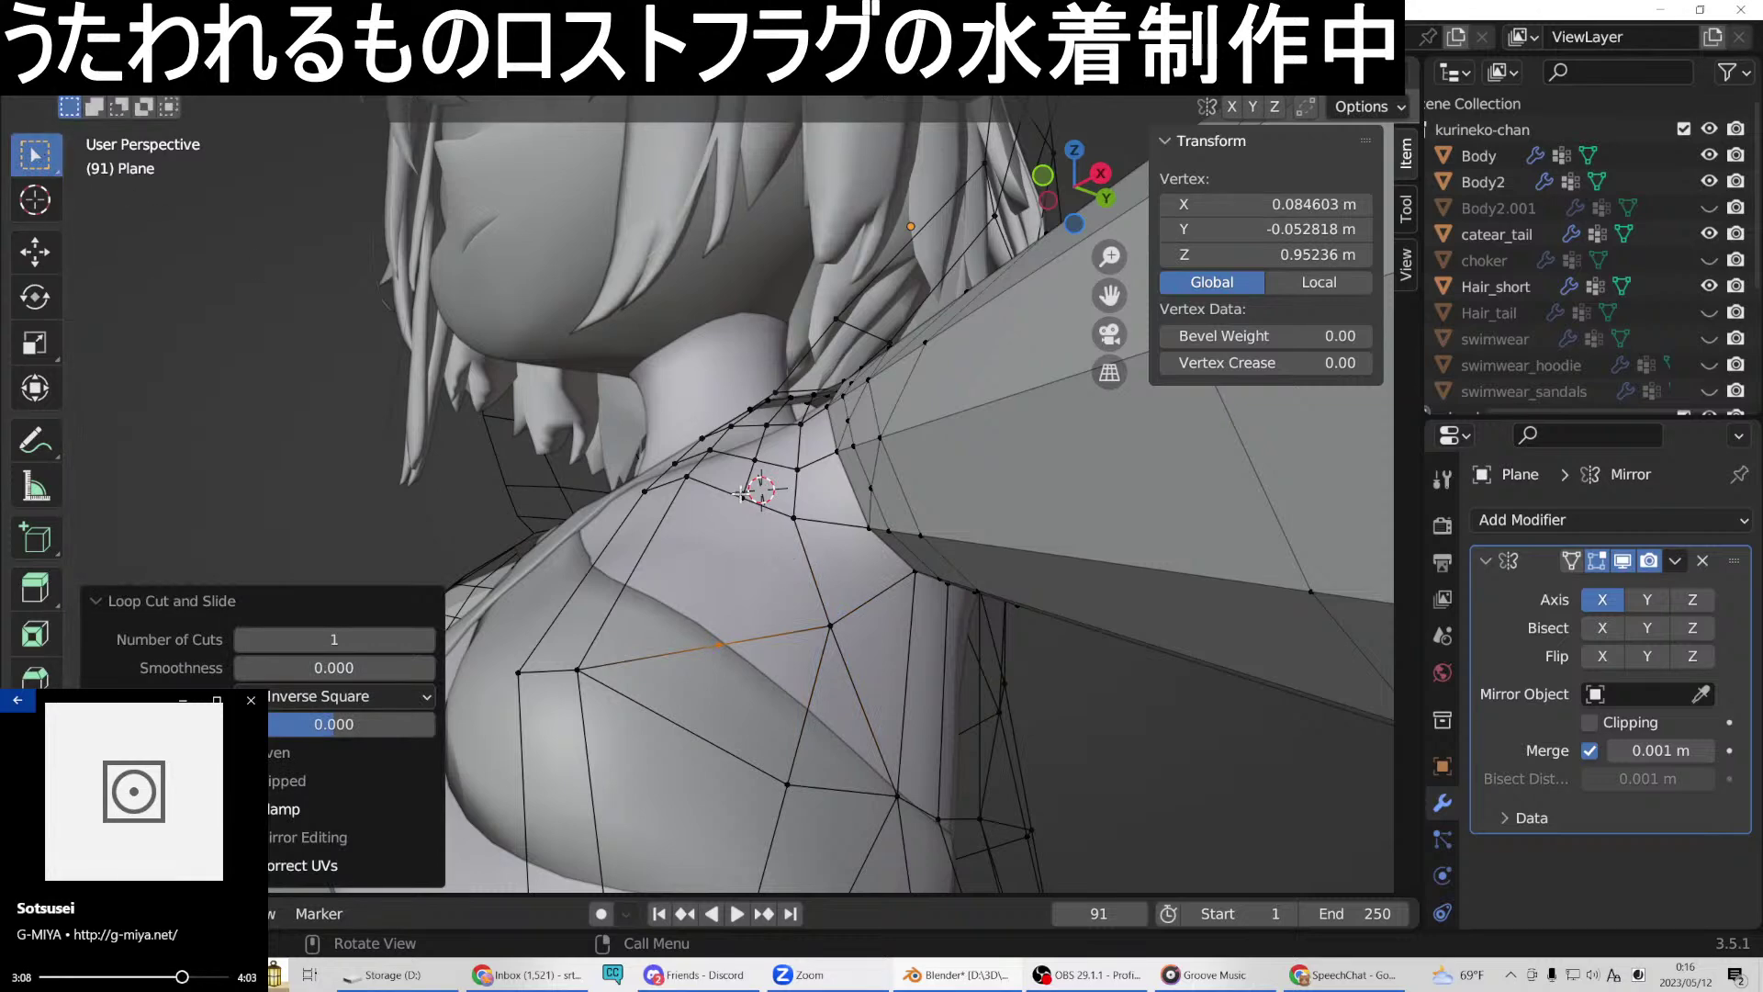
pyautogui.click(742, 496)
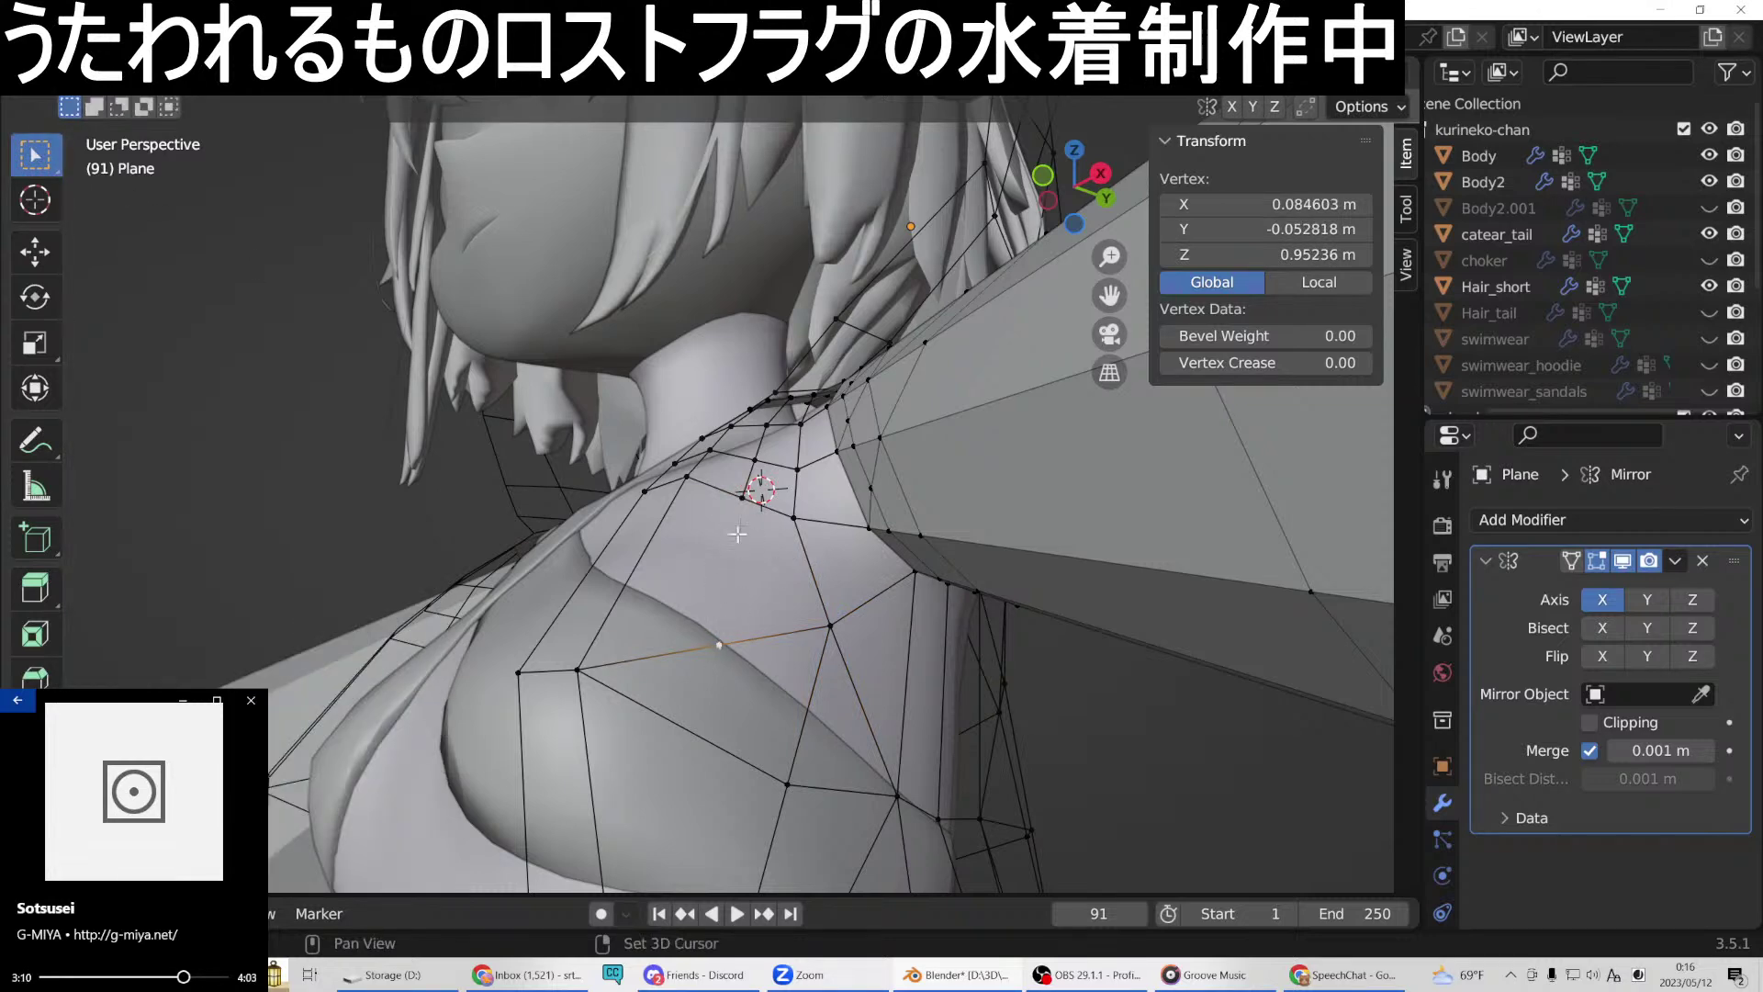
pyautogui.rightClick(742, 496)
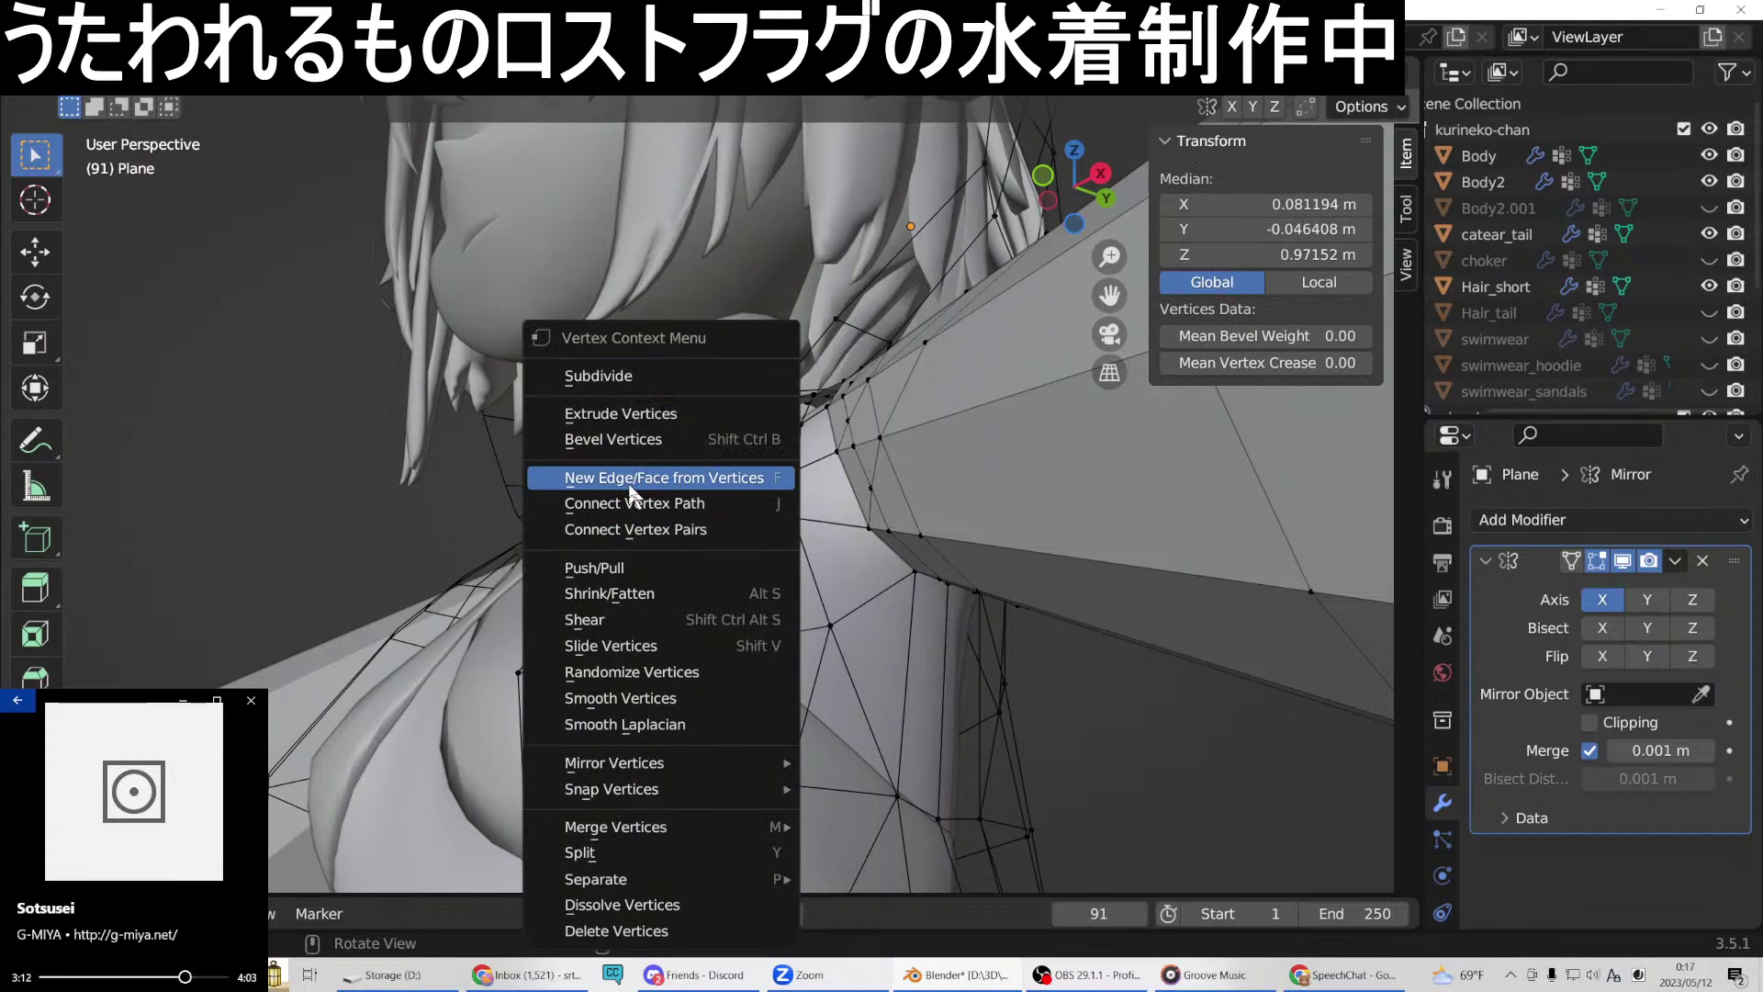
pyautogui.click(740, 464)
# Loop cut the diagonal edge on the side of the bust once at its middle and connect it to the cut vertex above.
pyautogui.moveTo(761, 542); pyautogui.dragTo(715, 648, button='middle')
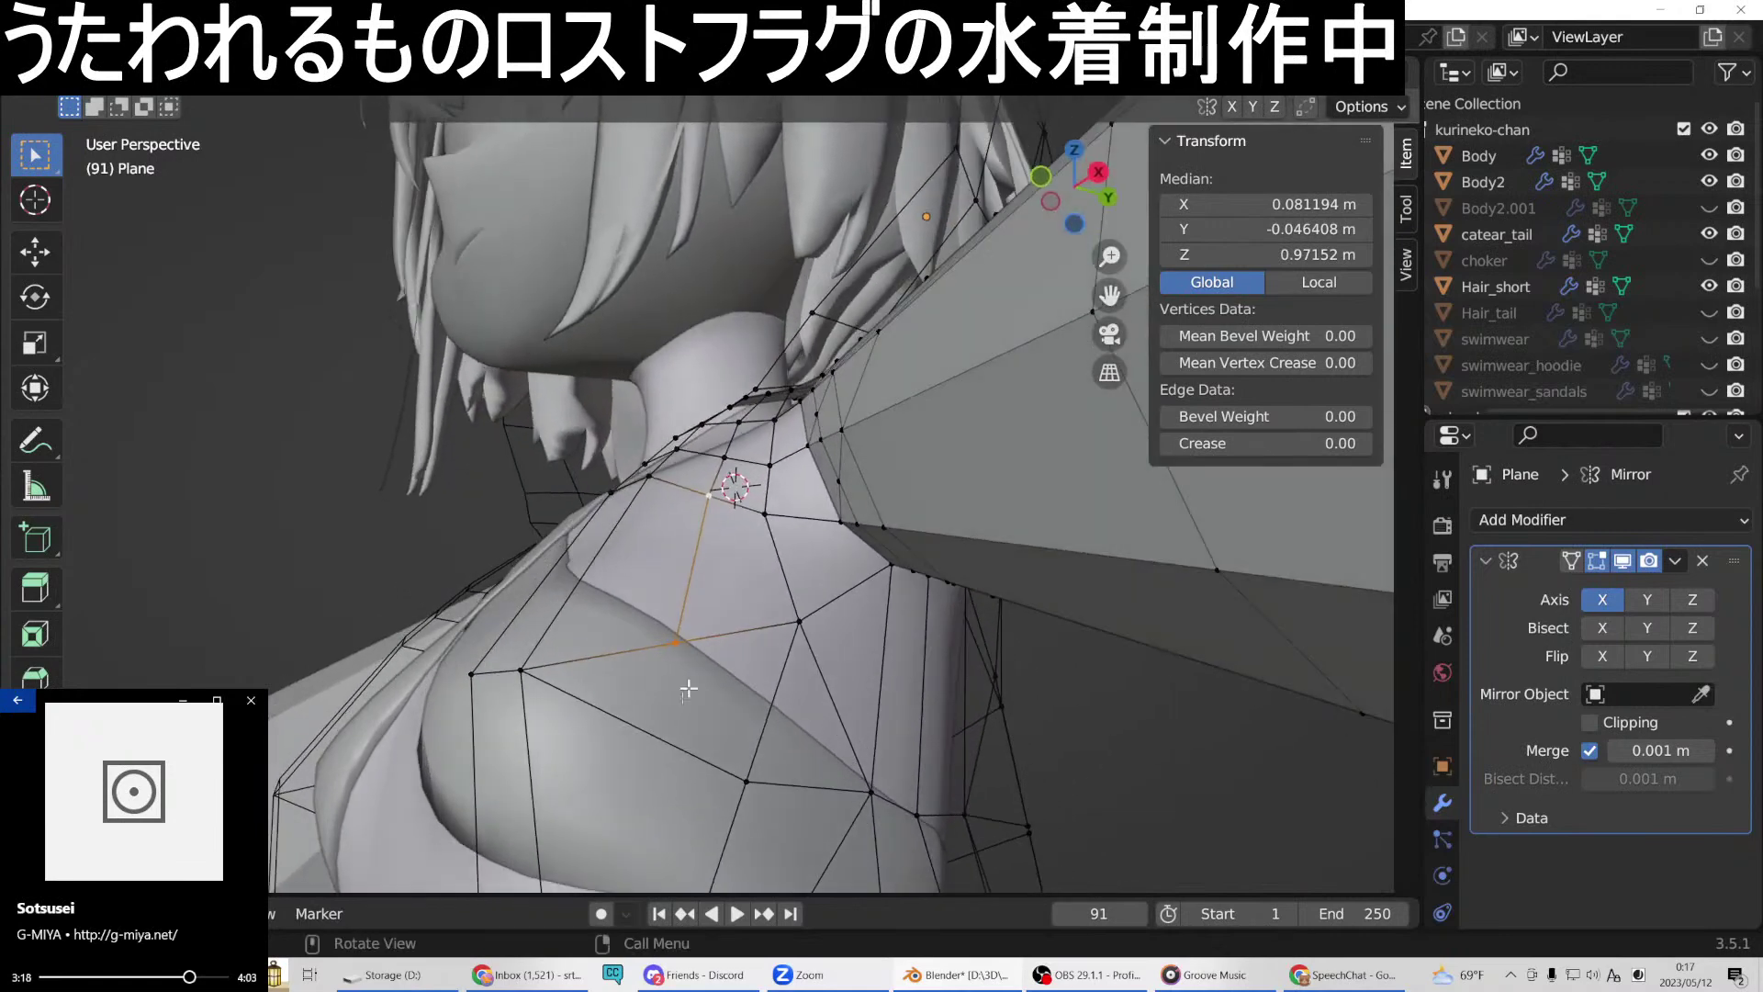
pyautogui.click(633, 725)
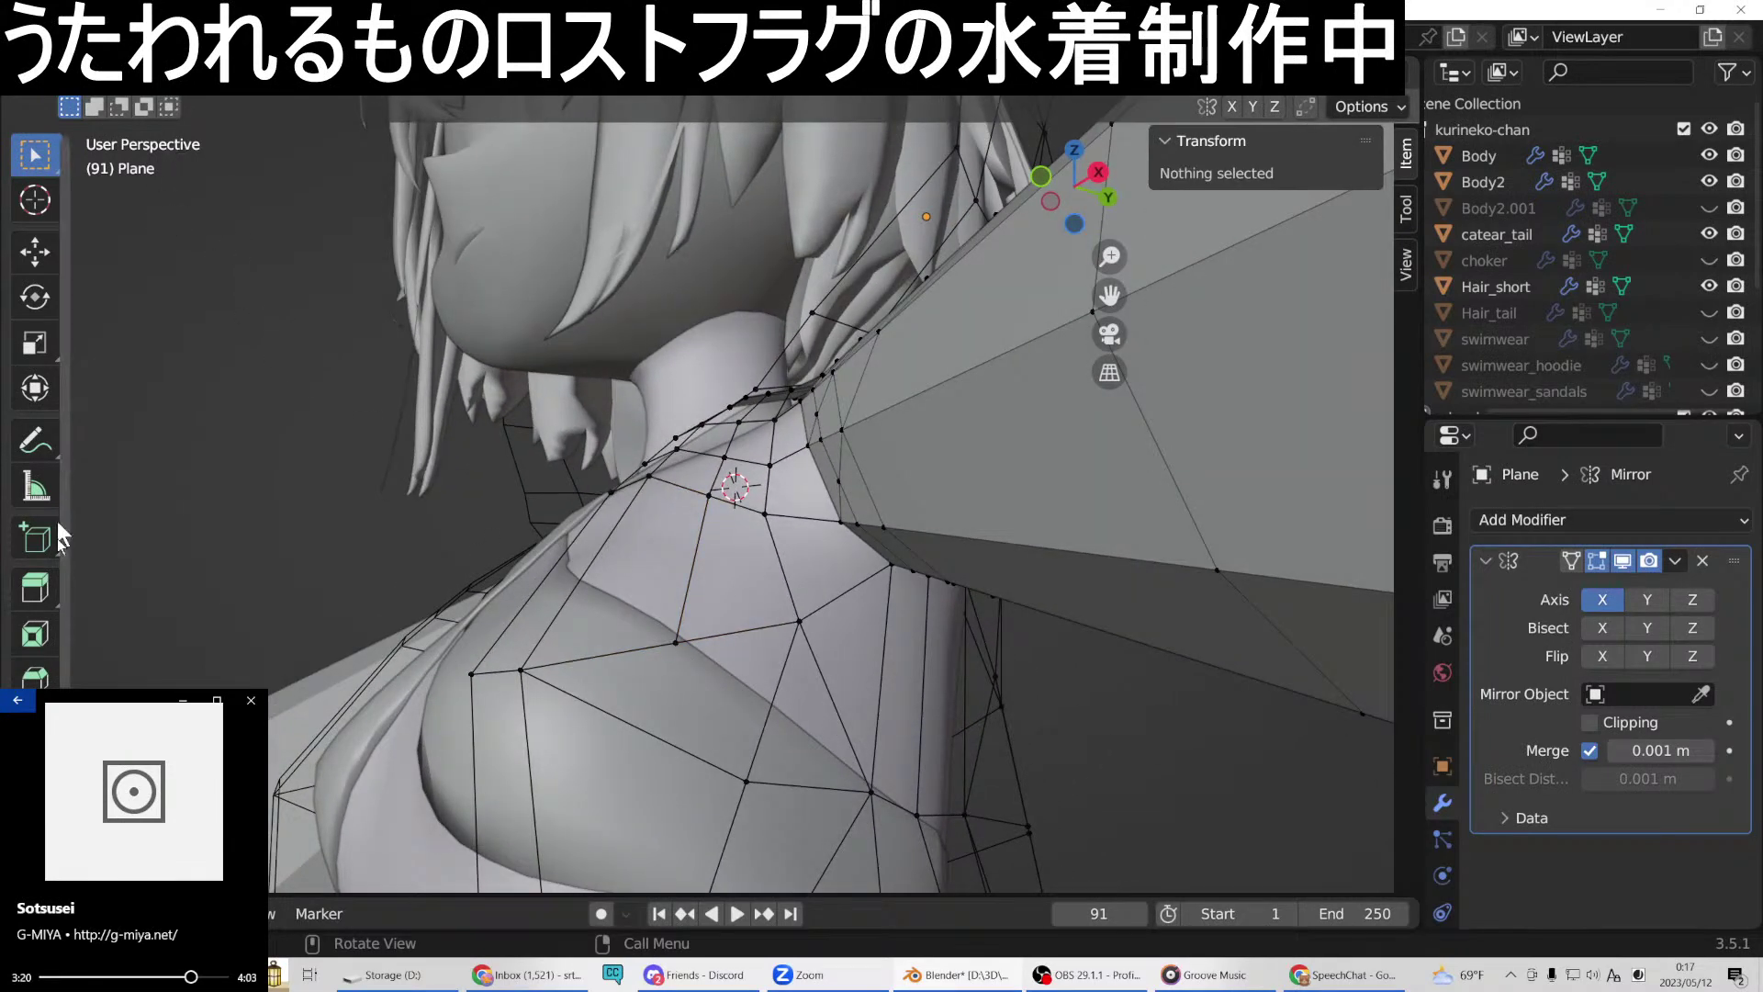
pyautogui.hotkey('ctrl', 'r')
pyautogui.click(665, 731)
pyautogui.rightClick(654, 724)
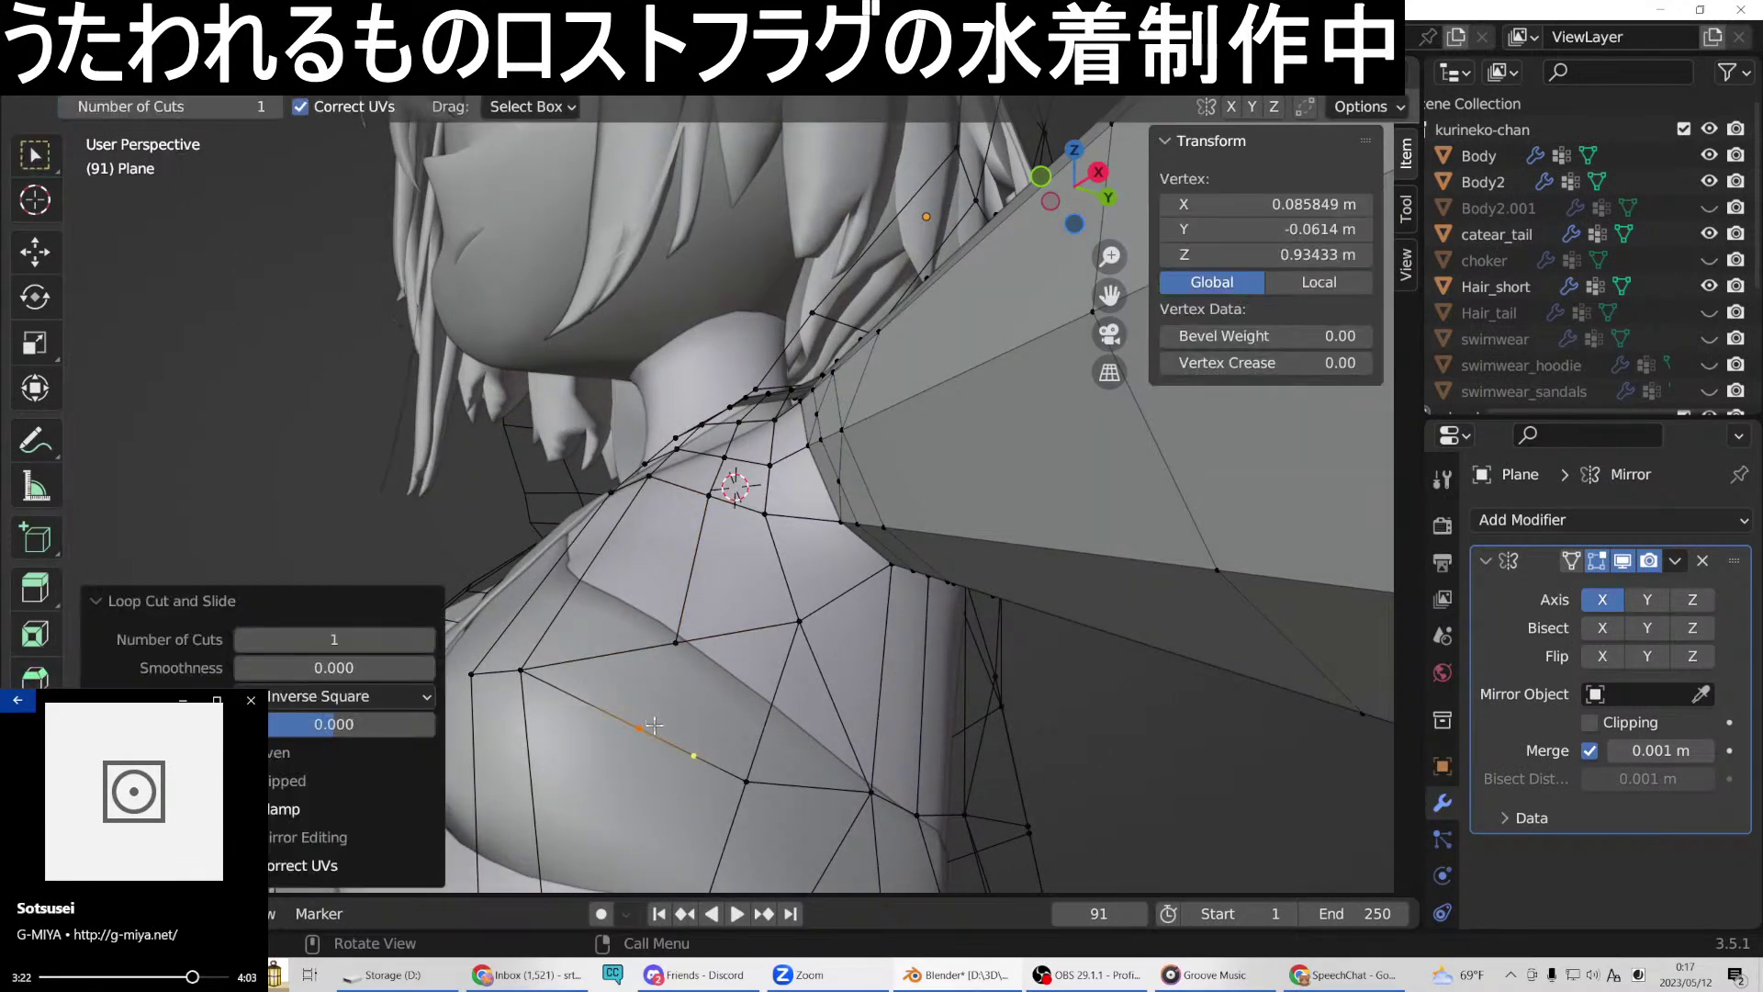
pyautogui.press('w')
pyautogui.click(674, 643)
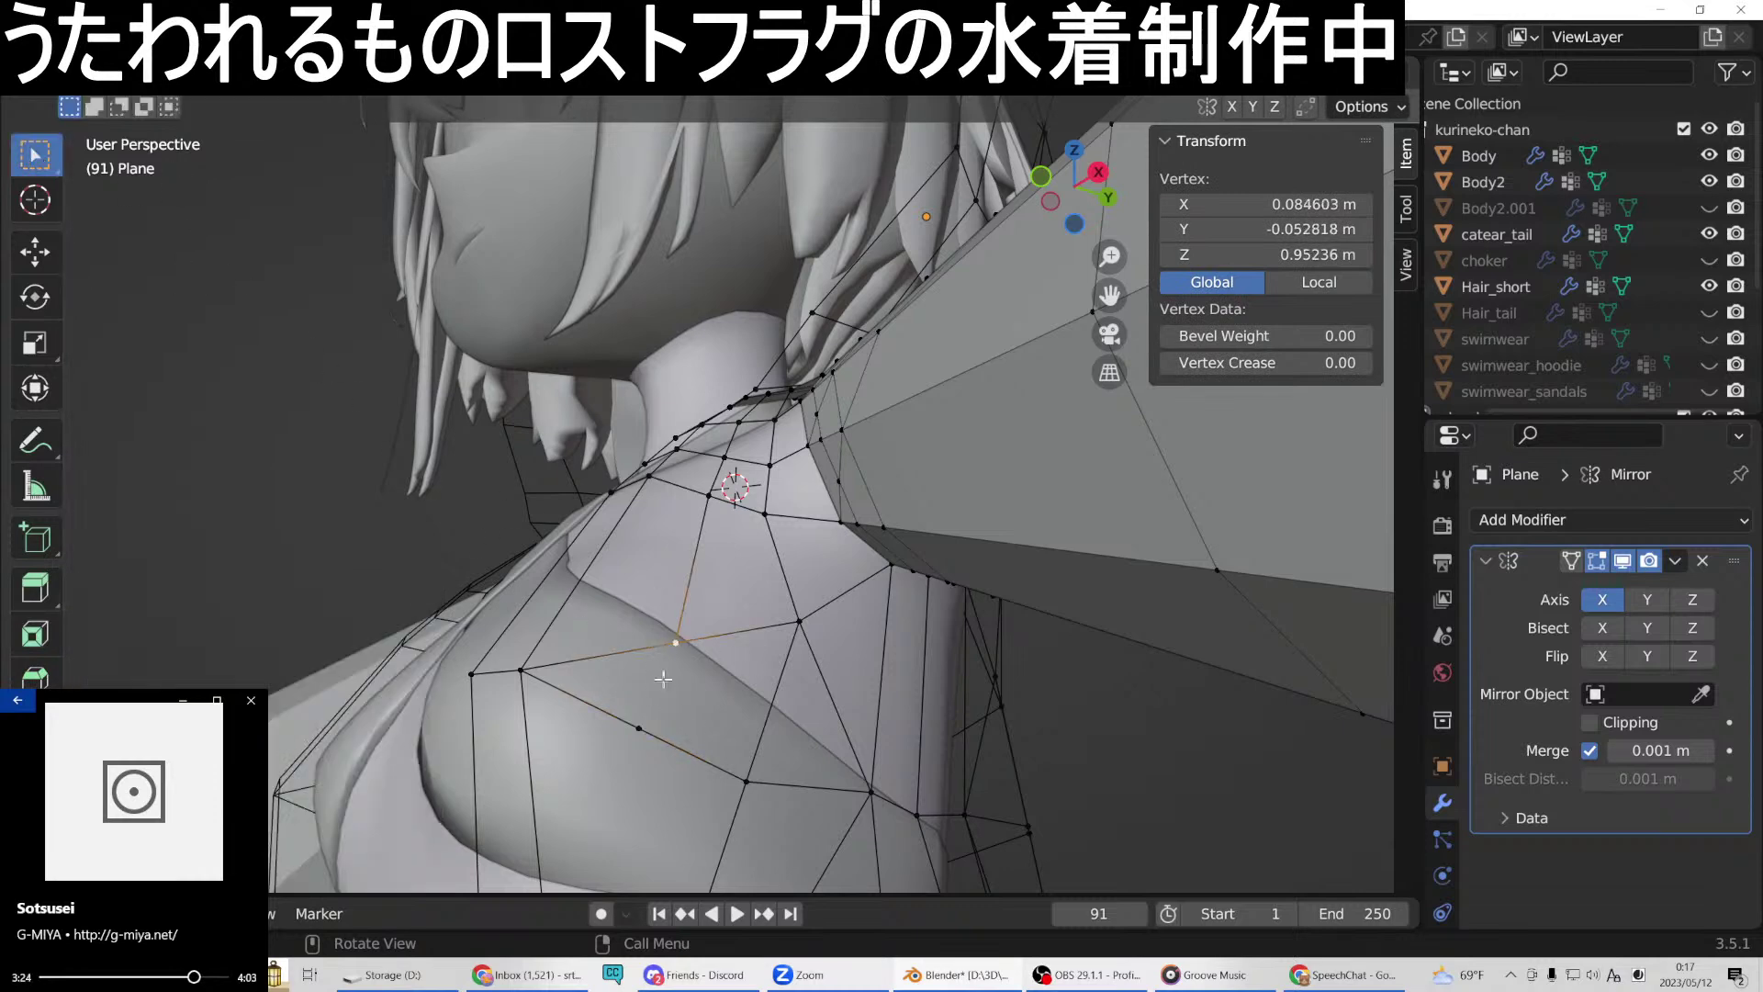
pyautogui.keyDown('shift'); pyautogui.click(640, 730); pyautogui.keyUp('shift')
pyautogui.rightClick(642, 731)
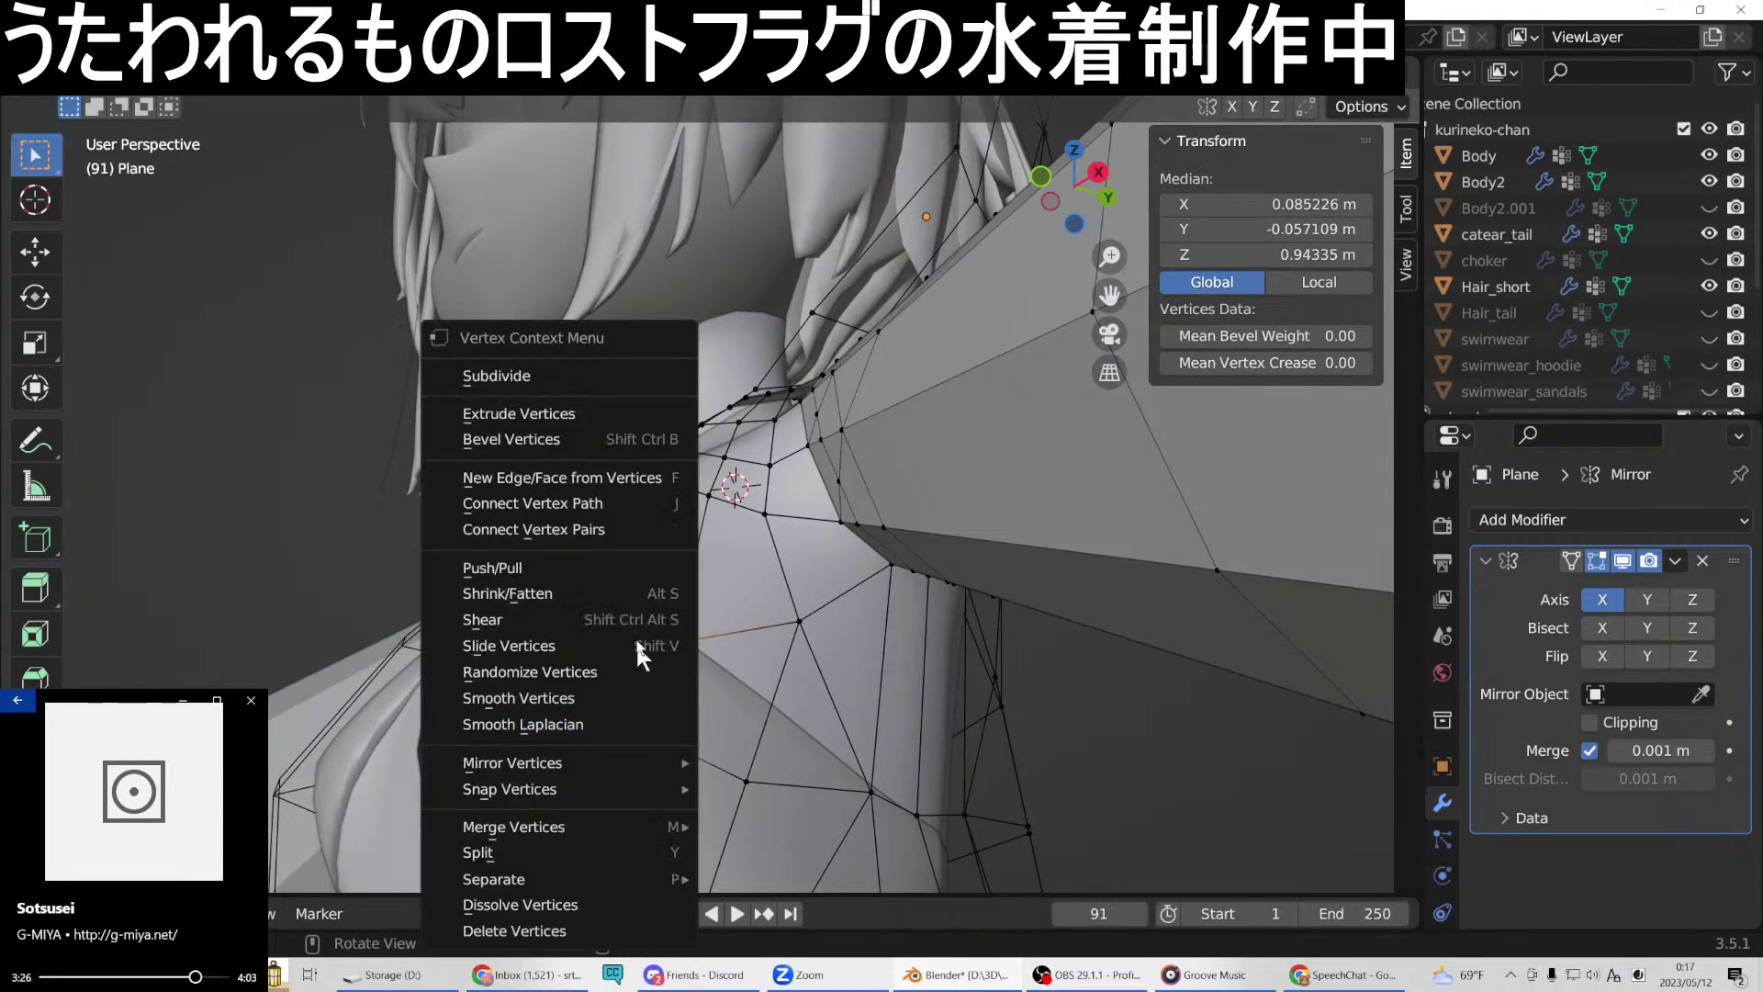
pyautogui.click(553, 471)
# Join the bust-side diagonal edge's midpoint to the loose vertex below the bust with a new edge.
pyautogui.moveTo(553, 471); pyautogui.dragTo(661, 685, button='middle')
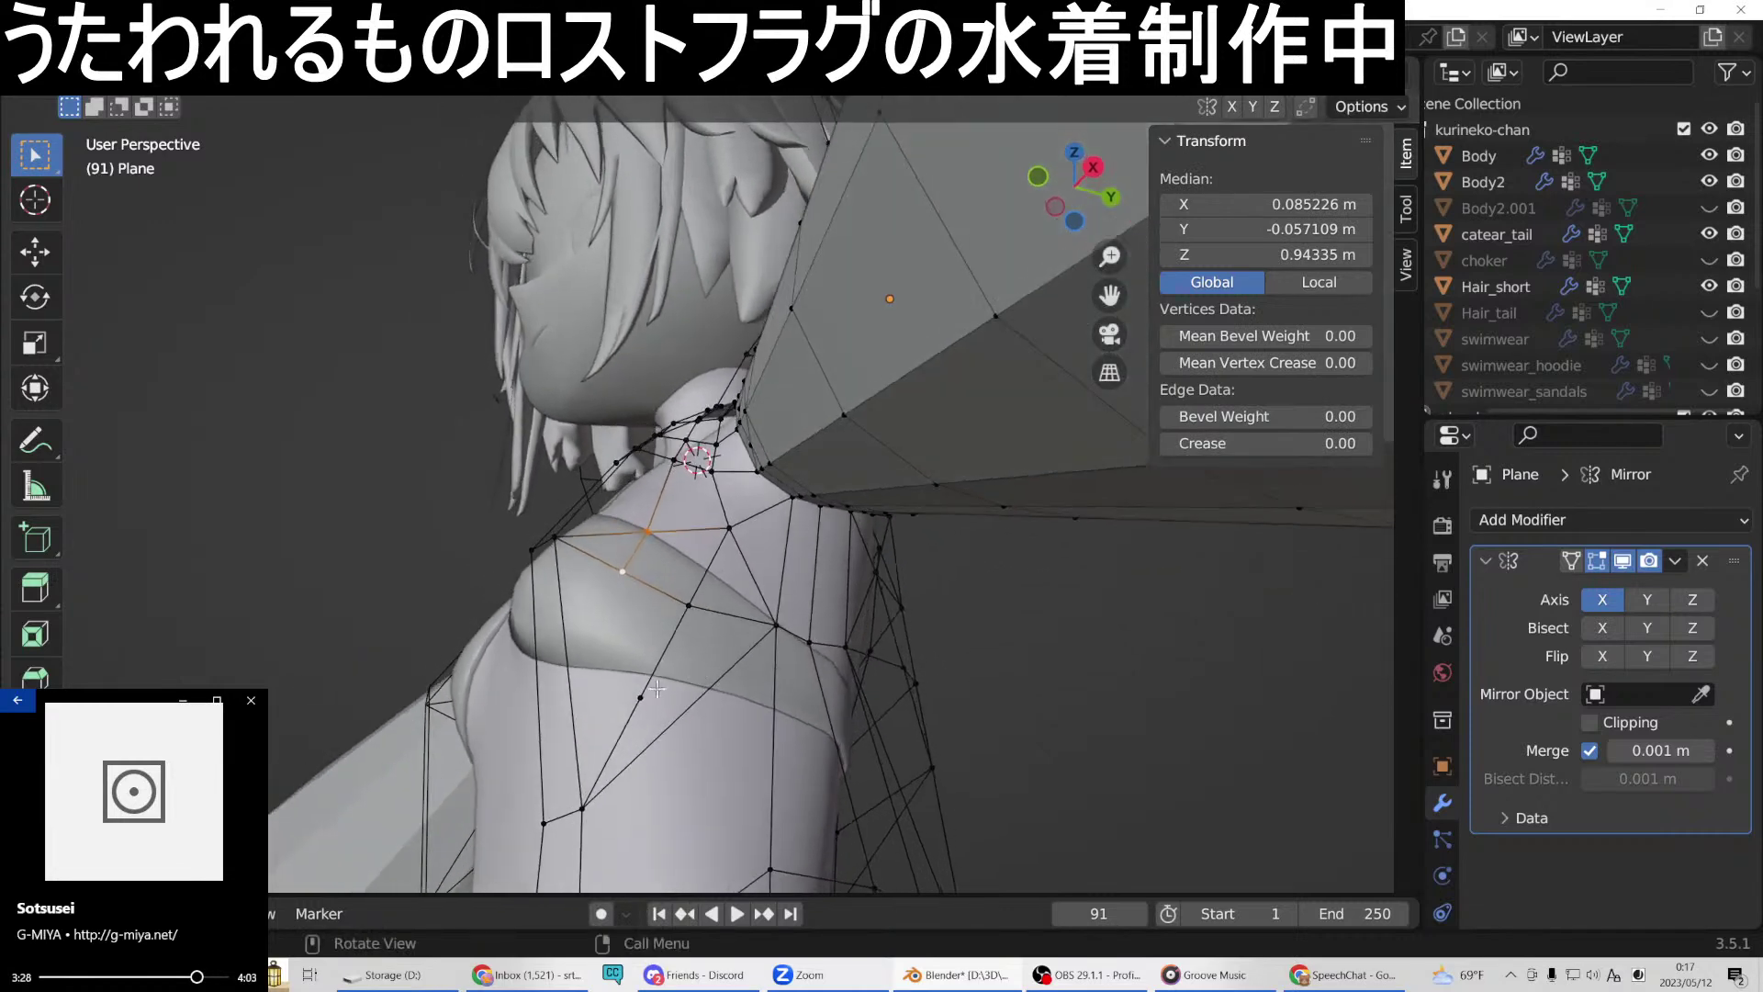
pyautogui.click(639, 698)
pyautogui.keyDown('shift'); pyautogui.click(620, 571); pyautogui.keyUp('shift')
pyautogui.rightClick(534, 463)
pyautogui.click(511, 474)
# Loop cut the diagonal edge below the armpit once at its middle and connect the new vertex to the neighbouring vertex under the bust.
pyautogui.moveTo(551, 515); pyautogui.dragTo(676, 673, button='middle')
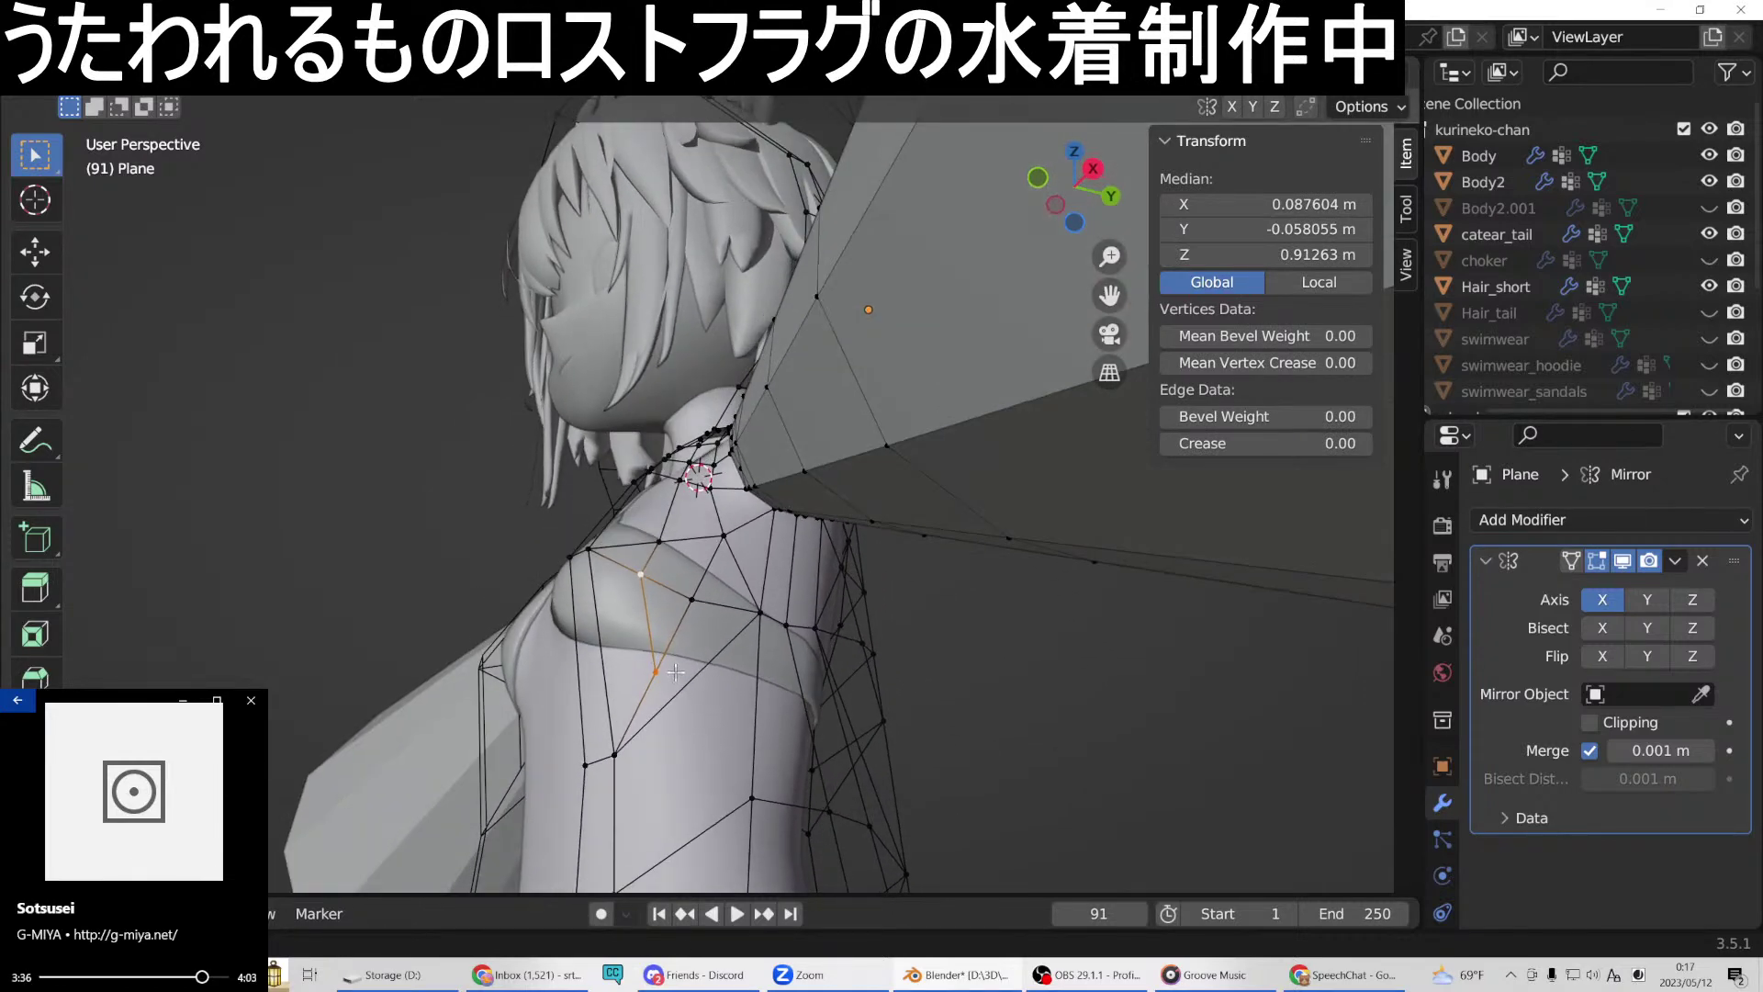
pyautogui.click(689, 677)
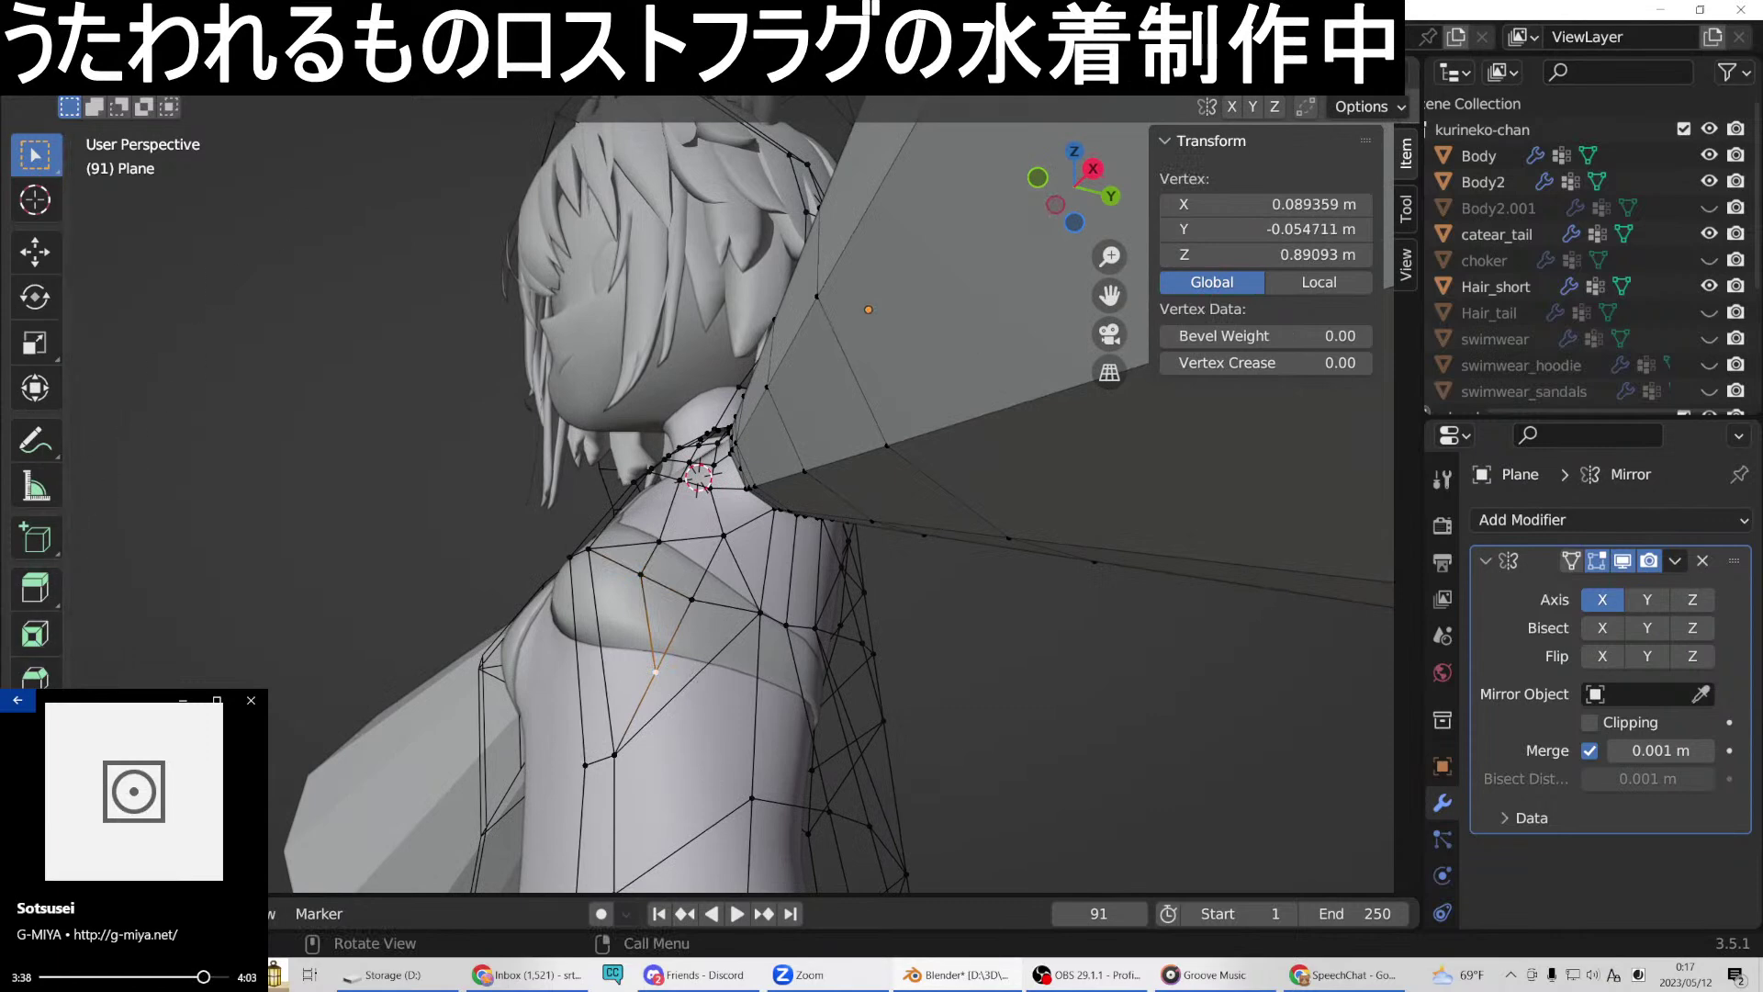
pyautogui.click(35, 725)
pyautogui.click(700, 691)
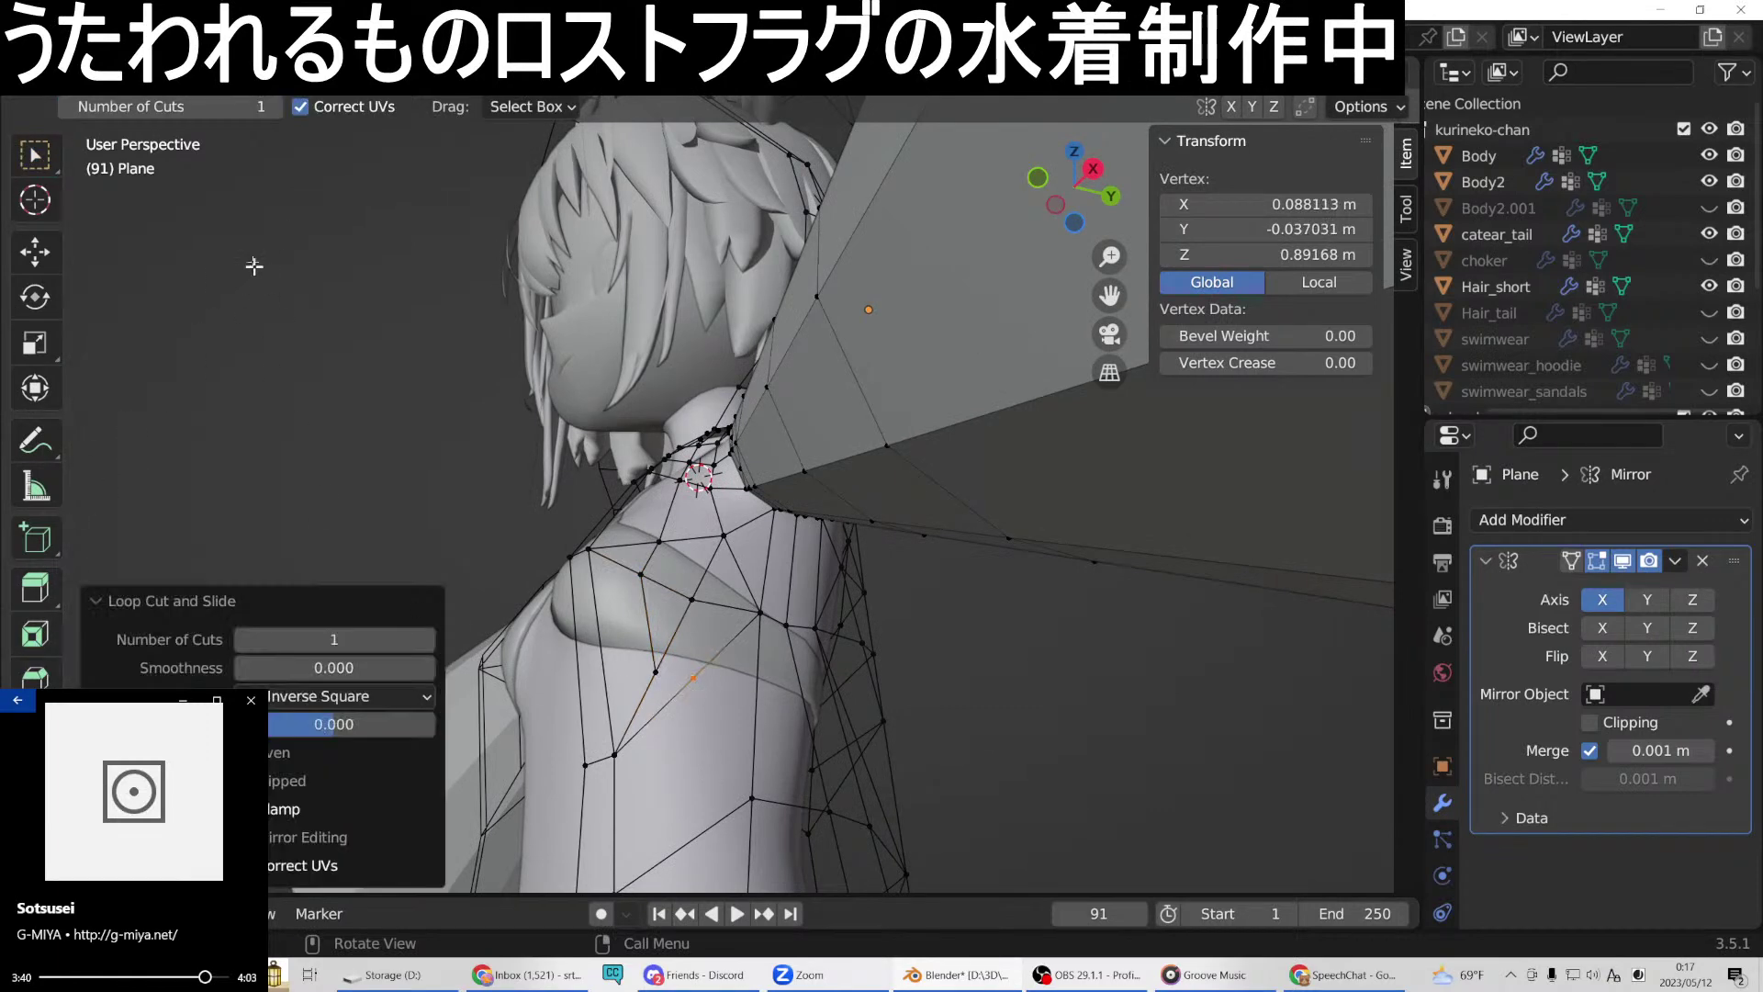
pyautogui.click(34, 154)
pyautogui.keyDown('shift'); pyautogui.click(695, 678); pyautogui.keyUp('shift')
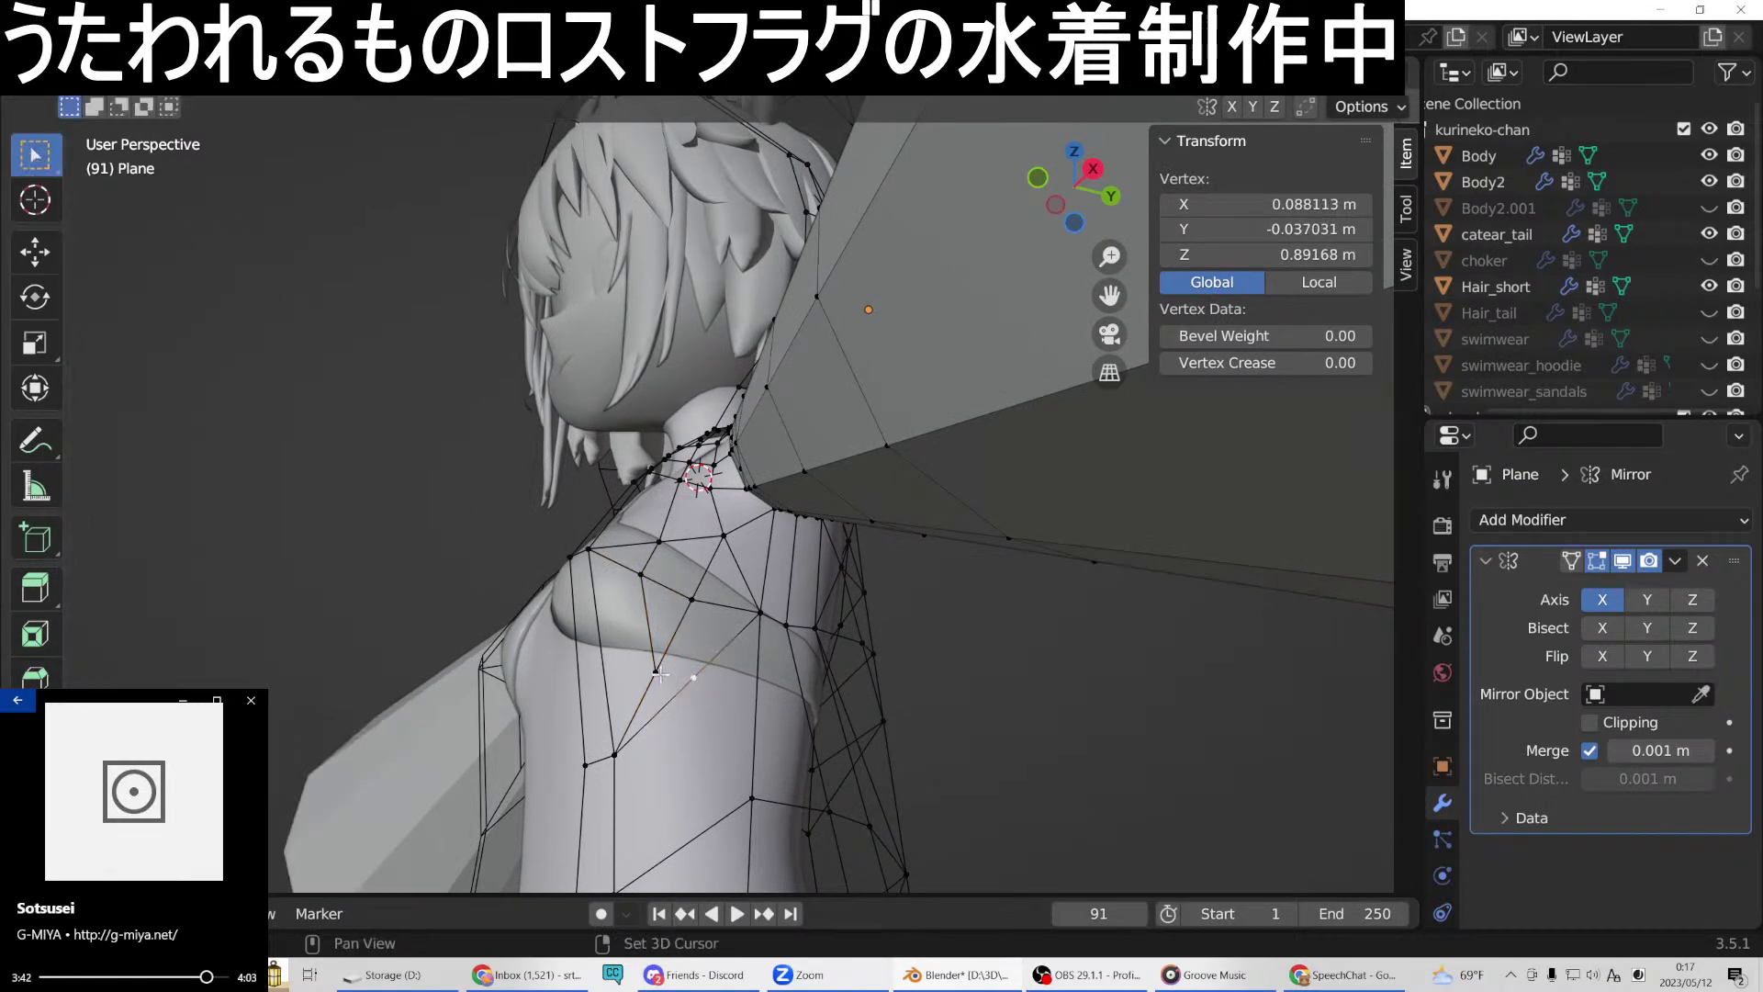
pyautogui.rightClick(693, 680)
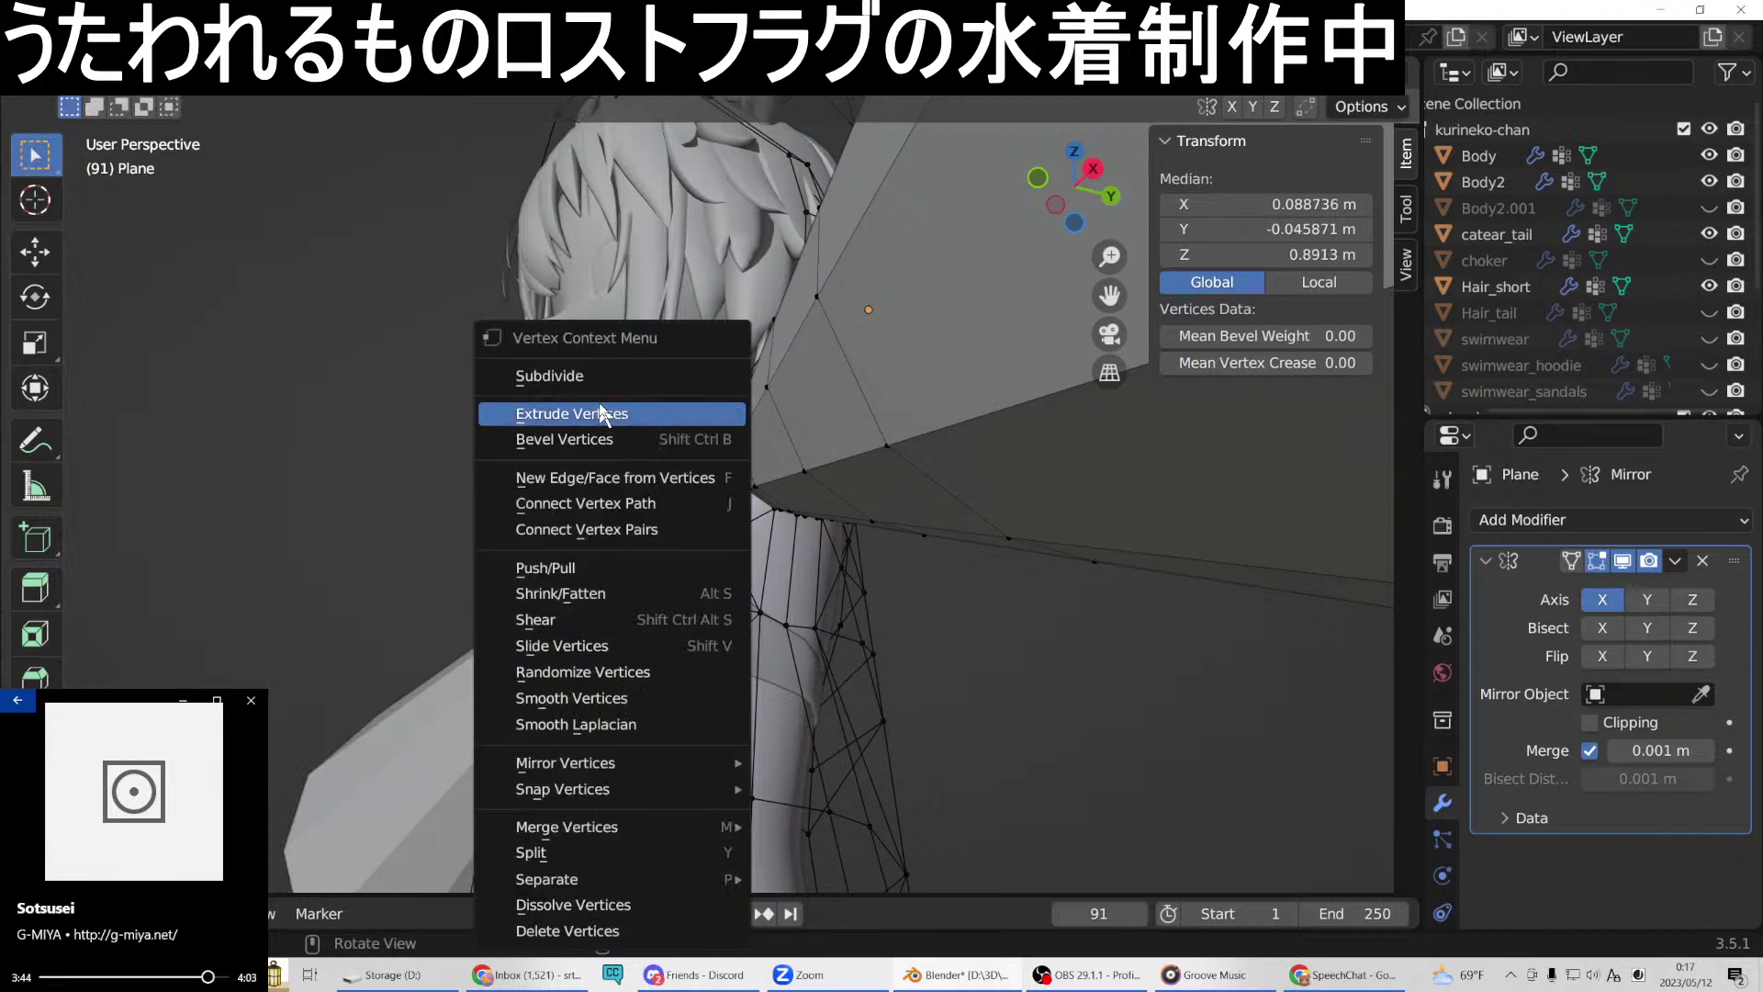
pyautogui.click(592, 475)
# Loop cut the slanted edge across the side of the torso once at its middle and connect it to the armpit diagonal's midpoint.
pyautogui.moveTo(654, 557); pyautogui.dragTo(659, 654, button='middle')
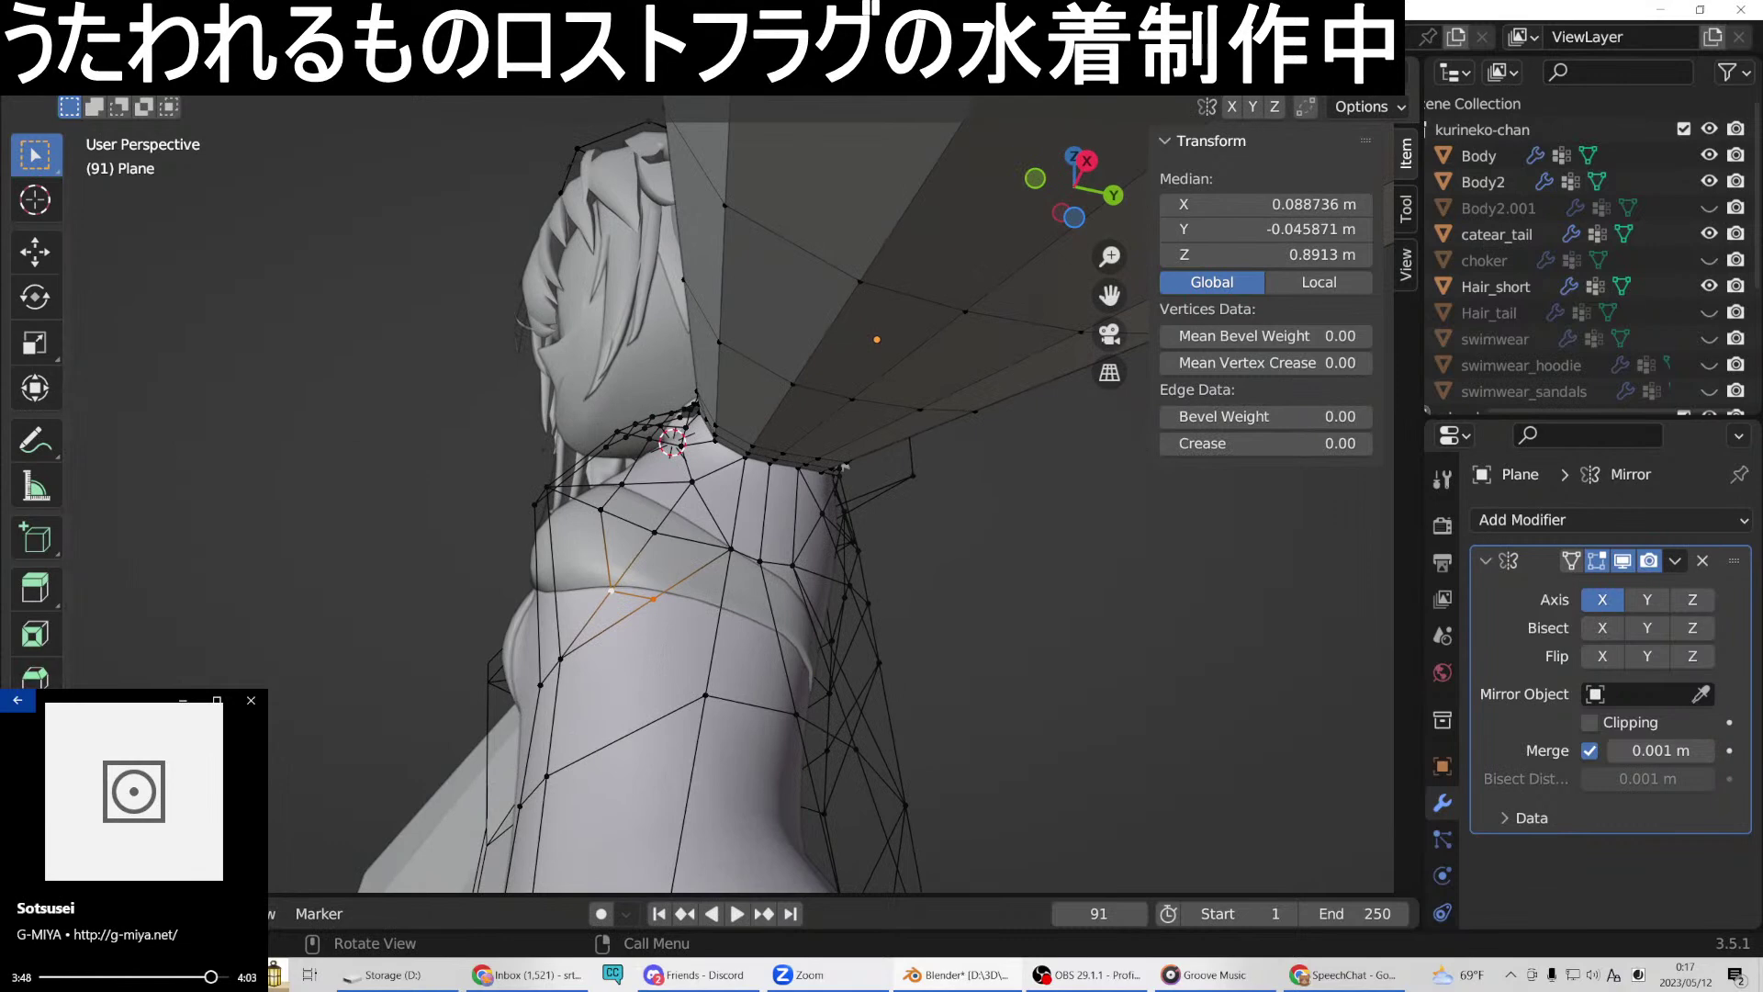
pyautogui.hotkey('shift', 'space')
pyautogui.hotkey('ctrl', 'r')
pyautogui.press('w')
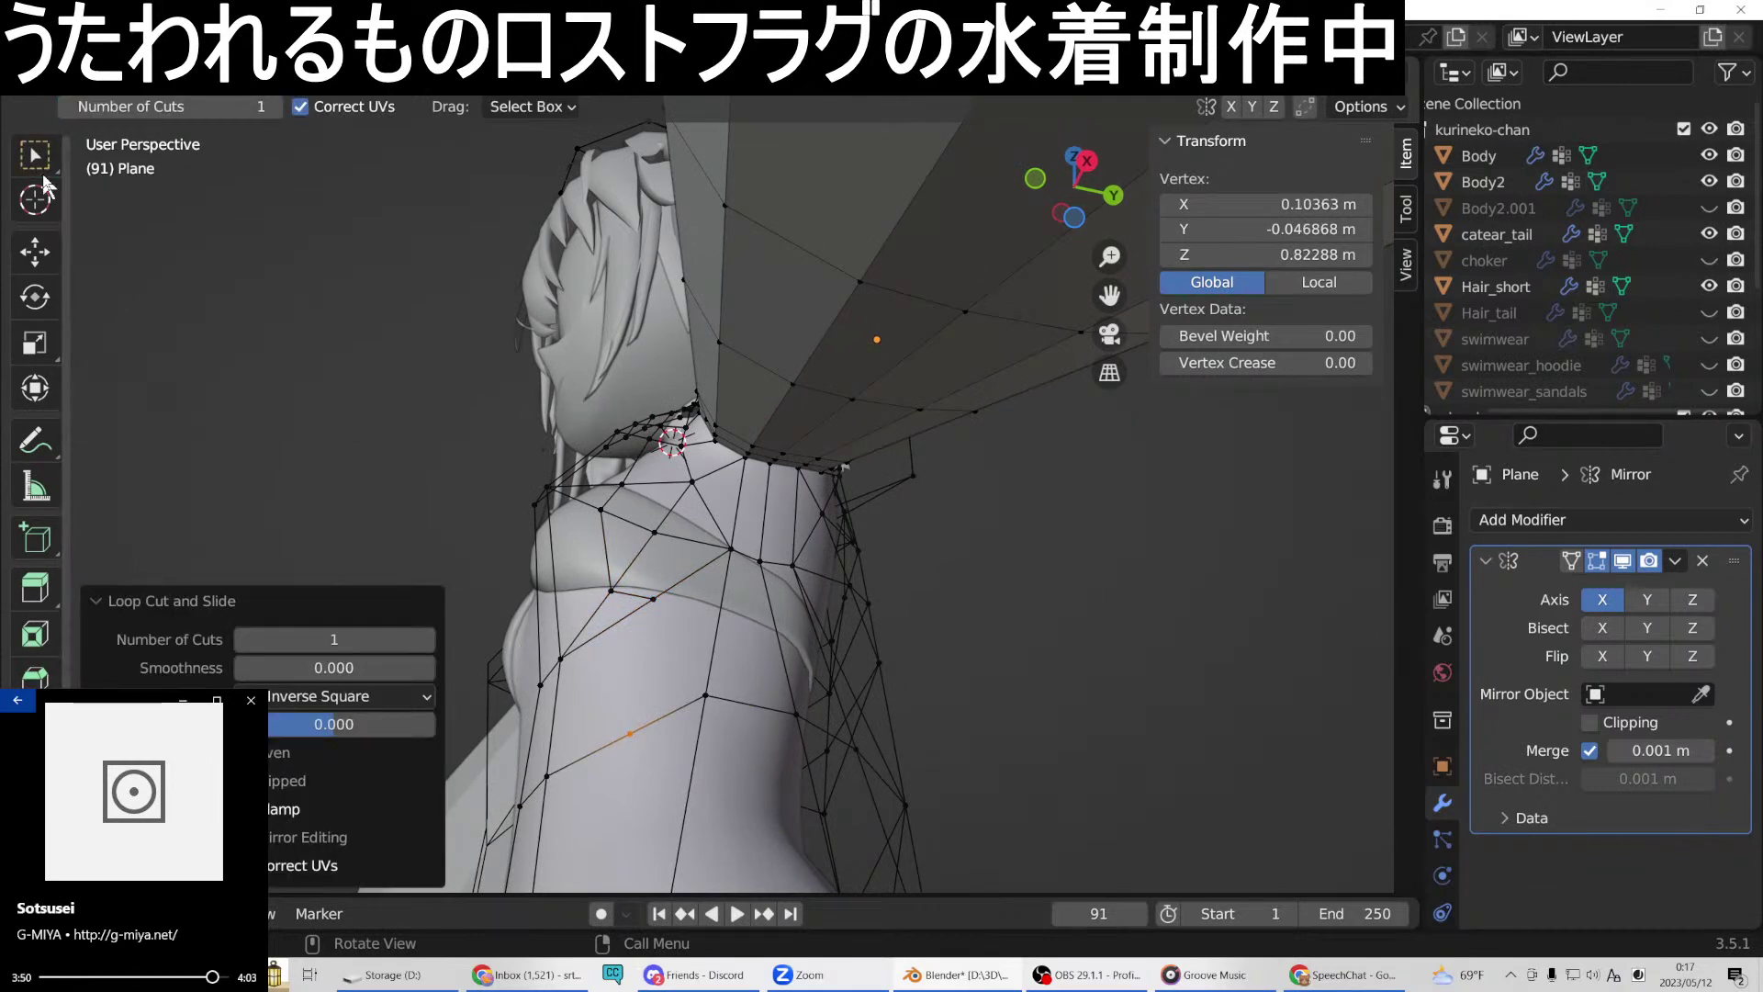
pyautogui.click(642, 602)
pyautogui.keyDown('shift'); pyautogui.click(628, 742); pyautogui.keyUp('shift')
pyautogui.rightClick(626, 695)
pyautogui.click(514, 474)
# Loop cut the body's bottom side edge once at its middle and connect the new vertex to the torso edge's midpoint above.
pyautogui.moveTo(596, 602); pyautogui.dragTo(678, 597, button='middle')
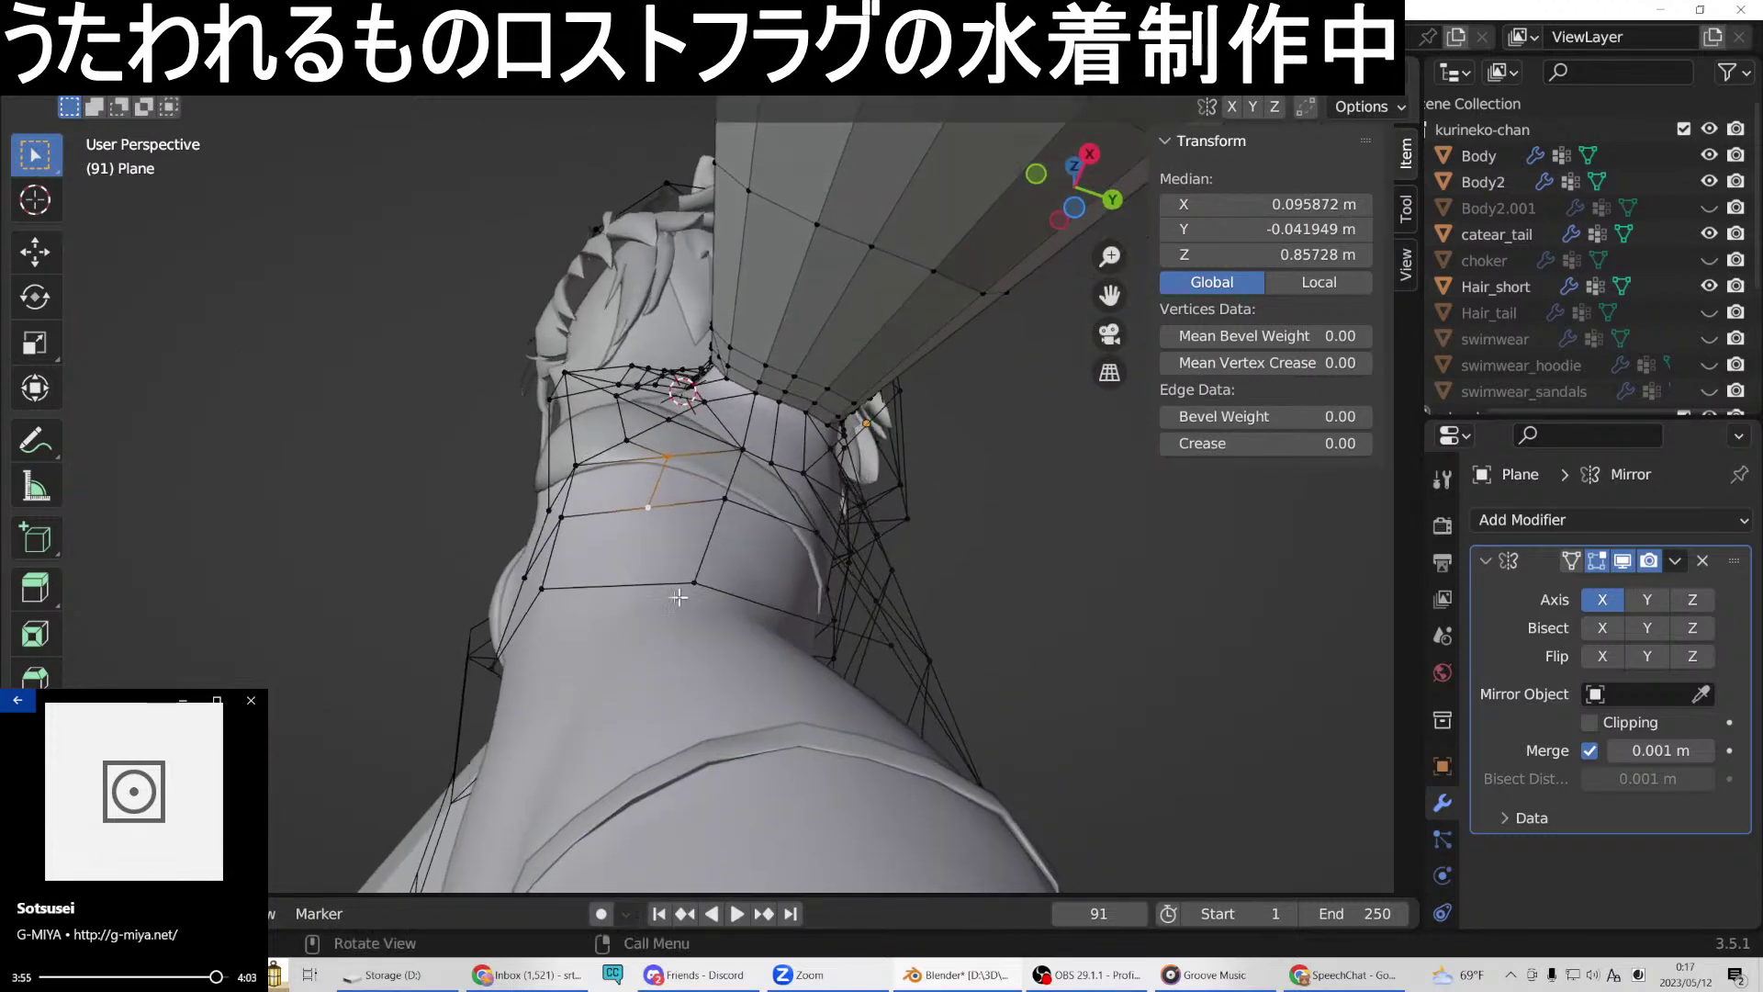
pyautogui.click(625, 585)
pyautogui.click(37, 721)
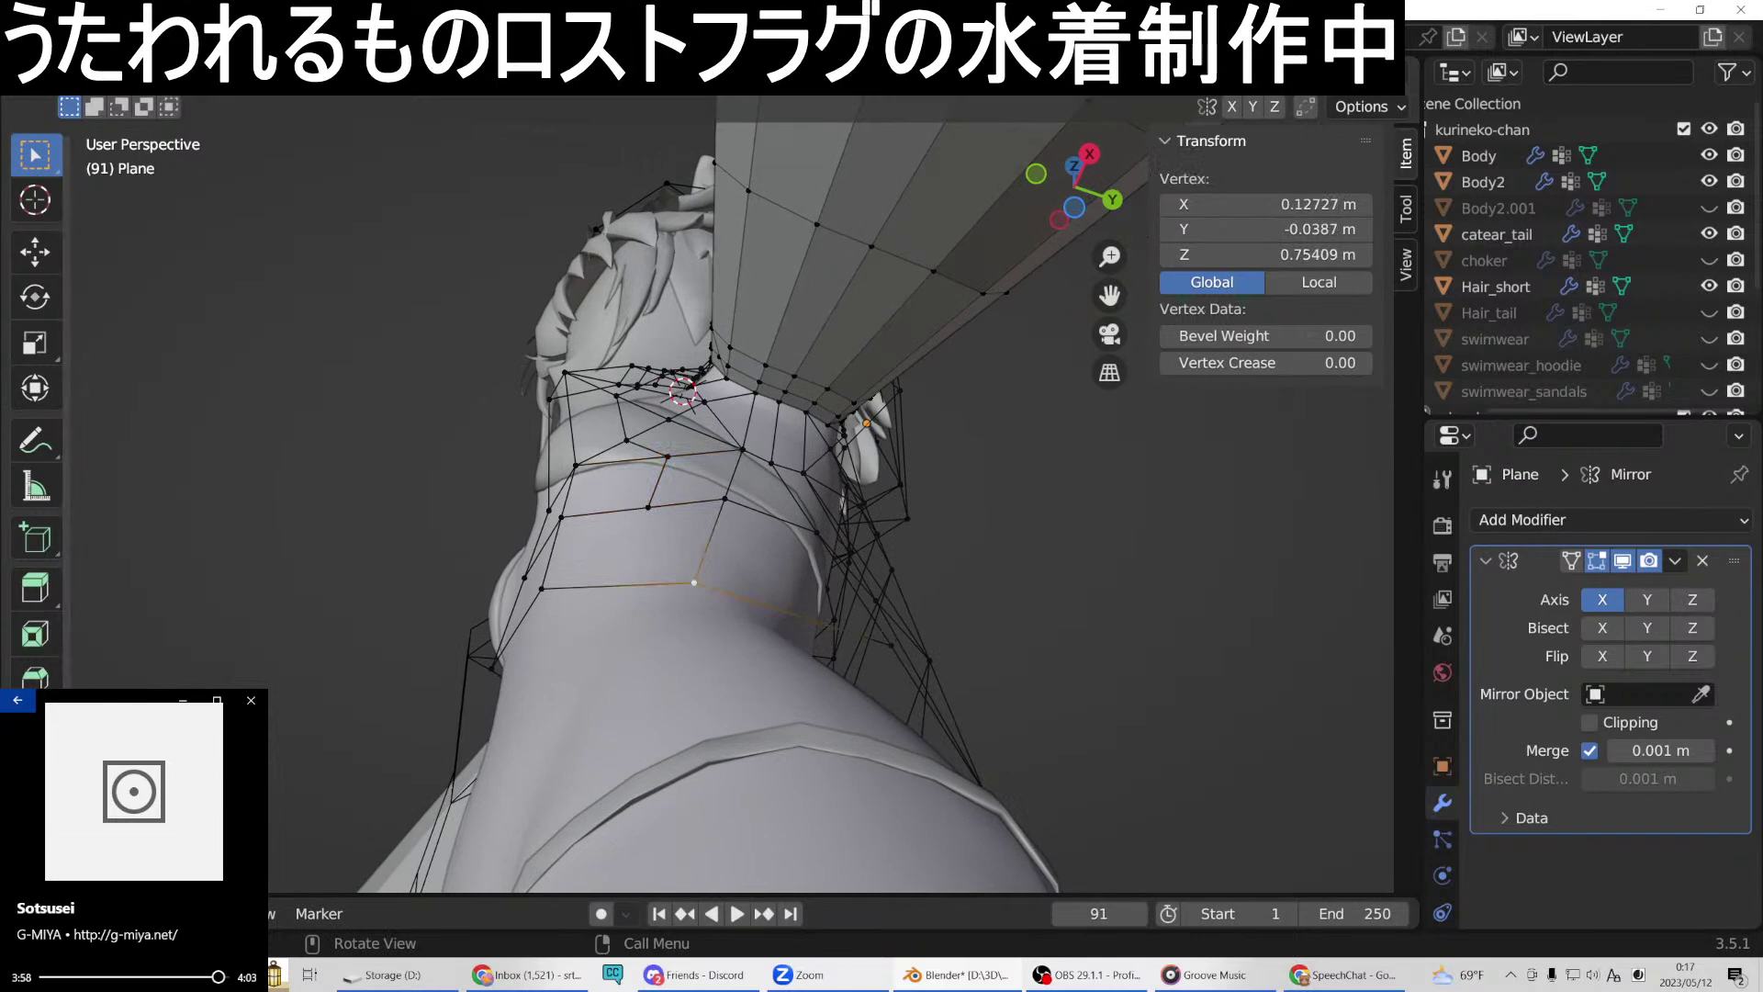
pyautogui.click(618, 585)
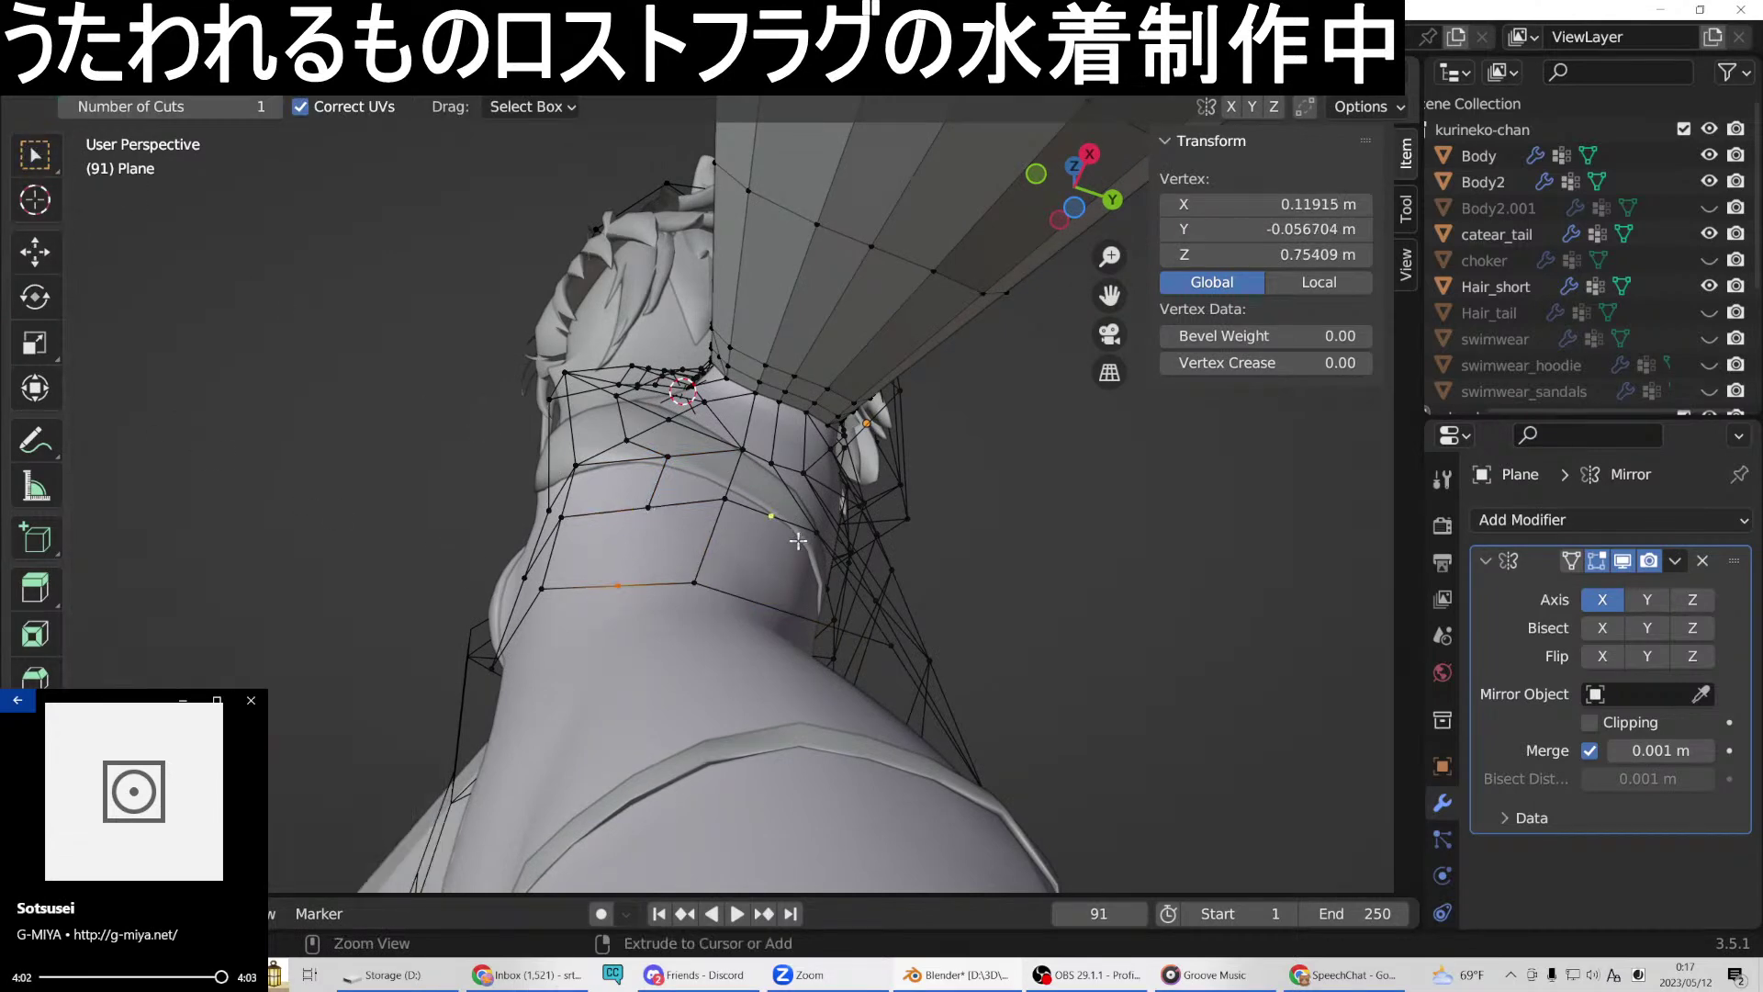
pyautogui.click(35, 154)
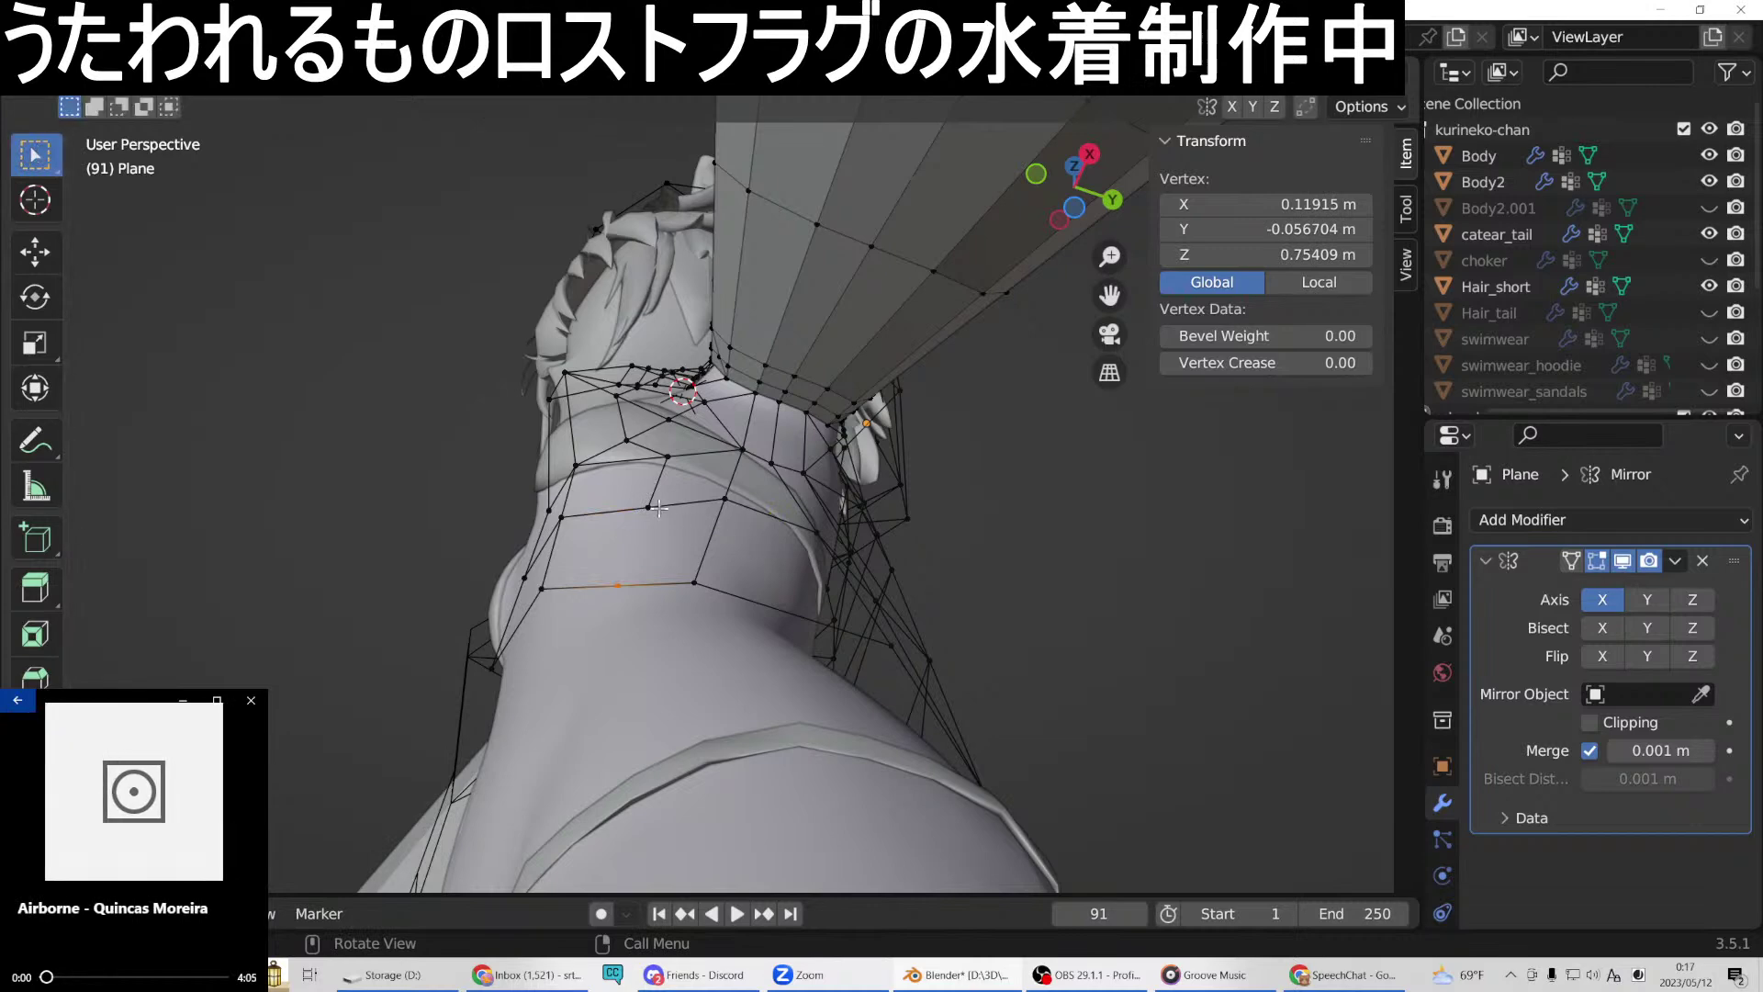
pyautogui.keyDown('shift'); pyautogui.click(617, 585); pyautogui.keyUp('shift')
pyautogui.rightClick(530, 499)
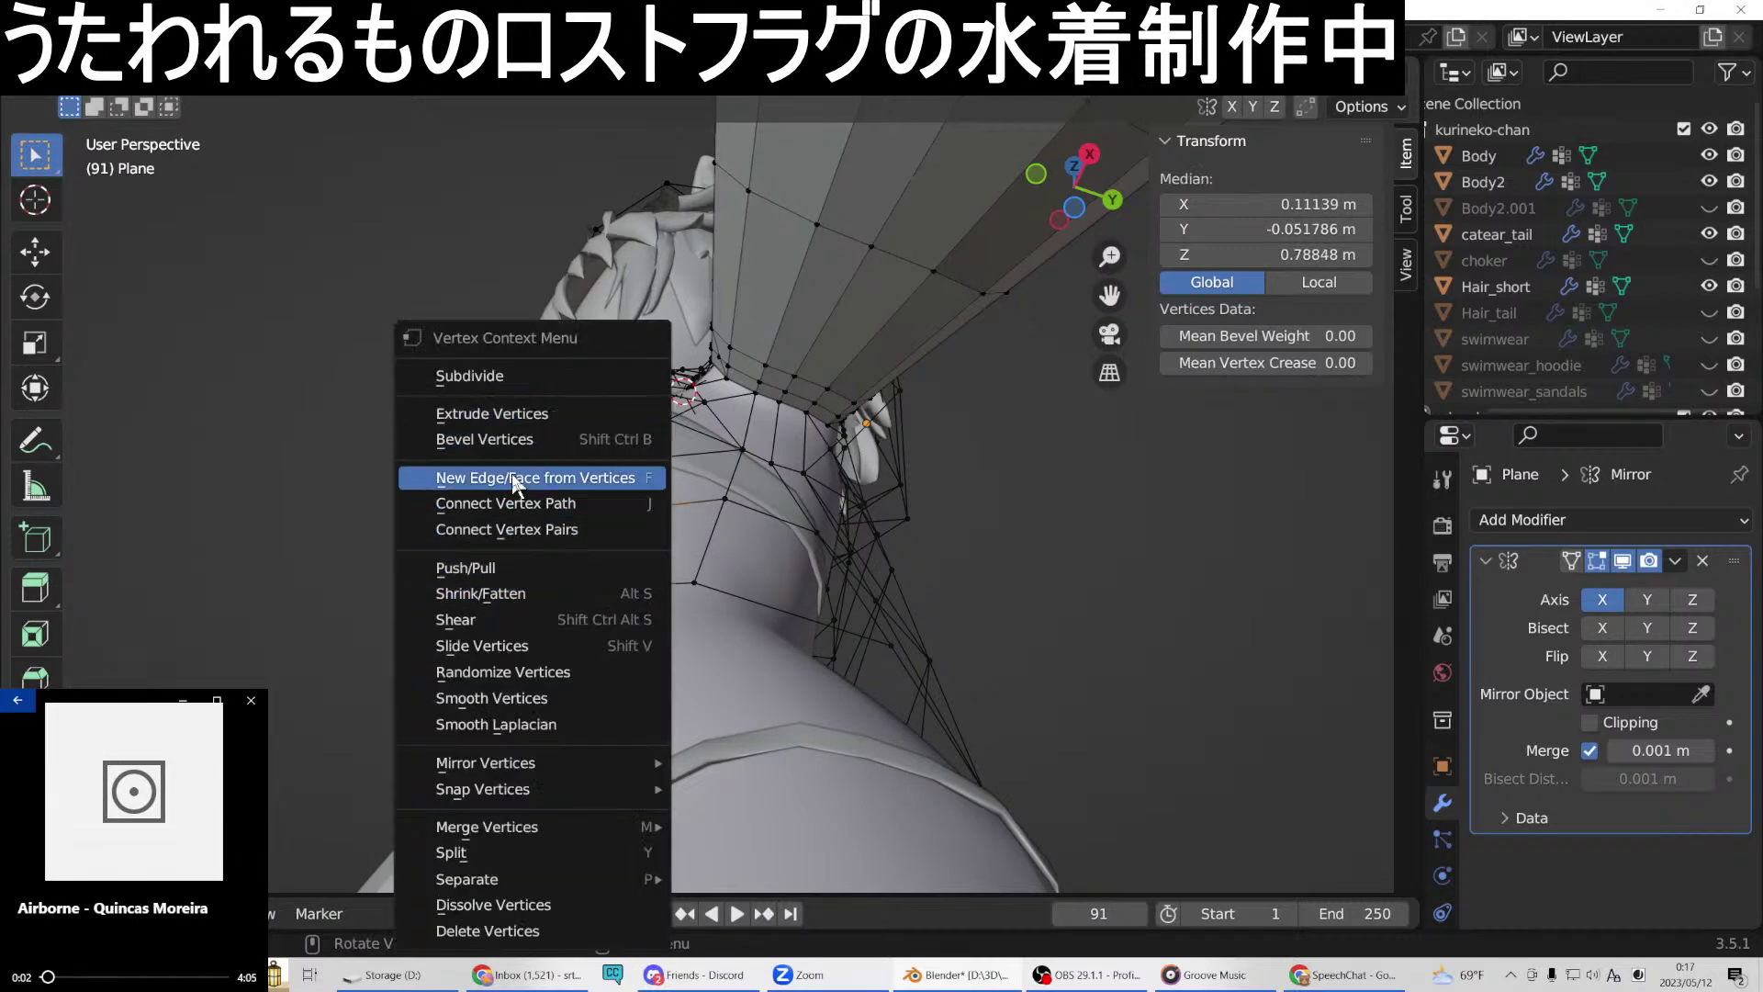
pyautogui.click(520, 476)
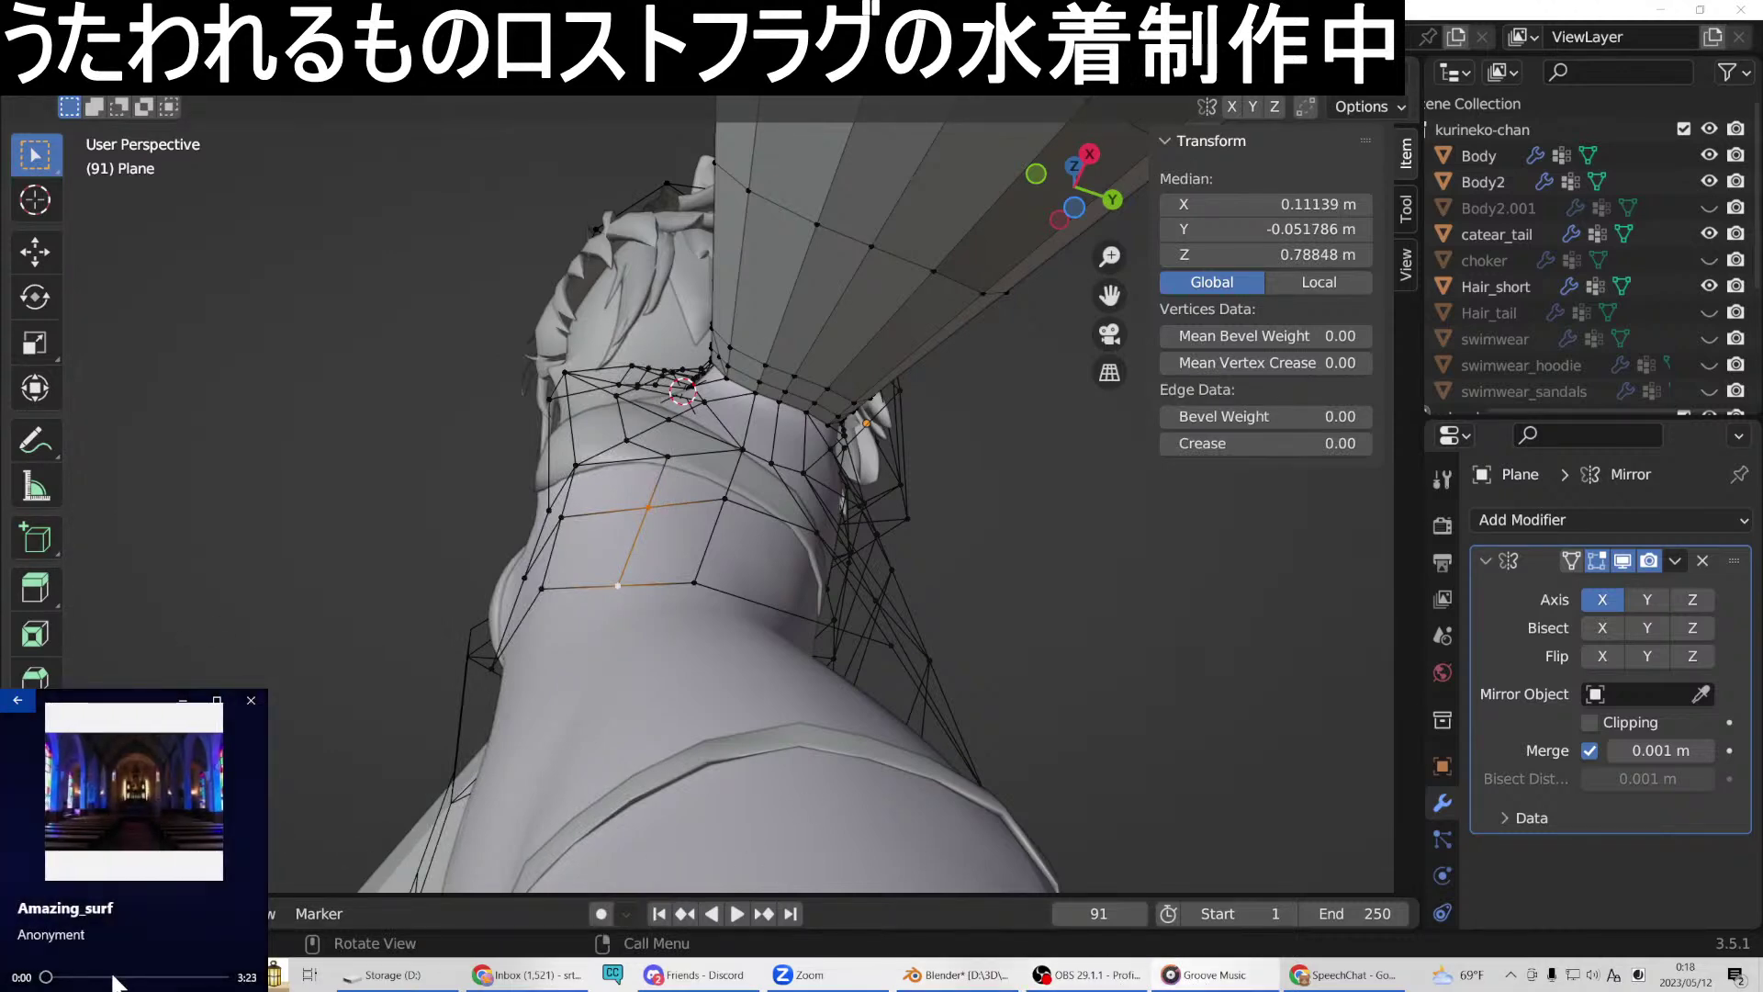
pyautogui.moveTo(684, 551); pyautogui.dragTo(683, 601, button='middle')
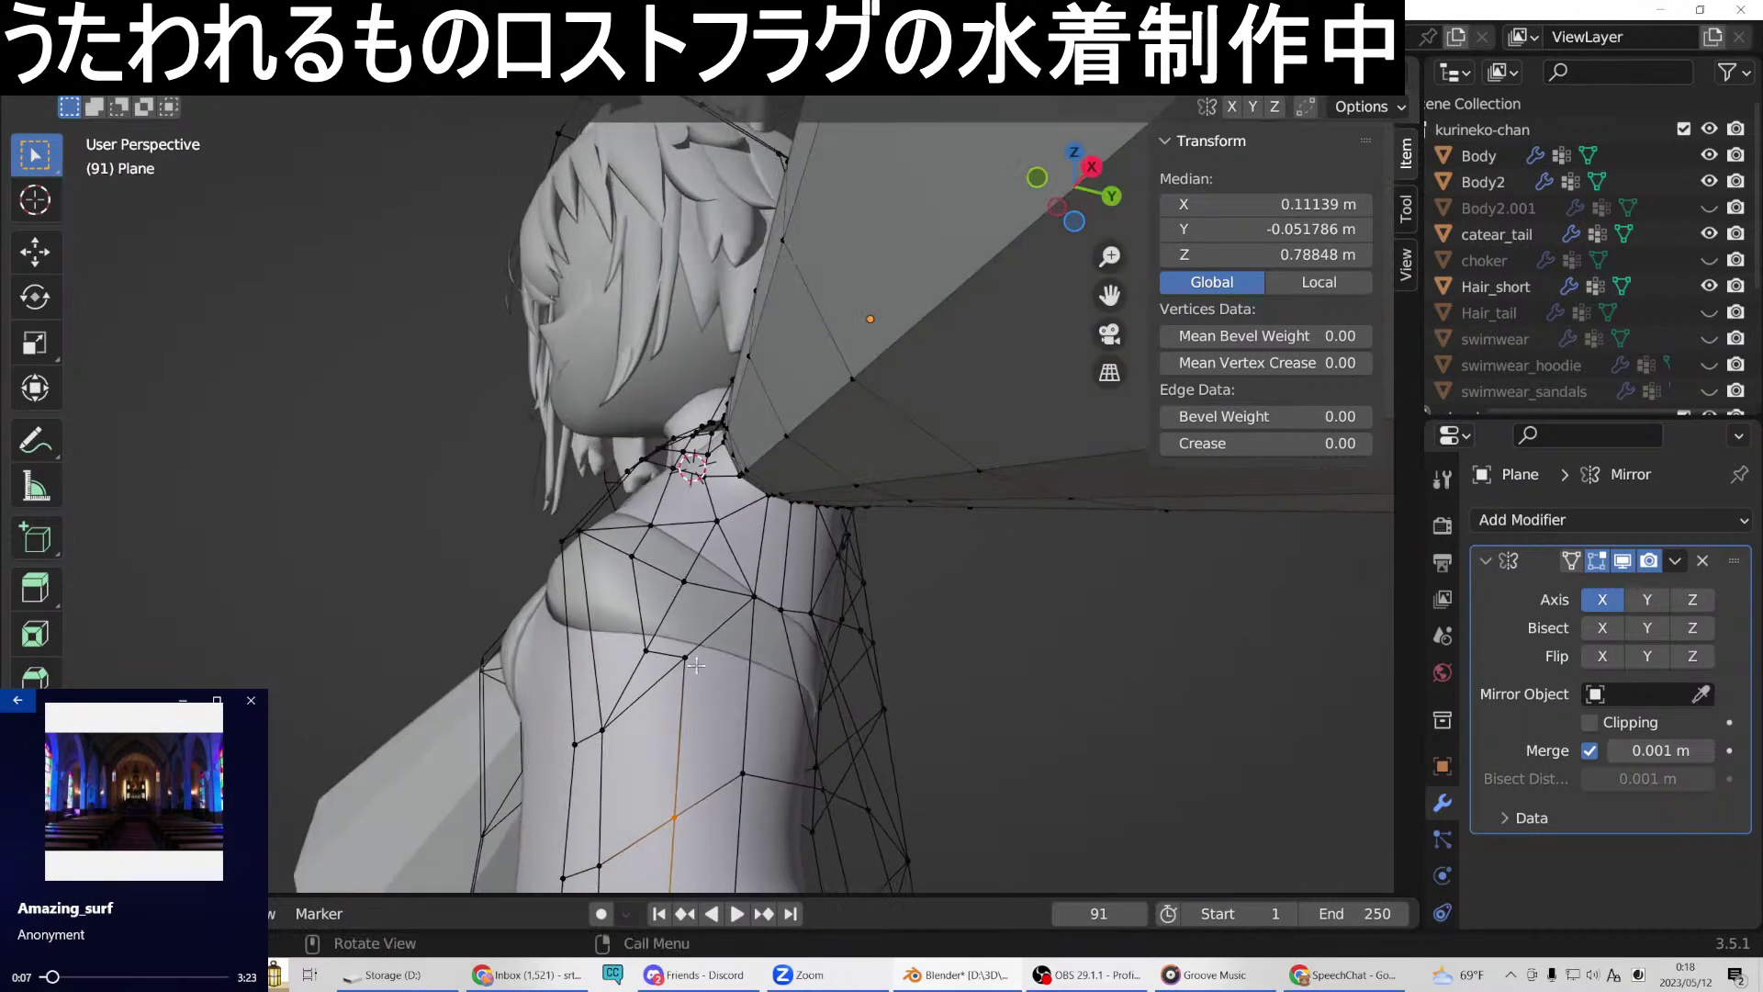
# Shorten the sleeve by deleting its outermost ring of vertices at the cuff, selected through the mesh from the front view.
pyautogui.moveTo(713, 674); pyautogui.dragTo(700, 655, button='middle')
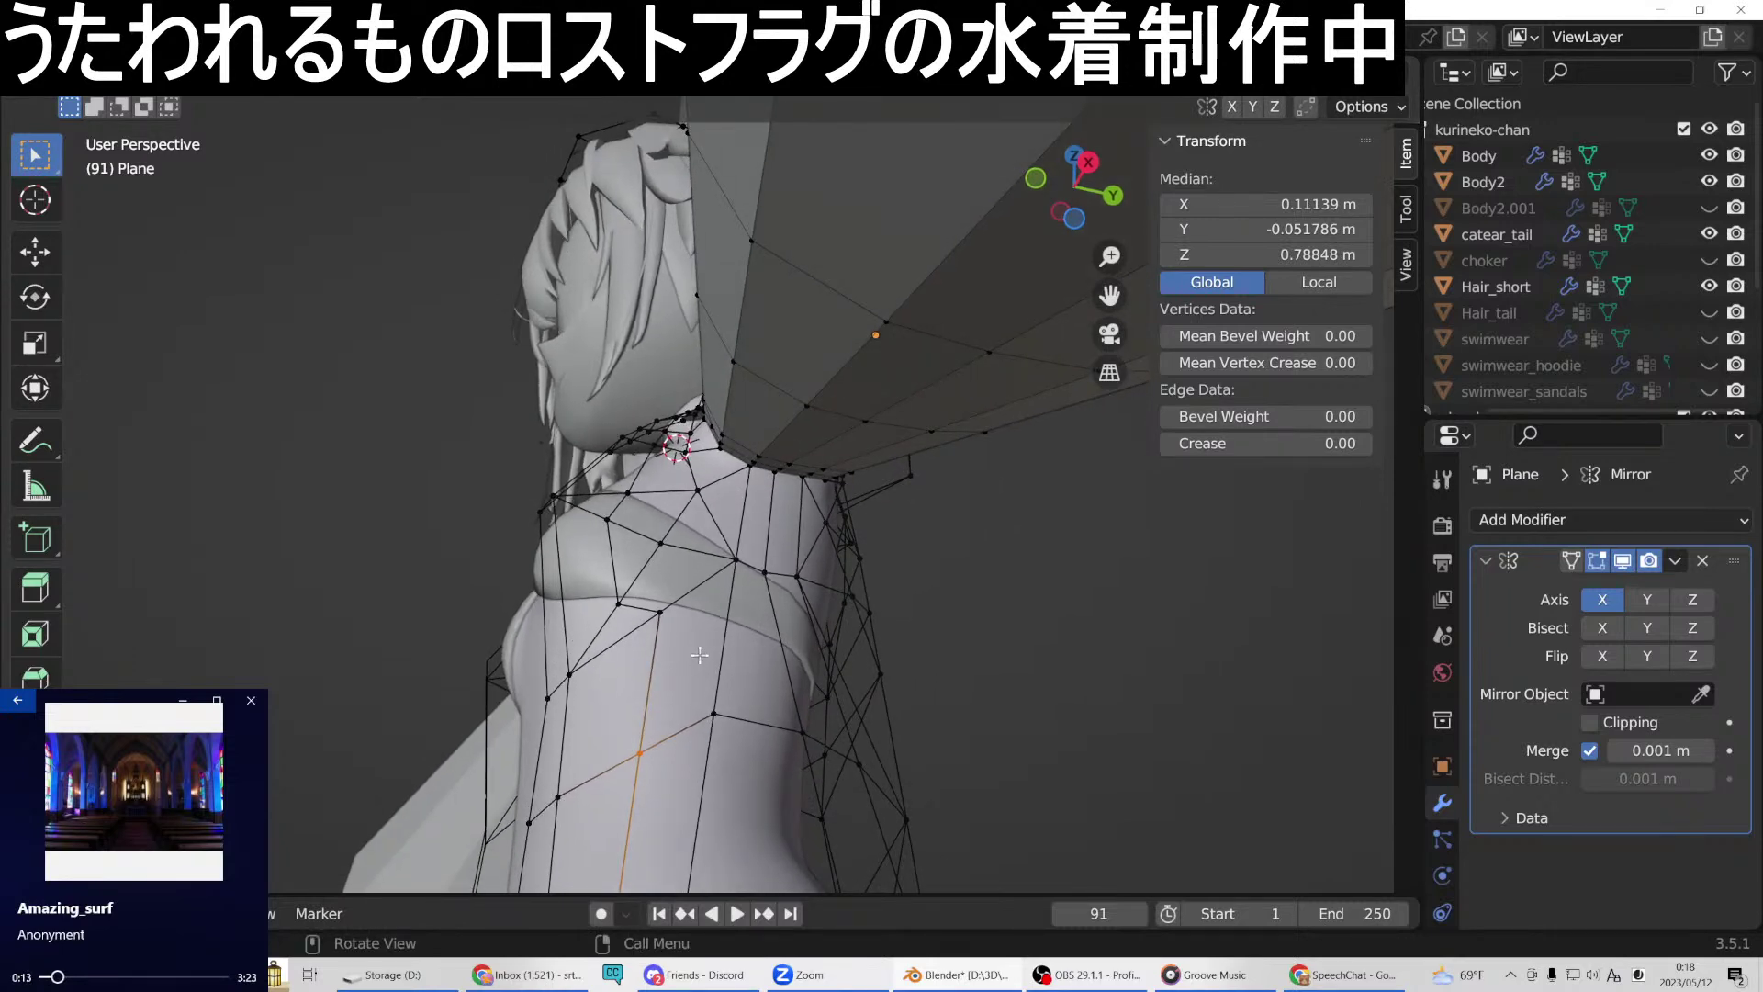
pyautogui.press('KP_3')
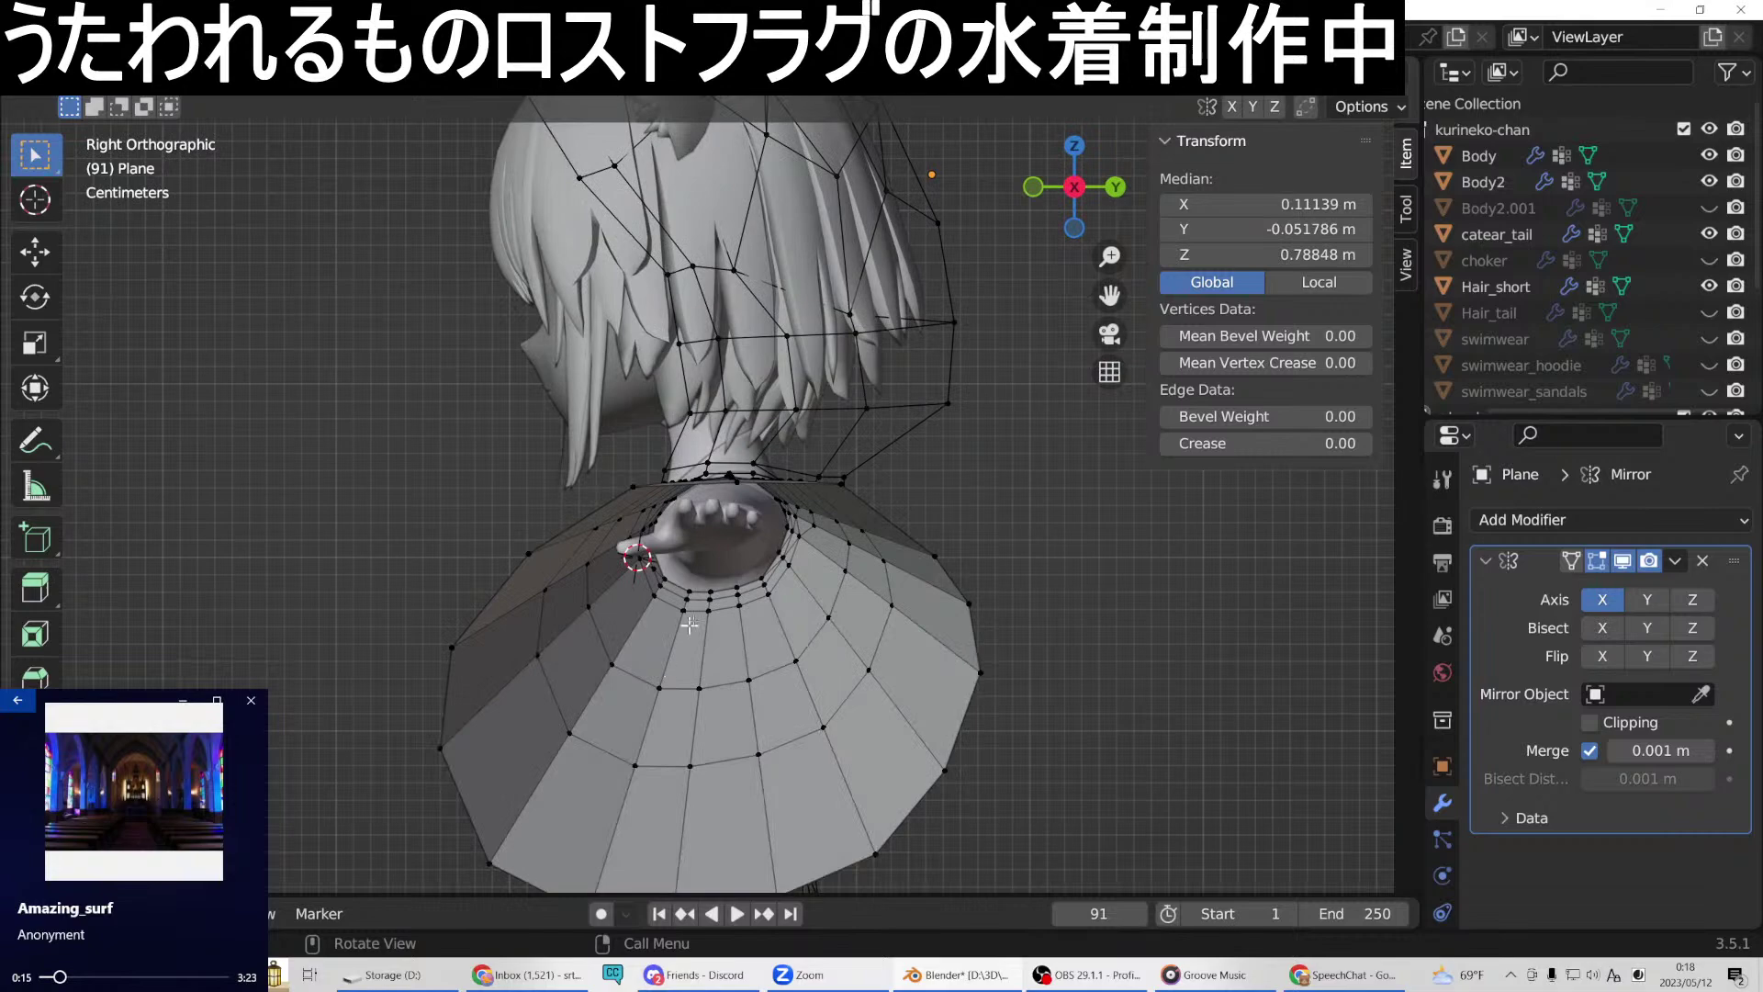
pyautogui.hotkey('alt', 'z')
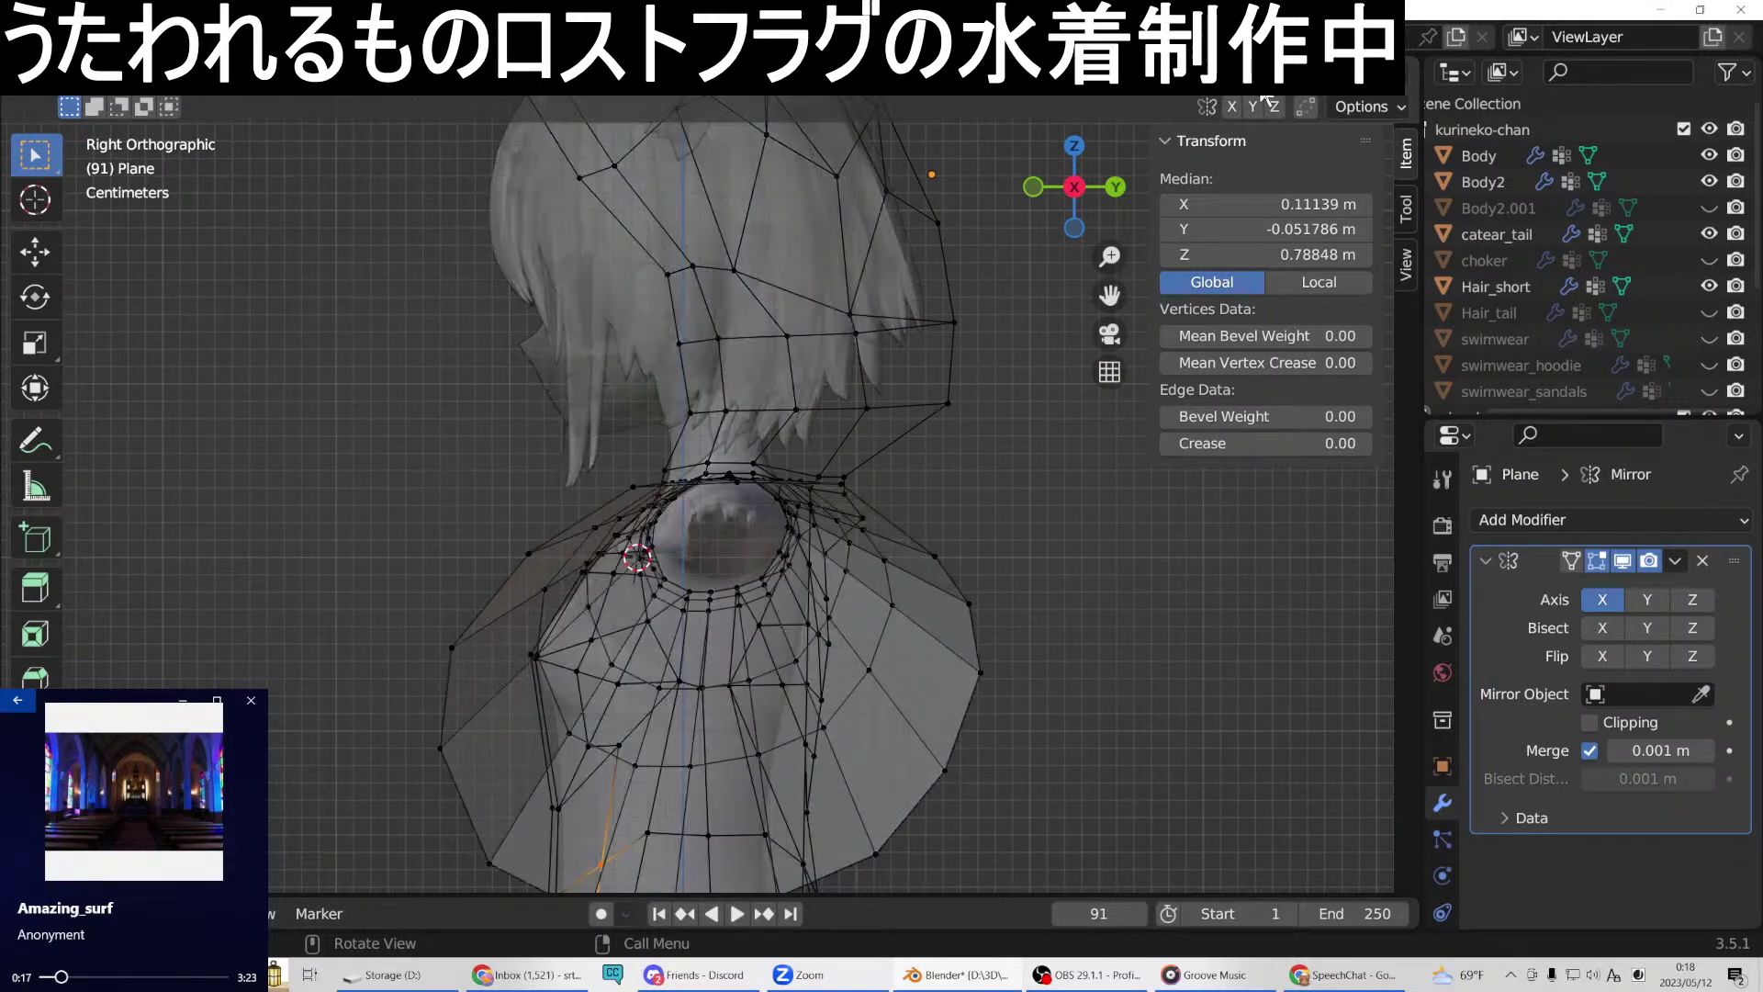
pyautogui.moveTo(771, 449); pyautogui.dragTo(1039, 412, button='middle')
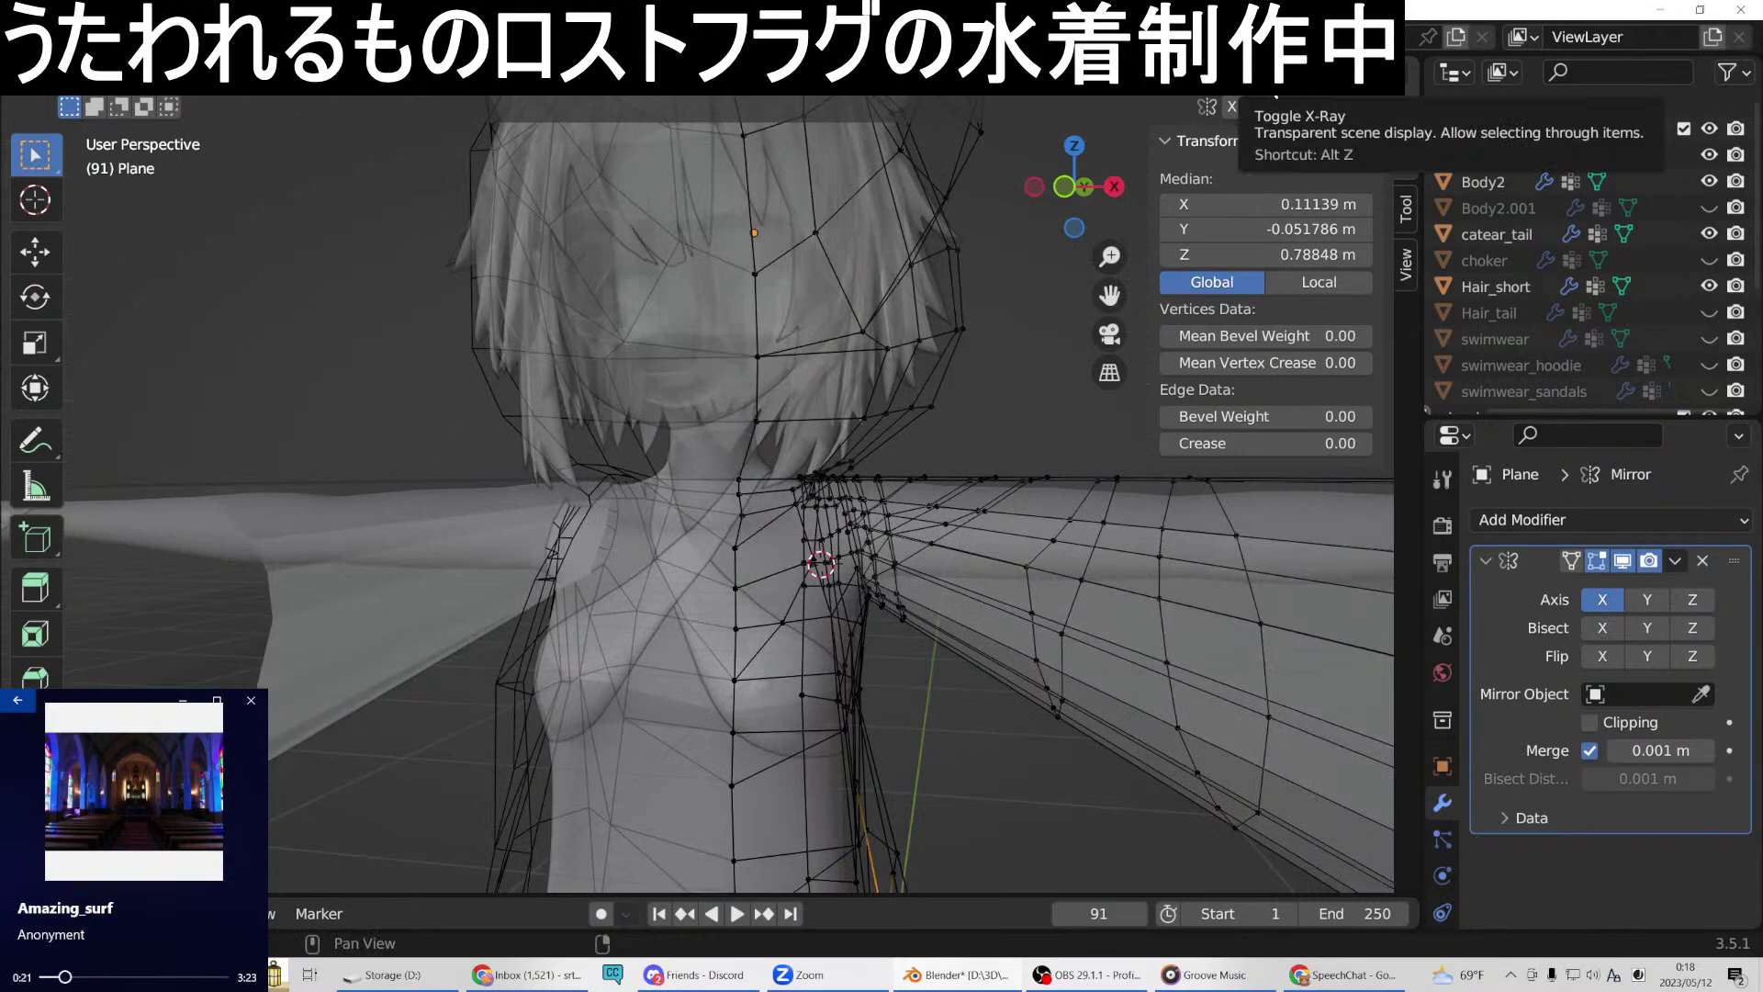
pyautogui.press('KP_1')
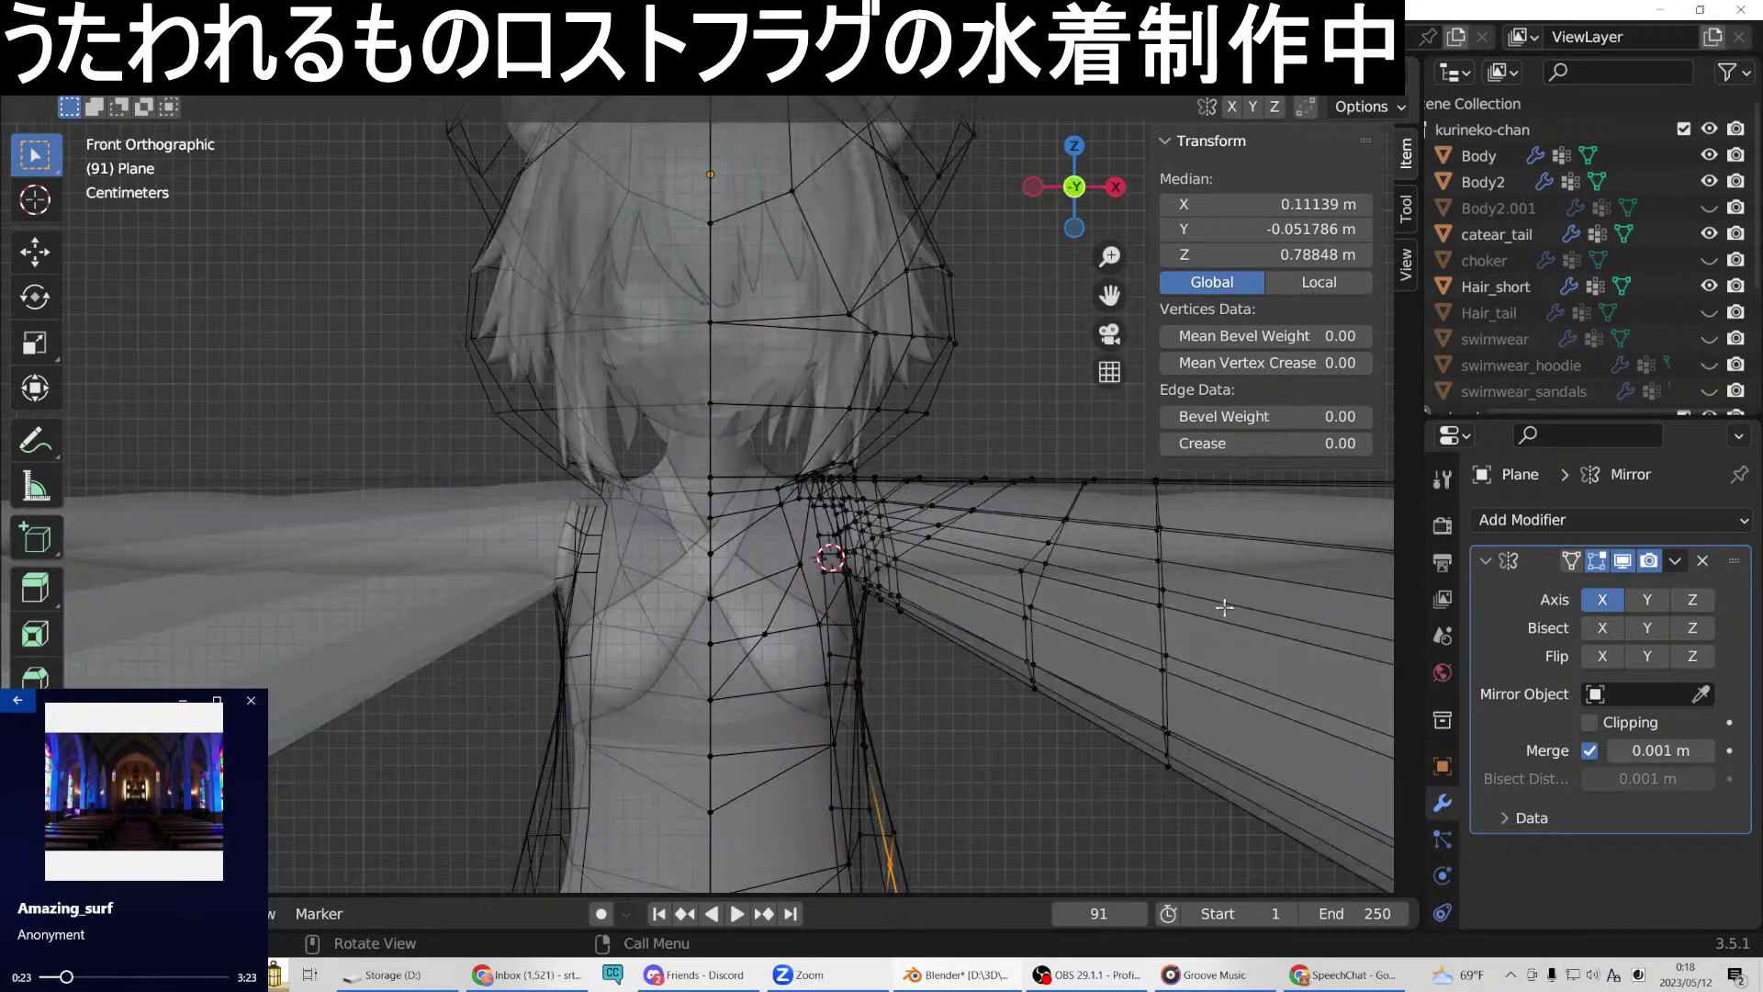
pyautogui.scroll(-4, 1224, 607)
pyautogui.moveTo(967, 443); pyautogui.dragTo(1162, 737)
pyautogui.press('x')
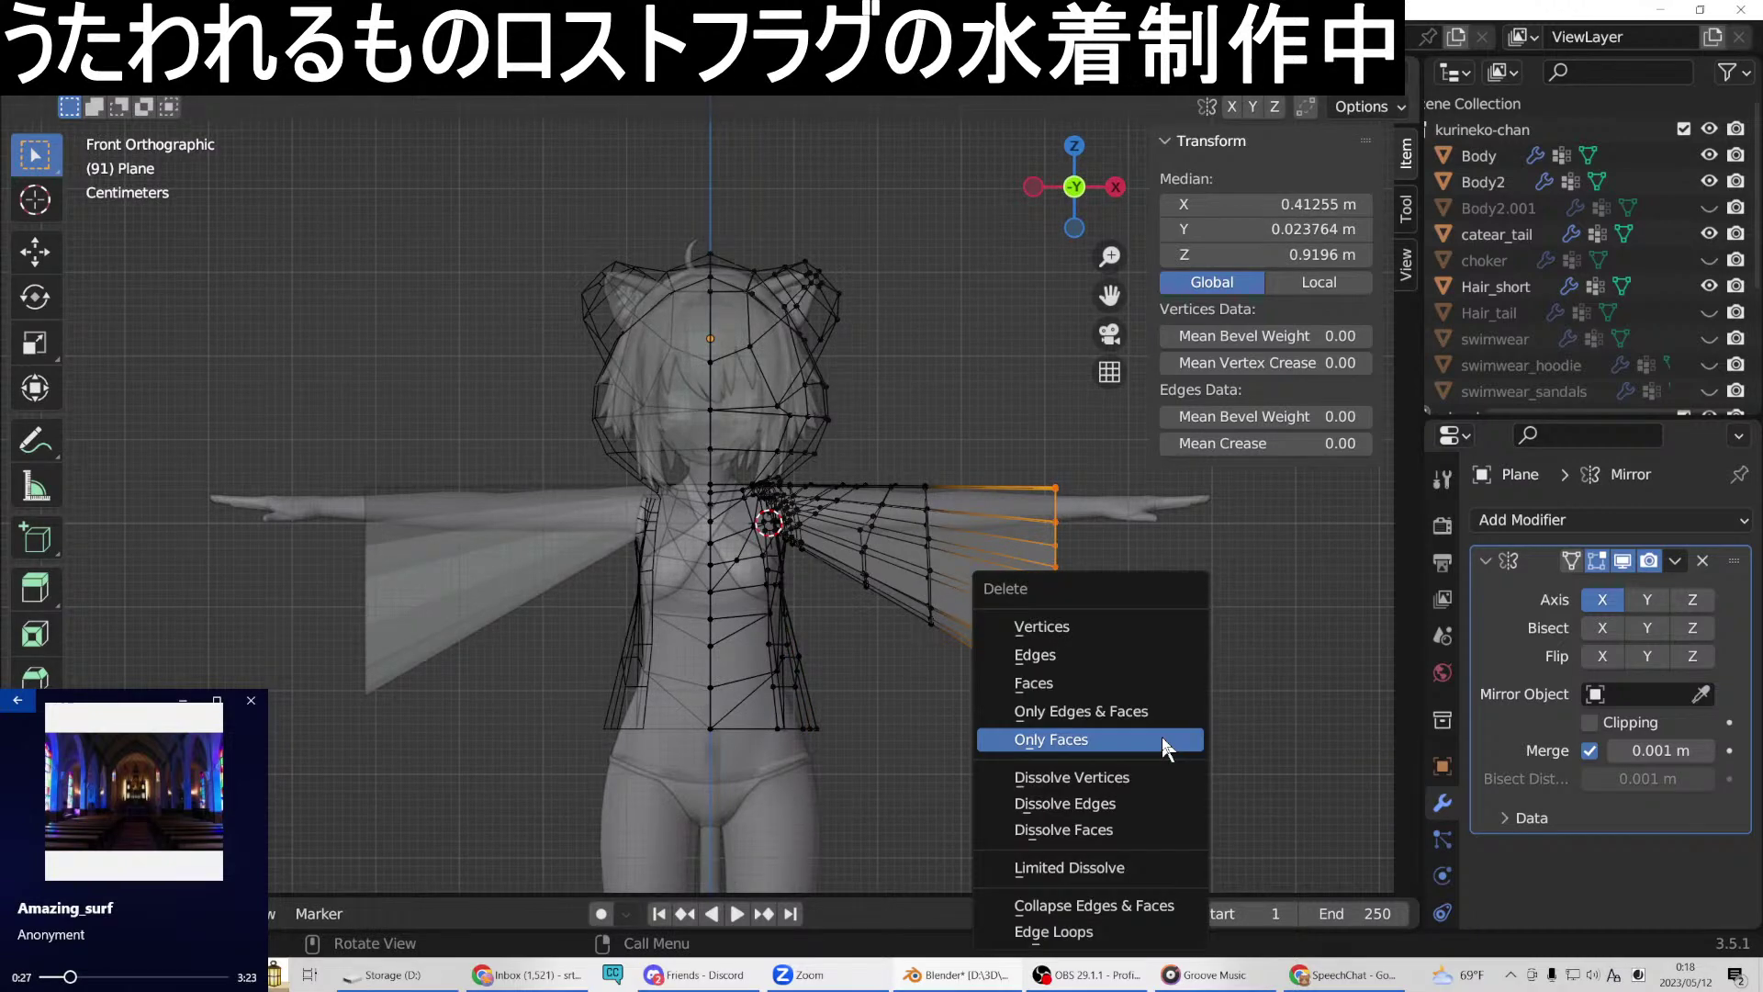
pyautogui.click(1064, 627)
# Examine the shortened sleeve, the armhole and the back of the body mesh from several angles.
pyautogui.moveTo(1065, 640); pyautogui.dragTo(1148, 597, button='middle')
pyautogui.moveTo(826, 597); pyautogui.dragTo(762, 680, button='middle')
pyautogui.scroll(4, 730, 658)
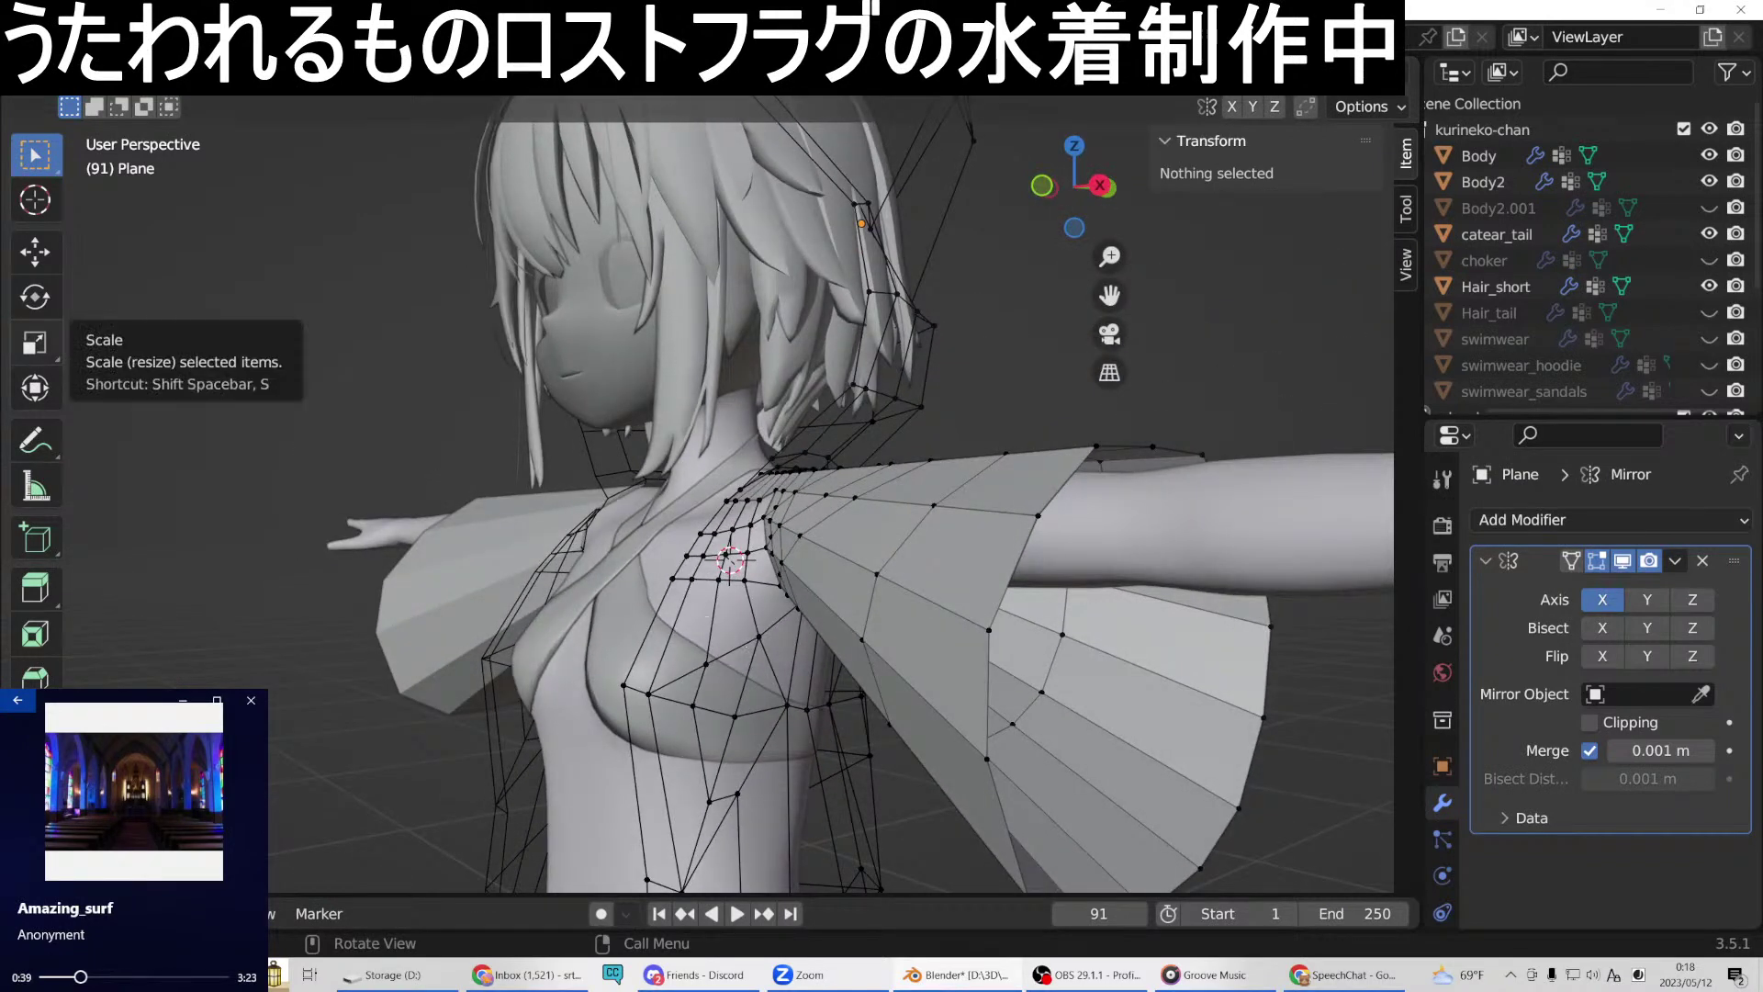
pyautogui.moveTo(844, 699); pyautogui.dragTo(588, 608, button='middle')
pyautogui.scroll(4, 544, 584)
pyautogui.moveTo(436, 584); pyautogui.dragTo(624, 698, button='middle')
pyautogui.scroll(-3, 565, 590)
pyautogui.scroll(1, 668, 589)
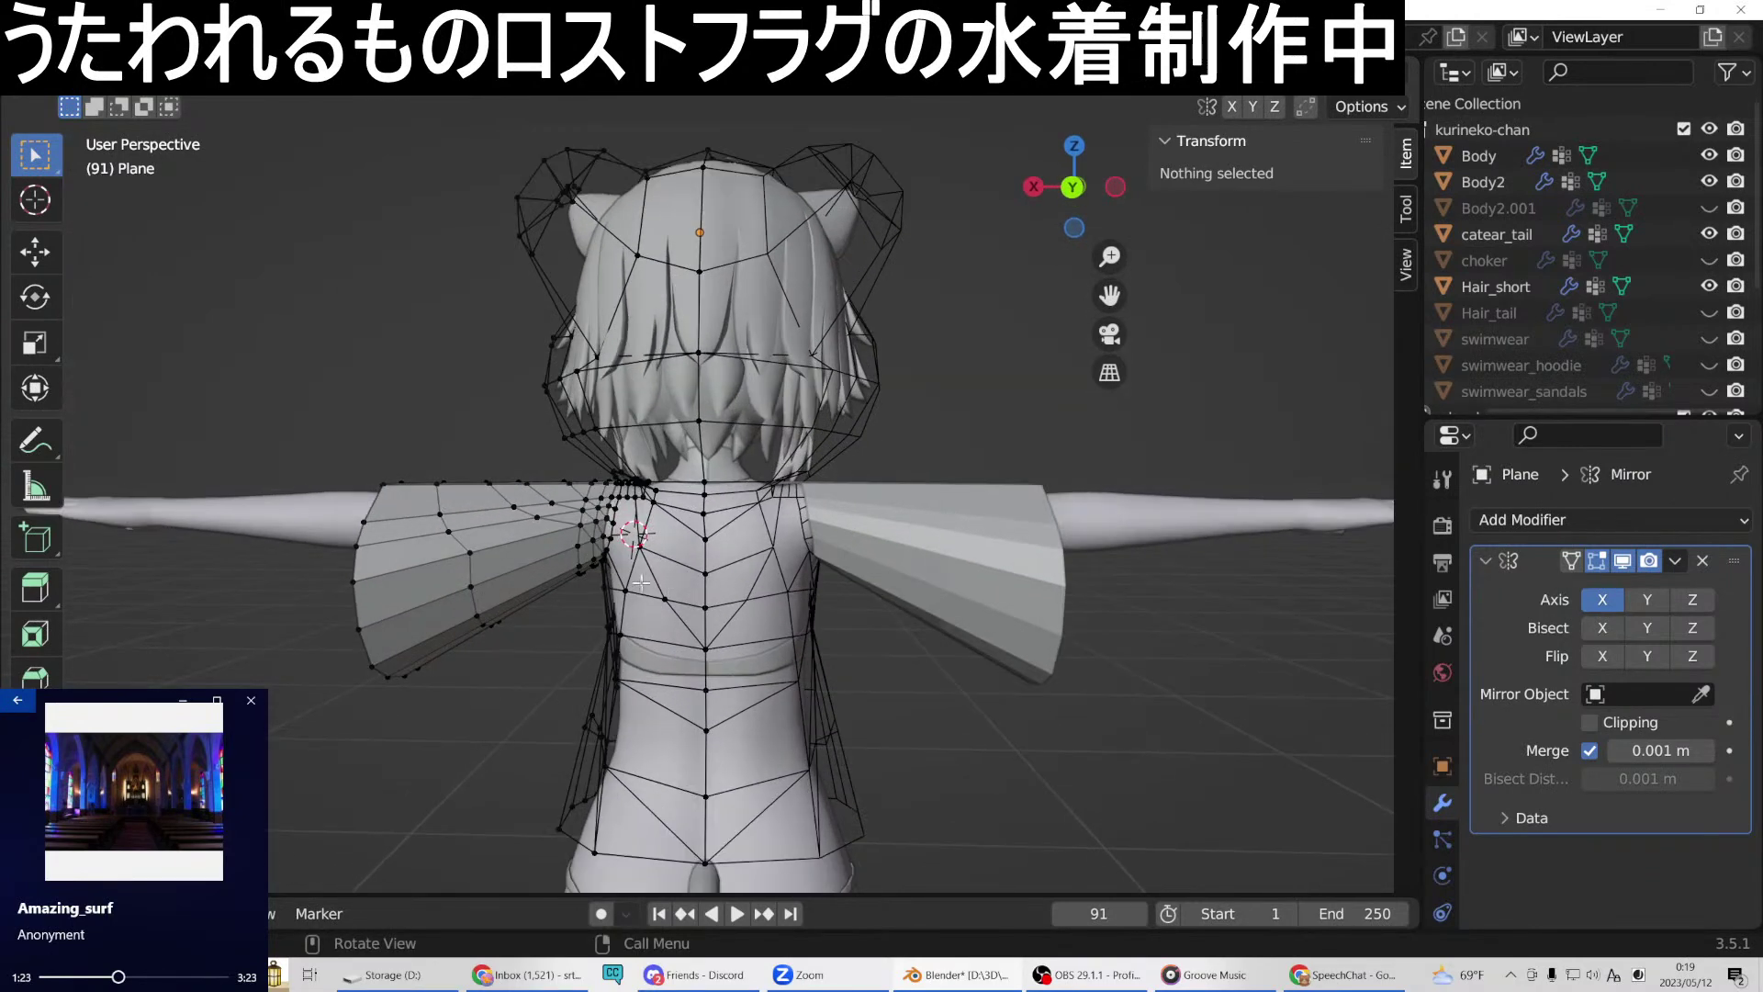
# Move the two outer mid-back vertices below the armhole inward along X, to X about 0.054 m and 0.058 m.
pyautogui.click(673, 585)
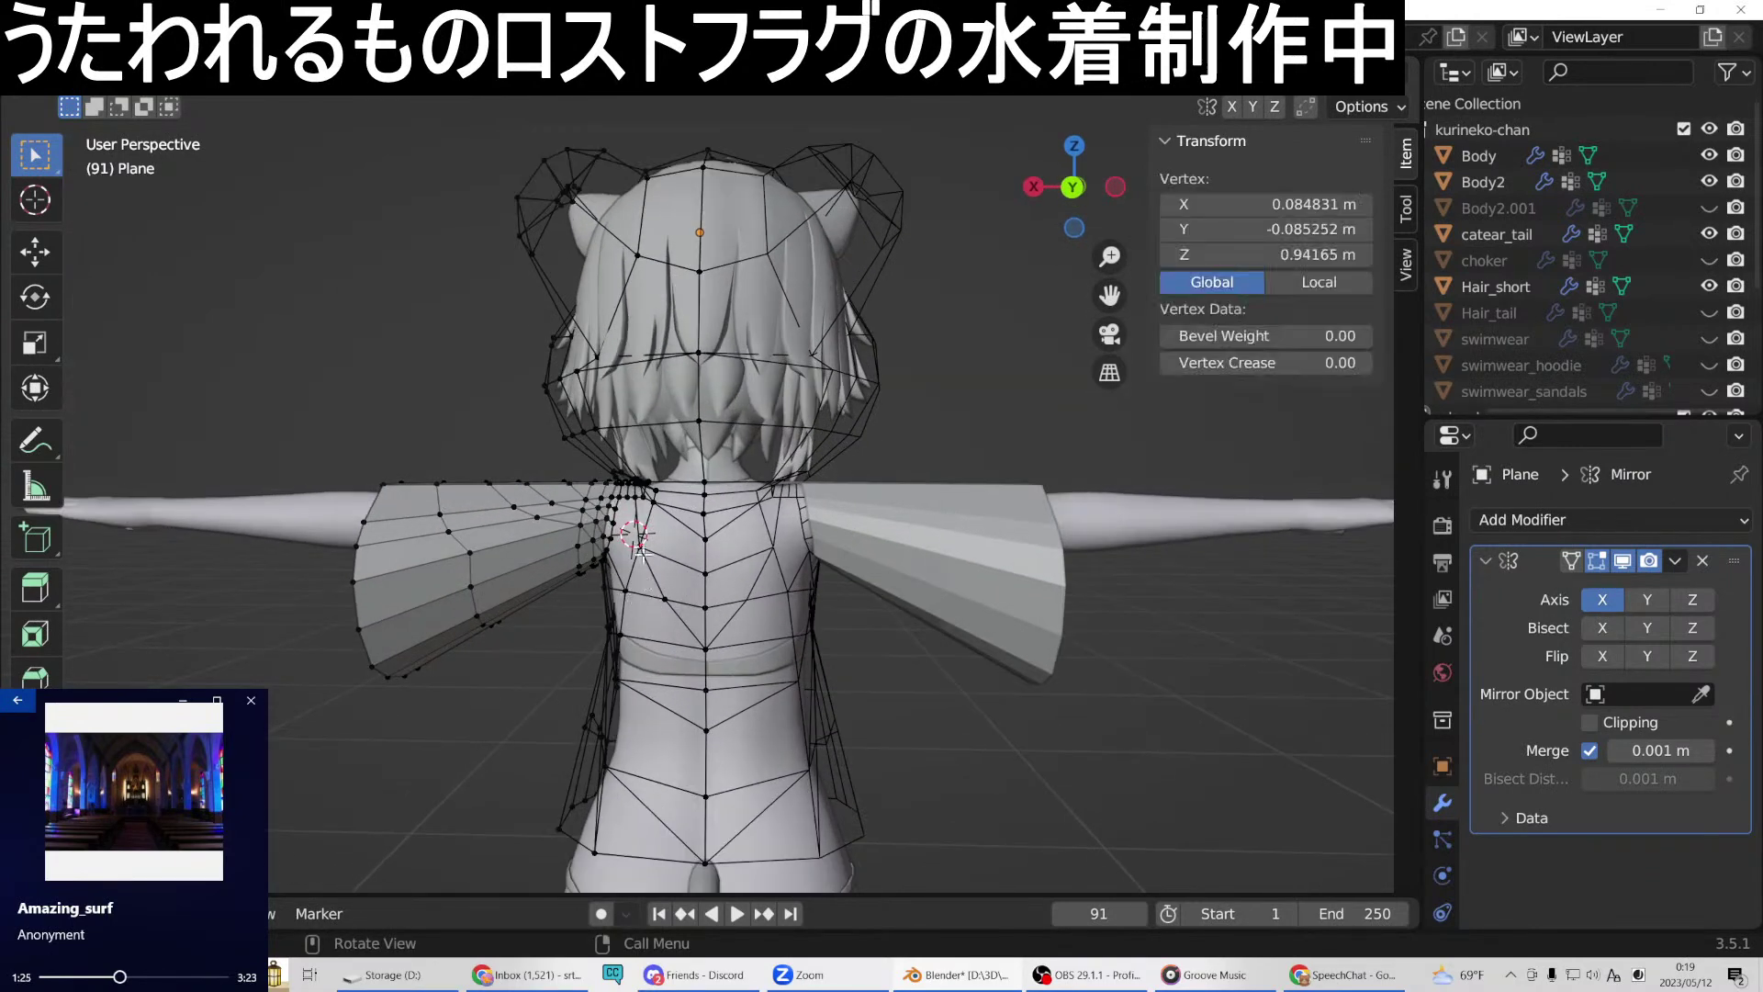
pyautogui.moveTo(673, 585); pyautogui.dragTo(735, 586, button='middle')
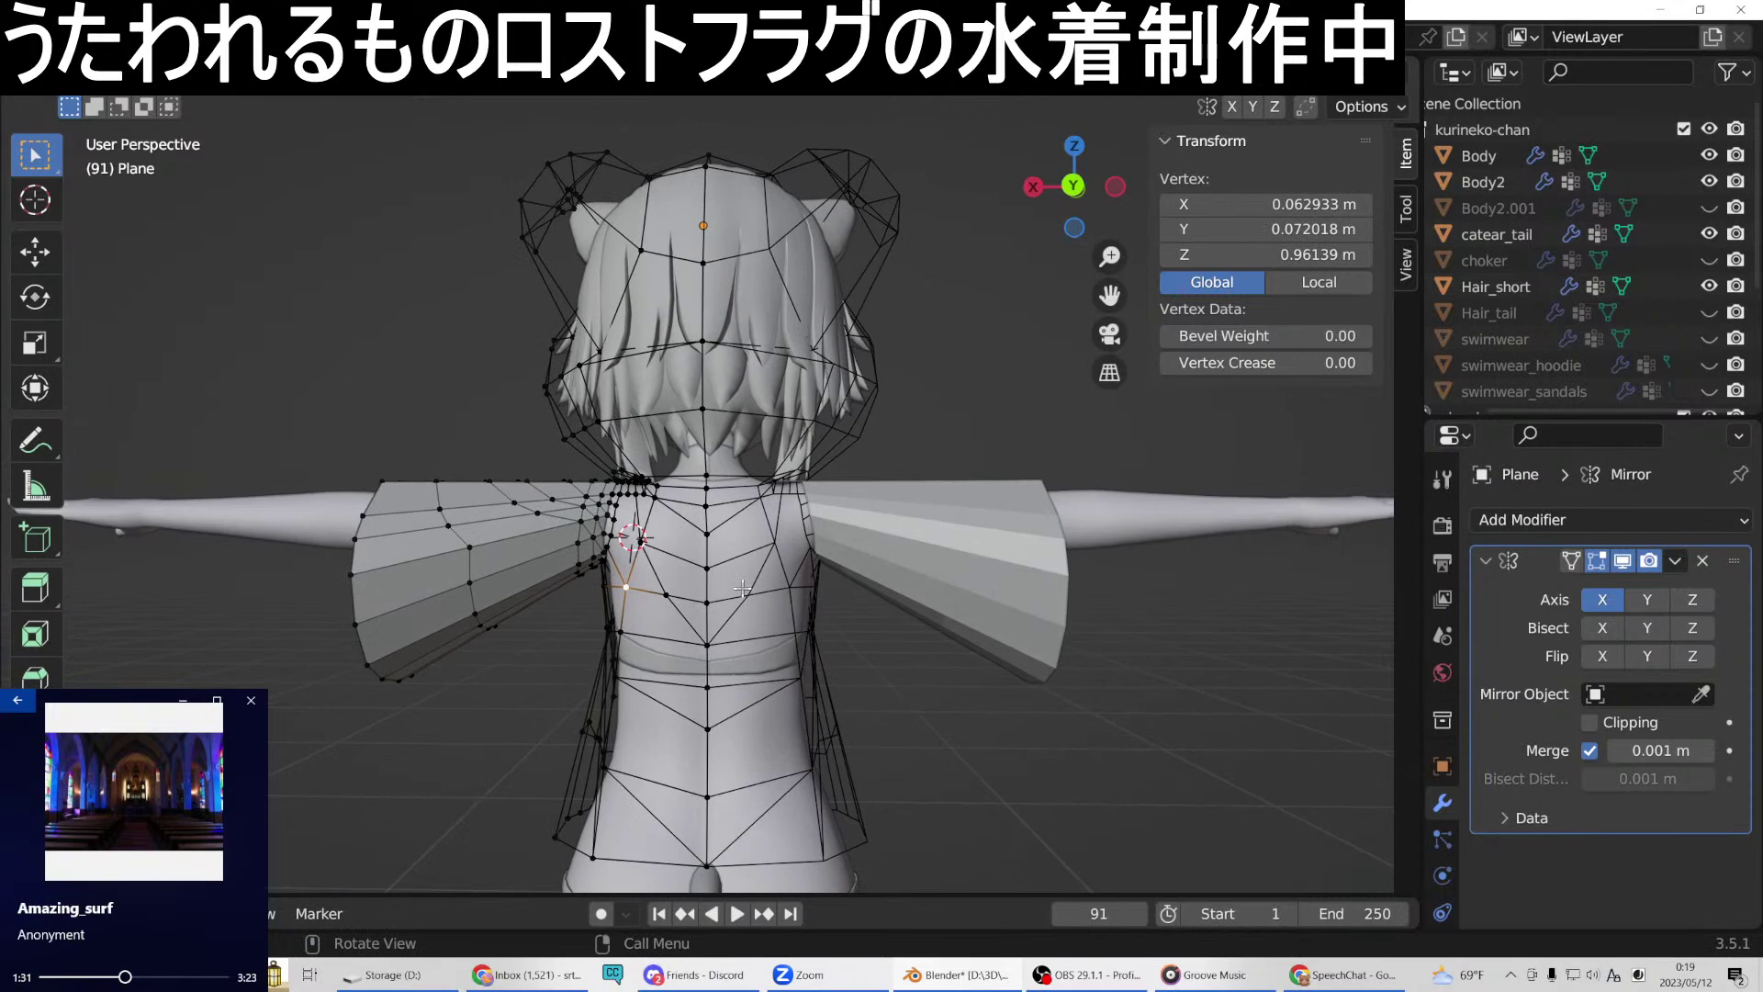
pyautogui.press('g')
pyautogui.press('x')
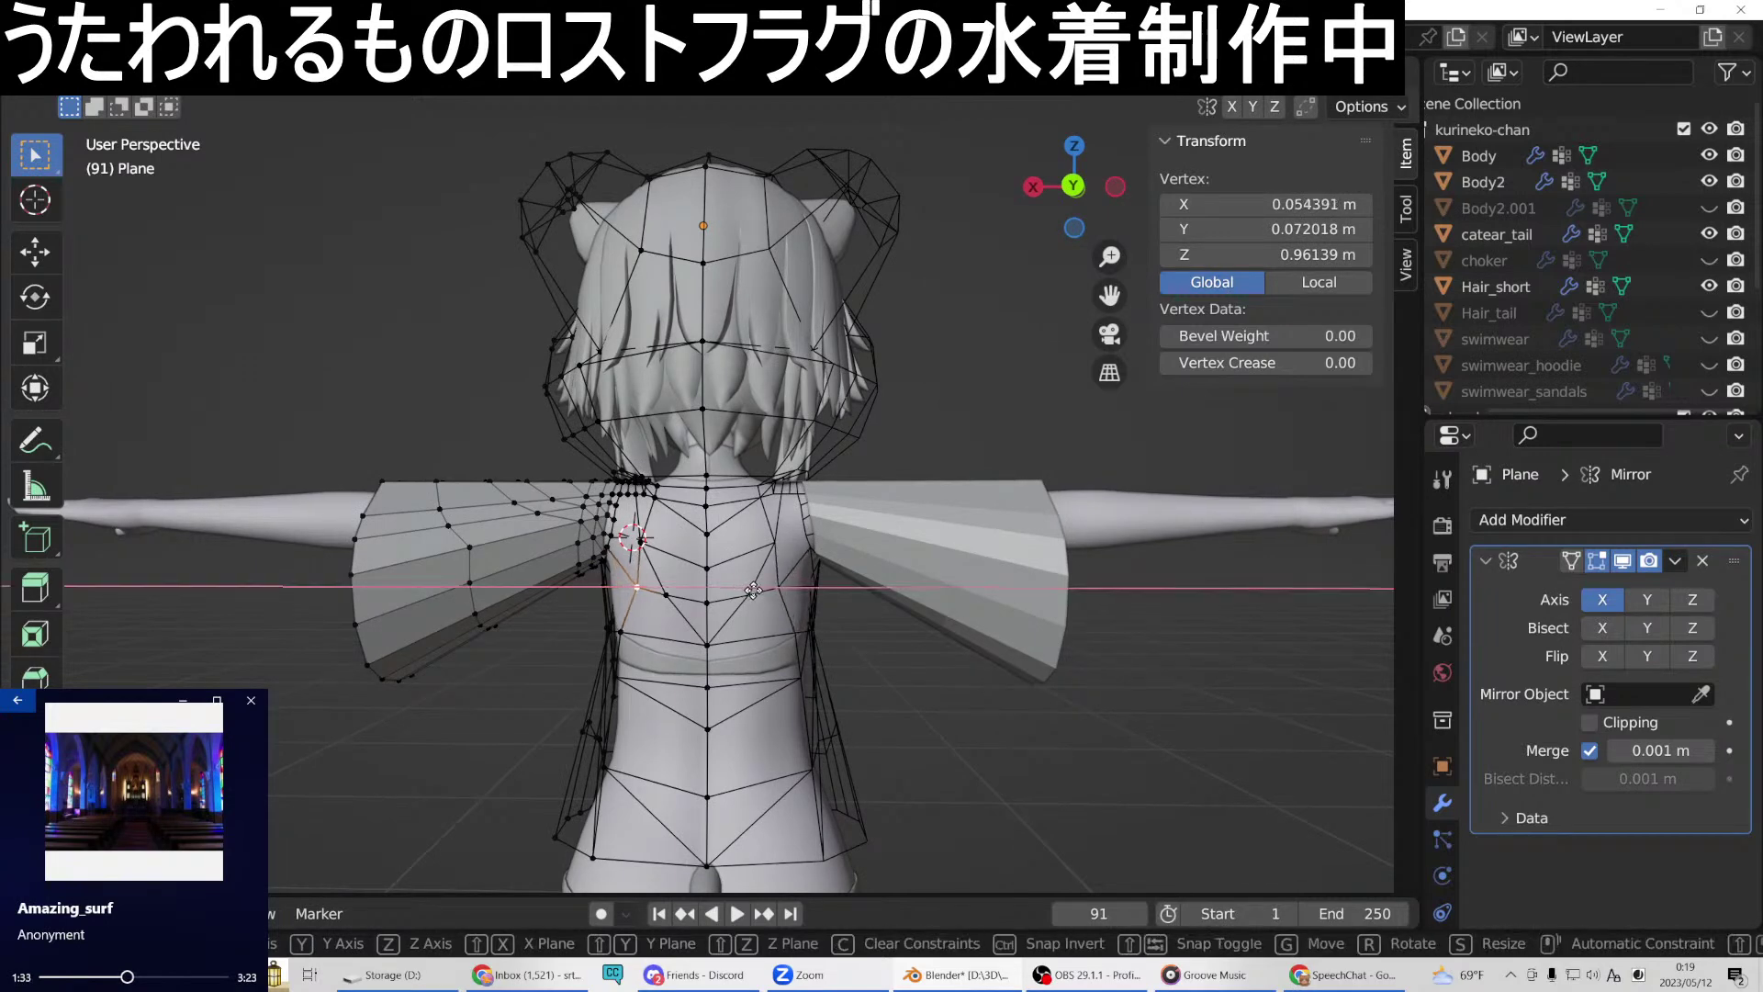
pyautogui.click(753, 590)
pyautogui.press('g')
pyautogui.press('x')
pyautogui.click(735, 643)
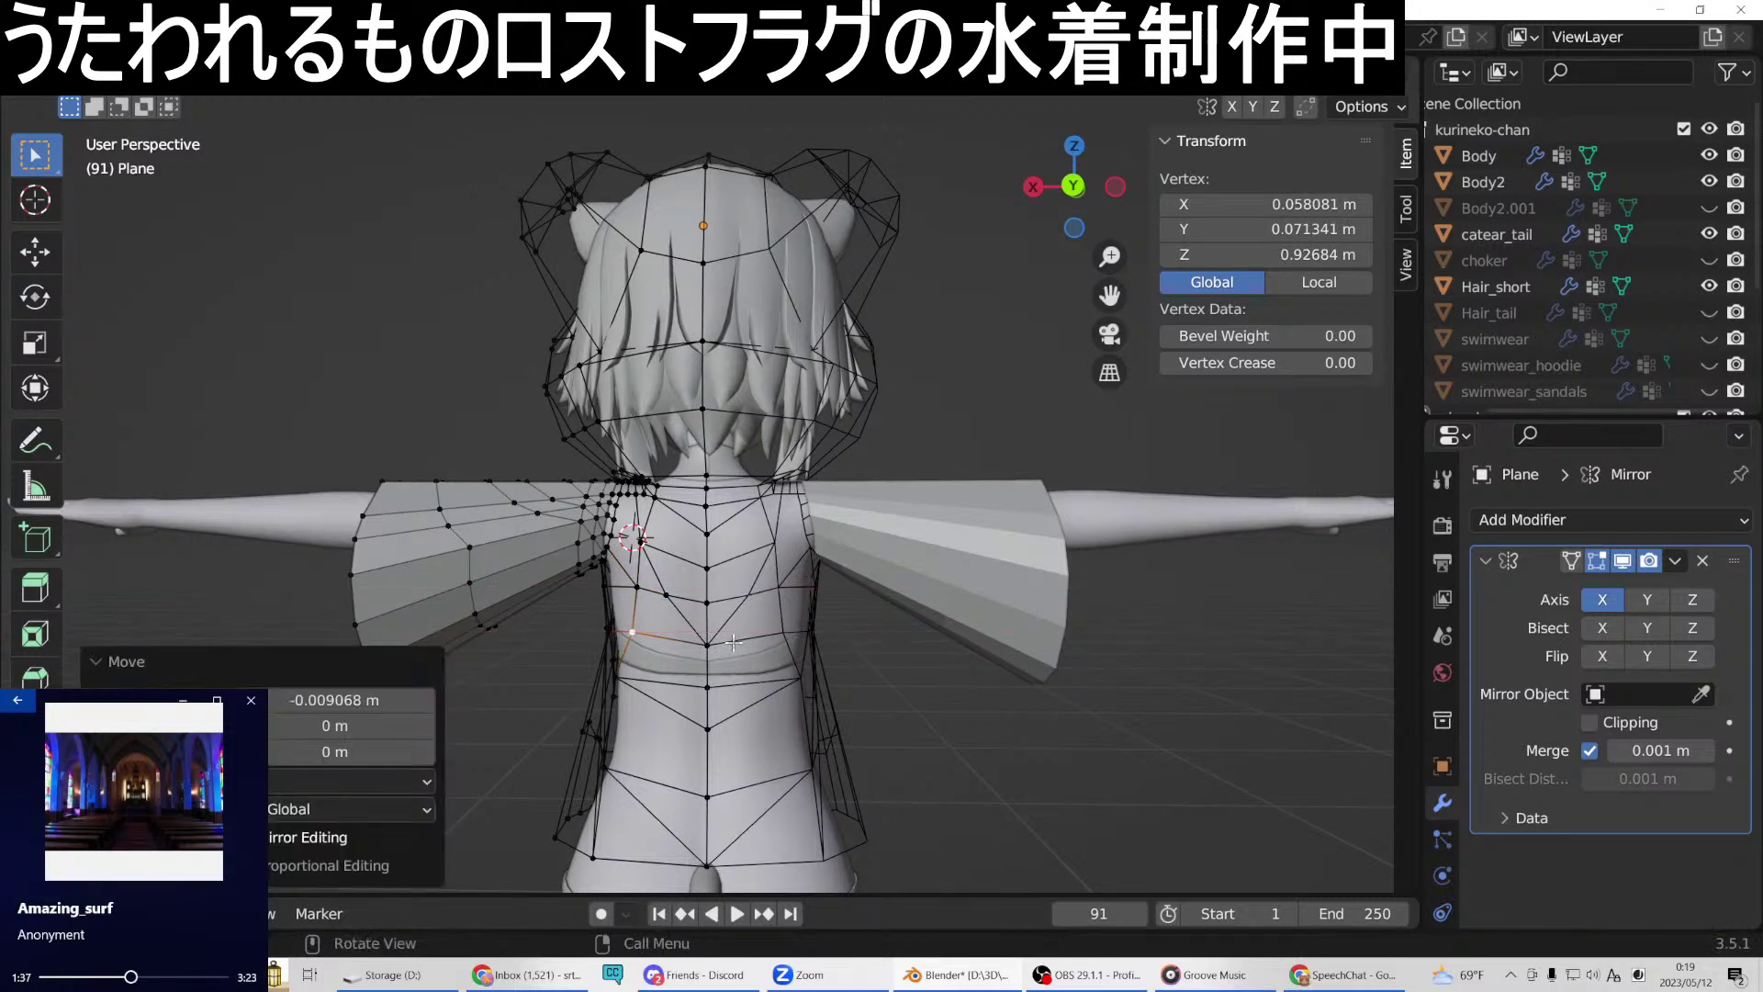
# Move the outer back vertex at waist level inward toward the spine along X.
pyautogui.moveTo(621, 680); pyautogui.dragTo(712, 721, button='middle')
pyautogui.press('g')
pyautogui.press('y')
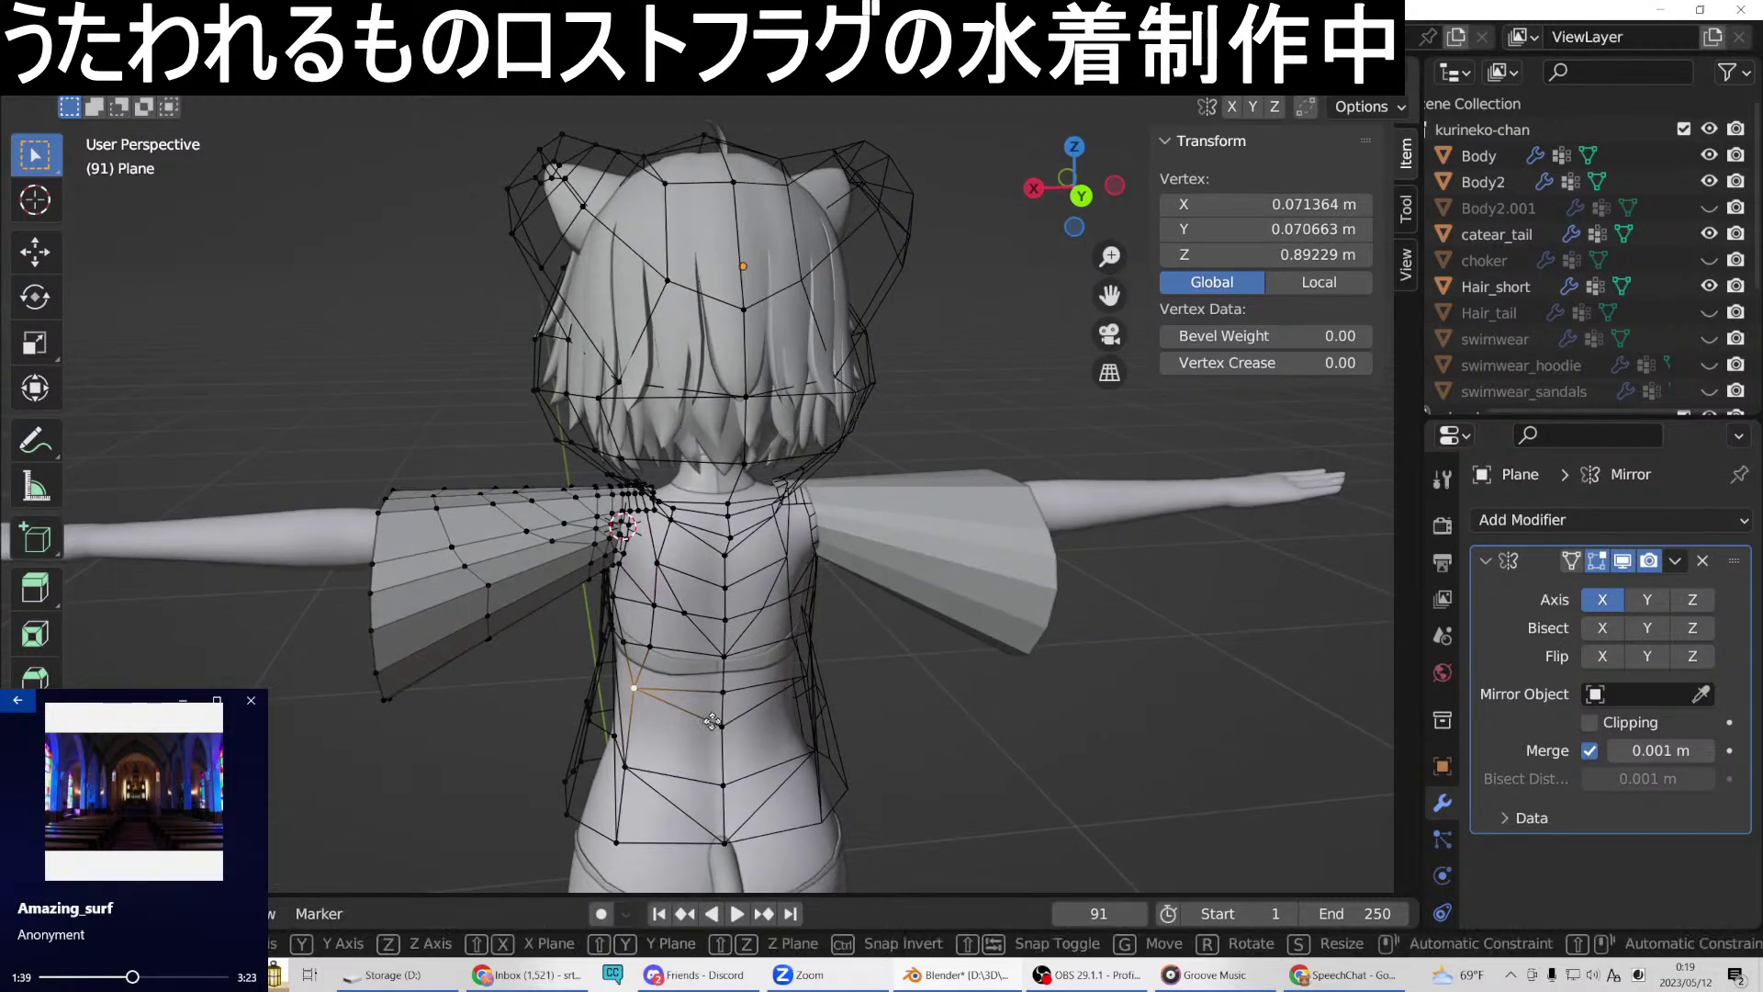
pyautogui.press('x')
pyautogui.click(728, 722)
# Move the outer back vertex just above the hem 0.016705 m inward along X.
pyautogui.click(629, 765)
pyautogui.press('c')
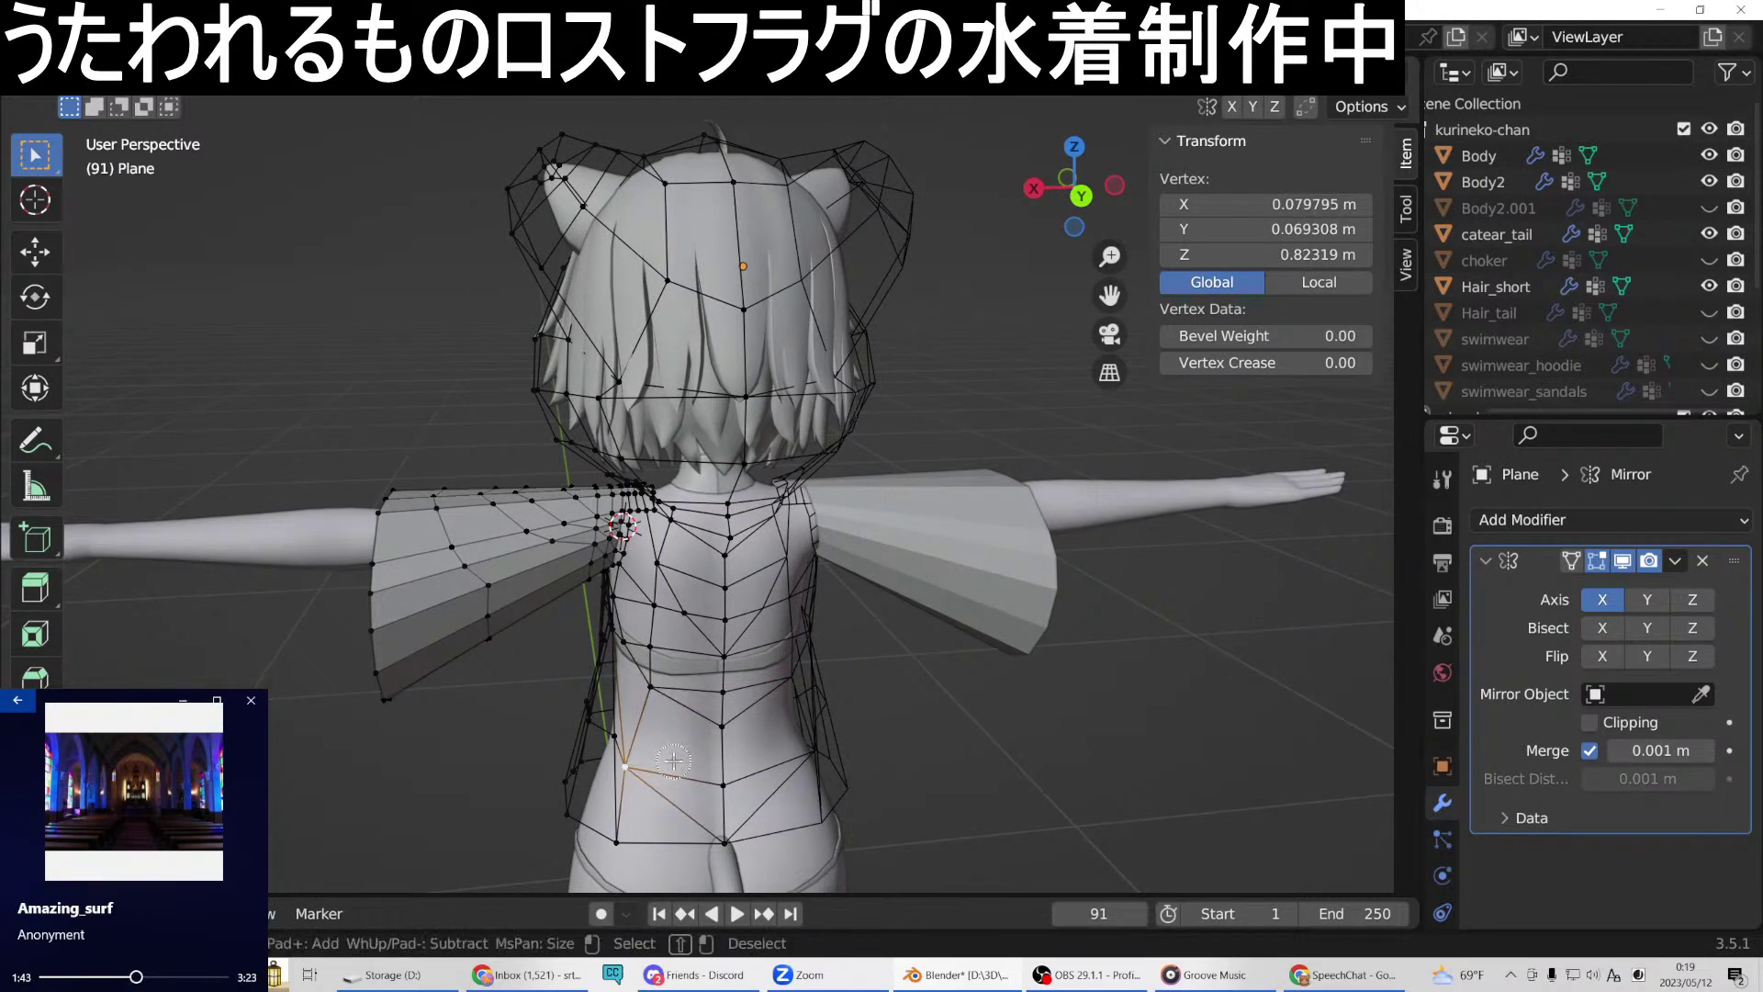
pyautogui.rightClick(698, 762)
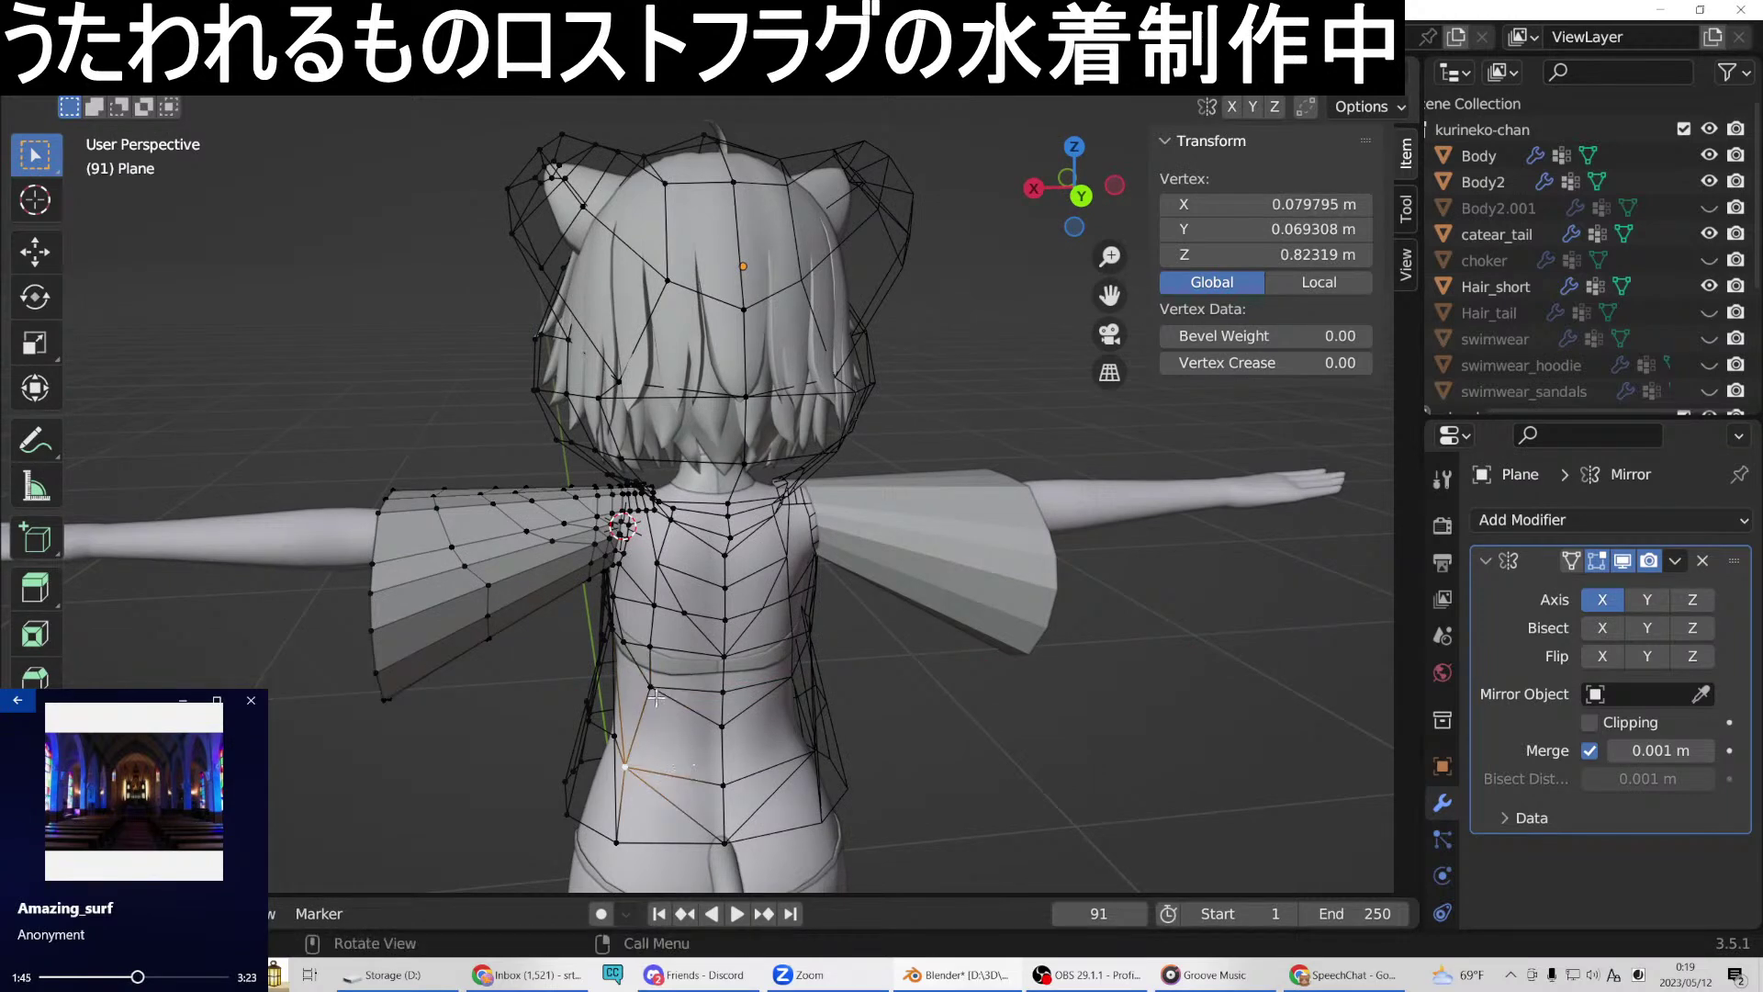
pyautogui.press('g')
pyautogui.press('x')
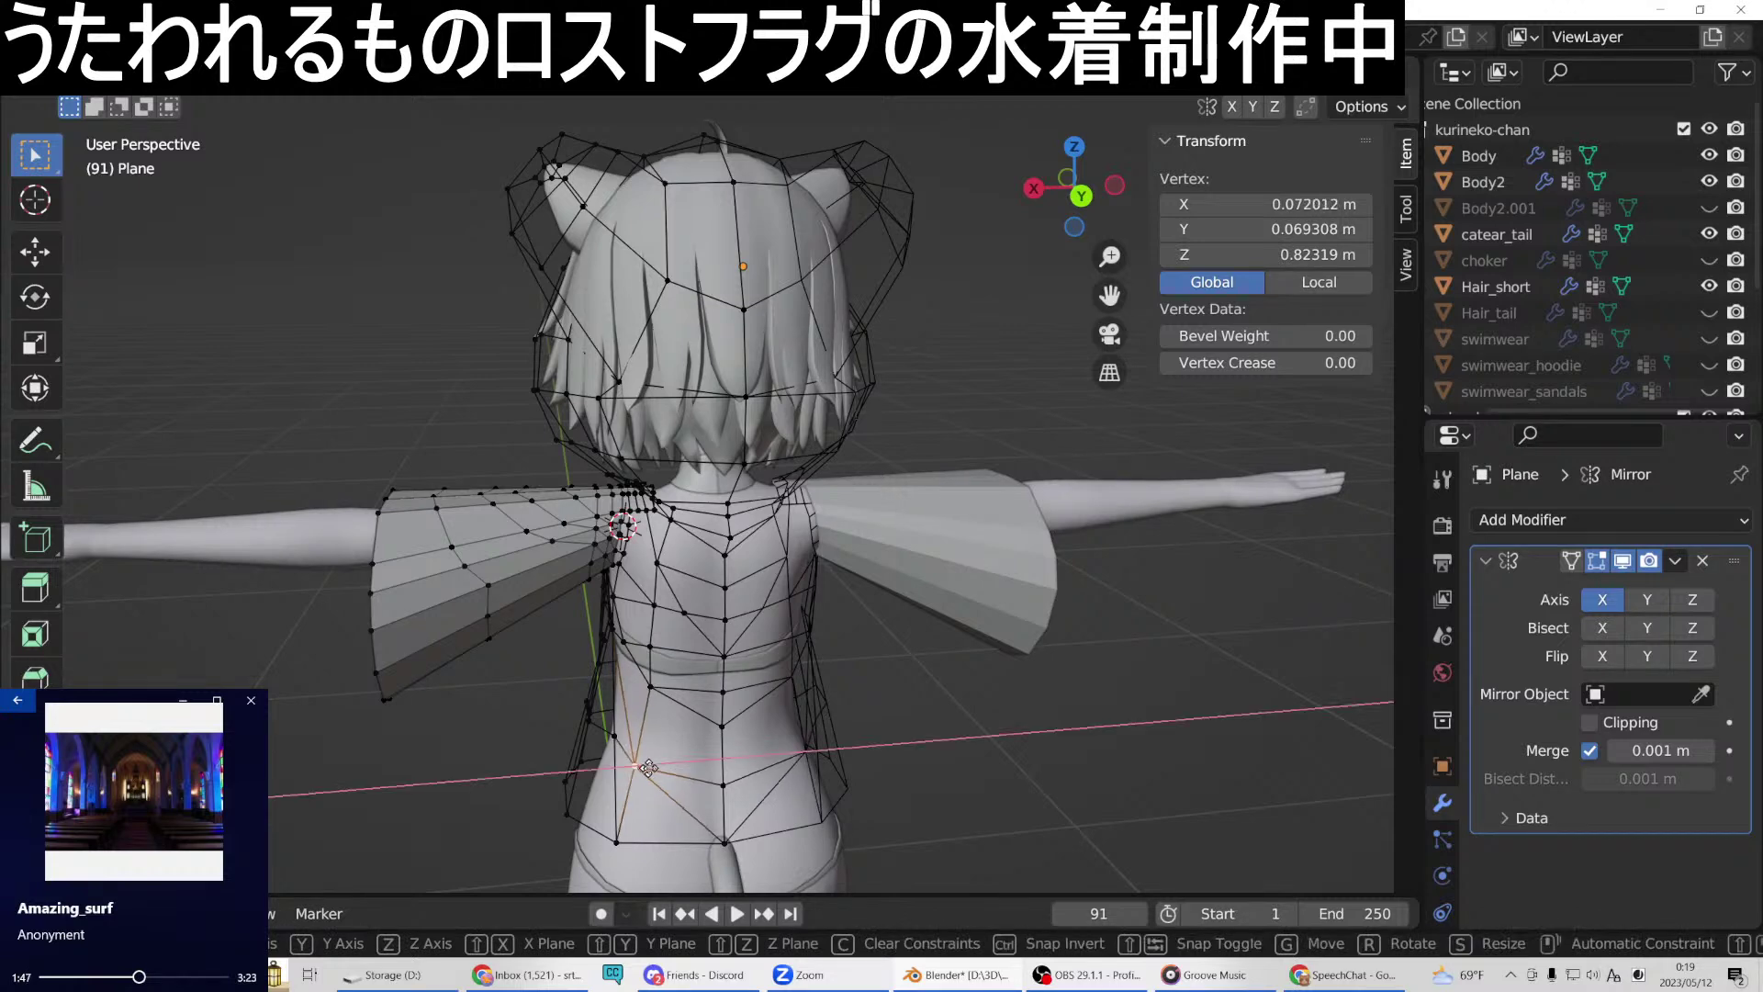
pyautogui.click(648, 787)
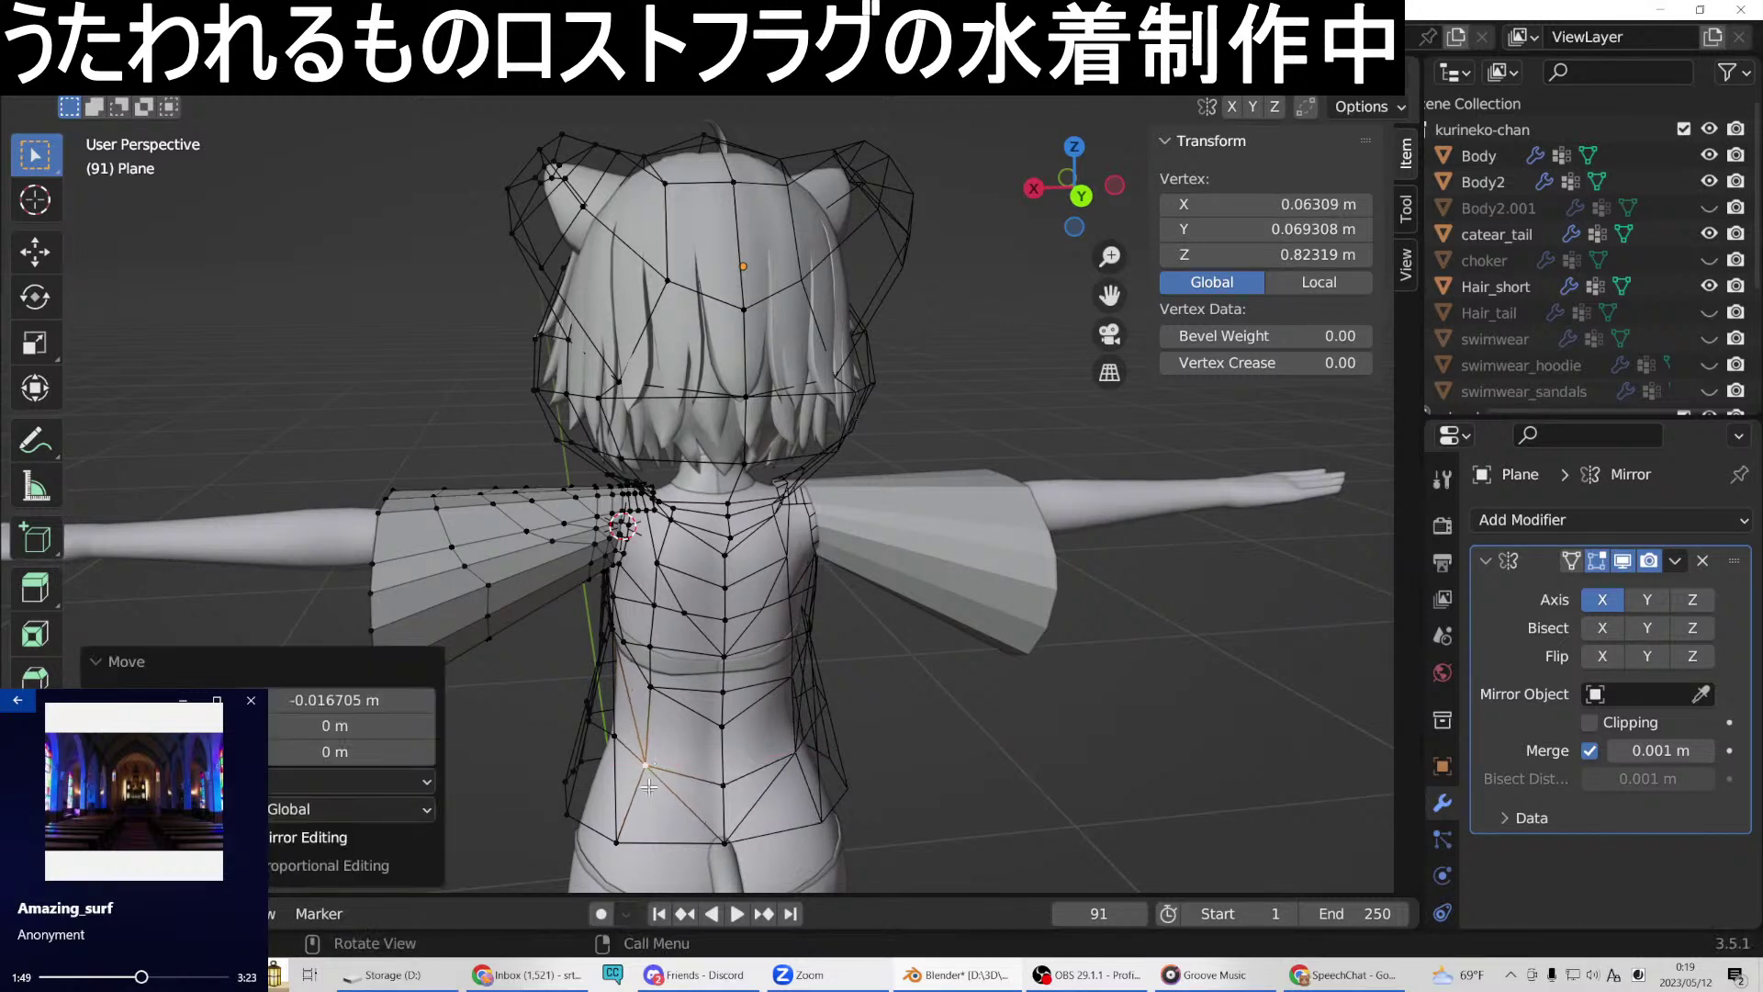
# Move the outer back vertex on the hem 0.015085 m inward along X and 0.0101 m backward along Y.
pyautogui.click(616, 843)
pyautogui.press('g')
pyautogui.press('x')
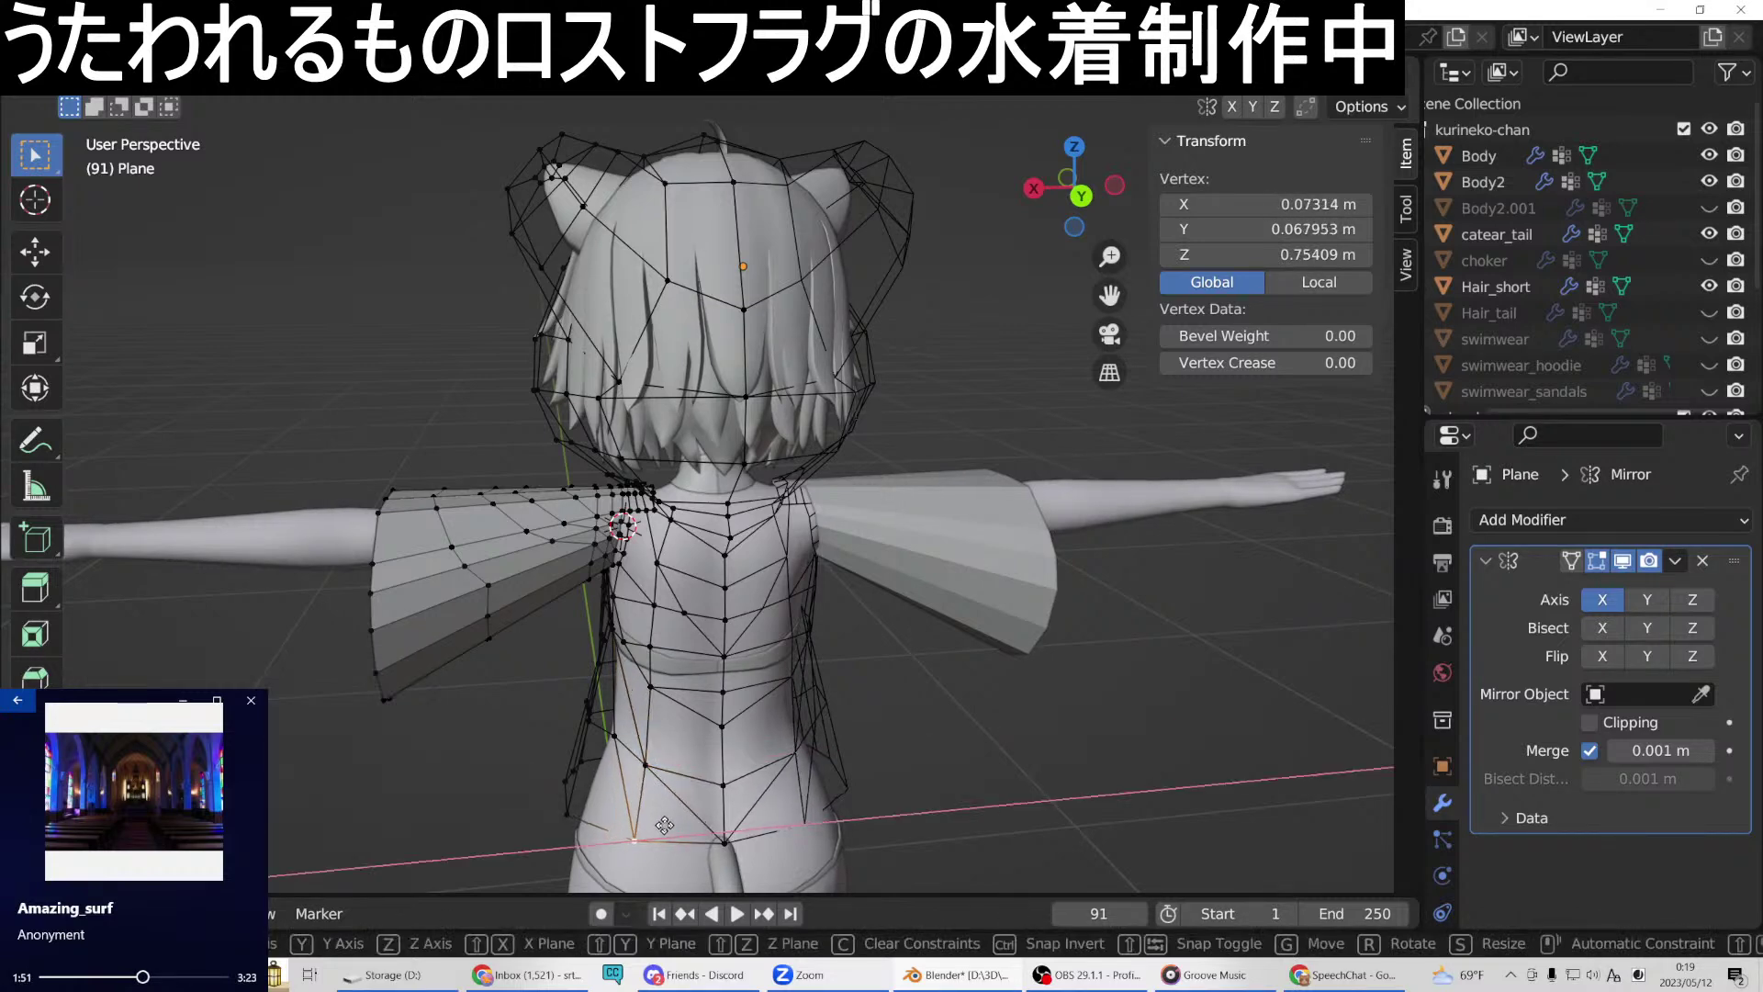
pyautogui.click(664, 826)
pyautogui.moveTo(664, 825); pyautogui.dragTo(731, 668, button='middle')
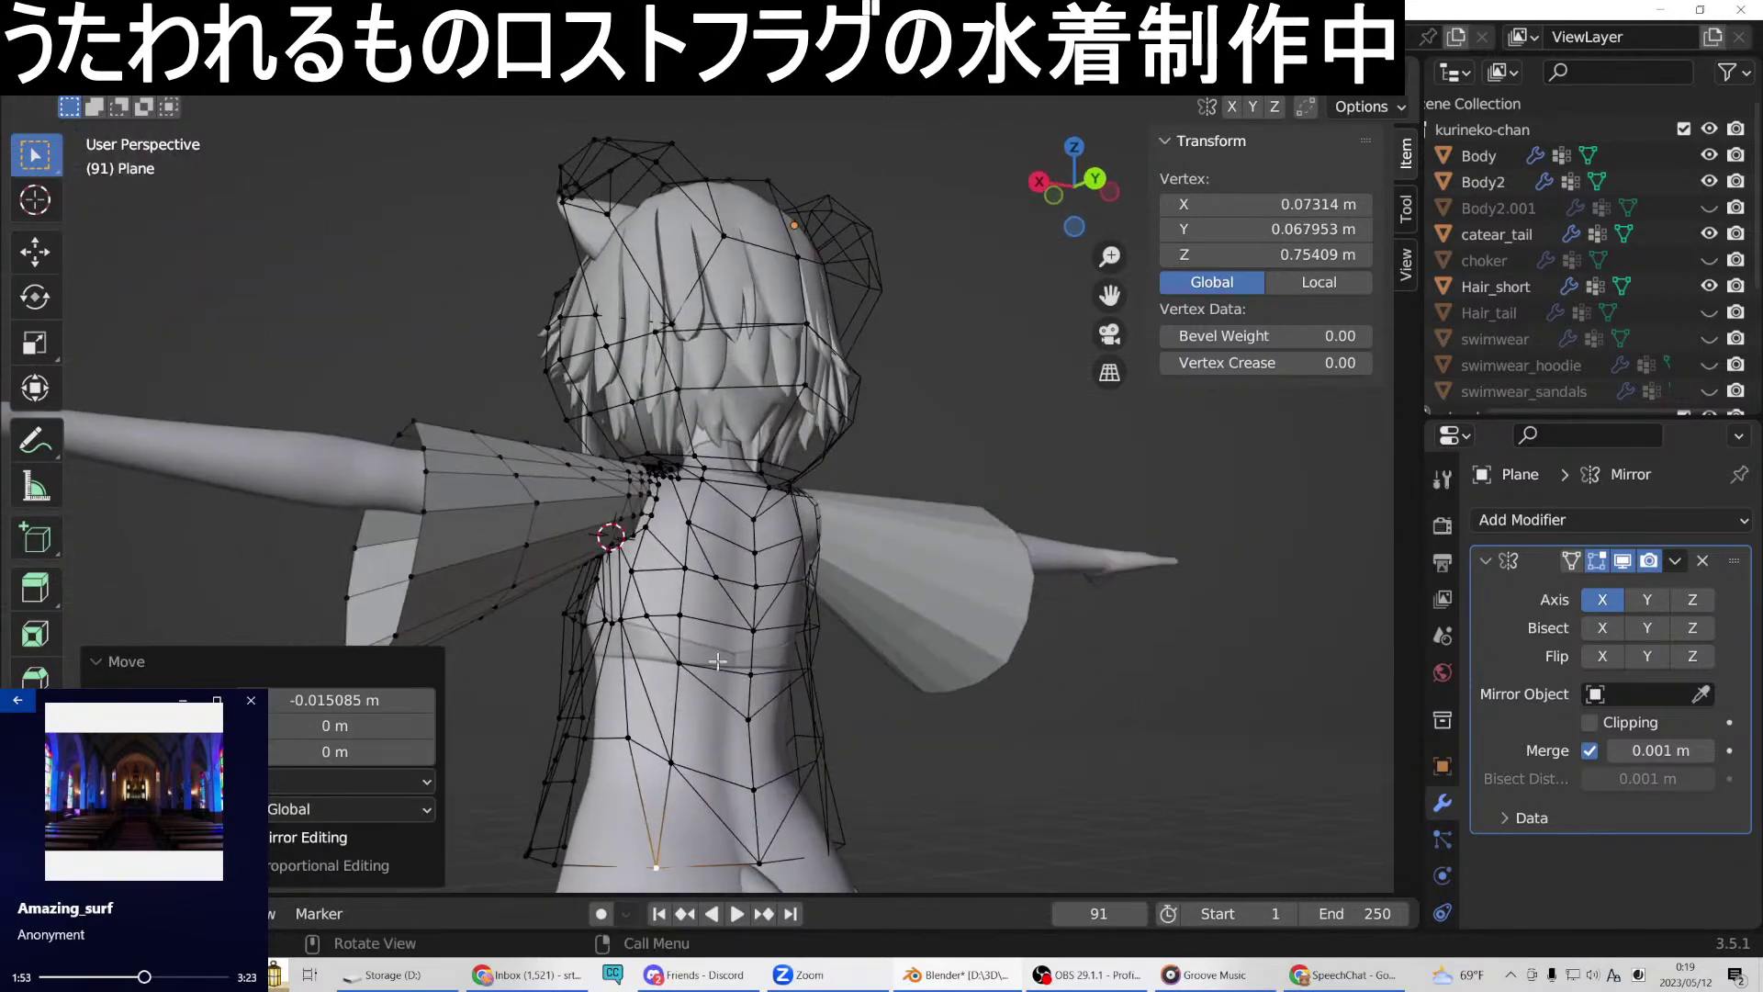
pyautogui.scroll(4, 732, 668)
pyautogui.moveTo(769, 608); pyautogui.dragTo(668, 703, button='middle')
pyautogui.scroll(-4, 786, 547)
pyautogui.press('g')
pyautogui.press('y')
pyautogui.click(583, 813)
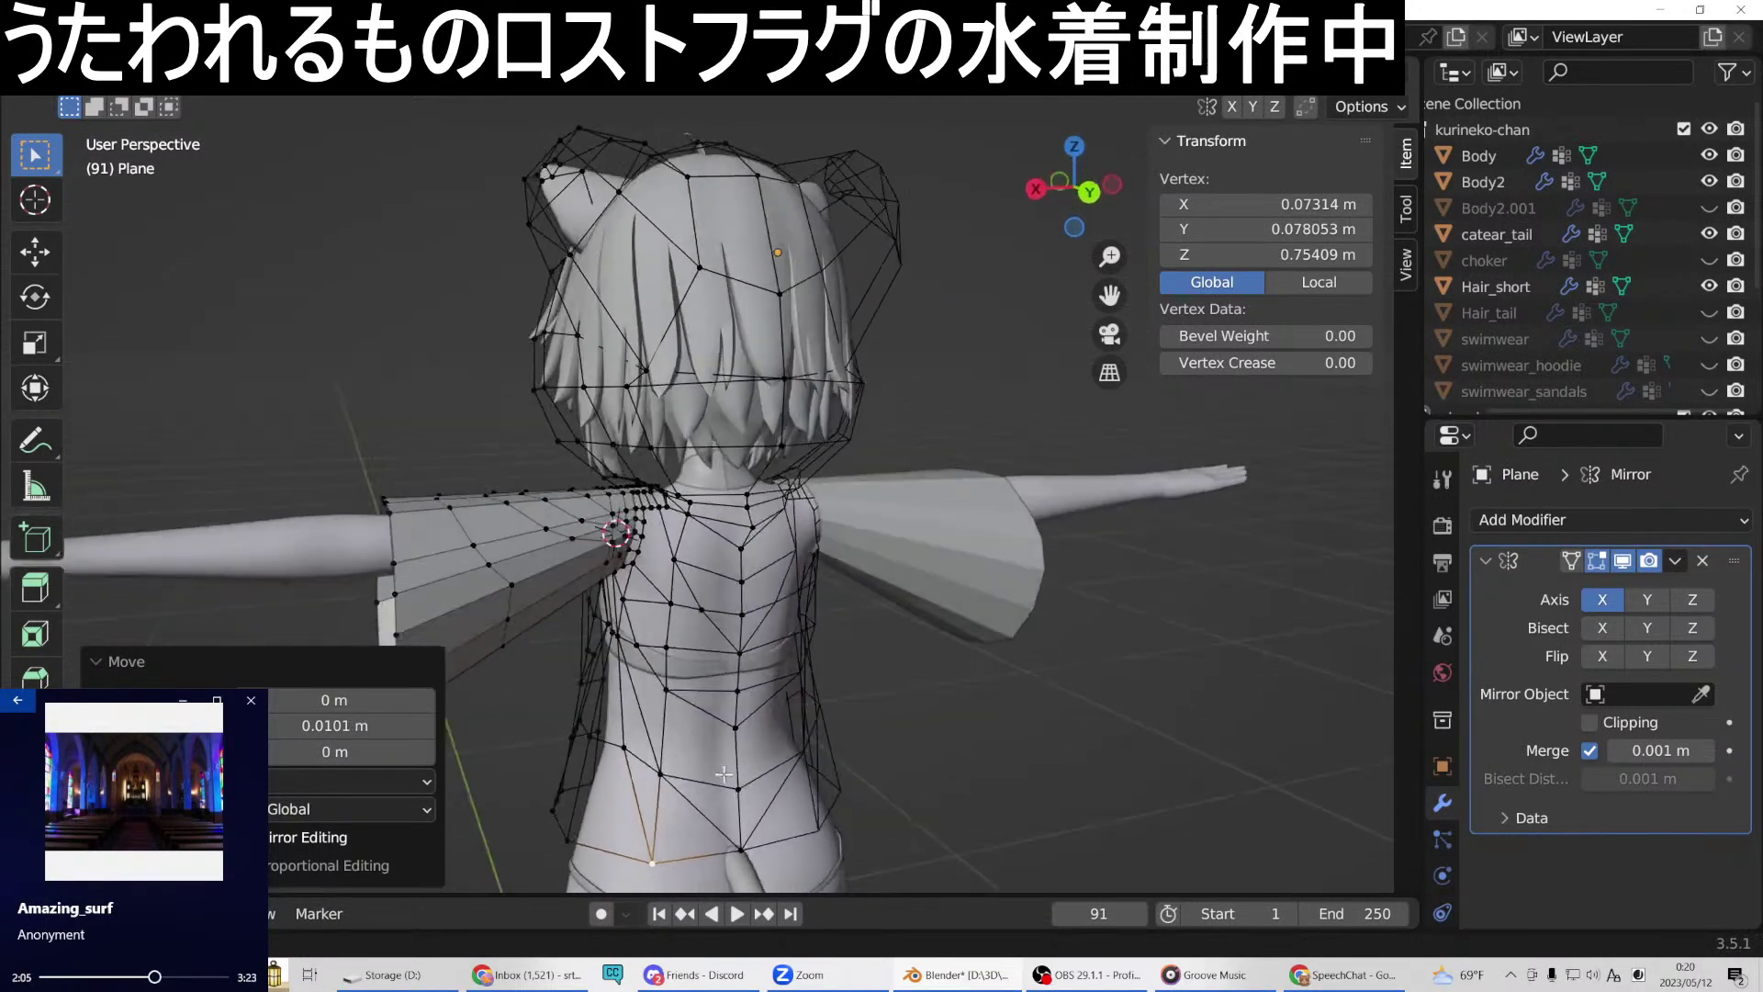
# Subdivide the diagonal edge running from the back armhole to the mid-back once.
pyautogui.scroll(3, 680, 707)
pyautogui.scroll(4, 680, 707)
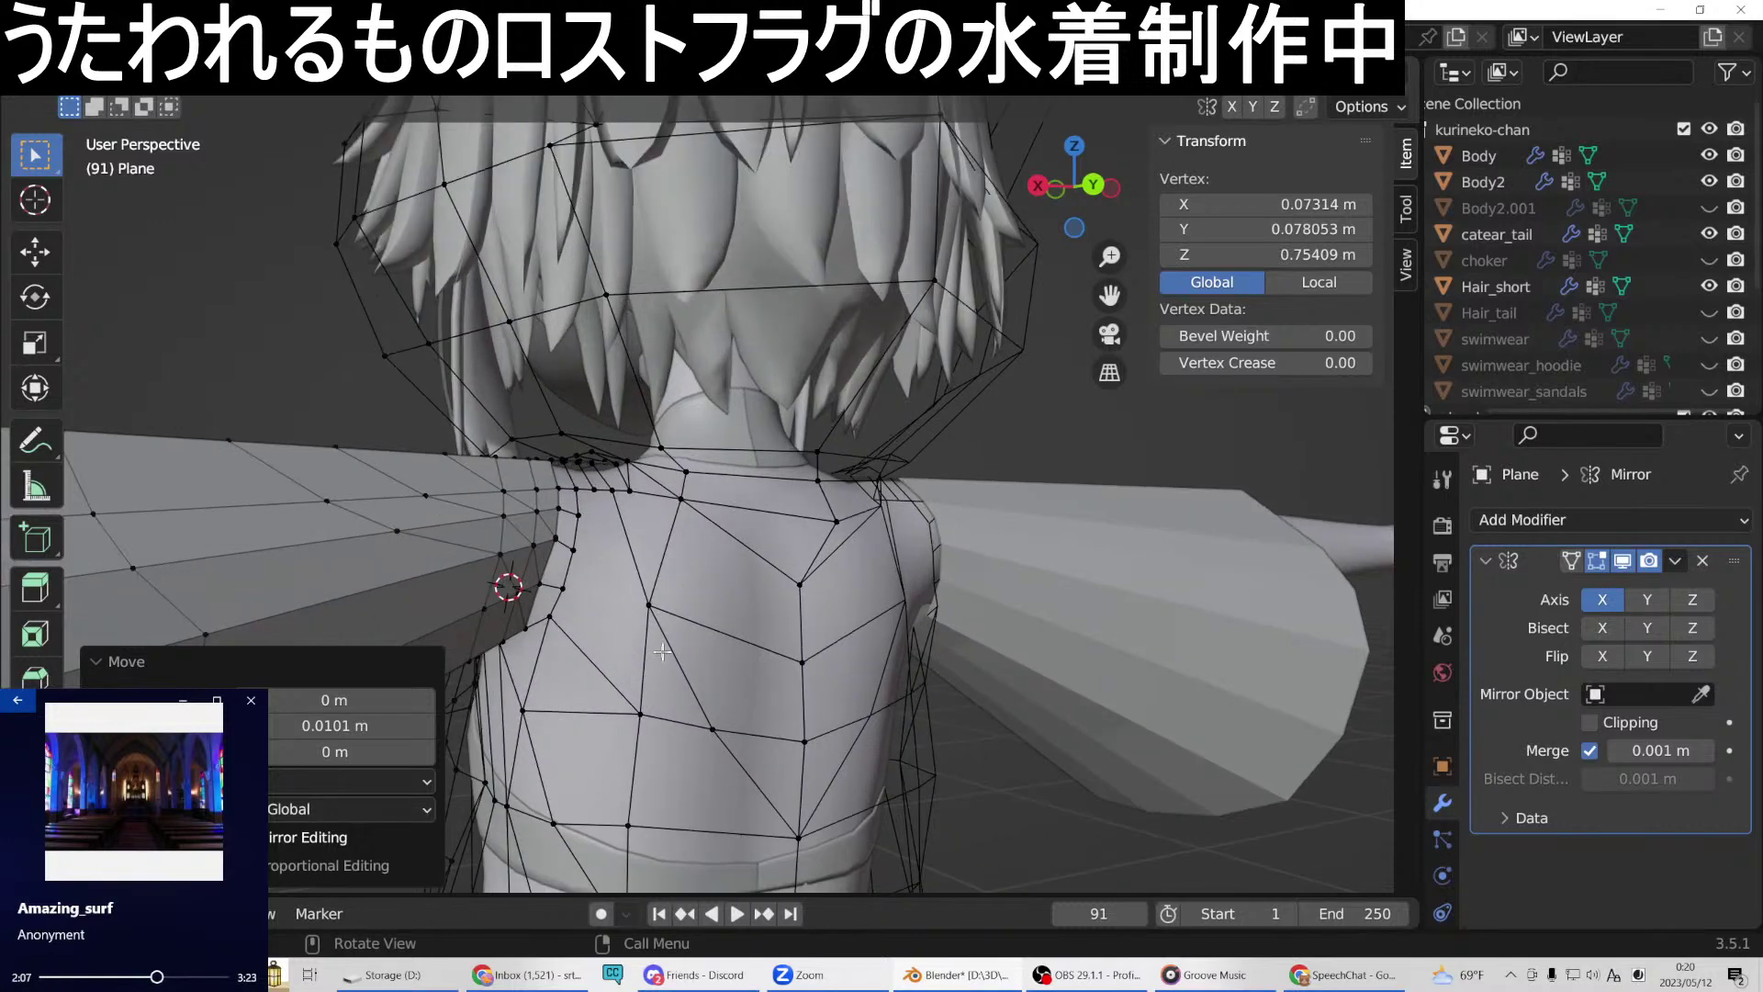
pyautogui.click(593, 491)
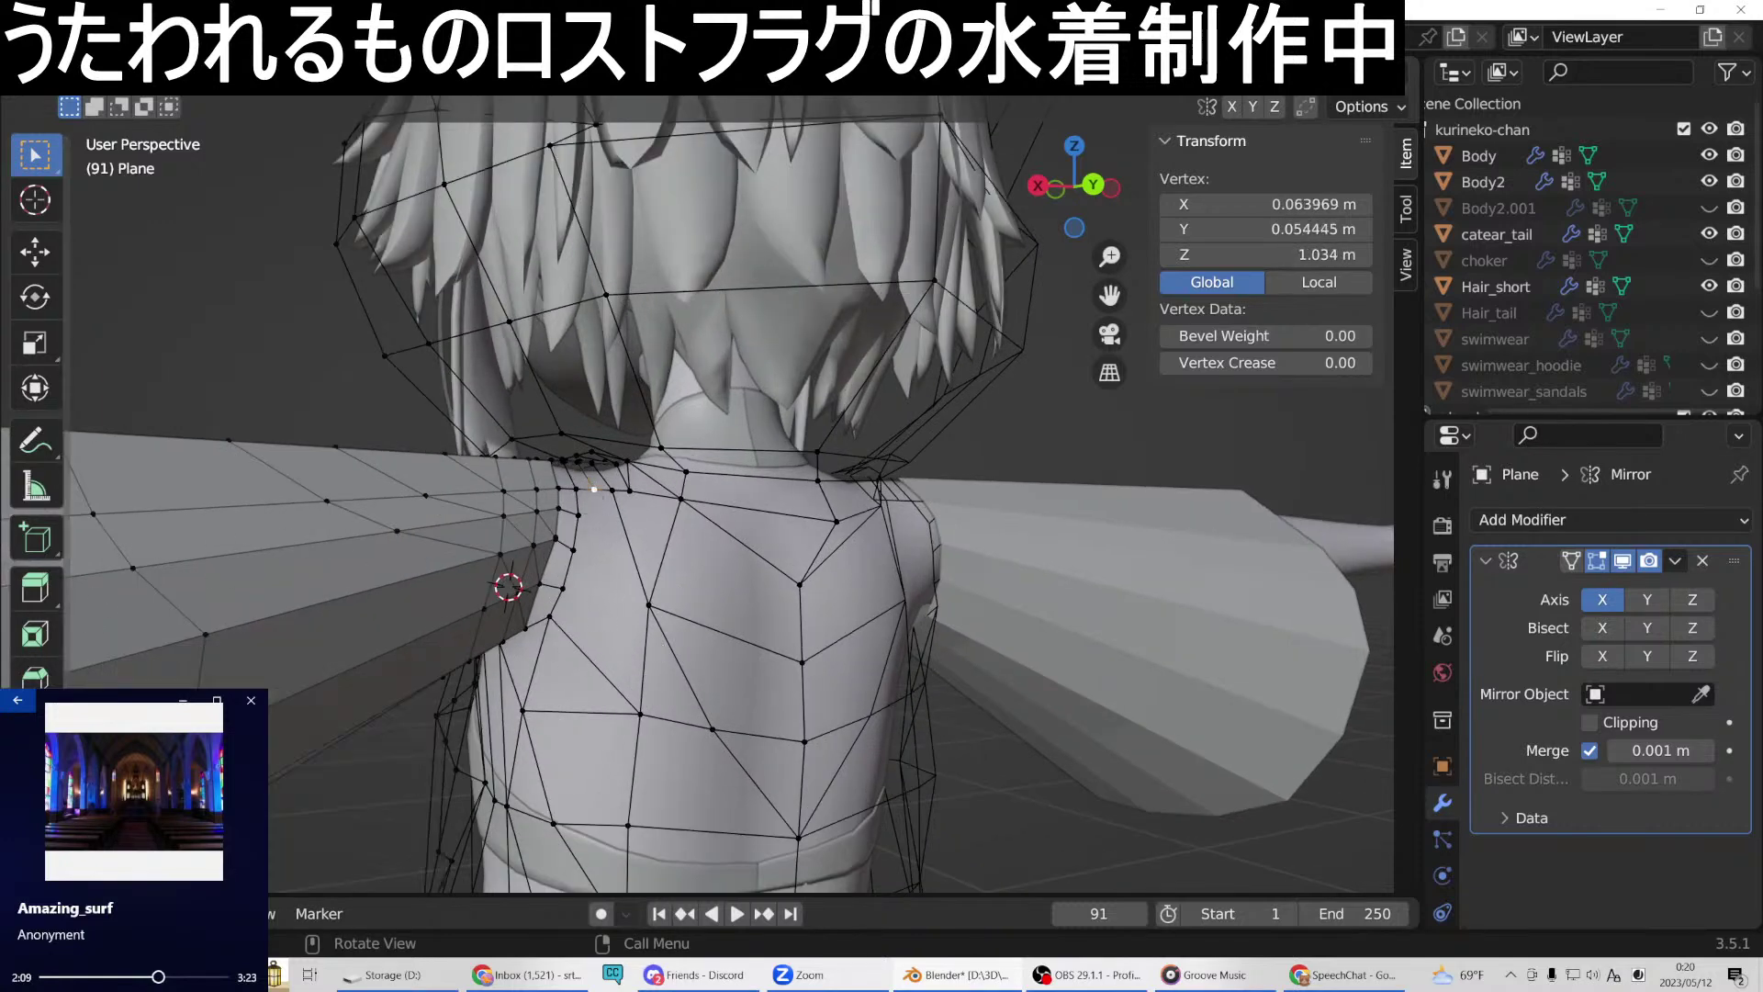
pyautogui.hotkey('alt', 'a')
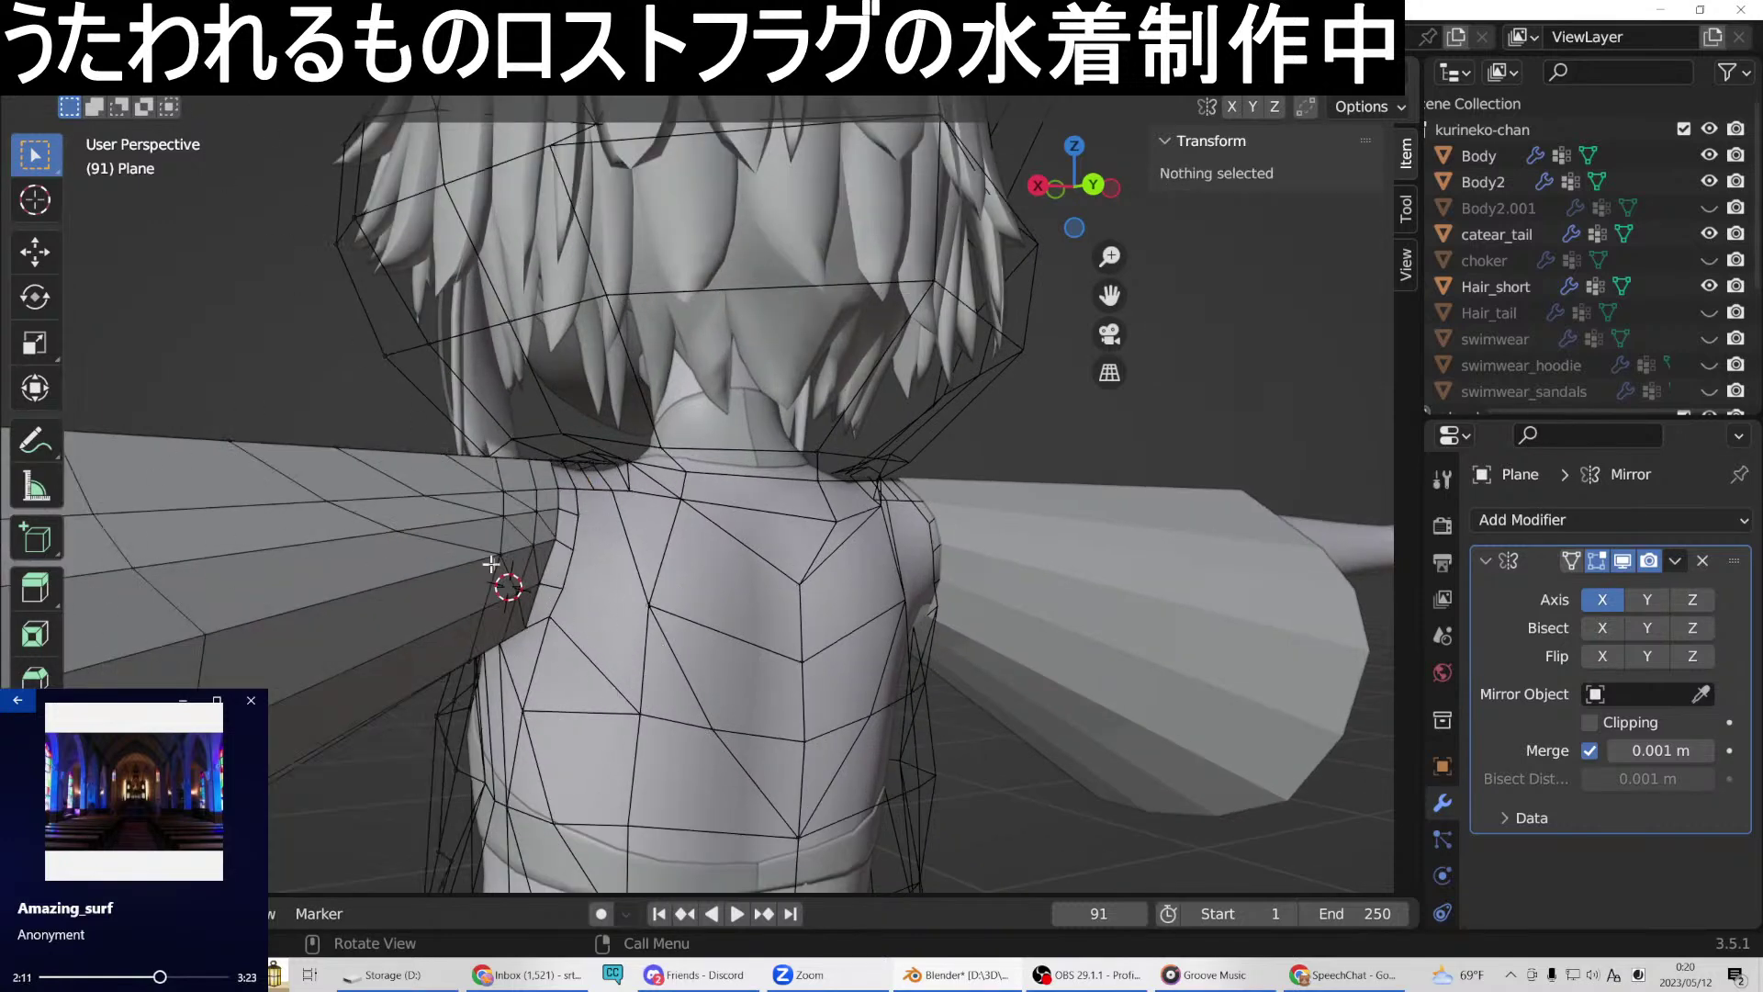
pyautogui.click(592, 663)
pyautogui.rightClick(593, 663)
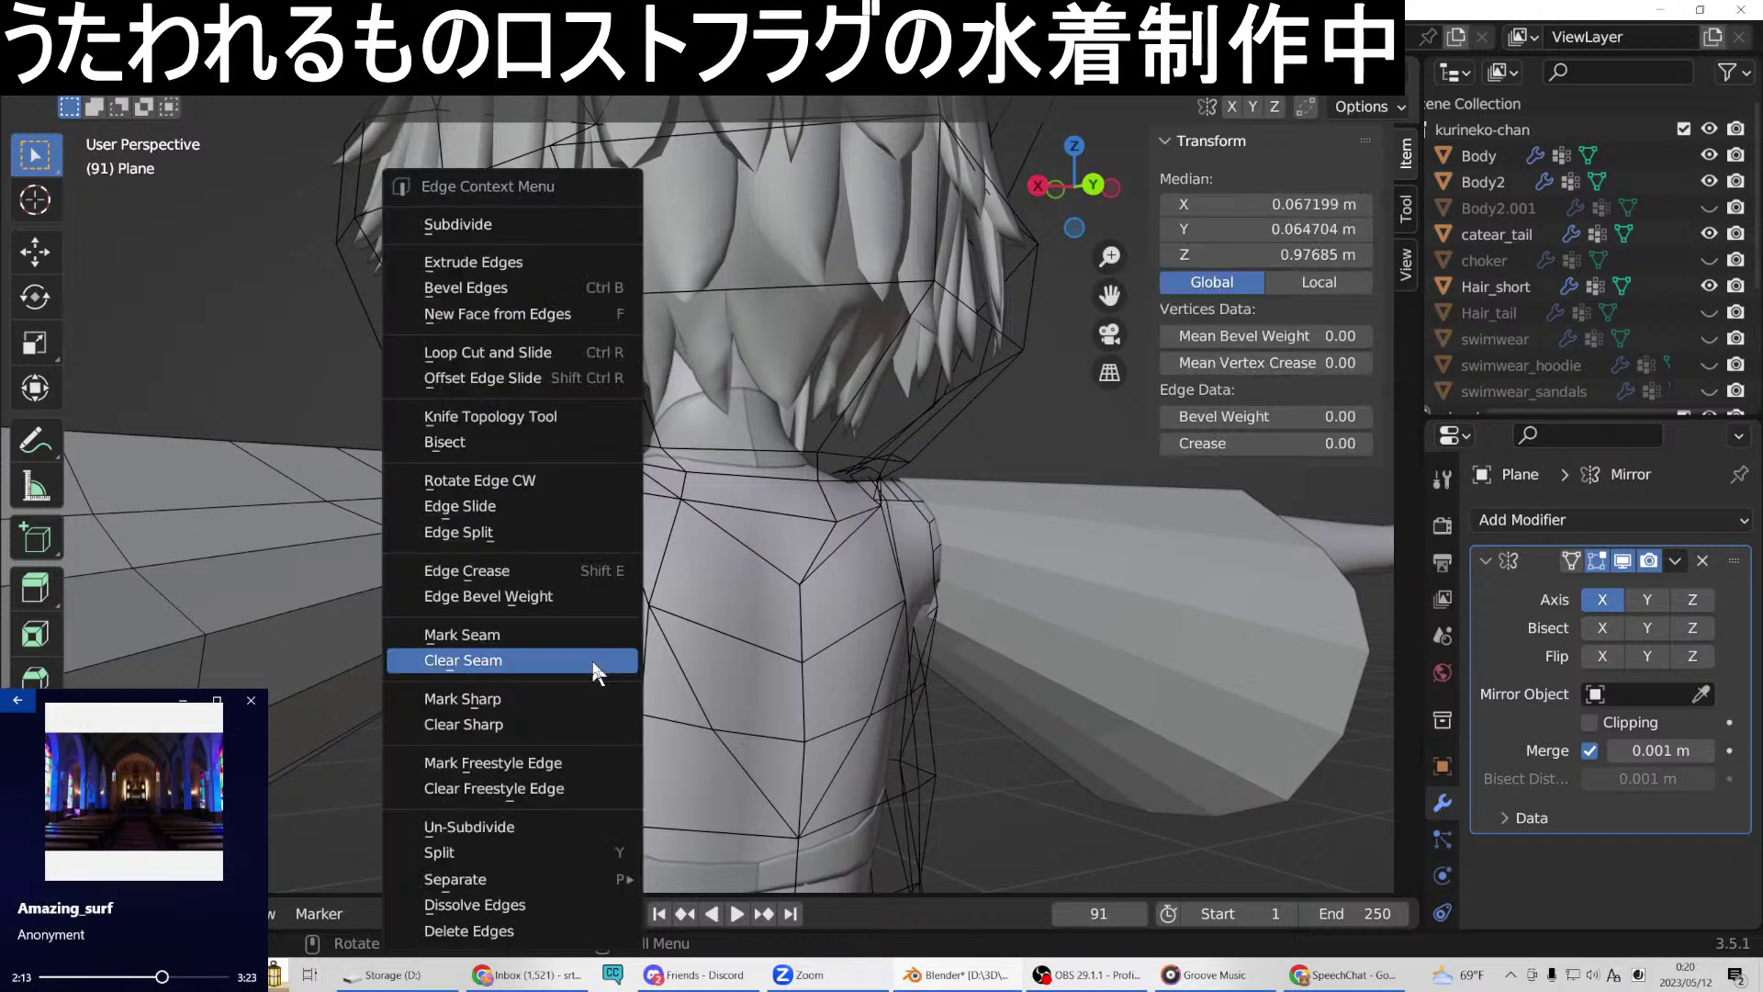
pyautogui.click(505, 221)
pyautogui.press('1')
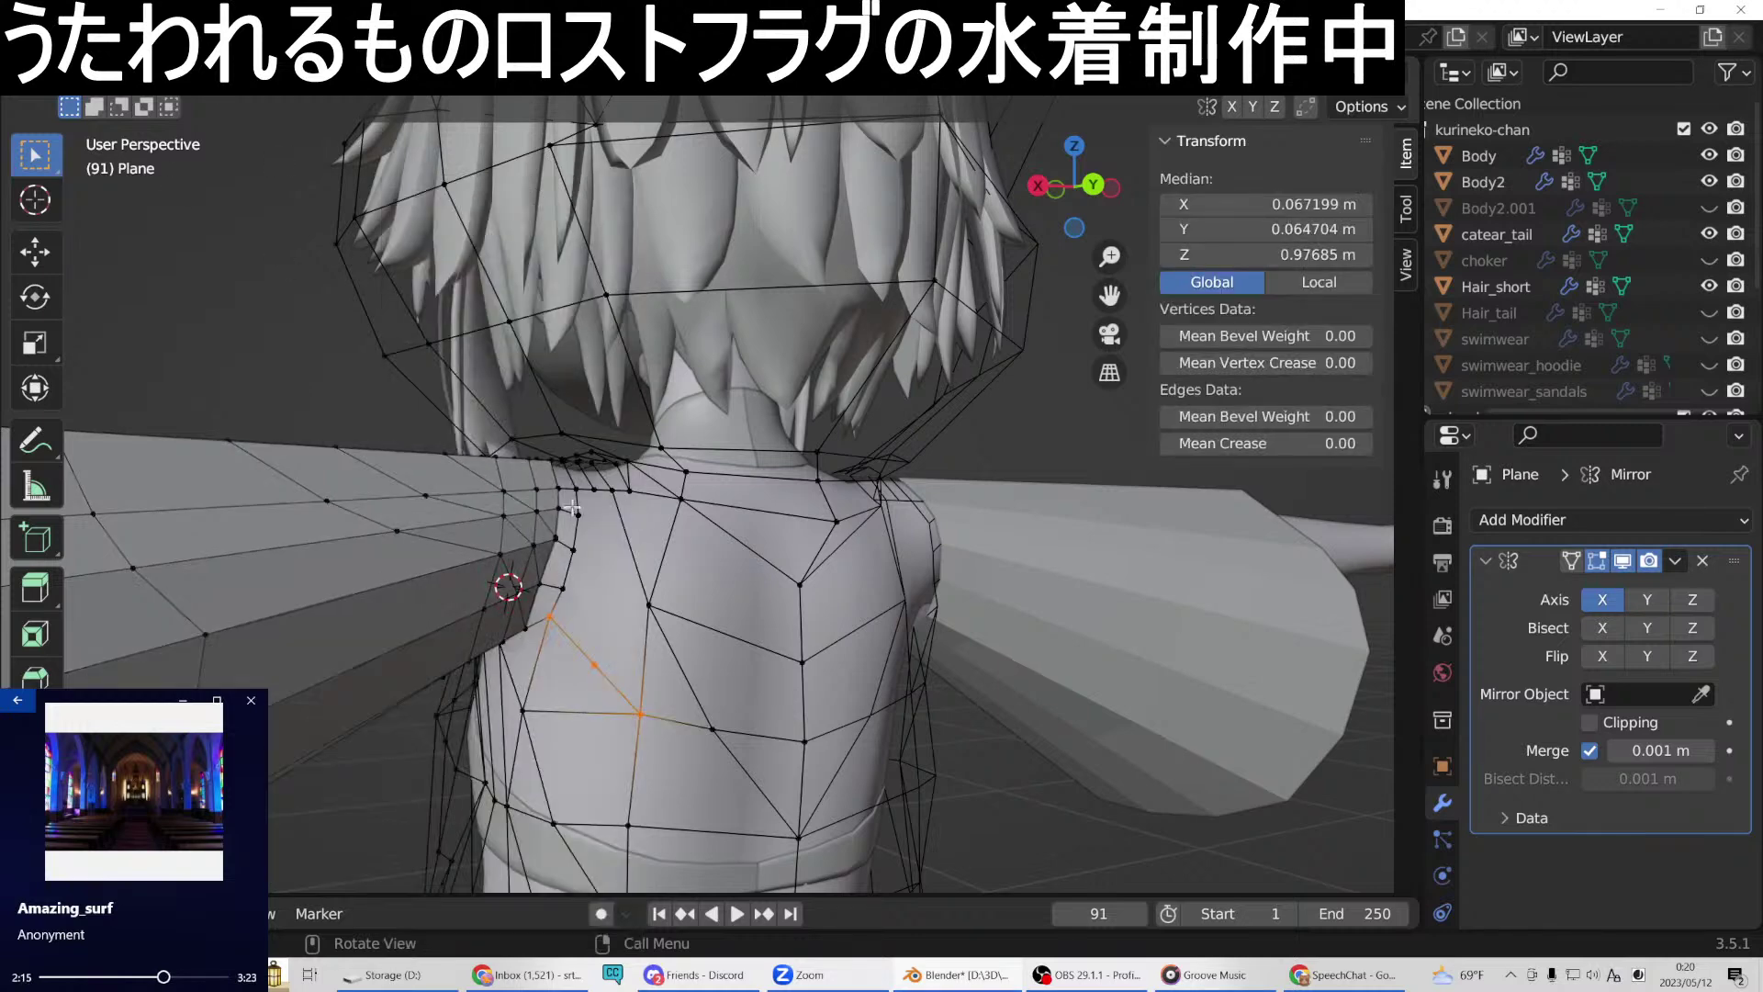
# Join the loose shoulder vertex behind the armhole to the diagonal edge's new midpoint with a new edge.
pyautogui.click(595, 493)
pyautogui.rightClick(596, 673)
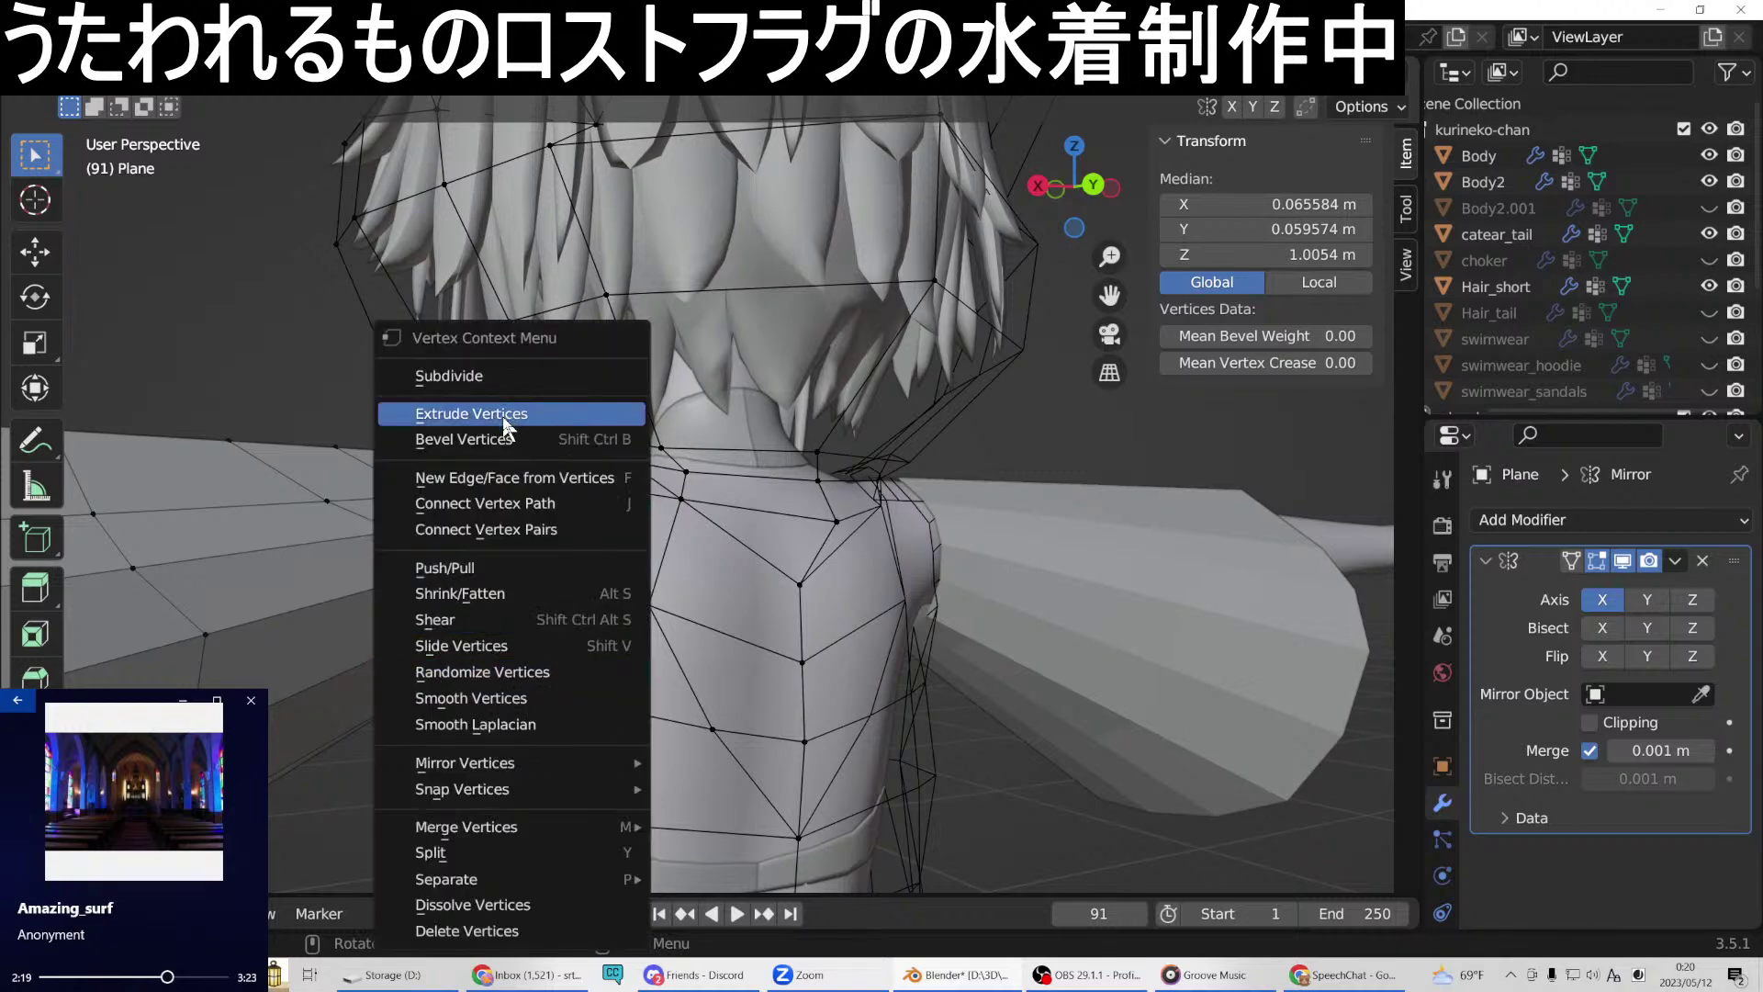
pyautogui.click(515, 477)
# Try to loop cut the new vertical edge beside the back armhole once and shift the cut's vertex along Y.
pyautogui.moveTo(692, 620); pyautogui.dragTo(632, 607, button='middle')
pyautogui.click(519, 535)
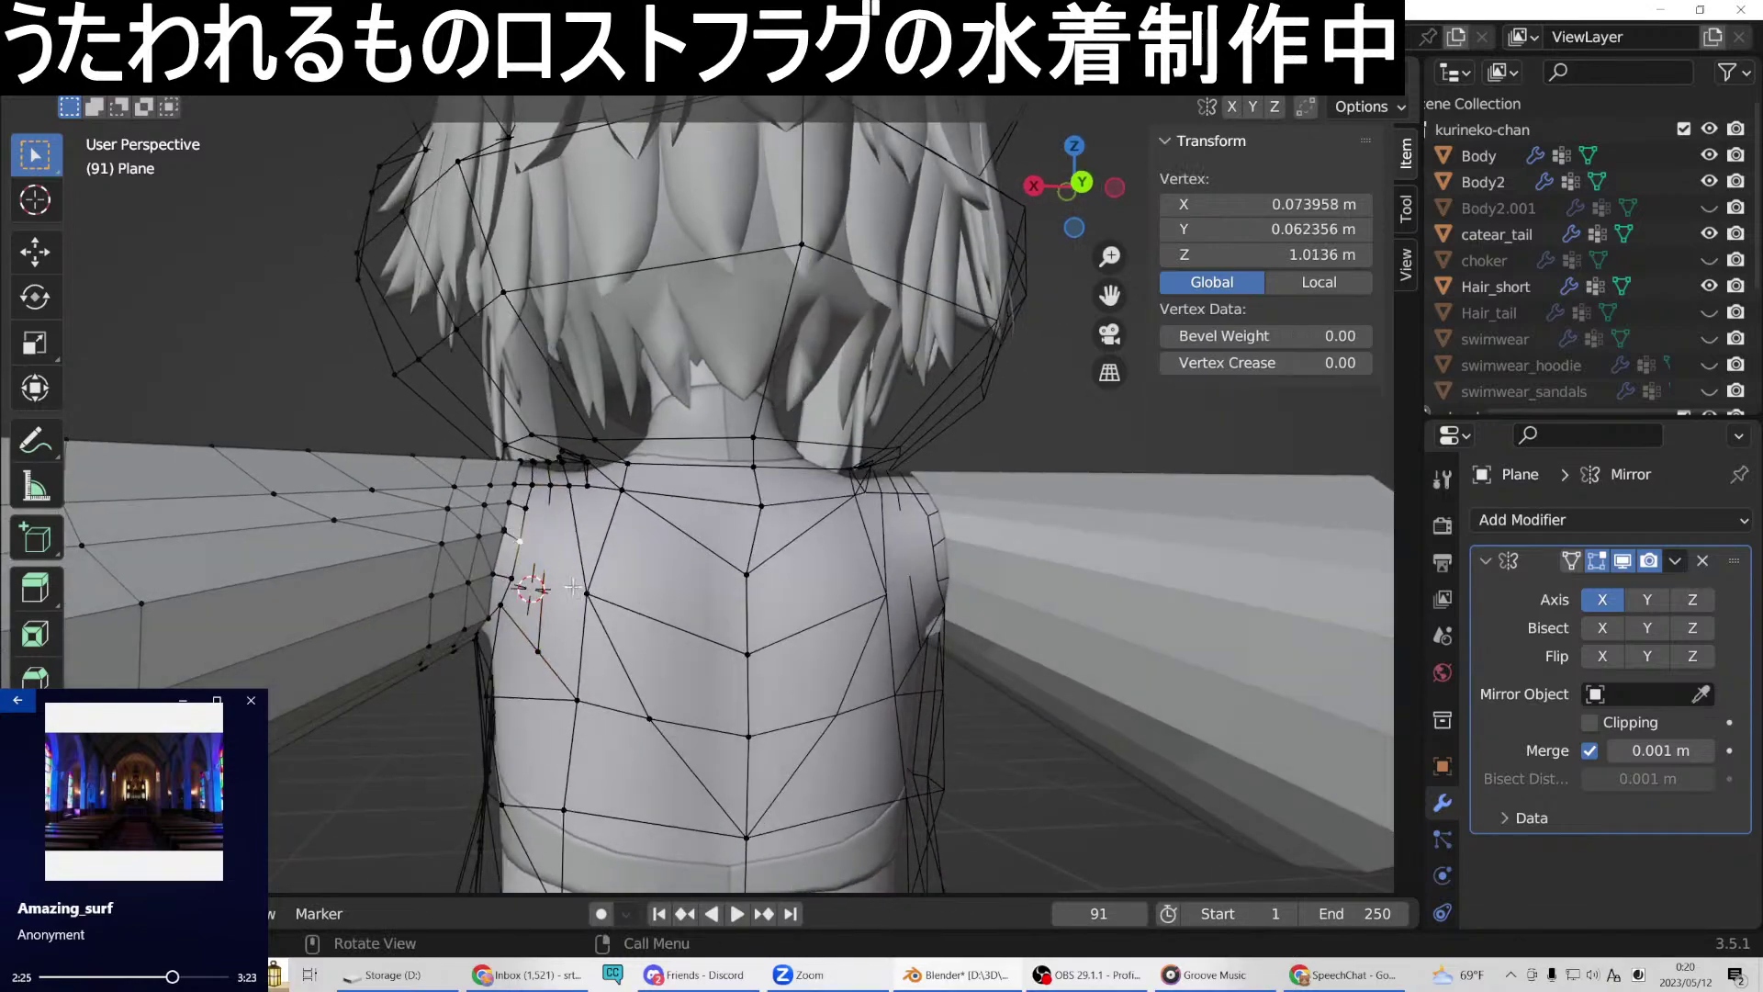
pyautogui.hotkey('ctrl', 'r')
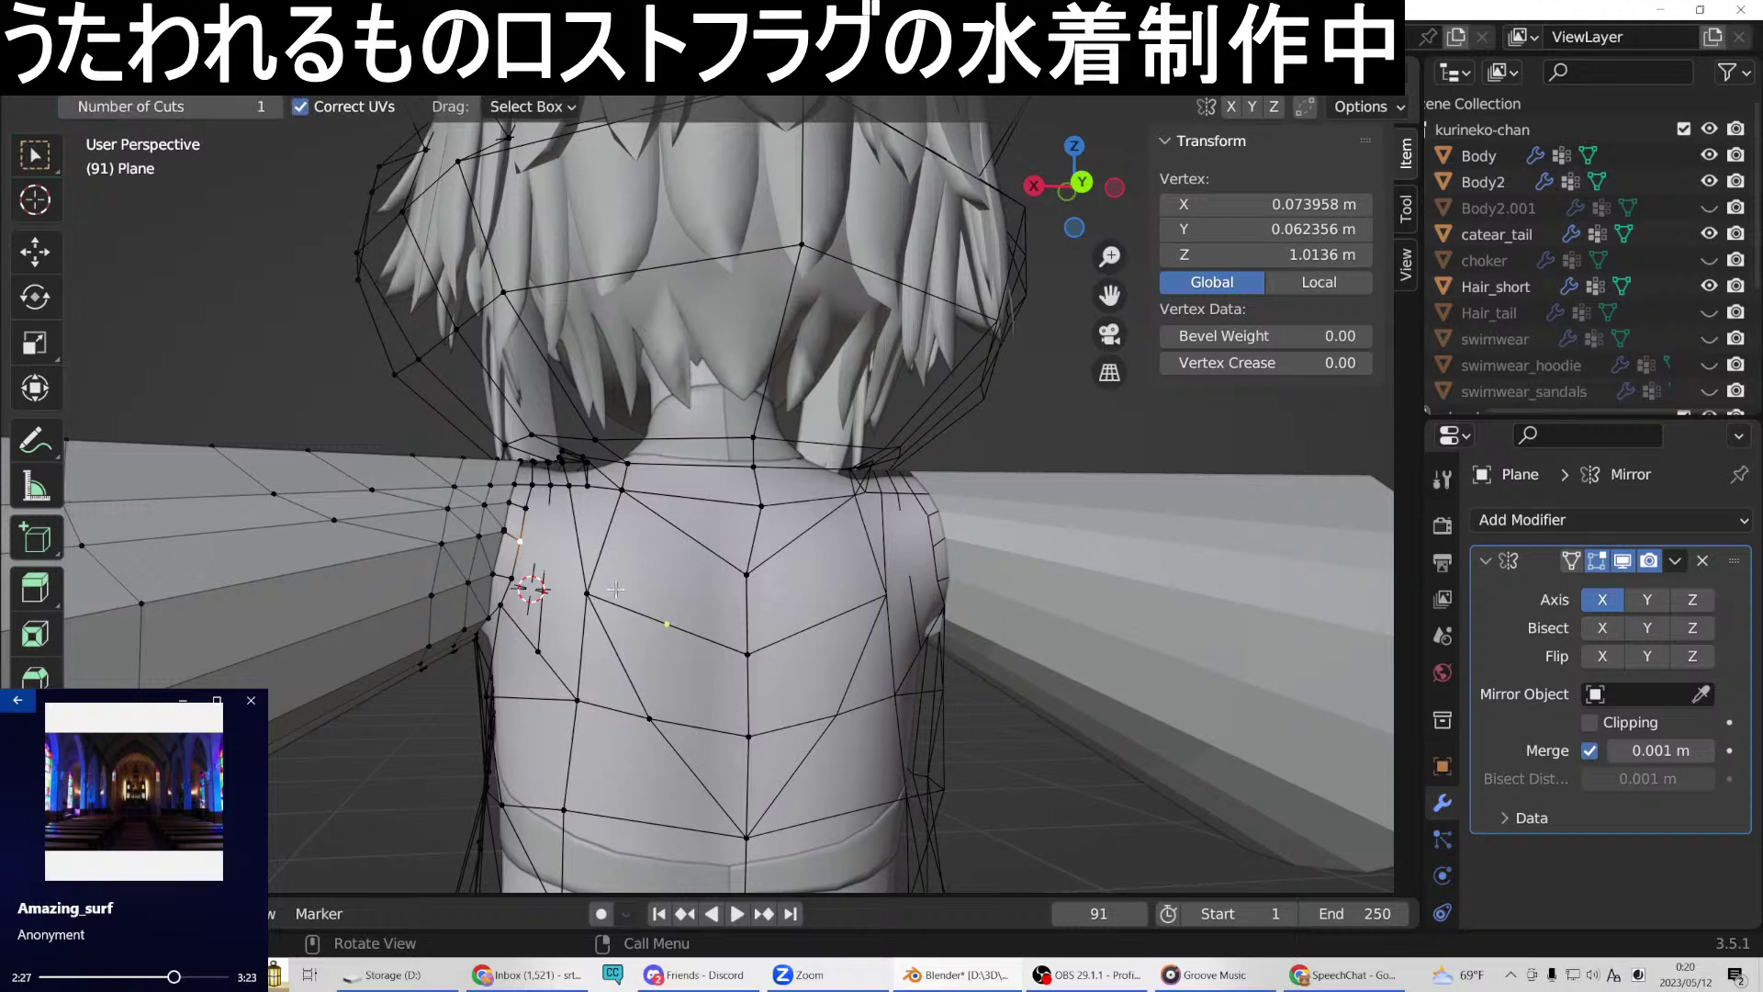
pyautogui.click(548, 567)
pyautogui.rightClick(548, 568)
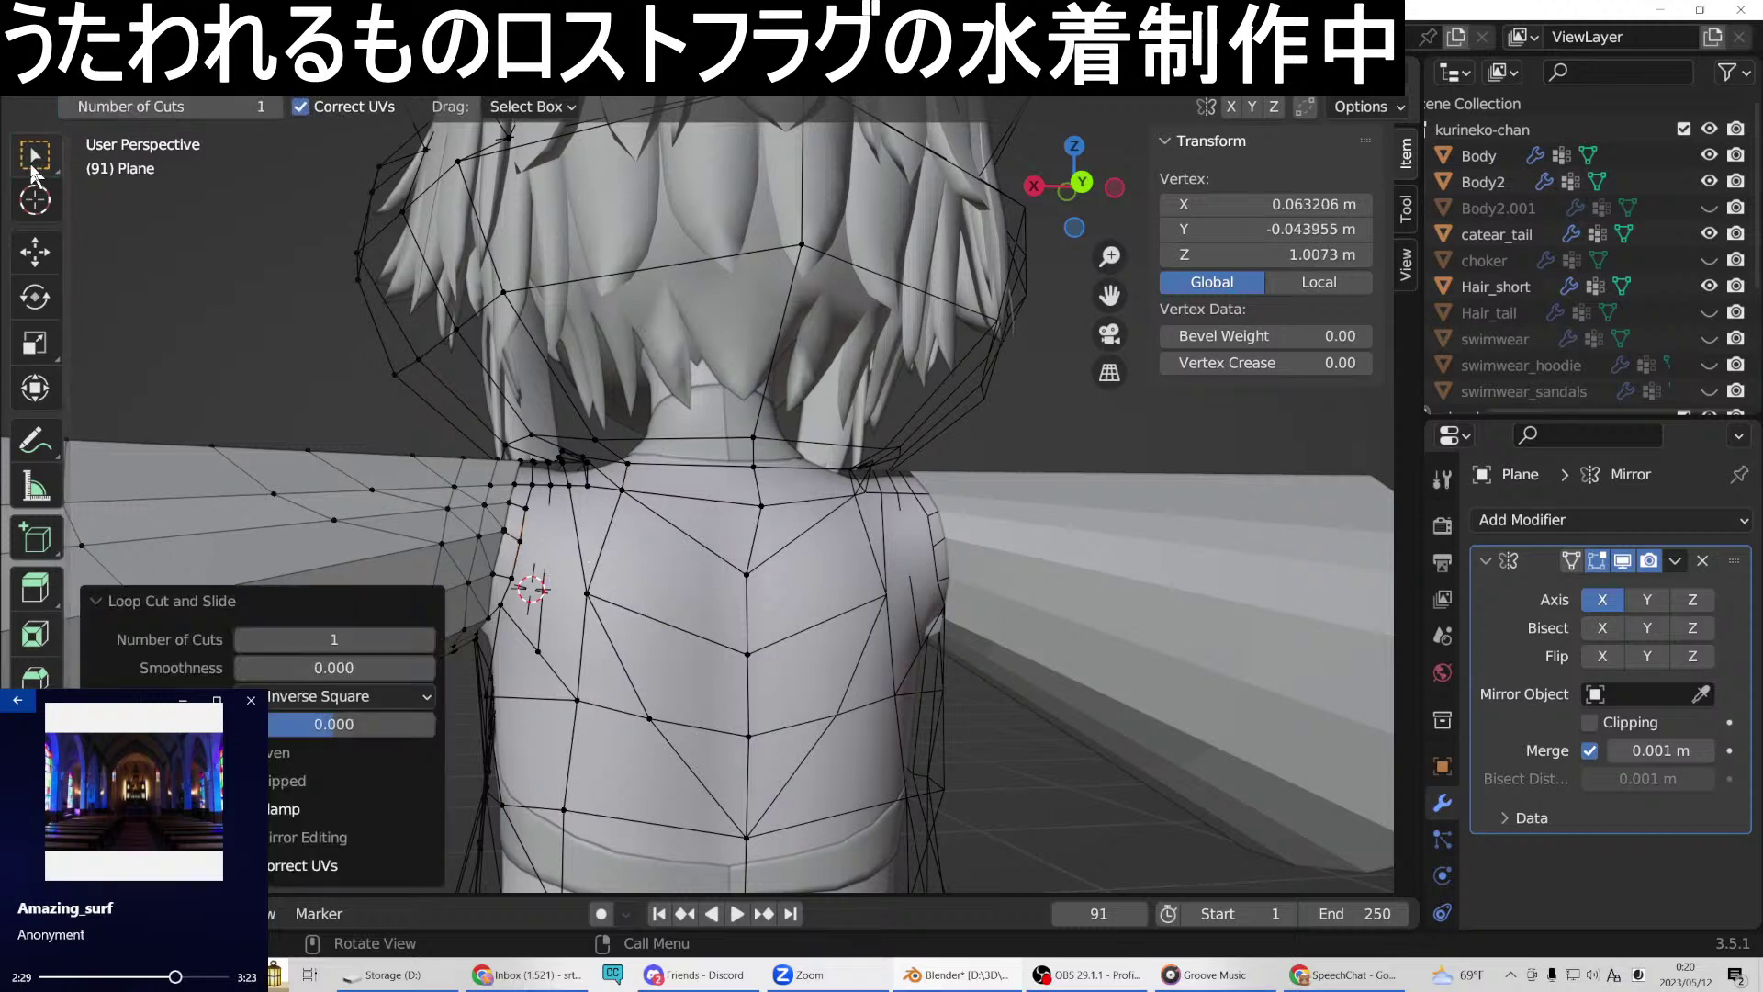
pyautogui.click(530, 547)
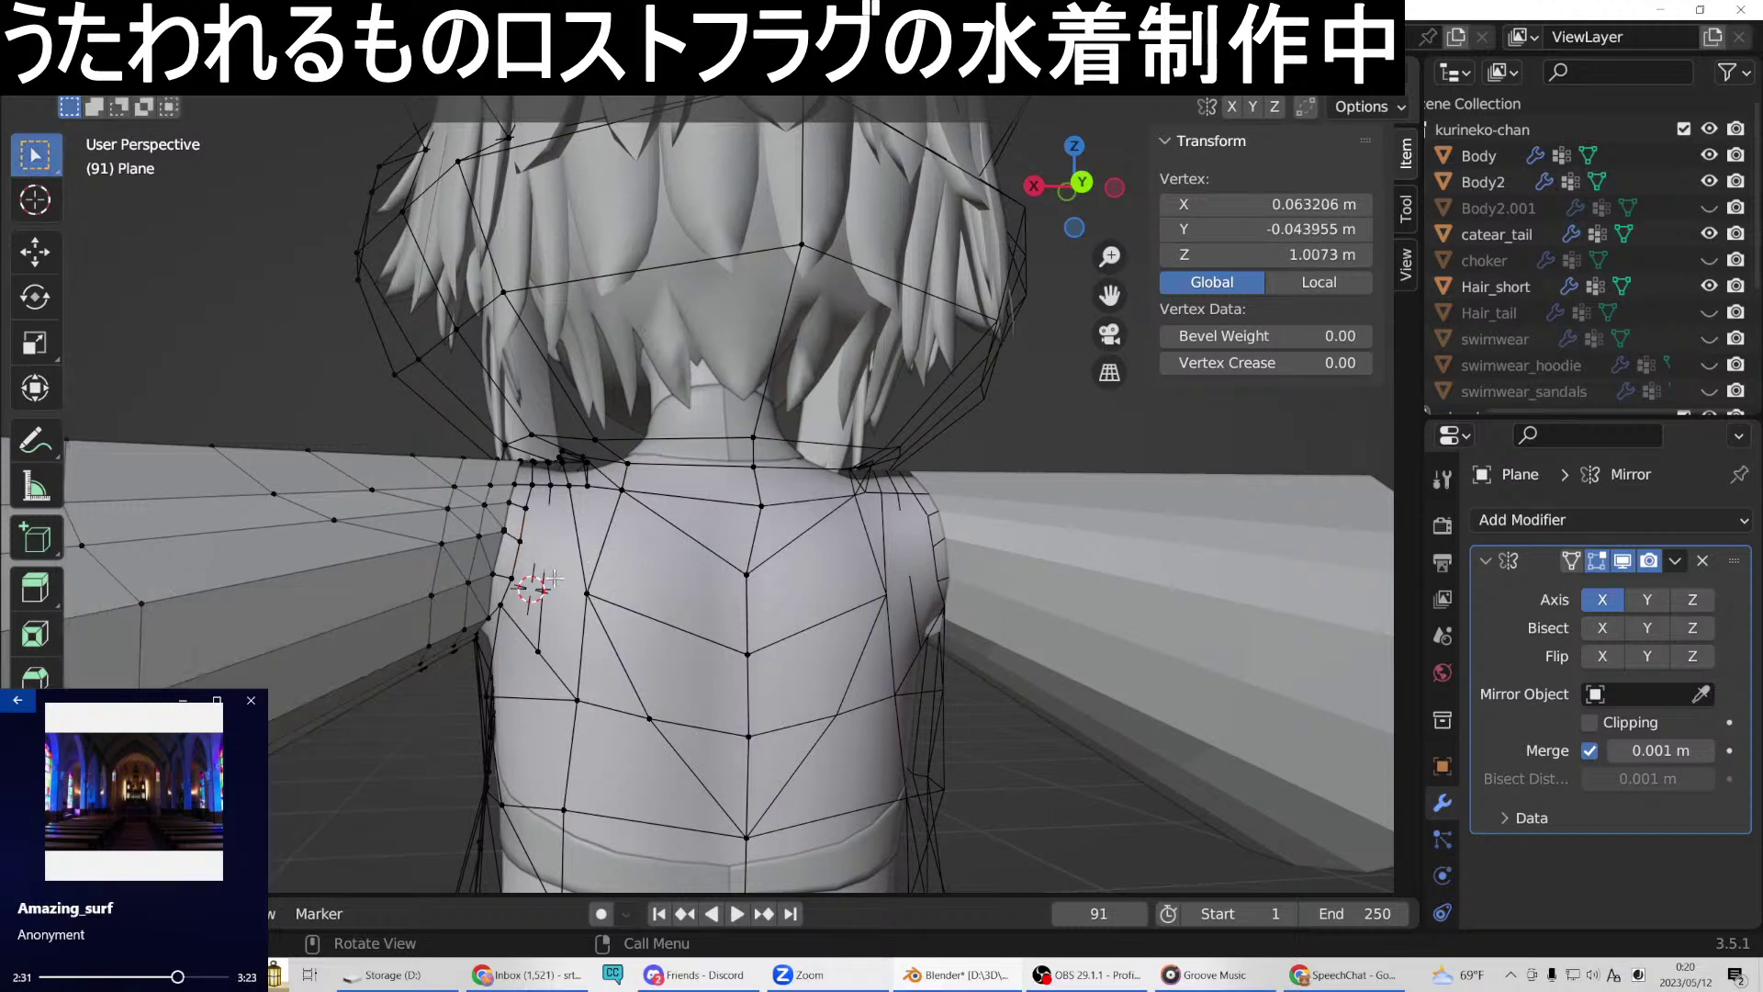
pyautogui.moveTo(568, 568); pyautogui.dragTo(555, 570, button='middle')
pyautogui.press('g')
pyautogui.press('y')
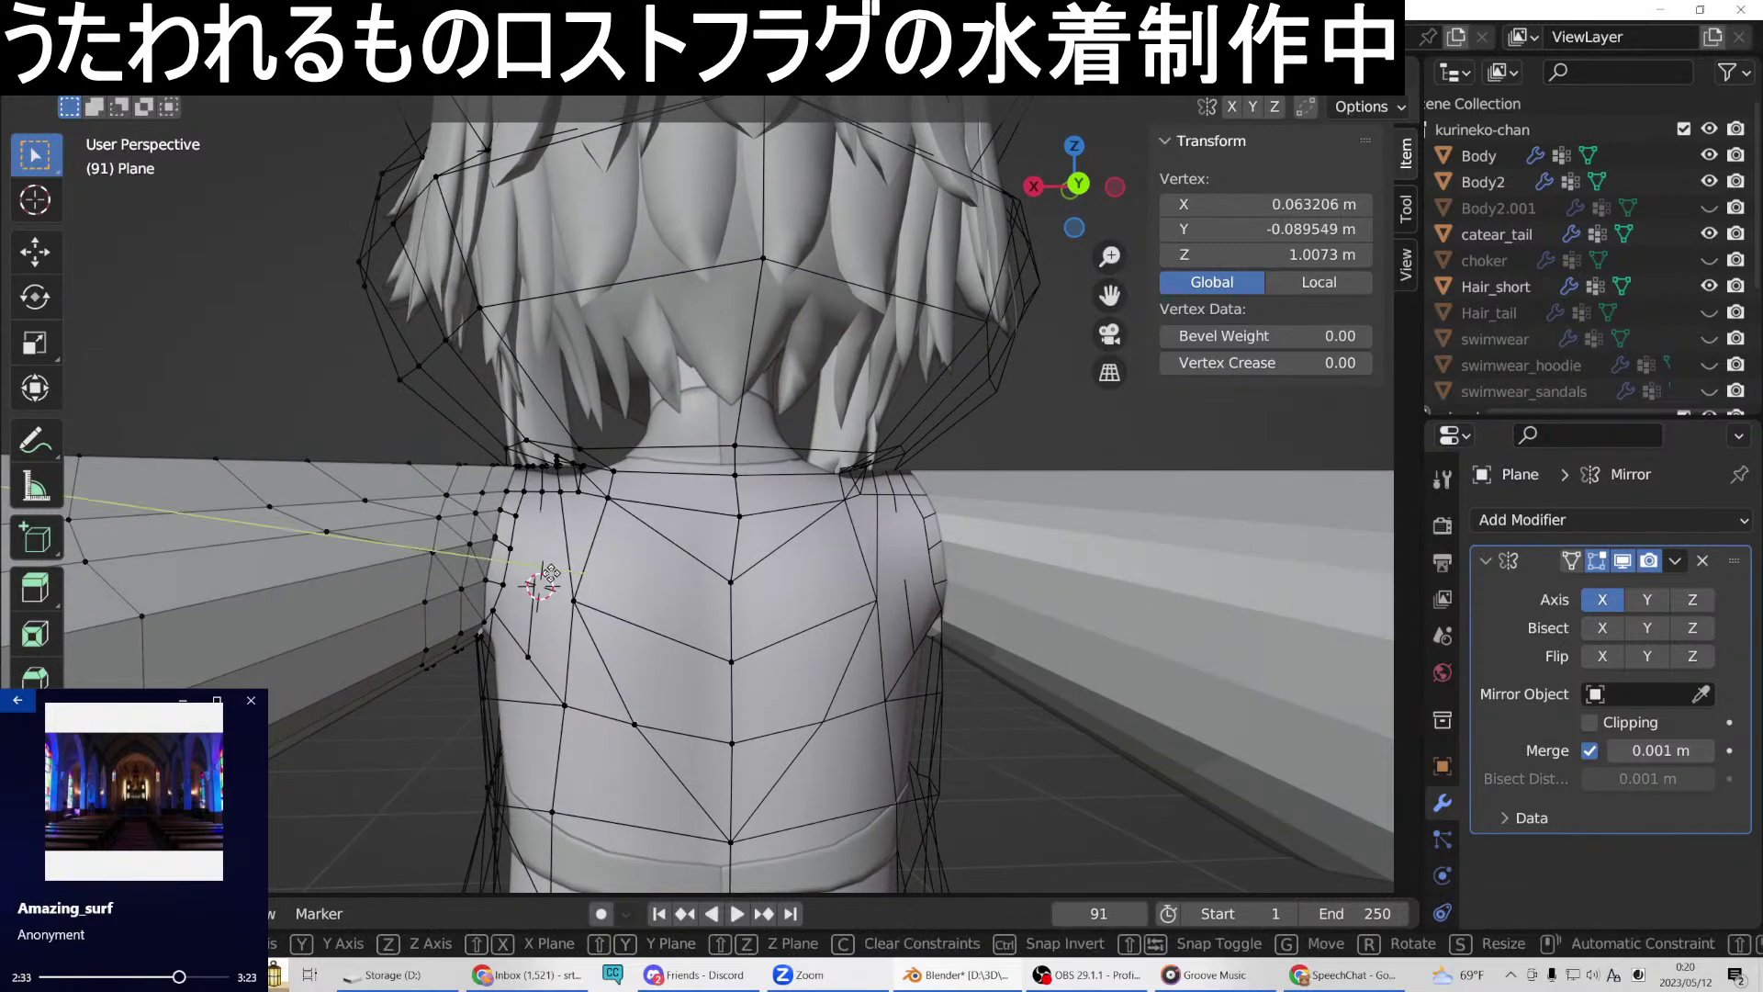
pyautogui.rightClick(464, 585)
# Subdivide the new vertical edge beside the back armhole once.
pyautogui.moveTo(464, 584); pyautogui.dragTo(662, 641, button='middle')
pyautogui.hotkey('alt', 'z')
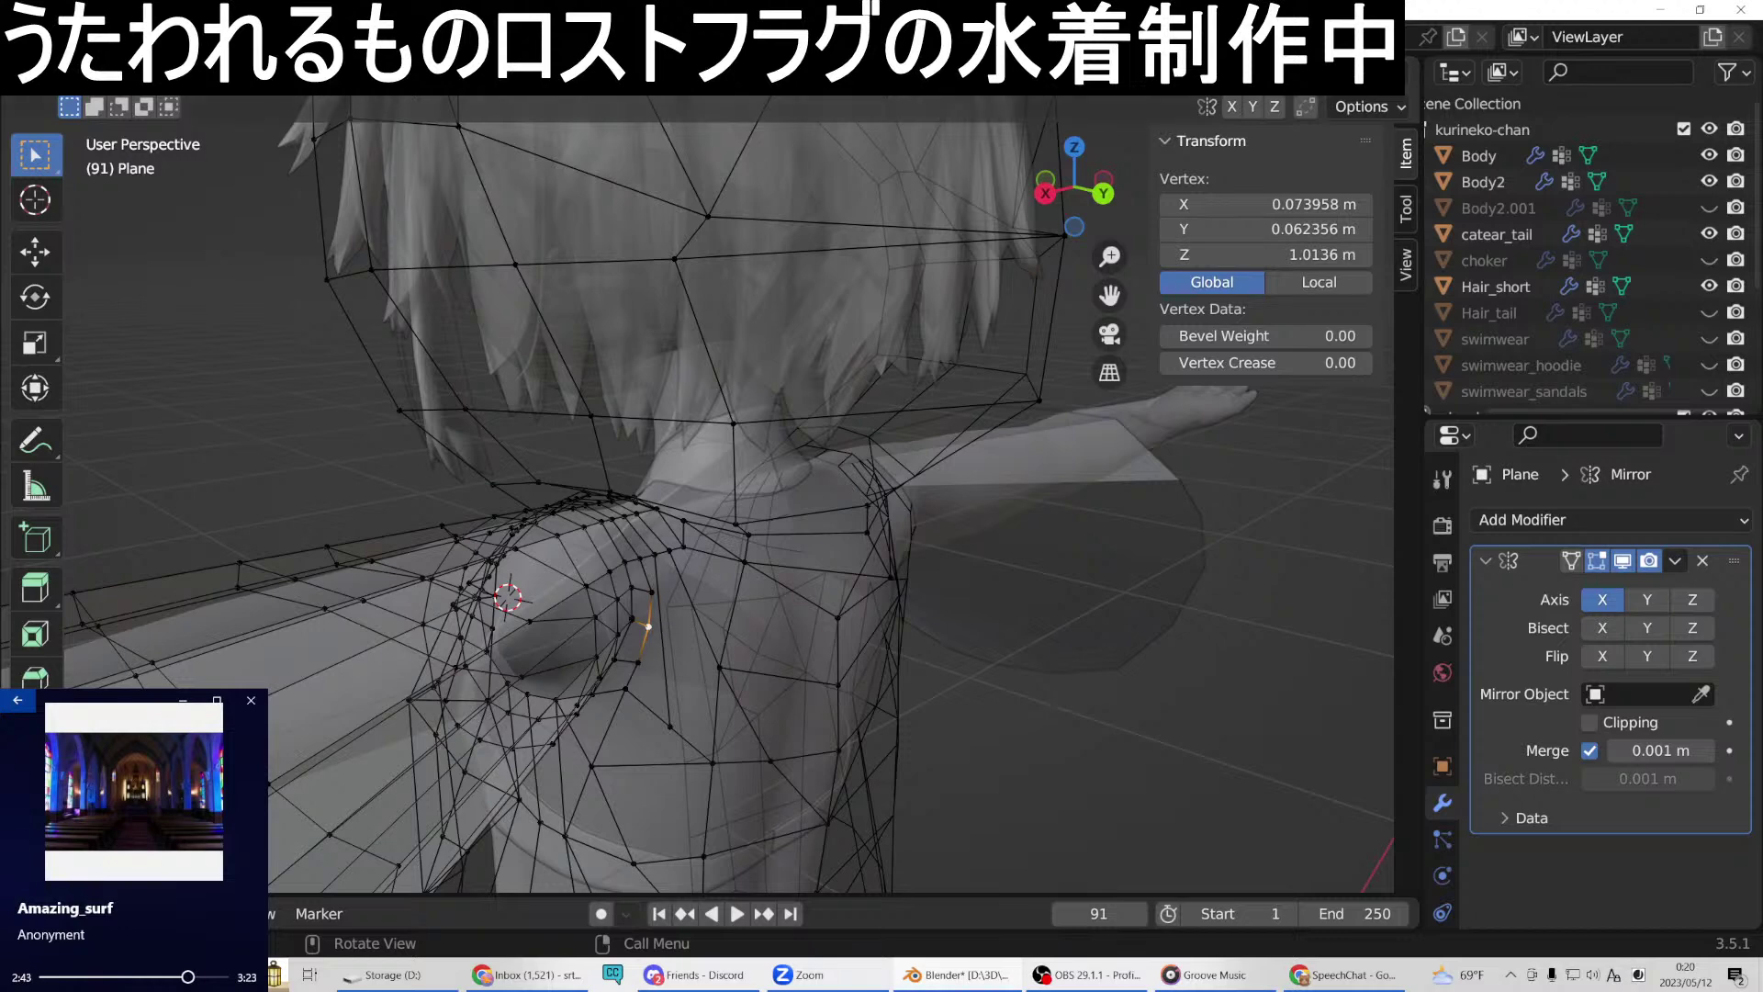
pyautogui.click(637, 385)
pyautogui.click(659, 645)
pyautogui.rightClick(660, 643)
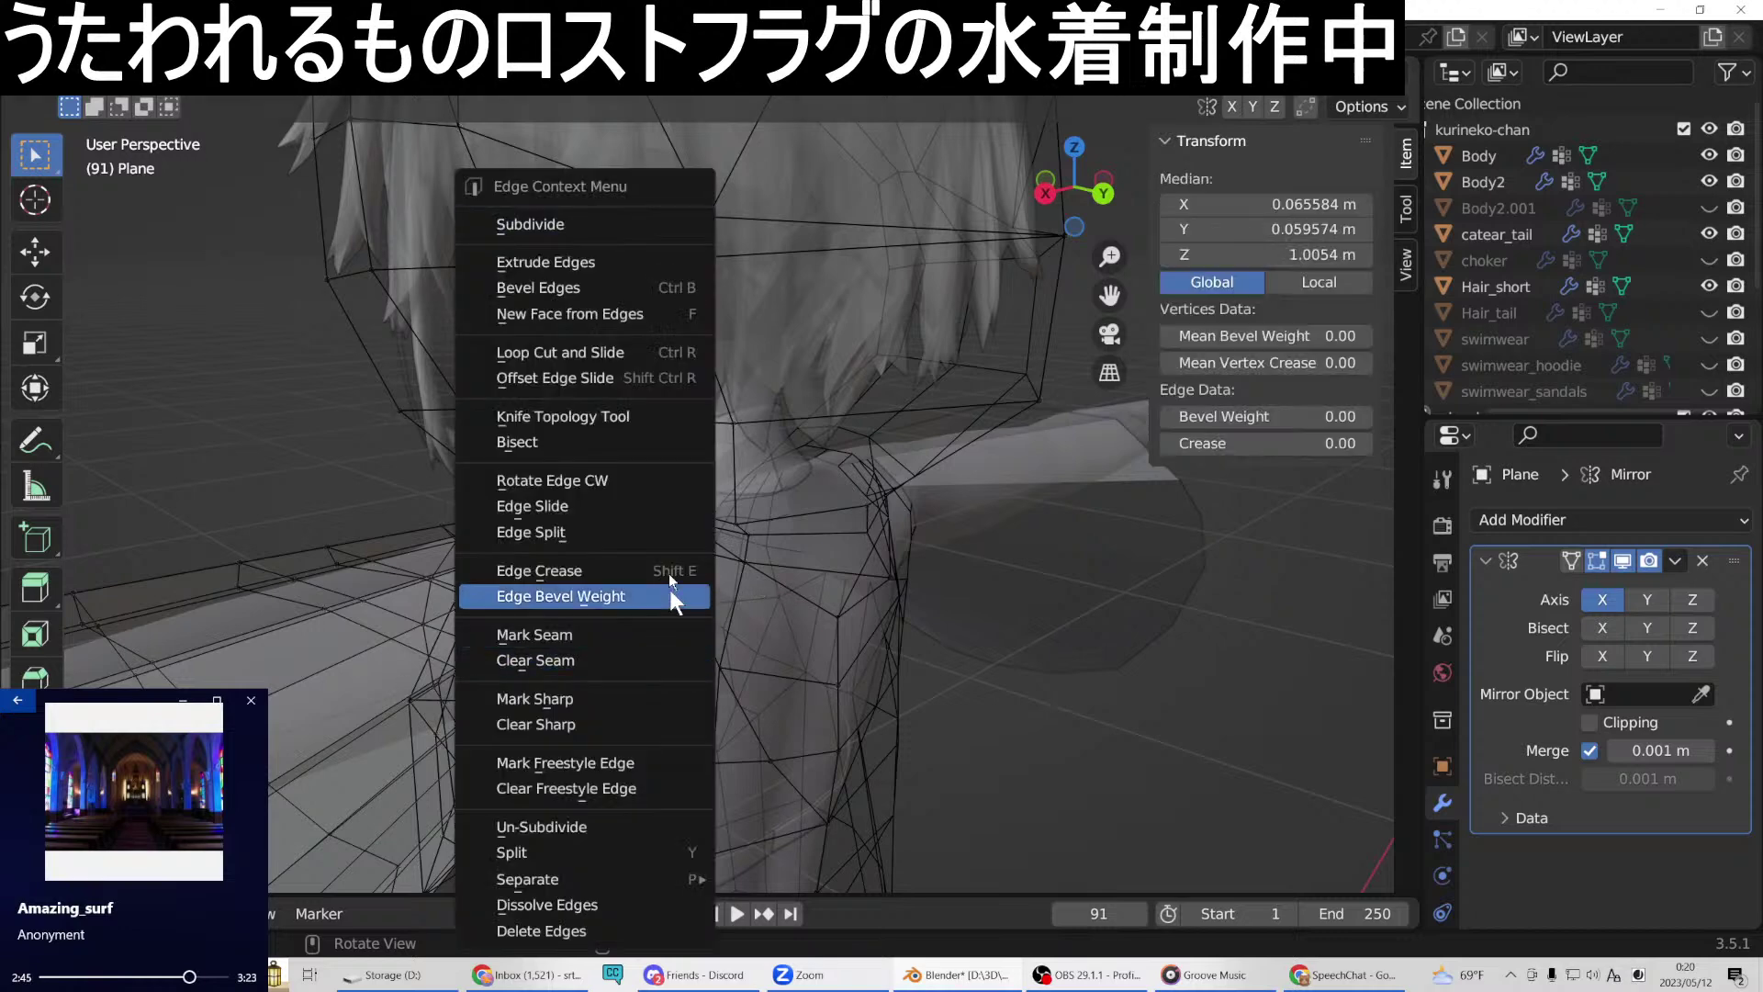
pyautogui.click(586, 224)
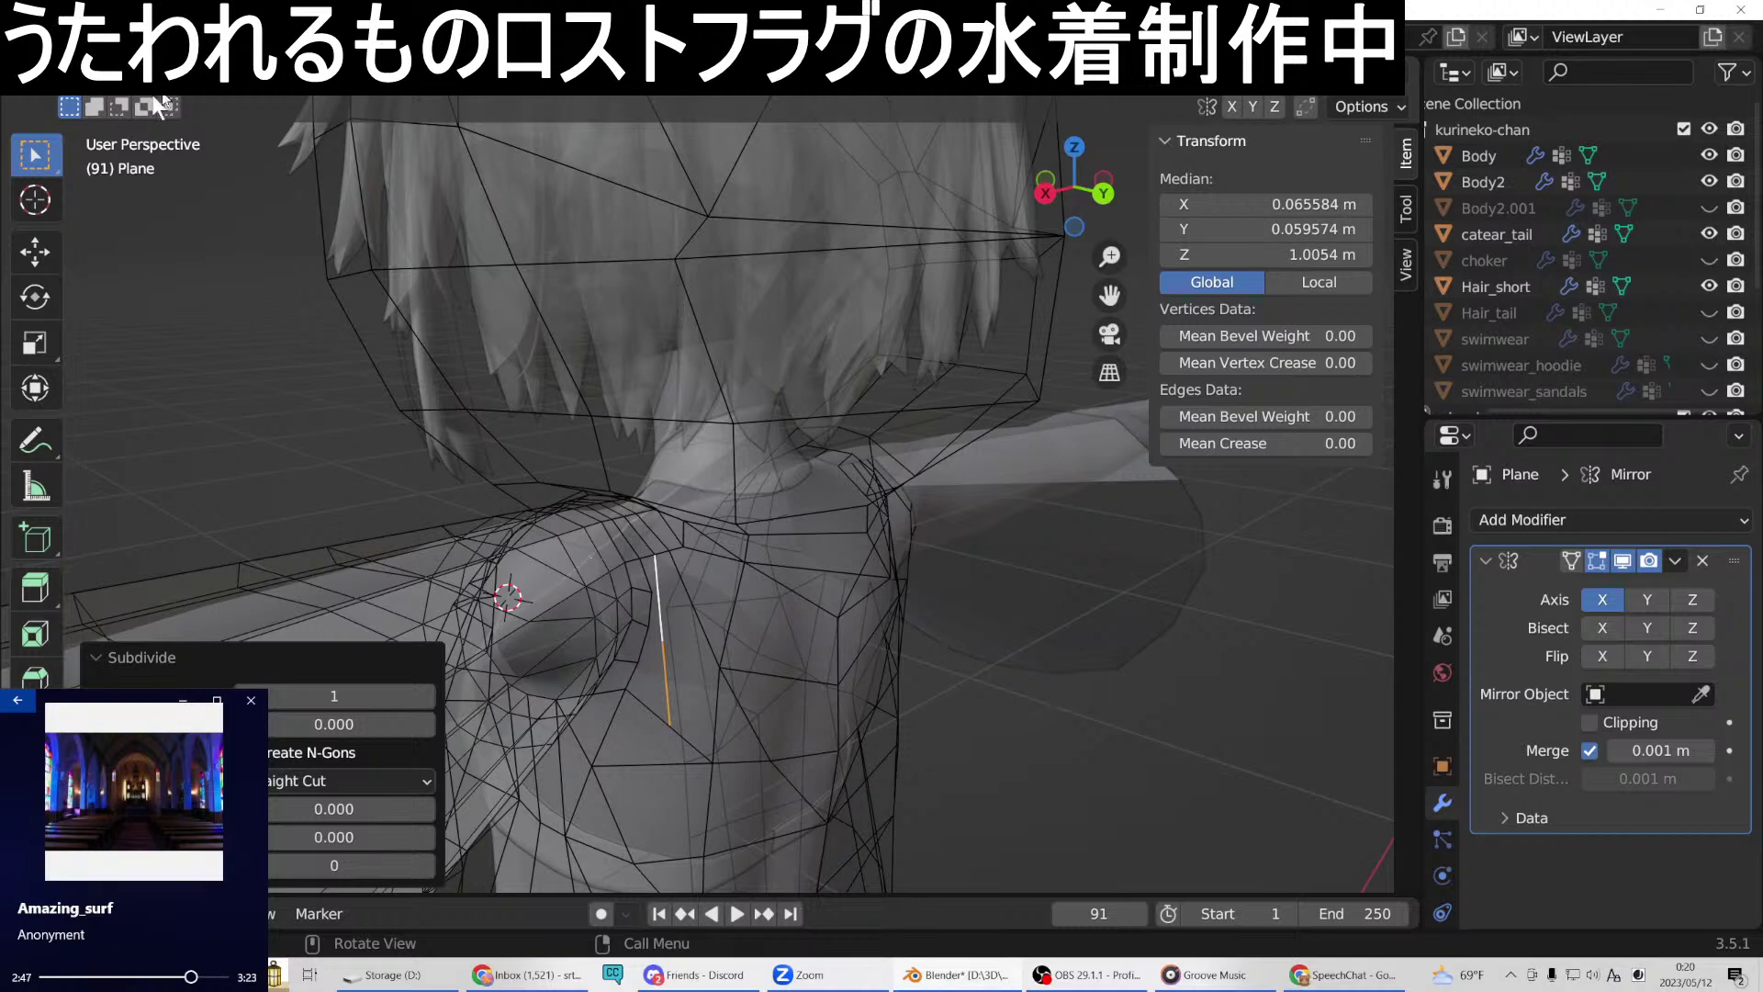
pyautogui.press('1')
# Move the new midpoint vertex beside the back armhole about 0.0139 m outward along Y.
pyautogui.click(656, 640)
pyautogui.moveTo(669, 637); pyautogui.dragTo(571, 625, button='middle')
pyautogui.press('g')
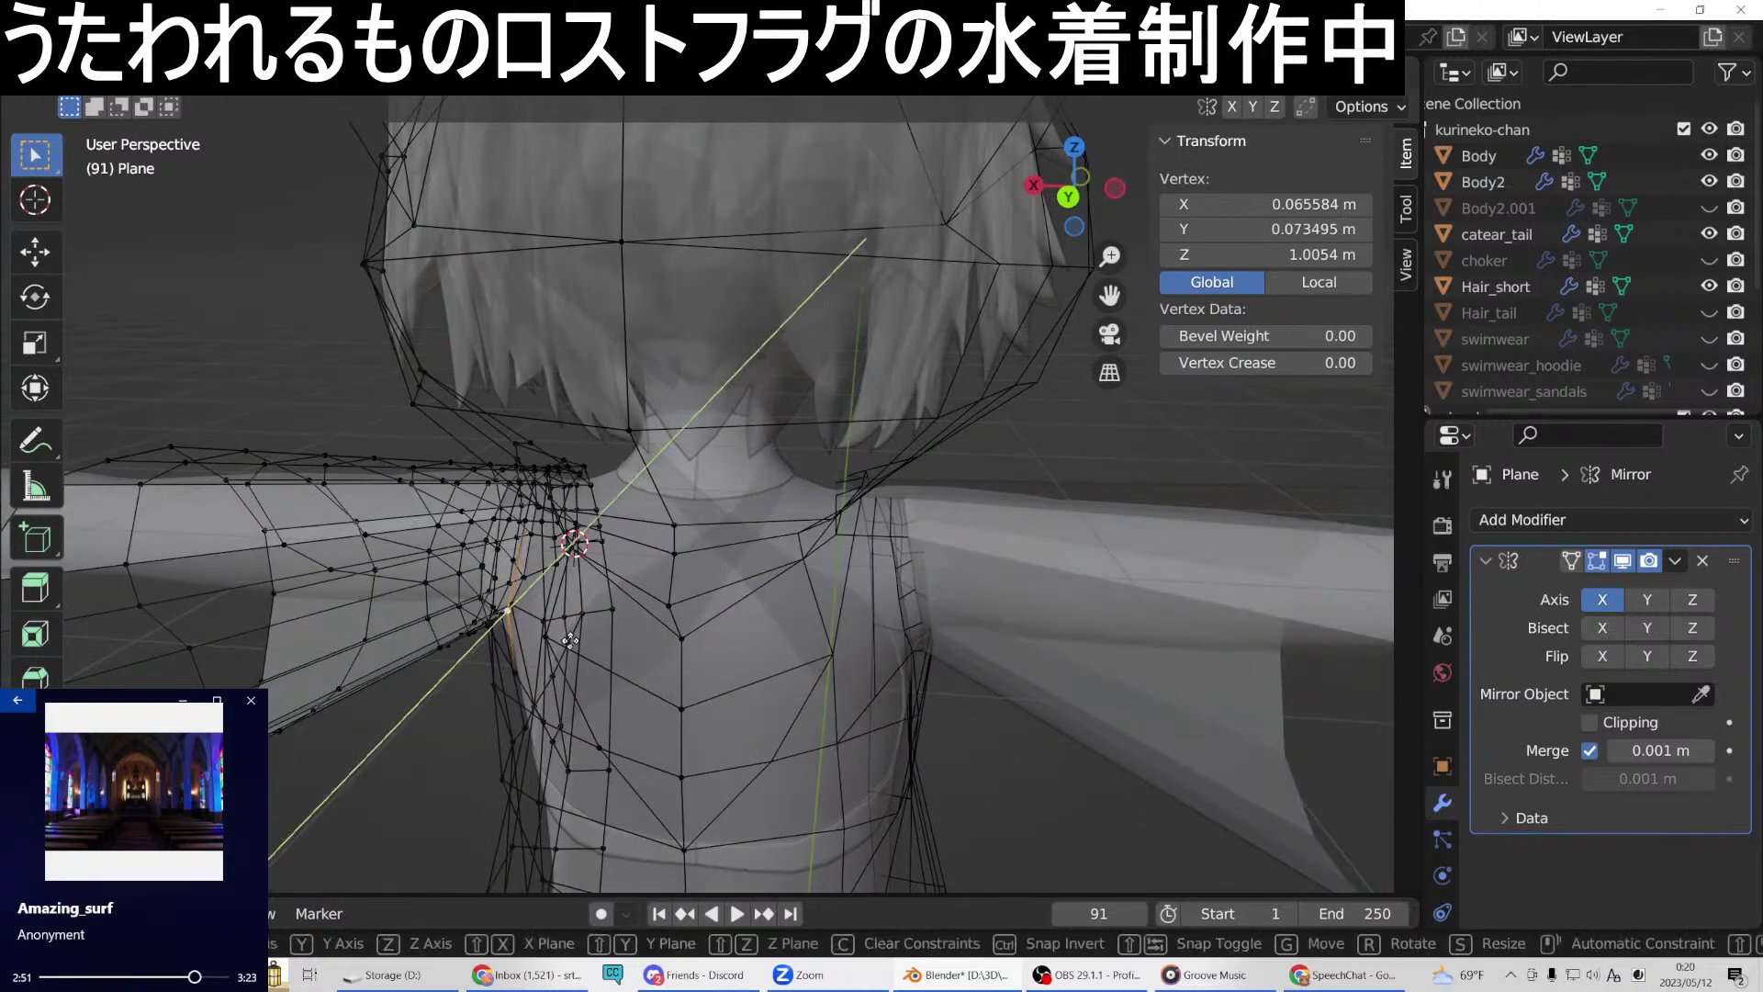
pyautogui.click(570, 640)
pyautogui.moveTo(587, 606)
pyautogui.mouseDown(button='middle')
pyautogui.moveTo(621, 597)
pyautogui.moveTo(588, 597)
pyautogui.mouseUp(button='middle')
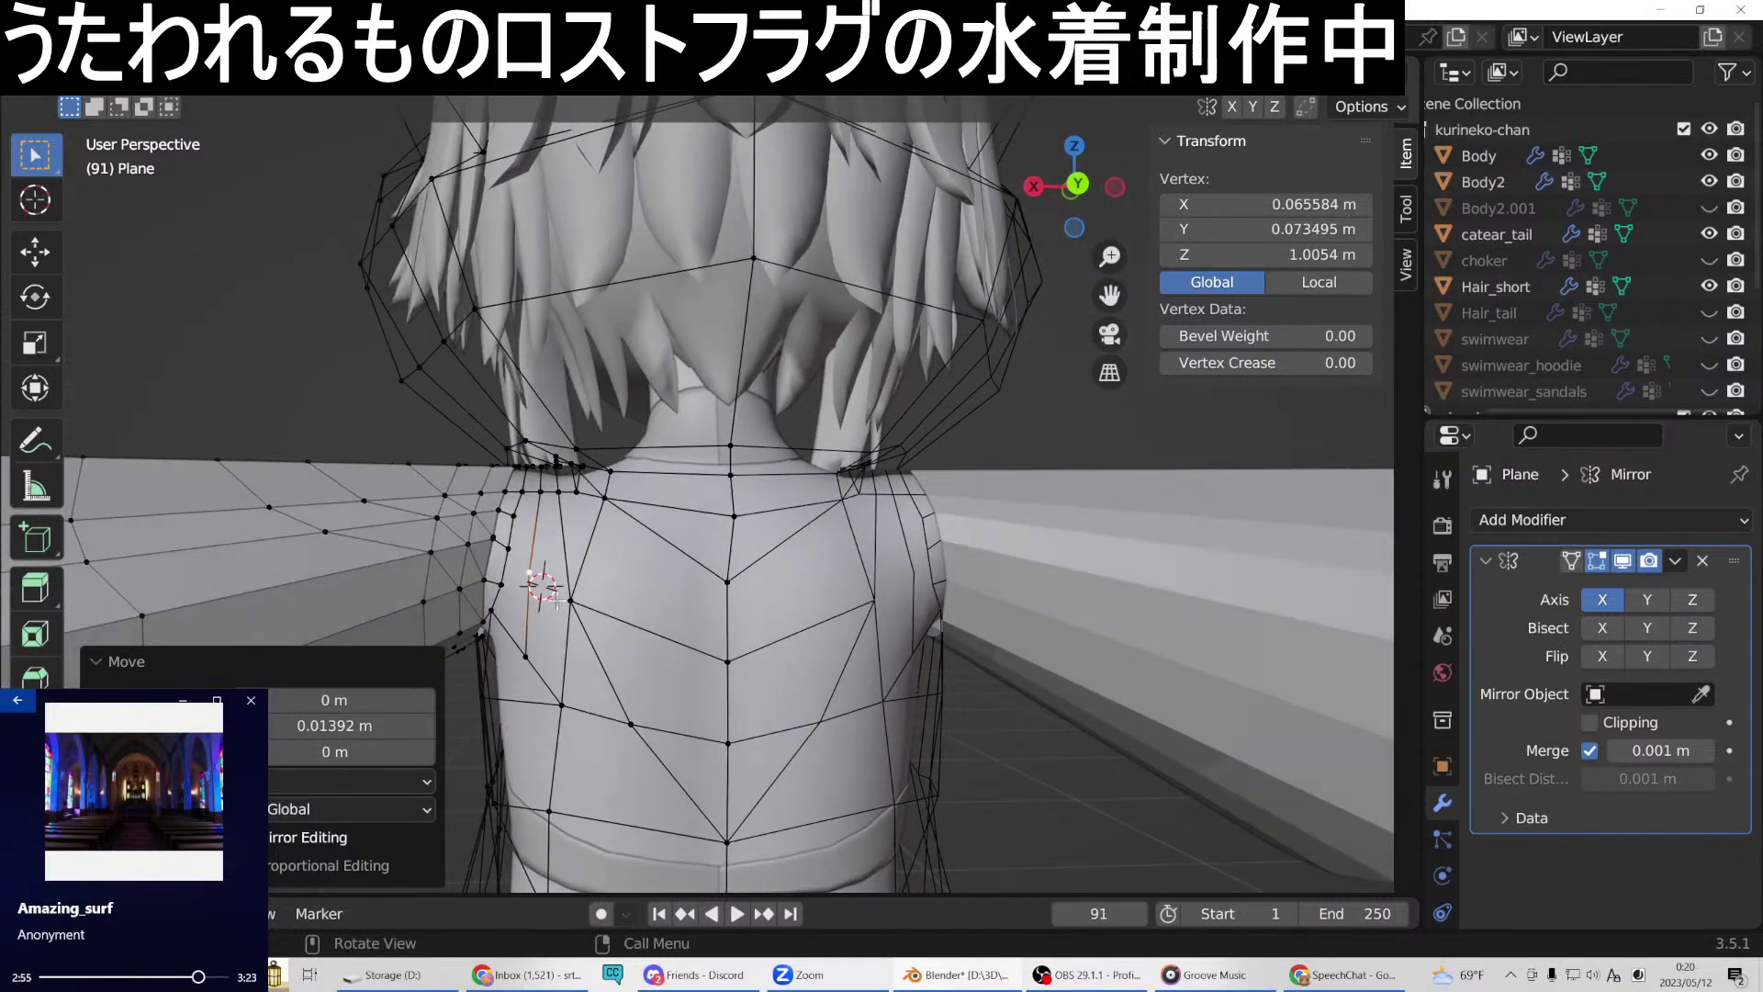
# Connect the moved armhole vertex to the neighbouring upper-back vertices with new edges.
pyautogui.click(570, 595)
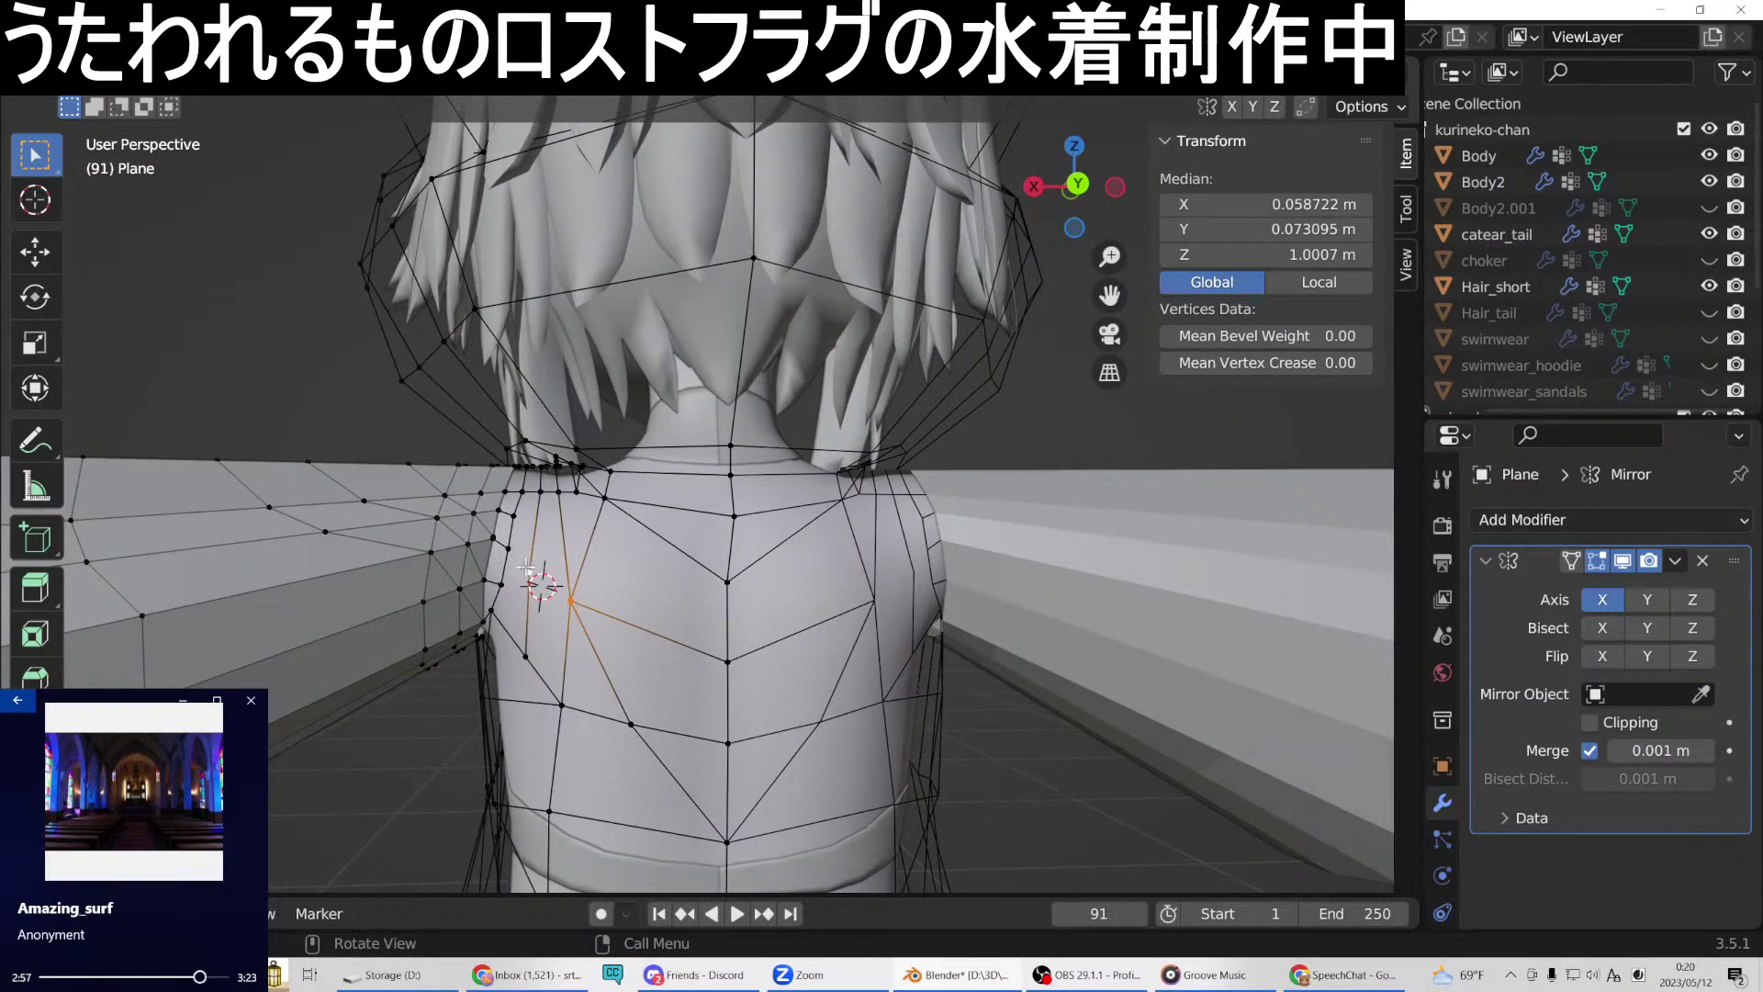
pyautogui.rightClick(529, 564)
pyautogui.click(468, 479)
pyautogui.moveTo(542, 591); pyautogui.dragTo(461, 572, button='middle')
pyautogui.click(490, 613)
pyautogui.keyDown('shift'); pyautogui.click(446, 573); pyautogui.keyUp('shift')
pyautogui.rightClick(418, 479)
pyautogui.click(418, 477)
# Join the inner upper-back vertex up to the shoulder vertex near the neck with a new edge.
pyautogui.moveTo(487, 514); pyautogui.dragTo(676, 601, button='middle')
pyautogui.click(533, 491)
pyautogui.moveTo(533, 491); pyautogui.dragTo(628, 615, button='middle')
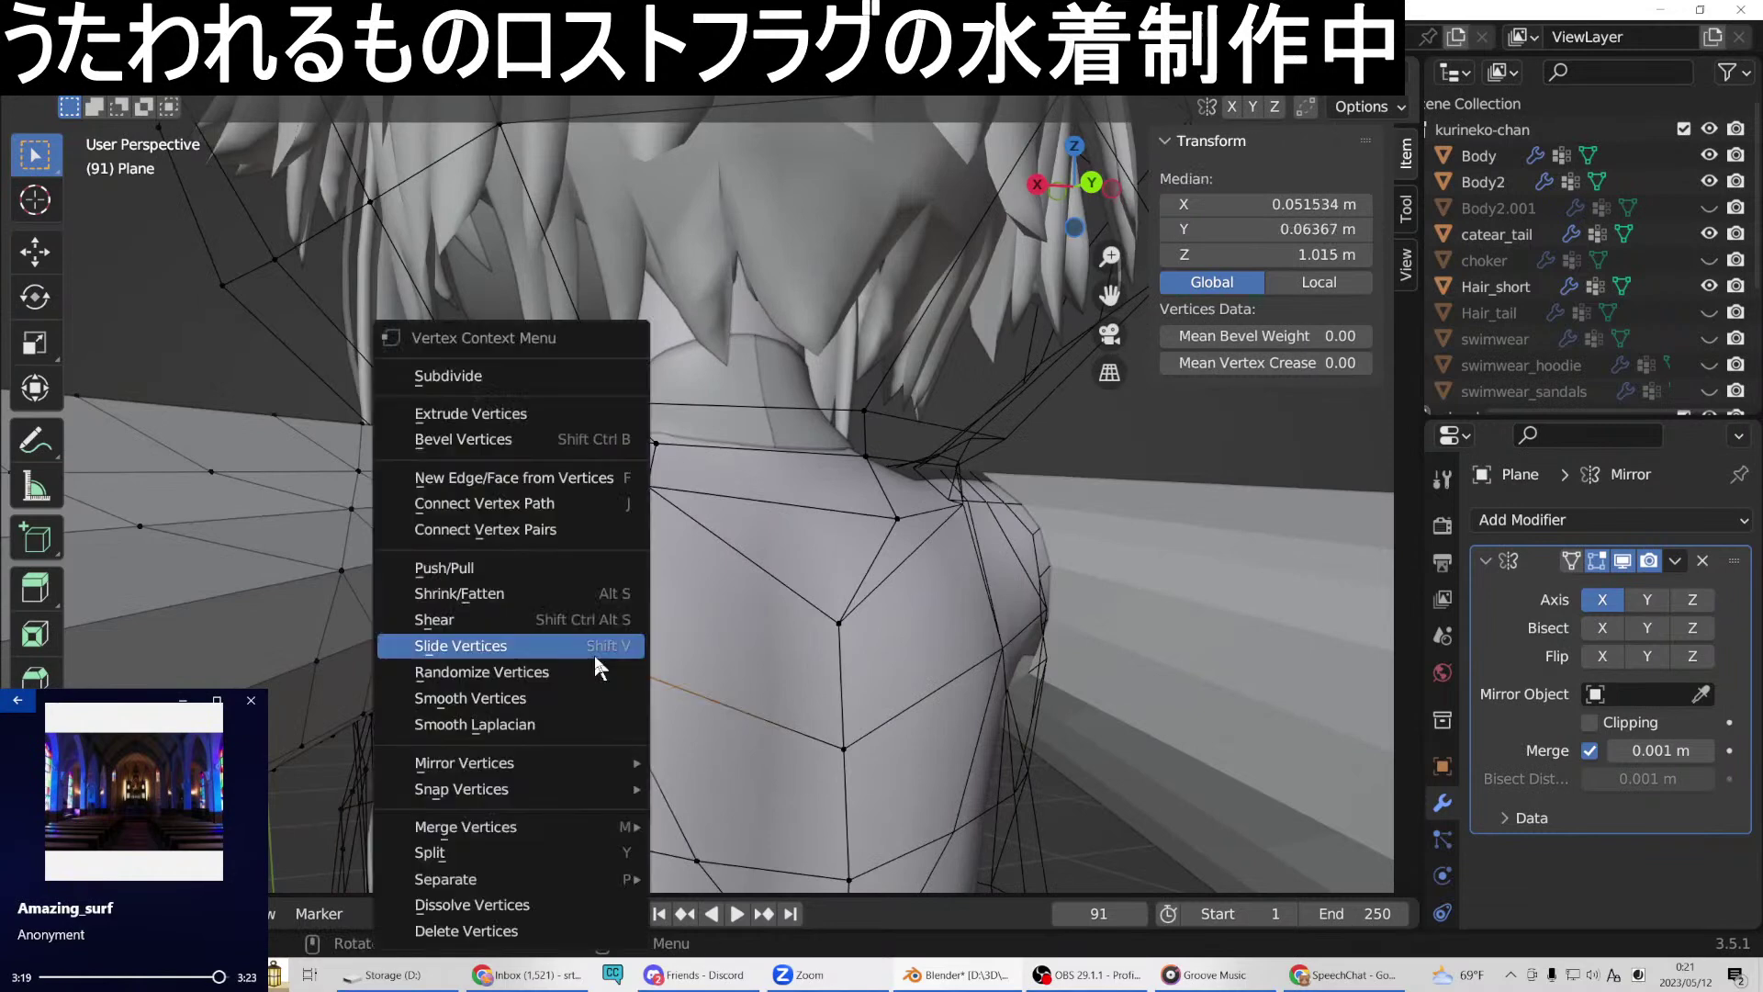
pyautogui.click(503, 478)
pyautogui.moveTo(502, 496); pyautogui.dragTo(816, 502, button='middle')
pyautogui.scroll(-4, 816, 502)
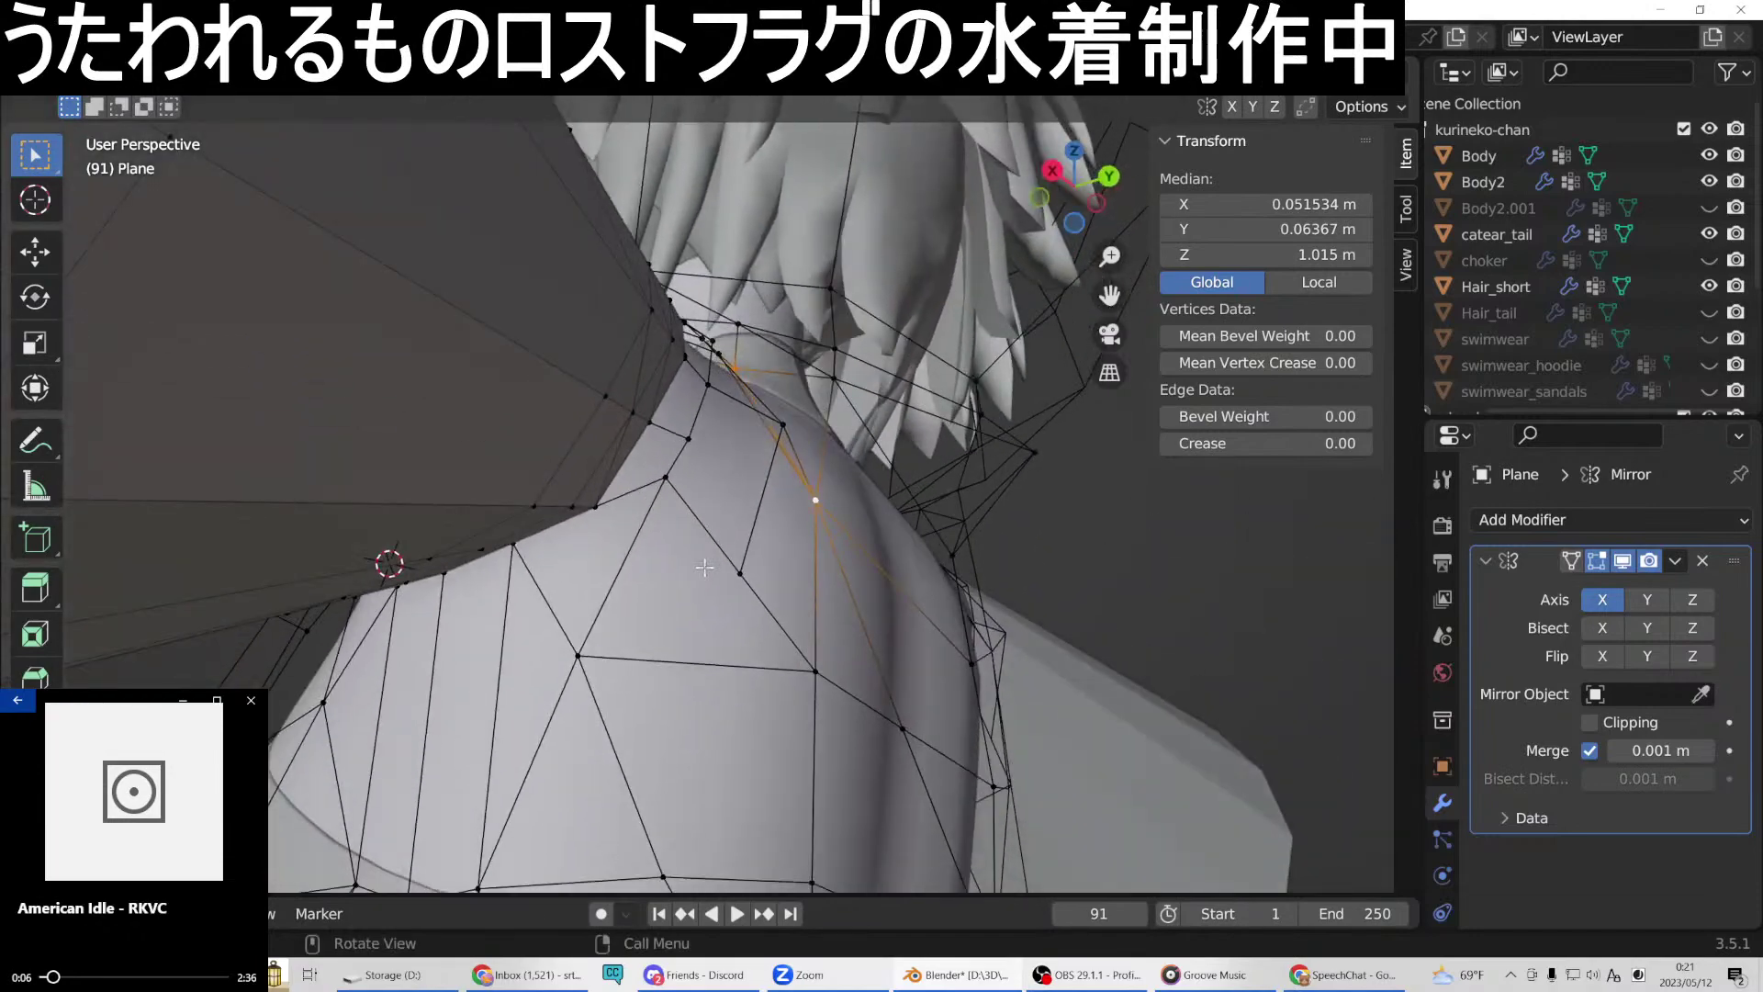
# Subdivide the short horizontal edge just below the back armhole once.
pyautogui.moveTo(681, 556); pyautogui.dragTo(660, 615, button='middle')
pyautogui.click(658, 604)
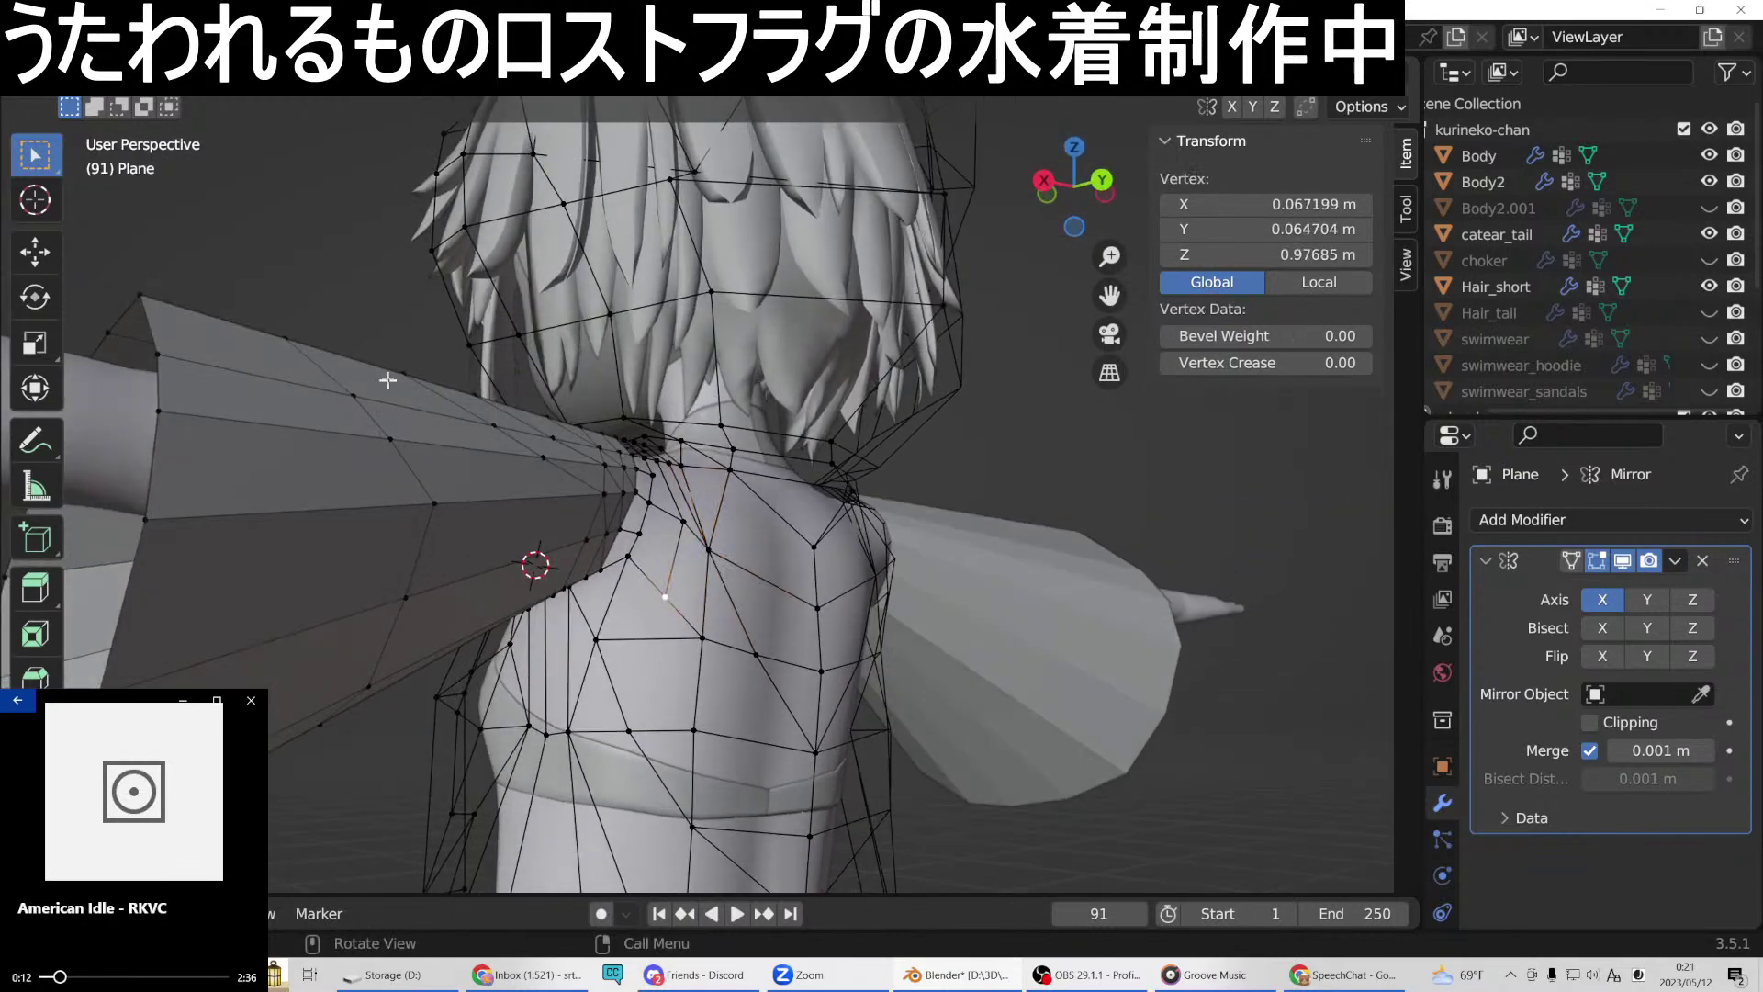
pyautogui.hotkey('alt', 'a')
pyautogui.click(640, 638)
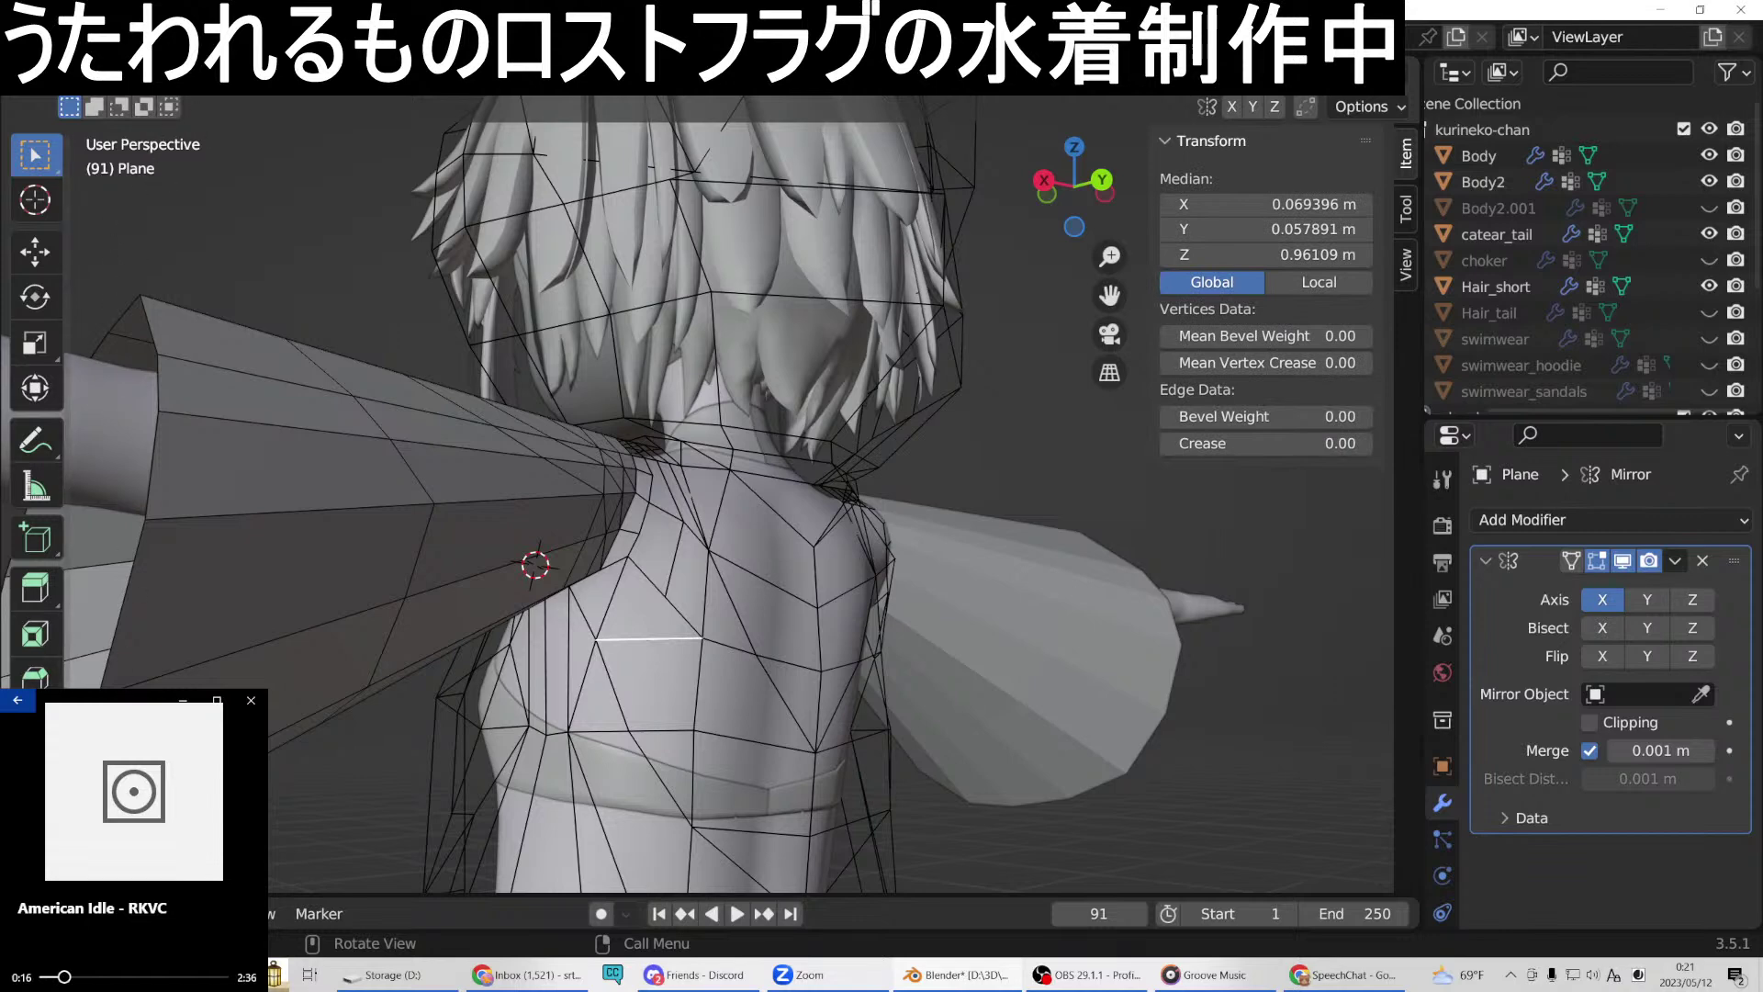
pyautogui.rightClick(648, 643)
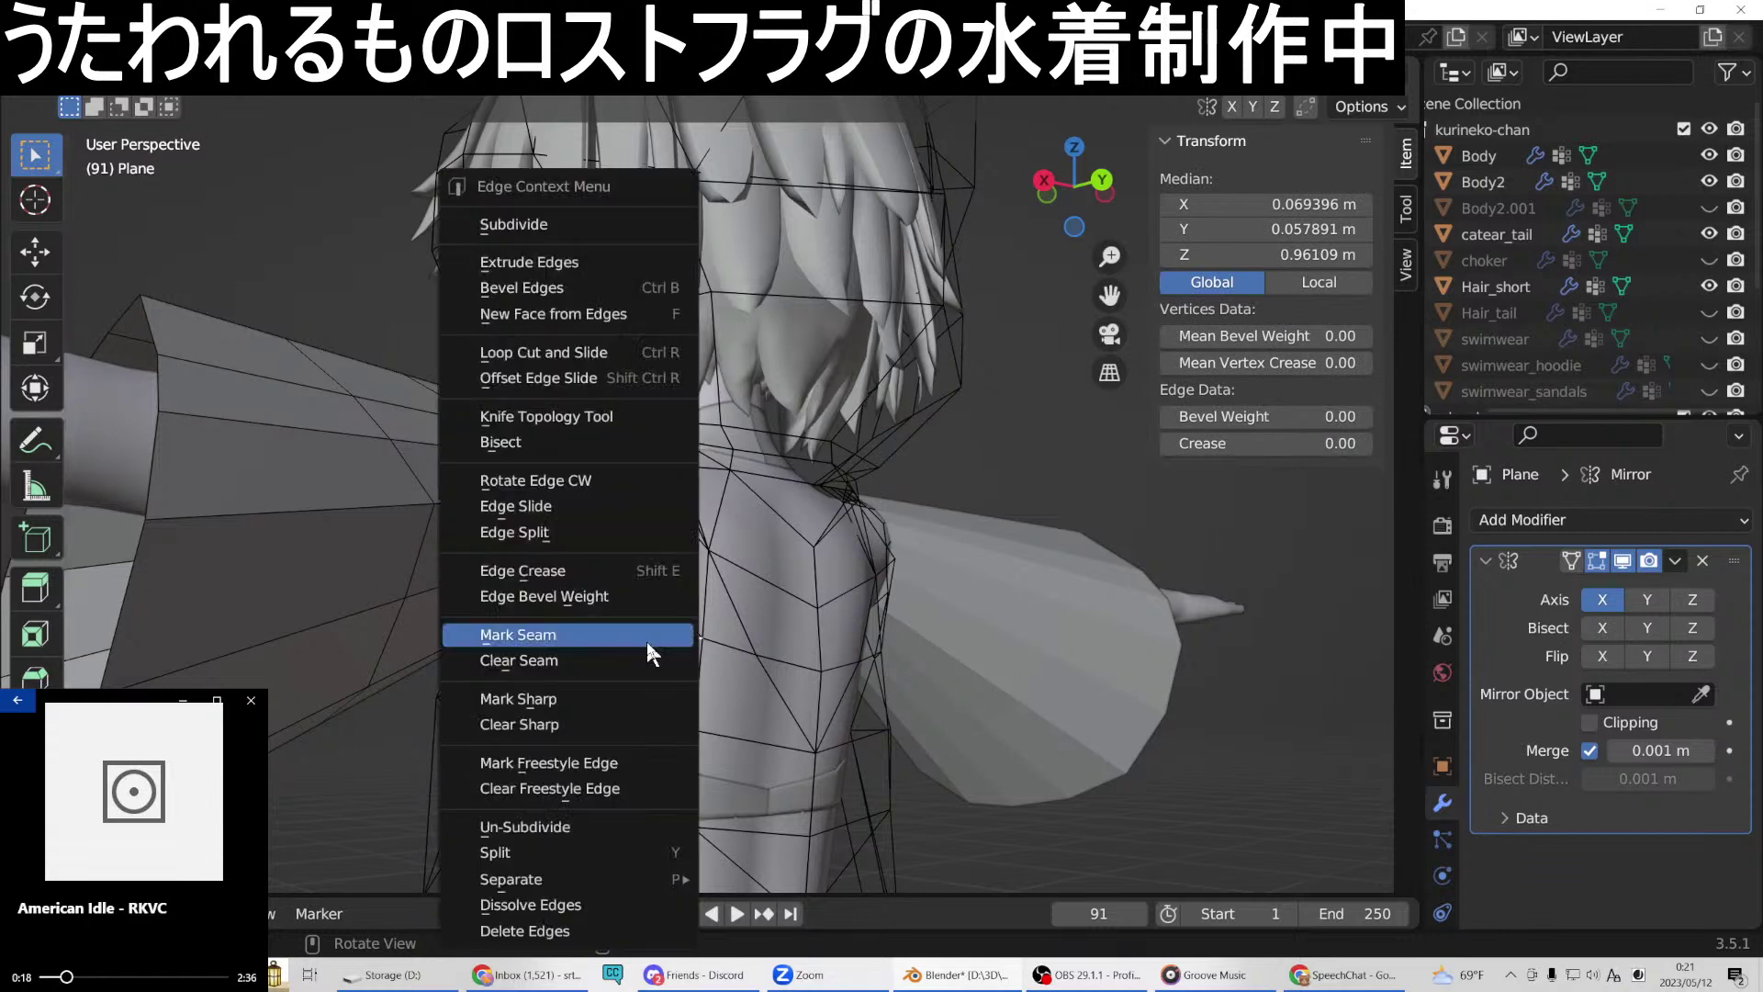
pyautogui.click(562, 225)
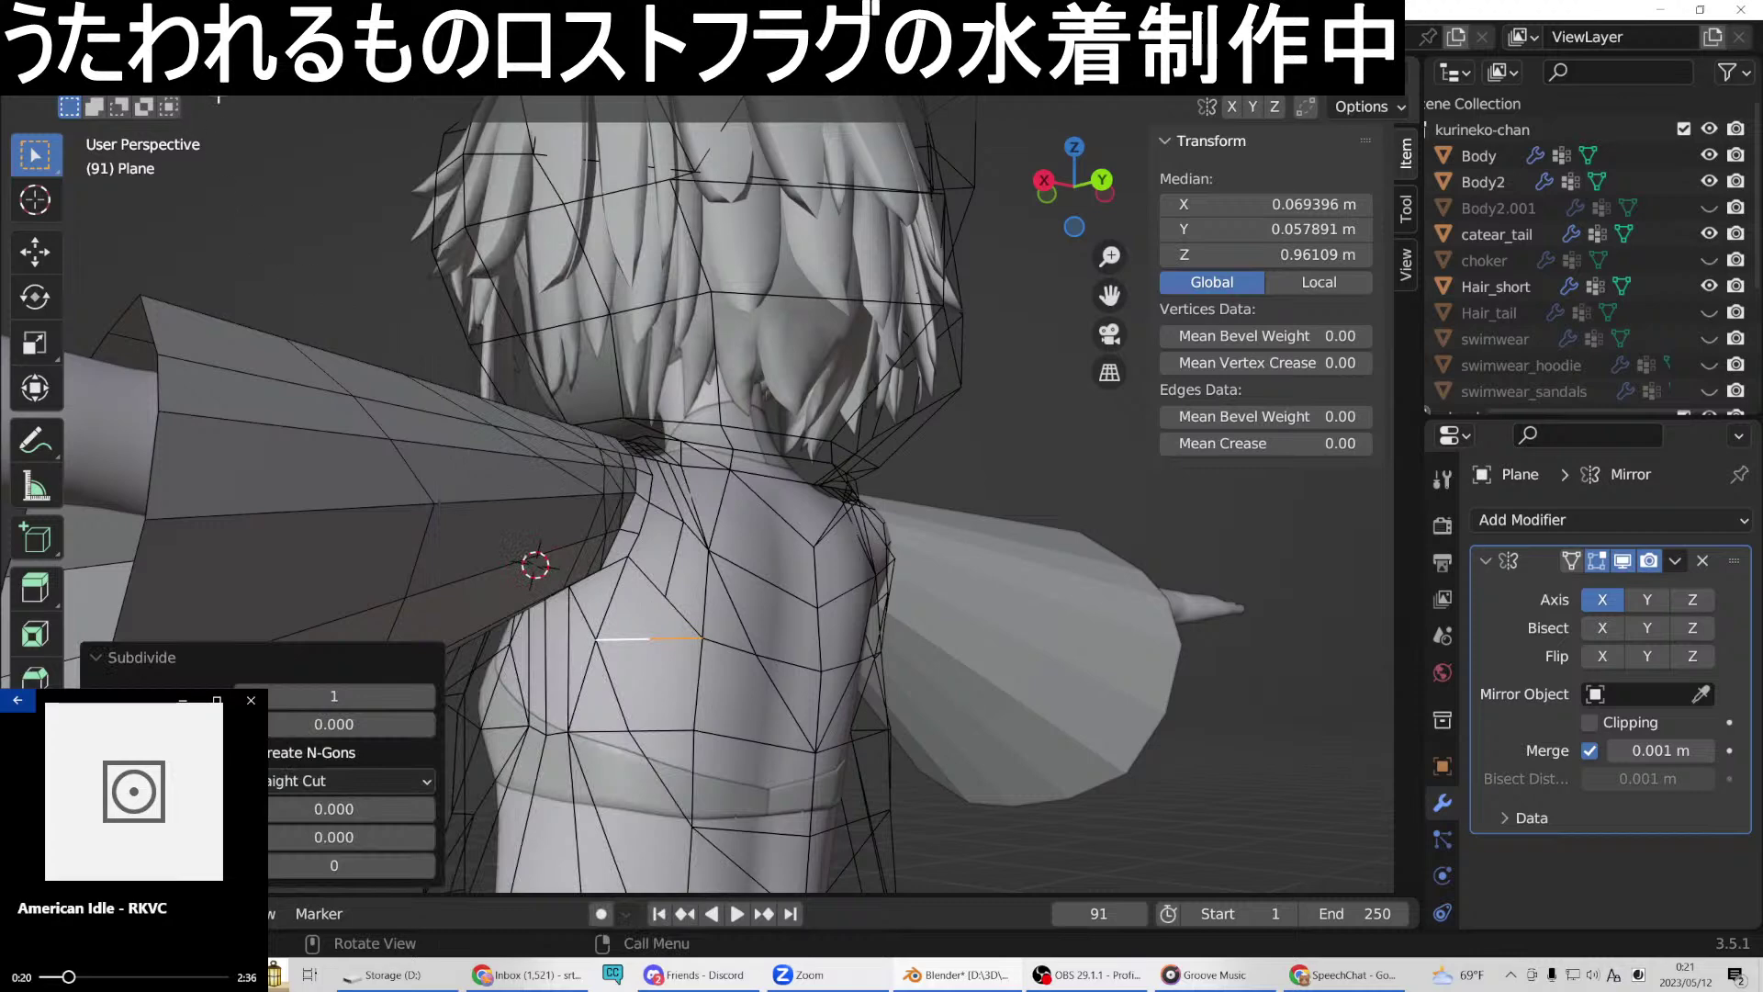
# Join the loose vertex above the subdivided horizontal edge to that edge's new midpoint with a new edge.
pyautogui.press('1')
pyautogui.click(664, 598)
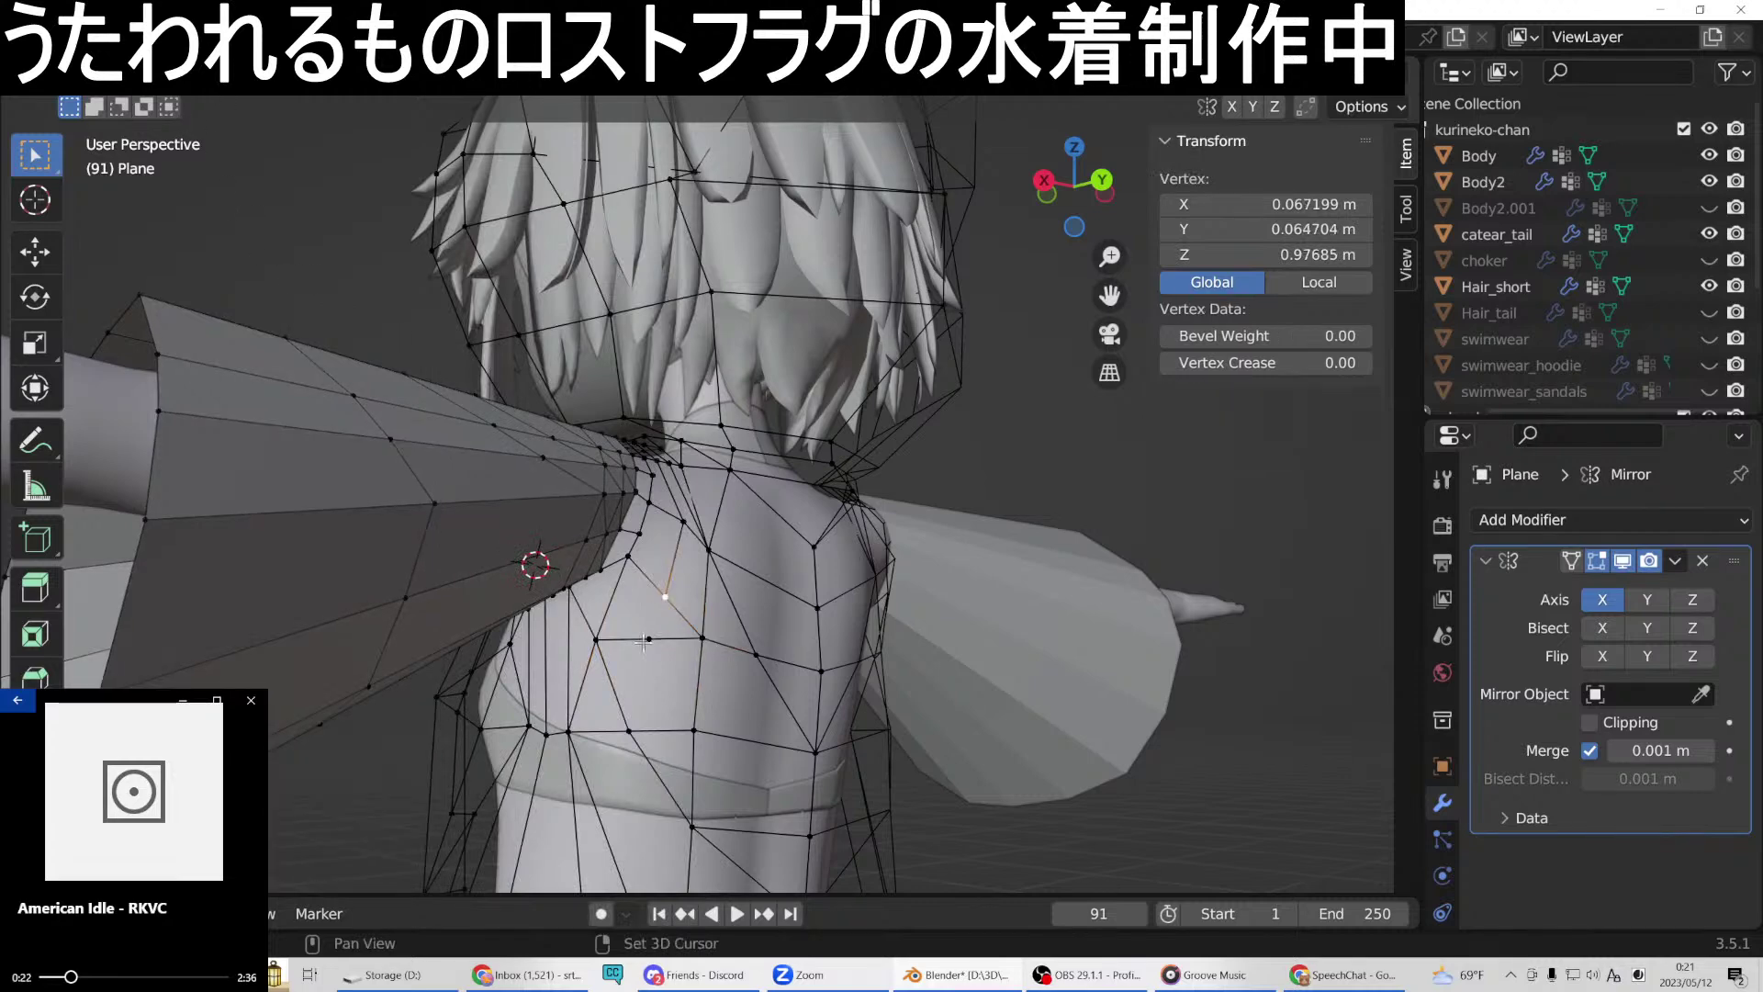
pyautogui.rightClick(643, 640)
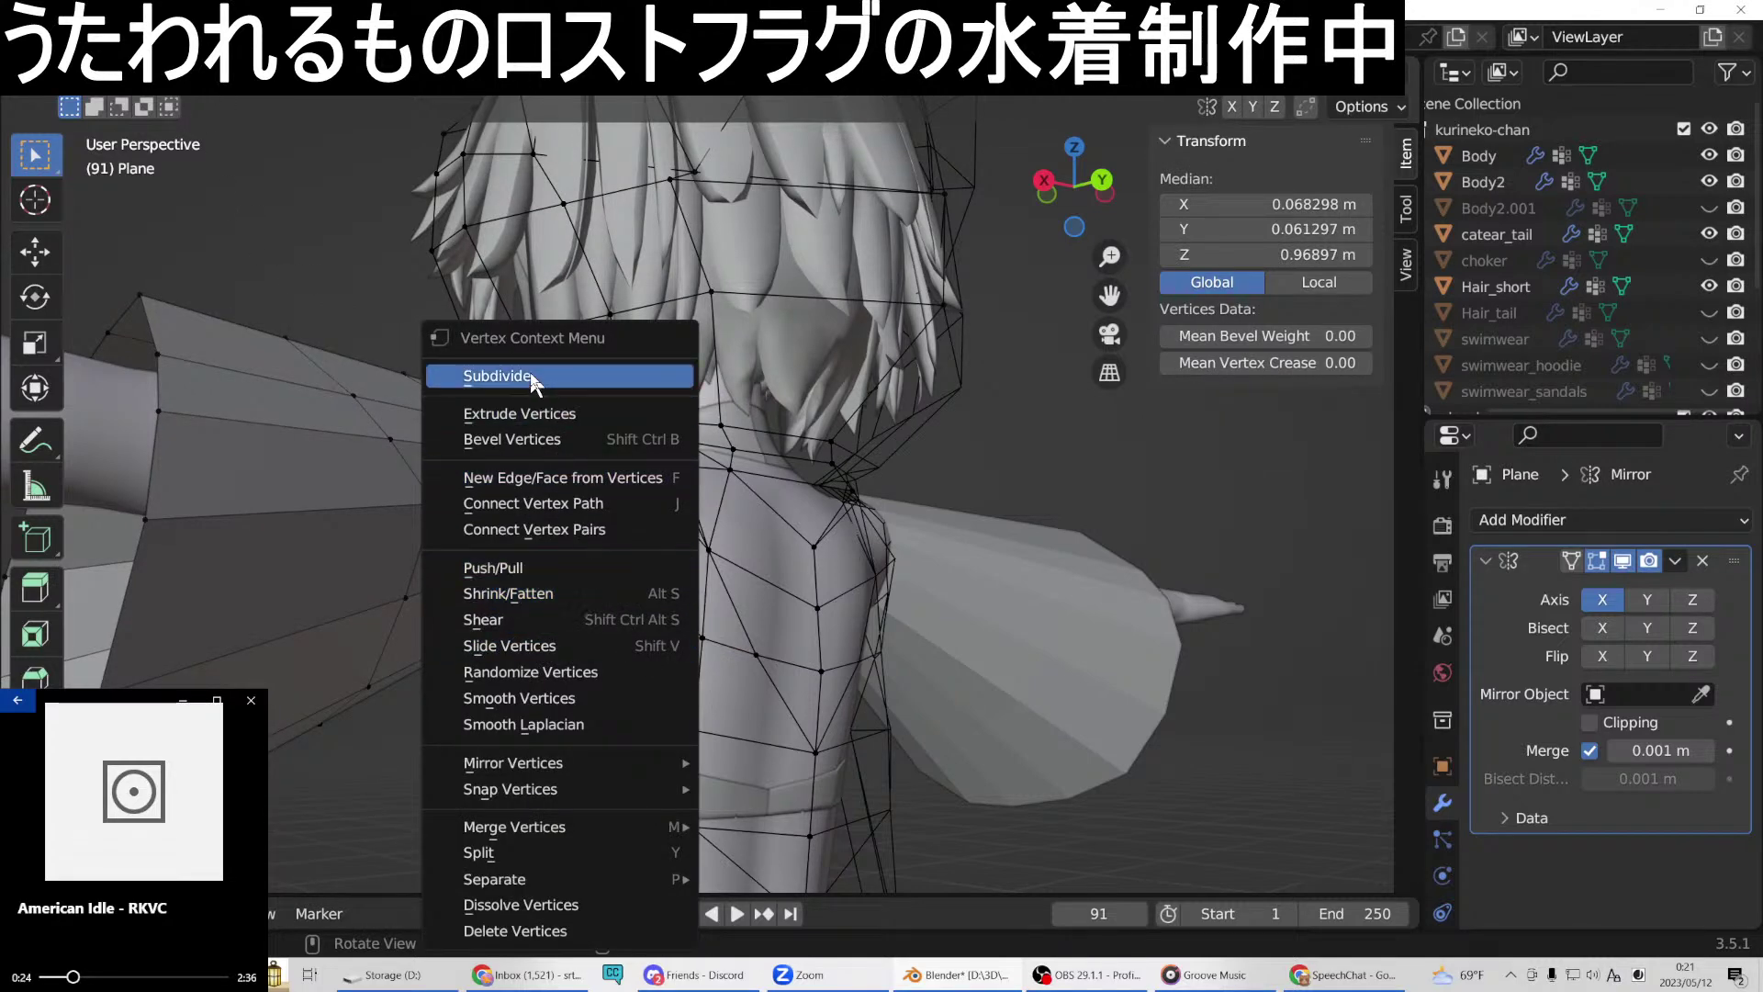
pyautogui.click(555, 479)
pyautogui.moveTo(556, 478); pyautogui.dragTo(723, 634, button='middle')
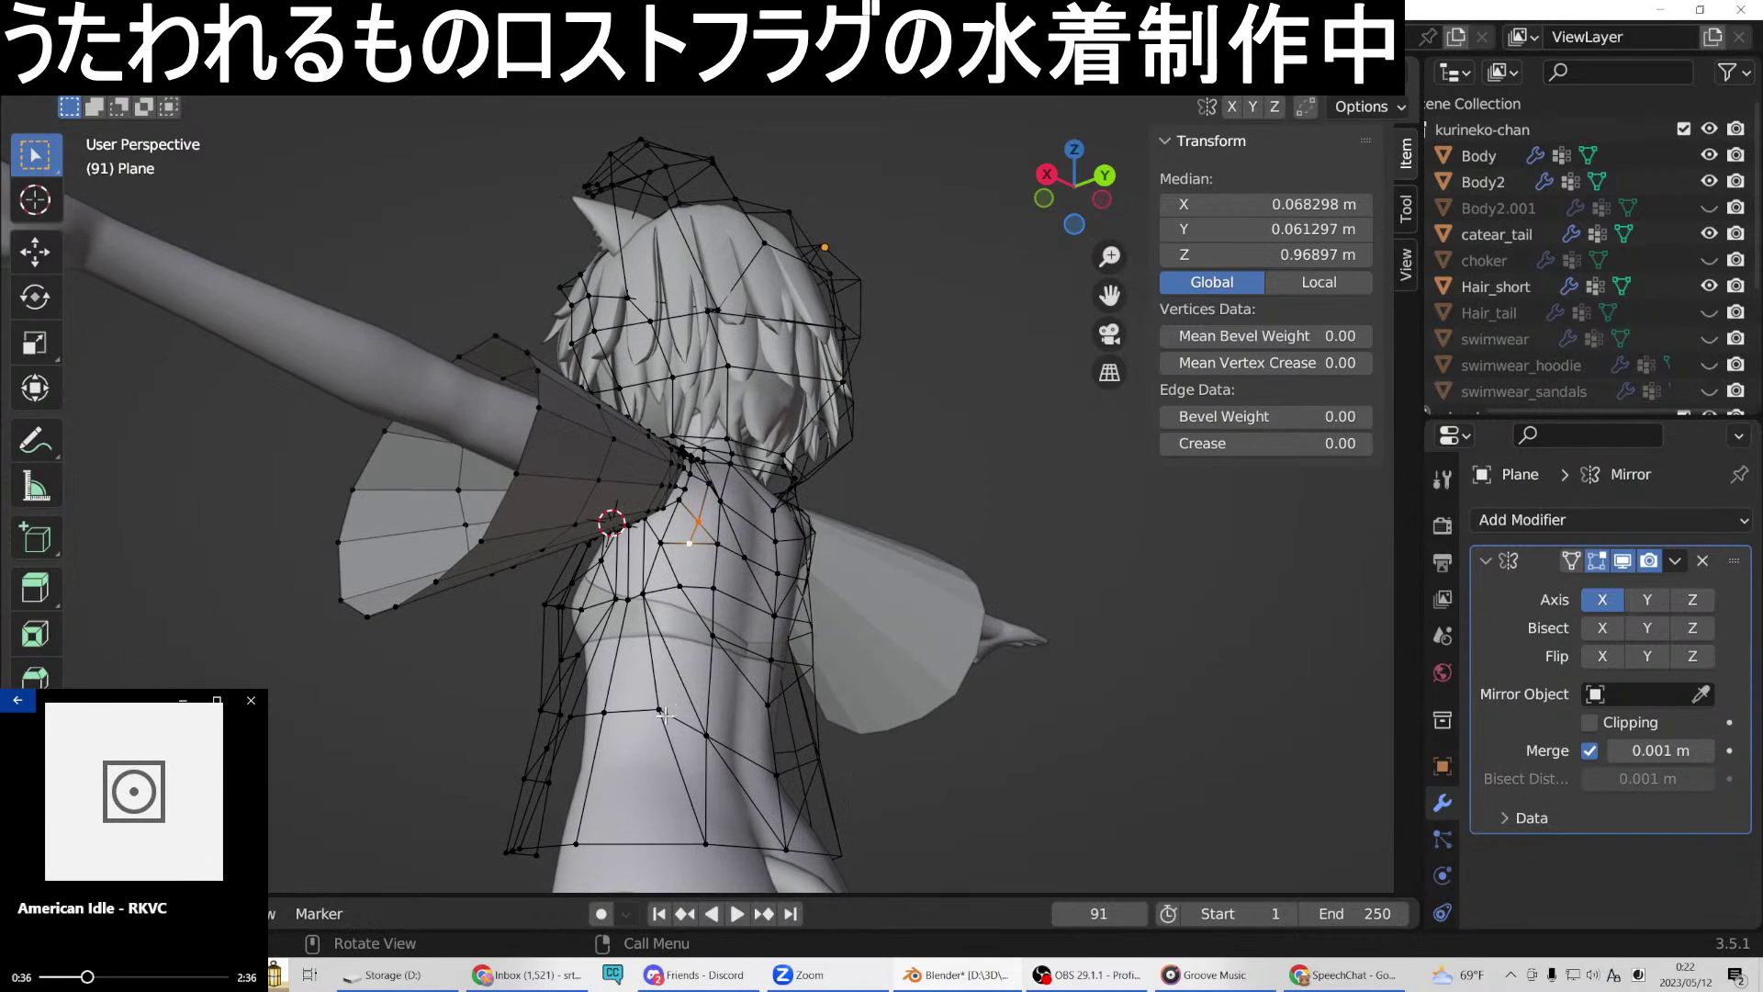
pyautogui.moveTo(684, 694); pyautogui.dragTo(702, 640, button='middle')
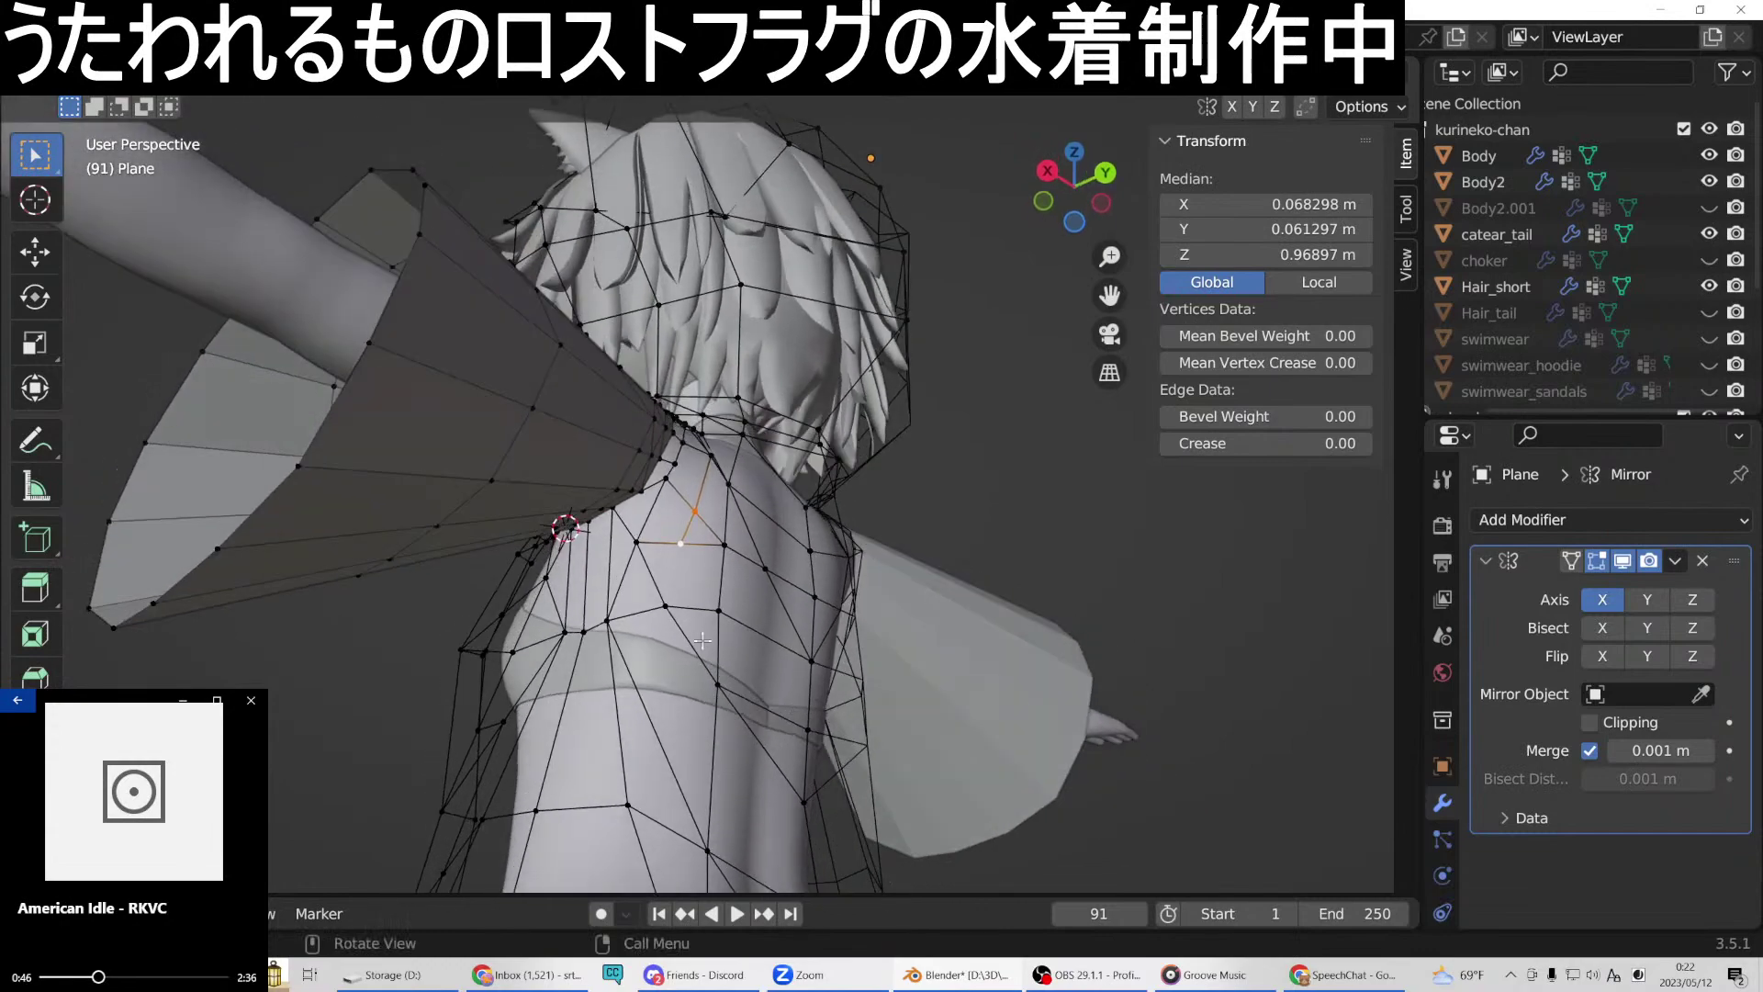
# Join the horizontal edge's midpoint to the vertex directly below it at the swimsuit band with a new edge.
pyautogui.click(681, 542)
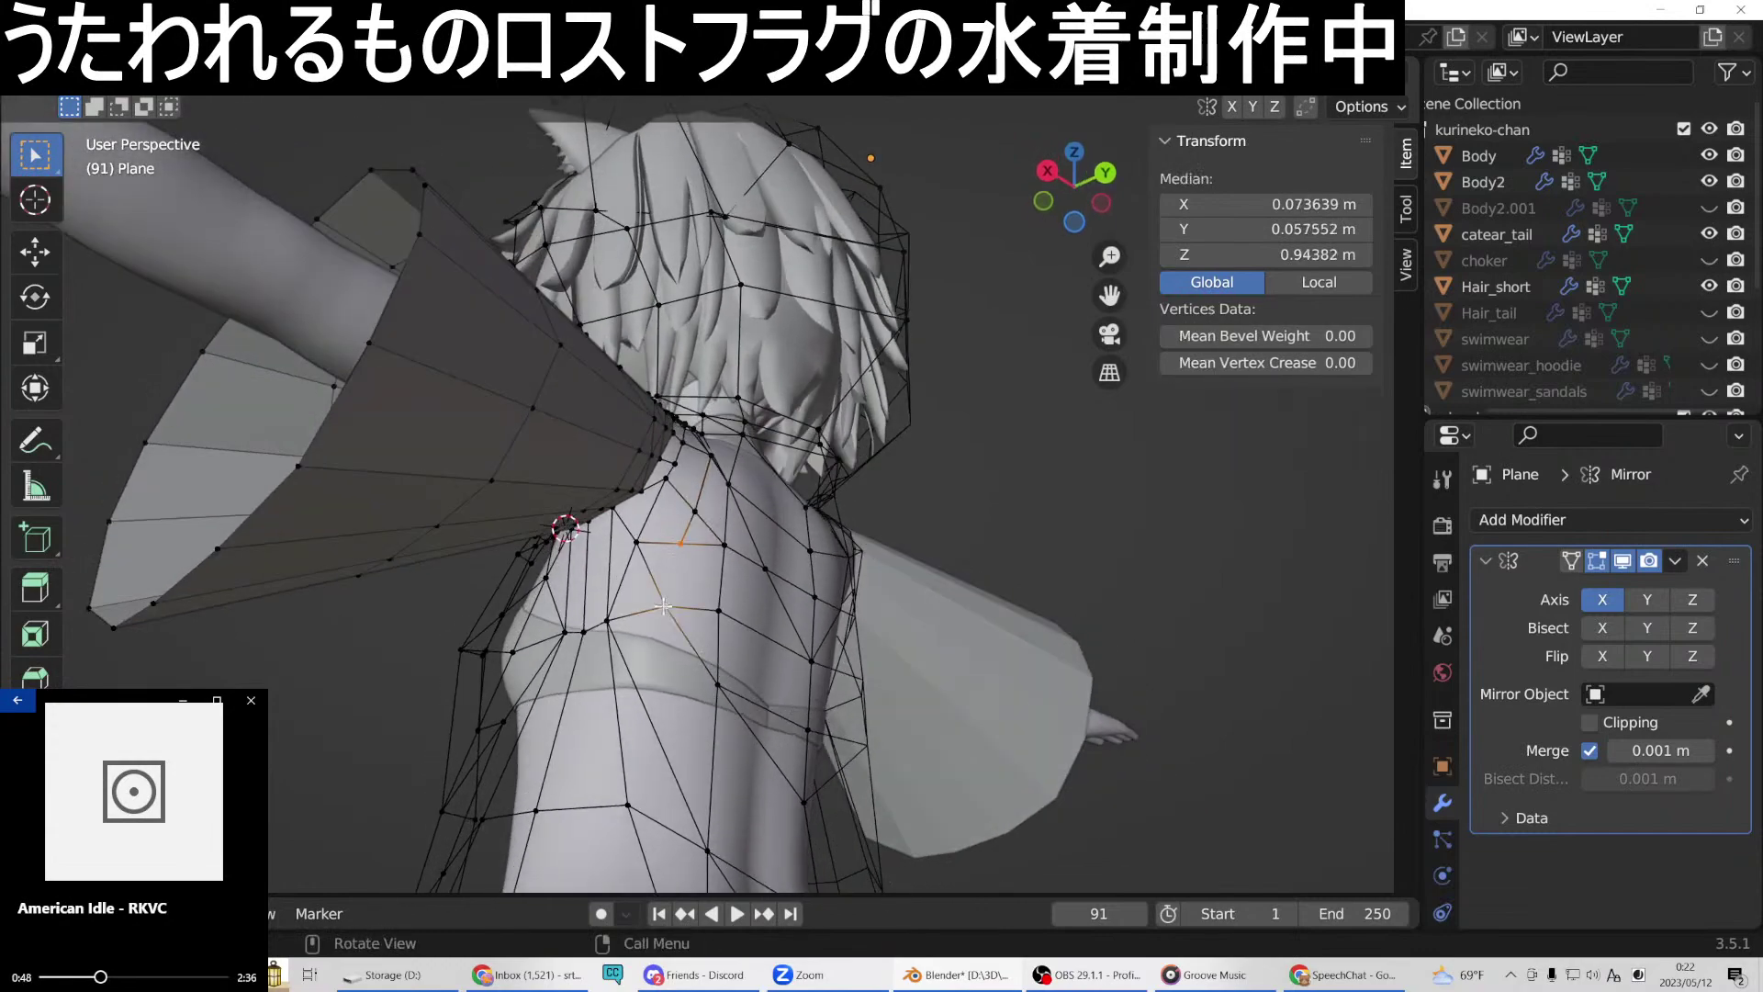
pyautogui.rightClick(663, 606)
pyautogui.click(593, 478)
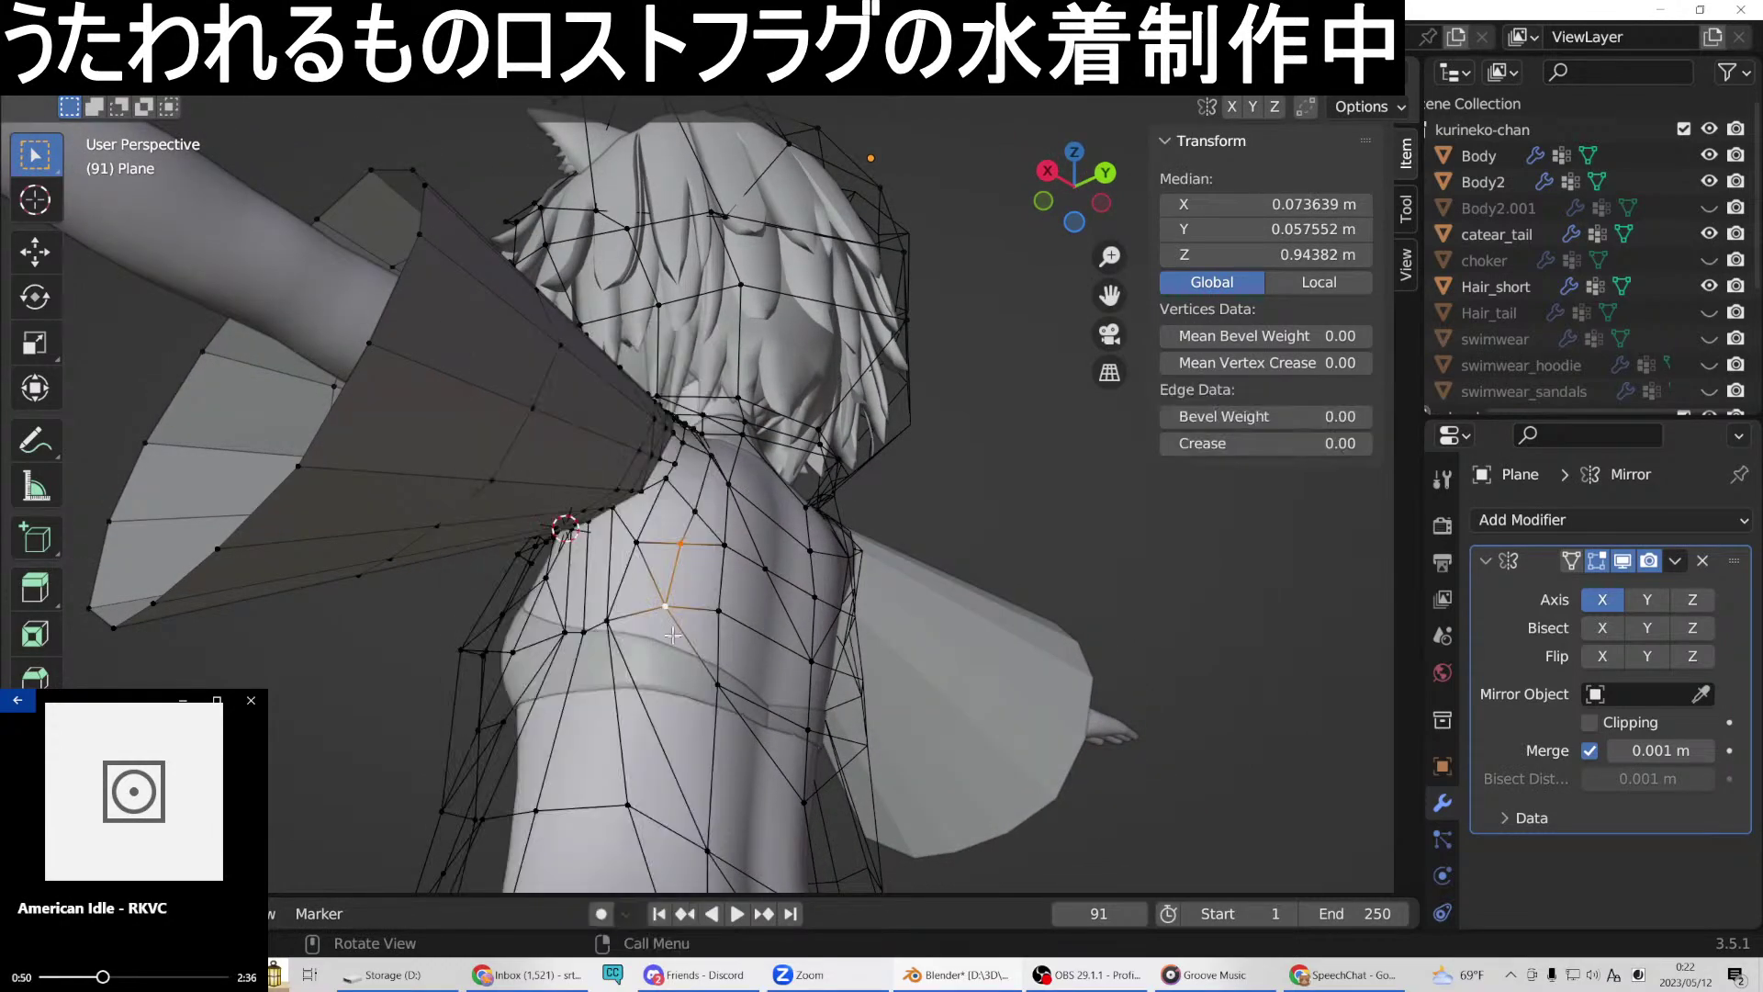
# Add one loop cut to the slanted edge crossing the side back below the swimsuit band.
pyautogui.click(654, 727)
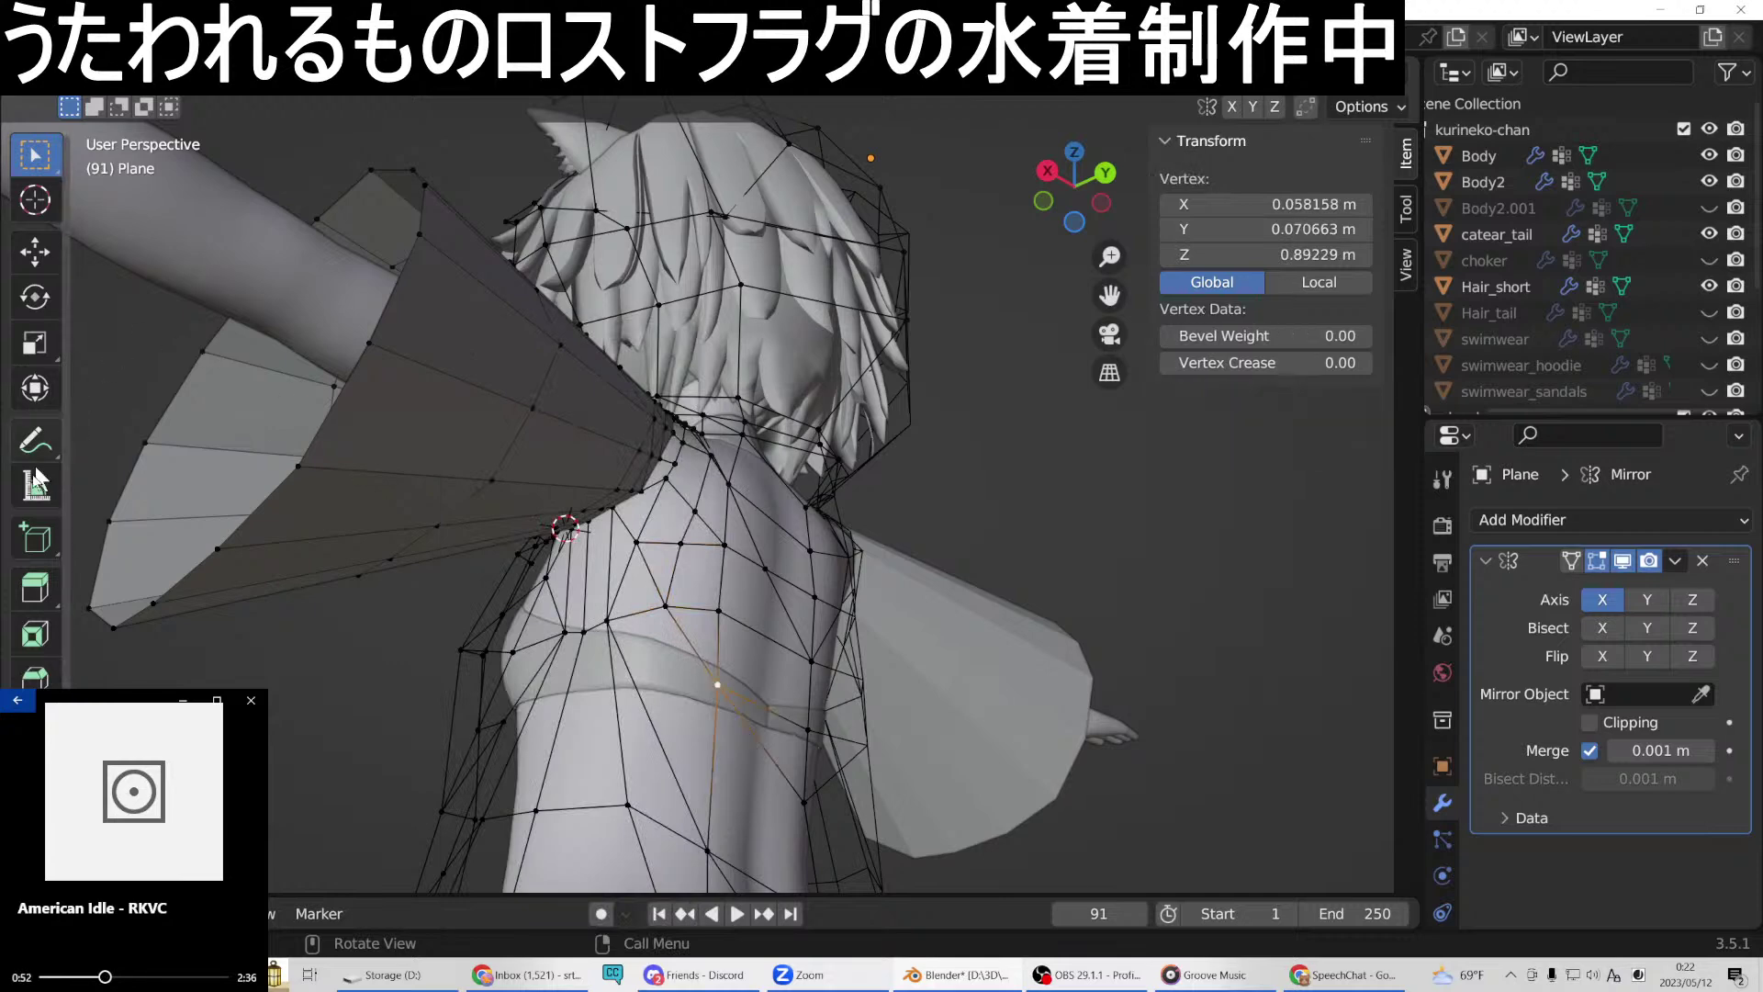
pyautogui.hotkey('shift', 'space')
pyautogui.press('r')
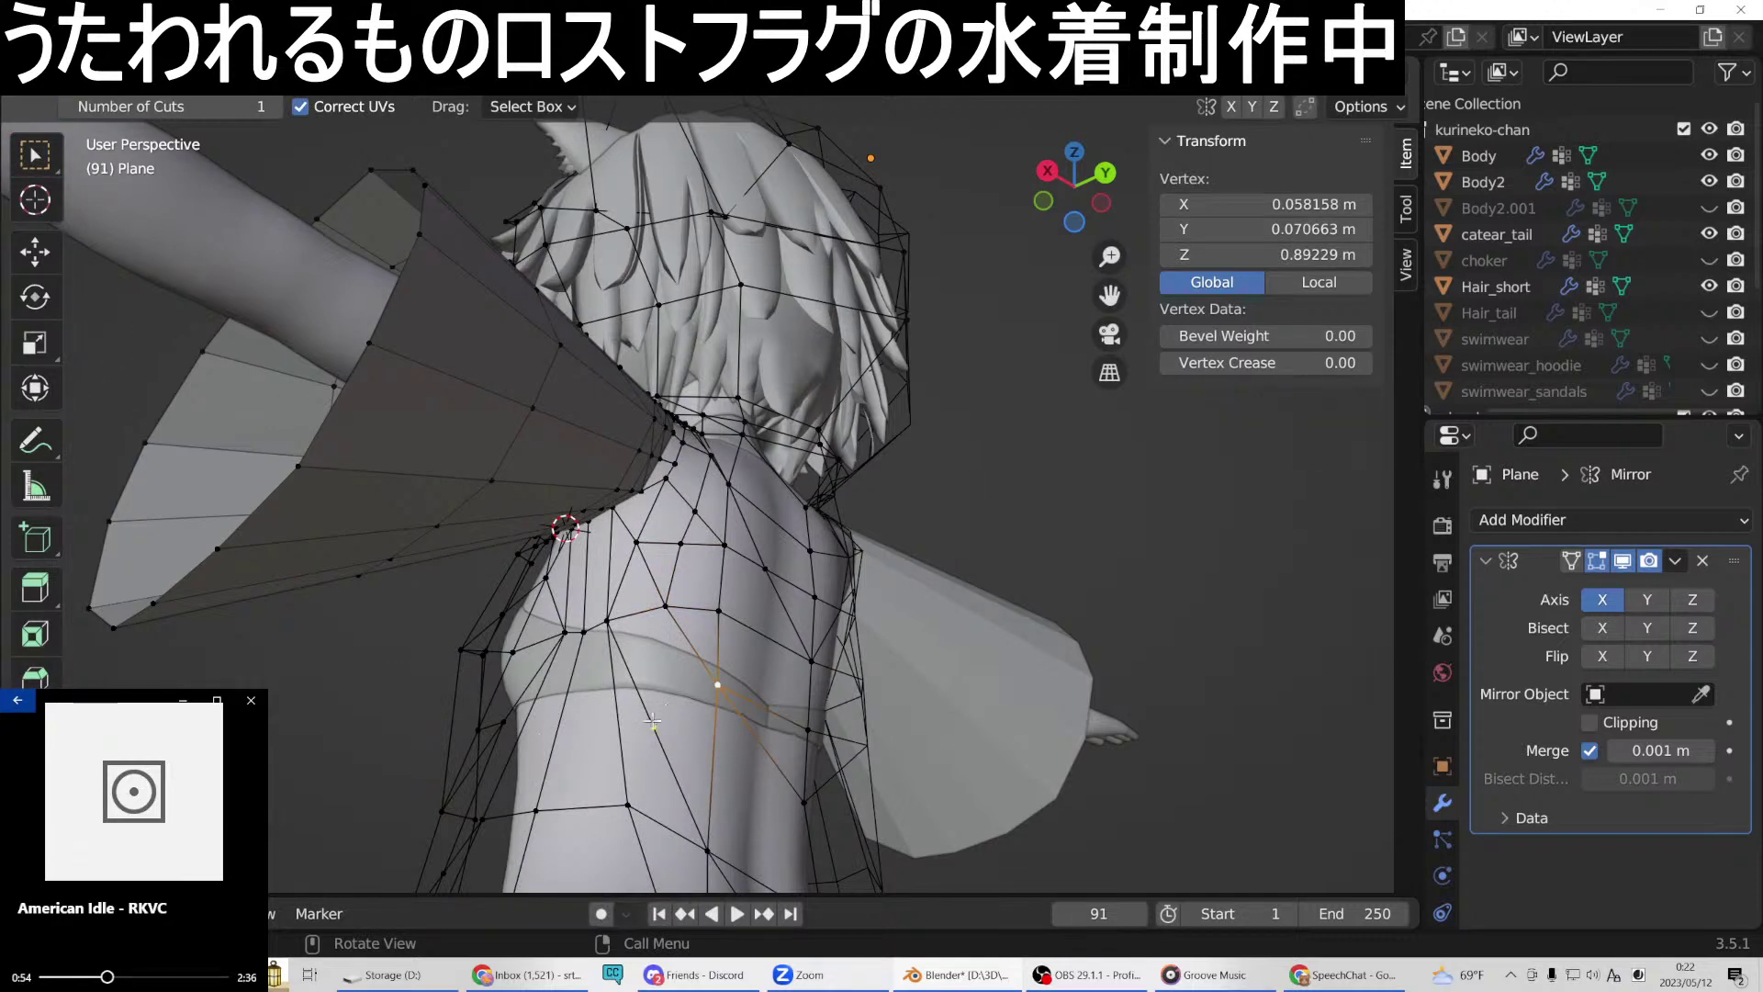
pyautogui.click(650, 726)
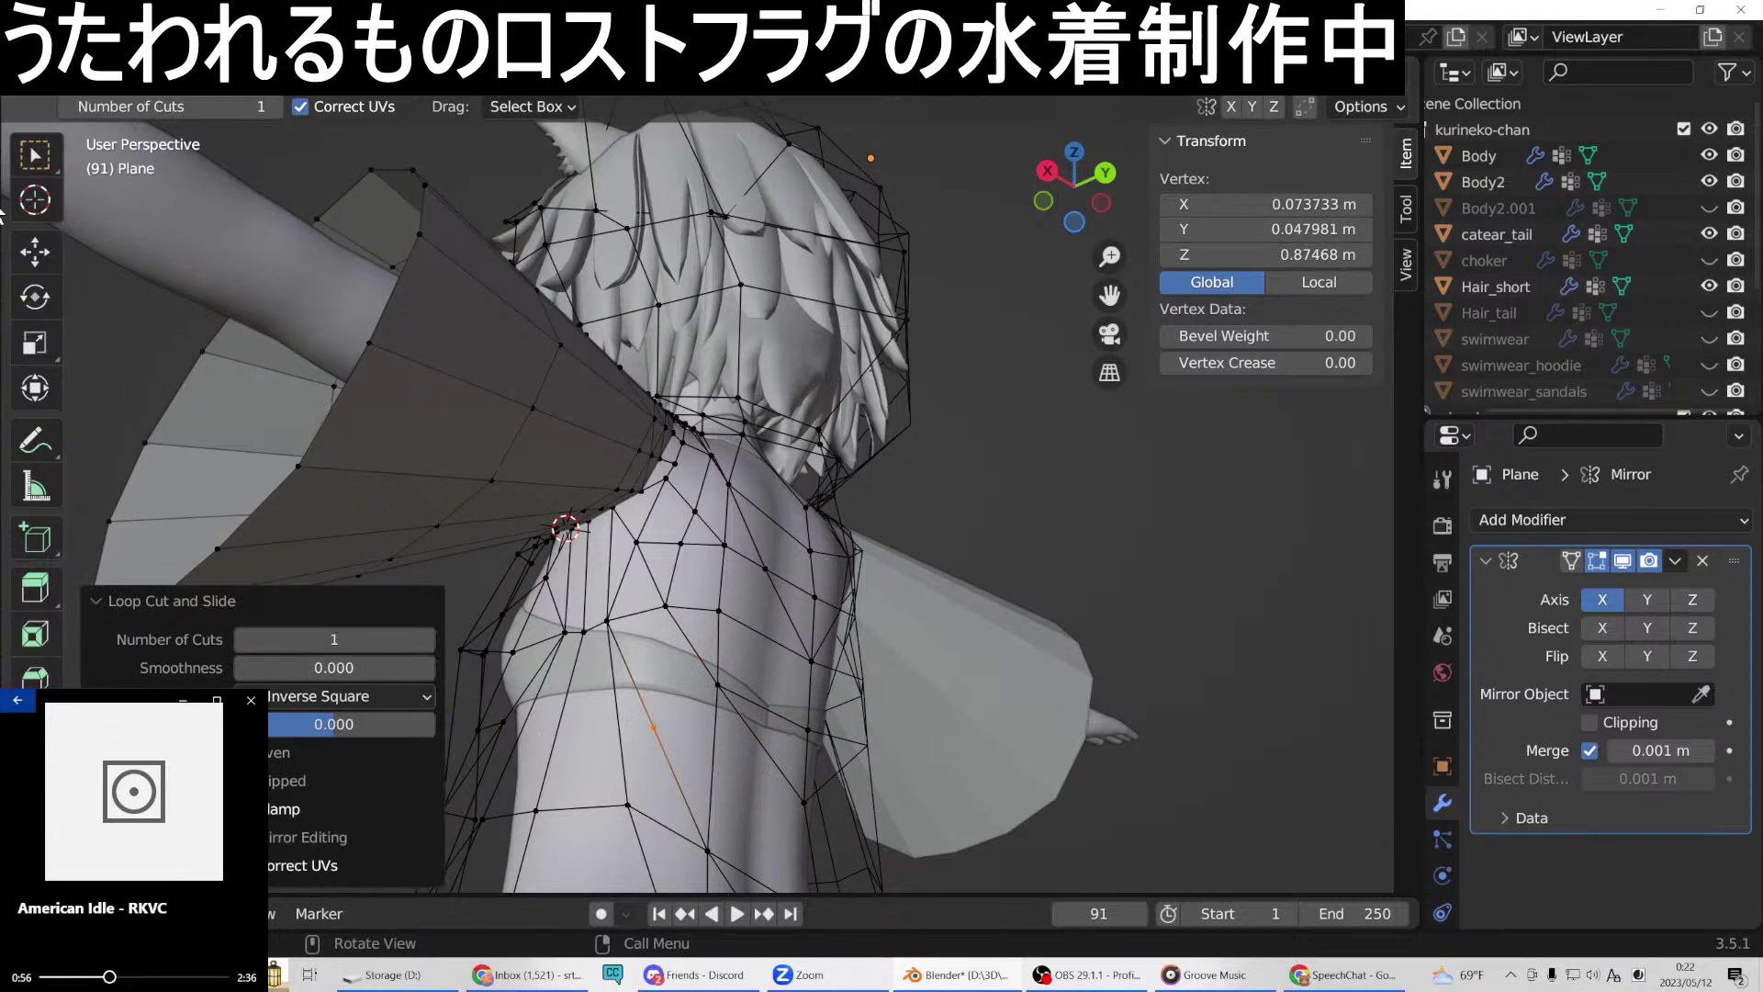
# Join the vertex above the swimsuit band to the slanted edge's new midpoint with a new edge.
pyautogui.click(668, 606)
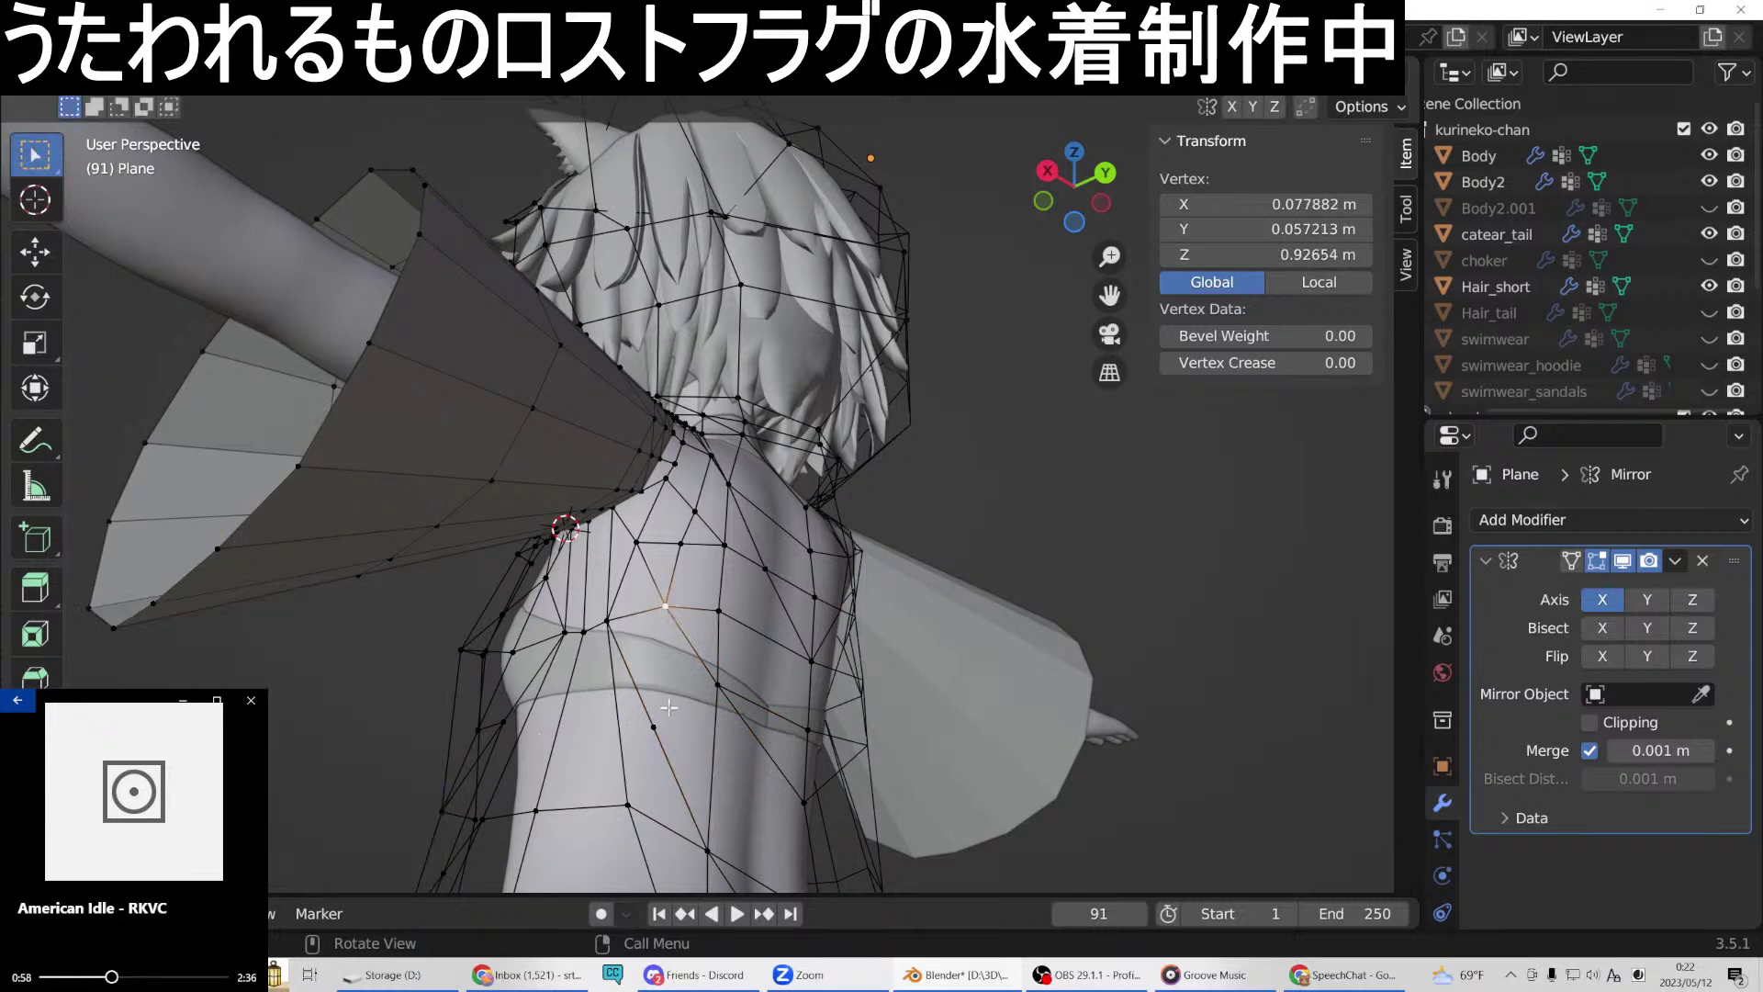
pyautogui.keyDown('shift'); pyautogui.click(652, 727); pyautogui.keyUp('shift')
pyautogui.rightClick(654, 729)
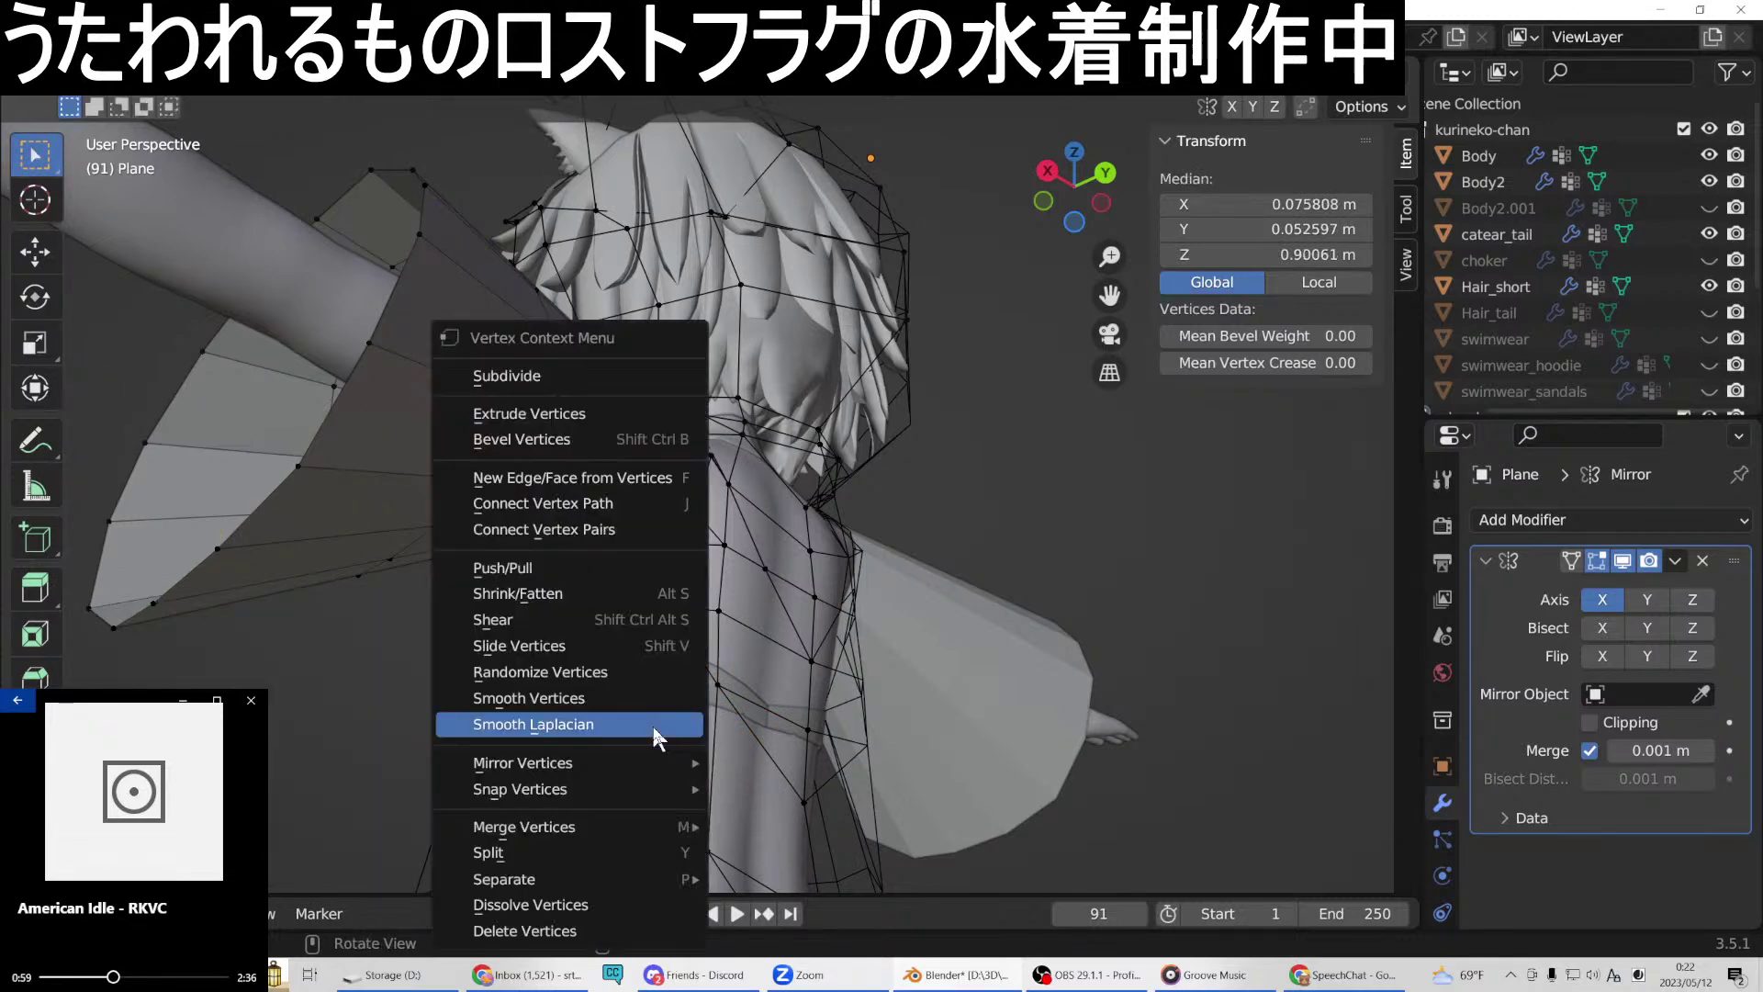
pyautogui.click(578, 478)
pyautogui.moveTo(684, 693)
pyautogui.mouseDown(button='middle')
pyautogui.moveTo(643, 689)
pyautogui.moveTo(707, 682)
pyautogui.moveTo(666, 684)
pyautogui.moveTo(694, 698)
pyautogui.moveTo(674, 715)
pyautogui.mouseUp(button='middle')
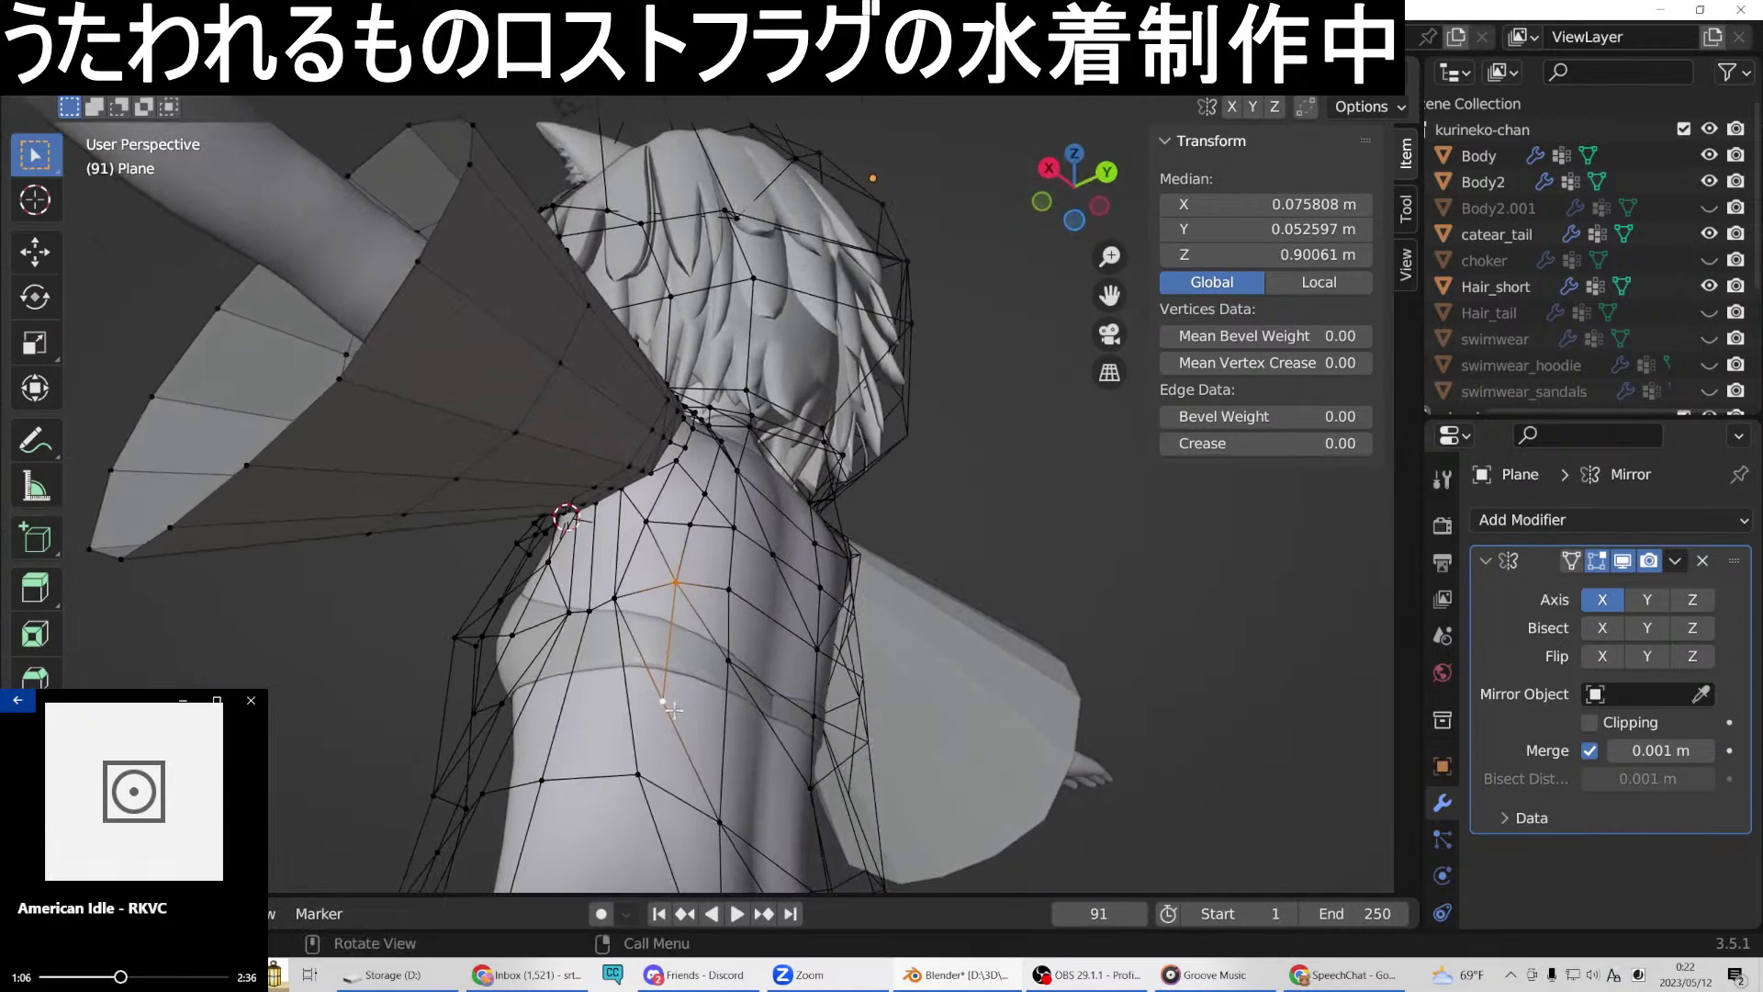
# Join the slanted edge's midpoint to the next vertex down the side back with a new edge.
pyautogui.click(664, 700)
pyautogui.rightClick(634, 772)
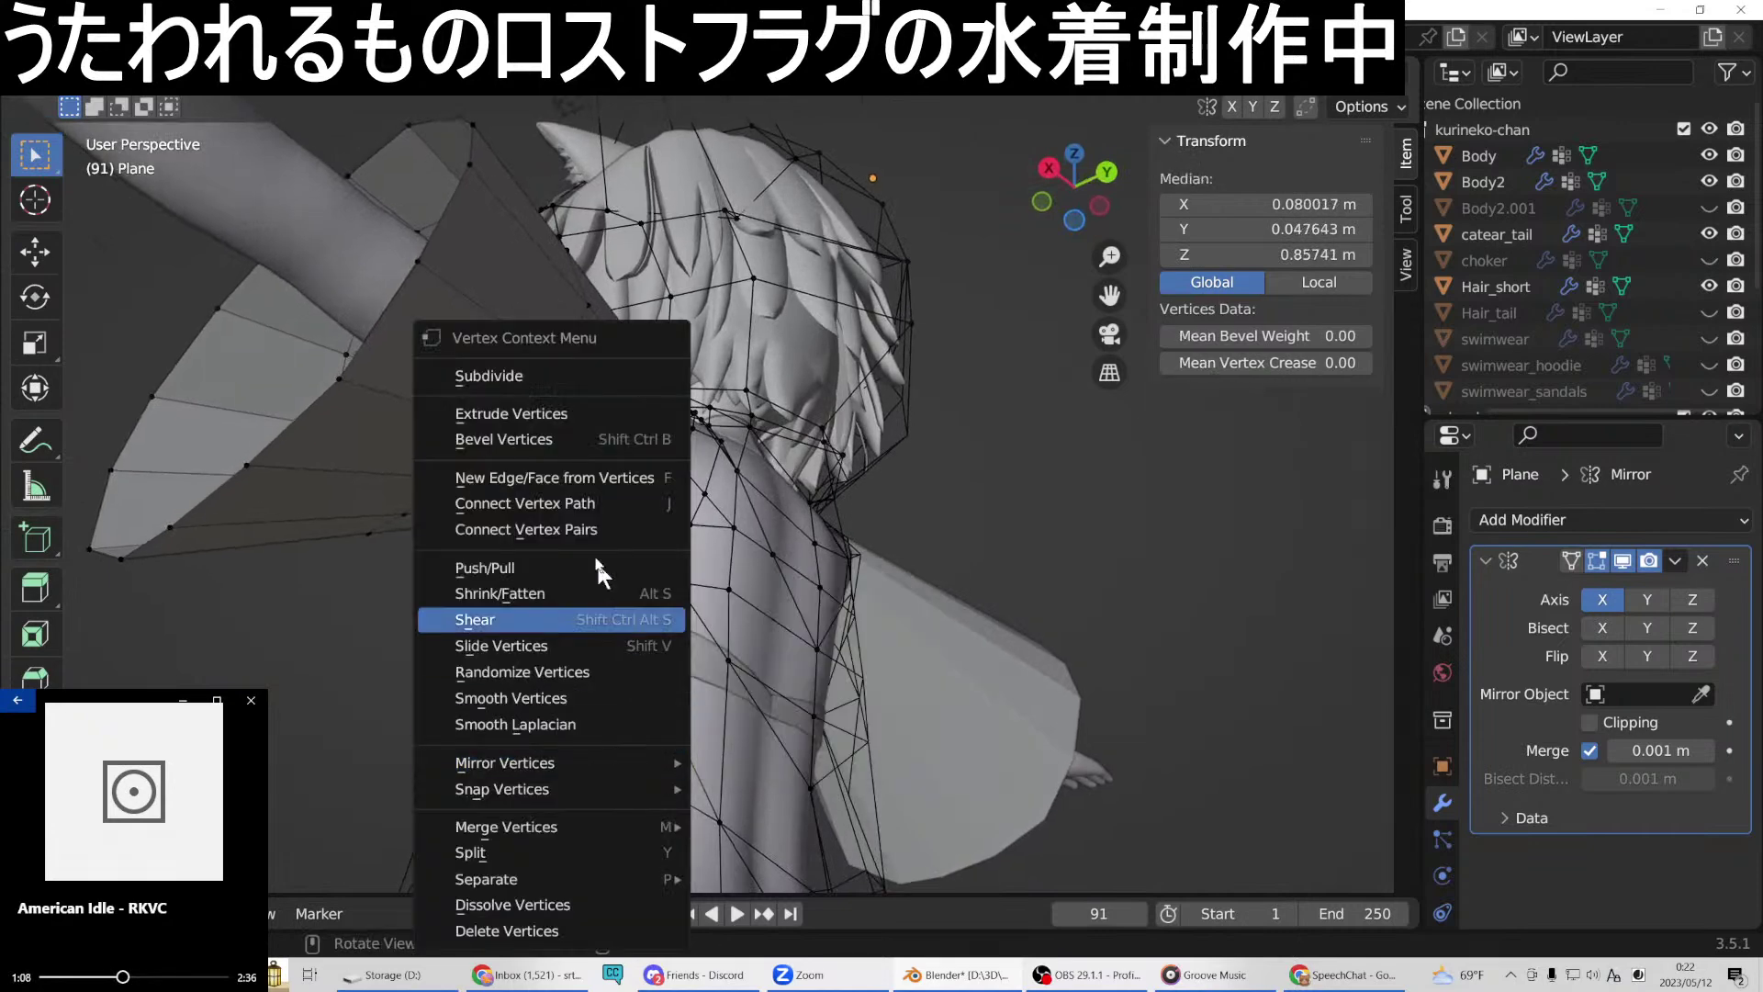
pyautogui.click(551, 468)
pyautogui.moveTo(661, 680); pyautogui.dragTo(675, 712, button='middle')
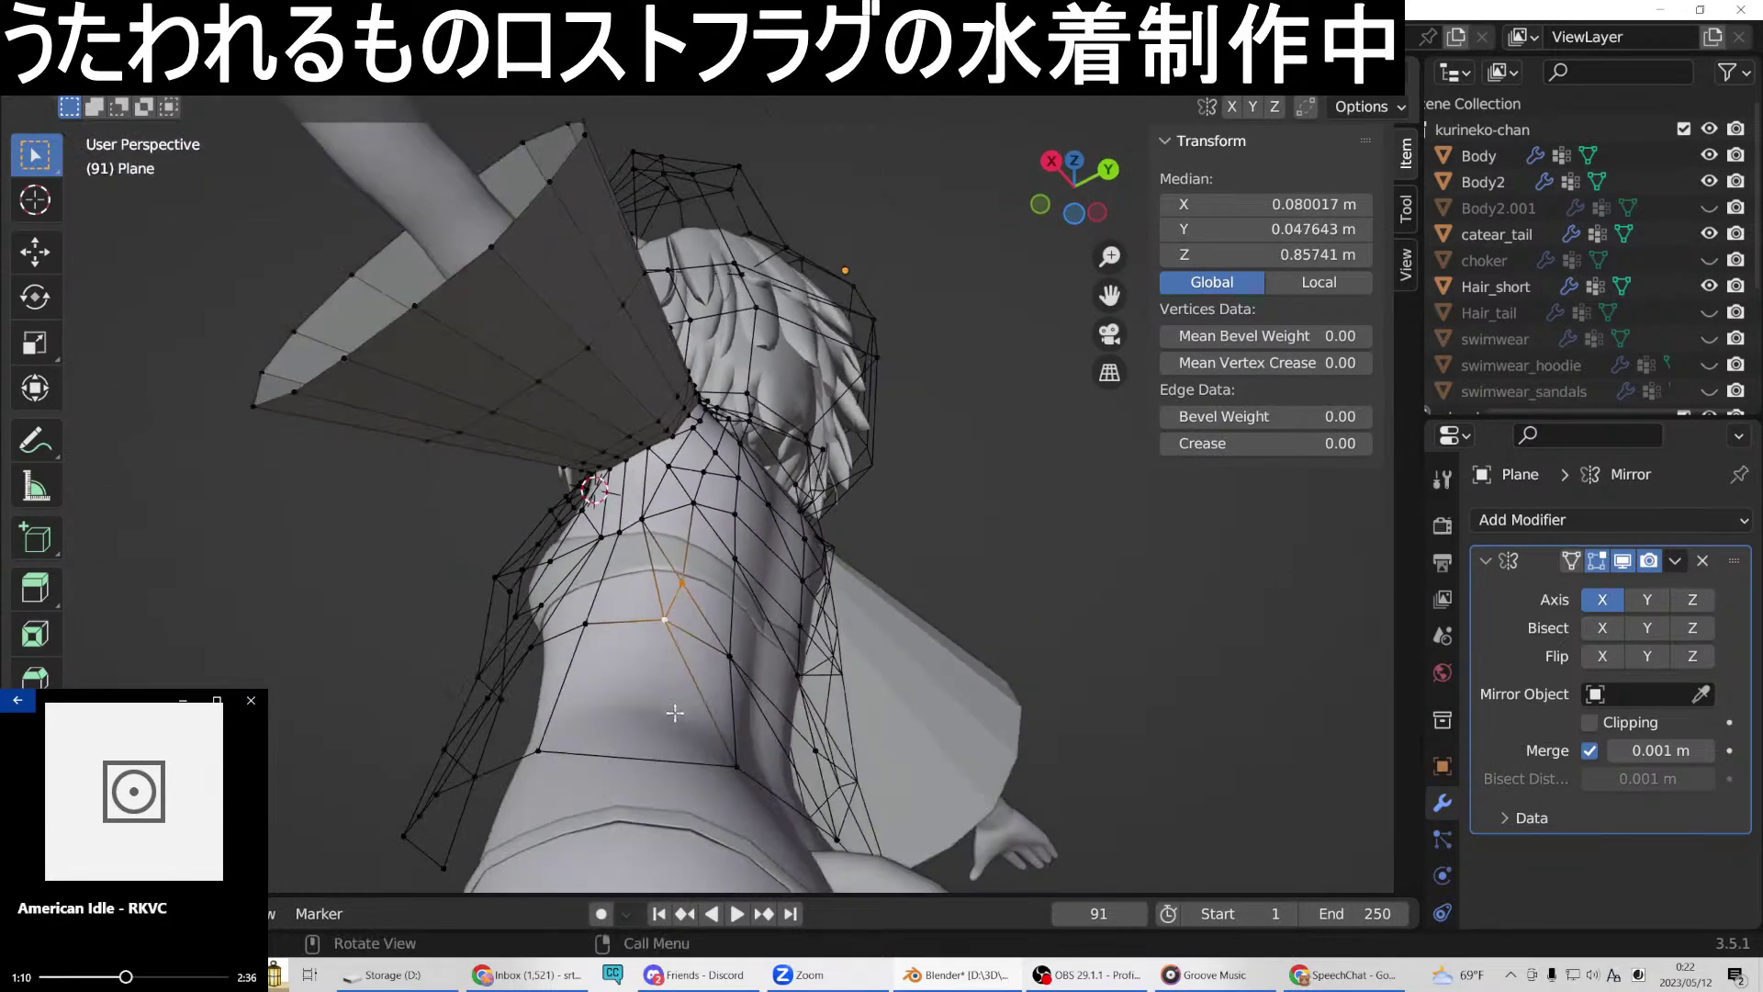
# Loop cut the hem edge at the lower back once and join its midpoint to the vertex above with a new edge.
pyautogui.click(35, 725)
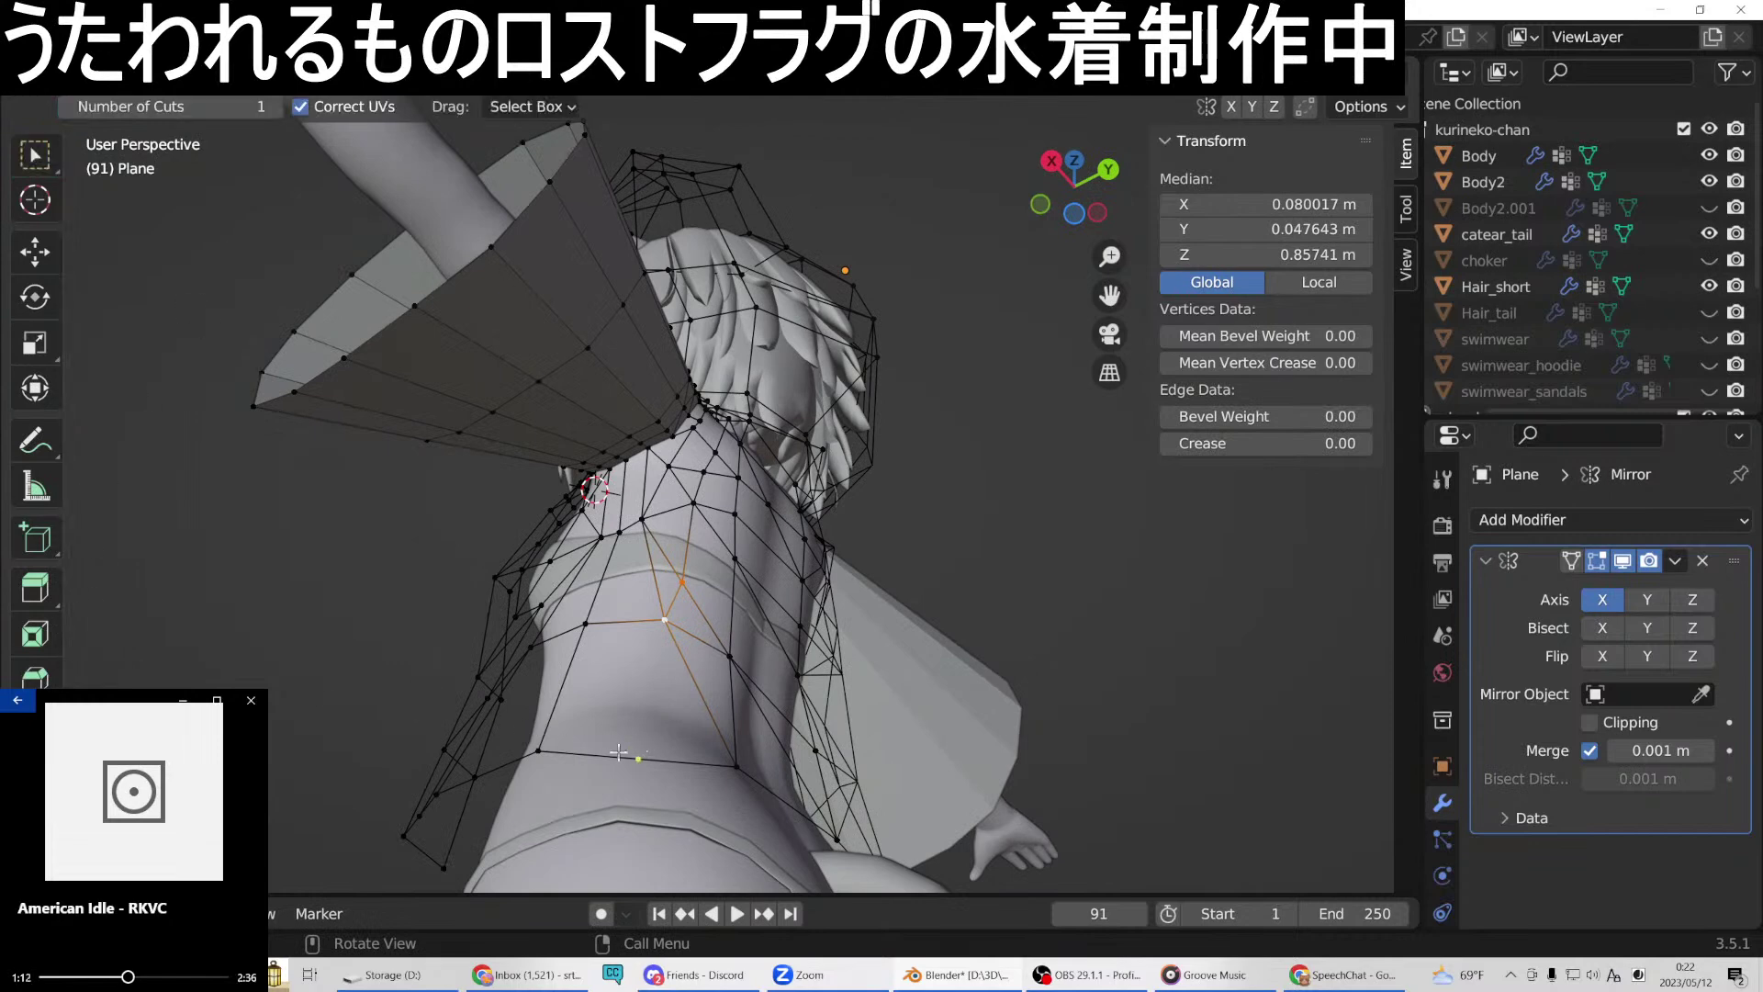
pyautogui.click(631, 759)
pyautogui.click(35, 155)
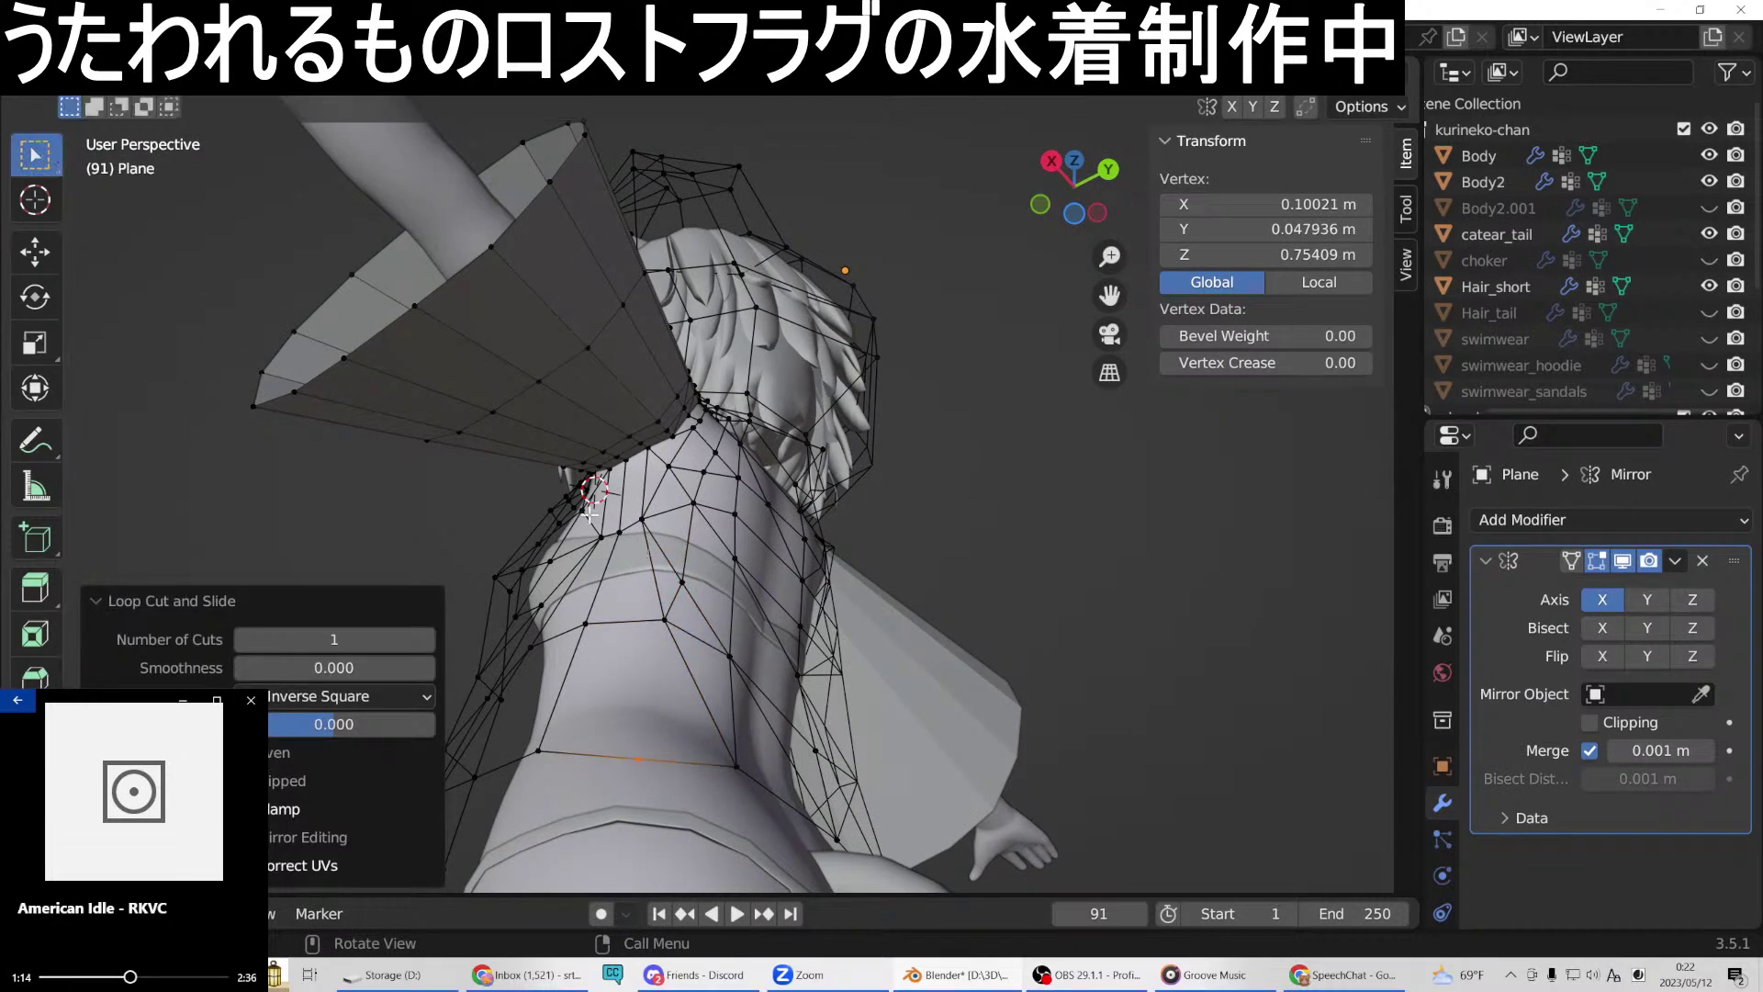
pyautogui.click(664, 626)
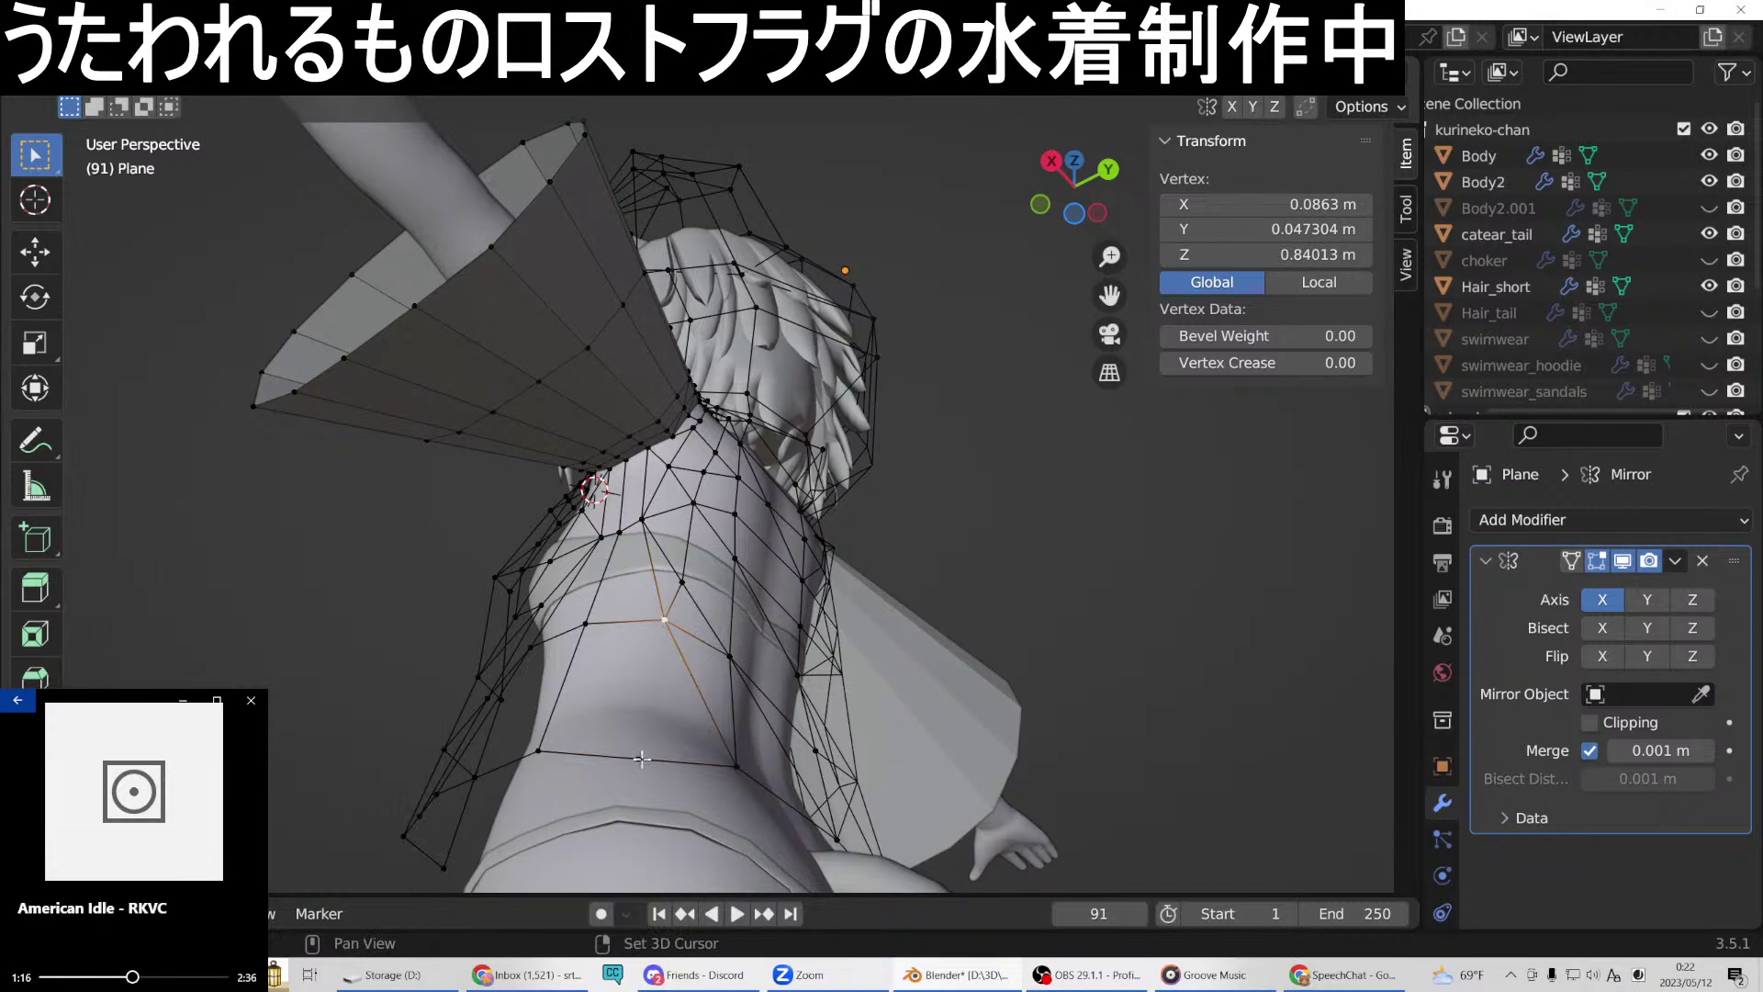
pyautogui.rightClick(641, 758)
pyautogui.click(551, 477)
pyautogui.moveTo(567, 485); pyautogui.dragTo(655, 683, button='middle')
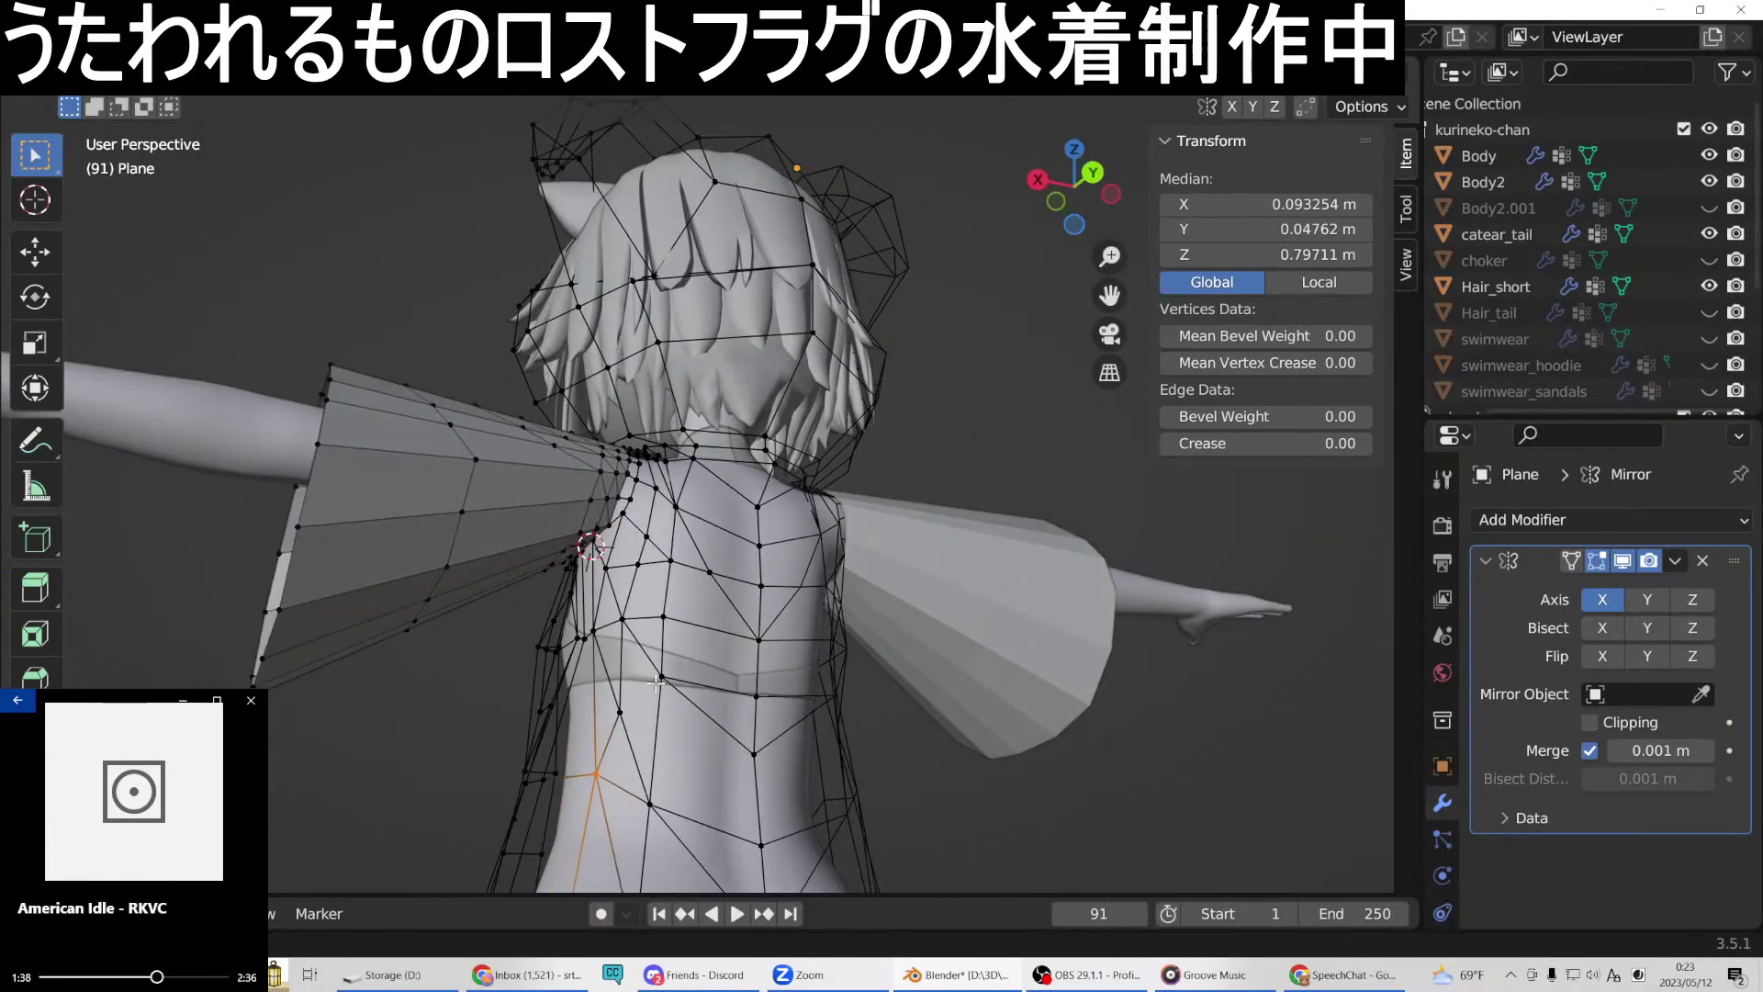
# Loop cut the vertical back edge below the swimsuit band and the matching centre-back edge once each.
pyautogui.click(618, 714)
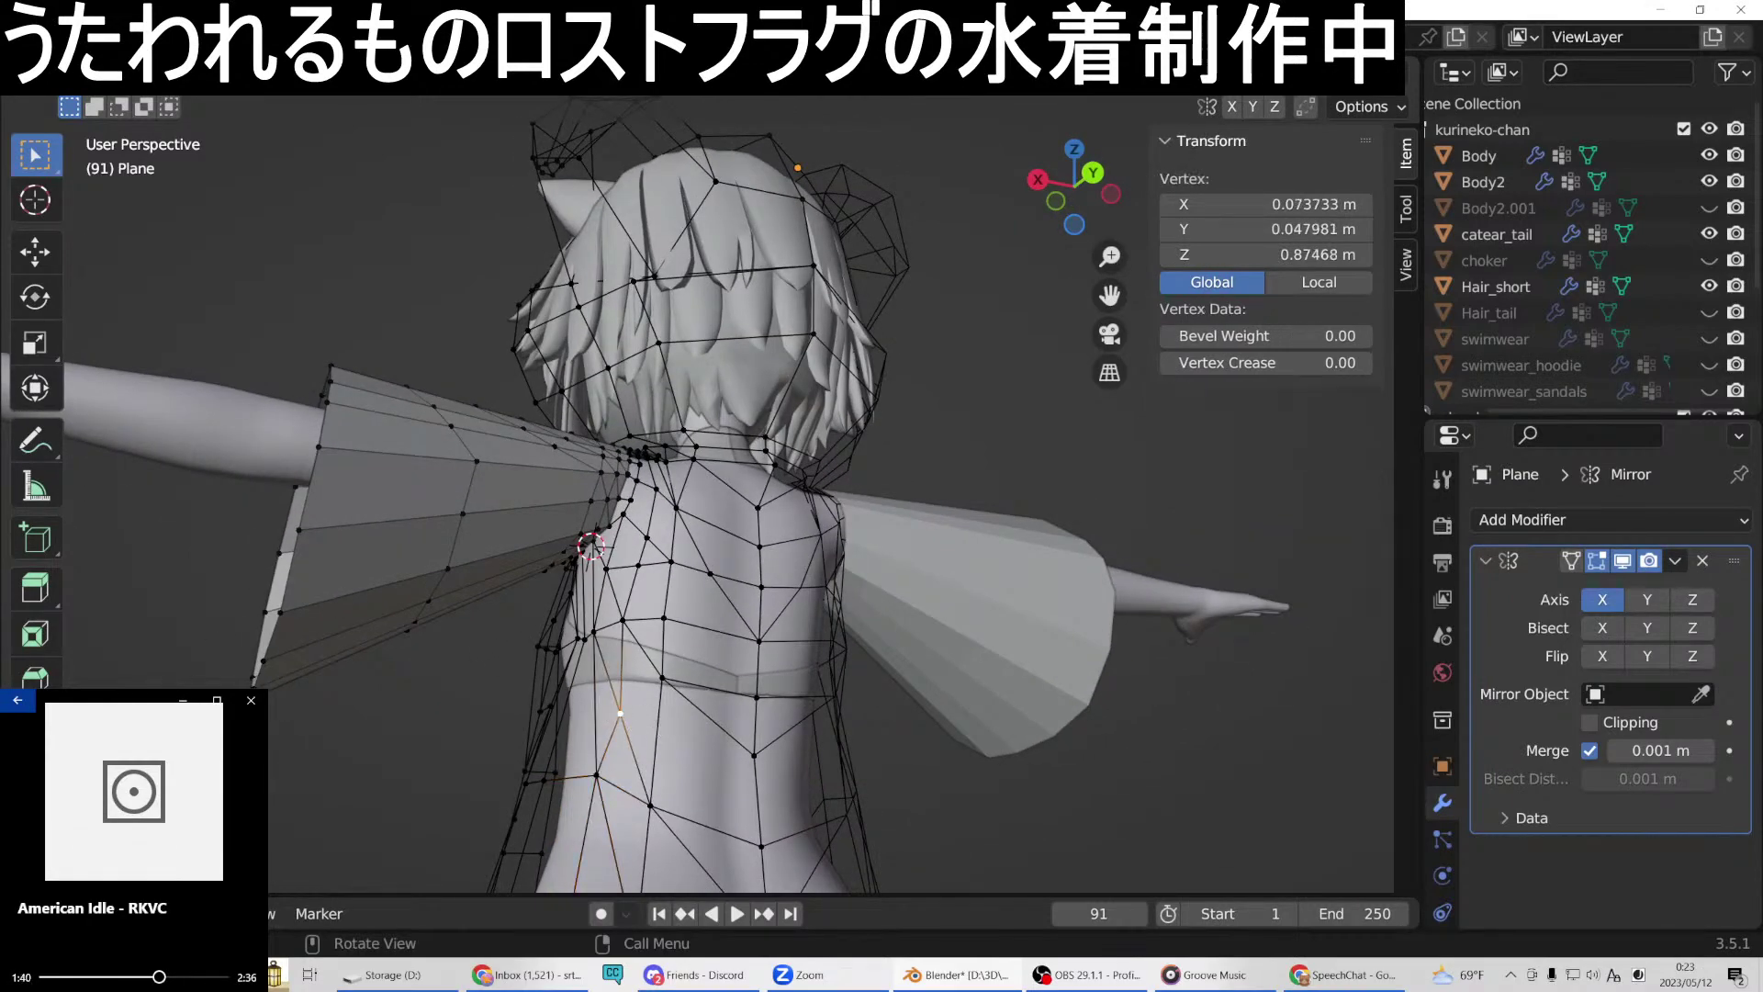
pyautogui.hotkey('ctrl', 'r')
pyautogui.click(664, 738)
pyautogui.rightClick(664, 738)
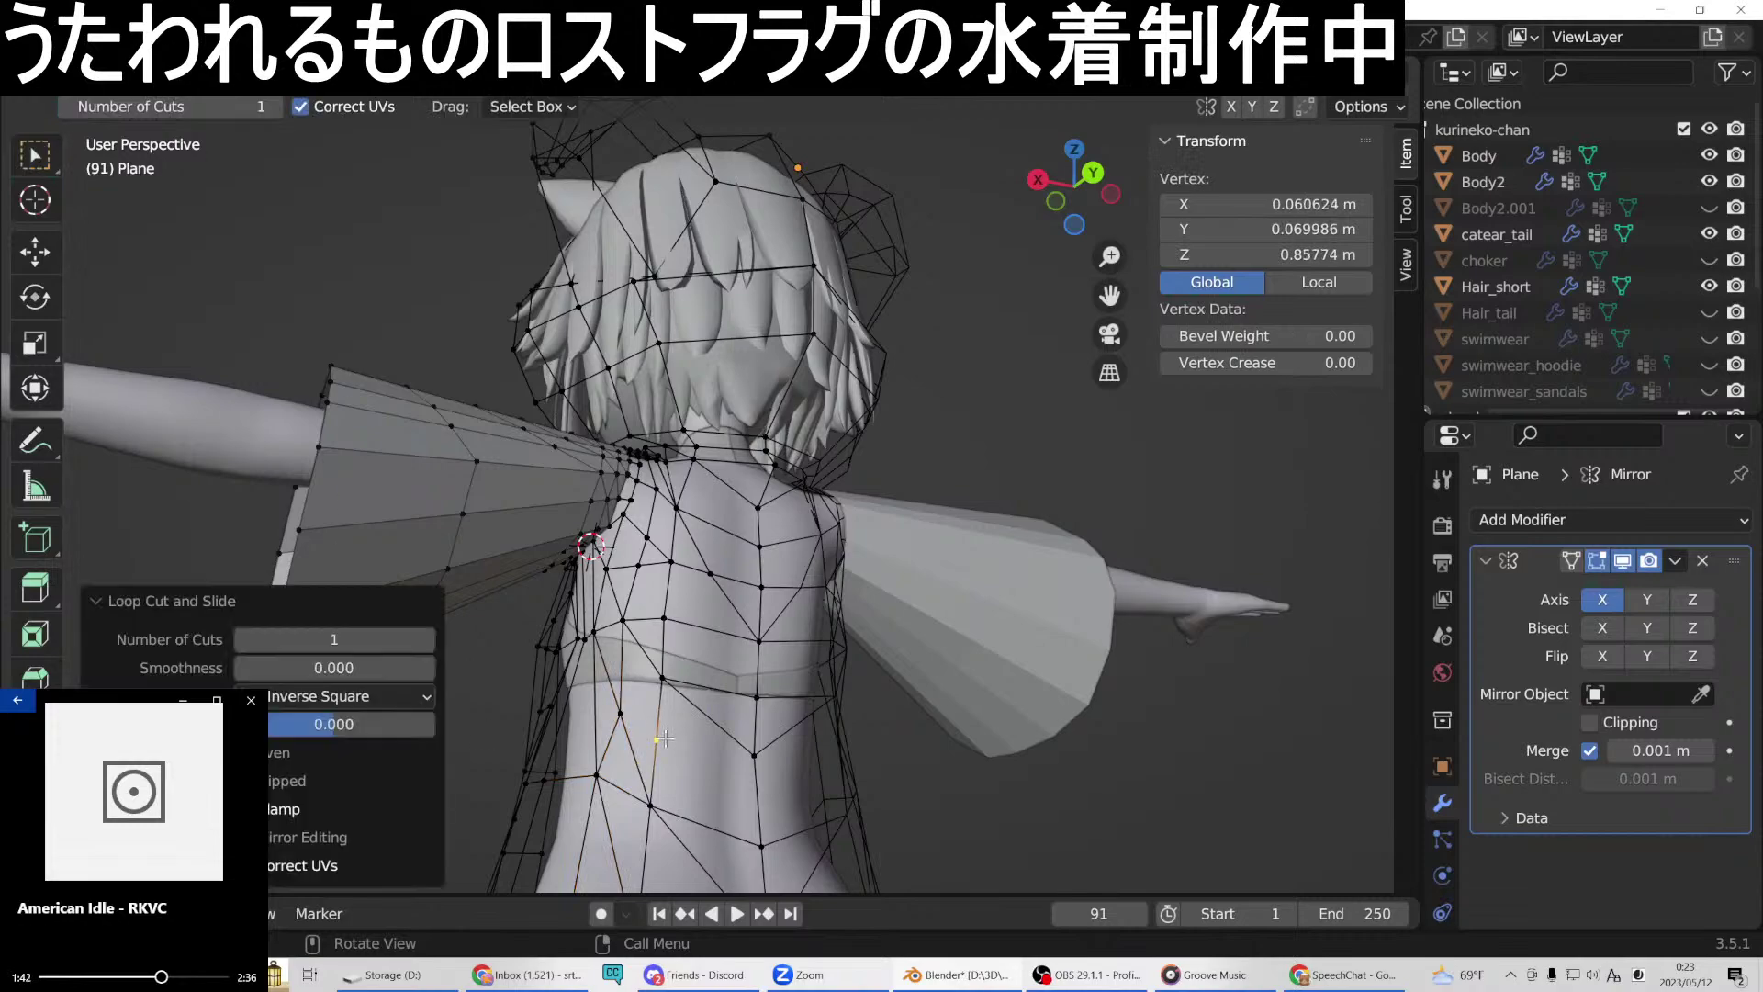
pyautogui.moveTo(864, 782); pyautogui.dragTo(776, 621, button='middle')
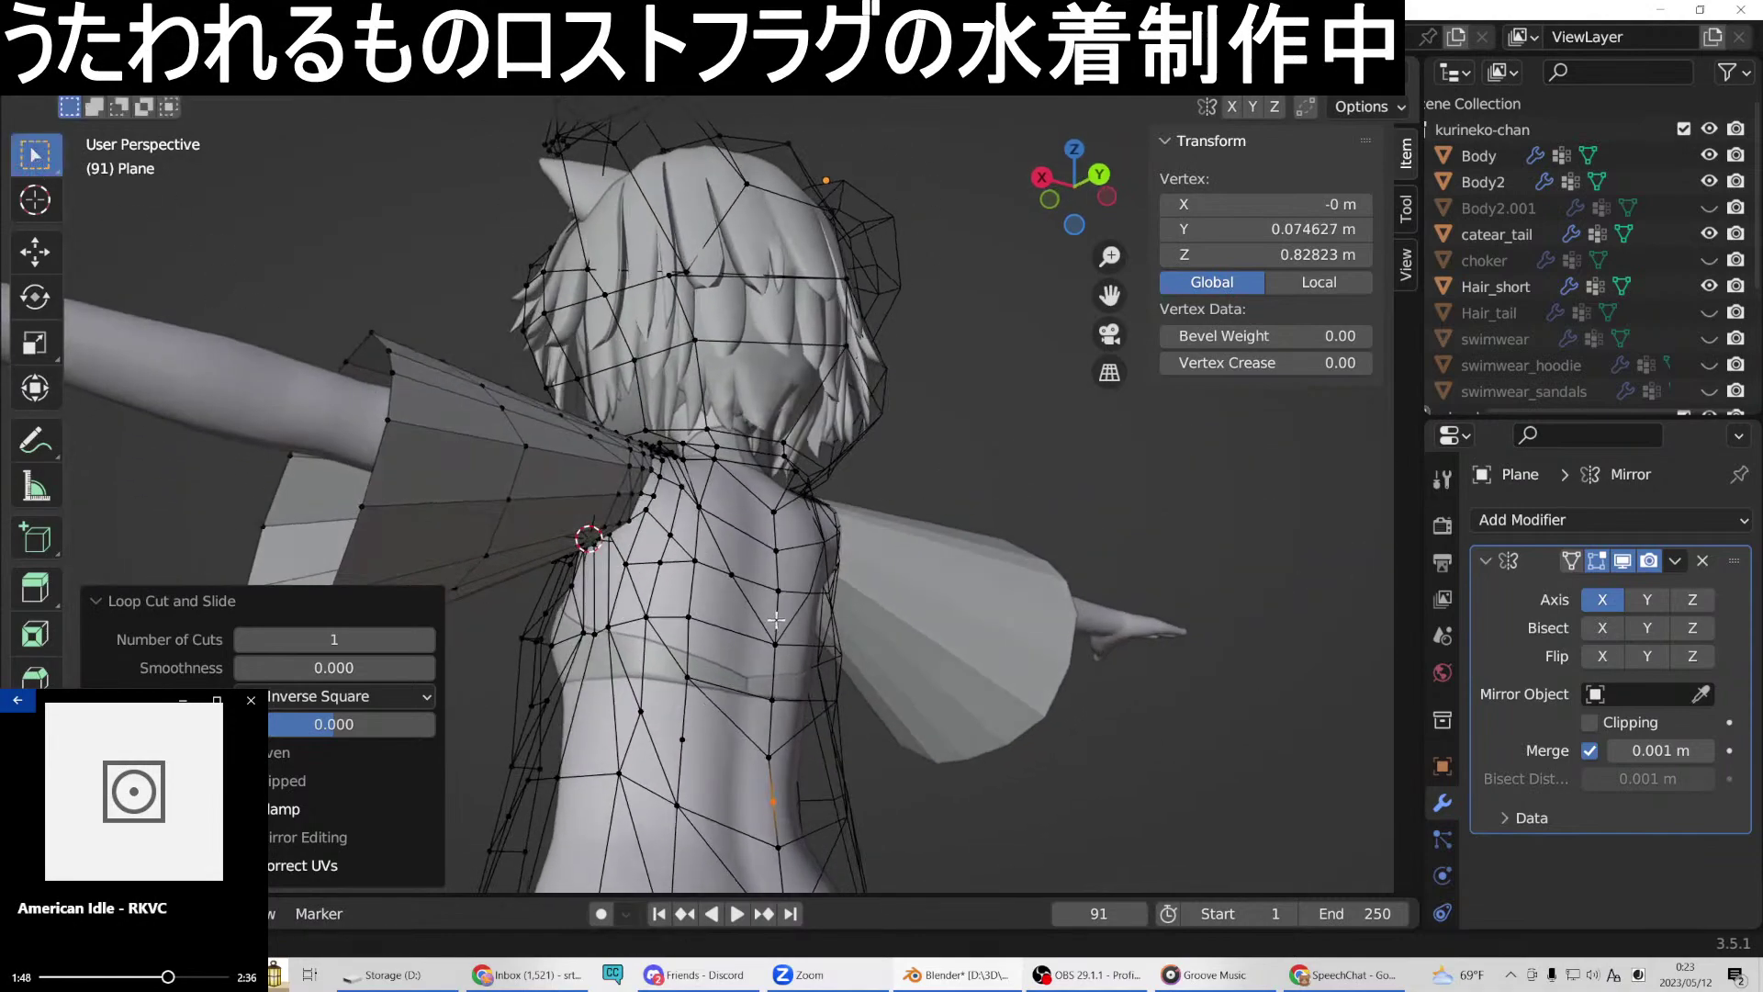
# Join the slanted edge's midpoint on the side back to the new vertex on the adjacent vertical edge.
pyautogui.click(640, 711)
pyautogui.rightClick(650, 621)
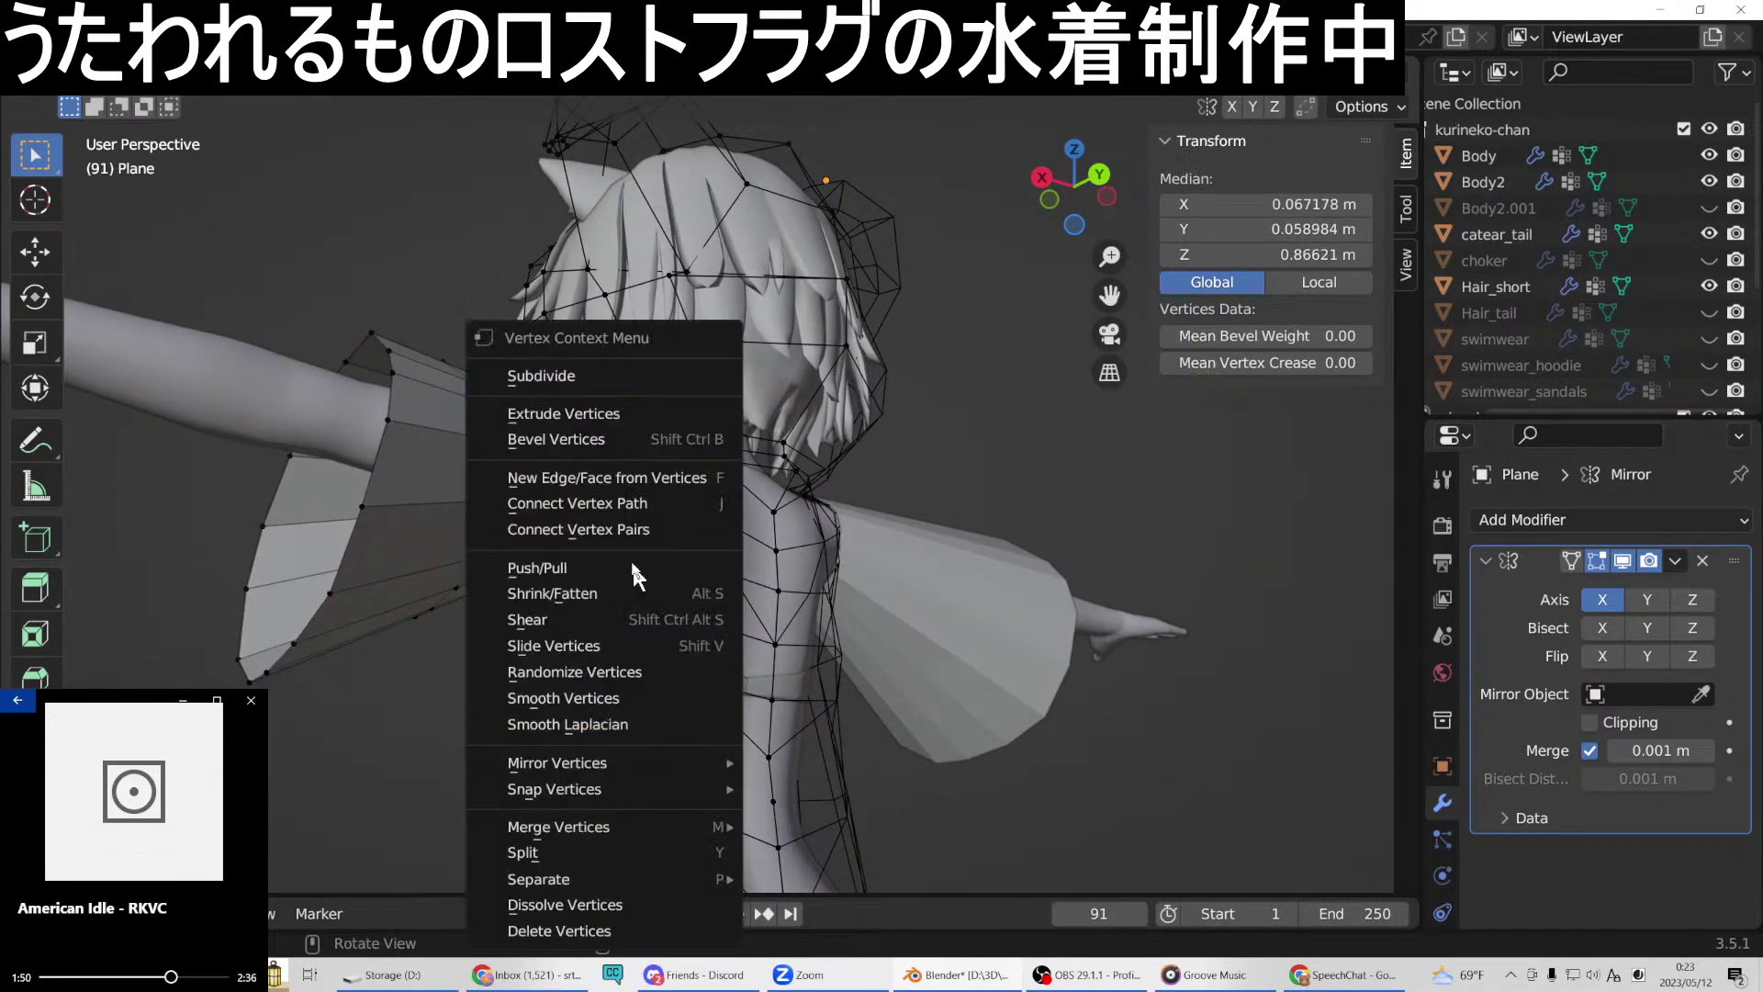
pyautogui.click(598, 376)
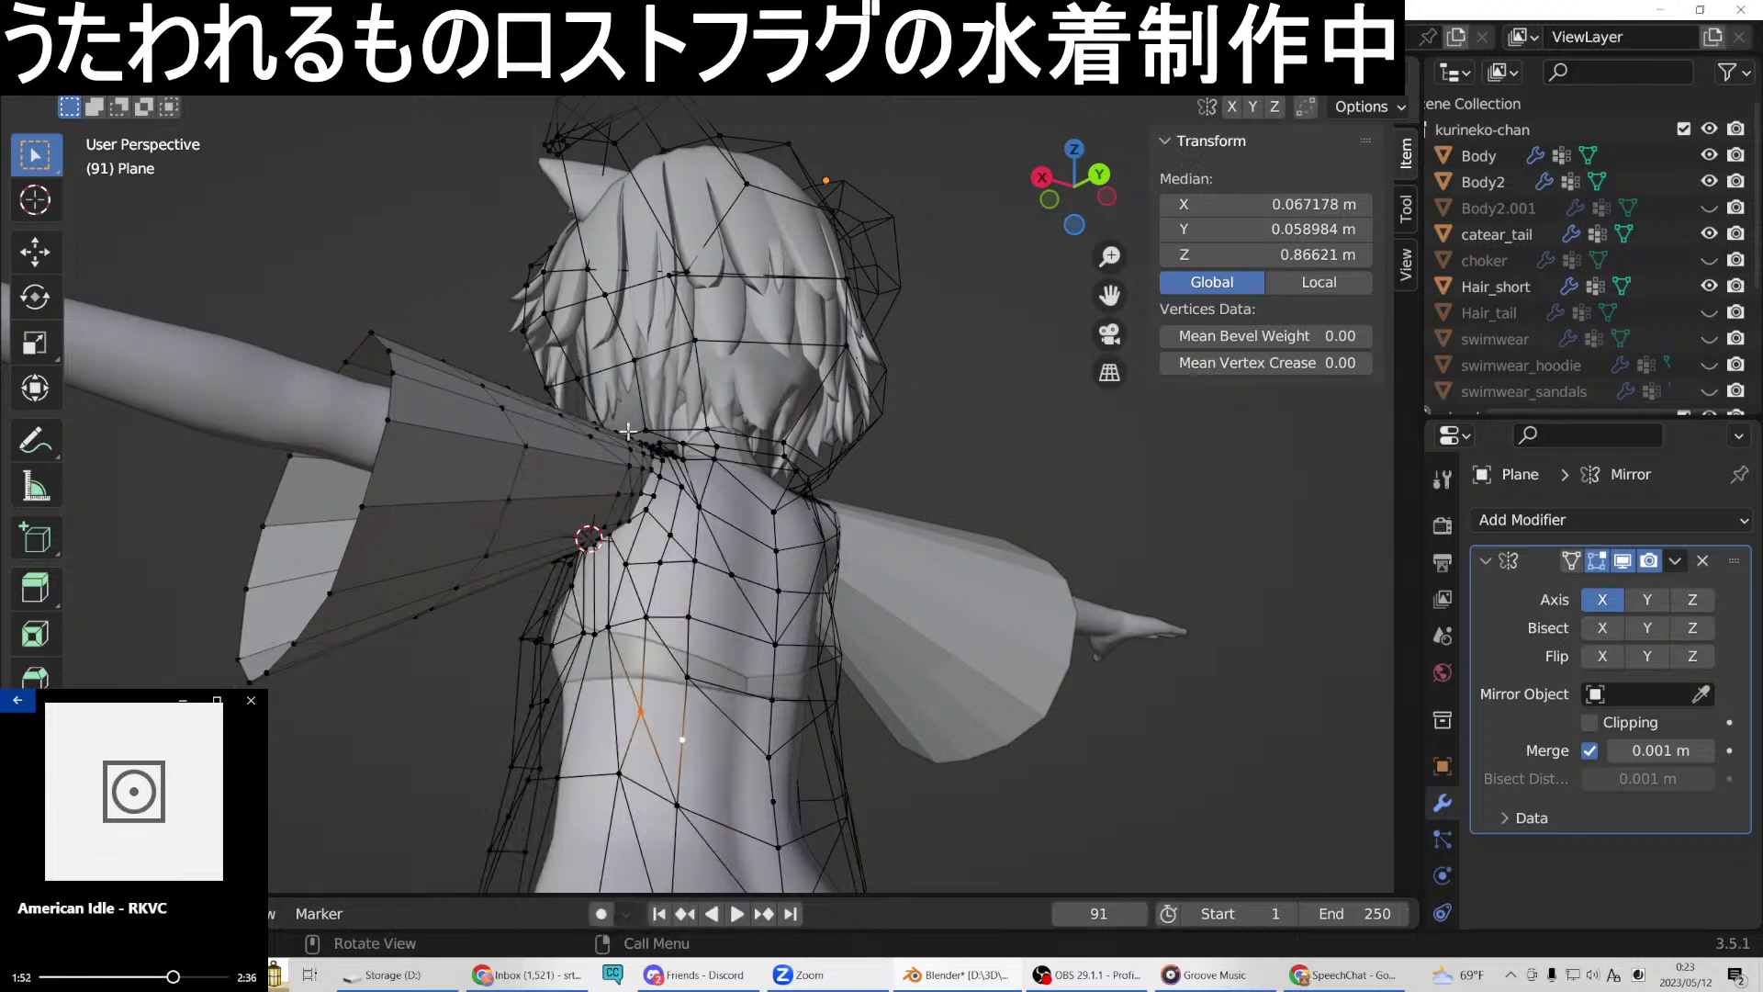
pyautogui.rightClick(680, 742)
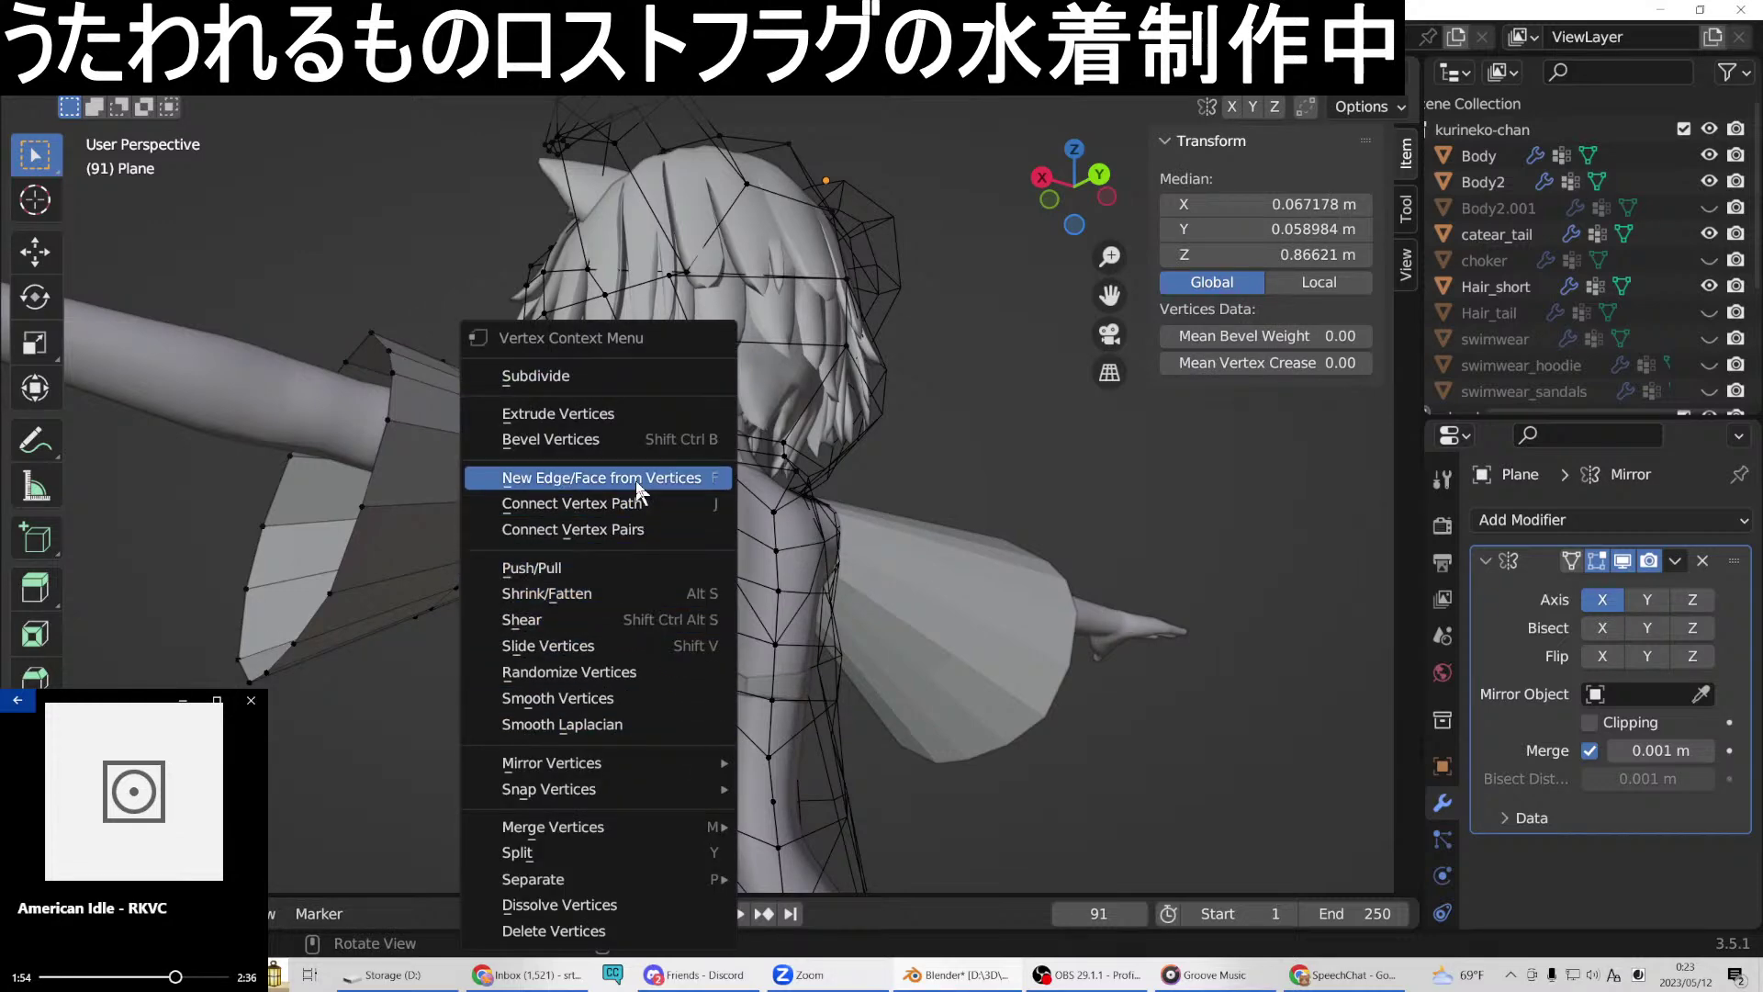
pyautogui.click(634, 479)
# Join the vertical back edge's new vertex to the new centre-back vertex with an edge.
pyautogui.click(684, 740)
pyautogui.rightClick(773, 799)
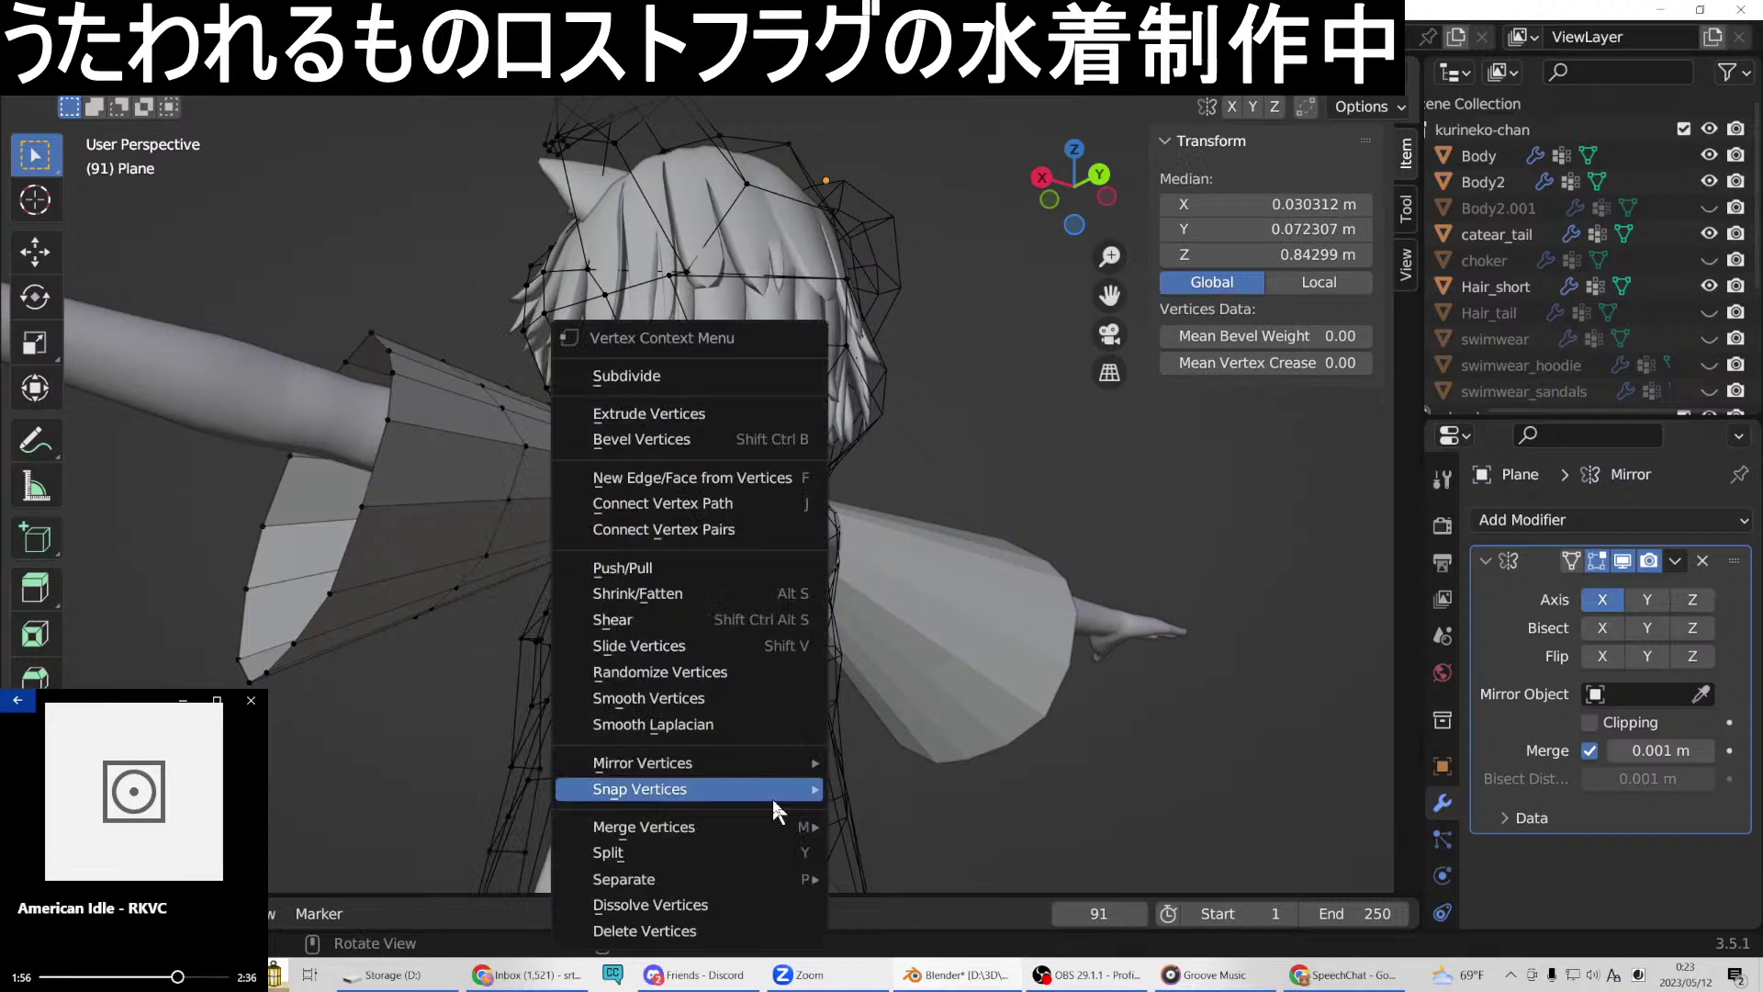
pyautogui.click(686, 479)
# Loop cut the three vertical edges on the torso's side below the swimsuit band once each.
pyautogui.moveTo(882, 698); pyautogui.dragTo(707, 738, button='middle')
pyautogui.click(664, 735)
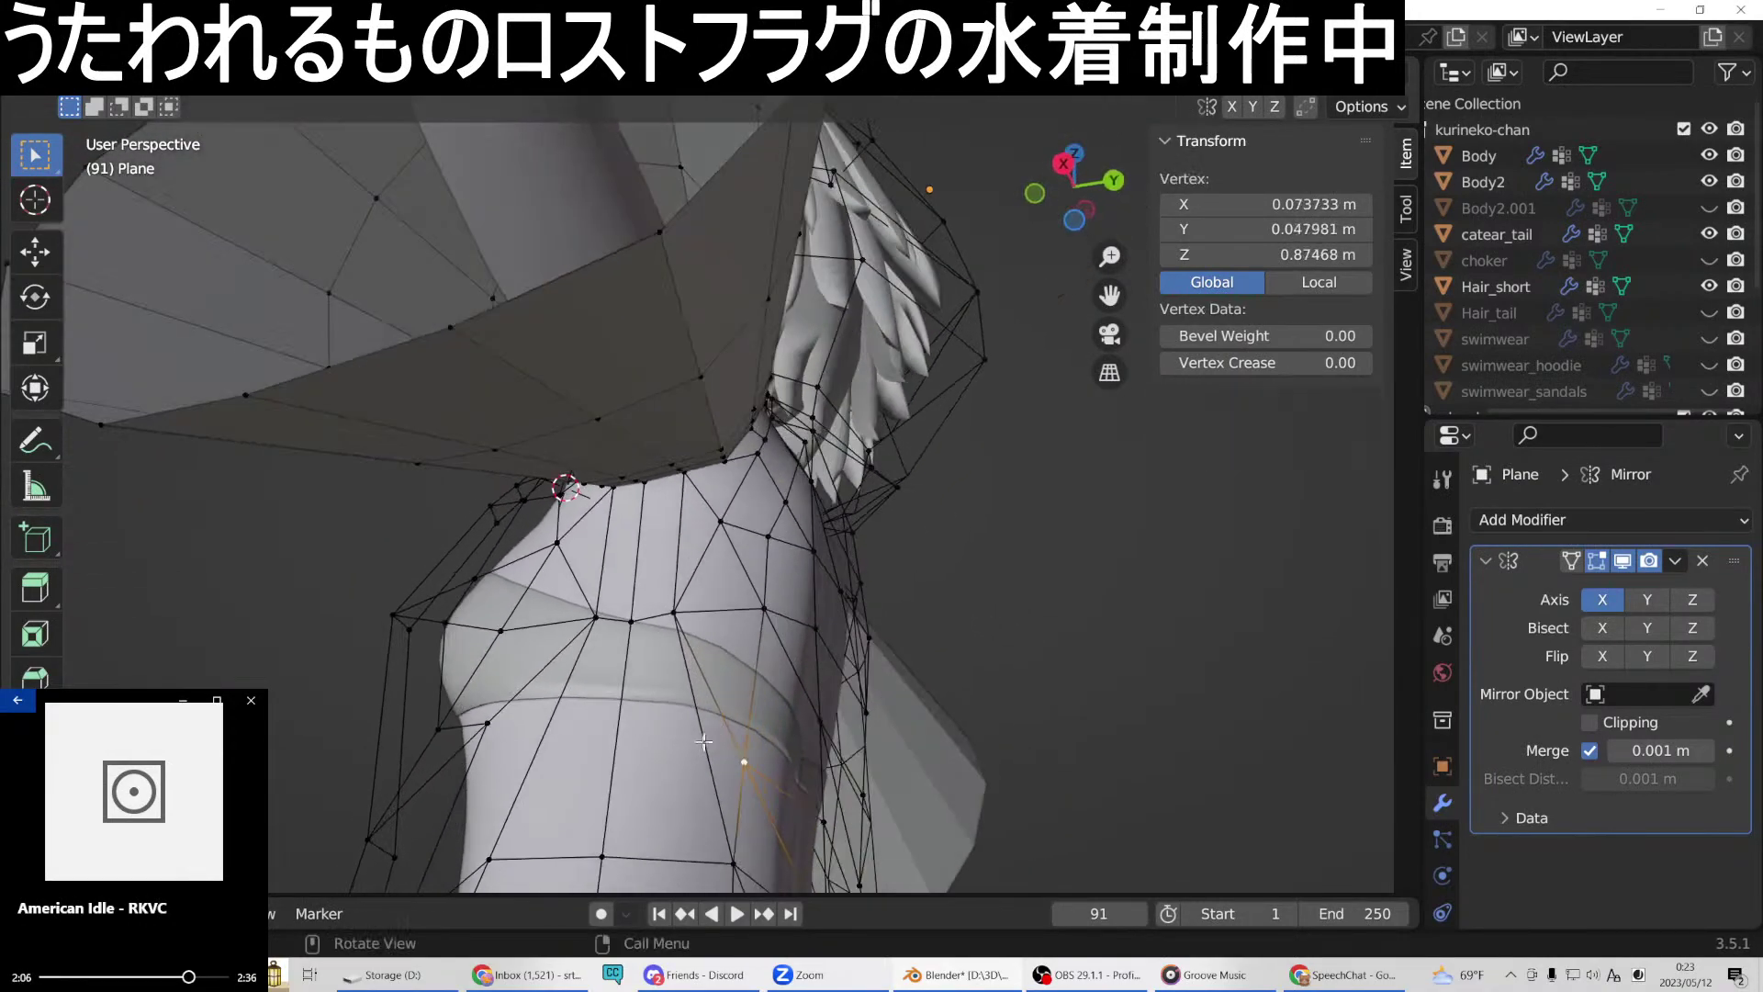
pyautogui.hotkey('ctrl', 'r')
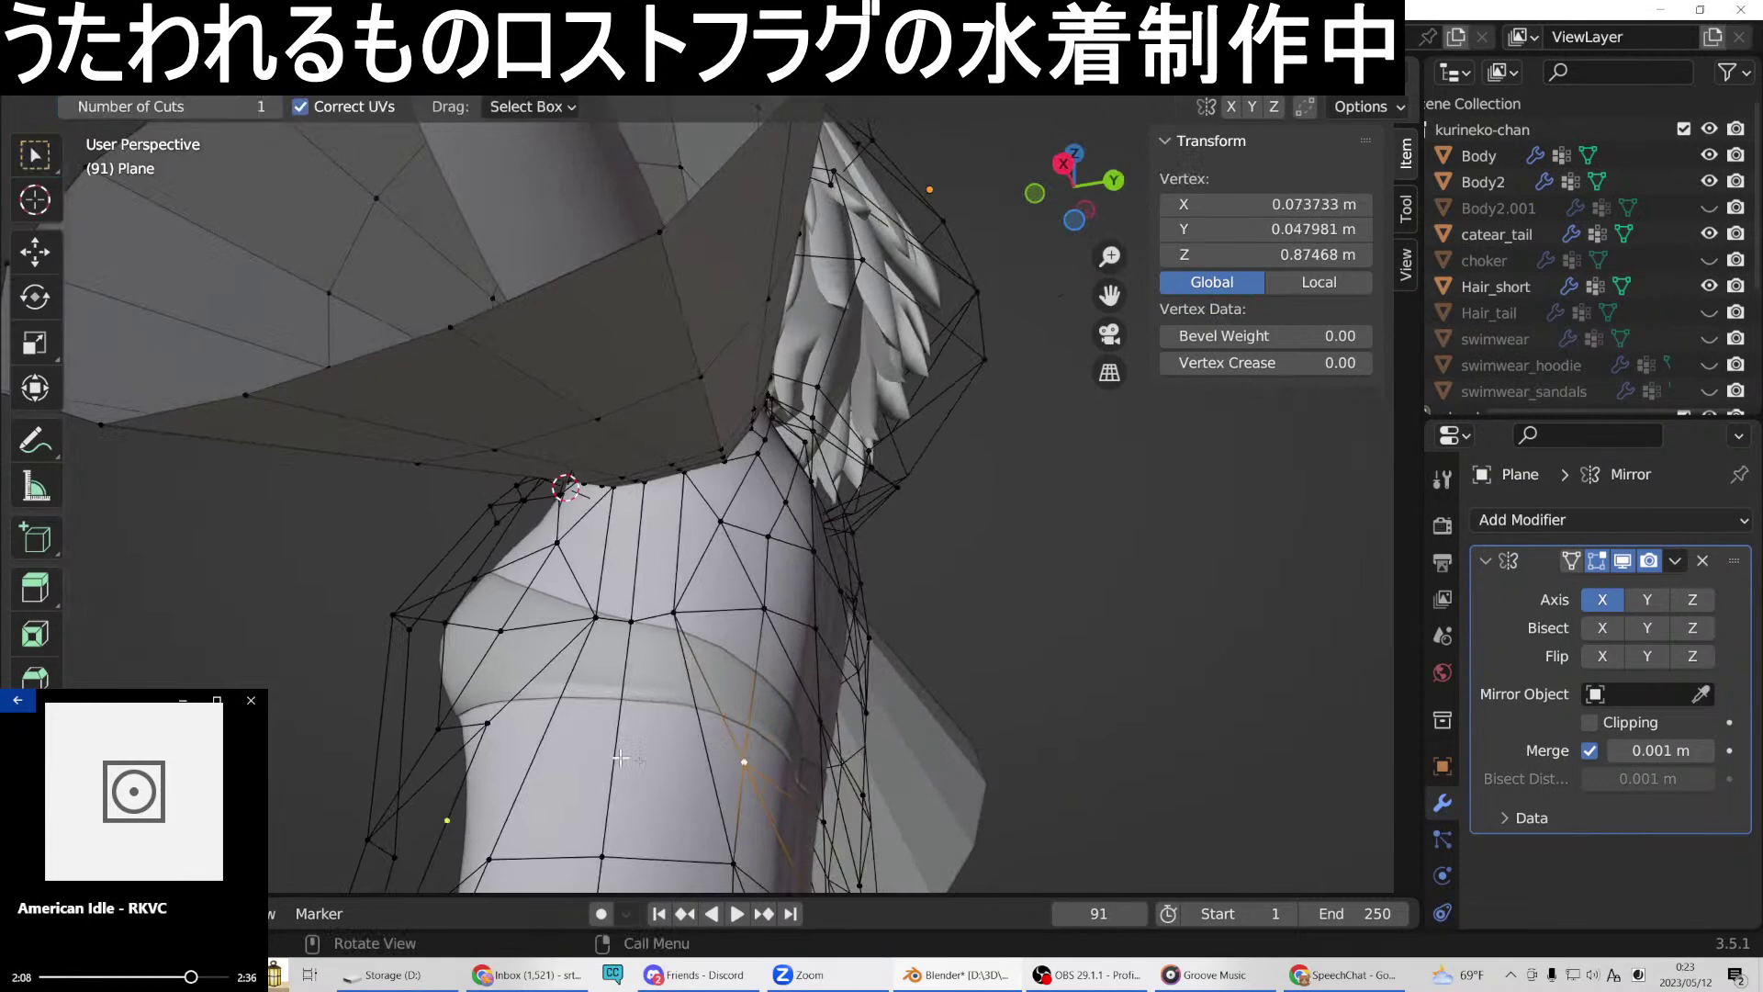
pyautogui.click(702, 758)
pyautogui.rightClick(704, 749)
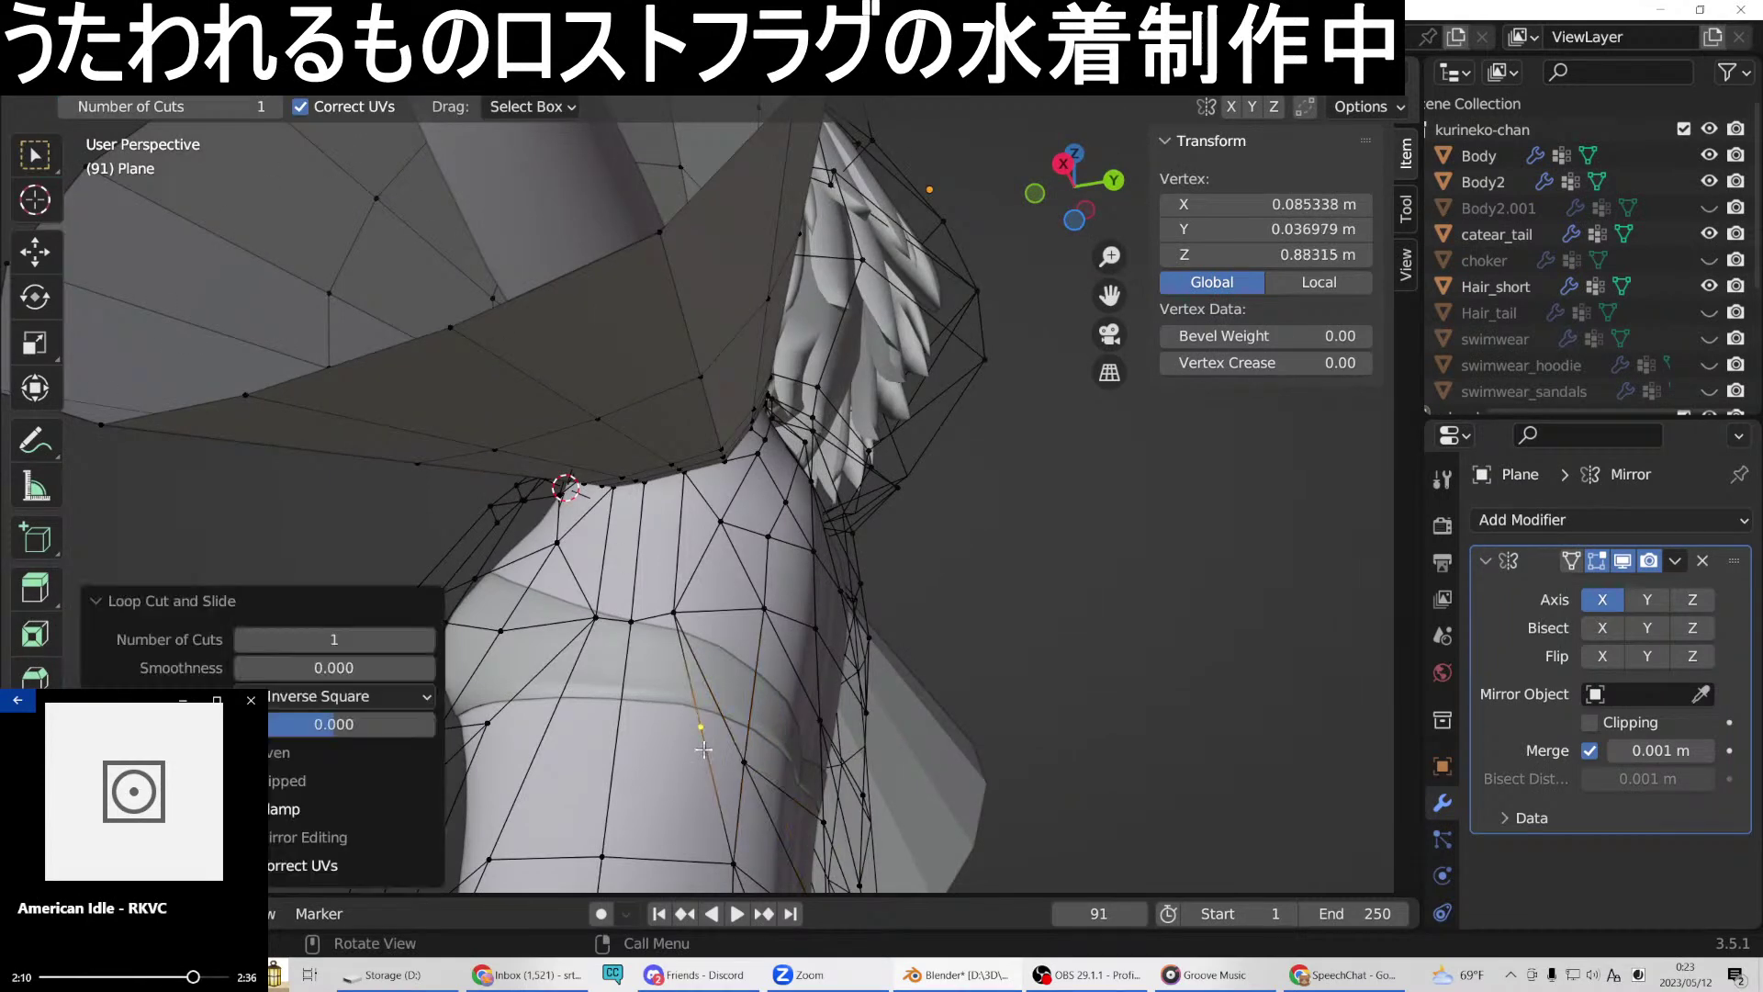
pyautogui.click(620, 735)
pyautogui.moveTo(621, 734); pyautogui.dragTo(652, 723, button='middle')
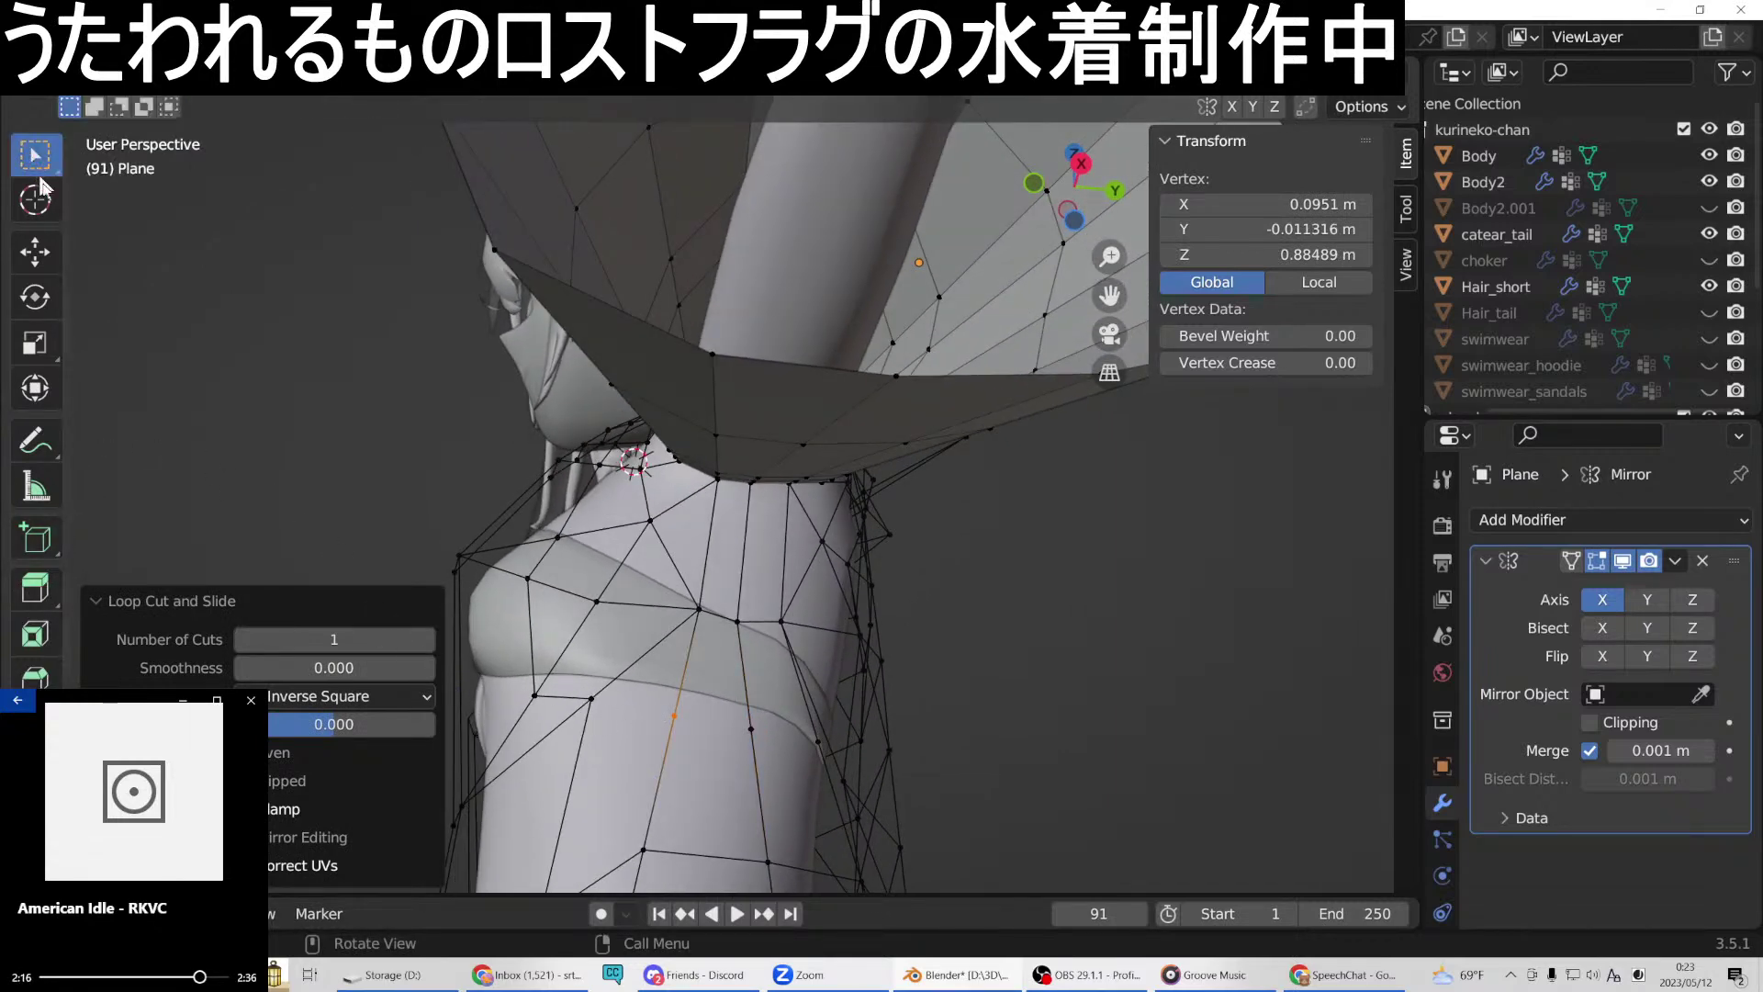
# Join the side back's slanted-edge midpoint to the new vertex on the next vertical edge toward the front.
pyautogui.moveTo(786, 710); pyautogui.dragTo(633, 727, button='middle')
pyautogui.keyDown('shift'); pyautogui.click(625, 755); pyautogui.keyUp('shift')
pyautogui.rightClick(656, 735)
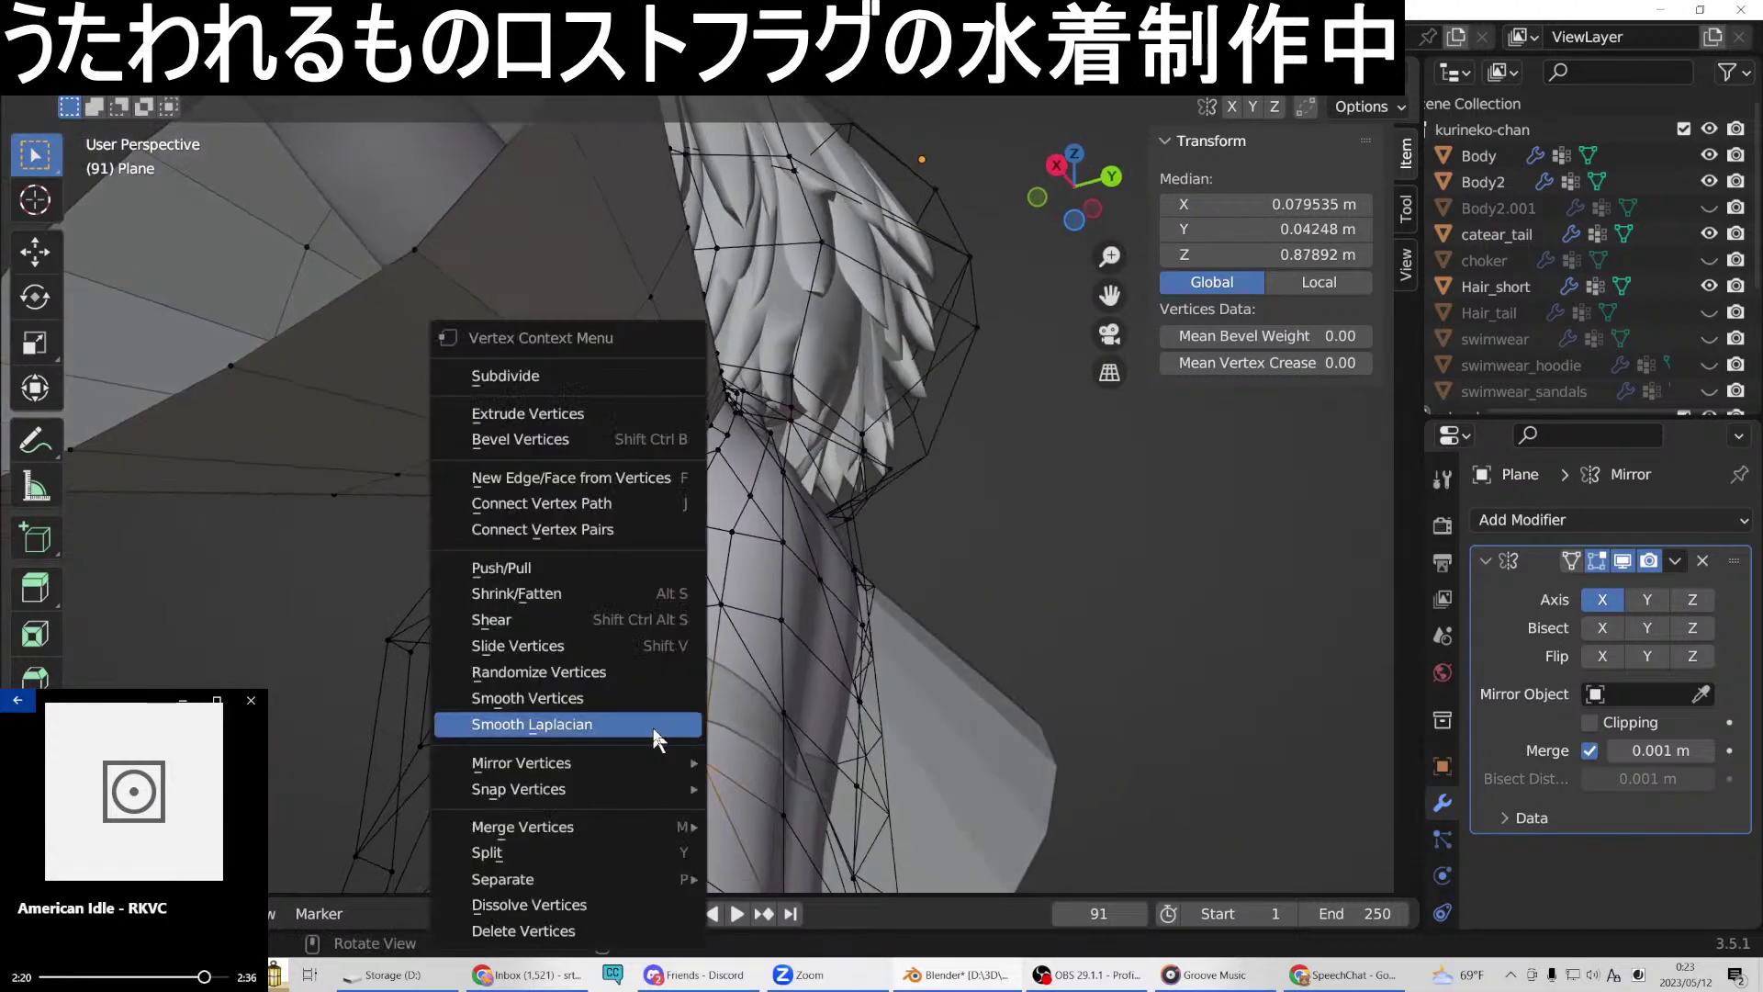
pyautogui.click(566, 473)
# Join the new vertices of the rear and middle vertical side edges with an edge across the band's lower border.
pyautogui.click(587, 734)
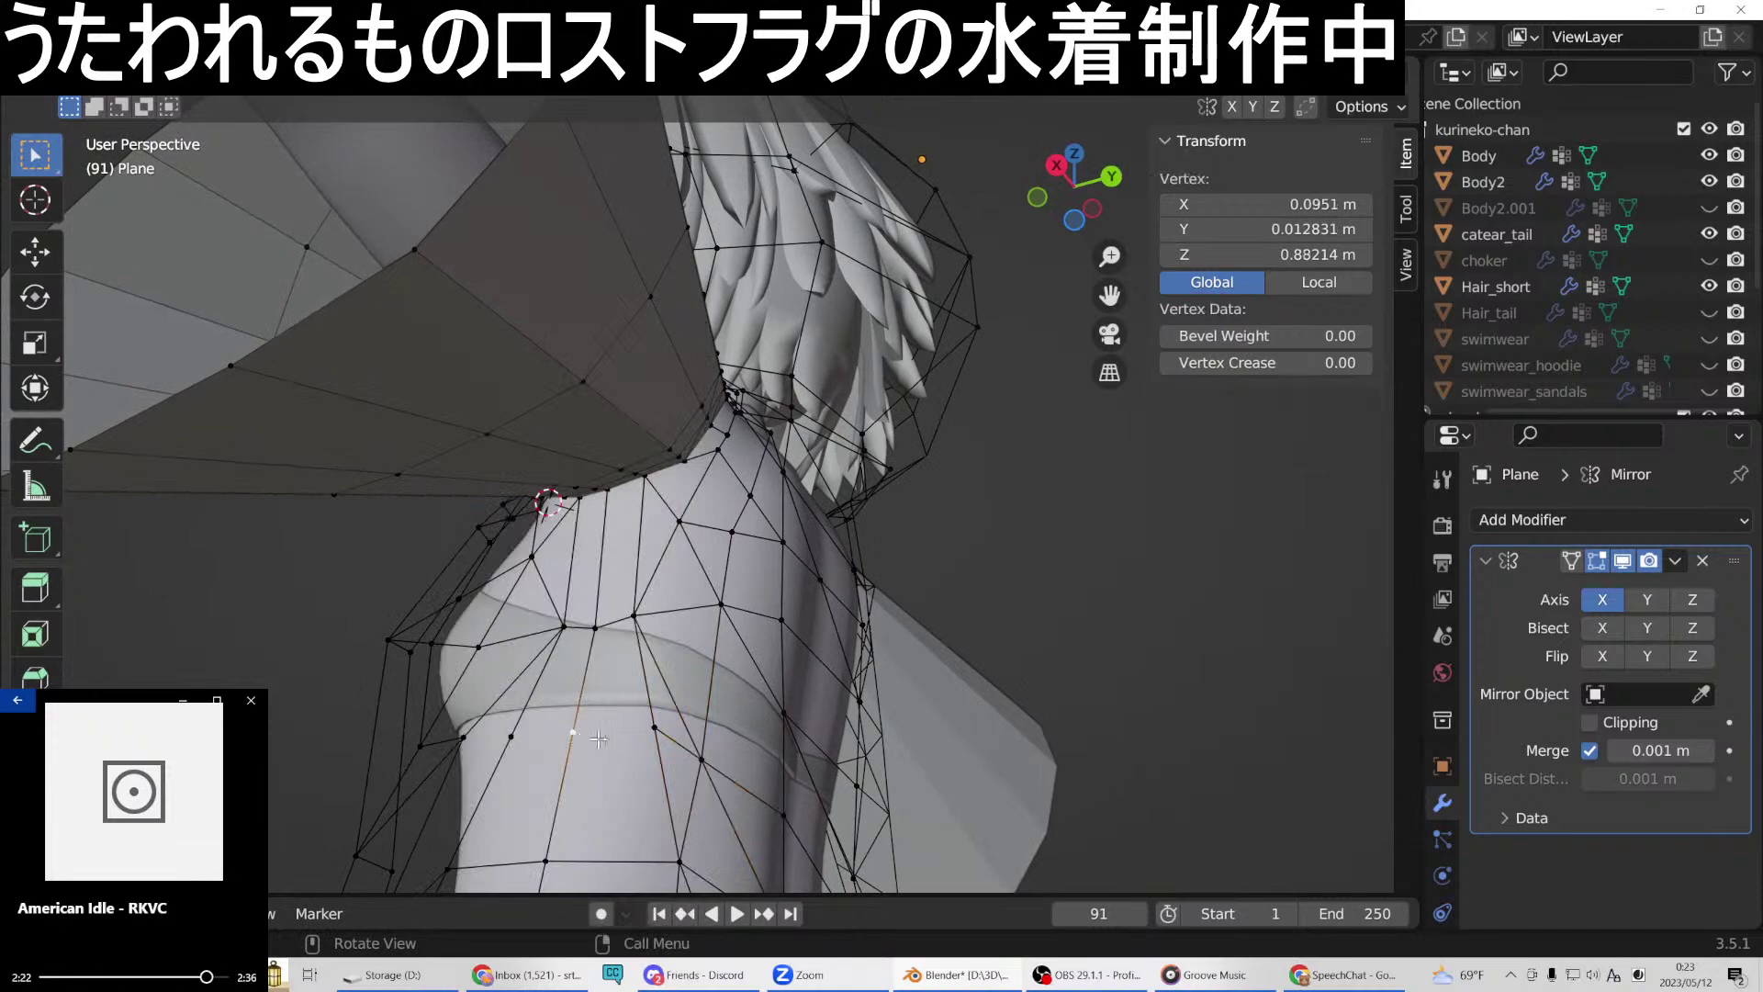
pyautogui.keyDown('shift'); pyautogui.click(653, 728); pyautogui.keyUp('shift')
pyautogui.rightClick(653, 728)
pyautogui.click(600, 479)
pyautogui.moveTo(600, 483); pyautogui.dragTo(707, 695, button='middle')
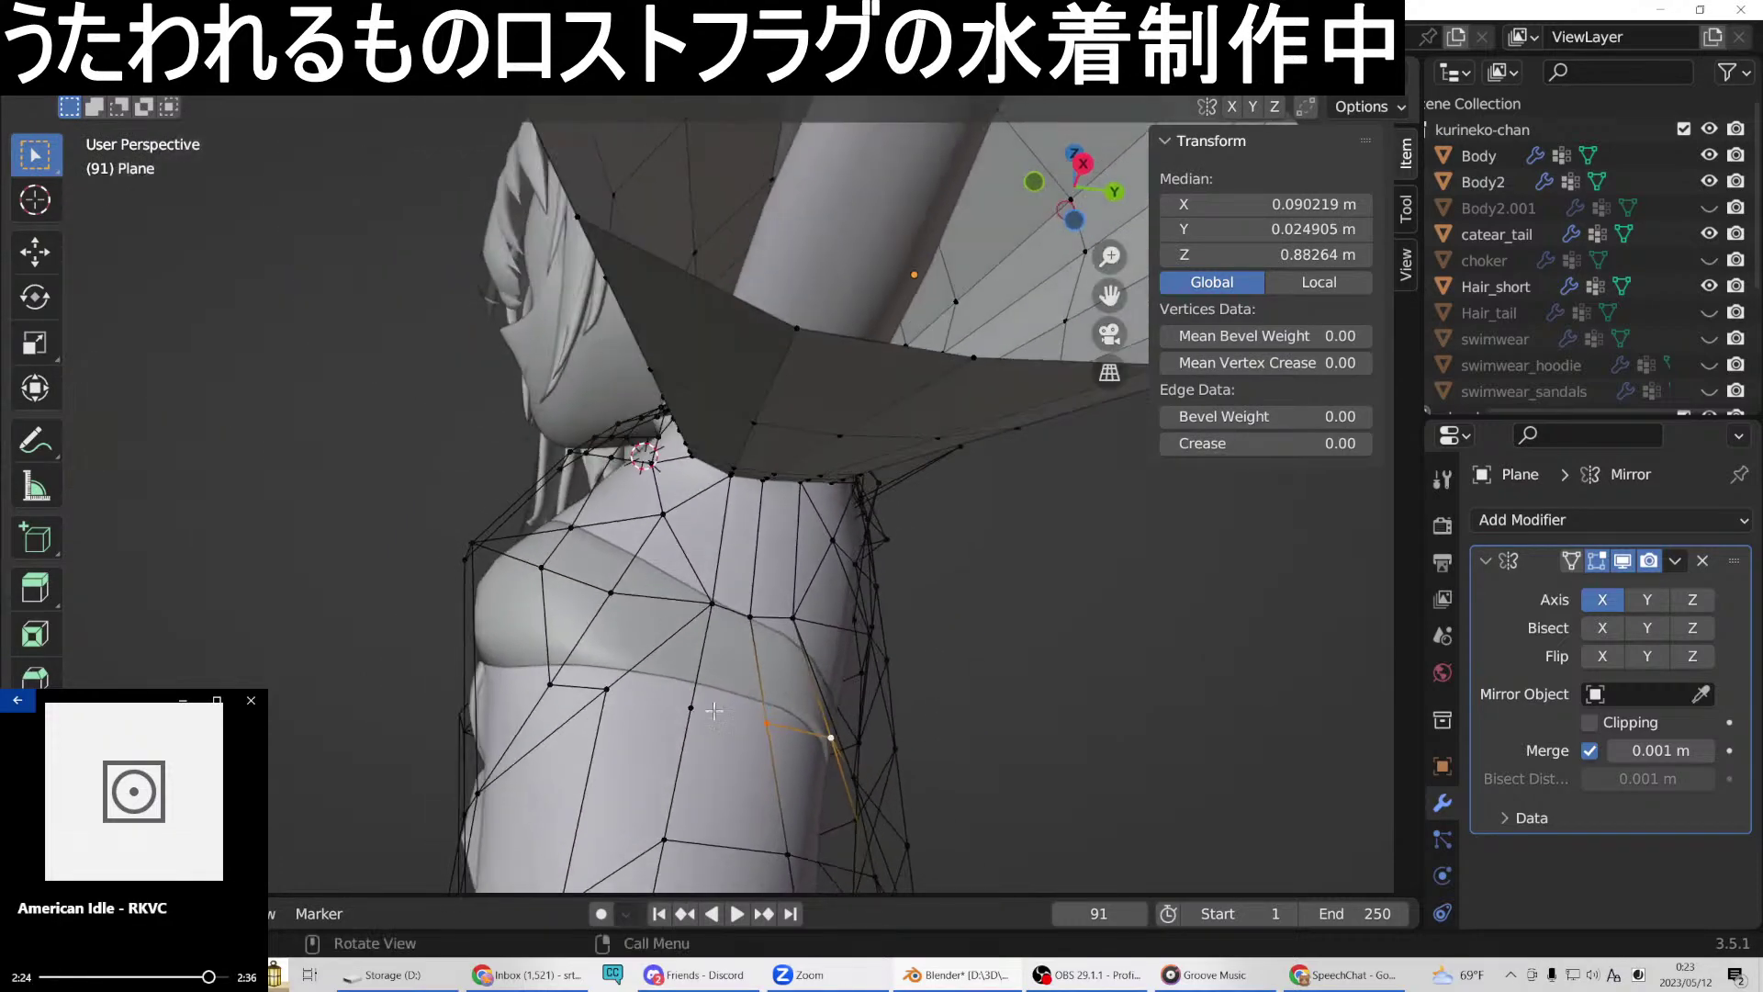
# Join the middle vertical side edge's new vertex to the new vertex on the foremost side edge under the armpit.
pyautogui.click(768, 725)
pyautogui.rightClick(691, 708)
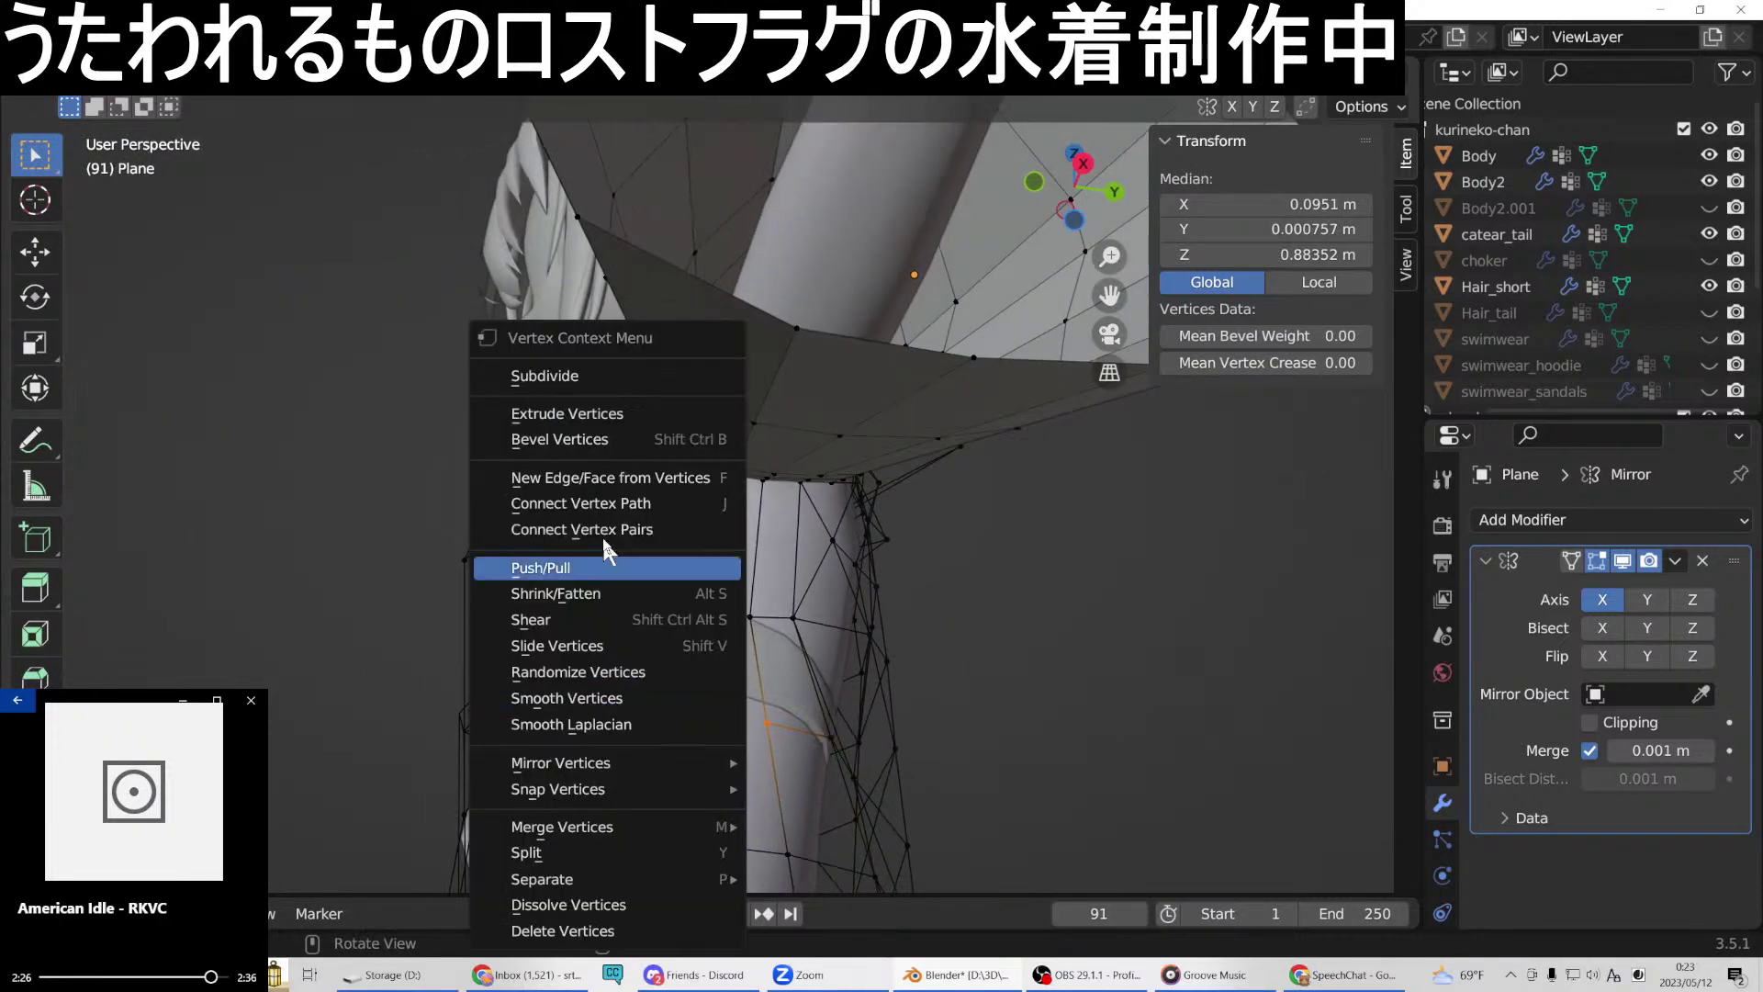
pyautogui.click(610, 476)
pyautogui.moveTo(610, 482); pyautogui.dragTo(682, 758, button='middle')
# Join the foremost side edge's new vertex to the existing vertex beside the bust with an edge.
pyautogui.click(687, 772)
pyautogui.rightClick(610, 761)
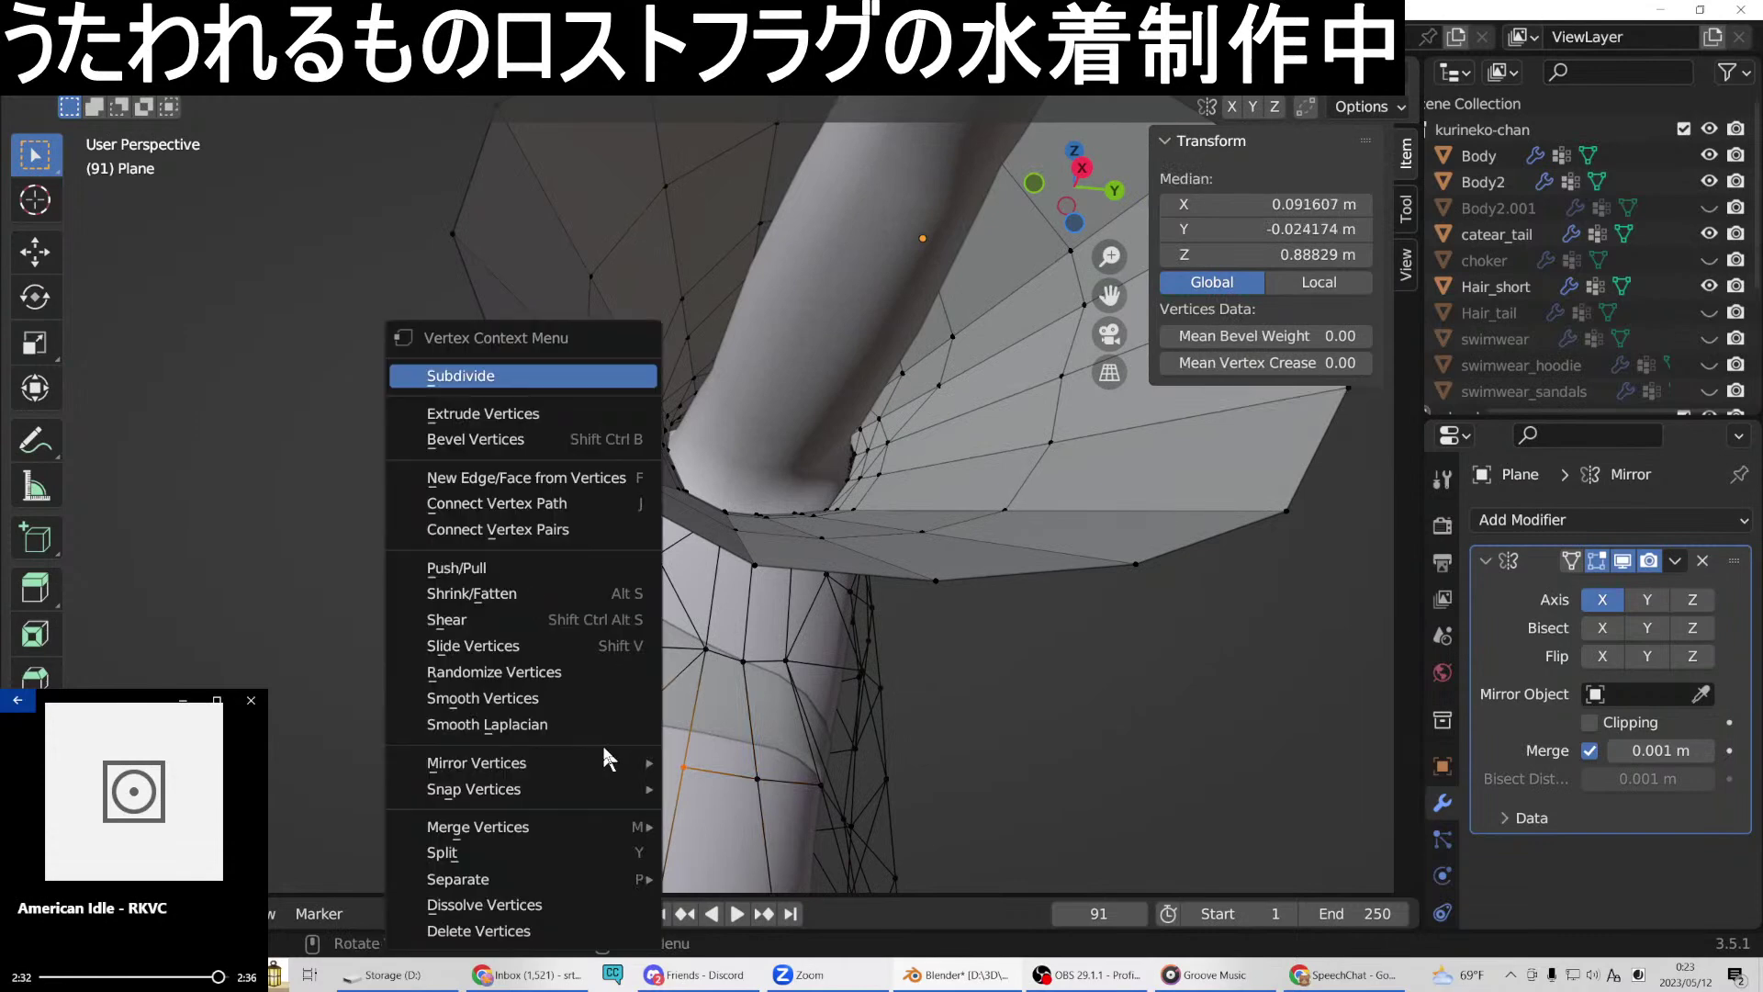
pyautogui.click(514, 476)
pyautogui.moveTo(515, 476); pyautogui.dragTo(628, 650, button='middle')
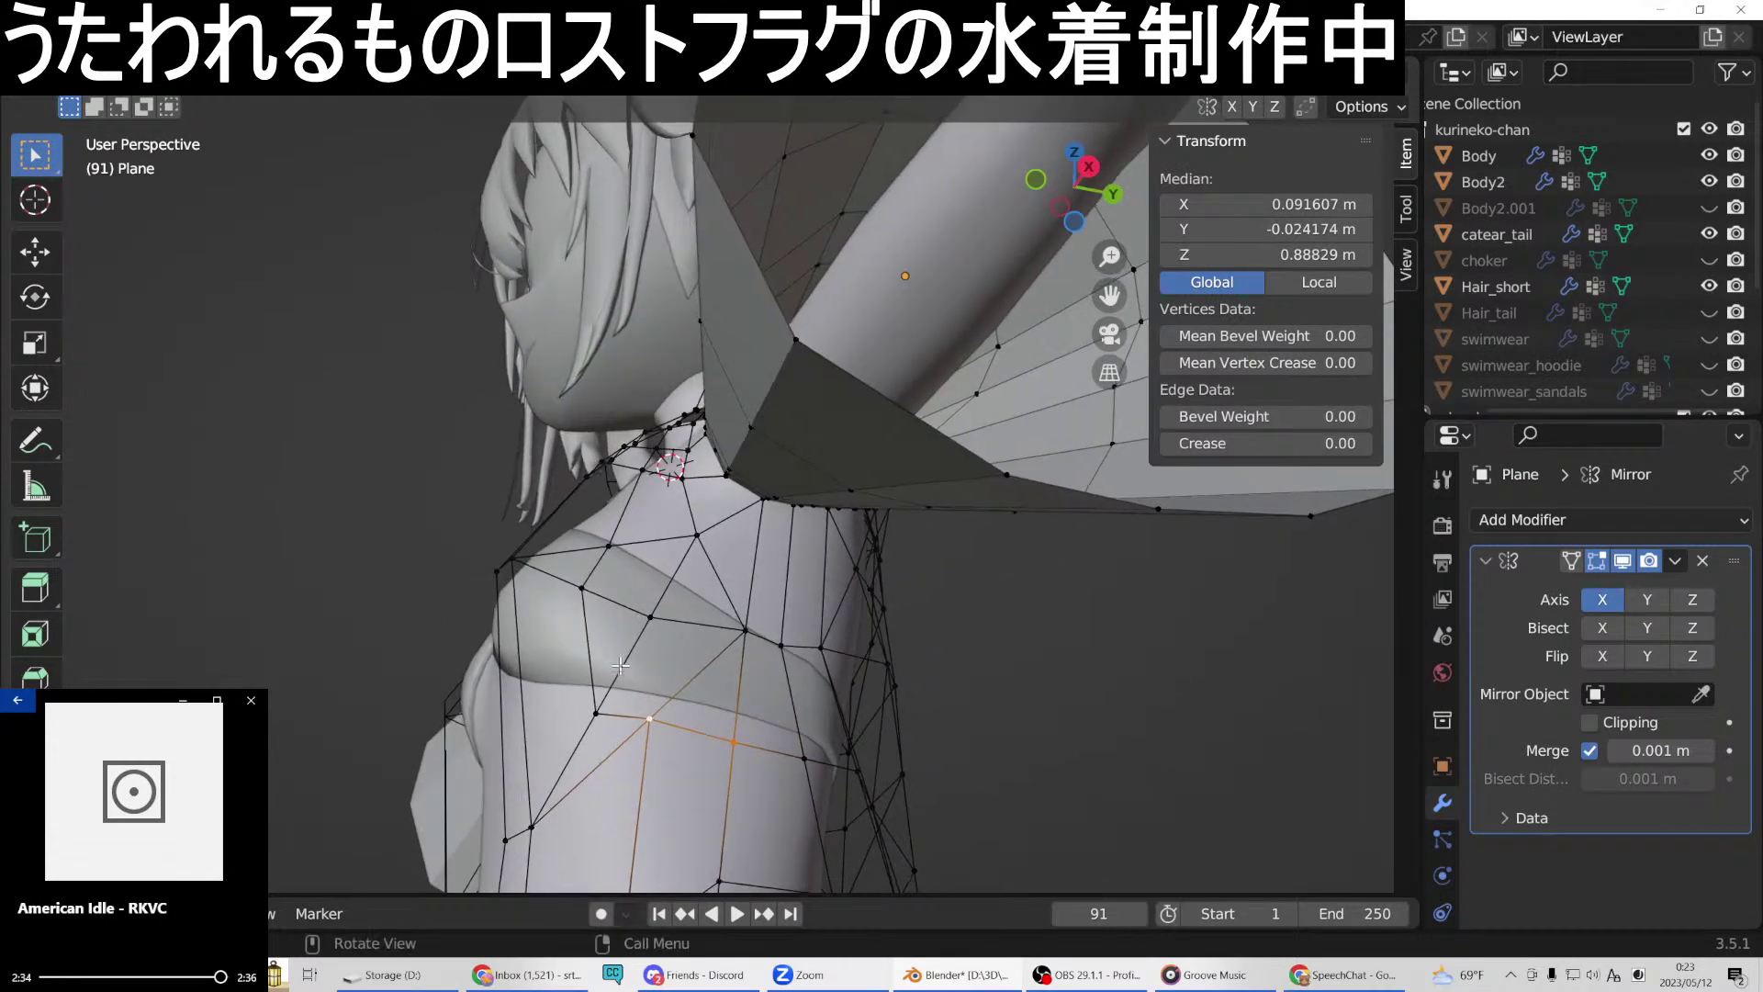
# Loop cut the two vertical front edges beside the bust once each, including the front opening edge.
pyautogui.click(592, 716)
pyautogui.moveTo(593, 715); pyautogui.dragTo(597, 716, button='middle')
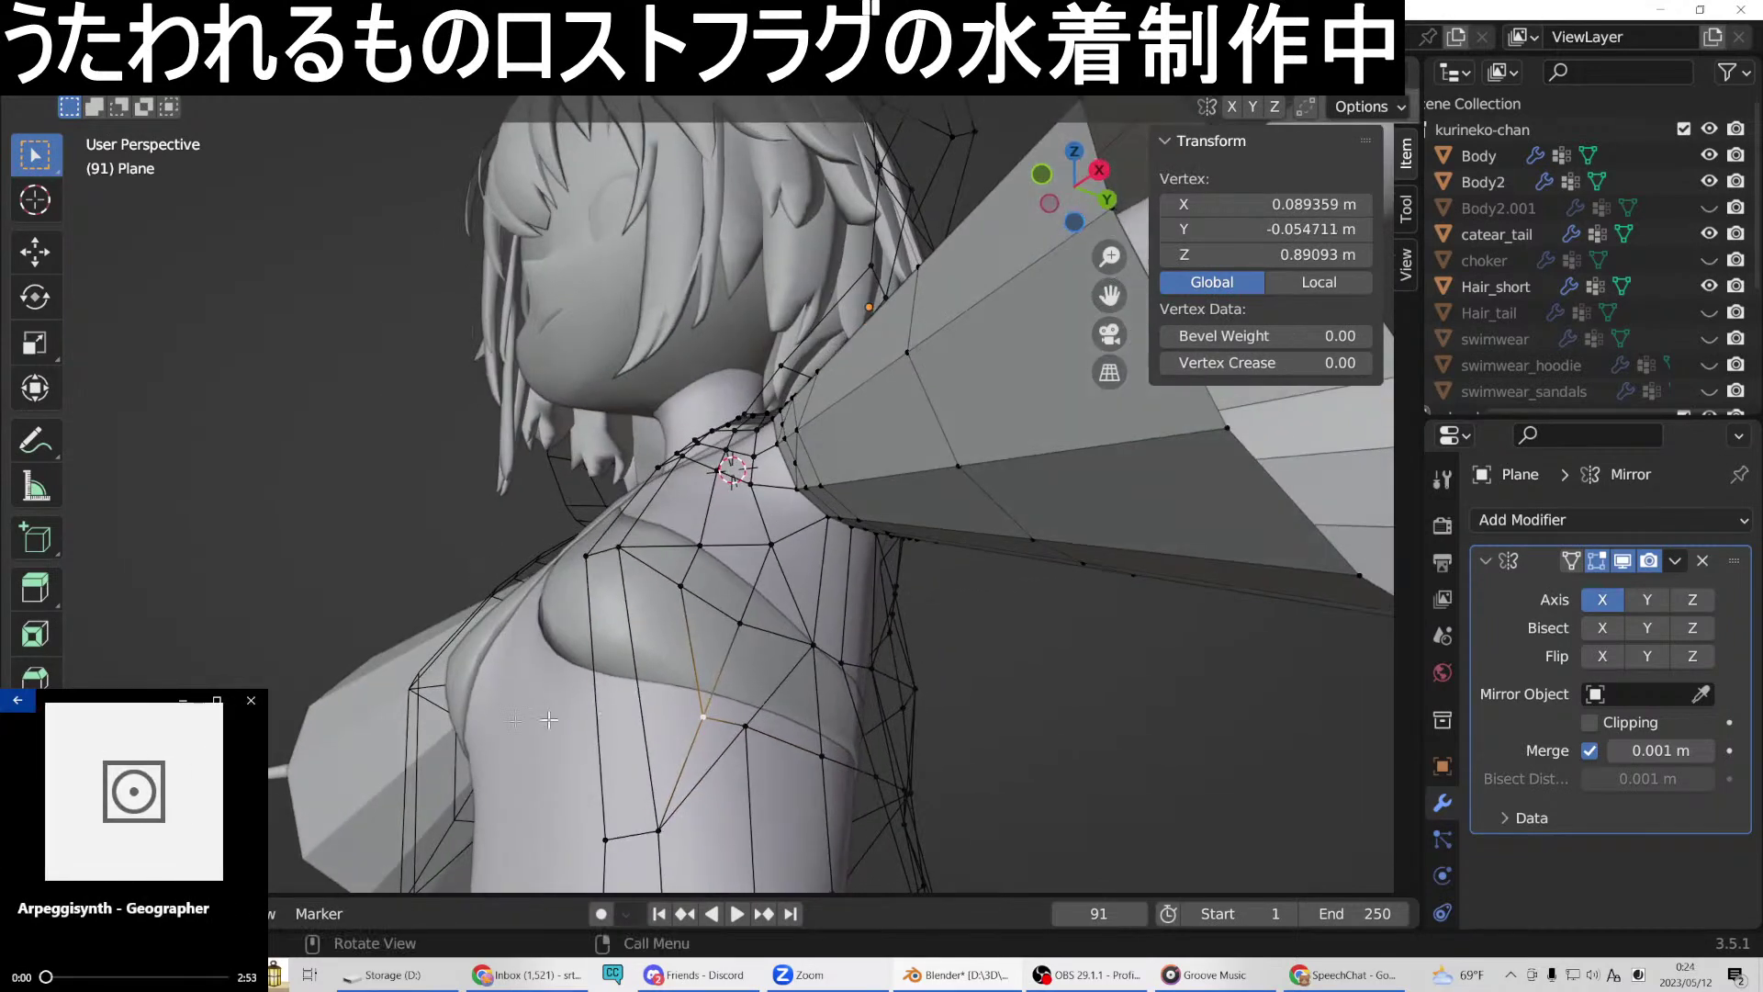
pyautogui.hotkey('ctrl', 'r')
pyautogui.click(660, 694)
pyautogui.rightClick(589, 682)
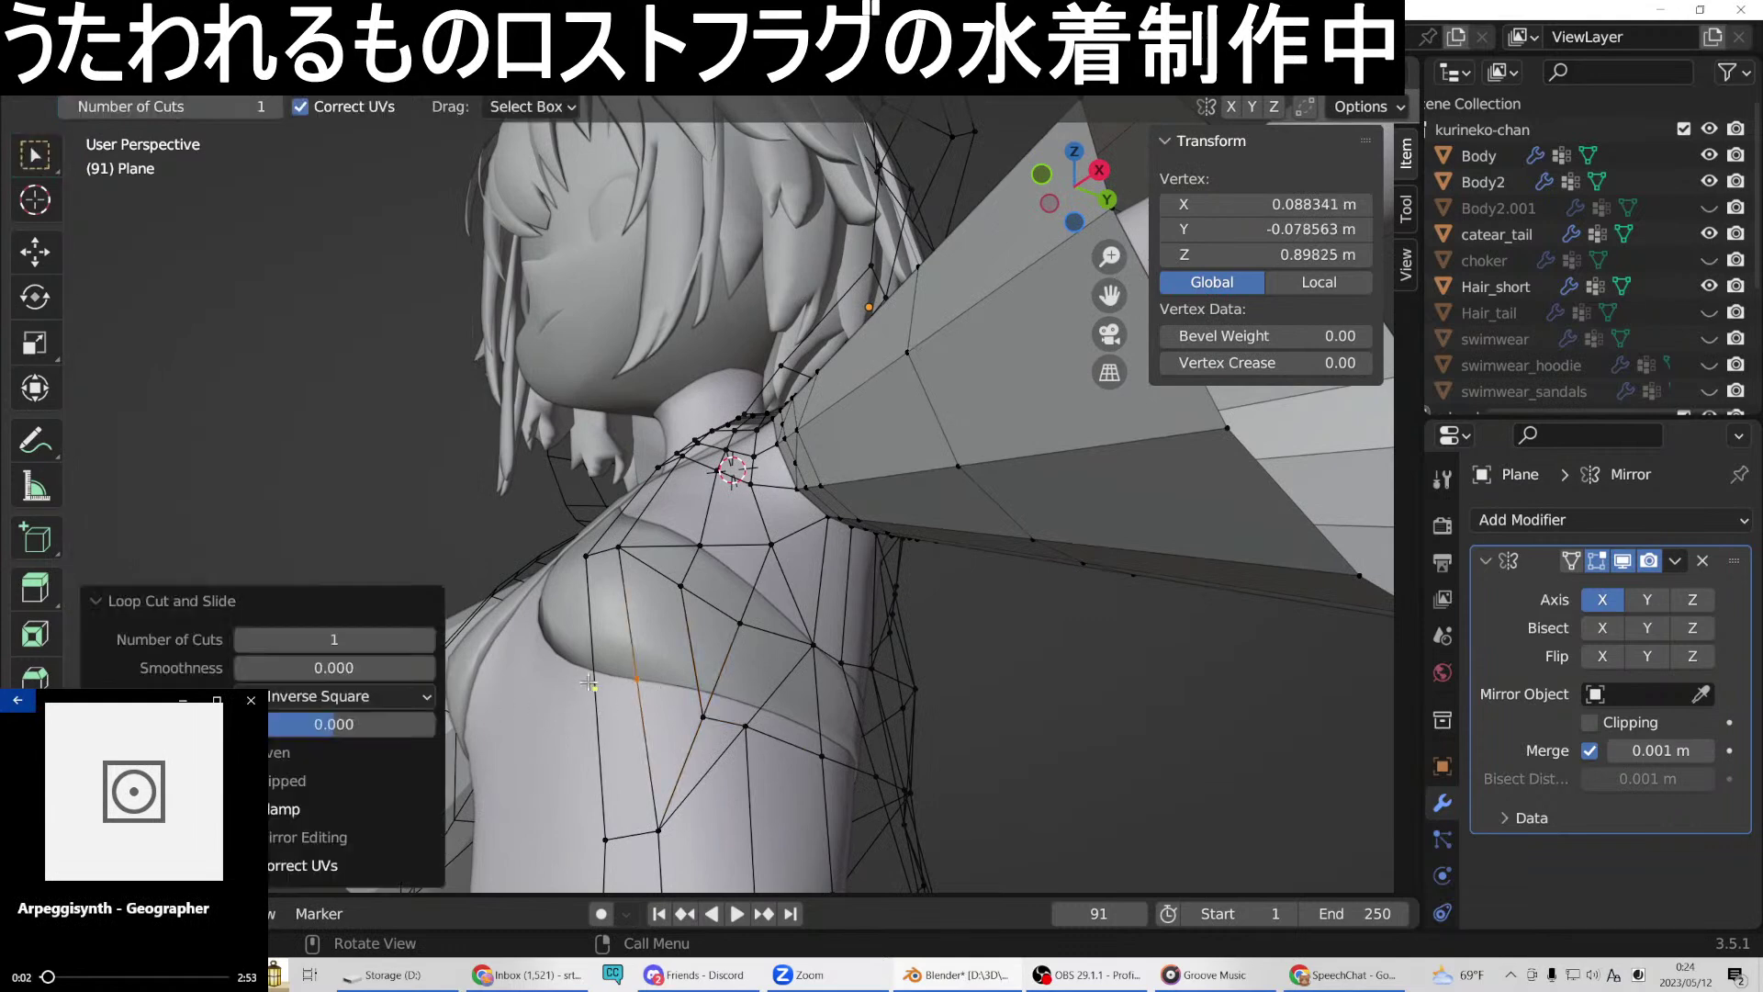
pyautogui.click(35, 154)
pyautogui.moveTo(734, 618); pyautogui.dragTo(685, 596, button='middle')
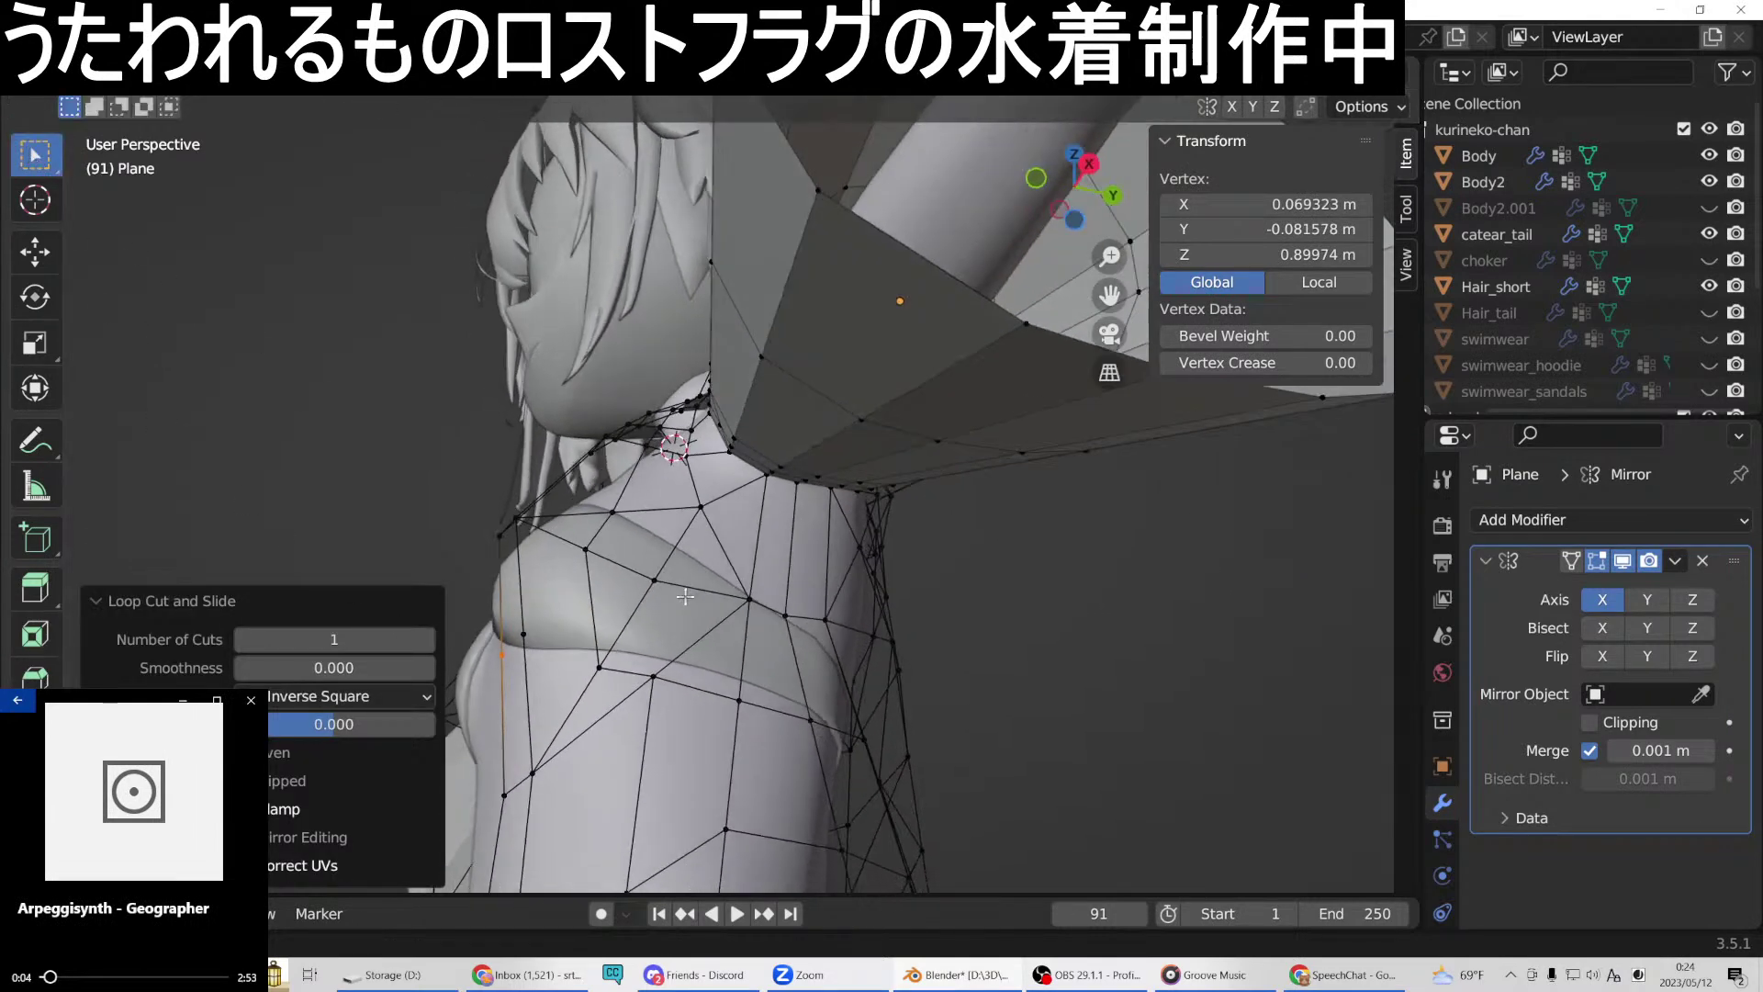
# Join the existing vertex below the side of the bust to the new vertex on the inner vertical front edge.
pyautogui.click(601, 669)
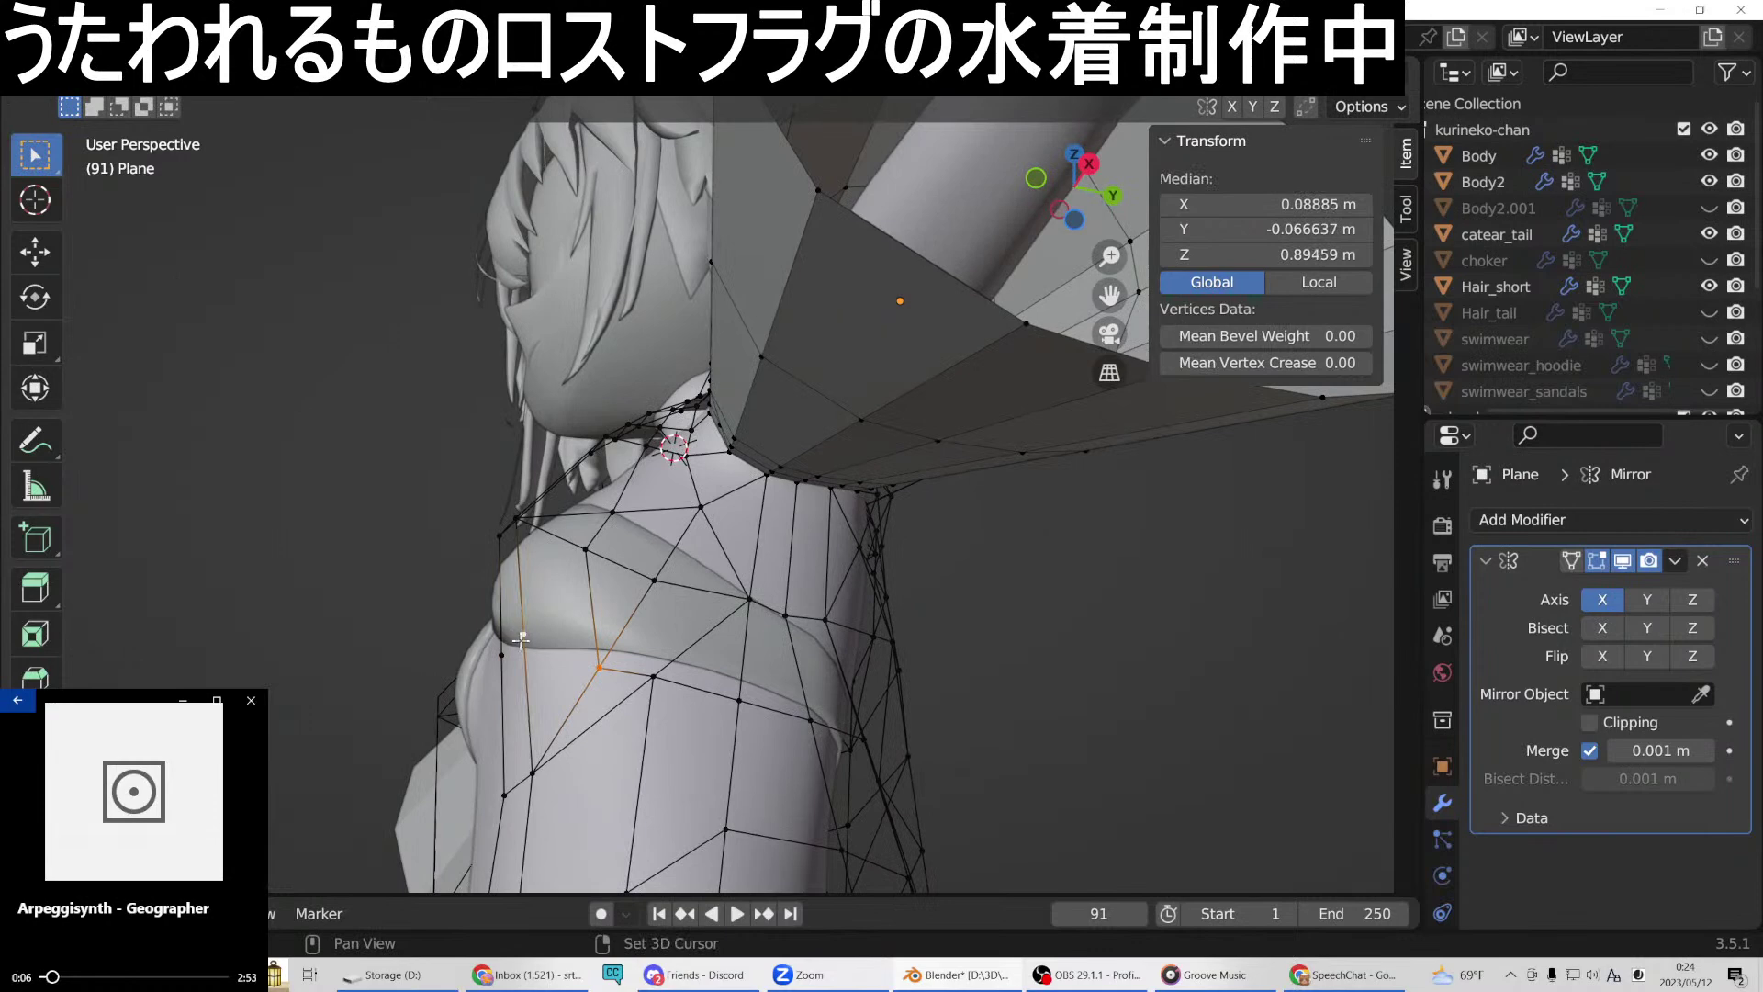
pyautogui.rightClick(520, 640)
pyautogui.click(447, 485)
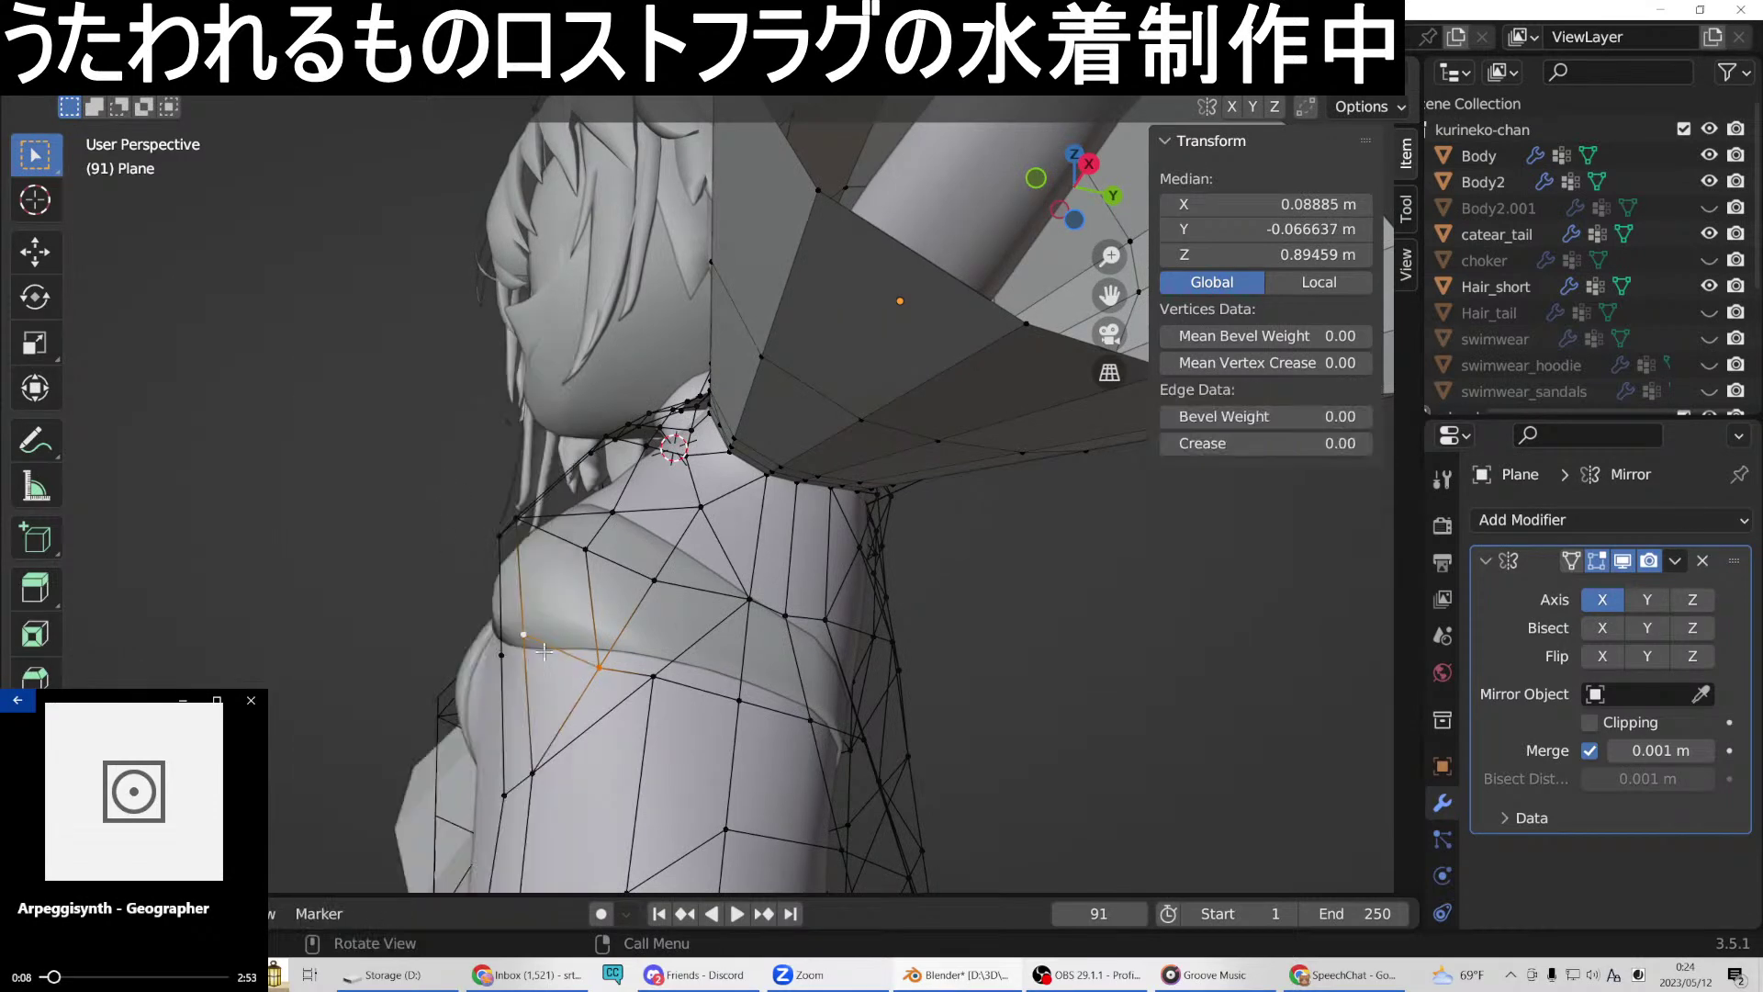
pyautogui.moveTo(448, 487); pyautogui.dragTo(636, 671, button='middle')
# Join the front opening edge's new vertex to the new vertex on the neighbouring vertical front edge.
pyautogui.click(658, 679)
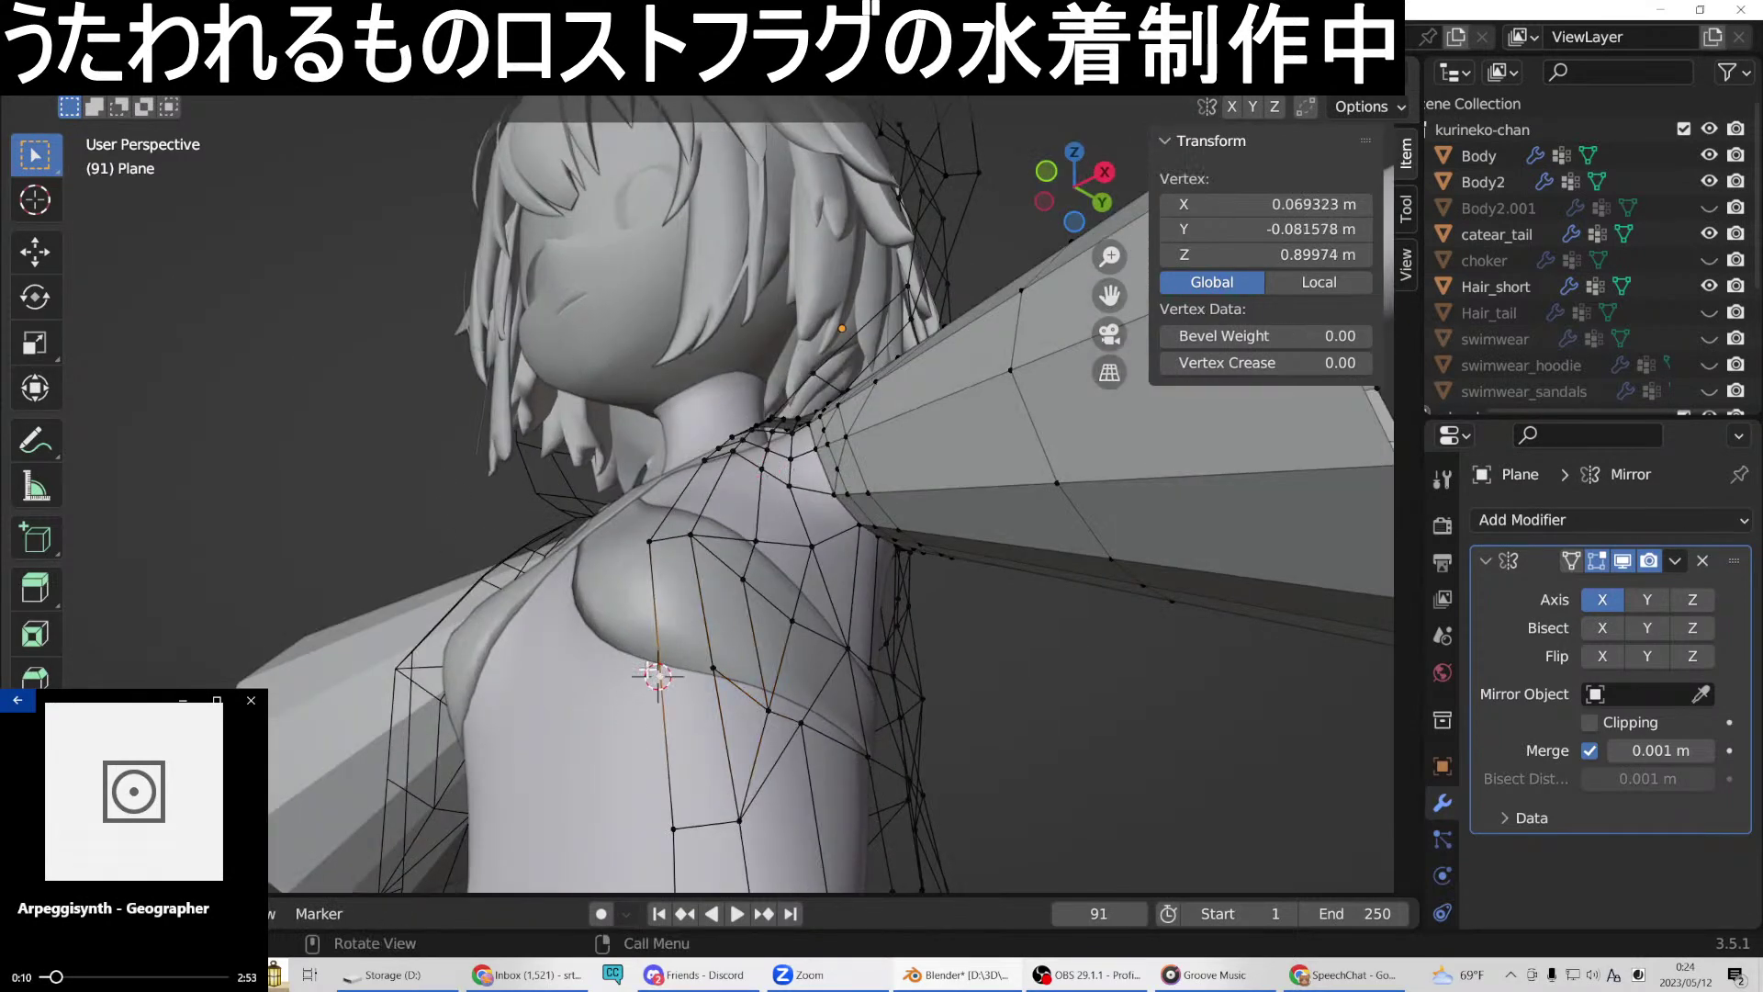
pyautogui.rightClick(710, 667)
pyautogui.click(643, 480)
pyautogui.moveTo(642, 479); pyautogui.dragTo(718, 651, button='middle')
pyautogui.scroll(2, 717, 670)
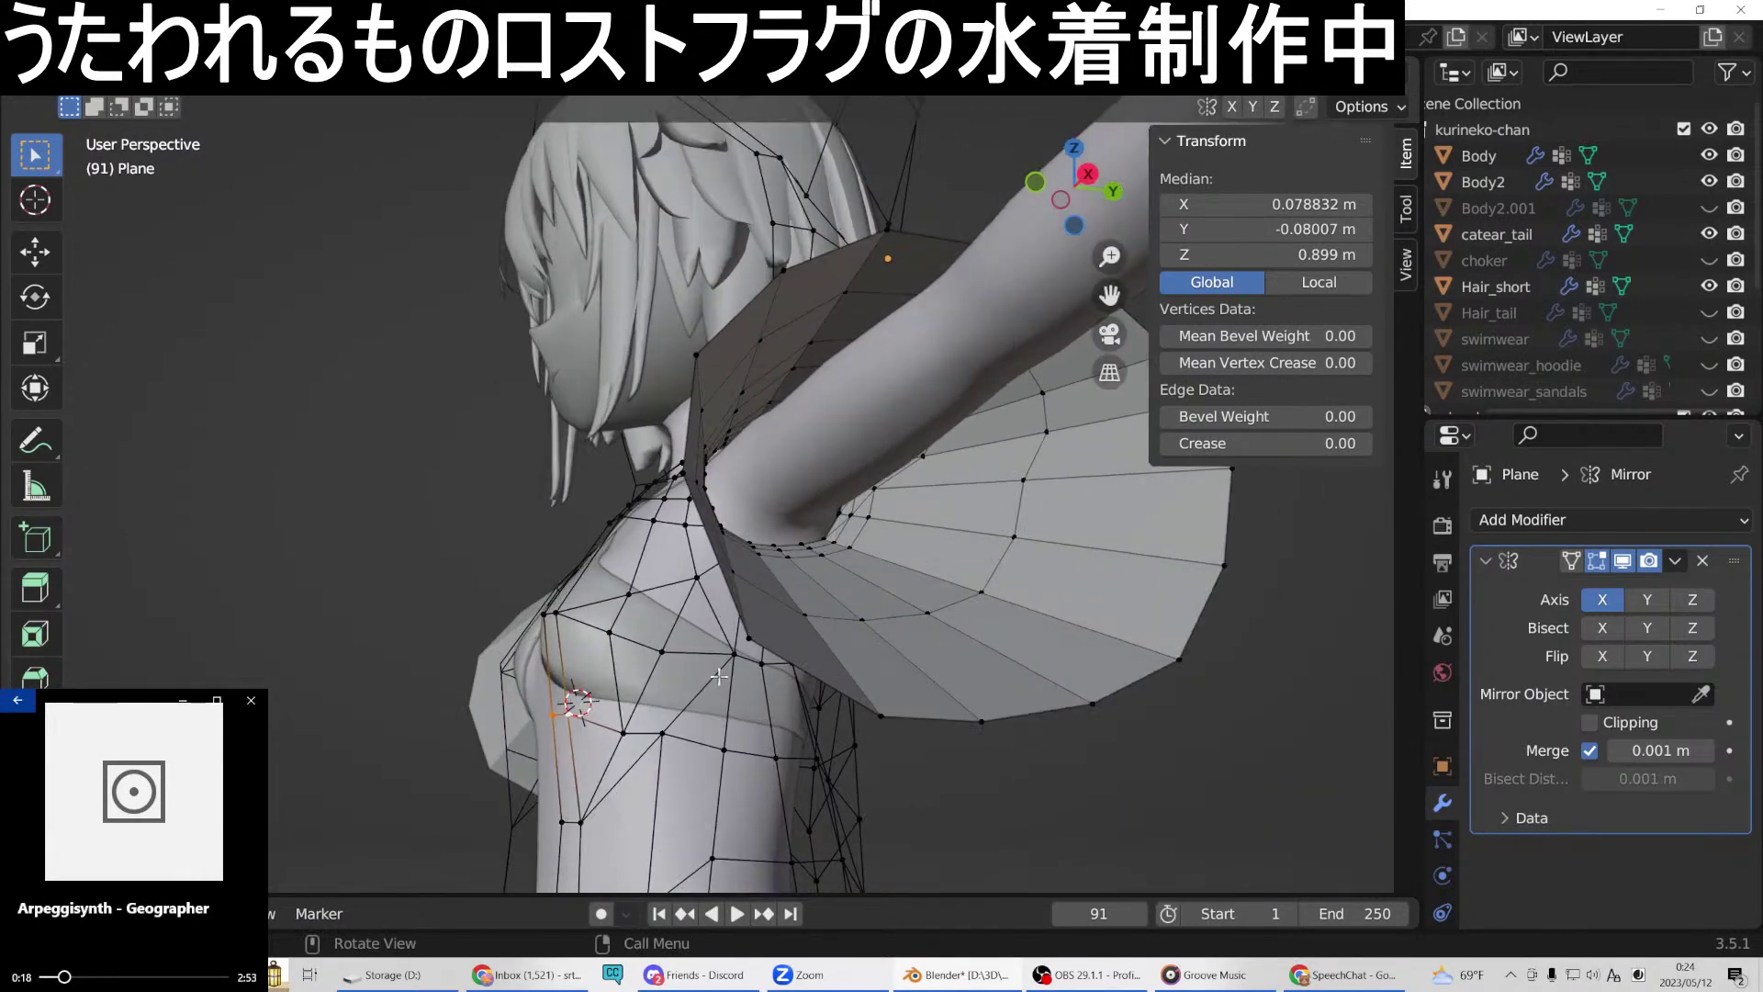
pyautogui.moveTo(735, 666); pyautogui.dragTo(694, 624, button='middle')
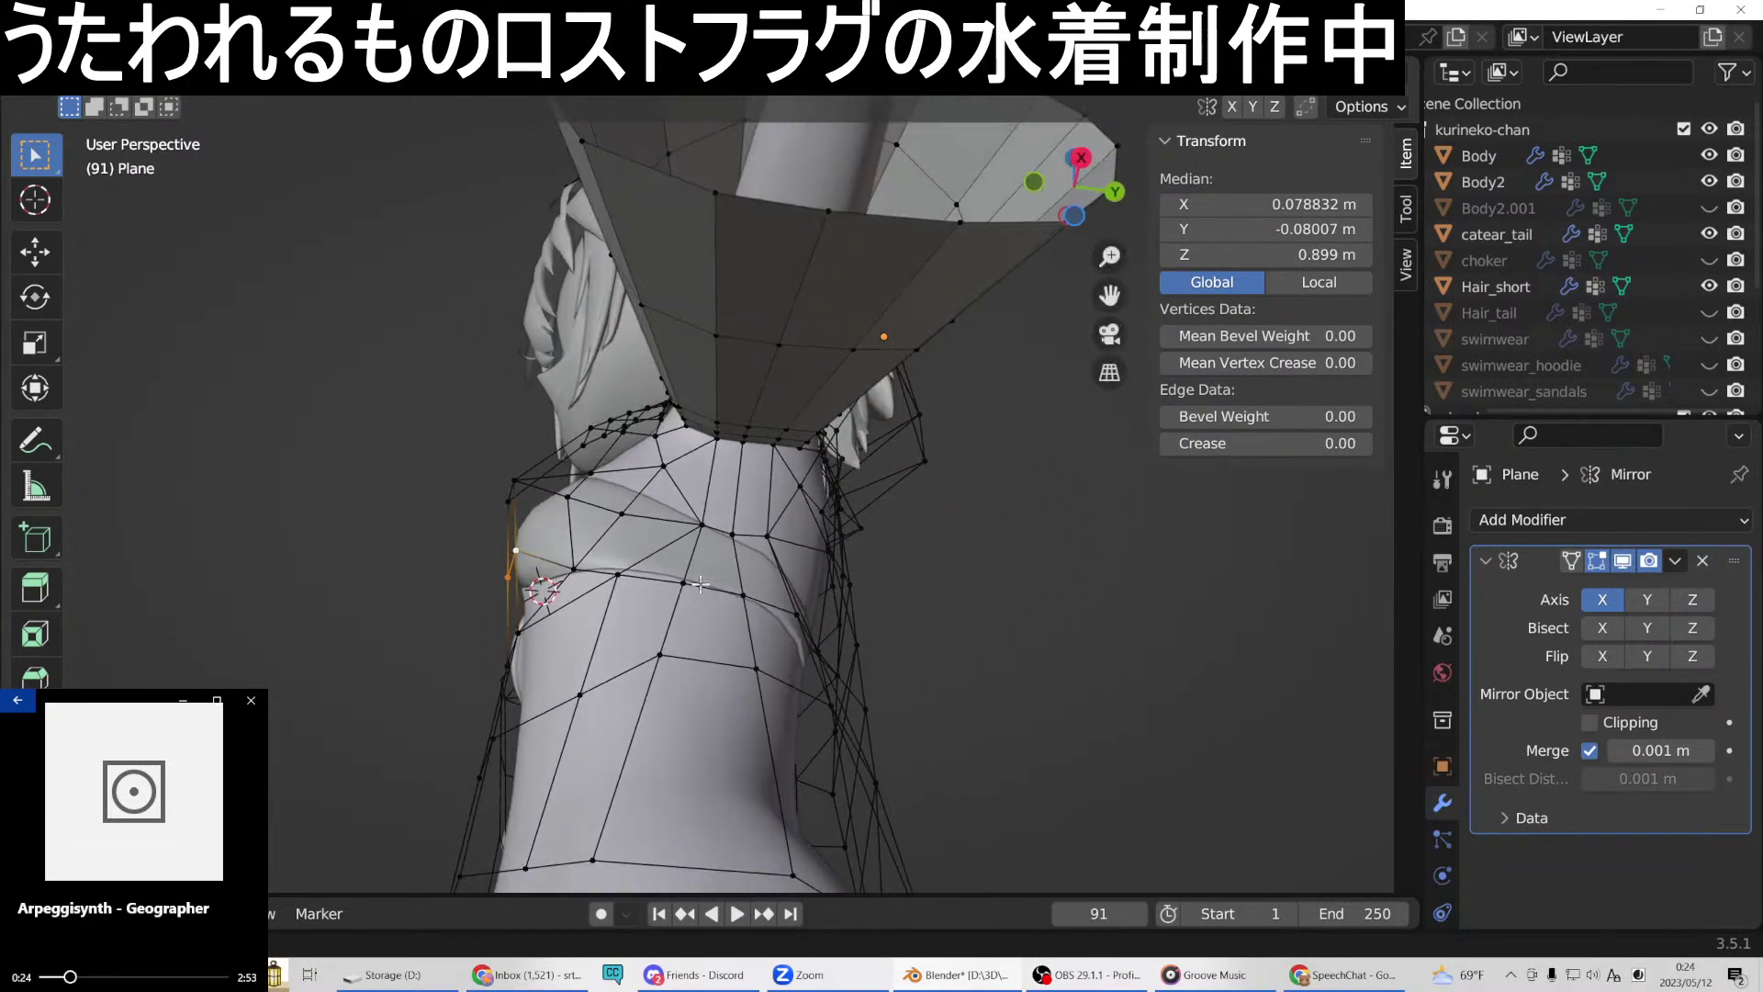
pyautogui.moveTo(692, 644); pyautogui.dragTo(727, 651, button='middle')
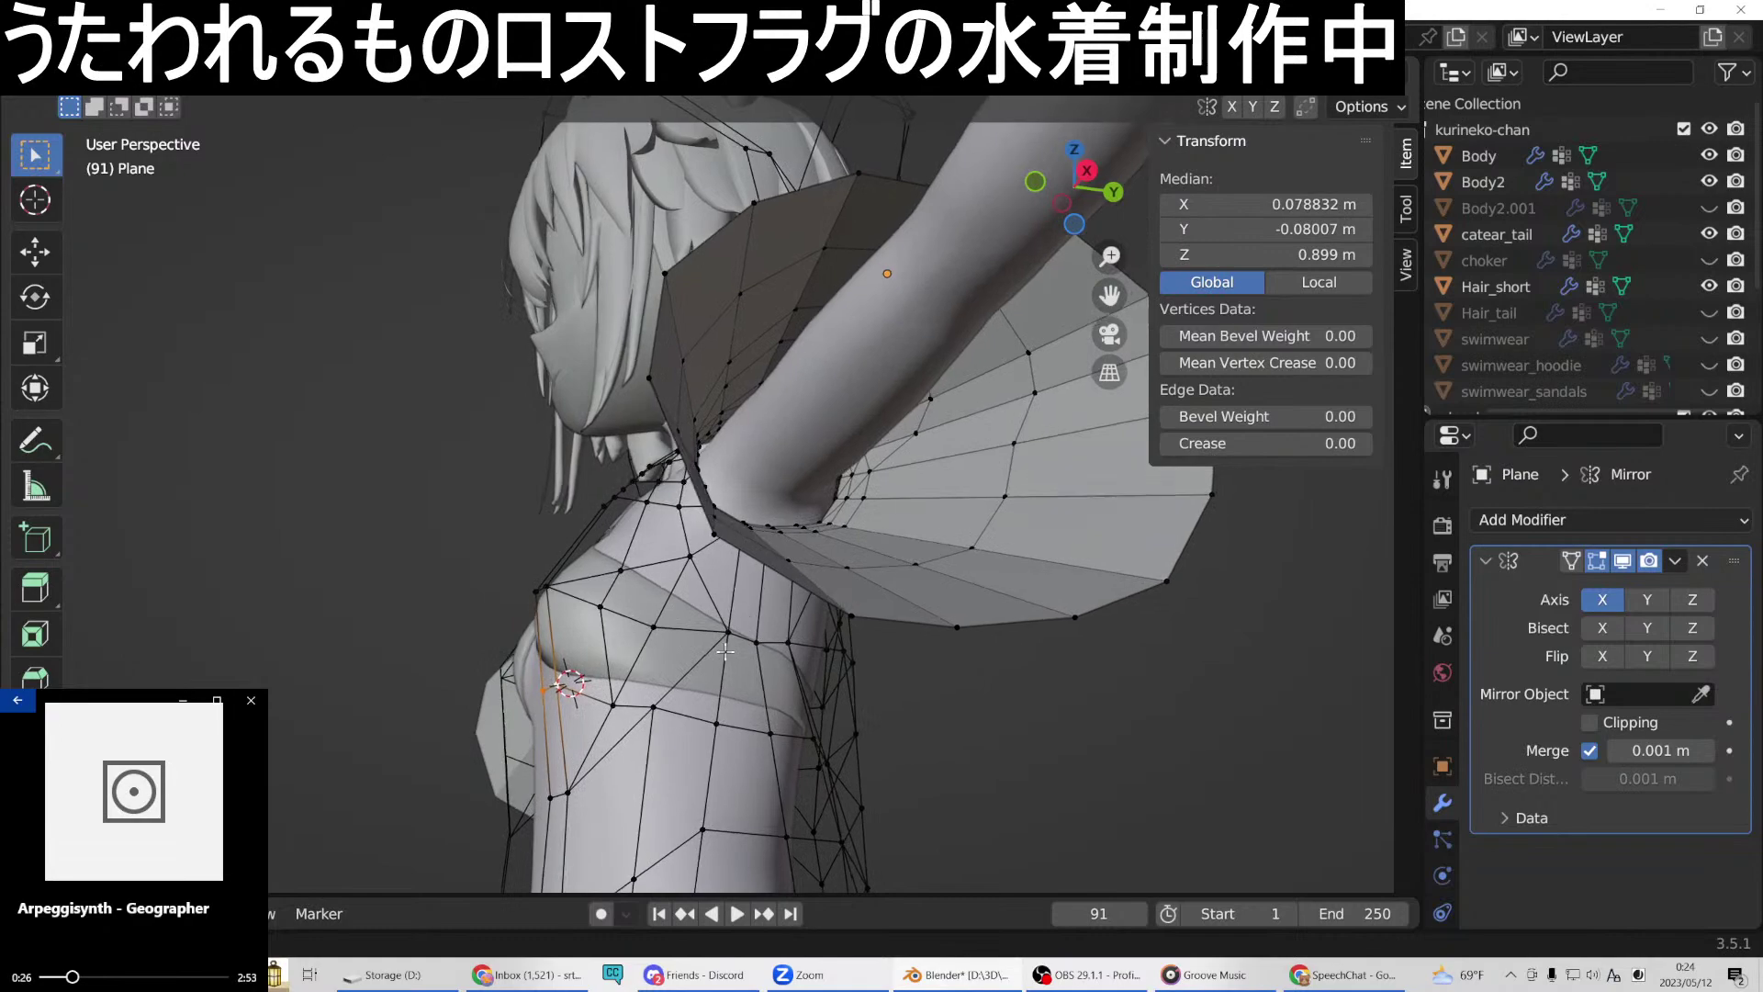
pyautogui.moveTo(721, 643)
pyautogui.mouseDown(button='middle')
pyautogui.moveTo(698, 661)
pyautogui.moveTo(706, 634)
pyautogui.mouseUp(button='middle')
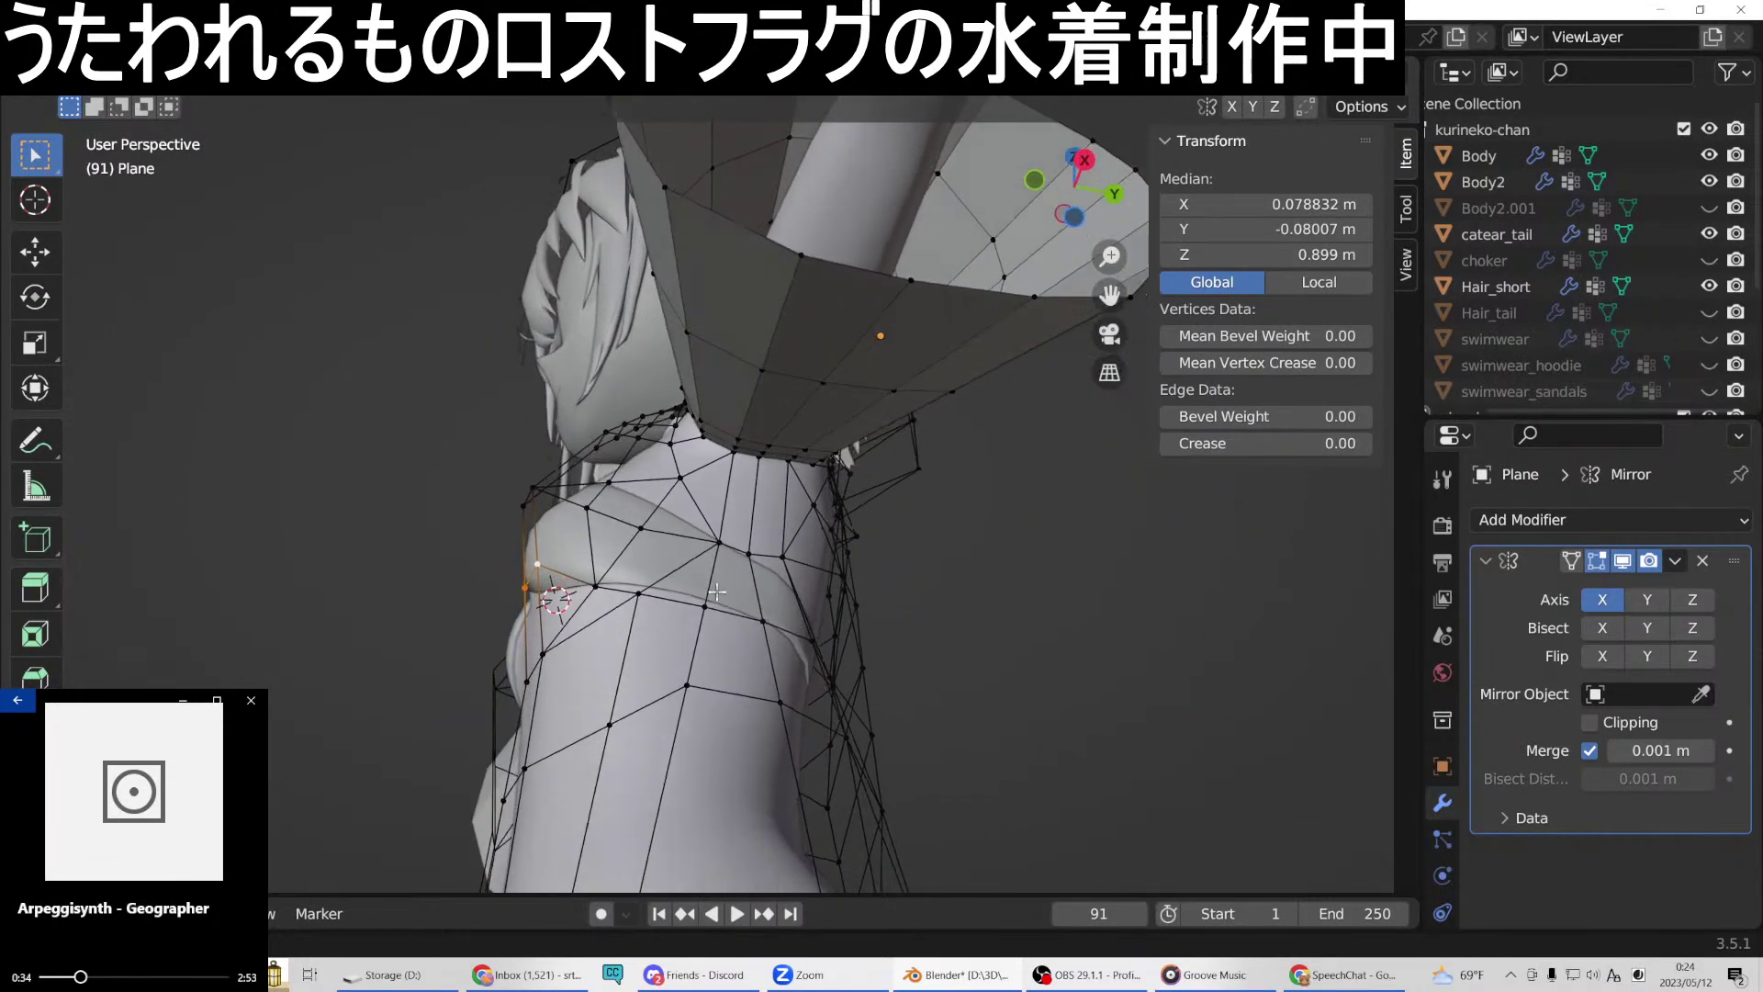
pyautogui.moveTo(723, 574); pyautogui.dragTo(767, 566, button='middle')
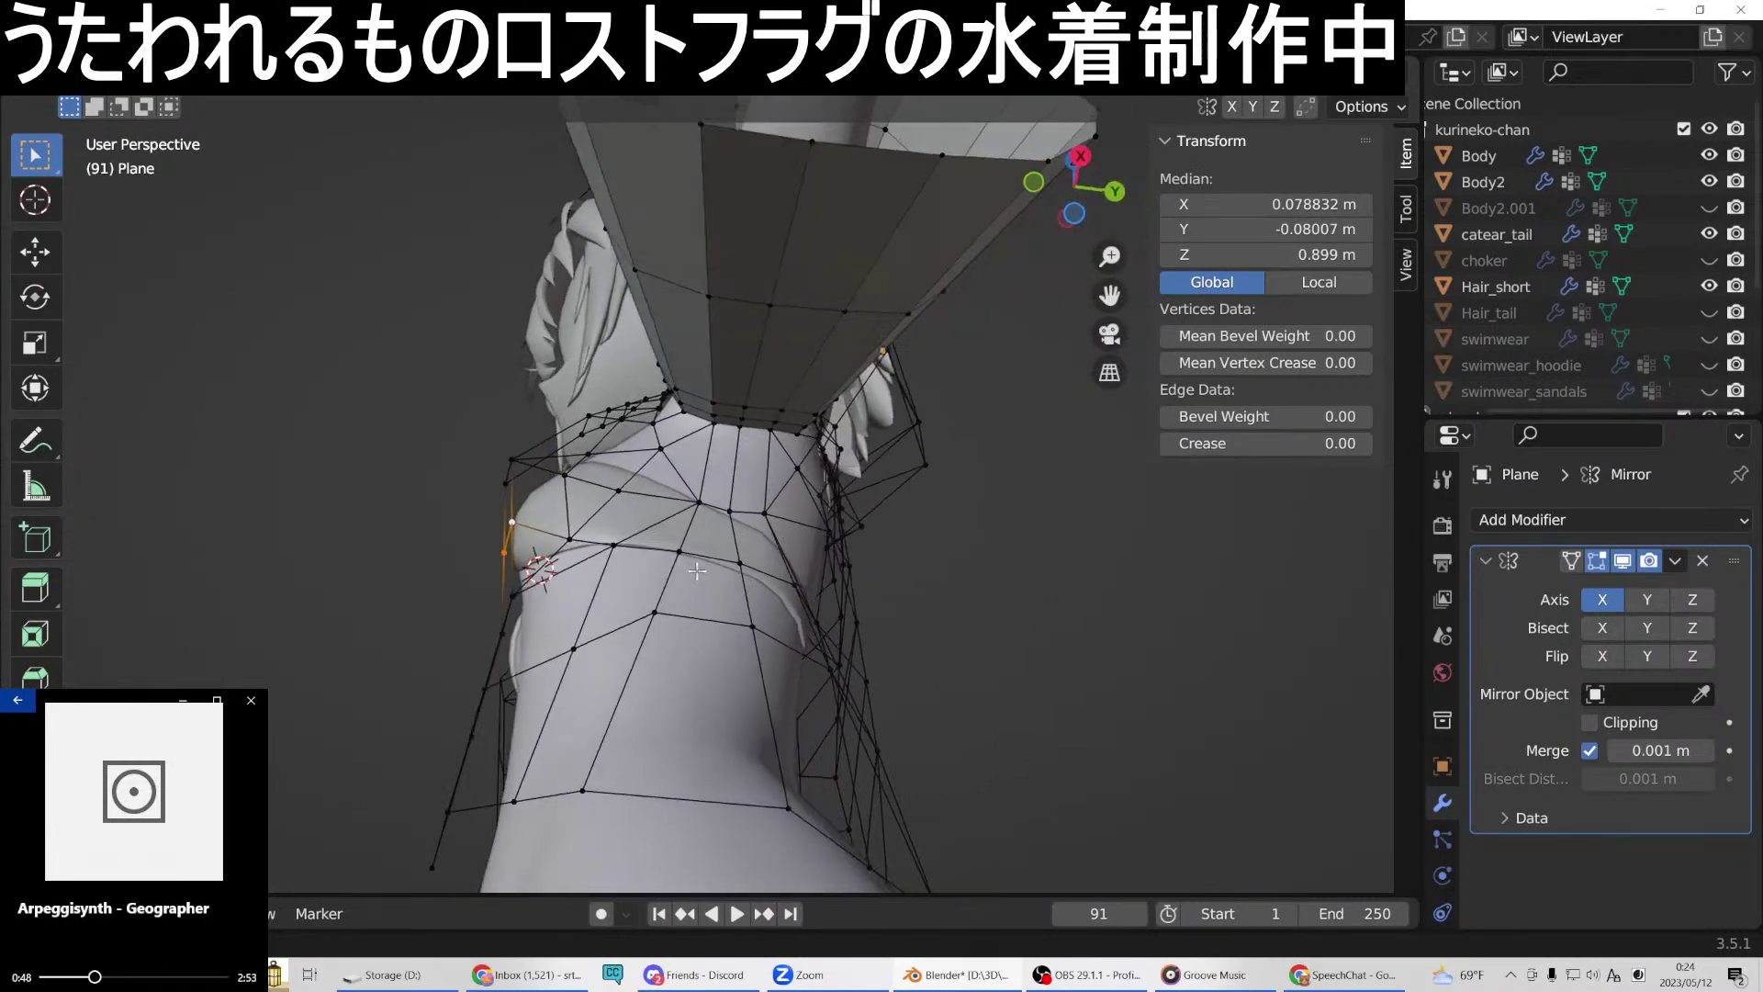
pyautogui.moveTo(706, 593); pyautogui.dragTo(675, 636, button='middle')
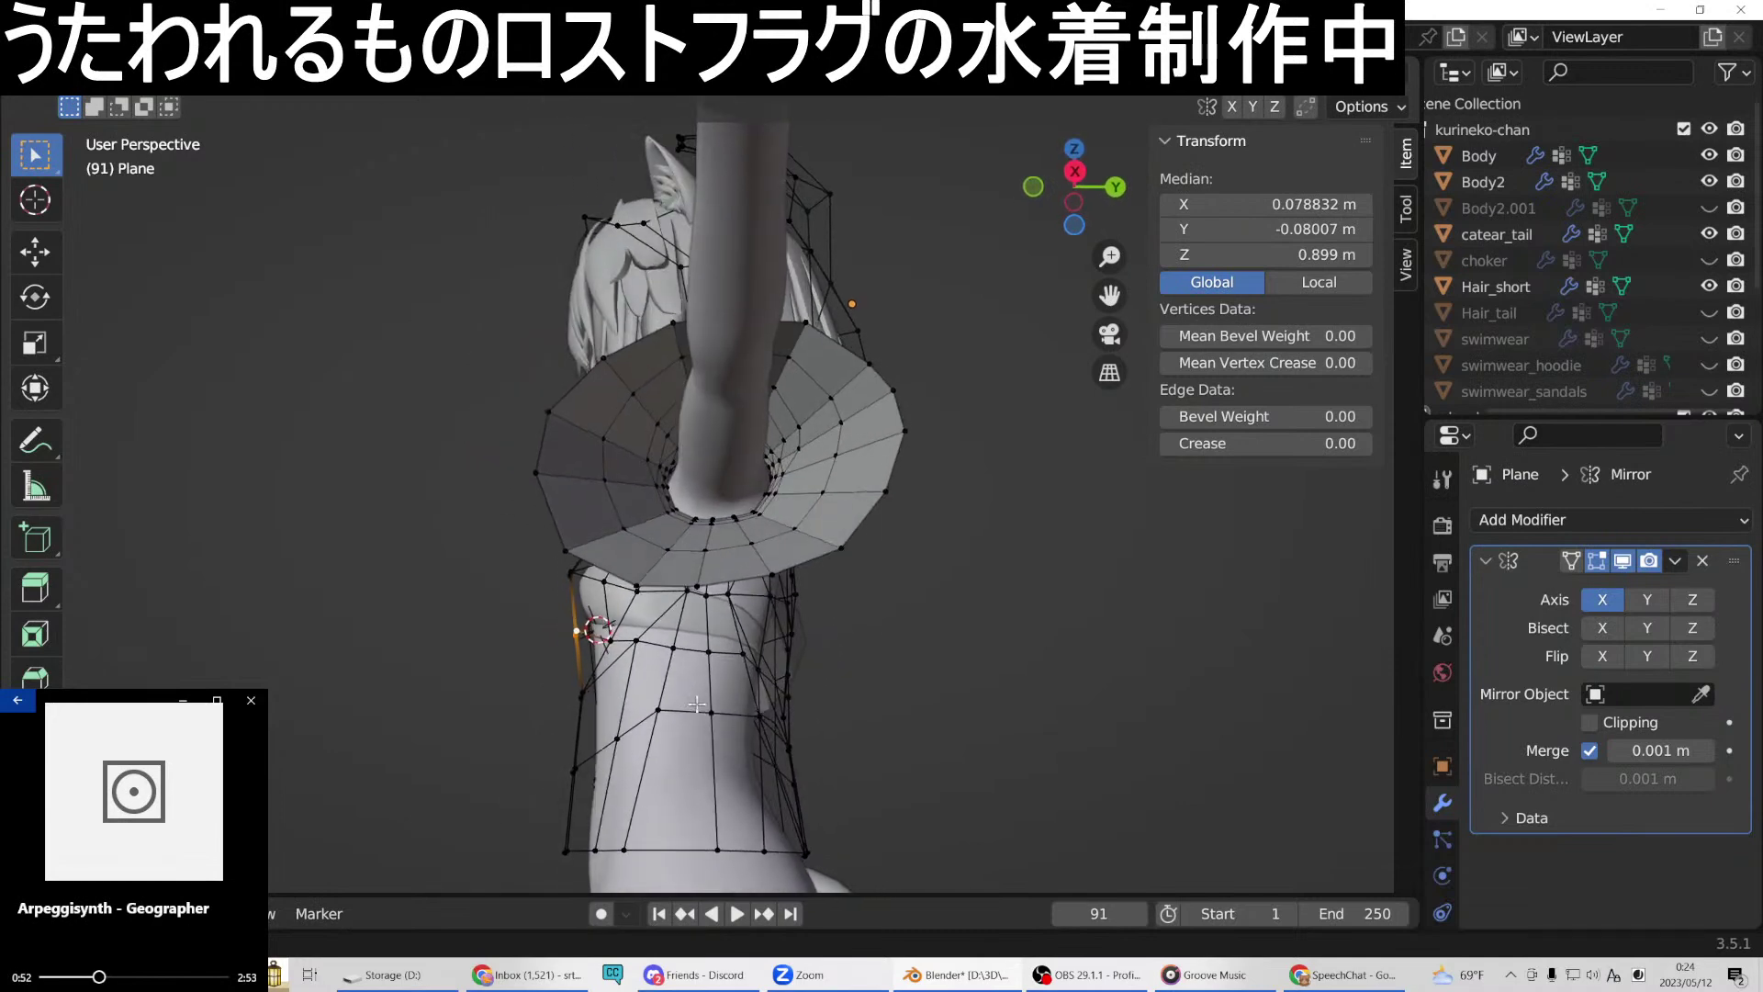
# In right orthographic view, move the hem vertex below the side seam about 0.0189 m backward along Y.
pyautogui.press('KP_3')
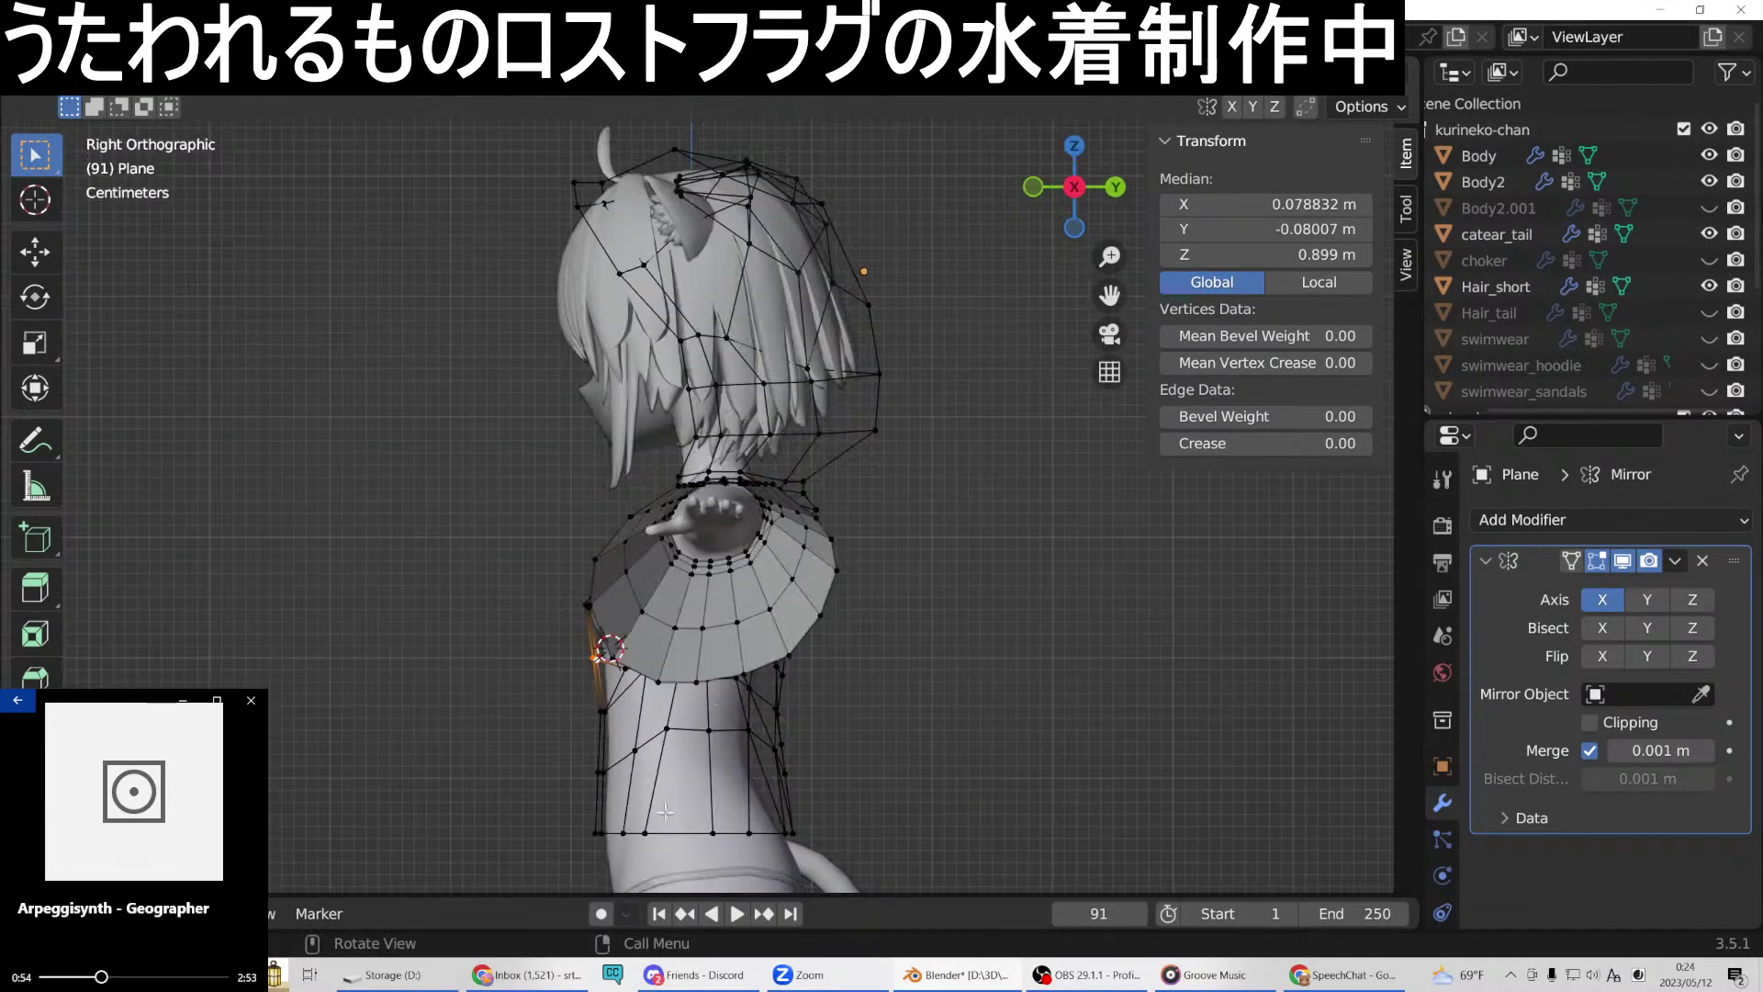
pyautogui.click(646, 832)
pyautogui.press('g')
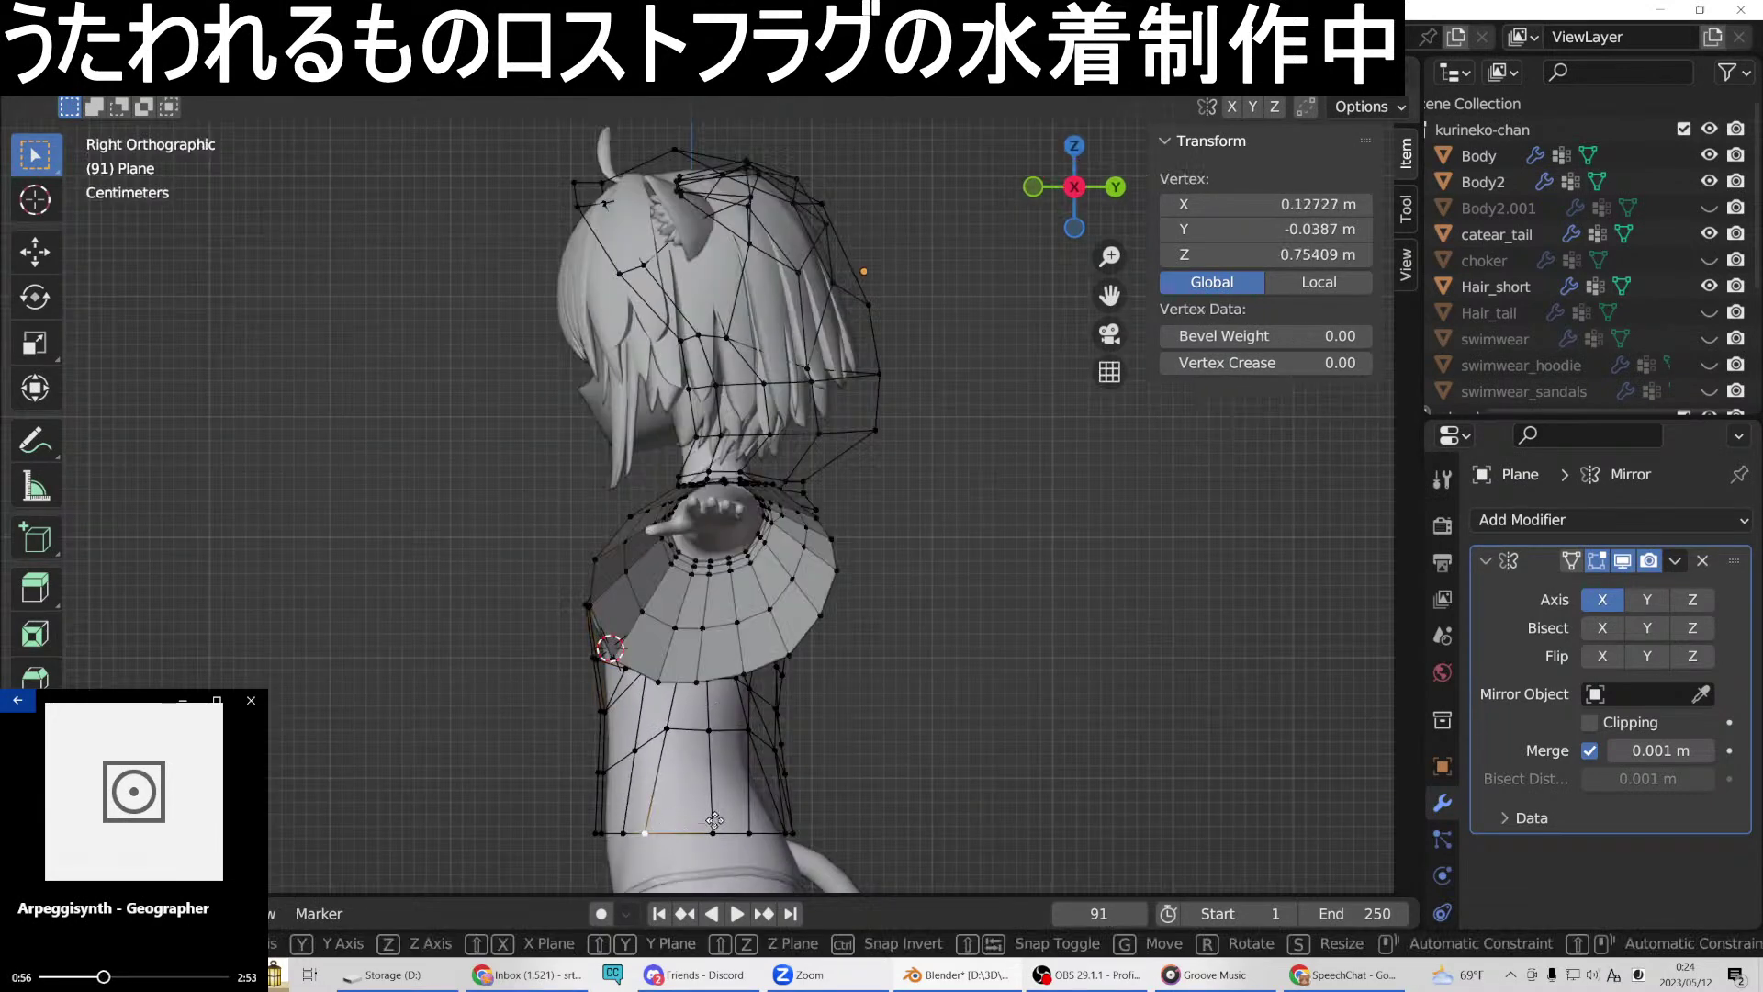
pyautogui.press('y')
pyautogui.click(737, 829)
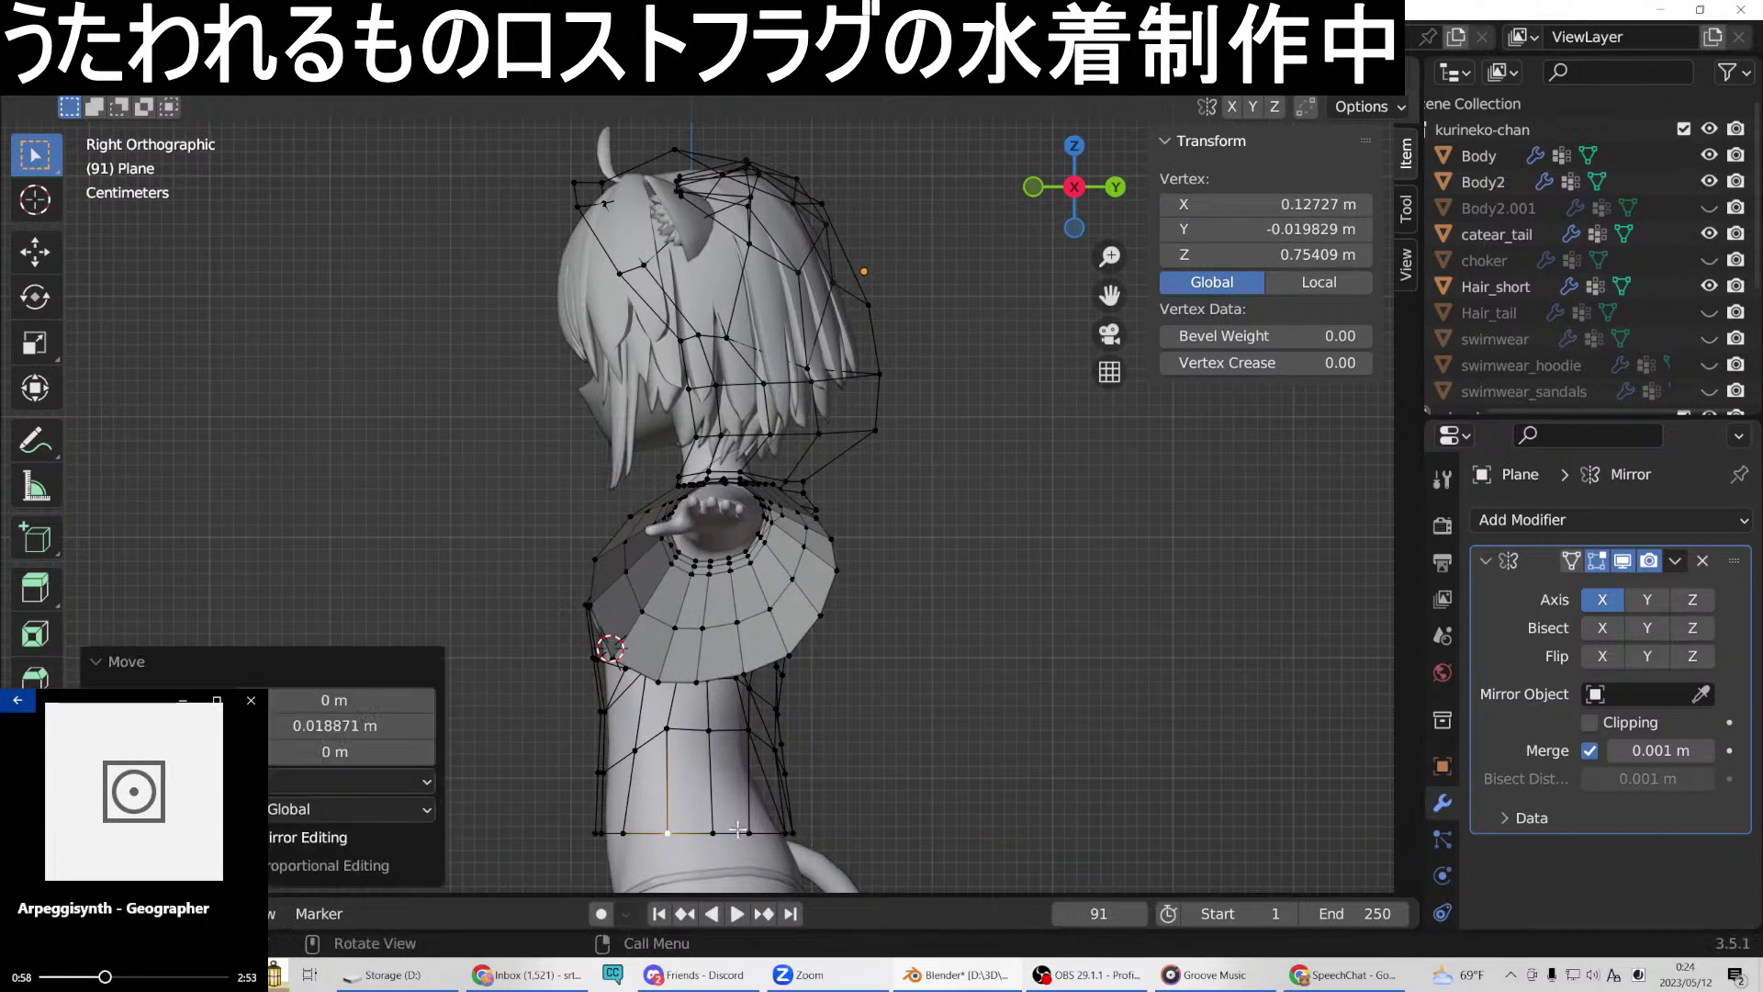
# Move the waist vertex directly above that hem vertex about 0.004 m backward along Y.
pyautogui.click(662, 736)
pyautogui.press('g')
pyautogui.press('y')
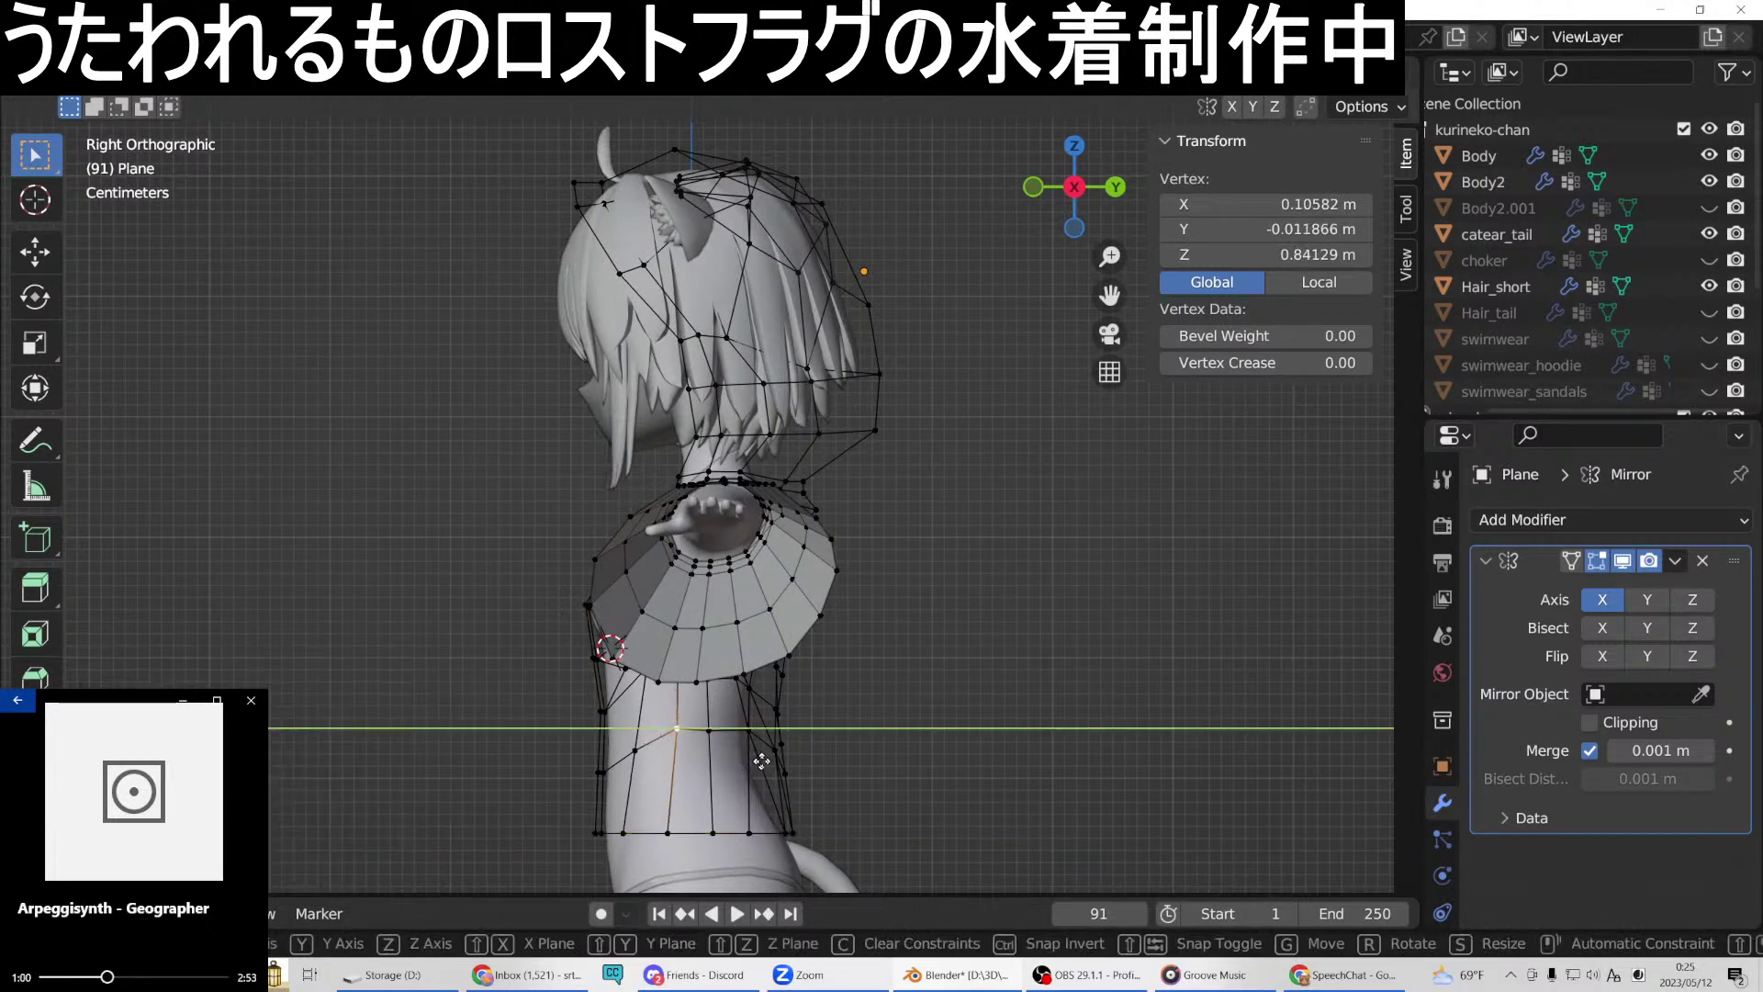
pyautogui.click(757, 757)
pyautogui.moveTo(664, 786); pyautogui.dragTo(662, 627, button='middle')
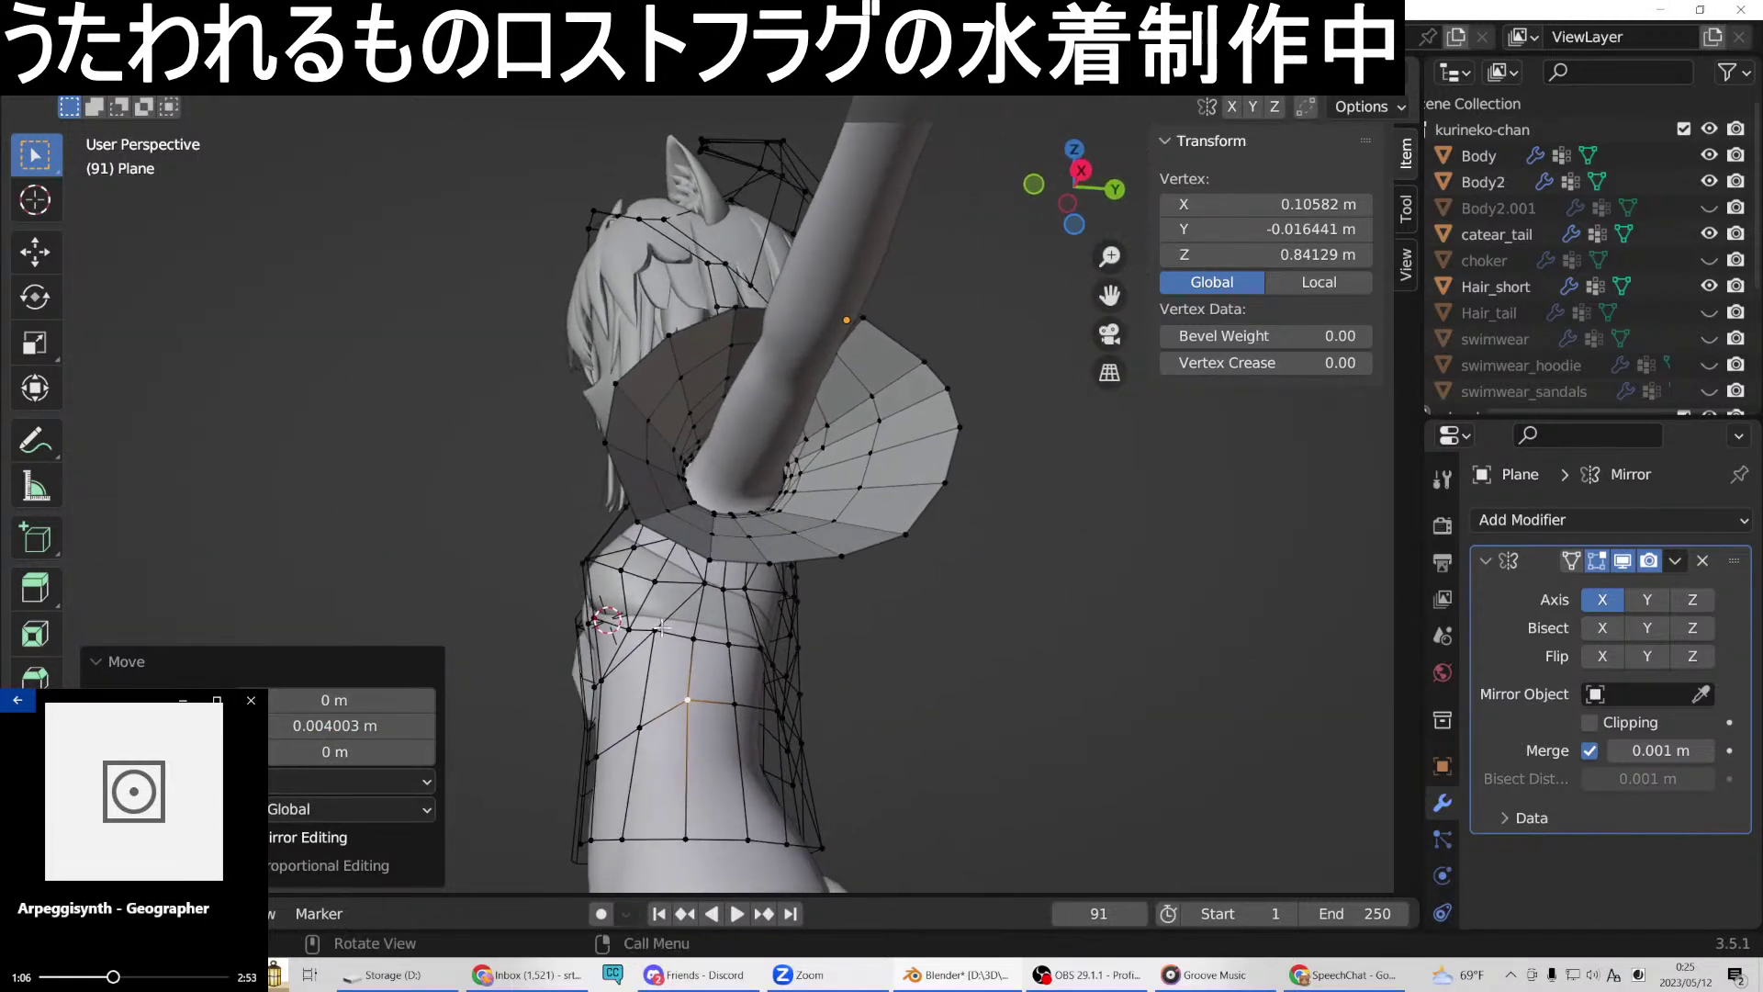
# Select the three vertices of the vertical edge line just ahead of the side and move them about 0.0022 m along Y.
pyautogui.keyDown('shift'); pyautogui.click(632, 776); pyautogui.keyUp('shift')
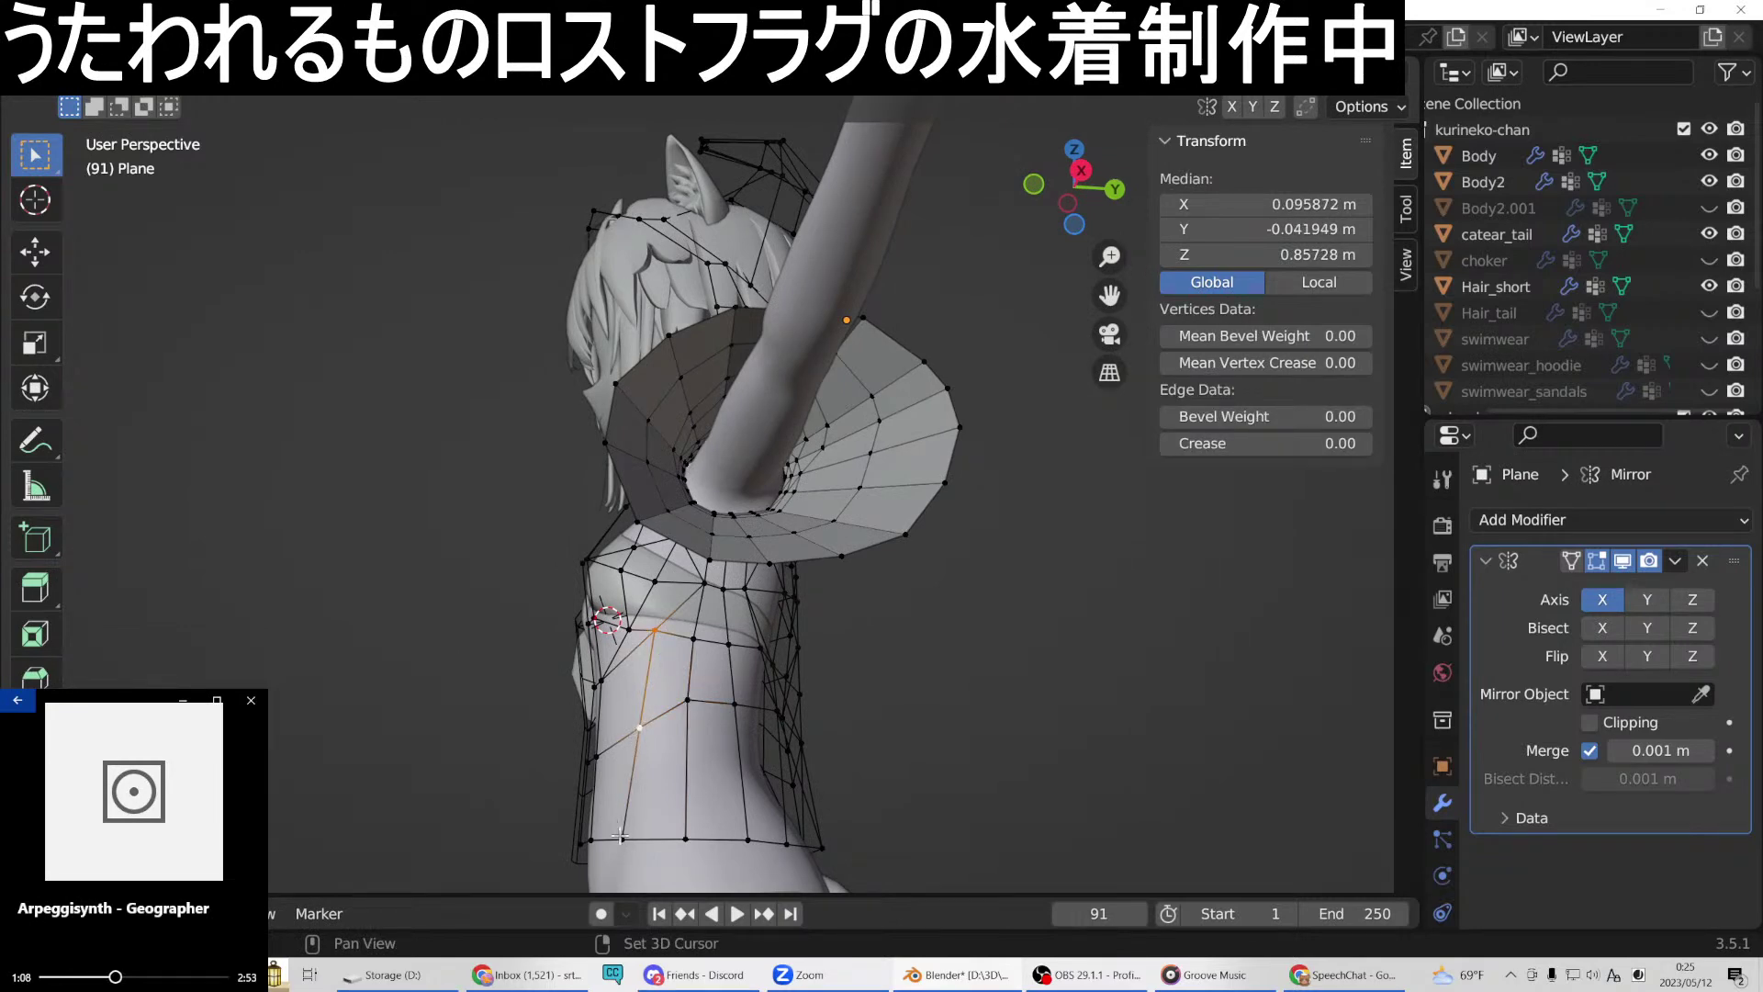
pyautogui.press('g')
pyautogui.press('y')
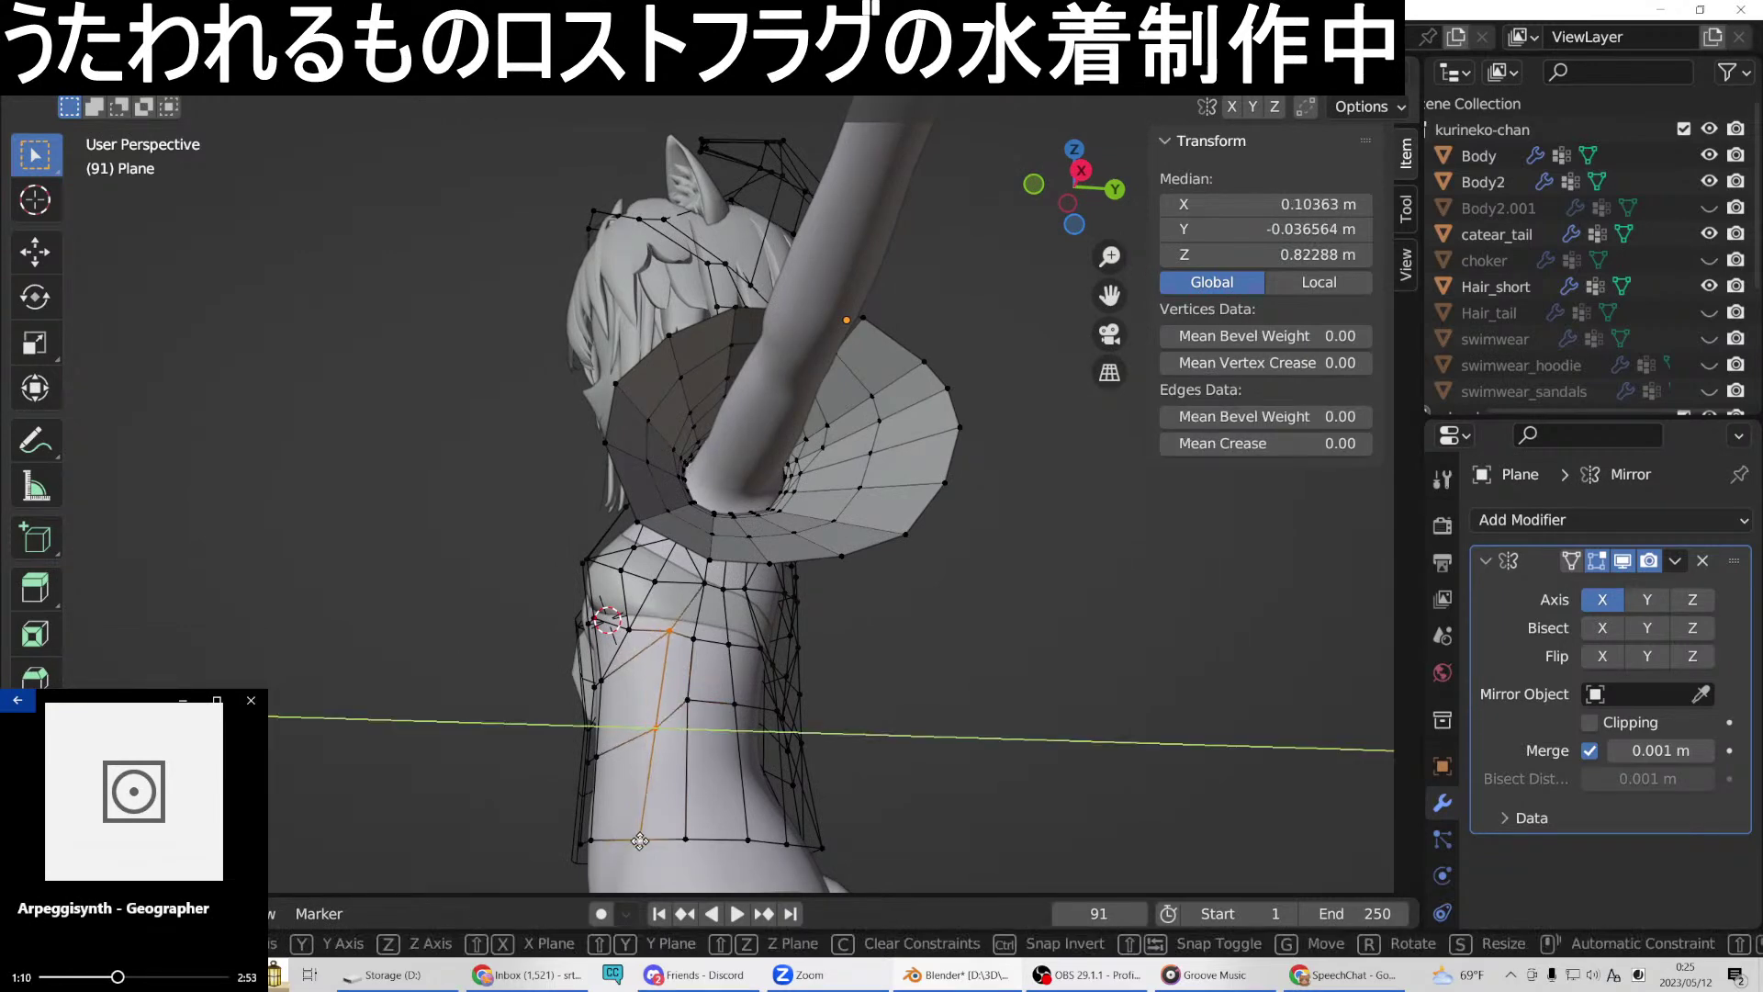
pyautogui.click(628, 835)
pyautogui.moveTo(627, 836); pyautogui.dragTo(686, 696, button='middle')
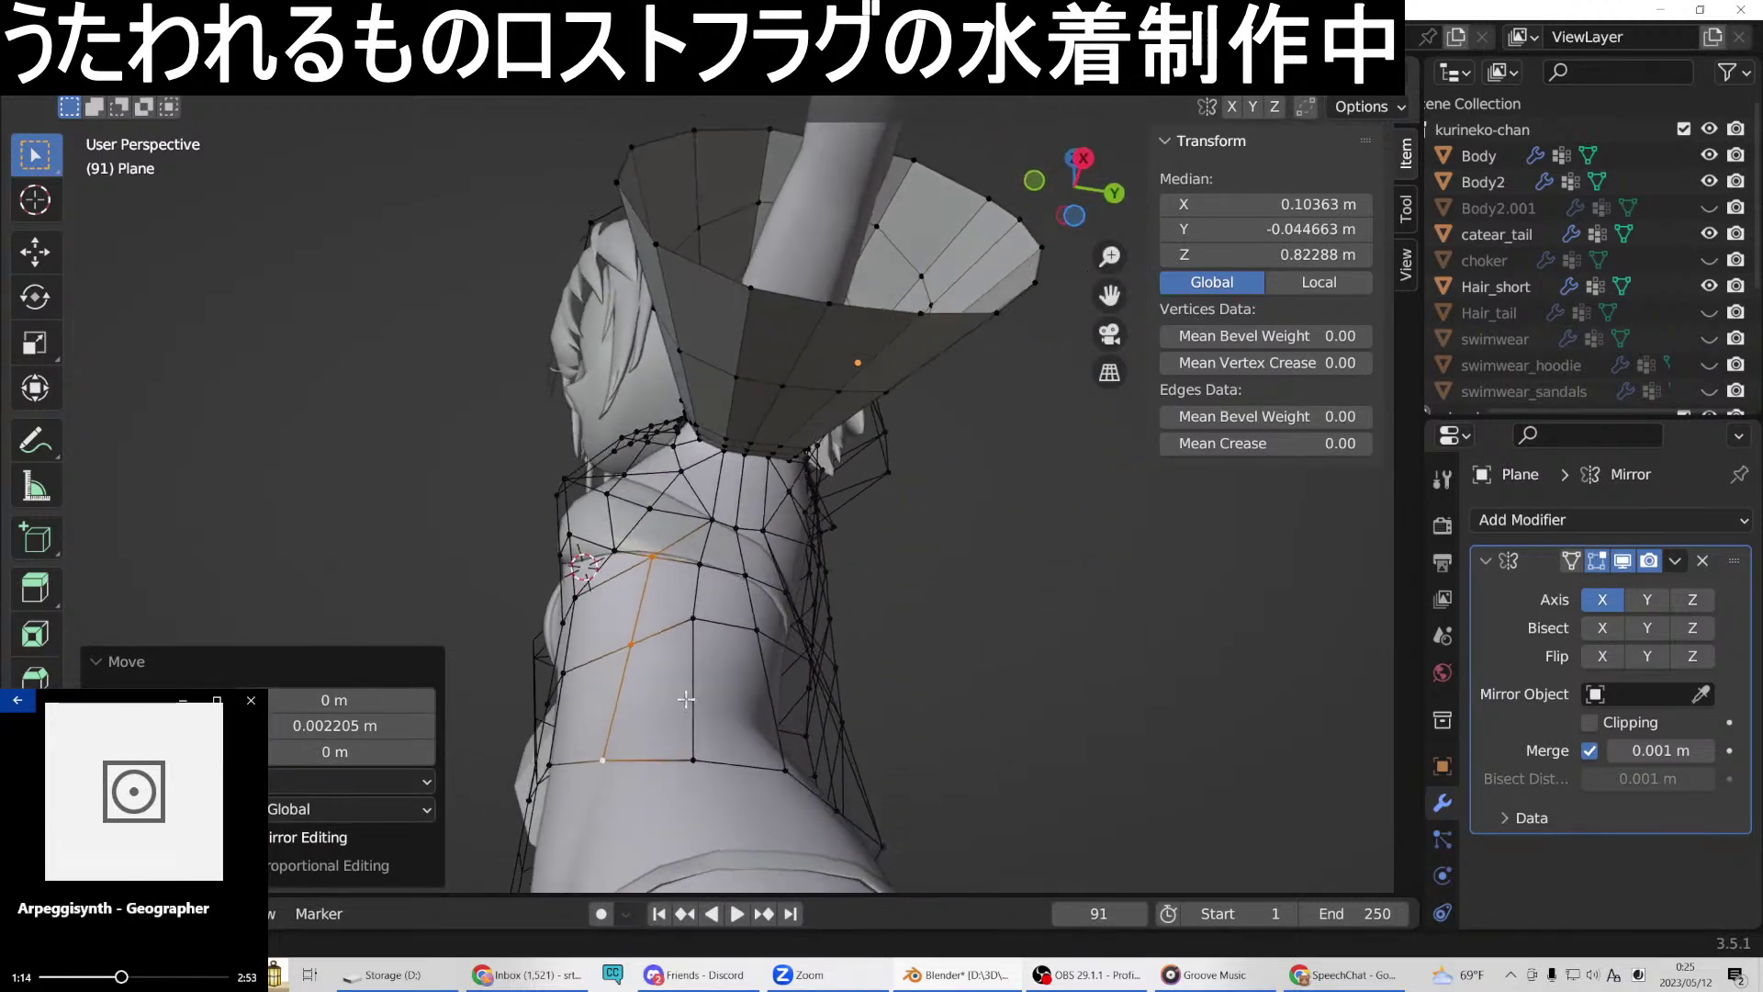
# Move only the hem vertex of that front-side edge line about 0.0077 m backward along Y.
pyautogui.click(608, 779)
pyautogui.press('g')
pyautogui.press('y')
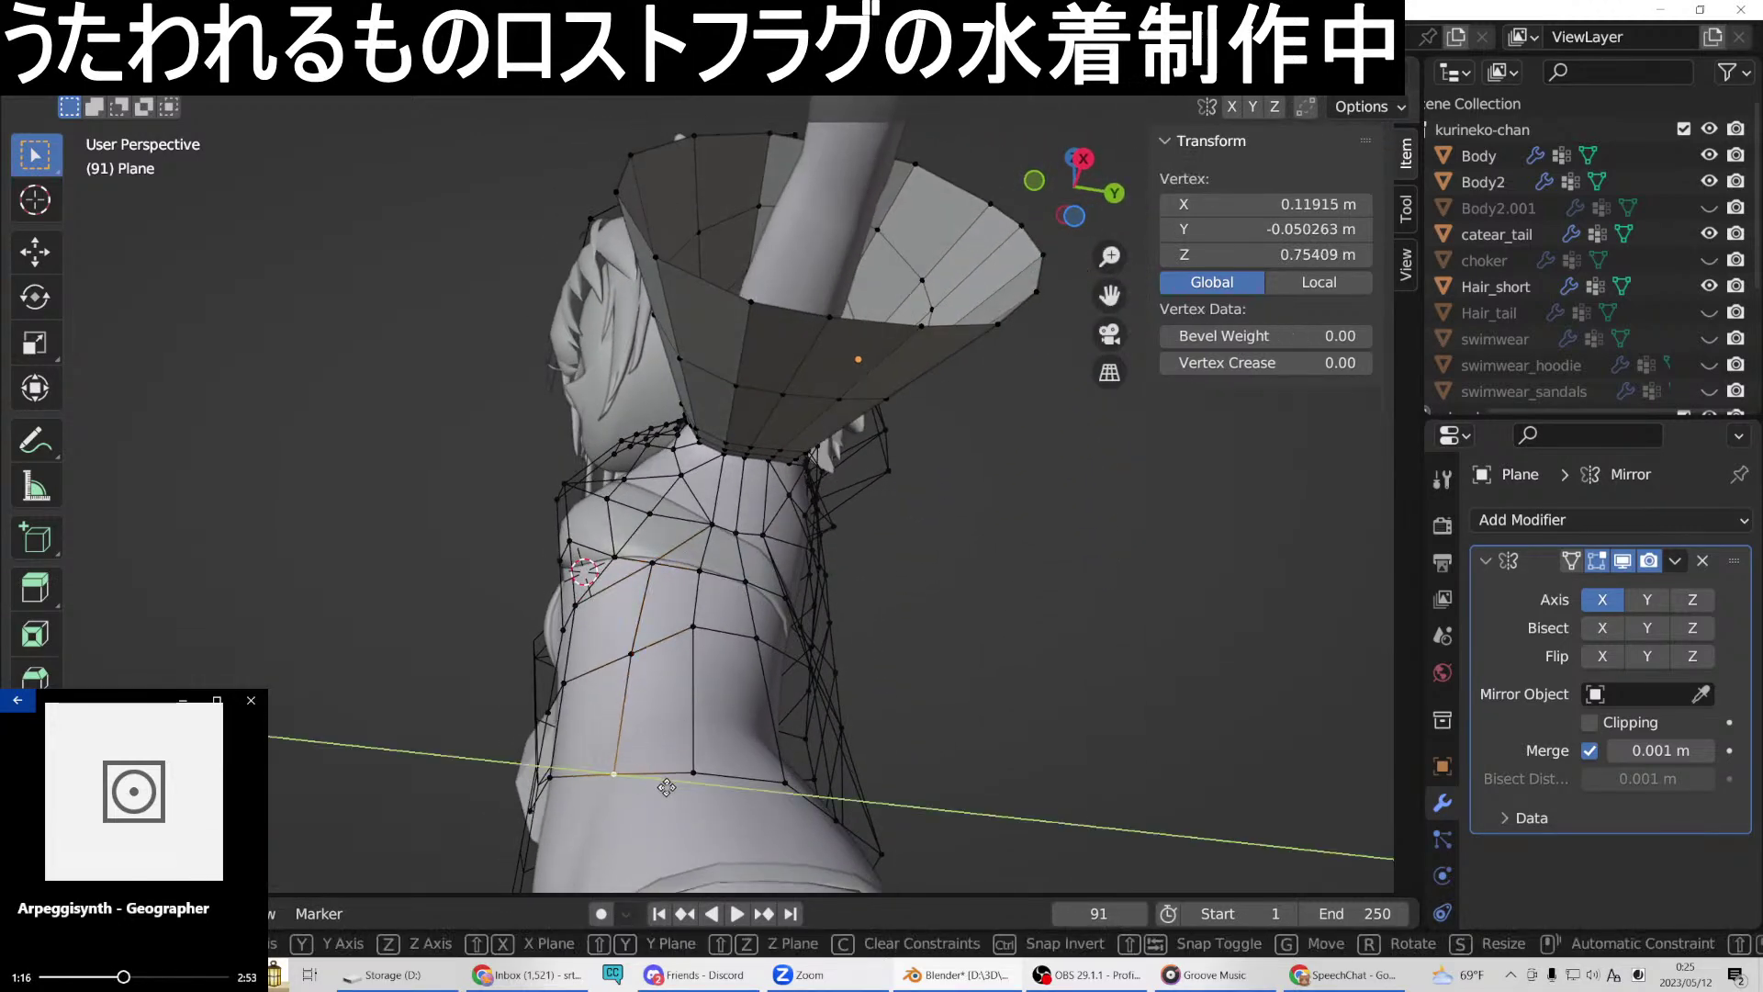
pyautogui.click(673, 791)
pyautogui.moveTo(673, 791); pyautogui.dragTo(714, 825, button='middle')
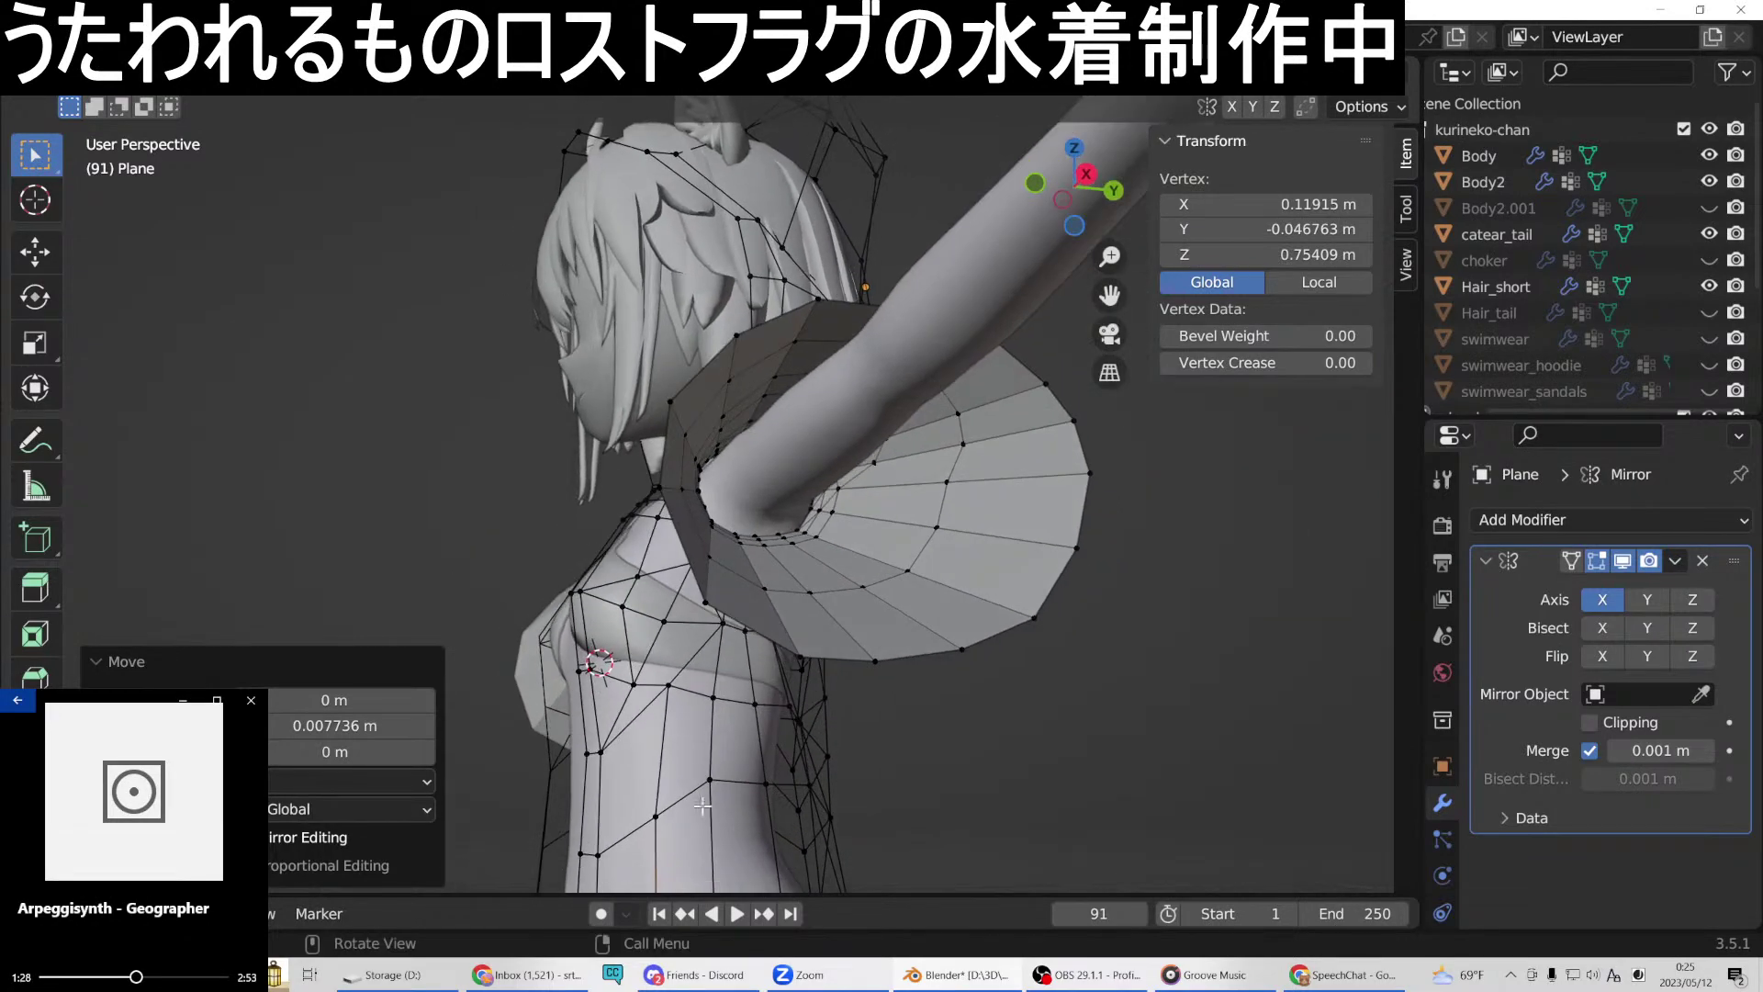
# Join the vertex at the band's lower border beside the bust to the vertex directly above it.
pyautogui.click(670, 684)
pyautogui.rightClick(680, 644)
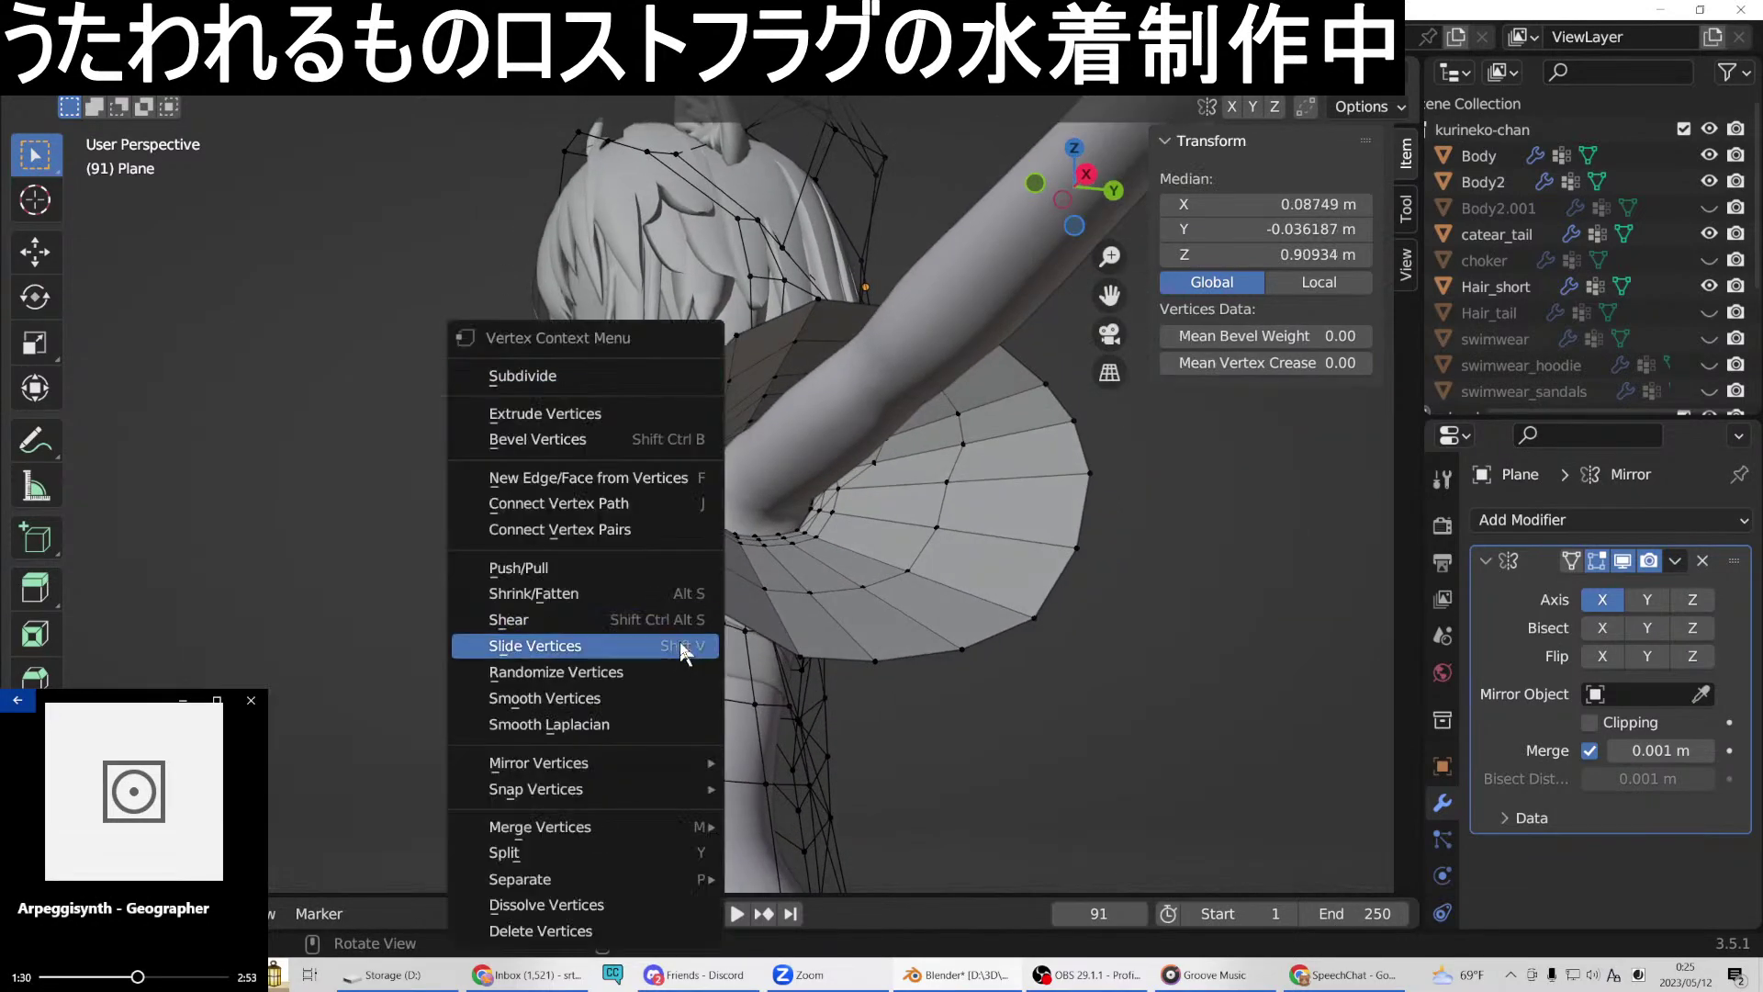
pyautogui.click(597, 448)
pyautogui.moveTo(596, 448); pyautogui.dragTo(685, 598, button='middle')
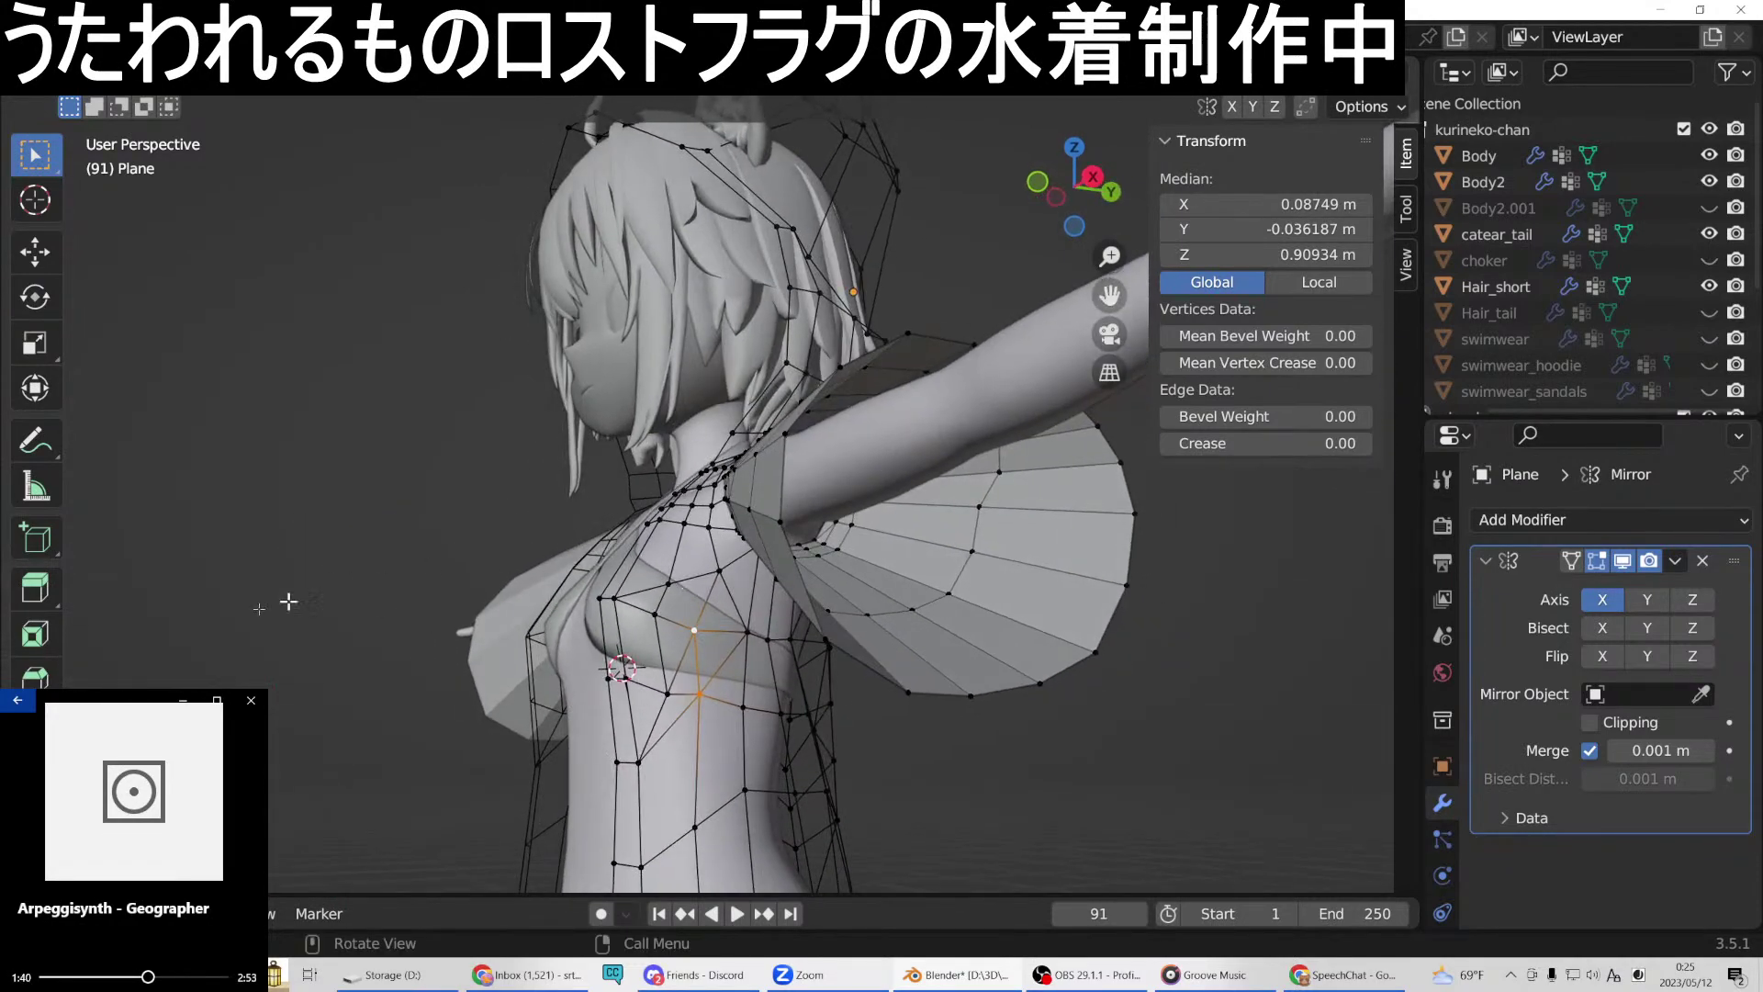
# Add a vertex midway along the diagonal edge above the upper bust-side vertex and join the two with a new edge.
pyautogui.hotkey('ctrl', 'r')
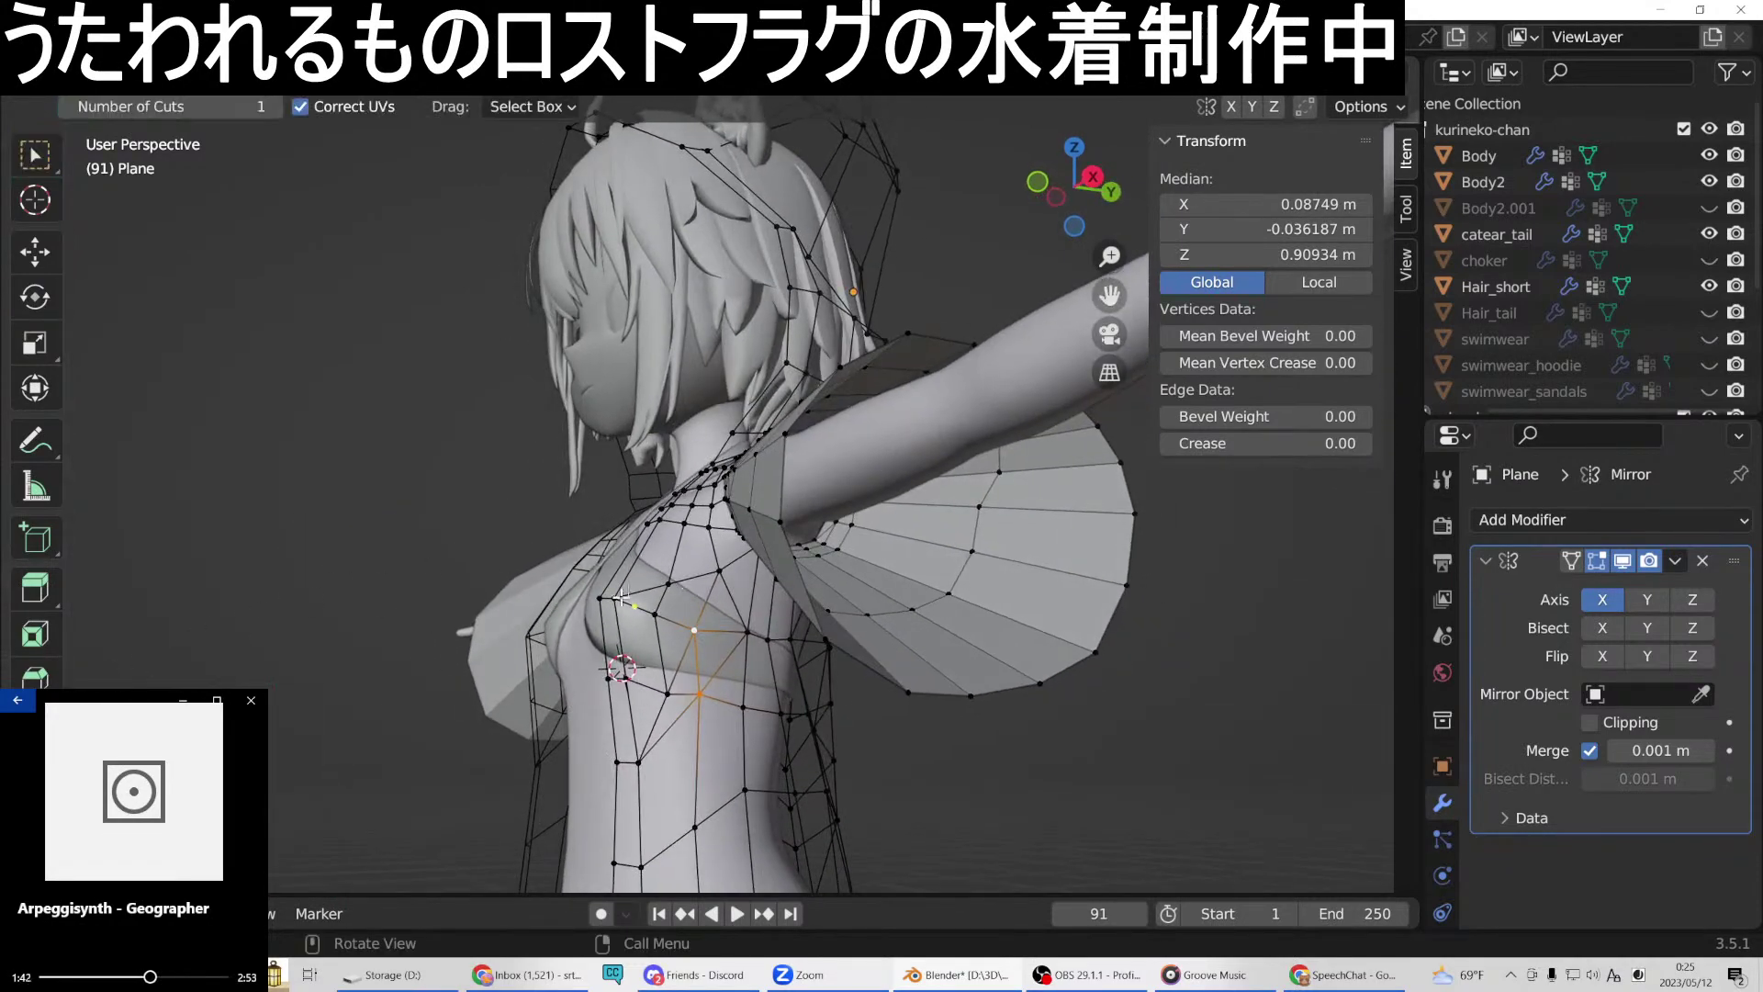
pyautogui.click(694, 575)
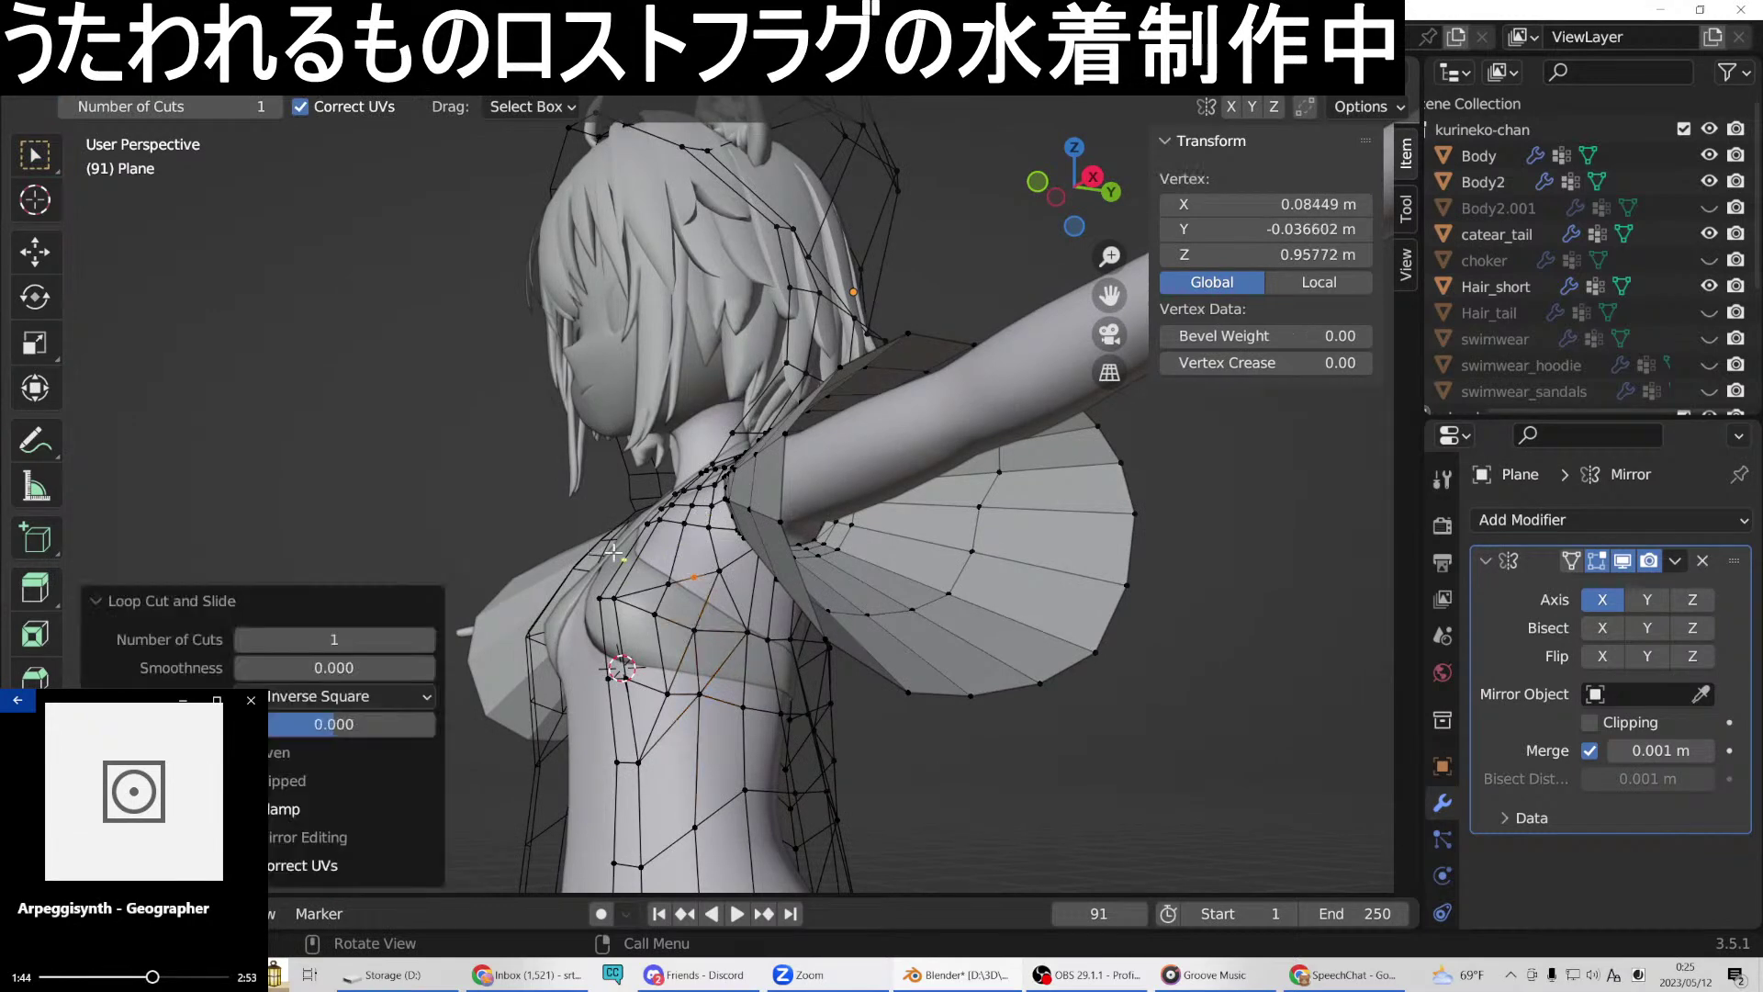
pyautogui.click(37, 152)
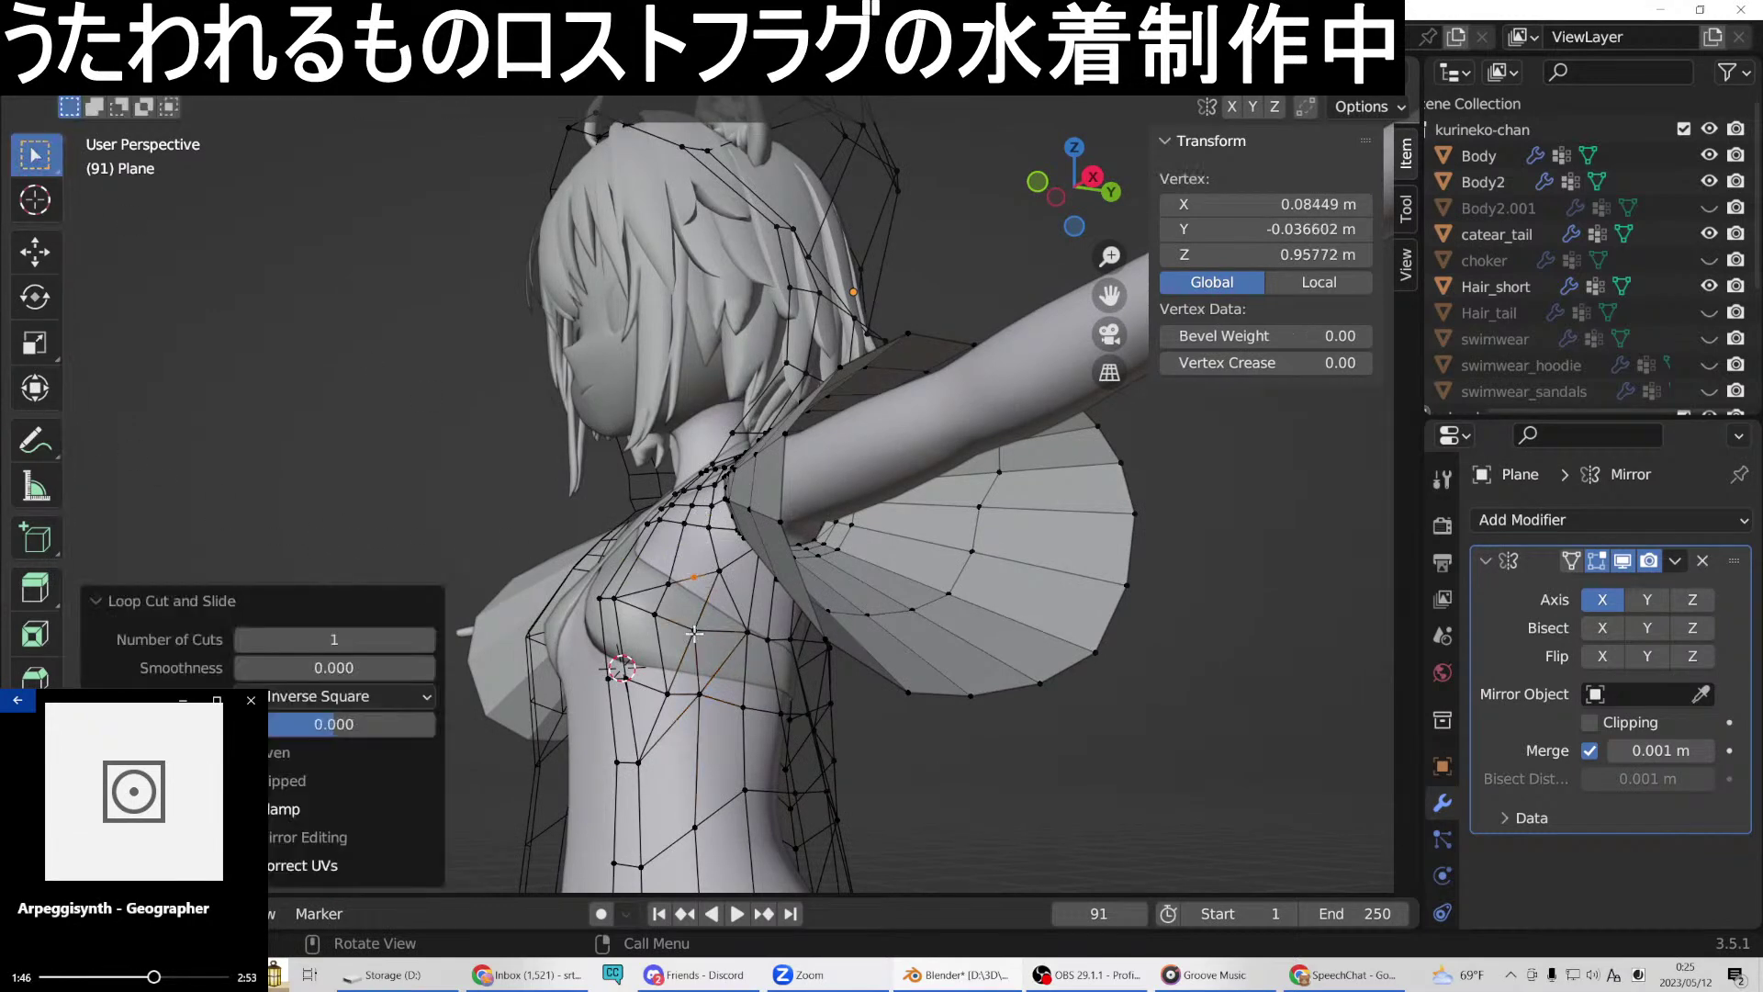
pyautogui.click(695, 632)
pyautogui.rightClick(694, 575)
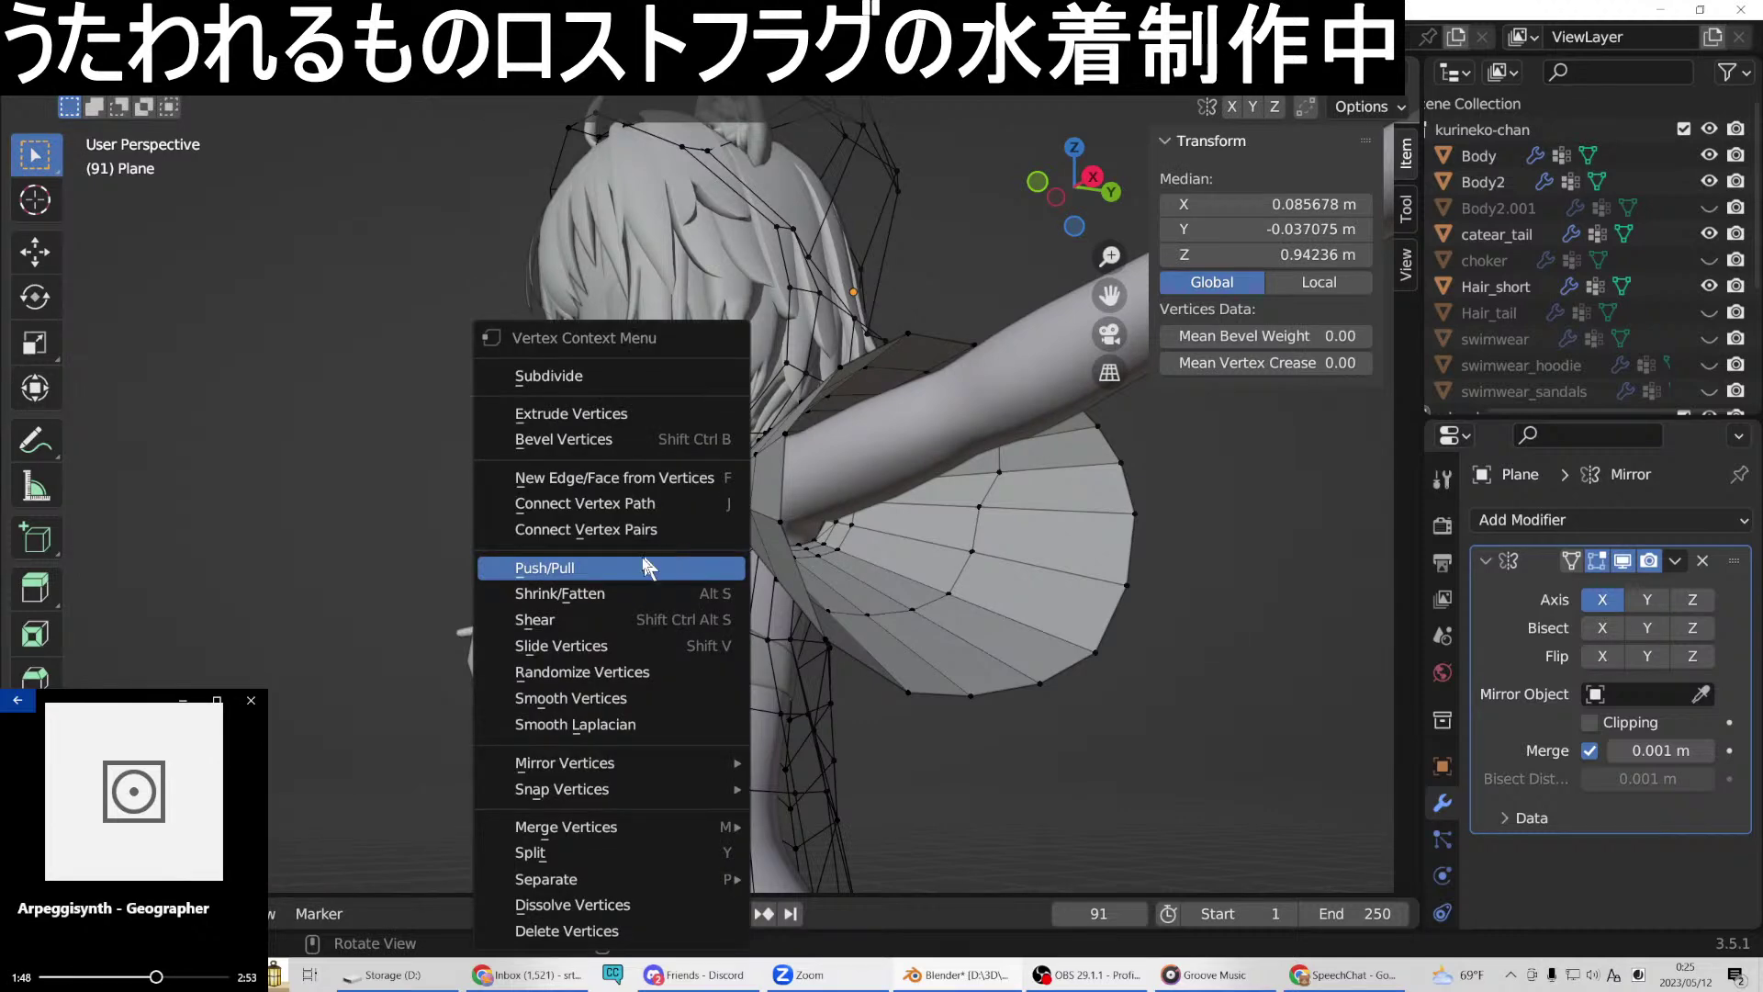
pyautogui.click(614, 477)
pyautogui.moveTo(614, 477); pyautogui.dragTo(720, 562, button='middle')
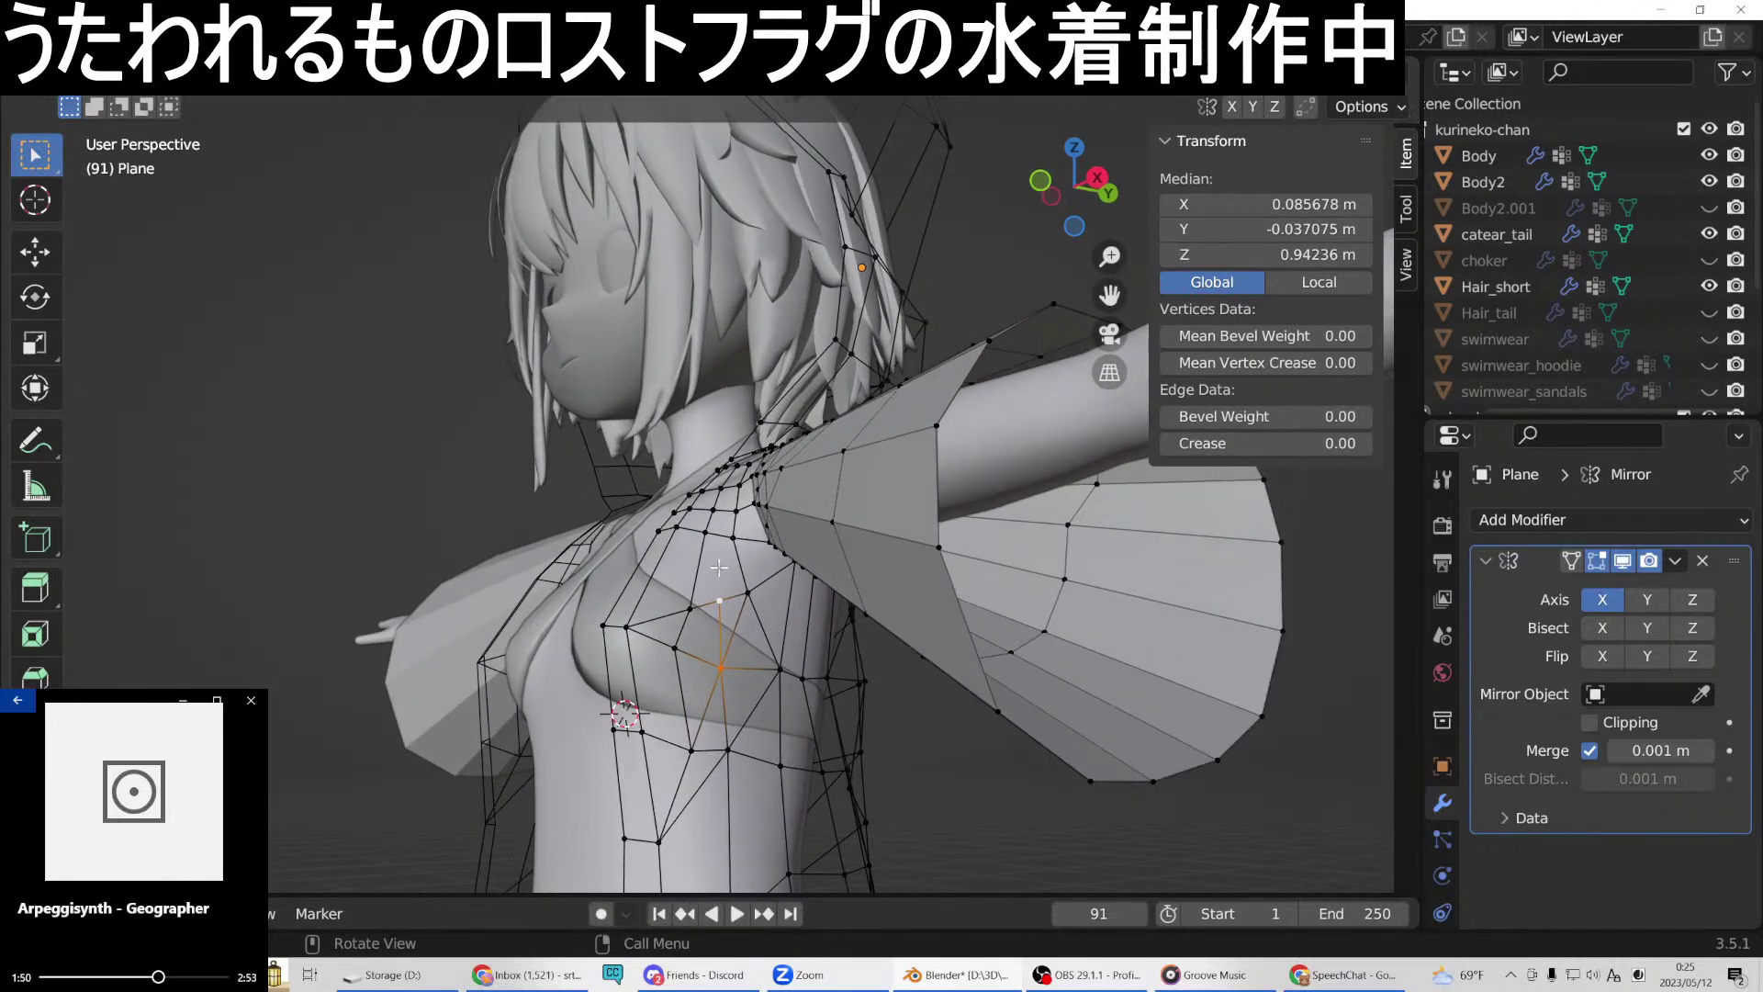
# Join the new bust-side vertex to the two neighbouring vertices on the lower border of the front shoulder grid.
pyautogui.click(713, 602)
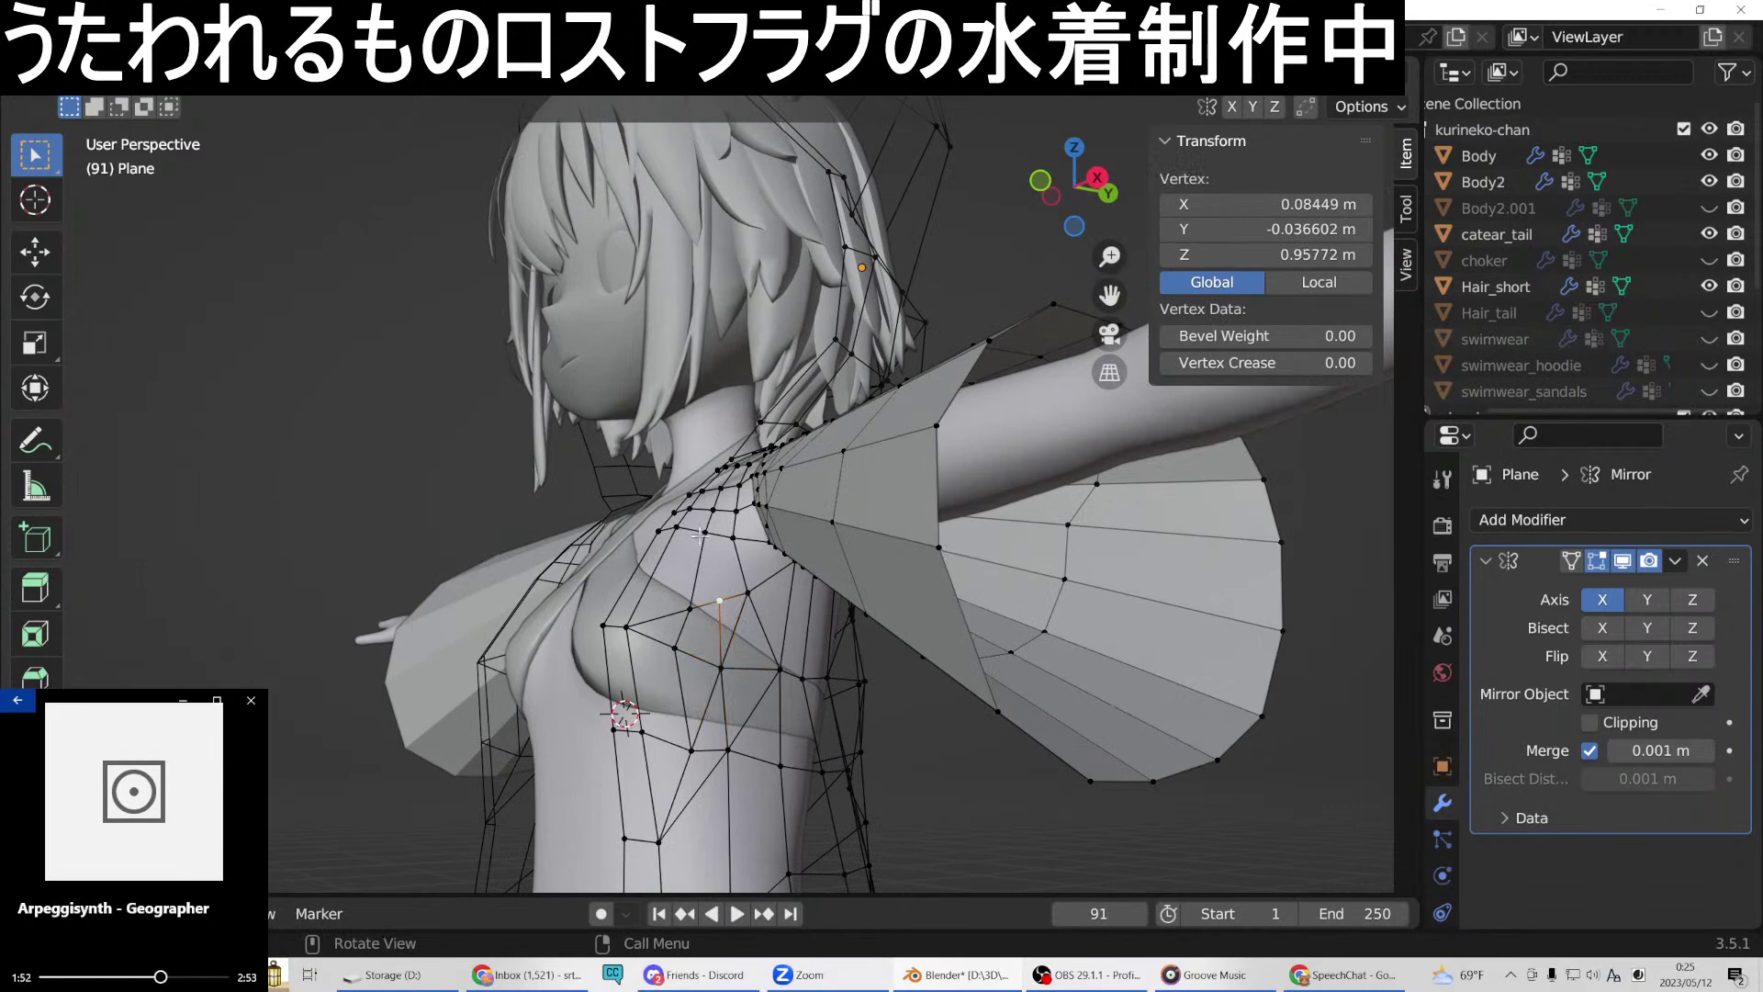
pyautogui.rightClick(707, 533)
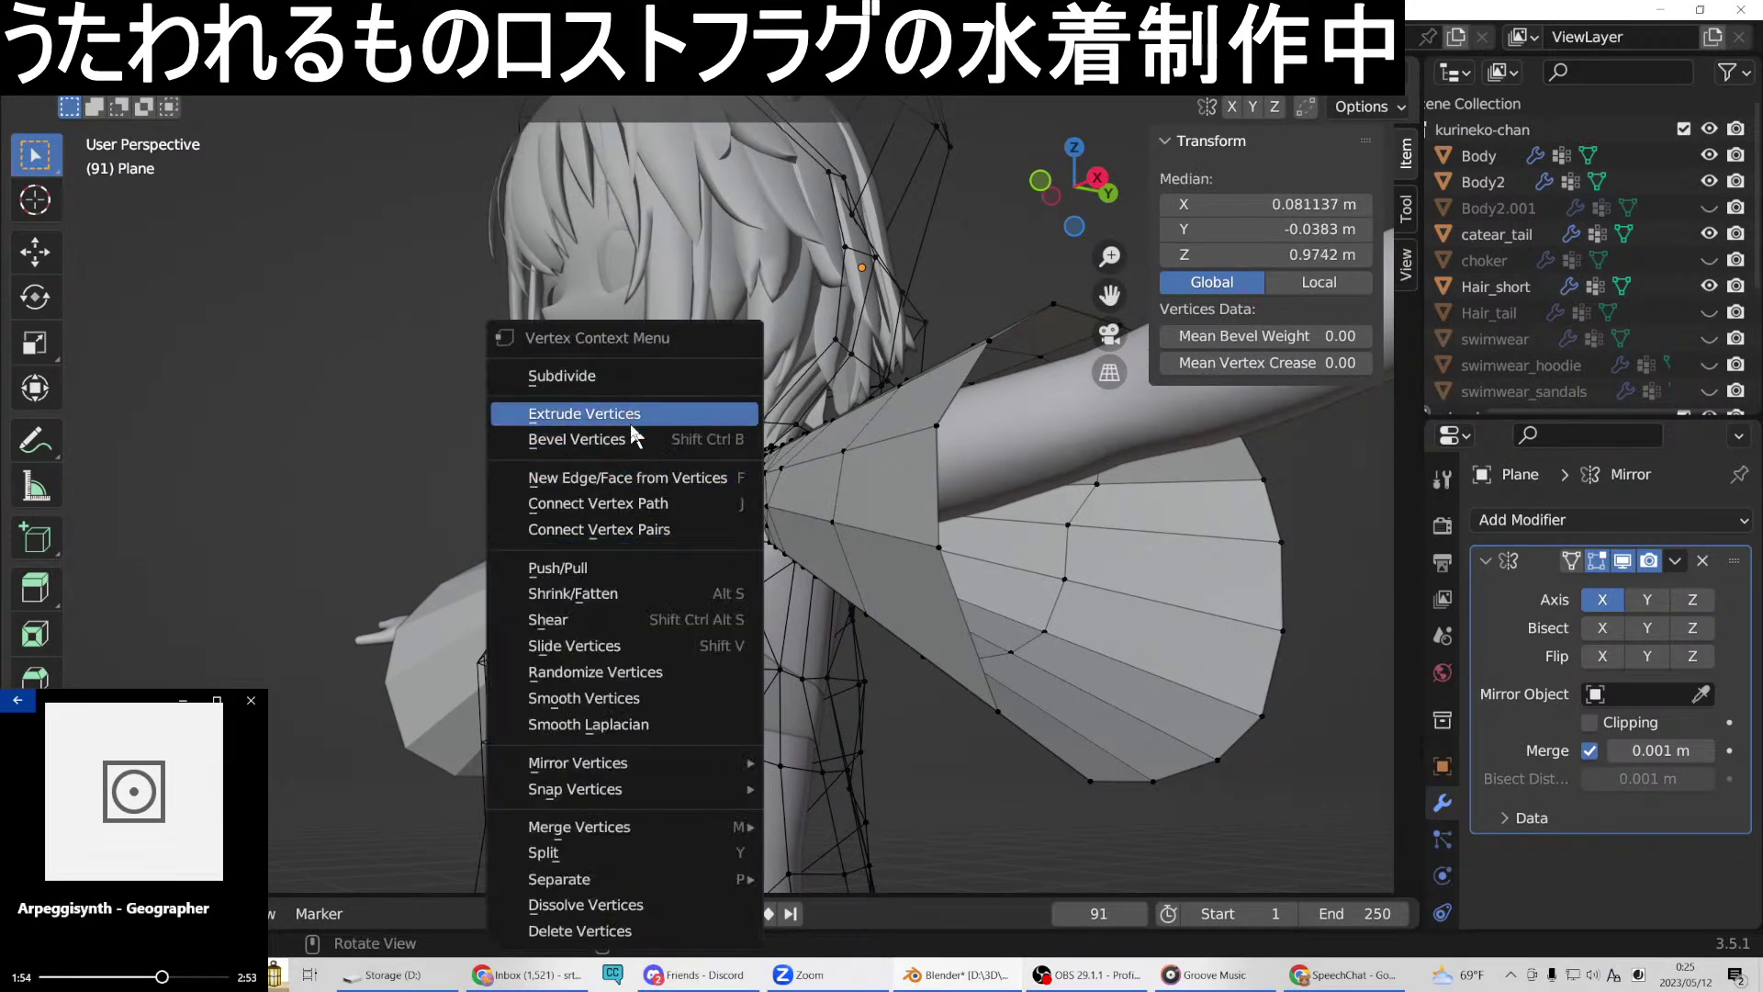
pyautogui.click(627, 478)
pyautogui.moveTo(627, 478); pyautogui.dragTo(737, 509, button='middle')
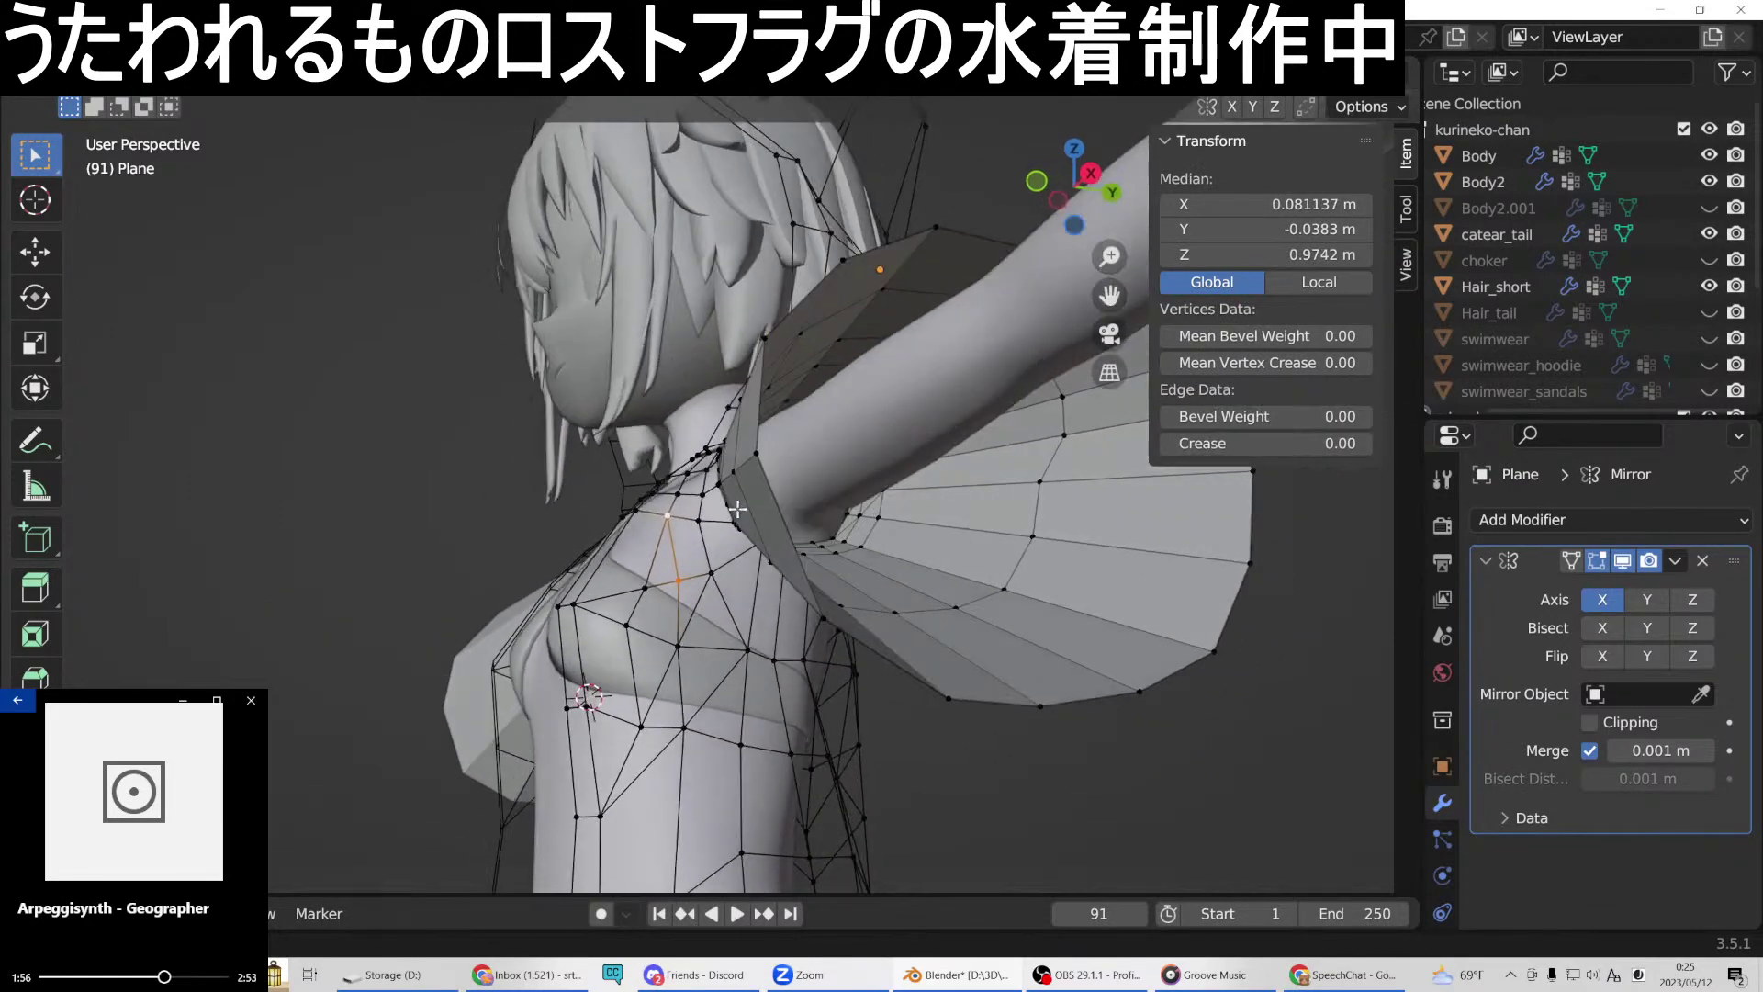
pyautogui.click(679, 560)
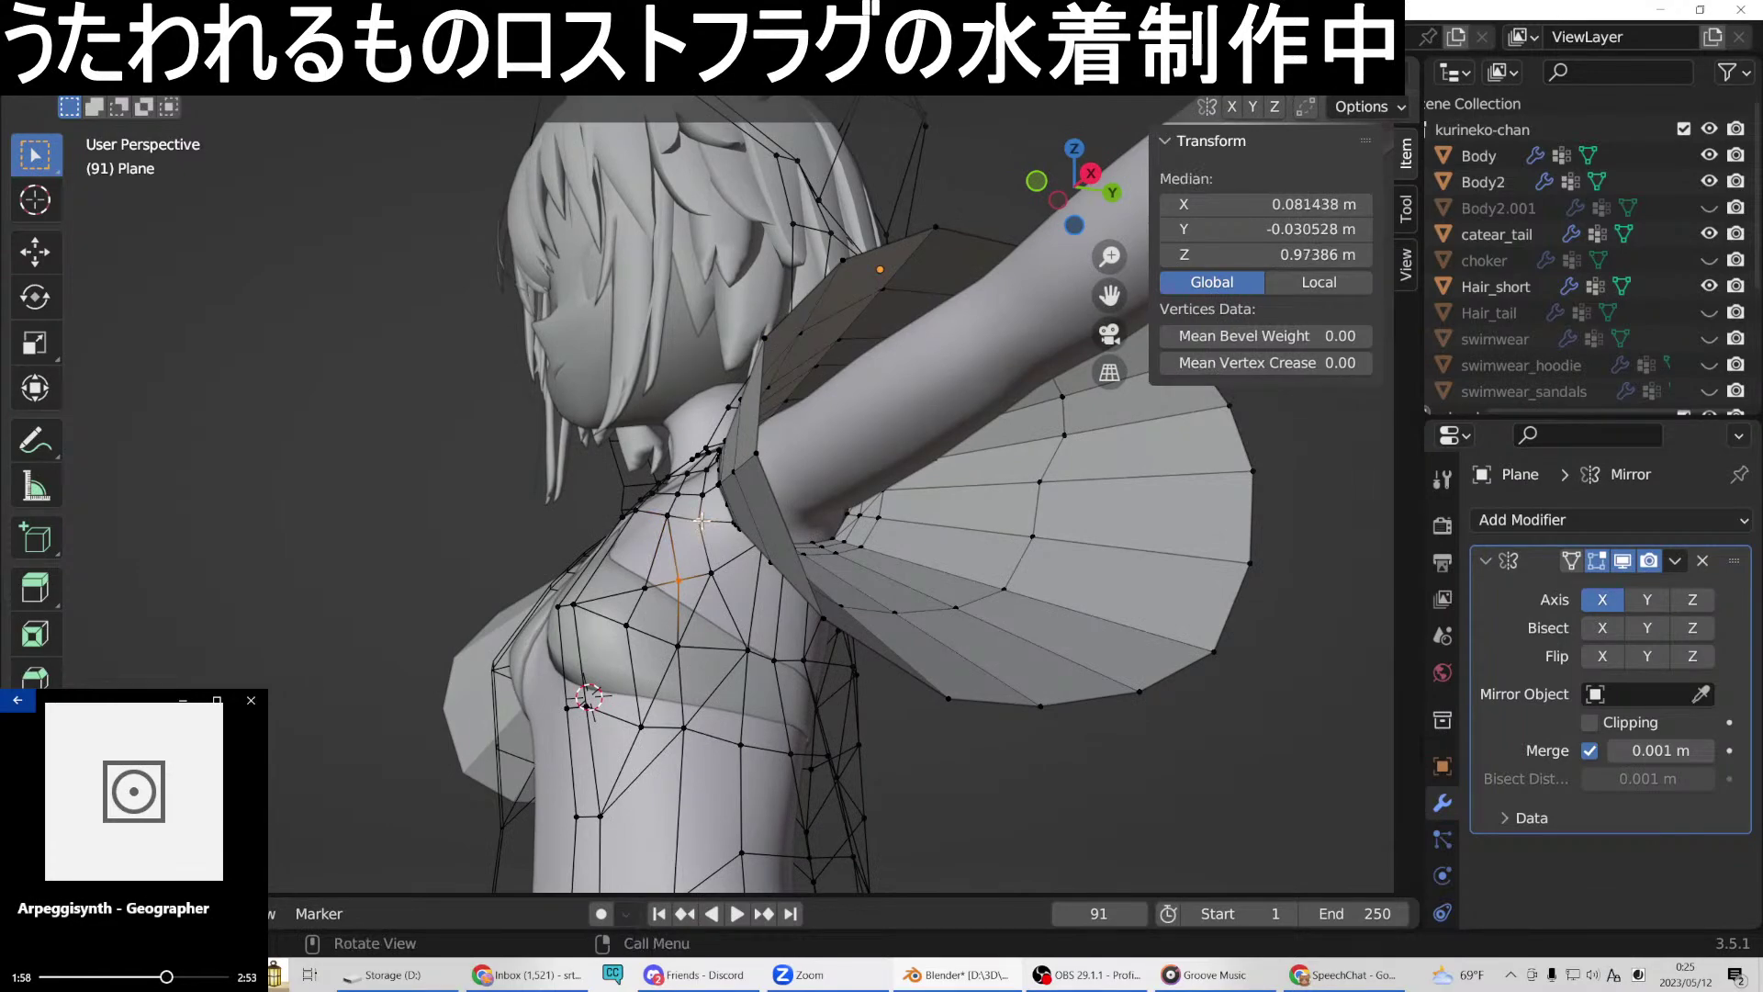
pyautogui.rightClick(701, 521)
pyautogui.click(685, 480)
pyautogui.moveTo(684, 479); pyautogui.dragTo(722, 549, button='middle')
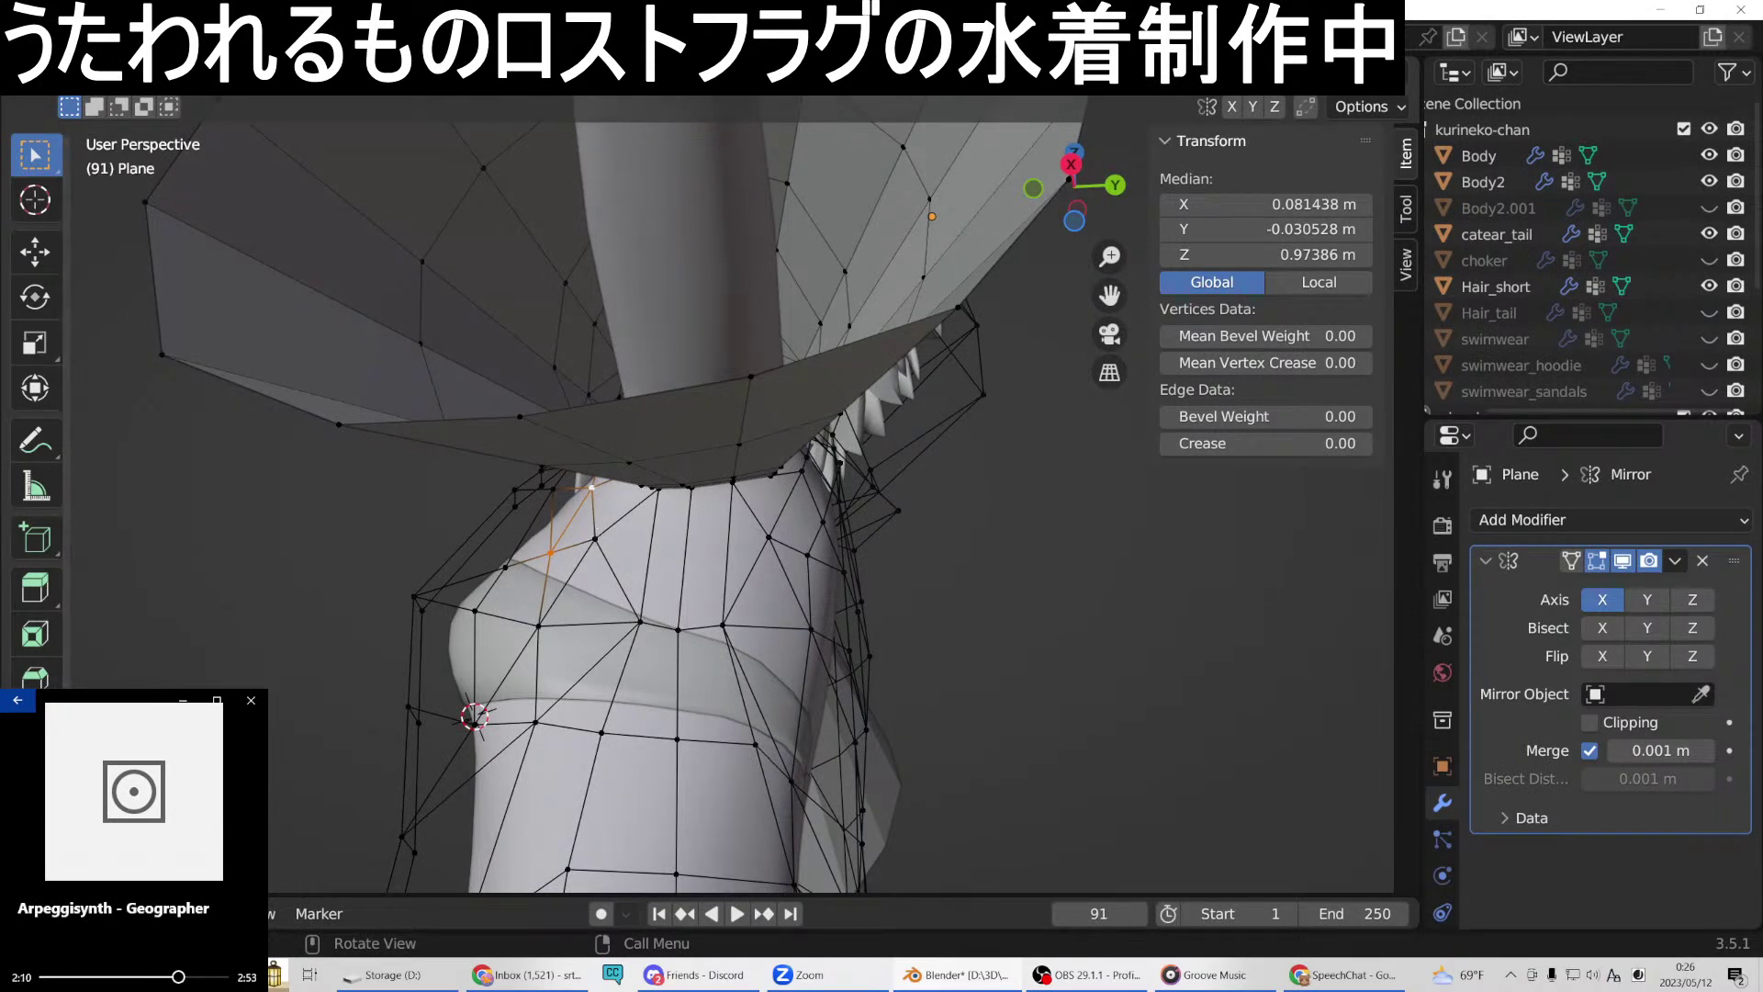
# Add a midpoint vertex to each of the three adjacent vertical edges below the armpit using single-cut loop cuts.
pyautogui.hotkey('shift', 'space')
pyautogui.press('r')
pyautogui.click(663, 535)
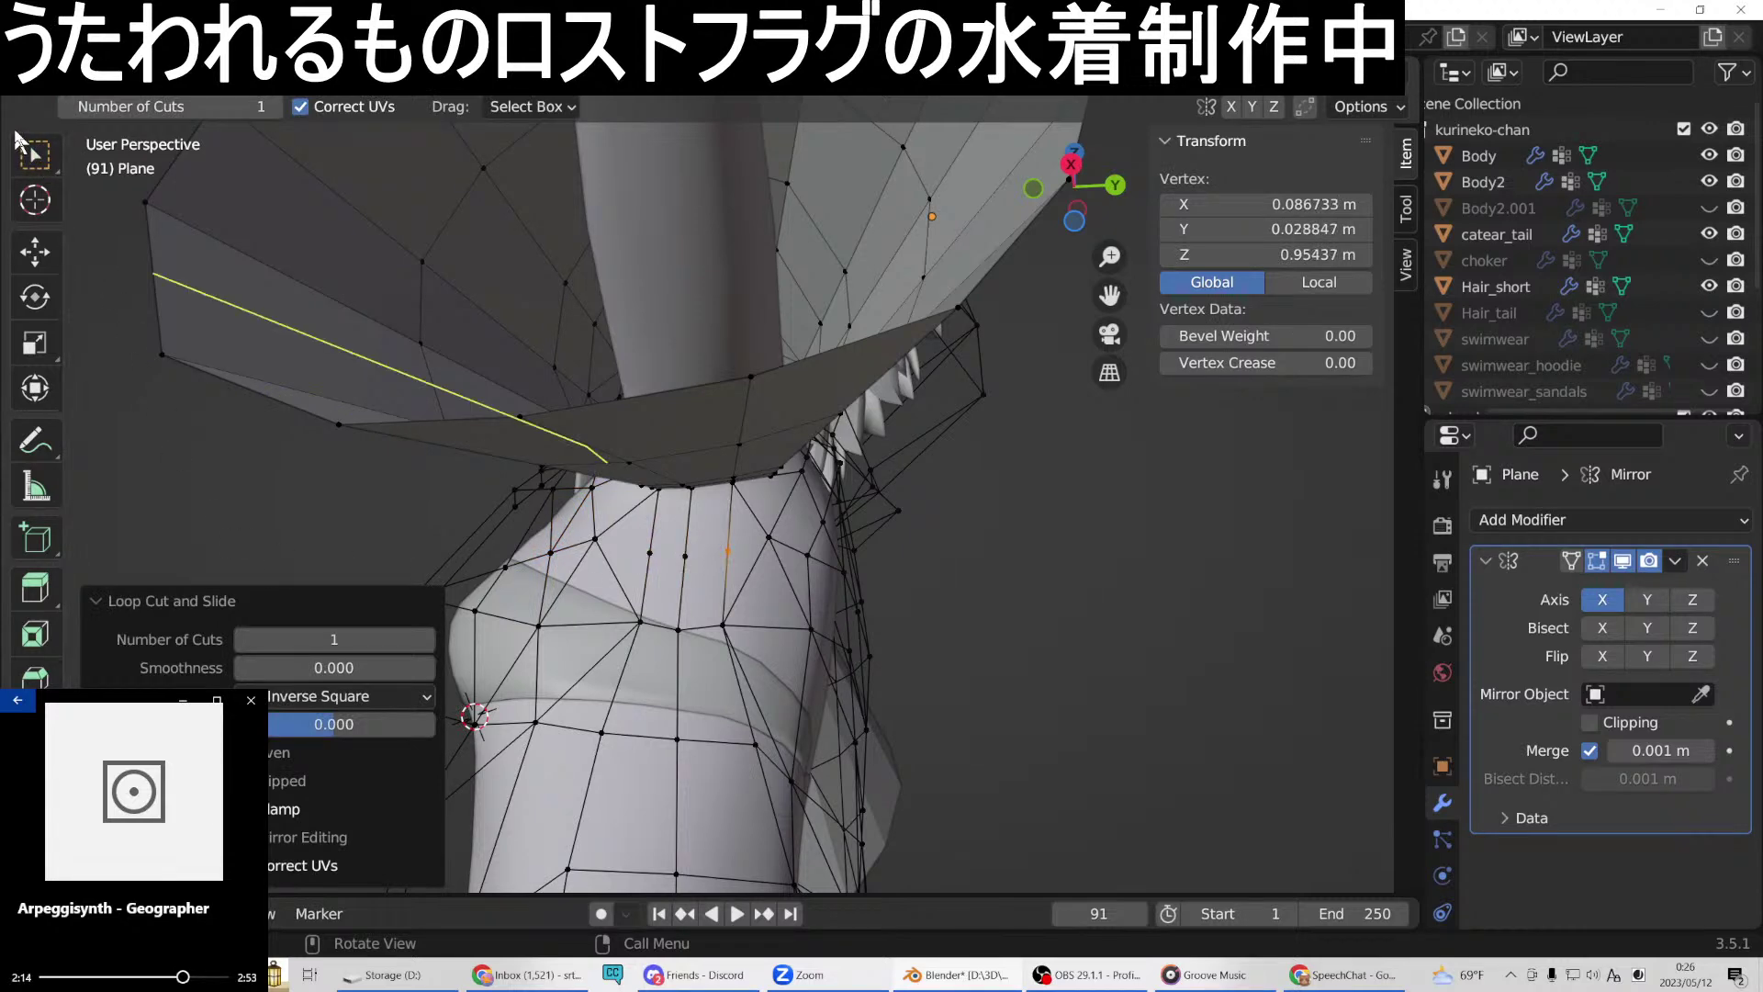
pyautogui.click(36, 158)
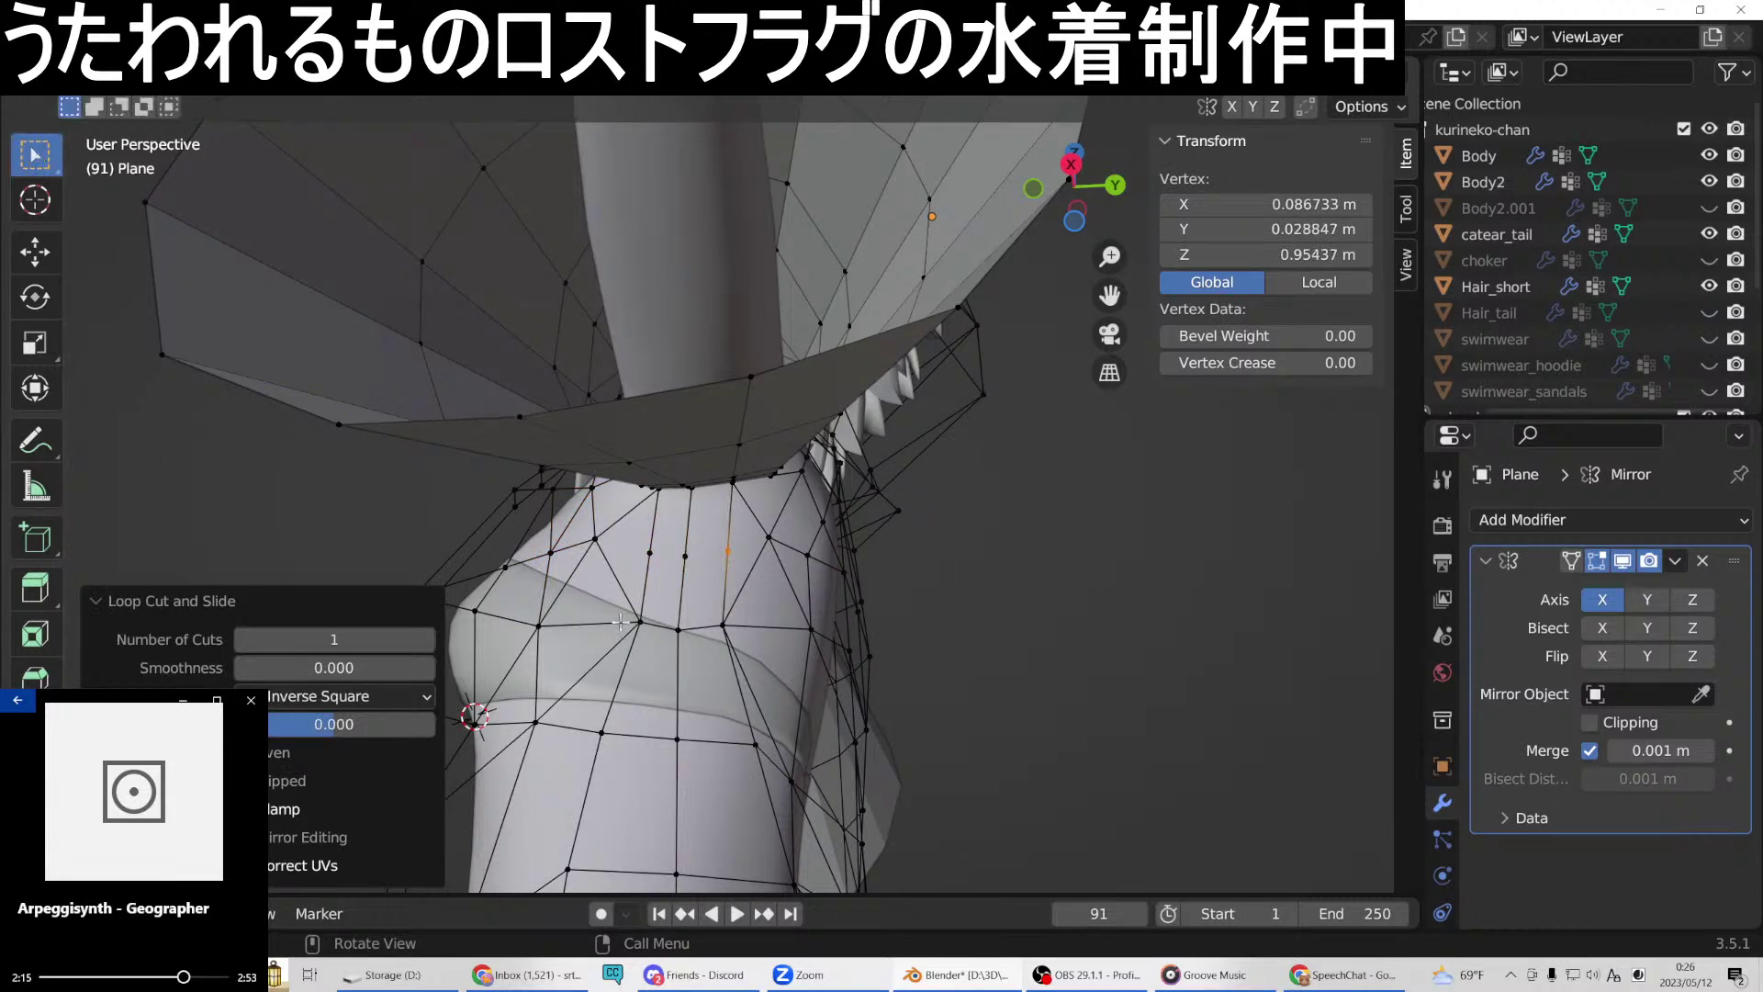
# Connect the vertex in front of the armpit to the first underarm midpoint, and that midpoint to the second one.
pyautogui.click(593, 536)
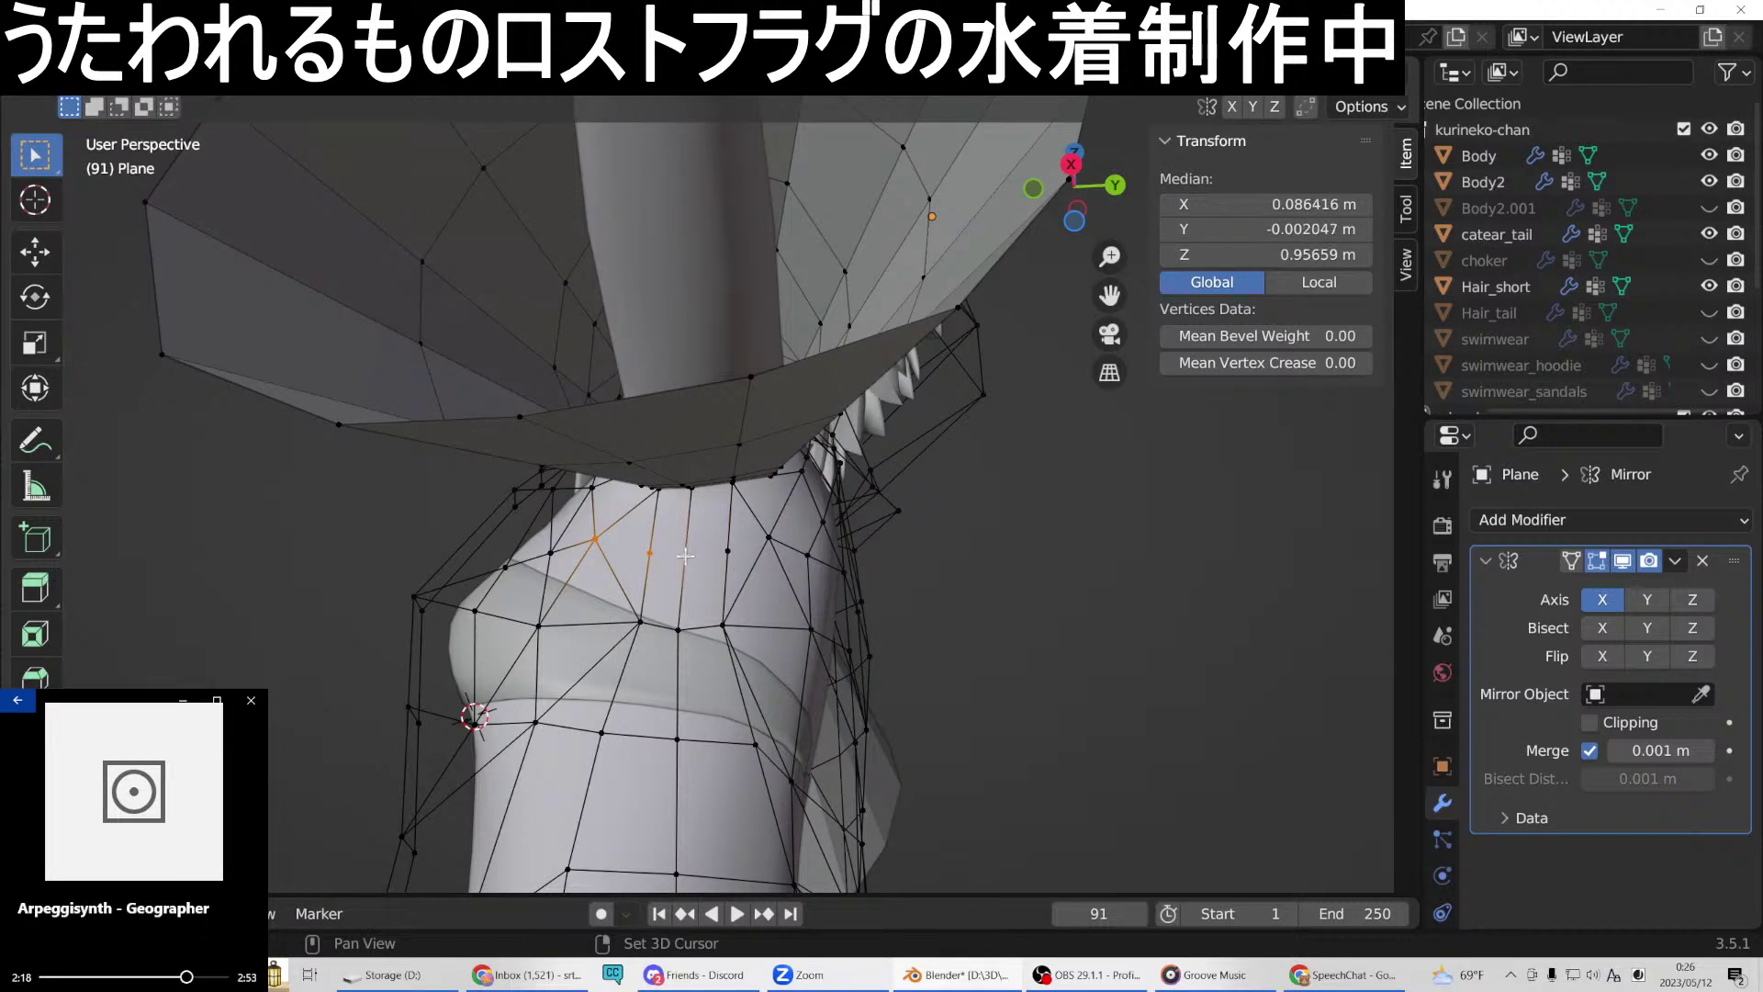
pyautogui.keyDown('shift'); pyautogui.click(593, 536); pyautogui.keyUp('shift')
pyautogui.rightClick(592, 536)
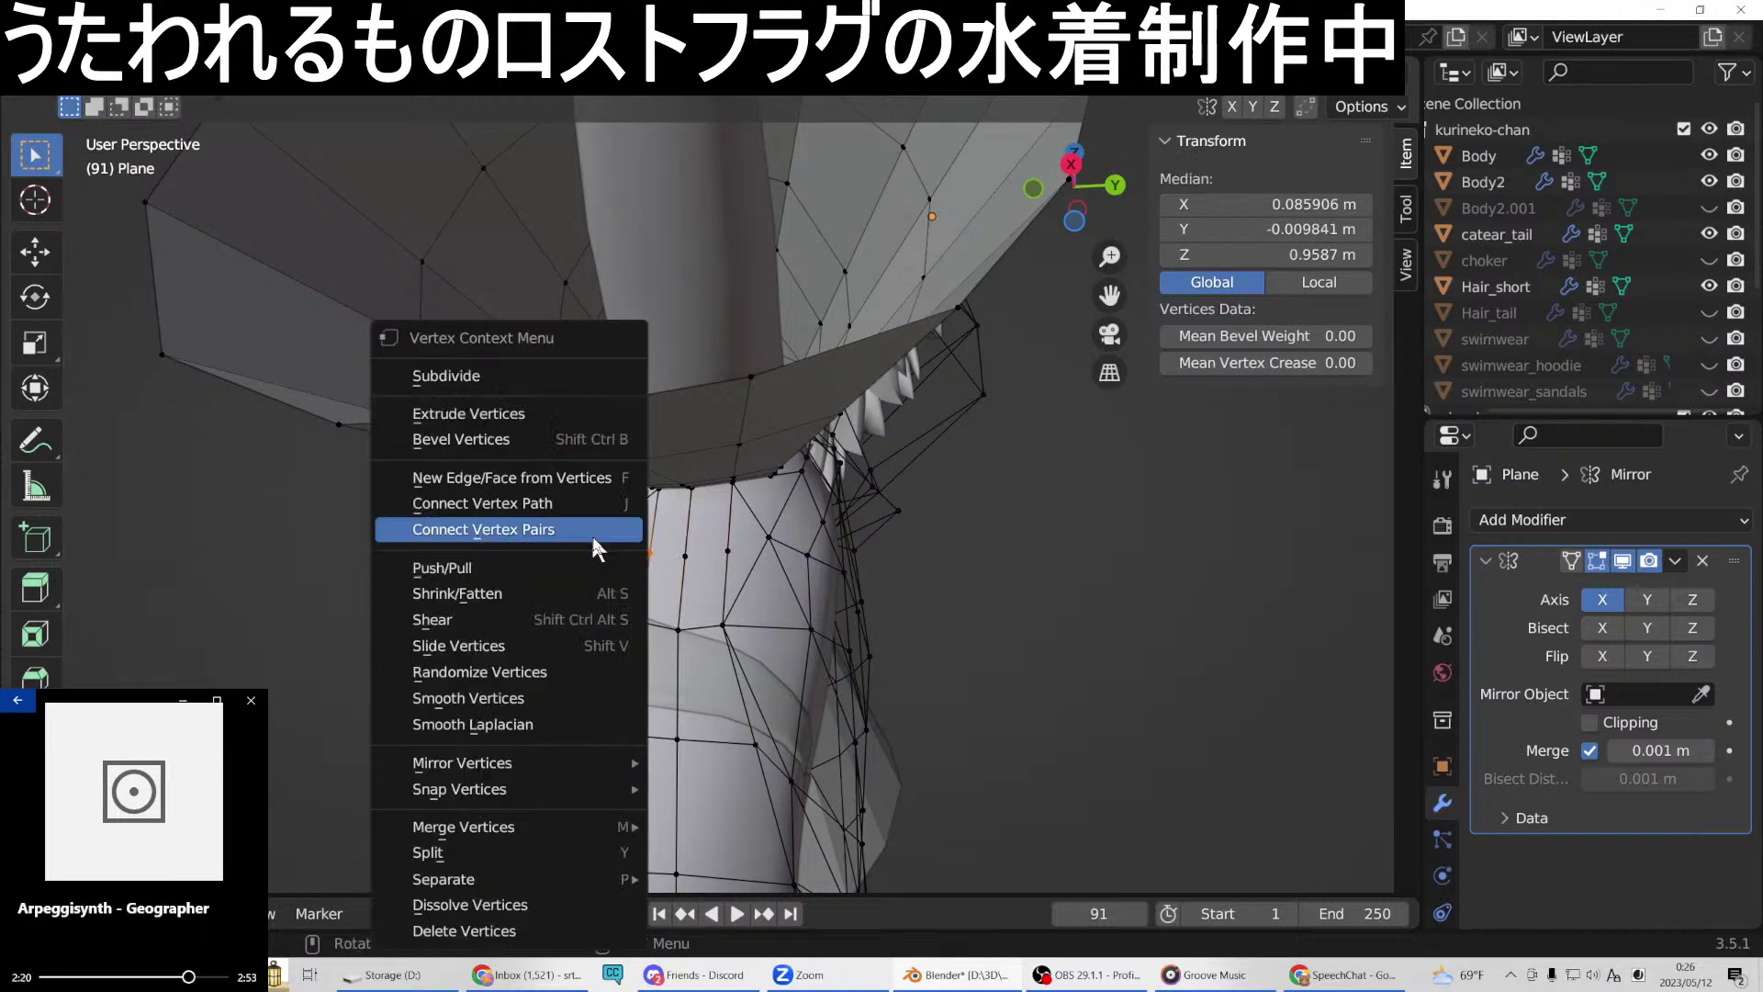
pyautogui.click(515, 478)
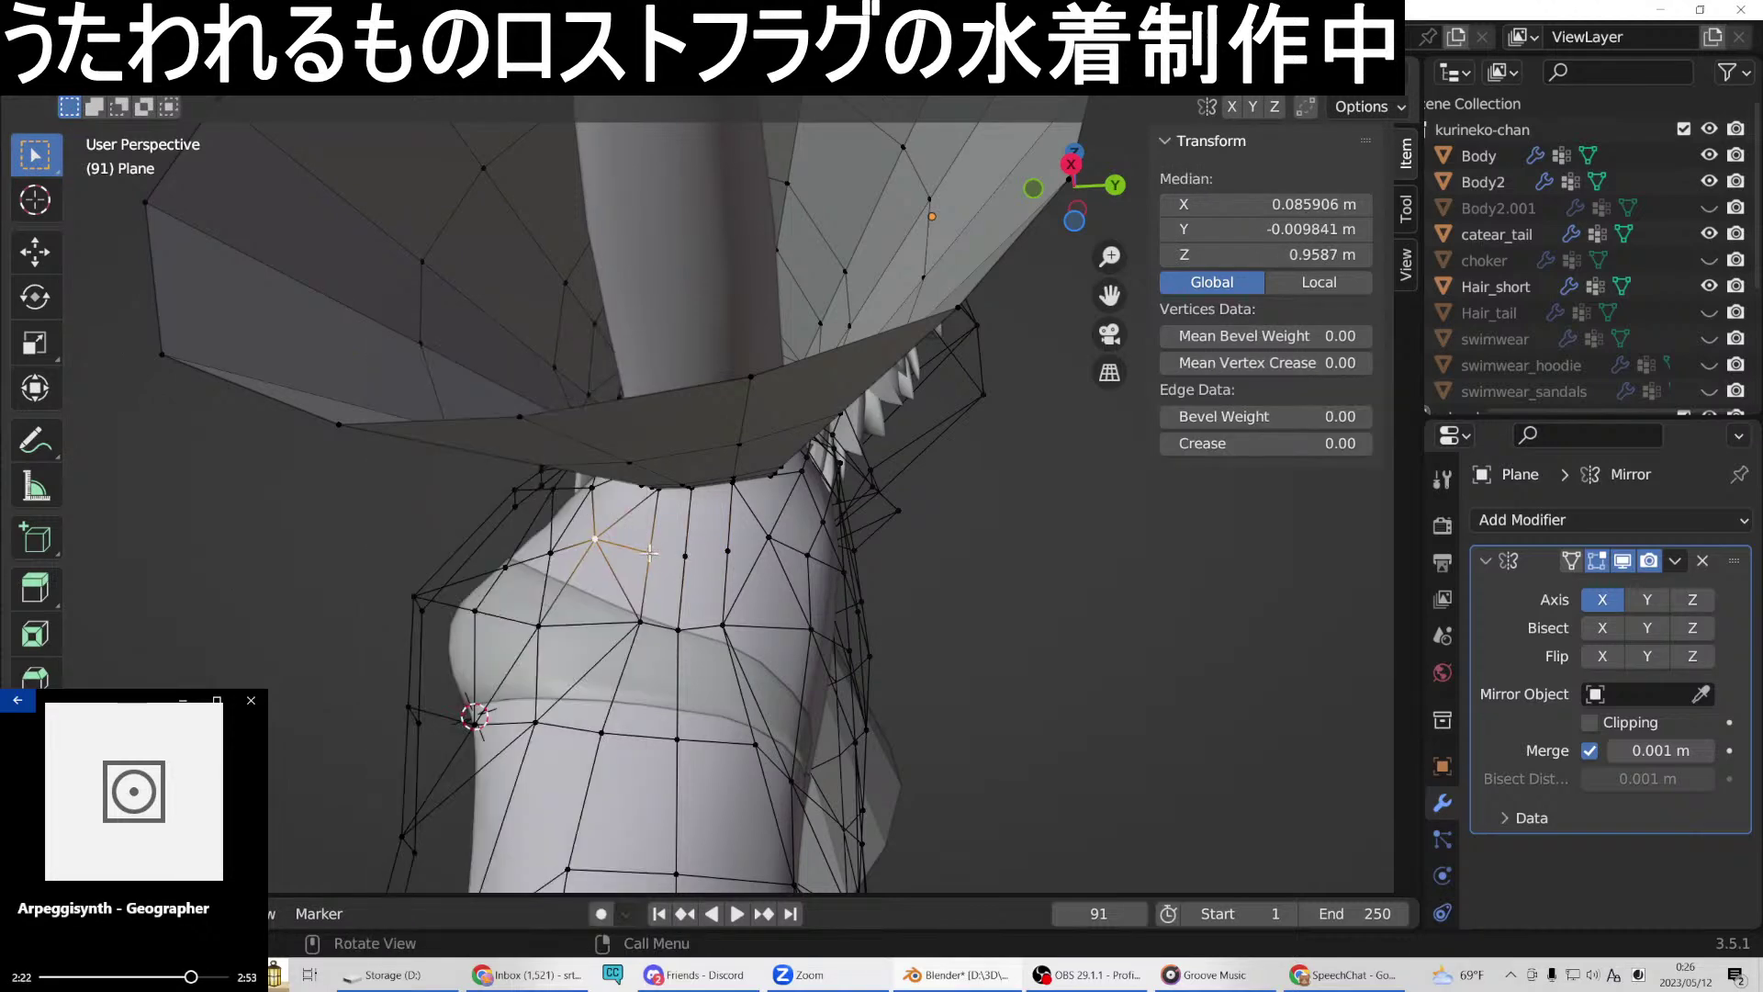
pyautogui.click(652, 552)
pyautogui.rightClick(687, 560)
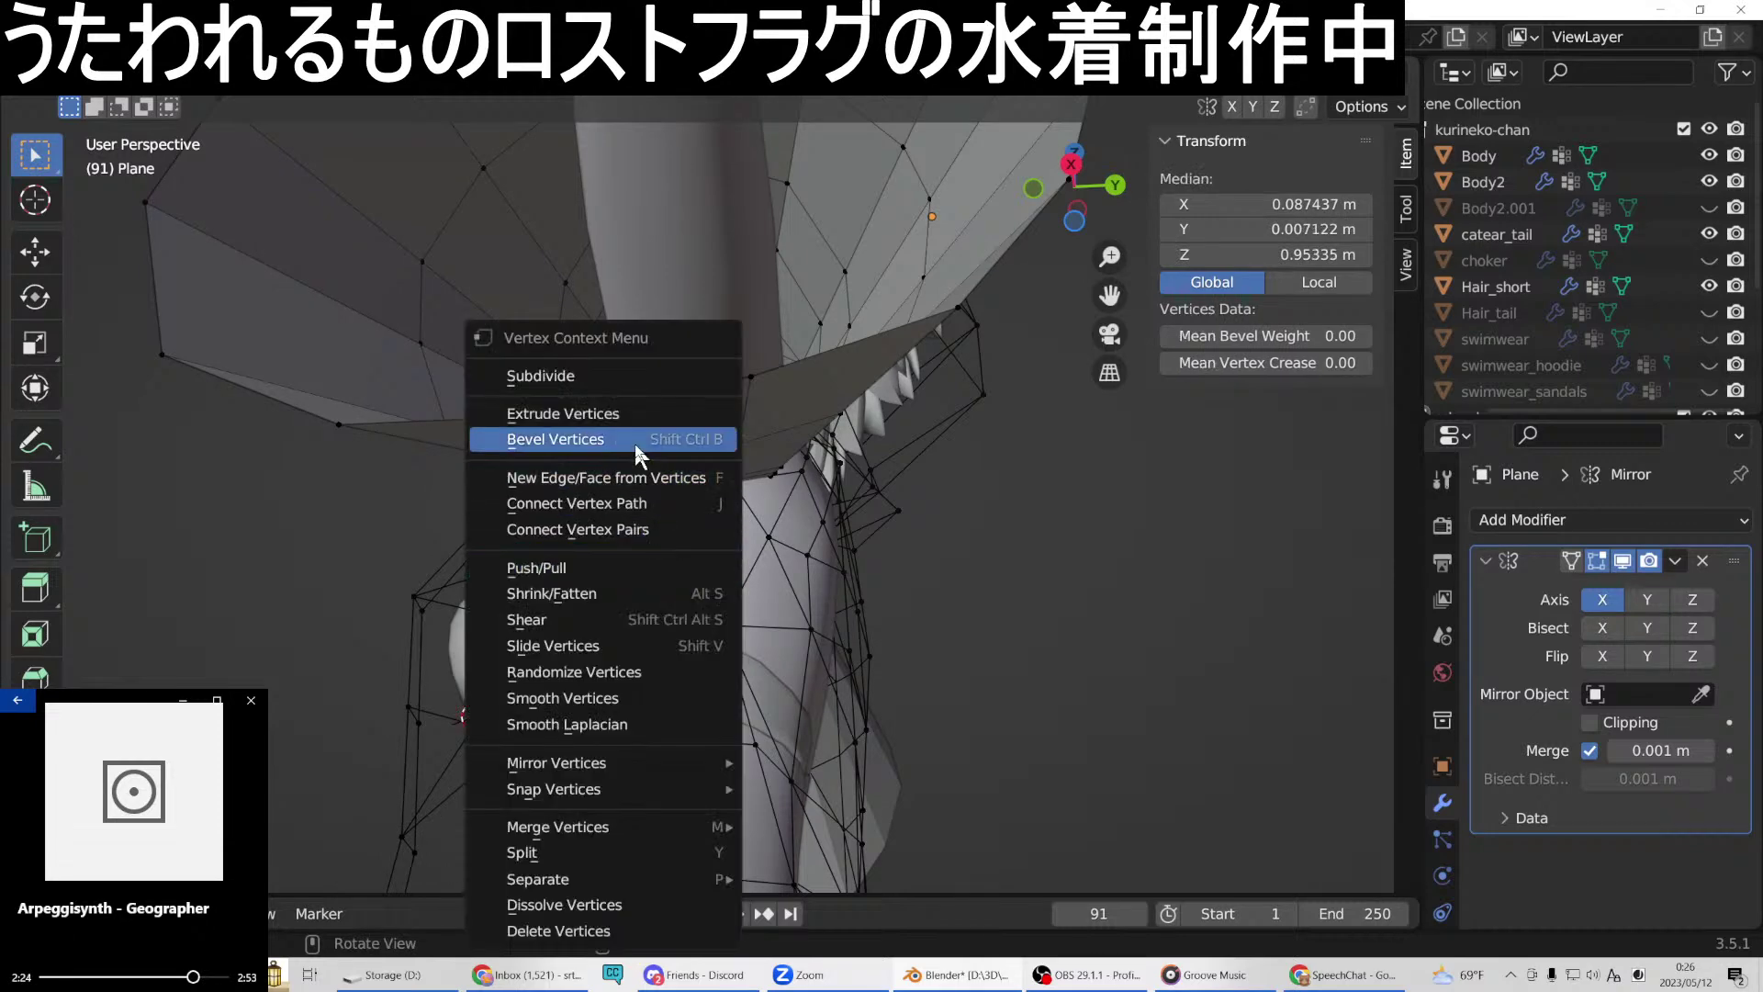
pyautogui.click(606, 485)
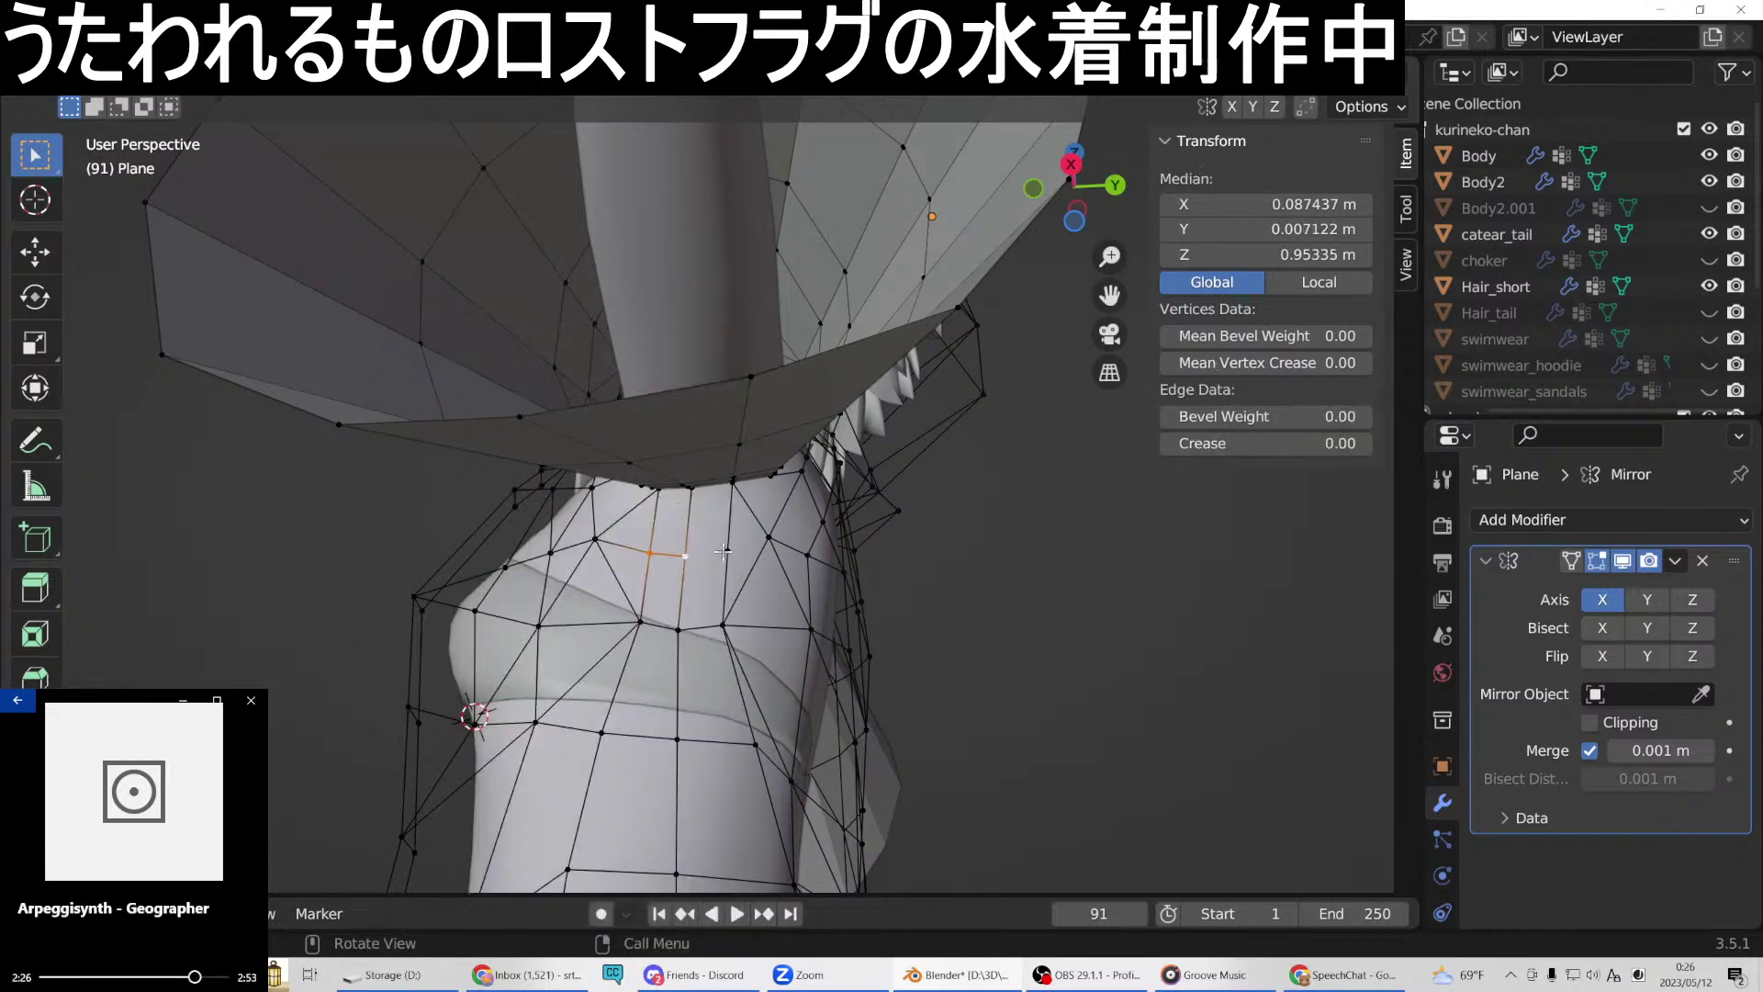
# Extend the underarm row by connecting the second midpoint to the third and filling on to the next vertex toward the back.
pyautogui.click(688, 554)
pyautogui.keyDown('shift'); pyautogui.click(725, 551); pyautogui.keyUp('shift')
pyautogui.rightClick(720, 547)
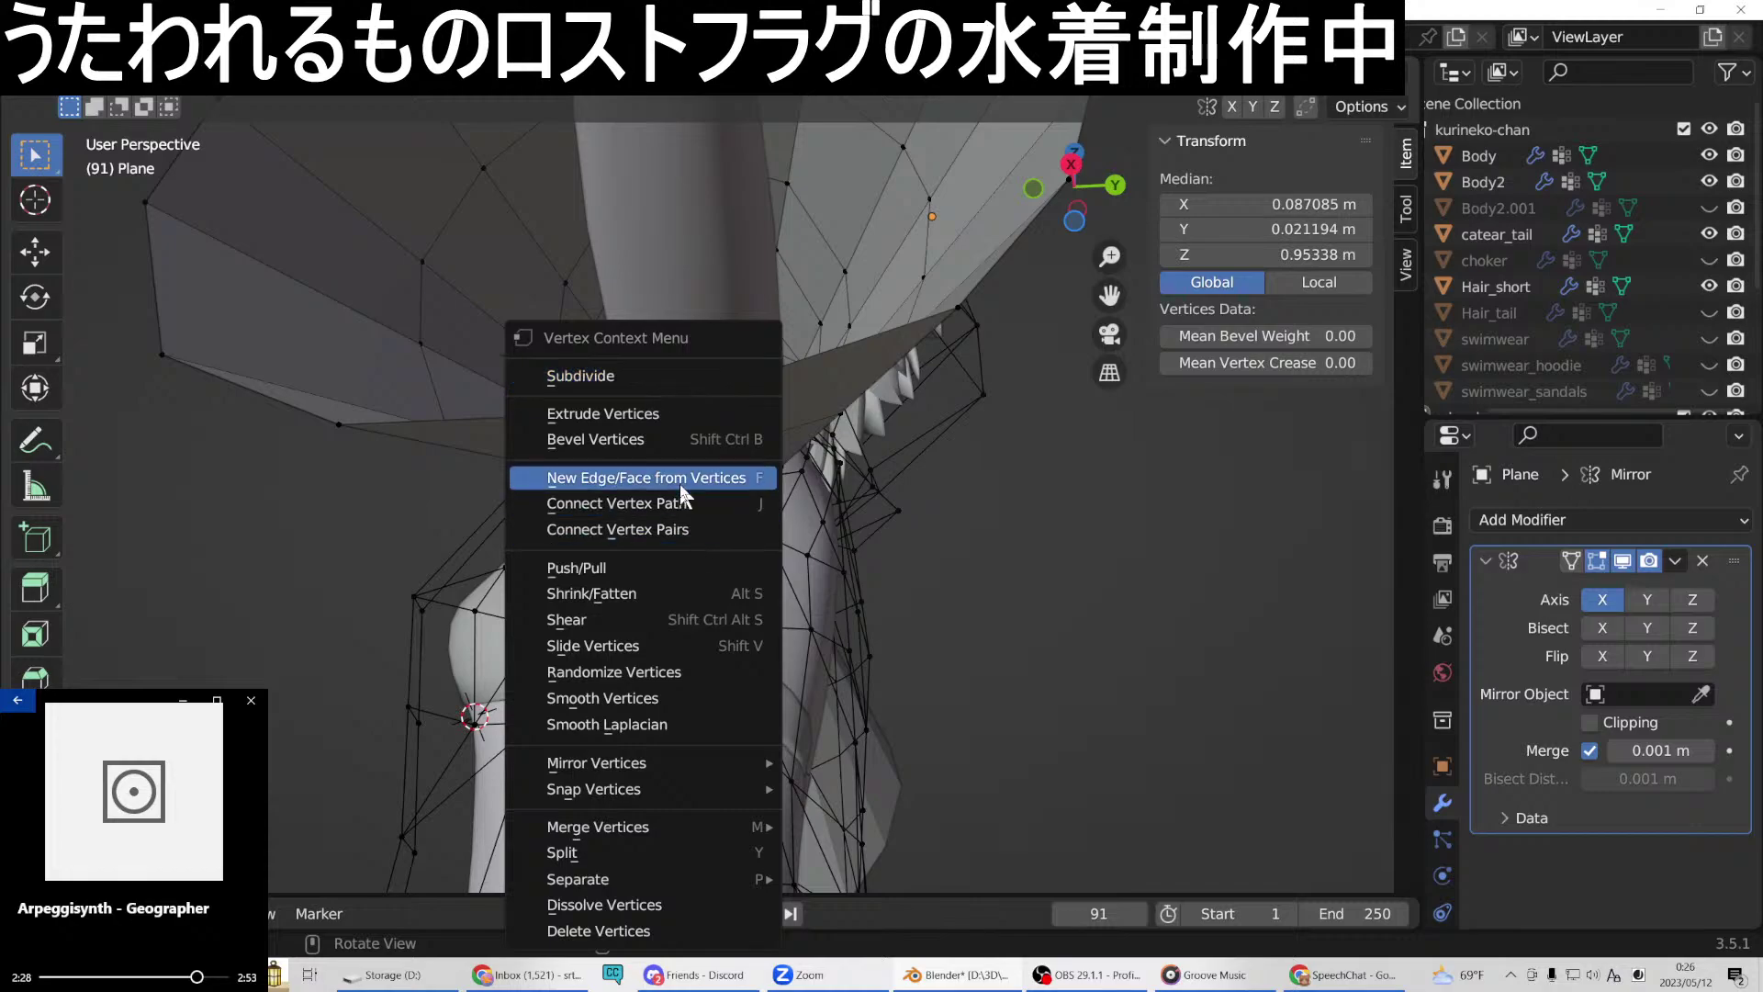
pyautogui.click(679, 483)
pyautogui.rightClick(765, 535)
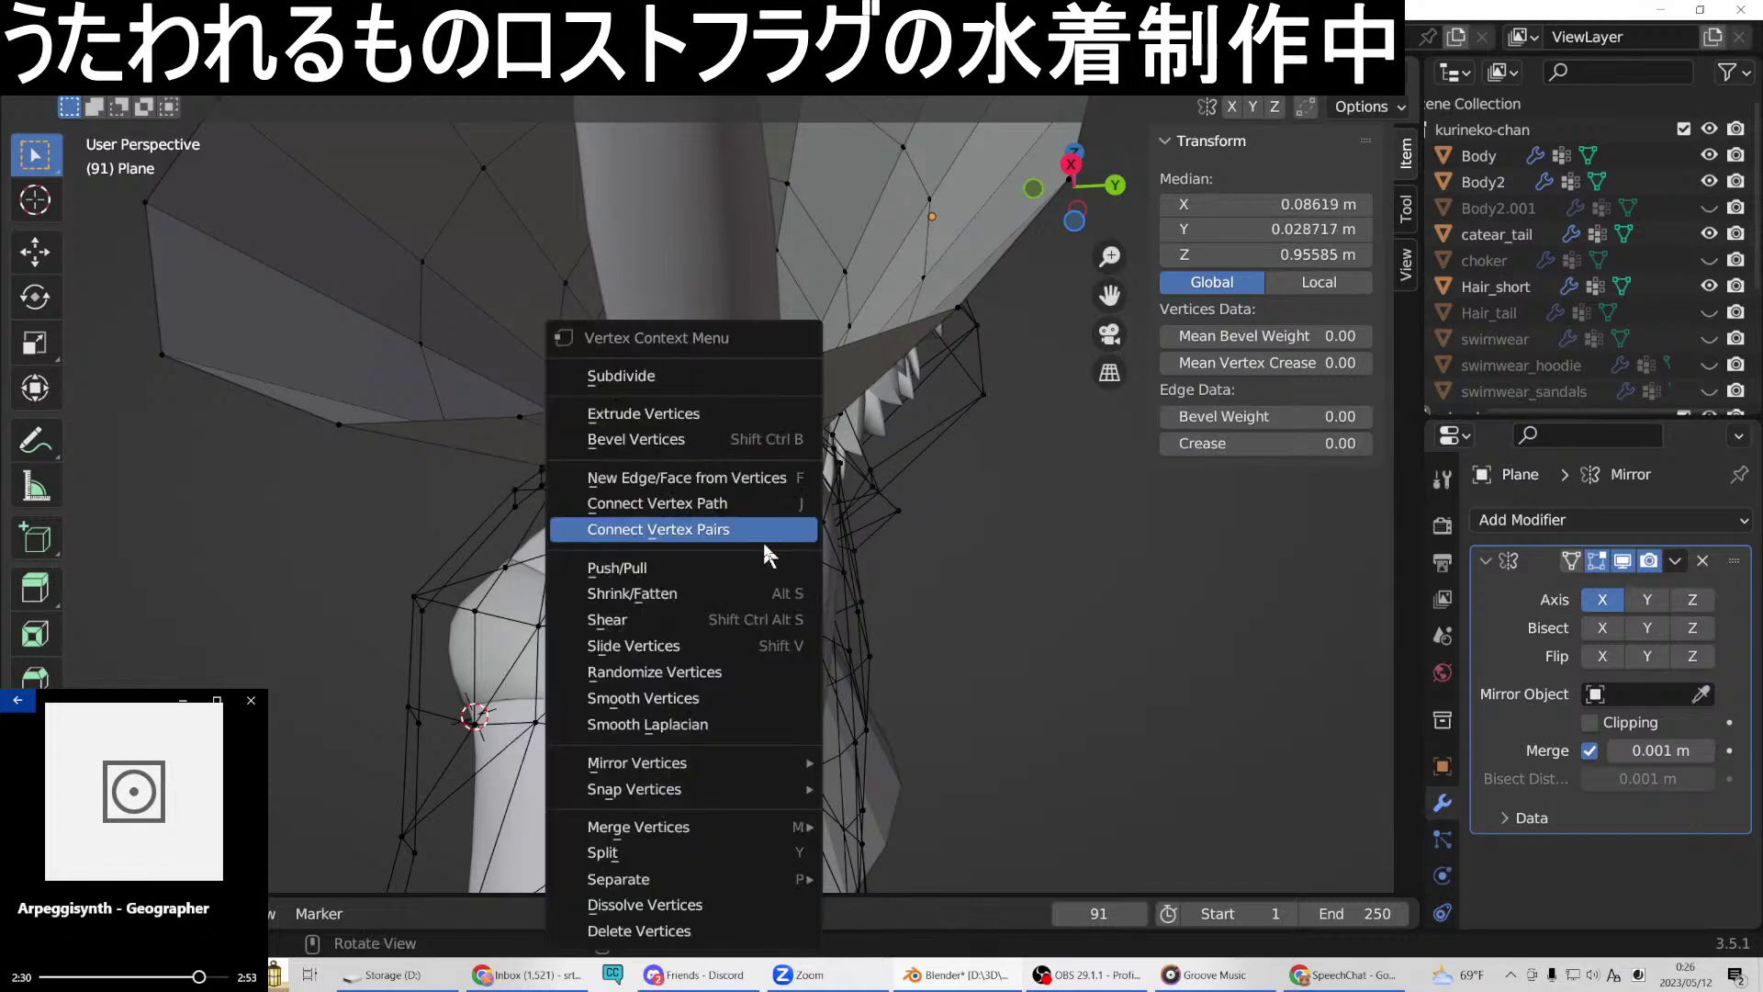
pyautogui.click(713, 473)
pyautogui.moveTo(712, 473); pyautogui.dragTo(1061, 549, button='middle')
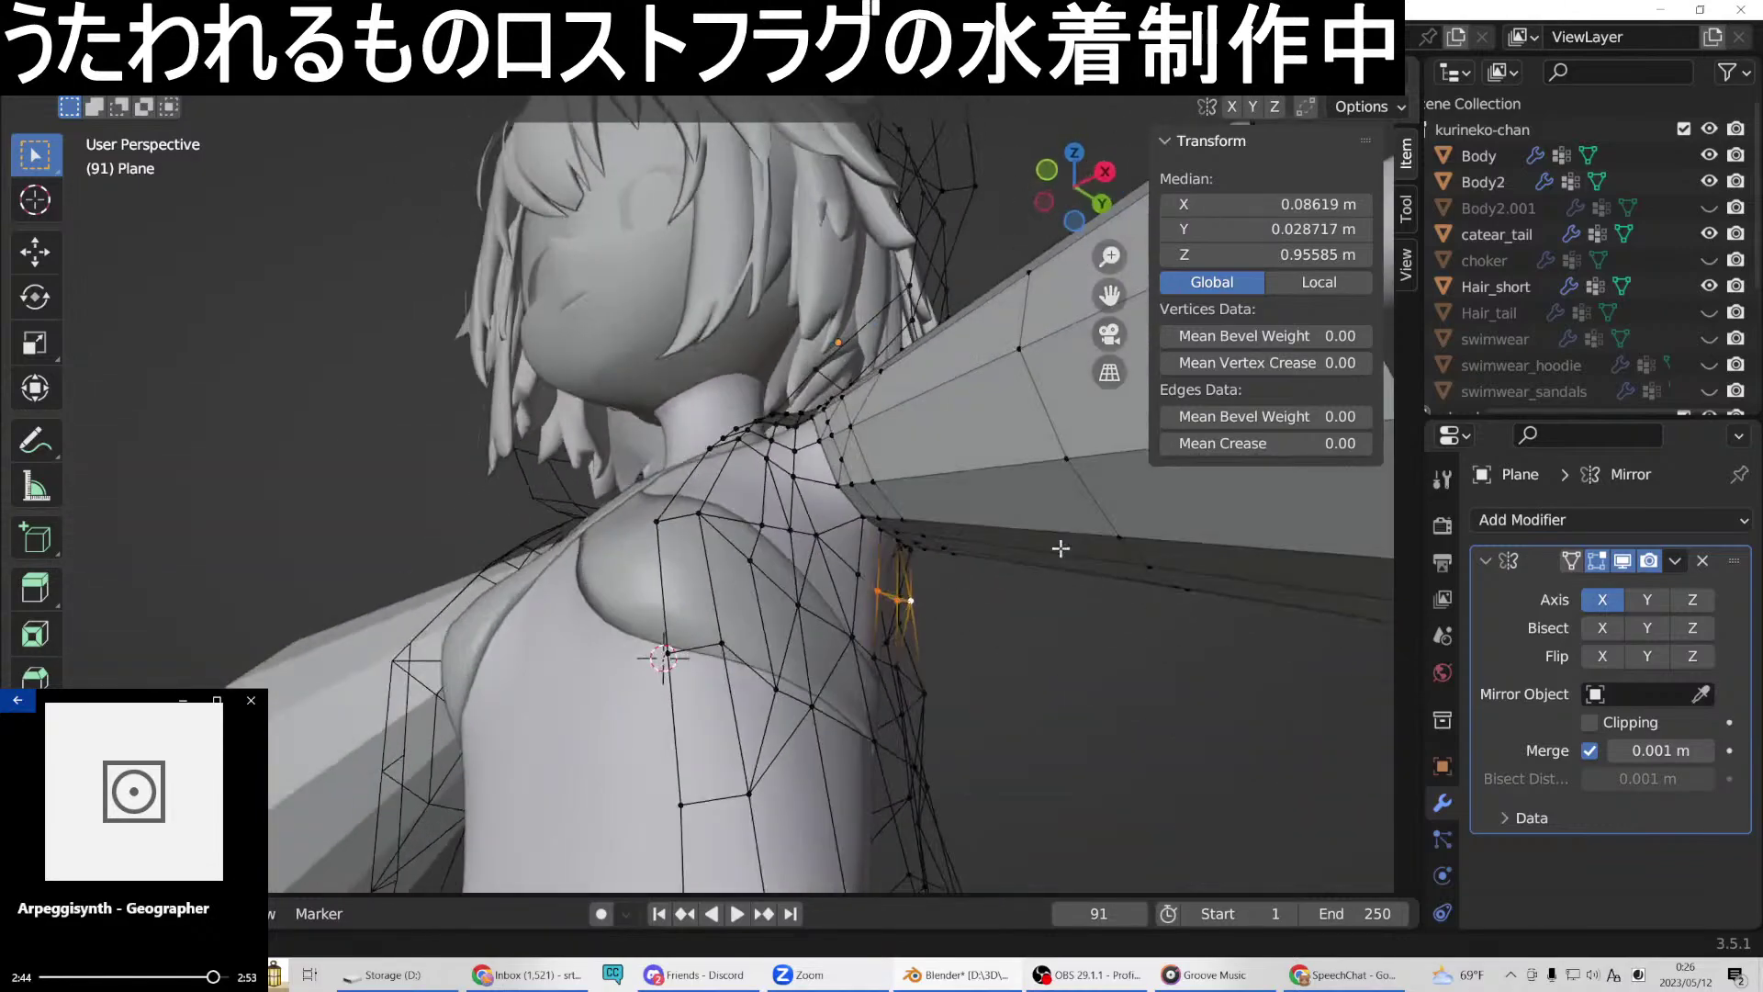
pyautogui.moveTo(878, 625); pyautogui.dragTo(691, 647, button='middle')
pyautogui.moveTo(739, 579); pyautogui.dragTo(788, 736, button='middle')
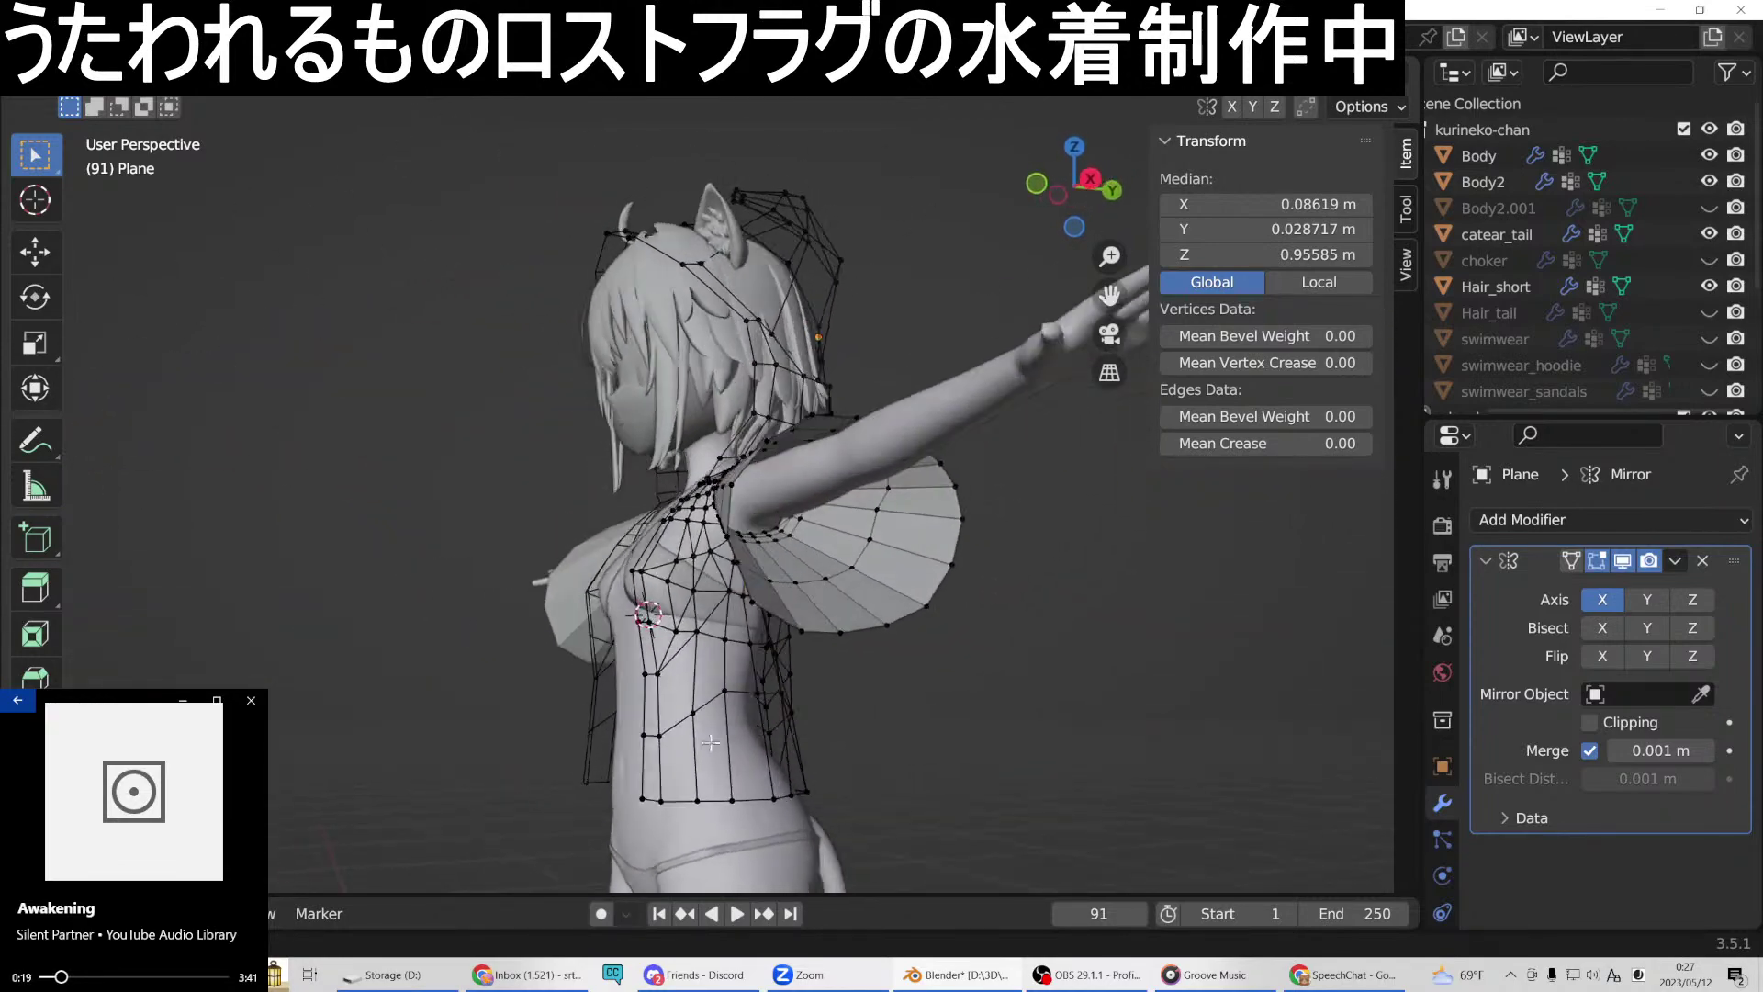
pyautogui.moveTo(568, 751); pyautogui.dragTo(440, 770, button='middle')
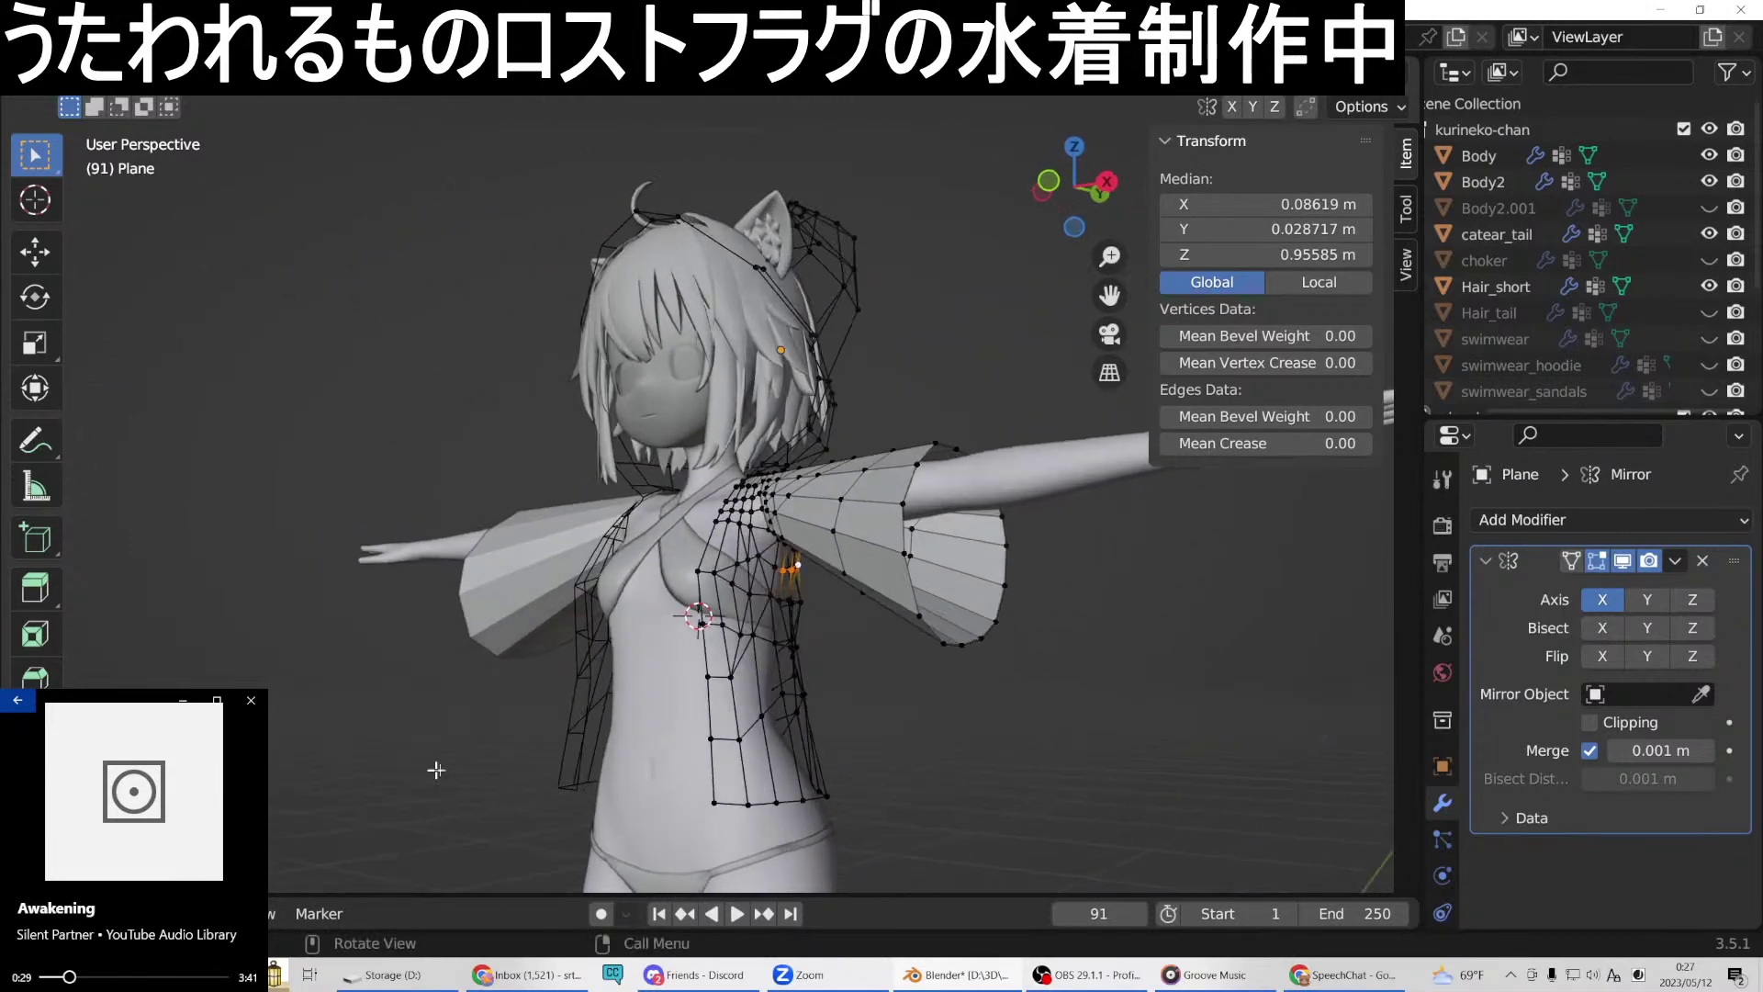
pyautogui.hotkey('ctrl', 'r')
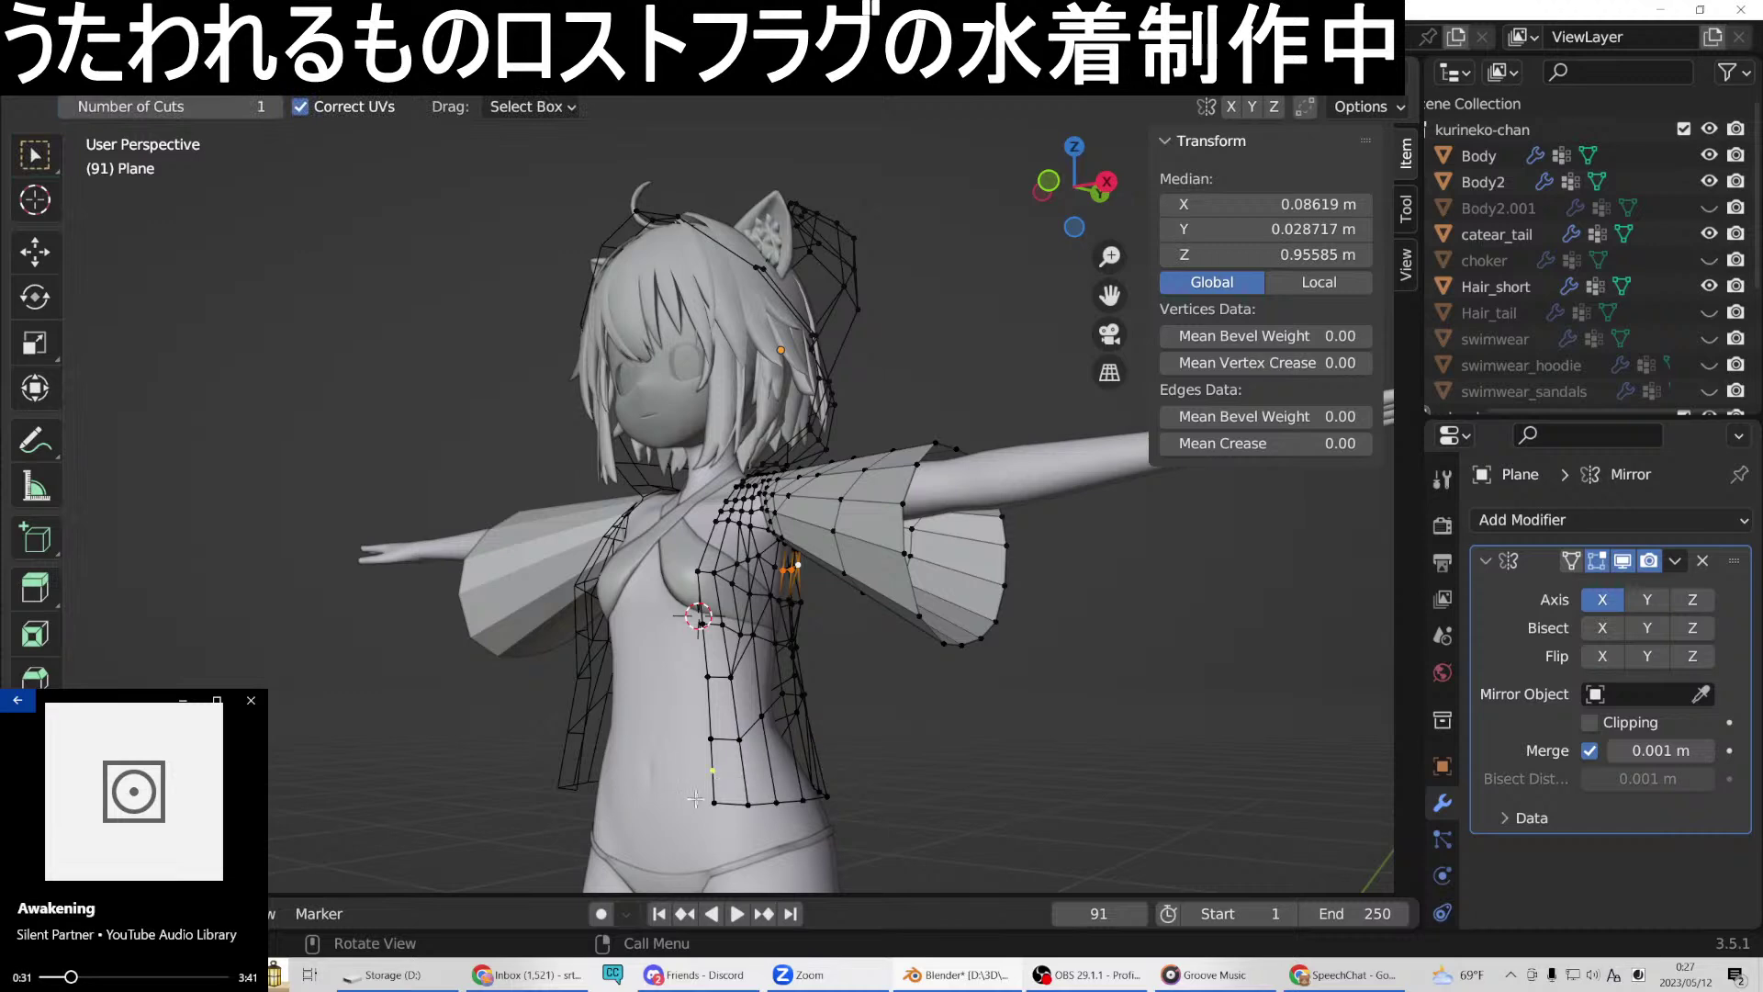
pyautogui.press('Escape')
pyautogui.moveTo(707, 647); pyautogui.dragTo(743, 656, button='middle')
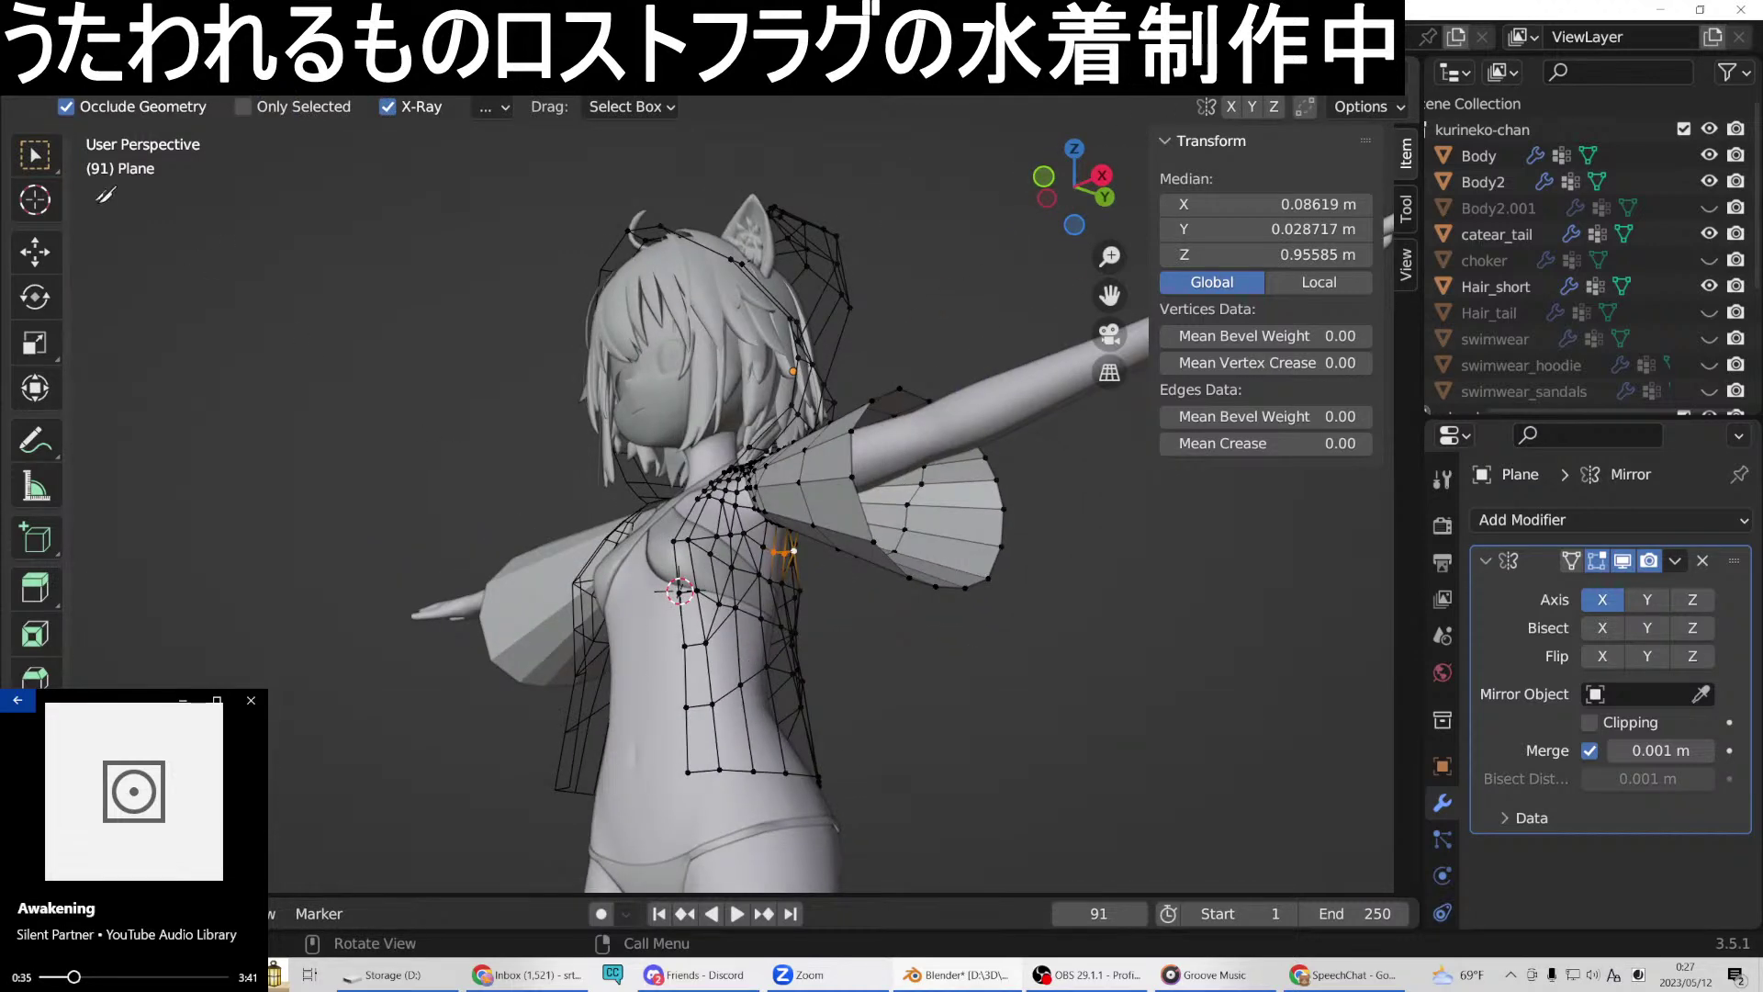
pyautogui.moveTo(598, 601); pyautogui.dragTo(826, 662, button='middle')
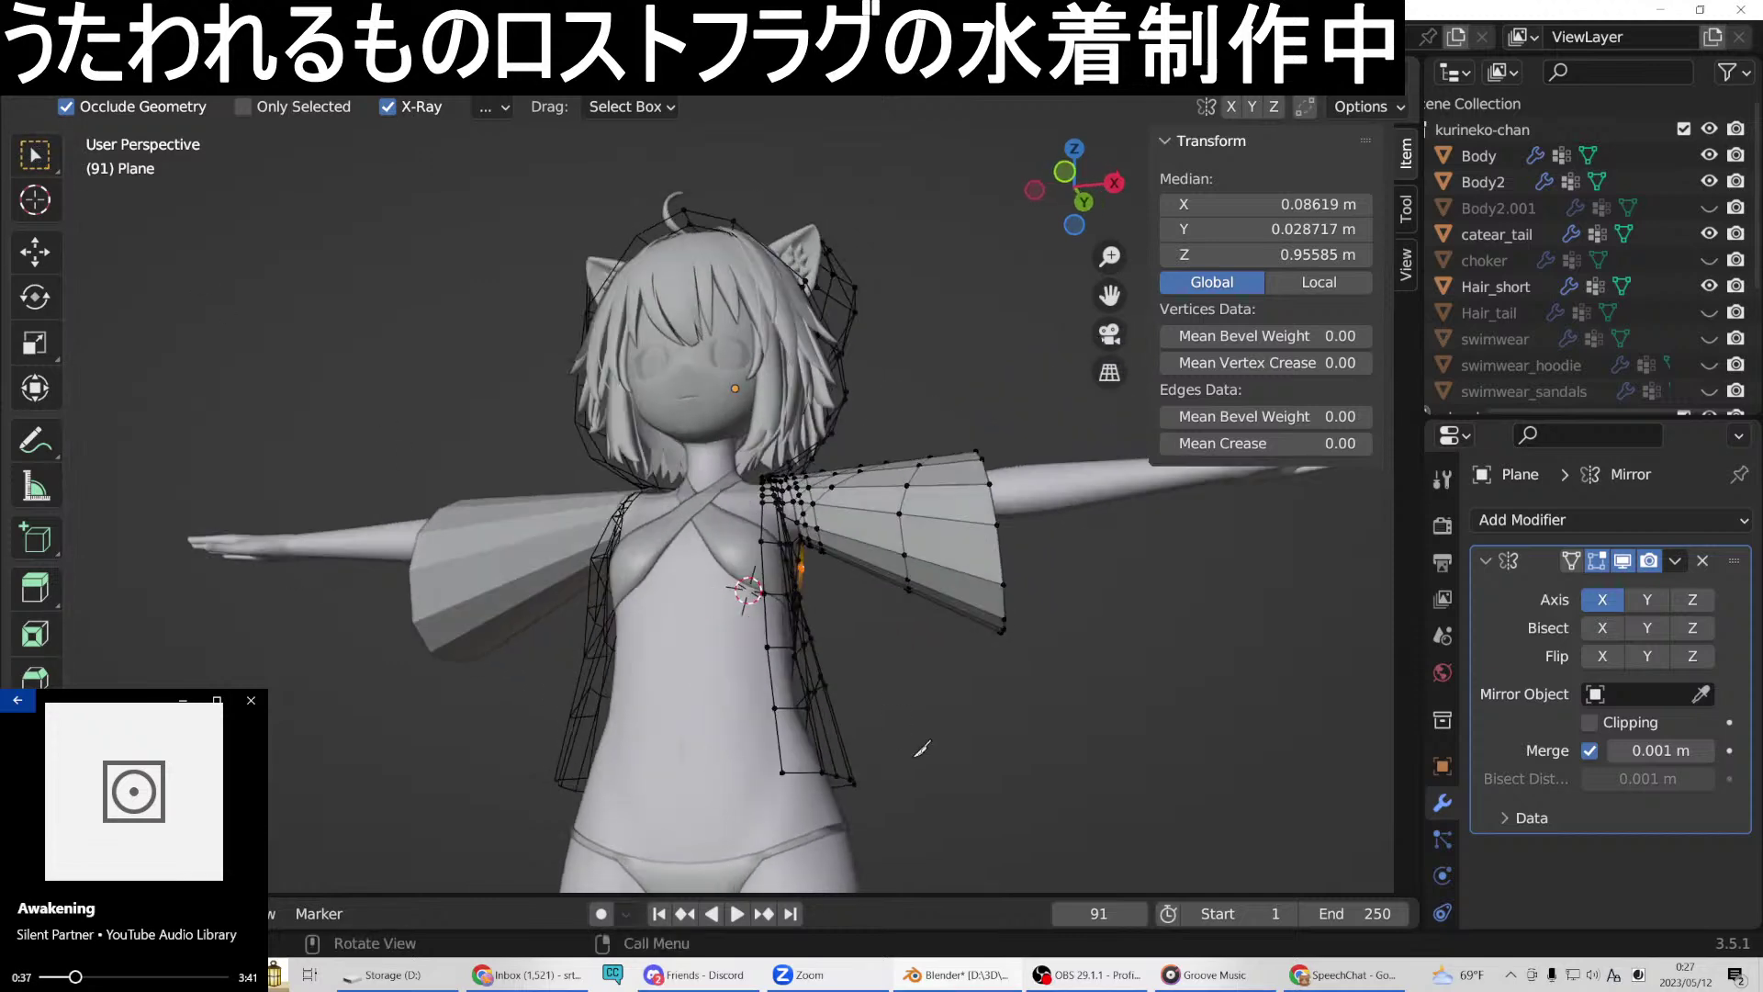
pyautogui.press('k')
pyautogui.moveTo(783, 739); pyautogui.dragTo(666, 607, button='middle')
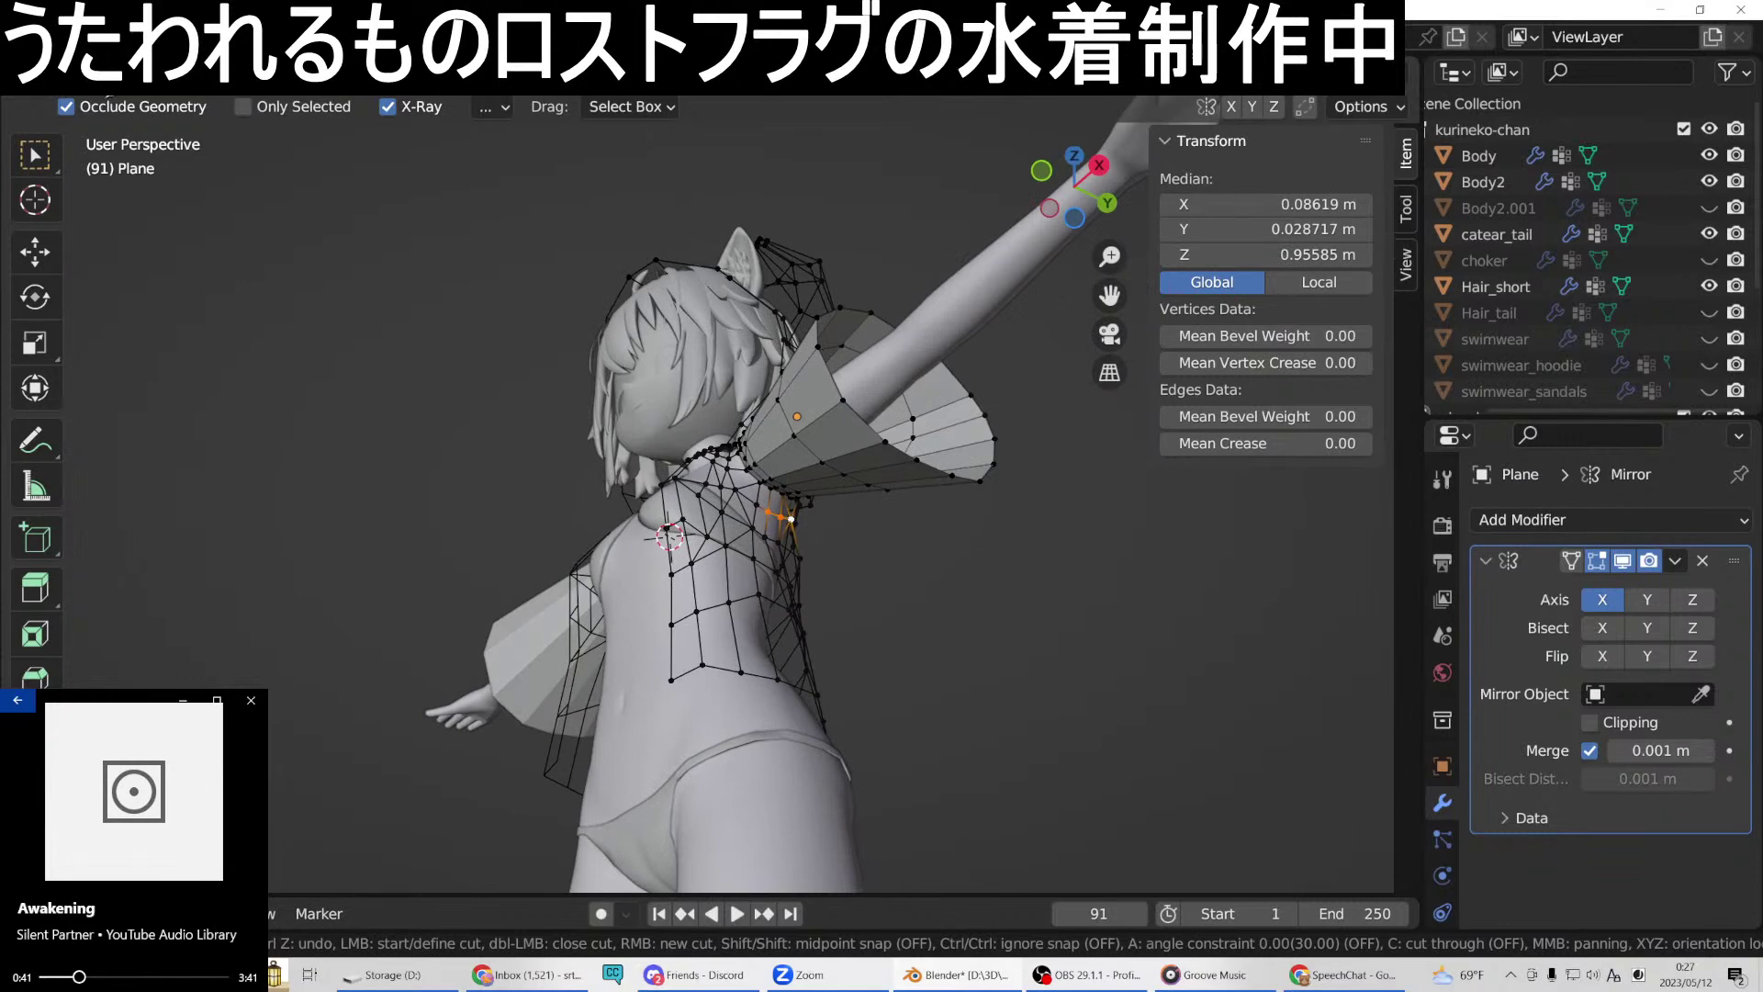
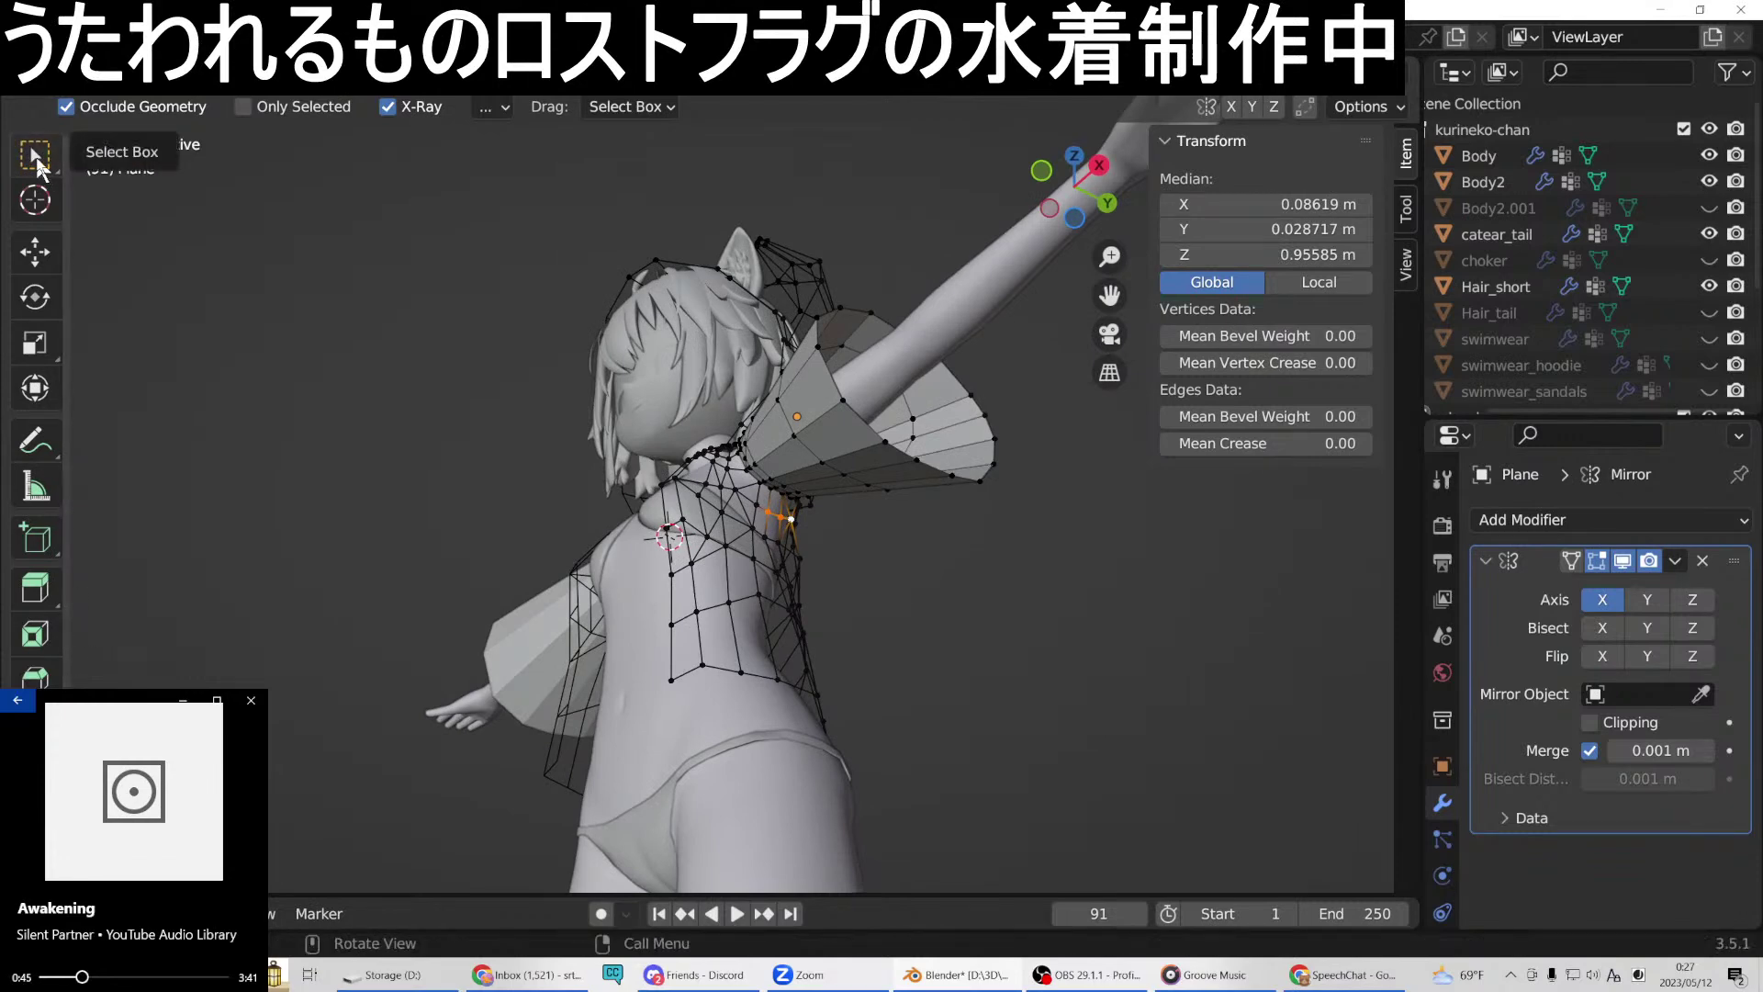
pyautogui.click(35, 154)
# Delete the stray edge behind the armpit that skips the third underarm midpoint and runs straight to the rear vertex.
pyautogui.moveTo(514, 432); pyautogui.dragTo(649, 575, button='middle')
pyautogui.moveTo(671, 660); pyautogui.dragTo(982, 693, button='middle')
pyautogui.scroll(5, 748, 666)
pyautogui.moveTo(859, 684); pyautogui.dragTo(729, 749, button='middle')
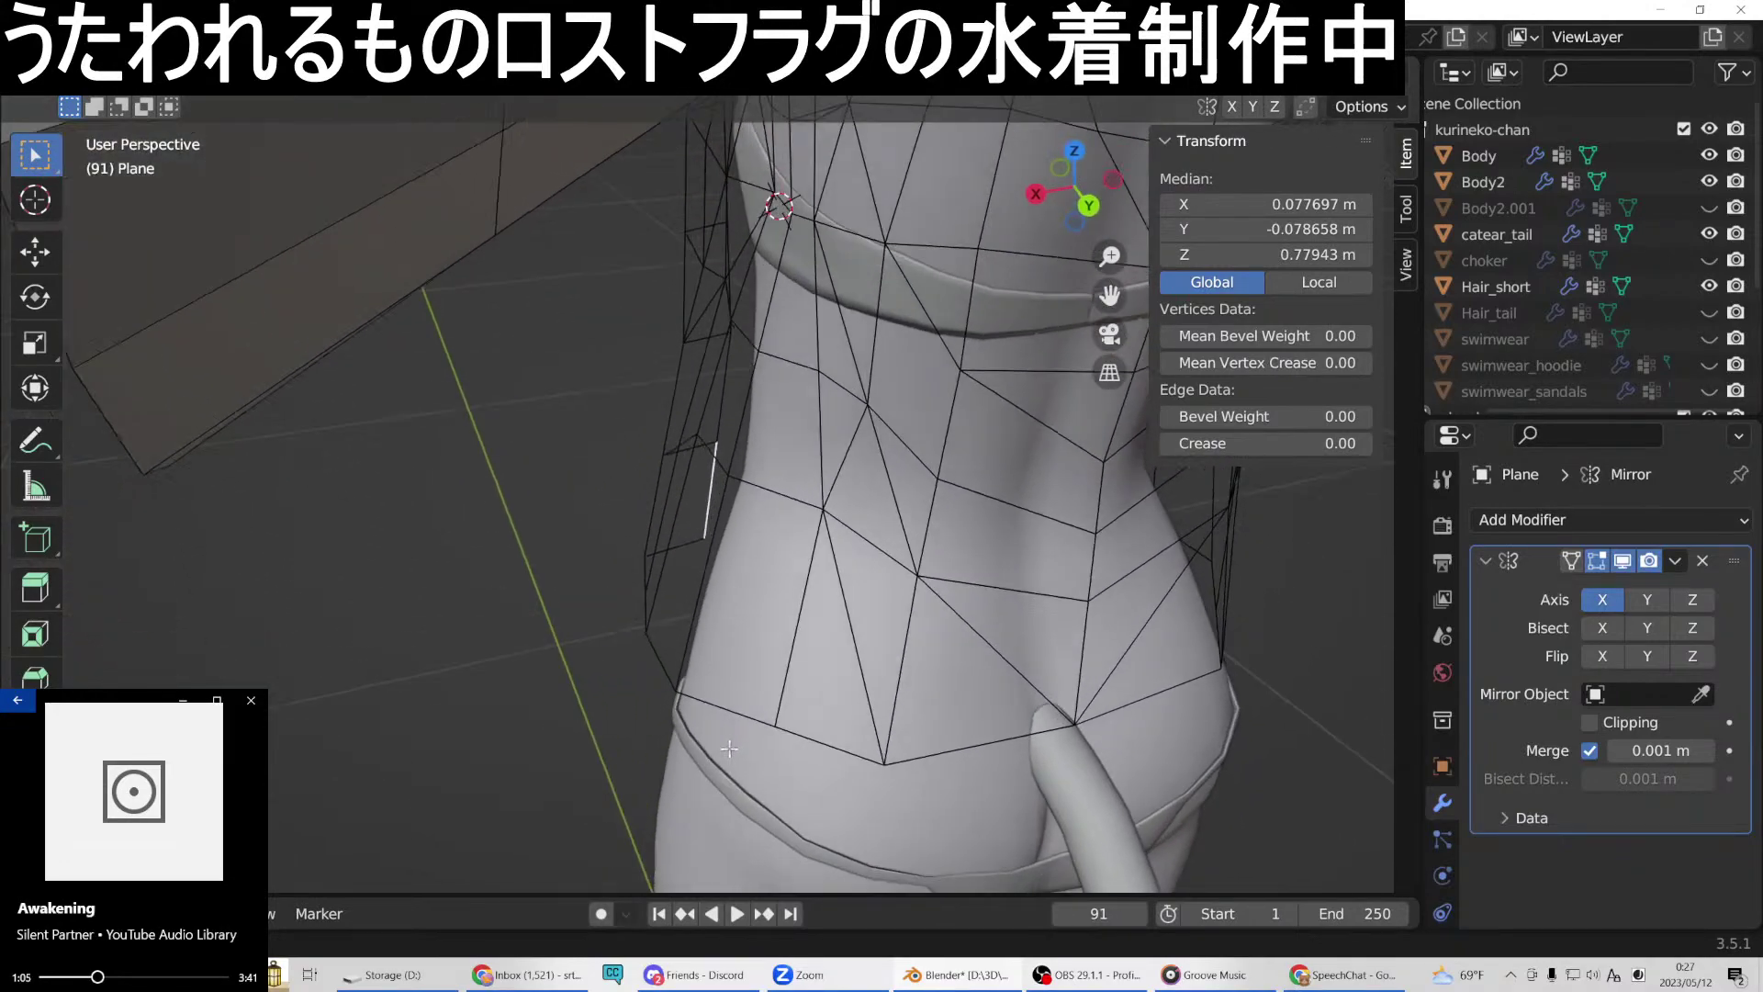
pyautogui.scroll(-3, 854, 634)
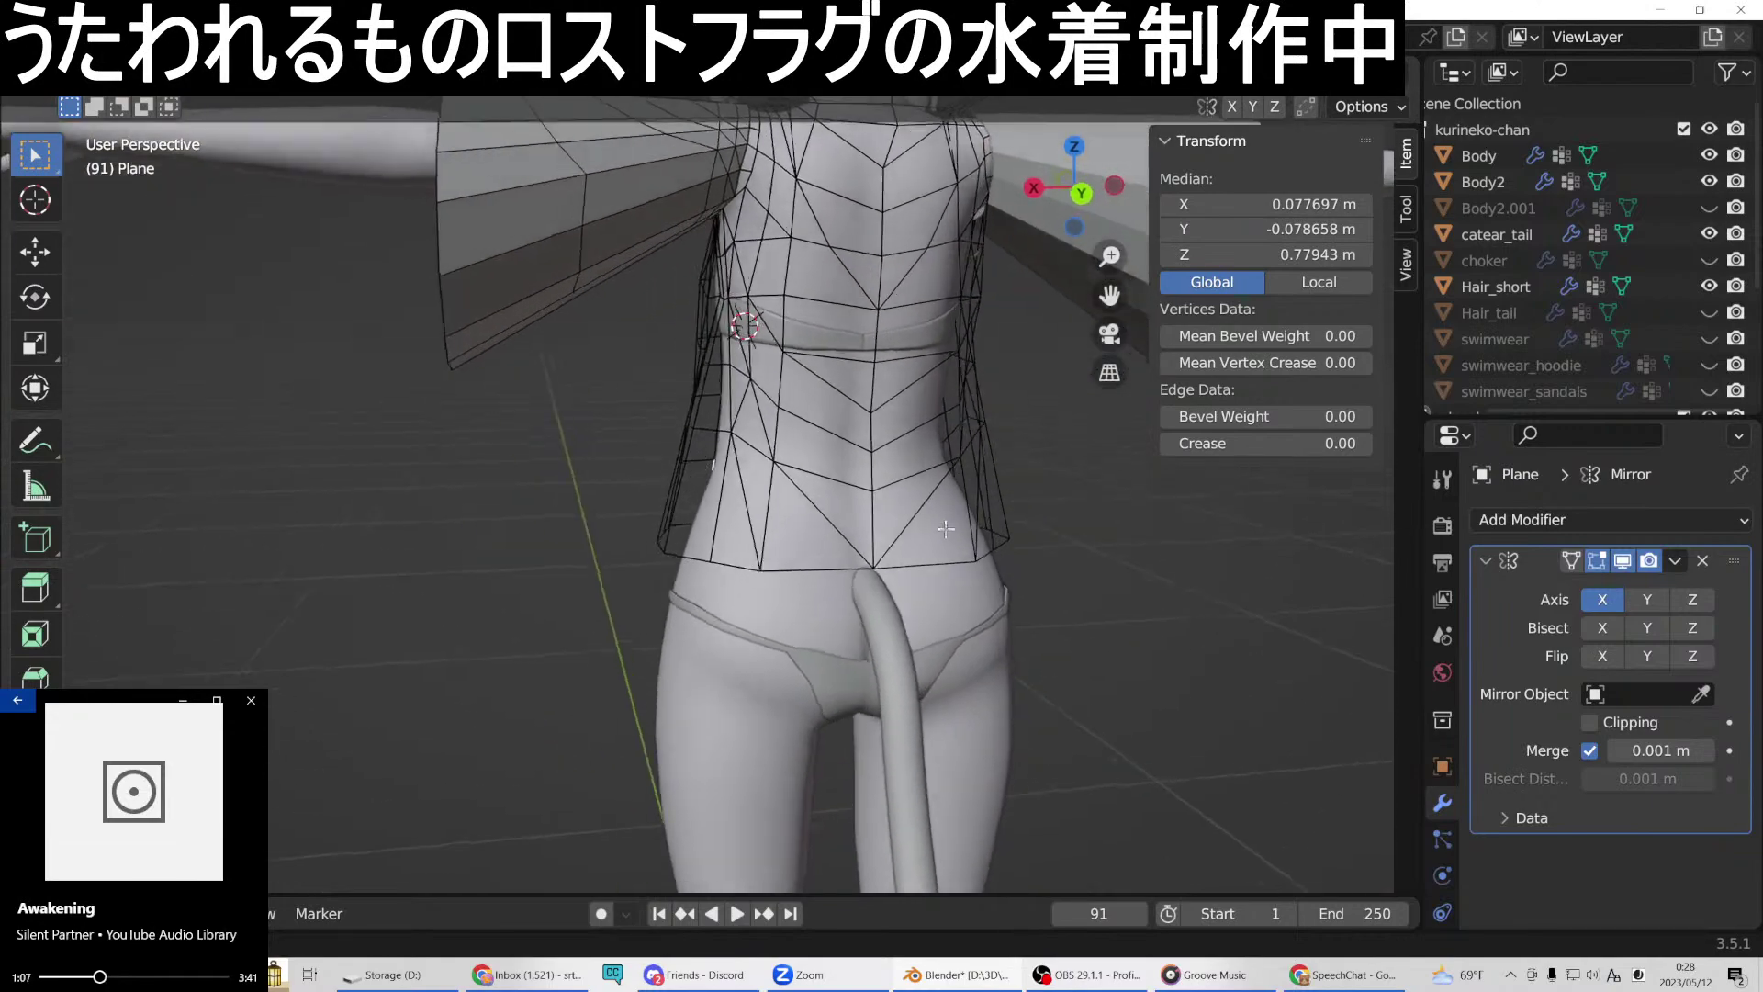
pyautogui.moveTo(955, 571); pyautogui.dragTo(1117, 462, button='middle')
pyautogui.moveTo(828, 300); pyautogui.dragTo(811, 434, button='middle')
pyautogui.scroll(3, 821, 367)
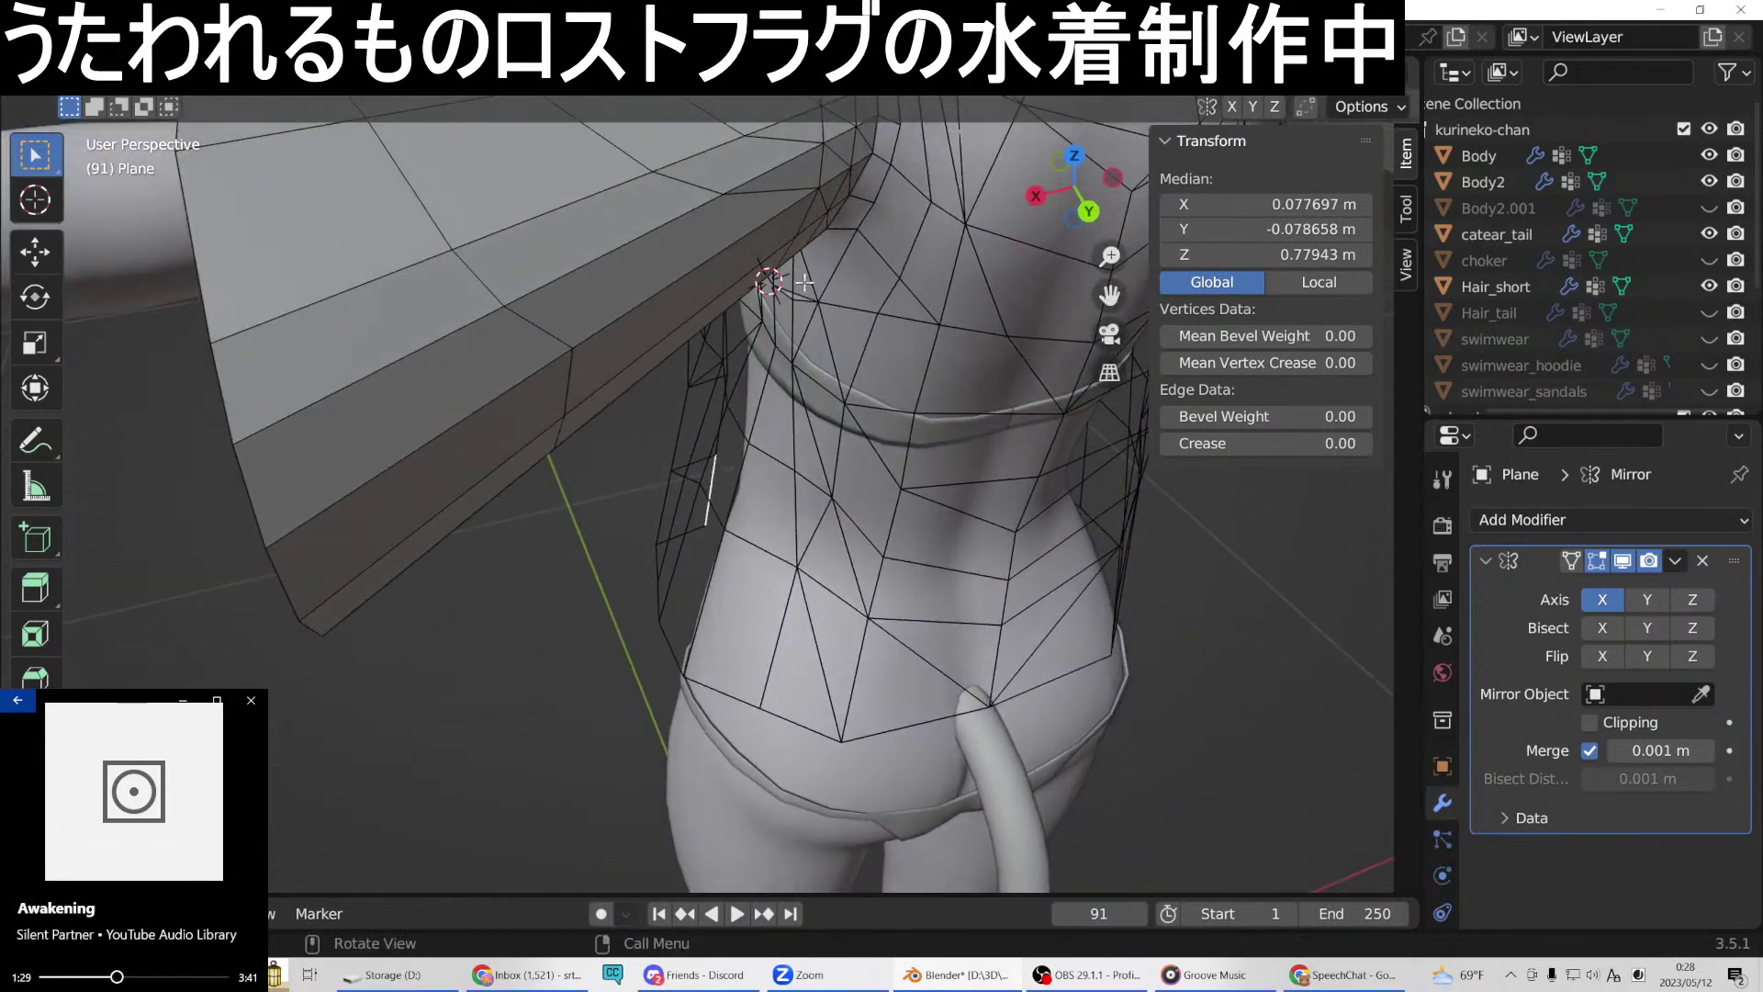
pyautogui.scroll(8, 850, 332)
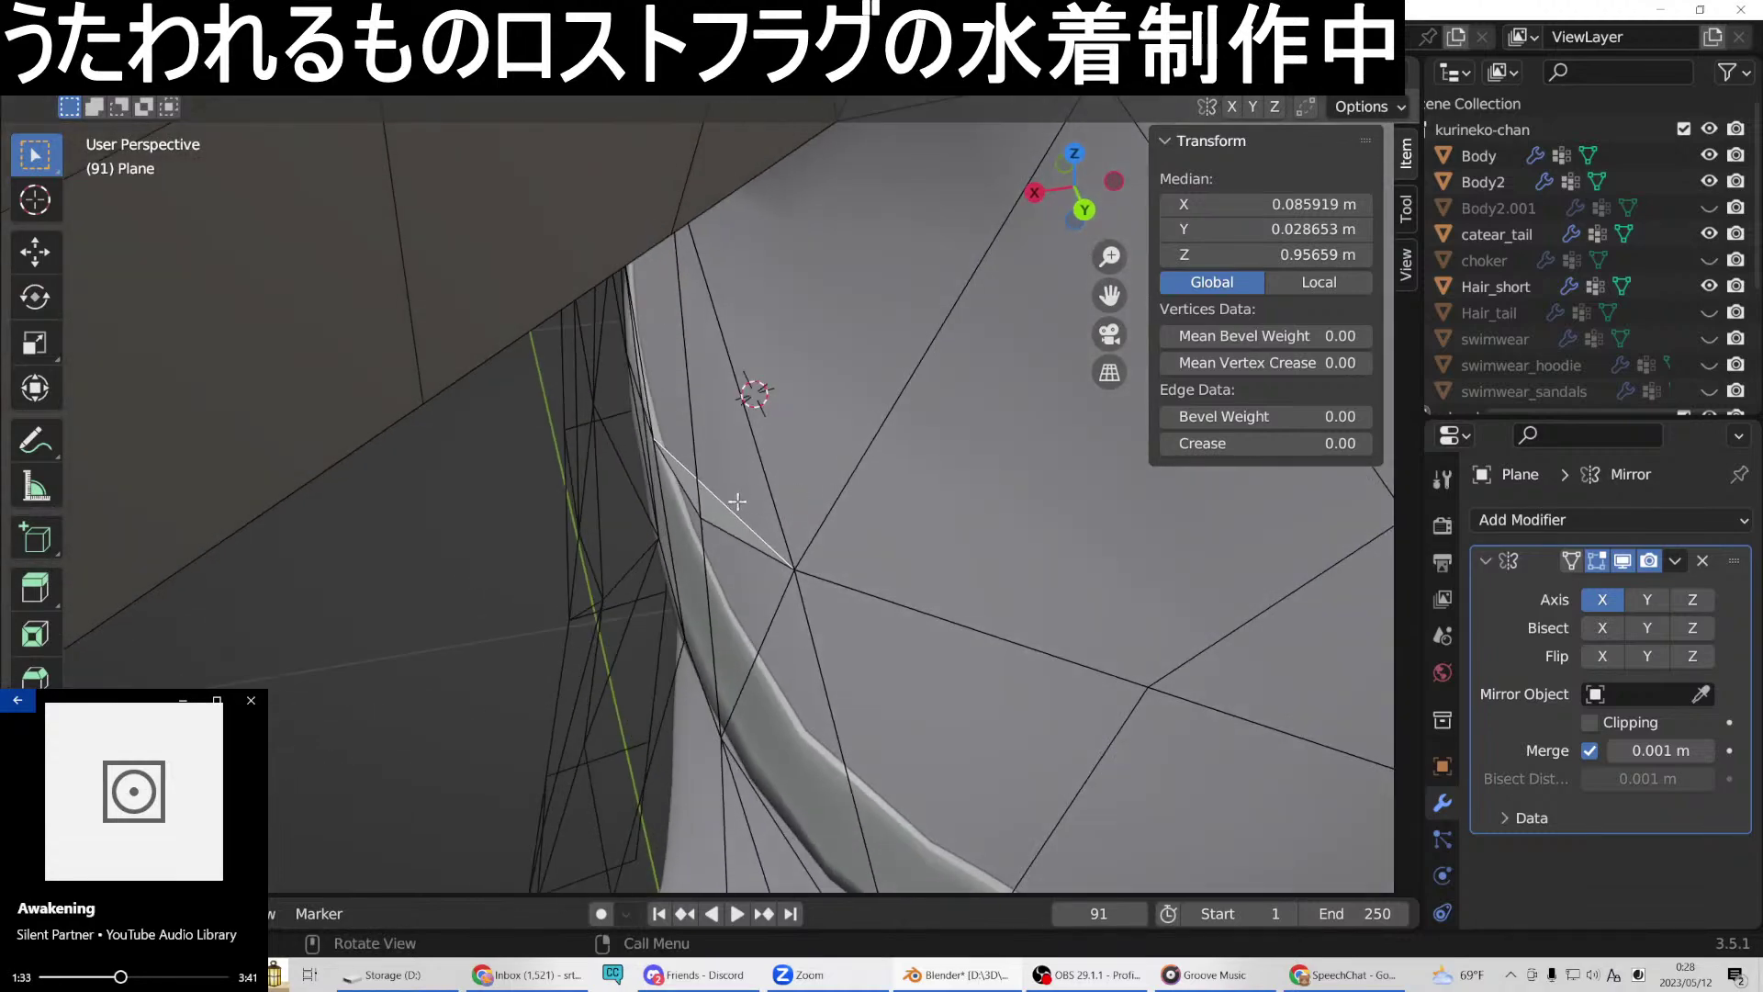
pyautogui.press('x')
pyautogui.click(670, 532)
# Delete the two slanted edges behind the armpit that meet at a shared vertex along the back side of the torso.
pyautogui.moveTo(661, 533); pyautogui.dragTo(919, 597, button='middle')
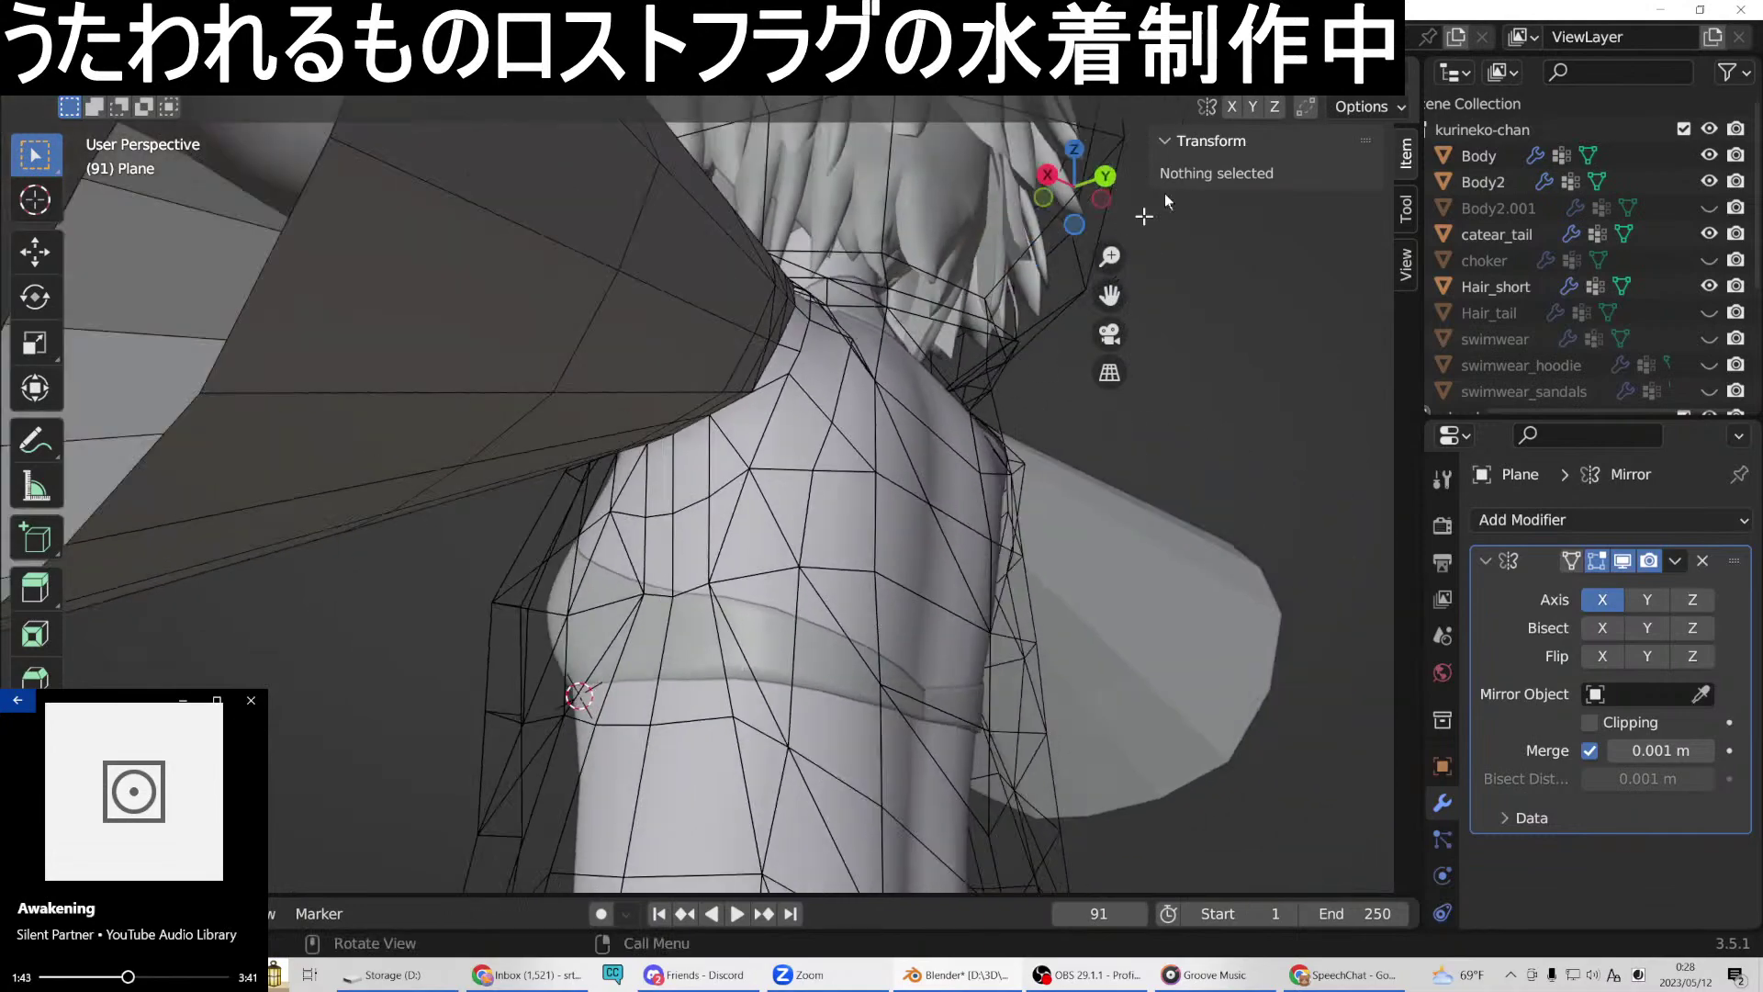
pyautogui.moveTo(268, 154)
pyautogui.mouseDown(button='middle')
pyautogui.moveTo(551, 367)
pyautogui.moveTo(837, 537)
pyautogui.moveTo(908, 493)
pyautogui.moveTo(803, 551)
pyautogui.moveTo(828, 648)
pyautogui.mouseUp(button='middle')
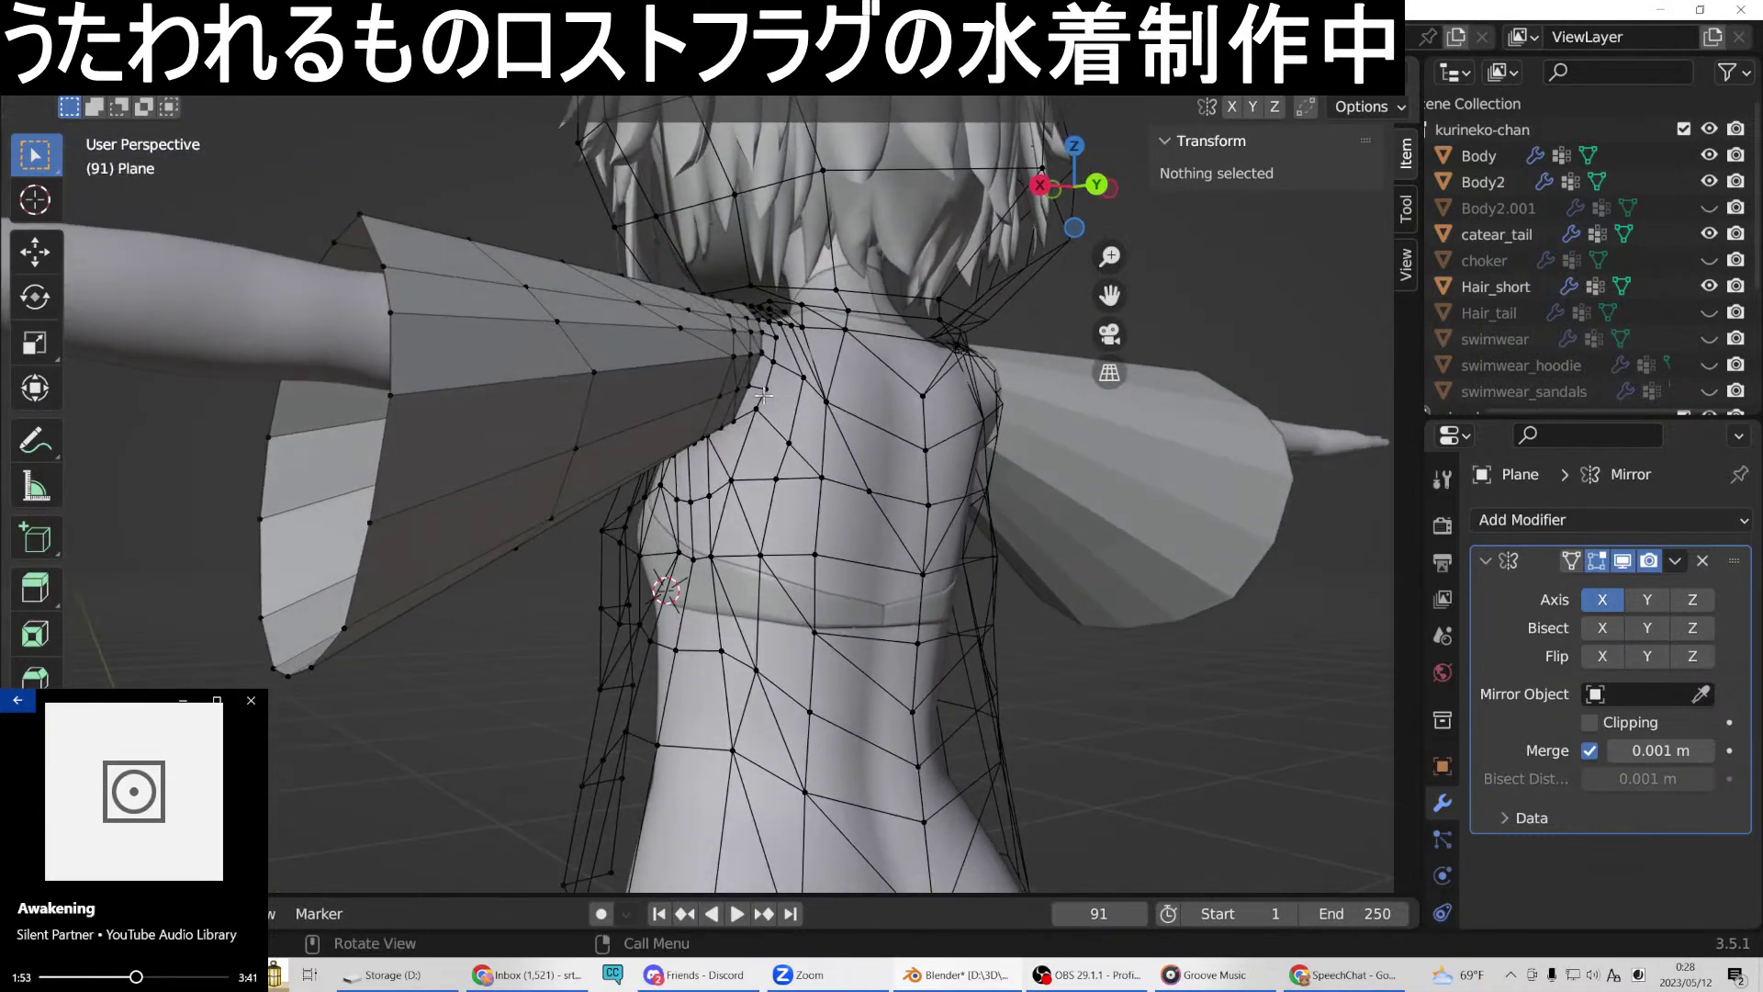
pyautogui.moveTo(716, 533); pyautogui.dragTo(726, 525, button='middle')
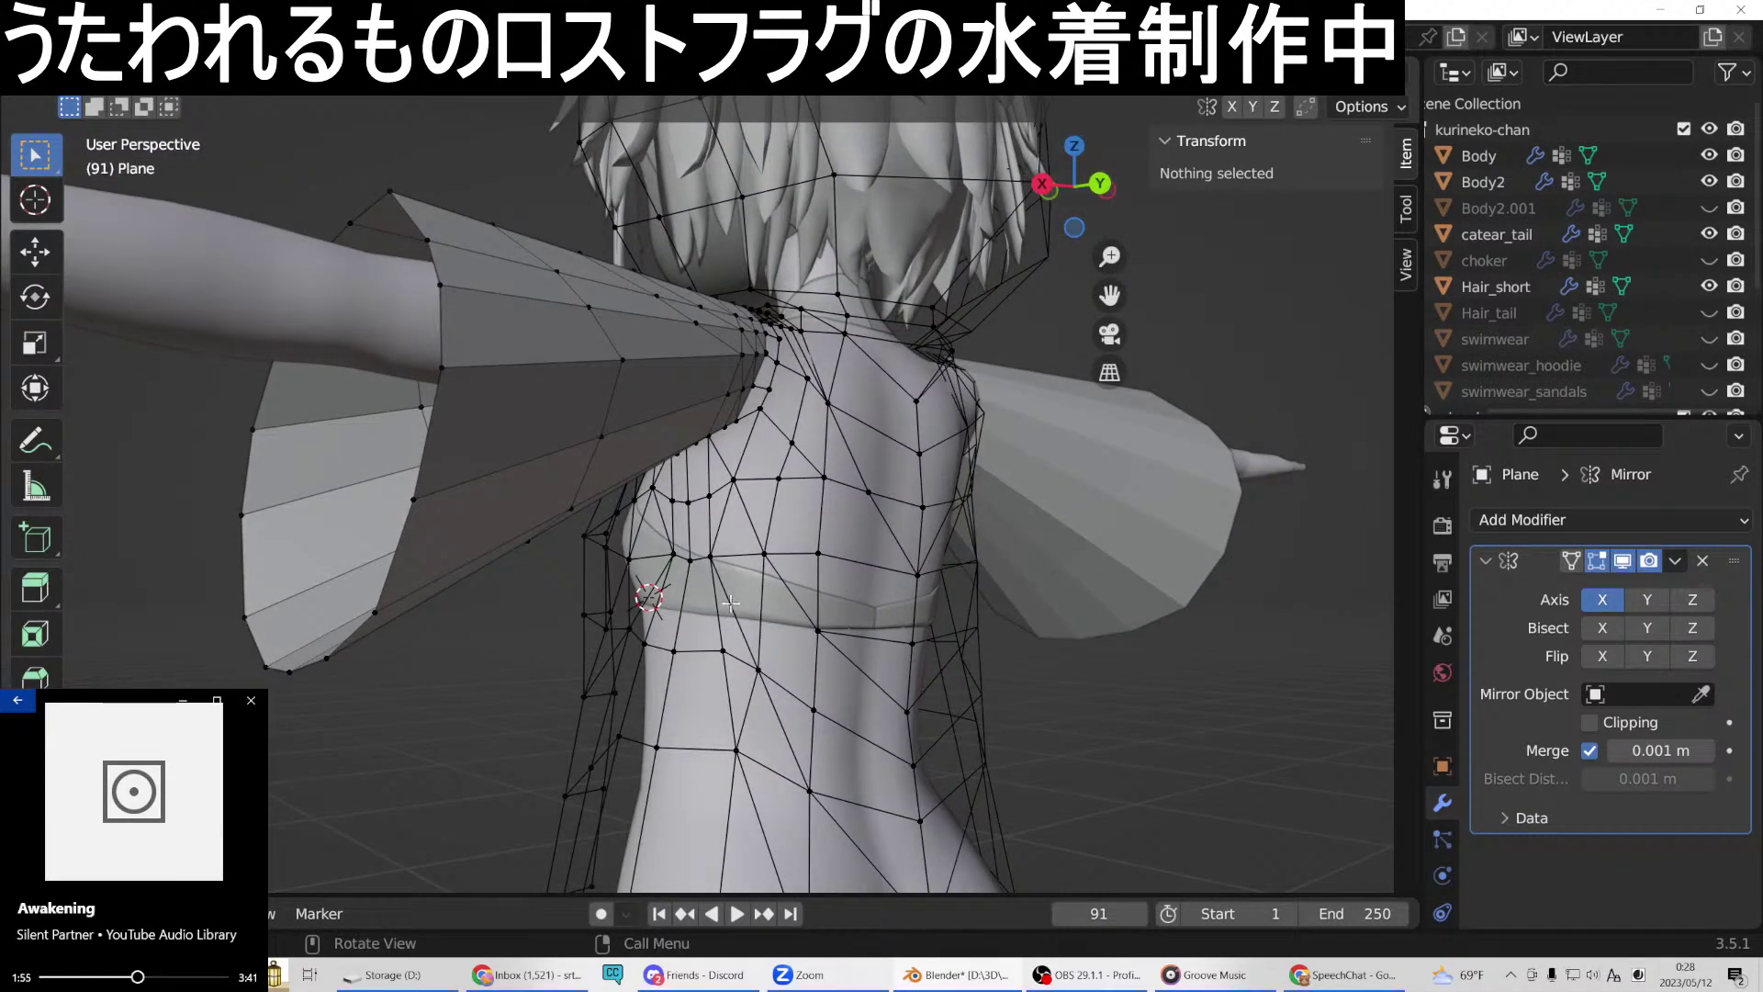
pyautogui.click(726, 525)
pyautogui.click(295, 122)
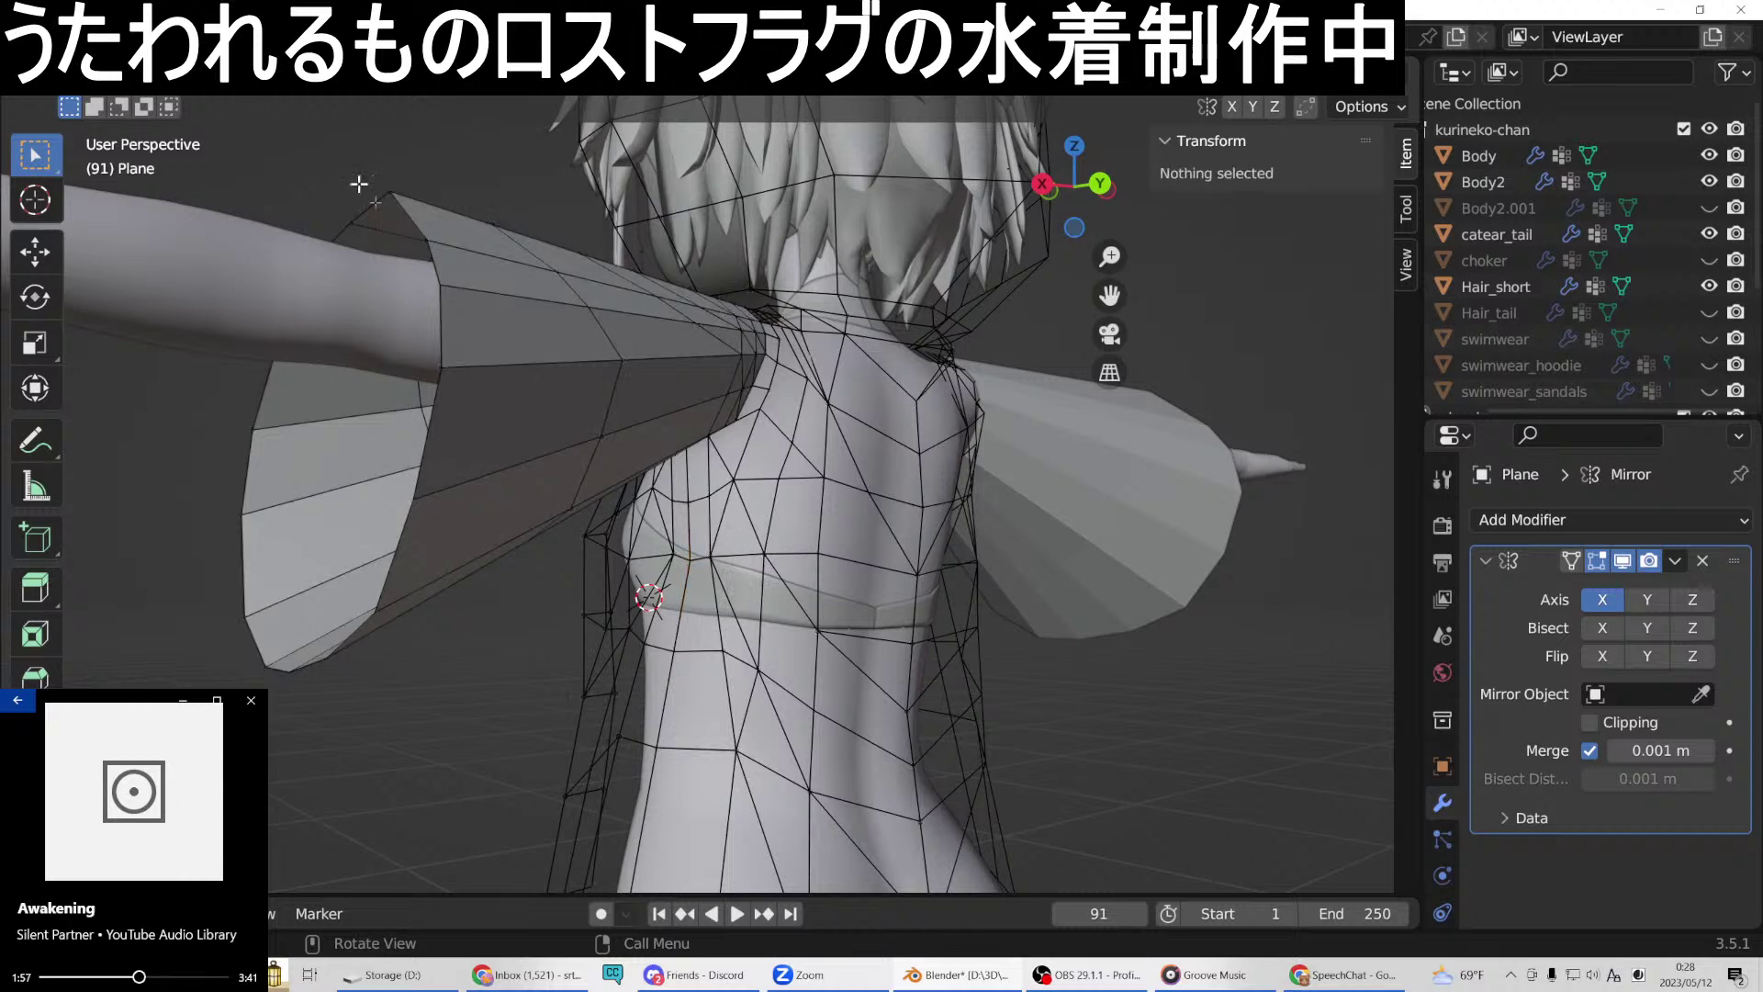
pyautogui.click(737, 597)
pyautogui.keyDown('shift'); pyautogui.click(723, 520); pyautogui.keyUp('shift')
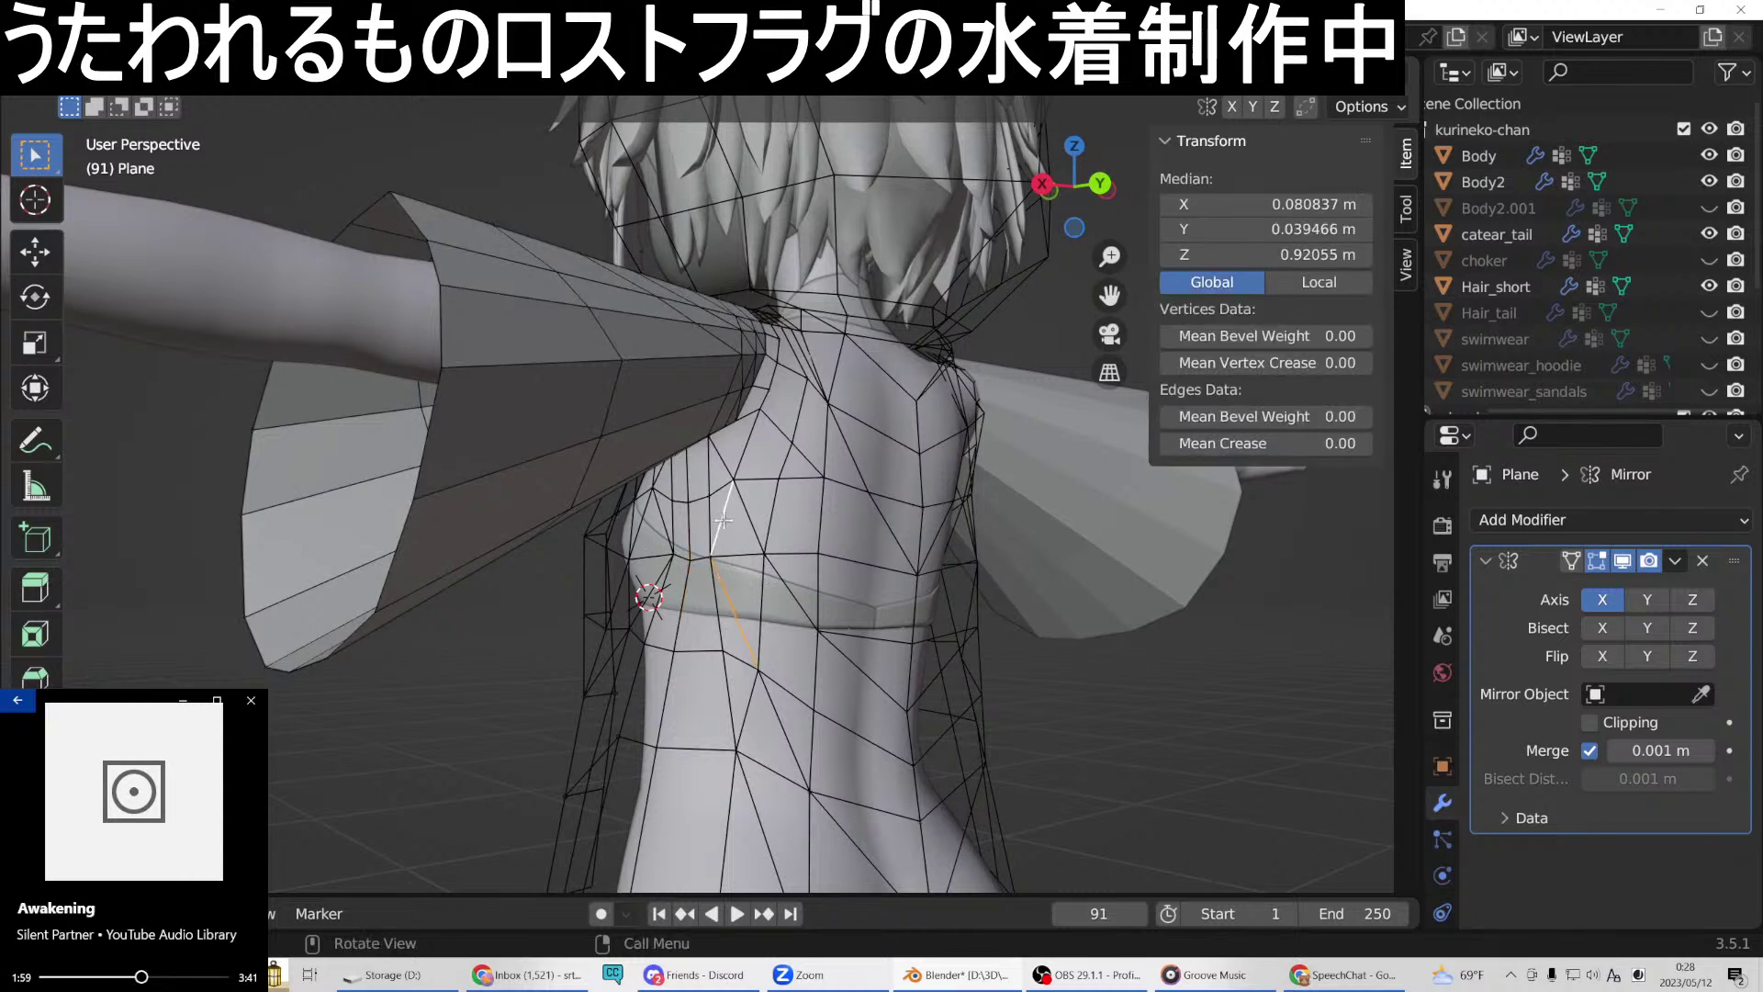
pyautogui.press('x')
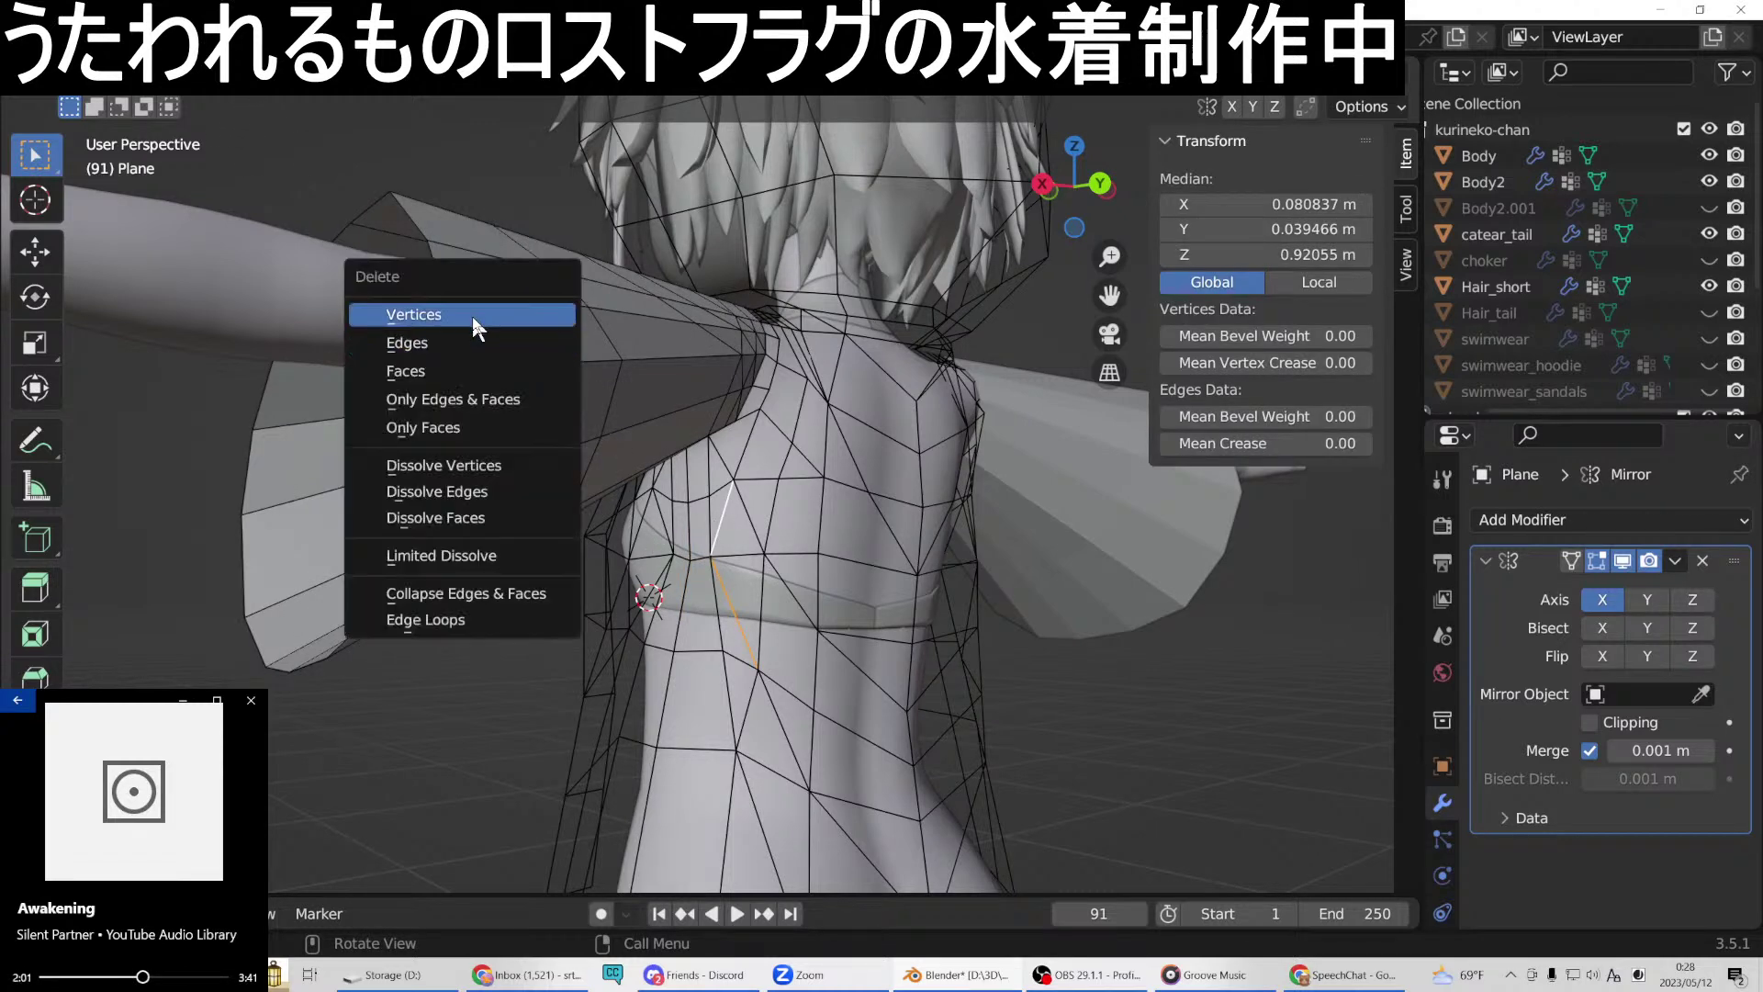
pyautogui.click(452, 345)
# Add a midpoint vertex to the horizontal edge behind the armpit, where the slanted edges were removed, using a single-cut loop cut.
pyautogui.moveTo(790, 459); pyautogui.dragTo(838, 467, button='middle')
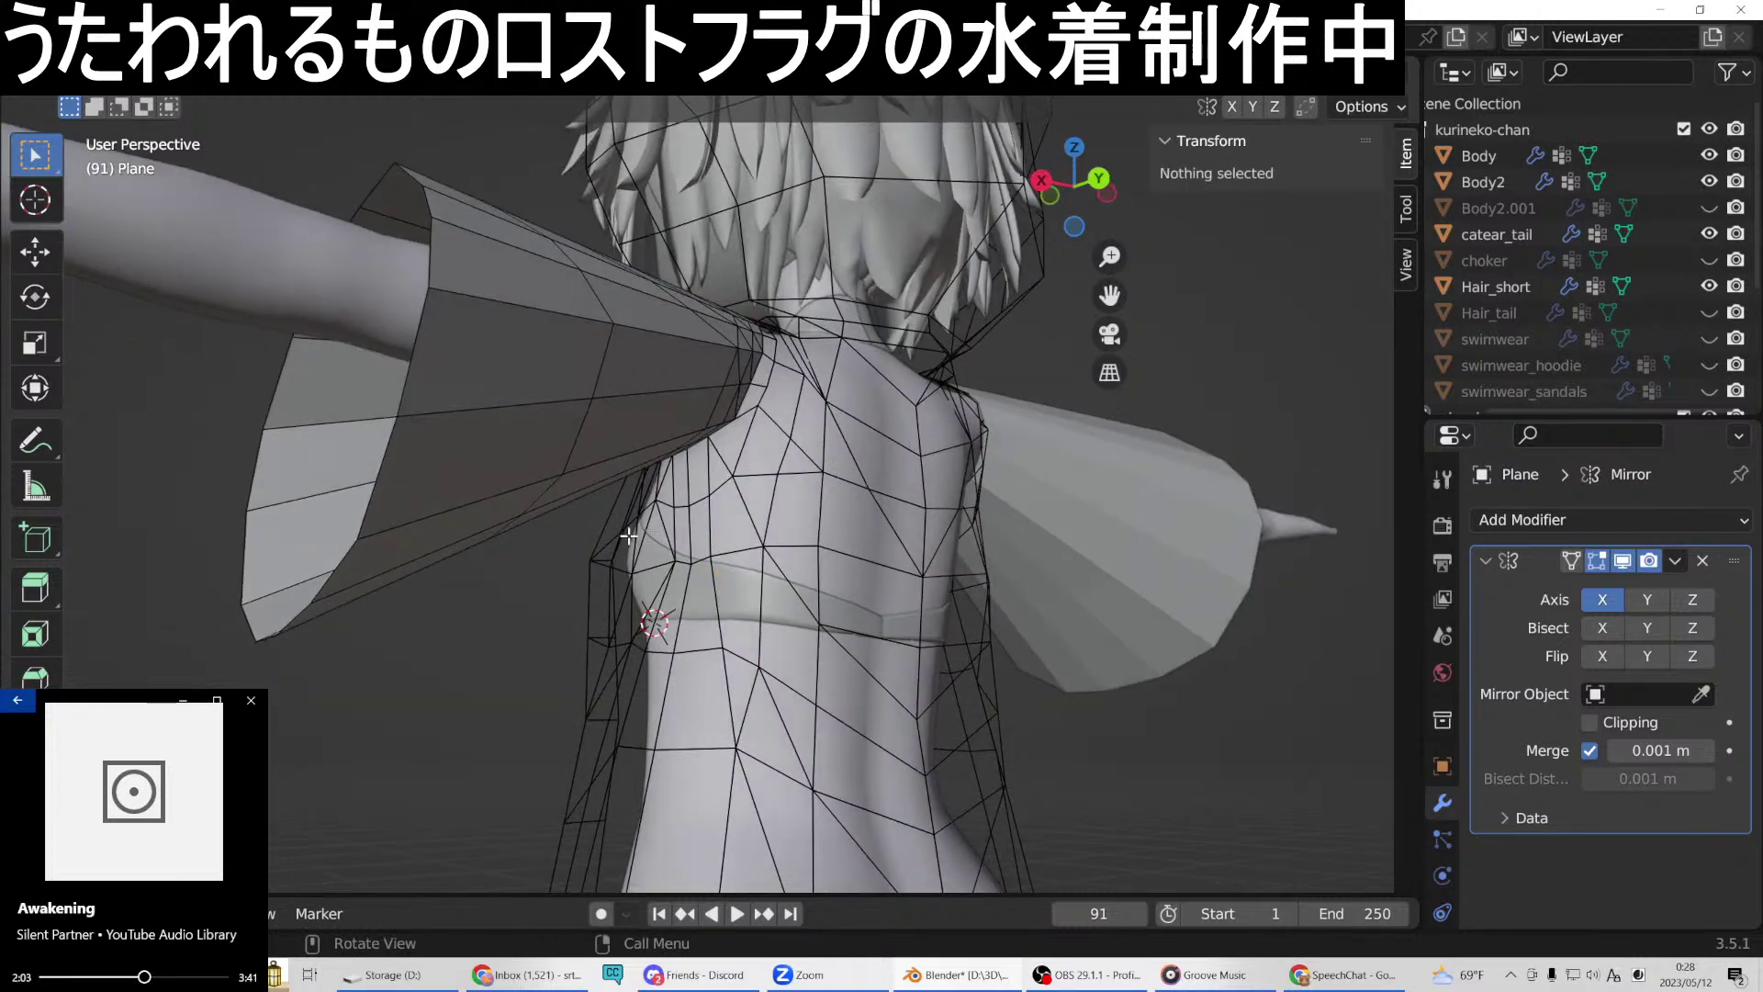
pyautogui.hotkey('ctrl', 'r')
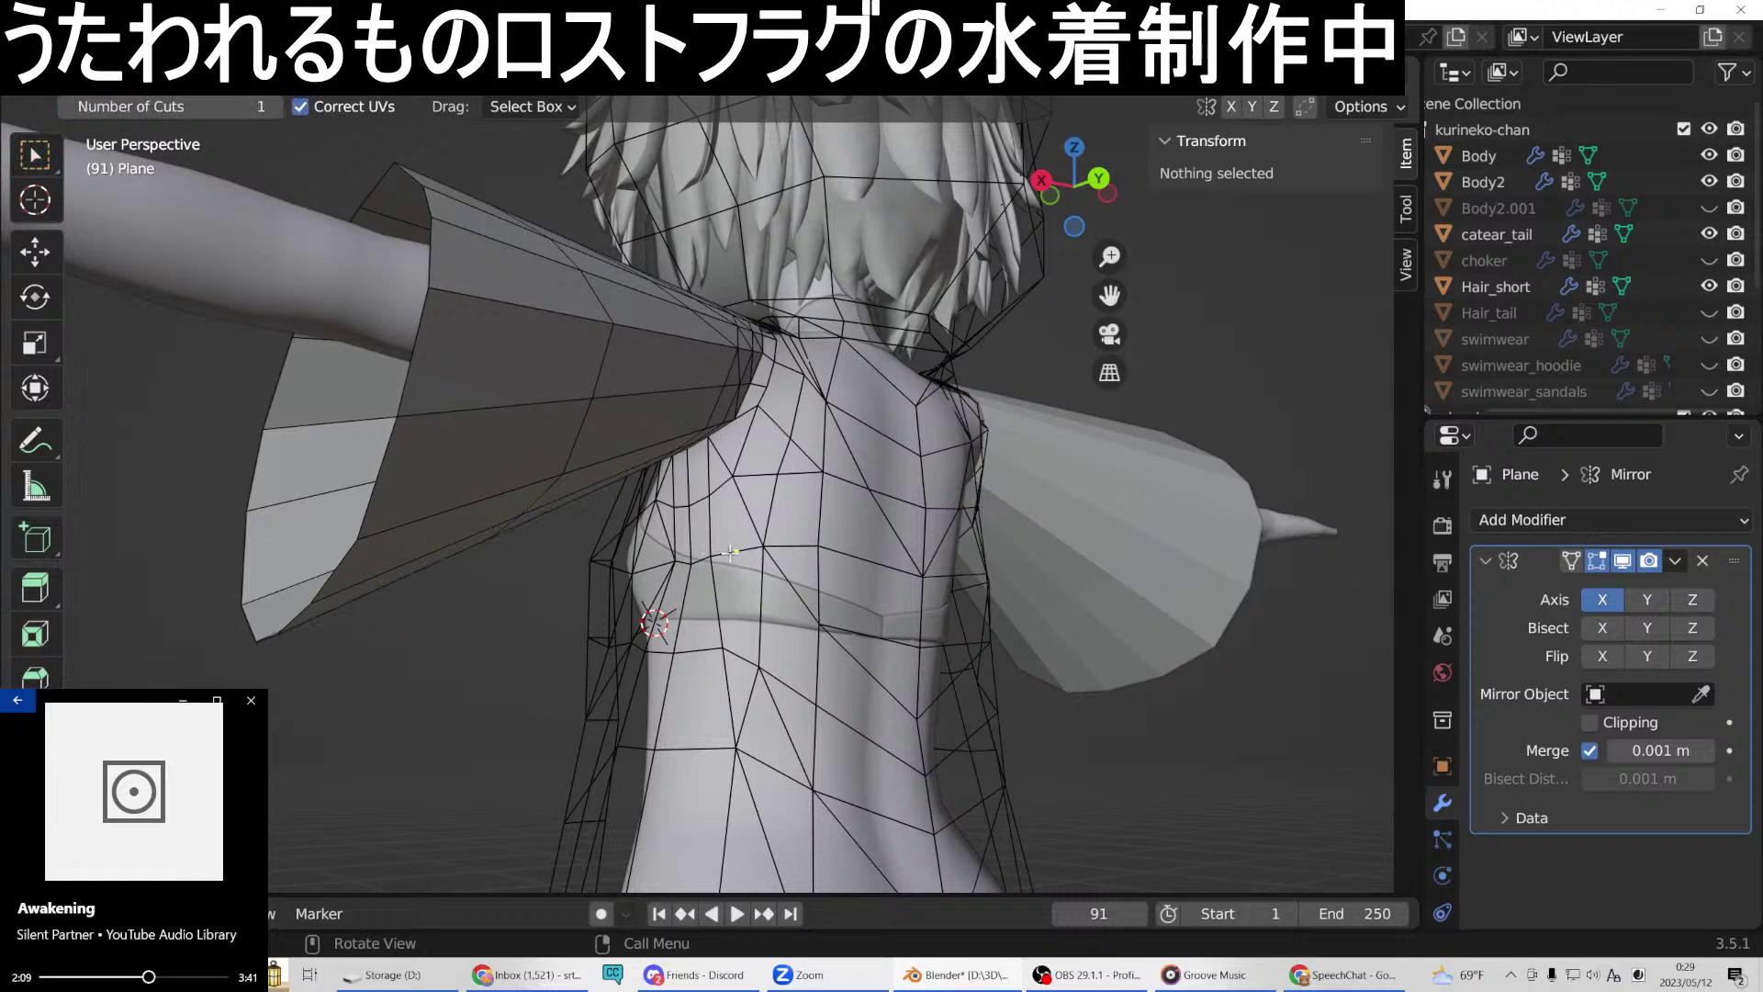
pyautogui.click(449, 459)
pyautogui.click(33, 157)
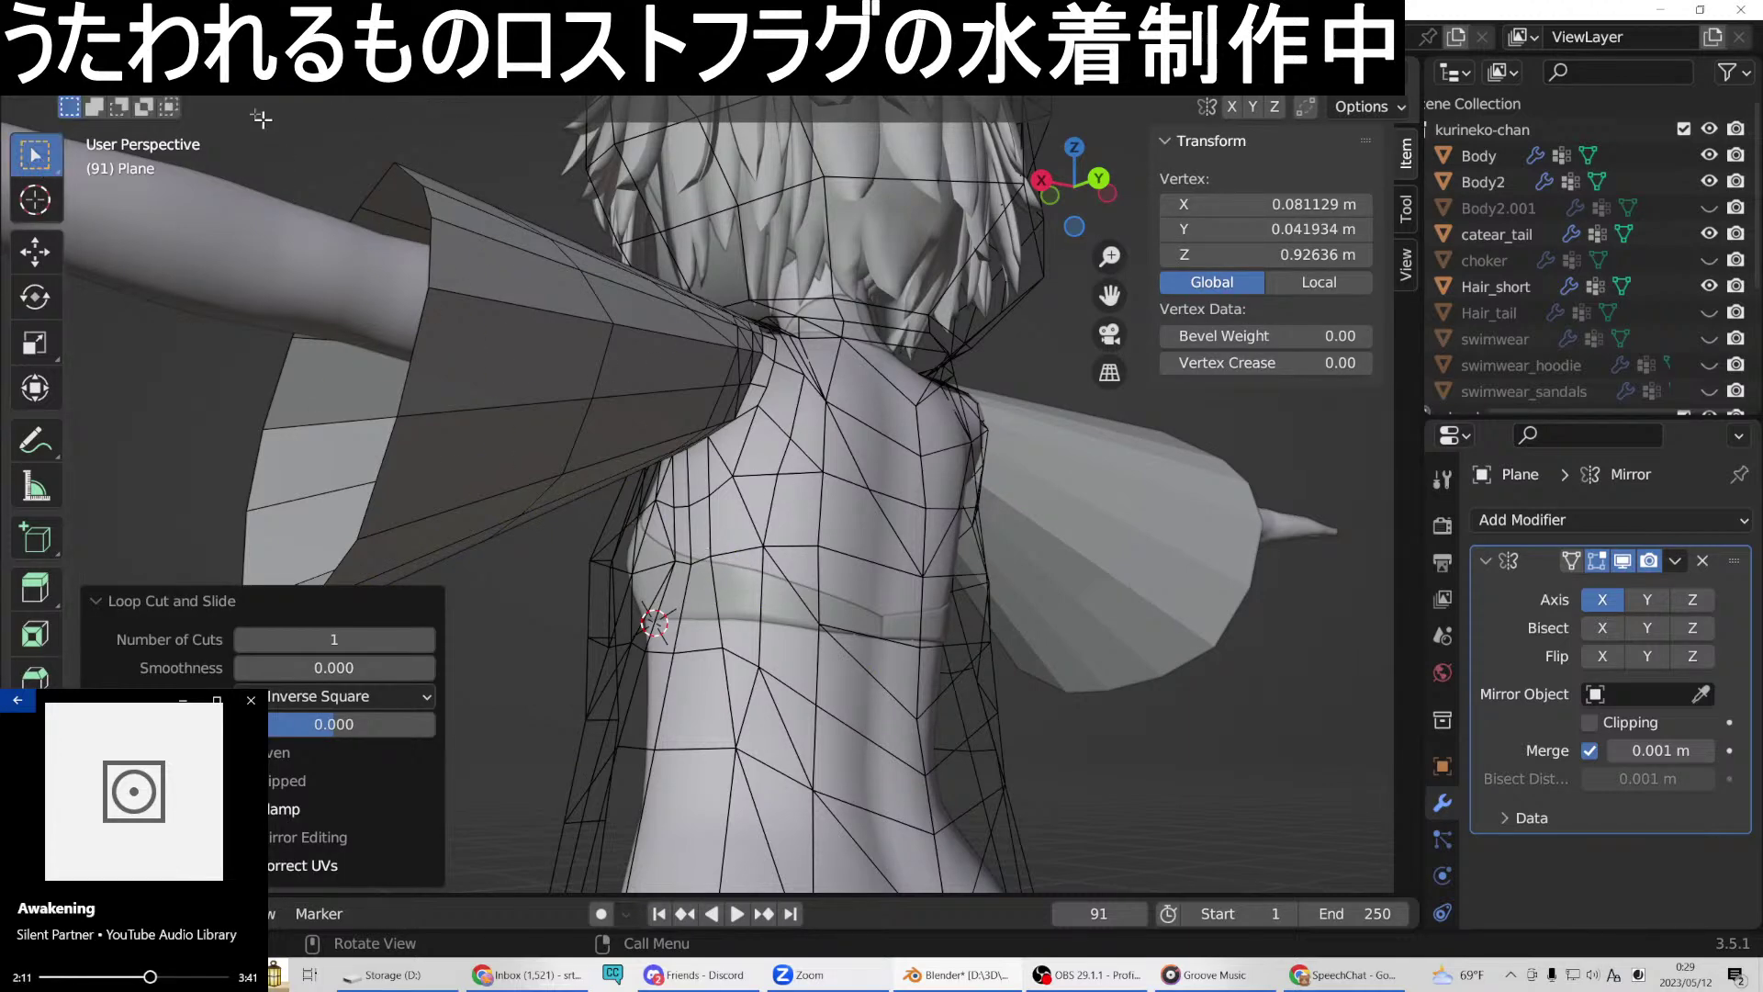
# Connect the new midpoint behind the armpit to the vertex above it and the vertex below it with new edges.
pyautogui.press('1')
pyautogui.moveTo(855, 475); pyautogui.dragTo(744, 471, button='middle')
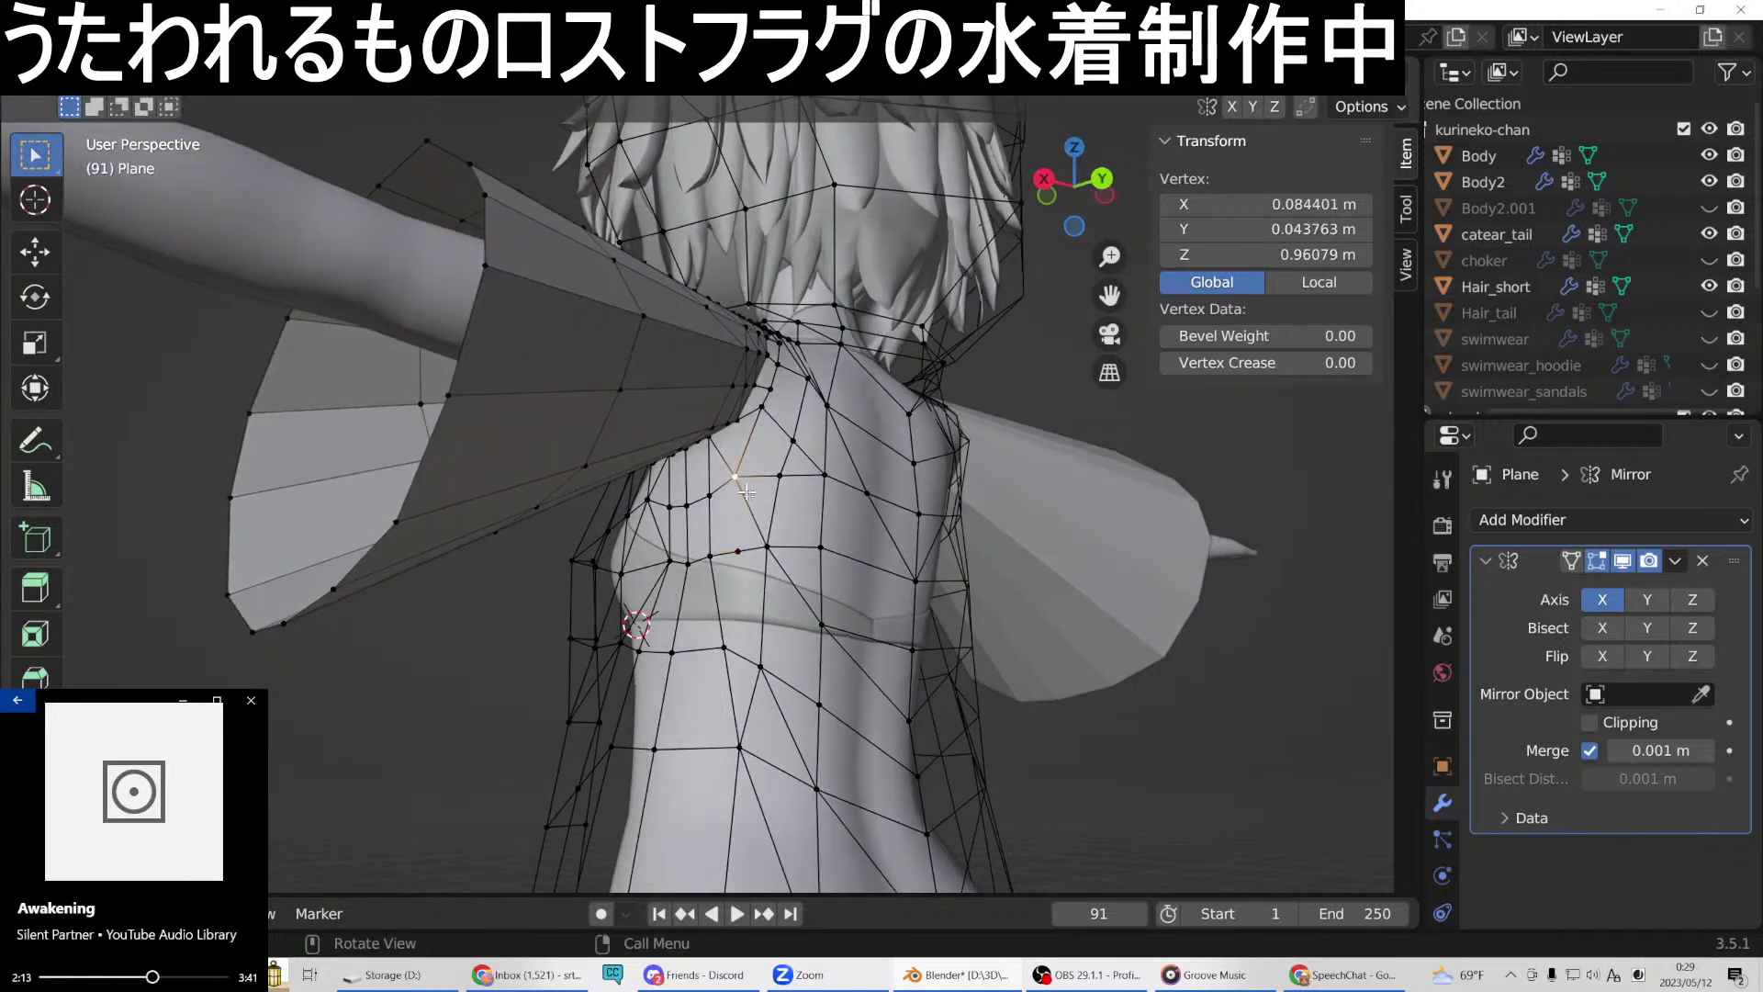
pyautogui.rightClick(740, 547)
pyautogui.click(660, 472)
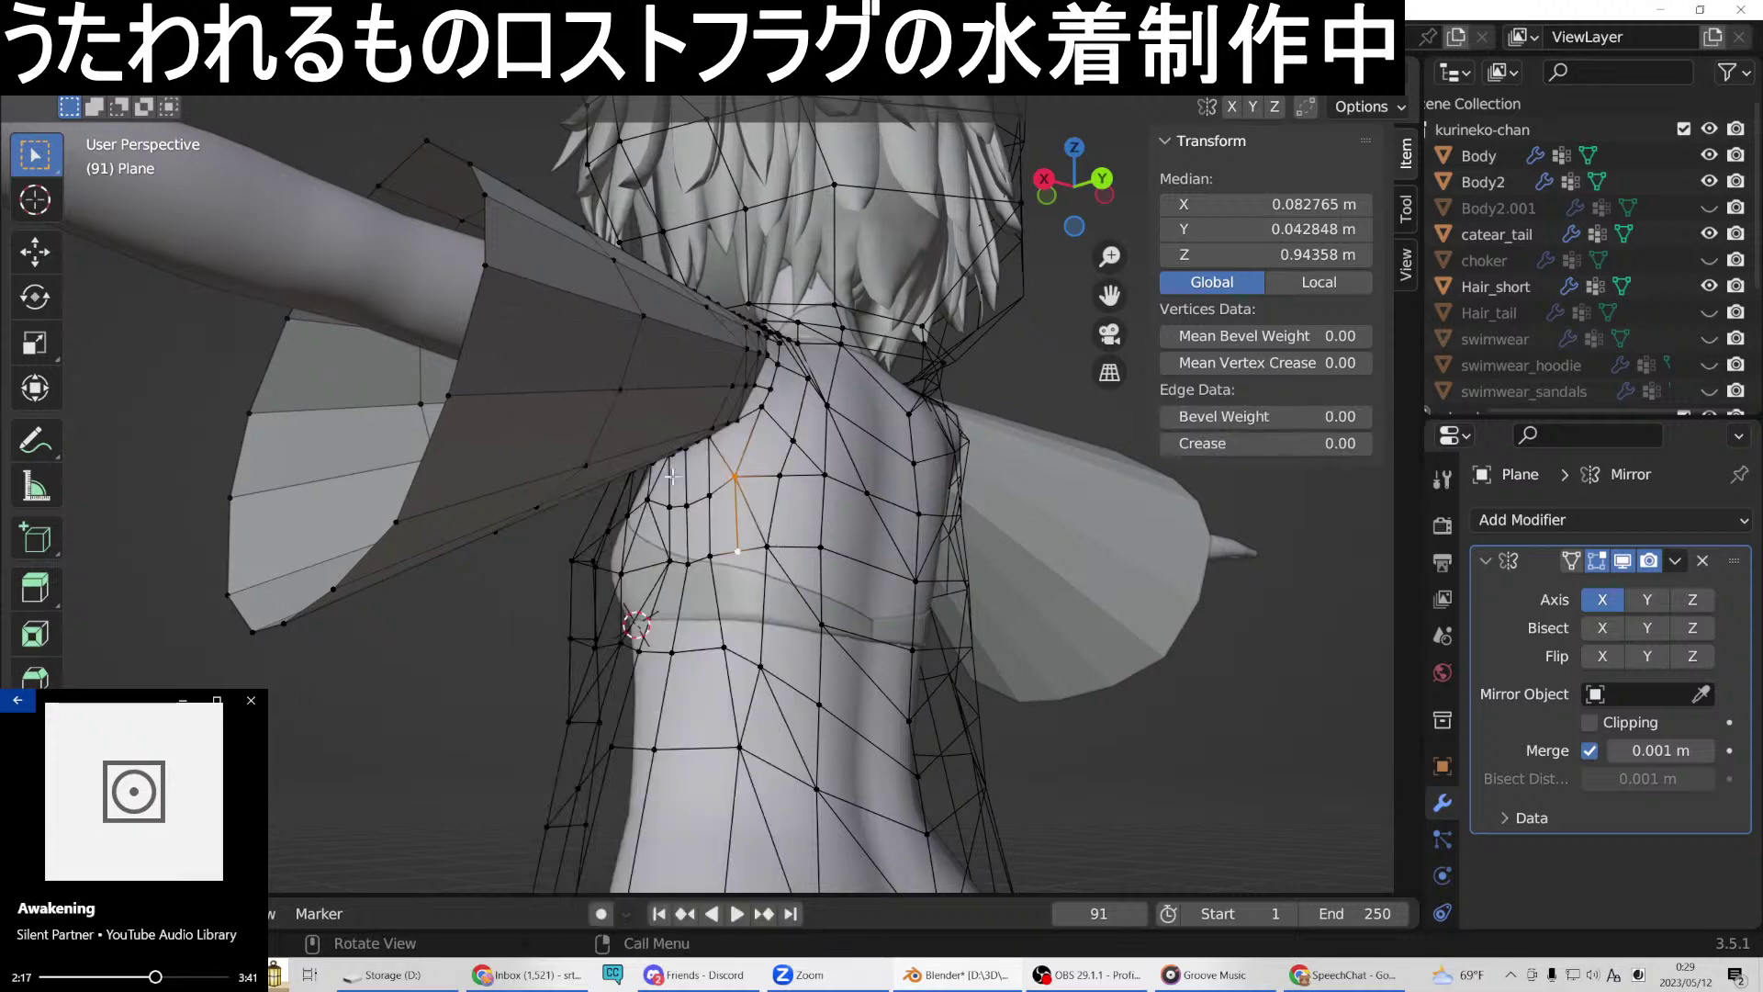
pyautogui.click(739, 551)
pyautogui.keyDown('shift'); pyautogui.click(760, 663); pyautogui.keyUp('shift')
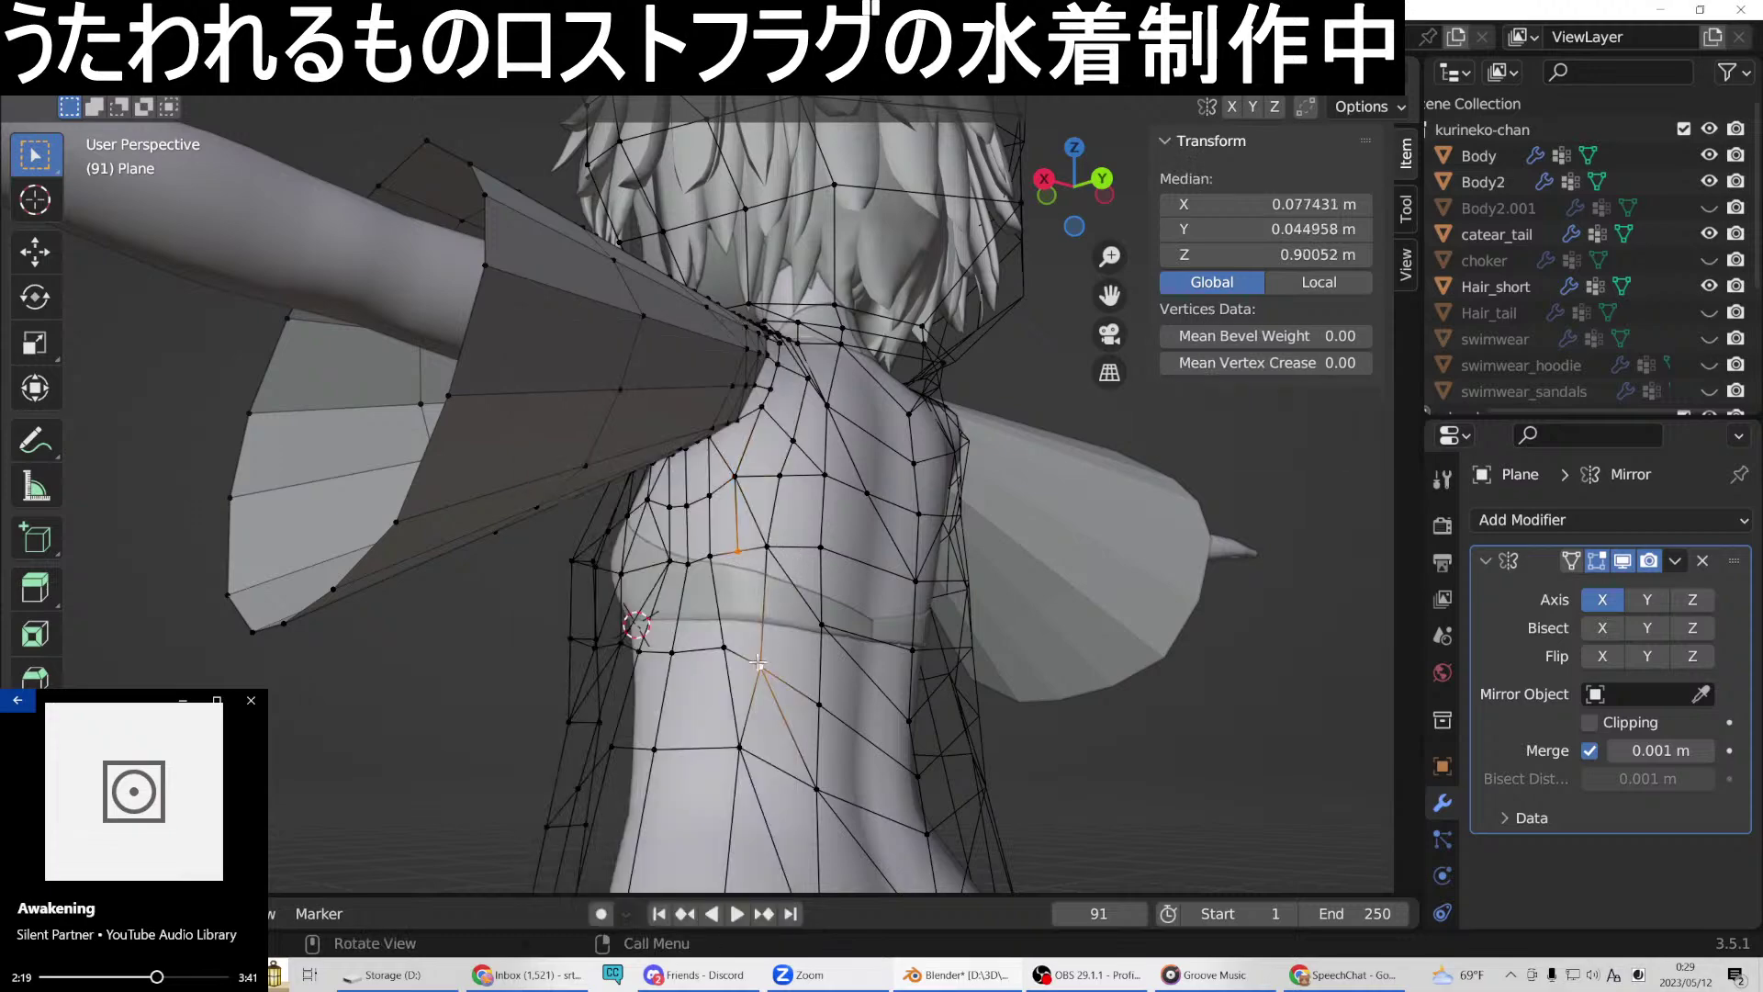
pyautogui.rightClick(758, 656)
pyautogui.click(660, 479)
# Delete the two slanted edges in front of the armpit that meet on the horizontal row along the side of the chest.
pyautogui.moveTo(698, 501); pyautogui.dragTo(993, 582, button='middle')
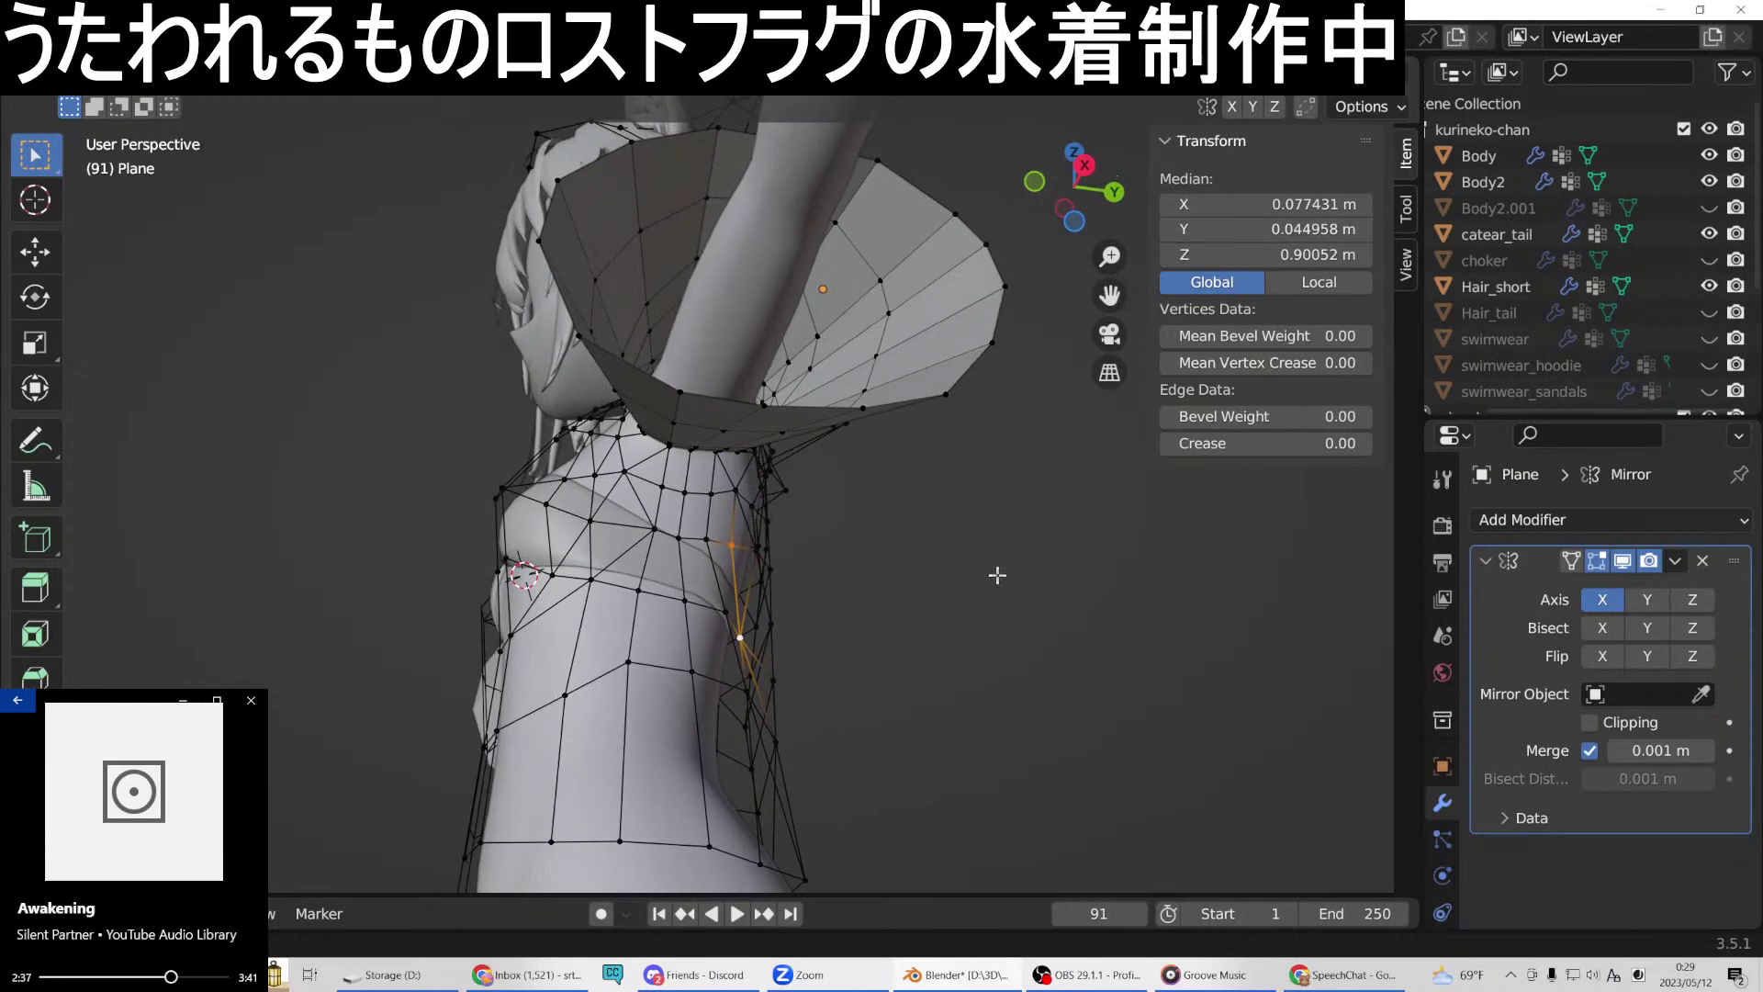
pyautogui.moveTo(1017, 590); pyautogui.dragTo(1001, 594, button='middle')
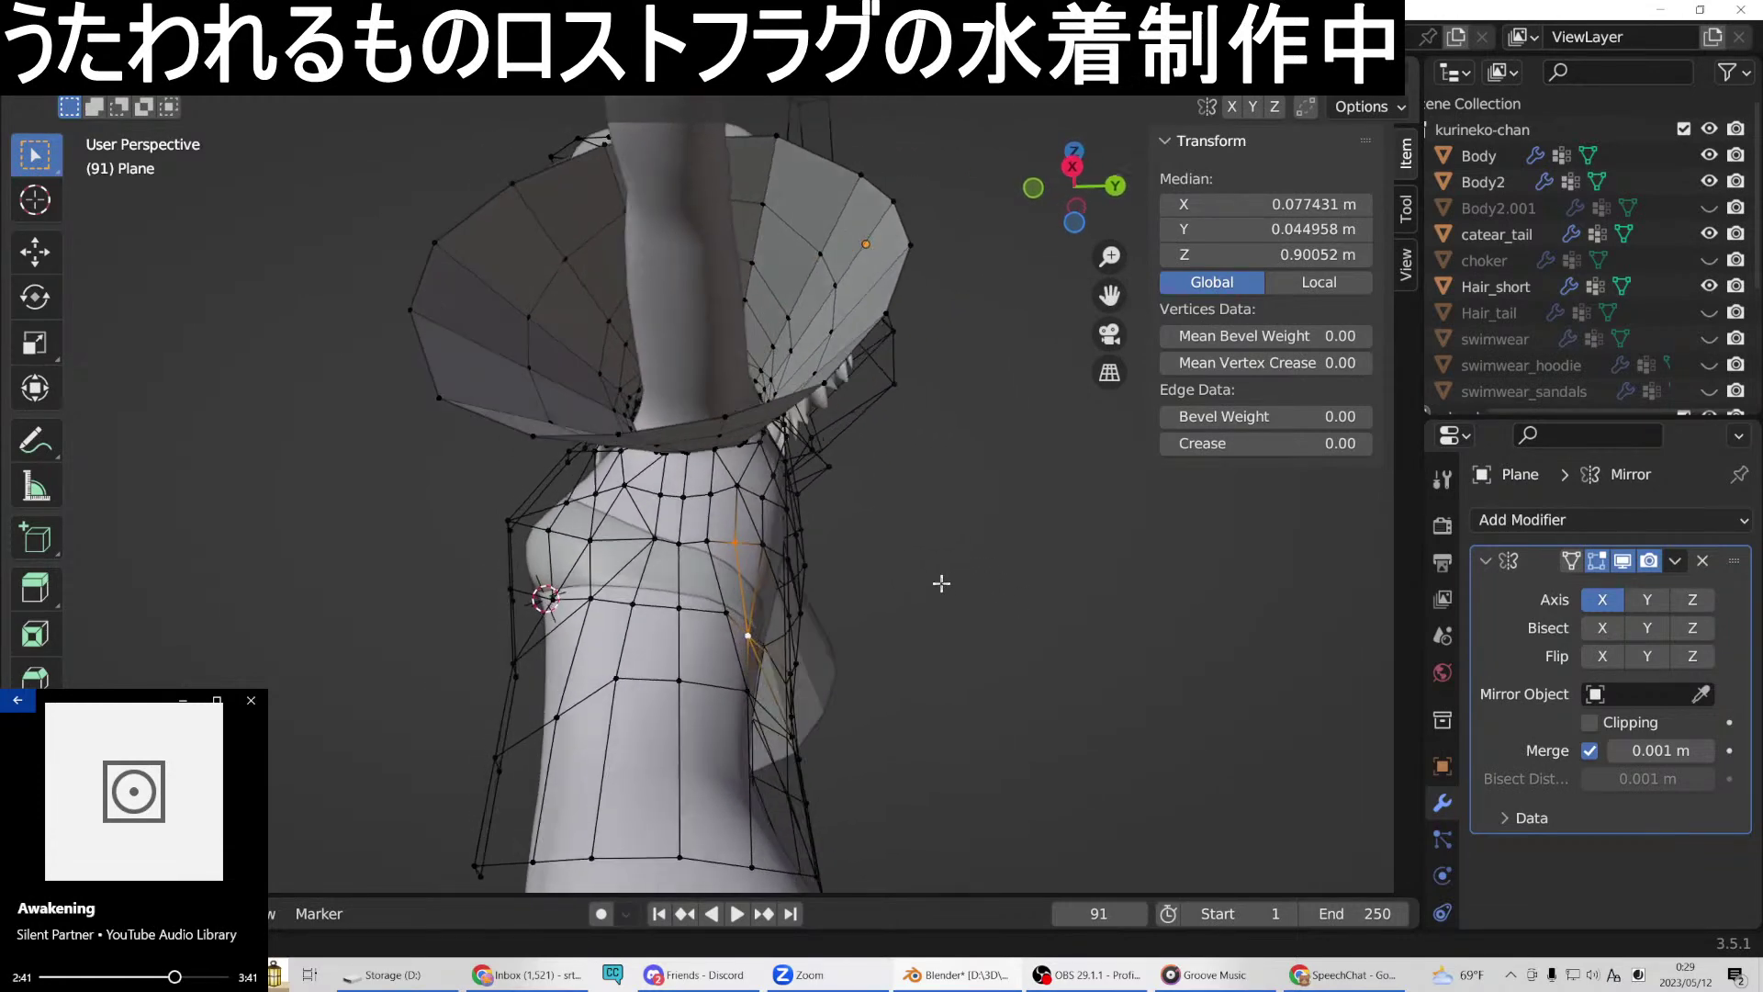
pyautogui.moveTo(935, 581); pyautogui.dragTo(367, 321, button='middle')
pyautogui.press('2')
pyautogui.keyDown('shift'); pyautogui.click(625, 497); pyautogui.keyUp('shift')
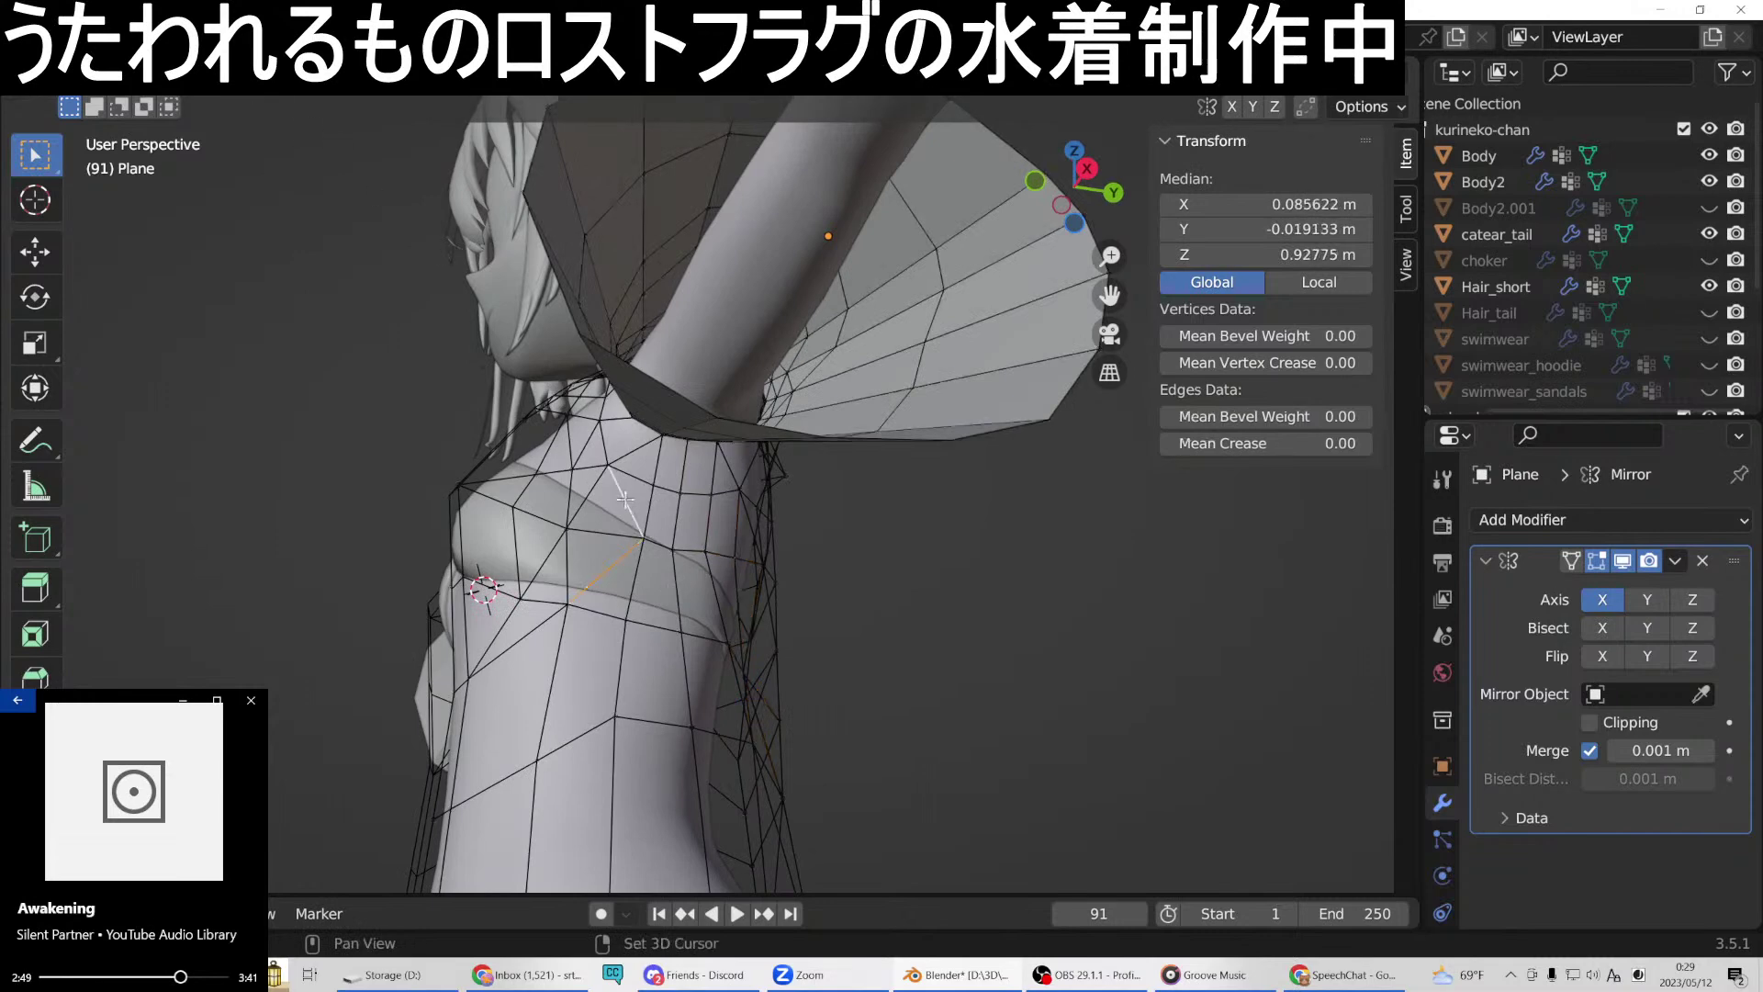
pyautogui.press('x')
pyautogui.click(610, 496)
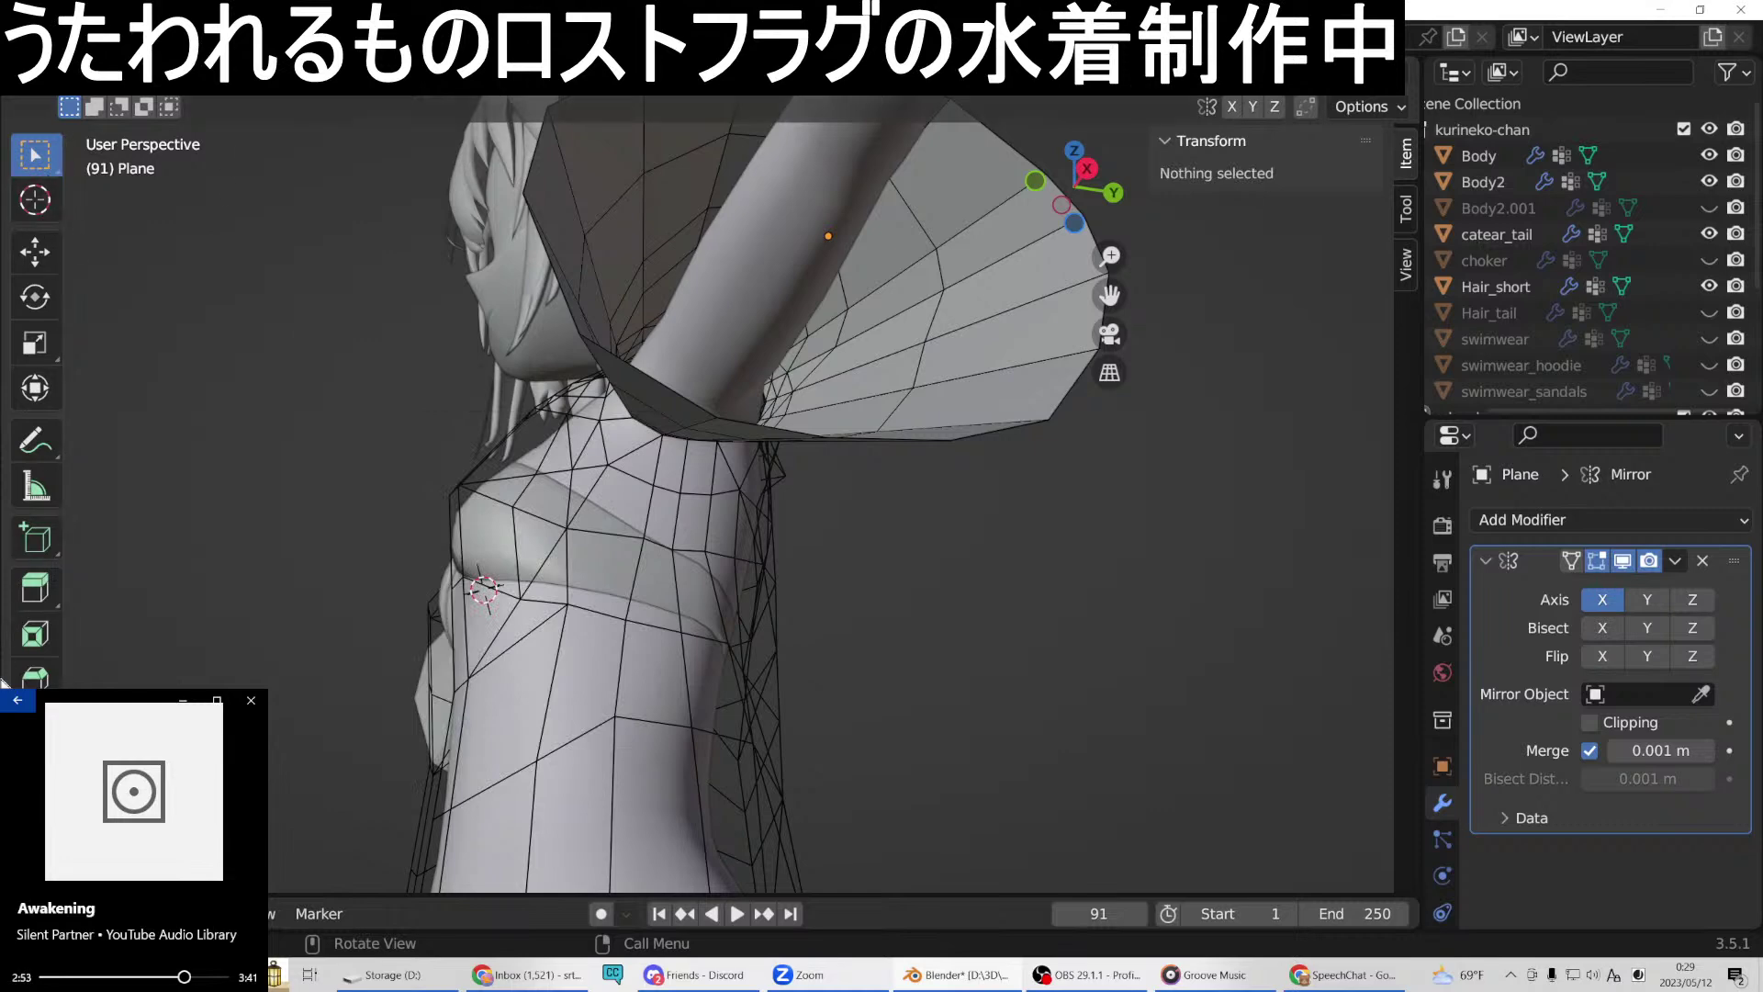
# Add a midpoint vertex to the horizontal edge in front of the armpit with a single-cut loop cut.
pyautogui.click(35, 726)
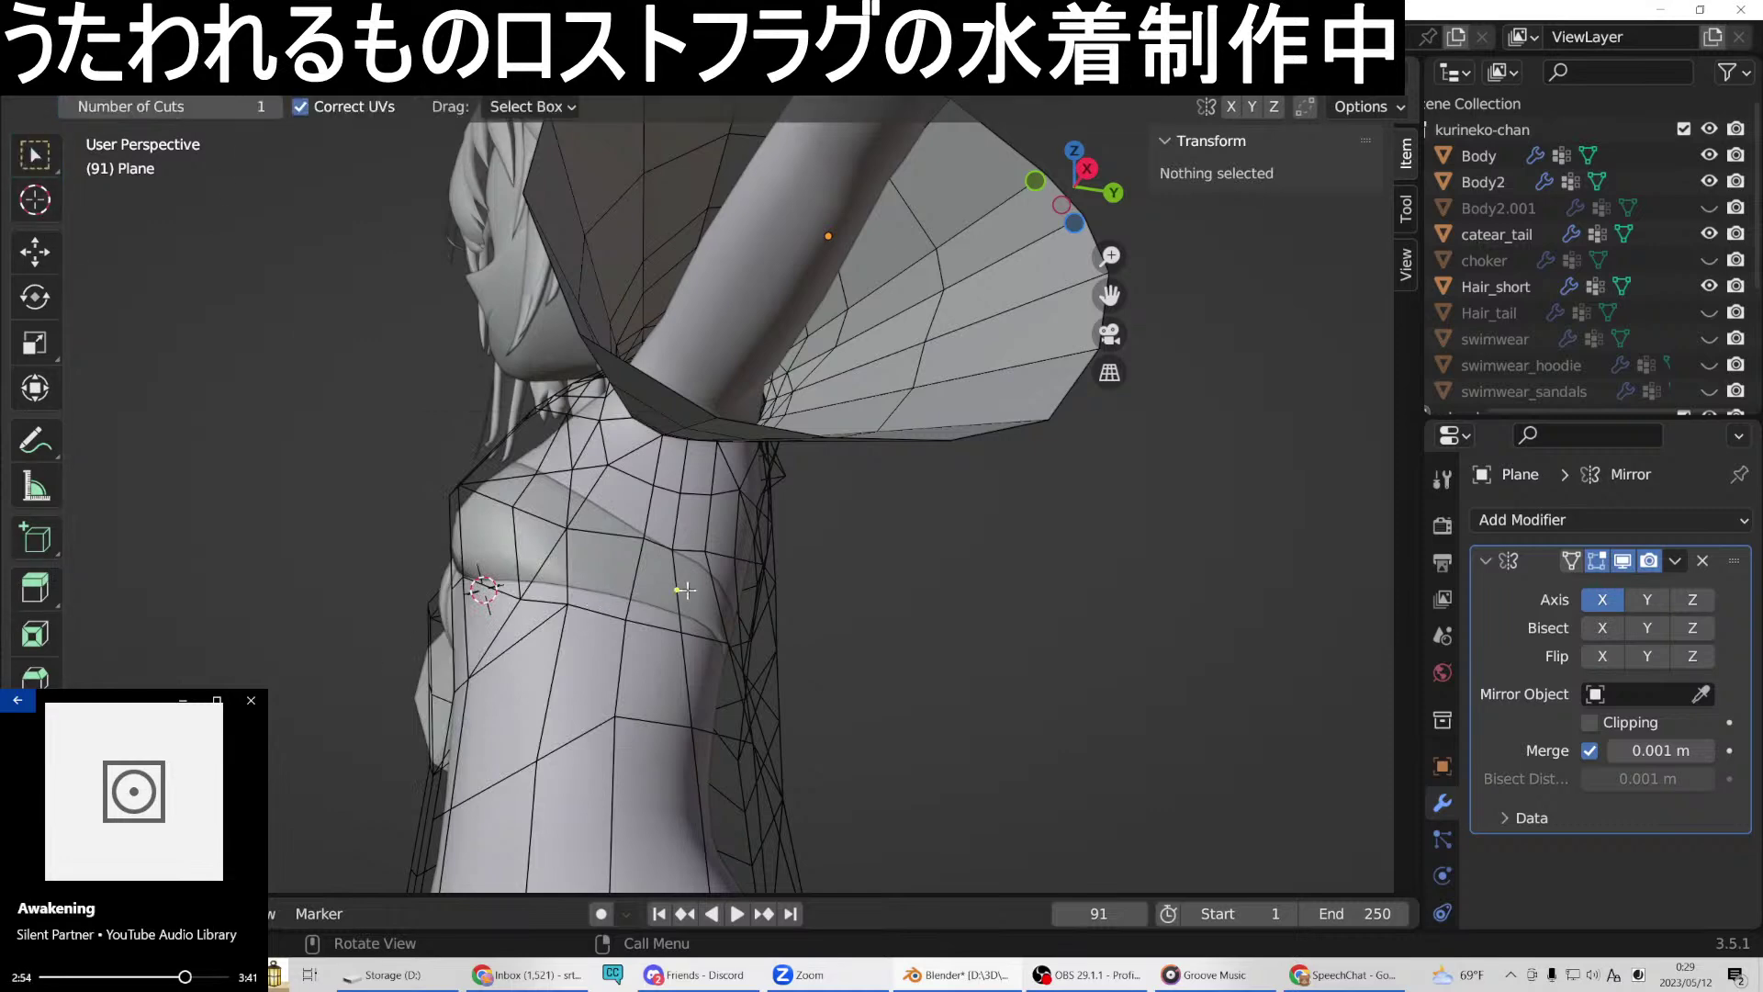
pyautogui.click(608, 533)
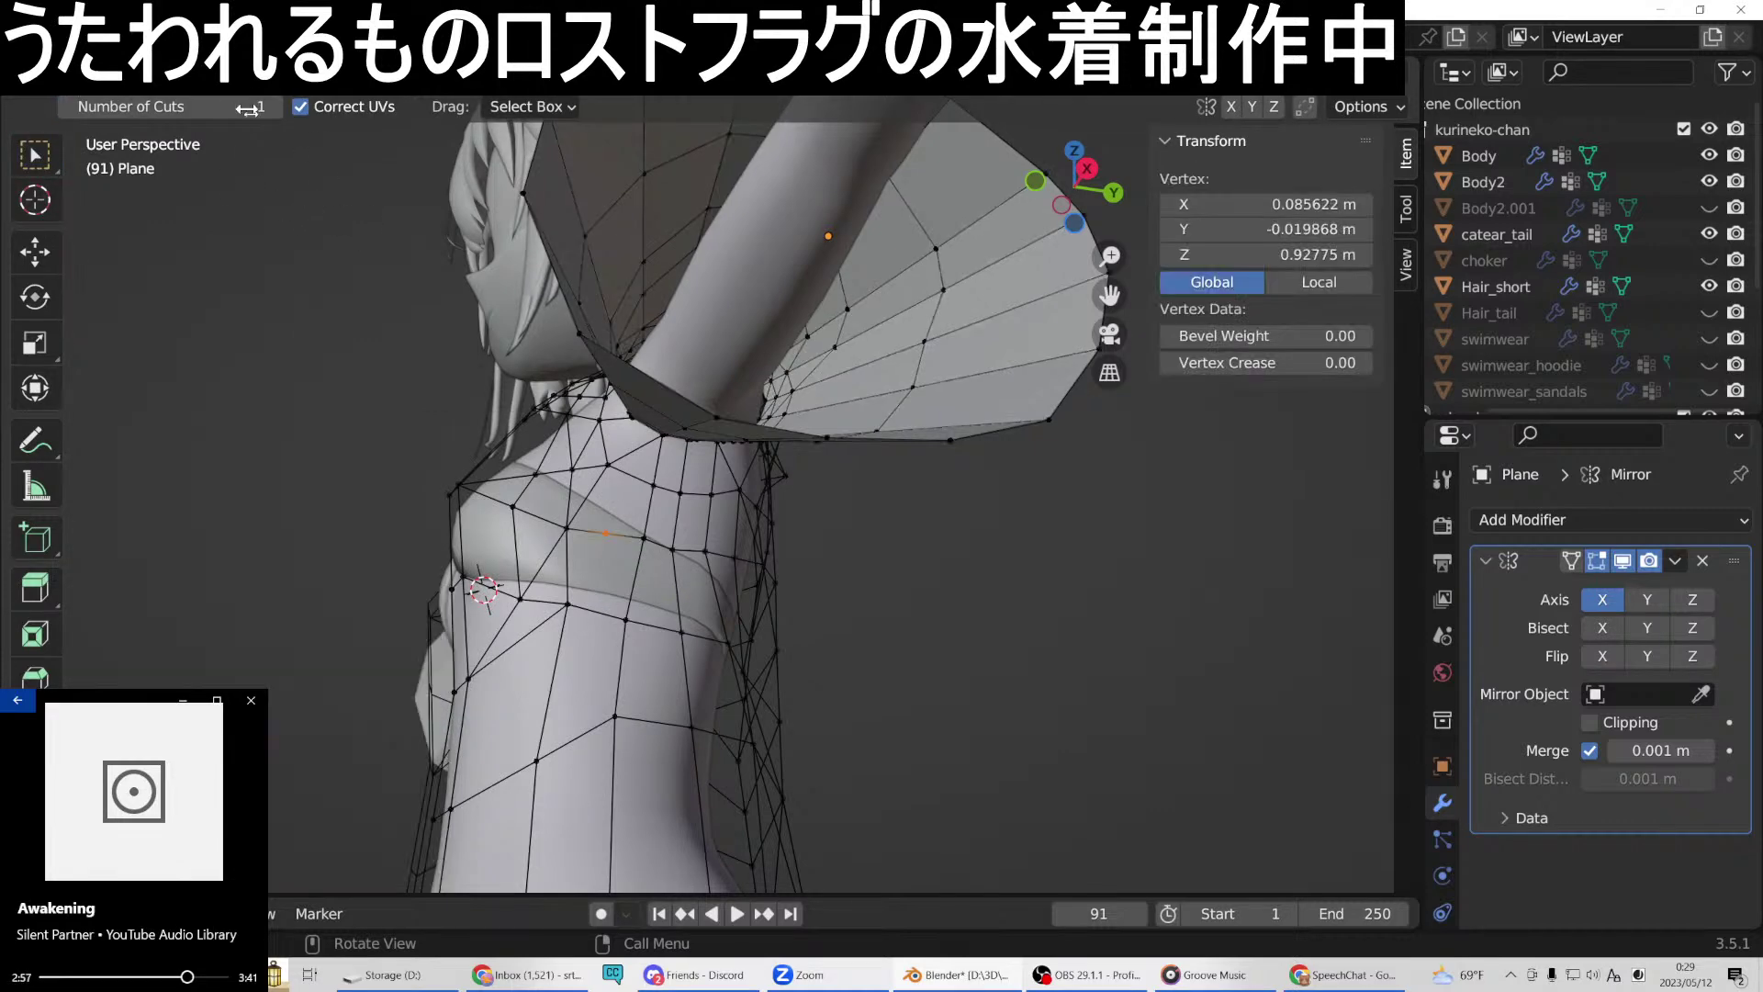
pyautogui.click(35, 156)
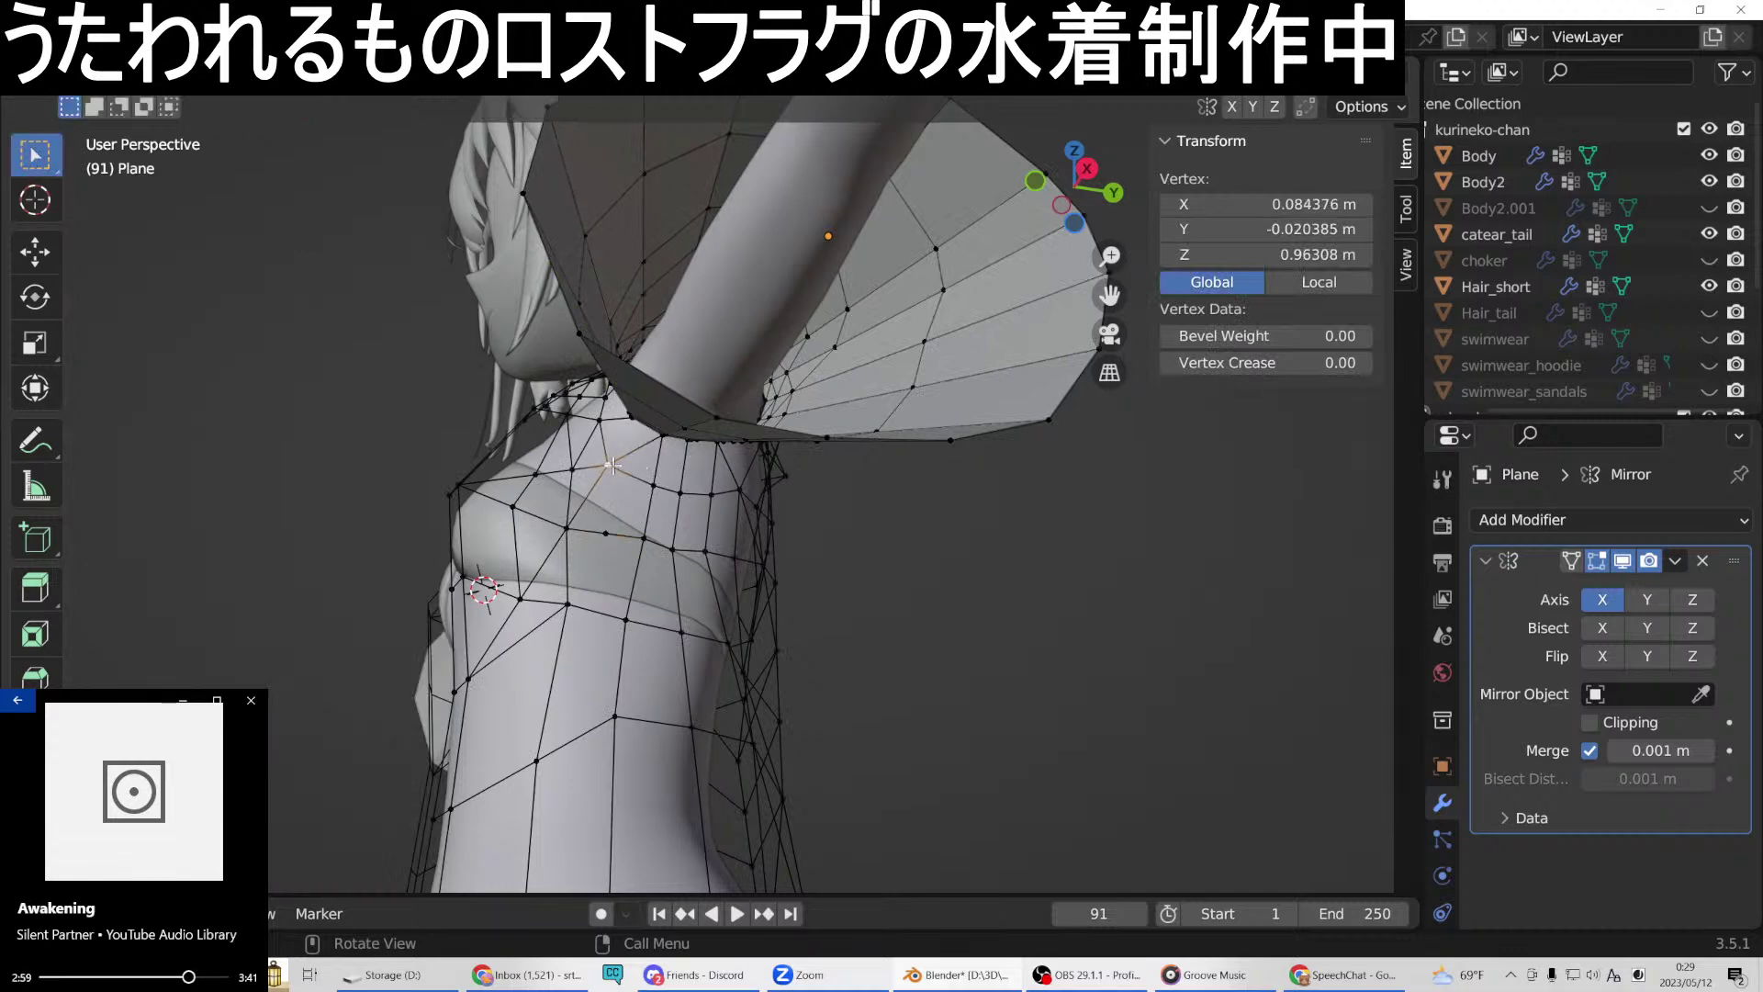
# Connect the front midpoint to the vertex above it and to the vertex below it with new edges.
pyautogui.rightClick(607, 535)
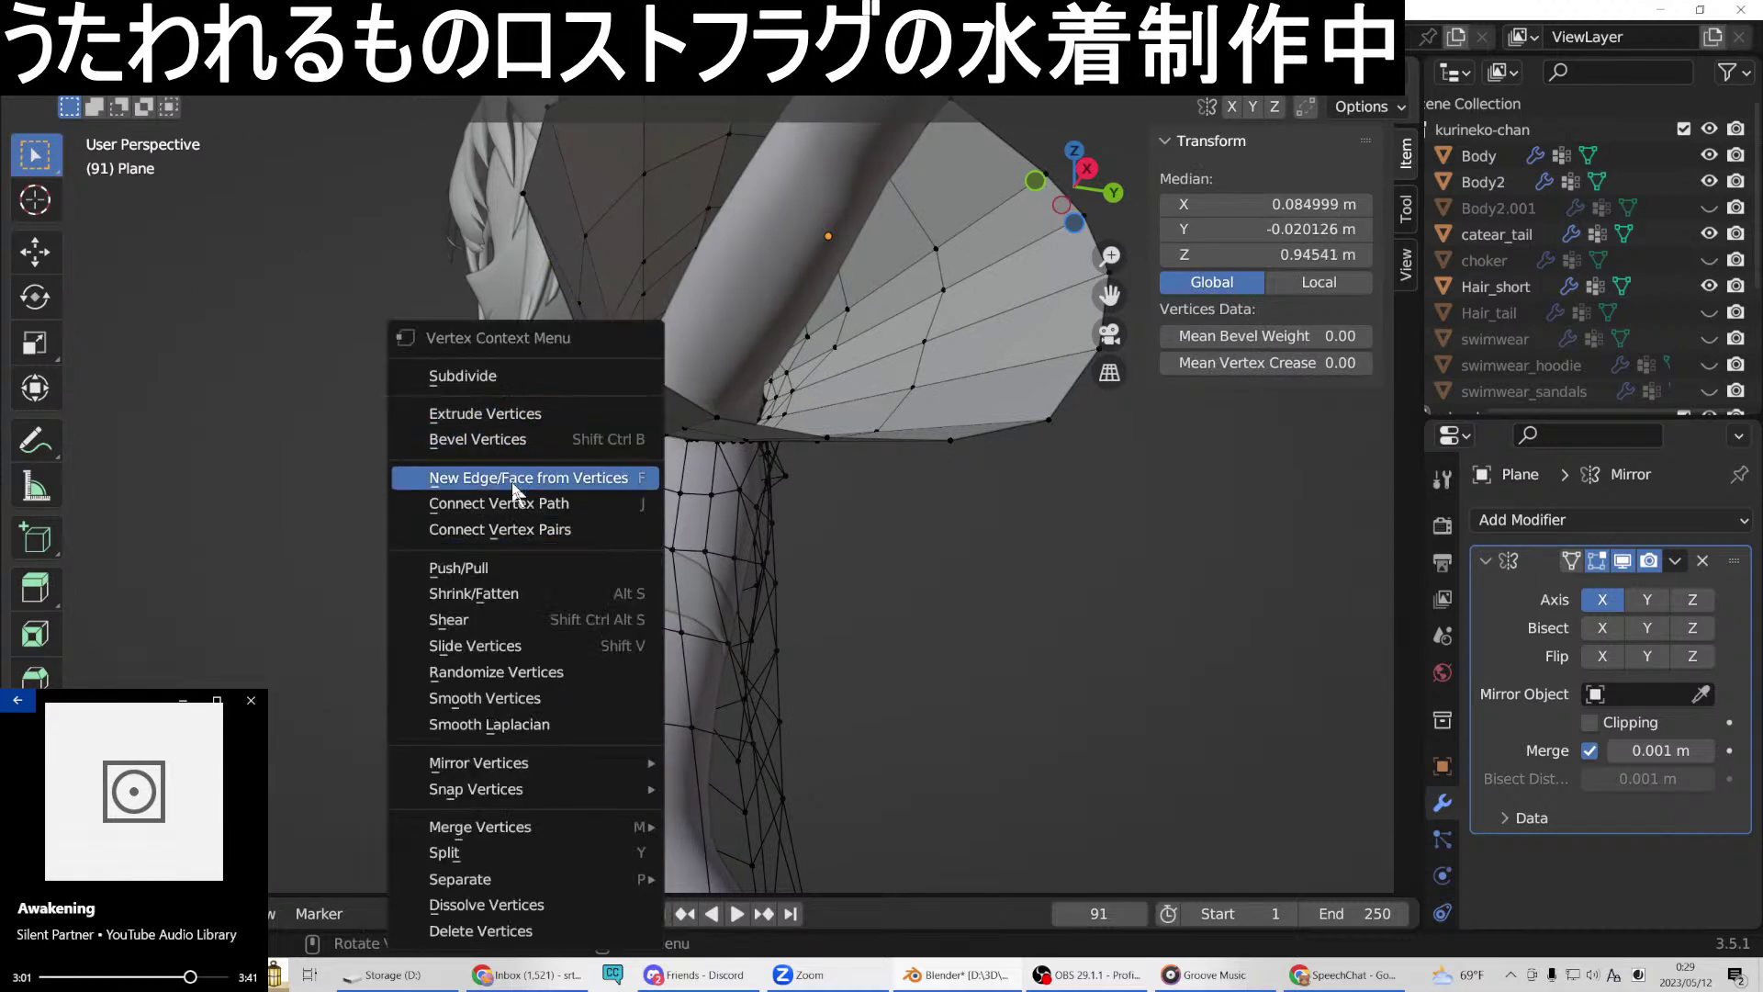
pyautogui.click(608, 473)
pyautogui.click(608, 534)
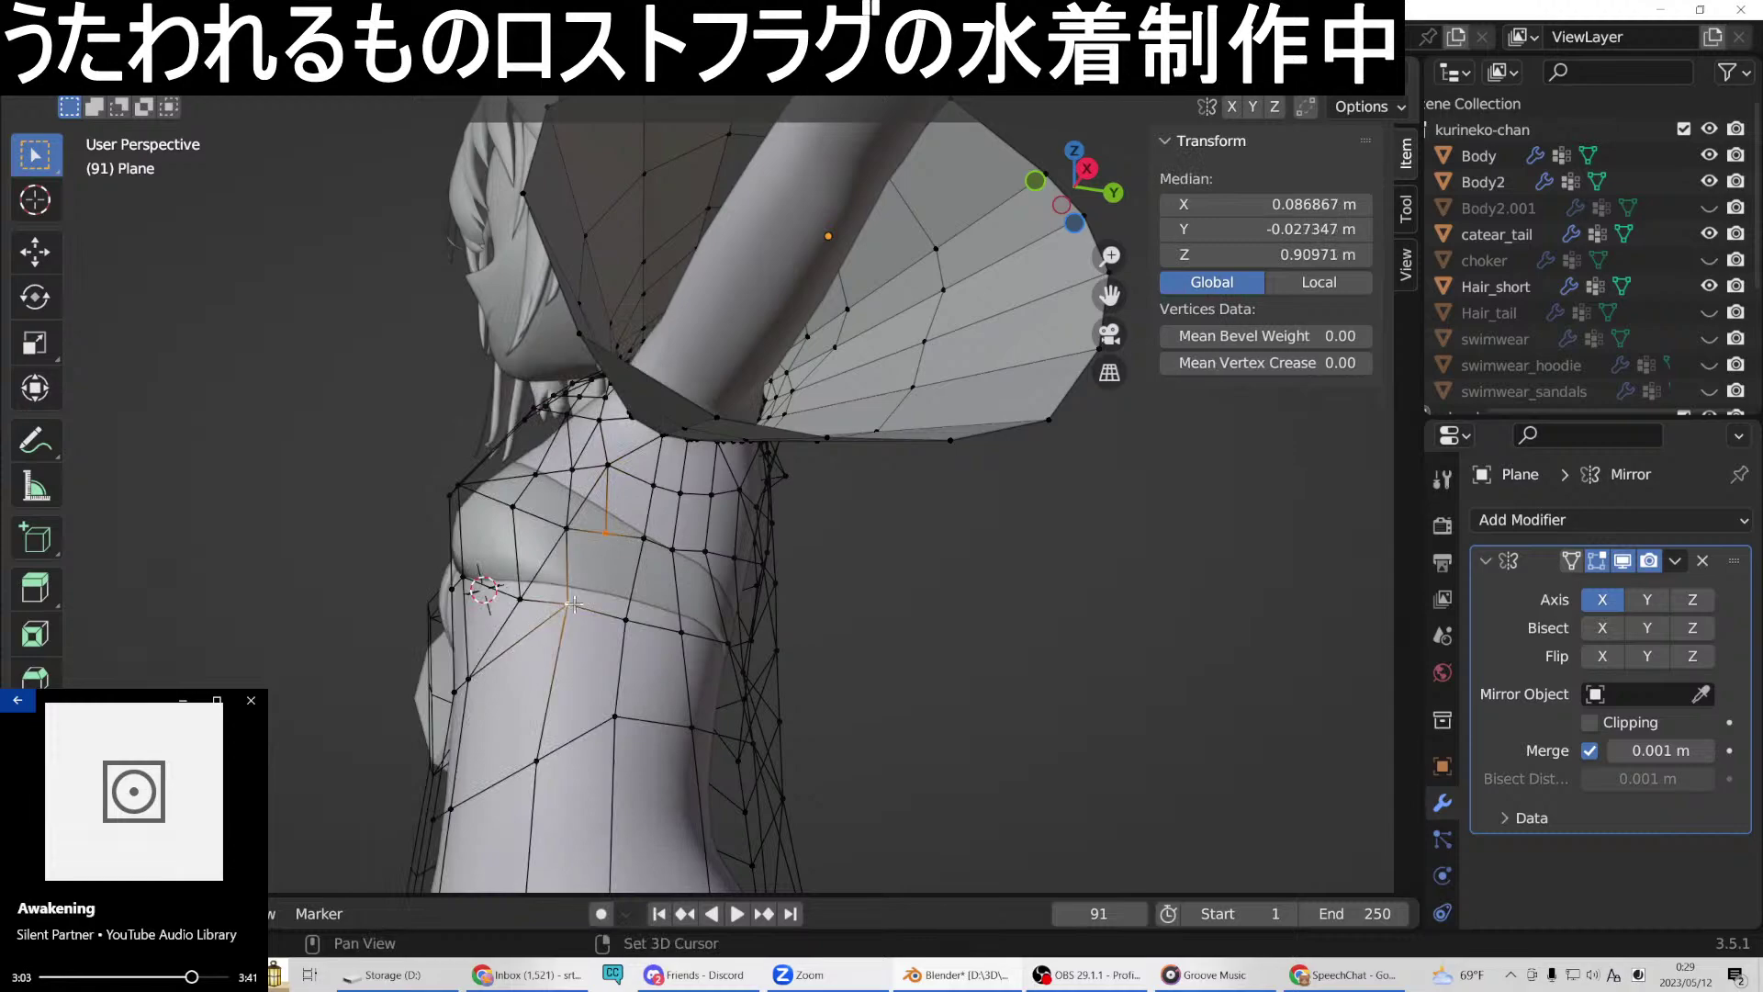
pyautogui.rightClick(573, 604)
pyautogui.click(533, 504)
pyautogui.moveTo(532, 506); pyautogui.dragTo(737, 571, button='middle')
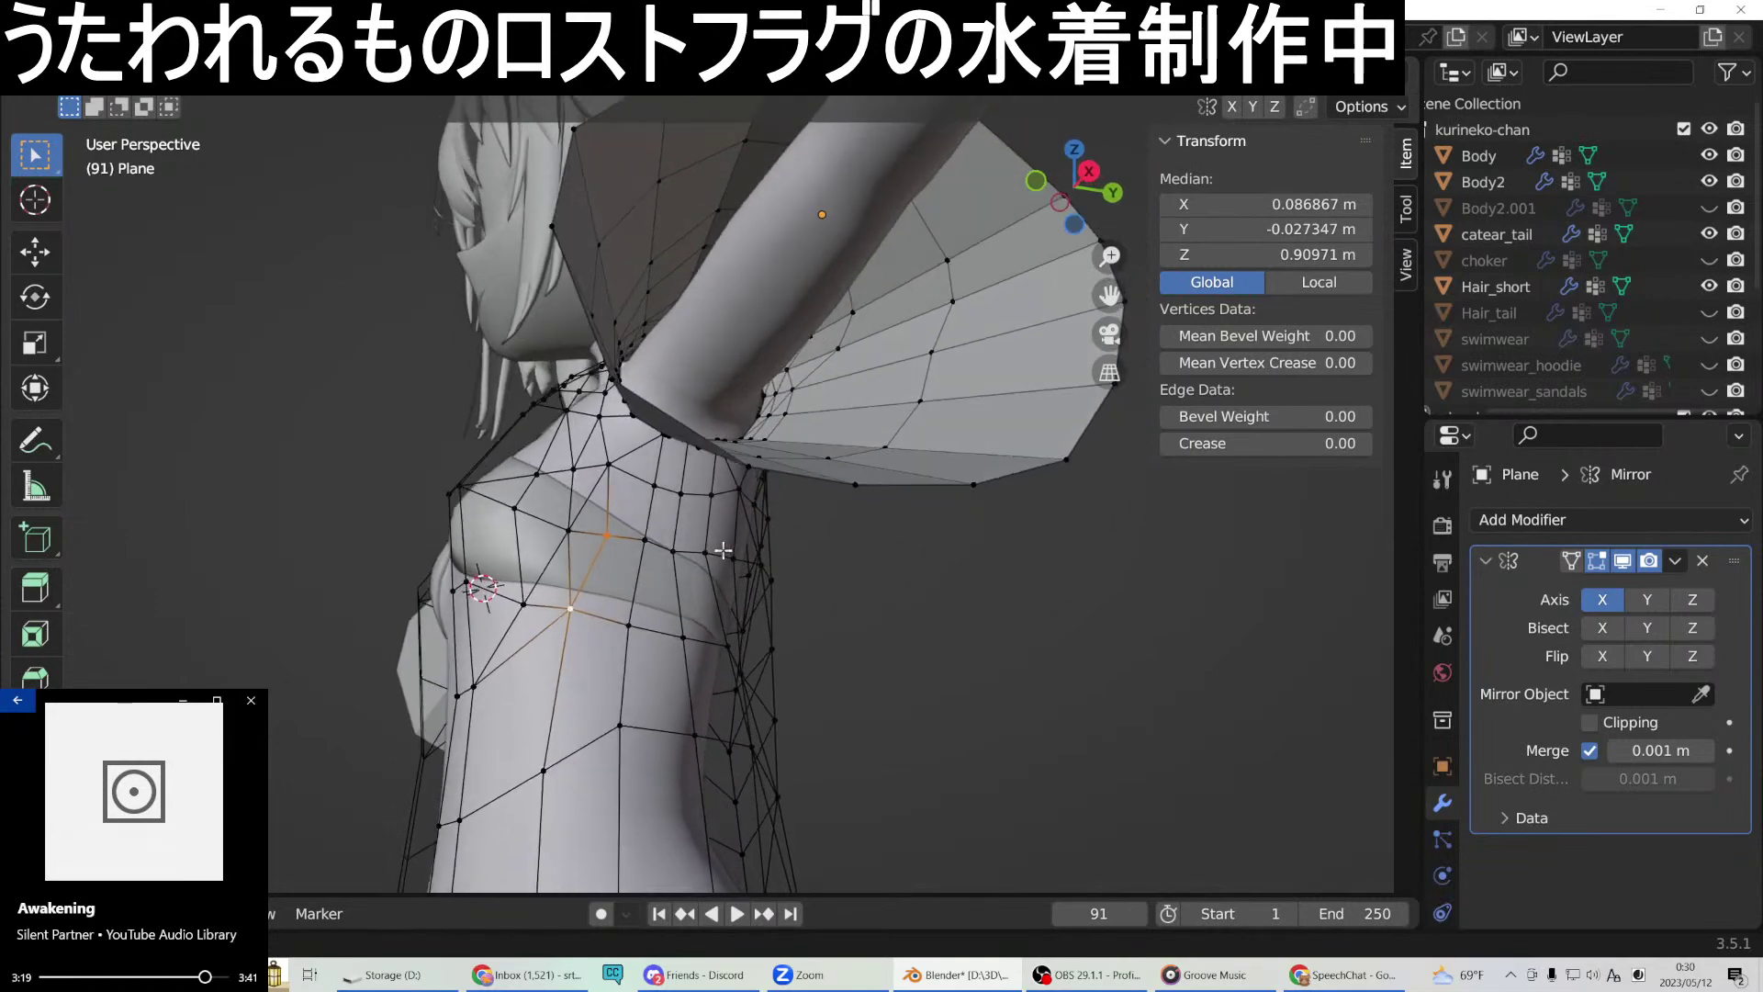
pyautogui.moveTo(724, 550); pyautogui.dragTo(742, 586, button='middle')
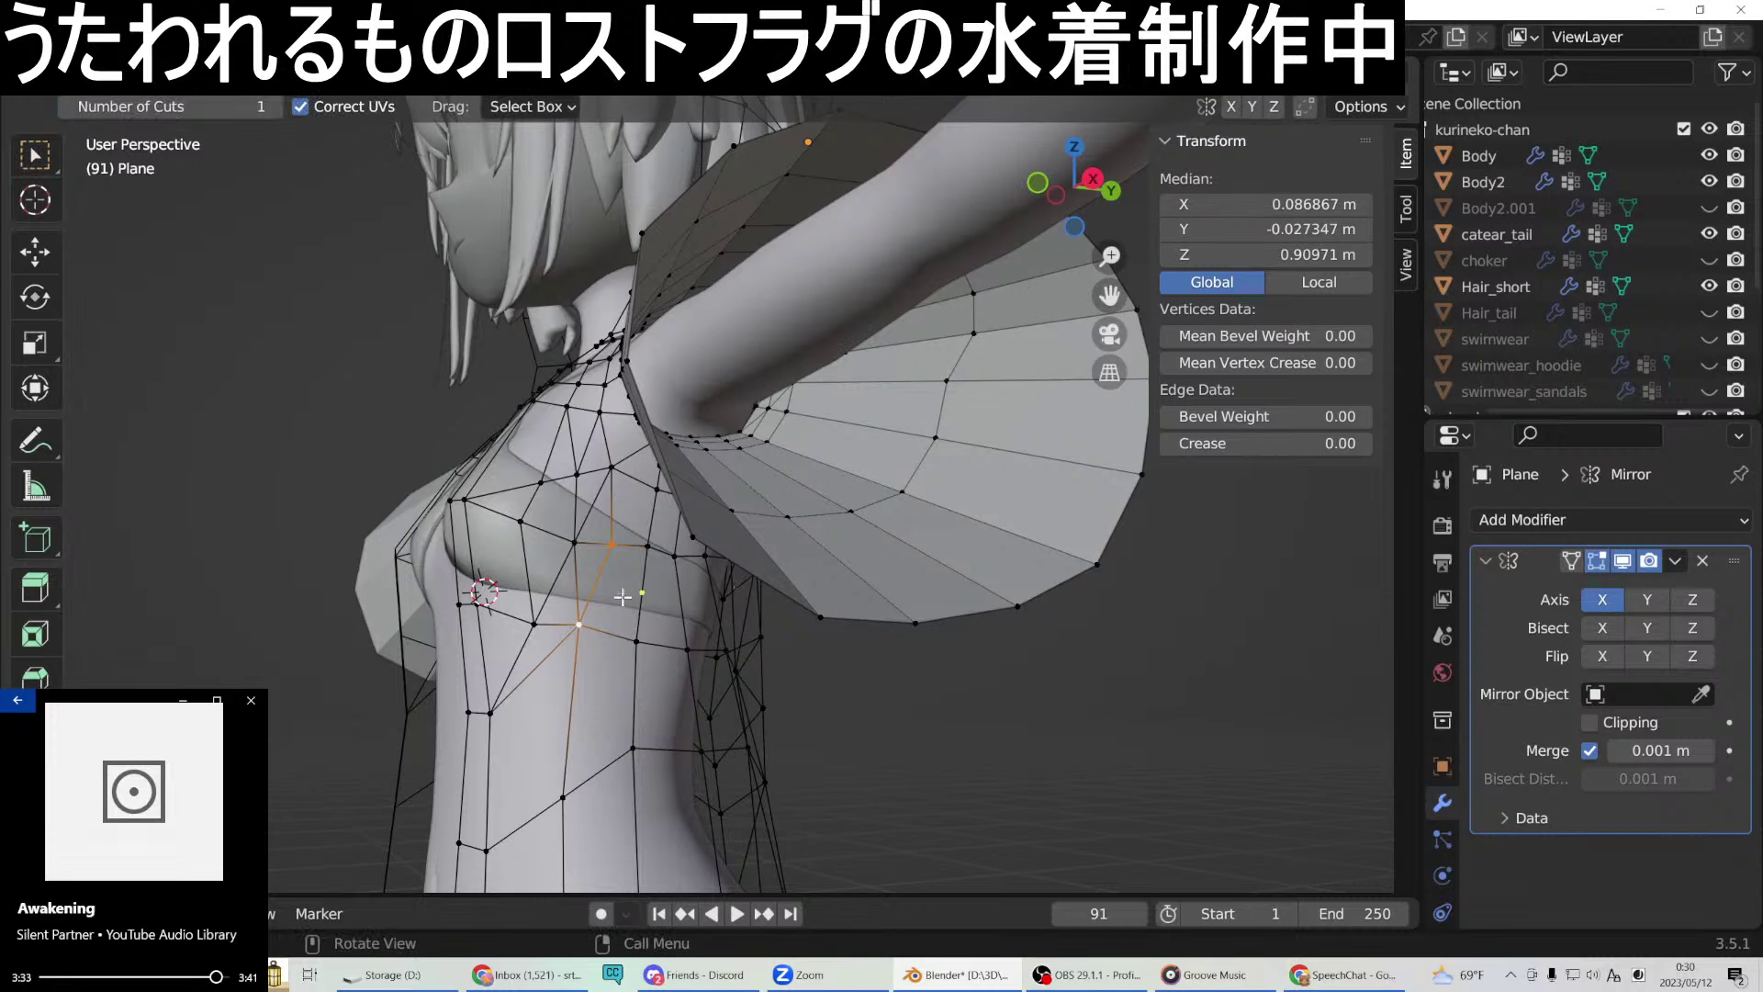
pyautogui.press('2')
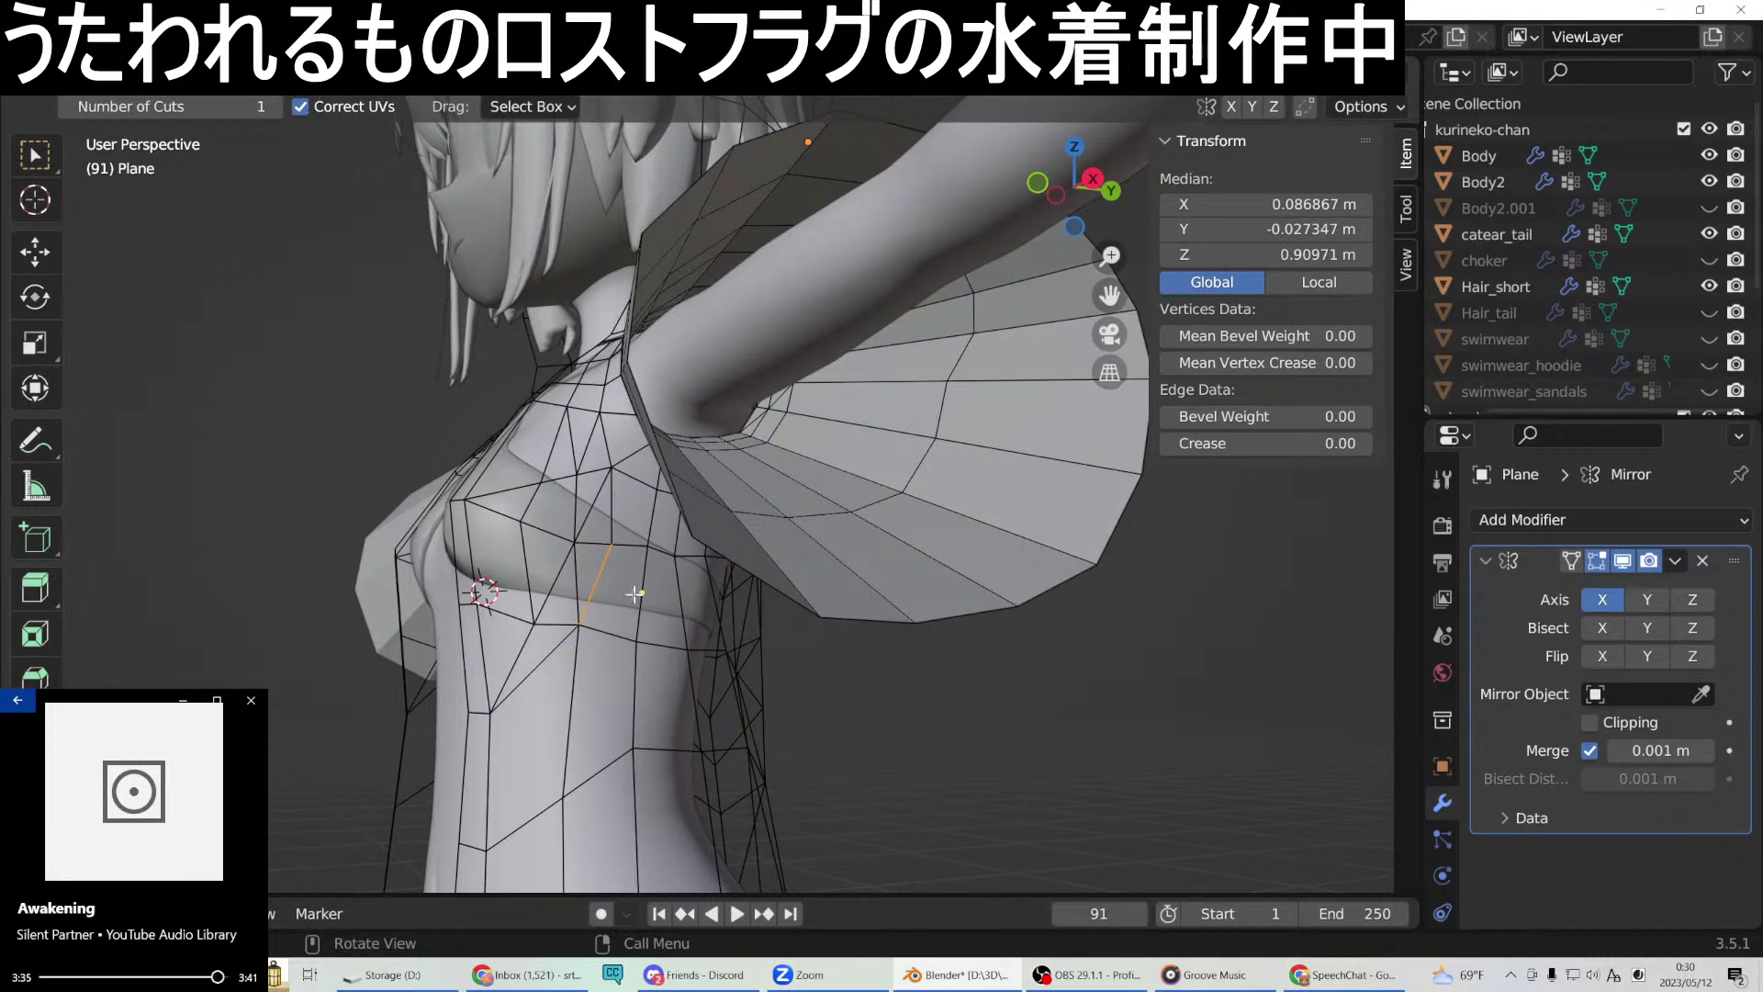
pyautogui.click(576, 574)
pyautogui.click(35, 154)
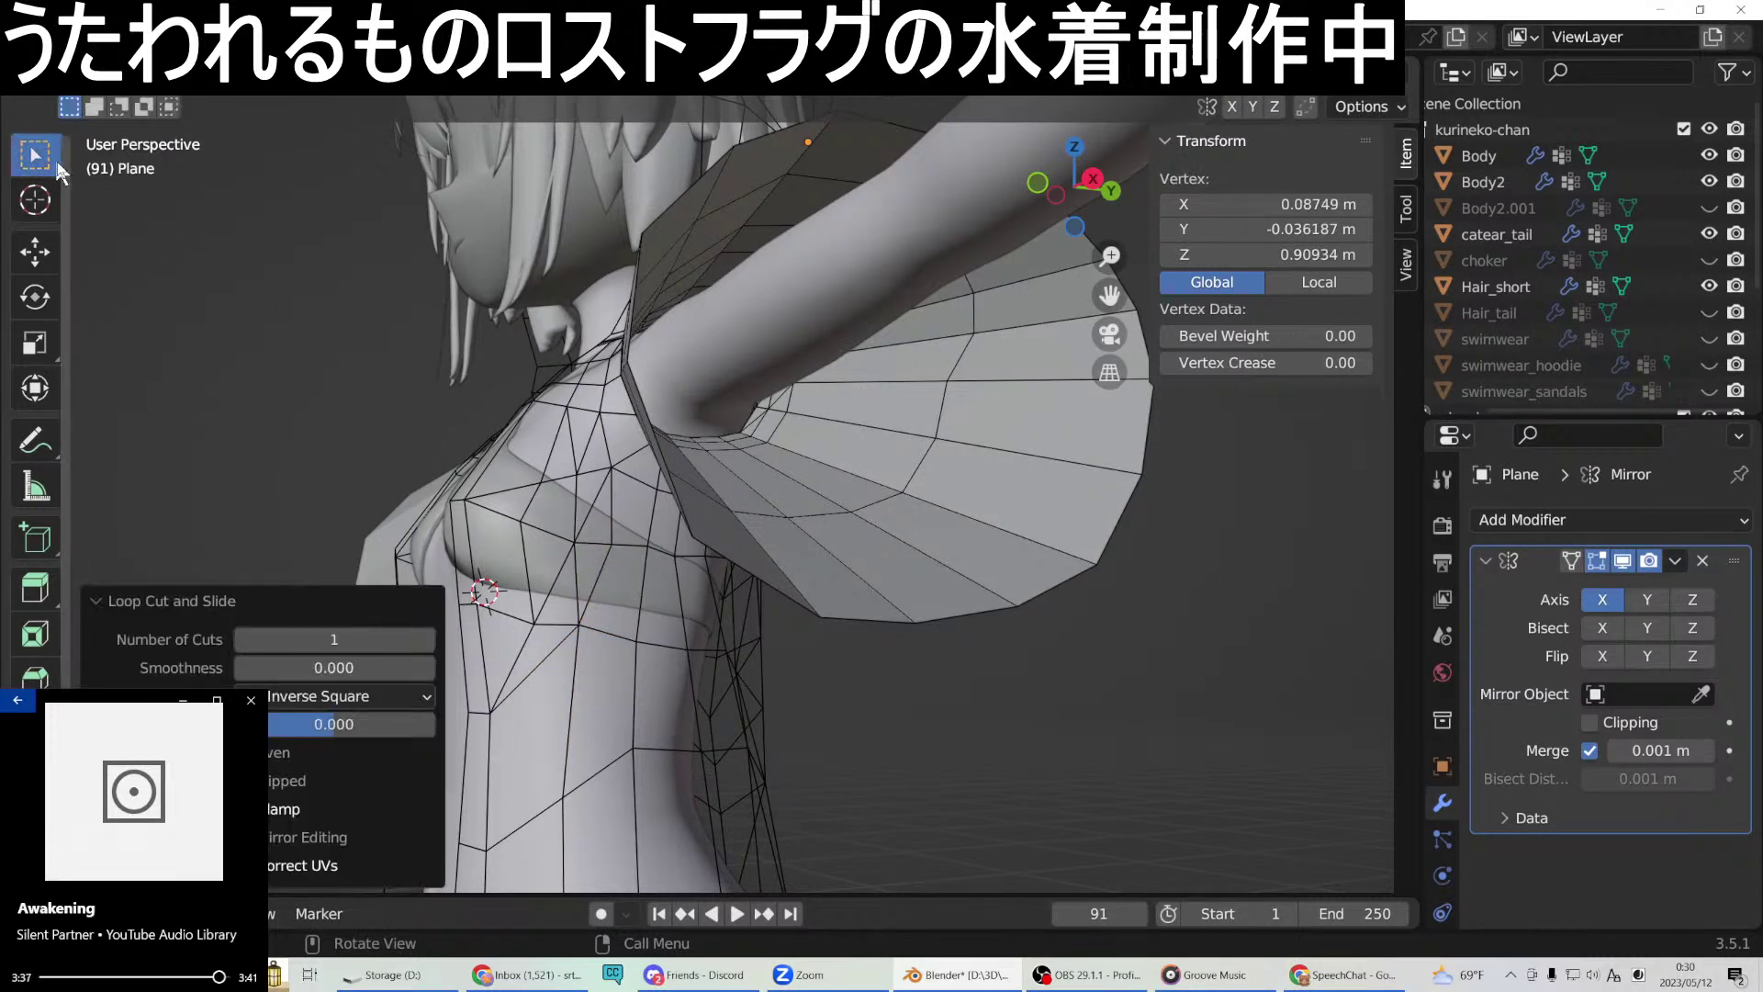
pyautogui.click(581, 584)
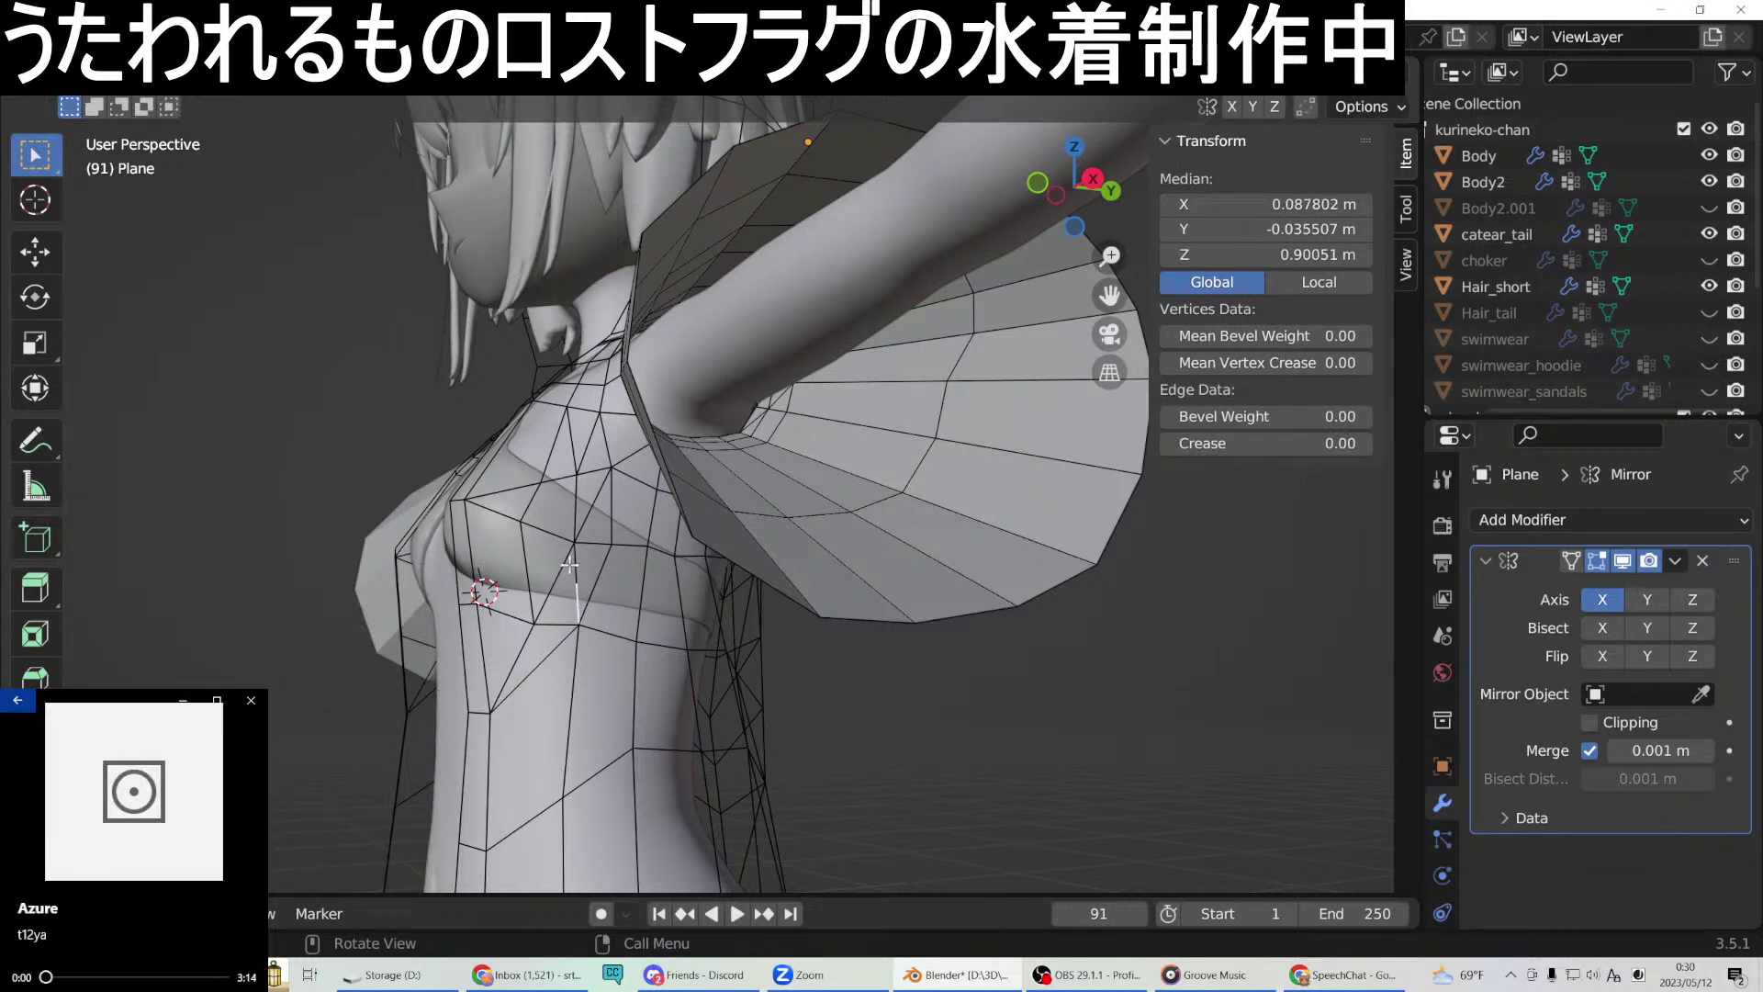
pyautogui.press('1')
pyautogui.press('2')
pyautogui.click(644, 593)
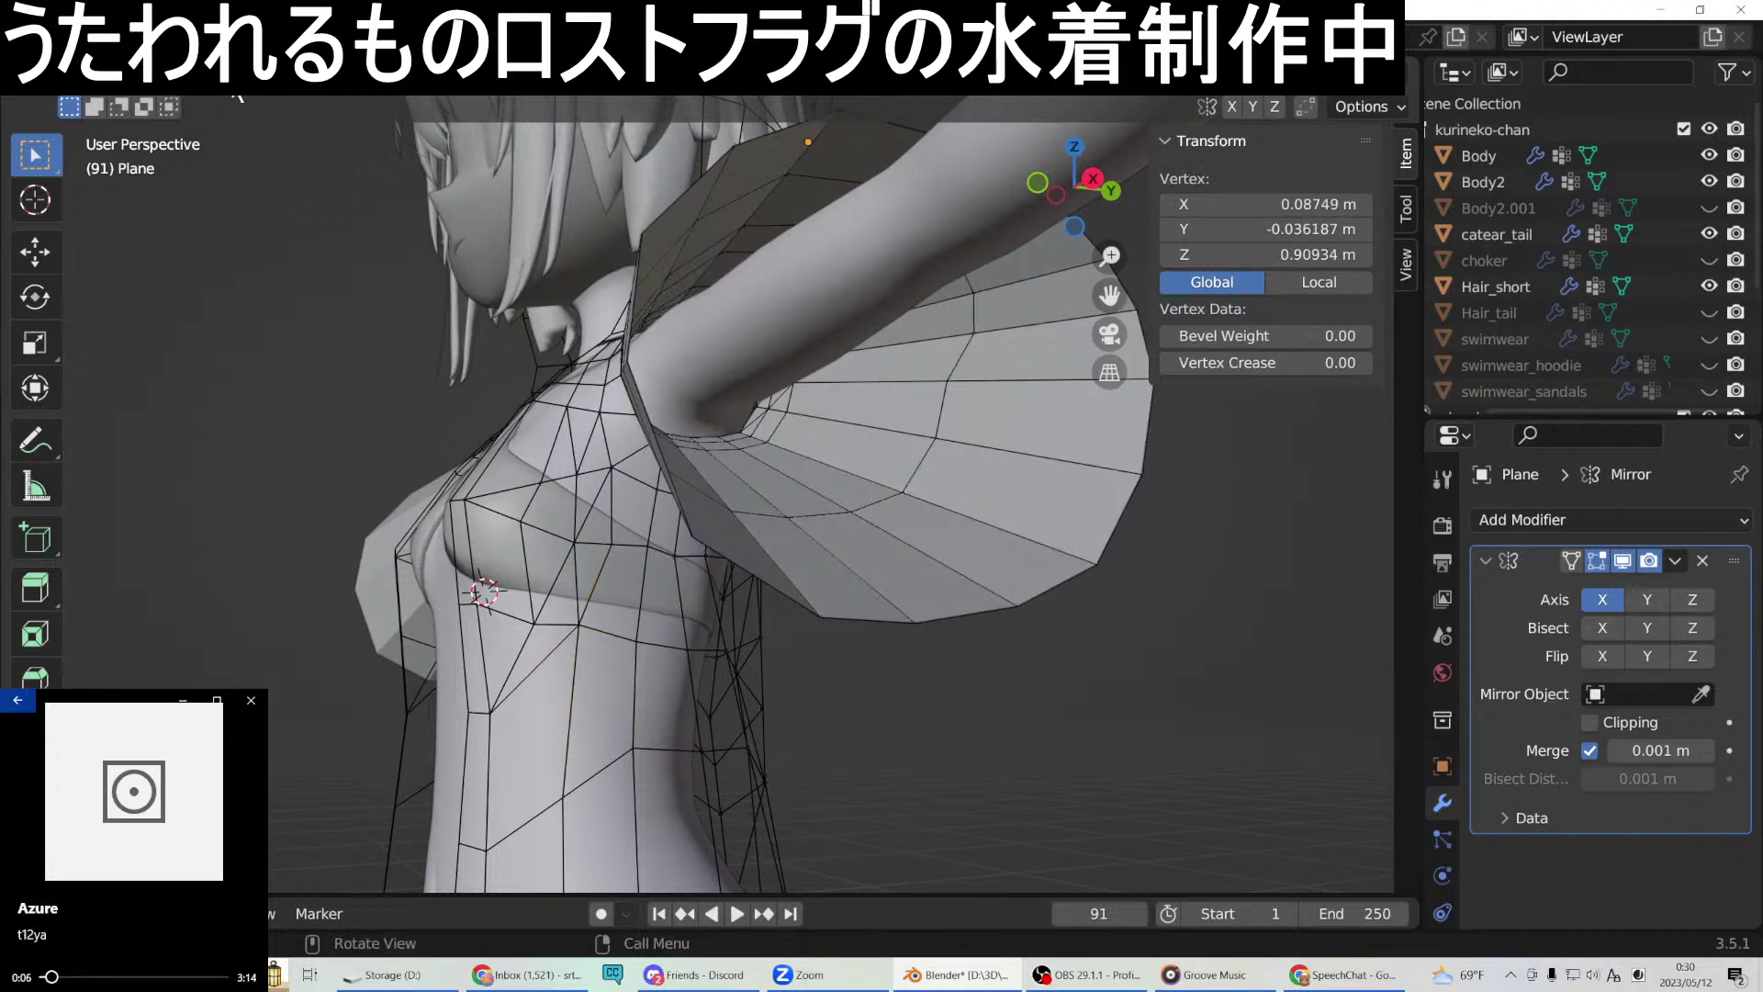
pyautogui.scroll(3, 641, 541)
pyautogui.keyDown('ctrl'); pyautogui.click(641, 541); pyautogui.keyUp('ctrl')
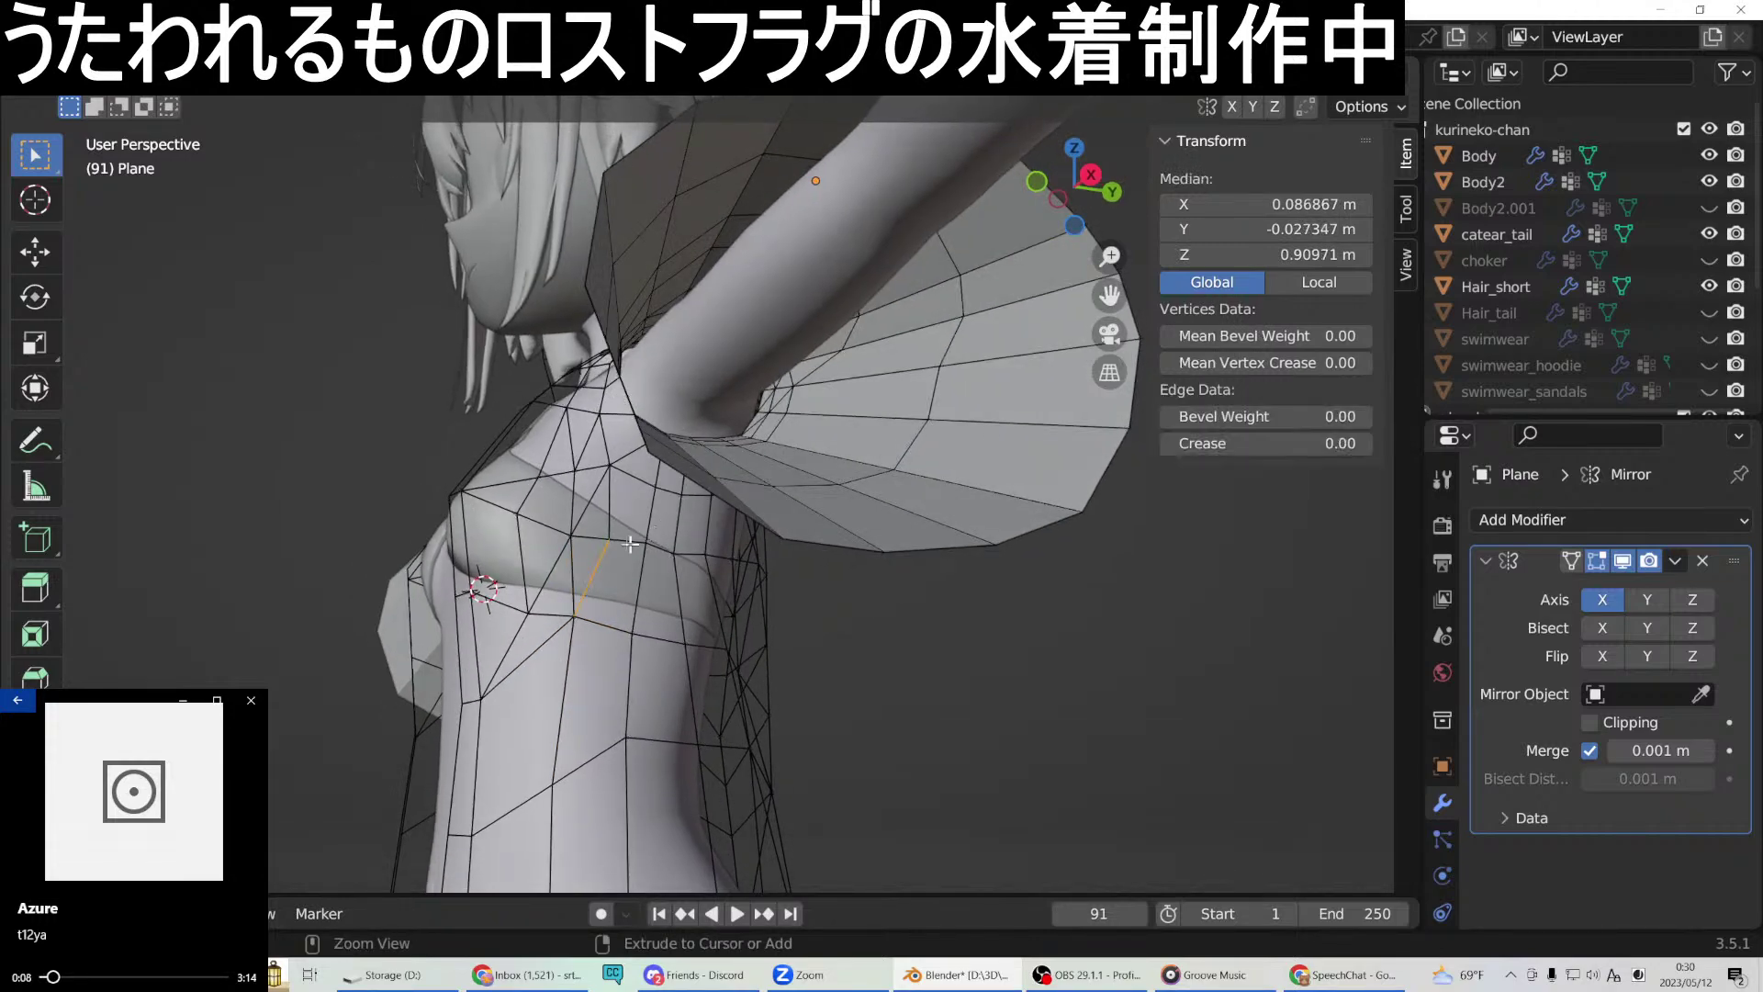
# Delete the leftover vertical edge just in front of the newly connected edge on the side of the chest.
pyautogui.moveTo(575, 575); pyautogui.dragTo(638, 544, button='middle')
pyautogui.moveTo(655, 552); pyautogui.dragTo(362, 140, button='middle')
pyautogui.press('x')
pyautogui.click(761, 621)
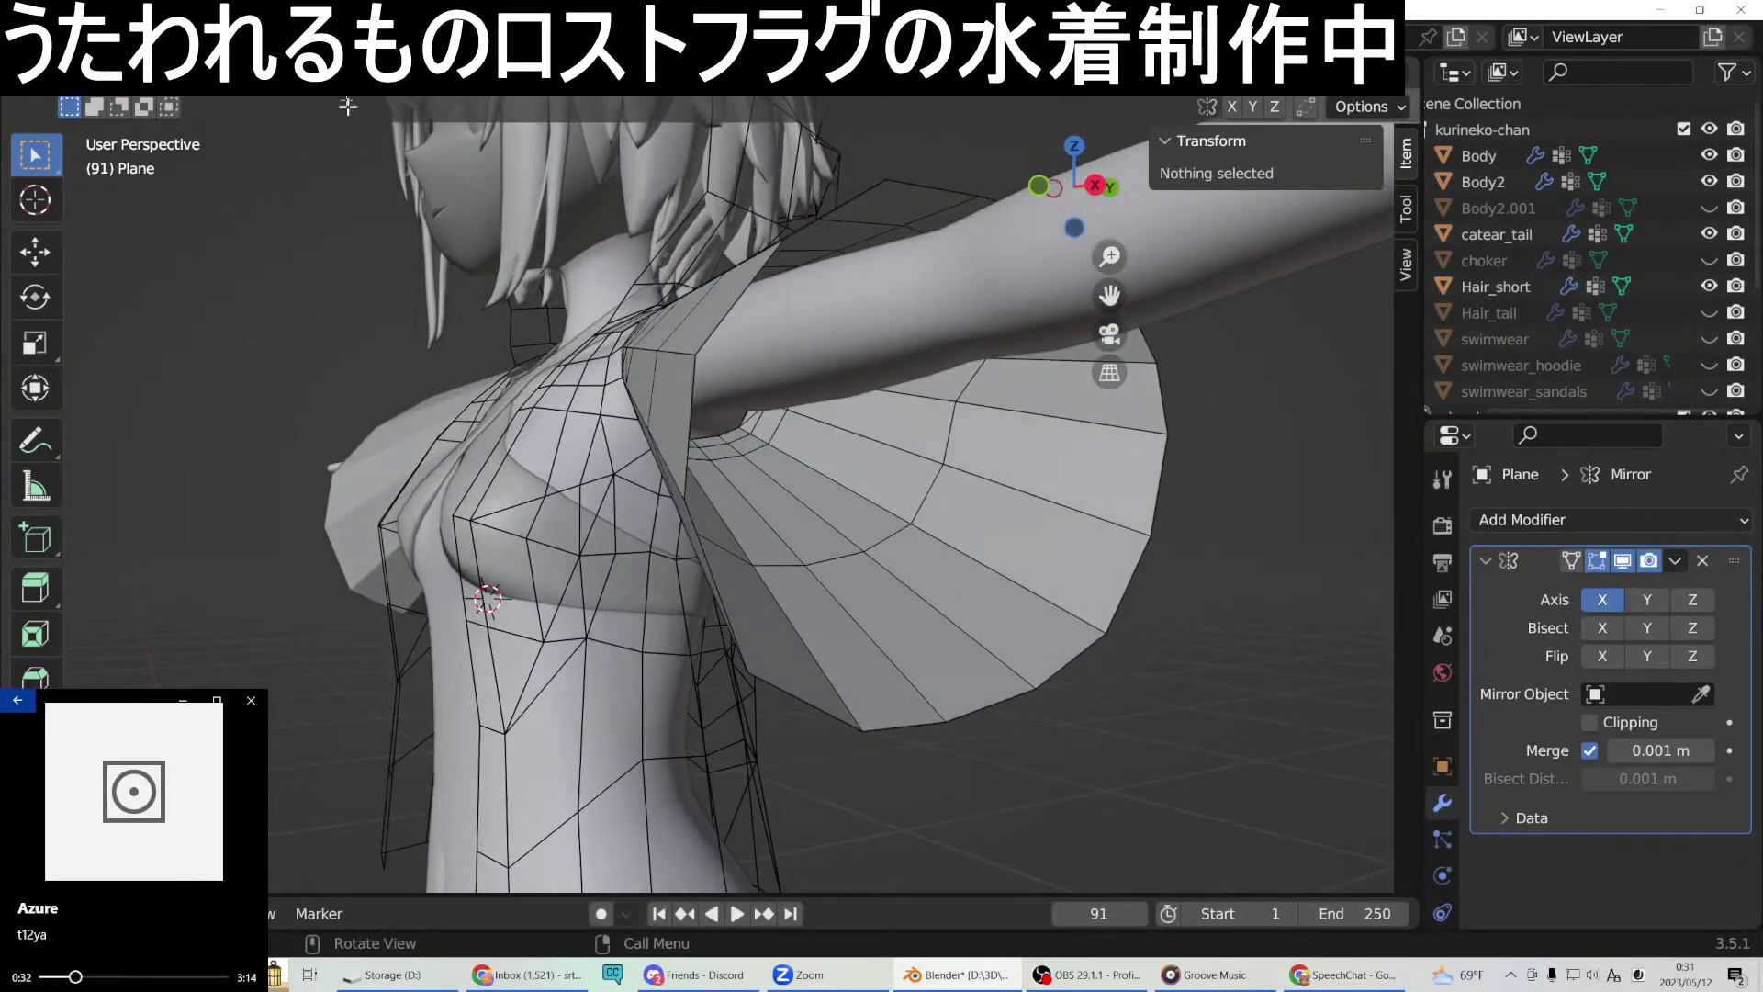
# Add midpoint vertices to the four adjacent vertical edges on the upper chest in front of the armpit using single-cut loop cuts.
pyautogui.moveTo(507, 388); pyautogui.dragTo(104, 654, button='middle')
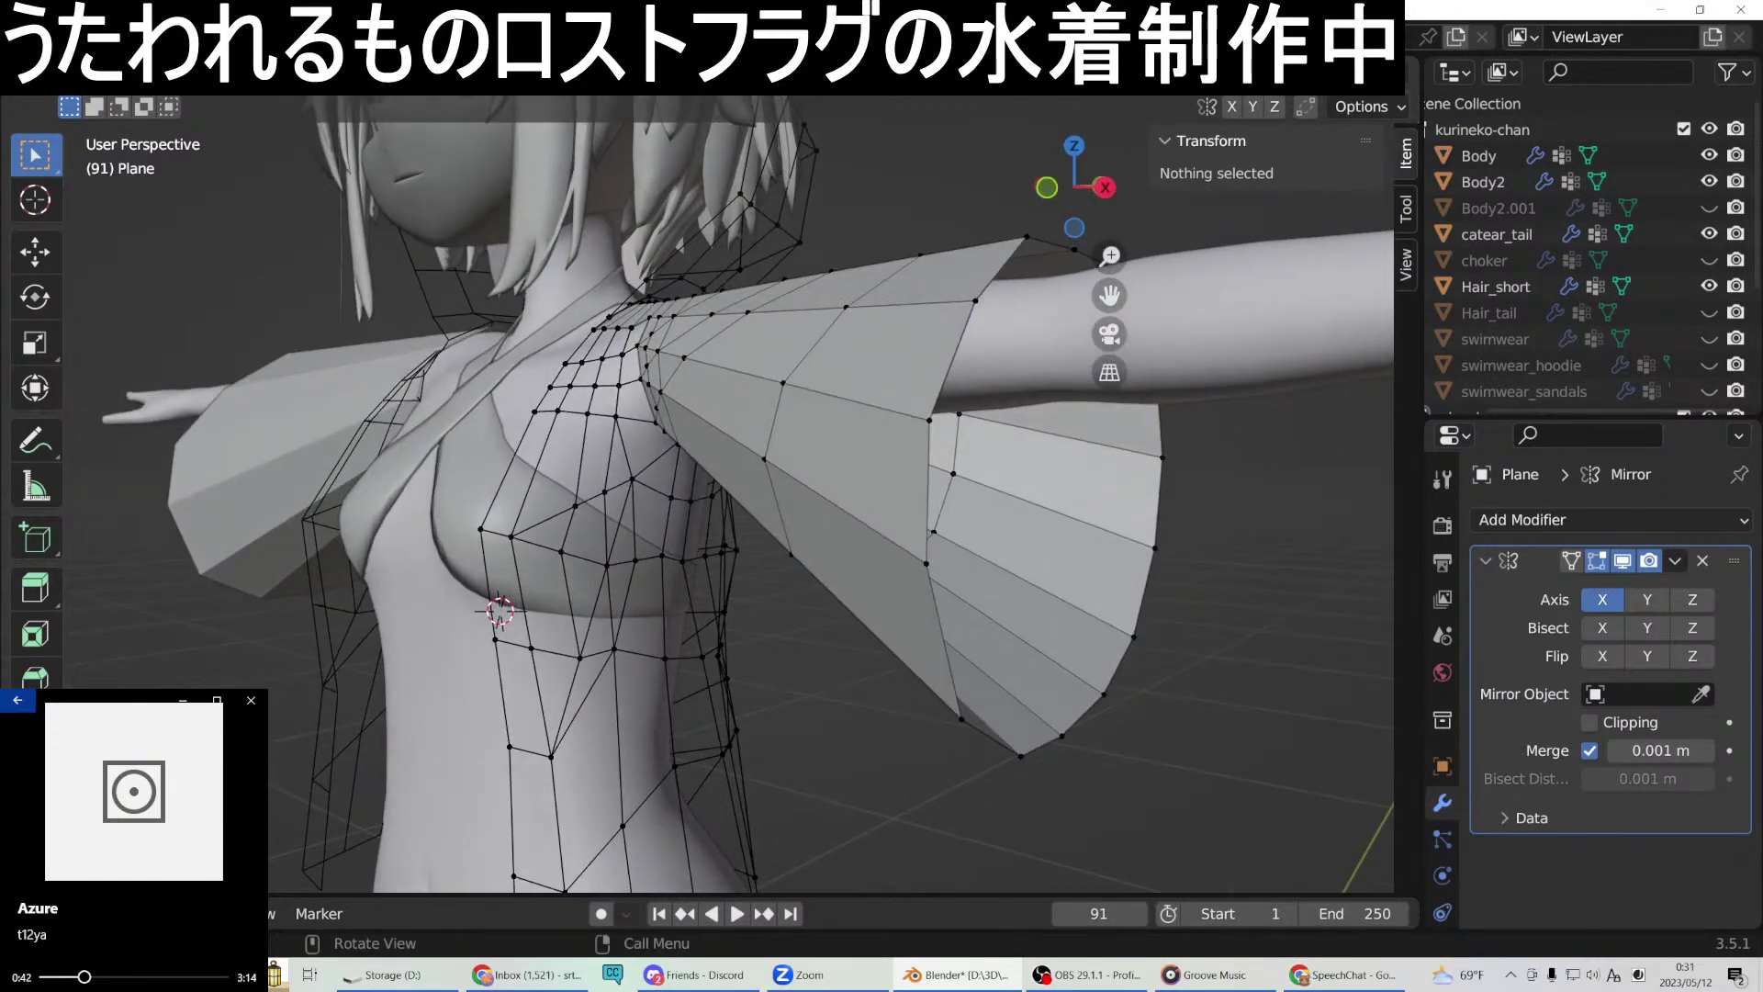
pyautogui.press('k')
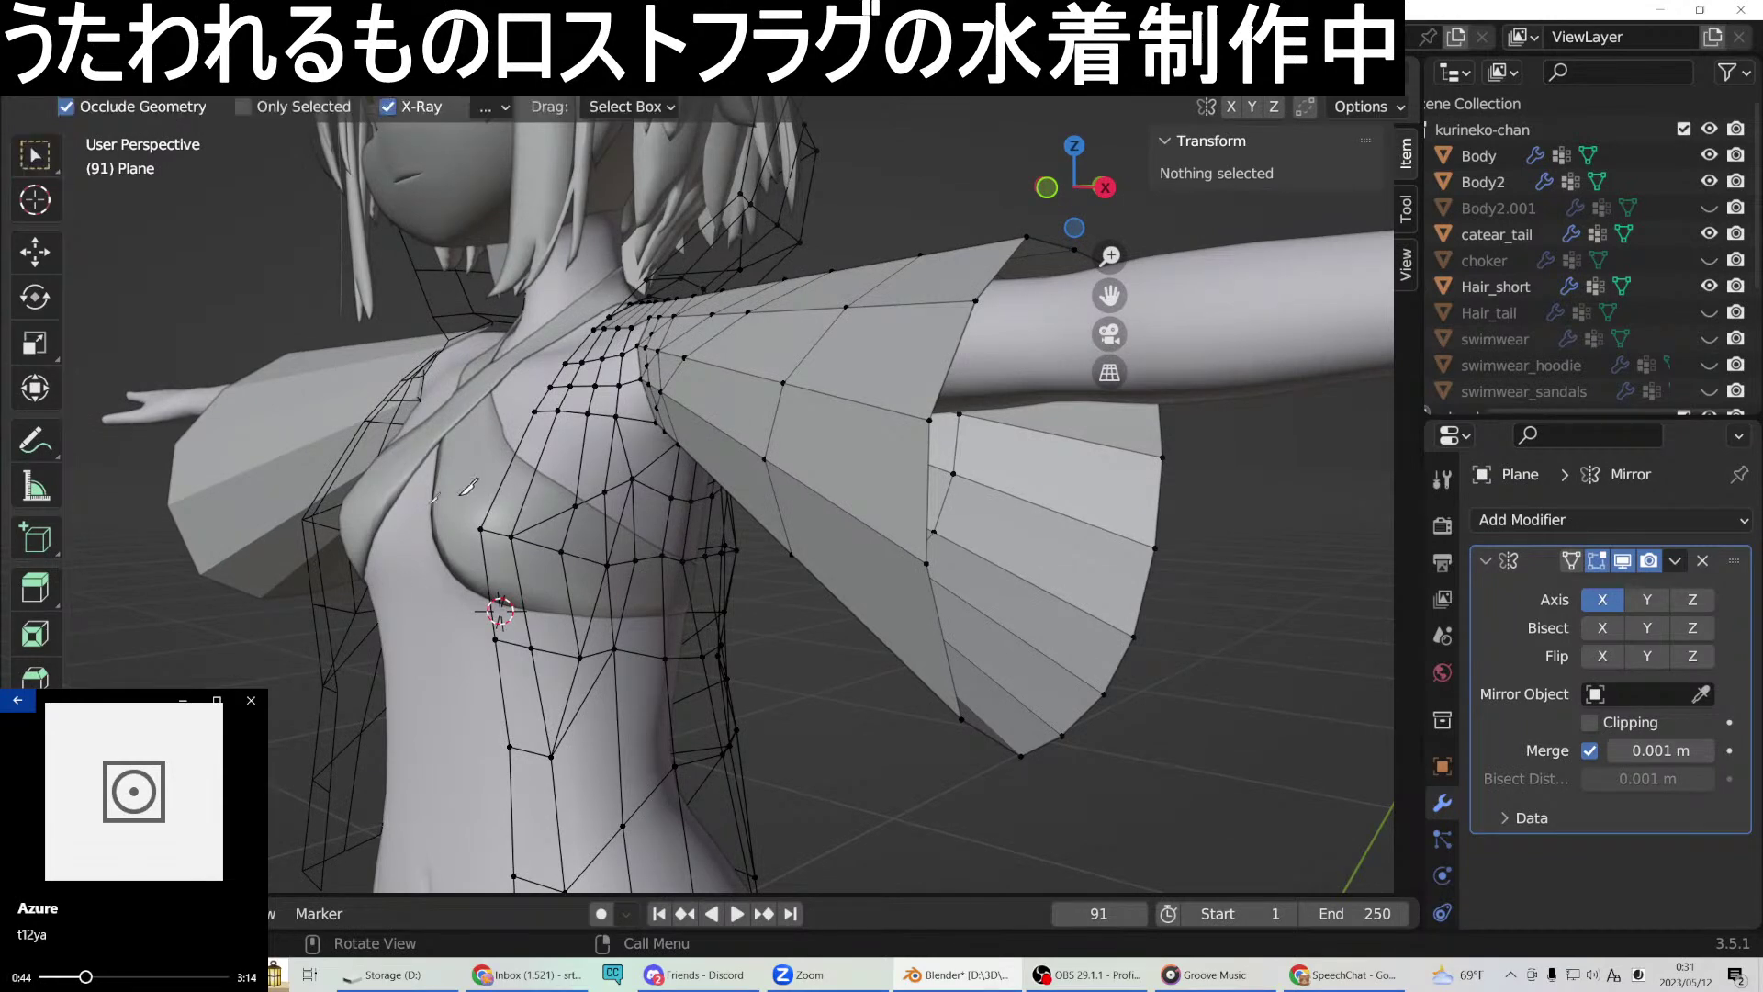
pyautogui.hotkey('ctrl', 'r')
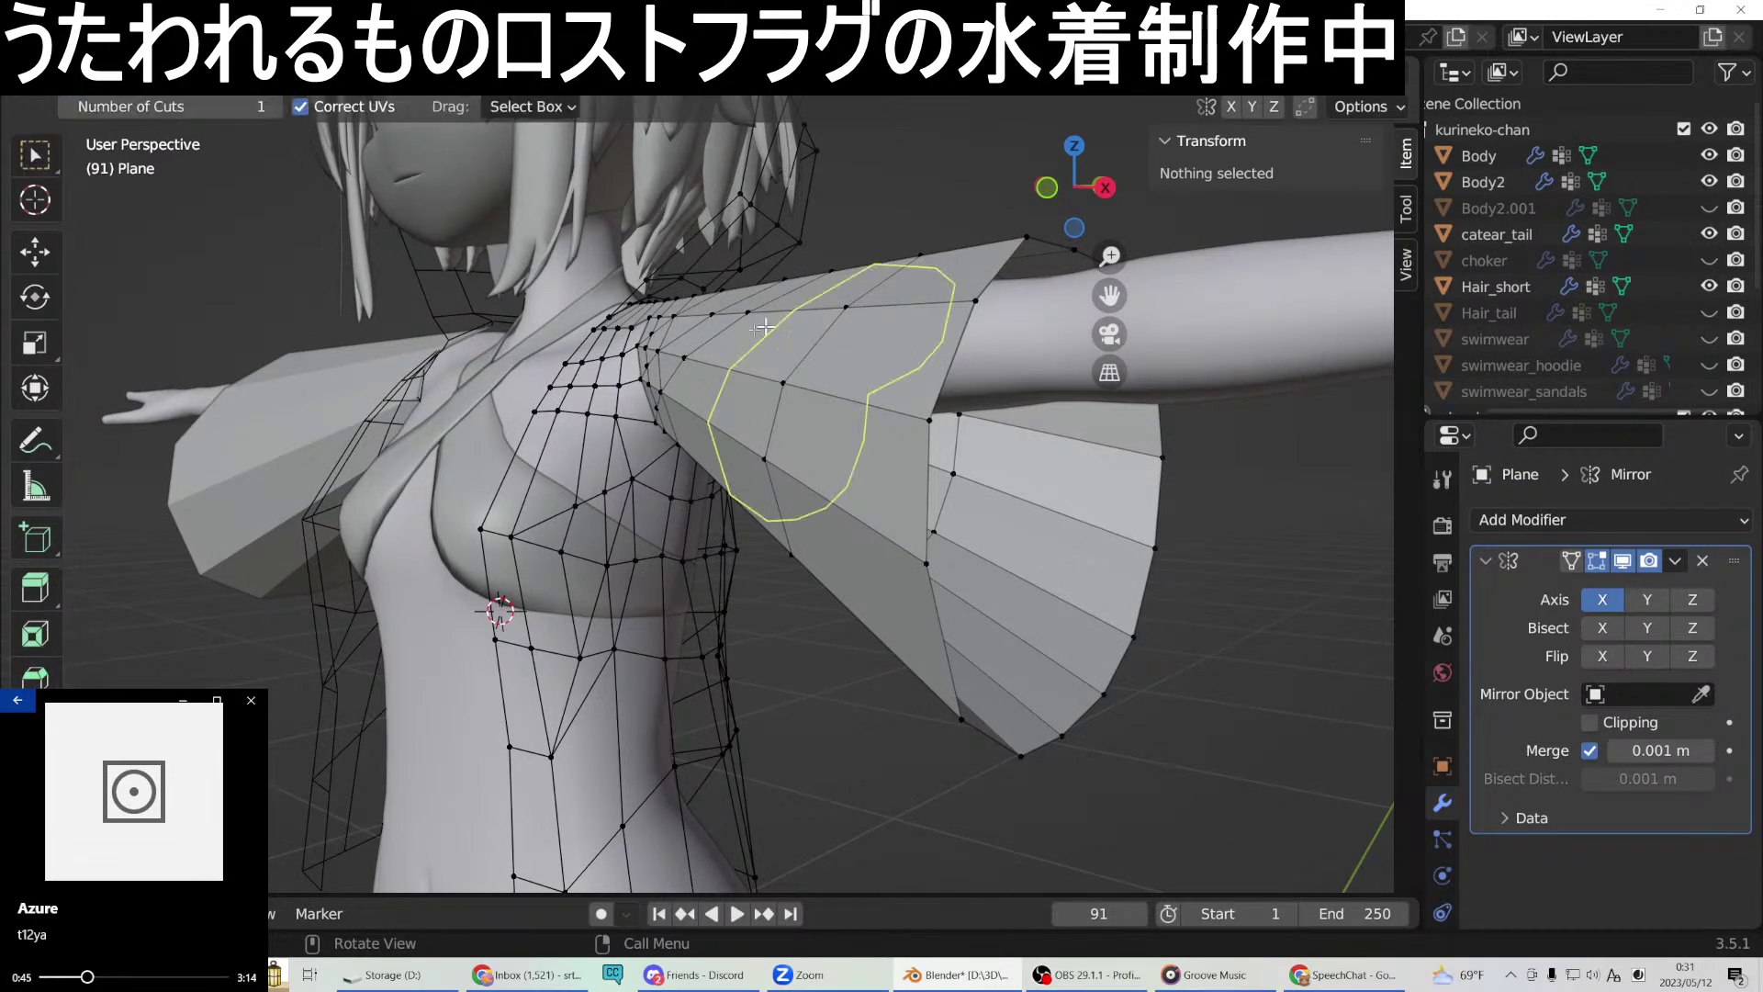
pyautogui.click(506, 468)
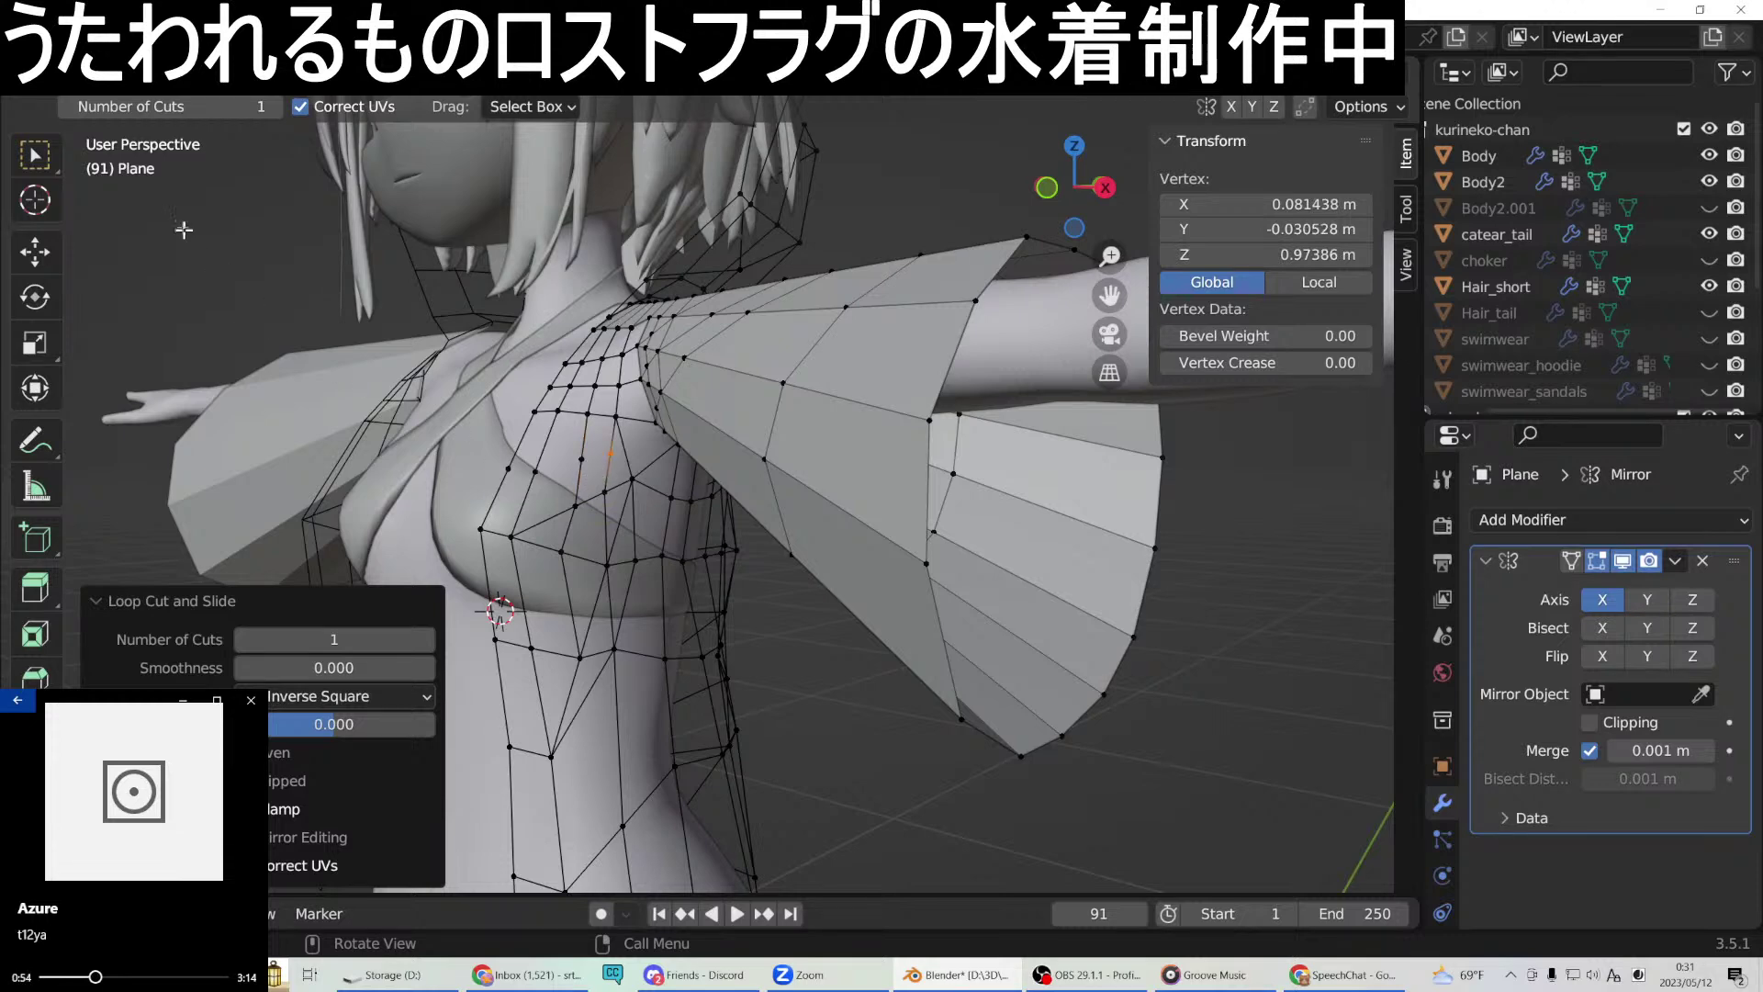
pyautogui.click(35, 154)
# Connect the vertex on the front of the upper chest to the first two new midpoint vertices with new edges, one after the other.
pyautogui.moveTo(496, 395); pyautogui.dragTo(546, 433, button='middle')
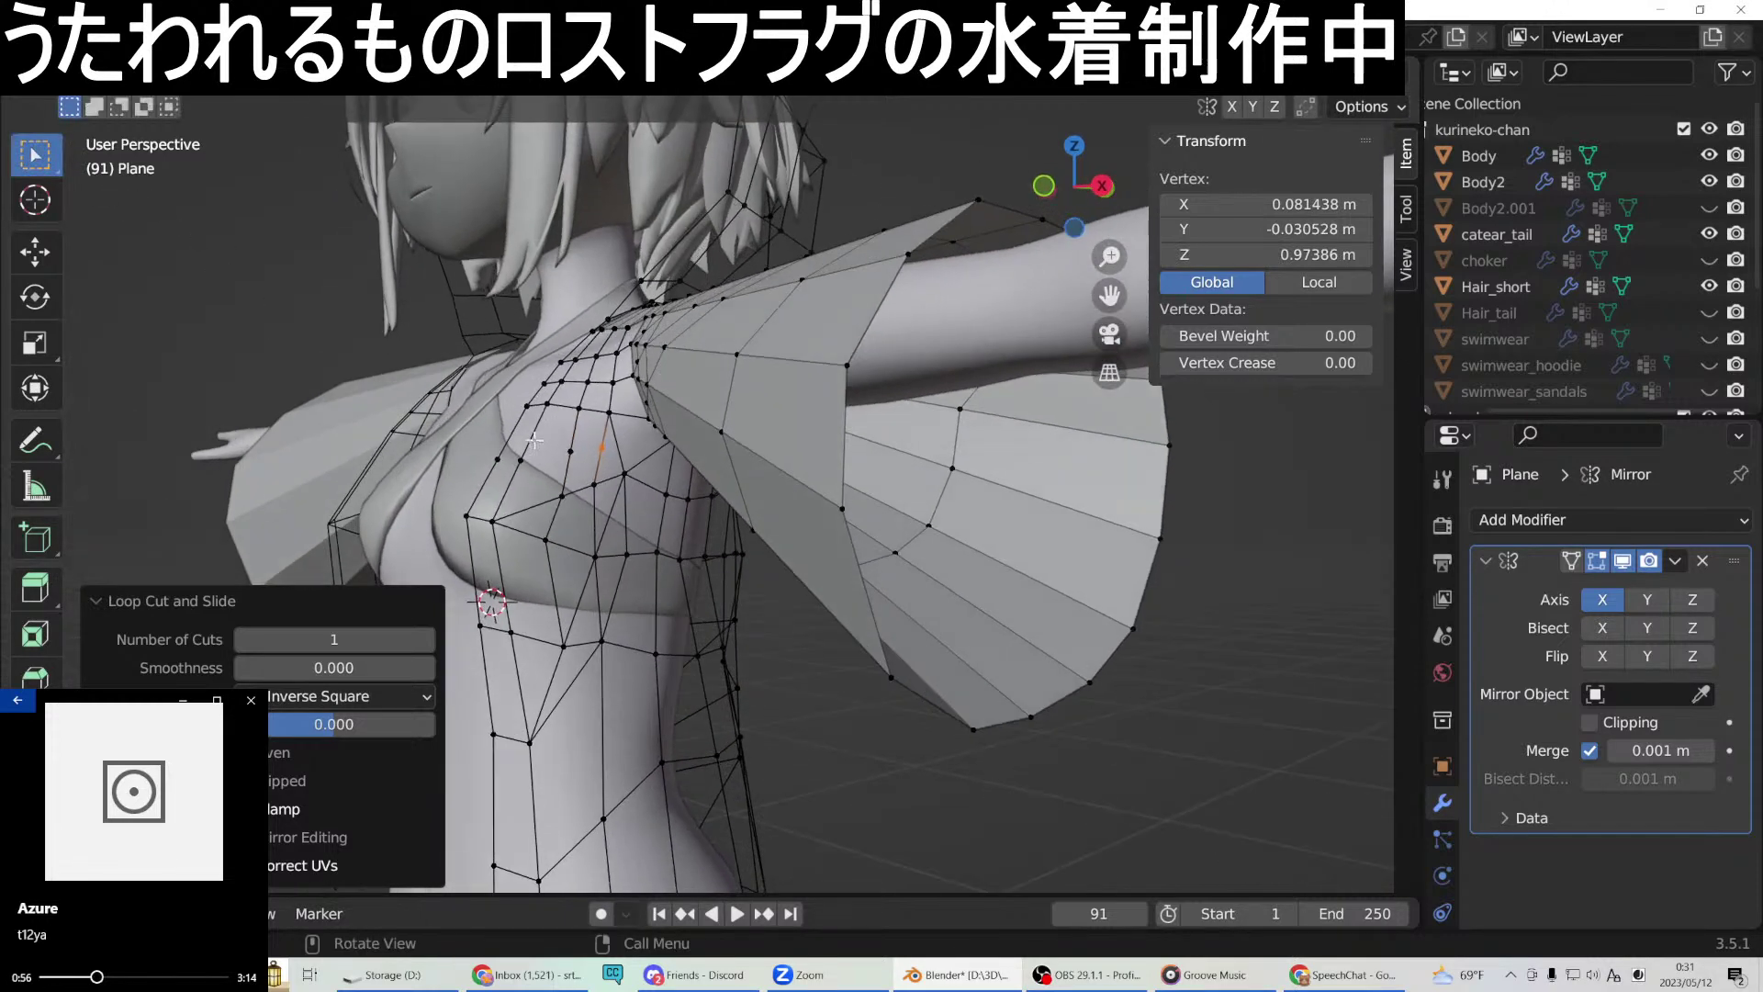
pyautogui.click(495, 459)
pyautogui.keyDown('shift'); pyautogui.click(521, 460); pyautogui.keyUp('shift')
pyautogui.rightClick(525, 461)
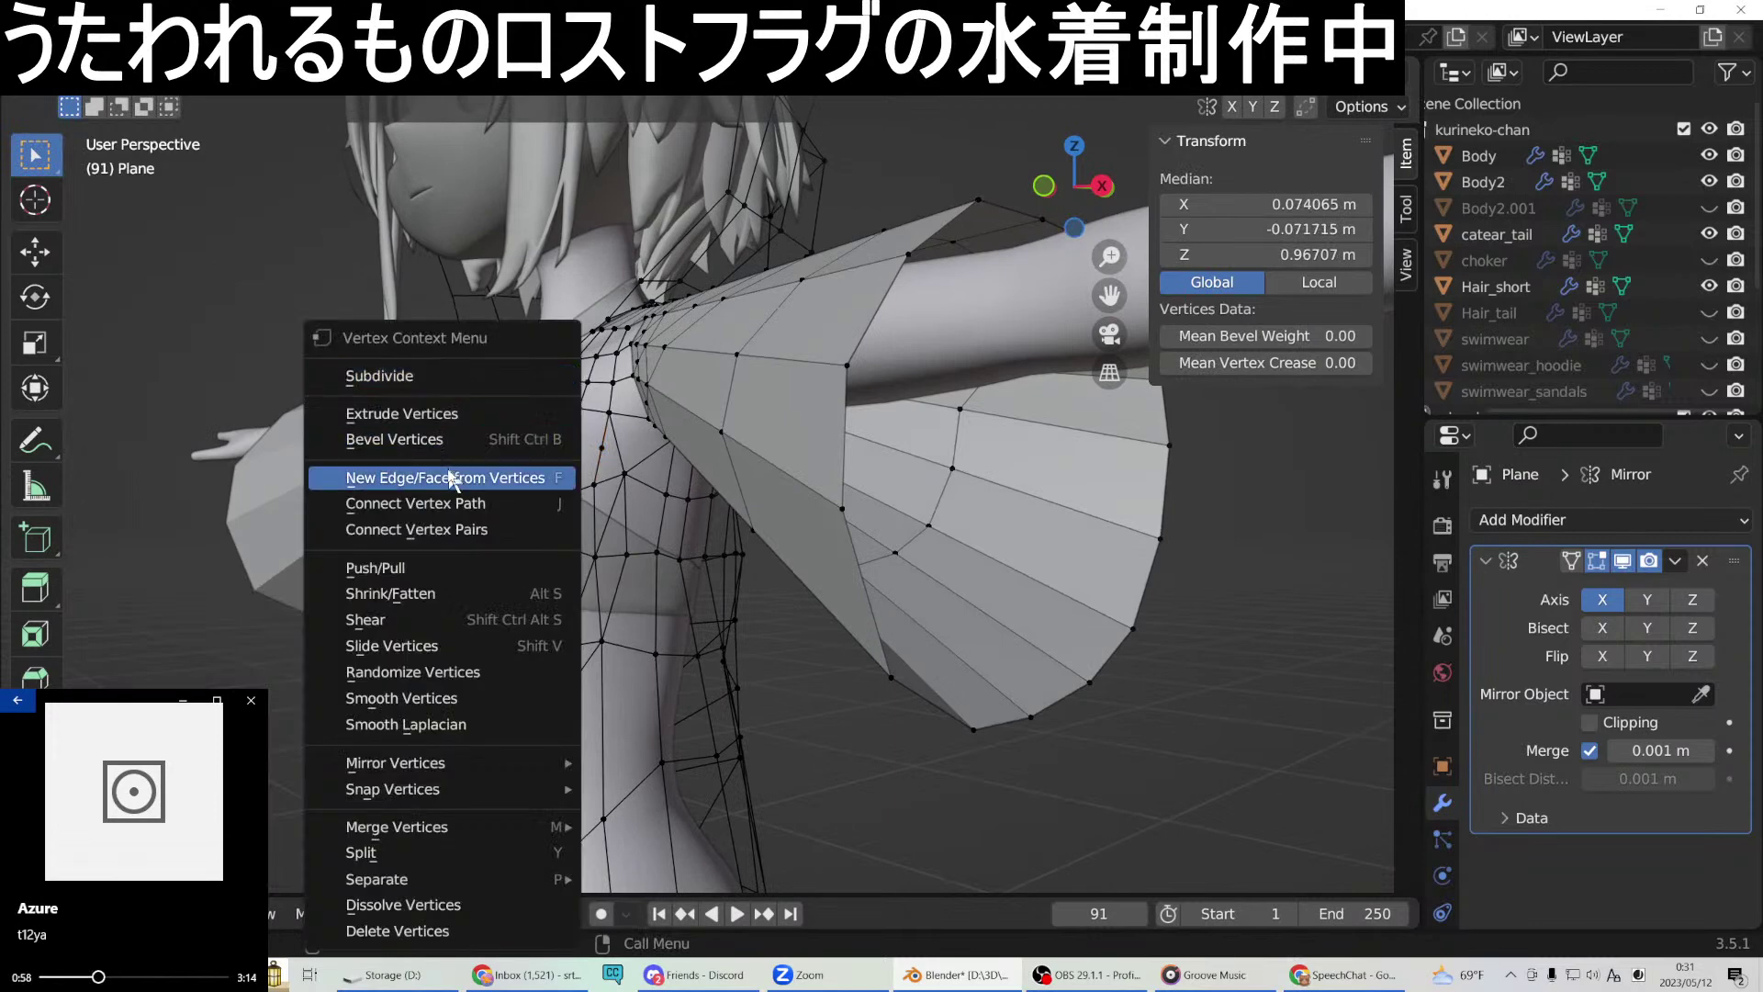
pyautogui.click(459, 478)
pyautogui.click(520, 459)
pyautogui.keyDown('shift'); pyautogui.click(562, 453); pyautogui.keyUp('shift')
pyautogui.rightClick(563, 453)
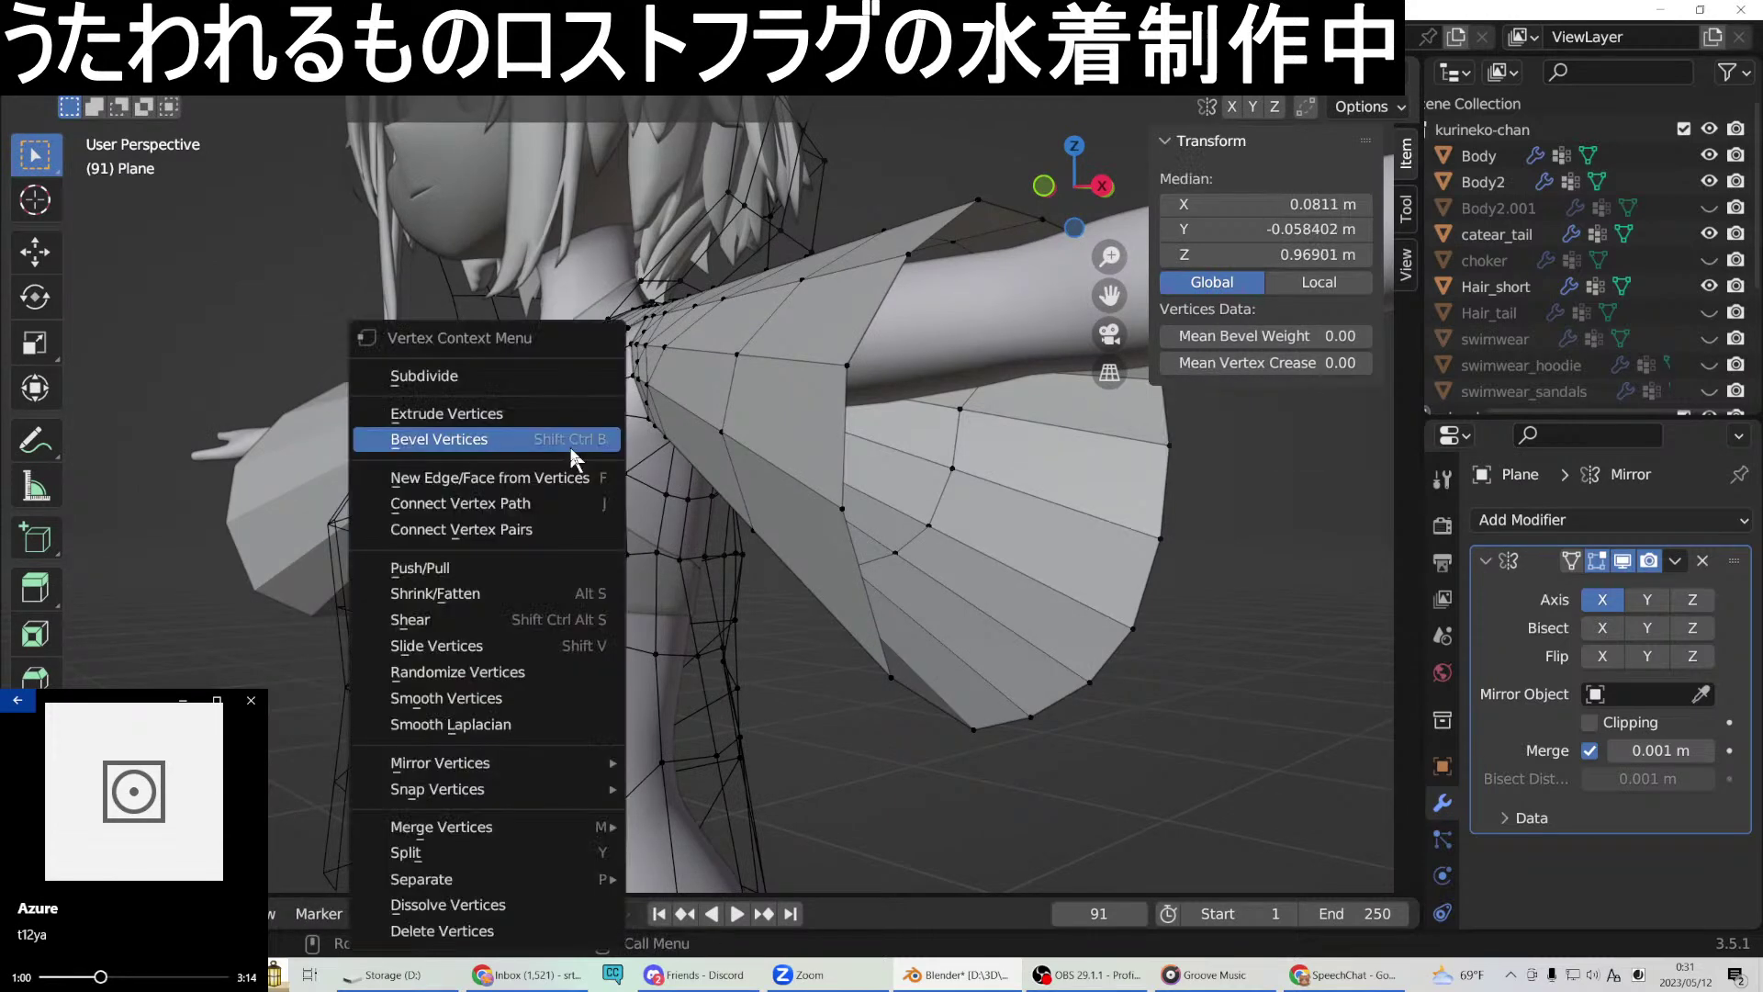
pyautogui.click(537, 474)
# Continue the row of new edges from the second upper-chest midpoint through the remaining midpoints to the vertex below the armpit.
pyautogui.click(568, 452)
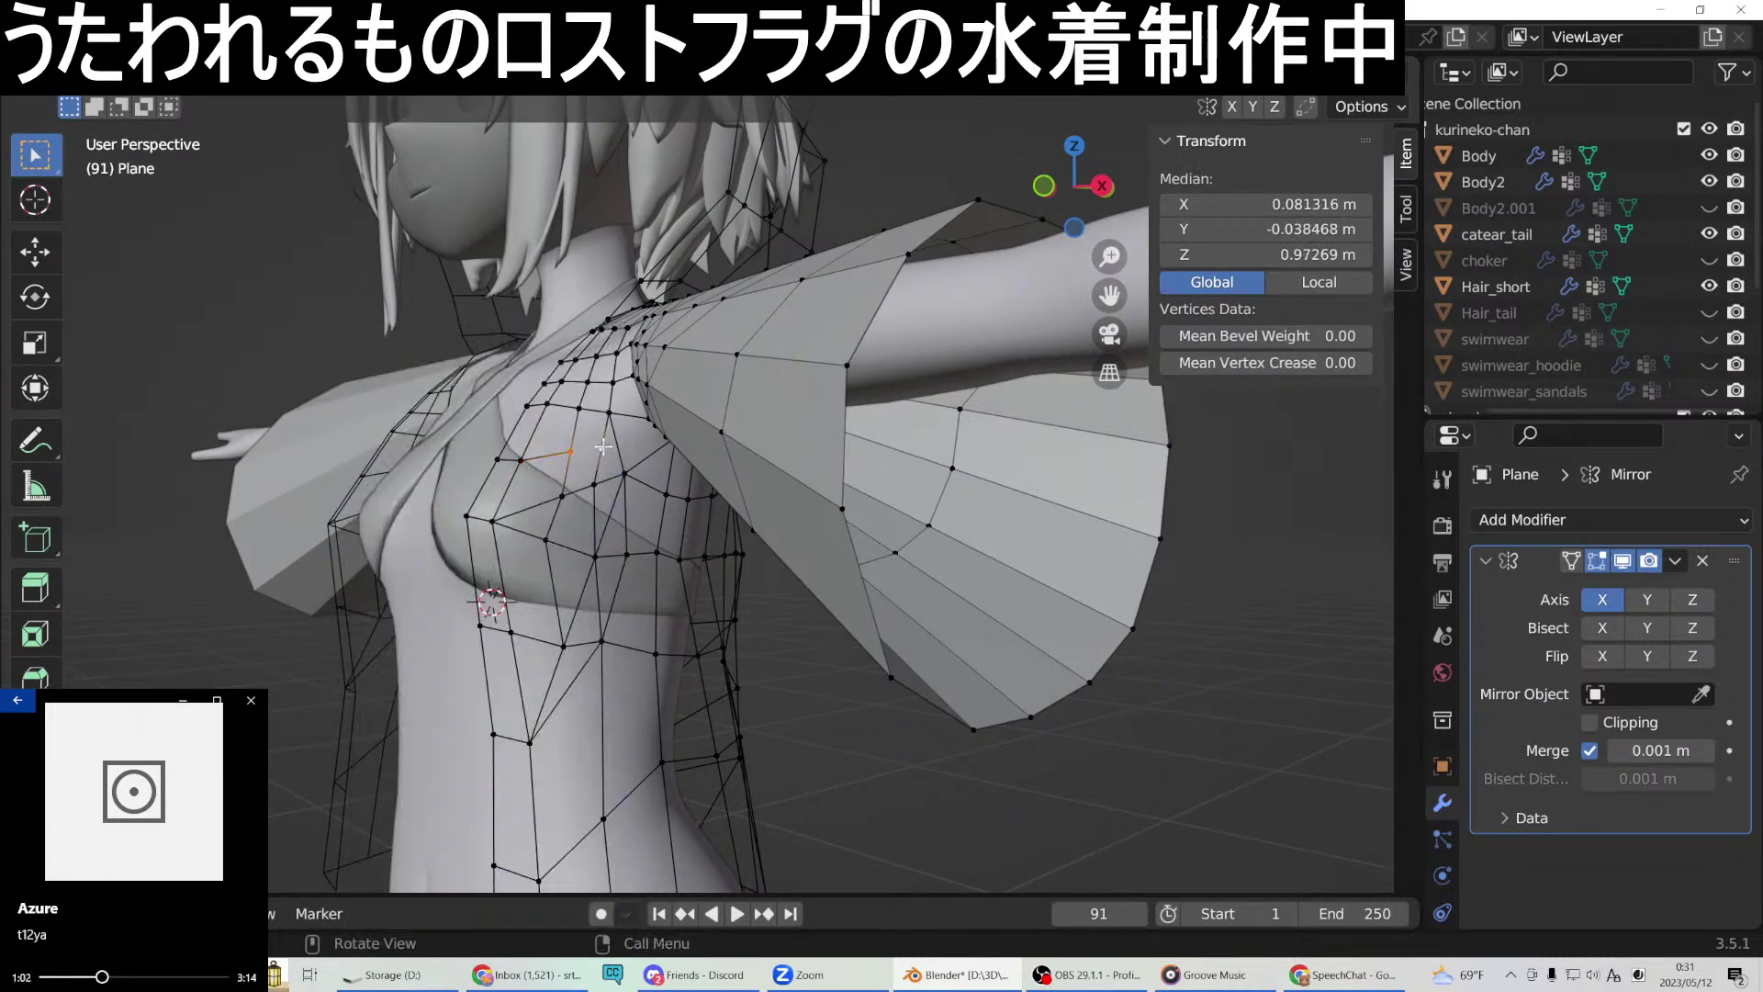
pyautogui.rightClick(603, 448)
pyautogui.click(538, 474)
pyautogui.moveTo(537, 474); pyautogui.dragTo(610, 480, button='middle')
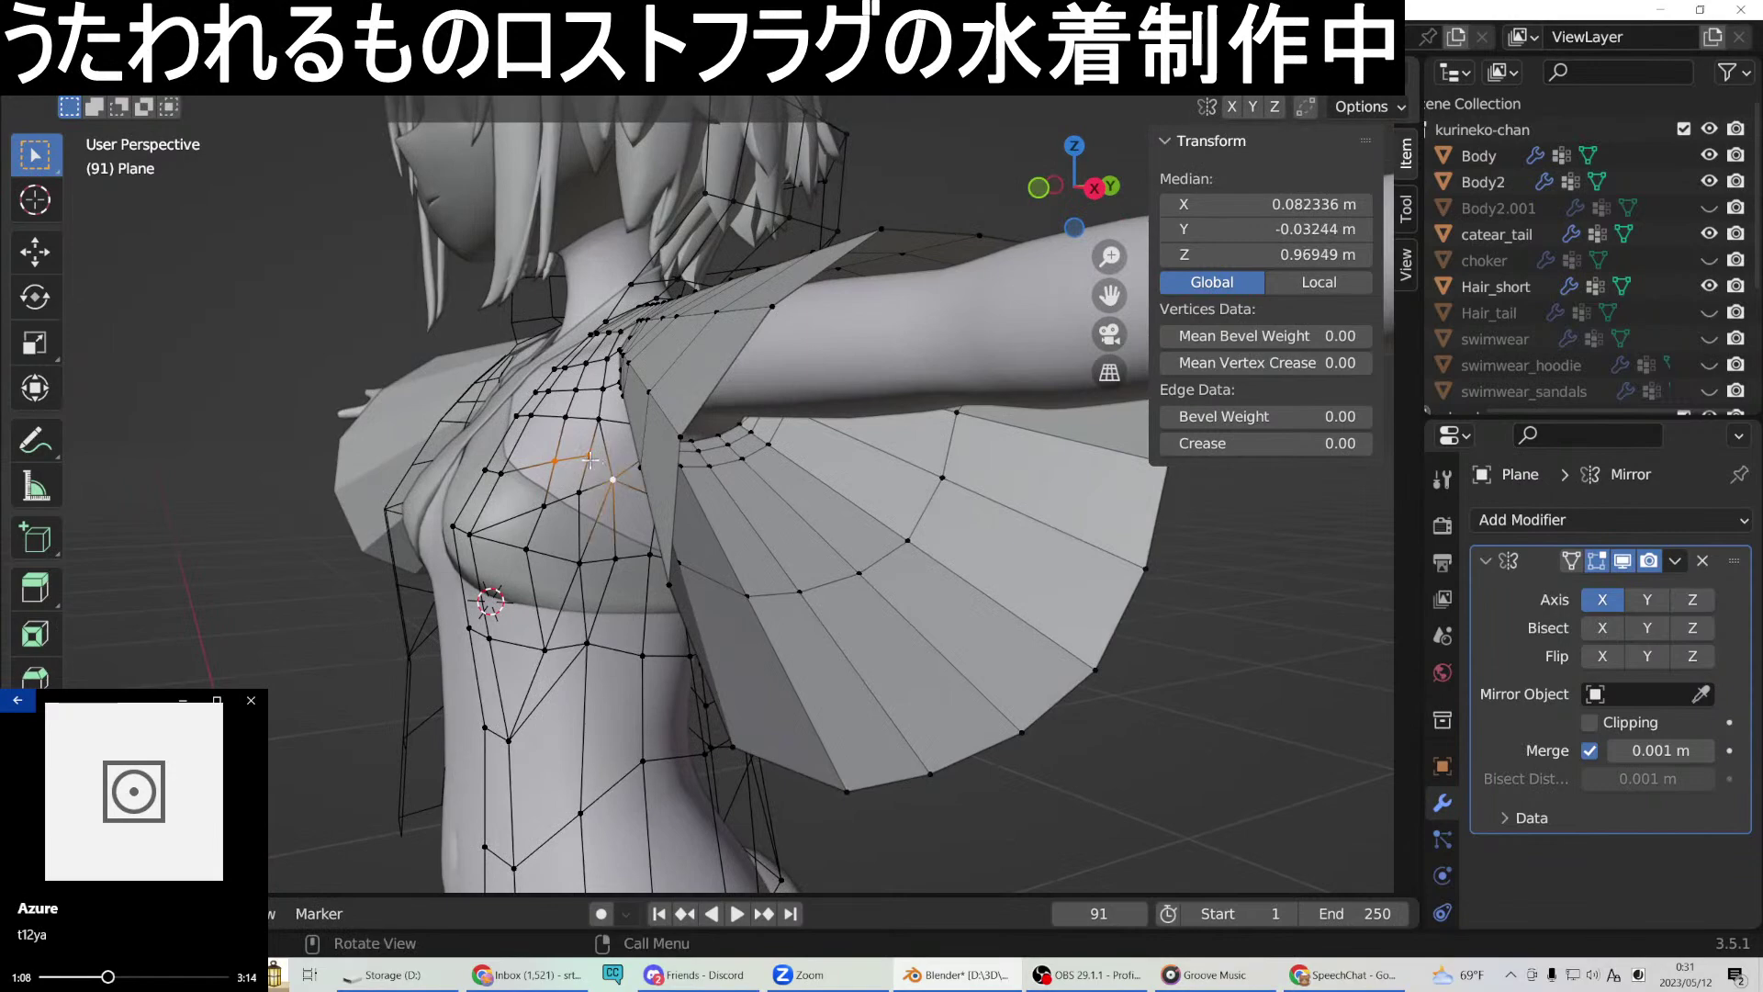
pyautogui.click(589, 455)
pyautogui.keyDown('shift'); pyautogui.click(613, 481); pyautogui.keyUp('shift')
pyautogui.rightClick(617, 491)
pyautogui.click(551, 479)
# Delete the diagonal edge just below the bust on the side of the torso.
pyautogui.moveTo(634, 459); pyautogui.dragTo(598, 607, button='middle')
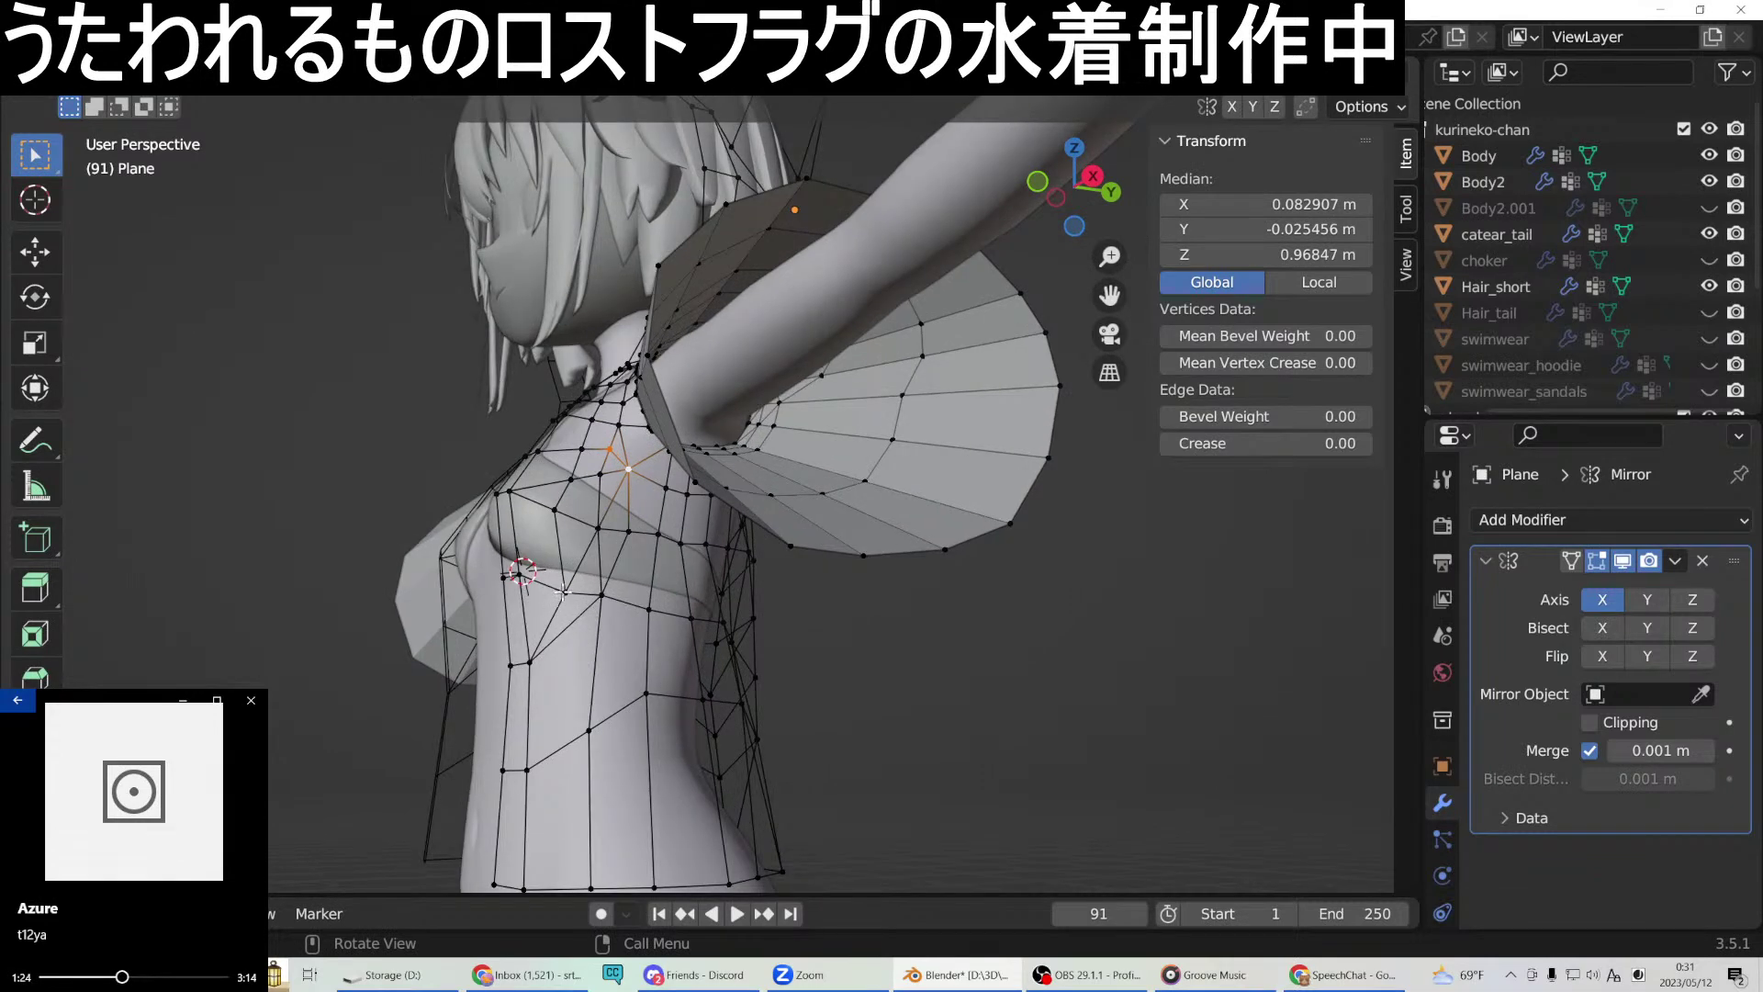
pyautogui.click(569, 629)
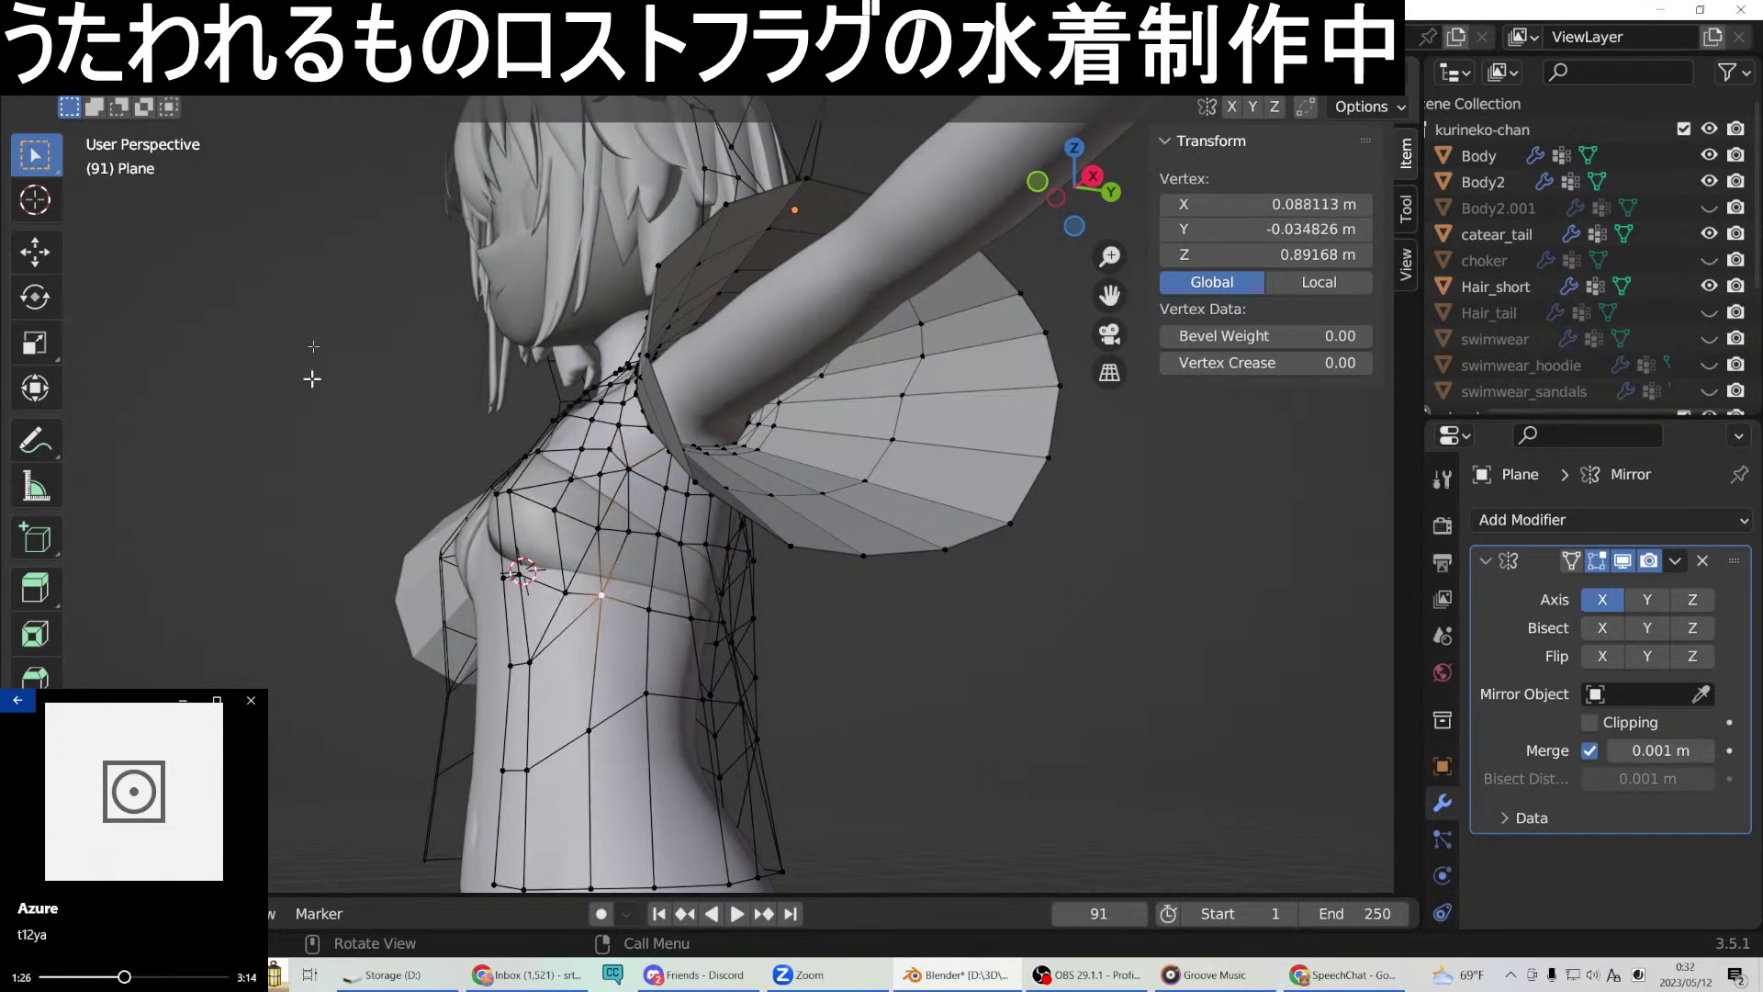
pyautogui.click(338, 229)
pyautogui.click(572, 627)
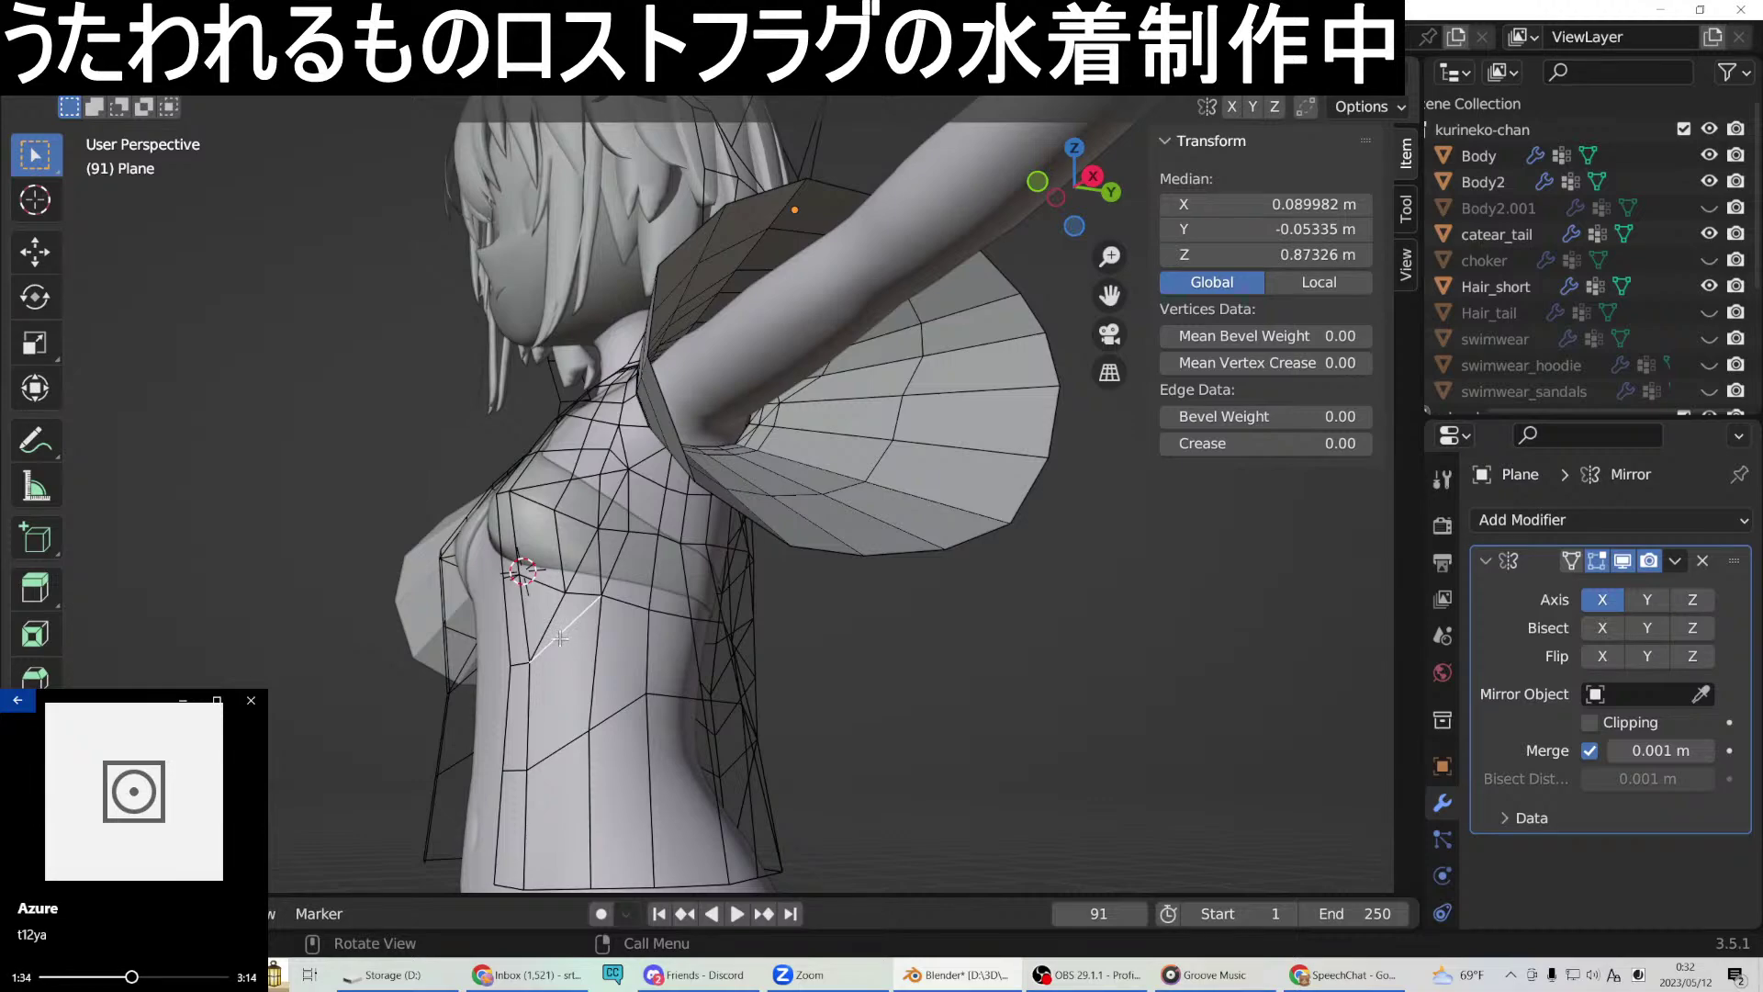
pyautogui.moveTo(685, 549); pyautogui.dragTo(690, 509, button='middle')
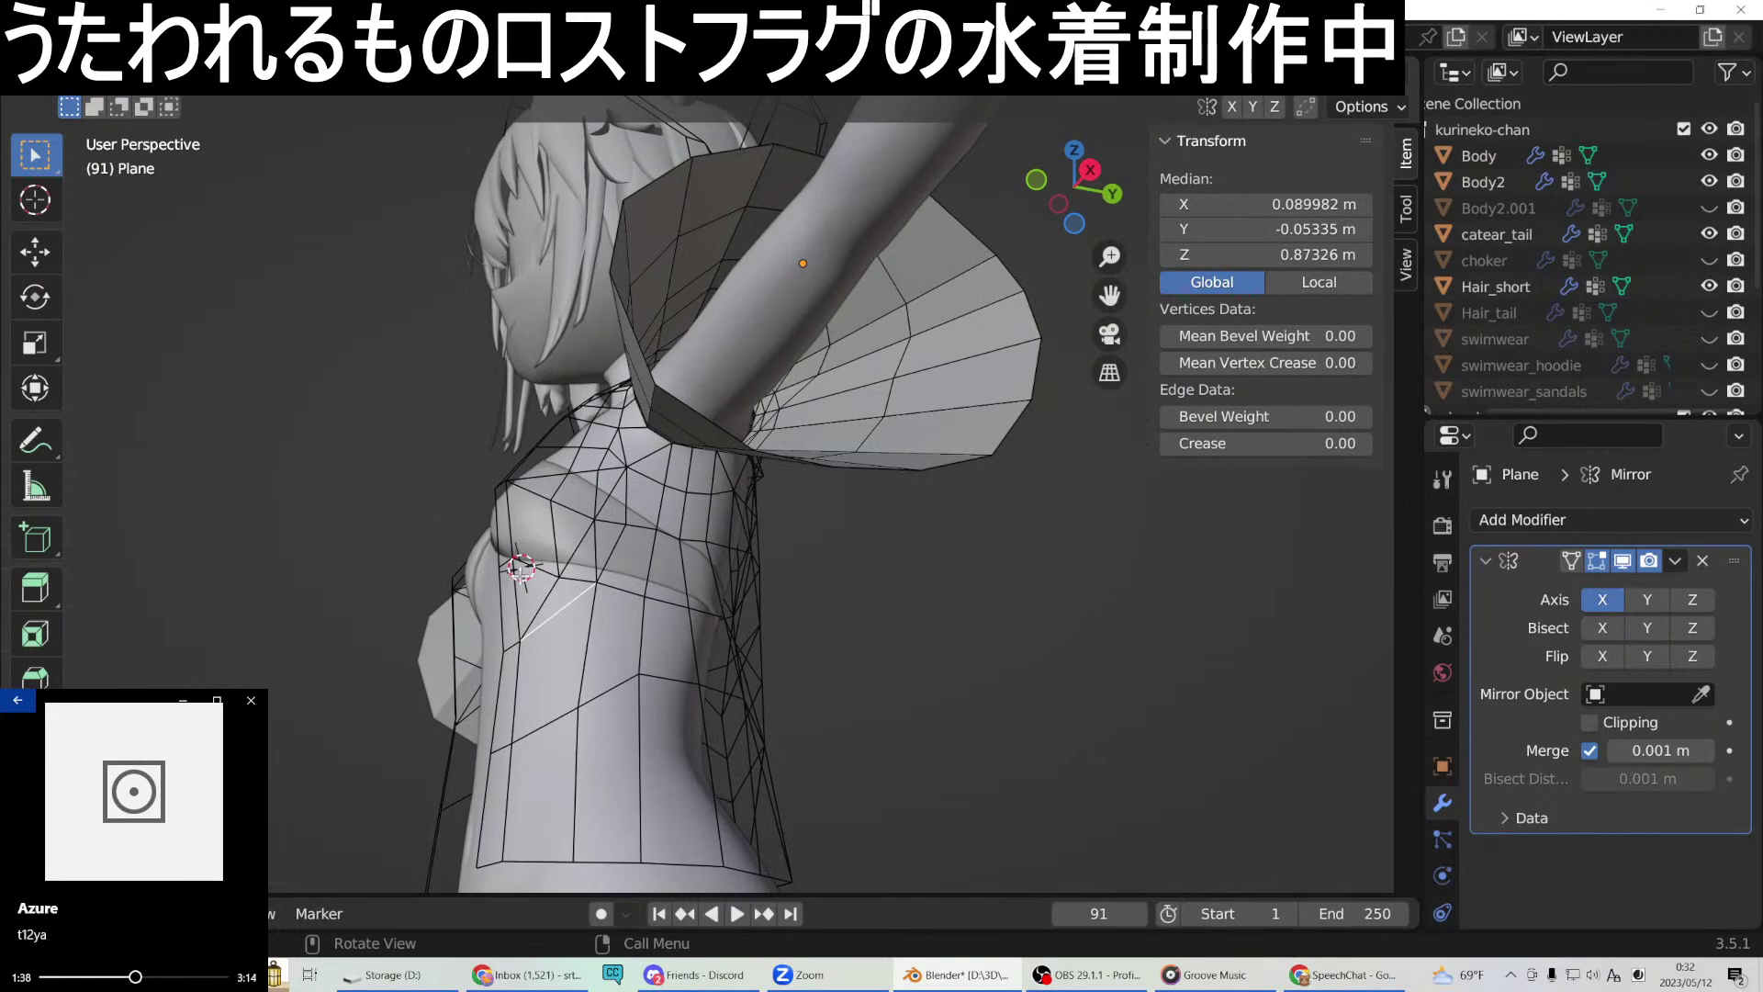
pyautogui.press('x')
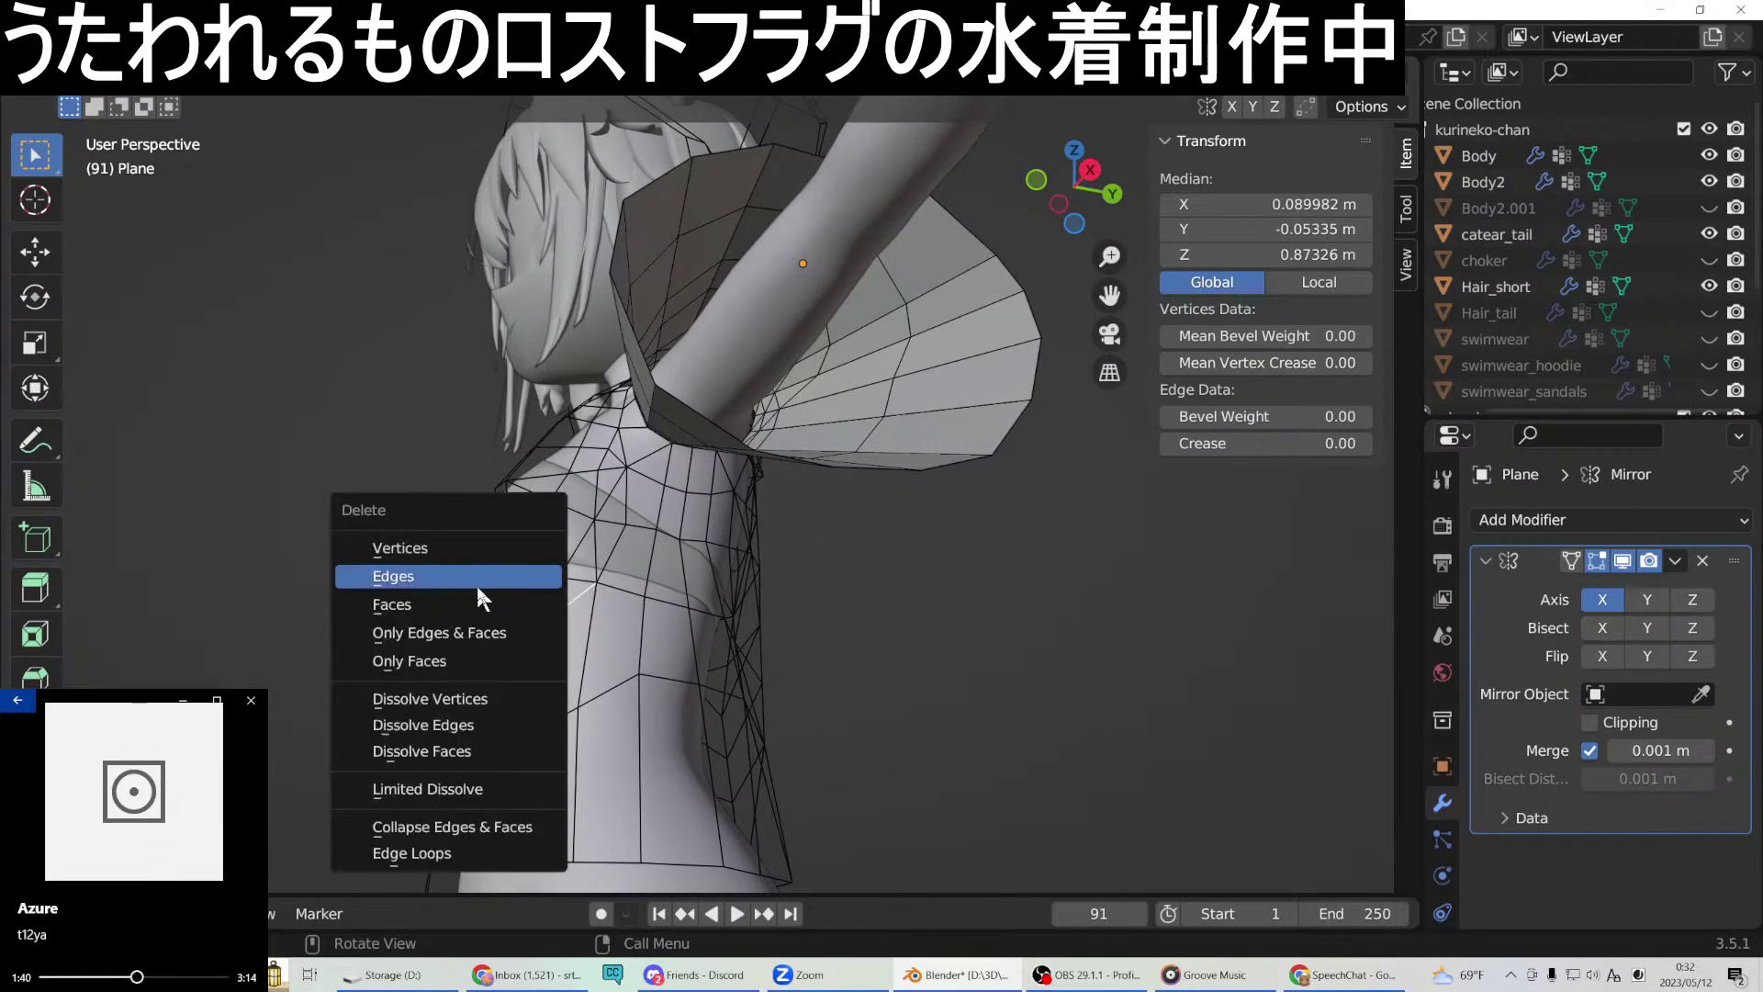
pyautogui.click(476, 582)
# Add midpoint vertices to the three adjacent vertical edges on the torso's side below the bust using single-cut loop cuts.
pyautogui.moveTo(475, 583); pyautogui.dragTo(647, 658, button='middle')
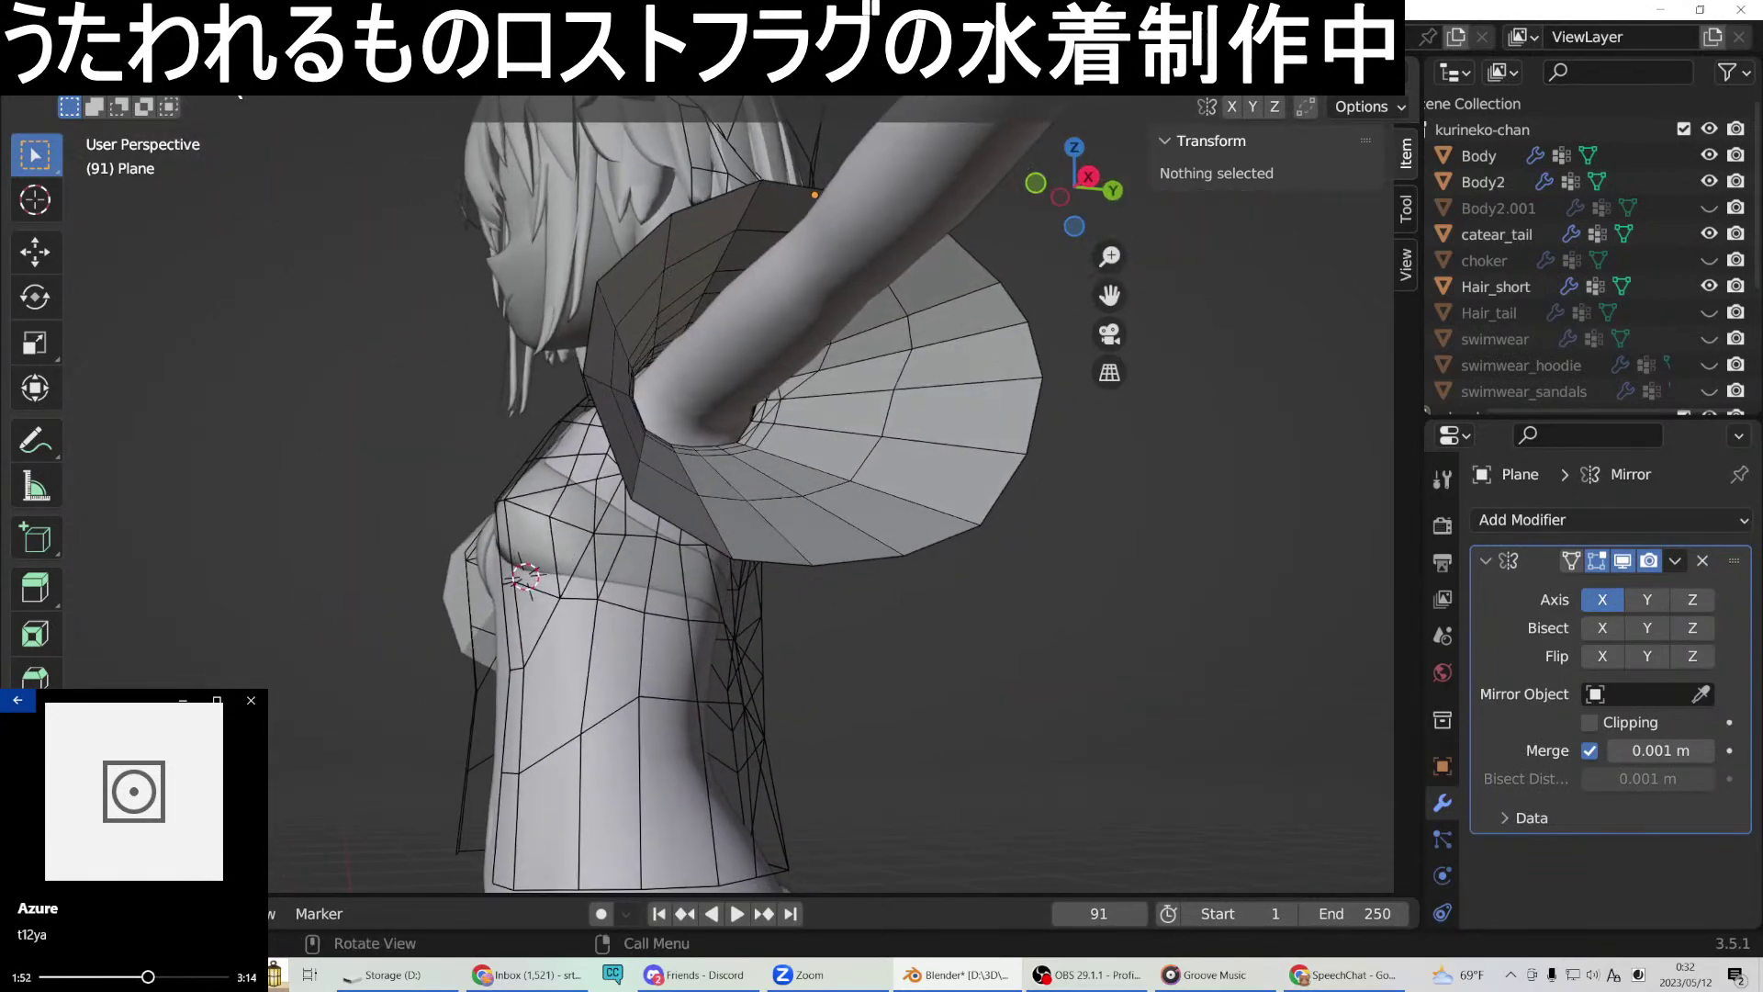
pyautogui.moveTo(753, 488); pyautogui.dragTo(622, 495, button='middle')
pyautogui.moveTo(764, 489); pyautogui.dragTo(660, 499, button='middle')
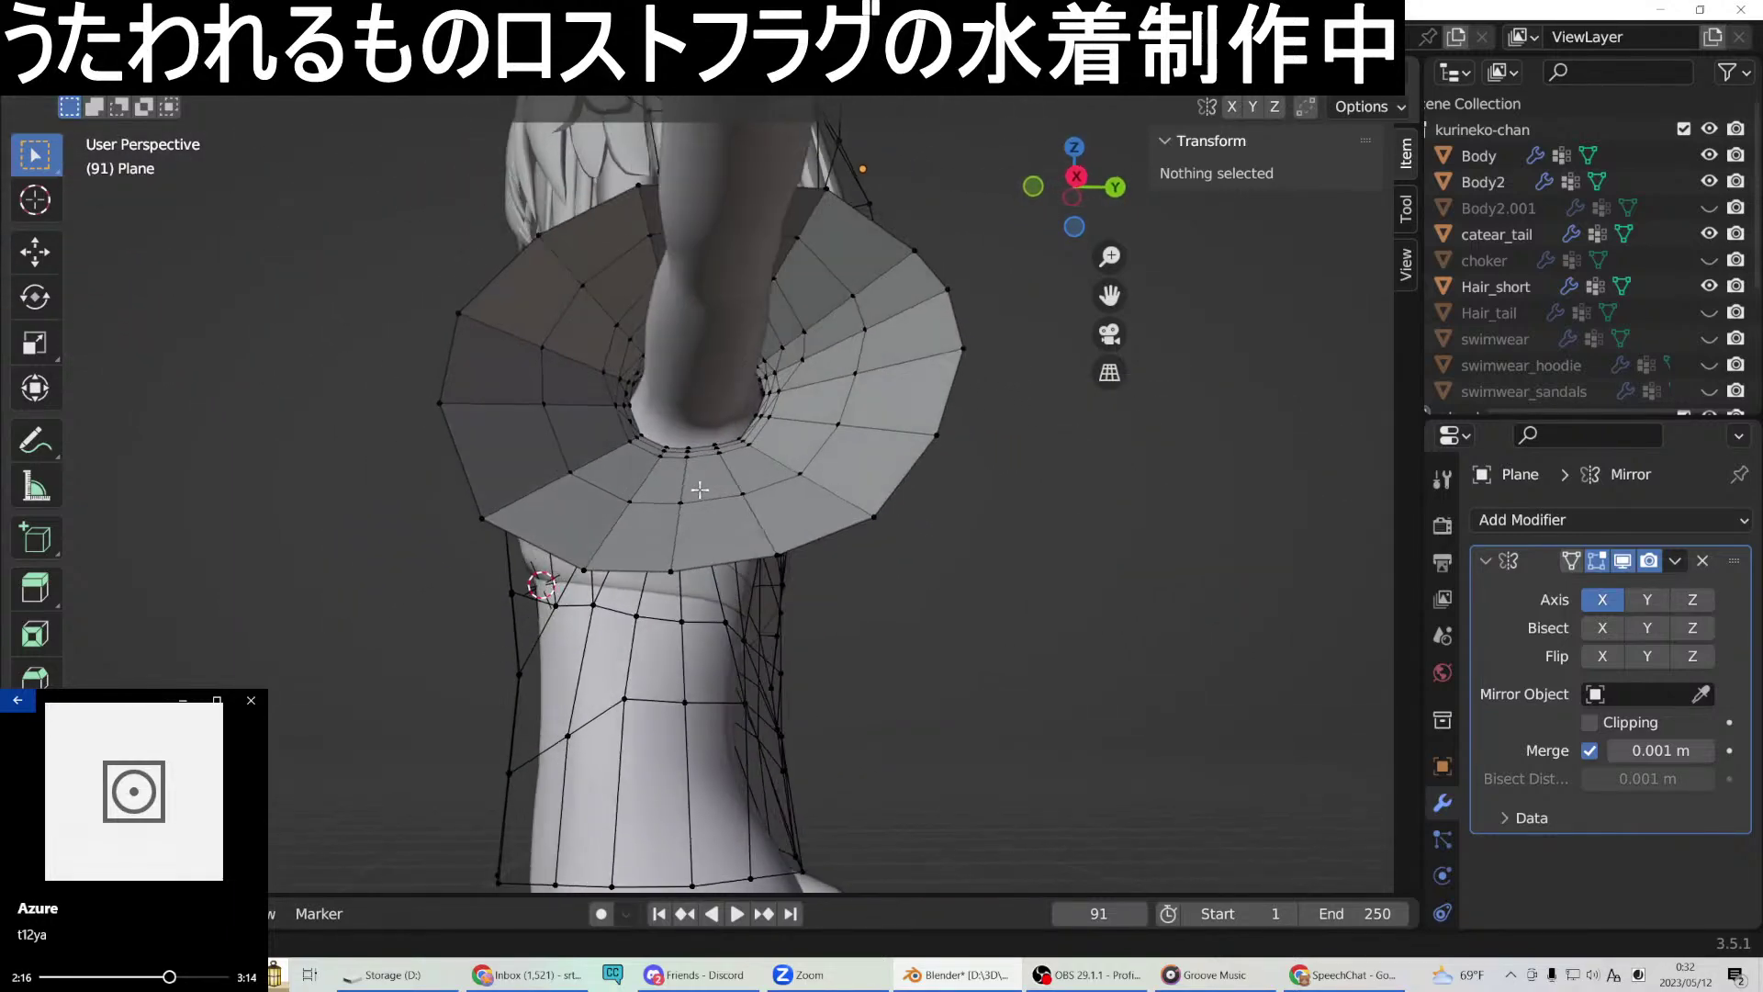
pyautogui.moveTo(738, 492); pyautogui.dragTo(778, 467, button='middle')
pyautogui.click(540, 650)
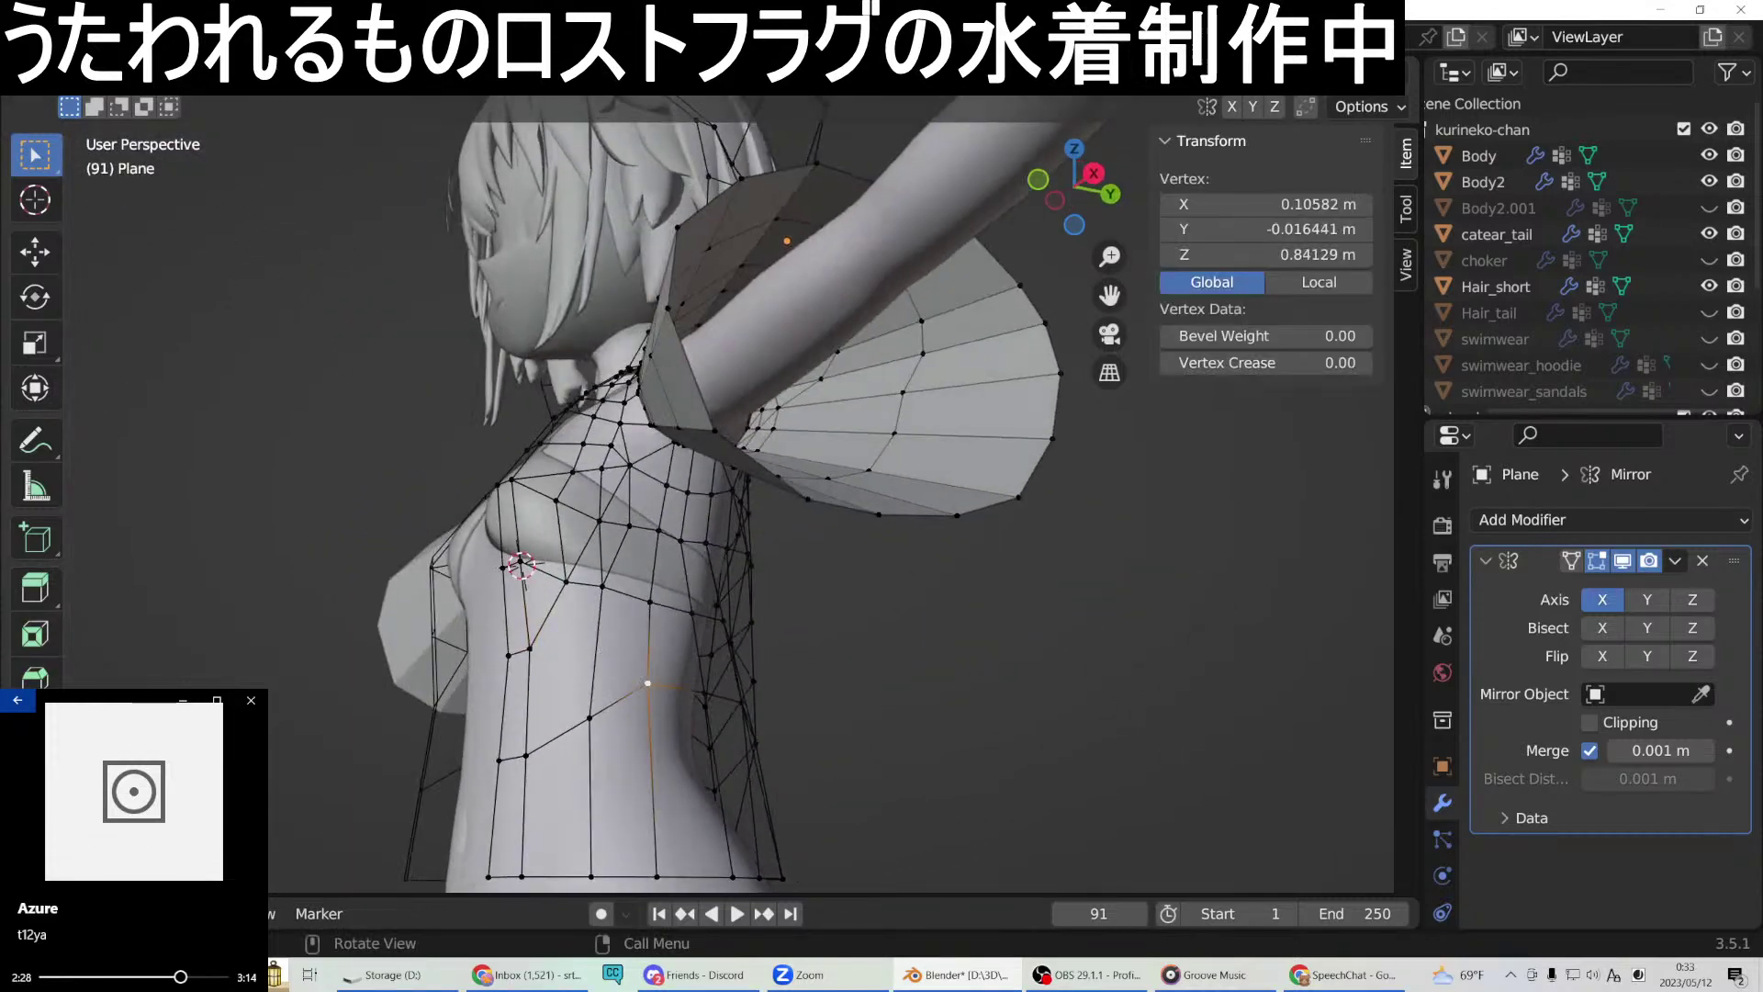
pyautogui.click(35, 726)
pyautogui.click(589, 650)
pyautogui.moveTo(663, 652); pyautogui.dragTo(933, 697, button='middle')
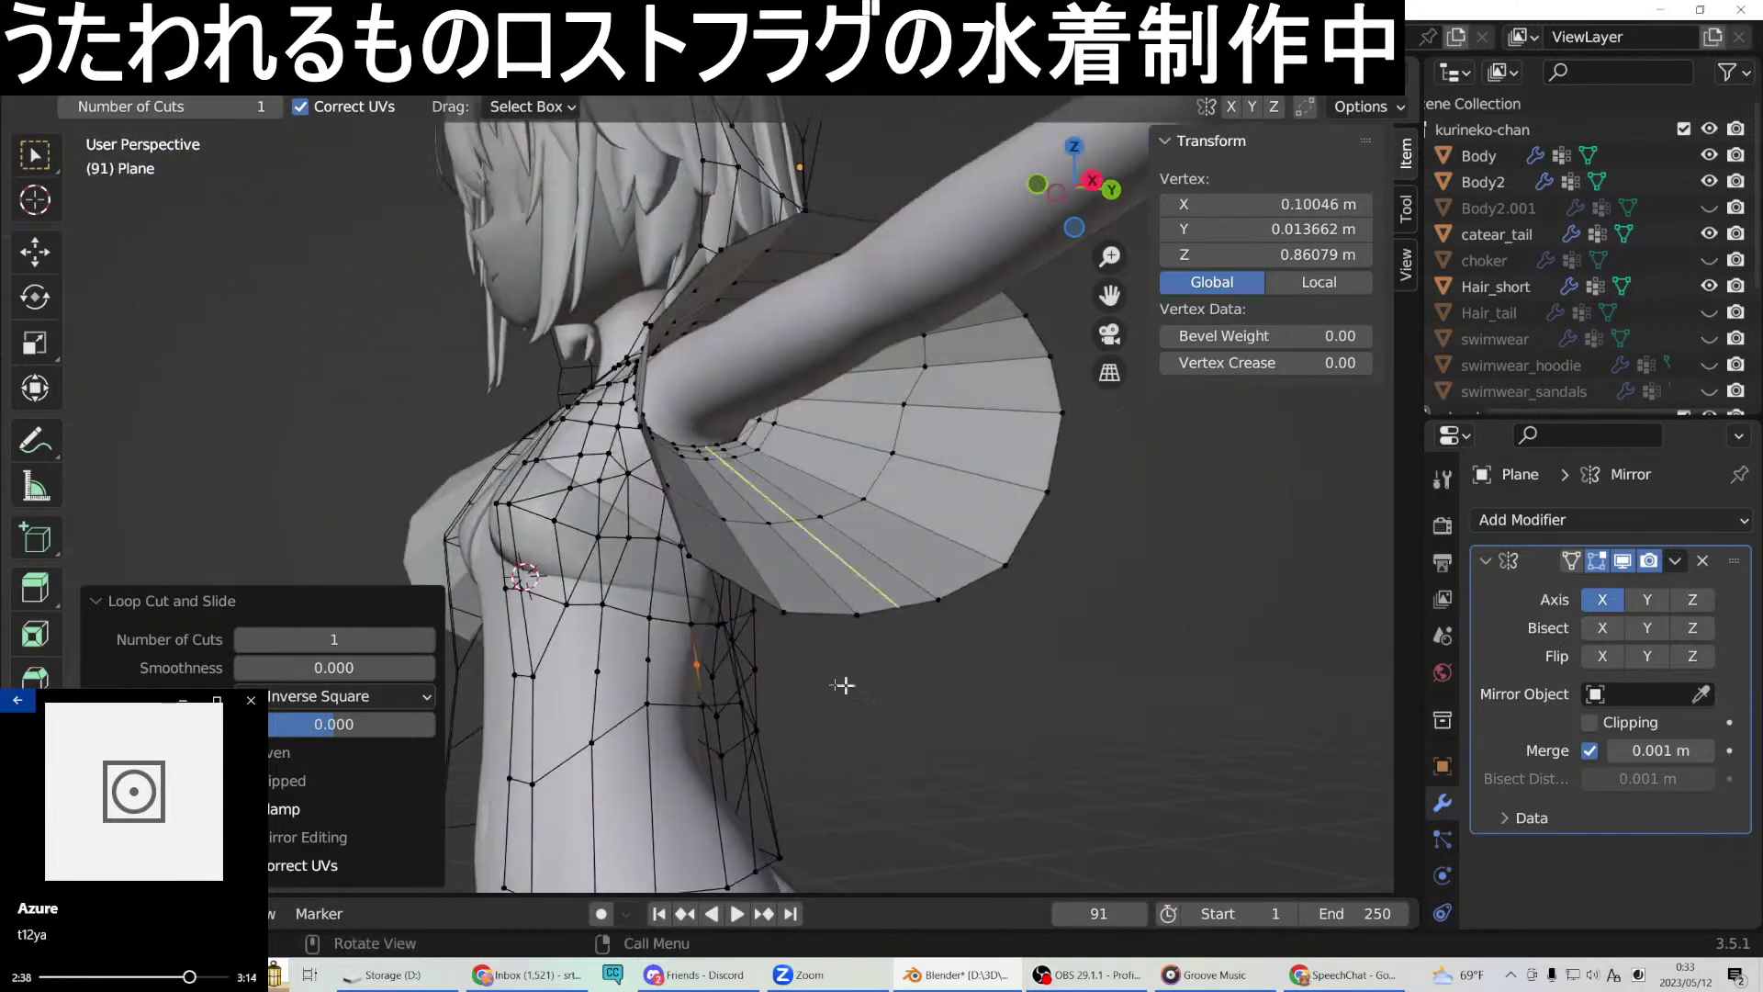
# Connect the front vertex below the bust to the first side midpoint, and that midpoint to the second, with new edges.
pyautogui.click(51, 158)
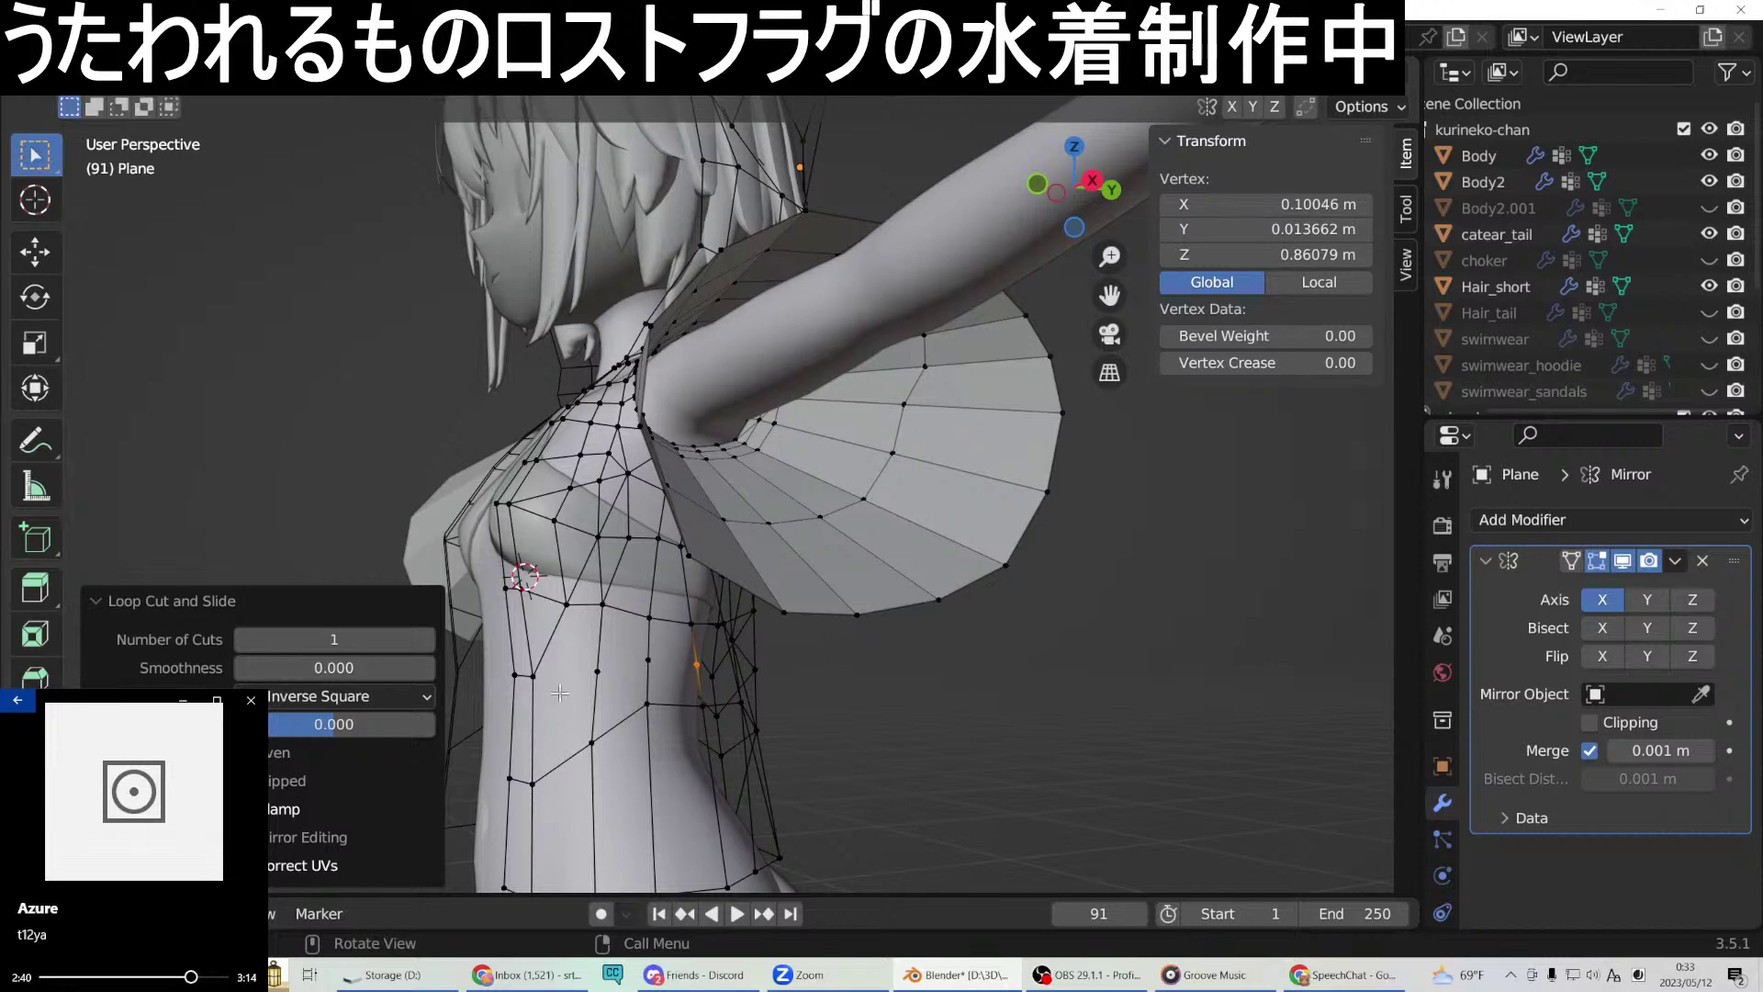
pyautogui.click(533, 678)
pyautogui.rightClick(597, 675)
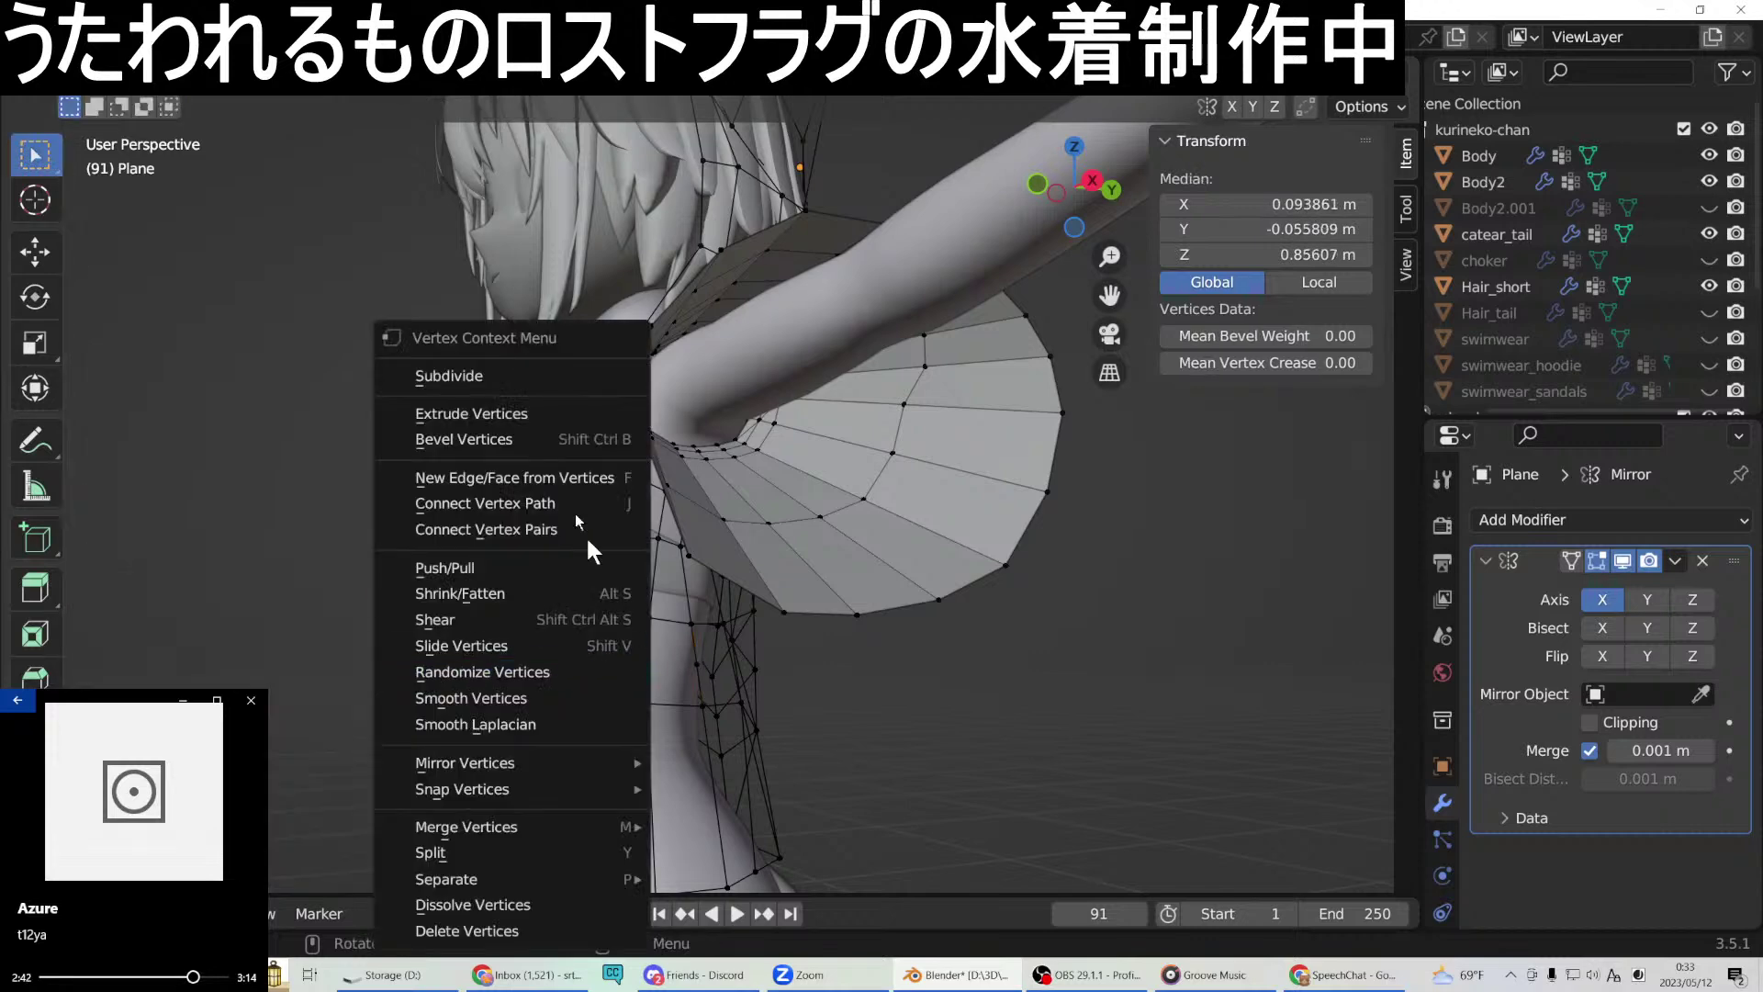
pyautogui.click(514, 478)
pyautogui.click(598, 663)
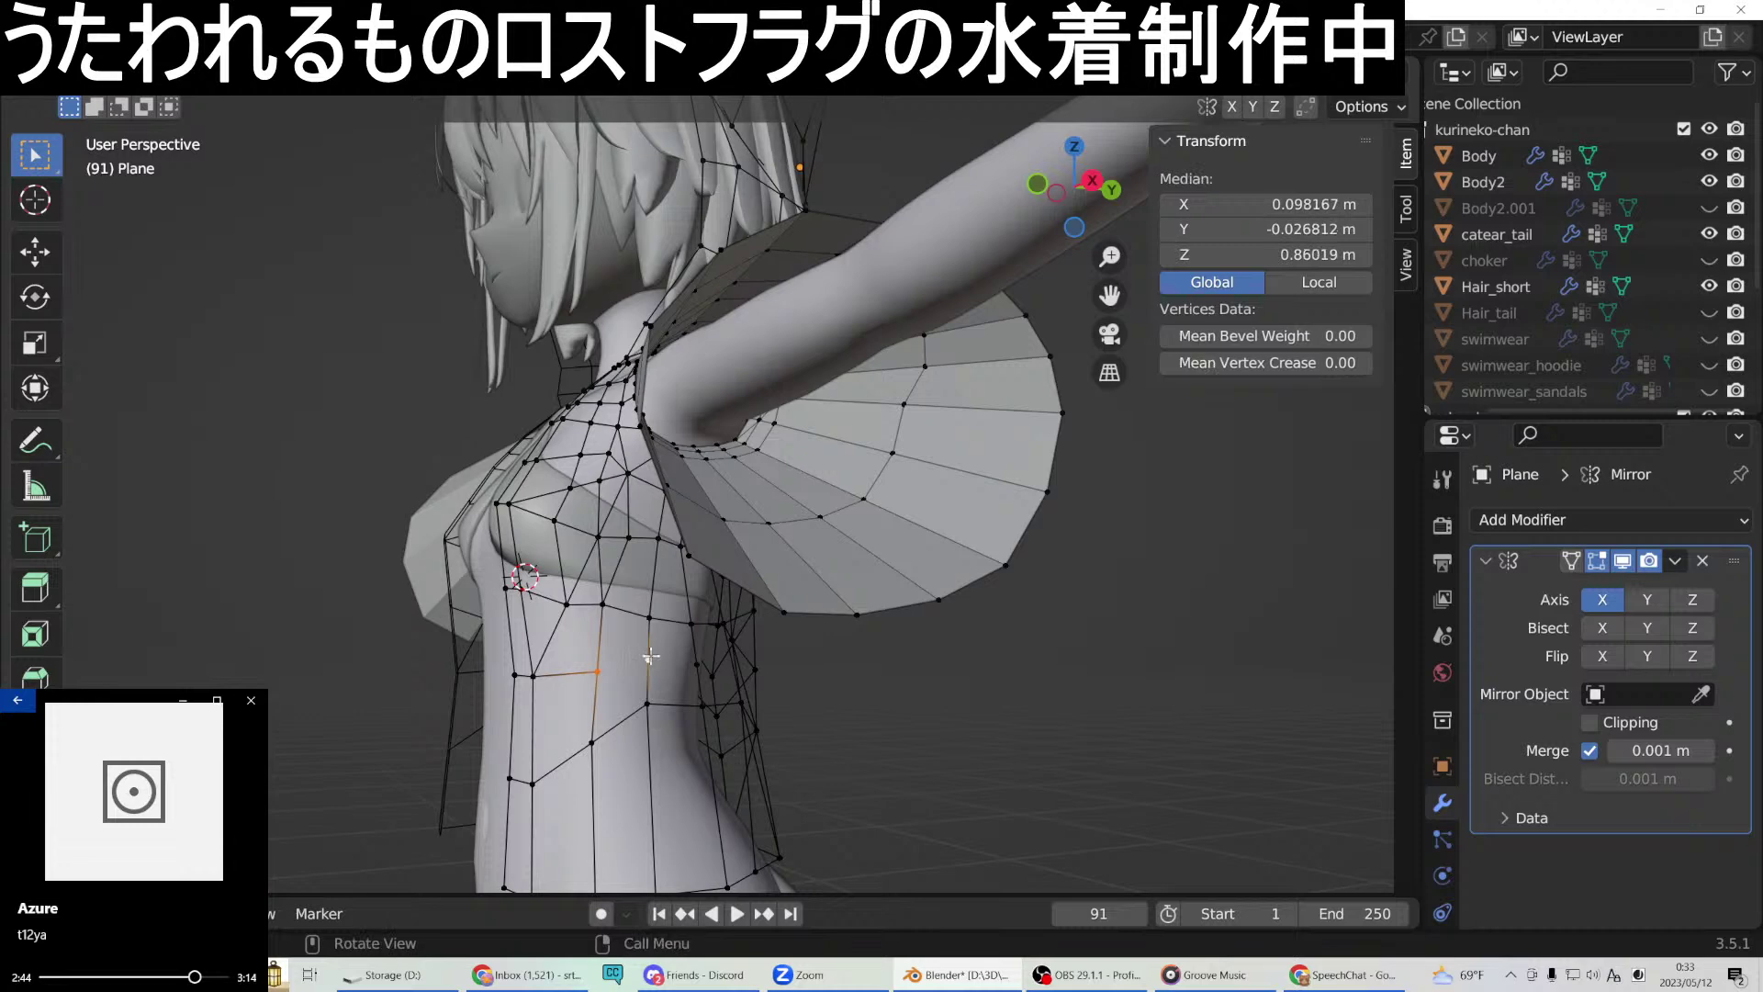
pyautogui.rightClick(650, 655)
pyautogui.click(609, 483)
# Extend the row of edges from the second side midpoint to the third, and on to the neighbouring vertex towards the back.
pyautogui.moveTo(730, 565); pyautogui.dragTo(604, 656, button='middle')
pyautogui.click(628, 660)
pyautogui.rightClick(693, 669)
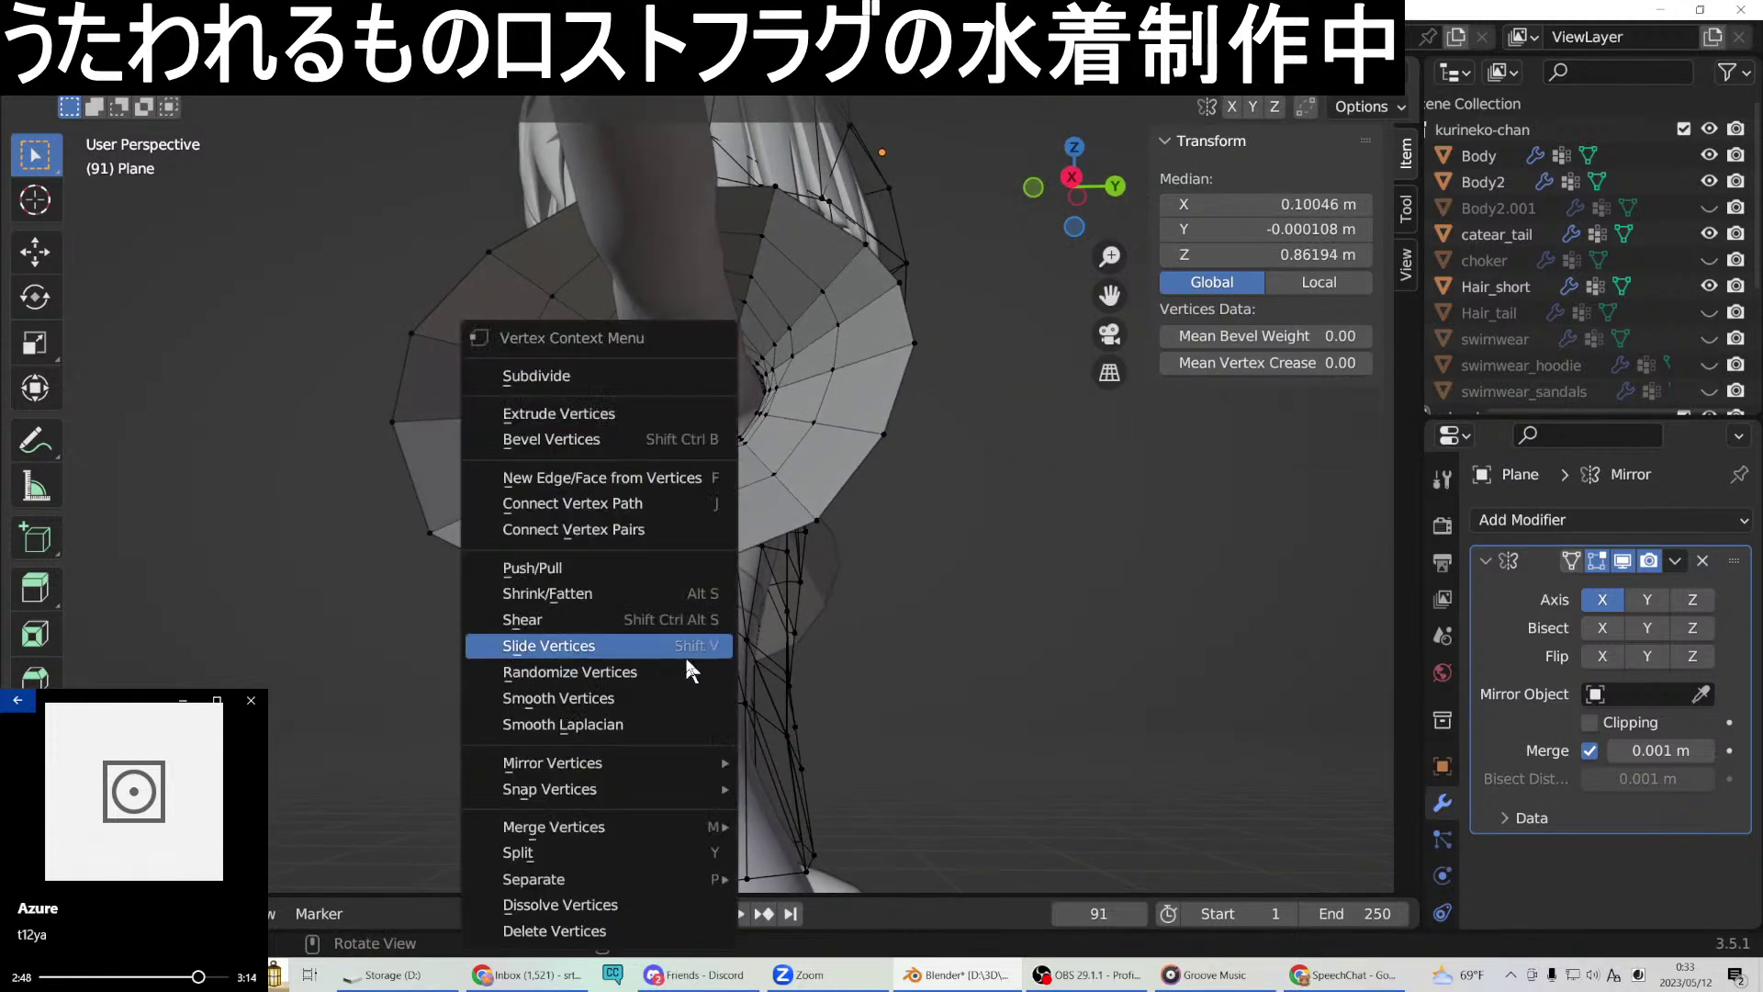
pyautogui.click(614, 472)
pyautogui.moveTo(613, 487); pyautogui.dragTo(620, 553, button='middle')
pyautogui.moveTo(786, 642); pyautogui.dragTo(709, 652, button='middle')
pyautogui.click(678, 662)
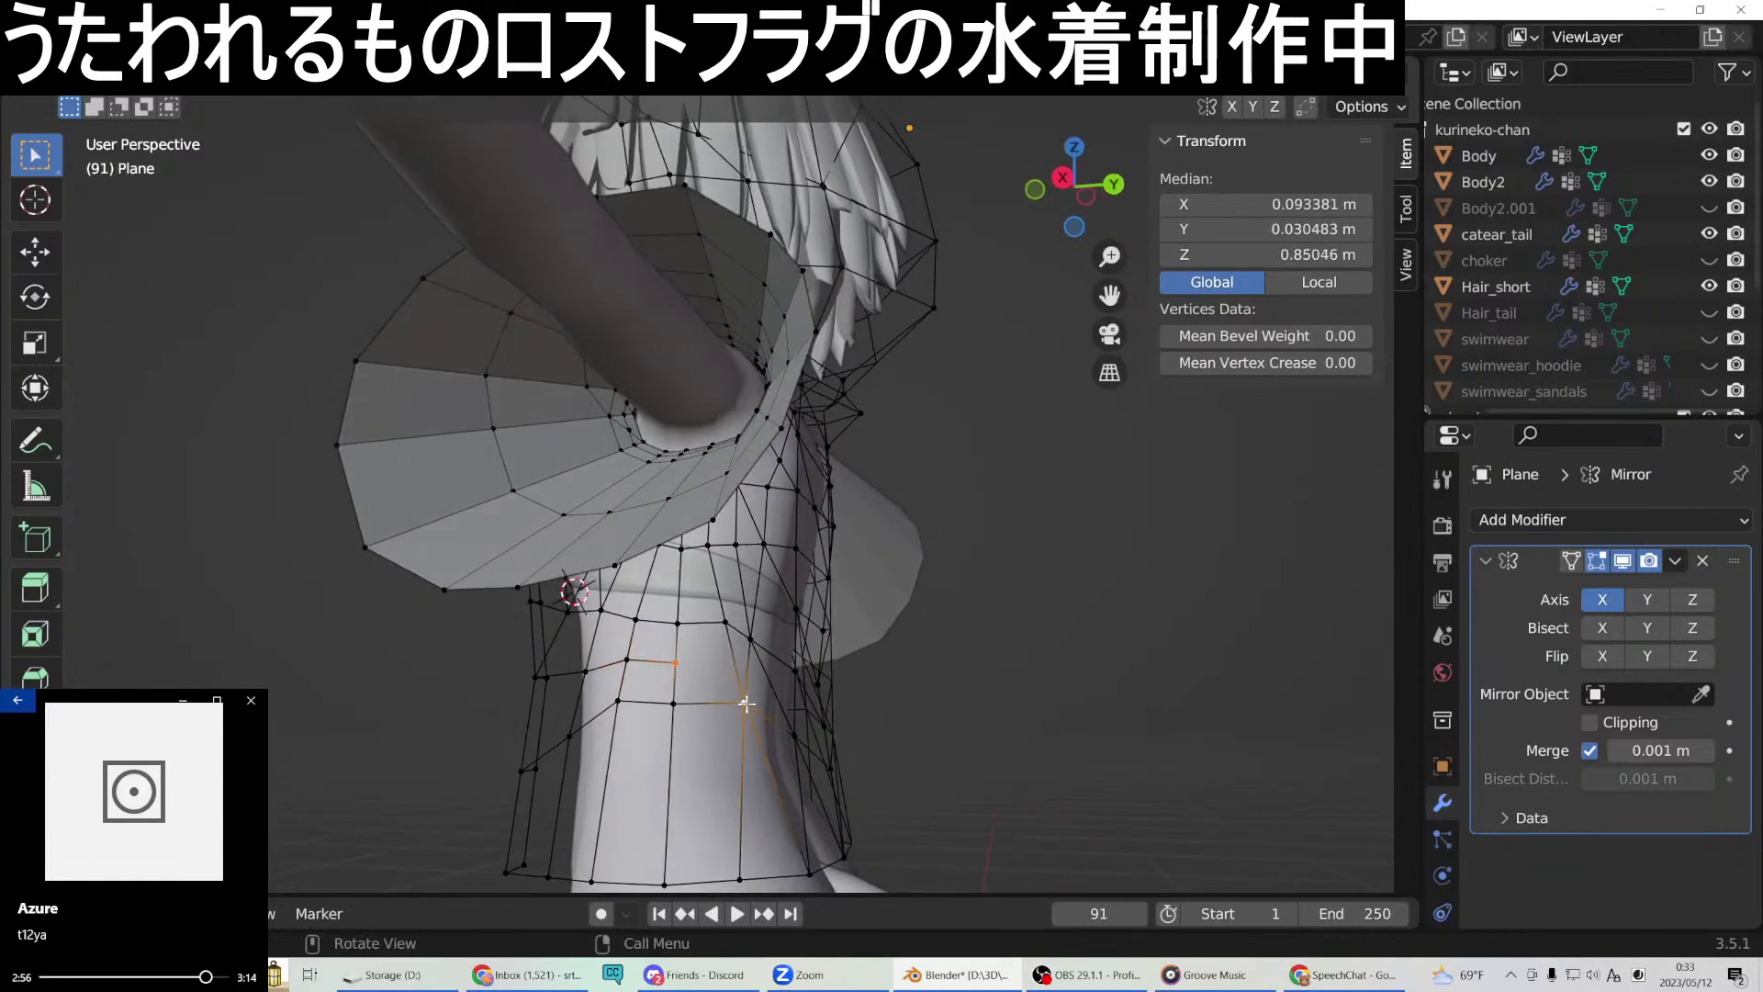
pyautogui.rightClick(746, 704)
pyautogui.click(675, 479)
pyautogui.moveTo(675, 491); pyautogui.dragTo(763, 594, button='middle')
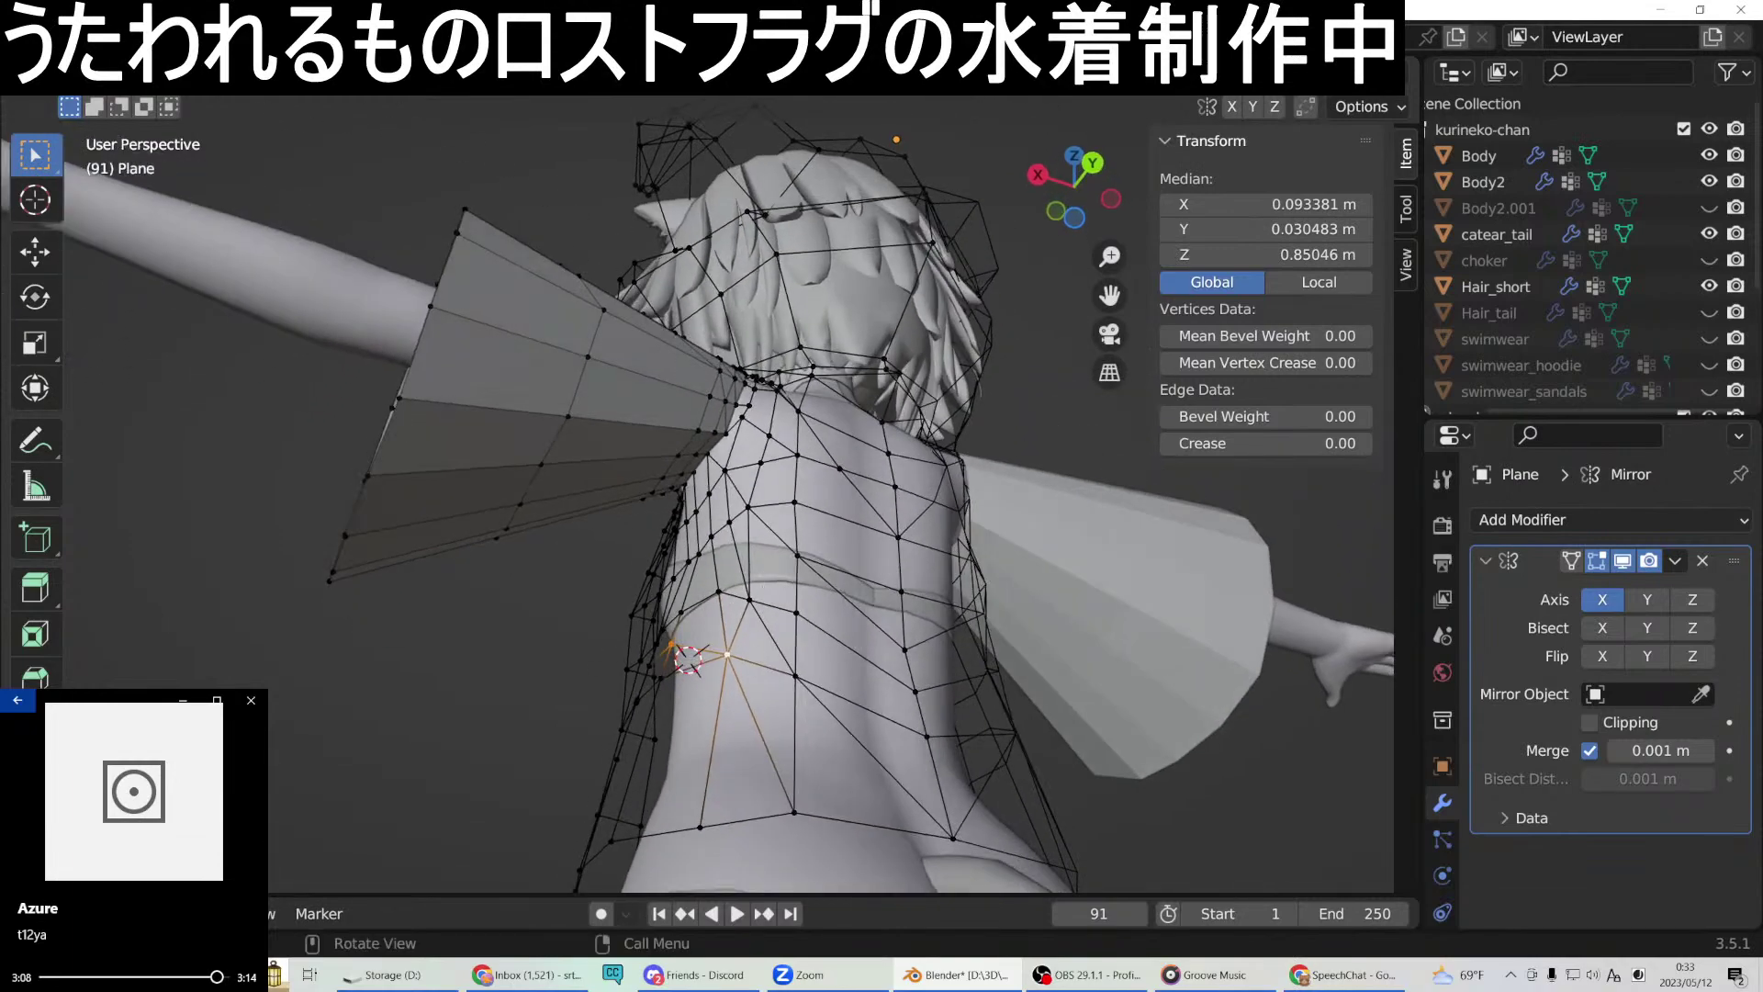
# Delete the diagonal edge running from the waist vertex down to the garment's hem on the lower back.
pyautogui.moveTo(820, 711); pyautogui.dragTo(802, 758, button='middle')
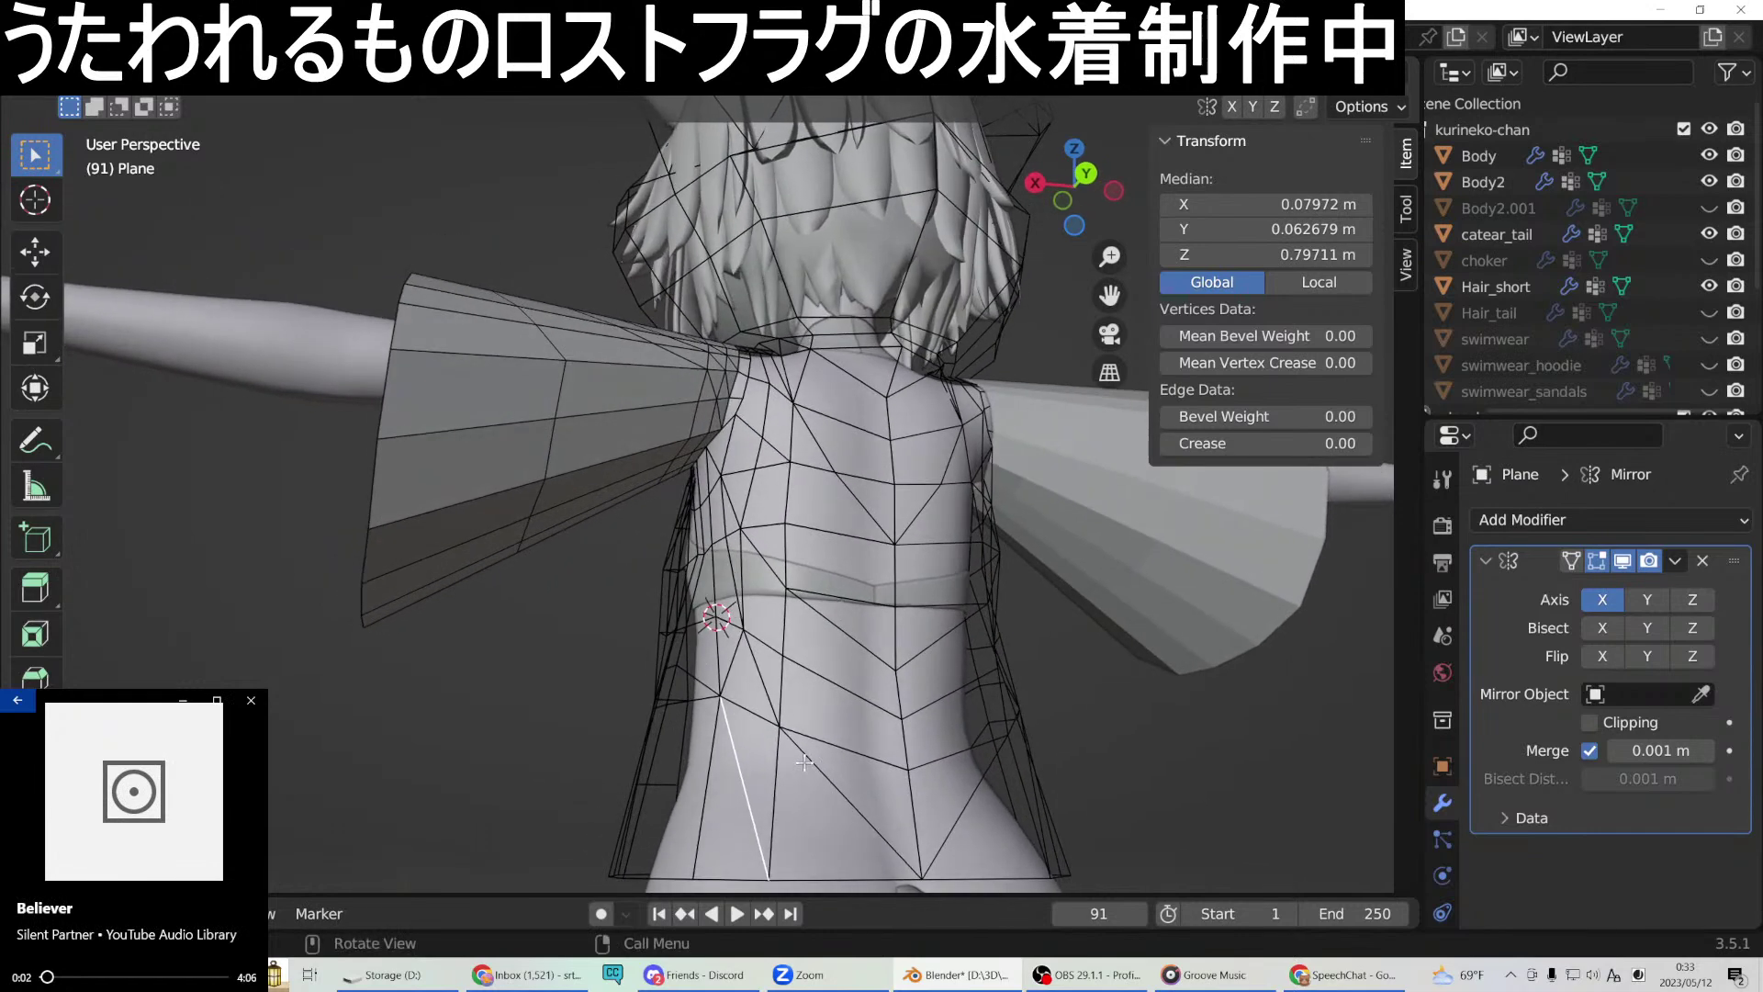
pyautogui.press('x')
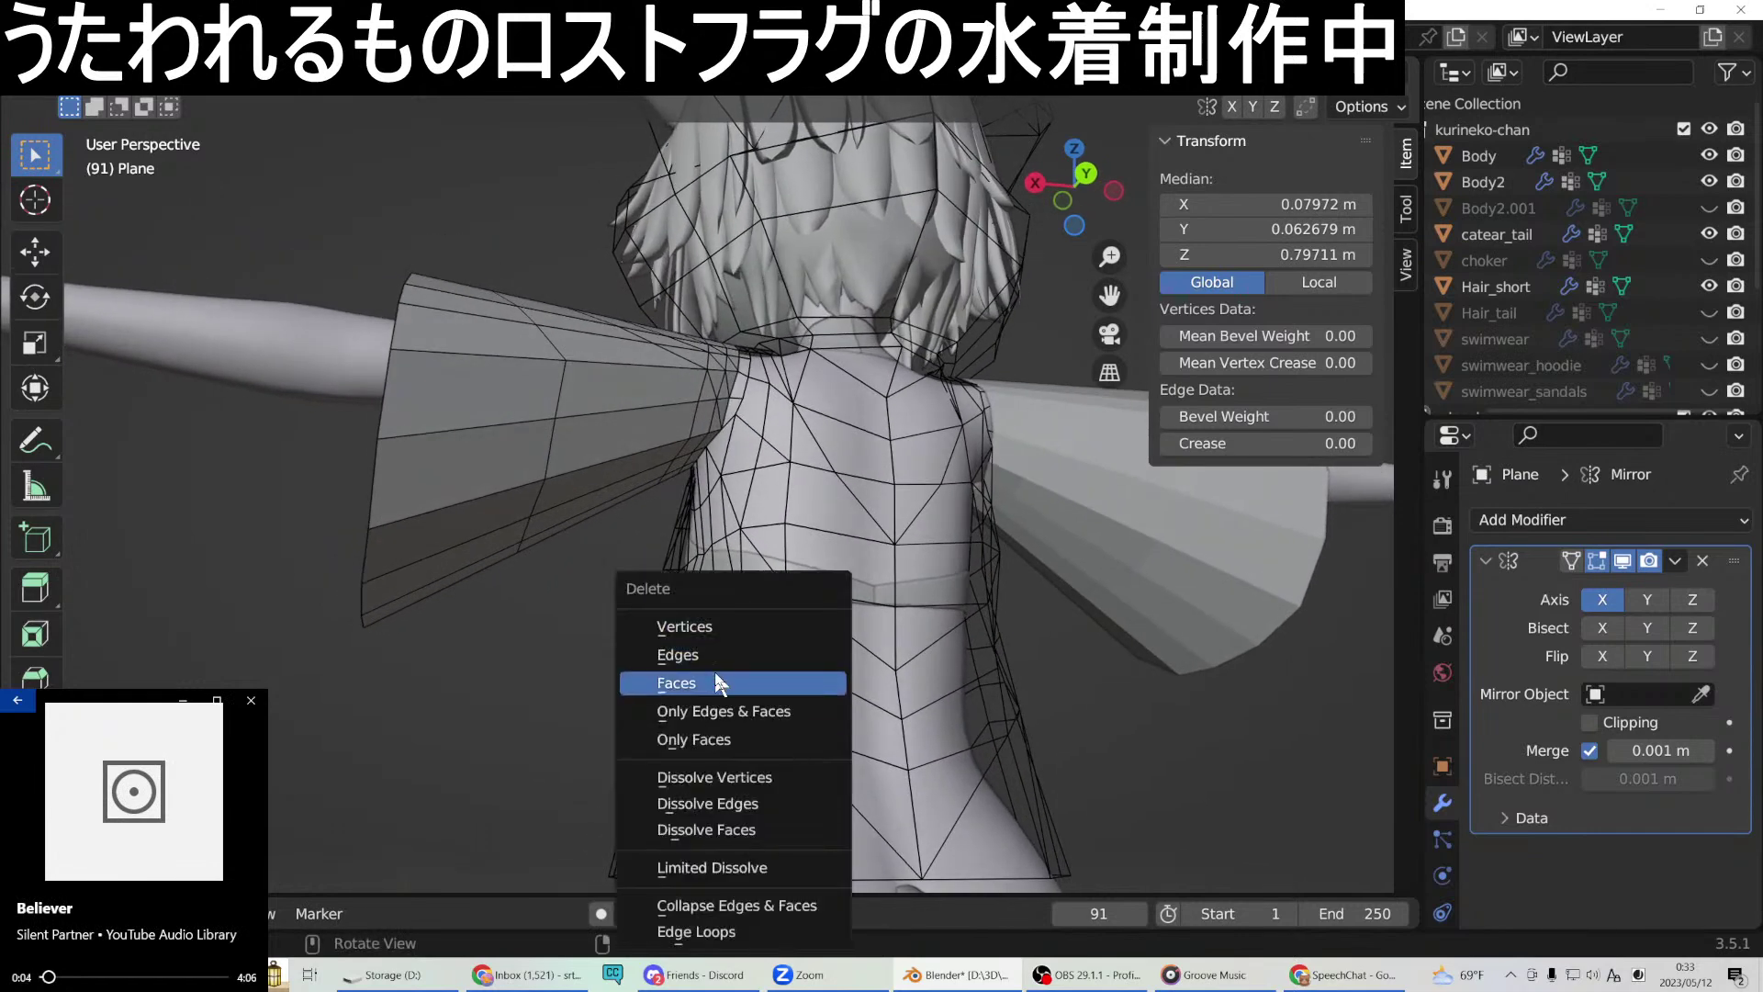
pyautogui.click(712, 627)
pyautogui.moveTo(867, 741); pyautogui.dragTo(909, 735, button='middle')
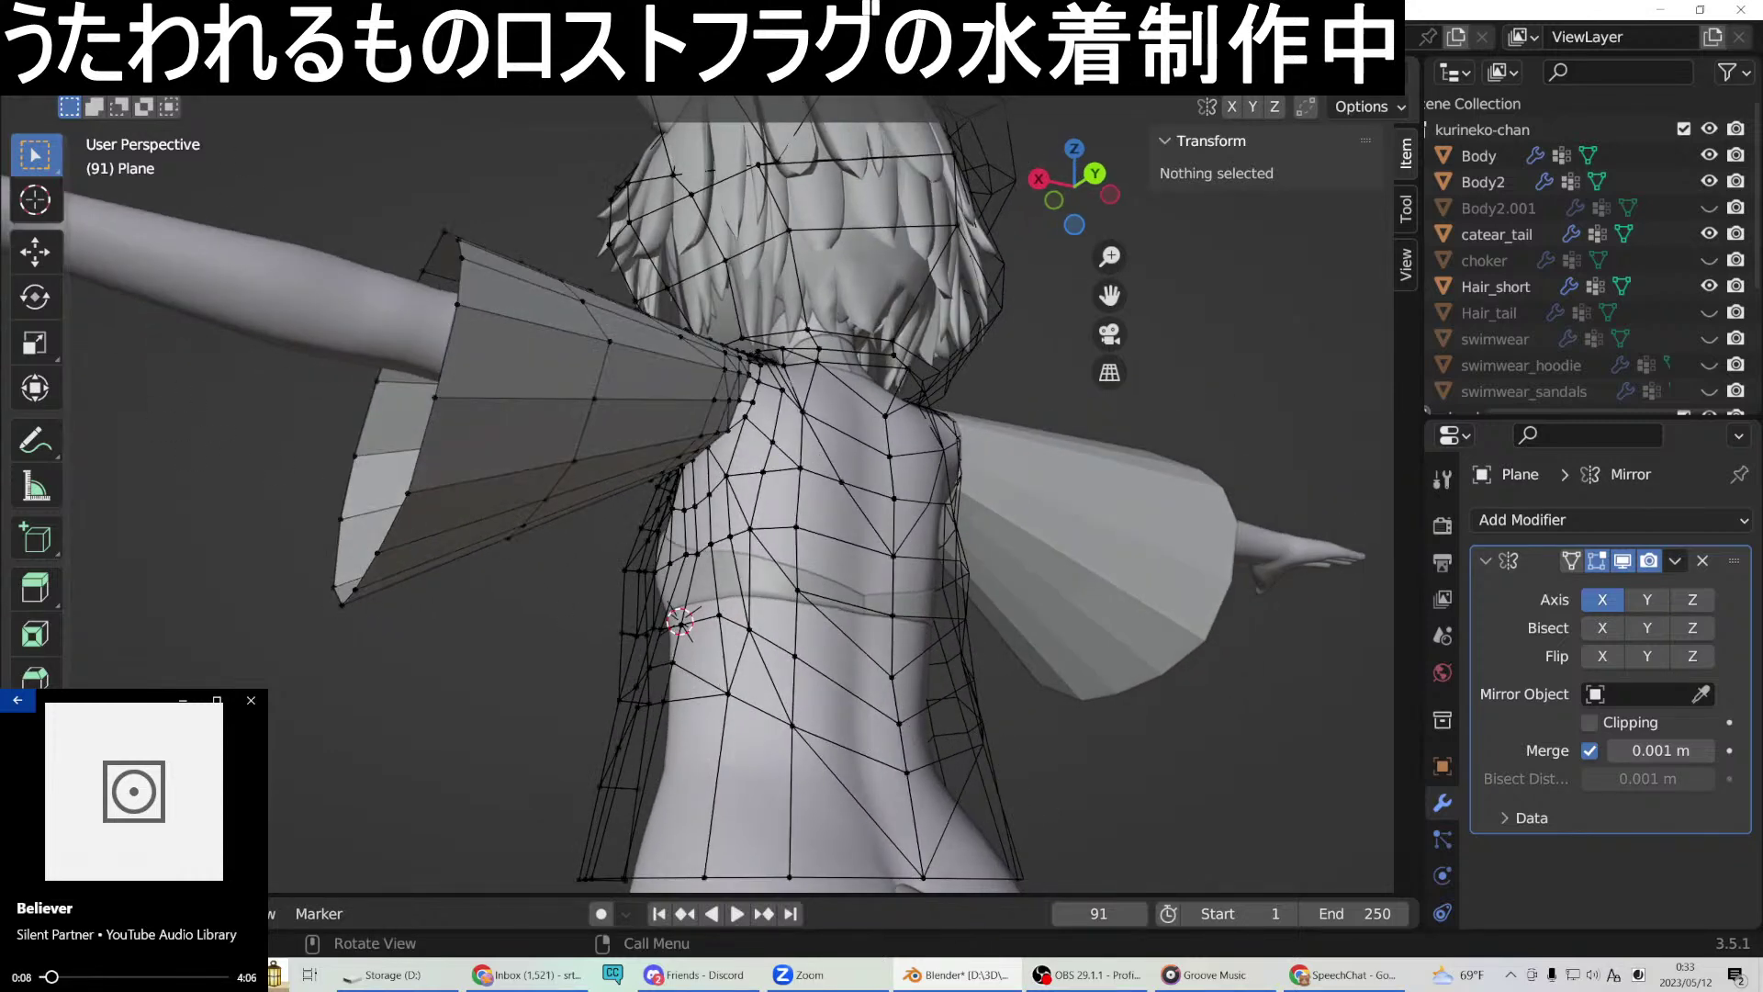
# Add a single loop cut through the lower back panel and join its vertex to the waist vertex above with an edge.
pyautogui.hotkey('ctrl', 'r')
pyautogui.click(790, 811)
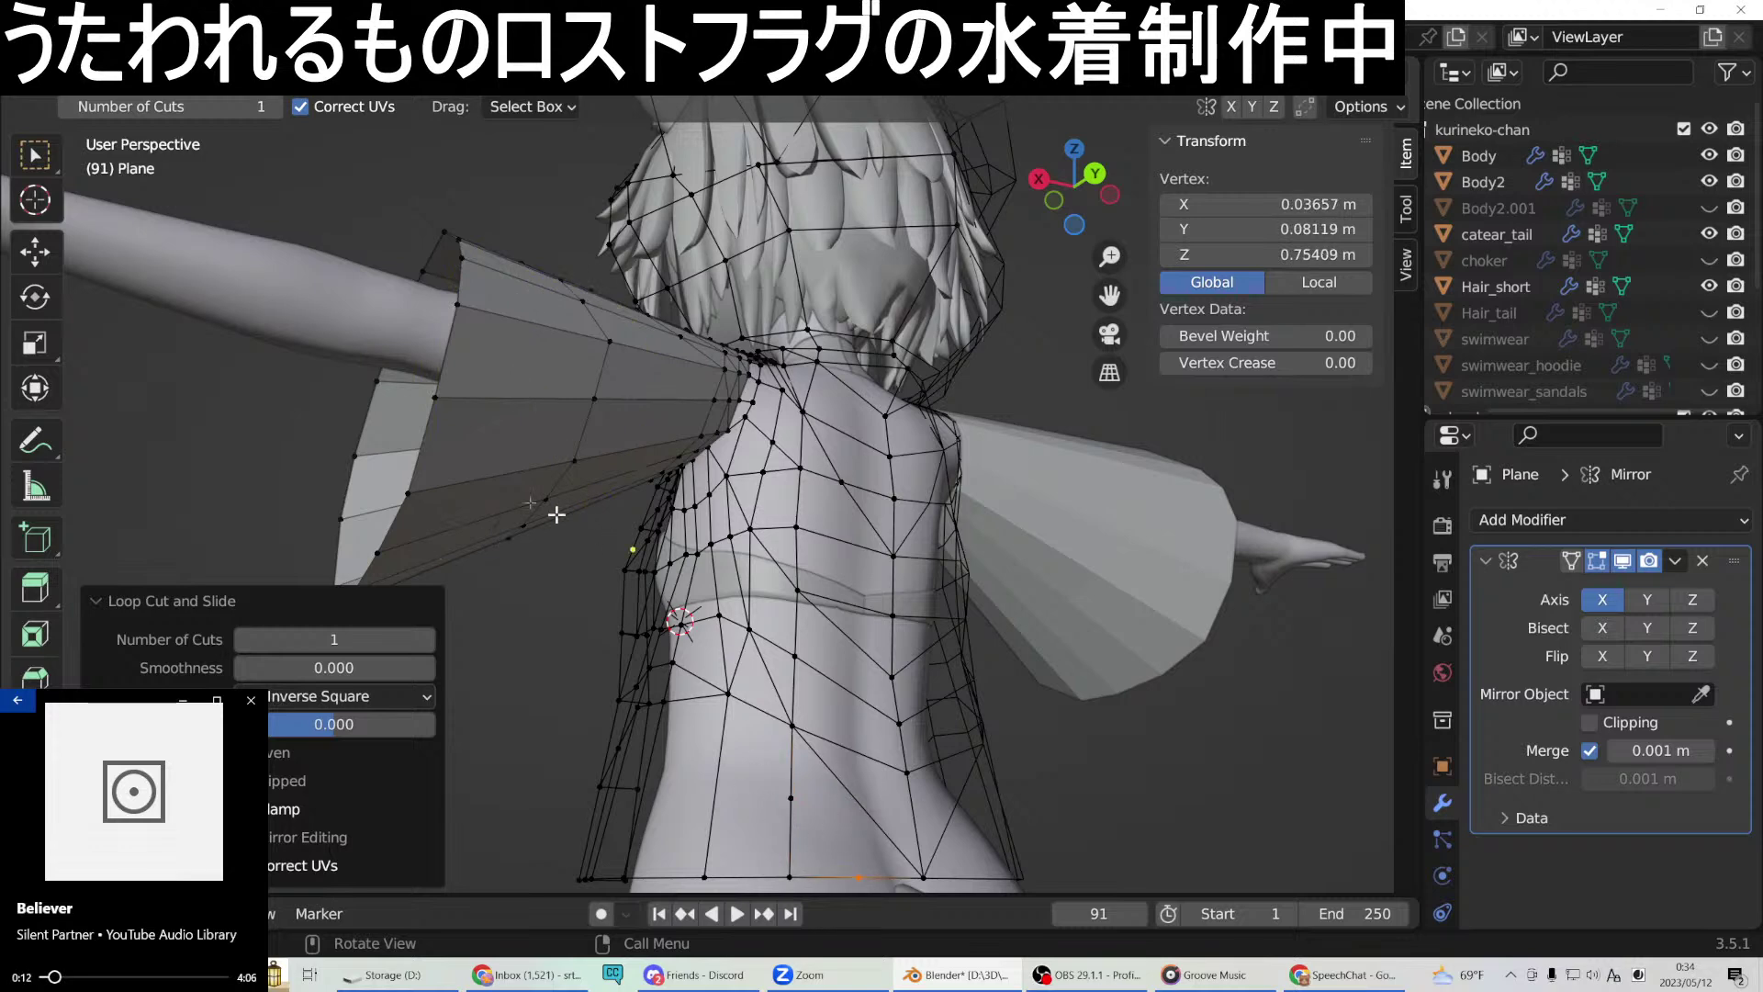
pyautogui.click(728, 694)
pyautogui.keyDown('shift'); pyautogui.click(788, 794); pyautogui.keyUp('shift')
pyautogui.rightClick(789, 798)
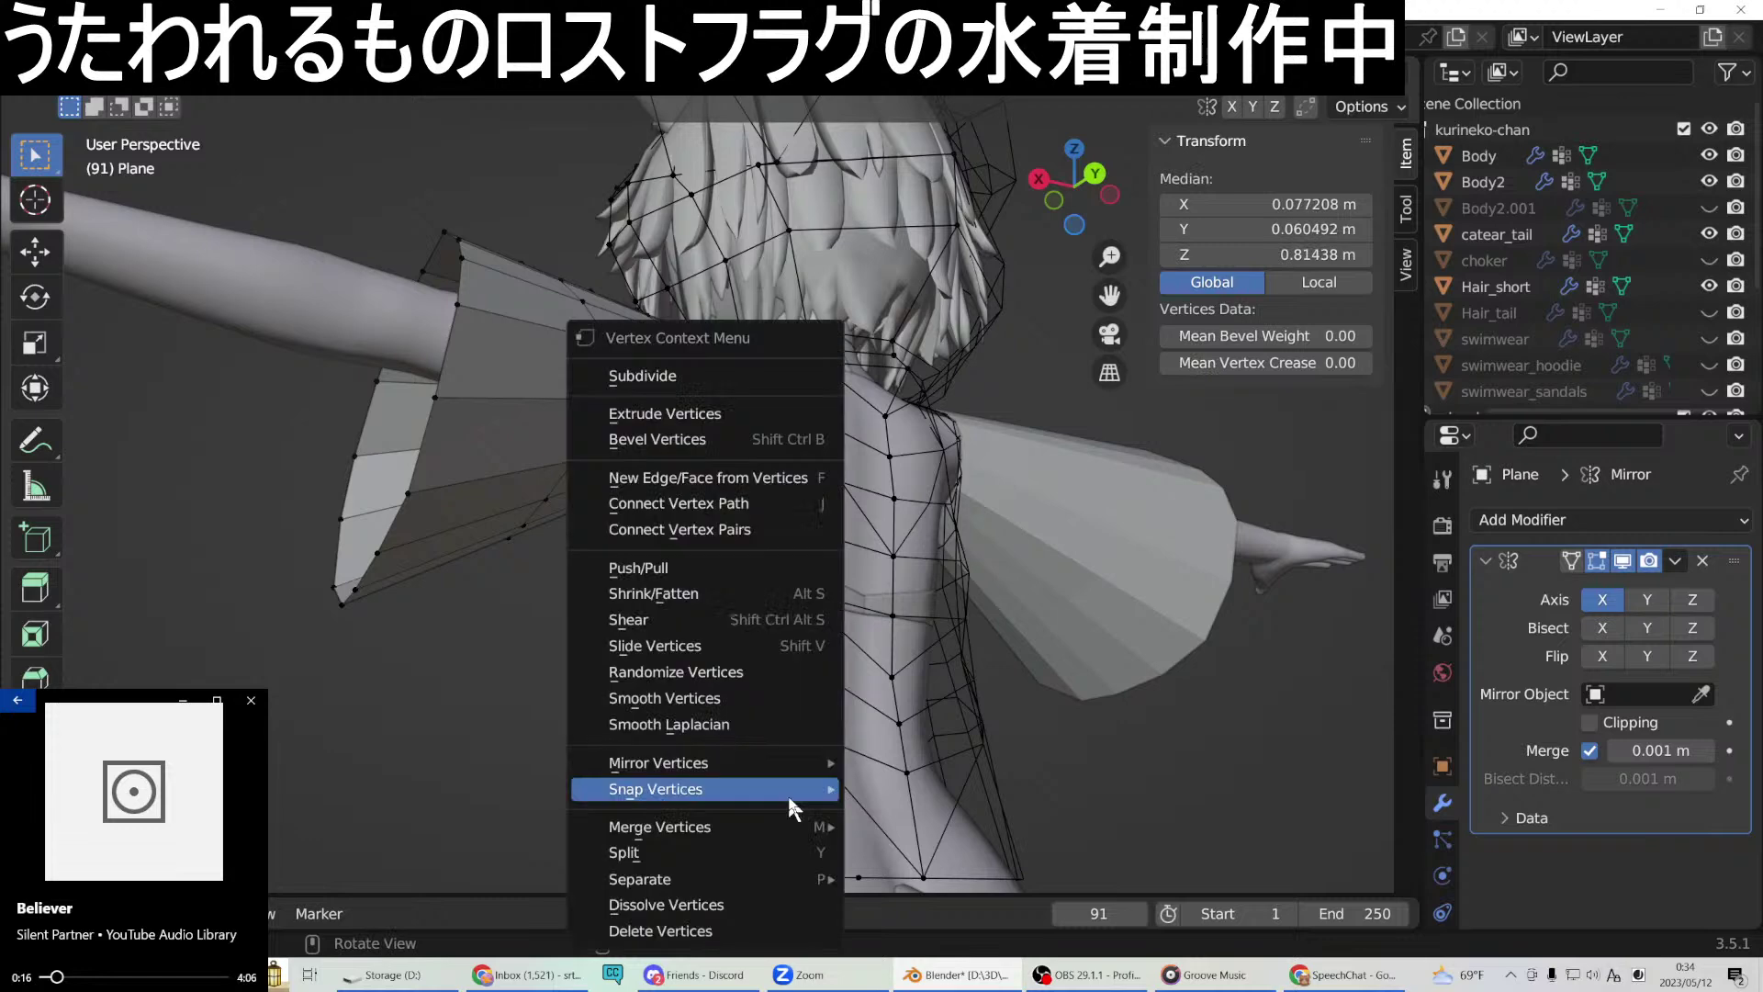
pyautogui.click(698, 477)
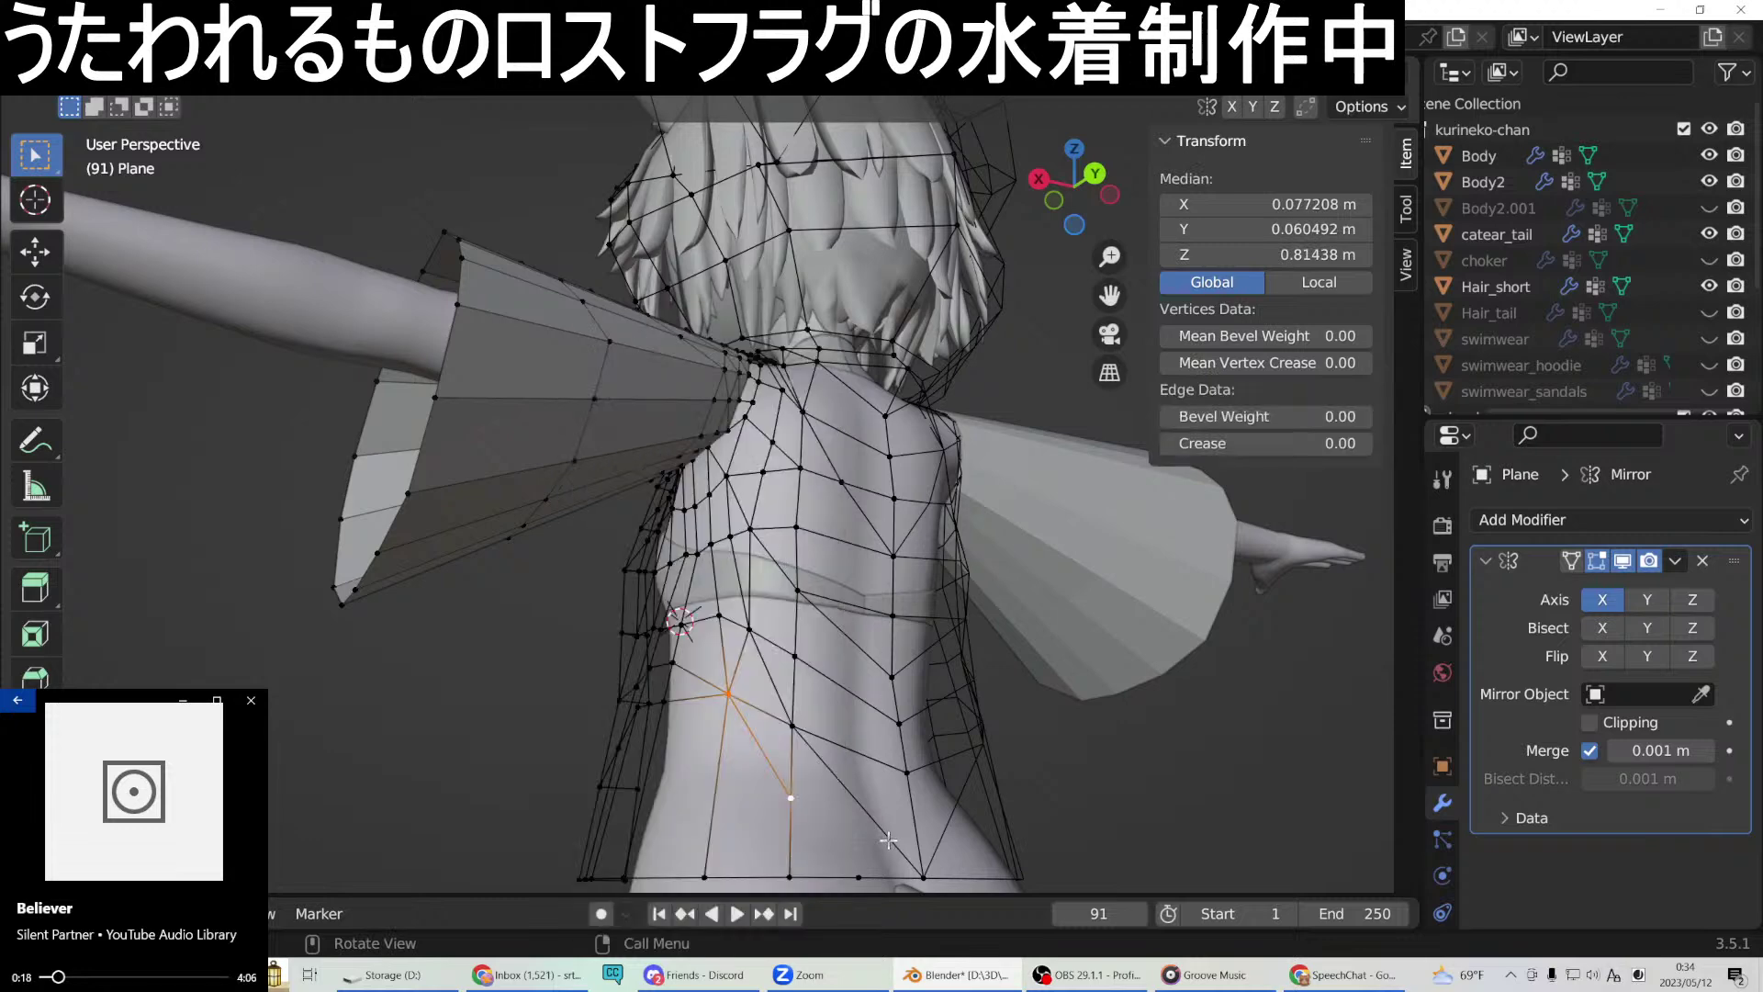
# Create an edge between the new lower back vertex and the new vertex on the rear hem.
pyautogui.click(787, 795)
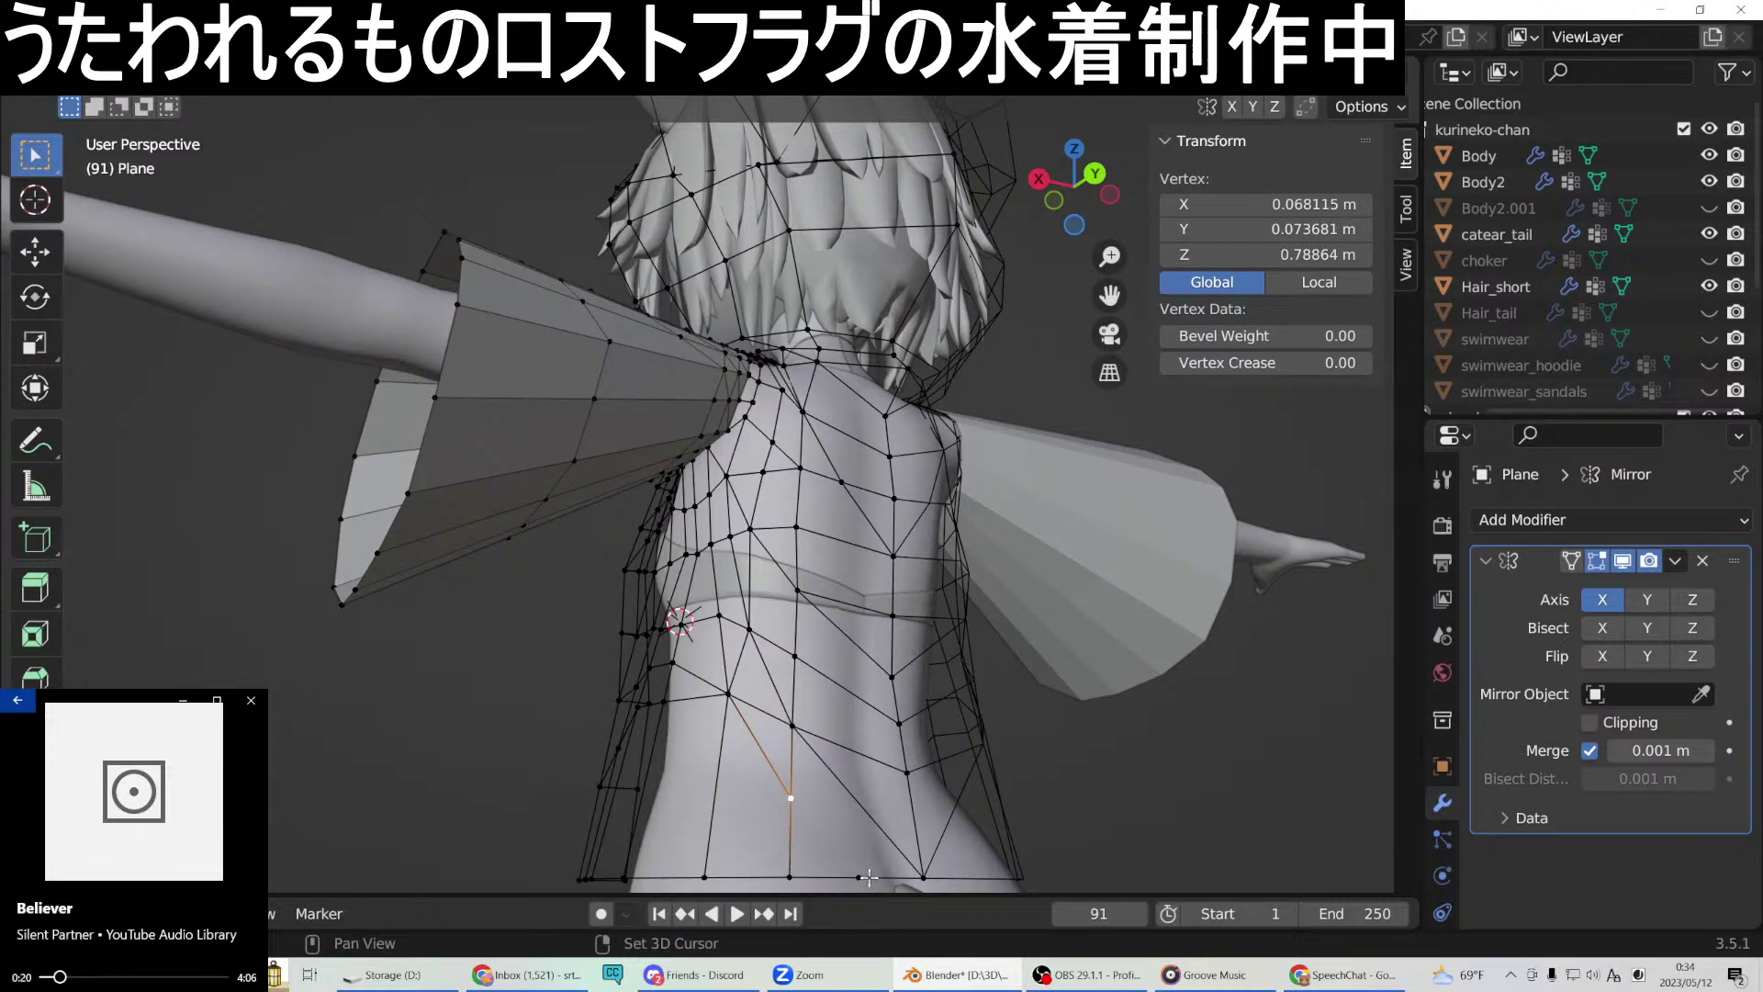
pyautogui.keyDown('shift'); pyautogui.click(863, 878); pyautogui.keyUp('shift')
pyautogui.rightClick(863, 878)
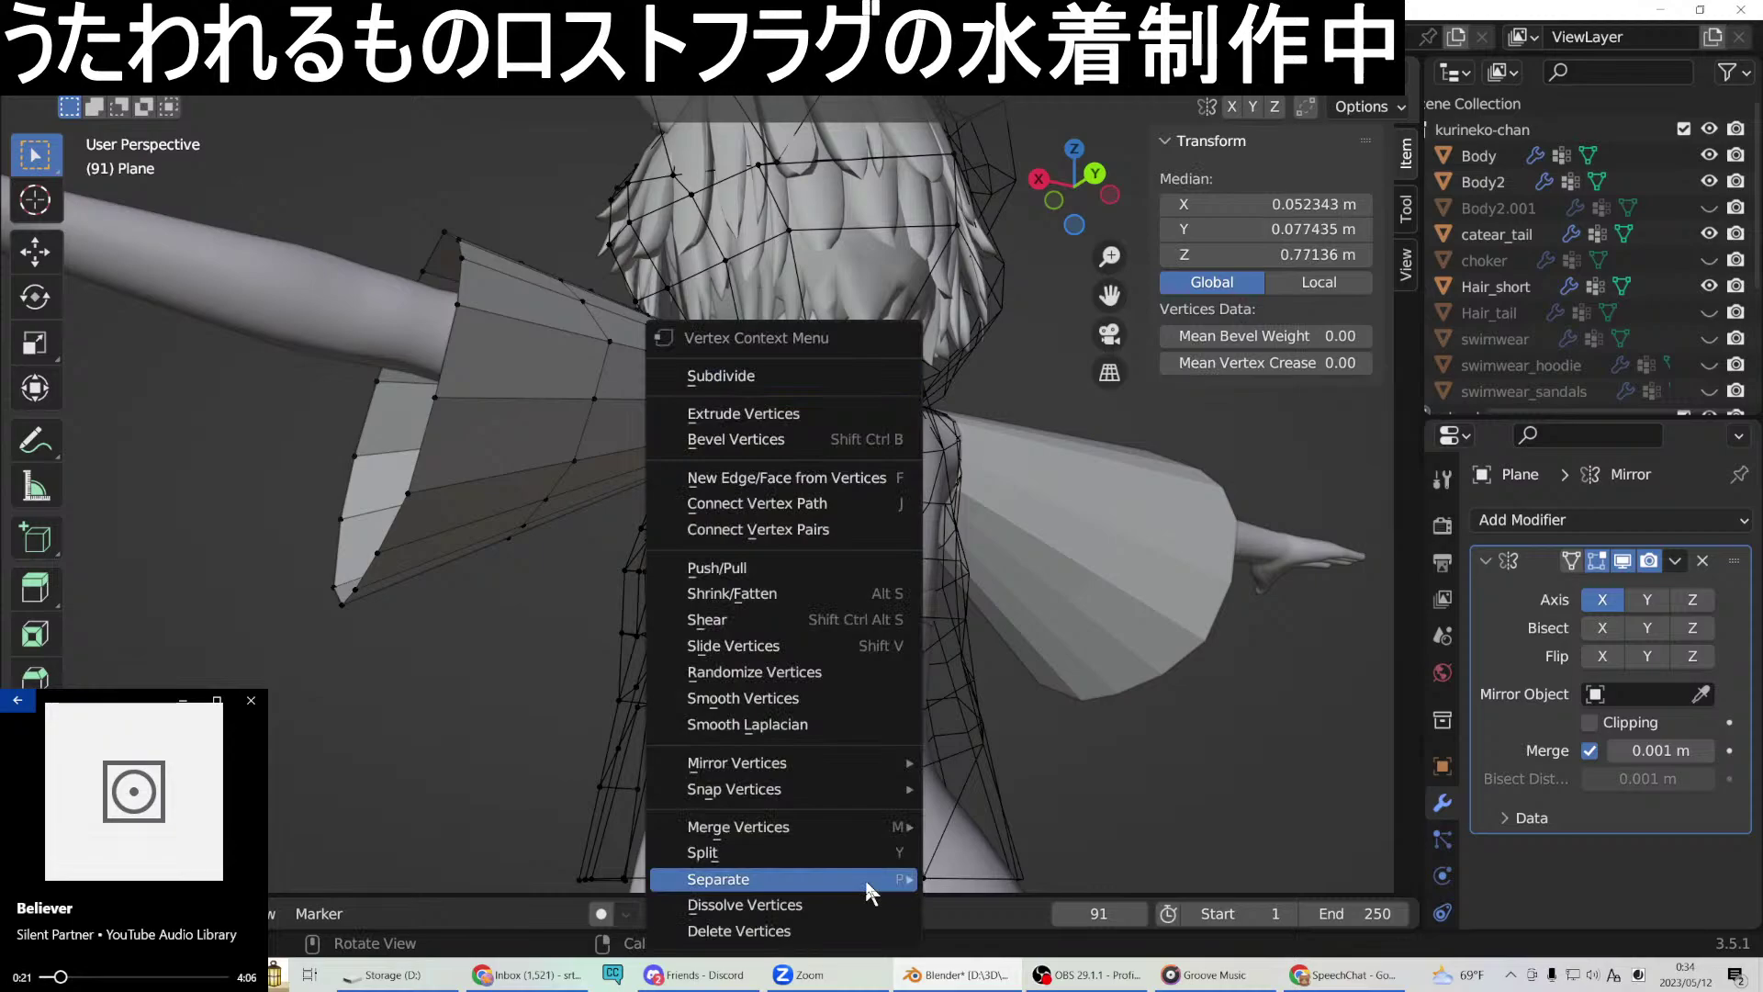
pyautogui.click(782, 478)
# Create an edge between the rear armhole vertex and the back panel vertex directly below it.
pyautogui.moveTo(782, 478); pyautogui.dragTo(919, 679, button='middle')
pyautogui.moveTo(916, 687); pyautogui.dragTo(748, 416, button='middle')
pyautogui.click(748, 414)
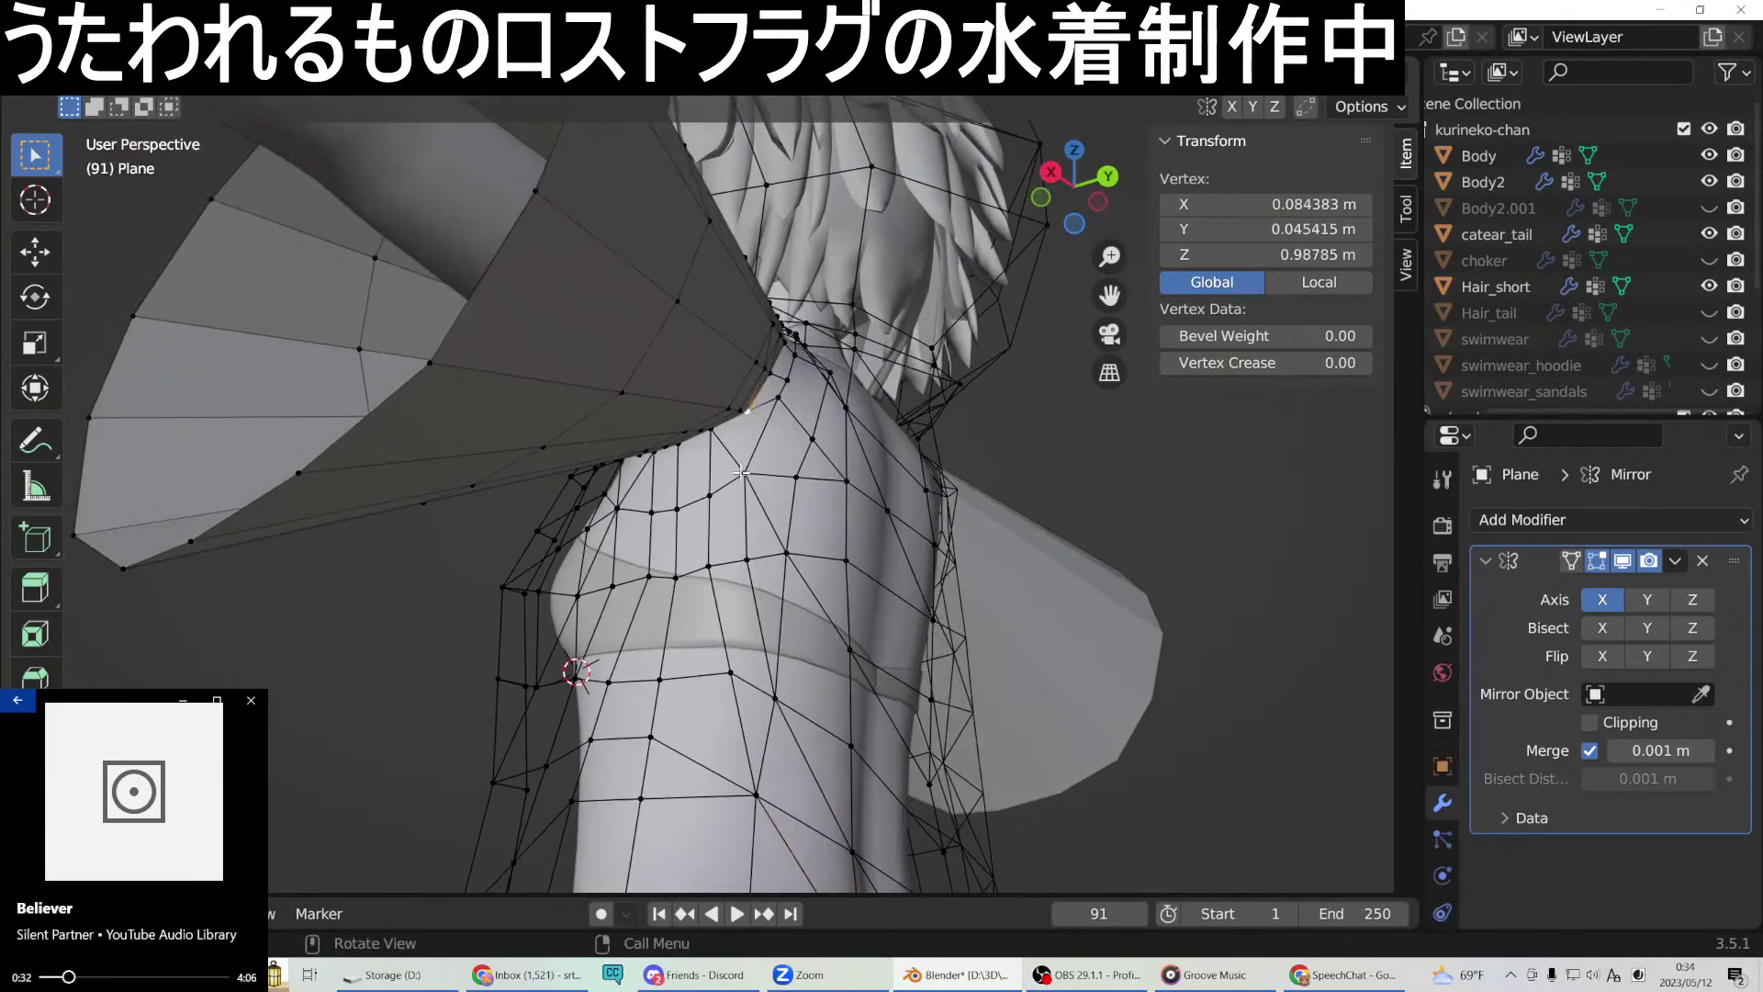
pyautogui.click(641, 488)
pyautogui.moveTo(640, 488); pyautogui.dragTo(543, 612, button='middle')
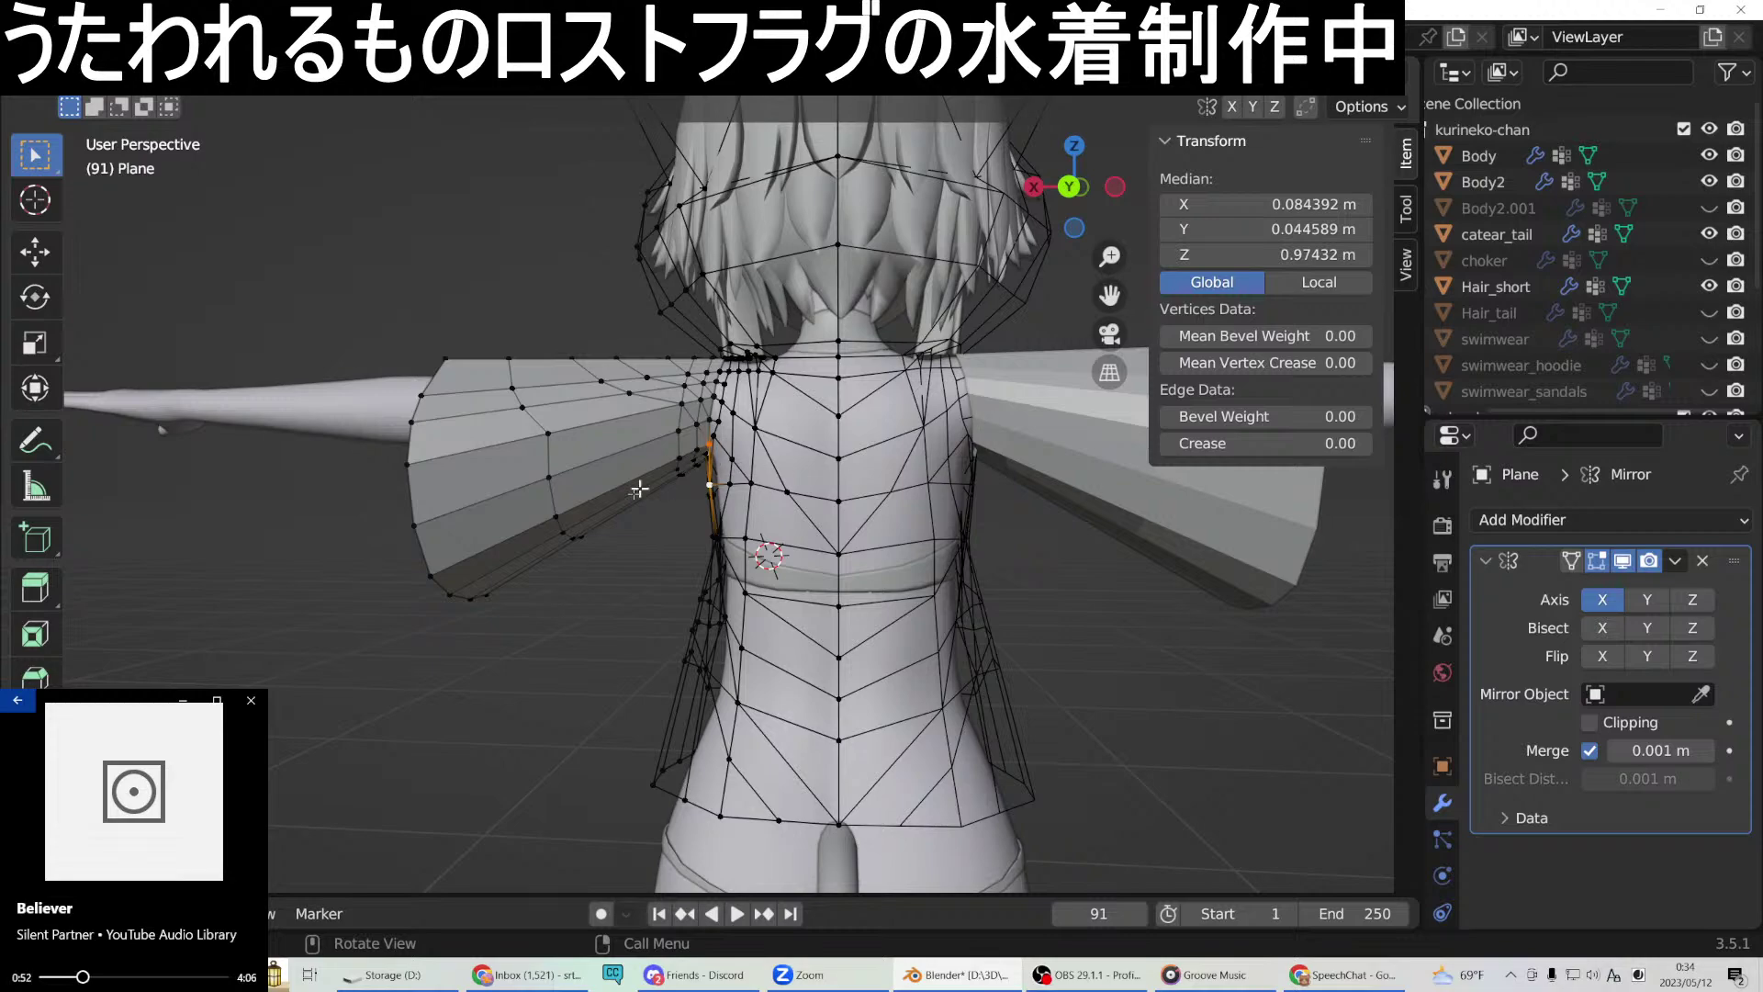
# Add single loop cuts through the edges just above the hem on the lower back and the side panel.
pyautogui.moveTo(654, 475); pyautogui.dragTo(882, 715, button='middle')
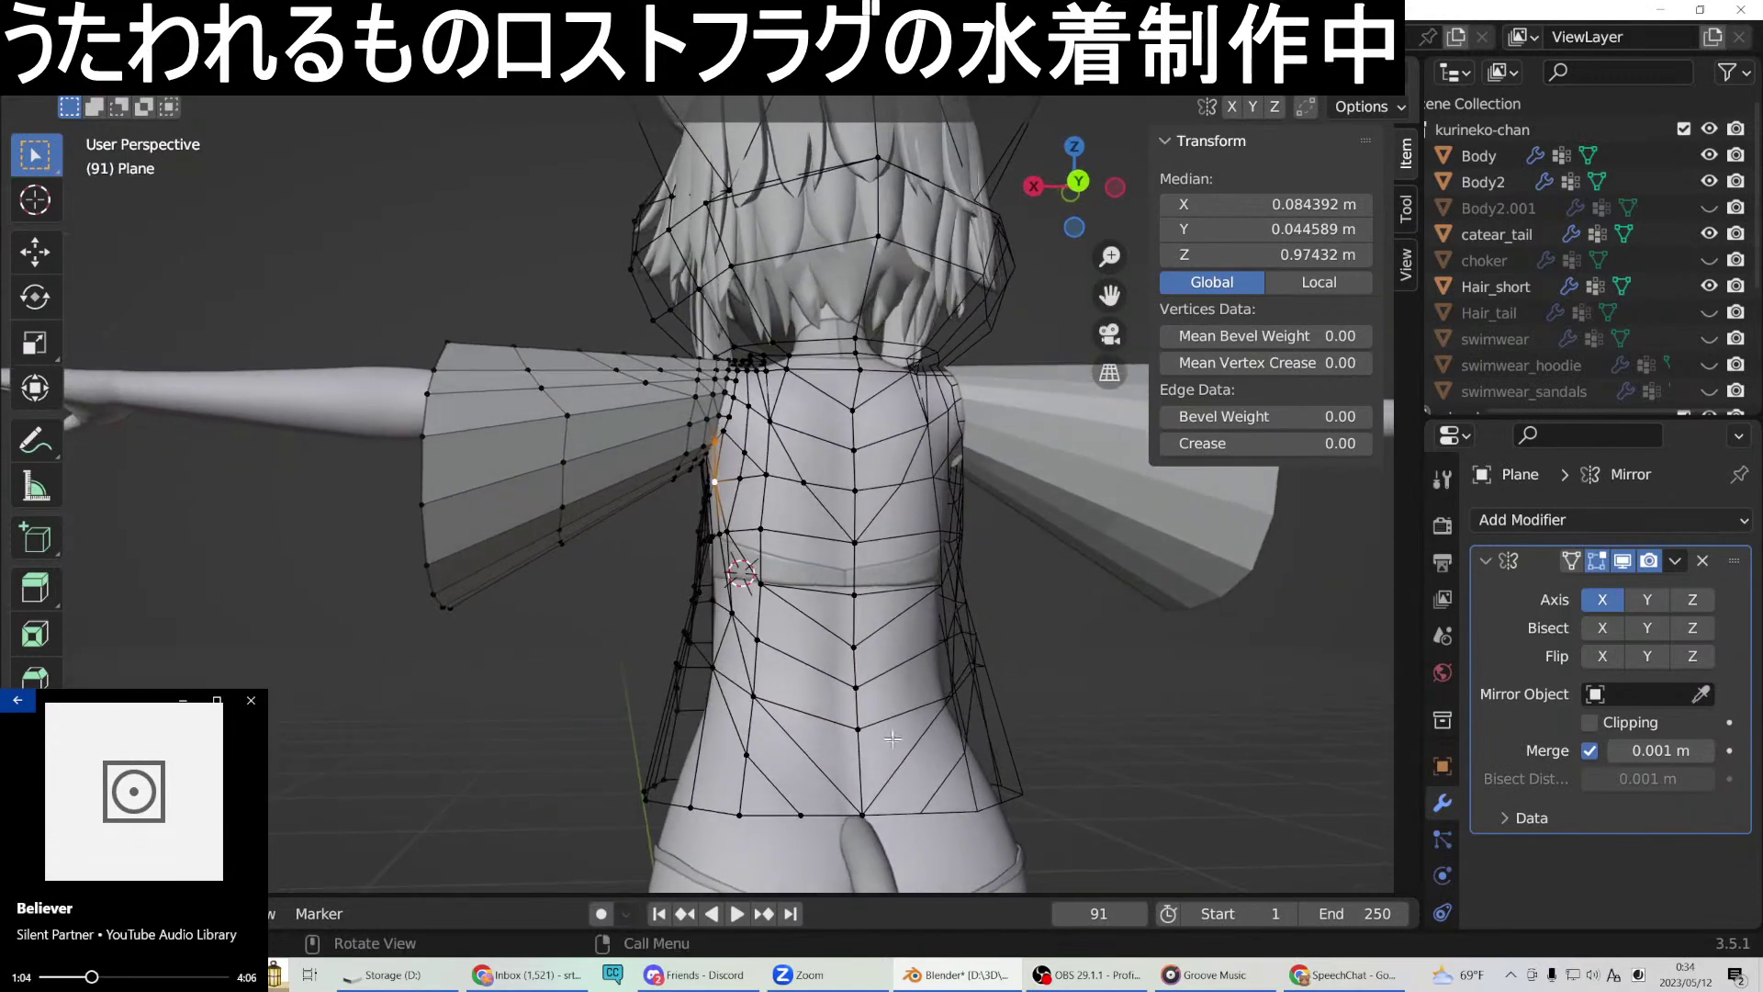
pyautogui.click(751, 756)
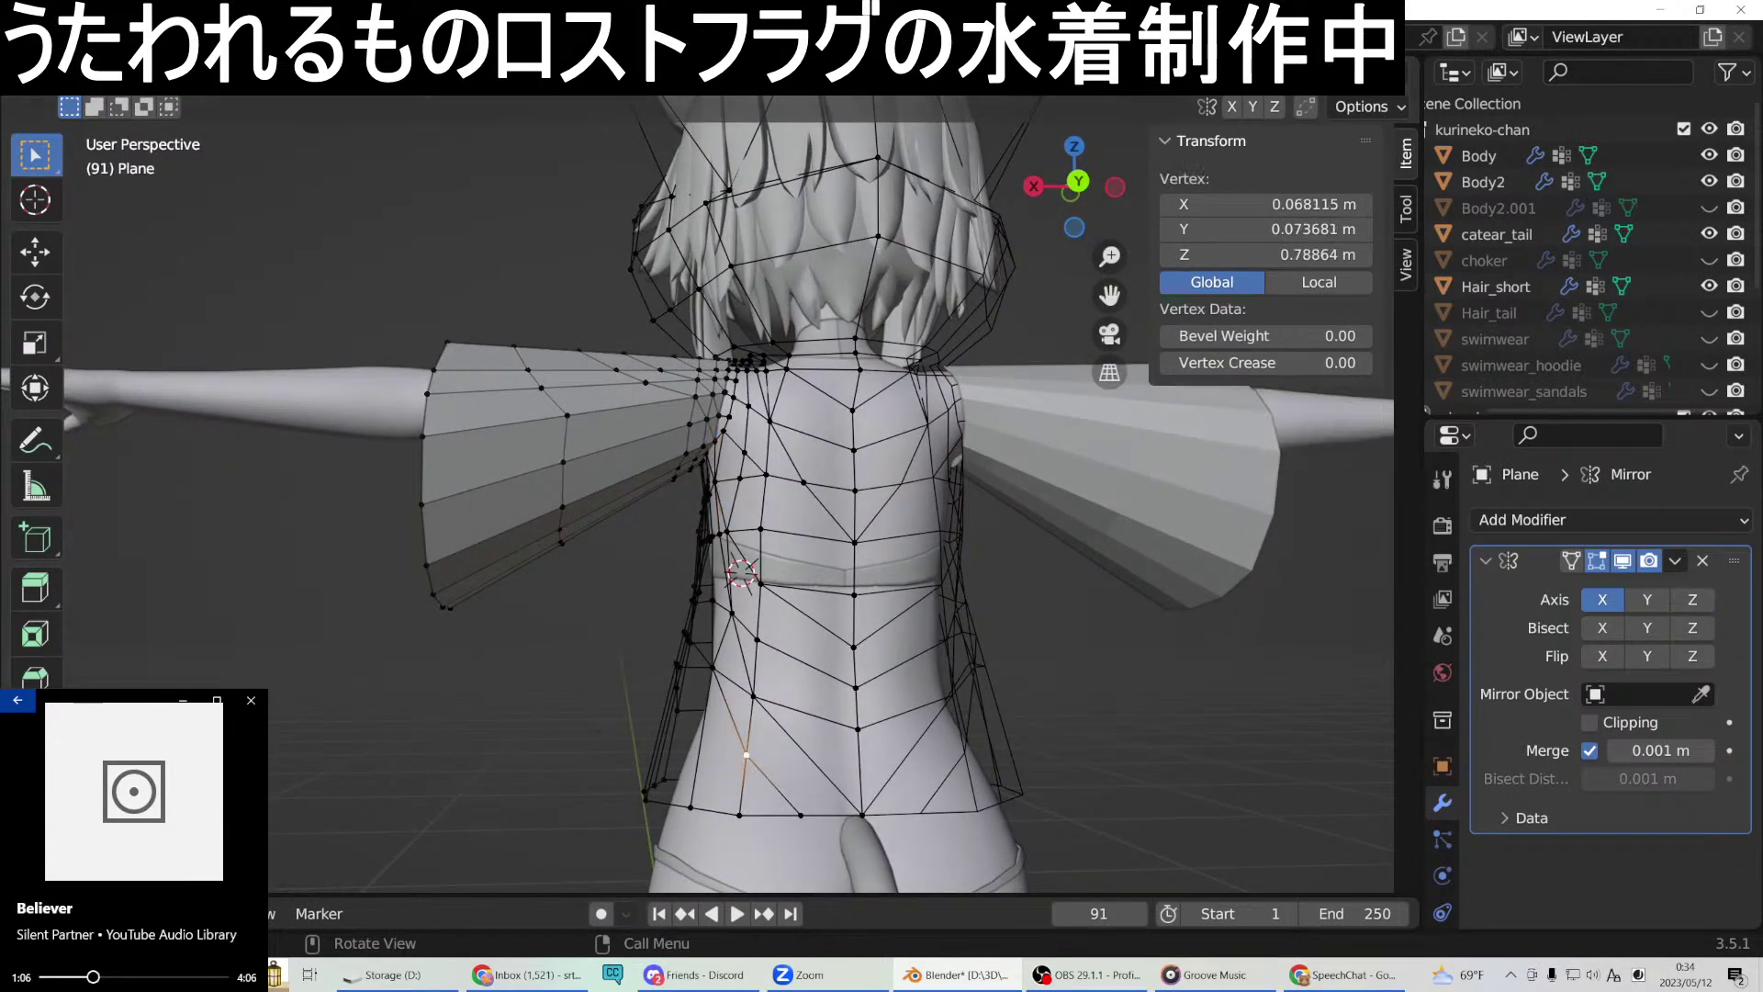
pyautogui.hotkey('ctrl', 'r')
pyautogui.click(814, 755)
pyautogui.rightClick(820, 755)
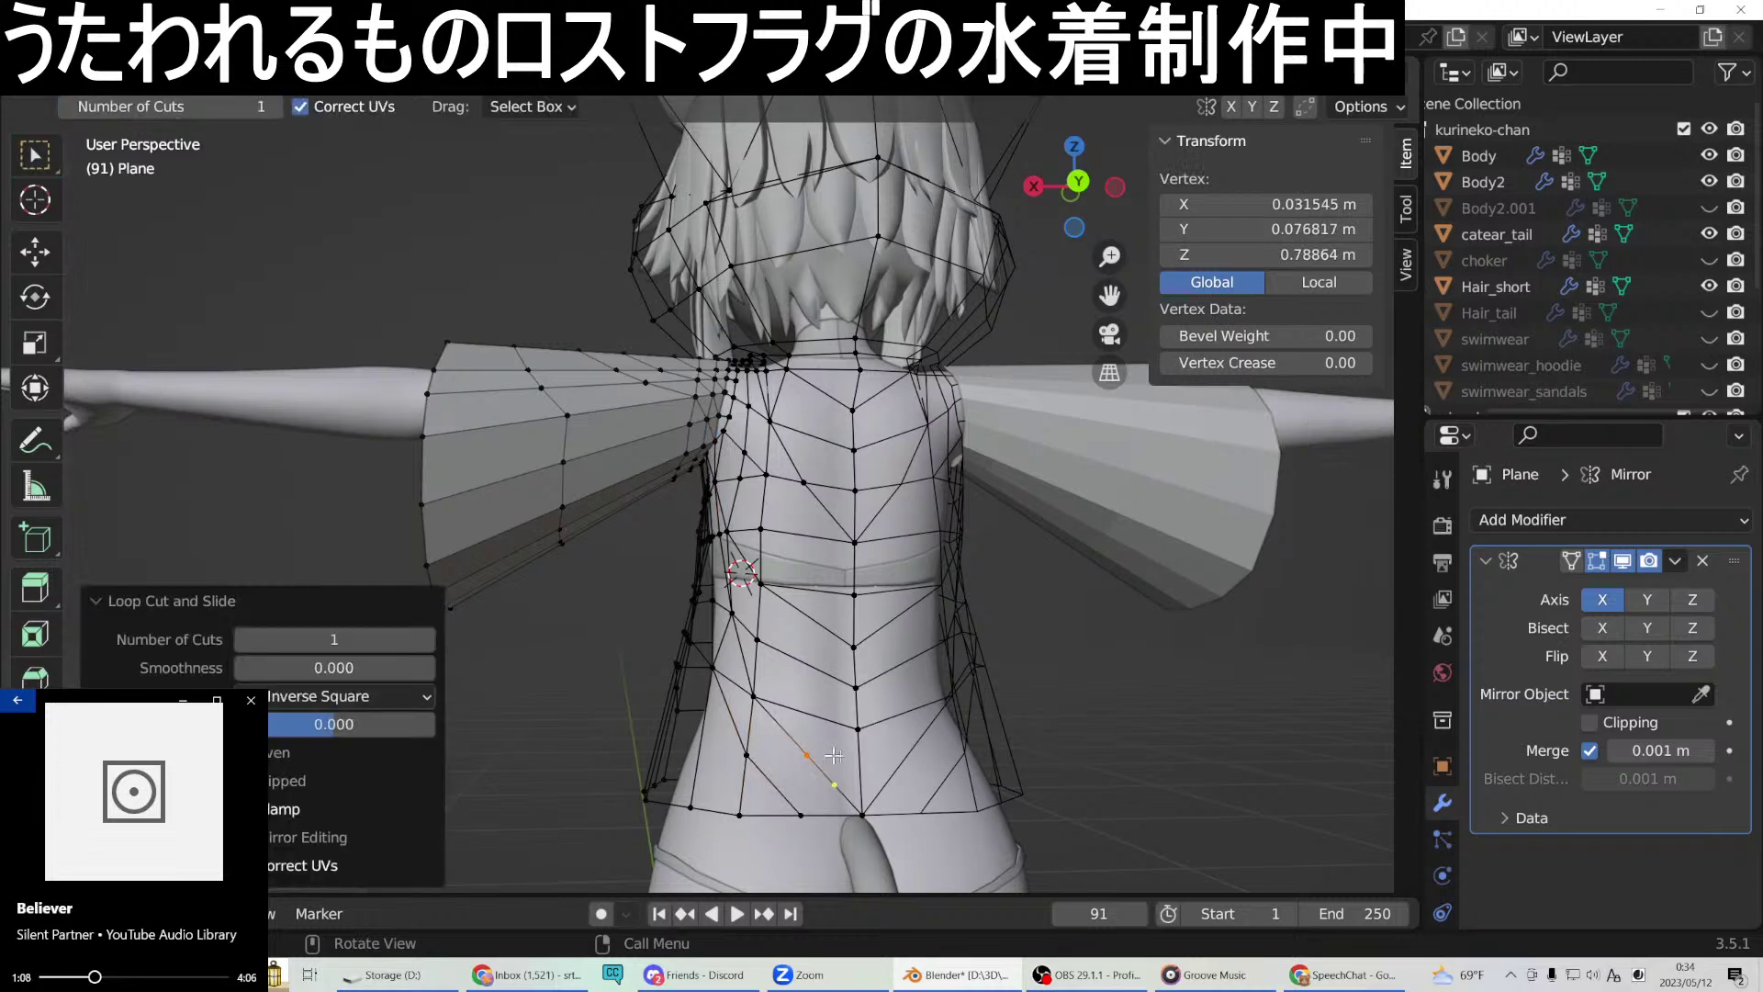
pyautogui.moveTo(628, 715); pyautogui.dragTo(660, 741, button='middle')
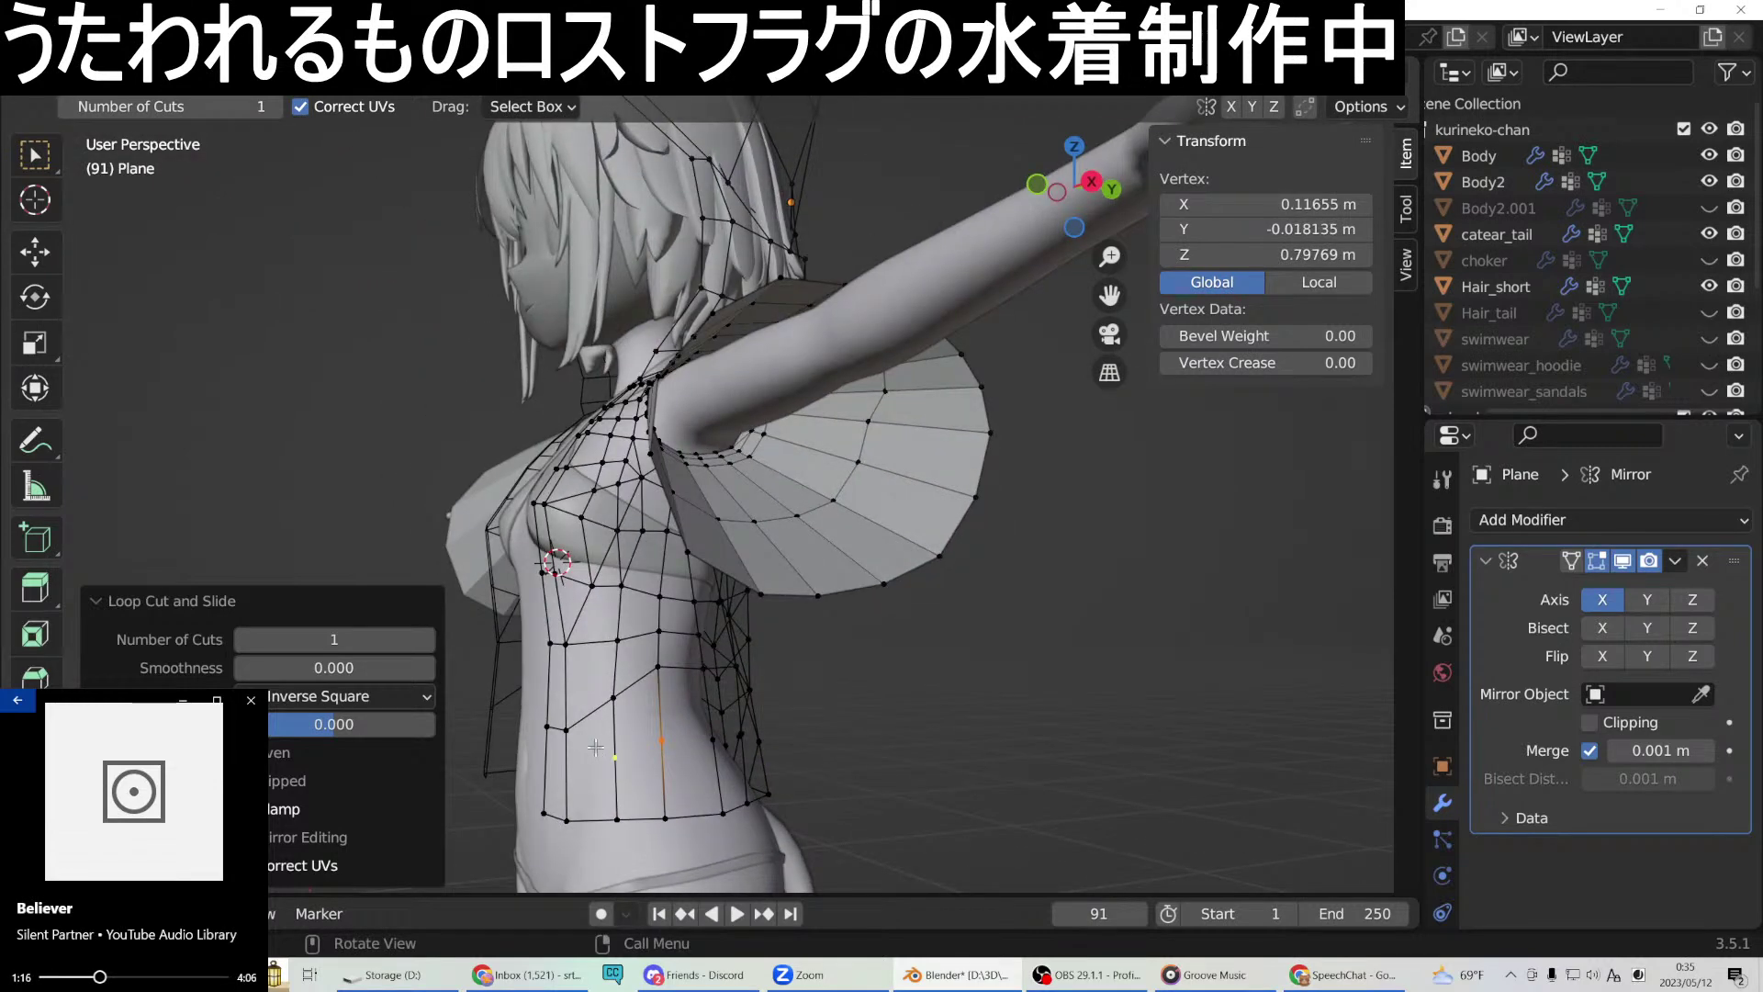
pyautogui.moveTo(723, 768); pyautogui.dragTo(420, 705, button='middle')
pyautogui.click(35, 154)
# Join the new lower back vertices with edges from the centre line outward to the outer back vertex.
pyautogui.moveTo(643, 734); pyautogui.dragTo(840, 765, button='middle')
pyautogui.click(840, 765)
pyautogui.keyDown('shift'); pyautogui.click(802, 750); pyautogui.keyUp('shift')
pyautogui.rightClick(802, 750)
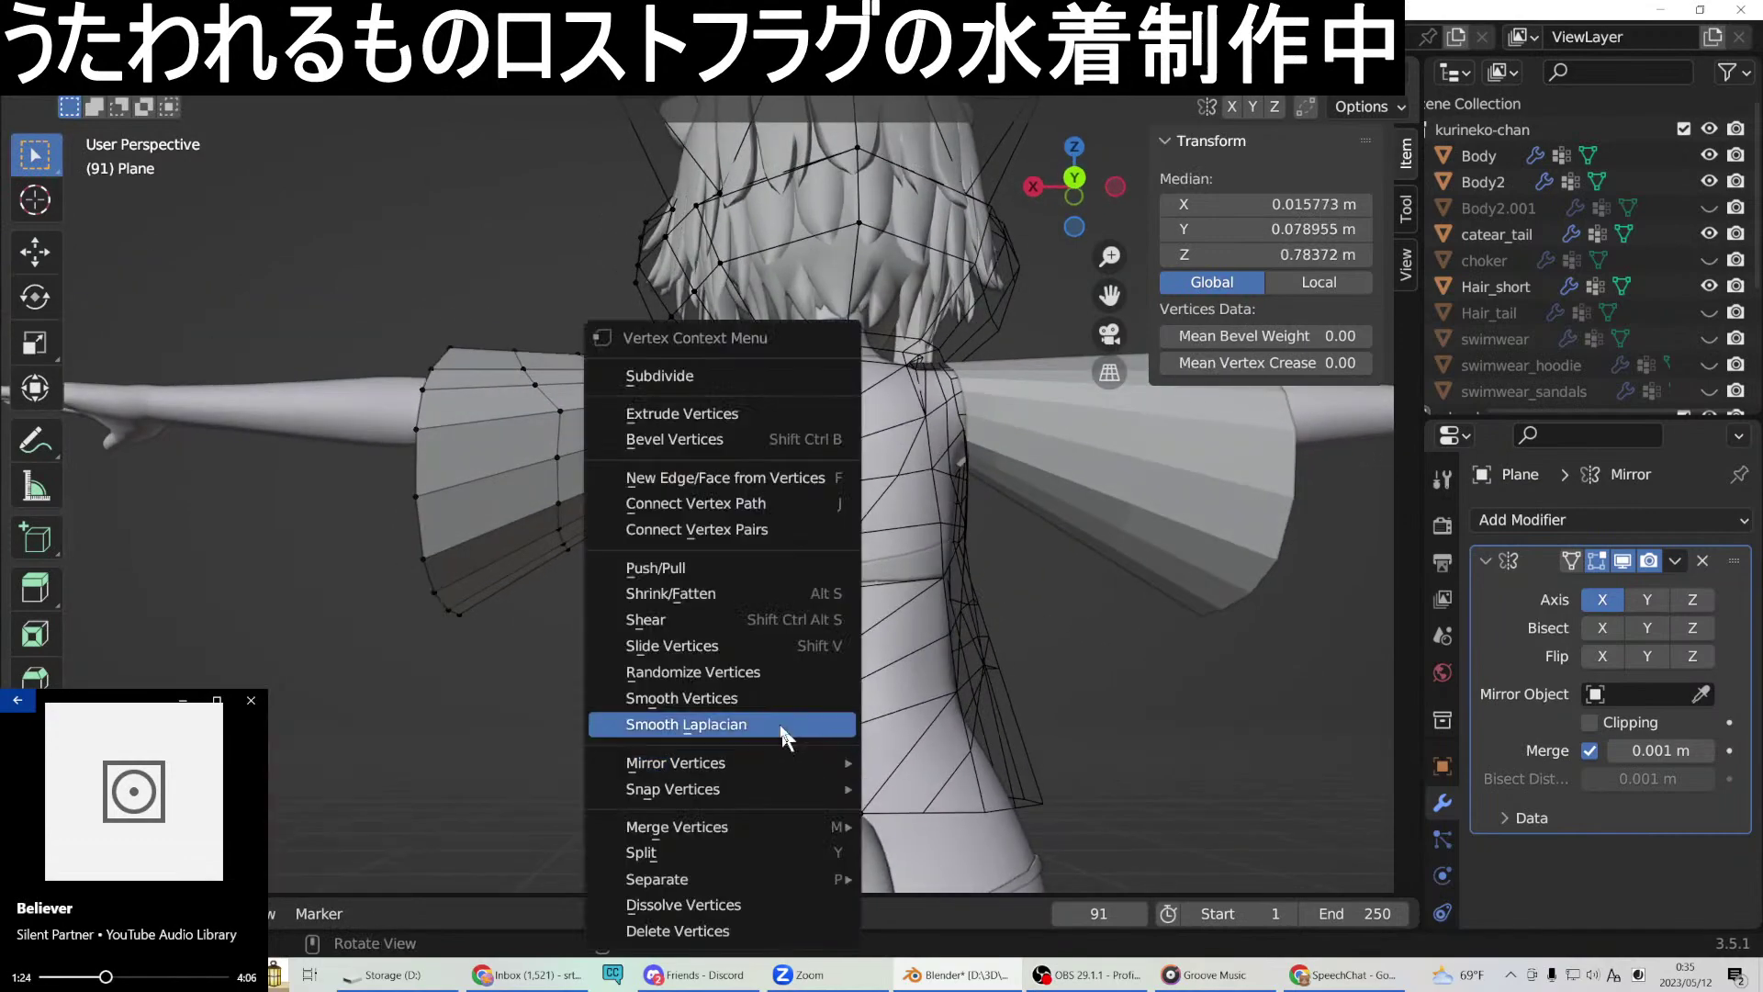
pyautogui.click(726, 523)
pyautogui.click(791, 766)
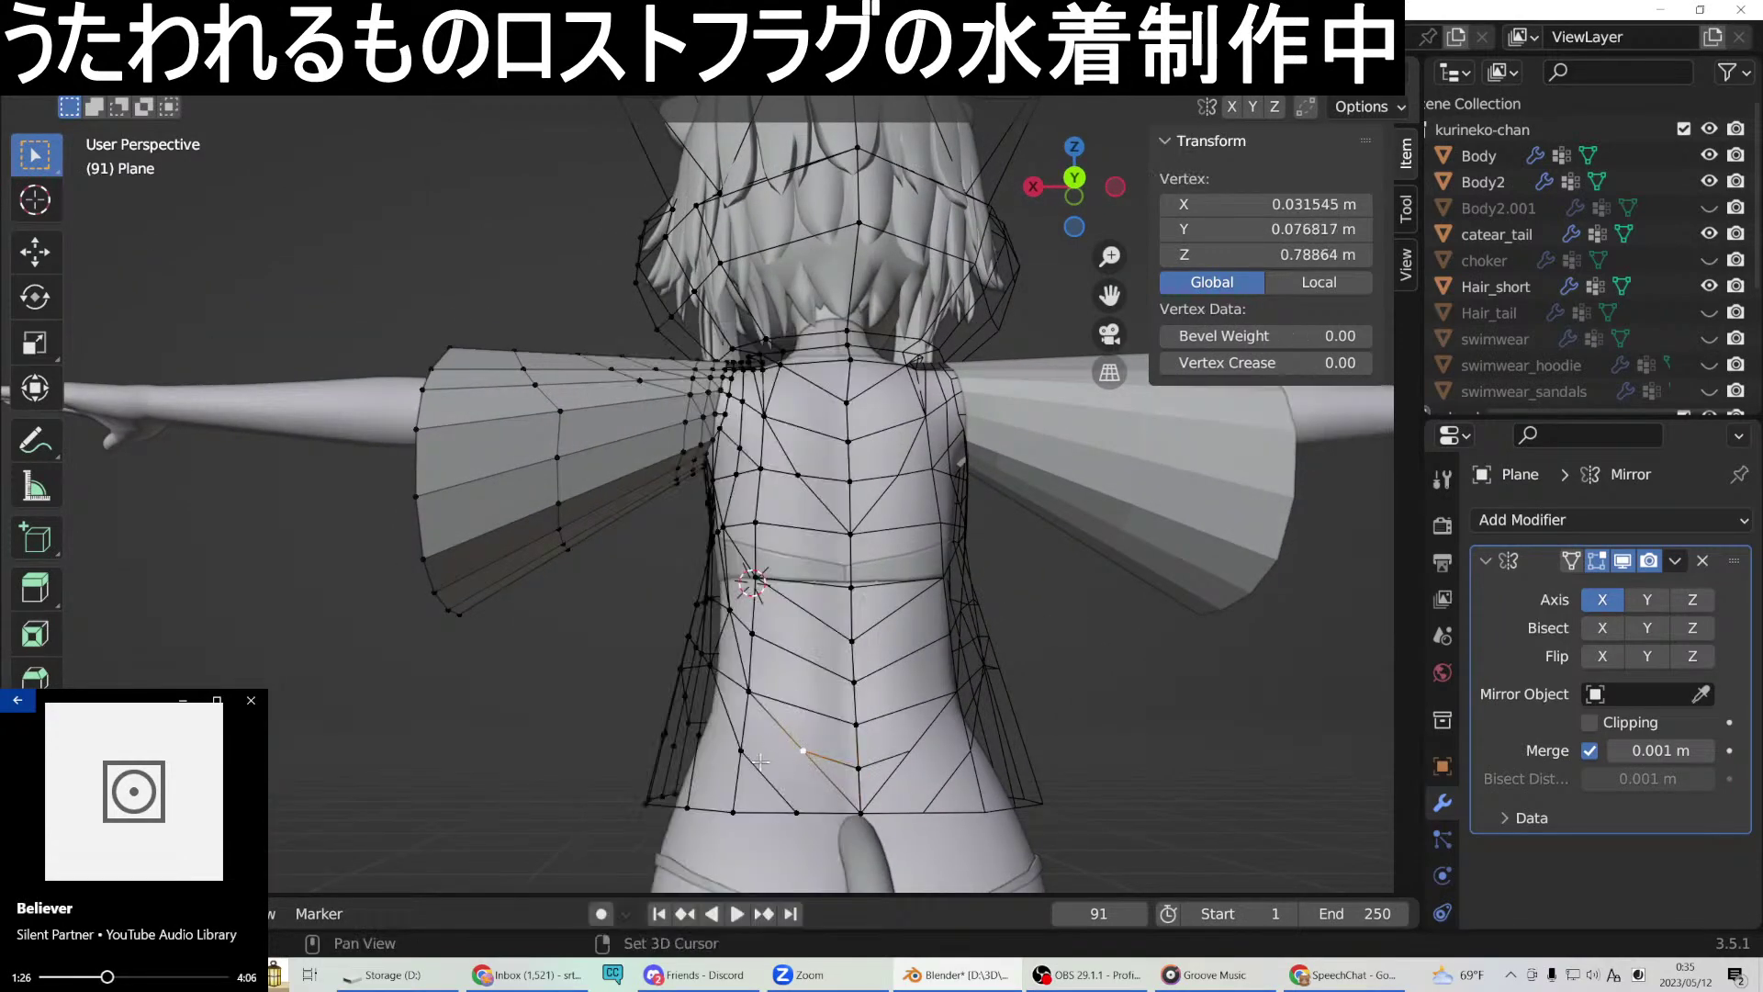
pyautogui.moveTo(742, 751)
pyautogui.mouseDown(button='middle')
pyautogui.moveTo(725, 740)
pyautogui.moveTo(739, 725)
pyautogui.mouseUp(button='middle')
pyautogui.rightClick(739, 726)
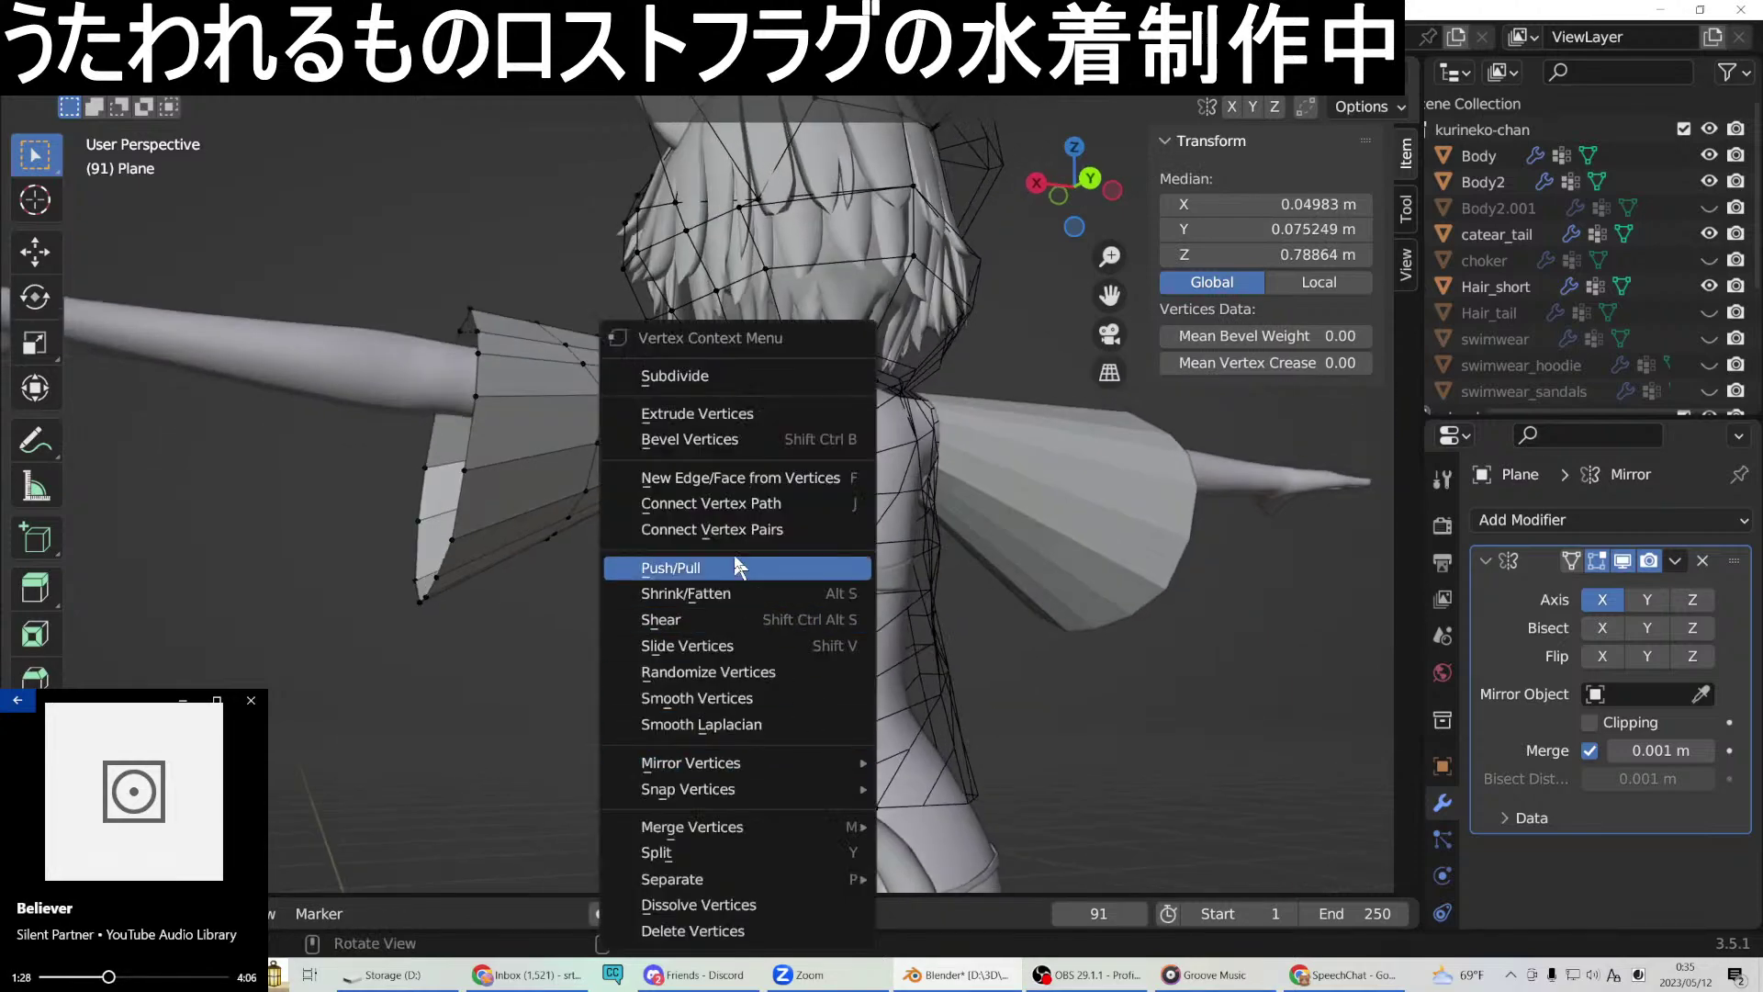
pyautogui.click(740, 479)
# Continue the horizontal edge row above the hem from the outer back vertex around toward the side.
pyautogui.moveTo(739, 478); pyautogui.dragTo(778, 714, button='middle')
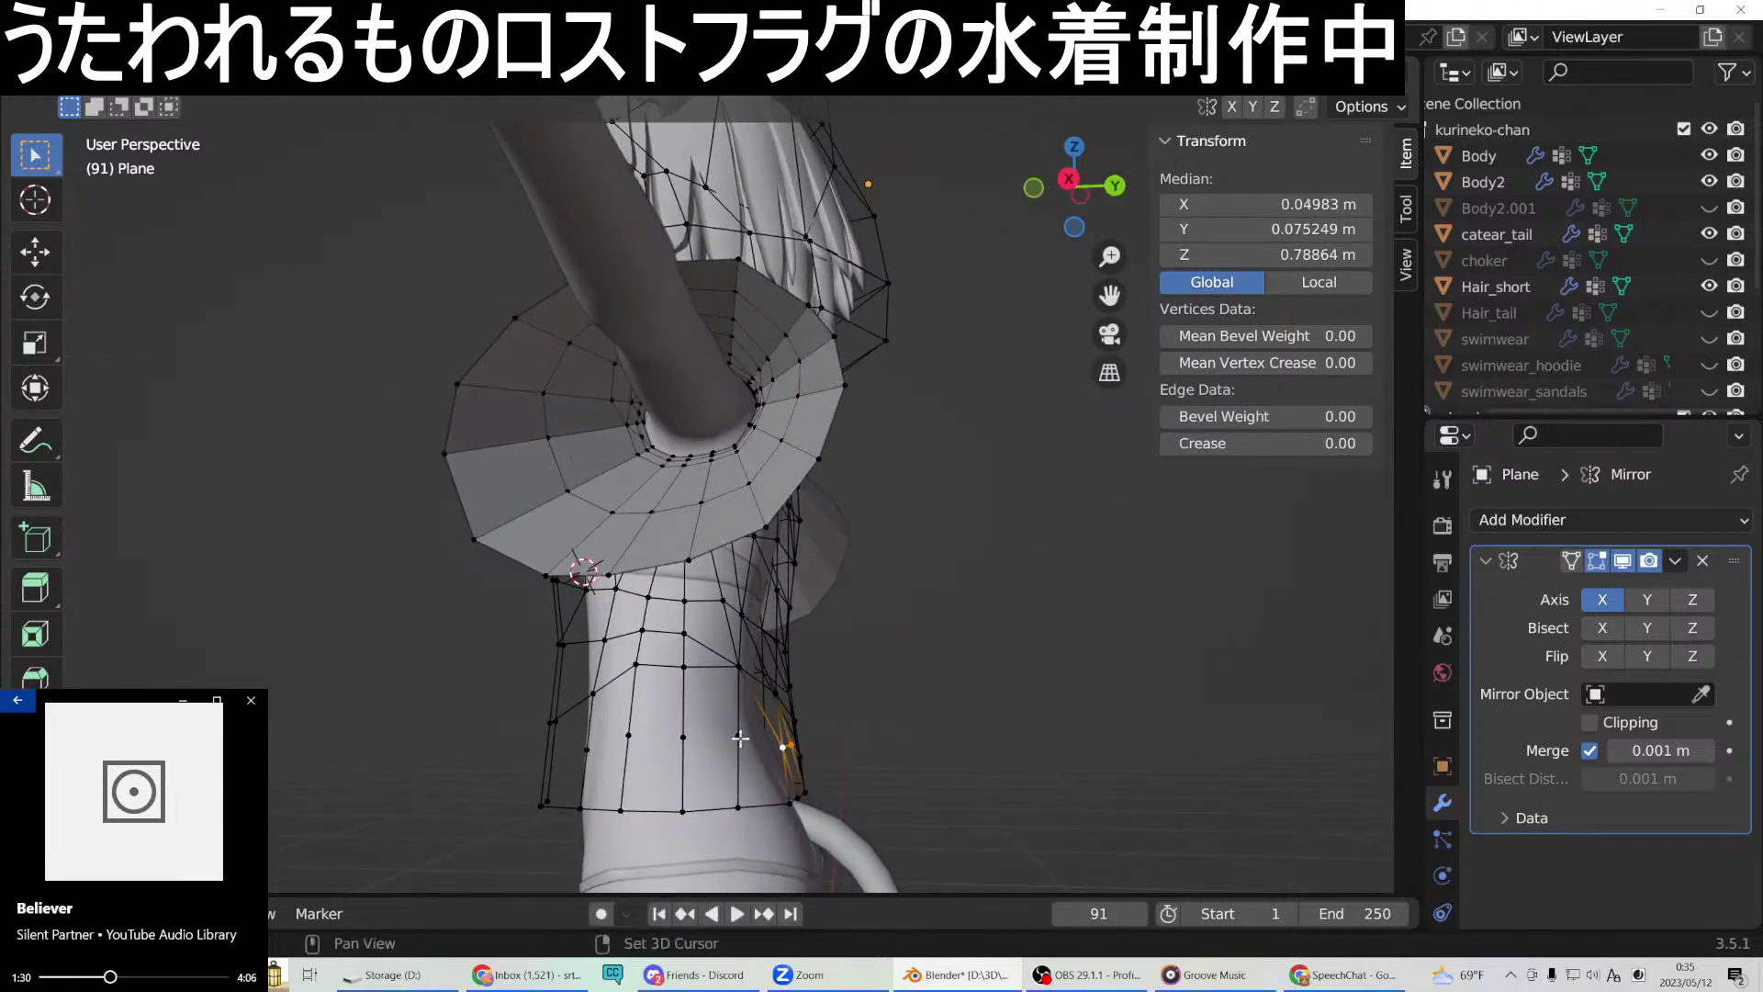
pyautogui.keyDown('shift'); pyautogui.click(781, 746); pyautogui.keyUp('shift')
pyautogui.rightClick(740, 735)
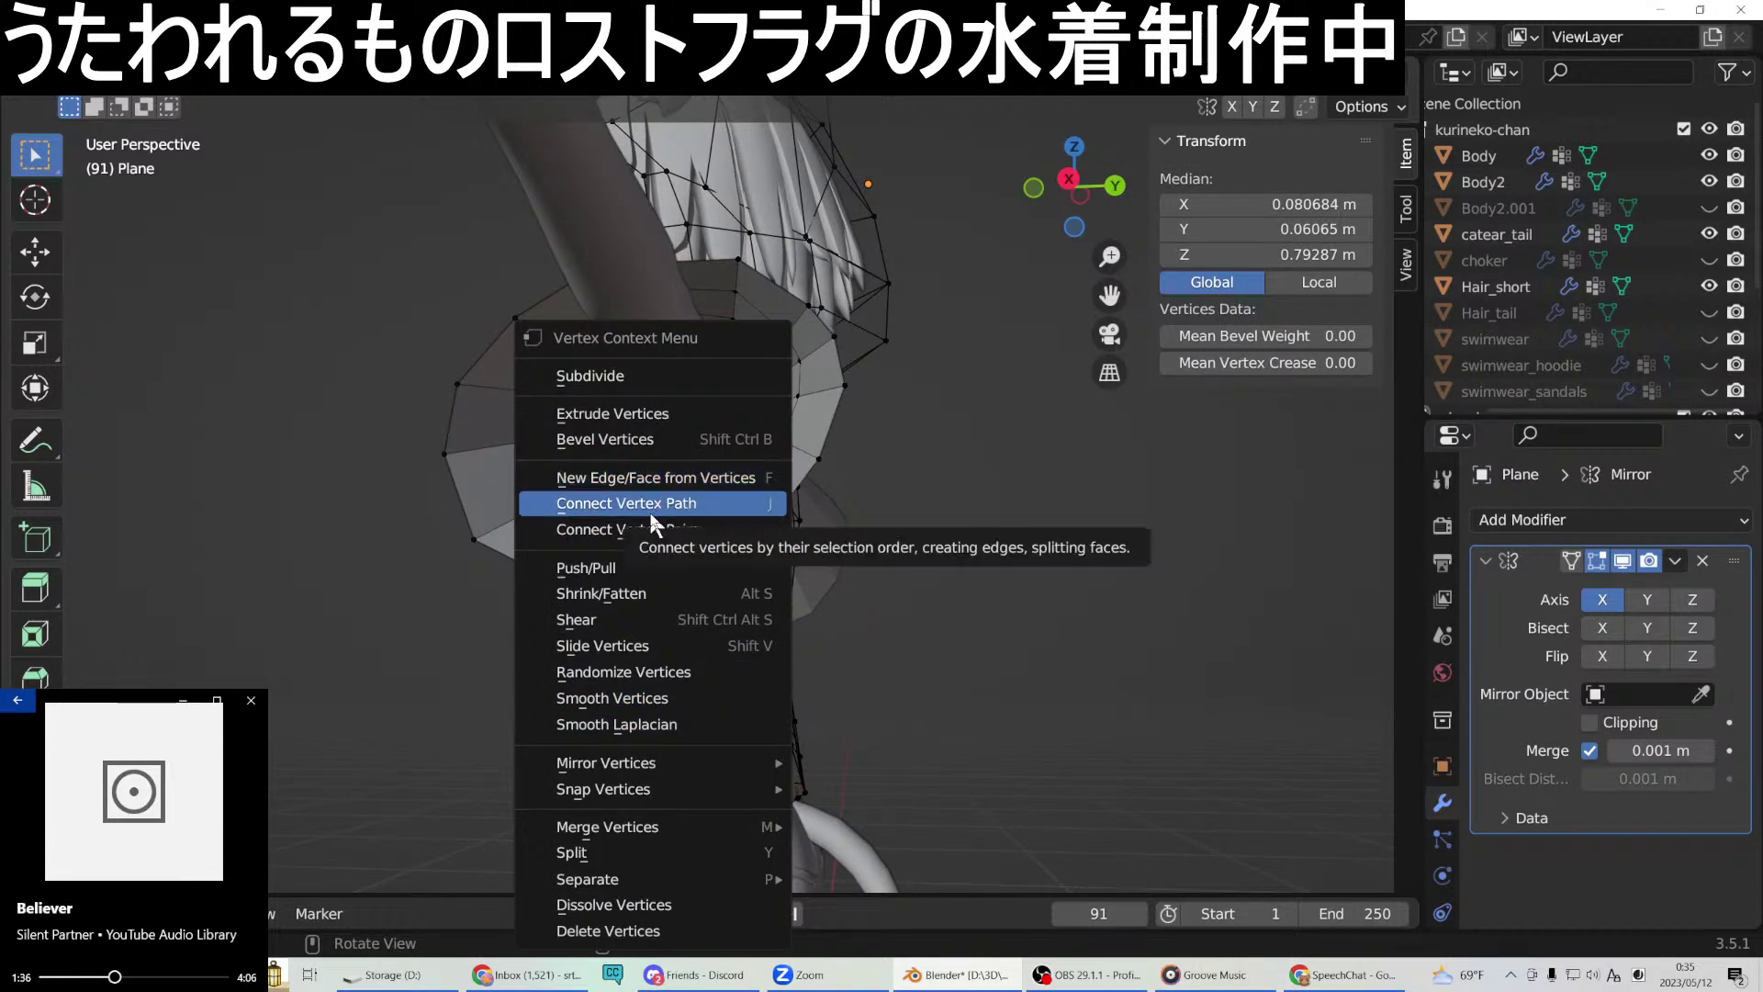
pyautogui.click(663, 479)
pyautogui.click(739, 737)
pyautogui.rightClick(679, 738)
pyautogui.click(663, 476)
# Join the remaining side panel vertices above the hem with edges, extending the horizontal row toward the front.
pyautogui.moveTo(703, 675); pyautogui.dragTo(719, 741, button='middle')
pyautogui.click(722, 743)
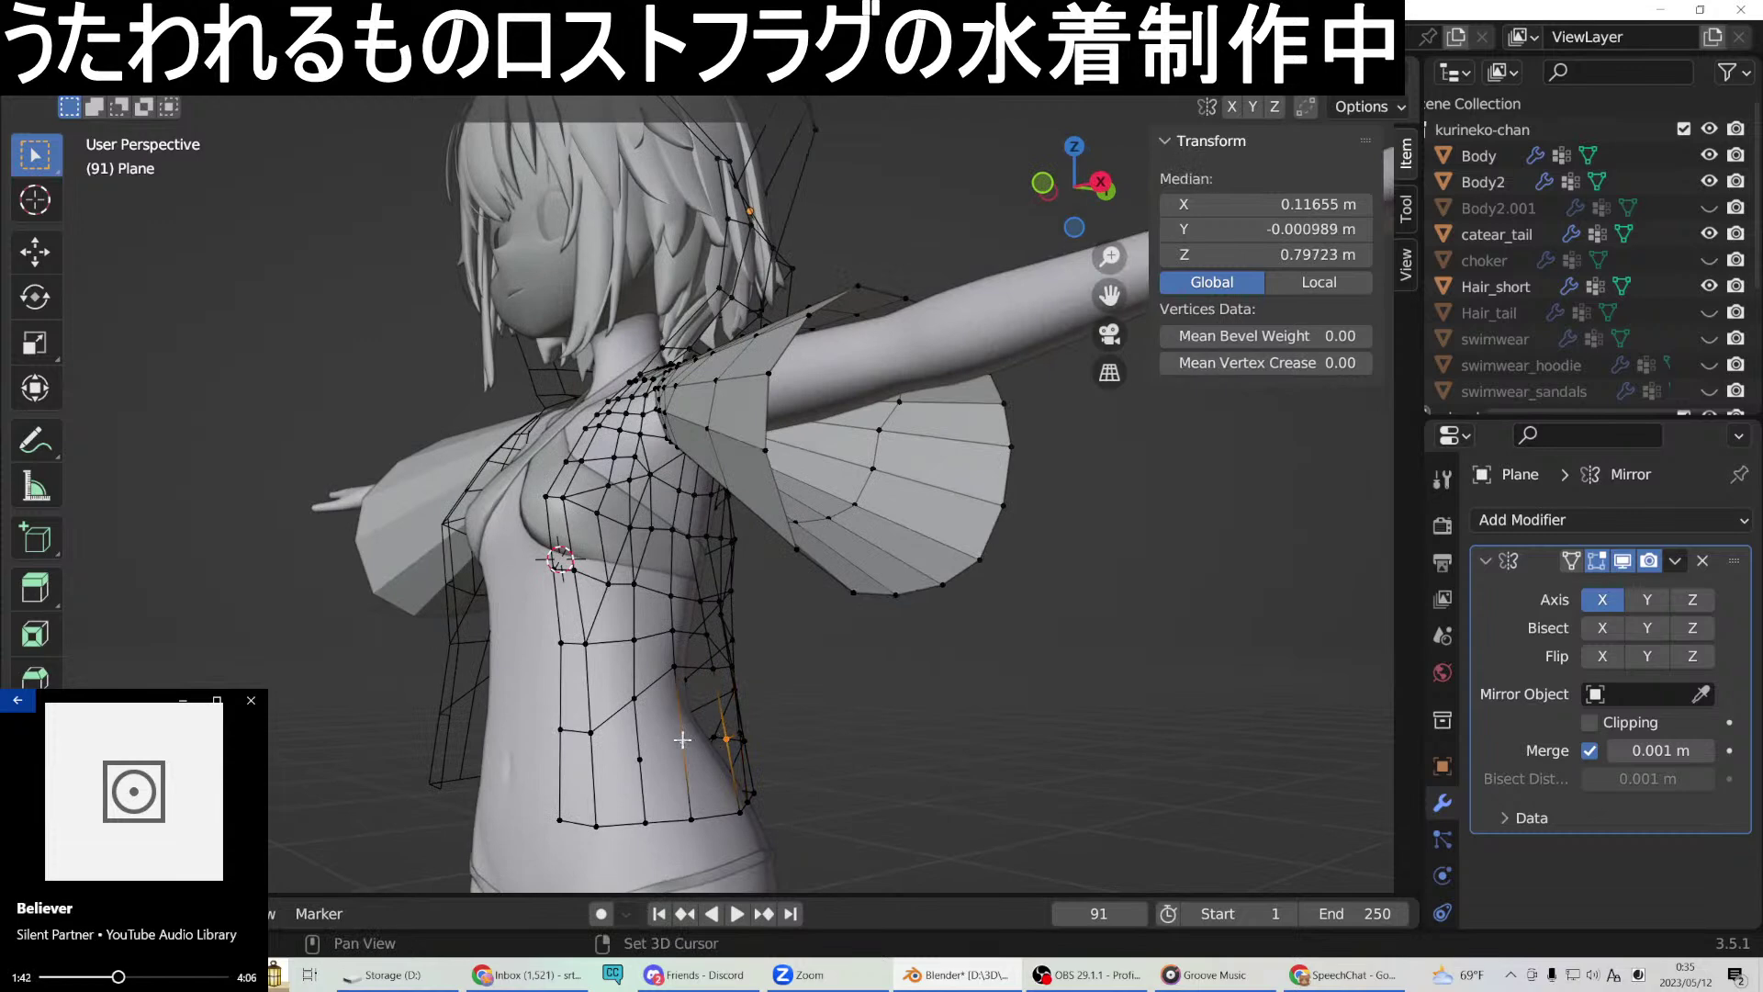
pyautogui.rightClick(682, 739)
pyautogui.click(665, 473)
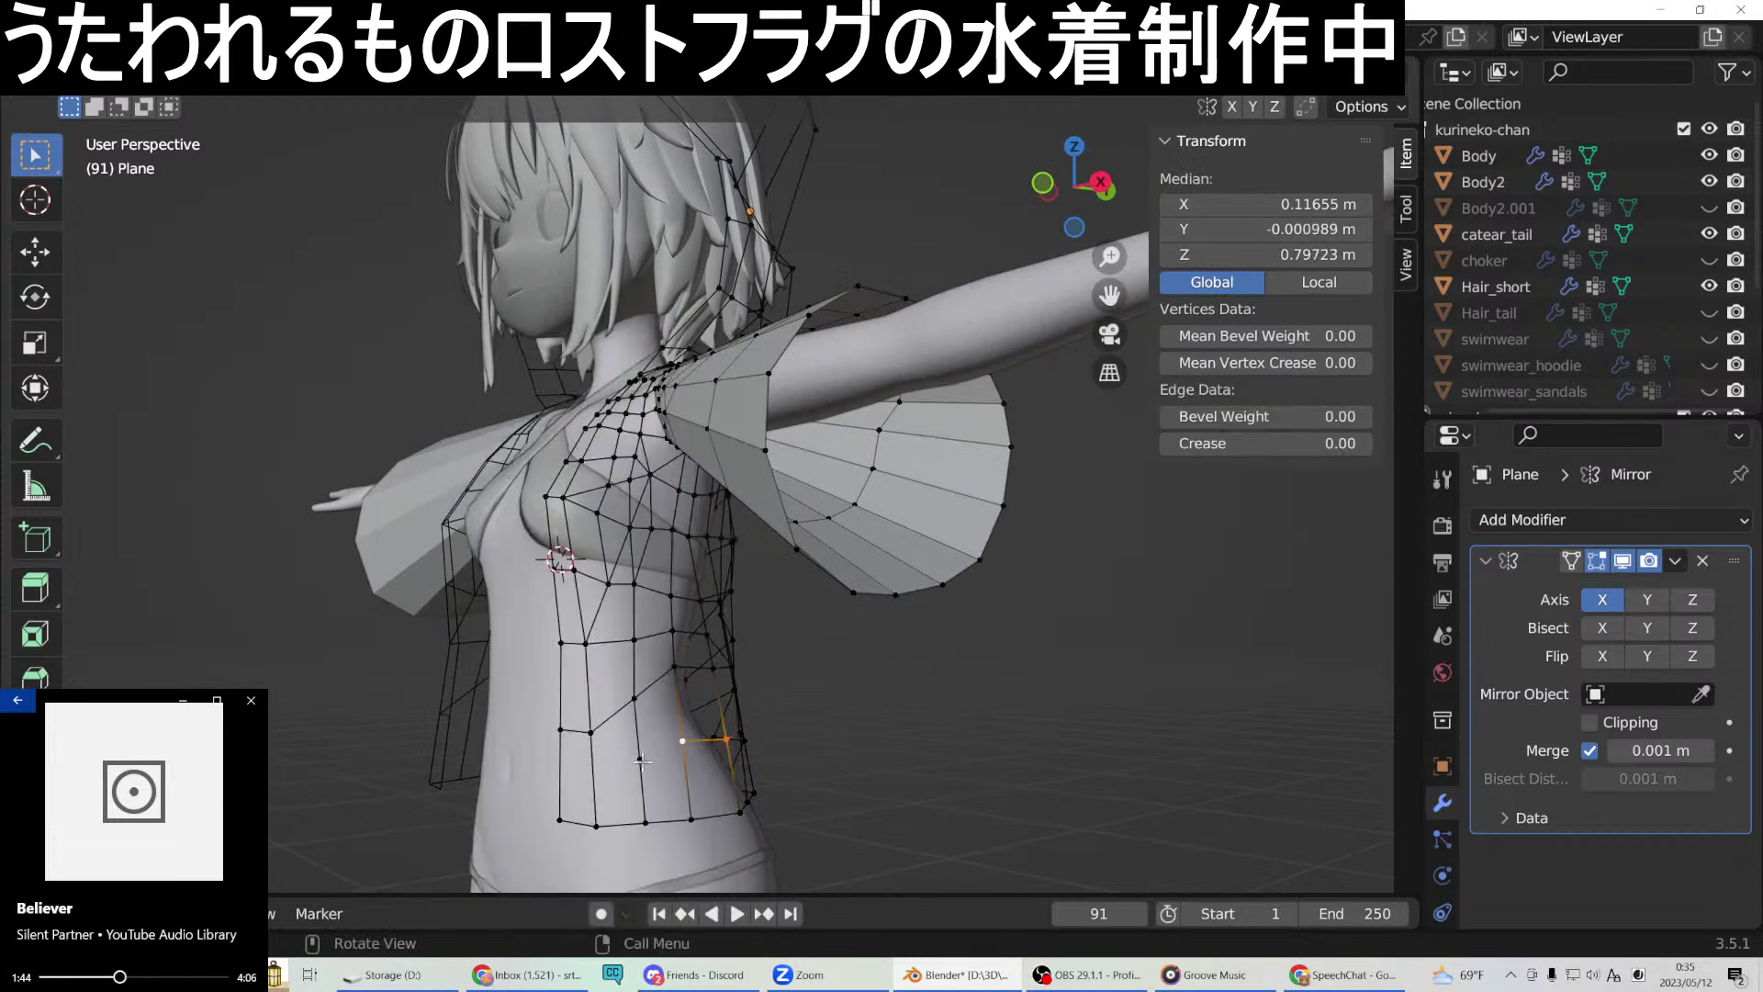
pyautogui.click(641, 759)
pyautogui.rightClick(682, 739)
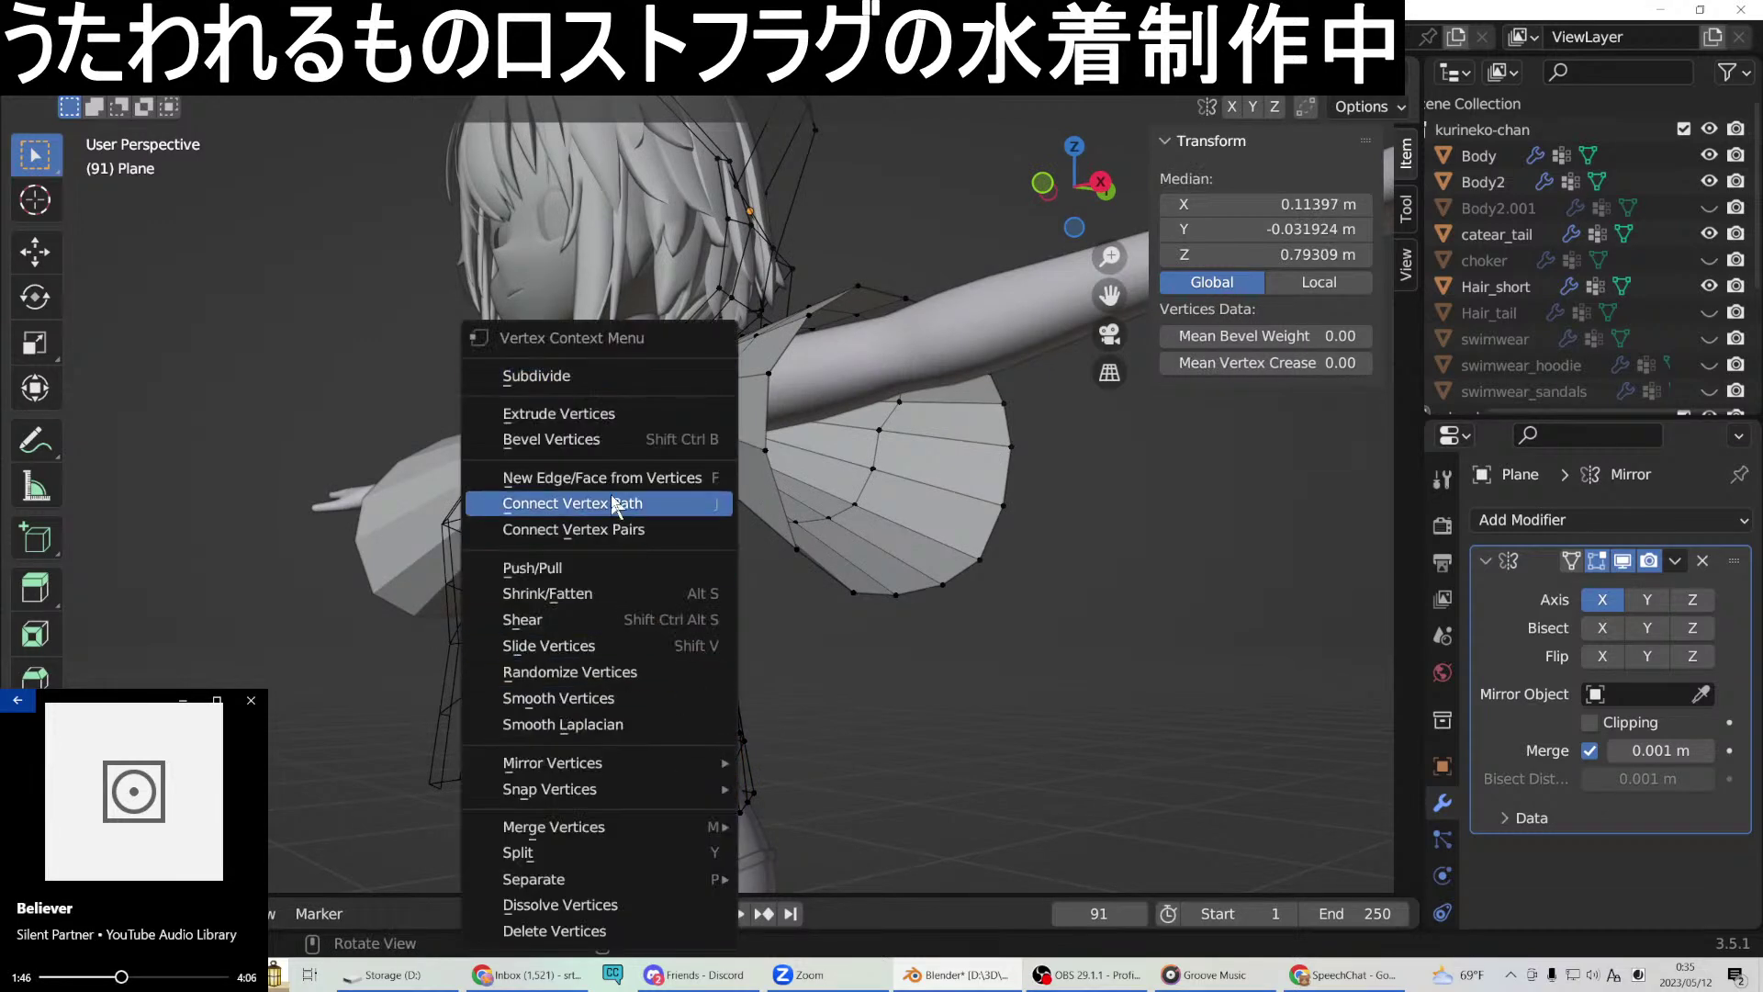
pyautogui.click(611, 501)
pyautogui.moveTo(612, 502); pyautogui.dragTo(826, 693, button='middle')
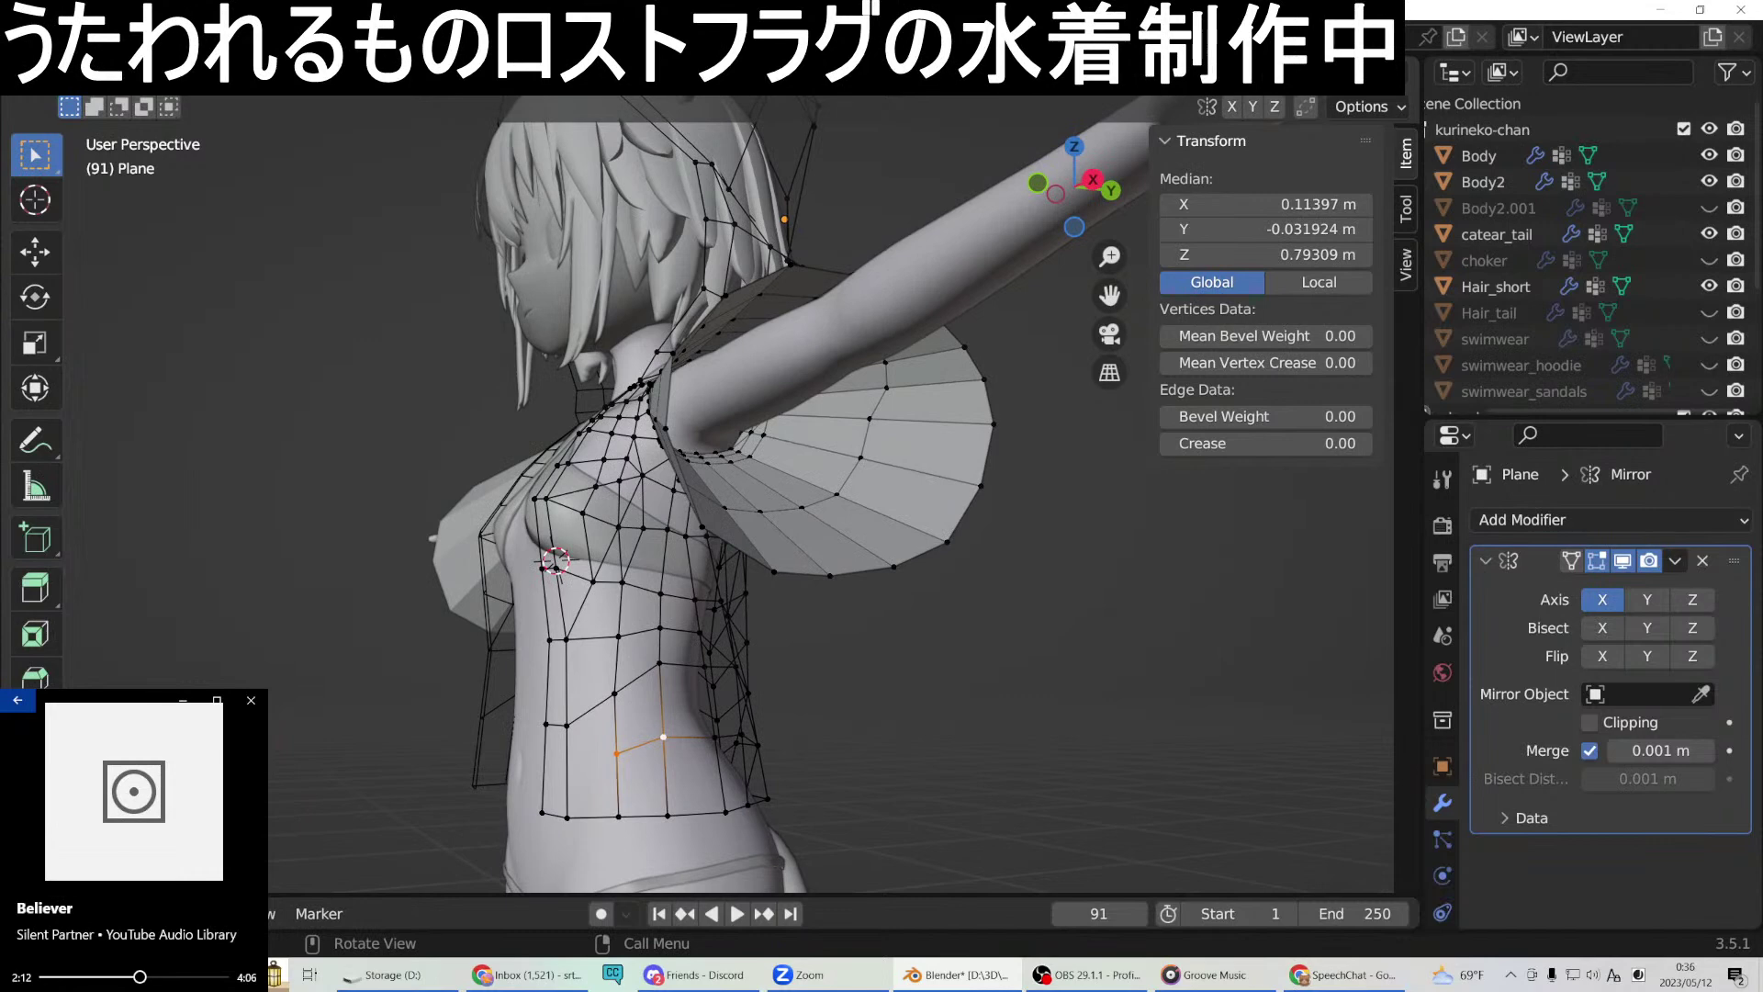
# Add a single loop cut through the front strip above the hem and join its vertex to the side panel vertex.
pyautogui.hotkey('ctrl', 'r')
pyautogui.doubleClick(568, 774)
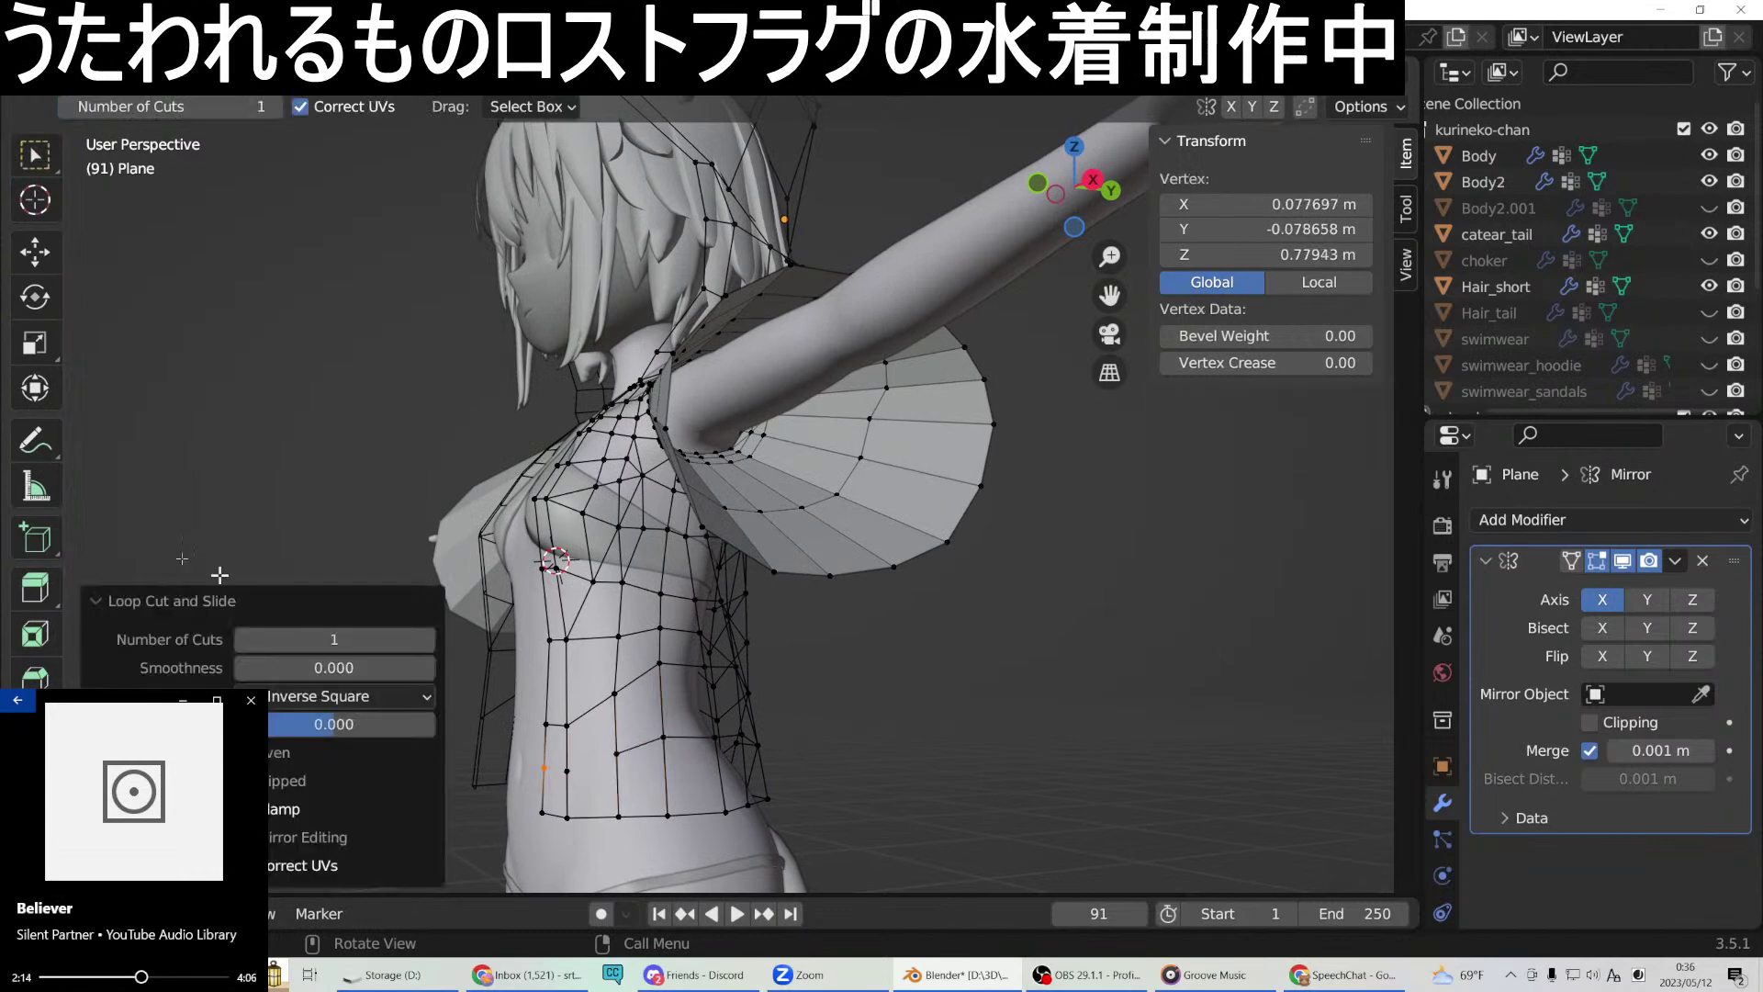
pyautogui.click(37, 164)
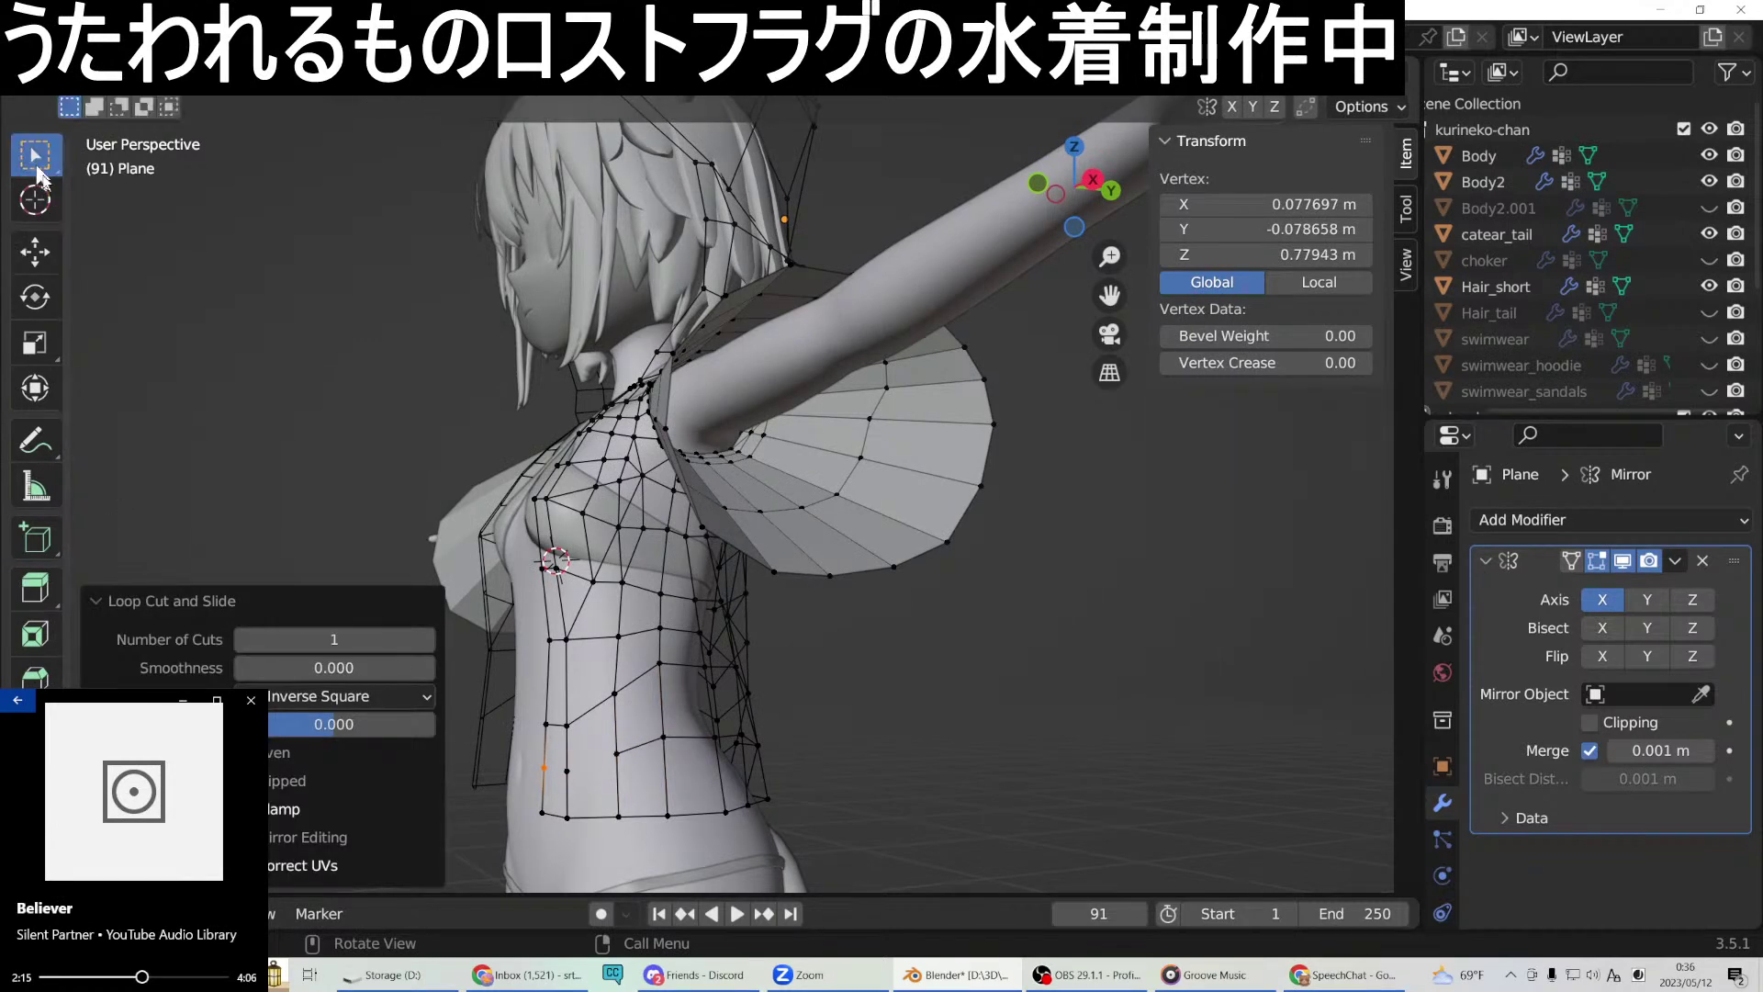
pyautogui.click(623, 753)
pyautogui.keyDown('shift'); pyautogui.click(566, 769); pyautogui.keyUp('shift')
pyautogui.rightClick(564, 776)
pyautogui.click(444, 478)
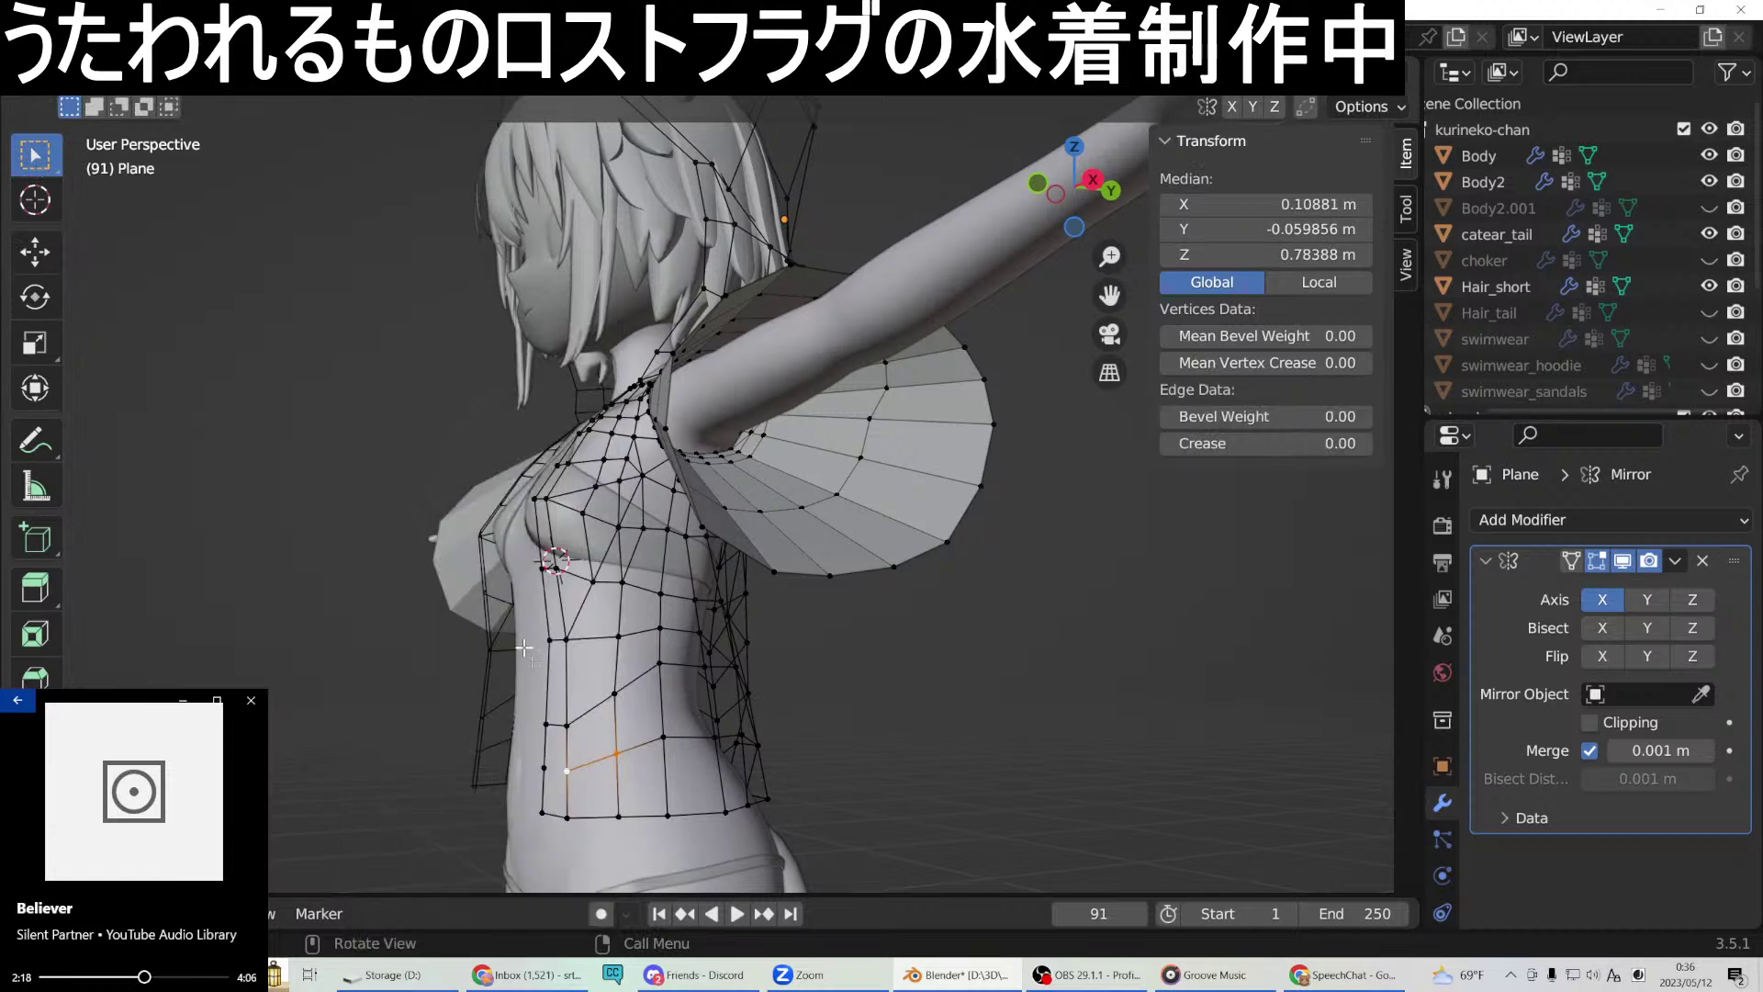
# Create the last edge of the horizontal row between the two new vertices on the front strip above the hem.
pyautogui.click(565, 768)
pyautogui.rightClick(544, 765)
pyautogui.moveTo(543, 766); pyautogui.dragTo(600, 786, button='middle')
pyautogui.keyDown('shift'); pyautogui.click(574, 772); pyautogui.keyUp('shift')
pyautogui.rightClick(567, 785)
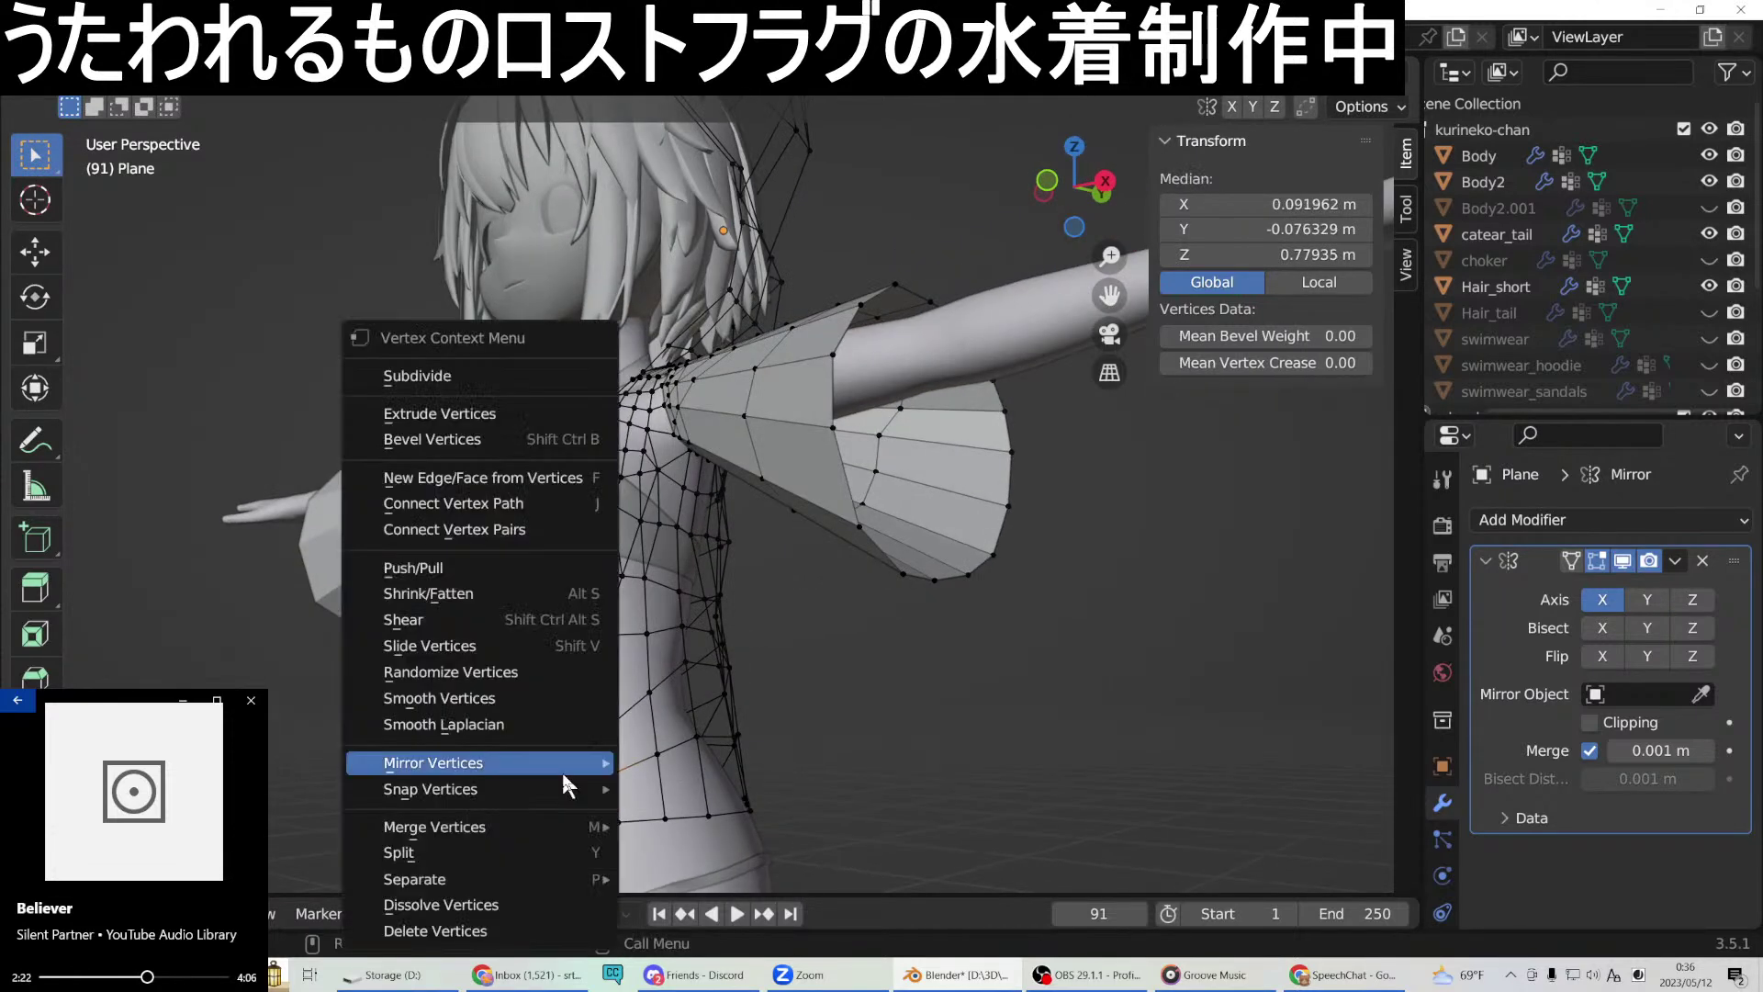
pyautogui.click(477, 477)
# Examine the mesh around the chest, armhole and side from several angles, and select a vertex on the upper chest.
pyautogui.moveTo(478, 478); pyautogui.dragTo(625, 638, button='middle')
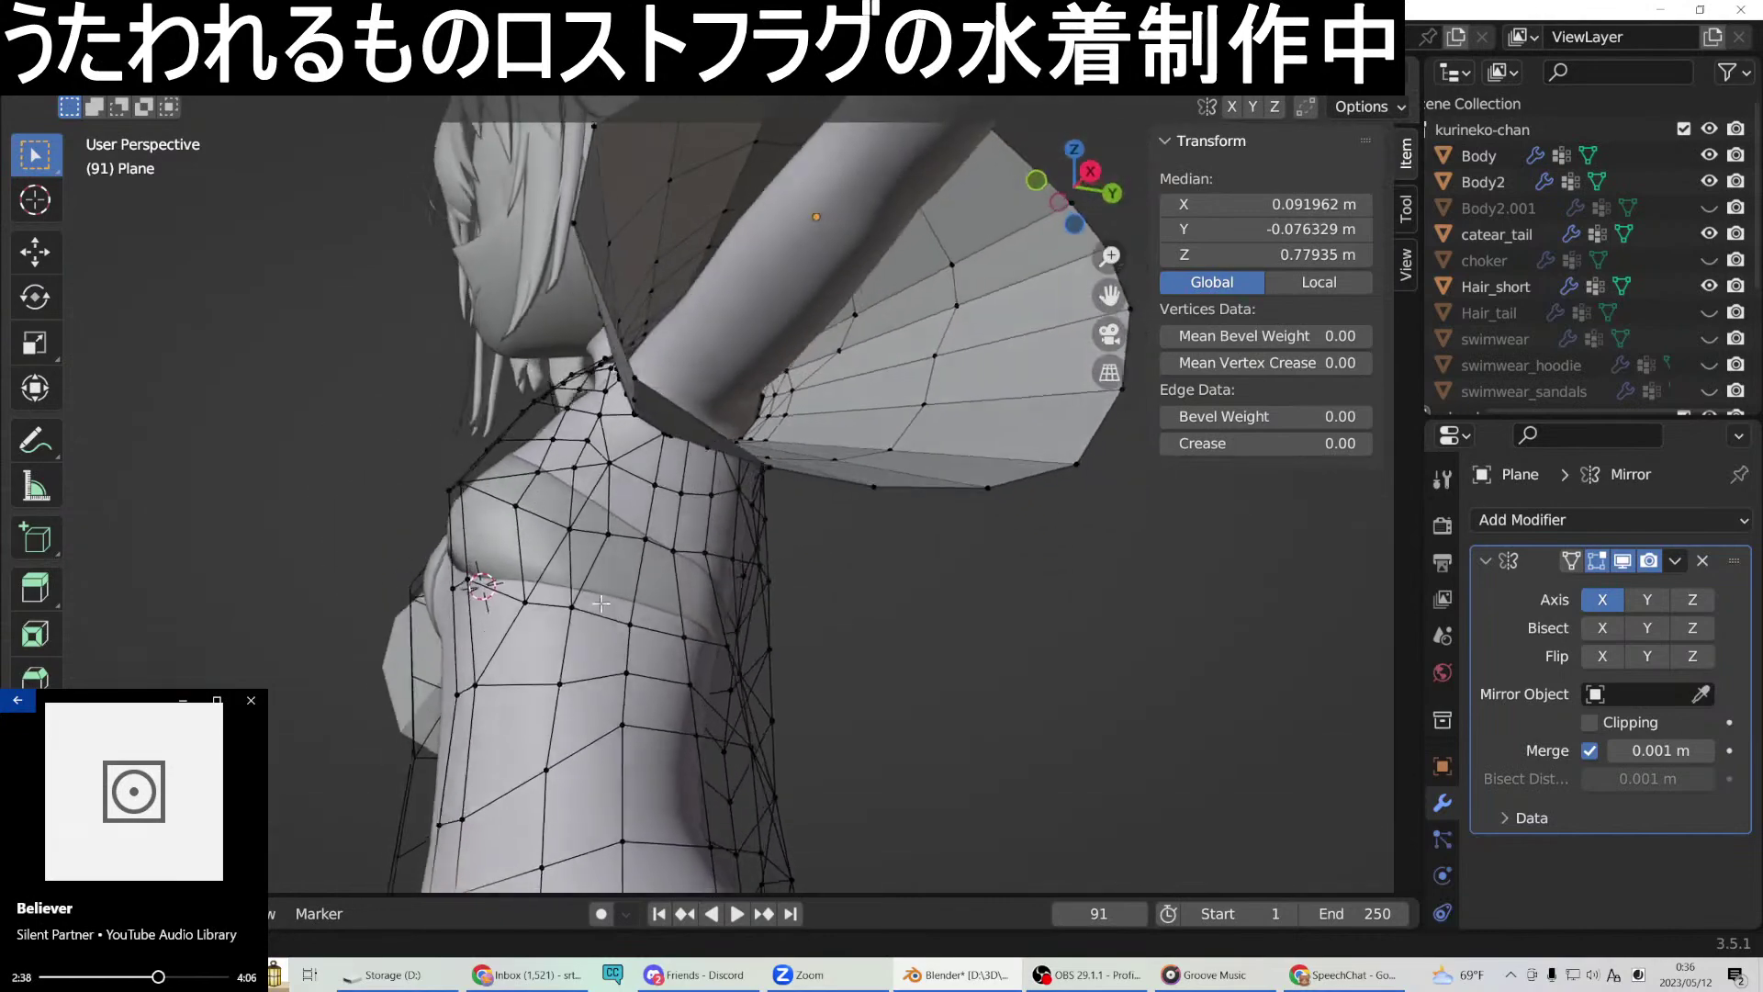
pyautogui.moveTo(625, 666); pyautogui.dragTo(537, 603, button='middle')
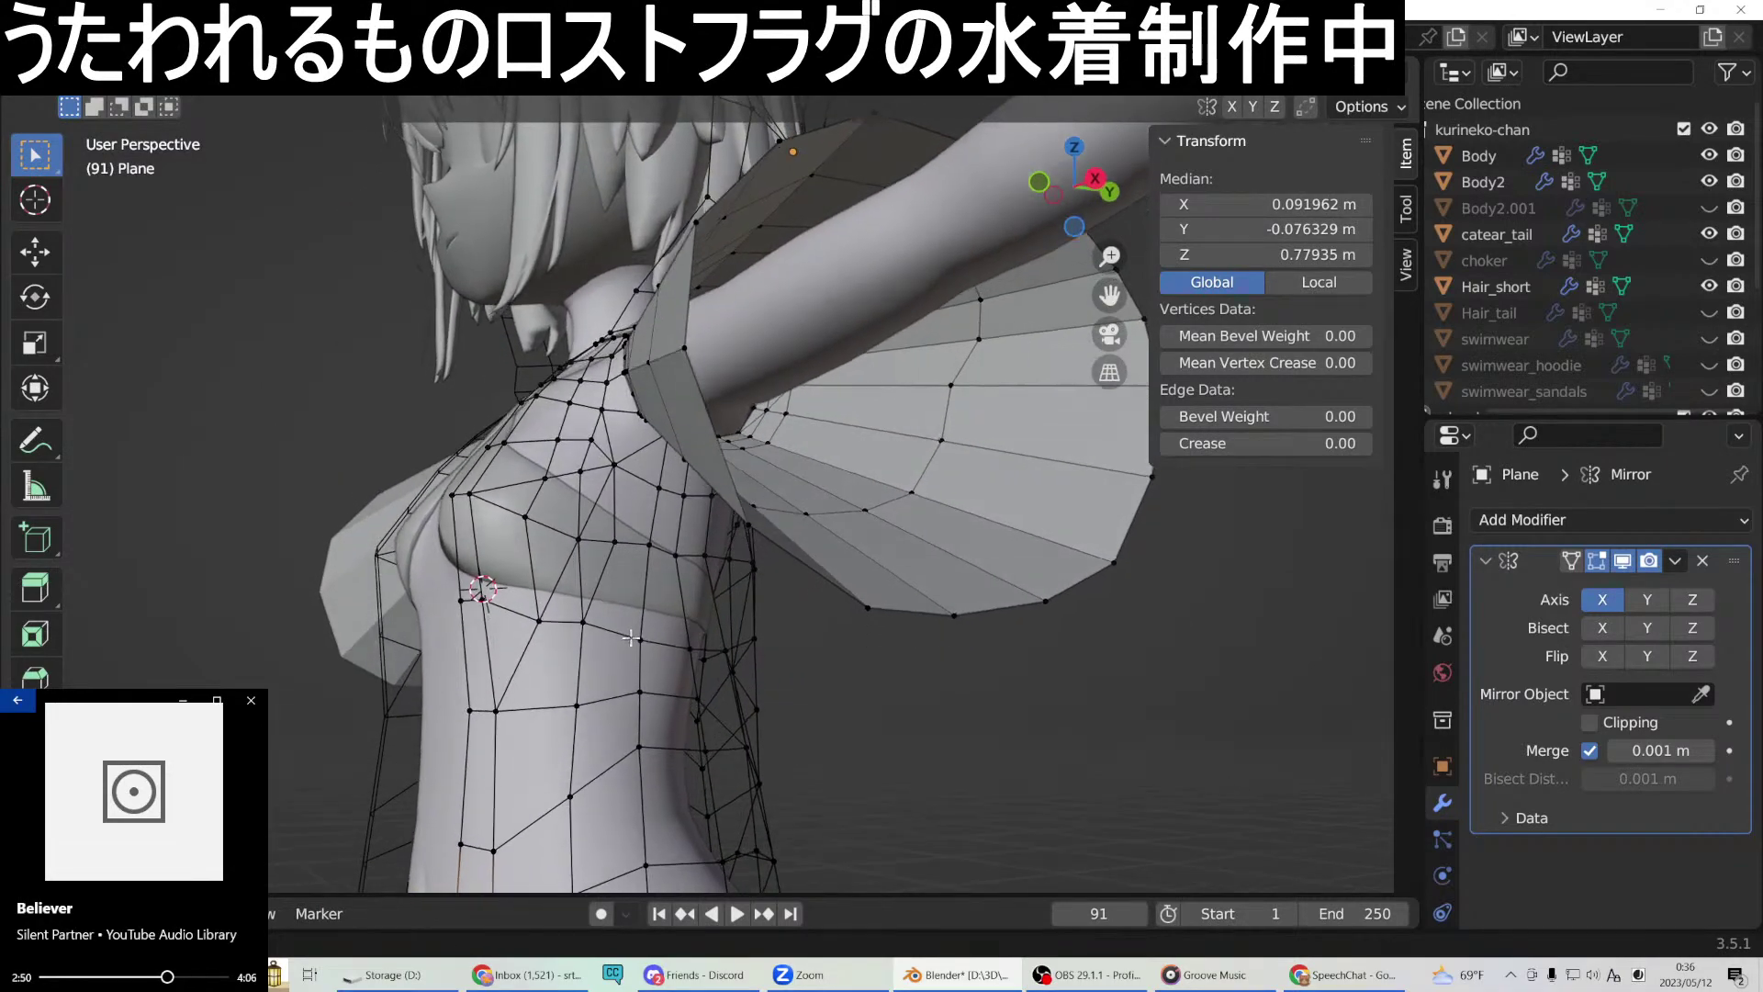
pyautogui.moveTo(624, 650); pyautogui.dragTo(636, 663, button='middle')
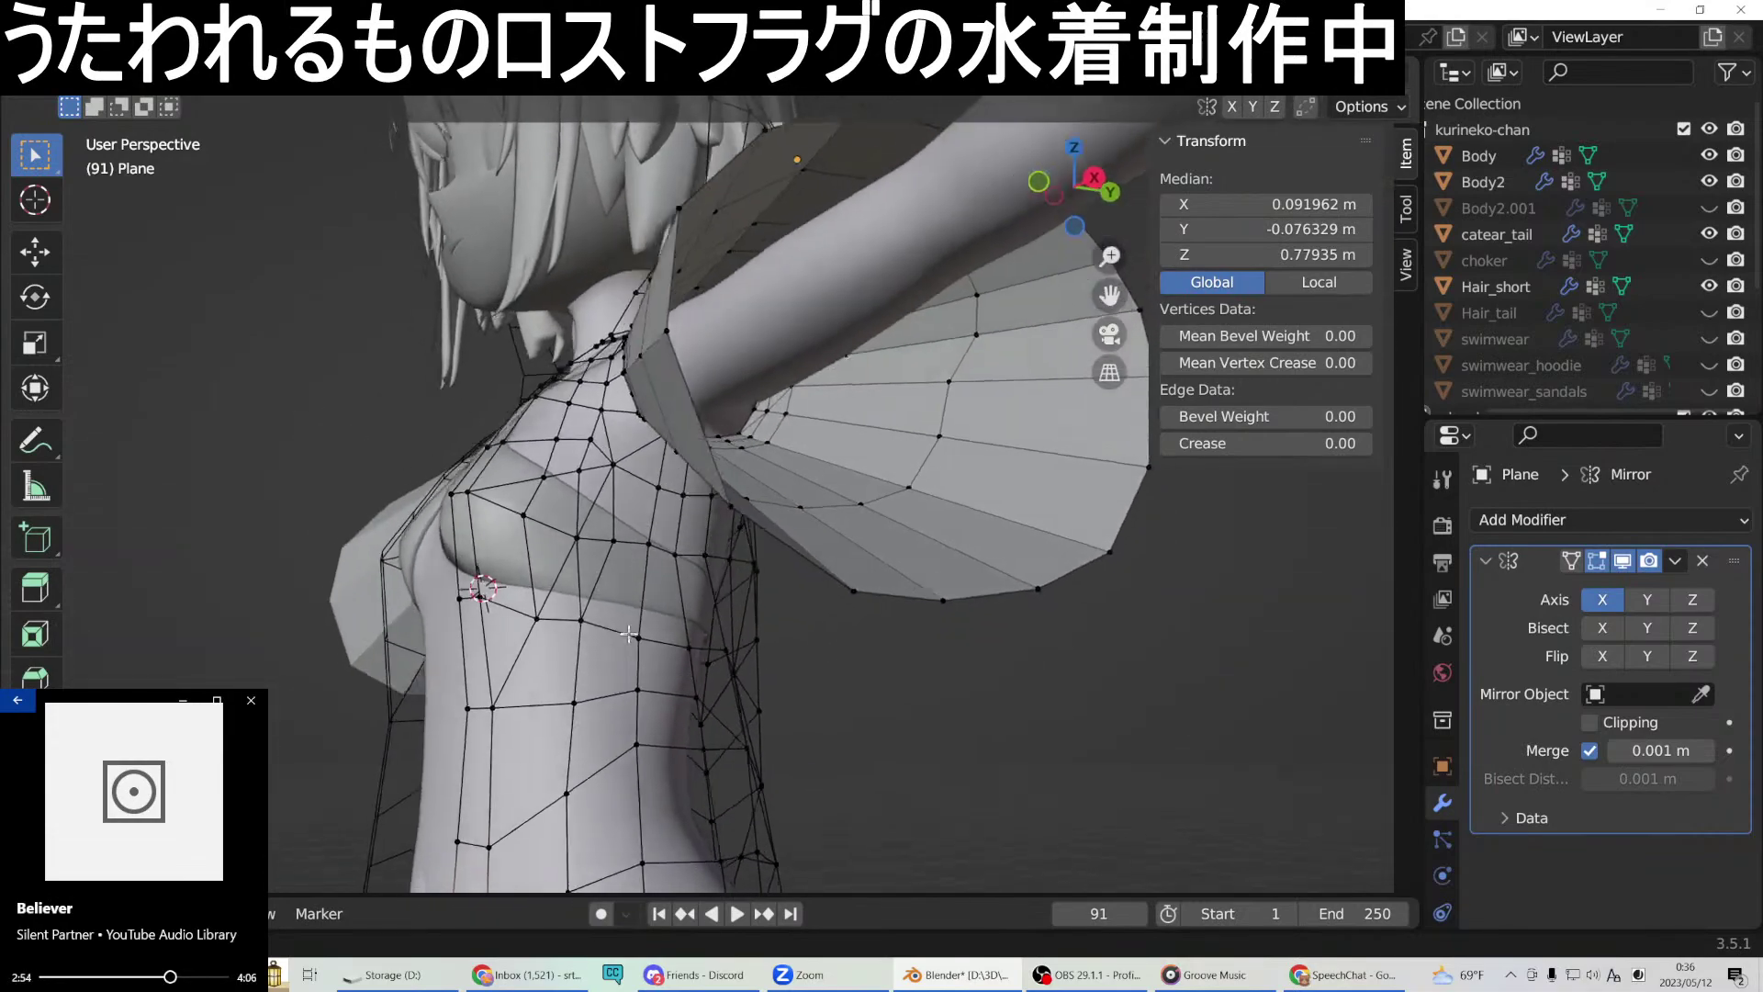
pyautogui.moveTo(506, 616); pyautogui.dragTo(611, 623, button='middle')
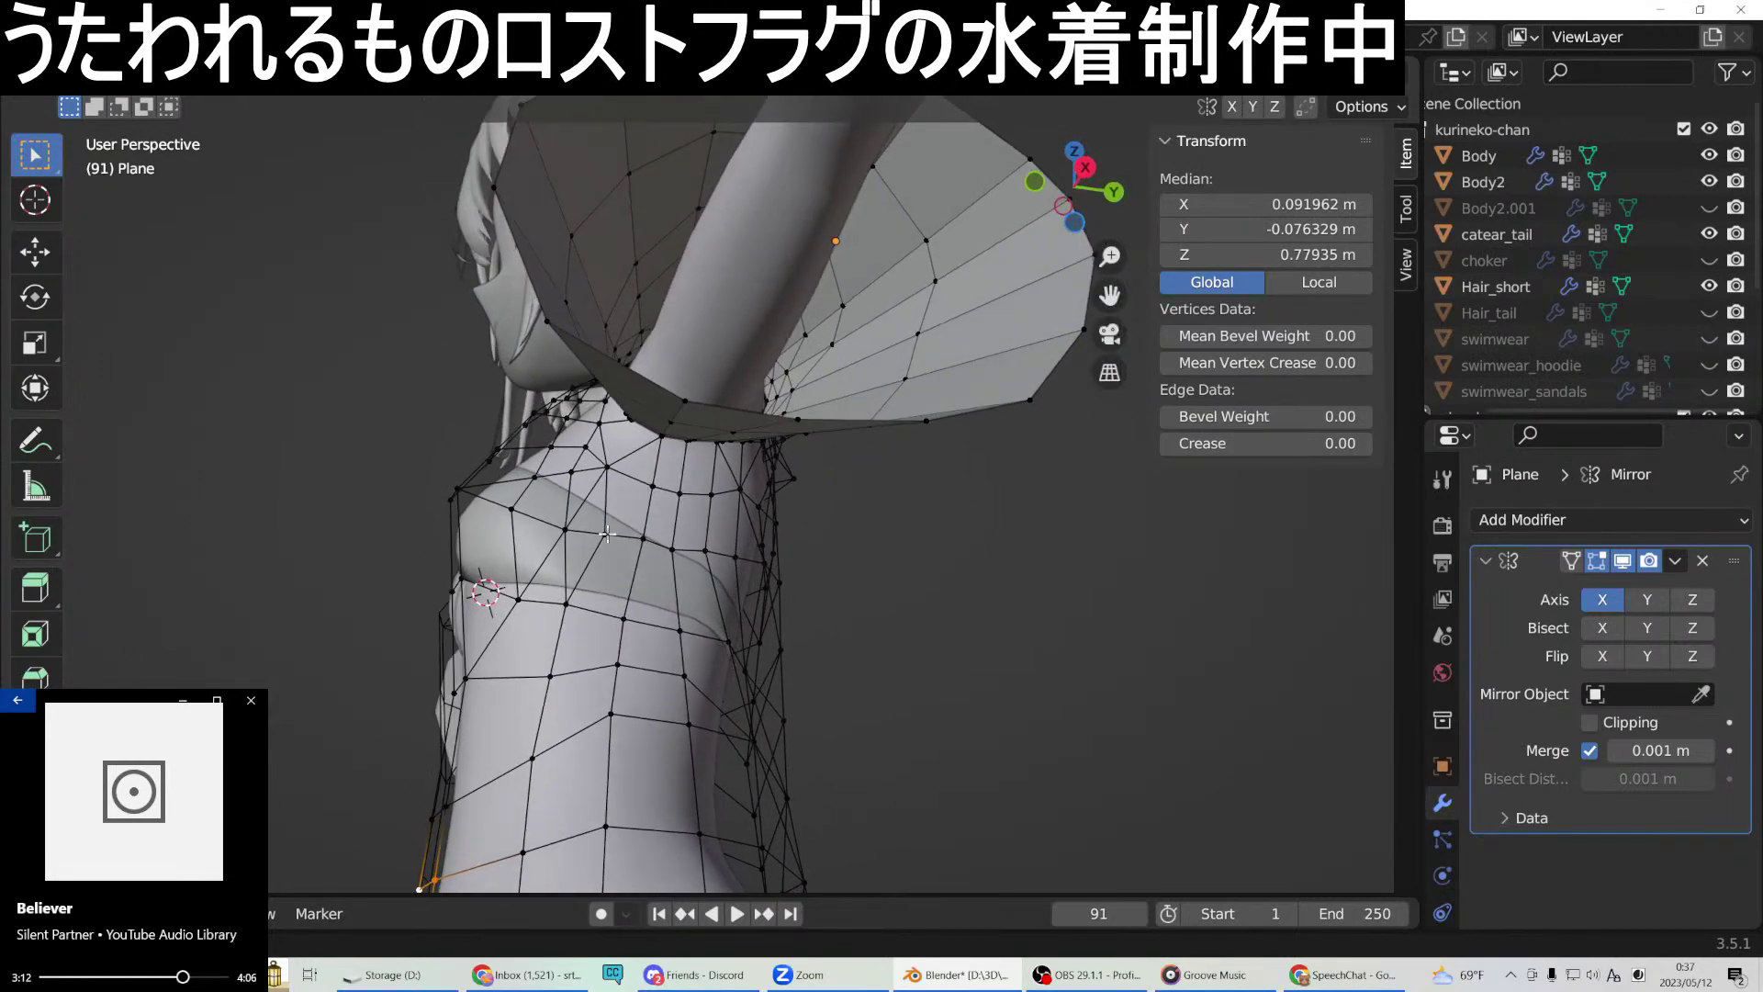
pyautogui.moveTo(548, 538); pyautogui.dragTo(628, 568, button='middle')
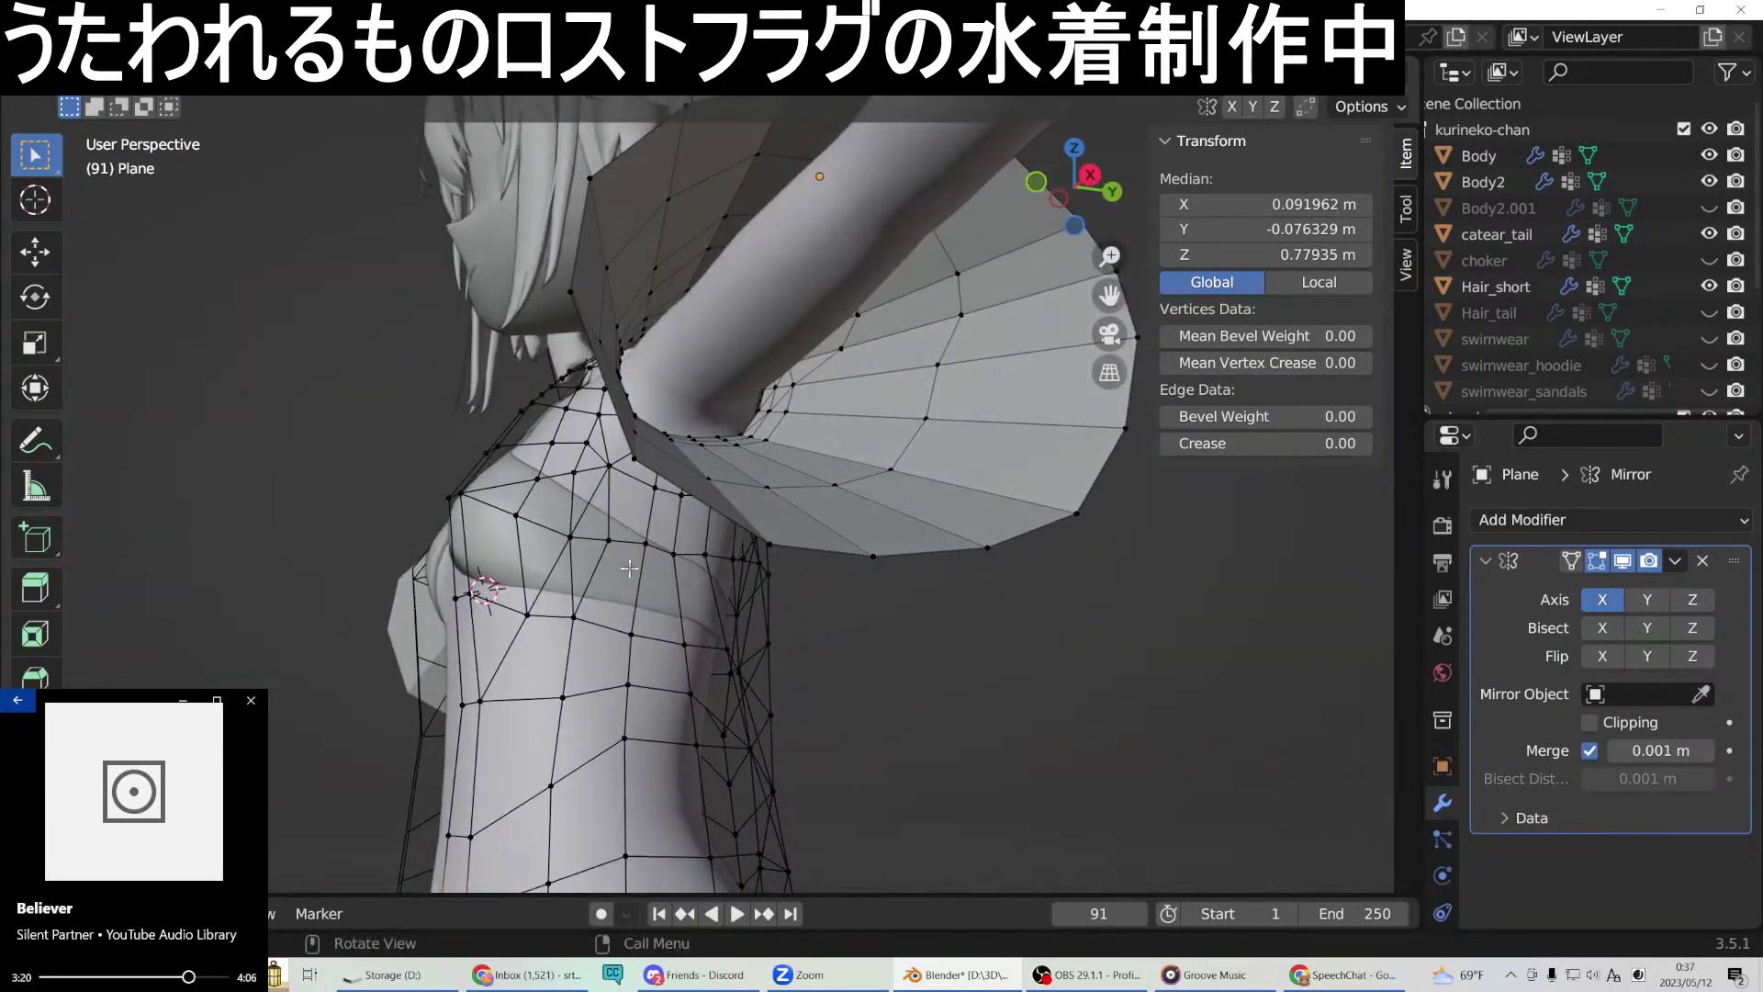
pyautogui.moveTo(595, 411)
pyautogui.mouseDown(button='middle')
pyautogui.moveTo(622, 418)
pyautogui.moveTo(571, 409)
pyautogui.moveTo(597, 393)
pyautogui.moveTo(567, 405)
pyautogui.mouseUp(button='middle')
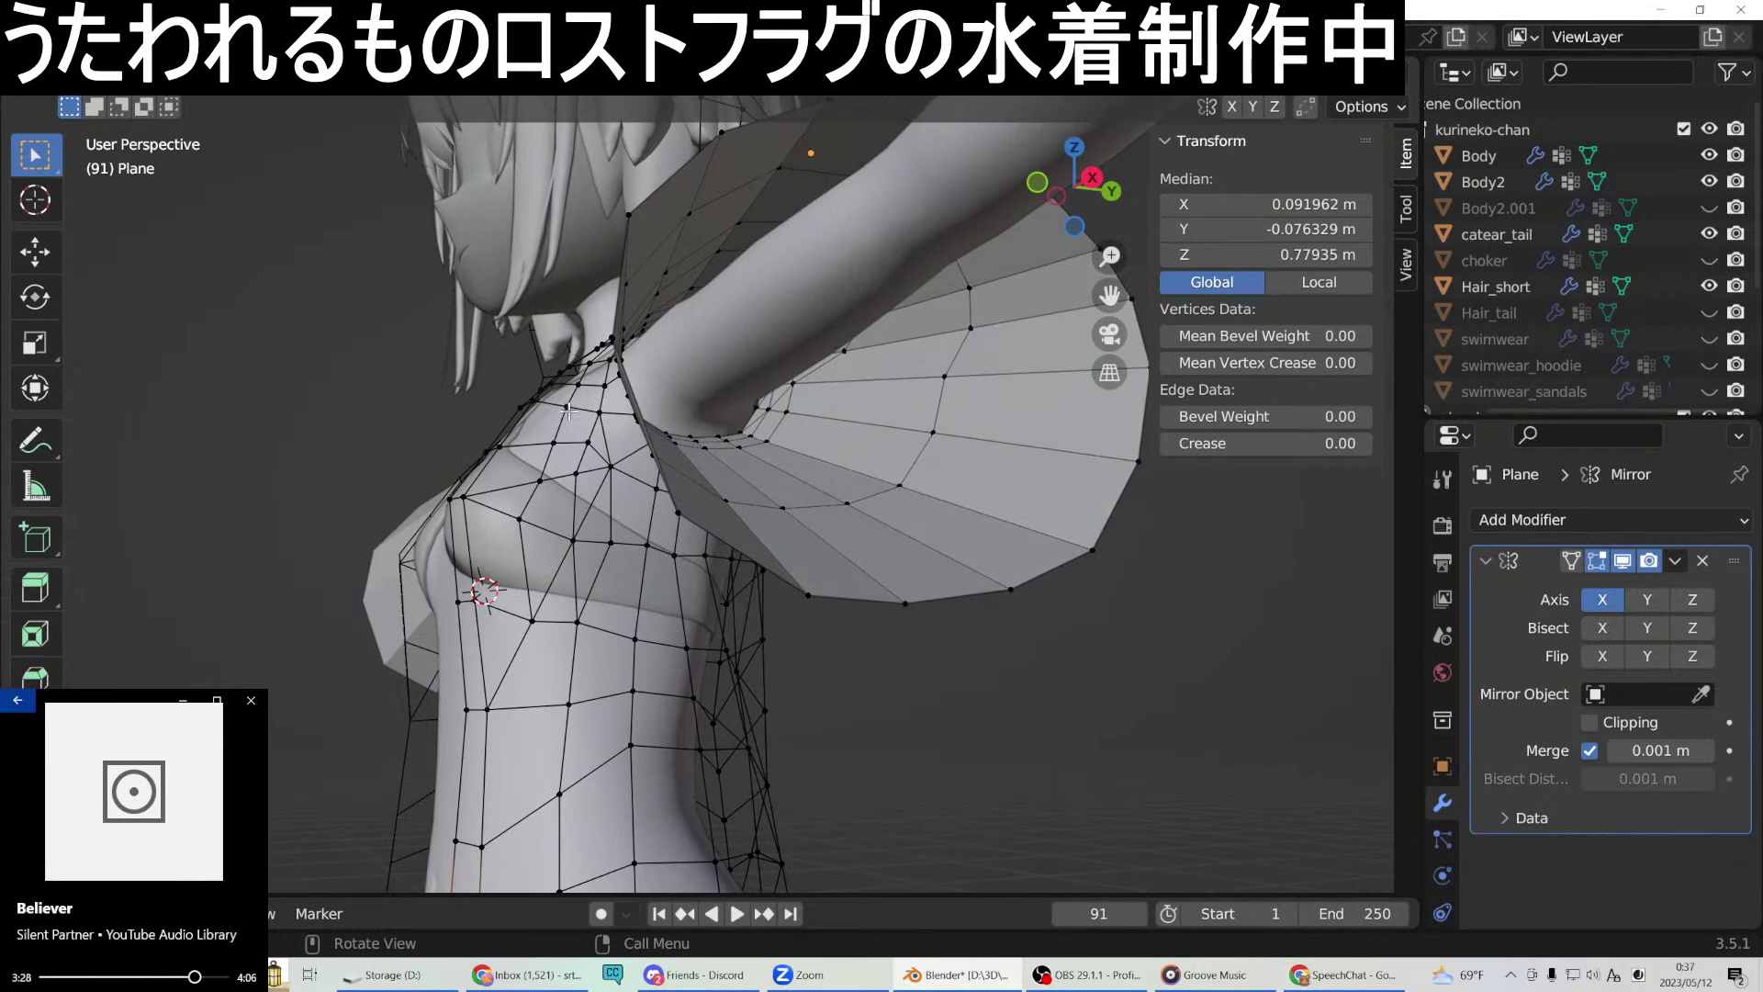
pyautogui.moveTo(584, 478)
pyautogui.mouseDown(button='middle')
pyautogui.moveTo(575, 490)
pyautogui.moveTo(570, 453)
pyautogui.mouseUp(button='middle')
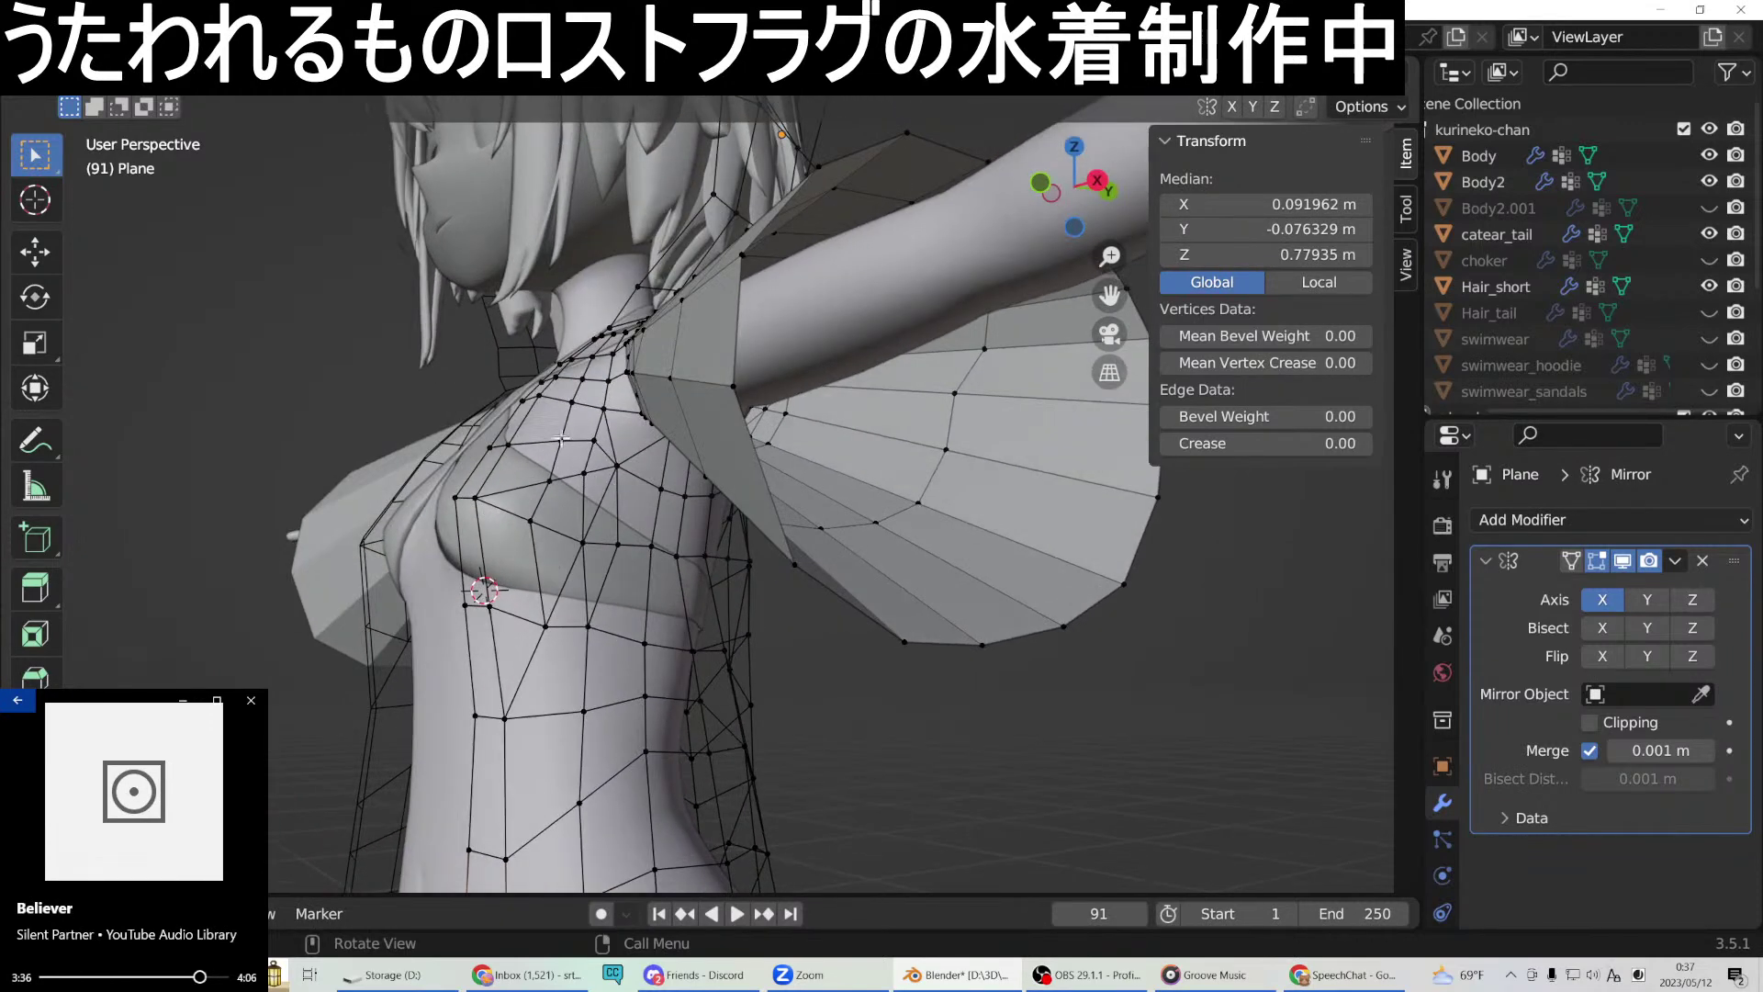
pyautogui.click(570, 400)
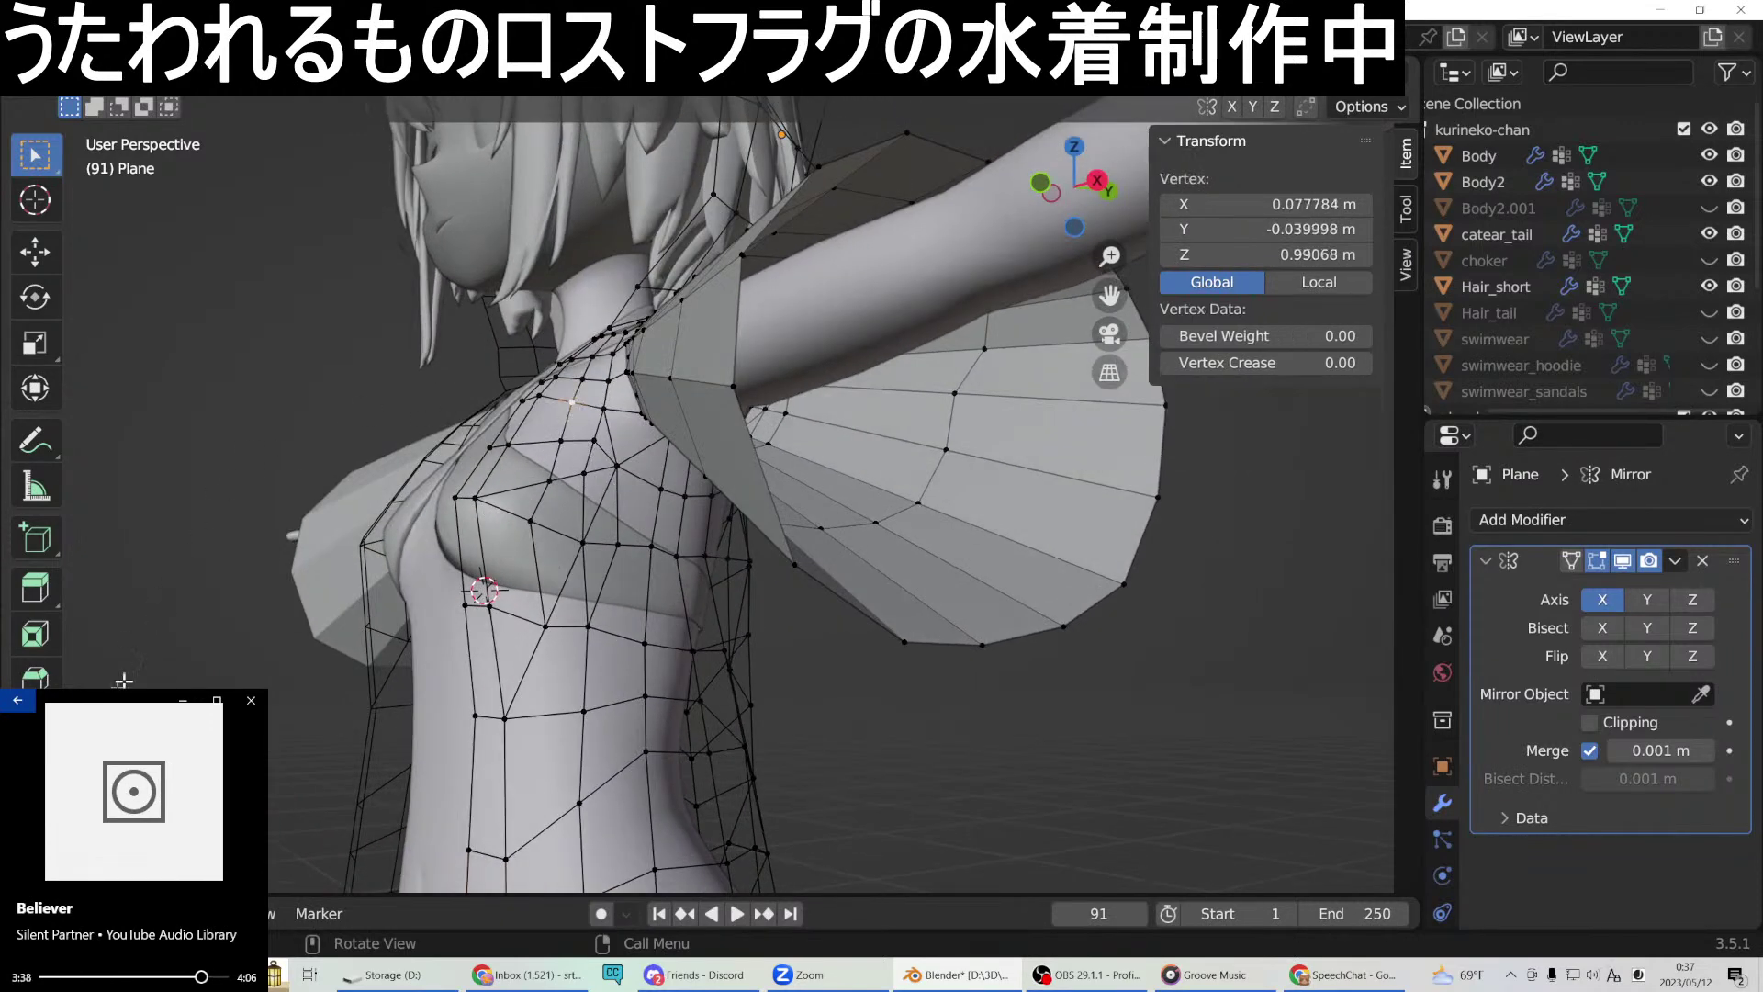
# Add a single loop cut below the selected upper chest vertex and join its new vertex to the one above with an edge.
pyautogui.hotkey('ctrl', 'r')
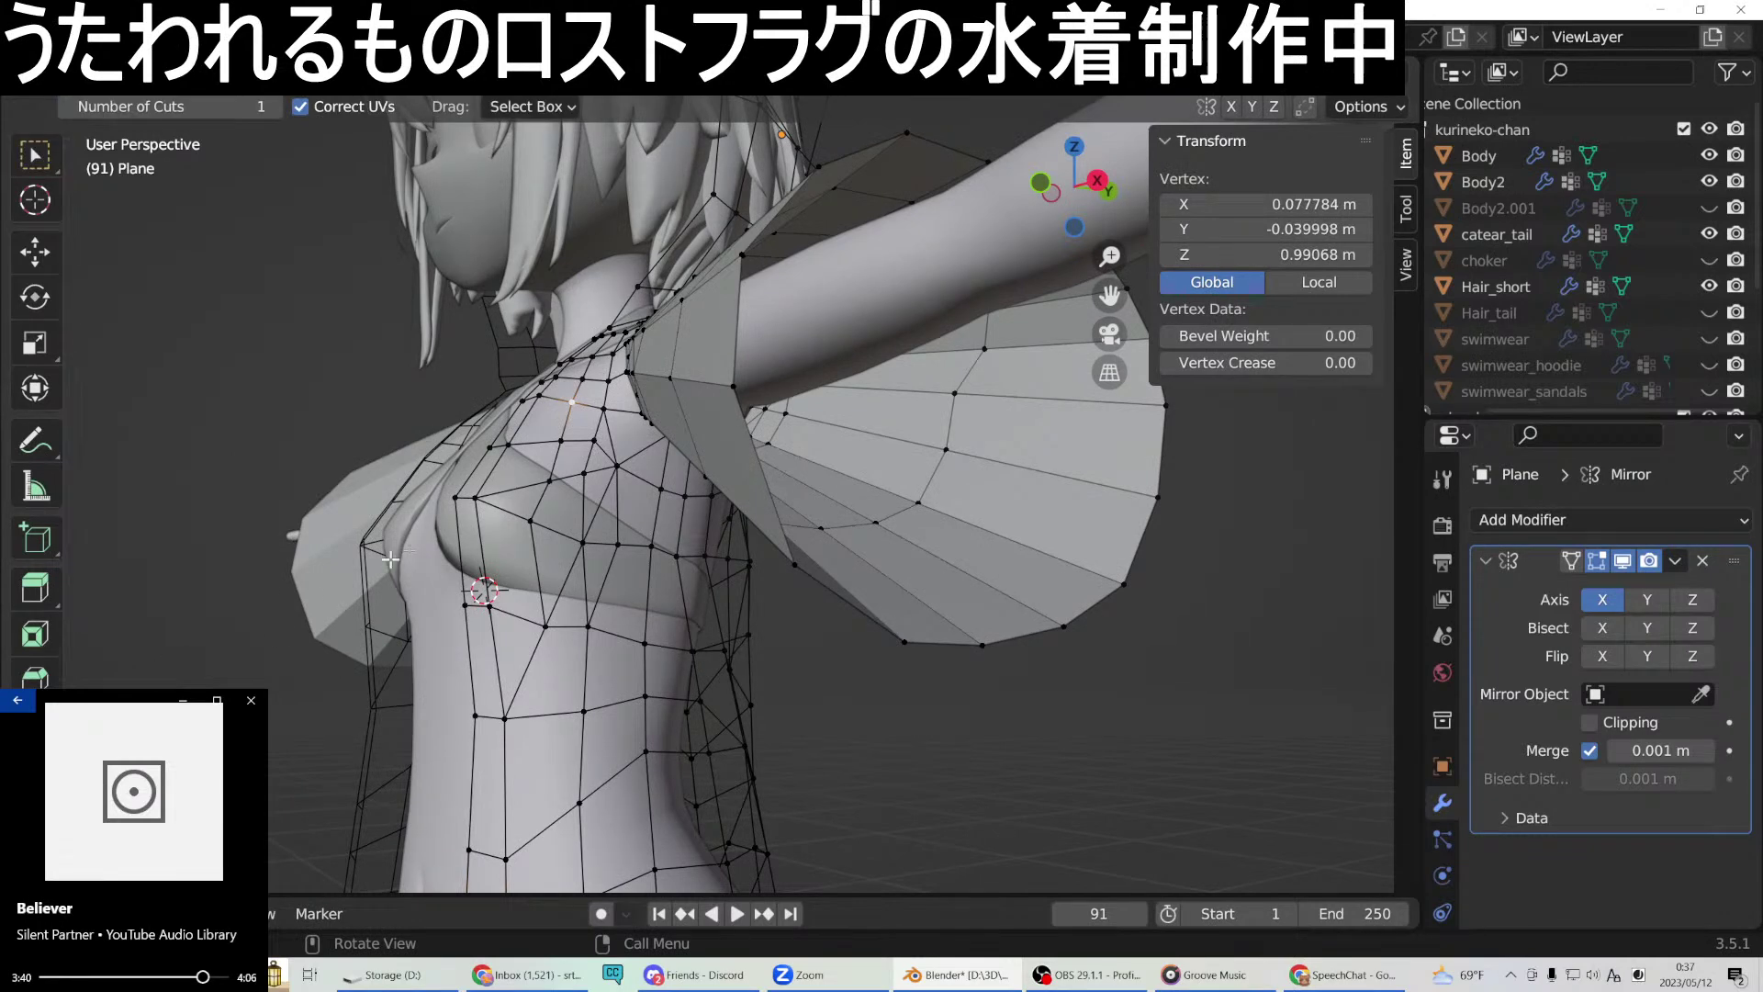
pyautogui.click(579, 442)
pyautogui.rightClick(578, 441)
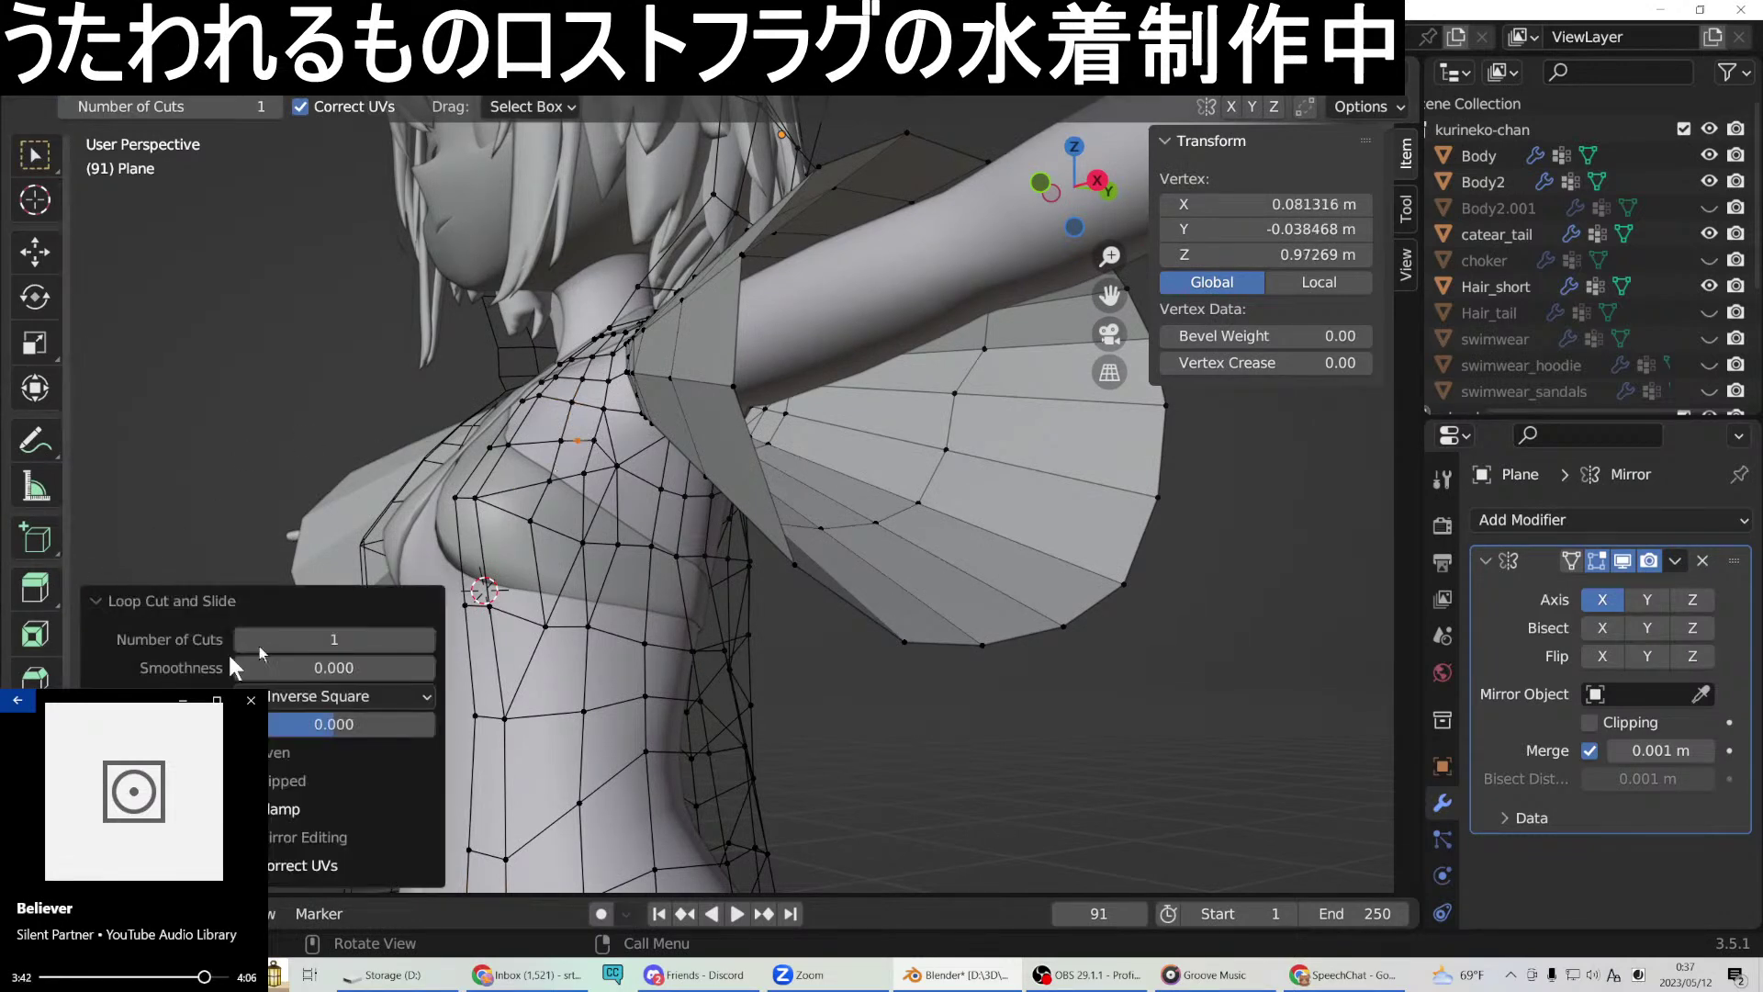
pyautogui.click(46, 169)
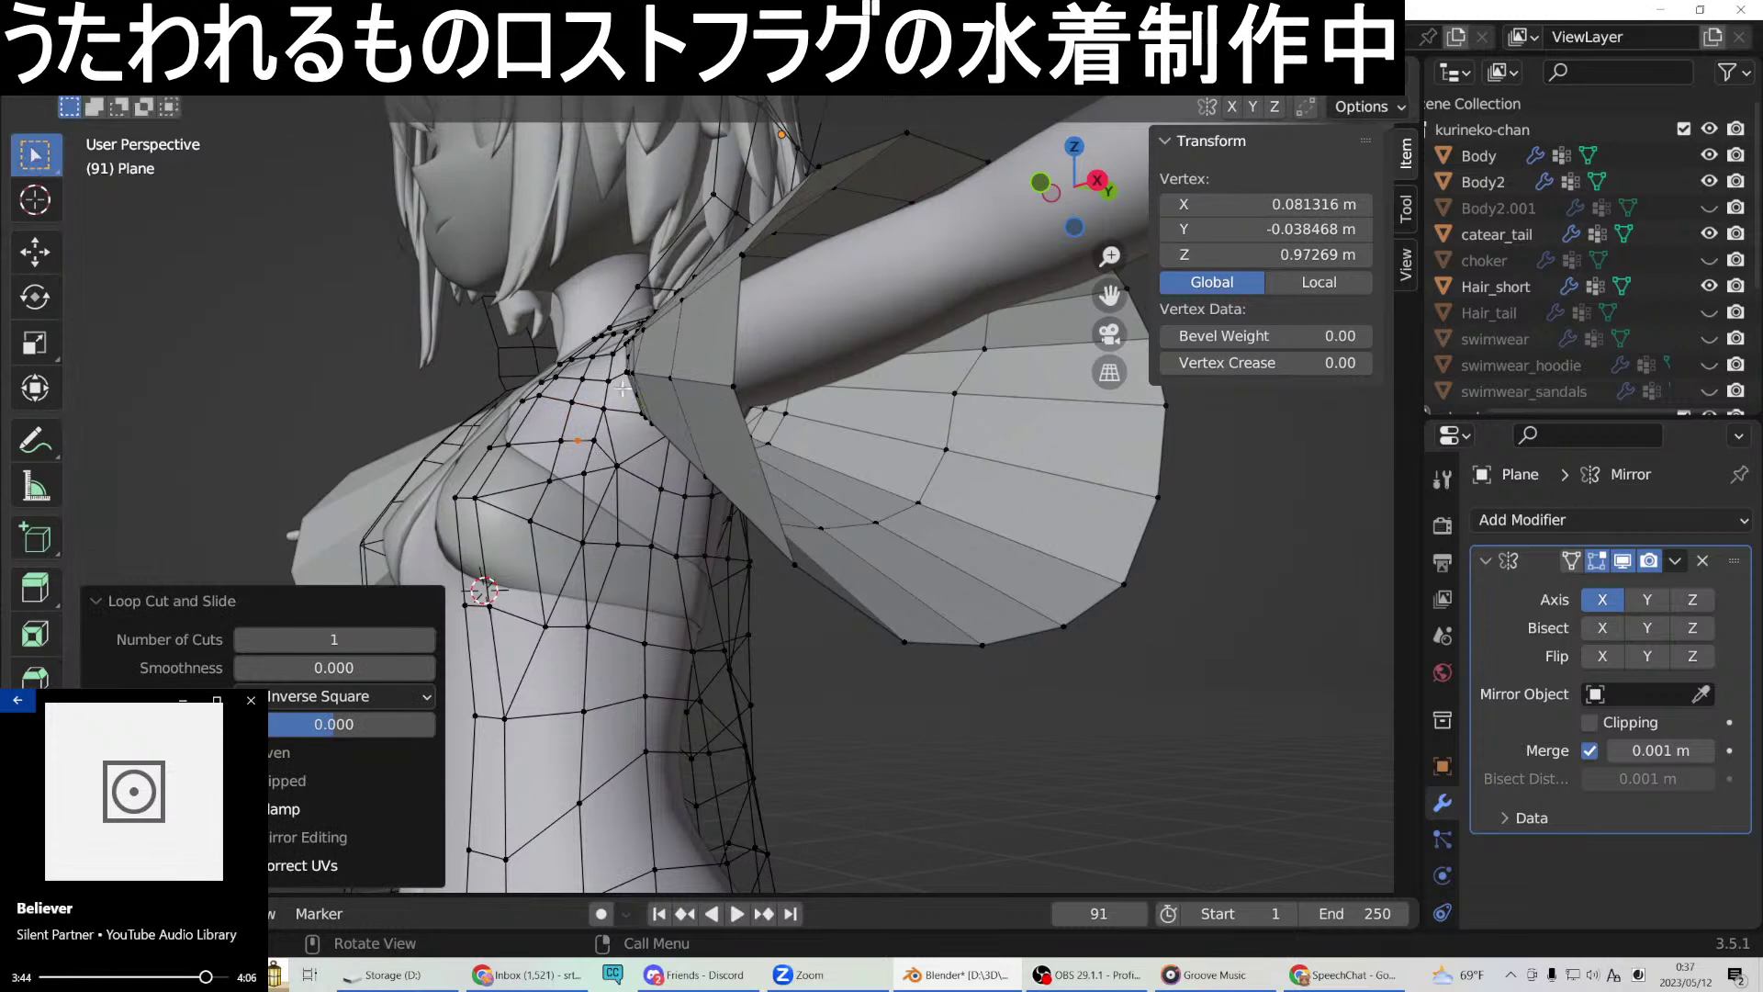
pyautogui.click(570, 402)
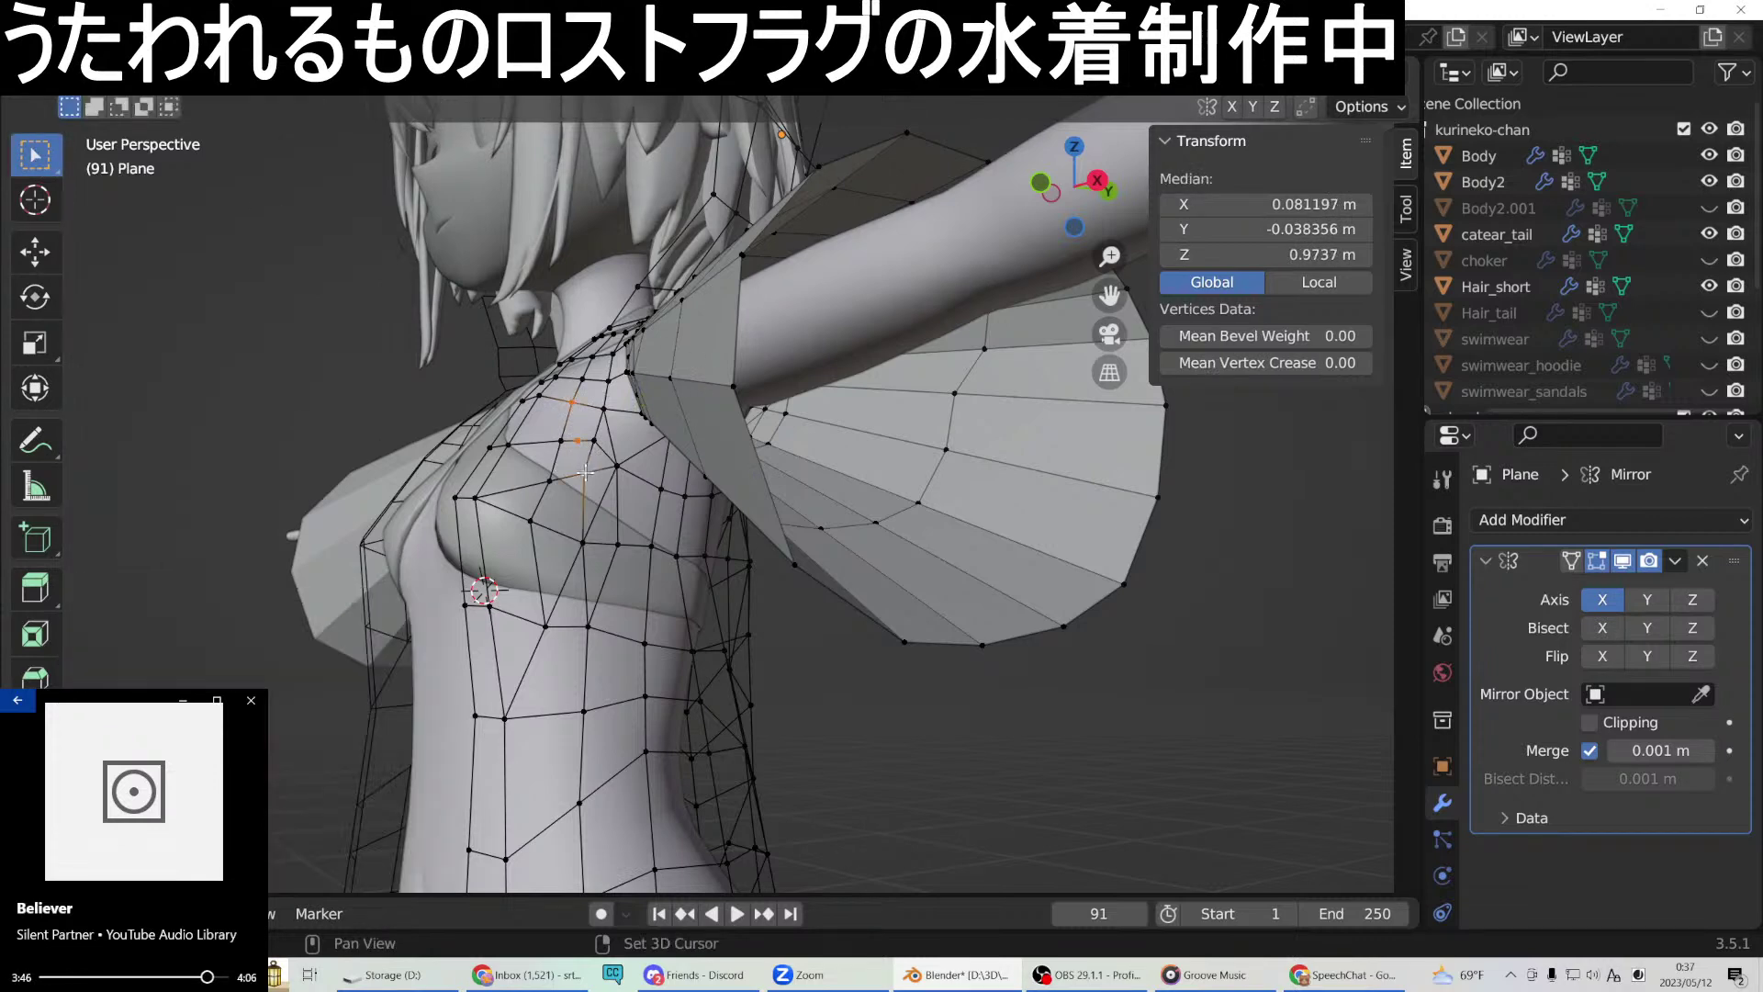
pyautogui.keyDown('shift'); pyautogui.click(579, 442); pyautogui.keyUp('shift')
pyautogui.rightClick(578, 442)
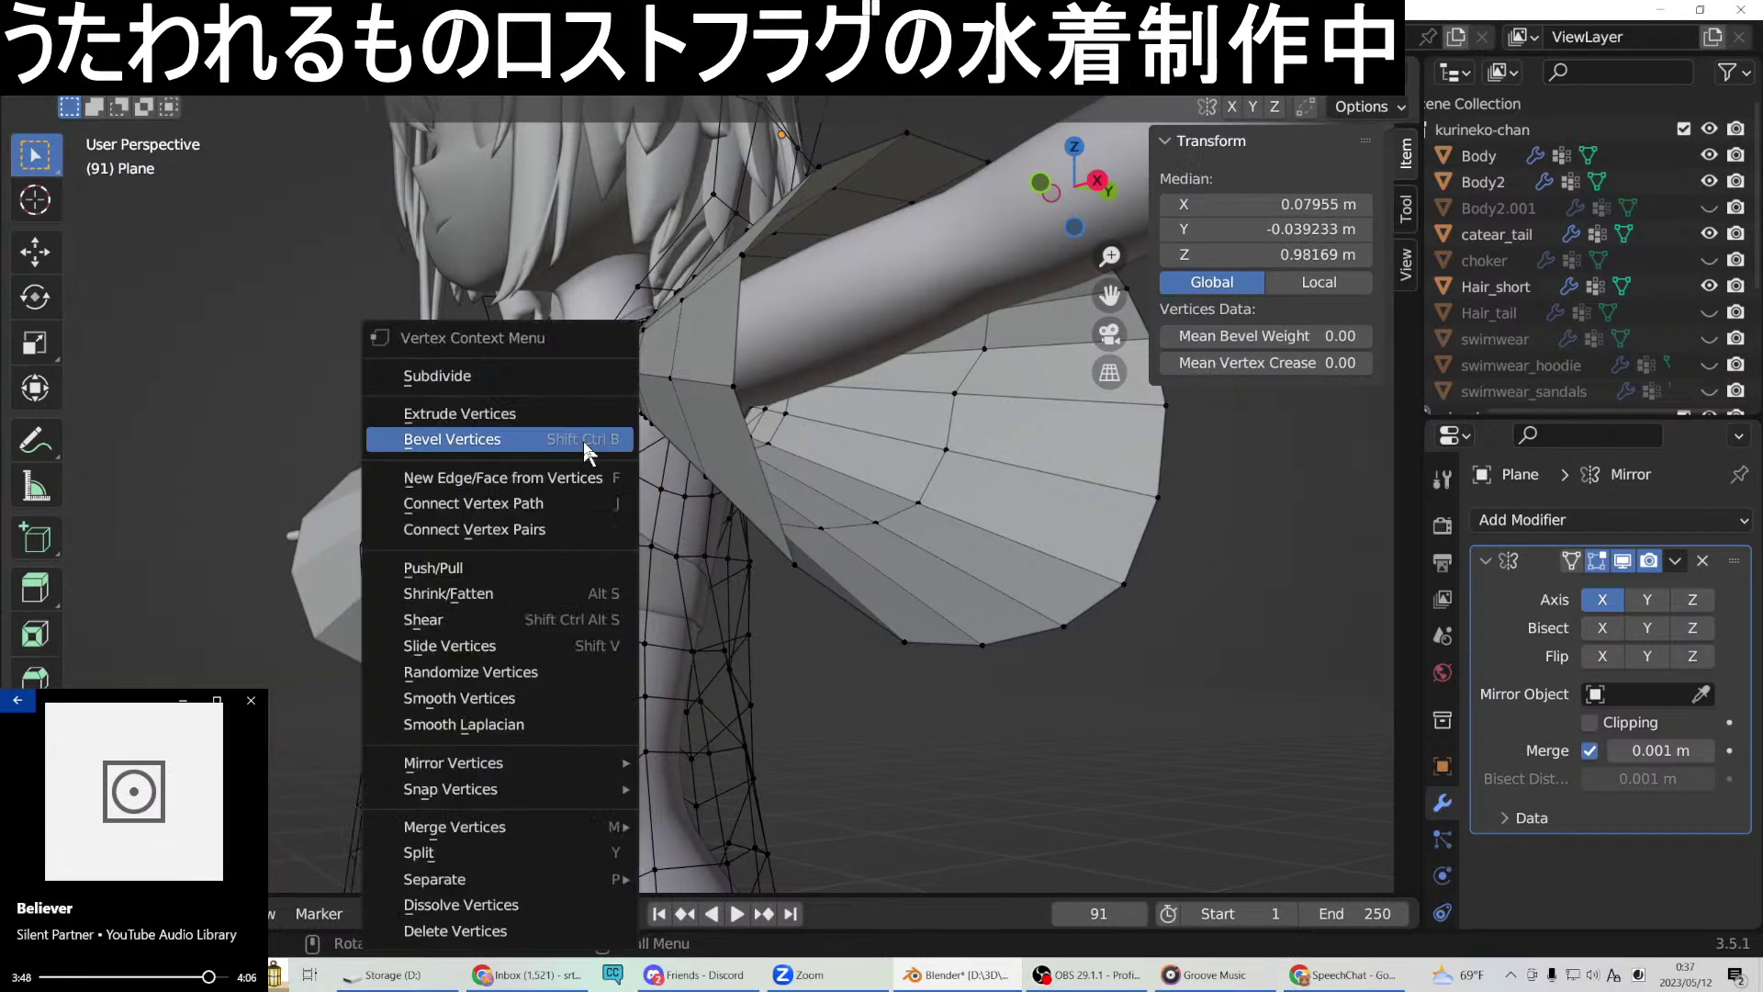
pyautogui.click(601, 467)
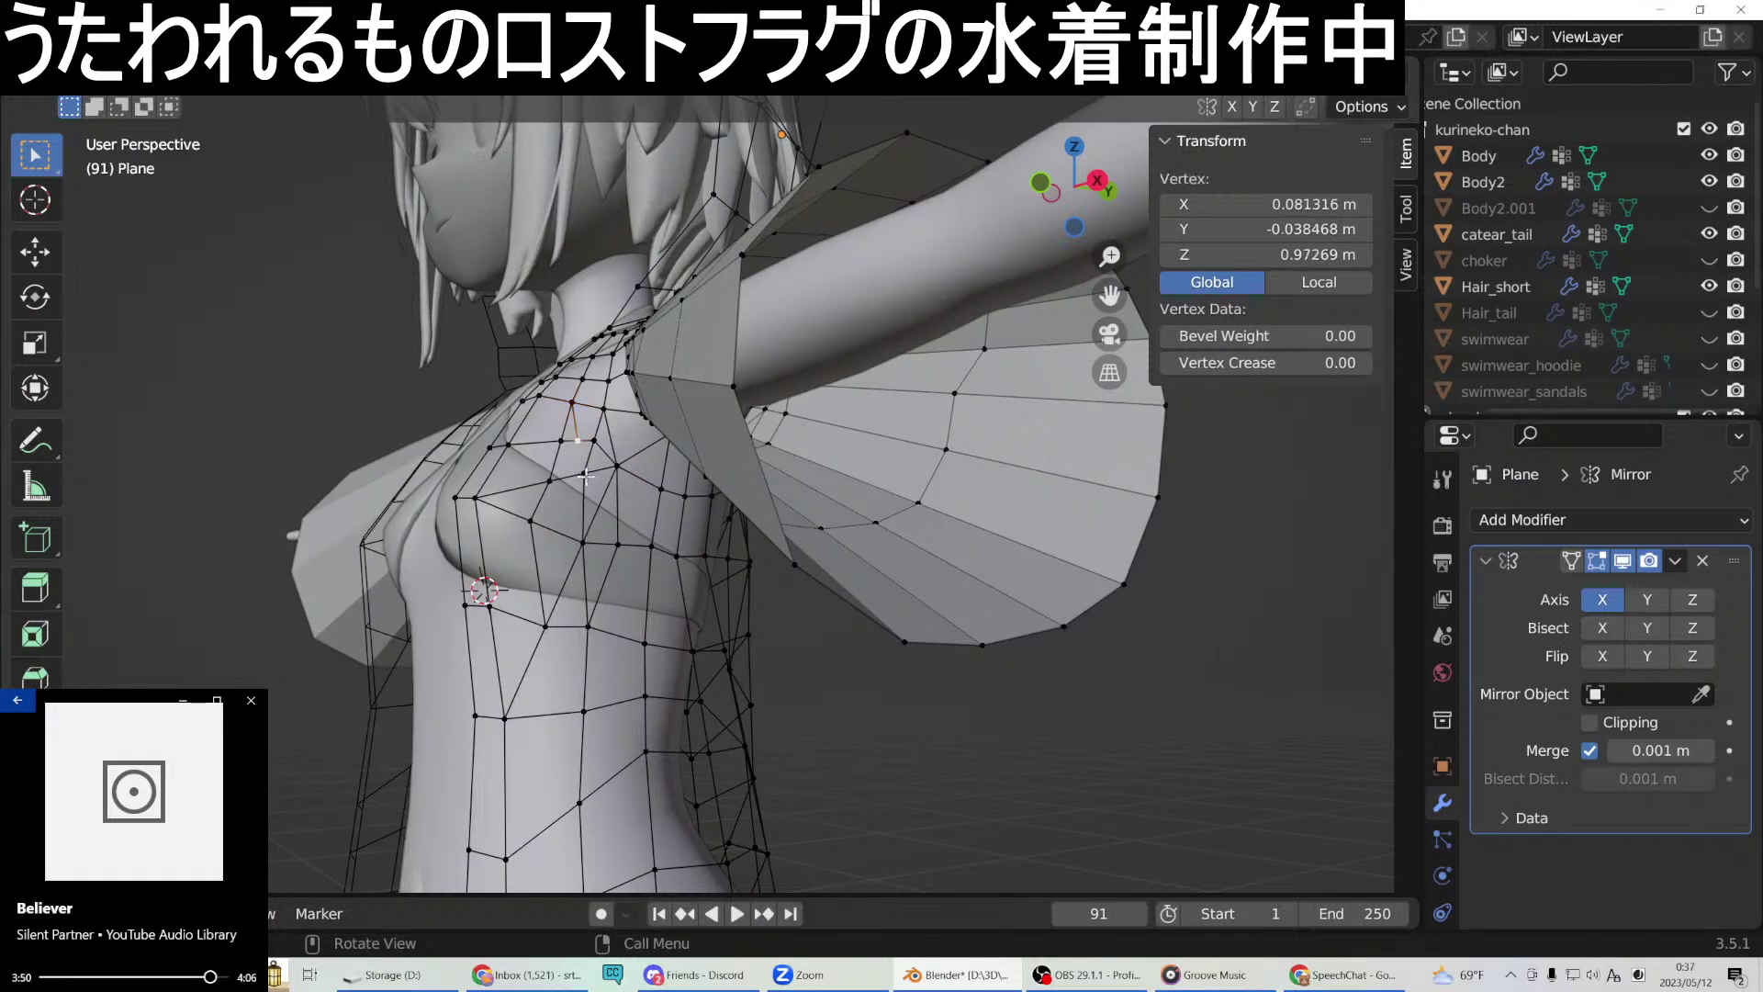
# Delete the extra vertex on the upper chest beside the new loop-cut vertex, toward the armhole.
pyautogui.click(487, 478)
pyautogui.moveTo(725, 473); pyautogui.dragTo(726, 547, button='middle')
pyautogui.click(589, 466)
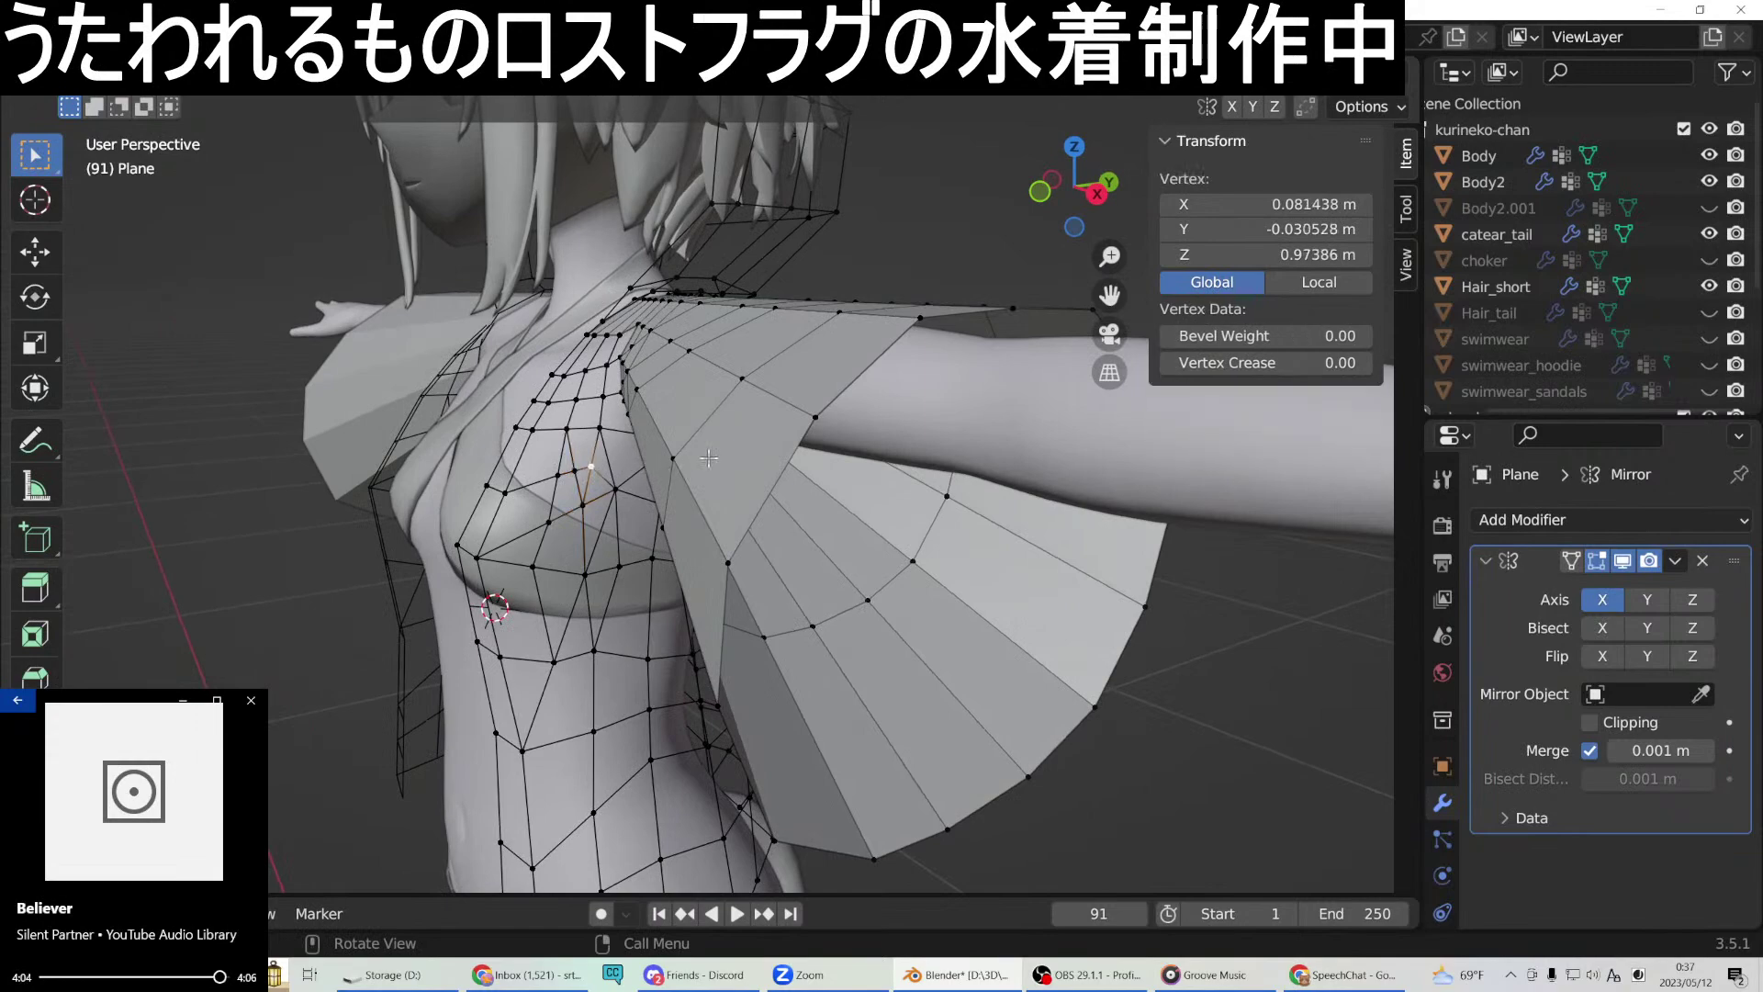
pyautogui.press('x')
pyautogui.click(644, 428)
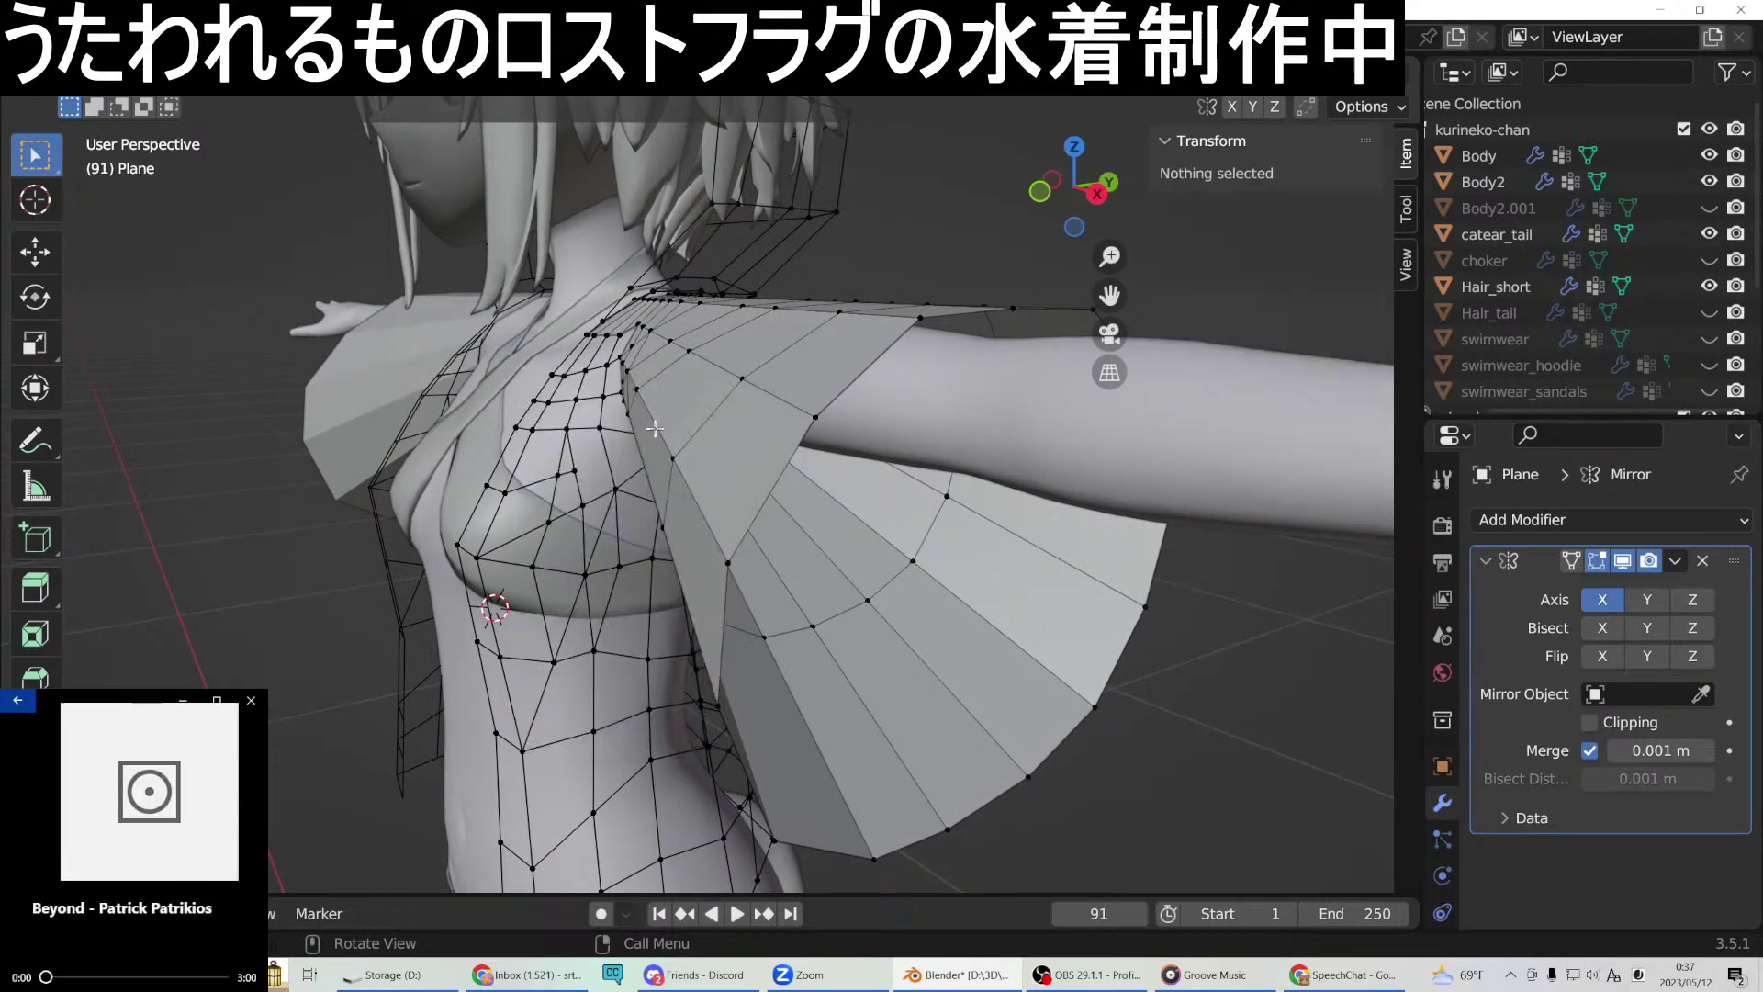
# Join the loop-cut vertex on the upper chest to the two neighbouring vertices toward the armhole with edges.
pyautogui.moveTo(696, 448); pyautogui.dragTo(615, 429, button='middle')
pyautogui.click(582, 449)
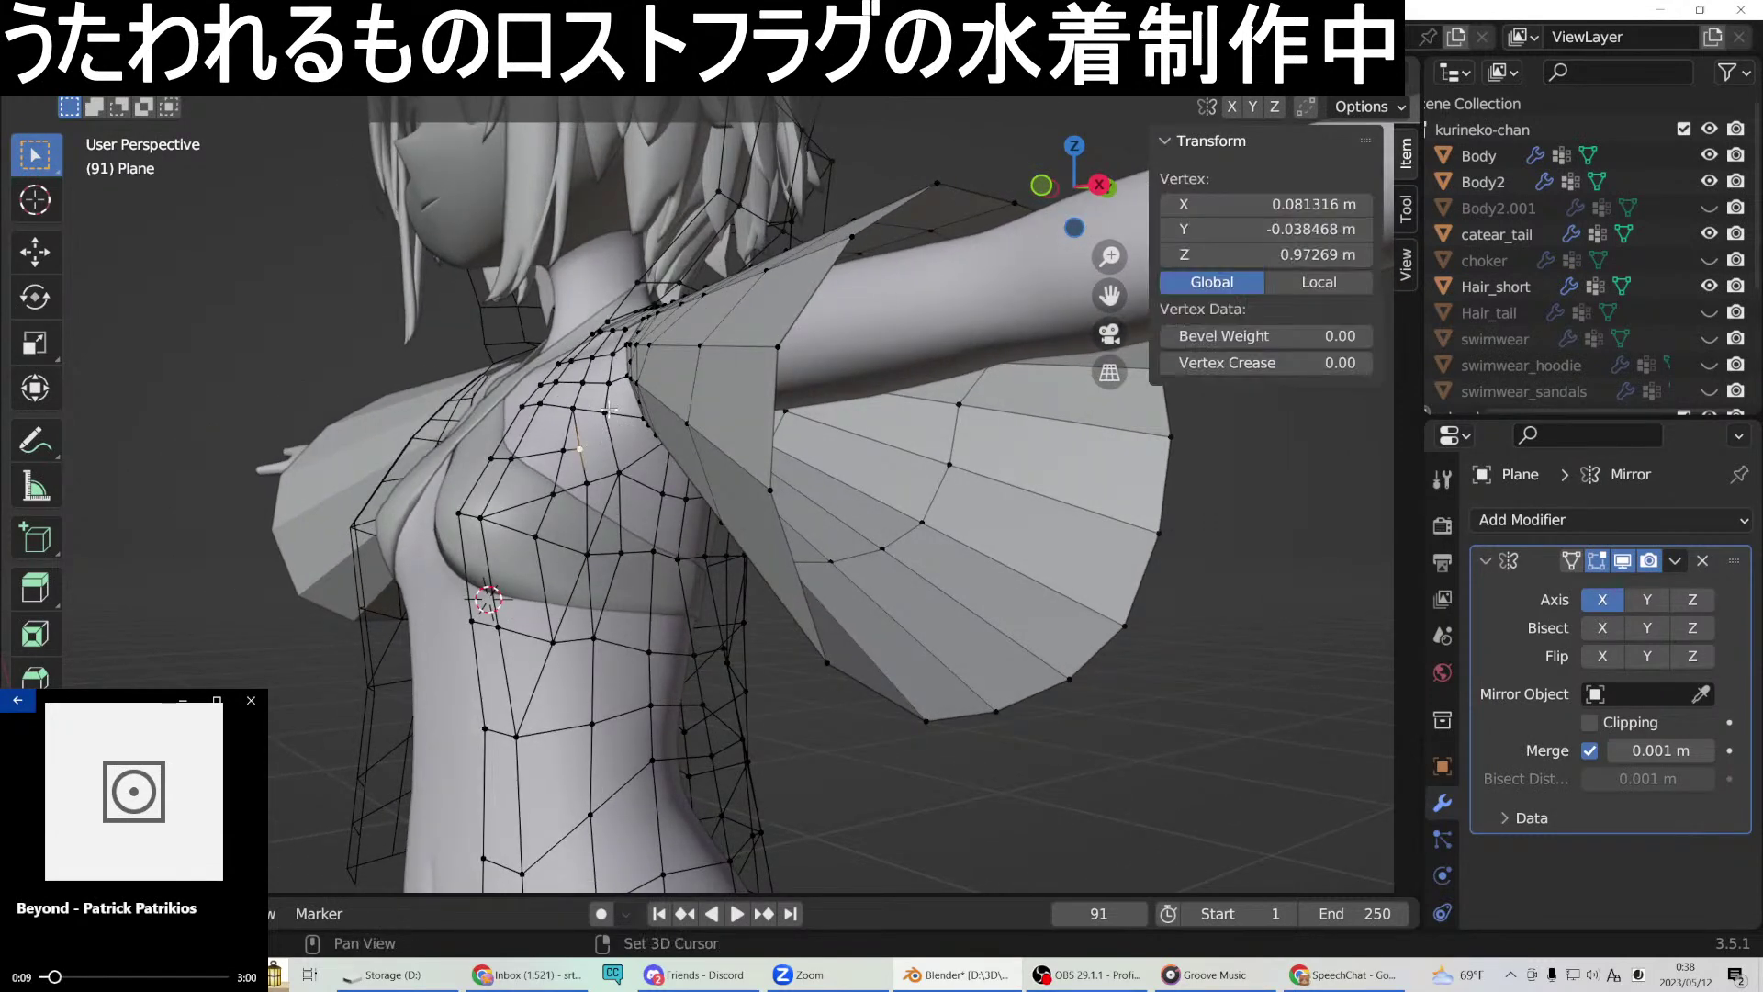
pyautogui.keyDown('shift'); pyautogui.click(608, 409); pyautogui.keyUp('shift')
pyautogui.rightClick(608, 410)
pyautogui.click(525, 480)
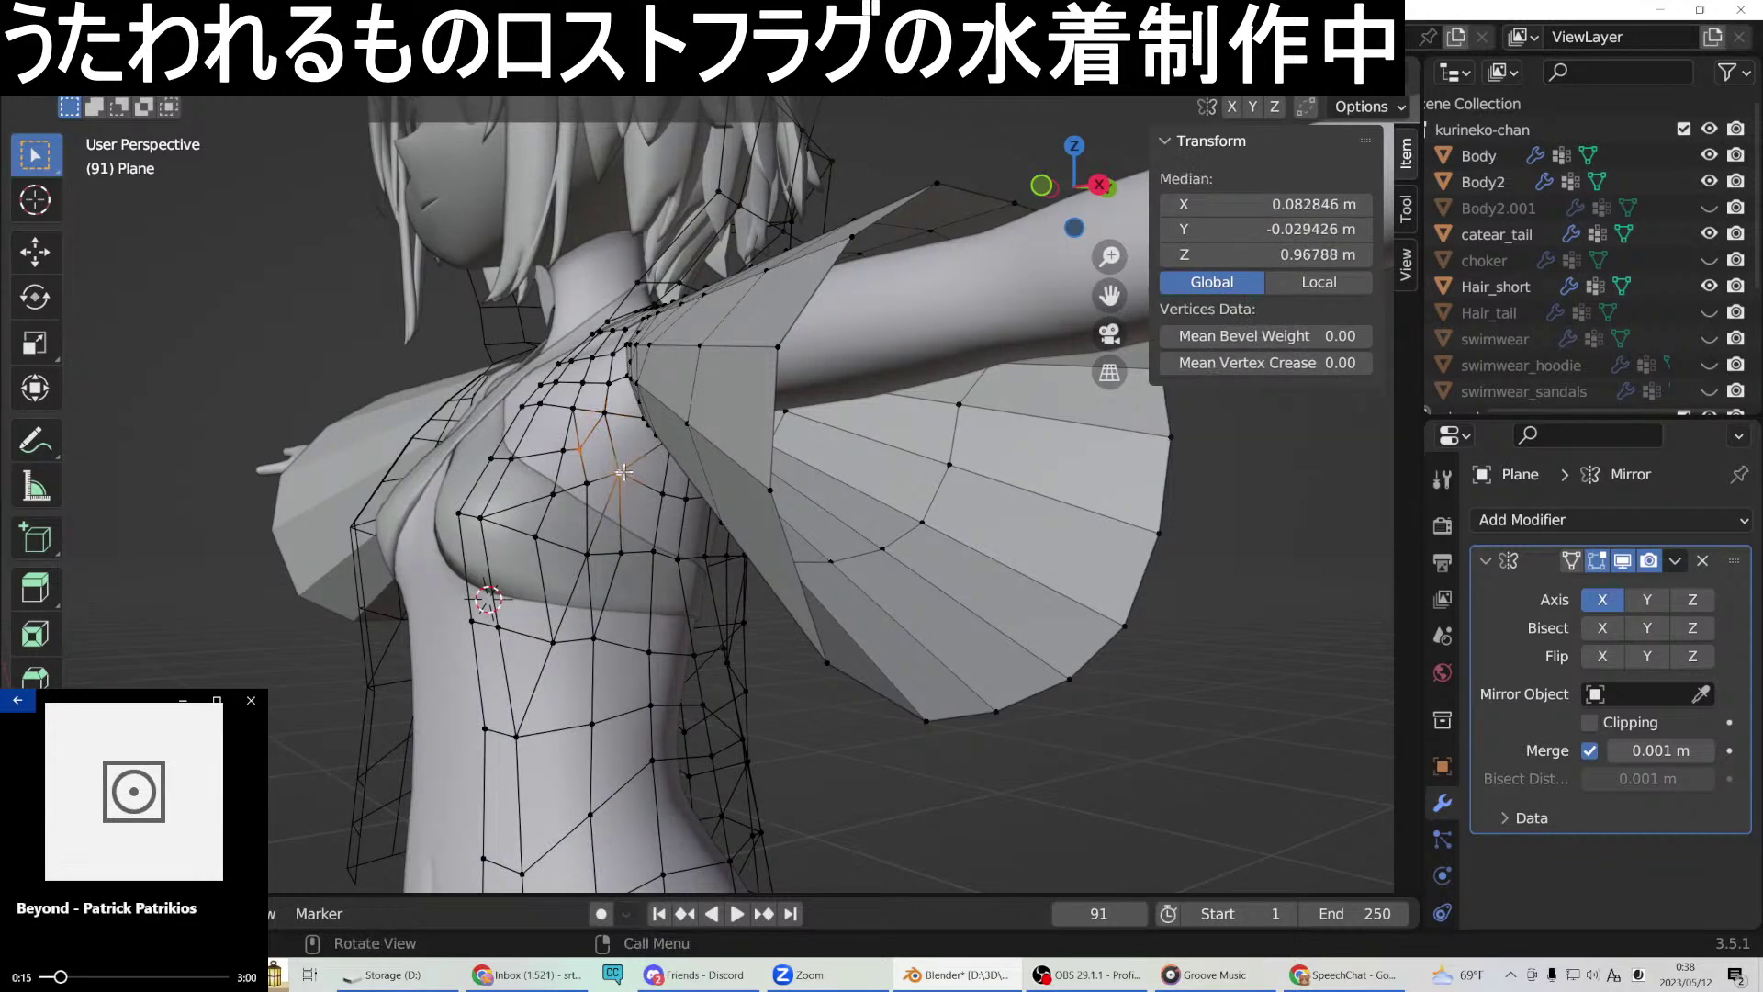
pyautogui.rightClick(624, 472)
pyautogui.click(554, 484)
# Join the chest vertex beneath the armhole diagonally to the lower side vertex with a new edge.
pyautogui.moveTo(555, 484); pyautogui.dragTo(592, 487, button='middle')
pyautogui.click(573, 479)
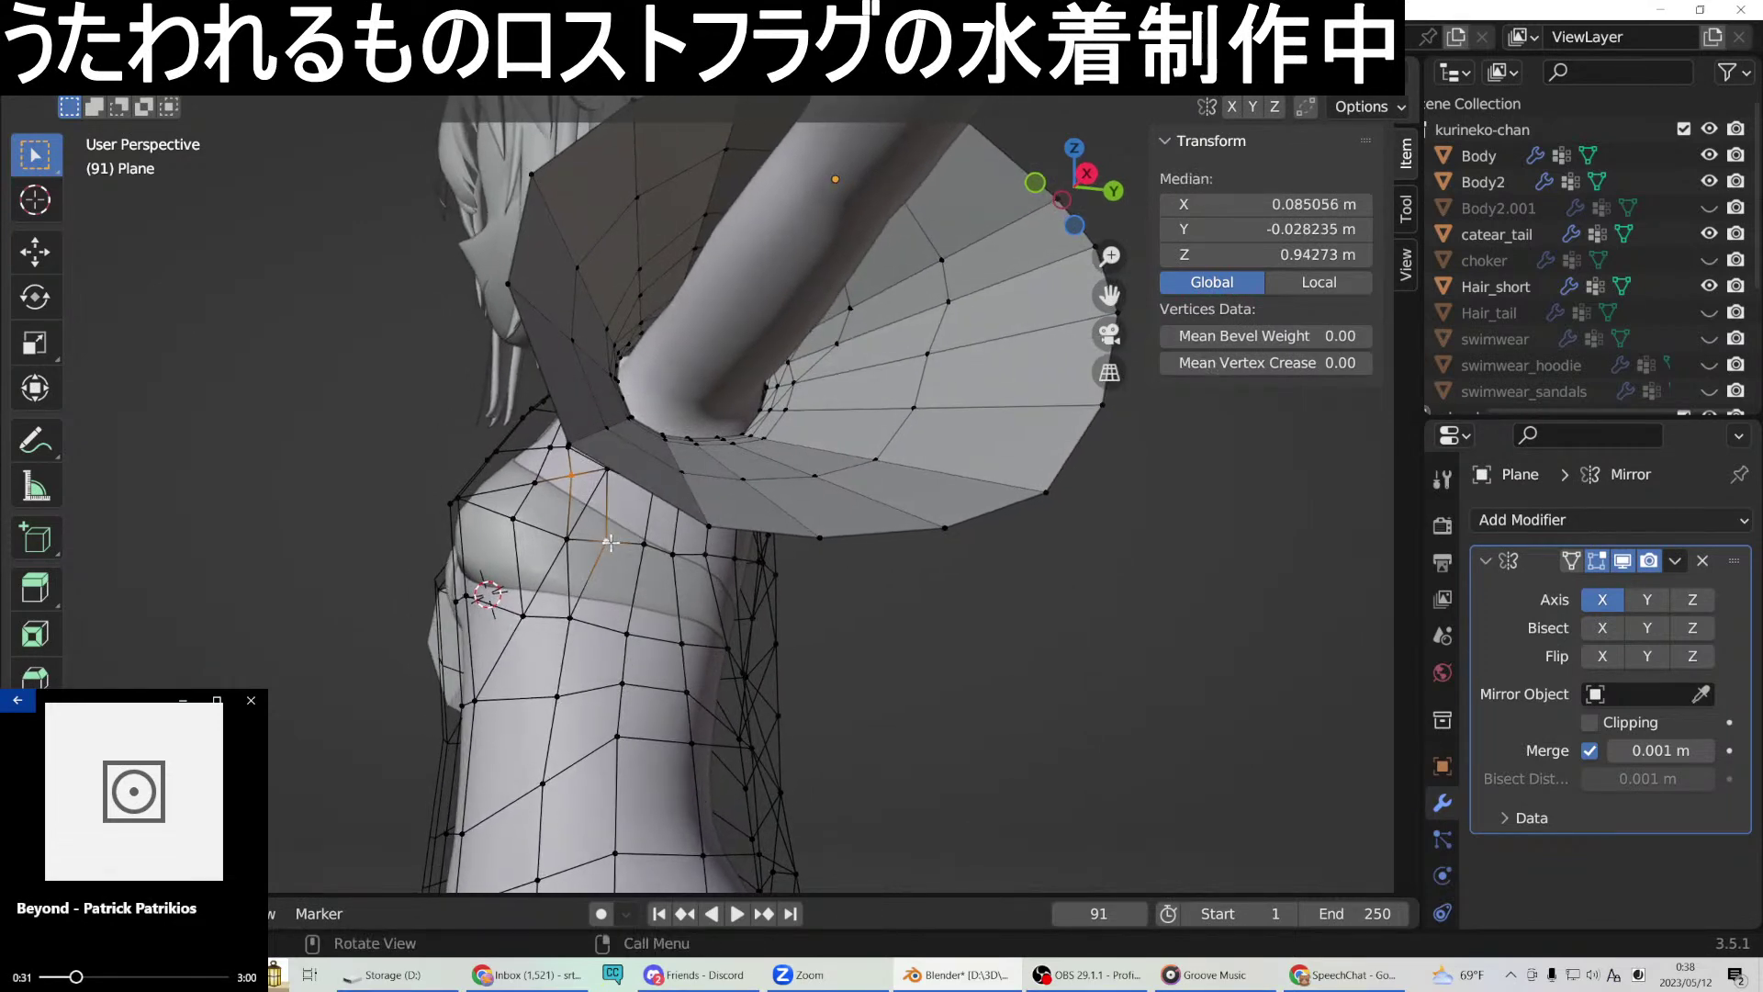
pyautogui.rightClick(610, 542)
pyautogui.click(545, 487)
# Delete the old diagonal edge running the opposite way across the same part of the chest side.
pyautogui.moveTo(545, 486); pyautogui.dragTo(651, 519, button='middle')
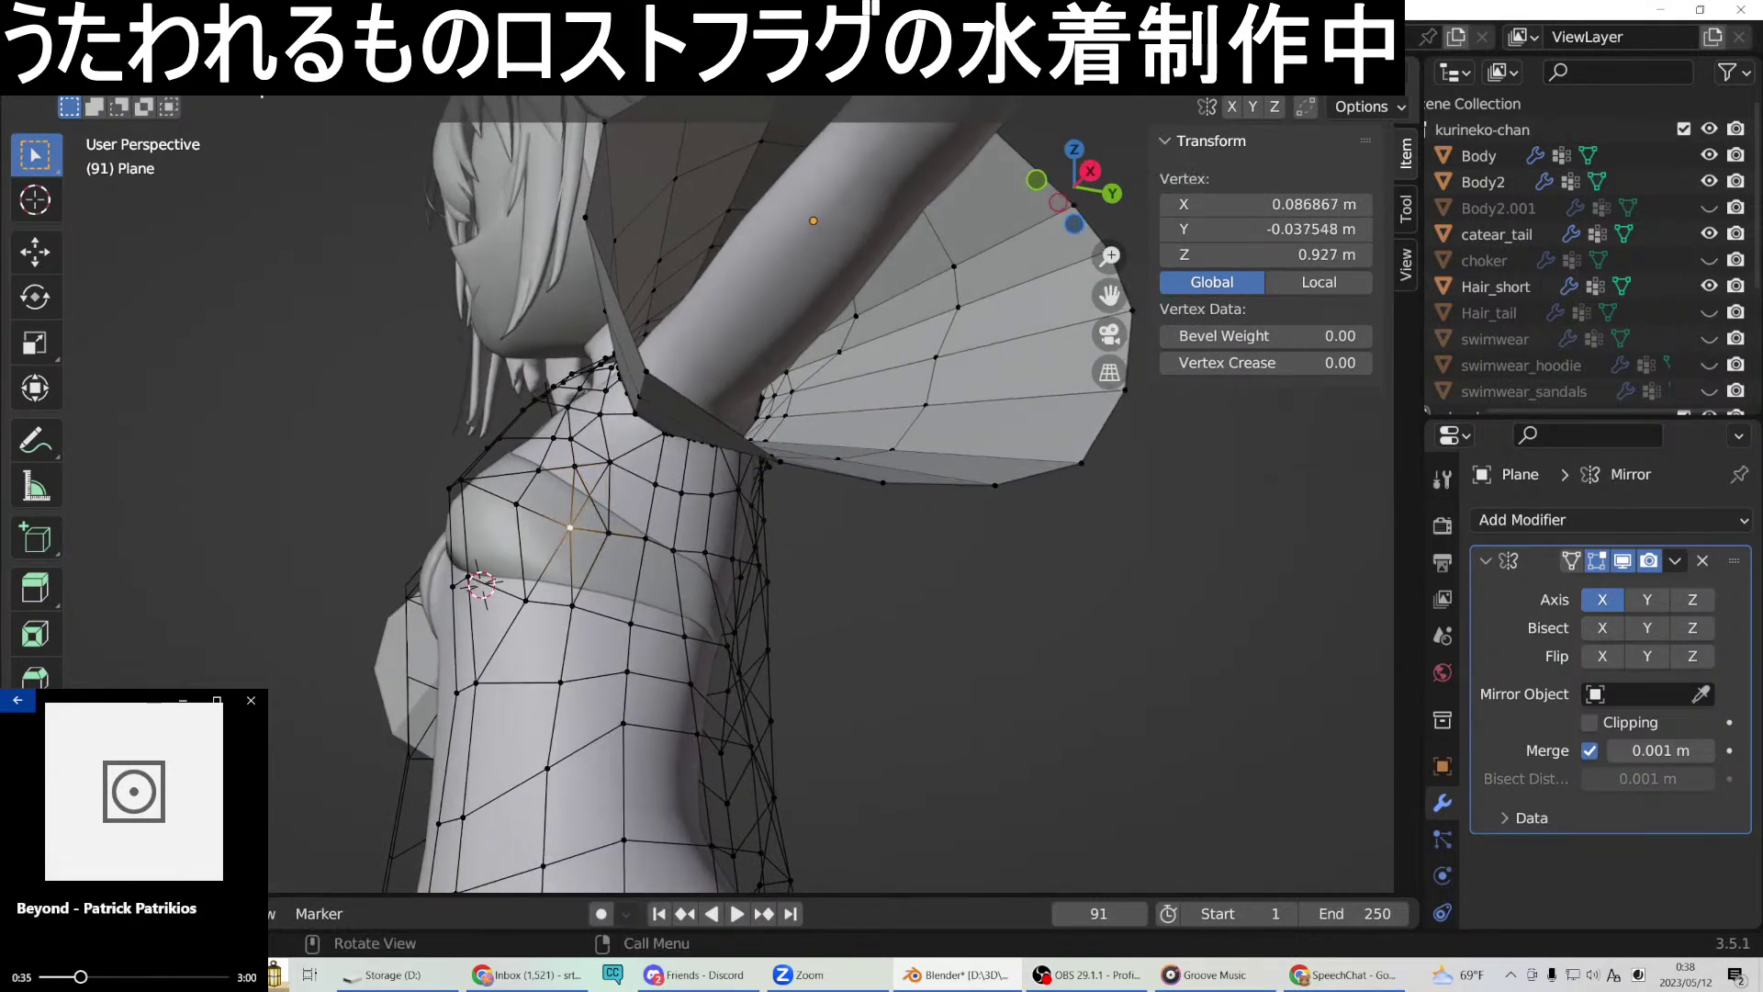
pyautogui.press('2')
pyautogui.click(587, 508)
pyautogui.moveTo(611, 528); pyautogui.dragTo(600, 559, button='middle')
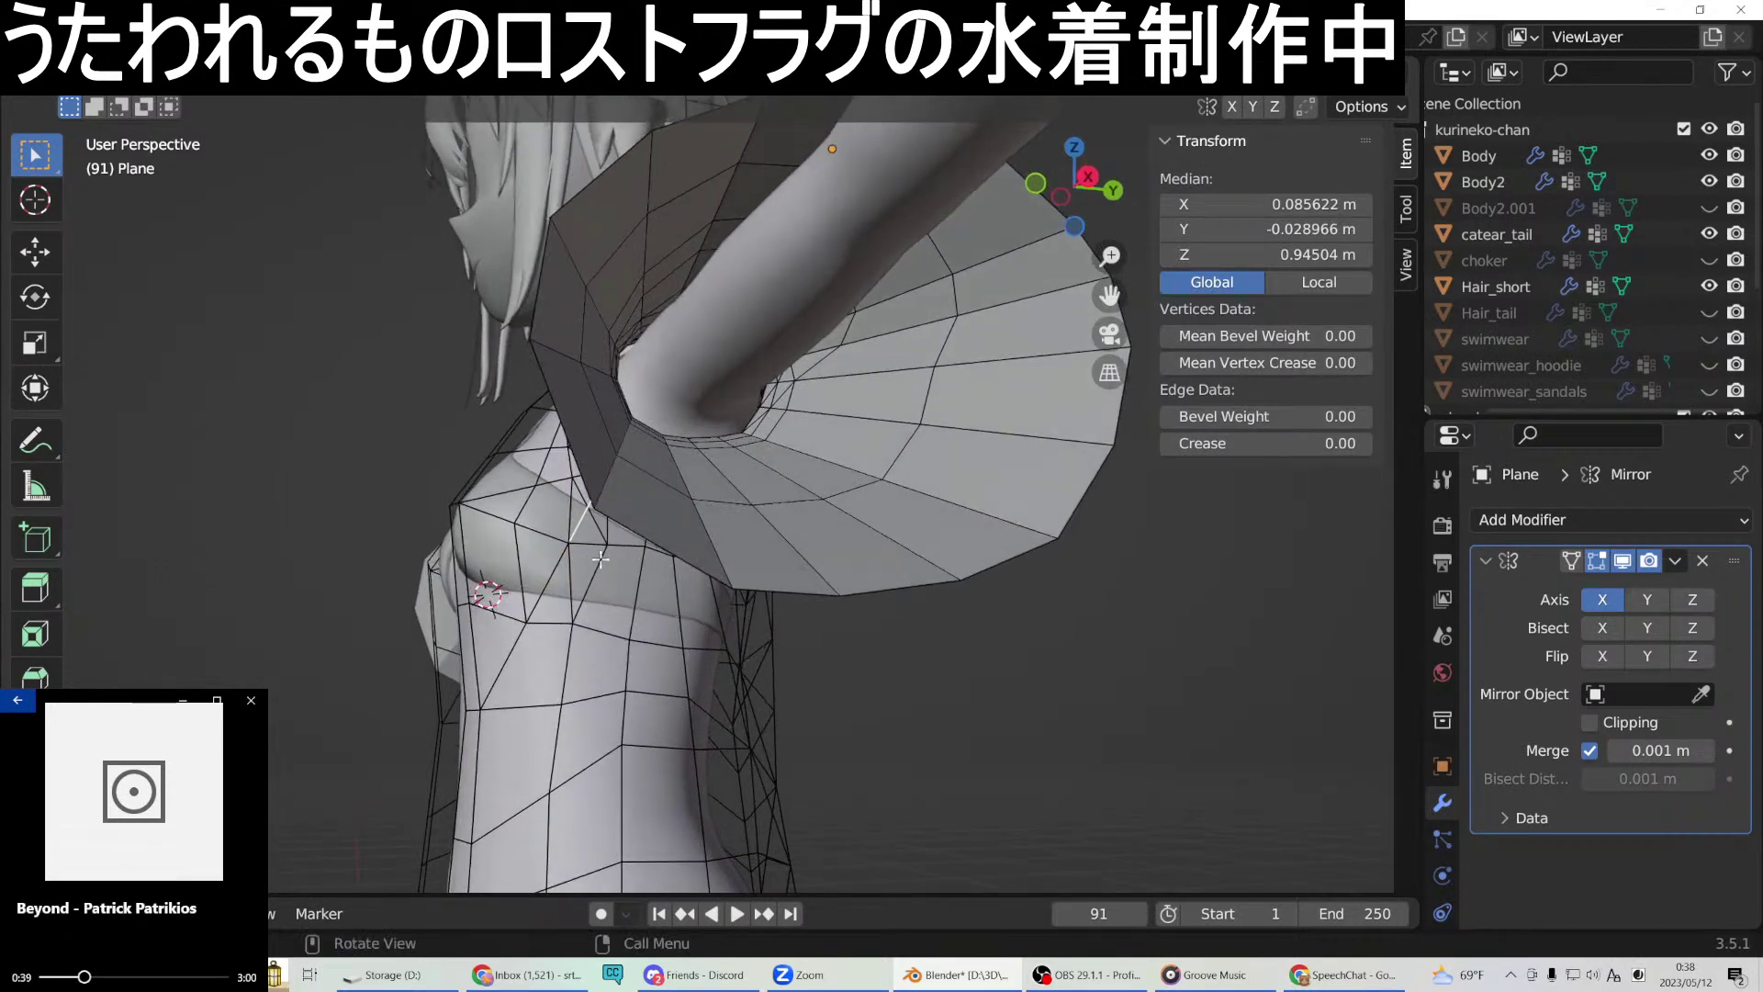
pyautogui.press('x')
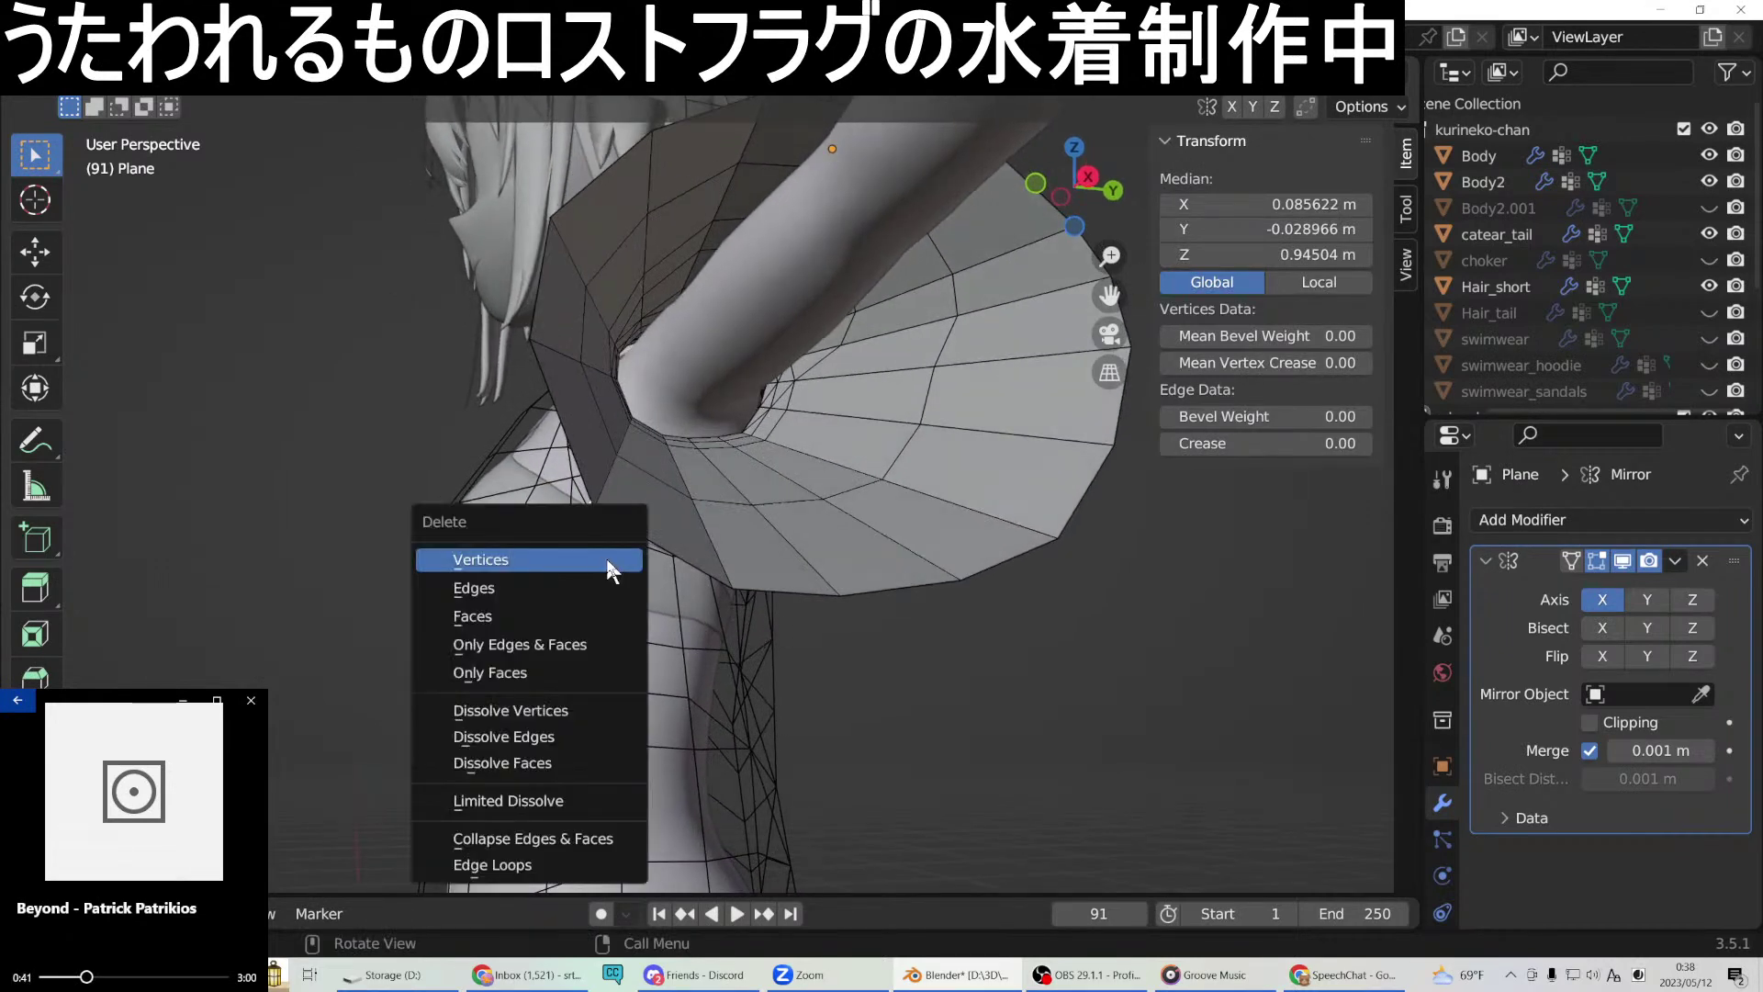
pyautogui.click(628, 582)
pyautogui.moveTo(627, 583); pyautogui.dragTo(640, 459, button='middle')
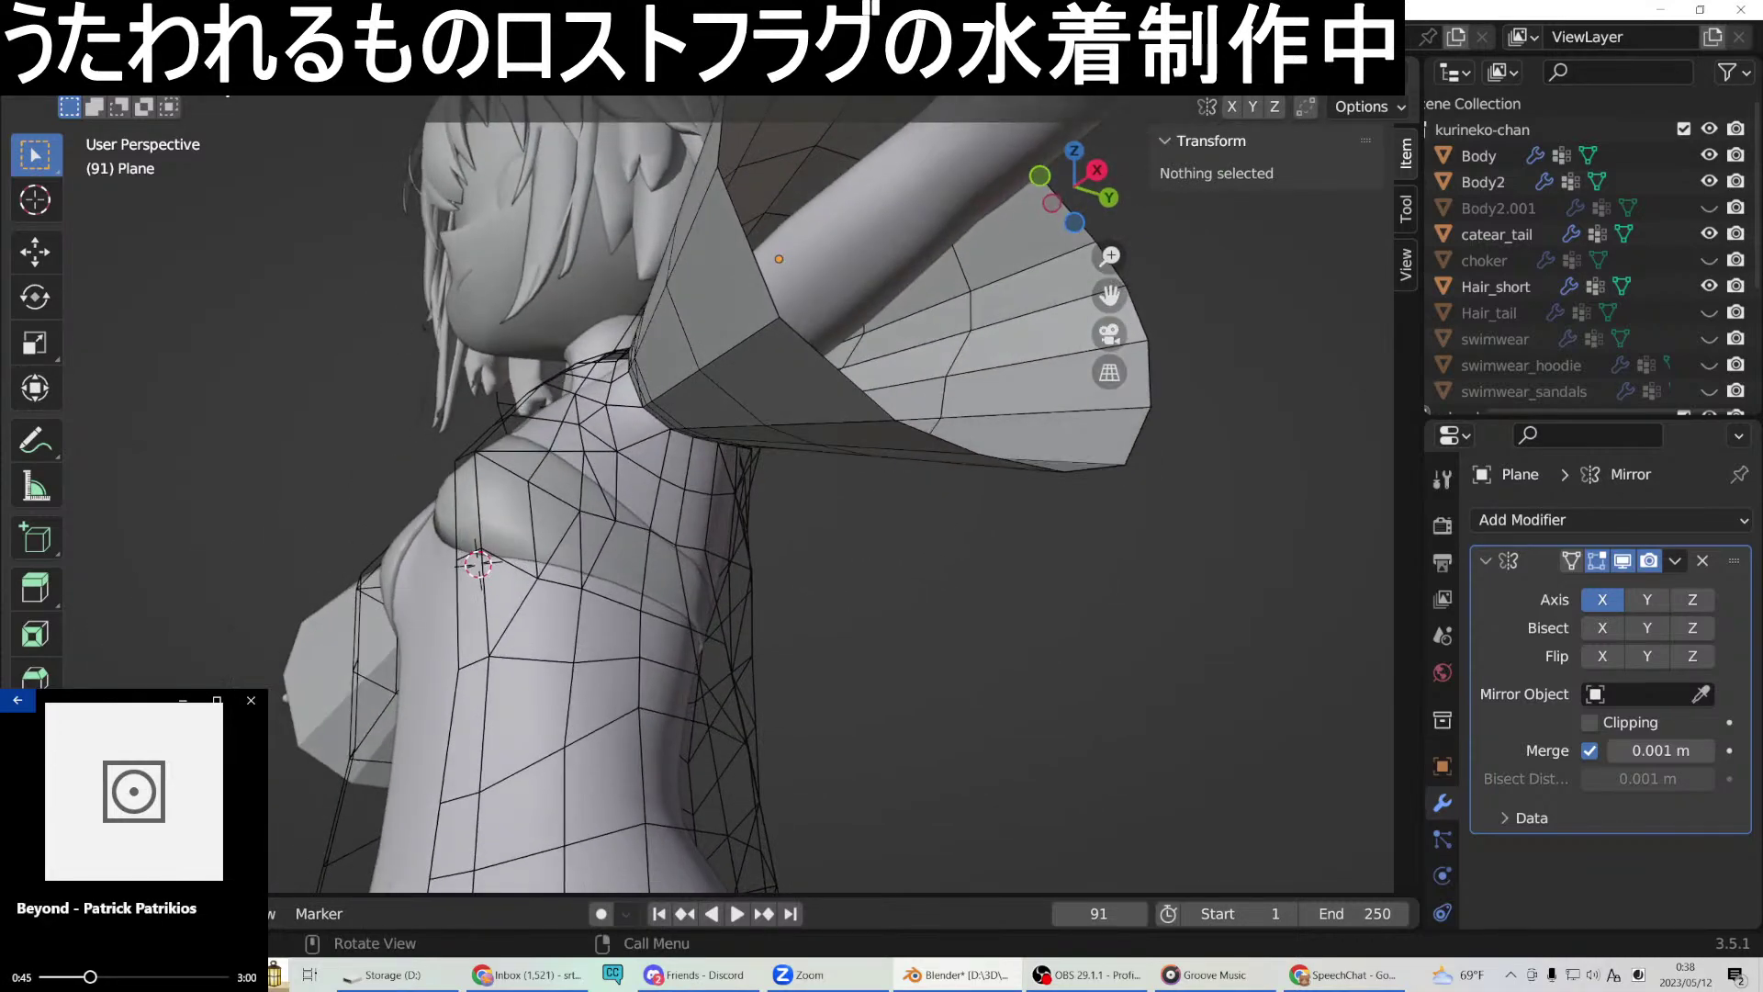
# Add a single loop cut to the side panel at bust-band height and join its new vertex to the side vertex diagonally above.
pyautogui.moveTo(475, 330); pyautogui.dragTo(602, 509, button='middle')
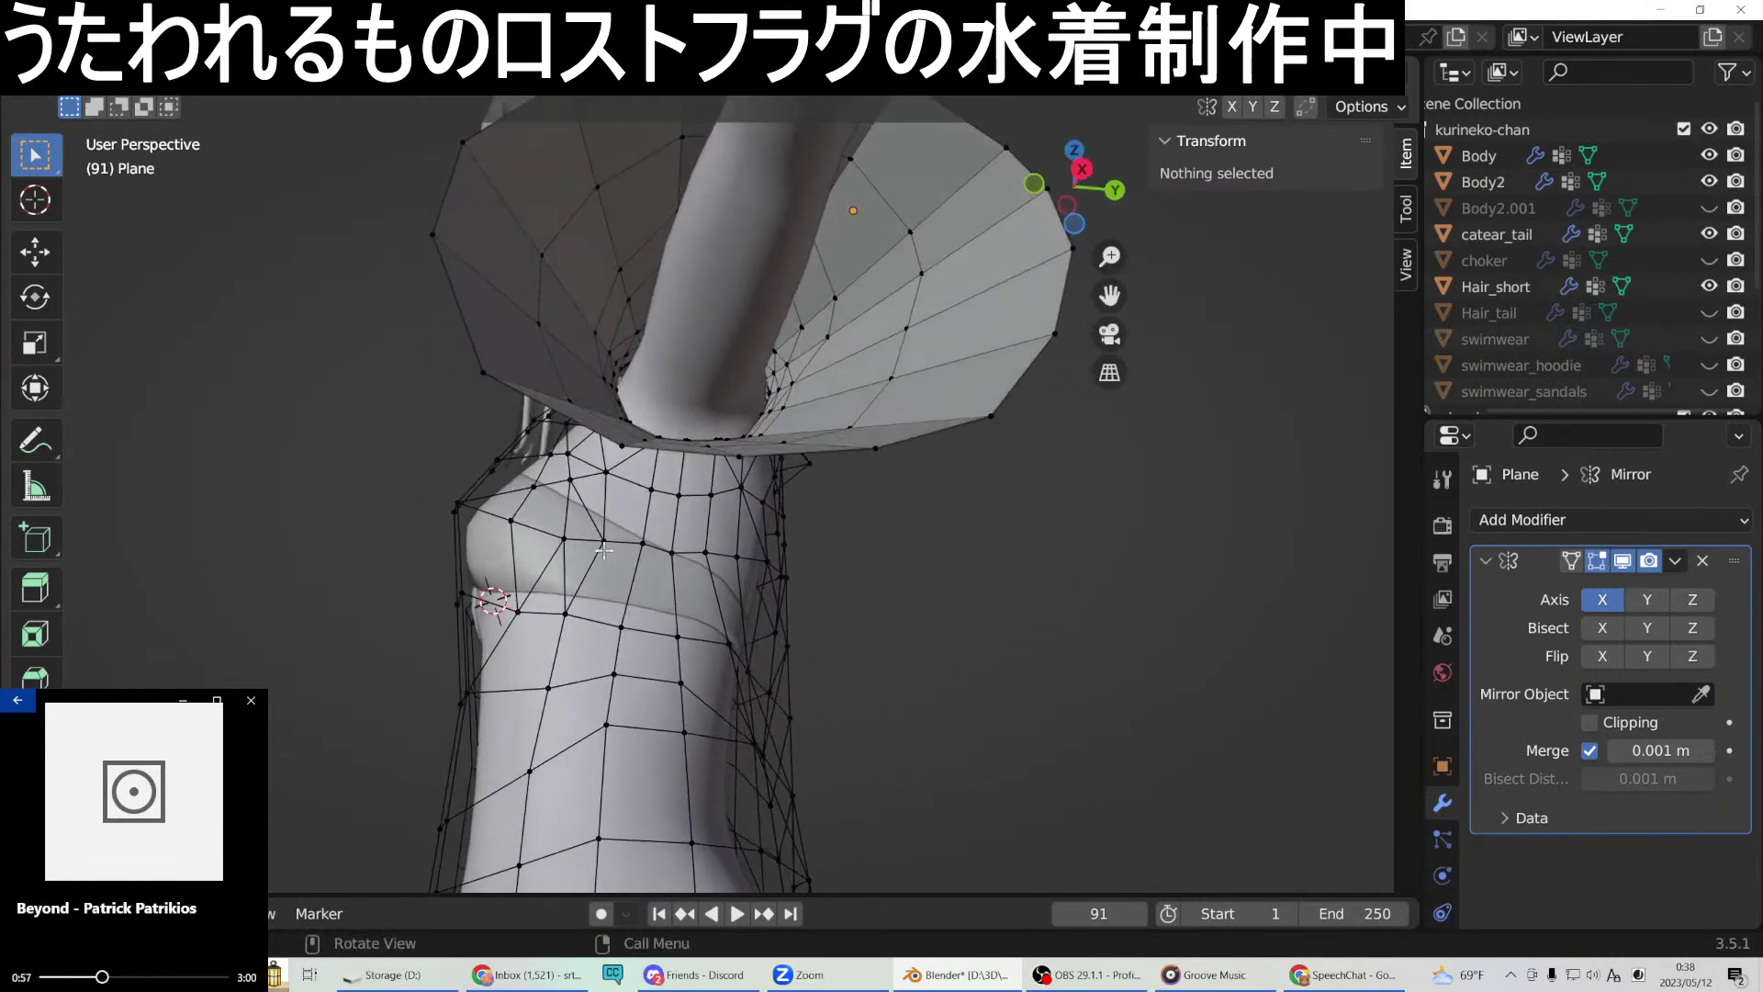
pyautogui.click(603, 551)
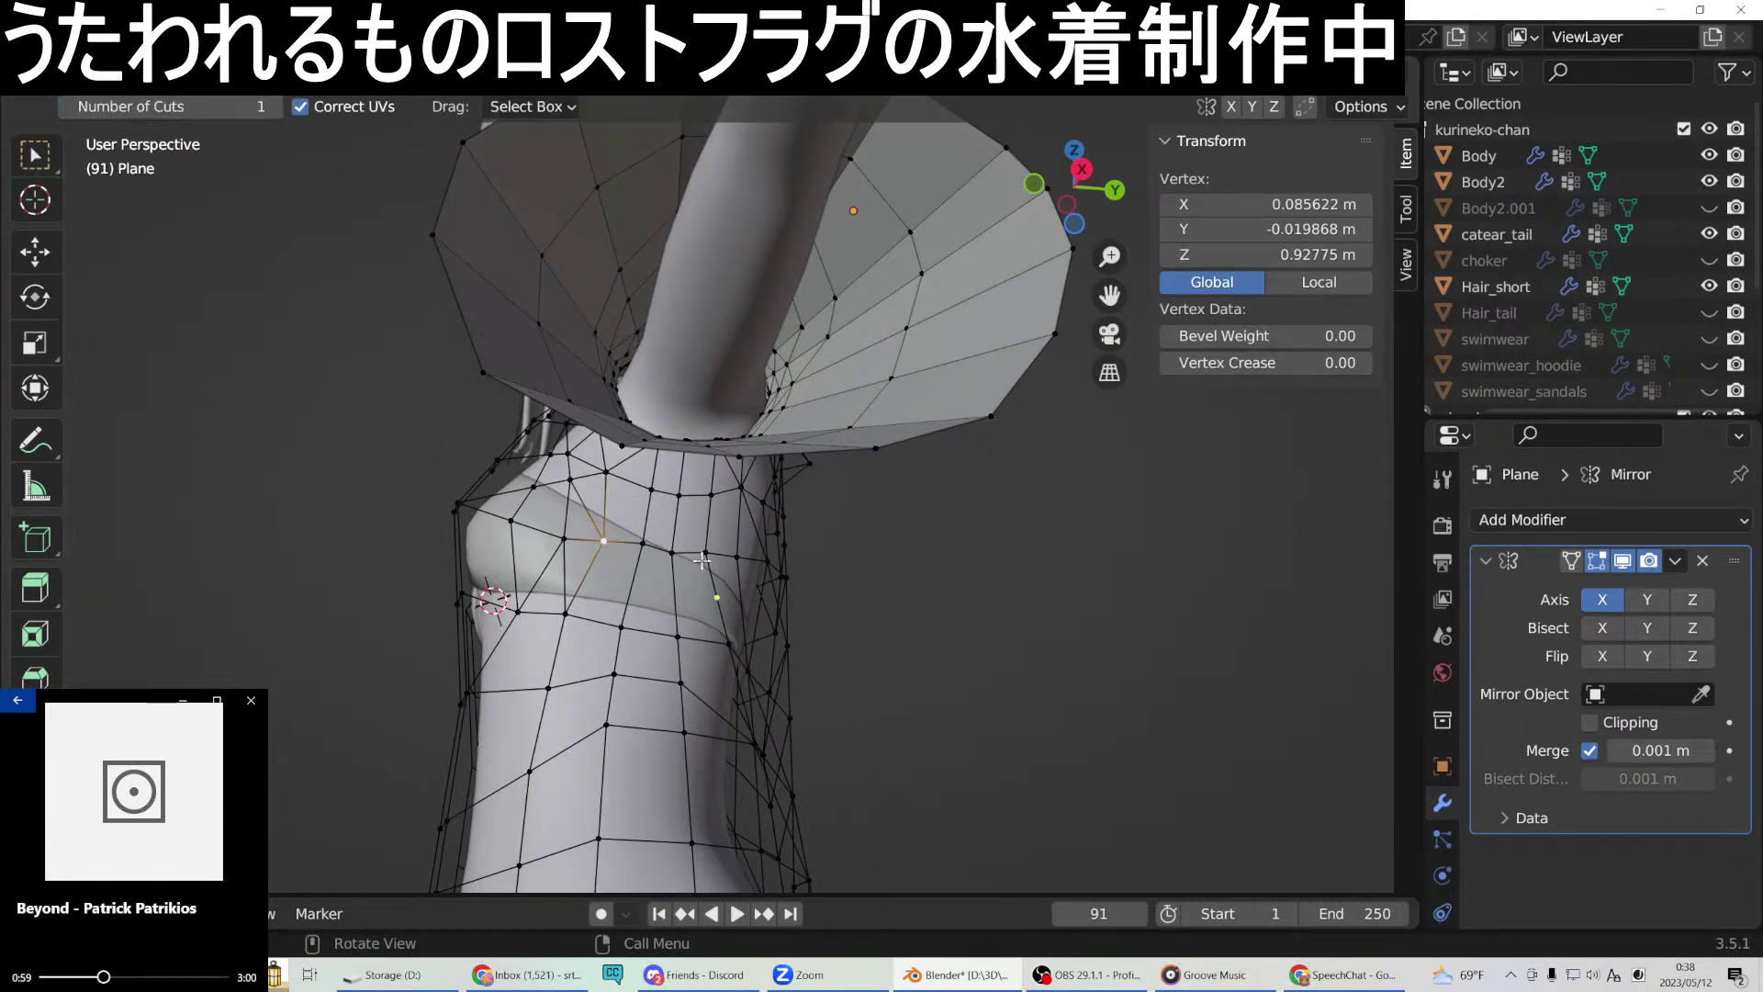
pyautogui.hotkey('ctrl', 'r')
pyautogui.click(634, 582)
pyautogui.rightClick(633, 582)
pyautogui.moveTo(724, 589); pyautogui.dragTo(718, 590, button='middle')
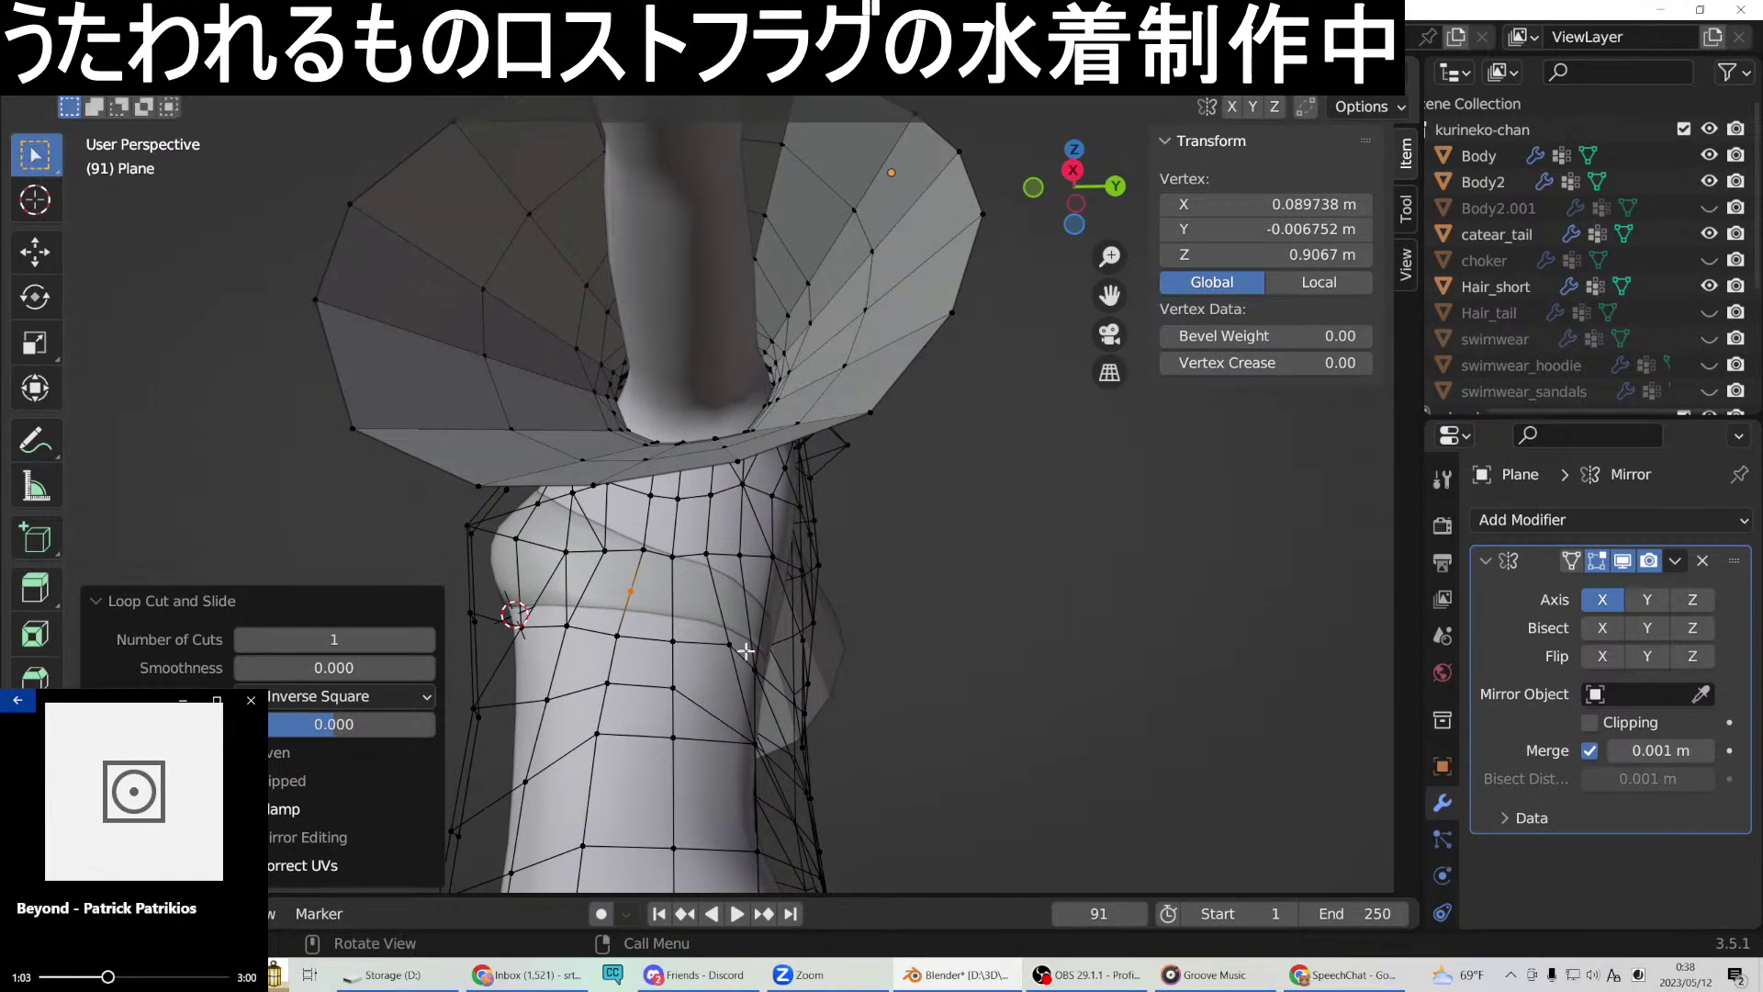
pyautogui.click(628, 591)
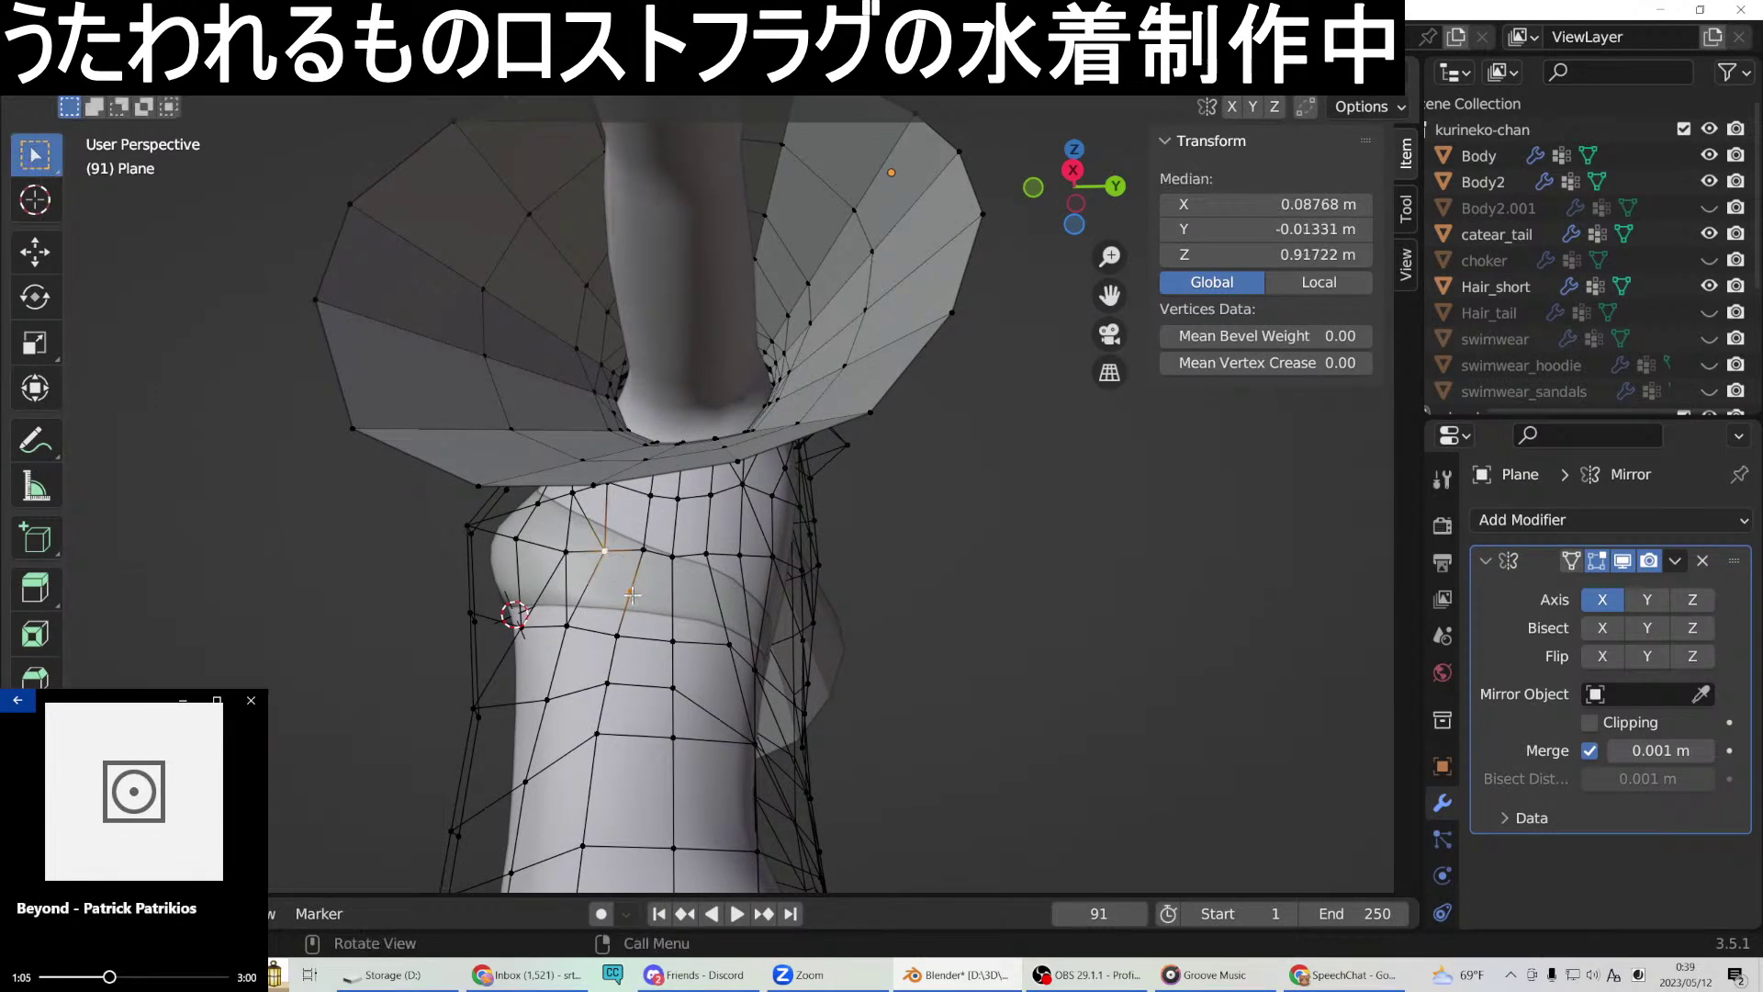
pyautogui.rightClick(547, 473)
pyautogui.click(549, 476)
# Add further single loop cuts at bust-band height, working from the side beneath the armhole around to the back.
pyautogui.moveTo(739, 517); pyautogui.dragTo(700, 556, button='middle')
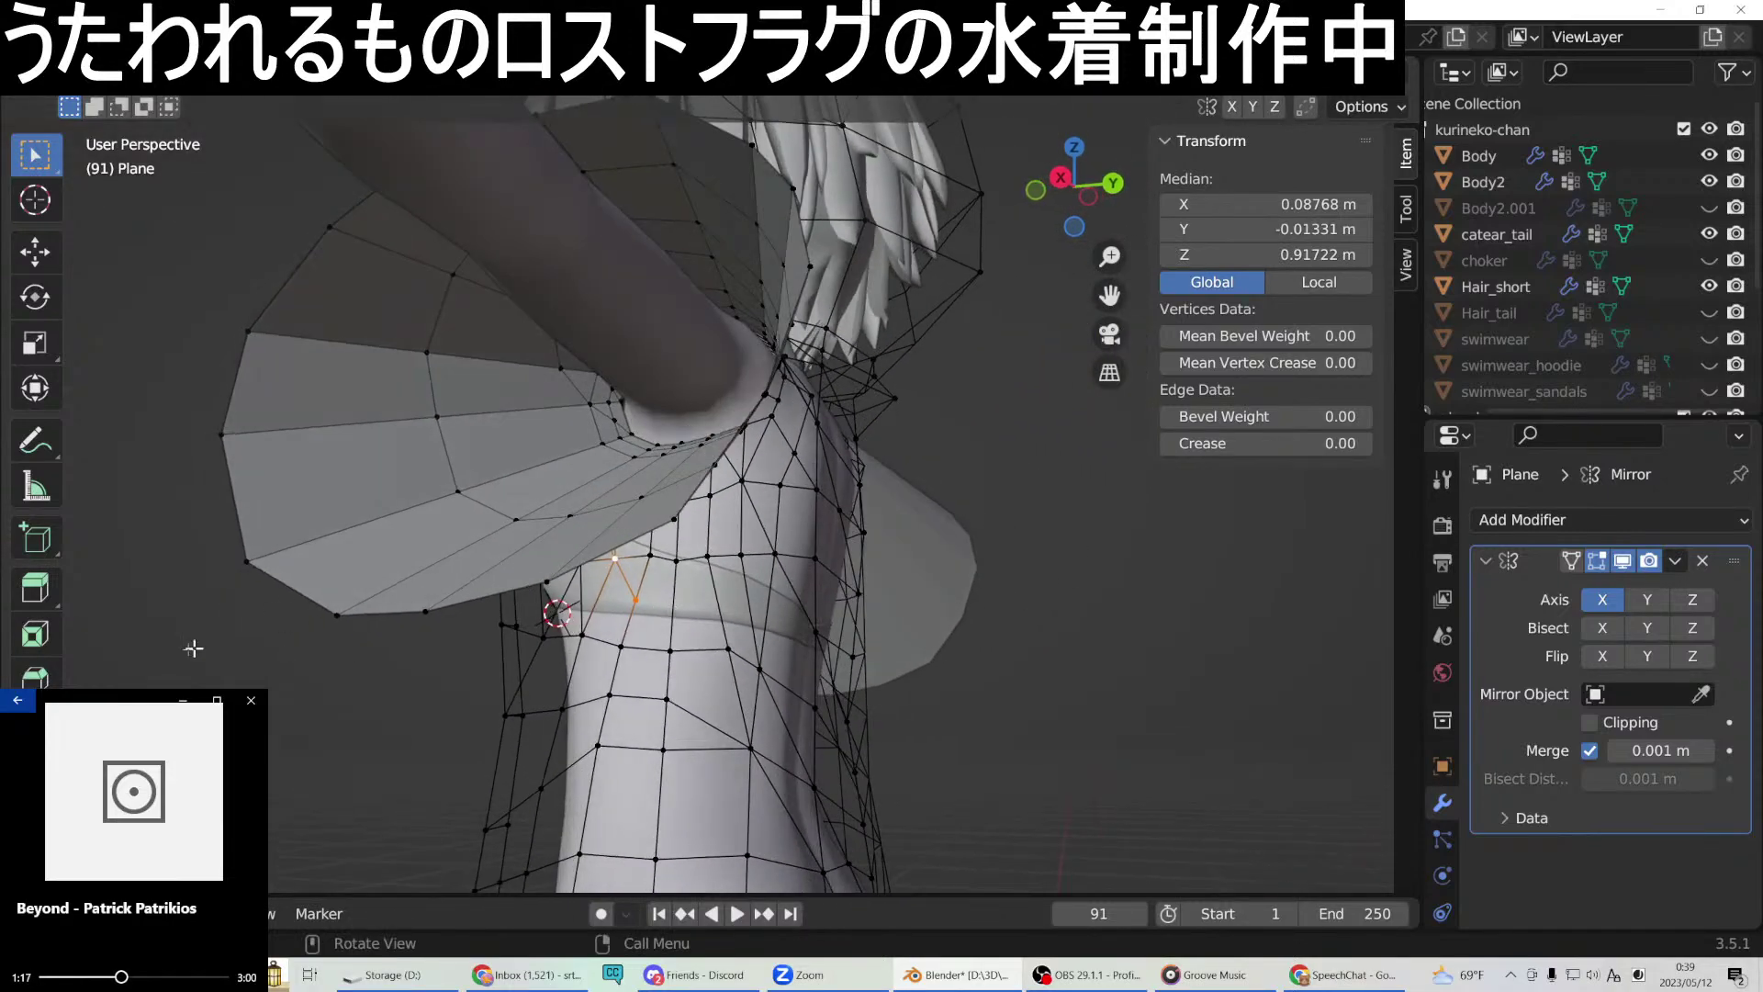
pyautogui.click(669, 604)
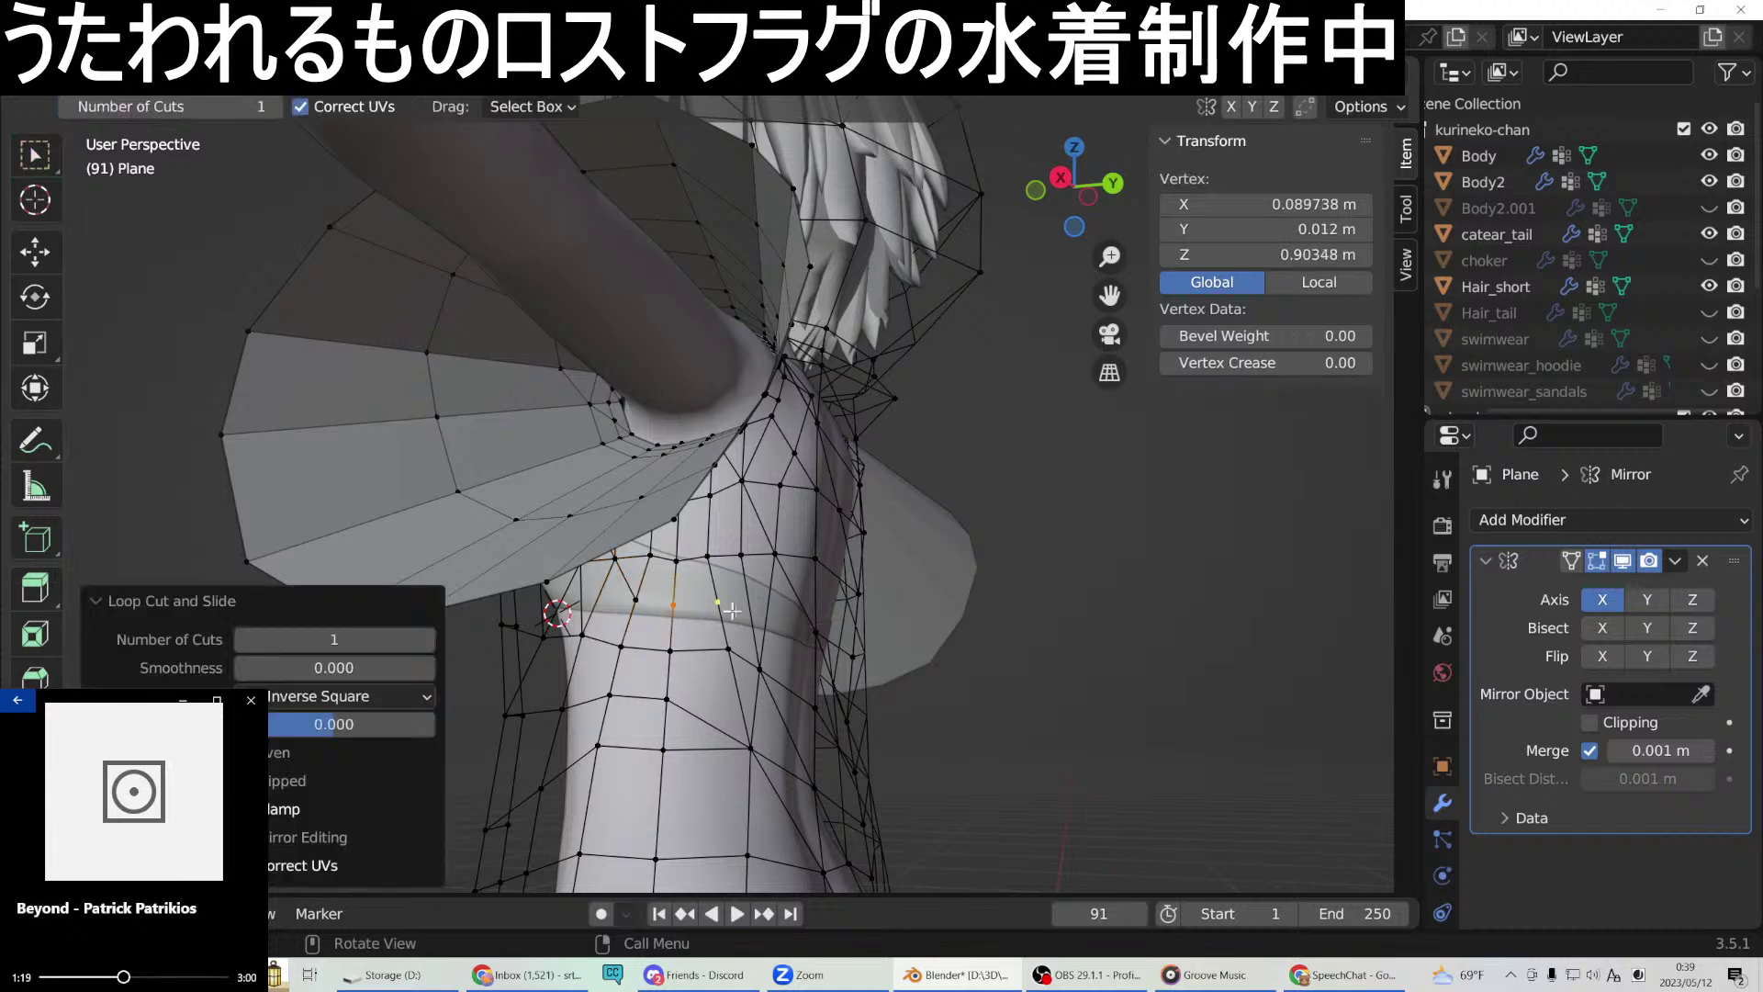
pyautogui.moveTo(764, 615); pyautogui.dragTo(711, 614, button='middle')
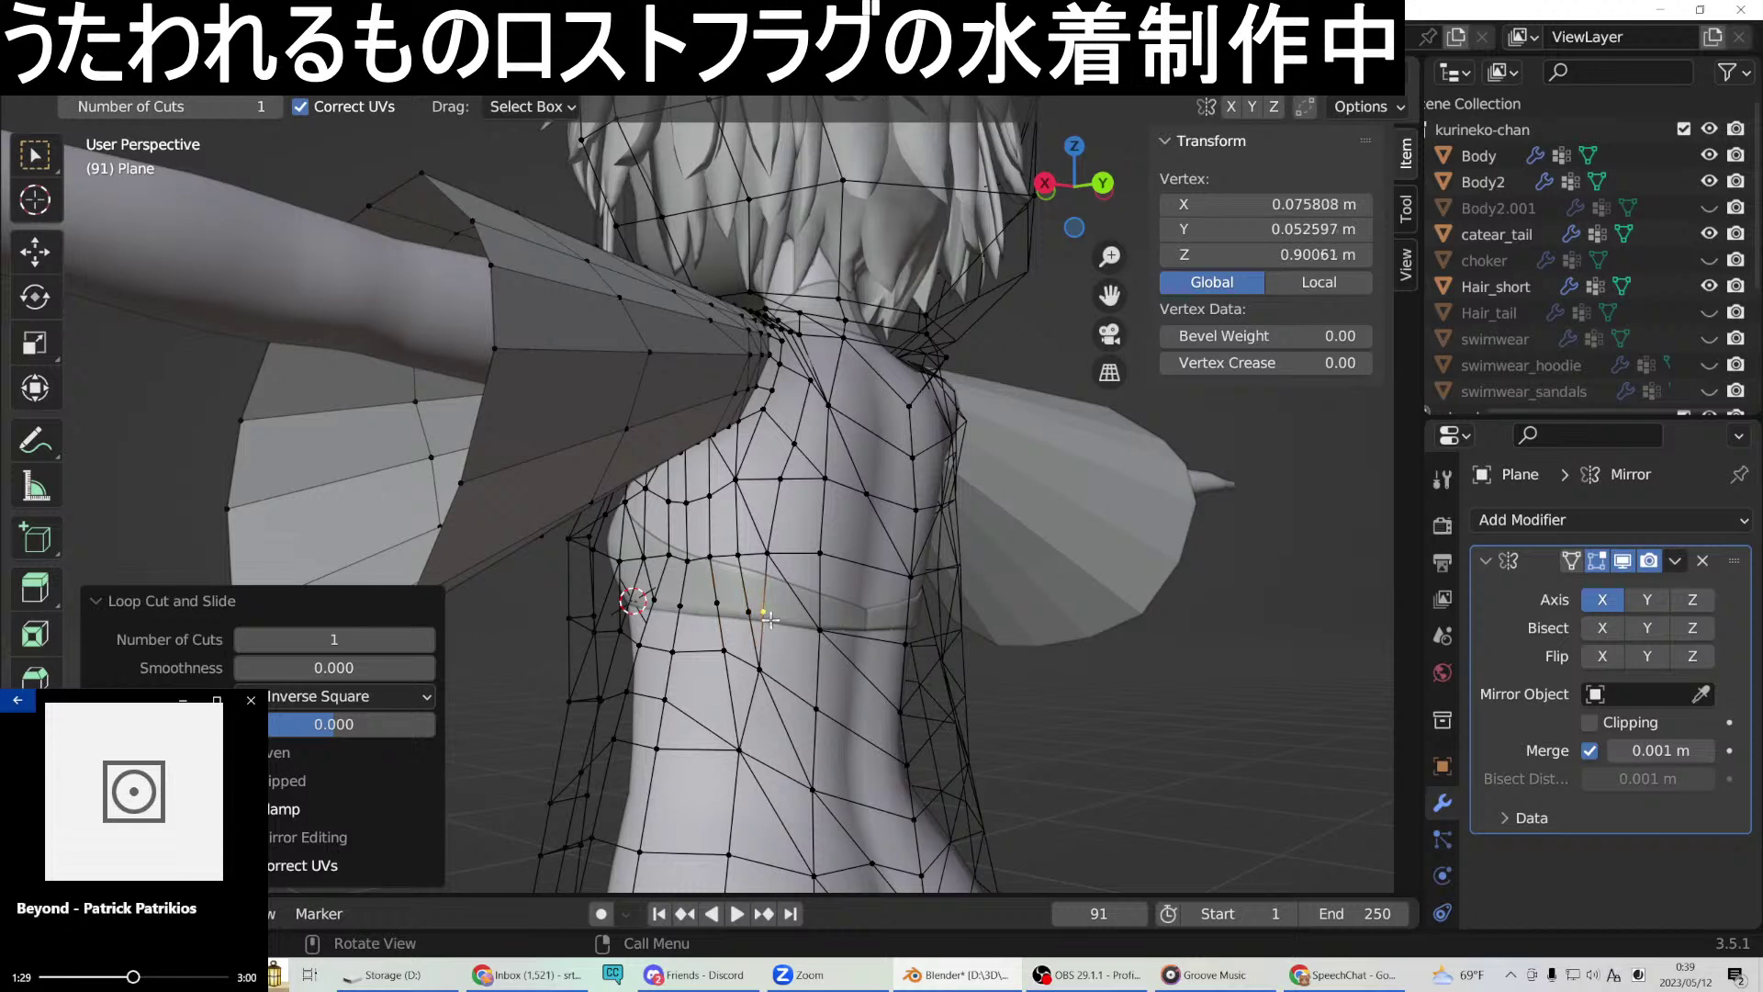
# Join the first new vertices on the side beneath the armhole with edges to start a horizontal row.
pyautogui.moveTo(634, 540); pyautogui.dragTo(632, 597, button='middle')
pyautogui.click(631, 599)
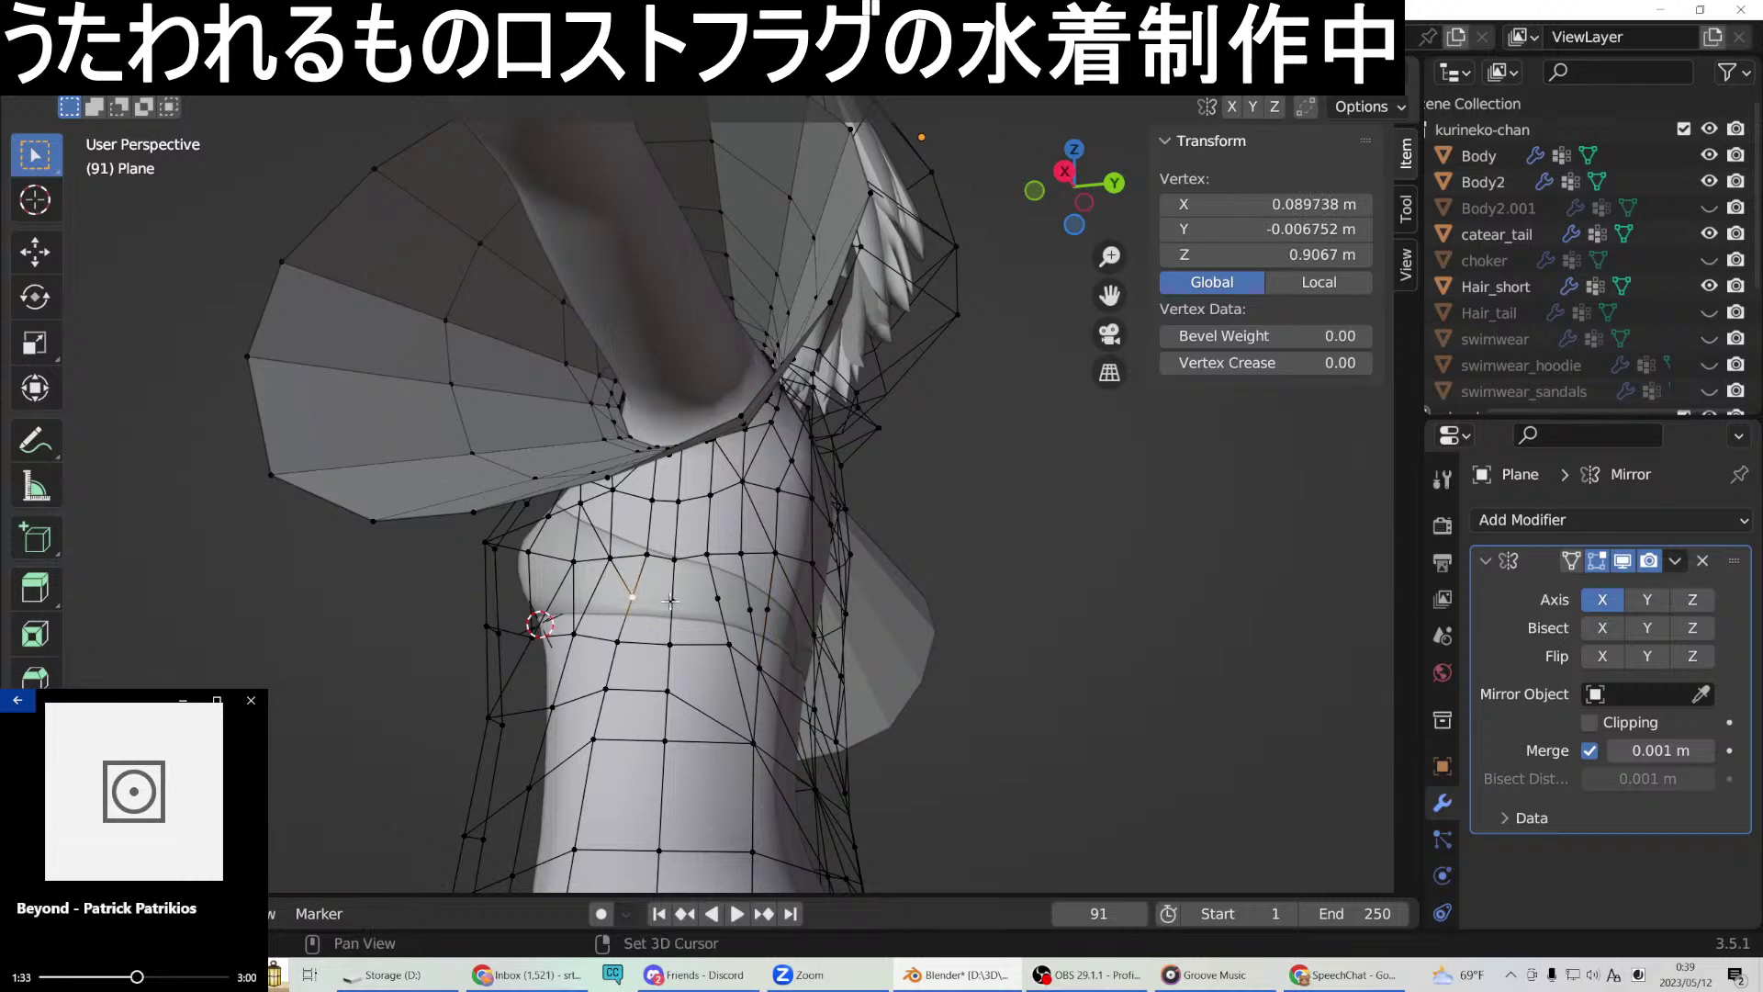
pyautogui.keyDown('shift'); pyautogui.click(670, 600); pyautogui.keyUp('shift')
pyautogui.rightClick(670, 600)
pyautogui.click(637, 487)
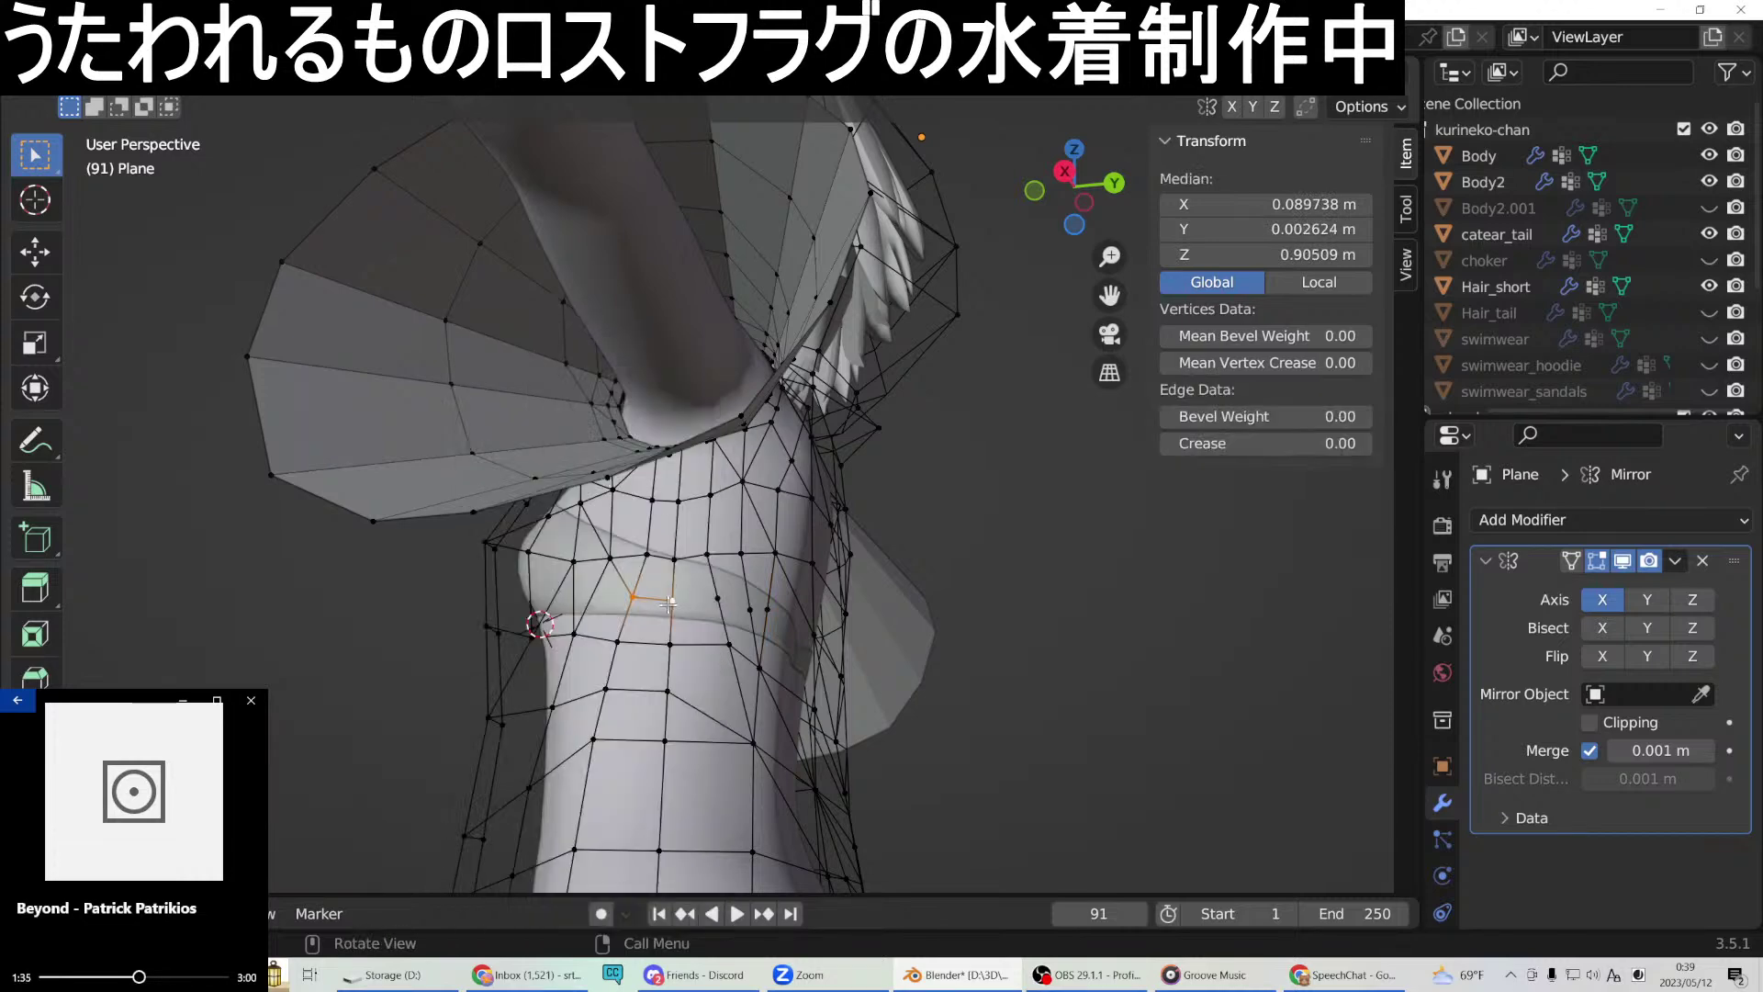
pyautogui.rightClick(725, 596)
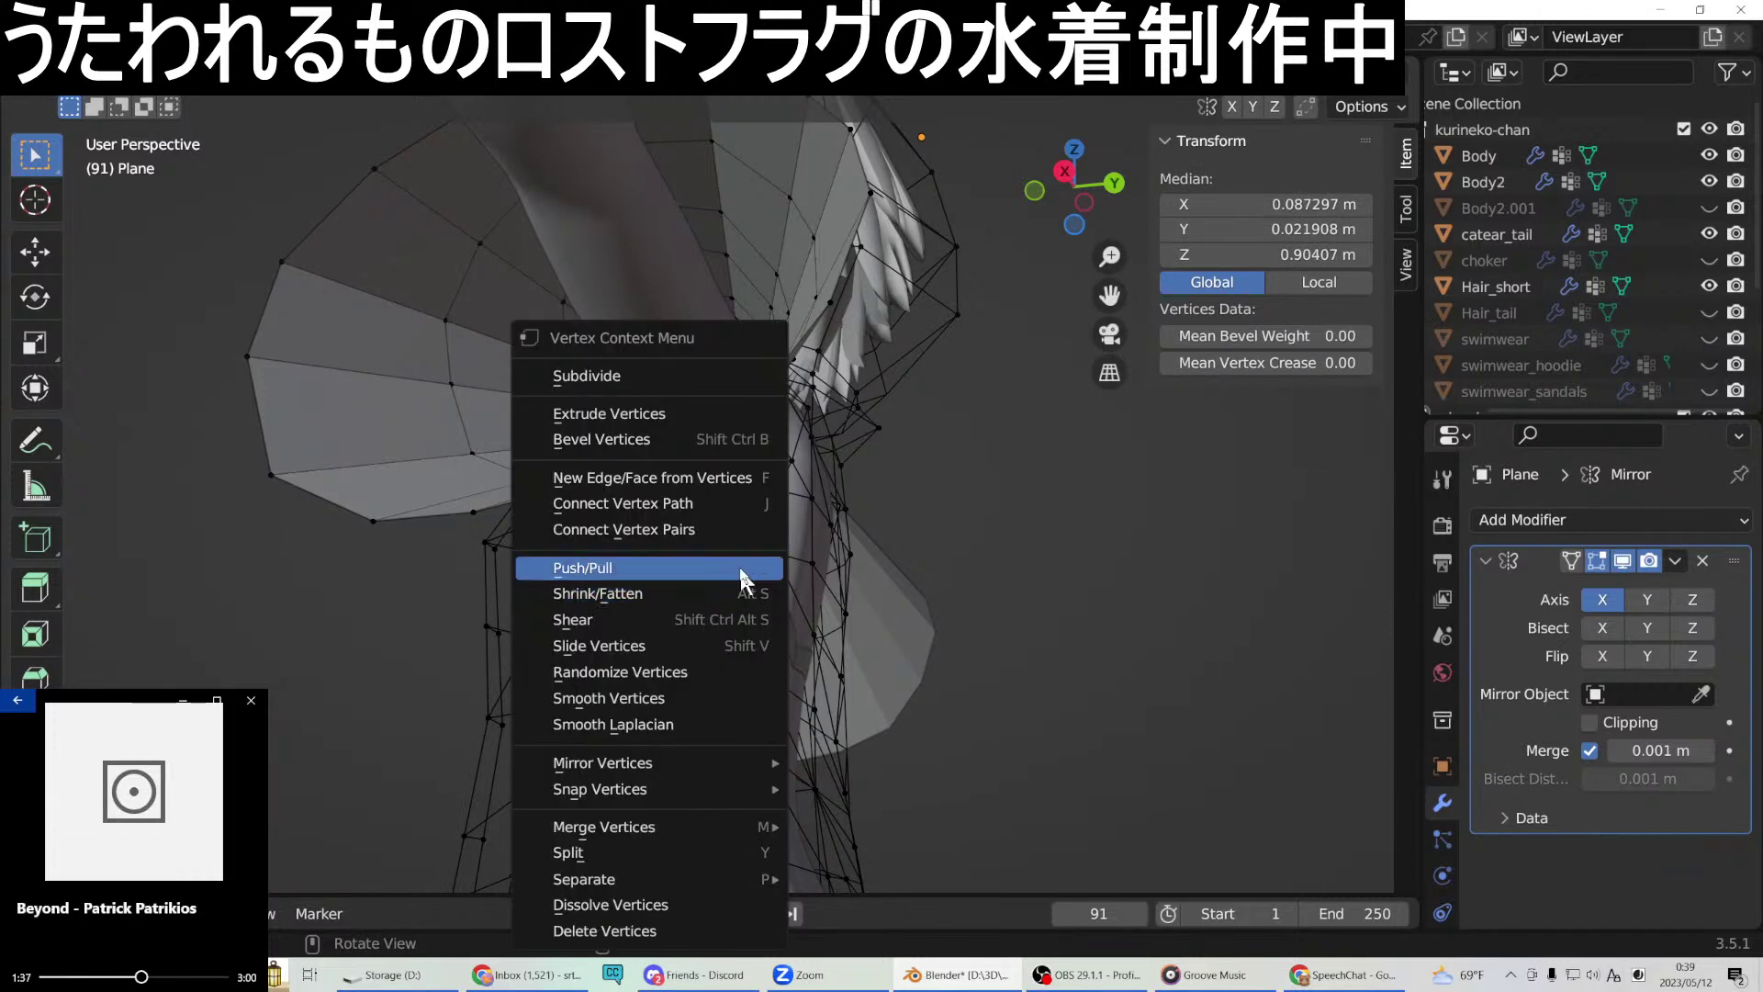
pyautogui.click(632, 471)
# Extend the horizontal row of edges through the next new vertices from the side toward the back.
pyautogui.moveTo(632, 471); pyautogui.dragTo(745, 627, button='middle')
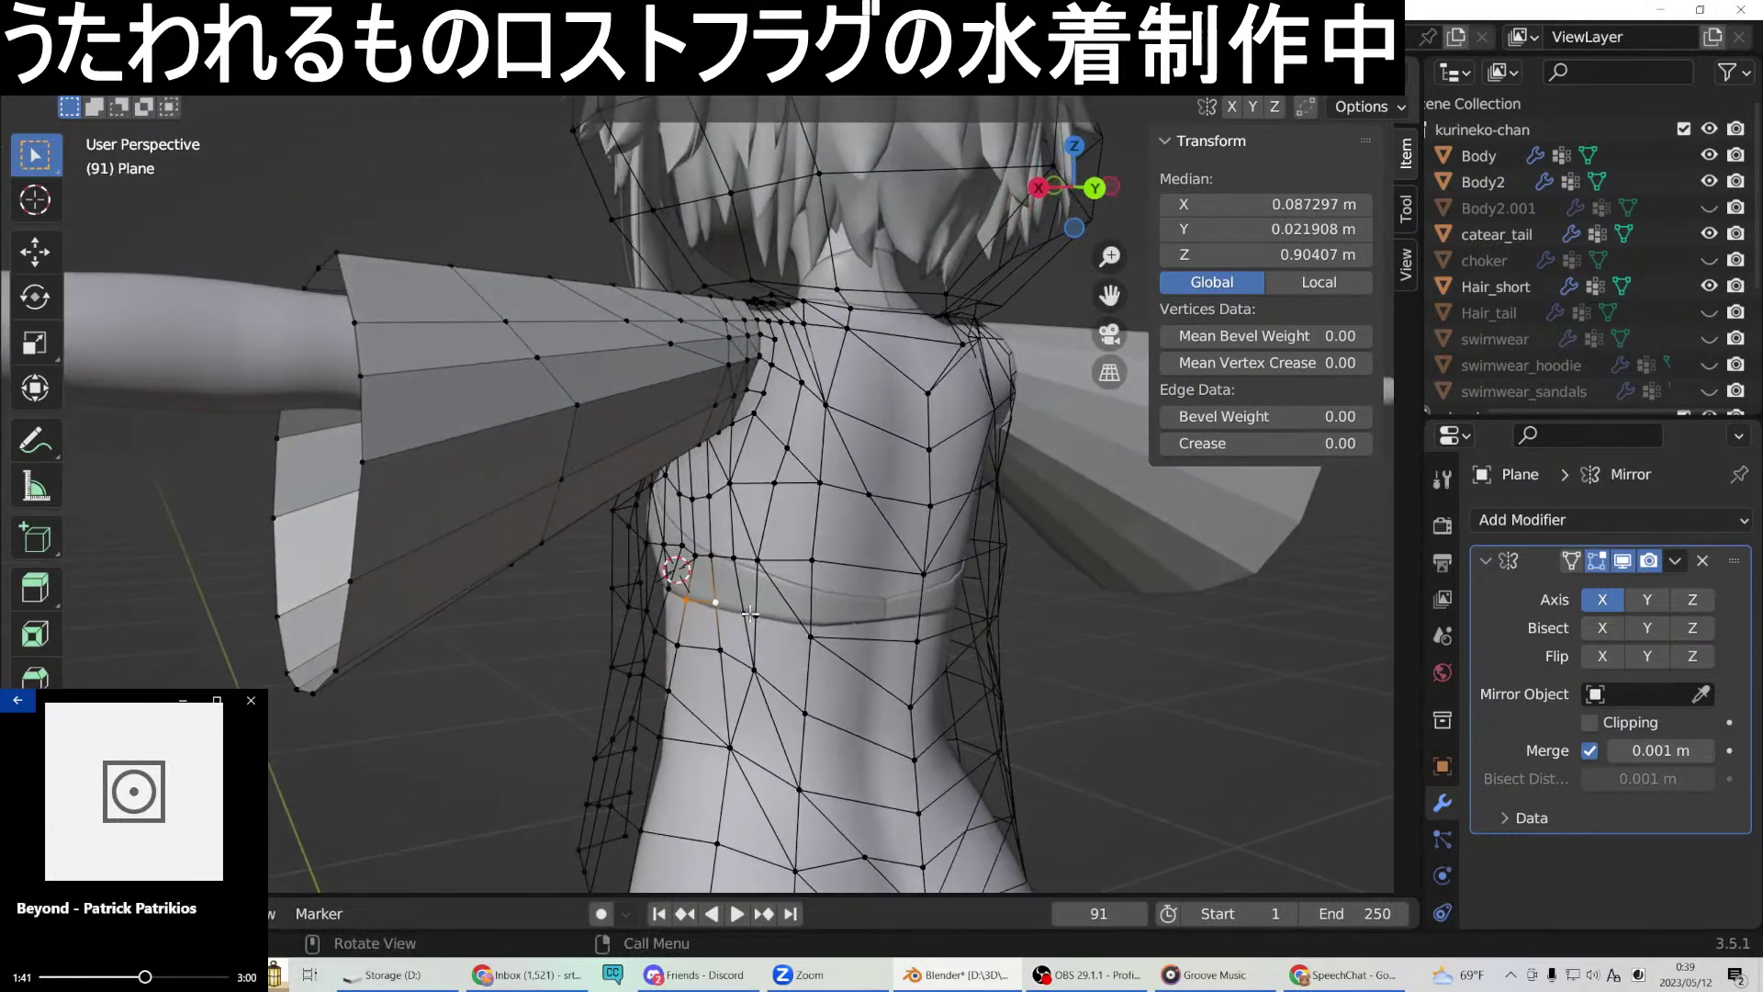
pyautogui.click(716, 603)
pyautogui.rightClick(716, 602)
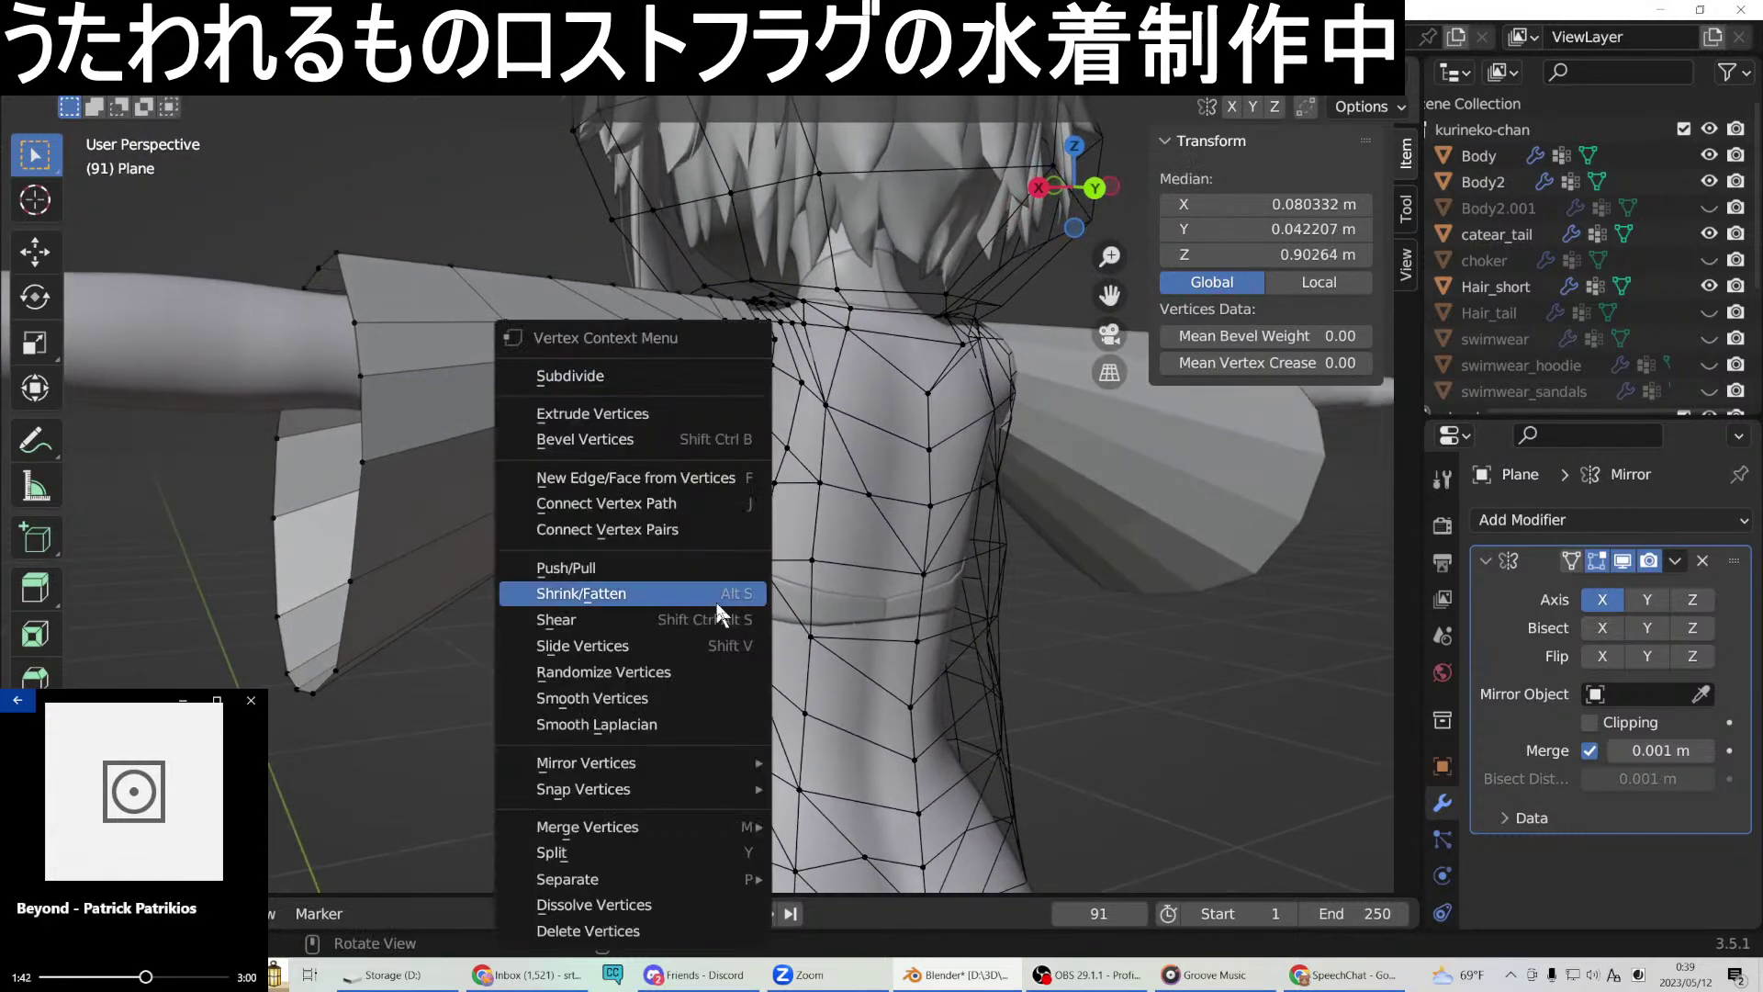
pyautogui.click(646, 479)
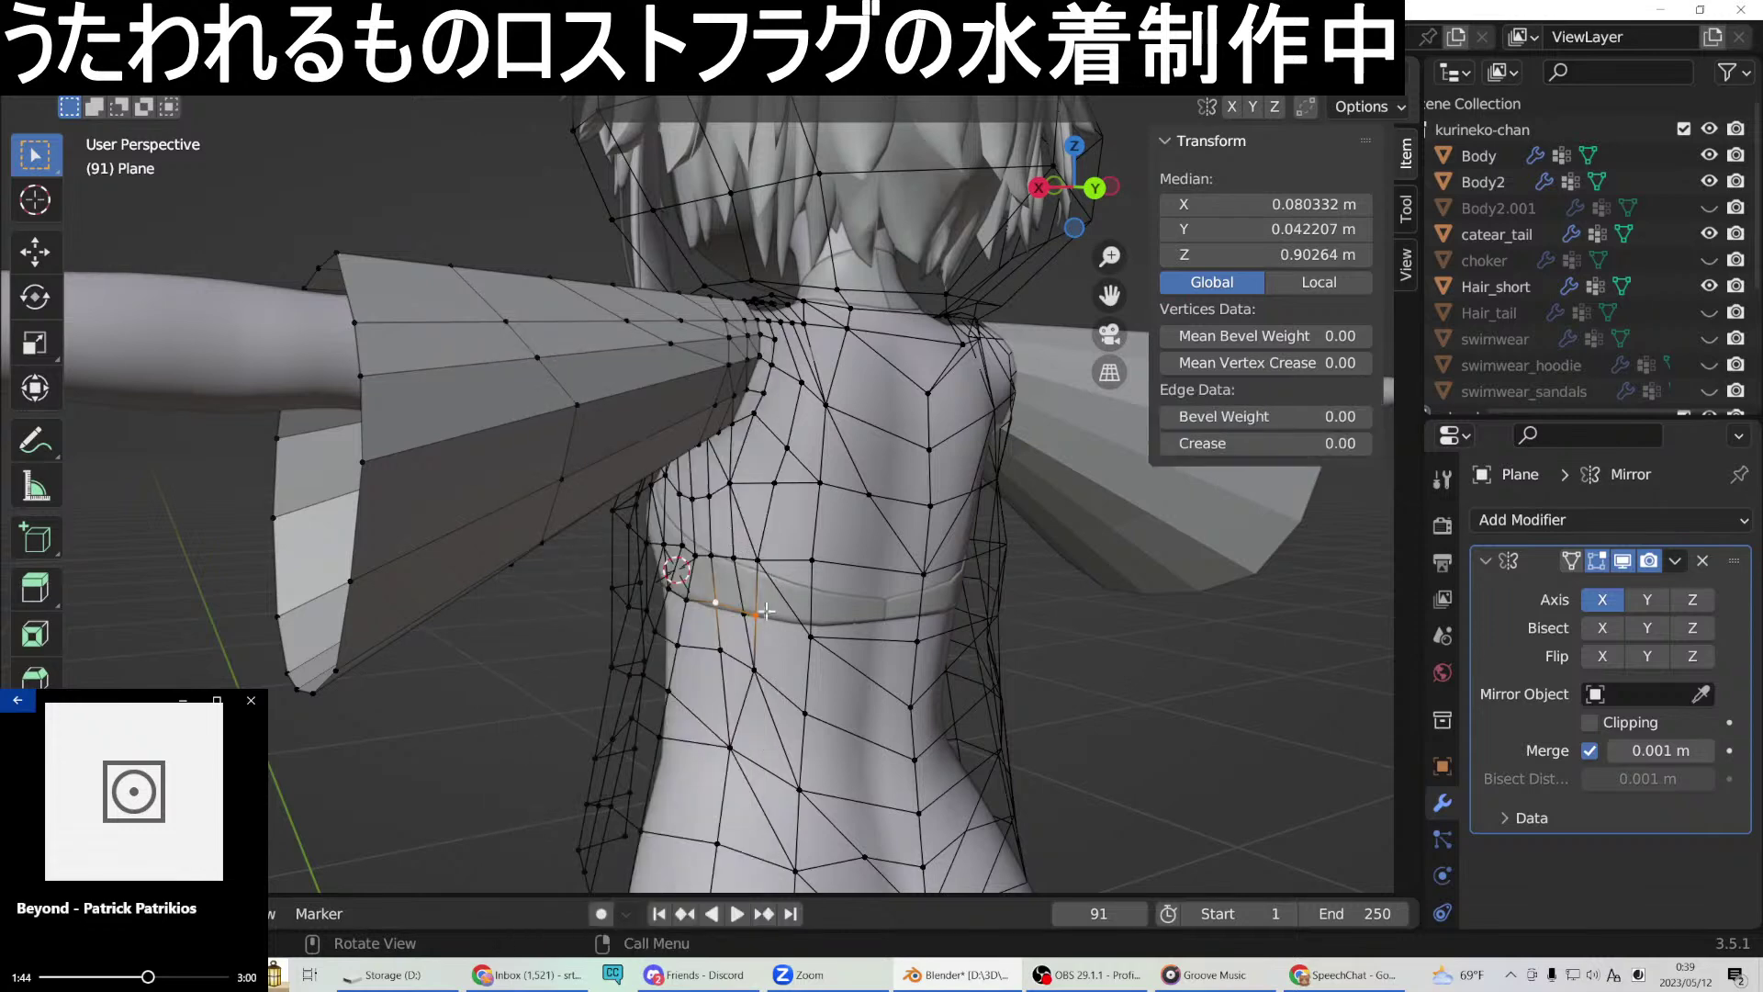
pyautogui.keyDown('shift'); pyautogui.click(718, 604); pyautogui.keyUp('shift')
pyautogui.rightClick(718, 603)
pyautogui.click(653, 505)
# Join the last new vertices of the row together and connect them to the neighbouring back panel vertex.
pyautogui.keyDown('shift'); pyautogui.click(745, 614); pyautogui.keyUp('shift')
pyautogui.rightClick(760, 627)
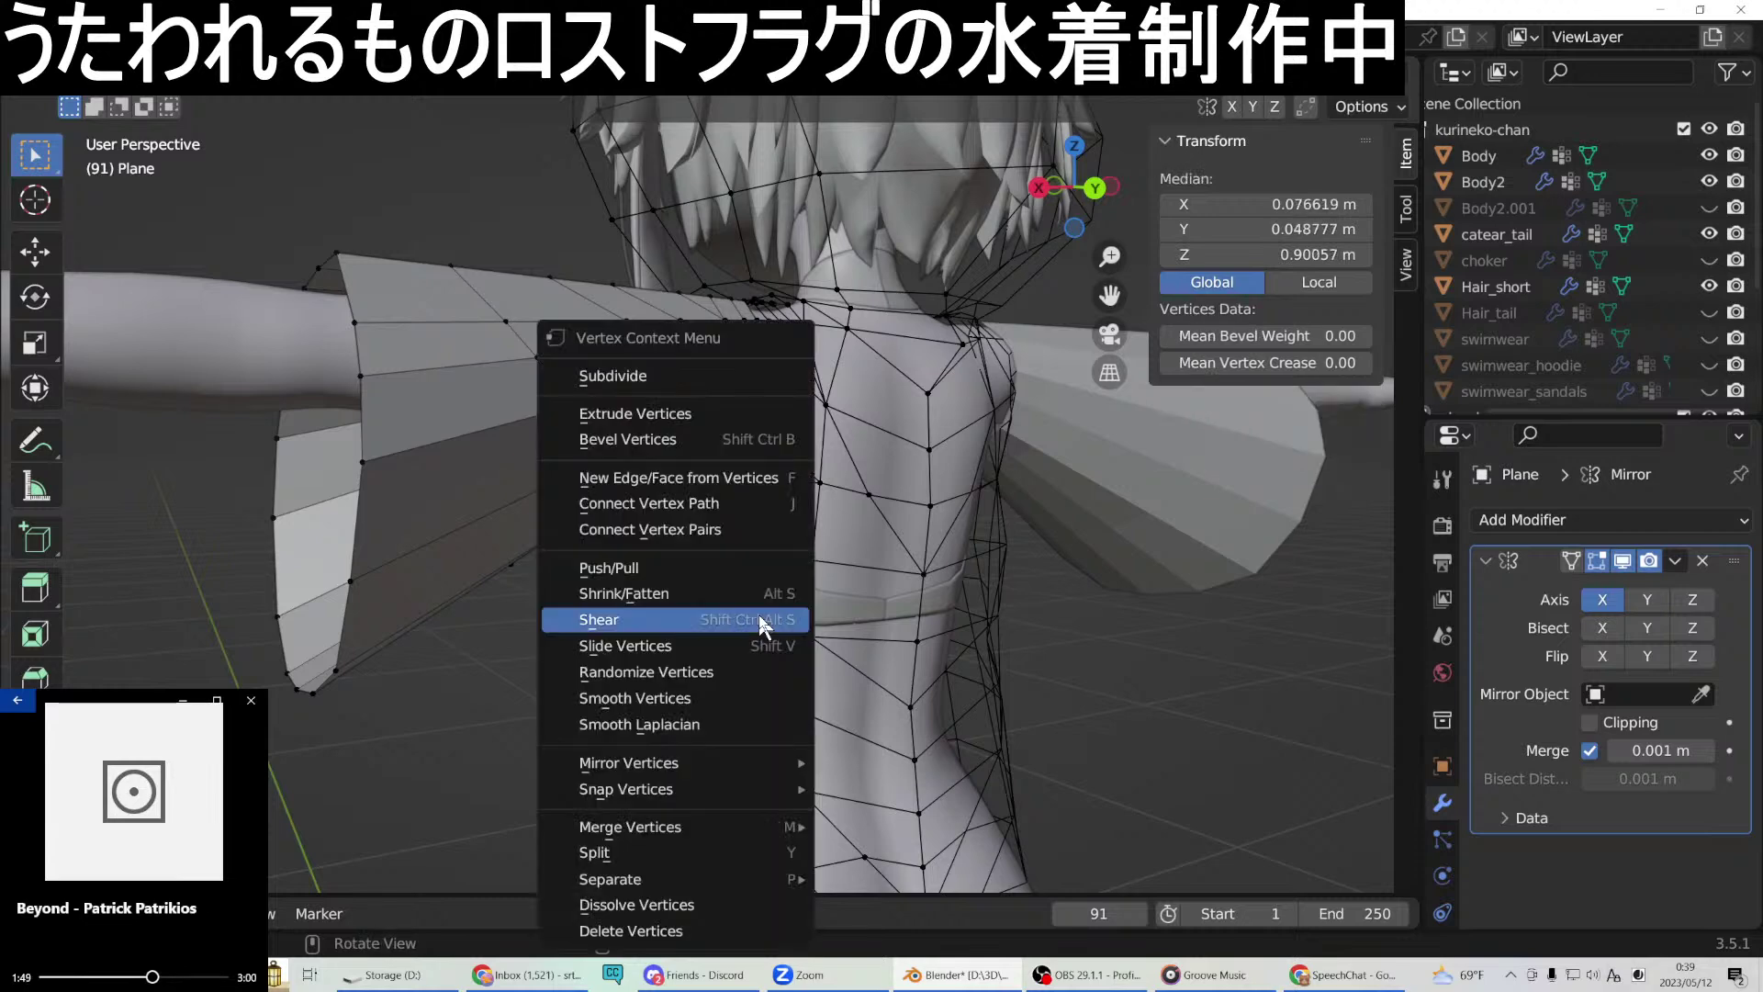
pyautogui.click(680, 484)
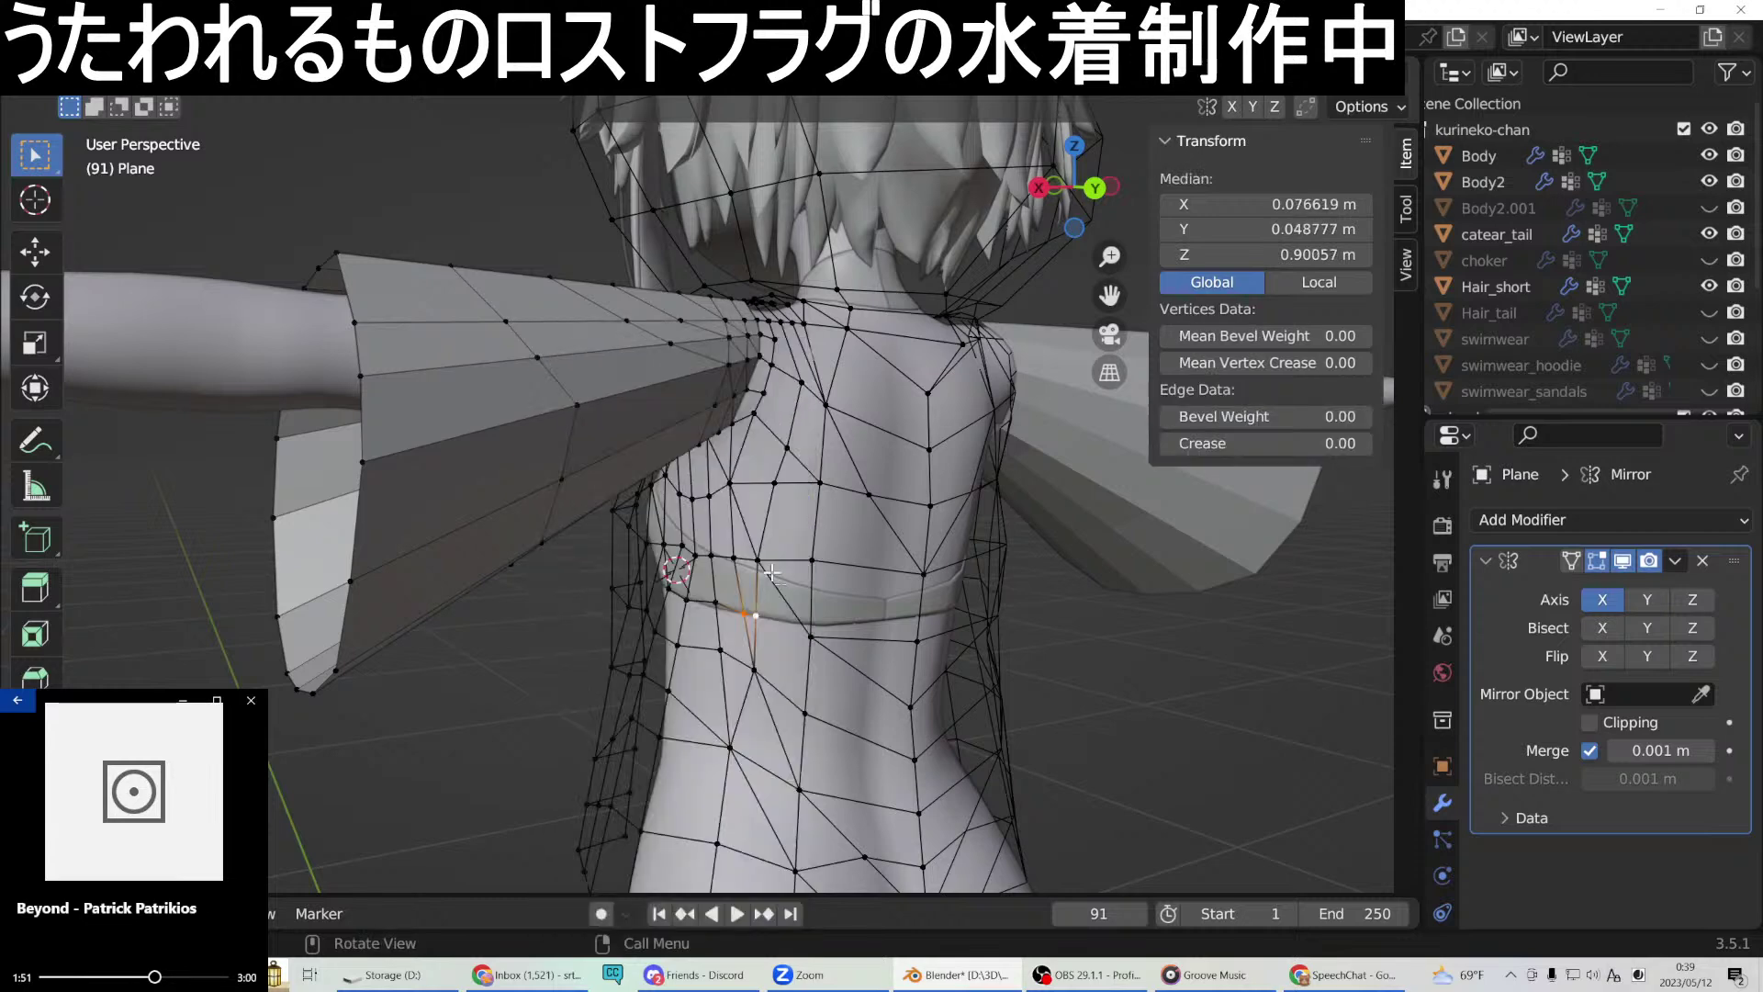
pyautogui.click(808, 640)
pyautogui.rightClick(757, 615)
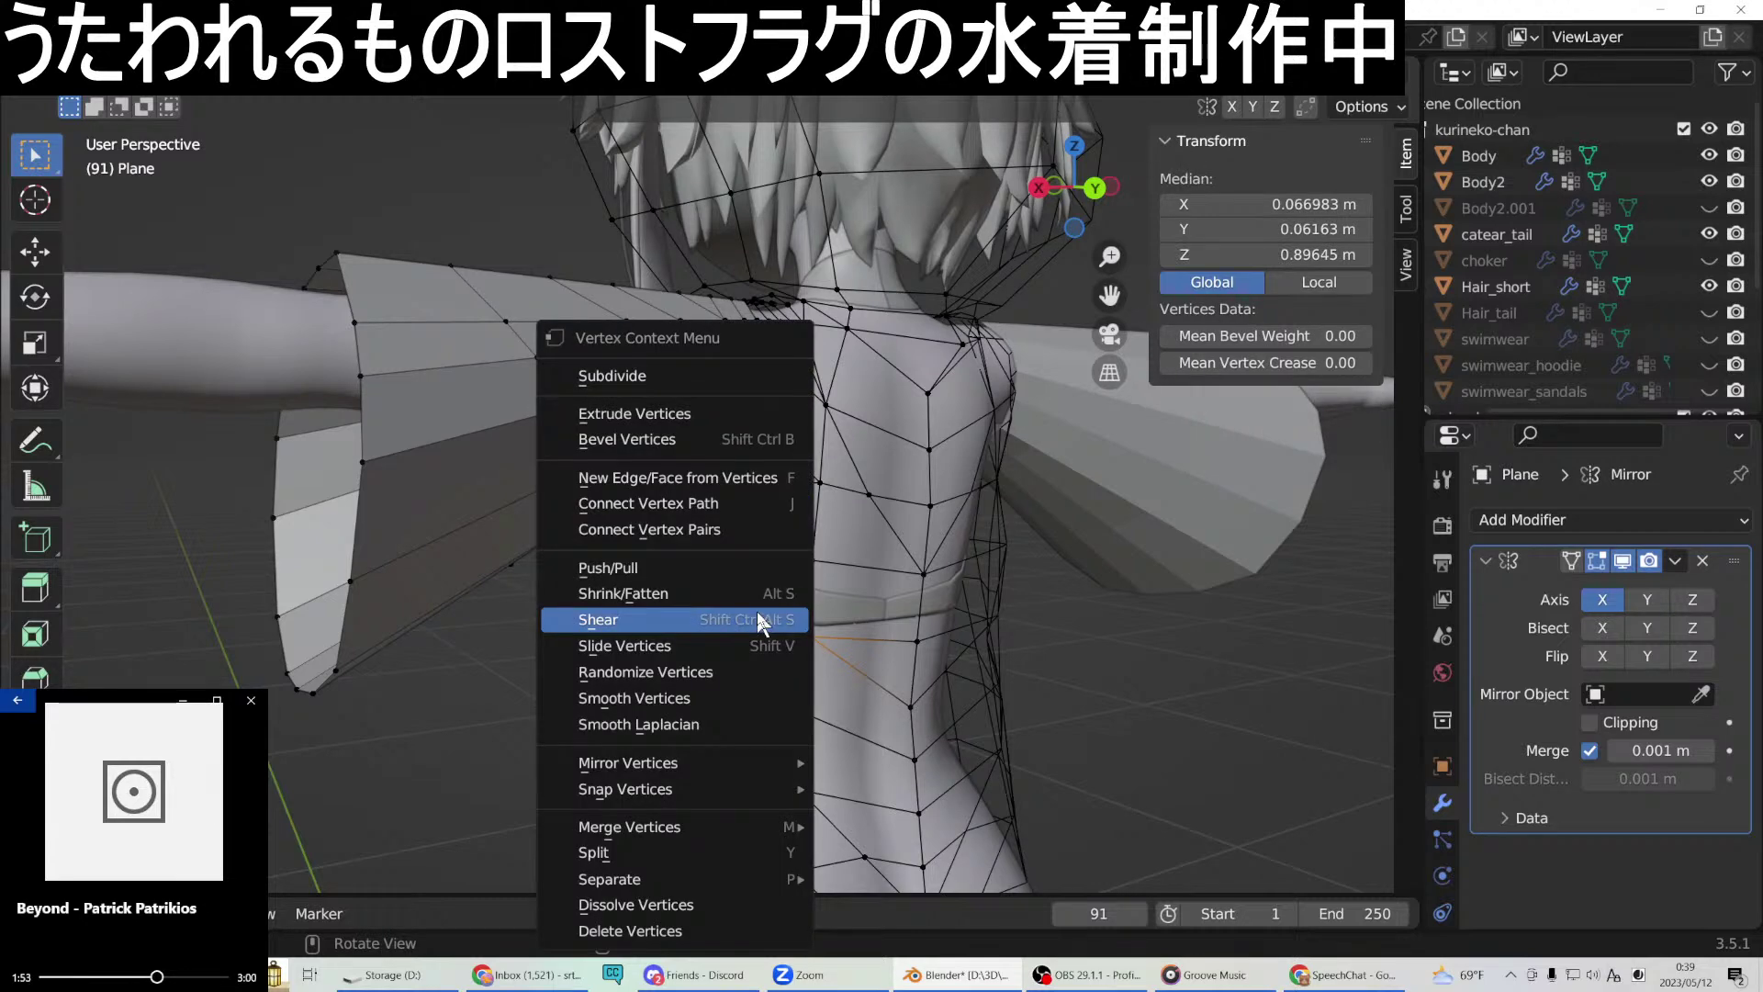
pyautogui.click(694, 478)
# Examine the garment mesh around the bust, side and armhole from several angles, and select a front side vertex below the bust.
pyautogui.moveTo(716, 515); pyautogui.dragTo(623, 593, button='middle')
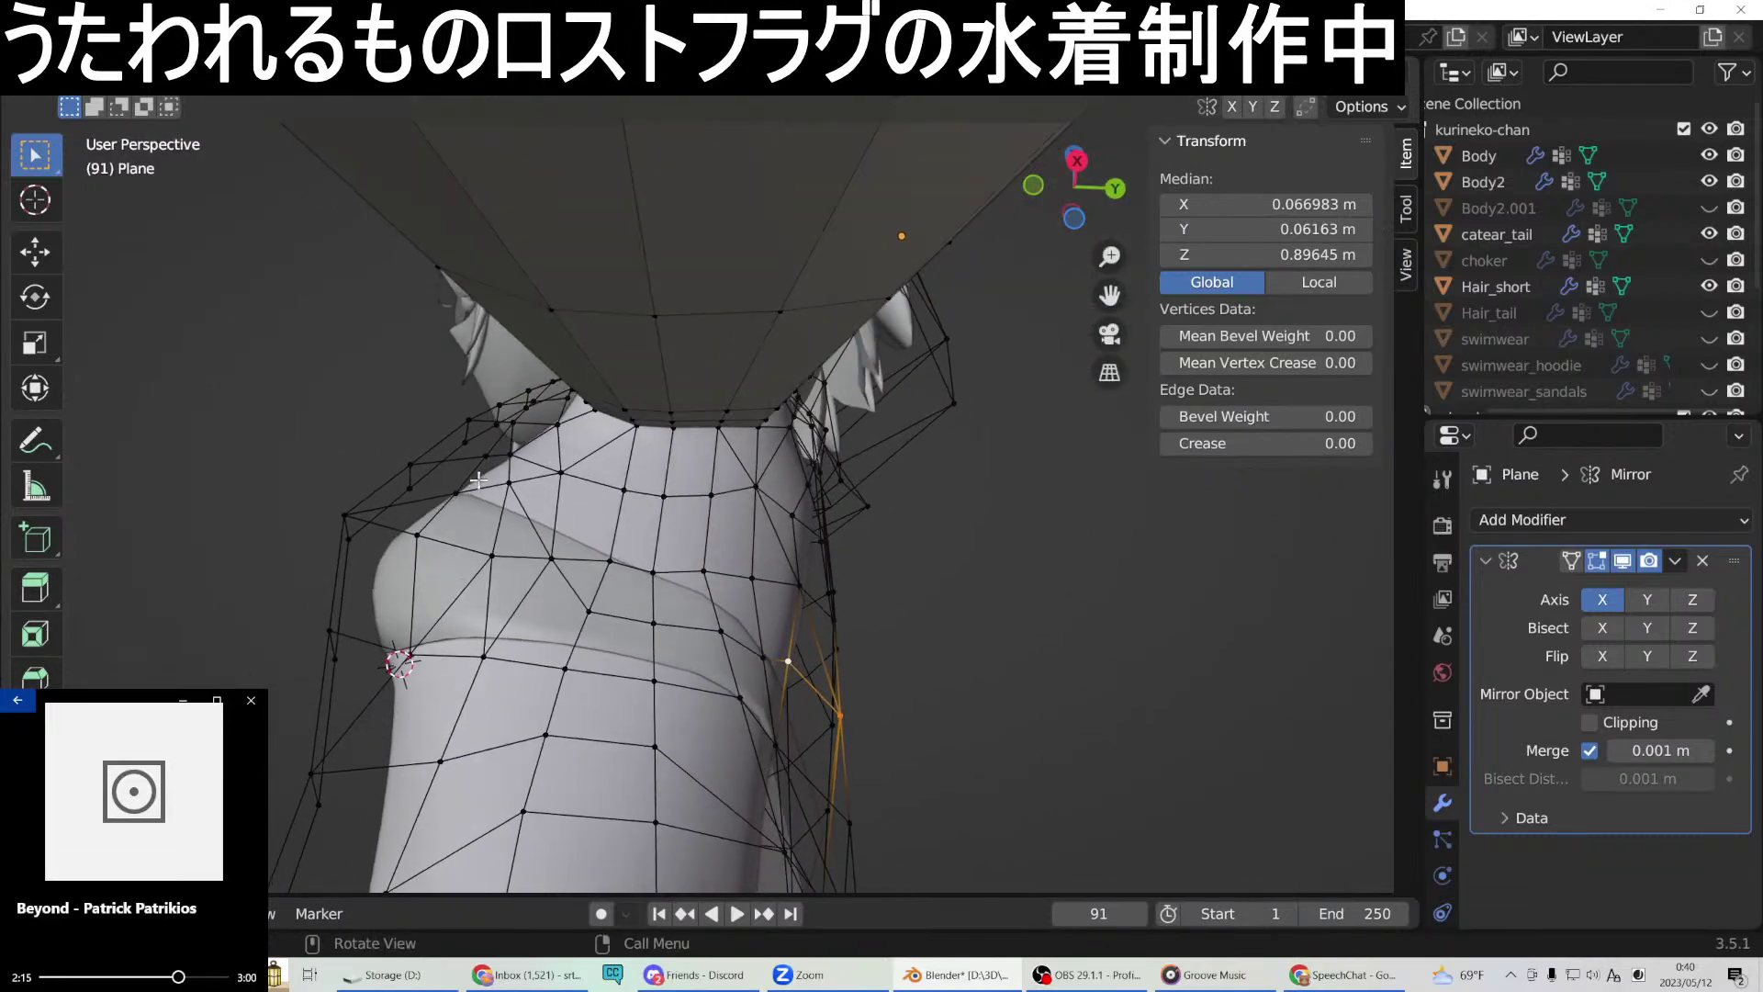
pyautogui.moveTo(784, 651); pyautogui.dragTo(901, 800, button='middle')
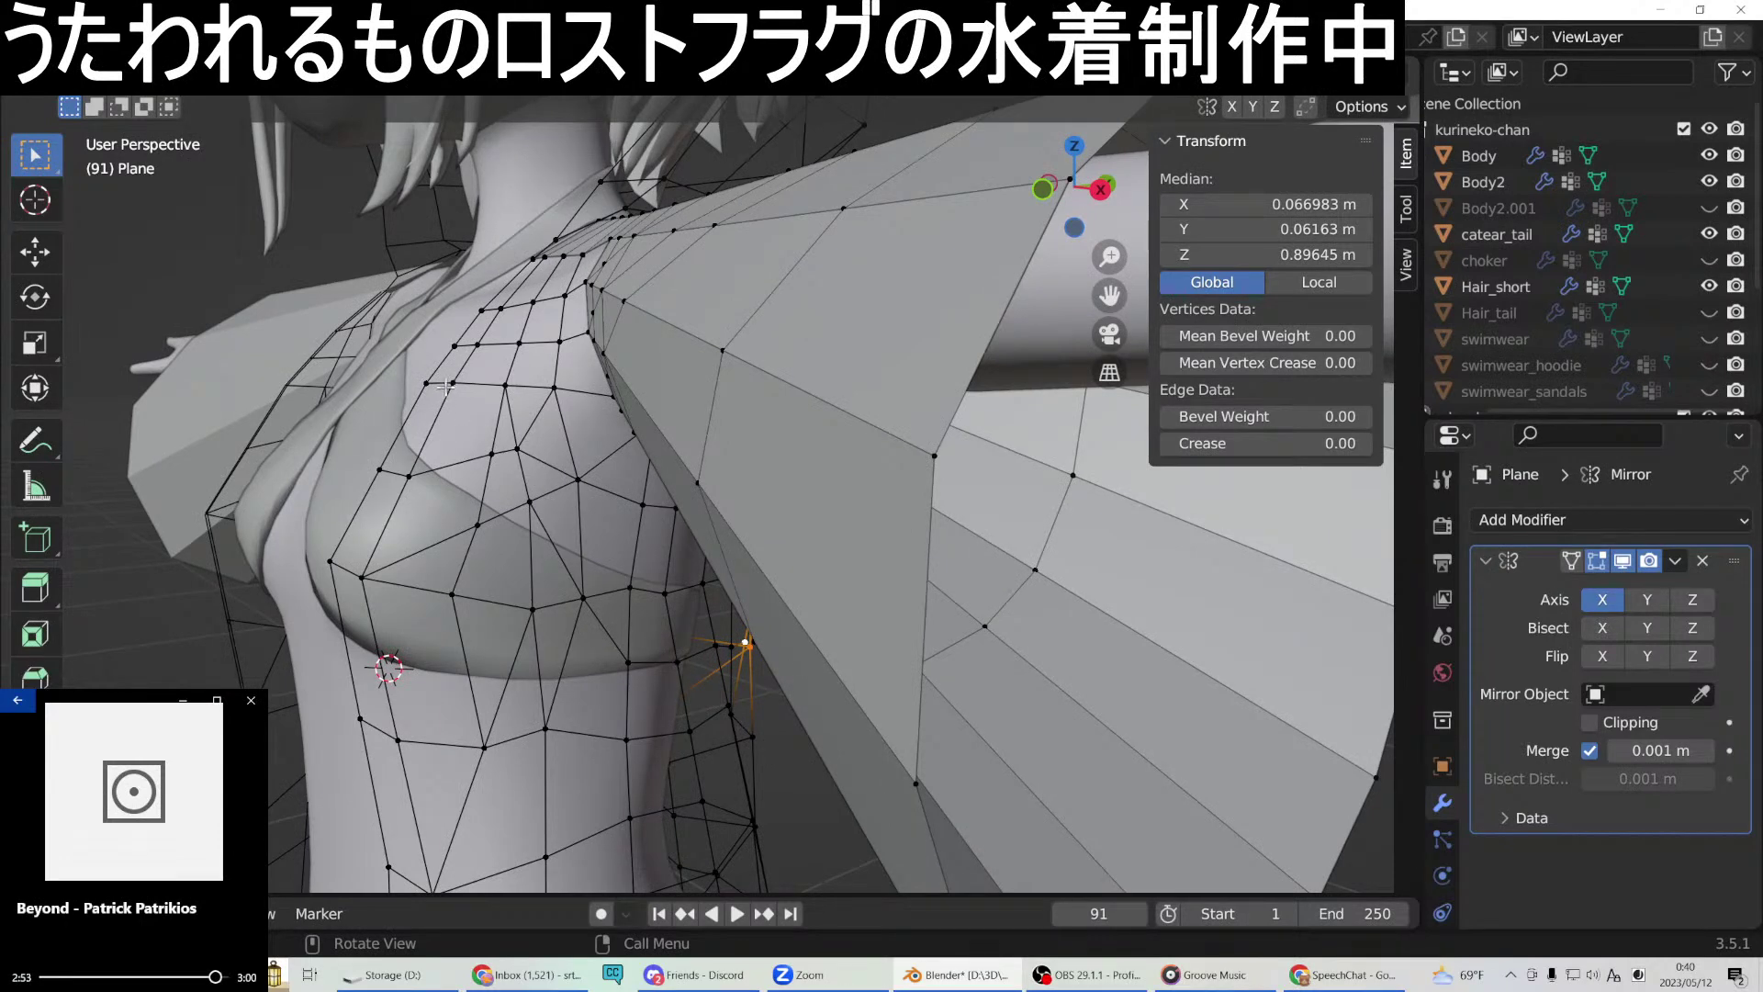
pyautogui.moveTo(538, 491); pyautogui.dragTo(636, 480, button='middle')
pyautogui.moveTo(620, 470); pyautogui.dragTo(487, 485, button='middle')
pyautogui.scroll(-2, 487, 485)
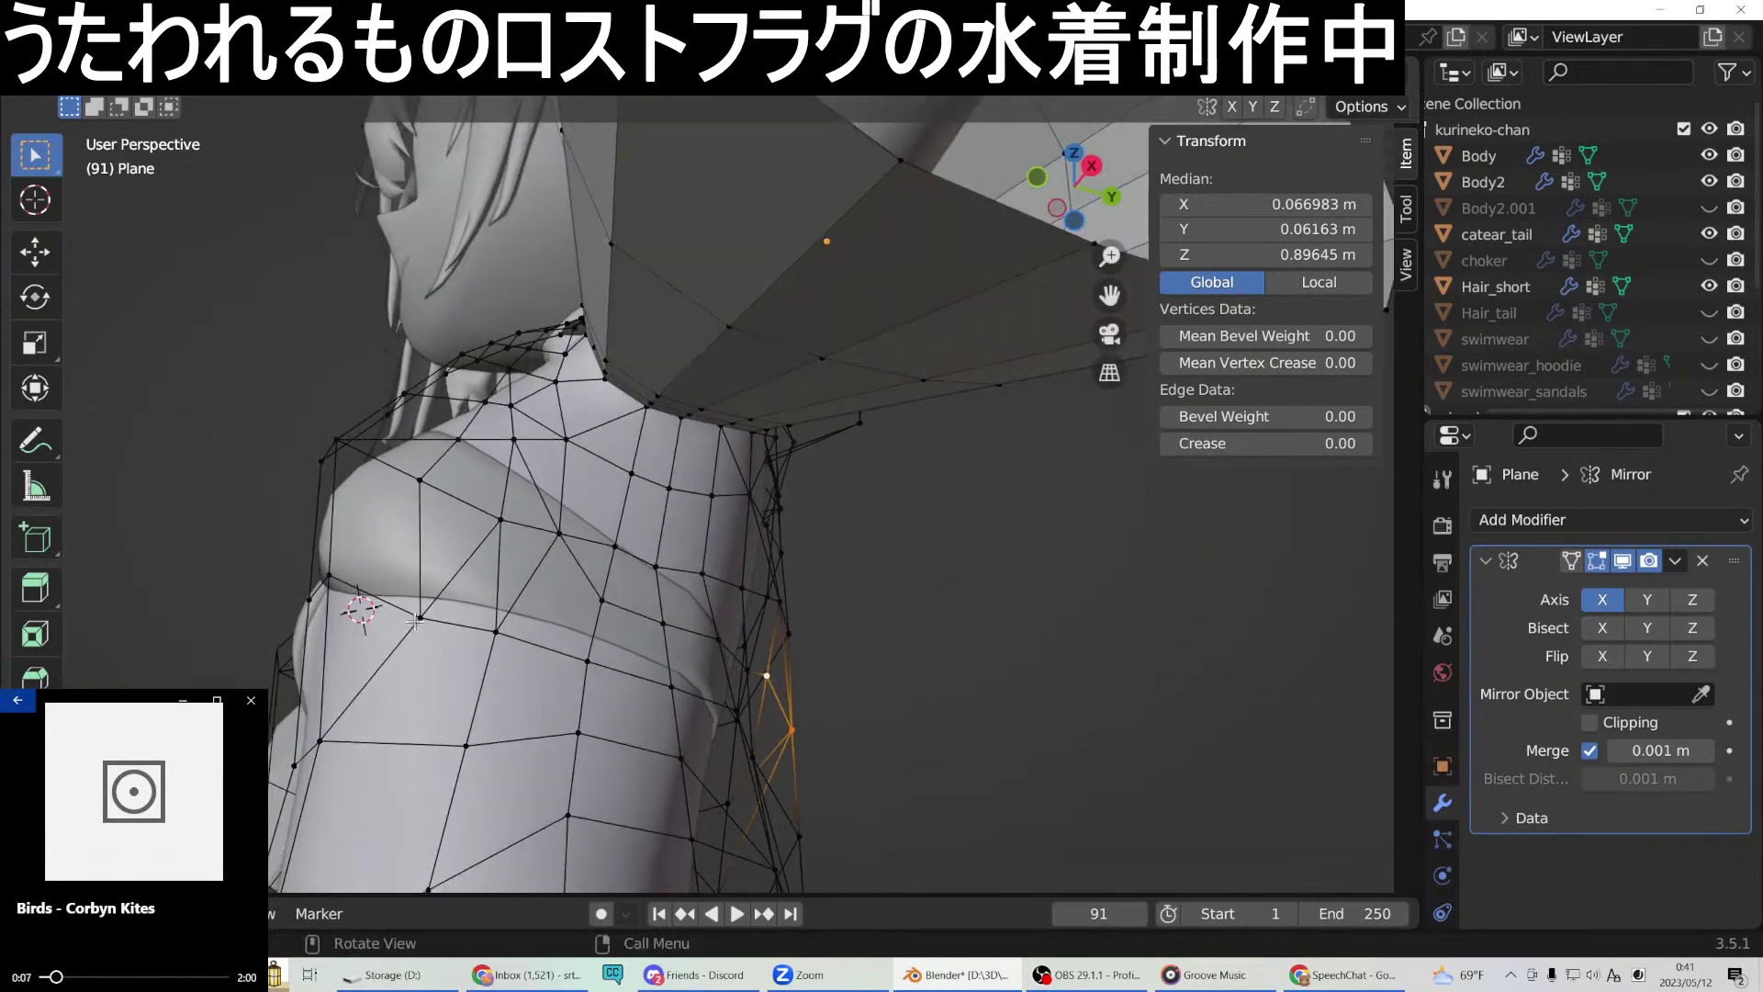
pyautogui.click(525, 572)
pyautogui.moveTo(585, 663)
pyautogui.mouseDown(button='middle')
pyautogui.moveTo(605, 699)
pyautogui.moveTo(607, 638)
pyautogui.moveTo(576, 652)
pyautogui.mouseUp(button='middle')
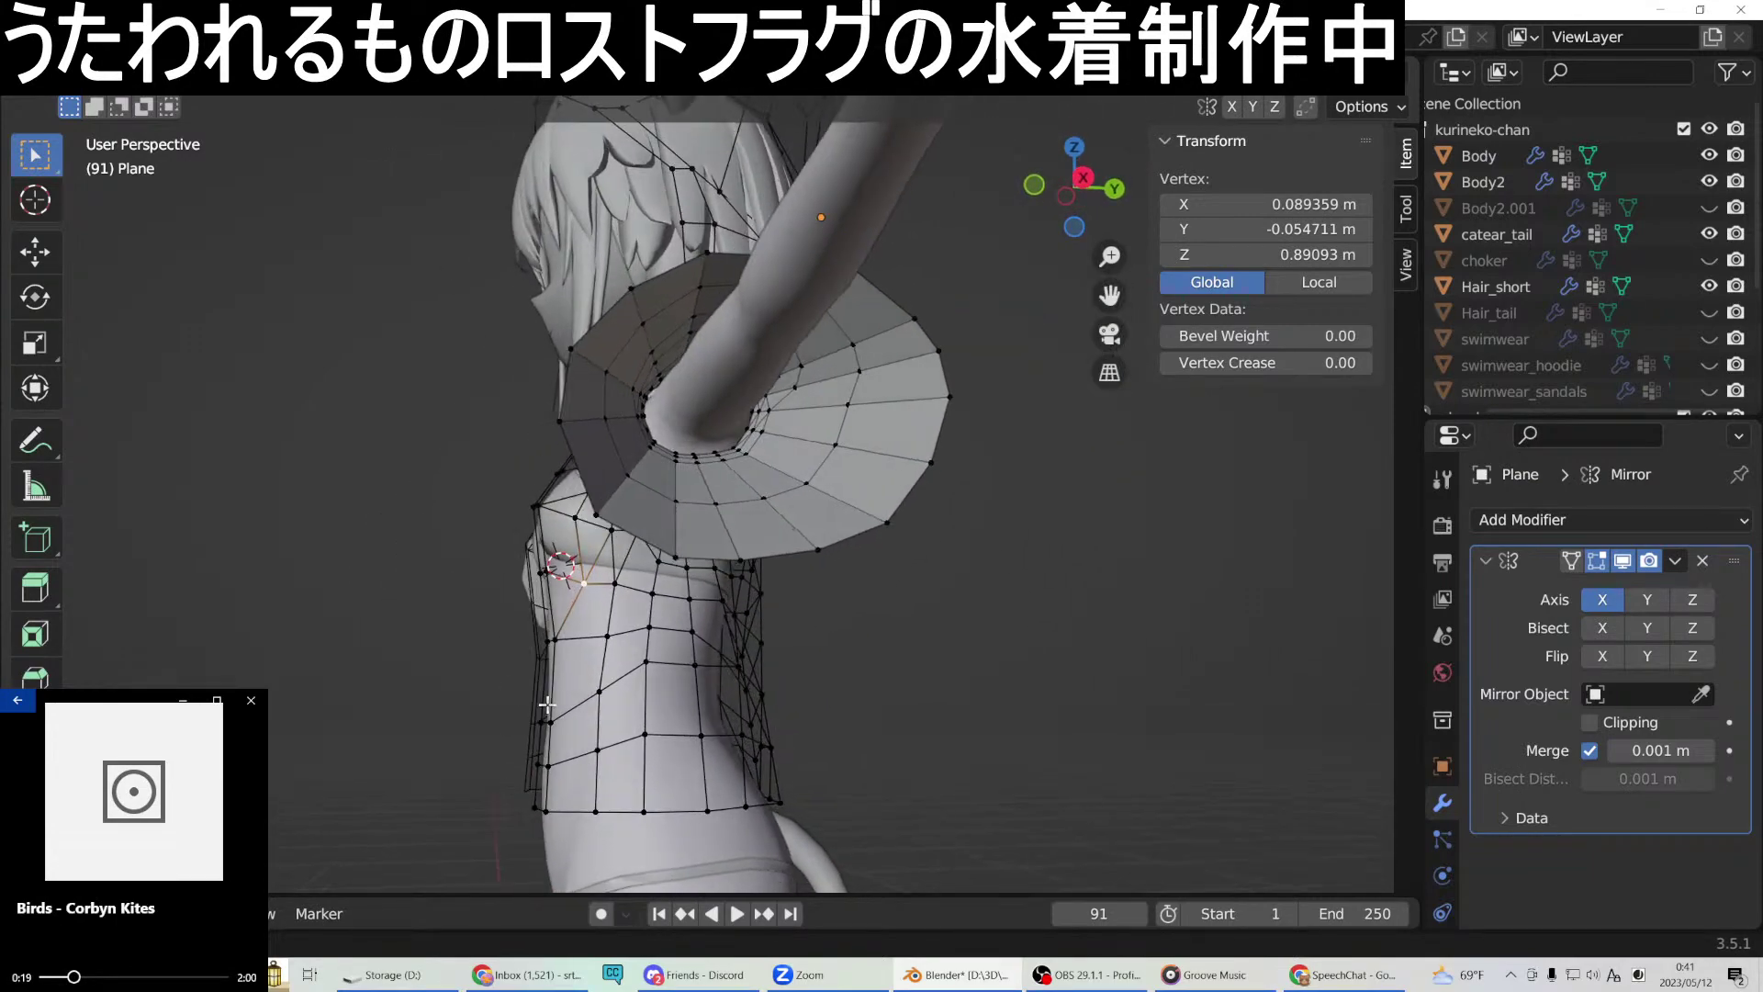
# Try to join the front side vertex below the bust diagonally down the waist to the next two side vertices with edges.
pyautogui.moveTo(573, 710); pyautogui.dragTo(628, 622, button='middle')
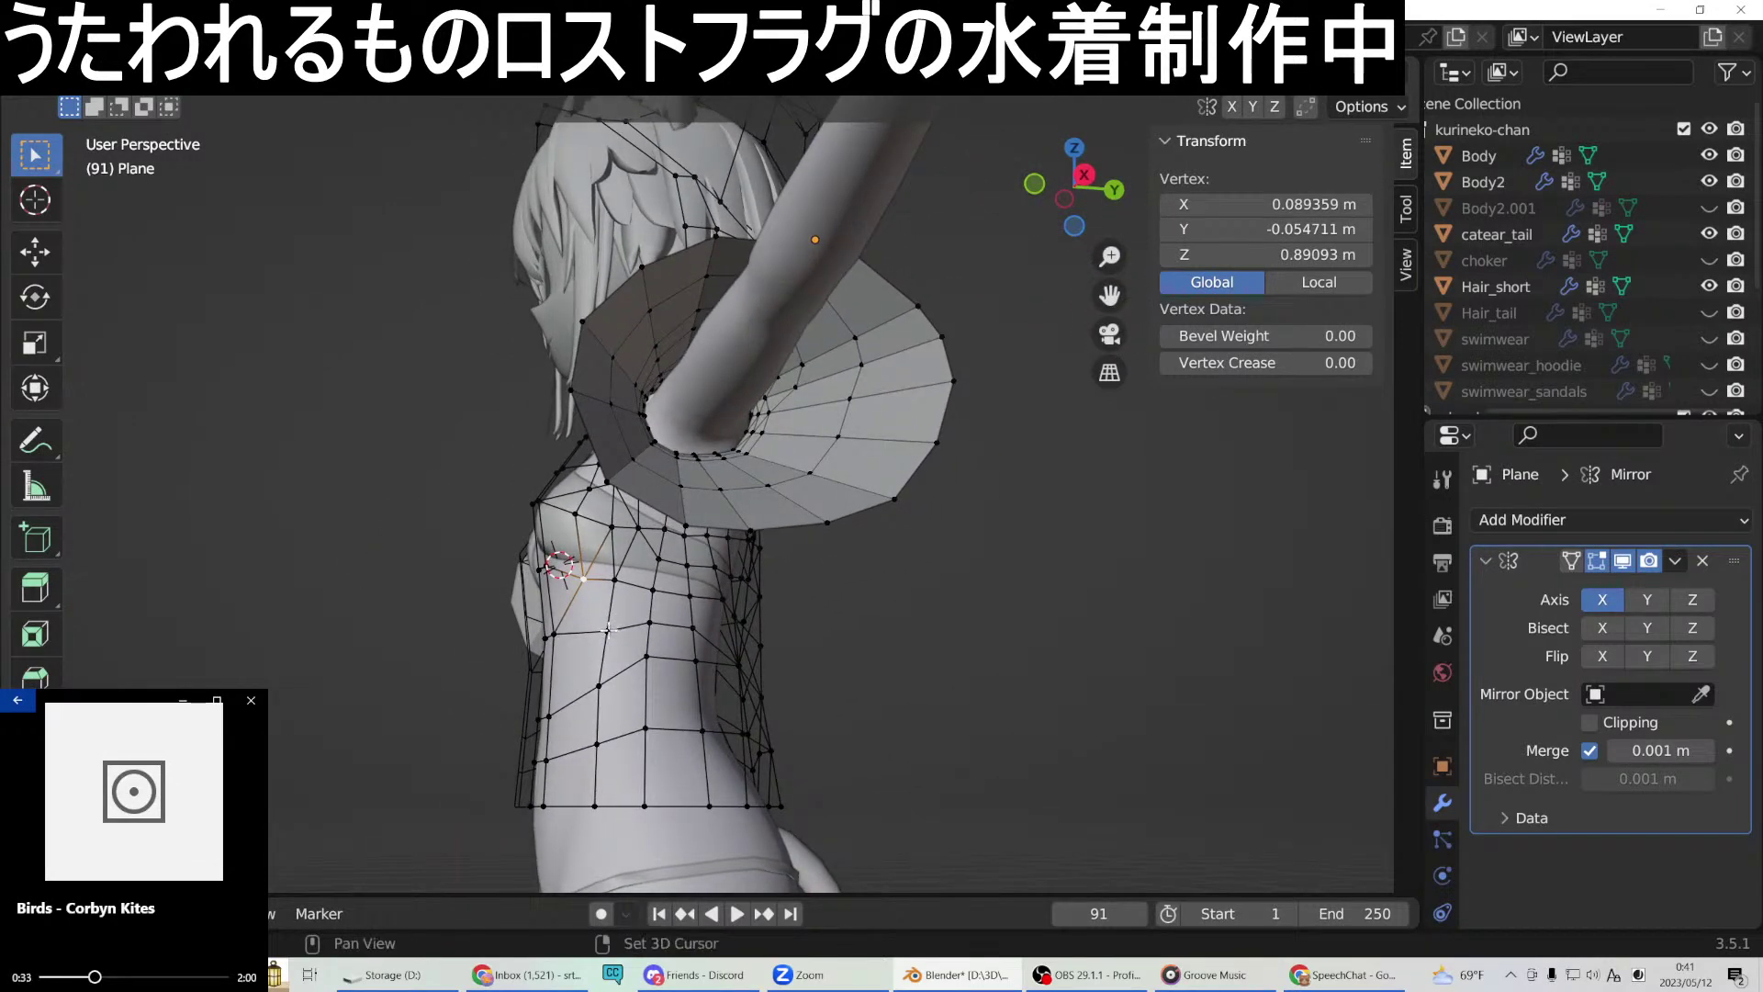
pyautogui.rightClick(611, 632)
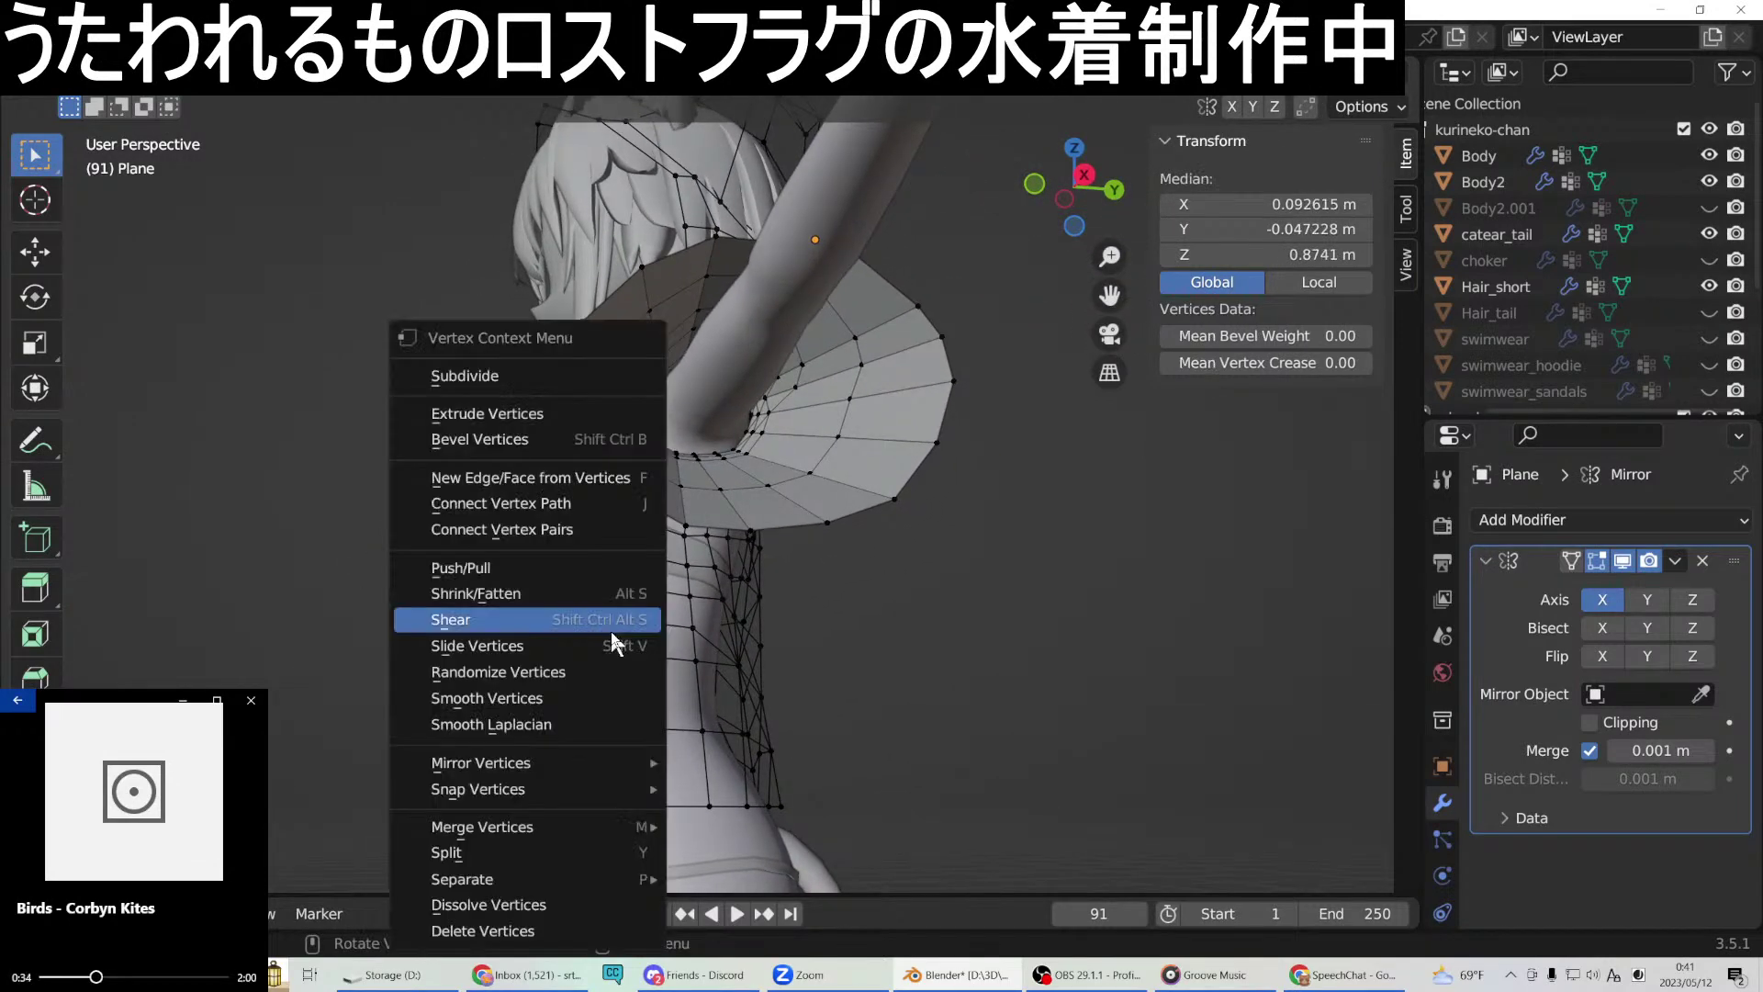
pyautogui.click(540, 474)
pyautogui.moveTo(540, 474); pyautogui.dragTo(643, 538, button='middle')
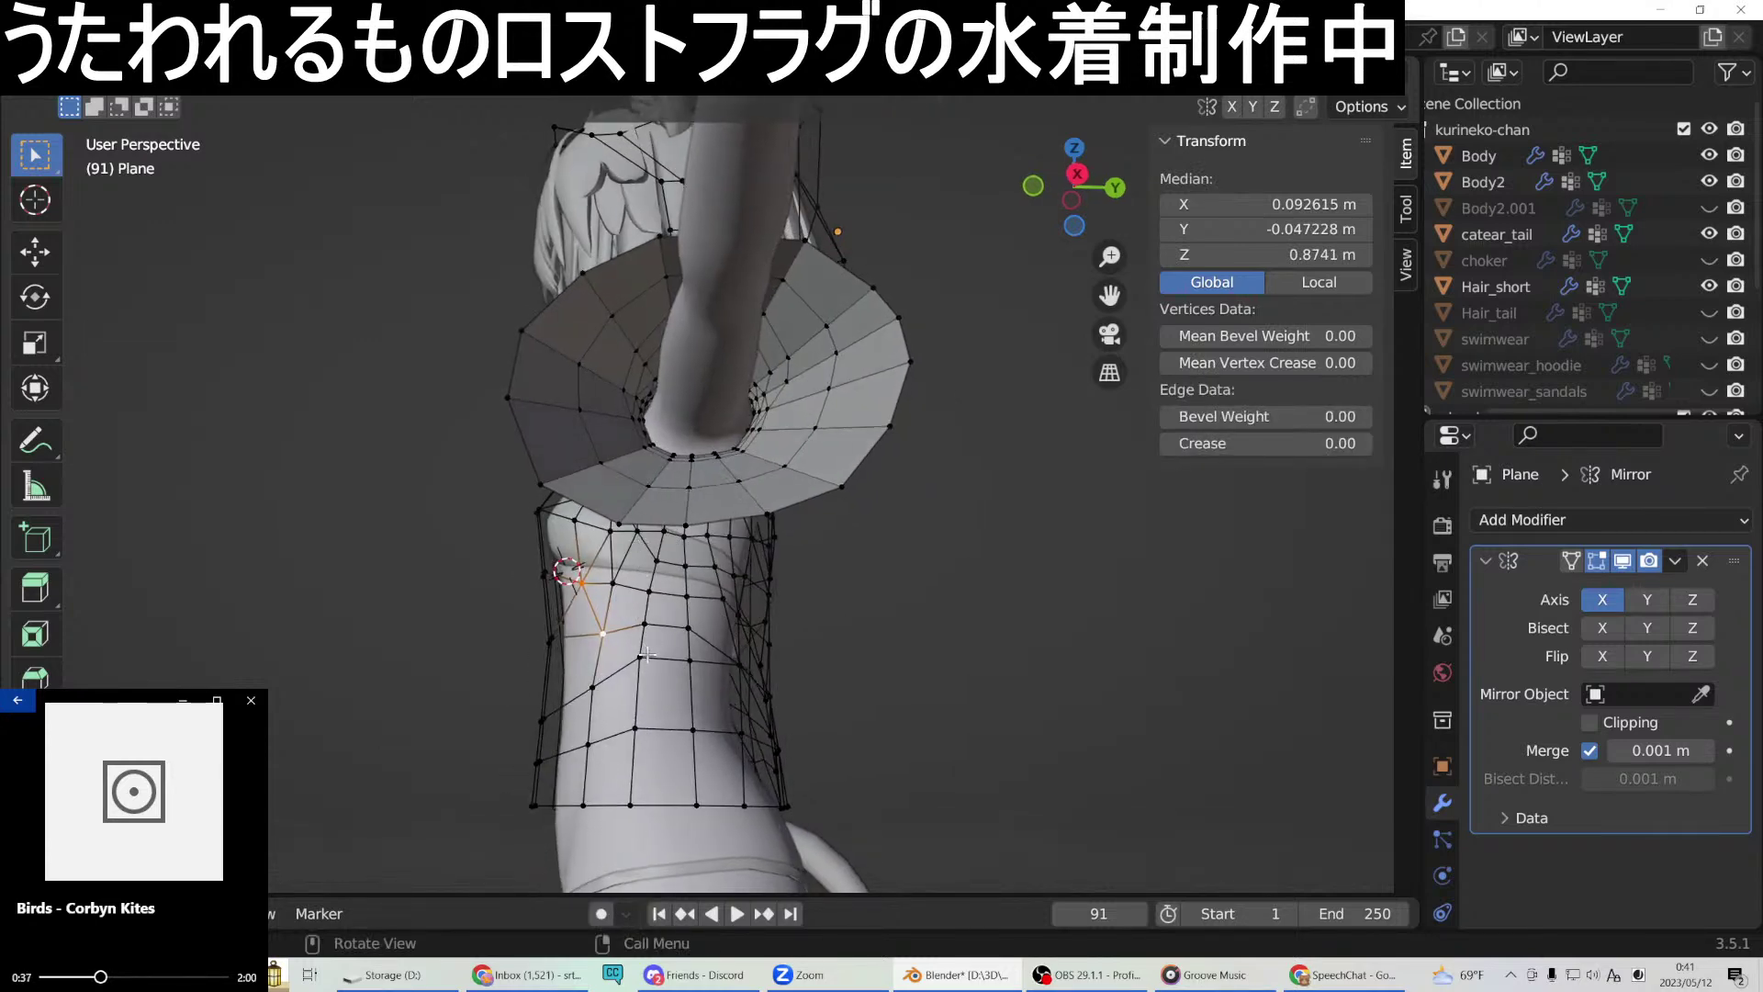
pyautogui.click(602, 630)
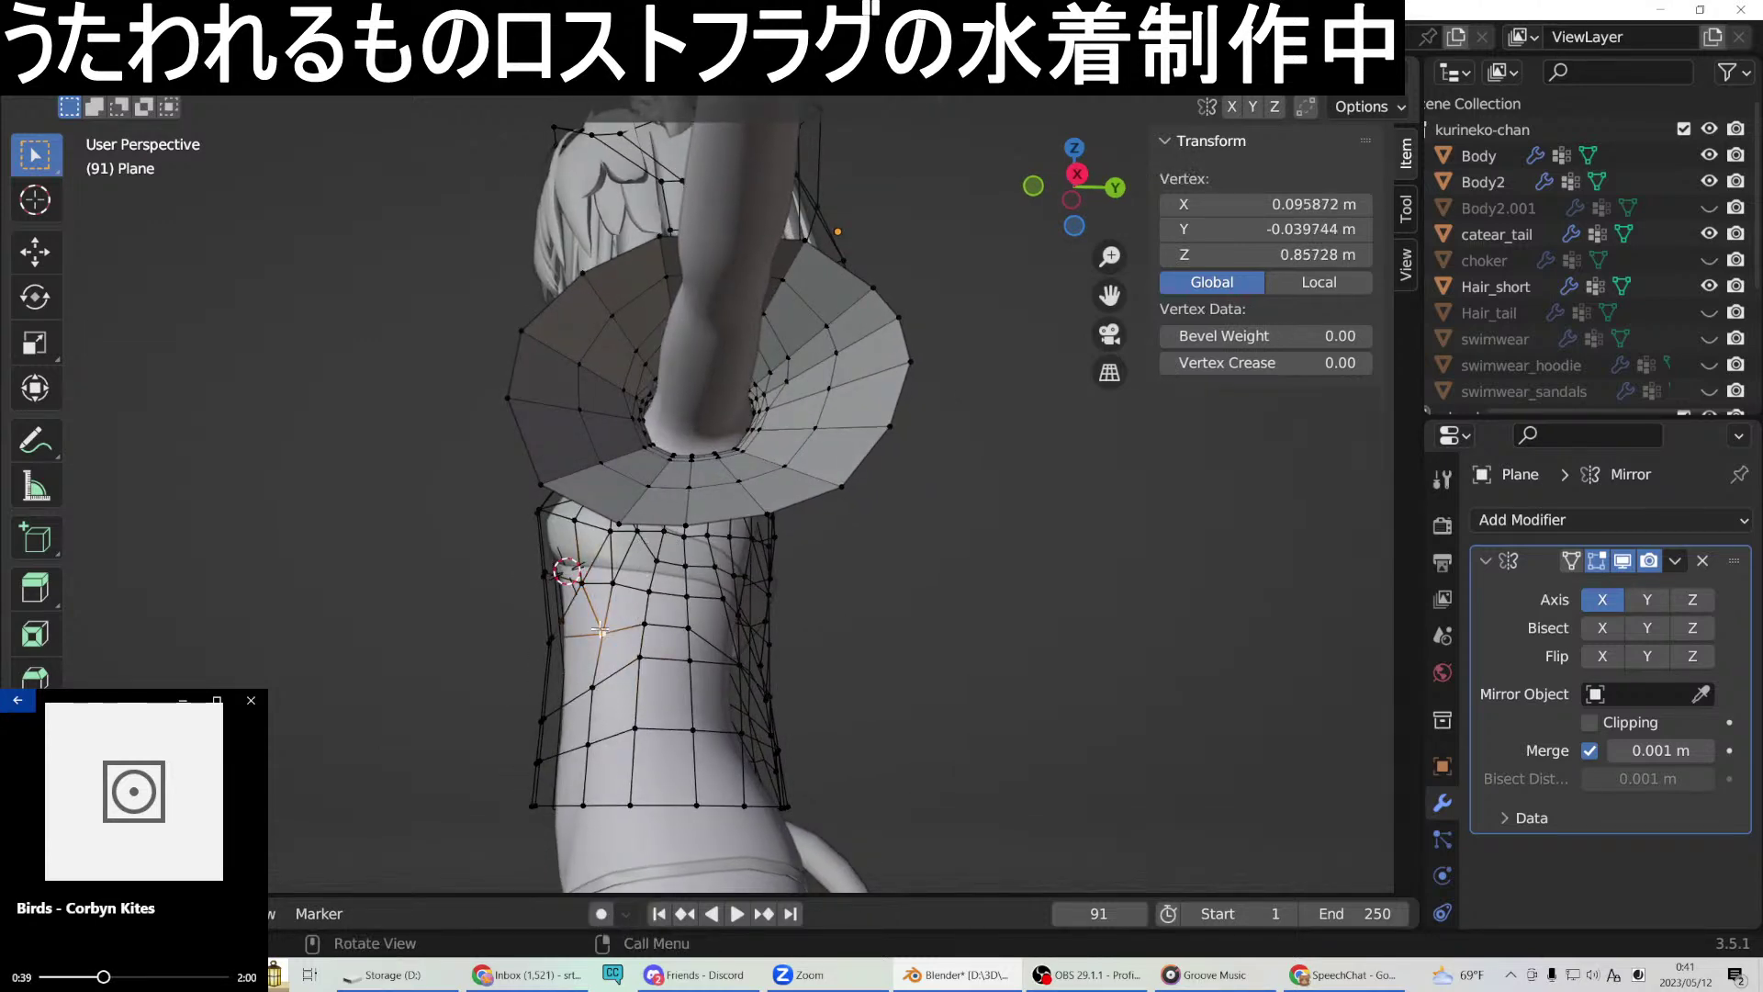
pyautogui.keyDown('shift'); pyautogui.click(642, 656); pyautogui.keyUp('shift')
pyautogui.rightClick(636, 652)
pyautogui.click(565, 477)
pyautogui.moveTo(615, 533); pyautogui.dragTo(733, 629, button='middle')
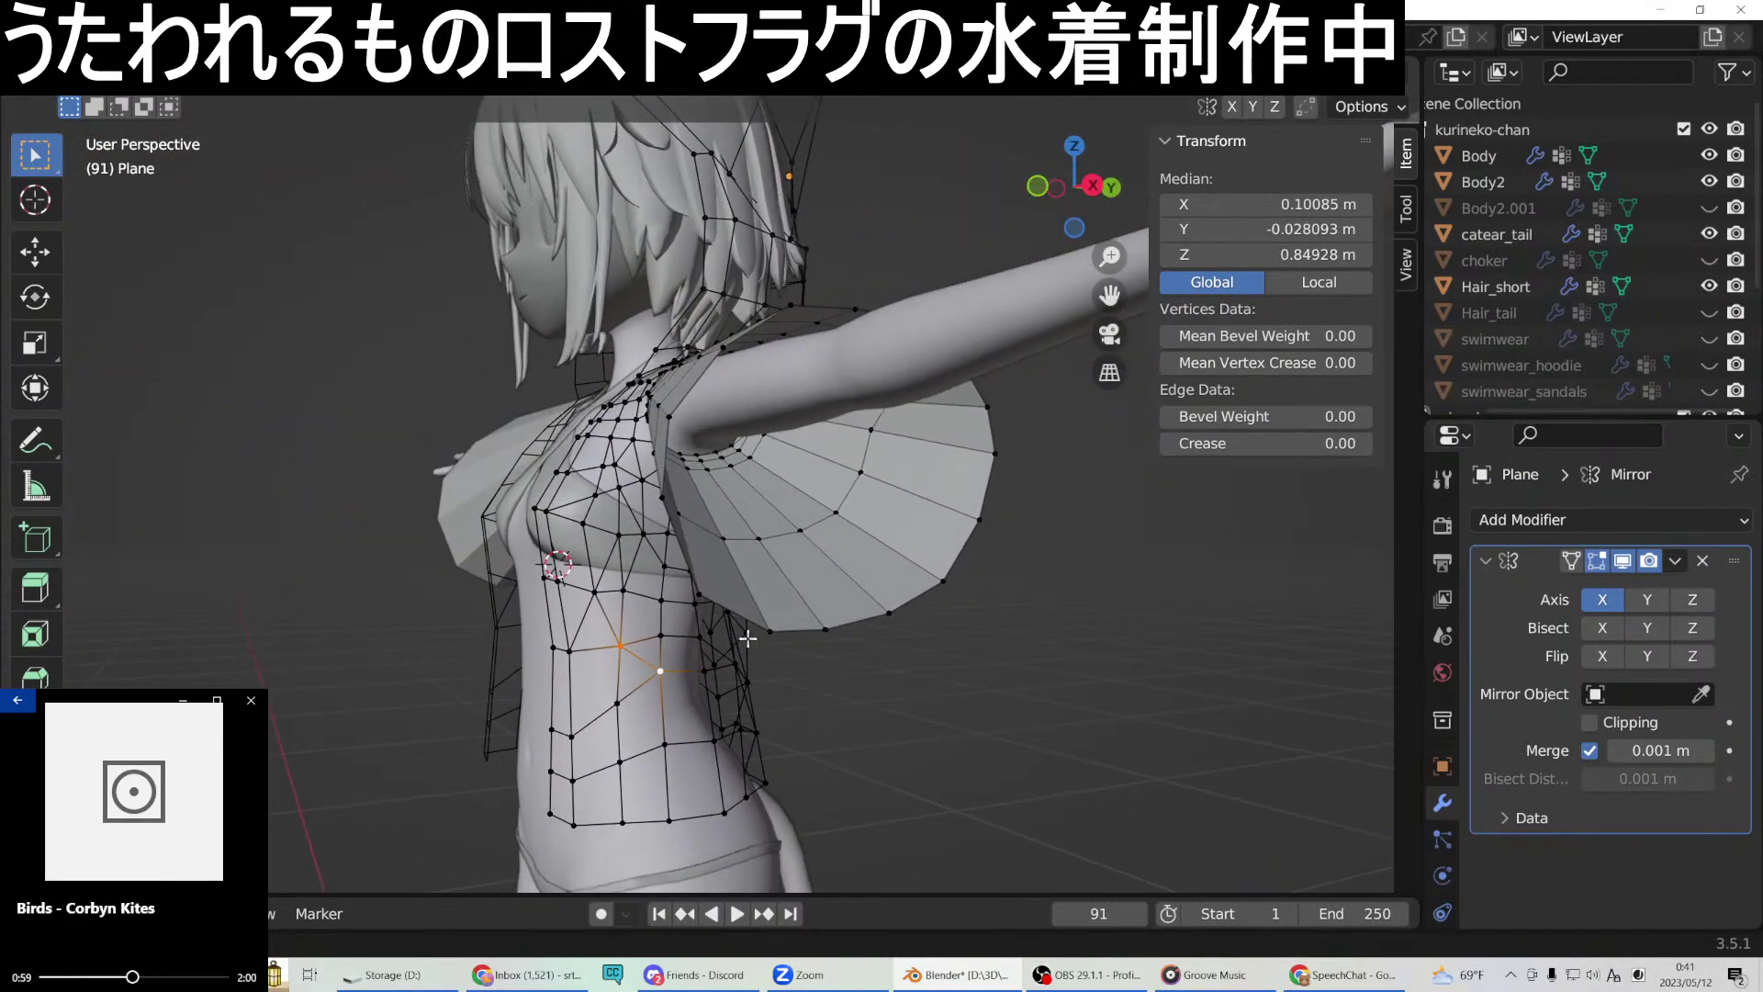
# Undo the two diagonal edges just added on the side below the bust.
pyautogui.moveTo(728, 586); pyautogui.dragTo(767, 606, button='middle')
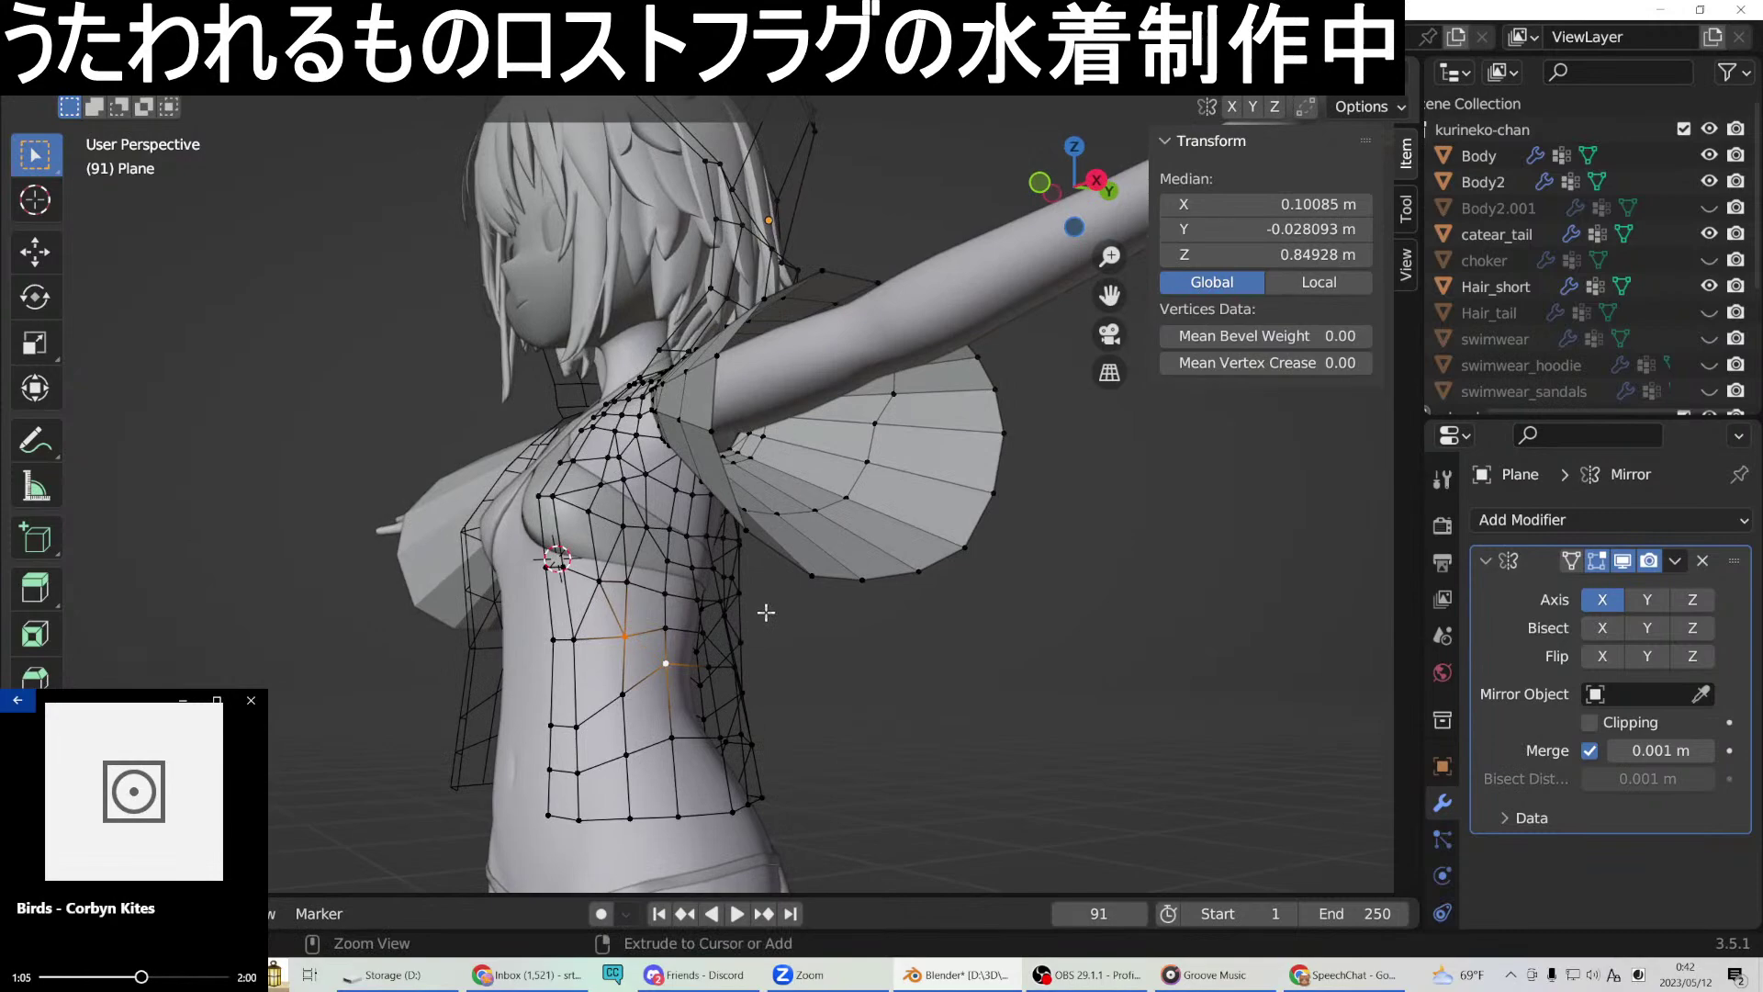
pyautogui.keyDown('shift'); pyautogui.click(672, 627); pyautogui.keyUp('shift')
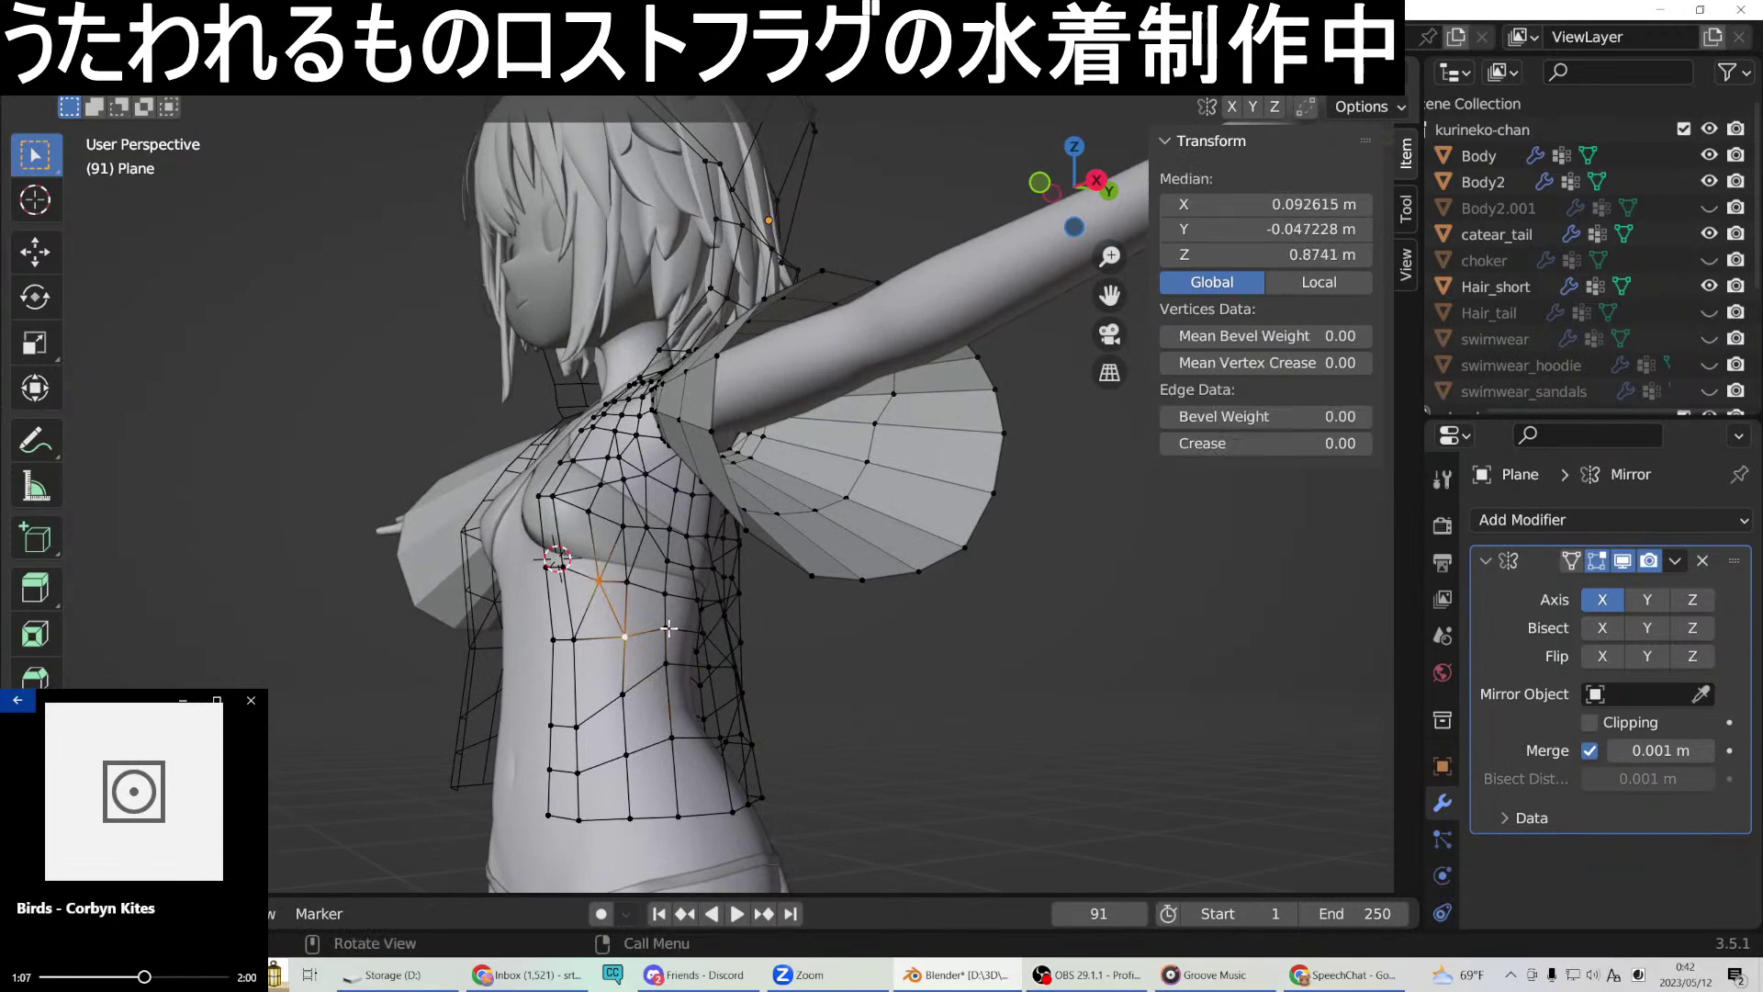
pyautogui.moveTo(669, 628)
pyautogui.mouseDown(button='middle')
pyautogui.moveTo(632, 615)
pyautogui.moveTo(669, 678)
pyautogui.moveTo(701, 610)
pyautogui.moveTo(781, 610)
pyautogui.moveTo(671, 643)
pyautogui.mouseUp(button='middle')
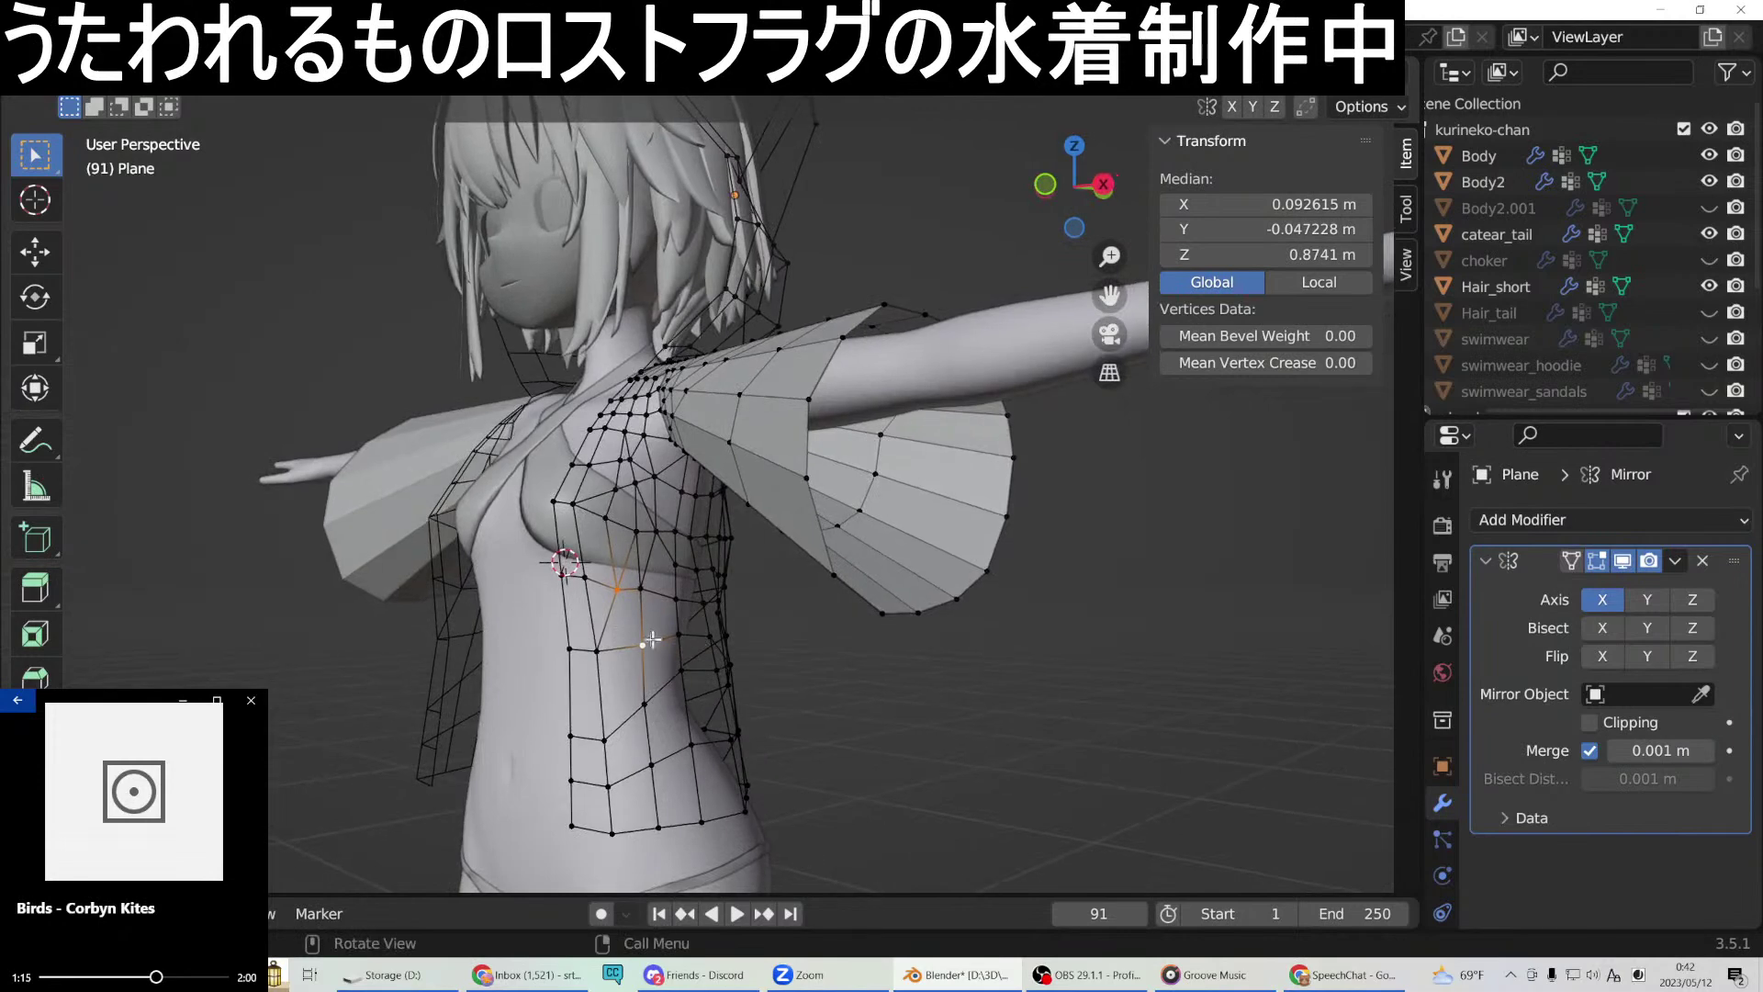
# Add a single vertical loop cut down the front side panel from below the bust to the hem.
pyautogui.hotkey('shift', 'space')
pyautogui.click(627, 651)
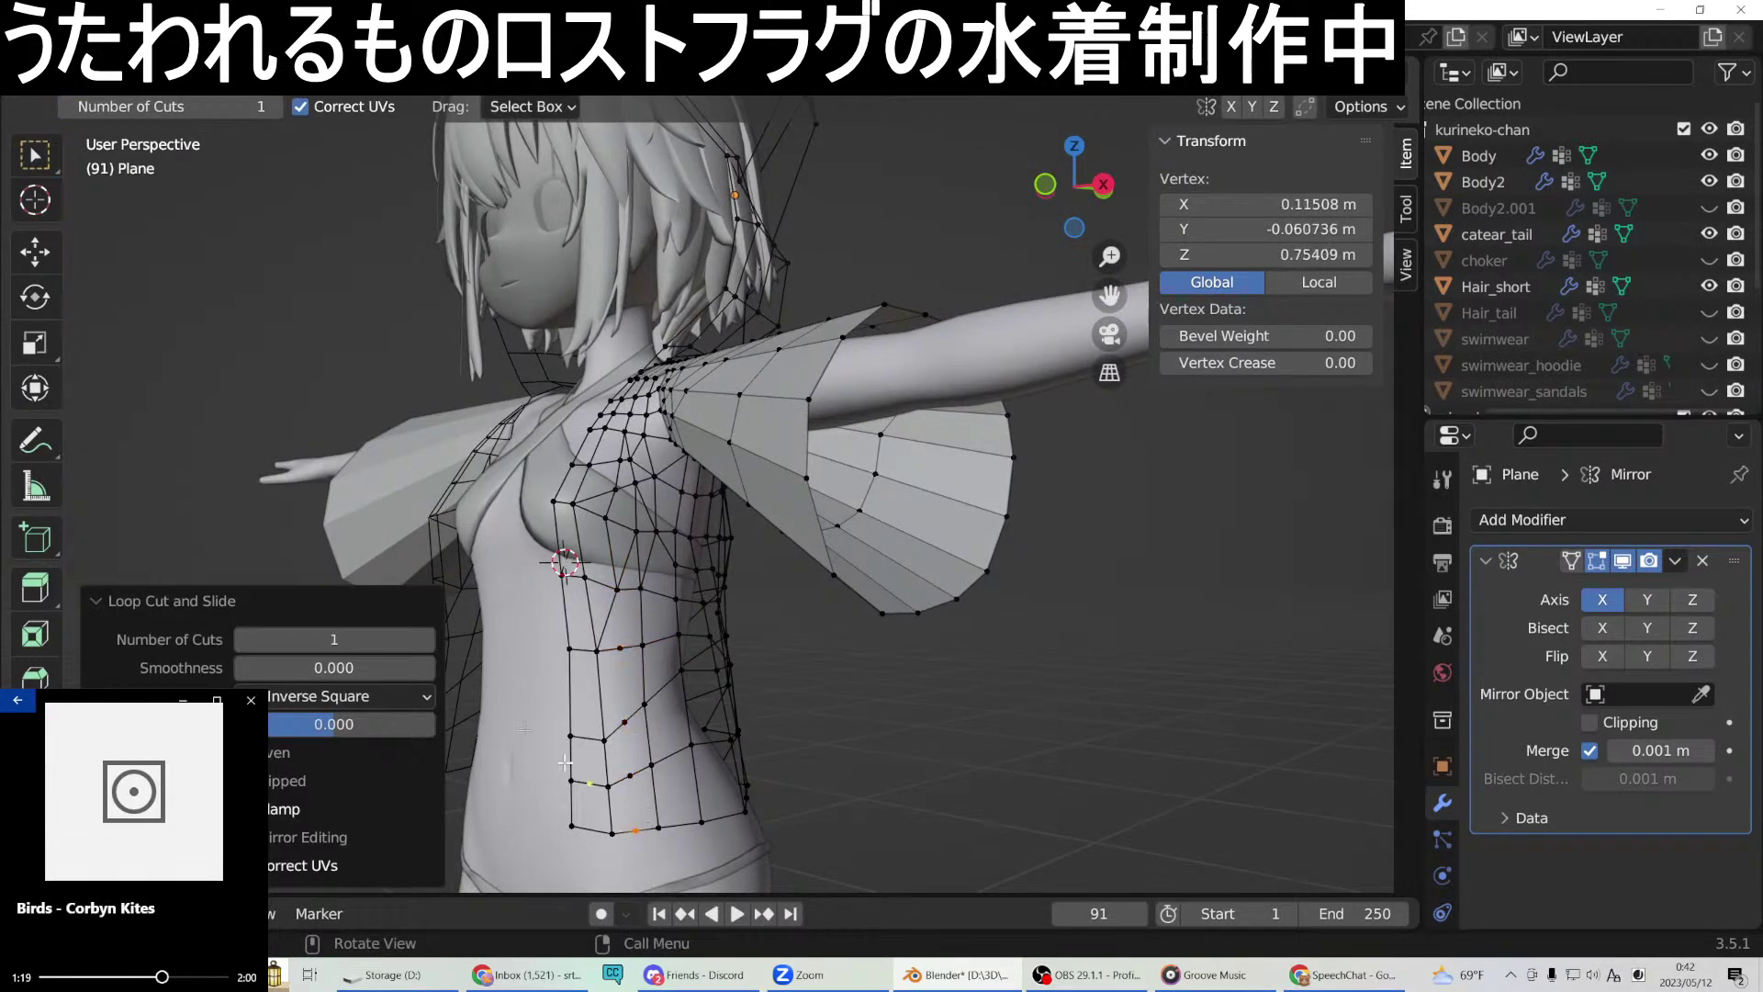
pyautogui.press('w')
# Connect the vertex beneath the bust to the first new vertex below it, and that one to the second, with edges.
pyautogui.click(620, 593)
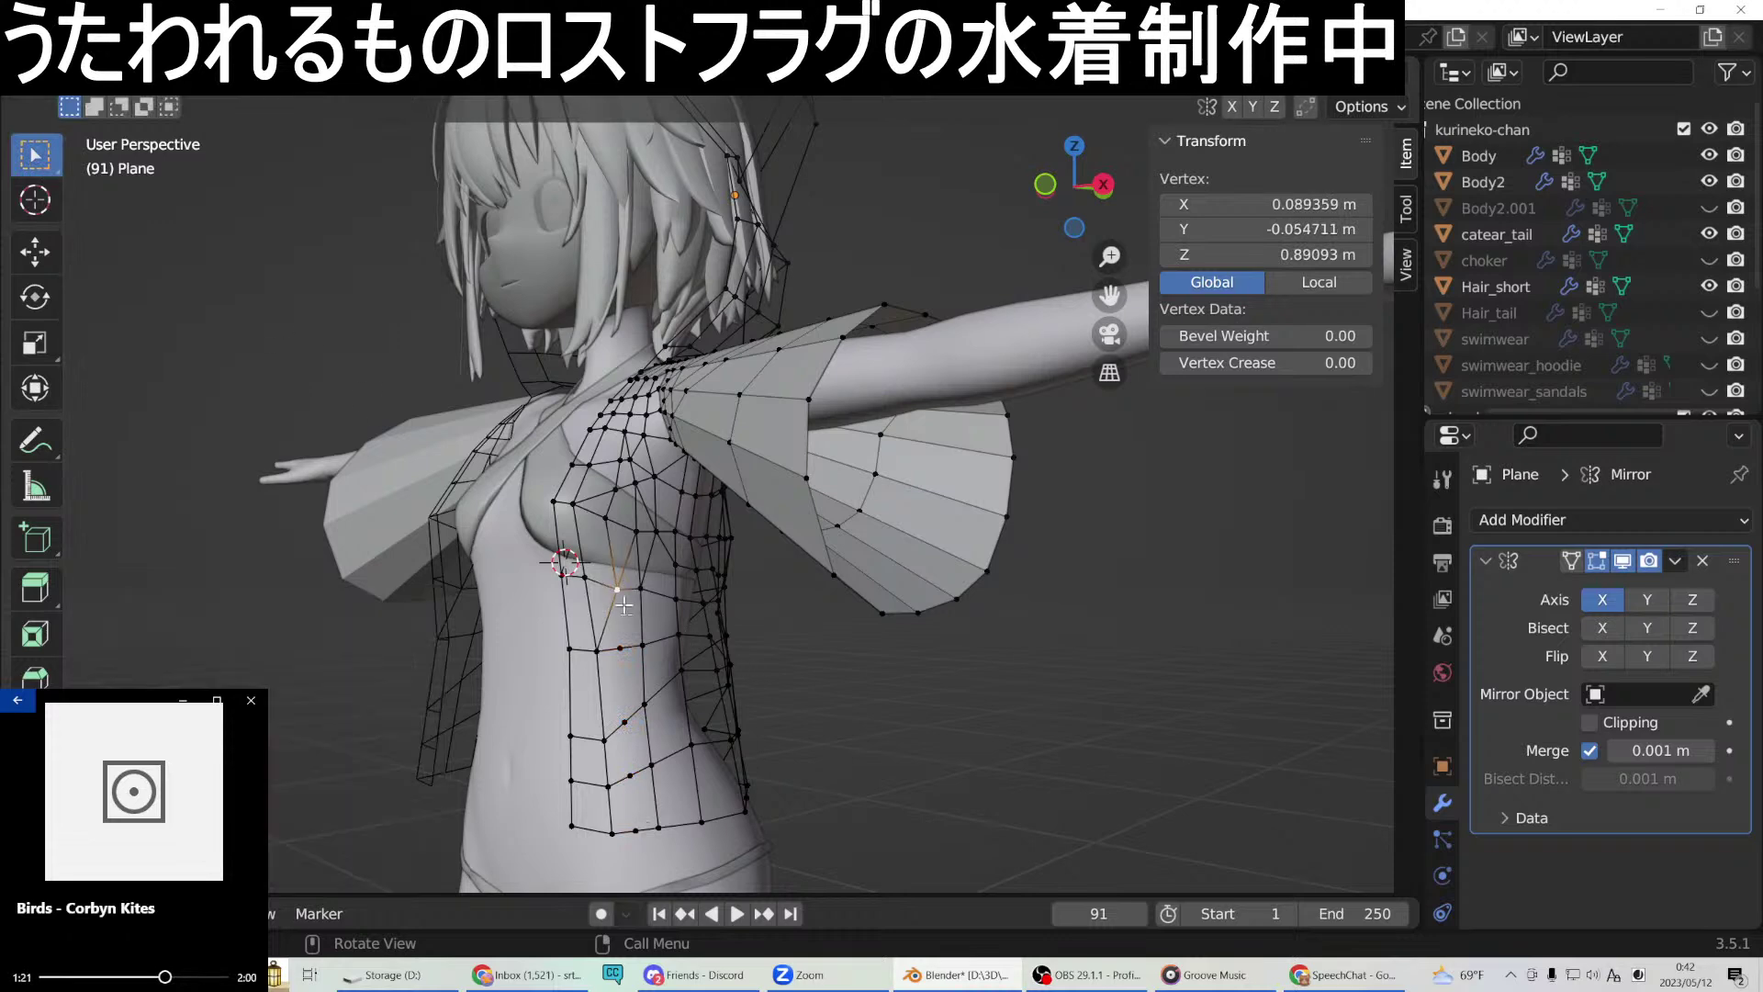
pyautogui.rightClick(623, 650)
pyautogui.click(574, 500)
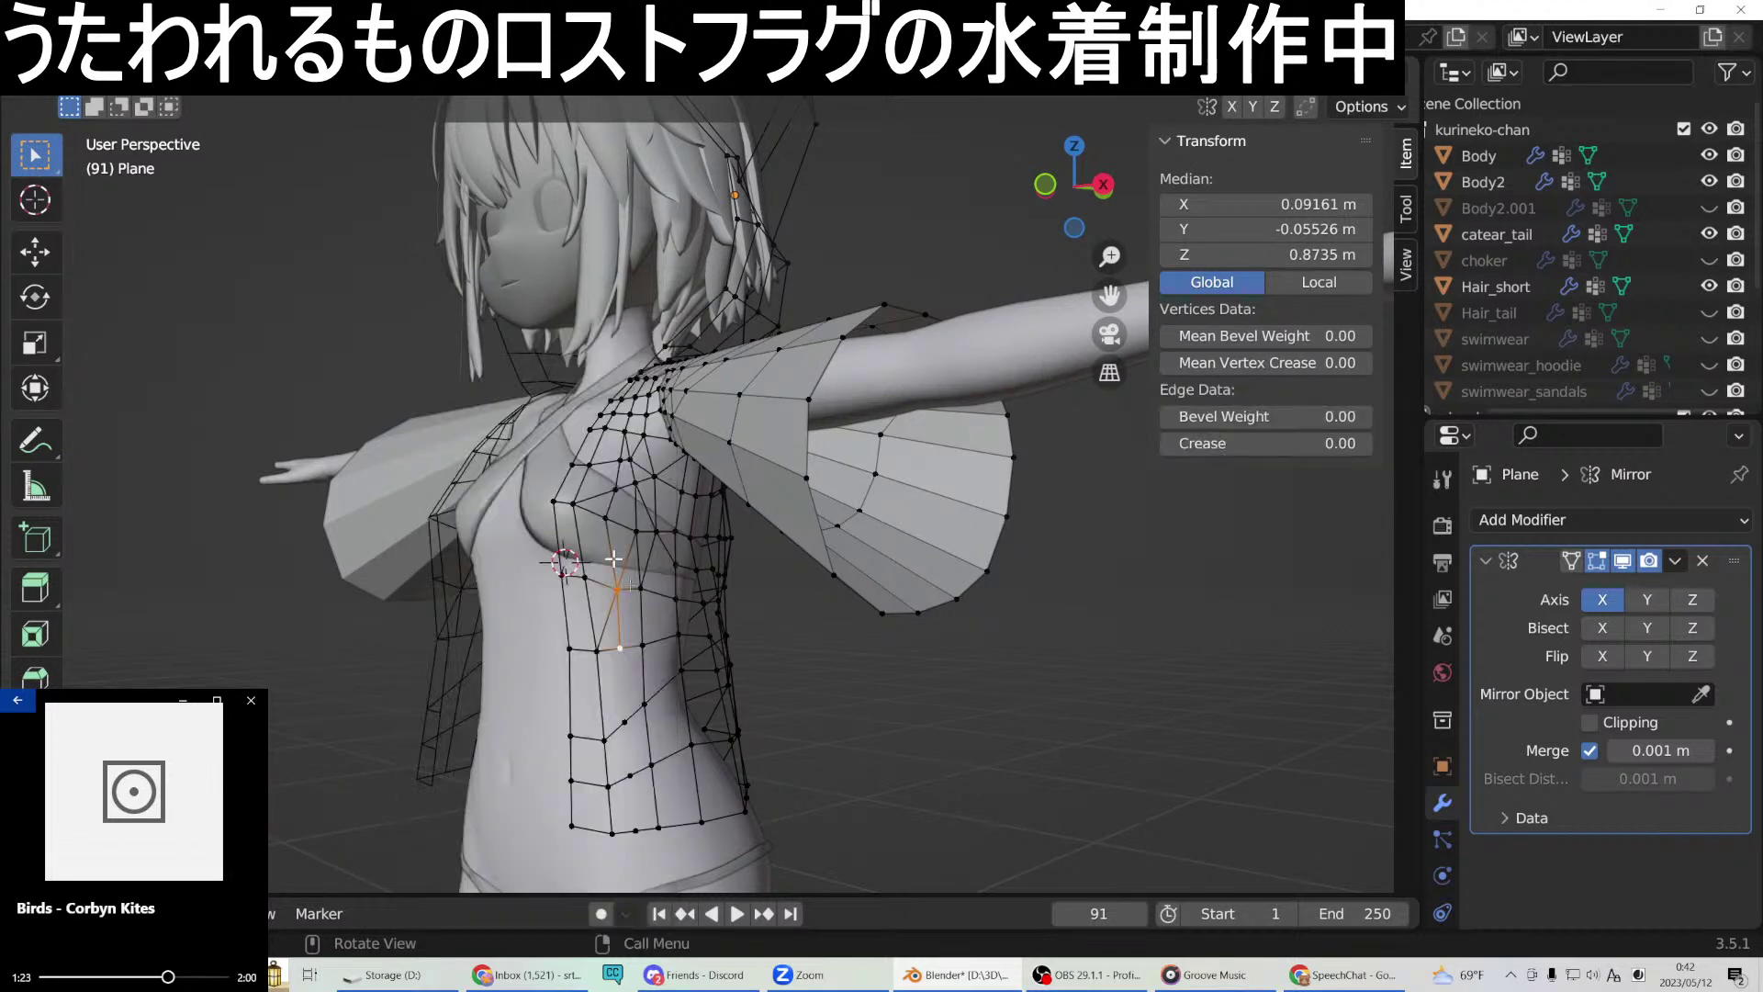
pyautogui.click(618, 649)
pyautogui.rightClick(626, 722)
pyautogui.click(541, 500)
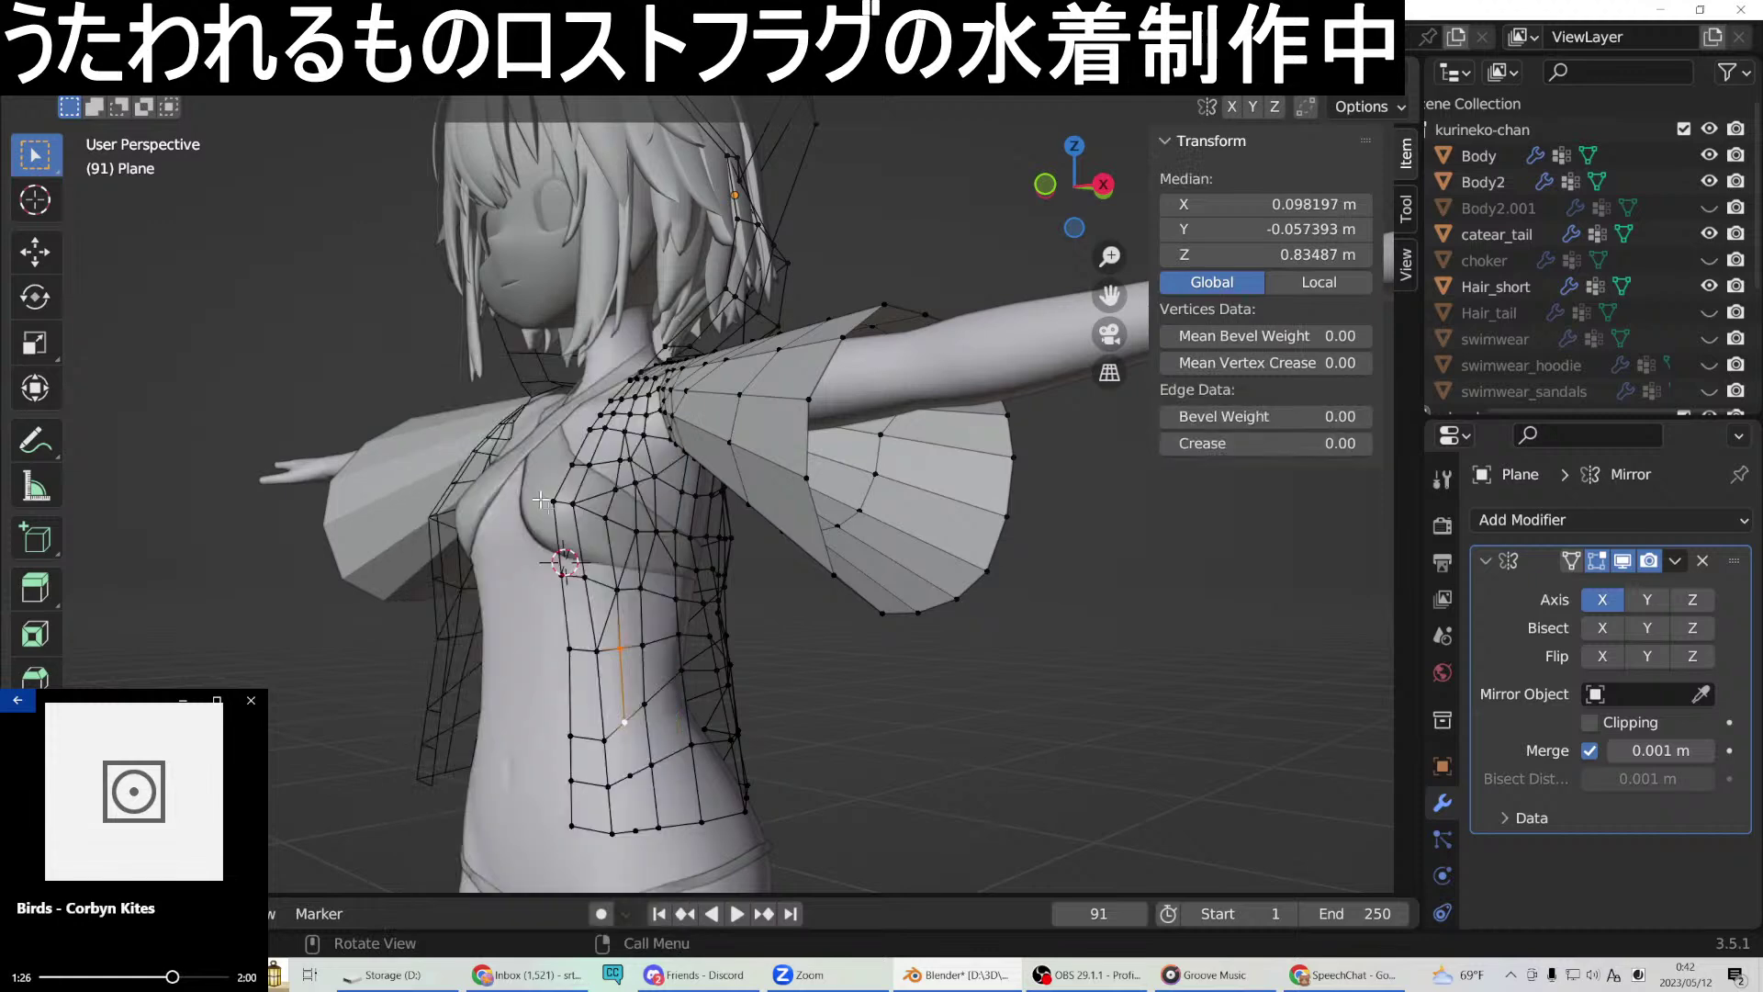
# Continue the vertical line of edges through the remaining new vertices down to the hem of the front side panel.
pyautogui.click(629, 776)
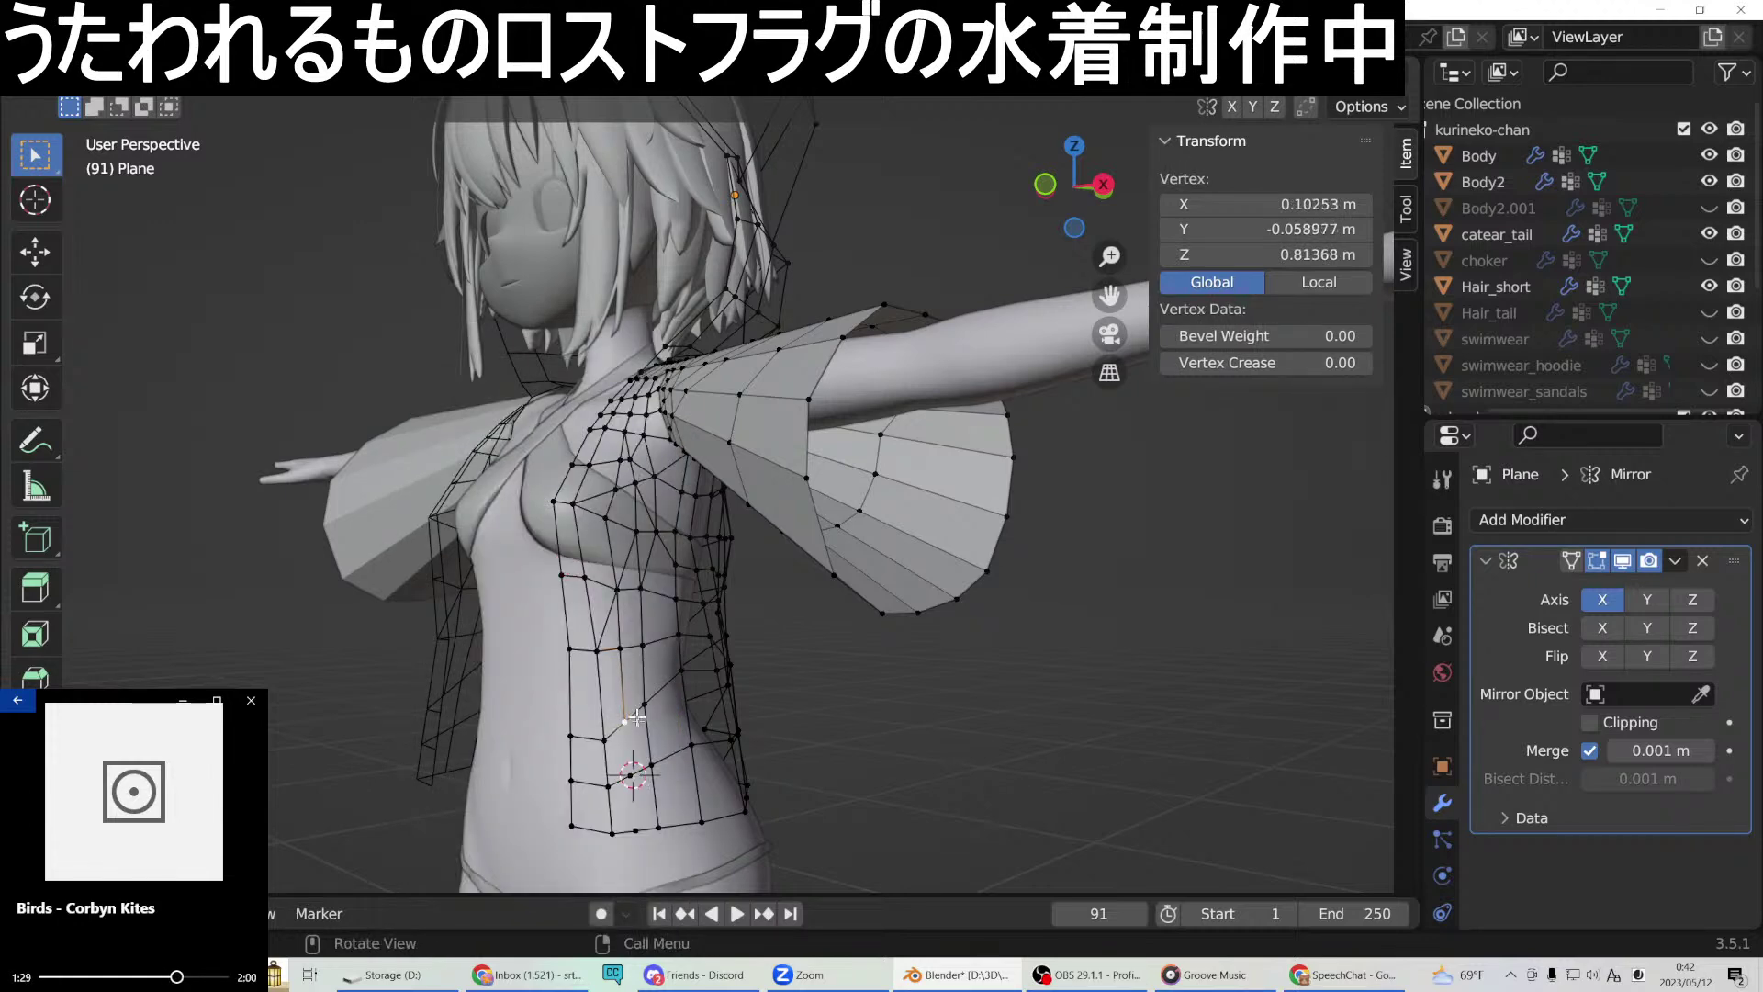
pyautogui.keyDown('shift'); pyautogui.click(630, 776); pyautogui.keyUp('shift')
pyautogui.rightClick(632, 776)
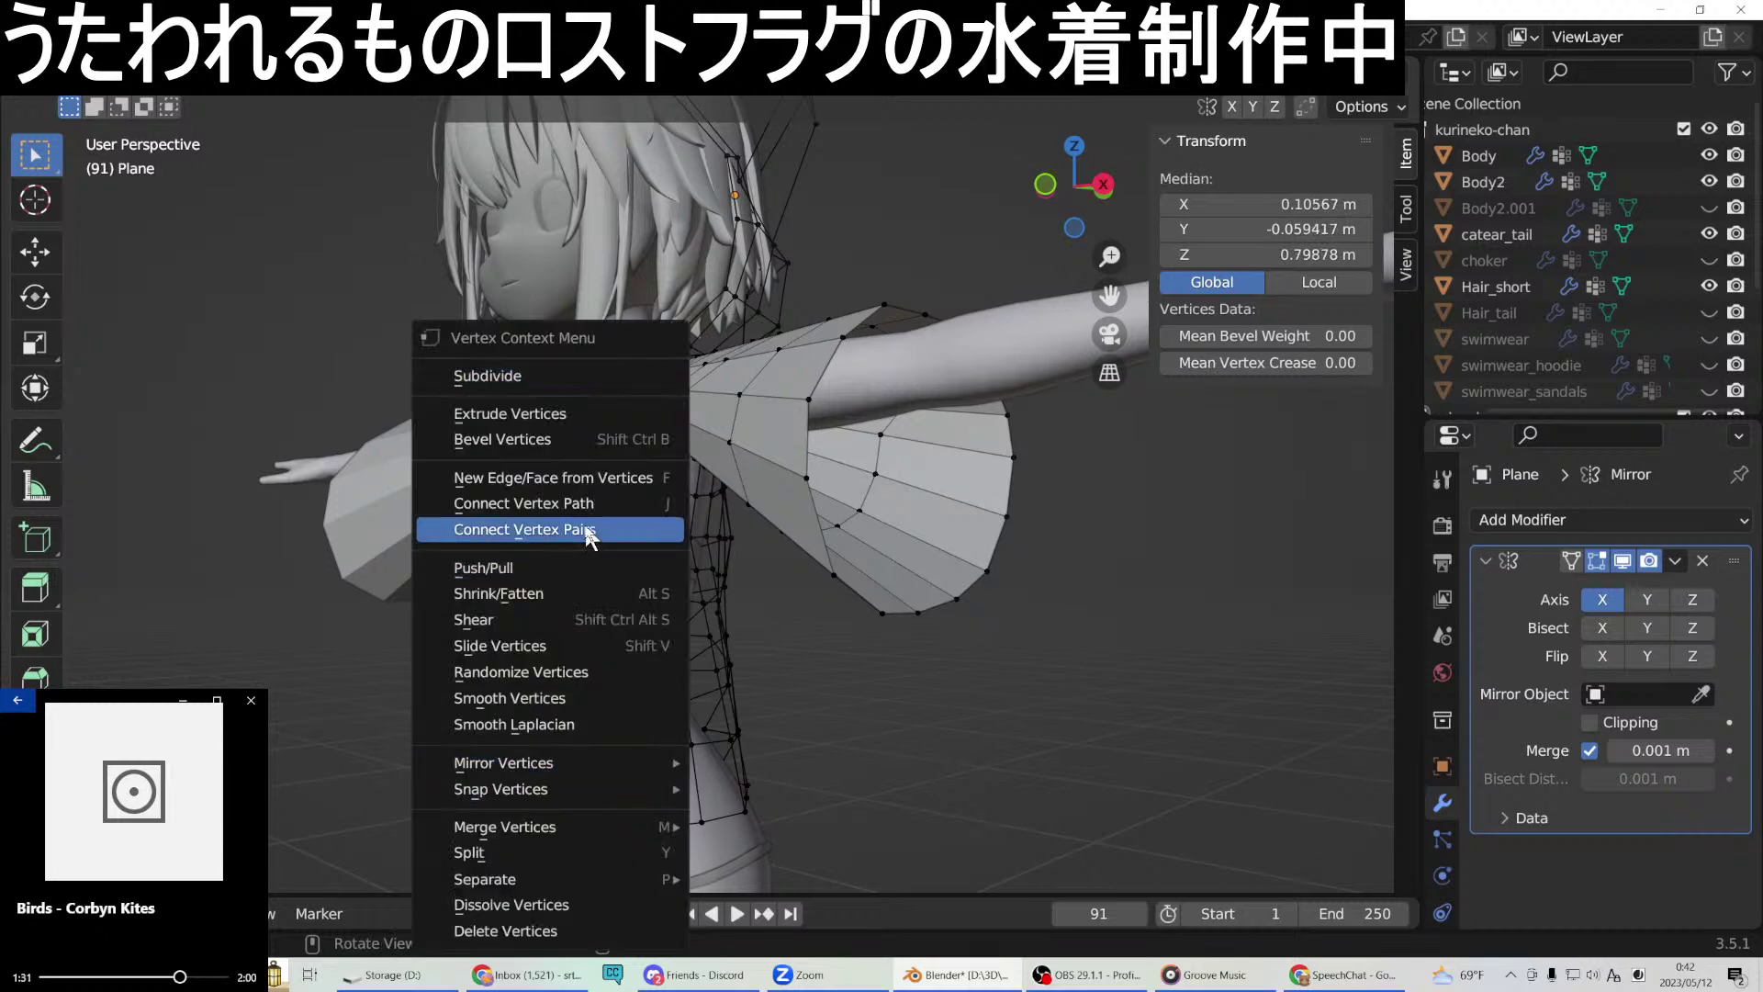
pyautogui.click(571, 500)
pyautogui.click(630, 776)
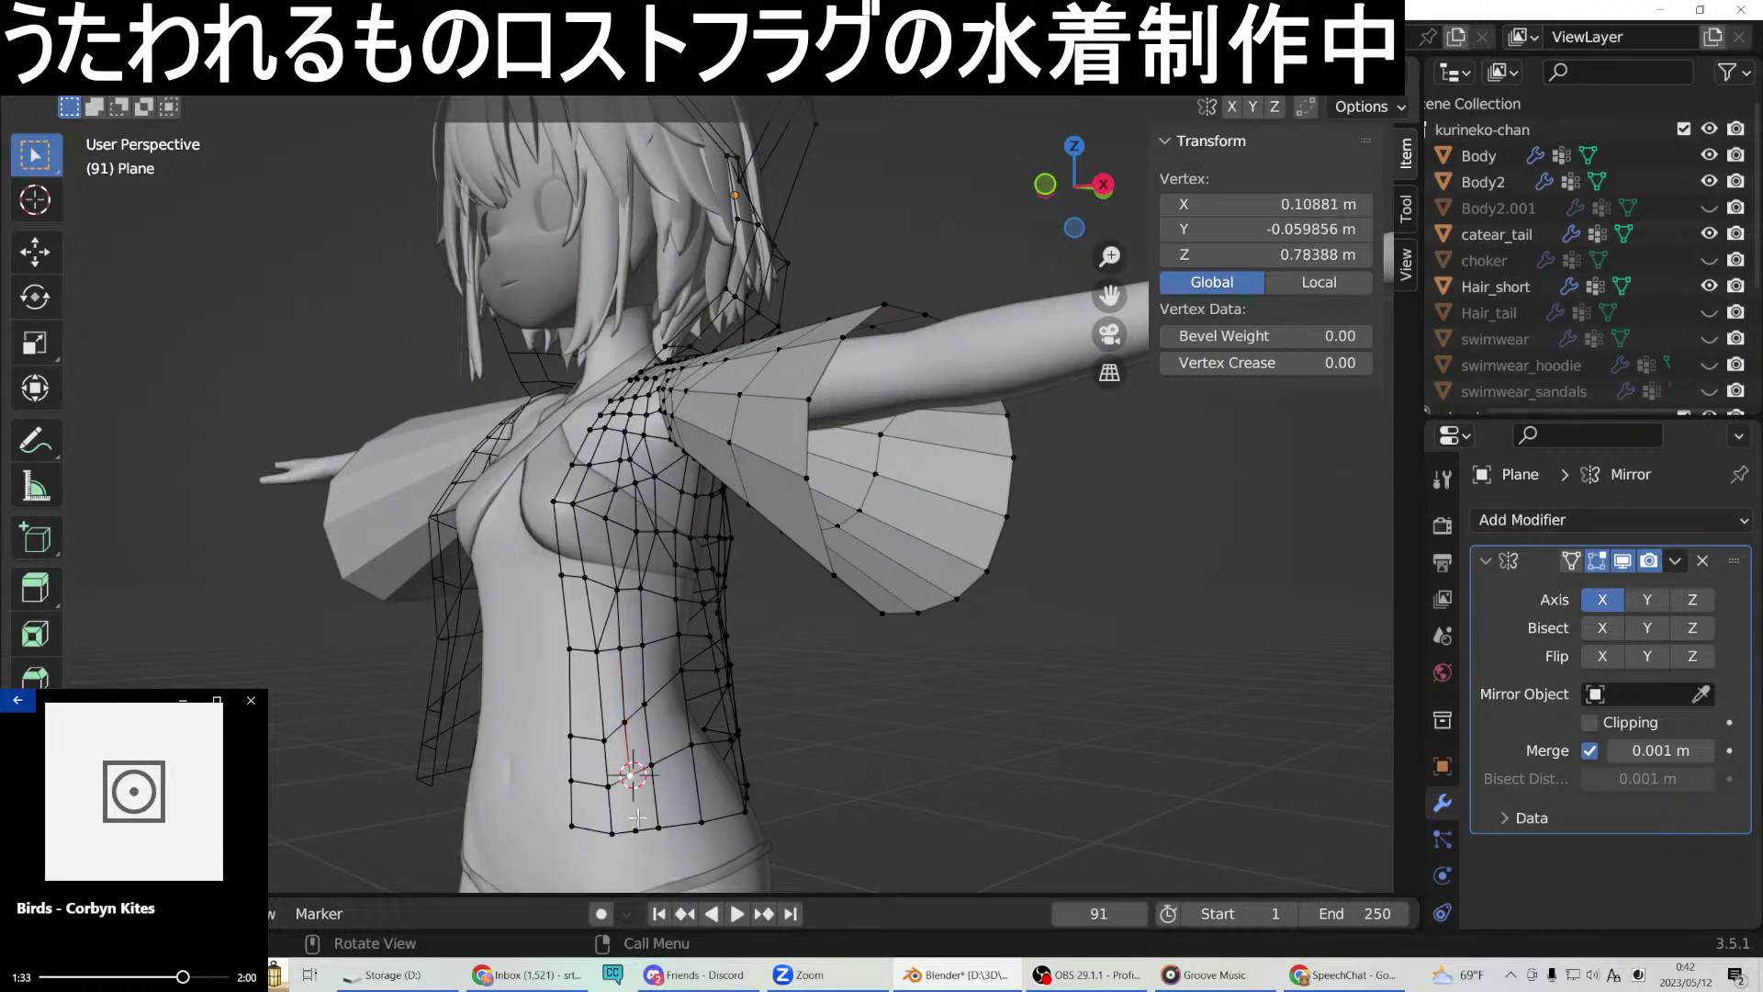
pyautogui.keyDown('shift'); pyautogui.click(638, 832); pyautogui.keyUp('shift')
pyautogui.rightClick(639, 832)
pyautogui.click(570, 472)
# Examine the garment mesh beneath the armhole from several side angles and across the upper back up close.
pyautogui.moveTo(570, 472); pyautogui.dragTo(639, 589, button='middle')
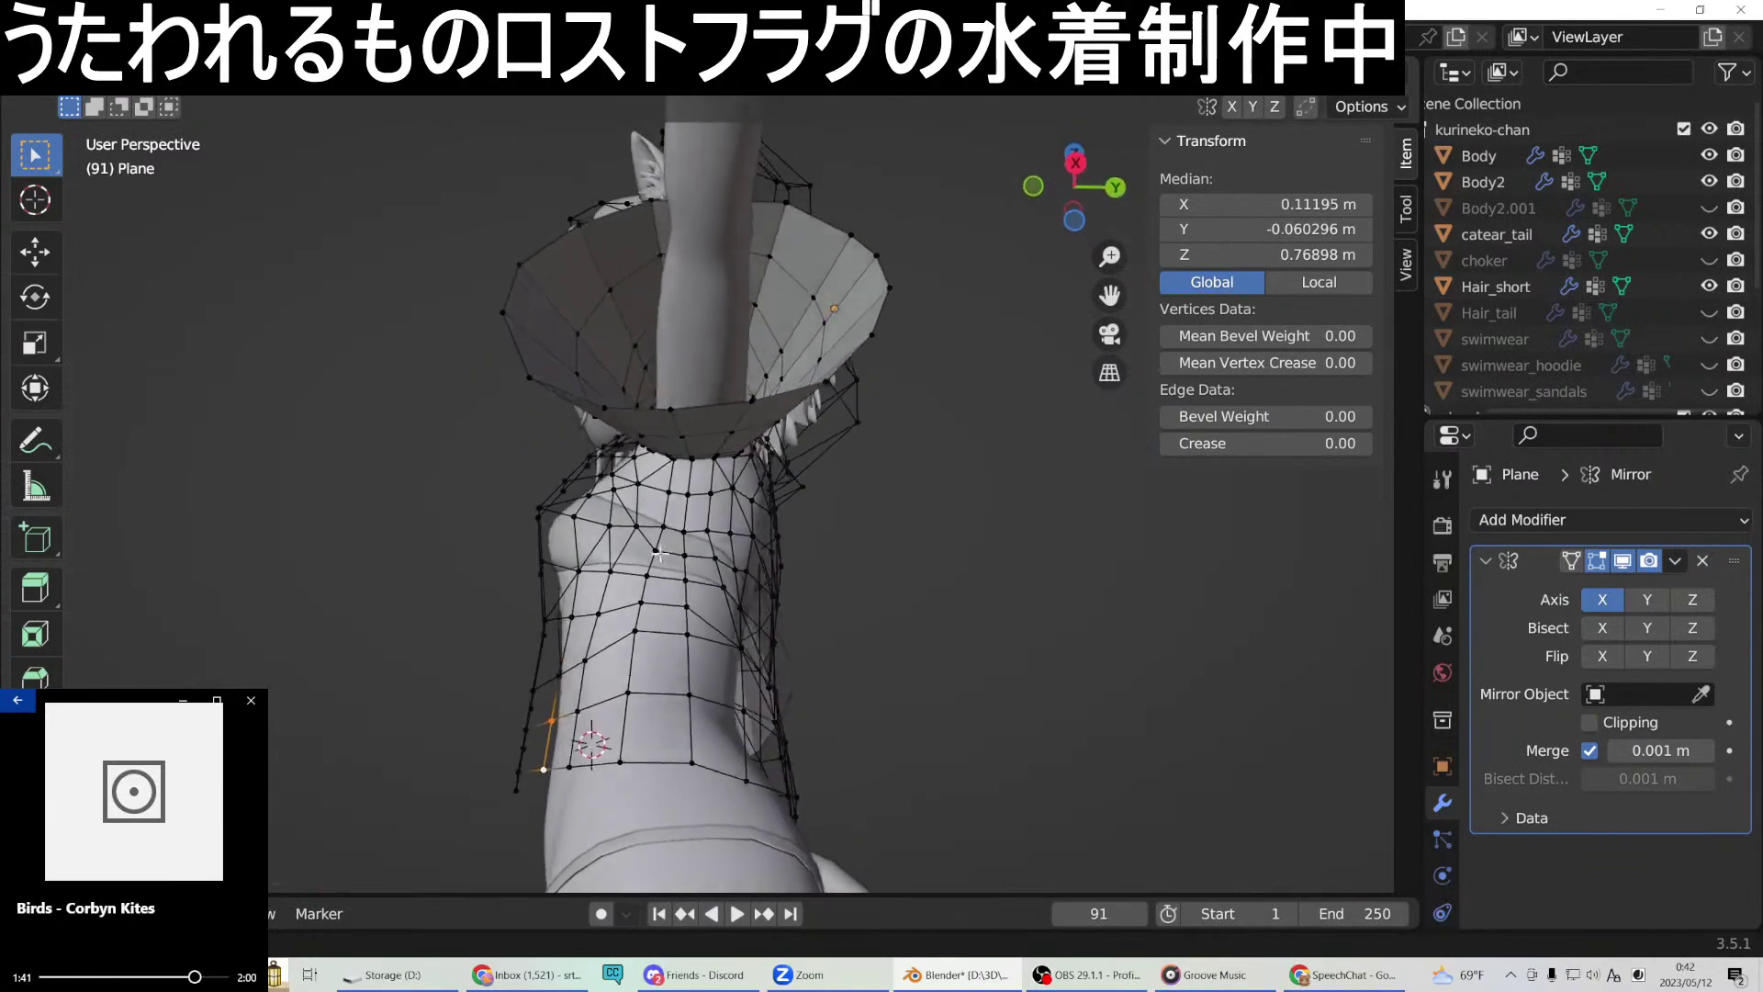
pyautogui.moveTo(711, 521); pyautogui.dragTo(631, 560, button='middle')
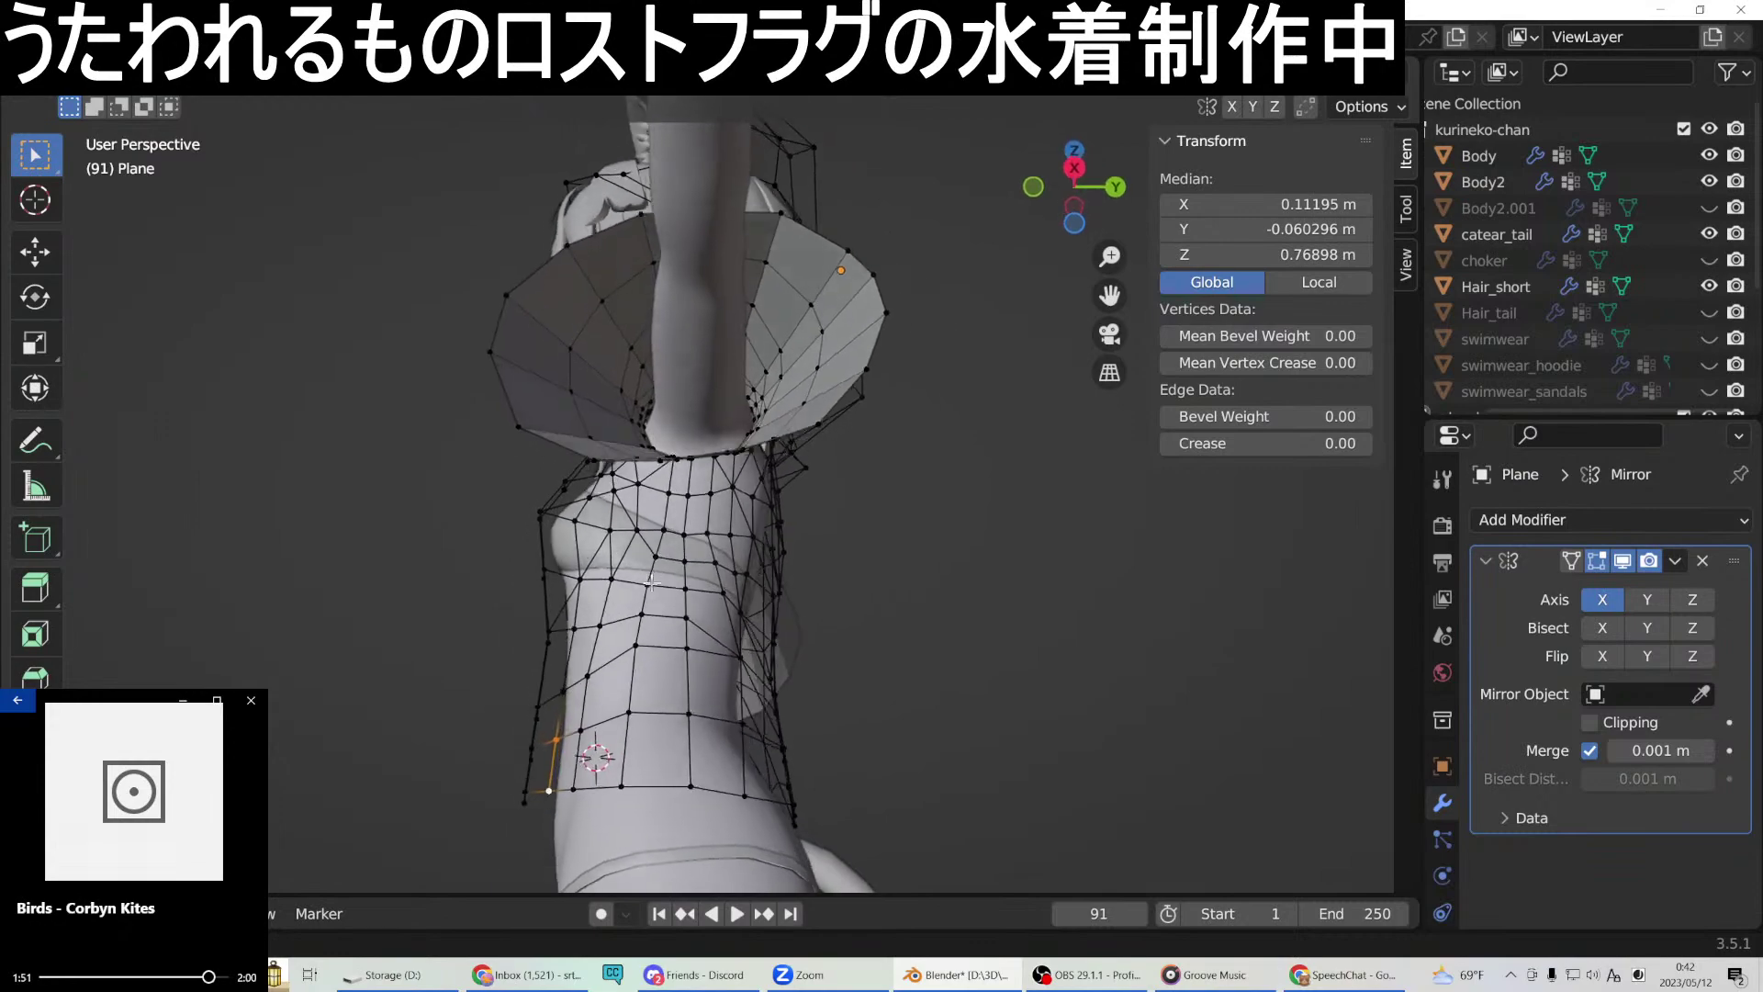
pyautogui.moveTo(739, 622); pyautogui.dragTo(601, 600, button='middle')
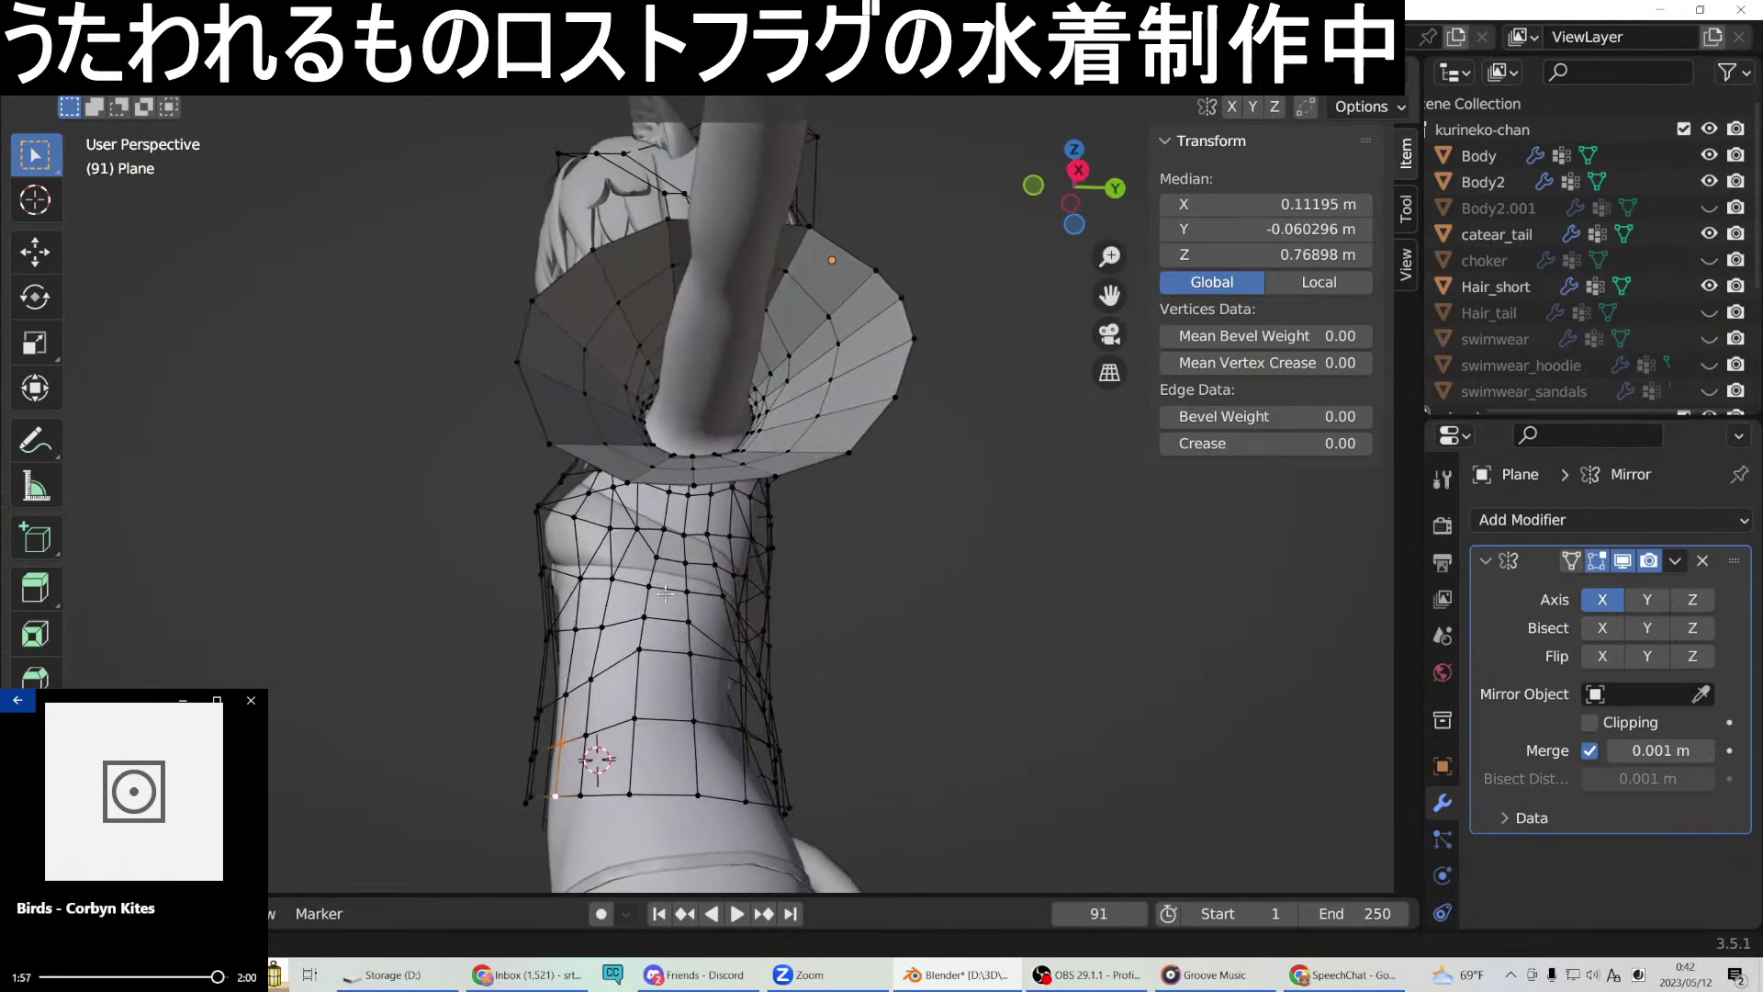
pyautogui.moveTo(671, 591); pyautogui.dragTo(637, 660, button='middle')
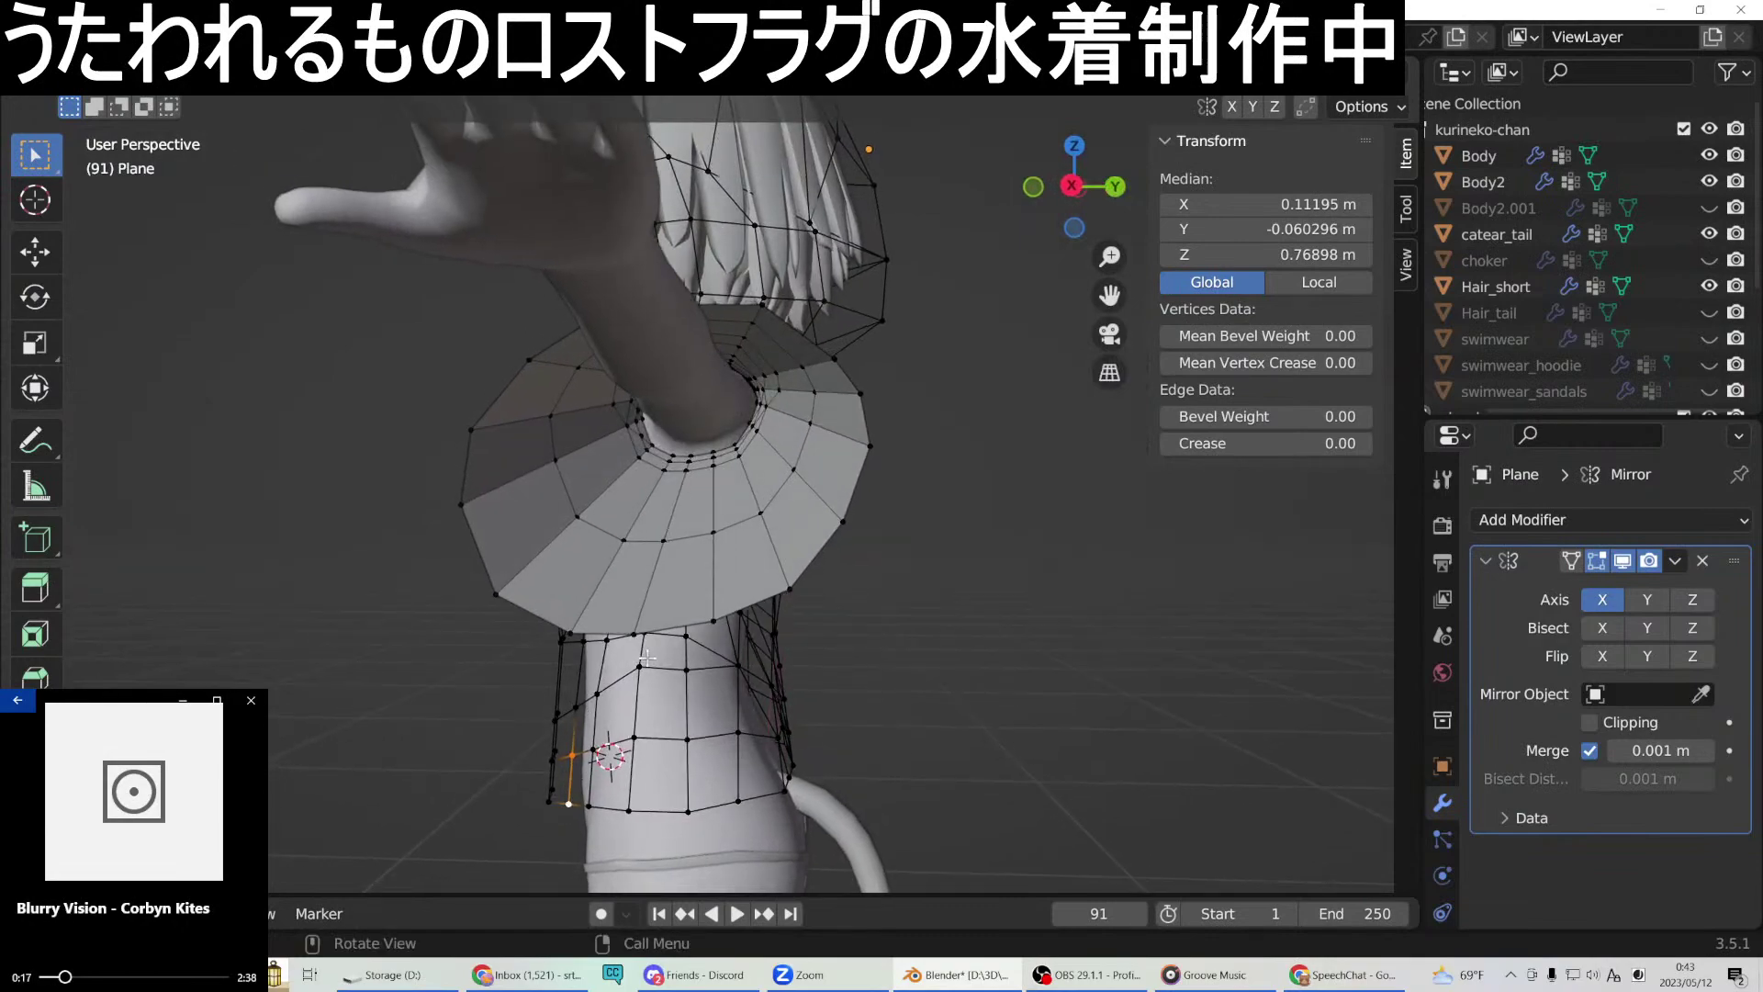
pyautogui.moveTo(569, 648); pyautogui.dragTo(642, 515, button='middle')
pyautogui.scroll(5, 913, 374)
pyautogui.moveTo(913, 374); pyautogui.dragTo(958, 367, button='middle')
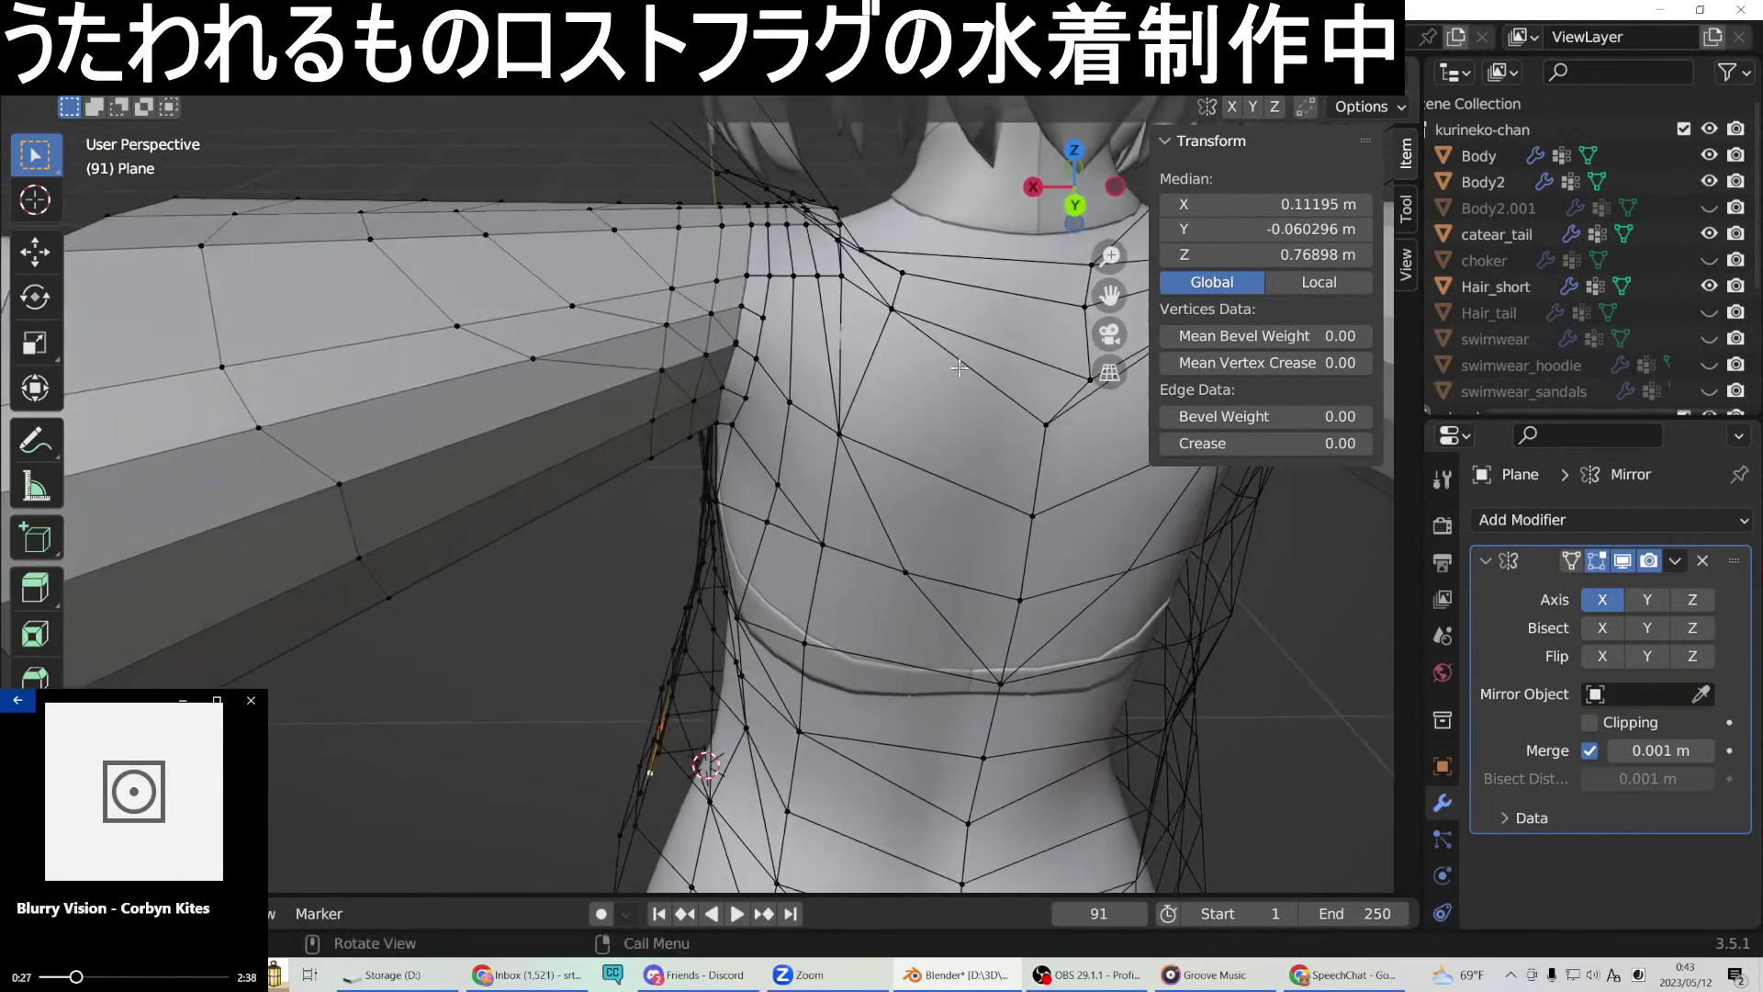
# Add a single horizontal loop cut across the upper back between the armhole edge and the centre line.
pyautogui.click(764, 319)
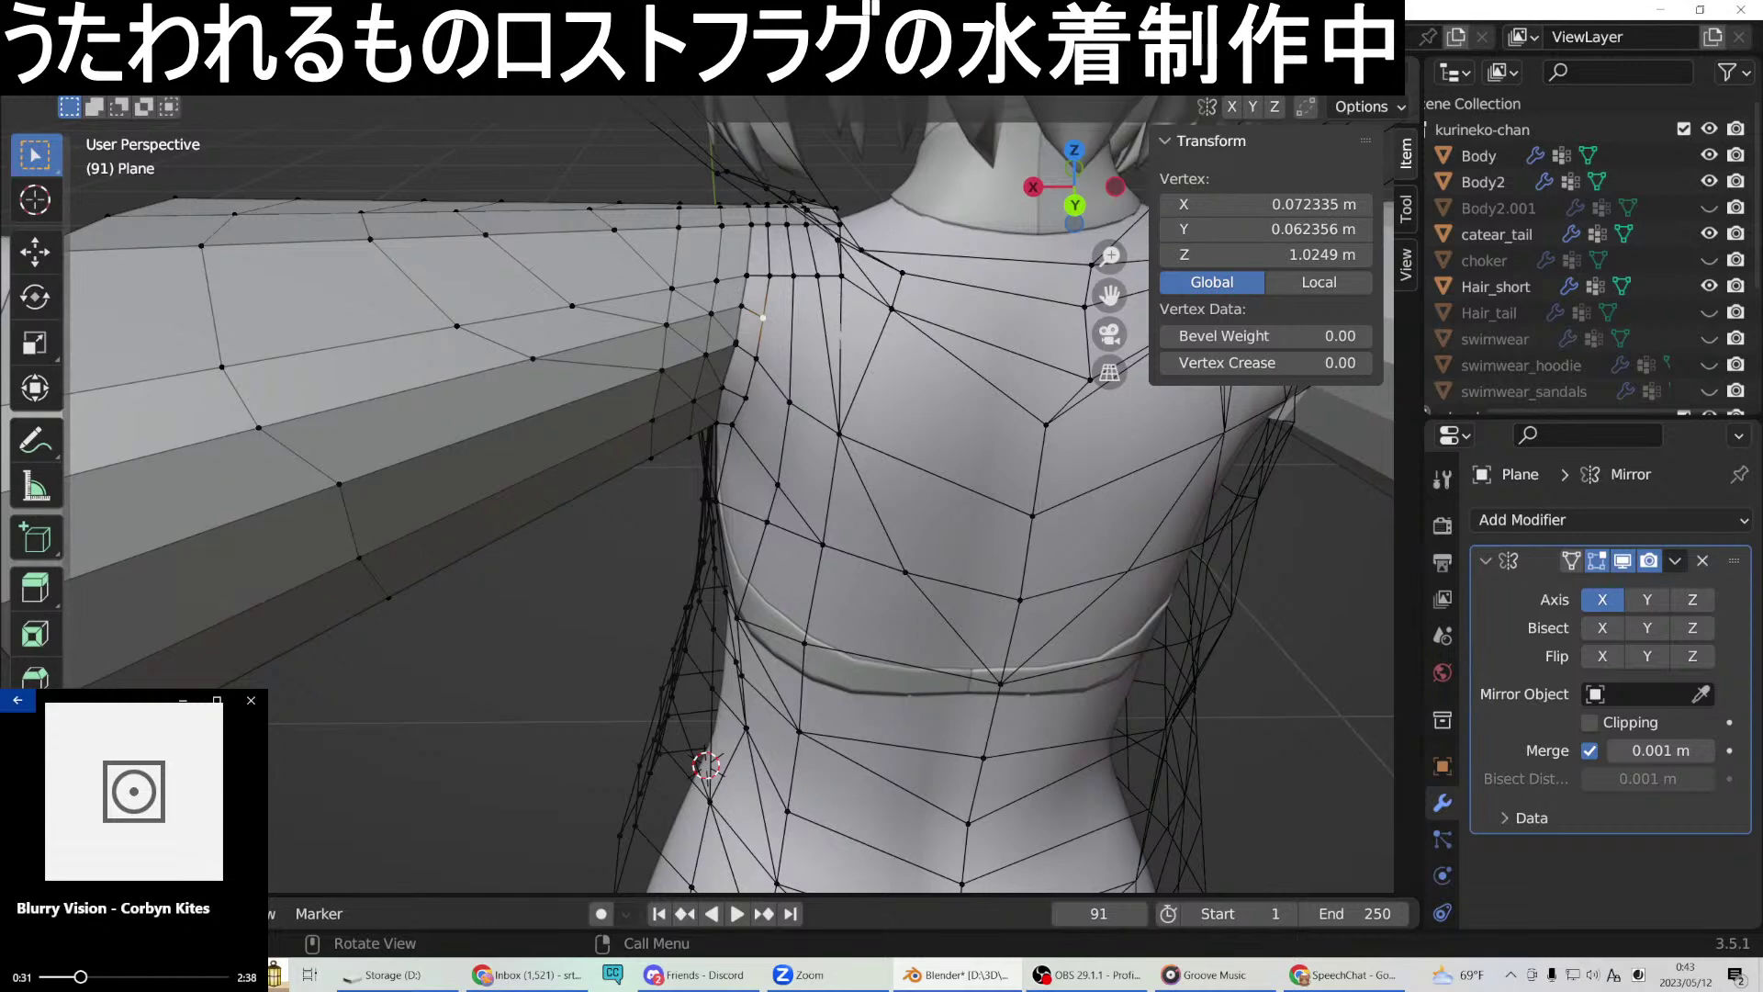
pyautogui.hotkey('ctrl', 'r')
pyautogui.click(790, 344)
pyautogui.rightClick(827, 331)
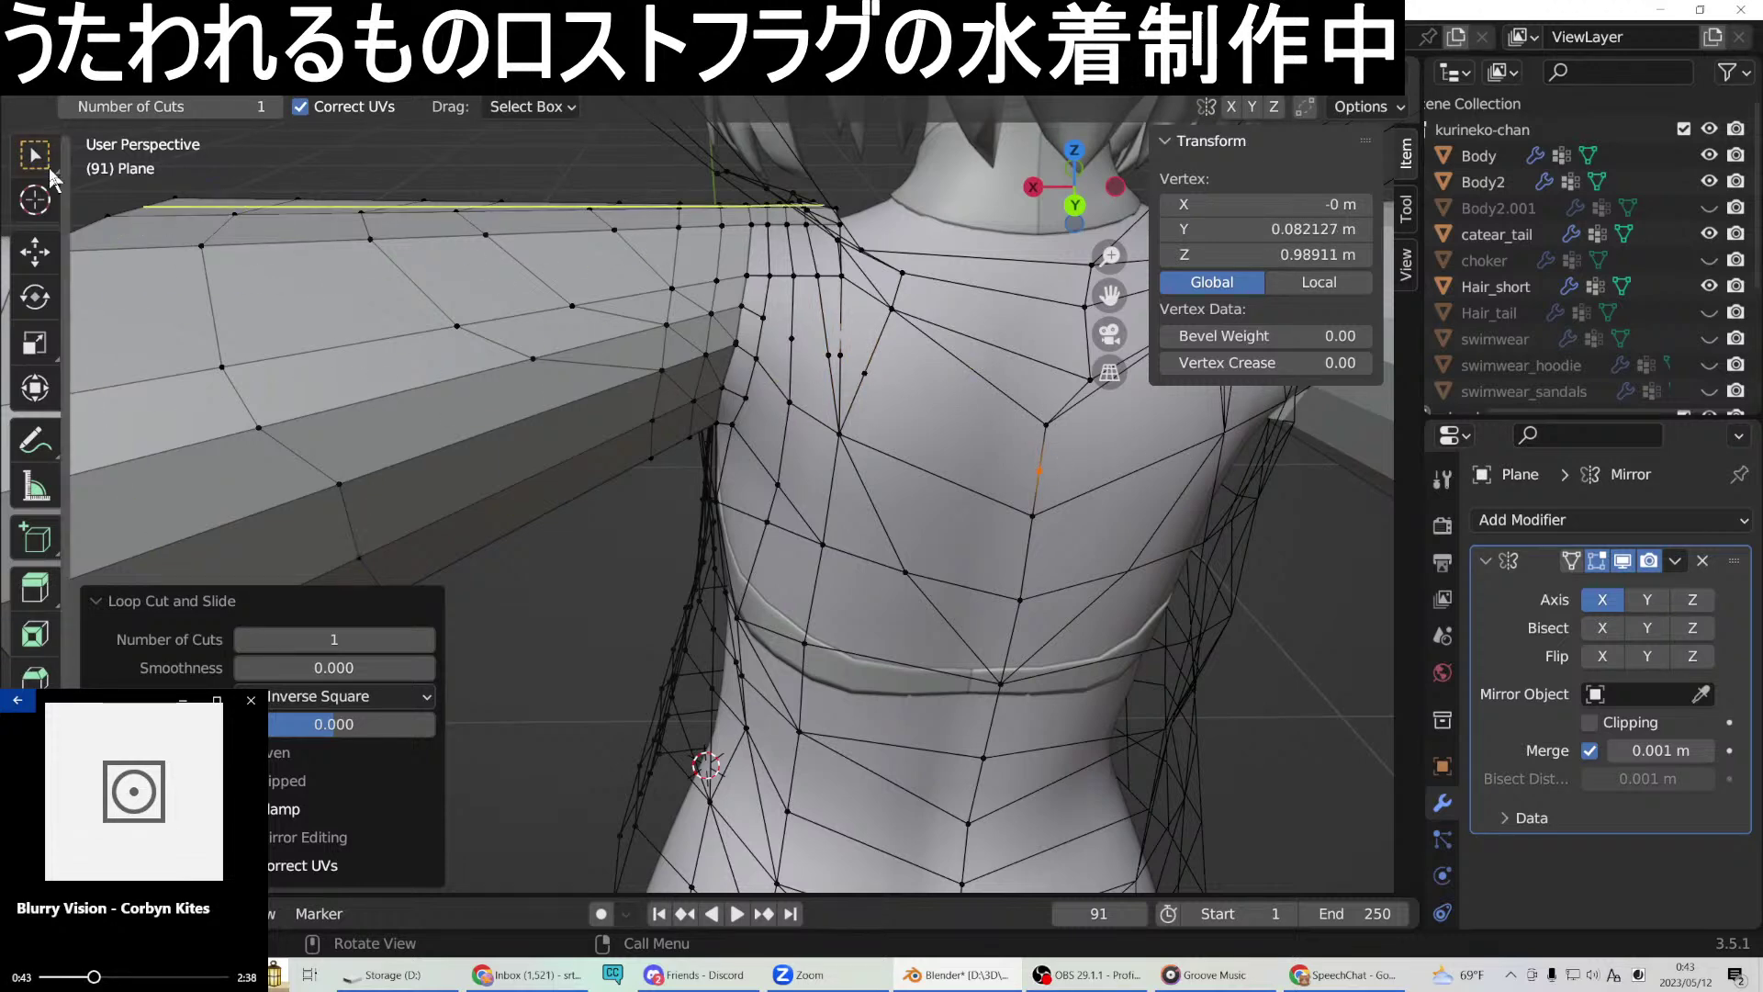
pyautogui.click(41, 161)
# Connect the rear armhole vertex to the first new vertex on the upper back, and that one to the second, with edges.
pyautogui.click(769, 319)
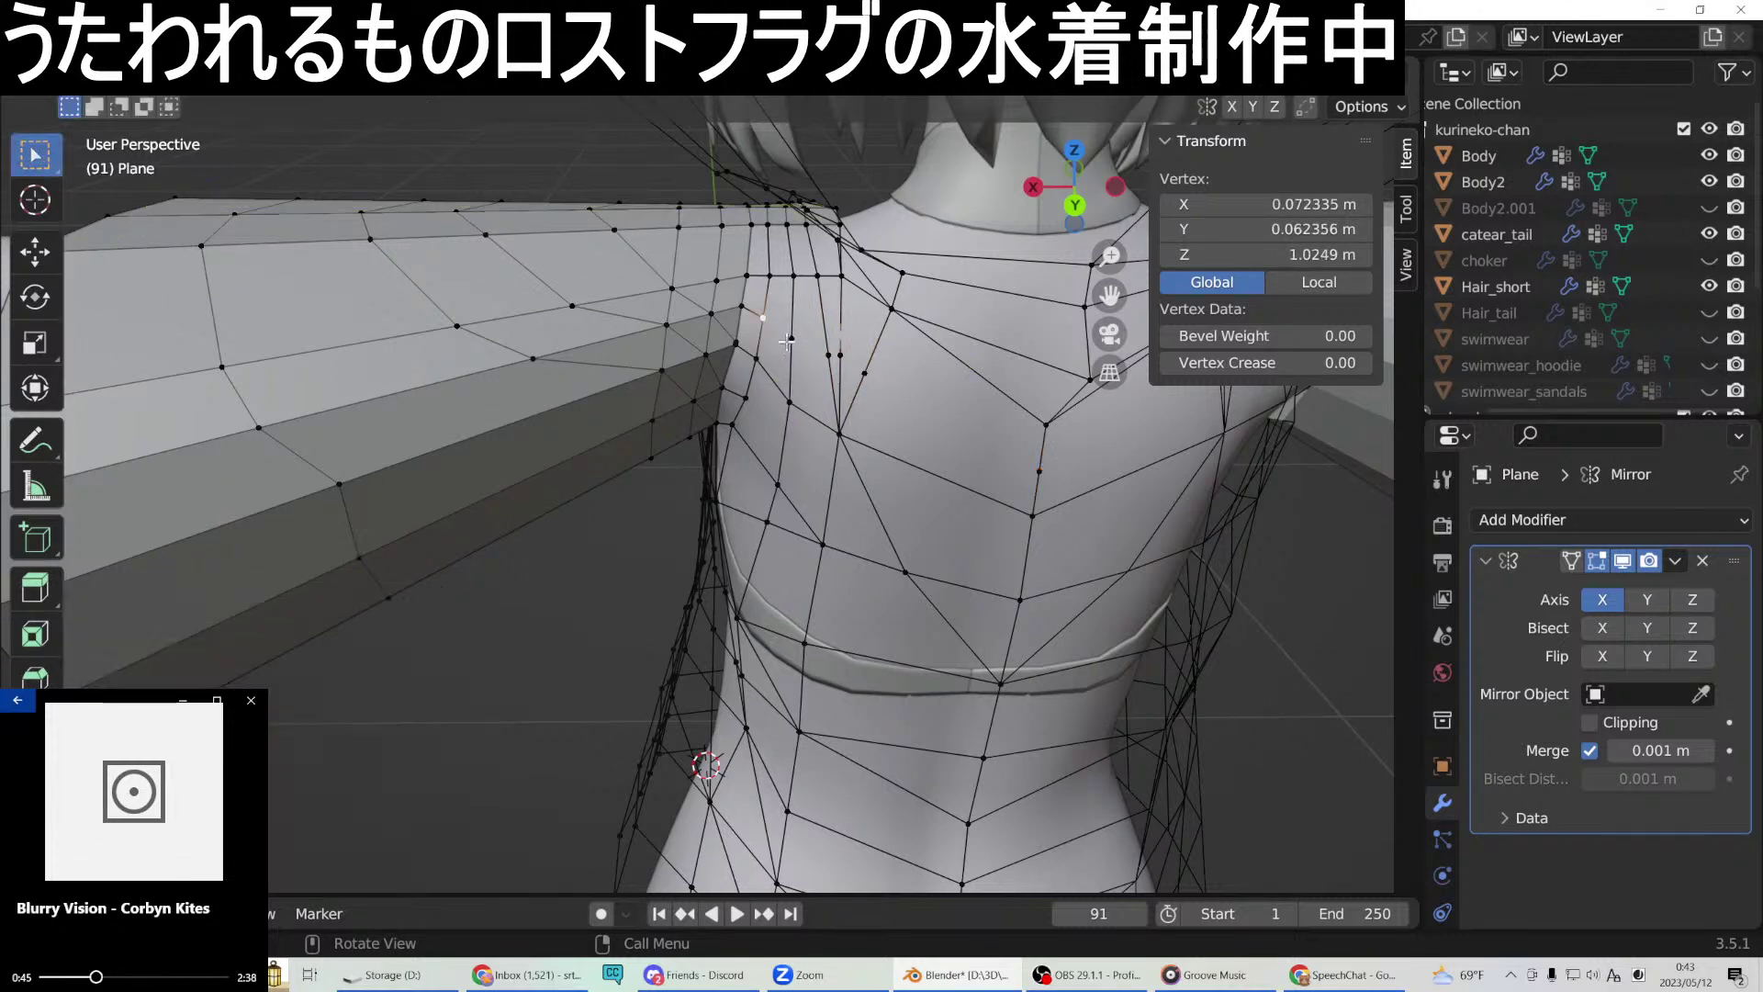
pyautogui.rightClick(792, 342)
pyautogui.click(715, 469)
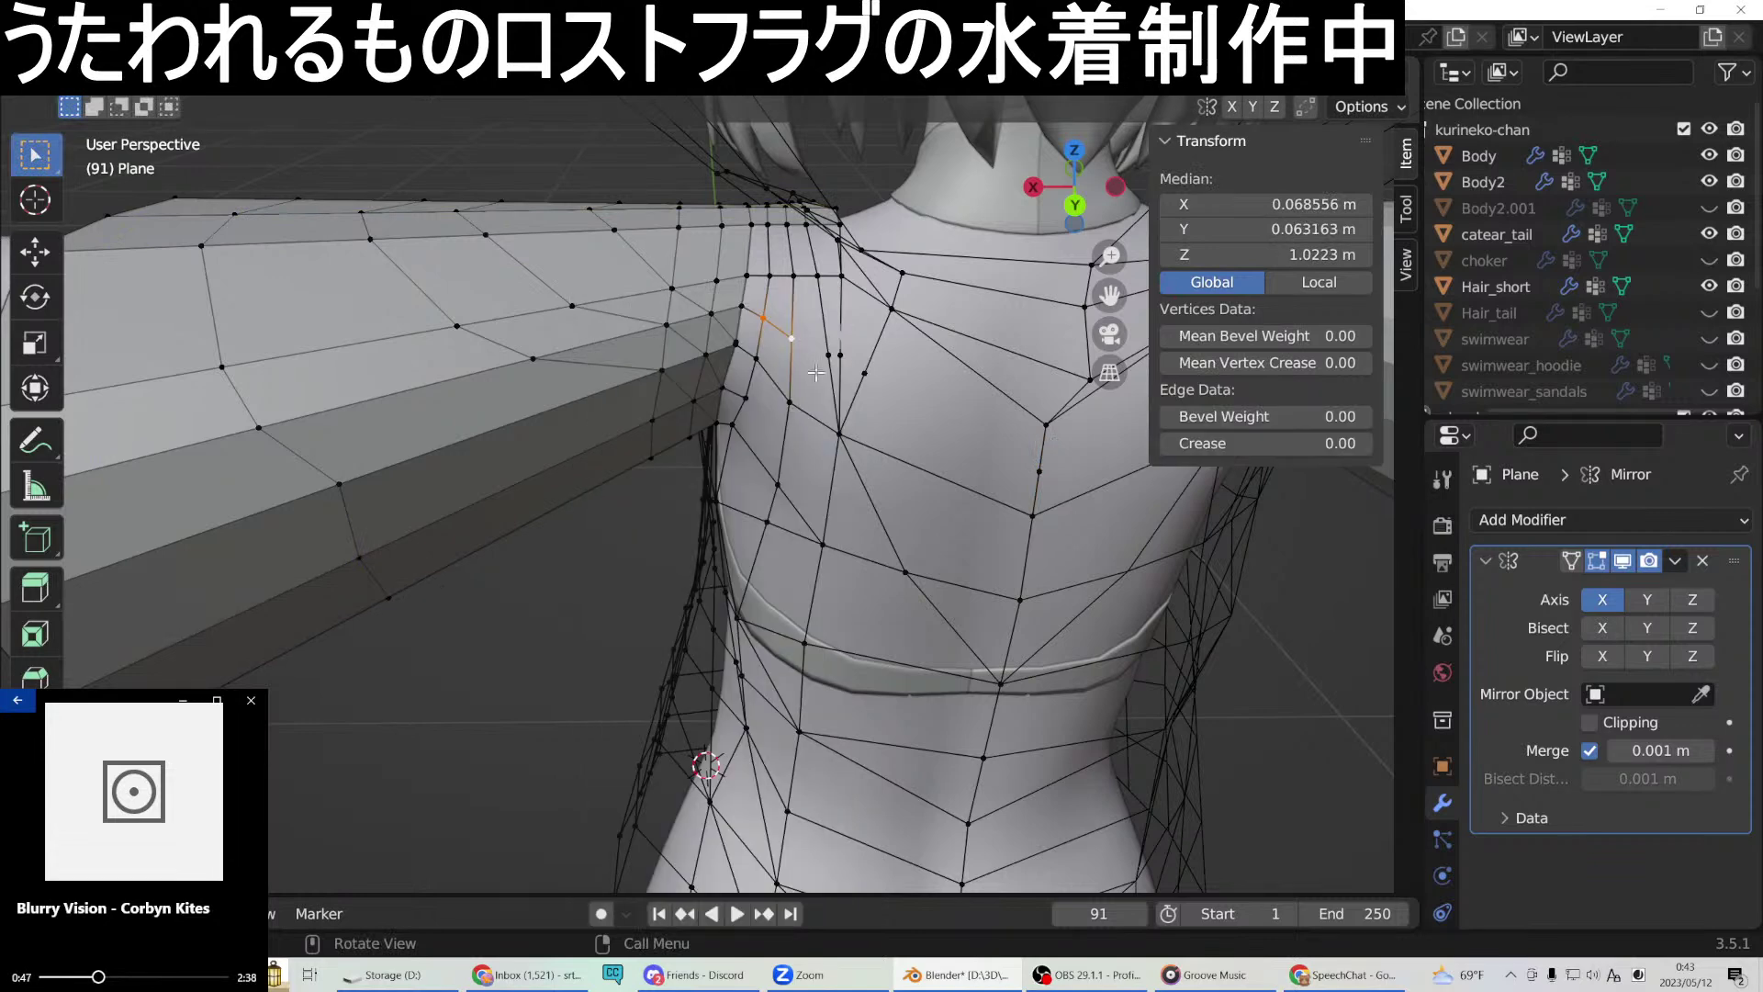
pyautogui.click(790, 339)
pyautogui.rightClick(825, 357)
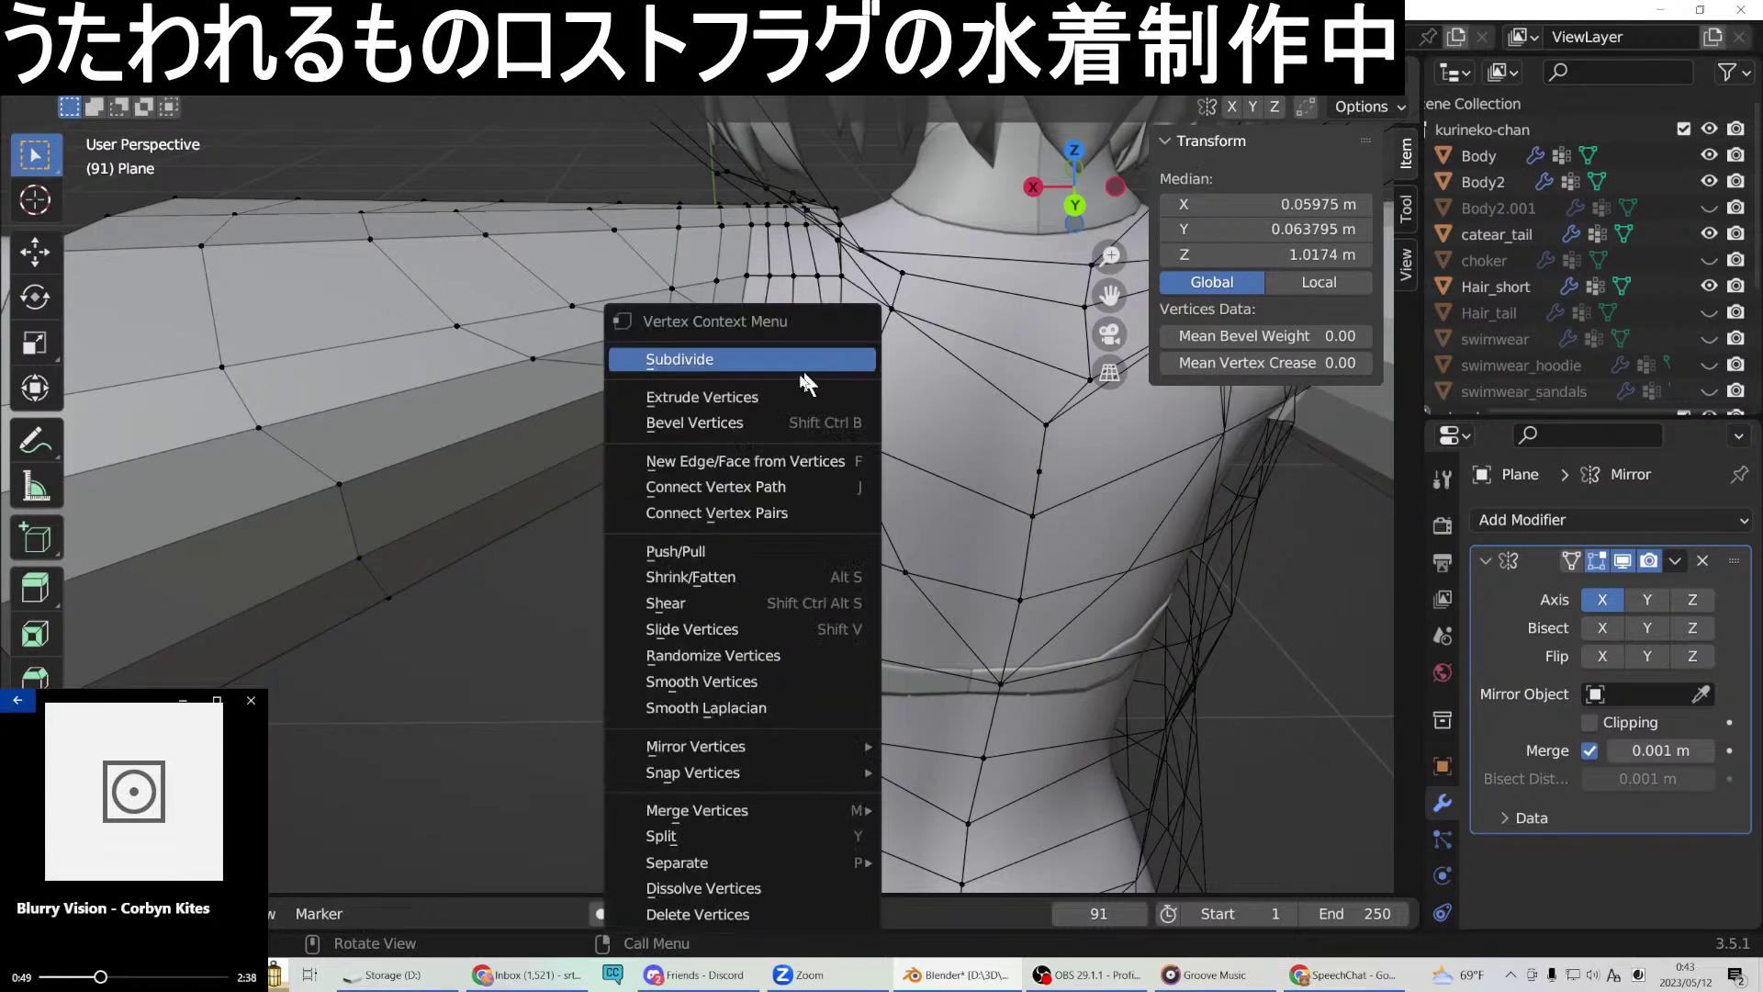
pyautogui.click(725, 455)
# Continue the horizontal row of edges through the remaining new upper-back vertices to the new vertex on the centre line.
pyautogui.keyDown('shift'); pyautogui.click(831, 354); pyautogui.keyUp('shift')
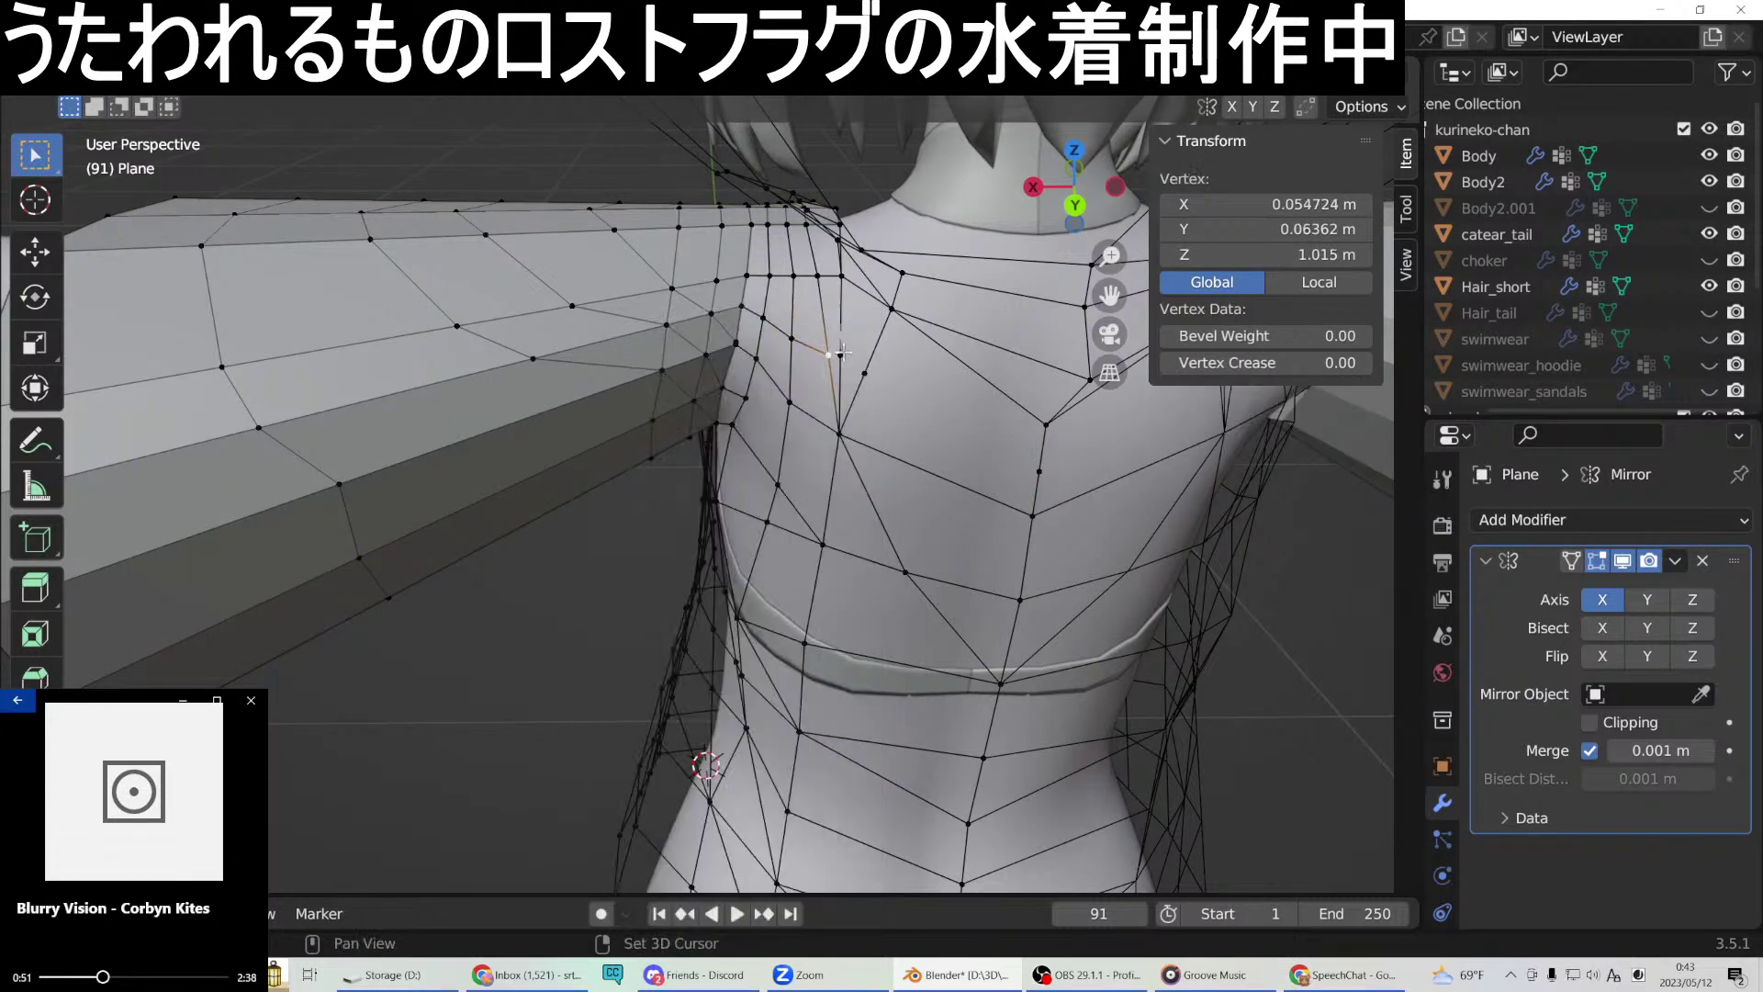
pyautogui.rightClick(843, 355)
pyautogui.click(771, 456)
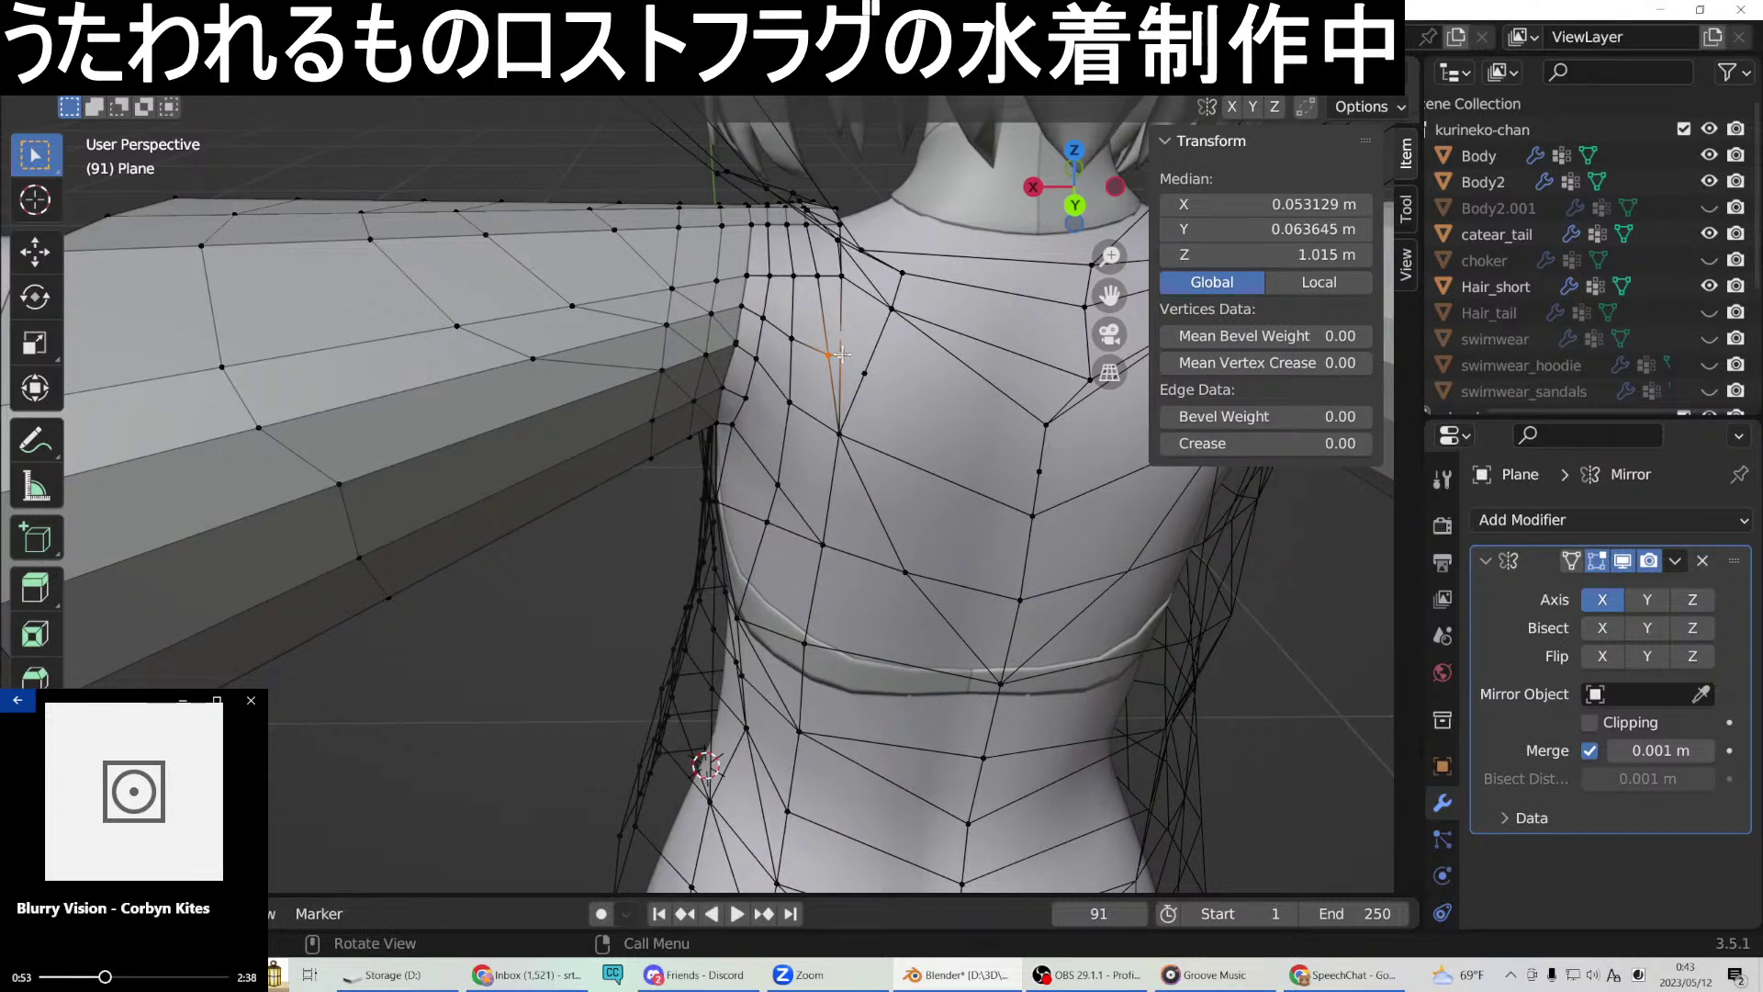
pyautogui.keyDown('shift'); pyautogui.click(865, 373); pyautogui.keyUp('shift')
pyautogui.rightClick(865, 375)
pyautogui.click(807, 477)
pyautogui.click(865, 374)
pyautogui.keyDown('shift'); pyautogui.click(1039, 473); pyautogui.keyUp('shift')
pyautogui.rightClick(1039, 475)
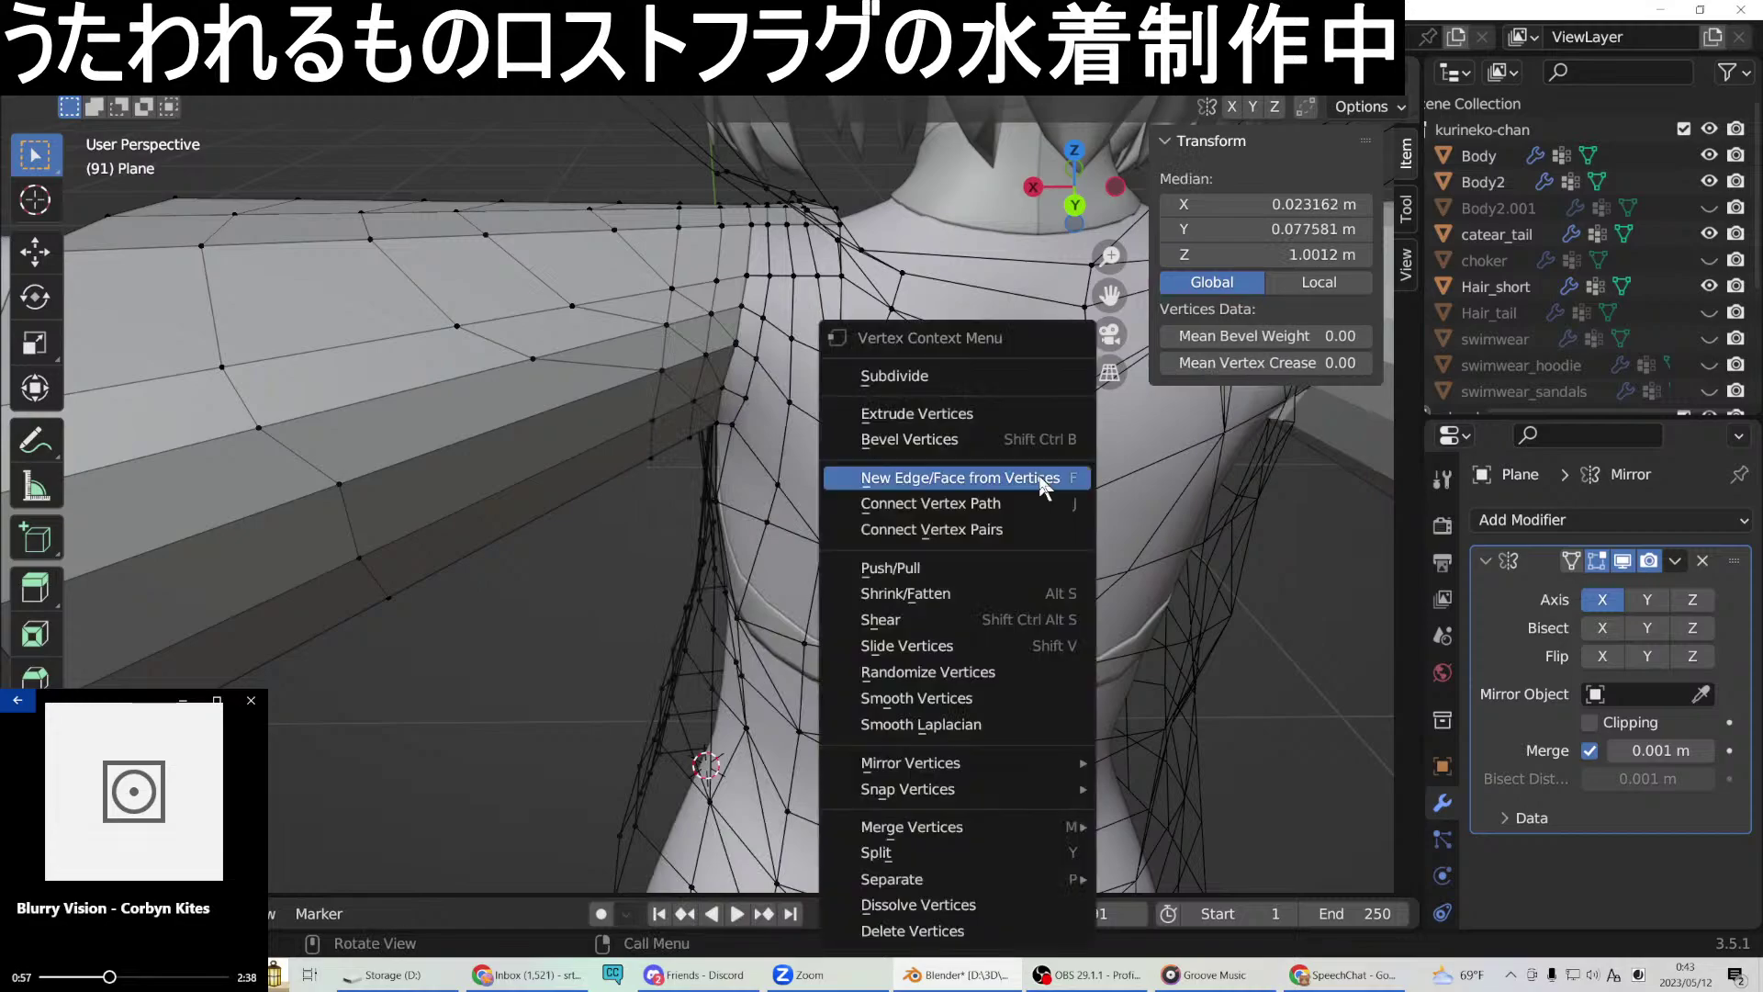
pyautogui.click(858, 478)
# Select a vertex on the upper side of the hood near the cat ear and hide the catear_tail object.
pyautogui.moveTo(1083, 502); pyautogui.dragTo(1202, 347, button='middle')
pyautogui.scroll(-5, 1049, 513)
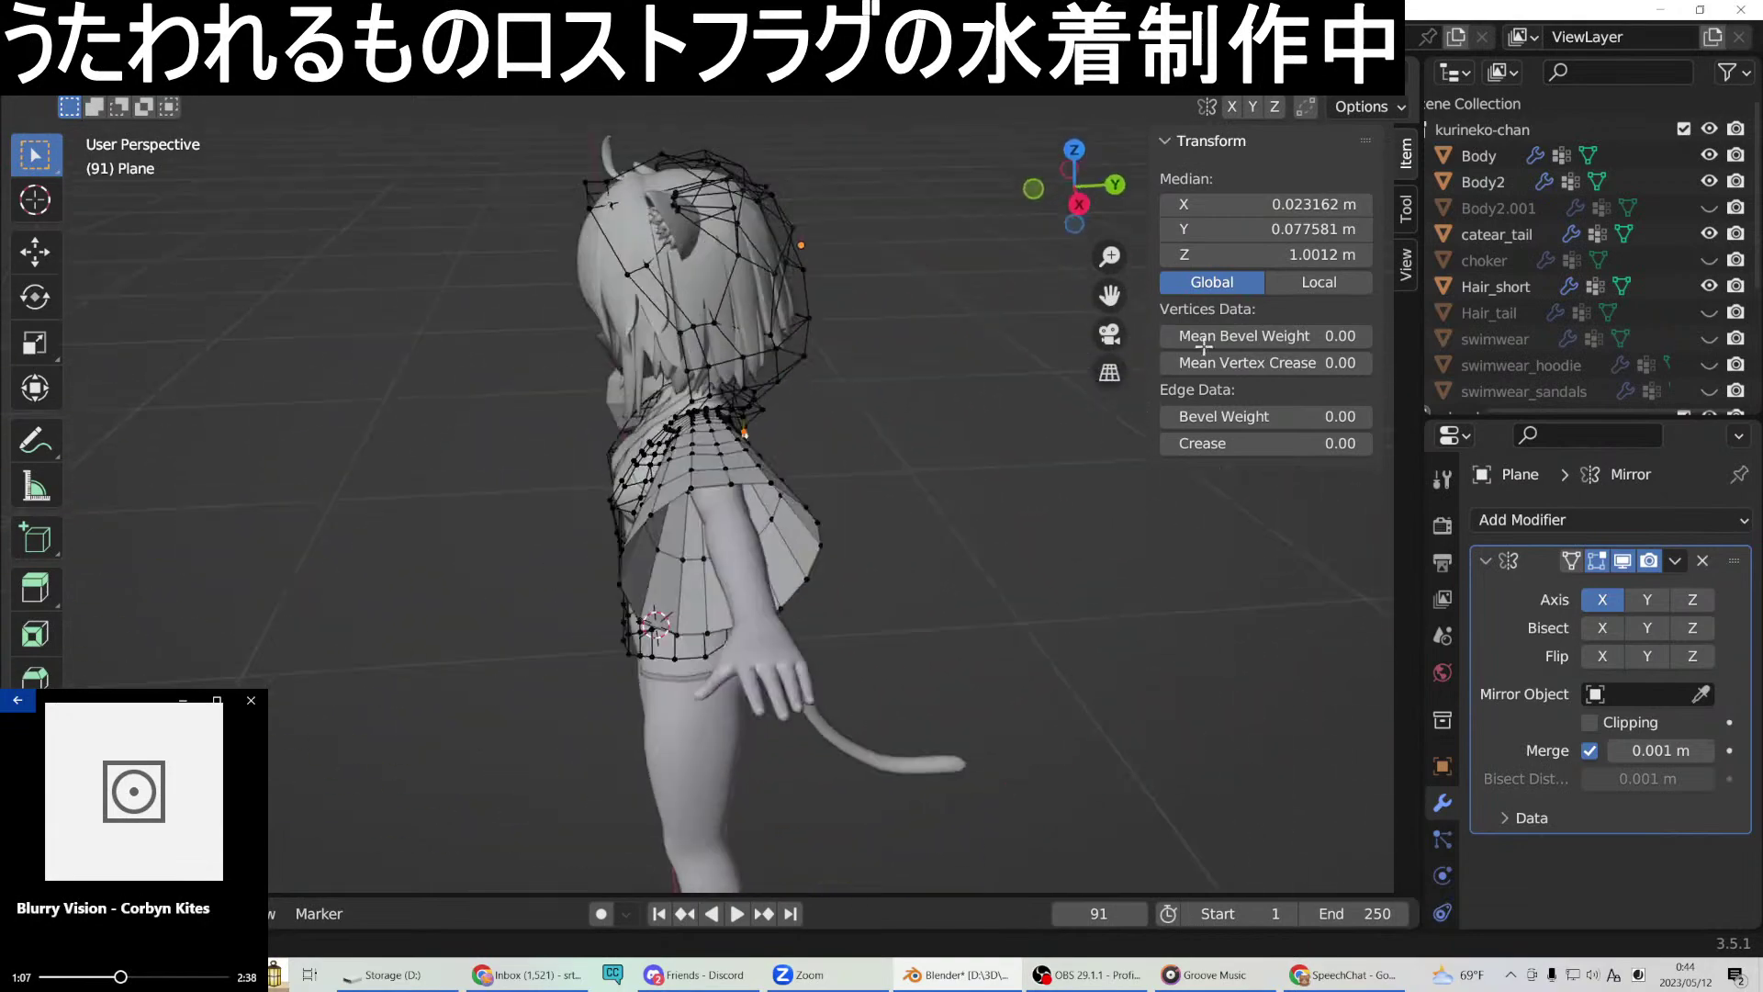
pyautogui.moveTo(658, 191); pyautogui.dragTo(682, 221, button='middle')
pyautogui.click(680, 338)
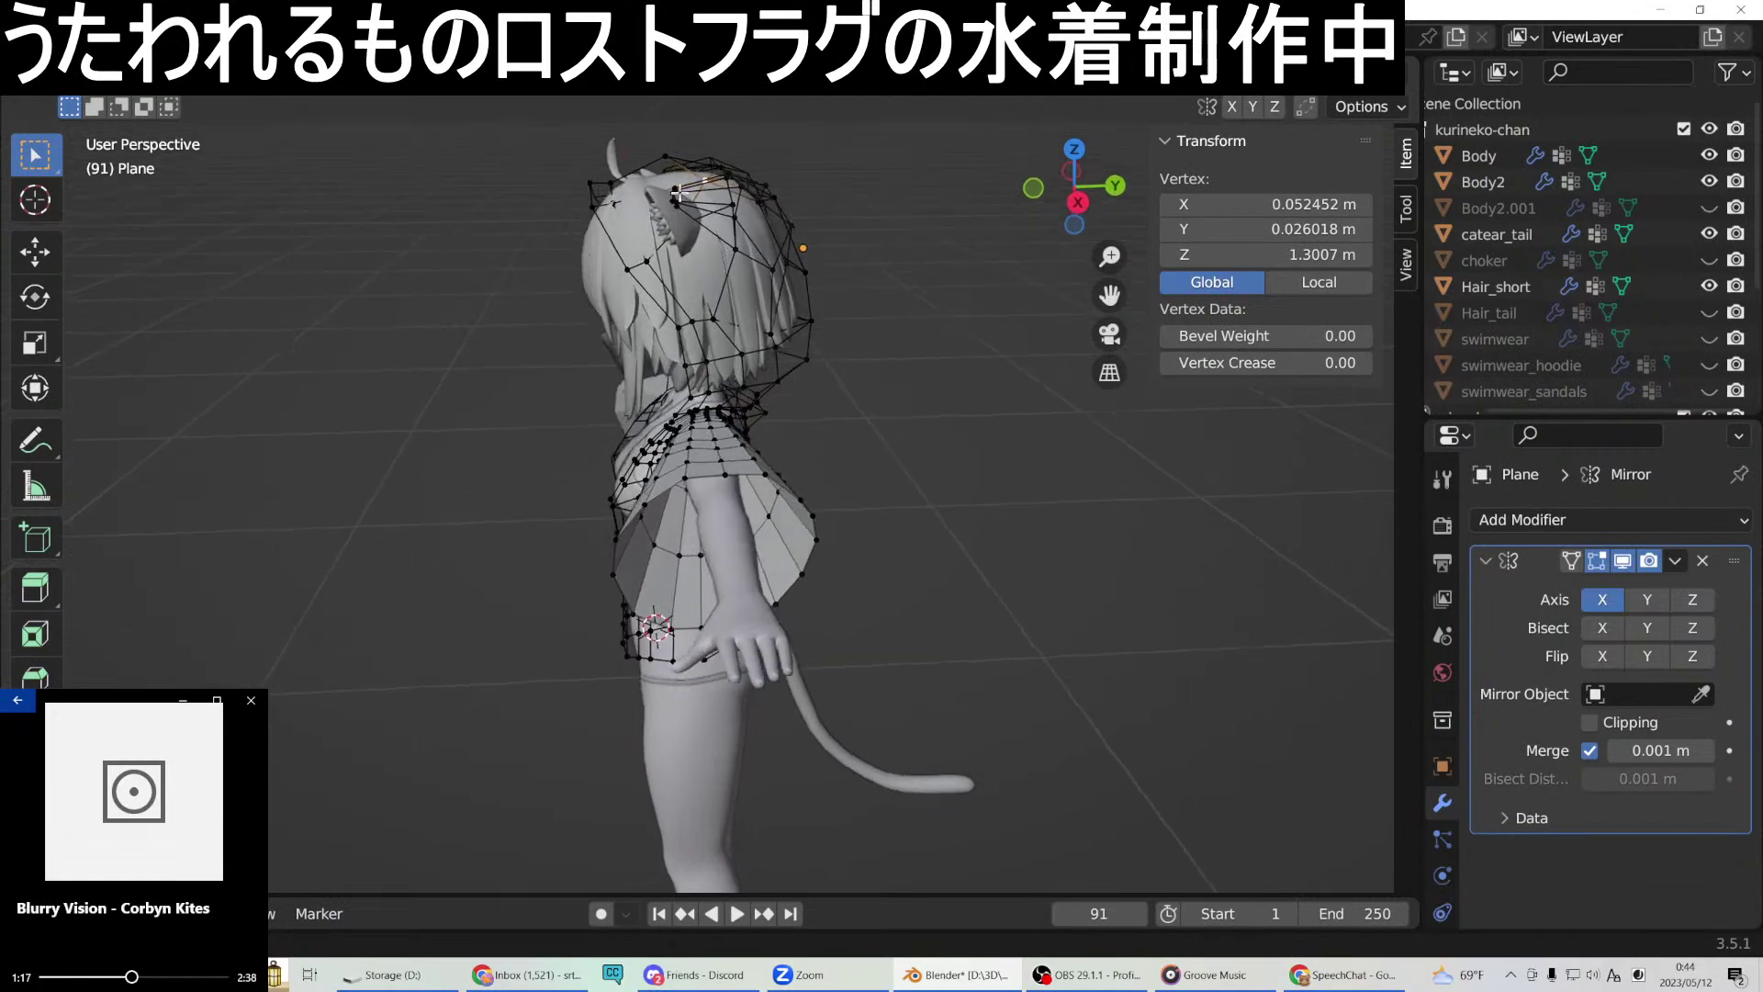
pyautogui.moveTo(682, 131); pyautogui.dragTo(774, 183, button='middle')
pyautogui.moveTo(455, 178); pyautogui.dragTo(768, 236, button='middle')
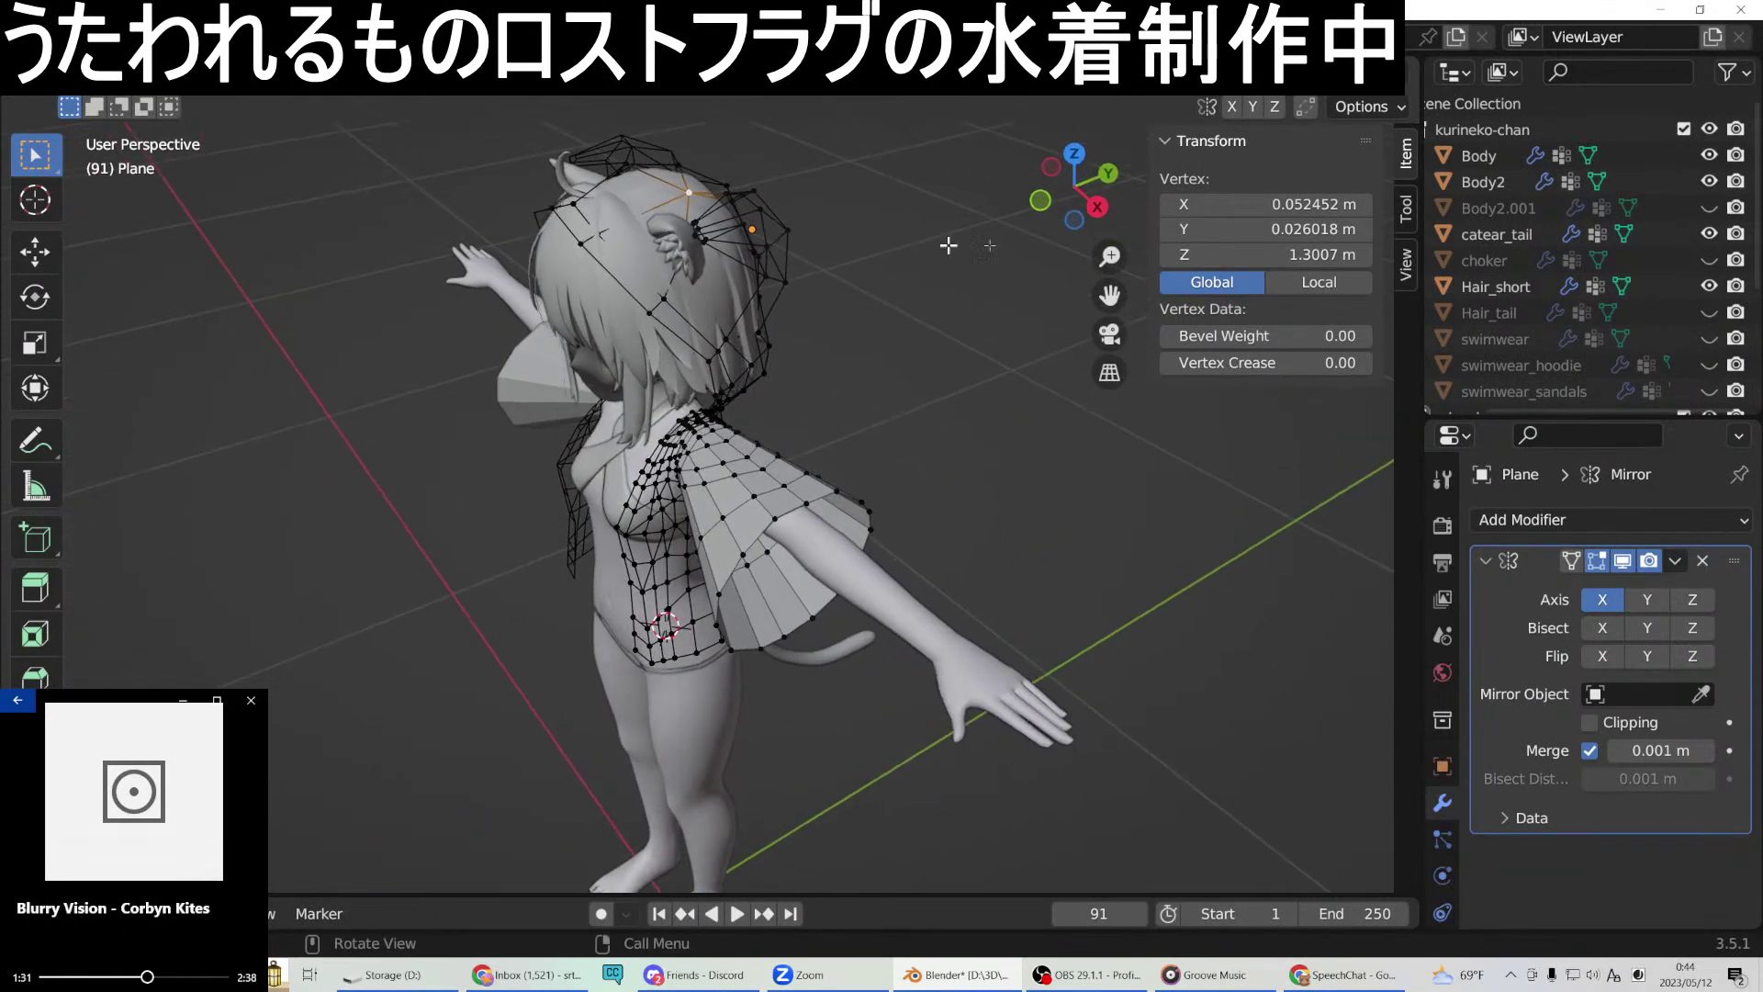
pyautogui.click(1709, 235)
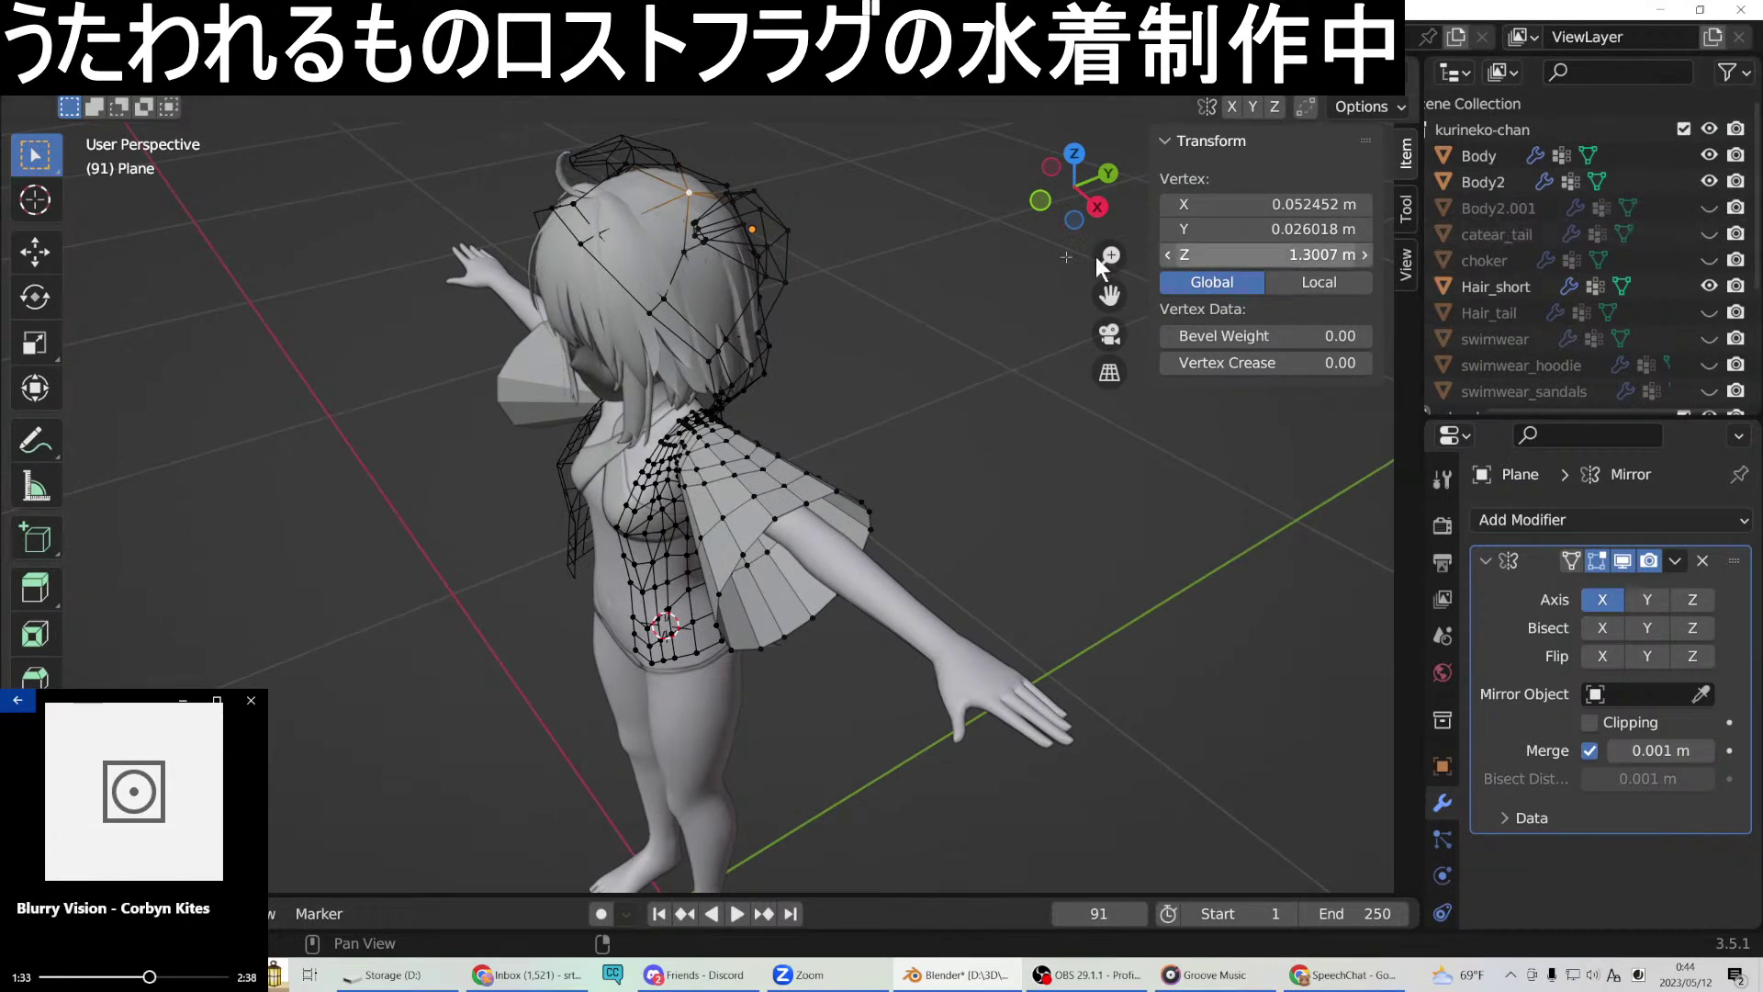
# Select all the vertices forming the hood's ear bulge on the +X side.
pyautogui.keyDown('shift'); pyautogui.click(643, 221); pyautogui.keyUp('shift')
pyautogui.moveTo(643, 220)
pyautogui.mouseDown(button='middle')
pyautogui.moveTo(621, 218)
pyautogui.moveTo(649, 219)
pyautogui.mouseUp(button='middle')
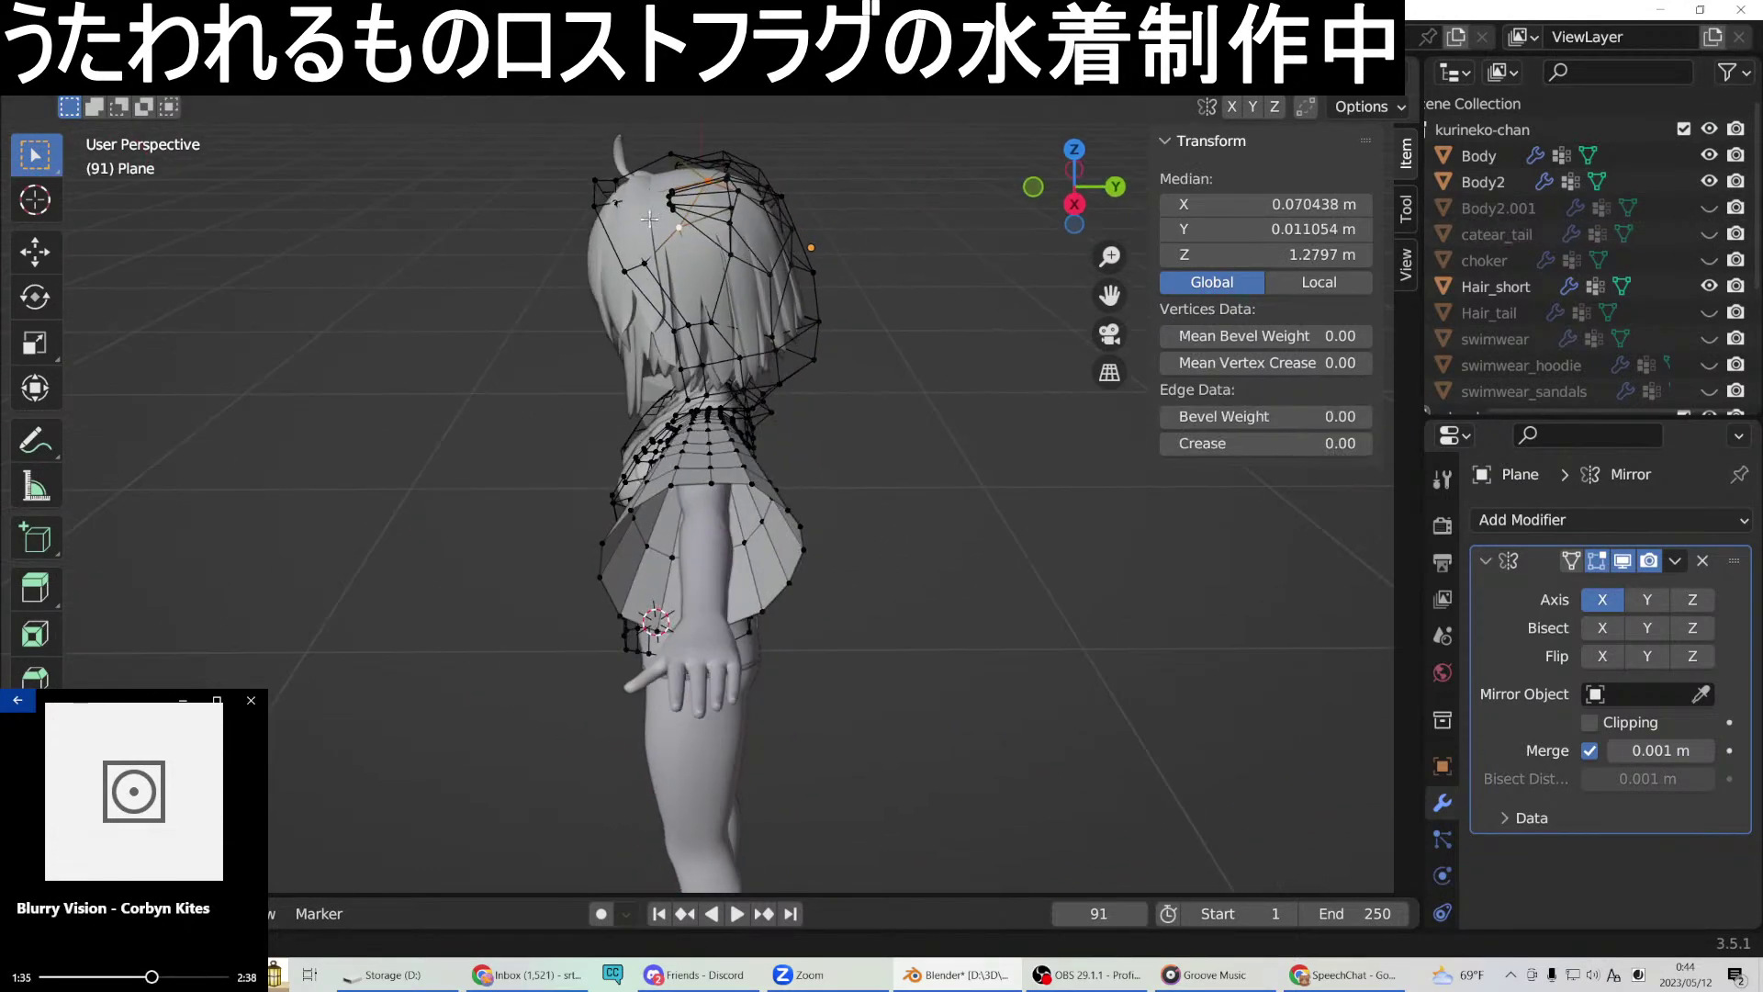
pyautogui.keyDown('shift'); pyautogui.click(732, 301); pyautogui.keyUp('shift')
pyautogui.moveTo(733, 300); pyautogui.dragTo(753, 343, button='middle')
pyautogui.keyDown('shift'); pyautogui.click(792, 214); pyautogui.keyUp('shift')
pyautogui.moveTo(792, 214); pyautogui.dragTo(1226, 163, button='middle')
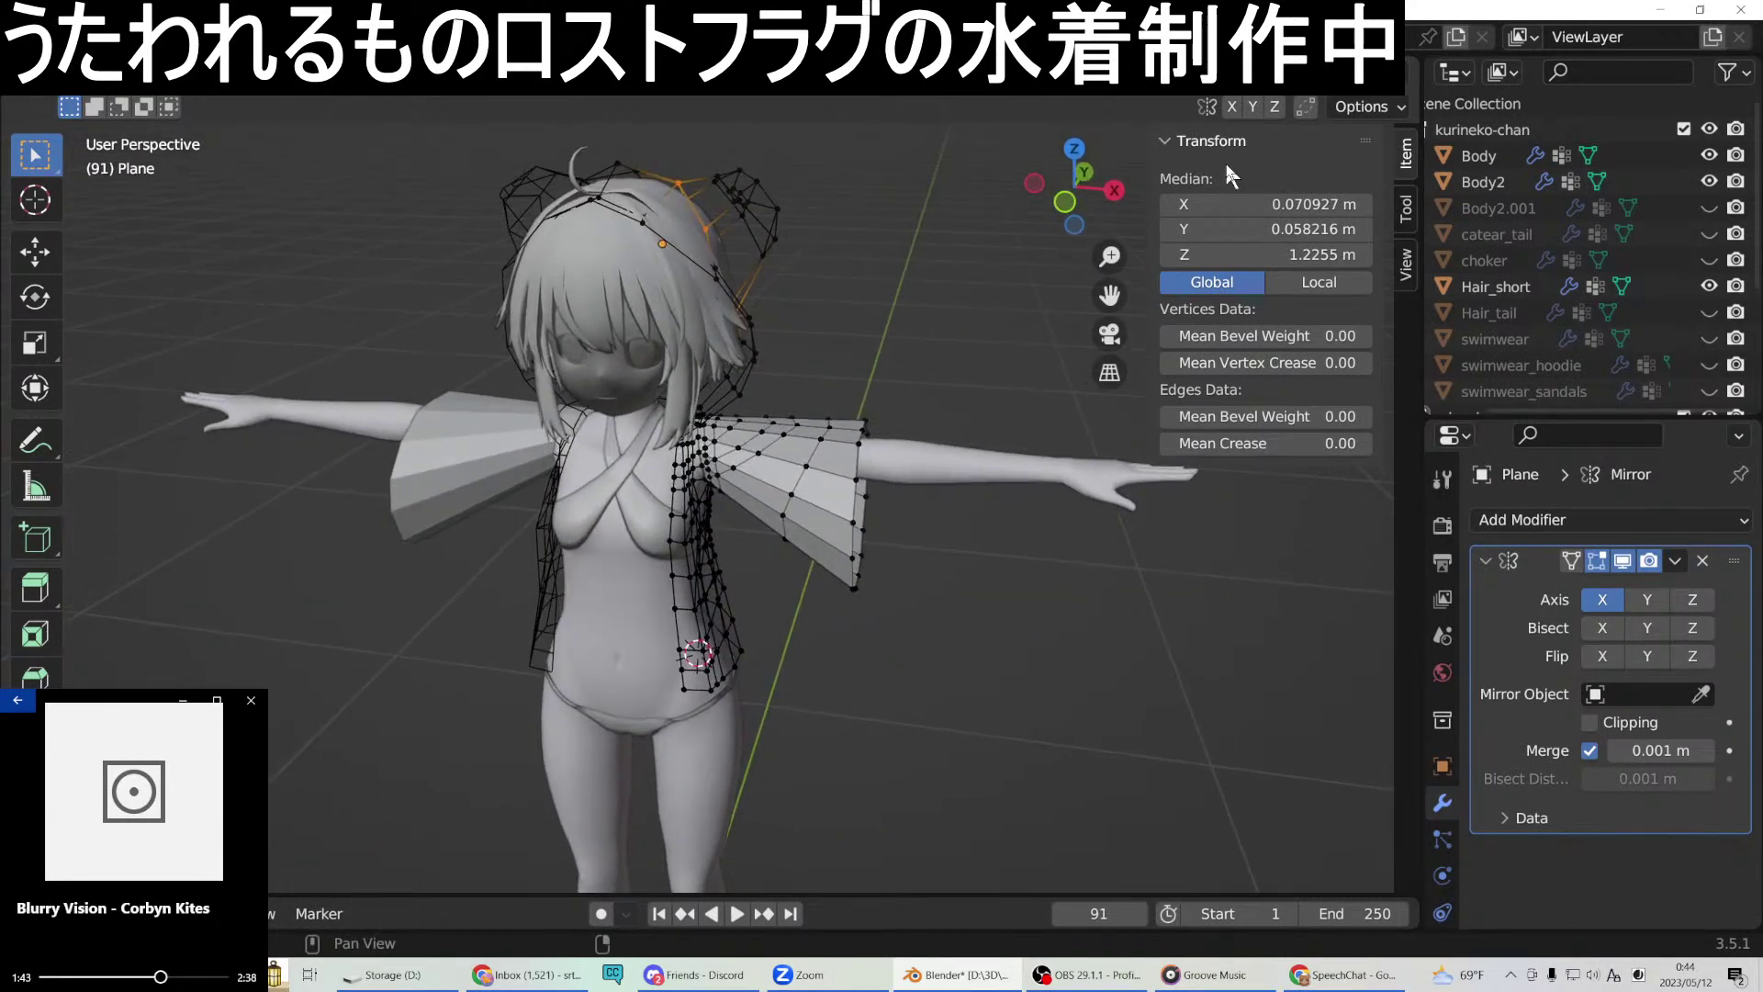
pyautogui.press('KP_1')
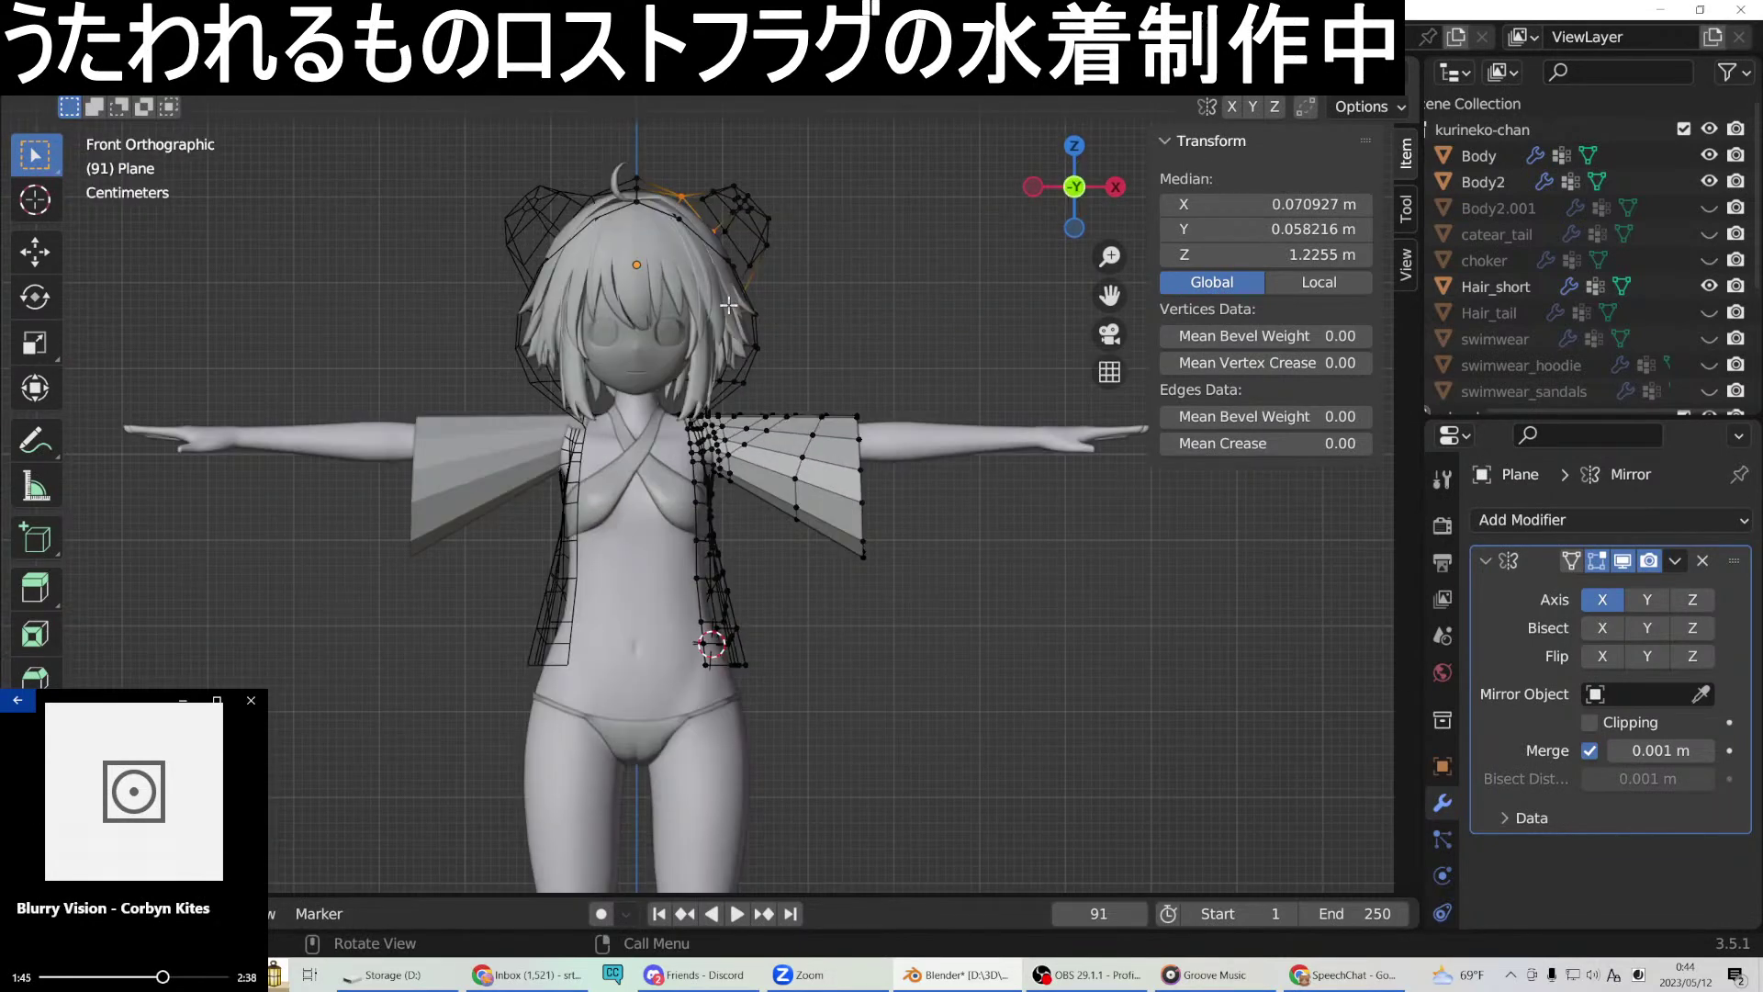
pyautogui.keyDown('shift'); pyautogui.moveTo(699, 201); pyautogui.dragTo(790, 211); pyautogui.keyUp('shift')
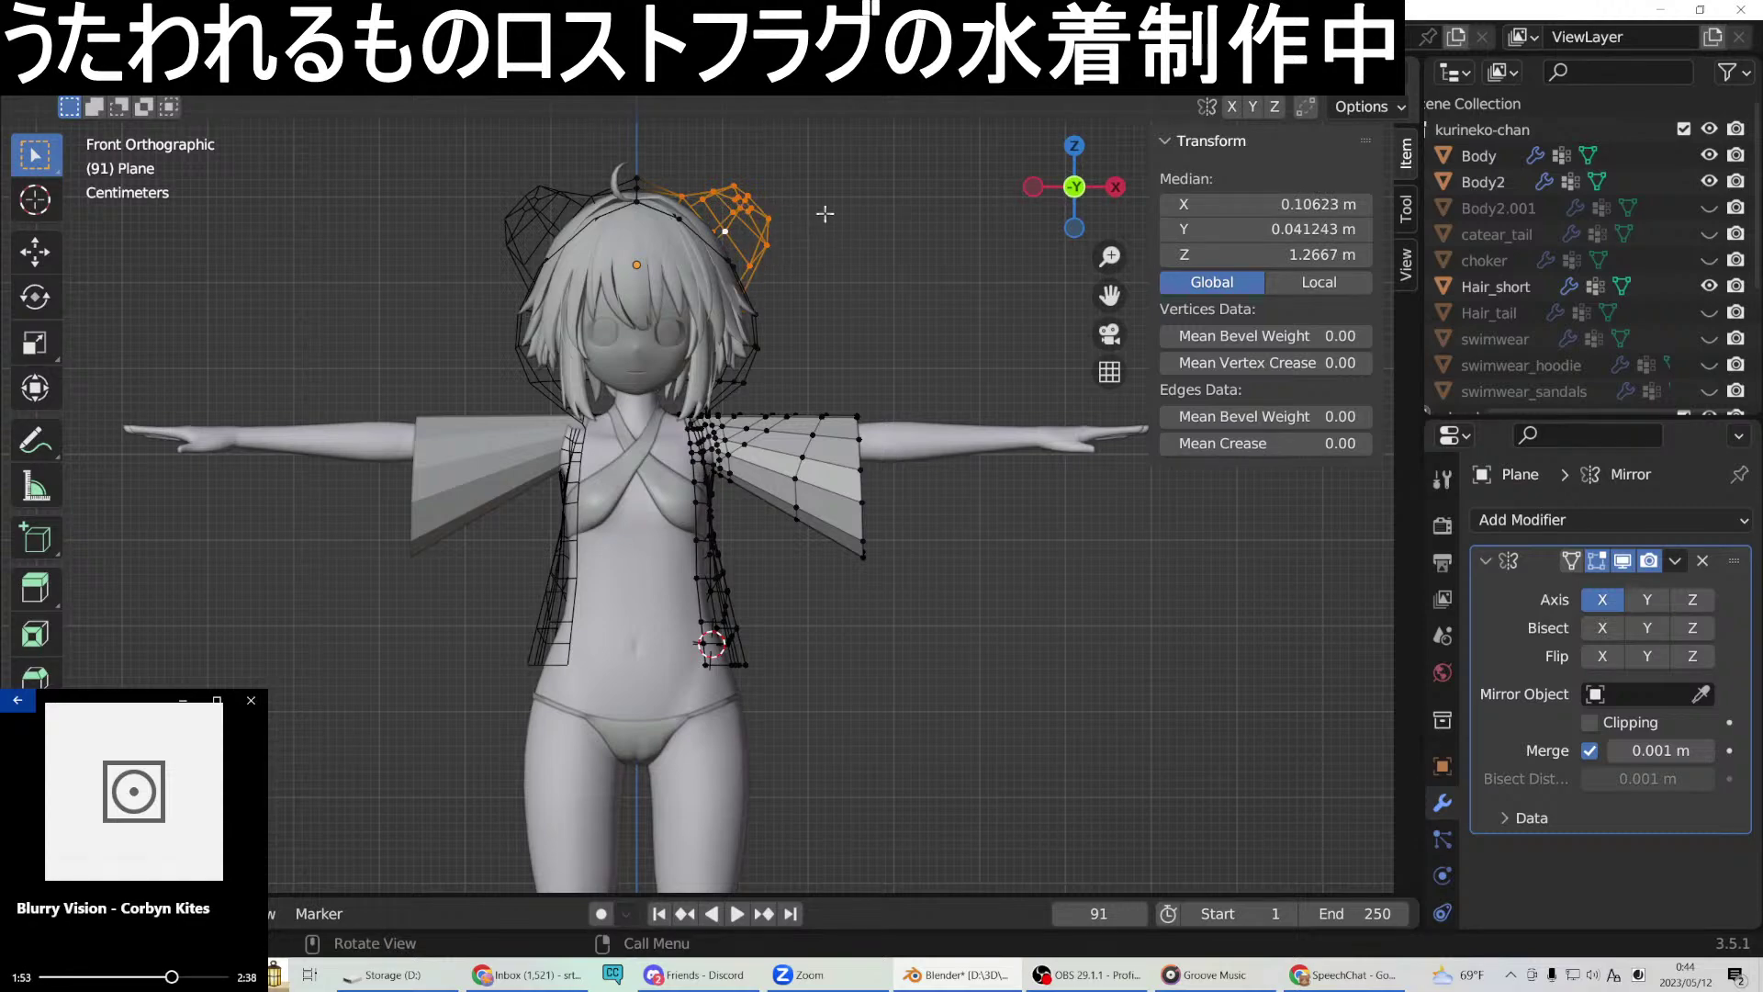
pyautogui.press('KP_Decimal')
pyautogui.moveTo(924, 397); pyautogui.dragTo(834, 441, button='middle')
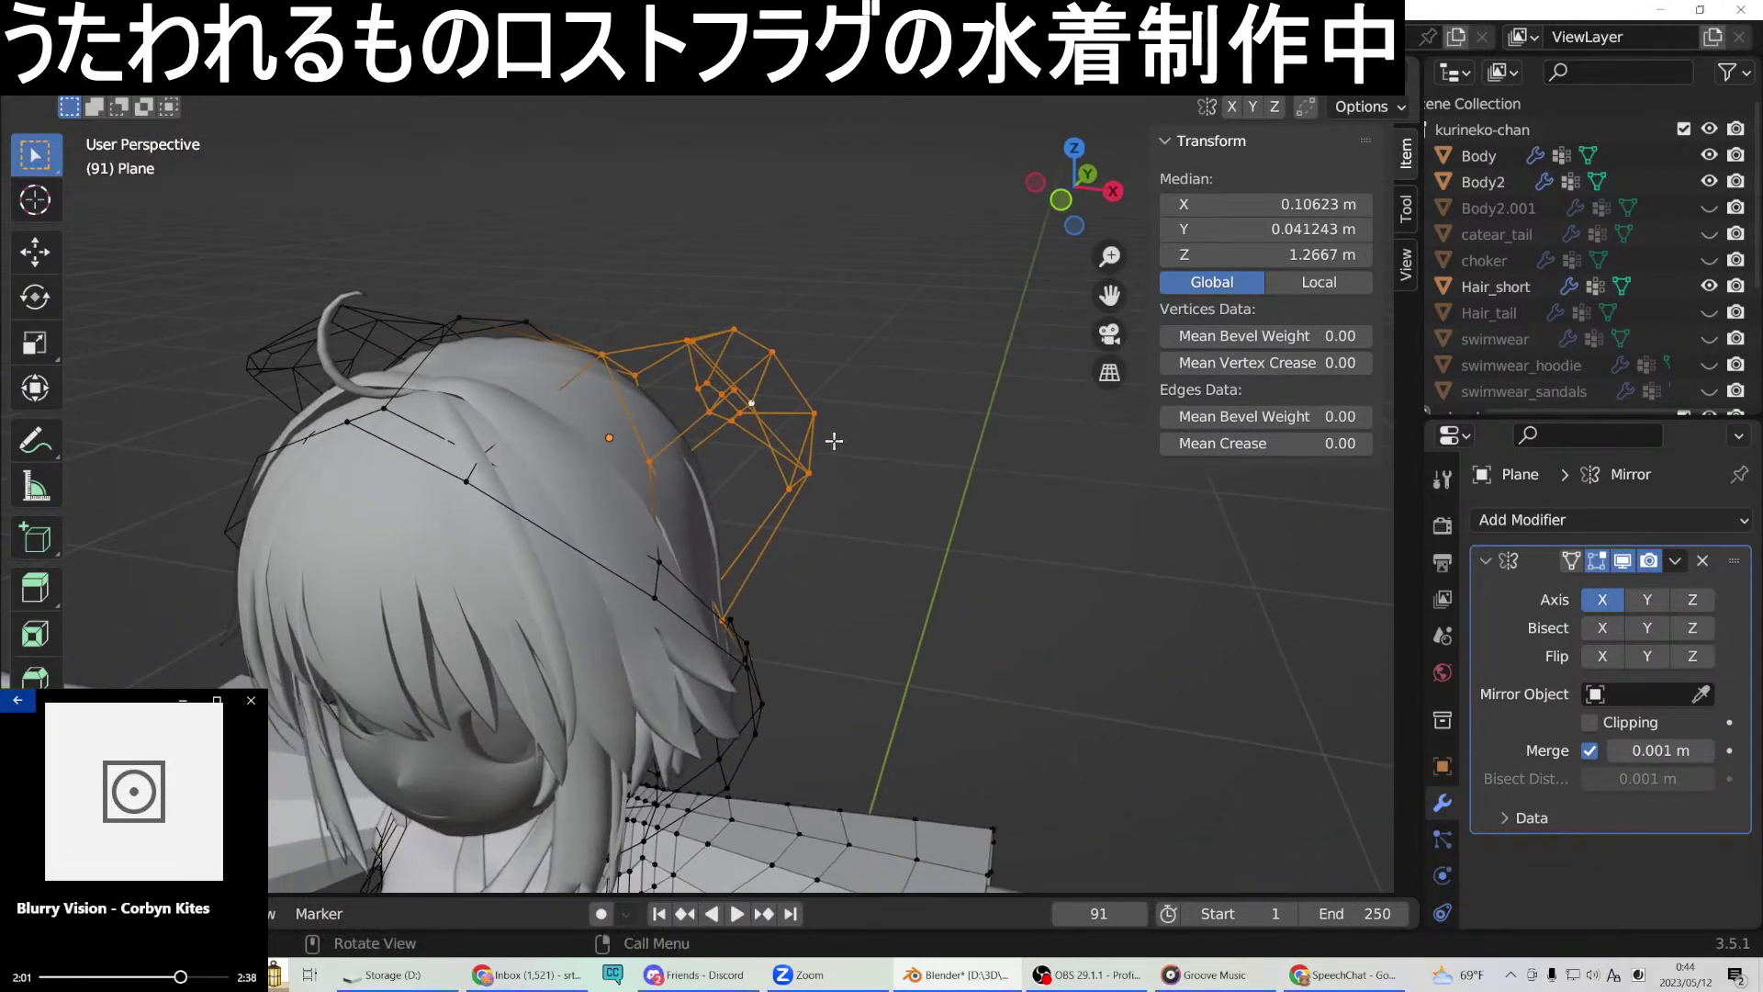
# Raise the selected ear vertices about 0.0075 m along Z and rotate them about -9.35° in the front view.
pyautogui.press('KP_1')
pyautogui.press('g')
pyautogui.press('z')
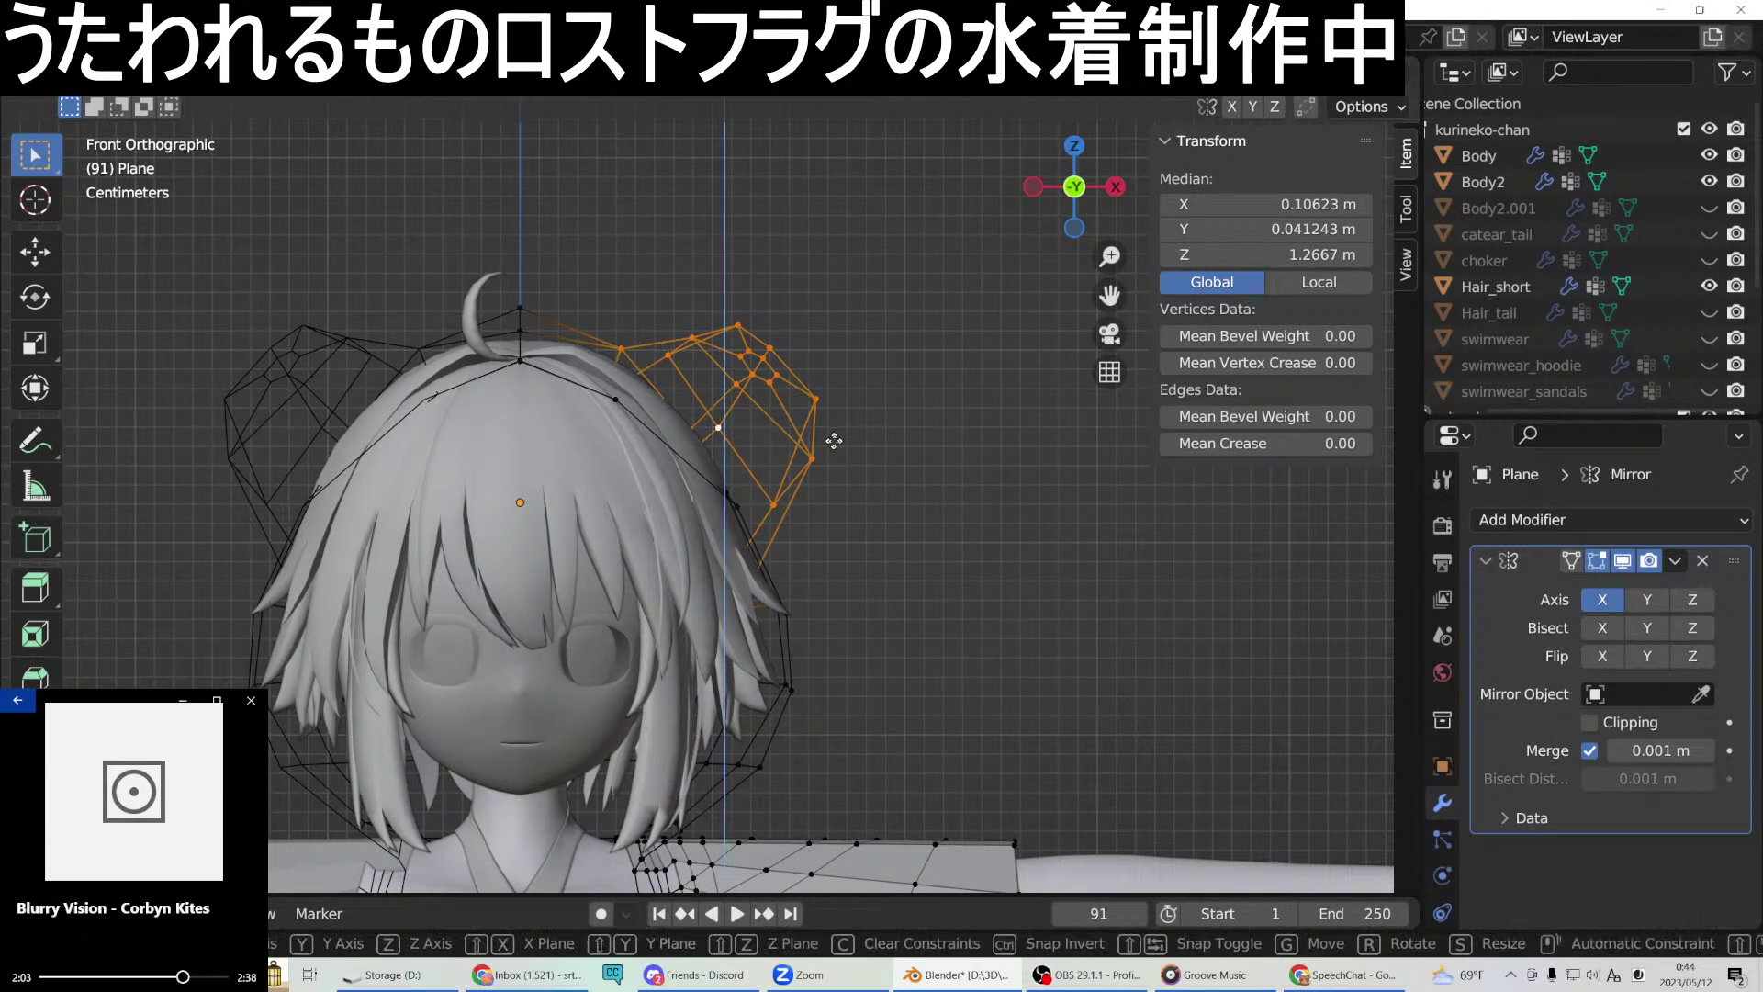
pyautogui.click(835, 426)
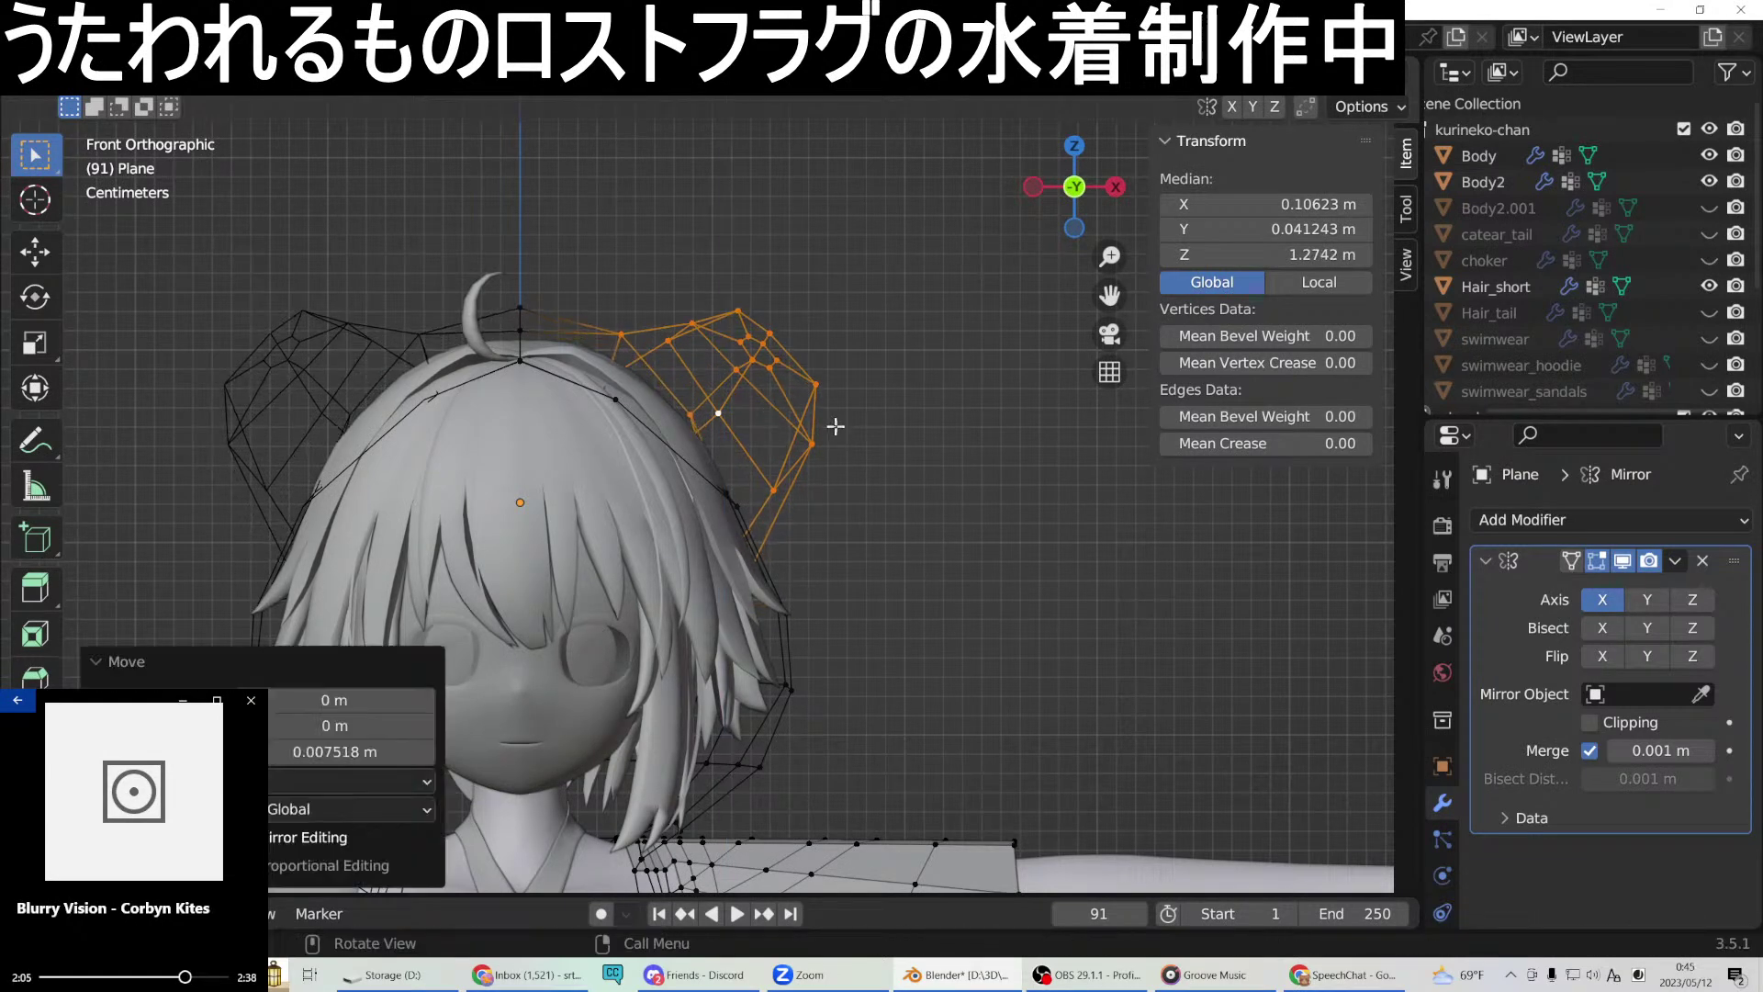
pyautogui.press('r')
pyautogui.click(872, 375)
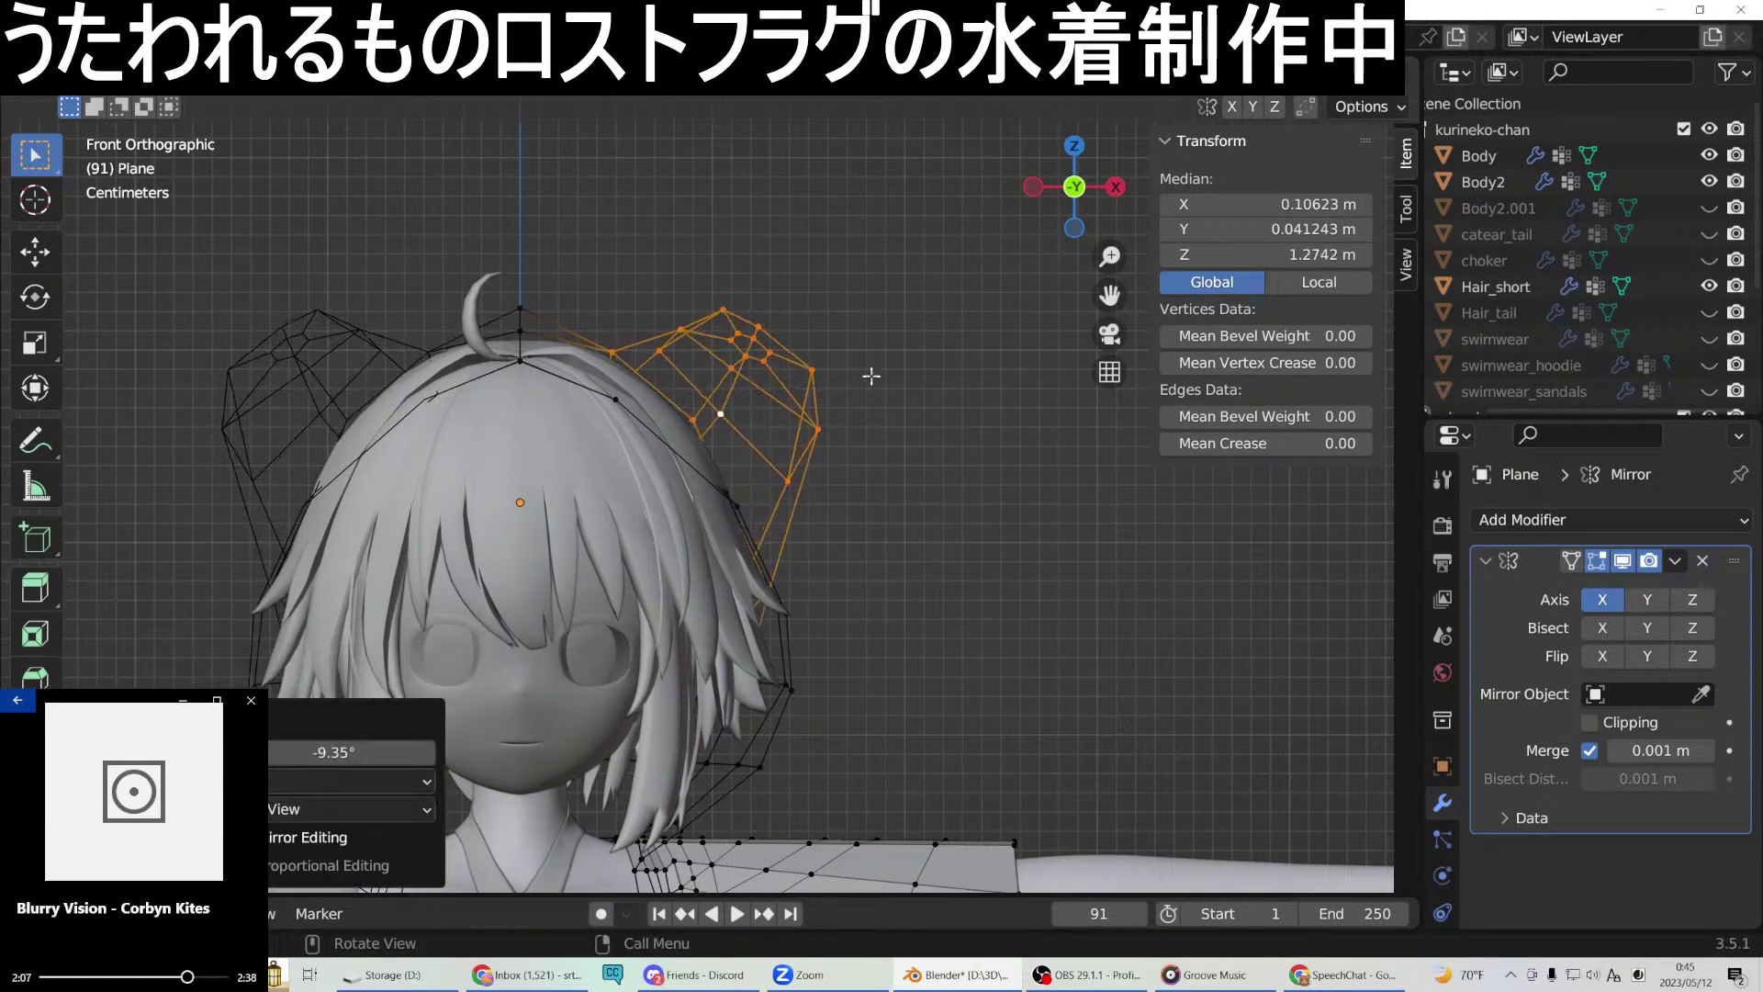
# Move the hood's ear vertices up about 0.0063 m along Z and forward about 0.0092 m along -Y.
pyautogui.moveTo(874, 378); pyautogui.dragTo(622, 393, button='middle')
pyautogui.press('g')
pyautogui.press('z')
pyautogui.click(621, 380)
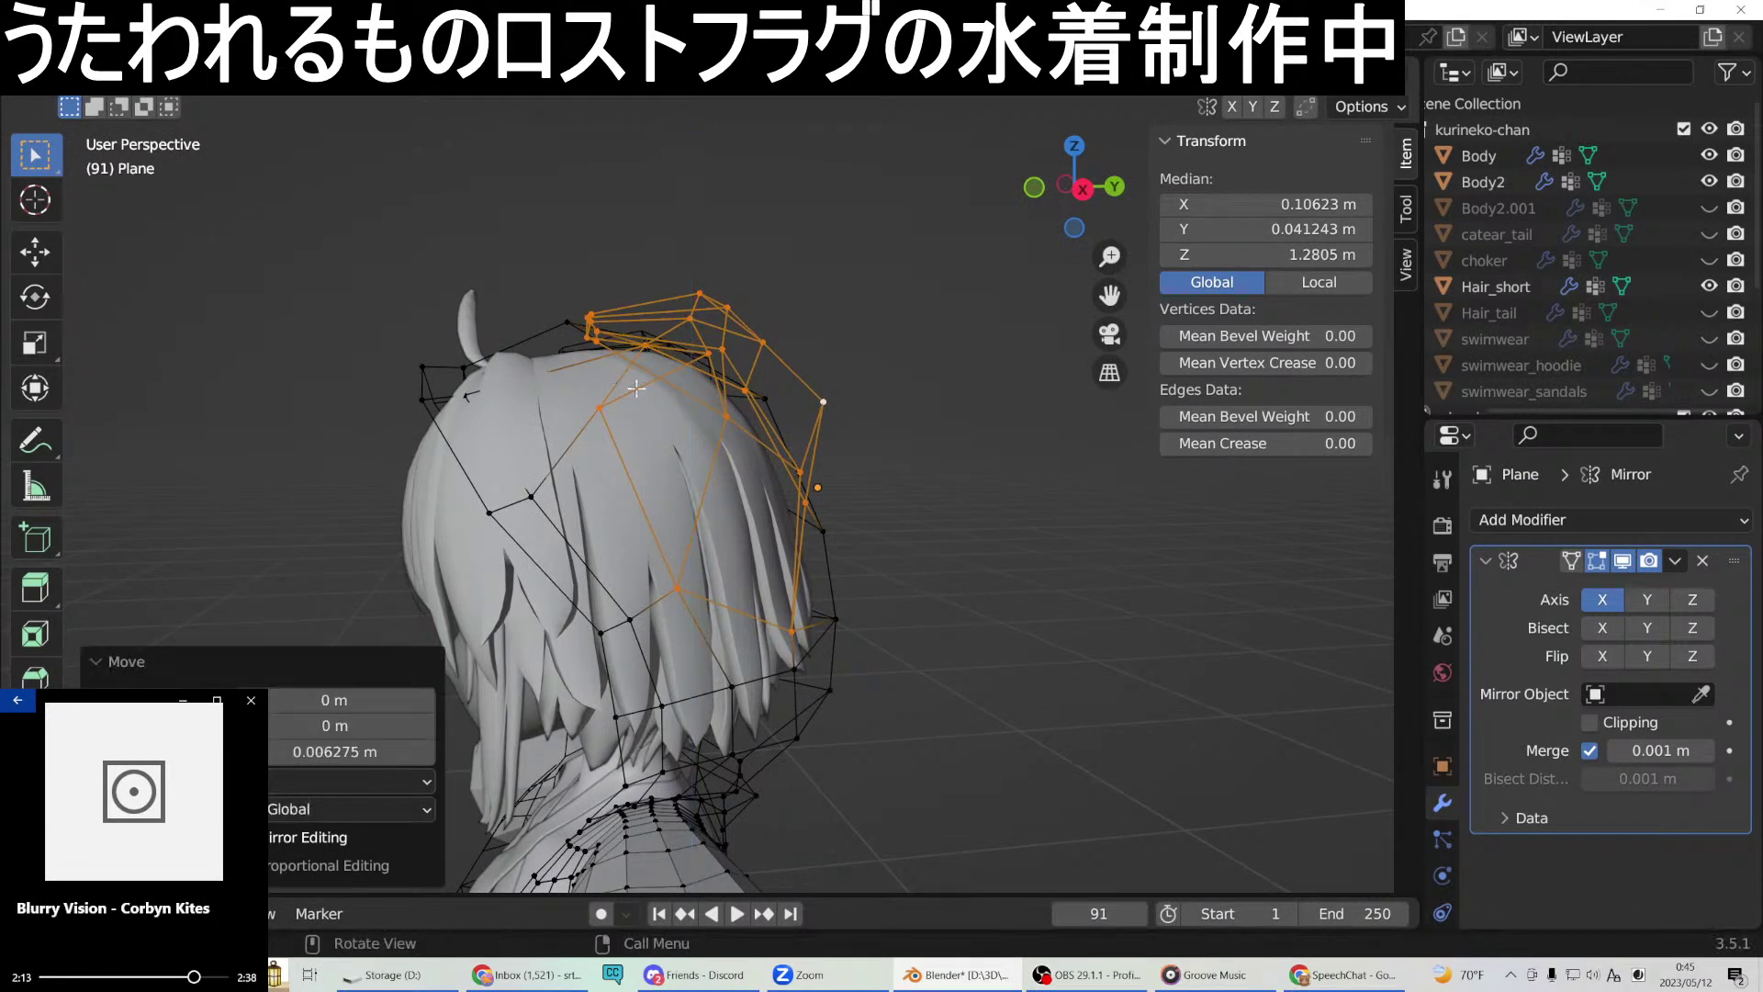
pyautogui.press('g')
pyautogui.press('y')
pyautogui.click(659, 394)
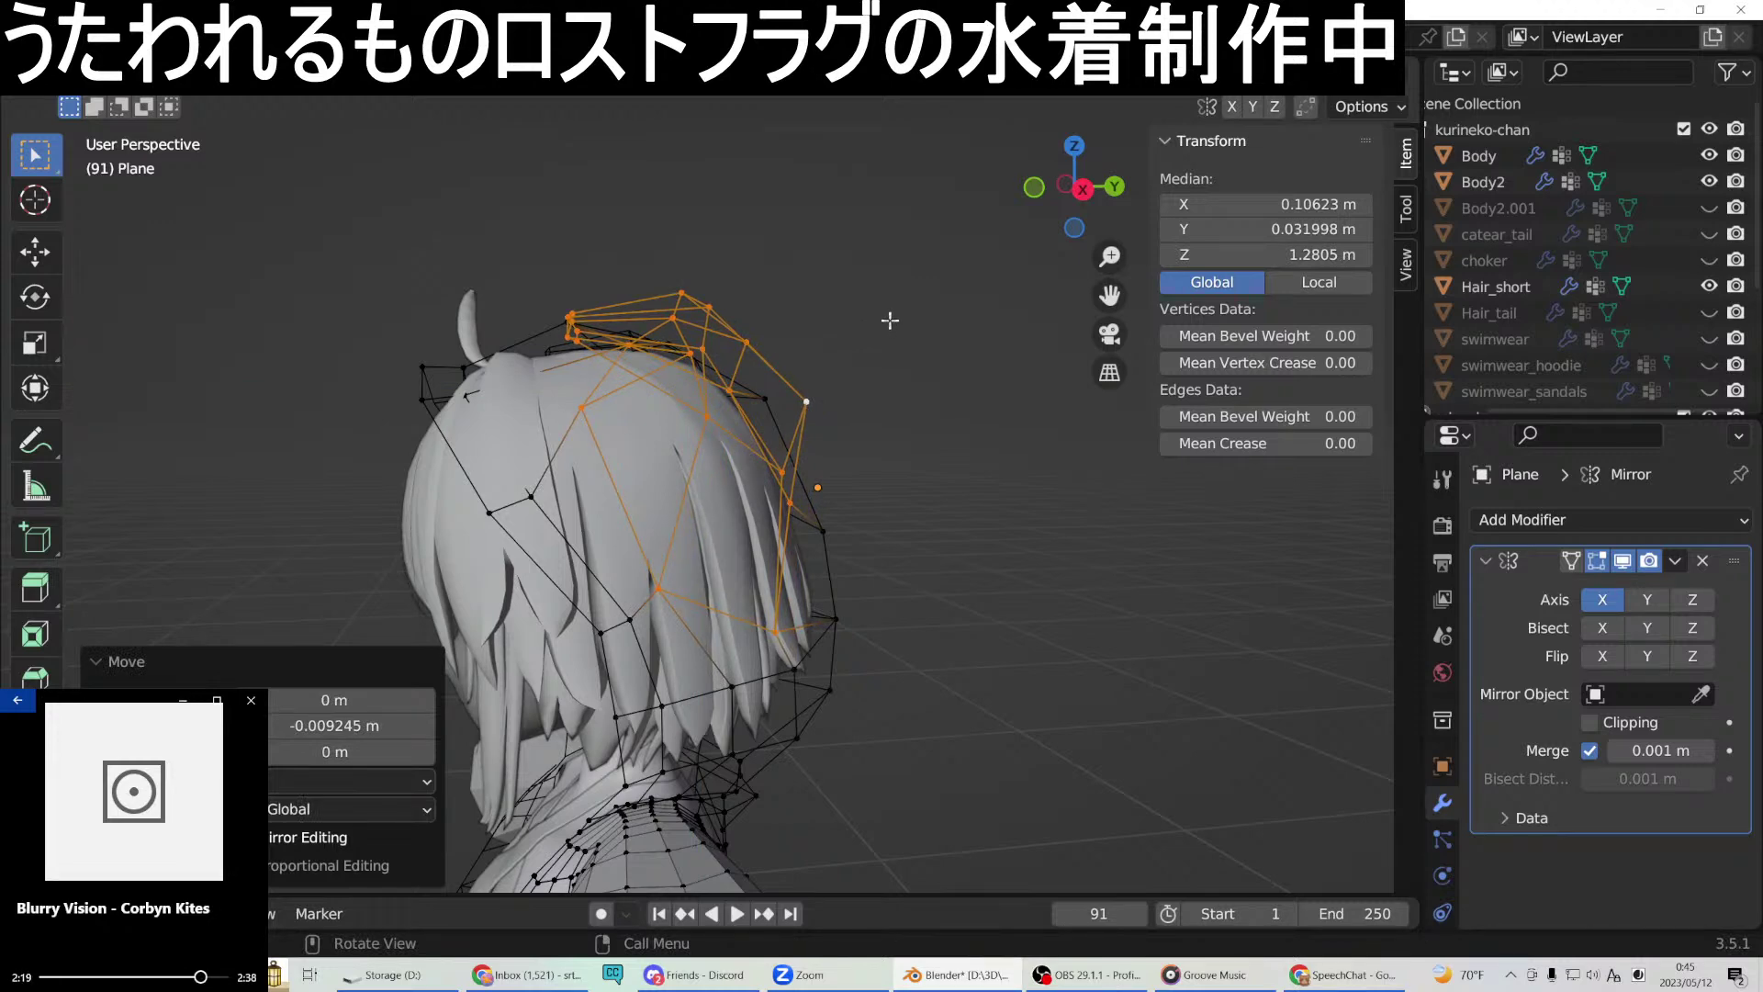
# Rotate the hood's ear vertices about -4.08° in the side view.
pyautogui.press('KP_3')
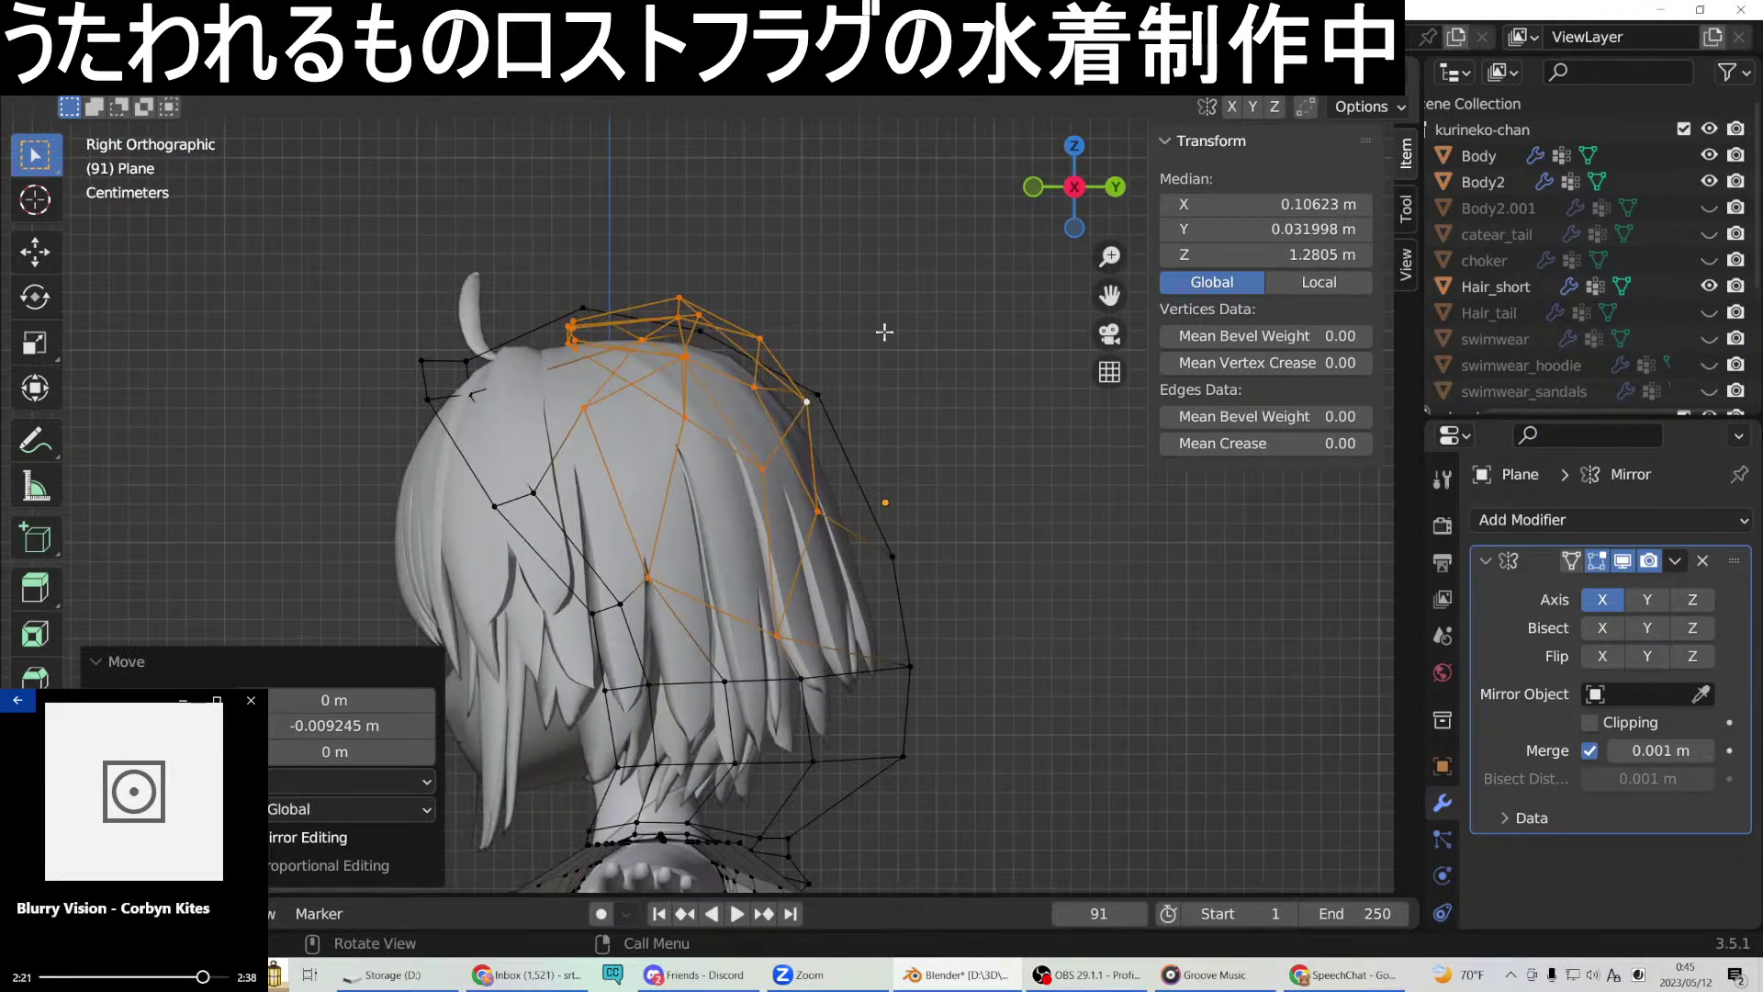
pyautogui.press('r')
pyautogui.click(882, 323)
pyautogui.moveTo(882, 323); pyautogui.dragTo(1157, 340, button='middle')
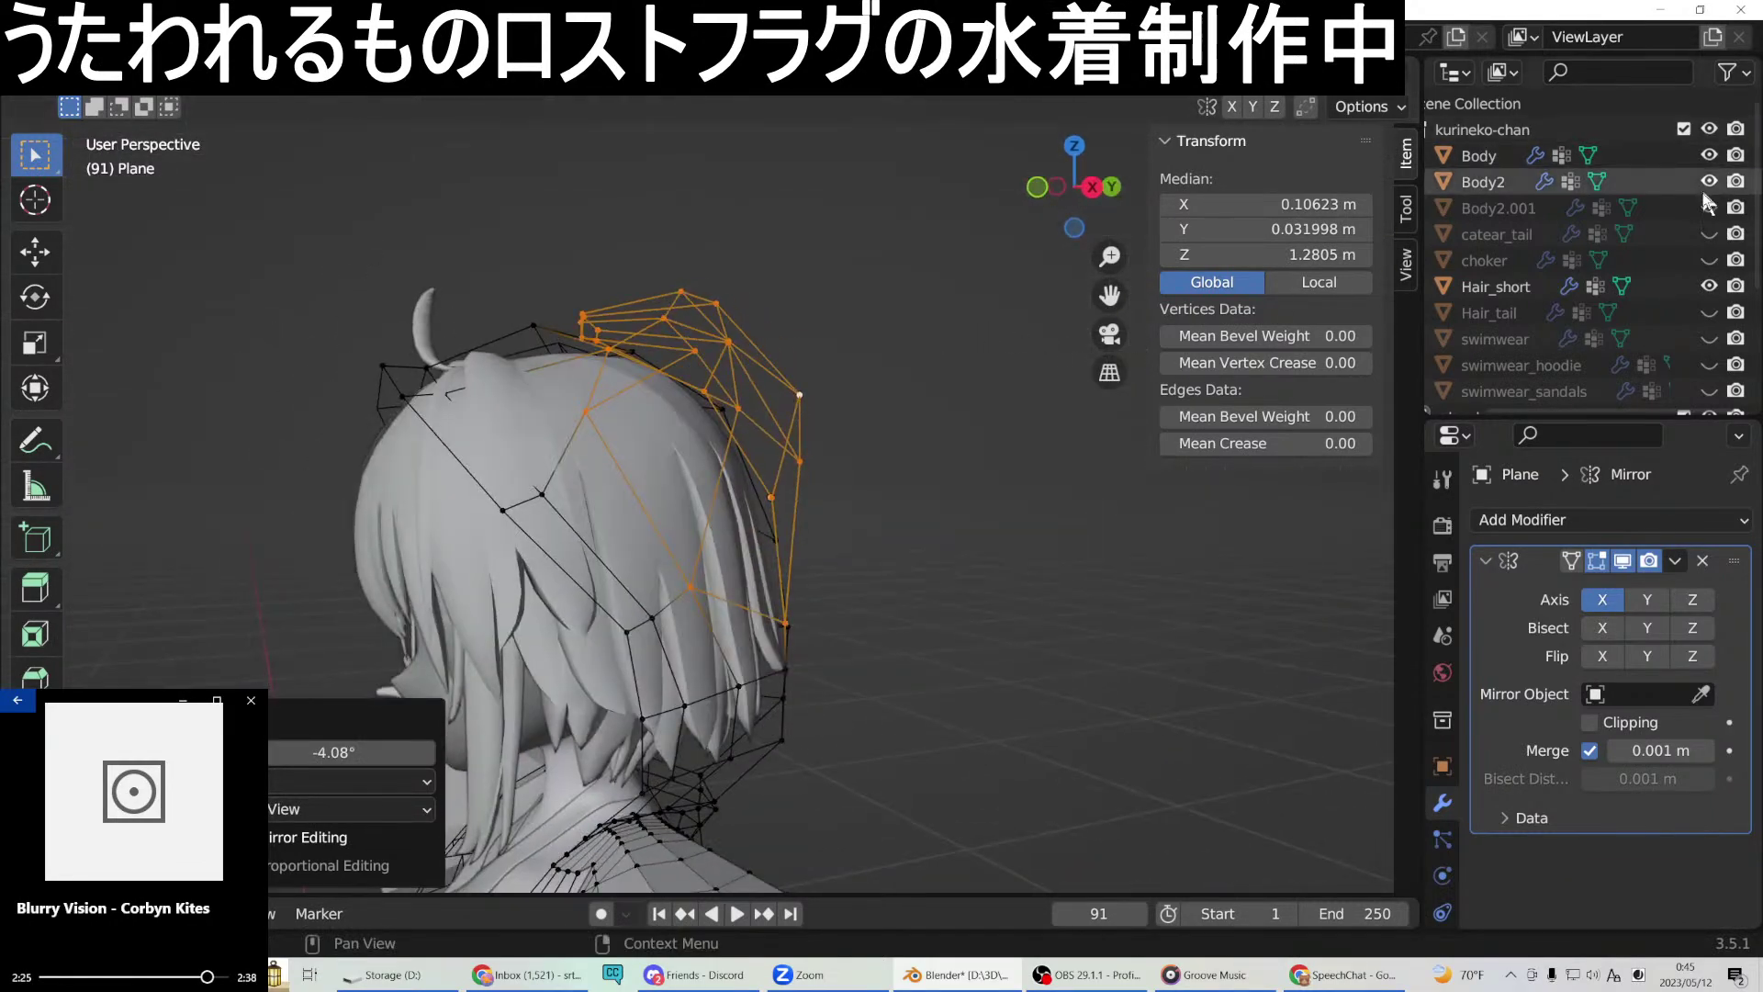
# Show the catear_tail object and move the hood's ear vertices about 0.026 m along -Y toward the cat ear.
pyautogui.click(1709, 234)
pyautogui.moveTo(902, 287); pyautogui.dragTo(834, 296, button='middle')
pyautogui.press('g')
pyautogui.press('y')
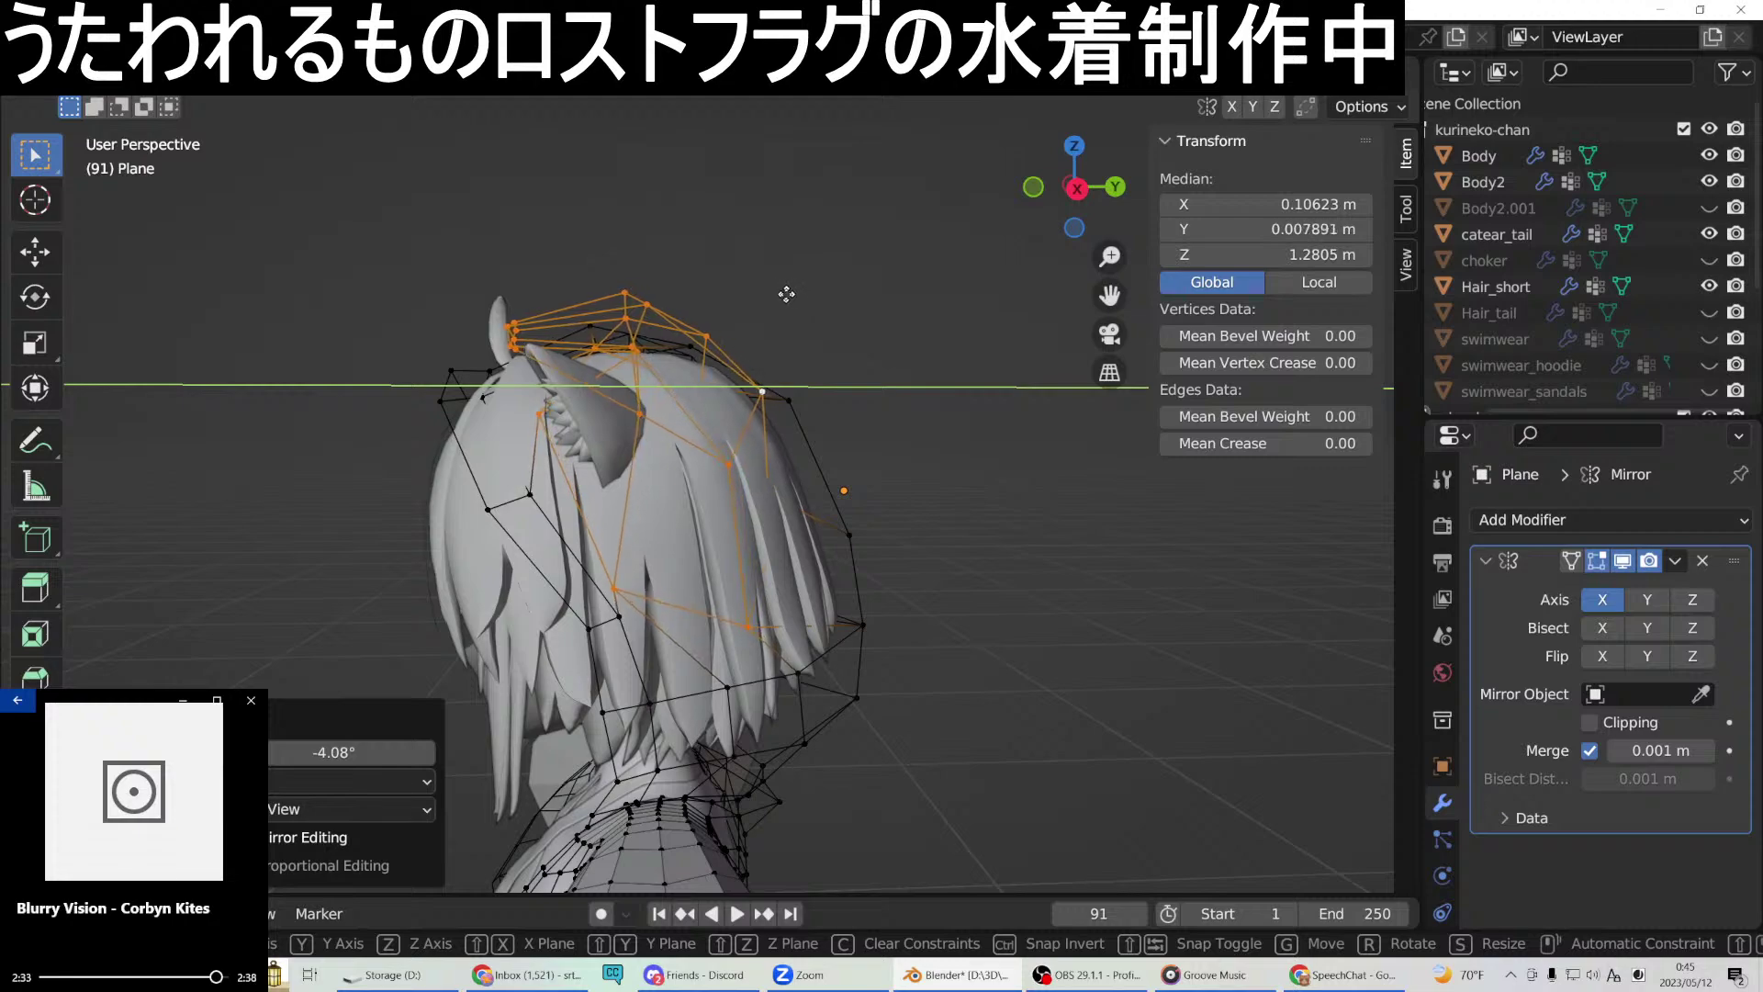
pyautogui.click(782, 294)
pyautogui.moveTo(782, 294); pyautogui.dragTo(780, 251, button='middle')
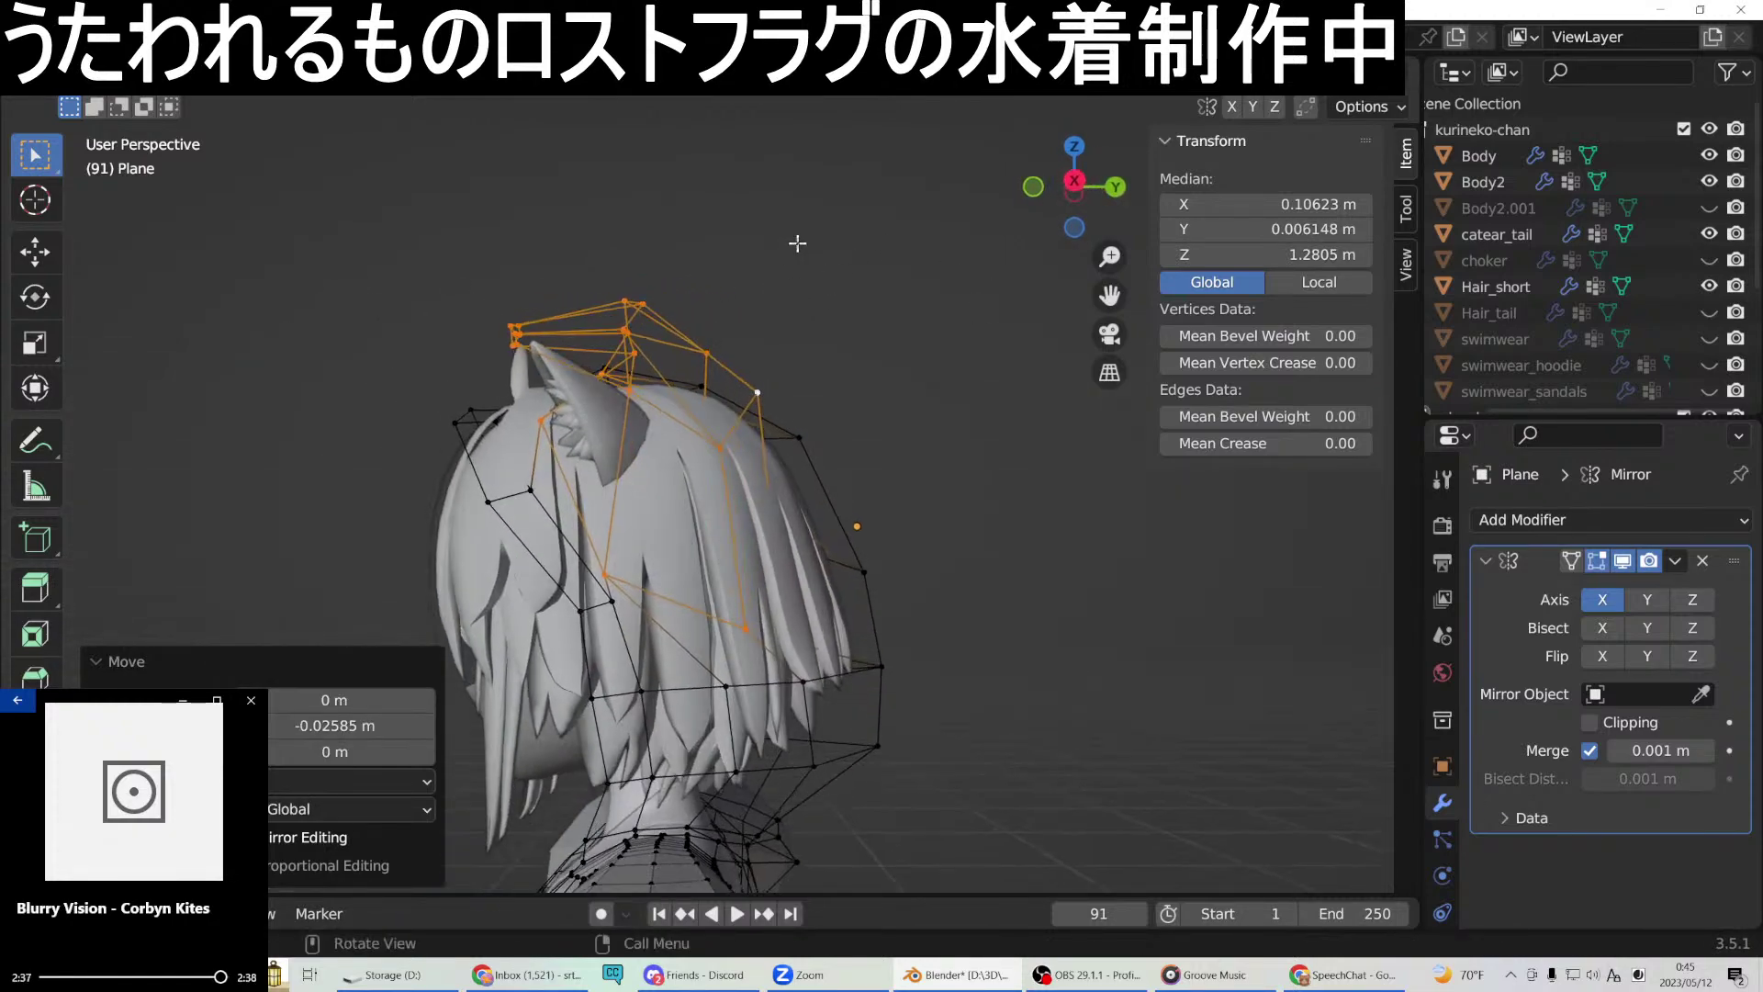
# Rotate the hood's ear vertices about -7.41° in the side view to match the cat ear.
pyautogui.press('KP_3')
pyautogui.press('r')
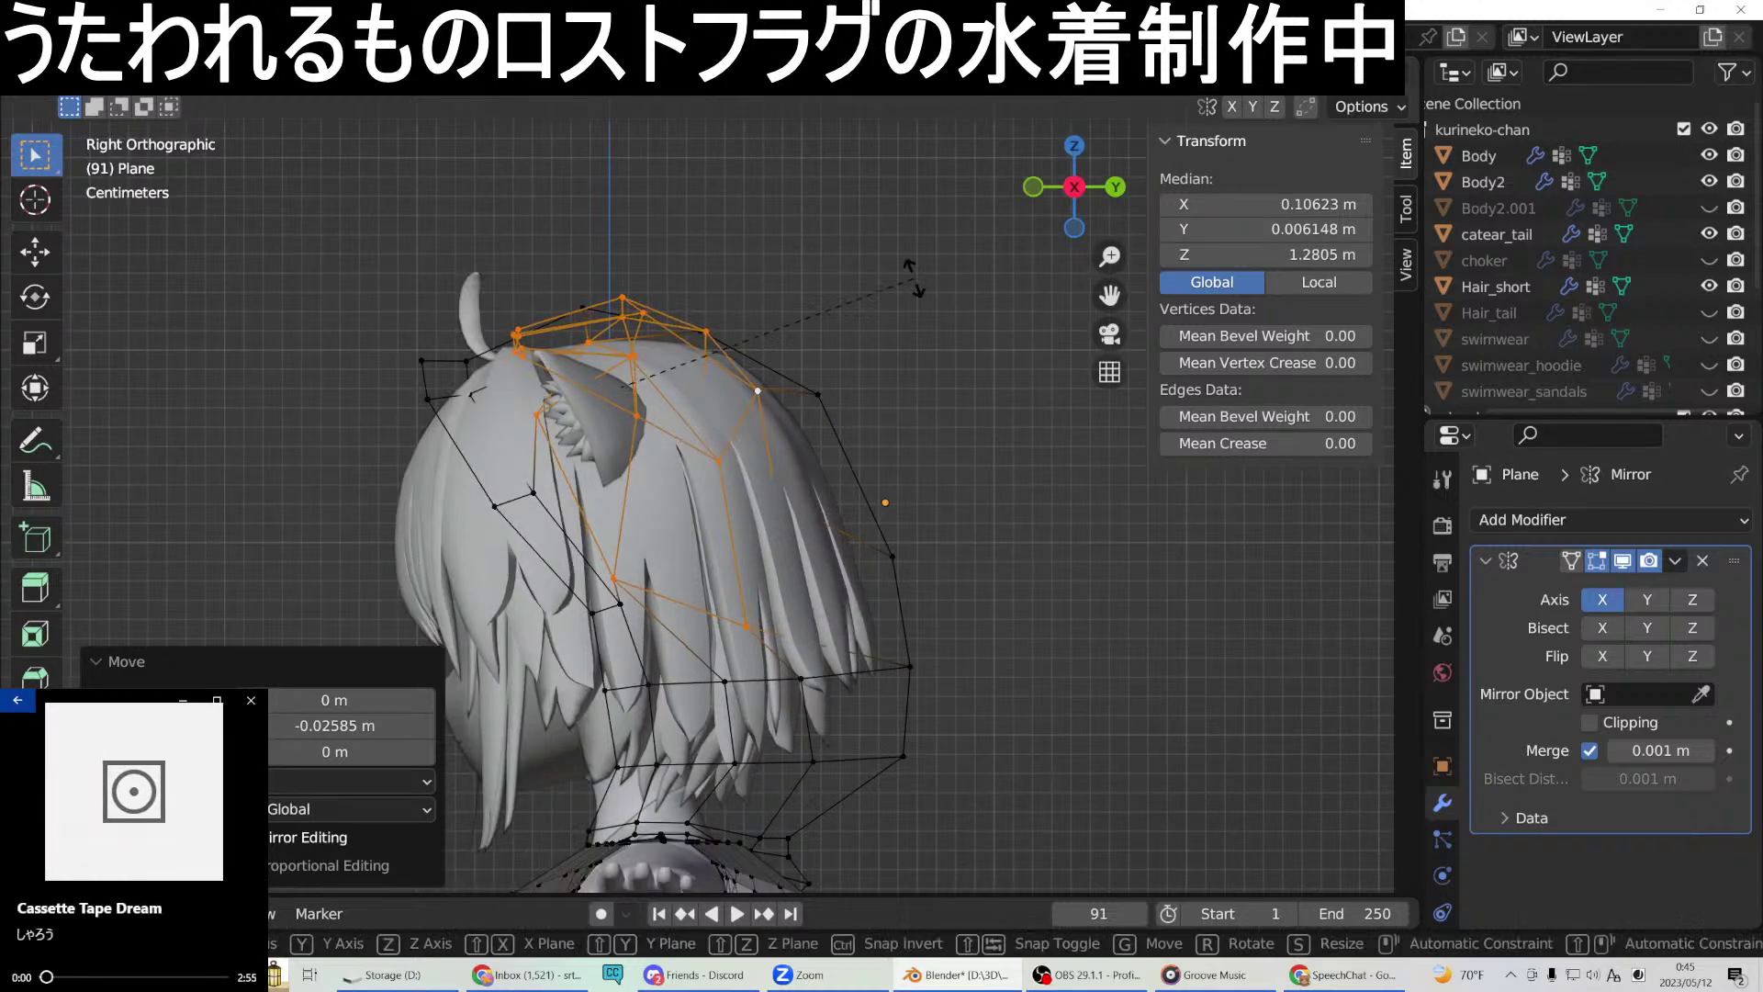
pyautogui.click(898, 243)
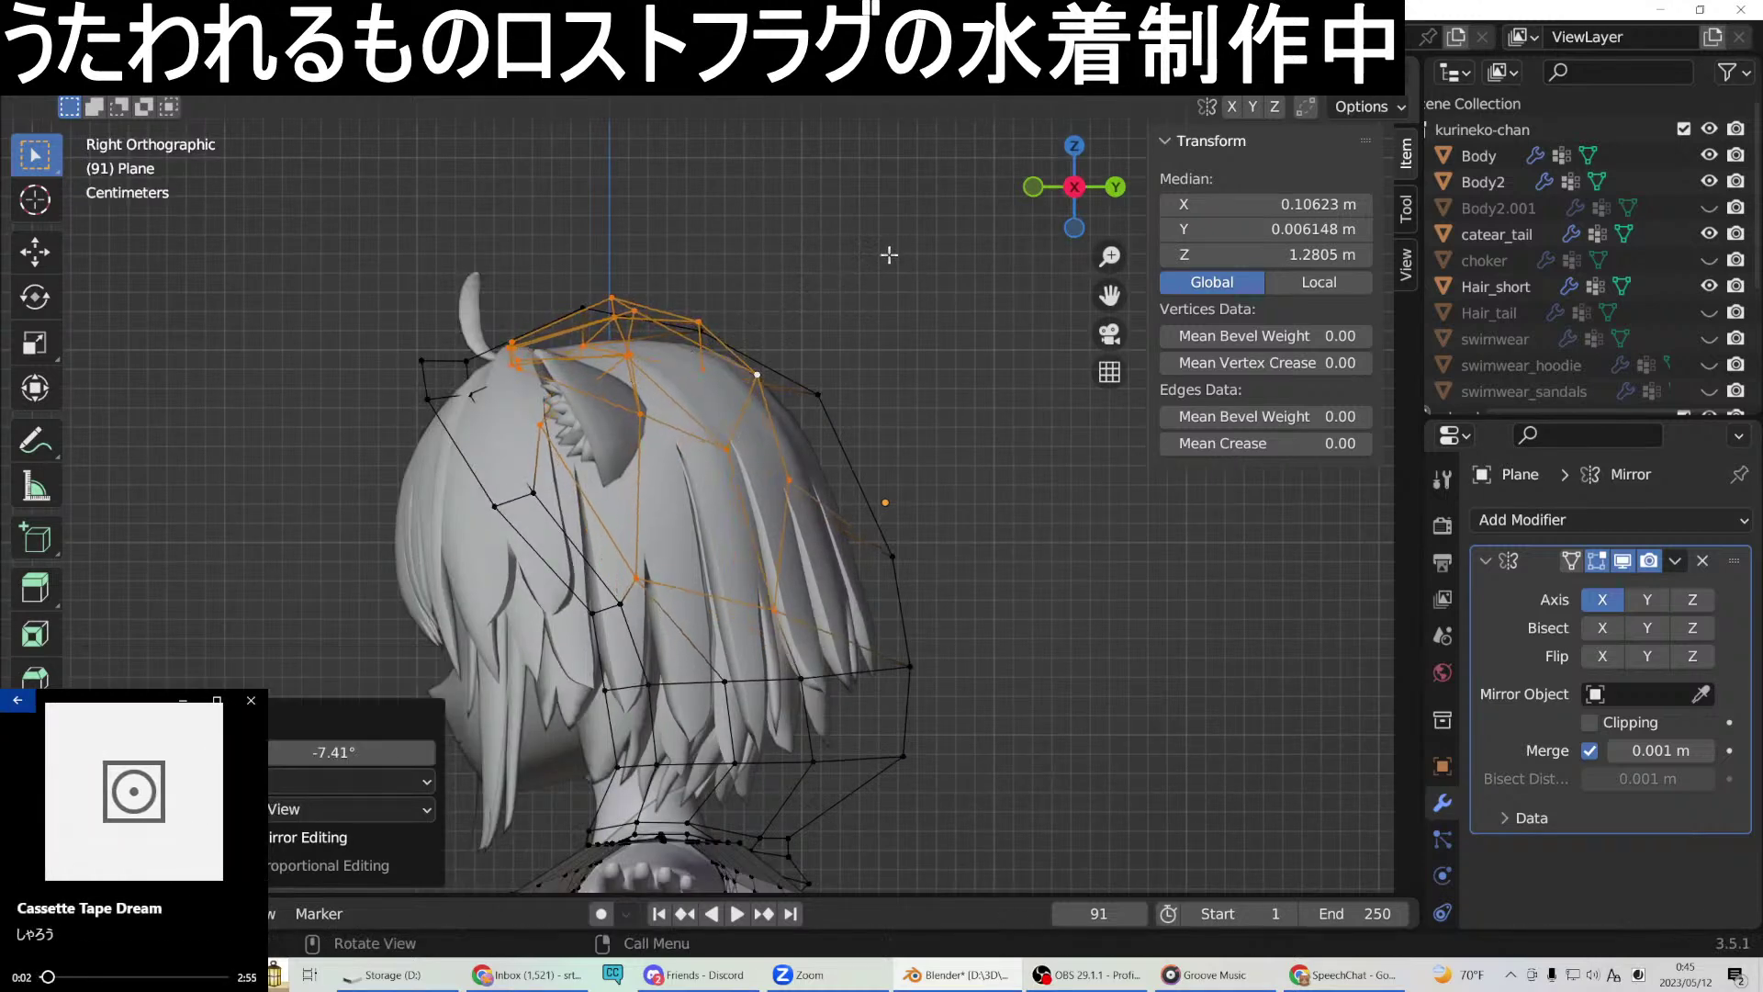
# Raise the hood's ear vertices about 0.0036 m along Z and shift them about 0.0115 m along -Y.
pyautogui.press('g')
pyautogui.press('z')
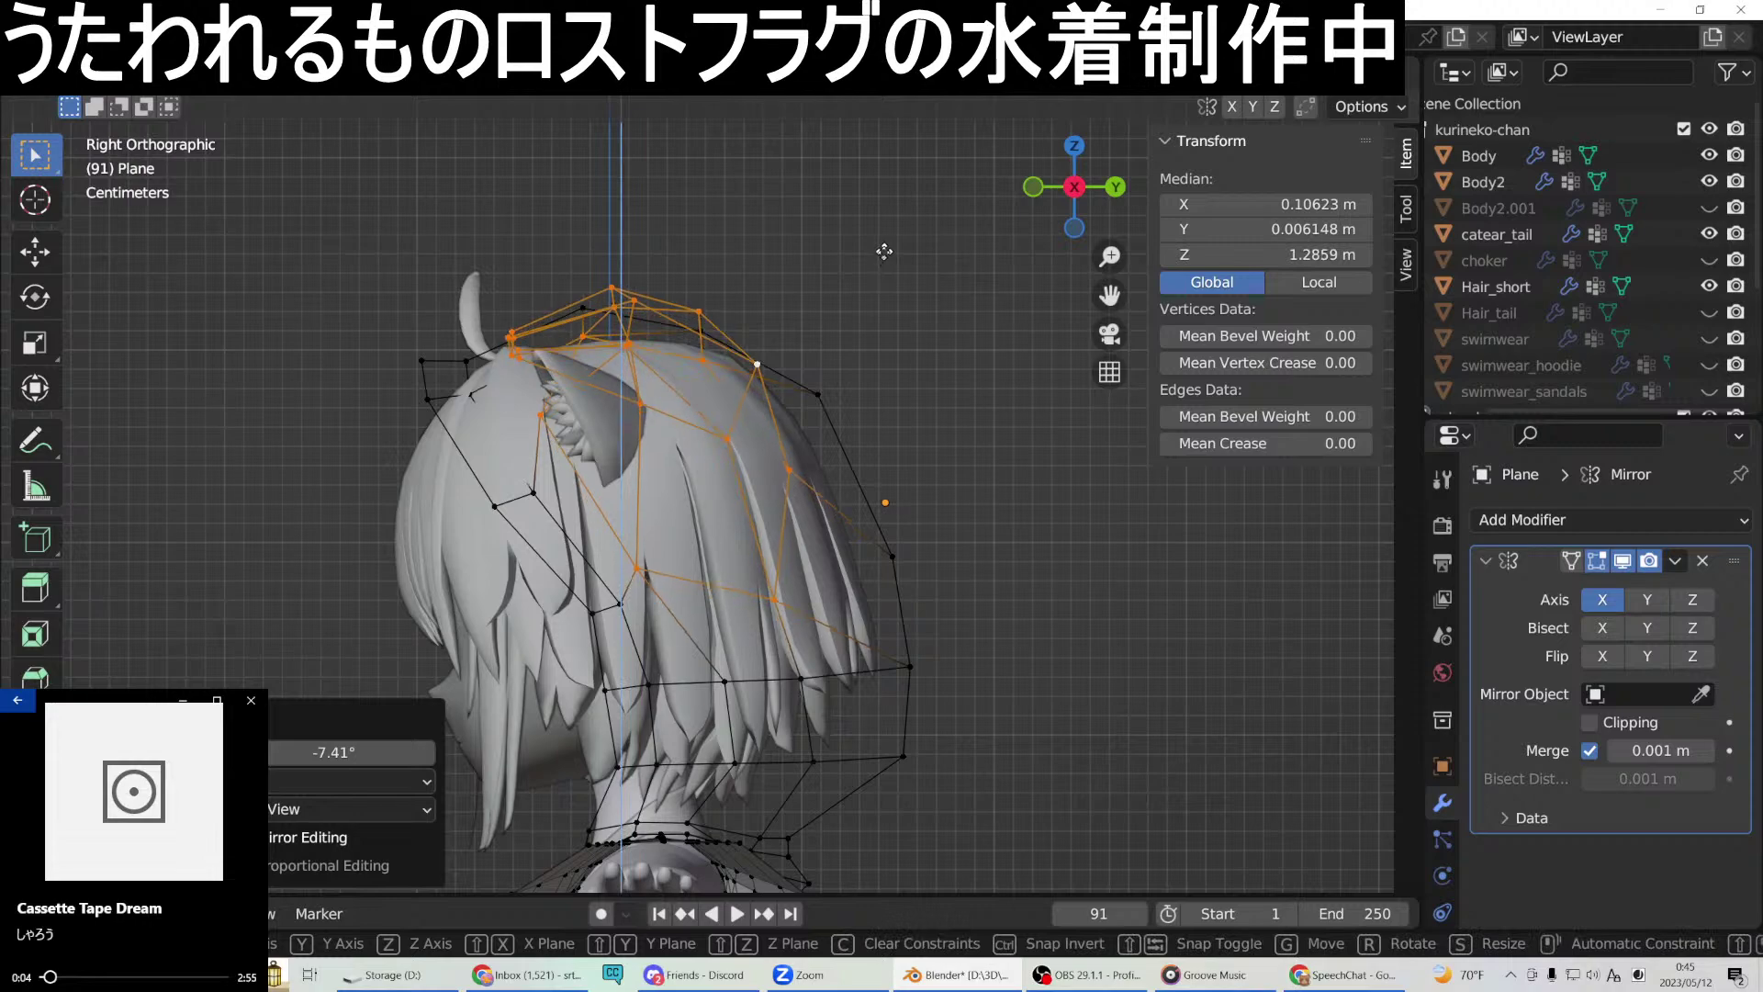
pyautogui.click(879, 260)
pyautogui.press('g')
pyautogui.press('y')
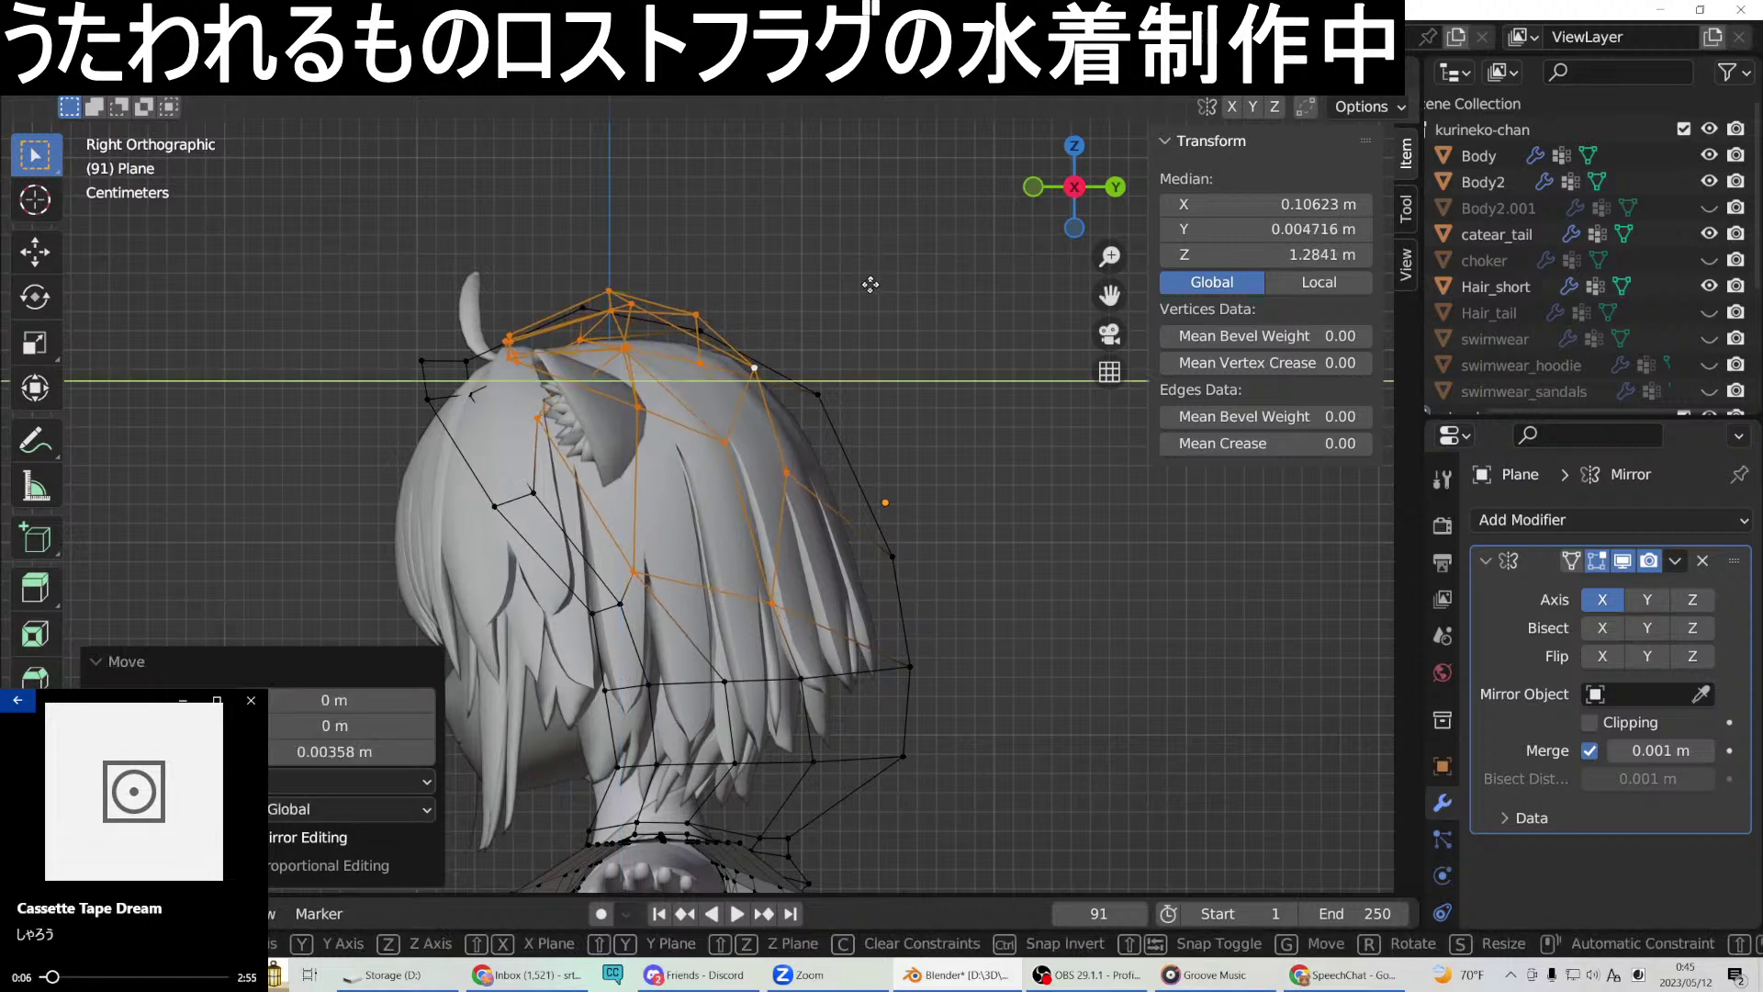
pyautogui.click(852, 277)
pyautogui.moveTo(852, 276); pyautogui.dragTo(1068, 318, button='middle')
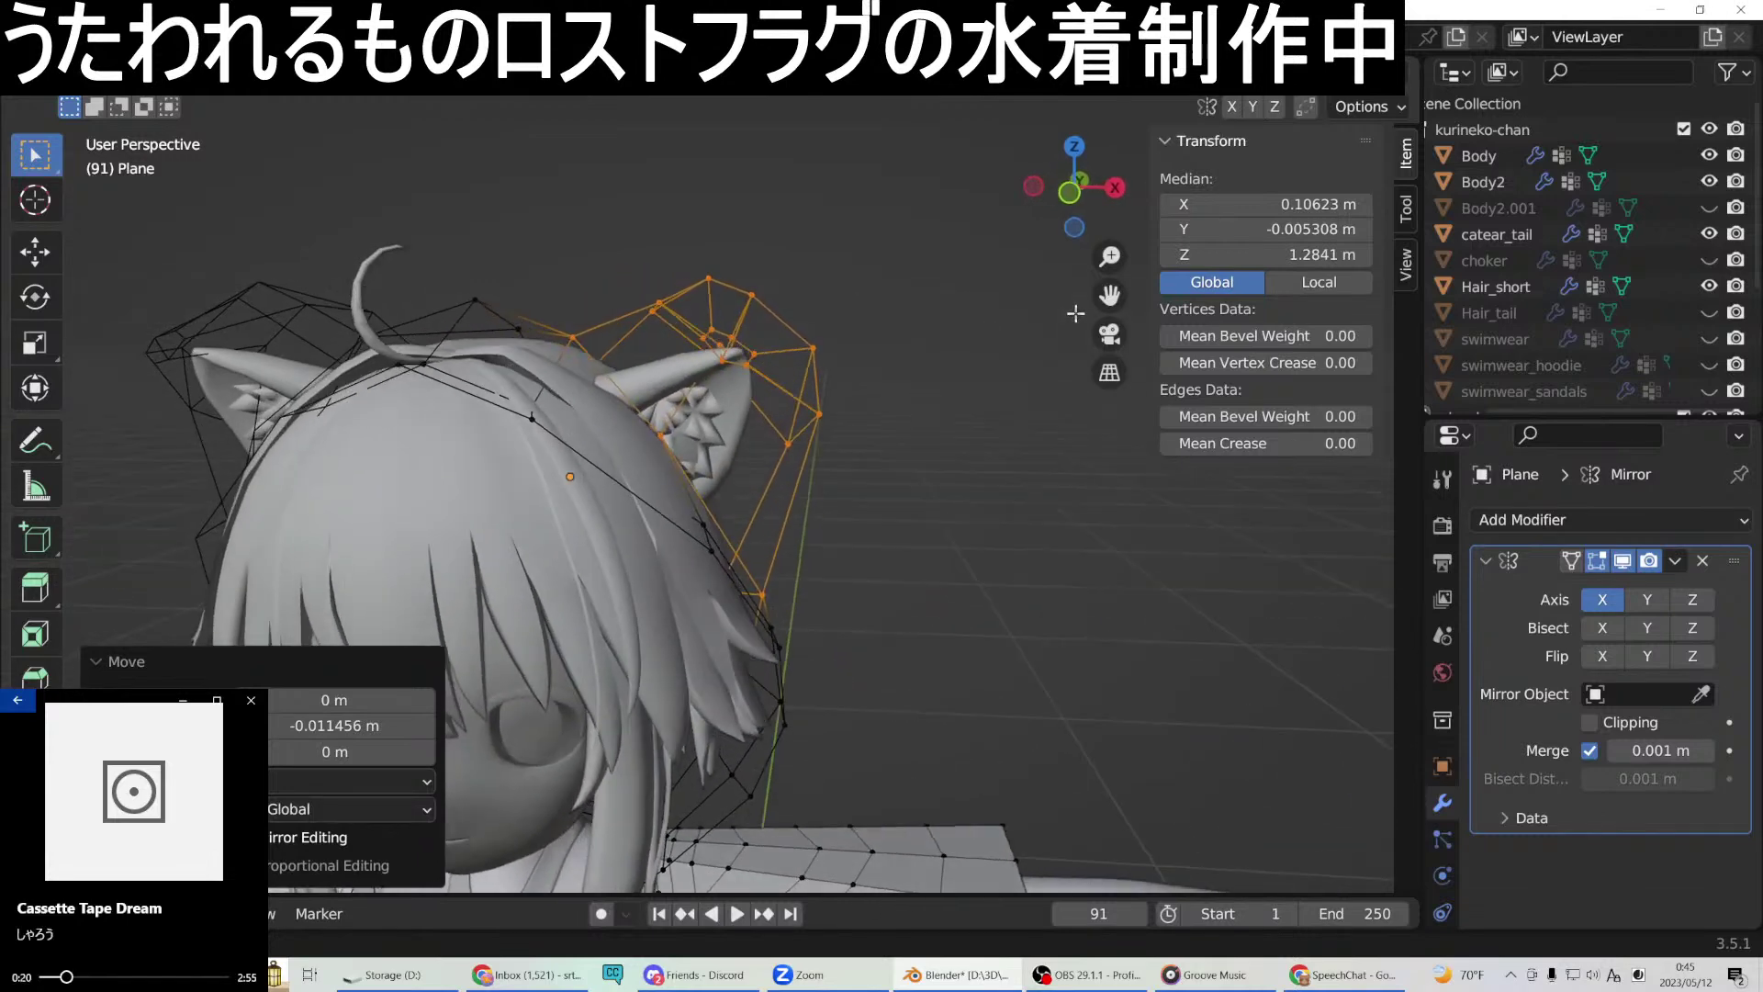
# Rotate the hood's ear vertices about -3.86° in the front view.
pyautogui.press('KP_1')
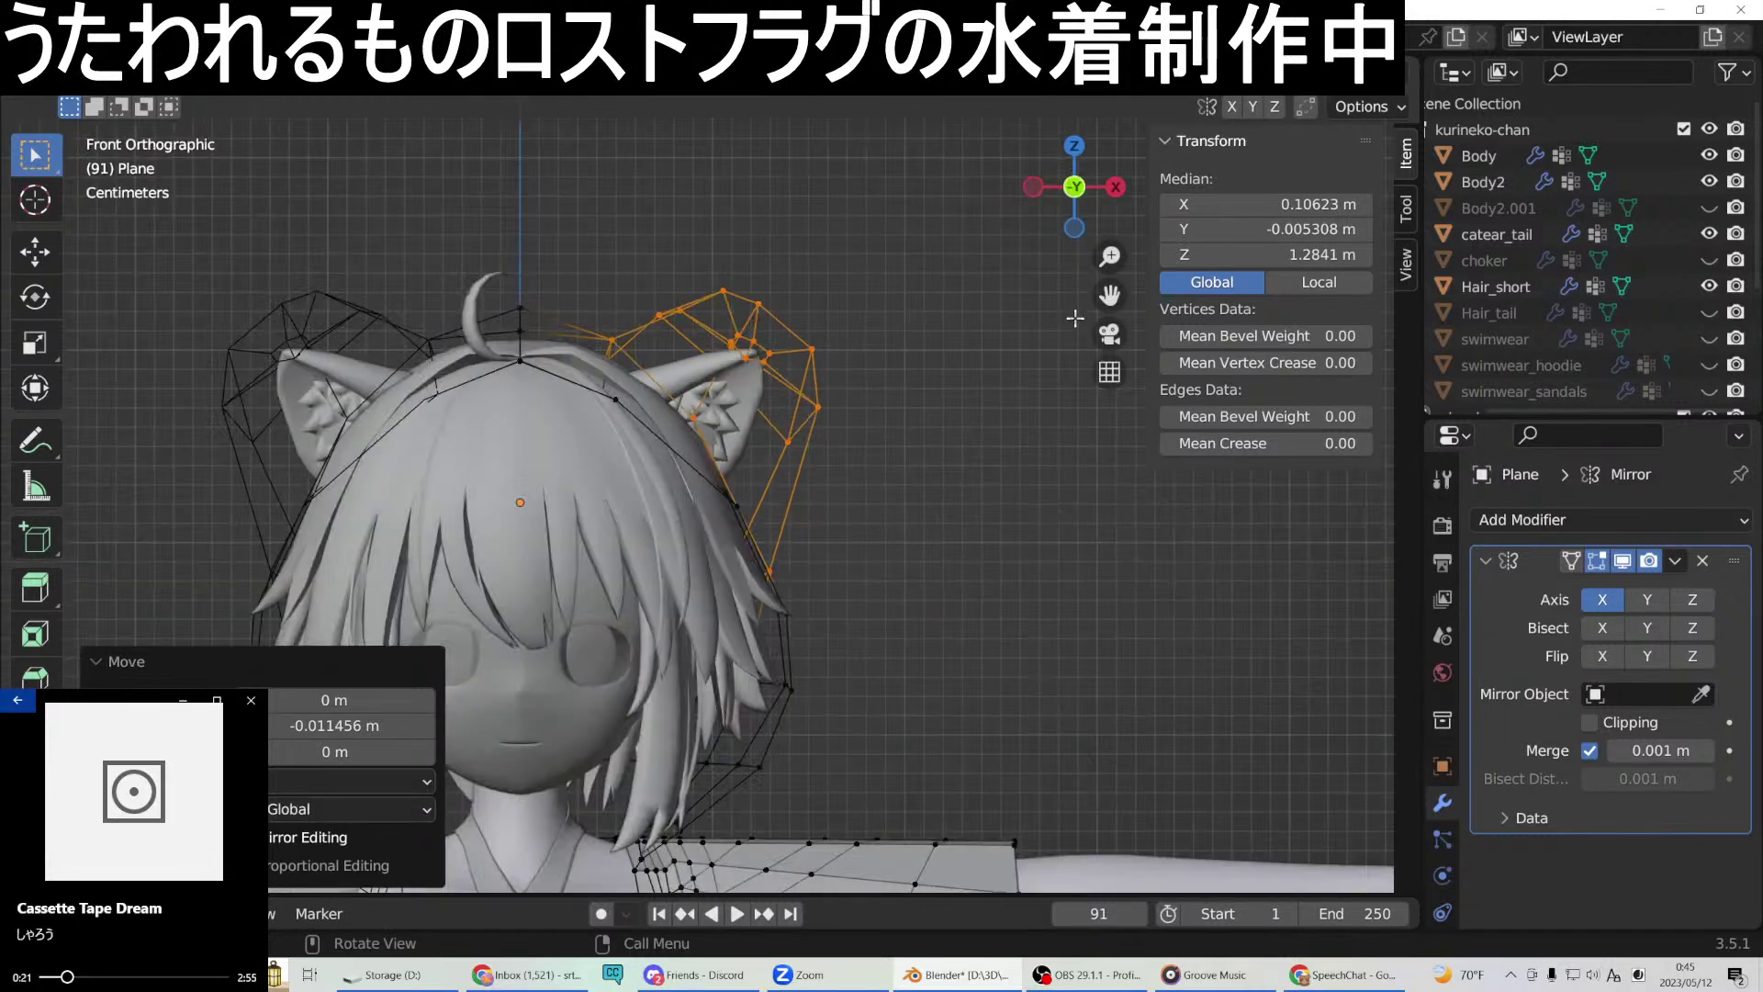
pyautogui.press('r')
pyautogui.click(1022, 336)
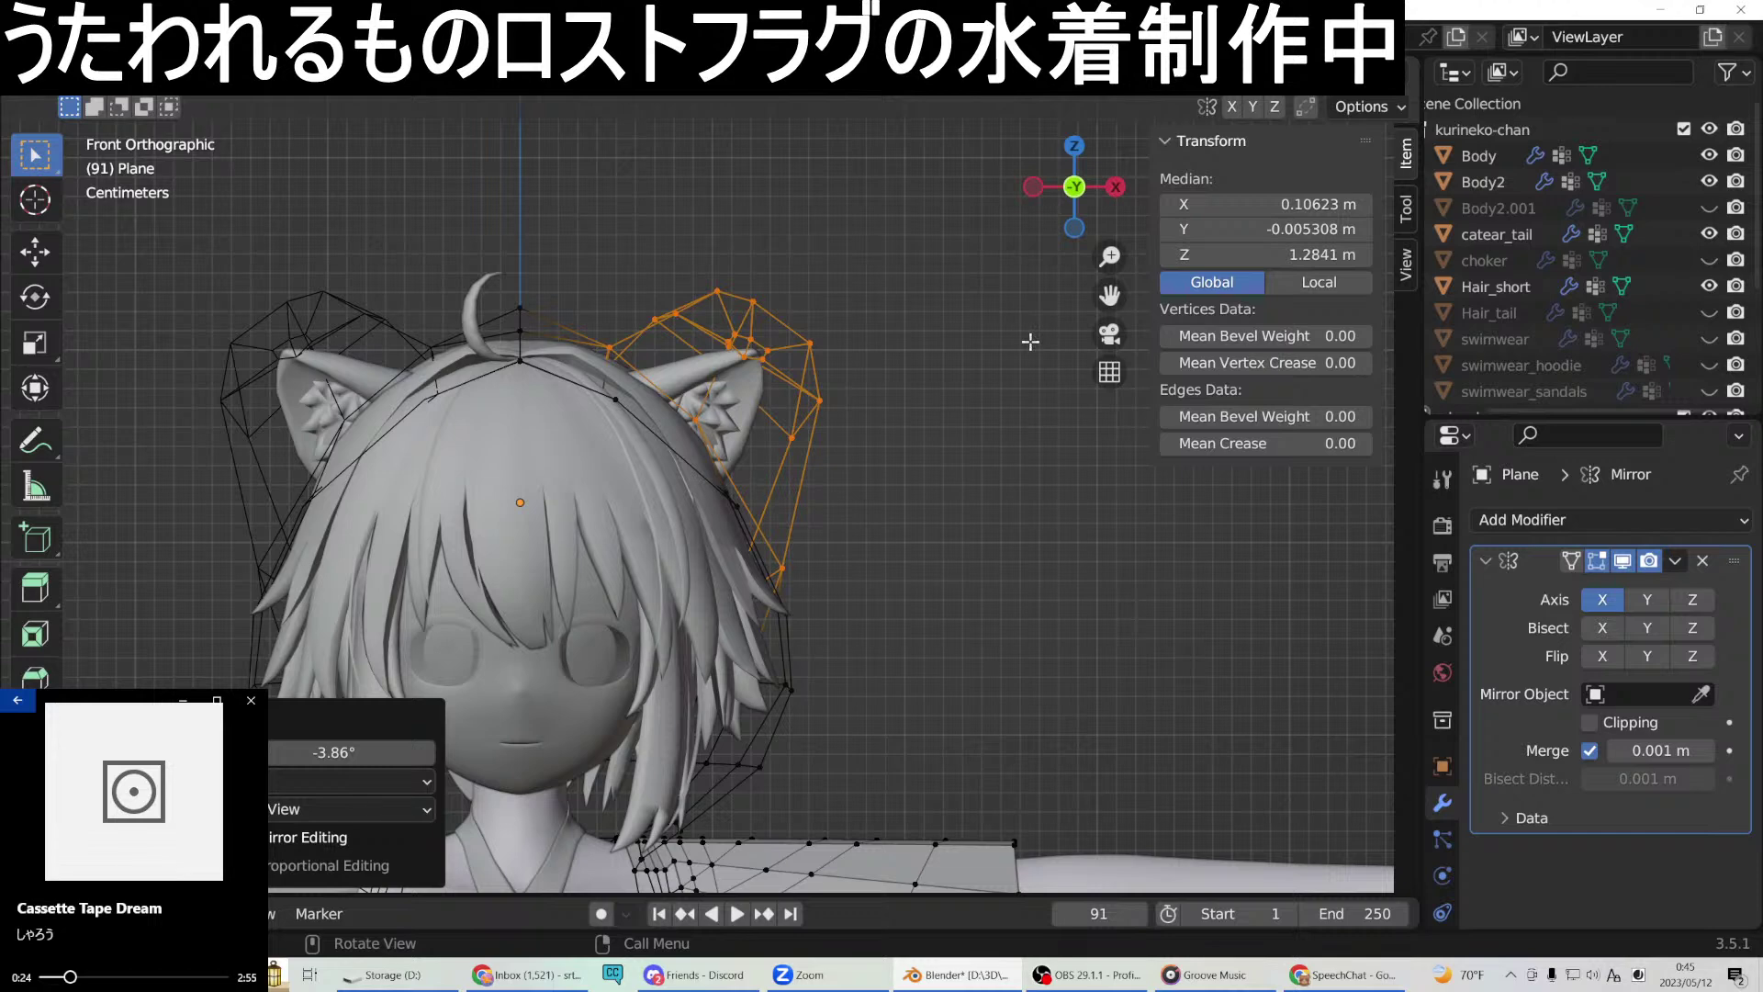
# Move the hood's ear vertices about 0.0018 m along -X and raise them about 0.0036 m along Z.
pyautogui.press('g')
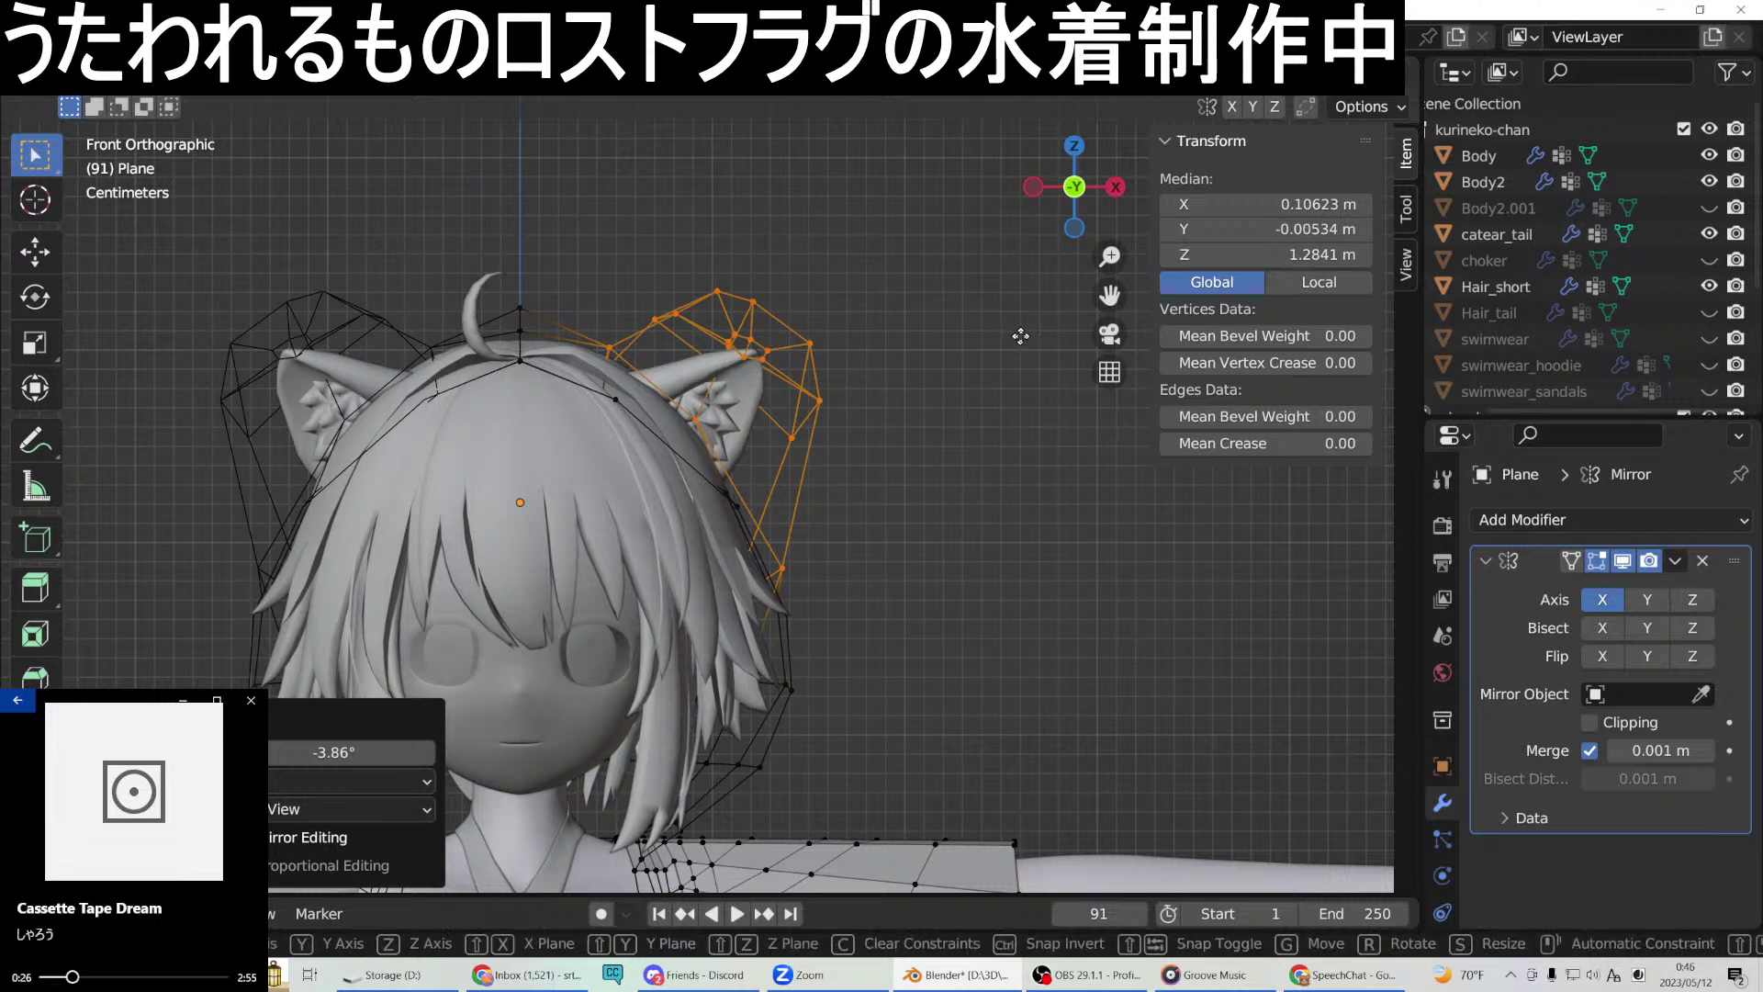
pyautogui.press('x')
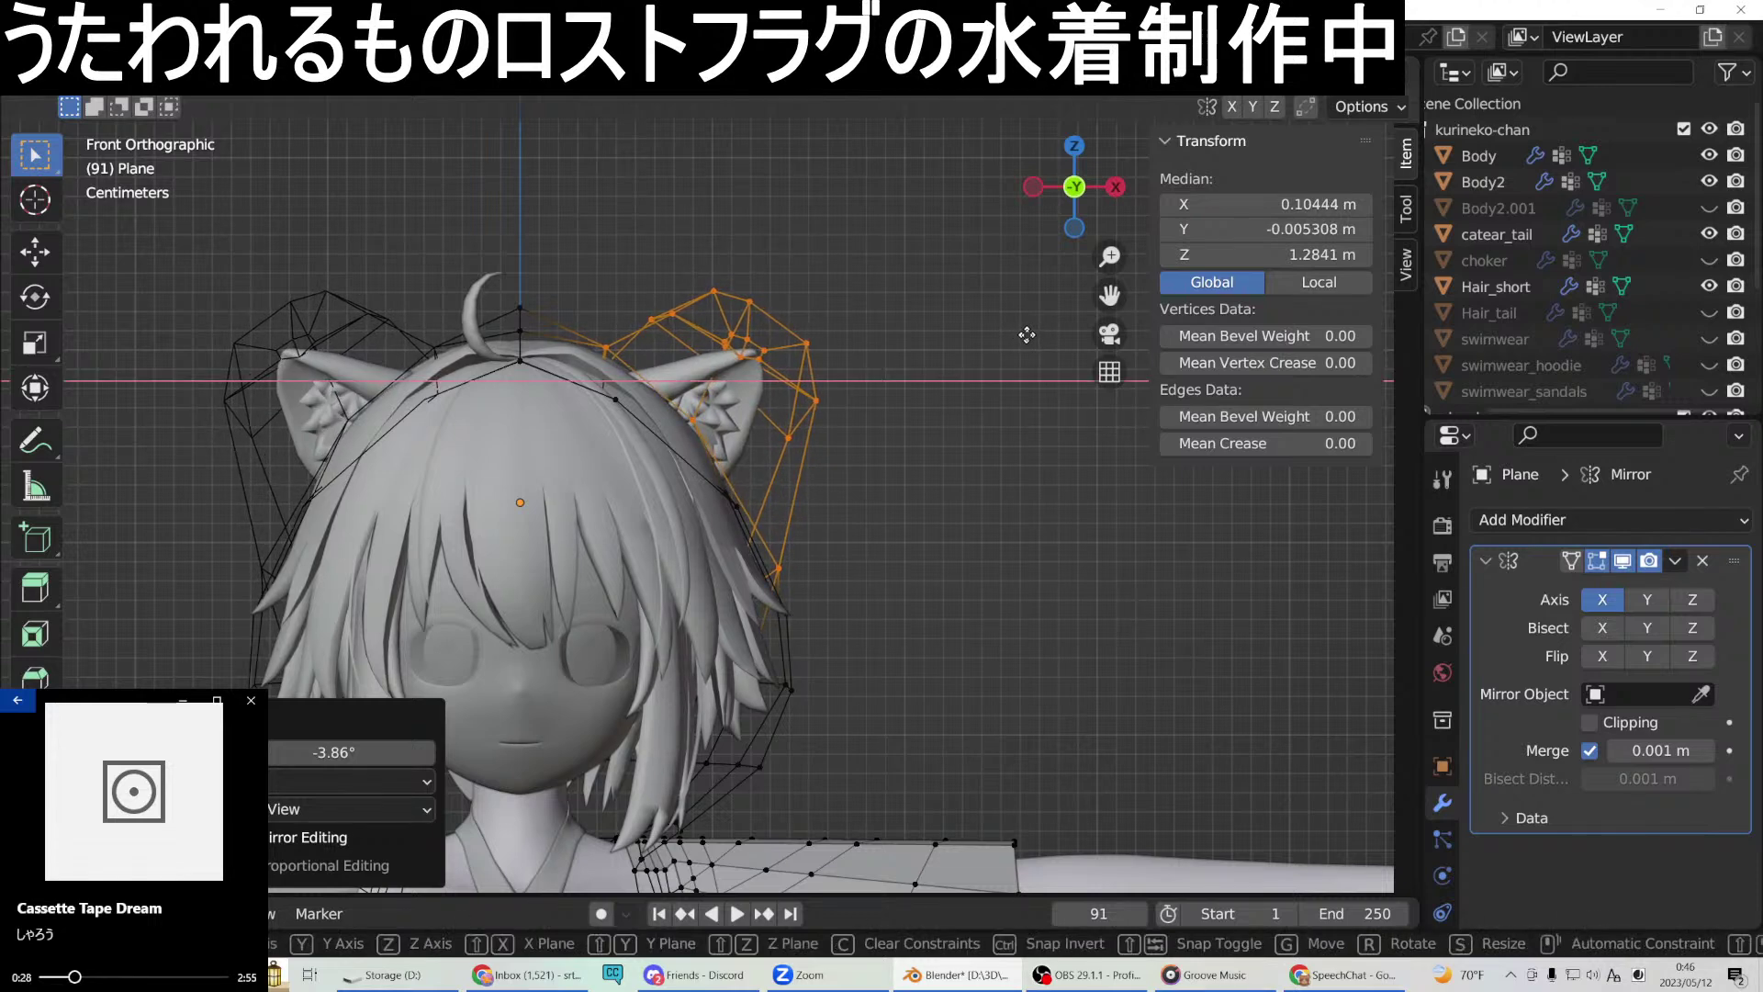
pyautogui.click(1027, 334)
pyautogui.press('g')
pyautogui.press('z')
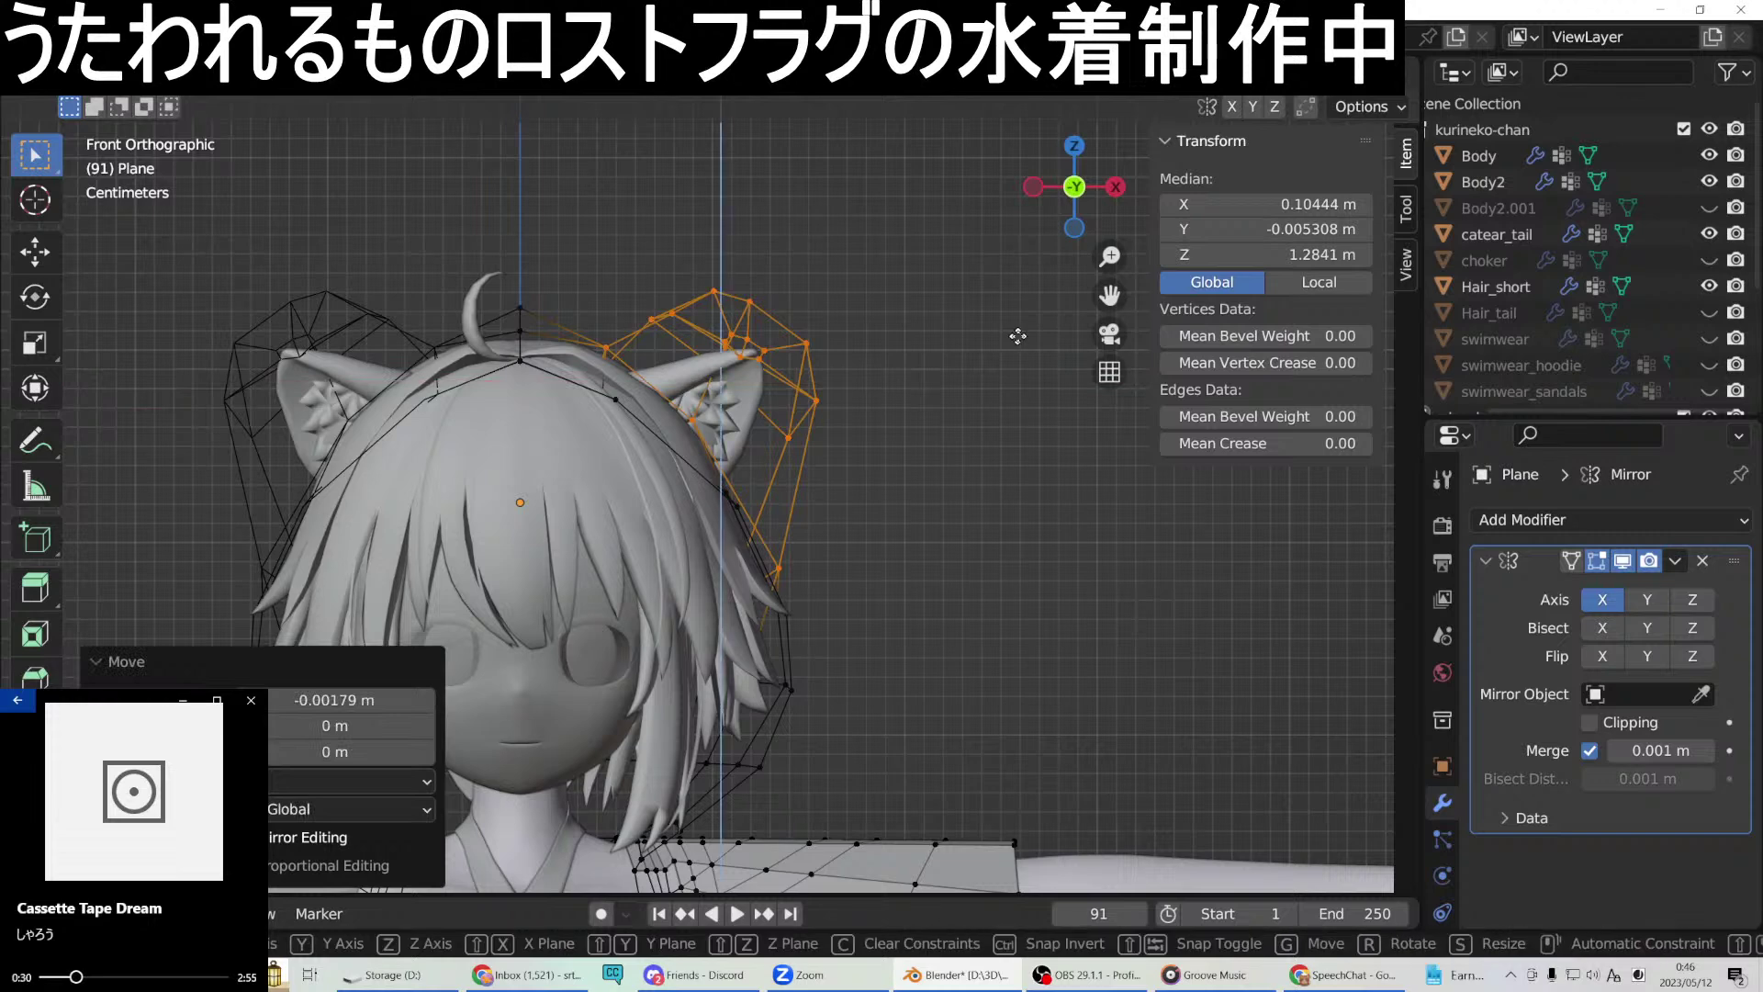
pyautogui.click(1020, 329)
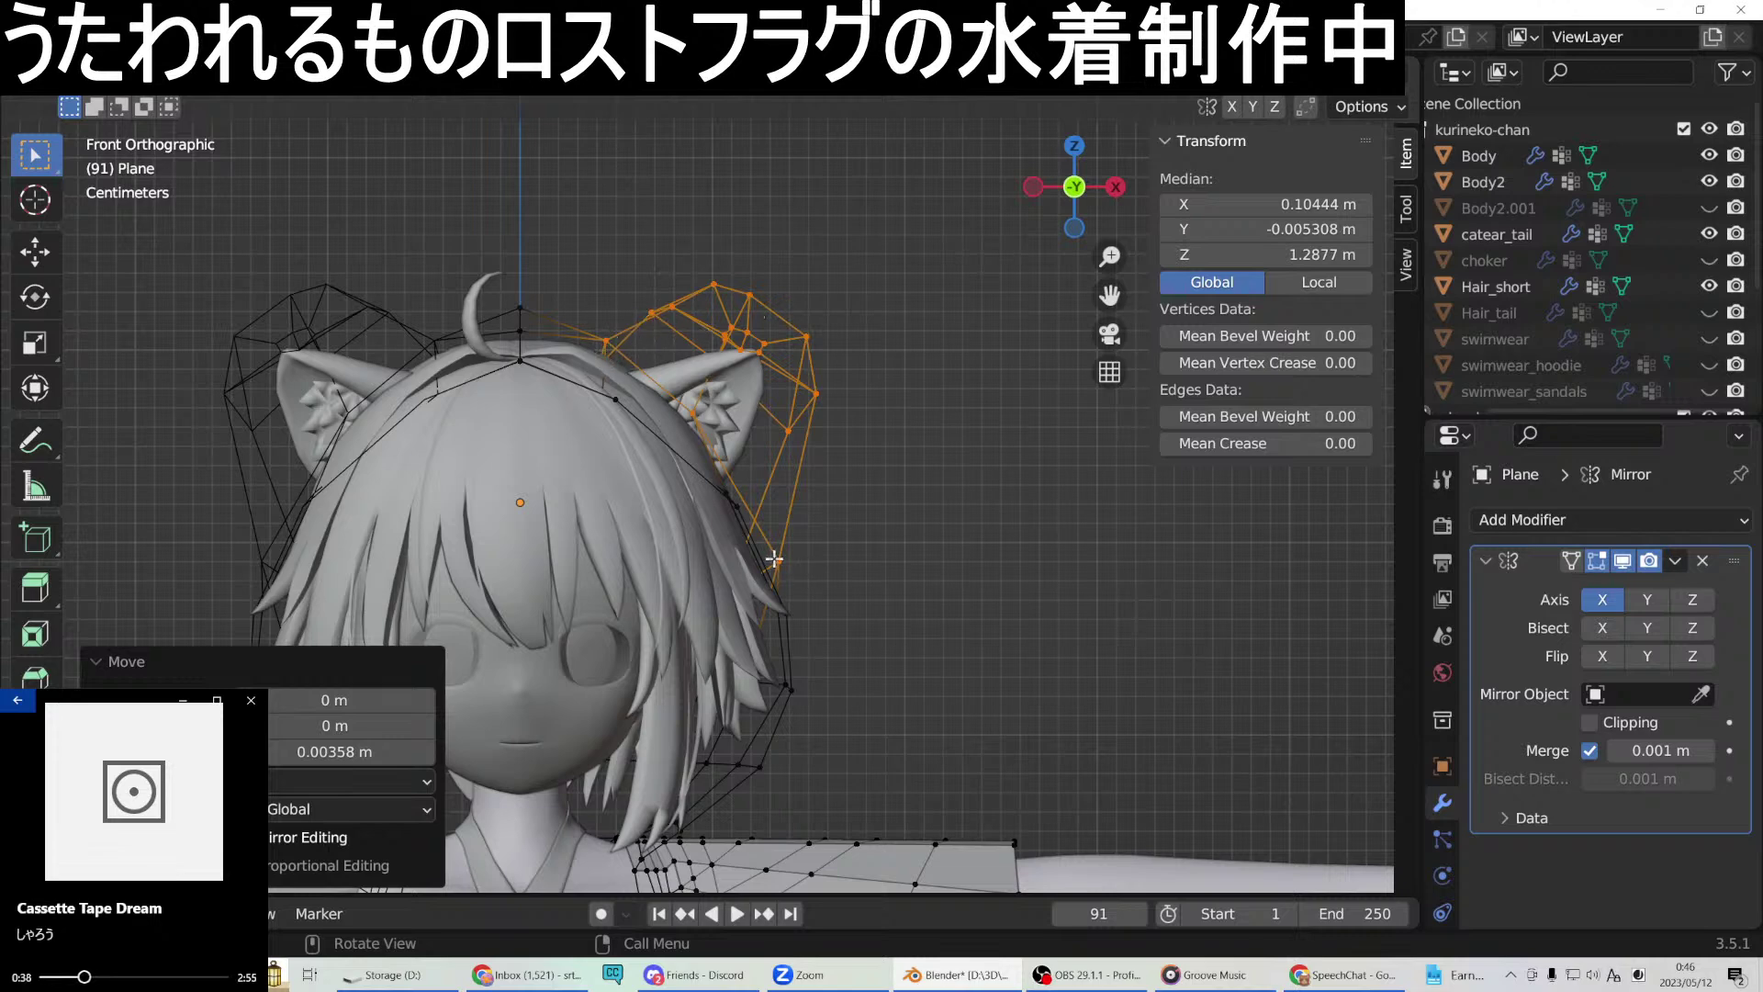
# Select only the upper vertices of the hood's ear and rotate them slightly in the front view.
pyautogui.moveTo(595, 369); pyautogui.dragTo(904, 226)
pyautogui.keyDown('shift'); pyautogui.moveTo(767, 442); pyautogui.dragTo(874, 392); pyautogui.keyUp('shift')
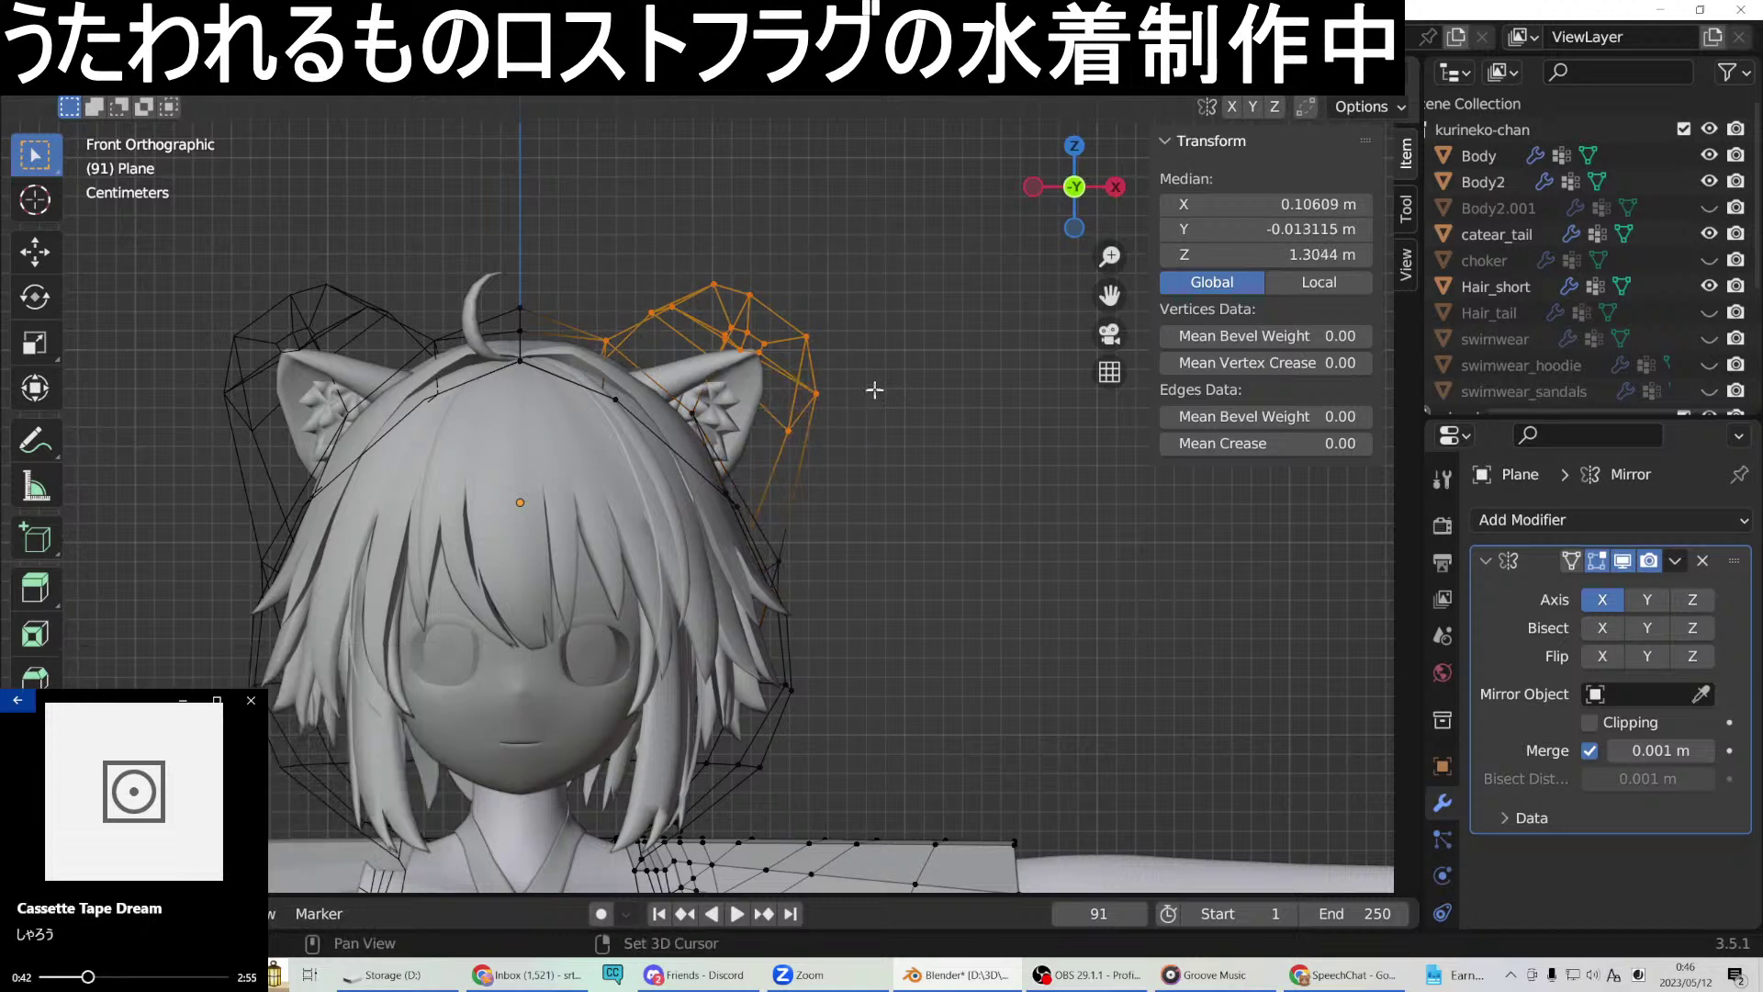
pyautogui.press('r')
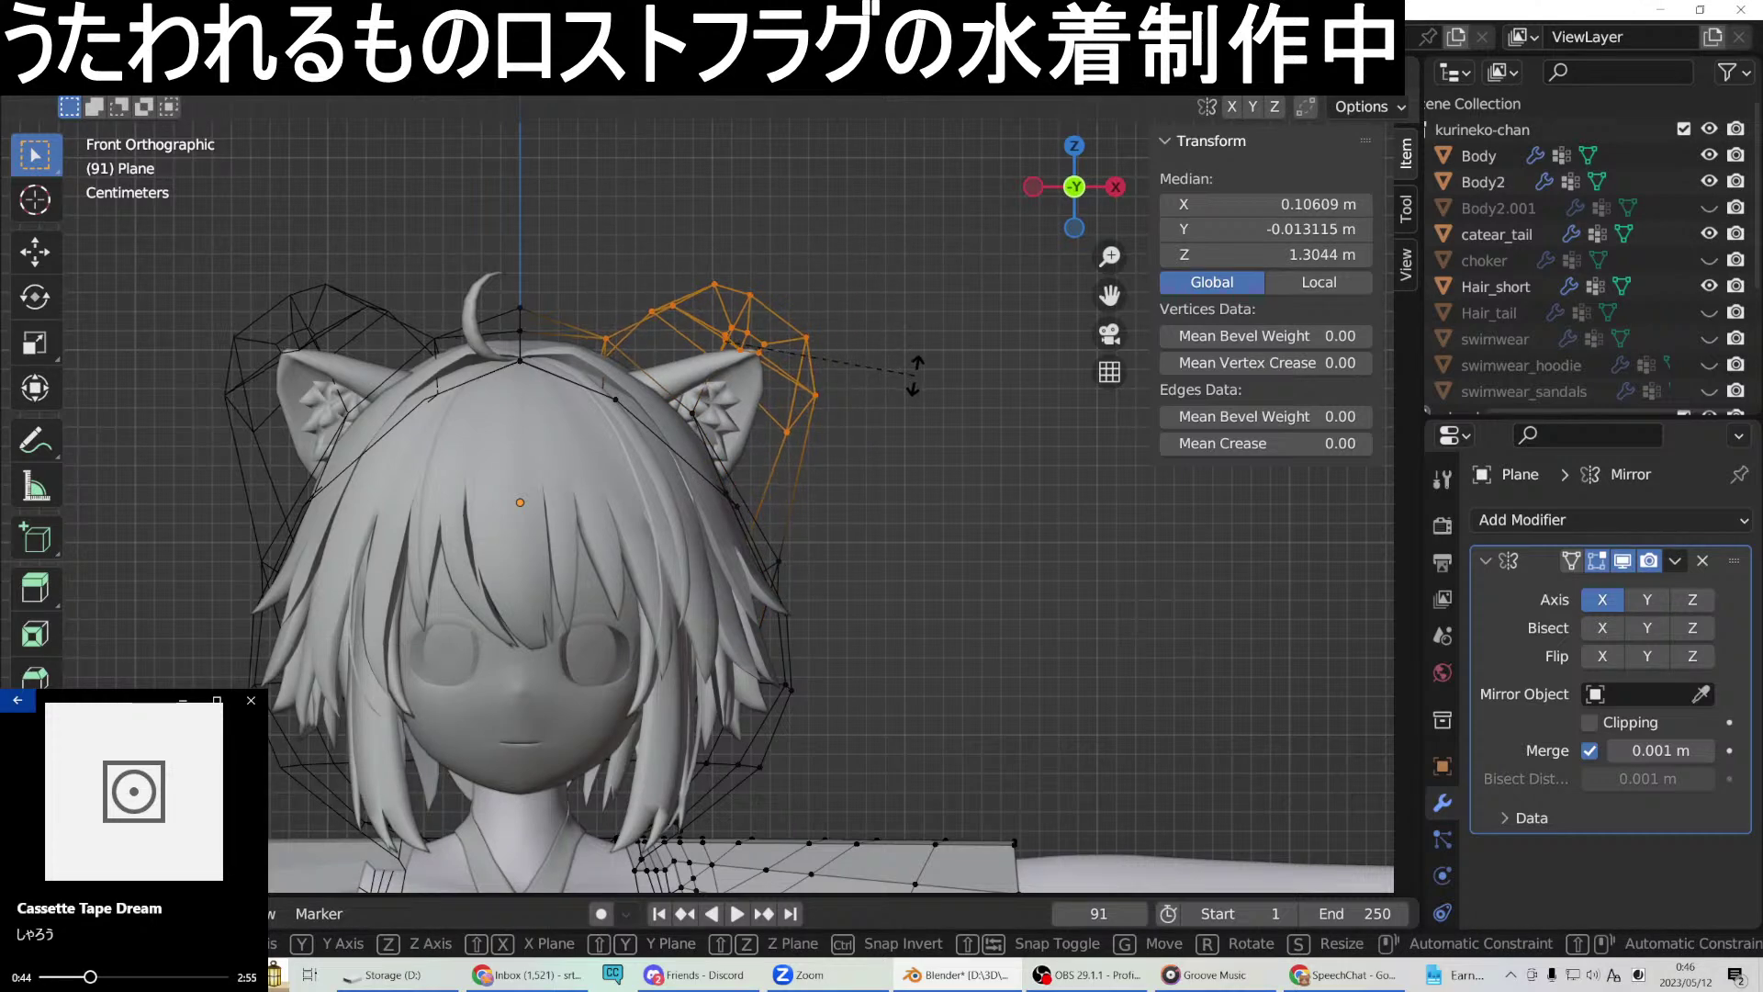
pyautogui.click(916, 375)
# Move the upper ear vertices outward about 0.0054 m along X and lower them about 0.0064 m along Z.
pyautogui.press('g')
pyautogui.press('x')
pyautogui.click(924, 375)
pyautogui.press('g')
pyautogui.press('z')
pyautogui.click(921, 388)
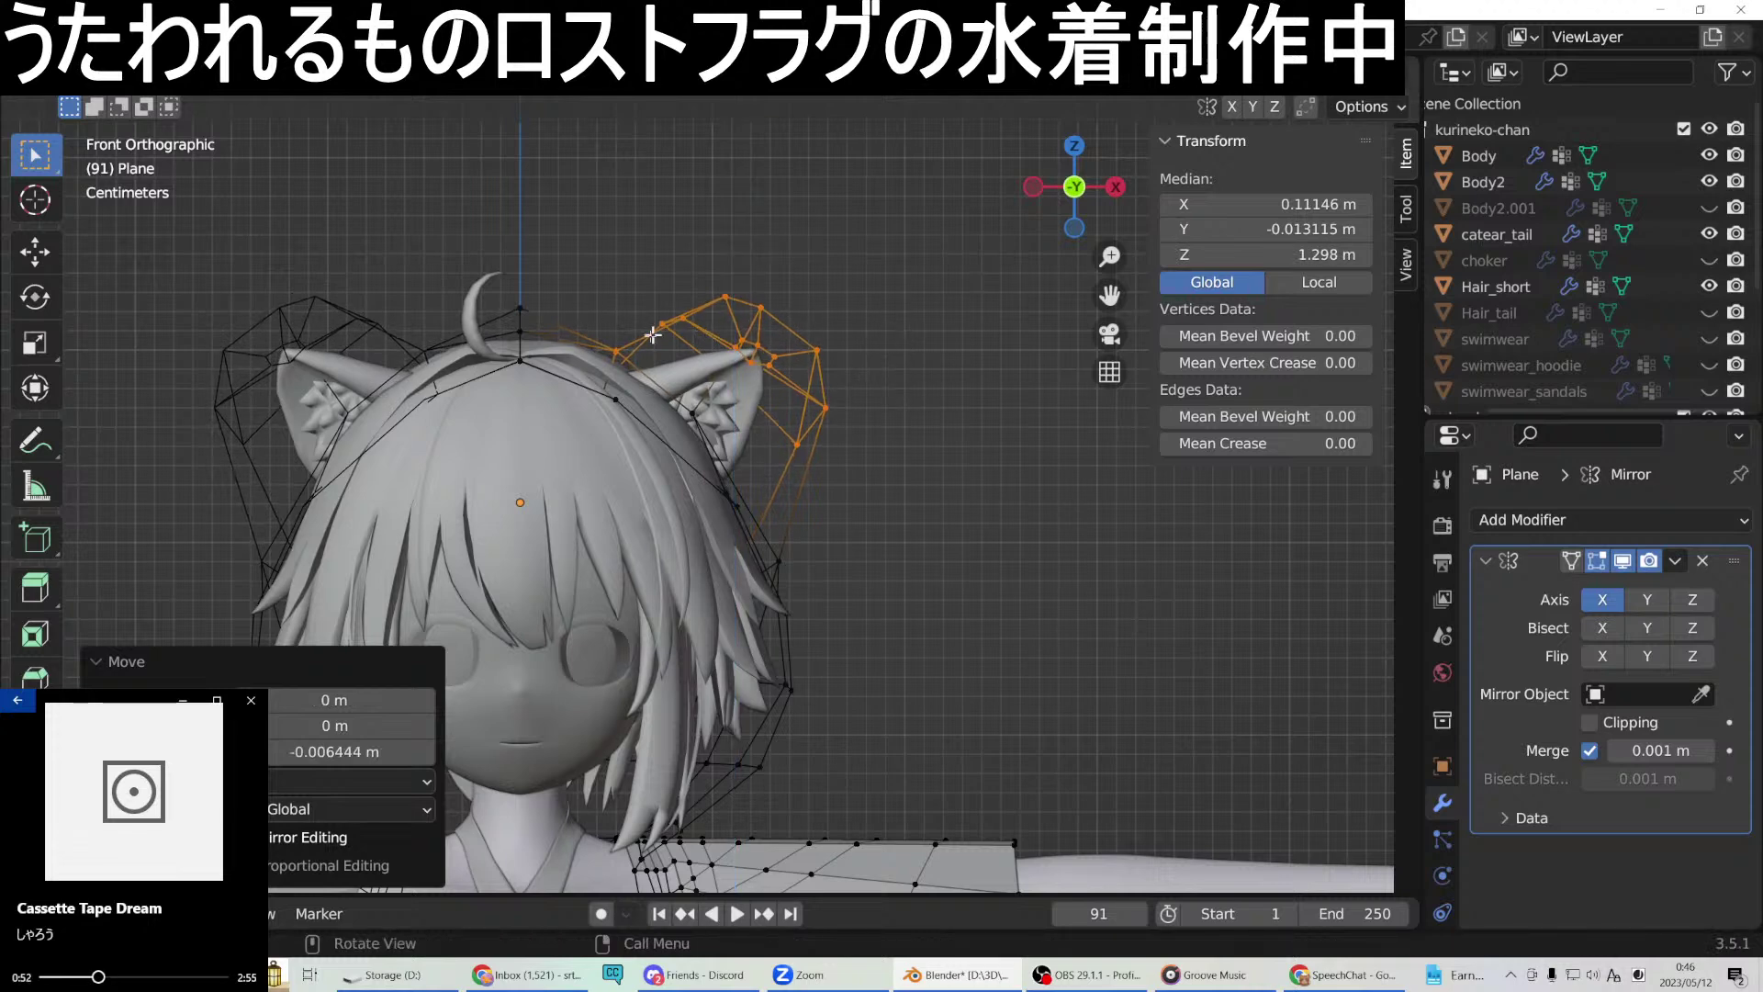
# Reselect the hood's ear vertices from the inner base to the outer side and rotate them about 2.07° in the front view.
pyautogui.click(616, 350)
pyautogui.keyDown('shift'); pyautogui.moveTo(647, 349); pyautogui.dragTo(776, 280); pyautogui.keyUp('shift')
pyautogui.keyDown('shift'); pyautogui.moveTo(730, 390); pyautogui.dragTo(813, 342); pyautogui.keyUp('shift')
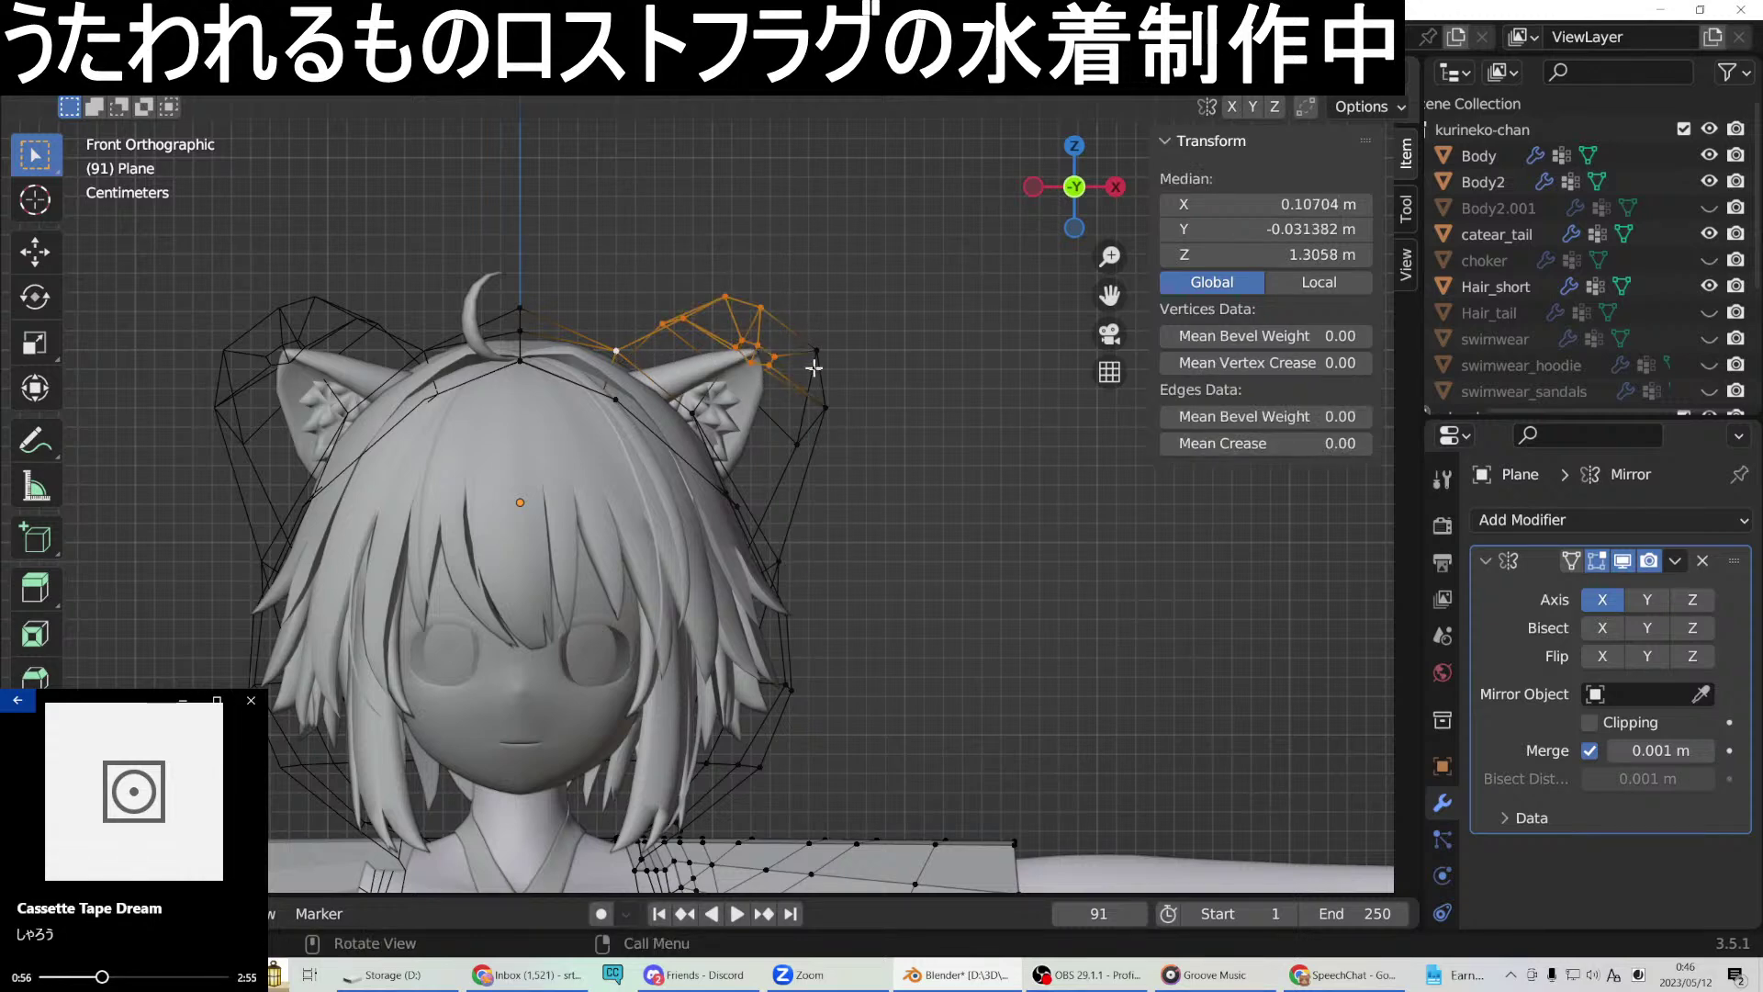
pyautogui.keyDown('shift'); pyautogui.moveTo(780, 464); pyautogui.dragTo(882, 340); pyautogui.keyUp('shift')
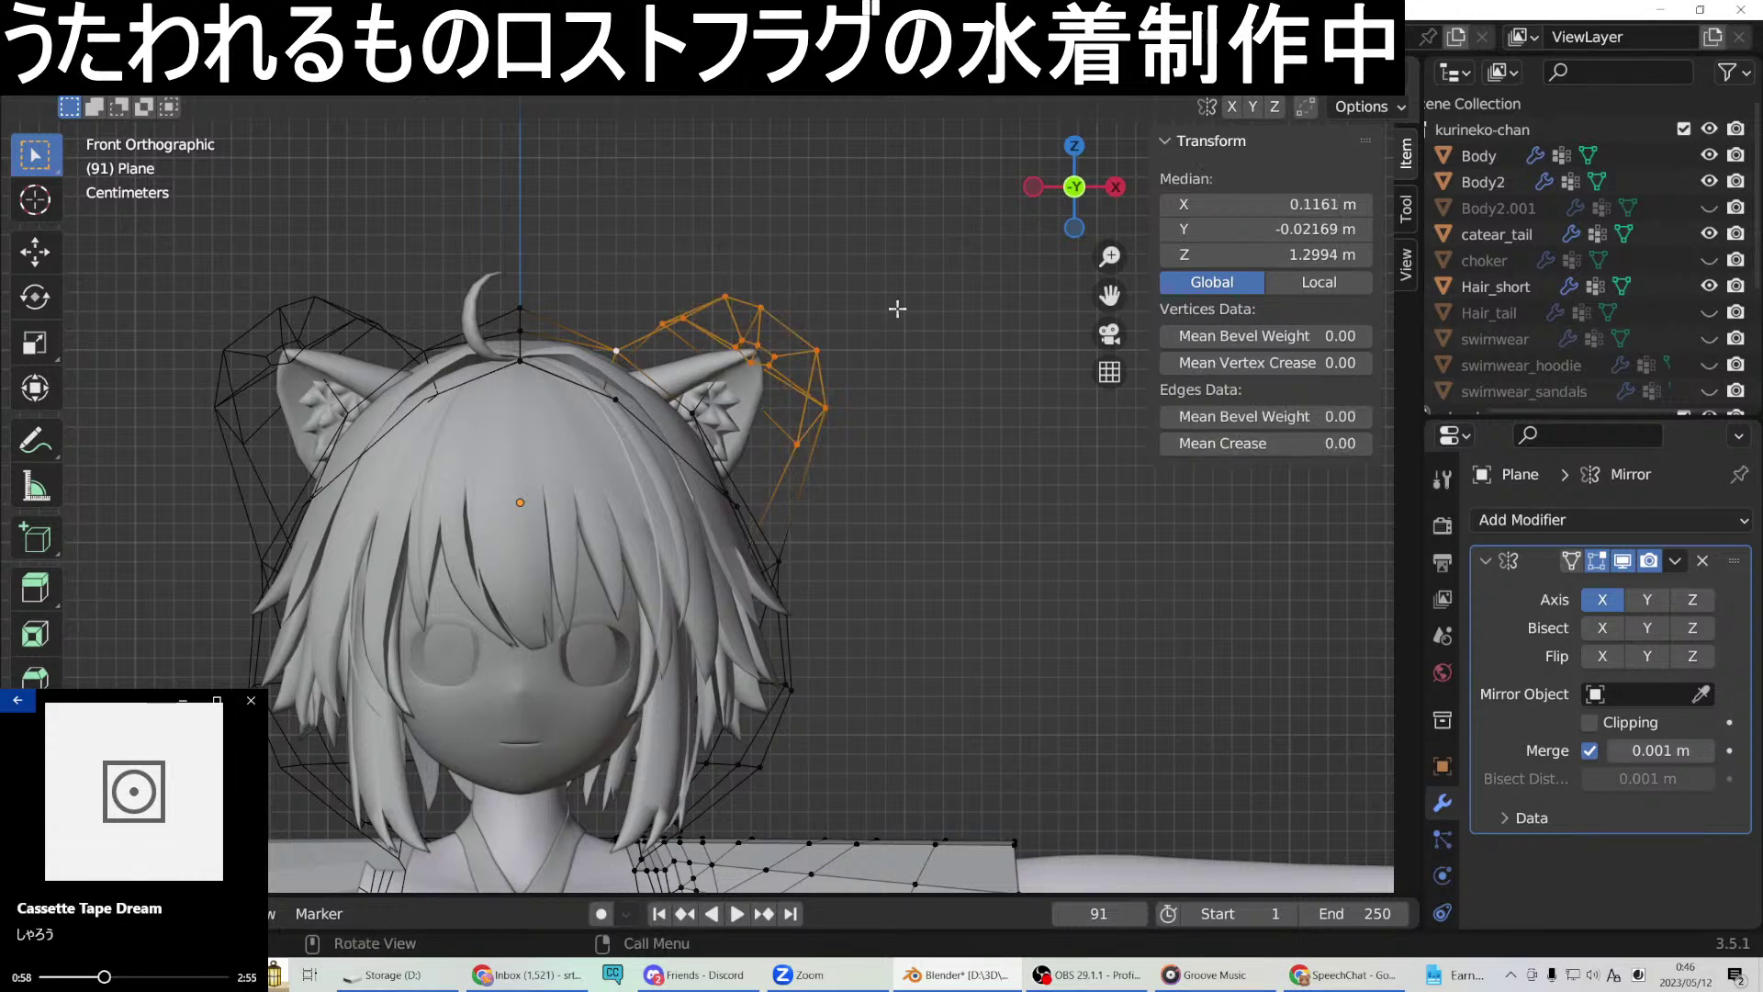
pyautogui.press('r')
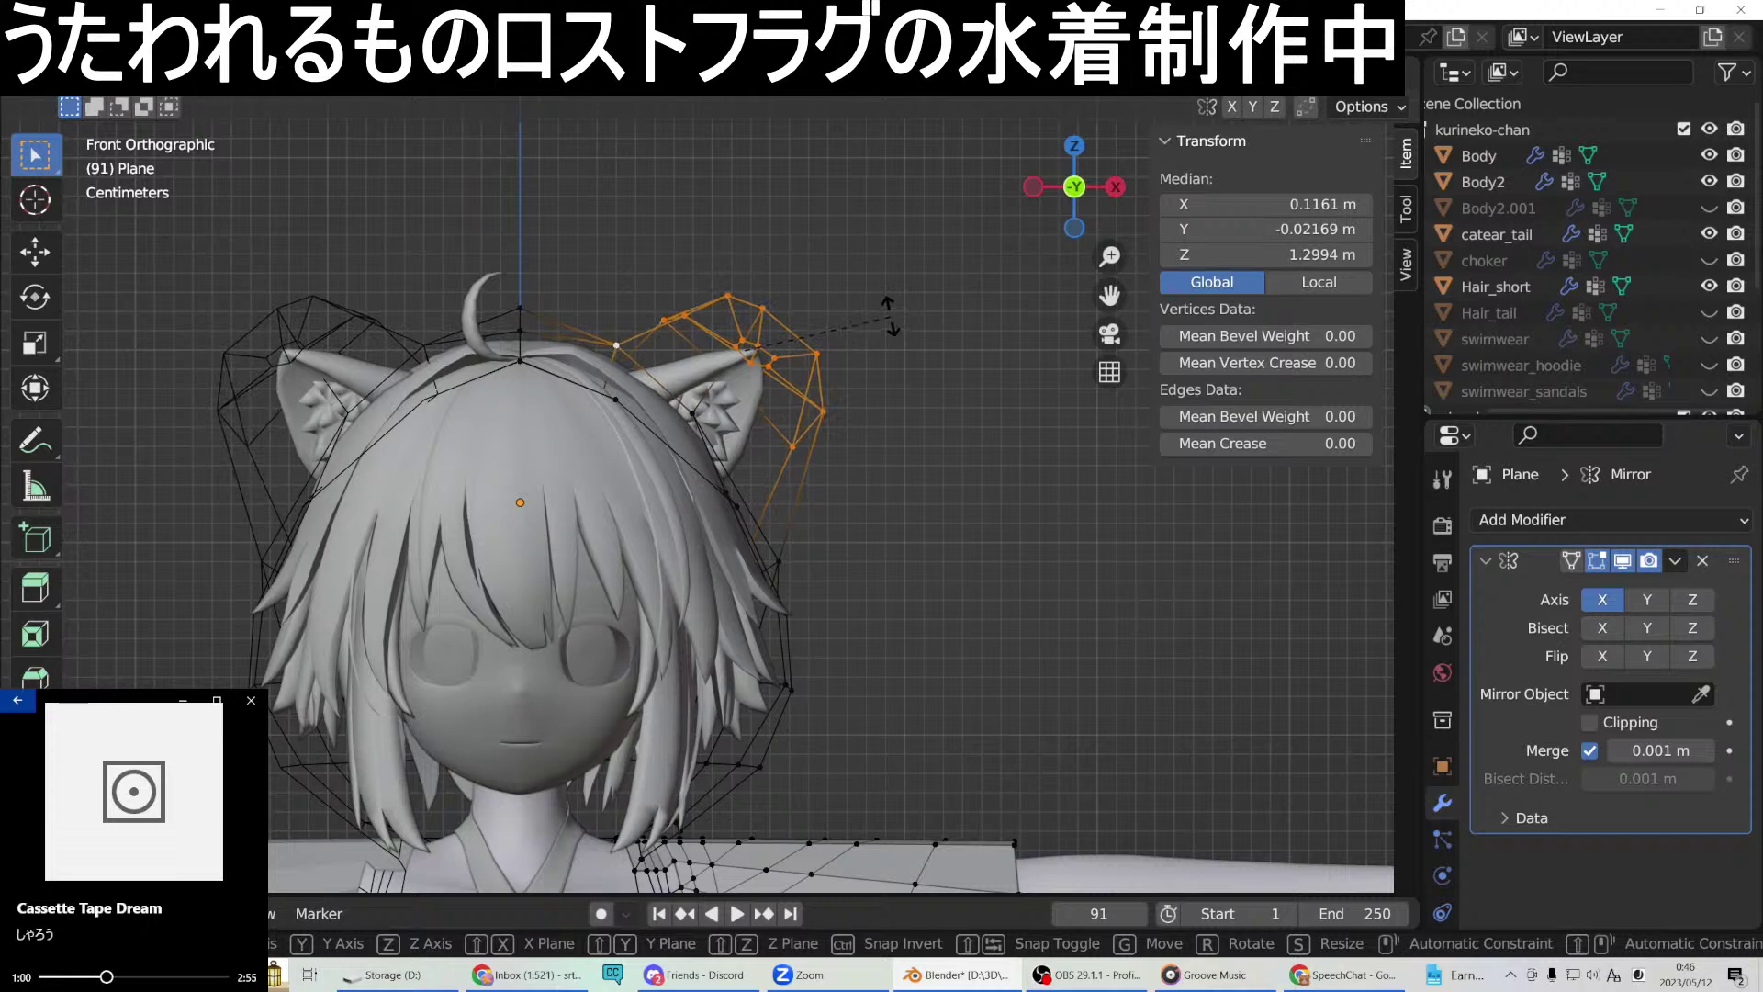
pyautogui.click(889, 314)
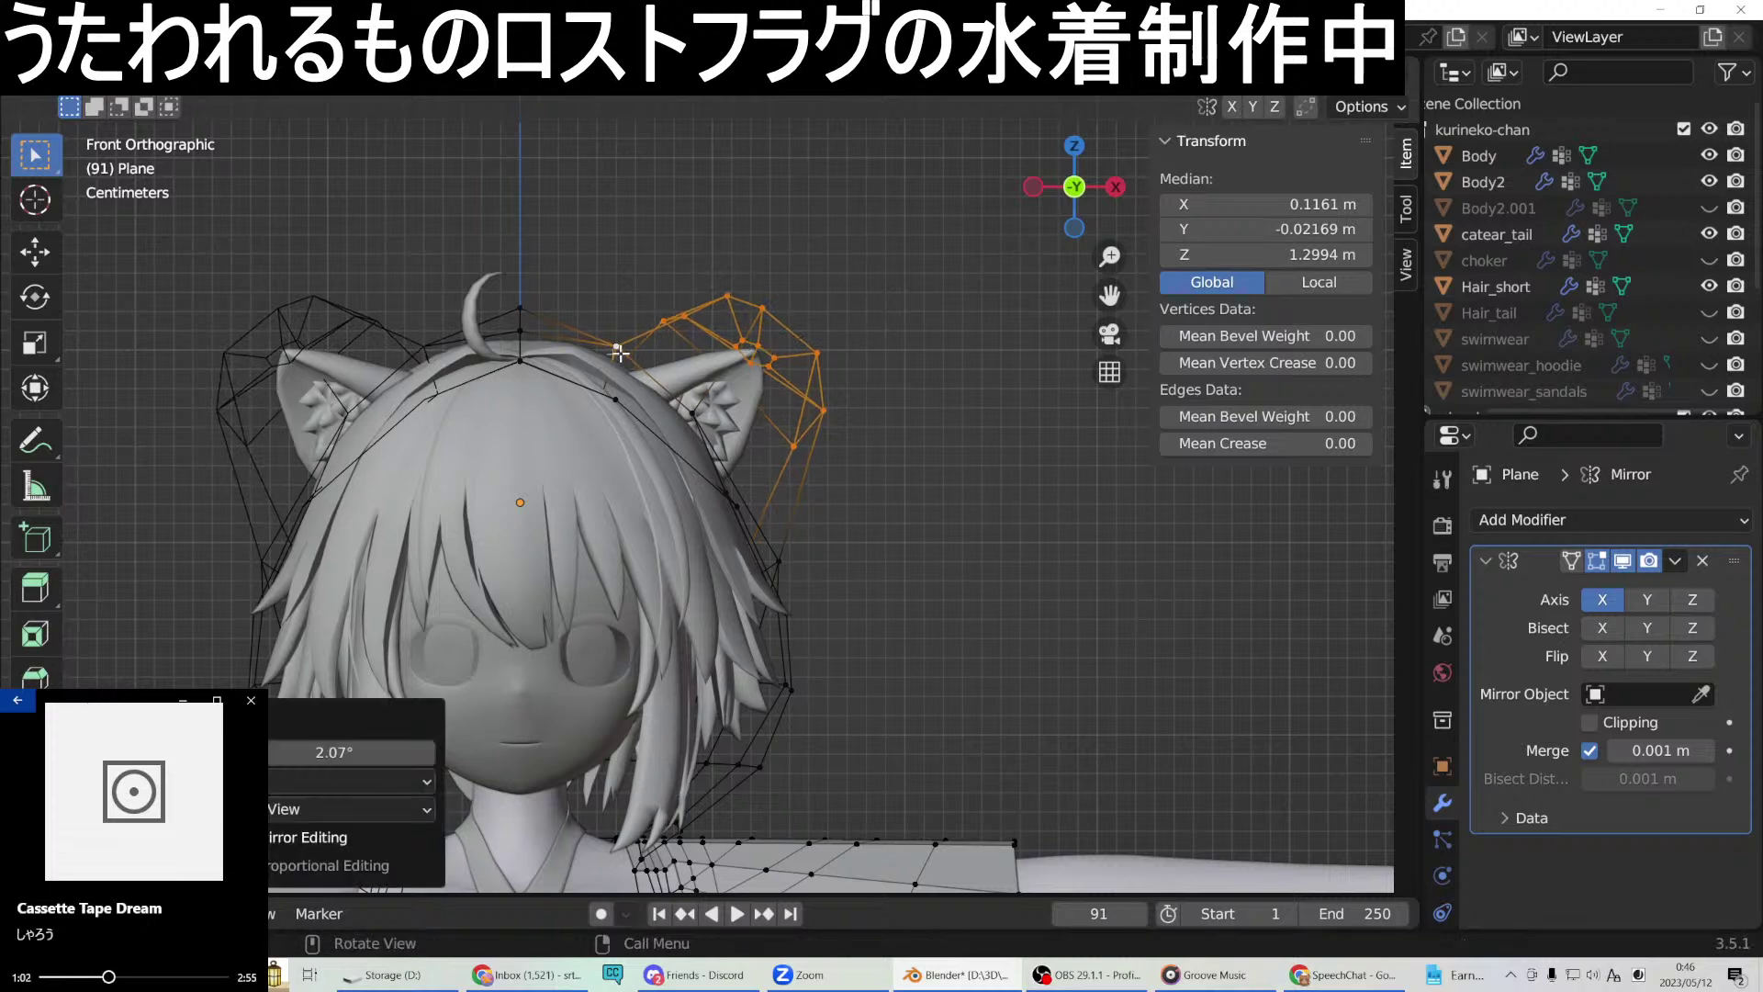
# Move the hood edge just below the cat ear inward about 0.017 m along -X and up about 0.035 m along Z.
pyautogui.moveTo(961, 338); pyautogui.dragTo(541, 539, button='middle')
pyautogui.moveTo(589, 499); pyautogui.dragTo(590, 500)
pyautogui.moveTo(589, 500); pyautogui.dragTo(746, 531, button='middle')
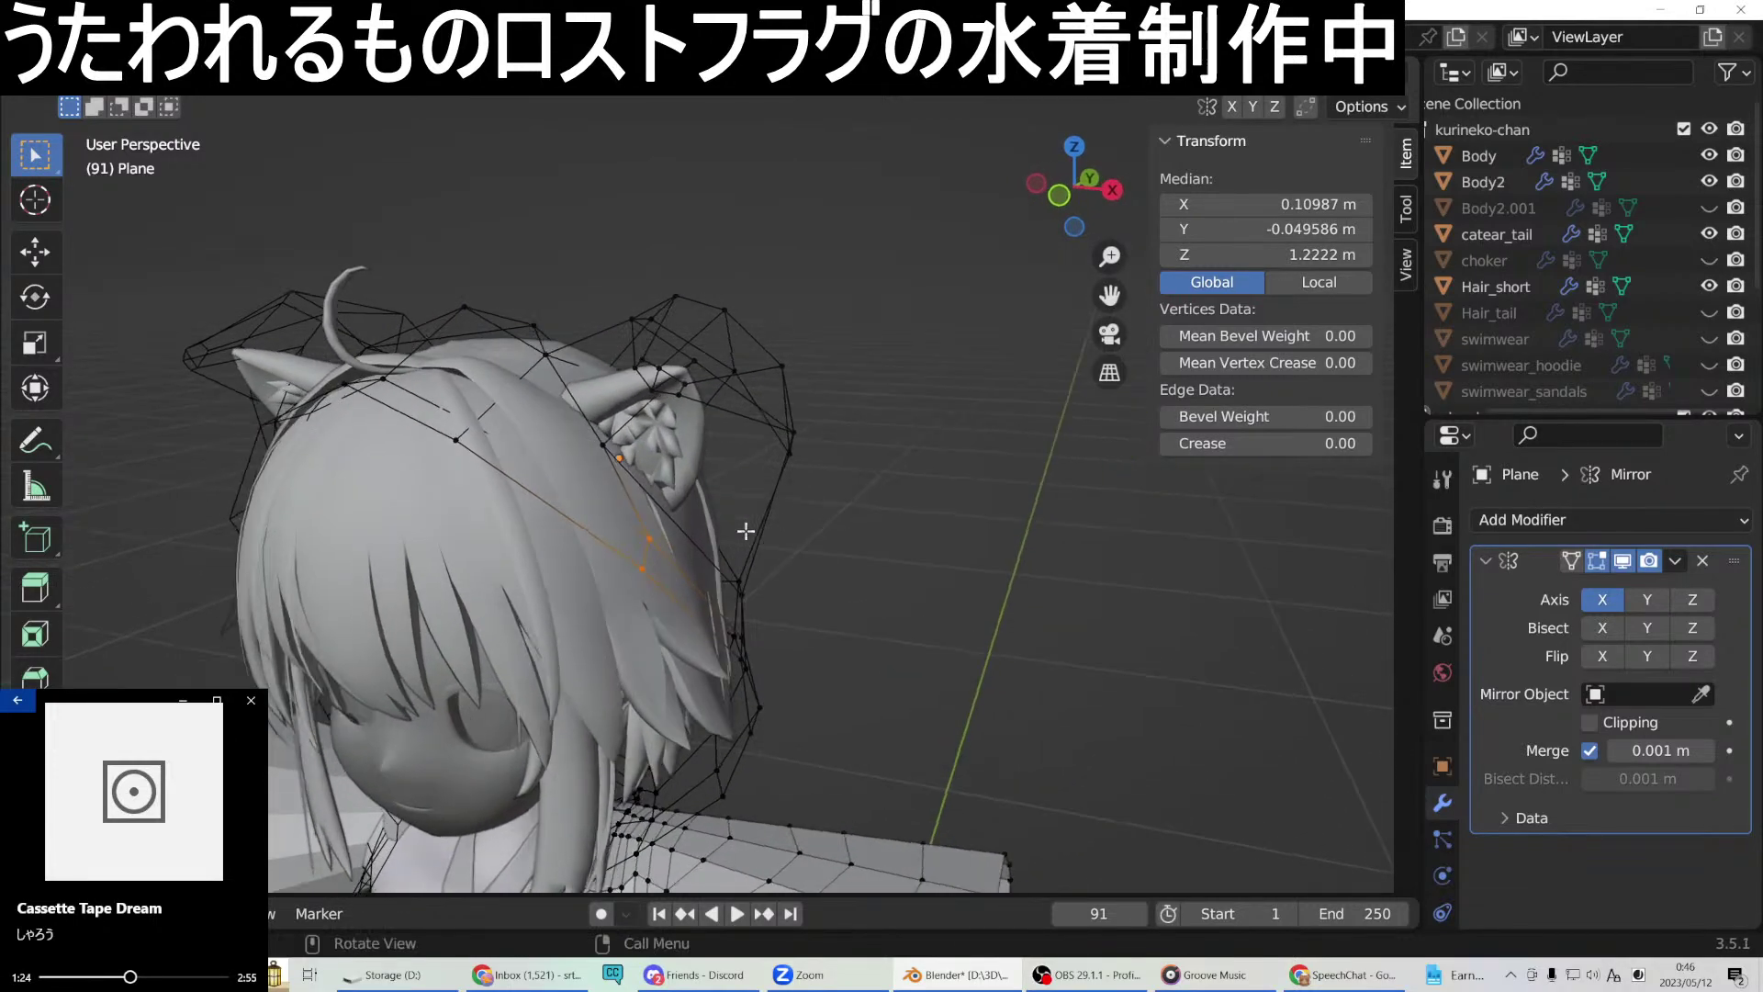
pyautogui.press('KP_1')
pyautogui.press('g')
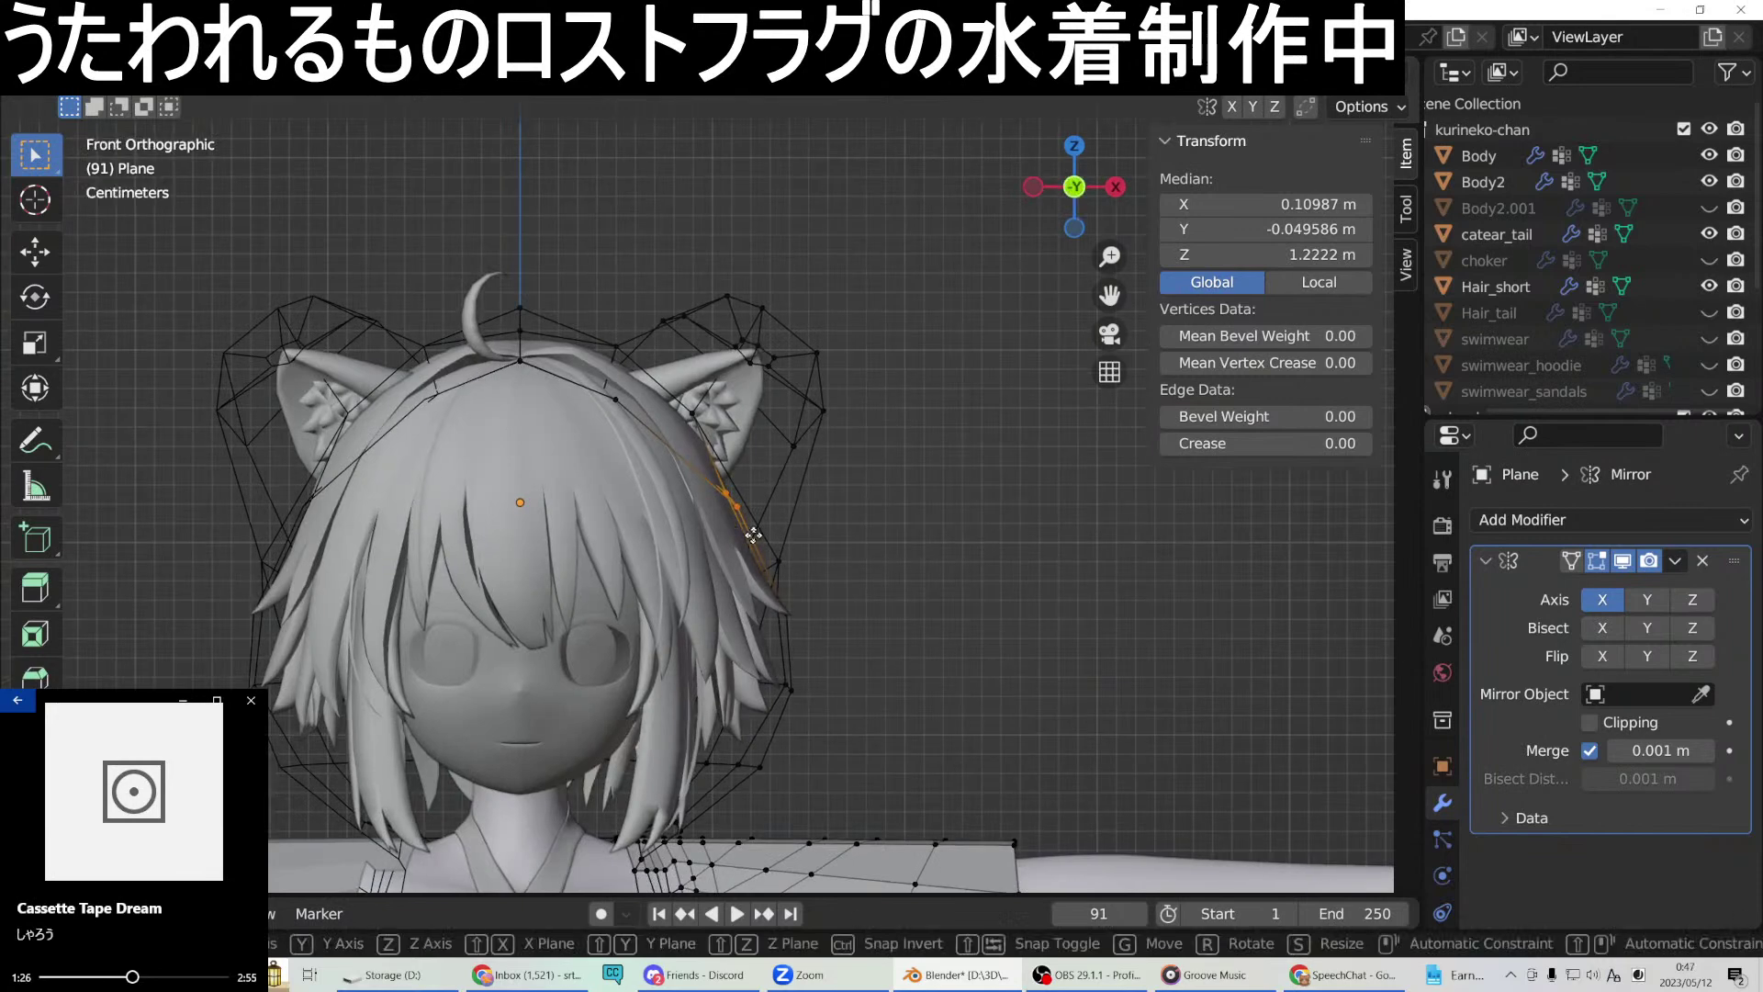
pyautogui.click(720, 467)
pyautogui.moveTo(720, 466); pyautogui.dragTo(758, 523, button='middle')
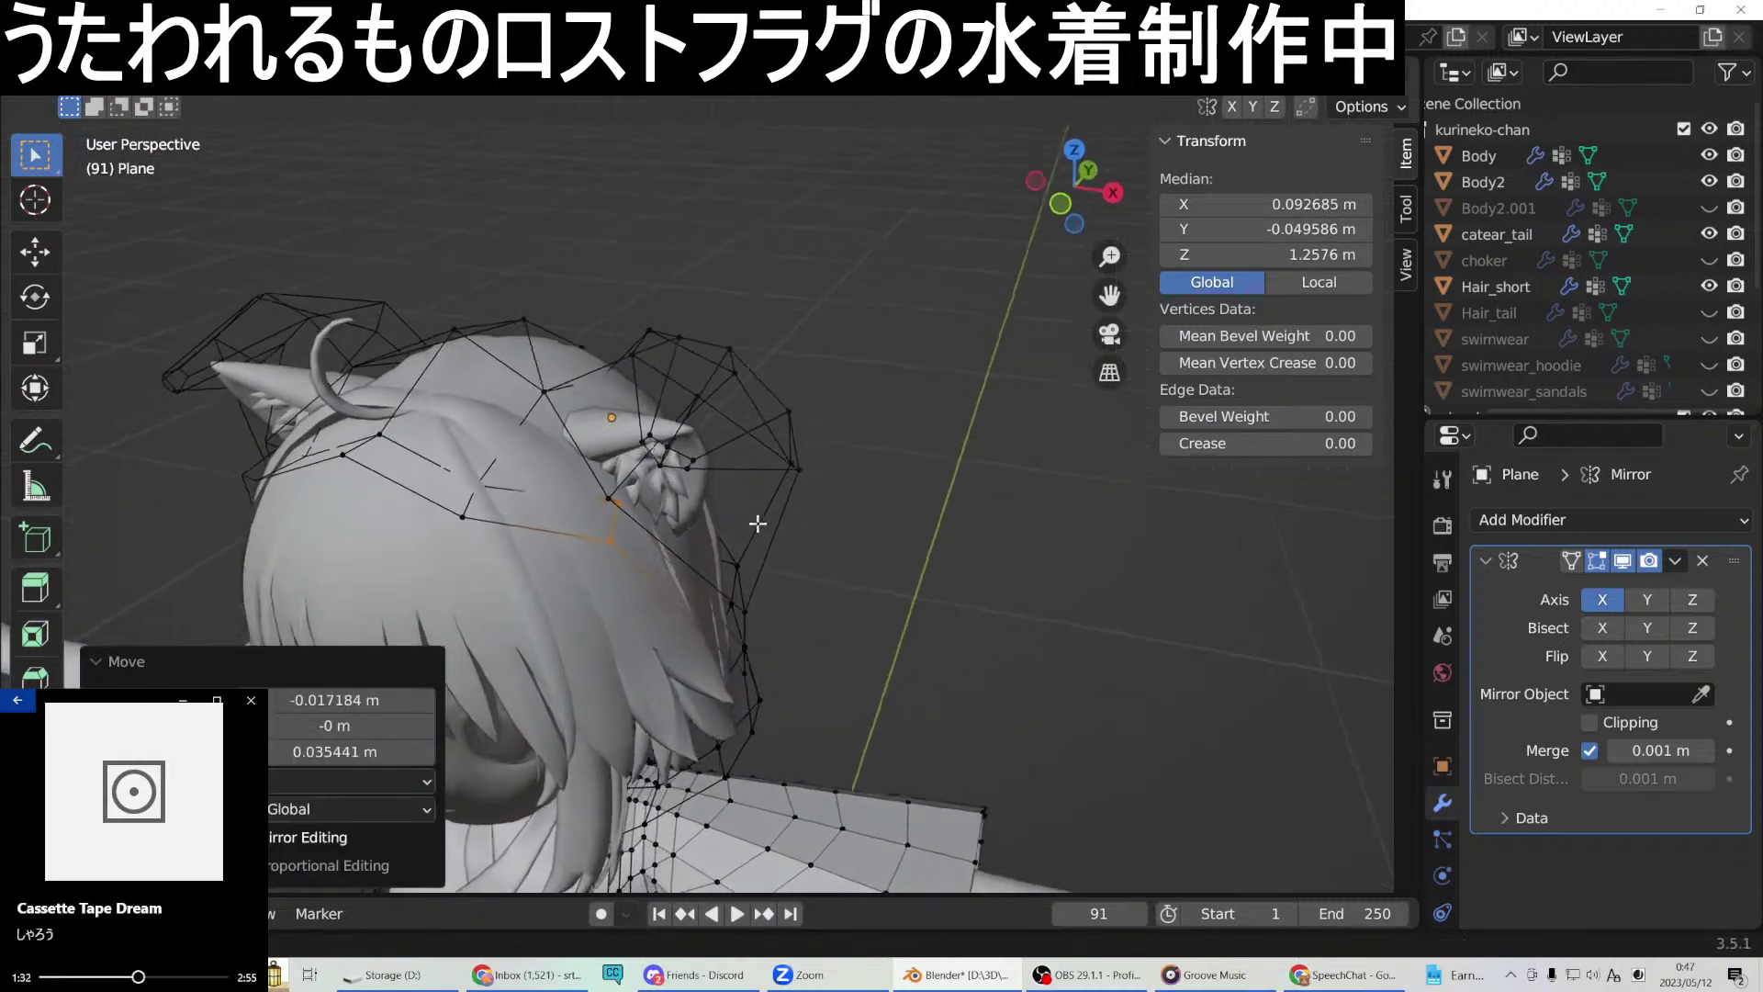
# Raise the hood's inner front vertex between the centreline and the ear about 0.015 m along Z.
pyautogui.click(531, 439)
pyautogui.moveTo(531, 439); pyautogui.dragTo(638, 429, button='middle')
pyautogui.press('g')
pyautogui.press('z')
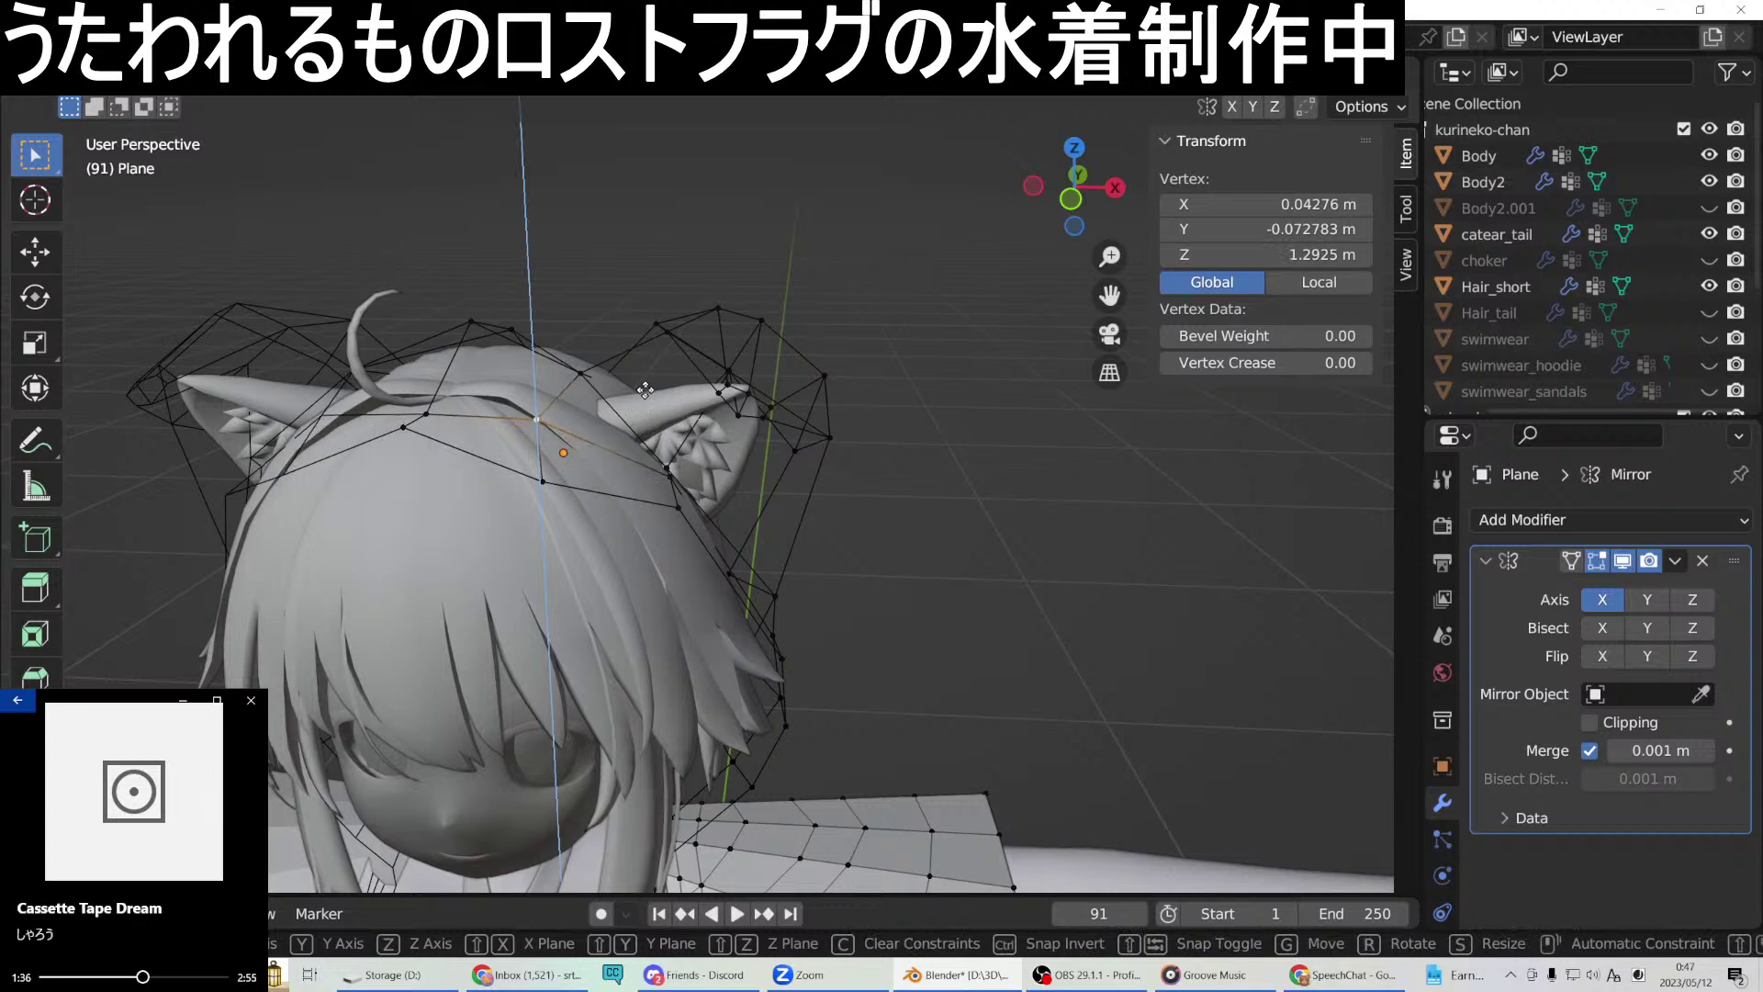
pyautogui.click(645, 390)
# Raise the outer front-rim vertex beside the hood's centreline along Z.
pyautogui.moveTo(645, 390); pyautogui.dragTo(660, 339, button='middle')
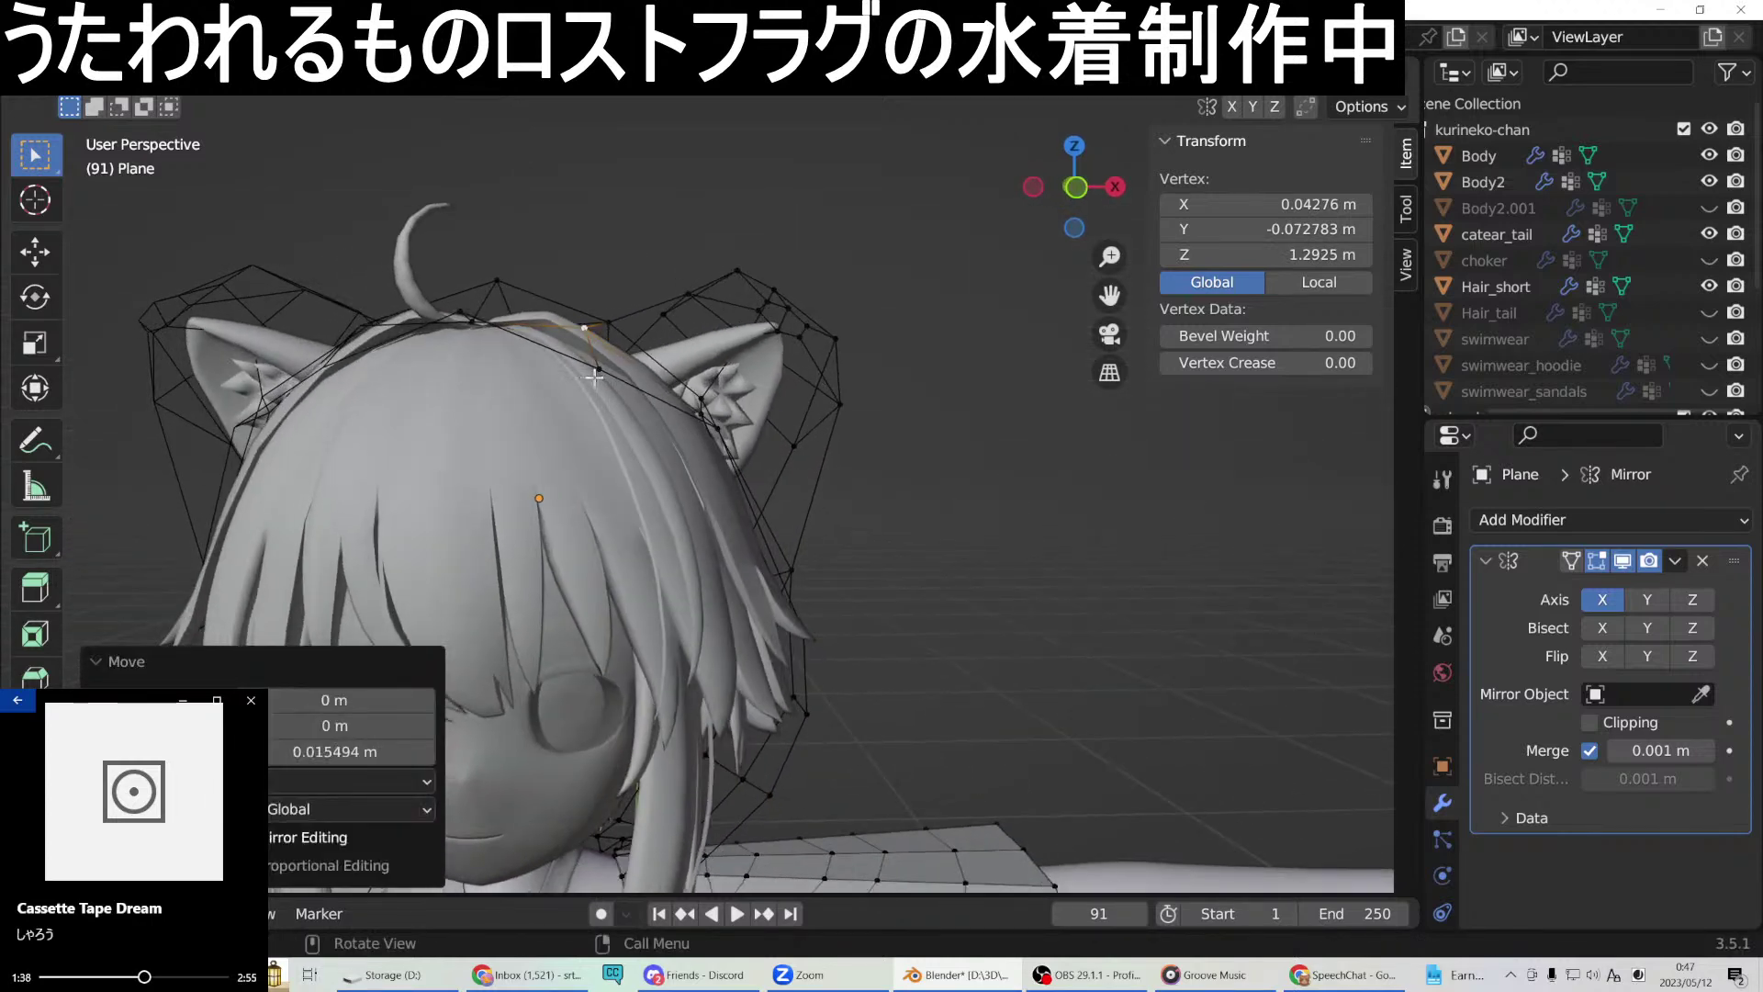
pyautogui.click(677, 376)
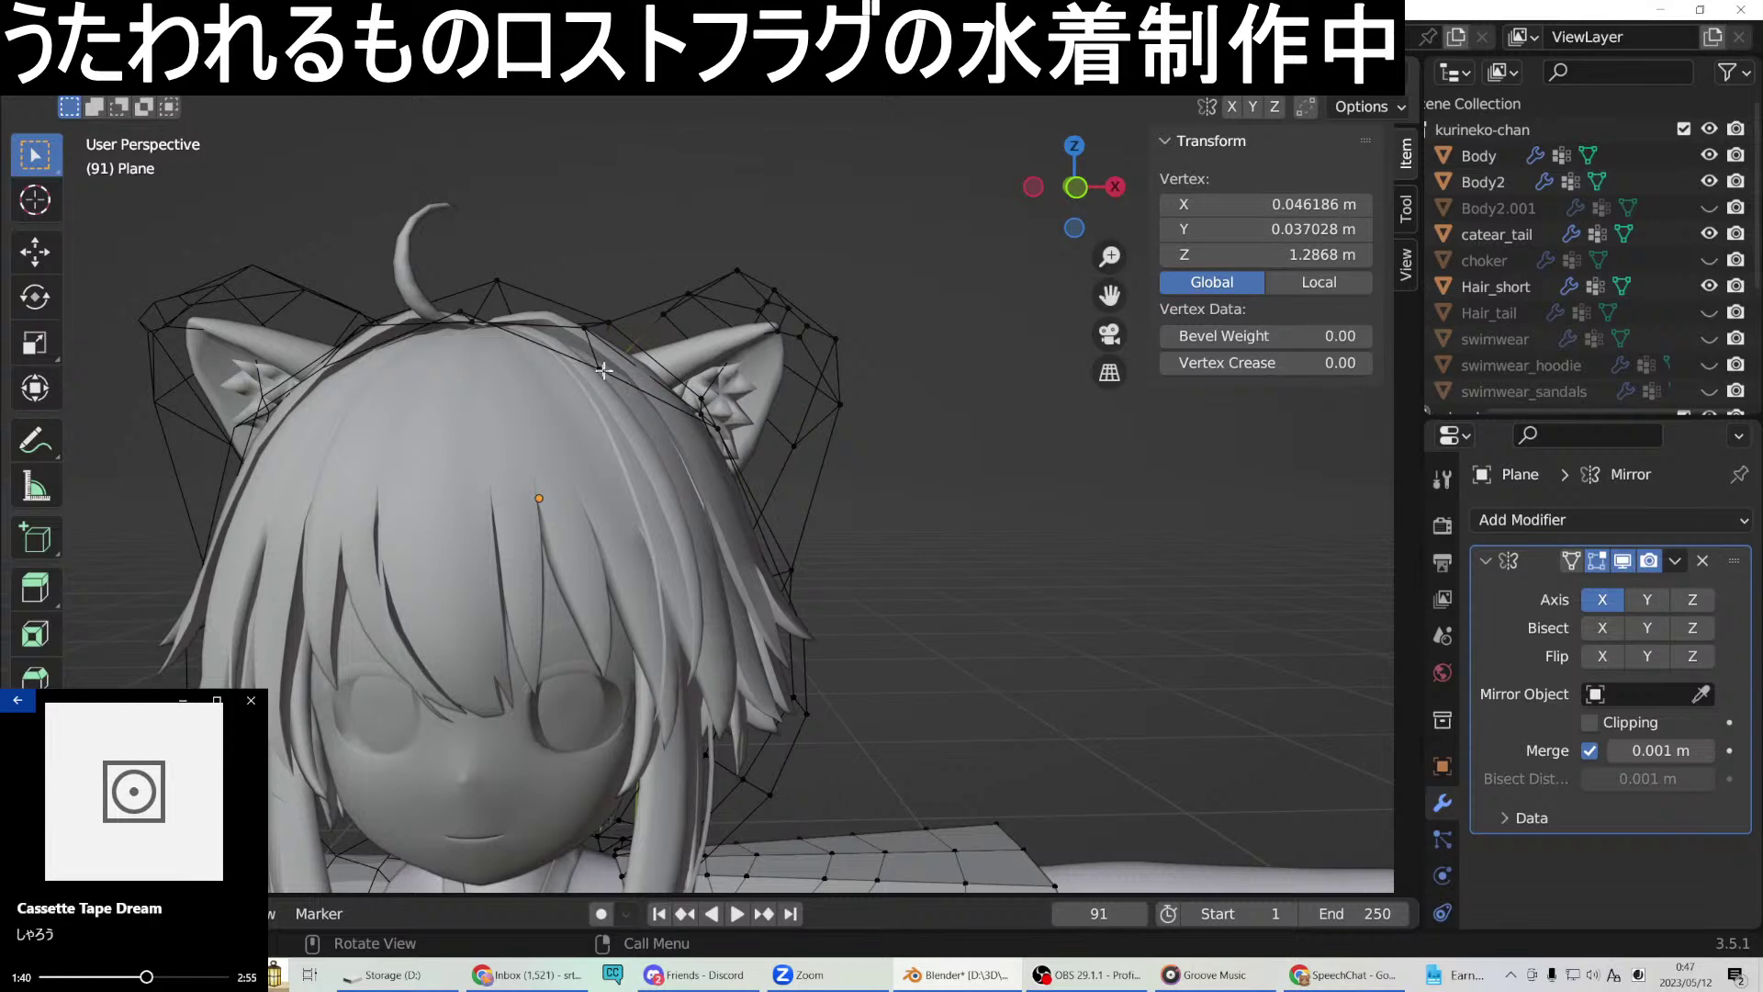
pyautogui.press('g')
pyautogui.press('z')
pyautogui.click(654, 328)
# Select the four vertices on and beside the centreline at the hood's front edge and raise them about 0.0048 m along Z.
pyautogui.moveTo(652, 326); pyautogui.dragTo(578, 408, button='middle')
pyautogui.keyDown('shift'); pyautogui.click(405, 468); pyautogui.keyUp('shift')
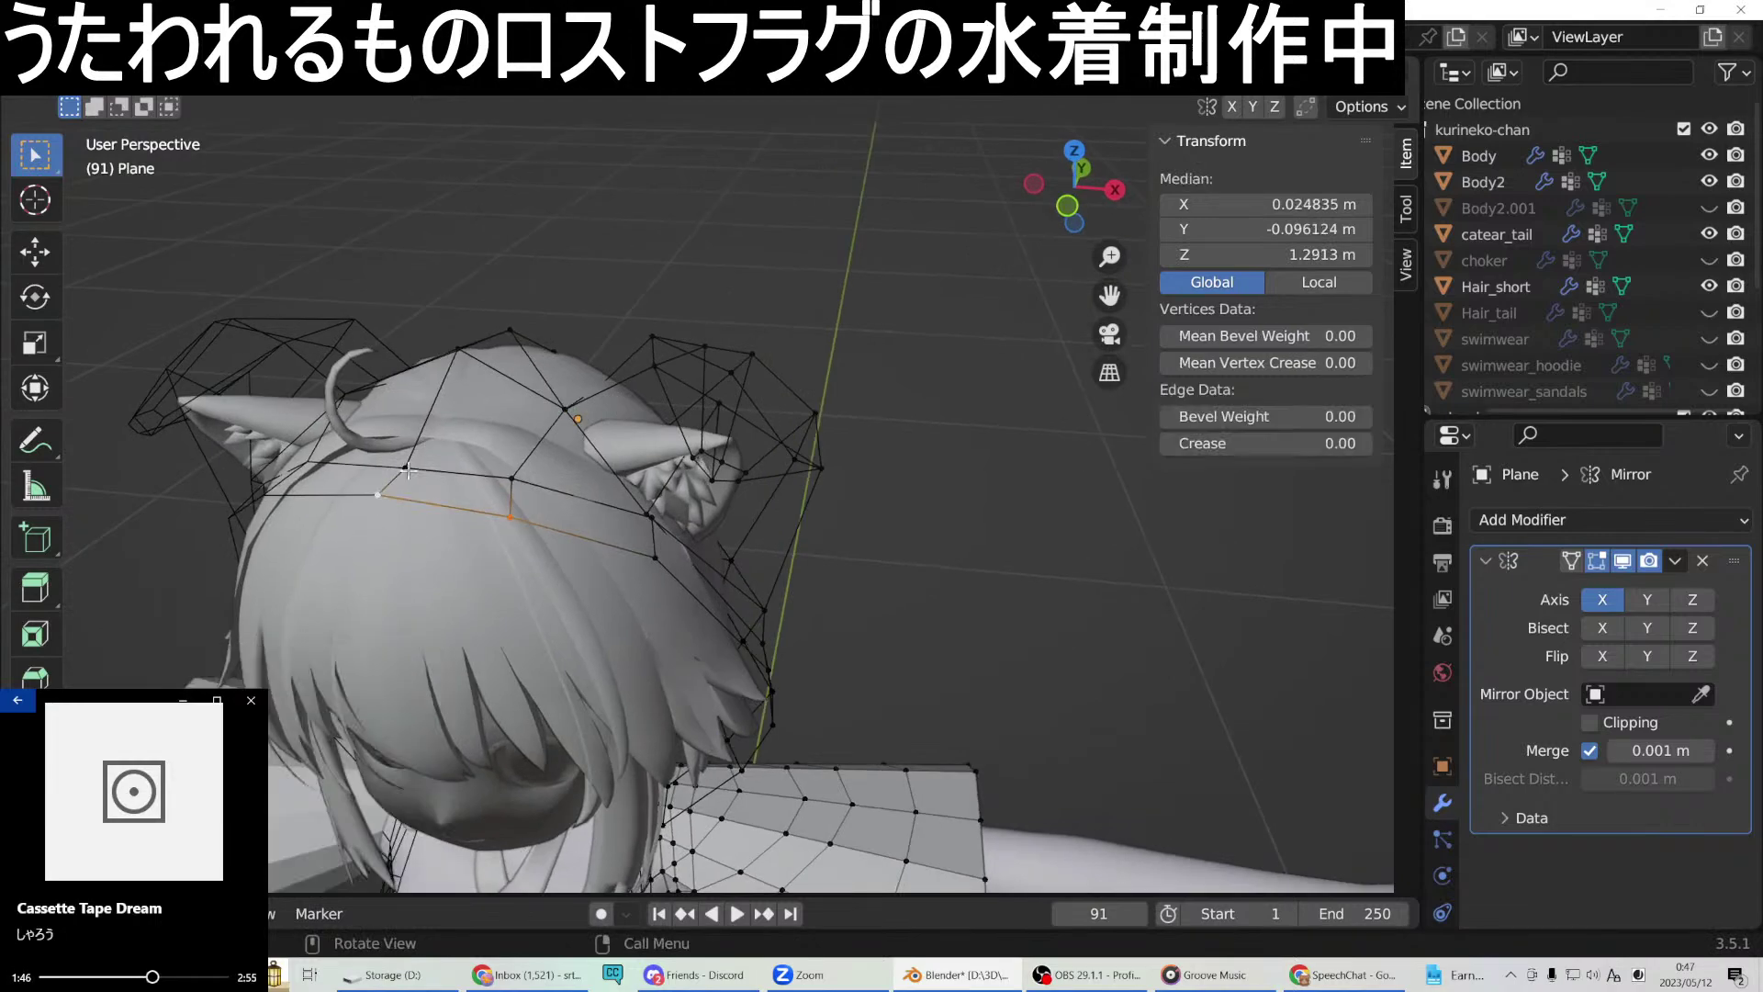
pyautogui.press('g')
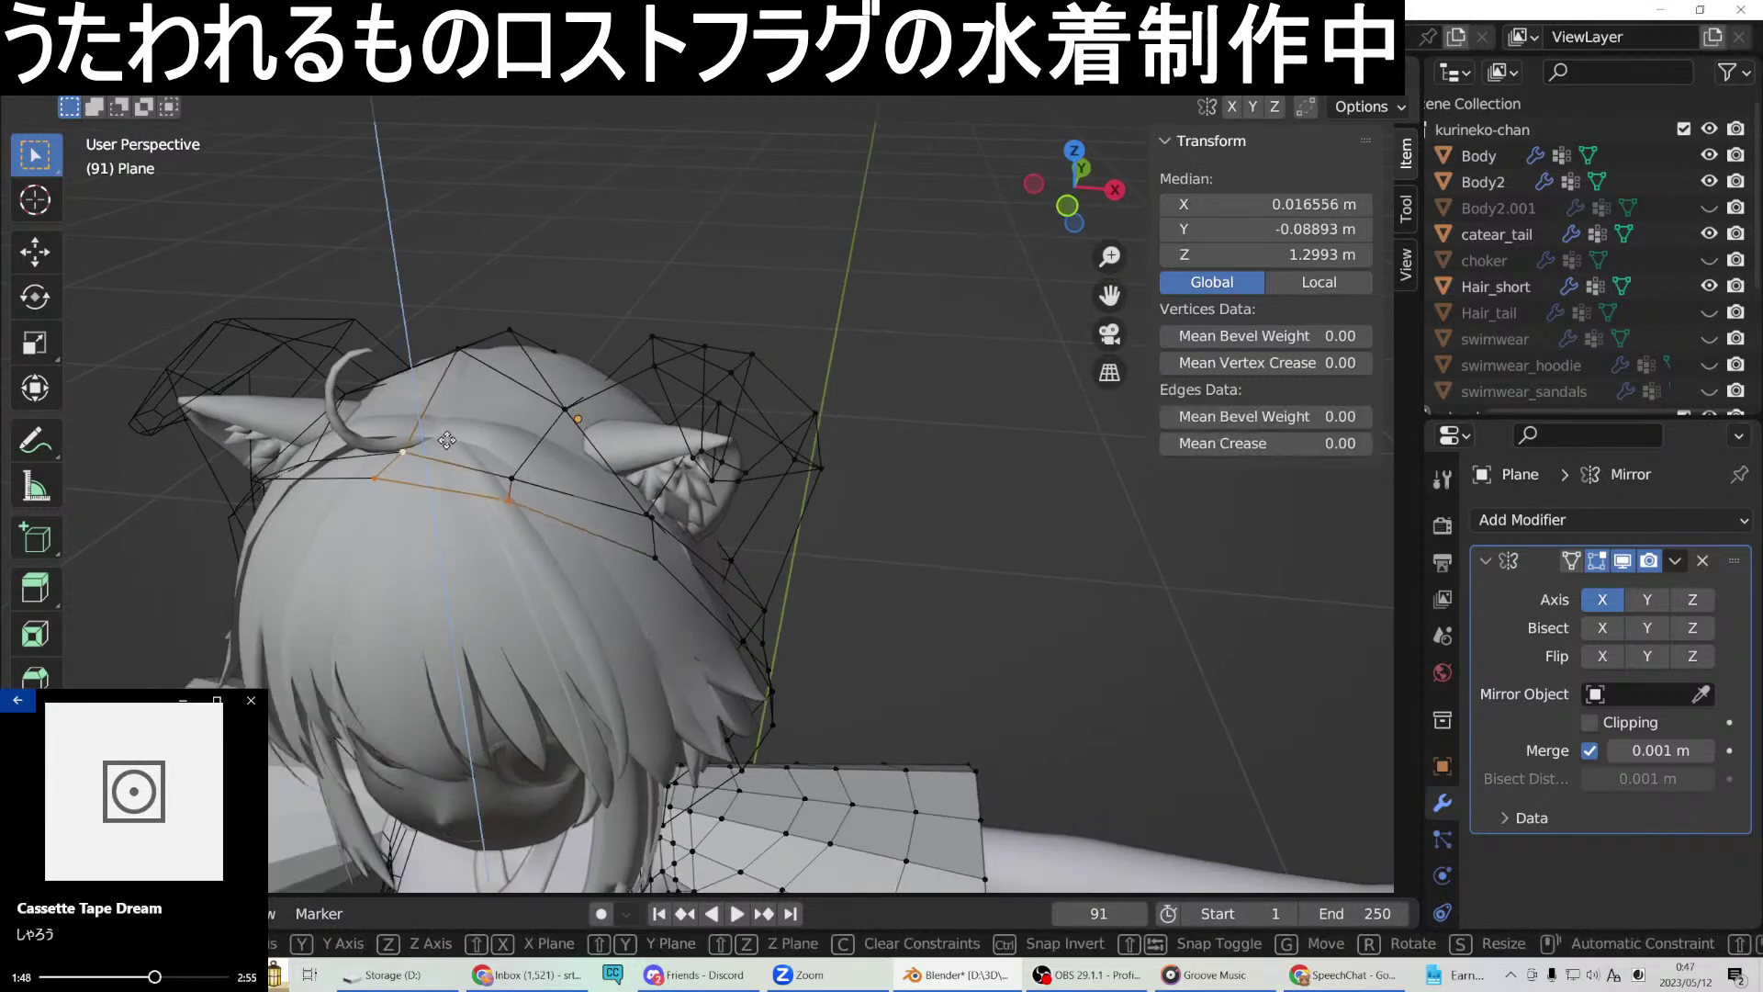
pyautogui.click(442, 439)
pyautogui.moveTo(443, 439); pyautogui.dragTo(519, 380, button='middle')
pyautogui.hotkey('ctrl', 'z')
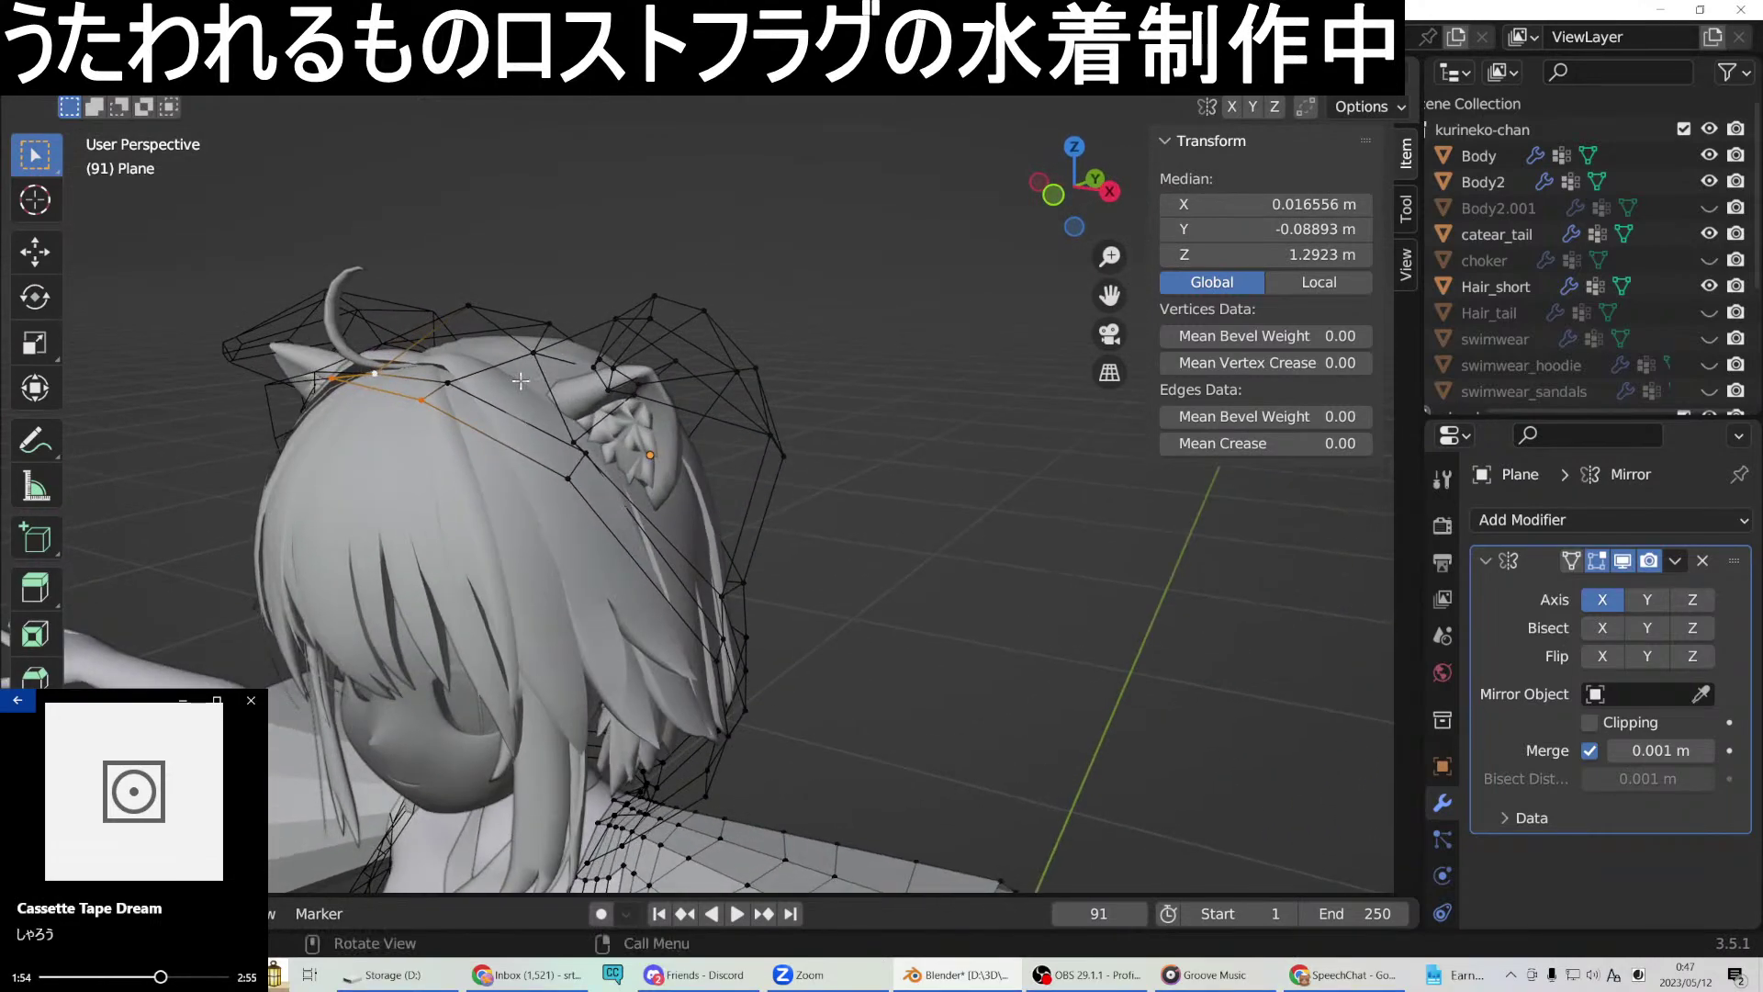
pyautogui.keyDown('shift'); pyautogui.click(447, 383); pyautogui.keyUp('shift')
pyautogui.press('g')
pyautogui.press('z')
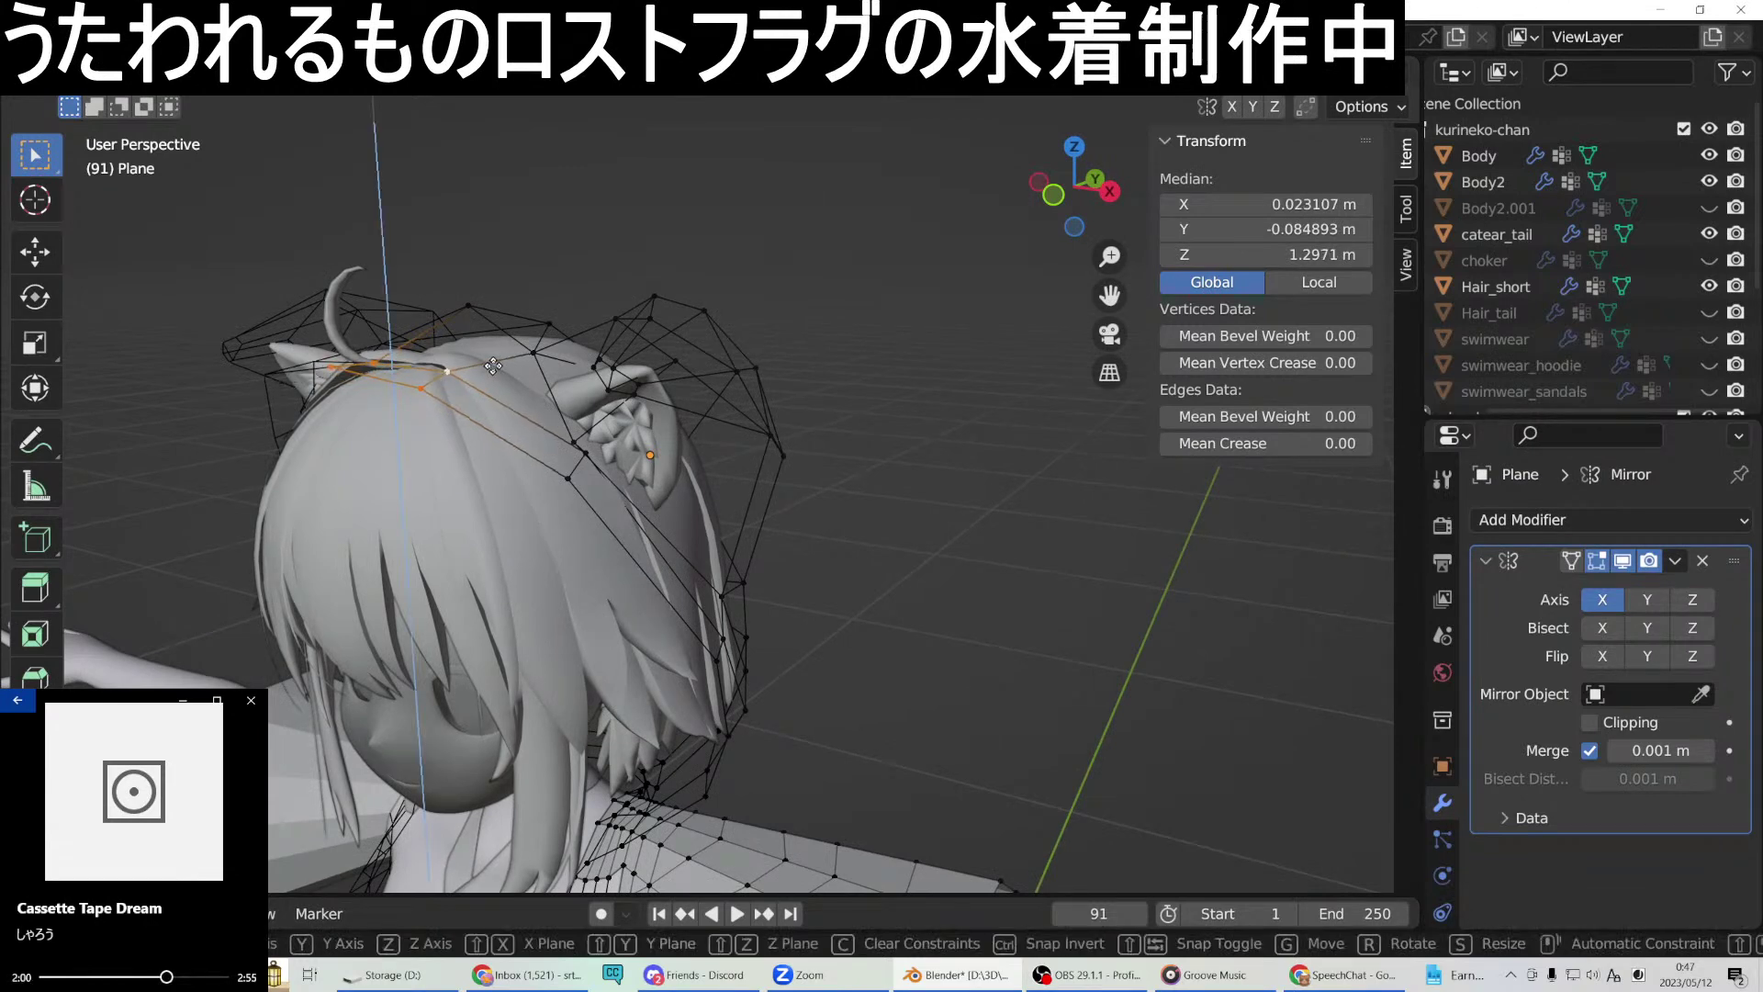
pyautogui.click(493, 366)
# Select the two centreline vertices at the hood's front edge and adjust their height along Z.
pyautogui.moveTo(493, 366)
pyautogui.mouseDown(button='middle')
pyautogui.moveTo(610, 346)
pyautogui.moveTo(497, 349)
pyautogui.mouseUp(button='middle')
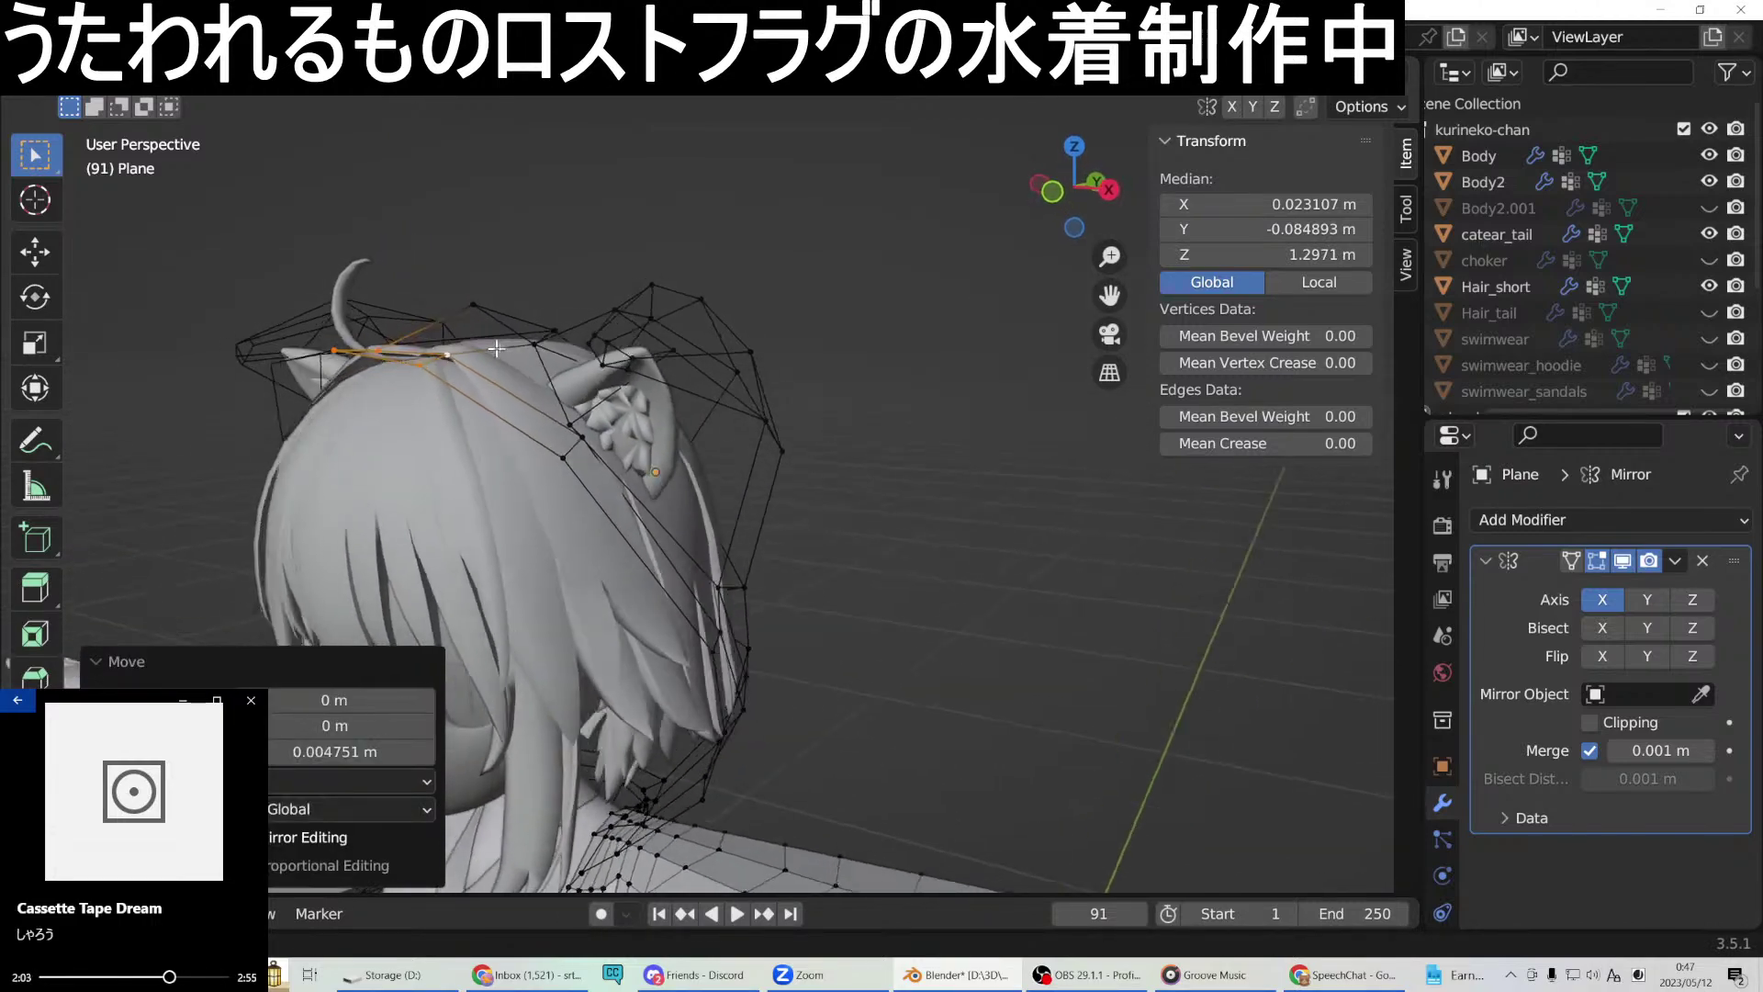
pyautogui.click(341, 352)
pyautogui.press('g')
pyautogui.press('z')
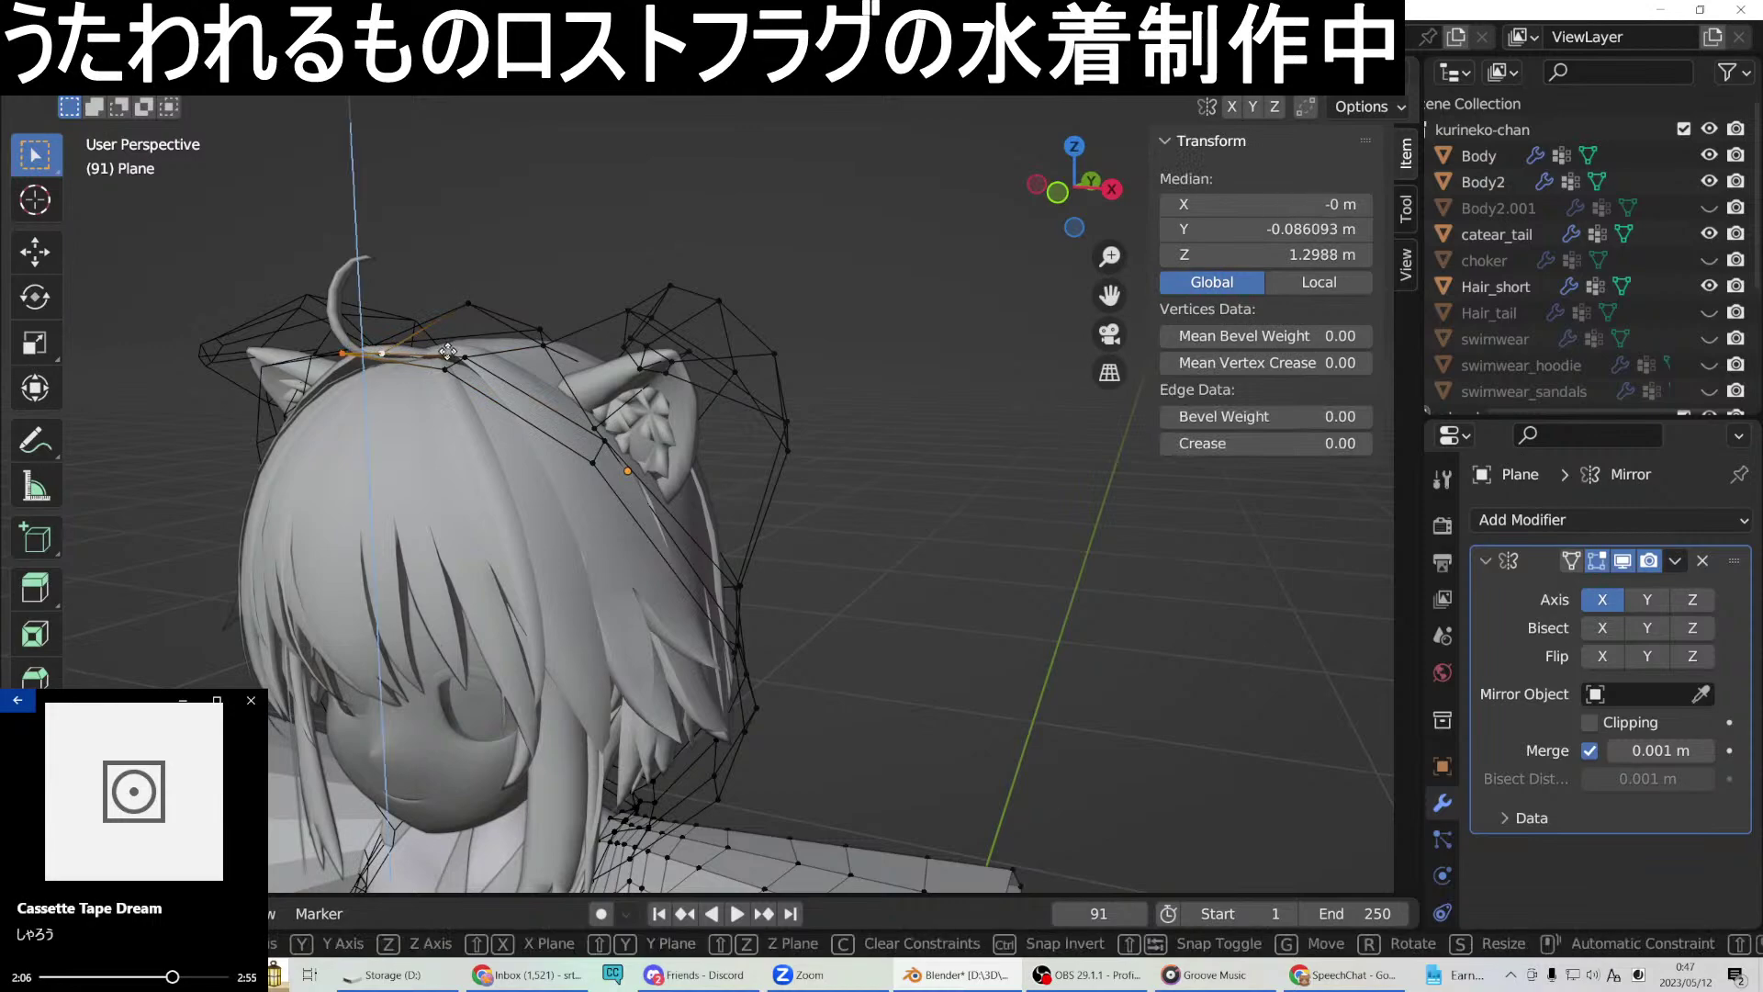
pyautogui.click(446, 340)
# Adjust the height of the single inner front vertex beside the hood's centreline along Z.
pyautogui.moveTo(551, 340); pyautogui.dragTo(464, 358, button='middle')
pyautogui.click(459, 359)
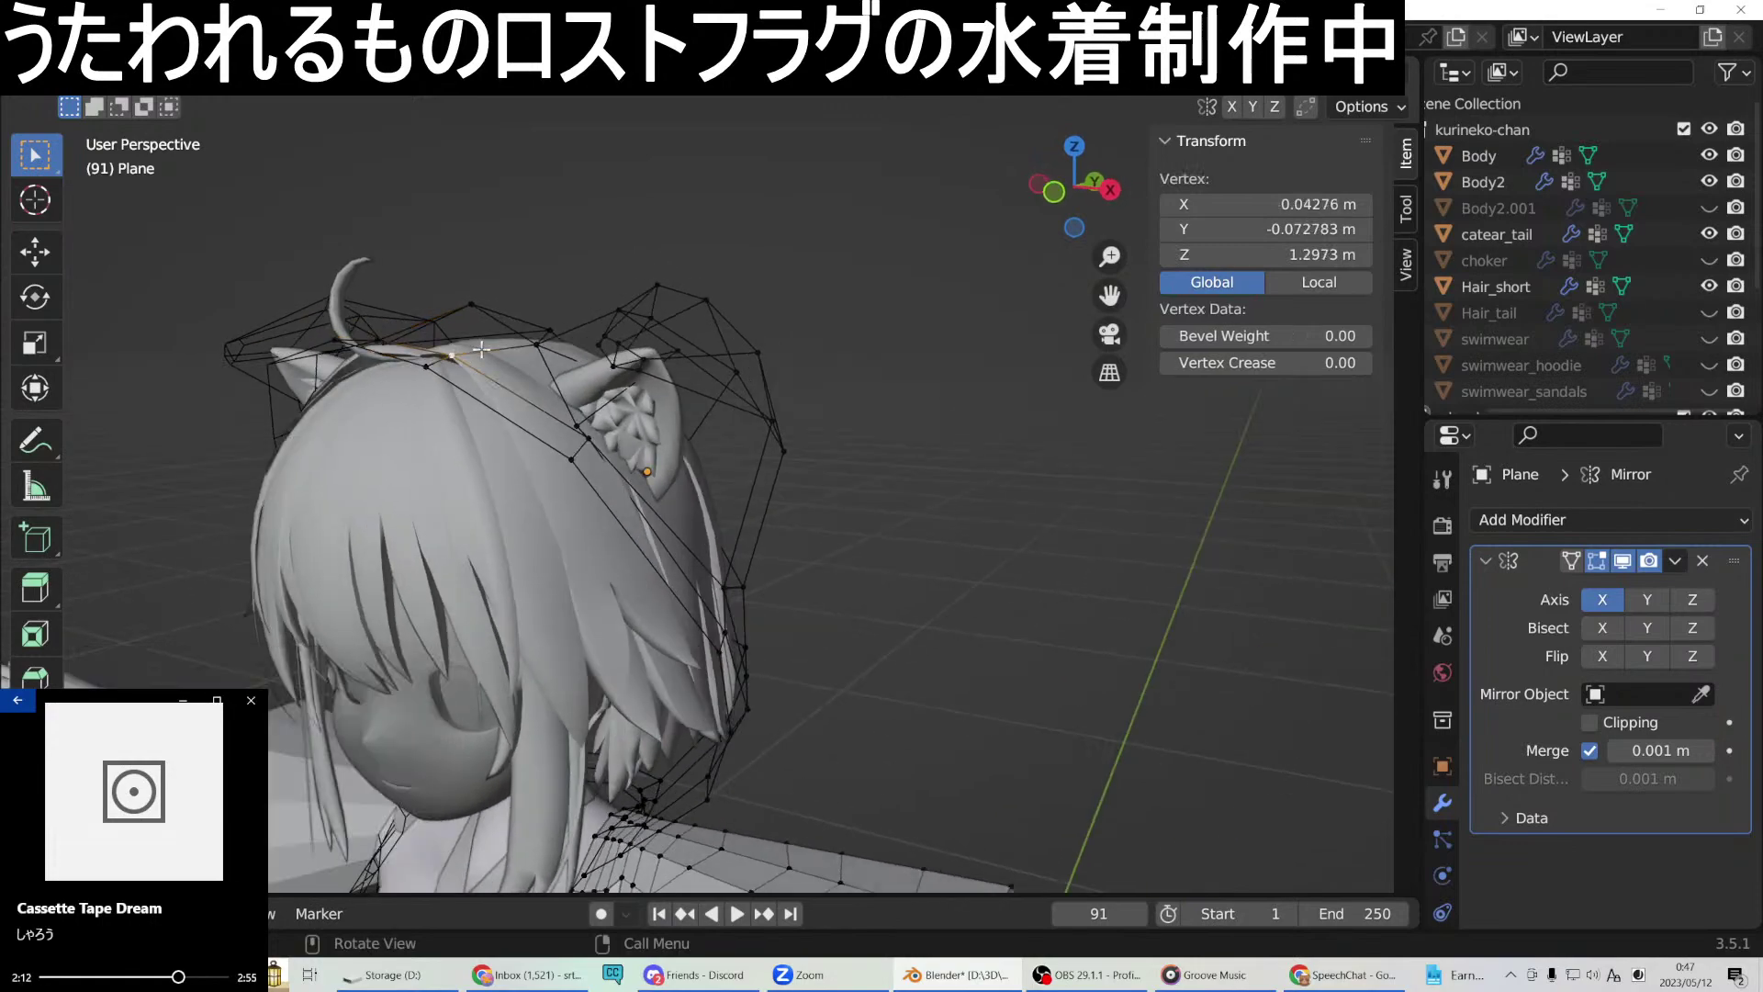
pyautogui.press('g')
pyautogui.press('z')
pyautogui.click(476, 356)
# Move the hood vertex at the front base of the cat ear backward about 0.013 m along Y.
pyautogui.moveTo(476, 356); pyautogui.dragTo(523, 415, button='middle')
pyautogui.keyDown('shift'); pyautogui.click(537, 421); pyautogui.keyUp('shift')
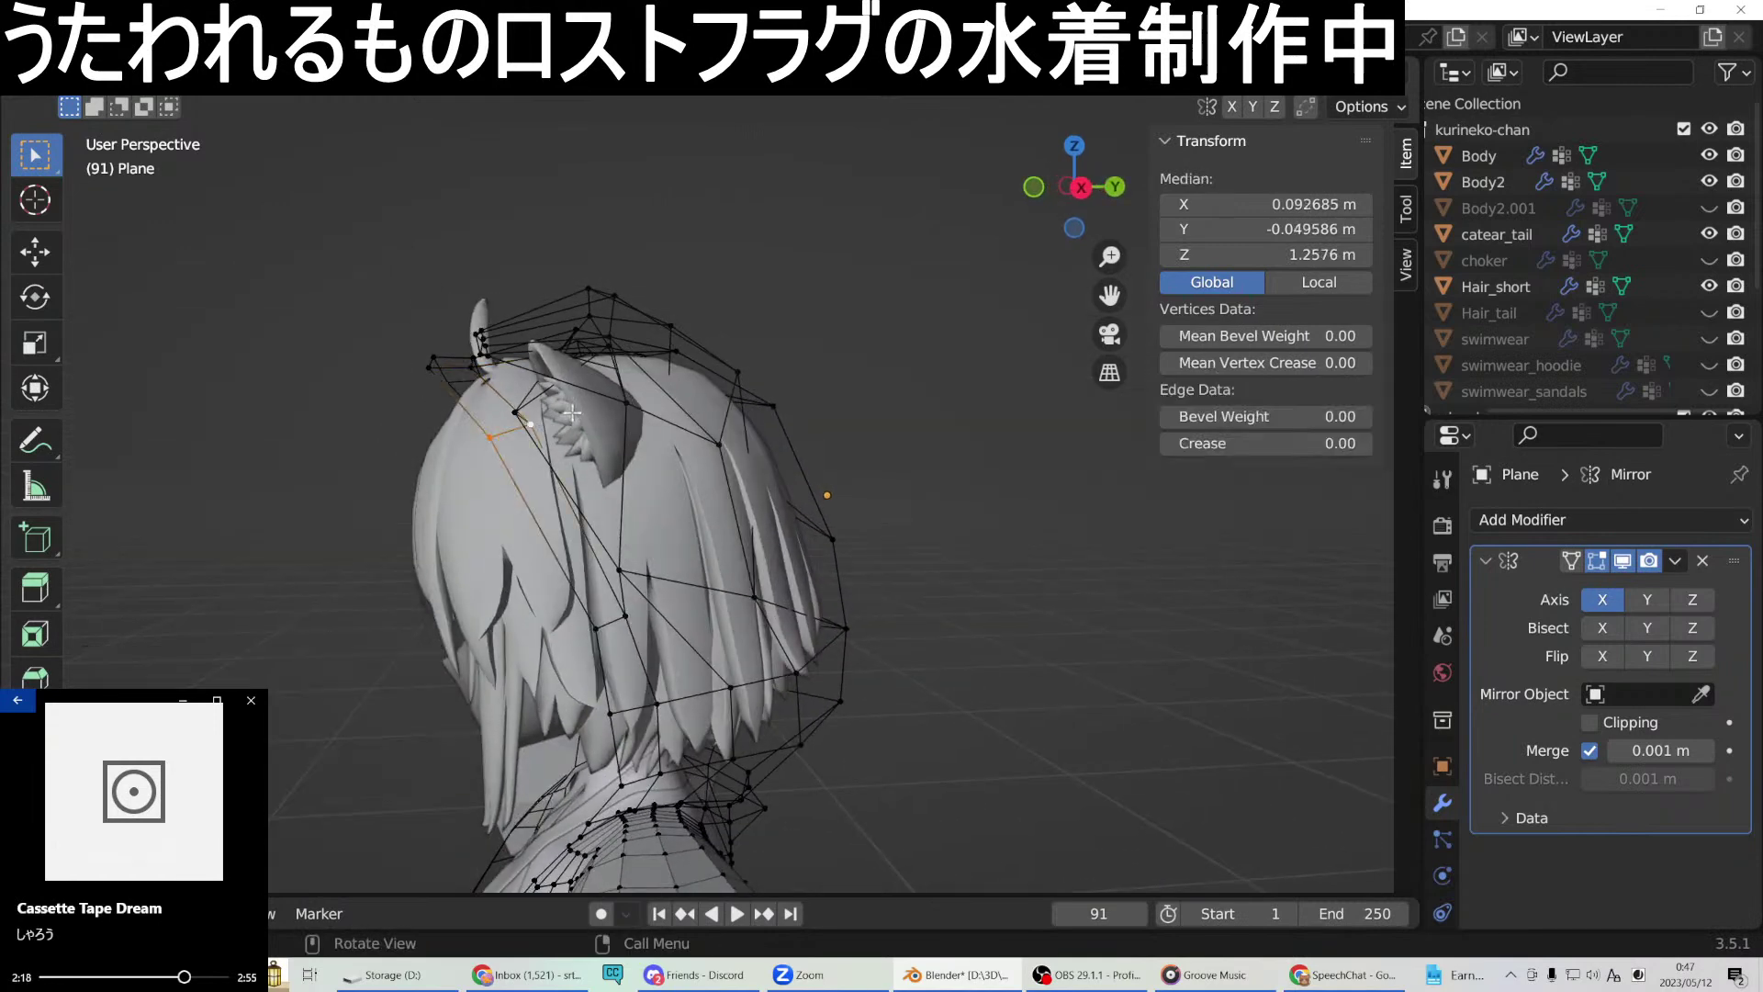
pyautogui.click(514, 408)
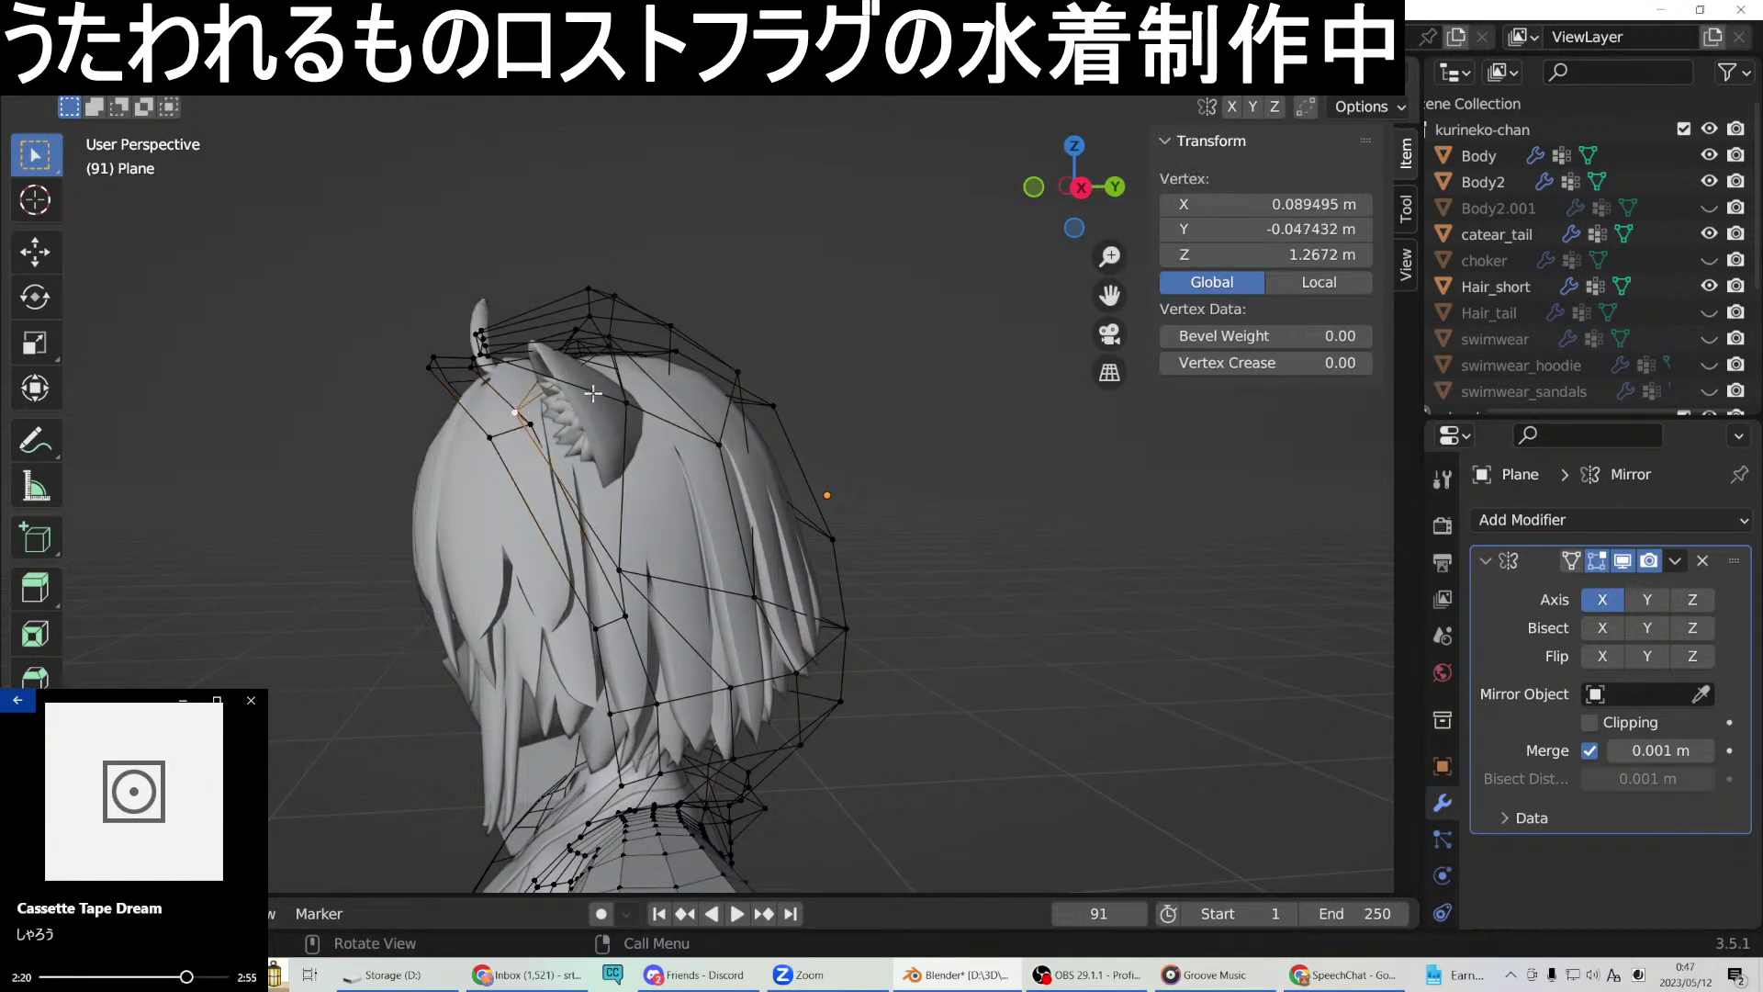
pyautogui.press('h')
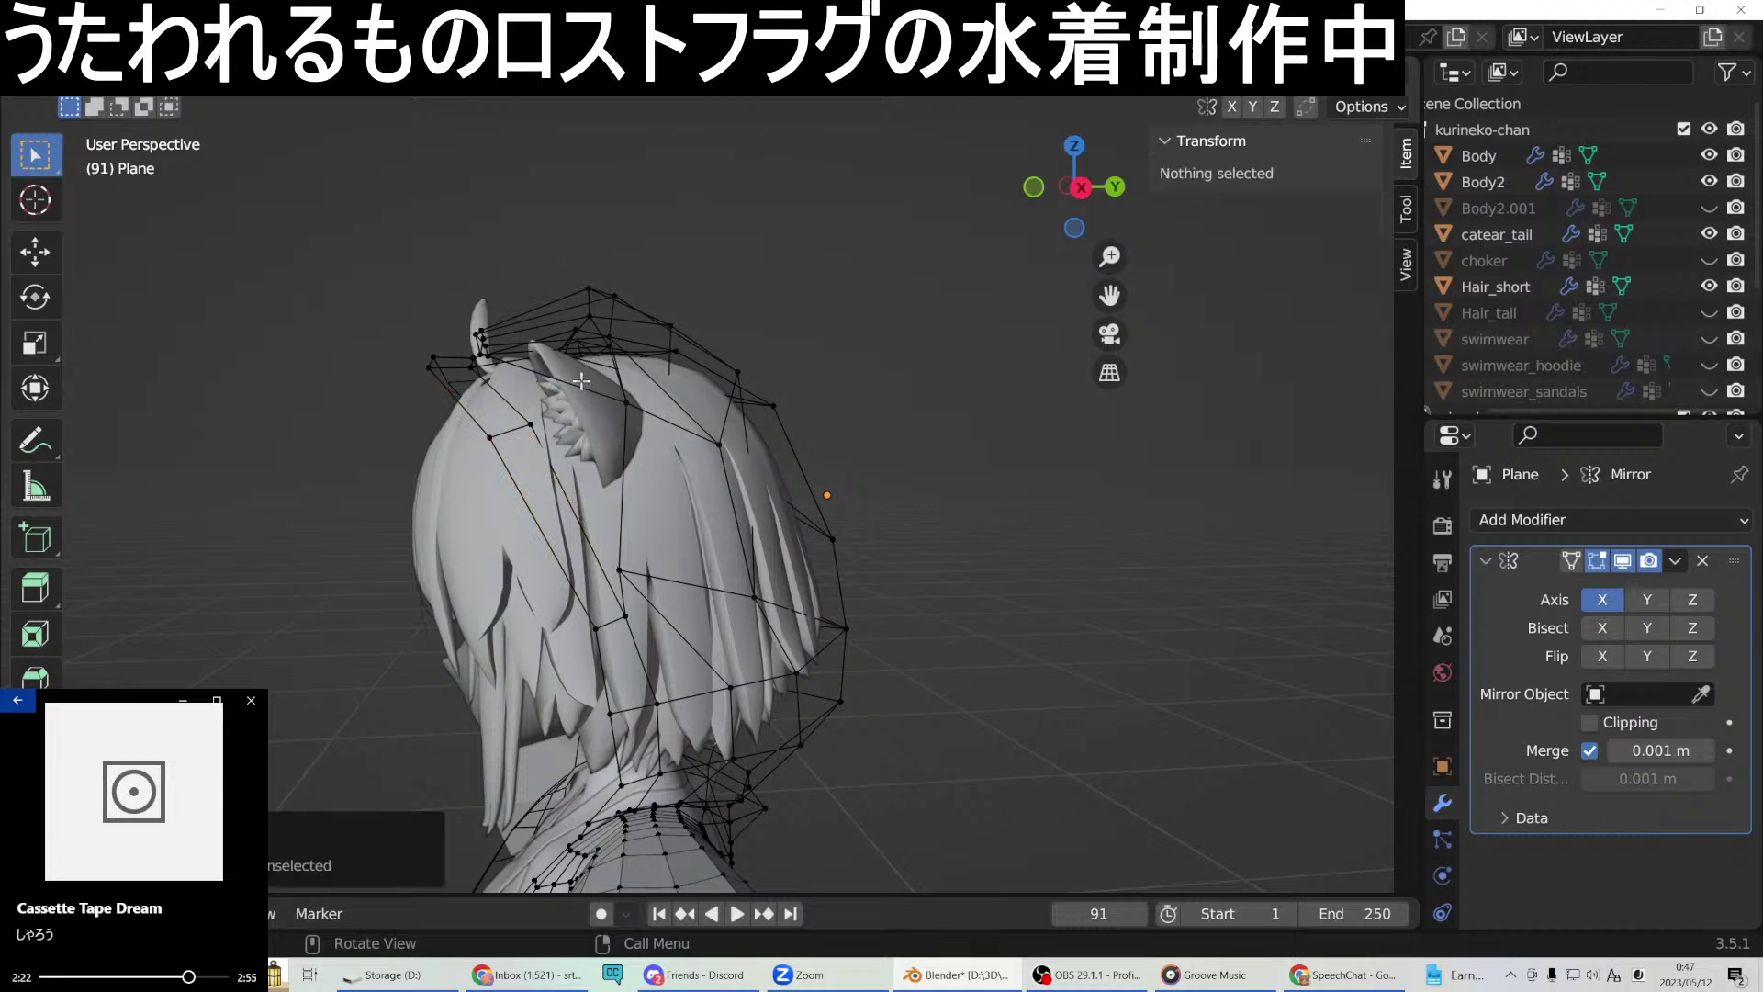
pyautogui.hotkey('ctrl', 'z')
pyautogui.press('g')
pyautogui.press('y')
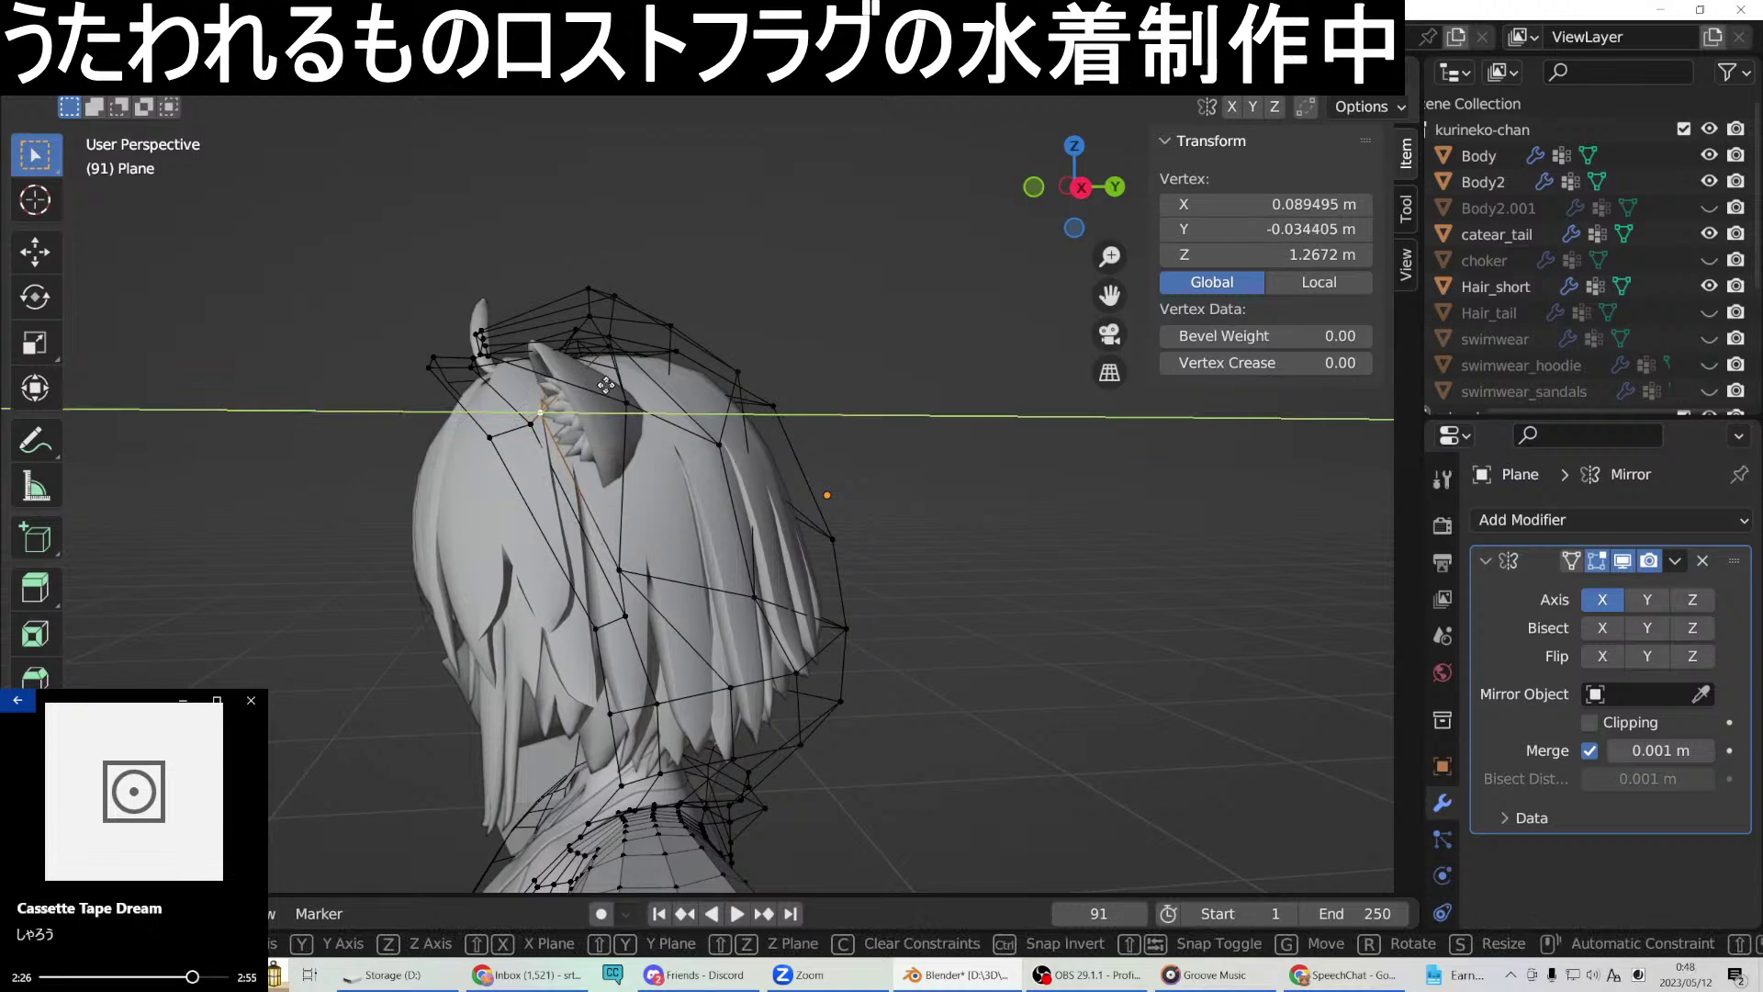
pyautogui.click(606, 384)
# Move the hood's top vertex on the inner side of the ear forward about 0.010 m along -Y.
pyautogui.moveTo(606, 384); pyautogui.dragTo(639, 522, button='middle')
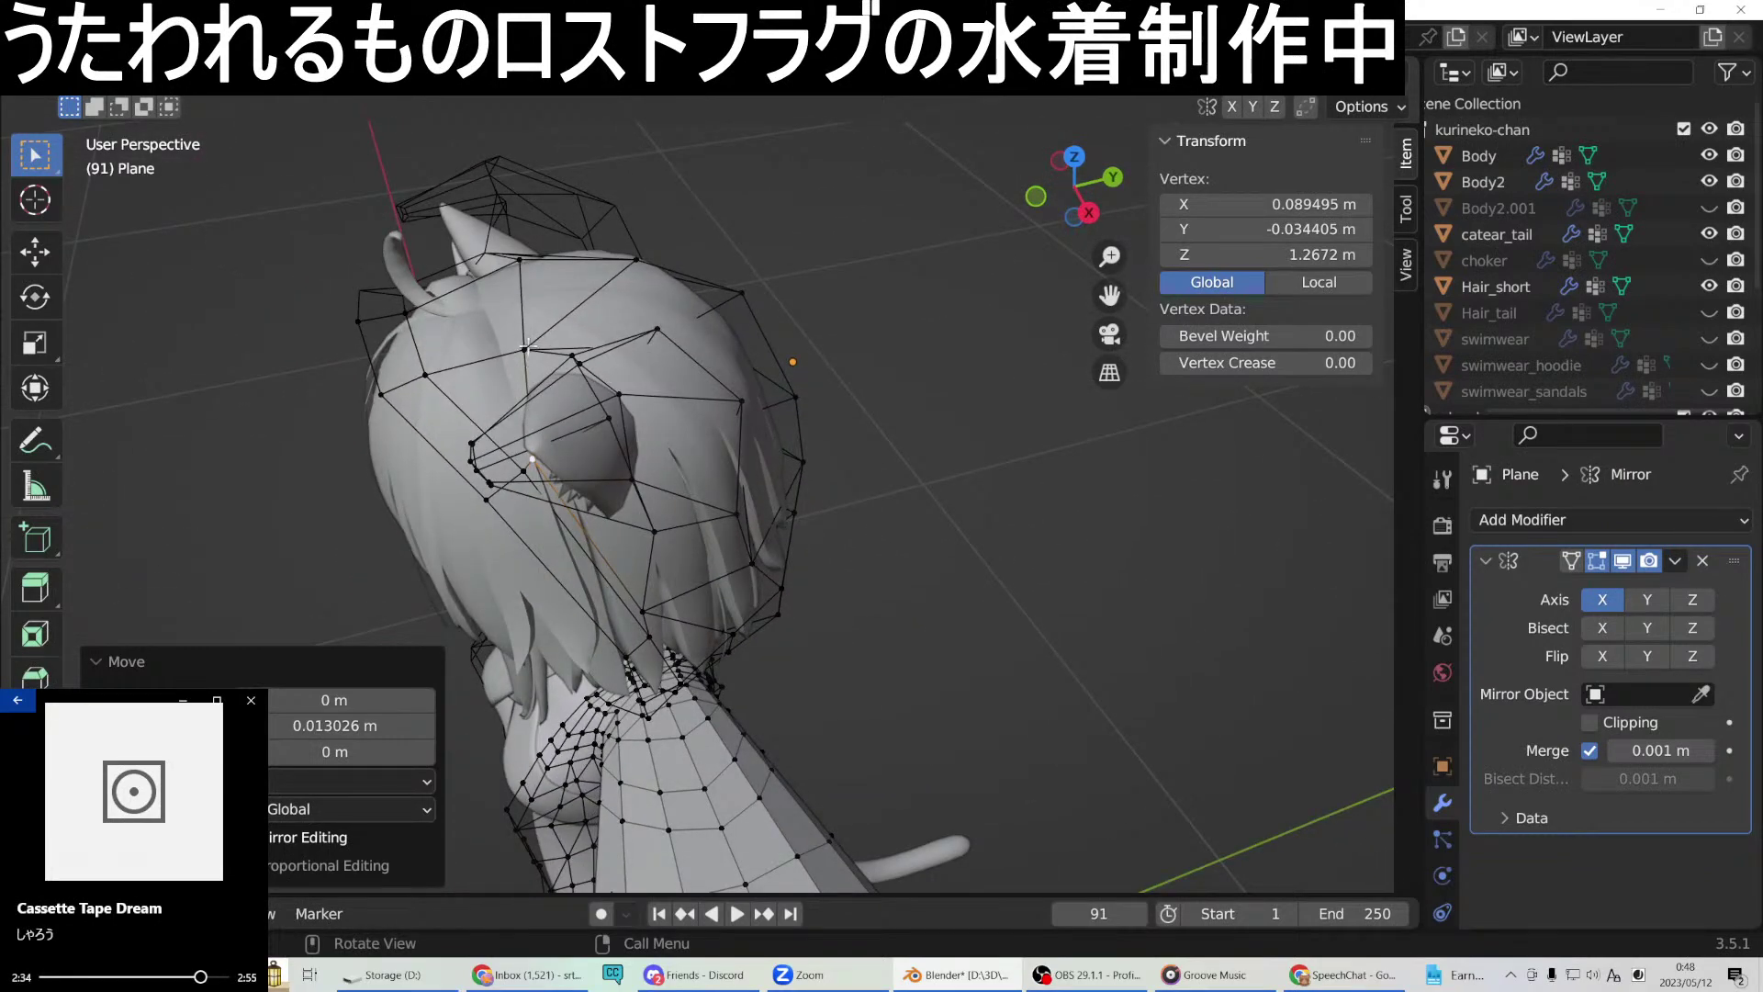
pyautogui.click(525, 348)
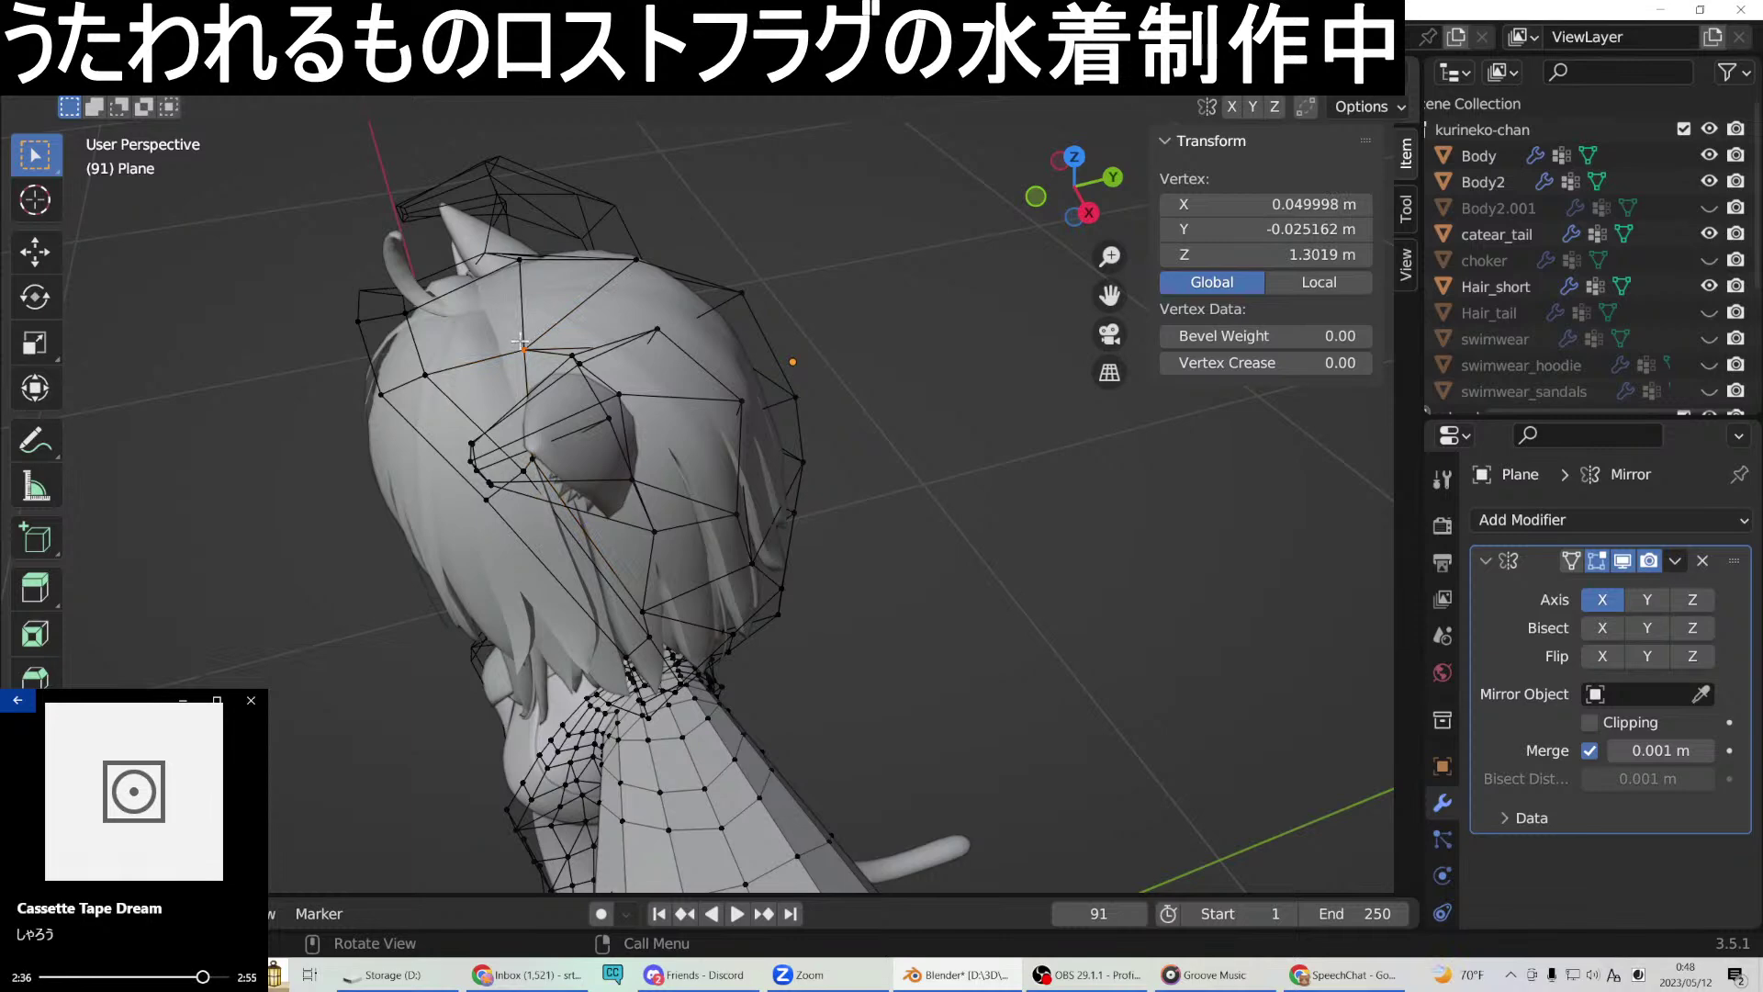
pyautogui.press('g')
pyautogui.press('y')
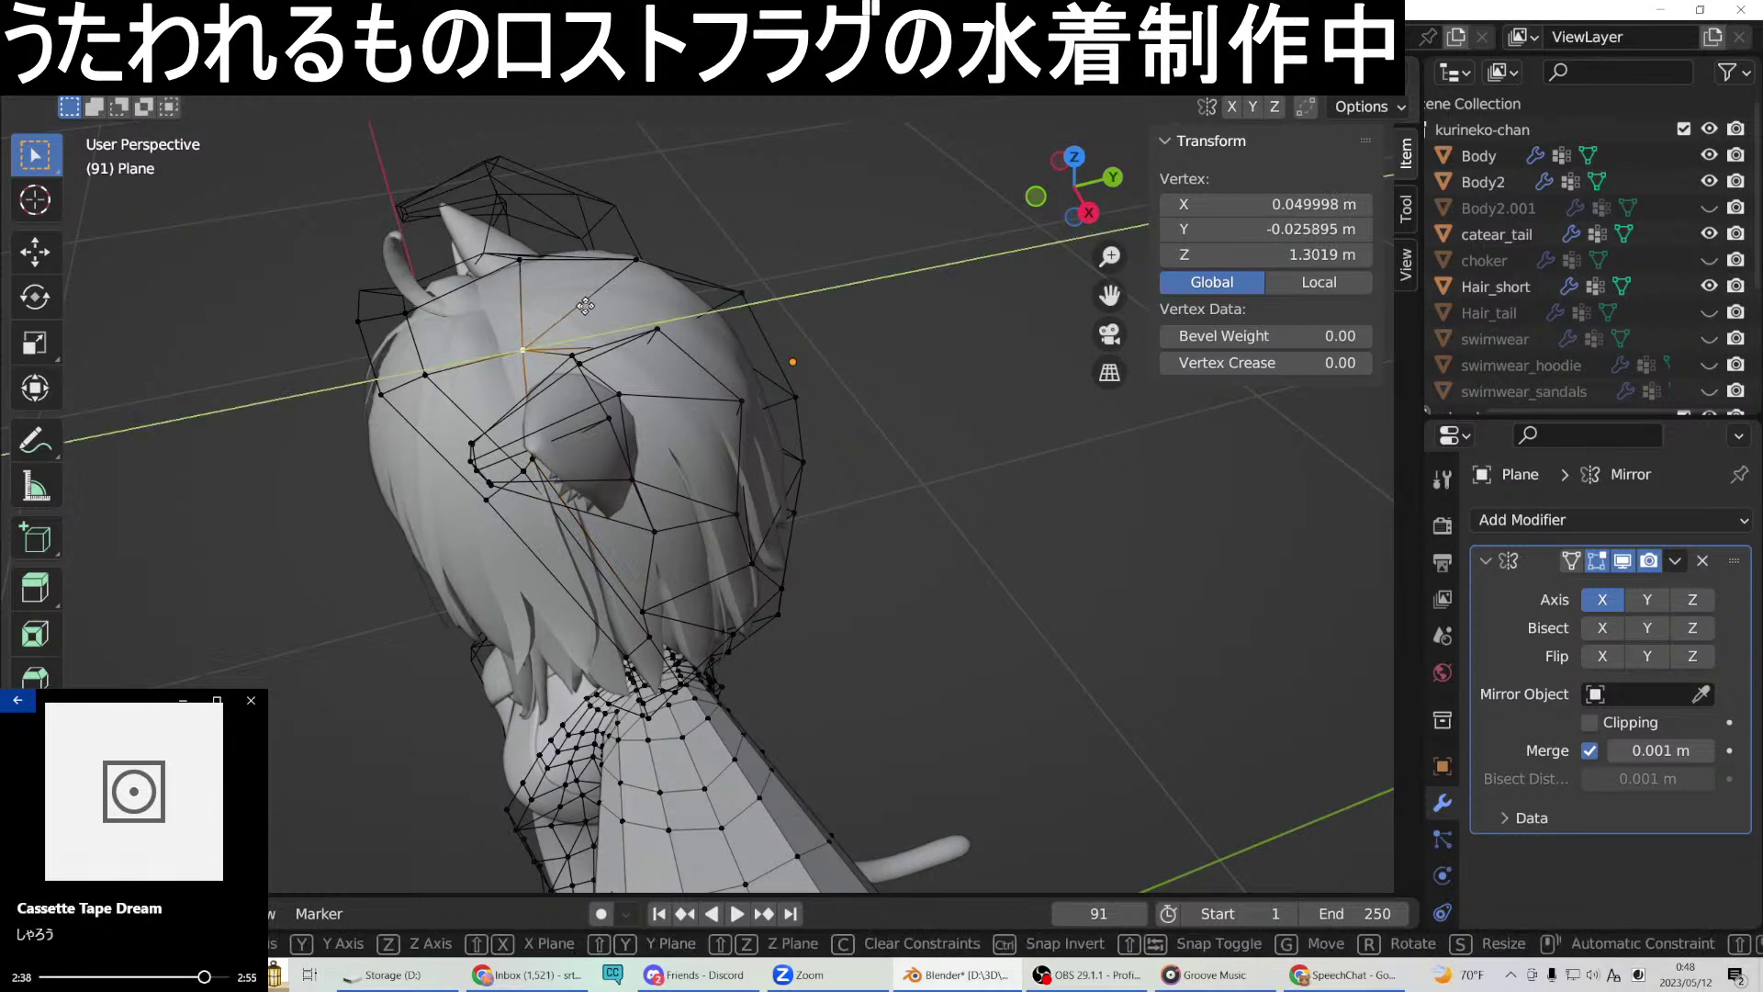
pyautogui.click(567, 307)
# Select one vertex on the inner and one on the outer side of the hood's ear and move both forward about 0.0098 m along -Y.
pyautogui.moveTo(529, 264); pyautogui.dragTo(594, 166, button='middle')
pyautogui.scroll(3, 729, 223)
pyautogui.moveTo(729, 223); pyautogui.dragTo(596, 208, button='middle')
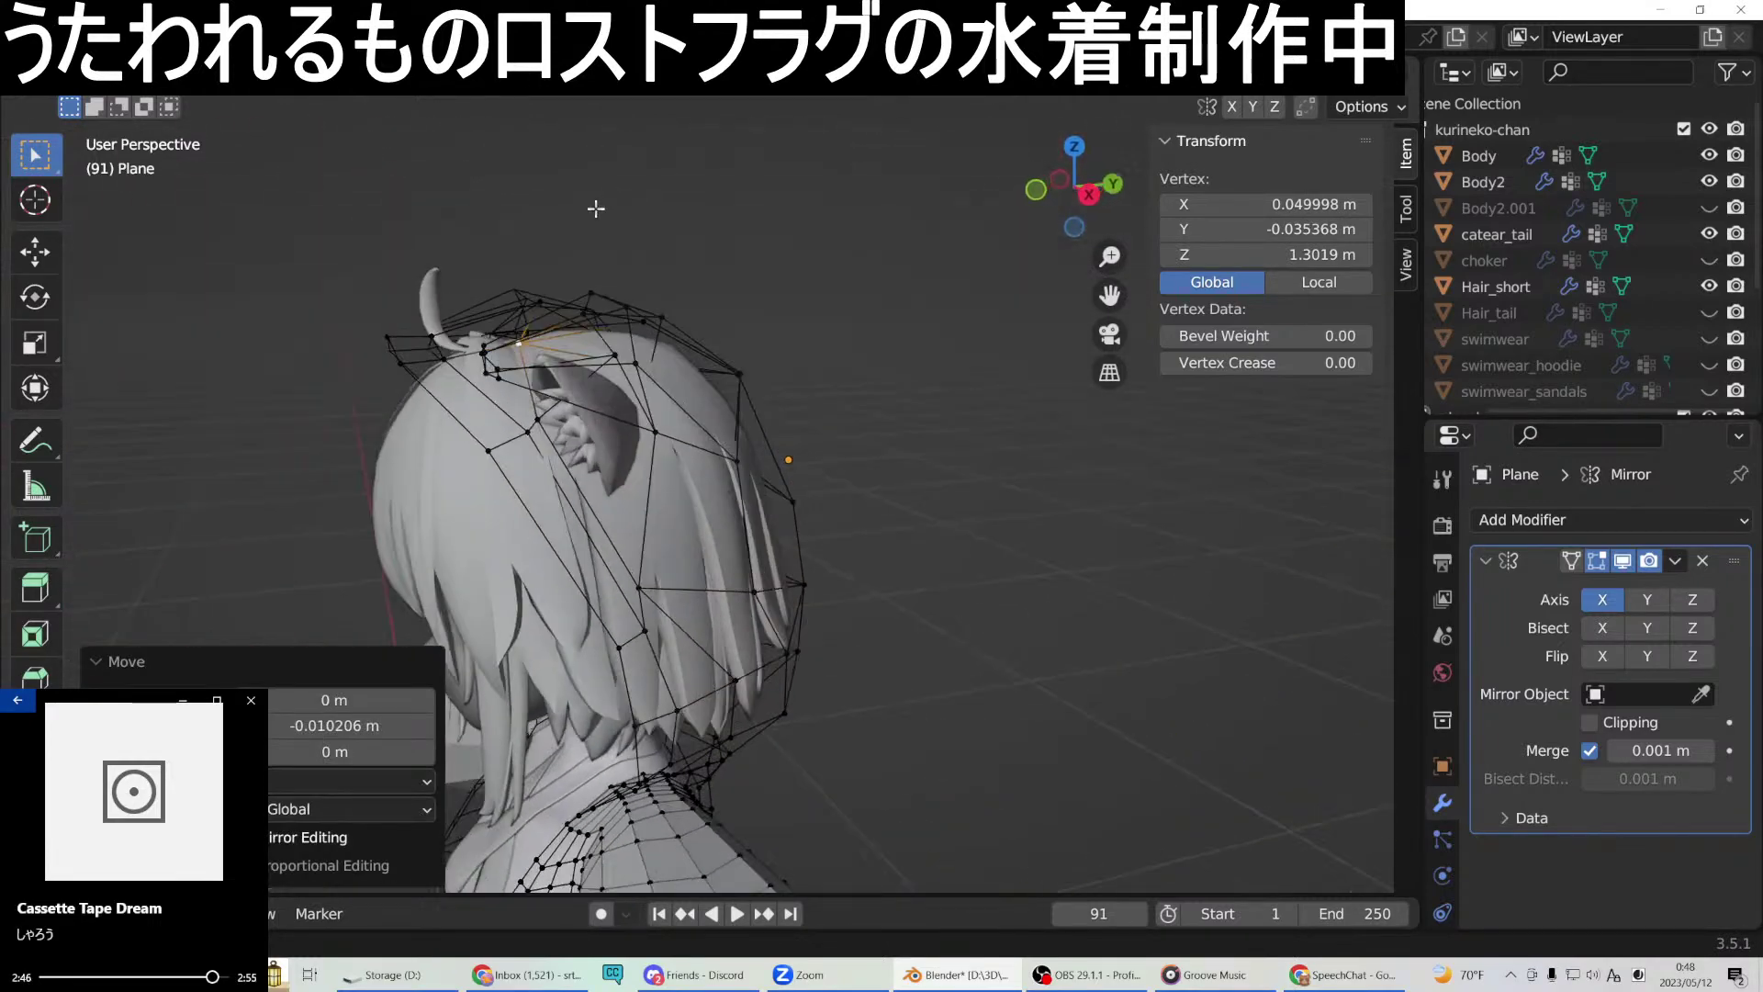
pyautogui.click(643, 439)
pyautogui.moveTo(643, 439); pyautogui.dragTo(597, 369, button='middle')
pyautogui.keyDown('shift'); pyautogui.click(595, 367); pyautogui.keyUp('shift')
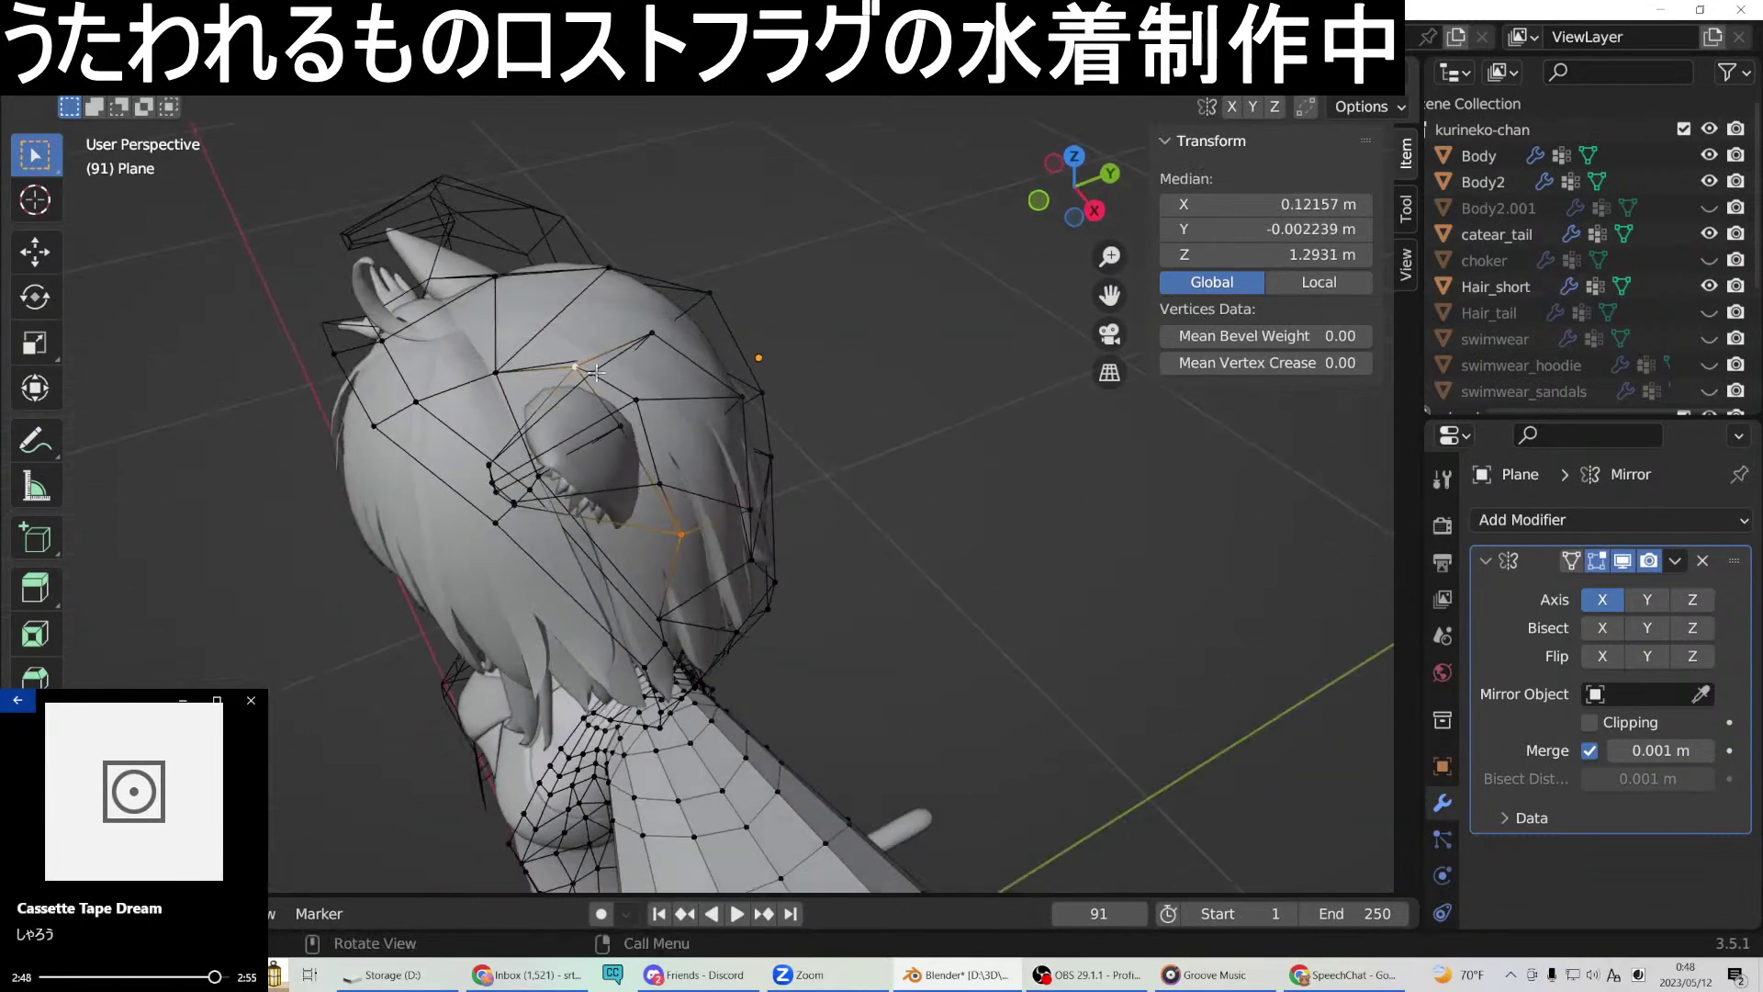
pyautogui.press('g')
pyautogui.press('y')
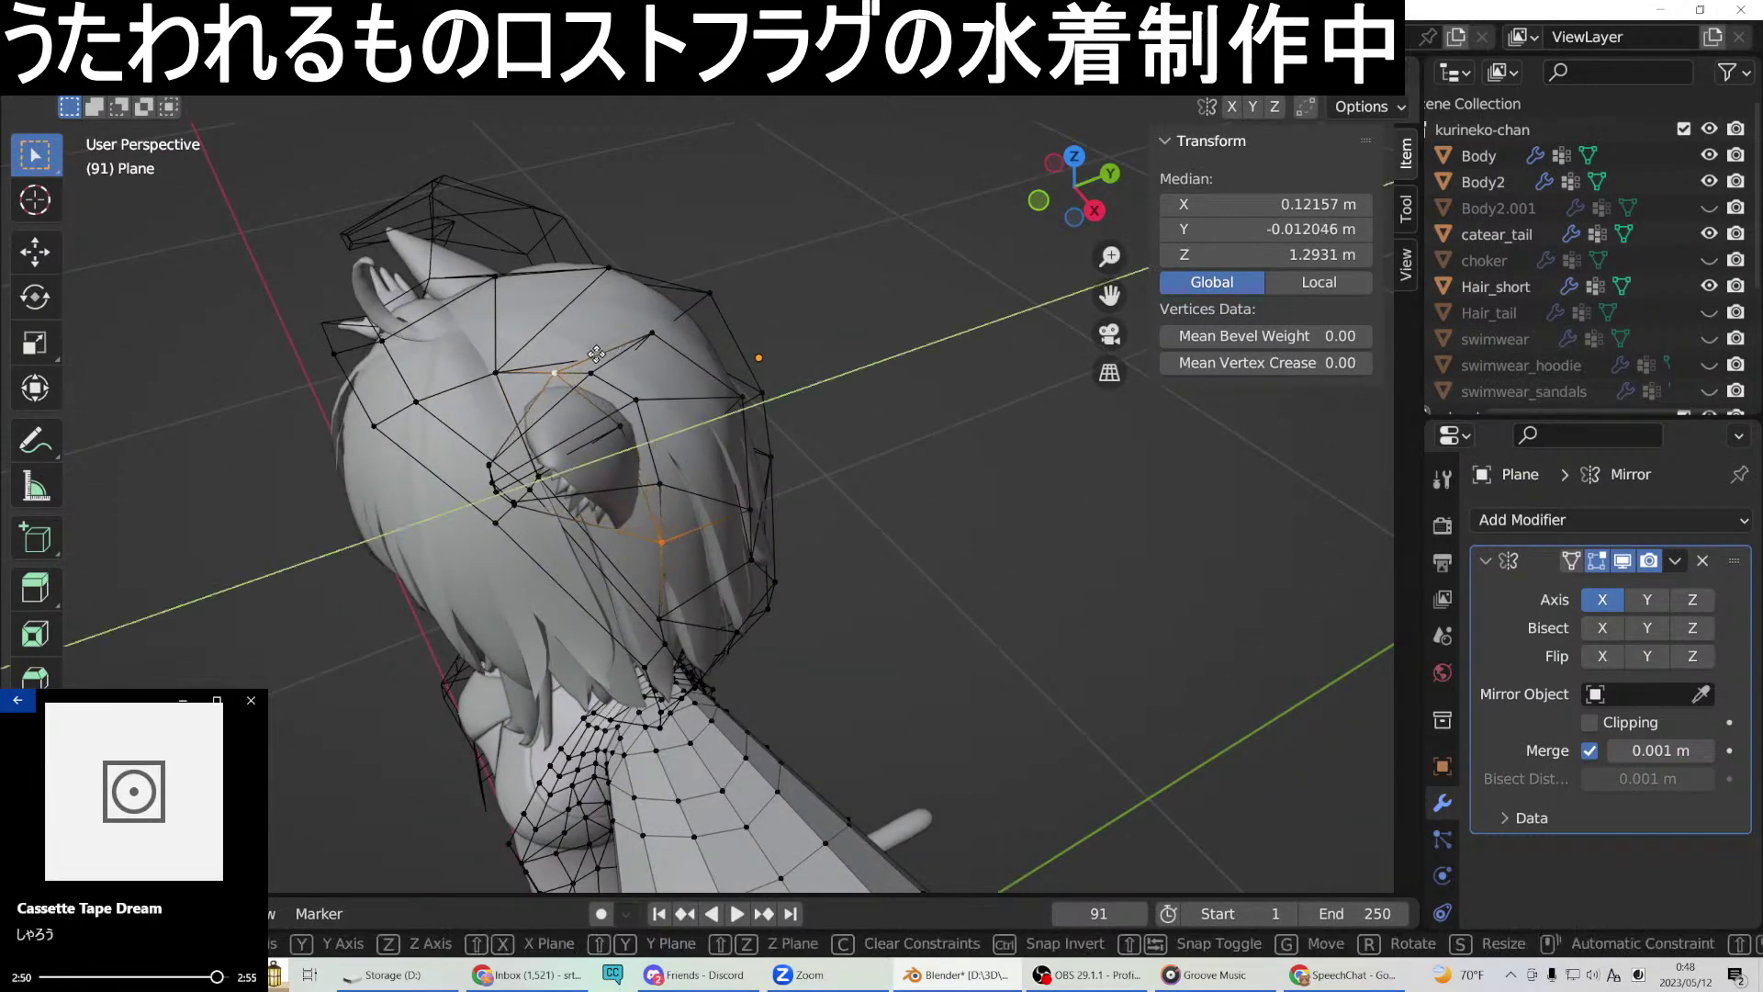
pyautogui.click(596, 353)
# Select the cluster of vertices at the front tip of the hood's ear and scale it slightly in the front view.
pyautogui.moveTo(596, 354); pyautogui.dragTo(854, 264, button='middle')
pyautogui.press('KP_1')
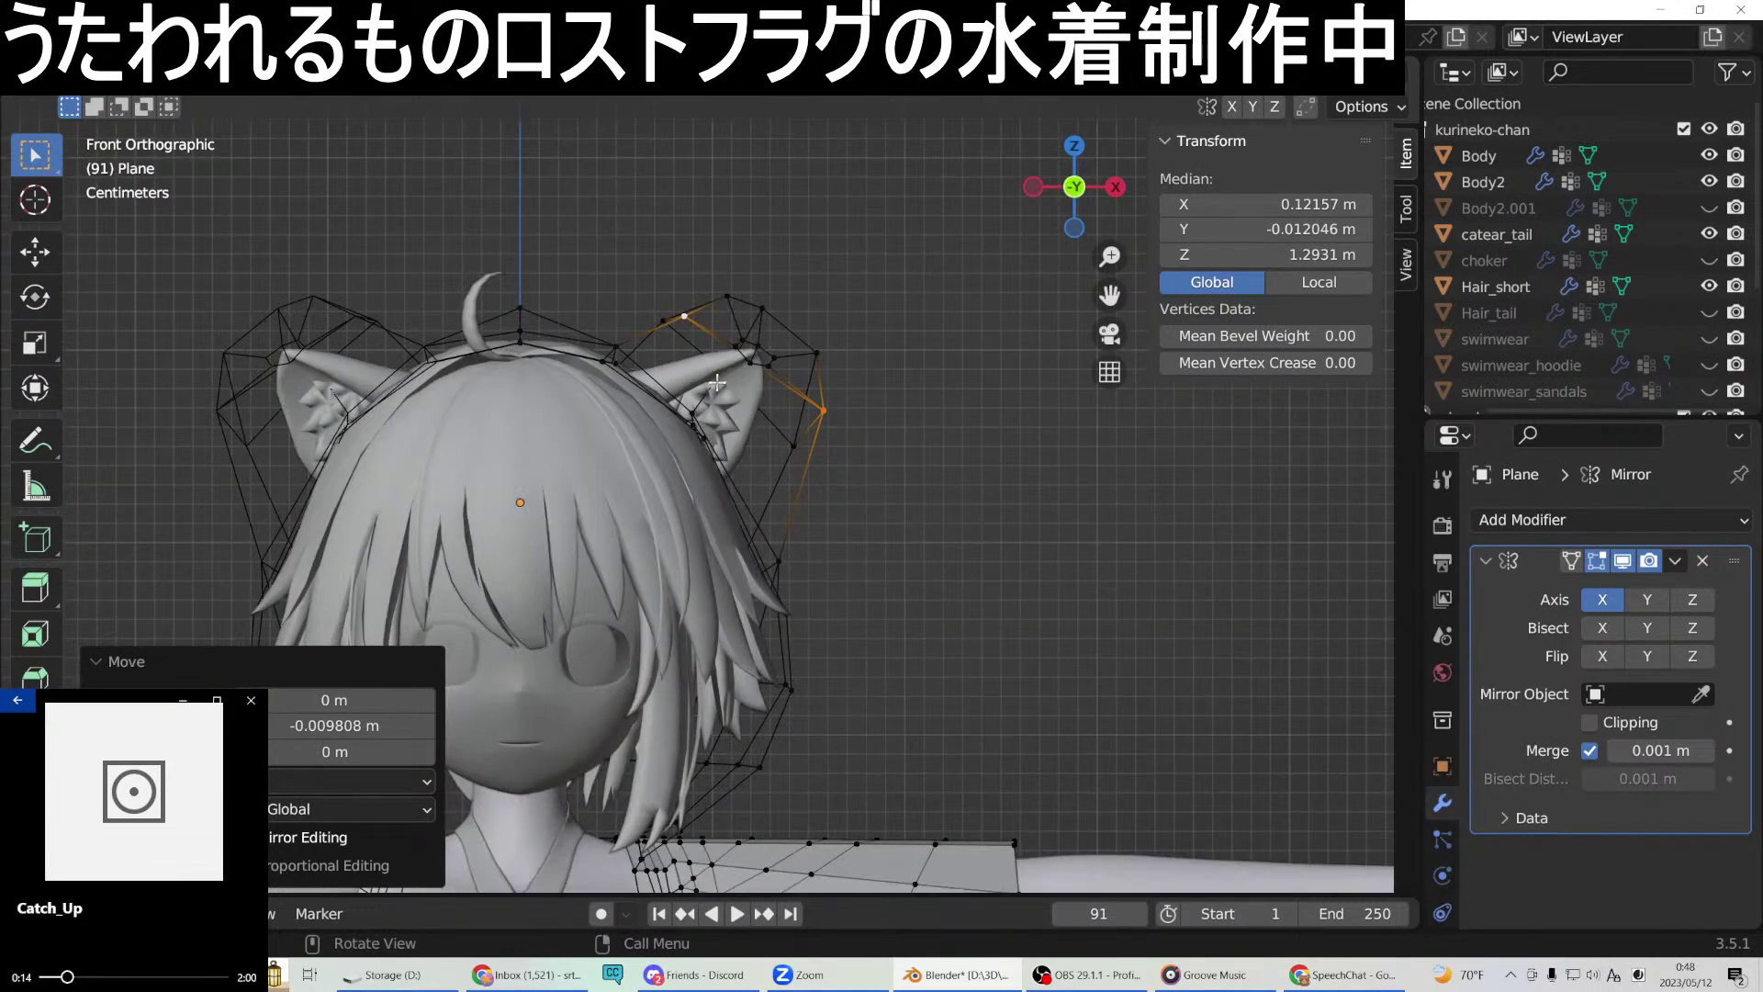
pyautogui.keyDown('ctrl'); pyautogui.click(804, 345); pyautogui.keyUp('ctrl')
pyautogui.moveTo(805, 346)
pyautogui.mouseDown(button='middle')
pyautogui.moveTo(742, 379)
pyautogui.moveTo(799, 362)
pyautogui.mouseUp(button='middle')
pyautogui.press('KP_1')
pyautogui.keyDown('ctrl'); pyautogui.click(800, 364); pyautogui.keyUp('ctrl')
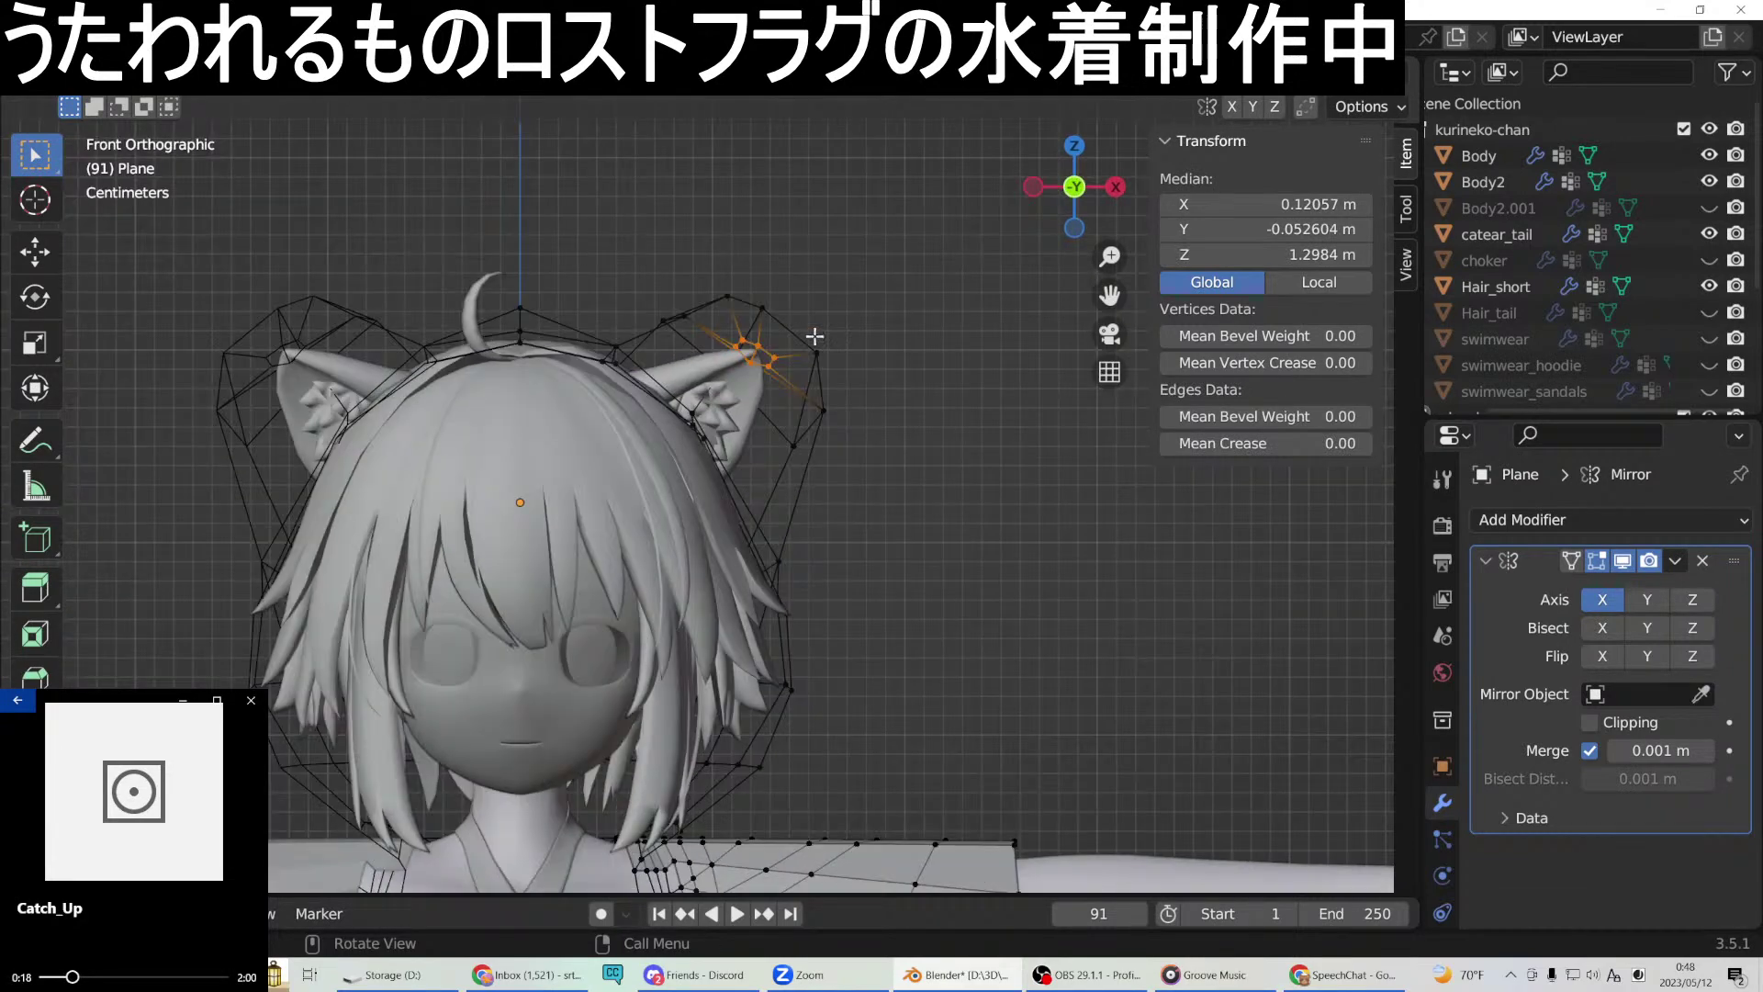
pyautogui.press('s')
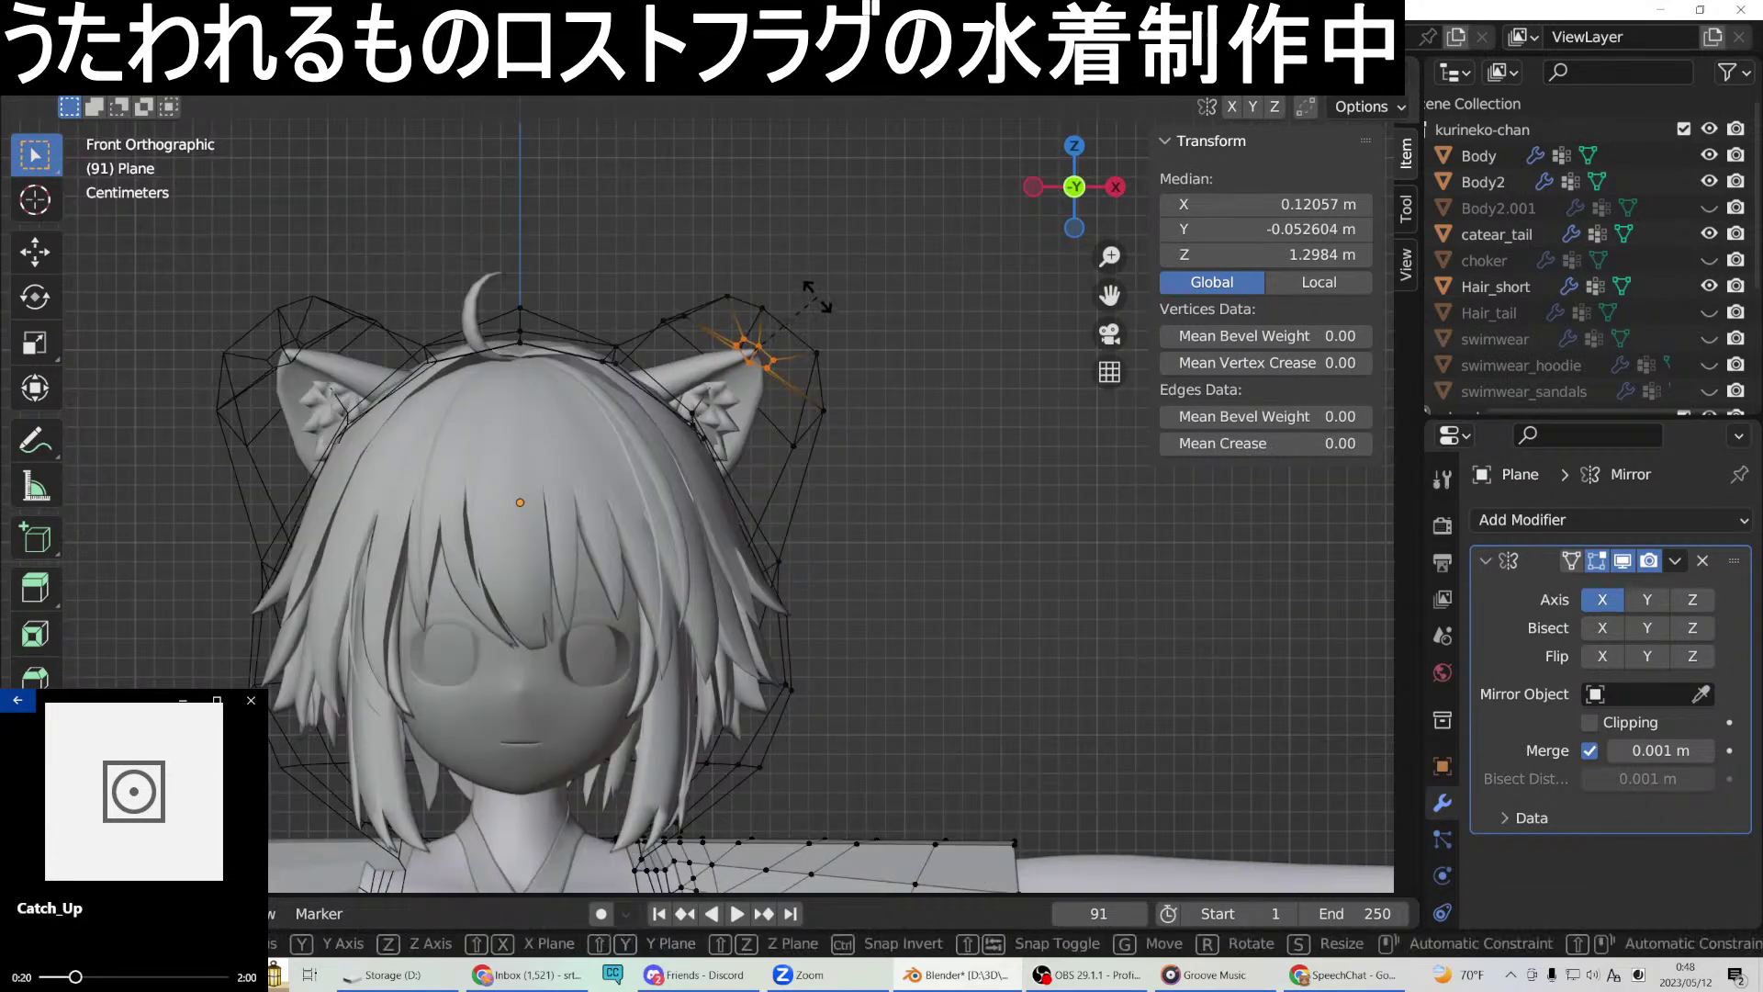
pyautogui.click(816, 296)
# Move the upper outer vertex of the hood's ear about 0.008 m outward along X and 0.003 m down along Z.
pyautogui.click(778, 313)
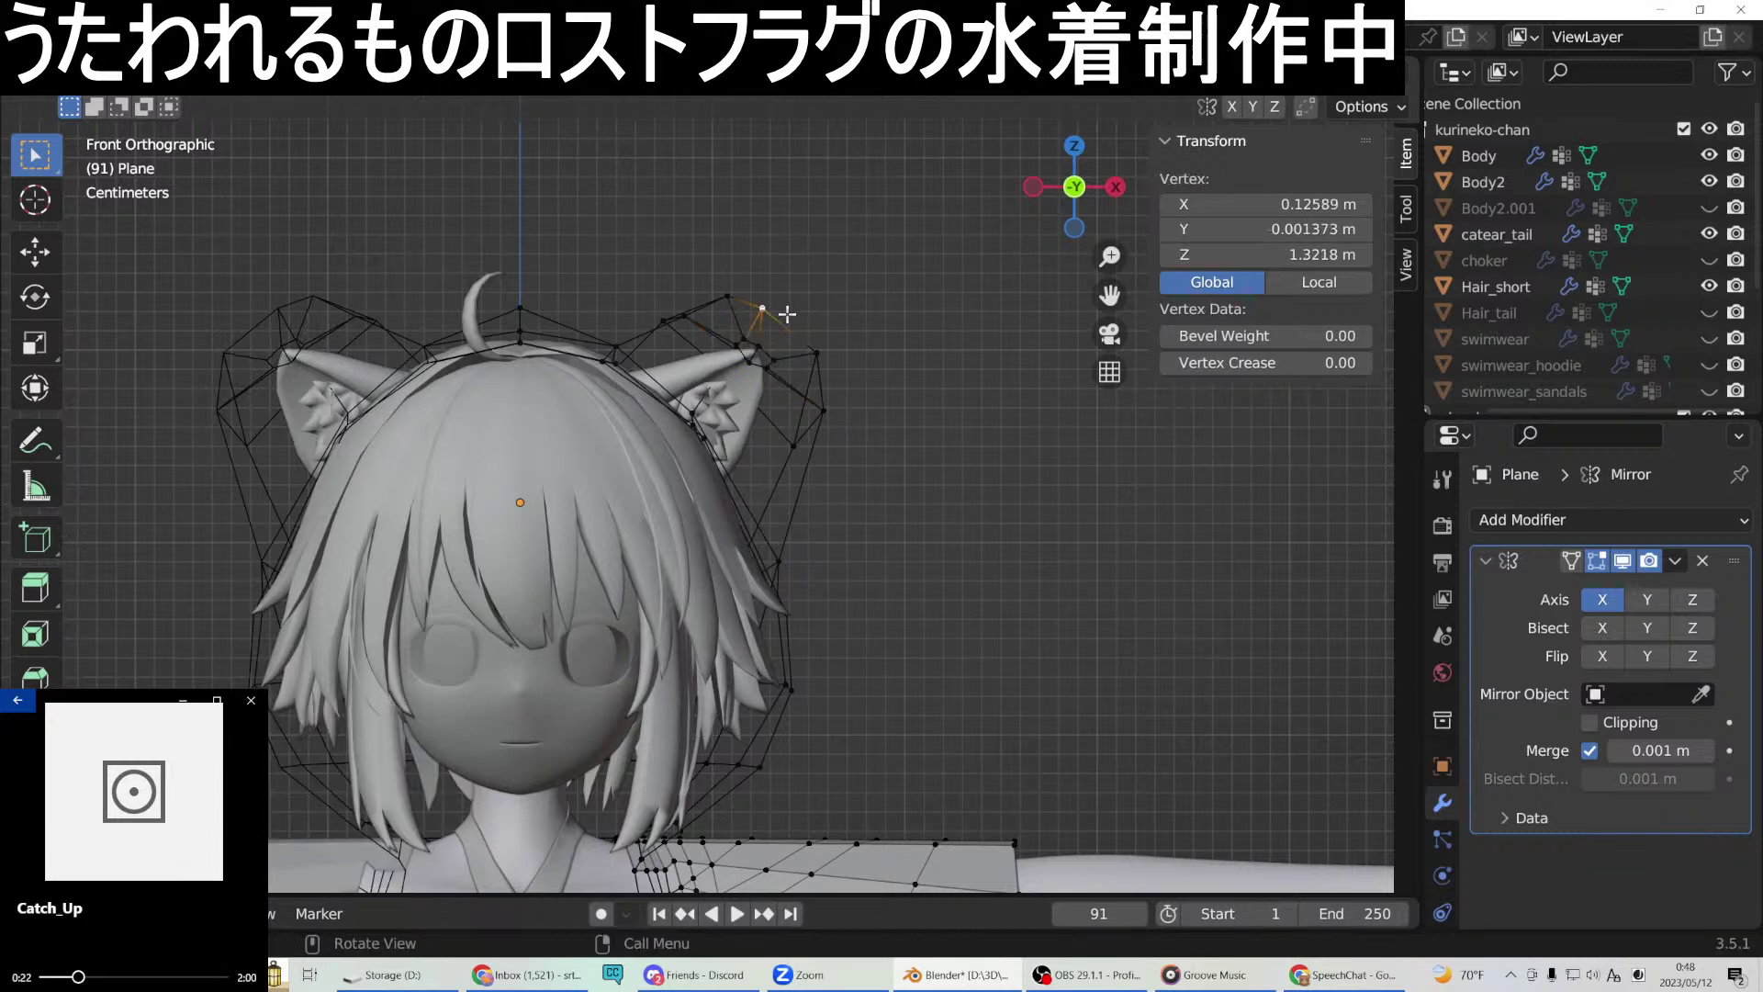
pyautogui.press('g')
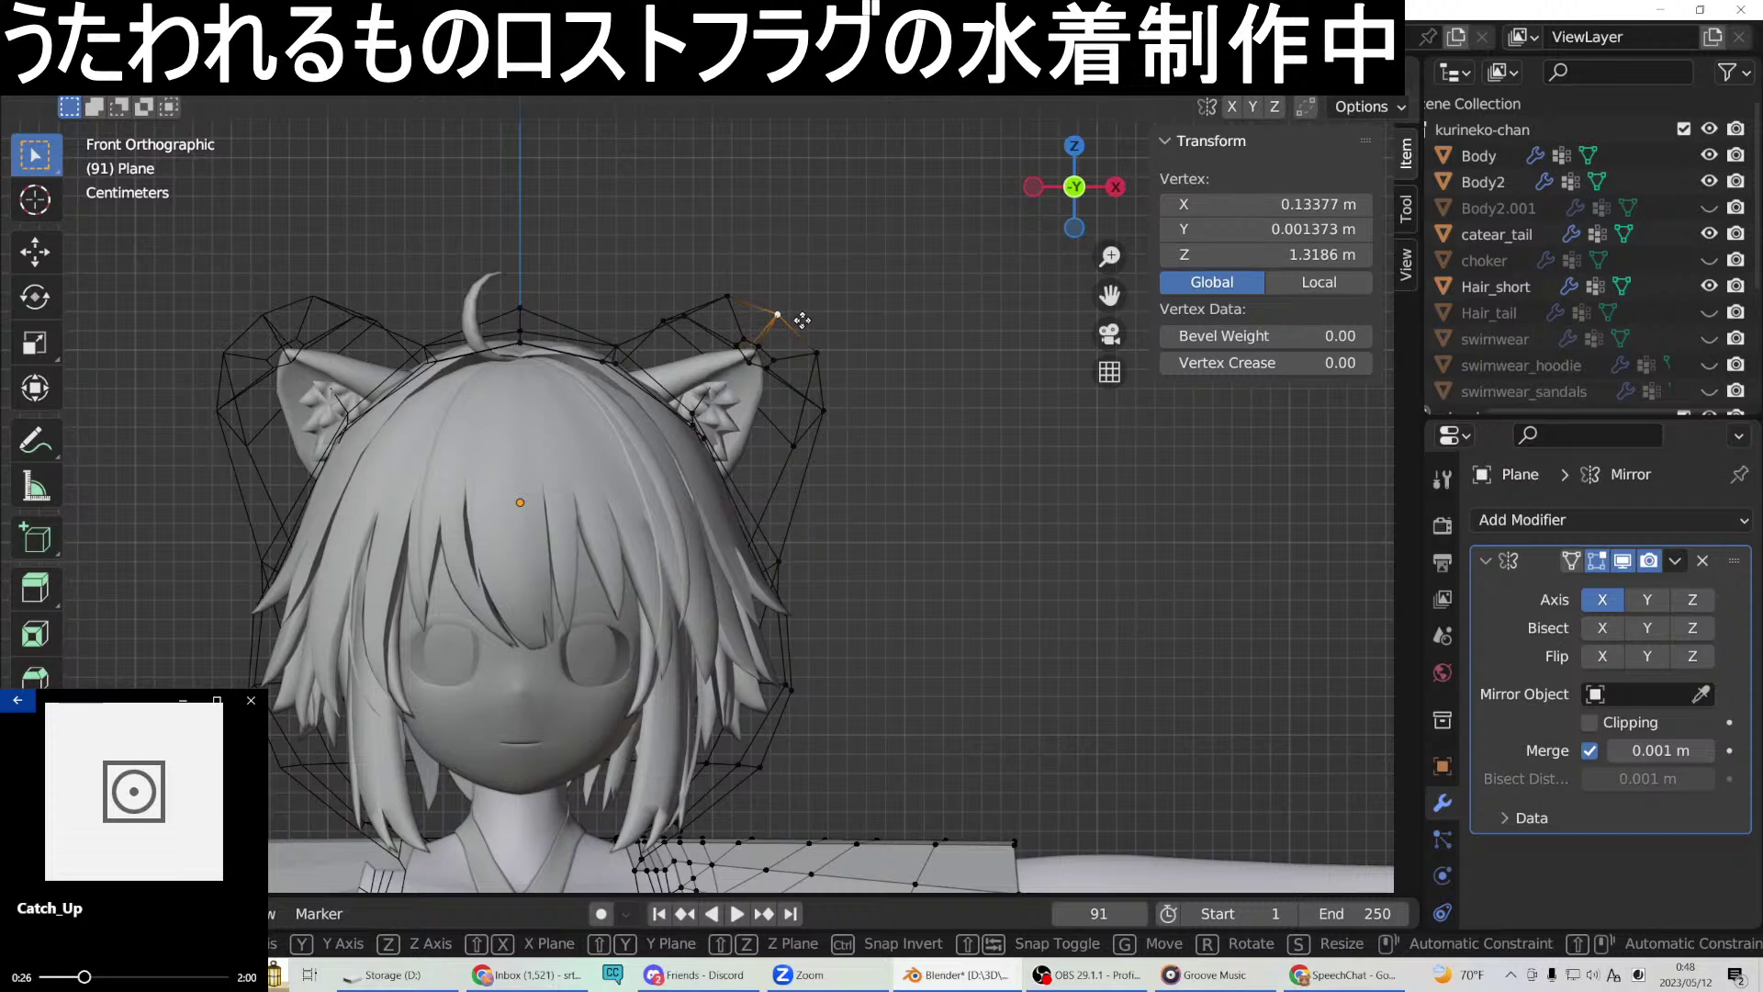
pyautogui.click(802, 319)
pyautogui.hotkey('ctrl', 'z')
# Select the two hood edge vertices beside the face and move them about 0.0097 m forward and 0.015 m up in the side view.
pyautogui.scroll(2, 902, 394)
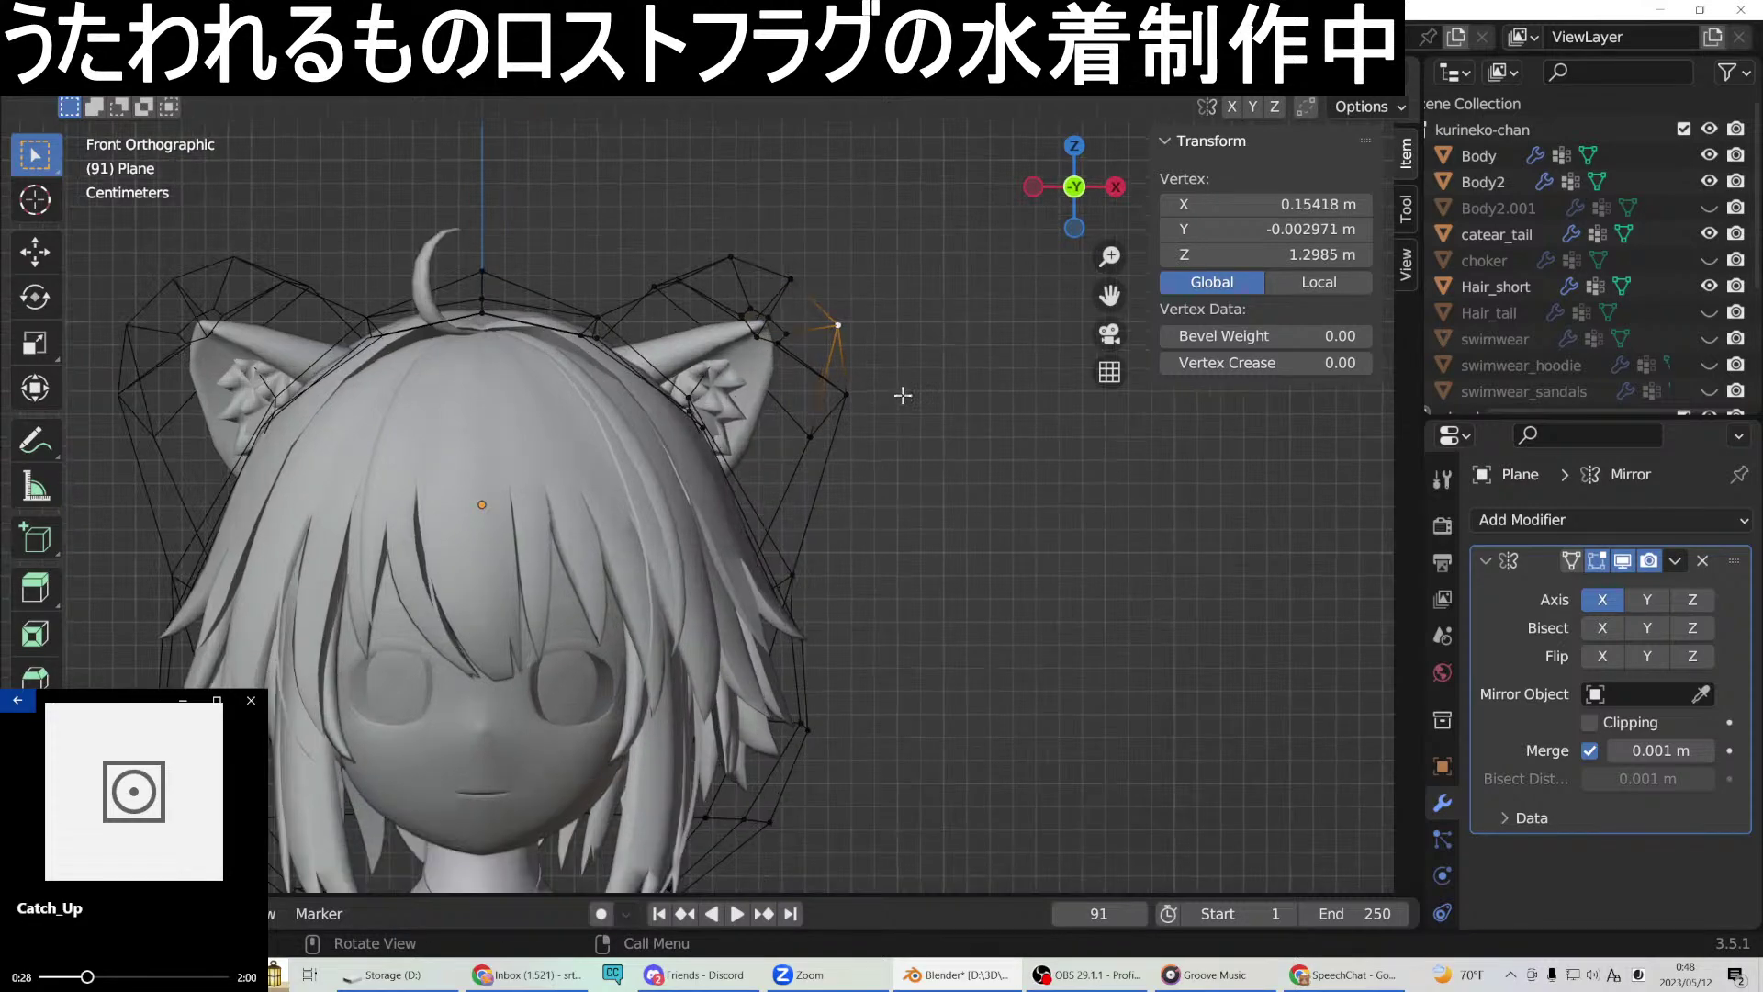
pyautogui.scroll(-2, 777, 411)
pyautogui.moveTo(777, 411); pyautogui.dragTo(651, 654, button='middle')
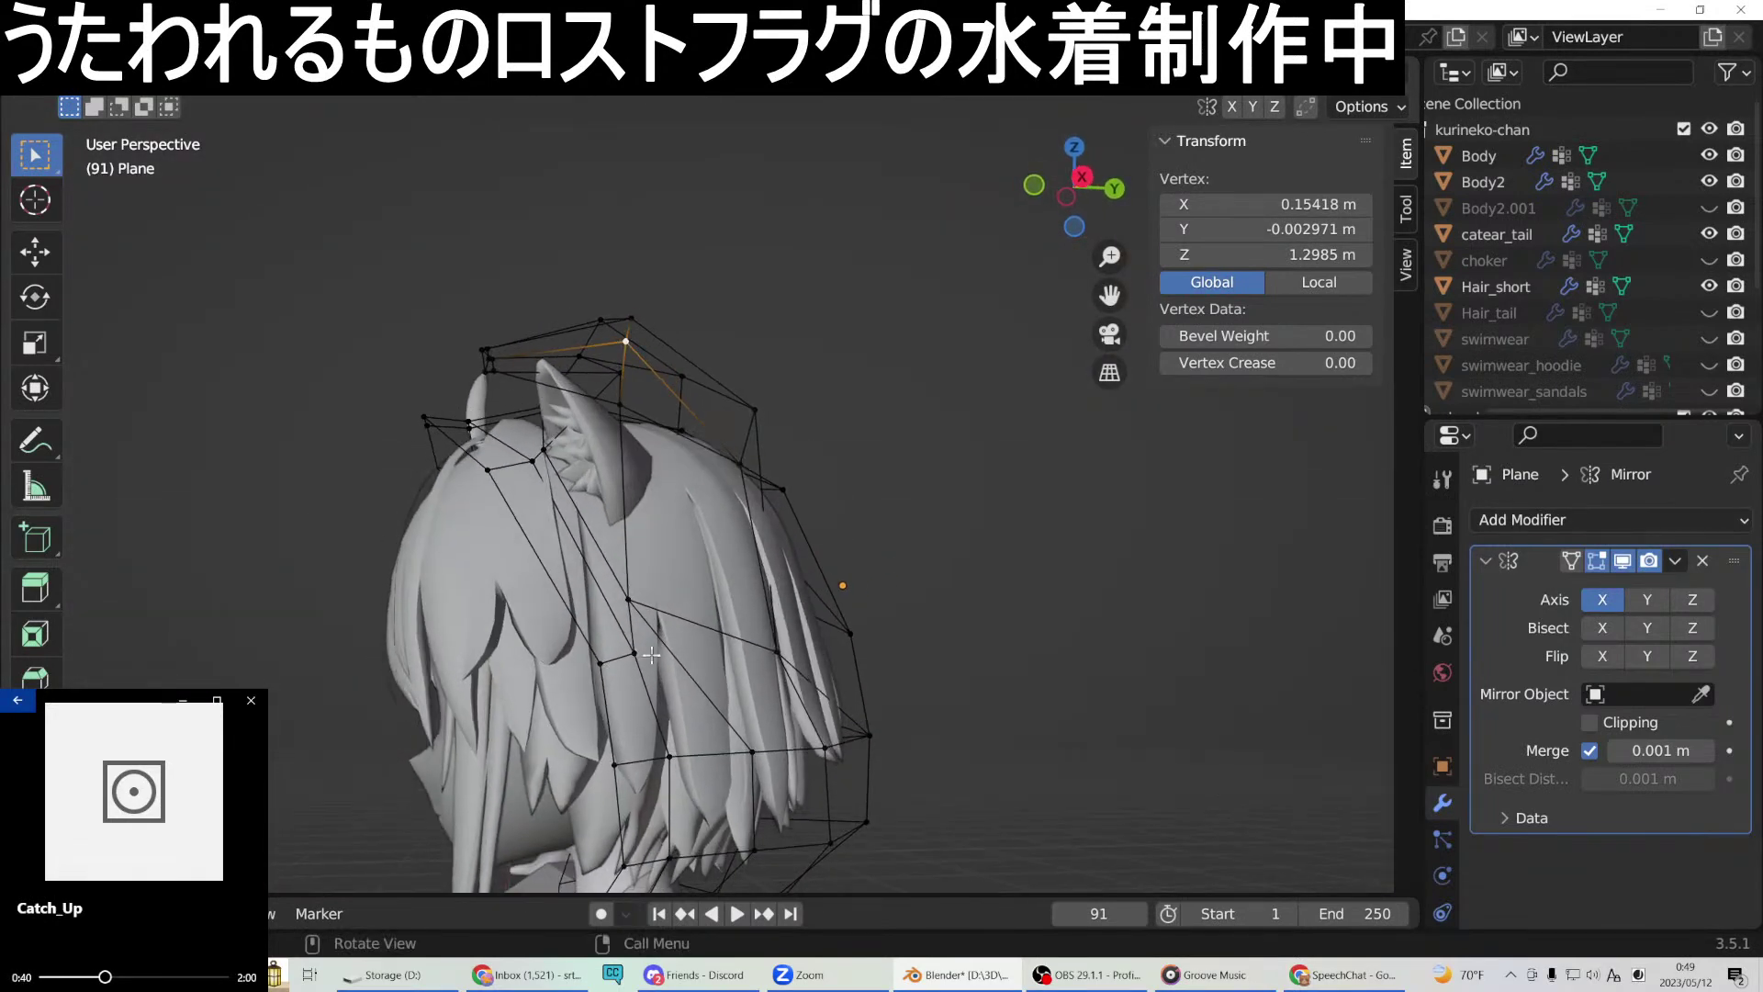
pyautogui.press('KP_3')
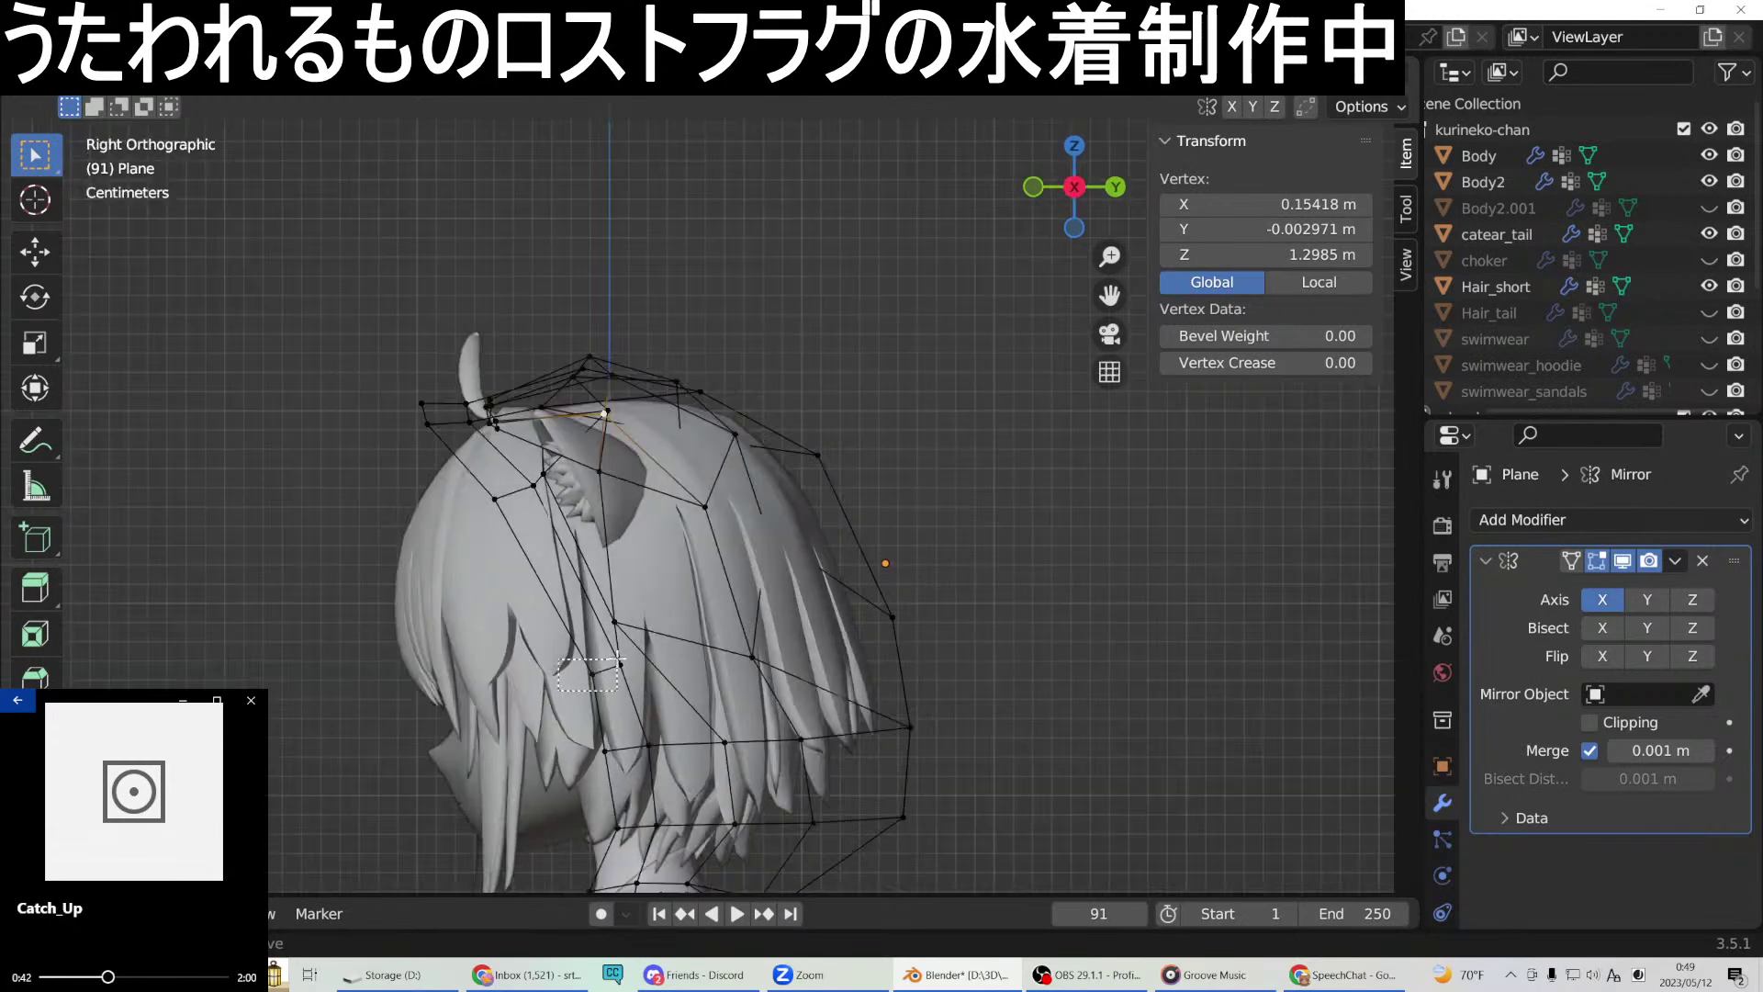
pyautogui.moveTo(617, 657); pyautogui.dragTo(634, 658)
pyautogui.press('g')
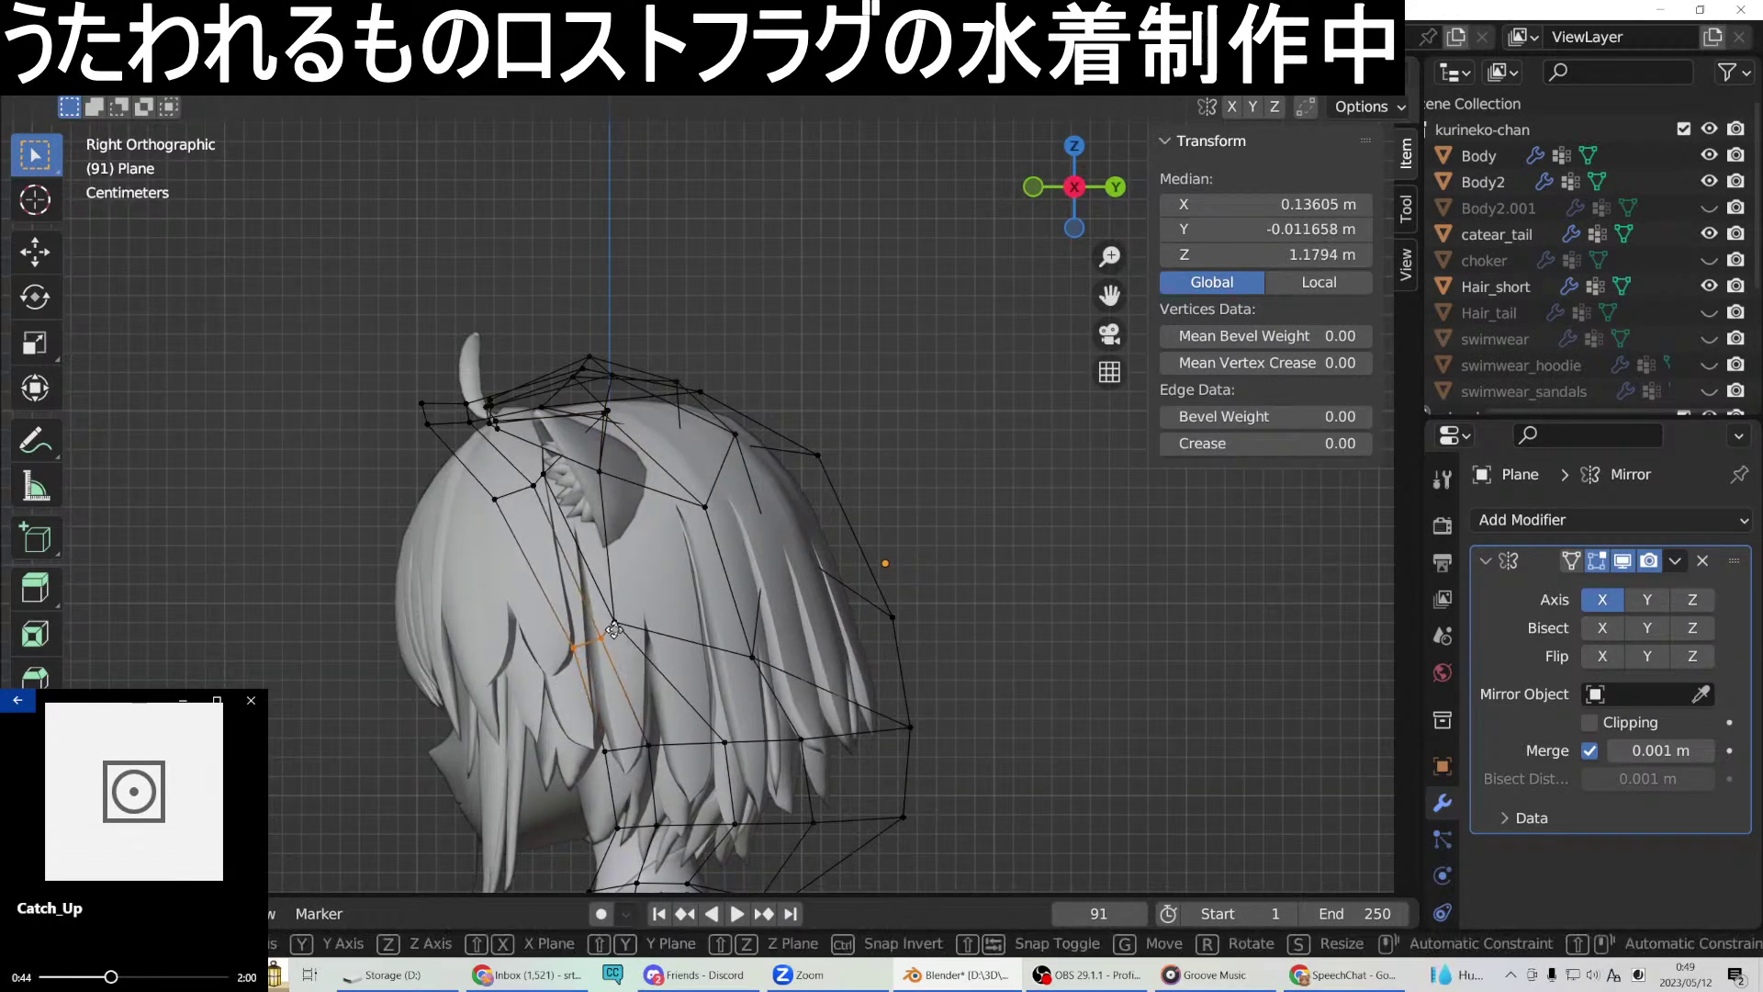
pyautogui.click(614, 628)
pyautogui.moveTo(614, 628); pyautogui.dragTo(672, 611, button='middle')
pyautogui.press('KP_1')
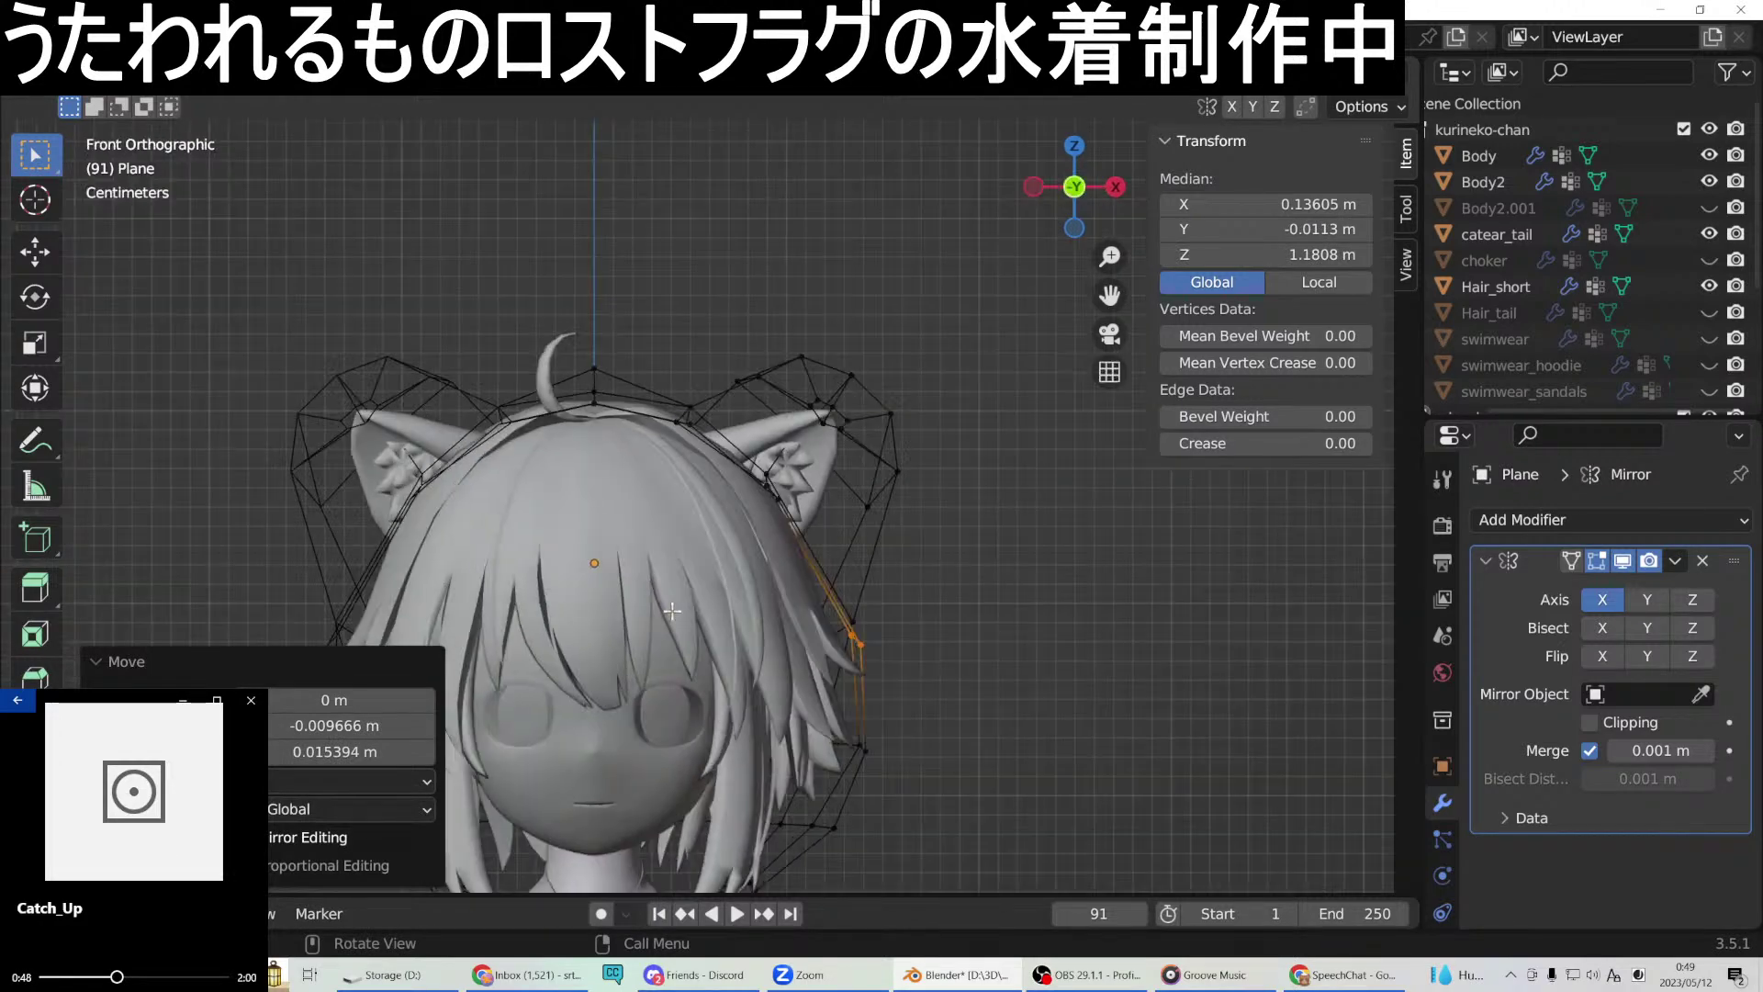
pyautogui.press('KP_3')
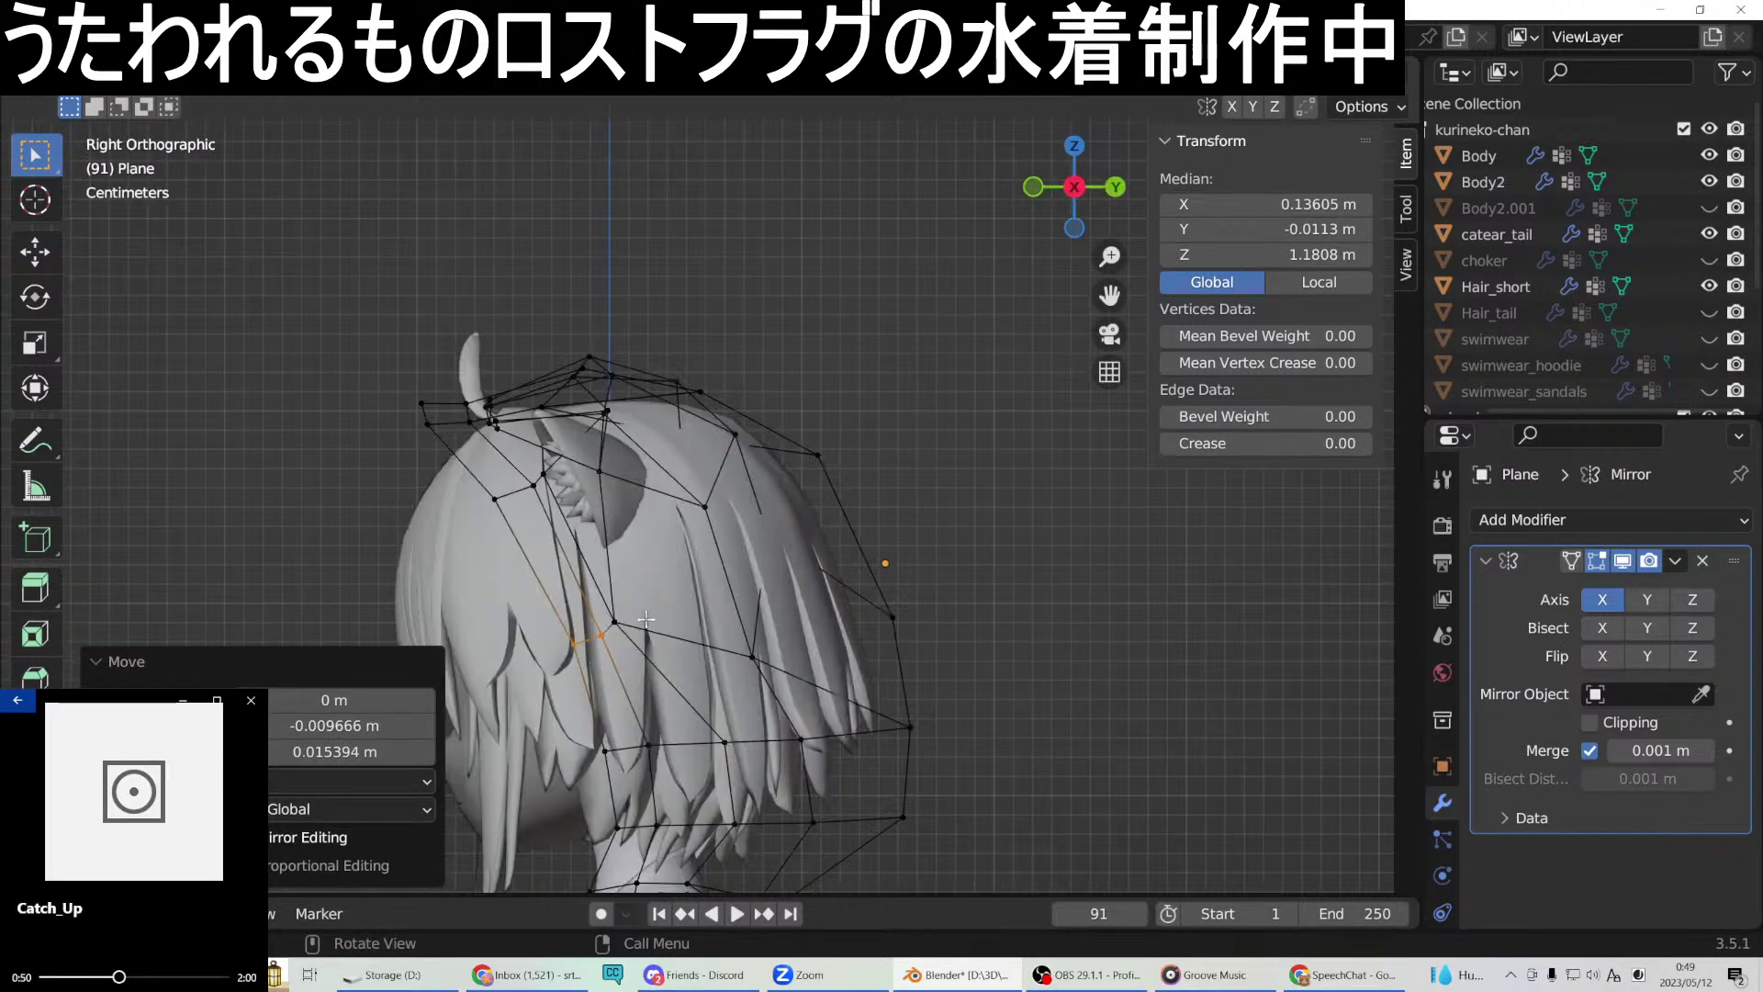
pyautogui.moveTo(761, 596); pyautogui.dragTo(539, 645, button='middle')
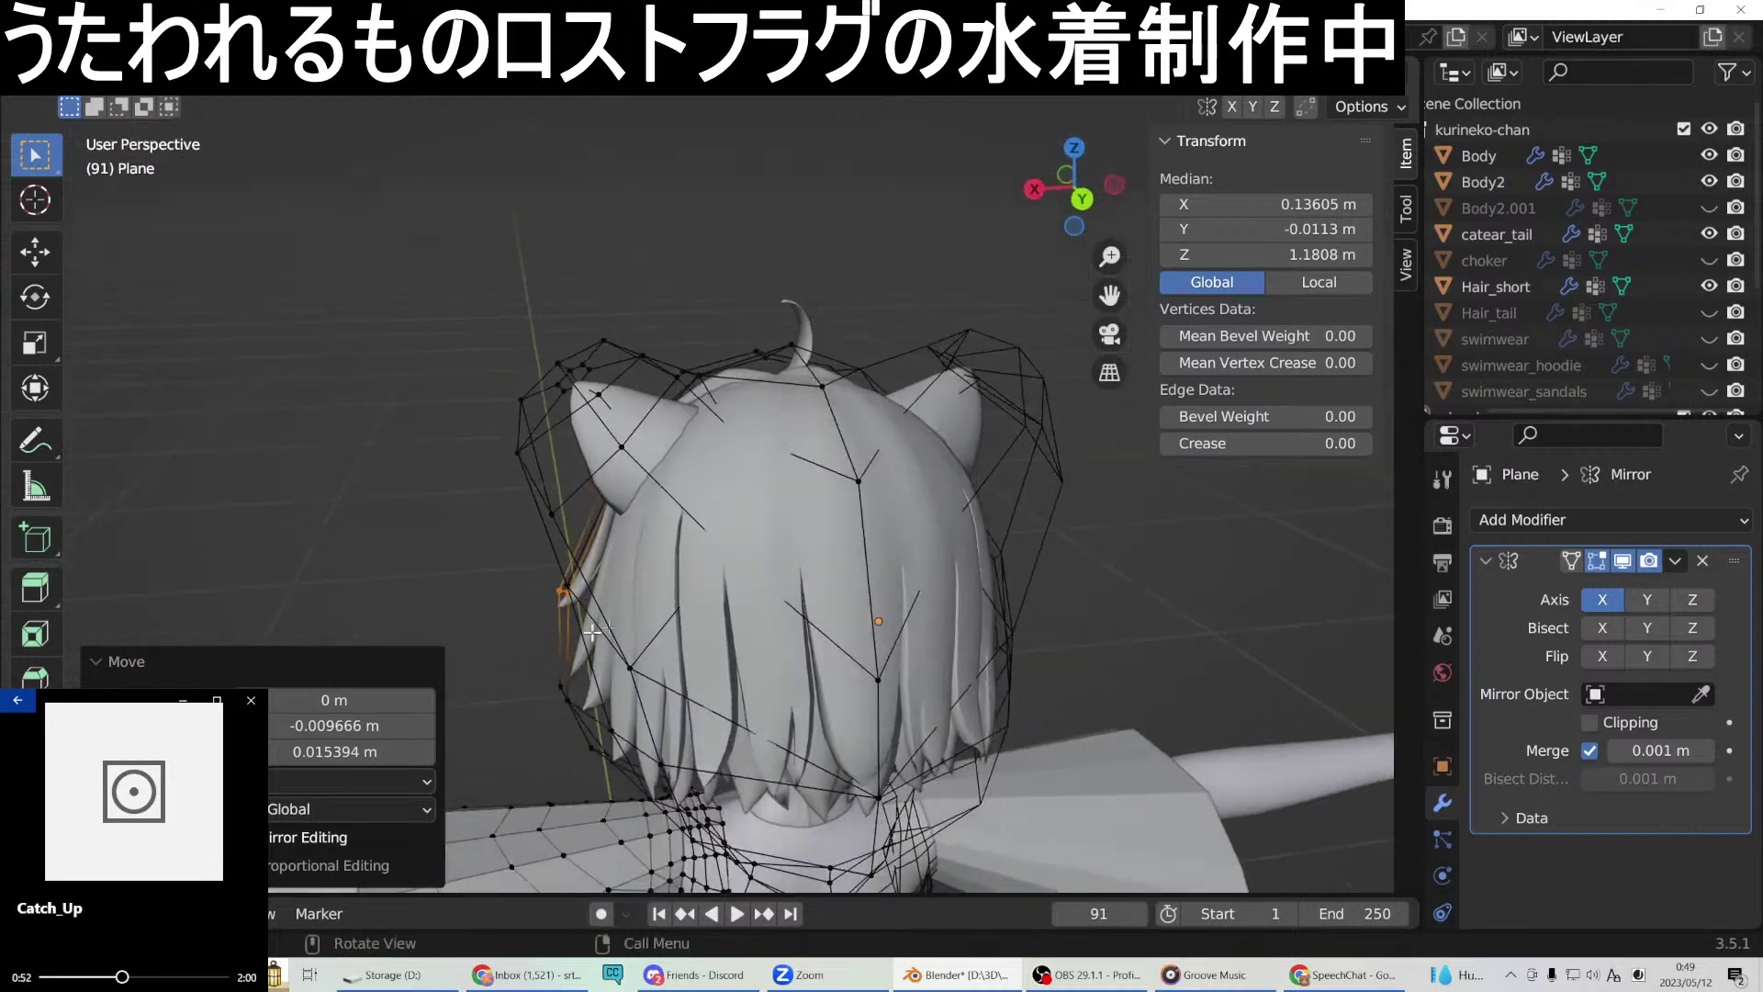
pyautogui.moveTo(790, 559)
pyautogui.mouseDown(button='middle')
pyautogui.moveTo(872, 567)
pyautogui.moveTo(684, 576)
pyautogui.moveTo(777, 557)
pyautogui.mouseUp(button='middle')
pyautogui.press('g')
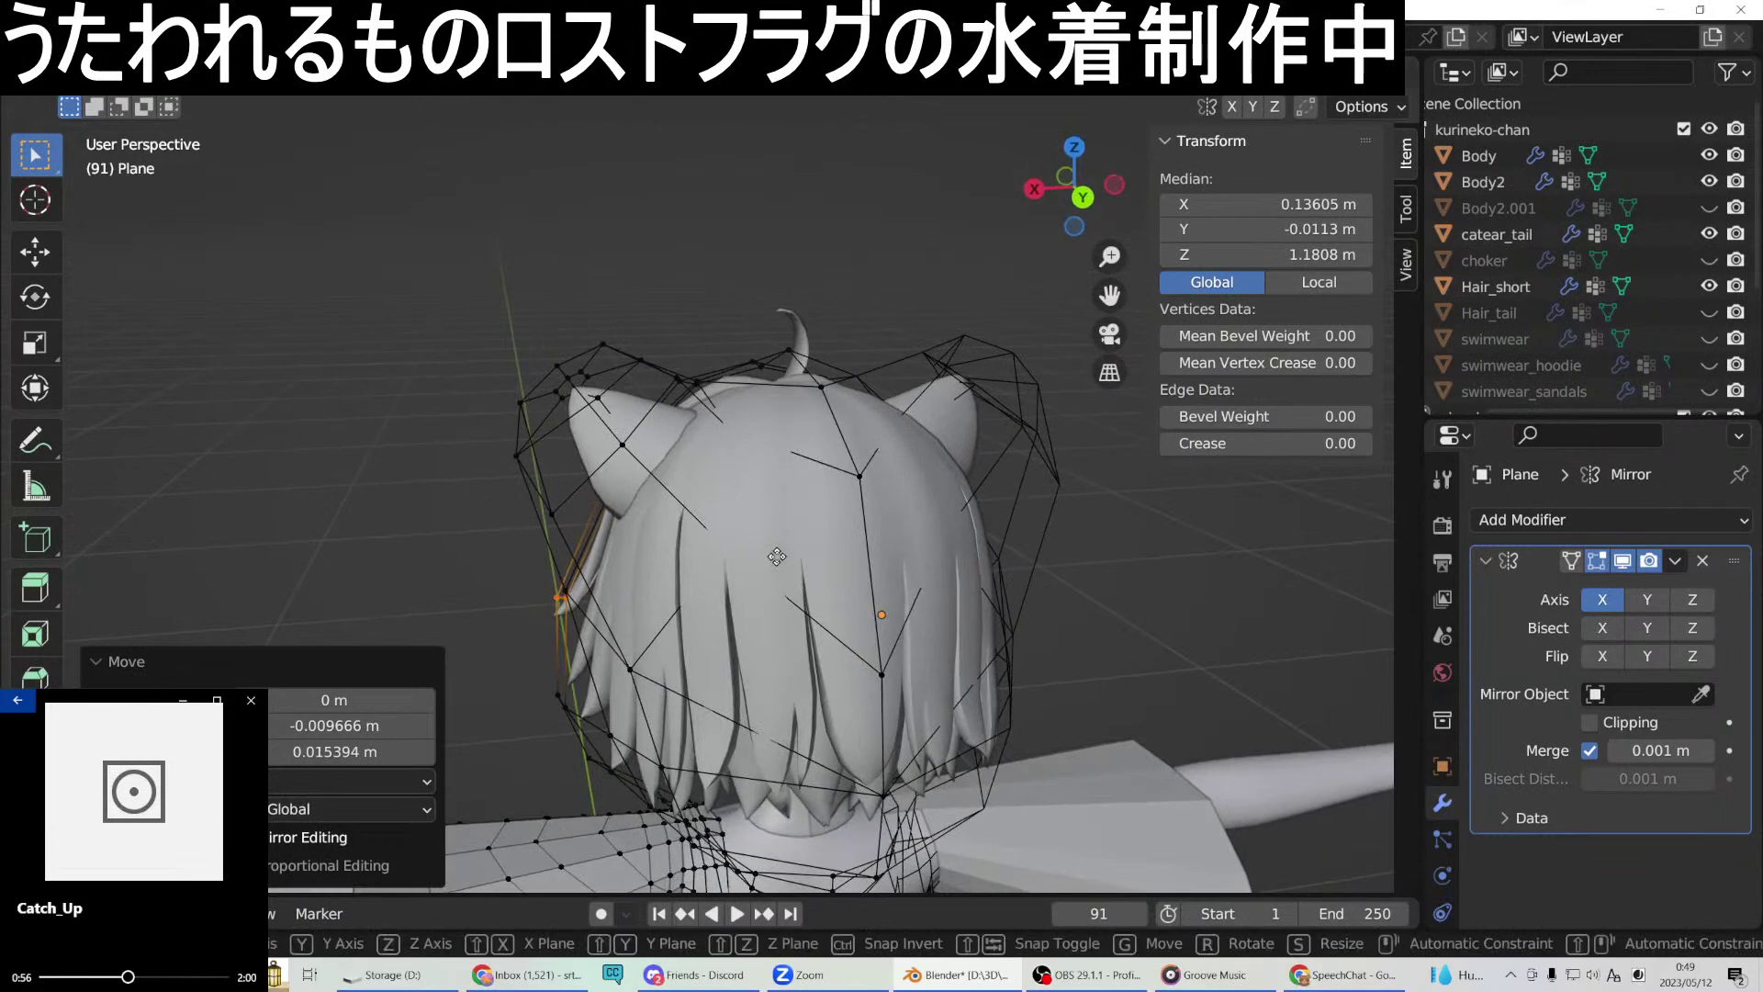
pyautogui.press('y')
pyautogui.press('z')
pyautogui.click(779, 536)
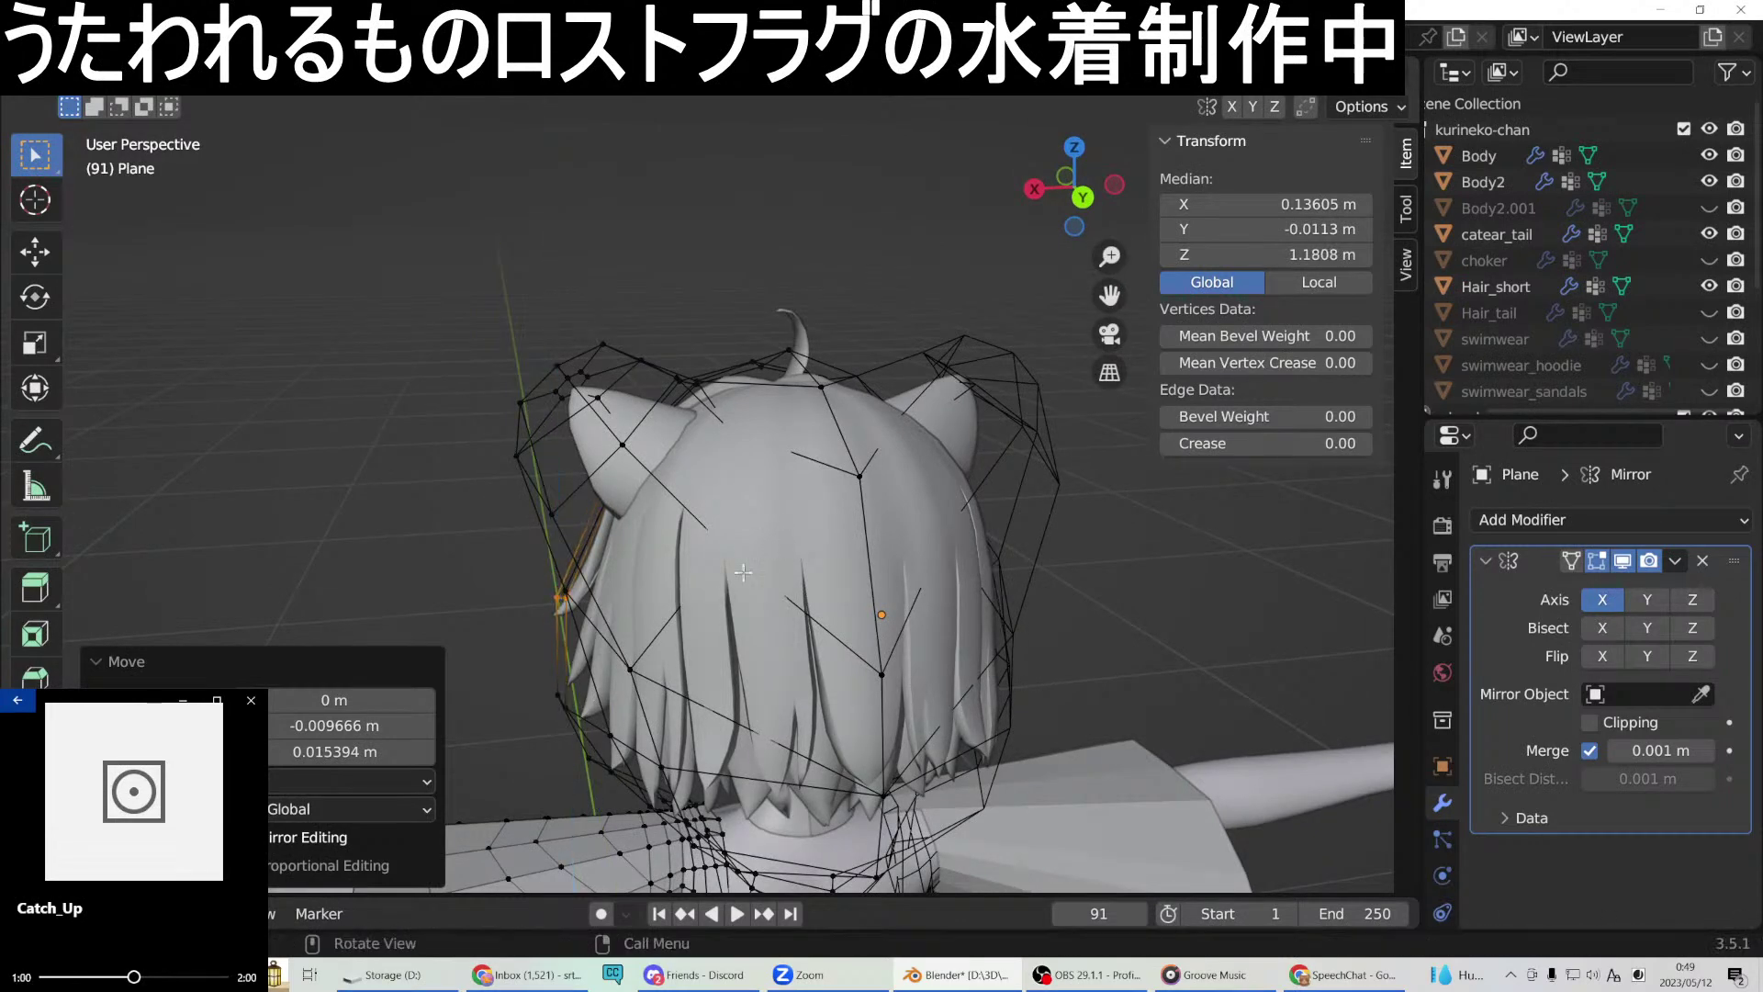
# Move the vertex on the hood's upper back, behind the ear, about 0.004 m up along Z and 0.005 m back along Y.
pyautogui.moveTo(742, 572); pyautogui.dragTo(855, 546, button='middle')
pyautogui.click(757, 542)
pyautogui.press('g')
pyautogui.press('z')
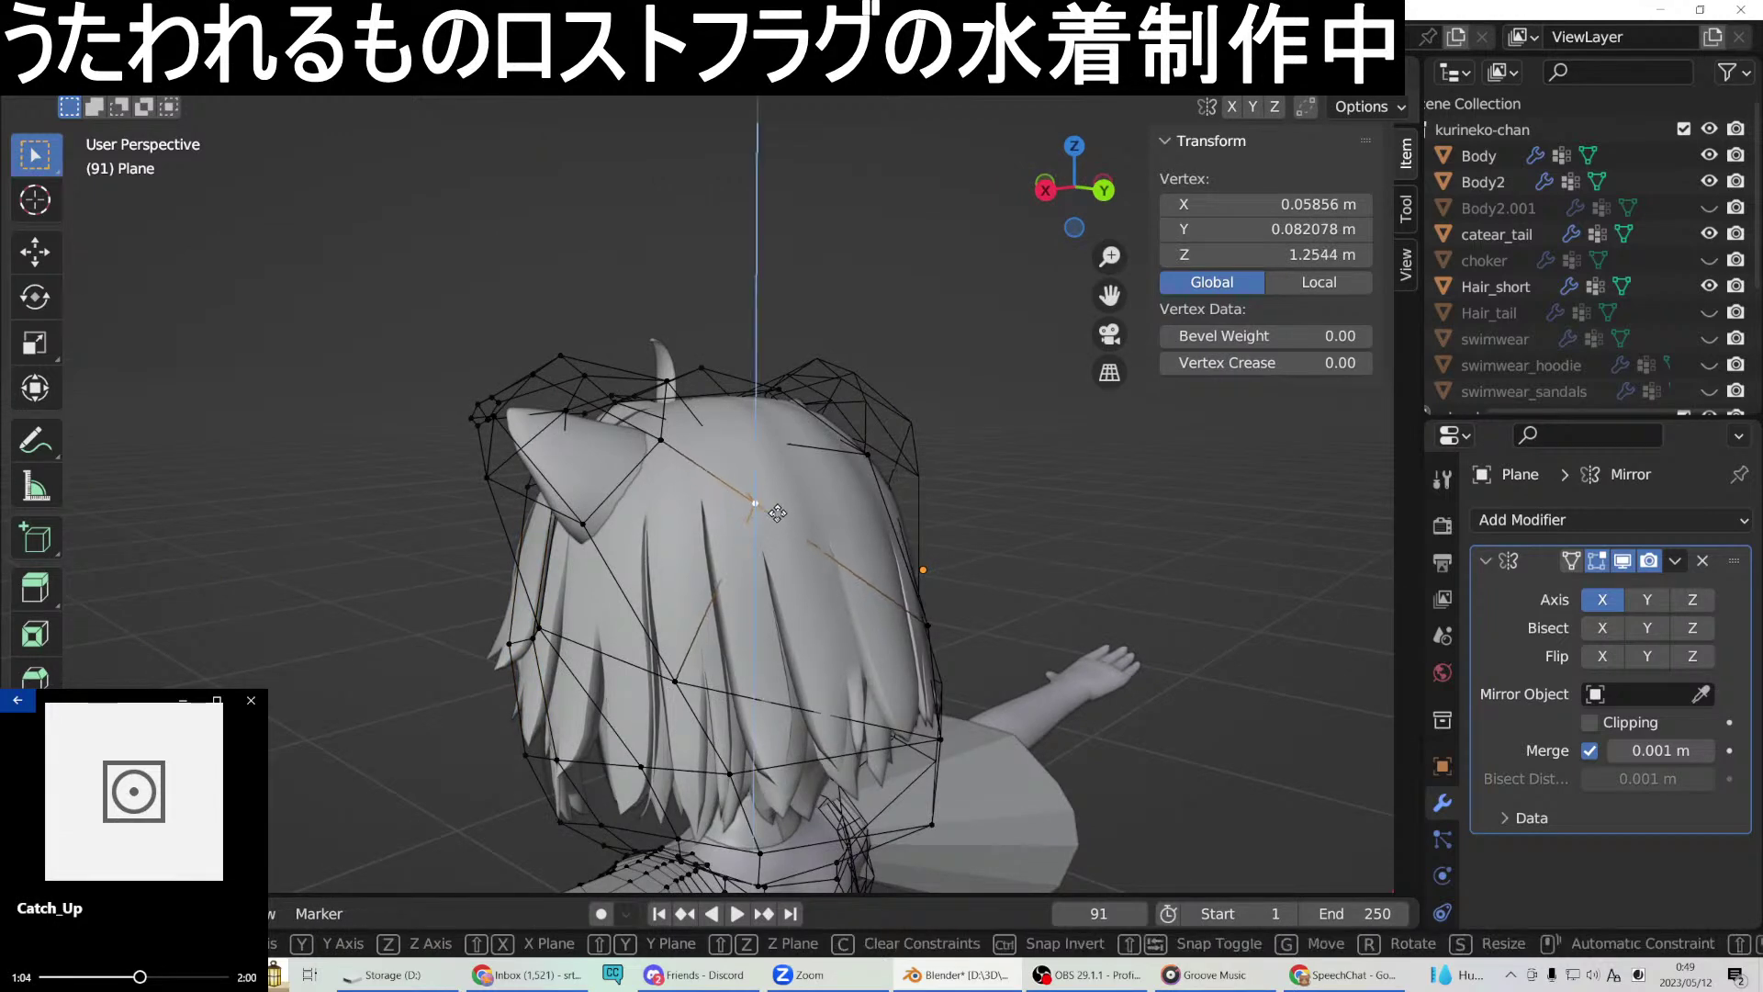
pyautogui.click(769, 540)
pyautogui.moveTo(769, 540); pyautogui.dragTo(568, 623, button='middle')
pyautogui.press('g')
pyautogui.press('y')
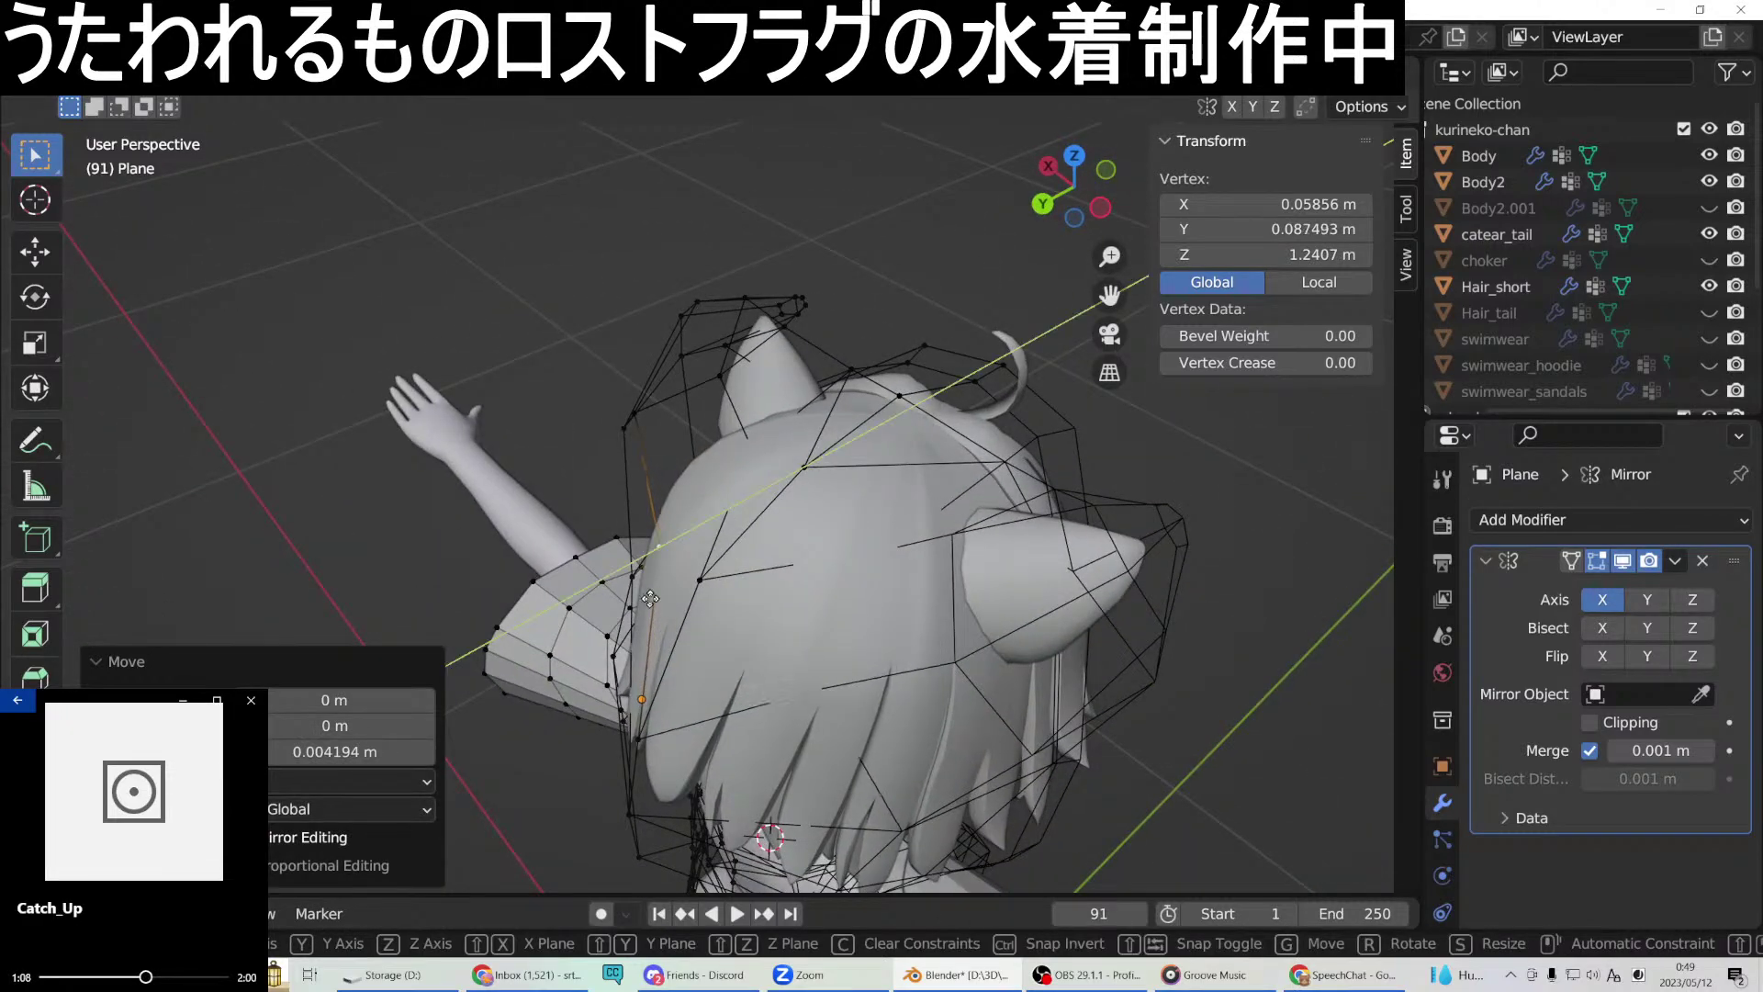
pyautogui.click(648, 600)
# Move the hood vertex just behind the ear base about 0.009 m up along Z and 0.017 m back along Y.
pyautogui.moveTo(648, 600); pyautogui.dragTo(1058, 477, button='middle')
pyautogui.click(712, 445)
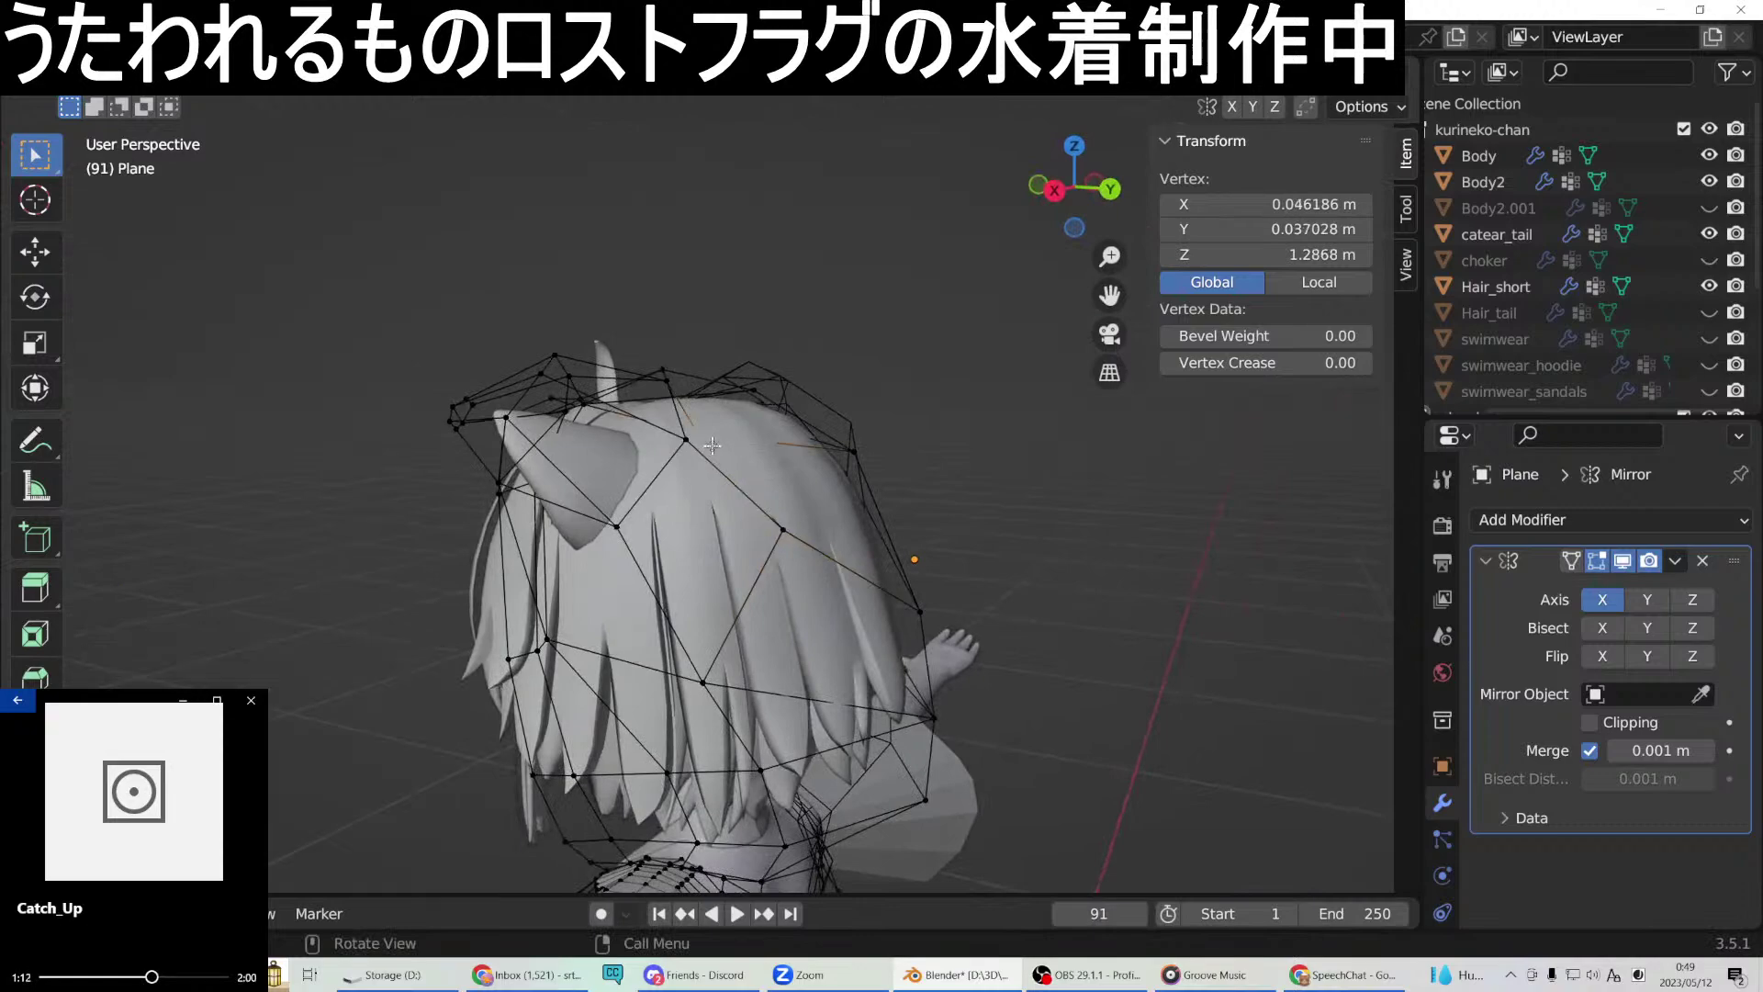
pyautogui.press('g')
pyautogui.press('z')
pyautogui.click(720, 428)
pyautogui.moveTo(720, 428); pyautogui.dragTo(395, 512, button='middle')
pyautogui.press('g')
pyautogui.press('y')
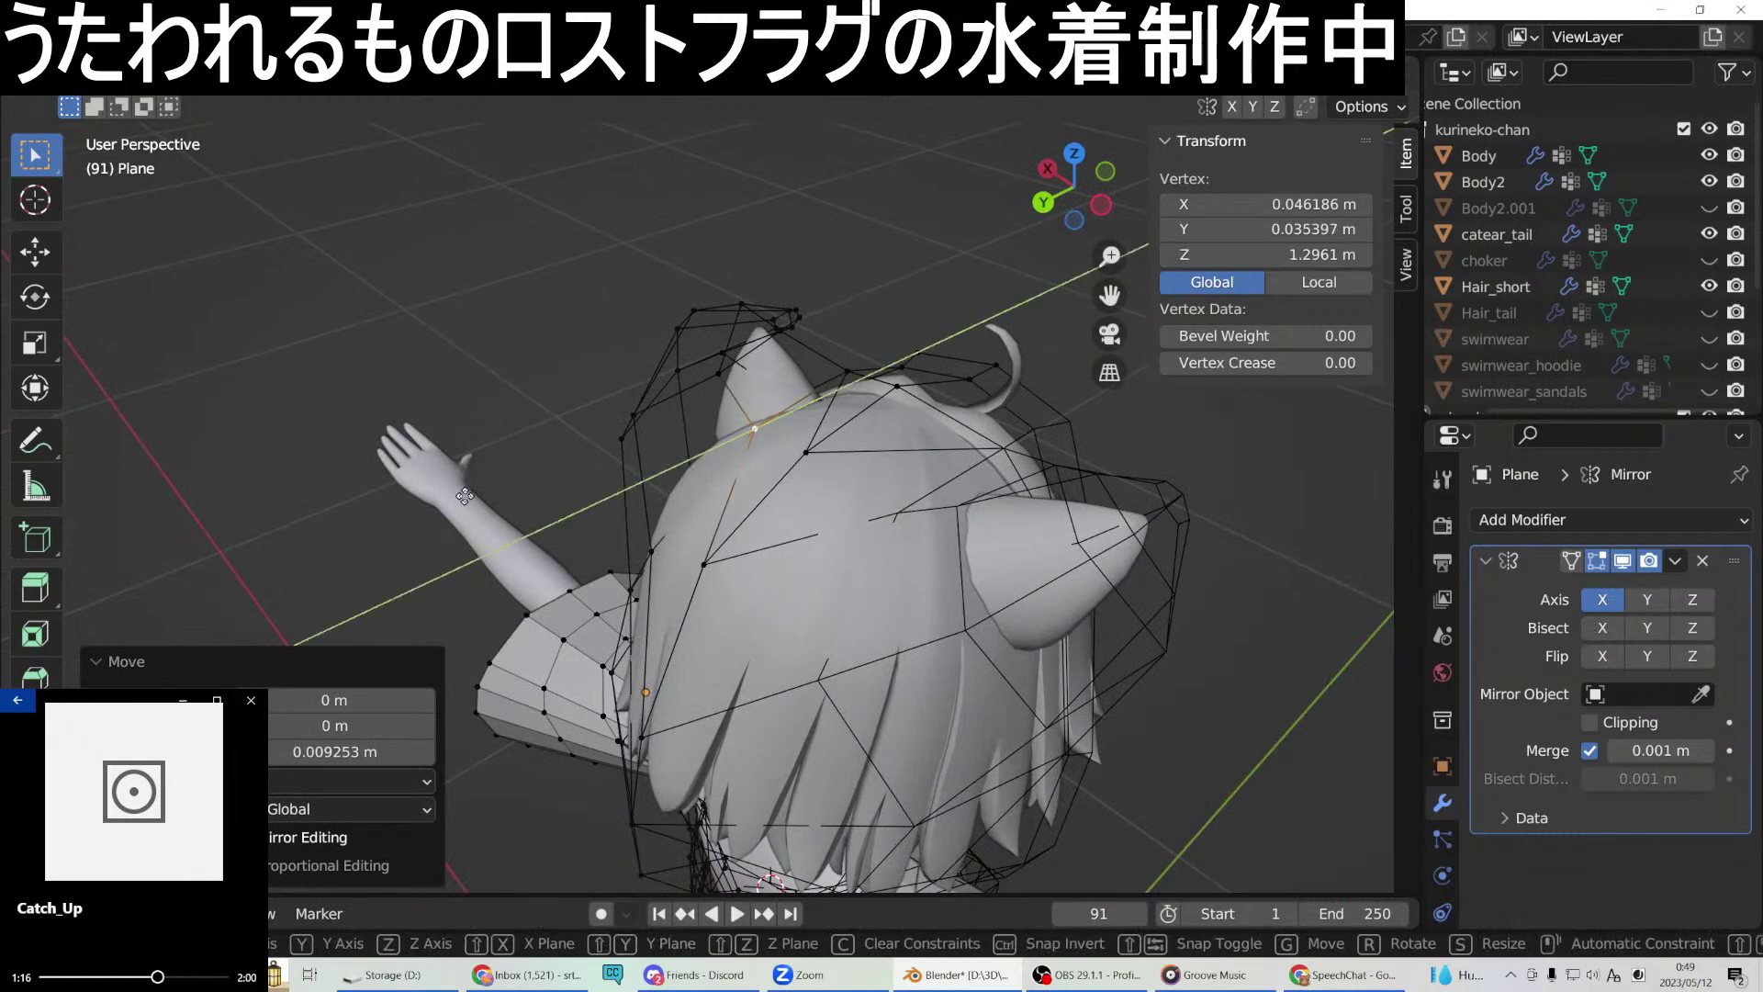
pyautogui.click(431, 500)
# Examine the hood's side and back profile around the hair and cat ears.
pyautogui.moveTo(555, 496); pyautogui.dragTo(1066, 383, button='middle')
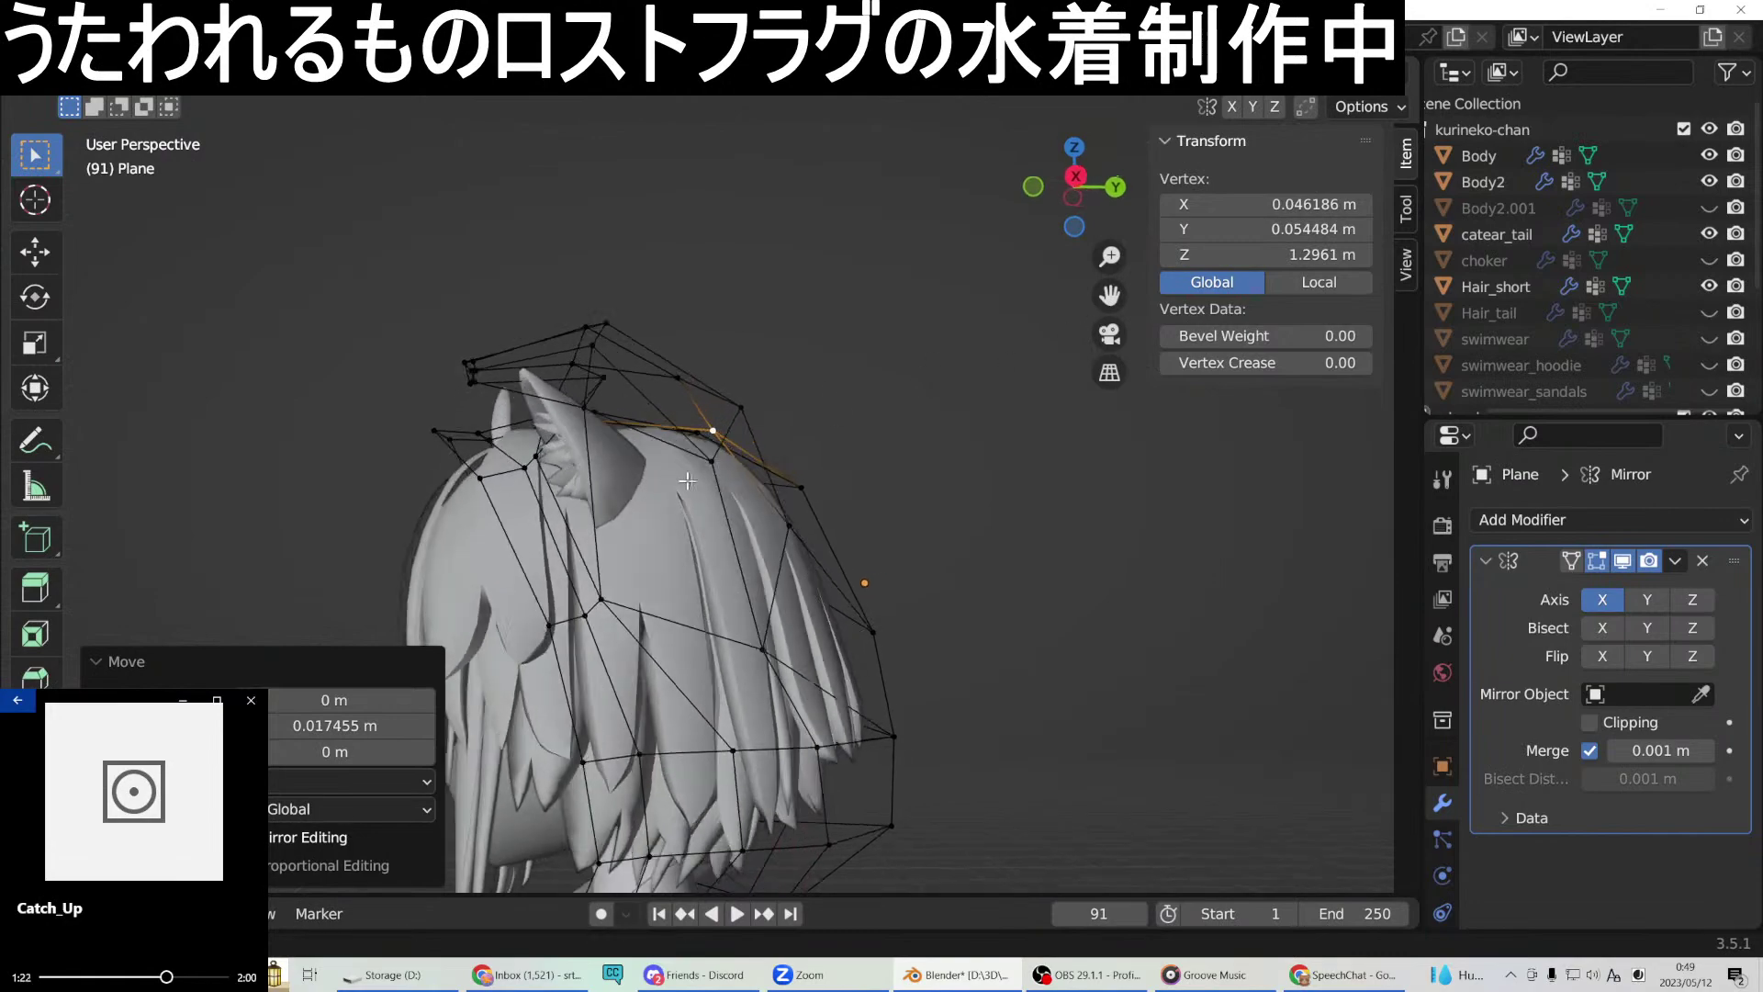
pyautogui.moveTo(584, 558); pyautogui.dragTo(631, 515, button='middle')
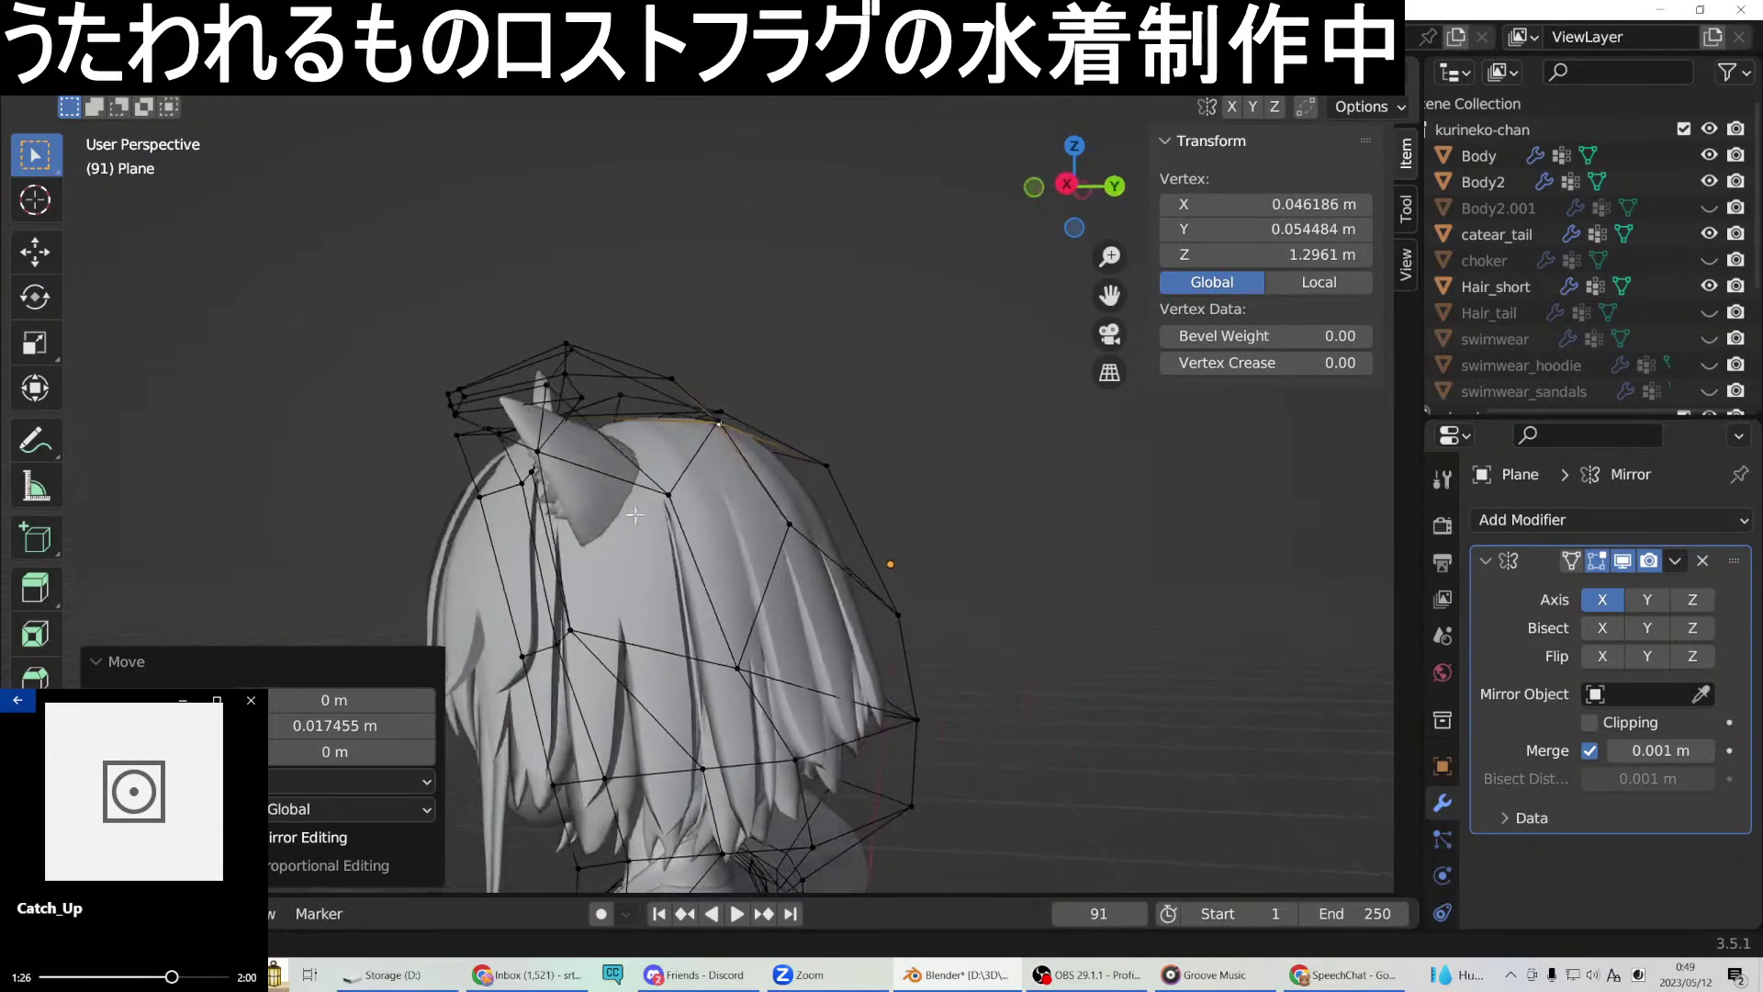
pyautogui.moveTo(768, 525); pyautogui.dragTo(725, 536, button='middle')
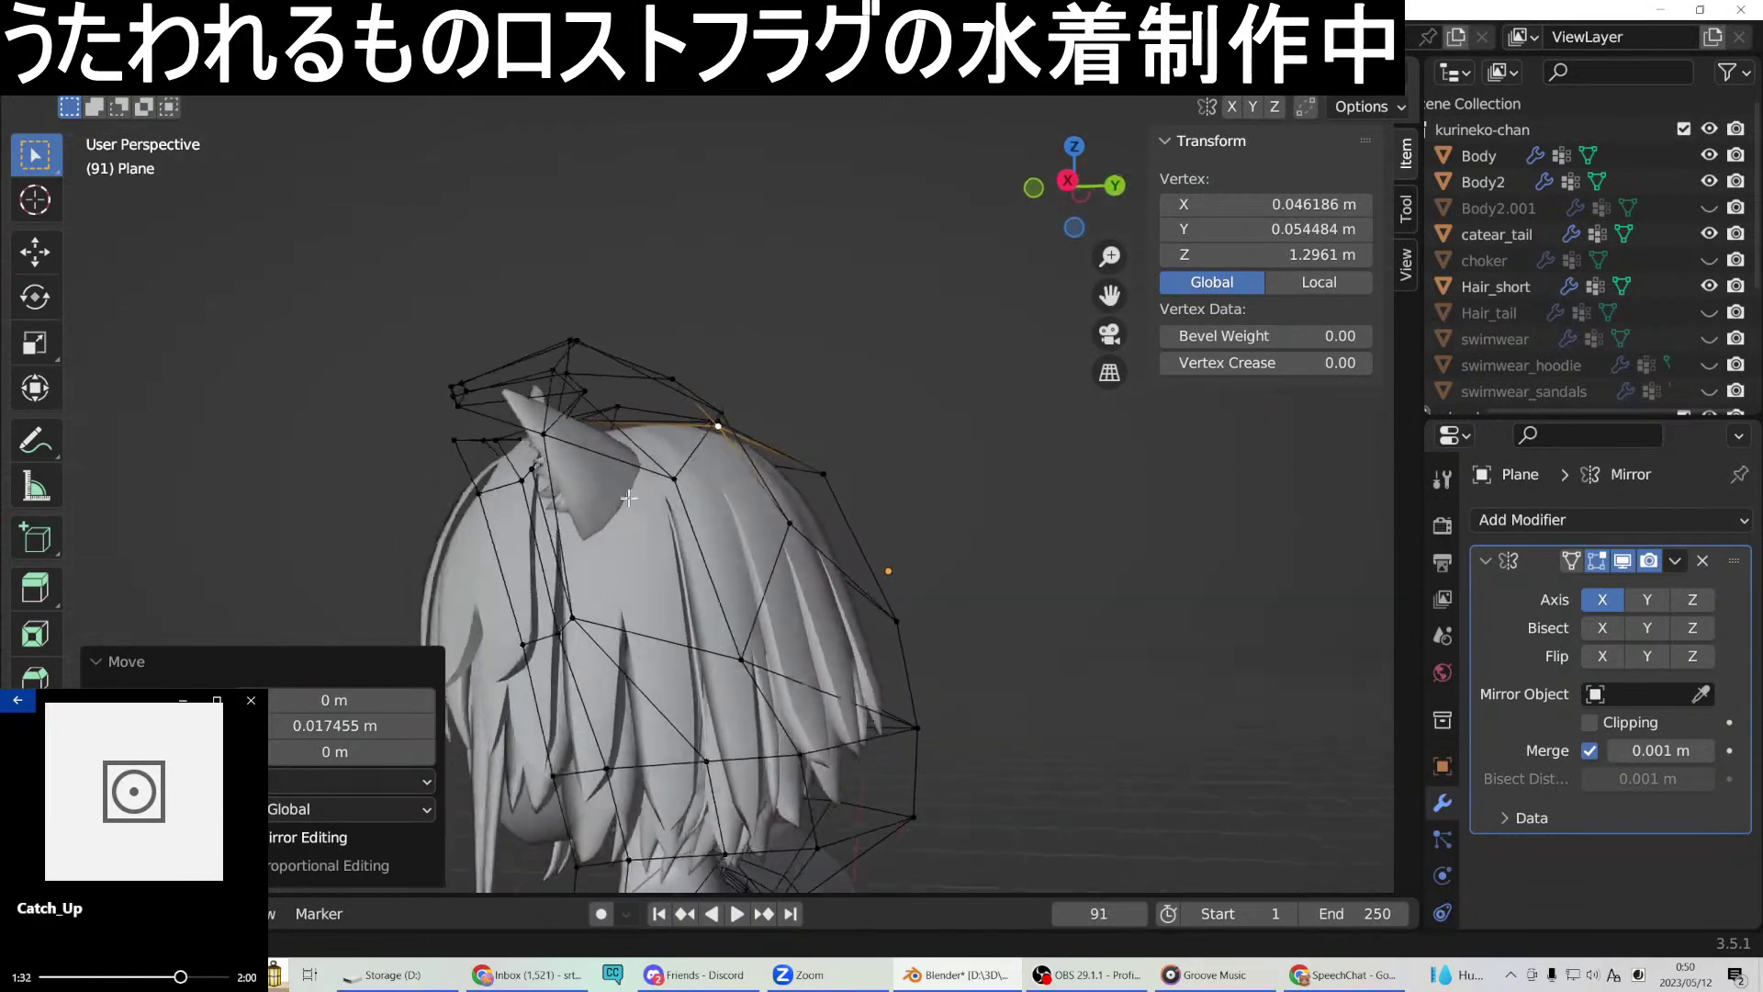
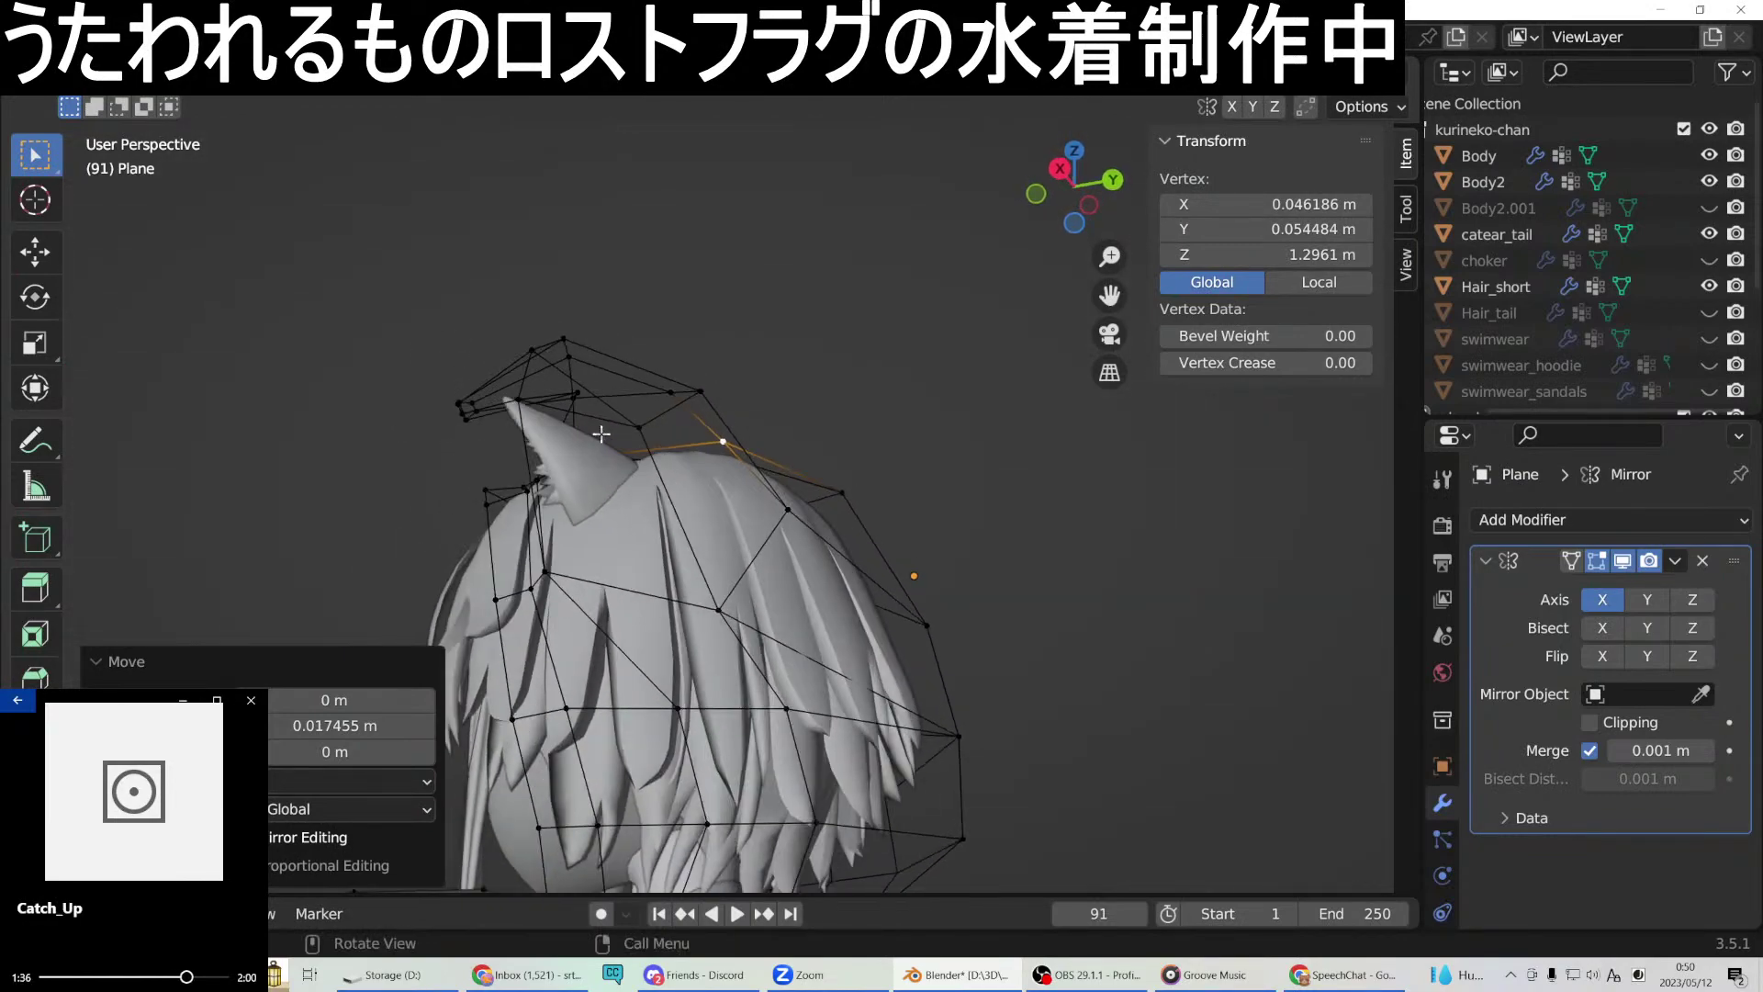
pyautogui.moveTo(807, 539); pyautogui.dragTo(775, 611, button='middle')
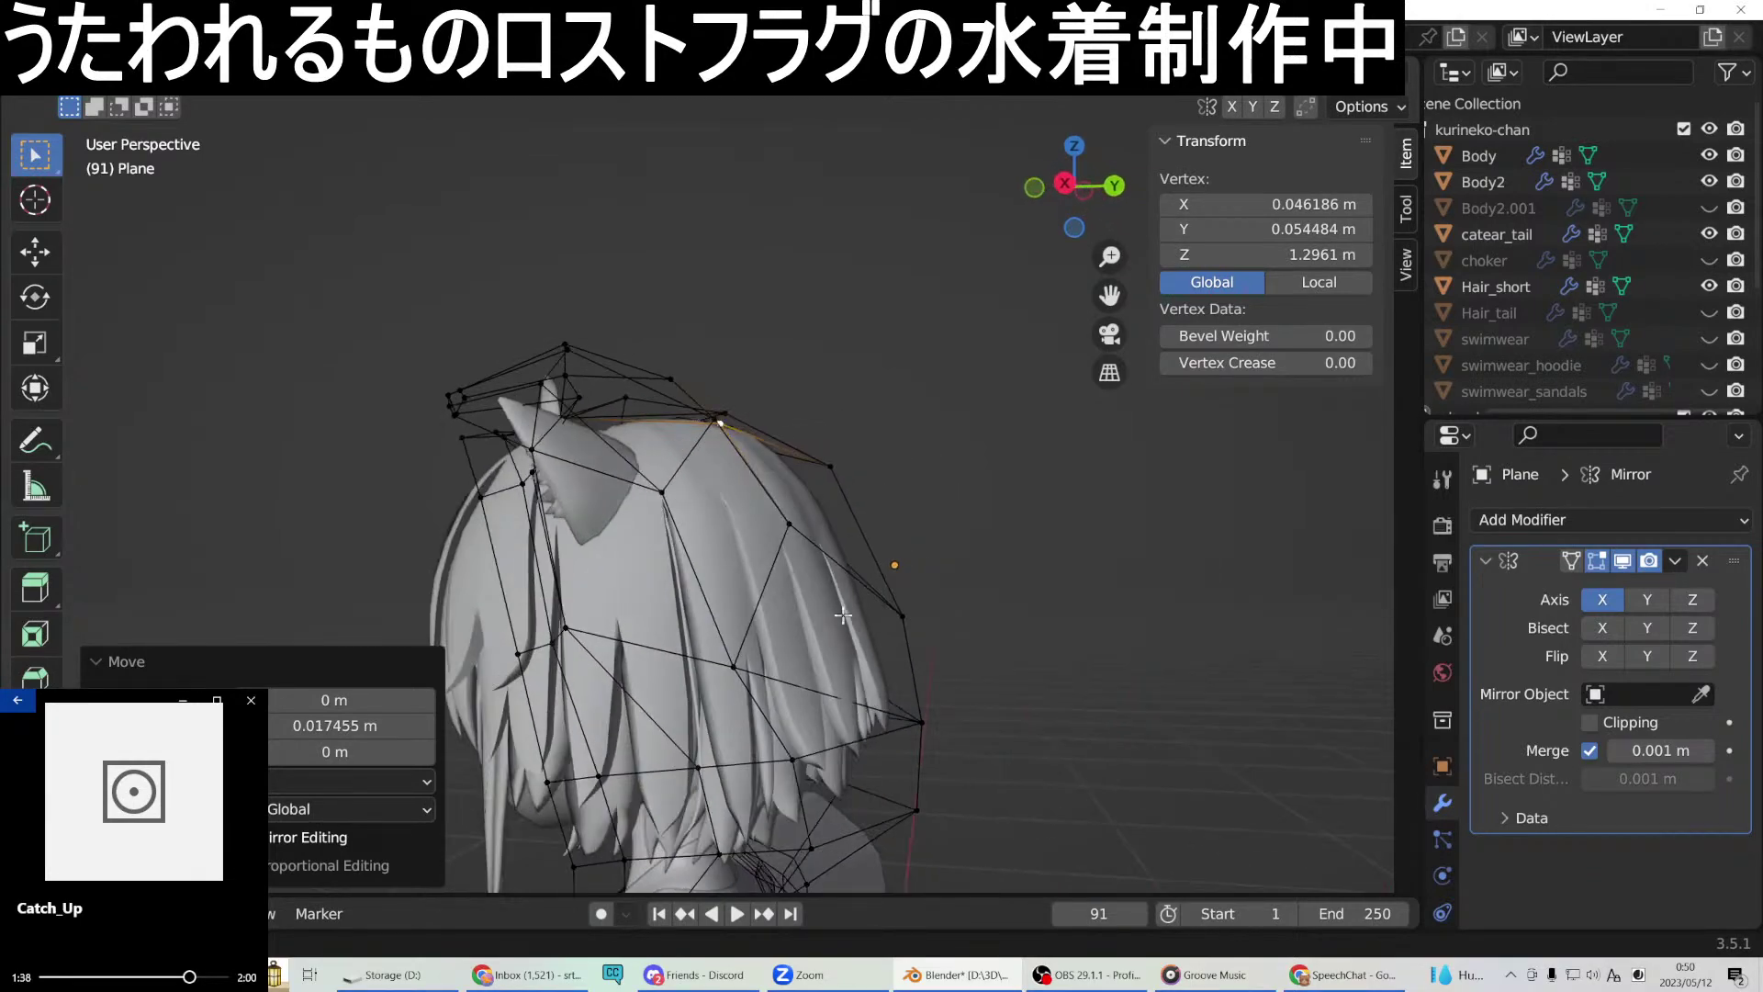
pyautogui.moveTo(941, 629); pyautogui.dragTo(839, 581, button='middle')
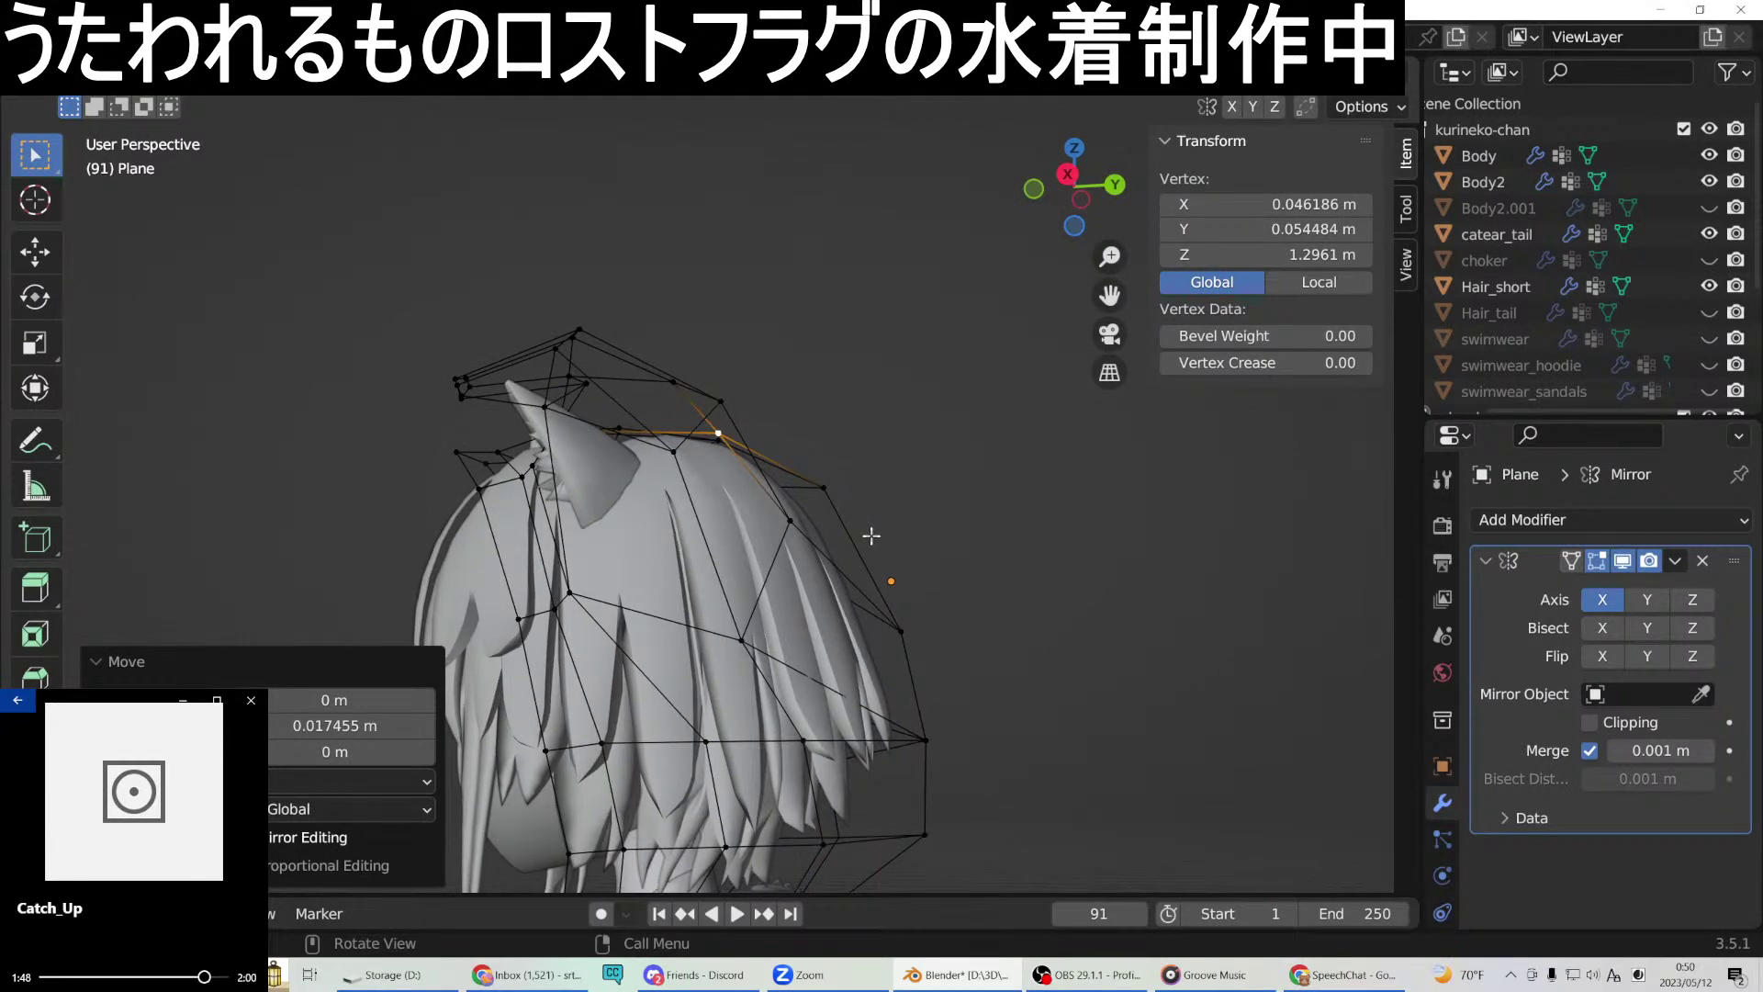
pyautogui.moveTo(977, 433)
pyautogui.mouseDown(button='middle')
pyautogui.moveTo(872, 469)
pyautogui.moveTo(975, 513)
pyautogui.moveTo(987, 449)
pyautogui.moveTo(1057, 433)
pyautogui.moveTo(1004, 434)
pyautogui.mouseUp(button='middle')
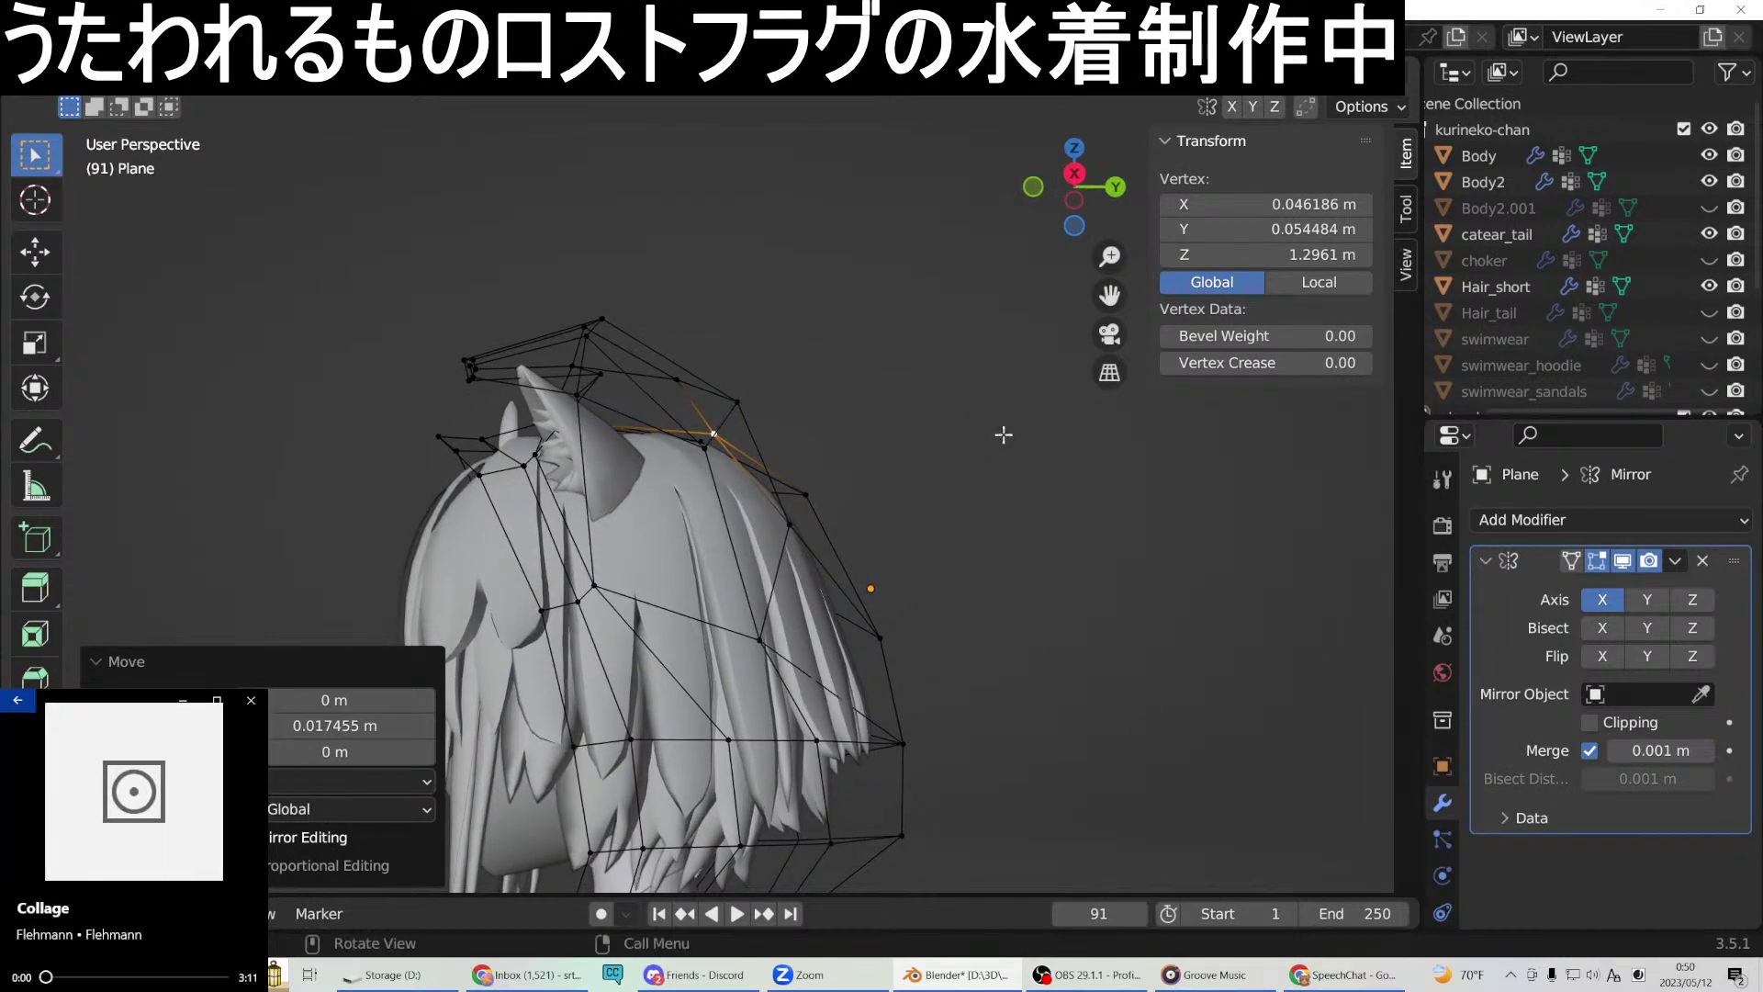
pyautogui.moveTo(1005, 434); pyautogui.dragTo(1003, 434, button='middle')
# Try moving the top vertices of the hood's ear about 0.011 m forward along -Y in the side view.
pyautogui.press('KP_3')
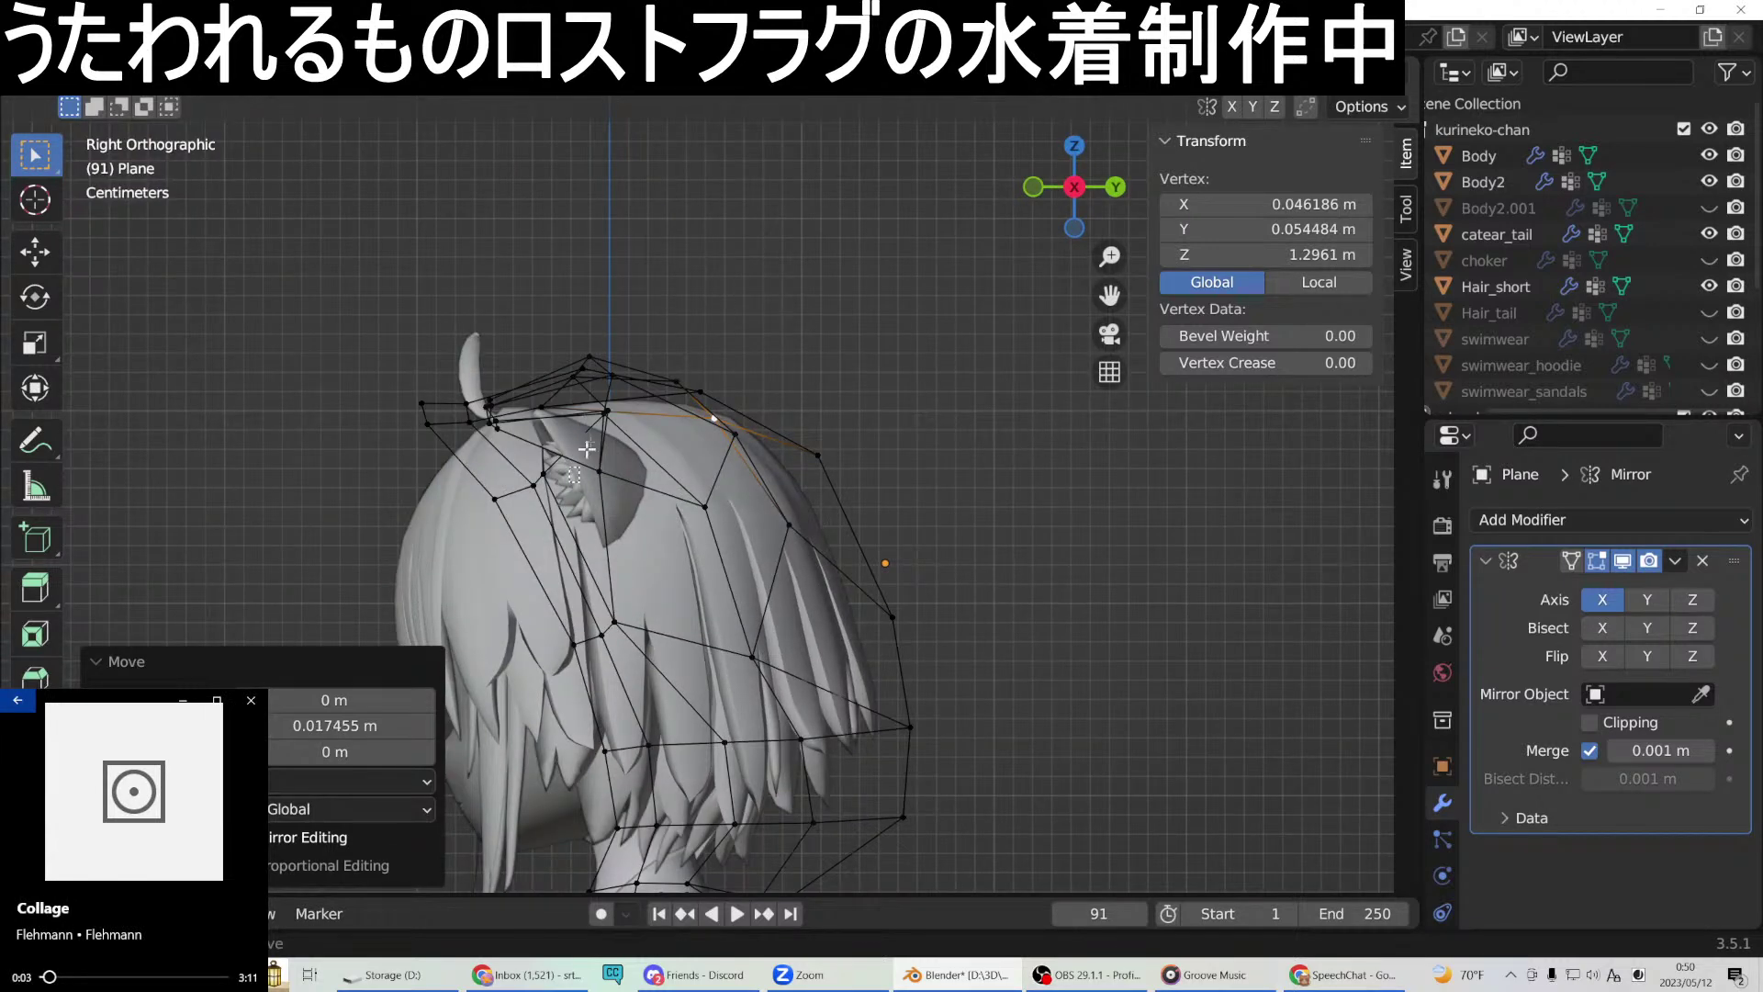
pyautogui.moveTo(621, 347); pyautogui.dragTo(623, 348)
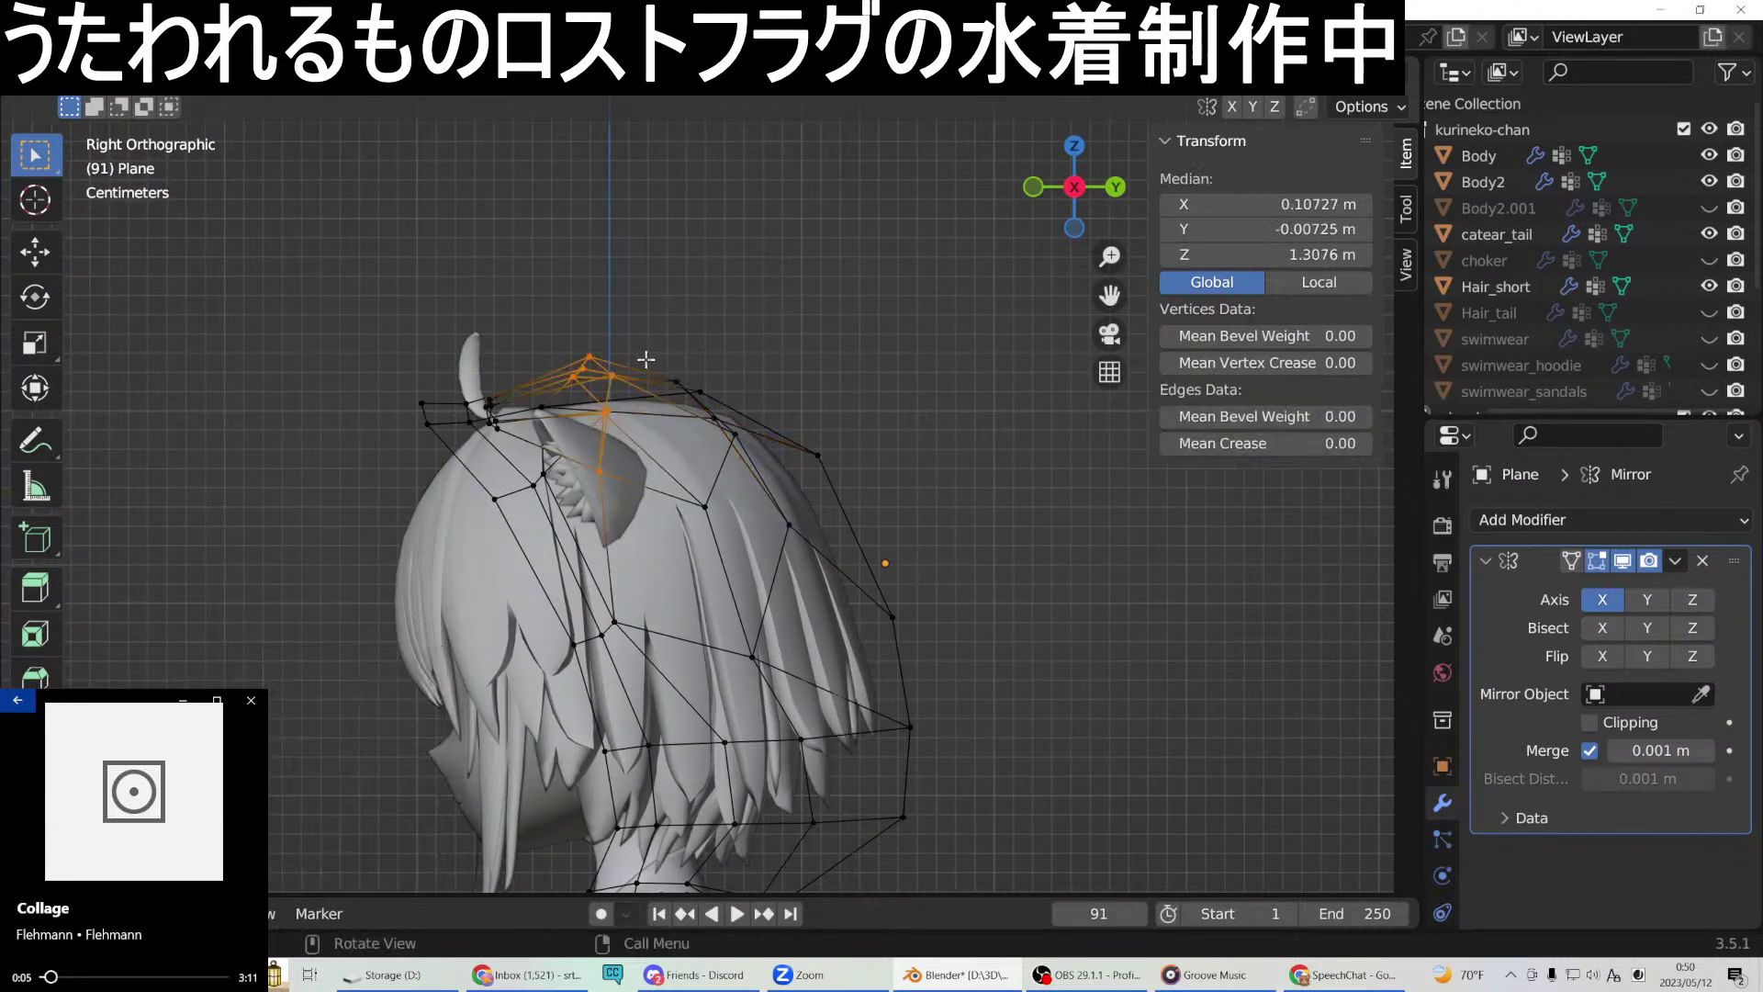
pyautogui.press('g')
pyautogui.press('y')
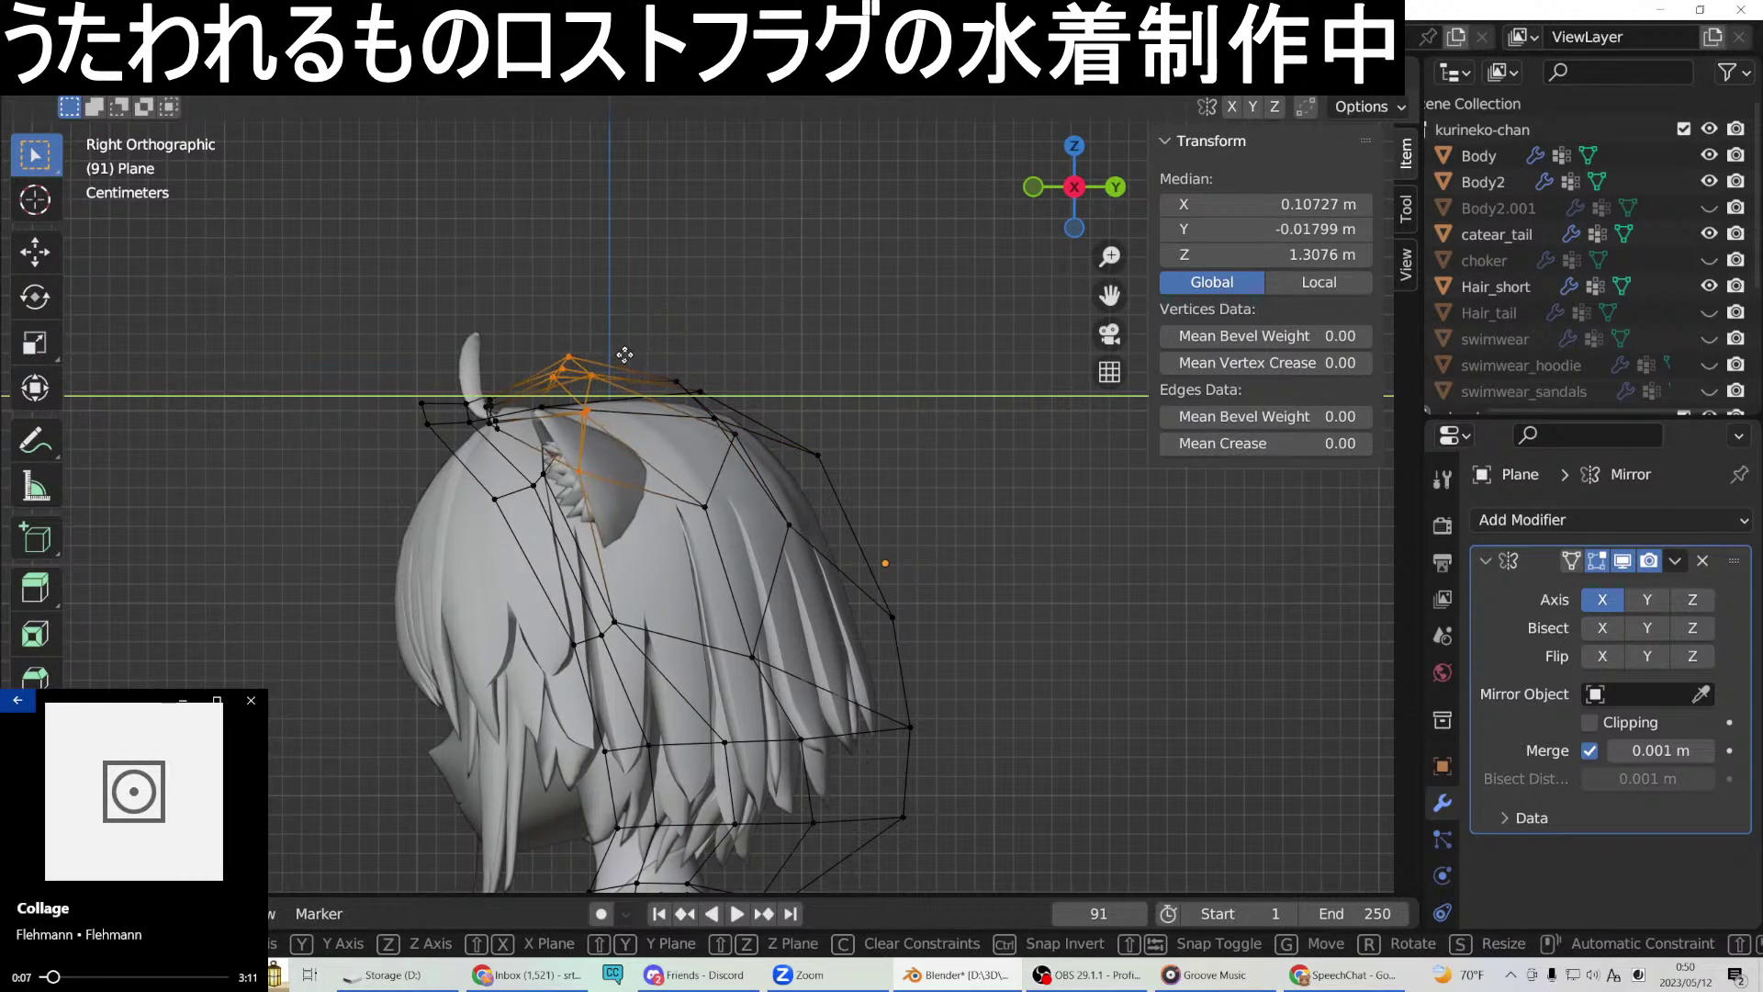
pyautogui.click(624, 355)
pyautogui.moveTo(624, 354); pyautogui.dragTo(857, 354, button='middle')
pyautogui.hotkey('ctrl', 'z')
pyautogui.click(957, 347)
# Move the vertex on the cover-up's upper back near the sleeve about 0.009 m forward along -Y.
pyautogui.moveTo(967, 370); pyautogui.dragTo(776, 552, button='middle')
pyautogui.moveTo(787, 553); pyautogui.dragTo(882, 753, button='middle')
pyautogui.scroll(3, 752, 682)
pyautogui.click(725, 783)
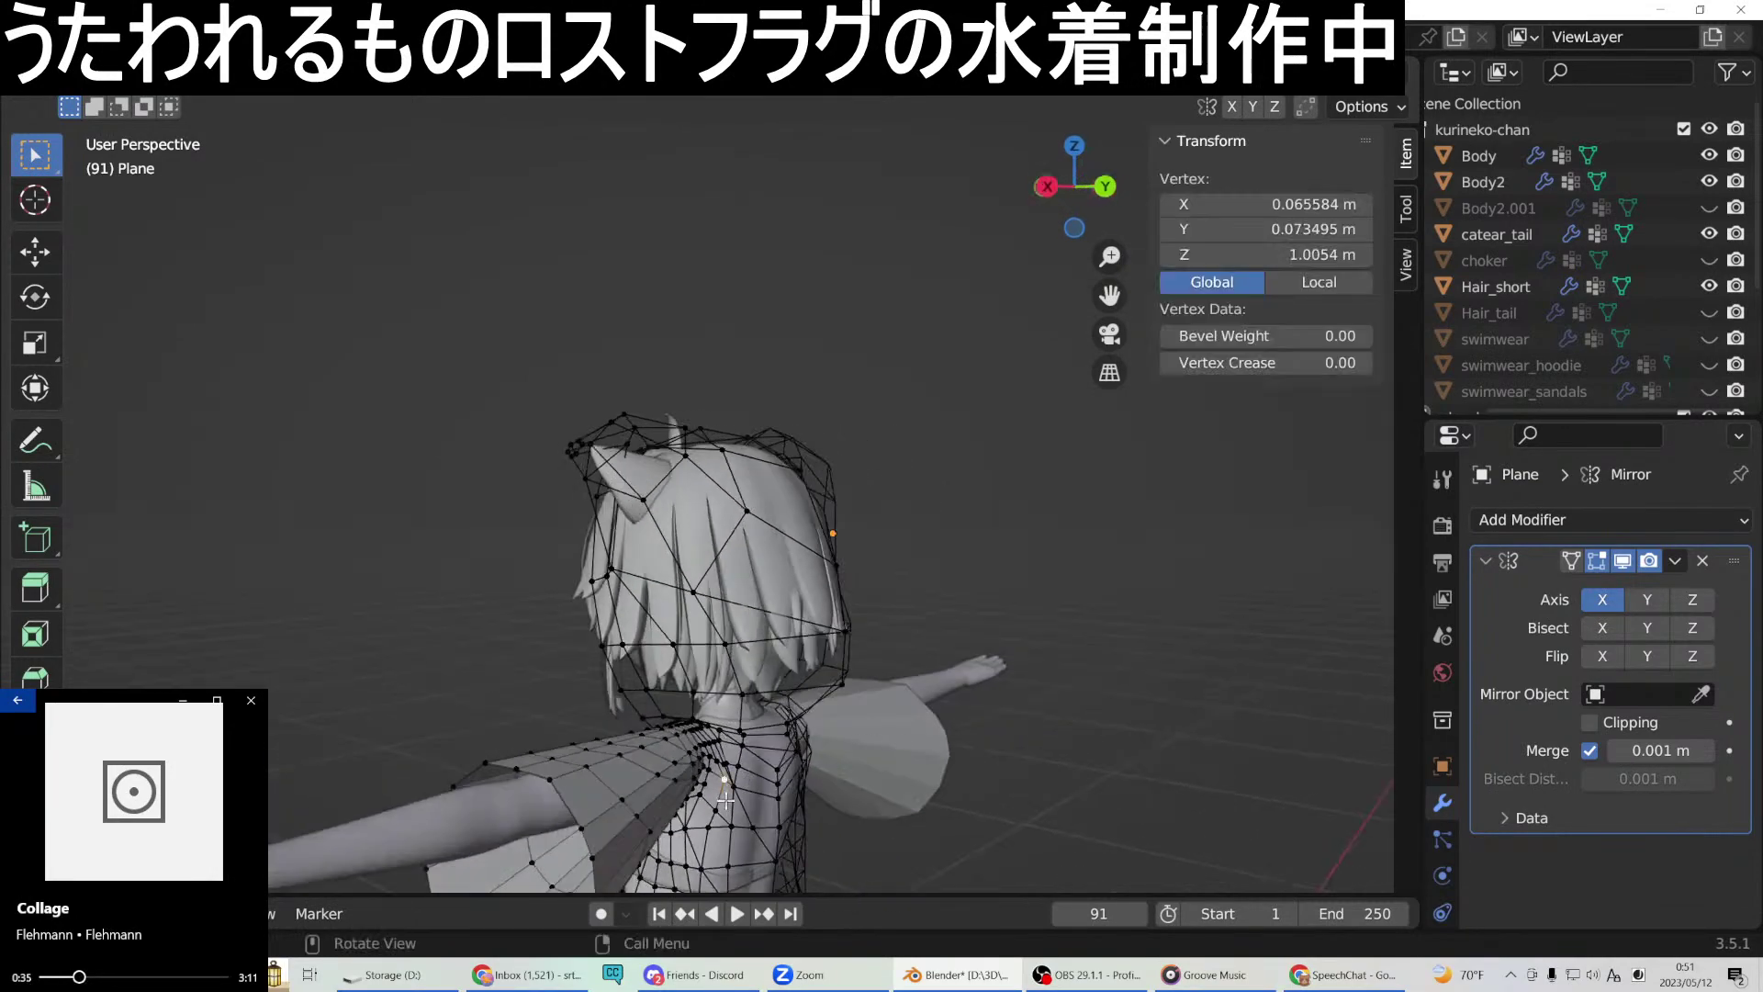
pyautogui.press('KP_Decimal')
pyautogui.moveTo(722, 798); pyautogui.dragTo(1043, 692, button='middle')
pyautogui.press('g')
pyautogui.press('y')
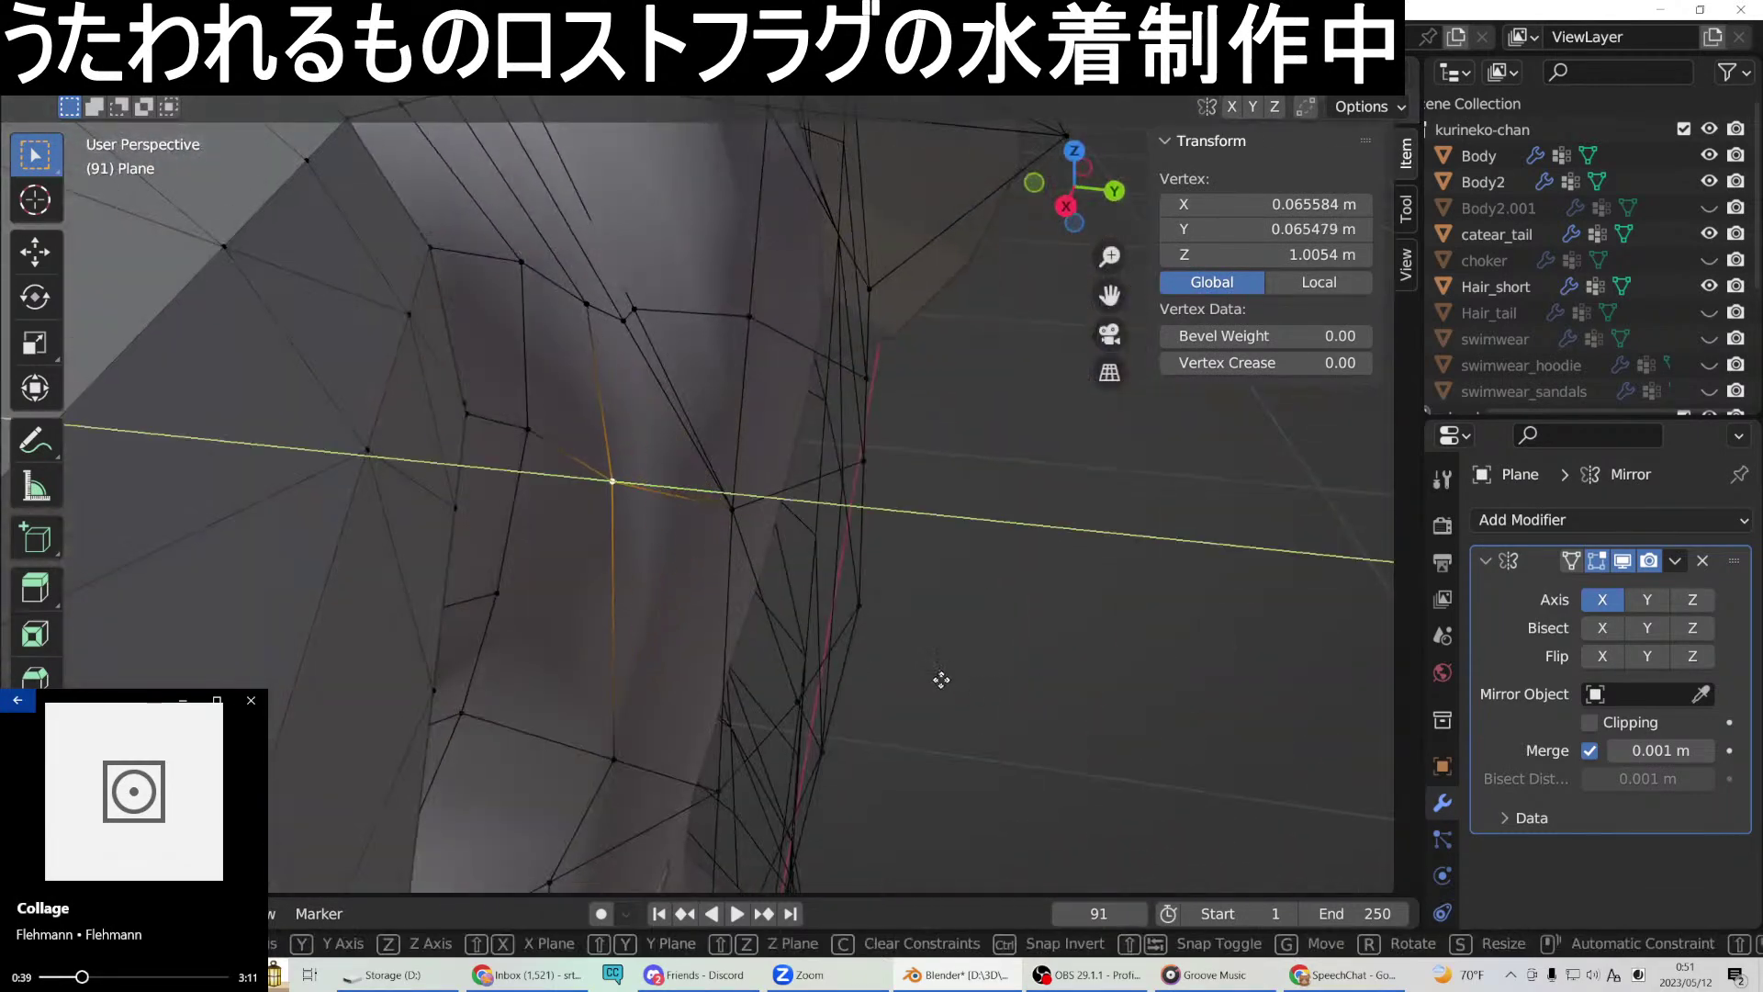
pyautogui.click(936, 662)
# Adjust the neighbouring upper-back vertex closer to the spine along Y.
pyautogui.moveTo(937, 661); pyautogui.dragTo(743, 364, button='middle')
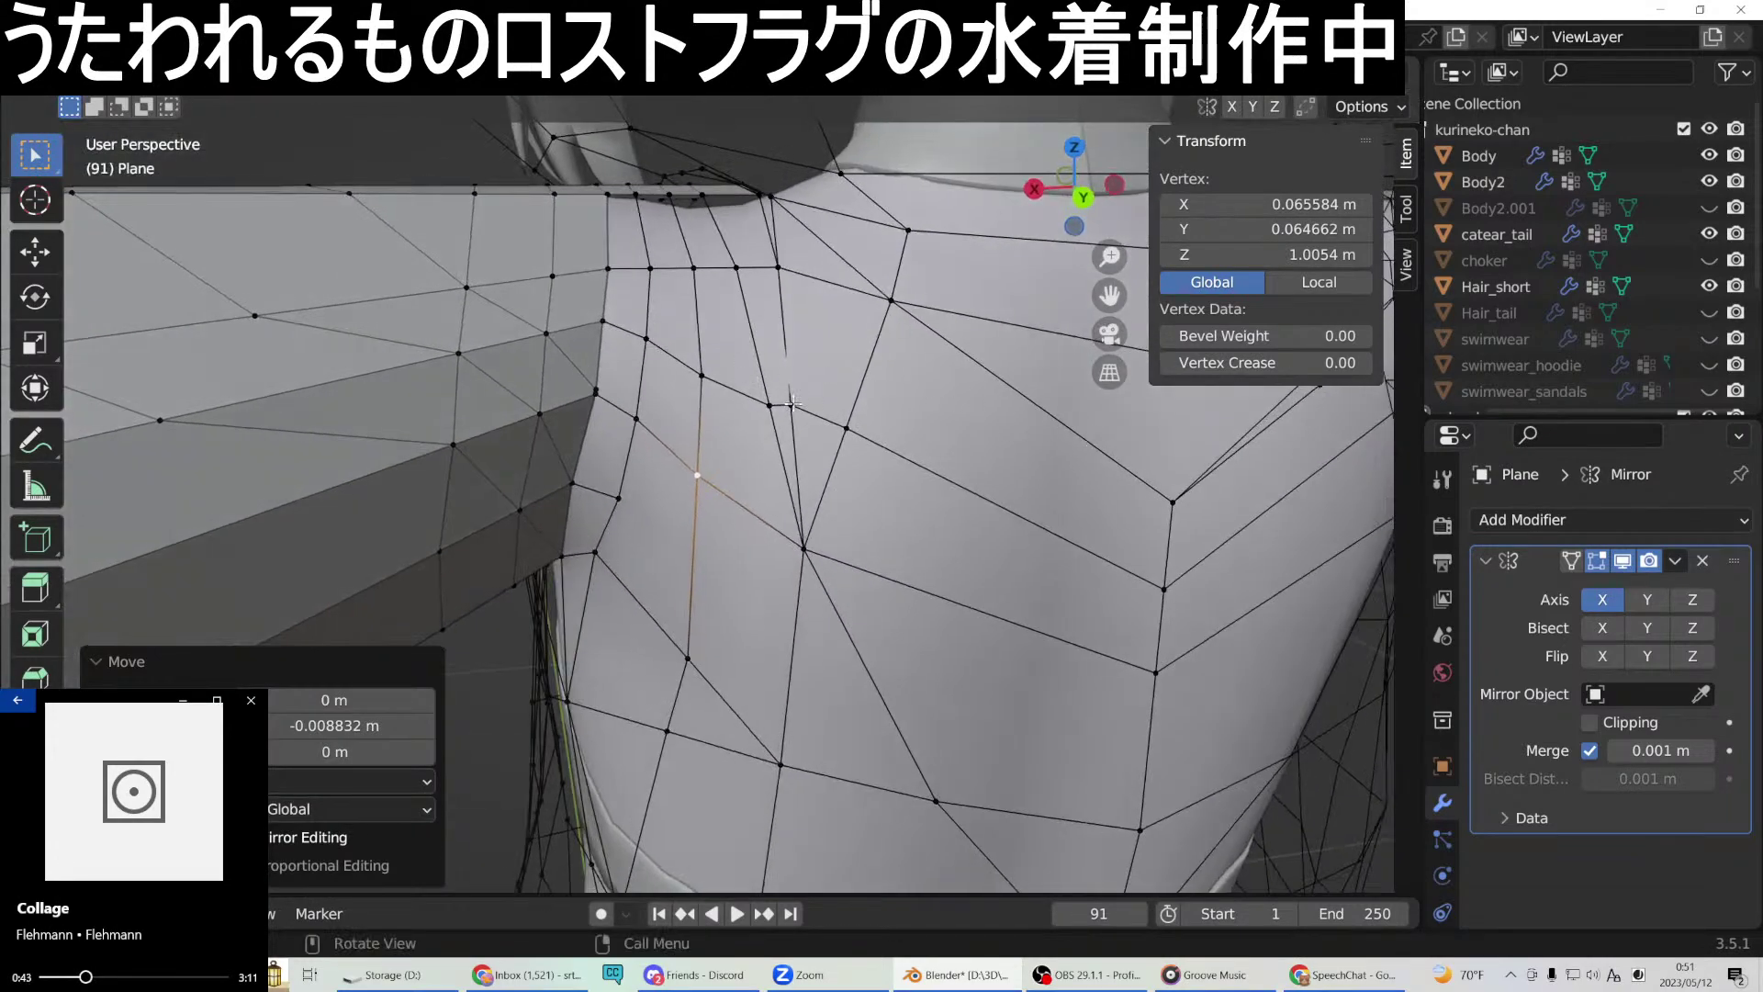
pyautogui.press('g')
pyautogui.press('y')
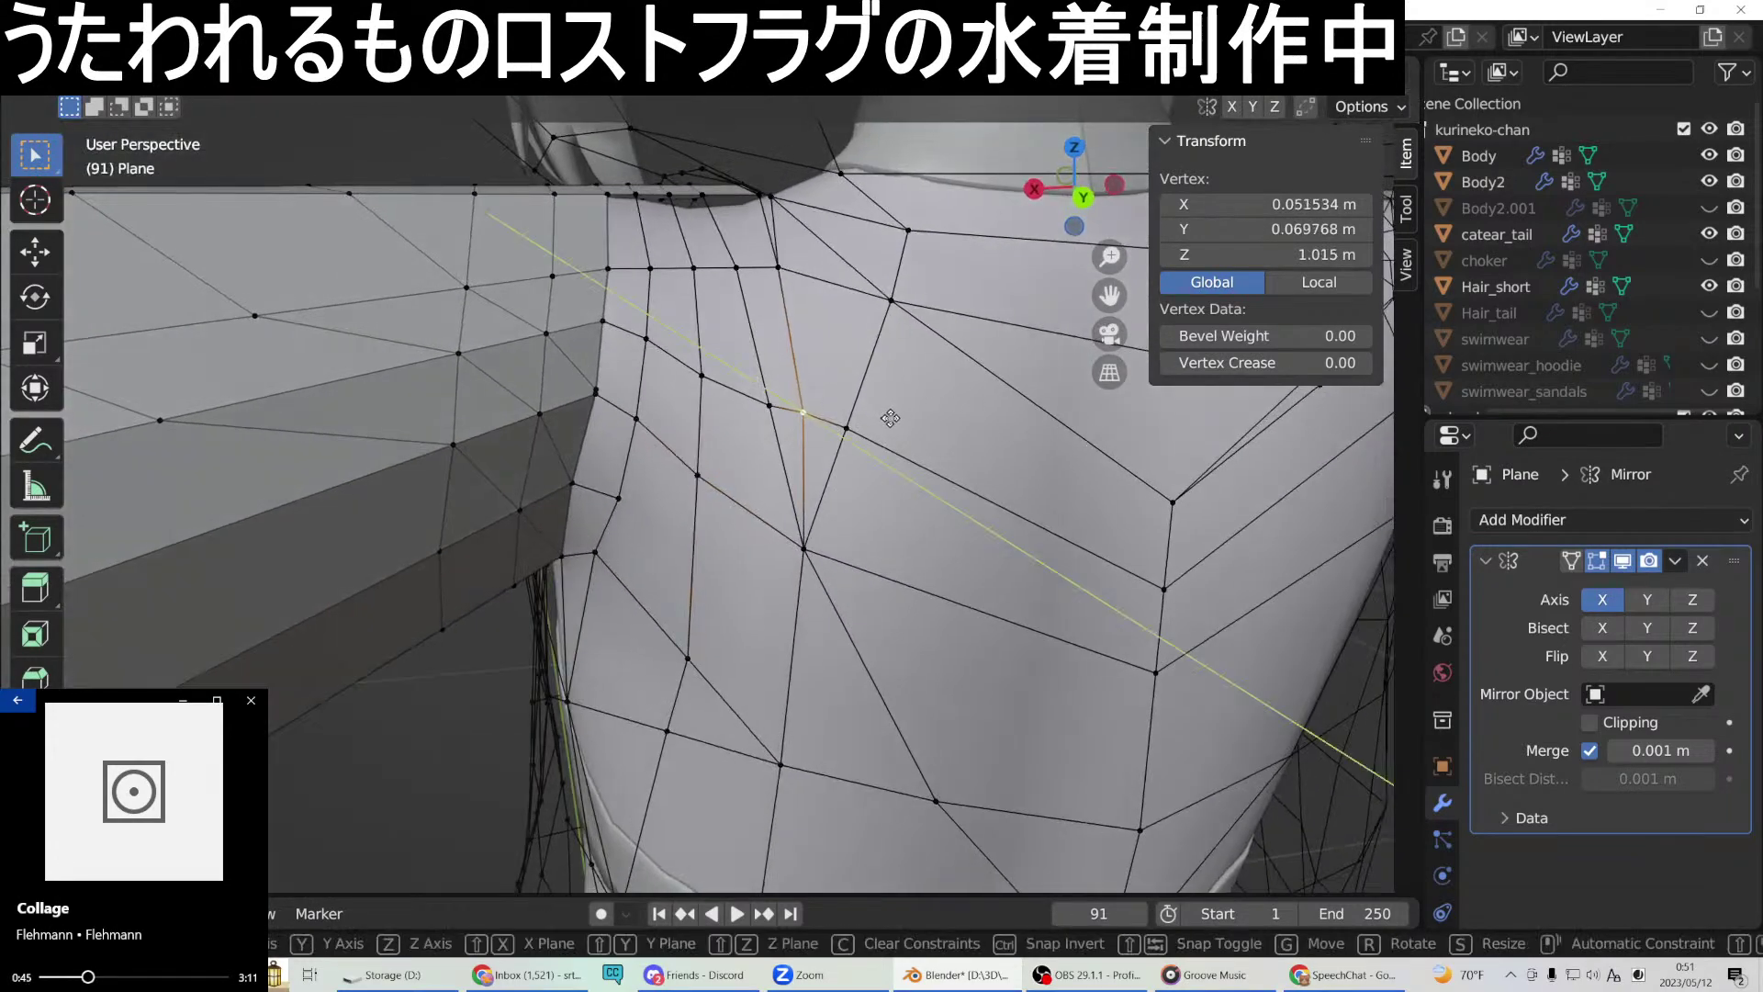
pyautogui.click(890, 417)
pyautogui.moveTo(890, 418); pyautogui.dragTo(870, 380, button='middle')
# Select the vertex at the back seam between sleeve and torso and test it by hiding it and moving it along Z.
pyautogui.click(615, 402)
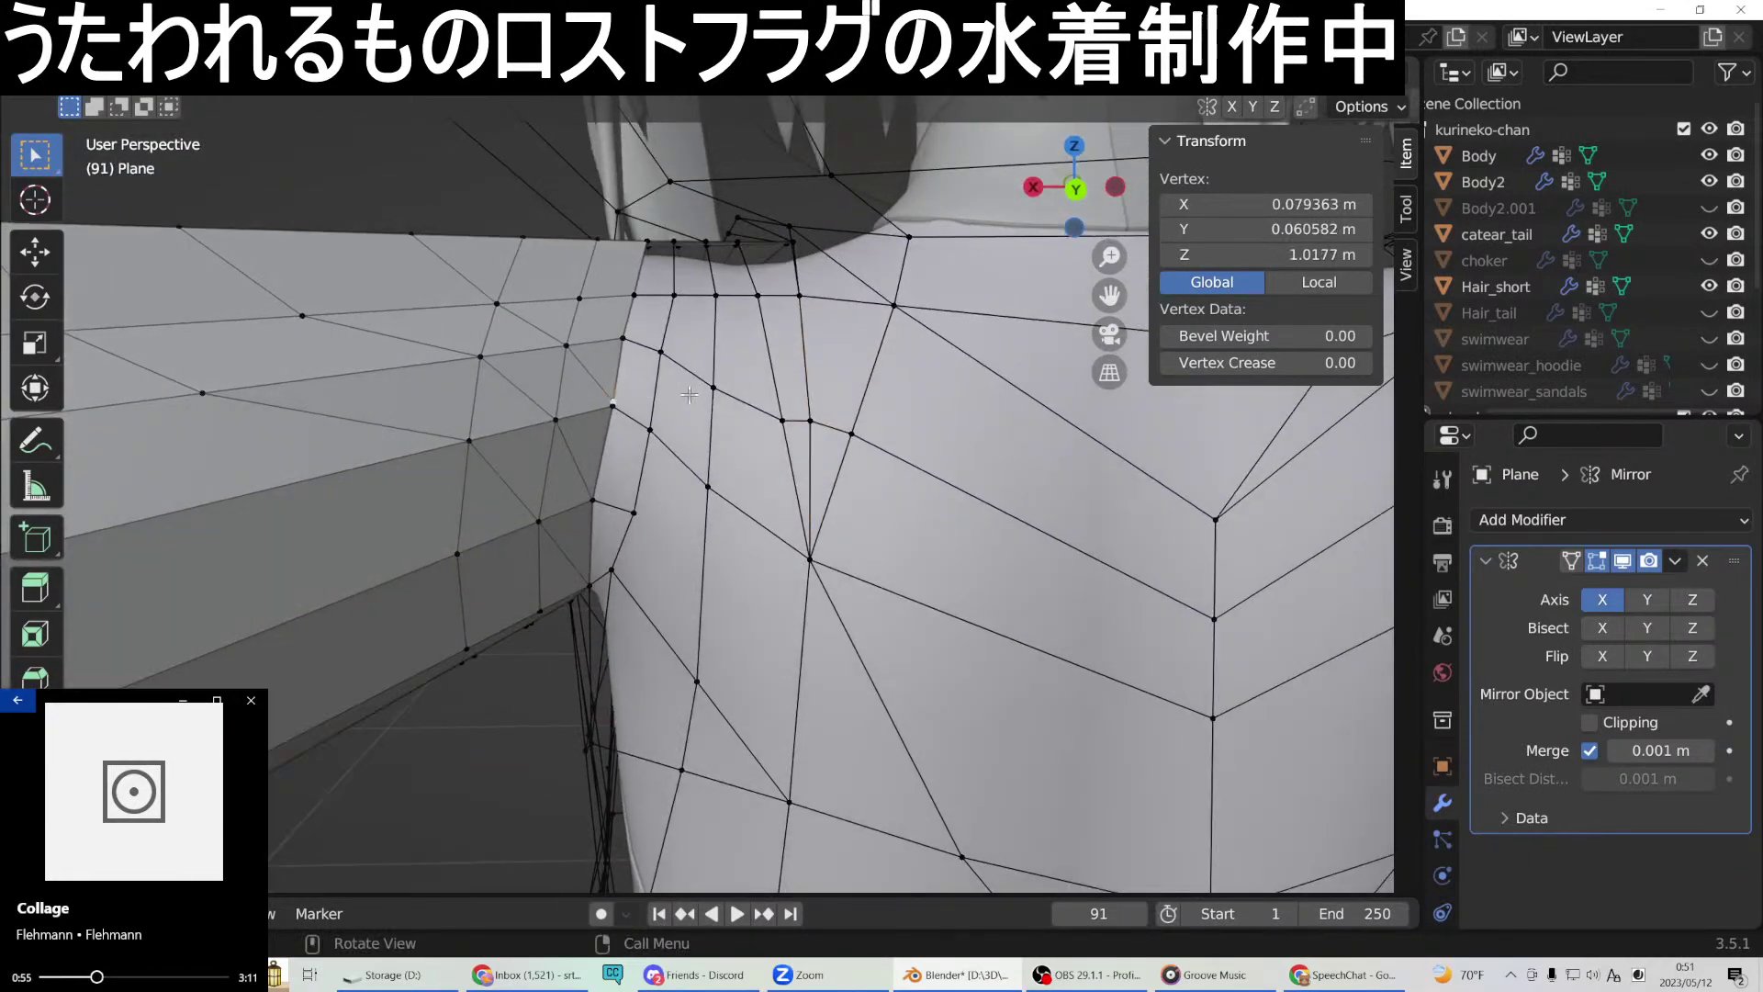
pyautogui.press('h')
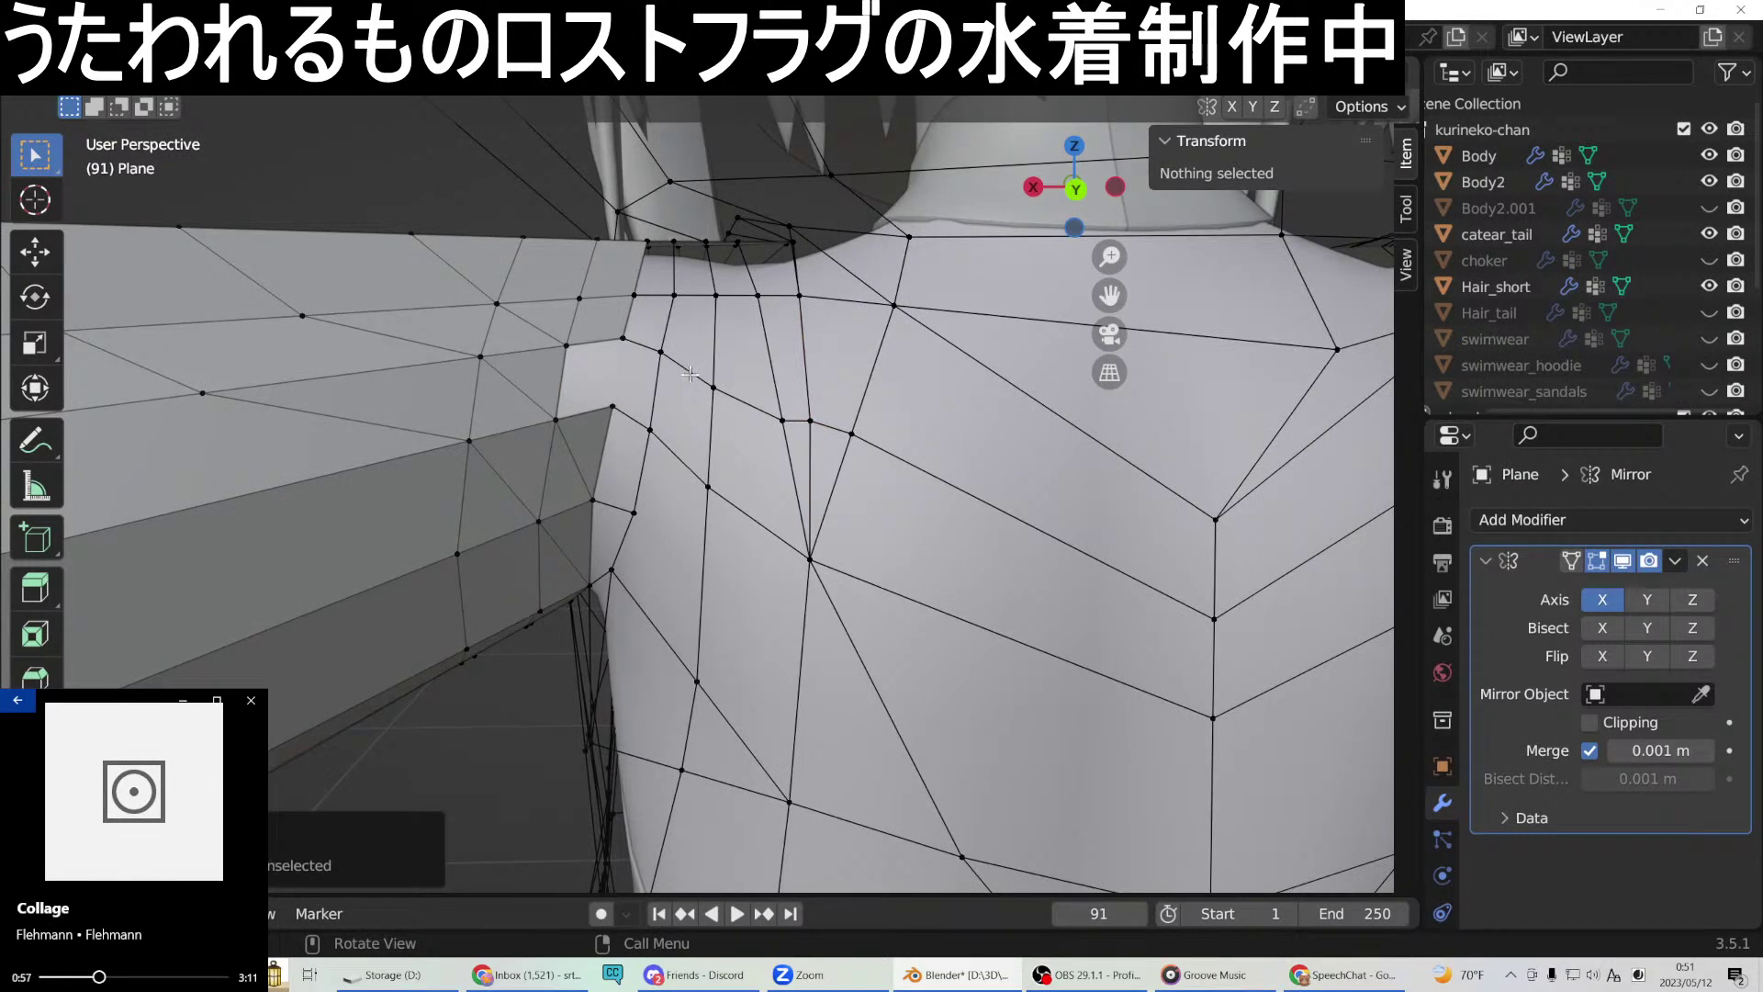
pyautogui.hotkey('ctrl', 'z')
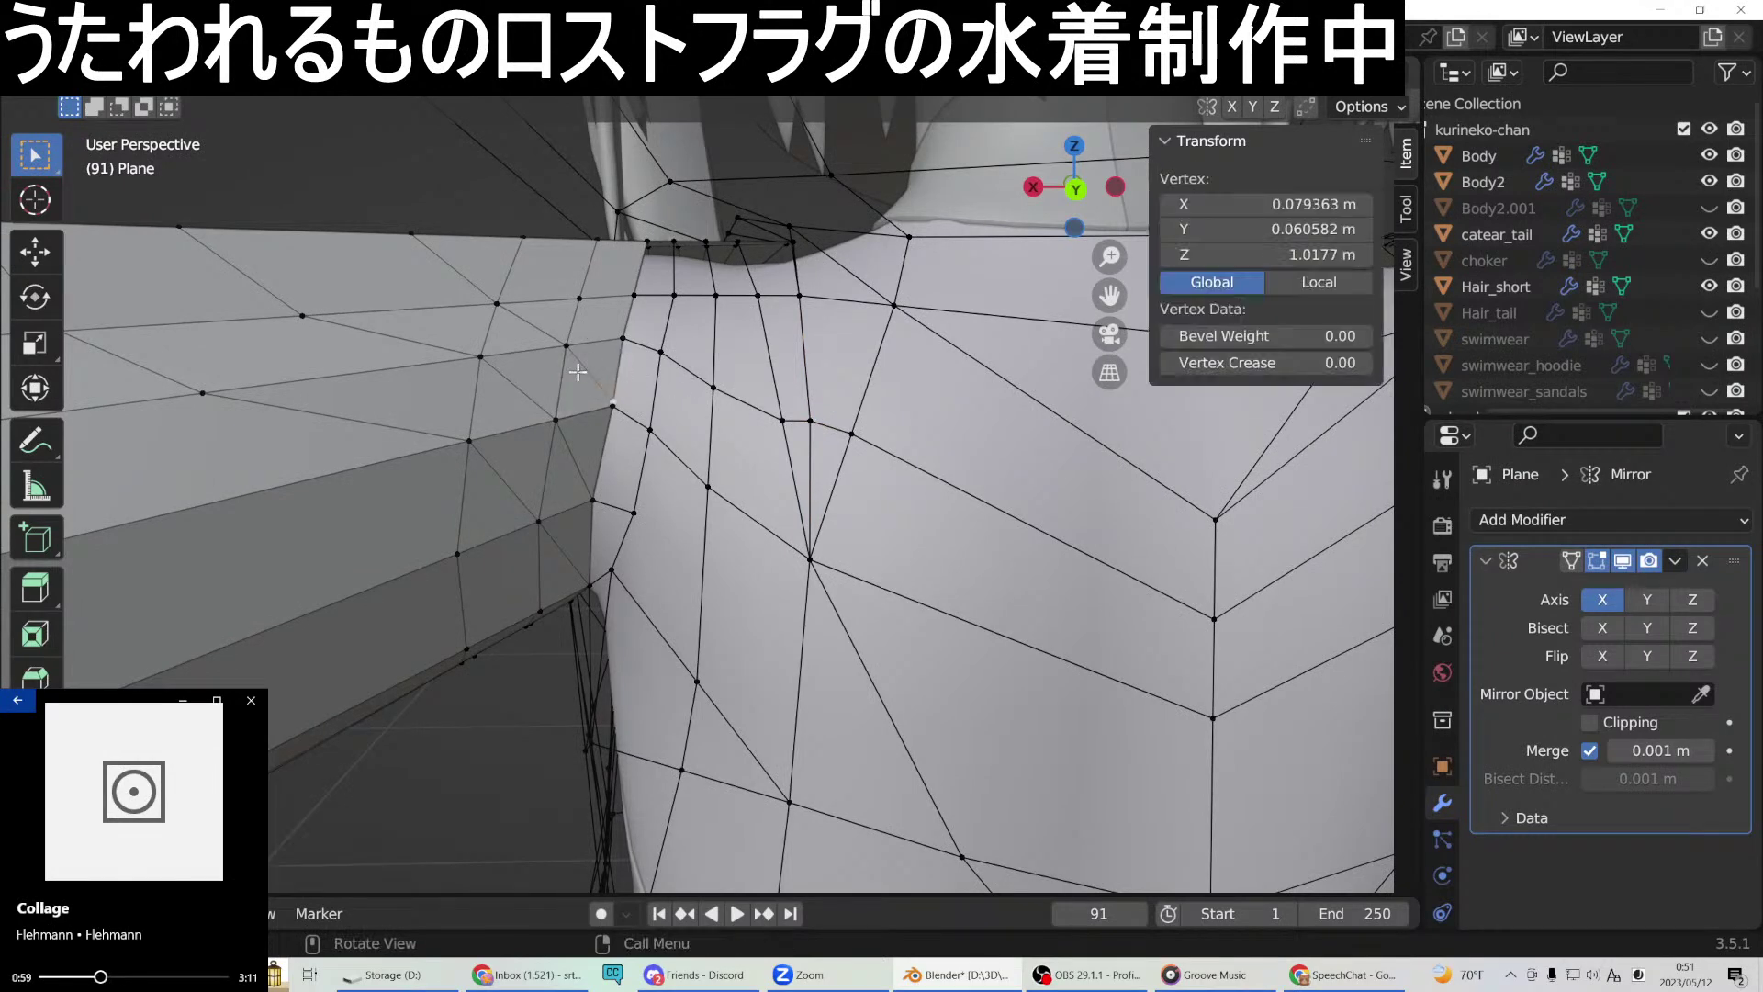
pyautogui.press('g')
pyautogui.press('z')
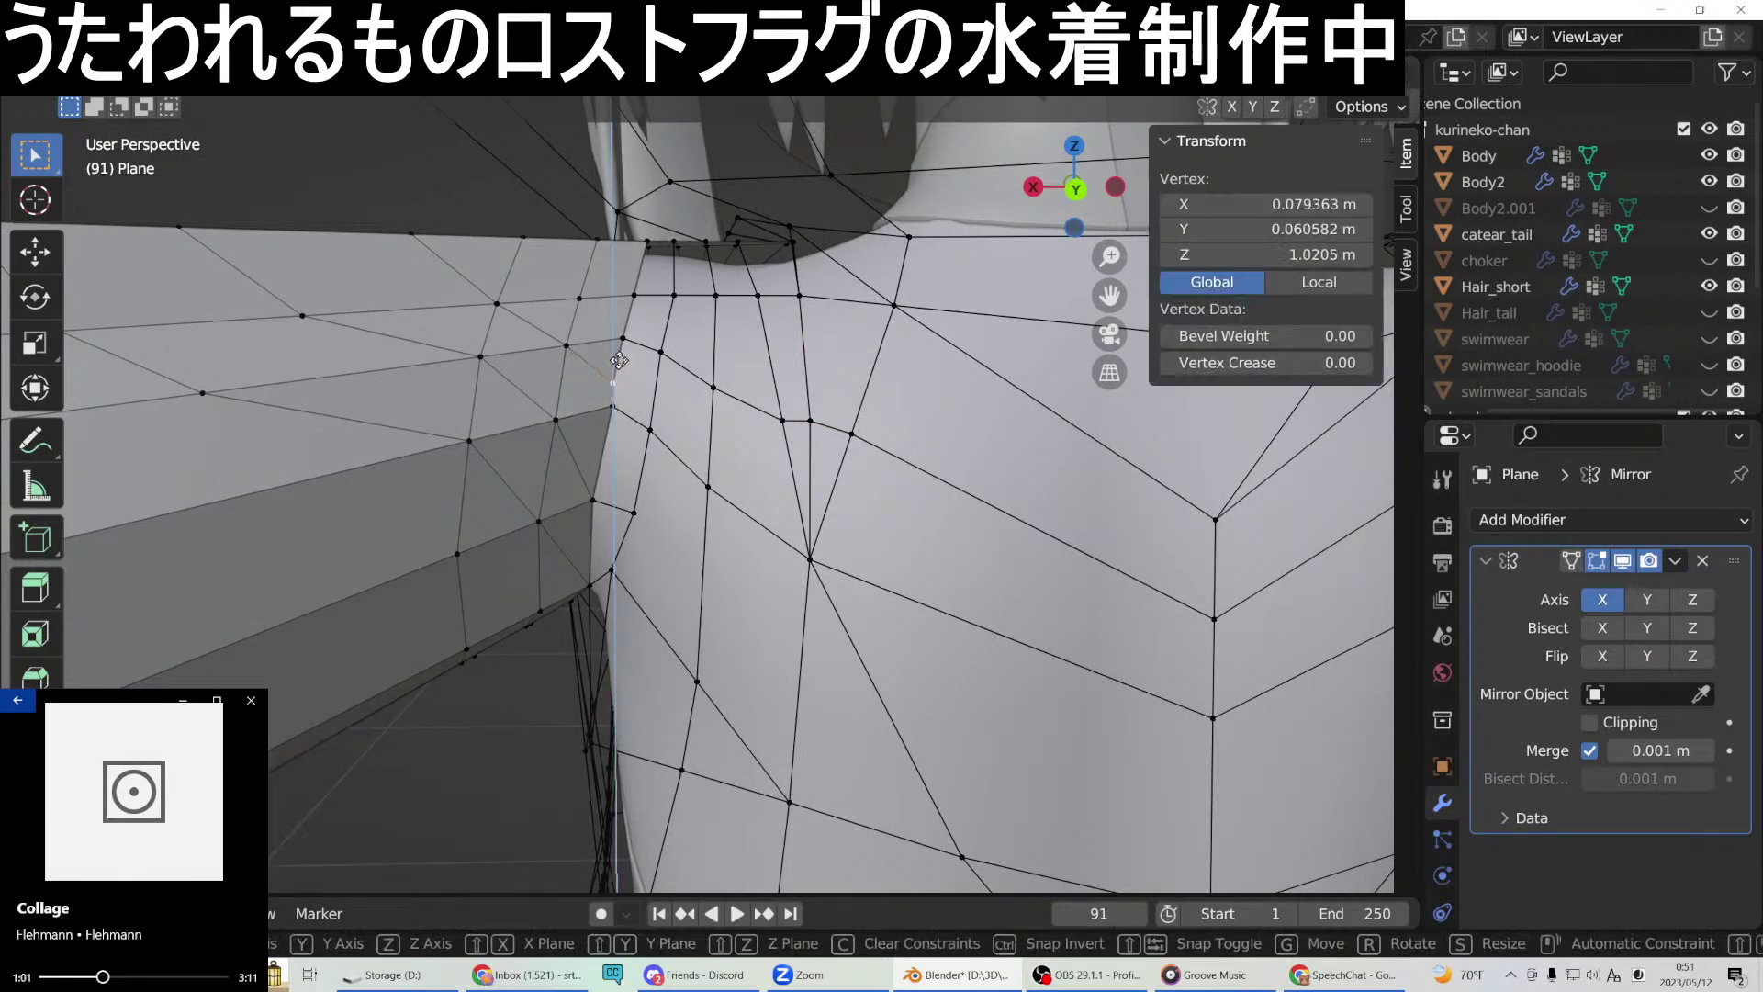
pyautogui.press('Escape')
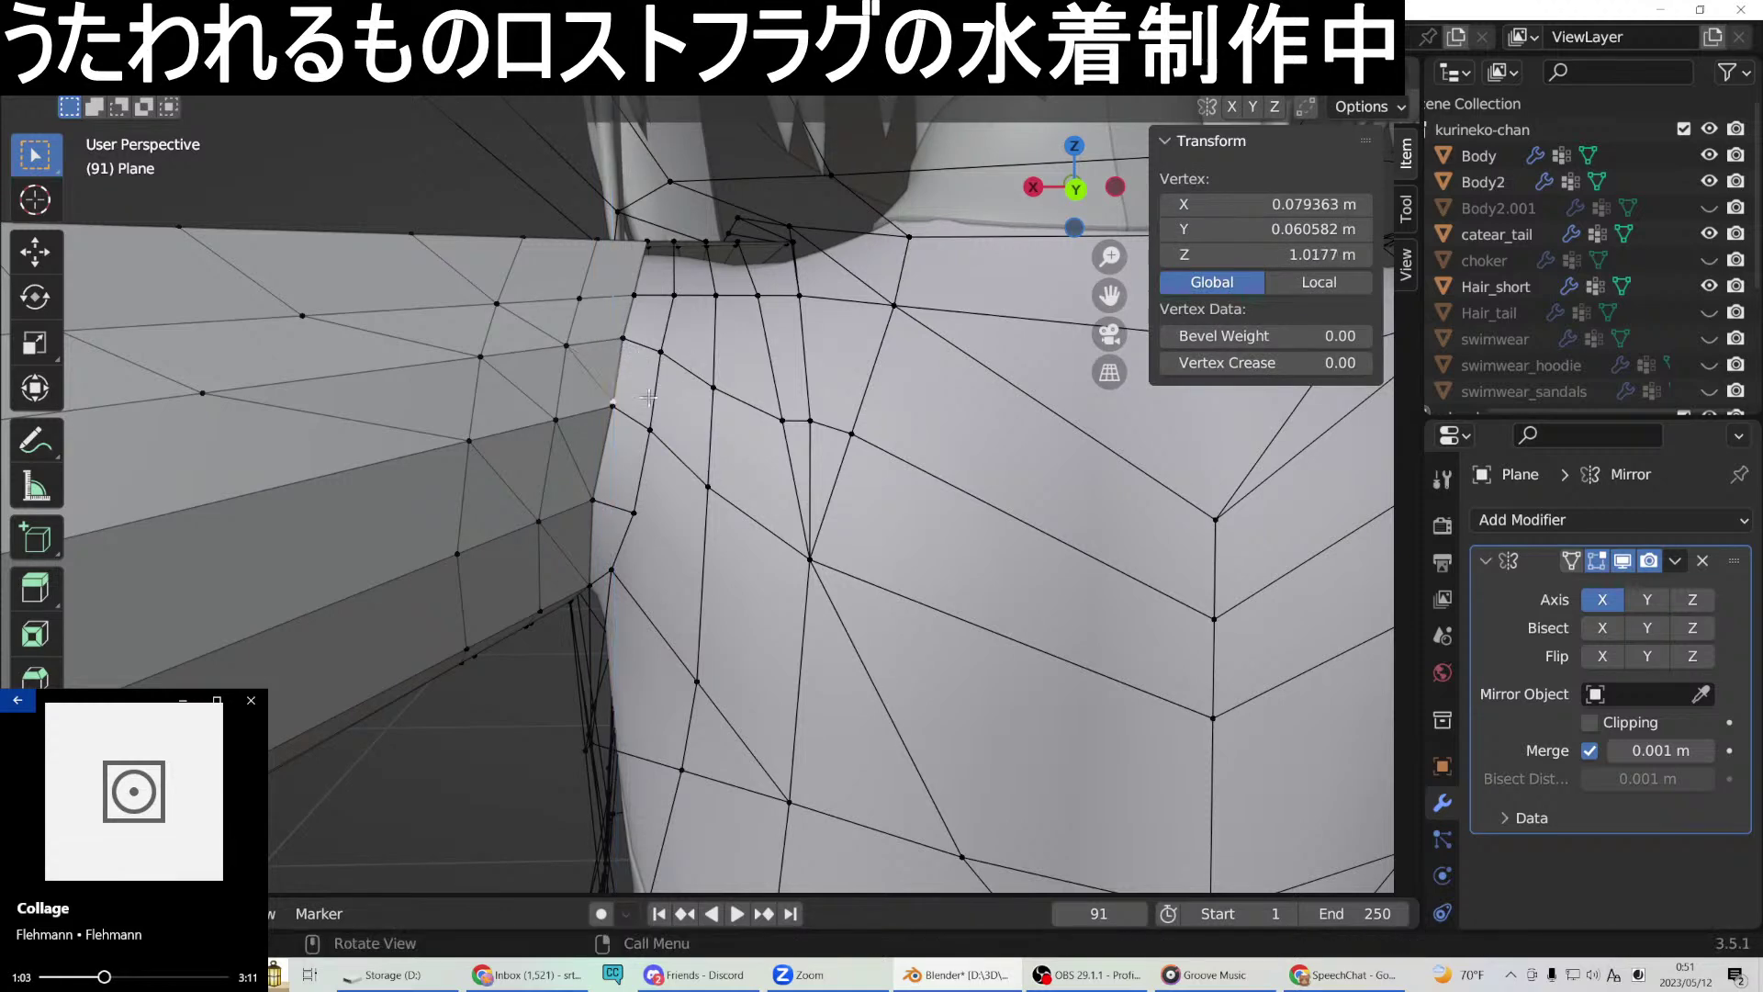
# Dissolve the doubled vertex at the back seam between sleeve and torso.
pyautogui.moveTo(643, 377); pyautogui.dragTo(617, 379, button='middle')
pyautogui.scroll(6, 709, 492)
pyautogui.scroll(-4, 712, 496)
pyautogui.scroll(3, 734, 448)
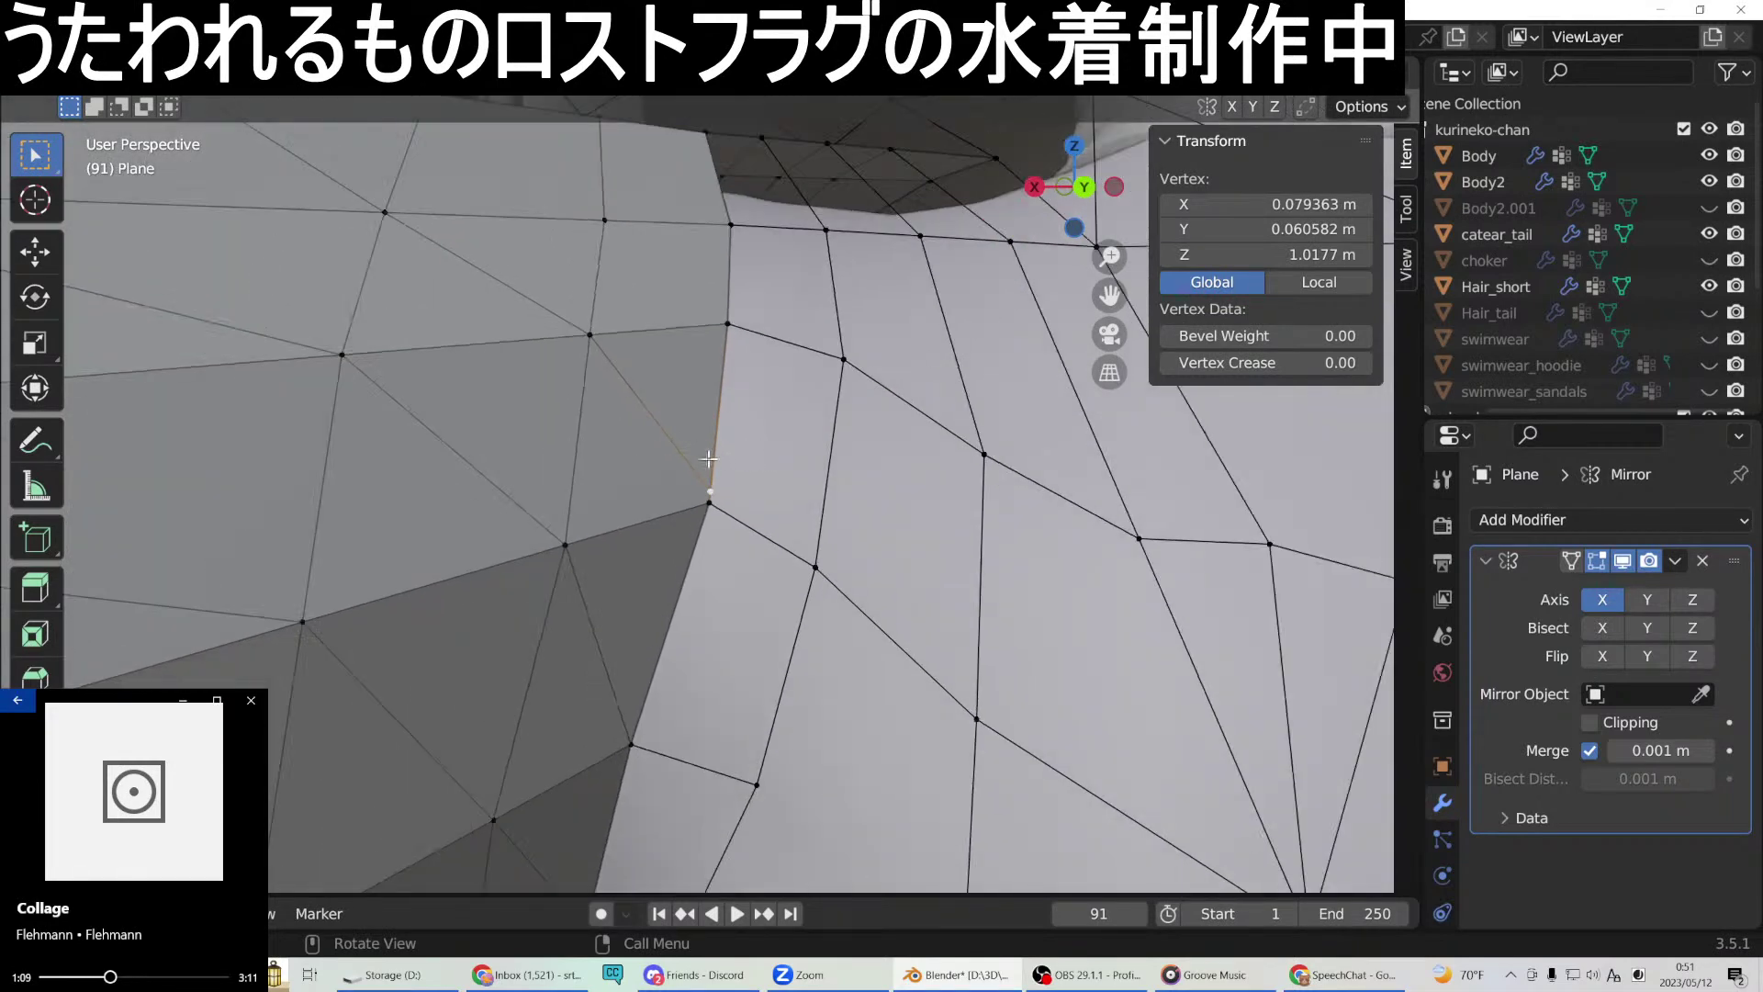
pyautogui.rightClick(710, 478)
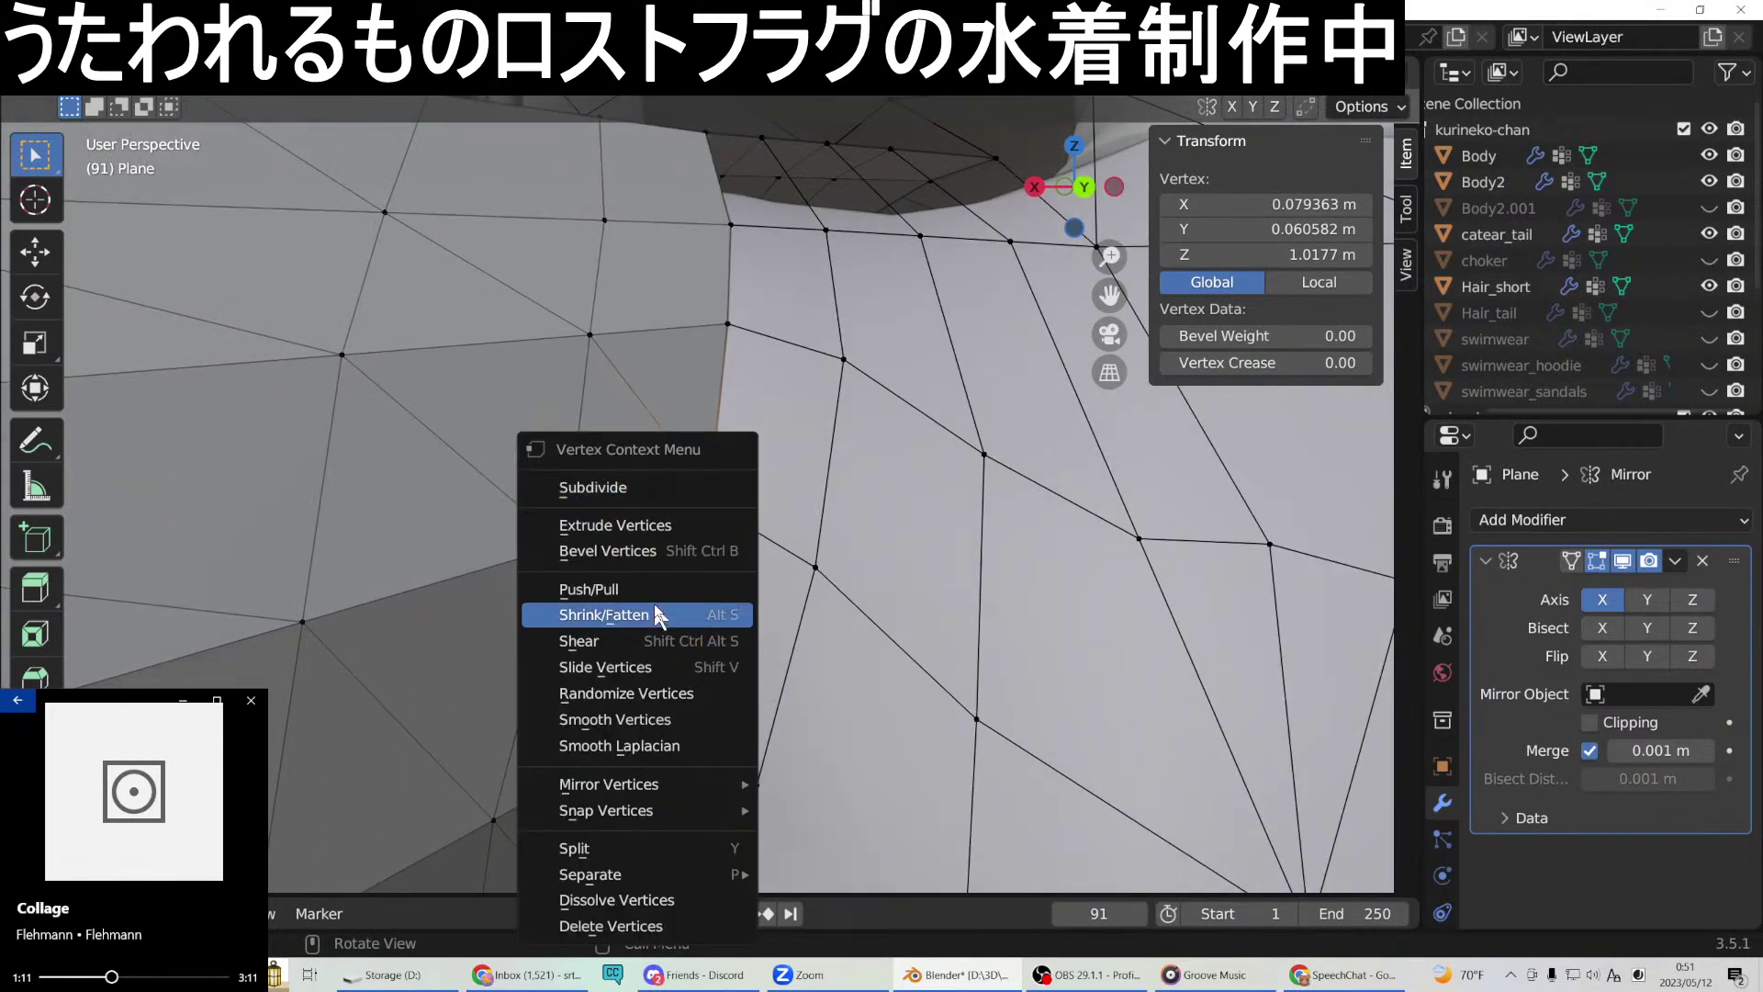
pyautogui.press('x')
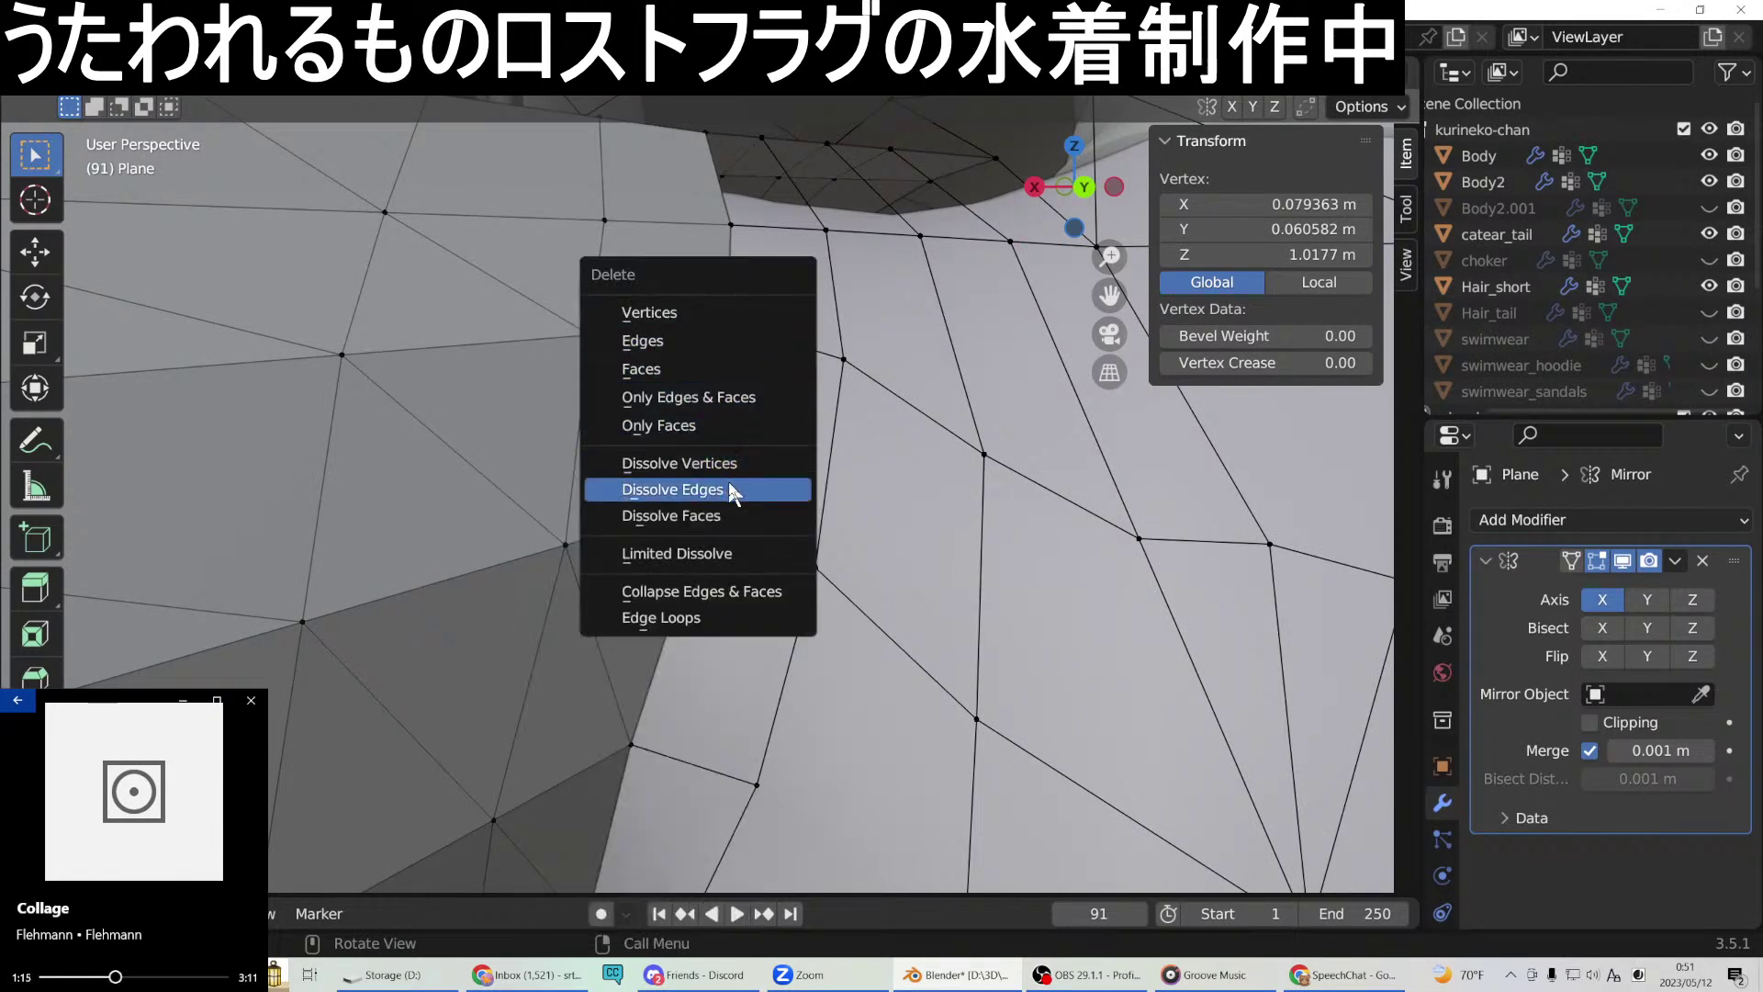
pyautogui.click(735, 483)
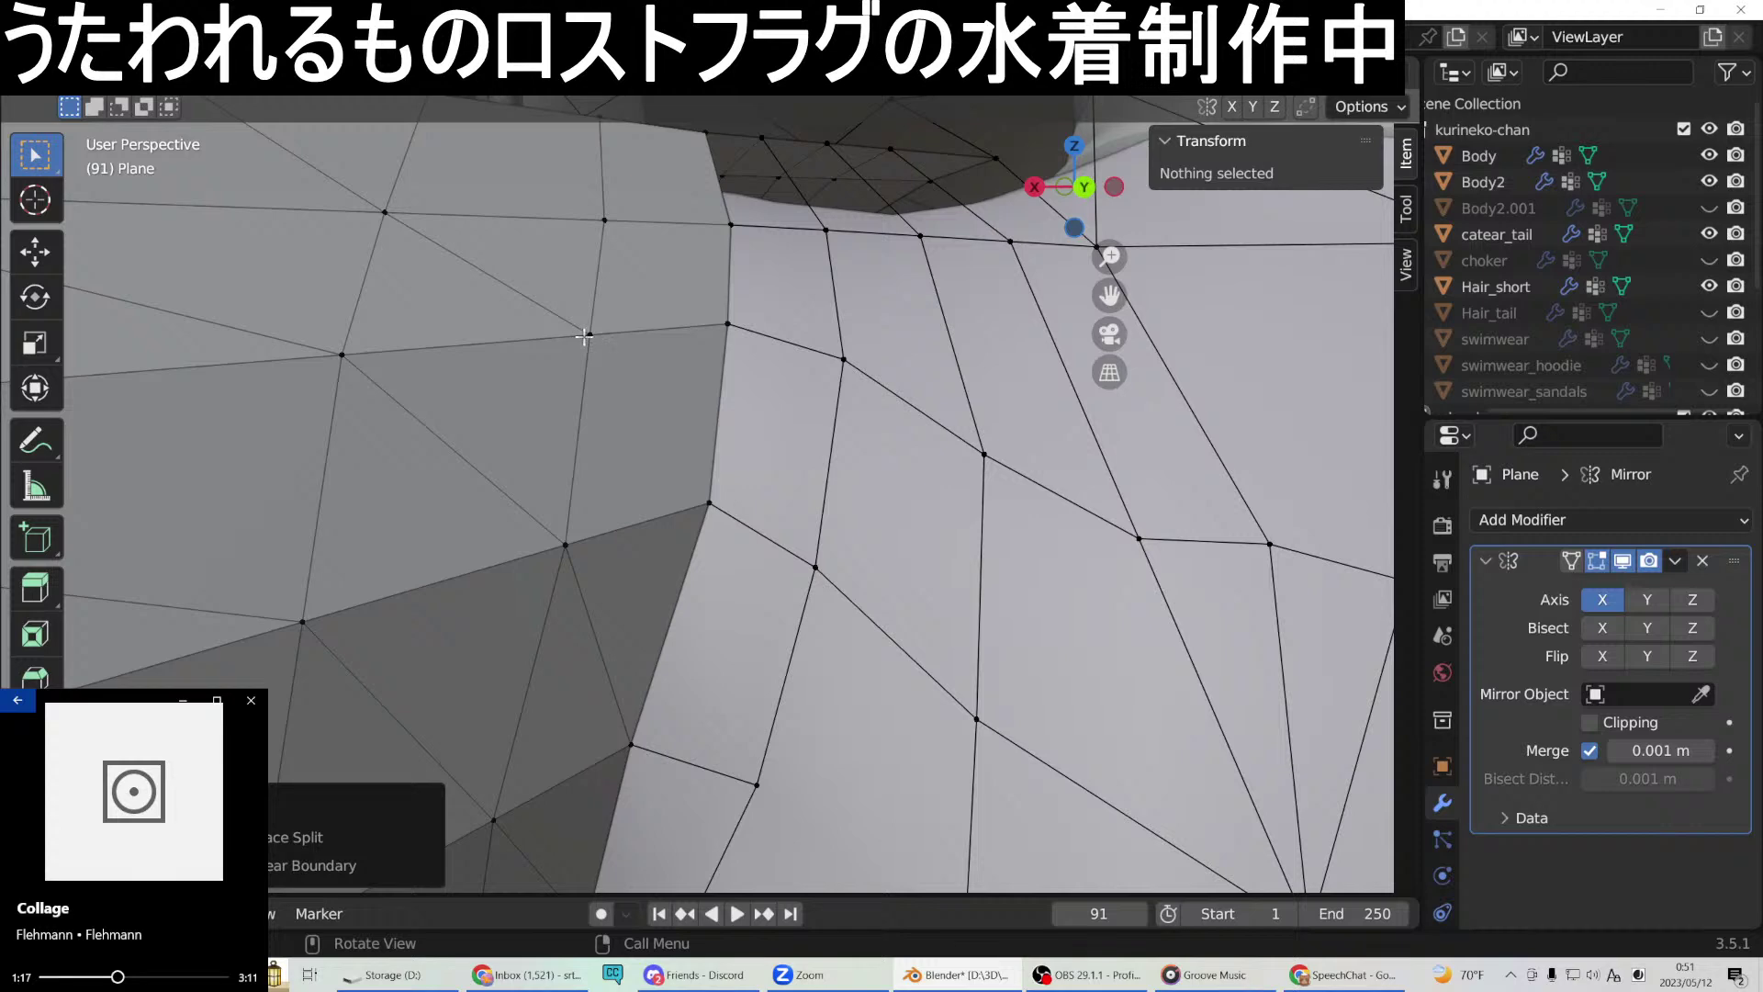
# Connect the sleeve vertex to the seam vertex diagonally below it with a new edge on the back of the shoulder.
pyautogui.click(586, 336)
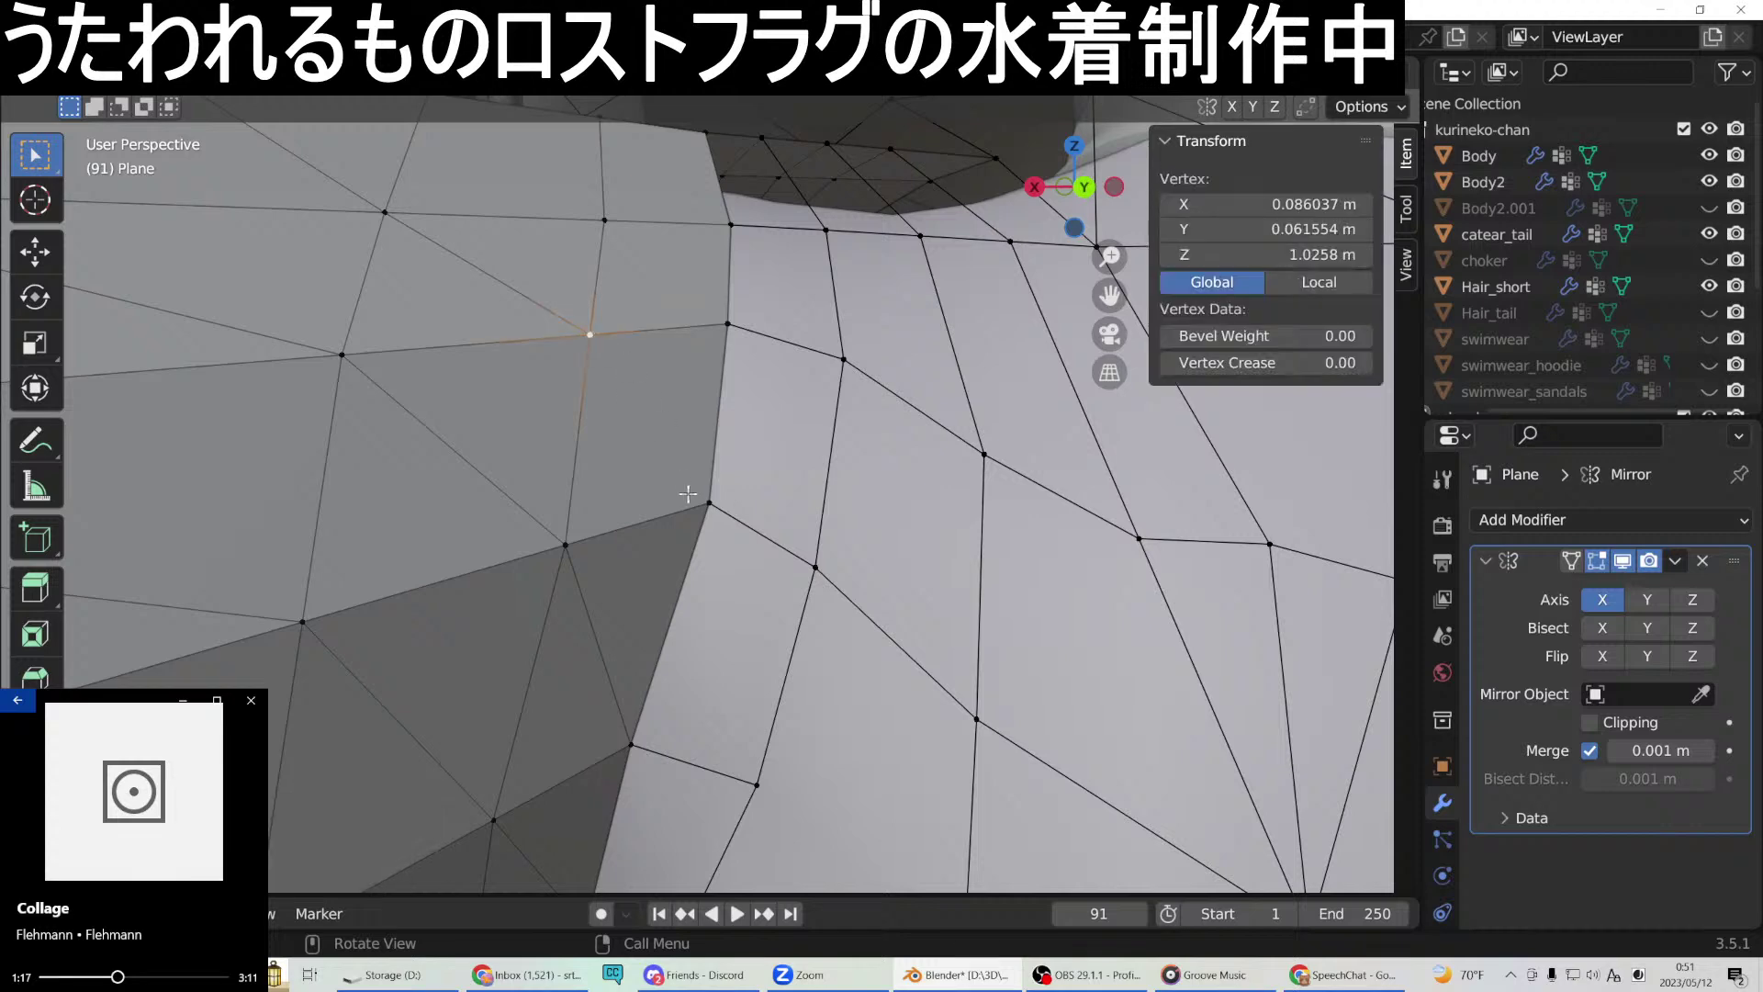
pyautogui.keyDown('shift'); pyautogui.click(709, 501); pyautogui.keyUp('shift')
pyautogui.rightClick(708, 501)
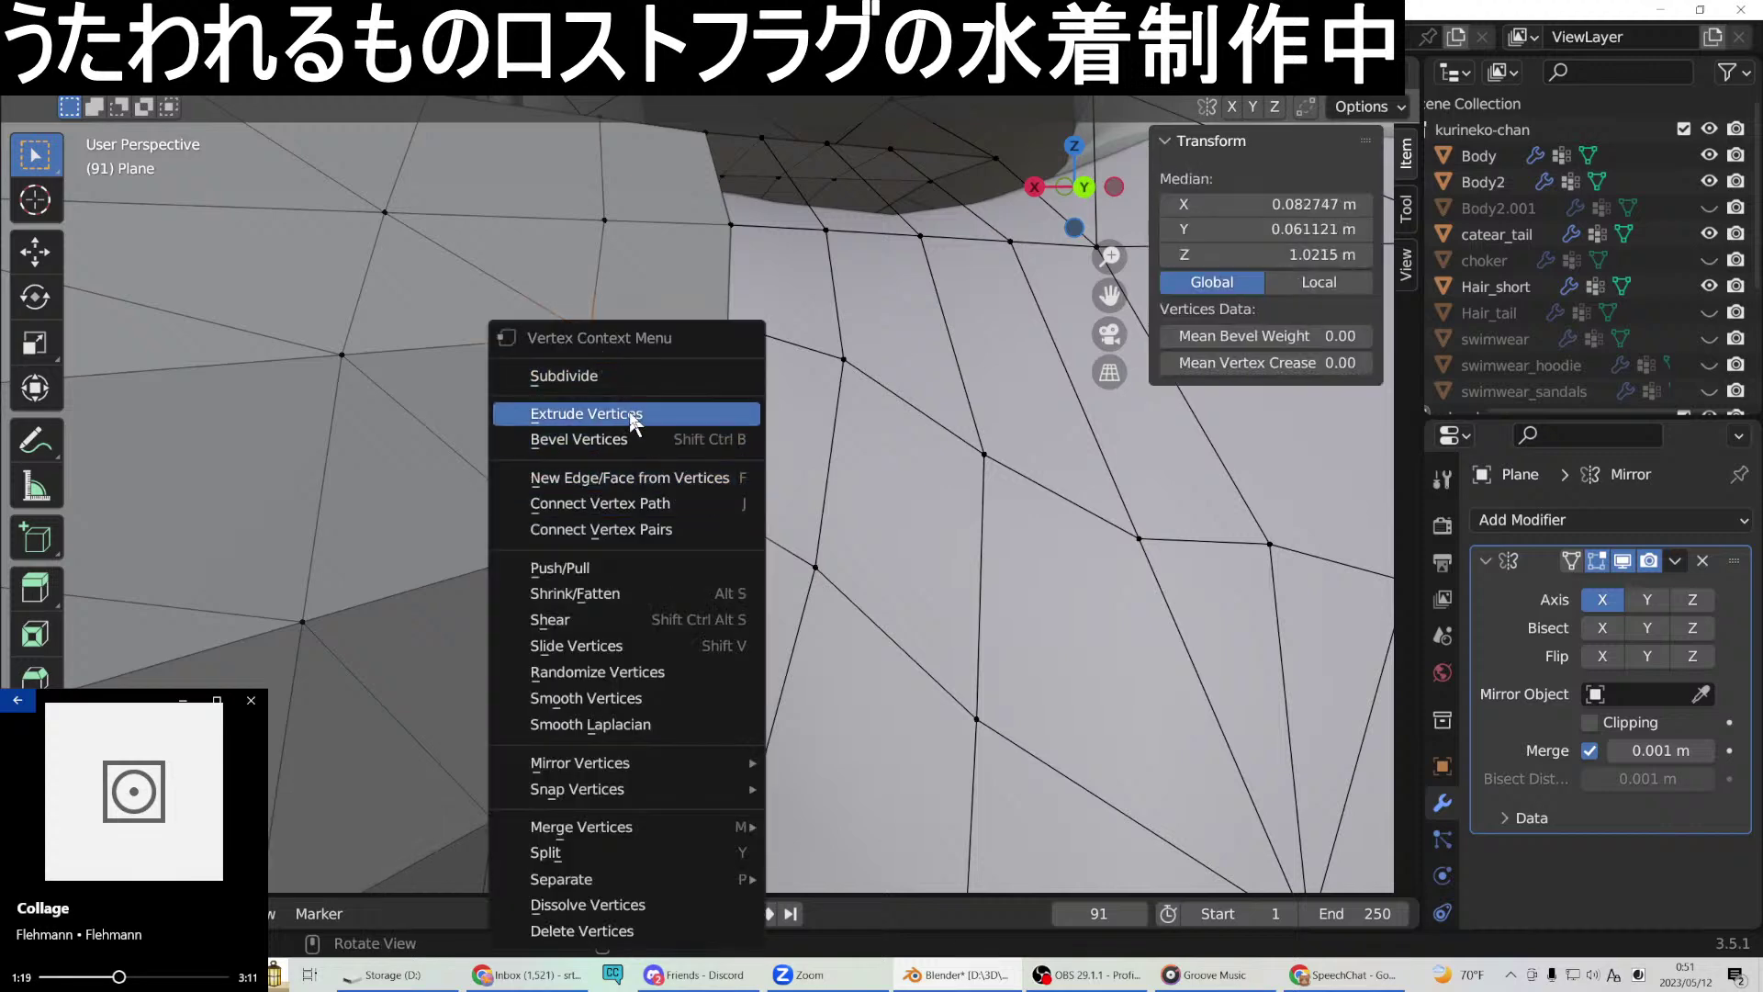
pyautogui.click(626, 476)
pyautogui.moveTo(626, 475); pyautogui.dragTo(690, 612, button='middle')
pyautogui.click(687, 690)
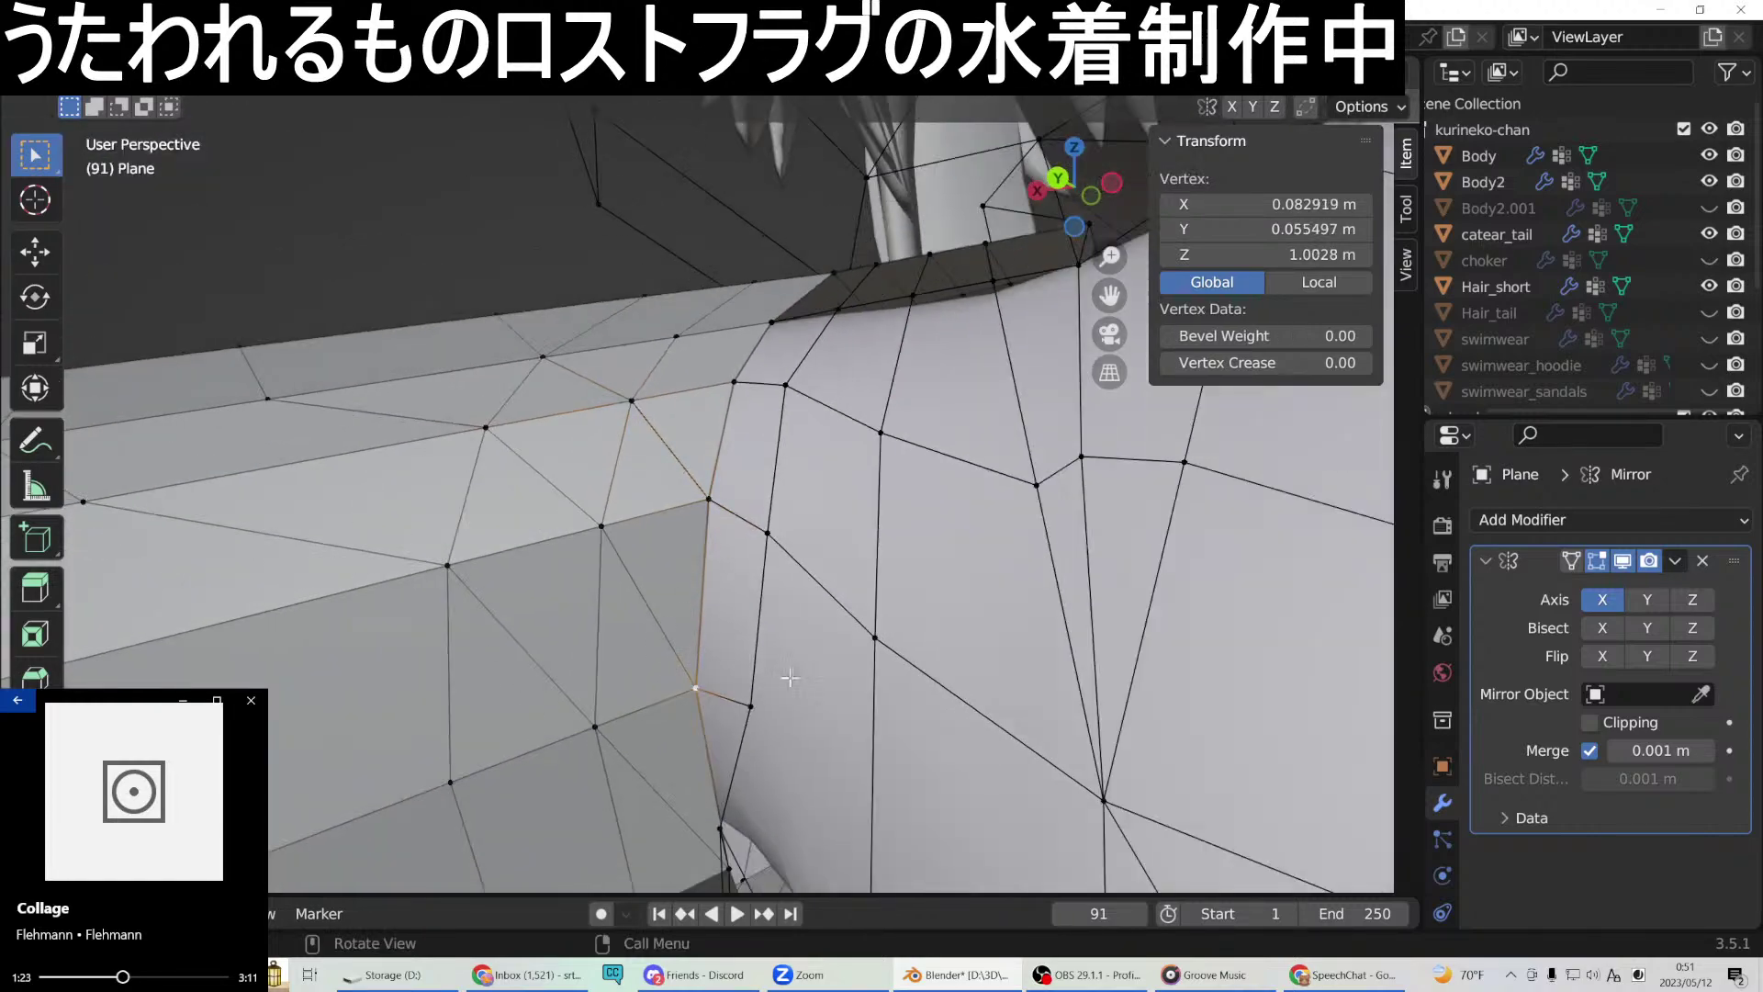
pyautogui.press('g')
pyautogui.press('Escape')
# Fill the upper four-sided gap between the torso and sleeve at the front of the shoulder with a new face.
pyautogui.moveTo(819, 597); pyautogui.dragTo(901, 529, button='middle')
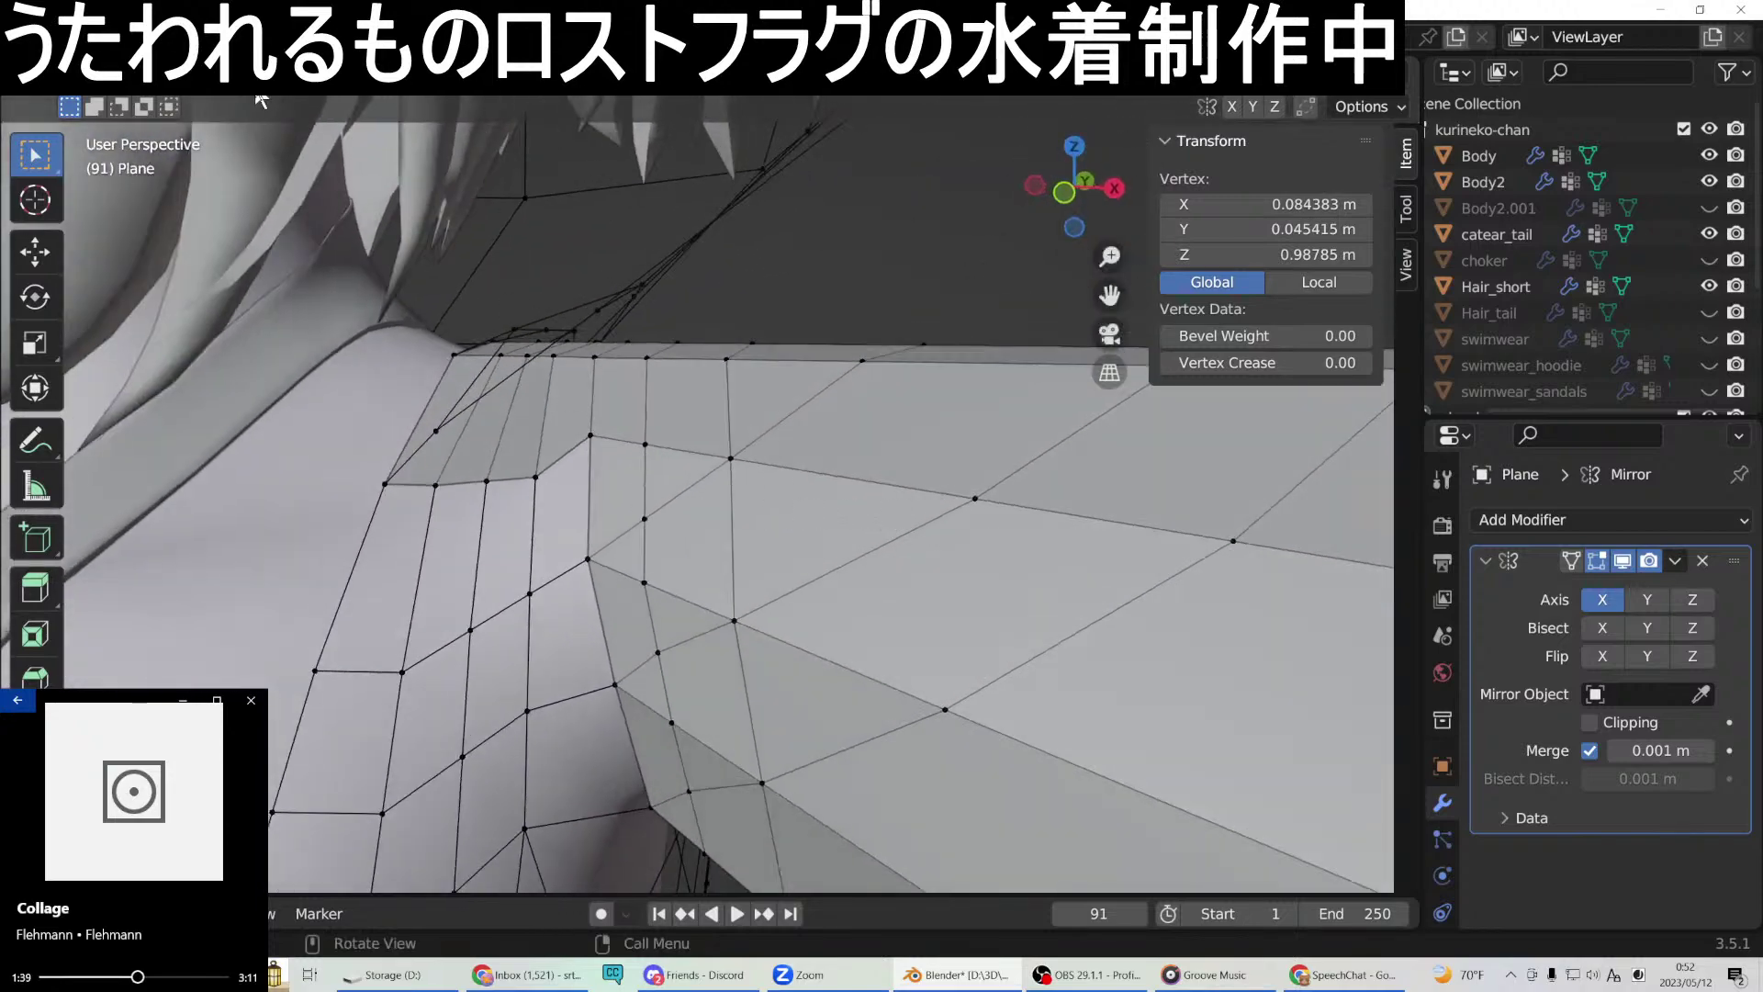
pyautogui.moveTo(632, 498); pyautogui.dragTo(643, 493, button='middle')
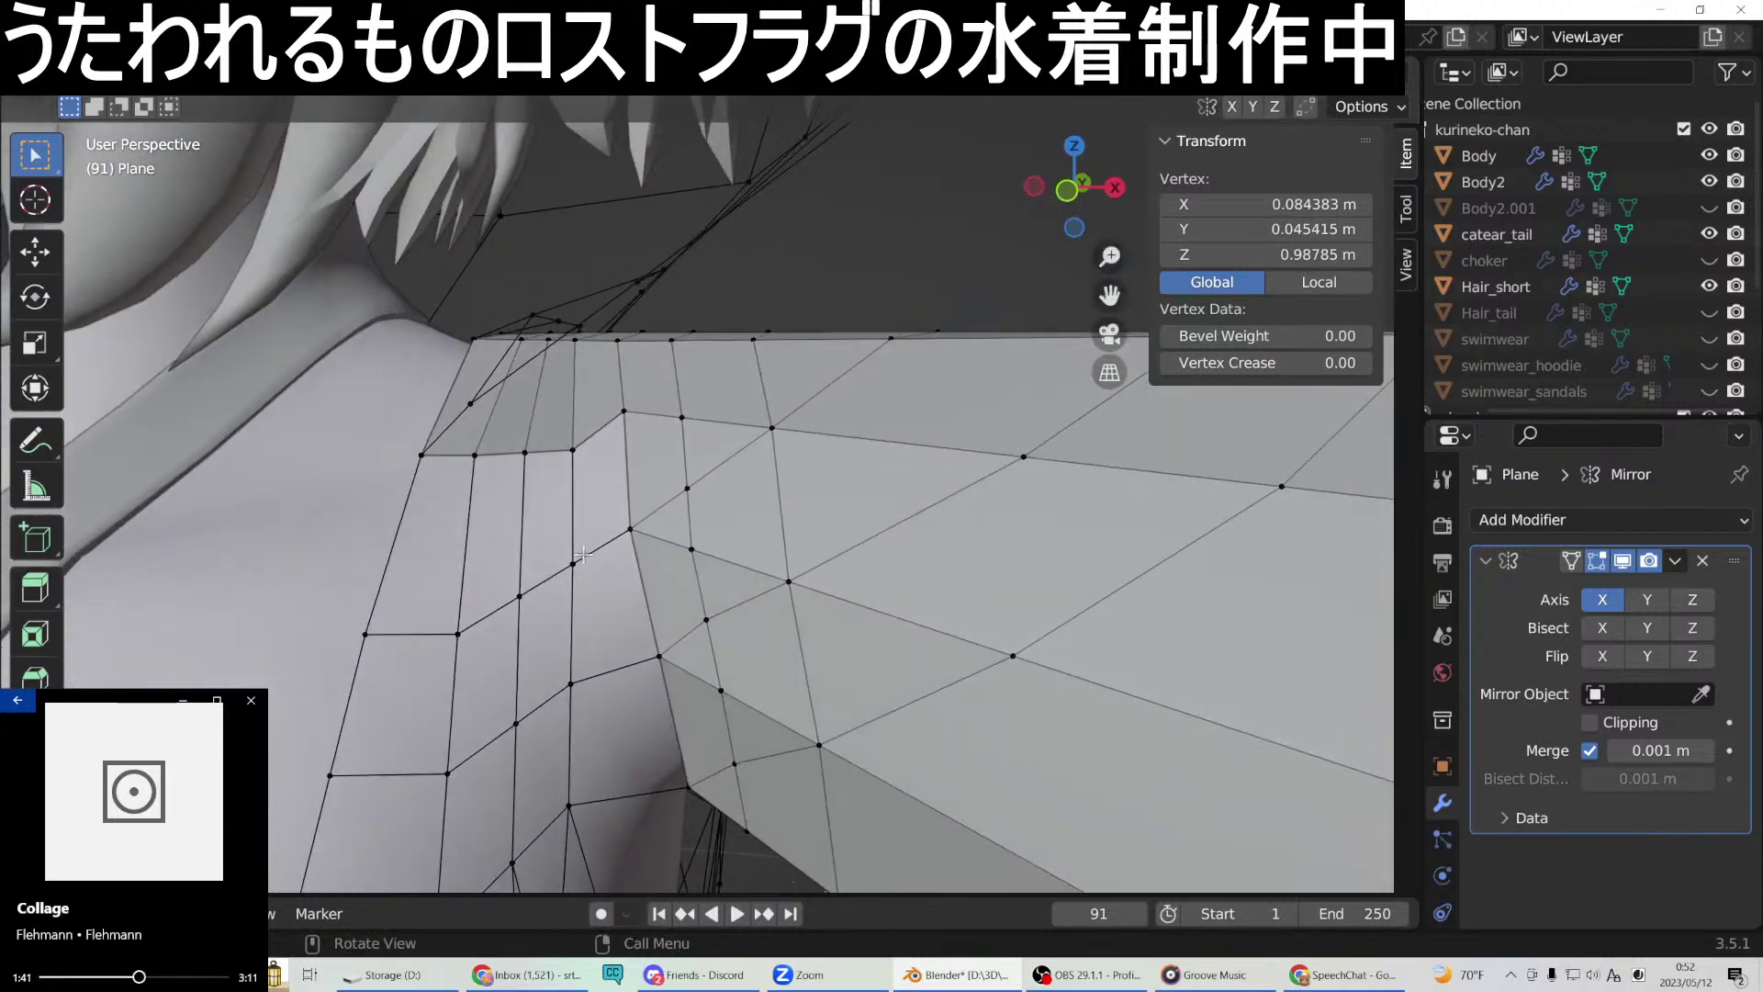
pyautogui.keyDown('ctrl'); pyautogui.click(623, 410); pyautogui.keyUp('ctrl')
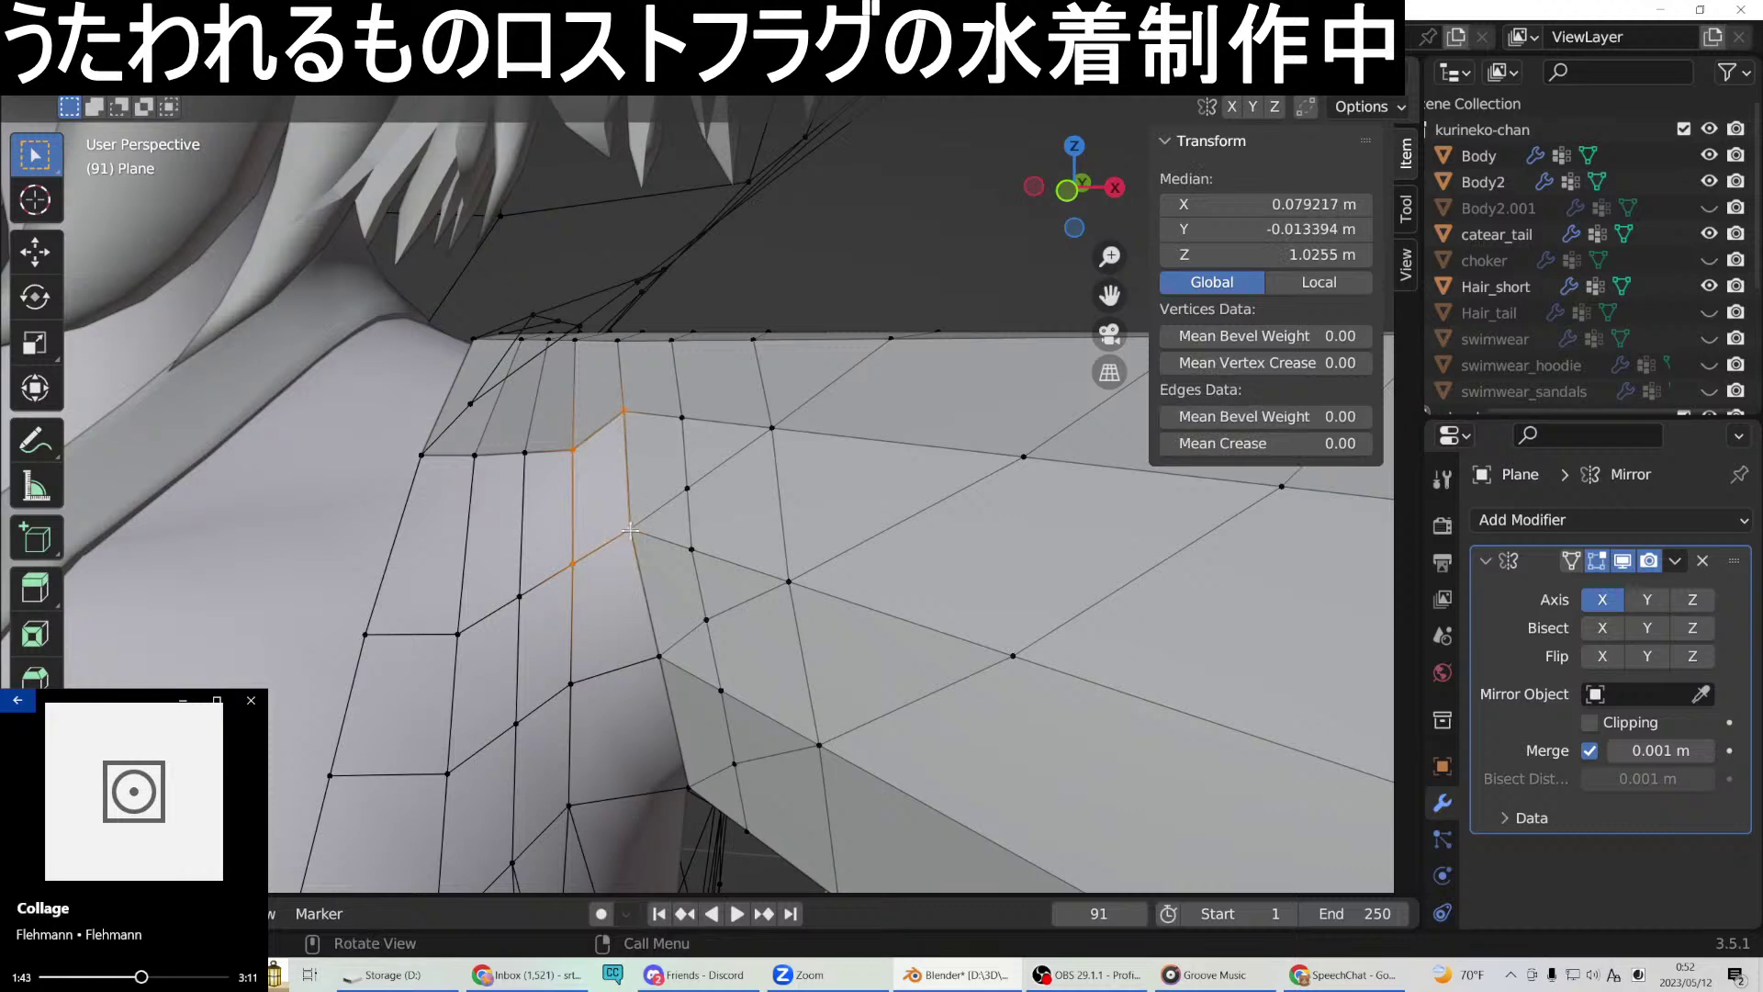
pyautogui.rightClick(628, 531)
pyautogui.click(542, 504)
# Fill the second four-sided gap down the front shoulder seam between torso and sleeve with a new face.
pyautogui.moveTo(542, 504); pyautogui.dragTo(659, 497, button='middle')
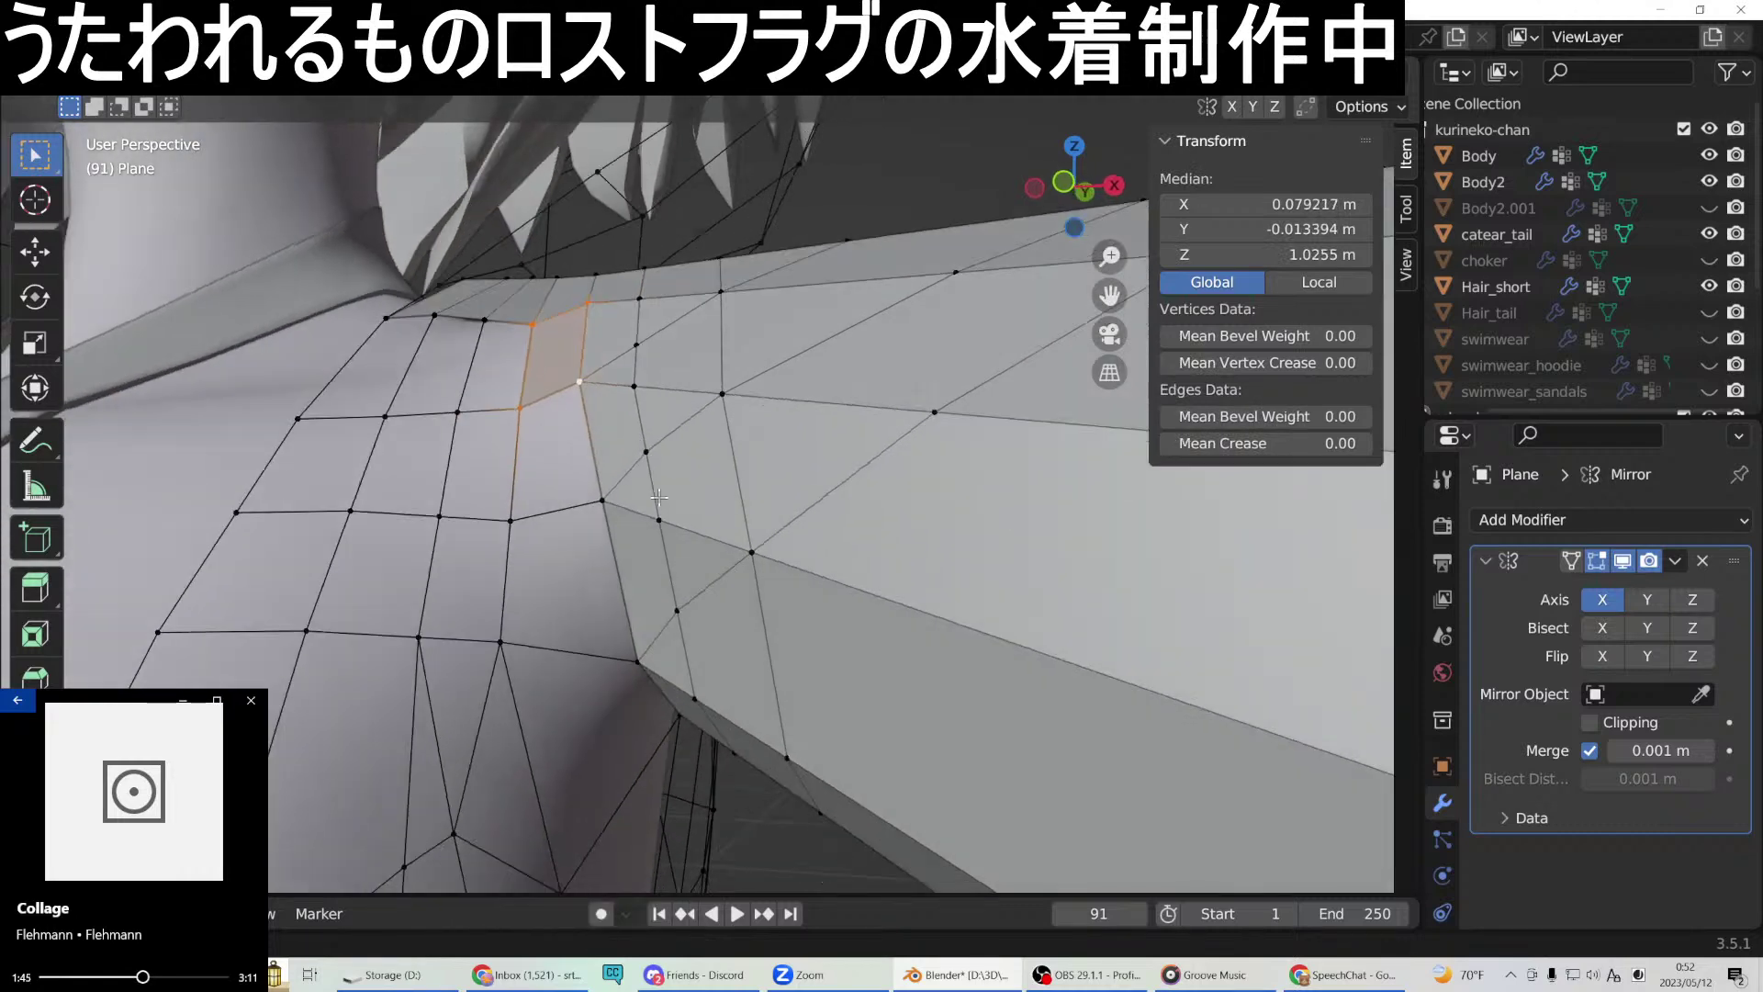
pyautogui.click(520, 510)
pyautogui.keyDown('ctrl'); pyautogui.click(578, 381); pyautogui.keyUp('ctrl')
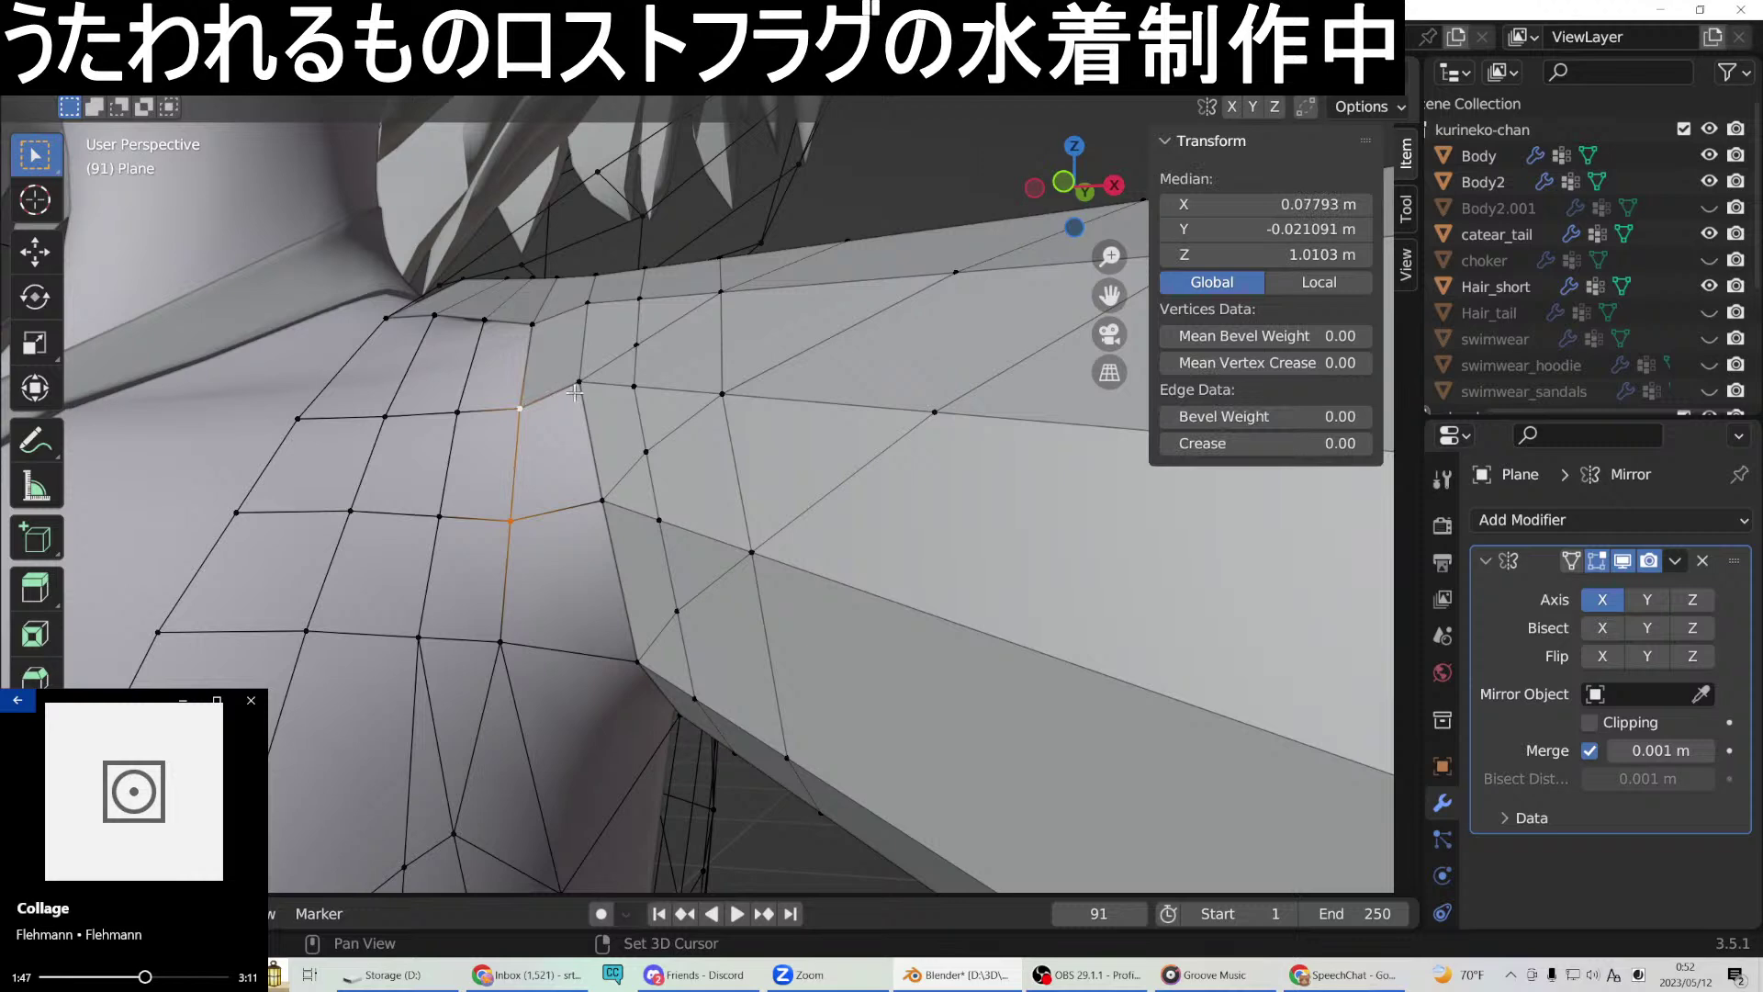
pyautogui.rightClick(565, 507)
pyautogui.click(504, 477)
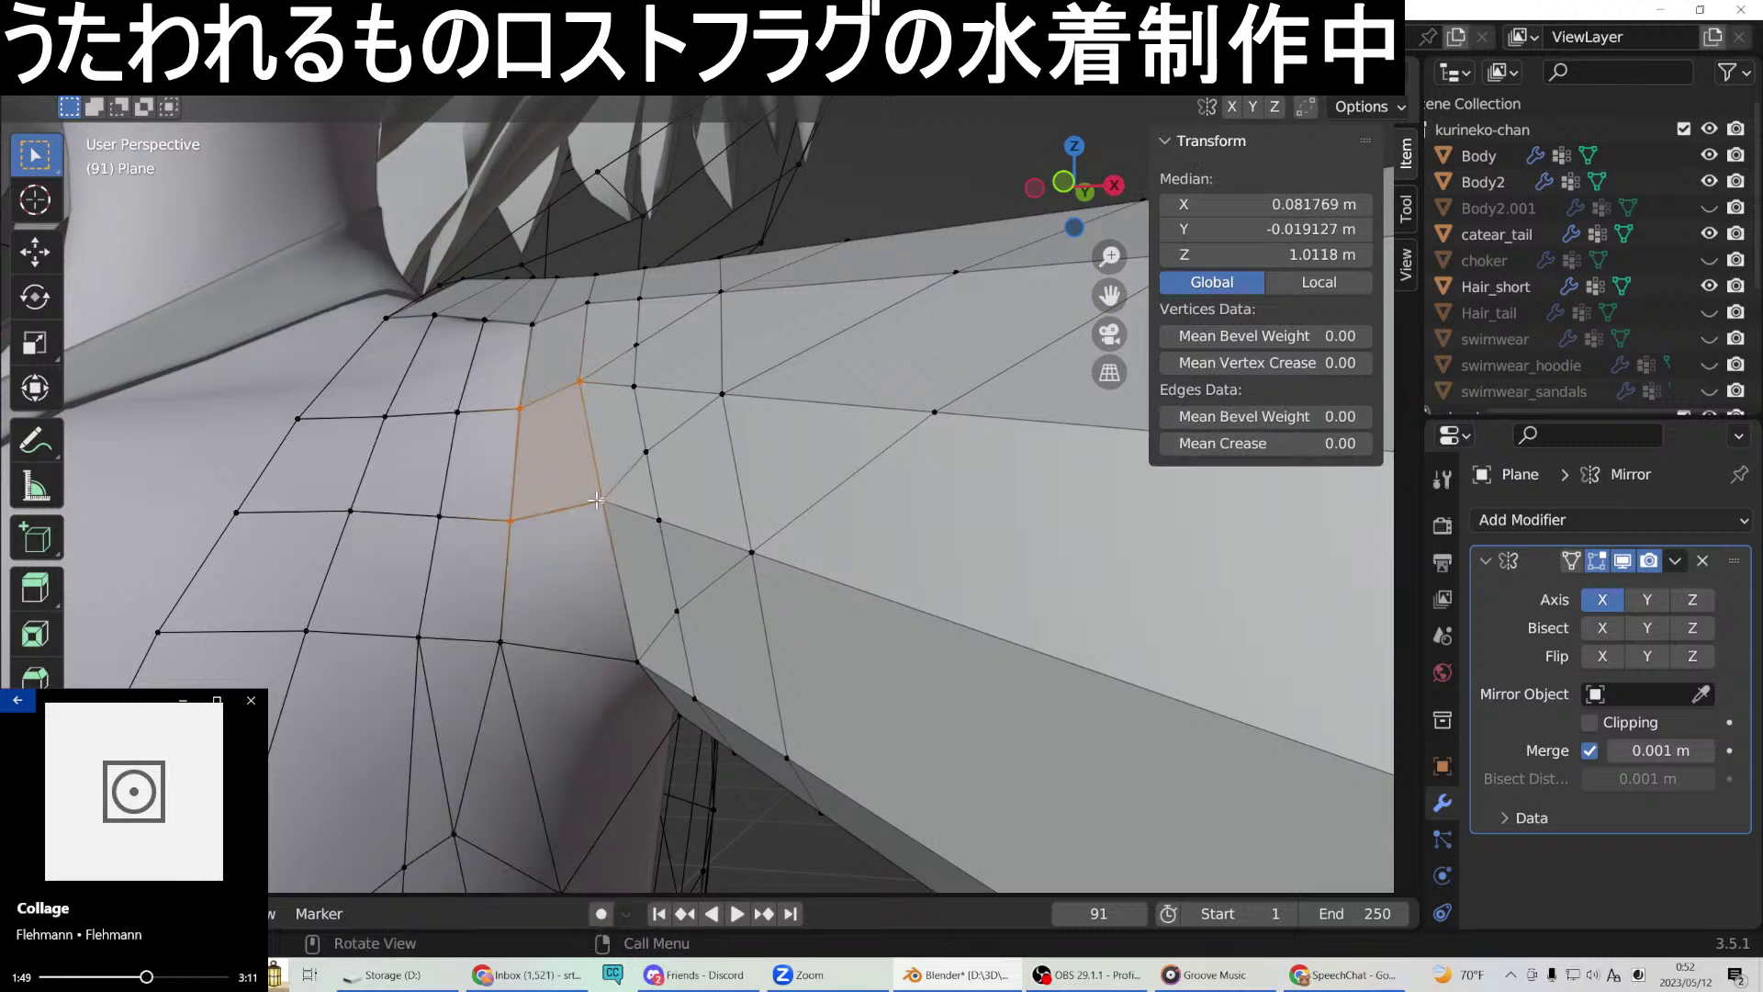
# Fill the third four-sided gap down the front seam, just above the front of the armpit, with a new face.
pyautogui.moveTo(504, 477); pyautogui.dragTo(592, 463, button='middle')
pyautogui.click(486, 380)
pyautogui.keyDown('shift'); pyautogui.click(574, 368); pyautogui.keyUp('shift')
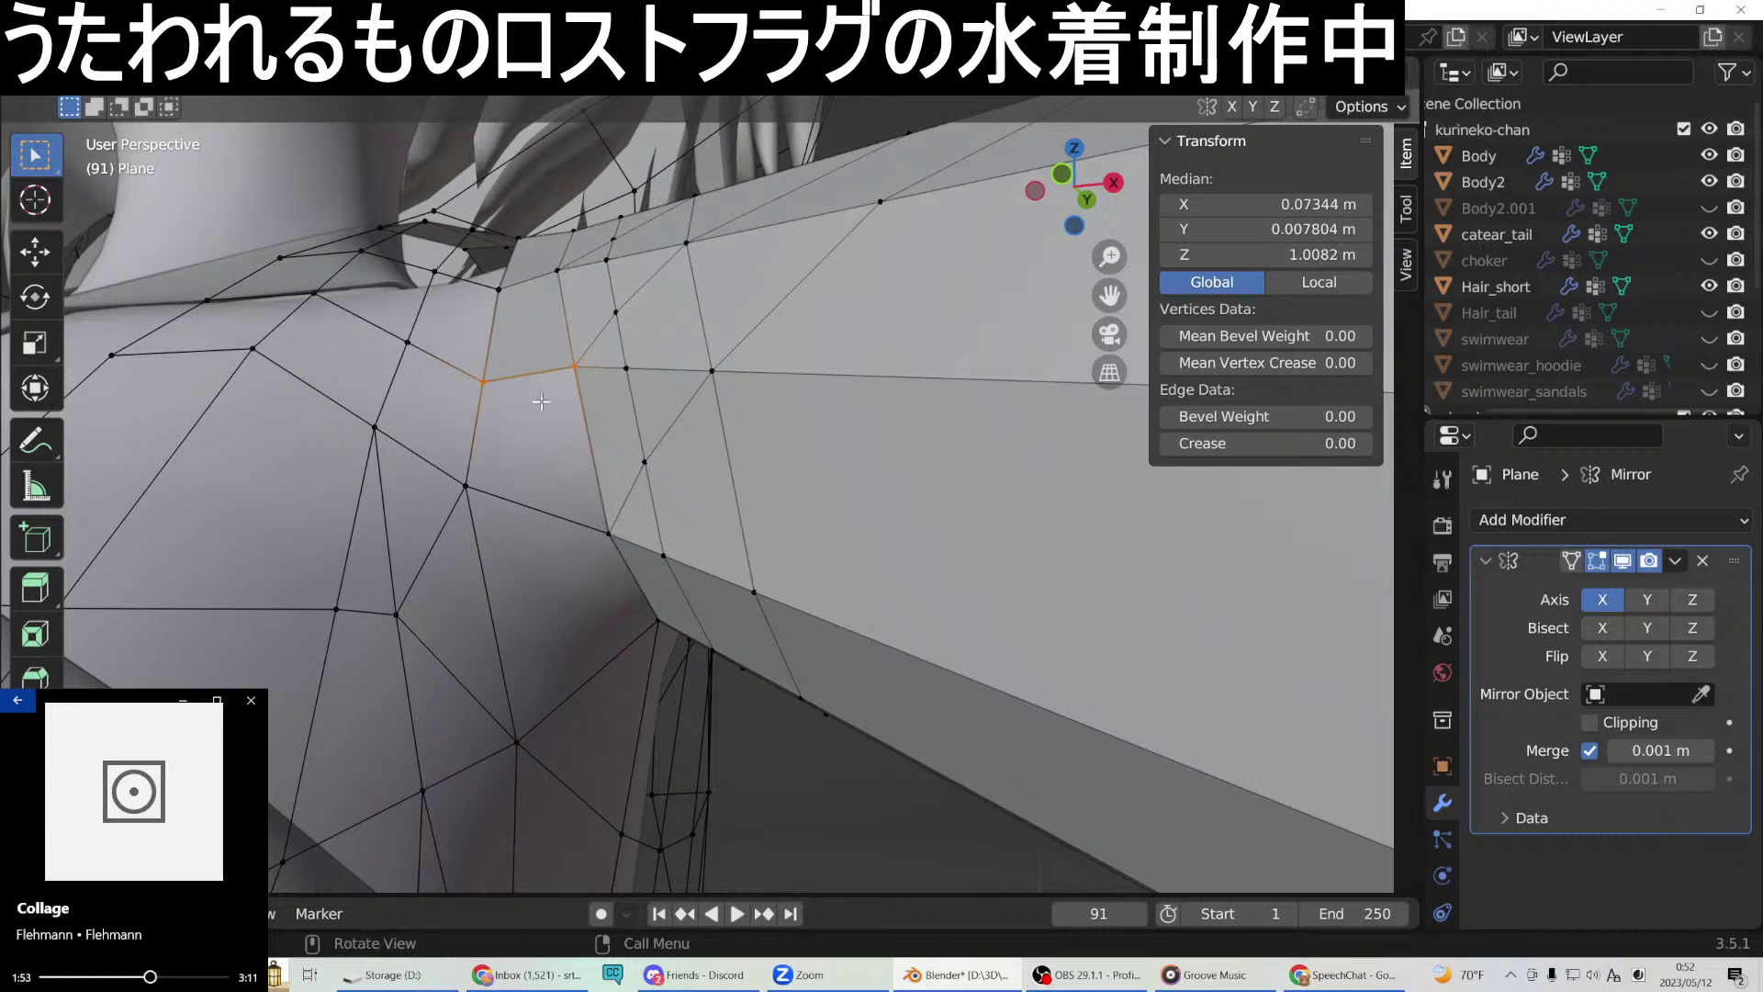
pyautogui.keyDown('shift'); pyautogui.click(466, 485); pyautogui.keyUp('shift')
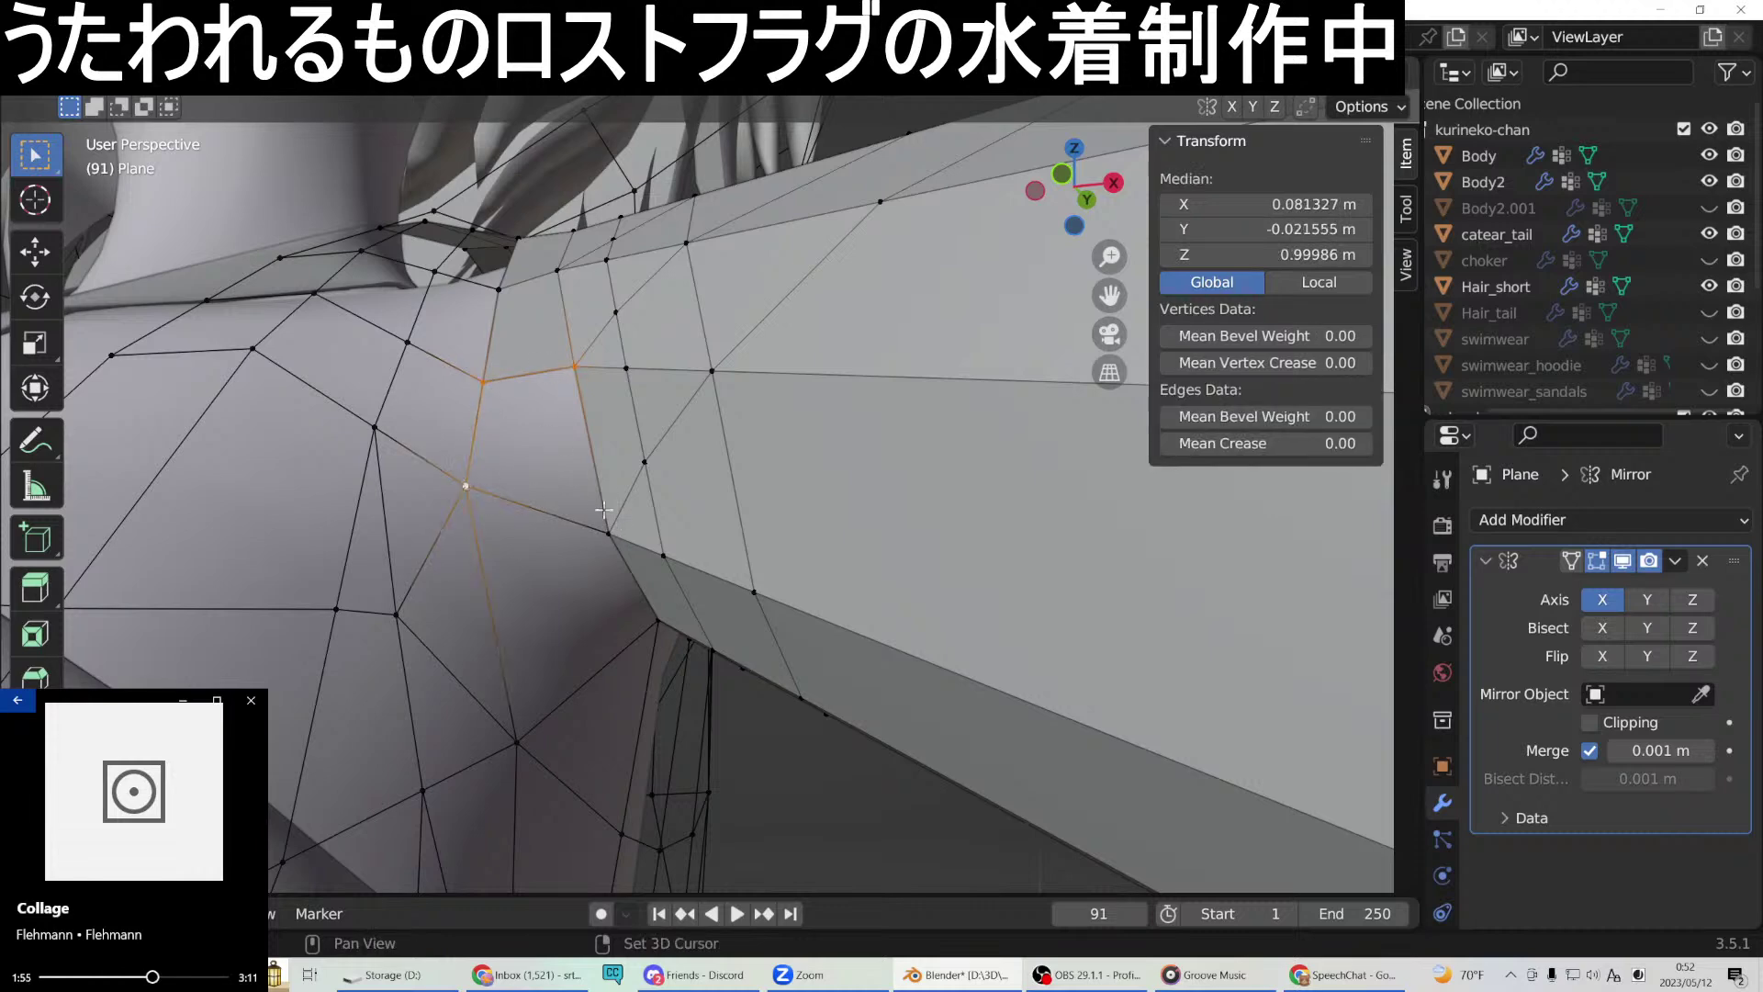
pyautogui.rightClick(611, 533)
pyautogui.click(504, 474)
# Close the four-sided gap at the front of the armpit between torso and sleeve edge with a new face.
pyautogui.moveTo(504, 474)
pyautogui.mouseDown(button='middle')
pyautogui.moveTo(579, 448)
pyautogui.moveTo(473, 461)
pyautogui.mouseUp(button='middle')
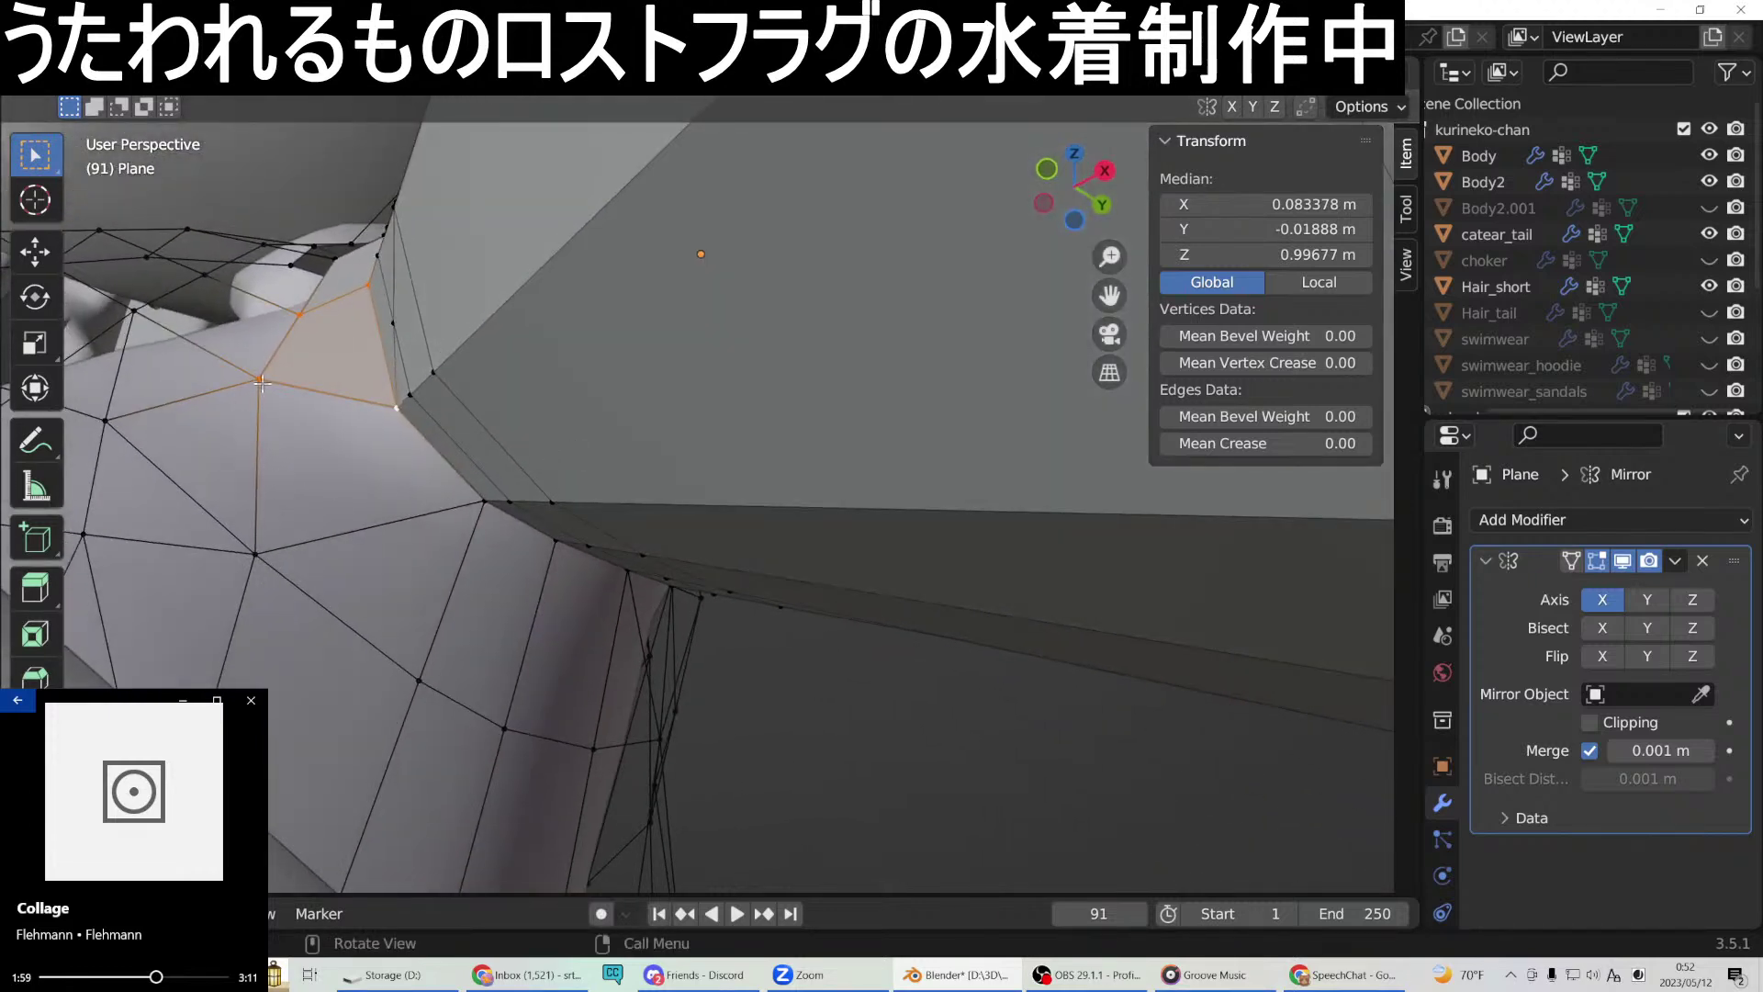
pyautogui.click(261, 380)
pyautogui.keyDown('shift'); pyautogui.click(395, 408); pyautogui.keyUp('shift')
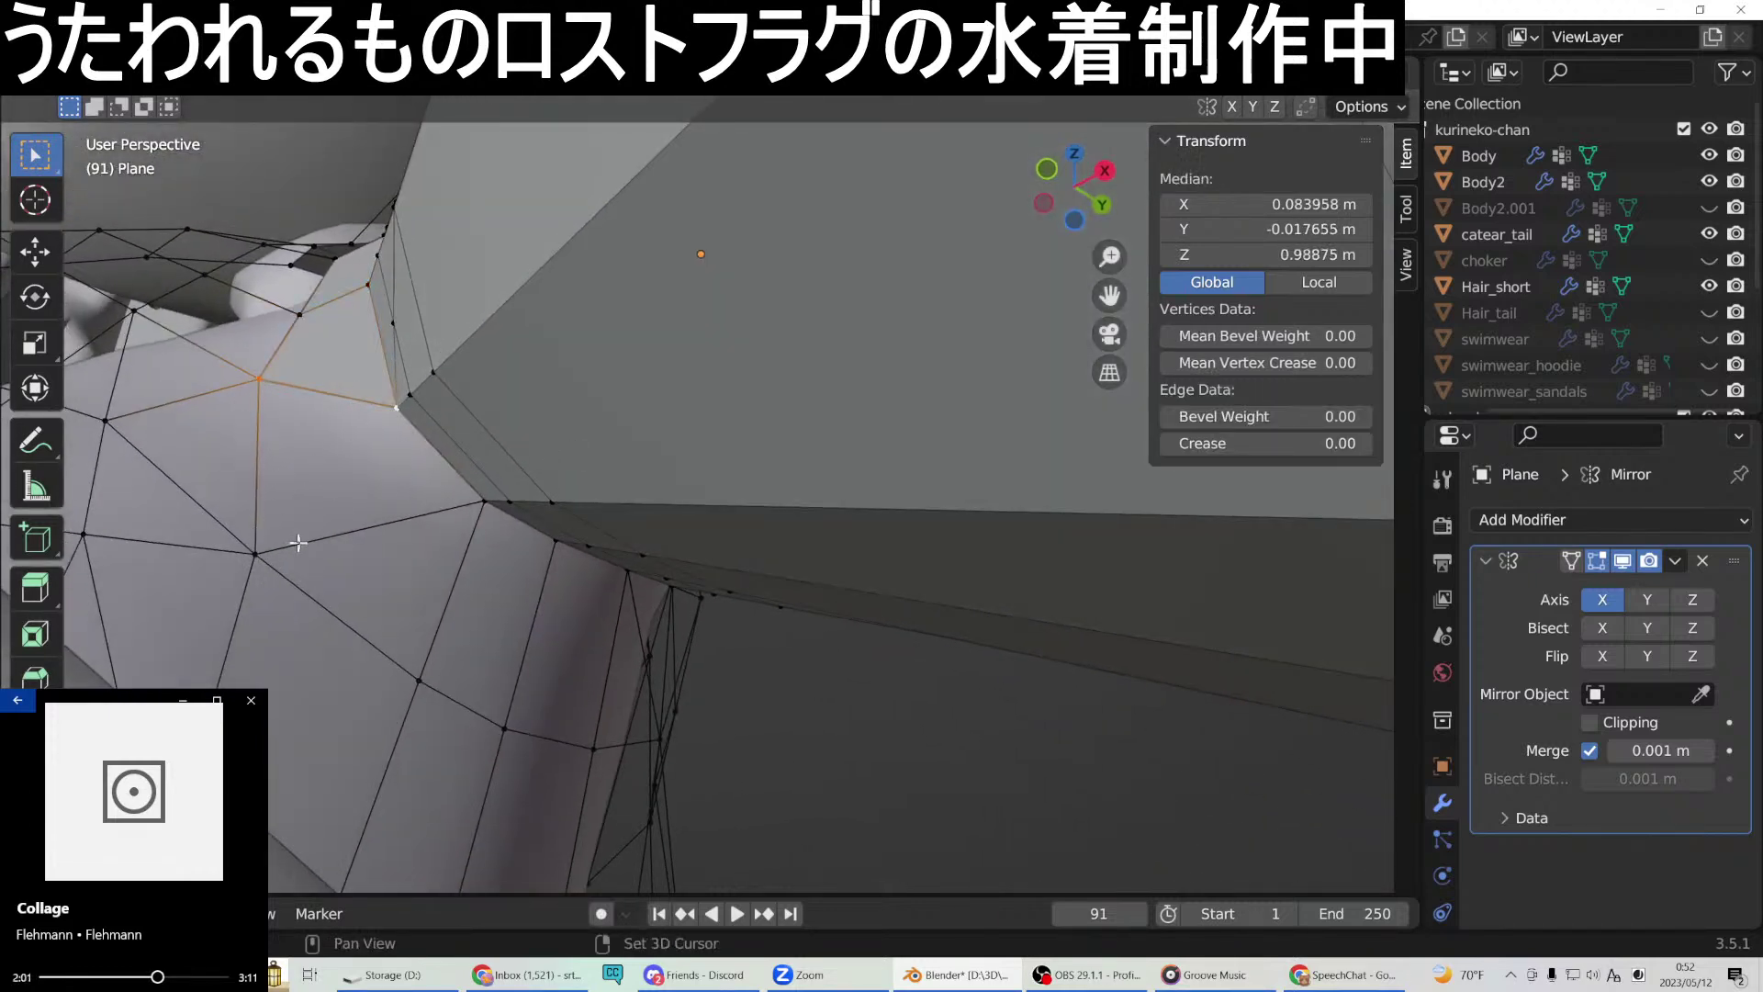
pyautogui.moveTo(474, 512); pyautogui.dragTo(509, 523, button='middle')
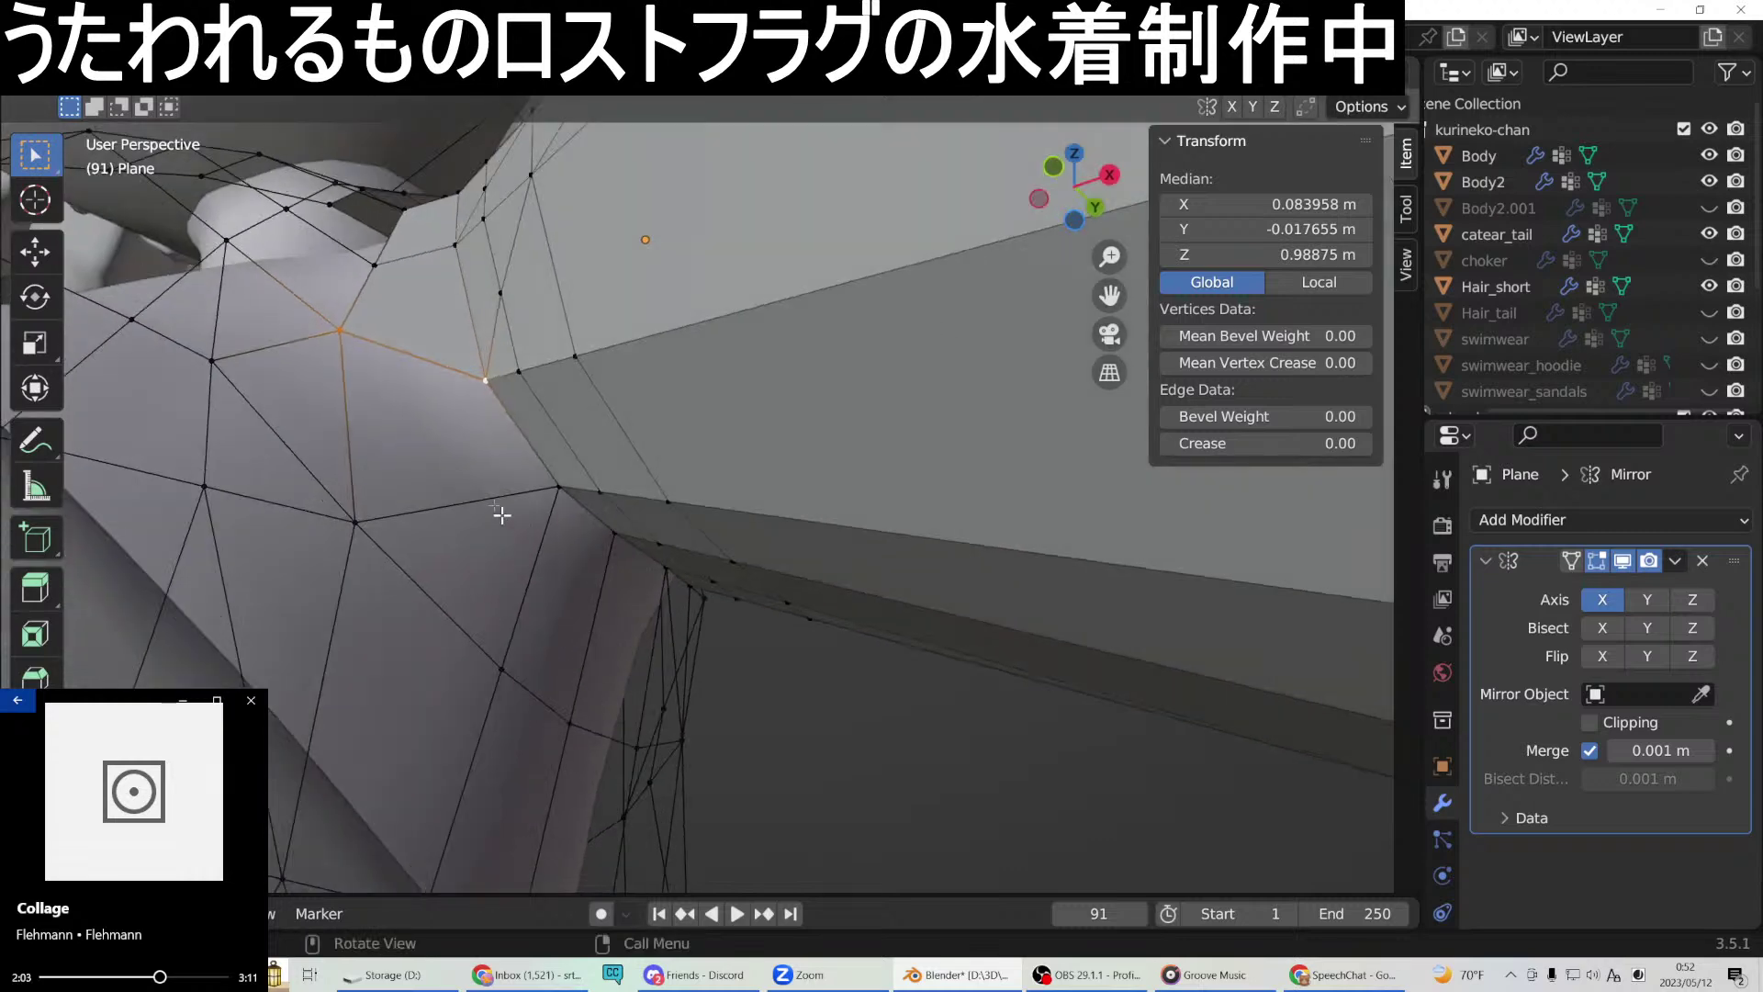
pyautogui.click(340, 332)
pyautogui.keyDown('shift'); pyautogui.click(488, 380); pyautogui.keyUp('shift')
pyautogui.moveTo(494, 484); pyautogui.dragTo(515, 512, button='middle')
pyautogui.press('KP_Decimal')
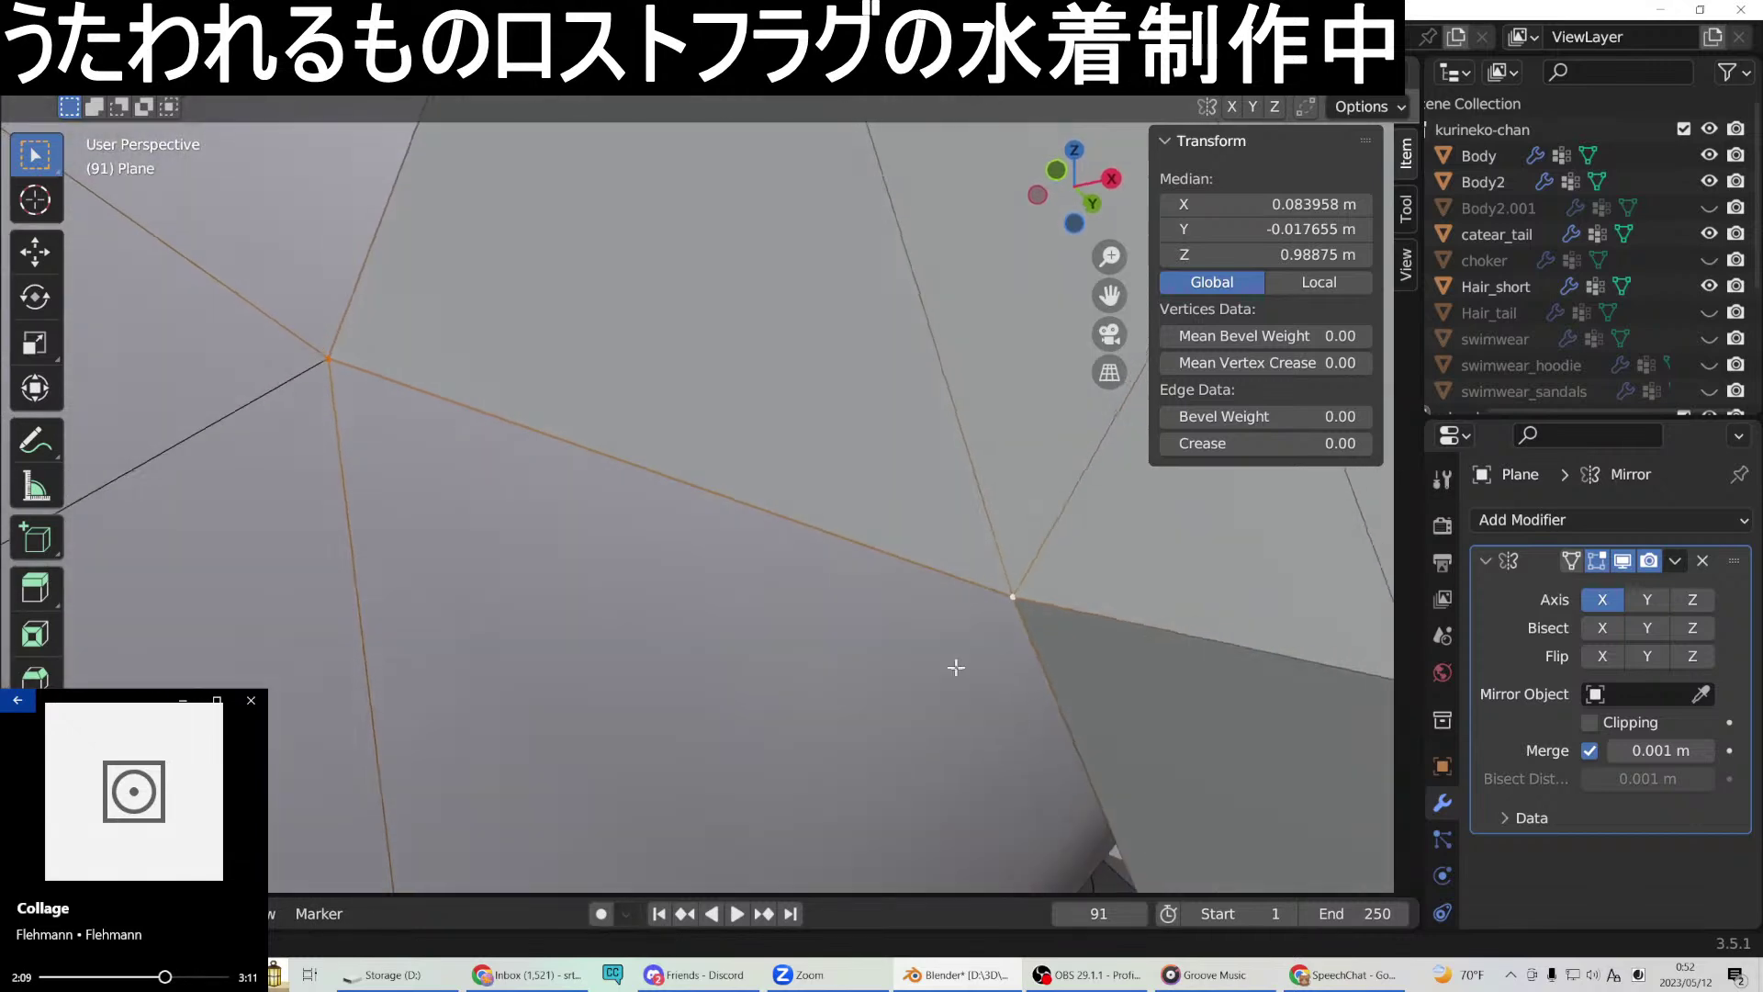
pyautogui.scroll(-4, 950, 663)
pyautogui.moveTo(1011, 693); pyautogui.dragTo(989, 654, button='middle')
pyautogui.scroll(-2, 990, 654)
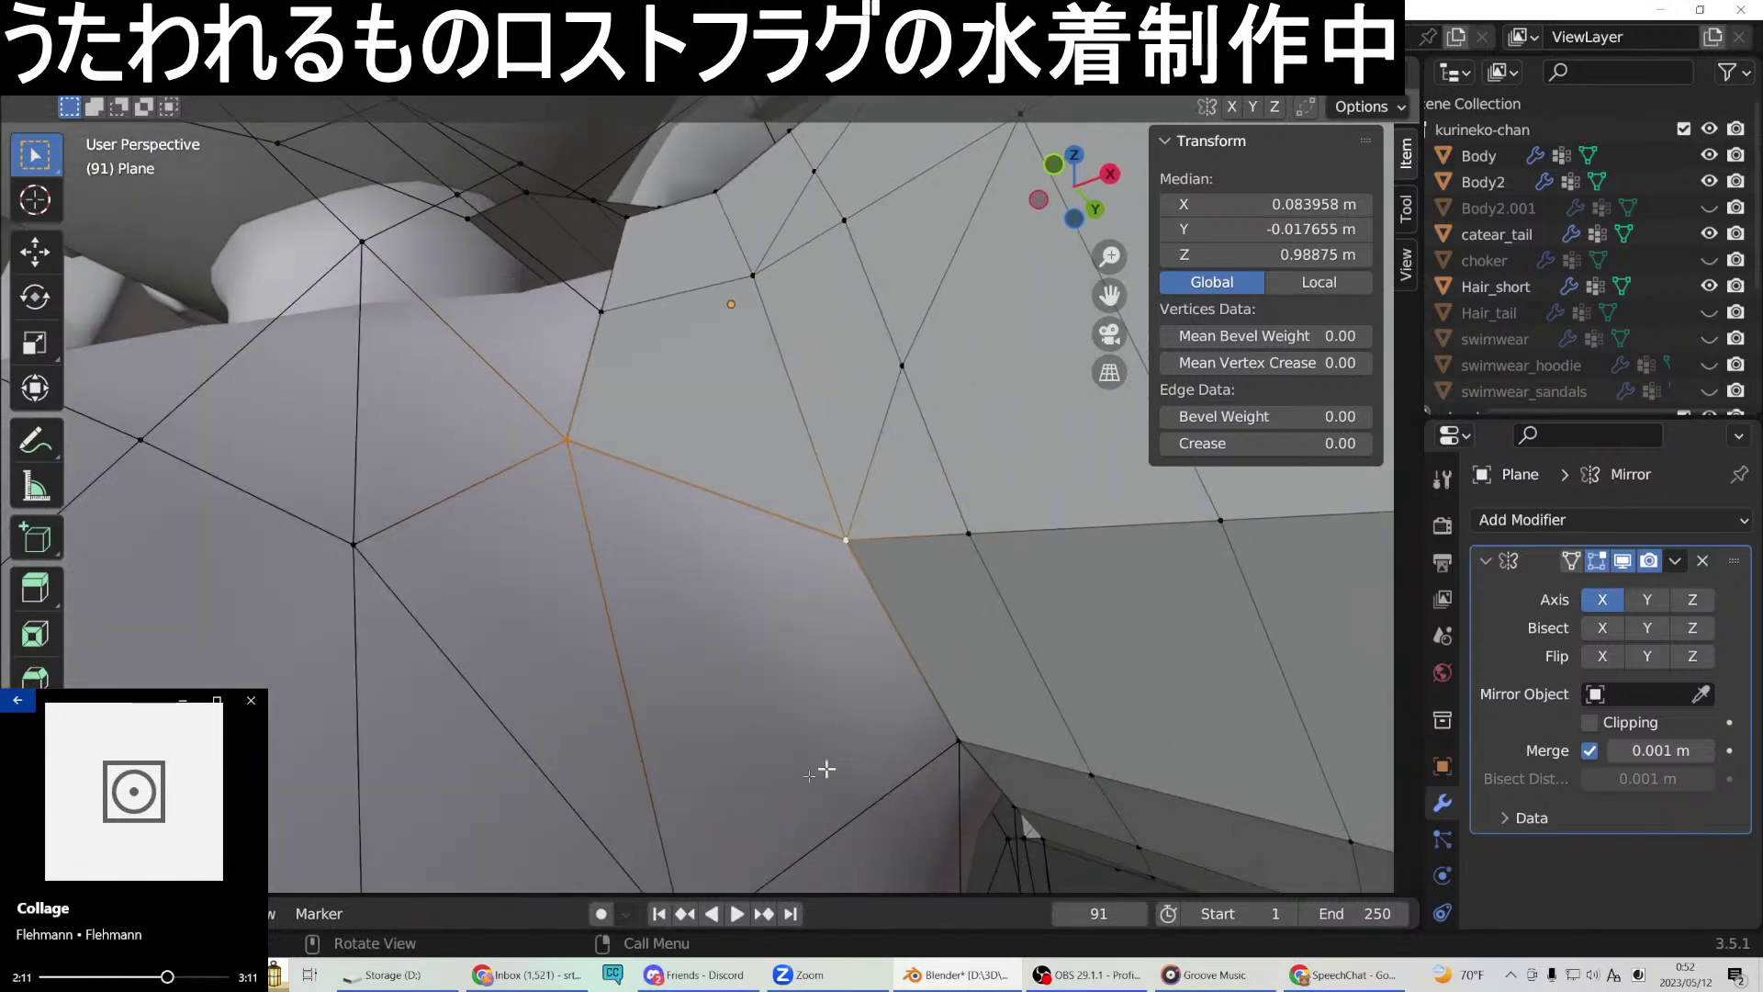
pyautogui.scroll(-2, 774, 770)
pyautogui.keyDown('shift'); pyautogui.click(697, 759); pyautogui.keyUp('shift')
pyautogui.keyDown('shift'); pyautogui.click(891, 672); pyautogui.keyUp('shift')
pyautogui.rightClick(896, 672)
pyautogui.click(831, 478)
# Fill the triangular gap at the front underside of the armpit with a new face from its three vertices.
pyautogui.moveTo(954, 560); pyautogui.dragTo(725, 664, button='middle')
pyautogui.click(686, 654)
pyautogui.keyDown('shift'); pyautogui.click(903, 654); pyautogui.keyUp('shift')
pyautogui.keyDown('shift'); pyautogui.click(897, 487); pyautogui.keyUp('shift')
pyautogui.rightClick(894, 483)
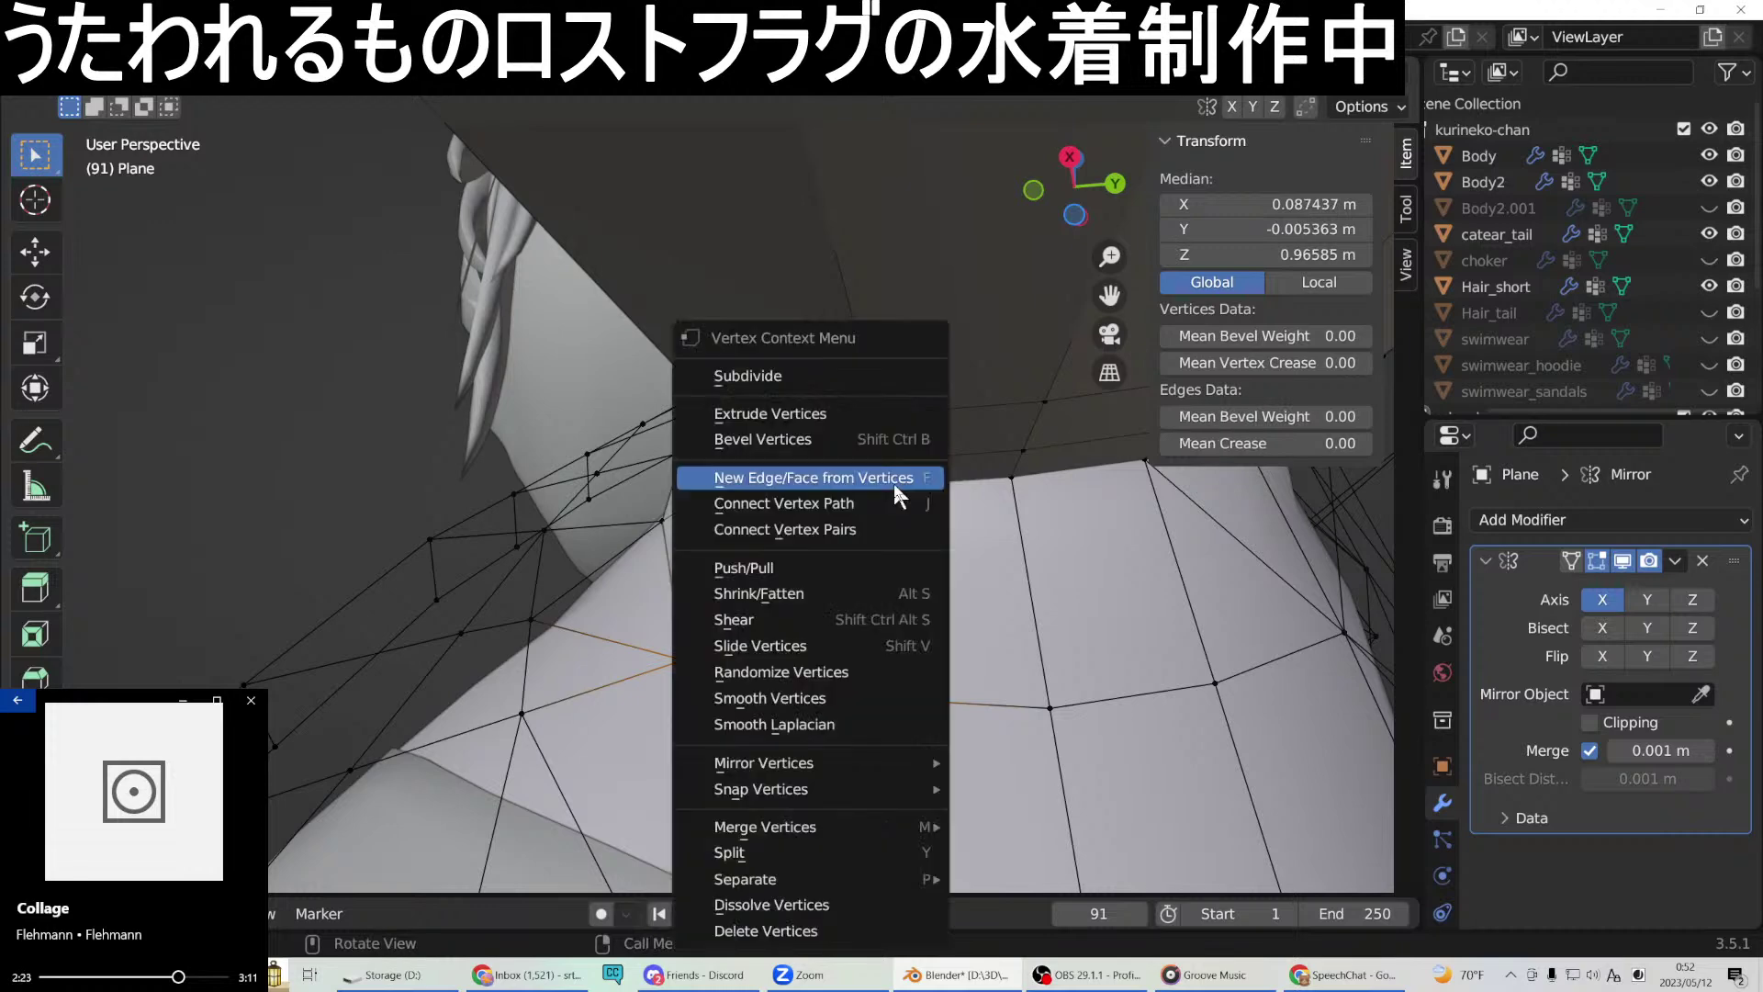
pyautogui.click(862, 471)
# Fill the four-sided gap under the armpit beside the front triangle with a new face.
pyautogui.moveTo(1016, 564); pyautogui.dragTo(964, 614, button='middle')
pyautogui.click(892, 684)
pyautogui.keyDown('shift'); pyautogui.click(1044, 669); pyautogui.keyUp('shift')
pyautogui.keyDown('shift'); pyautogui.click(1004, 446); pyautogui.keyUp('shift')
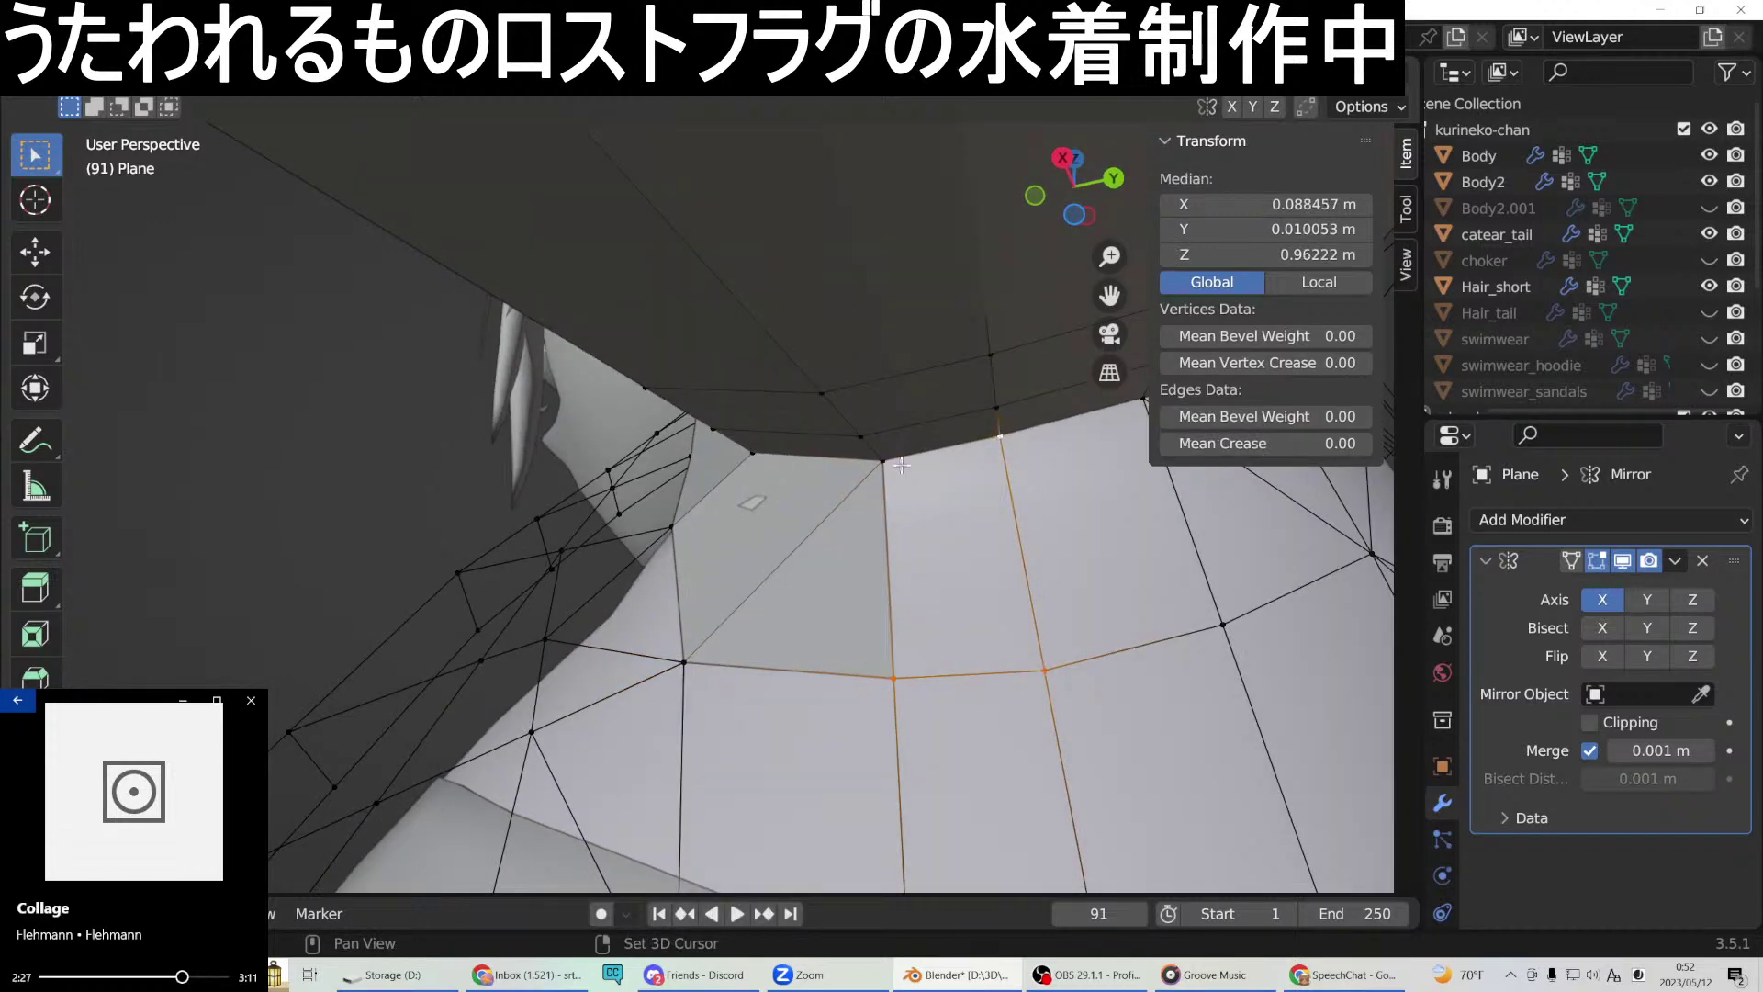
pyautogui.rightClick(877, 461)
pyautogui.click(836, 469)
# Fill the next four-sided gap under the armpit, one column further toward the back, with a new face.
pyautogui.moveTo(1047, 580); pyautogui.dragTo(1161, 583, button='middle')
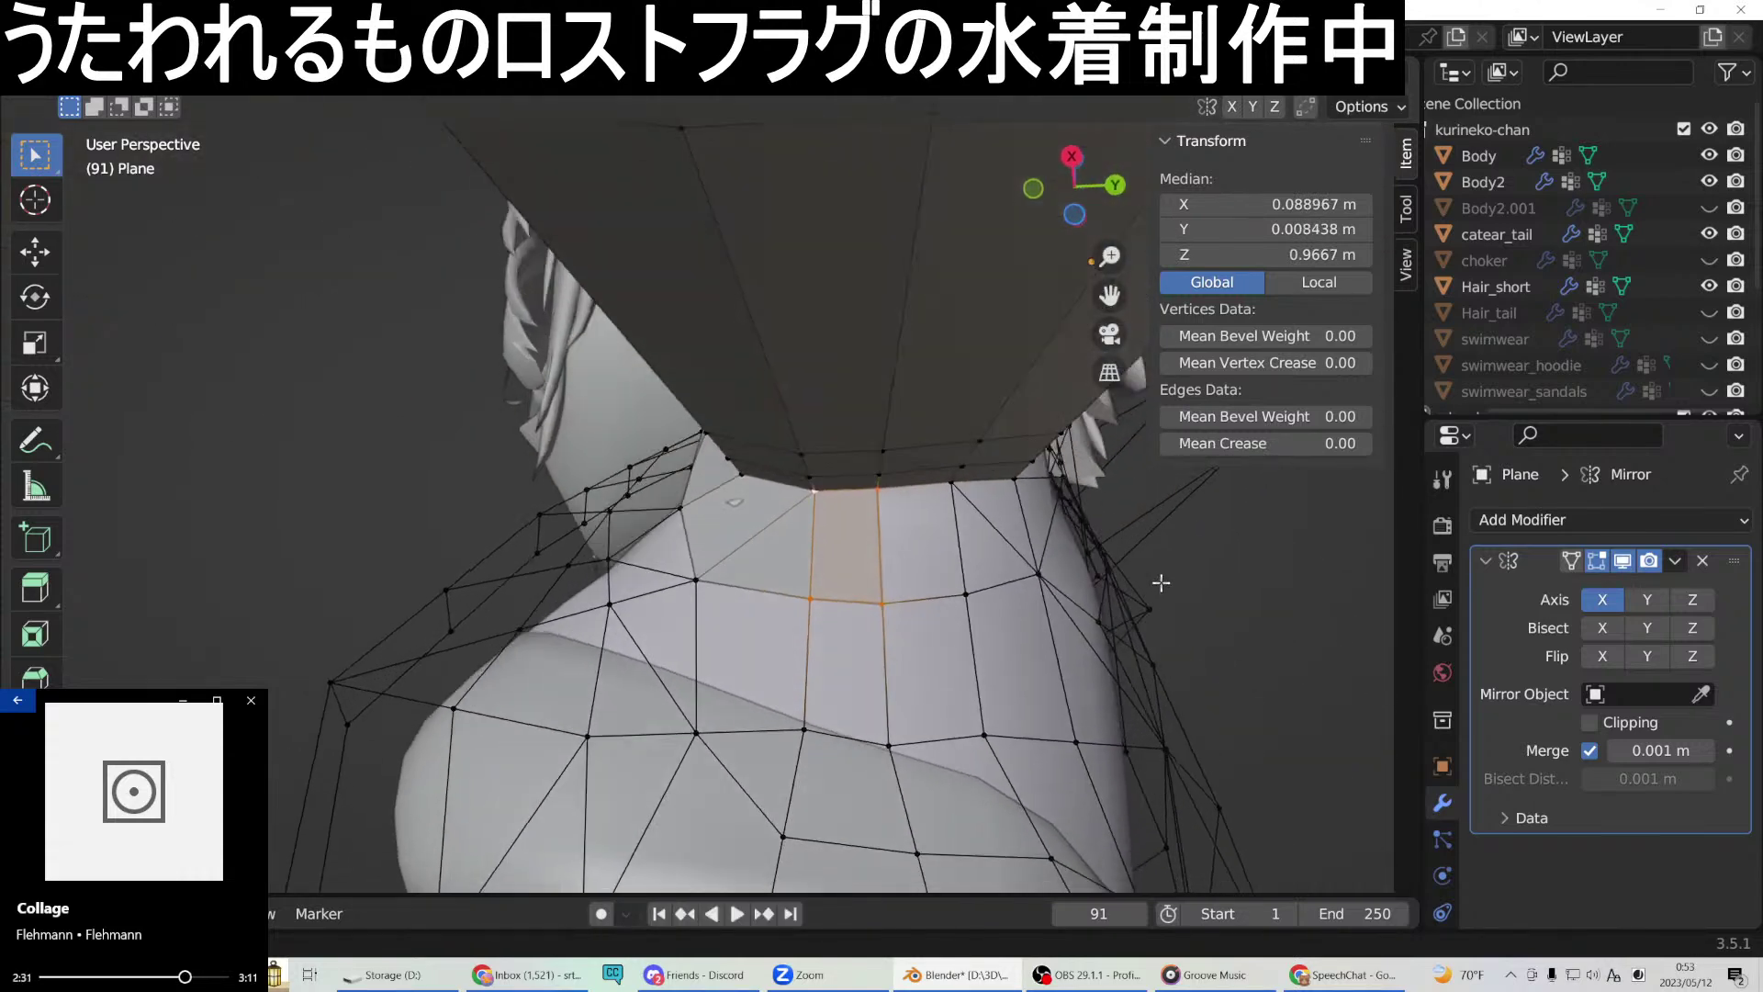
pyautogui.click(872, 484)
pyautogui.keyDown('shift'); pyautogui.click(952, 484); pyautogui.keyUp('shift')
pyautogui.keyDown('shift'); pyautogui.click(956, 595); pyautogui.keyUp('shift')
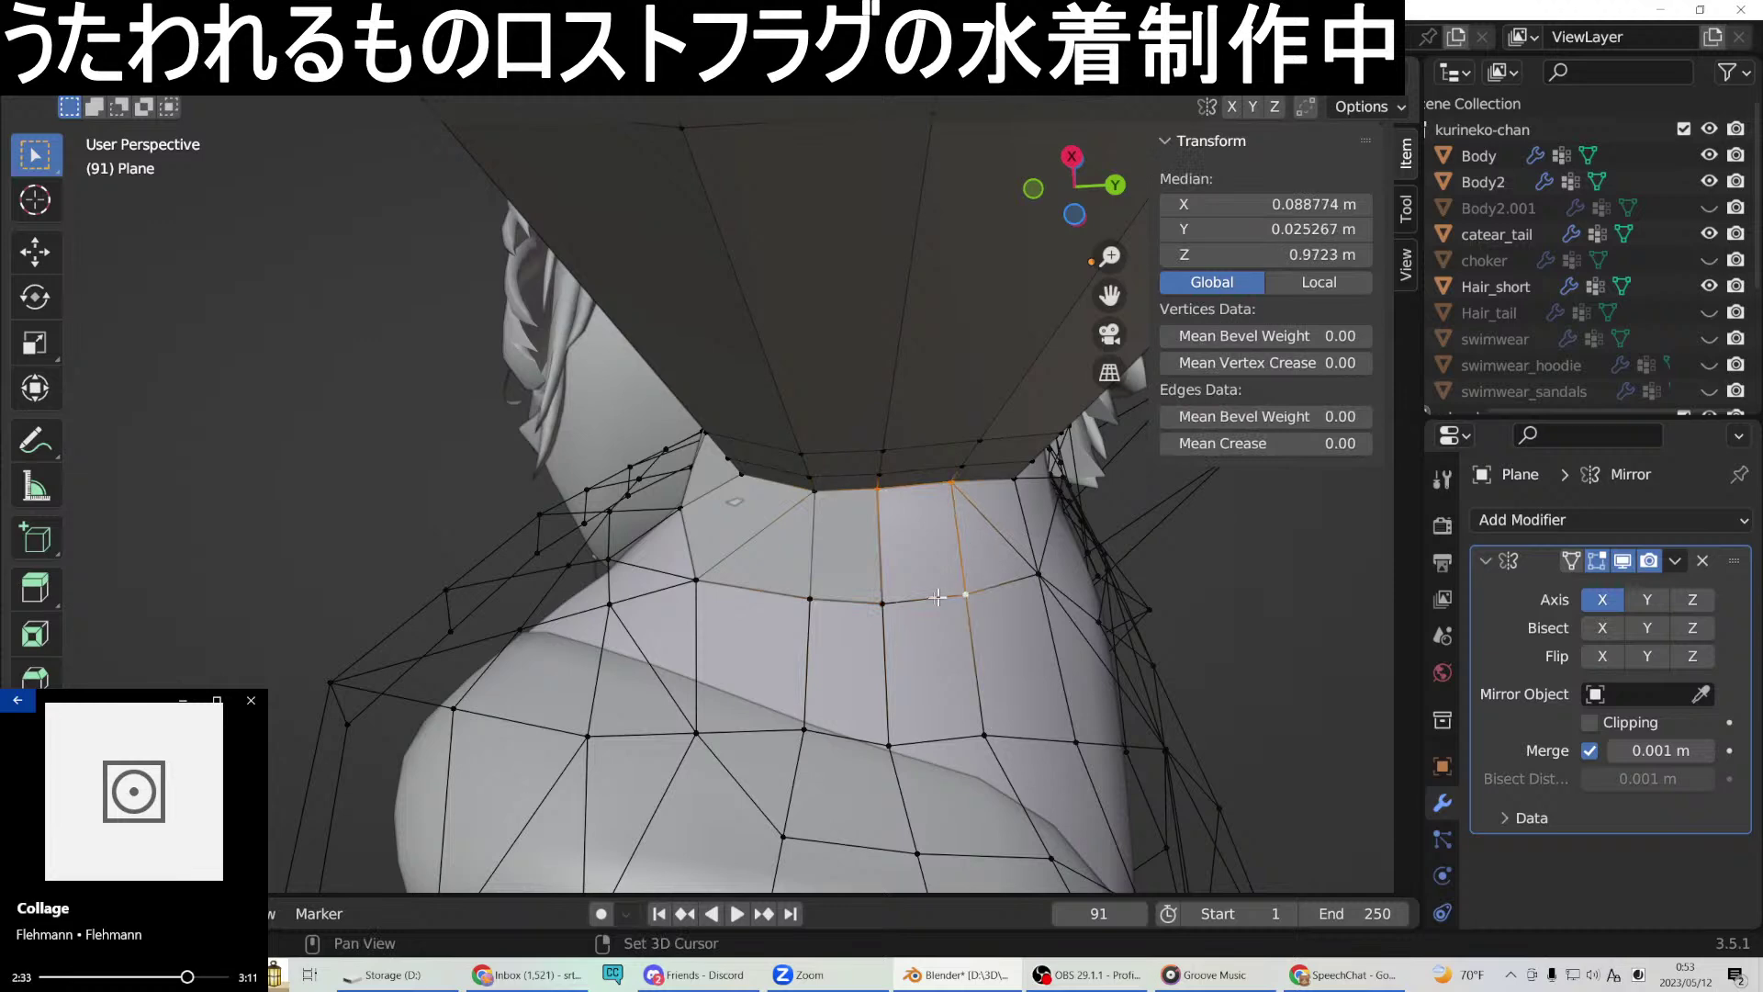
pyautogui.rightClick(879, 604)
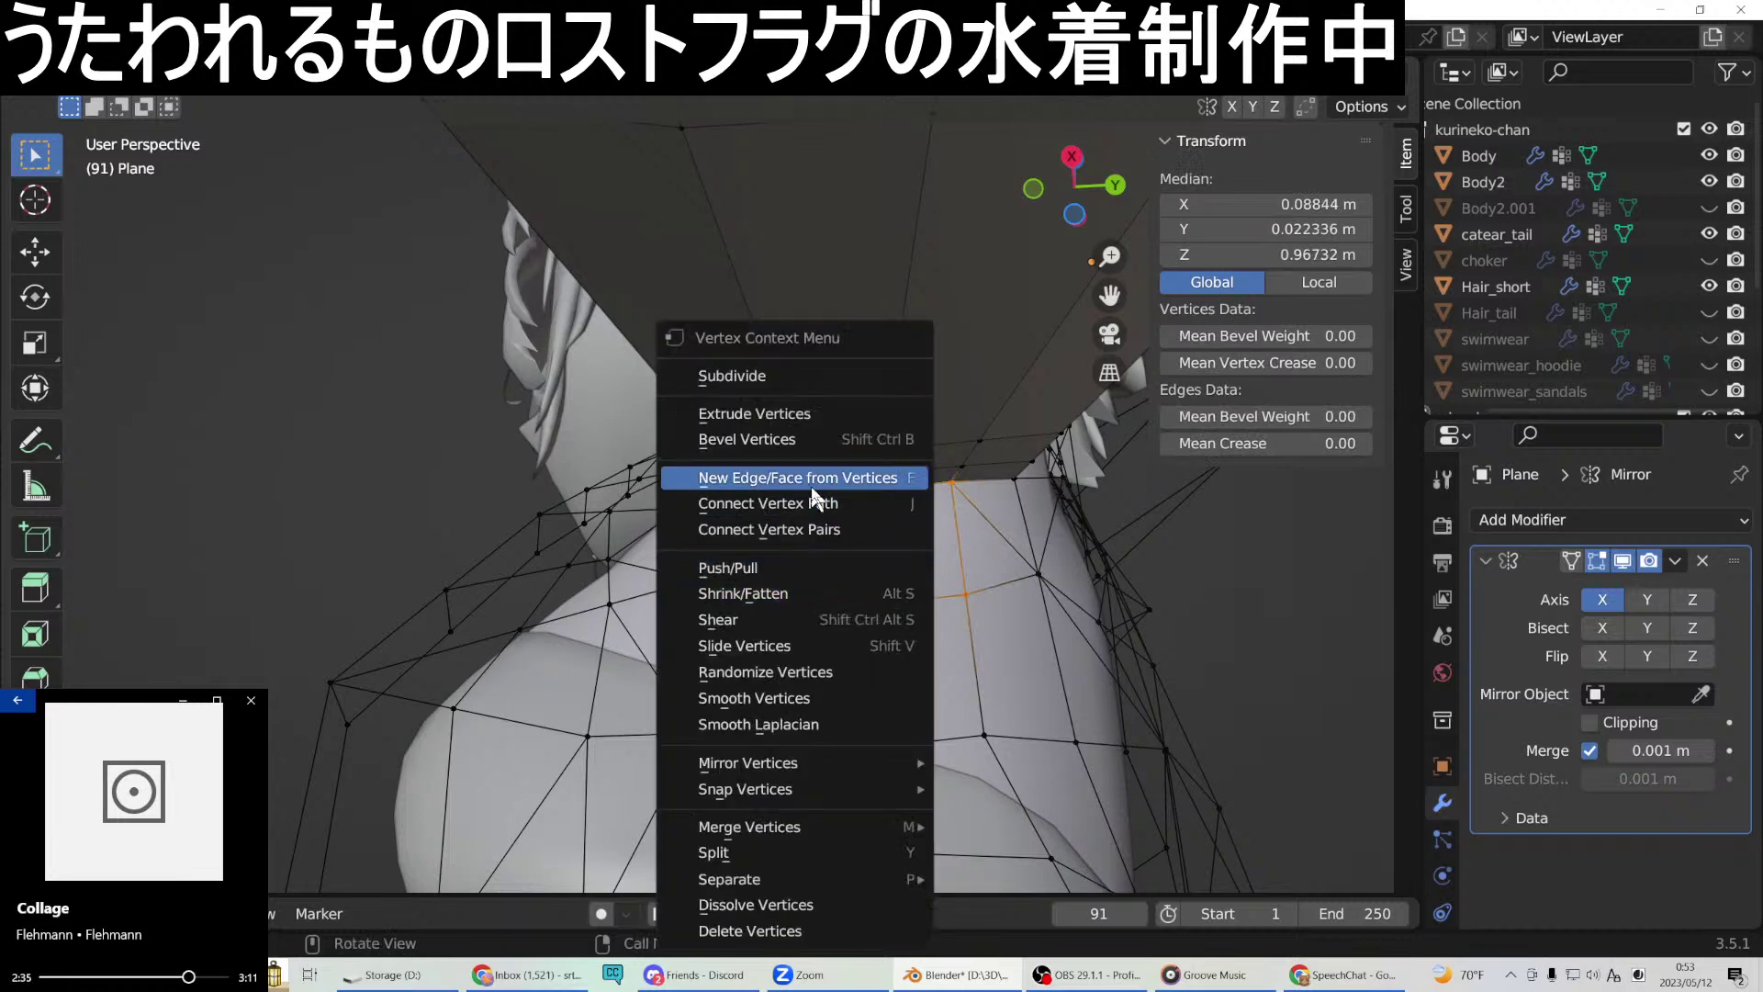
pyautogui.click(812, 487)
# Create a triangular face under the armpit joining two torso vertices to the sleeve-edge vertex above them.
pyautogui.moveTo(812, 487); pyautogui.dragTo(908, 595, button='middle')
pyautogui.click(915, 580)
pyautogui.keyDown('shift'); pyautogui.click(991, 523); pyautogui.keyUp('shift')
pyautogui.keyDown('shift'); pyautogui.click(901, 428); pyautogui.keyUp('shift')
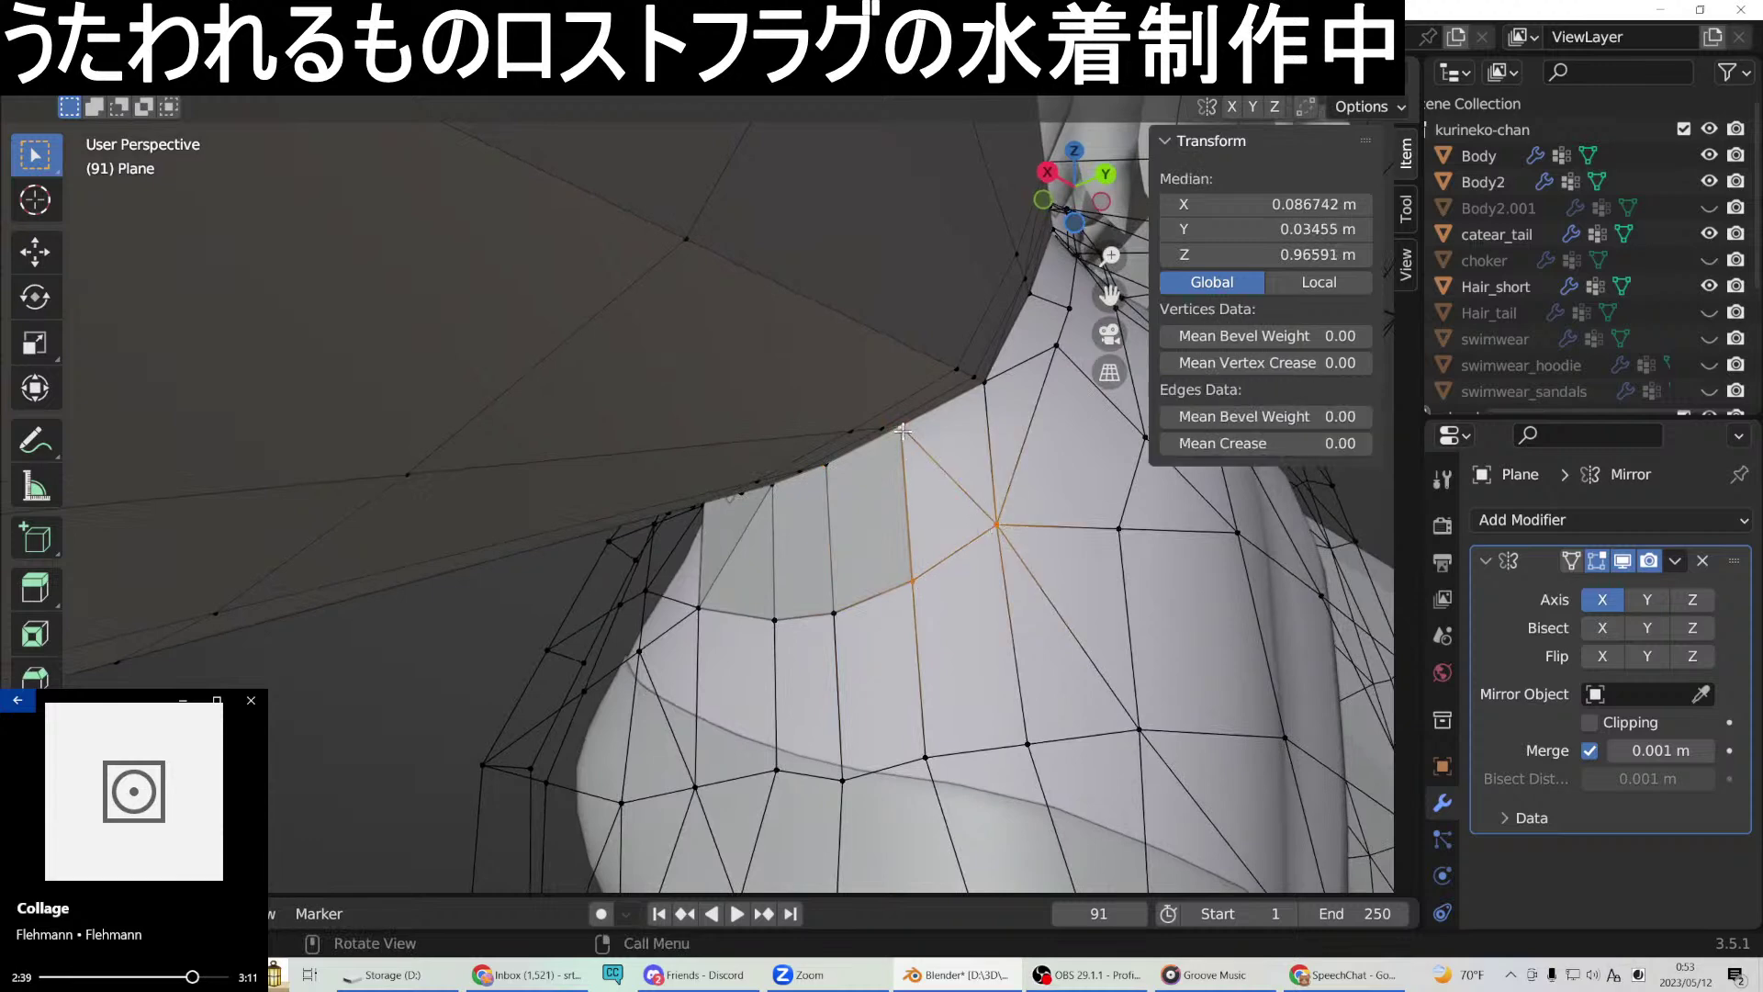
pyautogui.rightClick(902, 437)
pyautogui.click(832, 473)
# Create an adjoining triangular face from two neighbouring sleeve-edge vertices down to the torso vertex behind the armpit.
pyautogui.click(998, 528)
pyautogui.keyDown('shift'); pyautogui.click(985, 381); pyautogui.keyUp('shift')
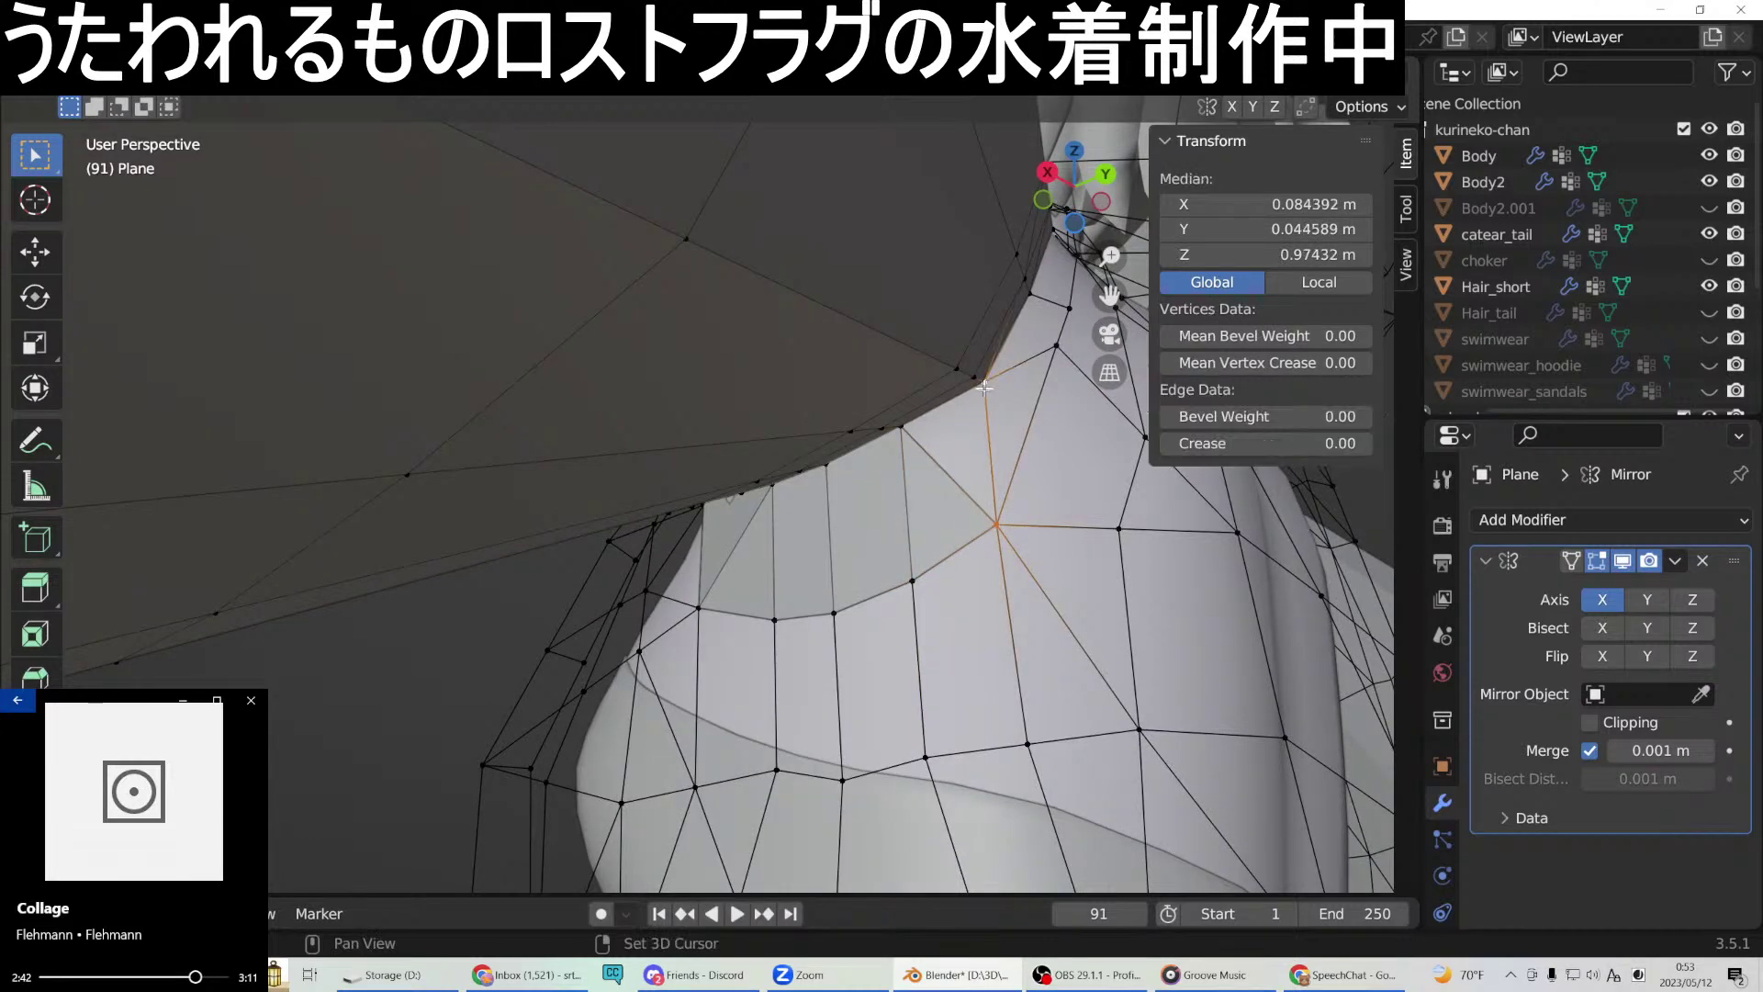
pyautogui.keyDown('shift'); pyautogui.click(901, 428); pyautogui.keyUp('shift')
pyautogui.rightClick(906, 428)
pyautogui.click(832, 473)
# Fill the triangular gap at the lower back of the armpit between one sleeve-edge vertex and two torso vertices.
pyautogui.moveTo(831, 473); pyautogui.dragTo(919, 542, button='middle')
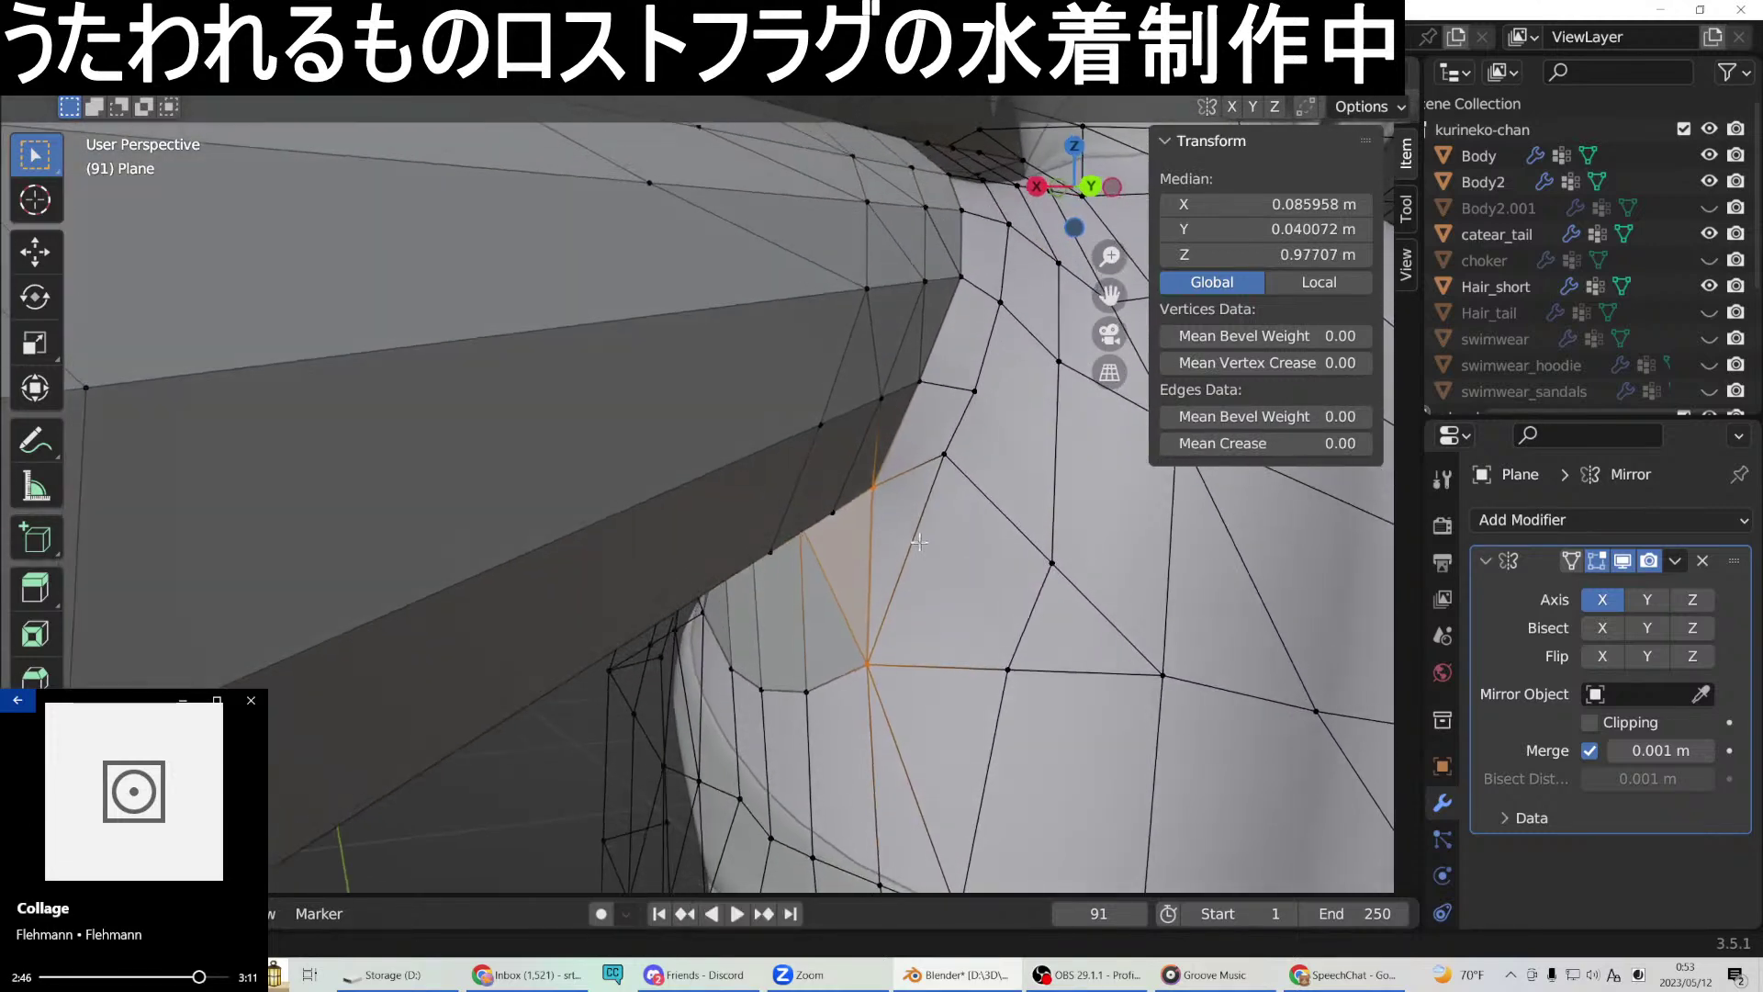
pyautogui.click(872, 662)
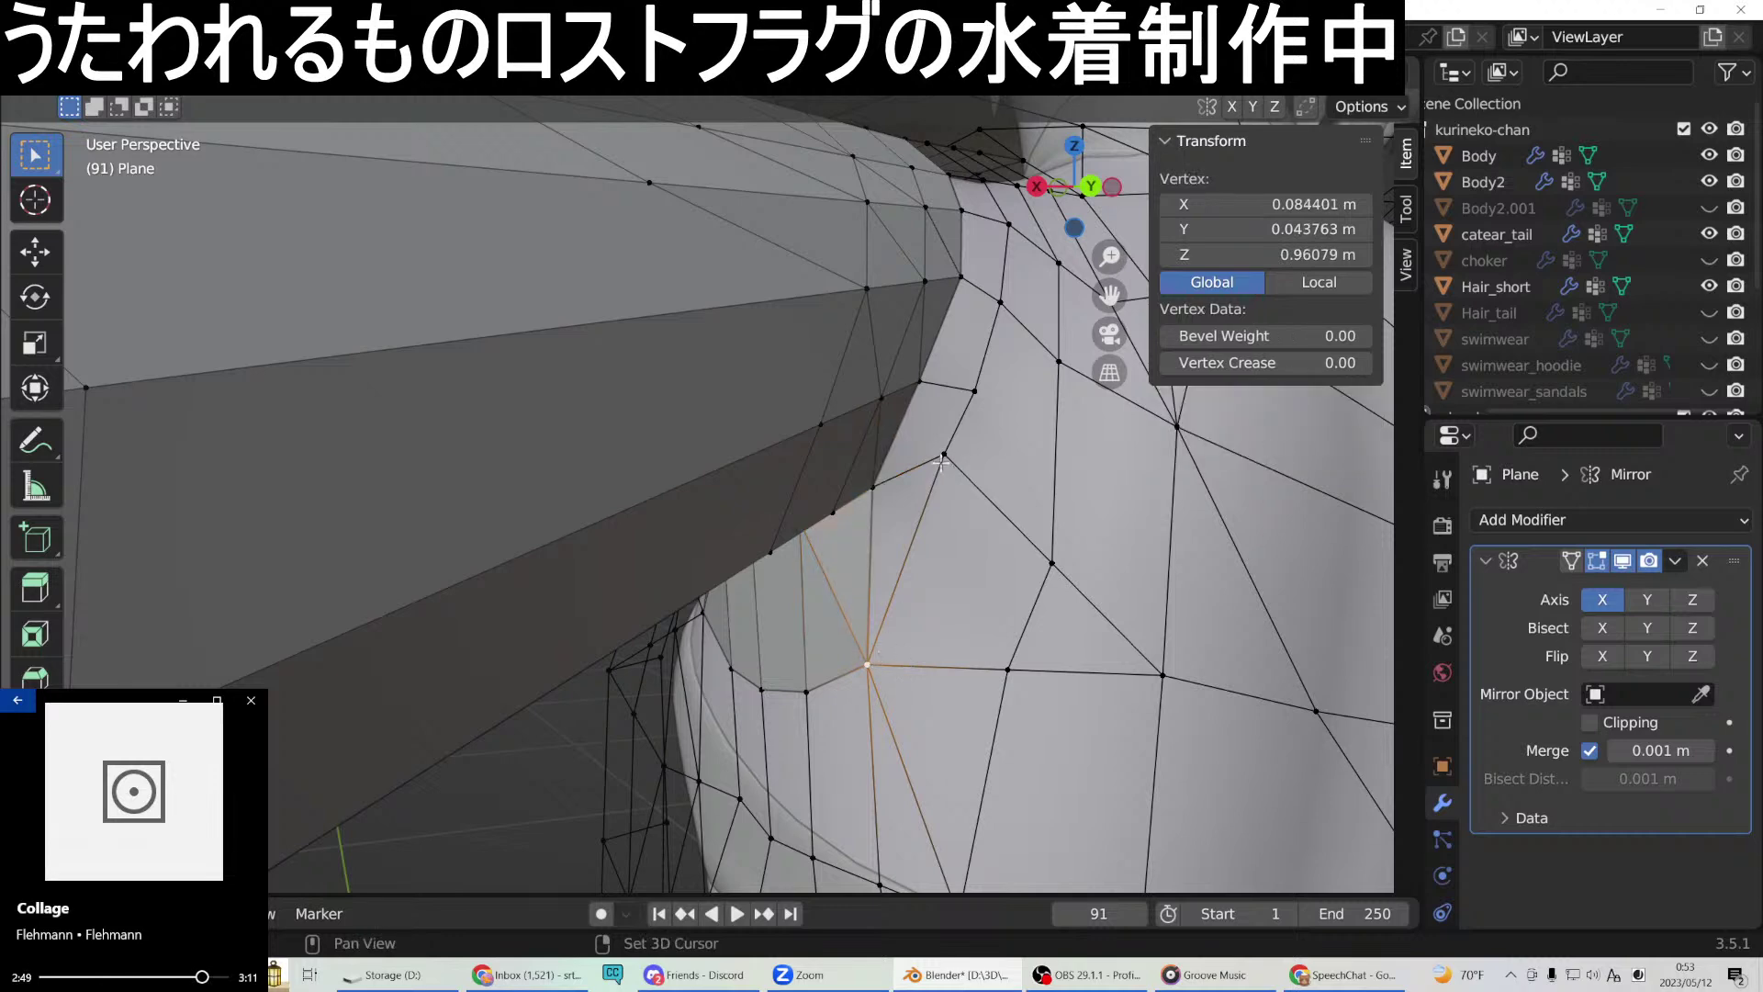
pyautogui.keyDown('shift'); pyautogui.click(942, 459); pyautogui.keyUp('shift')
pyautogui.keyDown('shift'); pyautogui.click(869, 487); pyautogui.keyUp('shift')
pyautogui.rightClick(869, 489)
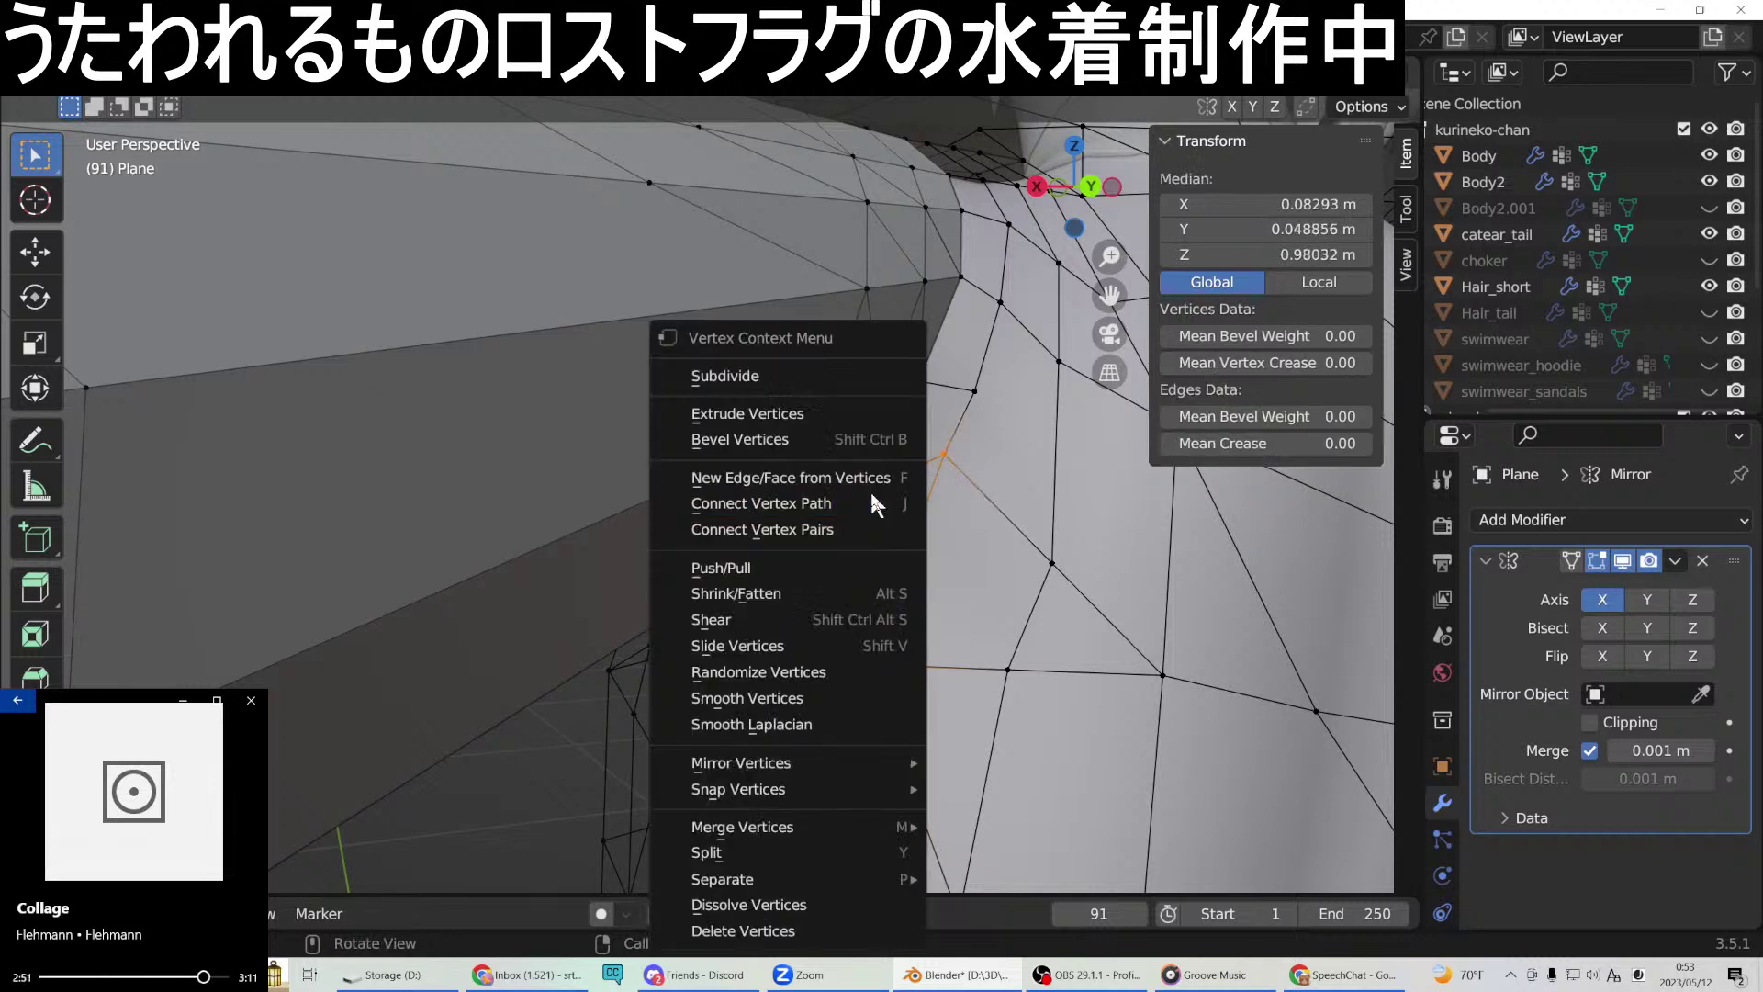
pyautogui.click(796, 467)
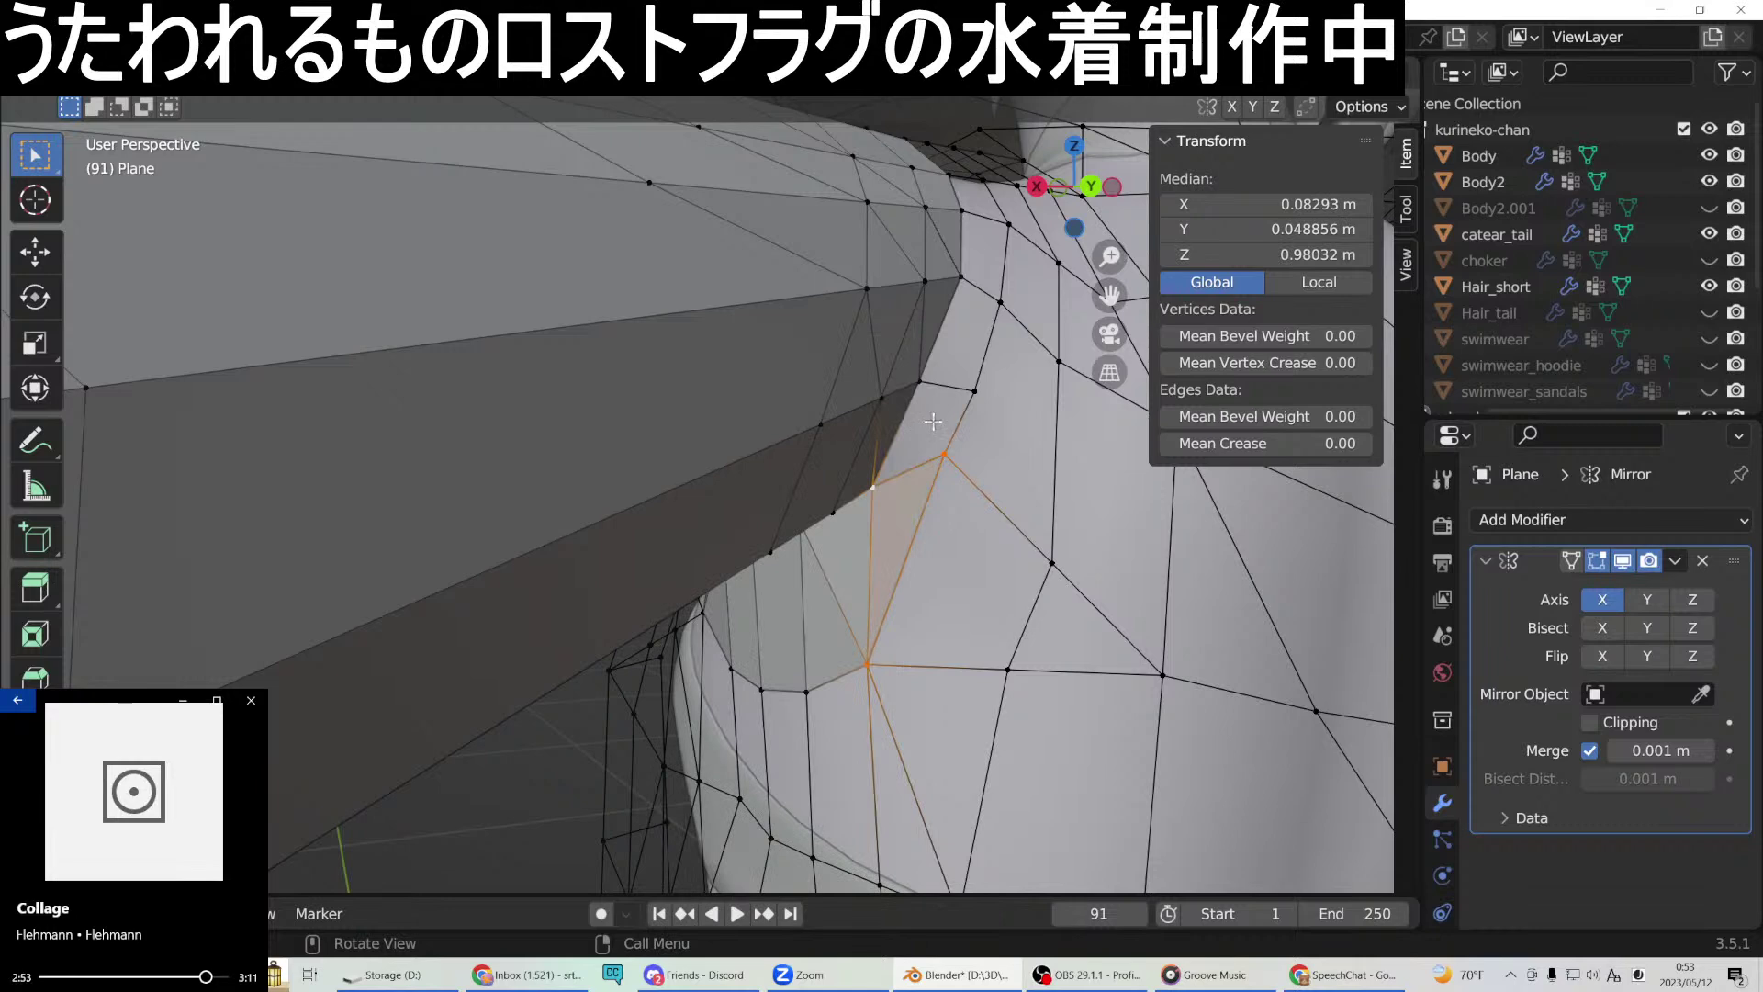
# Fill the lowest four-sided gap of the back seam, directly above the rear armpit triangle, with a new face.
pyautogui.click(923, 384)
pyautogui.keyDown('shift'); pyautogui.click(969, 392); pyautogui.keyUp('shift')
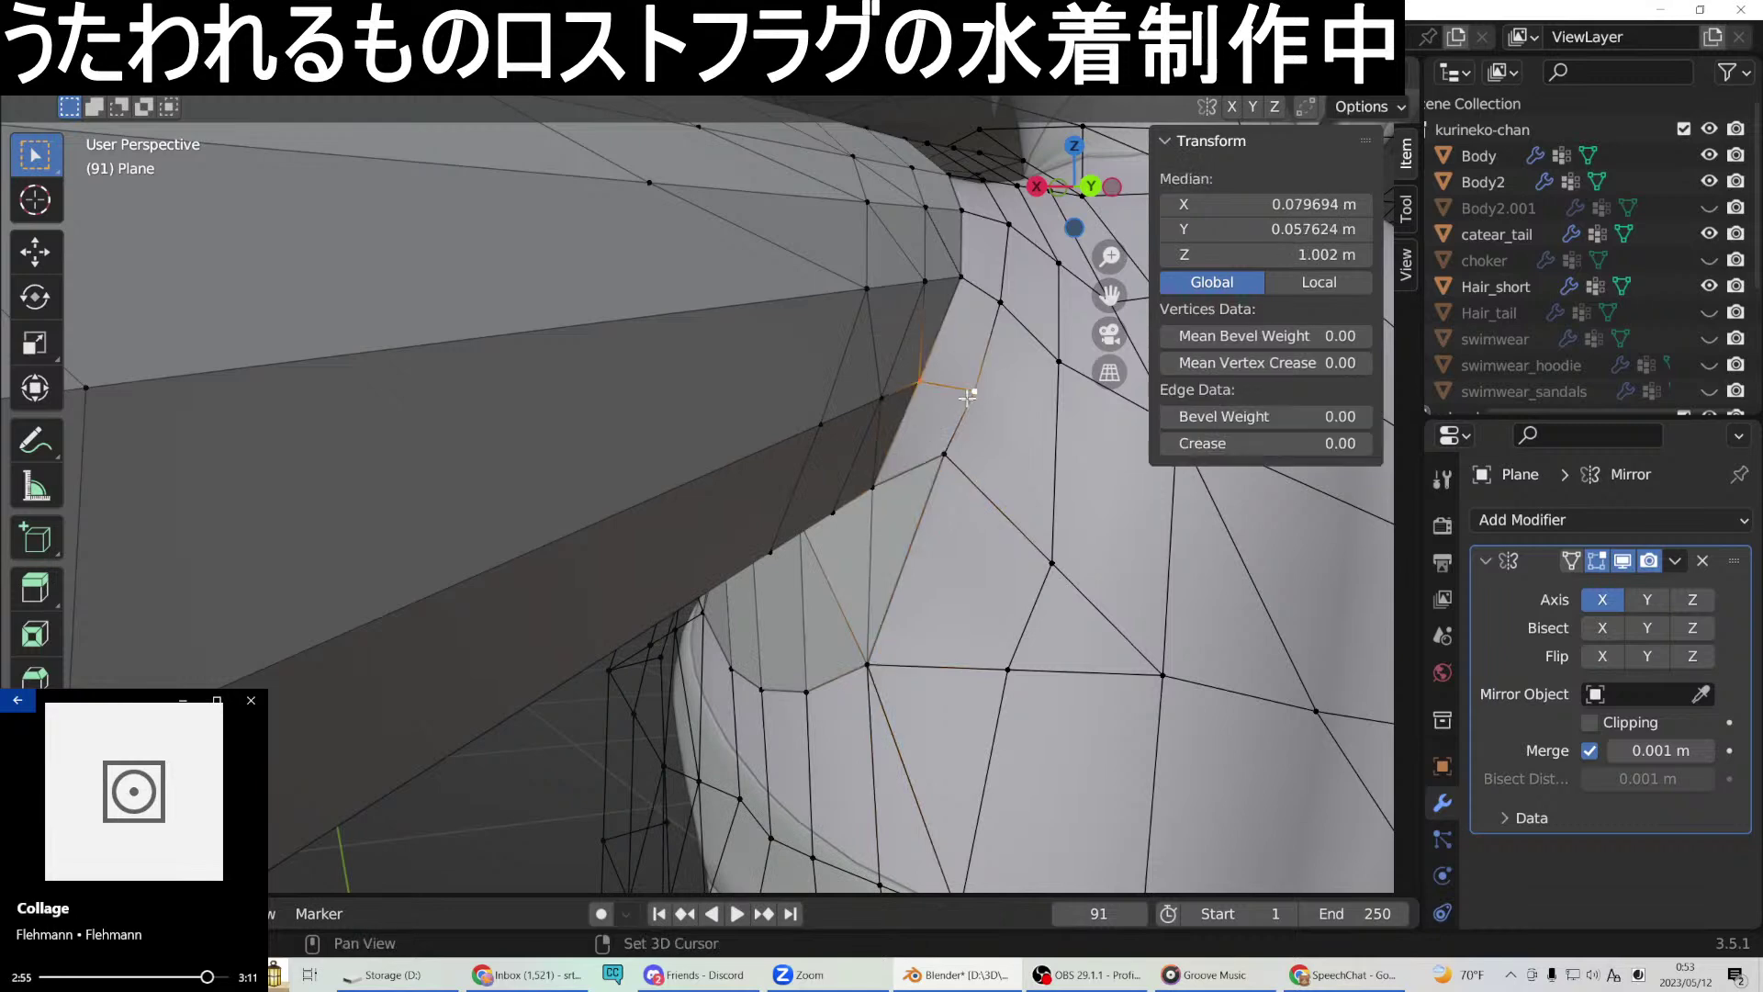
pyautogui.keyDown('shift'); pyautogui.click(943, 455); pyautogui.keyUp('shift')
pyautogui.keyDown('shift'); pyautogui.click(872, 486); pyautogui.keyUp('shift')
pyautogui.rightClick(874, 484)
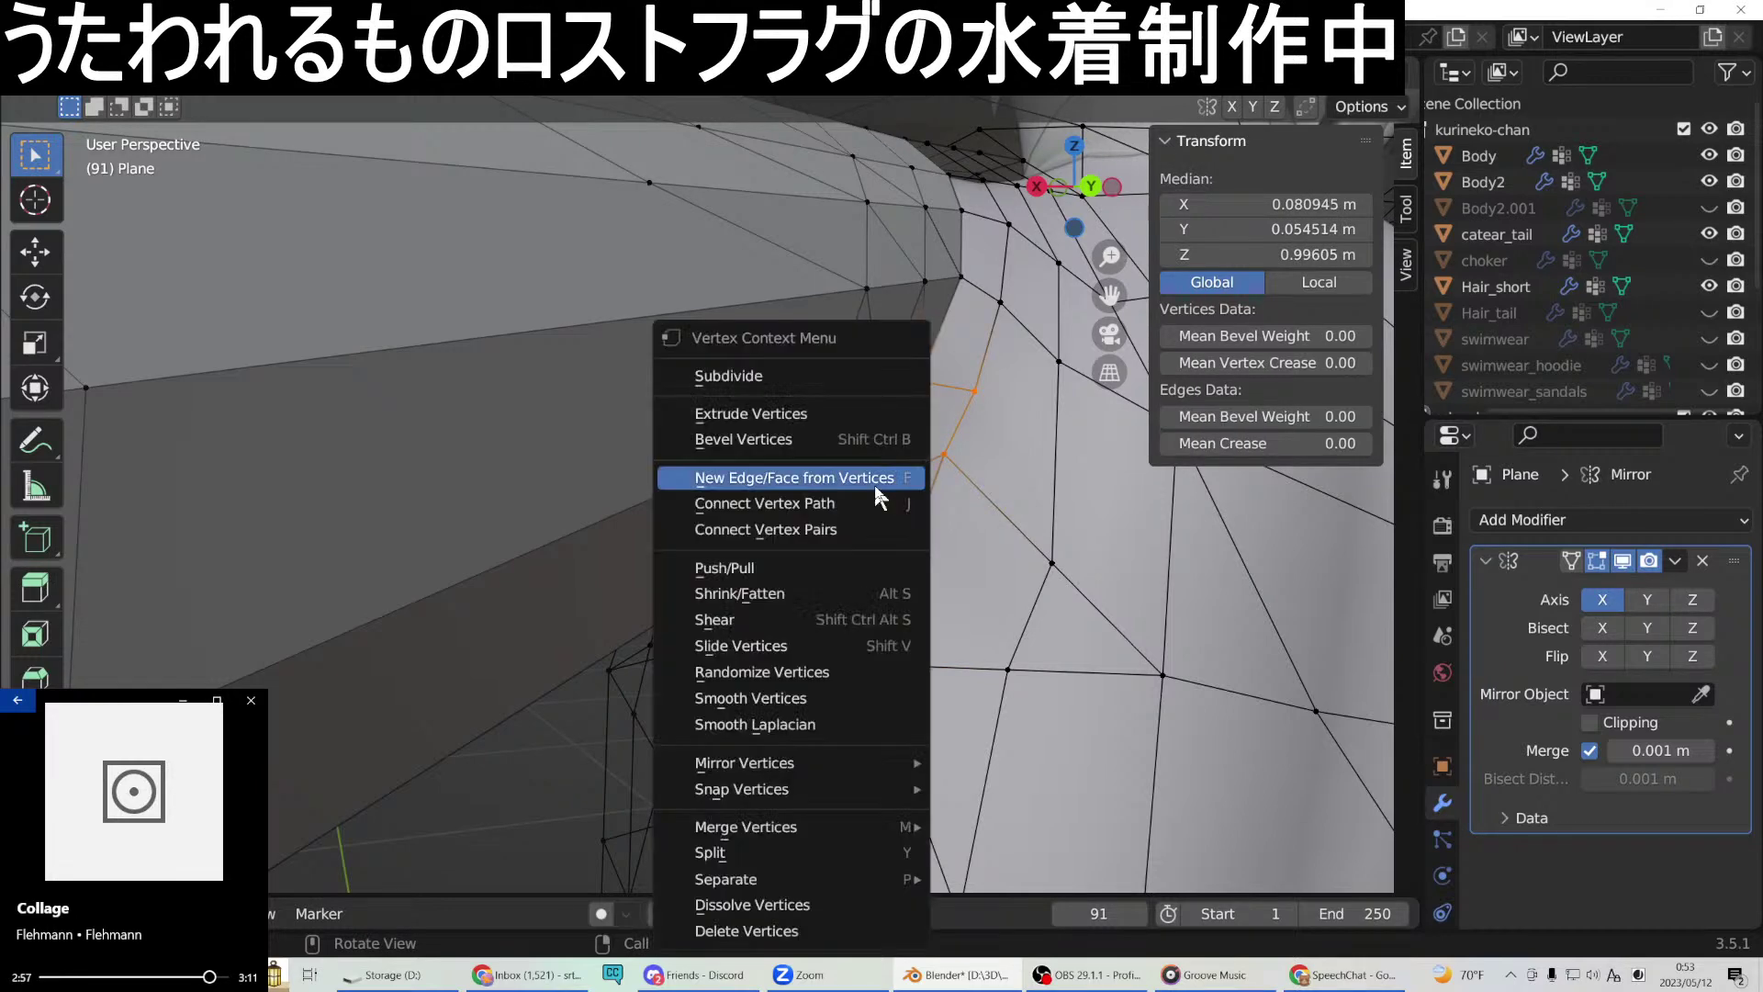
pyautogui.click(825, 472)
# Fill the second four-sided gap up the back seam between sleeve and torso with a new face.
pyautogui.moveTo(990, 431); pyautogui.dragTo(820, 524, button='middle')
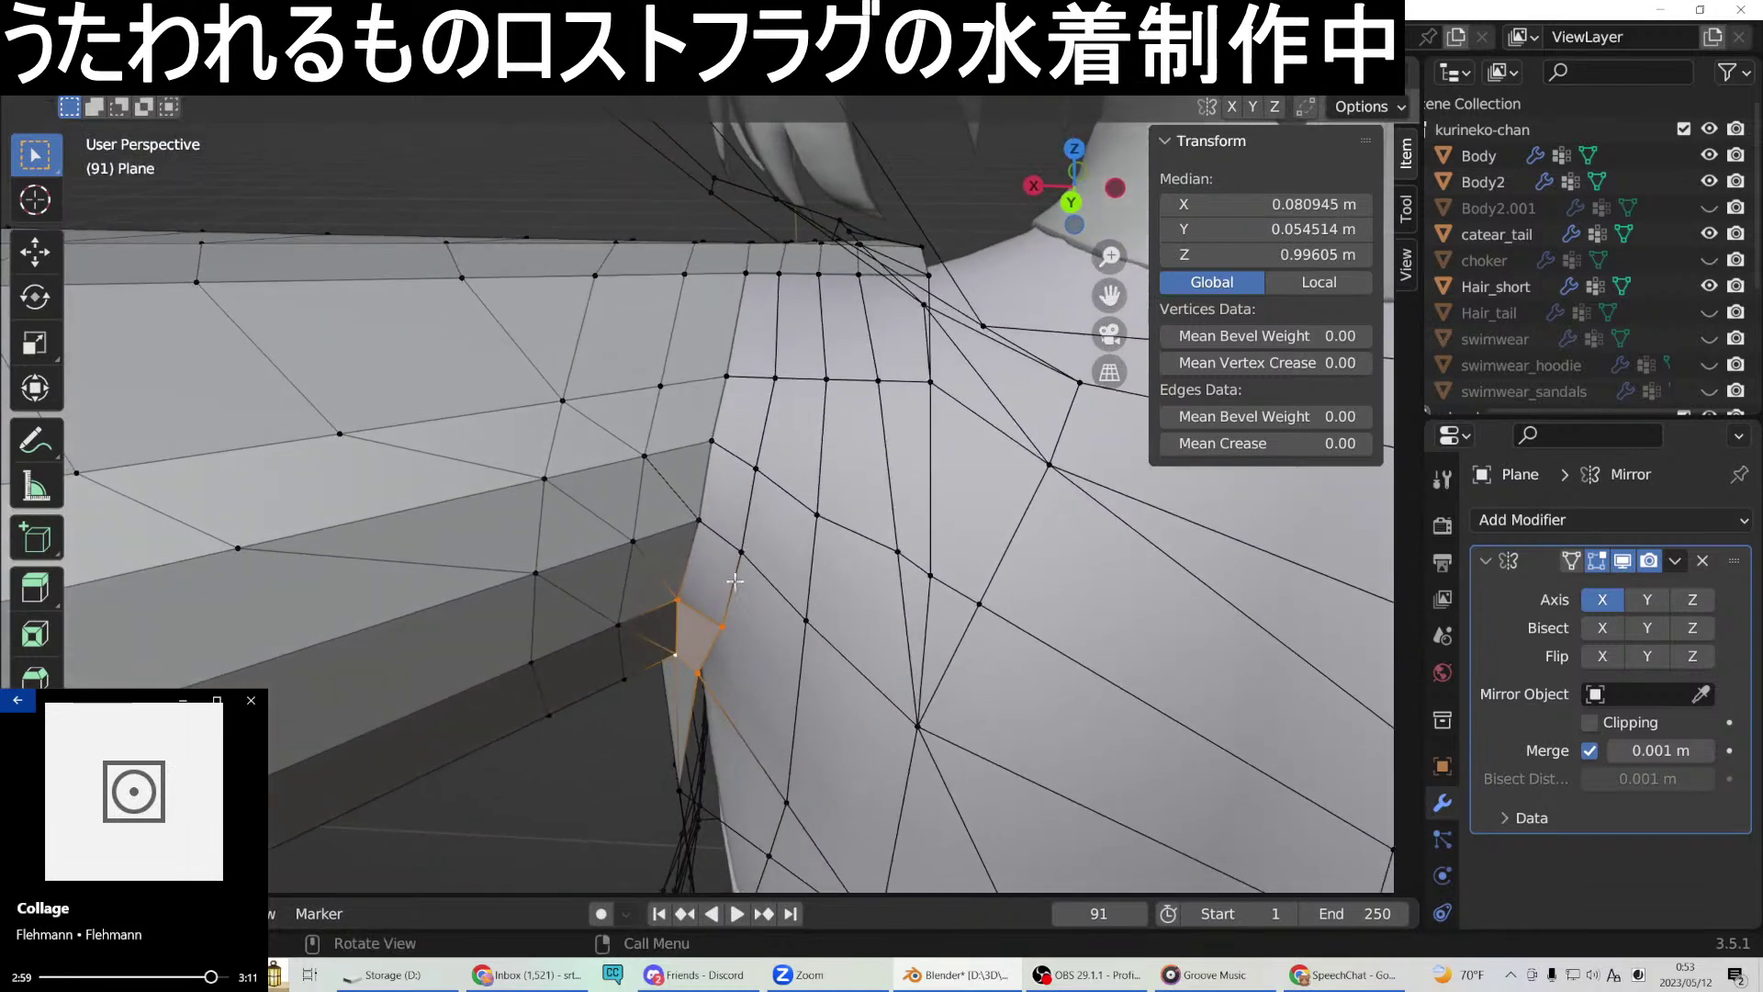
pyautogui.click(723, 624)
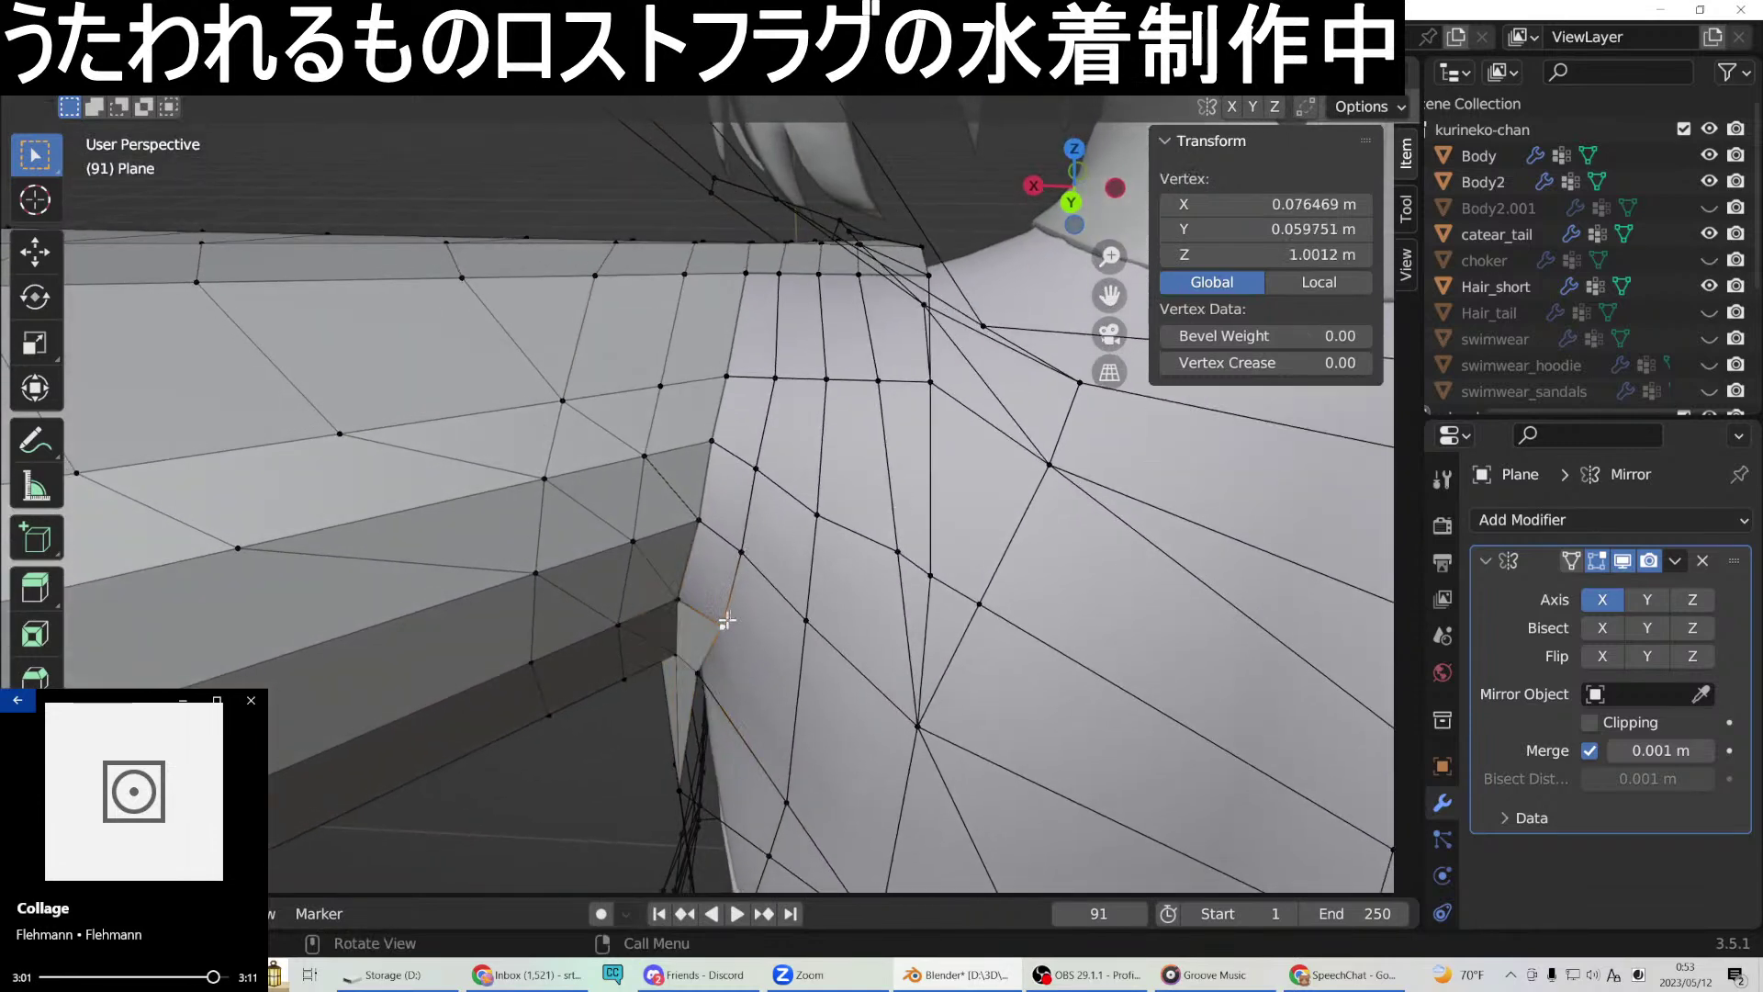
pyautogui.keyDown('shift'); pyautogui.click(743, 551); pyautogui.keyUp('shift')
pyautogui.keyDown('shift'); pyautogui.click(699, 520); pyautogui.keyUp('shift')
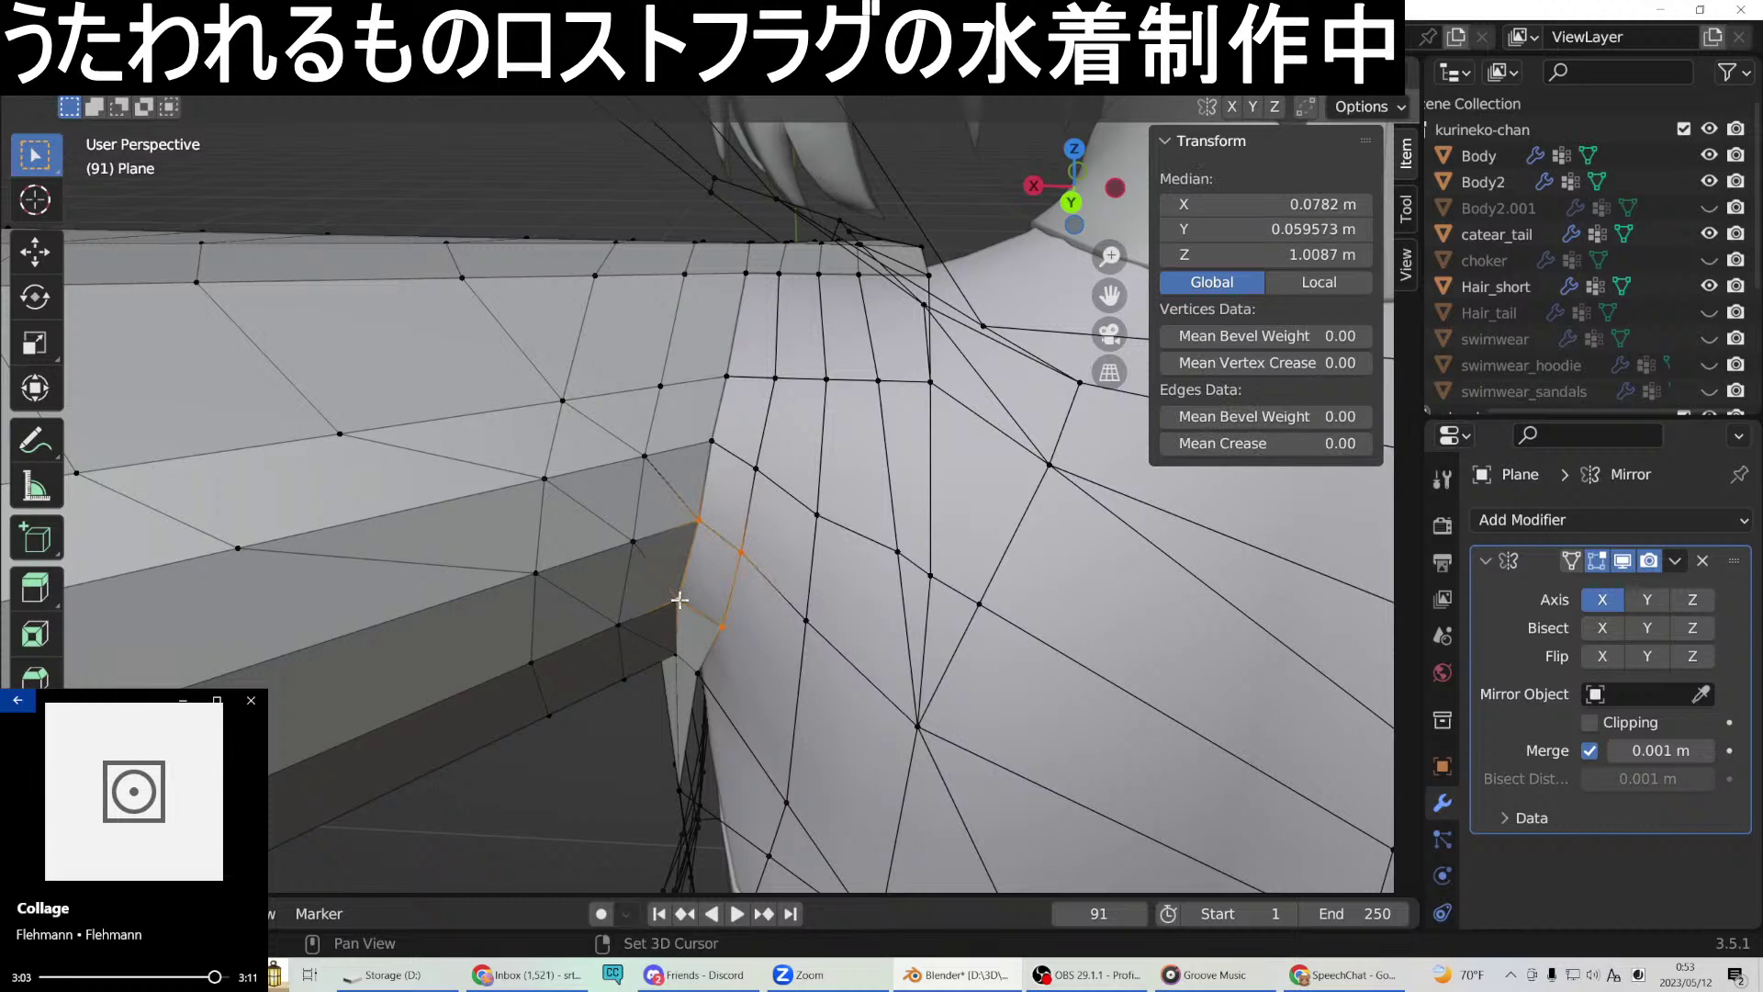
pyautogui.keyDown('shift'); pyautogui.click(677, 599); pyautogui.keyUp('shift')
pyautogui.rightClick(680, 600)
pyautogui.click(631, 479)
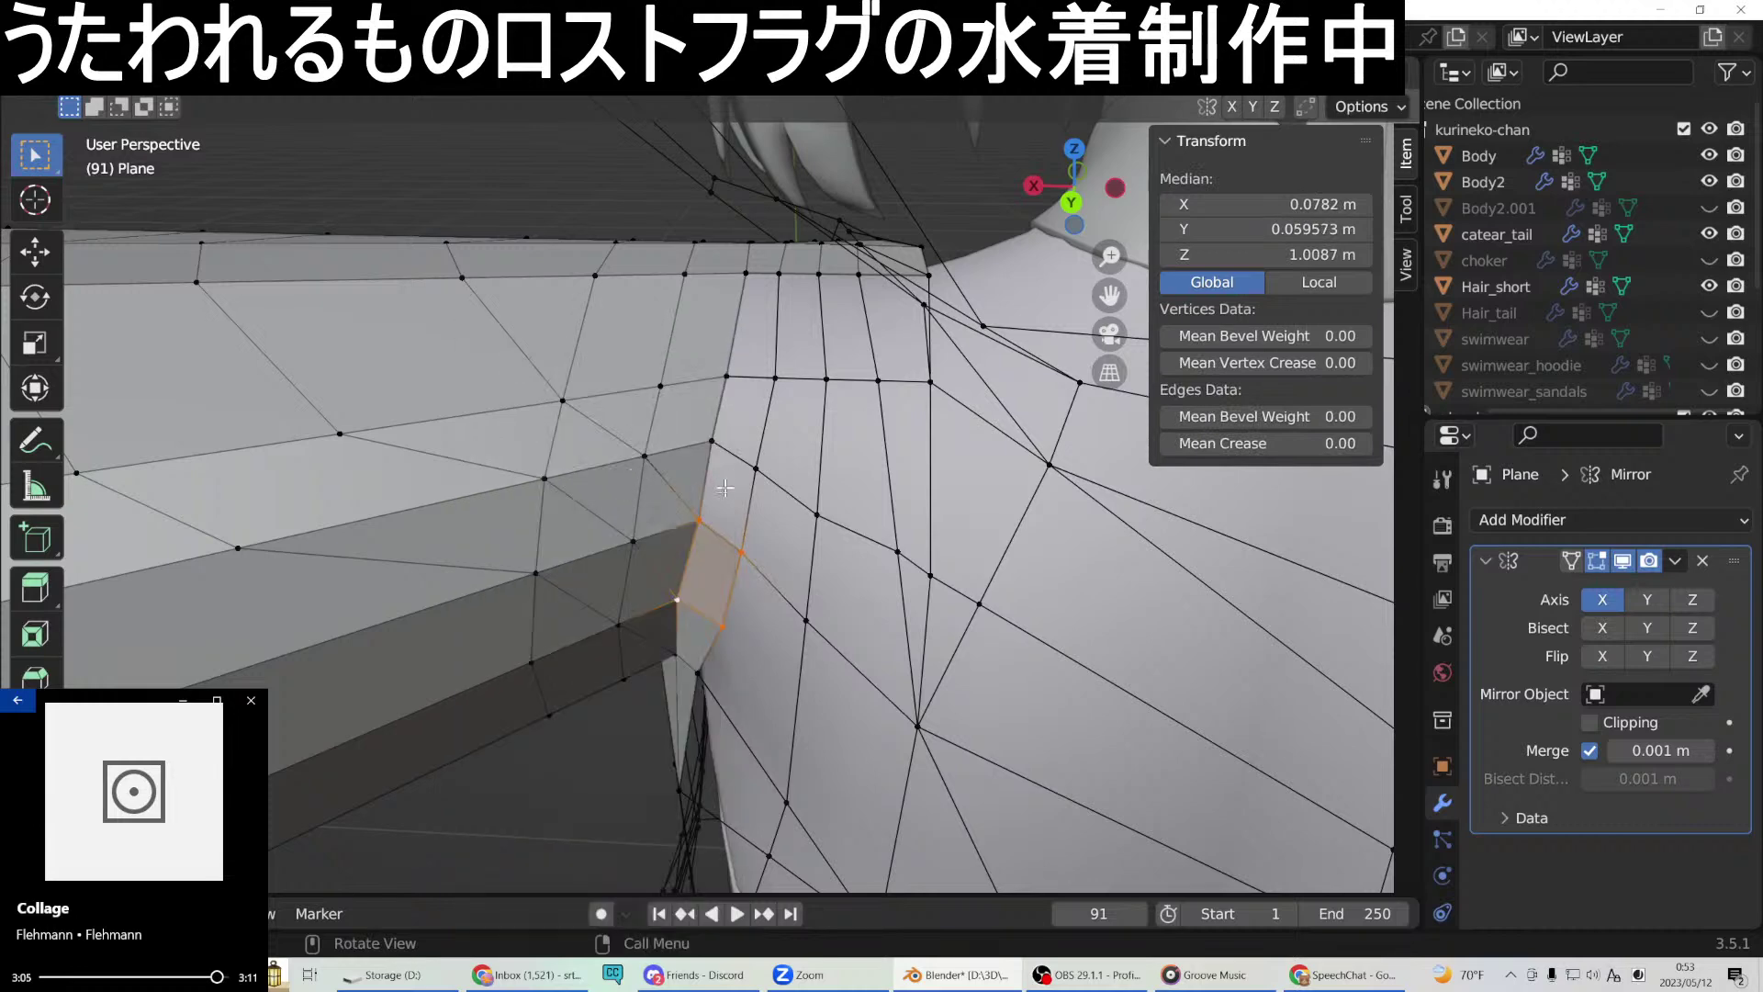
# Fill the third four-sided gap up the back seam between sleeve and torso with a new face.
pyautogui.click(739, 553)
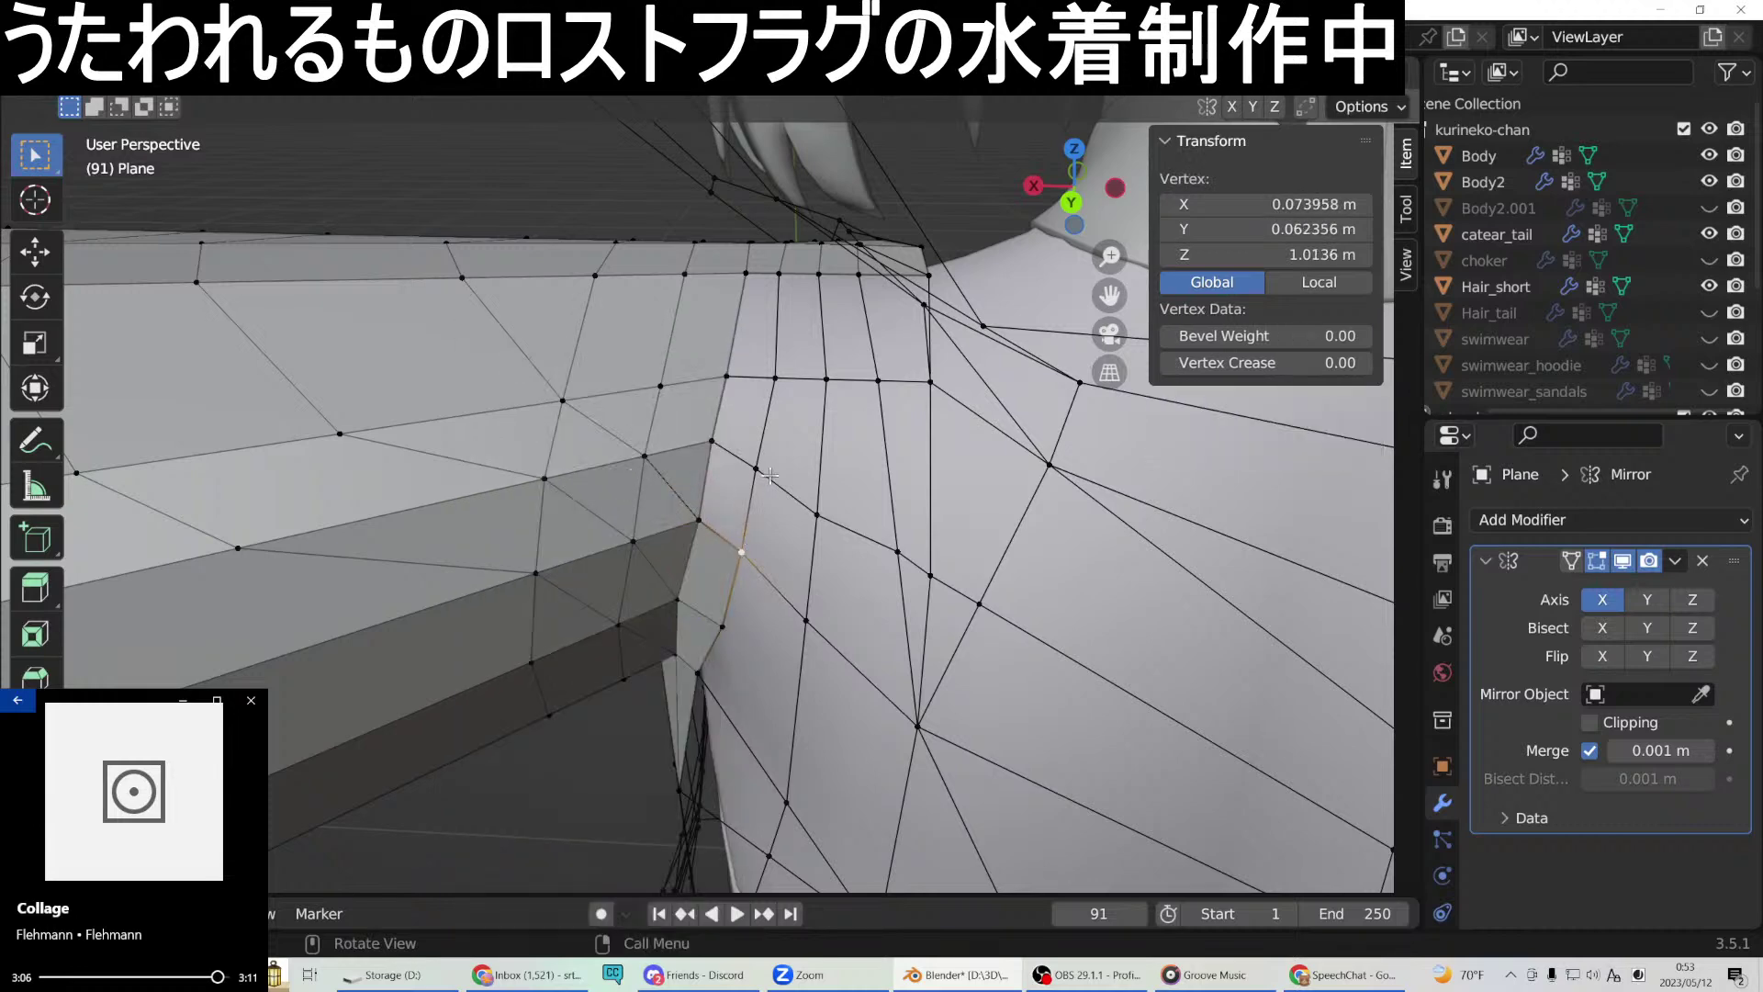
pyautogui.keyDown('shift'); pyautogui.click(740, 552); pyautogui.keyUp('shift')
pyautogui.keyDown('shift'); pyautogui.click(699, 520); pyautogui.keyUp('shift')
pyautogui.rightClick(728, 477)
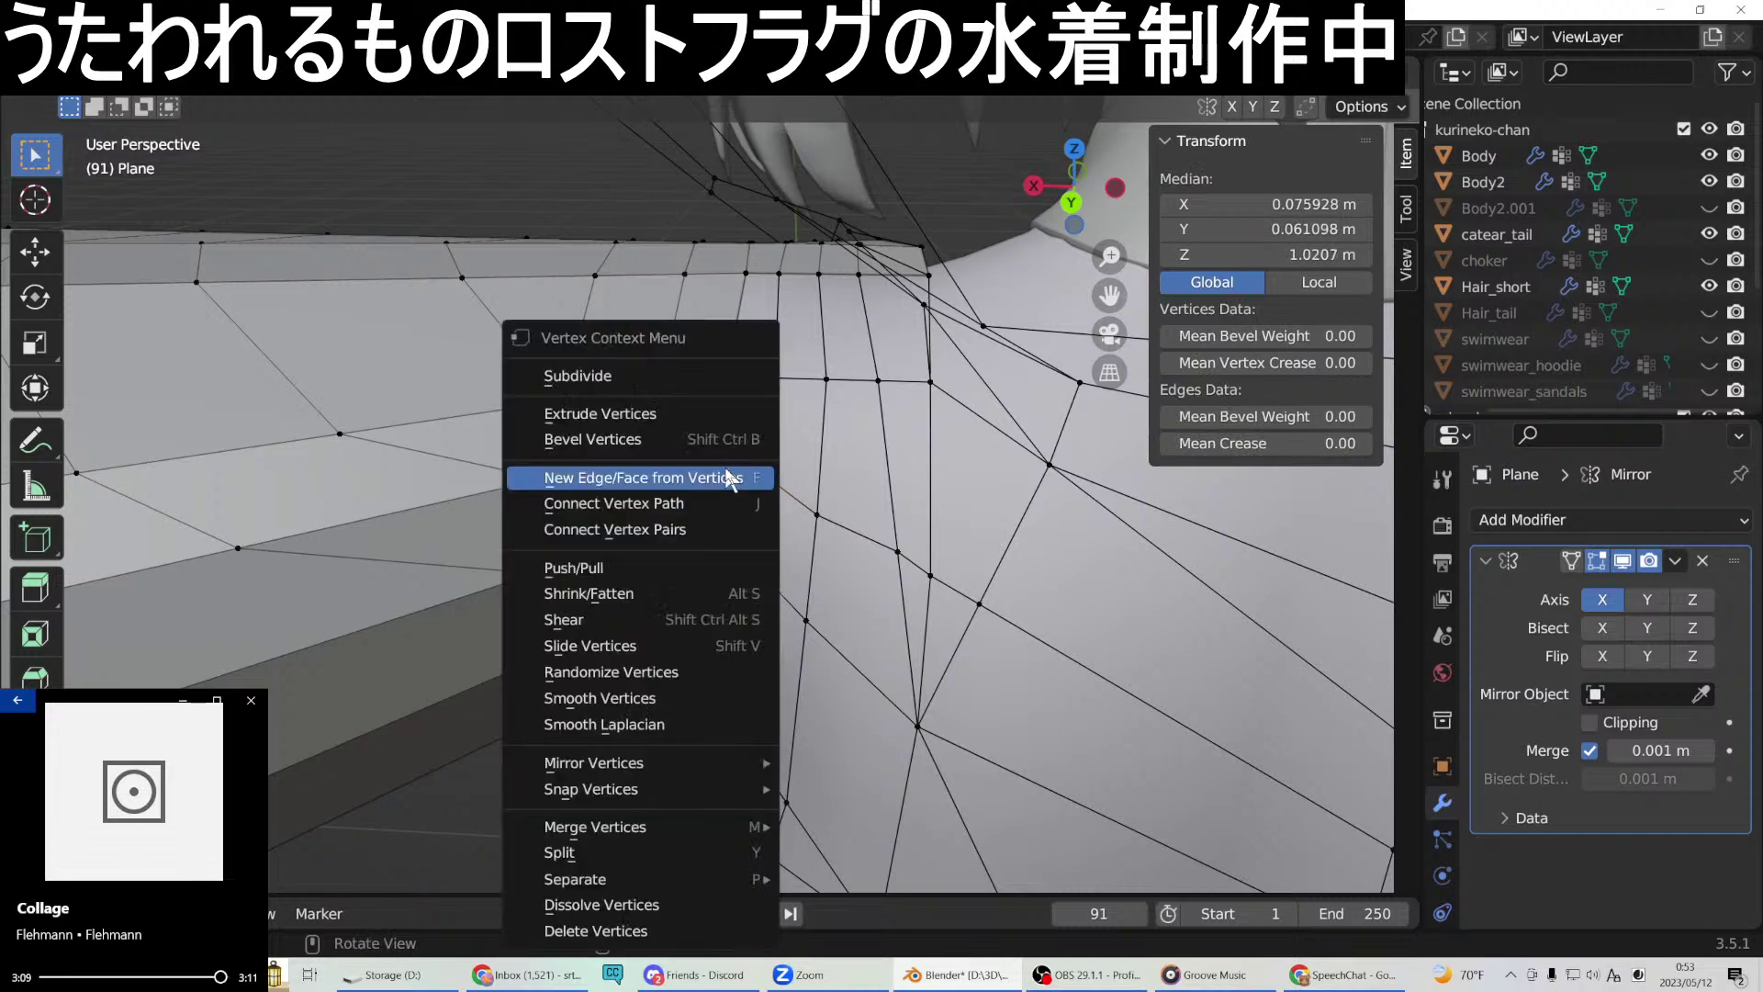
pyautogui.click(684, 478)
# Fill the fourth four-sided gap up the back seam, behind the shoulder, with a new face.
pyautogui.moveTo(684, 481); pyautogui.dragTo(948, 534, button='middle')
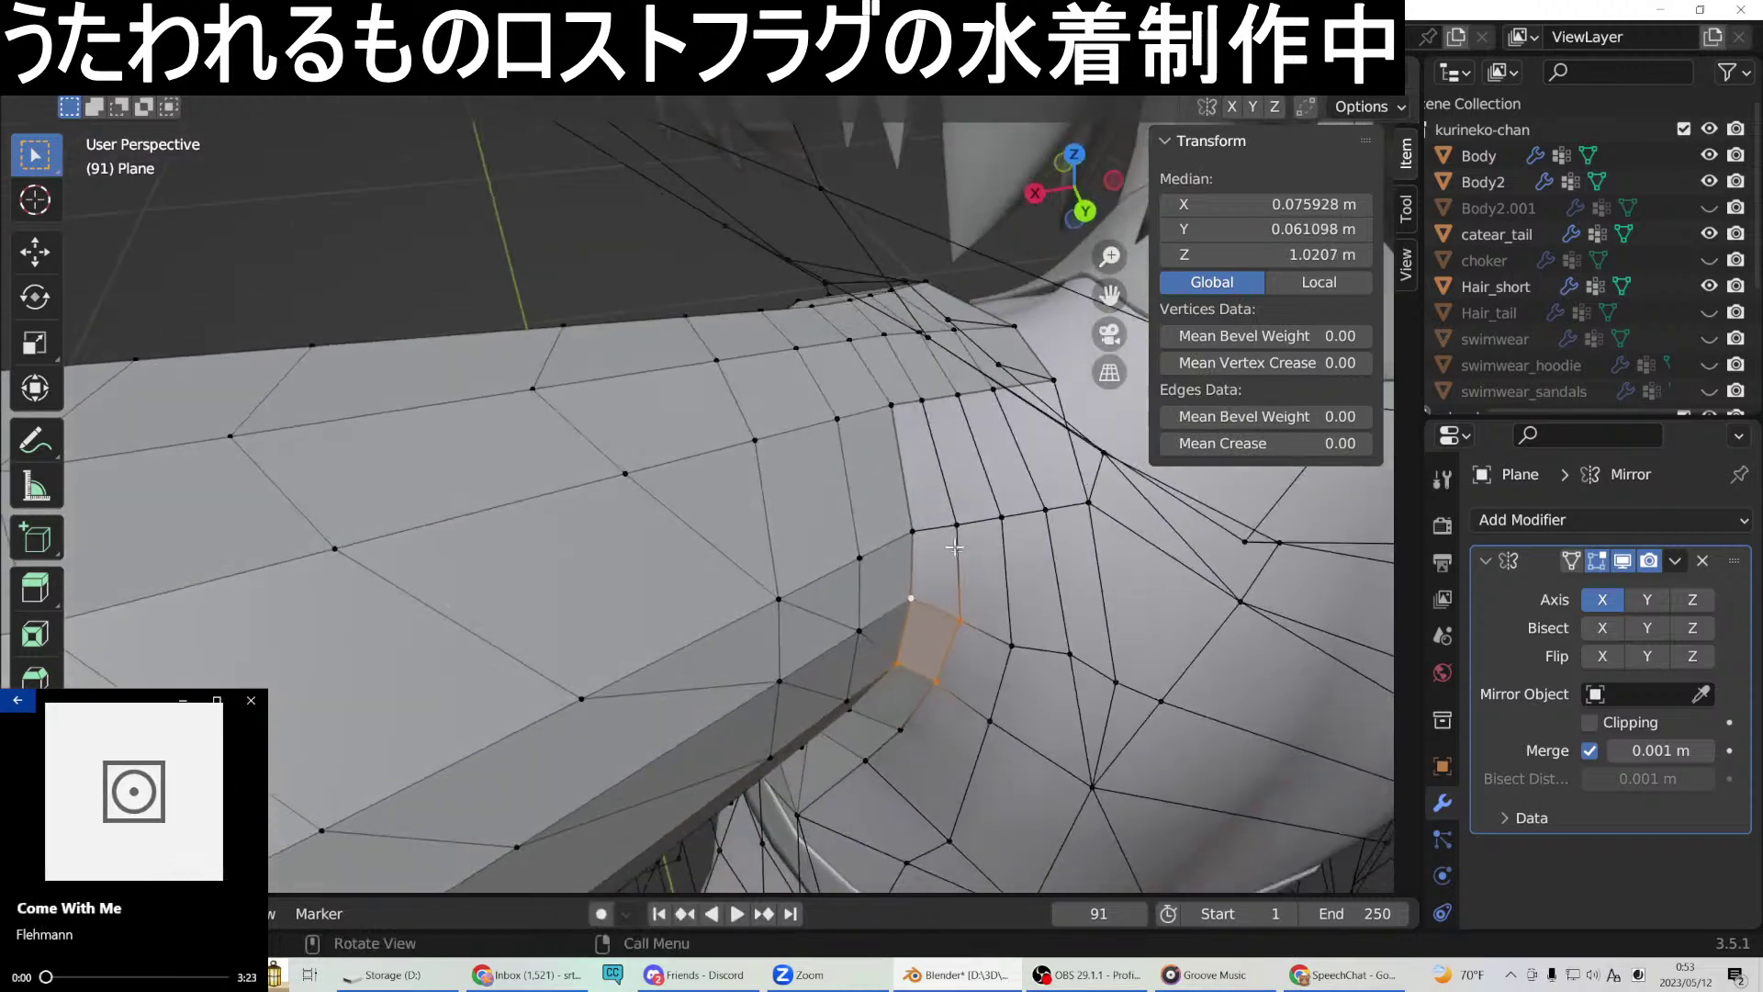
pyautogui.click(947, 615)
pyautogui.keyDown('shift'); pyautogui.click(955, 528); pyautogui.keyUp('shift')
pyautogui.keyDown('shift'); pyautogui.click(909, 545); pyautogui.keyUp('shift')
pyautogui.rightClick(915, 598)
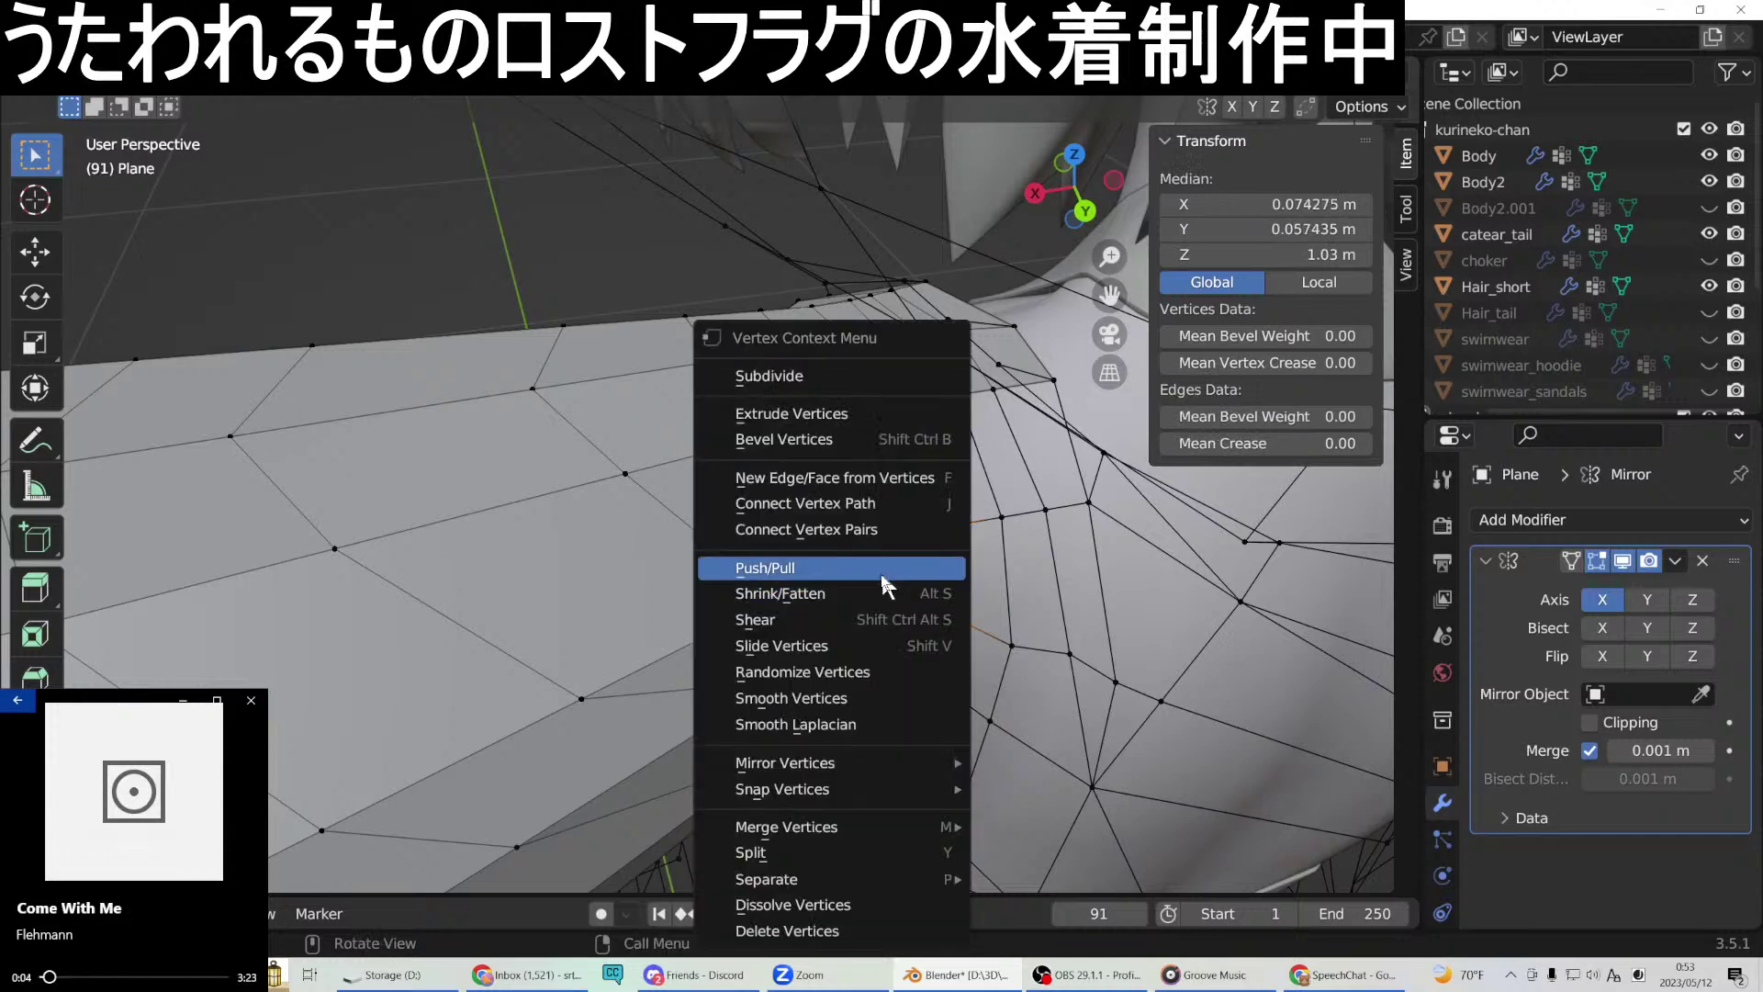
pyautogui.click(863, 476)
# Close the remaining four-sided gap at the upper back of the shoulder seam with a new face.
pyautogui.click(948, 505)
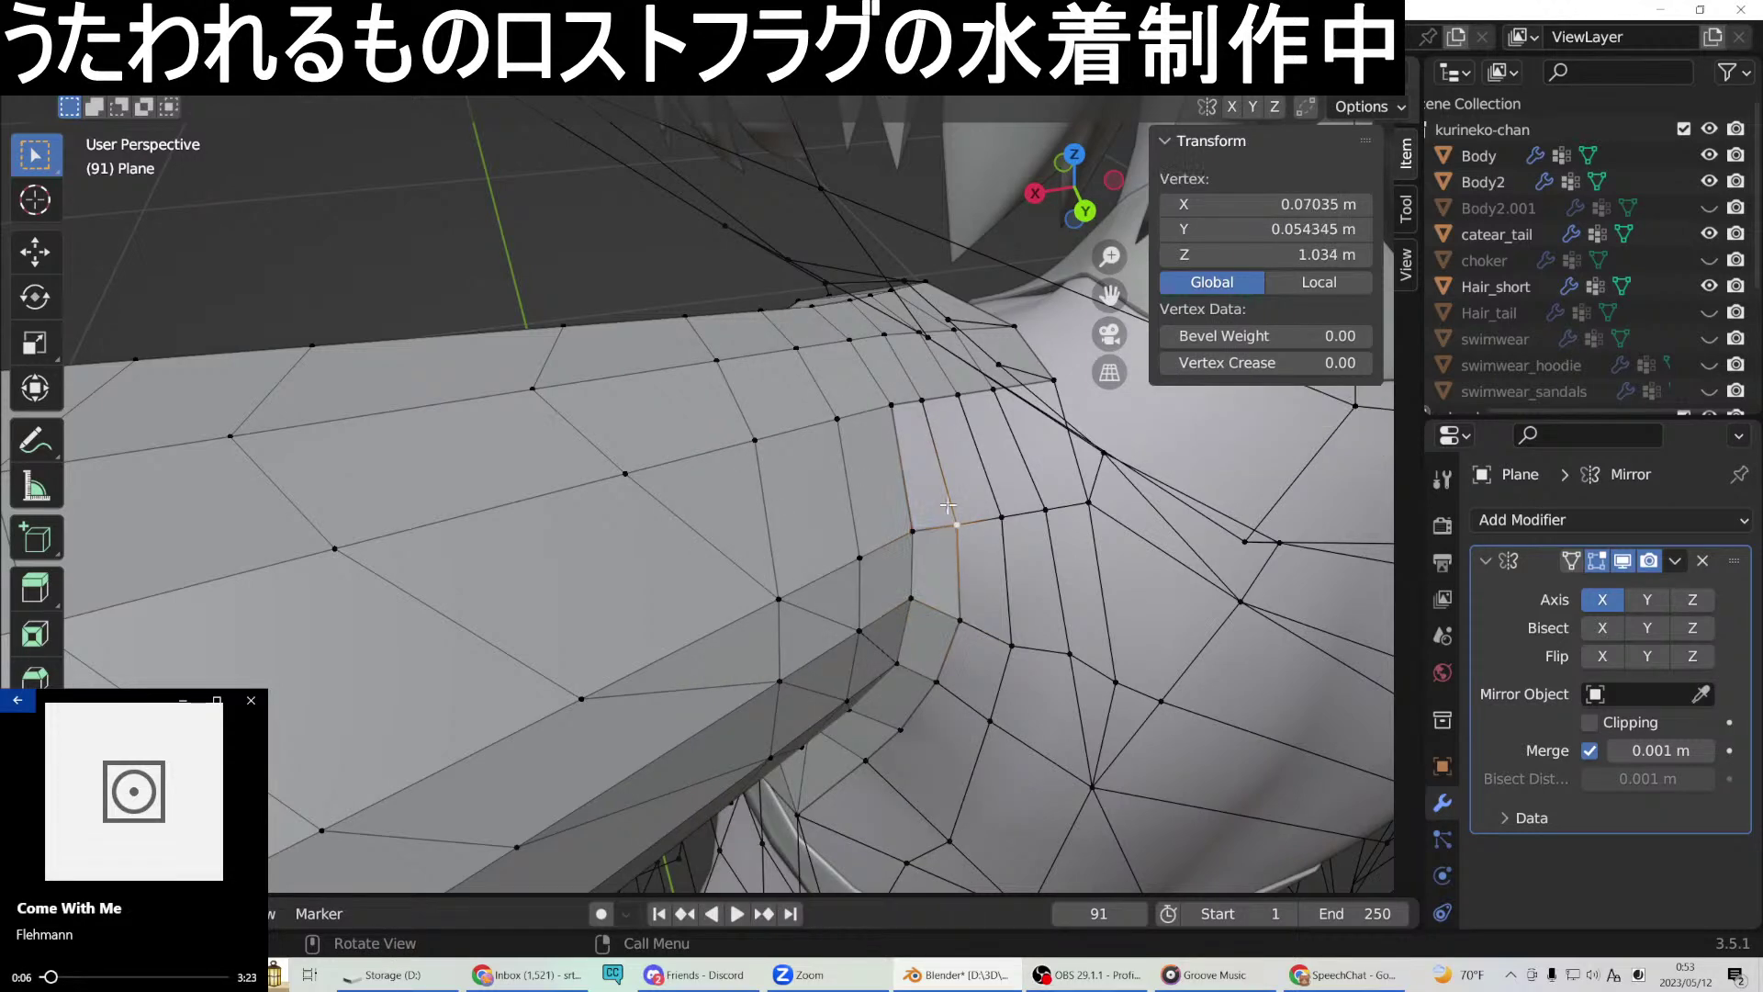
pyautogui.keyDown('shift'); pyautogui.click(918, 403); pyautogui.keyUp('shift')
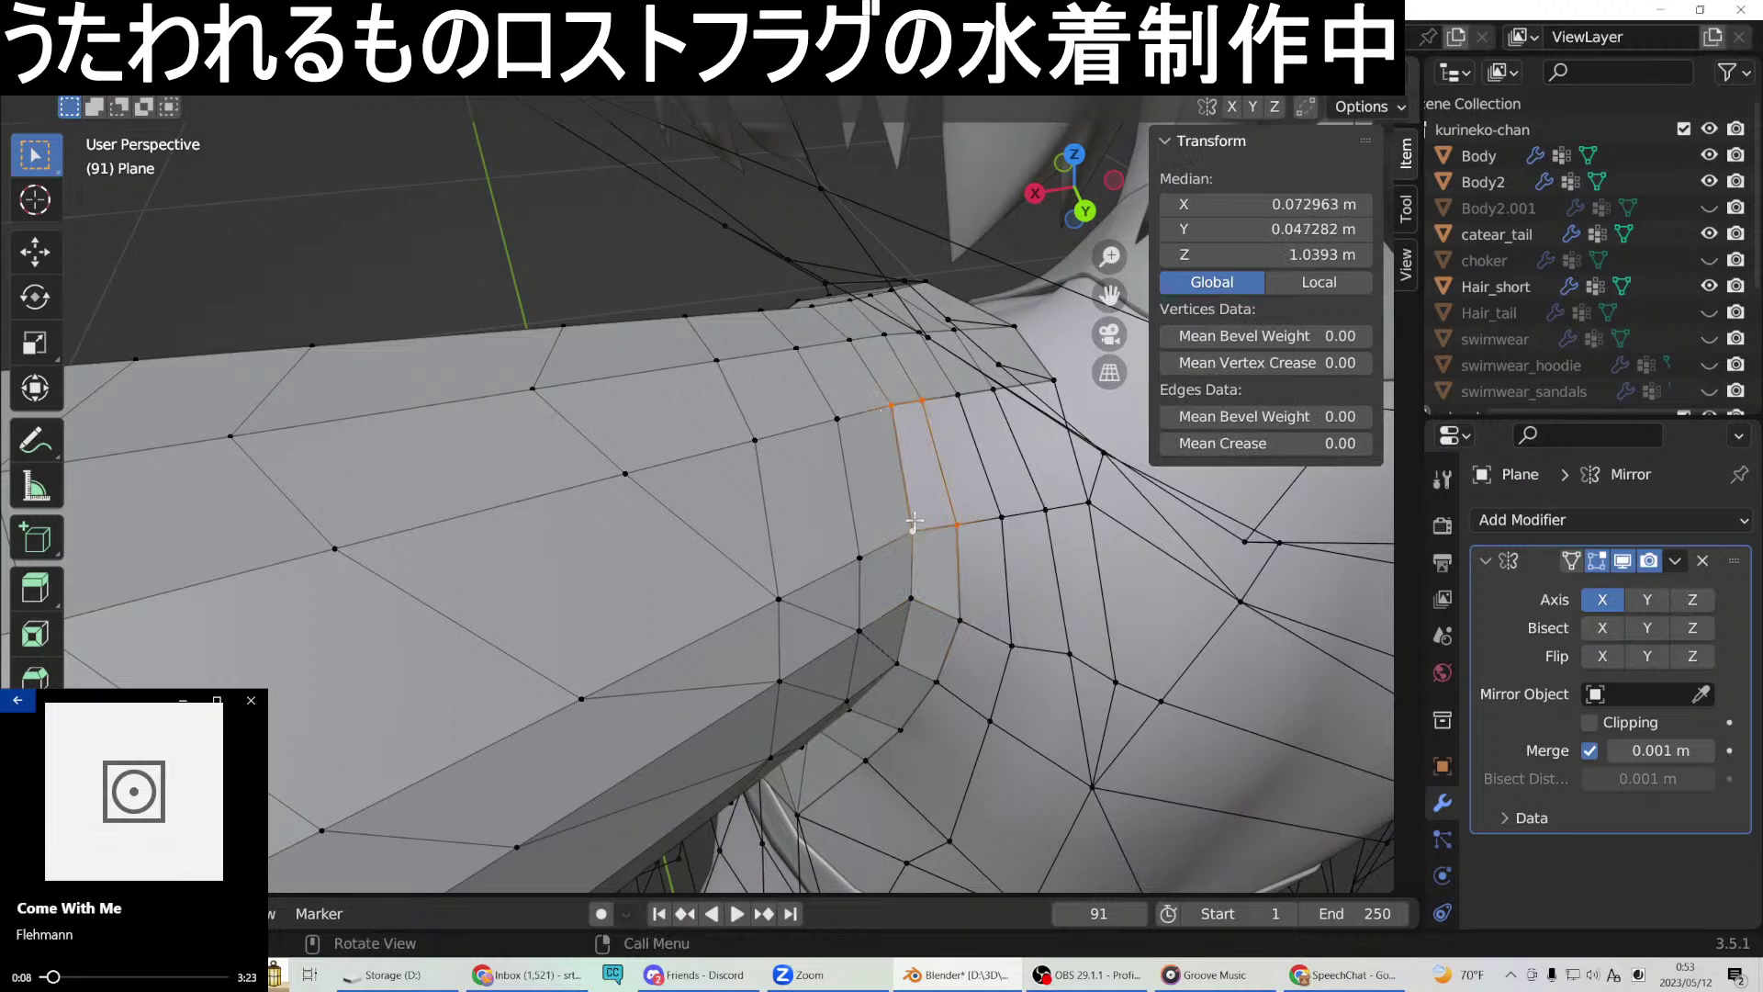
pyautogui.rightClick(914, 522)
pyautogui.click(866, 472)
pyautogui.moveTo(866, 472); pyautogui.dragTo(718, 345, button='middle')
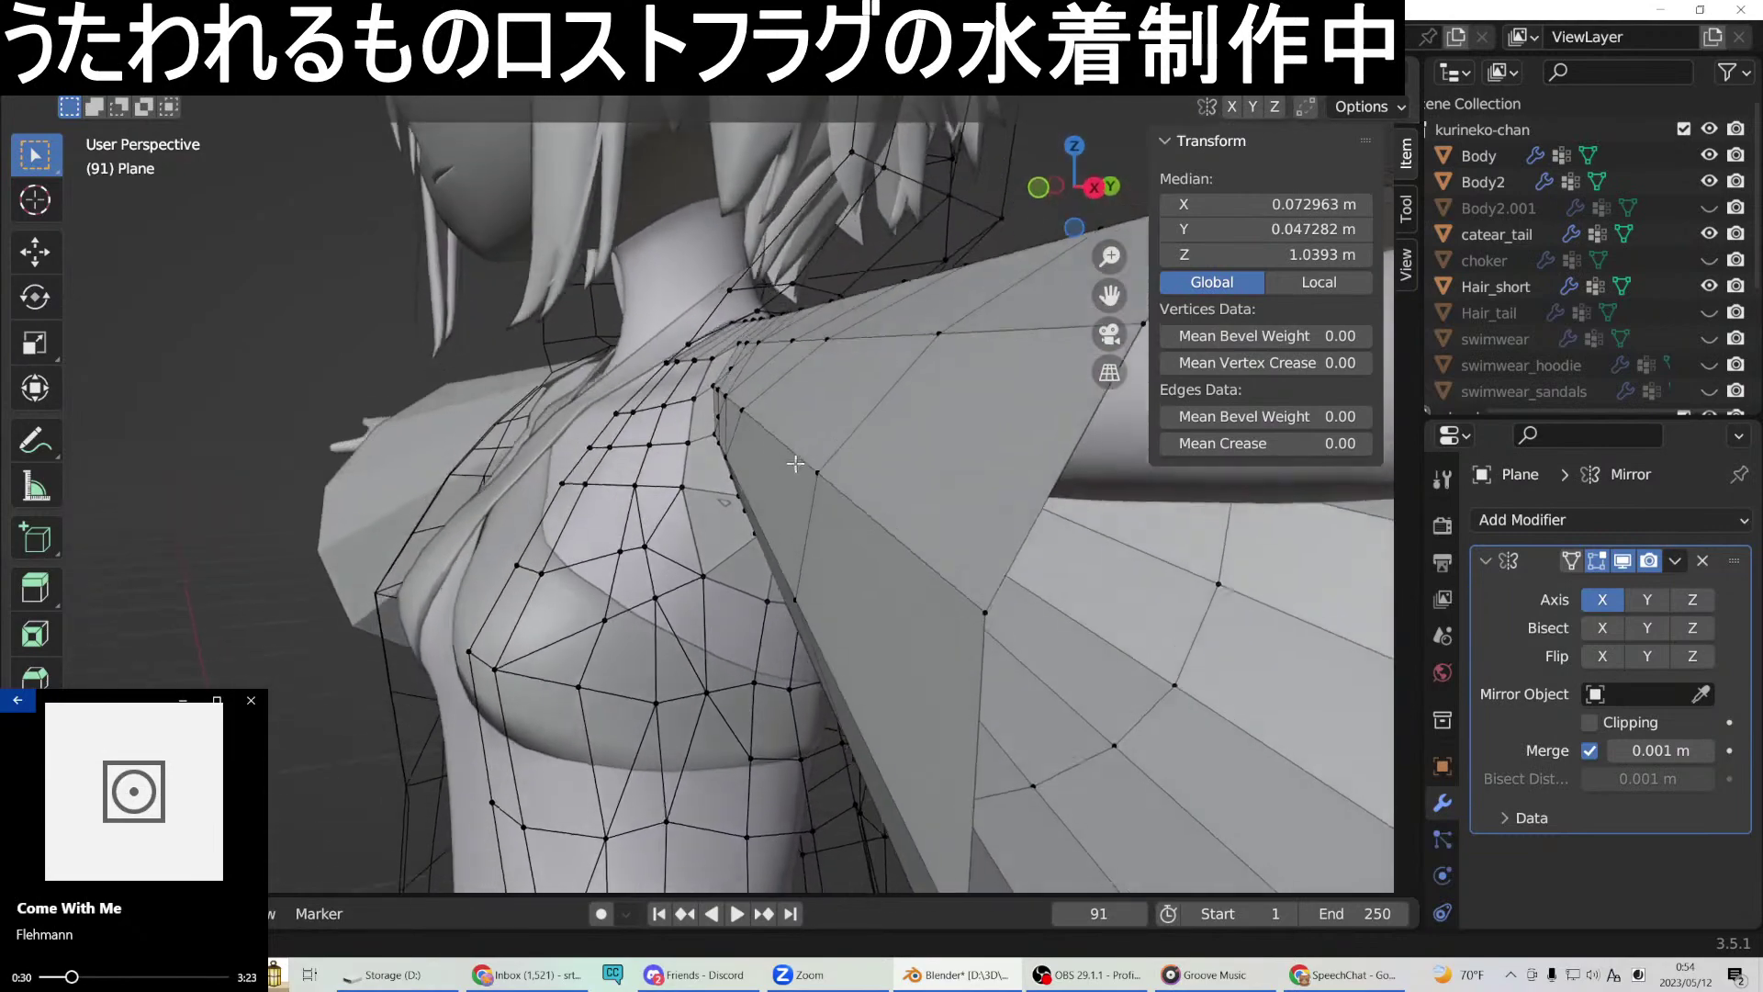
pyautogui.moveTo(812, 491); pyautogui.dragTo(803, 408, button='middle')
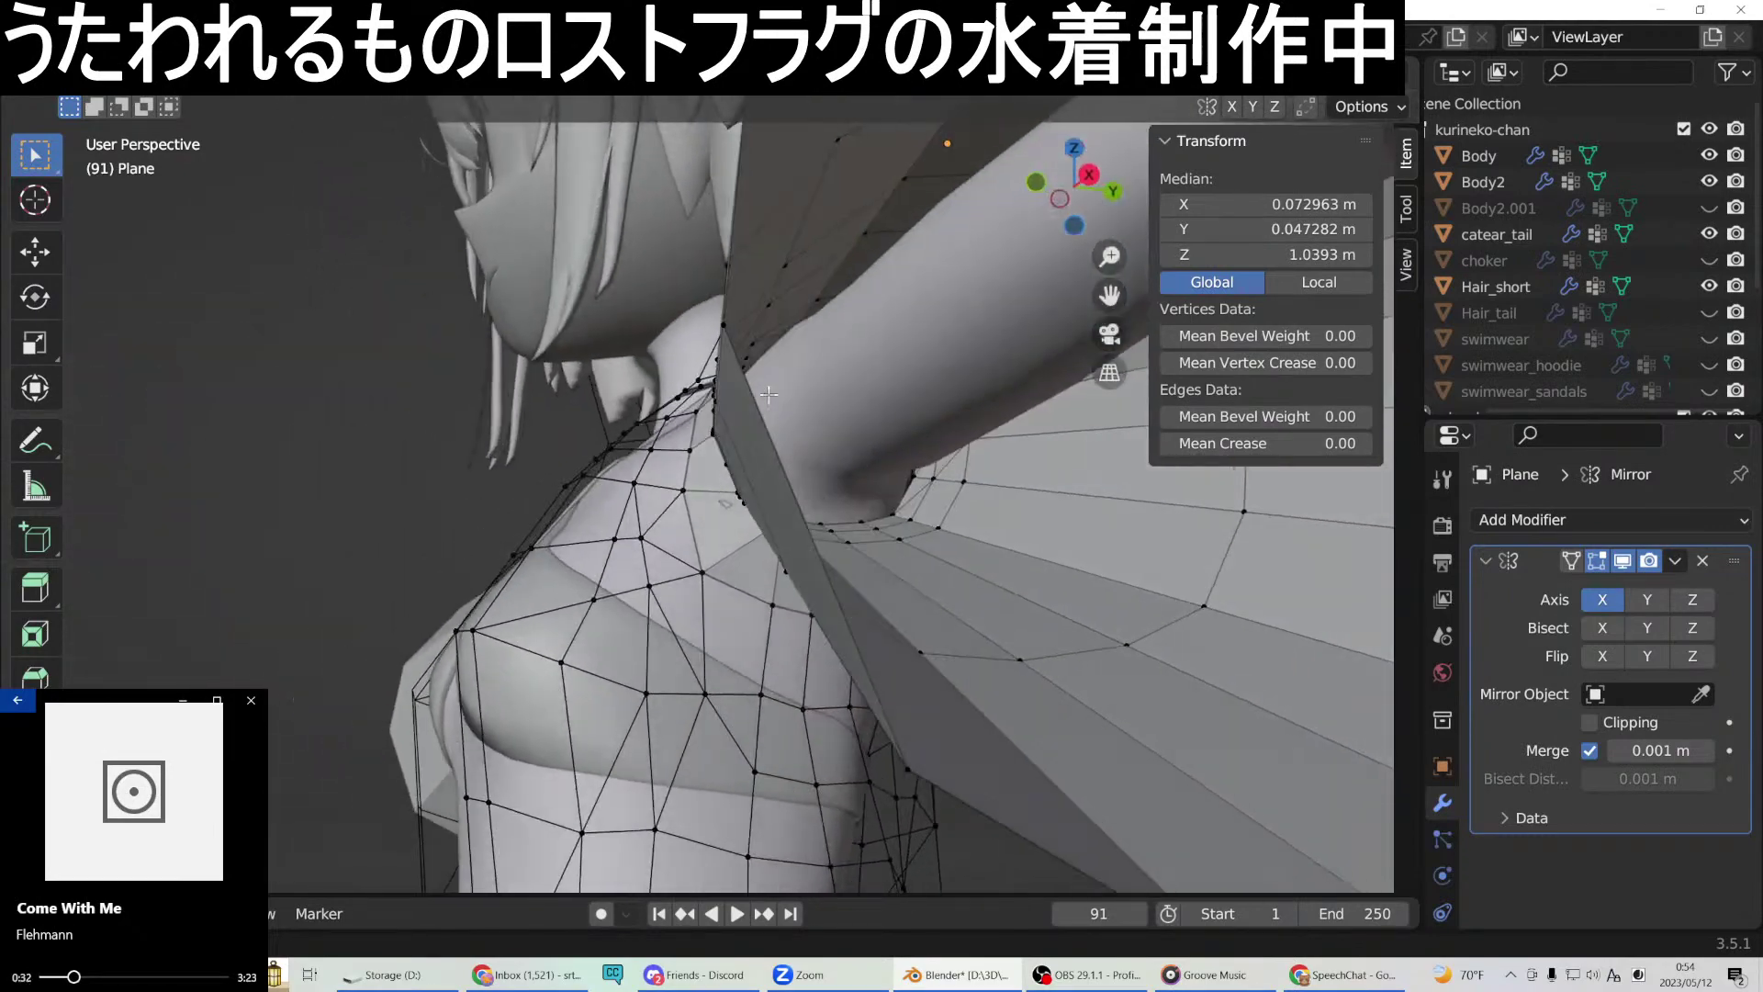
# Shift the back vertex beside the side seam, just above the bra band, sideways along X.
pyautogui.moveTo(747, 354); pyautogui.dragTo(418, 425, button='middle')
pyautogui.scroll(-3, 927, 666)
pyautogui.moveTo(928, 665); pyautogui.dragTo(805, 640, button='middle')
pyautogui.click(740, 643)
pyautogui.press('g')
pyautogui.press('x')
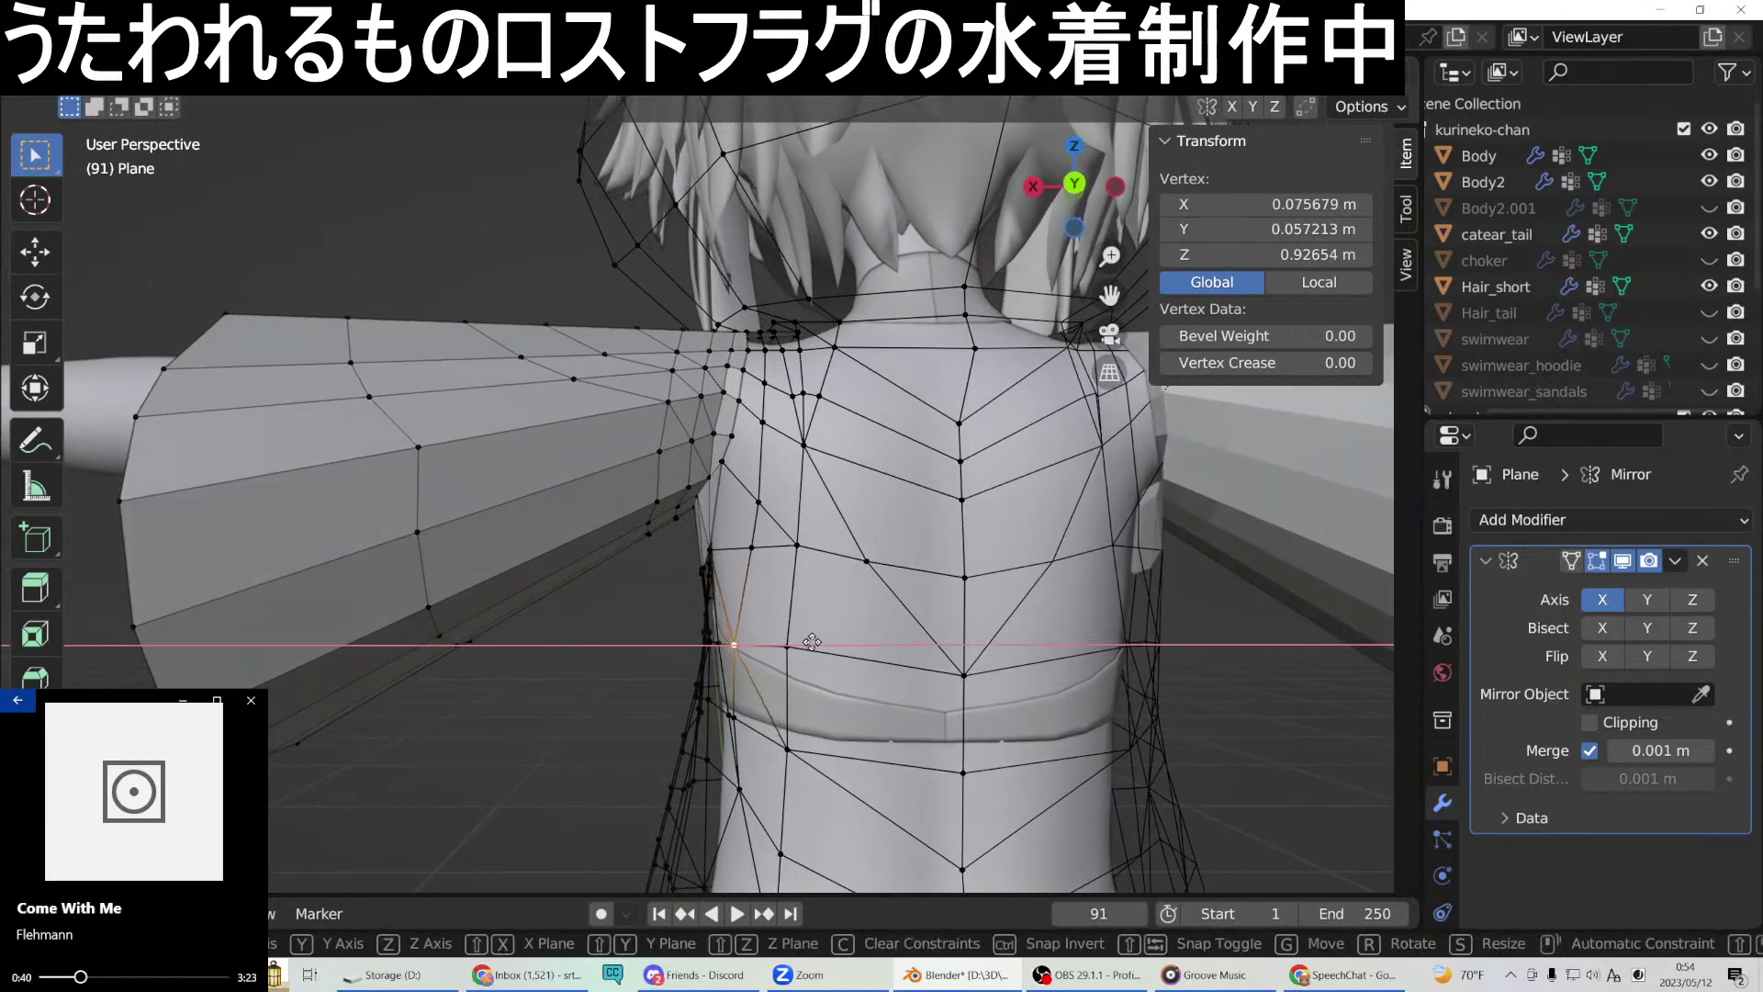
pyautogui.click(829, 649)
# Move the mid-back vertex above the bra band, near the armhole, about 0.0051 m backward along Y.
pyautogui.moveTo(828, 650); pyautogui.dragTo(851, 525, button='middle')
pyautogui.click(874, 623)
pyautogui.press('g')
pyautogui.press('y')
pyautogui.click(882, 663)
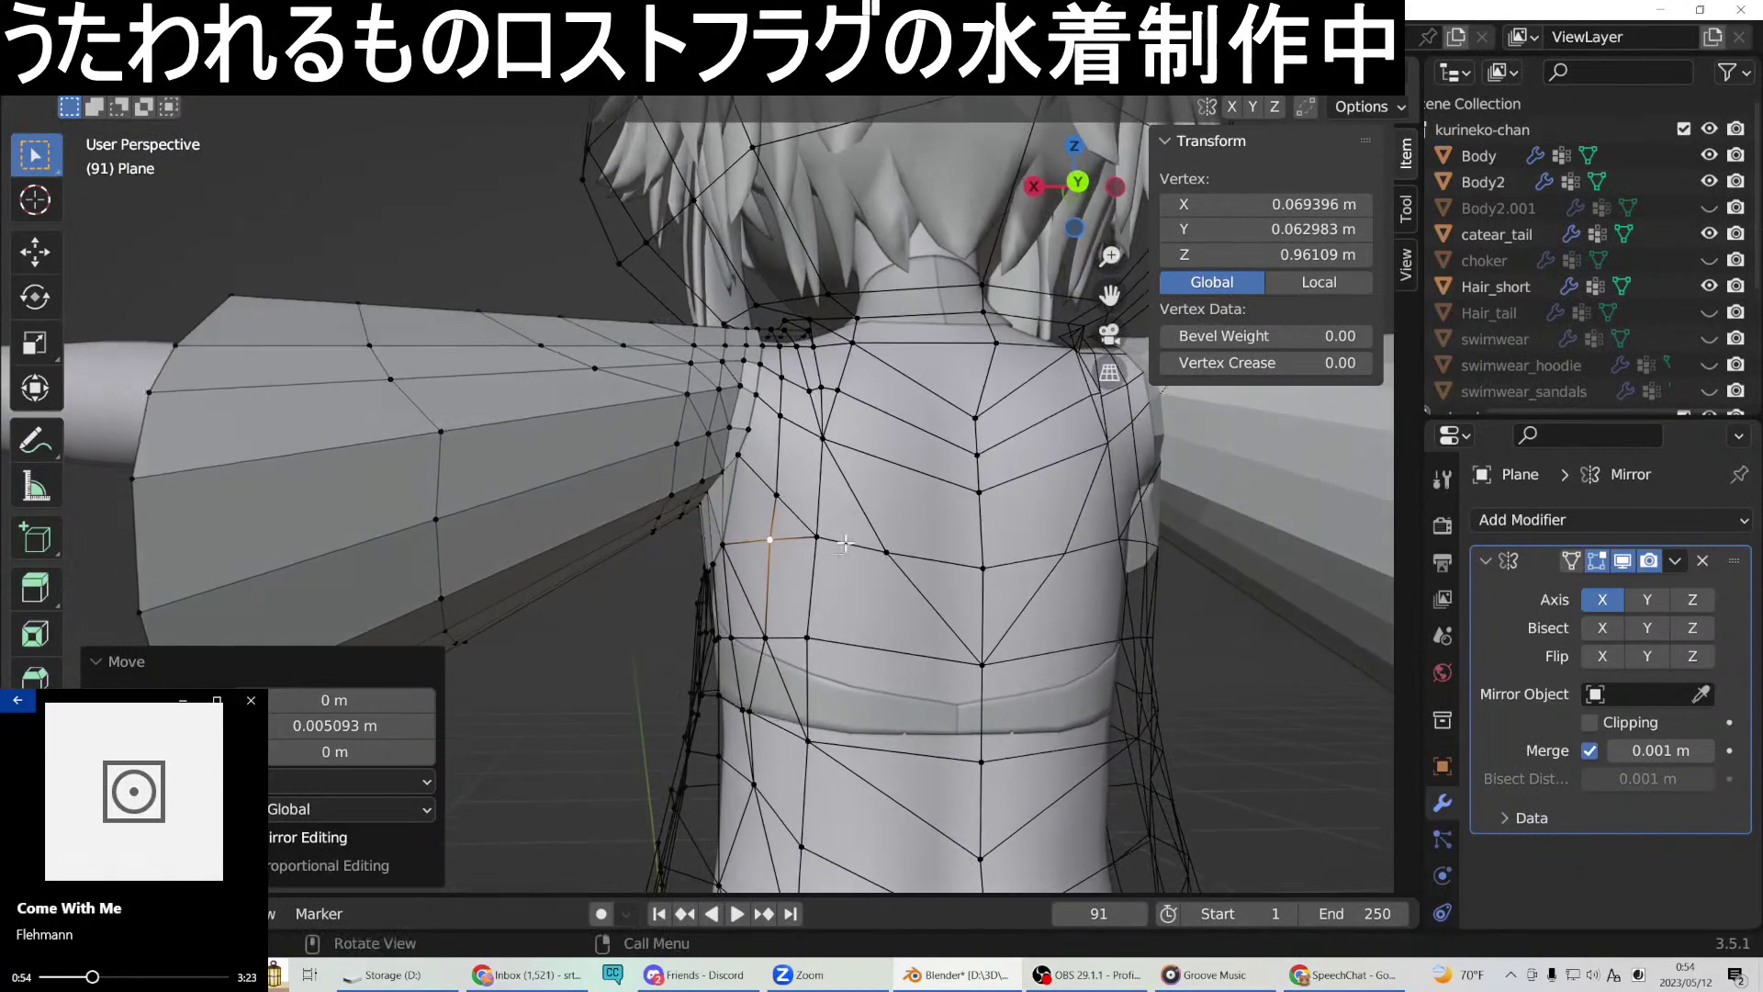
# Move the side-back vertex at the bra band about 0.004 m outward along X.
pyautogui.click(718, 732)
pyautogui.moveTo(717, 732); pyautogui.dragTo(747, 796, button='middle')
pyautogui.press('g')
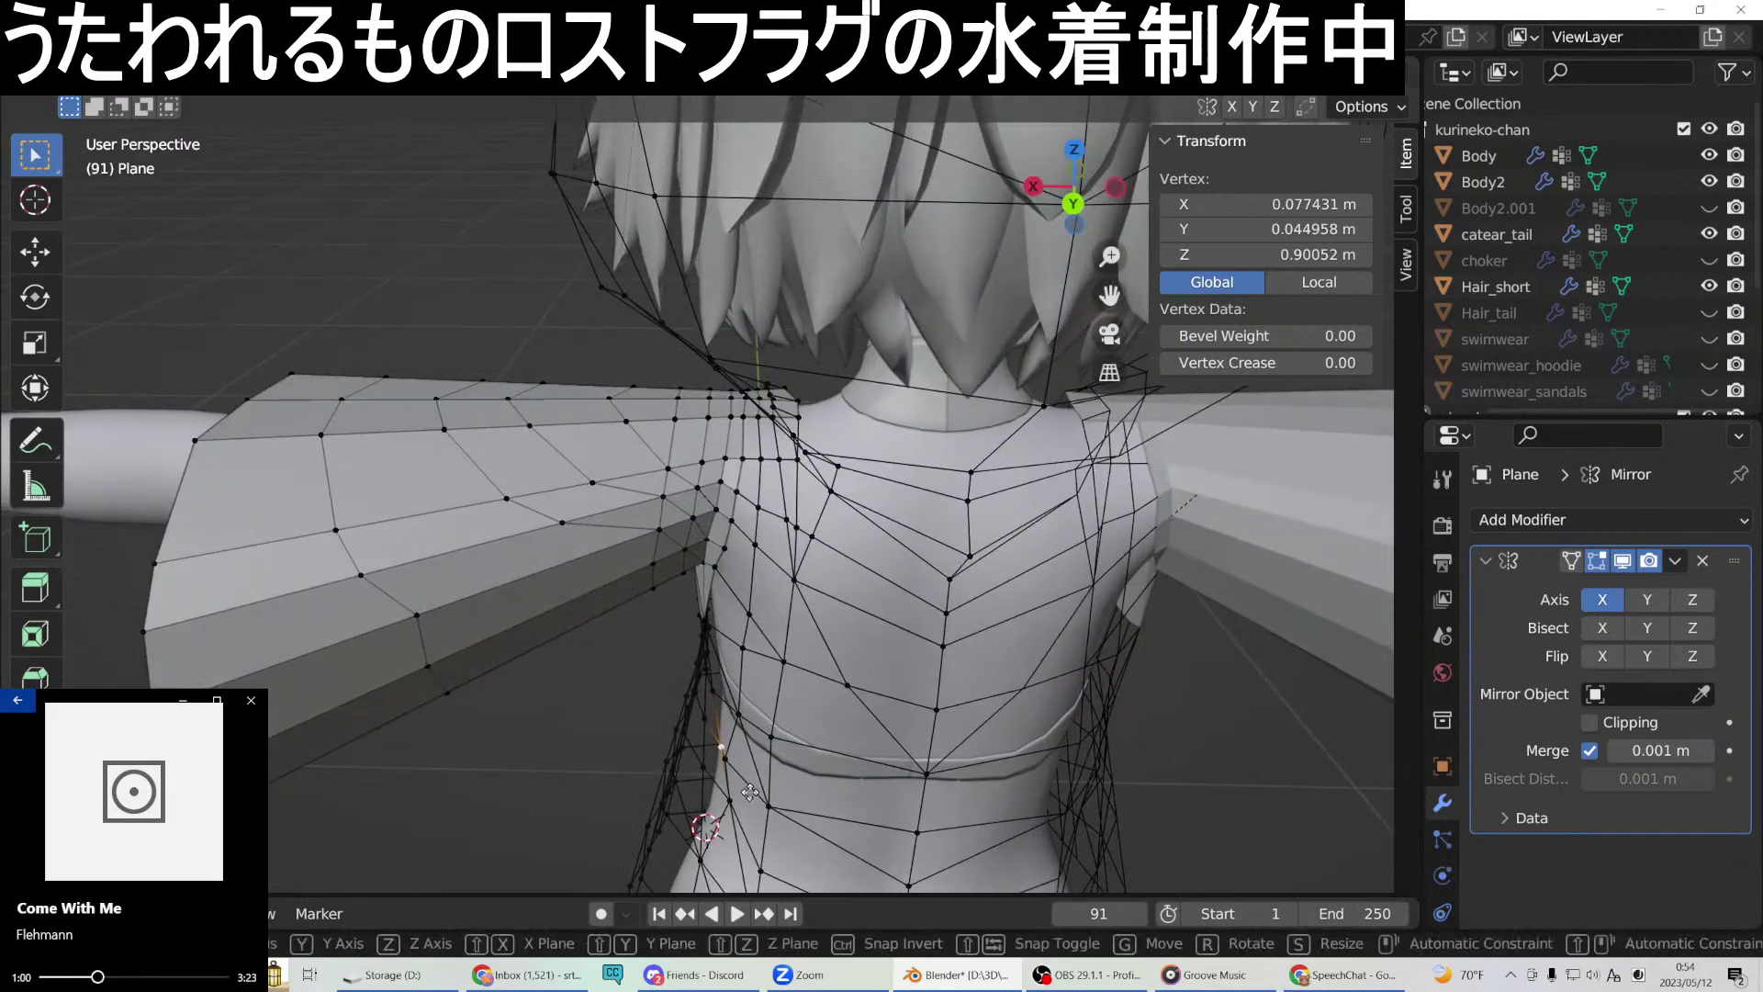
pyautogui.press('x')
pyautogui.click(743, 791)
pyautogui.moveTo(743, 791); pyautogui.dragTo(776, 730, button='middle')
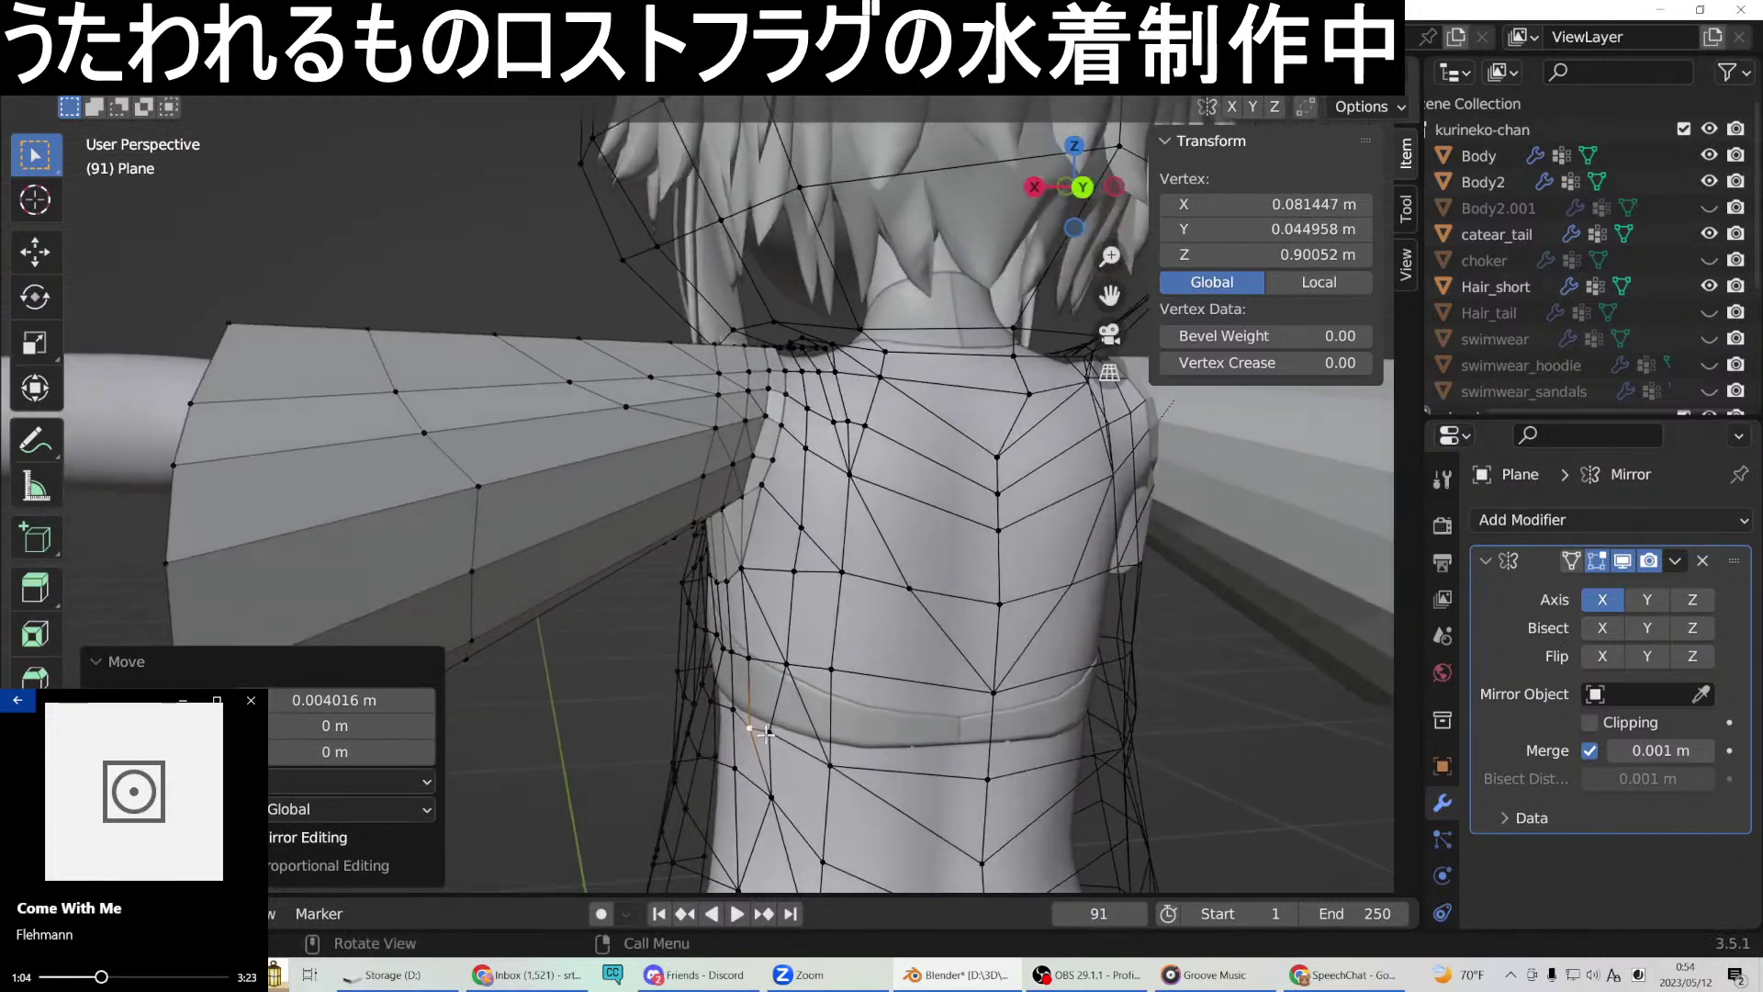
# Shift the neighbouring bra-band vertex on the back about 0.0023 m inward along X and pull it backward along Y.
pyautogui.click(770, 732)
pyautogui.press('g')
pyautogui.press('x')
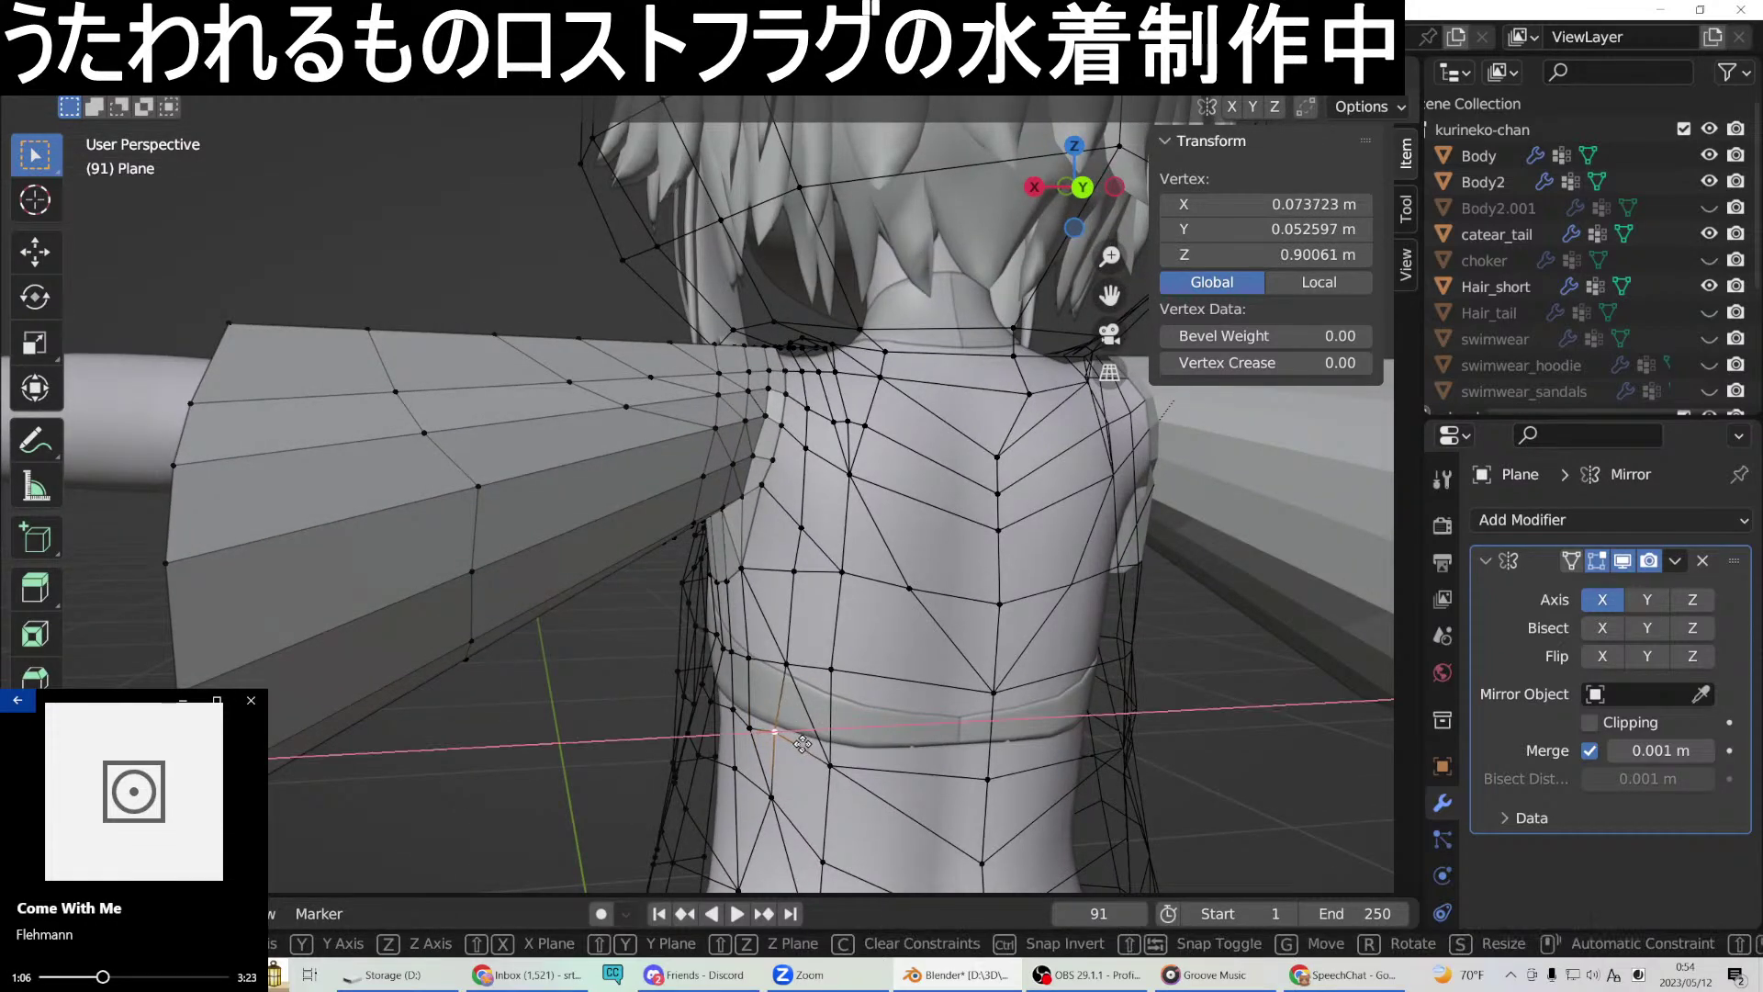
pyautogui.click(802, 744)
pyautogui.moveTo(802, 744); pyautogui.dragTo(799, 840, button='middle')
pyautogui.press('g')
pyautogui.press('y')
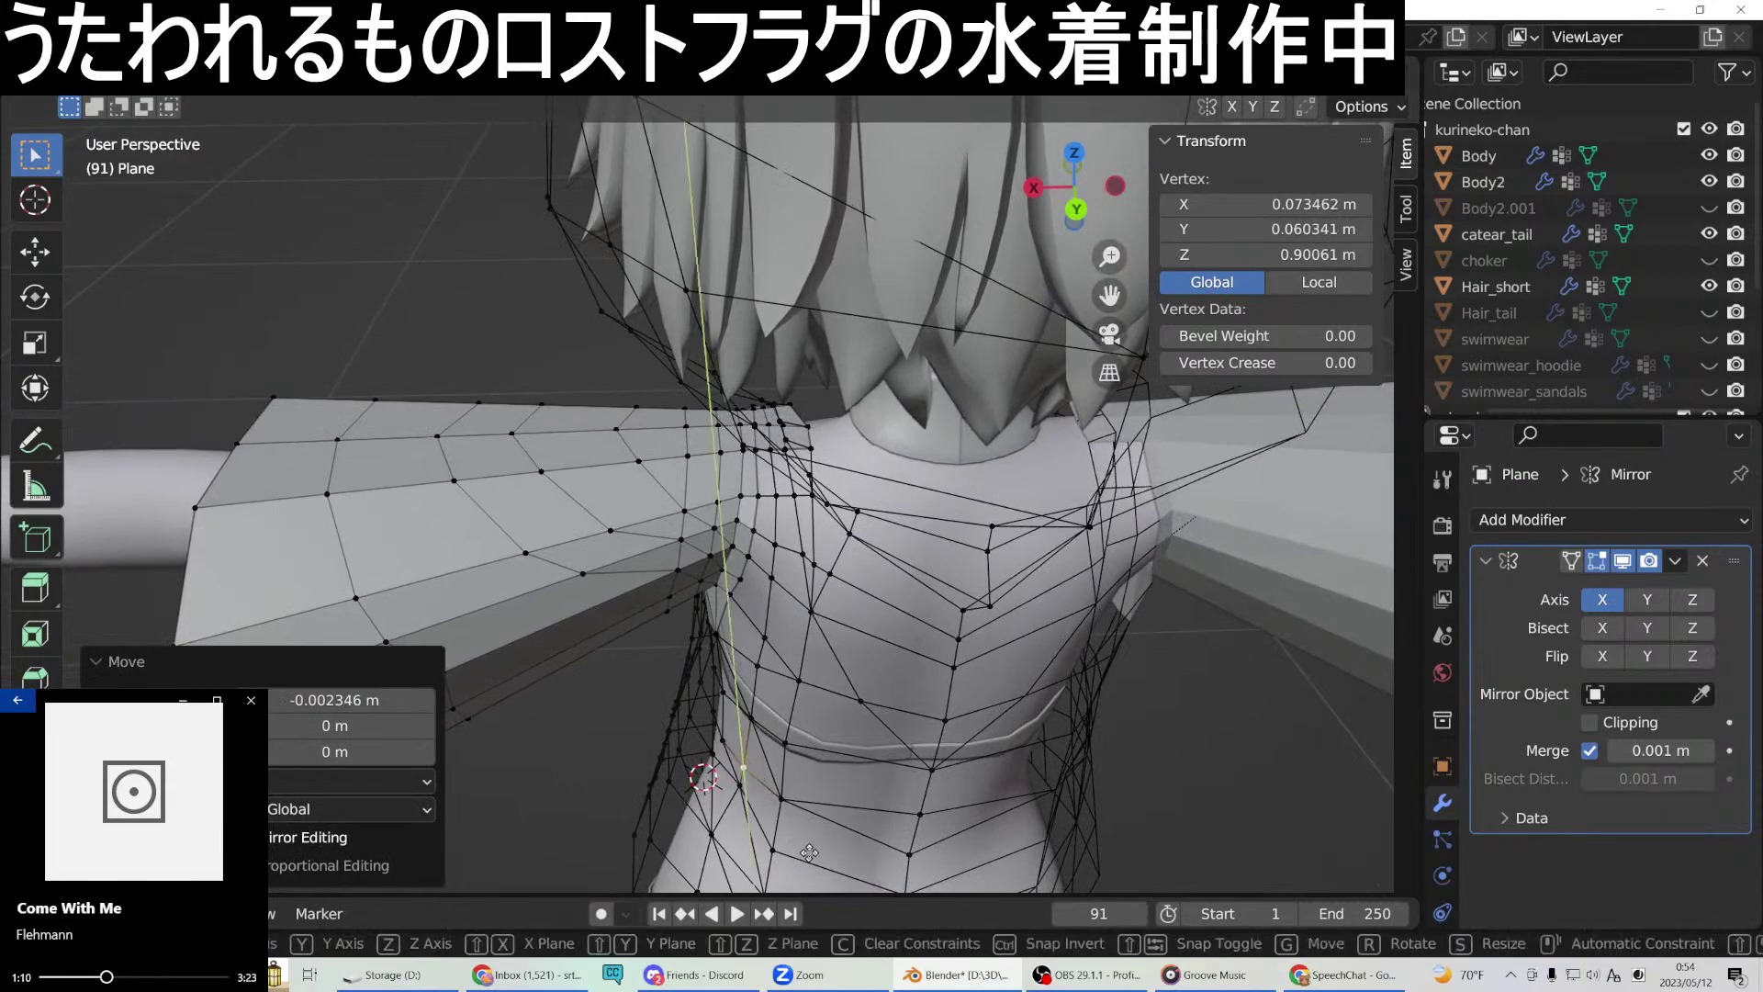
pyautogui.click(809, 854)
# Reposition the back vertex just below the bra band to about Y 0.0593 m and X 0.0750 m.
pyautogui.moveTo(808, 854); pyautogui.dragTo(822, 767, button='middle')
pyautogui.press('g')
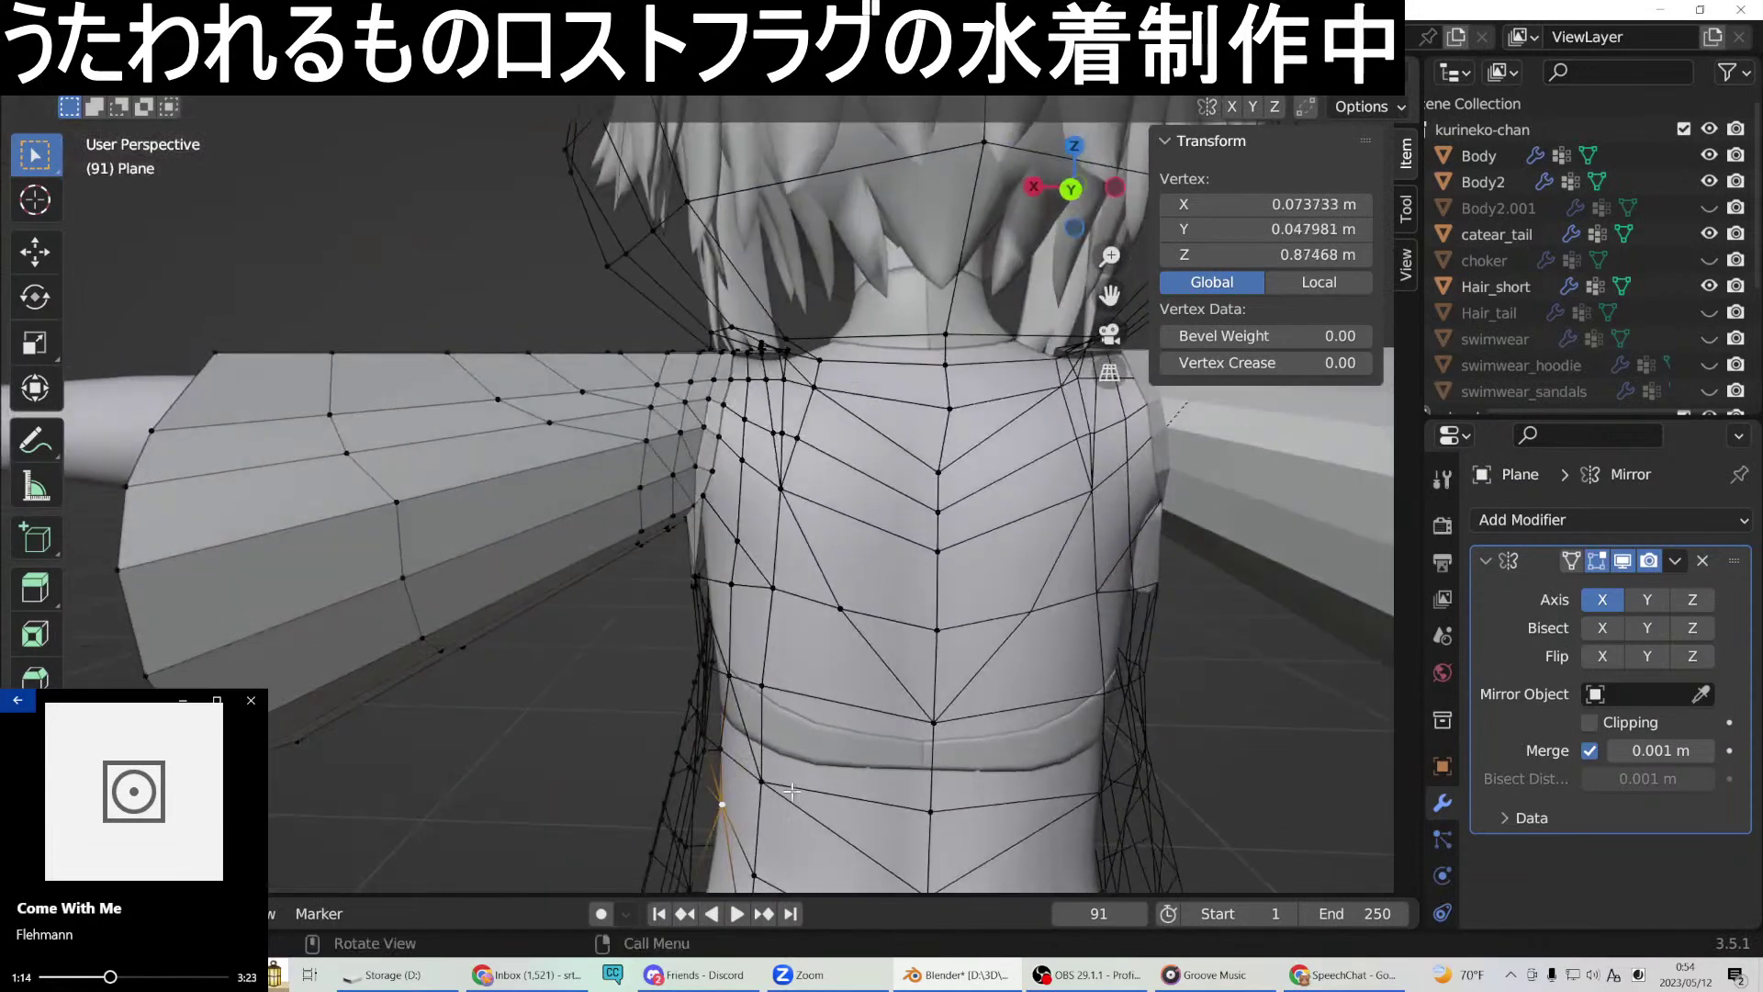
pyautogui.press('y')
pyautogui.click(1139, 854)
pyautogui.moveTo(1139, 854); pyautogui.dragTo(1047, 712, button='middle')
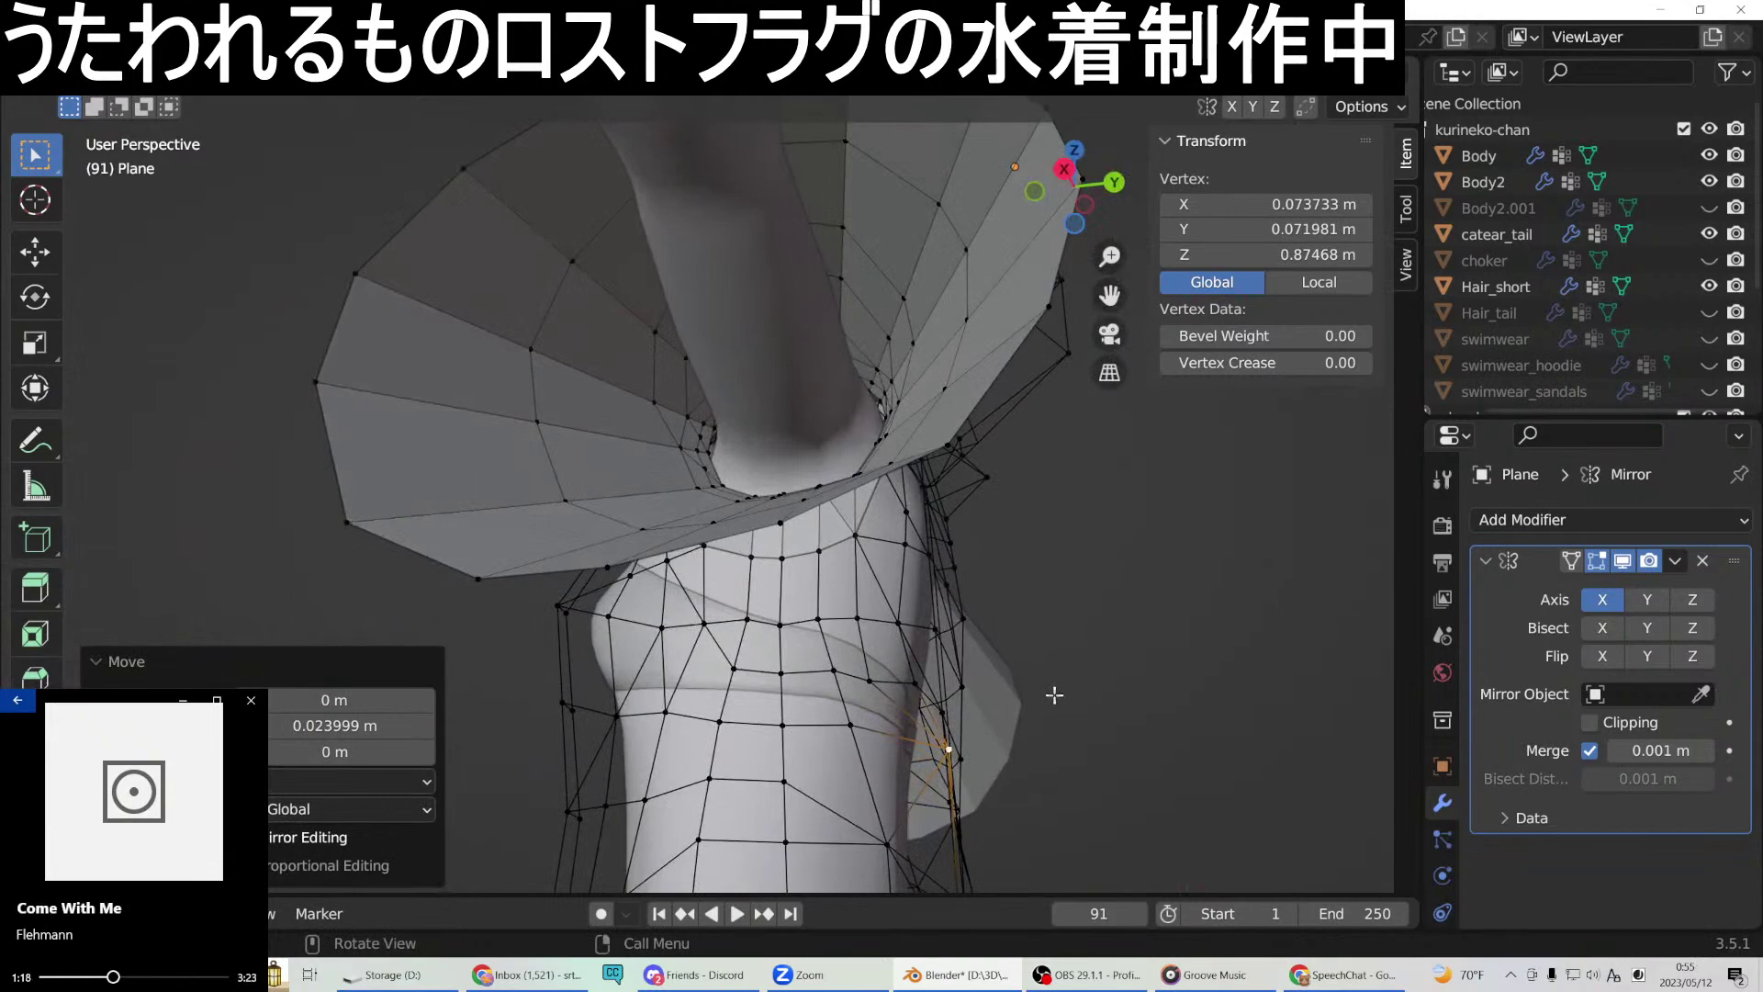
pyautogui.press('g')
pyautogui.press('y')
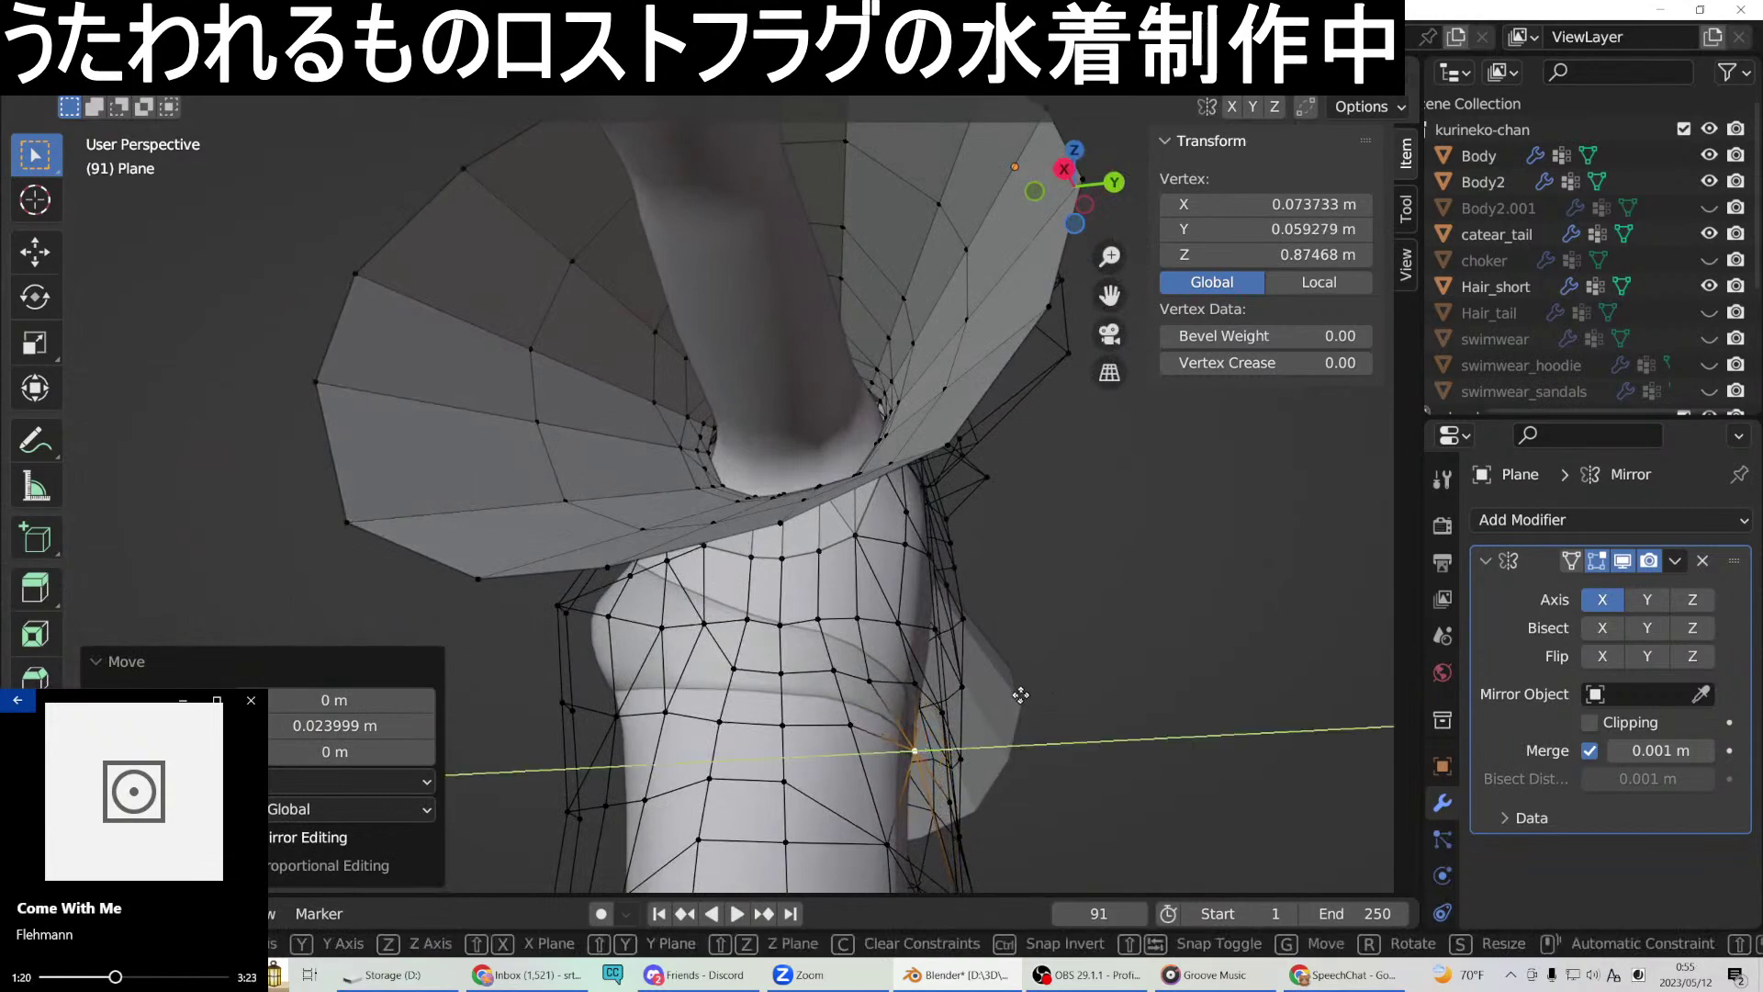
pyautogui.click(1021, 695)
pyautogui.moveTo(1021, 695); pyautogui.dragTo(802, 787, button='middle')
pyautogui.press('g')
pyautogui.press('x')
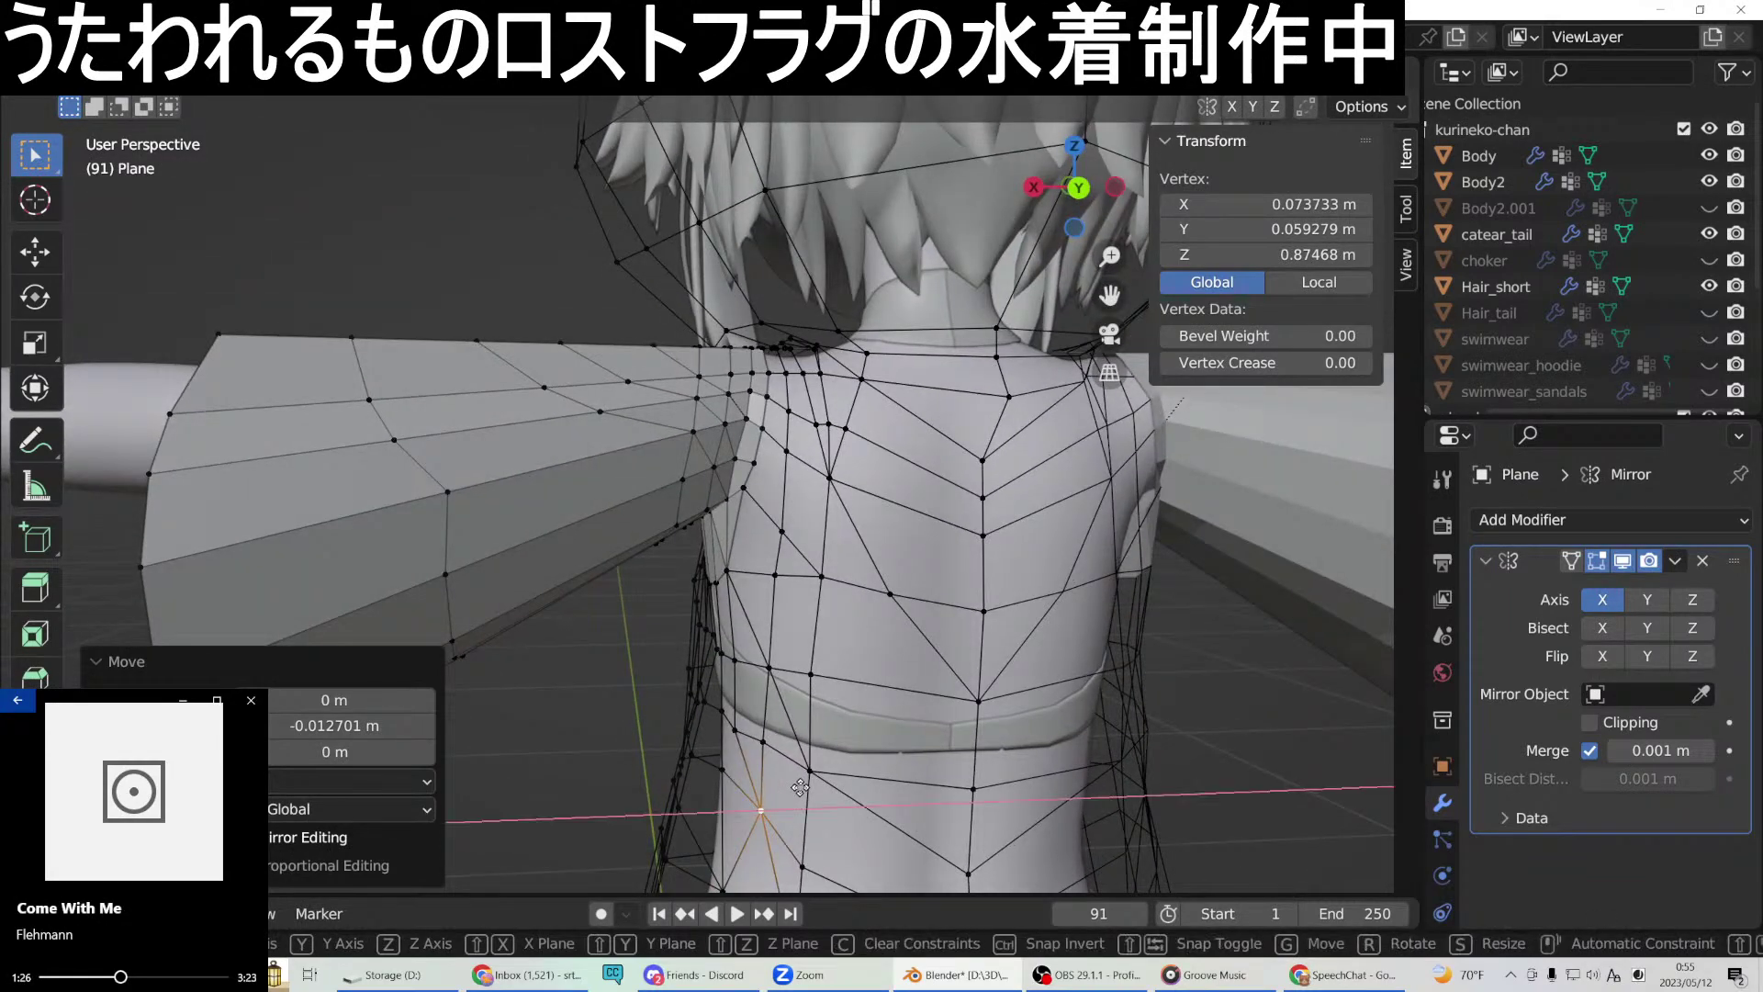
pyautogui.click(798, 786)
# In a see-through right side view, move the side-back vertex at the bra band forward along Y to about 0.058 m.
pyautogui.moveTo(798, 786); pyautogui.dragTo(1004, 751, button='middle')
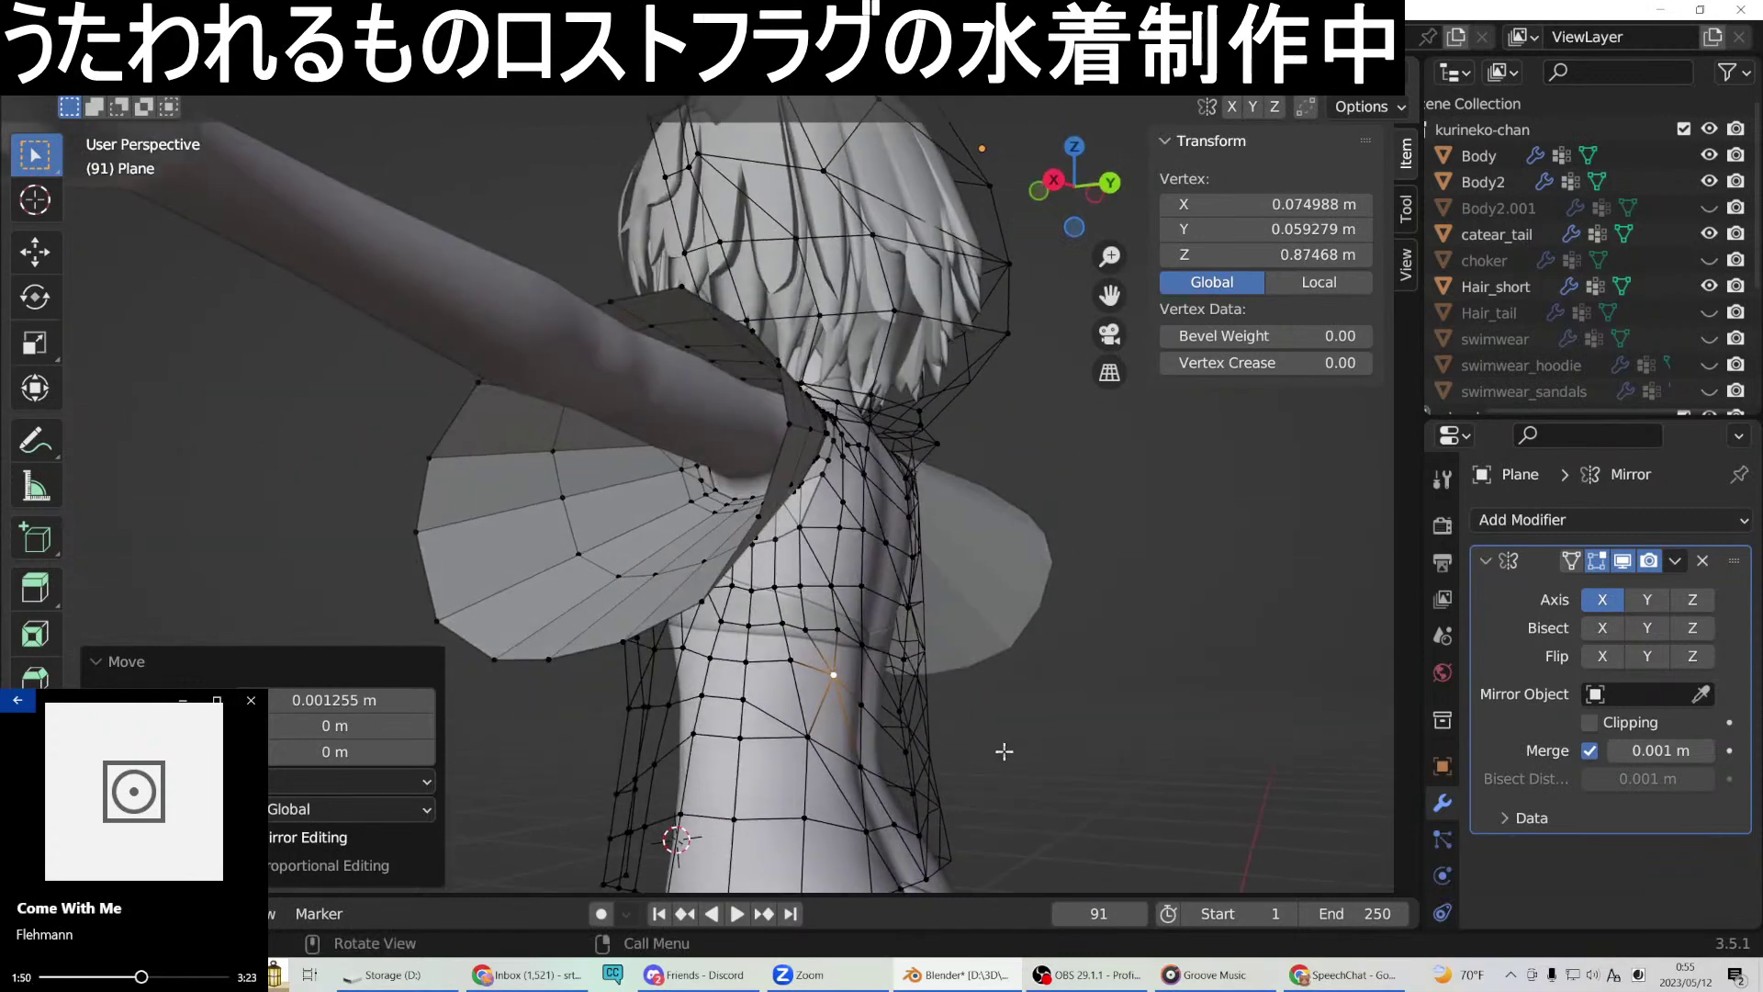
pyautogui.press('KP_3')
pyautogui.keyDown('shift'); pyautogui.moveTo(947, 764); pyautogui.dragTo(955, 601, button='middle'); pyautogui.keyUp('shift')
pyautogui.hotkey('alt', 'z')
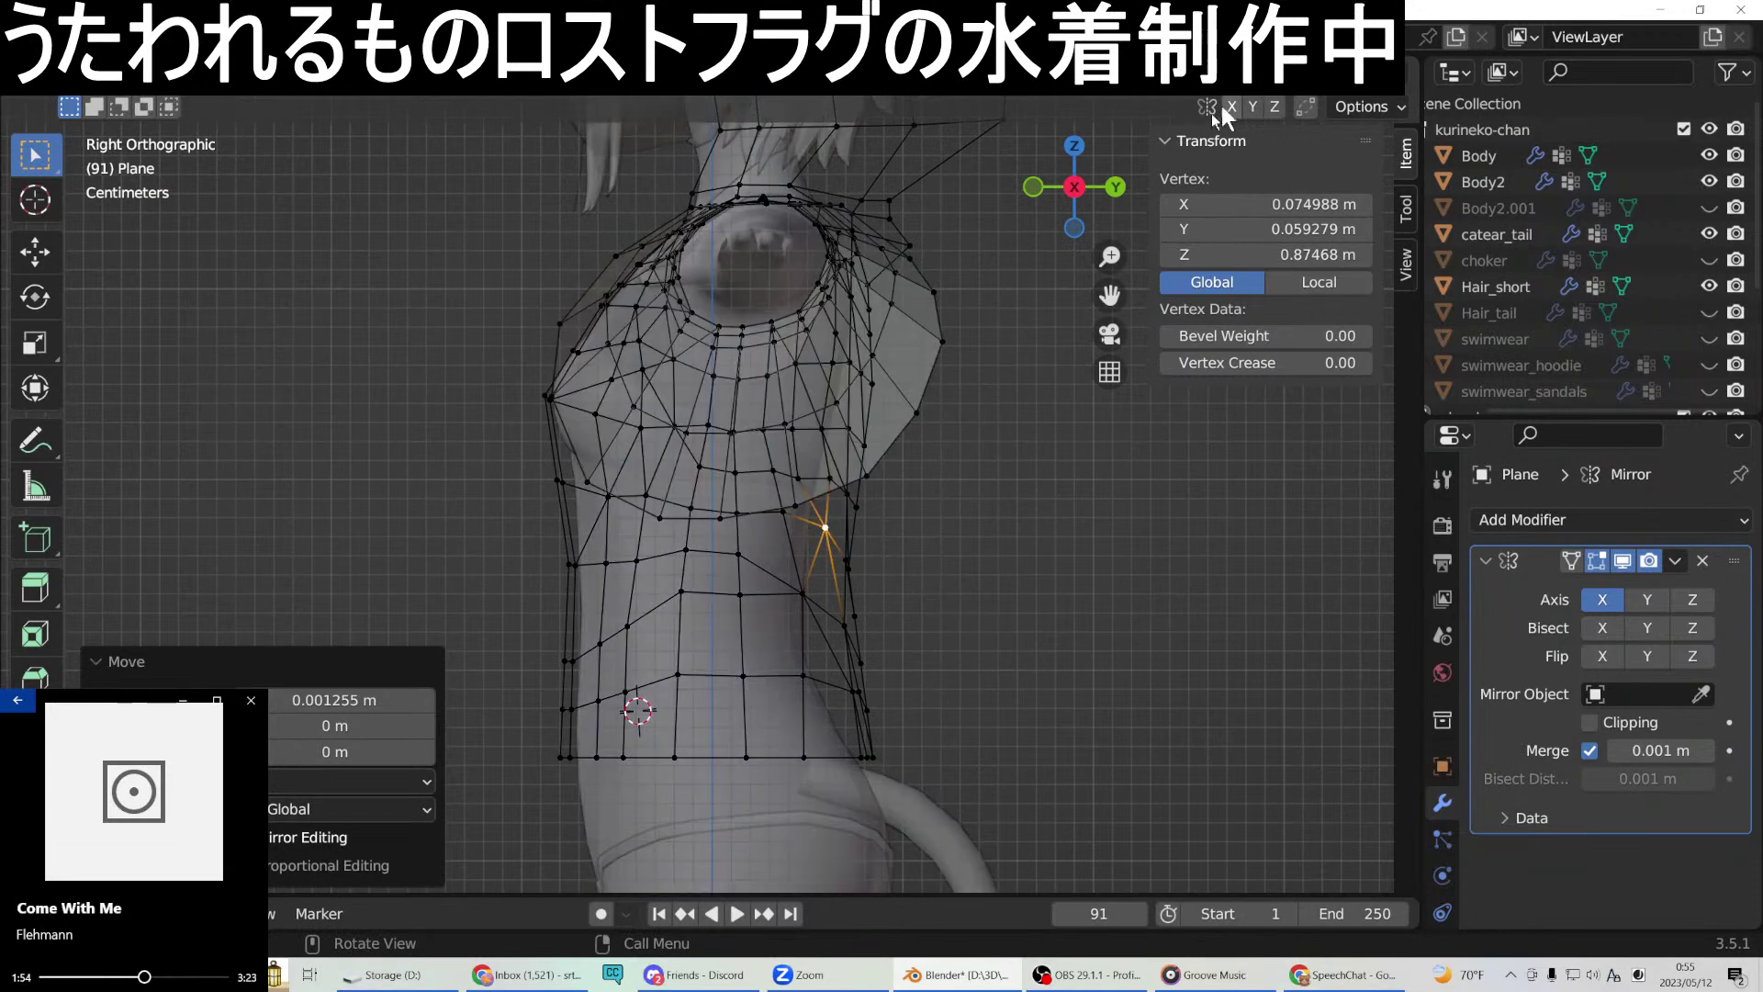
pyautogui.scroll(1, 892, 487)
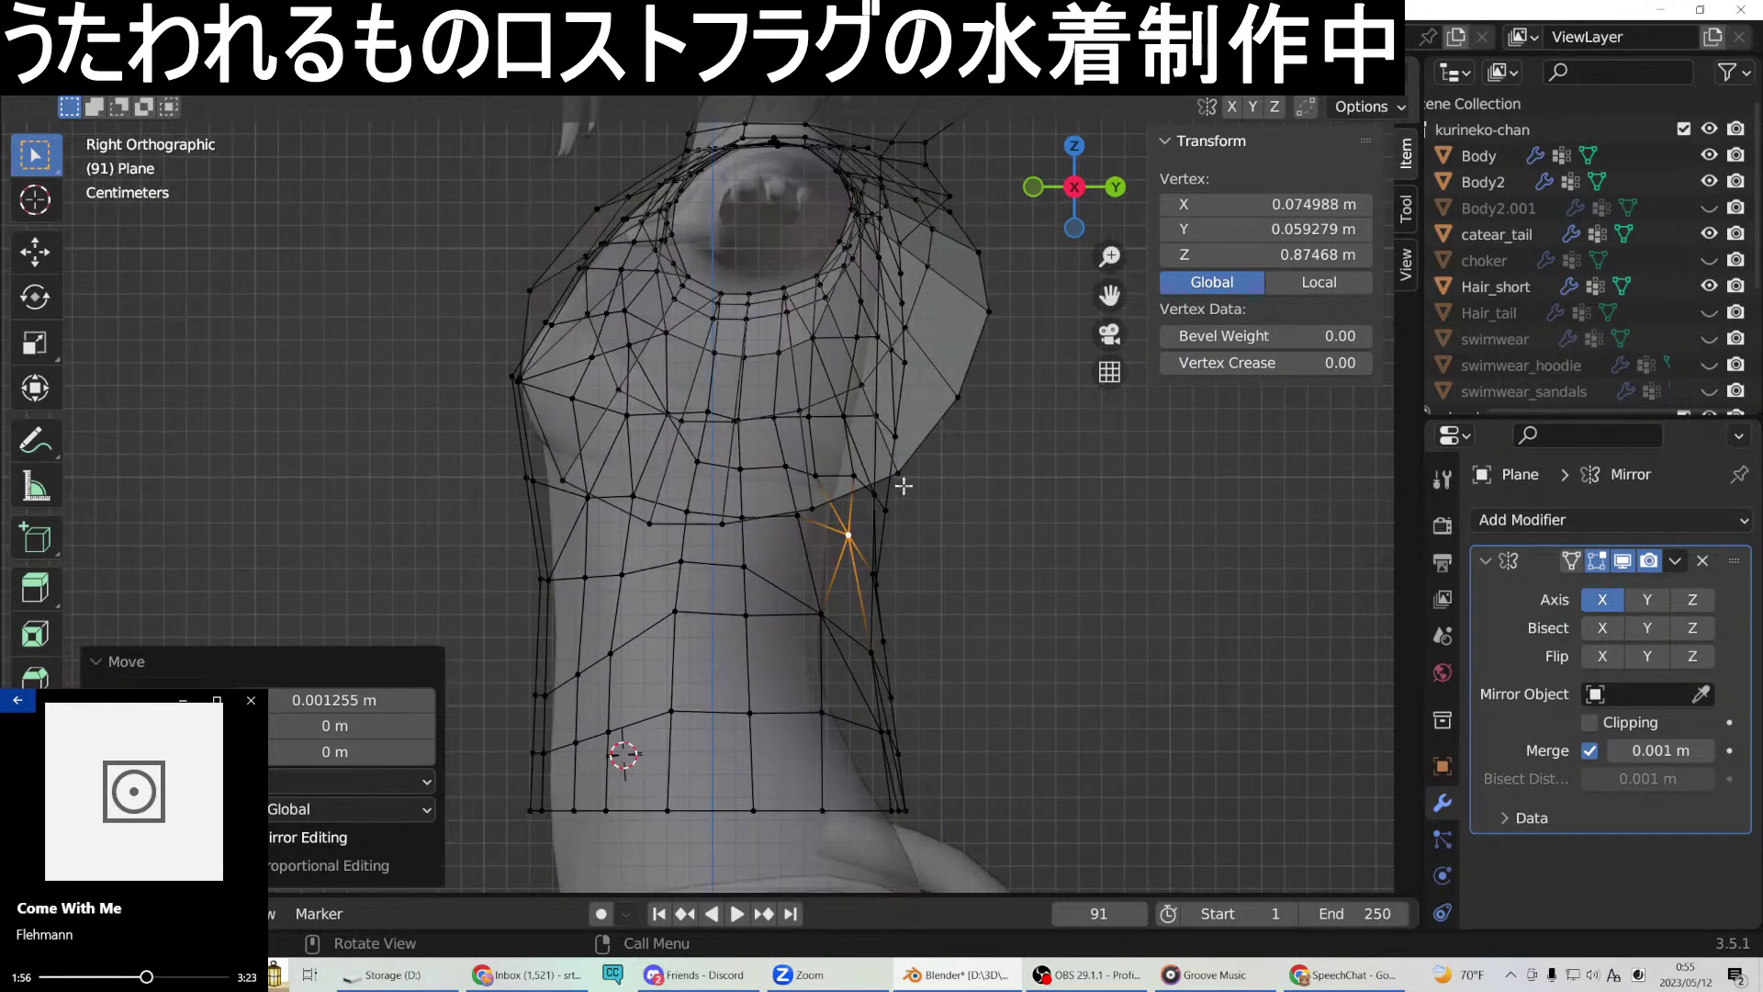
pyautogui.click(855, 479)
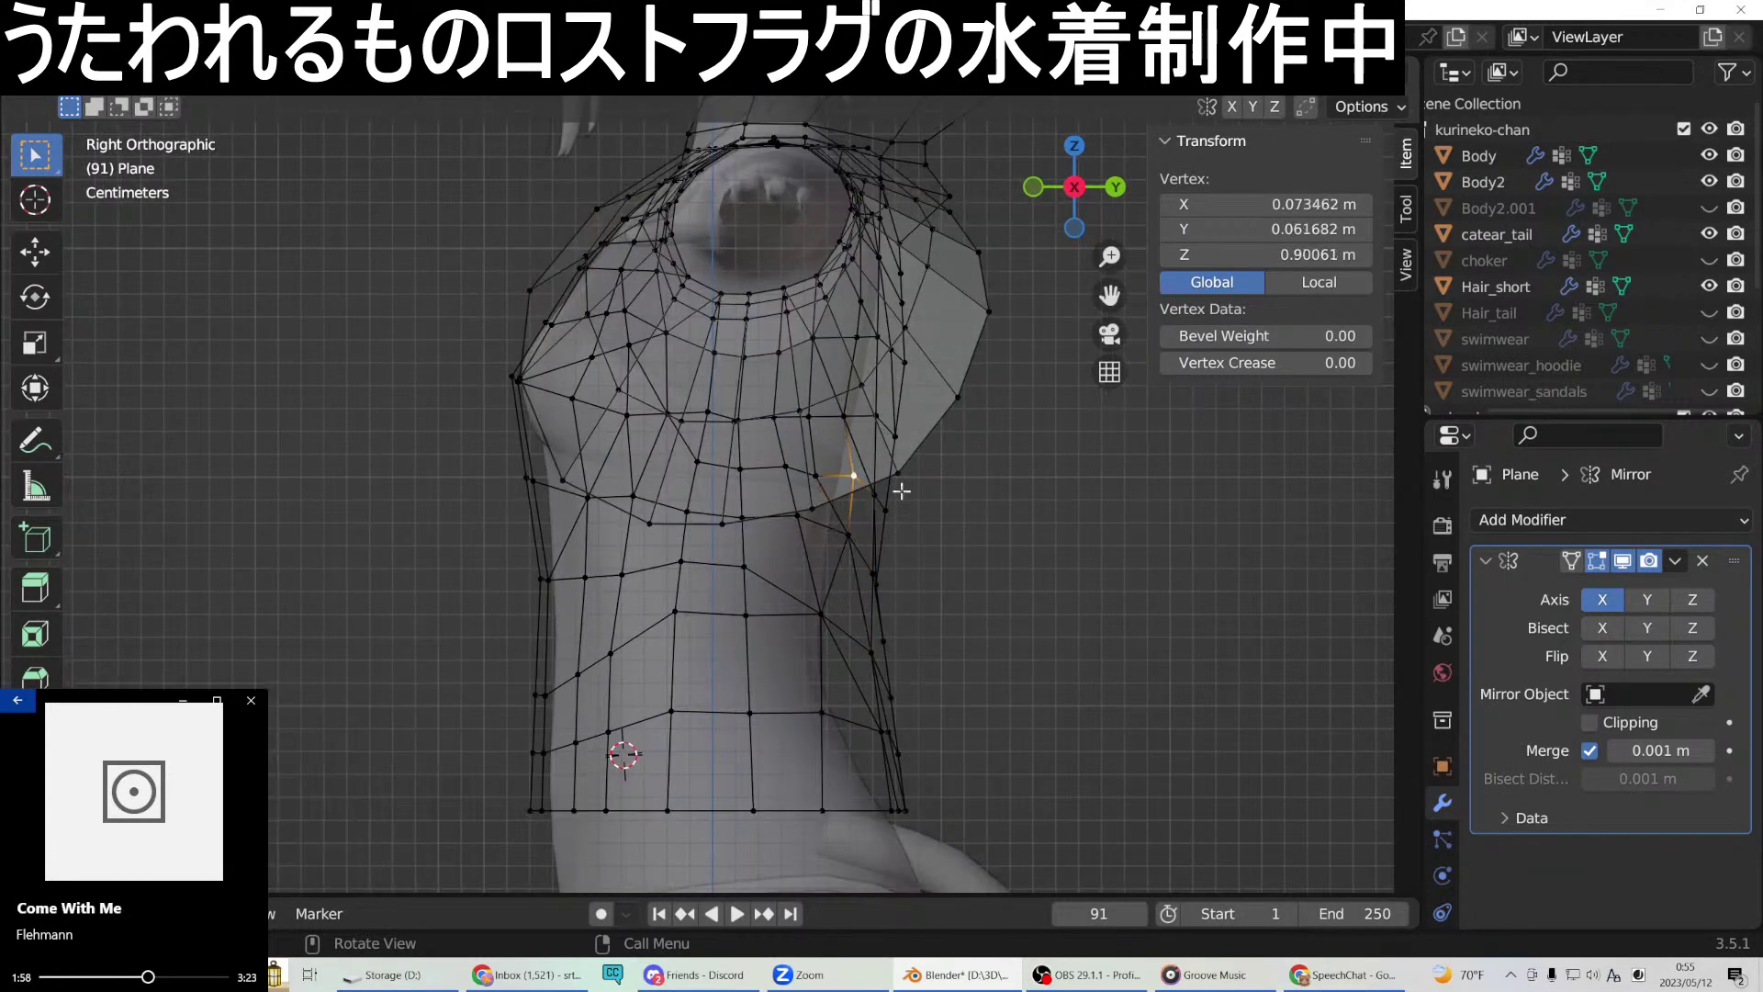
pyautogui.click(924, 478)
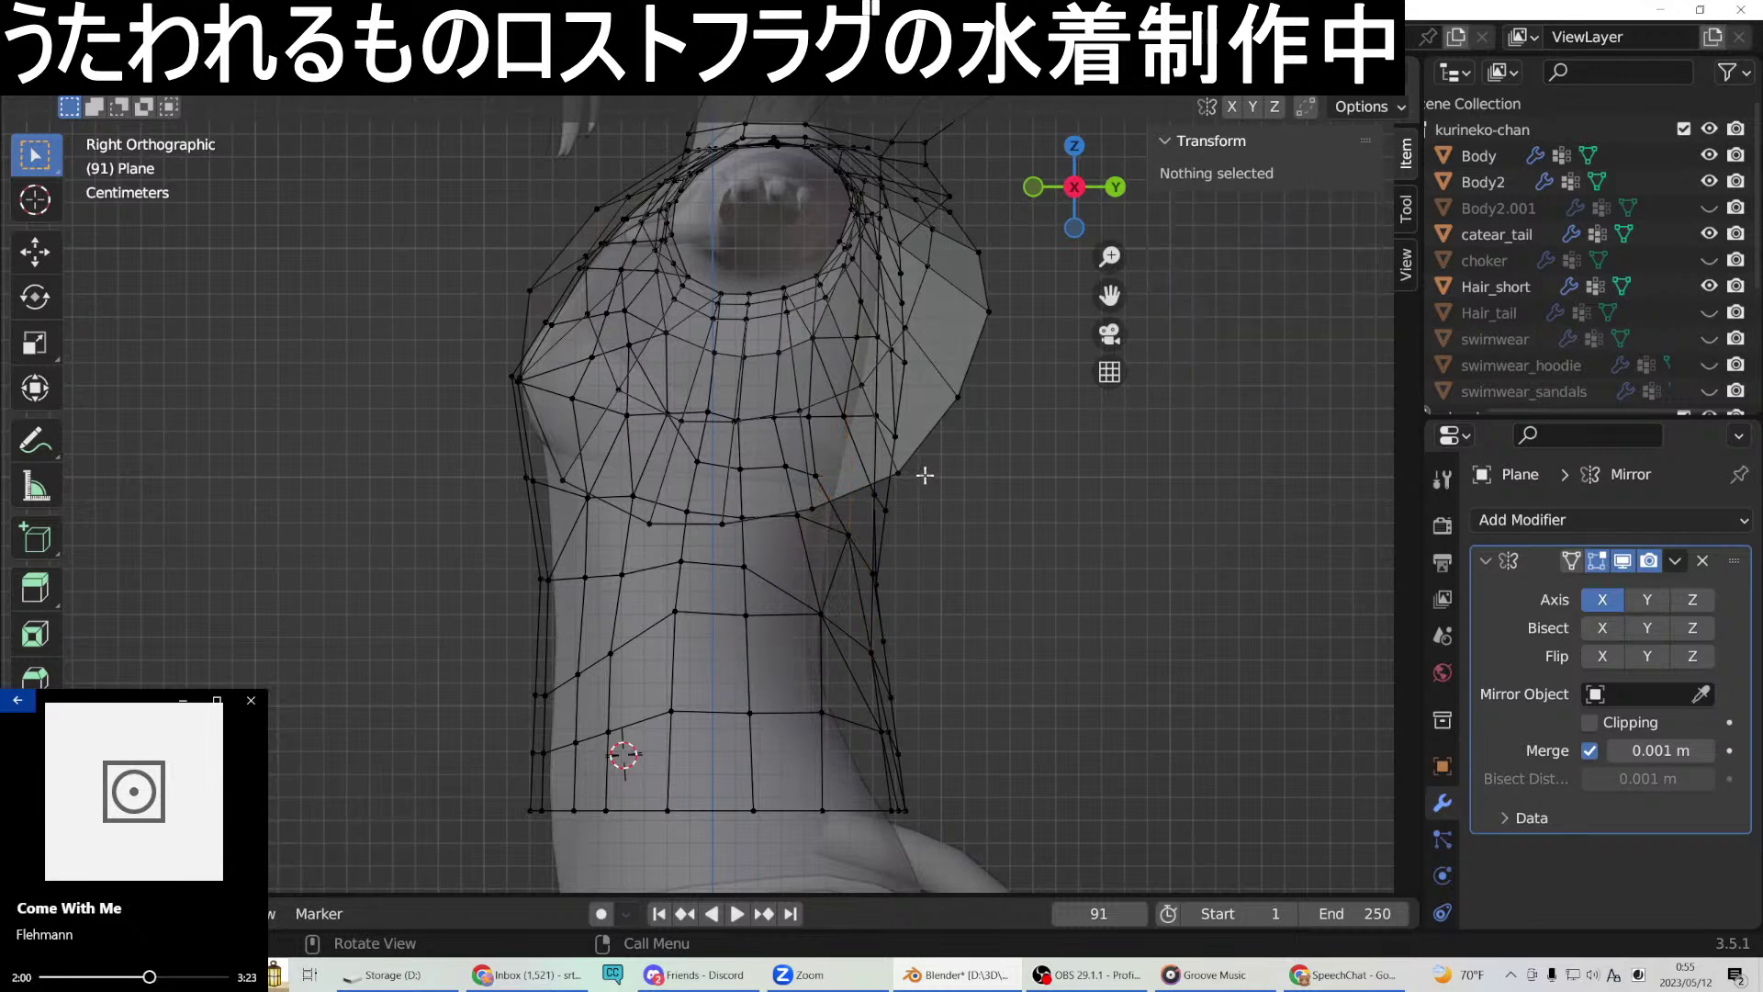
pyautogui.click(875, 484)
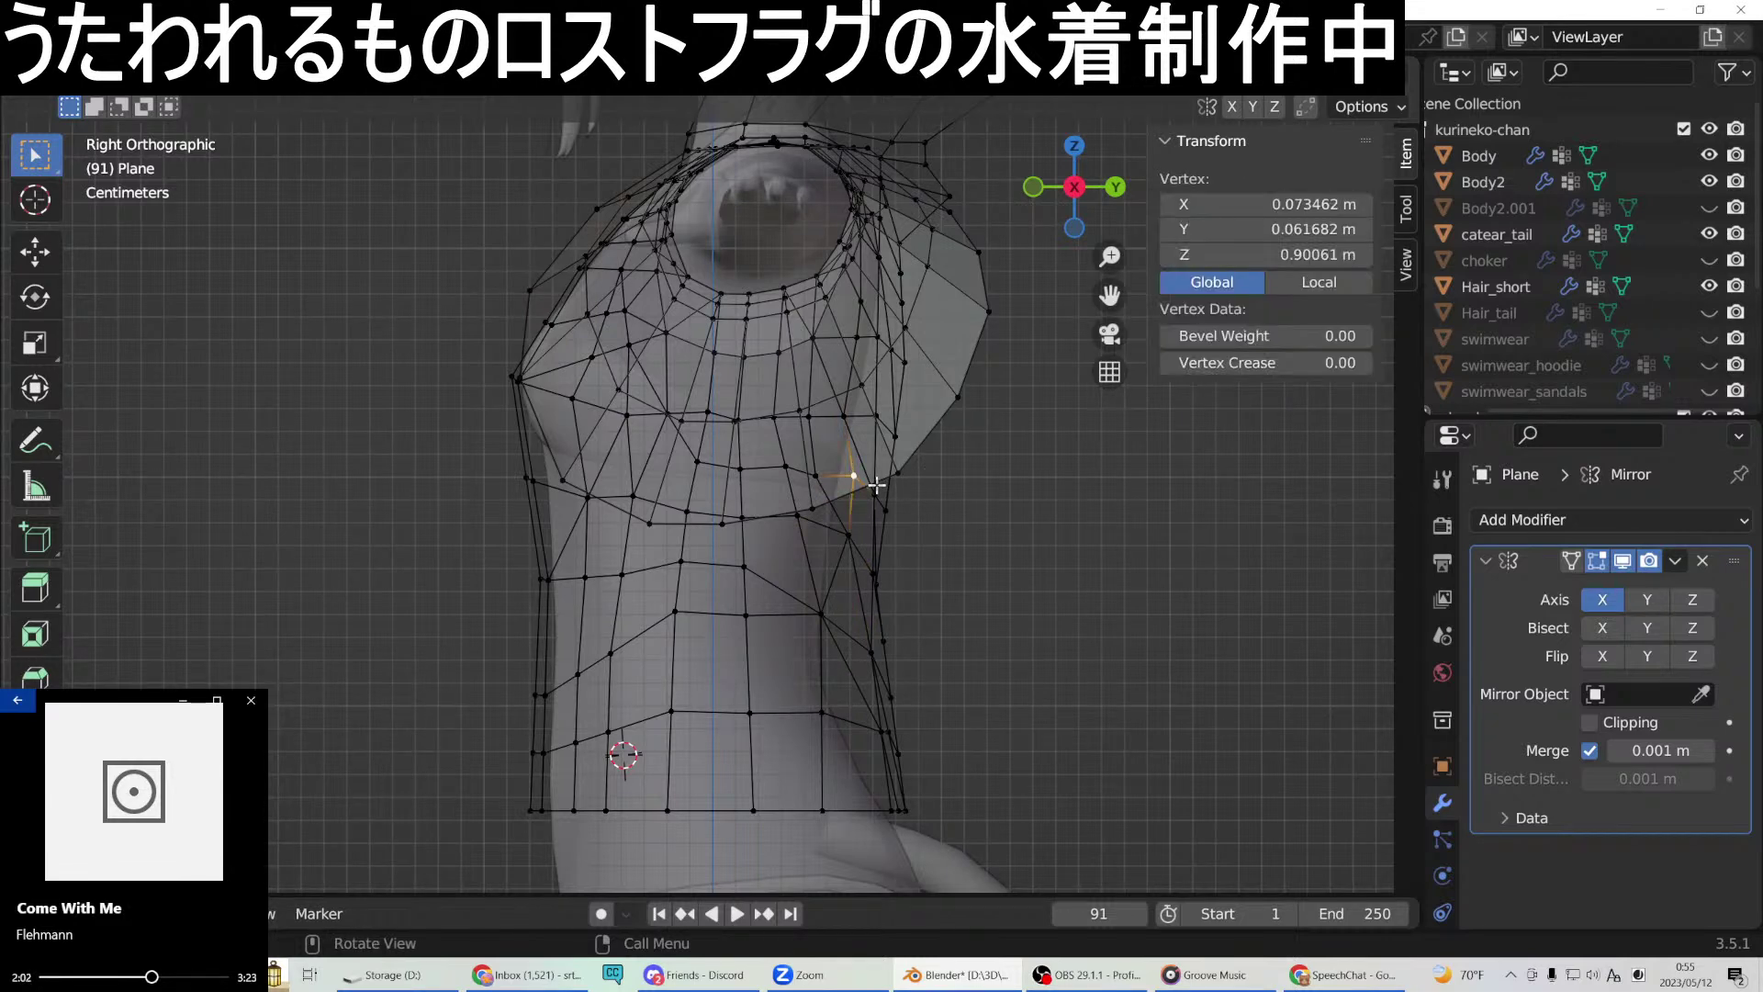
pyautogui.press('g')
pyautogui.press('y')
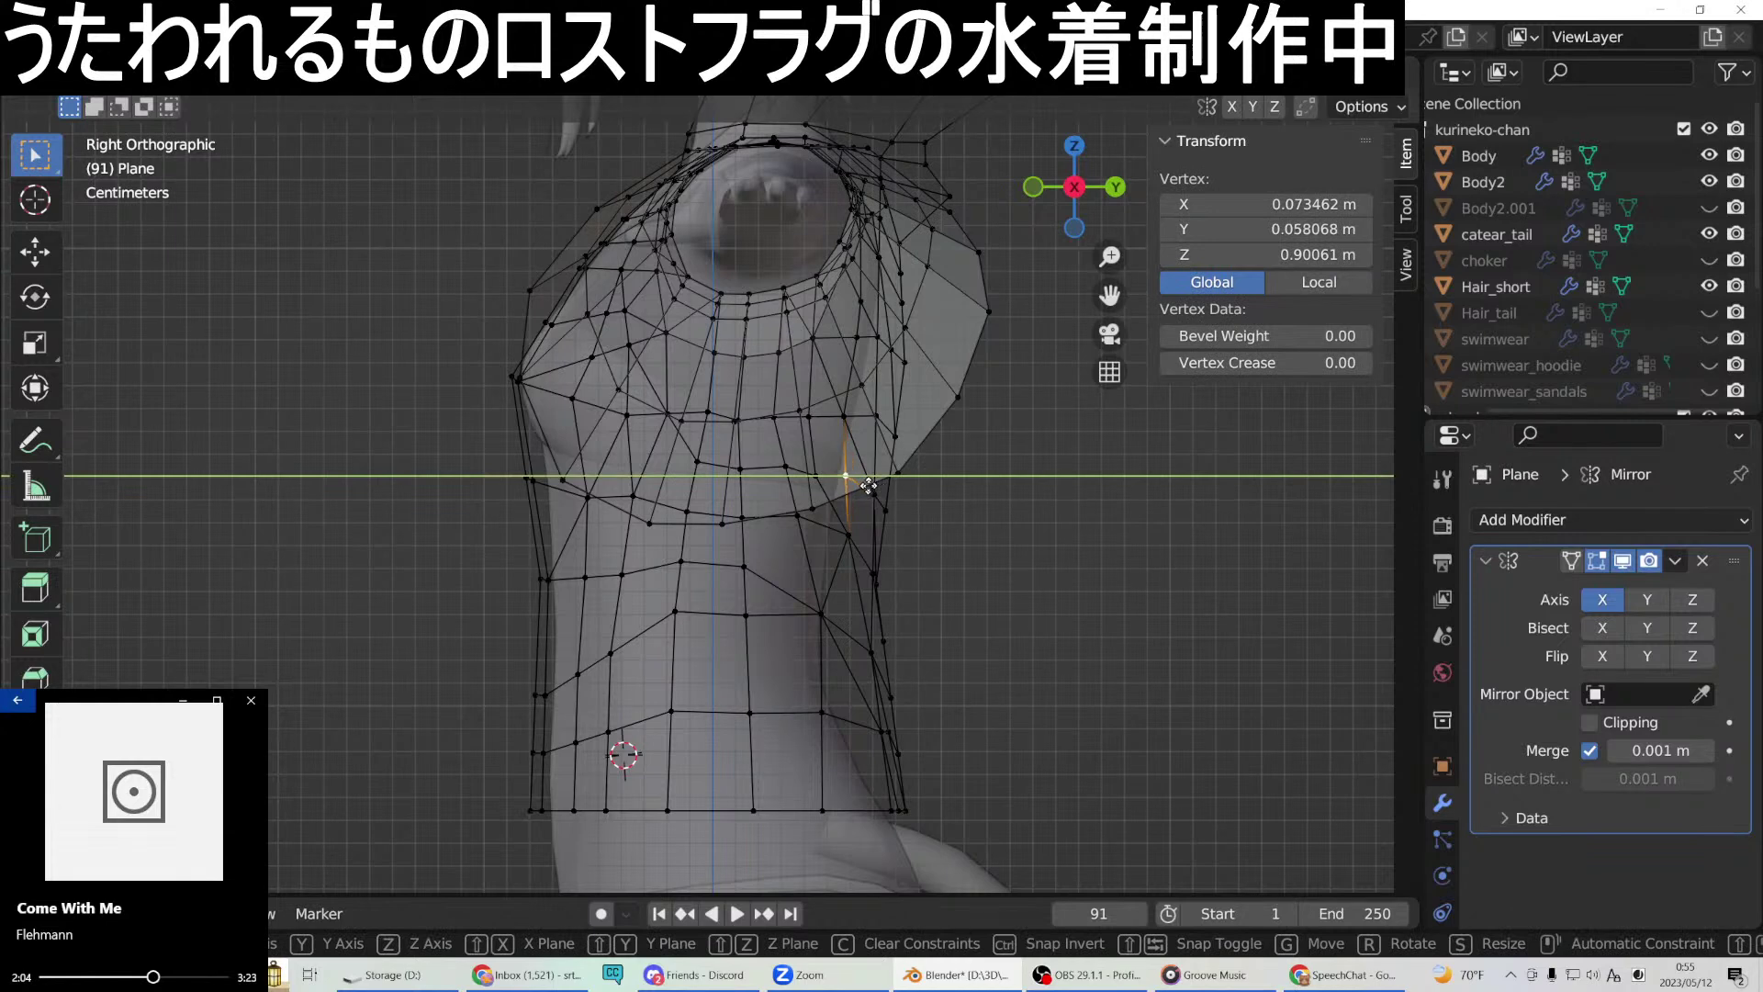
pyautogui.click(869, 486)
# Move the vertex below the bra band about 0.0054 m forward along Y and the waist vertex beneath it about 0.0027 m backward.
pyautogui.click(853, 537)
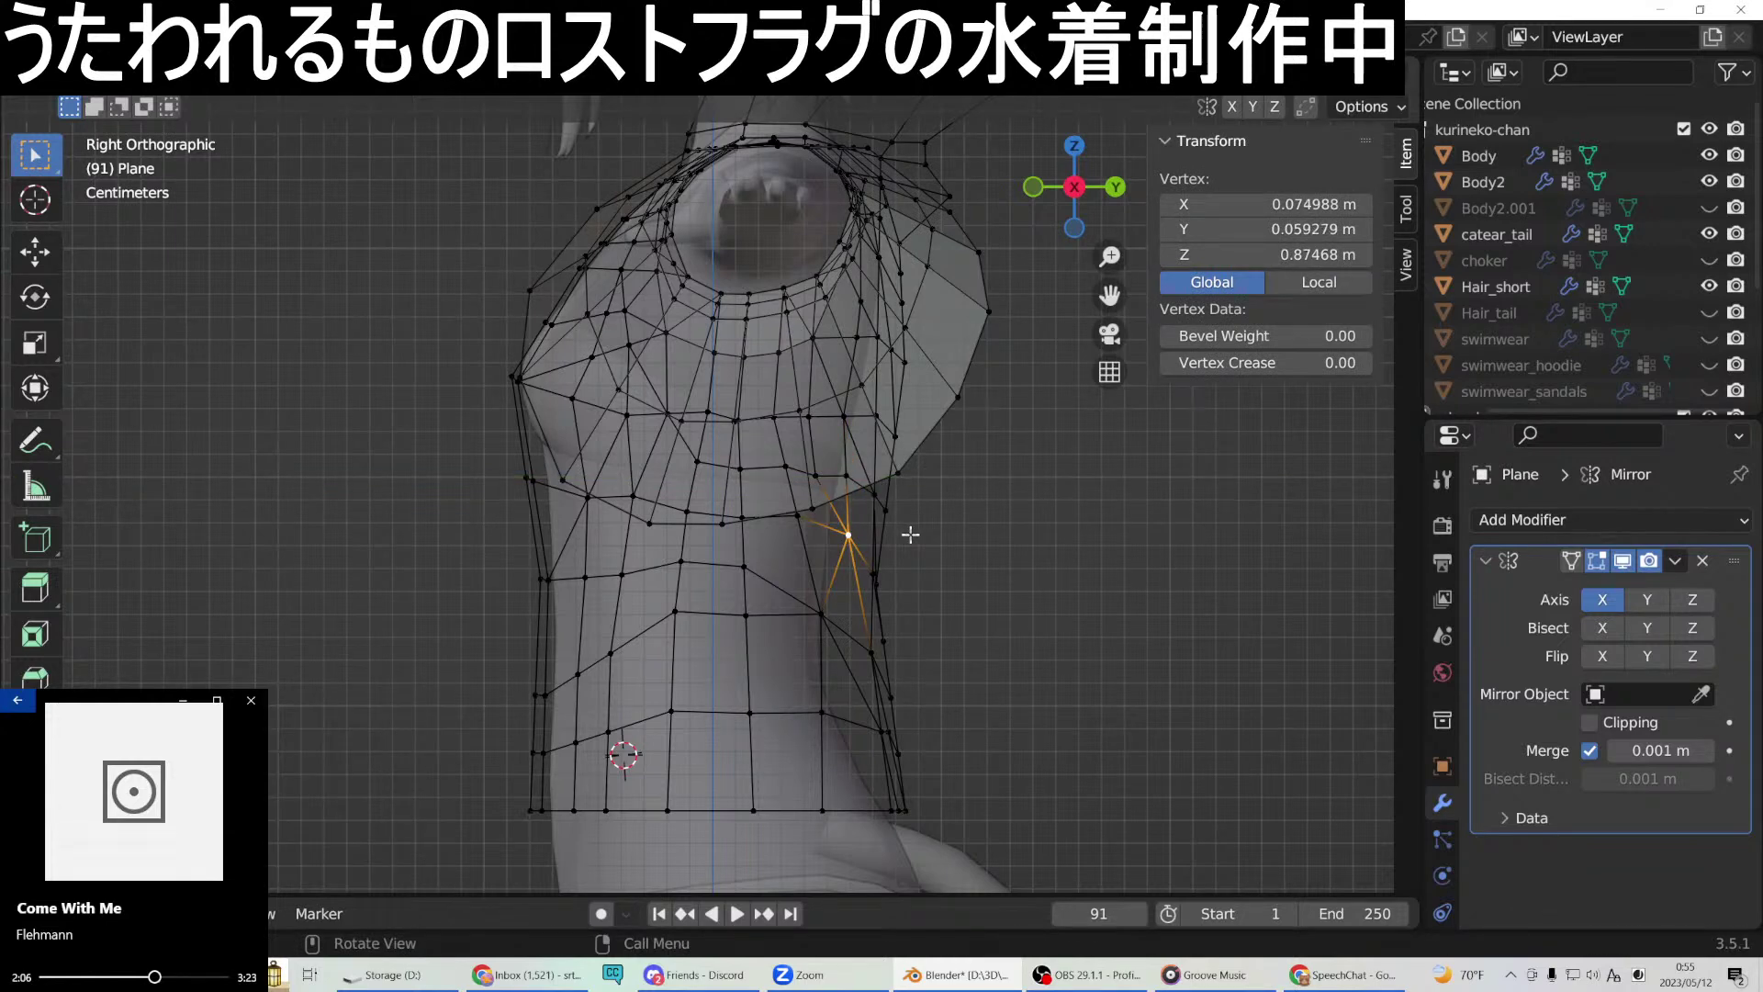
pyautogui.press('g')
pyautogui.press('y')
pyautogui.click(898, 536)
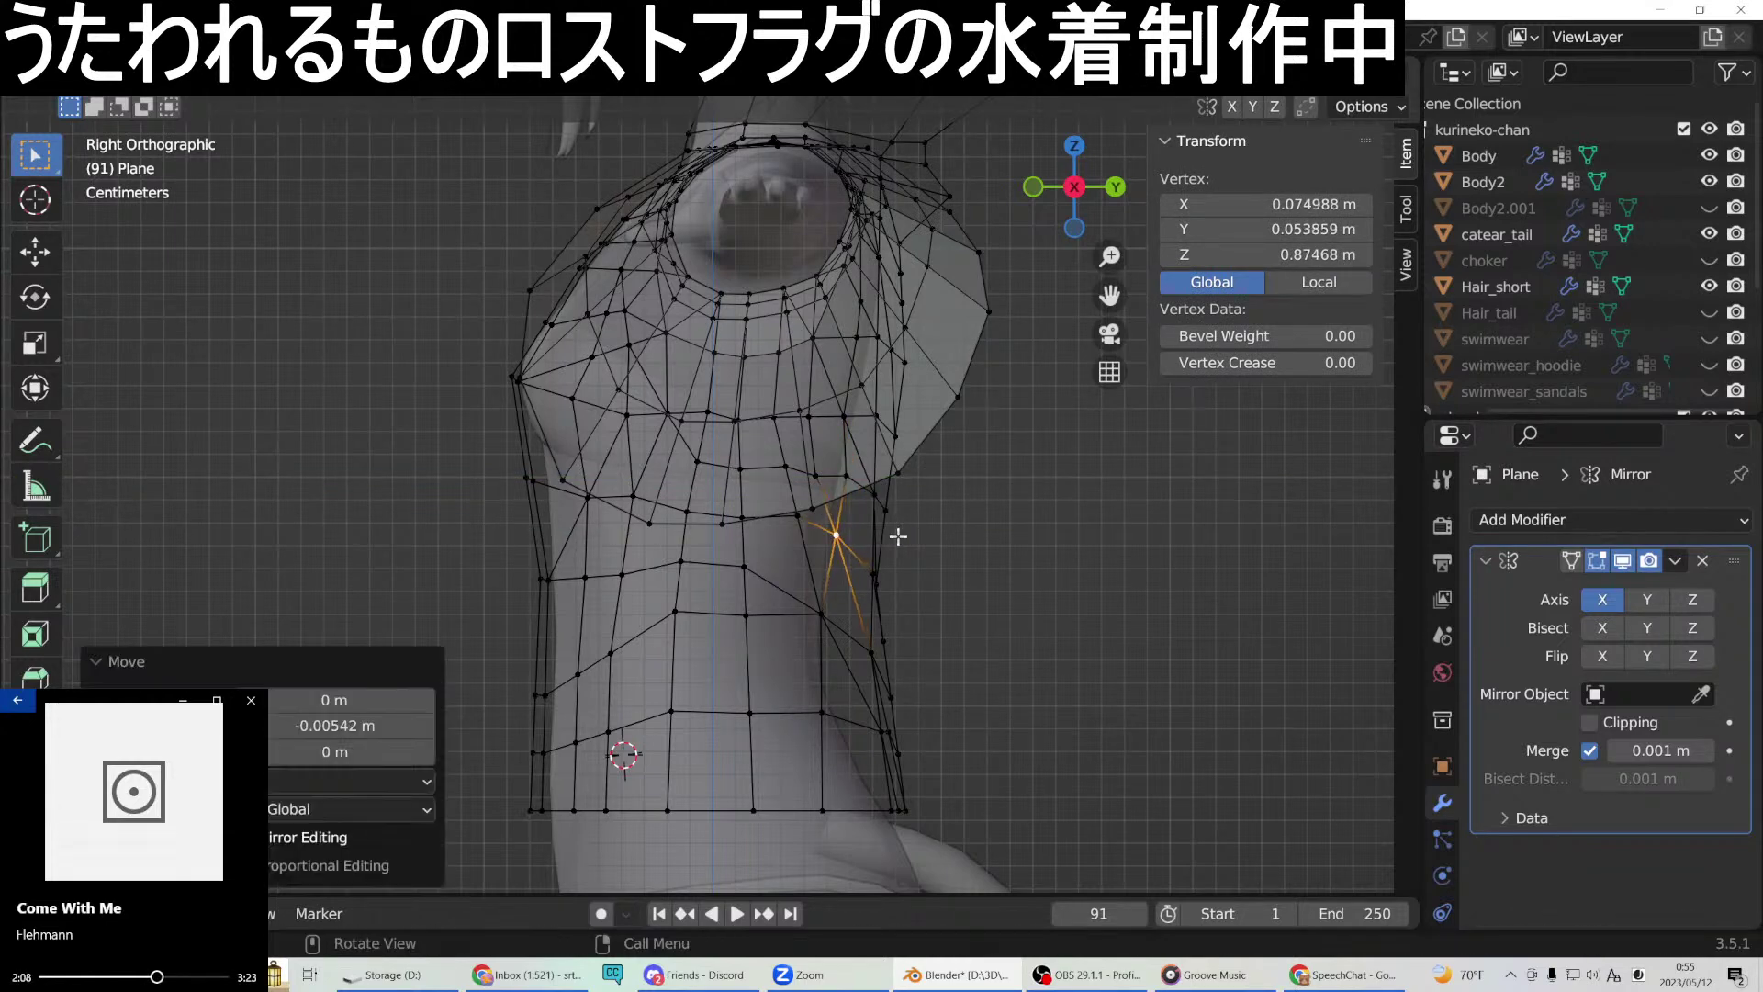
pyautogui.click(830, 613)
pyautogui.press('g')
pyautogui.press('y')
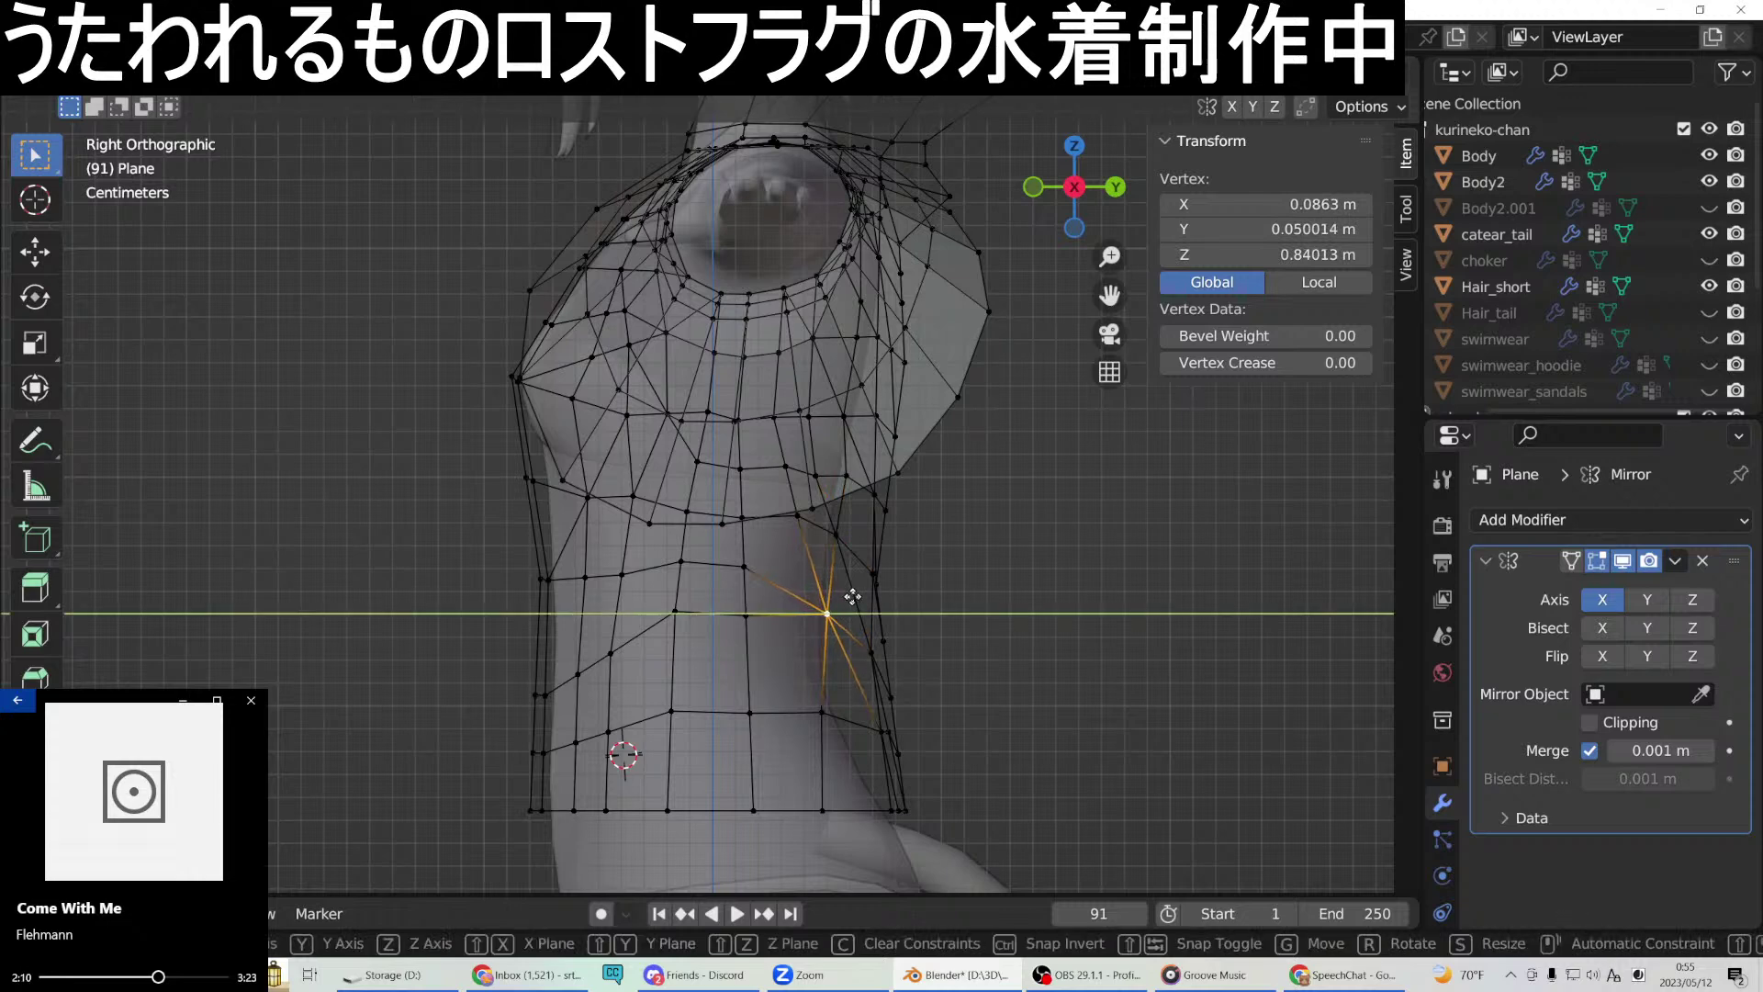
pyautogui.click(852, 597)
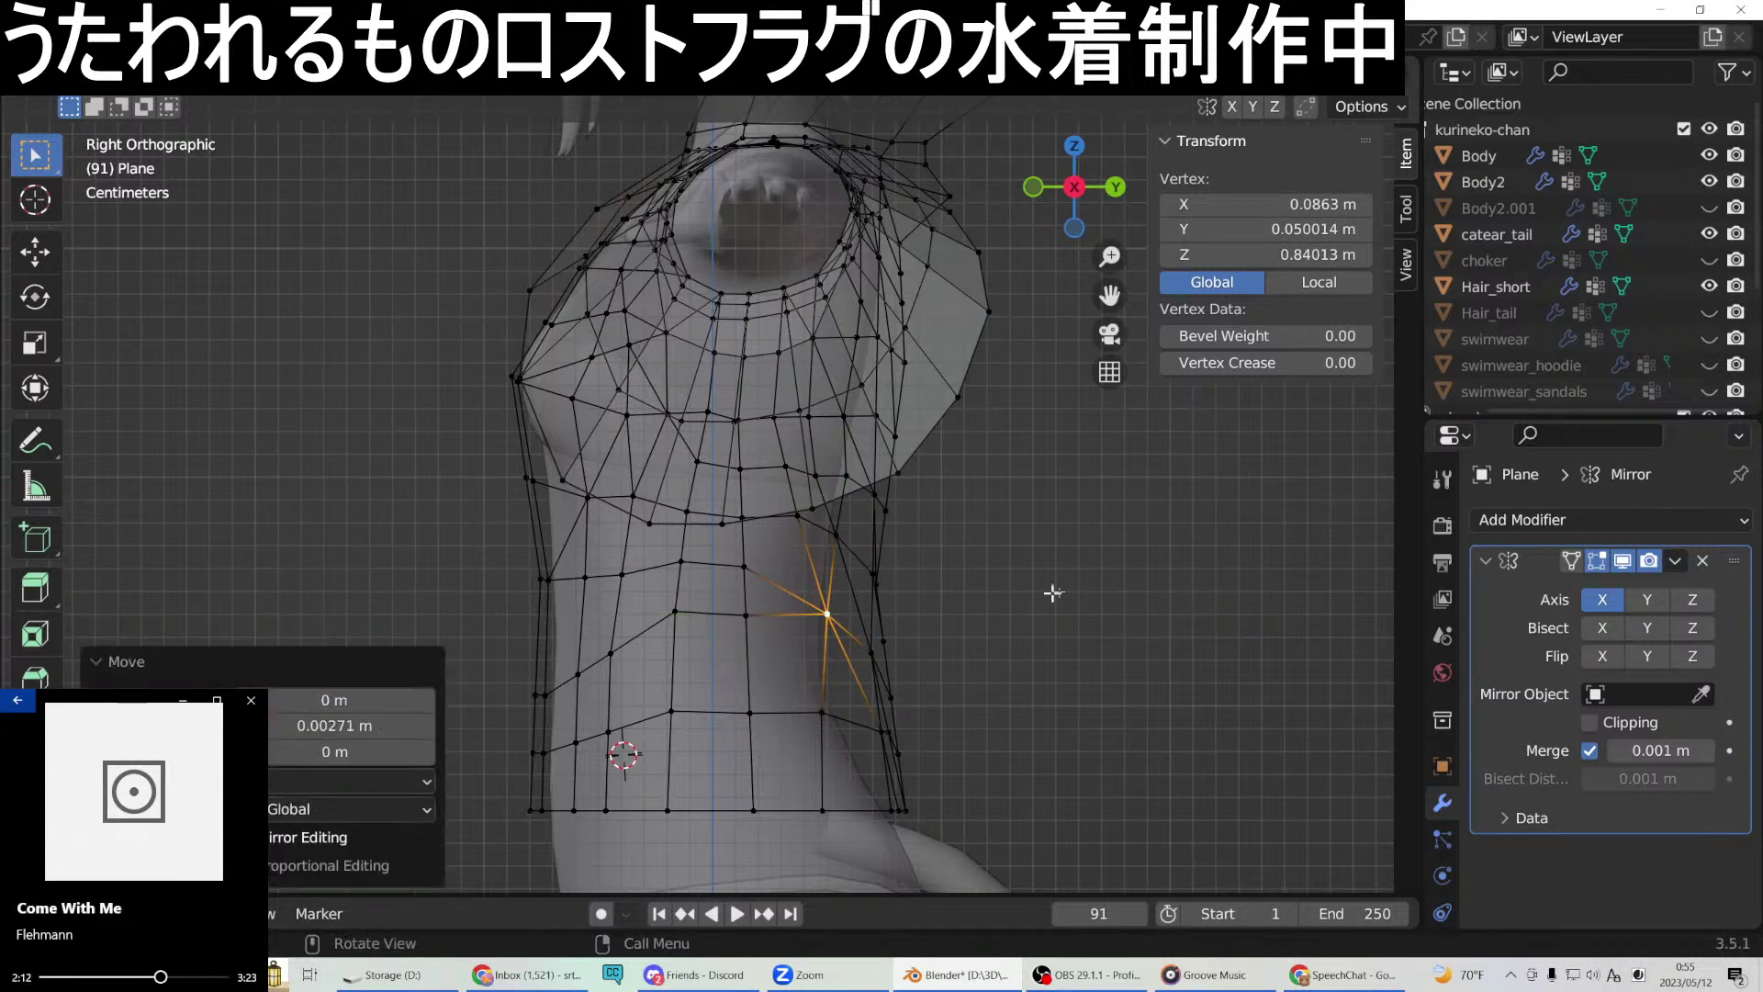
# Align the two lowest vertices of the same side-back column along Y, moving the hem vertex about 0.0078 m backward.
pyautogui.click(823, 708)
pyautogui.press('g')
pyautogui.press('y')
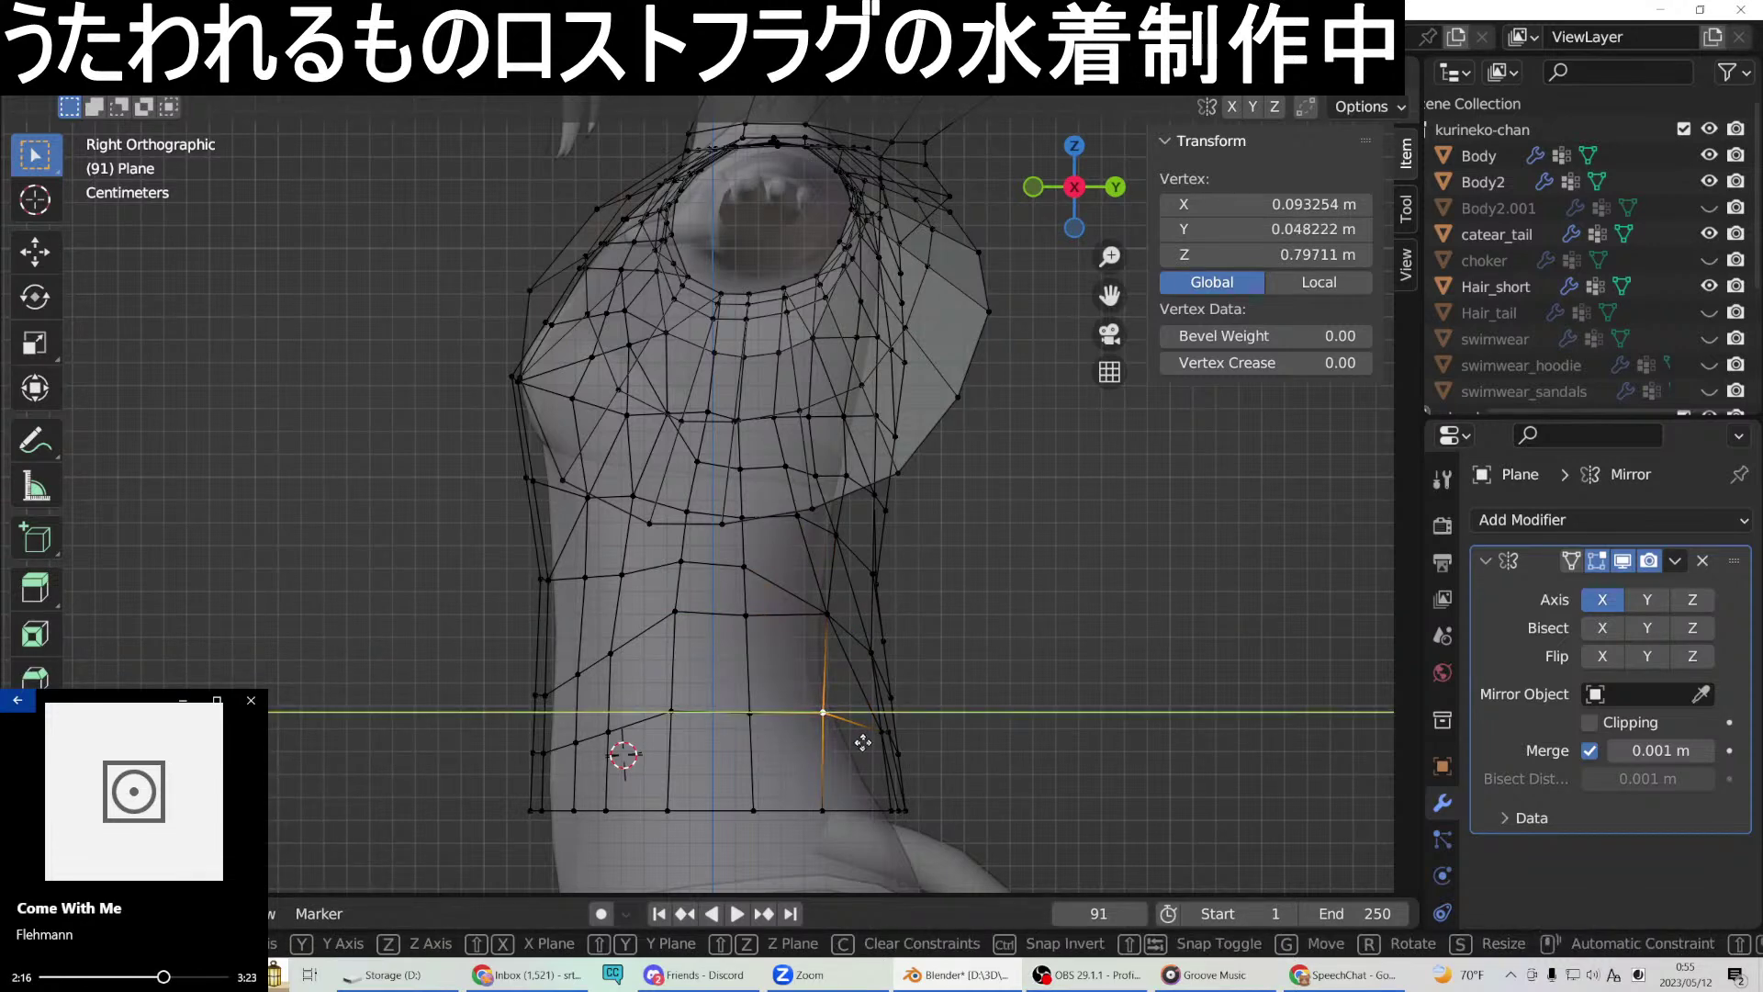
pyautogui.click(863, 742)
pyautogui.click(820, 806)
pyautogui.press('g')
pyautogui.press('y')
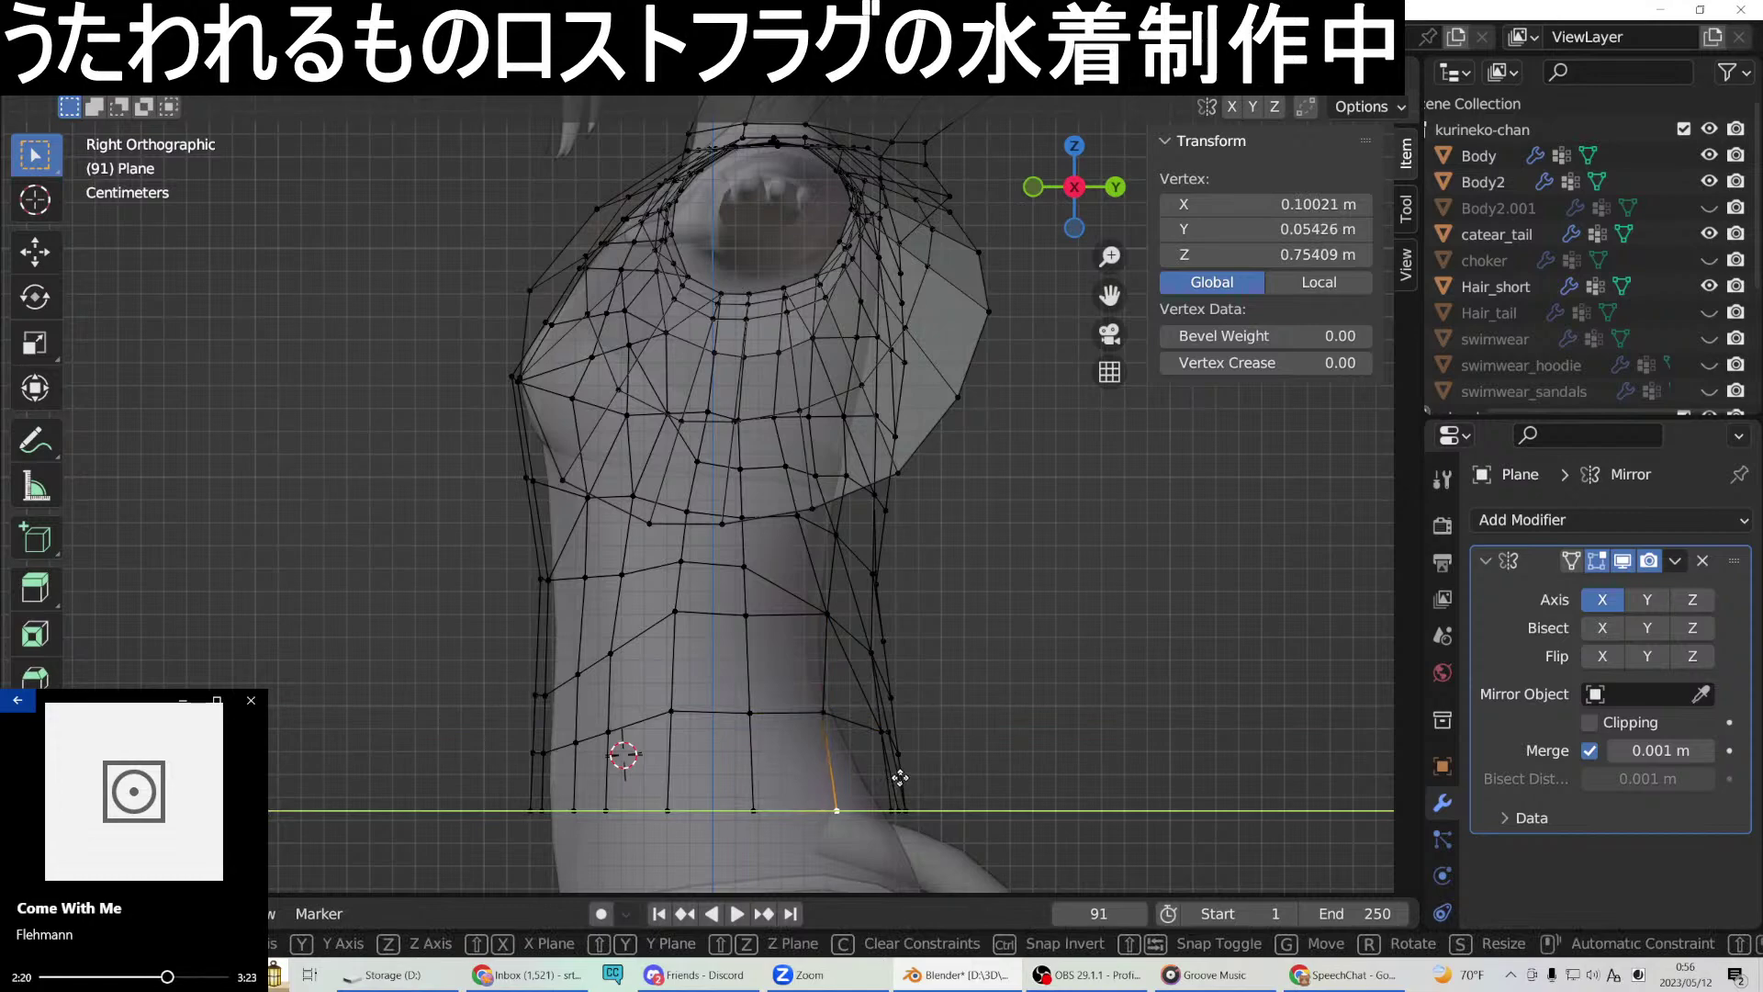
pyautogui.click(897, 752)
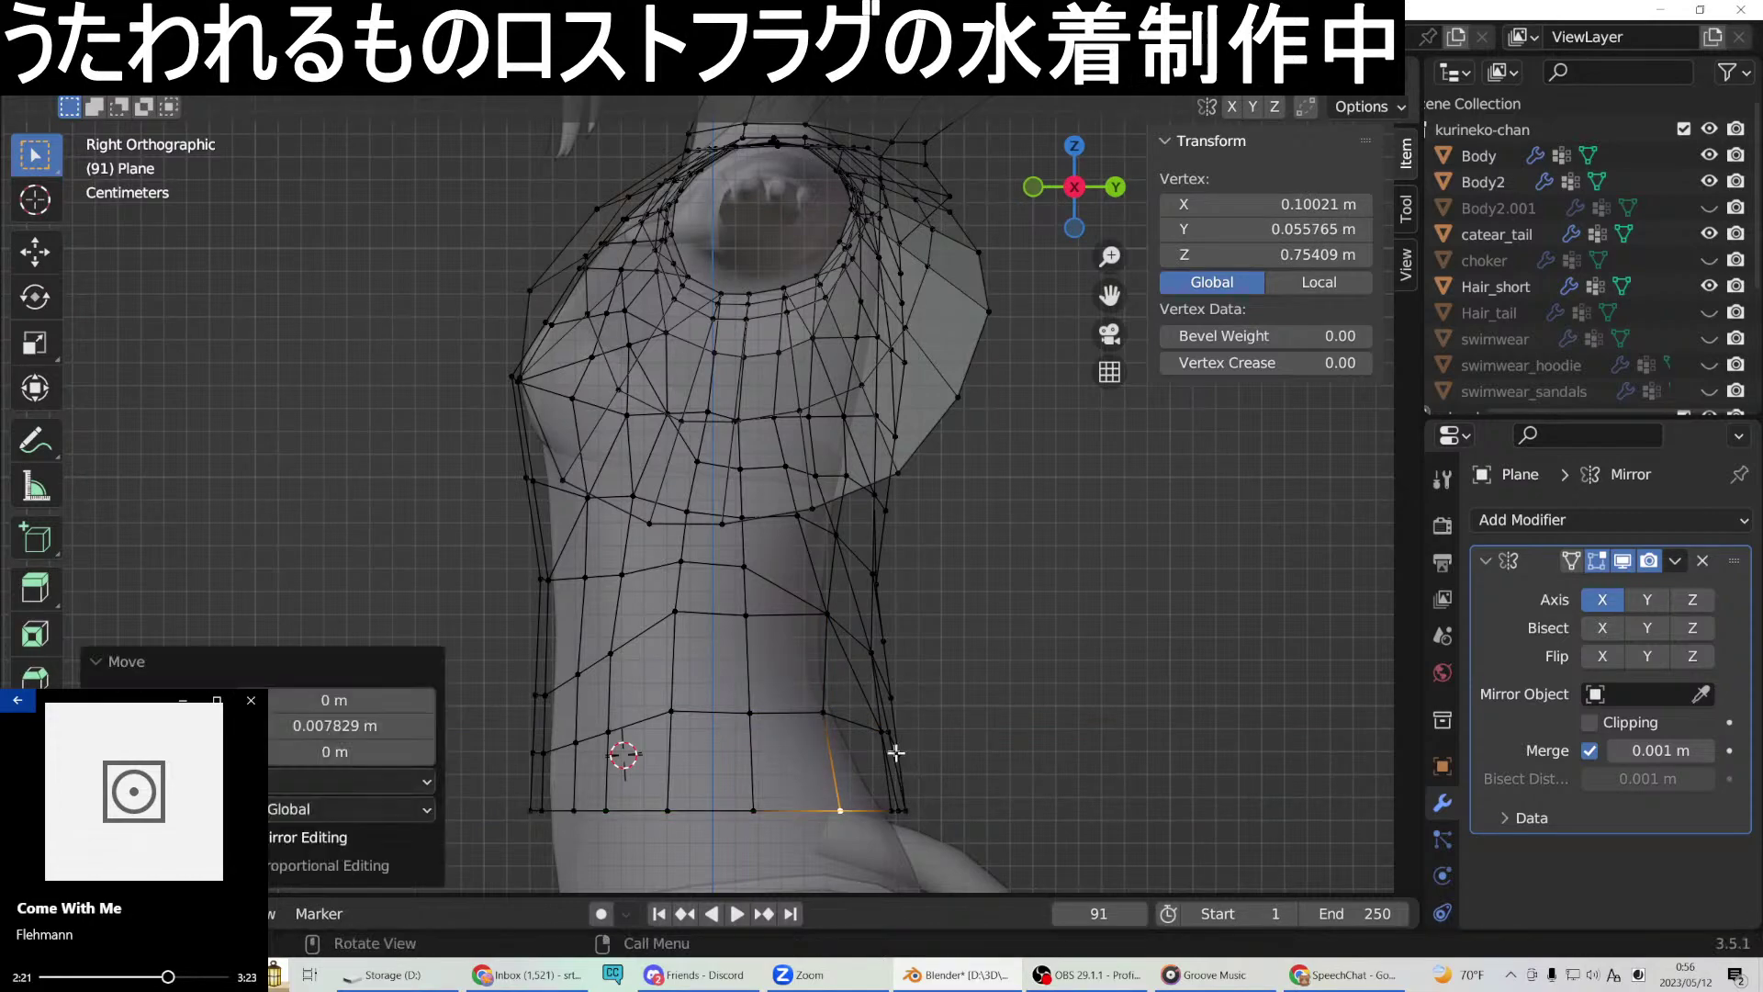
# Move the short front edge on the upper chest about 0.0039 m forward along Y.
pyautogui.click(830, 614)
pyautogui.moveTo(960, 628); pyautogui.dragTo(813, 643, button='middle')
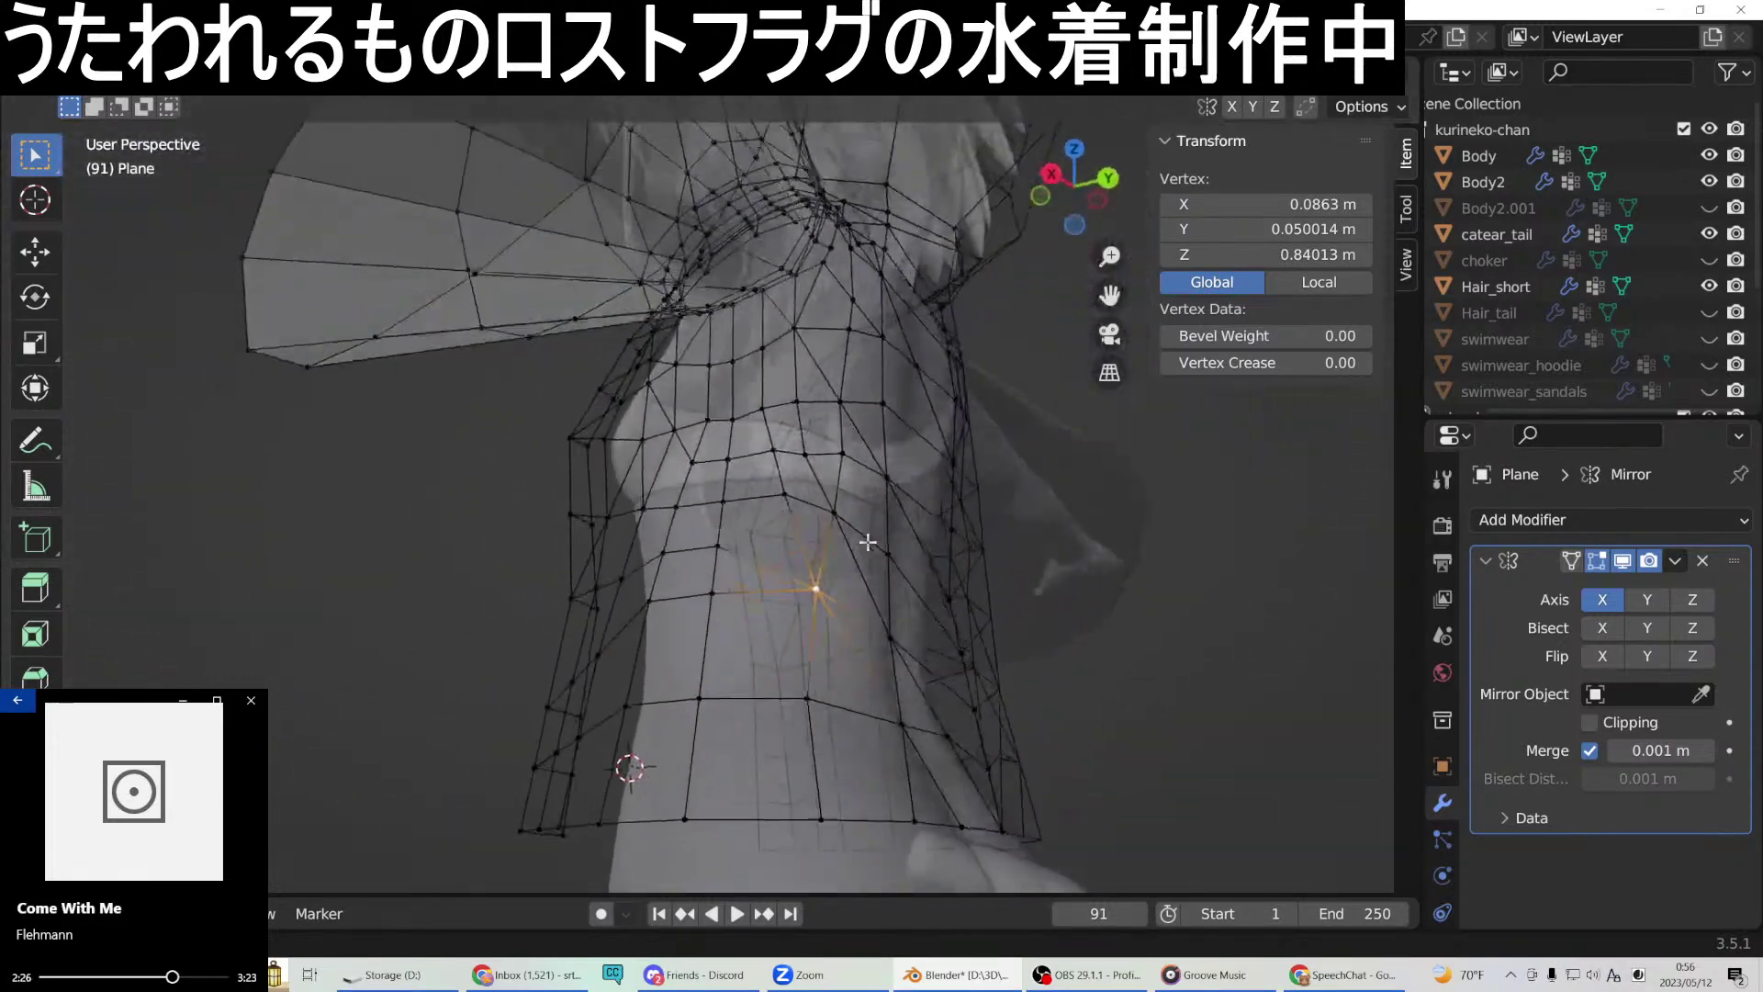
pyautogui.moveTo(880, 576); pyautogui.dragTo(1020, 606, button='middle')
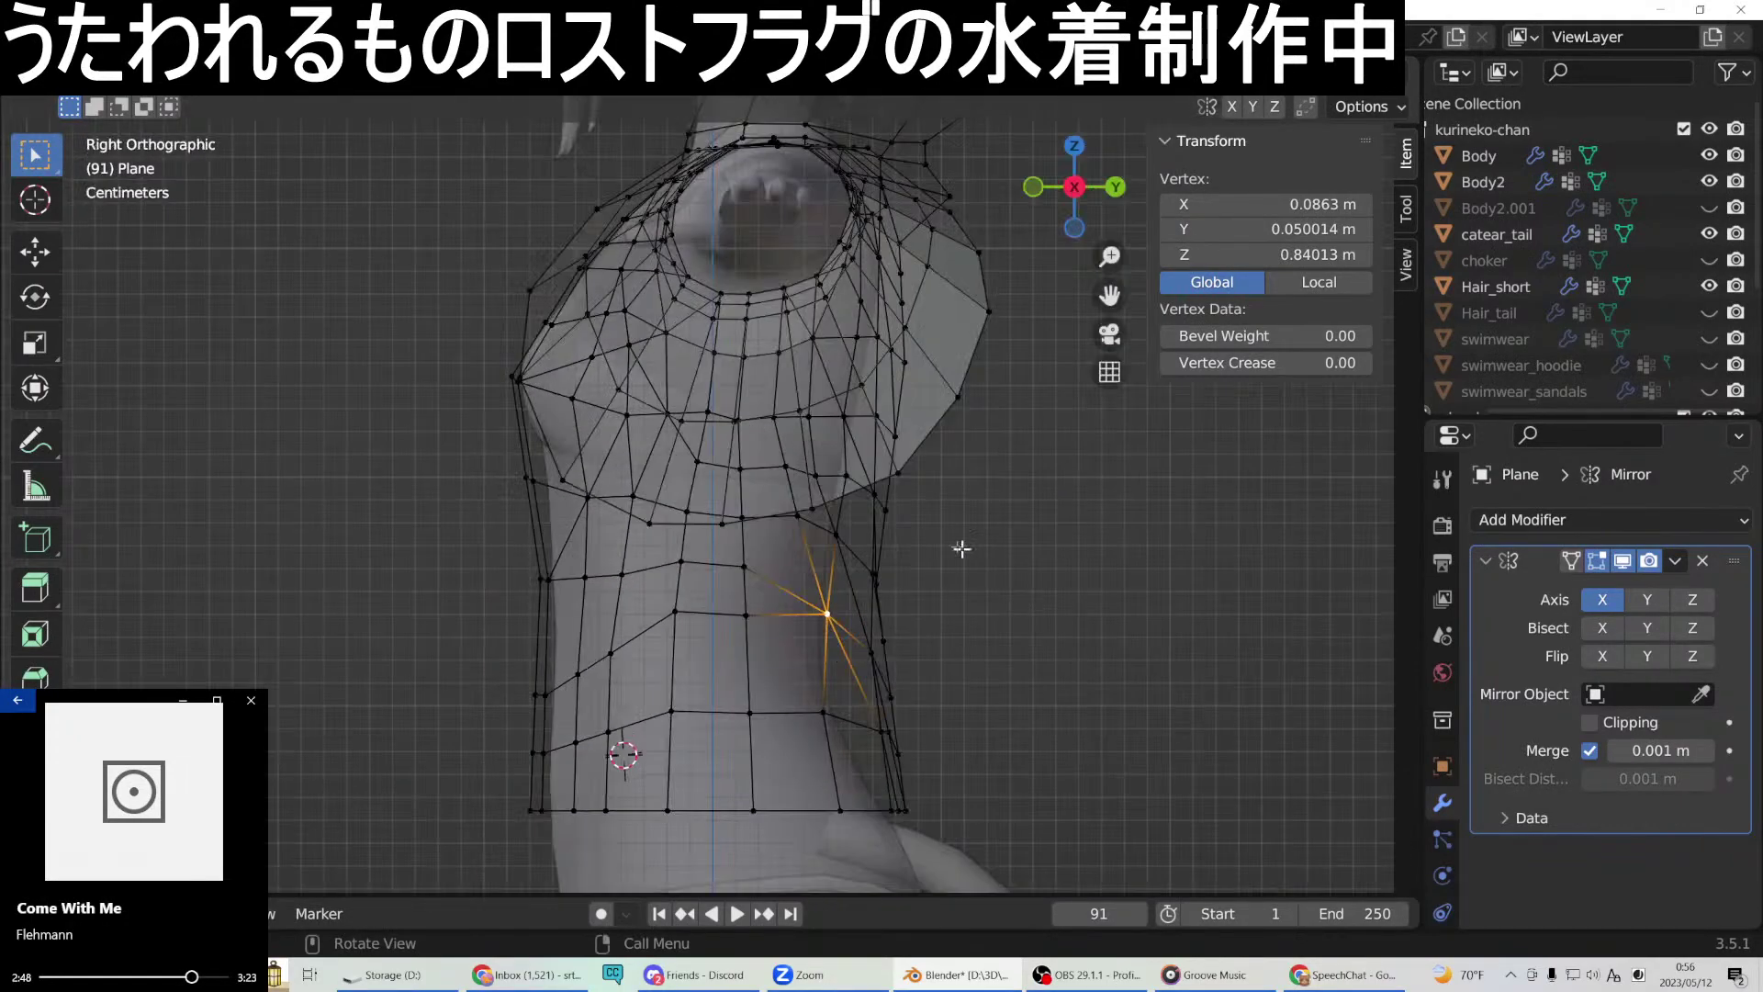
pyautogui.moveTo(660, 564); pyautogui.dragTo(774, 586, button='middle')
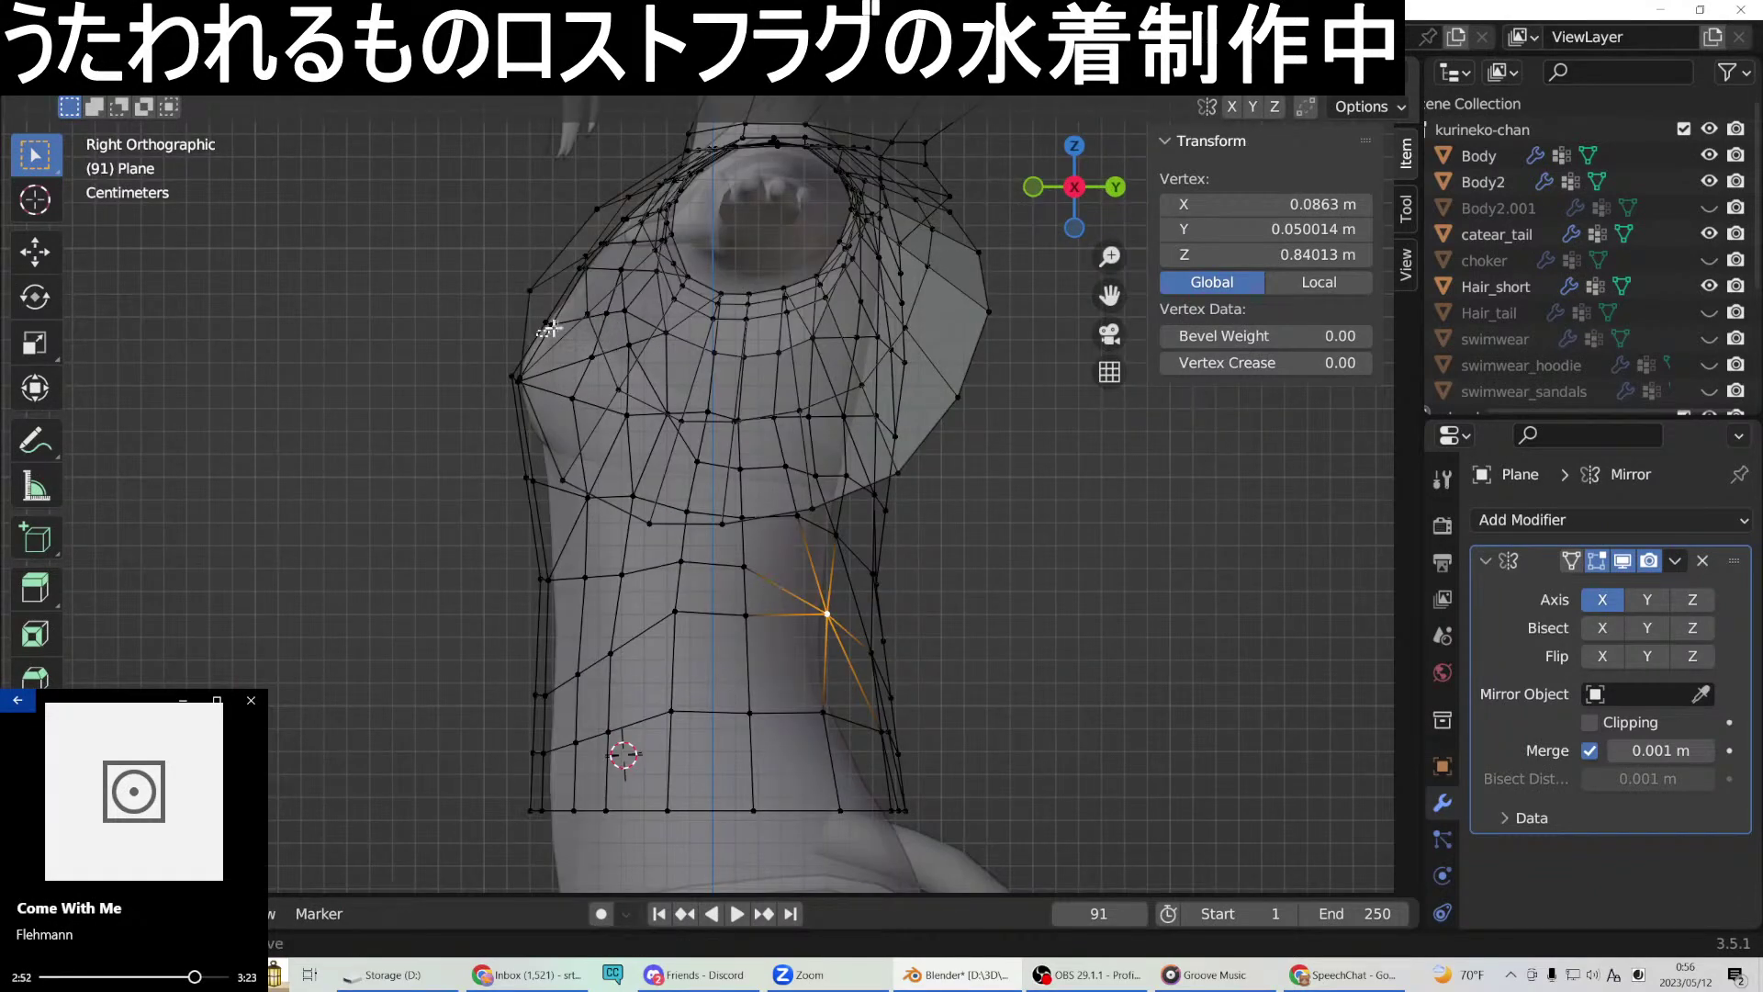
pyautogui.keyDown('alt'); pyautogui.click(579, 311); pyautogui.keyUp('alt')
pyautogui.press('g')
pyautogui.press('y')
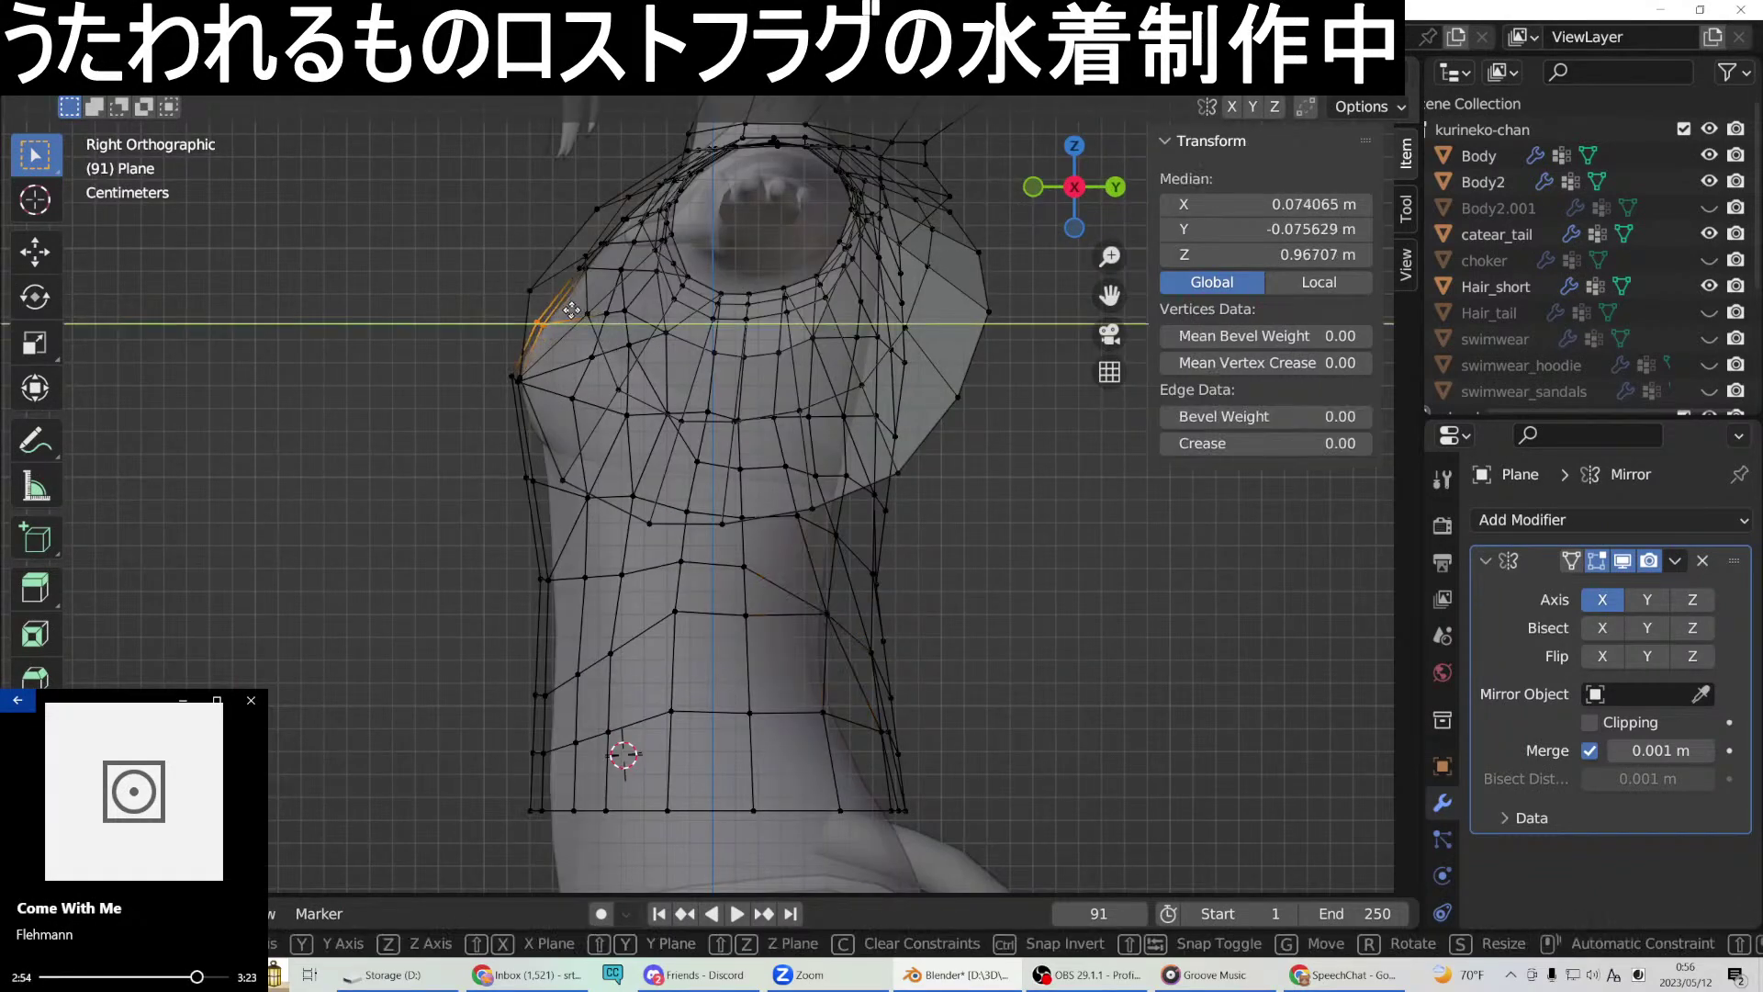
pyautogui.click(571, 309)
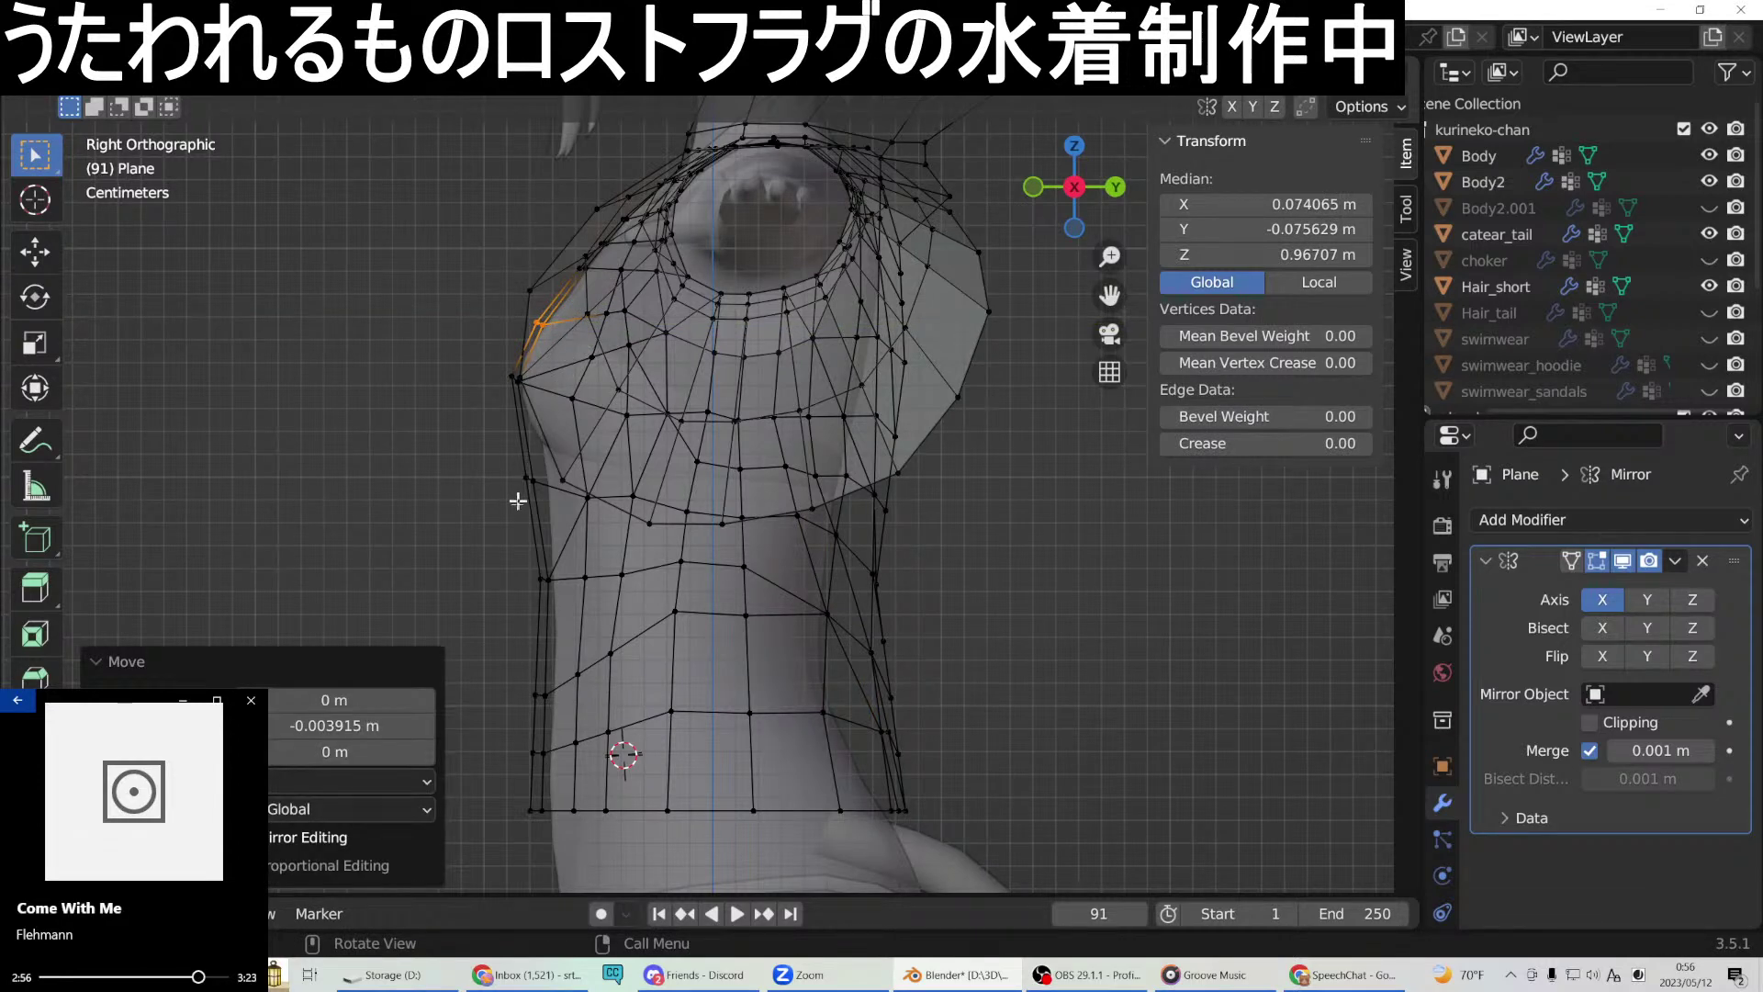
# Move the two overlapping front vertices one row below the bust about 0.0027 m forward along Y.
pyautogui.moveTo(545, 471); pyautogui.dragTo(548, 472)
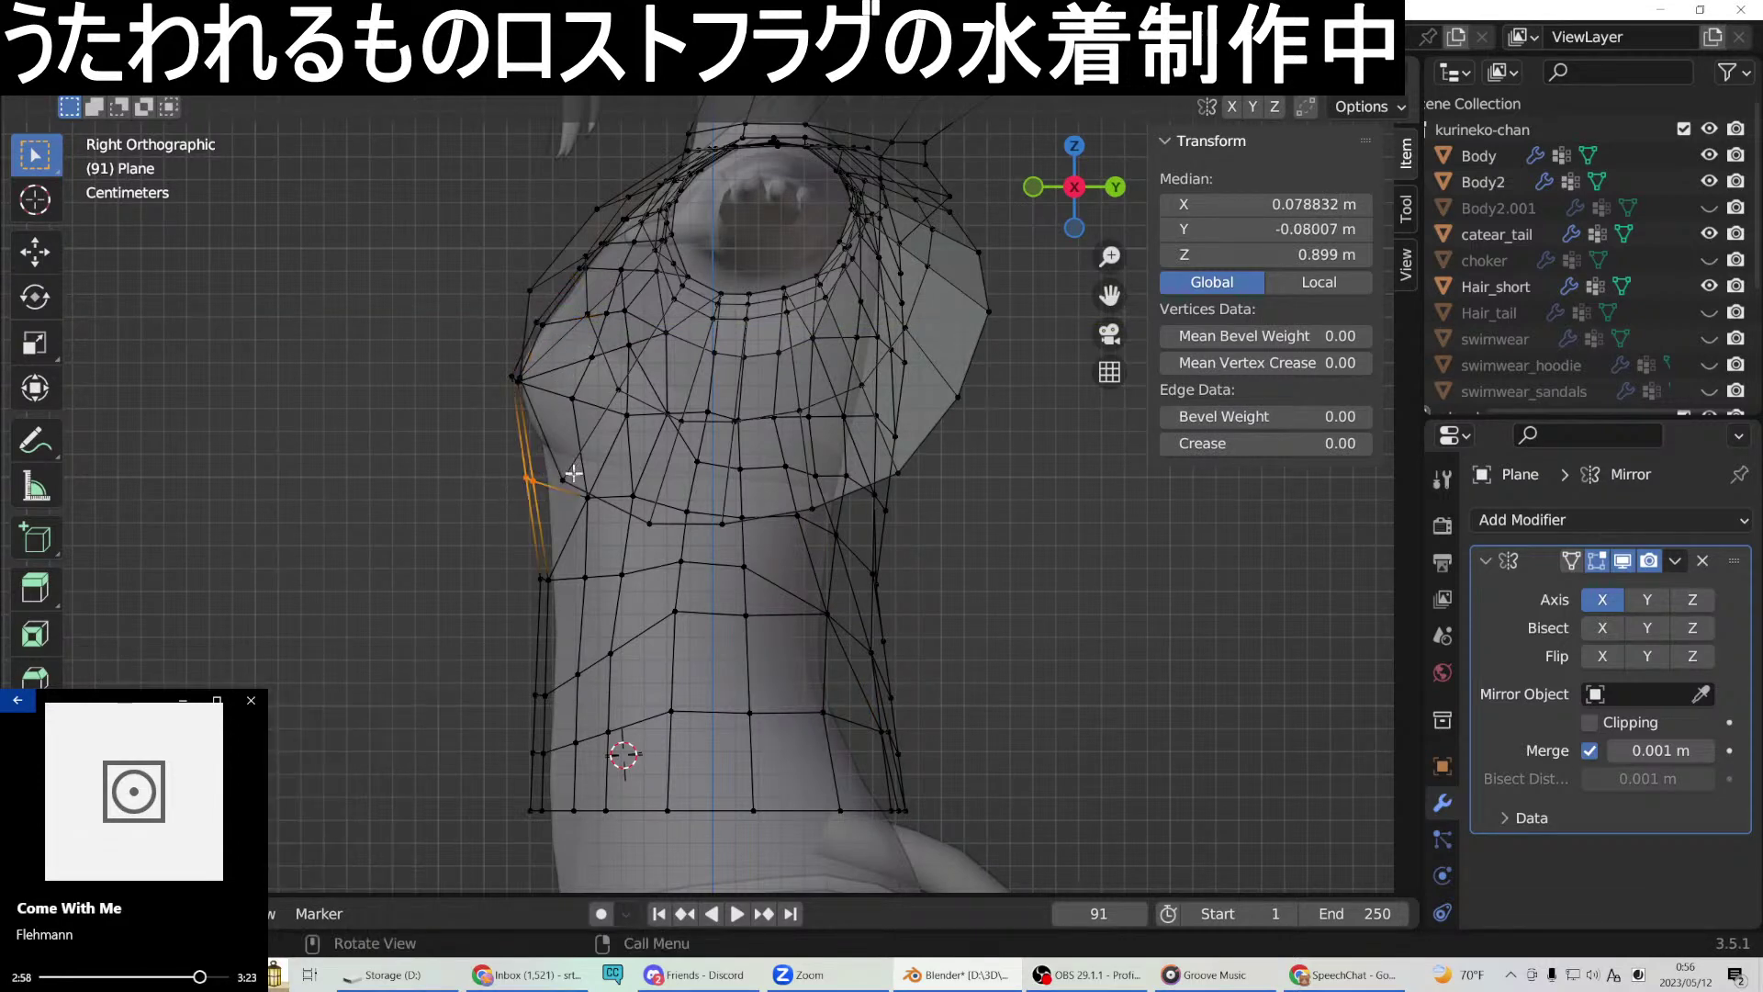
pyautogui.moveTo(564, 560); pyautogui.dragTo(542, 602)
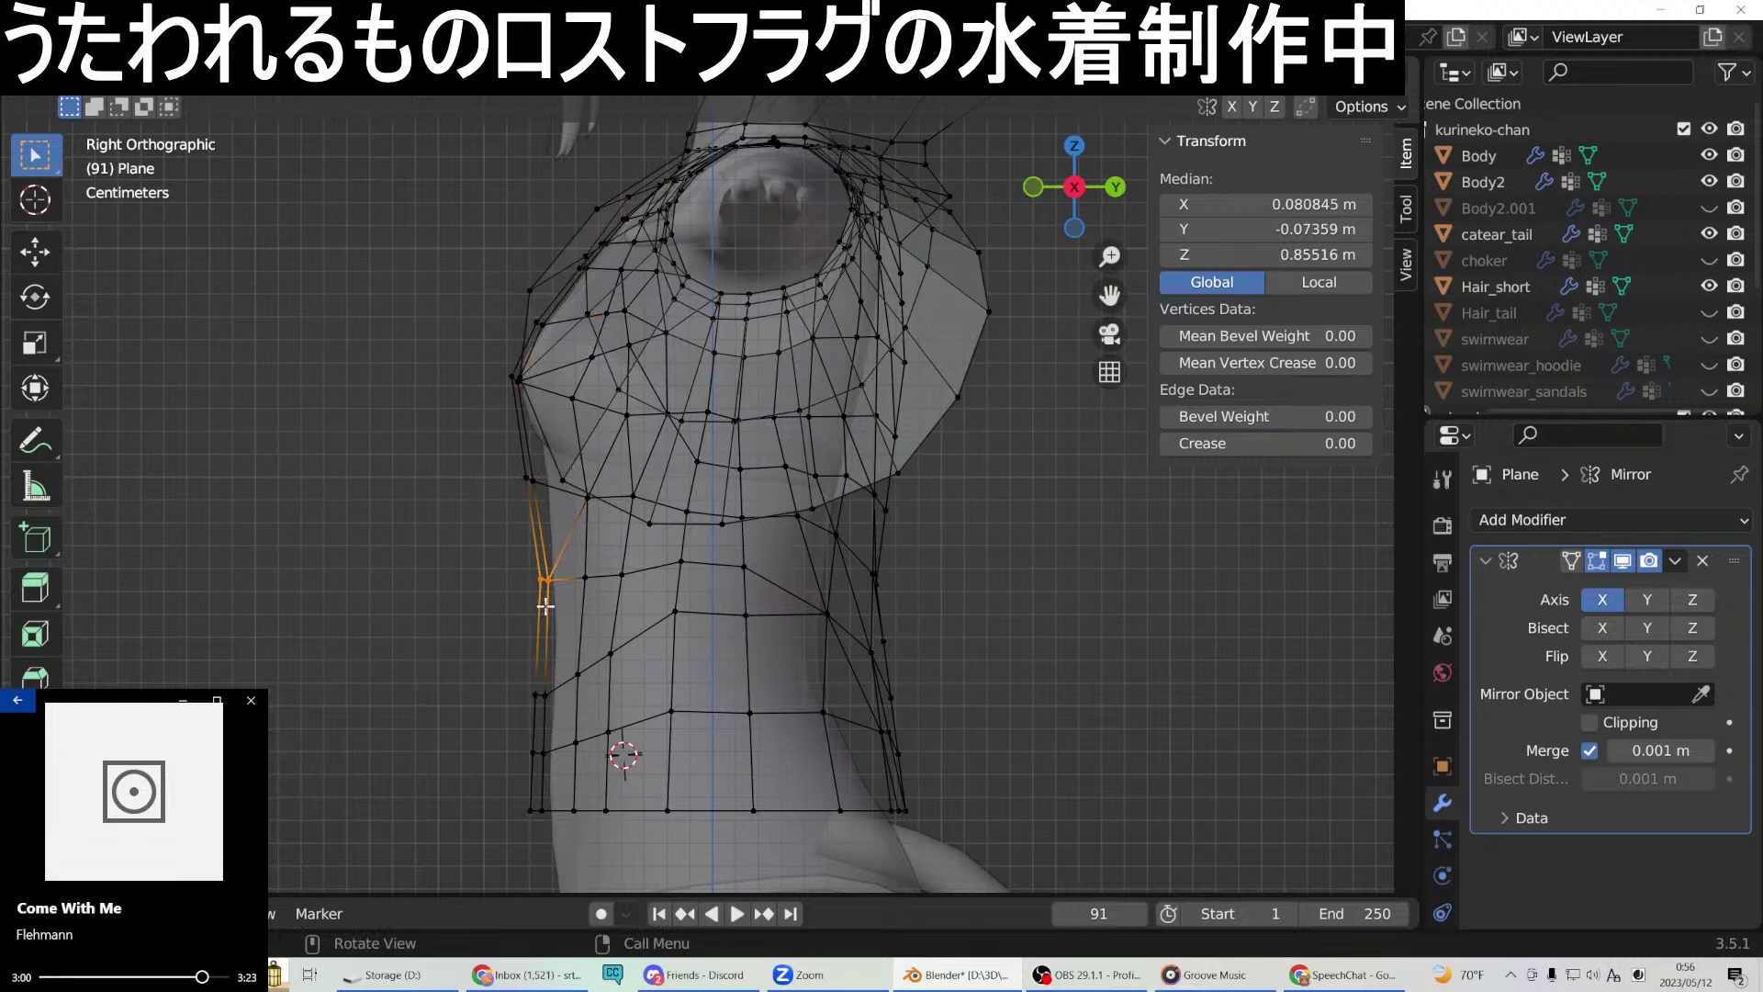
pyautogui.press('g')
pyautogui.press('y')
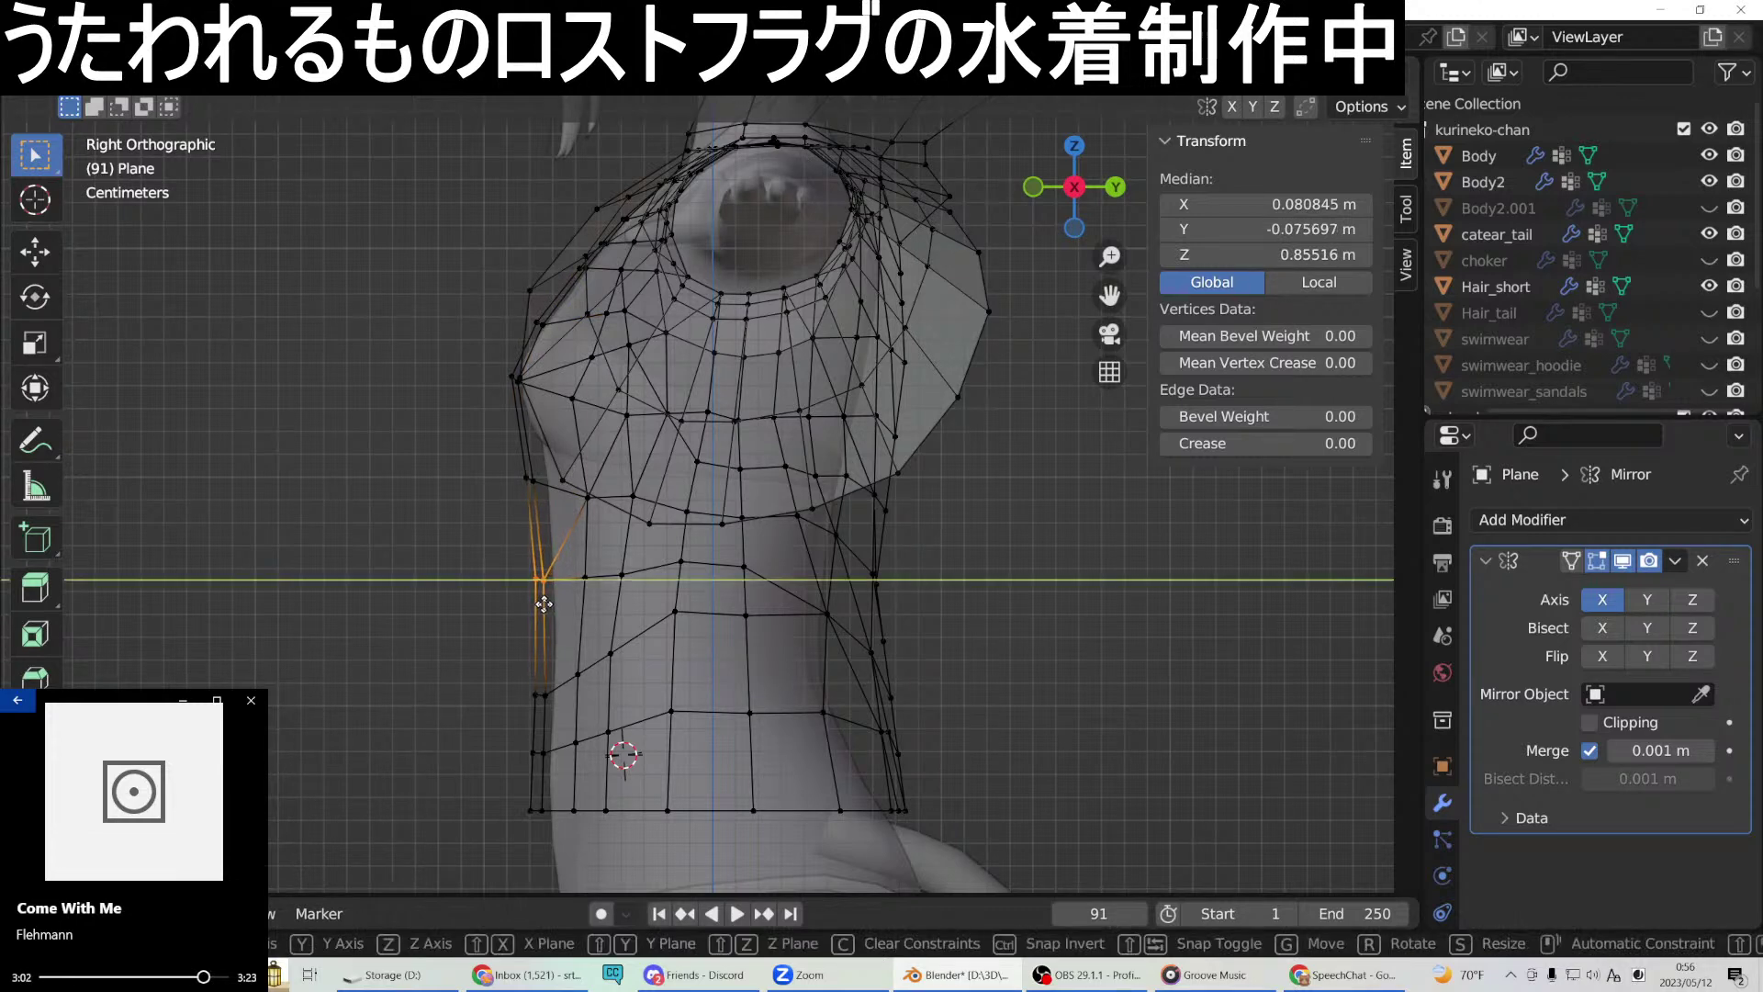
pyautogui.click(542, 603)
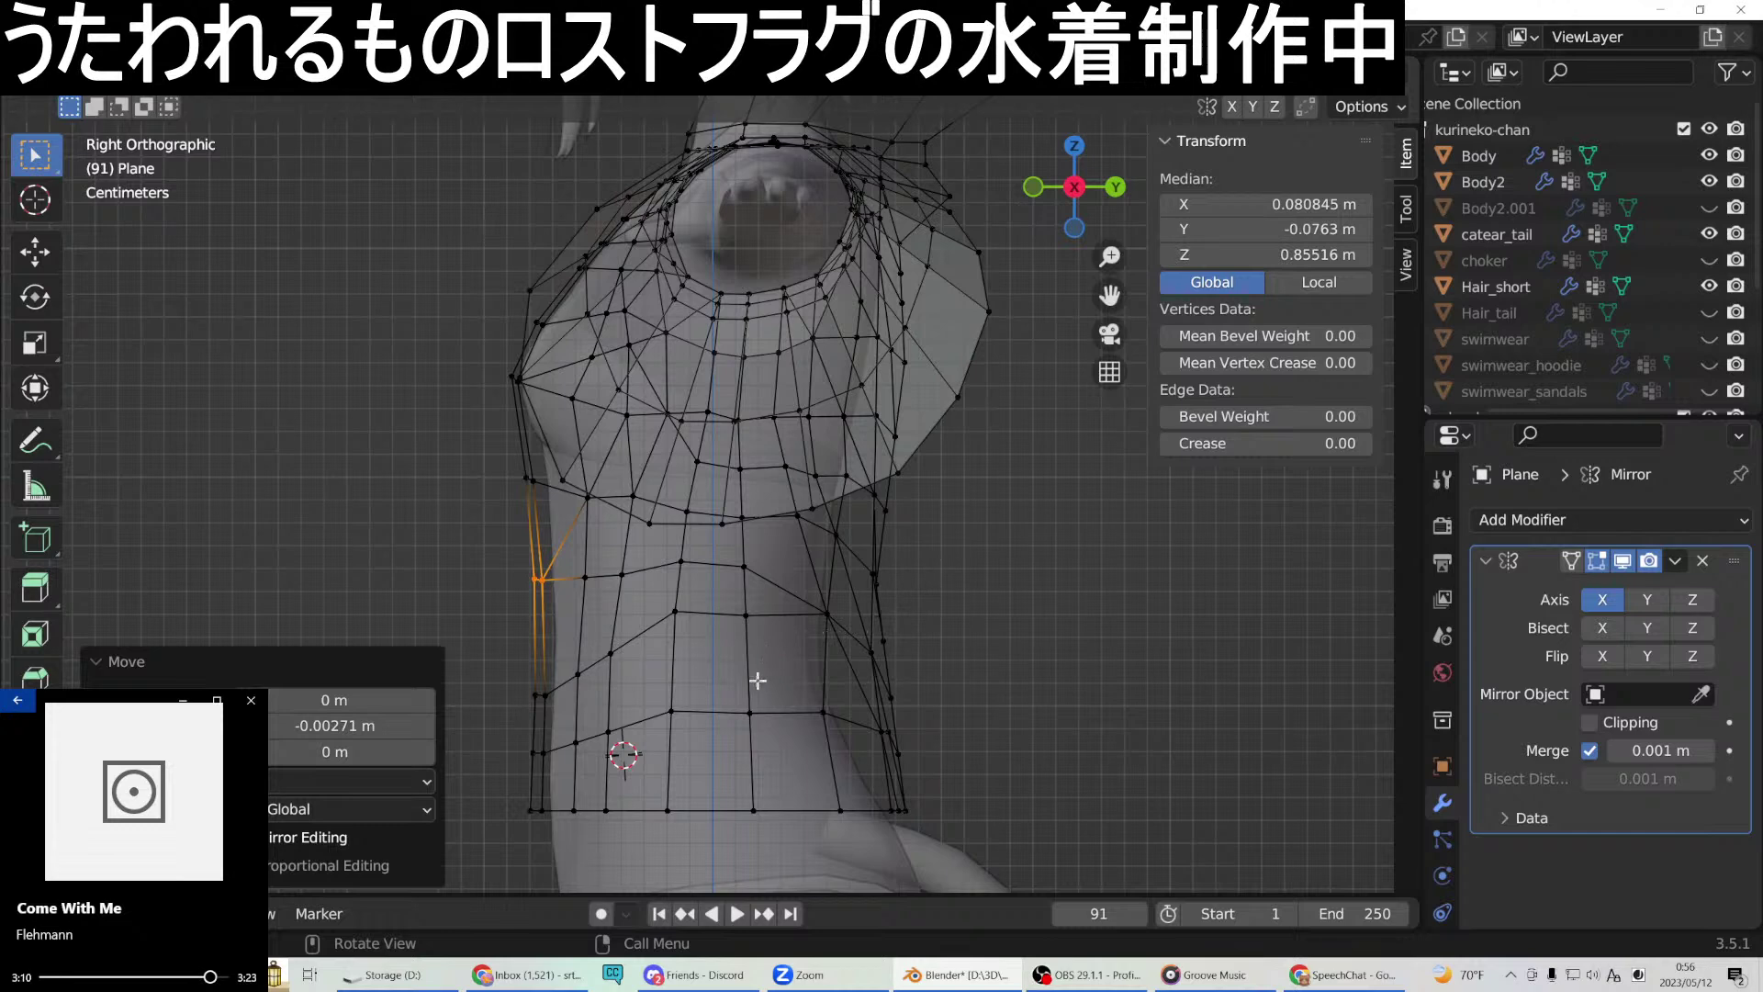
# Shift the vertical edge loop down the middle of the torso's side slightly backward along Y and select its top vertex.
pyautogui.keyDown('alt'); pyautogui.click(712, 558); pyautogui.keyUp('alt')
pyautogui.press('g')
pyautogui.press('y')
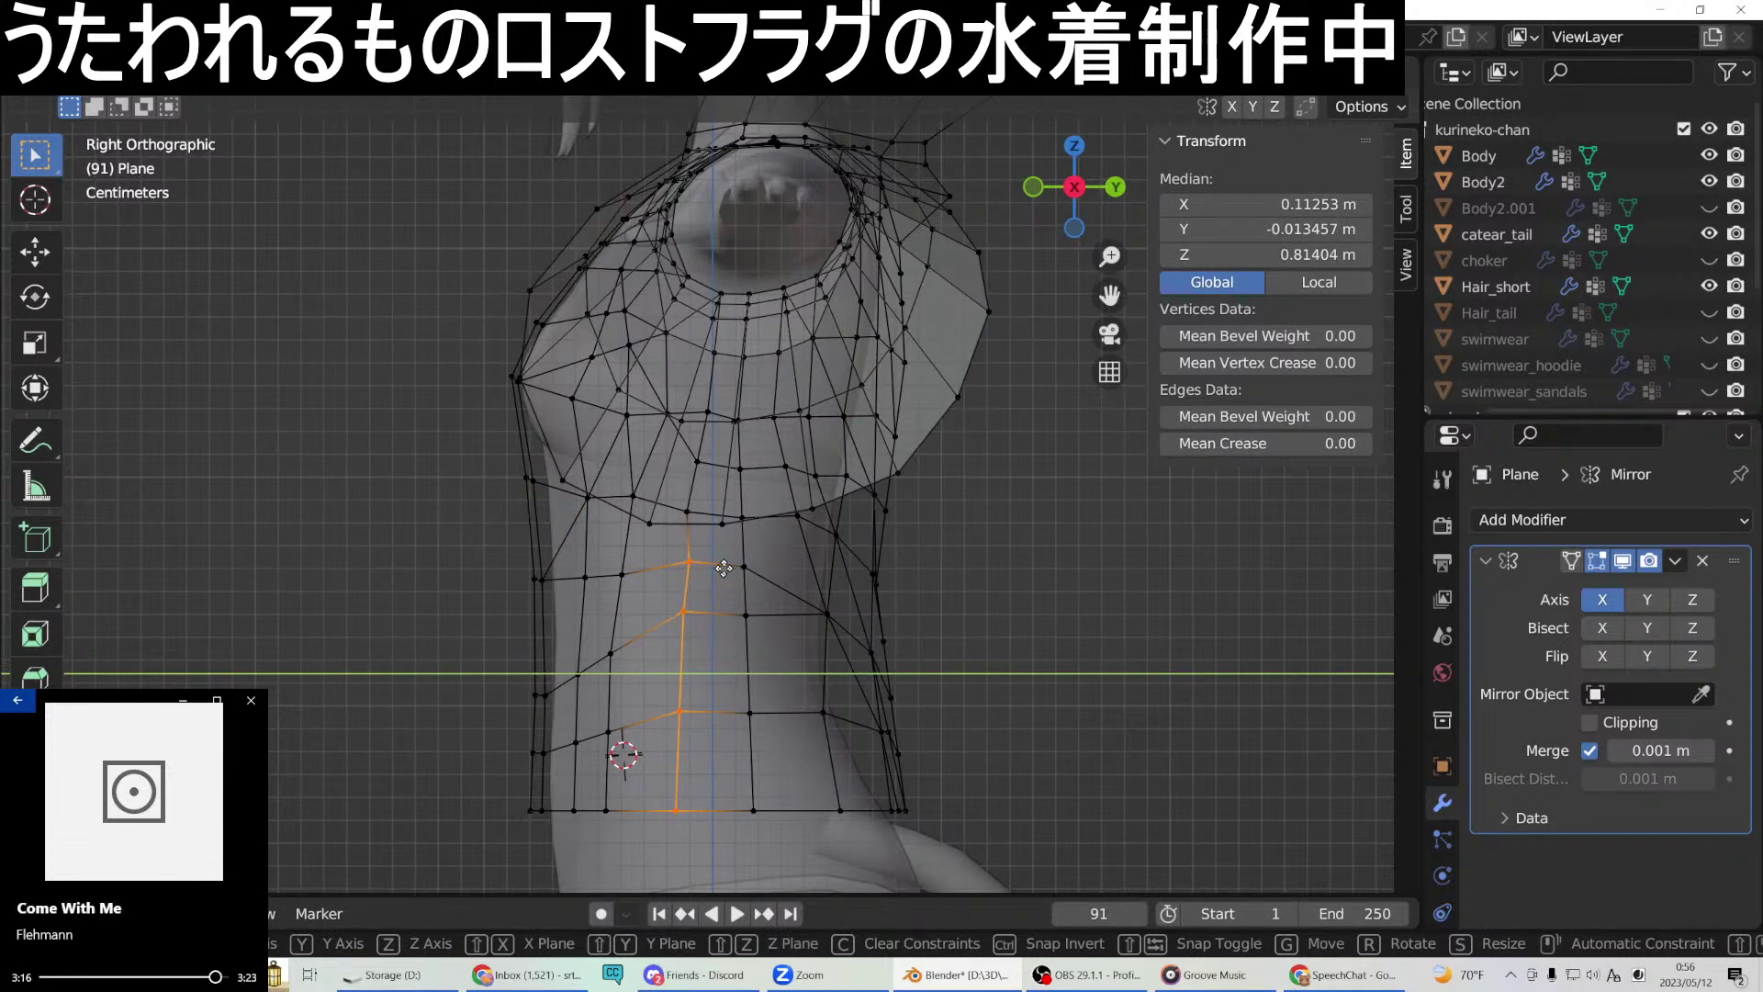
pyautogui.click(719, 569)
pyautogui.click(703, 572)
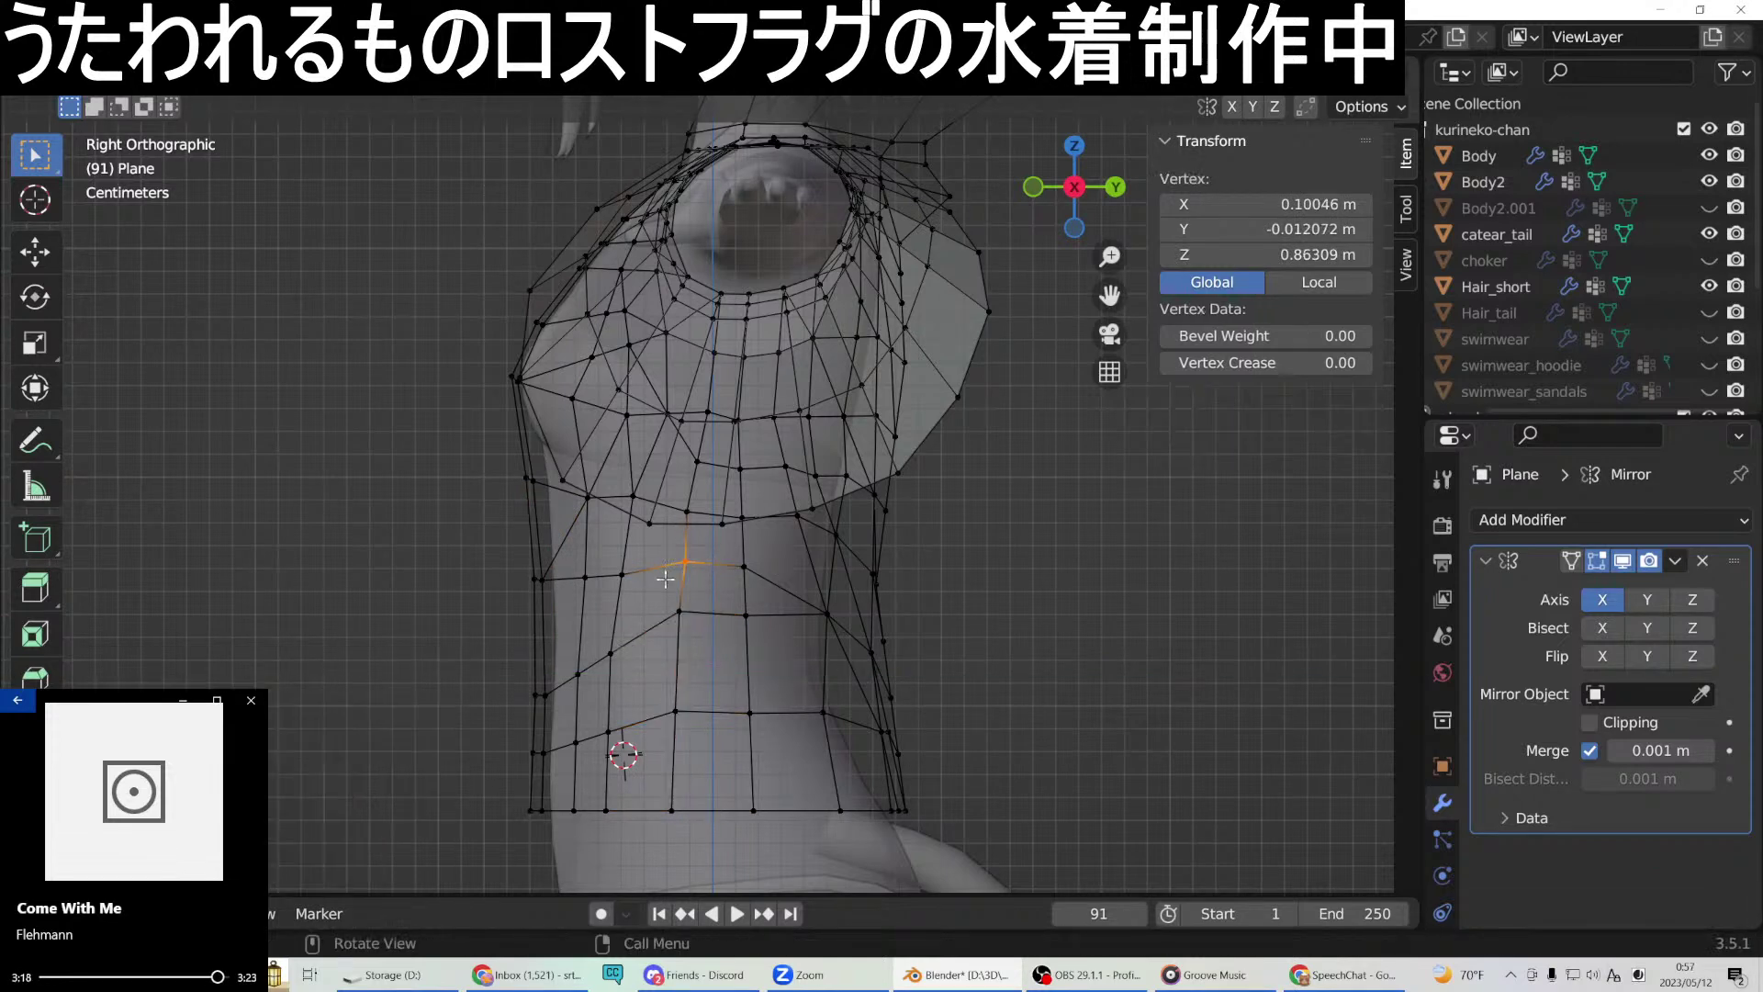
# Move the top vertex of the middle side loop about 0.0021 m forward along Y.
pyautogui.press('g')
pyautogui.press('y')
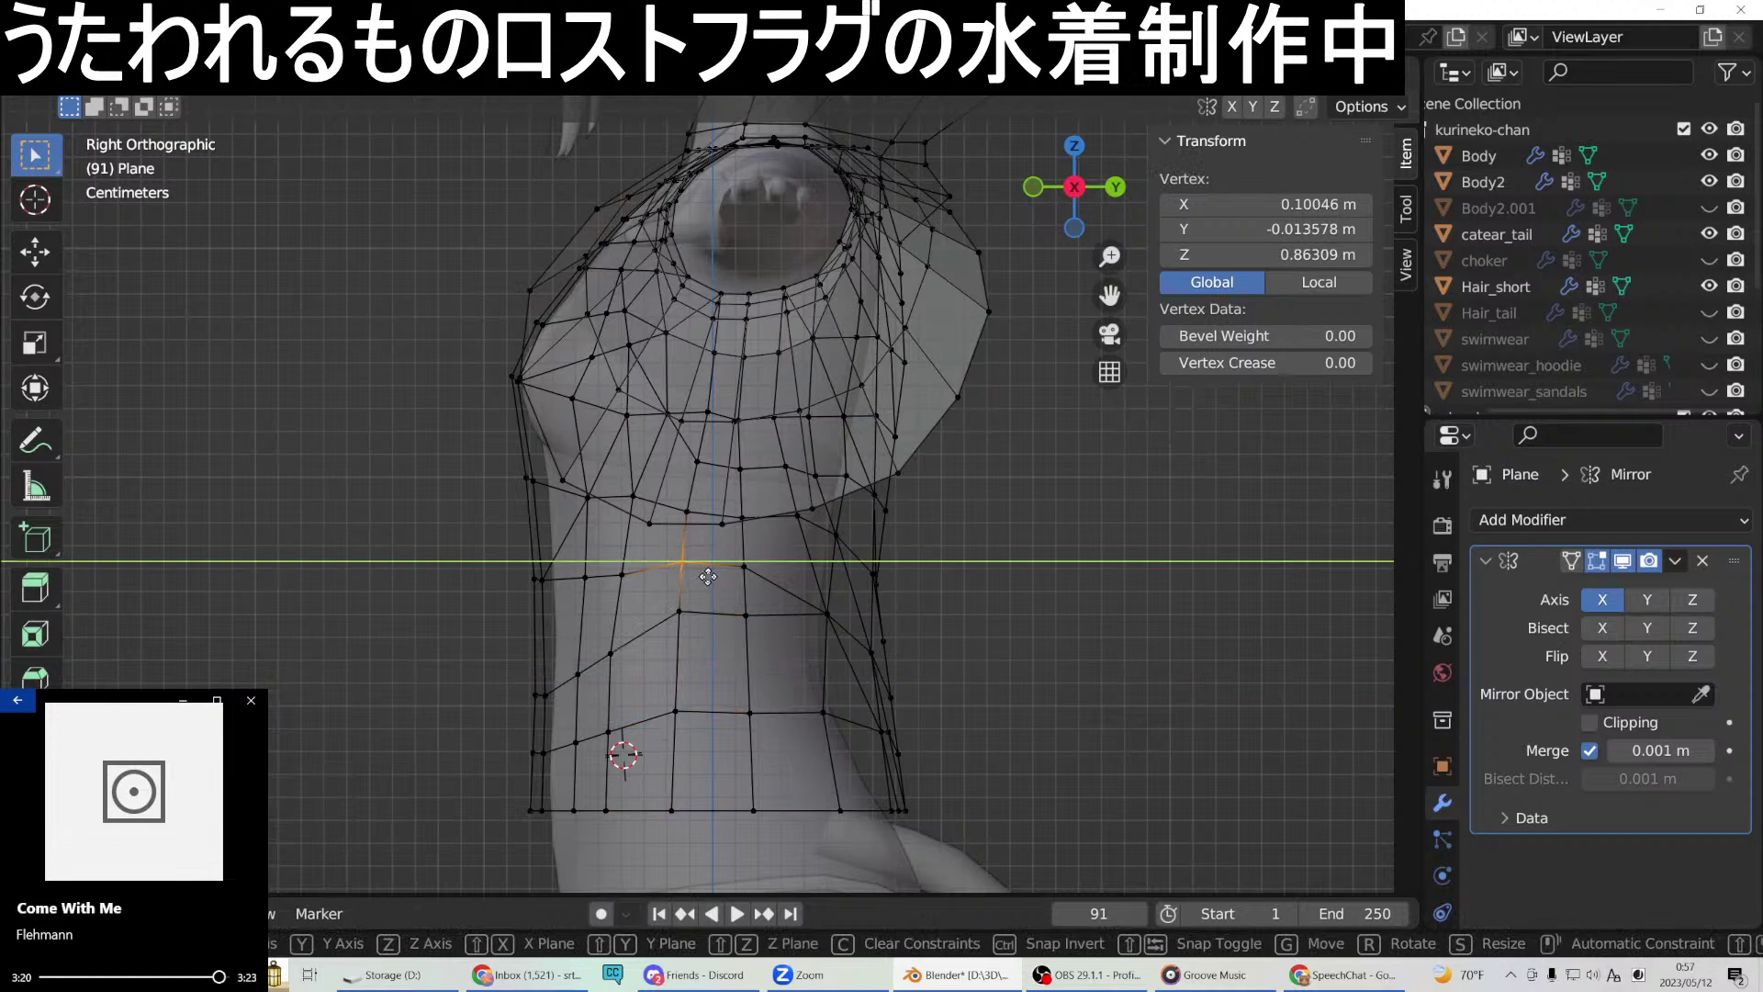
pyautogui.click(706, 575)
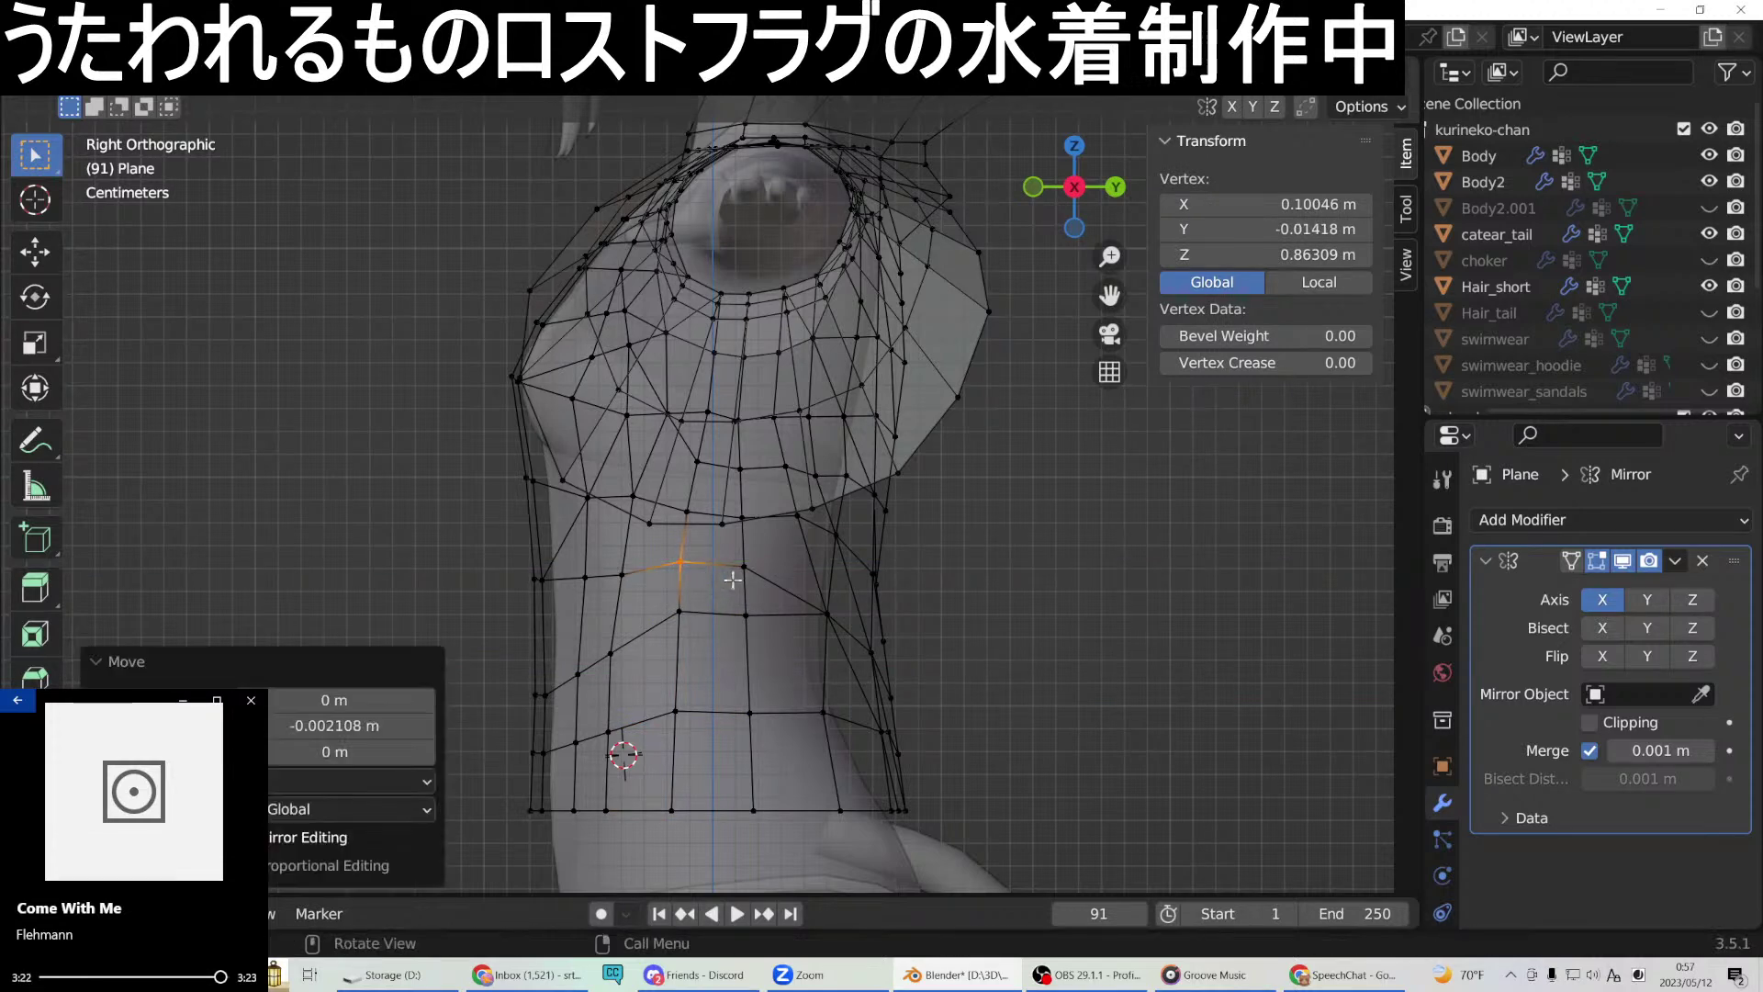
# Move the three lowest vertices of the side-front column, including the hem vertex, about 0.0015 m backward along Y.
pyautogui.moveTo(598, 832); pyautogui.dragTo(641, 635)
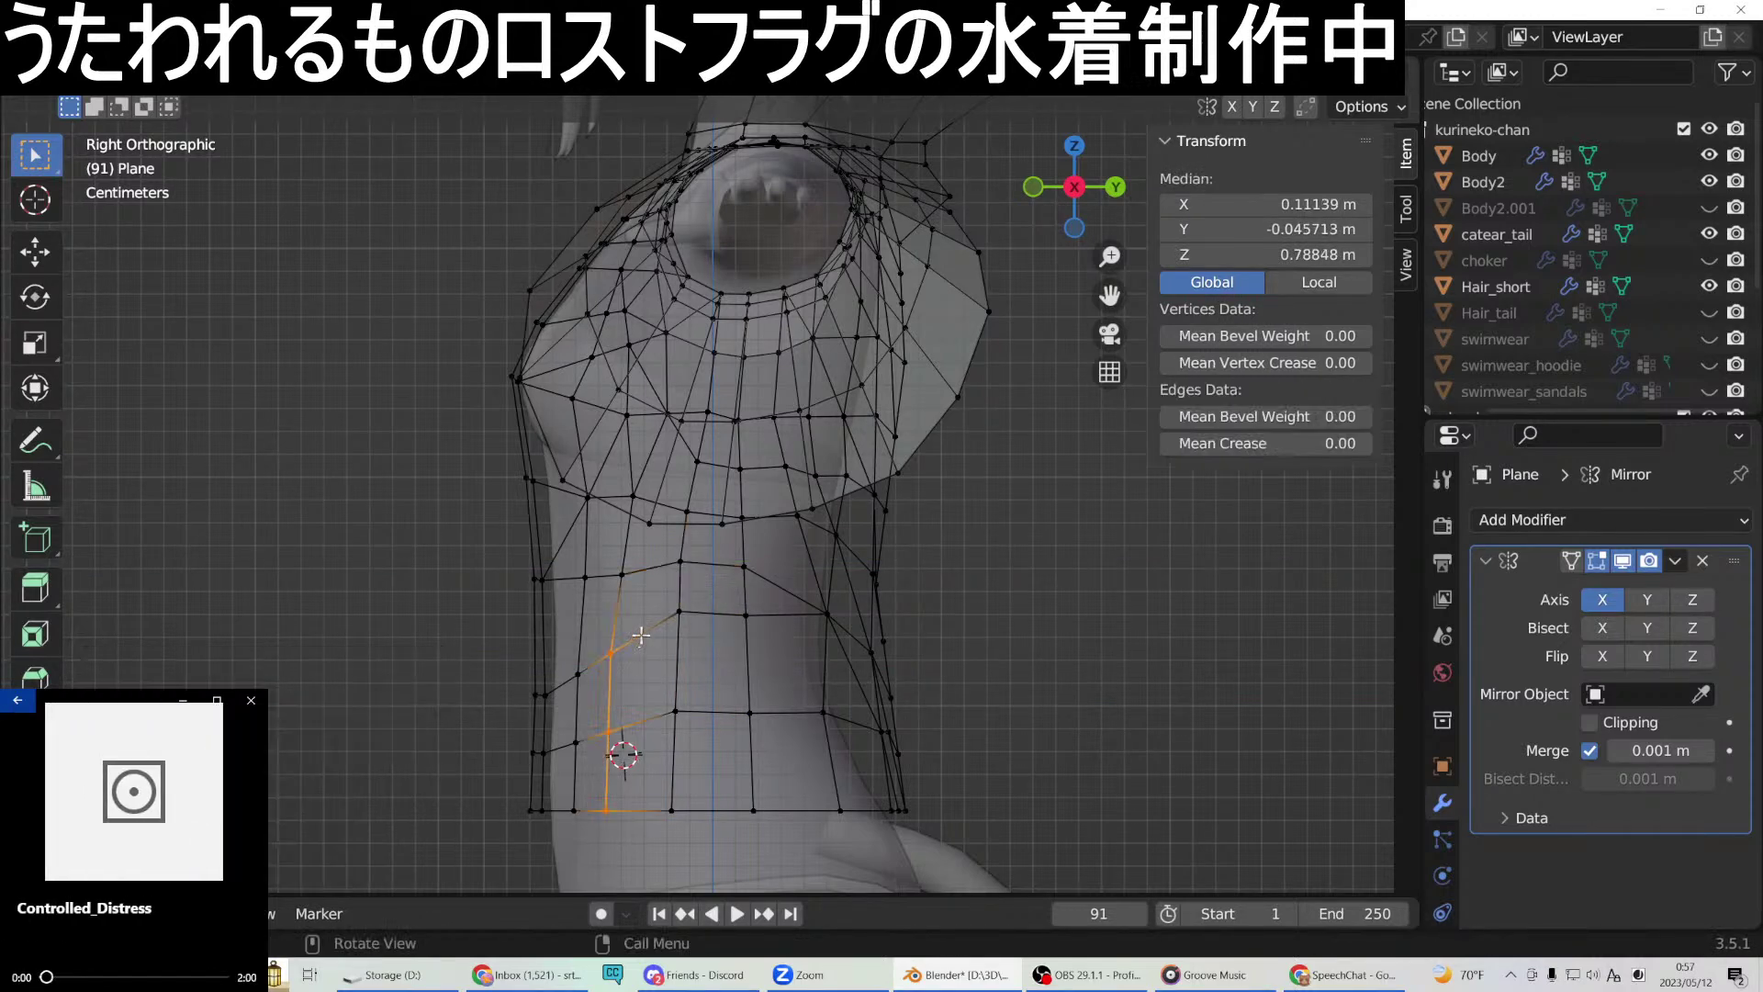
pyautogui.press('g')
pyautogui.press('y')
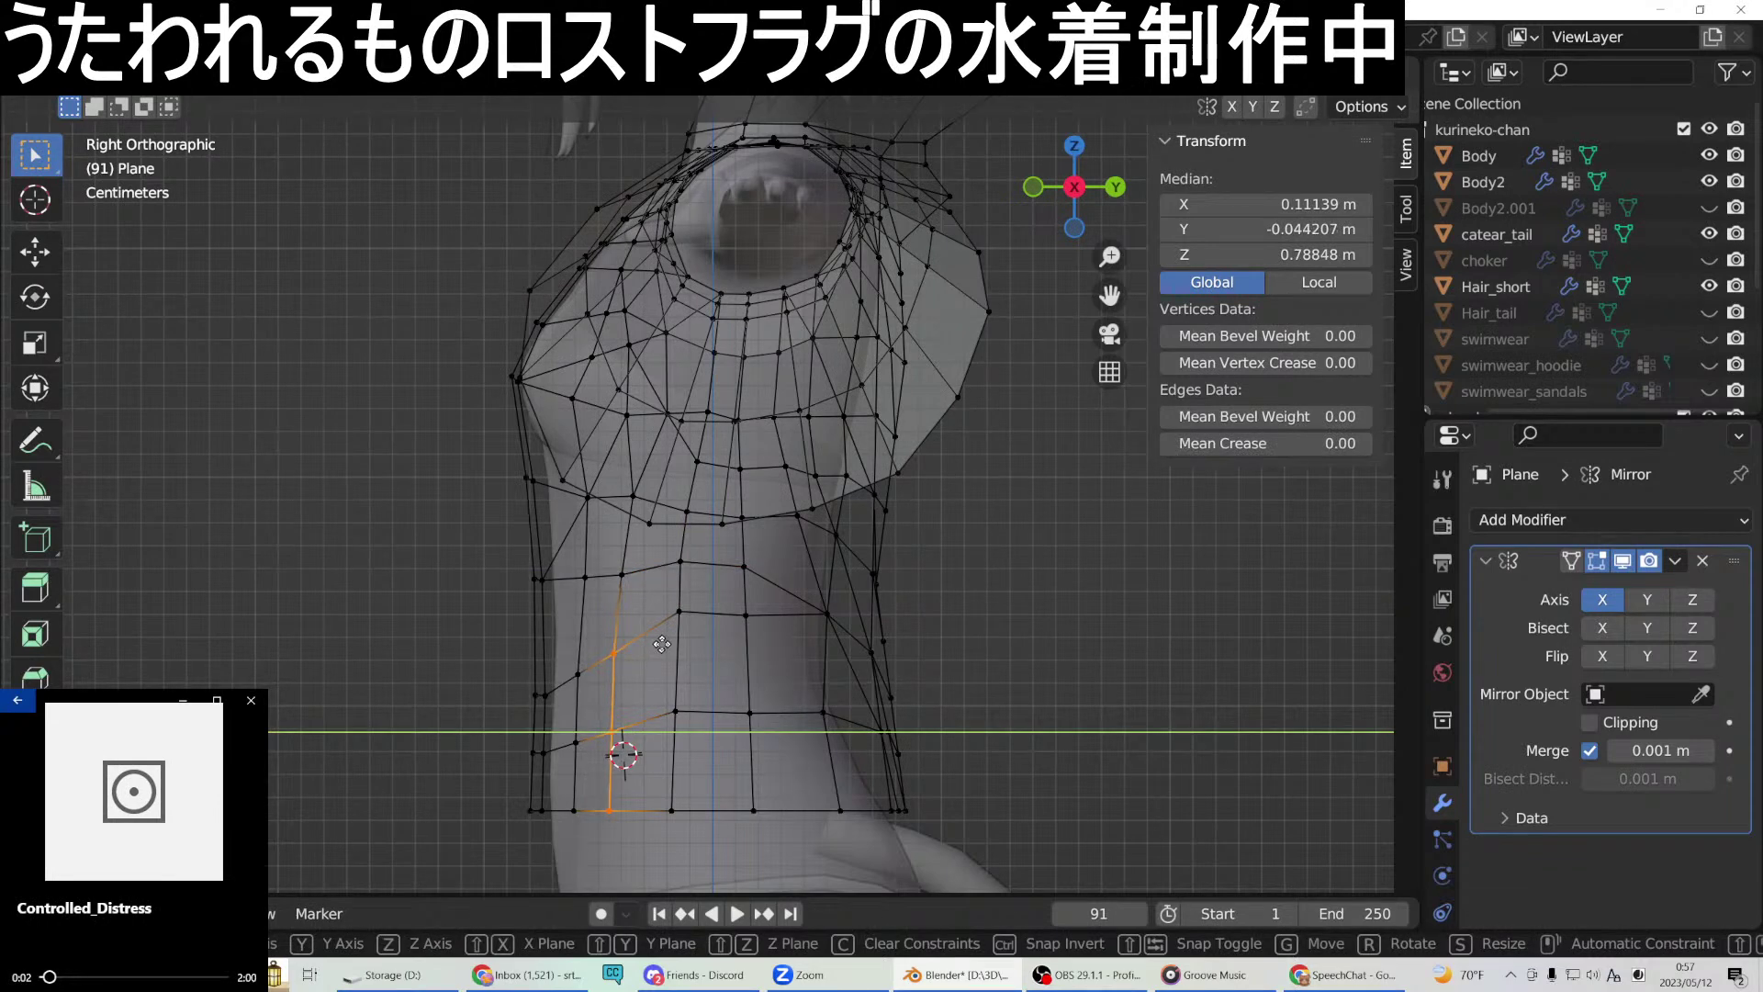
pyautogui.click(662, 645)
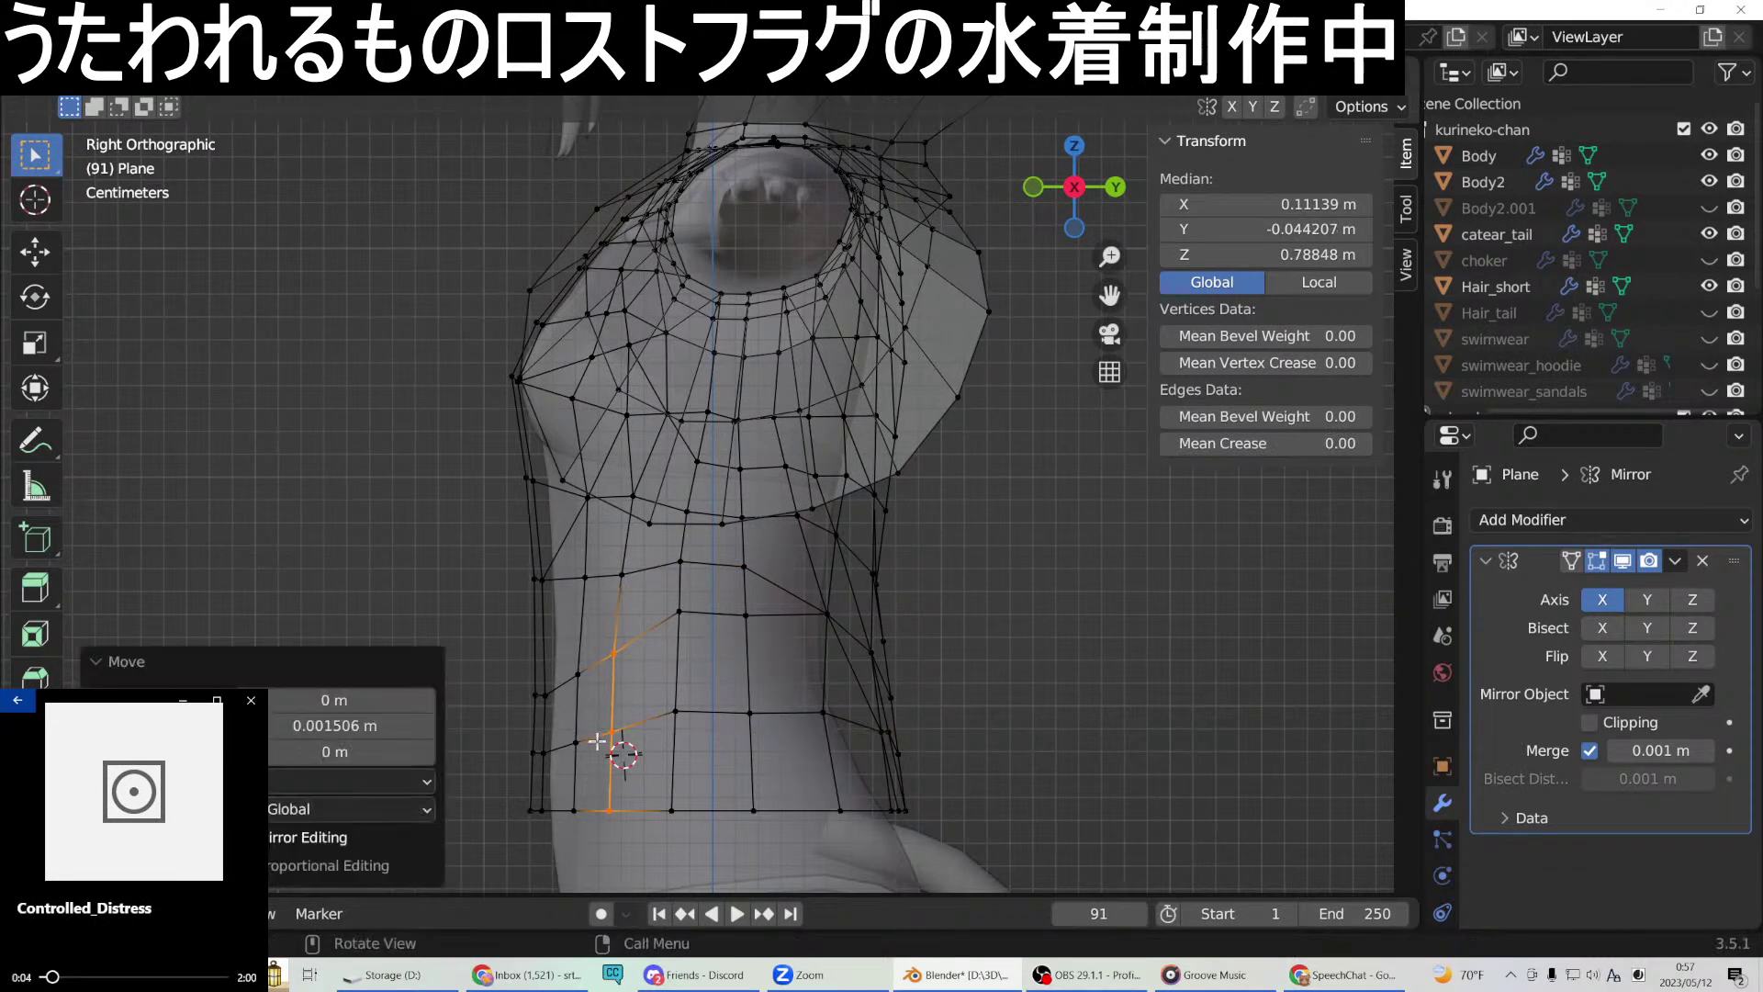
# Raise the four vertices above the hem in the two side-front columns about 0.0033 m along Z.
pyautogui.click(605, 672)
pyautogui.keyDown('shift'); pyautogui.click(569, 738); pyautogui.keyUp('shift')
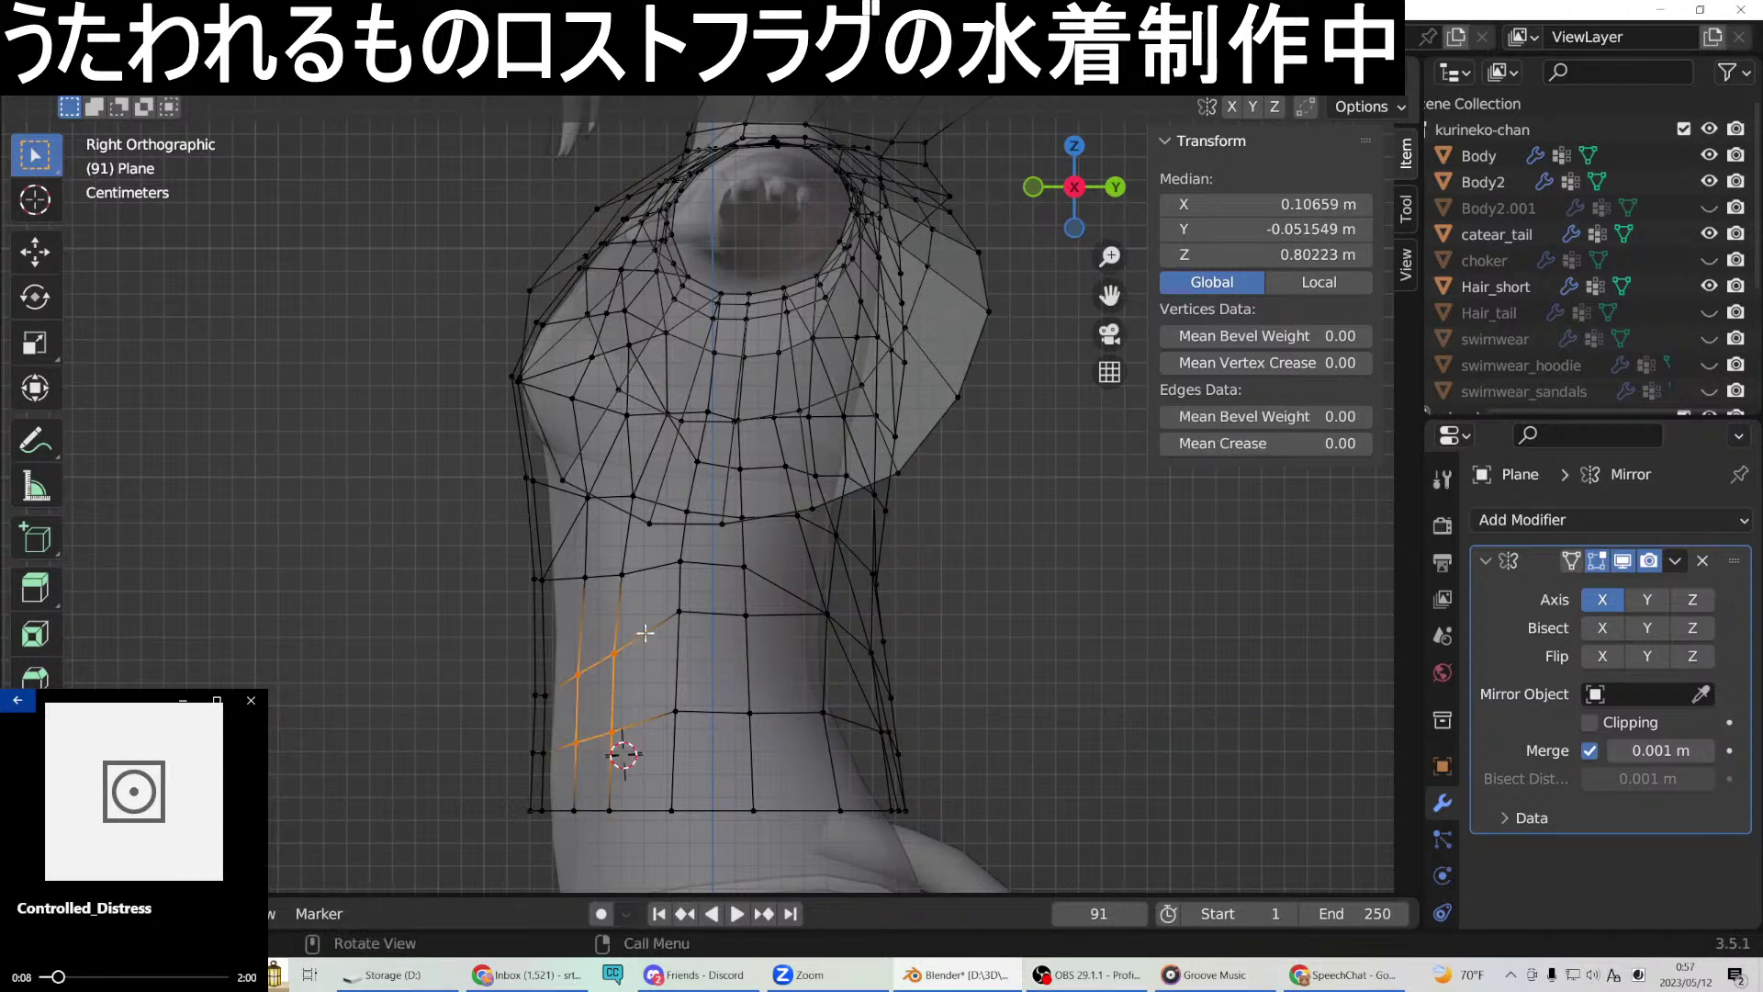
pyautogui.press('g')
pyautogui.press('z')
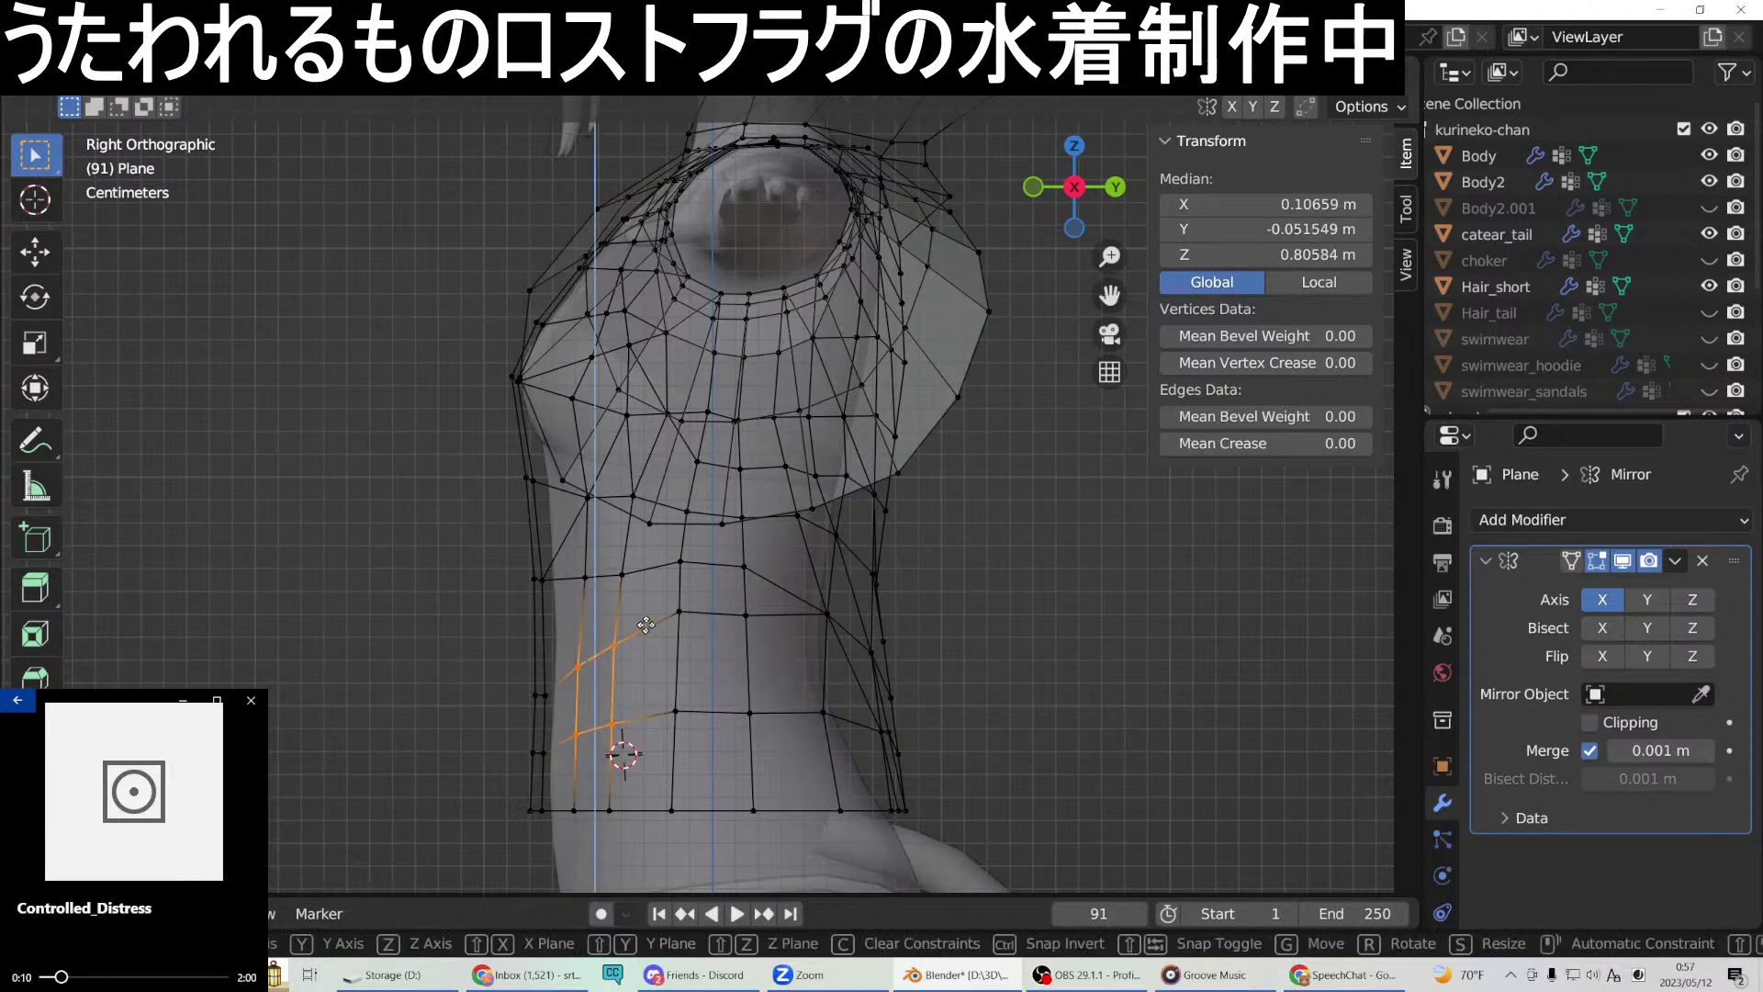
pyautogui.click(645, 625)
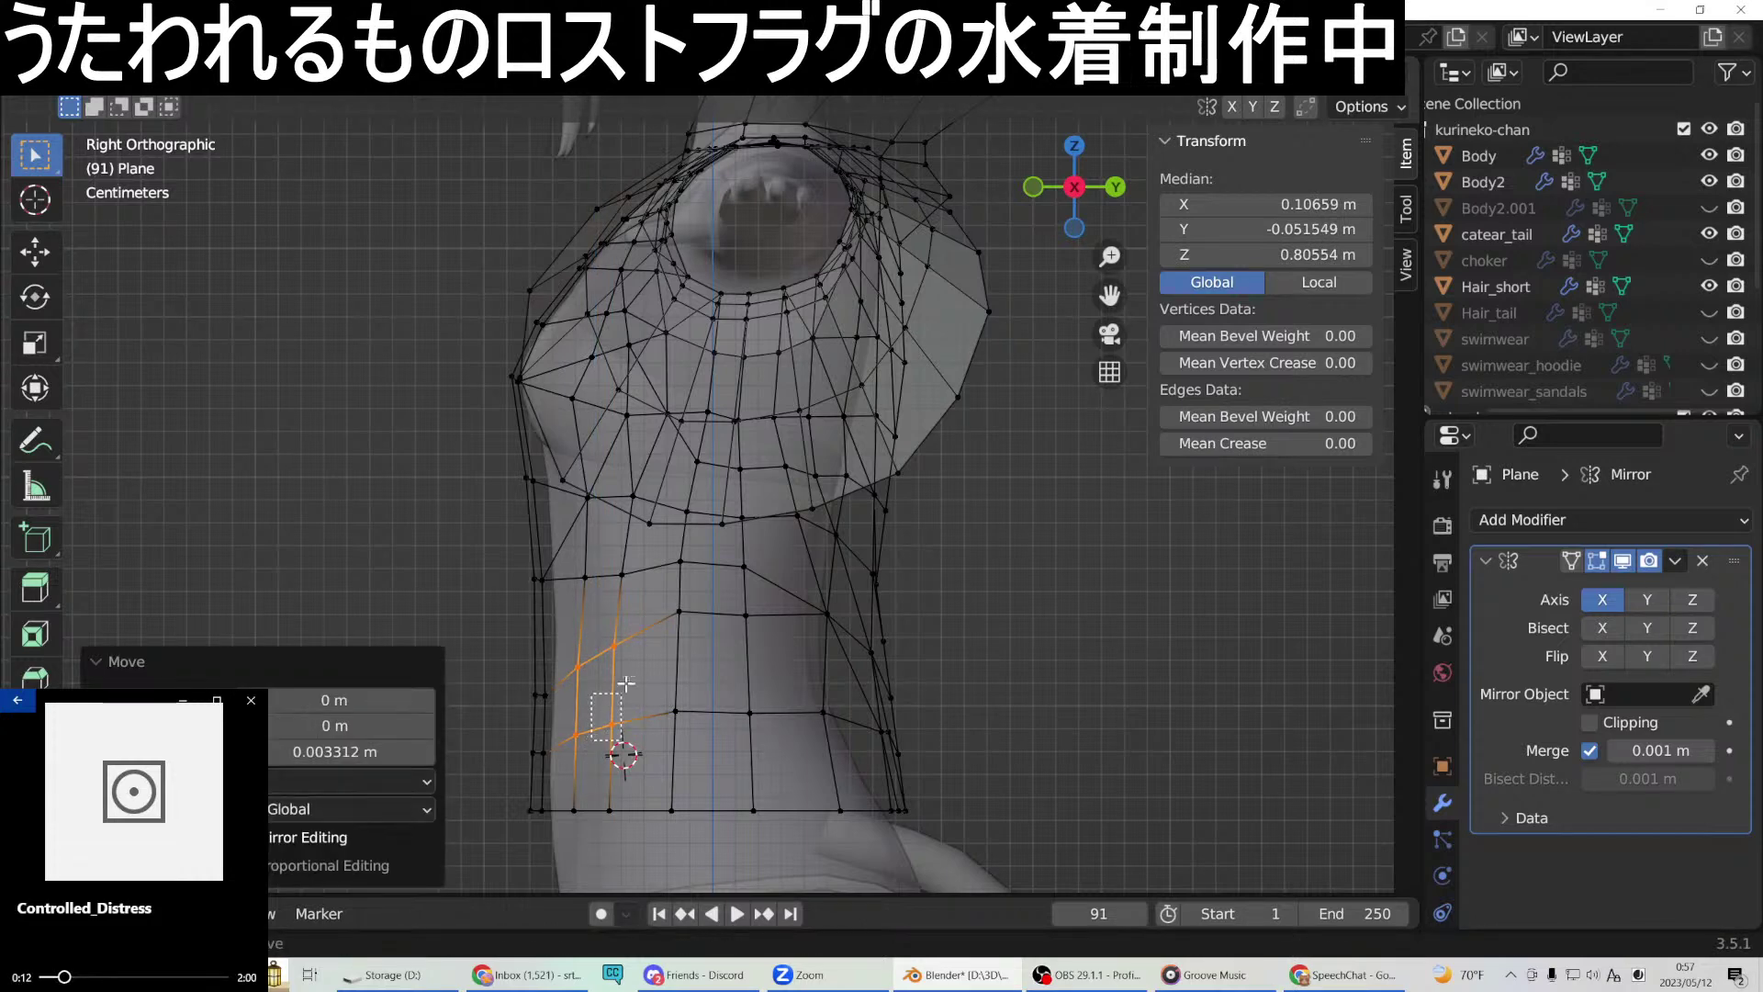
# Raise only the two rear vertices of that group of four about 0.0024 m further along Z.
pyautogui.click(642, 622)
pyautogui.press('g')
pyautogui.press('z')
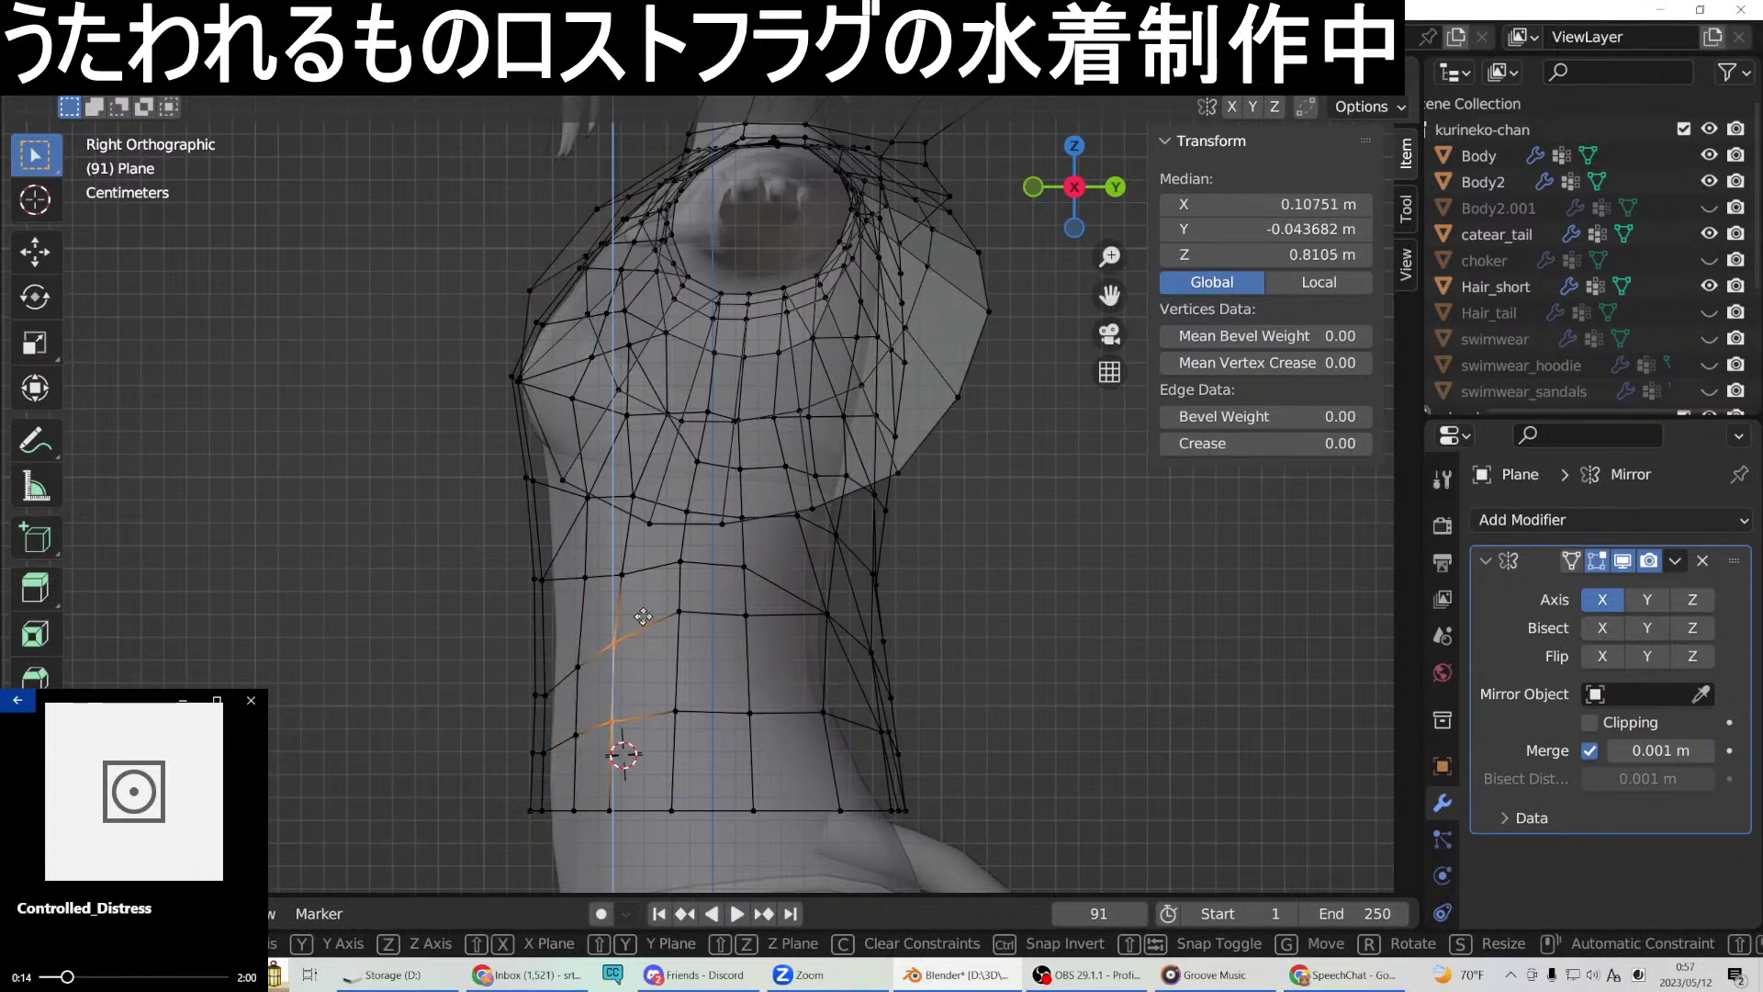
pyautogui.click(646, 624)
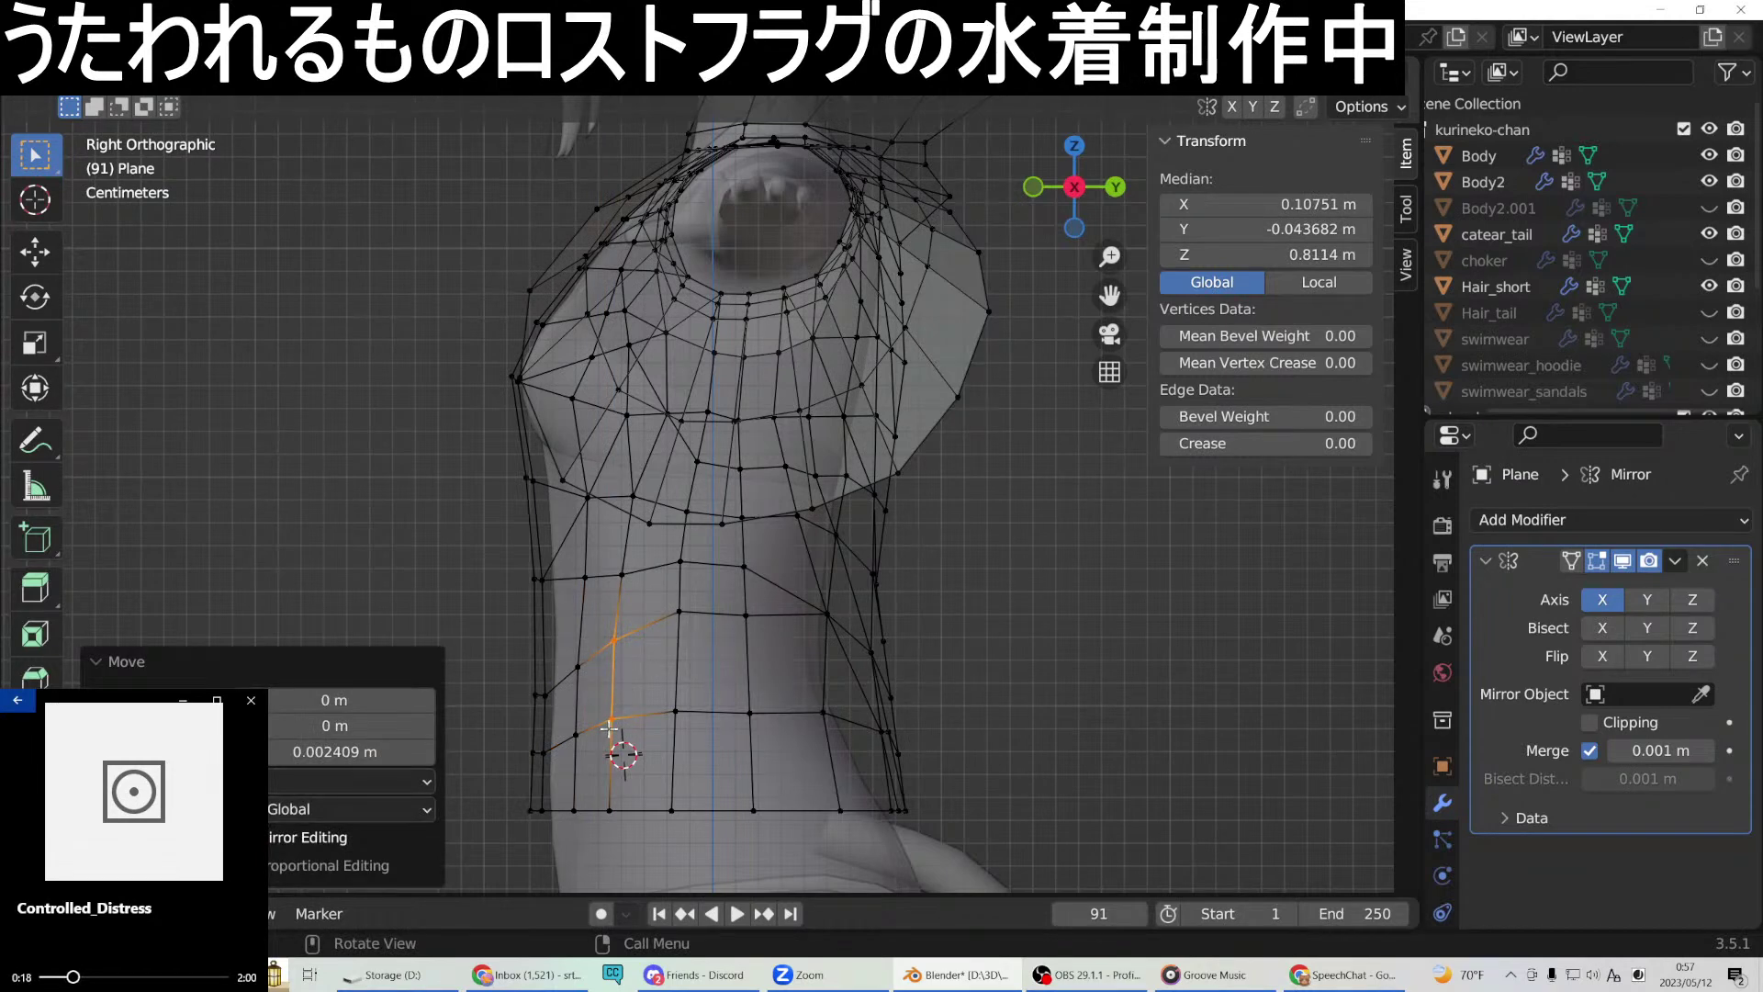
# Move the three lowest vertices of the side-front column, down to the hem, another 0.0027 m backward along Y.
pyautogui.moveTo(604, 835); pyautogui.dragTo(649, 633)
pyautogui.press('g')
pyautogui.press('z')
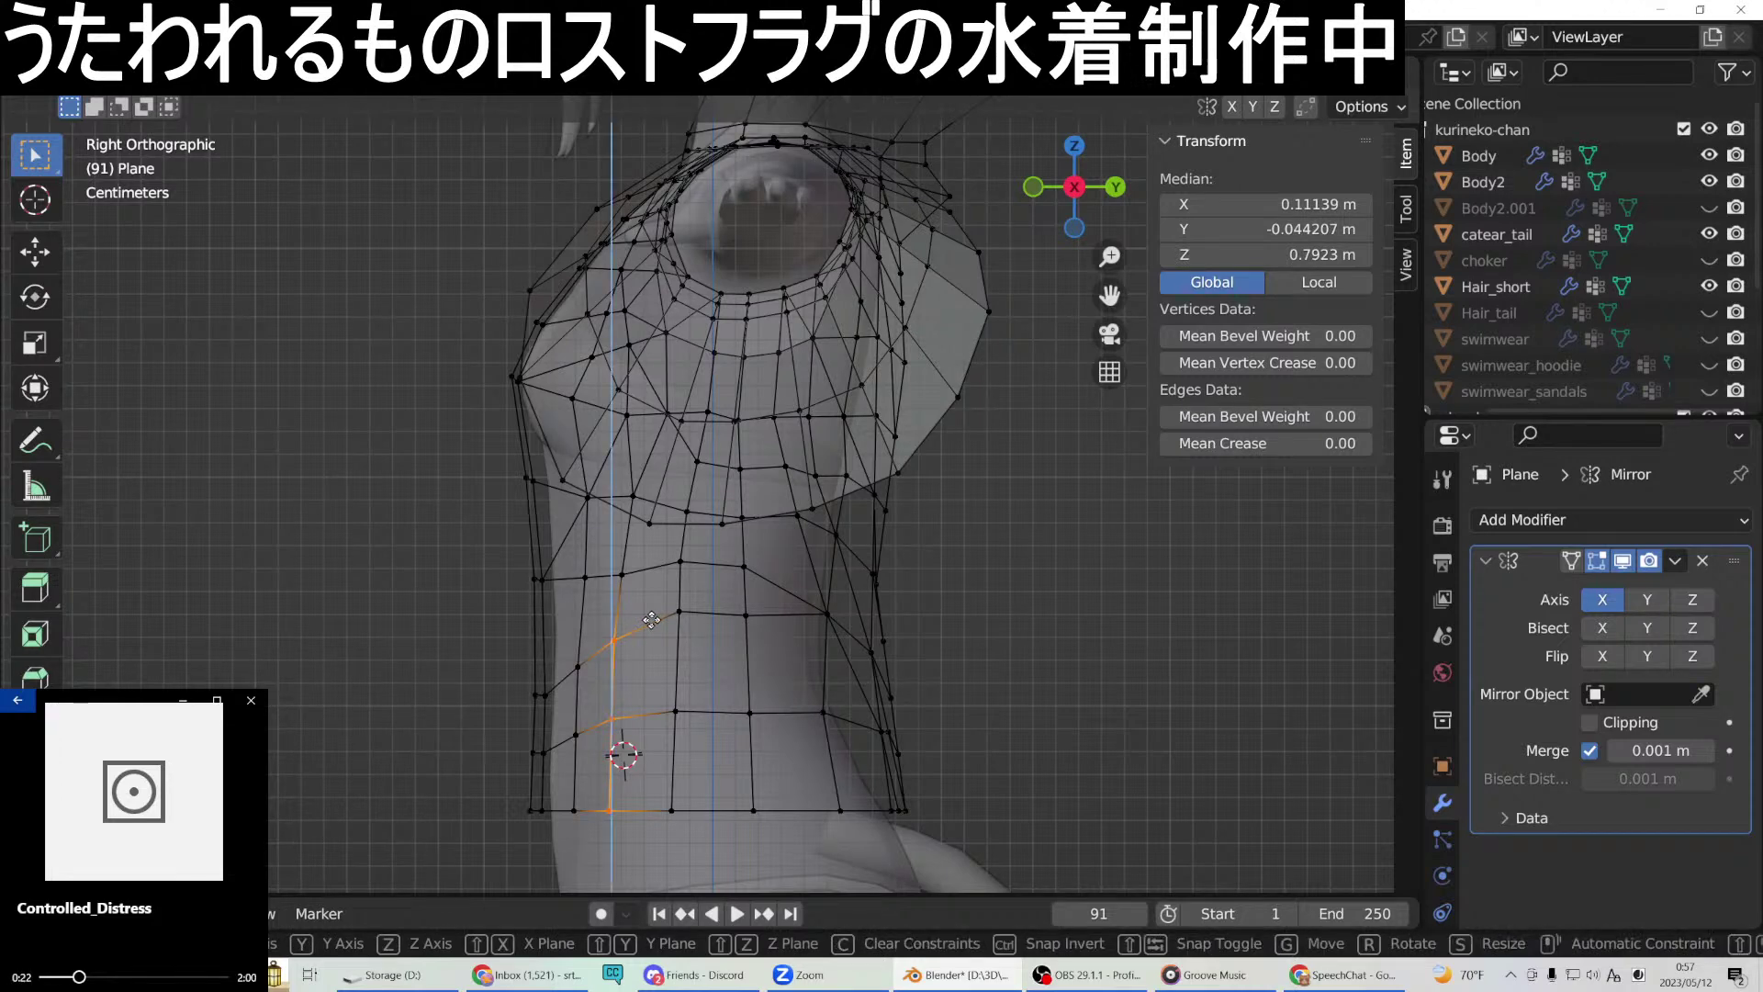
pyautogui.press('y')
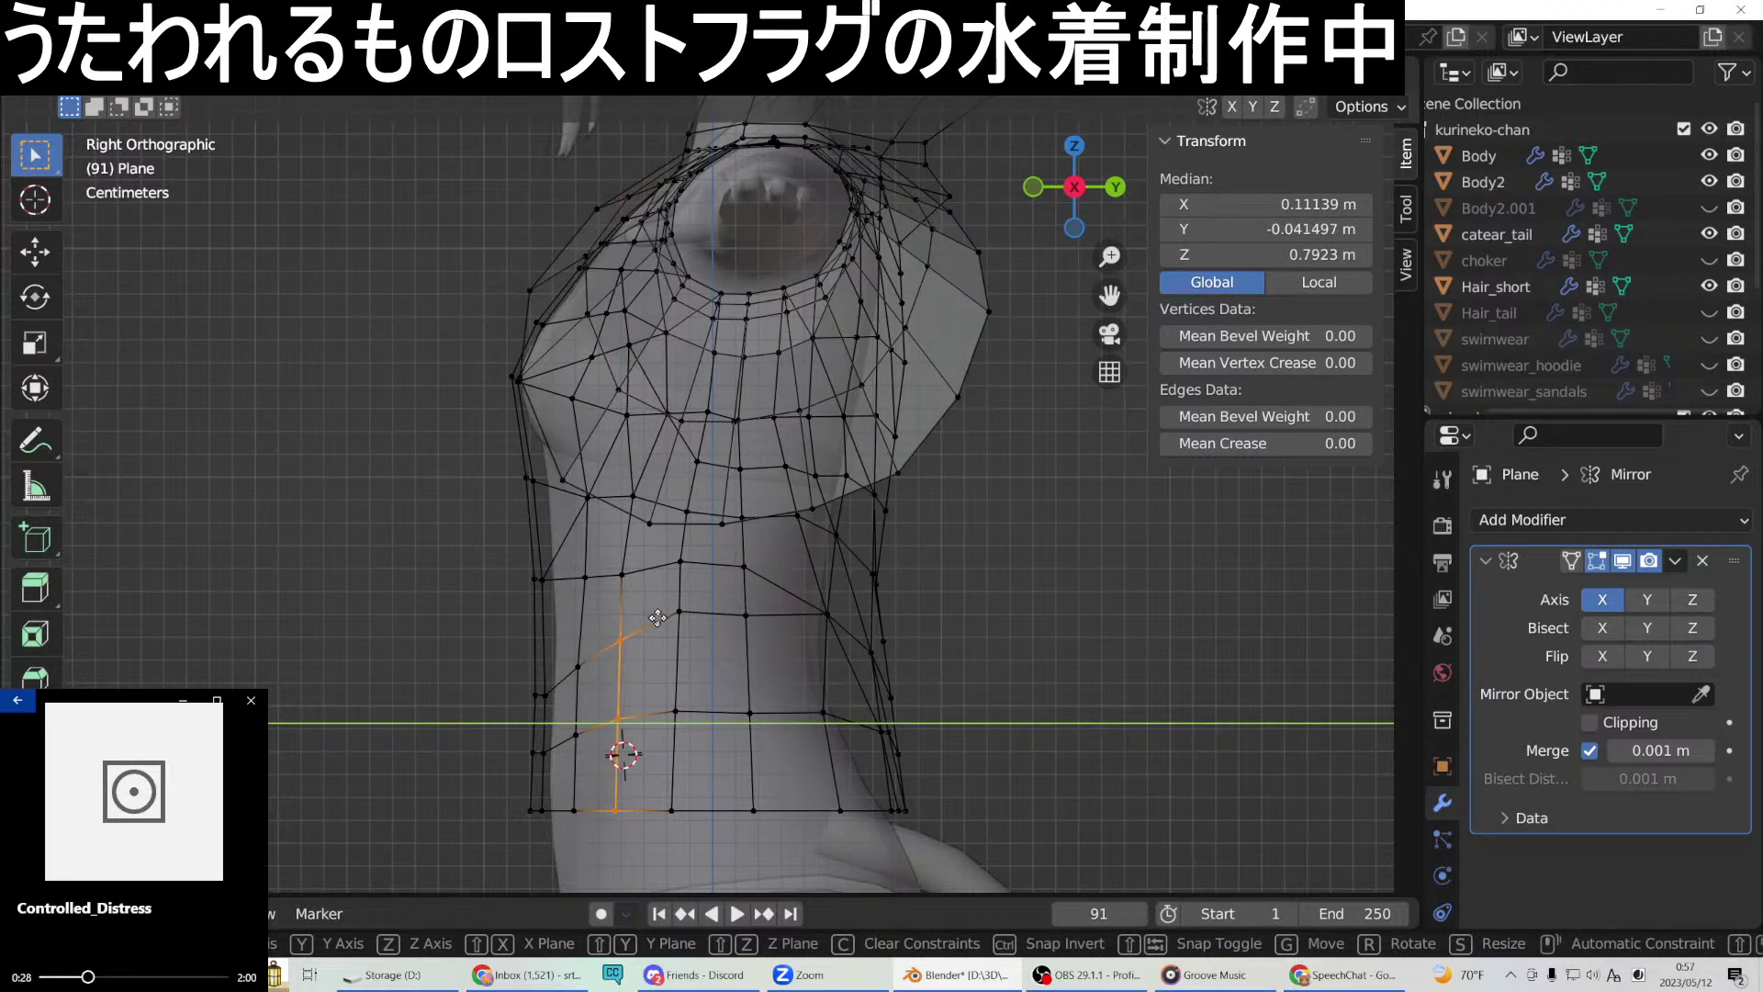
pyautogui.click(657, 618)
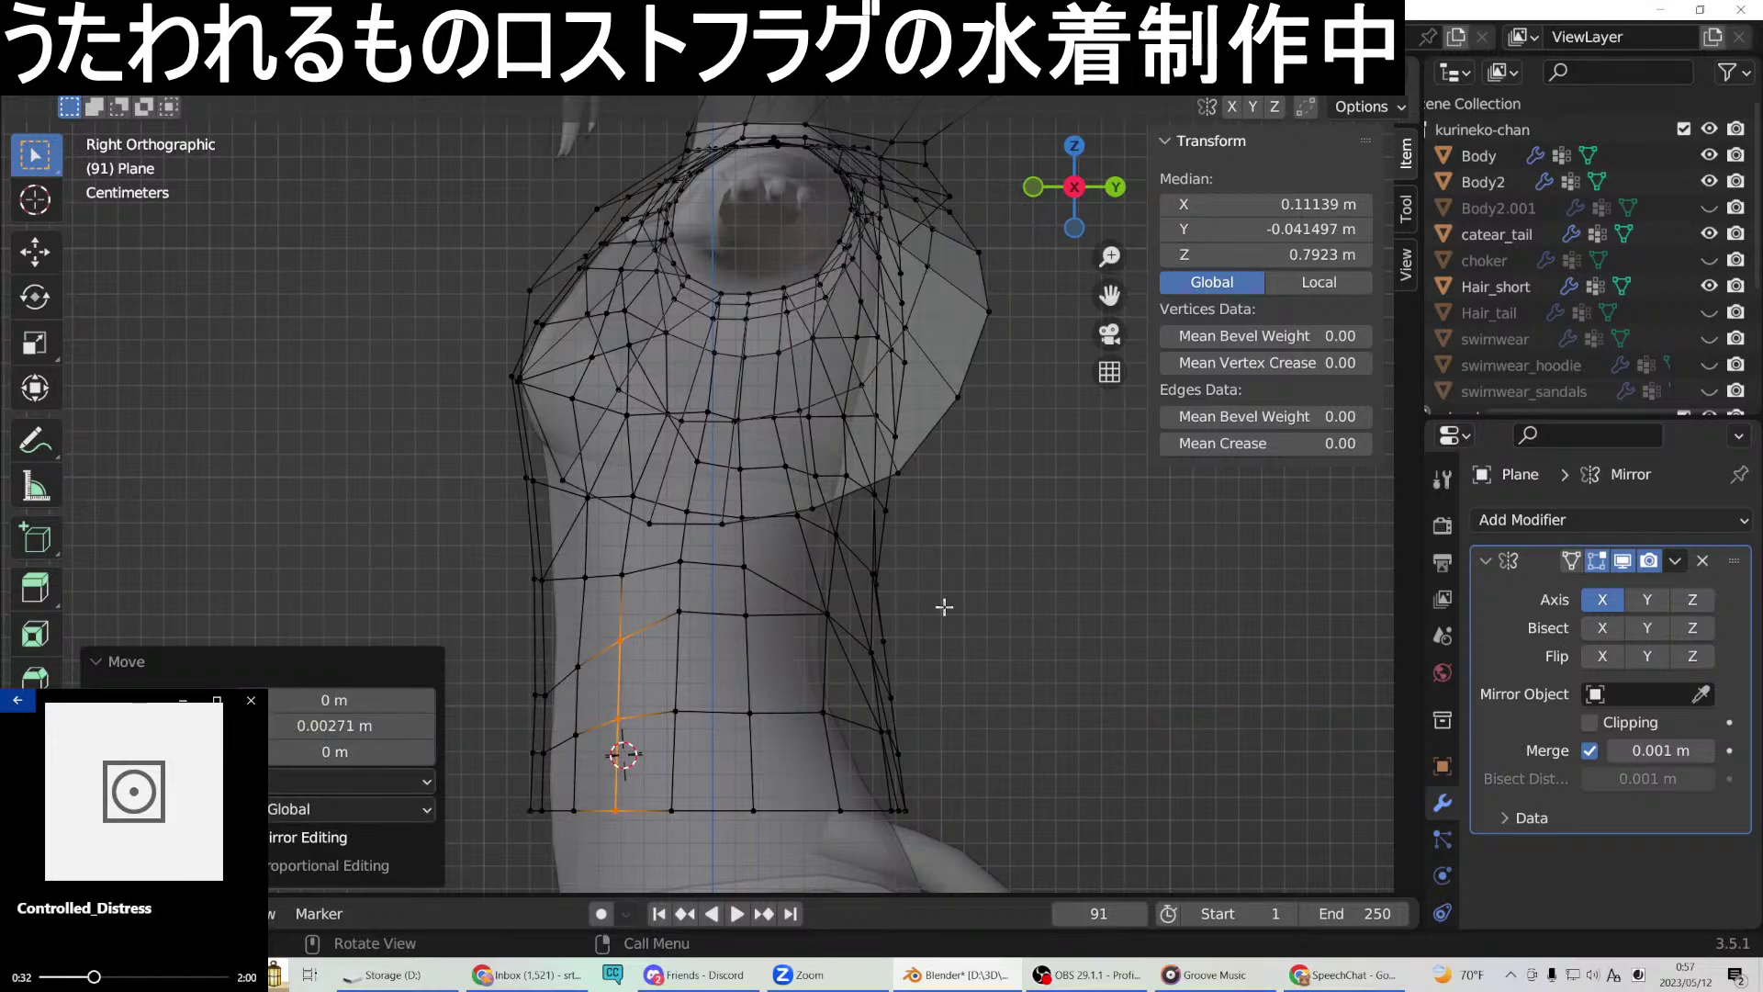
# In the right side view, lower the side-back vertex below the armpit about 0.0033 m along Z.
pyautogui.moveTo(974, 579)
pyautogui.mouseDown(button='middle')
pyautogui.moveTo(642, 582)
pyautogui.moveTo(523, 629)
pyautogui.moveTo(582, 598)
pyautogui.moveTo(551, 563)
pyautogui.moveTo(499, 582)
pyautogui.moveTo(551, 592)
pyautogui.moveTo(475, 596)
pyautogui.moveTo(922, 597)
pyautogui.moveTo(960, 580)
pyautogui.mouseUp(button='middle')
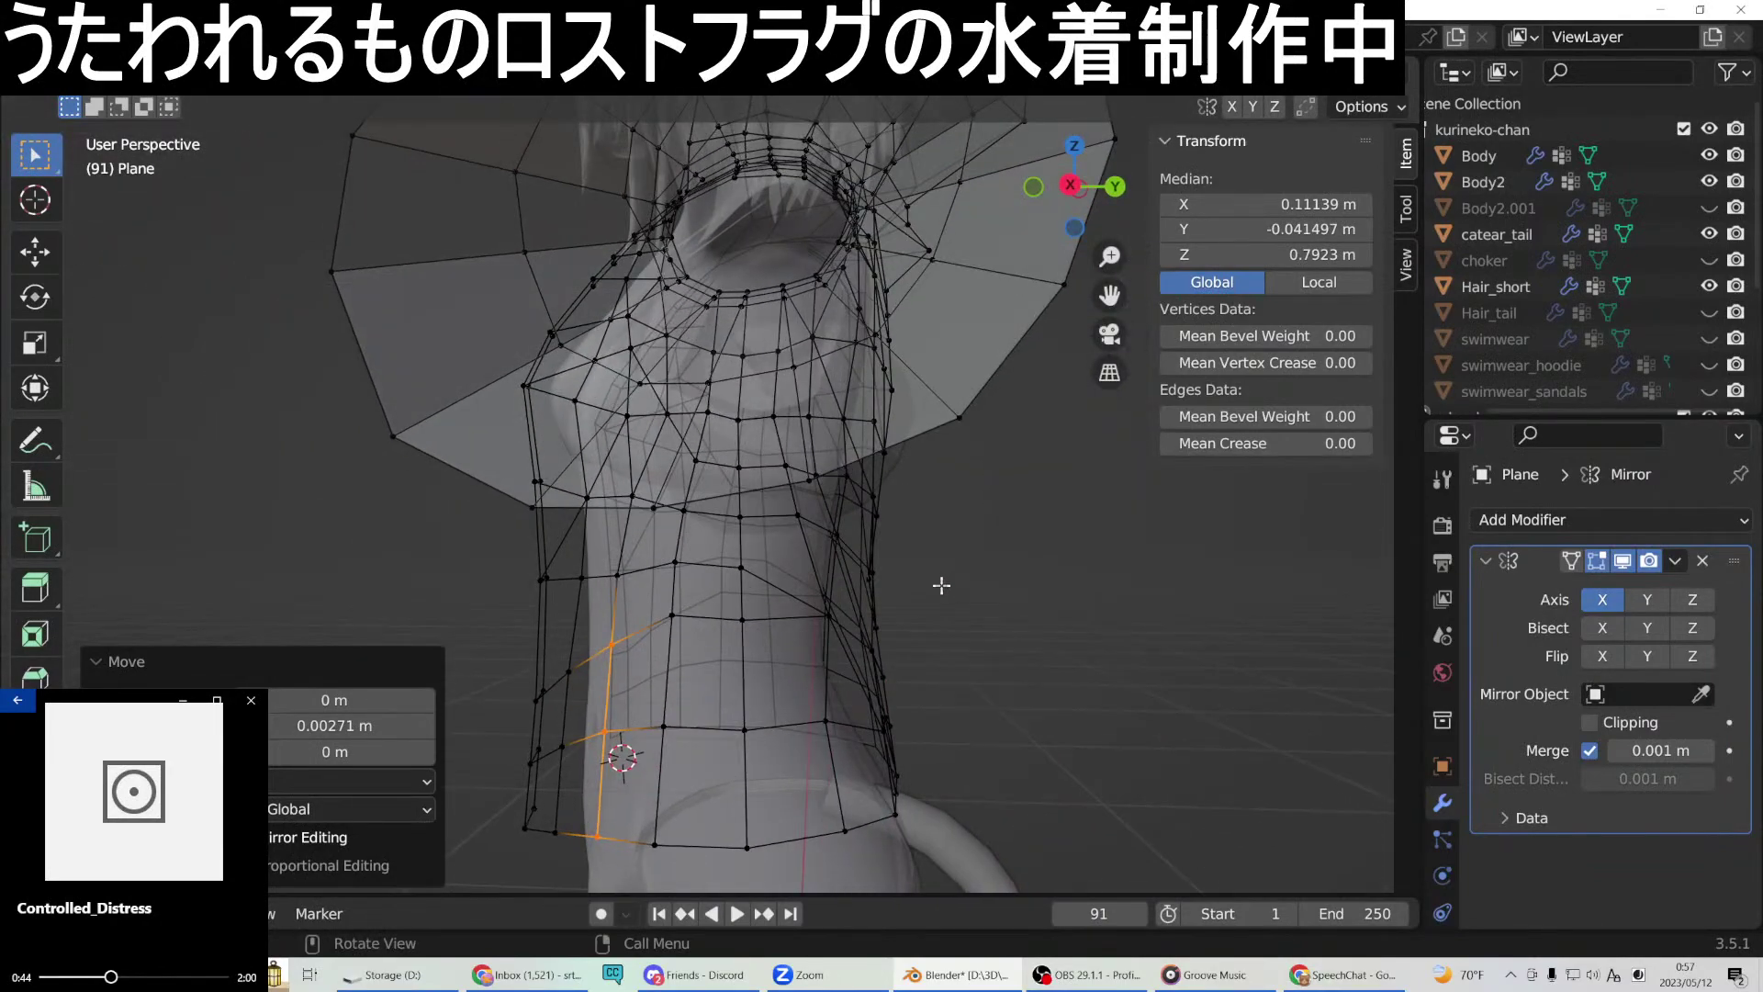
pyautogui.press('KP_3')
pyautogui.scroll(4, 873, 494)
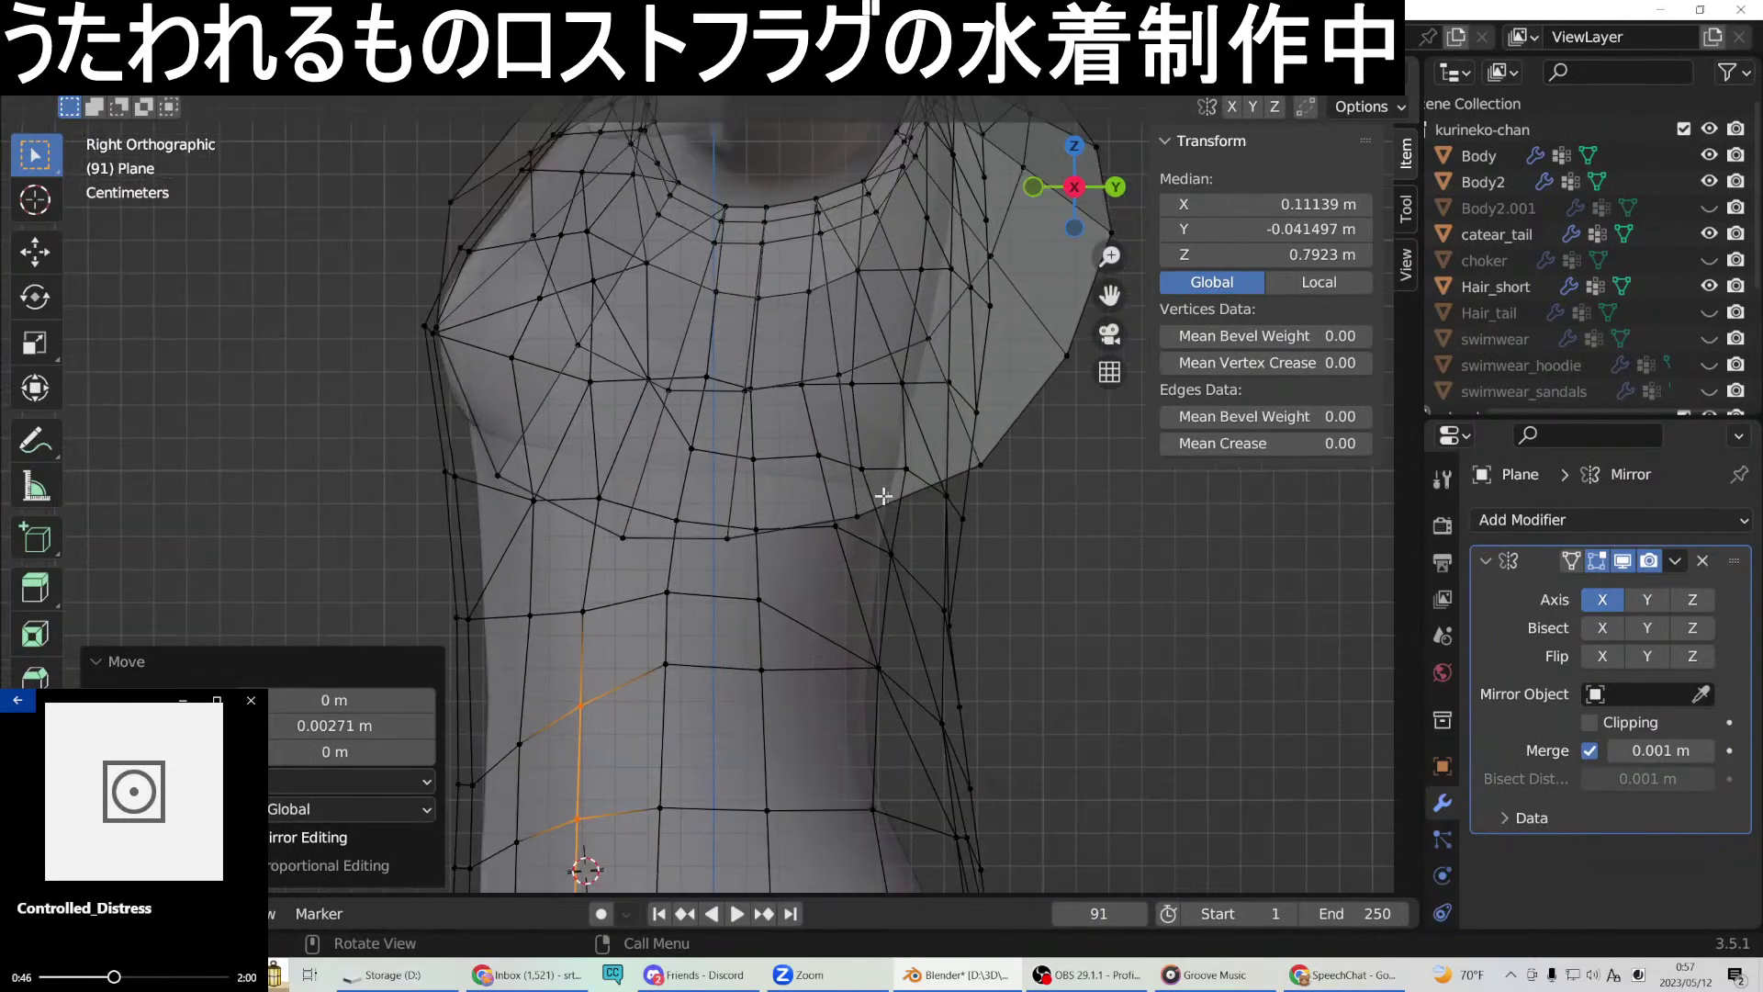
pyautogui.keyDown('shift'); pyautogui.moveTo(885, 526); pyautogui.dragTo(882, 551, button='middle'); pyautogui.keyUp('shift')
pyautogui.click(768, 497)
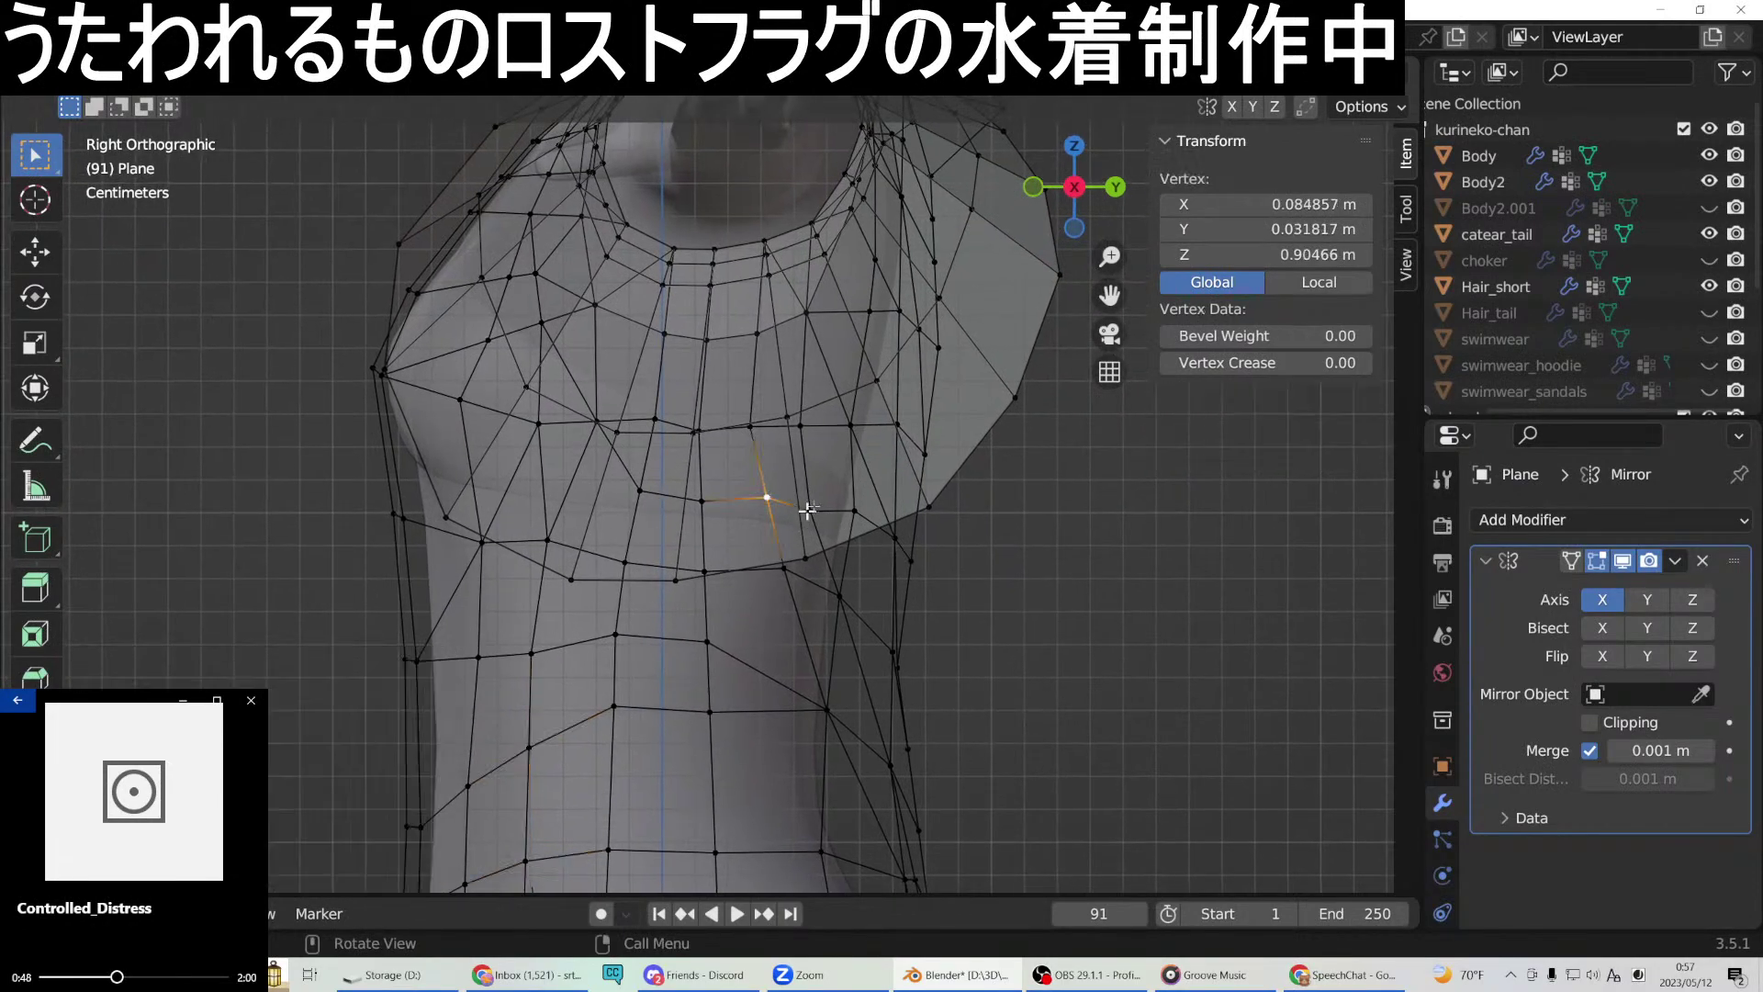
pyautogui.press('g')
pyautogui.press('z')
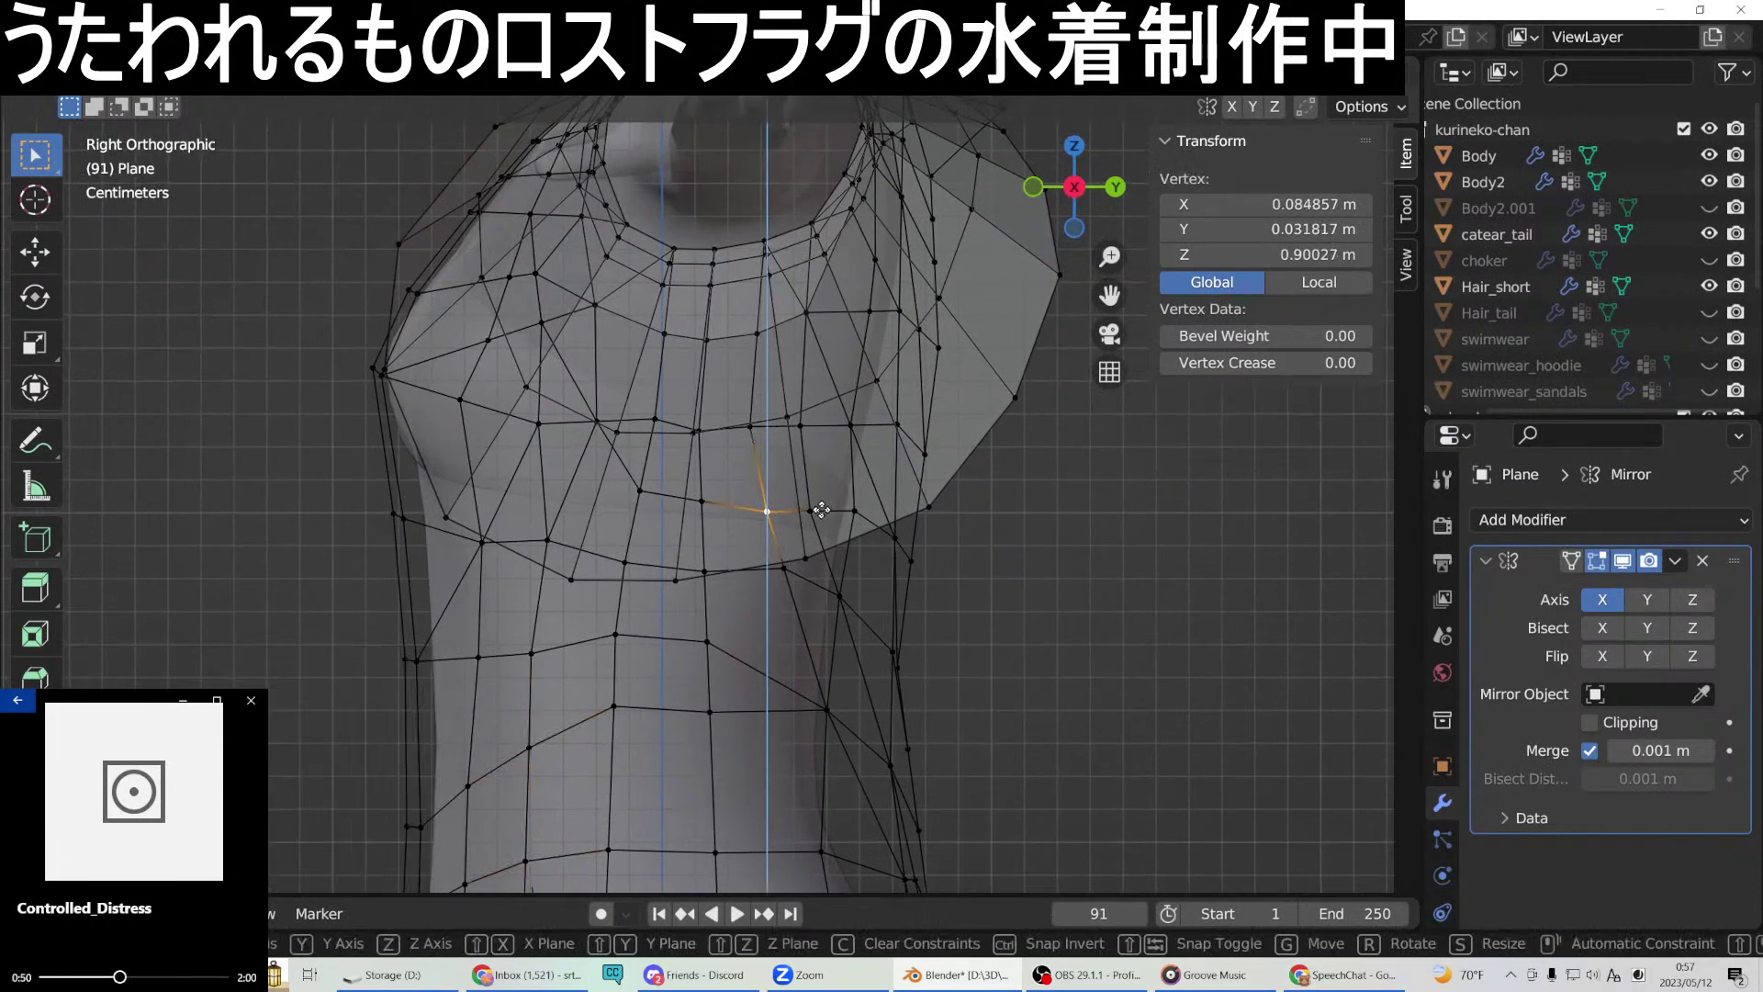
pyautogui.click(820, 507)
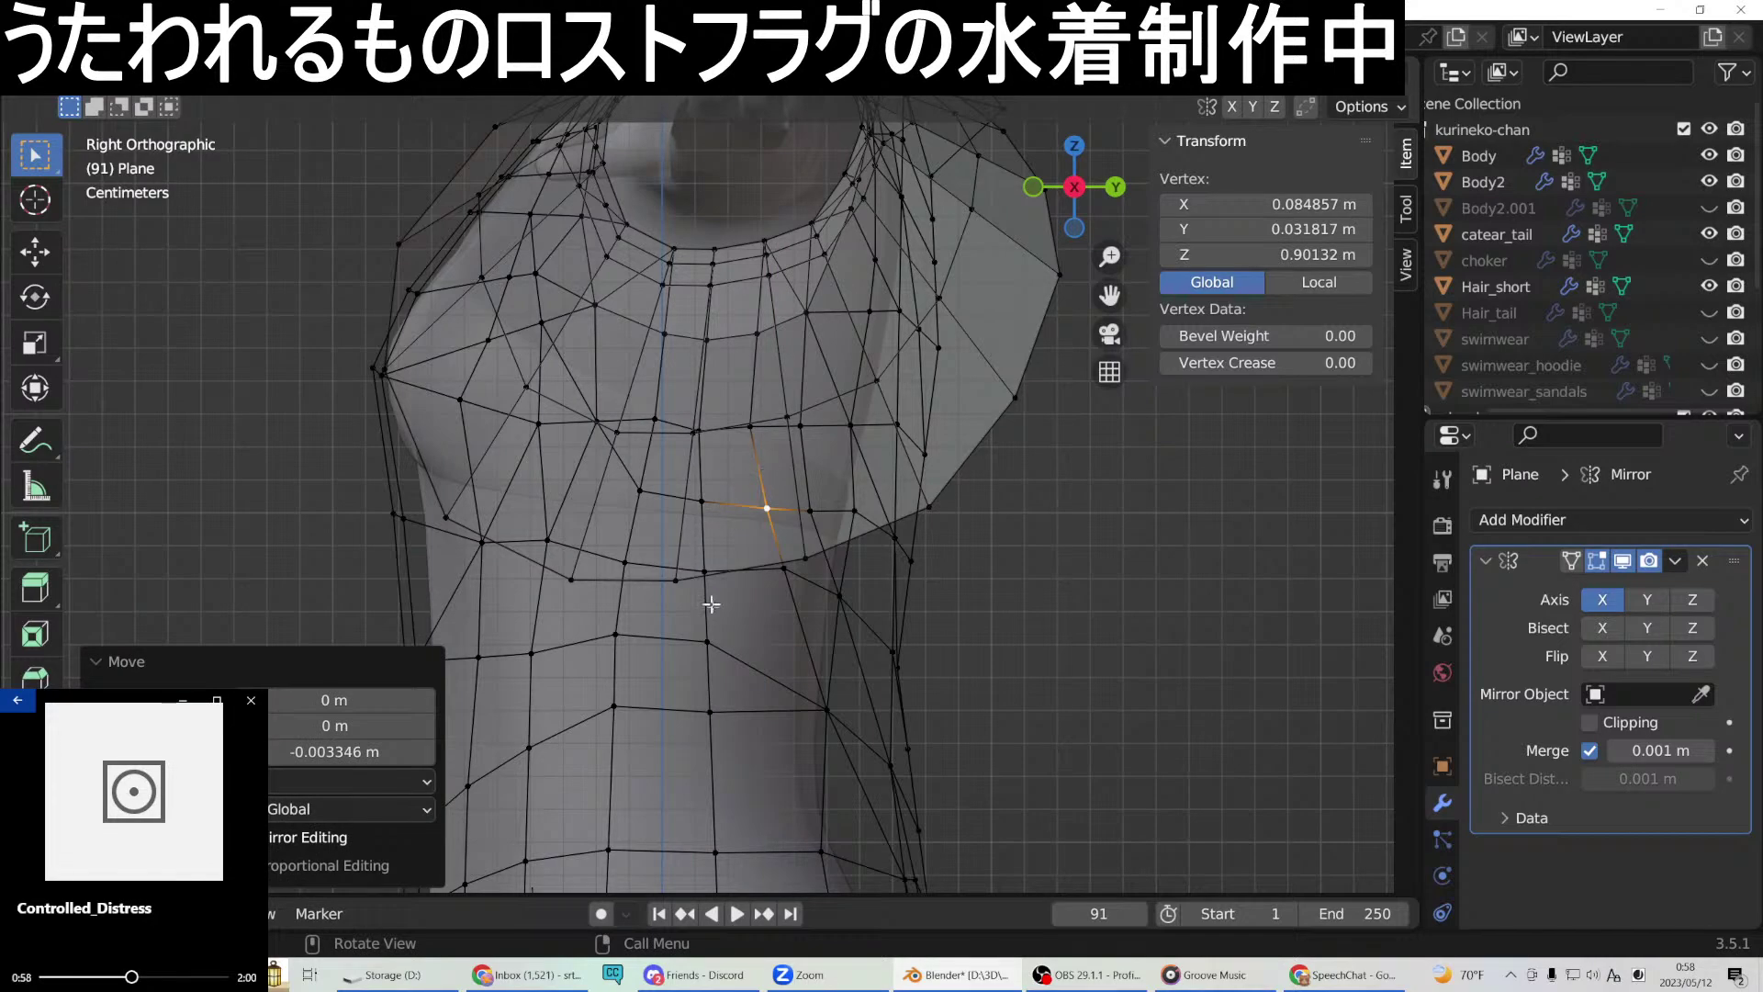
# Check the torso fit from the back and side, and move the side-back vertex above the waist about 0.0025 m outward along X.
pyautogui.moveTo(952, 684); pyautogui.dragTo(870, 648, button='middle')
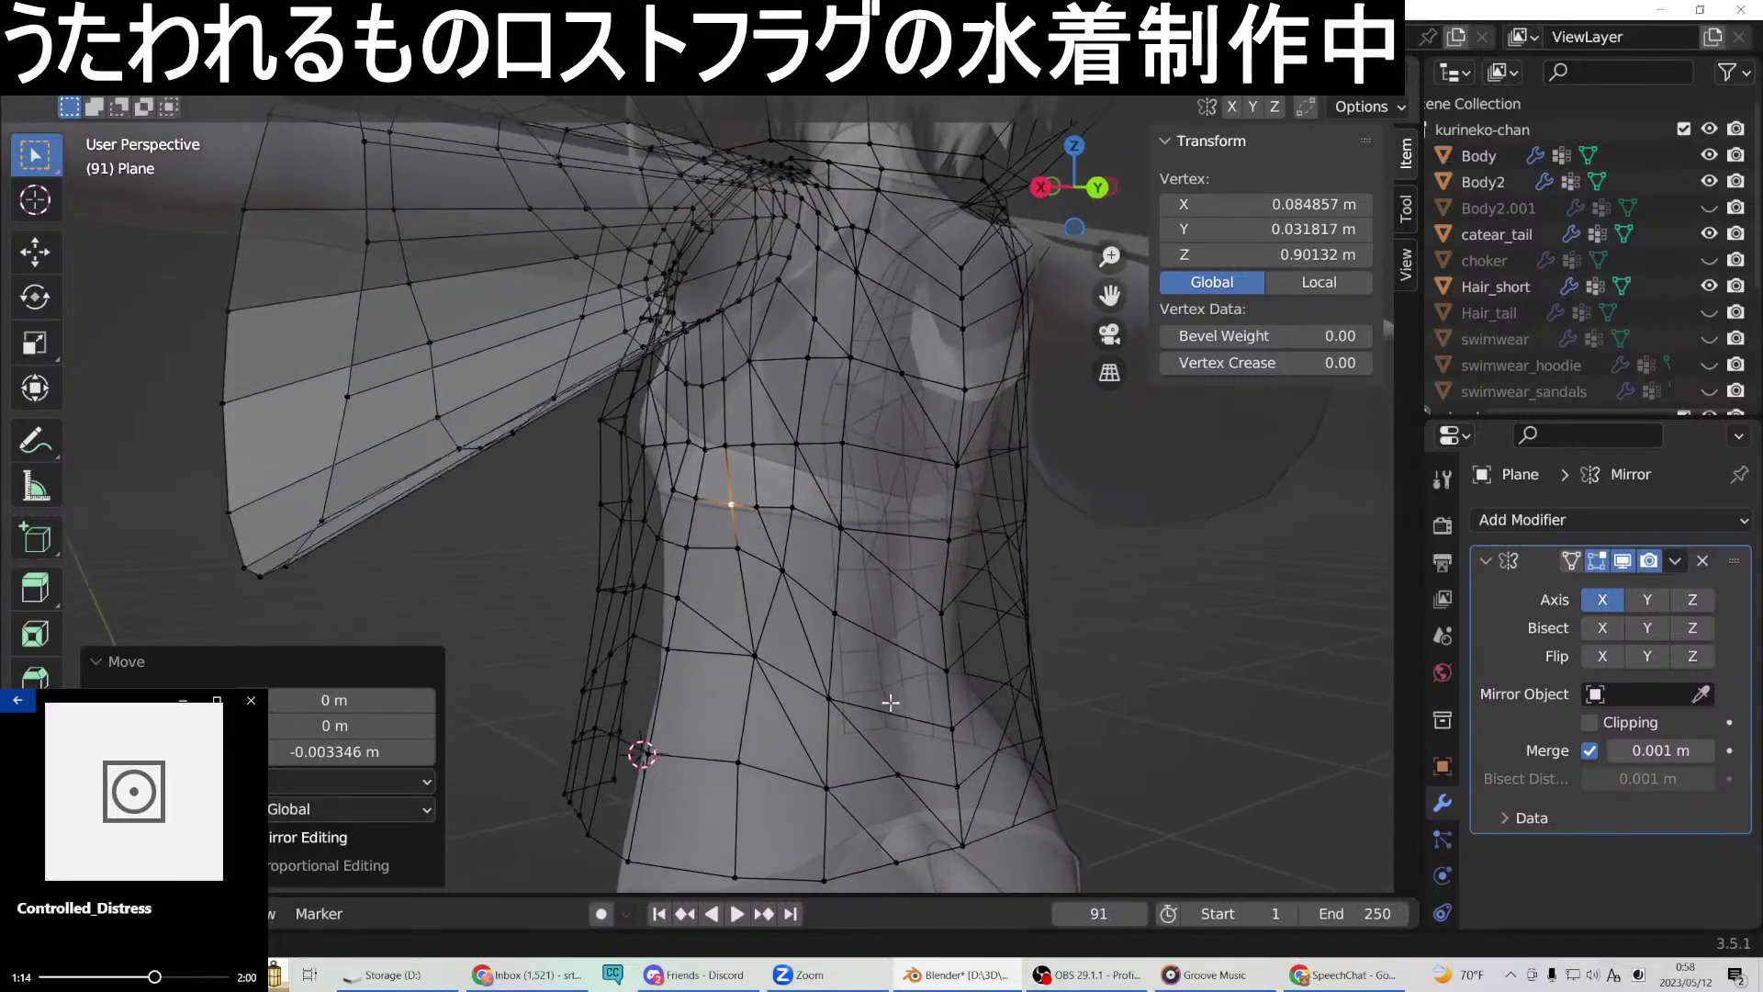
pyautogui.moveTo(820, 727); pyautogui.dragTo(785, 750, button='middle')
pyautogui.moveTo(770, 672); pyautogui.dragTo(1049, 643, button='middle')
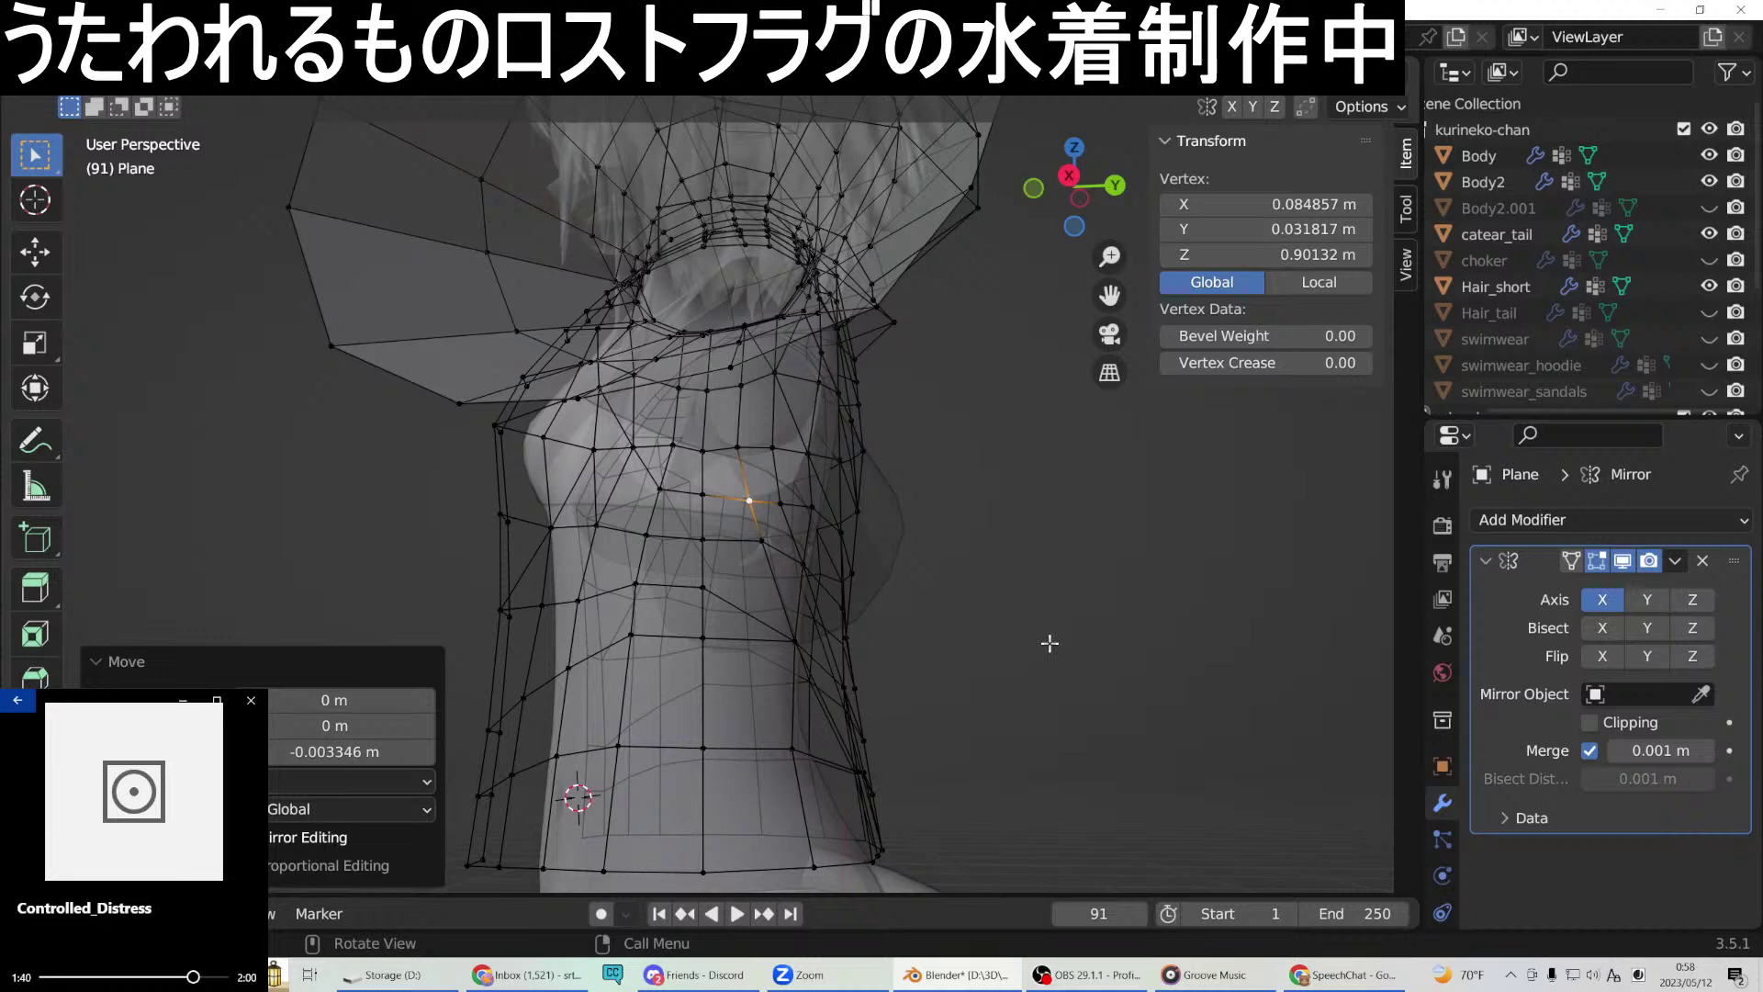
pyautogui.moveTo(932, 534); pyautogui.dragTo(680, 556, button='middle')
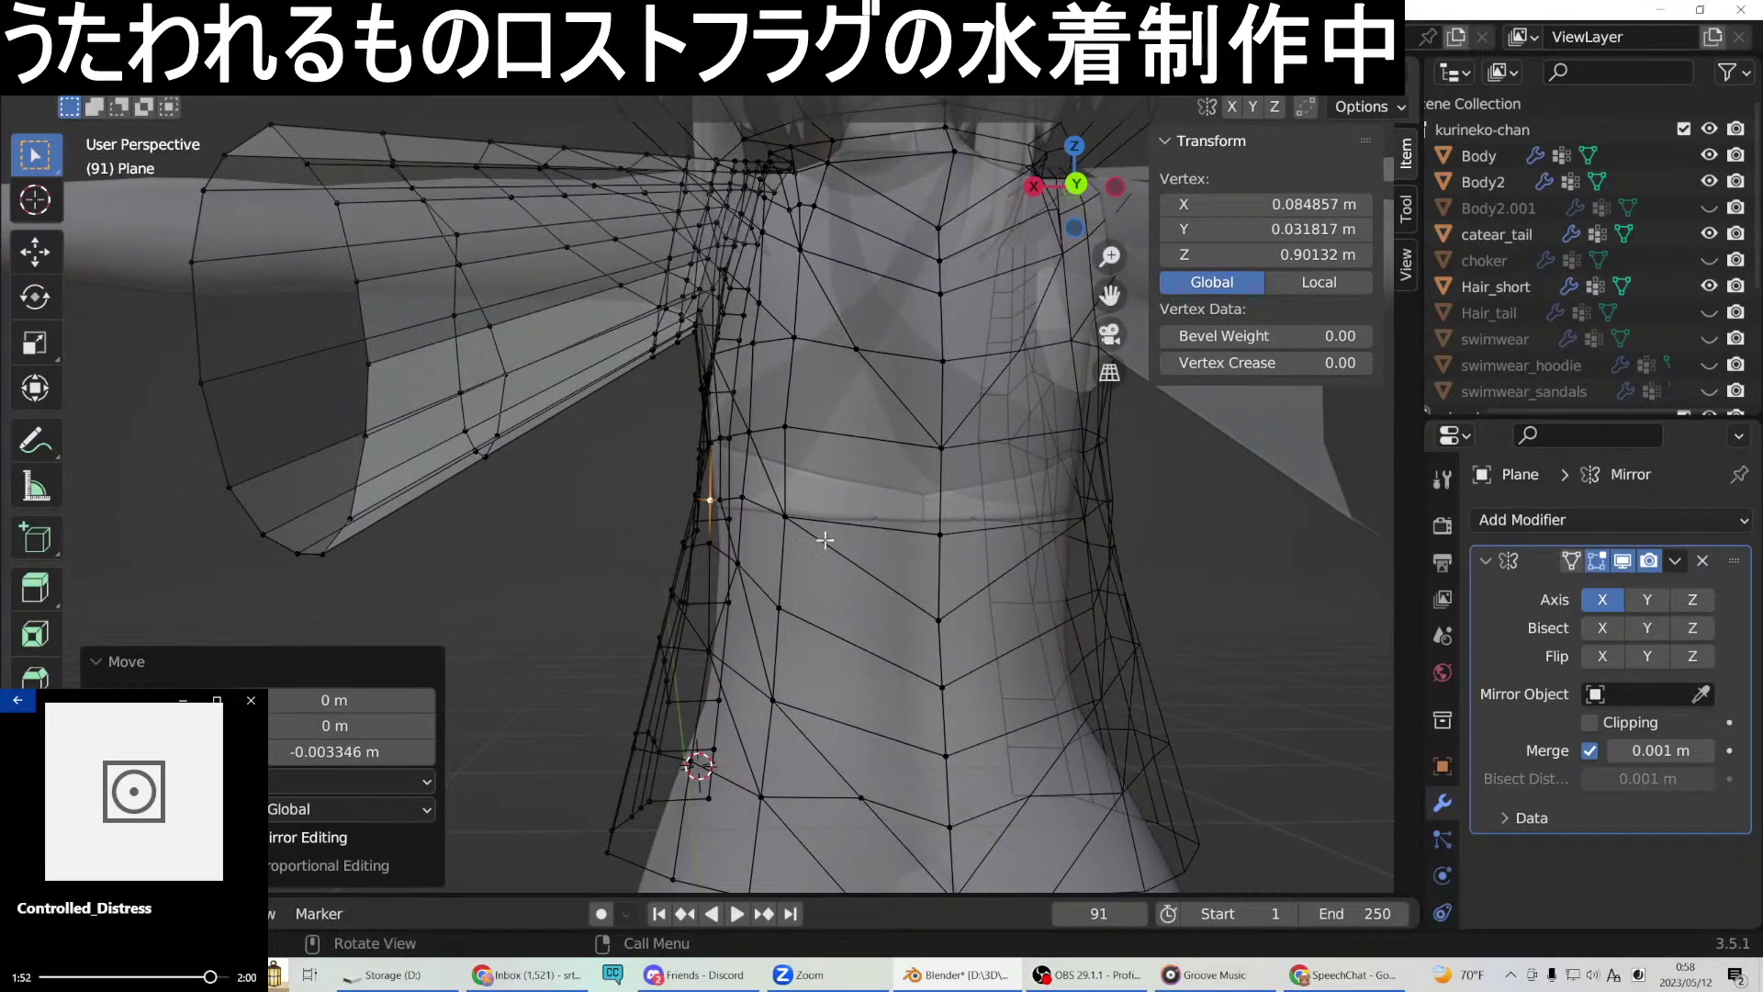
pyautogui.click(758, 556)
pyautogui.press('g')
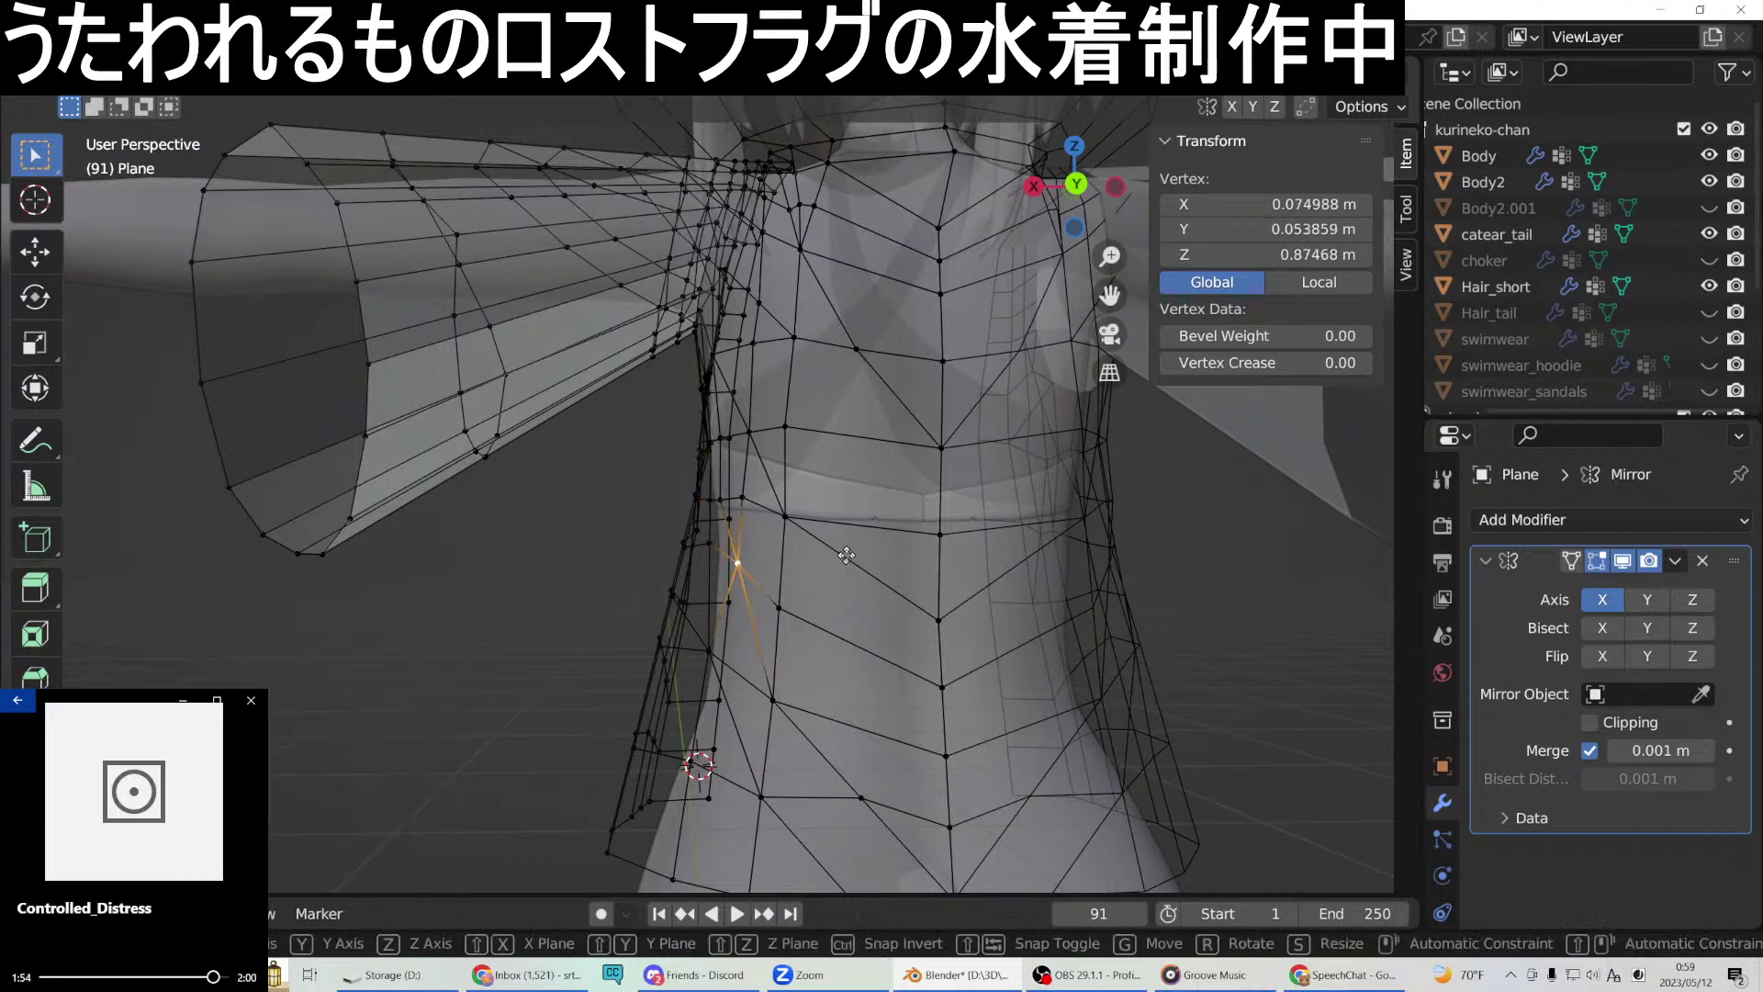
pyautogui.press('x')
pyautogui.click(841, 553)
# In the right side view, move the neighbouring vertex just in front about 0.0033 m down and 0.0006 m forward.
pyautogui.moveTo(838, 551); pyautogui.dragTo(1075, 512, button='middle')
pyautogui.press('KP_3')
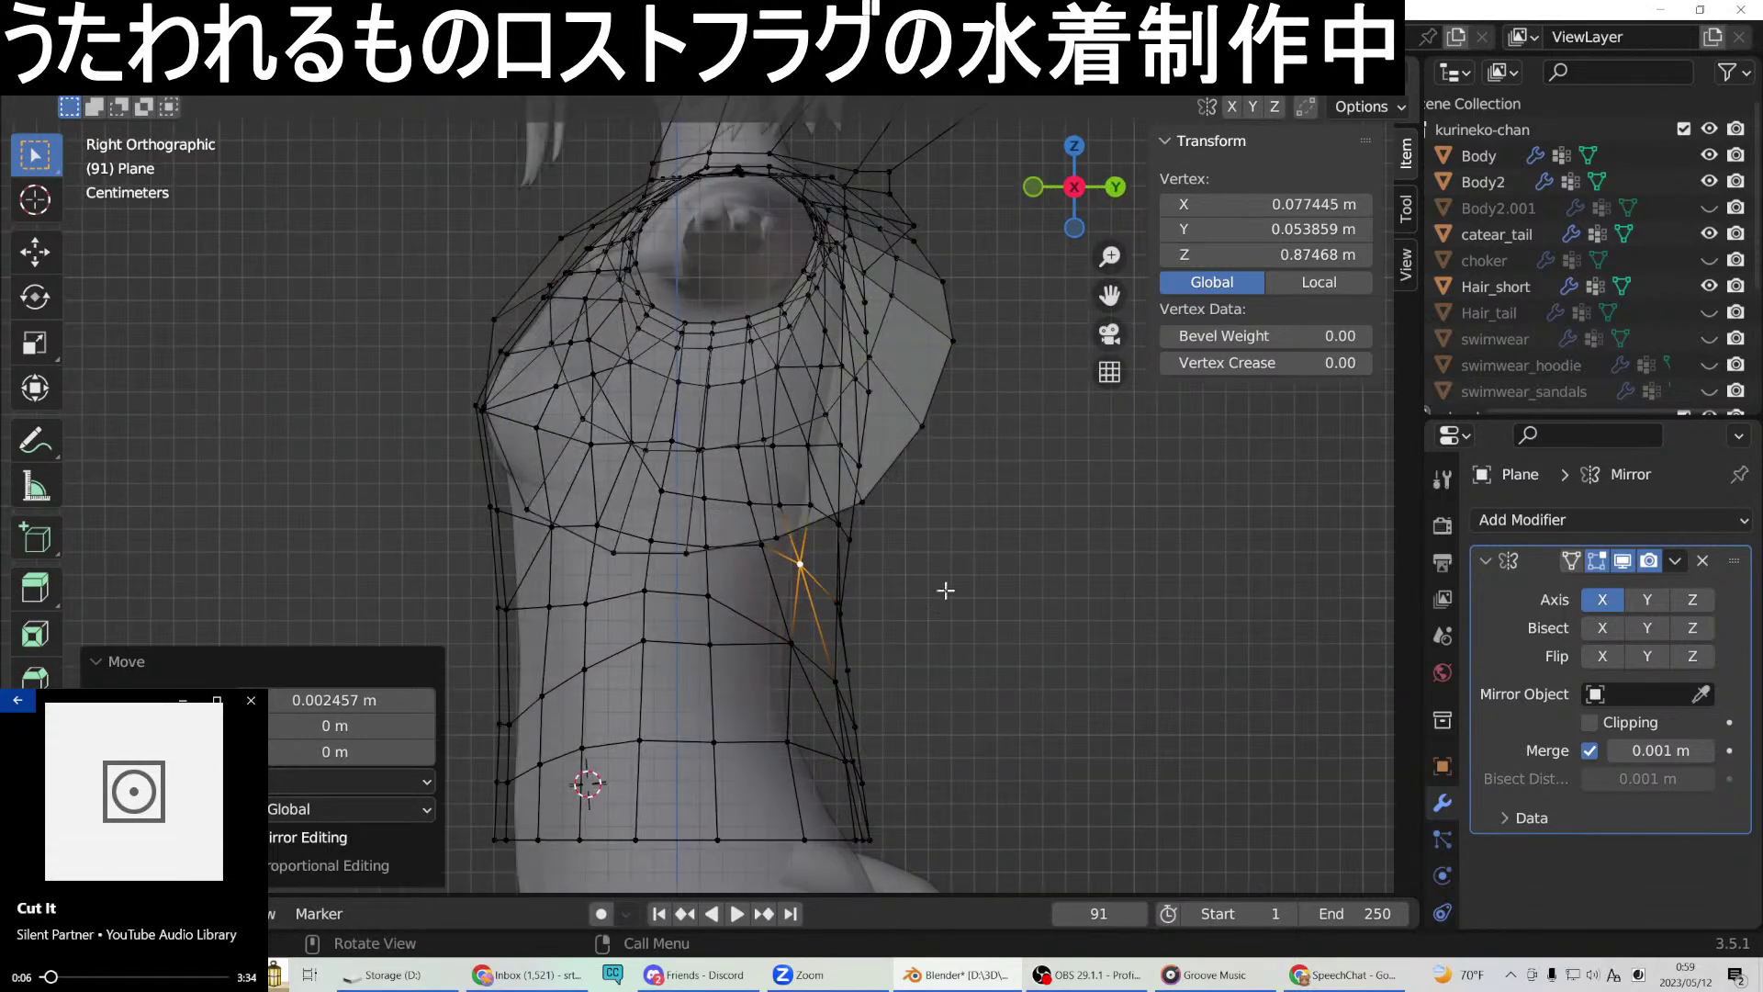
pyautogui.scroll(3, 946, 586)
pyautogui.keyDown('shift'); pyautogui.moveTo(937, 560); pyautogui.dragTo(848, 517, button='middle'); pyautogui.keyUp('shift')
pyautogui.press('g')
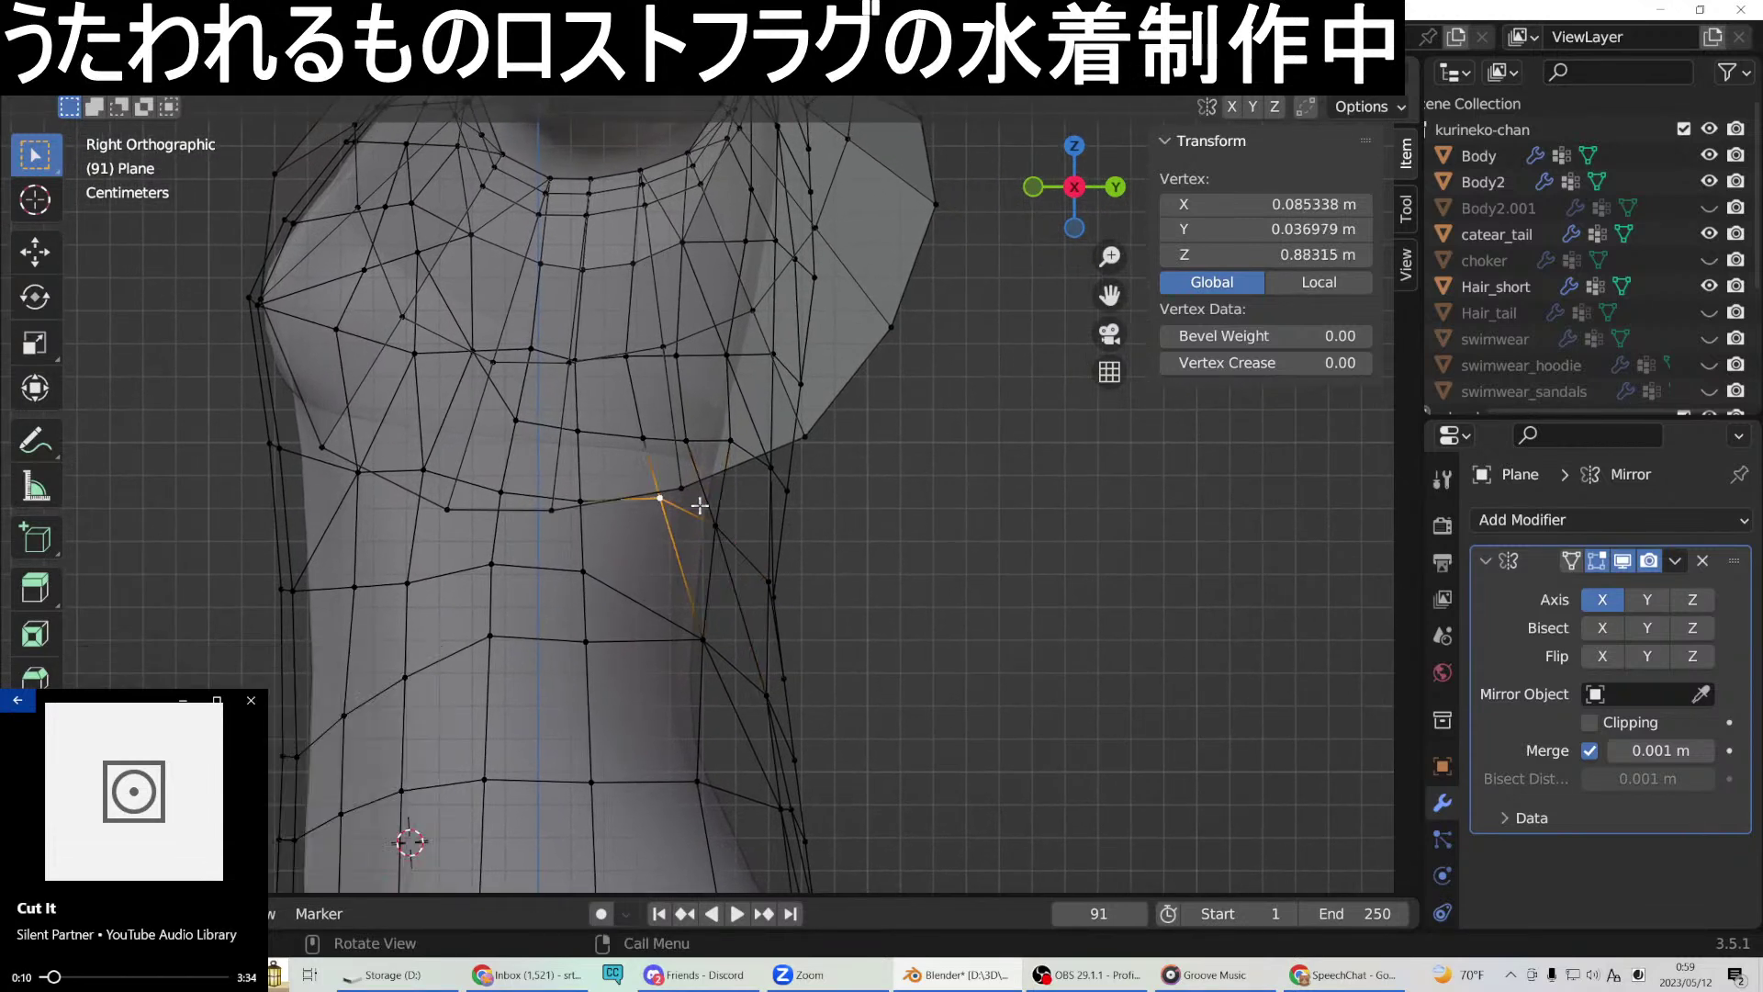
pyautogui.press('g')
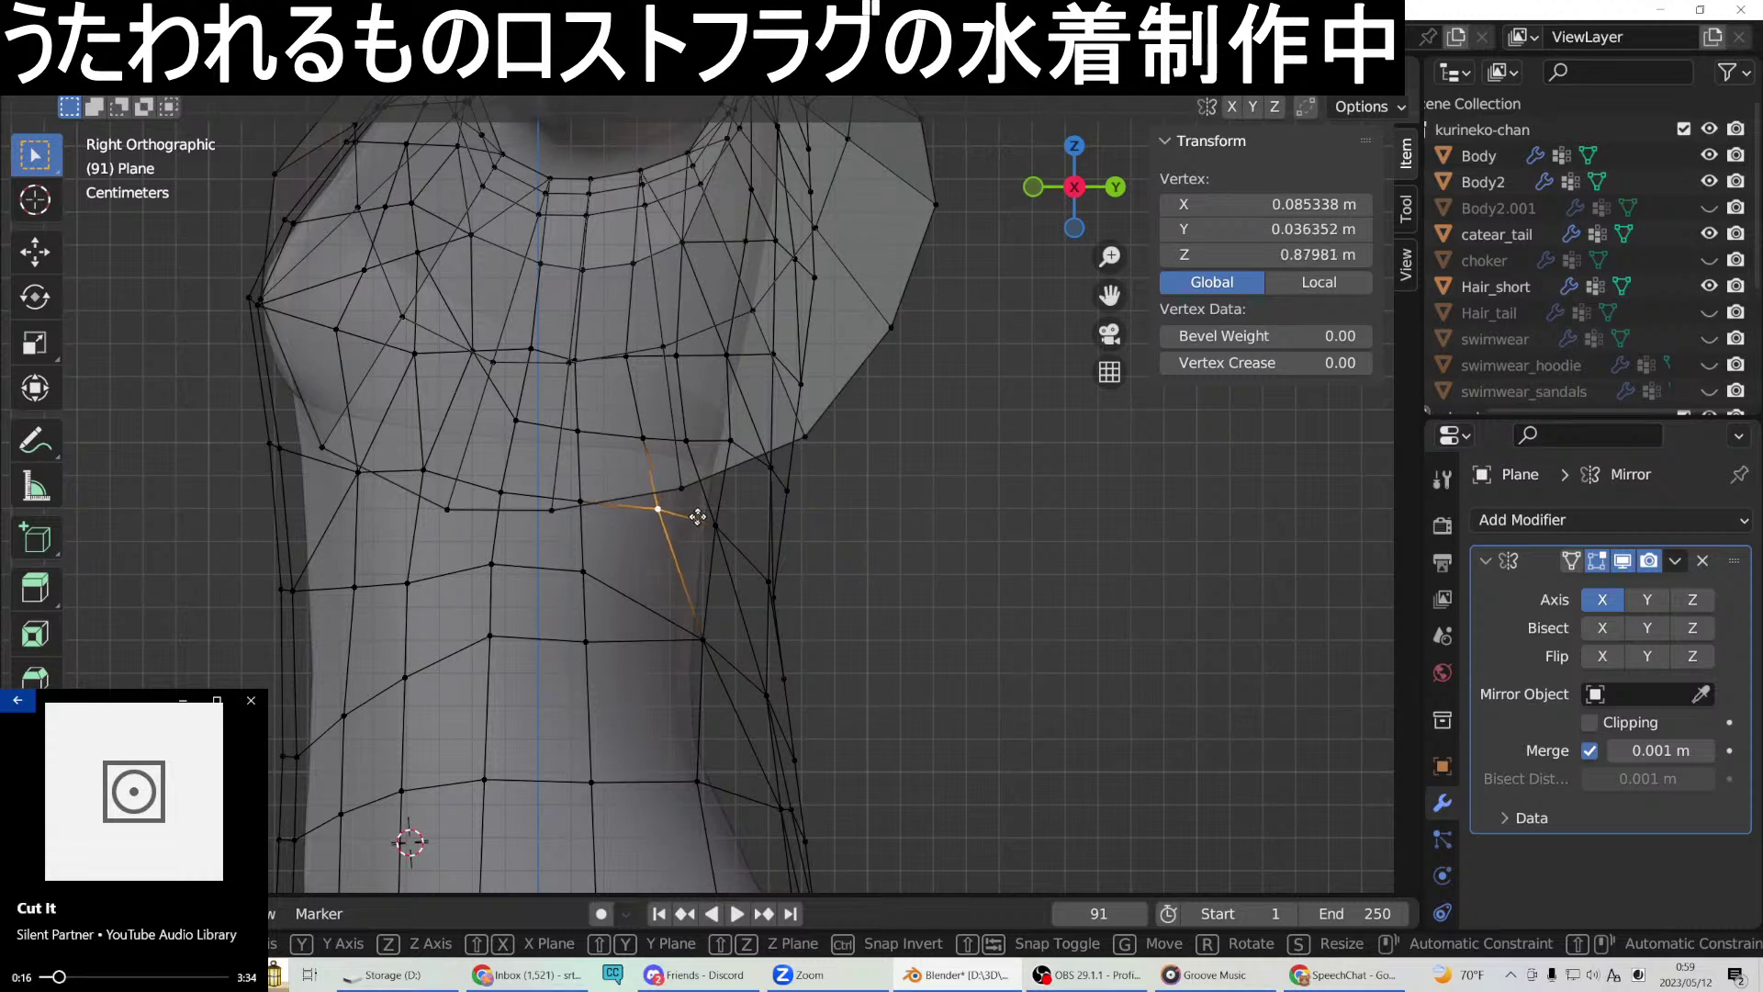
pyautogui.click(697, 517)
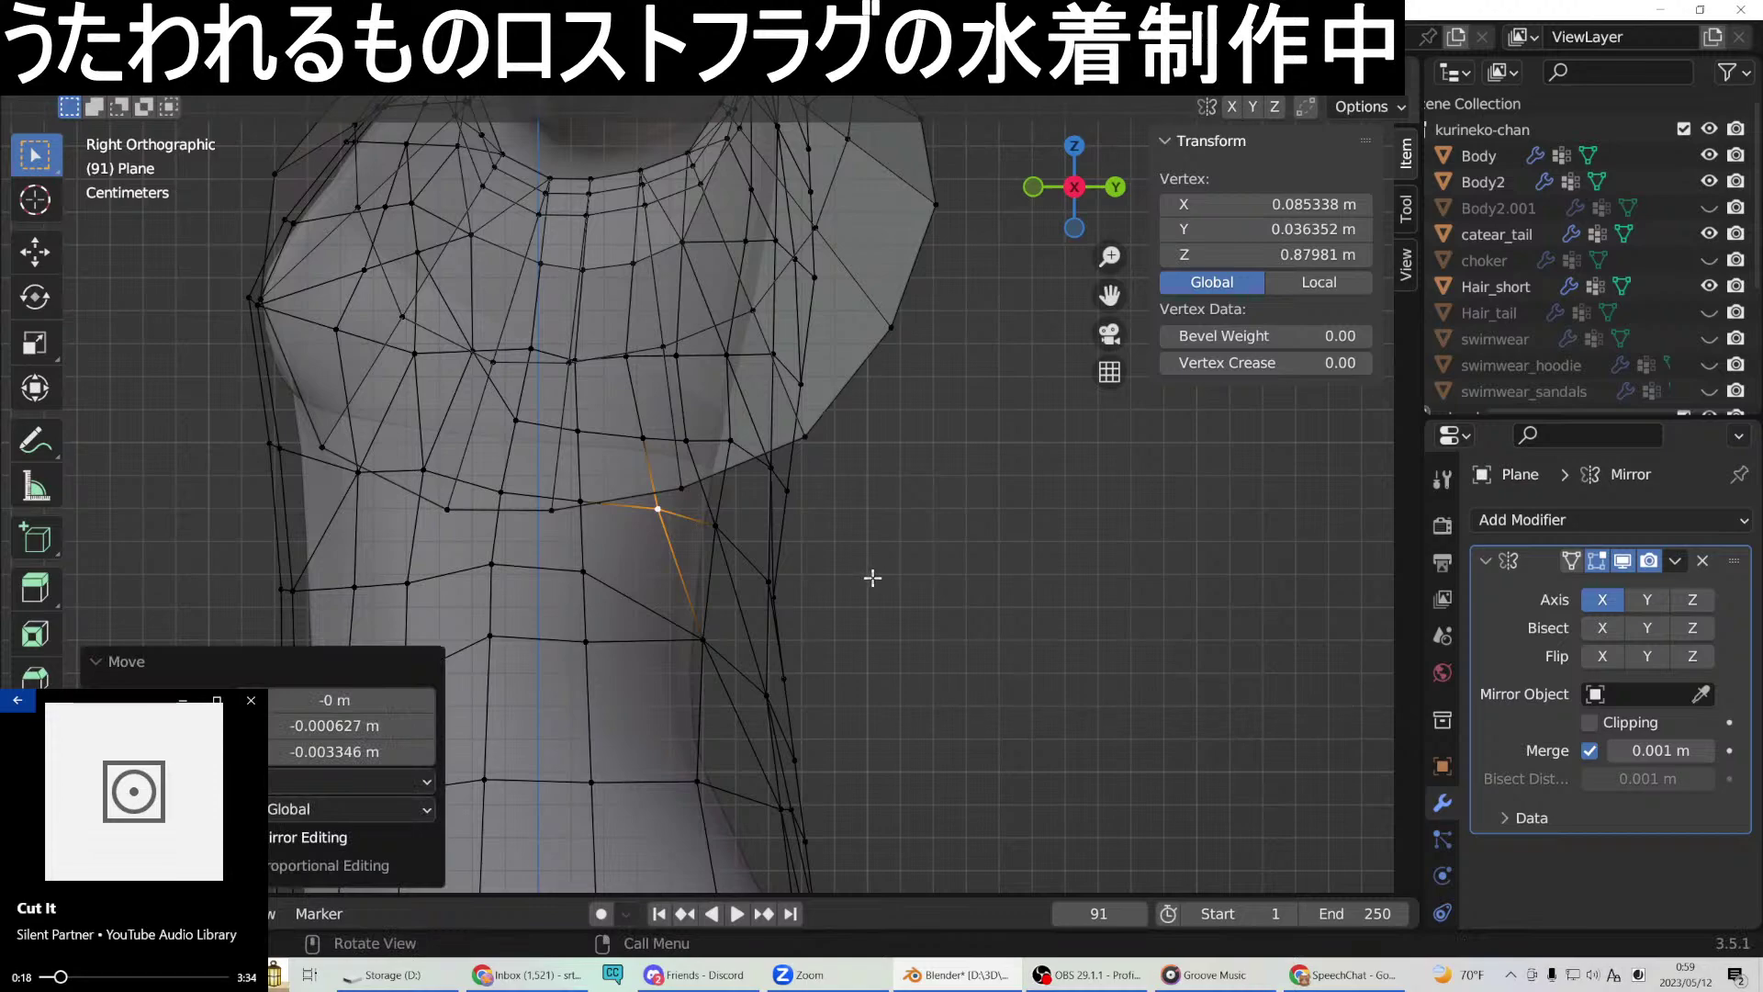
# Lower the side-front vertex just below the bust slightly along Z.
pyautogui.moveTo(708, 604); pyautogui.dragTo(521, 587, button='middle')
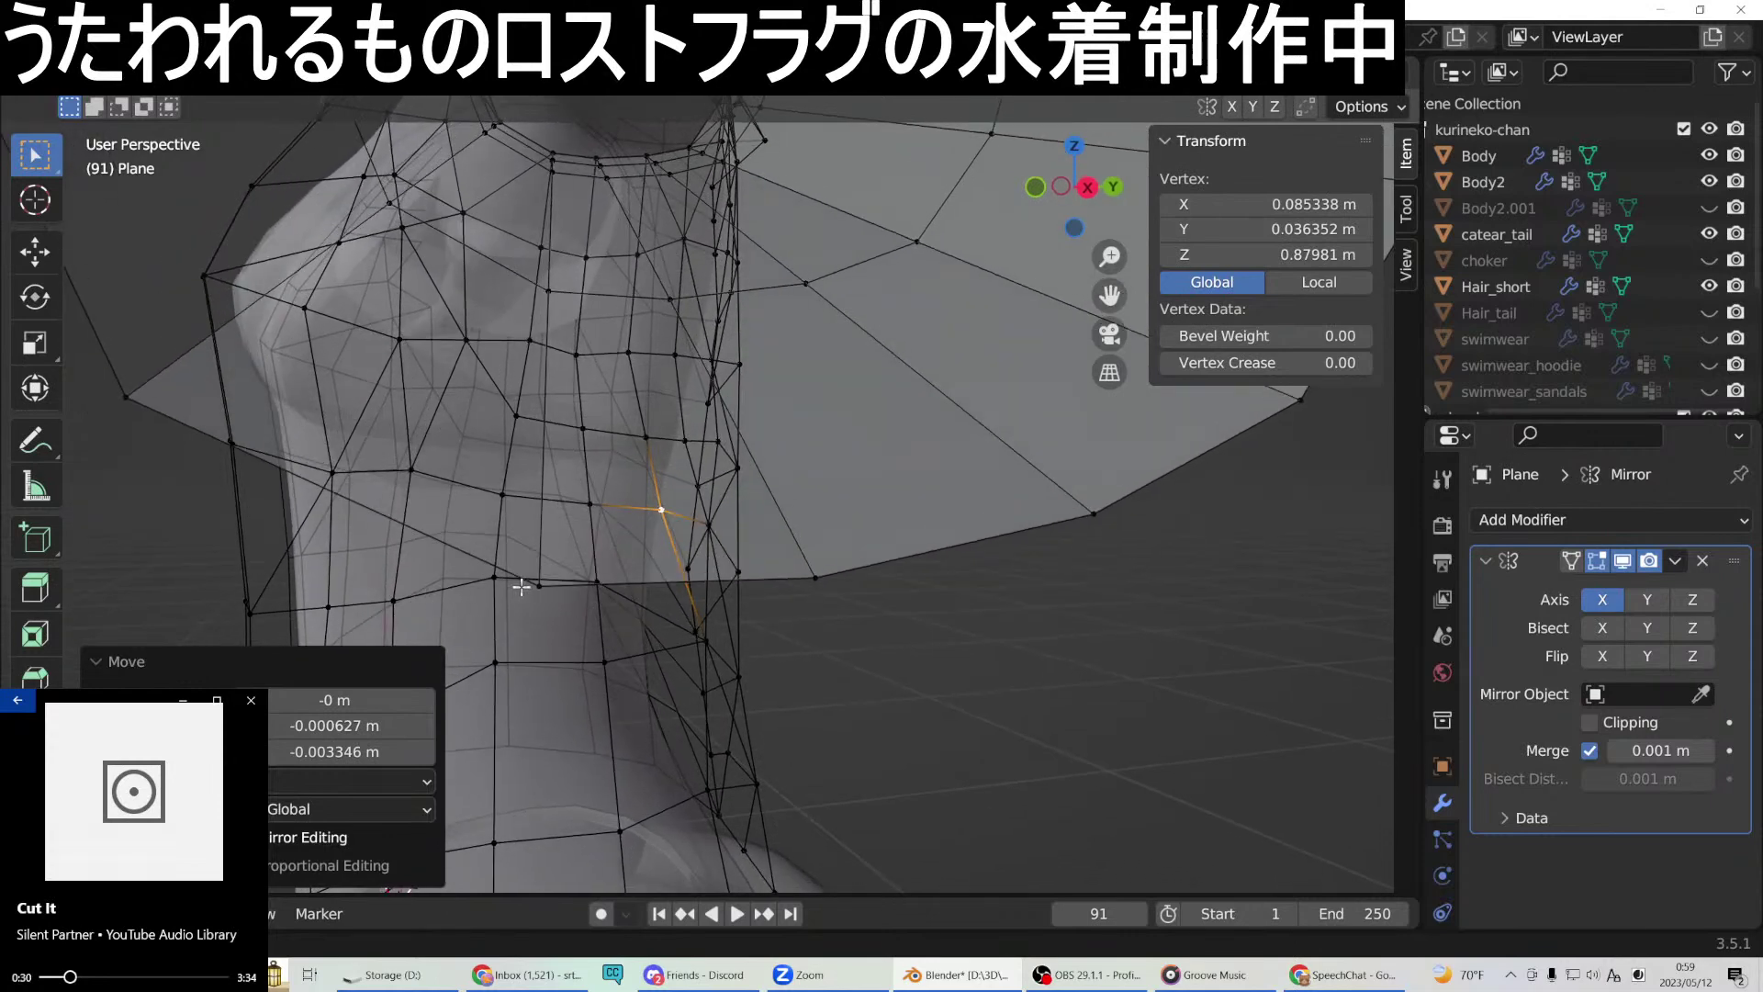
pyautogui.click(412, 467)
pyautogui.press('g')
pyautogui.press('z')
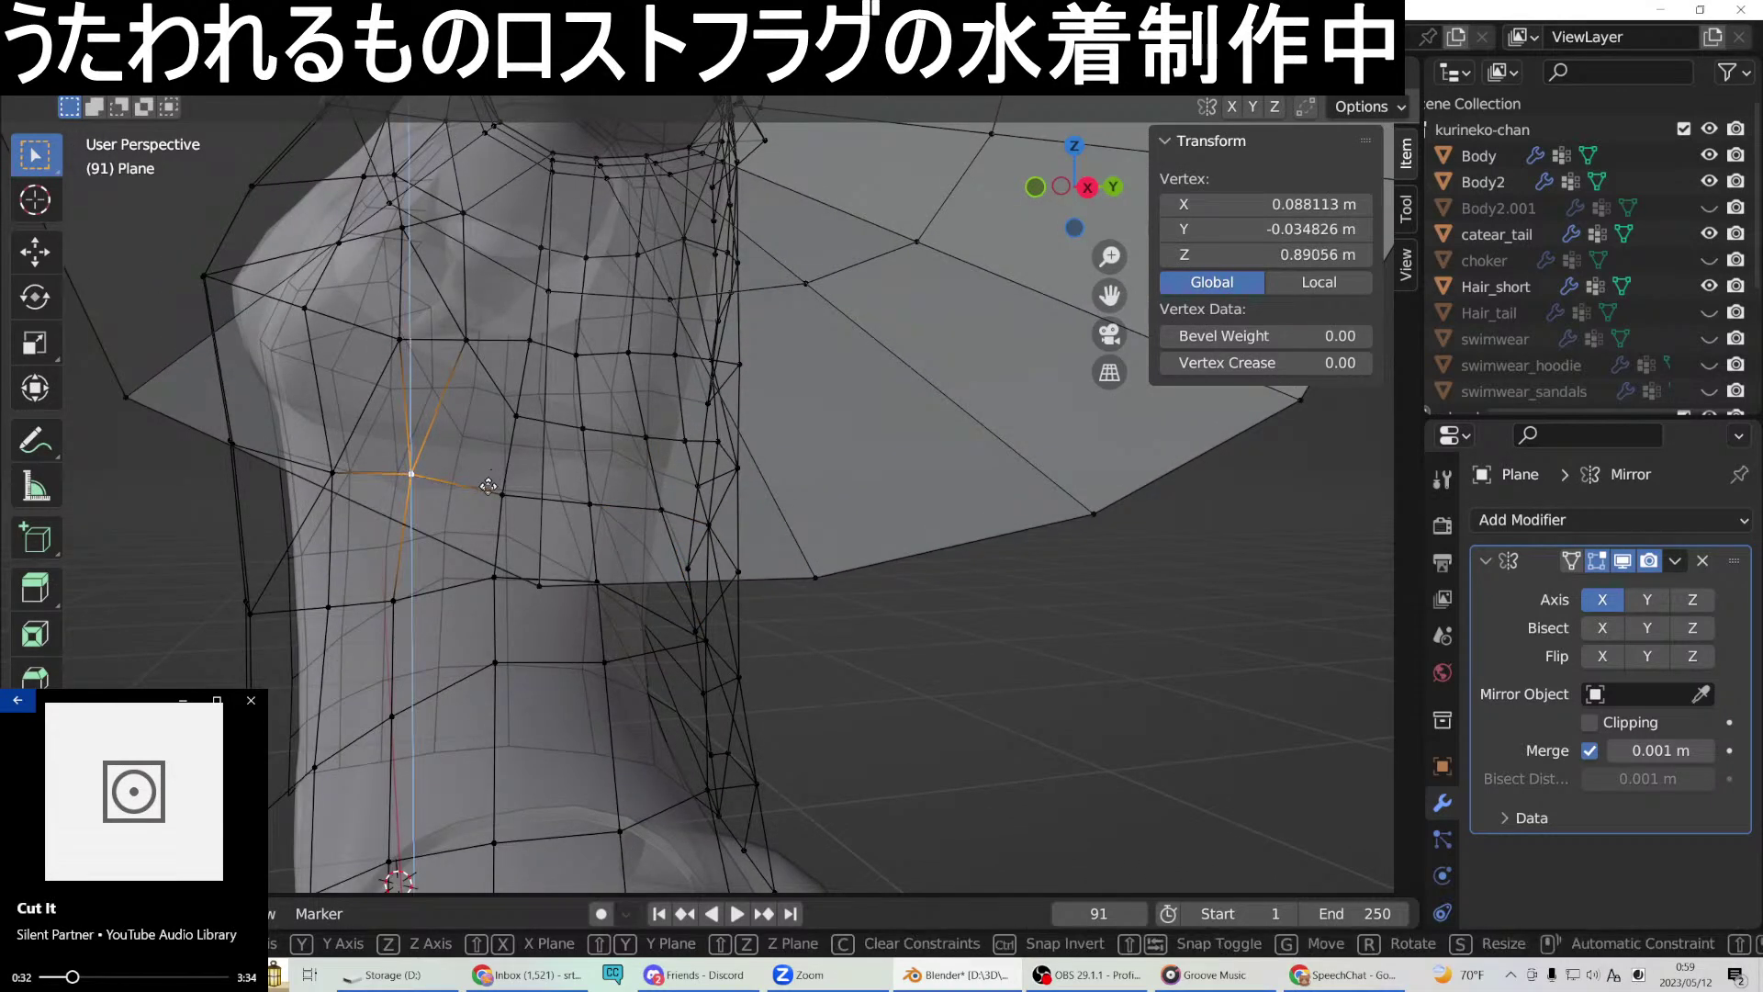
pyautogui.click(485, 493)
# Try to move the side-back vertex below the armpit row about 0.0043 m outward along X, and undo the move.
pyautogui.moveTo(610, 504); pyautogui.dragTo(727, 515, button='middle')
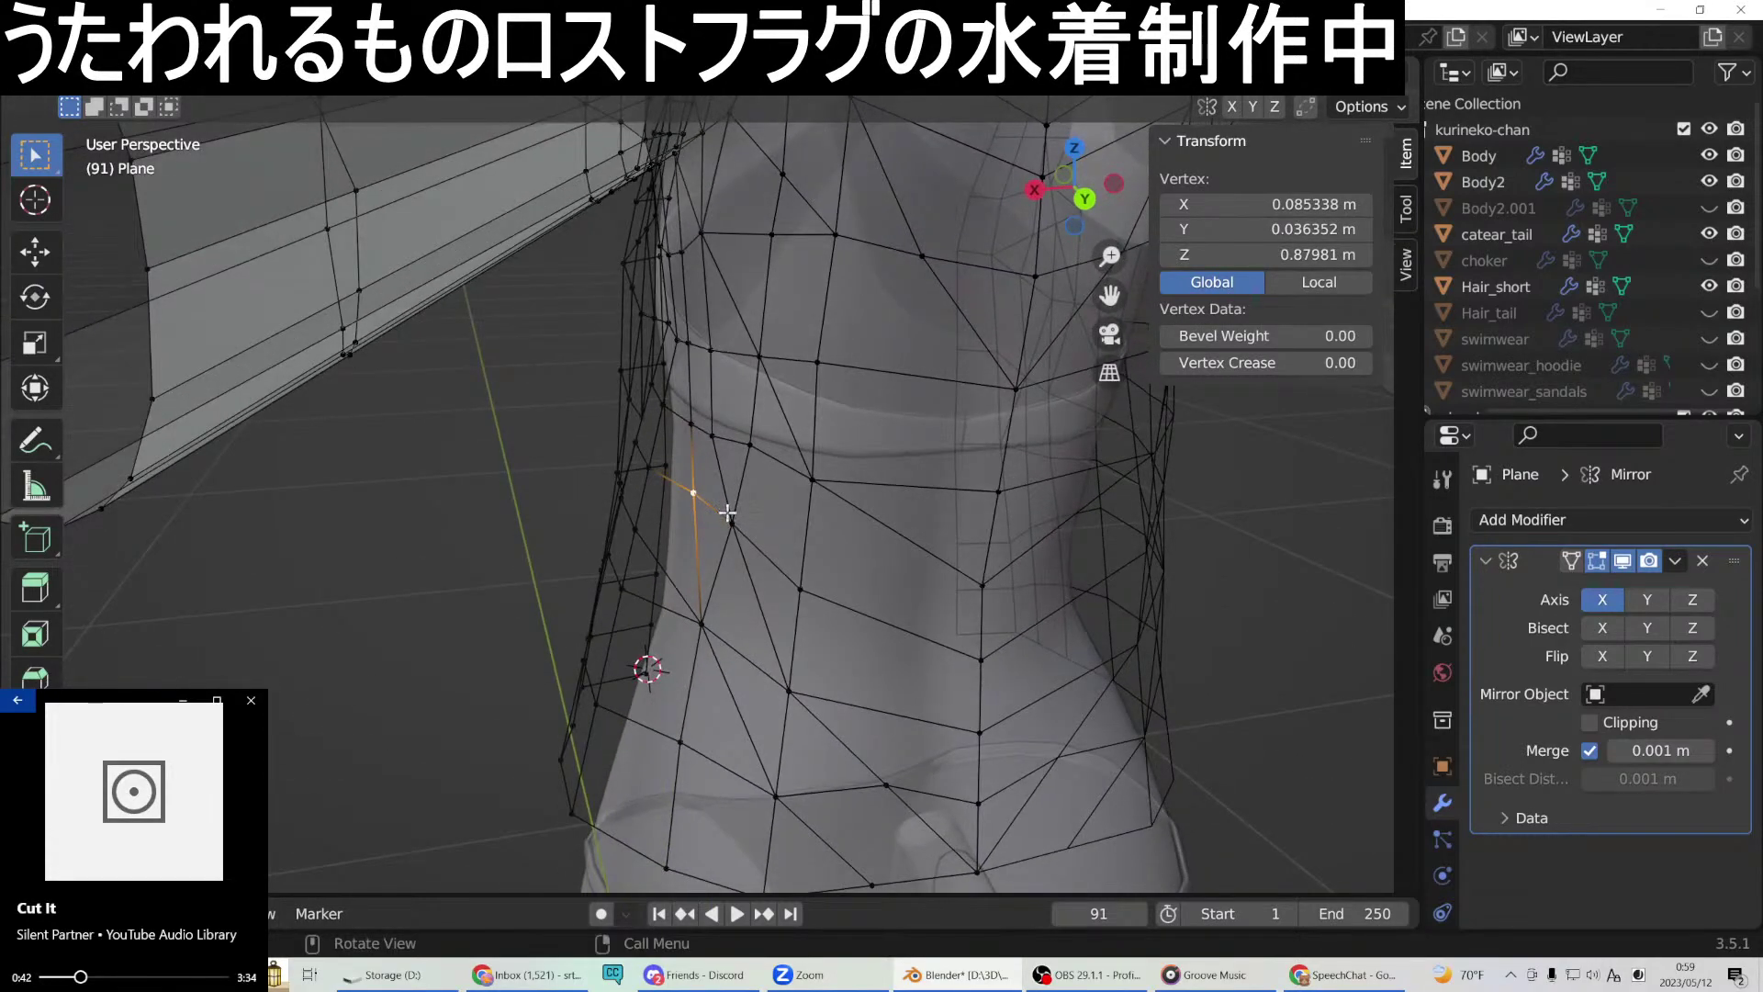
pyautogui.press('g')
pyautogui.press('y')
pyautogui.click(713, 513)
pyautogui.moveTo(713, 513); pyautogui.dragTo(724, 465, button='middle')
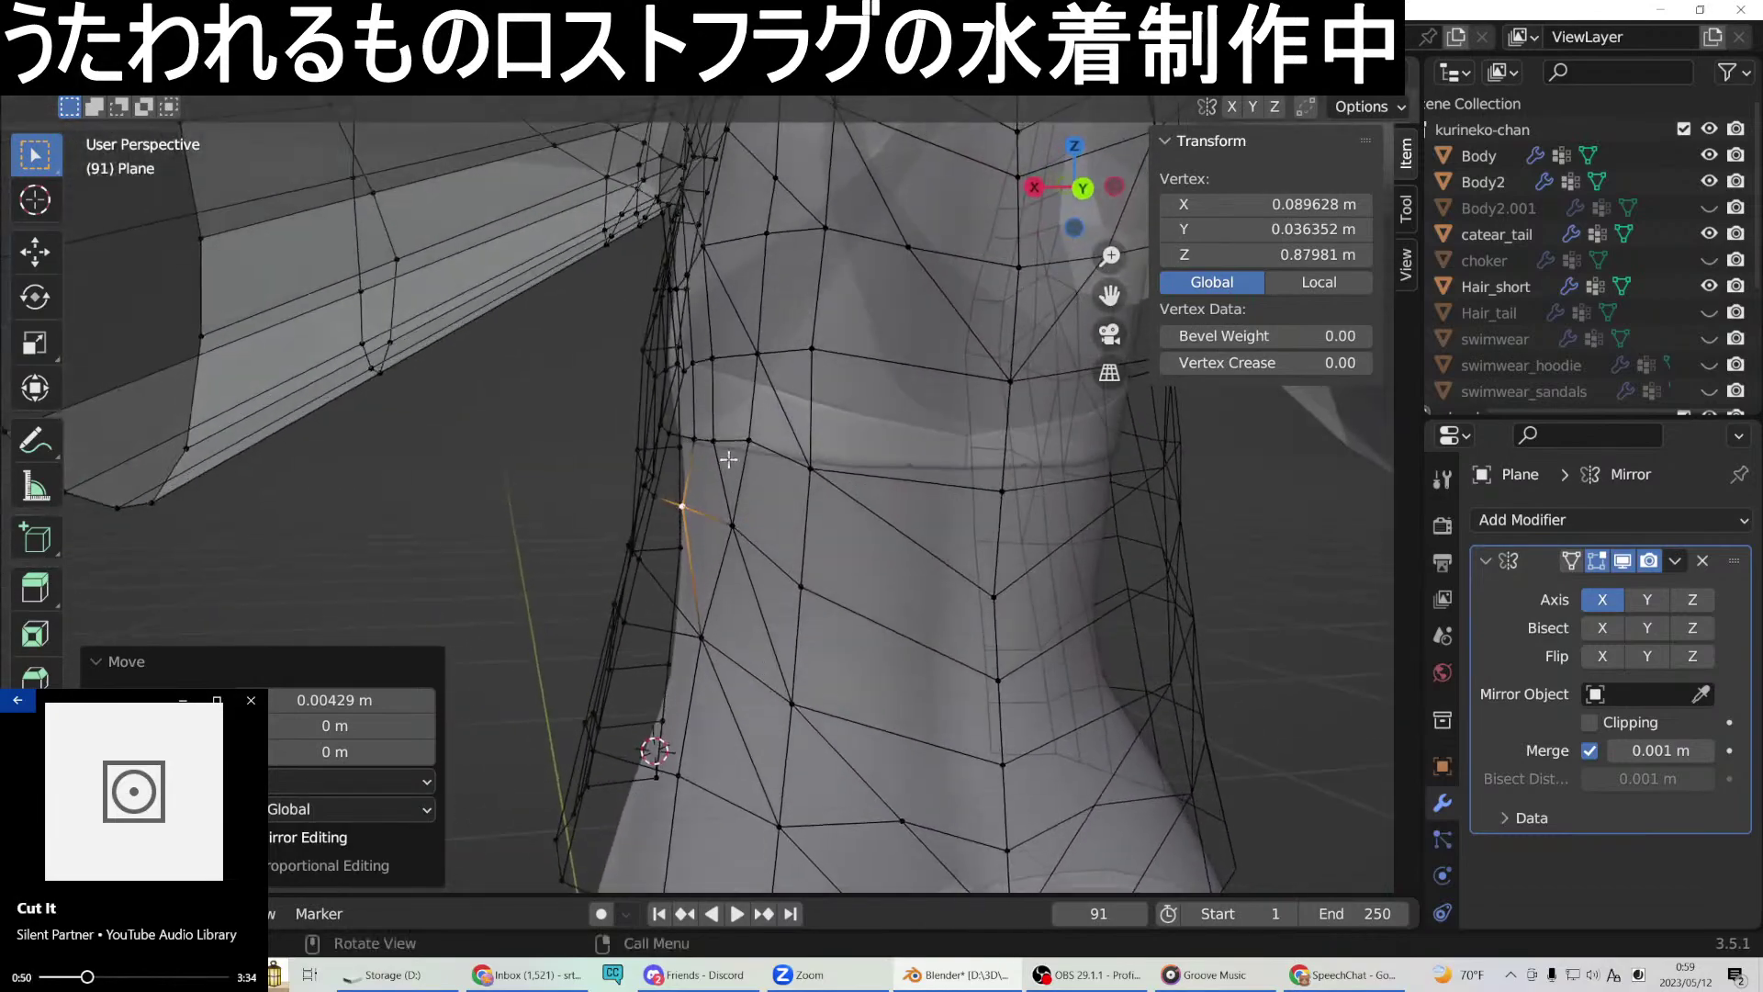
pyautogui.hotkey('ctrl', 'z')
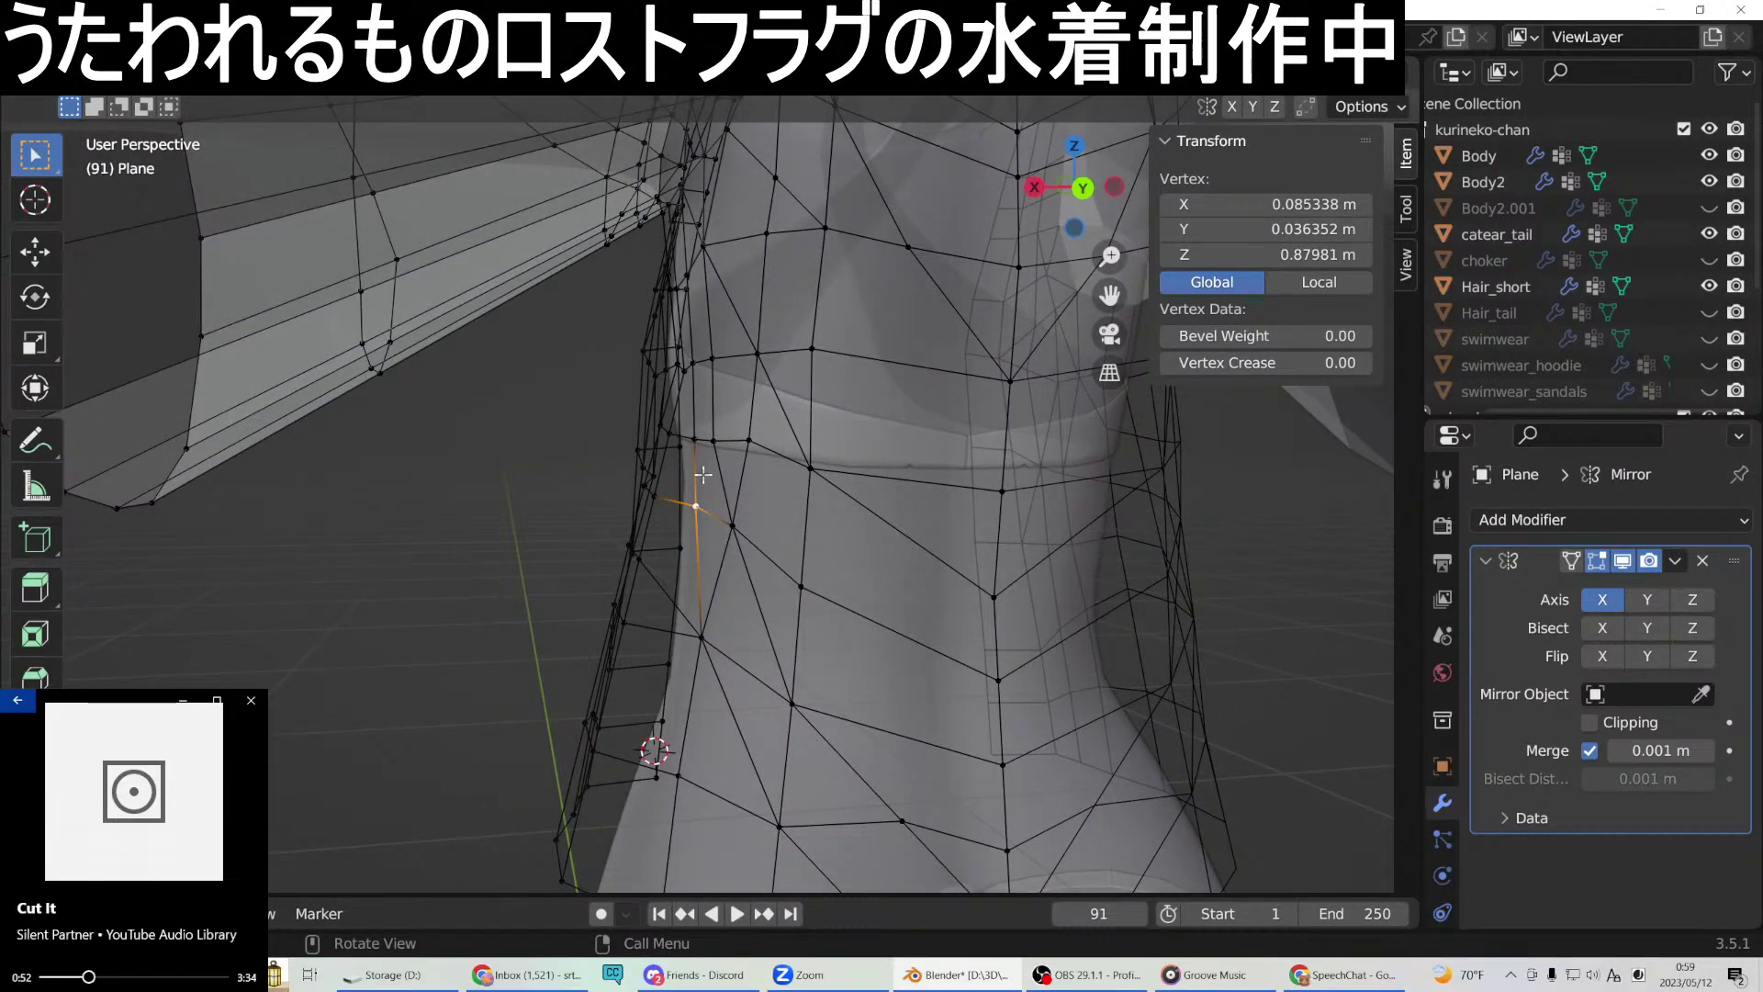
# Move the same side-back vertex about 0.0025 m outward along X.
pyautogui.moveTo(763, 518); pyautogui.dragTo(1236, 544, button='middle')
pyautogui.press('g')
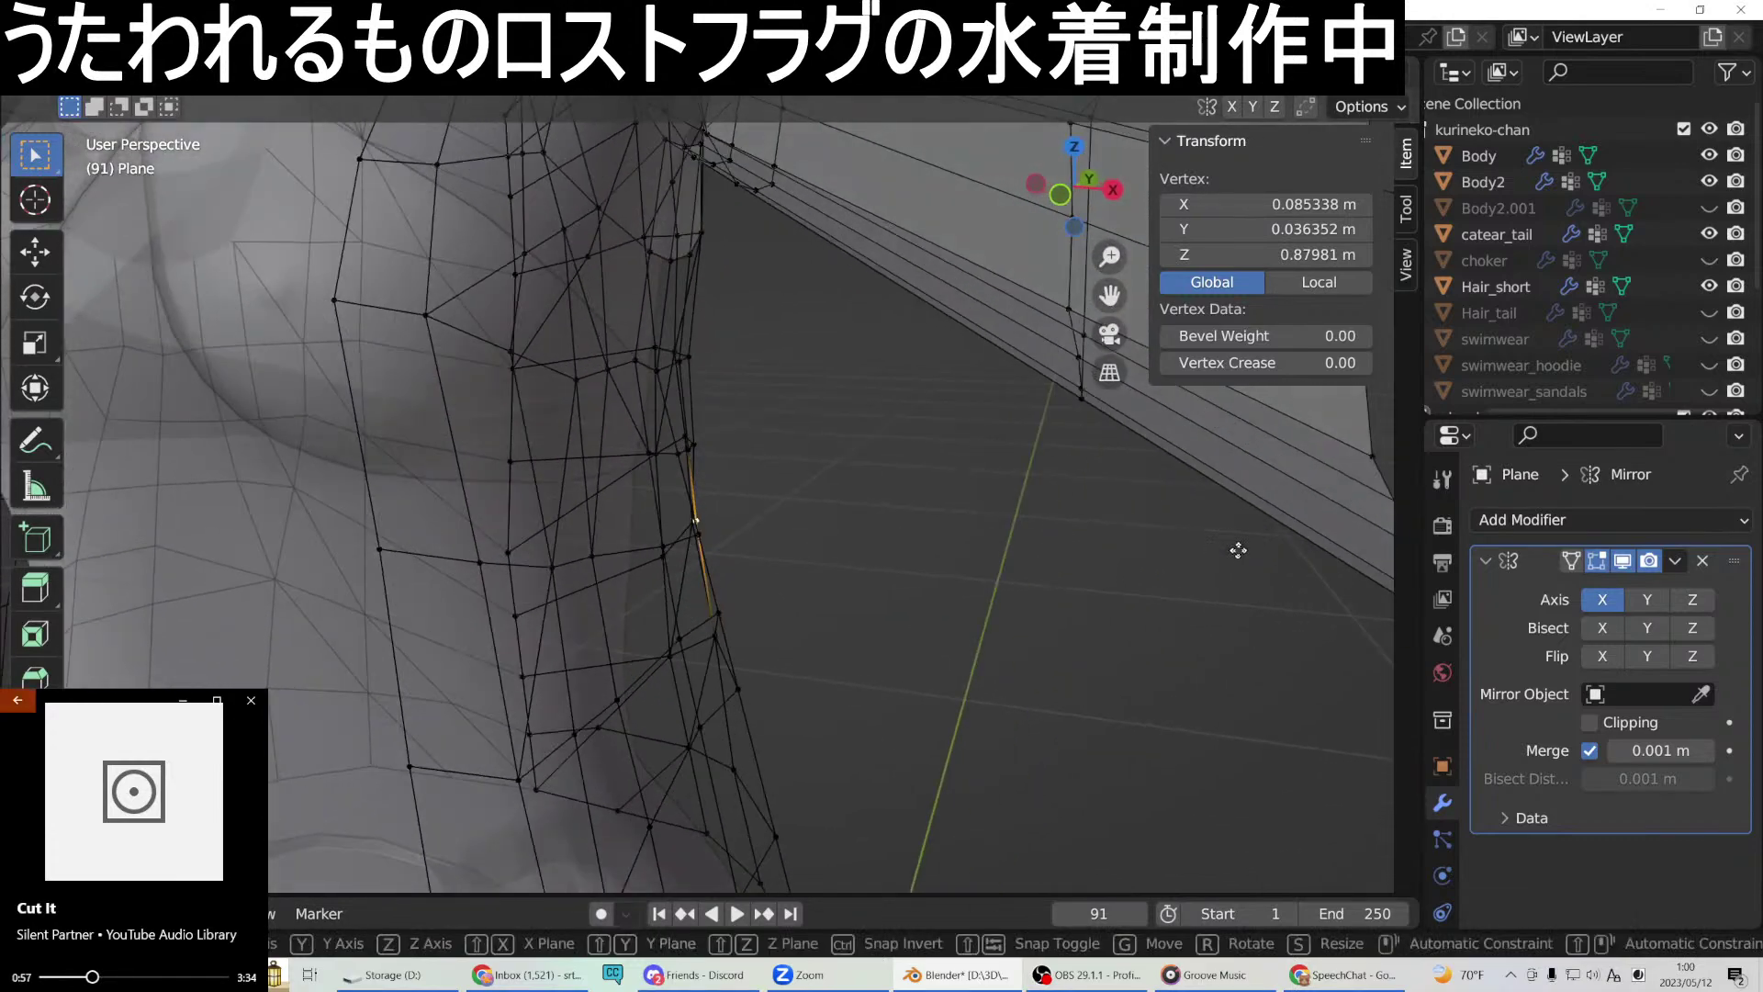
pyautogui.press('x')
pyautogui.click(1245, 556)
# Move the side-back vertex directly above the last adjusted one about 0.0009 m outward along X.
pyautogui.moveTo(1133, 551); pyautogui.dragTo(686, 506, button='middle')
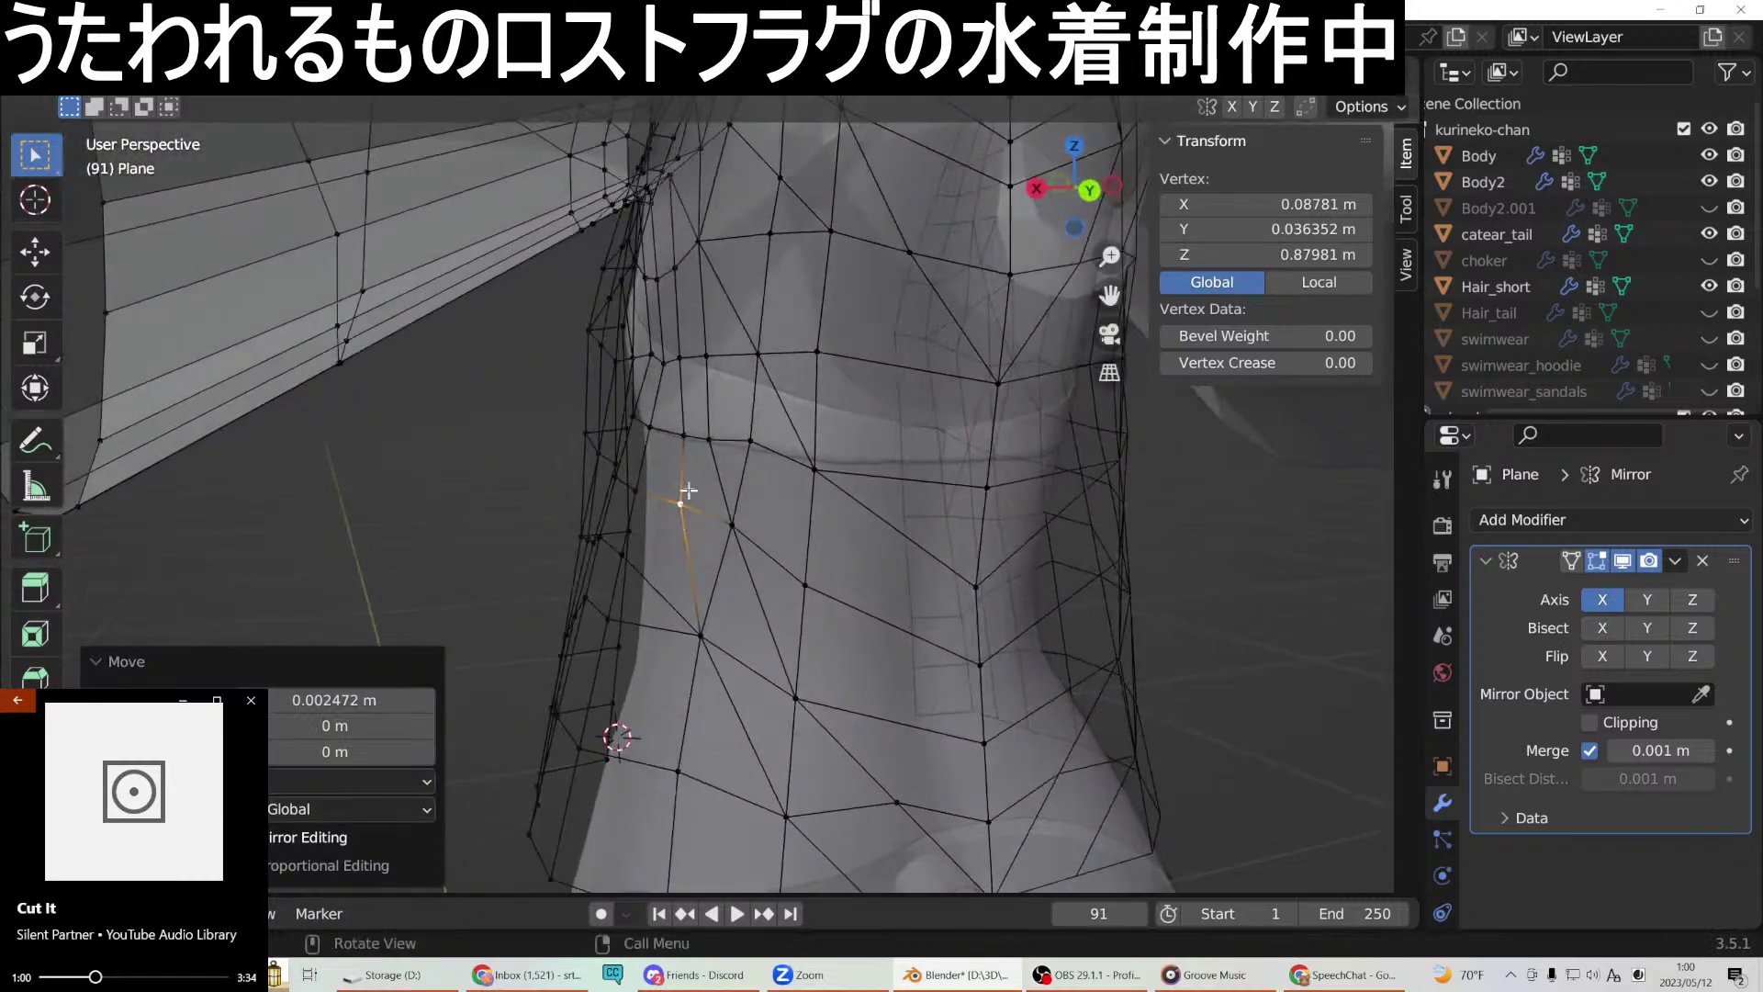
pyautogui.click(678, 434)
pyautogui.moveTo(678, 434); pyautogui.dragTo(671, 455, button='middle')
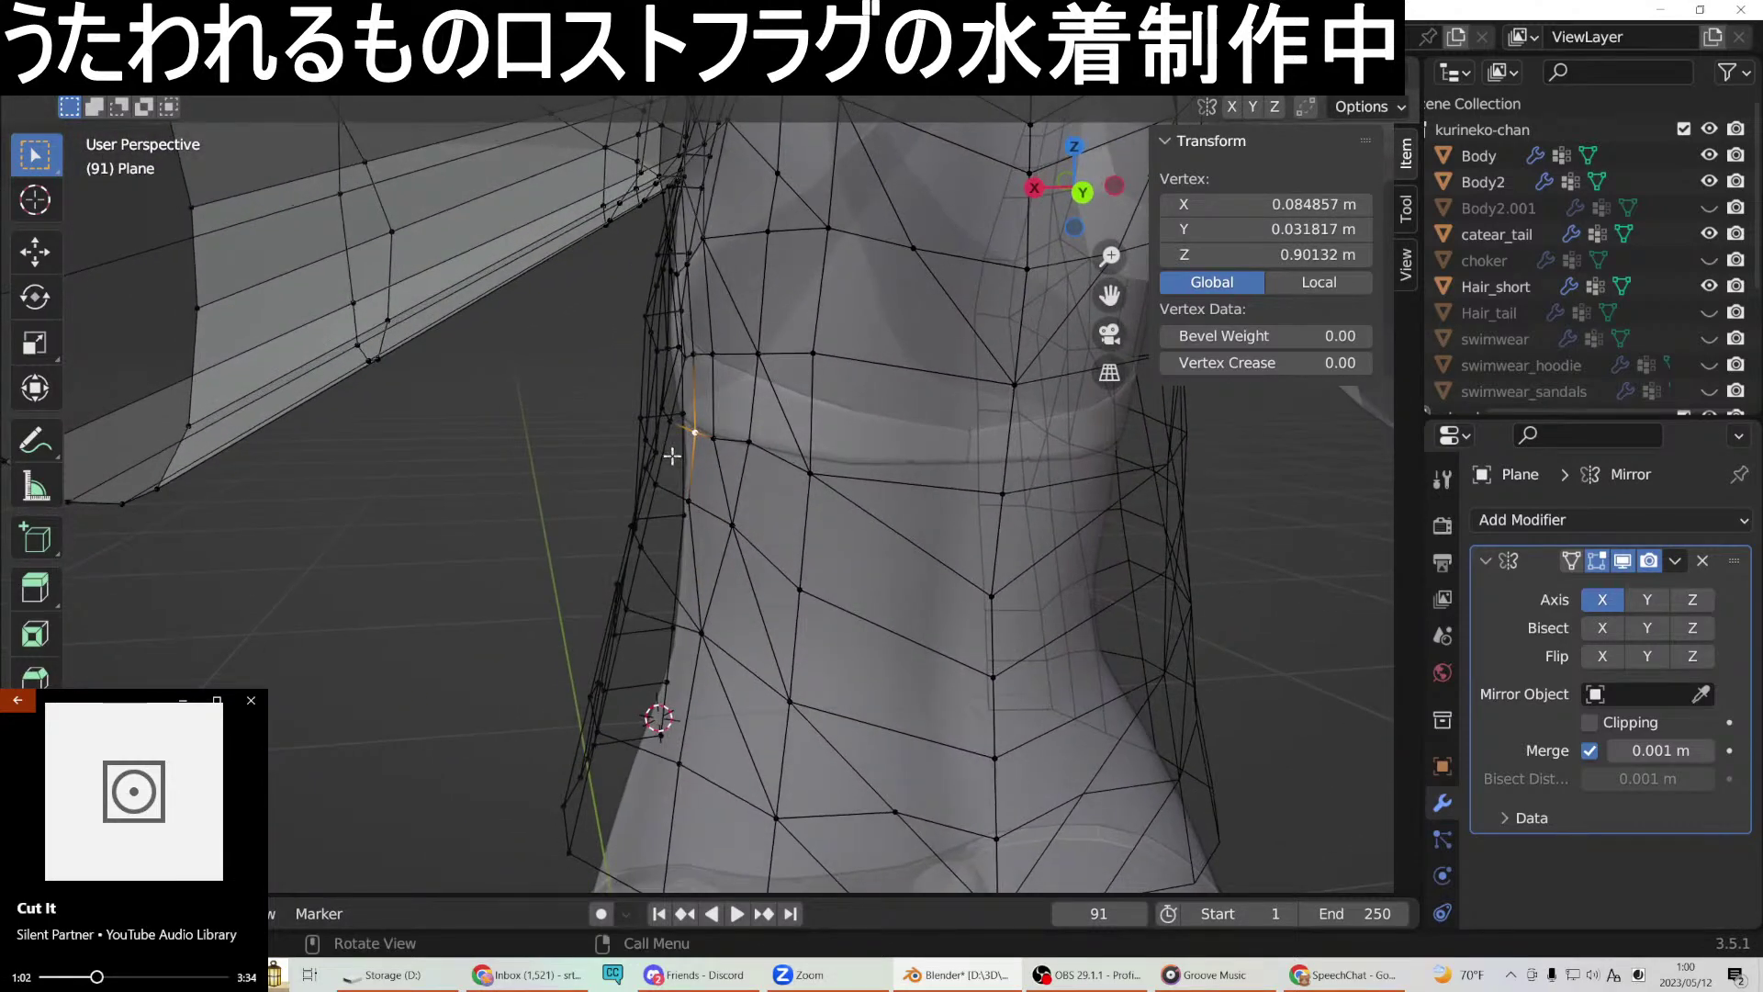
pyautogui.press('g')
pyautogui.press('x')
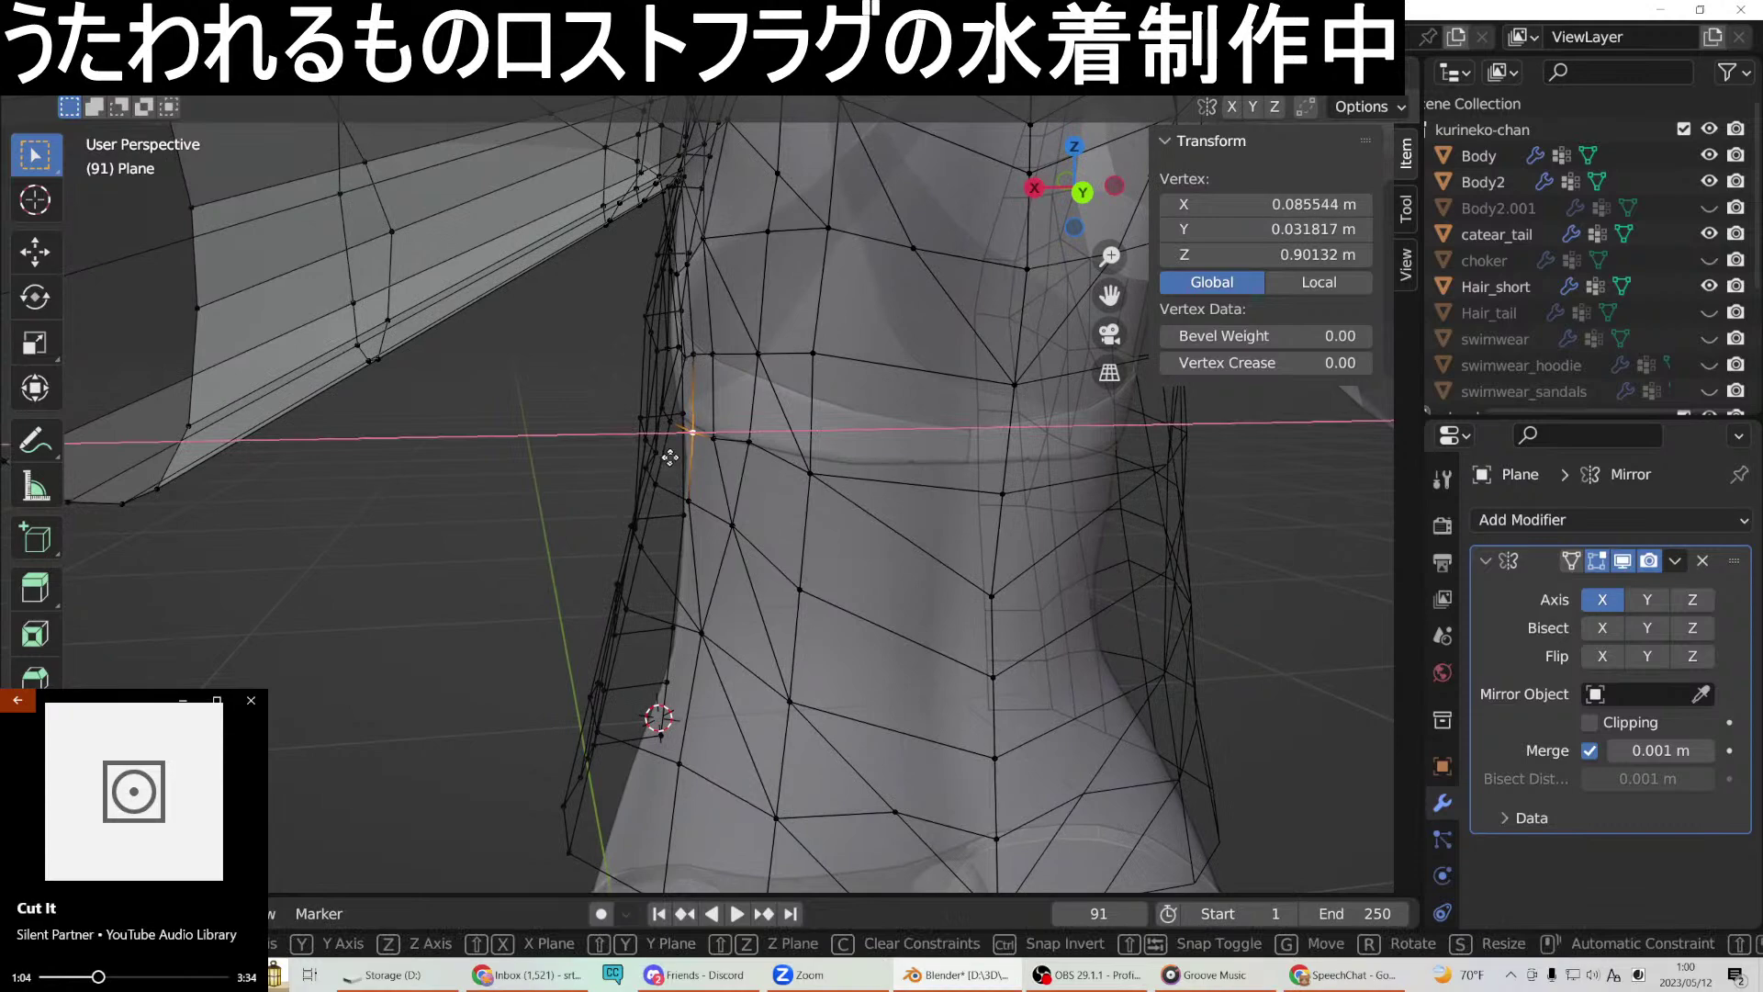
pyautogui.click(669, 456)
# Connect the side vertex at the waist to the vertex diagonally below it toward the back with an edge.
pyautogui.moveTo(679, 454); pyautogui.dragTo(935, 445, button='middle')
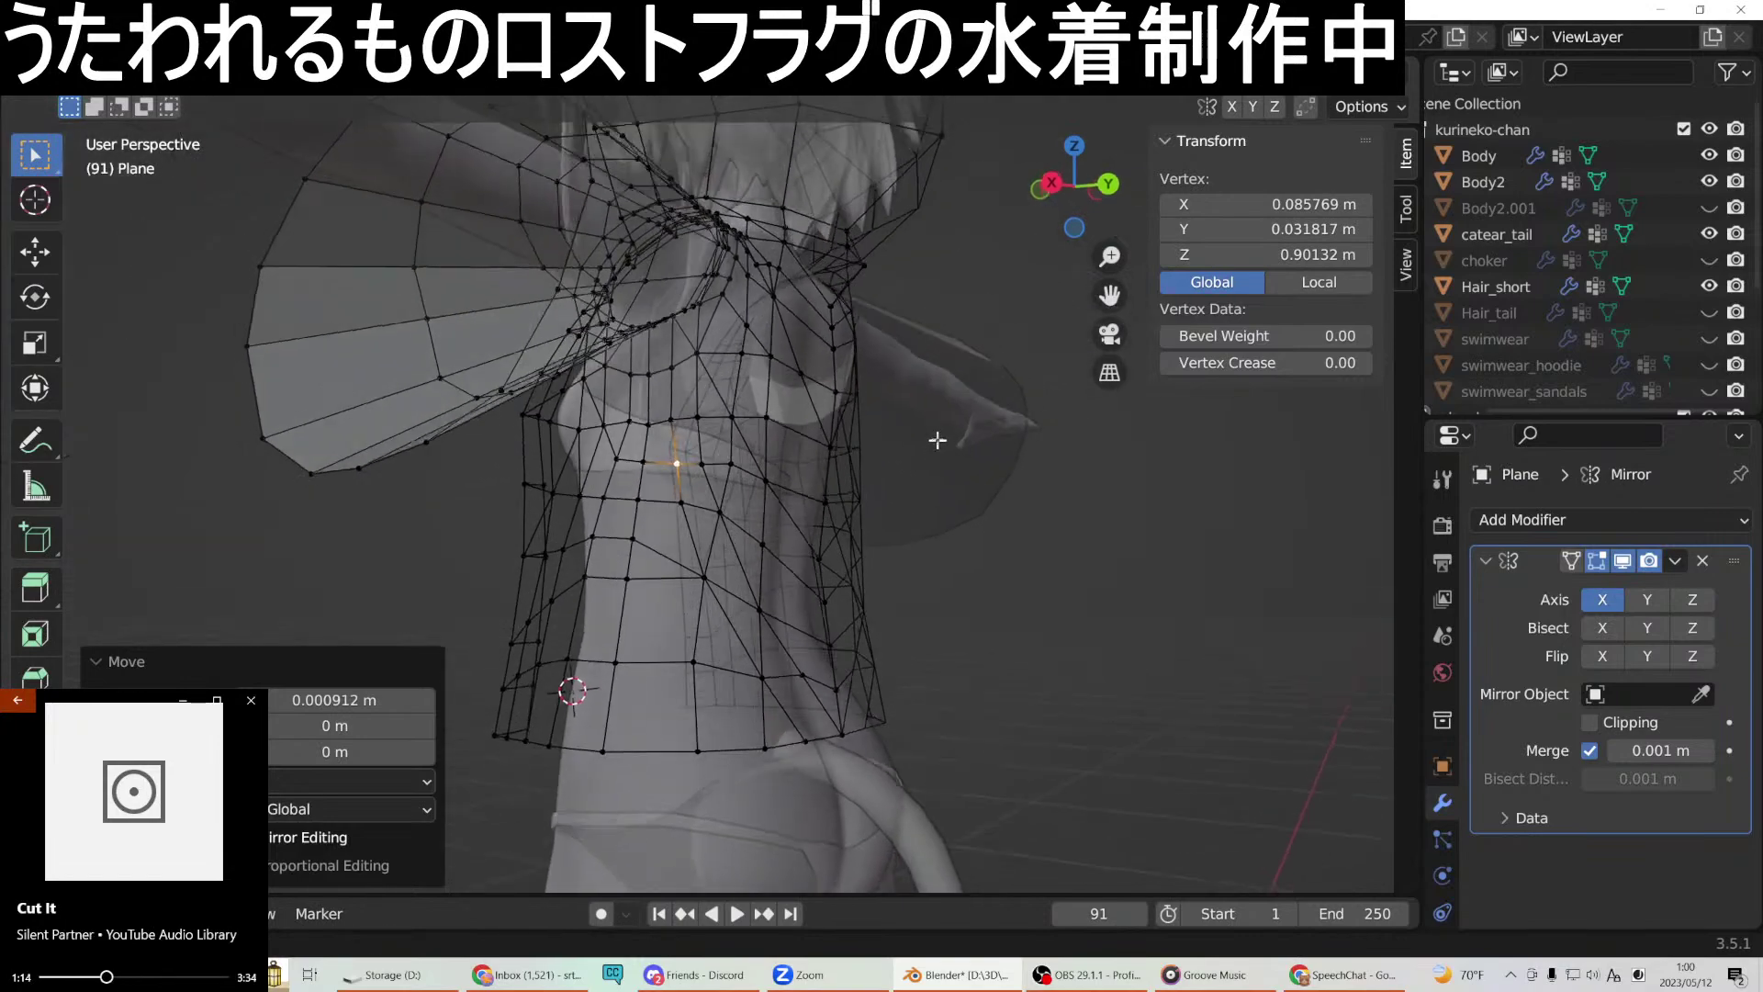
pyautogui.moveTo(838, 507); pyautogui.dragTo(817, 466, button='middle')
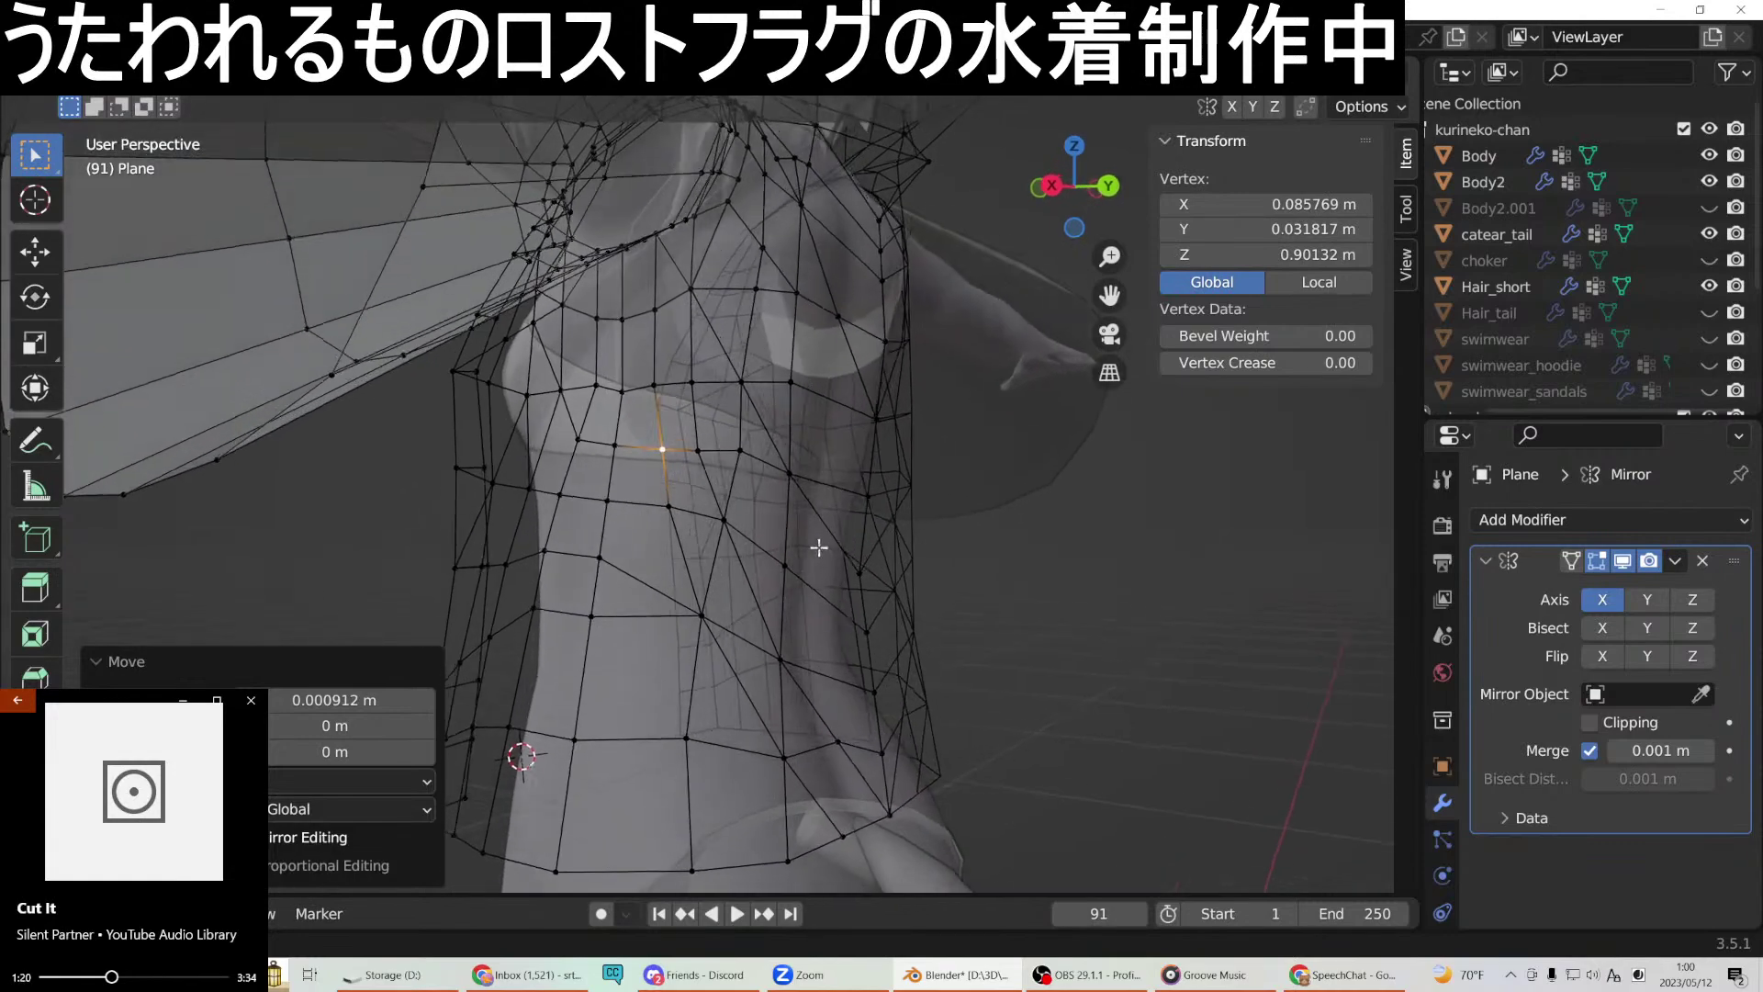
pyautogui.moveTo(815, 542); pyautogui.dragTo(650, 590, button='middle')
pyautogui.click(584, 616)
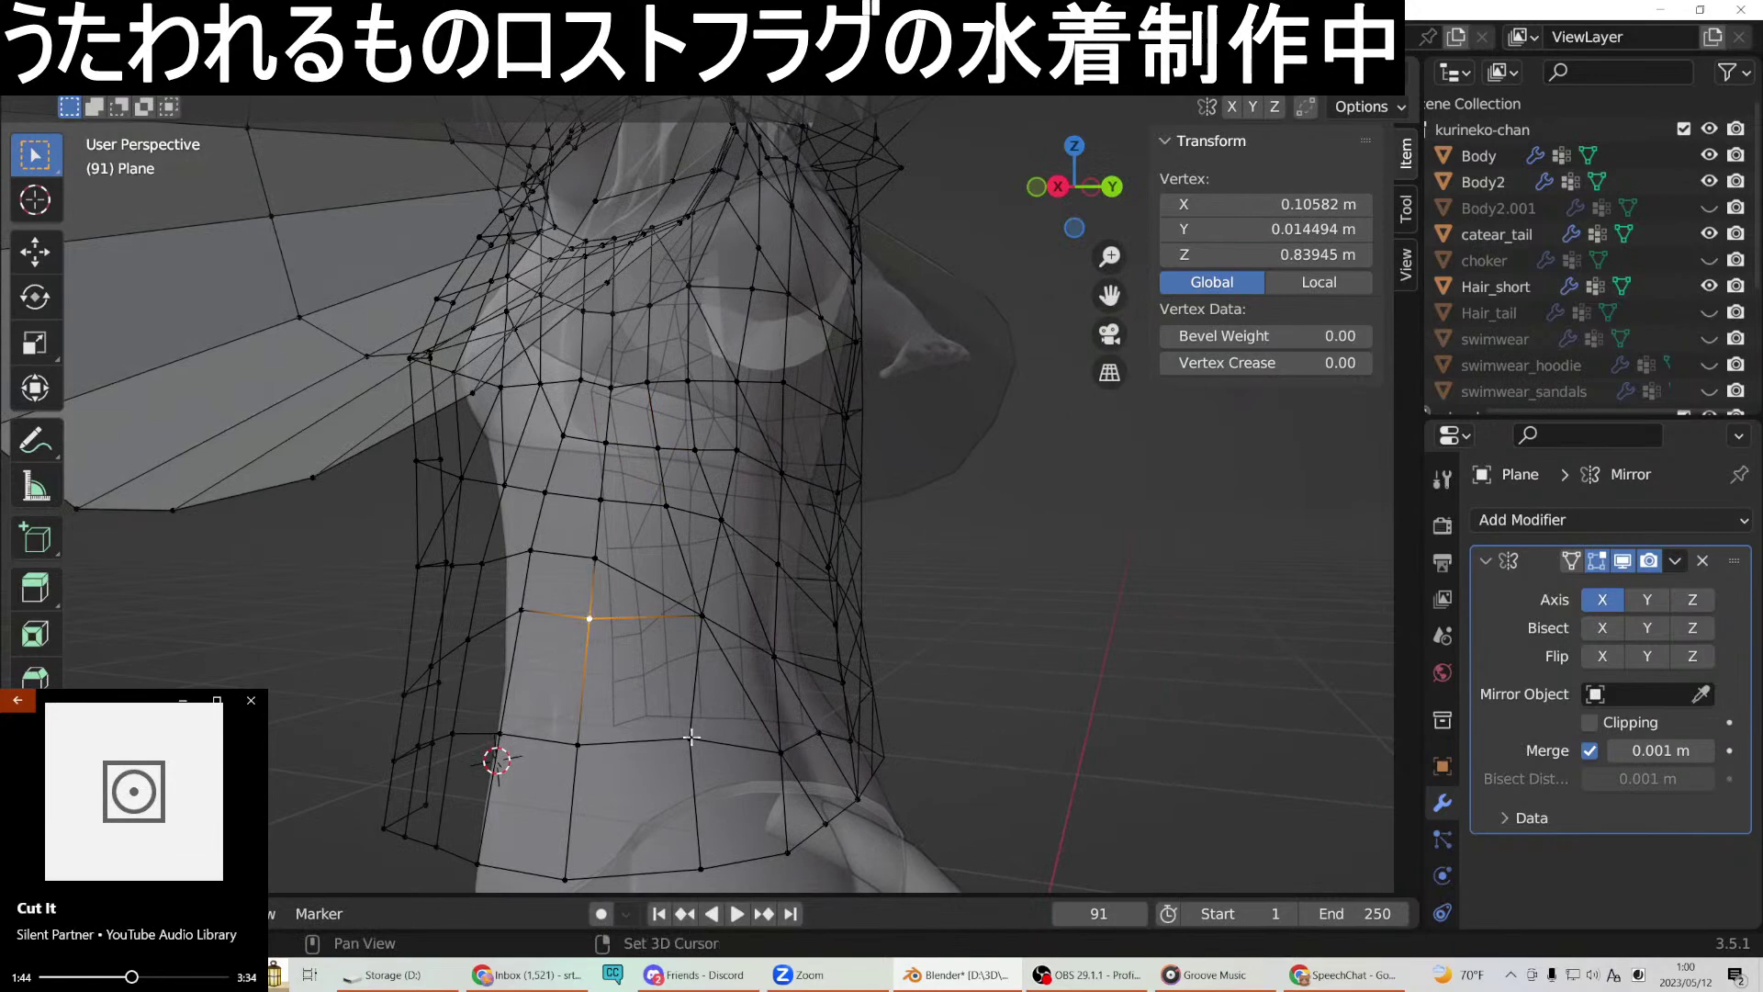
pyautogui.keyDown('shift'); pyautogui.click(691, 736); pyautogui.keyUp('shift')
pyautogui.rightClick(690, 732)
pyautogui.click(624, 482)
# Connect that lower side-back vertex diagonally to the hem vertex further toward the back with an edge.
pyautogui.moveTo(731, 613); pyautogui.dragTo(656, 624, button='middle')
pyautogui.click(692, 746)
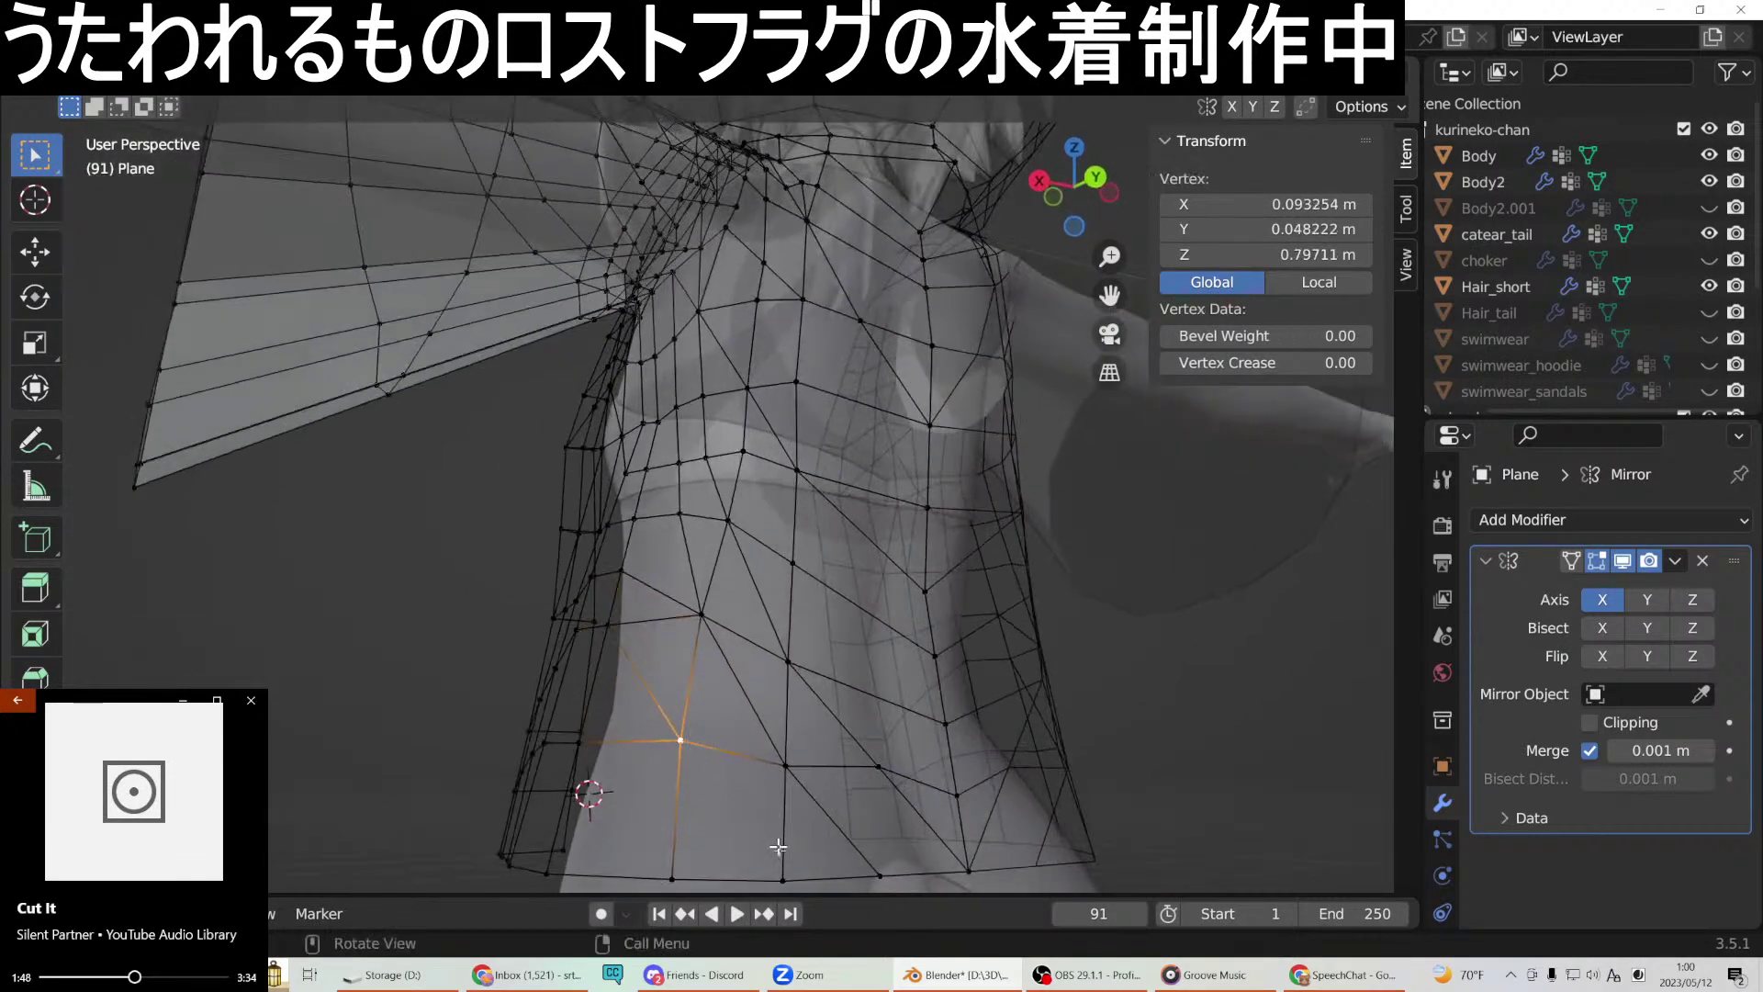
pyautogui.rightClick(787, 883)
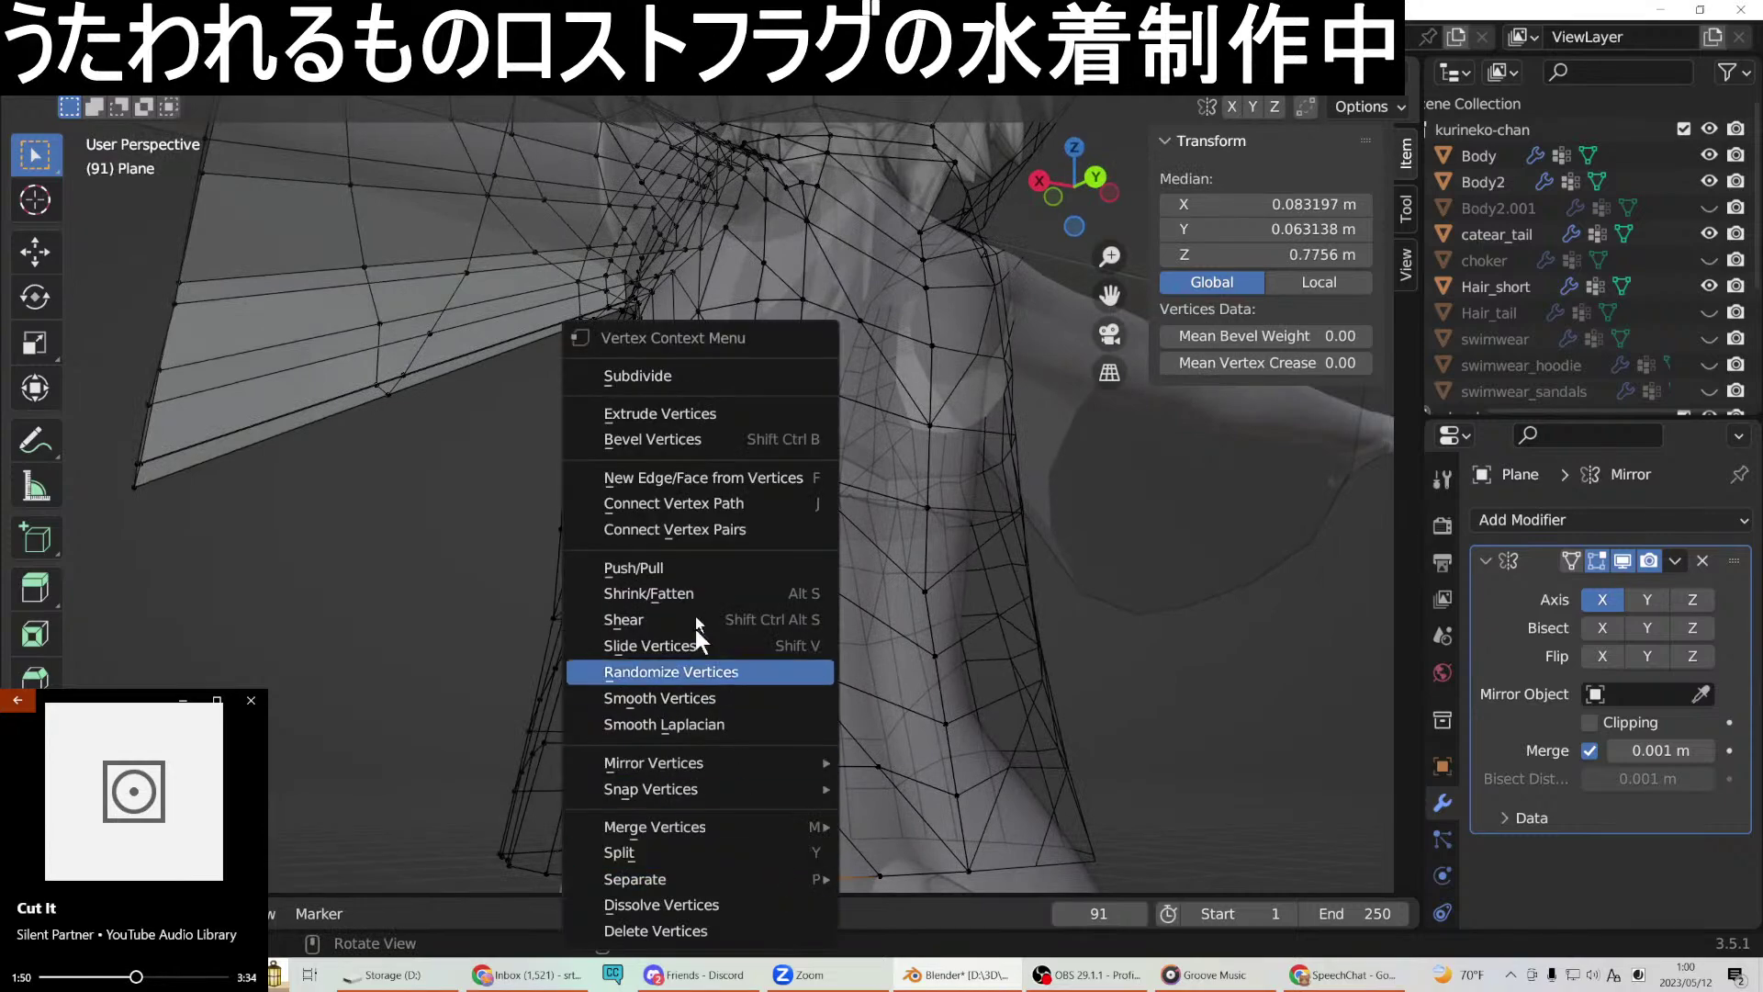
pyautogui.click(698, 485)
pyautogui.moveTo(708, 551); pyautogui.dragTo(863, 594, button='middle')
pyautogui.moveTo(838, 604); pyautogui.dragTo(1051, 572, button='middle')
pyautogui.click(961, 606)
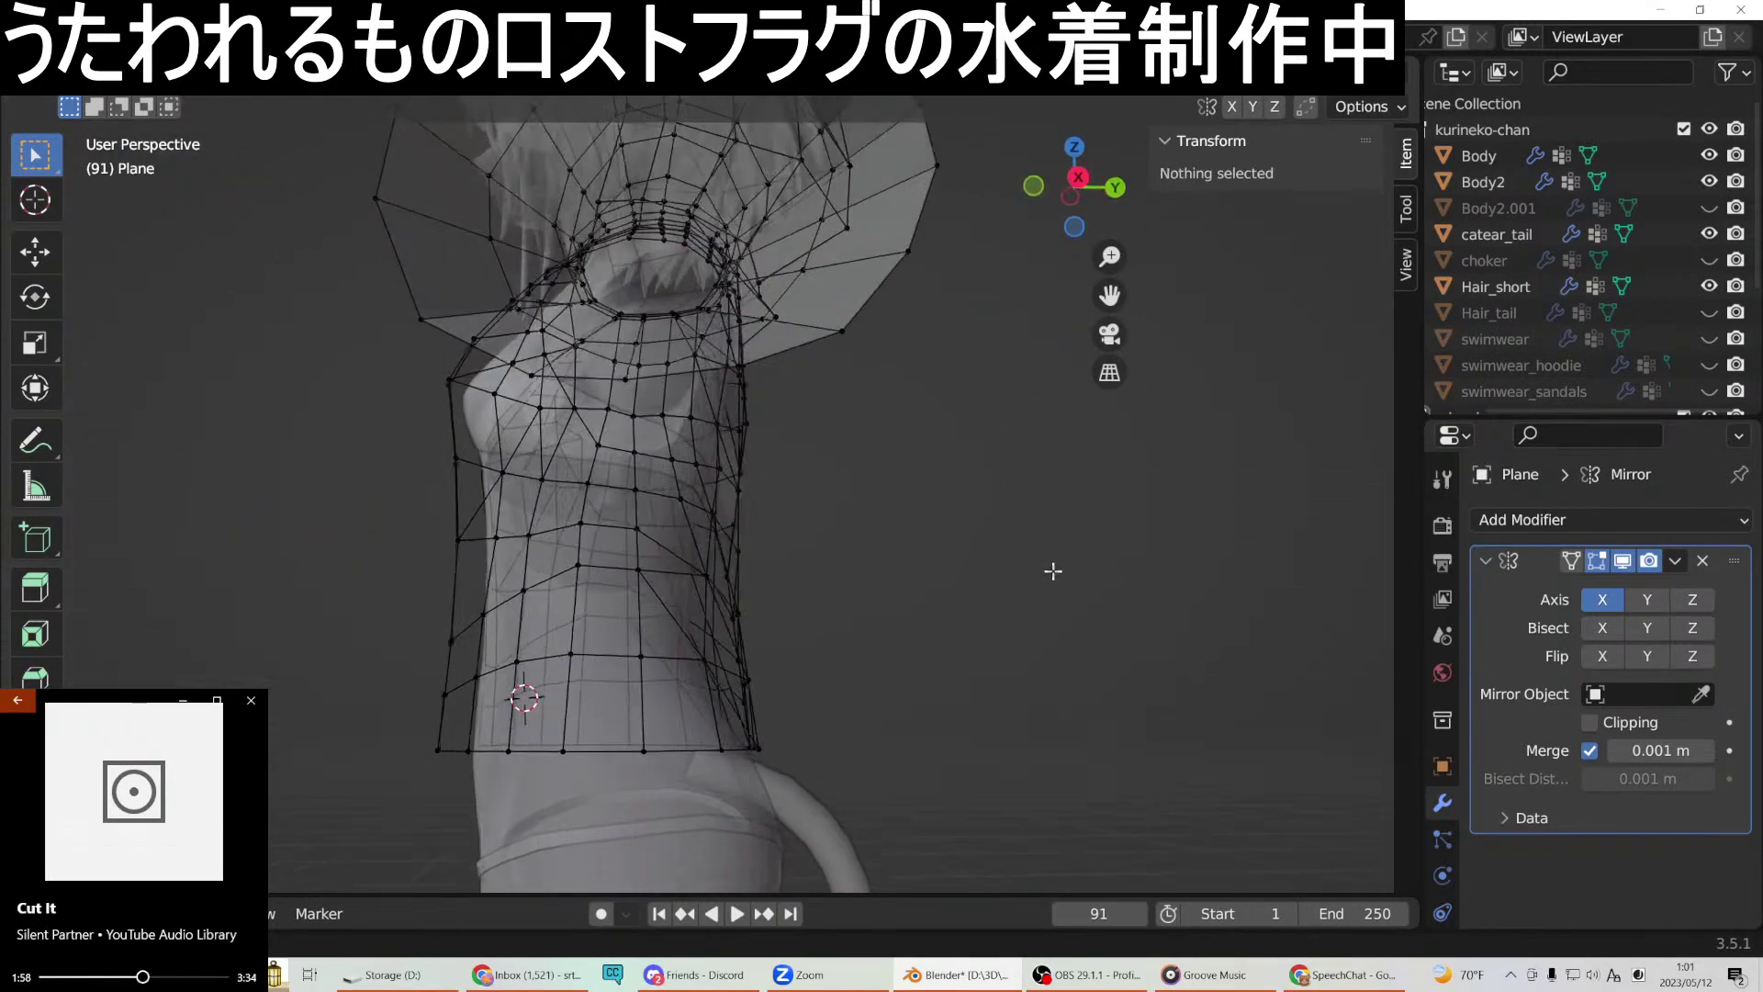
# Undo both diagonal edges between the waist and the hem.
pyautogui.hotkey('ctrl', 'z')
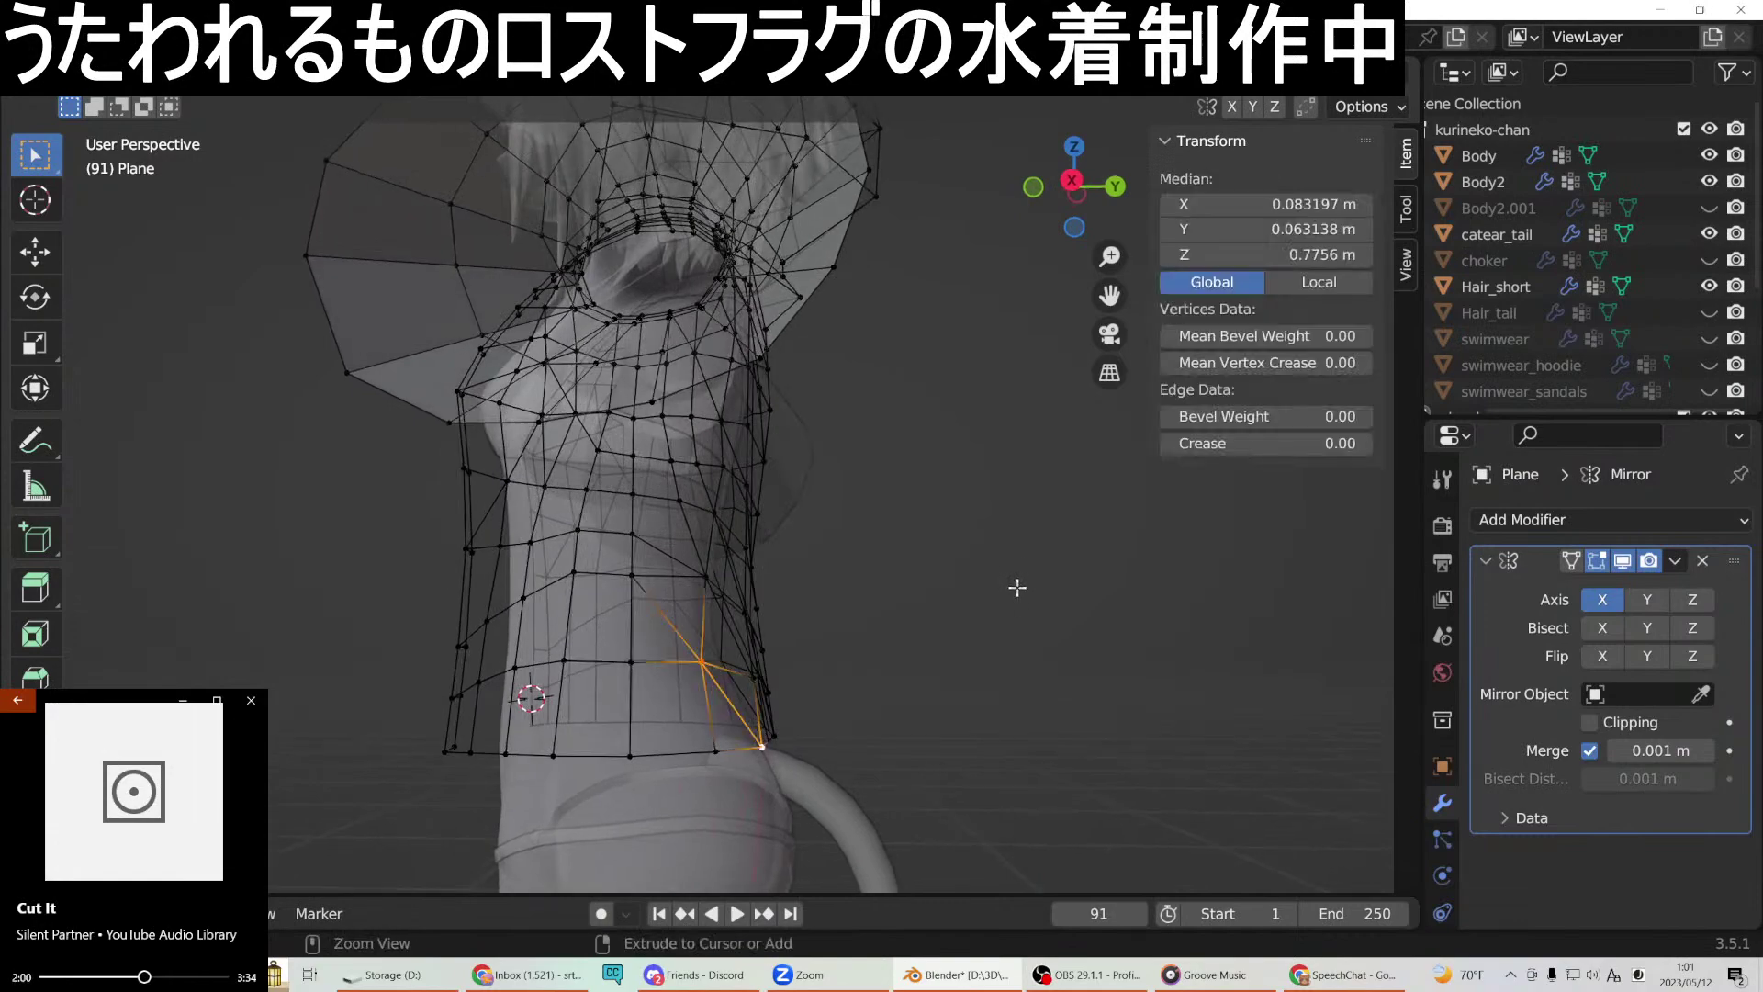
pyautogui.moveTo(1017, 587)
pyautogui.mouseDown(button='middle')
pyautogui.moveTo(879, 612)
pyautogui.moveTo(995, 612)
pyautogui.mouseUp(button='middle')
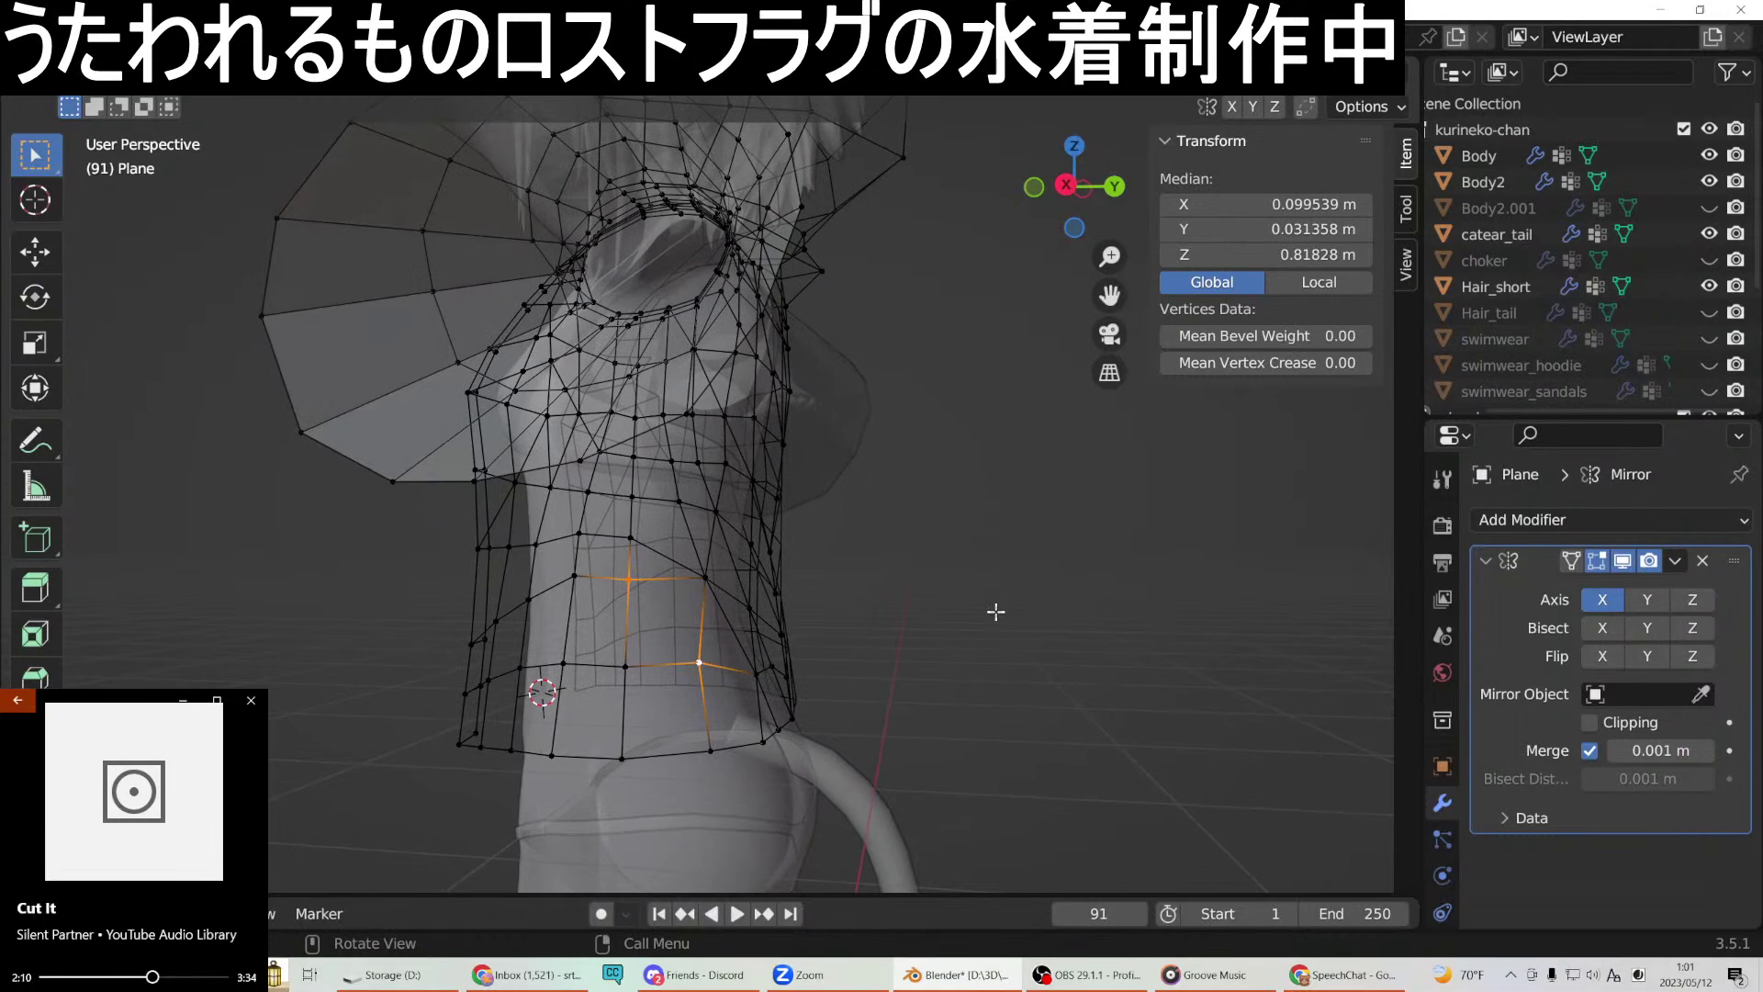
pyautogui.moveTo(741, 670); pyautogui.dragTo(707, 624, button='middle')
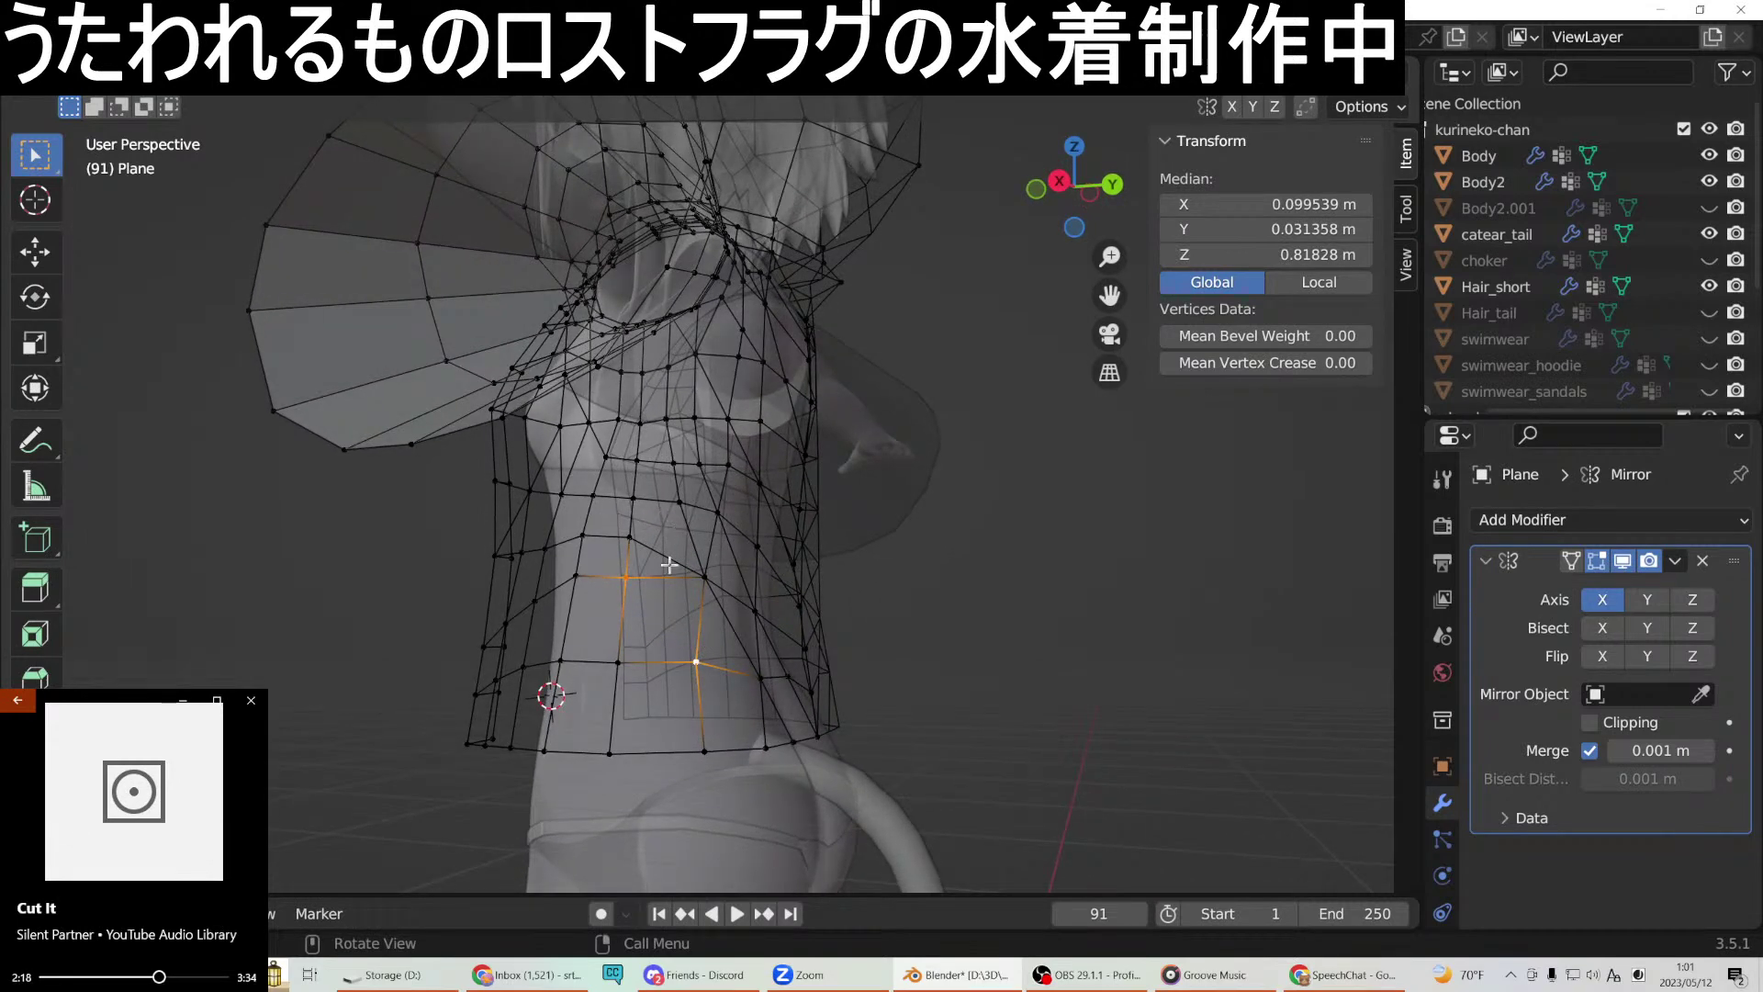
# Using Loop Cut with one cut, split the horizontal side edges in the two rows below the side vertex at bust height.
pyautogui.scroll(2, 666, 579)
pyautogui.moveTo(681, 570); pyautogui.dragTo(622, 421, button='middle')
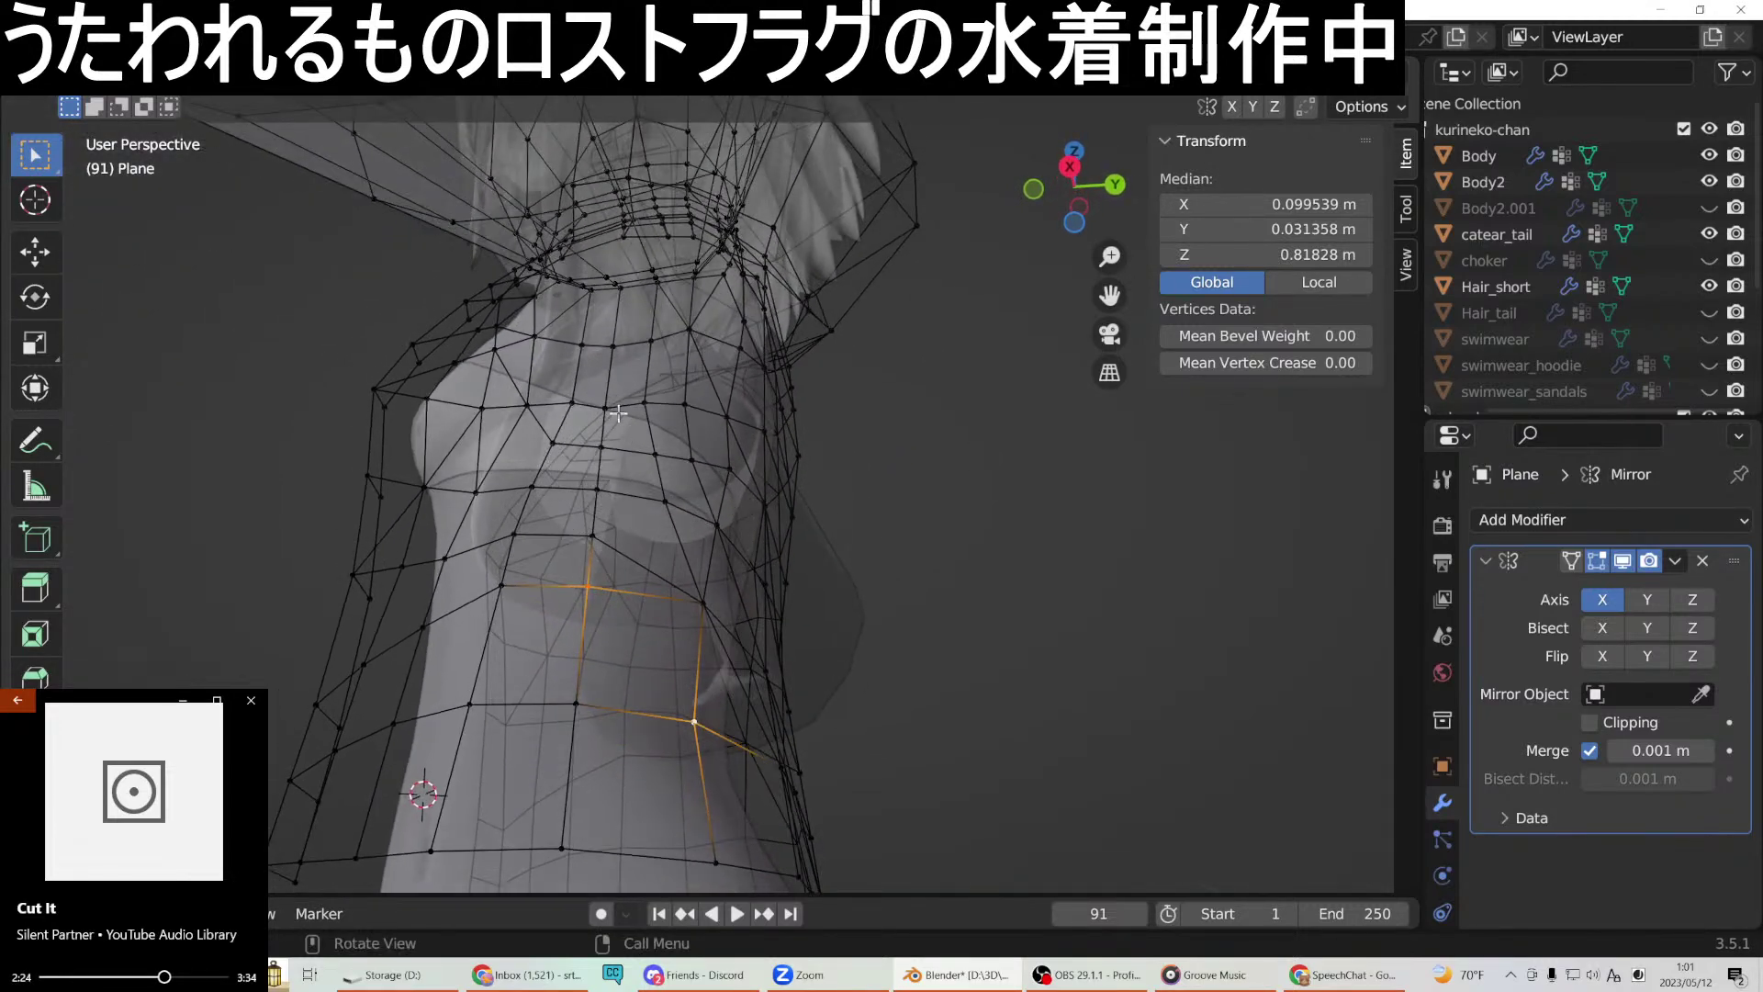
pyautogui.click(646, 401)
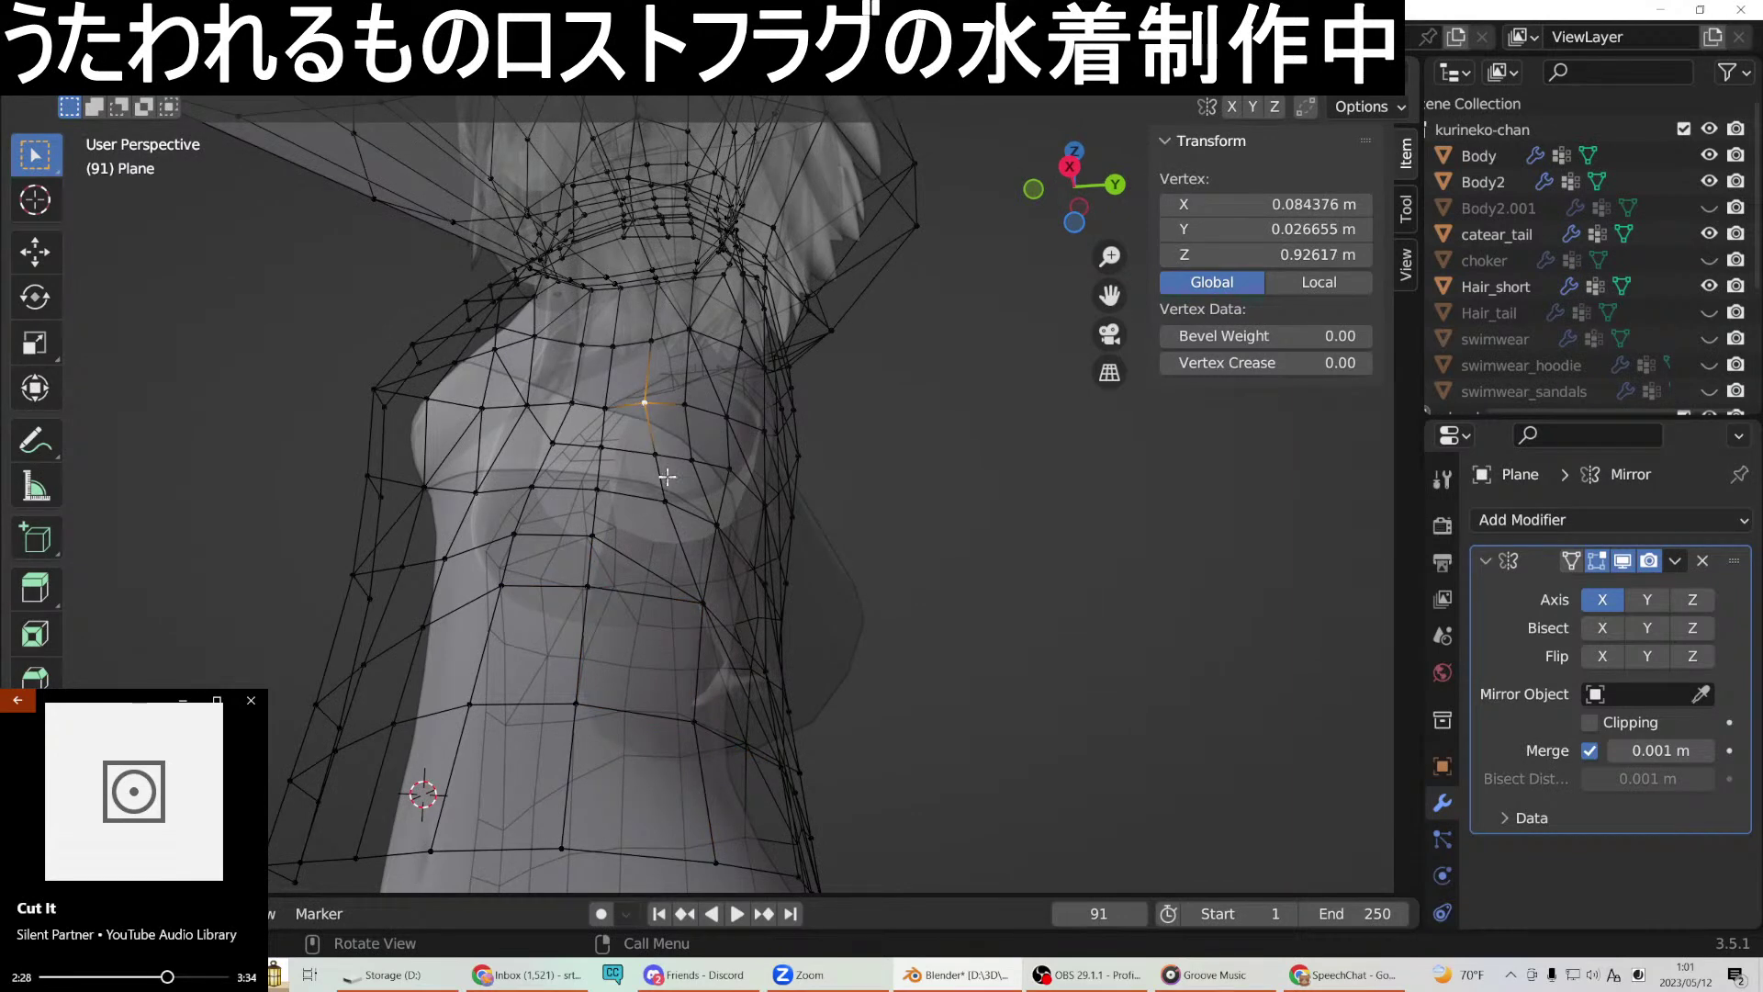
pyautogui.hotkey('shift', 'space')
pyautogui.press('r')
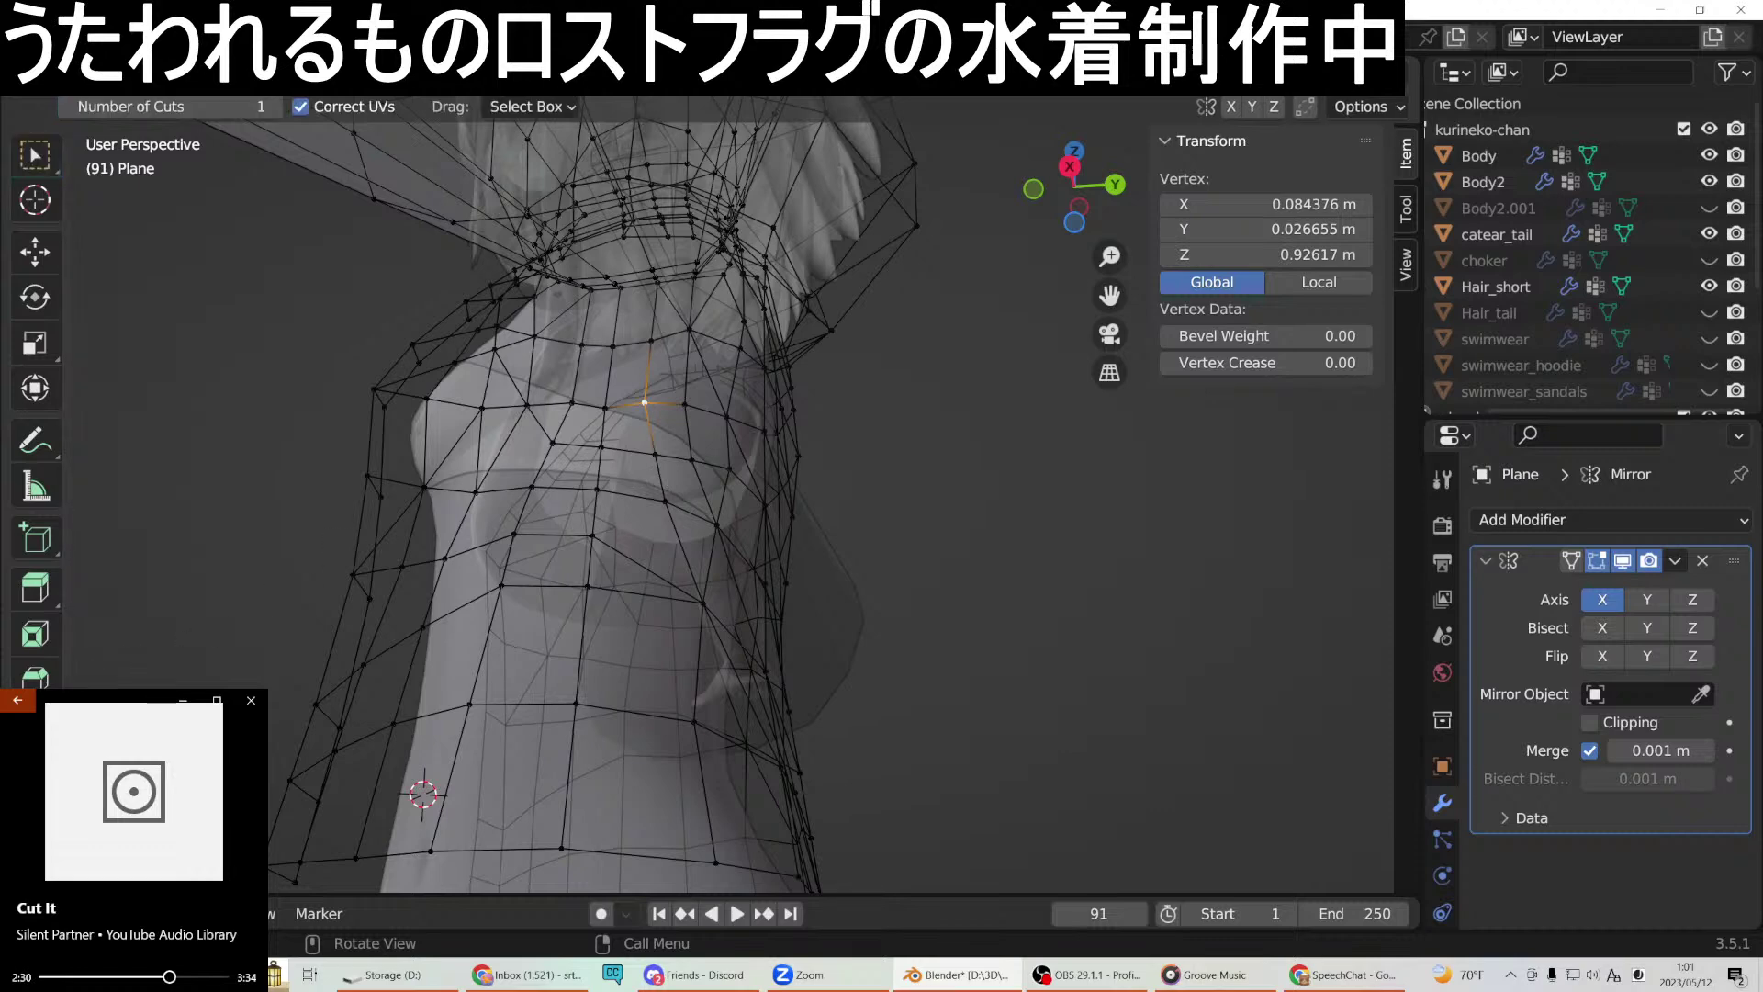
pyautogui.moveTo(697, 465); pyautogui.dragTo(633, 466, button='middle')
pyautogui.click(632, 466)
pyautogui.click(628, 504)
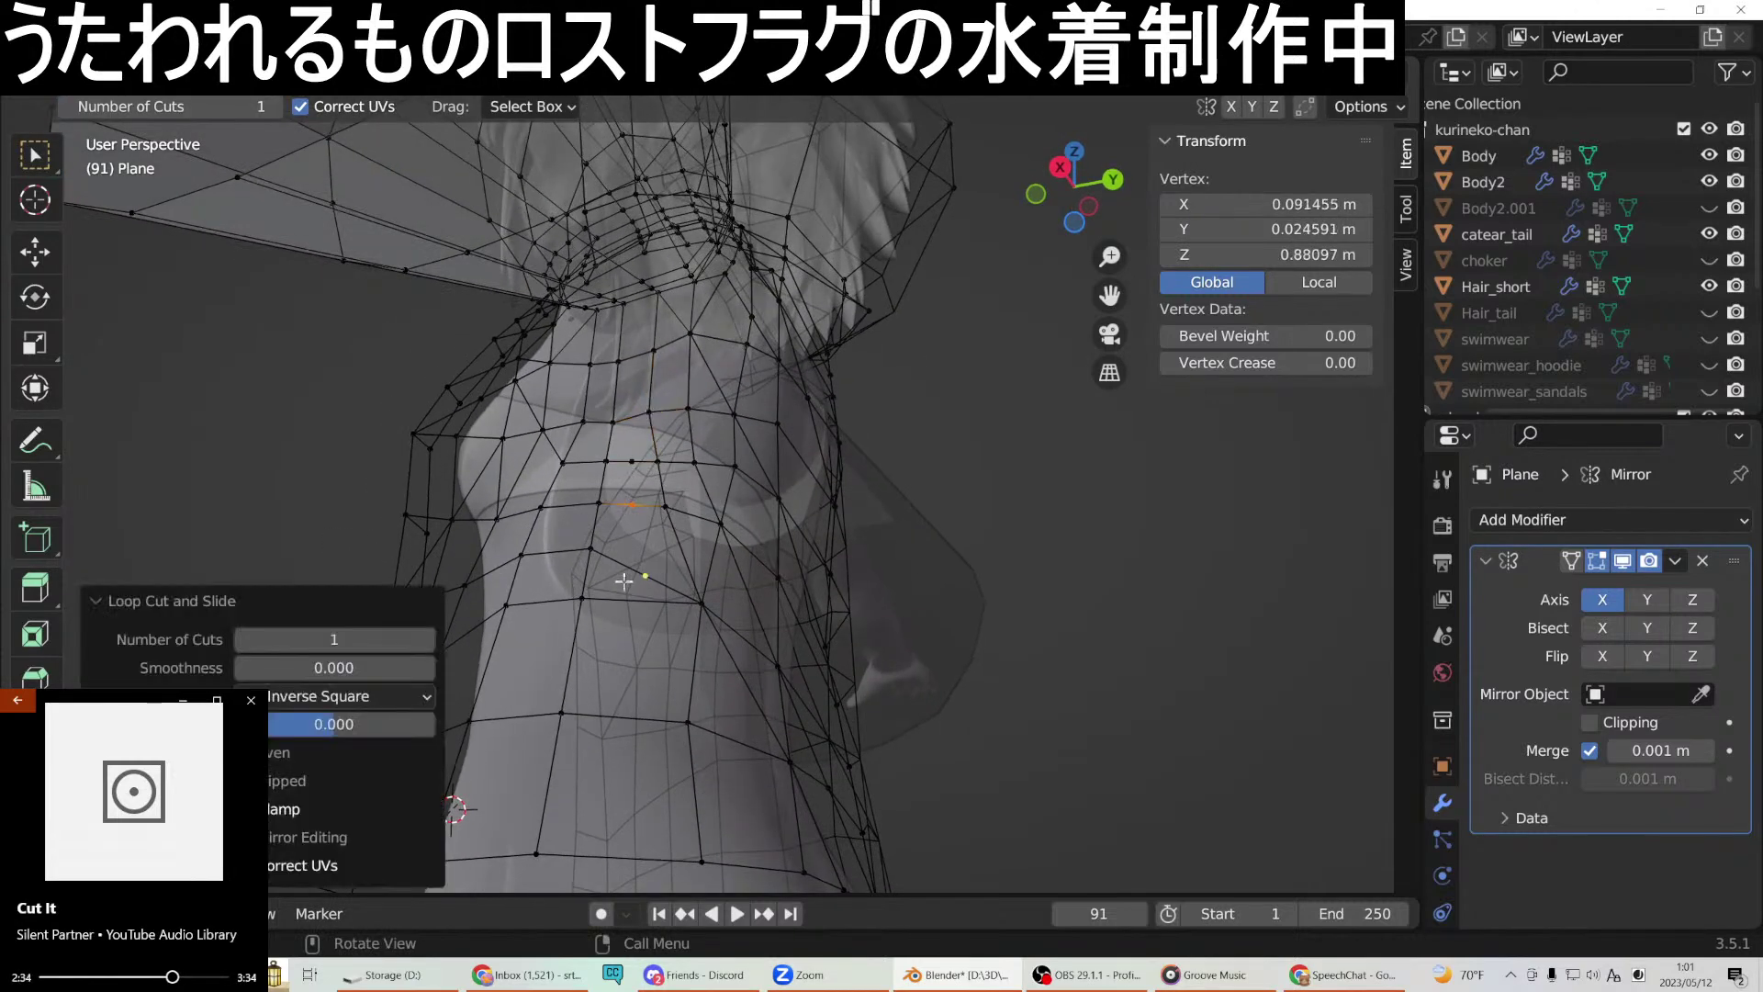
pyautogui.moveTo(630, 589); pyautogui.dragTo(636, 578, button='middle')
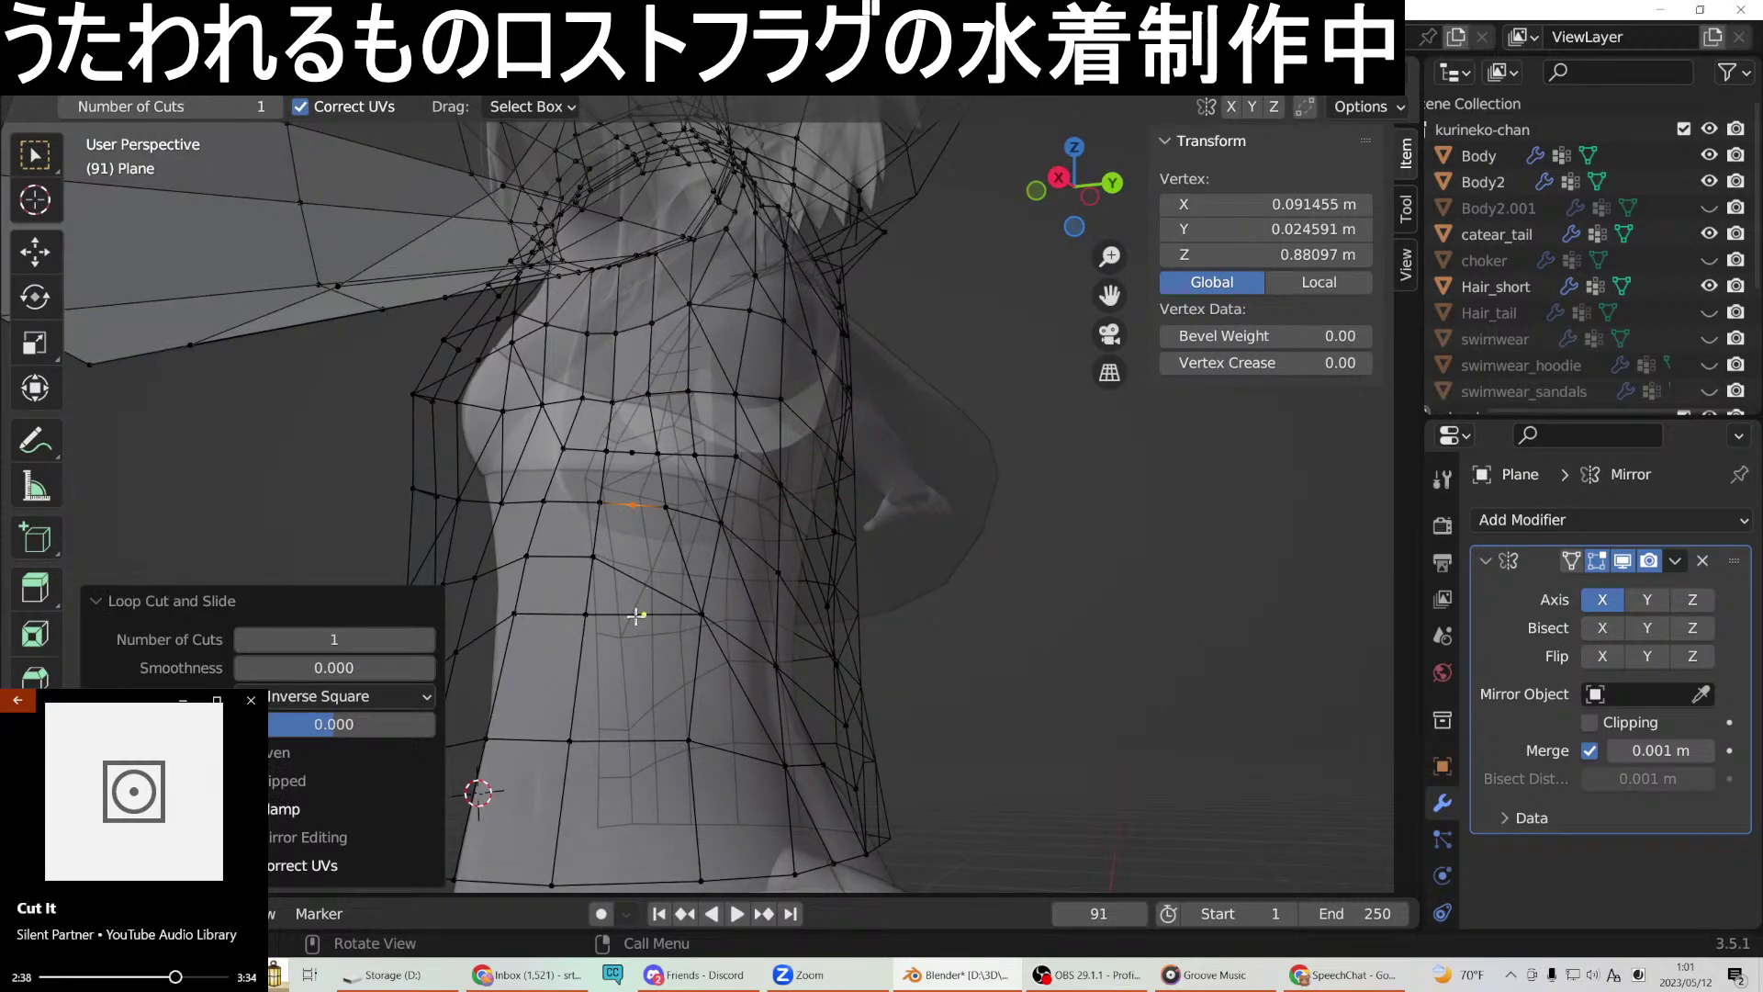
# Add single loop cuts on the three lower horizontal edges of the garment's side column, from the waist to the hem.
pyautogui.moveTo(638, 616); pyautogui.dragTo(650, 589, button='middle')
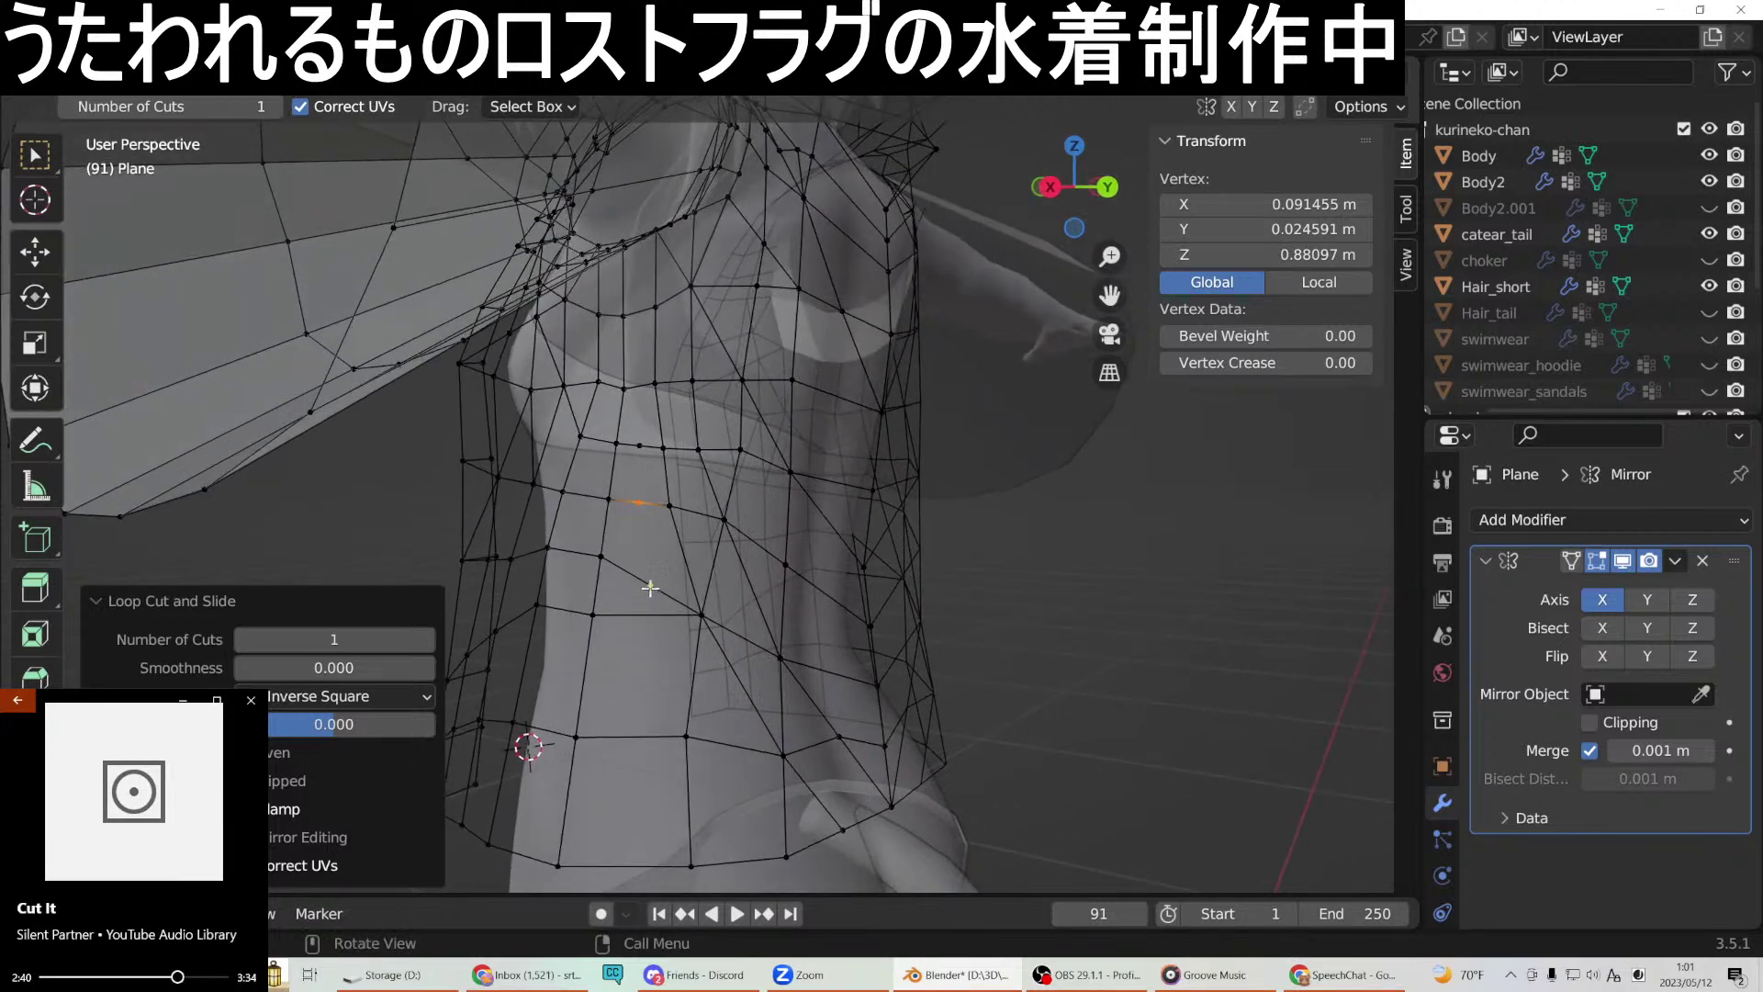
pyautogui.click(642, 615)
pyautogui.click(629, 739)
pyautogui.click(632, 867)
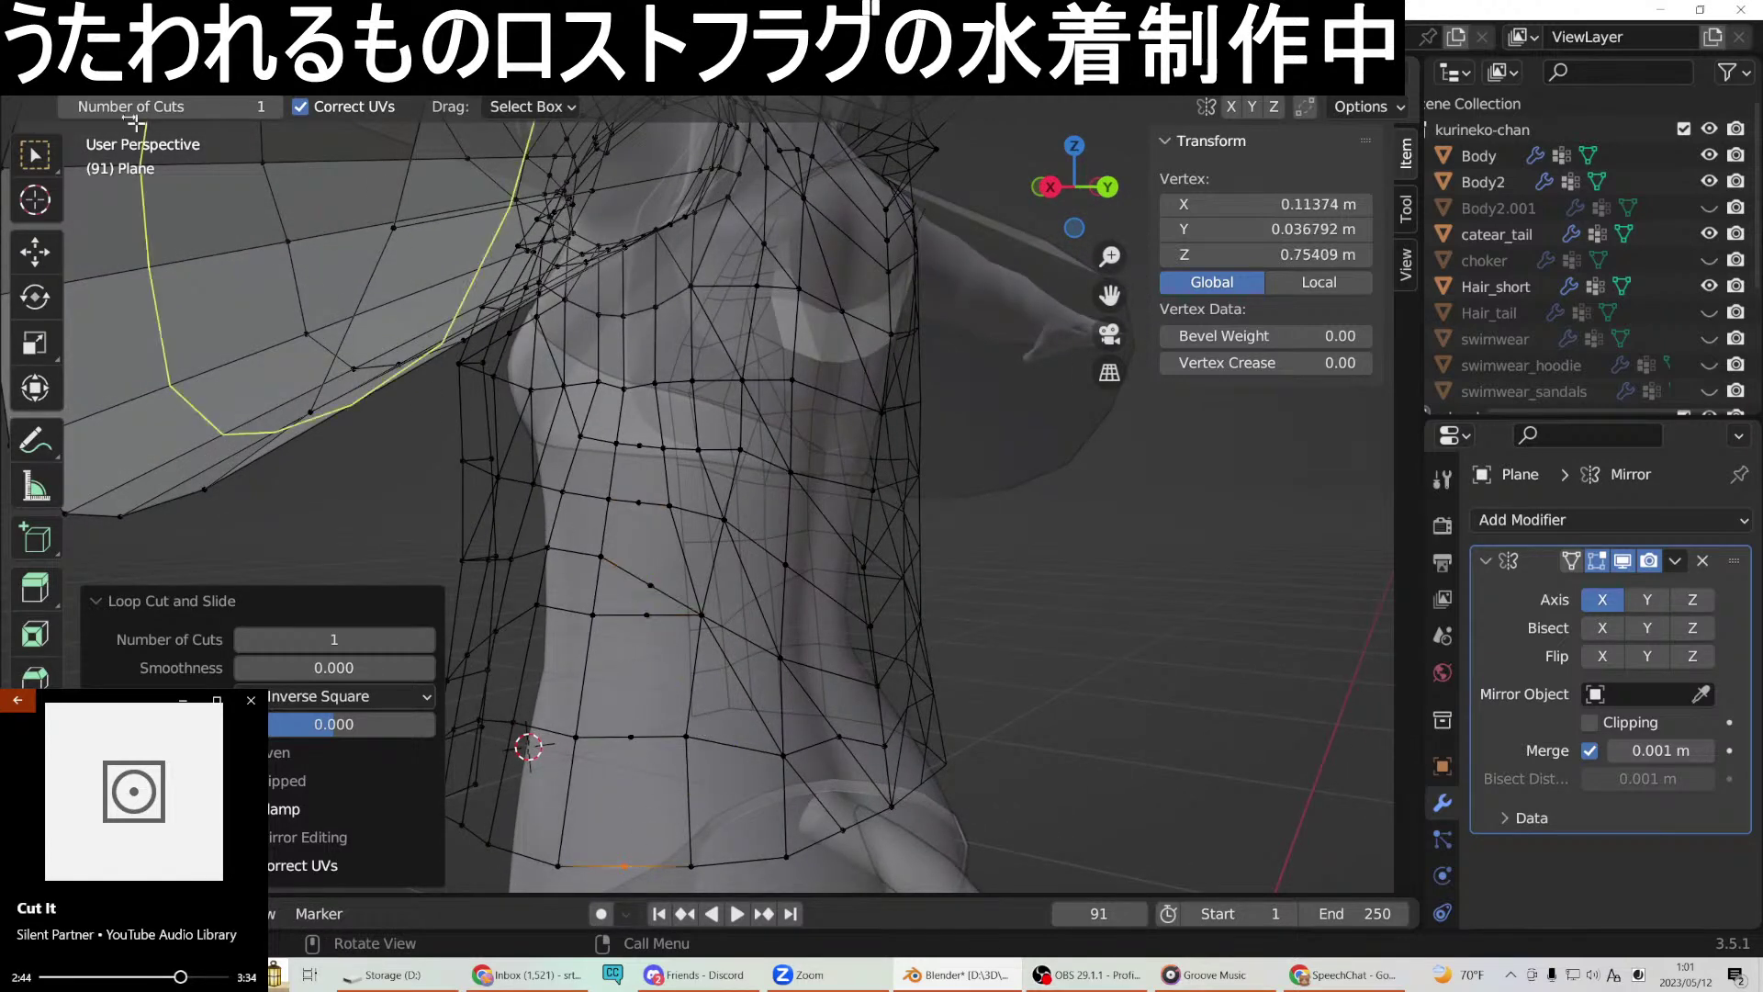
pyautogui.press('w')
# Connect the side column's chest vertex to the midpoint vertices of the two rows beneath it with new edges.
pyautogui.moveTo(592, 275); pyautogui.dragTo(643, 316, button='middle')
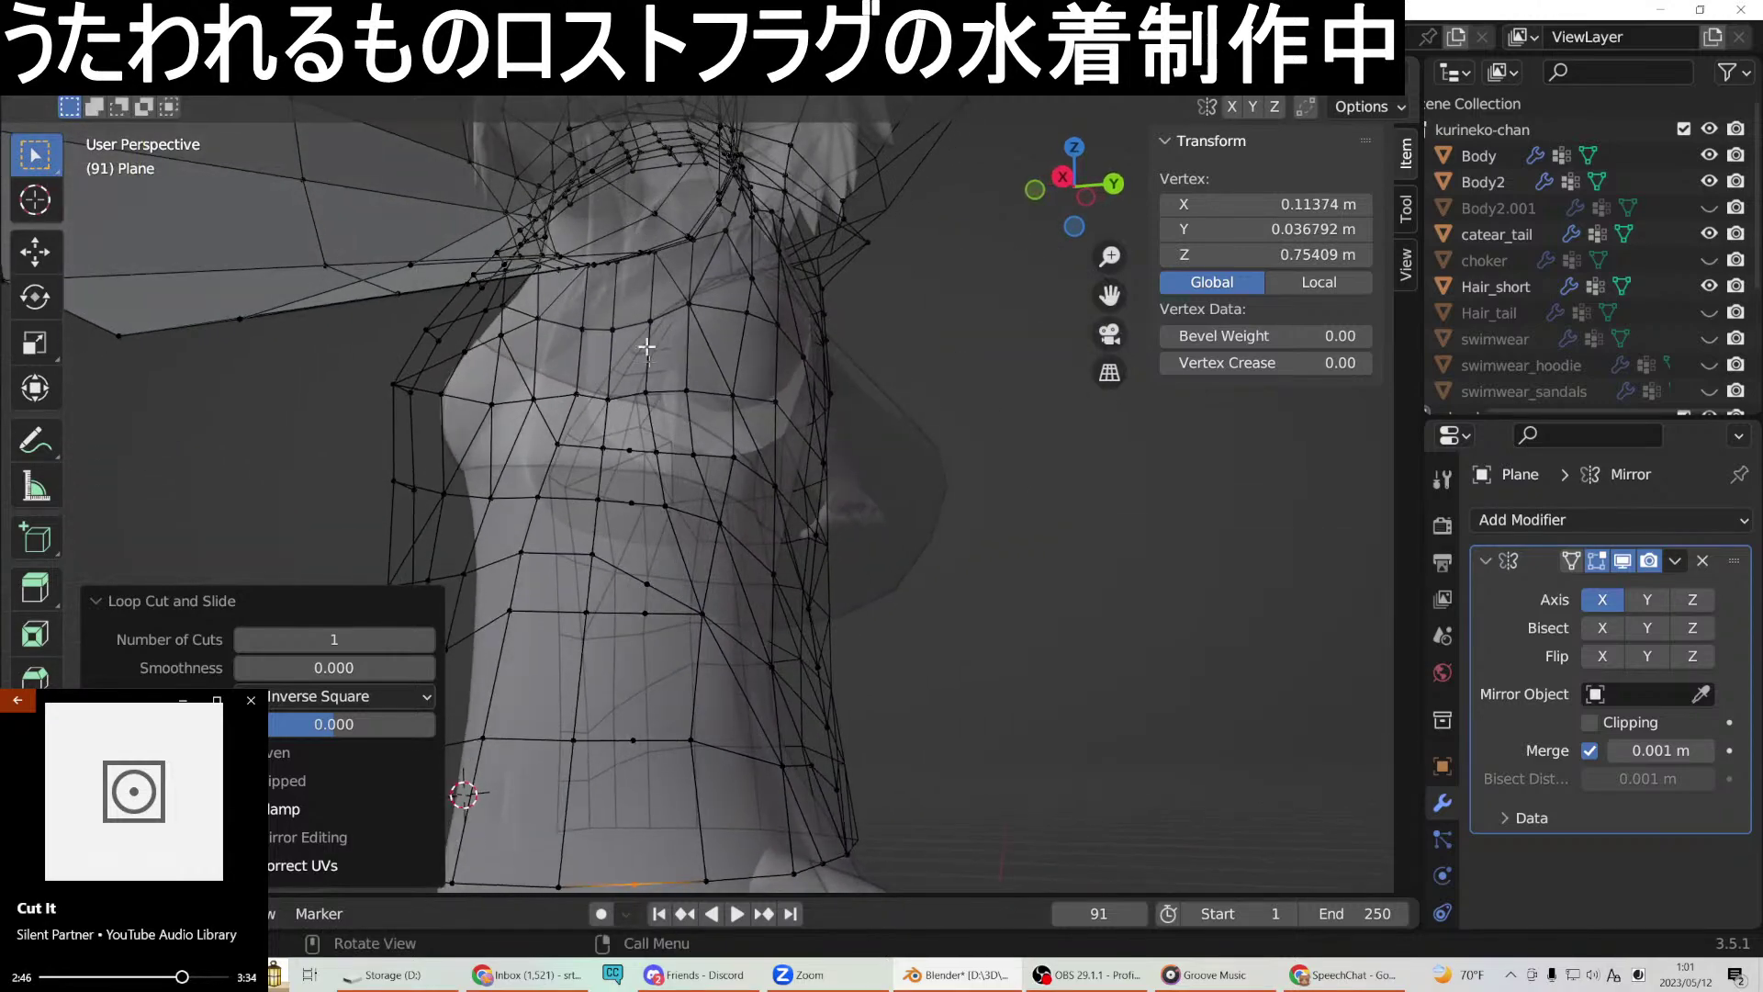
pyautogui.keyDown('shift'); pyautogui.click(634, 448); pyautogui.keyUp('shift')
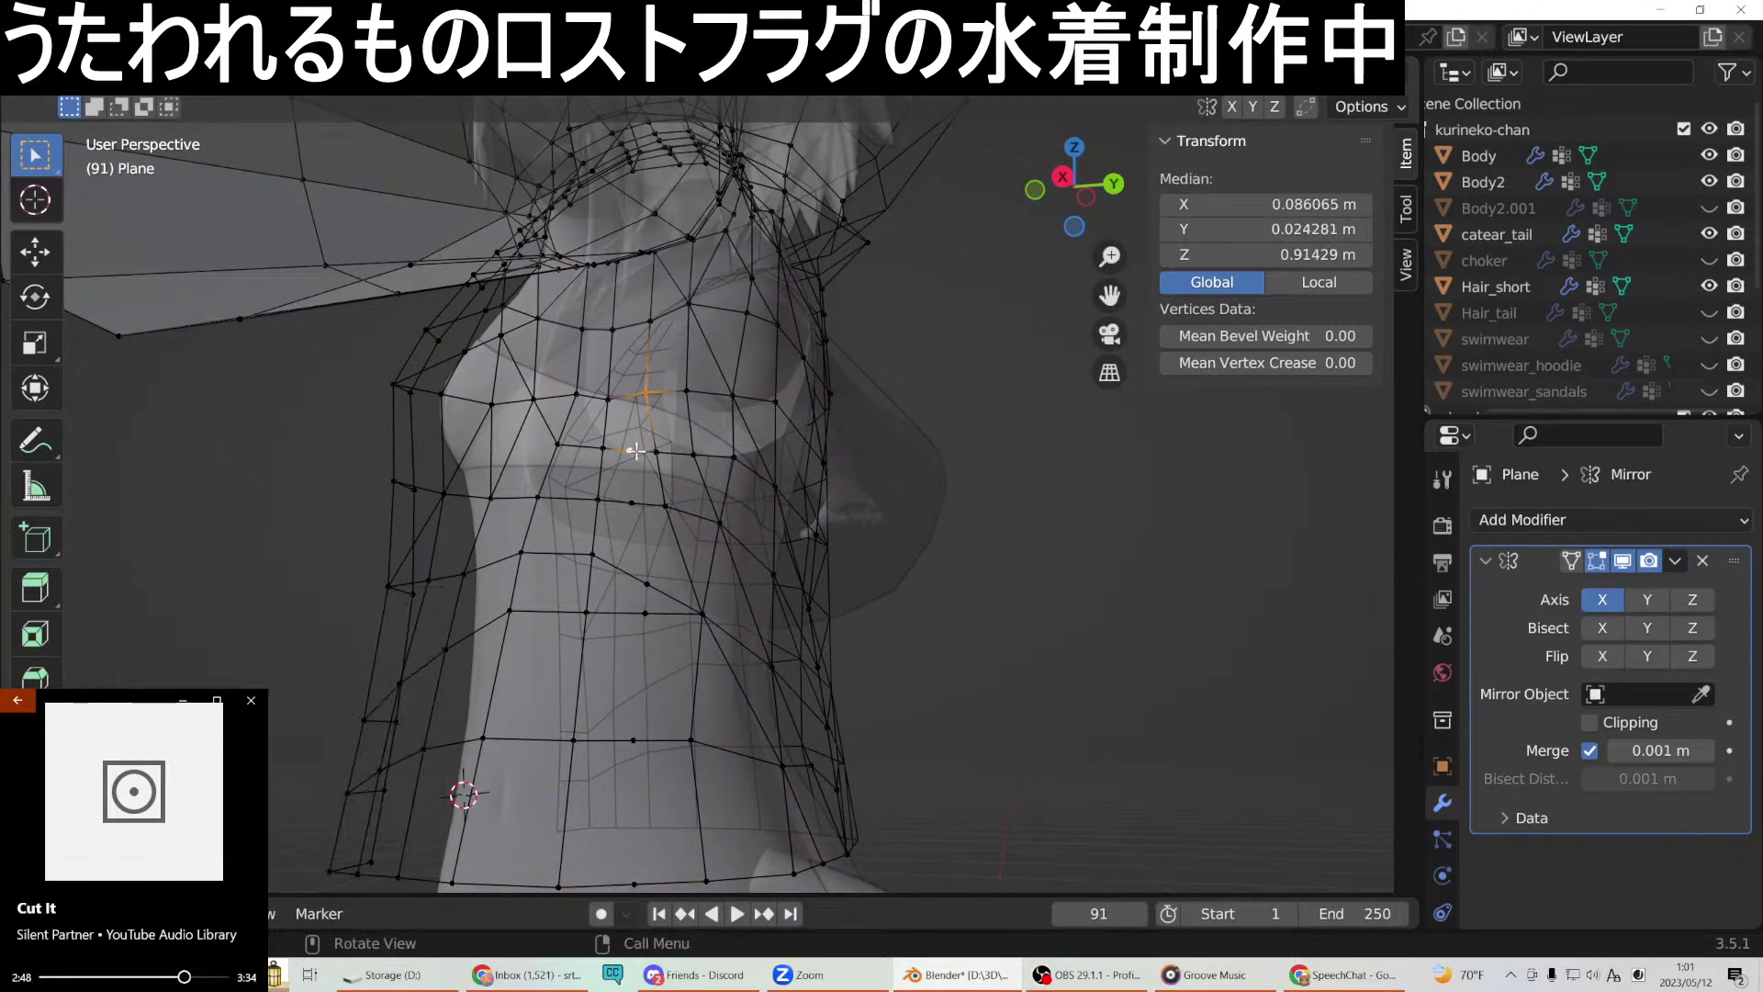
pyautogui.rightClick(632, 452)
pyautogui.click(628, 476)
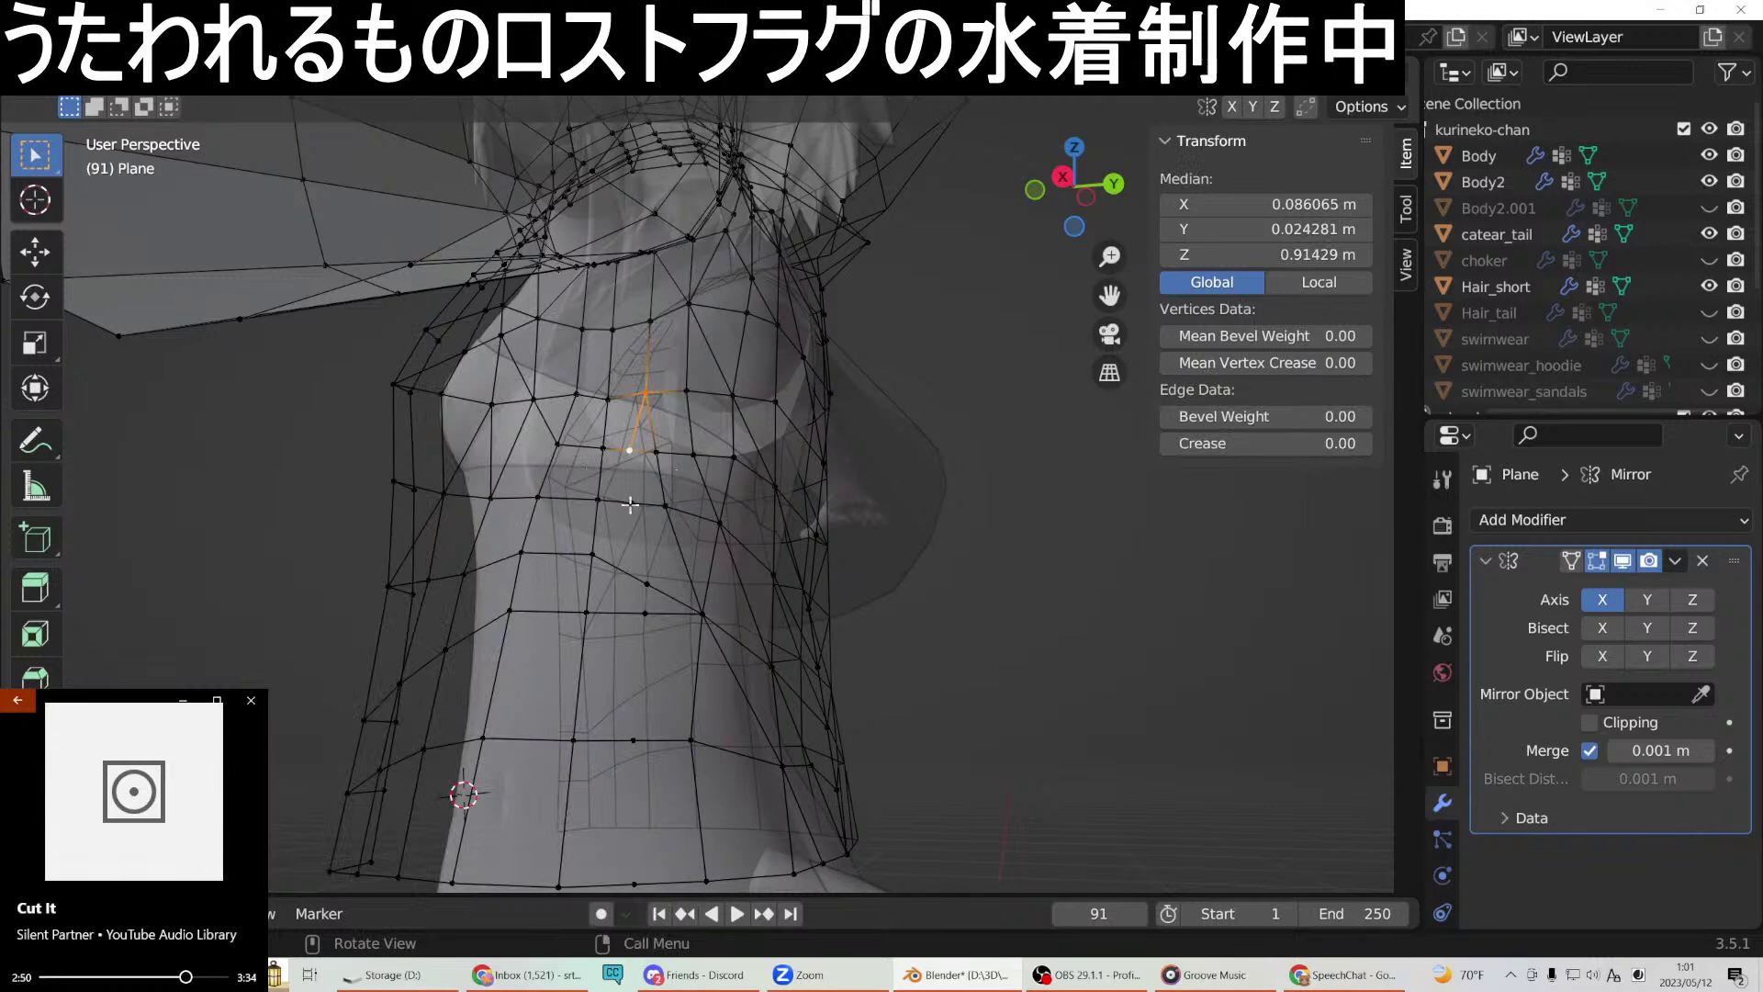
pyautogui.click(629, 451)
pyautogui.keyDown('shift'); pyautogui.click(631, 488); pyautogui.keyUp('shift')
pyautogui.rightClick(630, 503)
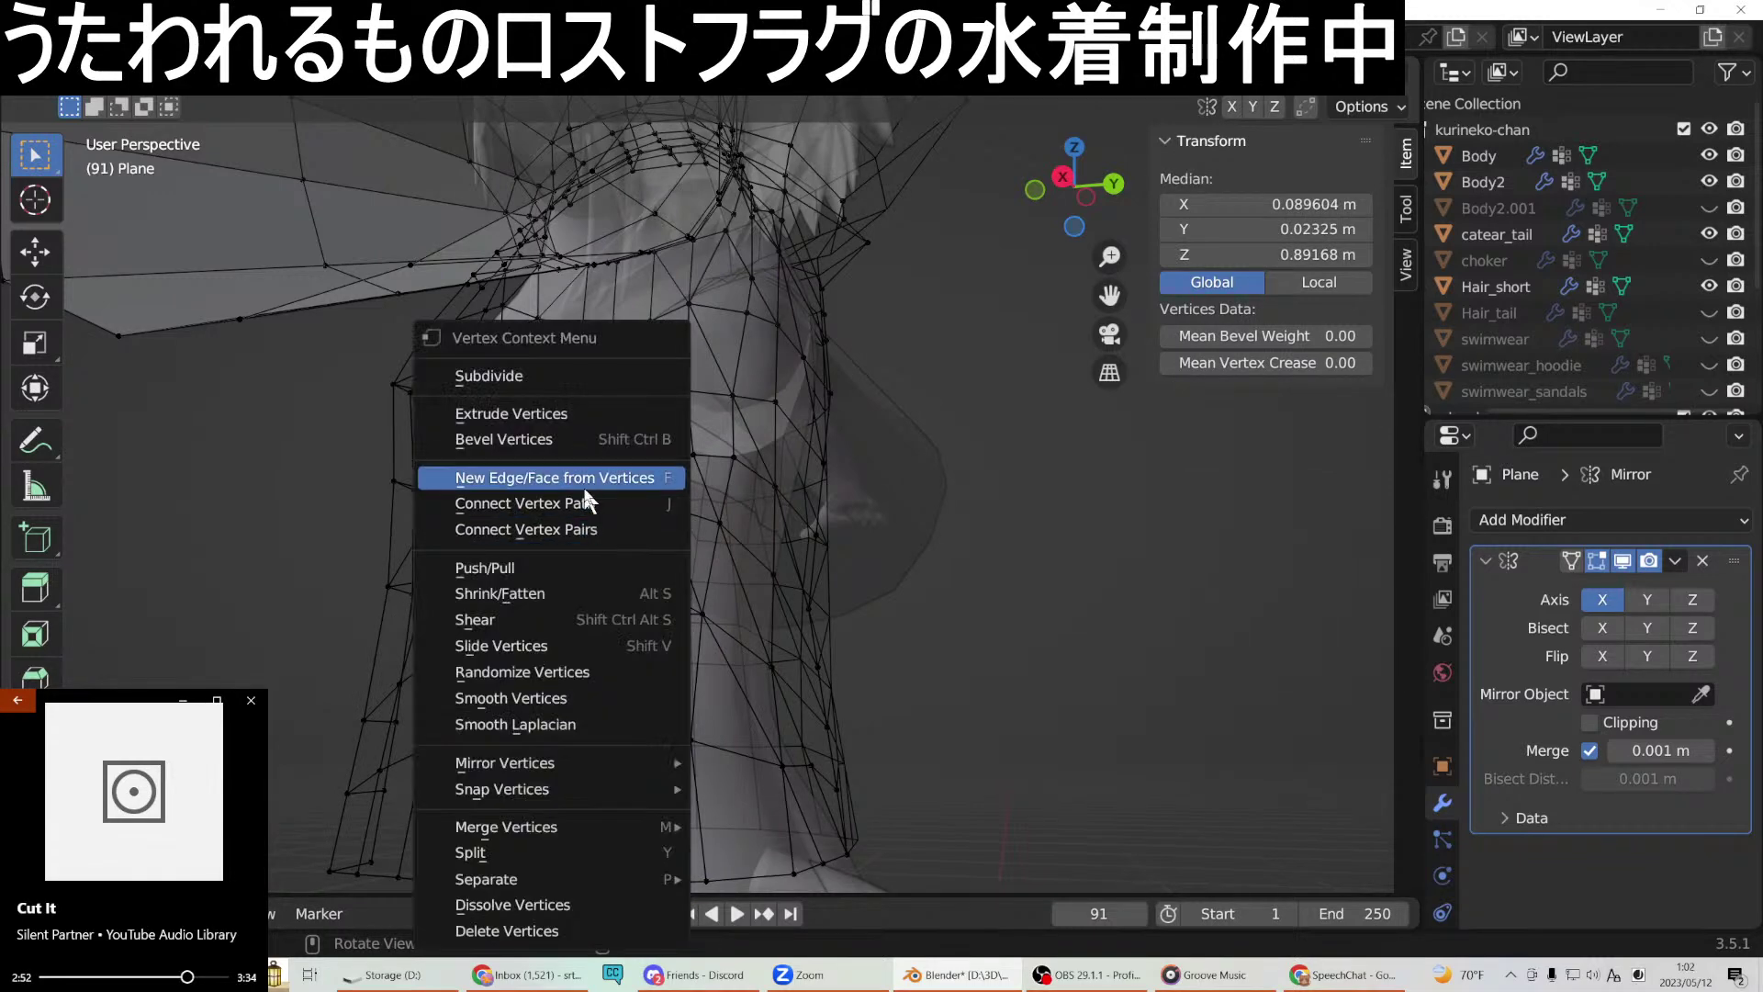
pyautogui.click(584, 502)
# Extend the column with new edges through the midpoint of the diagonal waist edge to the vertex on the row just below.
pyautogui.click(632, 504)
pyautogui.keyDown('shift'); pyautogui.click(645, 584); pyautogui.keyUp('shift')
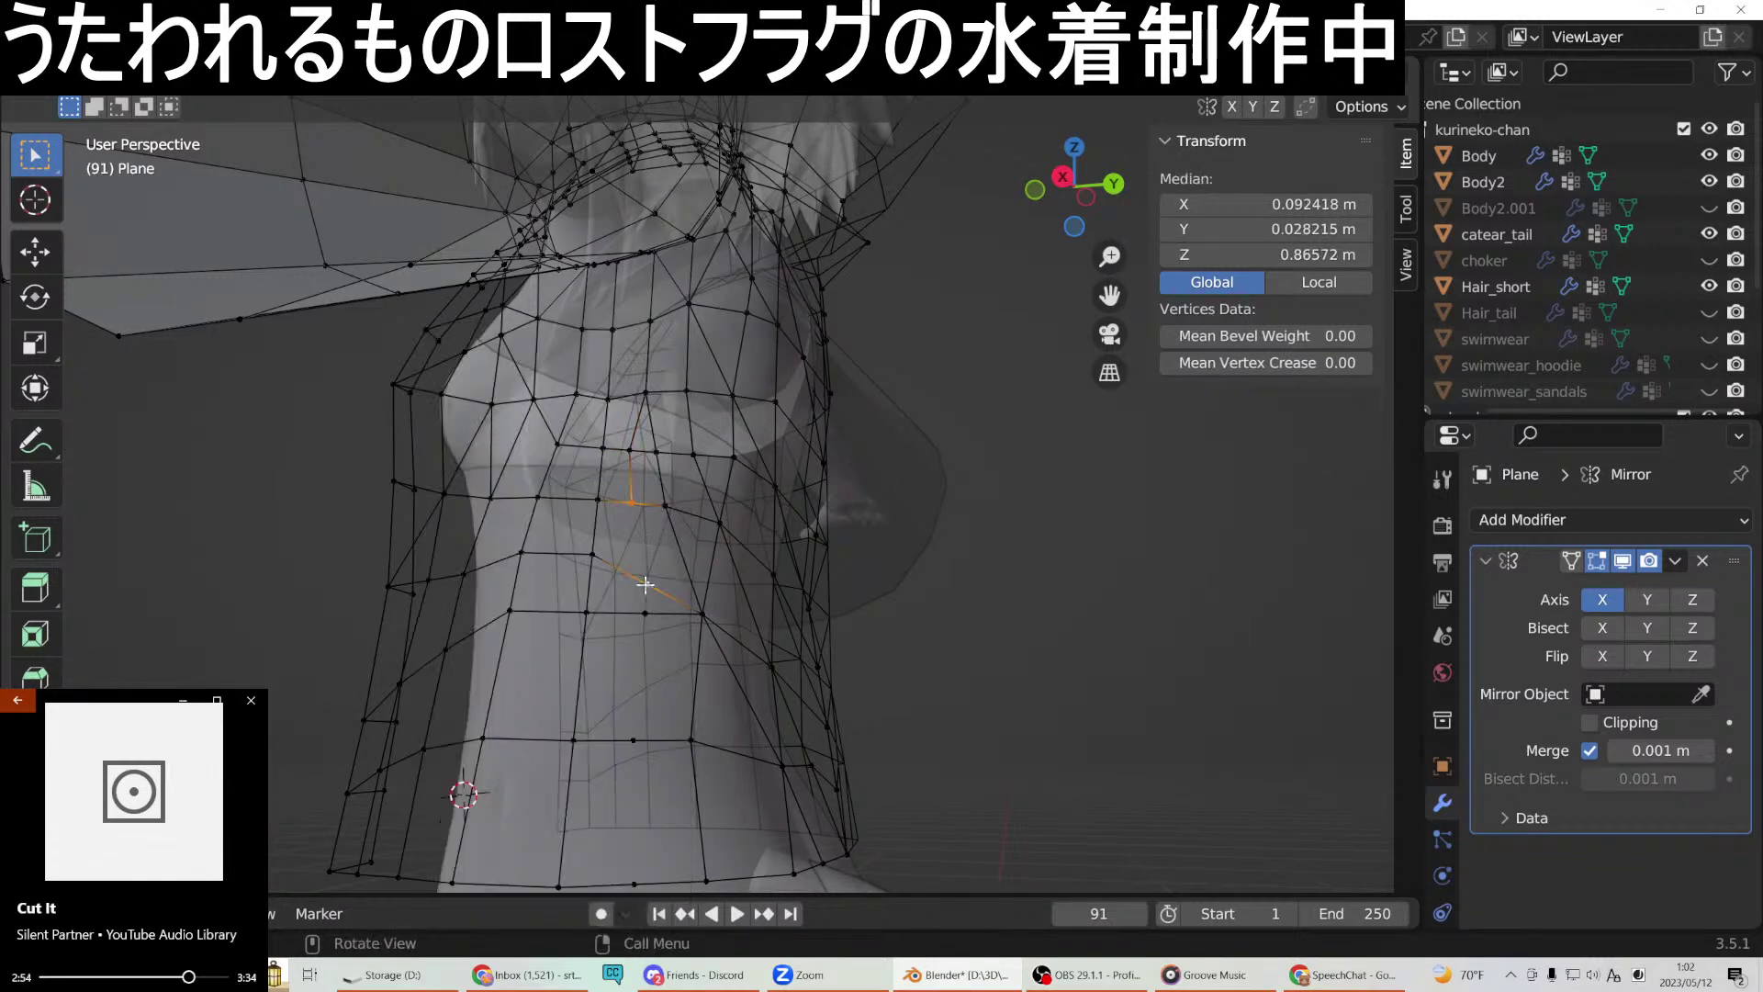
pyautogui.rightClick(646, 584)
pyautogui.click(608, 480)
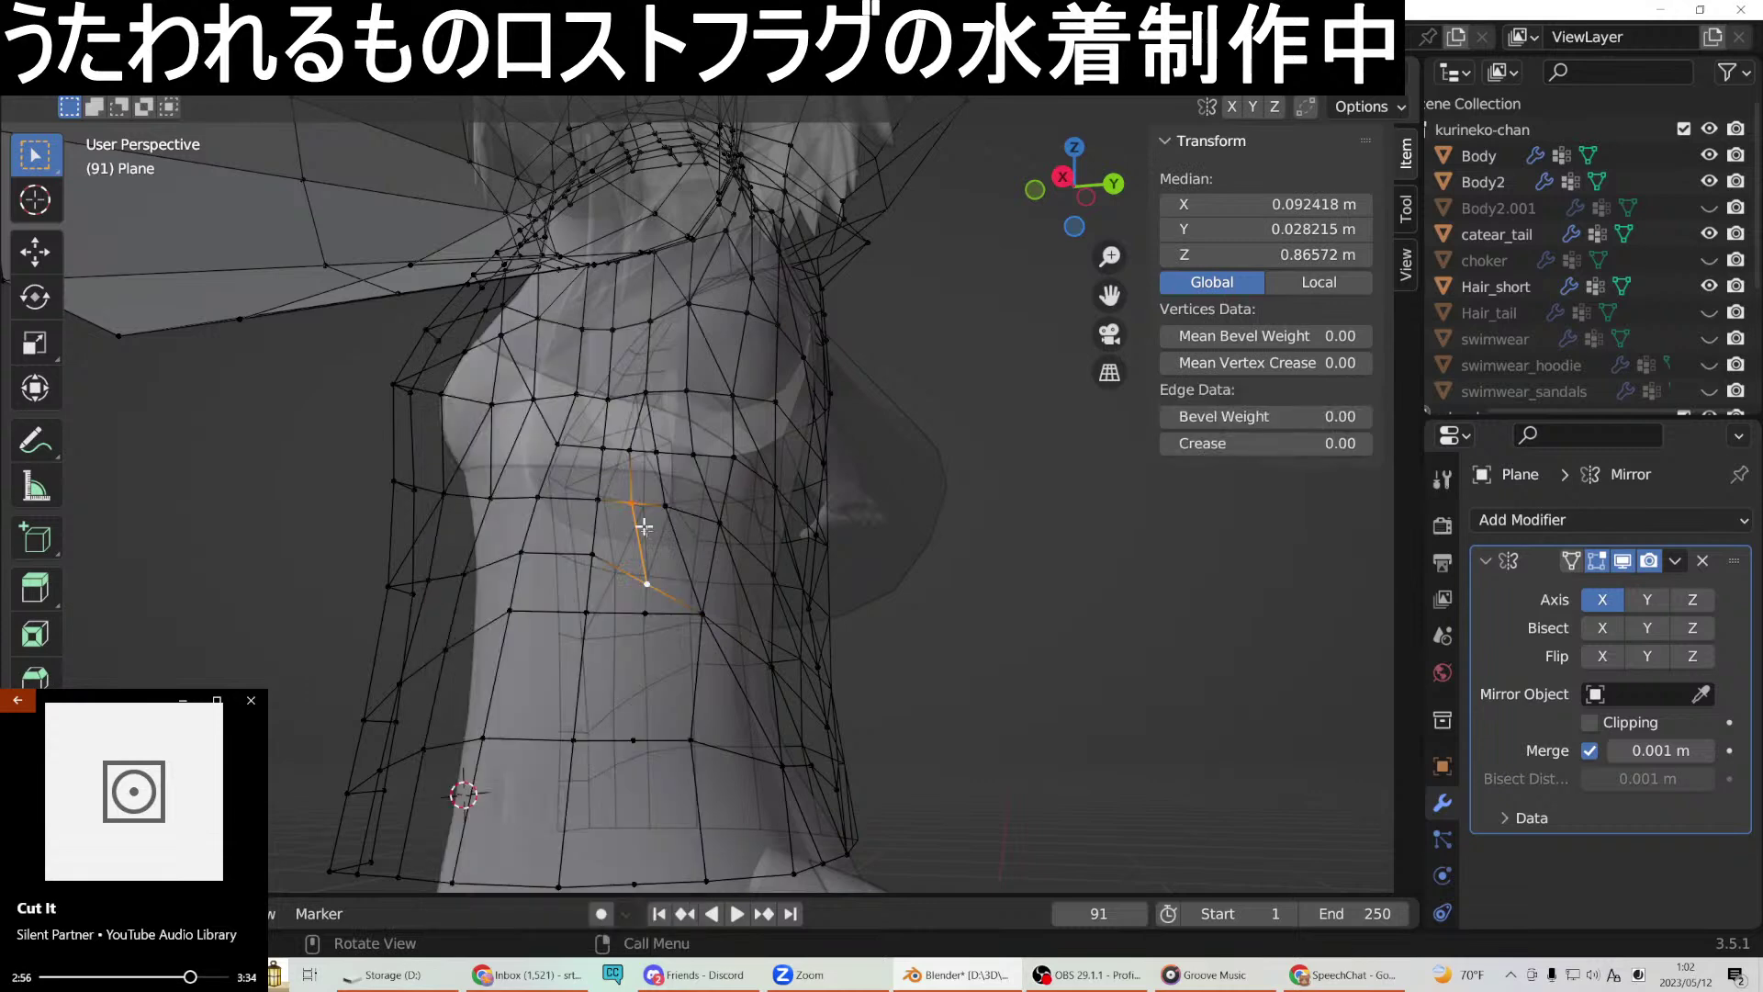
pyautogui.click(646, 618)
pyautogui.rightClick(647, 595)
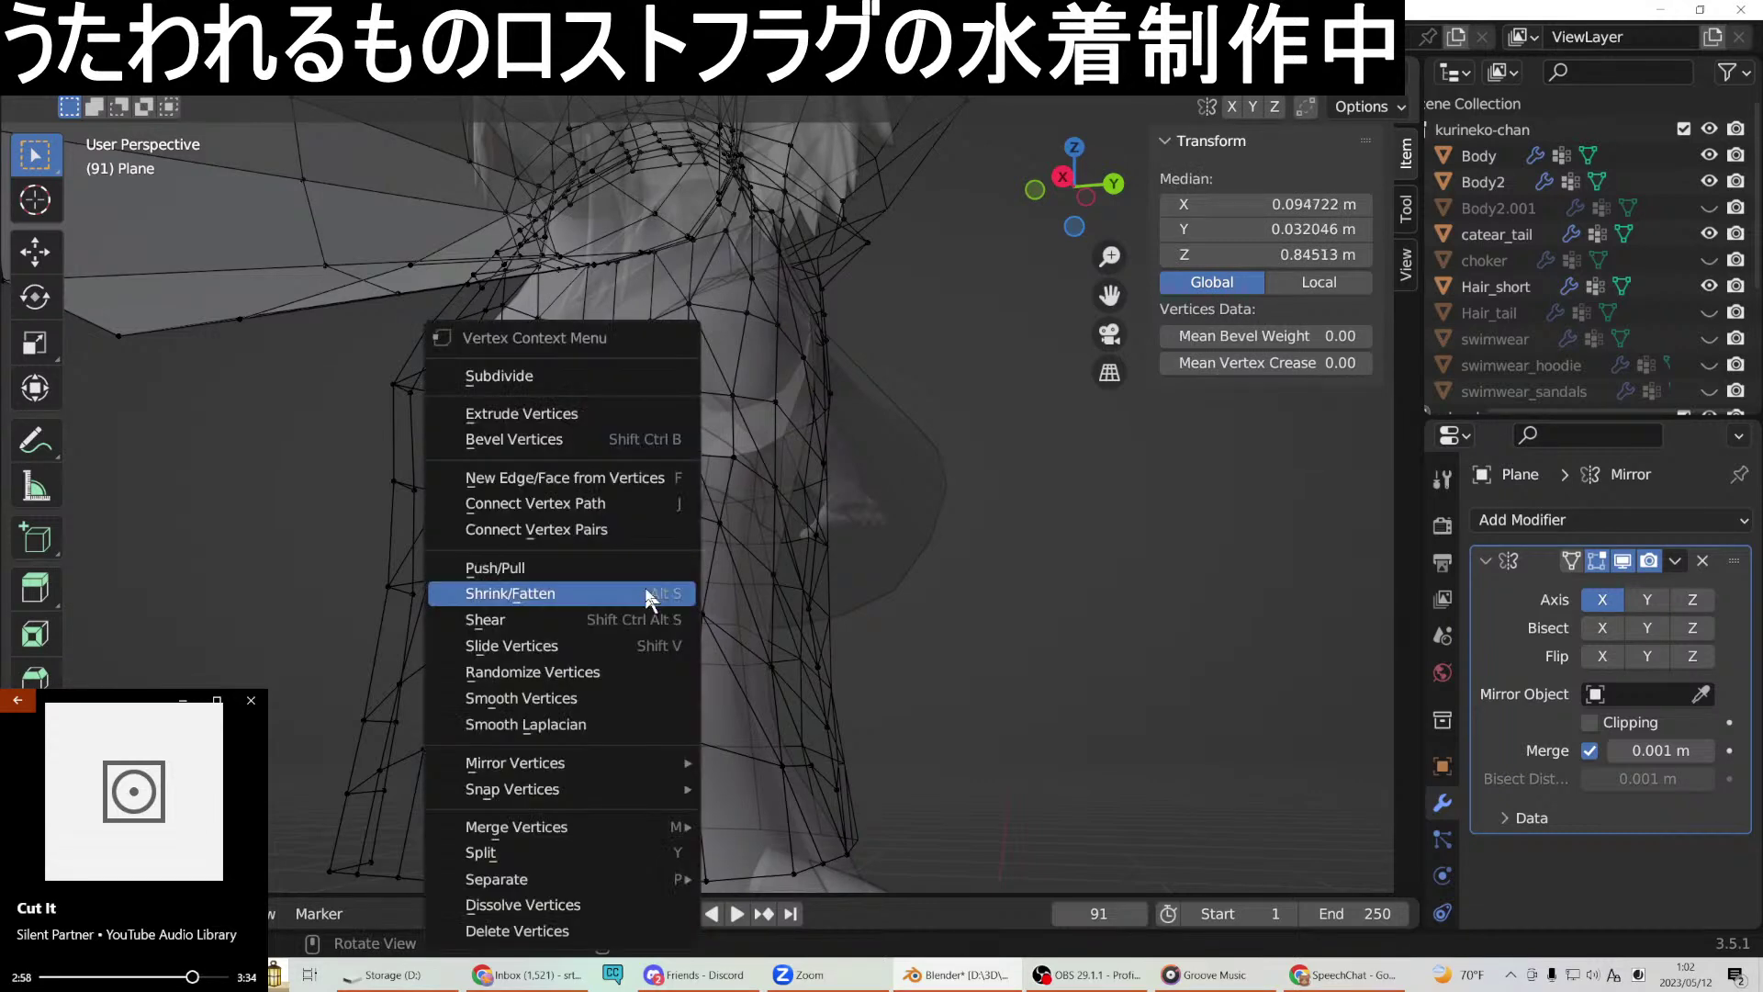
pyautogui.click(601, 478)
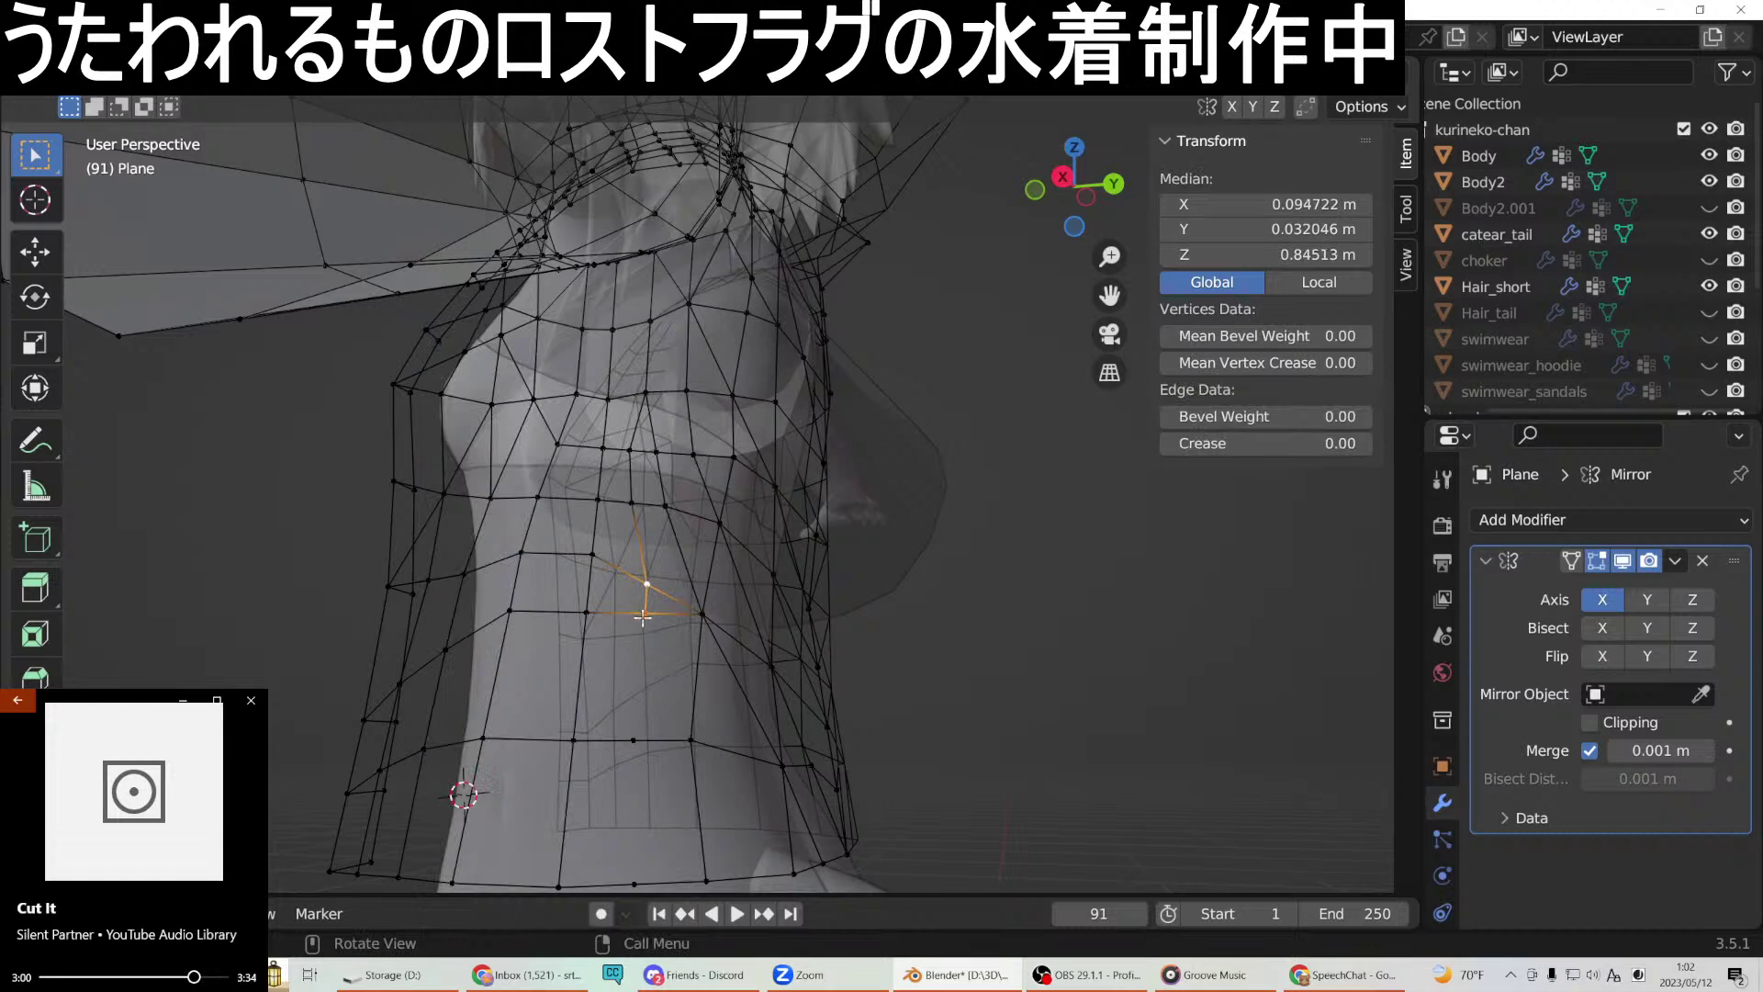
# Connect the waist midpoint to the hip row's midpoint, and that one to the hem vertex, with new edges.
pyautogui.click(643, 616)
pyautogui.keyDown('shift'); pyautogui.click(634, 739); pyautogui.keyUp('shift')
pyautogui.rightClick(634, 726)
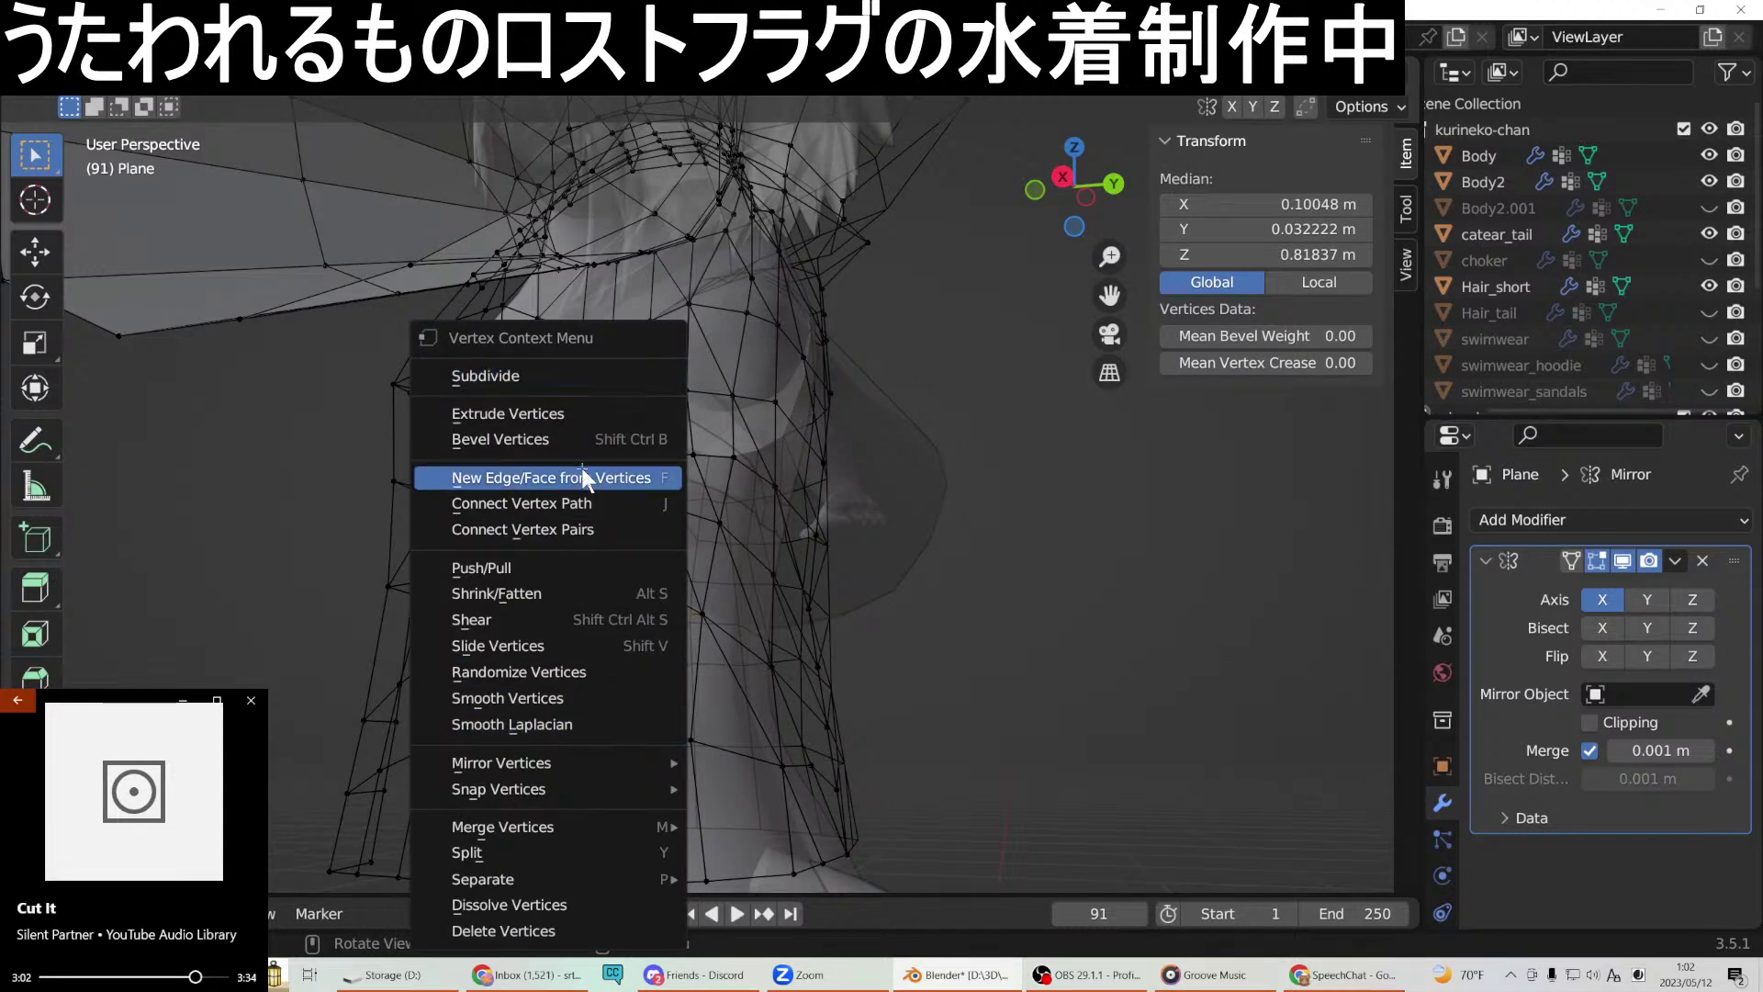
pyautogui.click(581, 475)
pyautogui.click(630, 740)
pyautogui.keyDown('shift'); pyautogui.click(639, 889); pyautogui.keyUp('shift')
pyautogui.rightClick(640, 896)
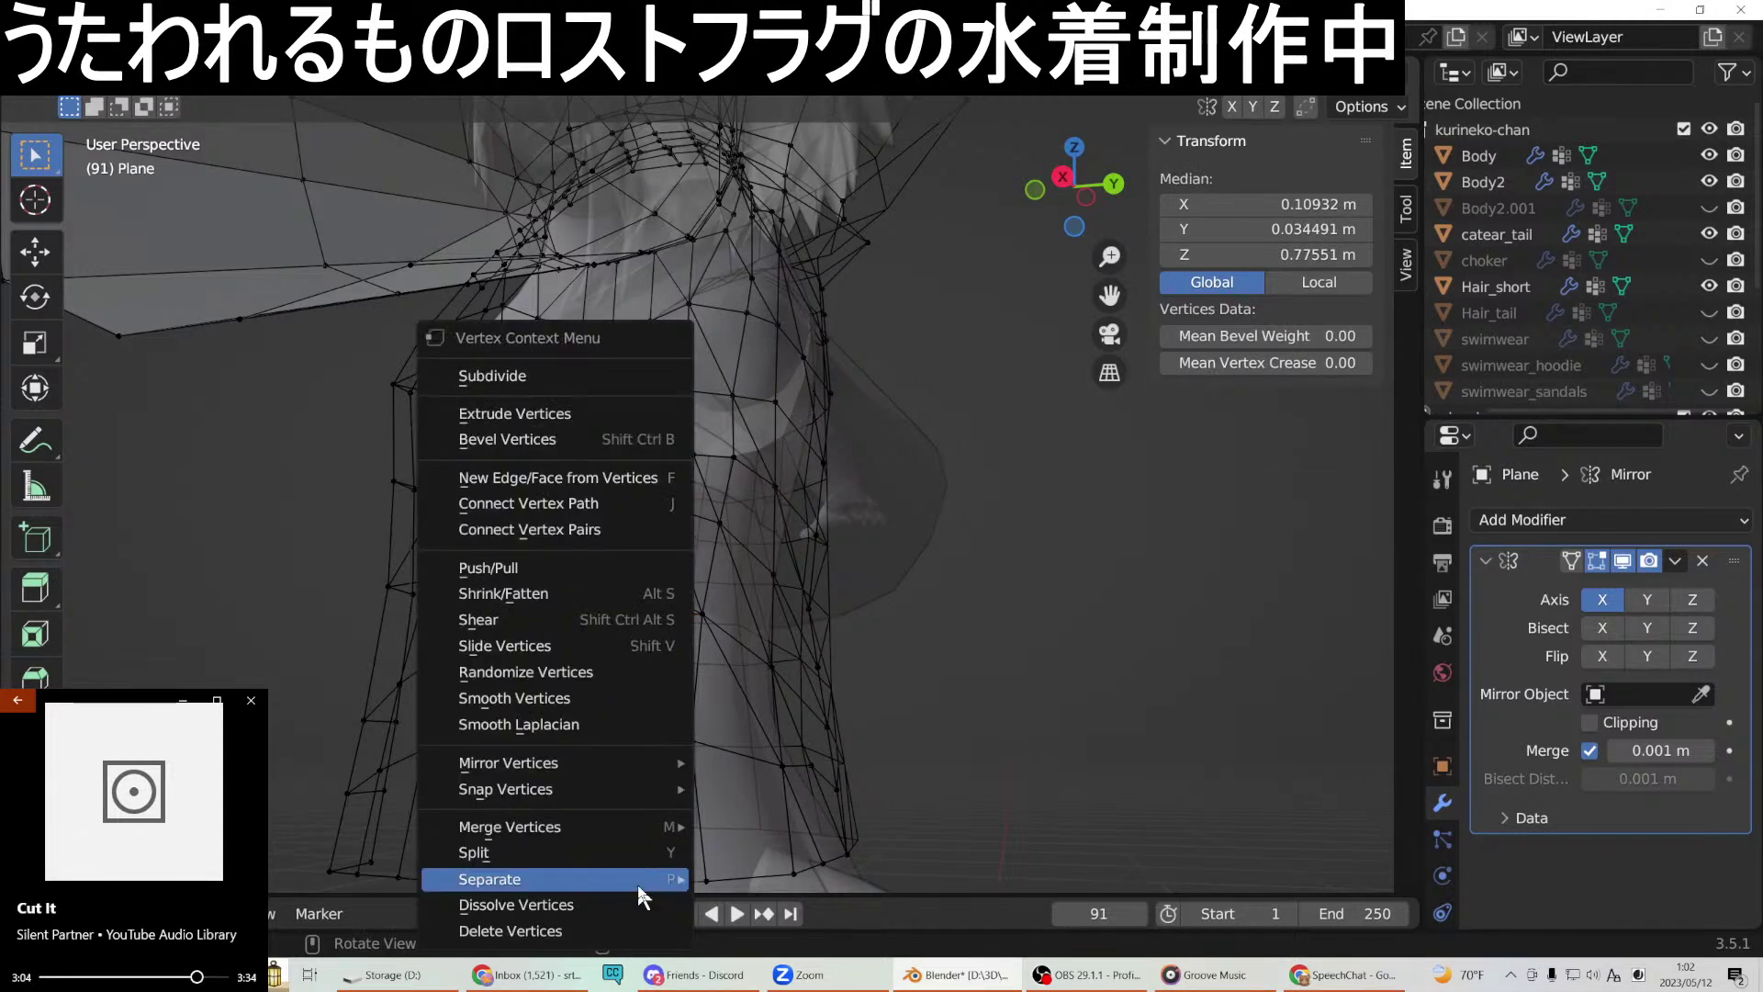
pyautogui.click(582, 478)
pyautogui.moveTo(582, 479); pyautogui.dragTo(794, 542, button='middle')
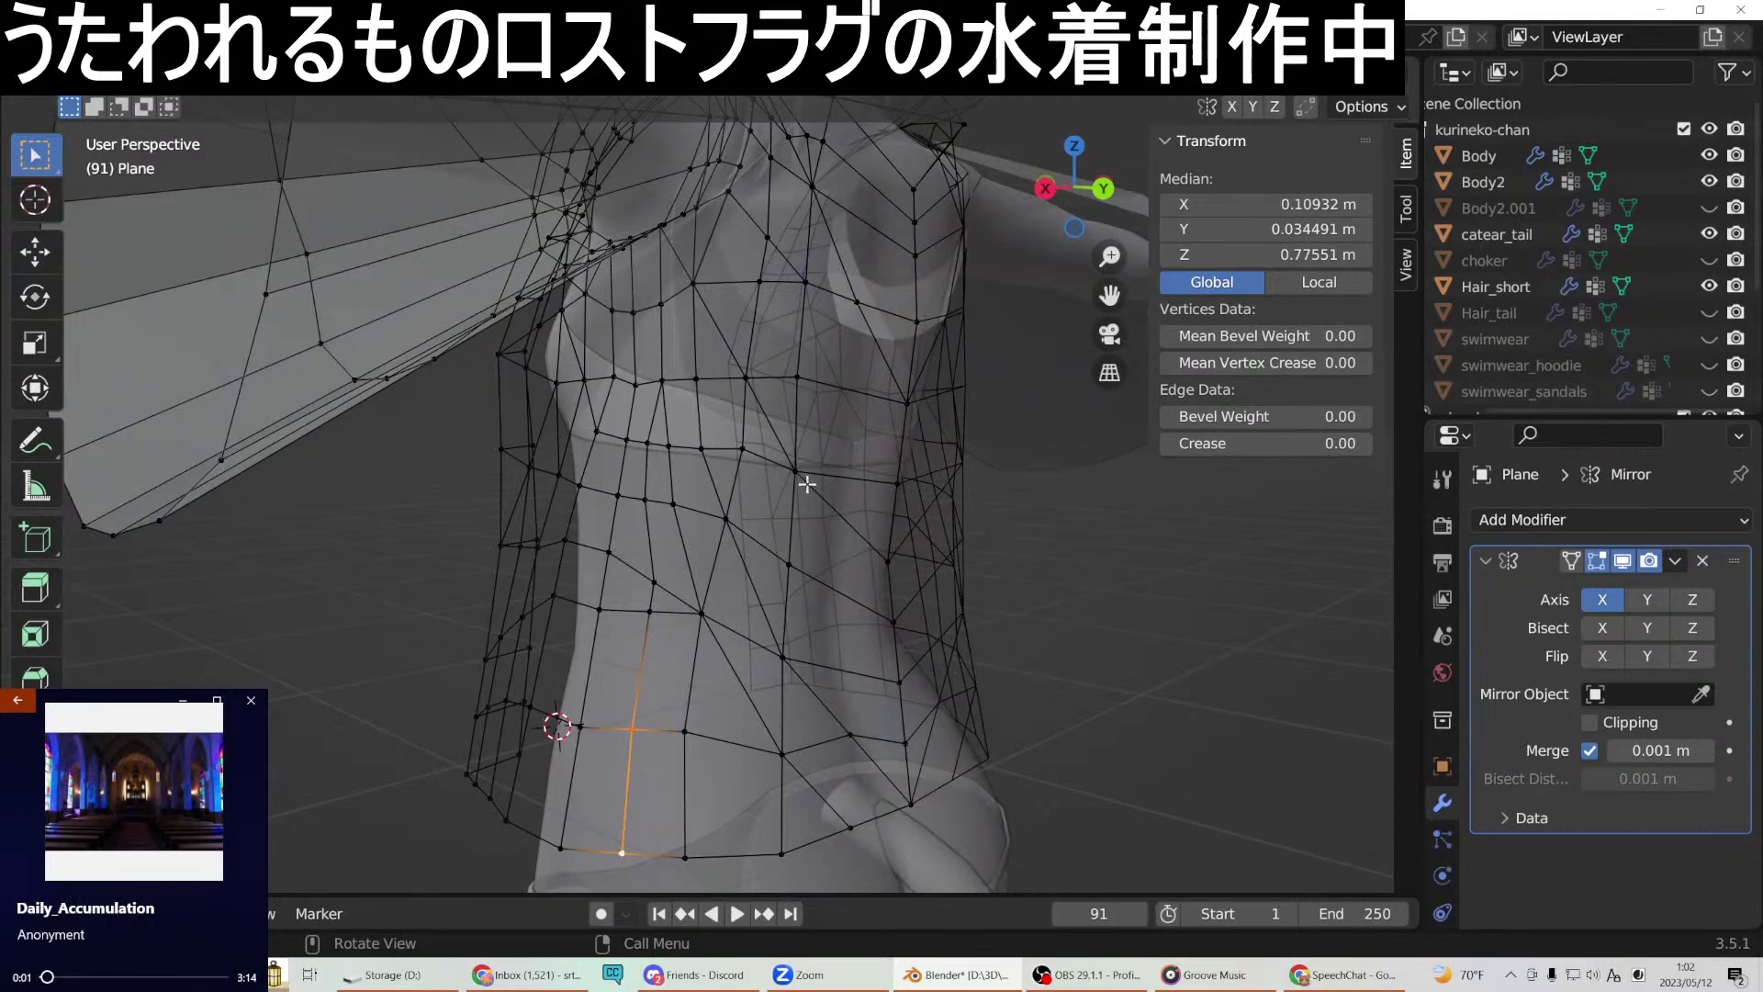
pyautogui.moveTo(808, 564); pyautogui.dragTo(932, 521, button='middle')
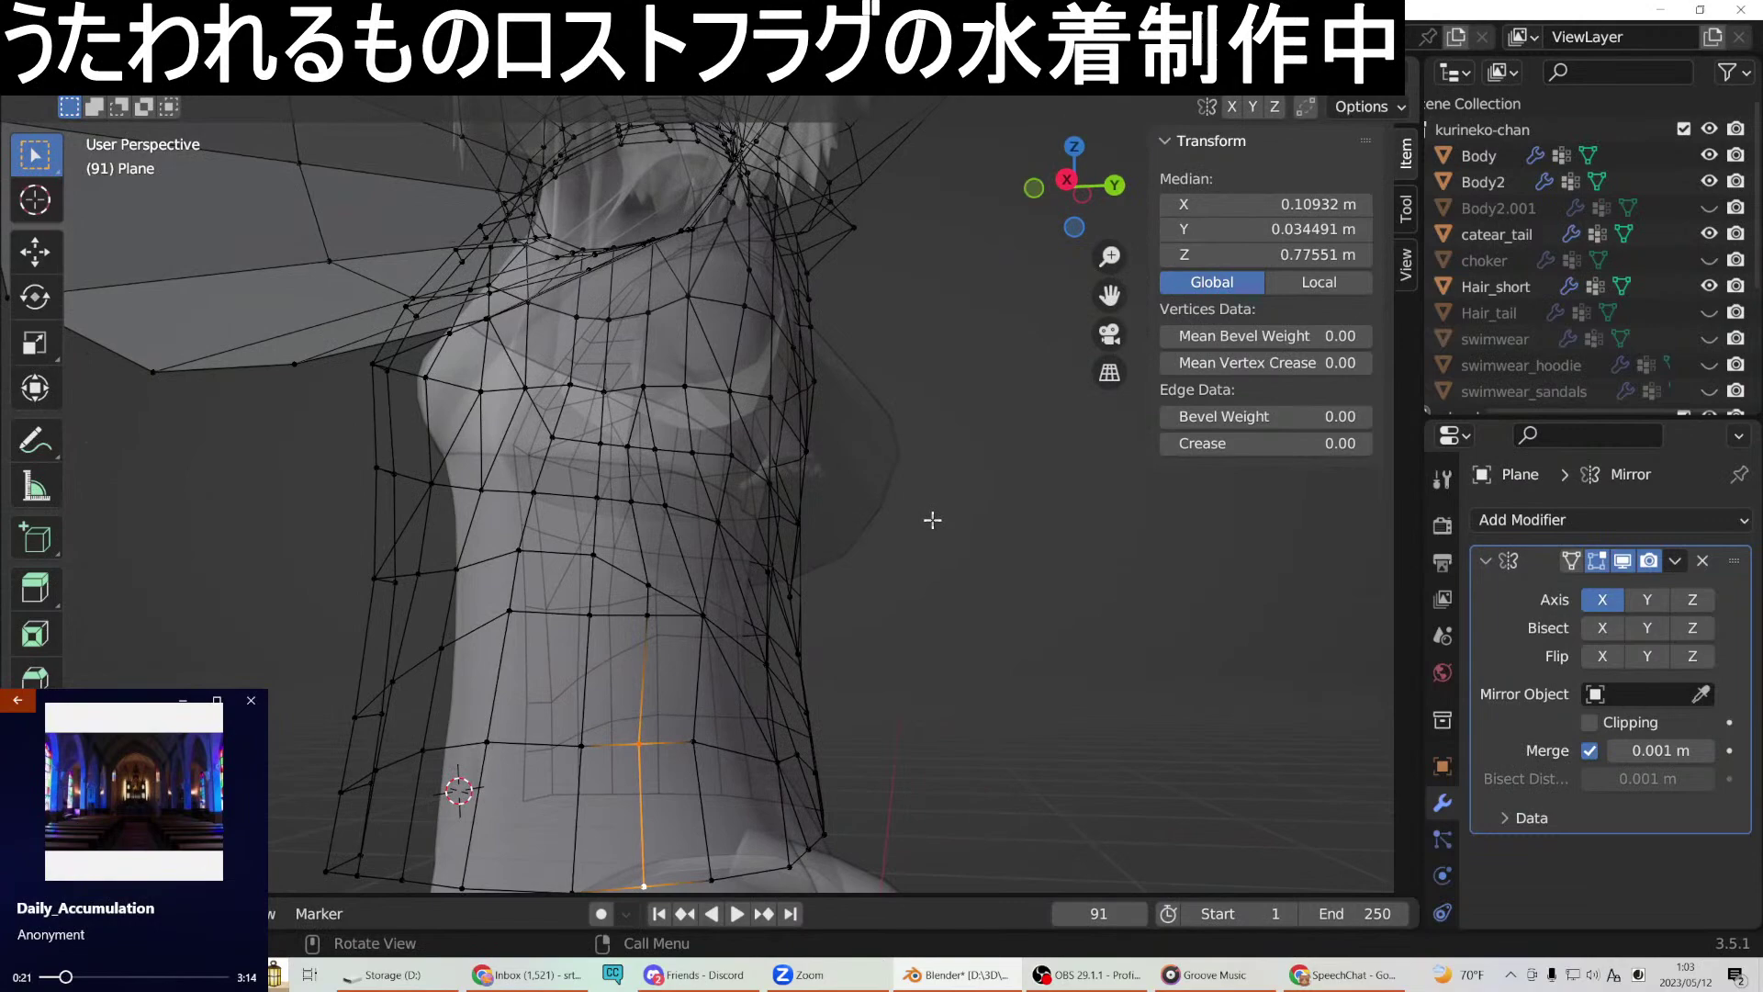
pyautogui.moveTo(875, 493); pyautogui.dragTo(789, 470, button='middle')
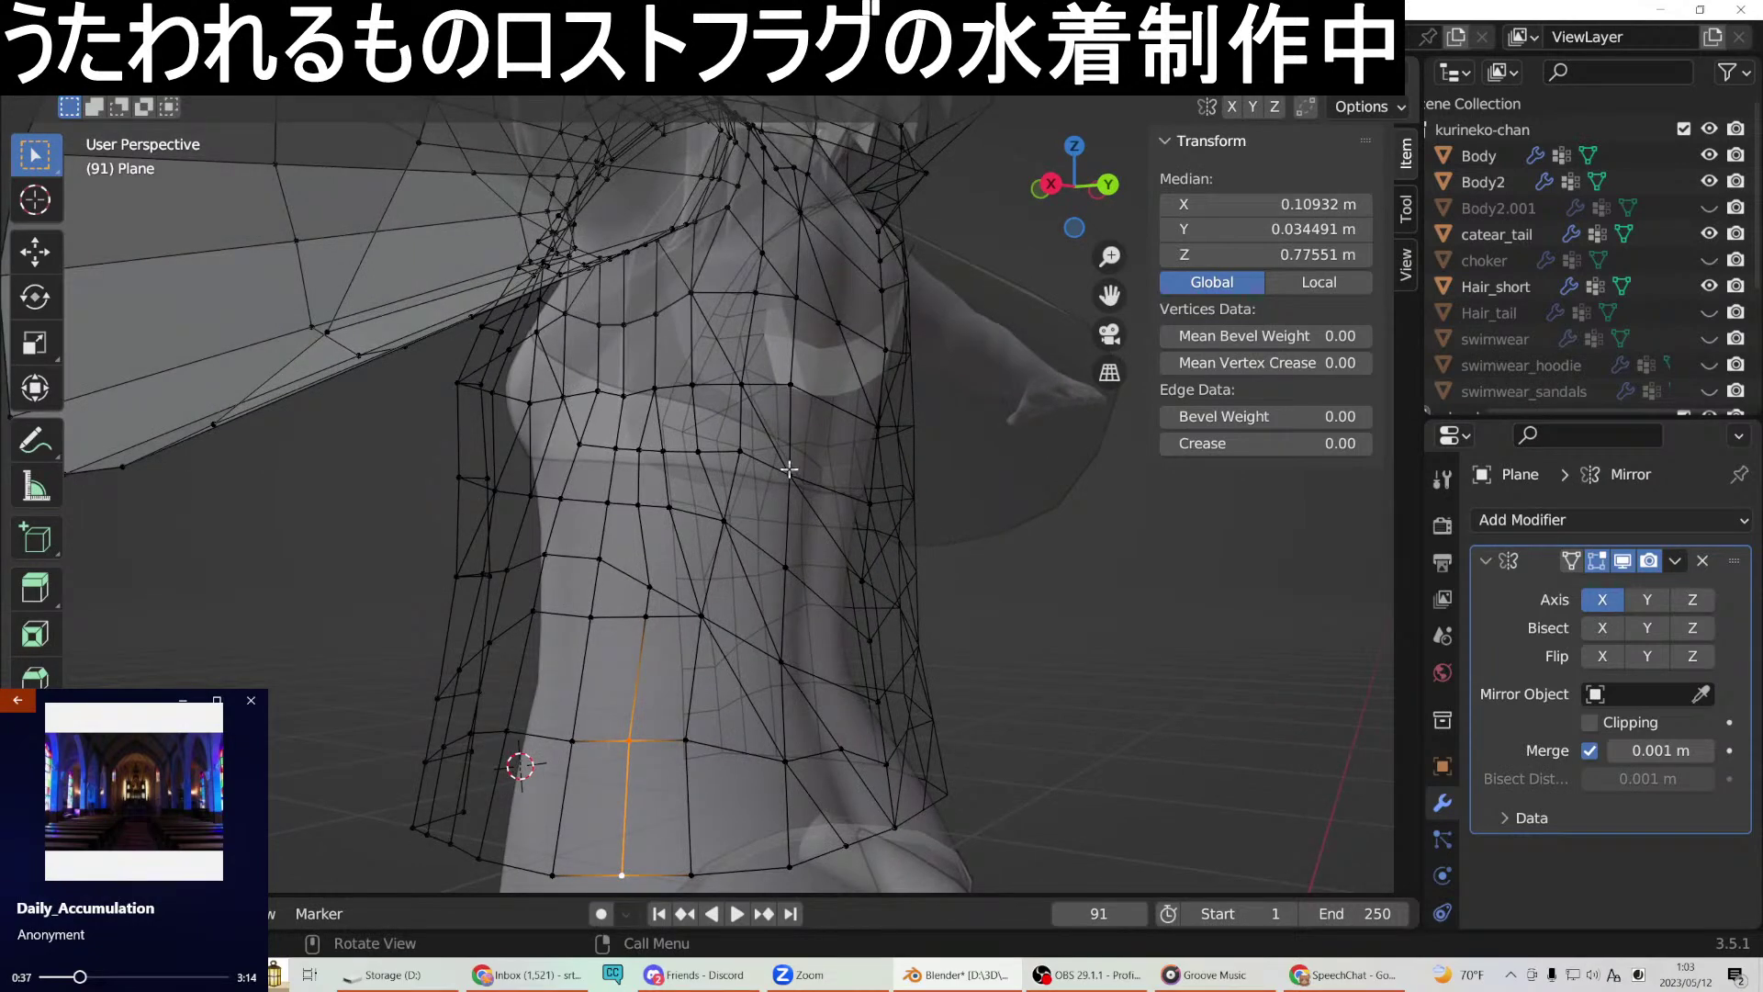
pyautogui.moveTo(717, 405); pyautogui.dragTo(794, 405, button='middle')
# In the right side view, move the new column's under-bust vertex about 0.0018 m along Y towards the back.
pyautogui.press('KP_3')
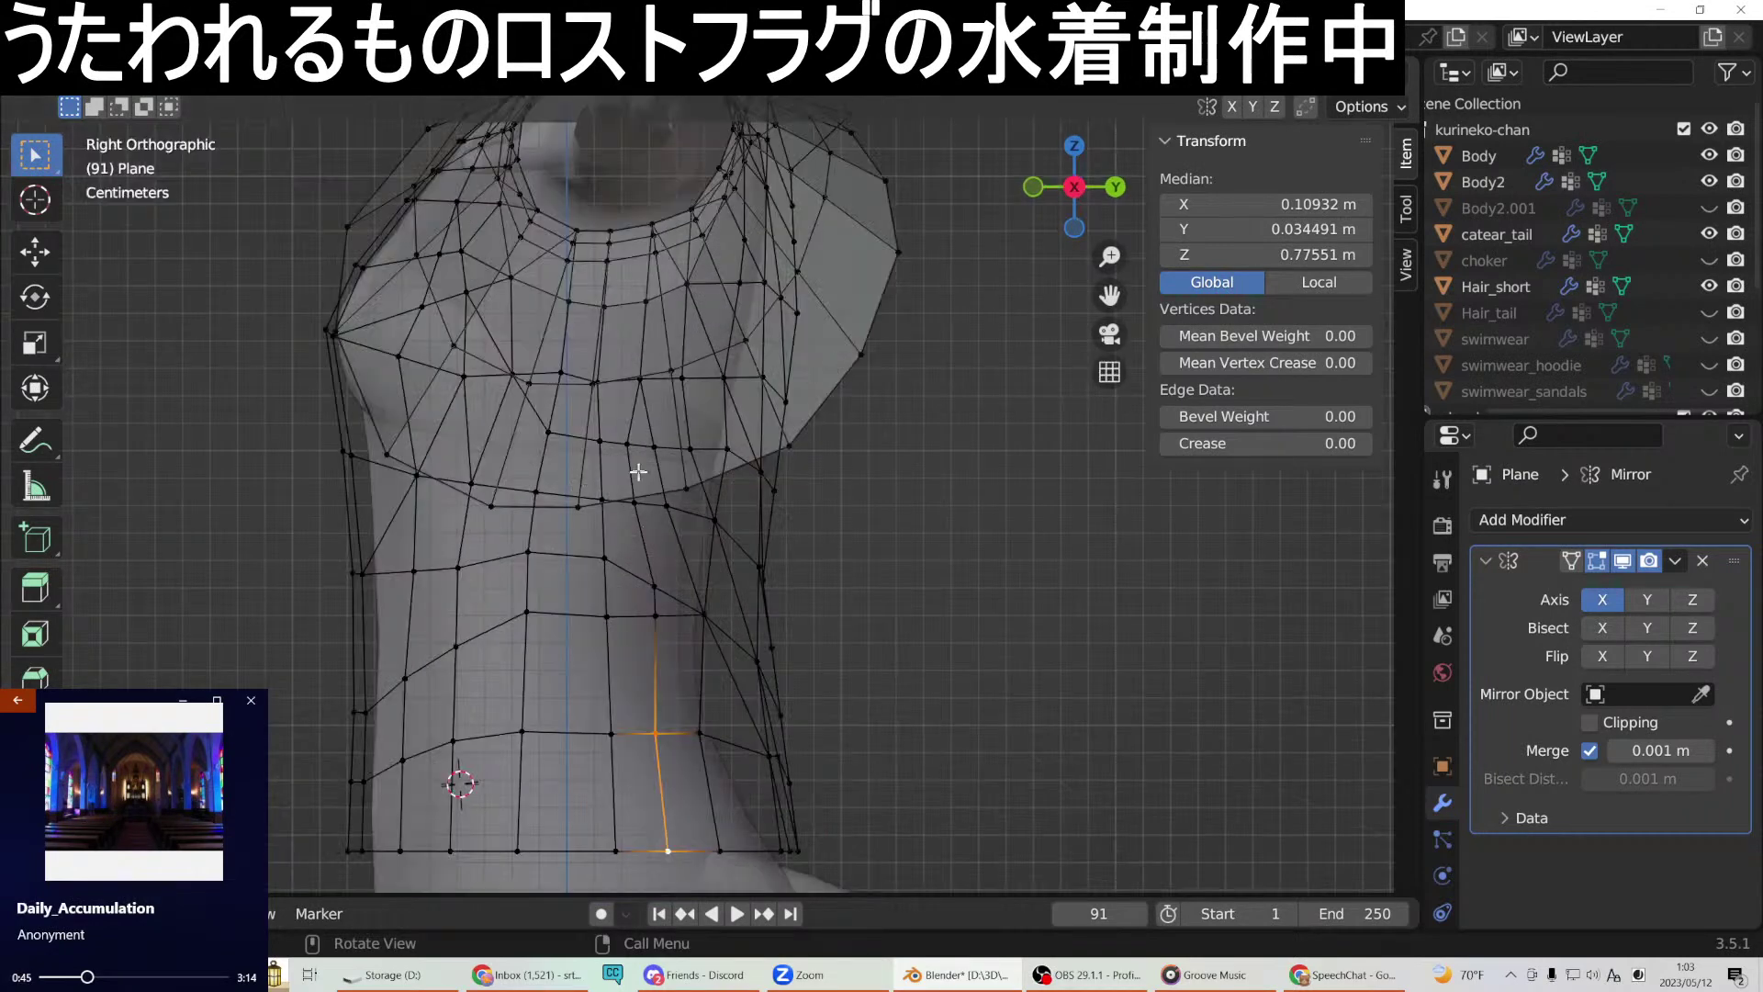
pyautogui.click(628, 443)
pyautogui.press('g')
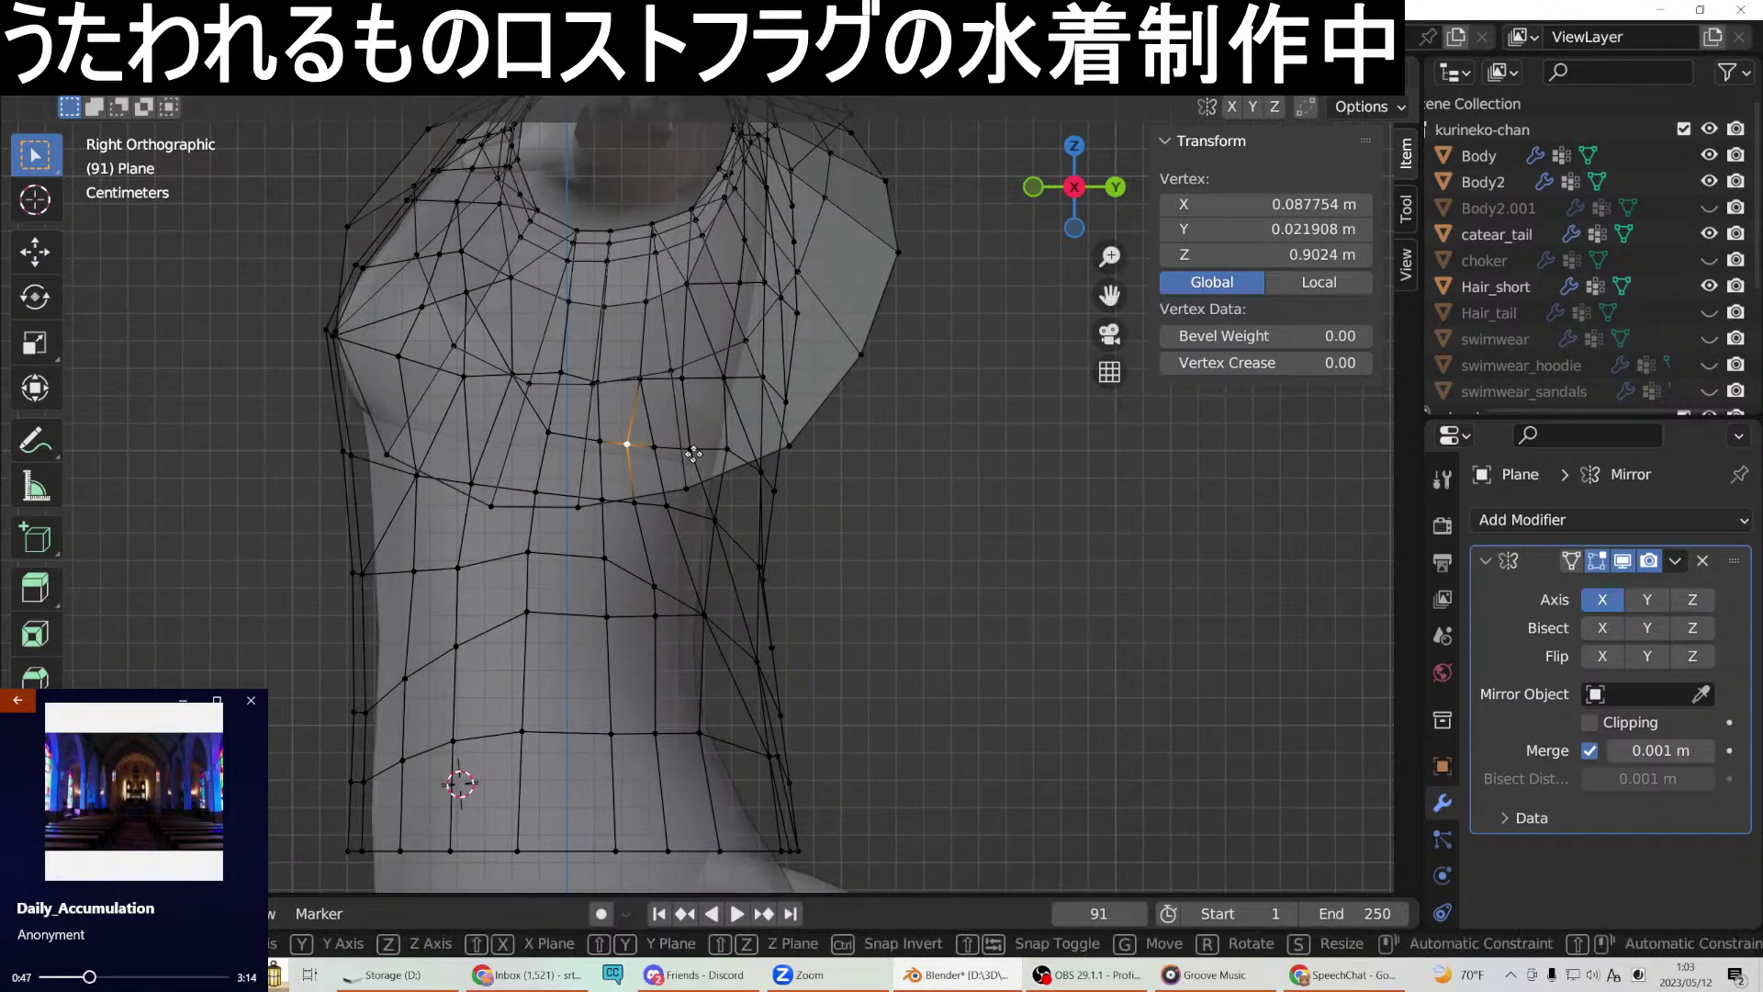
pyautogui.press('z')
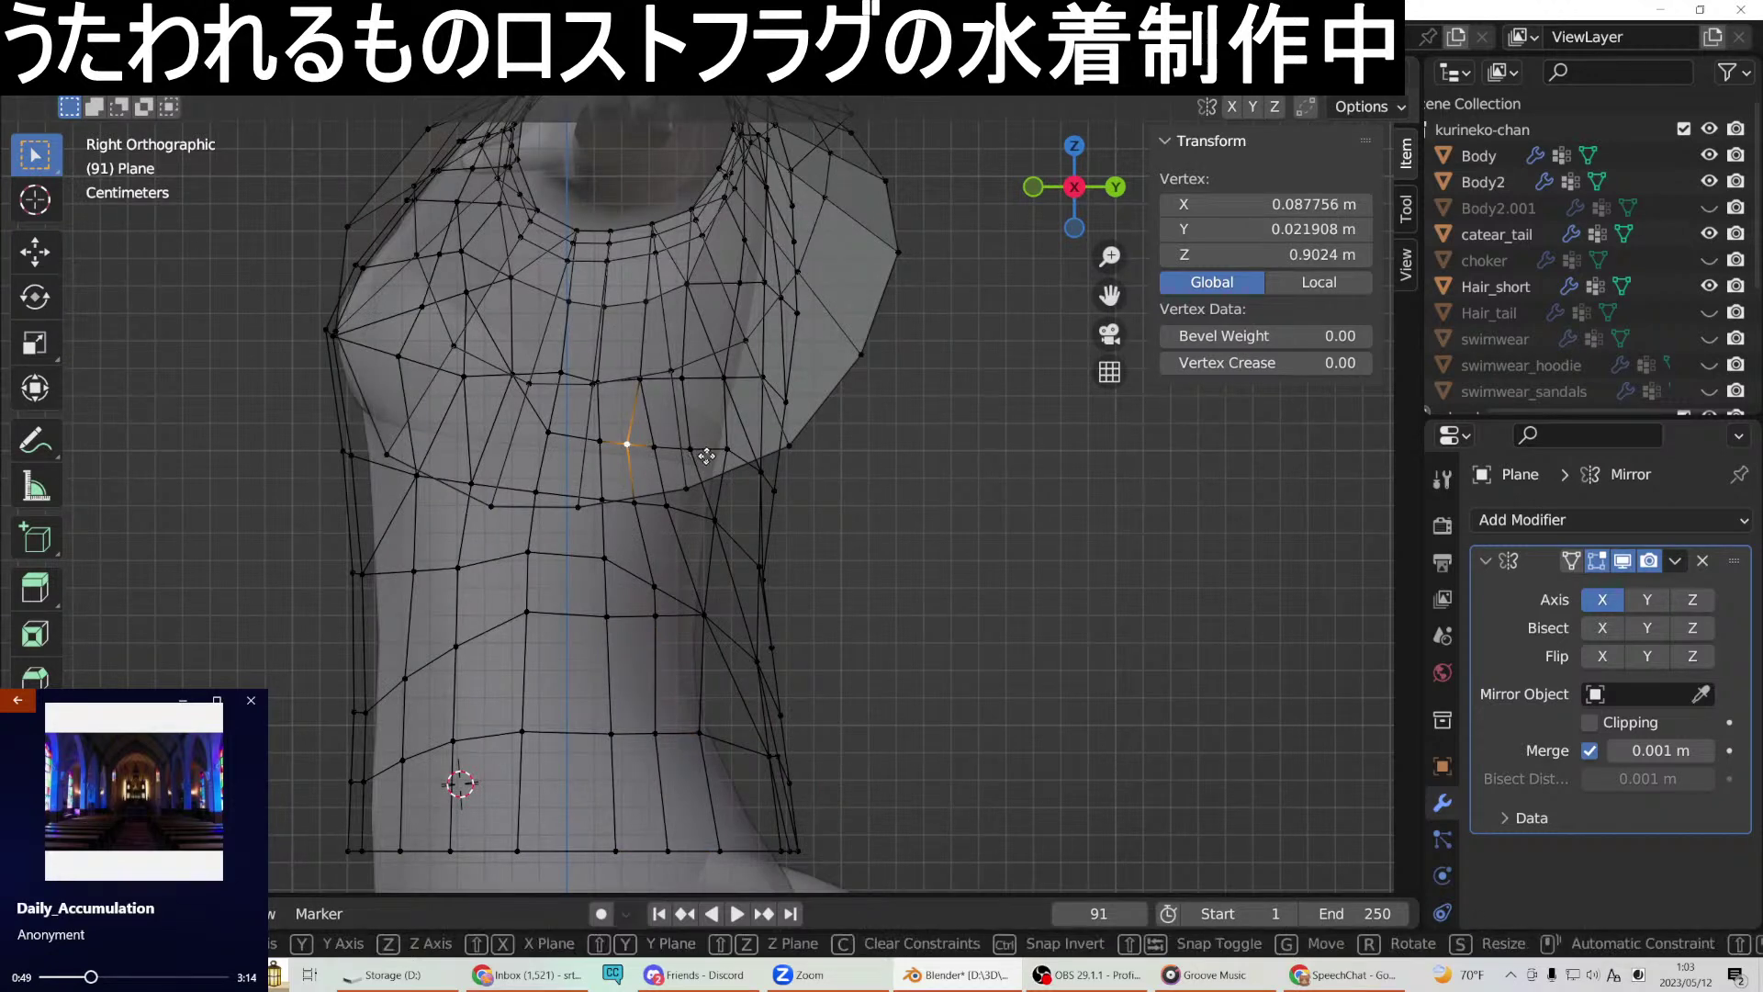
pyautogui.press('y')
pyautogui.click(699, 451)
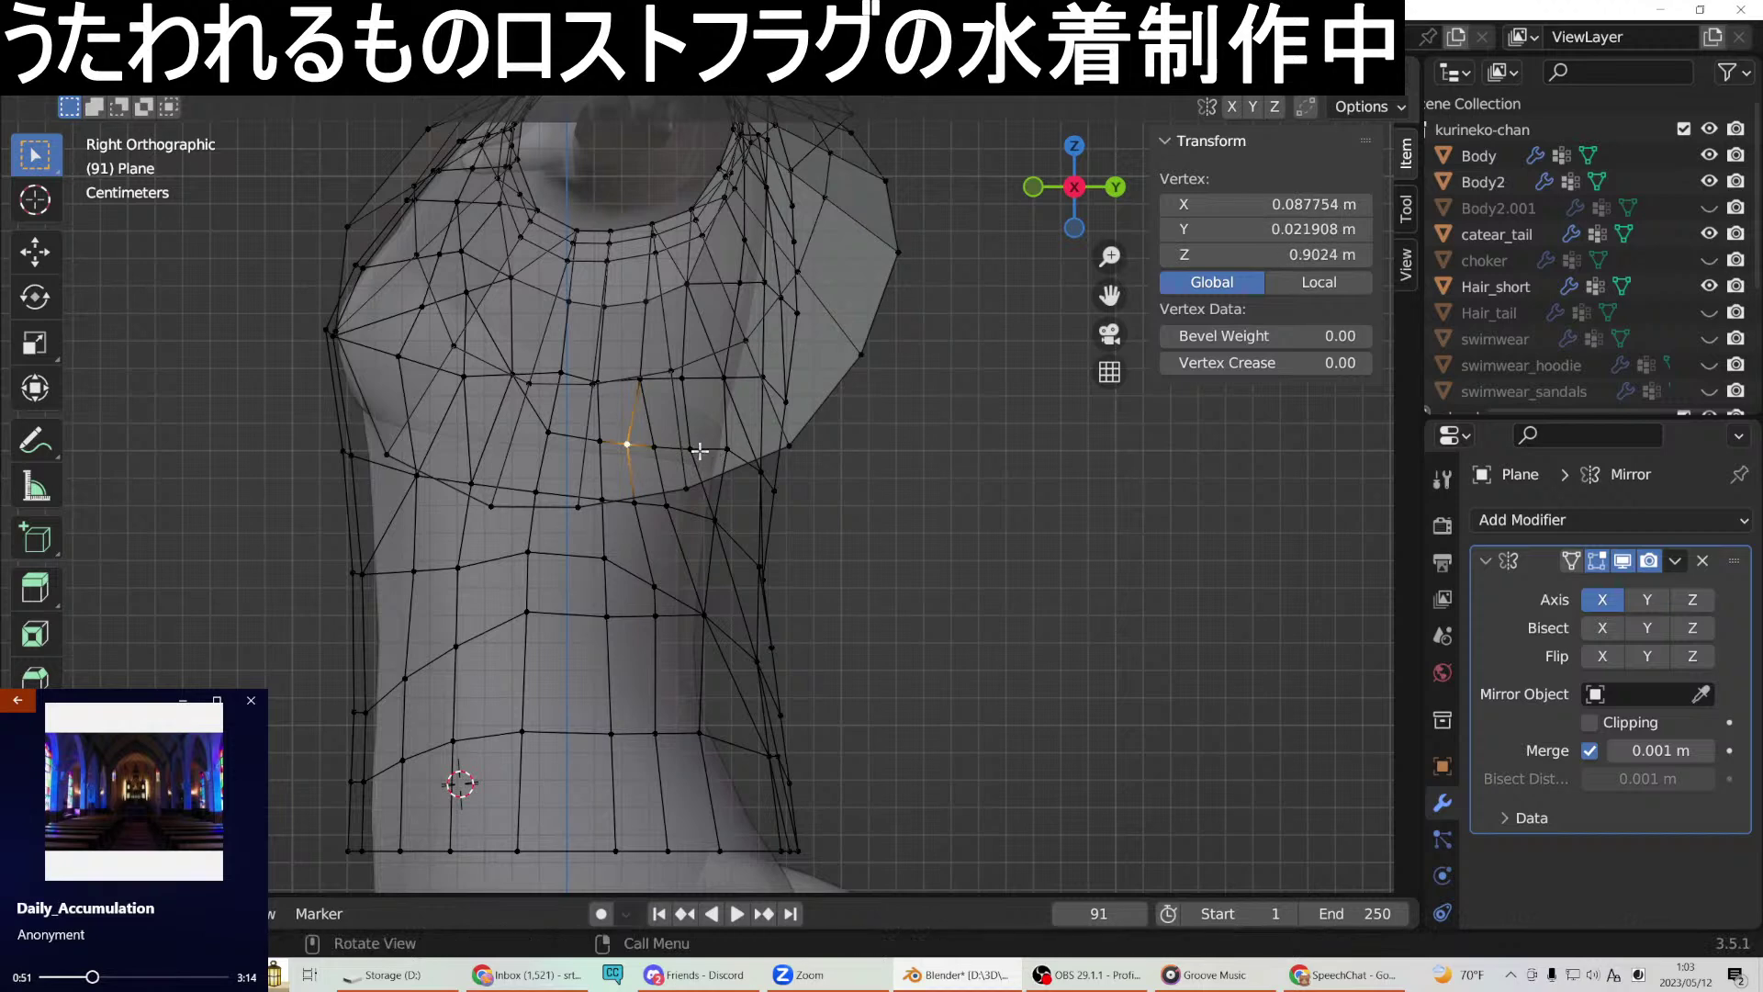
pyautogui.press('g')
pyautogui.press('y')
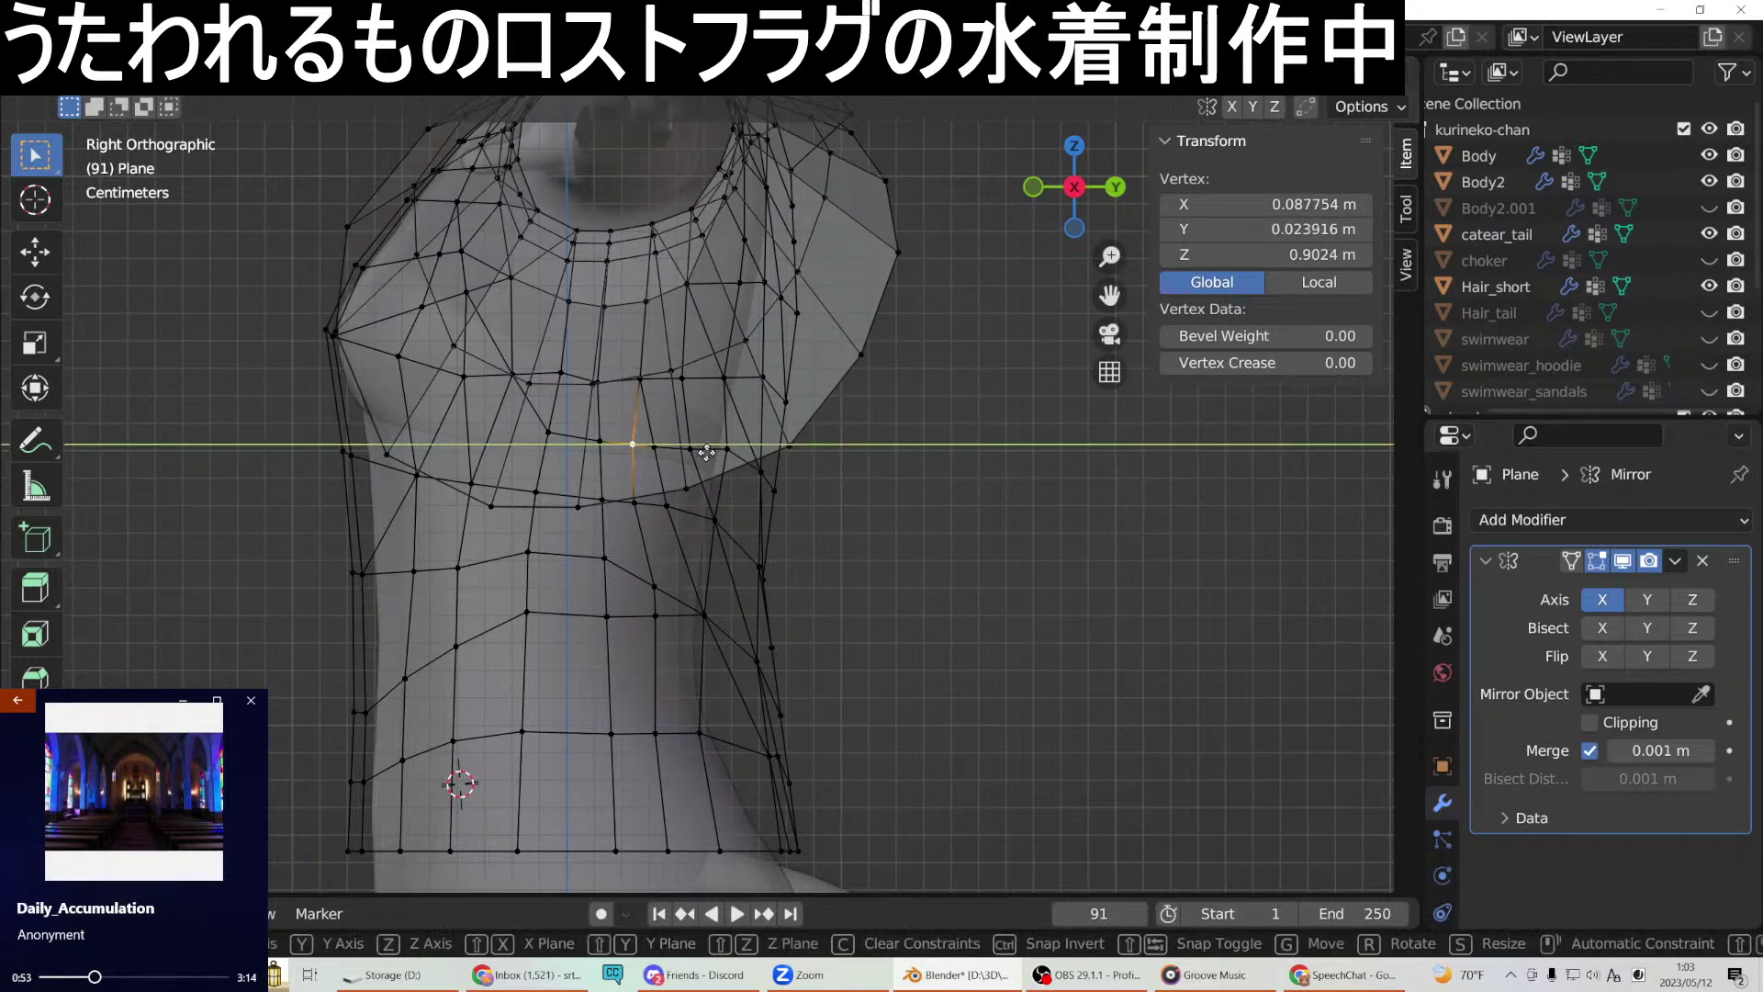
pyautogui.click(704, 451)
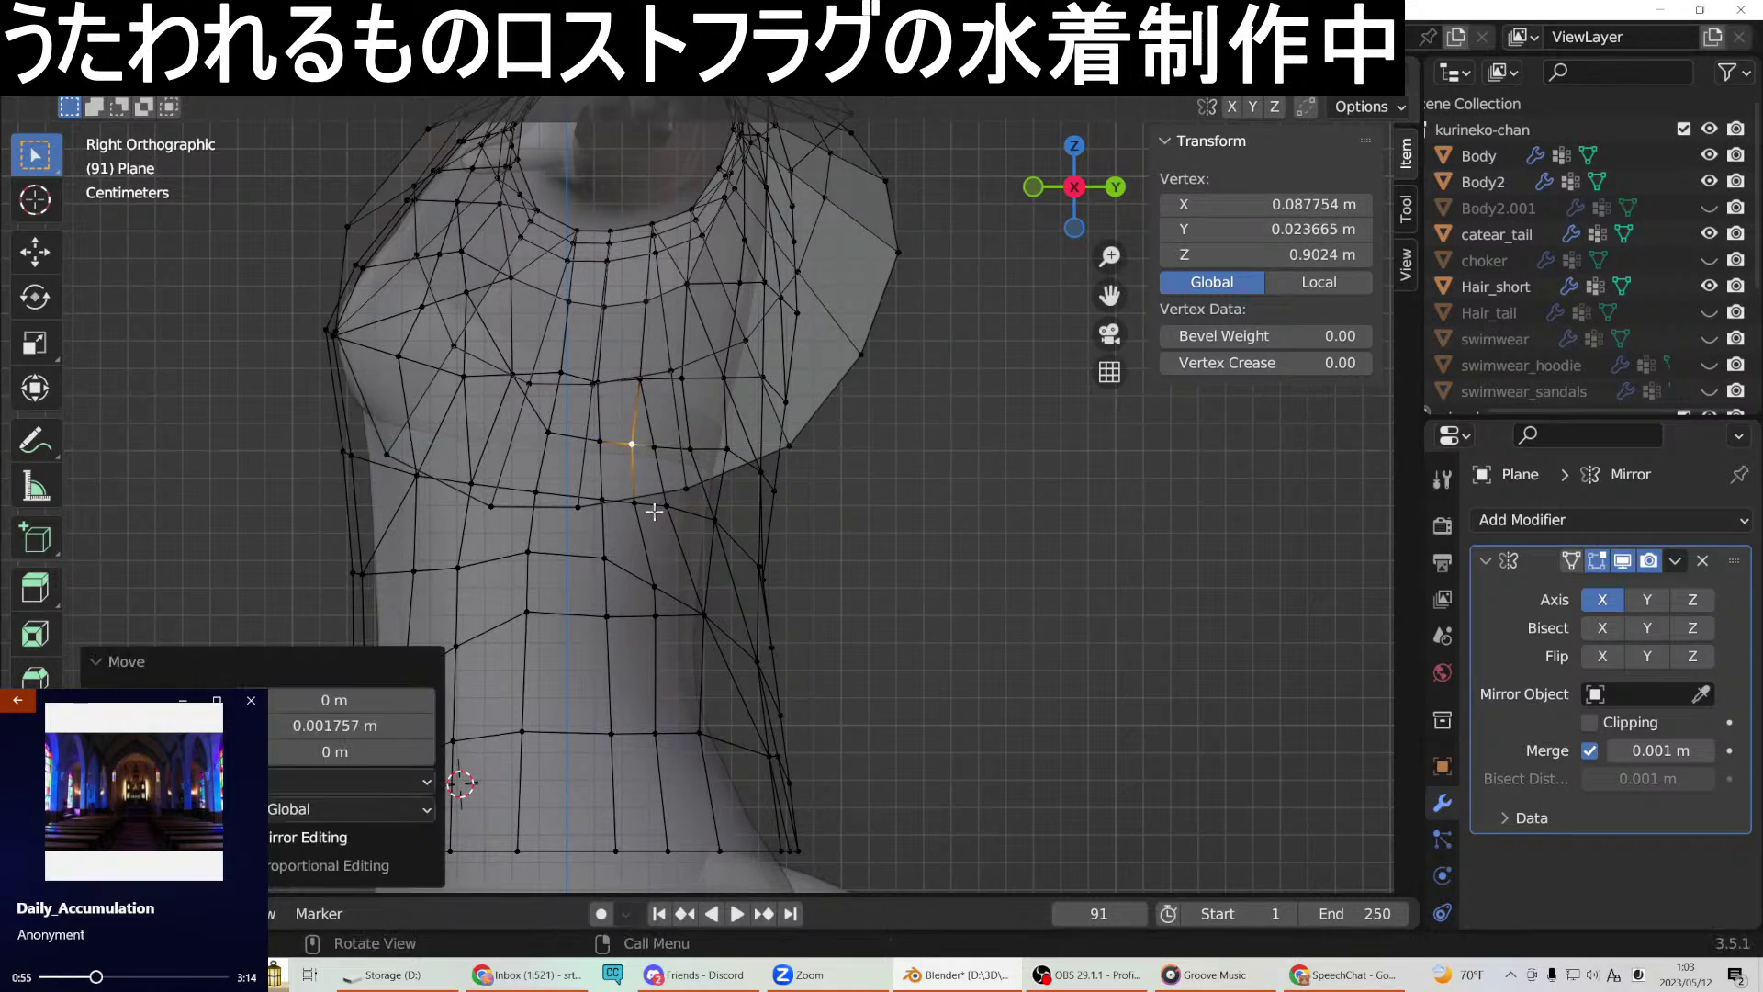
pyautogui.press('g')
pyautogui.press('y')
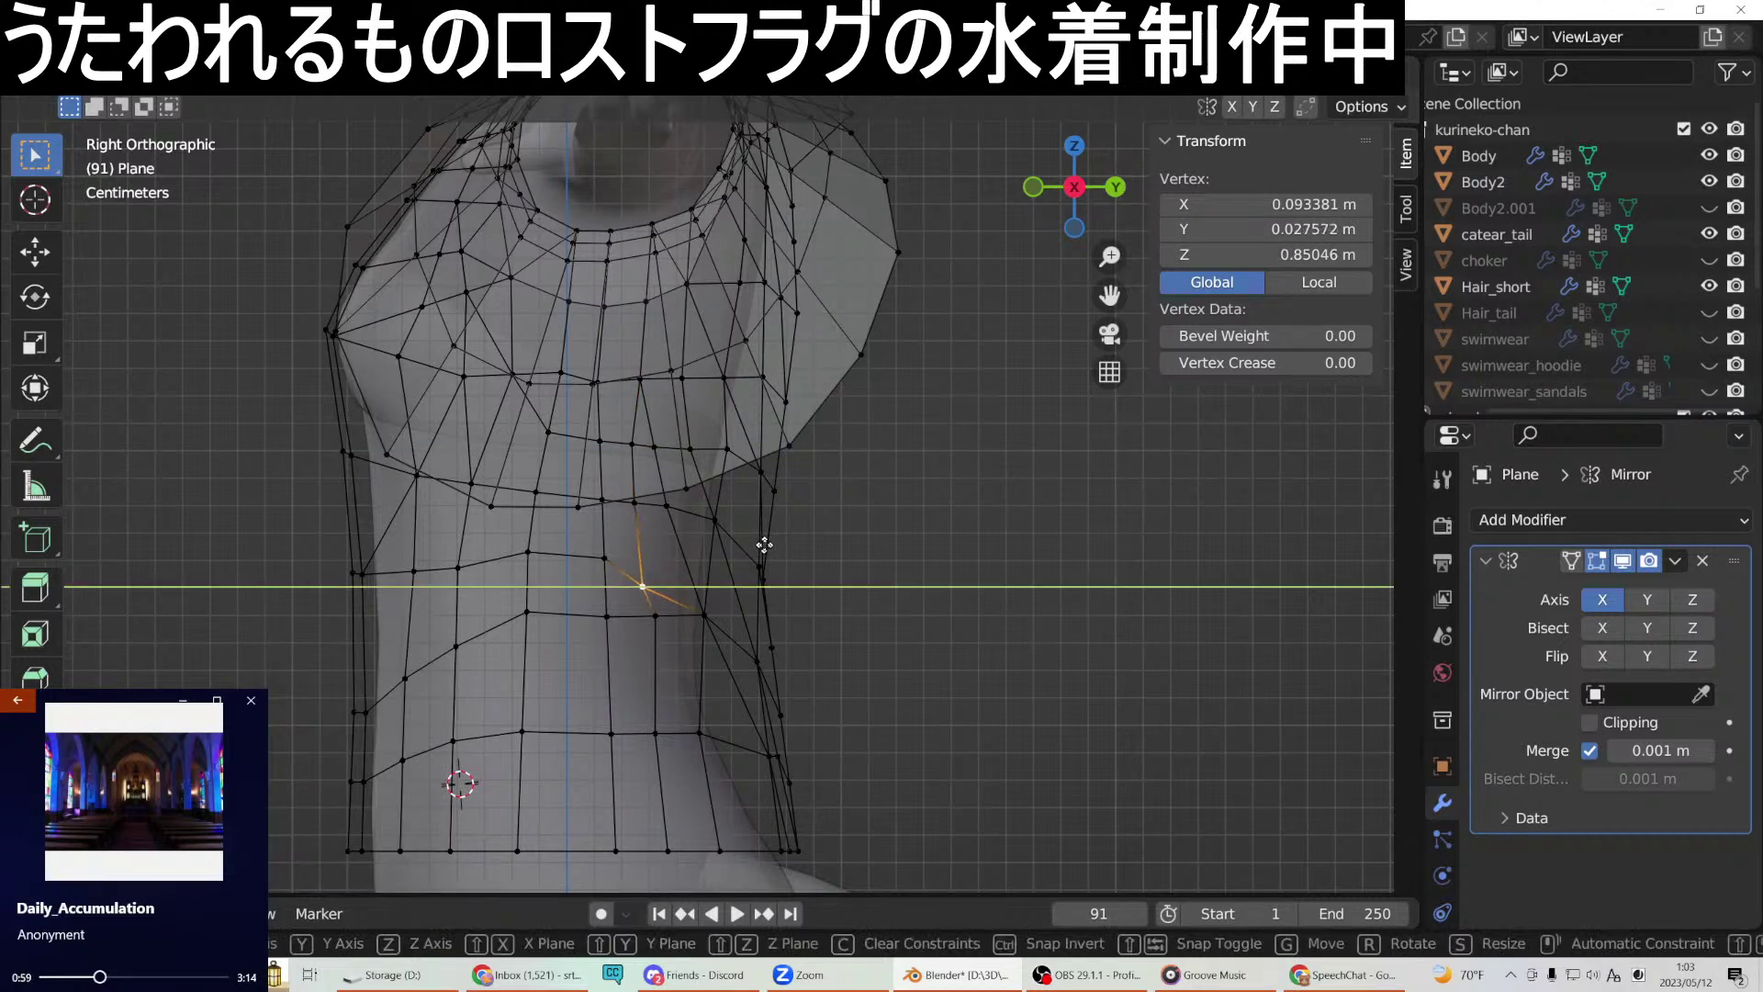
pyautogui.click(728, 606)
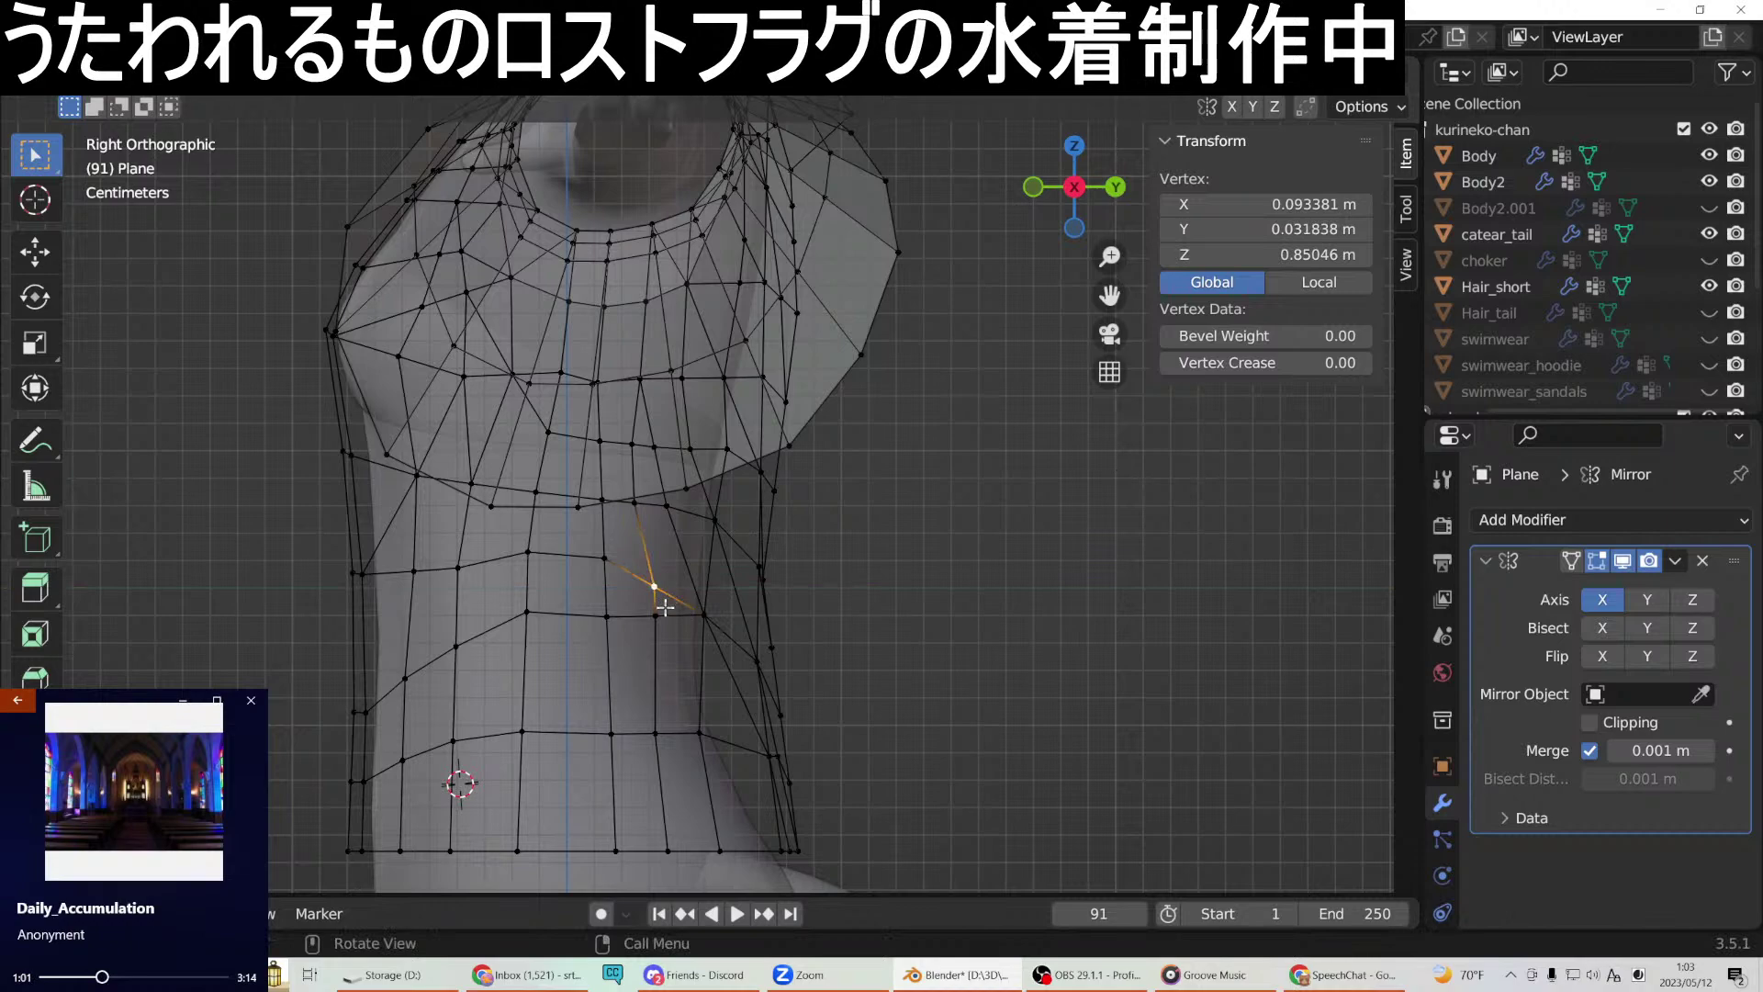
# Select the two under-bust vertices of the adjacent column nearer the back and move them about 0.0021 m along Y.
pyautogui.scroll(1, 745, 517)
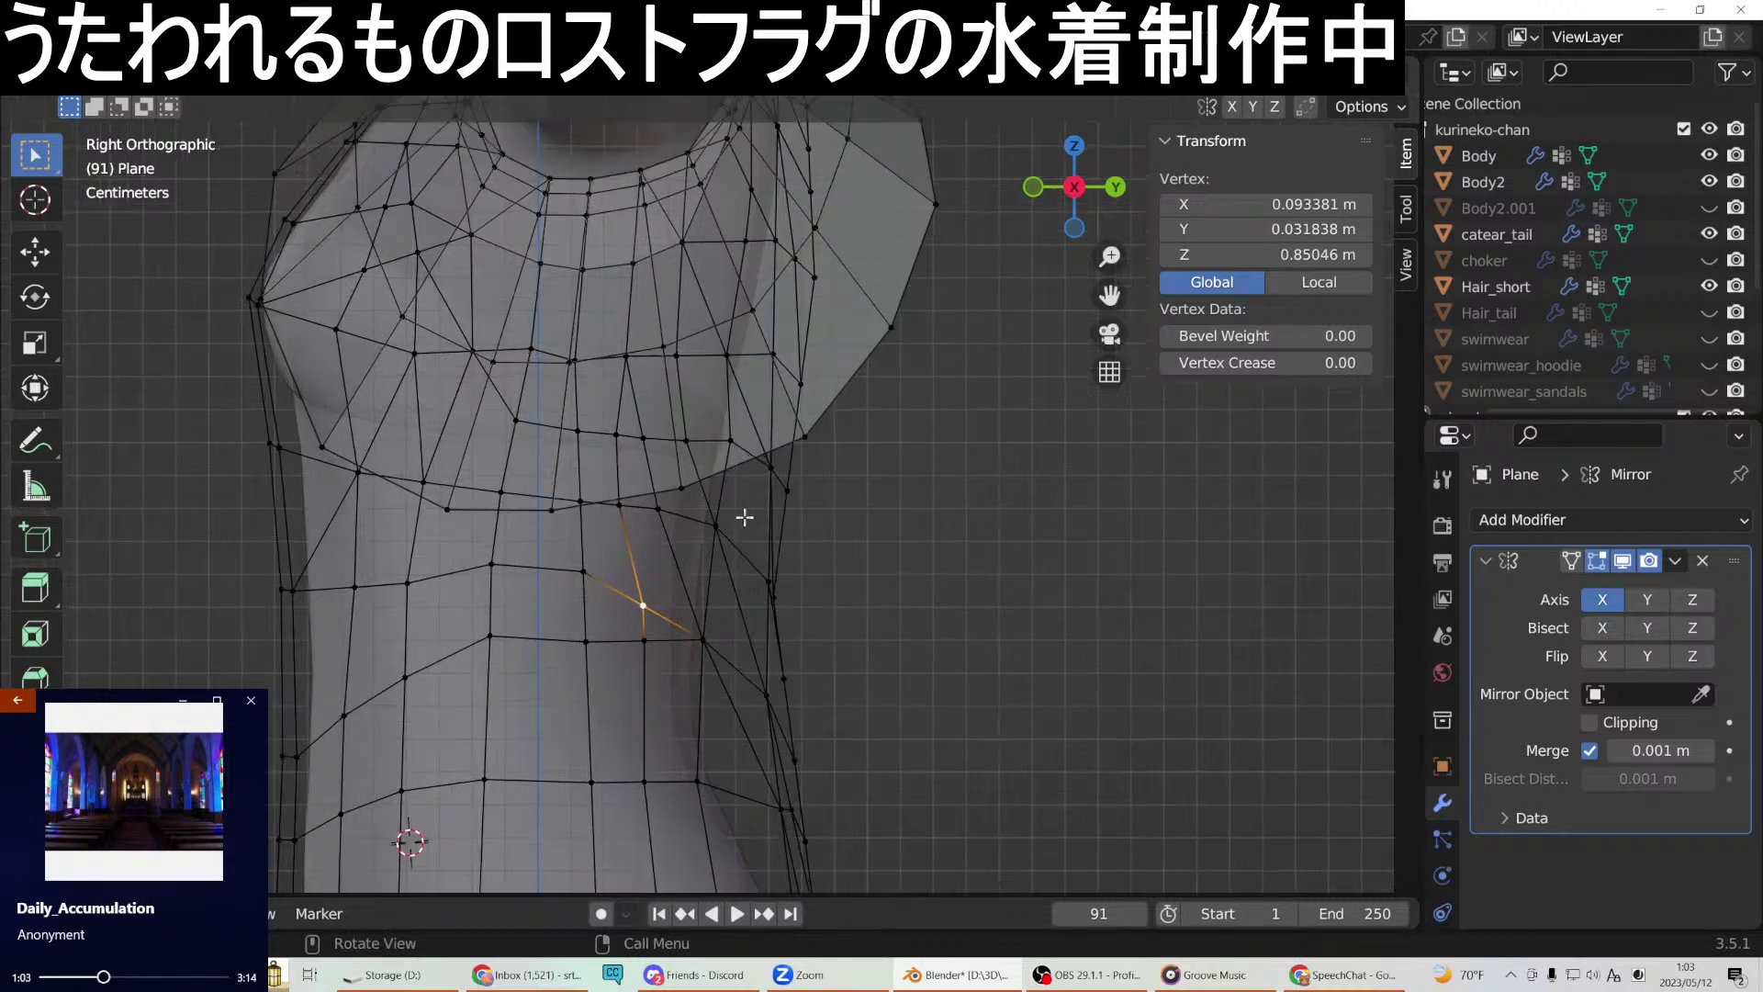
pyautogui.click(638, 435)
pyautogui.keyDown('shift'); pyautogui.click(626, 505); pyautogui.keyUp('shift')
pyautogui.moveTo(746, 505); pyautogui.dragTo(690, 494, button='middle')
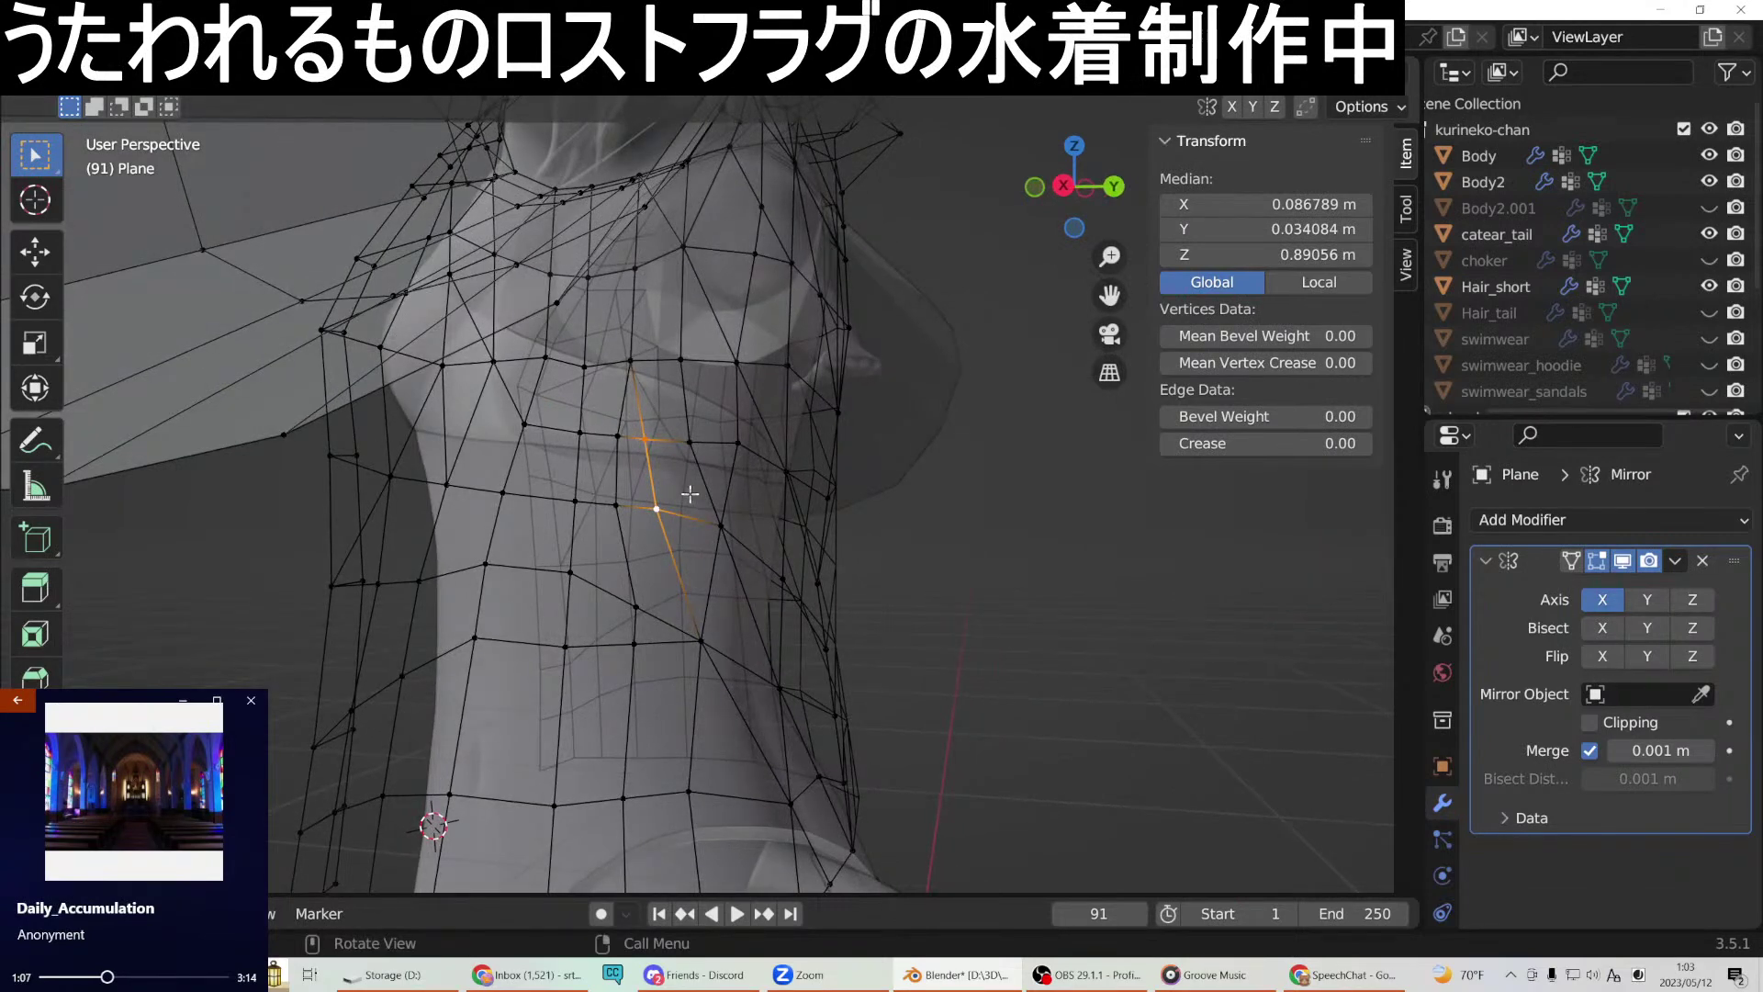
pyautogui.press('KP_3')
pyautogui.press('g')
pyautogui.press('y')
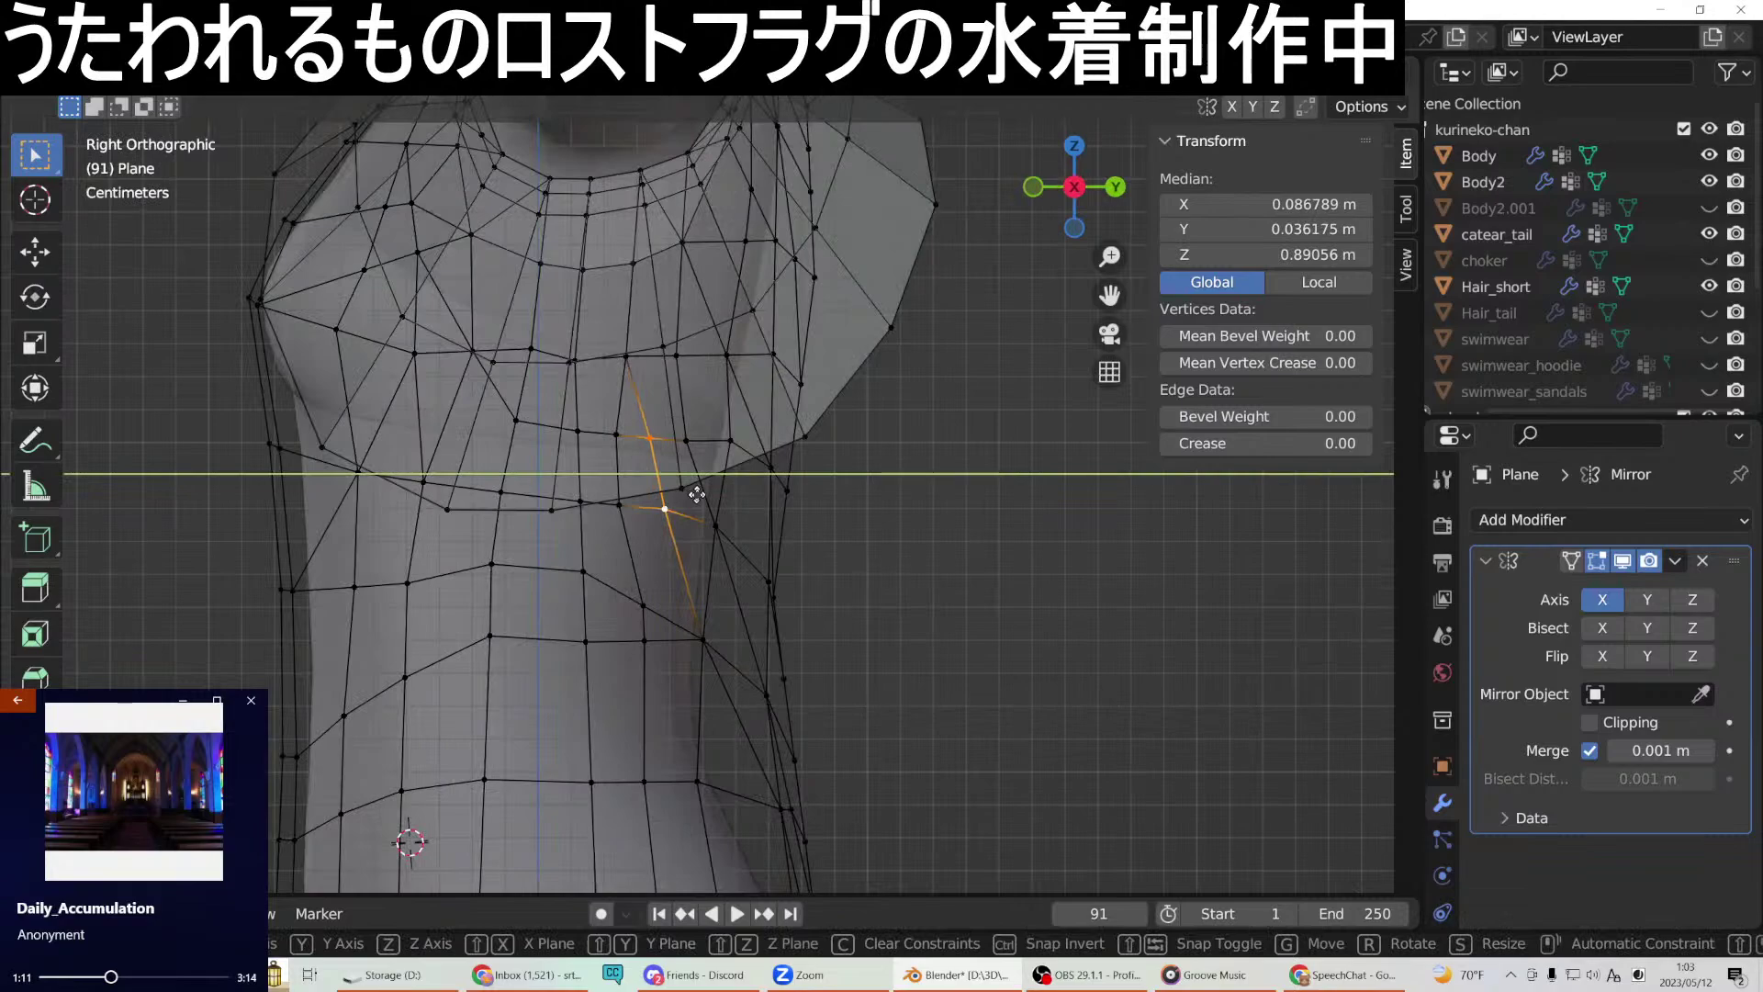
pyautogui.click(697, 494)
# Select the new column's two waist vertices and move them about -0.0042 m along Y towards the front.
pyautogui.moveTo(785, 610)
pyautogui.mouseDown(button='middle')
pyautogui.moveTo(721, 575)
pyautogui.moveTo(755, 586)
pyautogui.moveTo(790, 640)
pyautogui.mouseUp(button='middle')
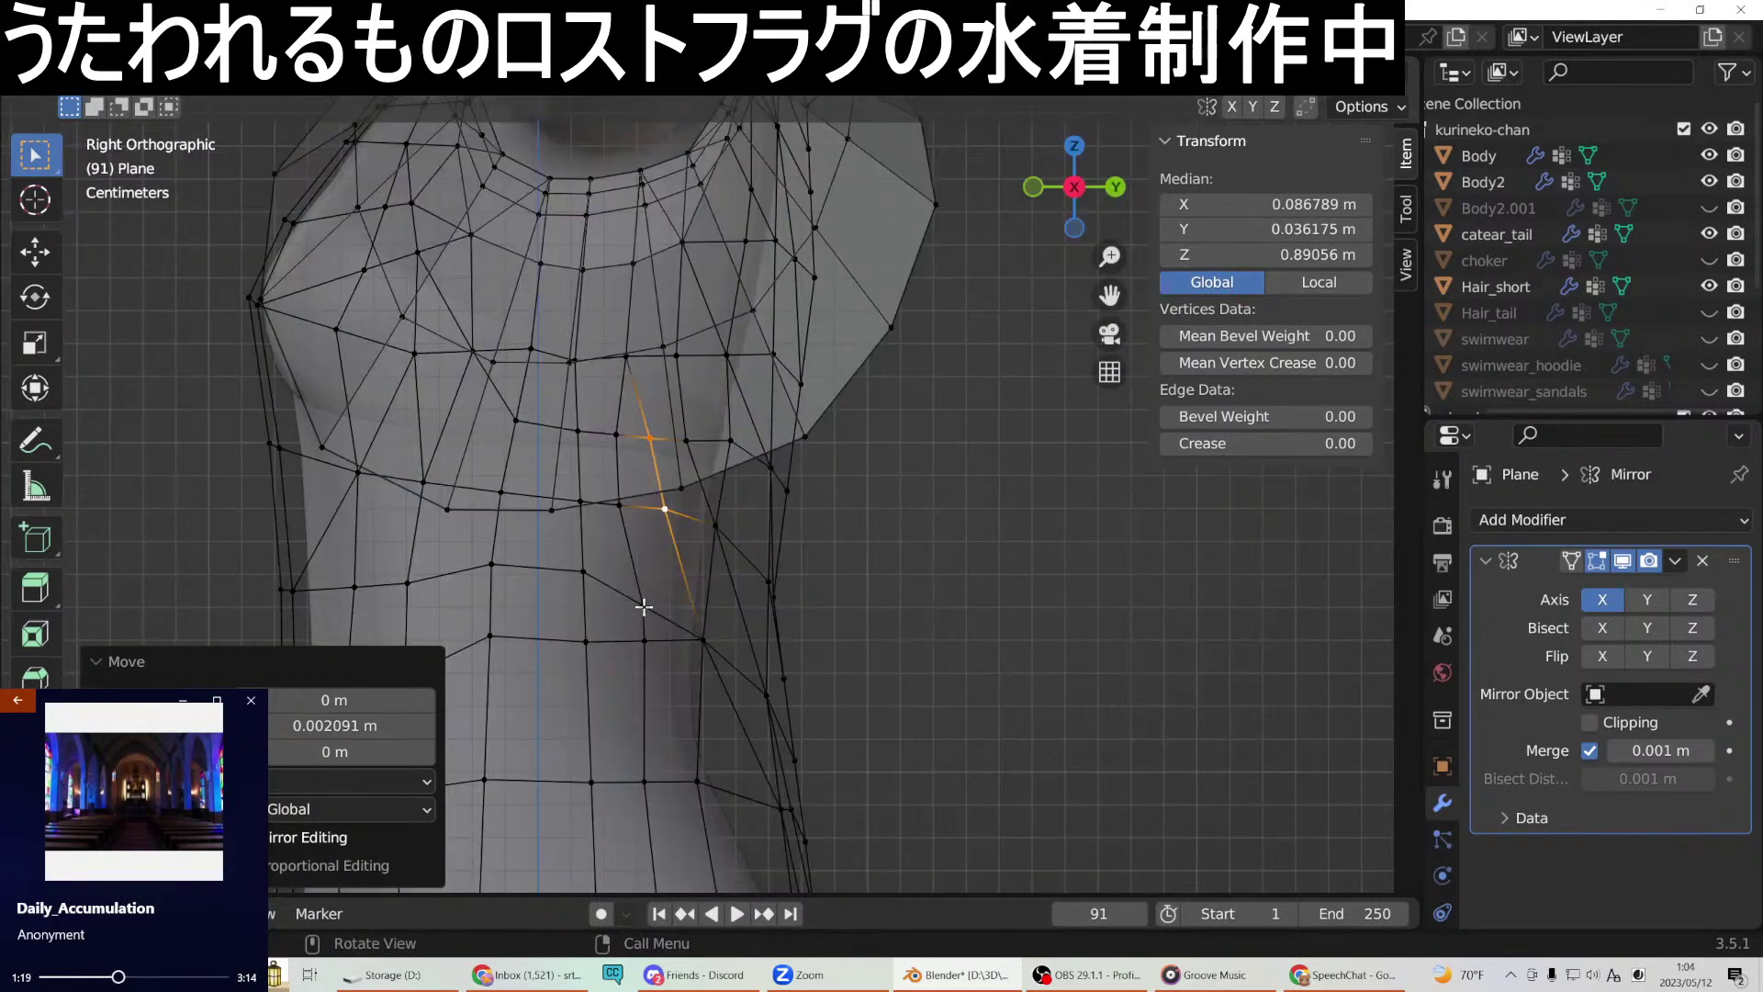
pyautogui.click(644, 606)
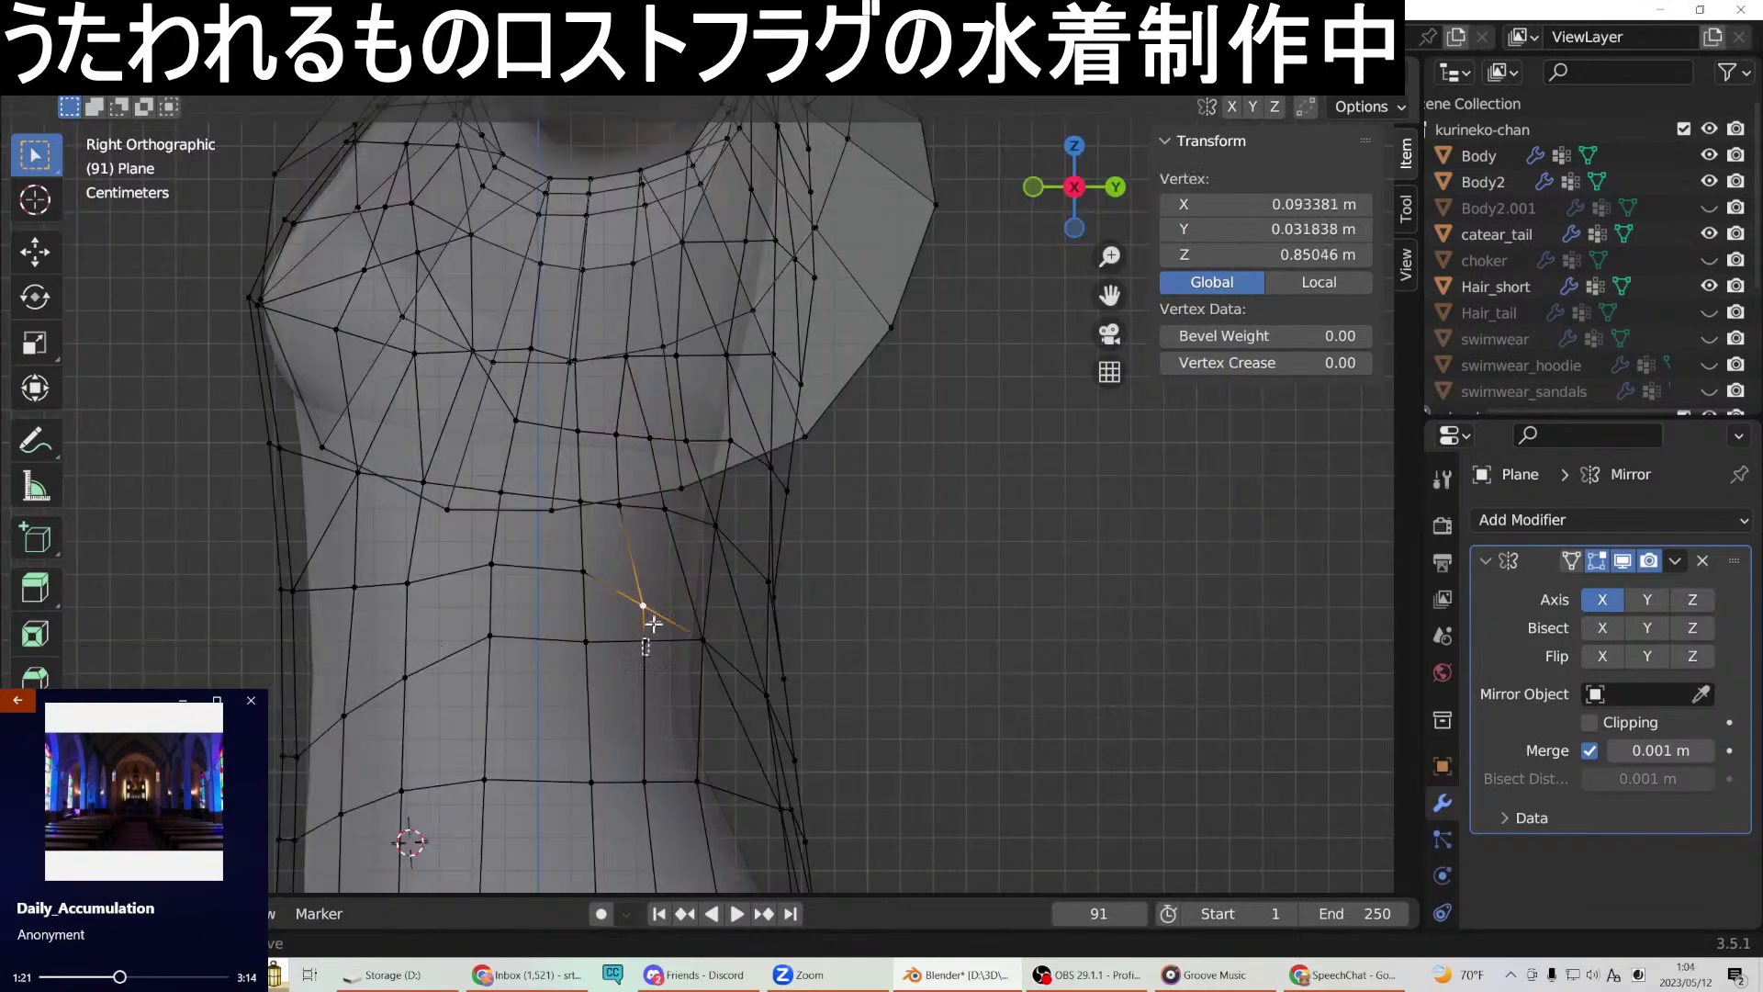
pyautogui.moveTo(666, 595); pyautogui.dragTo(667, 595)
pyautogui.press('g')
pyautogui.press('y')
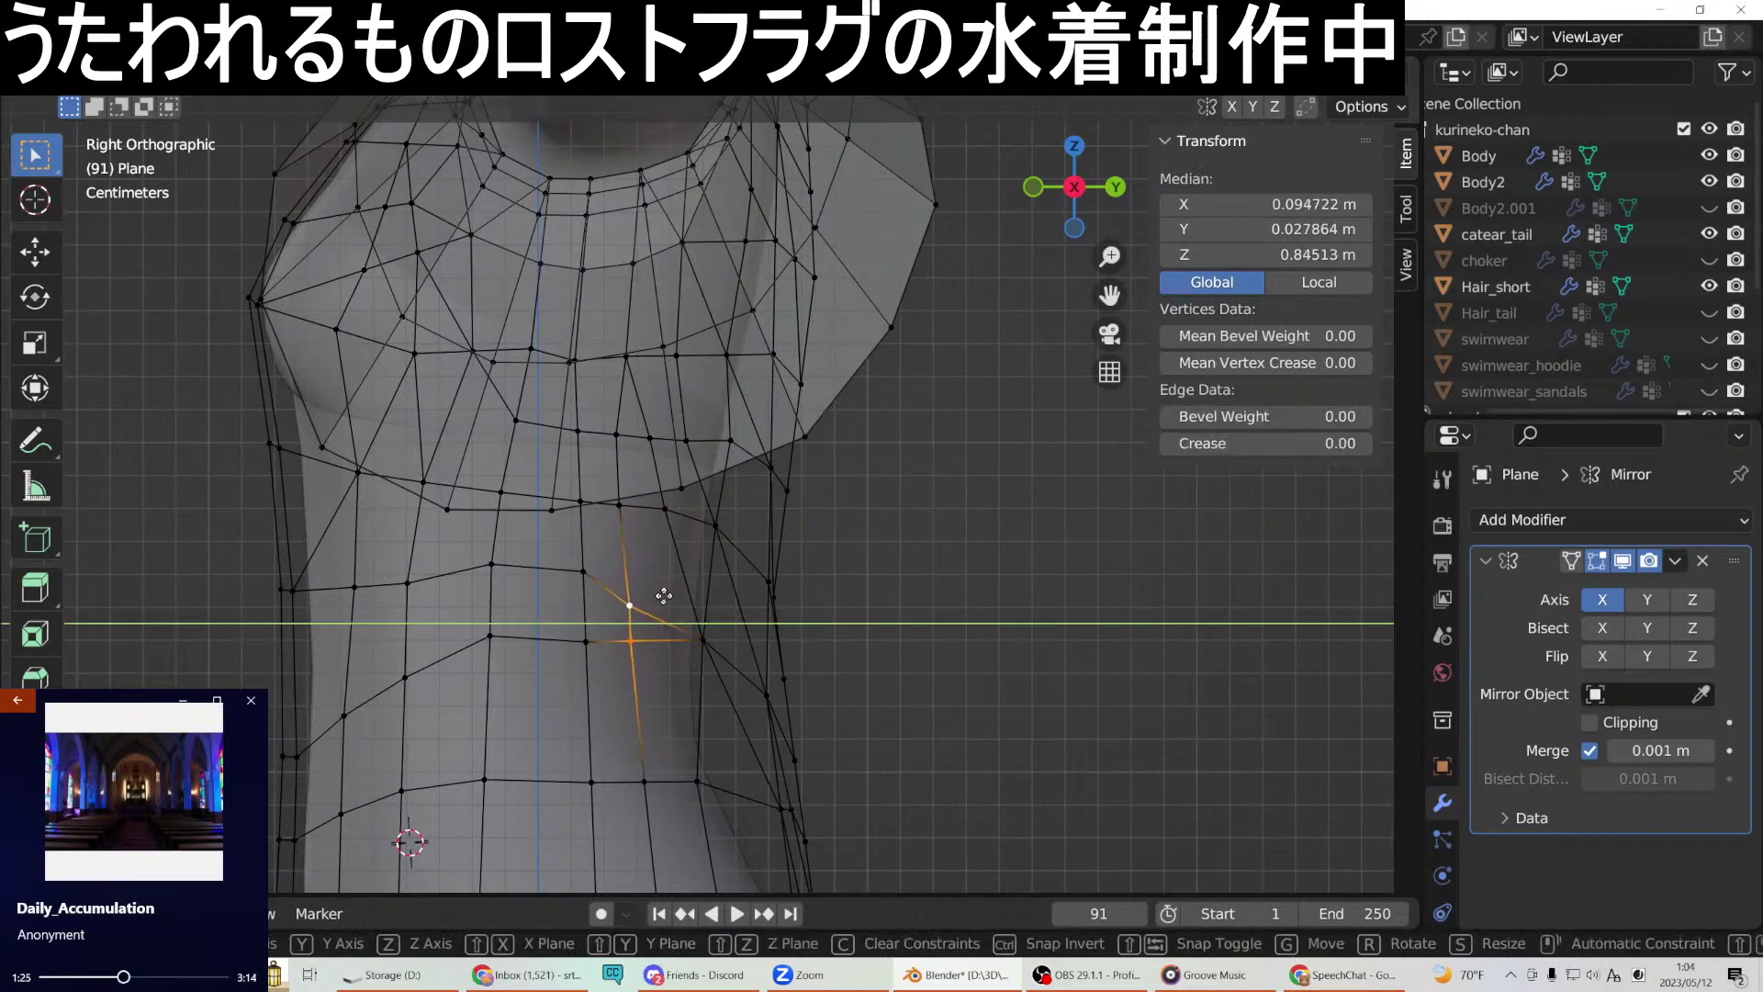
pyautogui.click(664, 596)
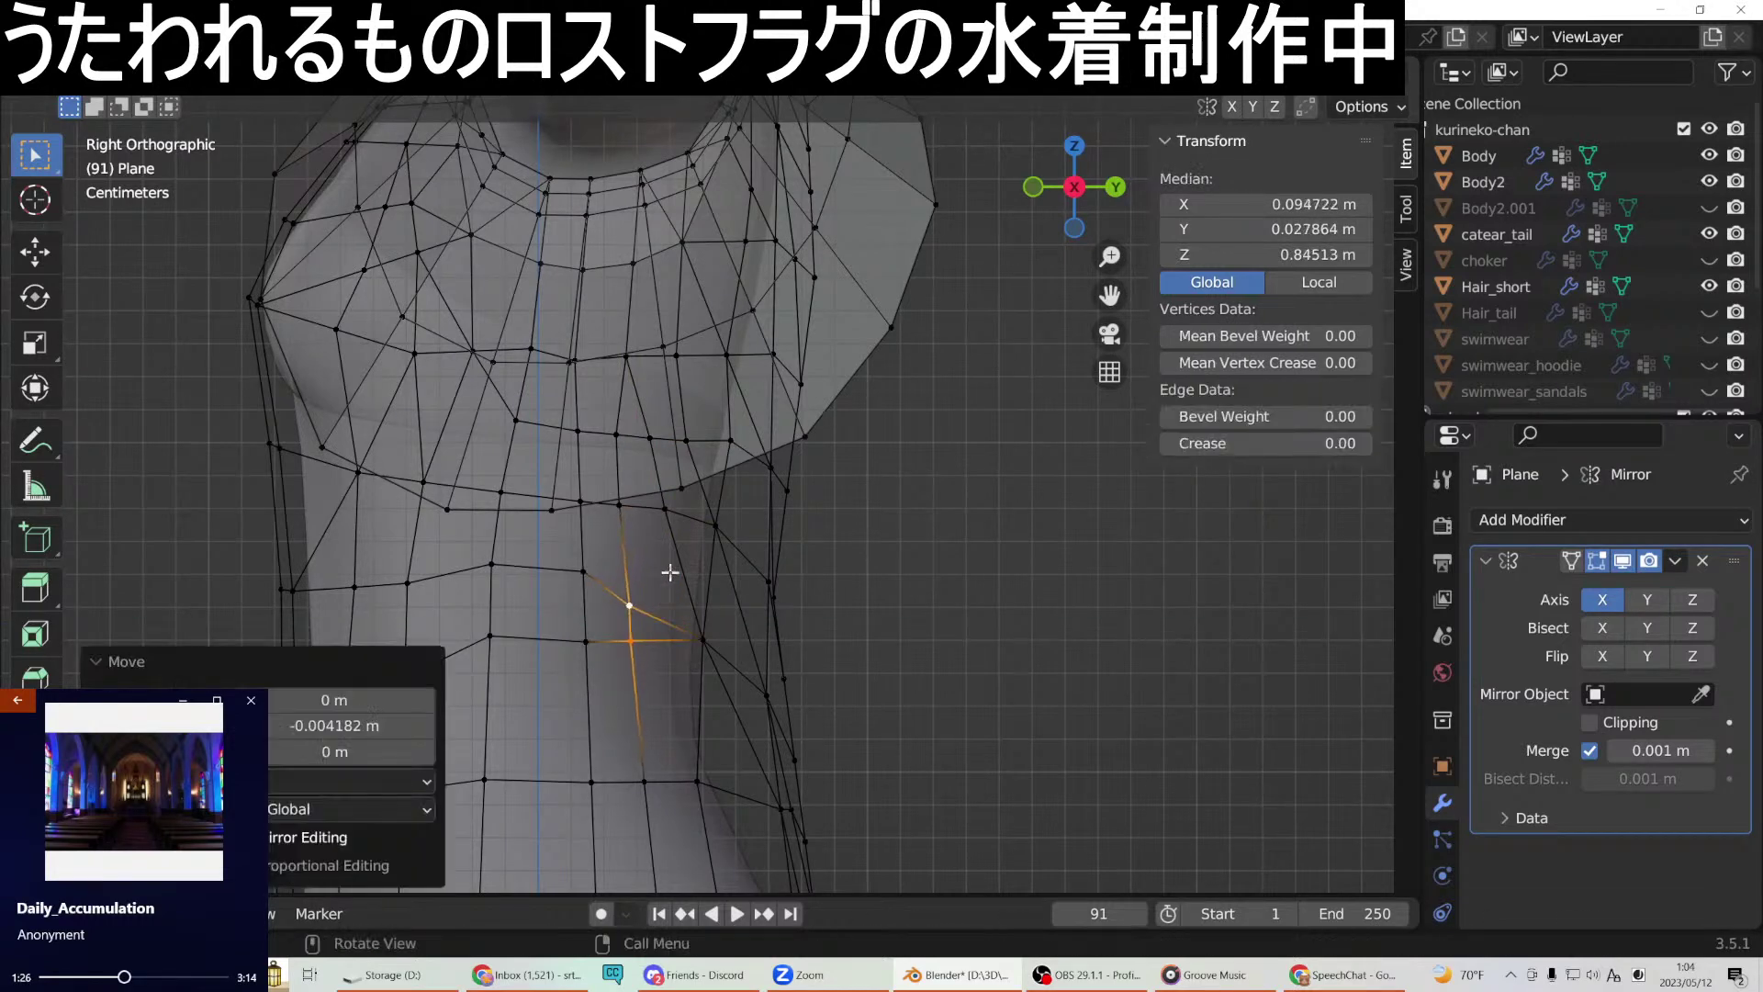
# Add the column's two under-bust vertices to the selection and move all four about 0.0015 m along Y.
pyautogui.keyDown('shift'); pyautogui.click(621, 435); pyautogui.keyUp('shift')
pyautogui.keyDown('shift'); pyautogui.click(620, 501); pyautogui.keyUp('shift')
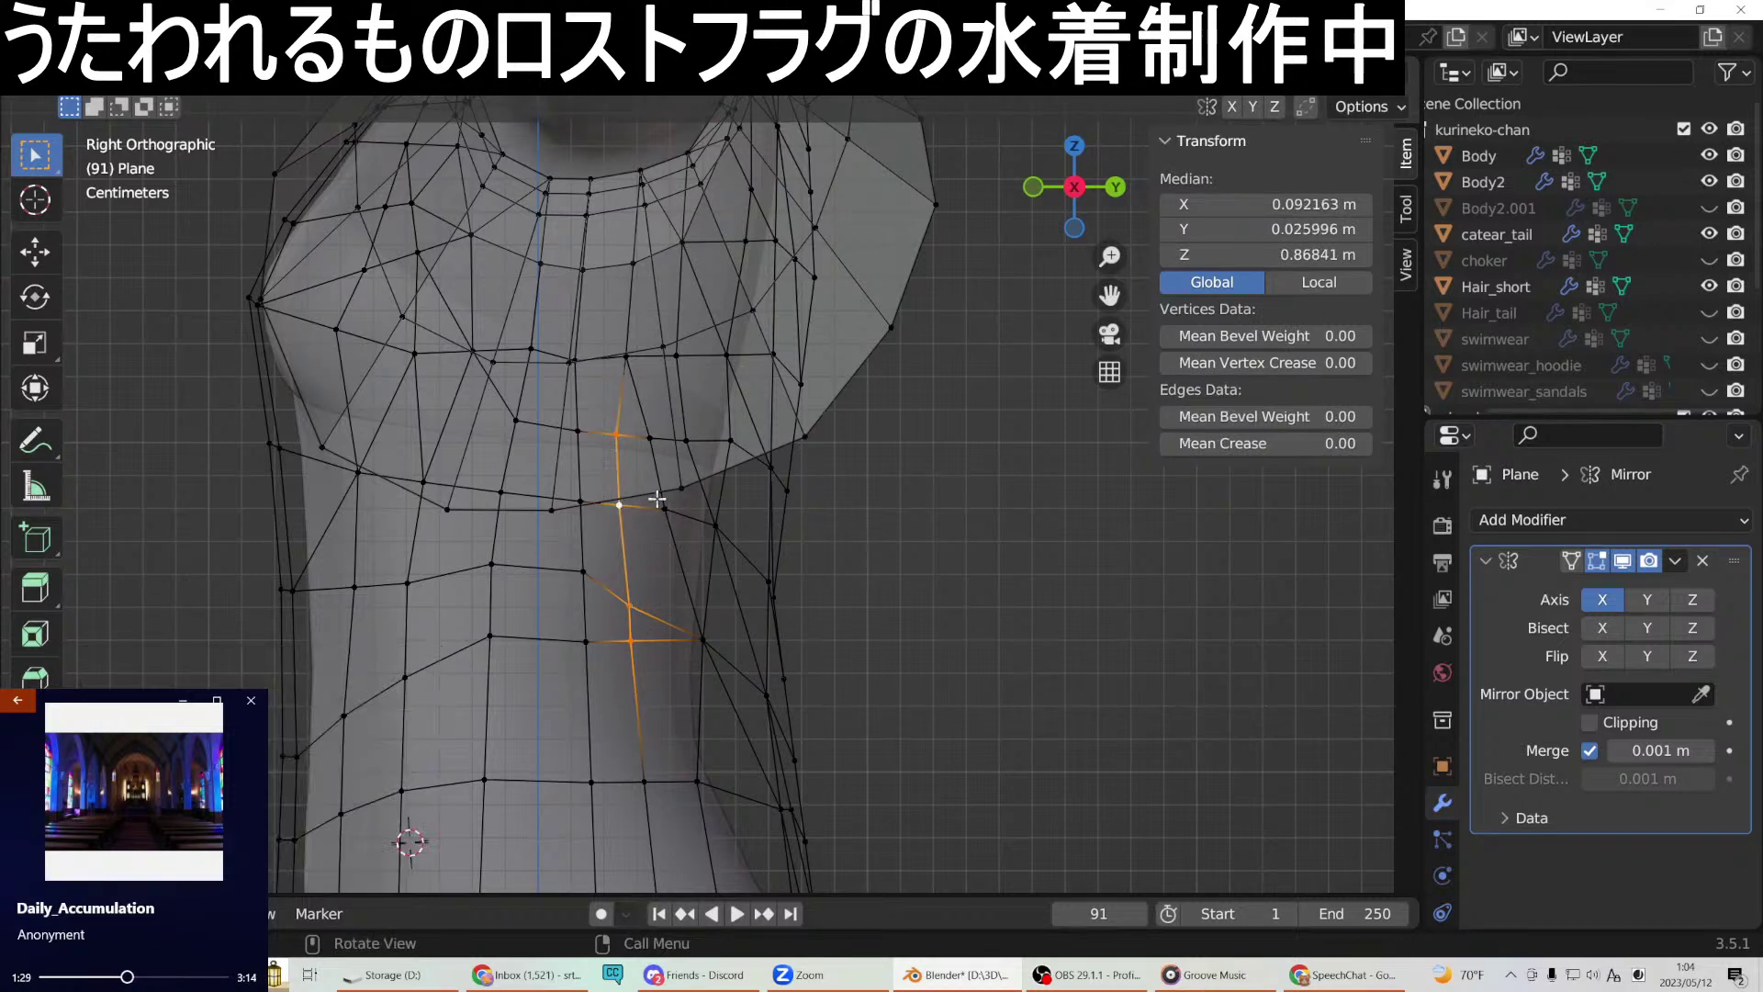
pyautogui.press('g')
pyautogui.press('y')
pyautogui.click(662, 500)
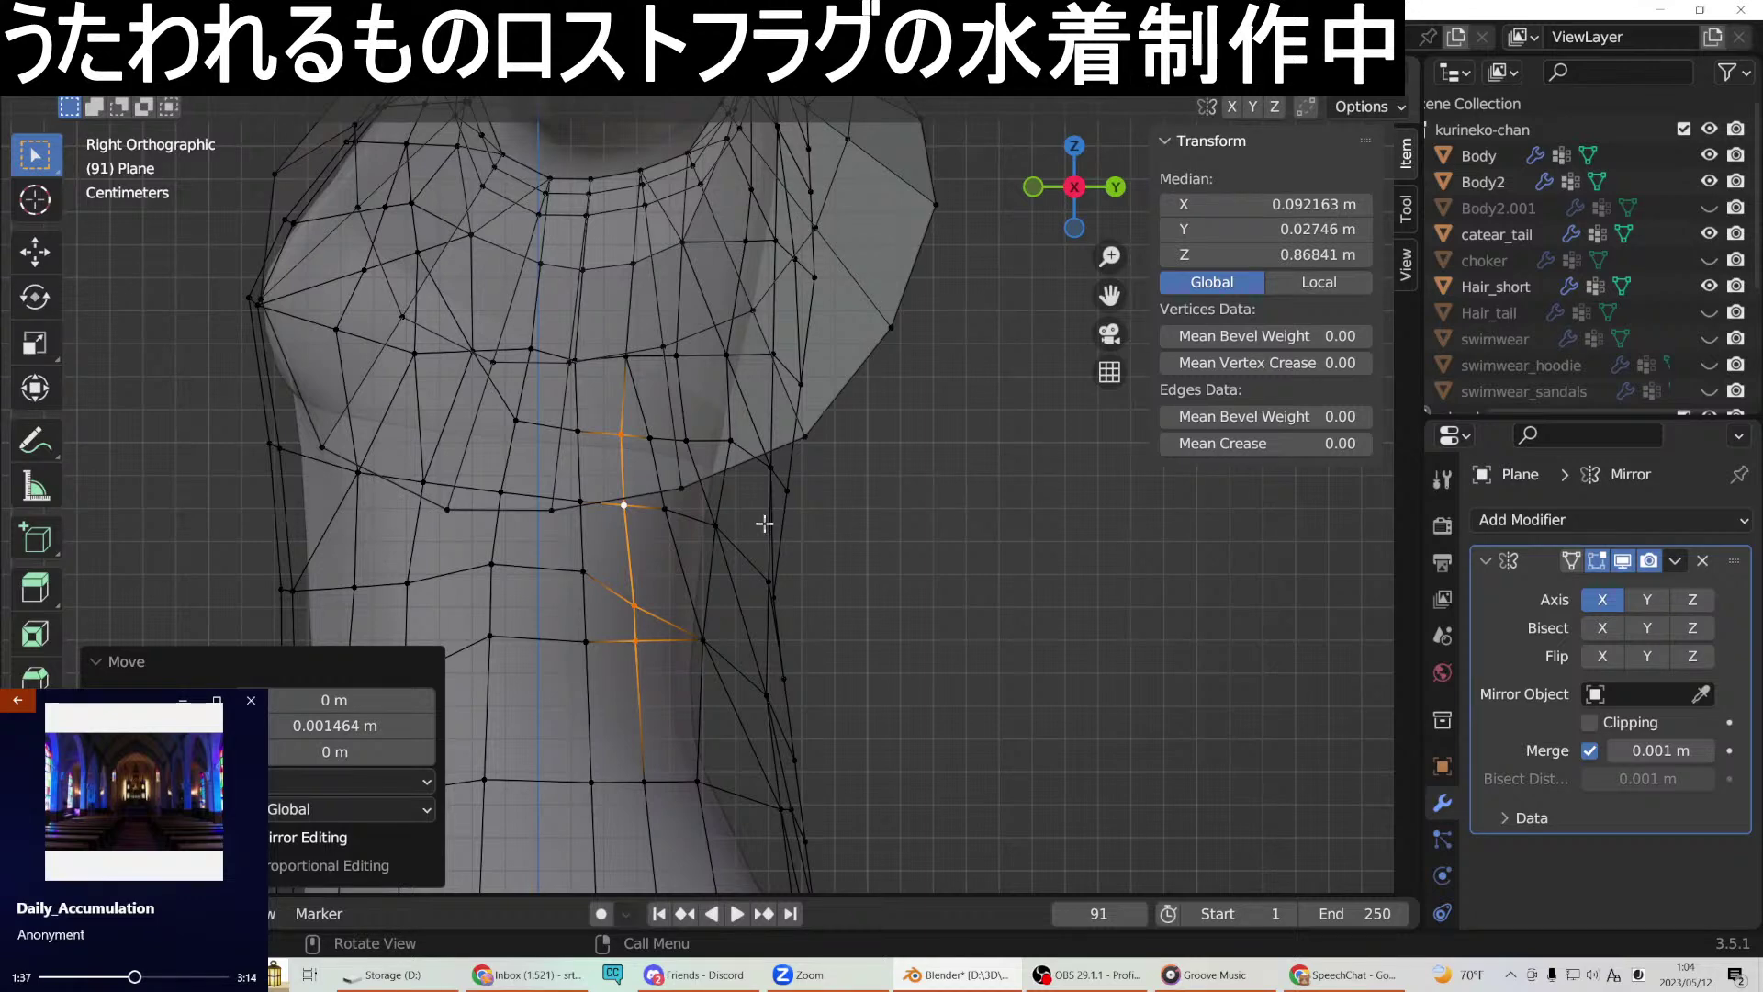
# Raise the column's upper waist vertex, on the diagonal edge, about 0.0065 m along Z.
pyautogui.click(635, 607)
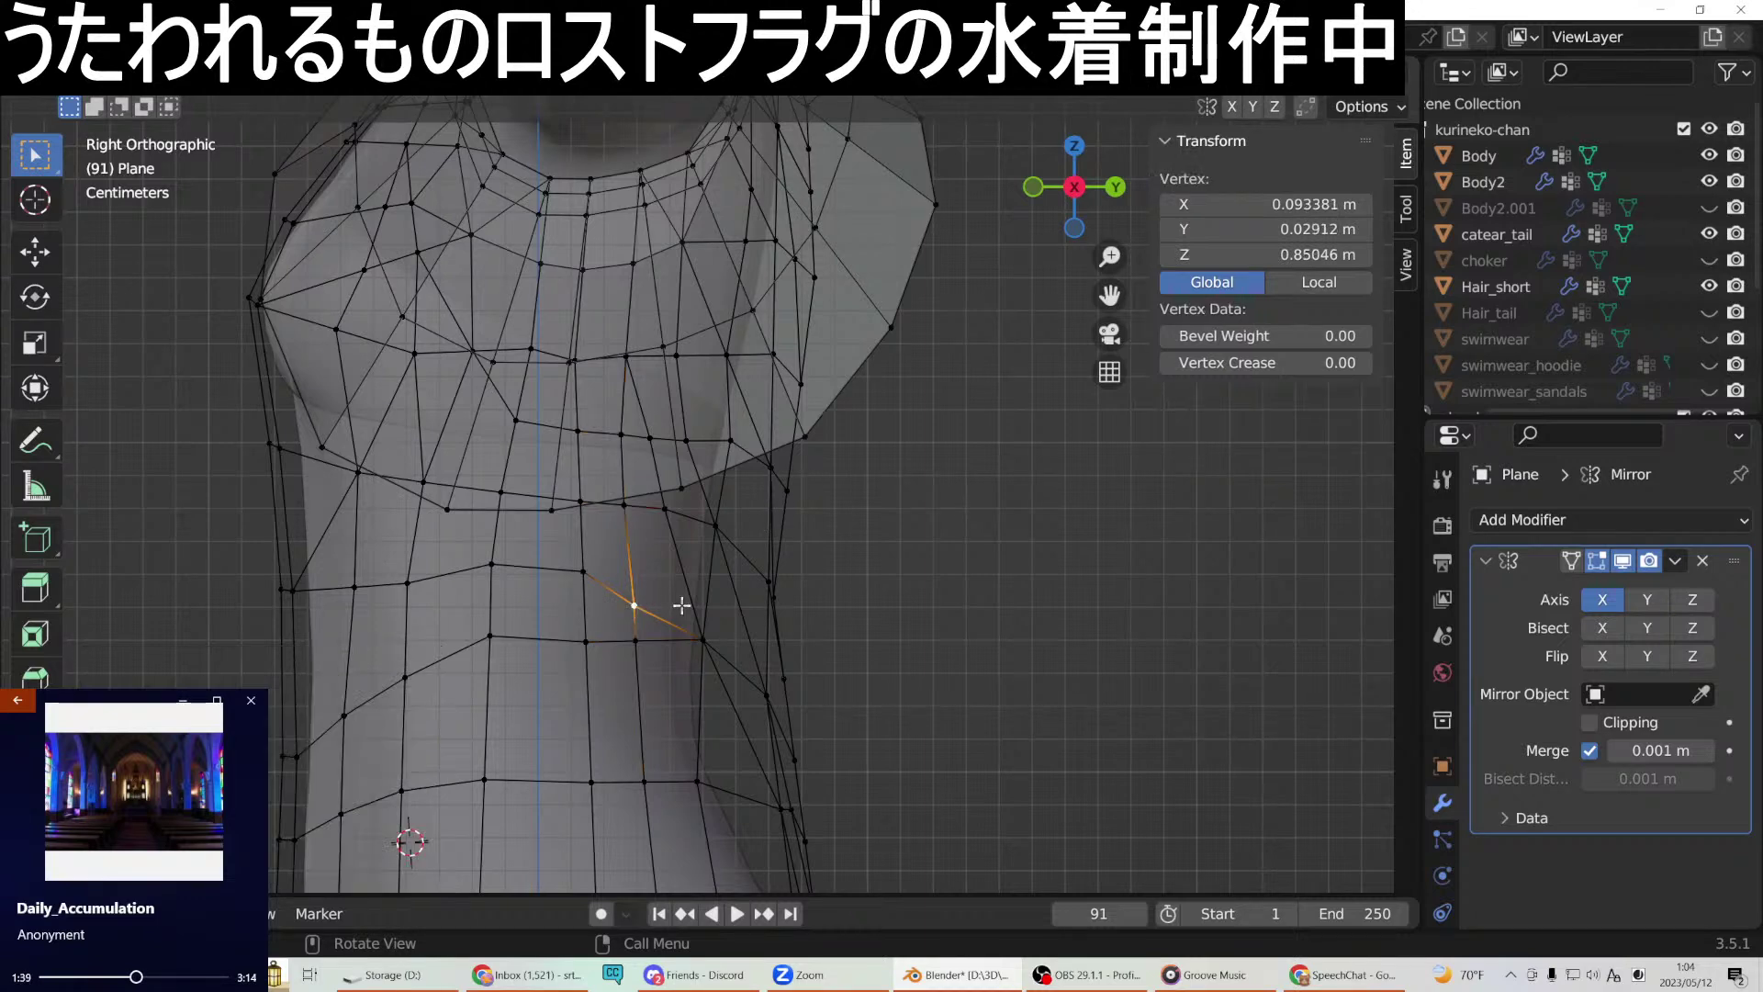
pyautogui.press('g')
pyautogui.press('z')
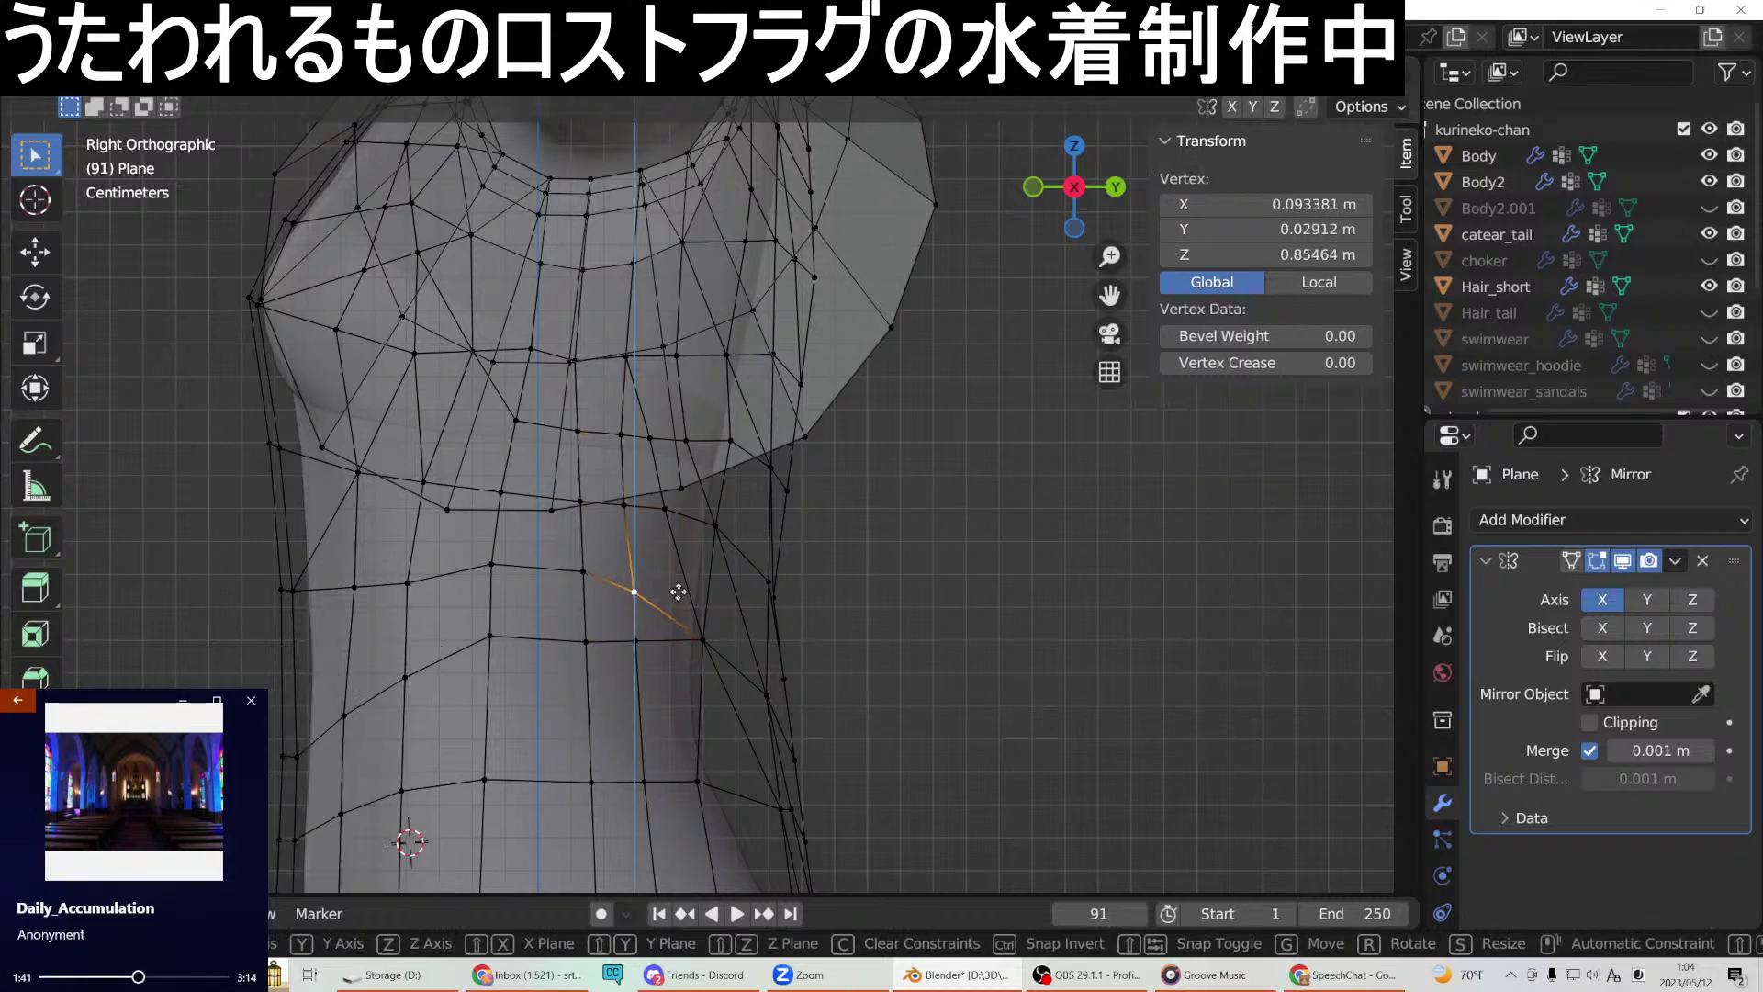
pyautogui.click(678, 584)
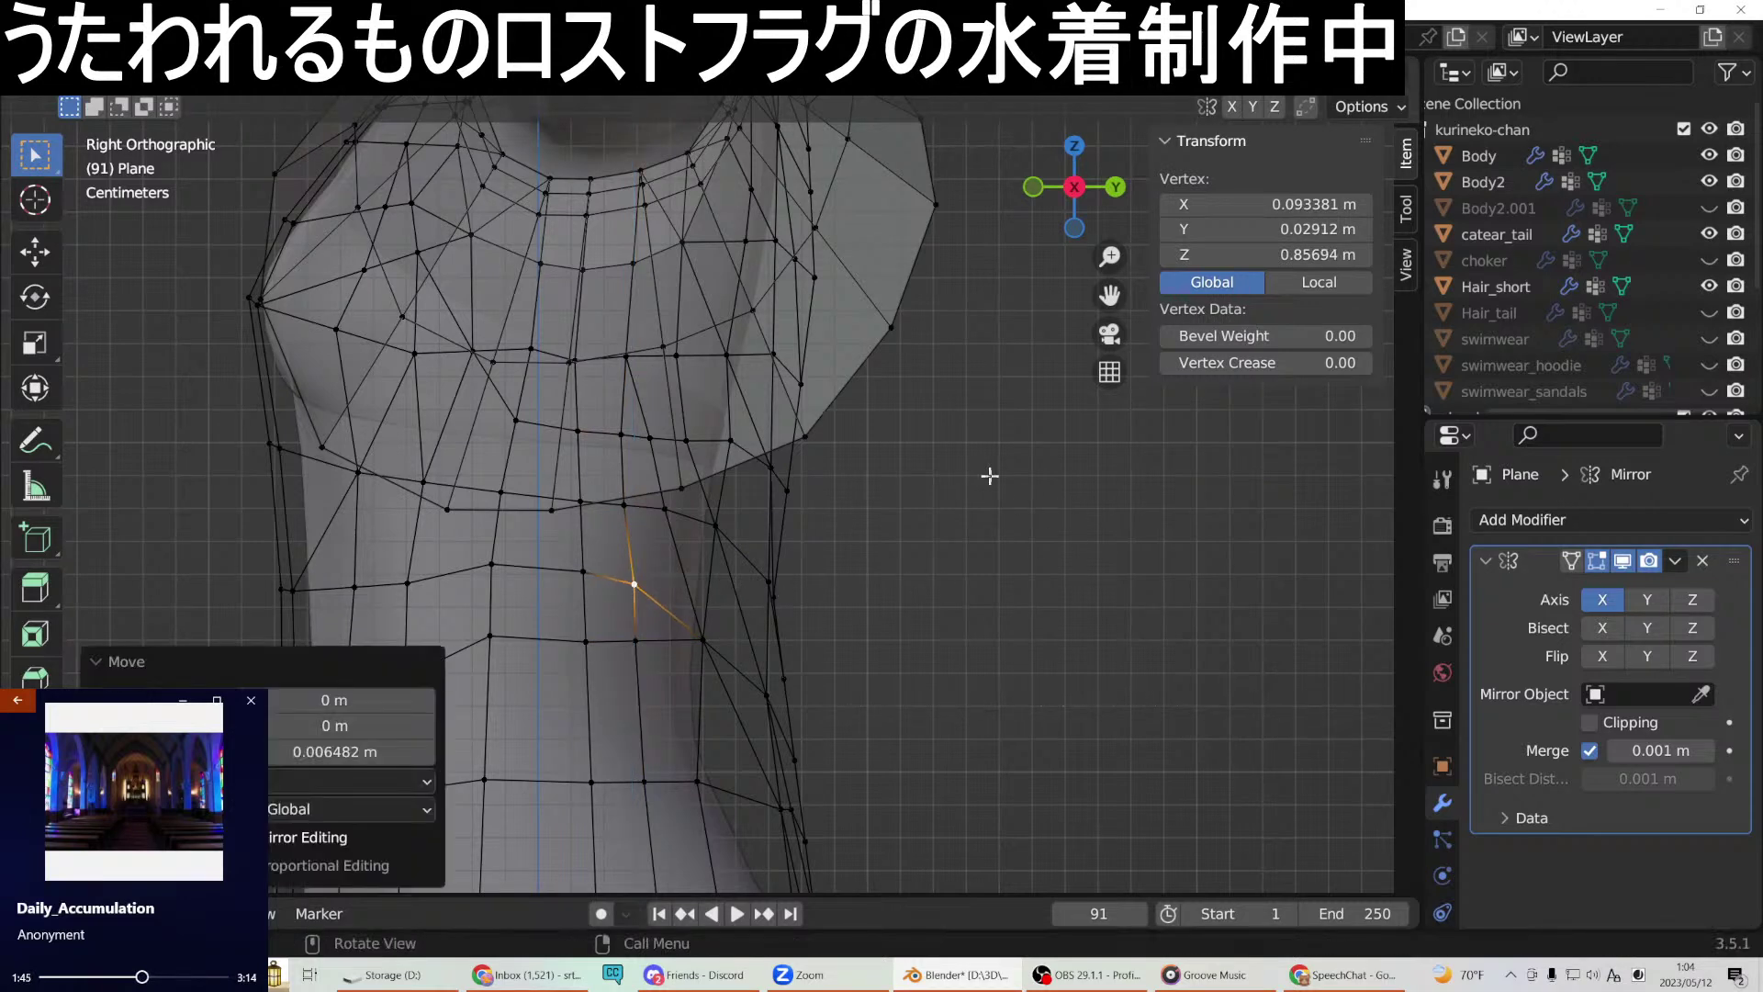
# Examine the garment mesh around the armhole, shoulder and back from several angles.
pyautogui.moveTo(995, 516); pyautogui.dragTo(1028, 592, button='middle')
pyautogui.moveTo(835, 240); pyautogui.dragTo(746, 330, button='middle')
pyautogui.moveTo(456, 347); pyautogui.dragTo(624, 357, button='middle')
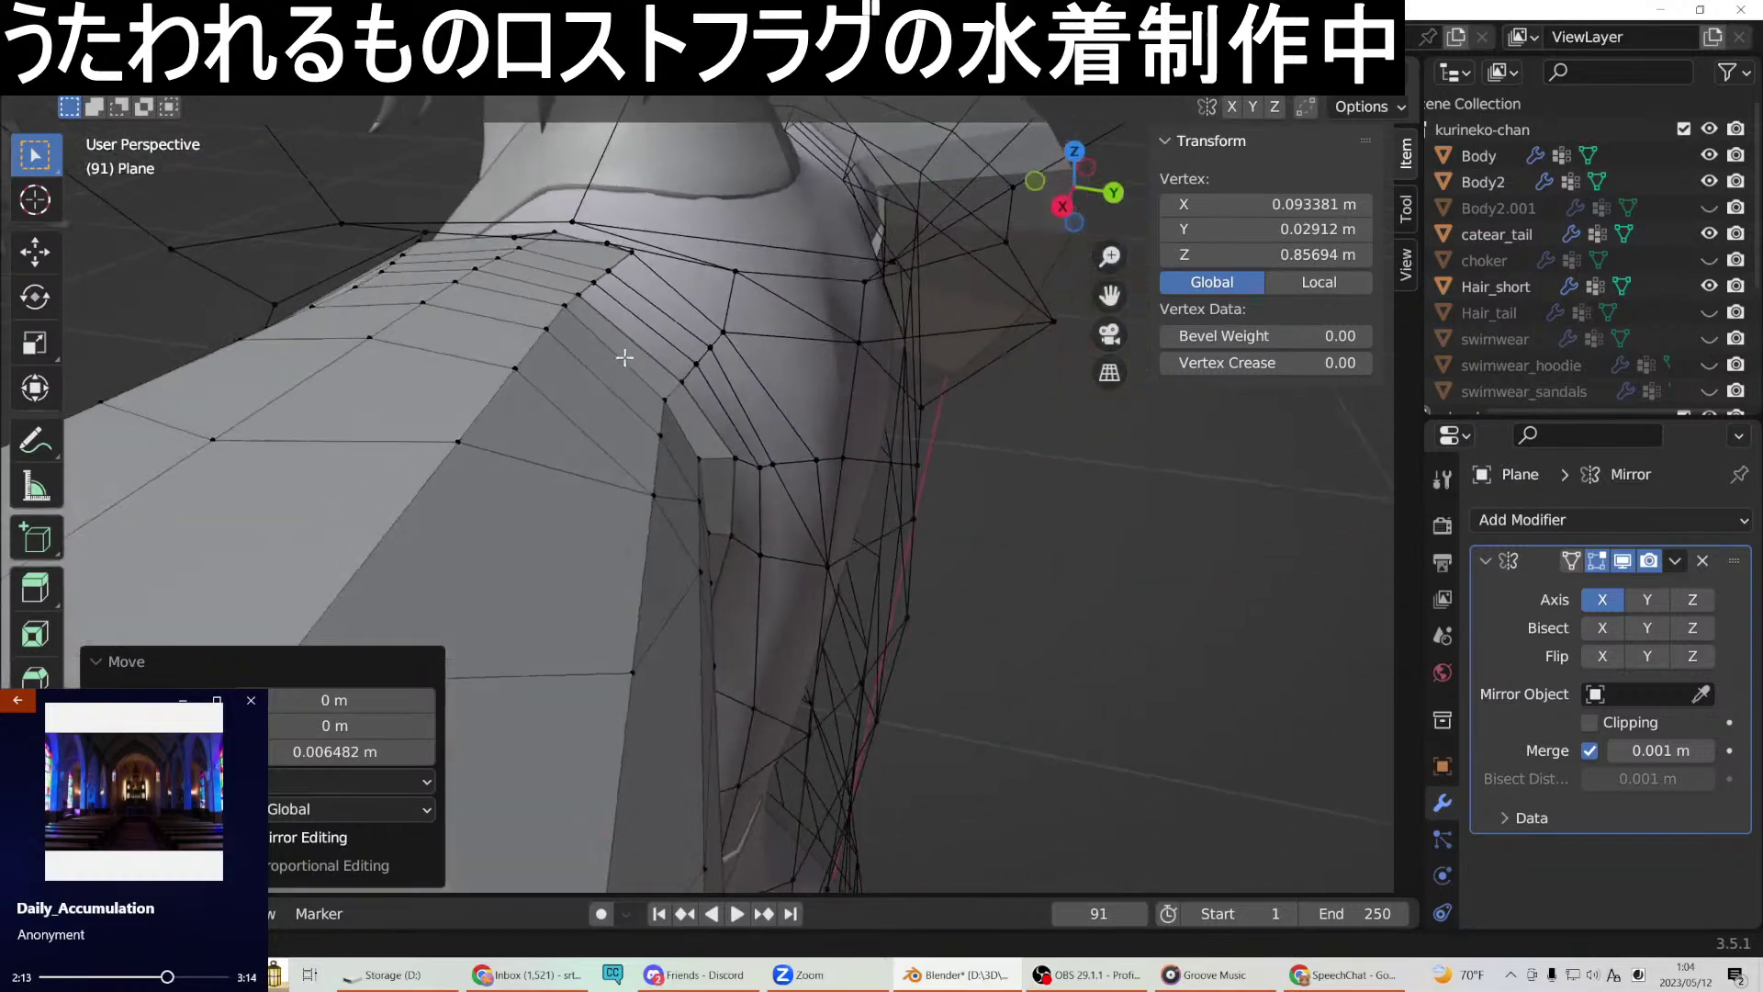
pyautogui.moveTo(636, 417); pyautogui.dragTo(652, 407, button='middle')
pyautogui.moveTo(570, 345); pyautogui.dragTo(520, 339, button='middle')
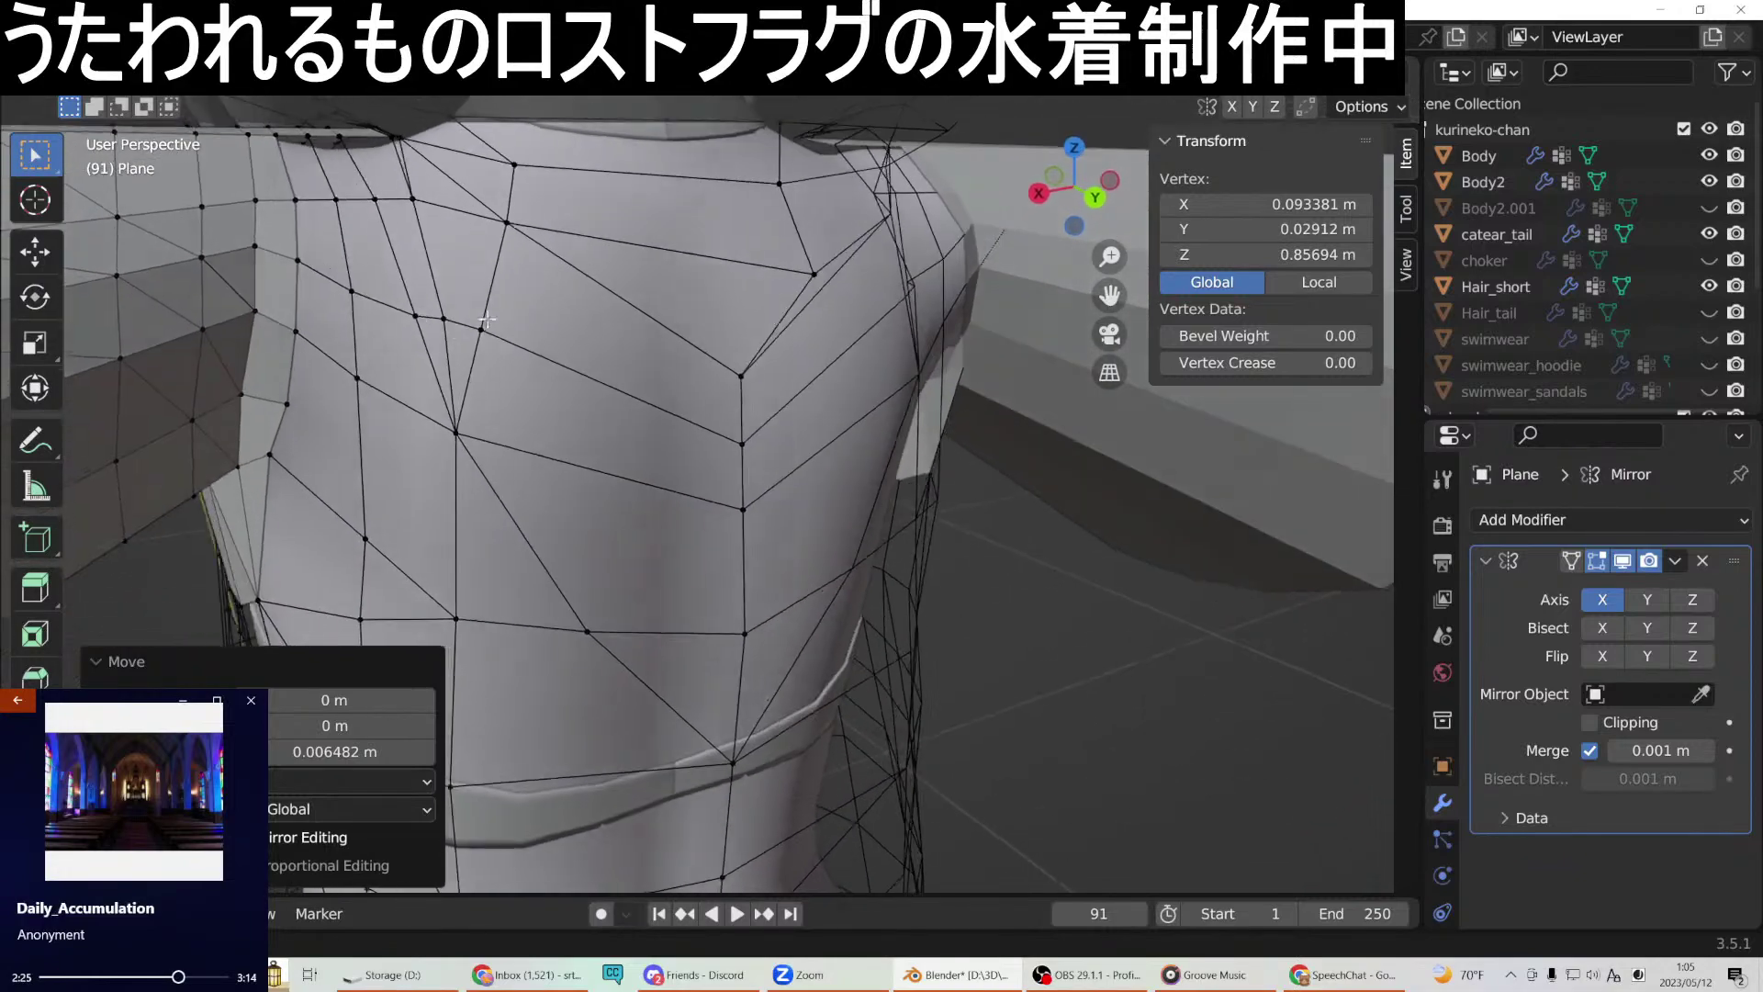
pyautogui.moveTo(531, 342)
pyautogui.mouseDown(button='middle')
pyautogui.moveTo(550, 355)
pyautogui.moveTo(513, 348)
pyautogui.mouseUp(button='middle')
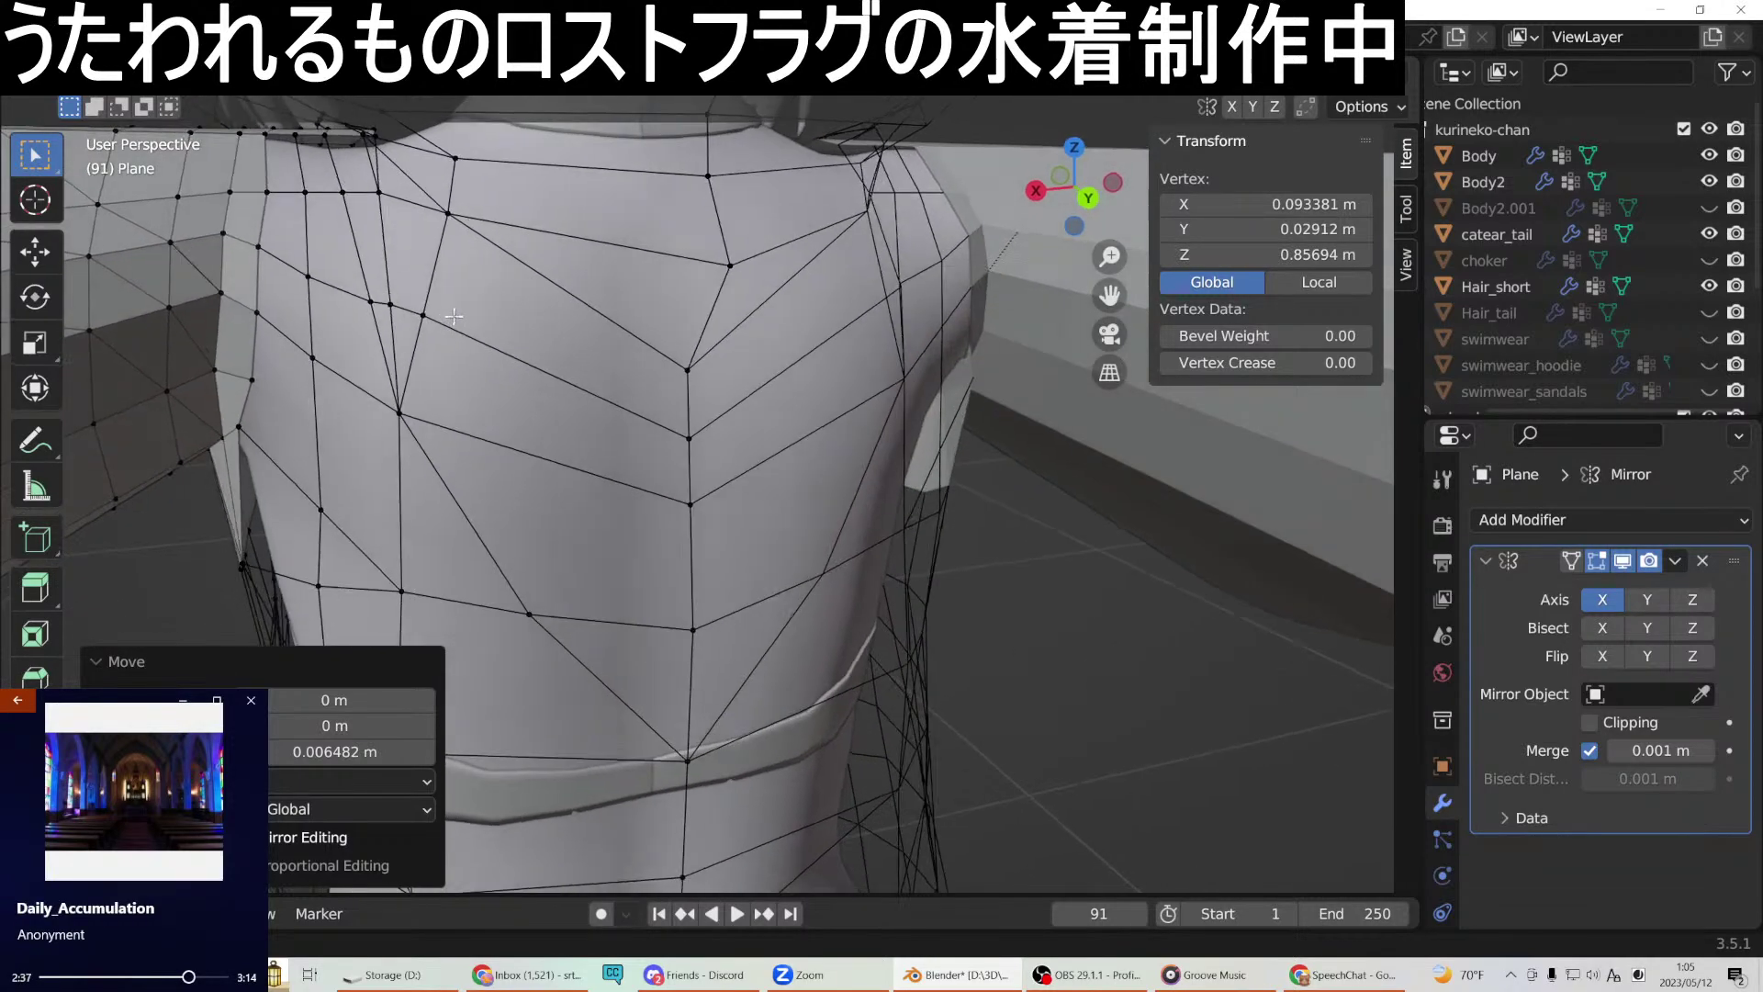
pyautogui.moveTo(493, 320); pyautogui.dragTo(836, 467, button='middle')
# Select the side-bust vertex just below the front of the armhole, move it about 0.0023 m along Y and raise it slightly along Z.
pyautogui.click(820, 466)
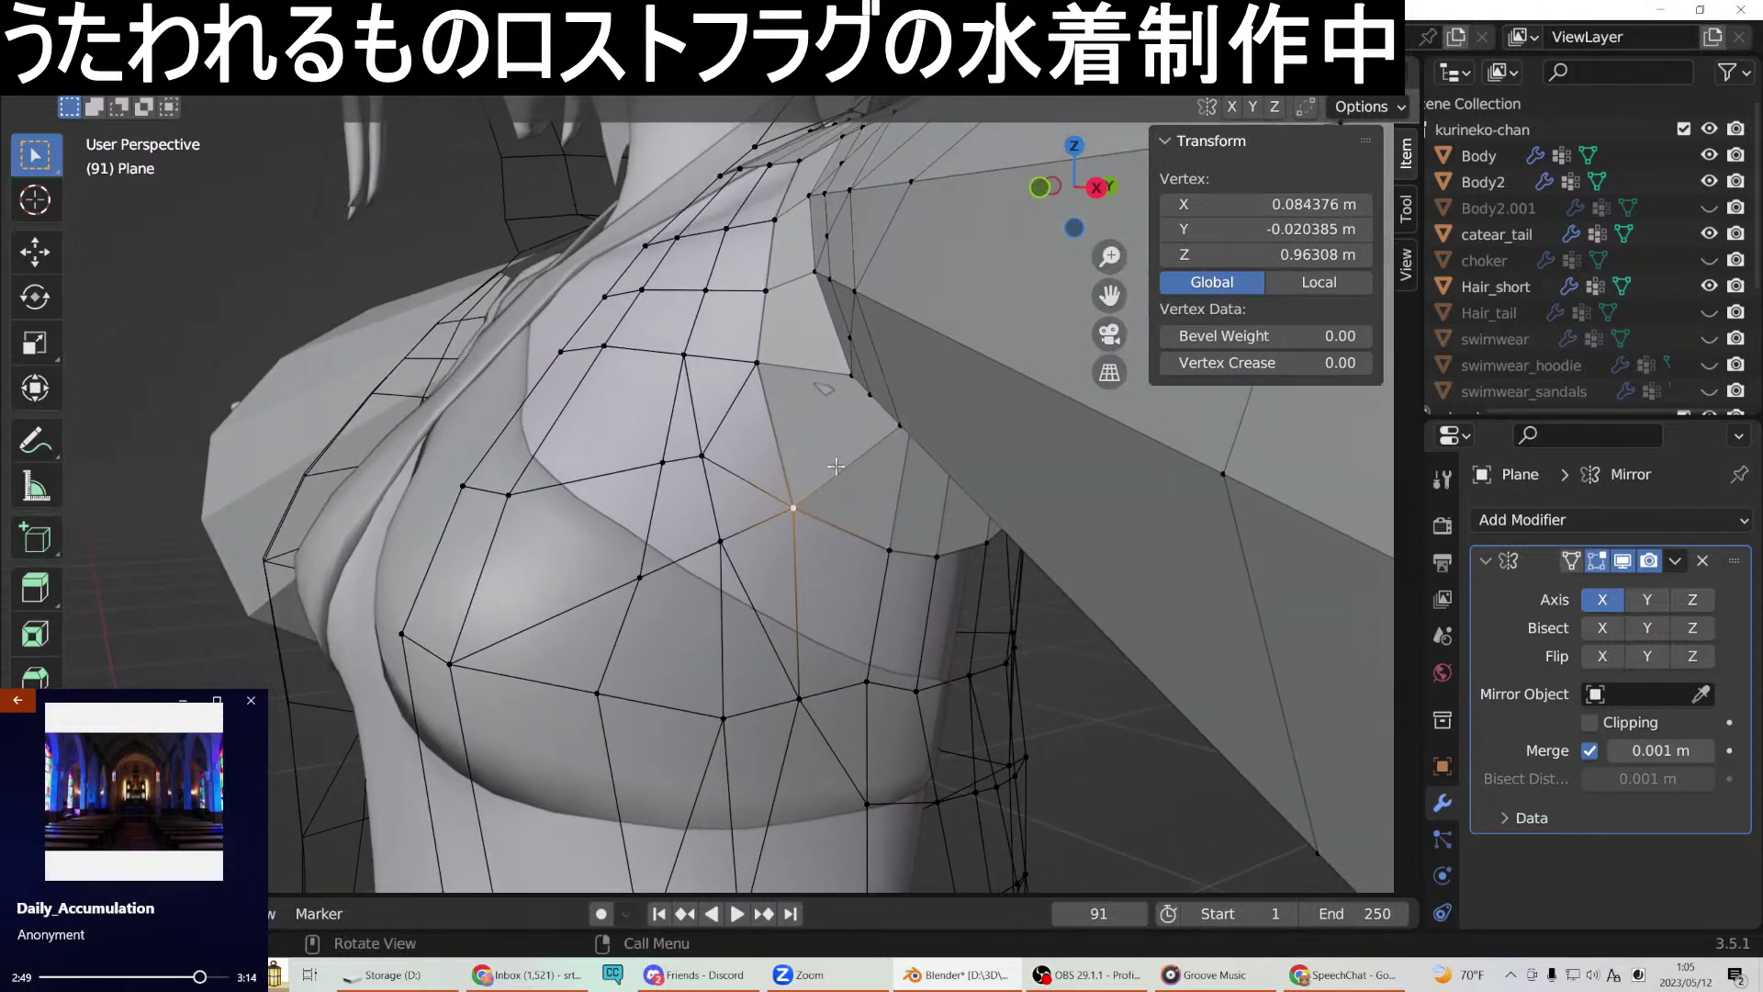
pyautogui.press('KP_3')
pyautogui.hotkey('alt', 'z')
pyautogui.scroll(2, 589, 570)
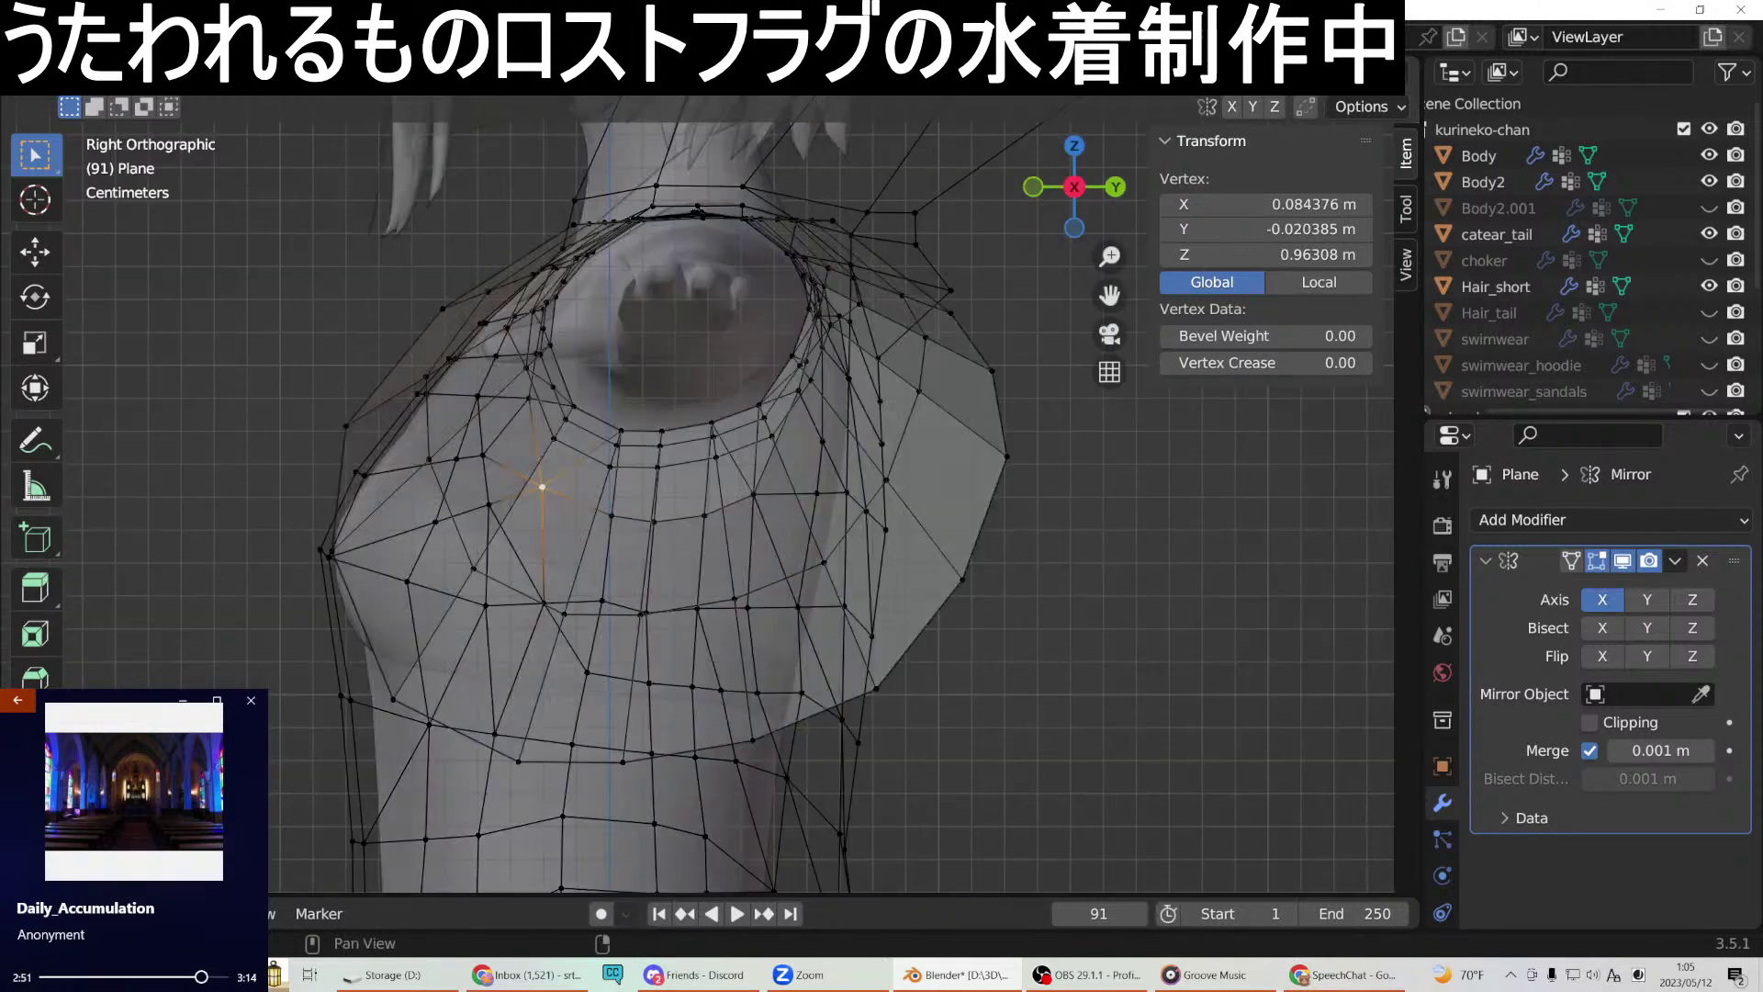
pyautogui.moveTo(607, 564); pyautogui.dragTo(688, 583, button='middle')
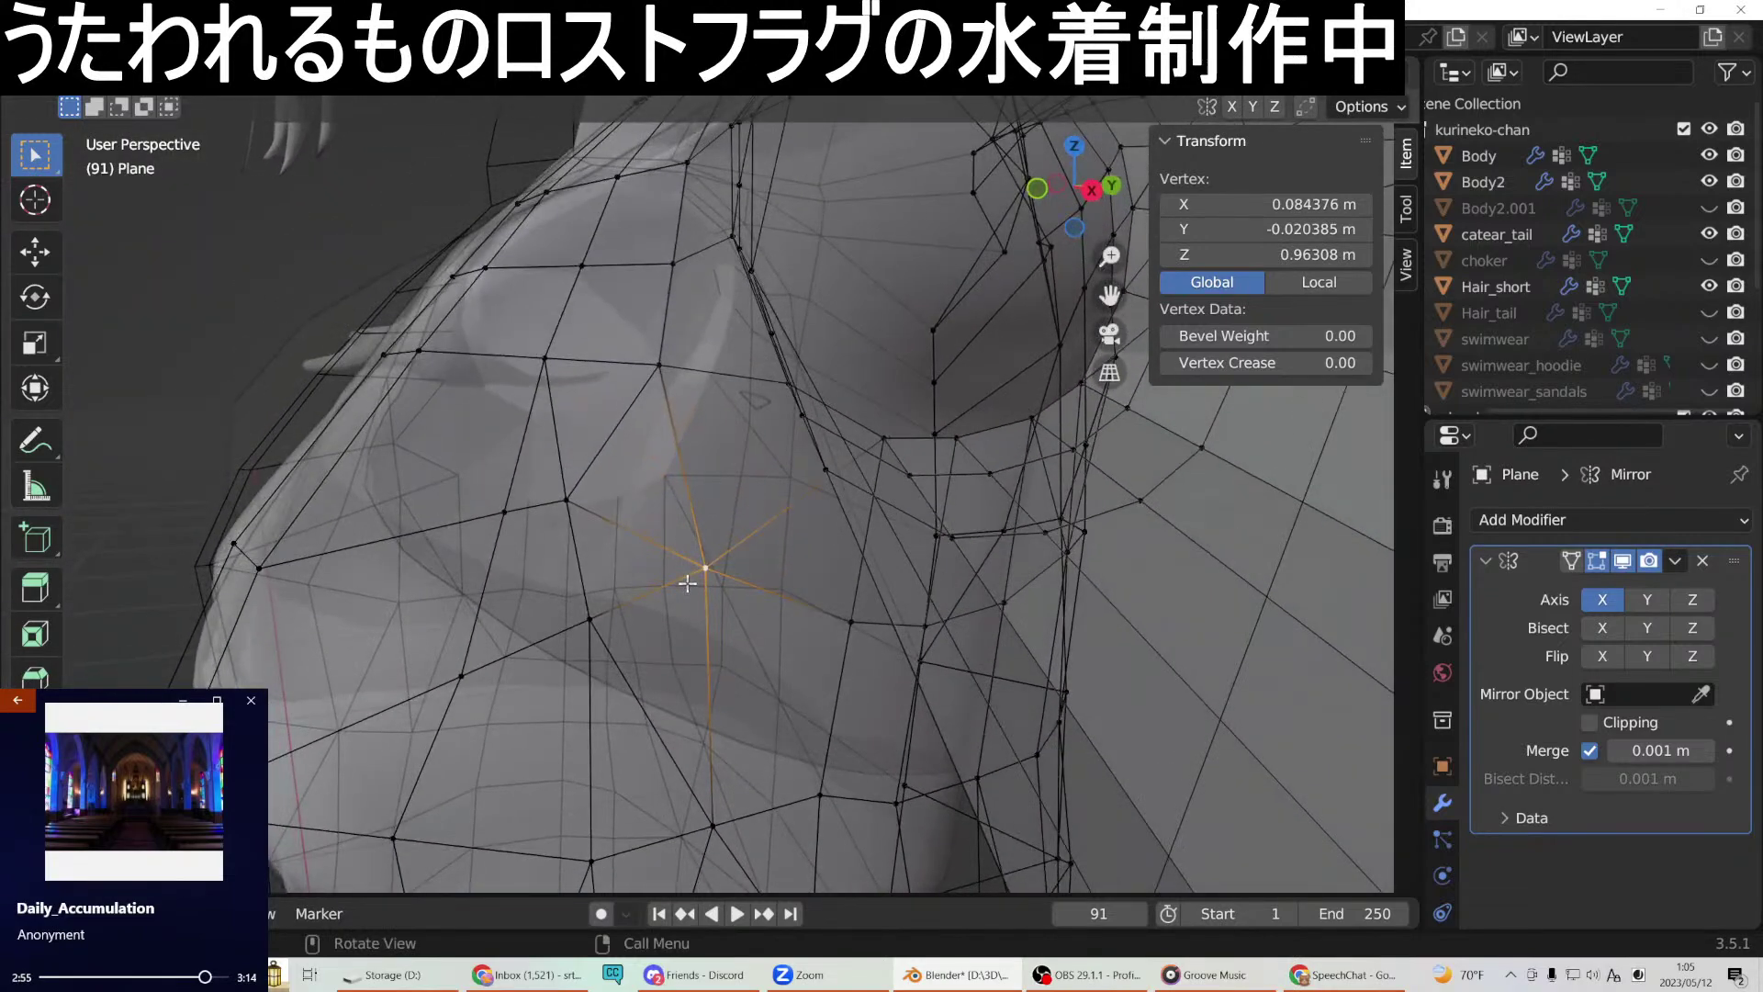
pyautogui.press('g')
pyautogui.press('y')
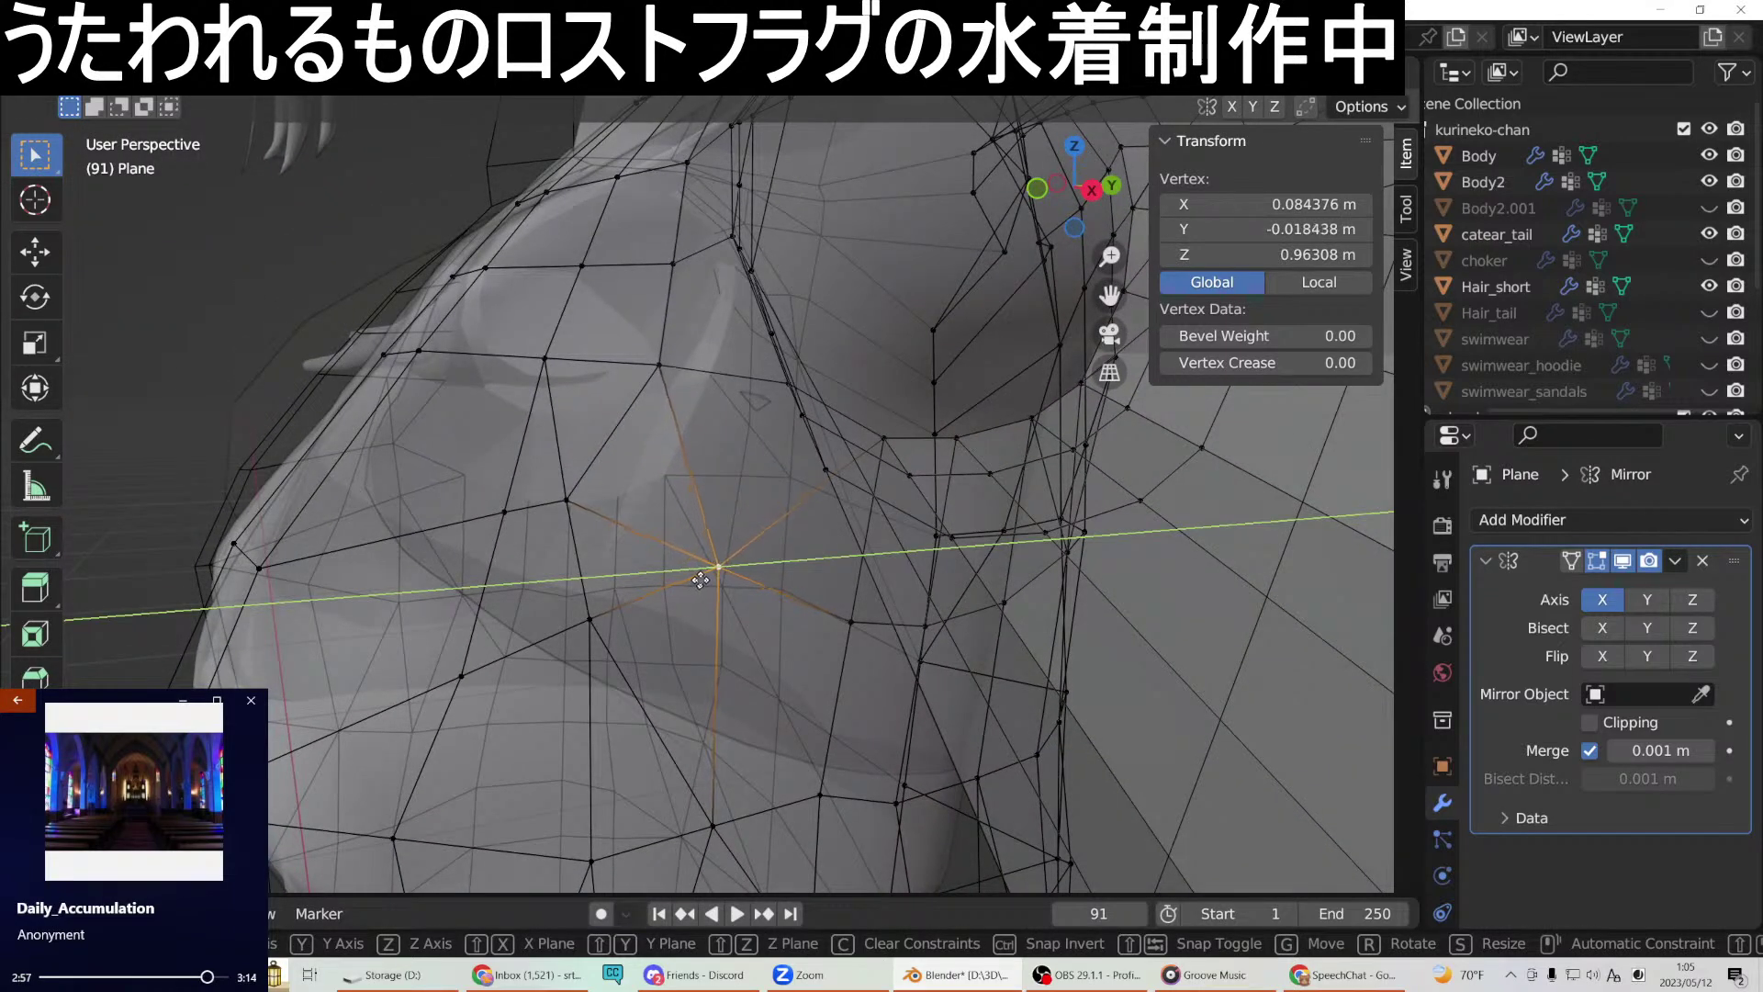
pyautogui.click(702, 579)
pyautogui.press('z')
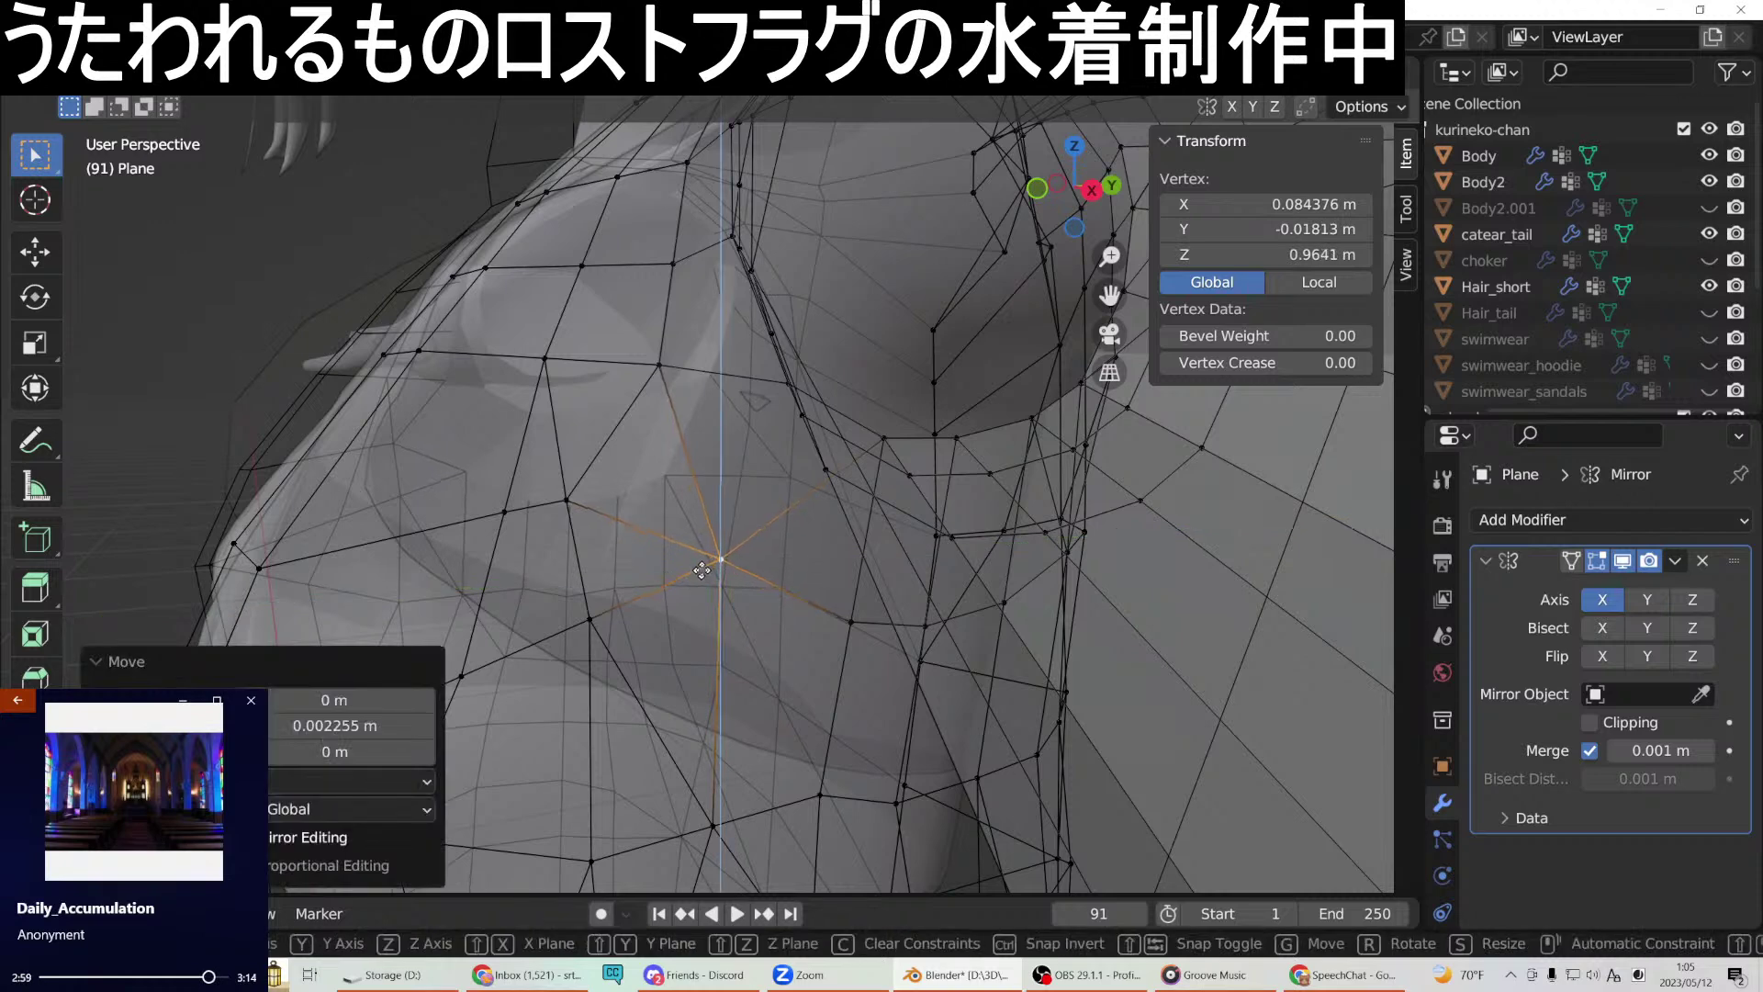
pyautogui.click(702, 560)
# Lower the next vertex up along the front armhole edge about 0.0045 m along Z.
pyautogui.moveTo(707, 551); pyautogui.dragTo(903, 397, button='middle')
pyautogui.click(839, 431)
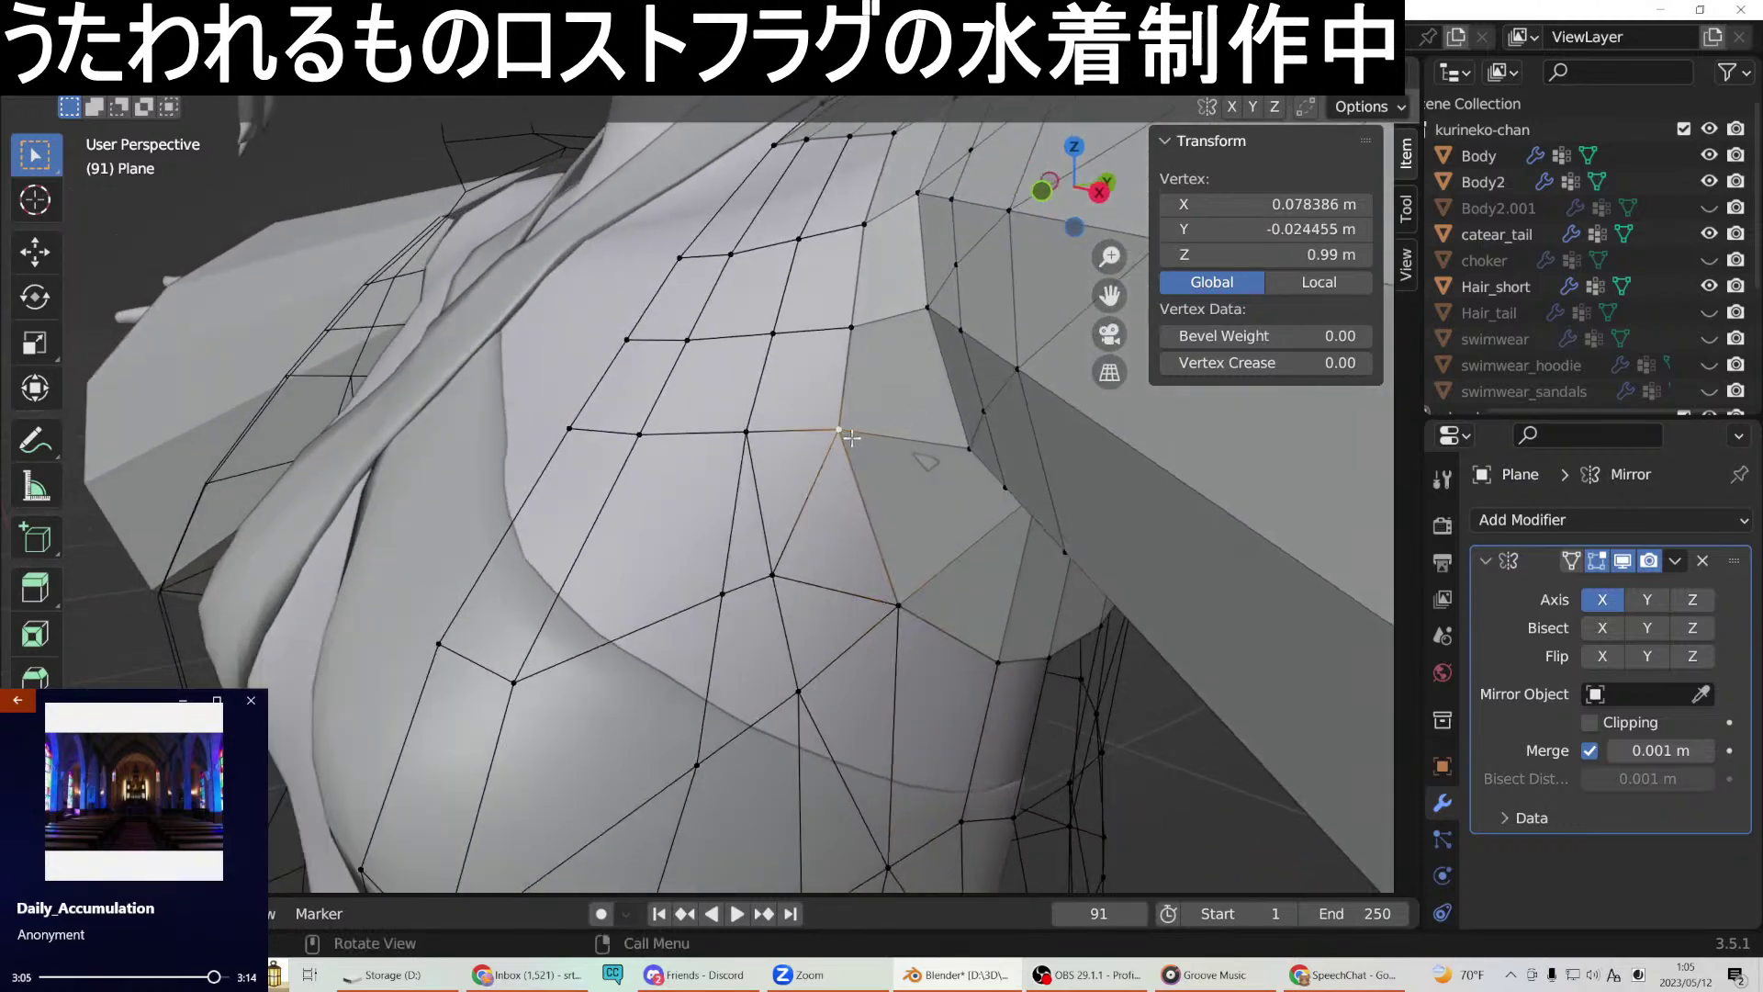
pyautogui.press('g')
pyautogui.press('z')
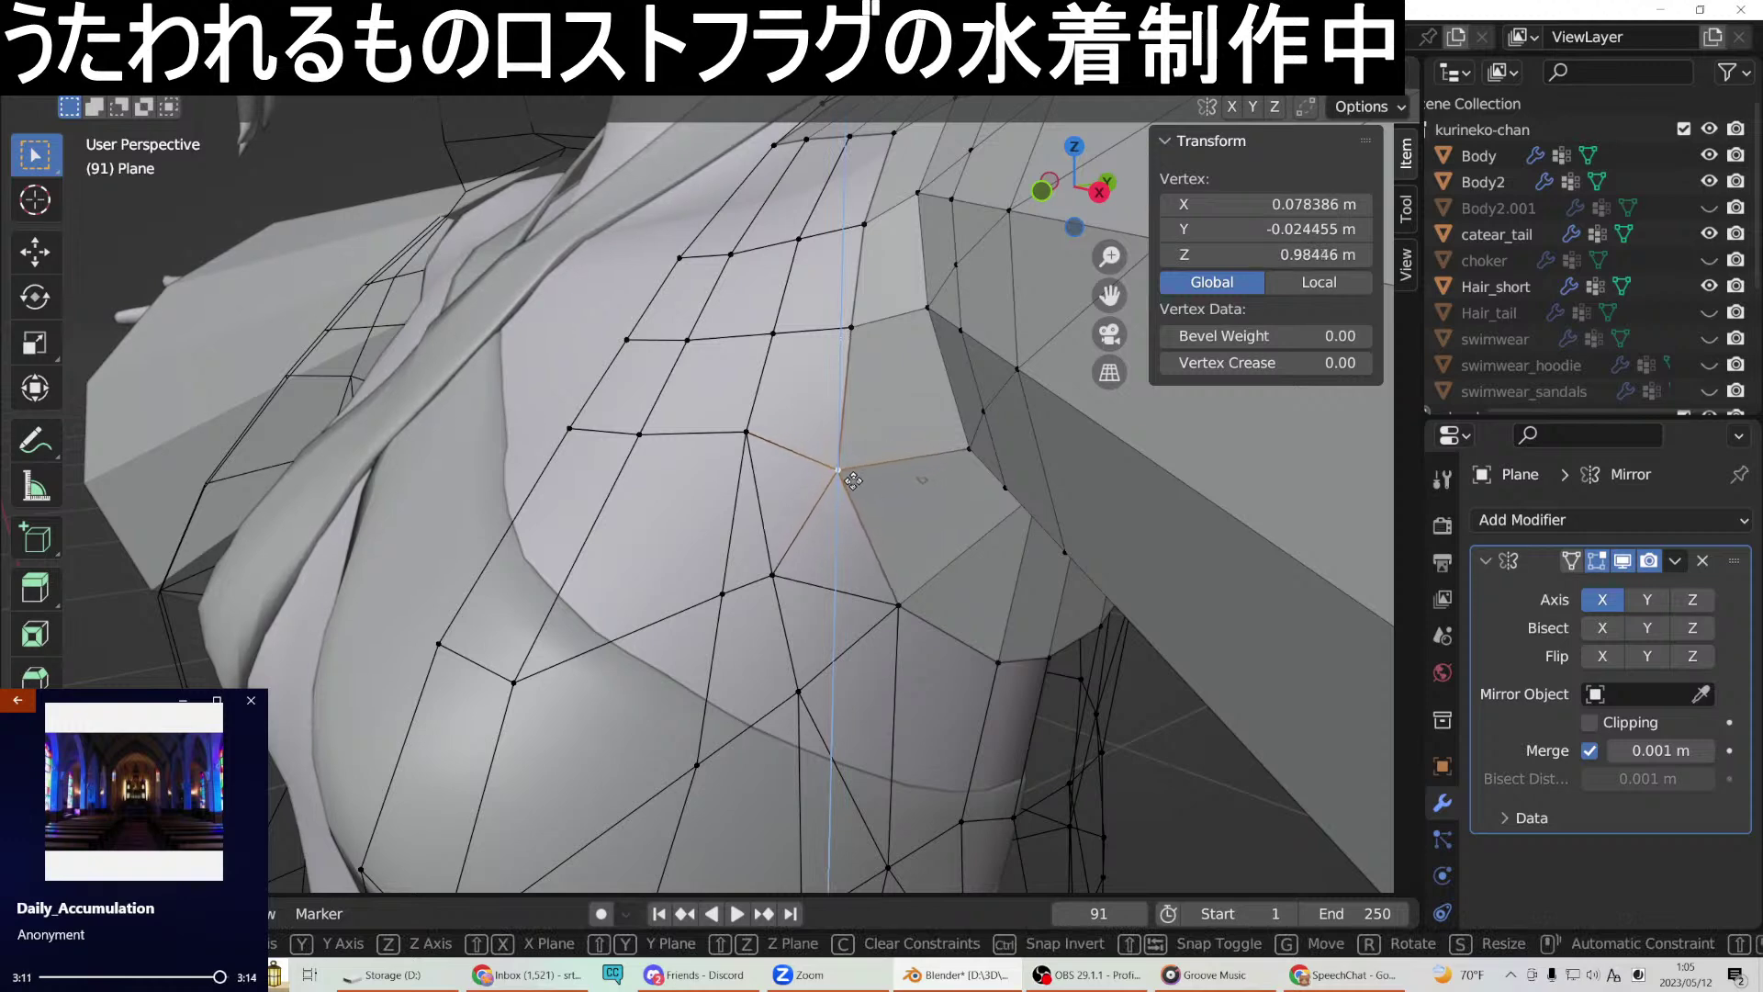
pyautogui.click(858, 472)
# Select the vertex directly above it on the front armhole edge and shift it slightly towards the front along Y.
pyautogui.moveTo(859, 472); pyautogui.dragTo(836, 484, button='middle')
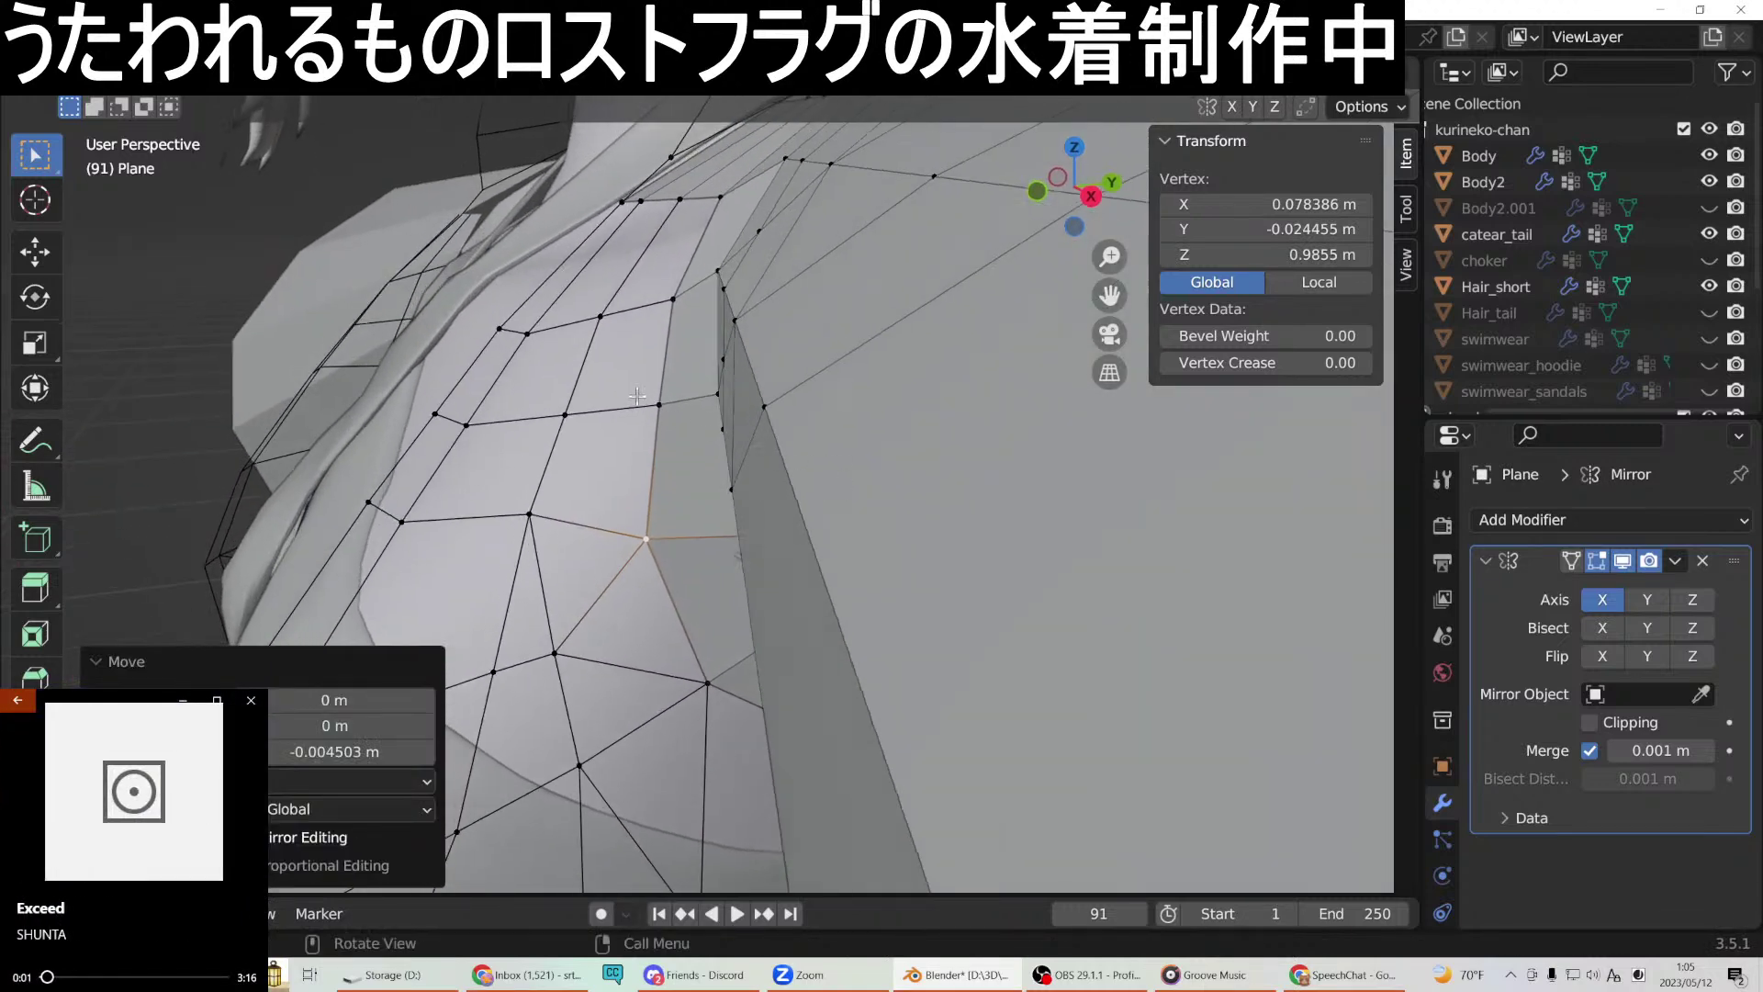
pyautogui.click(665, 401)
pyautogui.press('g')
pyautogui.press('y')
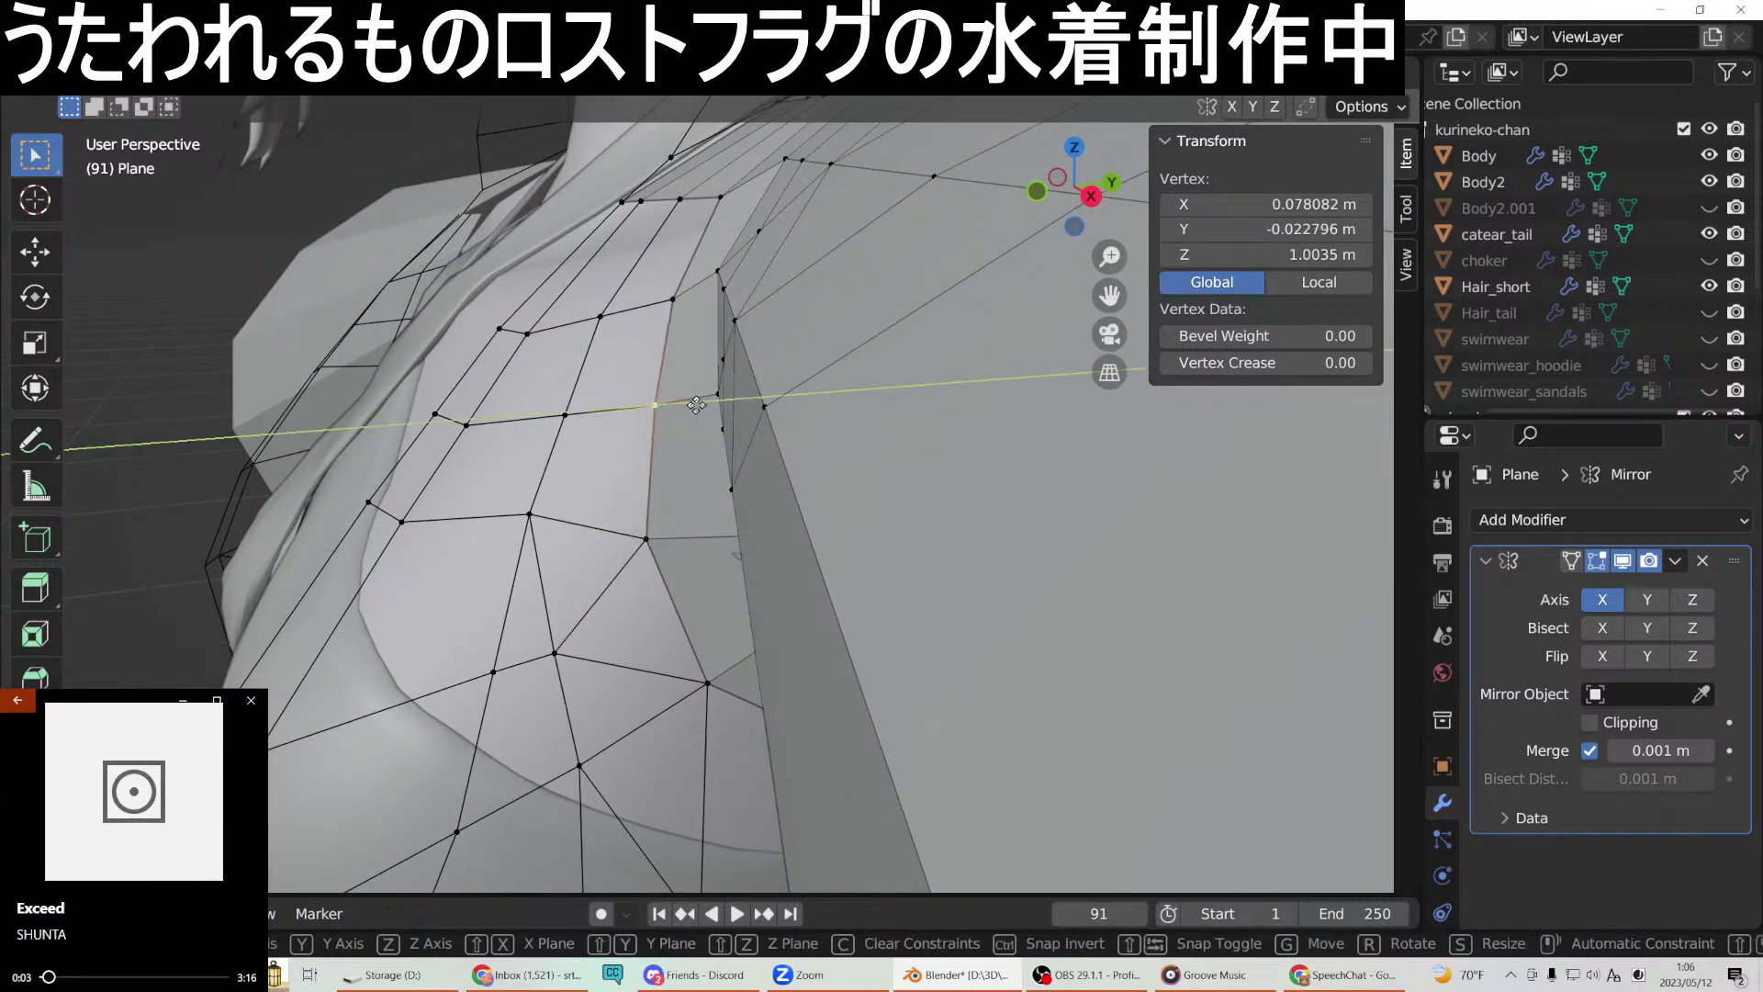
pyautogui.click(689, 404)
# Lower the armhole-edge vertex below it about 0.0008 m along Z and move it outward about 0.0018 m along X.
pyautogui.moveTo(708, 413)
pyautogui.mouseDown(button='middle')
pyautogui.moveTo(759, 430)
pyautogui.moveTo(732, 394)
pyautogui.moveTo(755, 368)
pyautogui.moveTo(698, 363)
pyautogui.moveTo(704, 399)
pyautogui.mouseUp(button='middle')
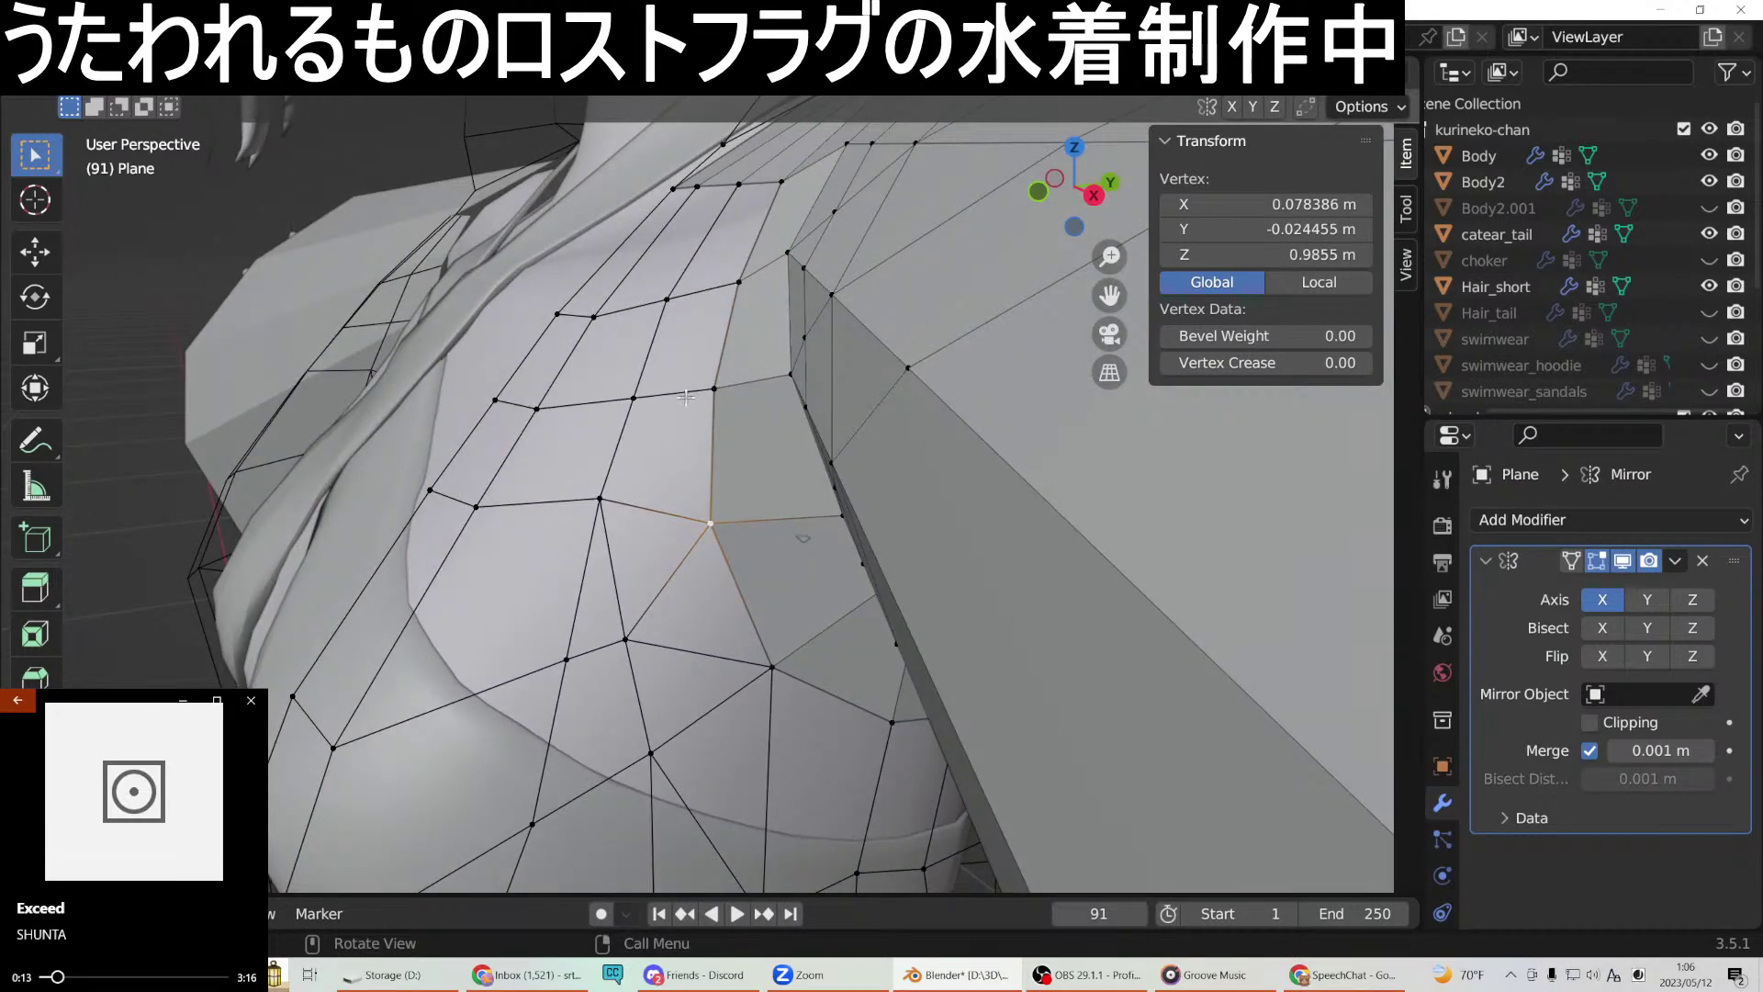
pyautogui.press('g')
pyautogui.press('x')
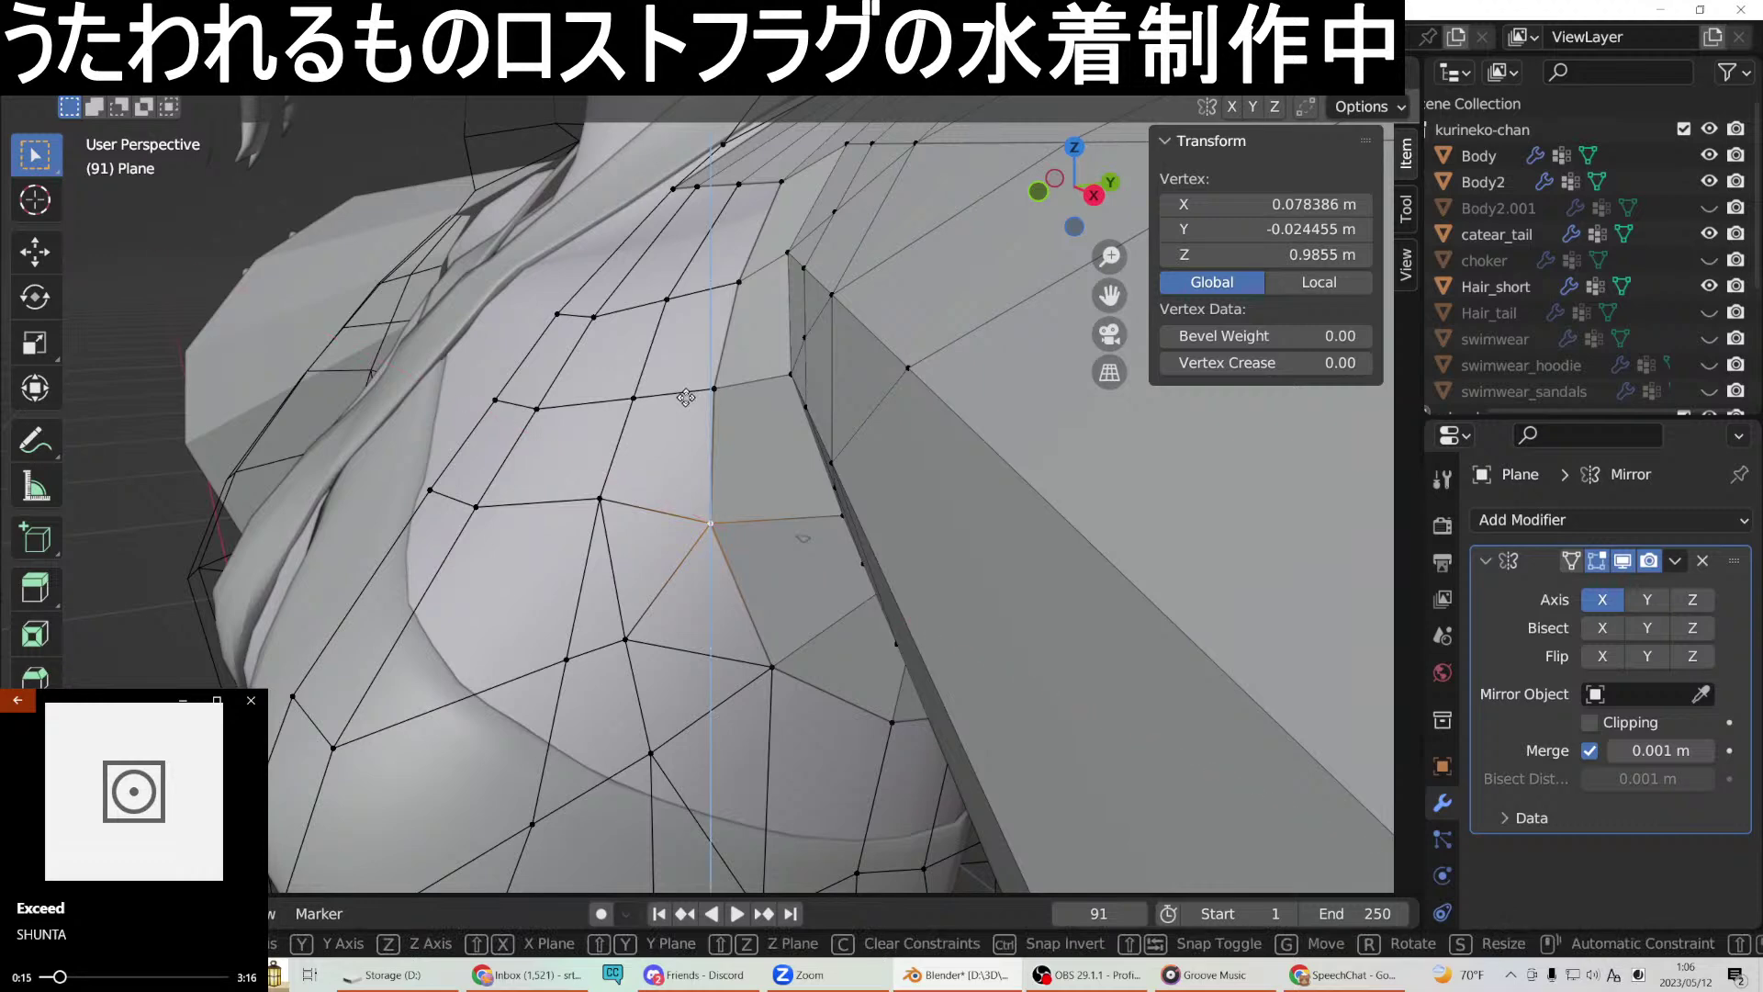
pyautogui.click(684, 401)
pyautogui.moveTo(684, 402); pyautogui.dragTo(816, 431, button='middle')
pyautogui.press('g')
pyautogui.press('x')
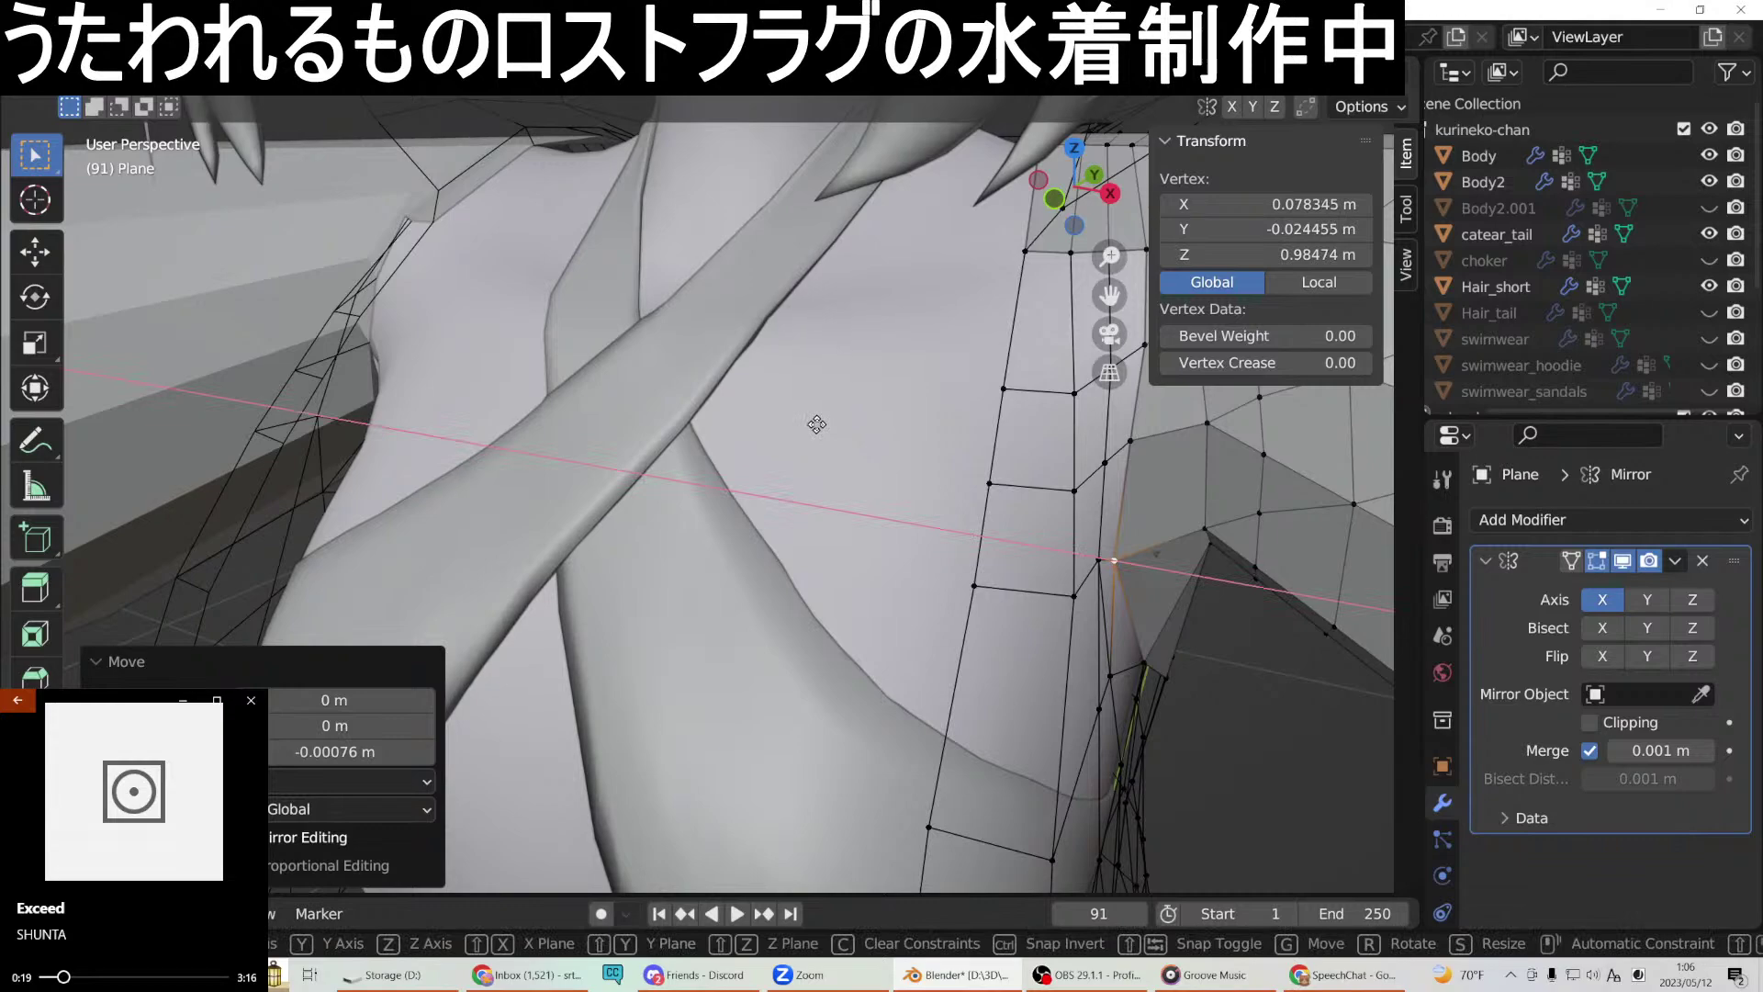
pyautogui.click(828, 423)
# In a see-through side view, move the upper bust vertex in front of the armhole about -0.0068 m along Y.
pyautogui.moveTo(828, 423); pyautogui.dragTo(691, 377, button='middle')
pyautogui.scroll(-5, 1022, 391)
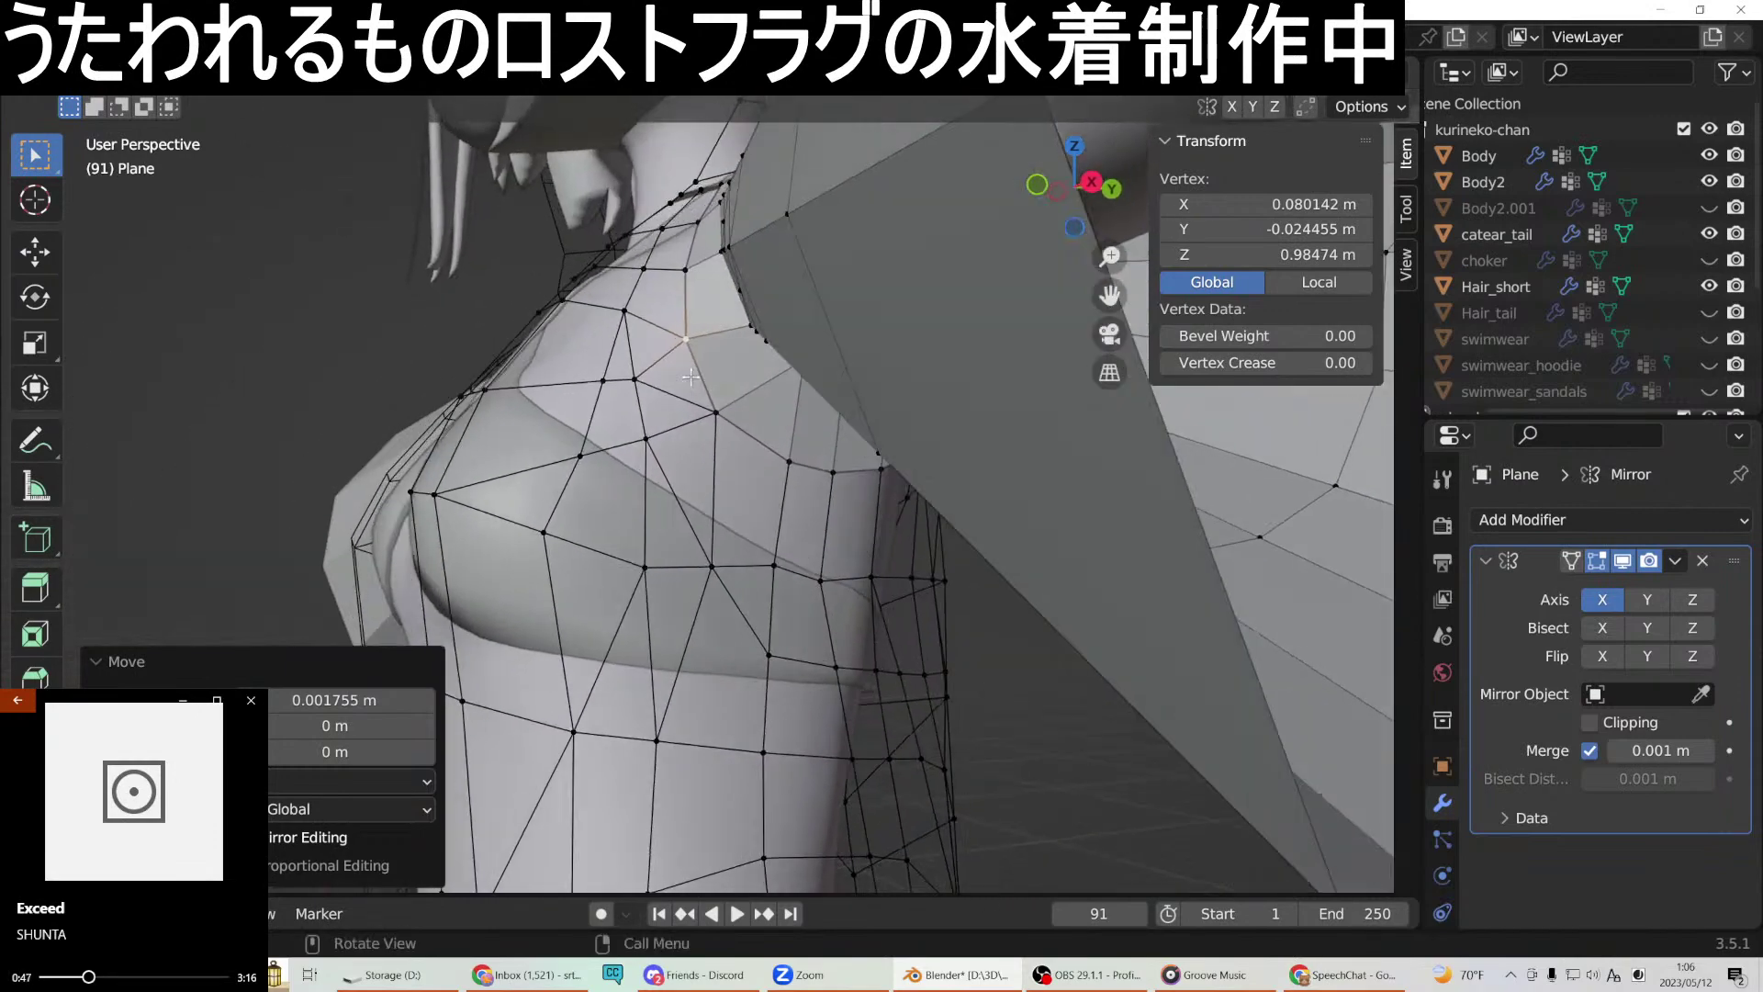
pyautogui.press('KP_3')
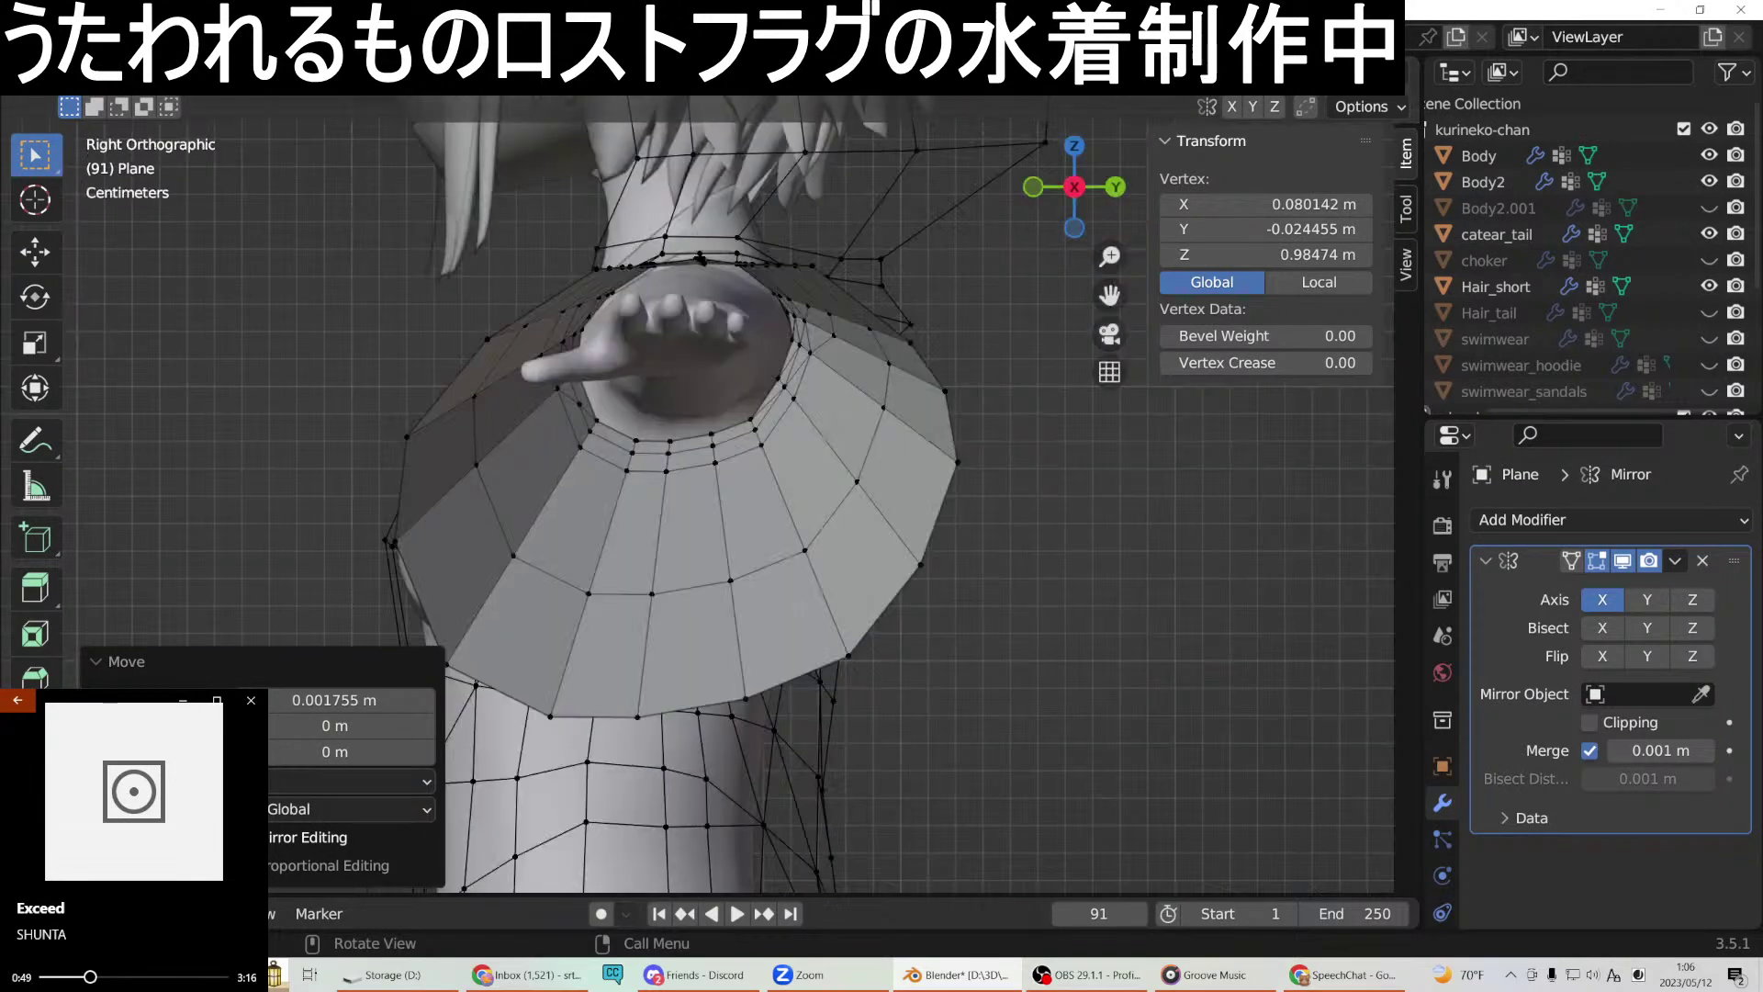
pyautogui.hotkey('alt', 'z')
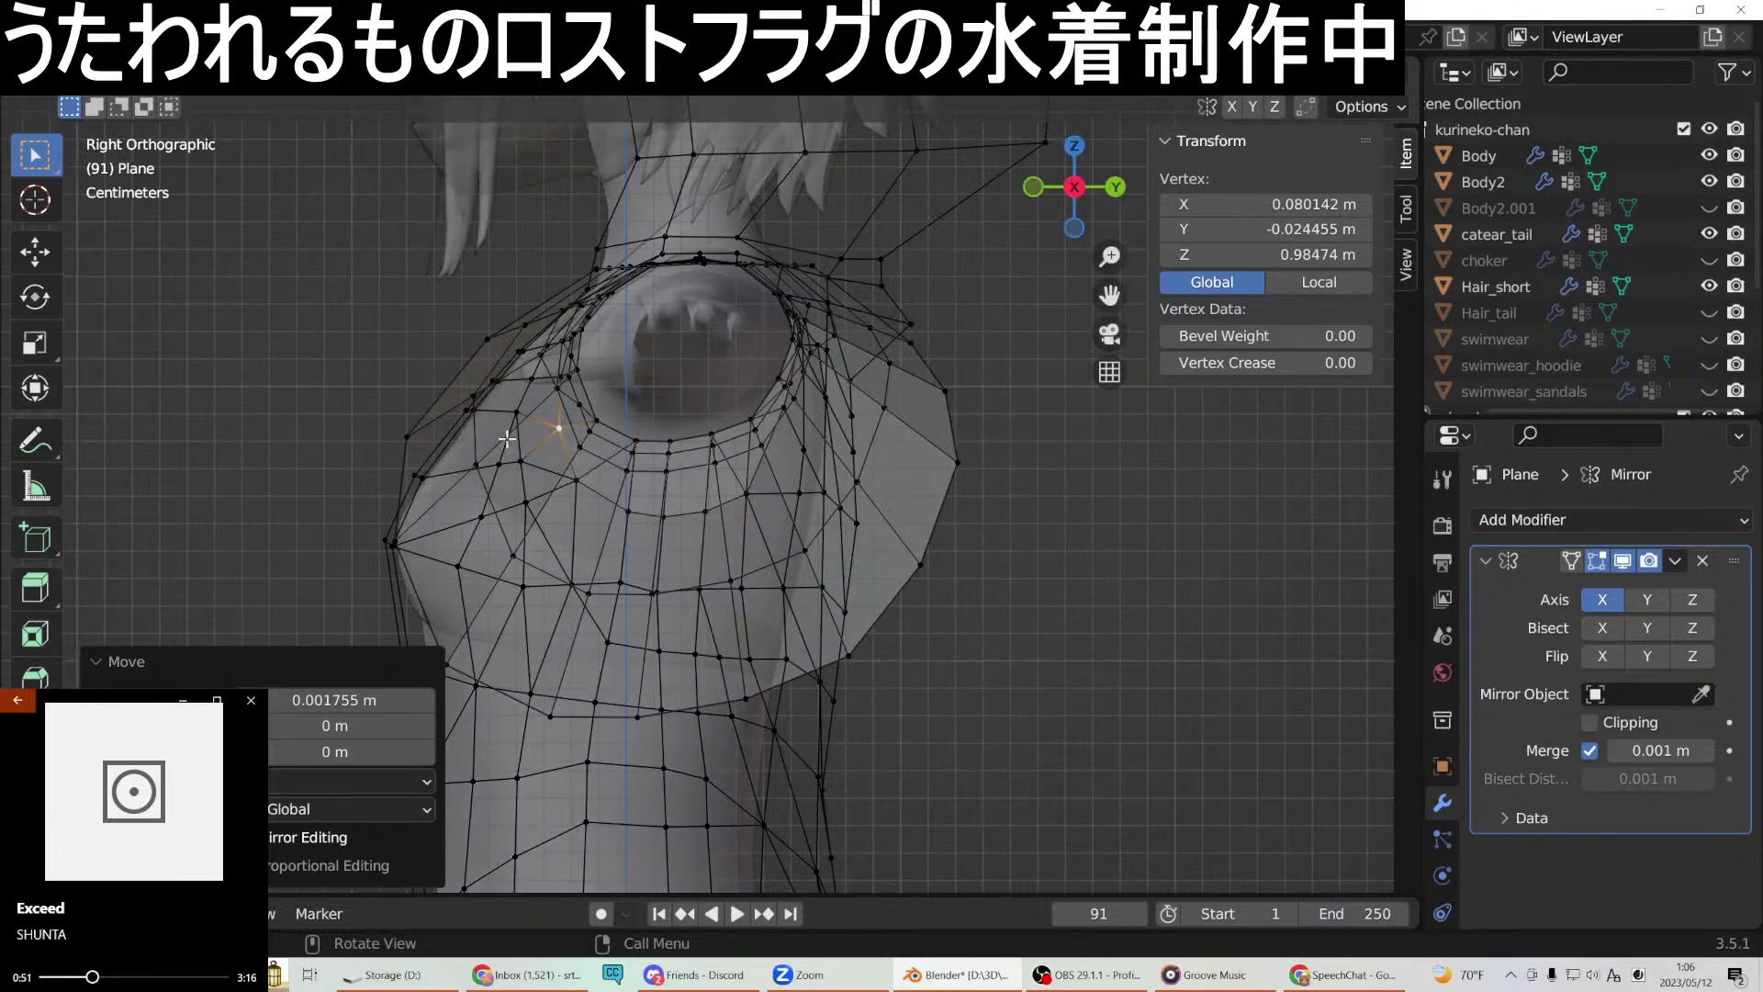
pyautogui.press('g')
pyautogui.press('g')
pyautogui.press('y')
pyautogui.click(492, 470)
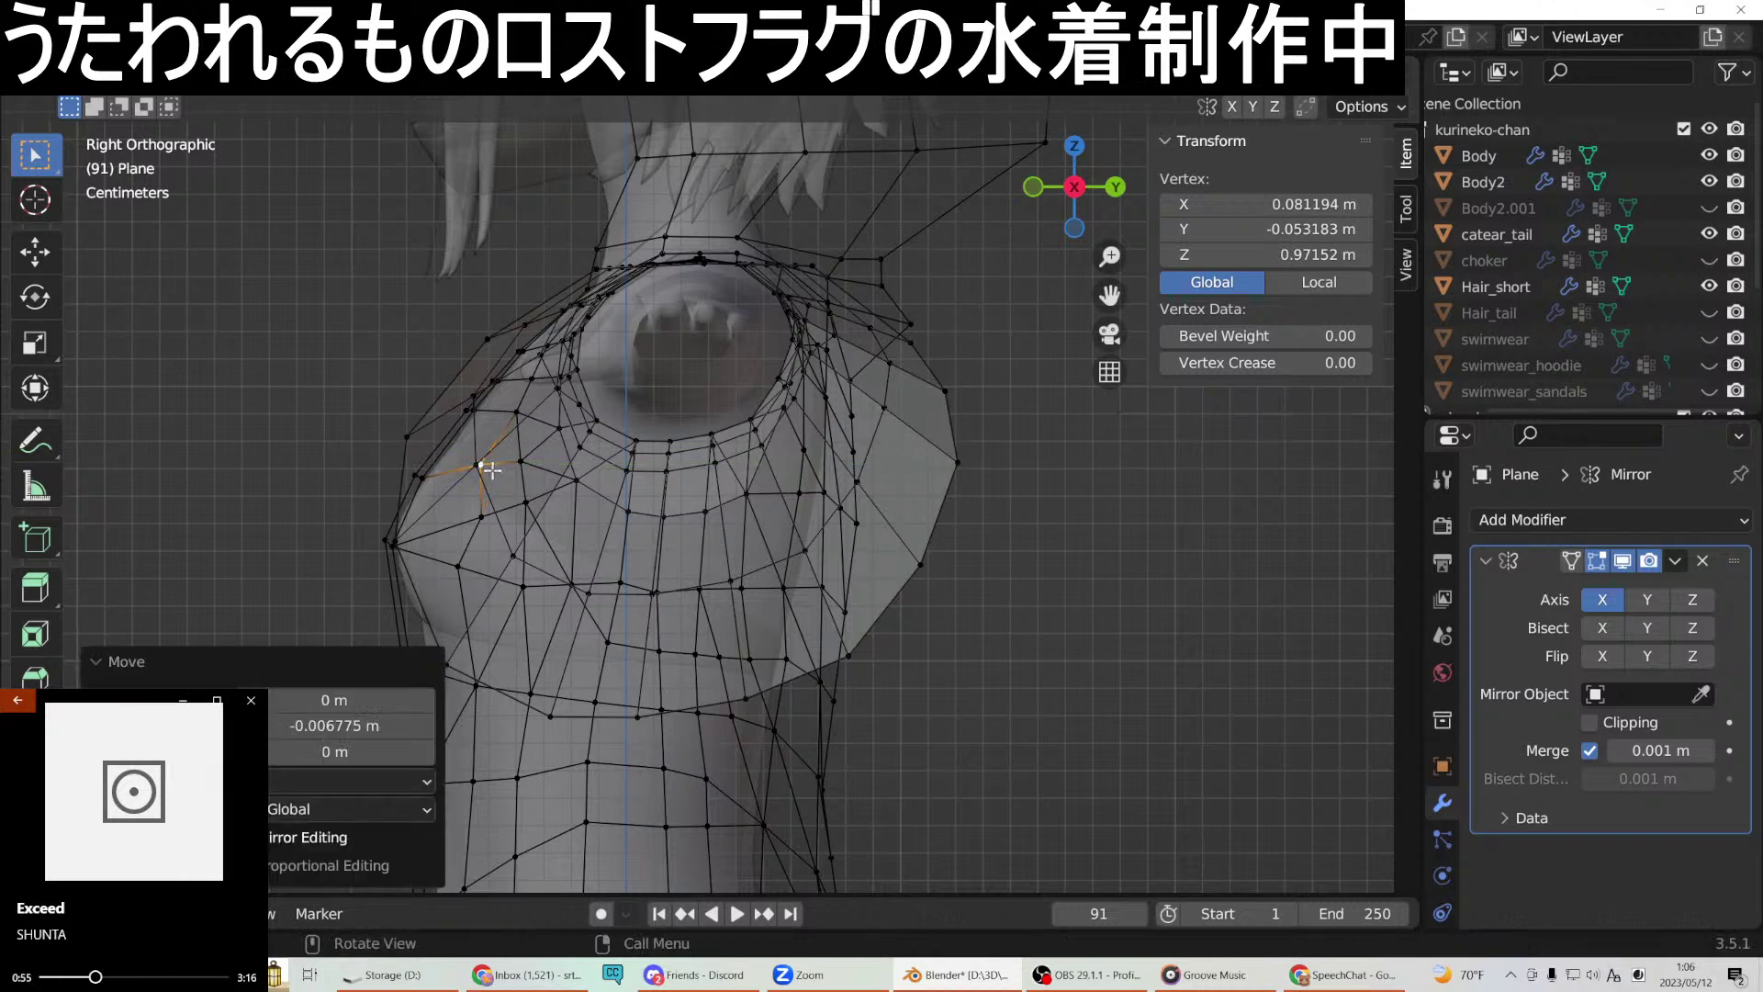
# Move the next two vertices down the bust column towards the front along Y, the lower one by about -0.0058 m.
pyautogui.click(543, 517)
pyautogui.press('g')
pyautogui.press('y')
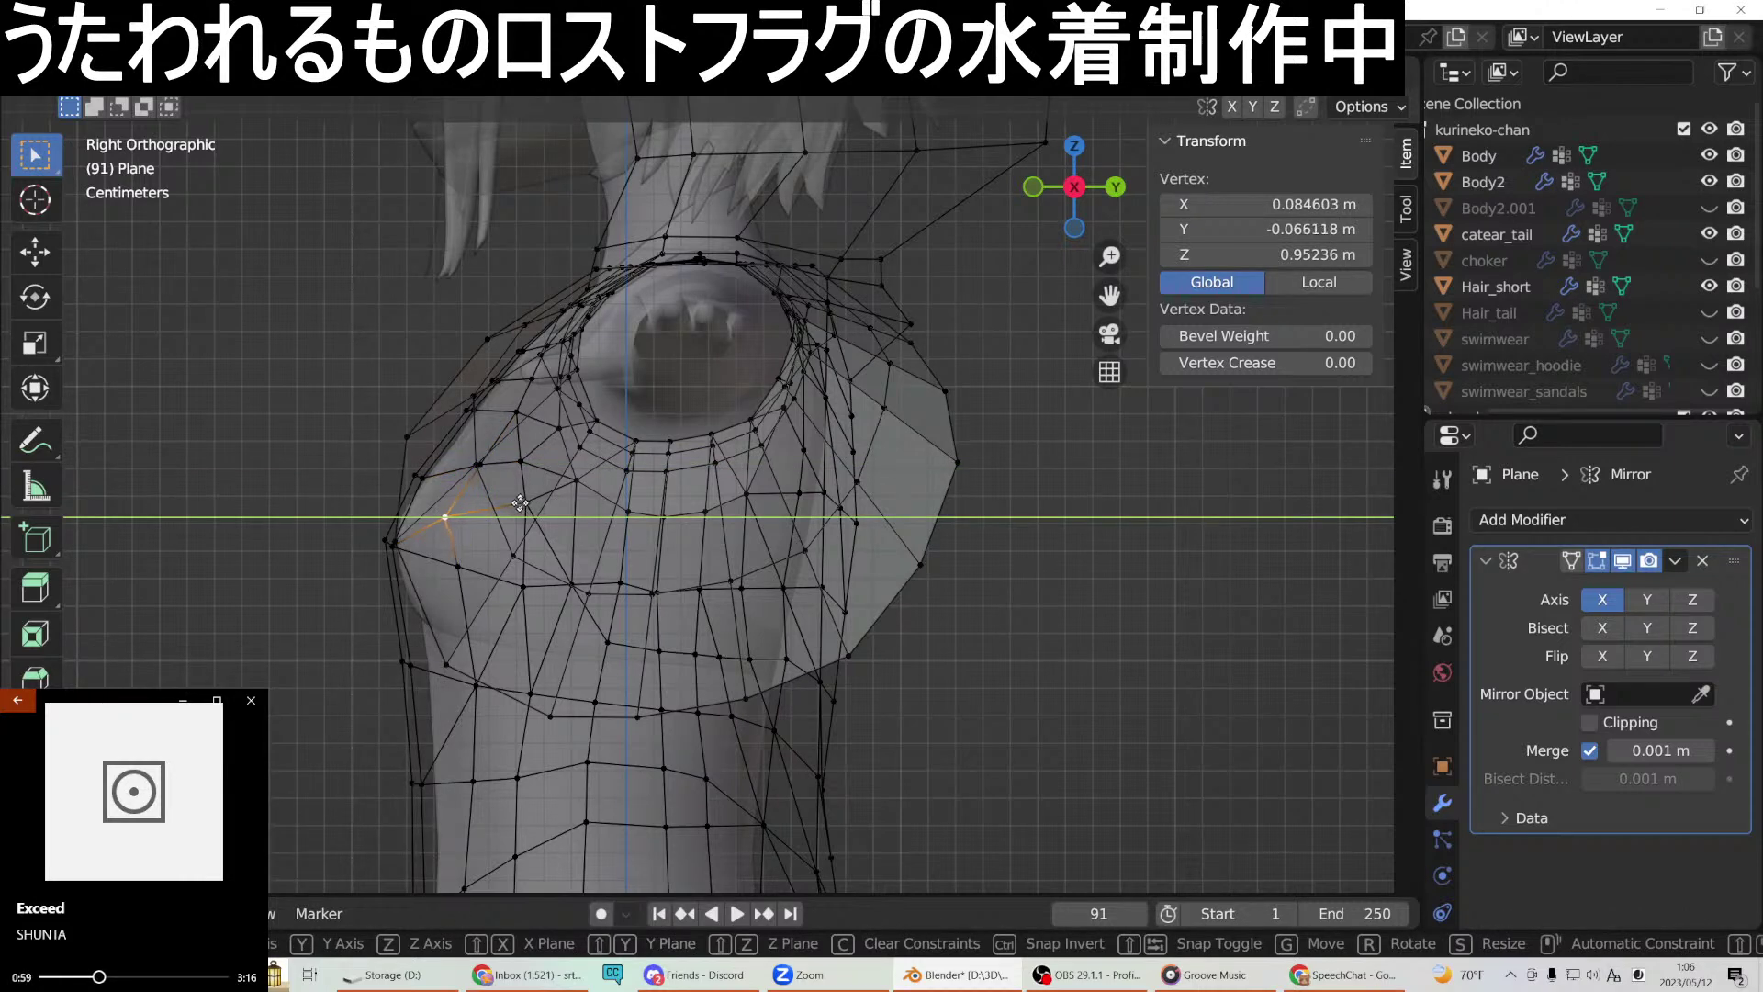
pyautogui.click(520, 503)
pyautogui.click(461, 566)
pyautogui.press('g')
pyautogui.press('y')
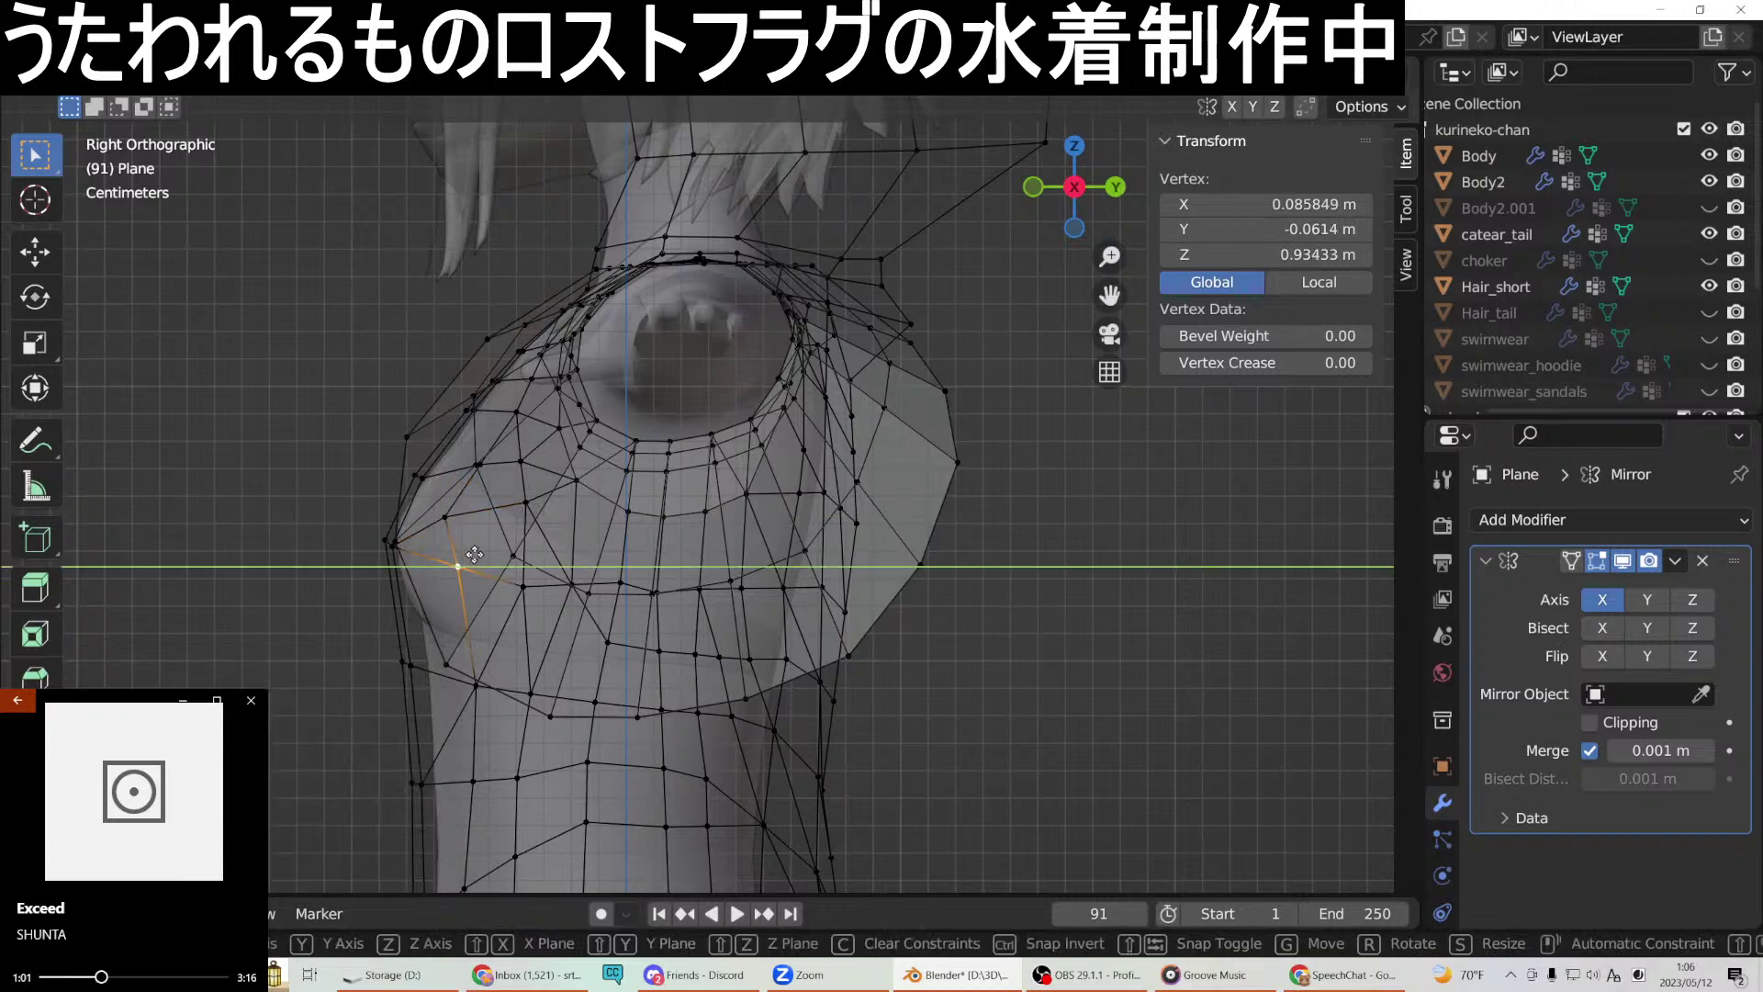
pyautogui.click(458, 560)
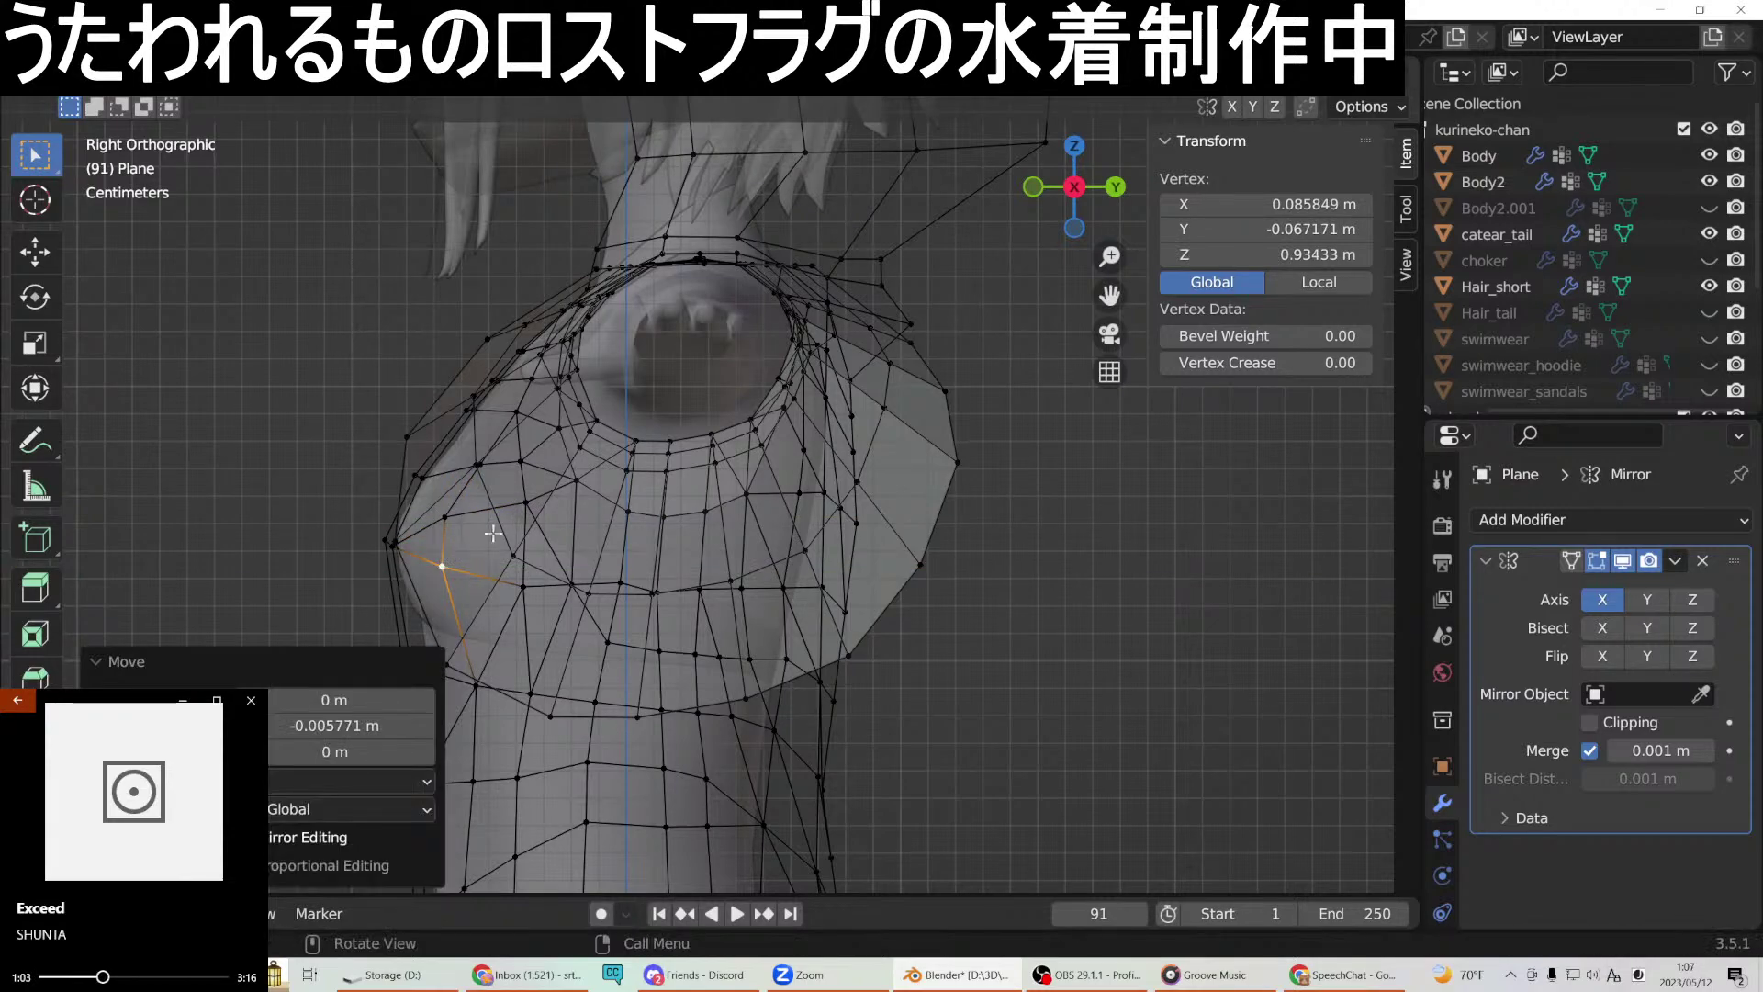
# Reselect the upper bust vertex of that column and move it about -0.0042 m further along Y.
pyautogui.moveTo(482, 533); pyautogui.dragTo(561, 516, button='middle')
pyautogui.click(560, 513)
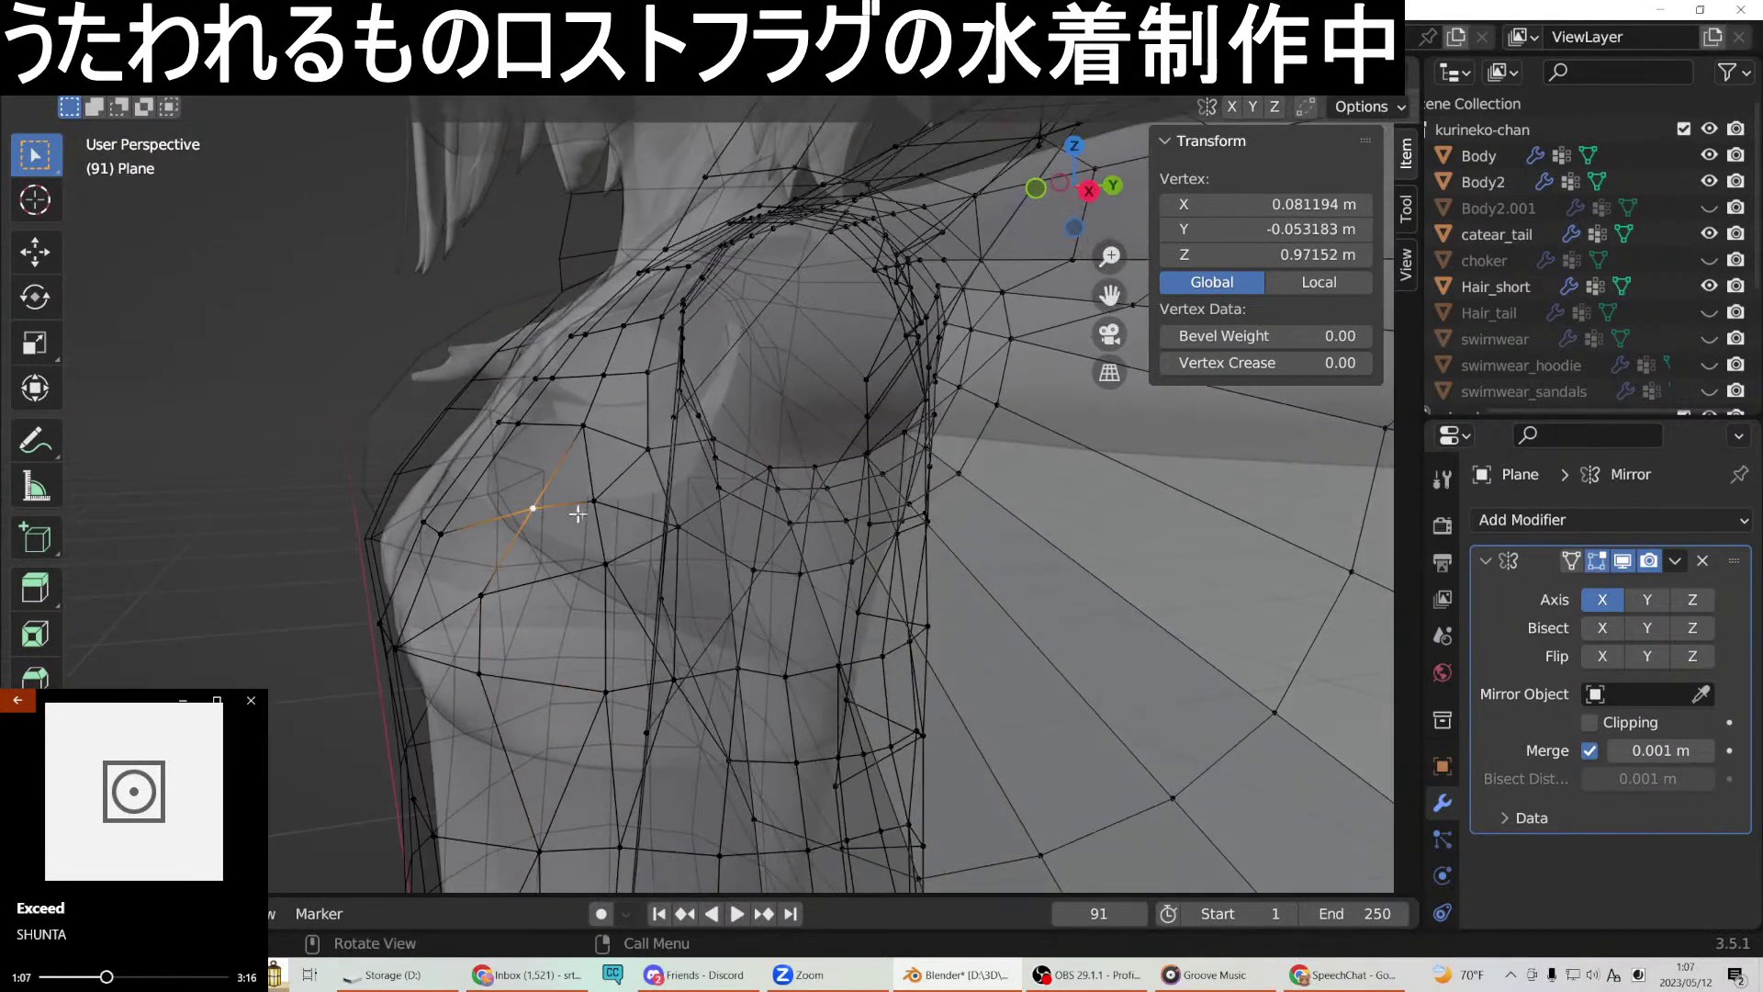
pyautogui.press('g')
pyautogui.press('y')
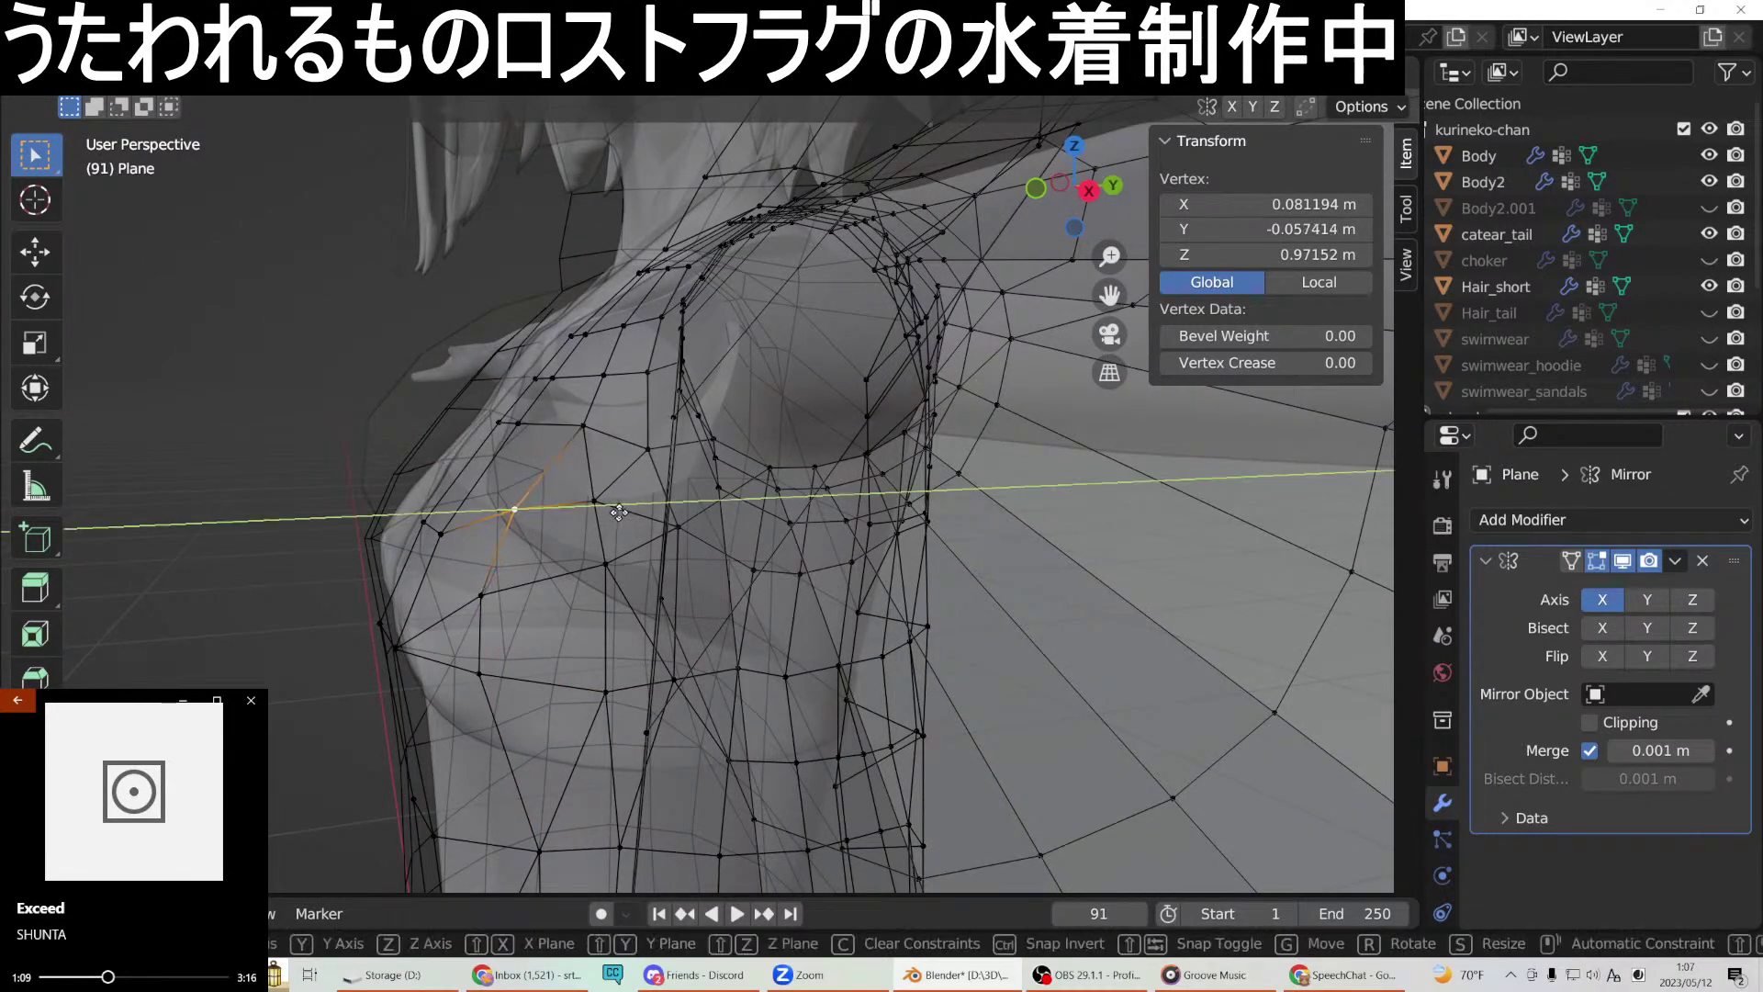
pyautogui.click(618, 513)
# Move the front shoulder vertex beside the sleeve about -0.0016 m and another -0.0012 m along Y, and lower it about 0.0029 m along Z.
pyautogui.moveTo(618, 512); pyautogui.dragTo(923, 451, button='middle')
pyautogui.click(958, 457)
pyautogui.press('g')
pyautogui.press('y')
pyautogui.click(911, 454)
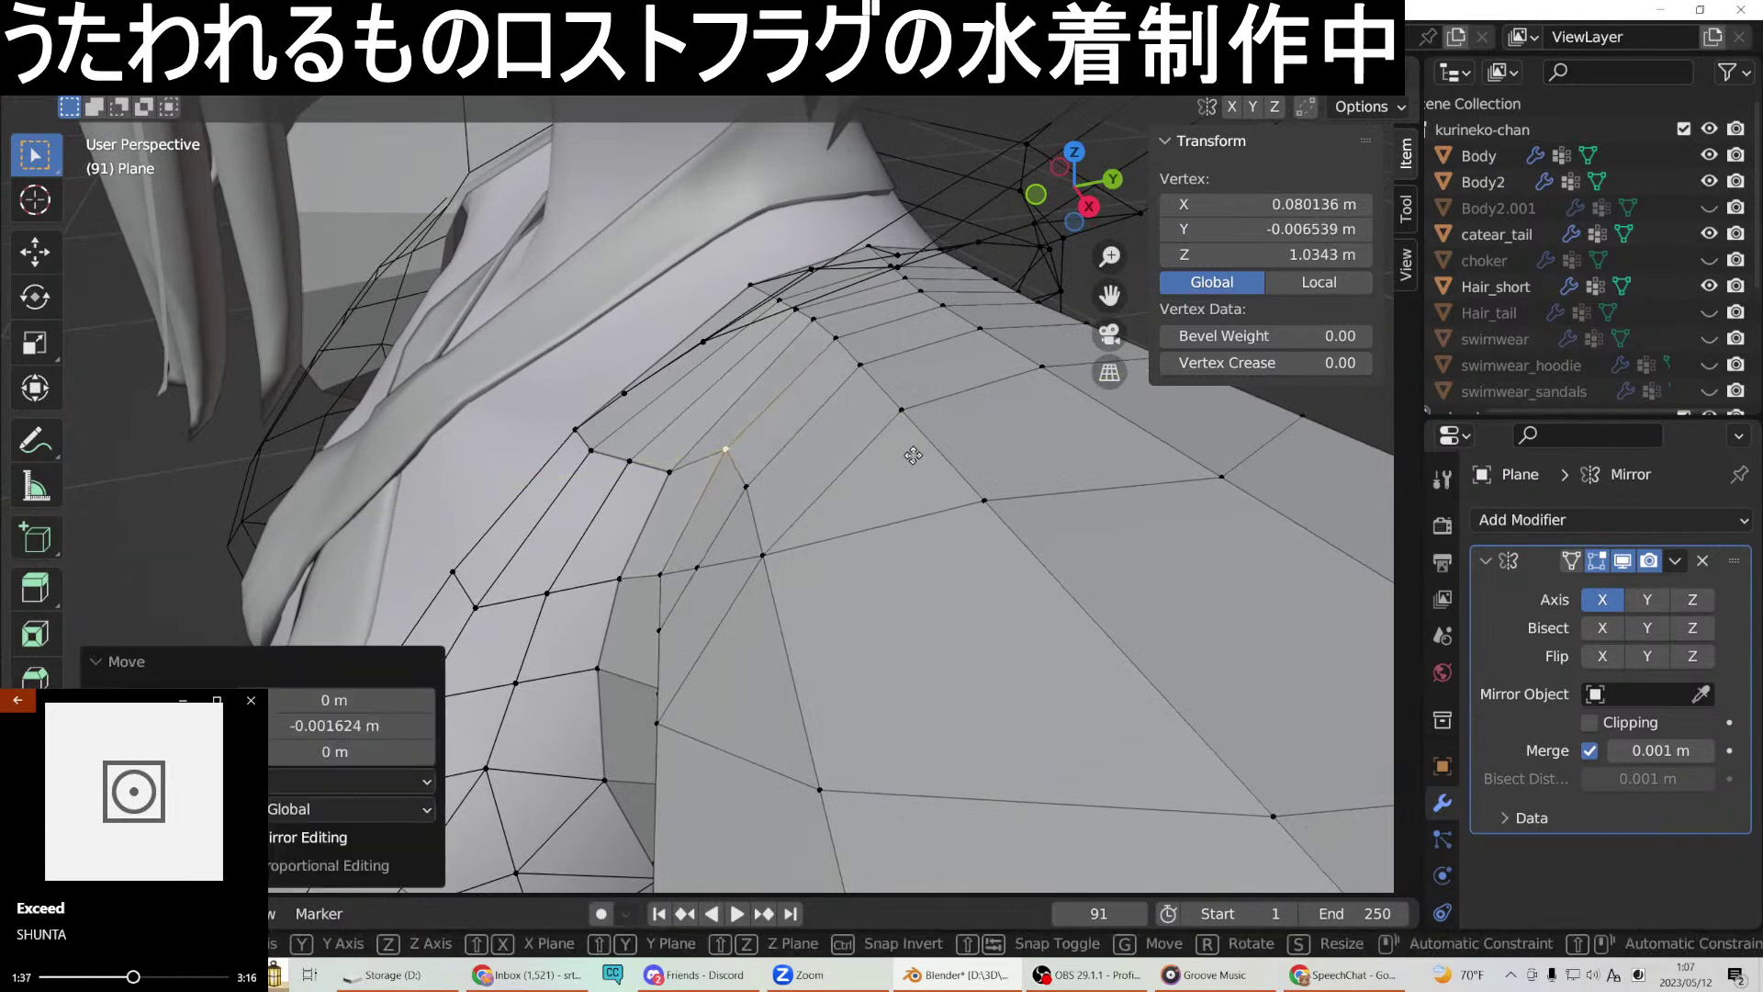
pyautogui.press('g')
pyautogui.press('z')
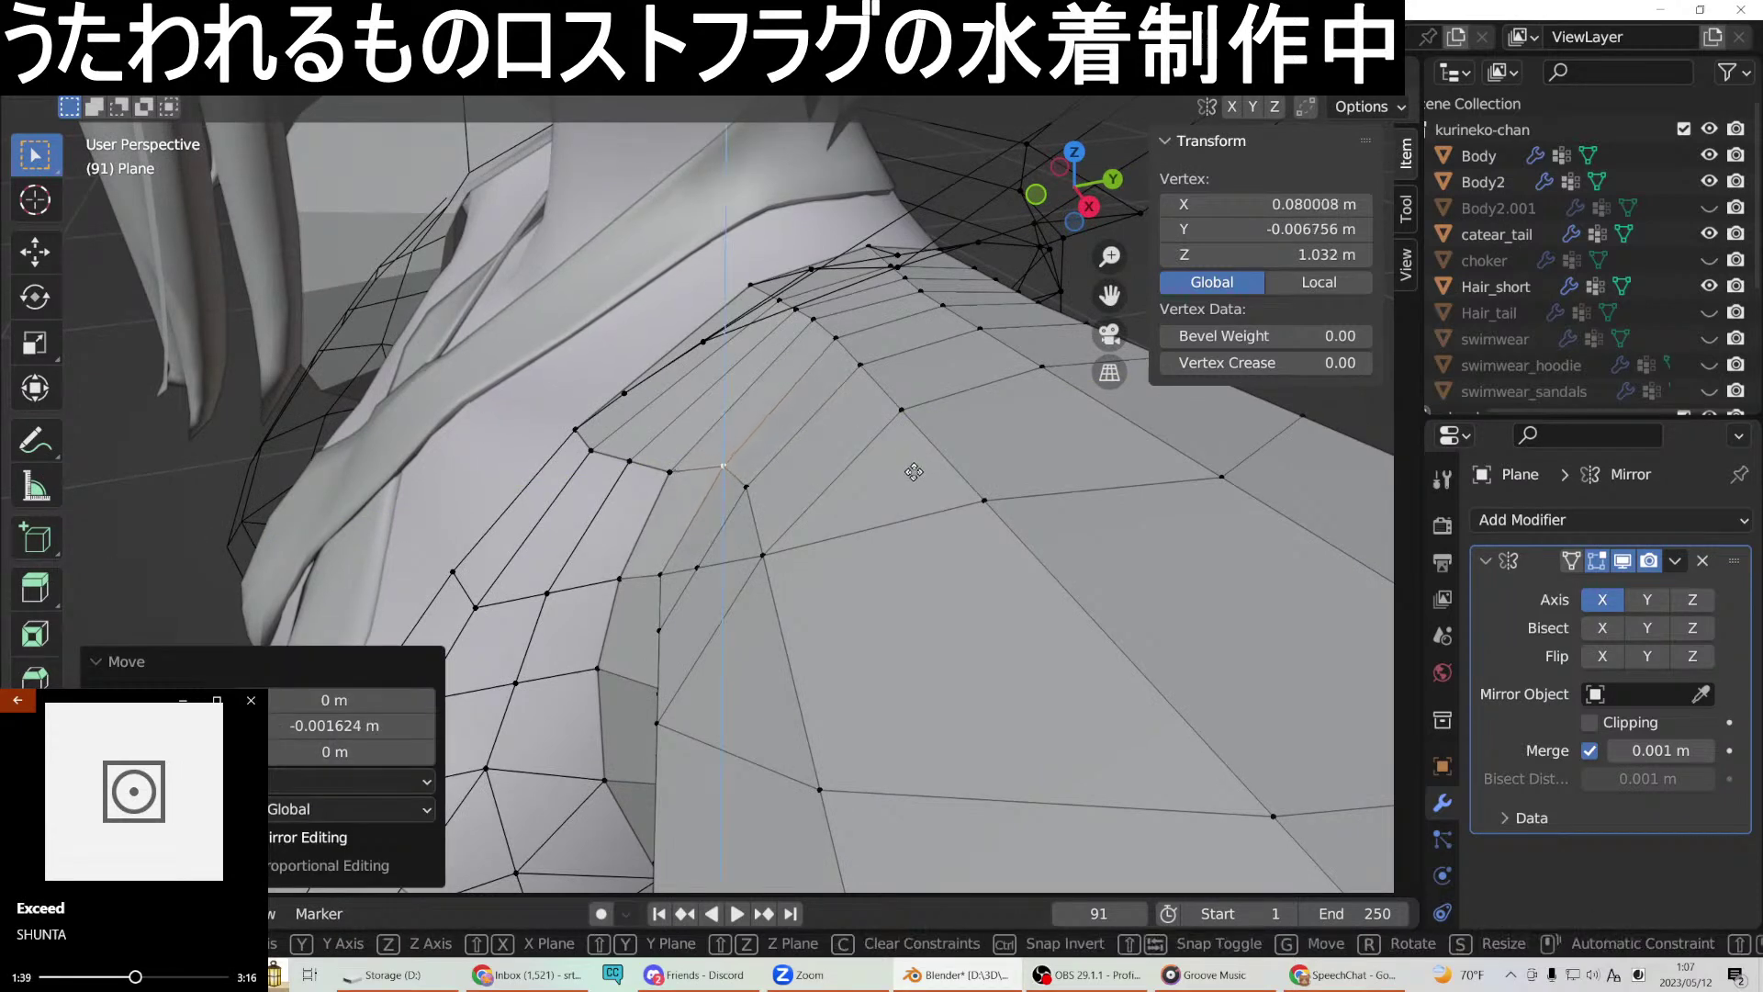
pyautogui.click(913, 475)
pyautogui.moveTo(913, 474)
pyautogui.mouseDown(button='middle')
pyautogui.moveTo(927, 464)
pyautogui.moveTo(902, 476)
pyautogui.mouseUp(button='middle')
pyautogui.press('y')
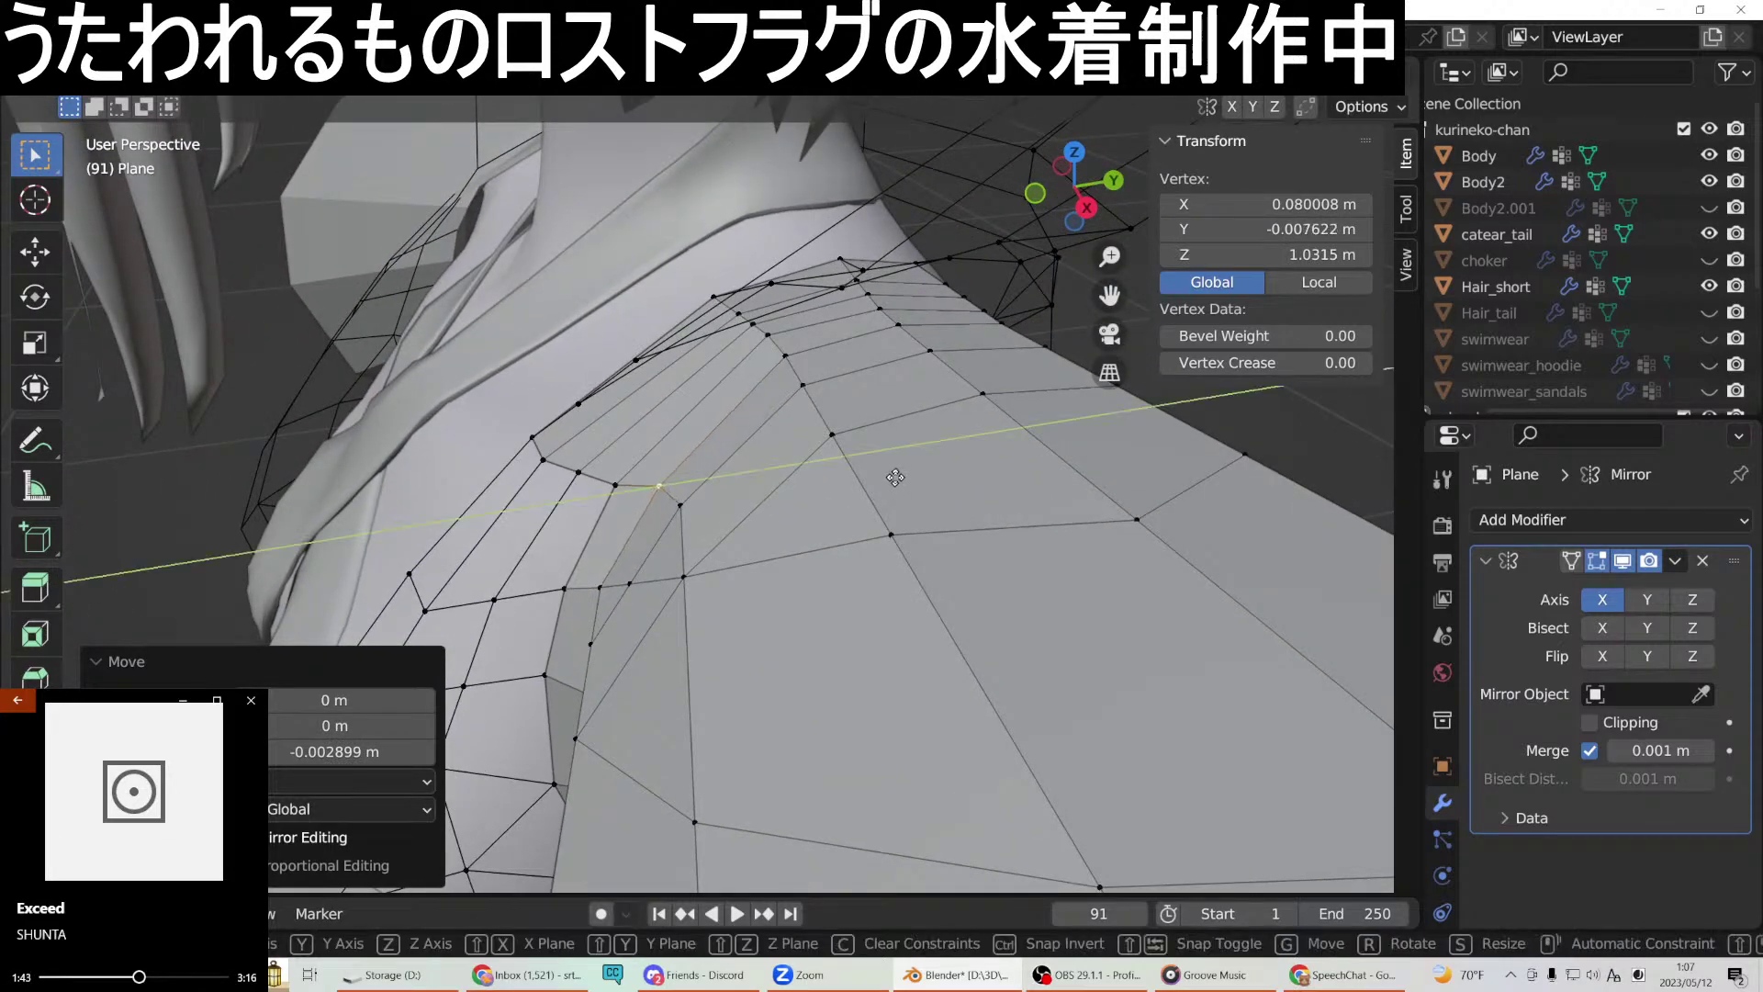
pyautogui.click(893, 477)
# Select the four corner vertices of the front-edge strip's quad just below the shoulder and fill them with a new face.
pyautogui.moveTo(893, 476); pyautogui.dragTo(867, 352, button='middle')
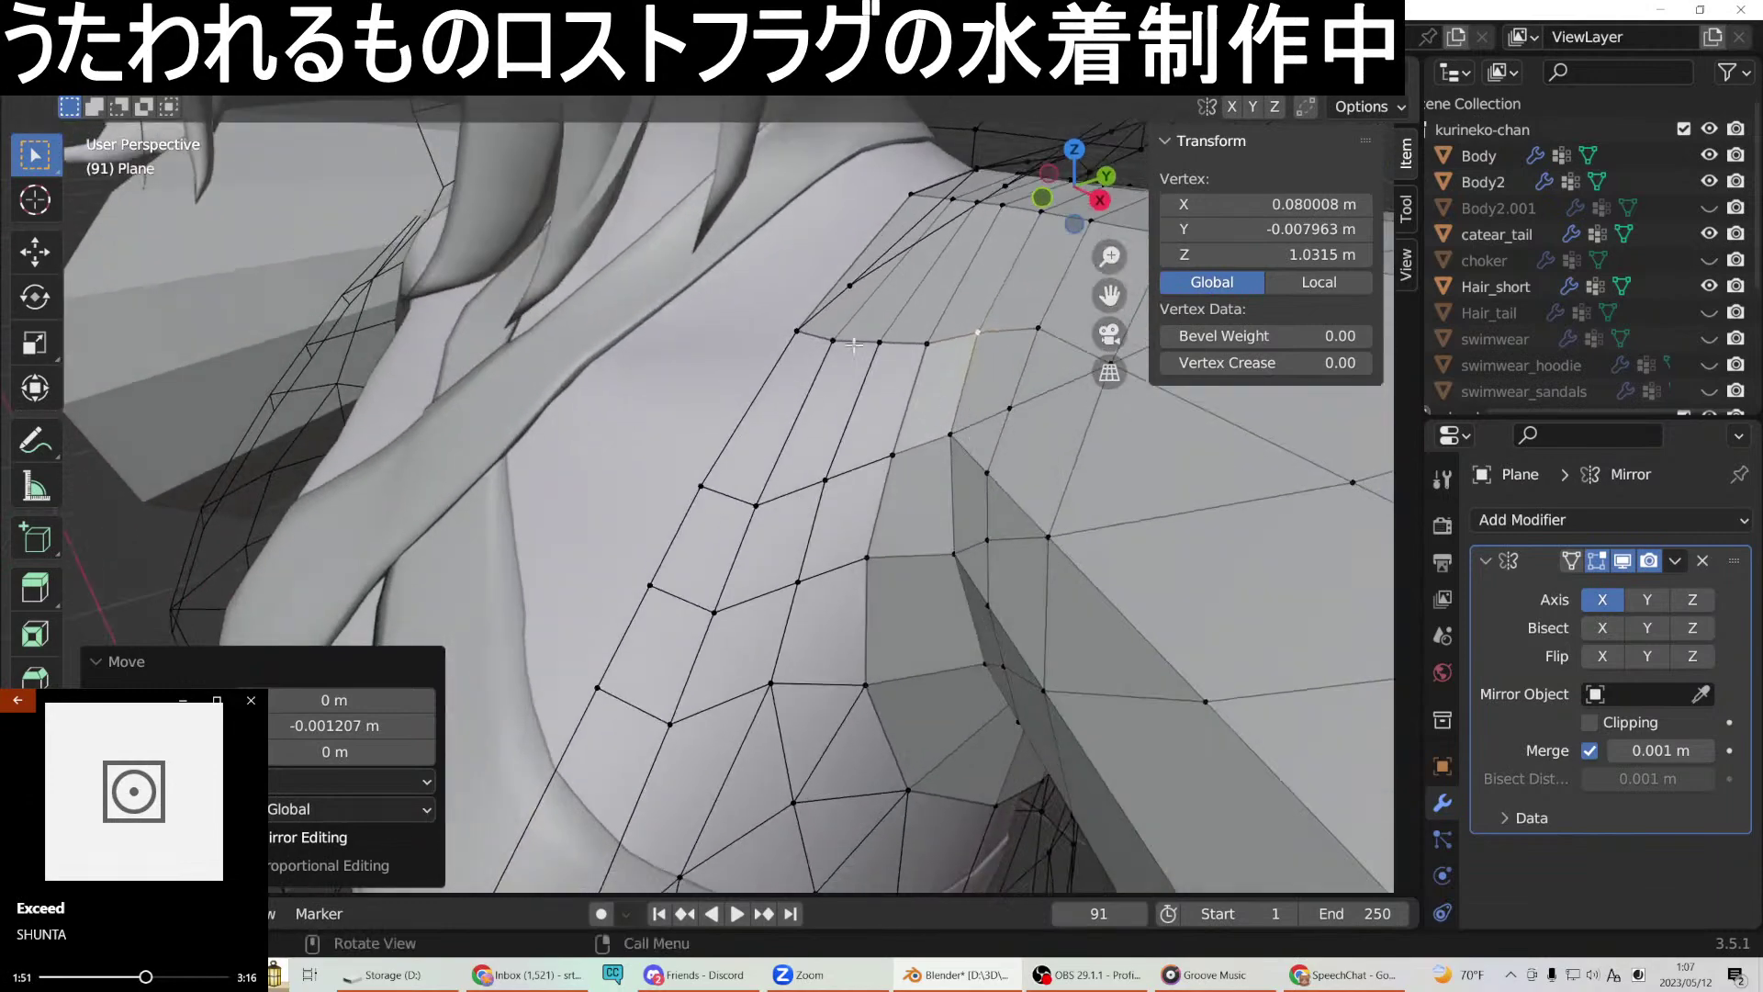
pyautogui.keyDown('shift'); pyautogui.click(832, 340); pyautogui.keyUp('shift')
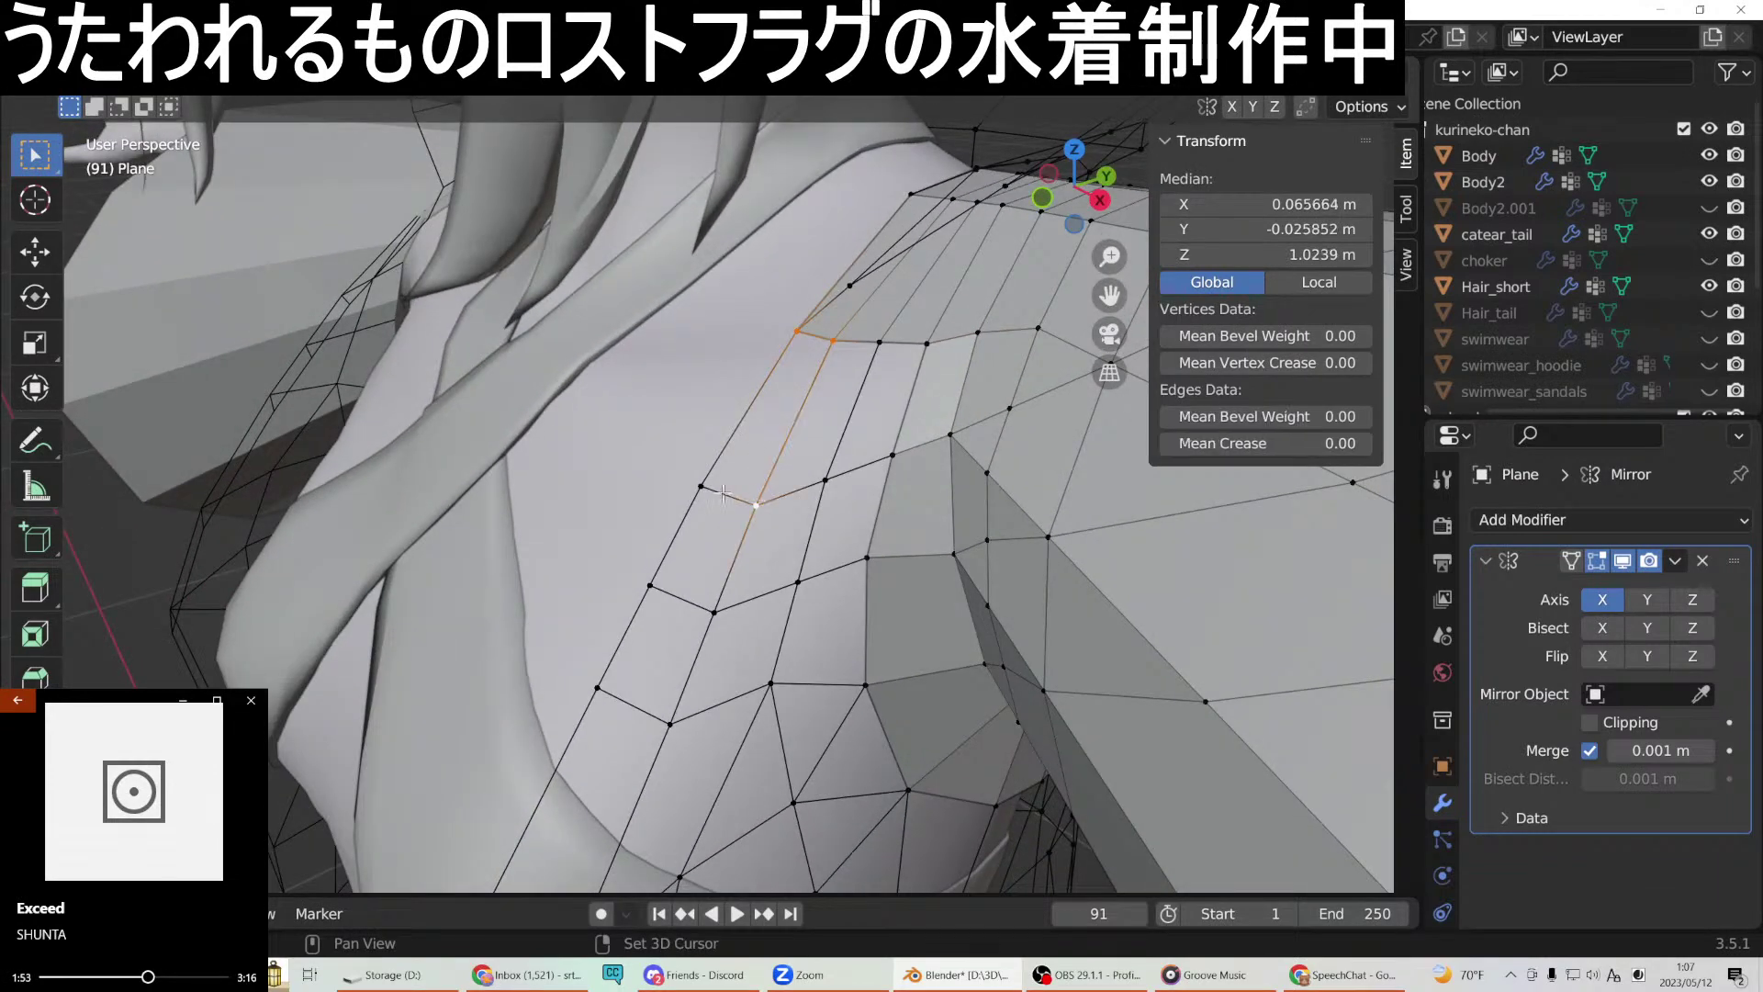
pyautogui.rightClick(813, 375)
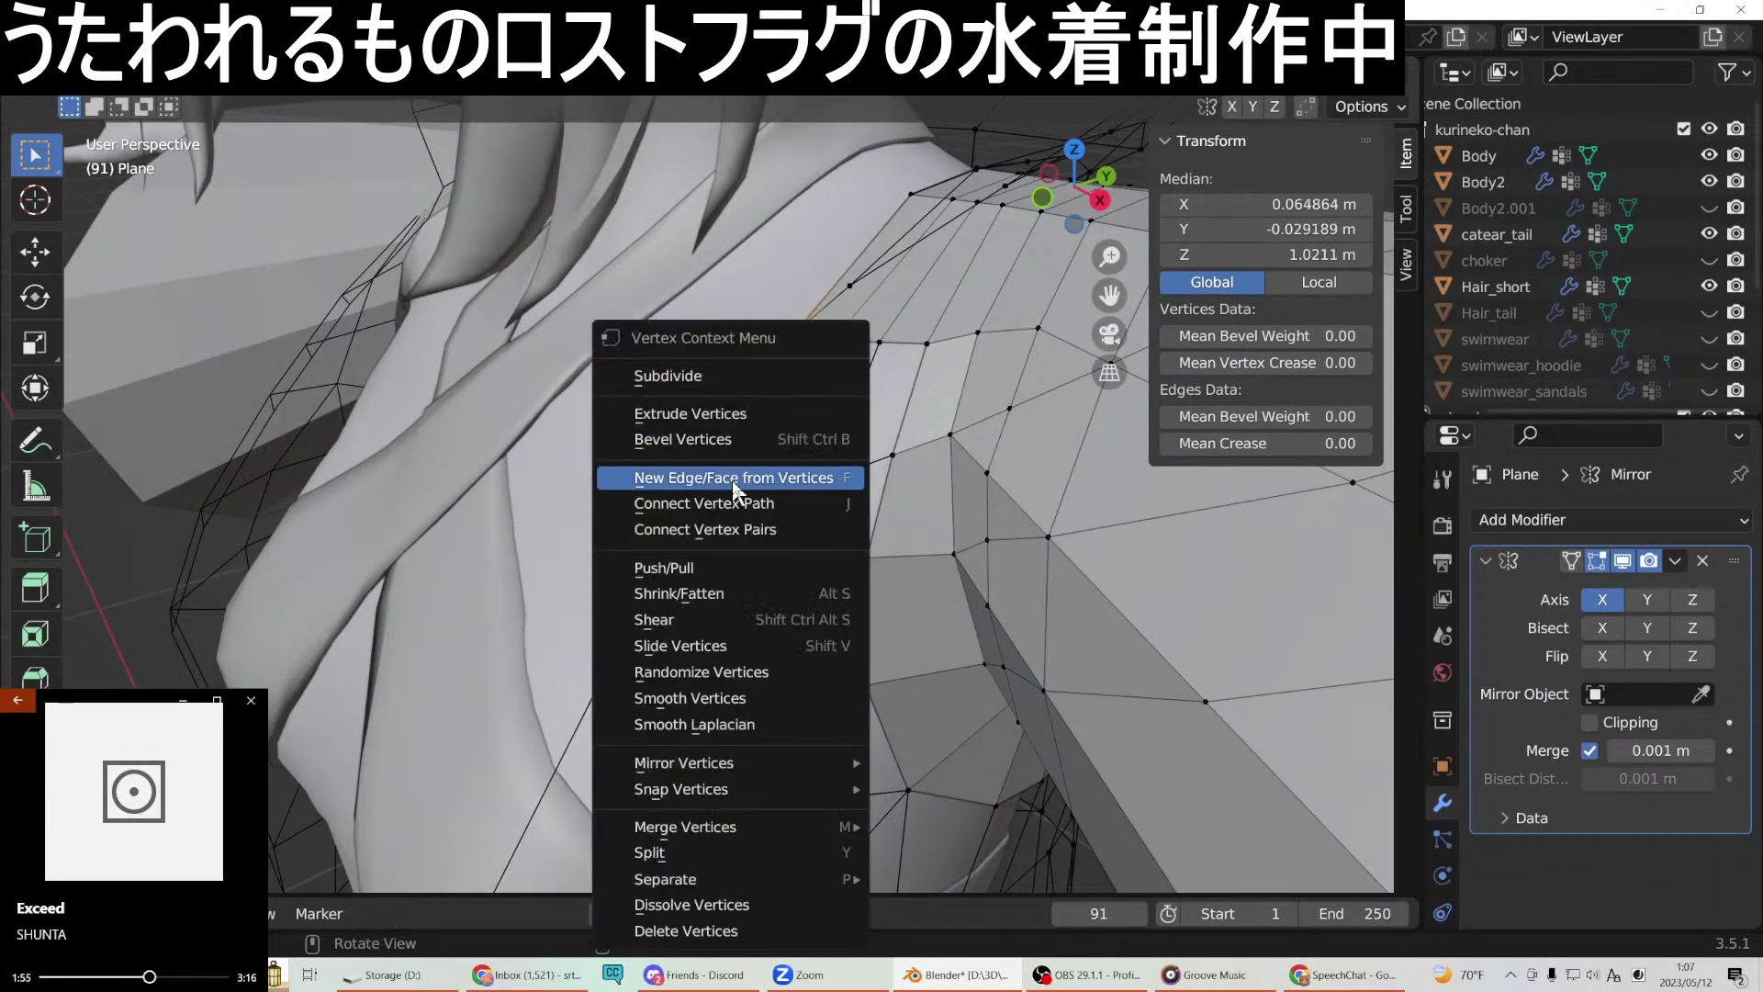
pyautogui.click(771, 473)
# Fill the second quad down the front-edge strip with a new face from its four corner vertices.
pyautogui.click(706, 487)
pyautogui.keyDown('shift'); pyautogui.click(755, 504); pyautogui.keyUp('shift')
pyautogui.keyDown('shift'); pyautogui.click(714, 612); pyautogui.keyUp('shift')
pyautogui.keyDown('shift'); pyautogui.click(650, 585); pyautogui.keyUp('shift')
pyautogui.rightClick(654, 591)
pyautogui.click(588, 478)
# Create a face from the four vertices of the third quad down the front-edge strip, above the bust.
pyautogui.moveTo(624, 496); pyautogui.dragTo(733, 387, button='middle')
pyautogui.click(780, 340)
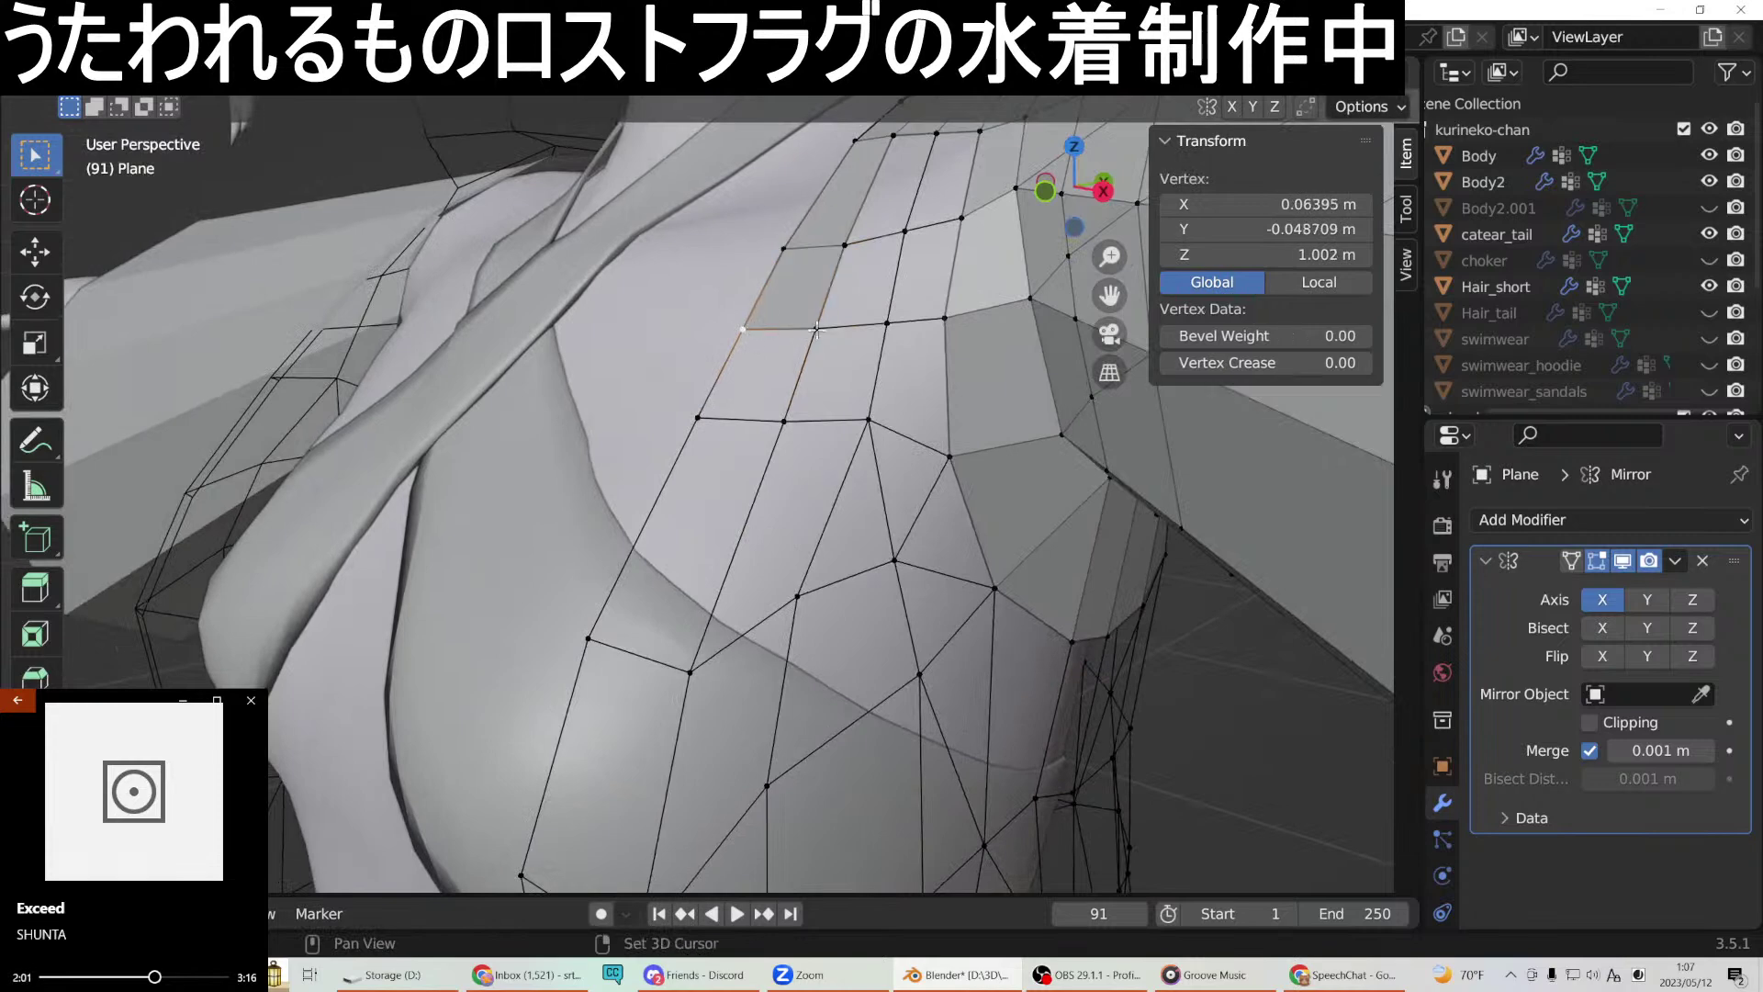
pyautogui.keyDown('shift'); pyautogui.click(816, 327); pyautogui.keyUp('shift')
pyautogui.keyDown('shift'); pyautogui.click(778, 420); pyautogui.keyUp('shift')
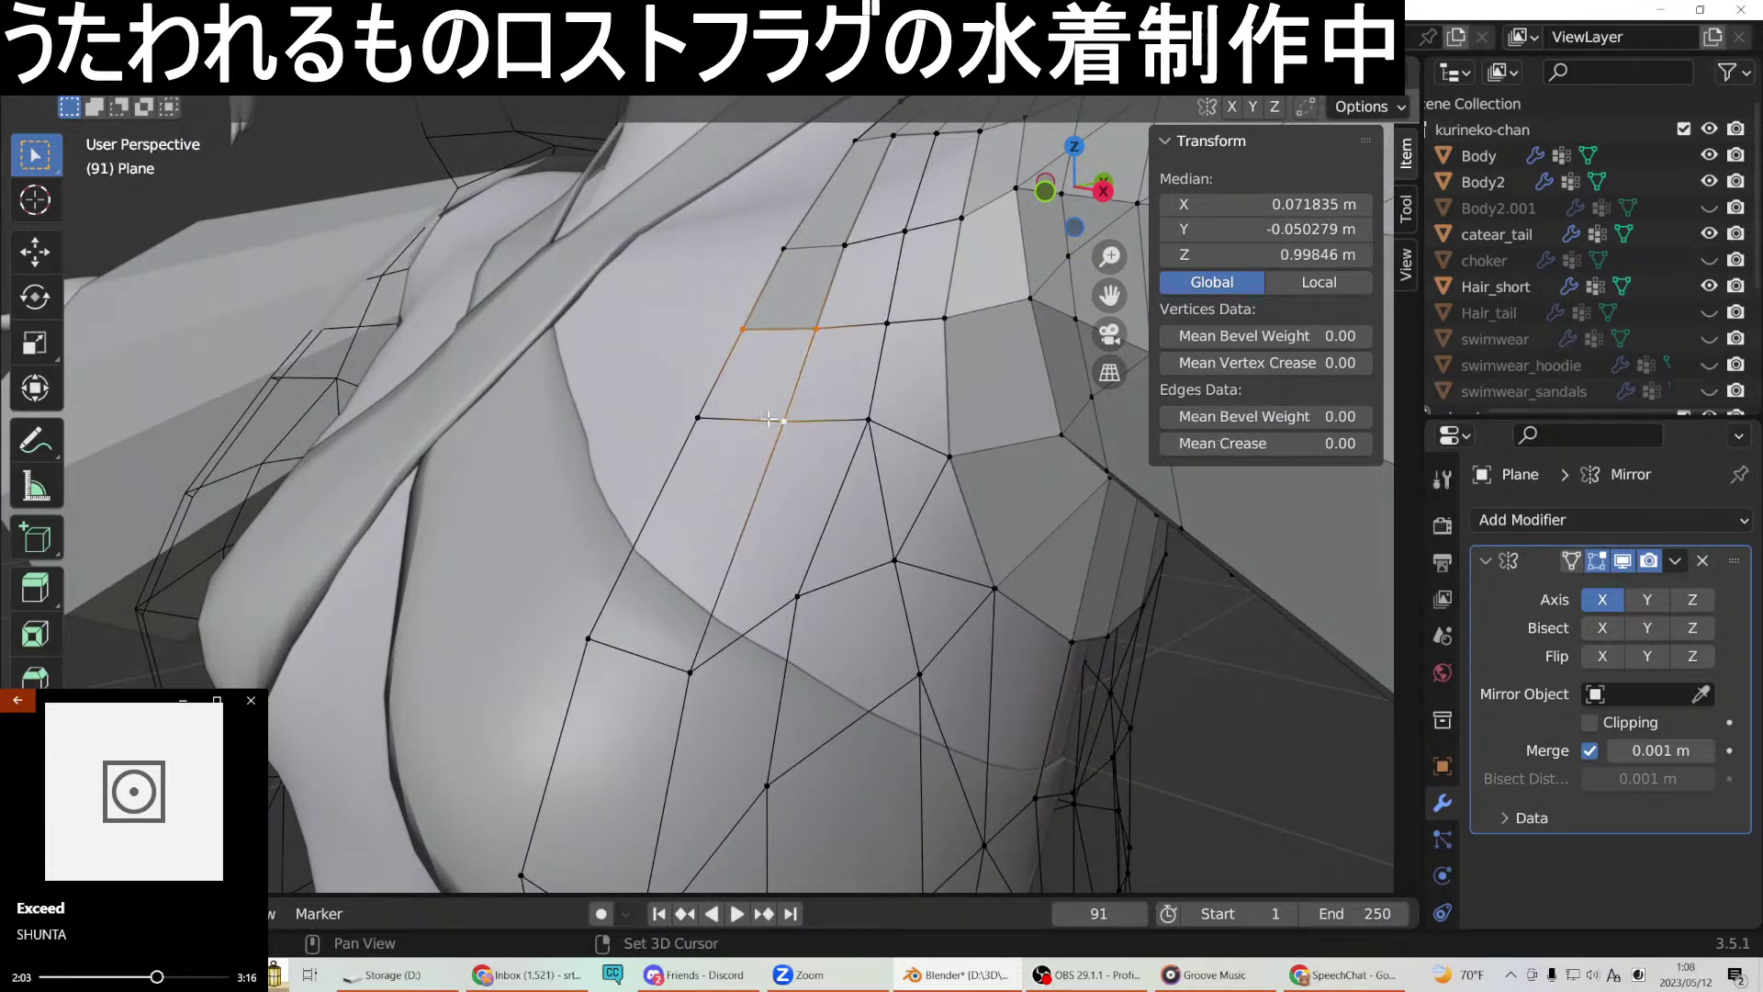
pyautogui.keyDown('shift'); pyautogui.click(698, 418); pyautogui.keyUp('shift')
pyautogui.rightClick(696, 419)
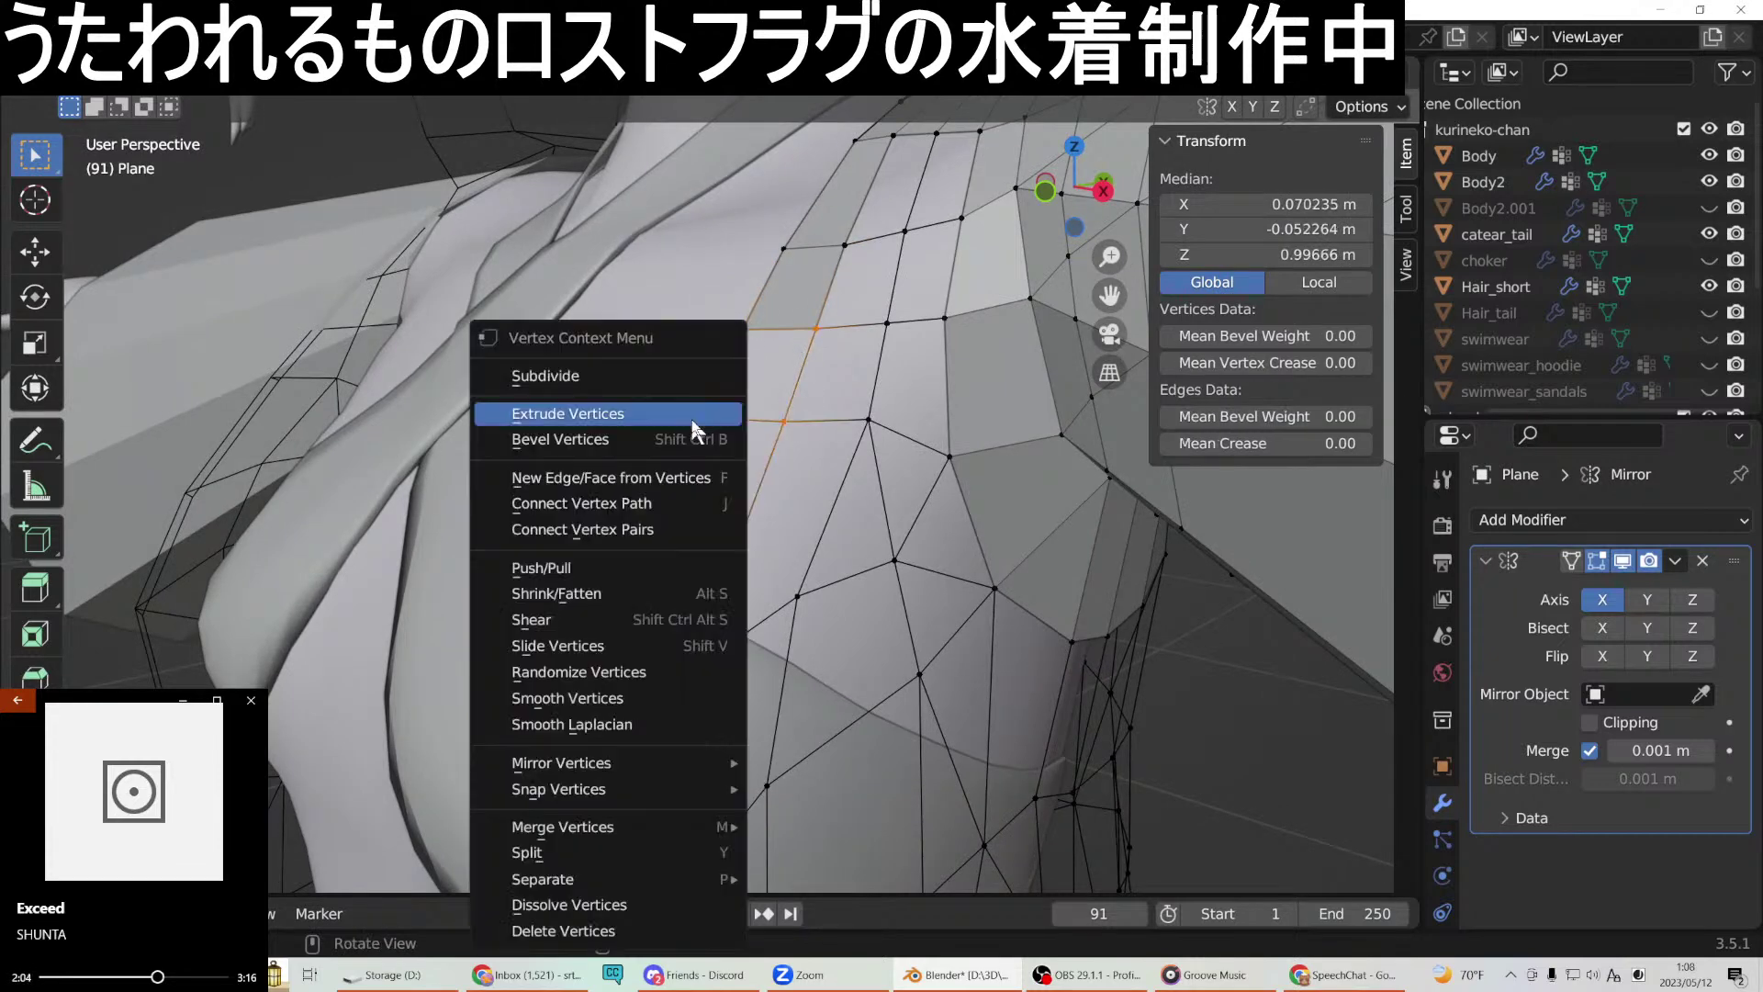
pyautogui.click(576, 483)
# Fill the fourth quad of the front-edge strip, running onto the upper bust, with a face from its four vertices.
pyautogui.scroll(-3, 746, 453)
pyautogui.moveTo(745, 453); pyautogui.dragTo(722, 555, button='middle')
pyautogui.click(696, 538)
pyautogui.keyDown('shift'); pyautogui.click(663, 549); pyautogui.keyUp('shift')
pyautogui.keyDown('shift'); pyautogui.click(621, 617); pyautogui.keyUp('shift')
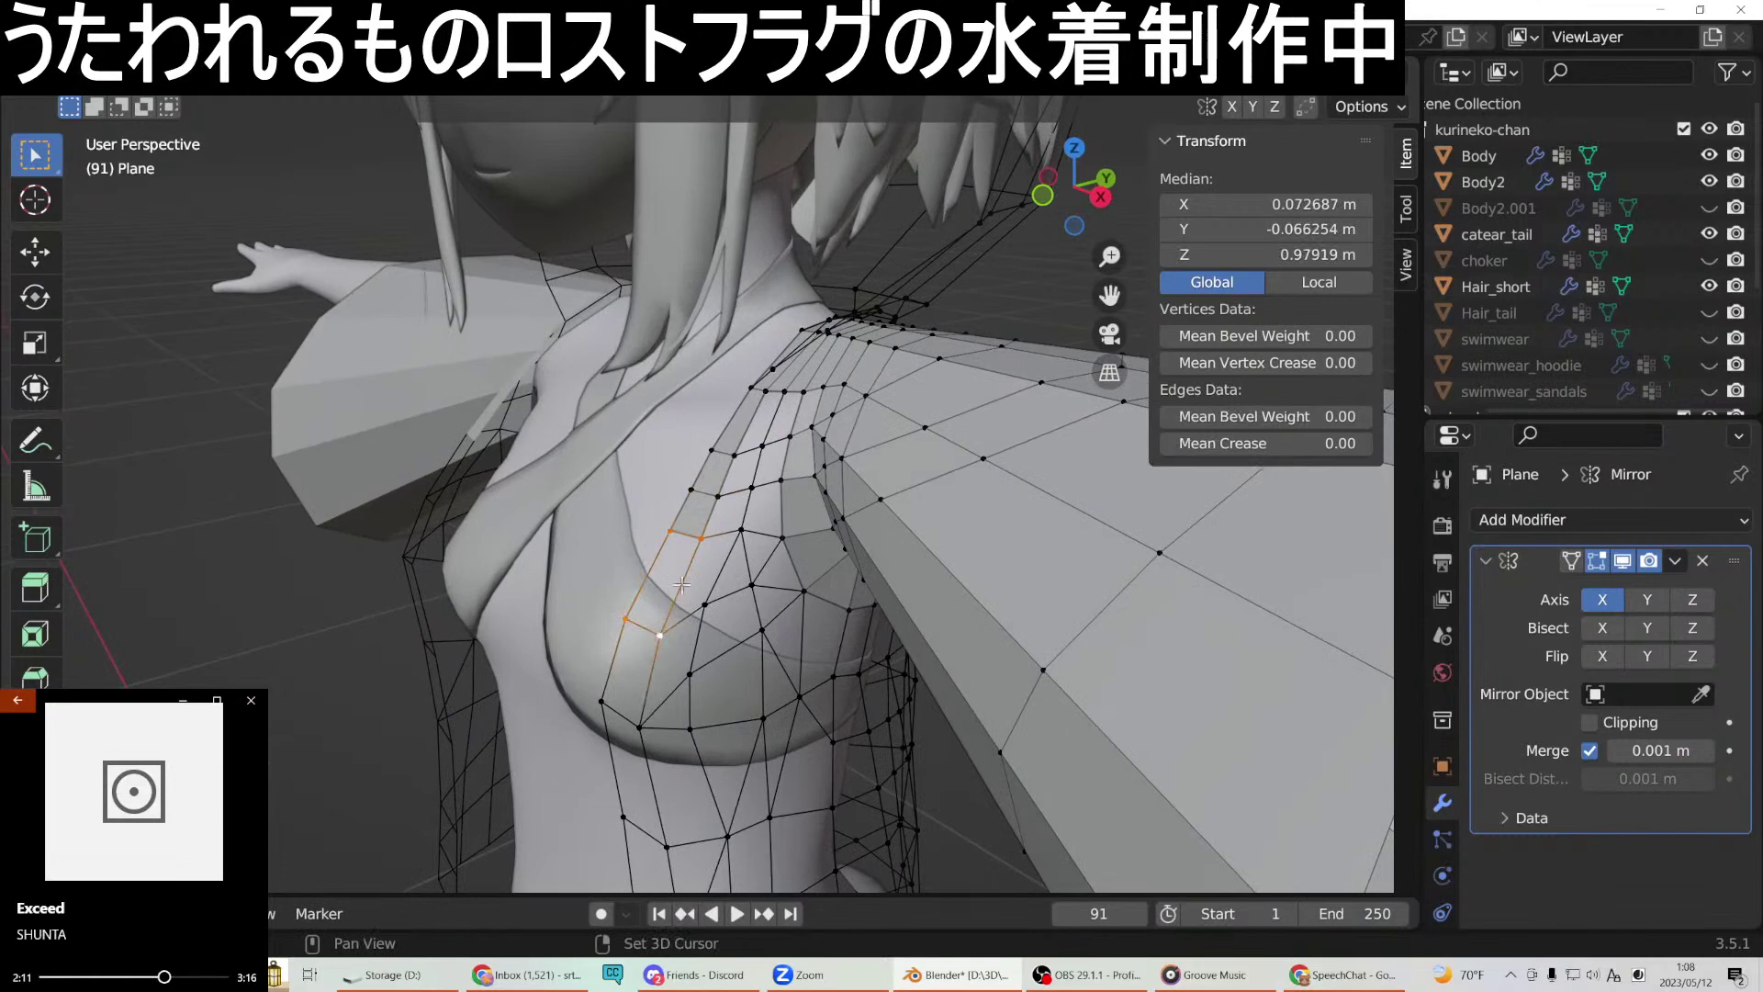
pyautogui.rightClick(690, 549)
pyautogui.click(645, 476)
# Fill the fifth quad of the front-edge strip, crossing the bust, with a face from its four corner vertices.
pyautogui.moveTo(645, 477); pyautogui.dragTo(708, 468, button='middle')
pyautogui.click(691, 453)
pyautogui.keyDown('shift'); pyautogui.click(669, 454); pyautogui.keyUp('shift')
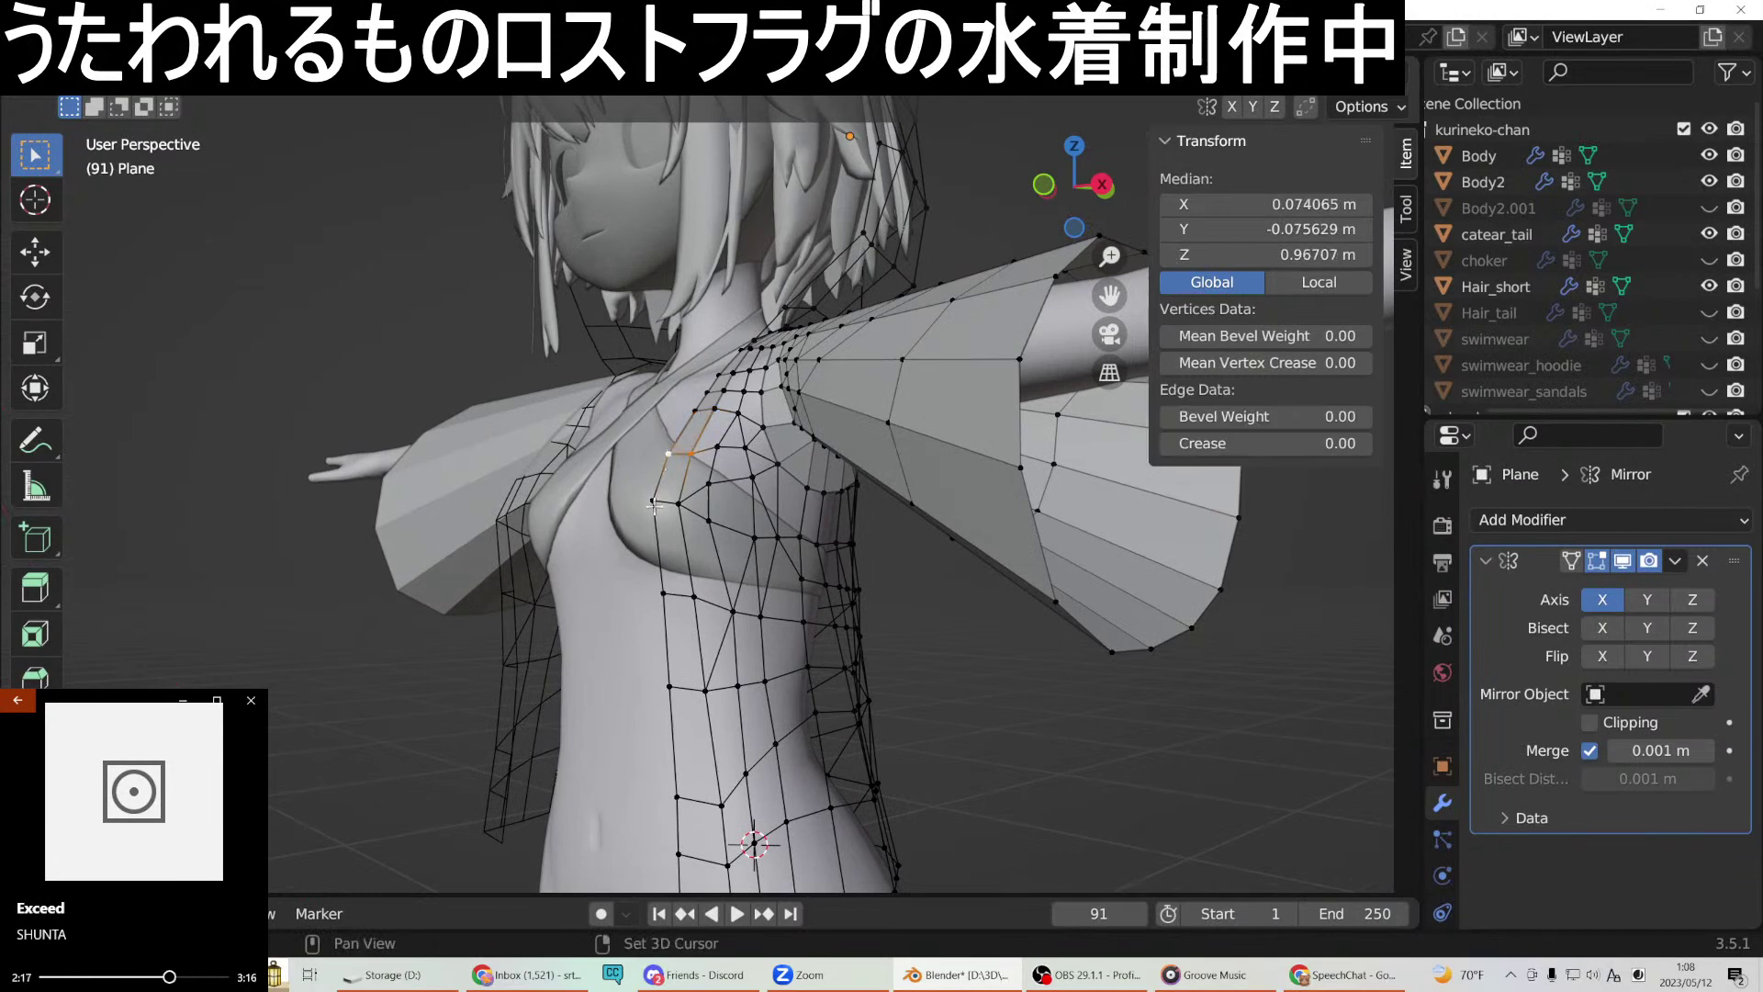
pyautogui.rightClick(684, 475)
pyautogui.click(686, 474)
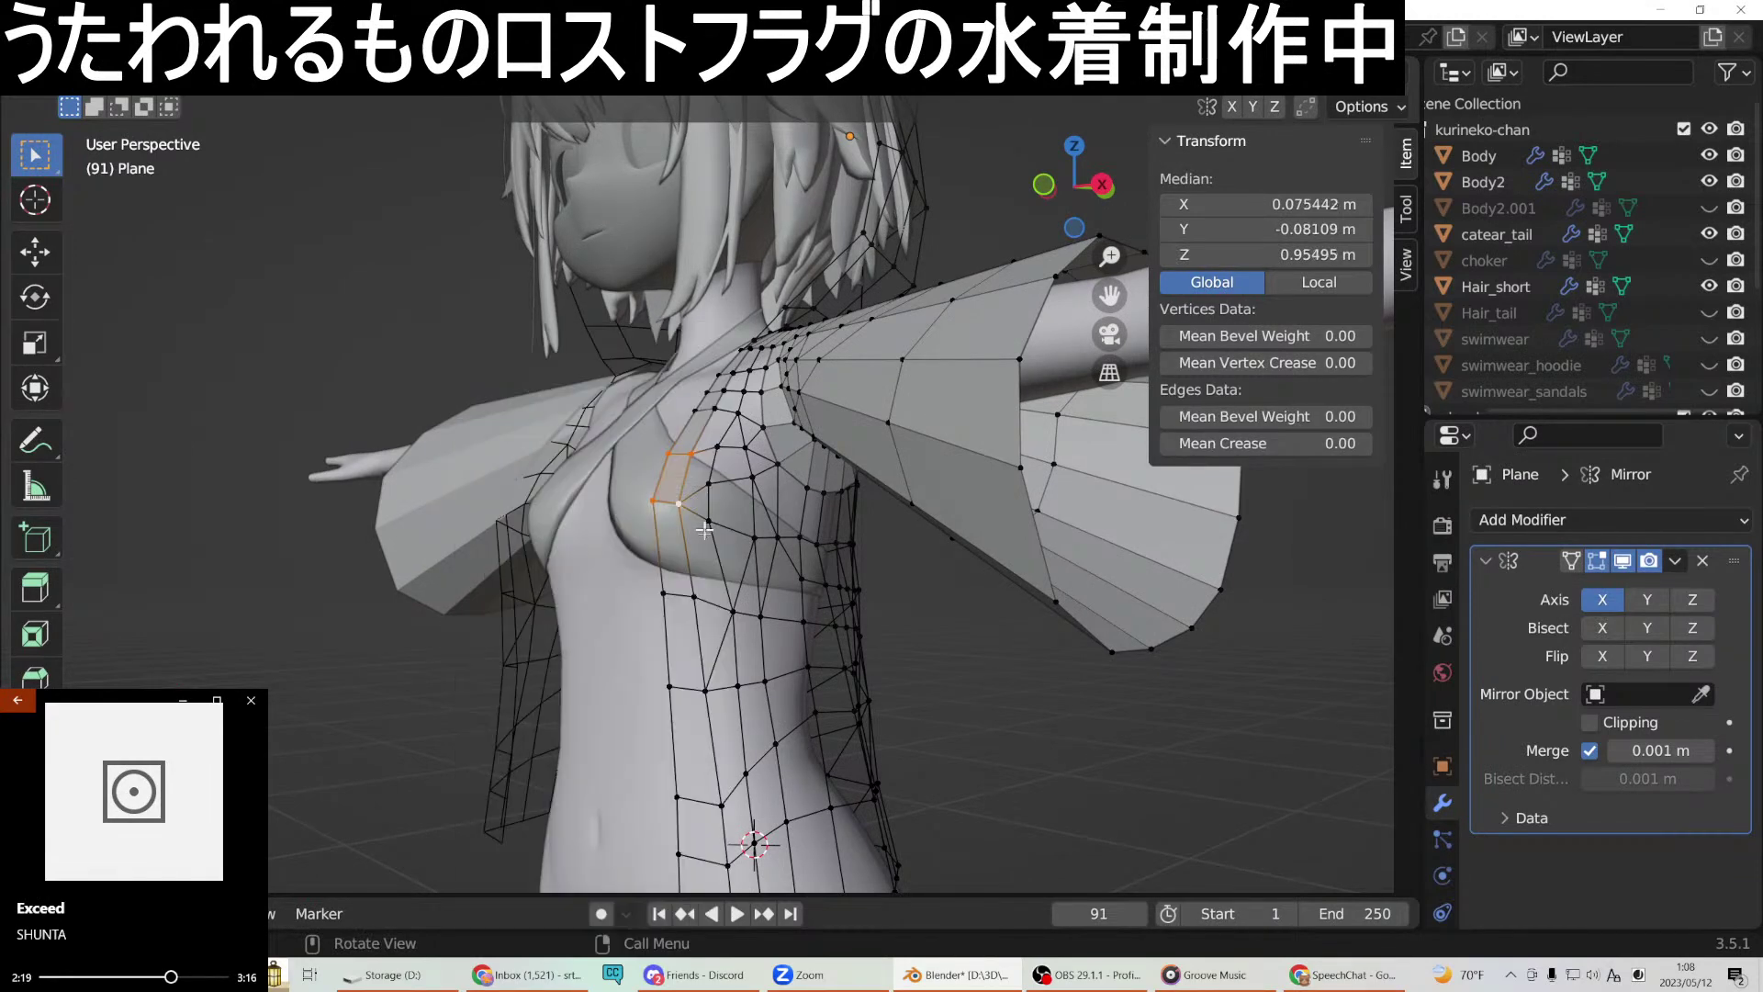
# Create a face from the four vertices of the front-edge strip's sixth quad, running from the bust to just below it.
pyautogui.click(679, 504)
pyautogui.keyDown('shift'); pyautogui.click(653, 501); pyautogui.keyUp('shift')
pyautogui.keyDown('shift'); pyautogui.click(665, 593); pyautogui.keyUp('shift')
pyautogui.keyDown('shift'); pyautogui.click(694, 597); pyautogui.keyUp('shift')
pyautogui.rightClick(695, 595)
pyautogui.click(705, 474)
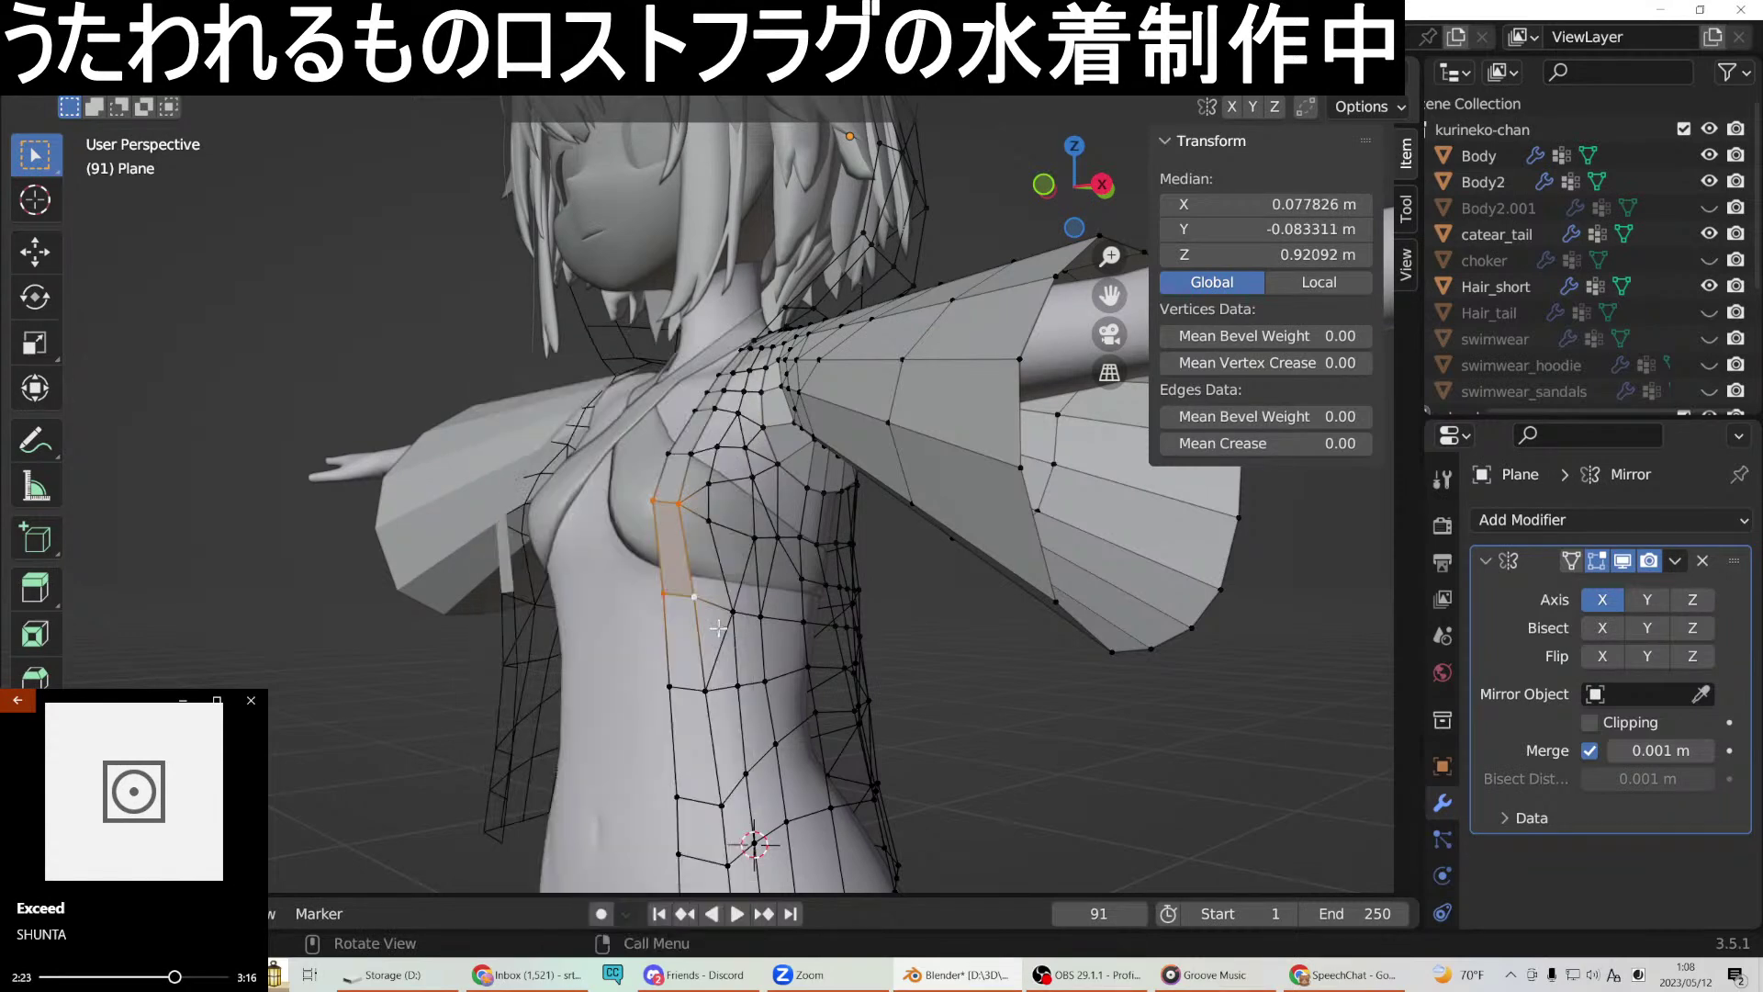
# Select the four vertices of the seventh front-edge quad, on the upper abdomen, and fill them with a face.
pyautogui.click(701, 595)
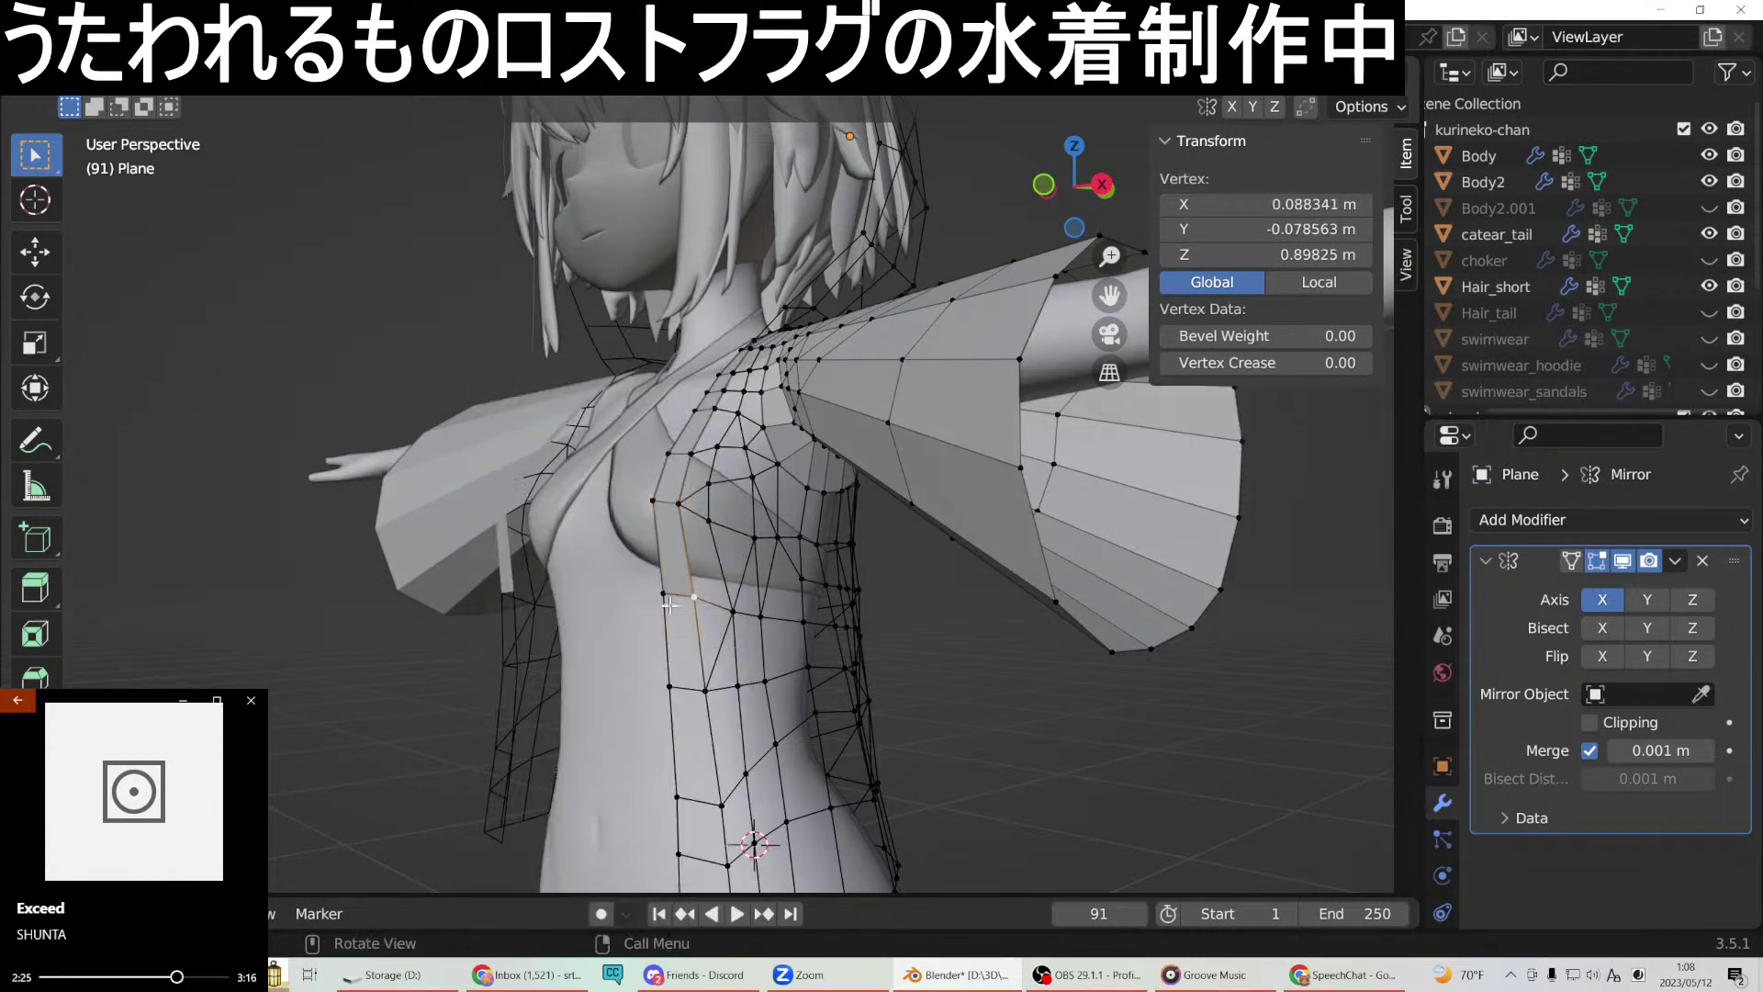
pyautogui.keyDown('shift'); pyautogui.click(663, 592); pyautogui.keyUp('shift')
pyautogui.moveTo(663, 592); pyautogui.dragTo(730, 677, button='middle')
pyautogui.keyDown('shift'); pyautogui.click(729, 677); pyautogui.keyUp('shift')
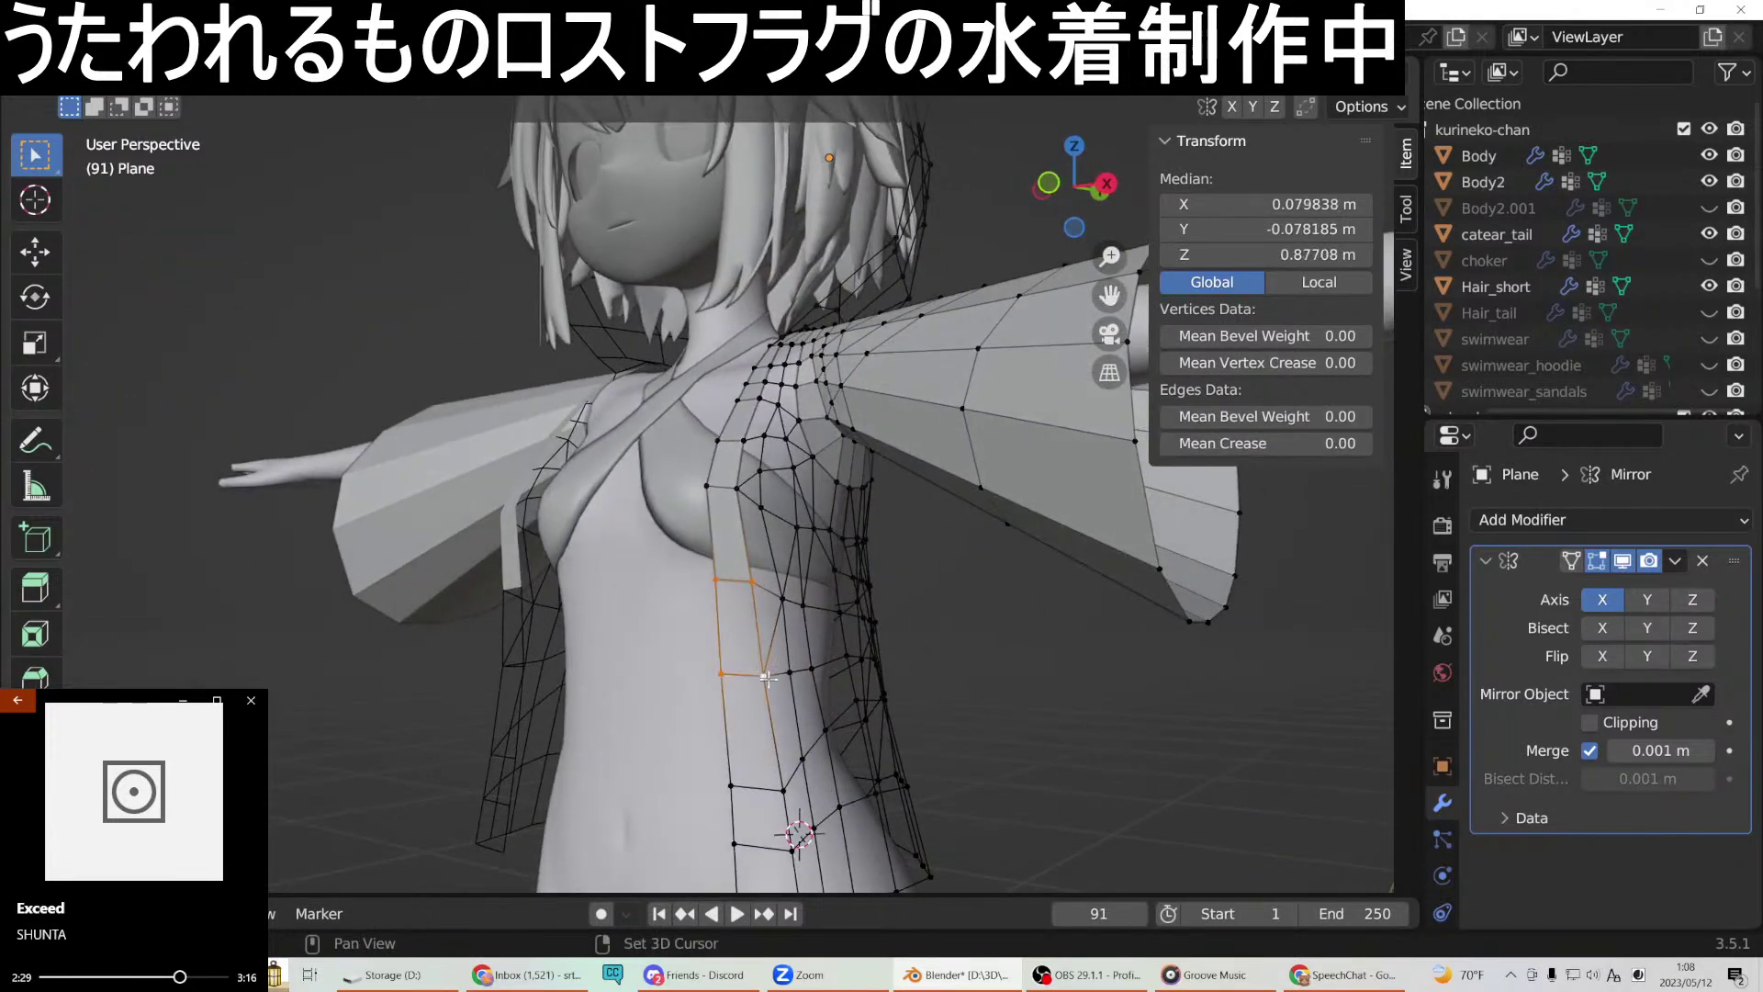
pyautogui.rightClick(768, 679)
pyautogui.click(701, 472)
# Fill the eighth quad of the front-edge strip, beside the waist, with a new face from its corner vertices.
pyautogui.moveTo(701, 472); pyautogui.dragTo(618, 625, button='middle')
pyautogui.click(680, 655)
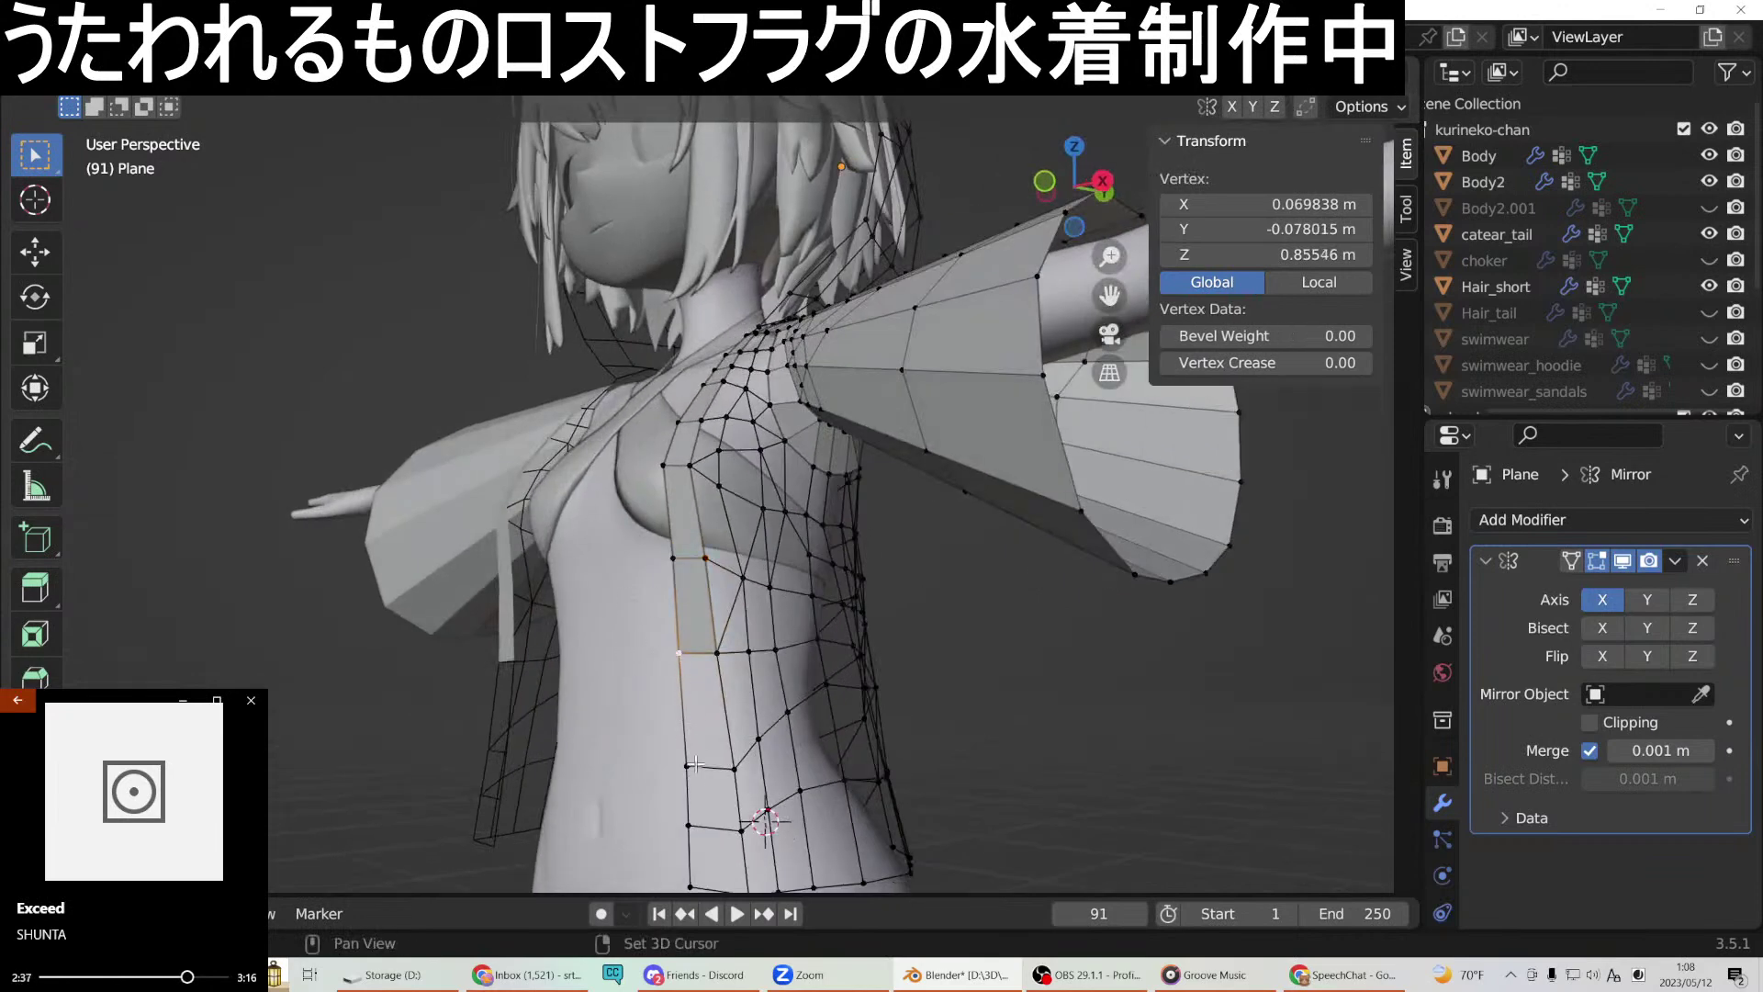
pyautogui.keyDown('shift'); pyautogui.click(688, 767); pyautogui.keyUp('shift')
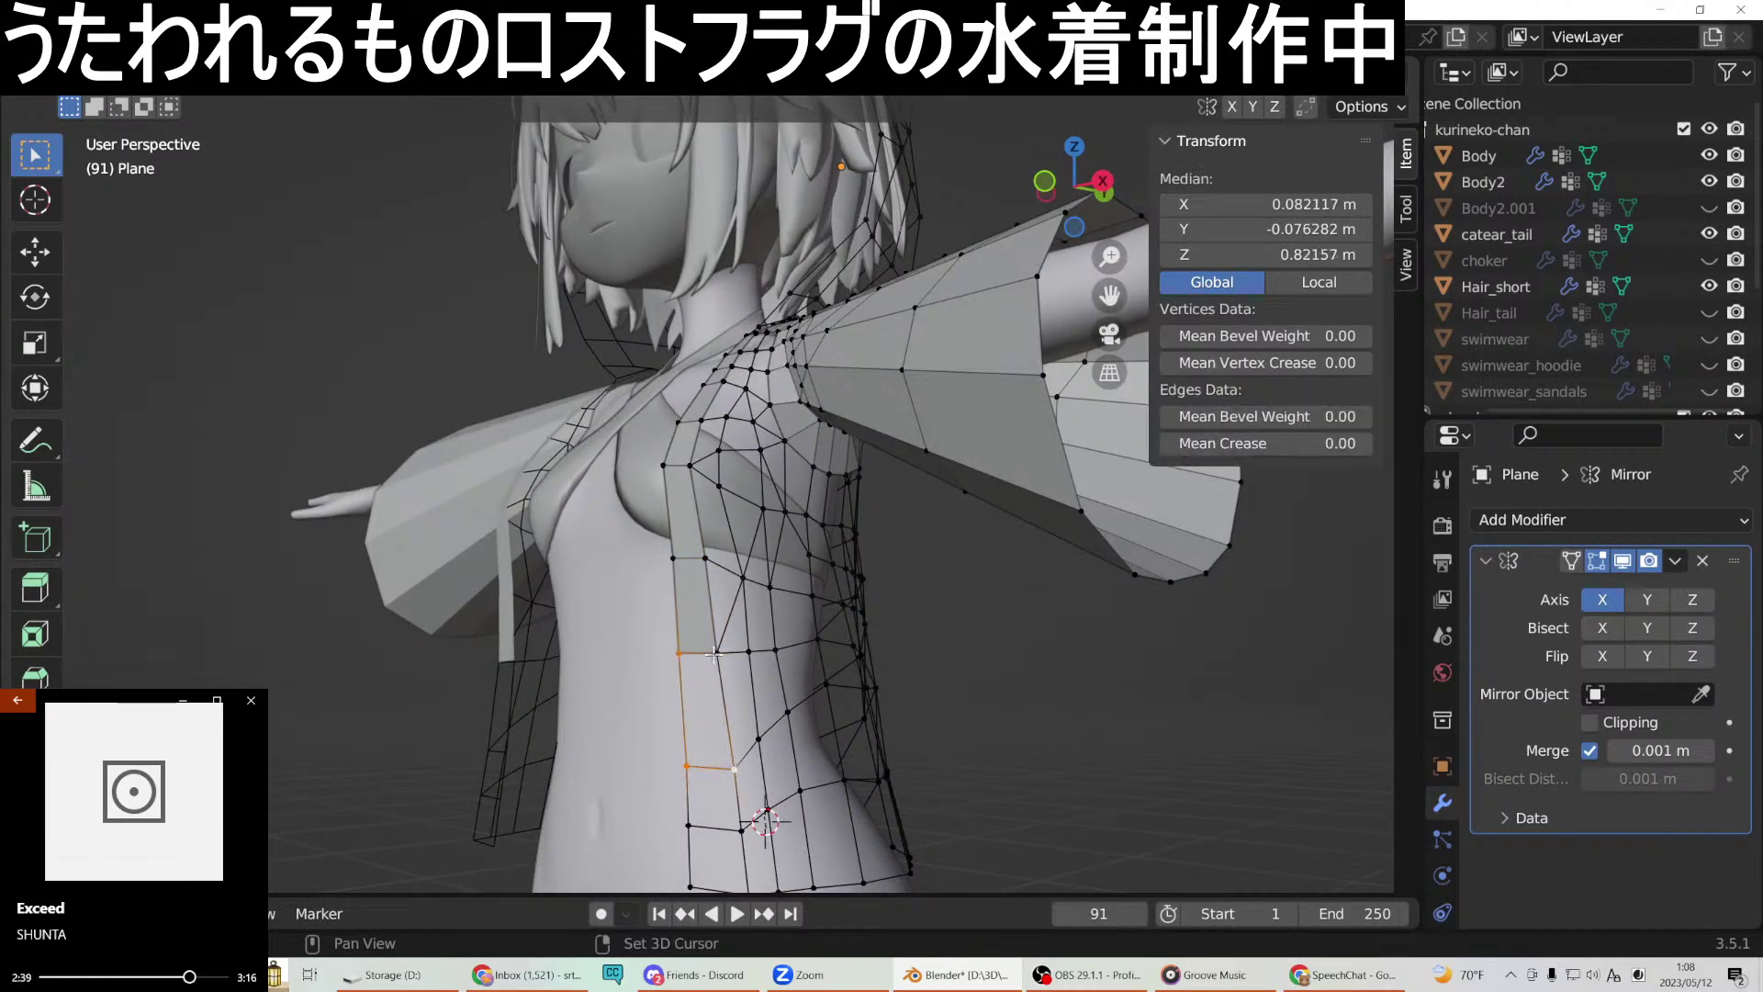
pyautogui.rightClick(718, 624)
pyautogui.click(506, 476)
# Create a face in the short front-edge quad directly above the hem row from its four vertices.
pyautogui.moveTo(643, 569); pyautogui.dragTo(703, 643, button='middle')
pyautogui.click(693, 671)
pyautogui.keyDown('shift'); pyautogui.click(667, 684); pyautogui.keyUp('shift')
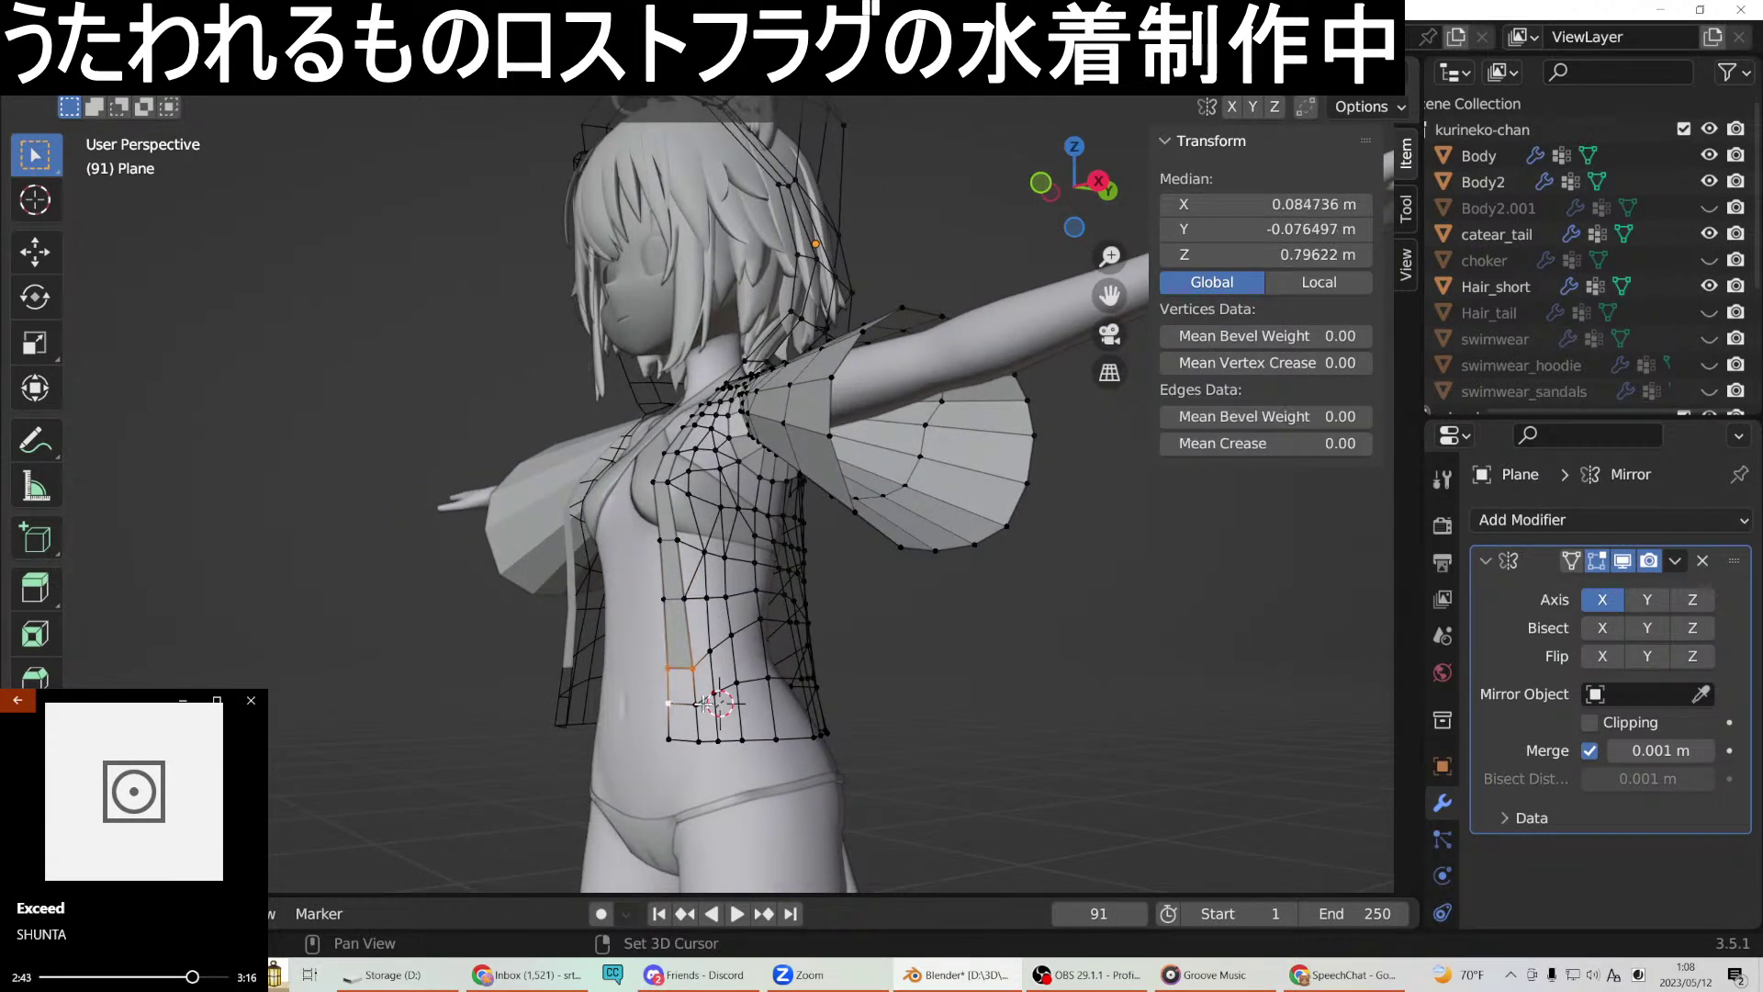
pyautogui.rightClick(700, 707)
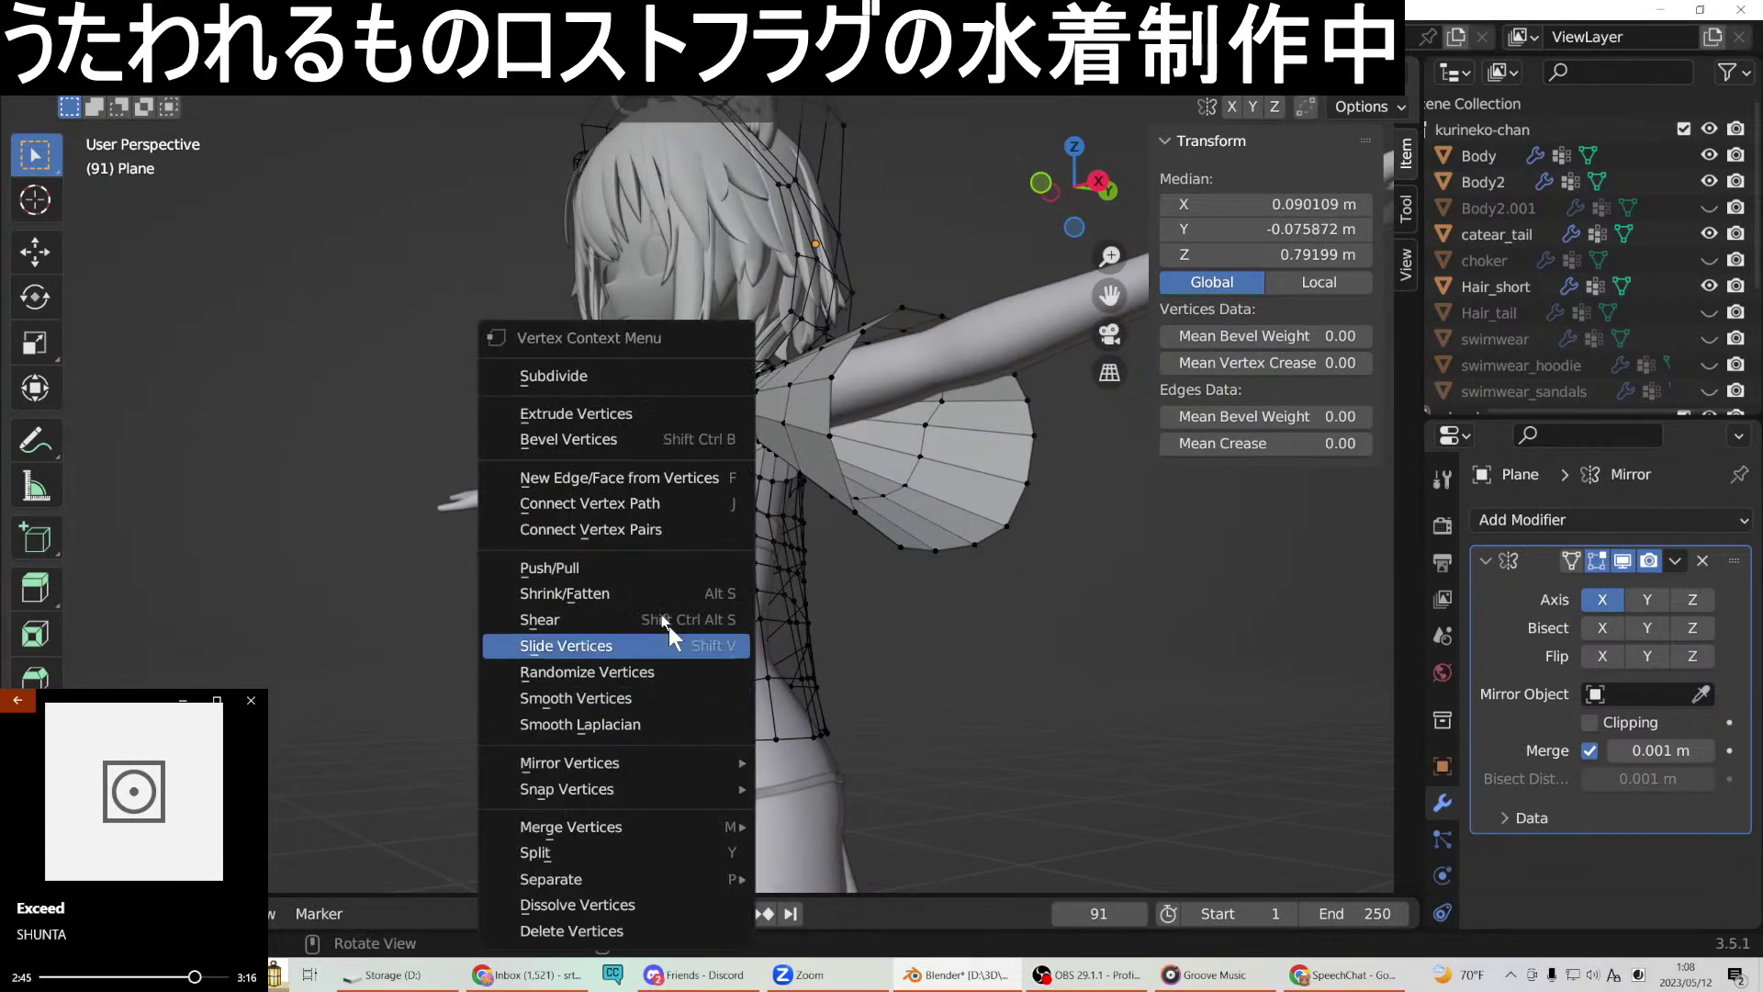
pyautogui.click(626, 481)
# Fill the lowest quad of the front-edge strip, at the hem corner, with a face.
pyautogui.click(670, 737)
pyautogui.keyDown('shift'); pyautogui.click(701, 738); pyautogui.keyUp('shift')
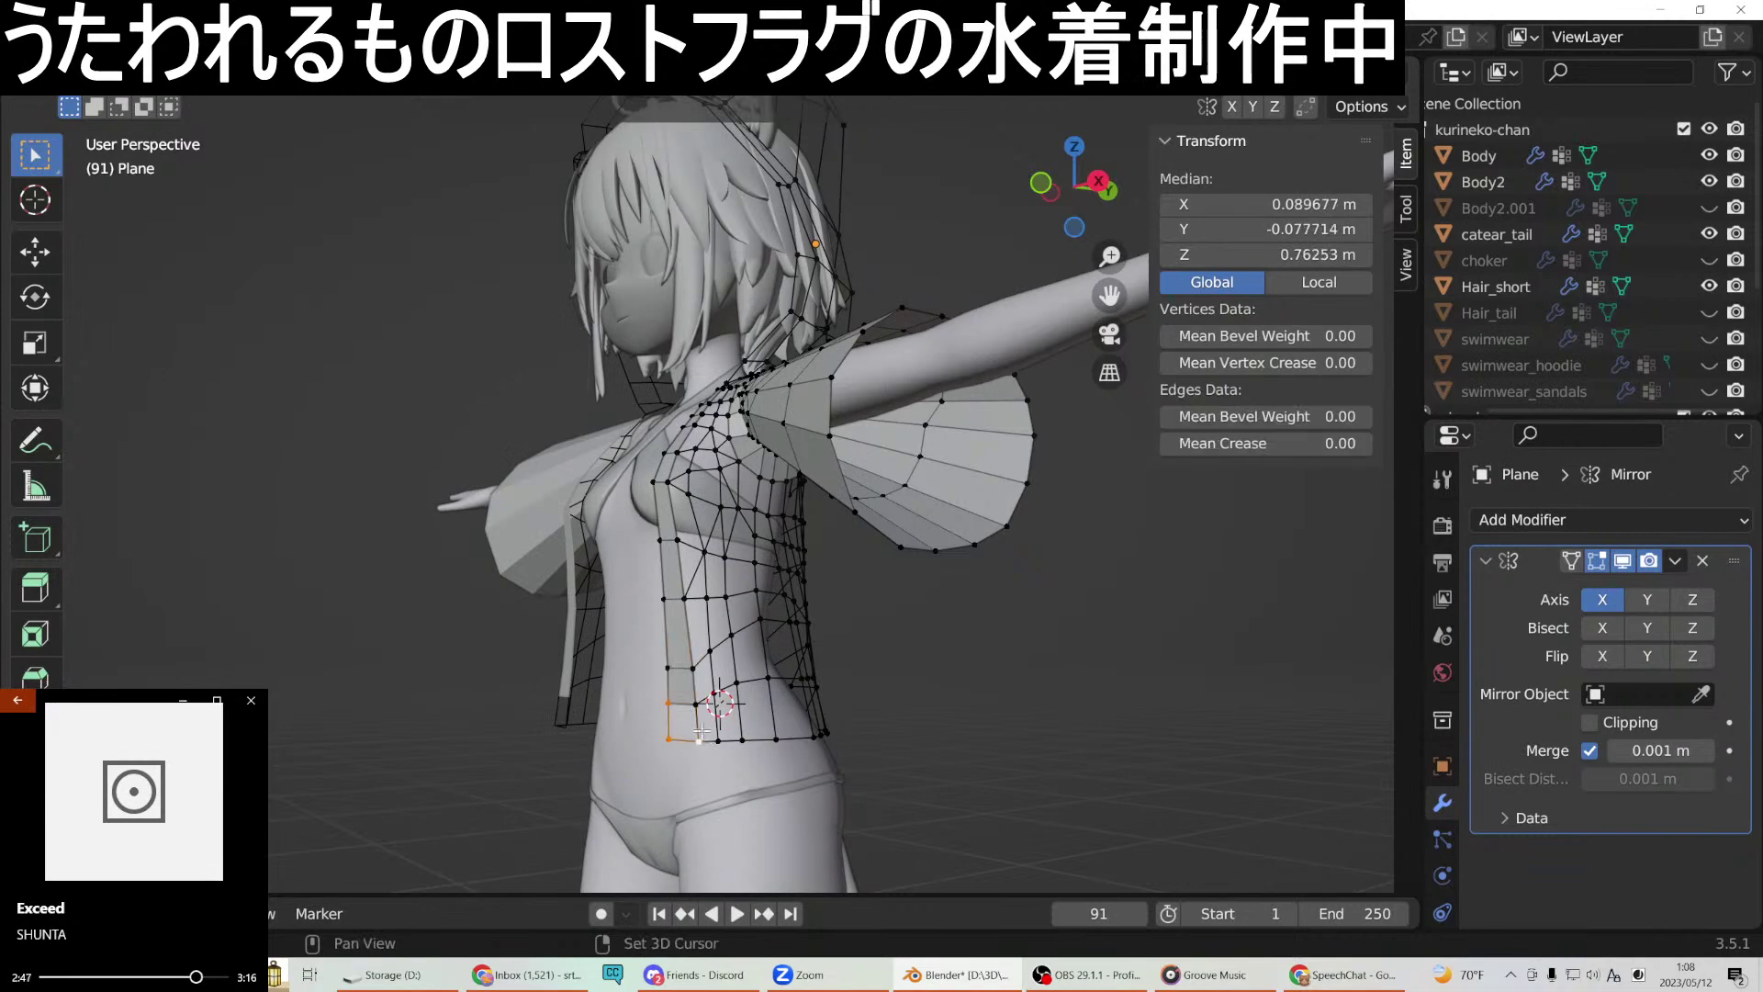
pyautogui.rightClick(700, 705)
pyautogui.click(617, 481)
# Select the four corners of the hem row's second quad from the front edge and fill them with a face.
pyautogui.moveTo(617, 481); pyautogui.dragTo(750, 645, button='middle')
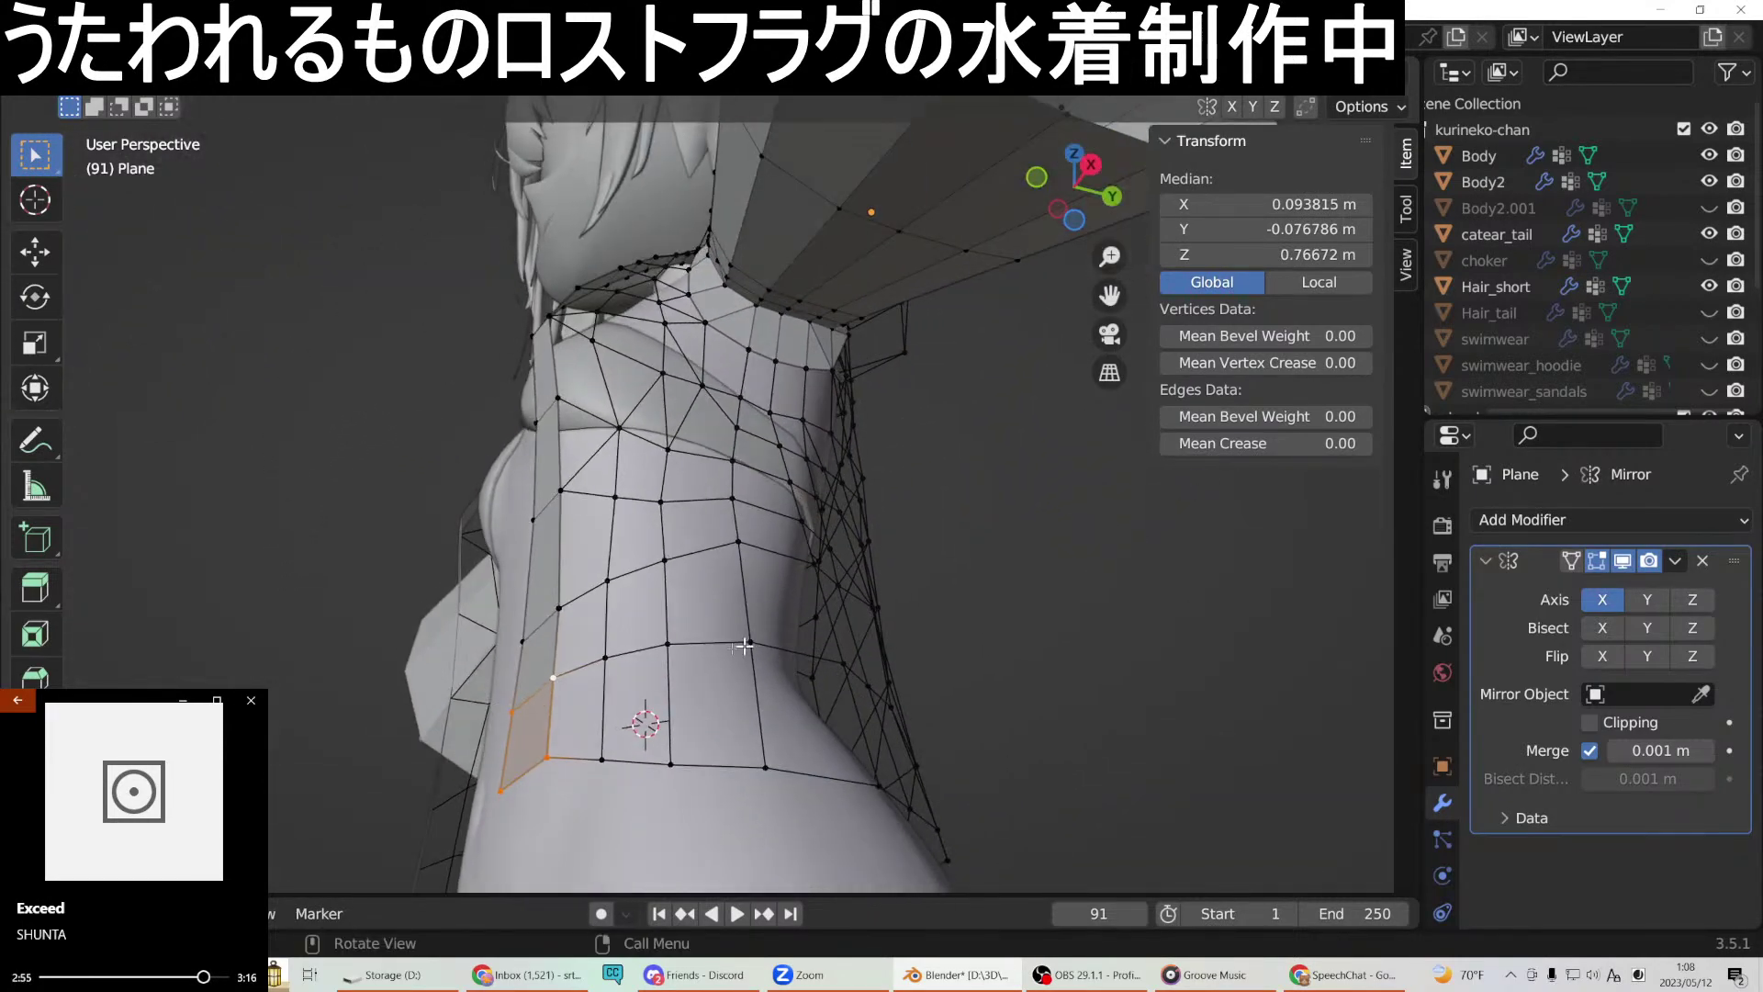
pyautogui.click(554, 677)
pyautogui.keyDown('shift'); pyautogui.click(604, 657); pyautogui.keyUp('shift')
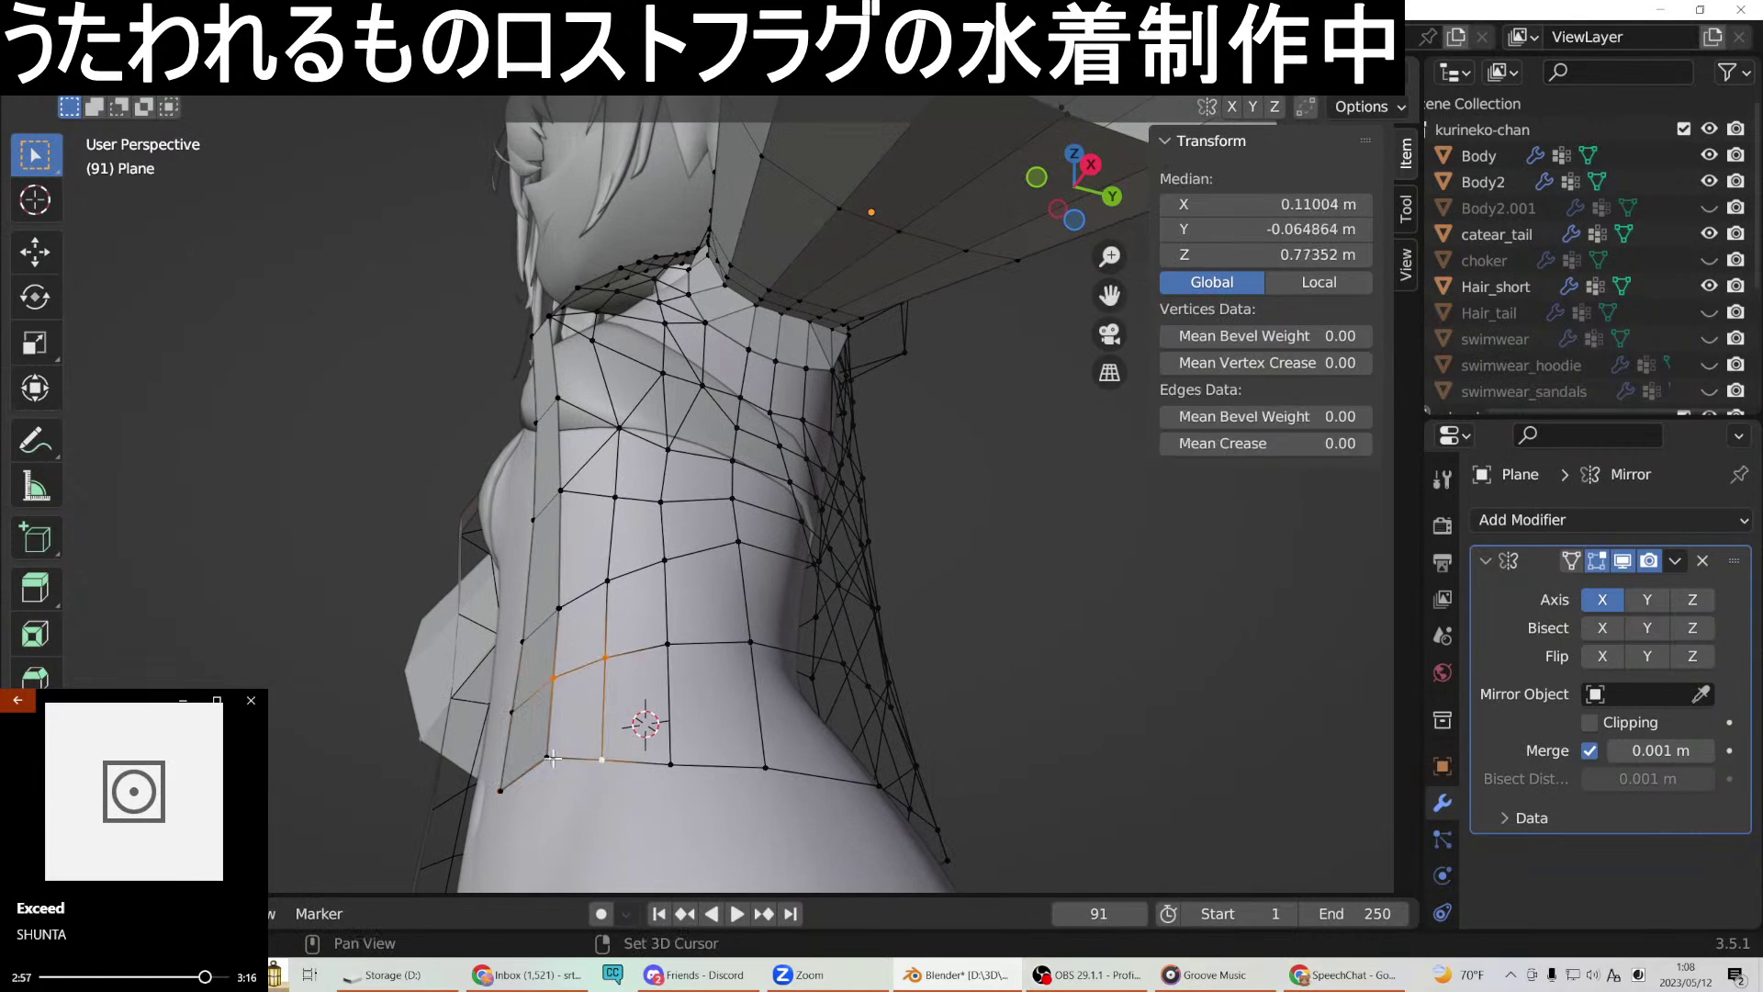
pyautogui.rightClick(595, 761)
pyautogui.click(542, 494)
# Create a face from the four vertices of the hem row's third quad, moving around toward the side.
pyautogui.moveTo(542, 494); pyautogui.dragTo(510, 745, button='middle')
pyautogui.click(509, 742)
pyautogui.keyDown('shift'); pyautogui.click(572, 723); pyautogui.keyUp('shift')
pyautogui.keyDown('shift'); pyautogui.click(561, 847); pyautogui.keyUp('shift')
pyautogui.rightClick(509, 845)
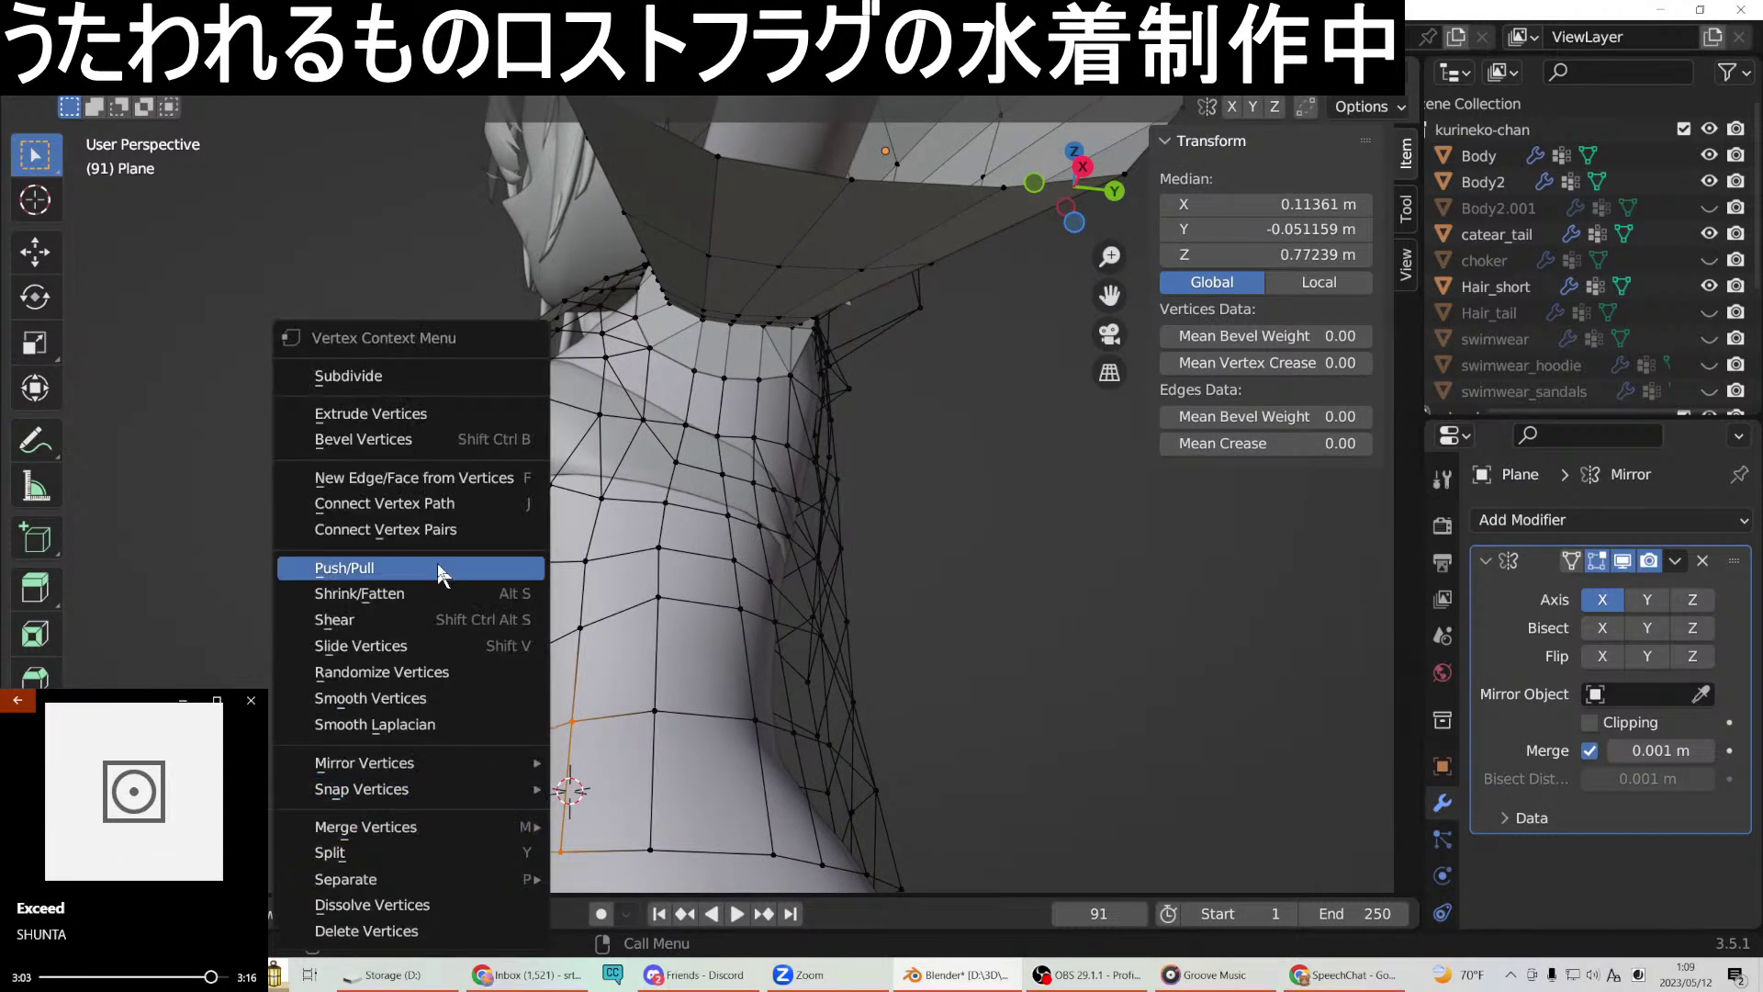
pyautogui.click(432, 479)
# Fill the fourth quad of the hem row, on the side of the hip, with a face from its four vertices.
pyautogui.click(573, 724)
pyautogui.keyDown('shift'); pyautogui.click(655, 711); pyautogui.keyUp('shift')
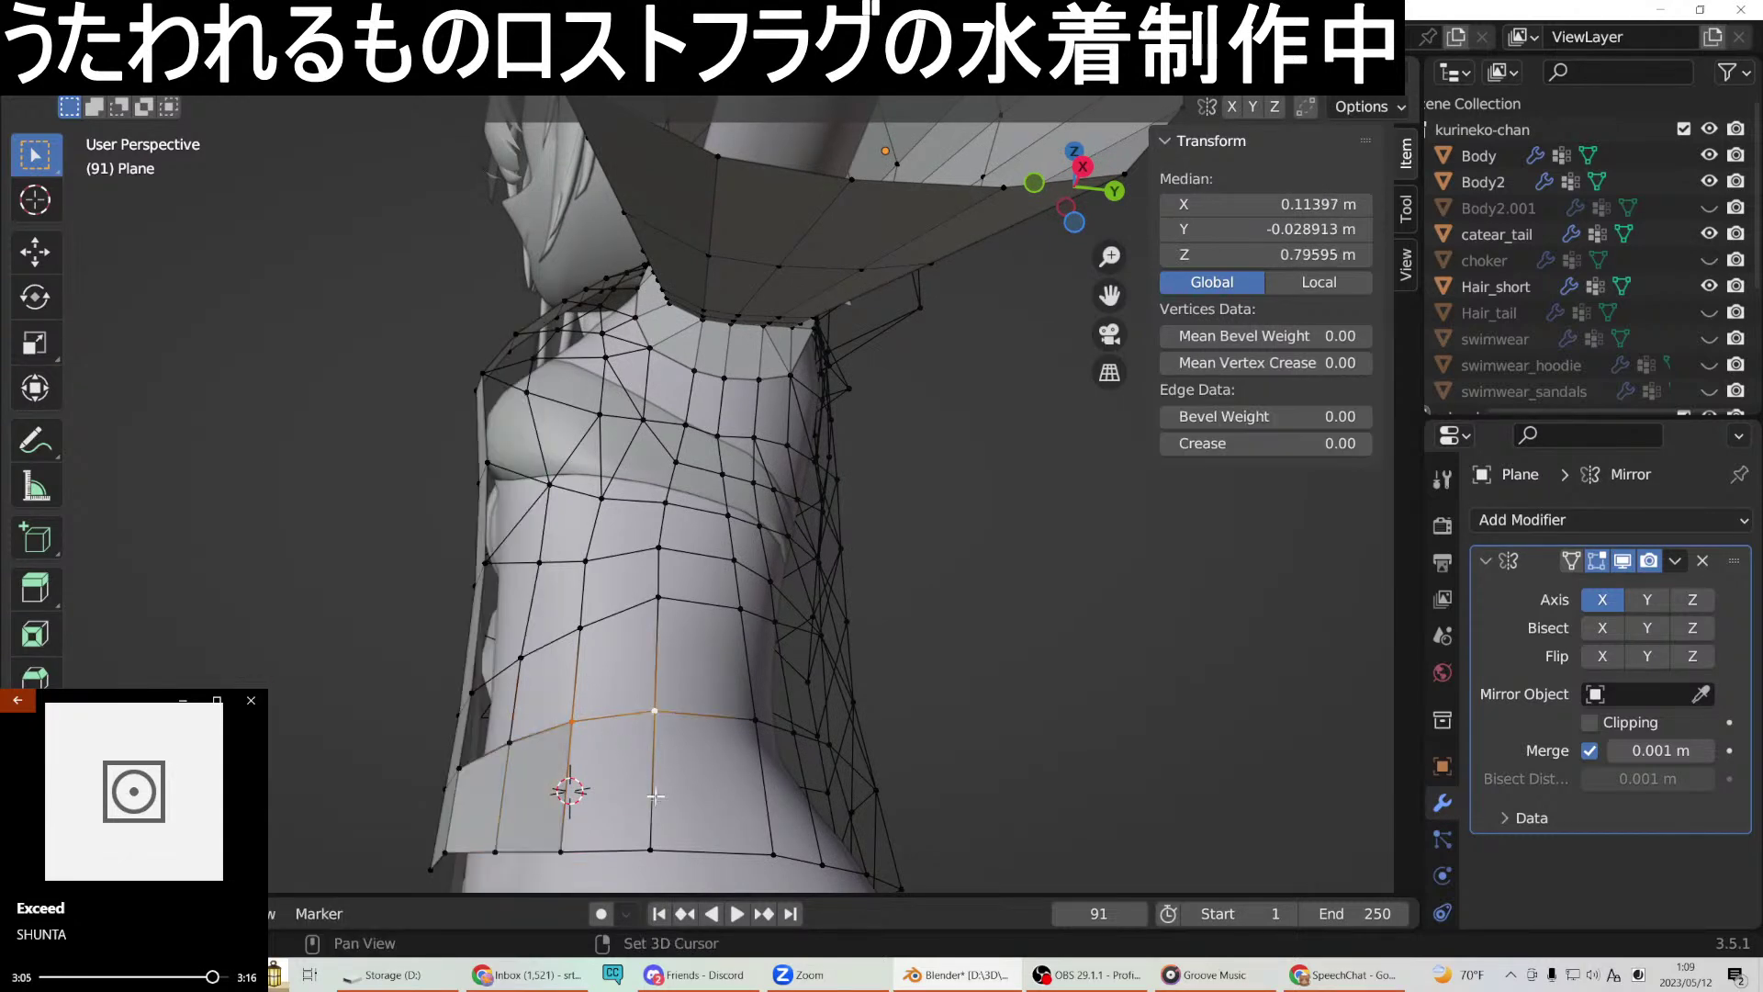
pyautogui.keyDown('shift'); pyautogui.click(650, 850); pyautogui.keyUp('shift')
pyautogui.keyDown('shift'); pyautogui.click(561, 851); pyautogui.keyUp('shift')
pyautogui.rightClick(565, 851)
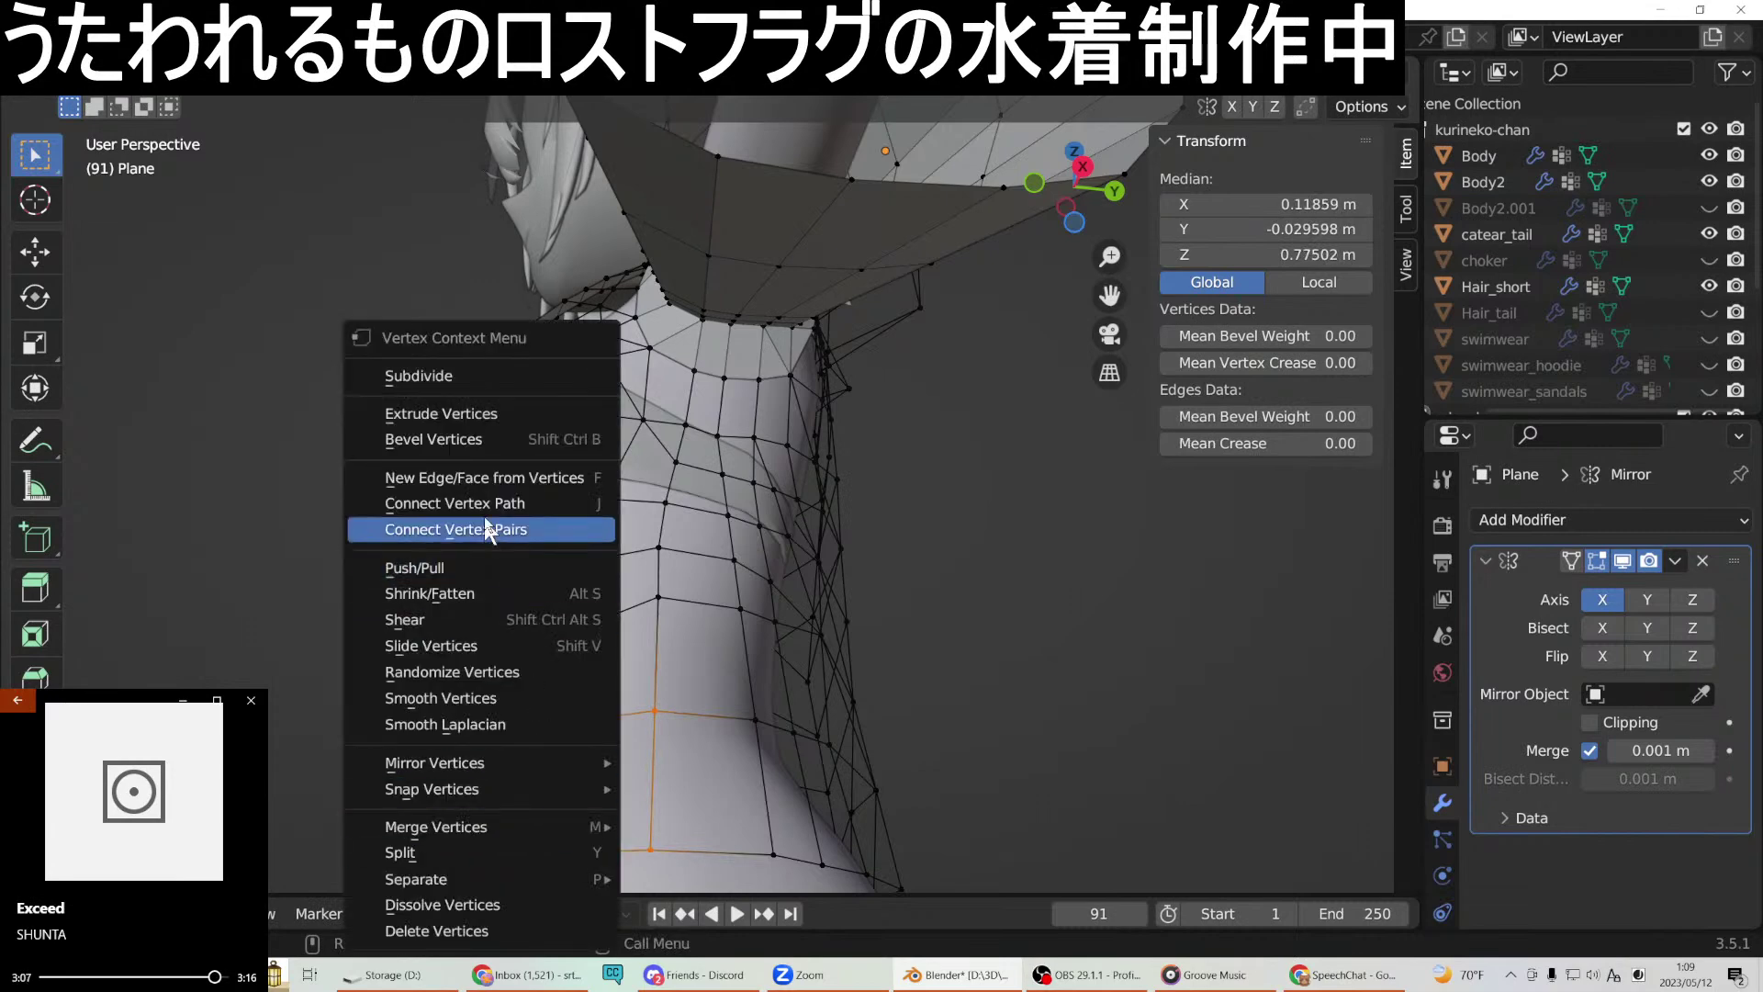
pyautogui.click(514, 478)
# Fill the wide fifth quad of the hem row, at the middle of the side, with a new face.
pyautogui.moveTo(542, 514); pyautogui.dragTo(600, 715, button='middle')
pyautogui.click(552, 716)
pyautogui.keyDown('shift'); pyautogui.click(656, 719); pyautogui.keyUp('shift')
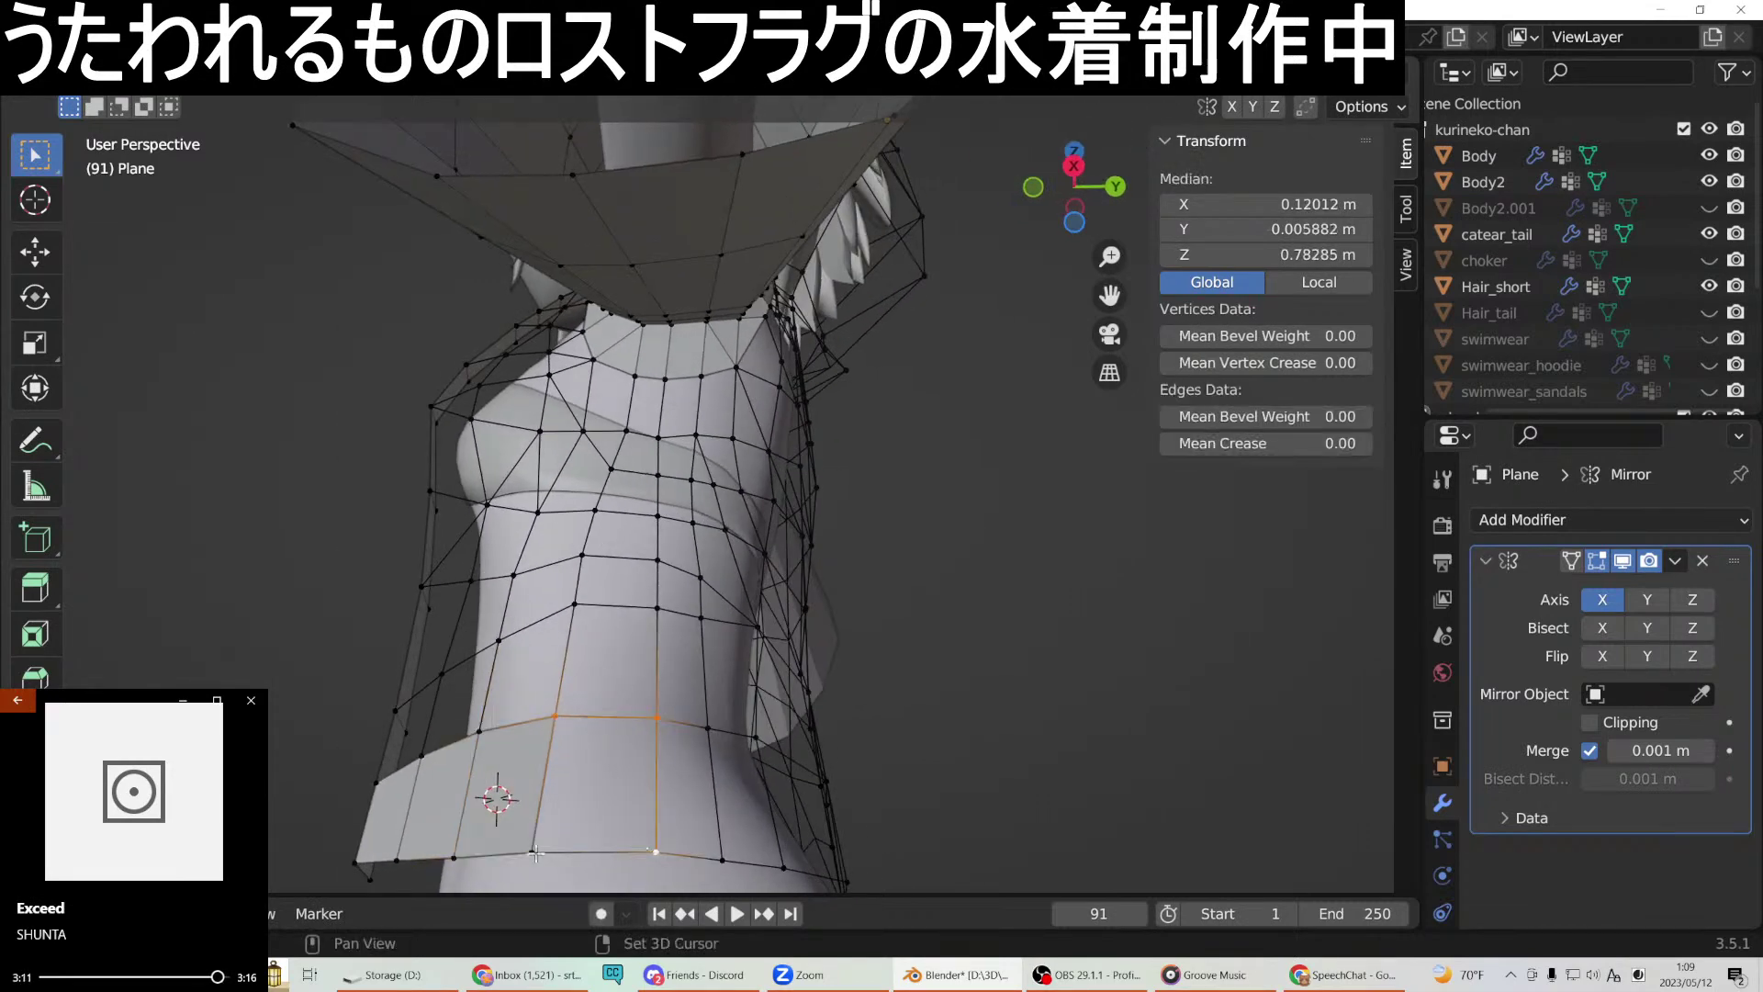
pyautogui.keyDown('shift'); pyautogui.click(535, 852); pyautogui.keyUp('shift')
pyautogui.rightClick(536, 850)
pyautogui.click(459, 479)
# Create a face from the four vertices of the hem row's sixth quad, just behind the side.
pyautogui.moveTo(688, 606); pyautogui.dragTo(542, 669, button='middle')
pyautogui.click(521, 659)
pyautogui.keyDown('shift'); pyautogui.click(582, 668); pyautogui.keyUp('shift')
pyautogui.keyDown('shift'); pyautogui.click(573, 783); pyautogui.keyUp('shift')
pyautogui.rightClick(582, 786)
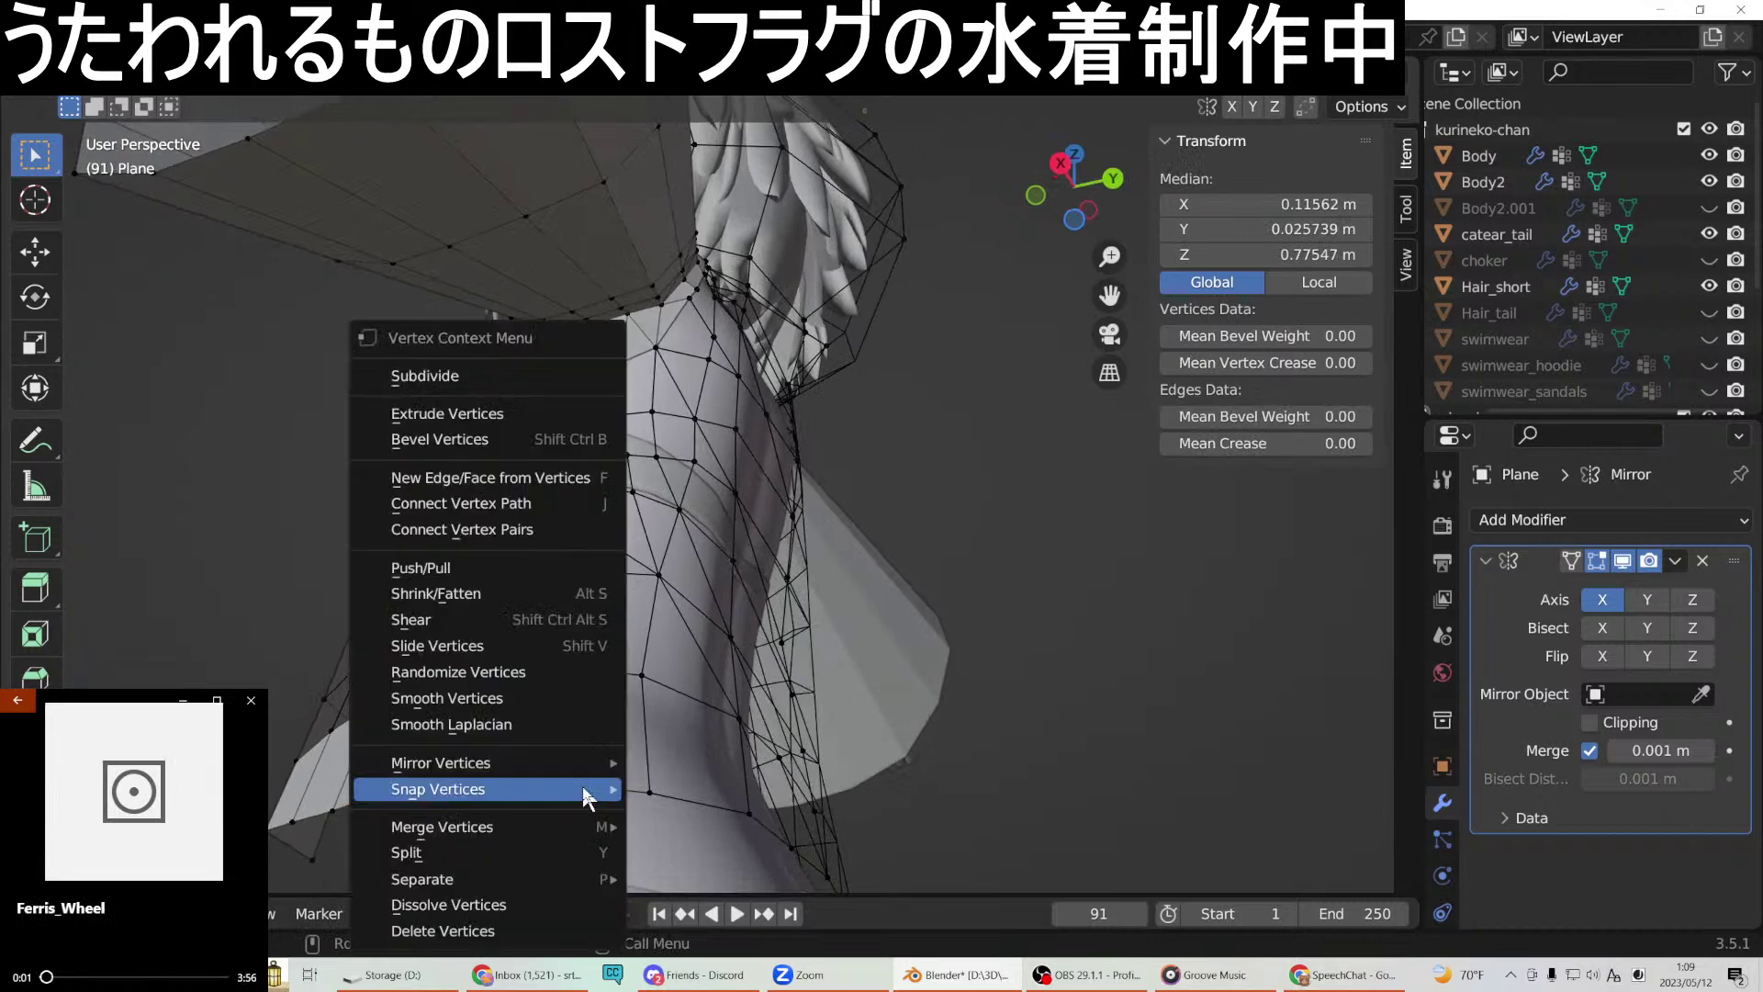
pyautogui.click(507, 479)
# Fill the seventh quad of the hem row, approaching the back, with a face from its corner vertices.
pyautogui.click(582, 667)
pyautogui.keyDown('shift'); pyautogui.click(642, 675); pyautogui.keyUp('shift')
pyautogui.keyDown('shift'); pyautogui.click(649, 791); pyautogui.keyUp('shift')
pyautogui.rightClick(651, 784)
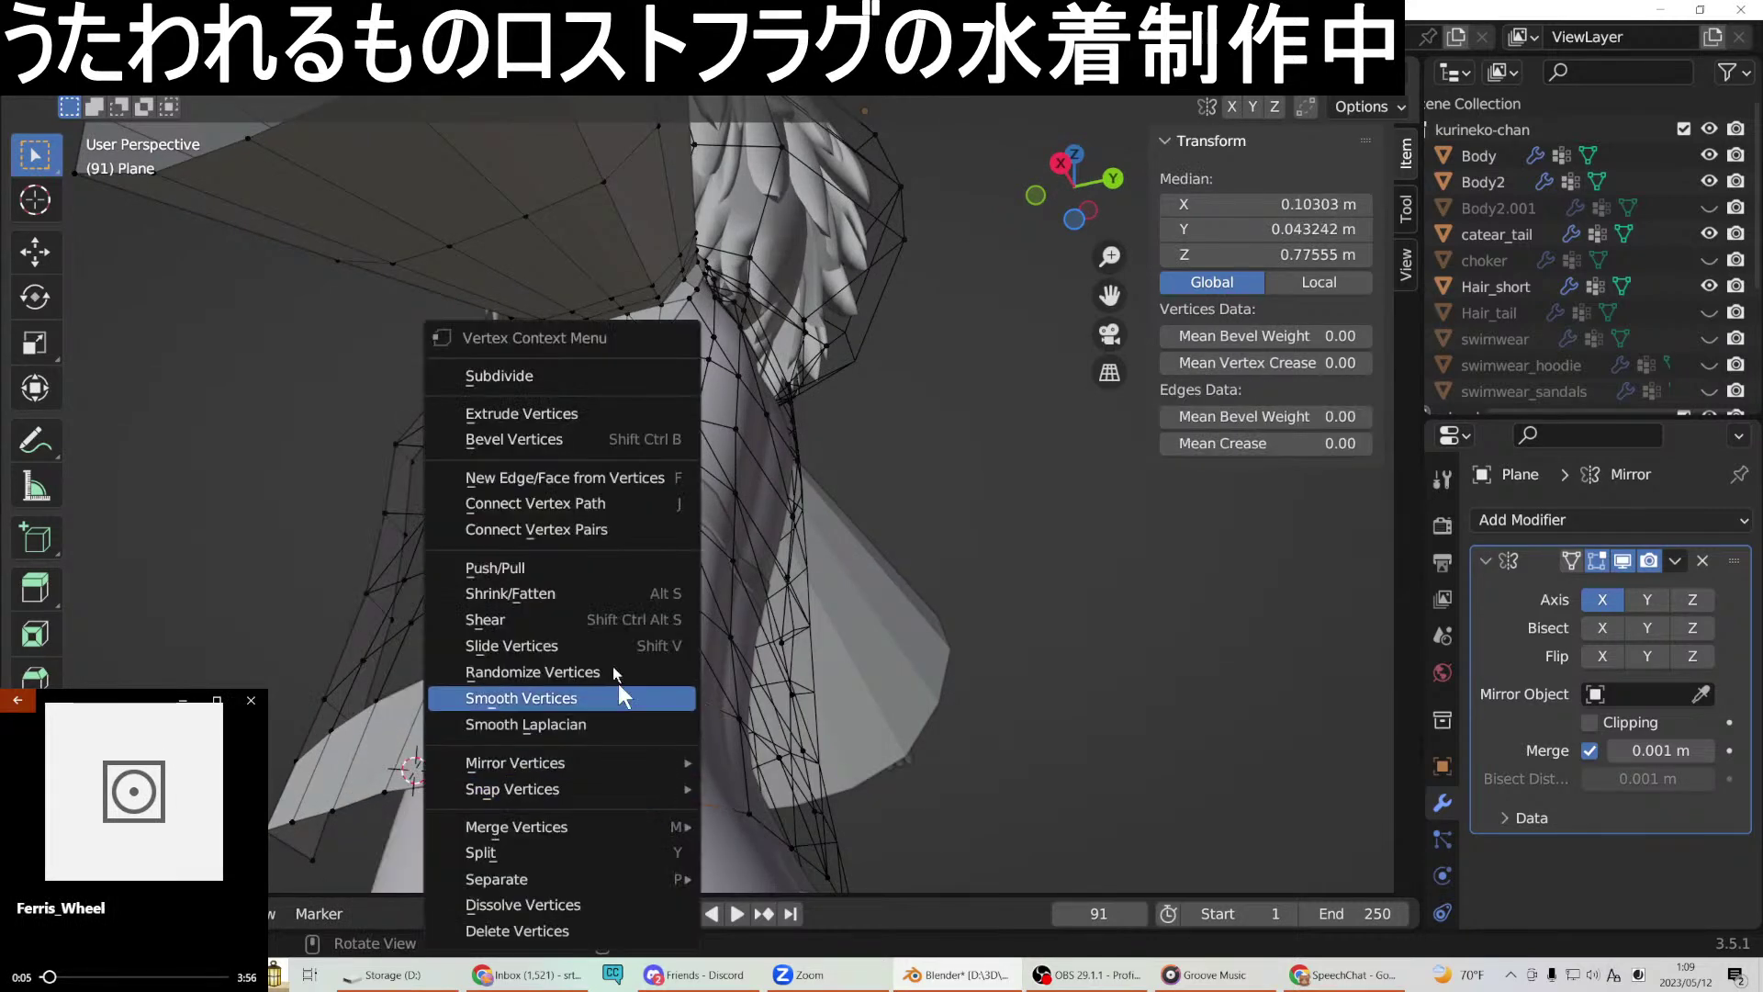
pyautogui.click(599, 478)
# Select the four vertices of the hem row's eighth quad, on the outer part of the back, and fill them.
pyautogui.moveTo(599, 478); pyautogui.dragTo(487, 739, button='middle')
pyautogui.click(462, 750)
pyautogui.keyDown('shift'); pyautogui.click(546, 765); pyautogui.keyUp('shift')
pyautogui.keyDown('shift'); pyautogui.click(528, 857); pyautogui.keyUp('shift')
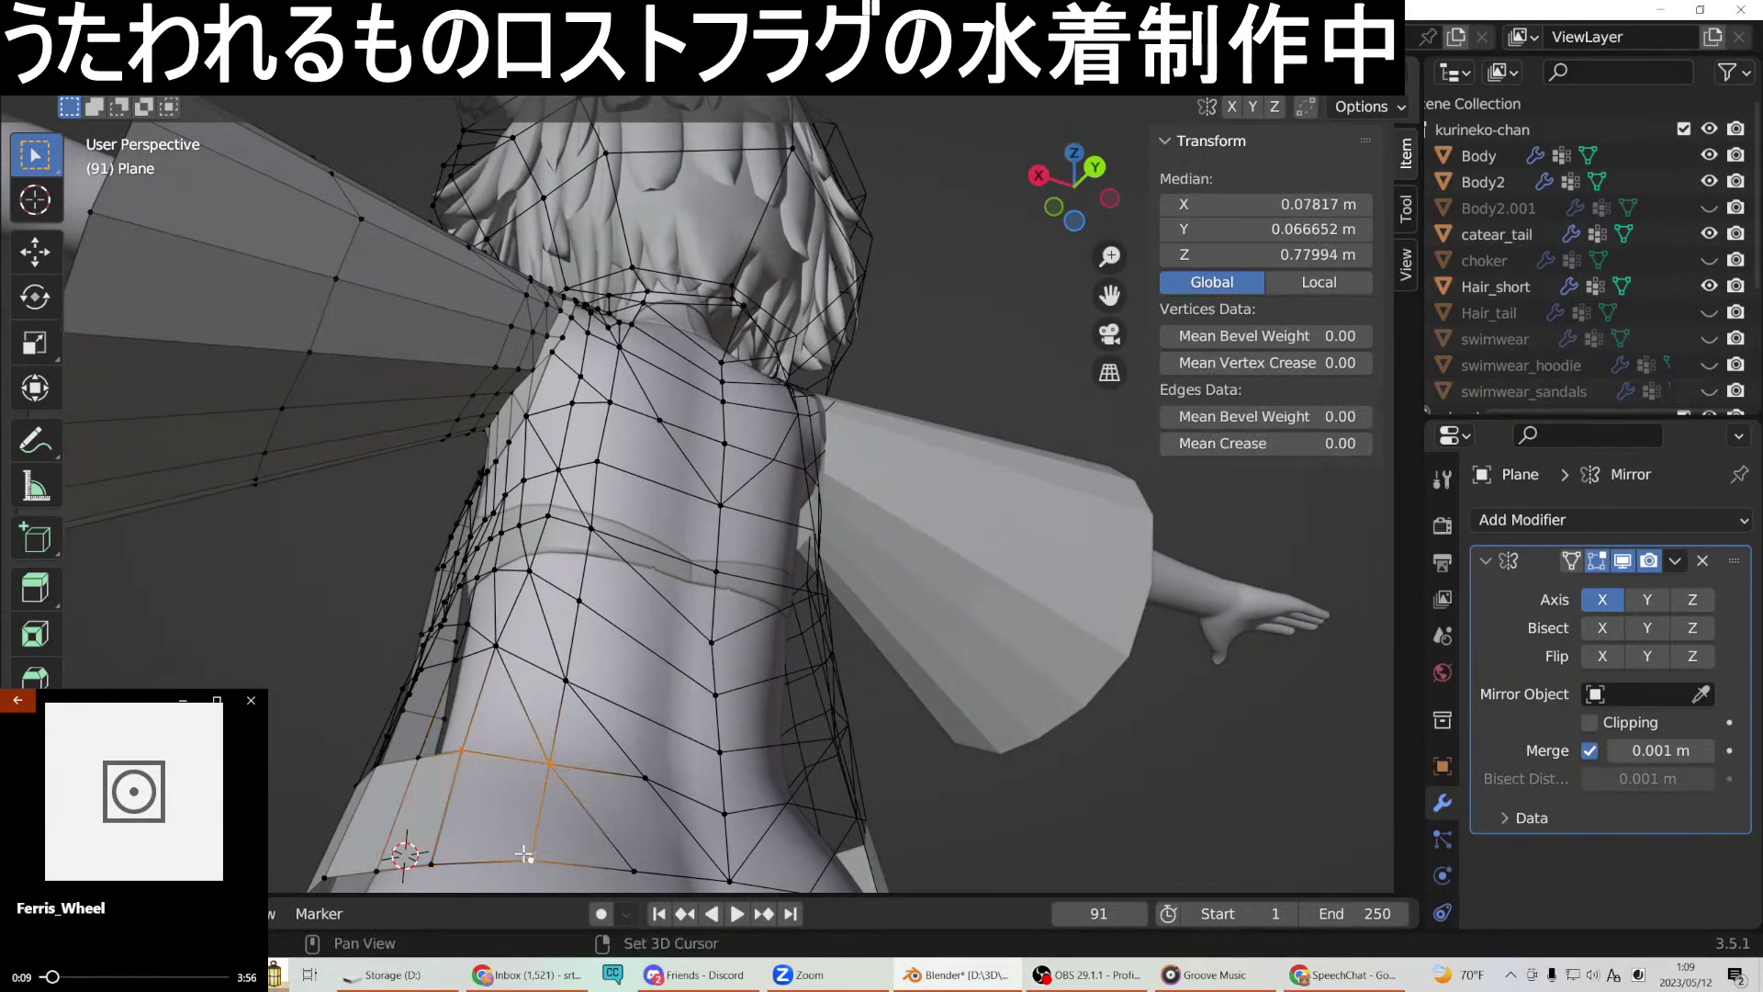
pyautogui.rightClick(436, 864)
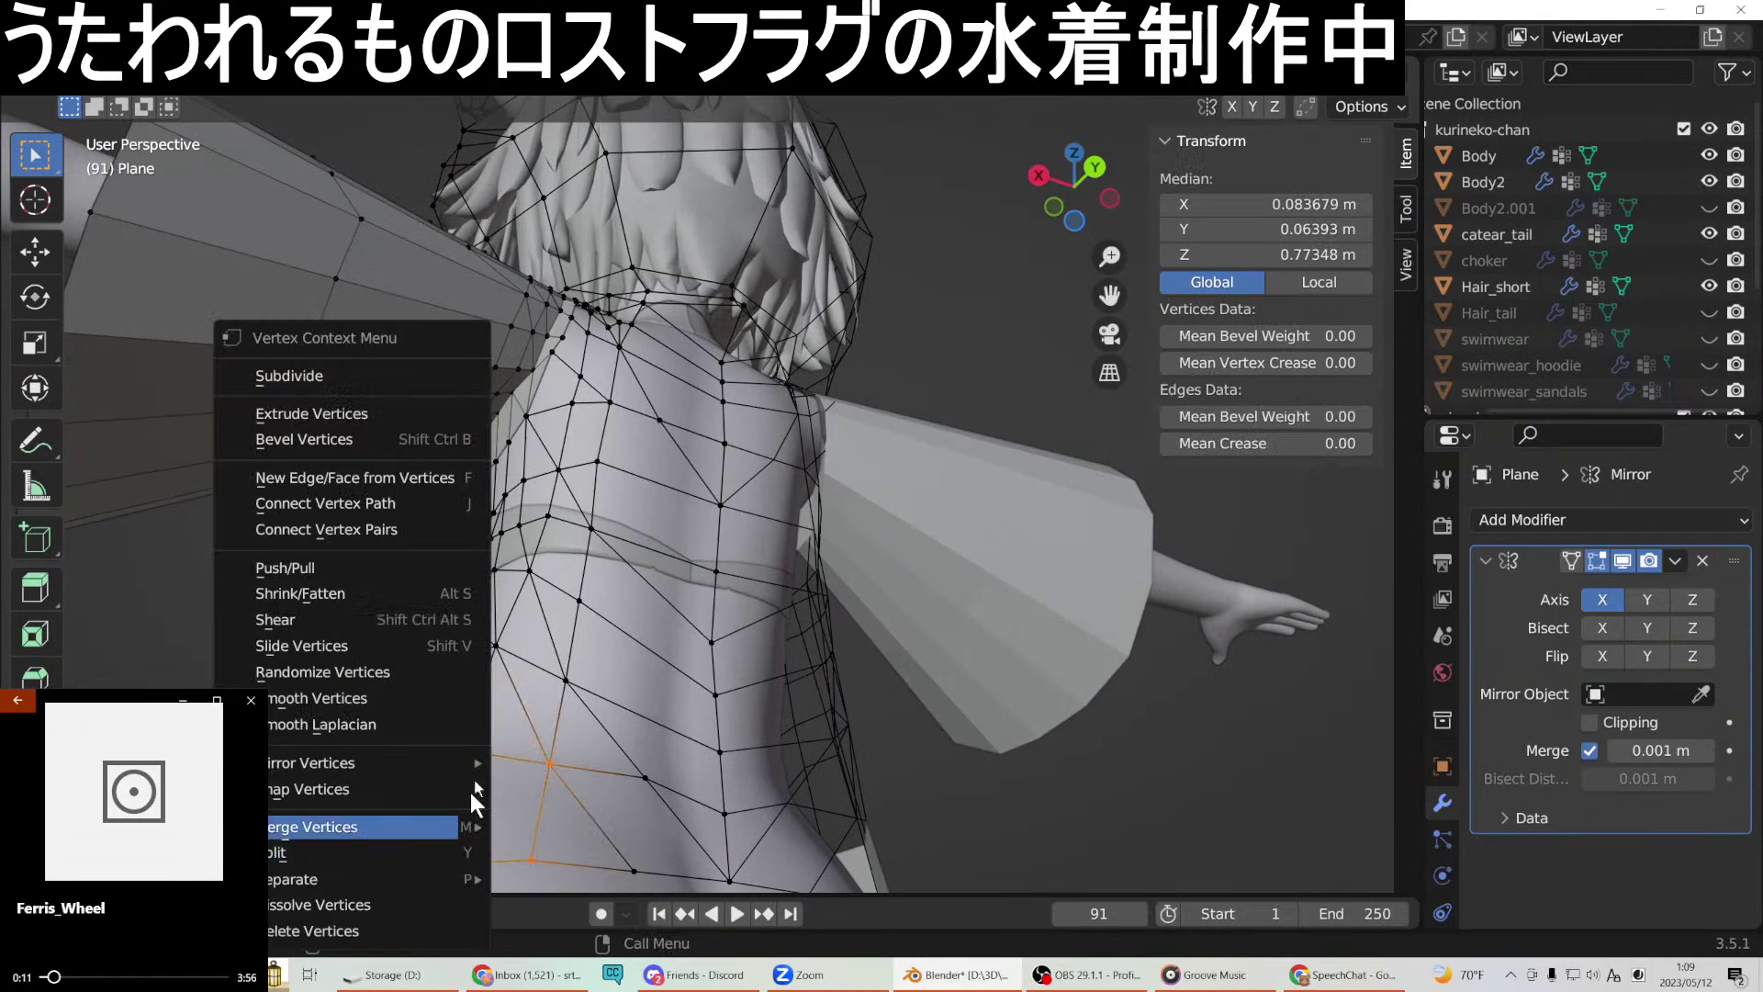
pyautogui.click(401, 479)
# Fill the triangle at the back hem, next to the eighth quad, with a face from its three vertices.
pyautogui.click(549, 766)
pyautogui.keyDown('shift'); pyautogui.click(531, 860); pyautogui.keyUp('shift')
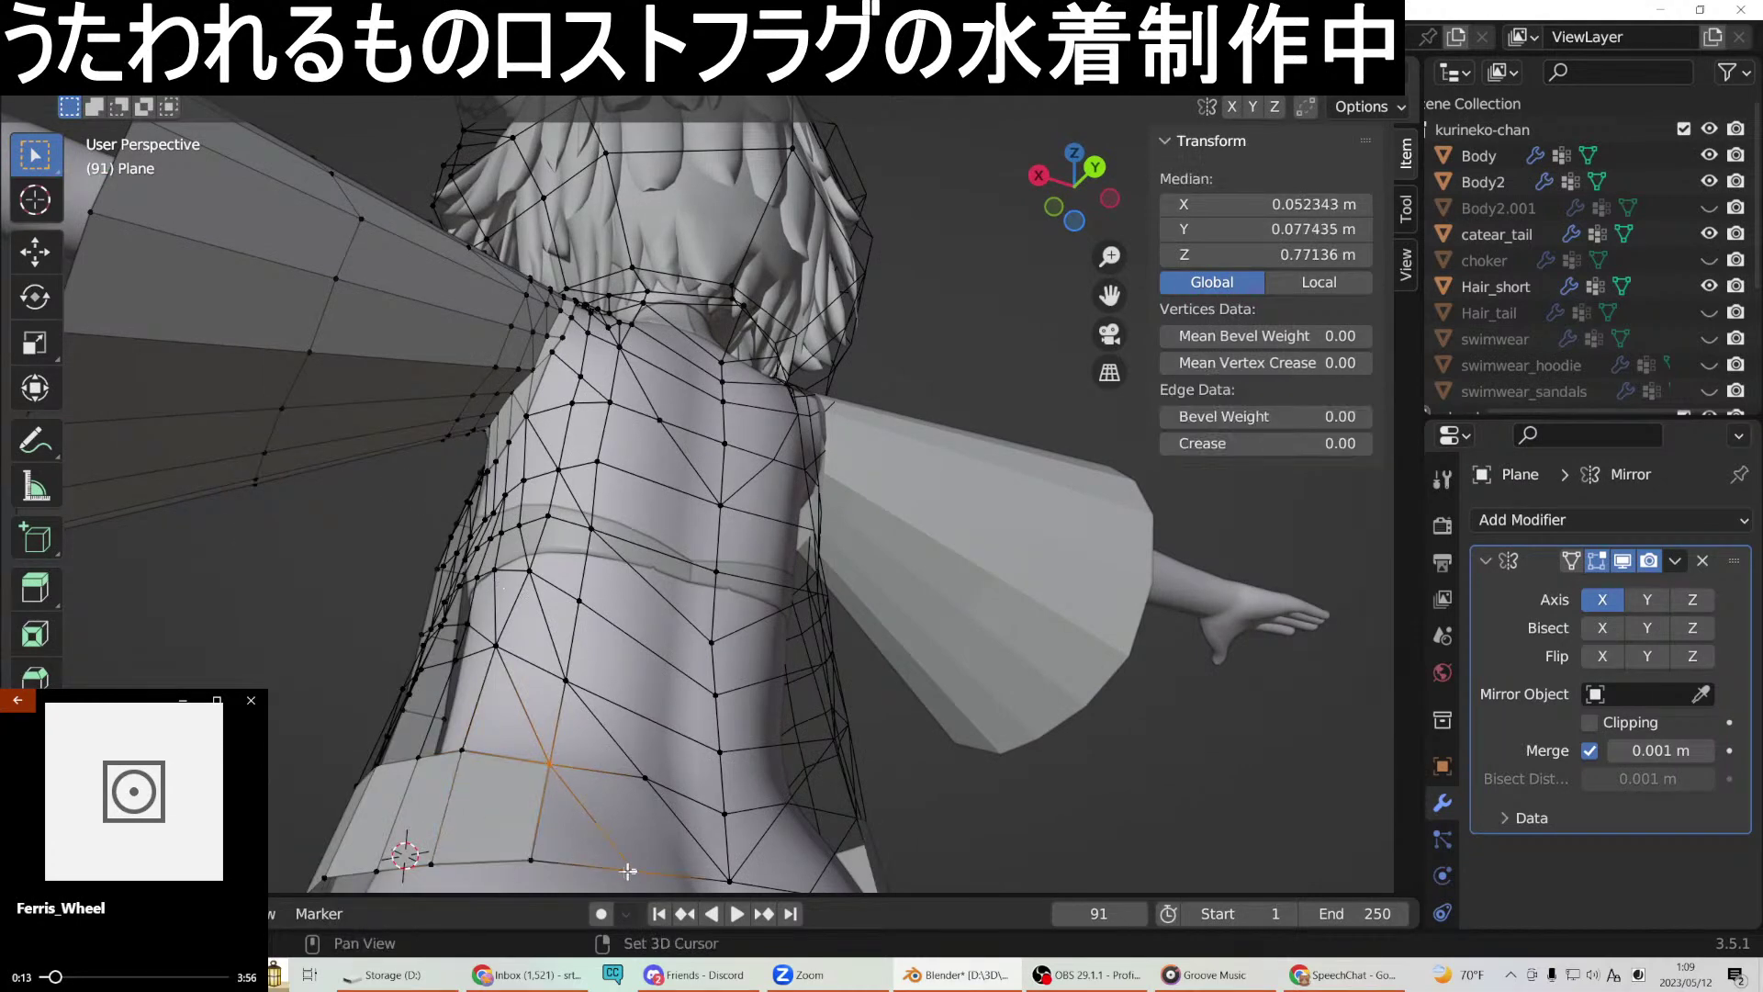
pyautogui.rightClick(532, 857)
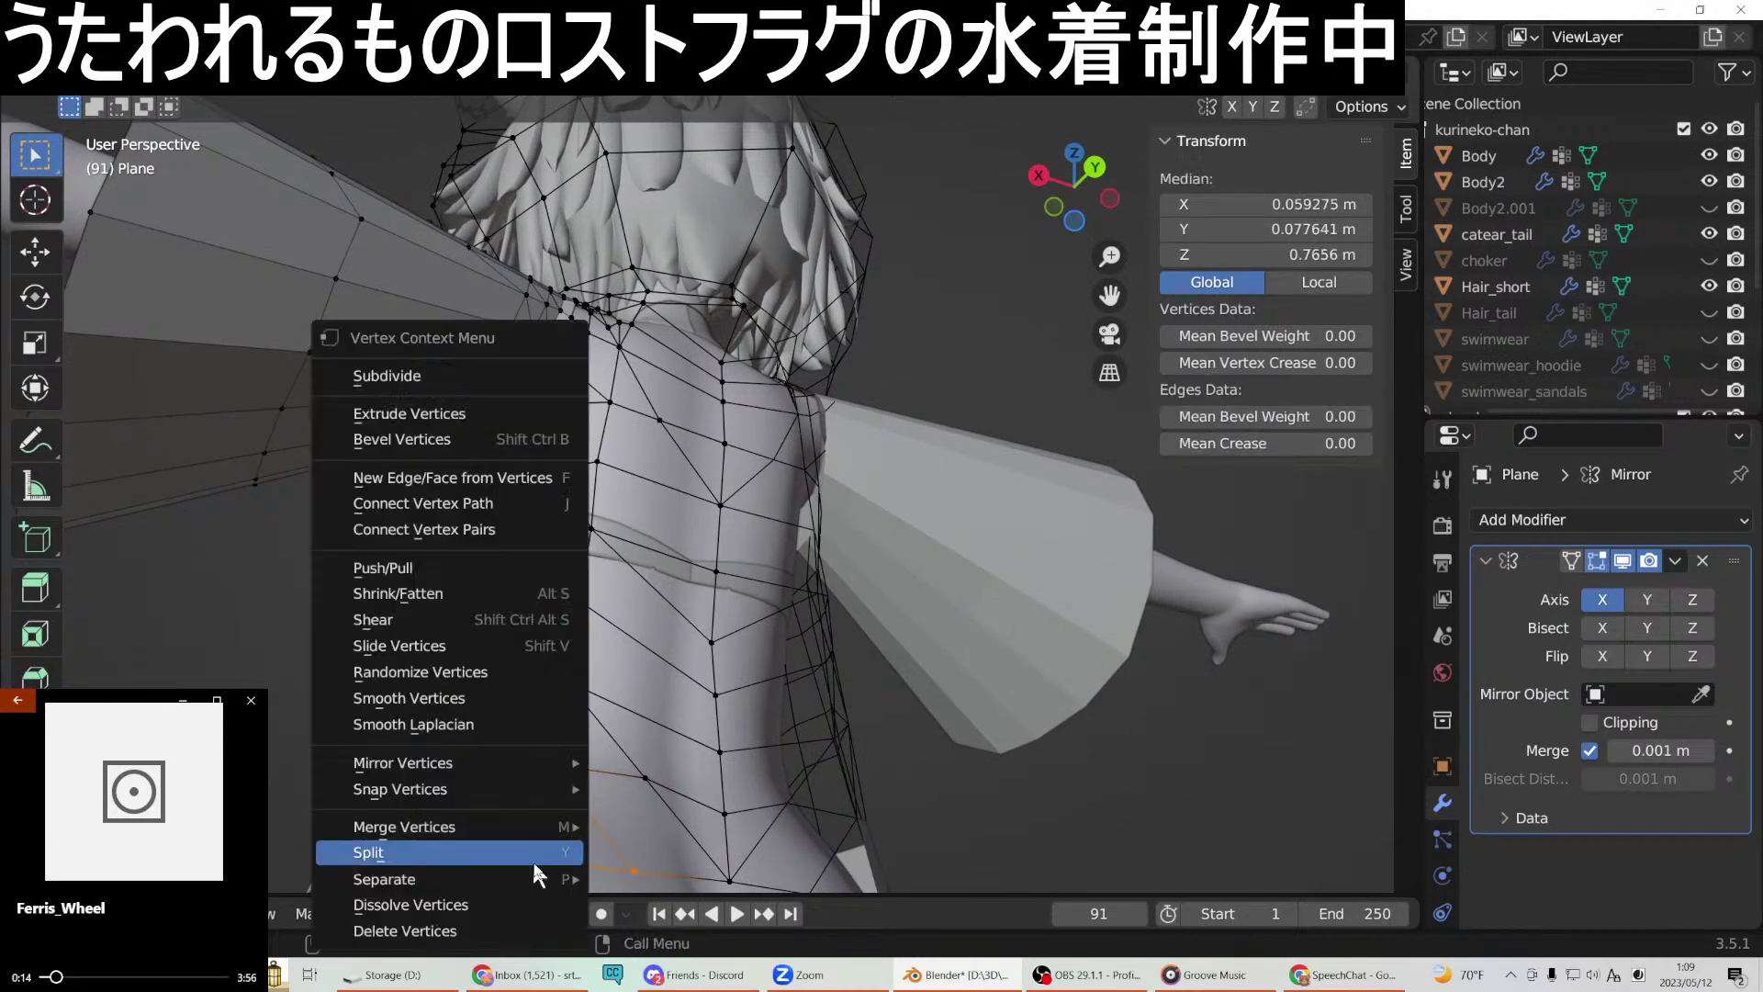
pyautogui.click(433, 482)
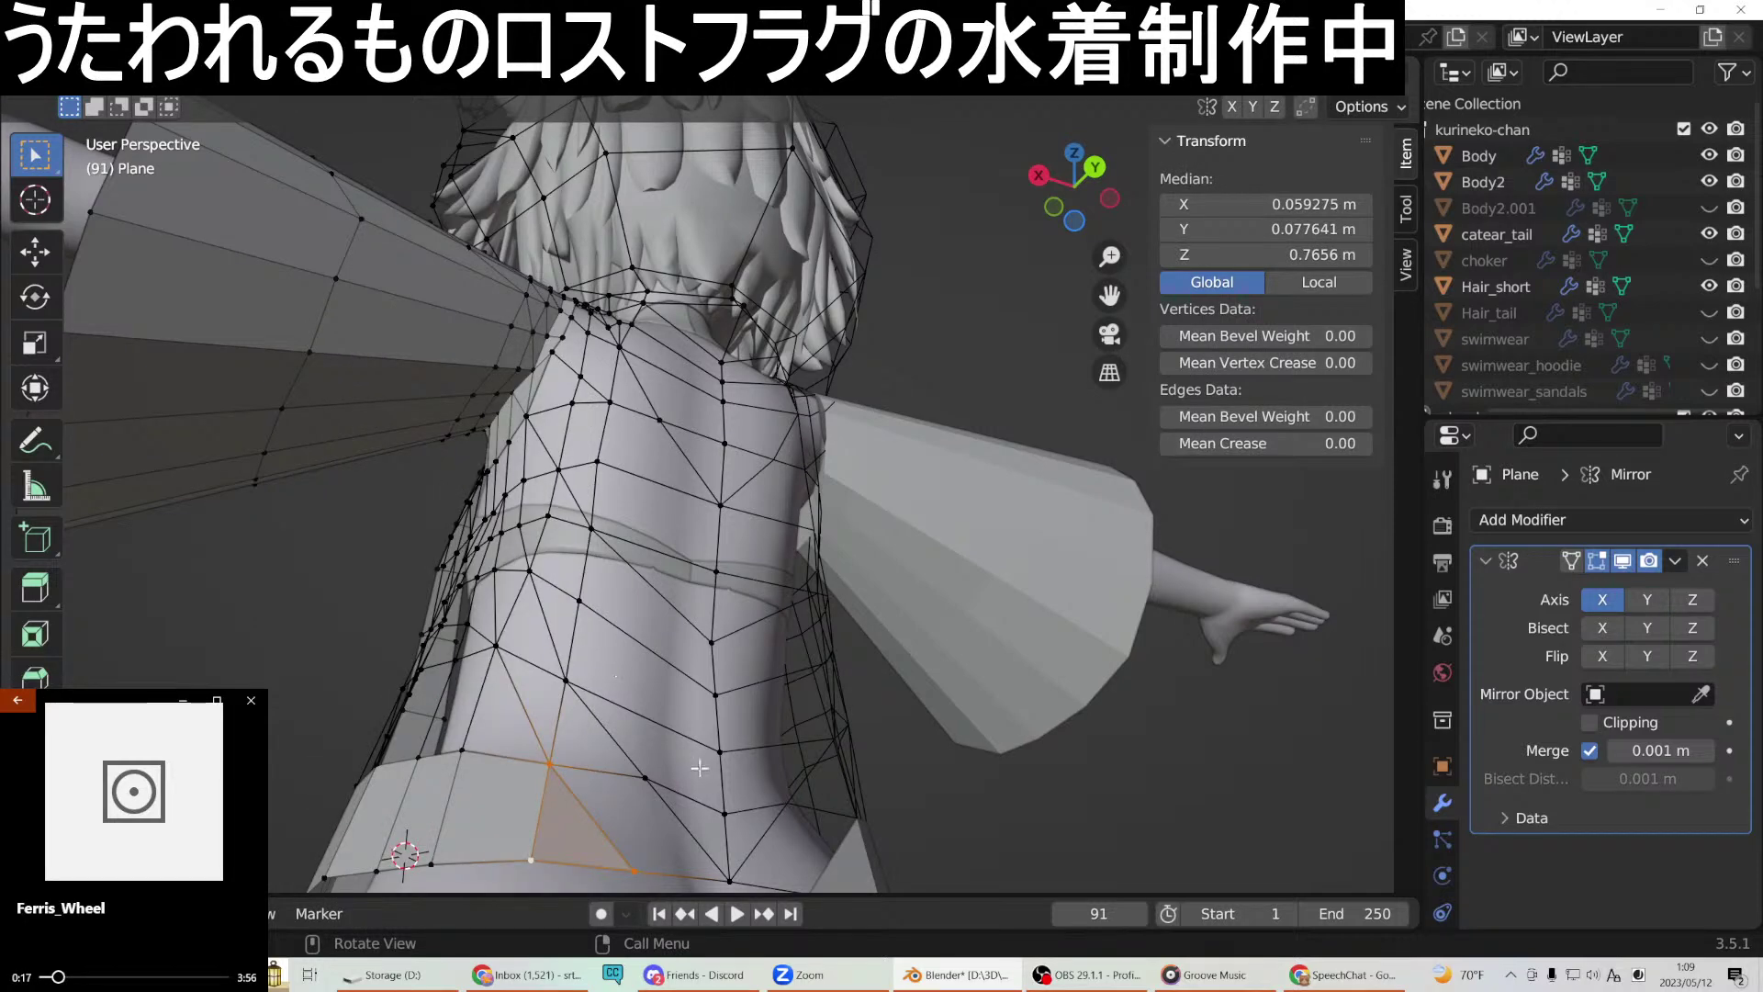
# Create a face from the four vertices of the slanted back hem quad that reaches the centre line's lowest vertex.
pyautogui.click(568, 775)
pyautogui.keyDown('shift'); pyautogui.click(644, 777); pyautogui.keyUp('shift')
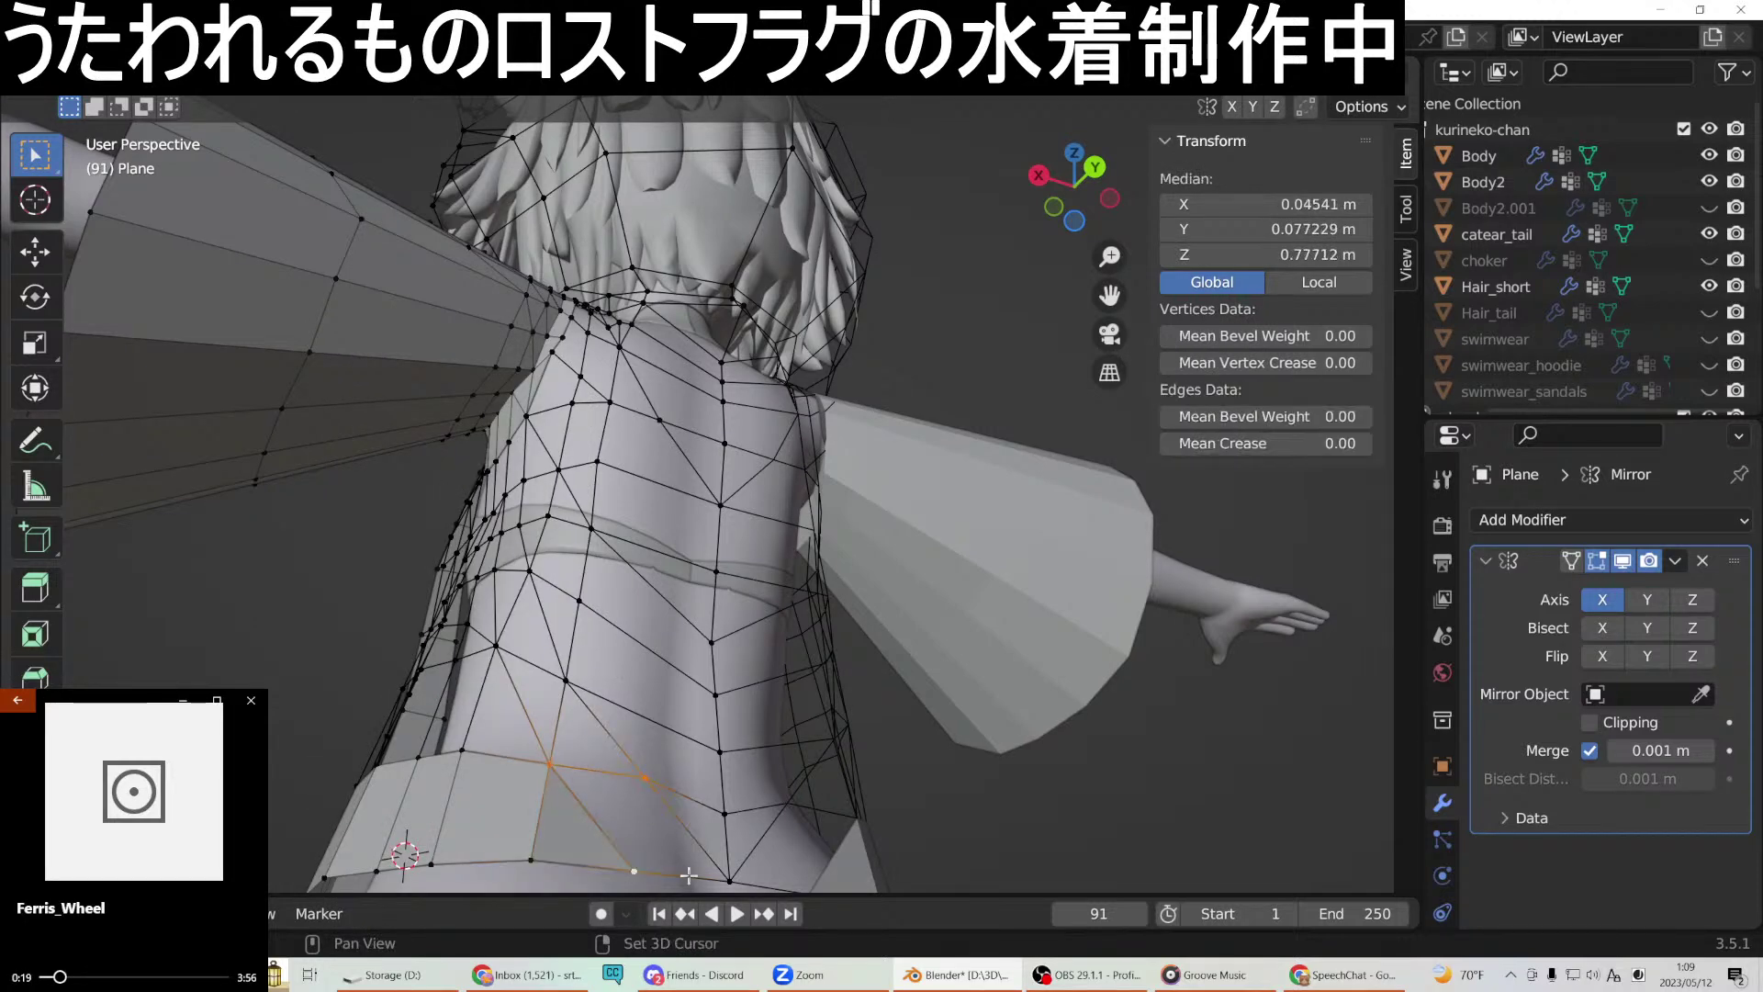
pyautogui.keyDown('shift'); pyautogui.click(729, 877); pyautogui.keyUp('shift')
pyautogui.rightClick(726, 872)
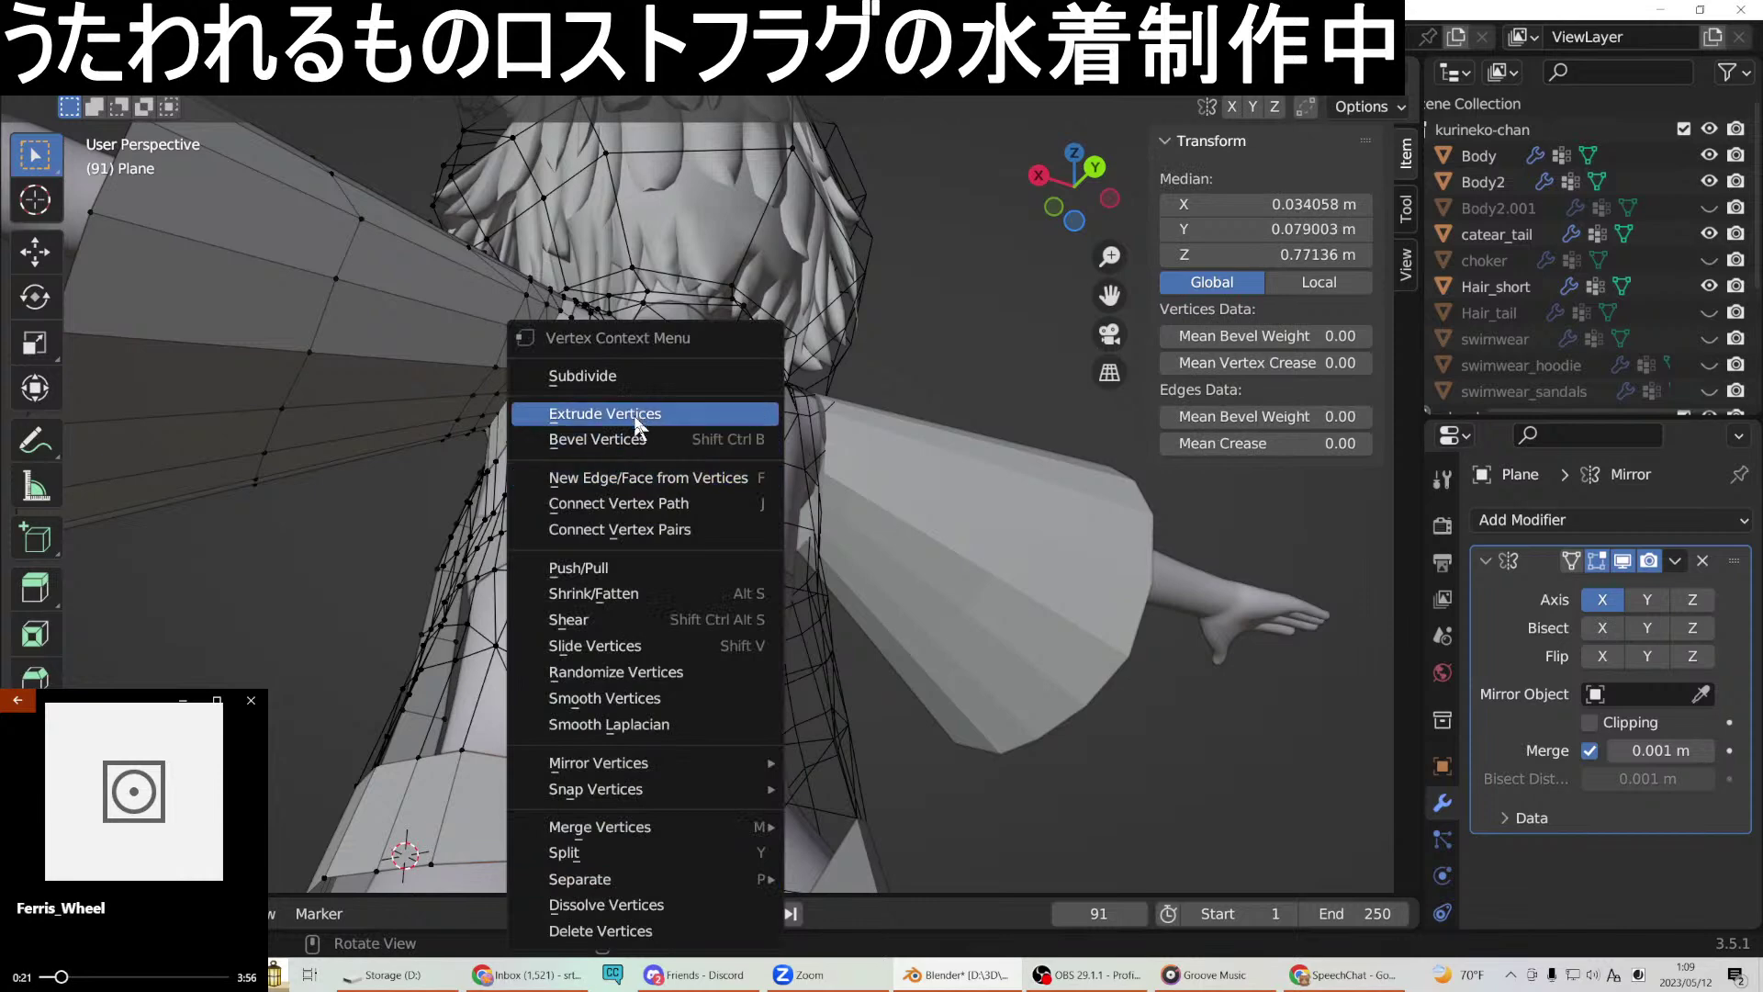
pyautogui.click(640, 477)
# Fill the remaining triangle of the back hem row beside the centre line with a face.
pyautogui.click(728, 877)
pyautogui.keyDown('shift'); pyautogui.click(724, 813); pyautogui.keyUp('shift')
pyautogui.rightClick(732, 878)
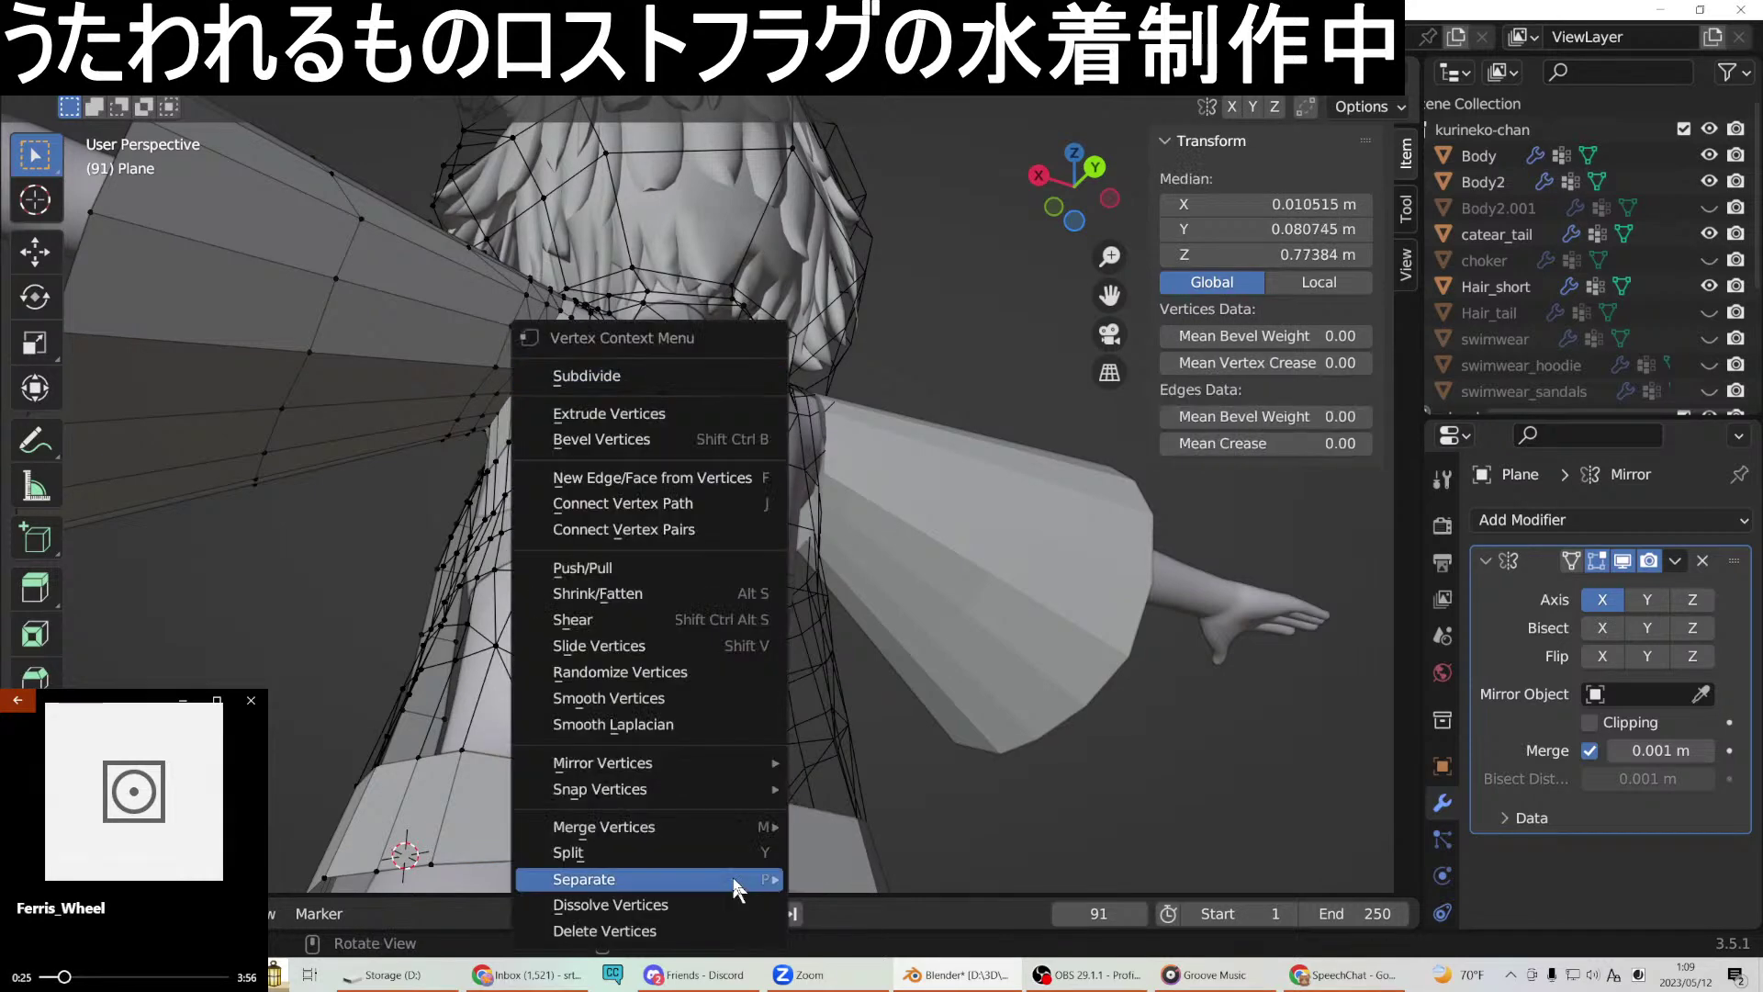
pyautogui.click(663, 486)
# Fill the small triangle just above the back hem row, on the outer side, with a new face.
pyautogui.moveTo(697, 554); pyautogui.dragTo(604, 769, button='middle')
pyautogui.scroll(-5, 714, 690)
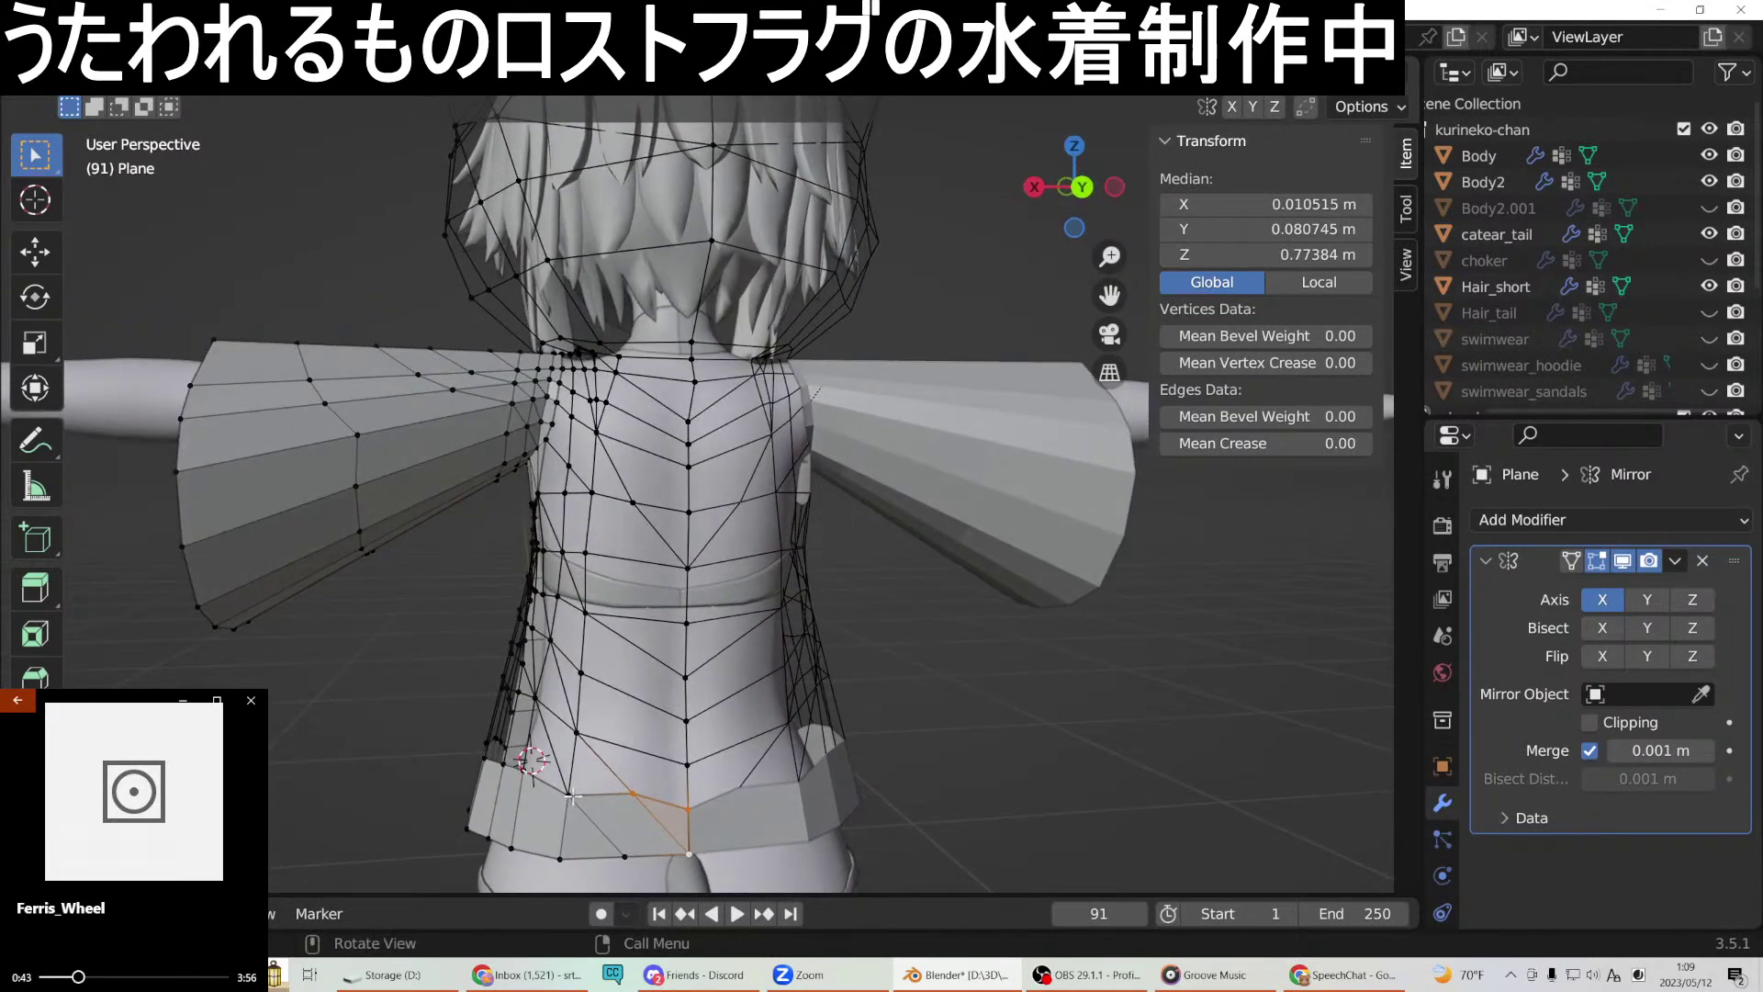
pyautogui.click(571, 795)
pyautogui.keyDown('shift'); pyautogui.click(632, 792); pyautogui.keyUp('shift')
pyautogui.rightClick(631, 790)
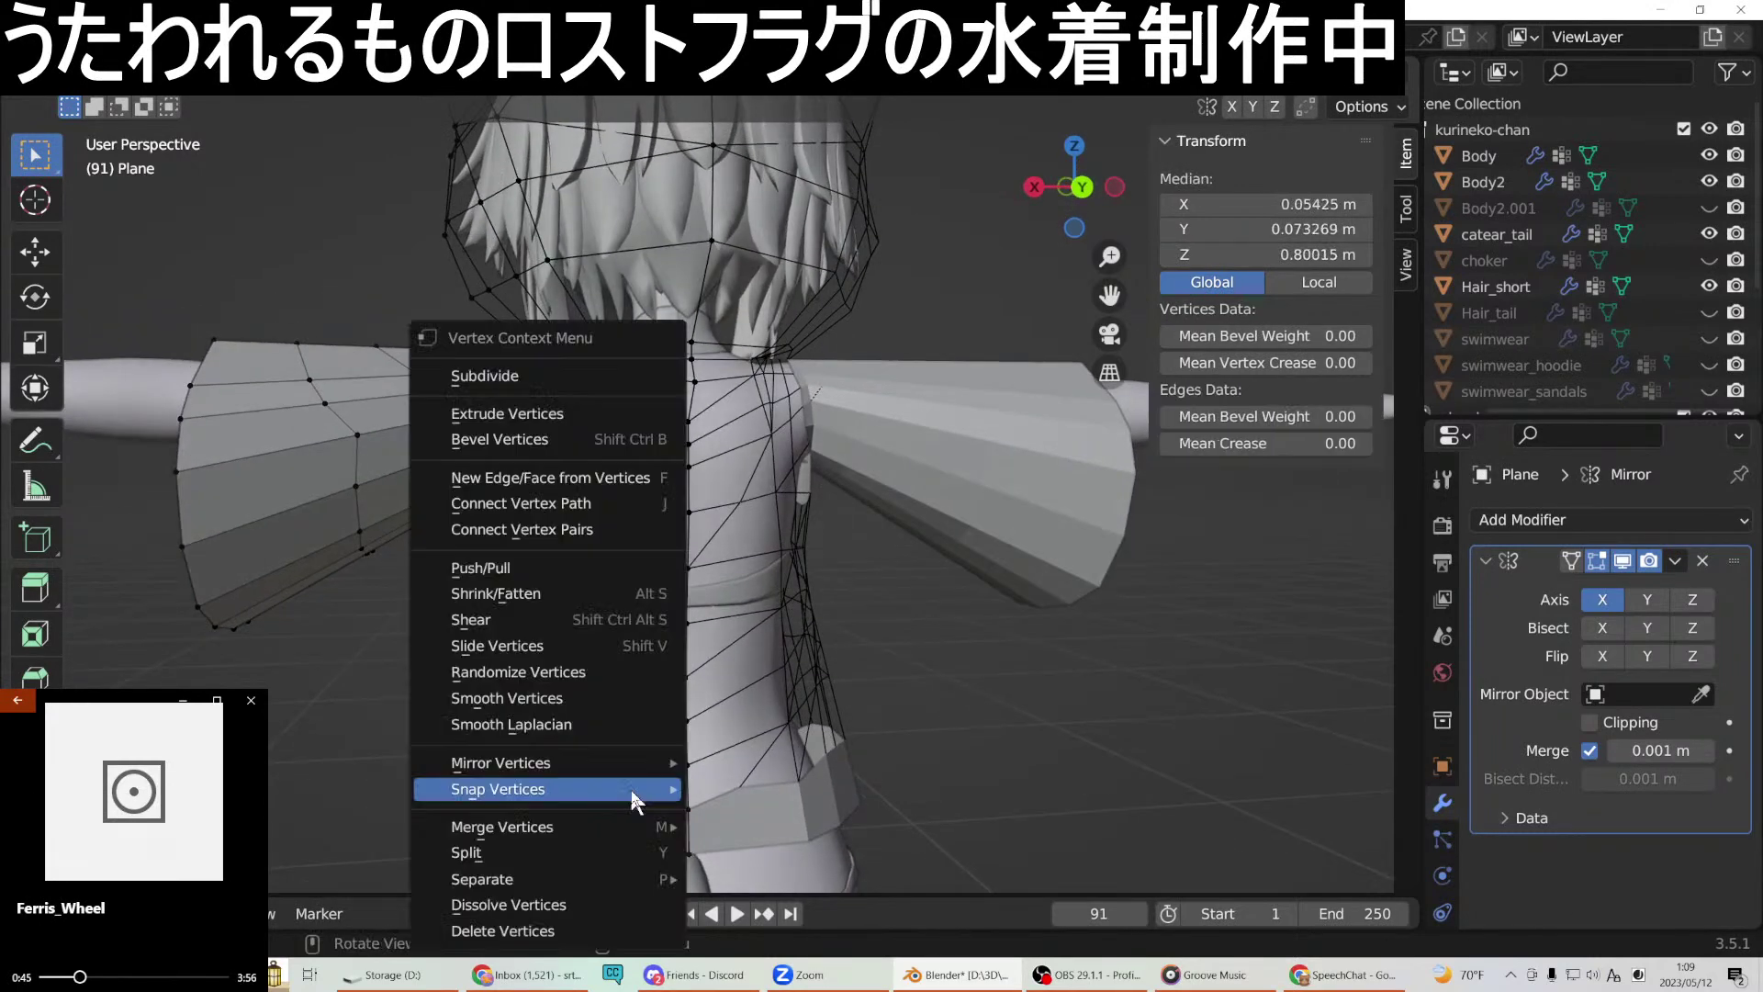
pyautogui.click(542, 479)
# Create a face between that triangle and the back centre line, directly above the hem row, from four vertices.
pyautogui.keyDown('shift'); pyautogui.click(687, 807); pyautogui.keyUp('shift')
pyautogui.keyDown('shift'); pyautogui.click(577, 733); pyautogui.keyUp('shift')
pyautogui.rightClick(578, 731)
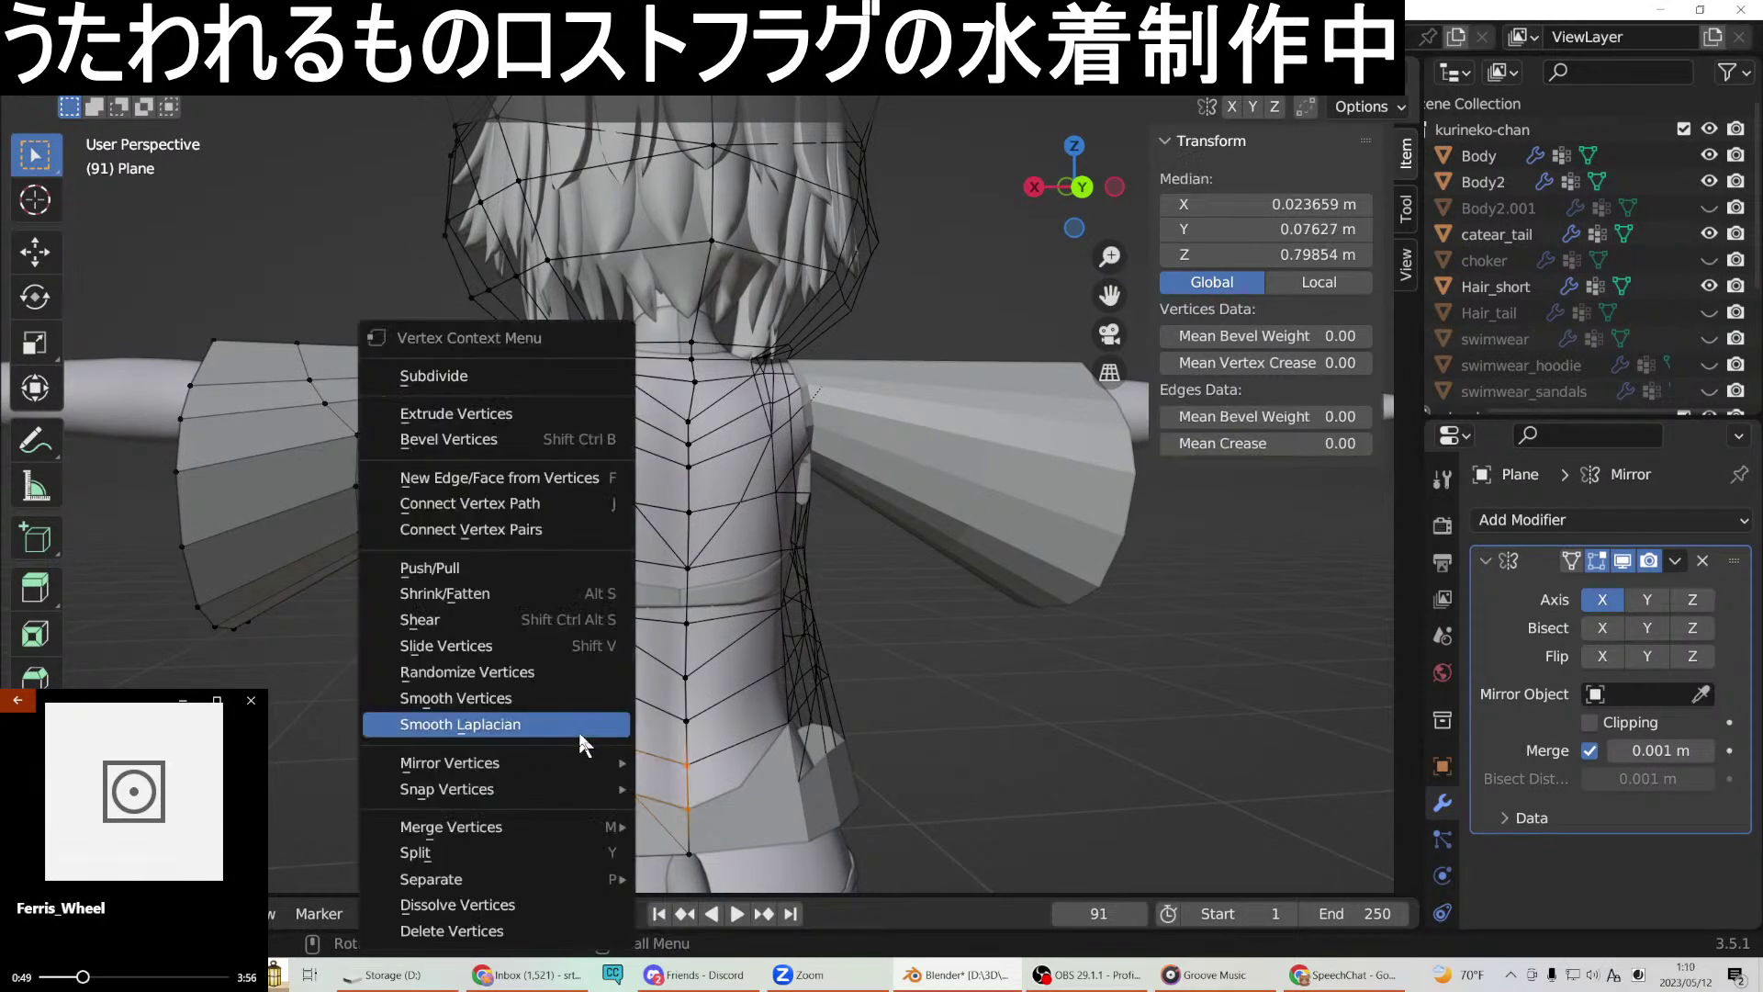
pyautogui.click(500, 471)
# Fill the next slanted quad up the lower back, beside the centre line, with a face from its four vertices.
pyautogui.click(575, 732)
pyautogui.keyDown('shift'); pyautogui.click(581, 673); pyautogui.keyUp('shift')
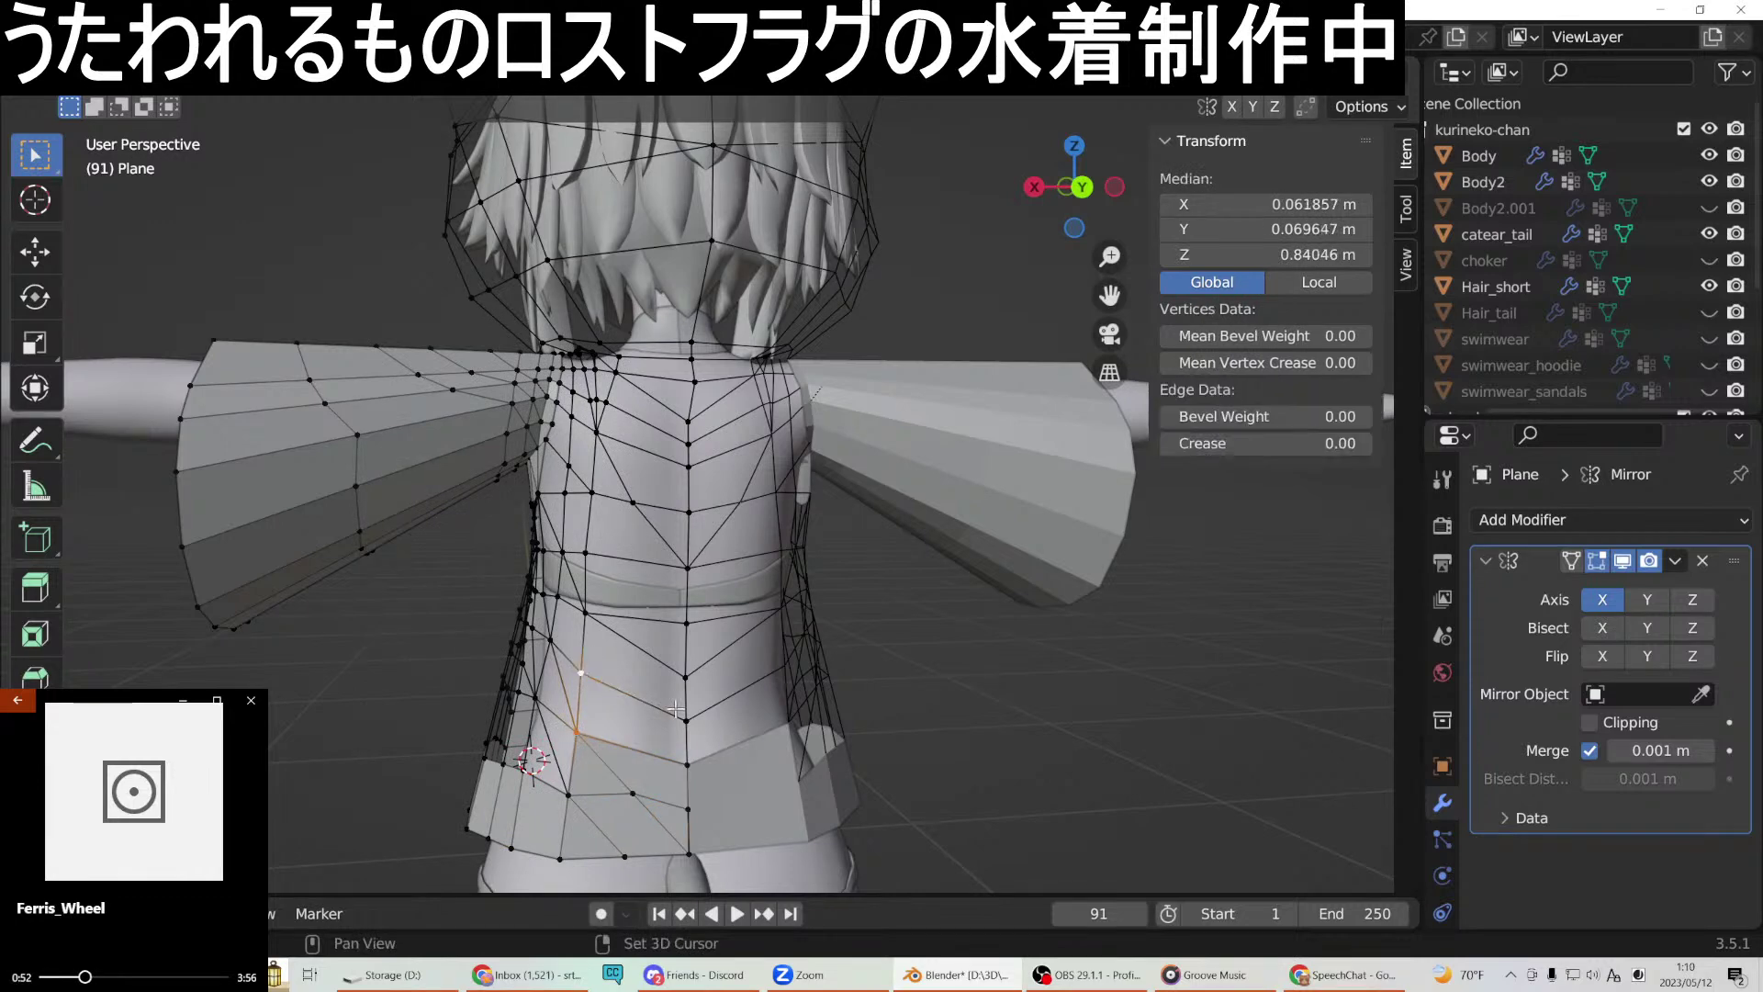
pyautogui.rightClick(693, 764)
pyautogui.click(627, 489)
# Create a face from the four vertices of the slanted centre-back quad whose upper outer corner is at the bikini band.
pyautogui.click(580, 673)
pyautogui.keyDown('shift'); pyautogui.click(585, 613); pyautogui.keyUp('shift')
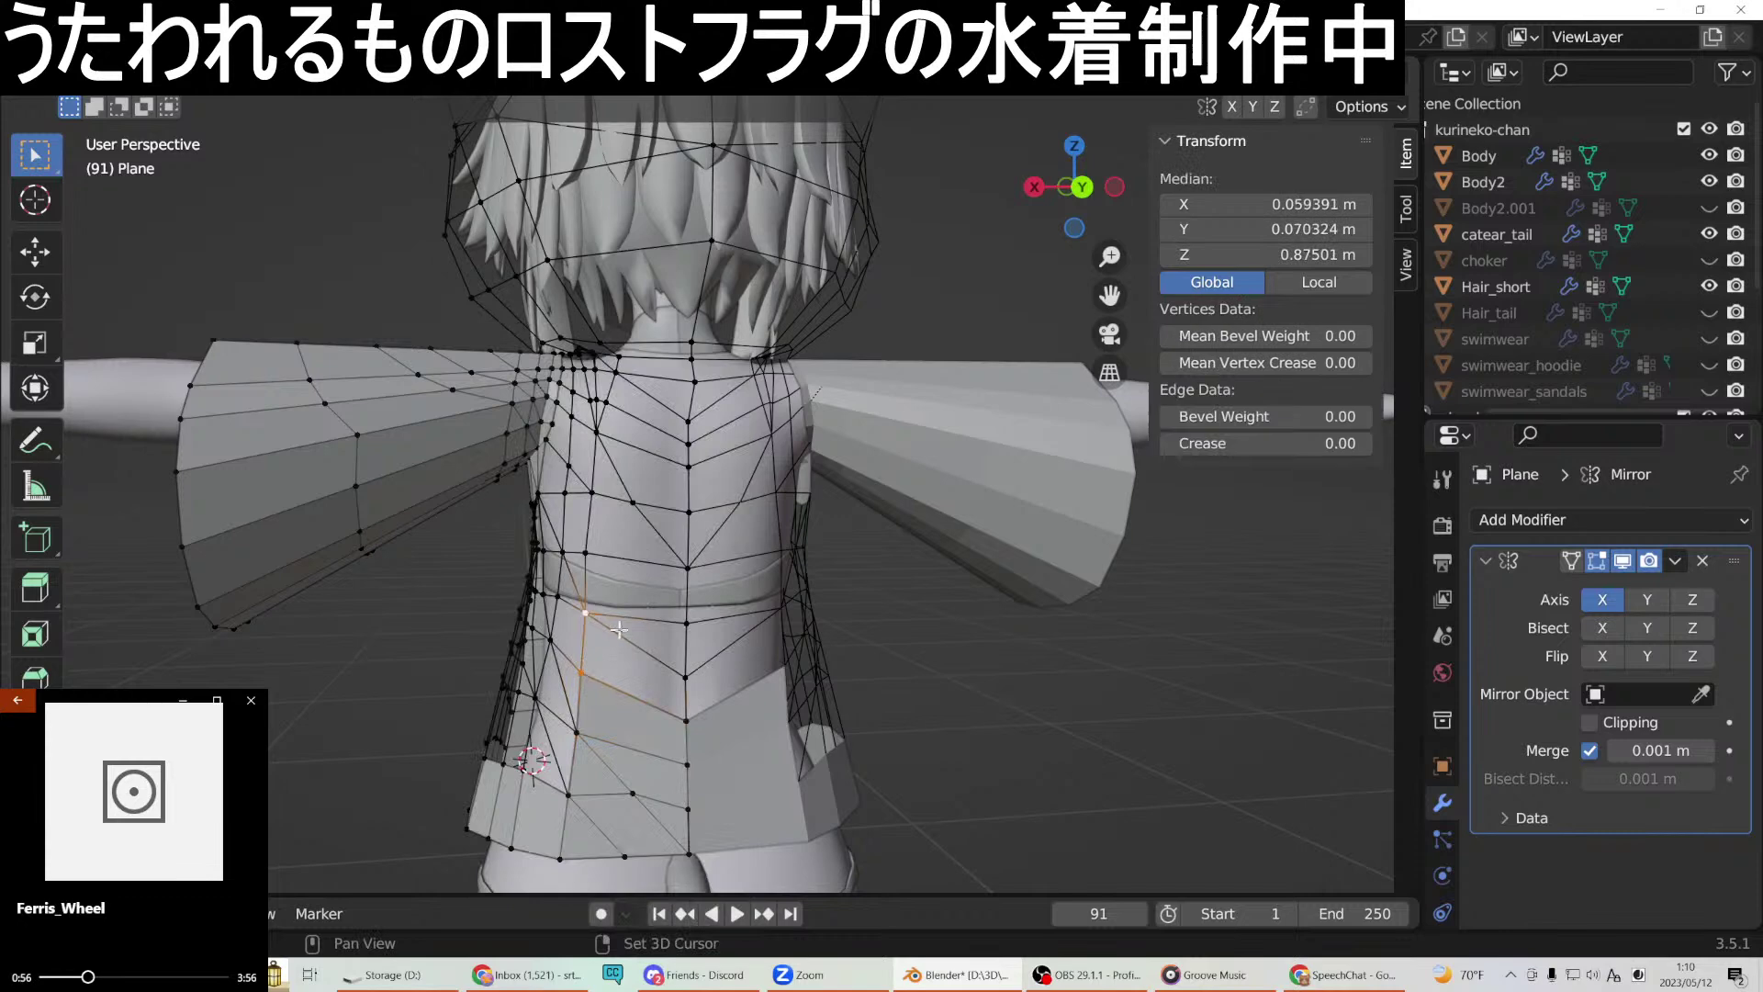
pyautogui.rightClick(689, 724)
pyautogui.click(635, 488)
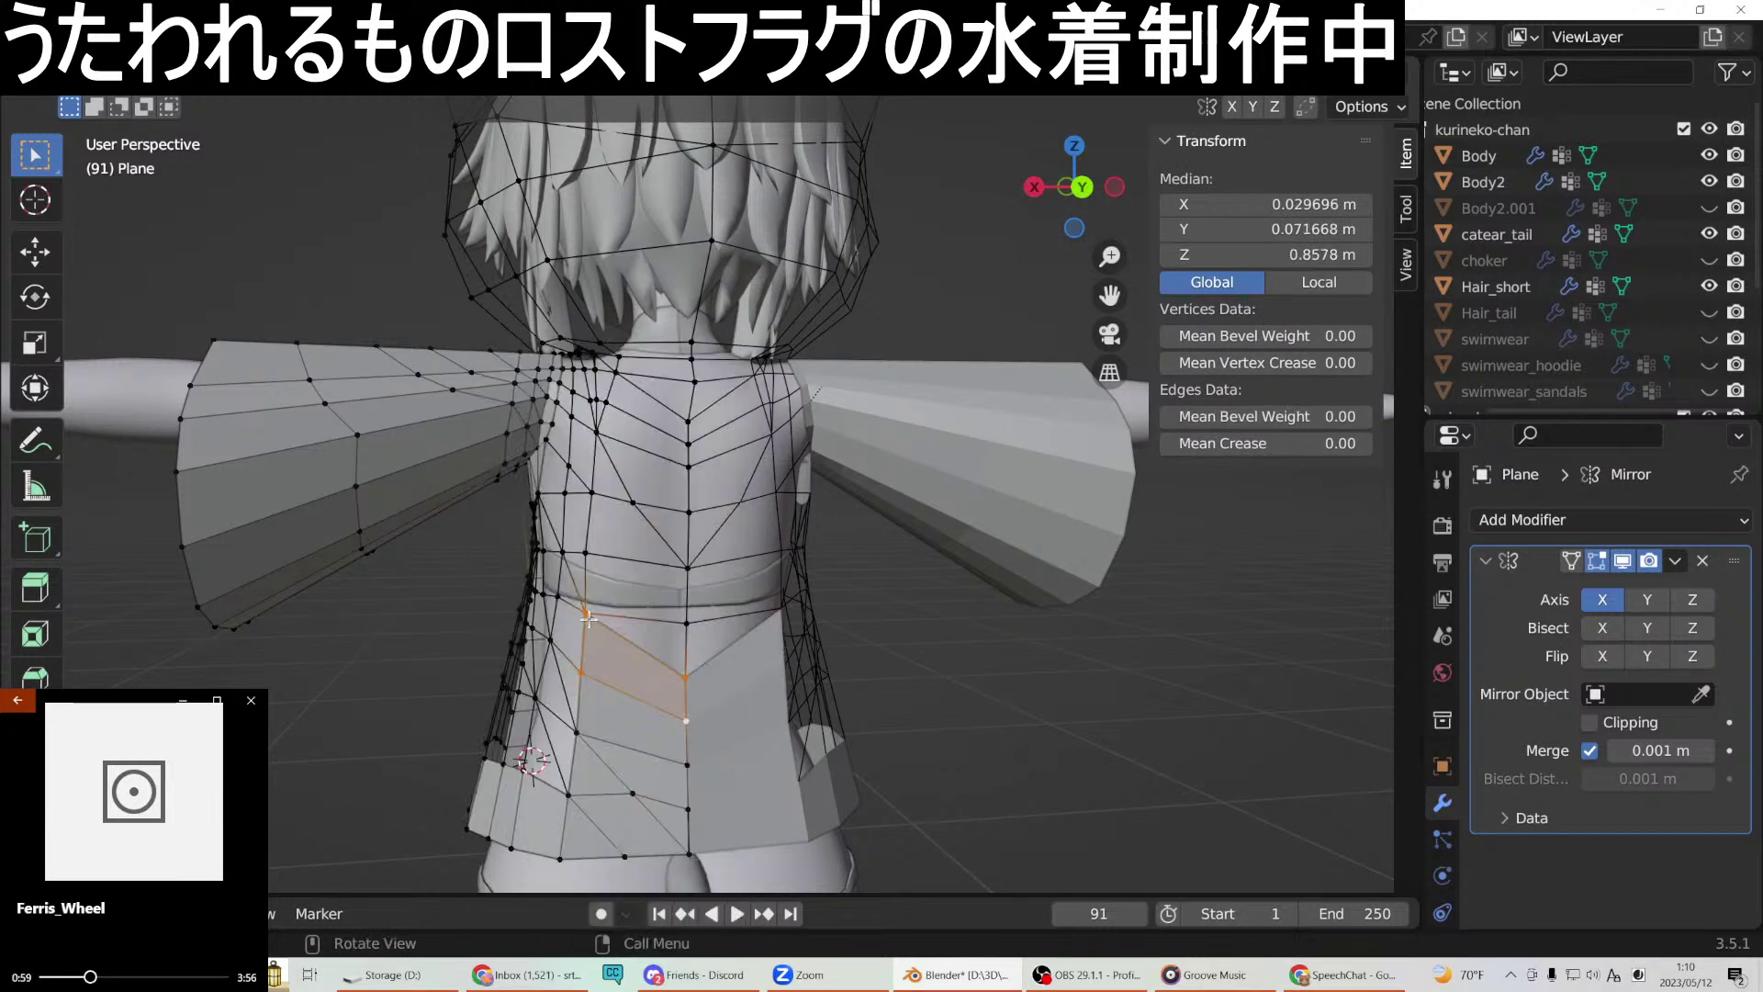
# Fill the triangle between the slanted centre-back quad and the bikini band with a face.
pyautogui.click(585, 614)
pyautogui.keyDown('shift'); pyautogui.click(686, 624); pyautogui.keyUp('shift')
pyautogui.rightClick(688, 621)
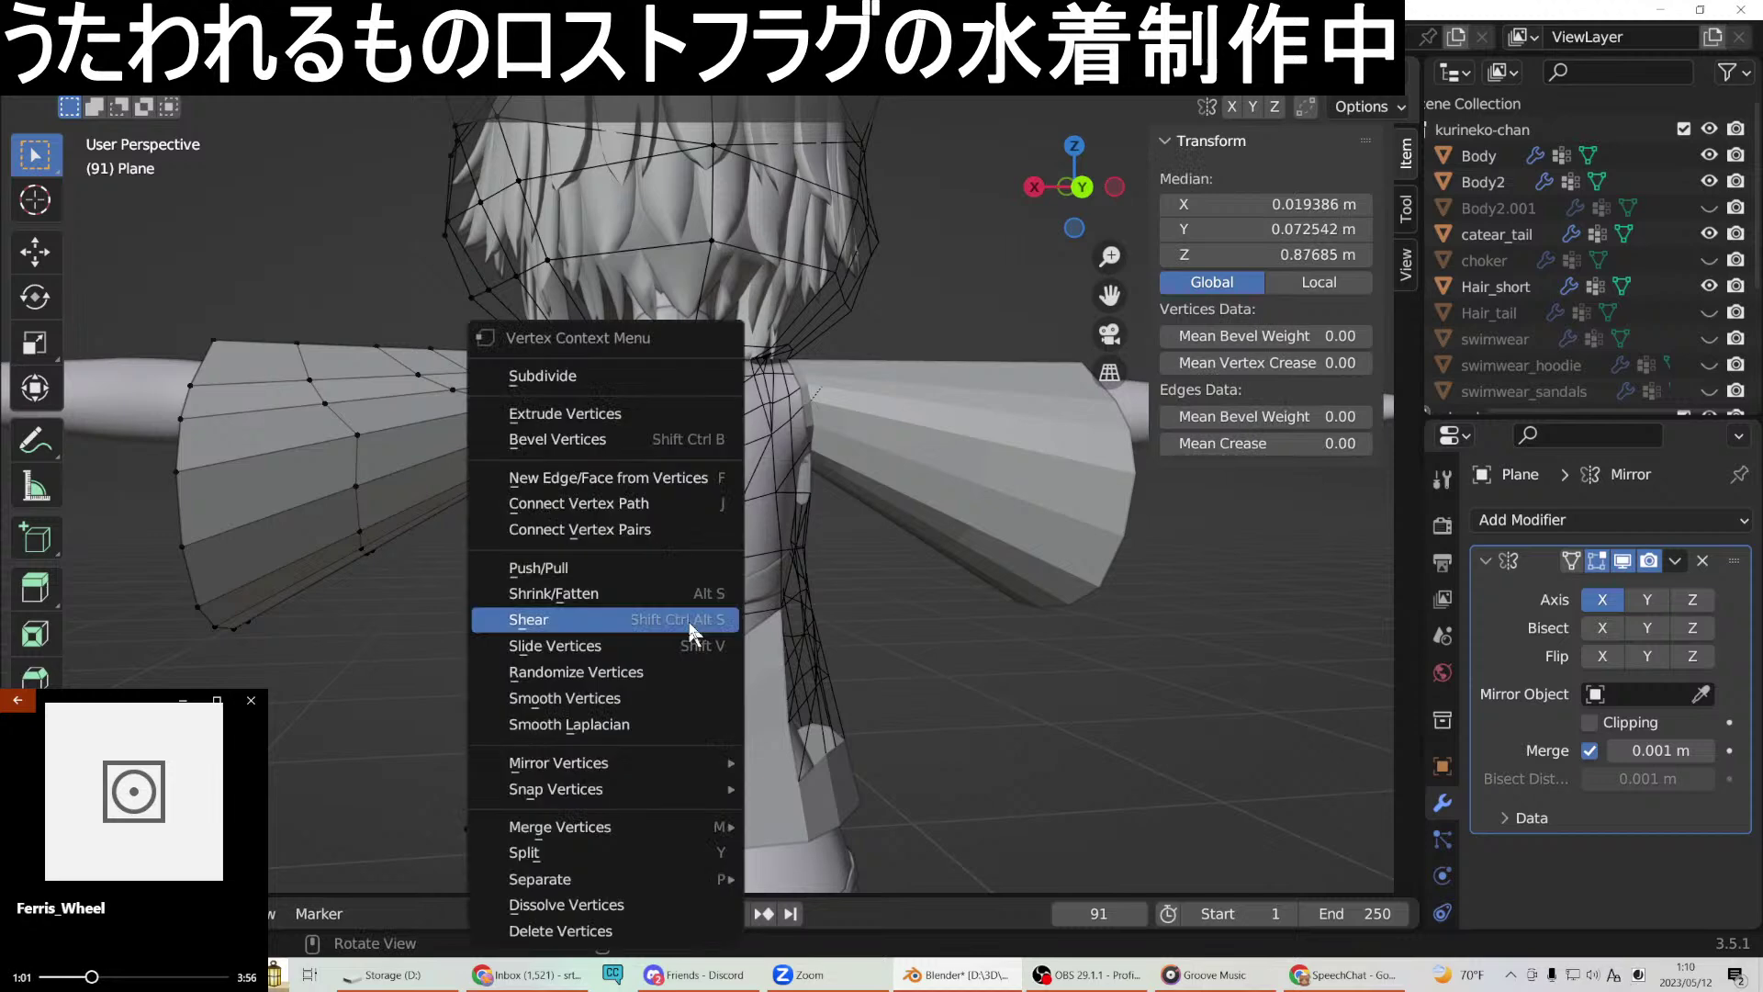
pyautogui.click(649, 479)
# Select the four vertices of the centre-back quad across the bikini band and fill them with a face.
pyautogui.click(585, 612)
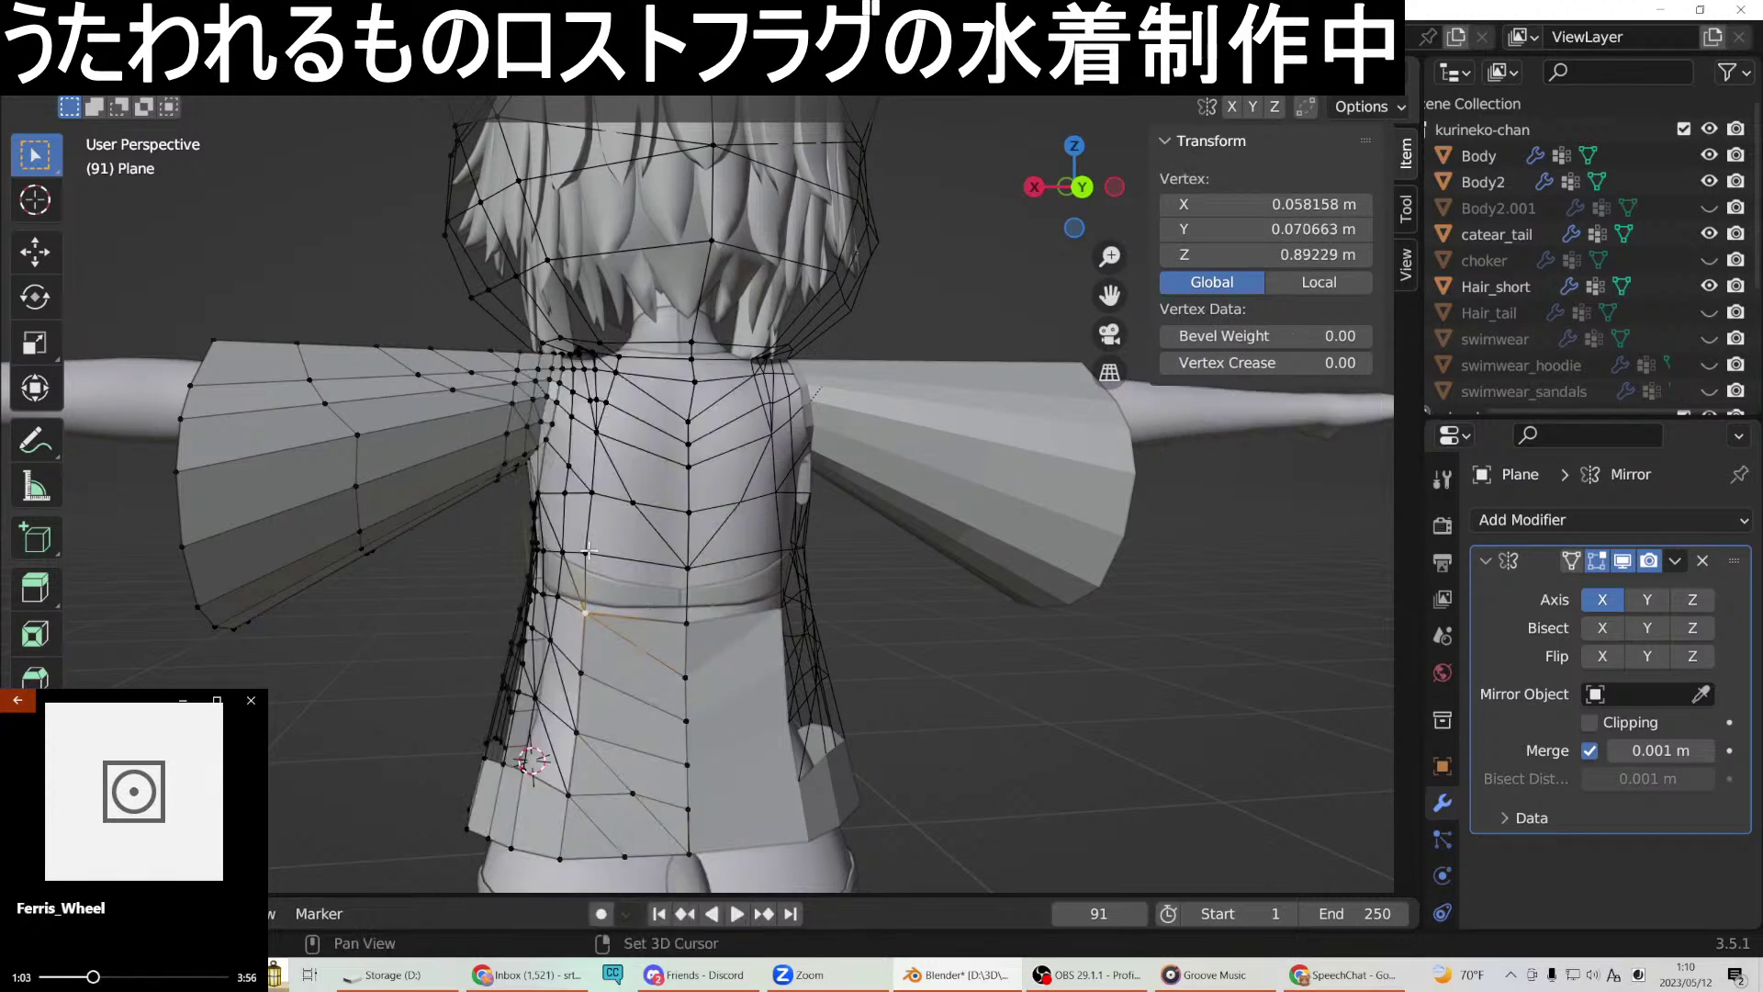
pyautogui.keyDown('shift'); pyautogui.click(583, 557); pyautogui.keyUp('shift')
pyautogui.keyDown('shift'); pyautogui.click(689, 567); pyautogui.keyUp('shift')
pyautogui.moveTo(659, 617)
pyautogui.mouseDown(button='middle')
pyautogui.moveTo(827, 619)
pyautogui.moveTo(679, 623)
pyautogui.mouseUp(button='middle')
pyautogui.rightClick(679, 623)
pyautogui.click(597, 470)
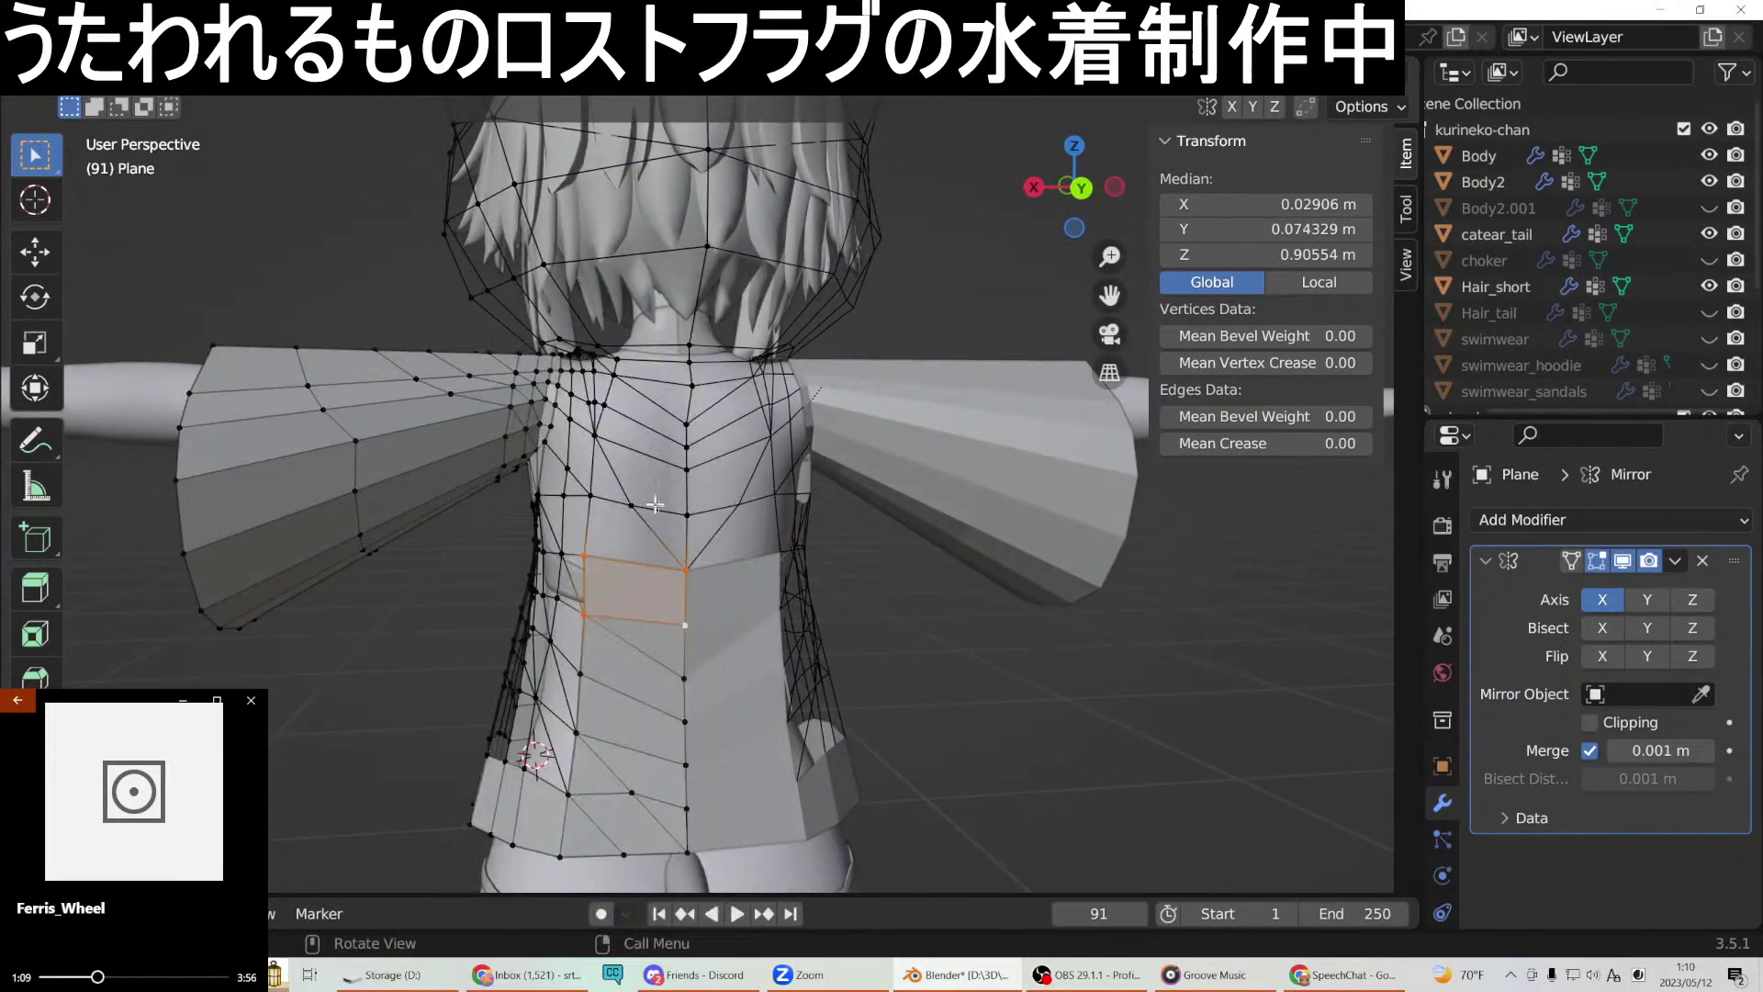
# Fill the quad directly above the last centre-back face with a face from its four vertices, using the vertex inside its slanted upper edge.
pyautogui.scroll(3, 689, 570)
pyautogui.moveTo(695, 564); pyautogui.dragTo(679, 569, button='middle')
pyautogui.click(544, 599)
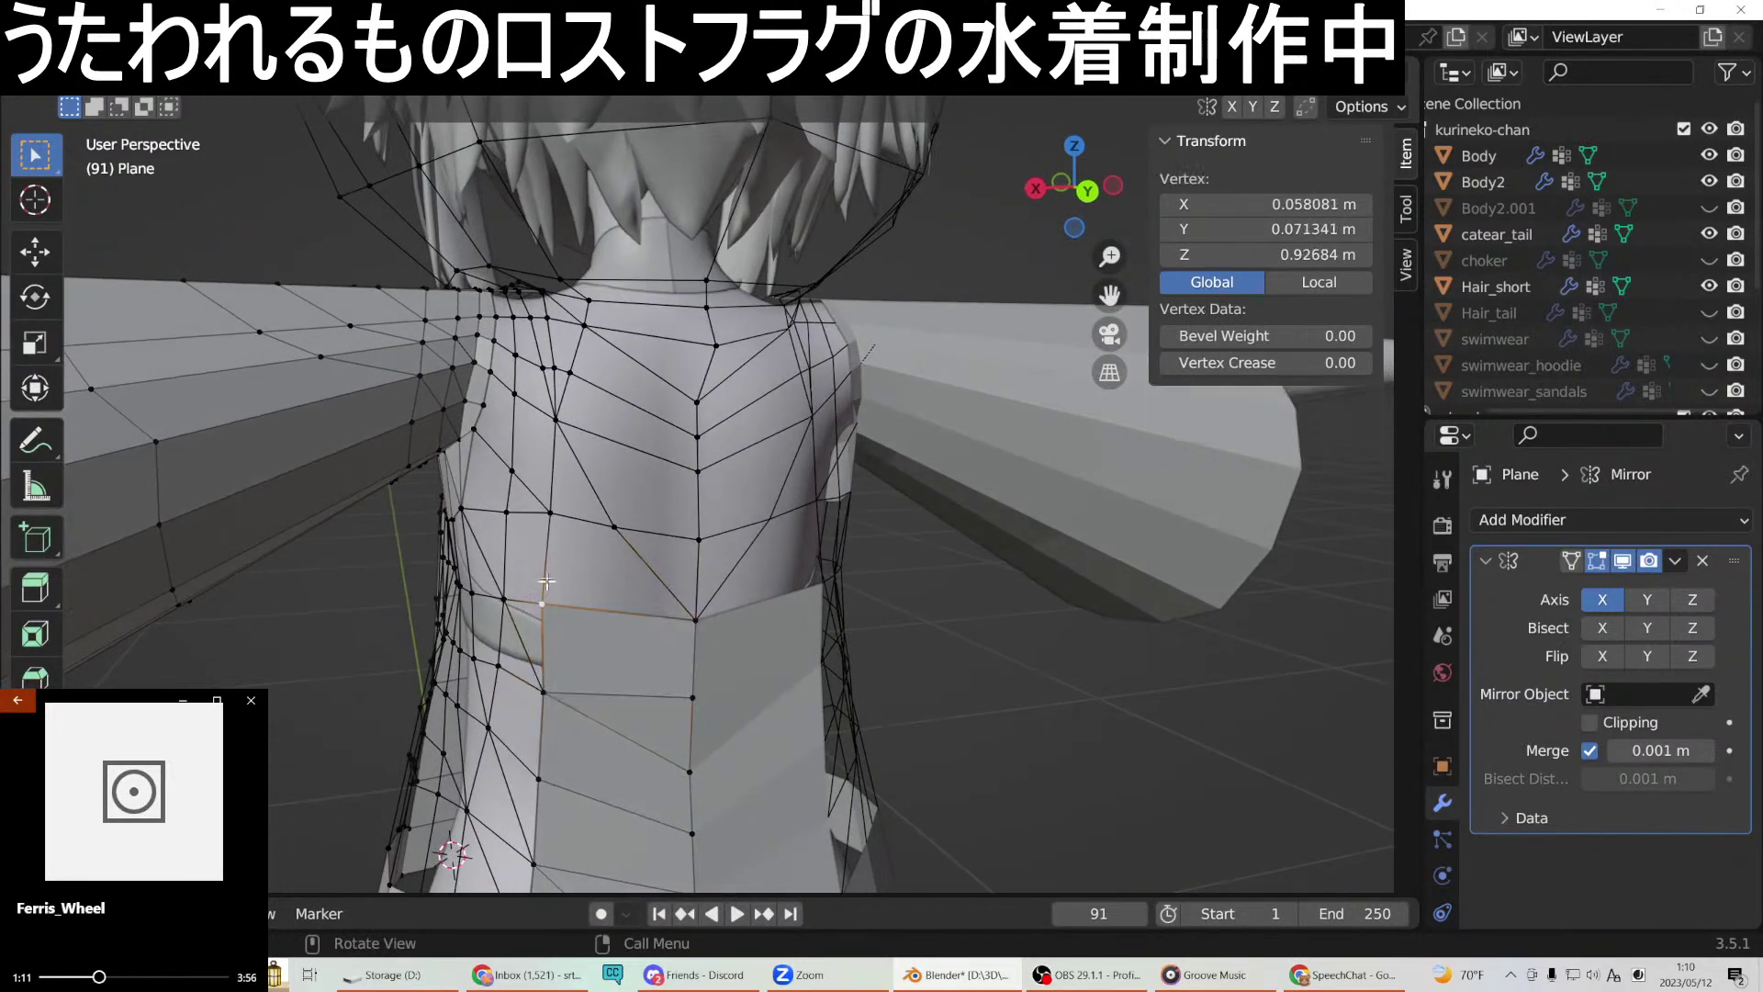
pyautogui.keyDown('shift'); pyautogui.click(549, 513); pyautogui.keyUp('shift')
pyautogui.keyDown('shift'); pyautogui.click(613, 527); pyautogui.keyUp('shift')
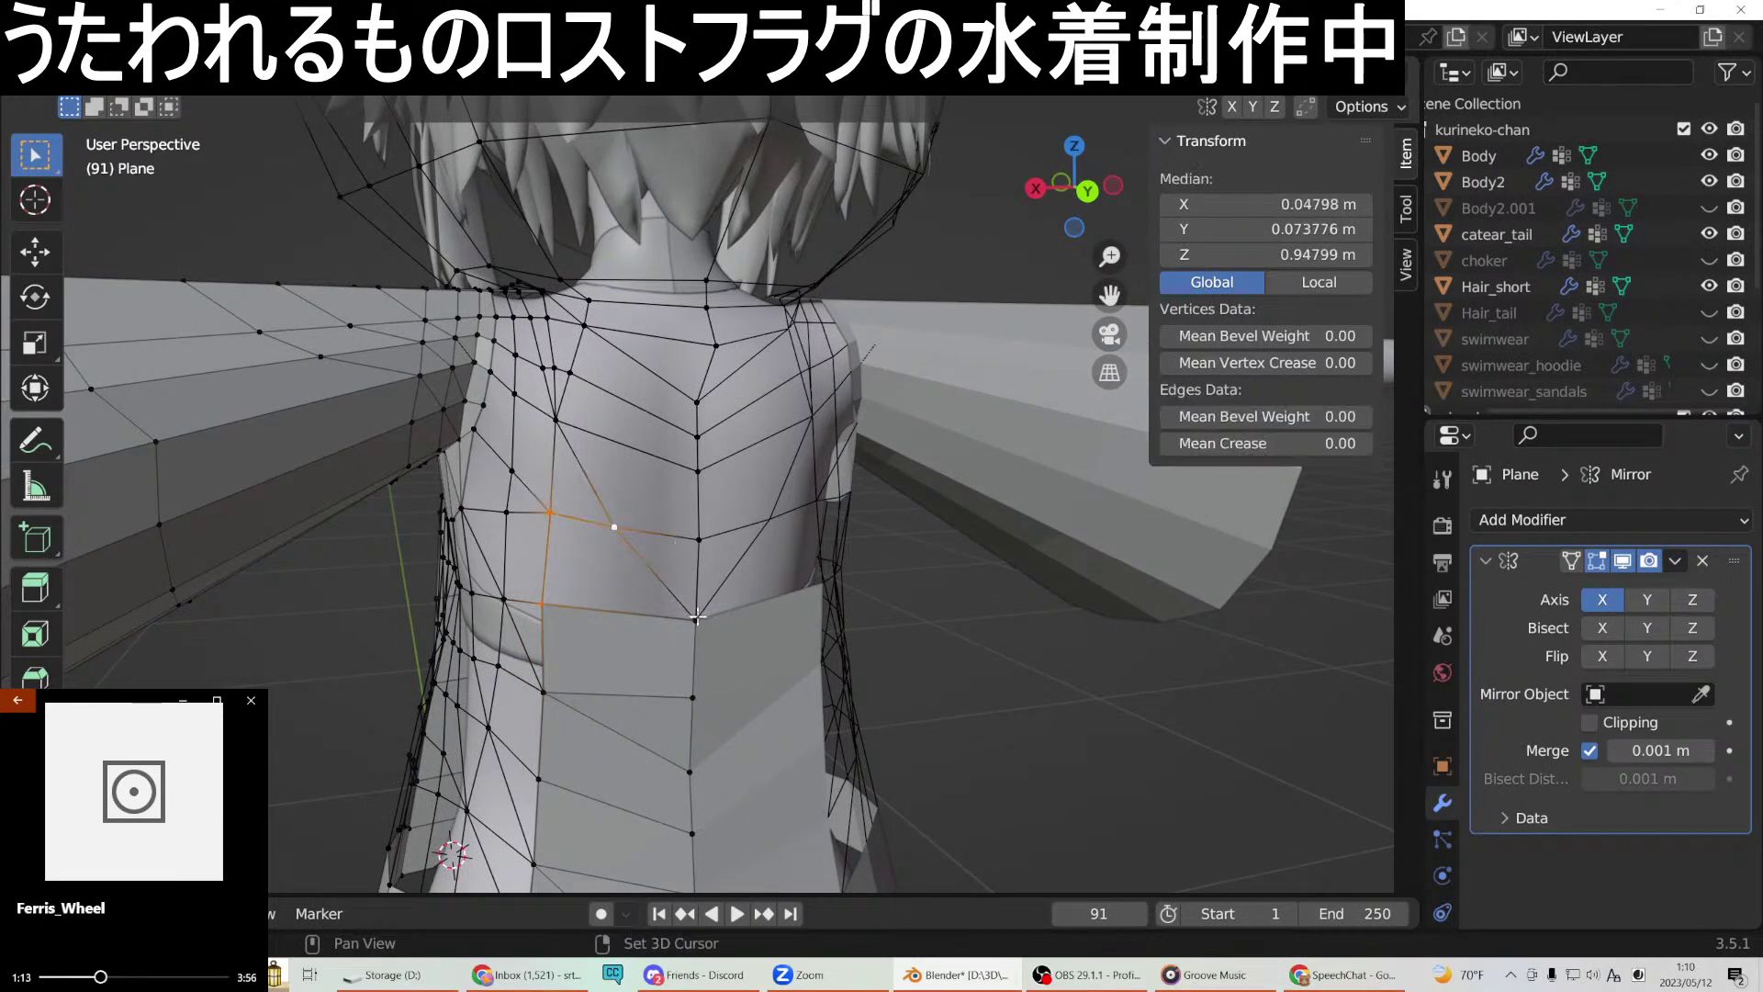
pyautogui.keyDown('shift'); pyautogui.click(695, 618); pyautogui.keyUp('shift')
pyautogui.rightClick(695, 618)
pyautogui.click(666, 506)
# Fill the small triangle between that quad and the centre line with a face from its three vertices.
pyautogui.click(699, 540)
pyautogui.keyDown('shift'); pyautogui.click(696, 620); pyautogui.keyUp('shift')
pyautogui.keyDown('shift'); pyautogui.click(614, 527); pyautogui.keyUp('shift')
pyautogui.rightClick(673, 552)
pyautogui.click(628, 474)
# Fill the narrow triangle above the quad's outer half, reaching up to the shoulder-blade vertex, with a face.
pyautogui.click(590, 519)
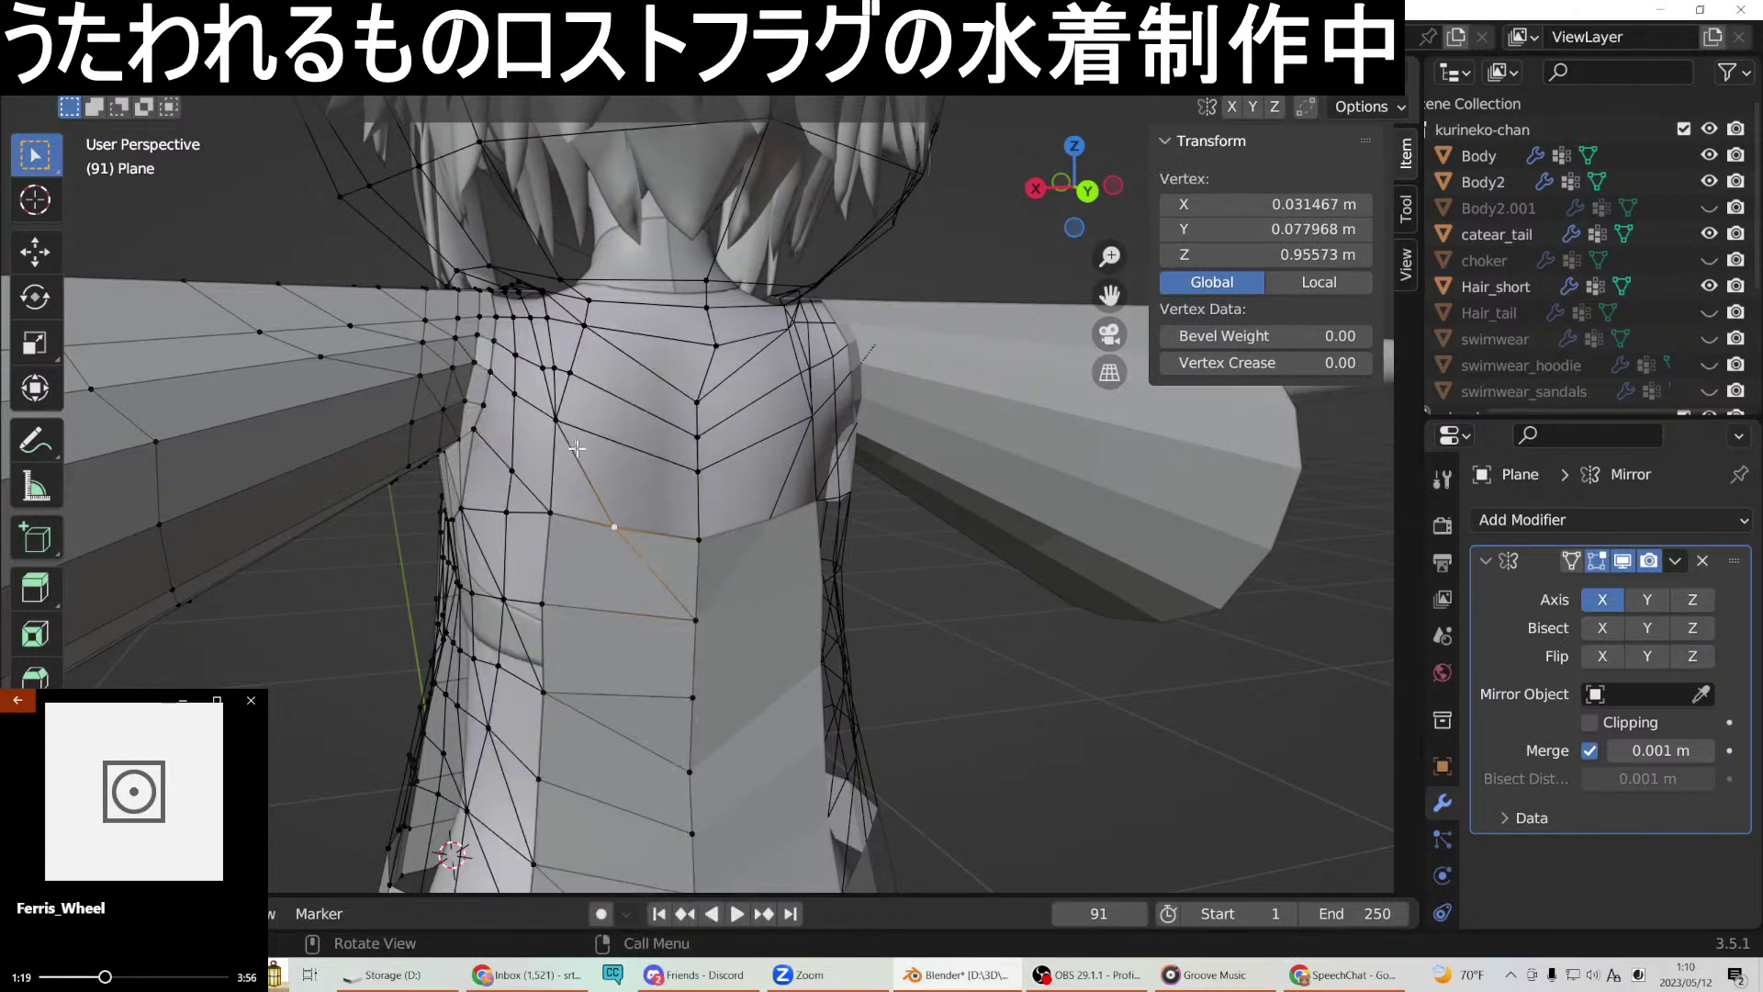
pyautogui.keyDown('shift'); pyautogui.click(556, 421); pyautogui.keyUp('shift')
pyautogui.keyDown('shift'); pyautogui.click(614, 527); pyautogui.keyUp('shift')
pyautogui.rightClick(618, 537)
pyautogui.rightClick(622, 533)
pyautogui.click(597, 501)
# Create a face from the shoulder-blade vertex, the mid-edge vertex and the two adjoining centre-line vertices.
pyautogui.keyDown('shift'); pyautogui.click(698, 537); pyautogui.keyUp('shift')
pyautogui.keyDown('shift'); pyautogui.click(698, 471); pyautogui.keyUp('shift')
pyautogui.rightClick(569, 422)
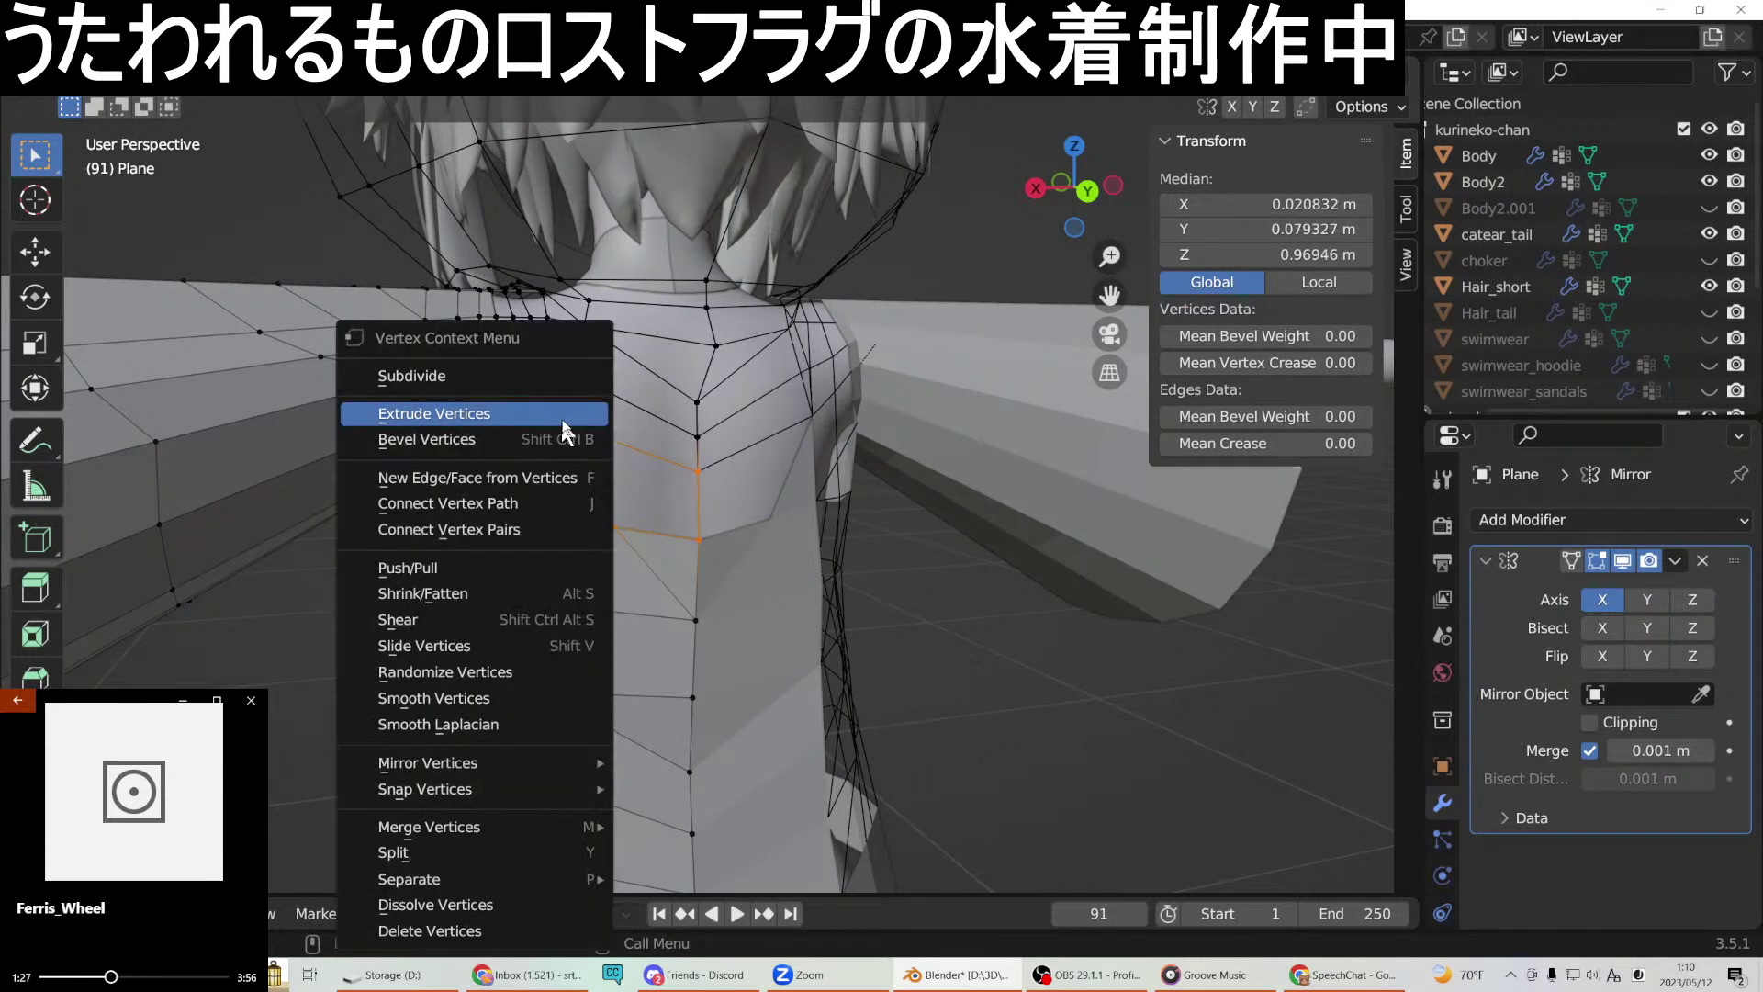
pyautogui.click(571, 424)
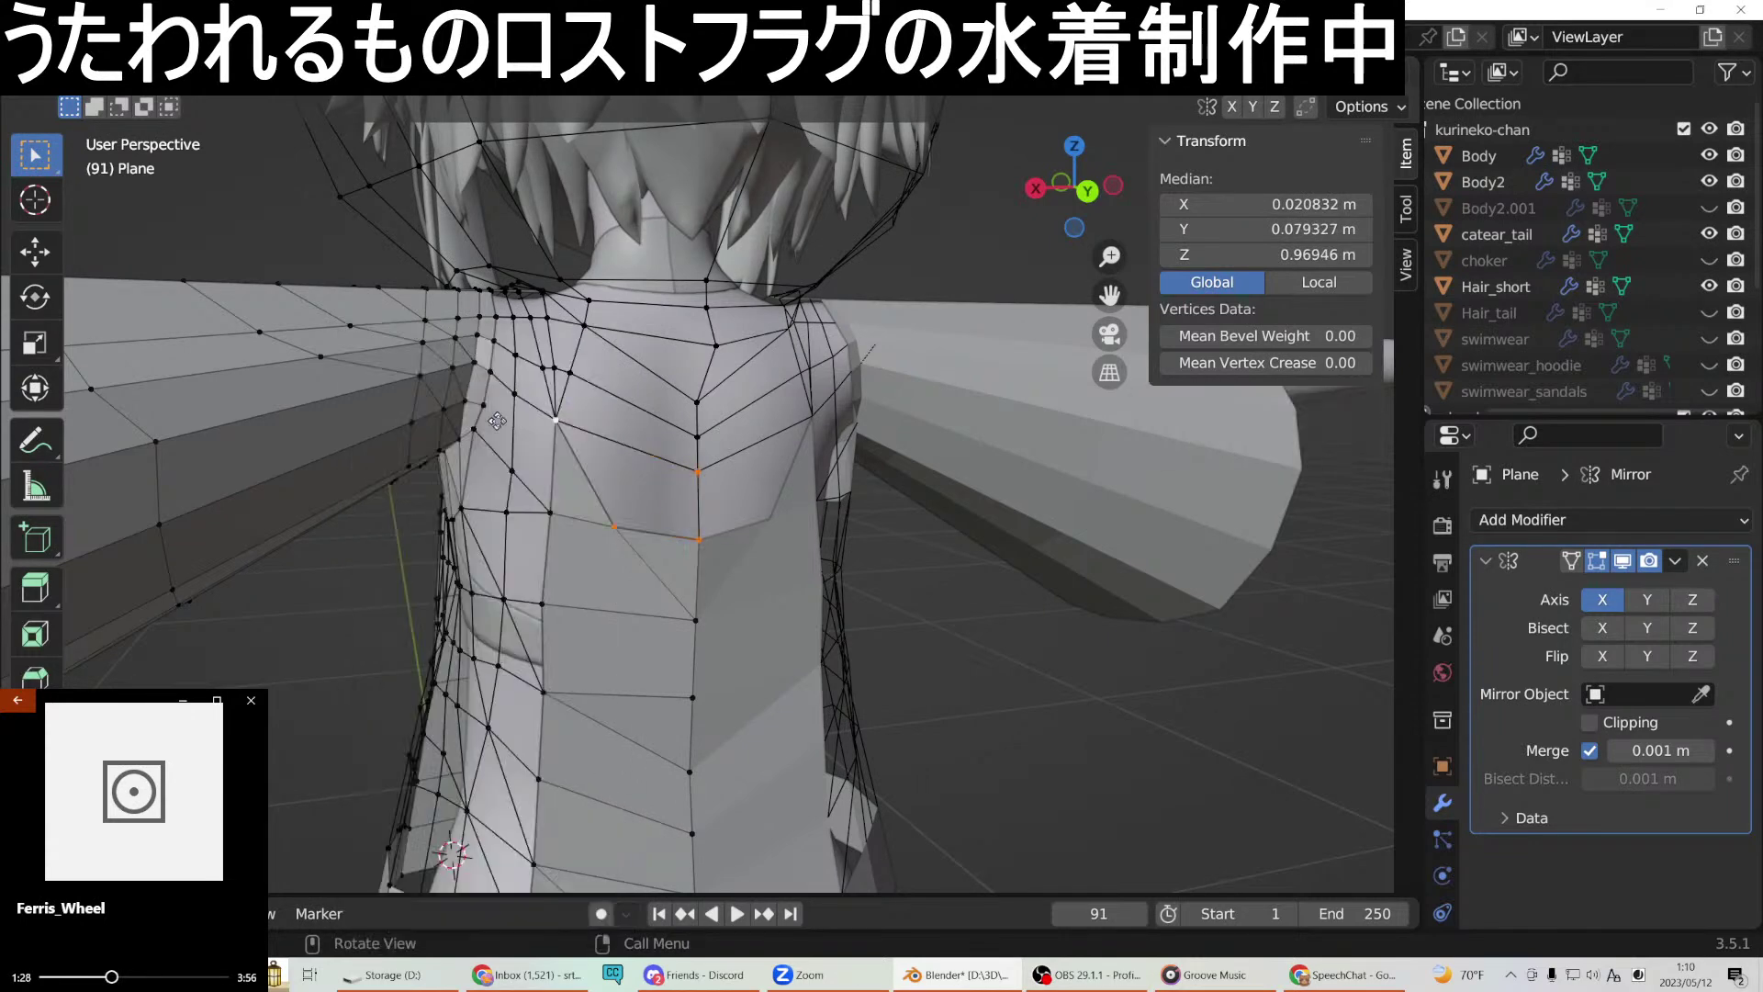
pyautogui.rightClick(683, 477)
pyautogui.rightClick(707, 466)
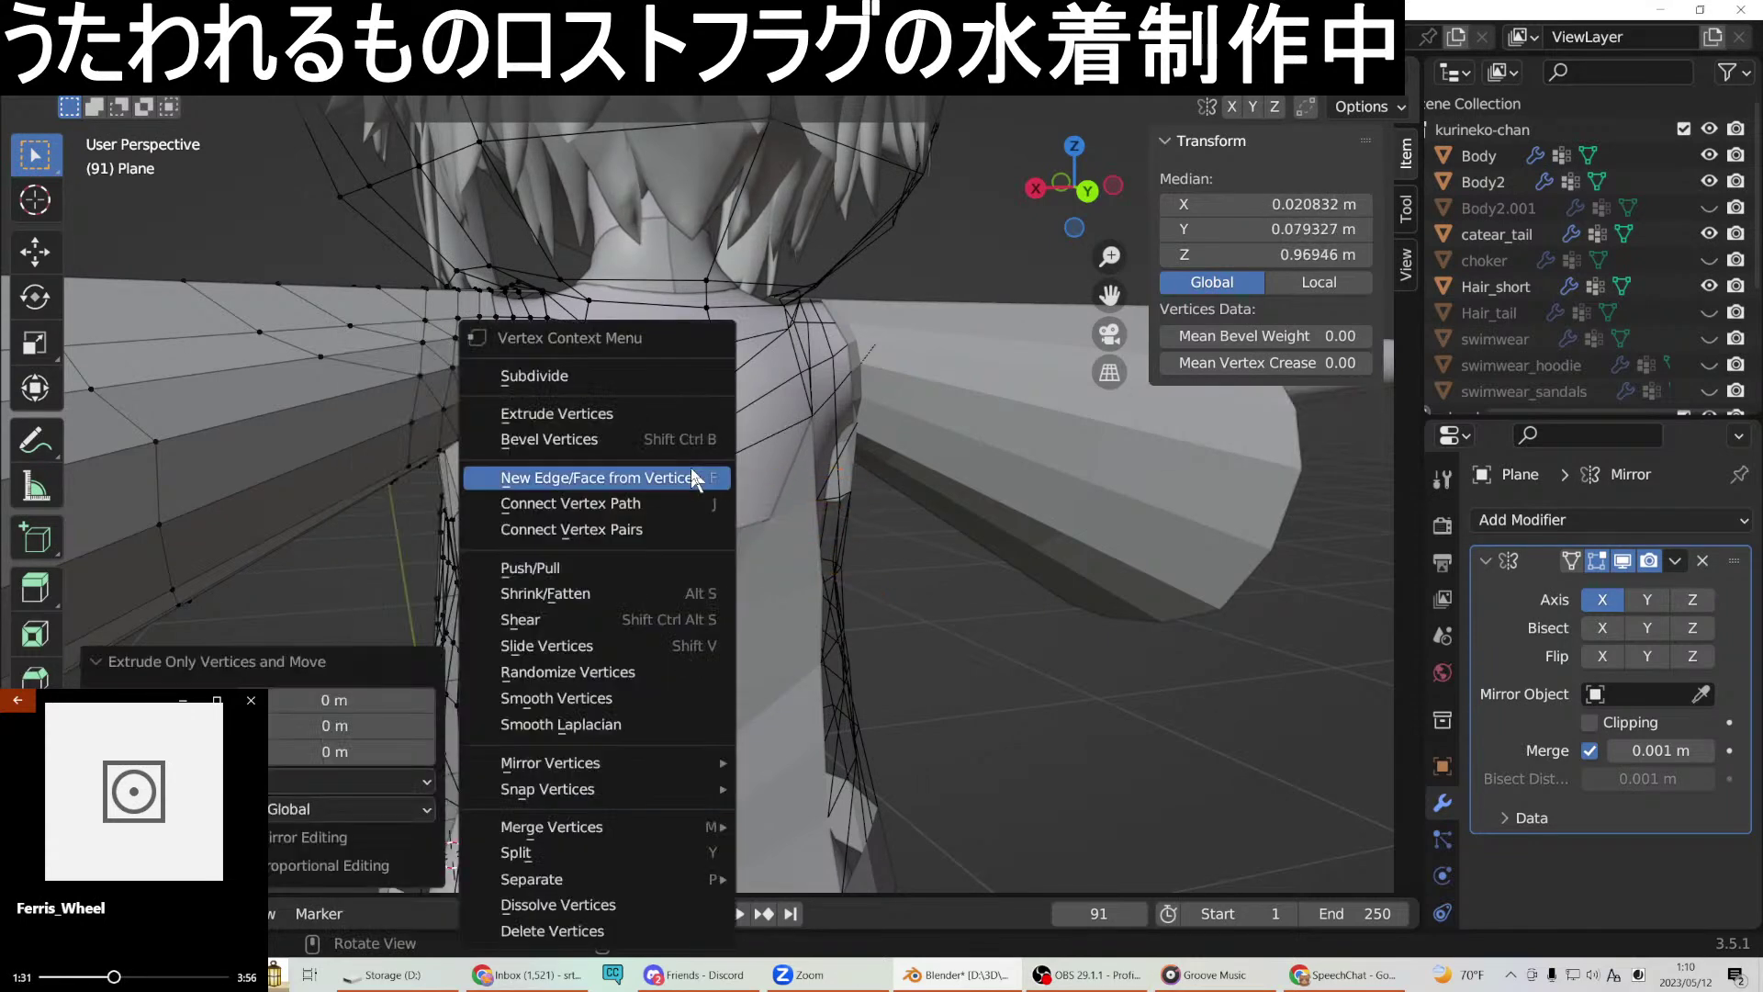
pyautogui.click(662, 476)
# Fill the slanted upper-back quad directly above the shoulder-blade vertex, beside the centre line, with a face.
pyautogui.moveTo(696, 449); pyautogui.dragTo(547, 625, button='middle')
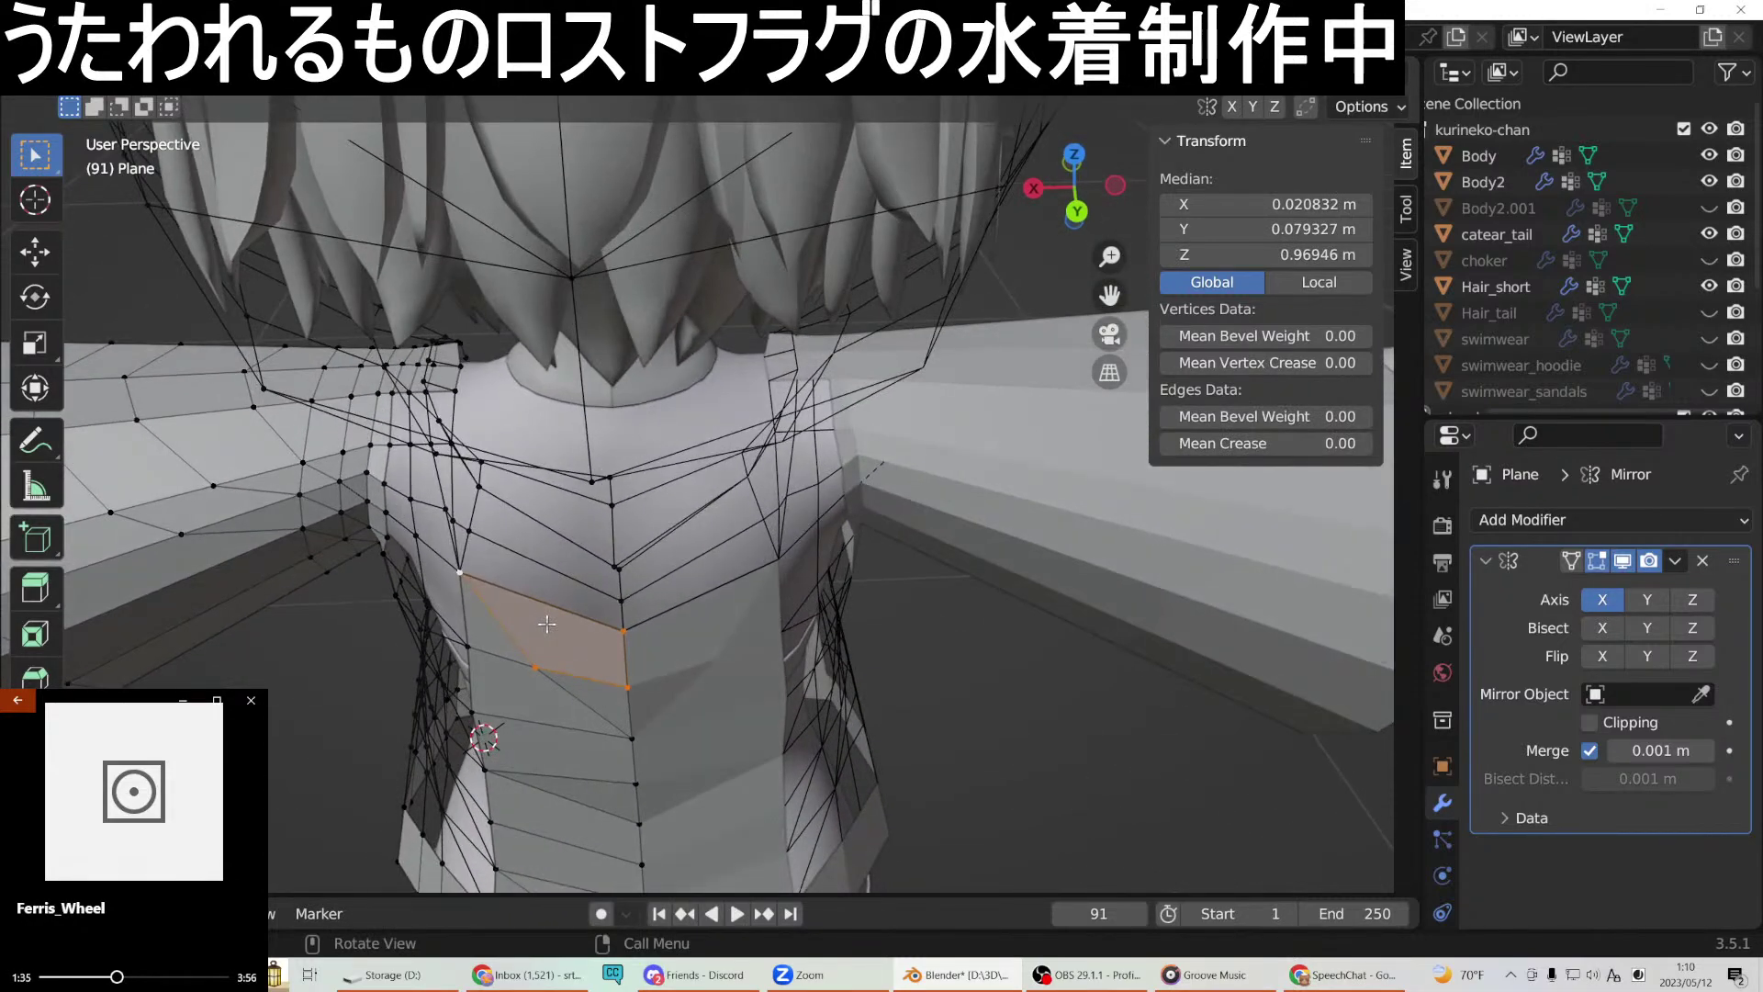
pyautogui.press('KP_Decimal')
pyautogui.moveTo(772, 432); pyautogui.dragTo(834, 376, button='middle')
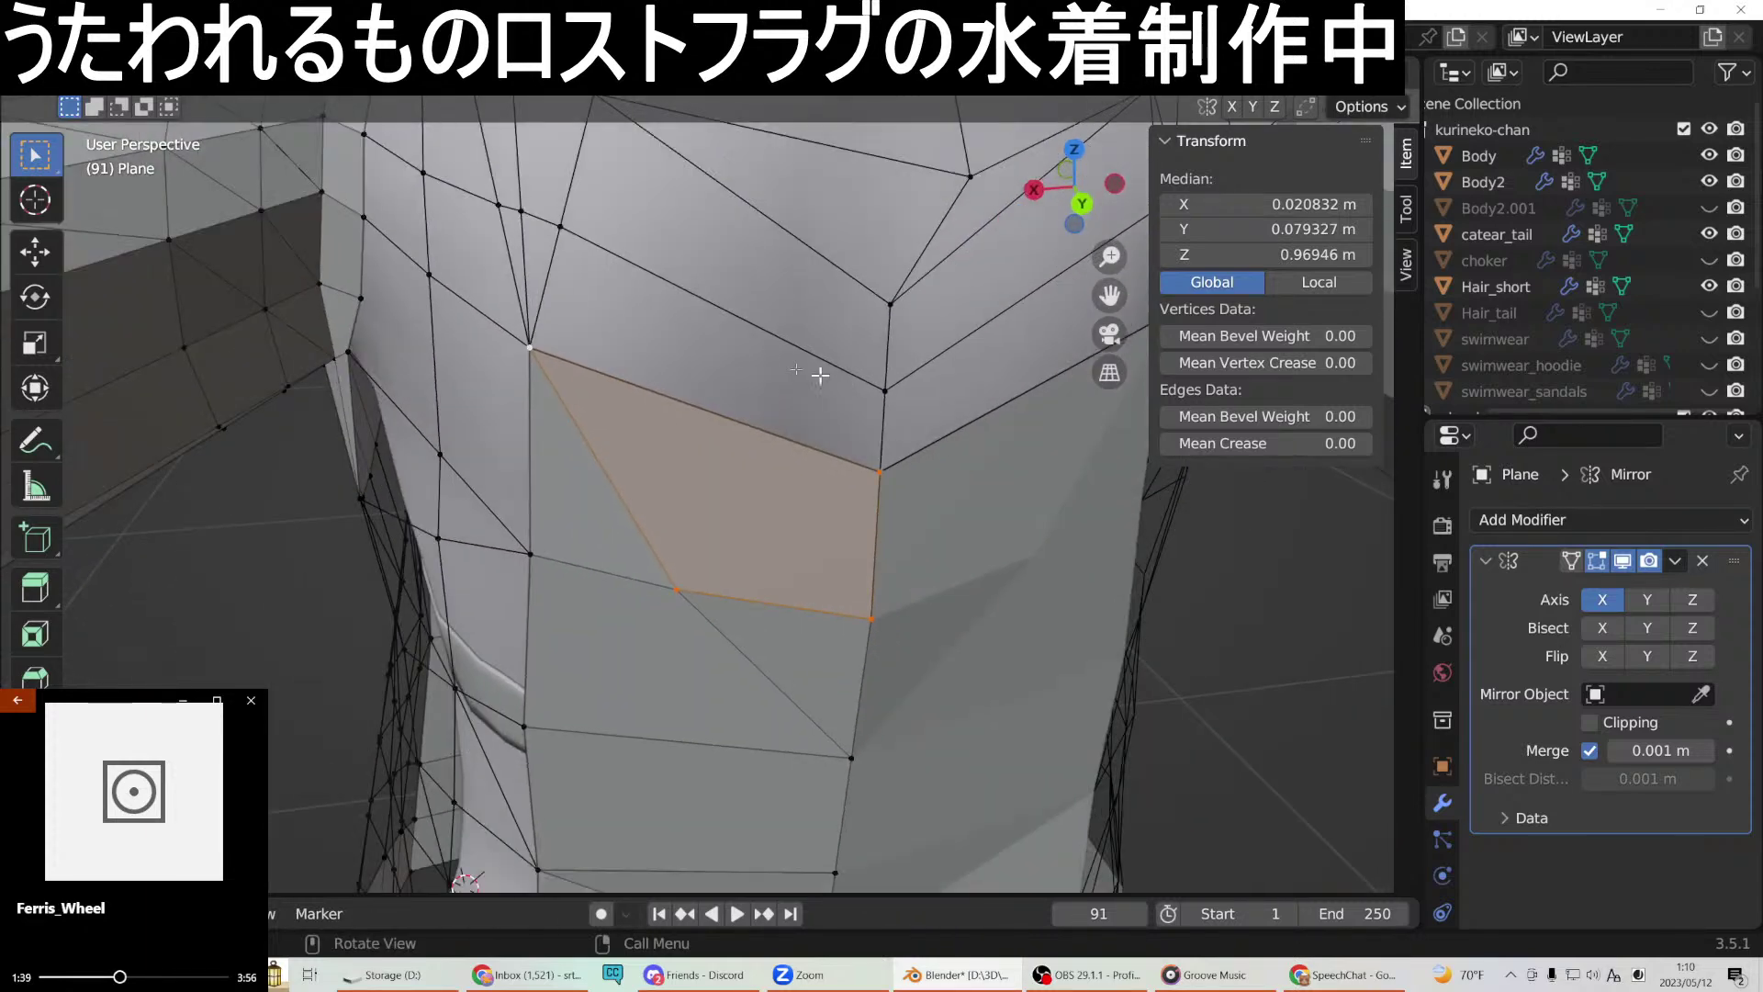
pyautogui.click(530, 336)
pyautogui.keyDown('shift'); pyautogui.click(563, 234); pyautogui.keyUp('shift')
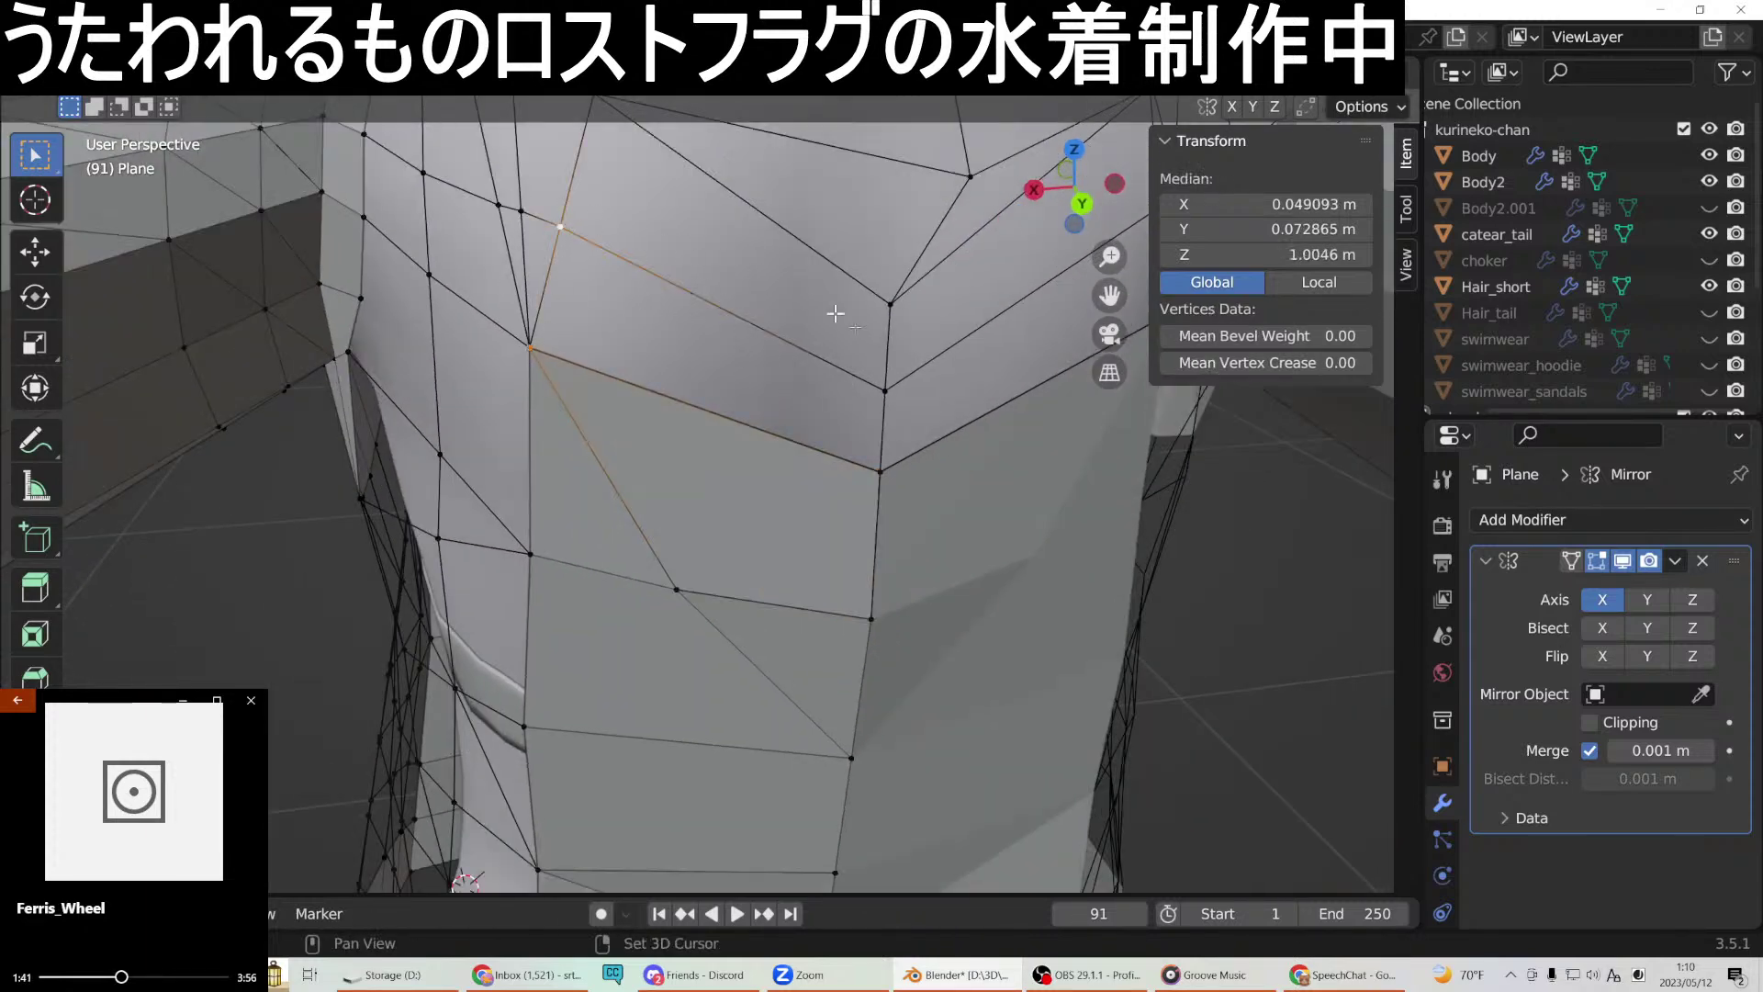
pyautogui.keyDown('shift'); pyautogui.click(875, 395); pyautogui.keyUp('shift')
pyautogui.rightClick(880, 479)
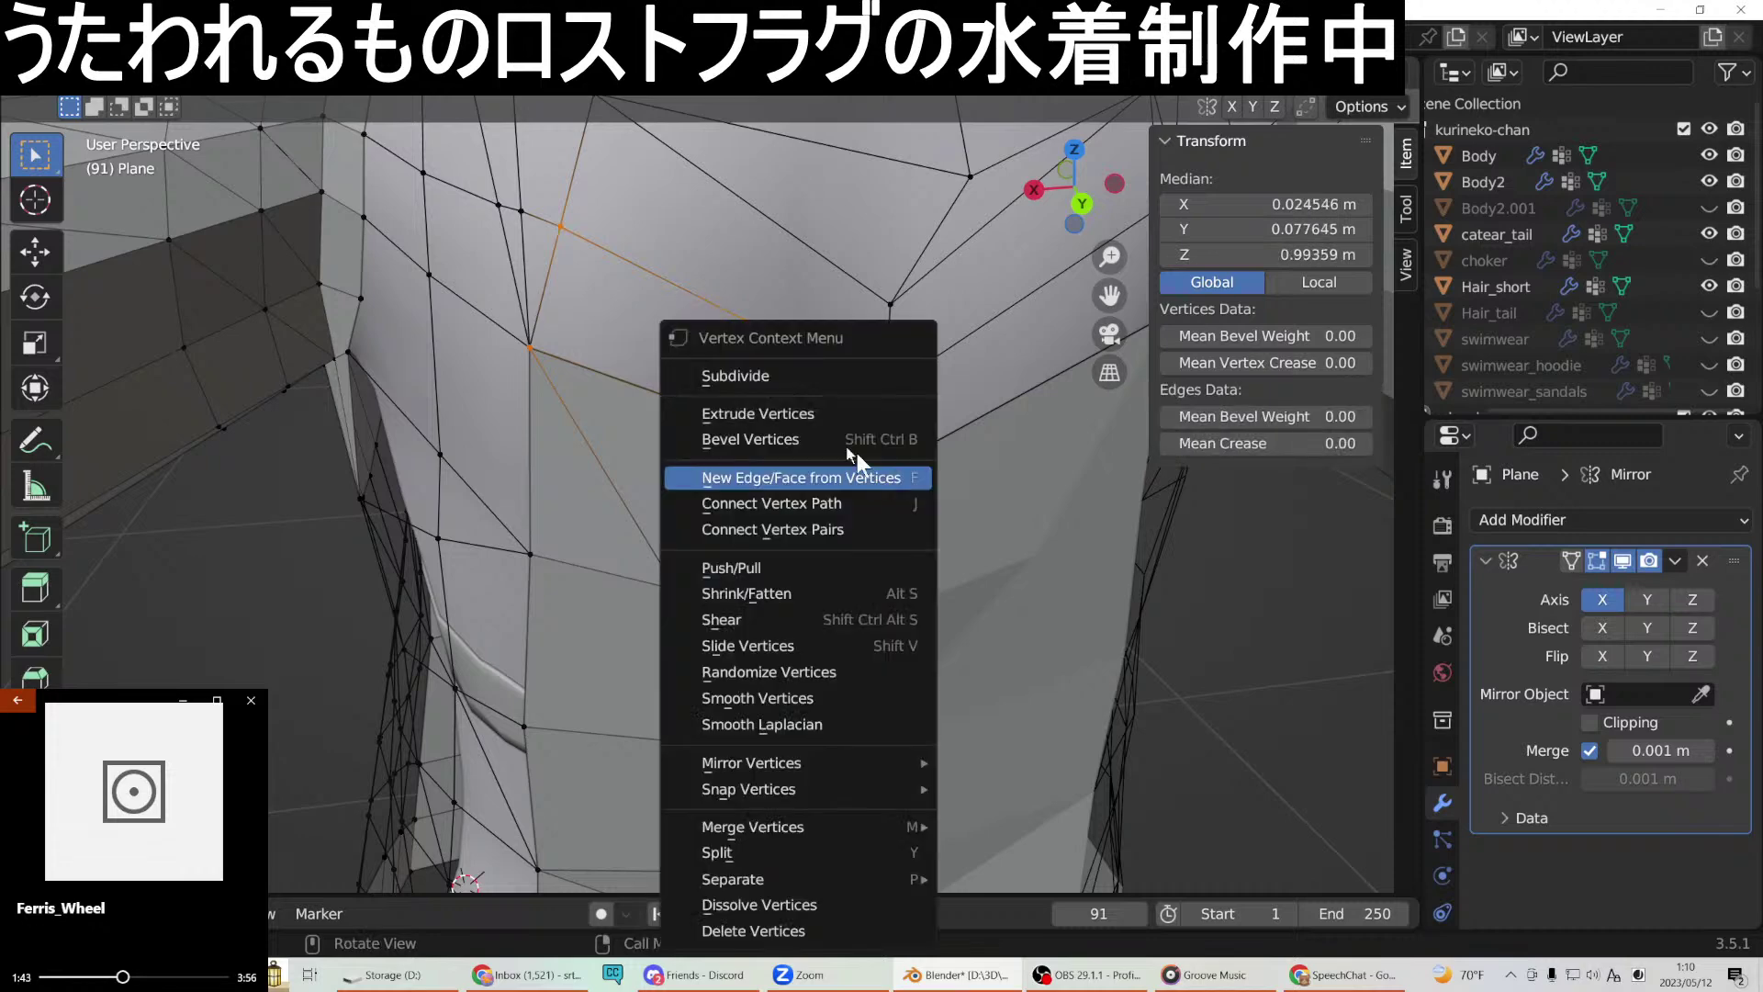
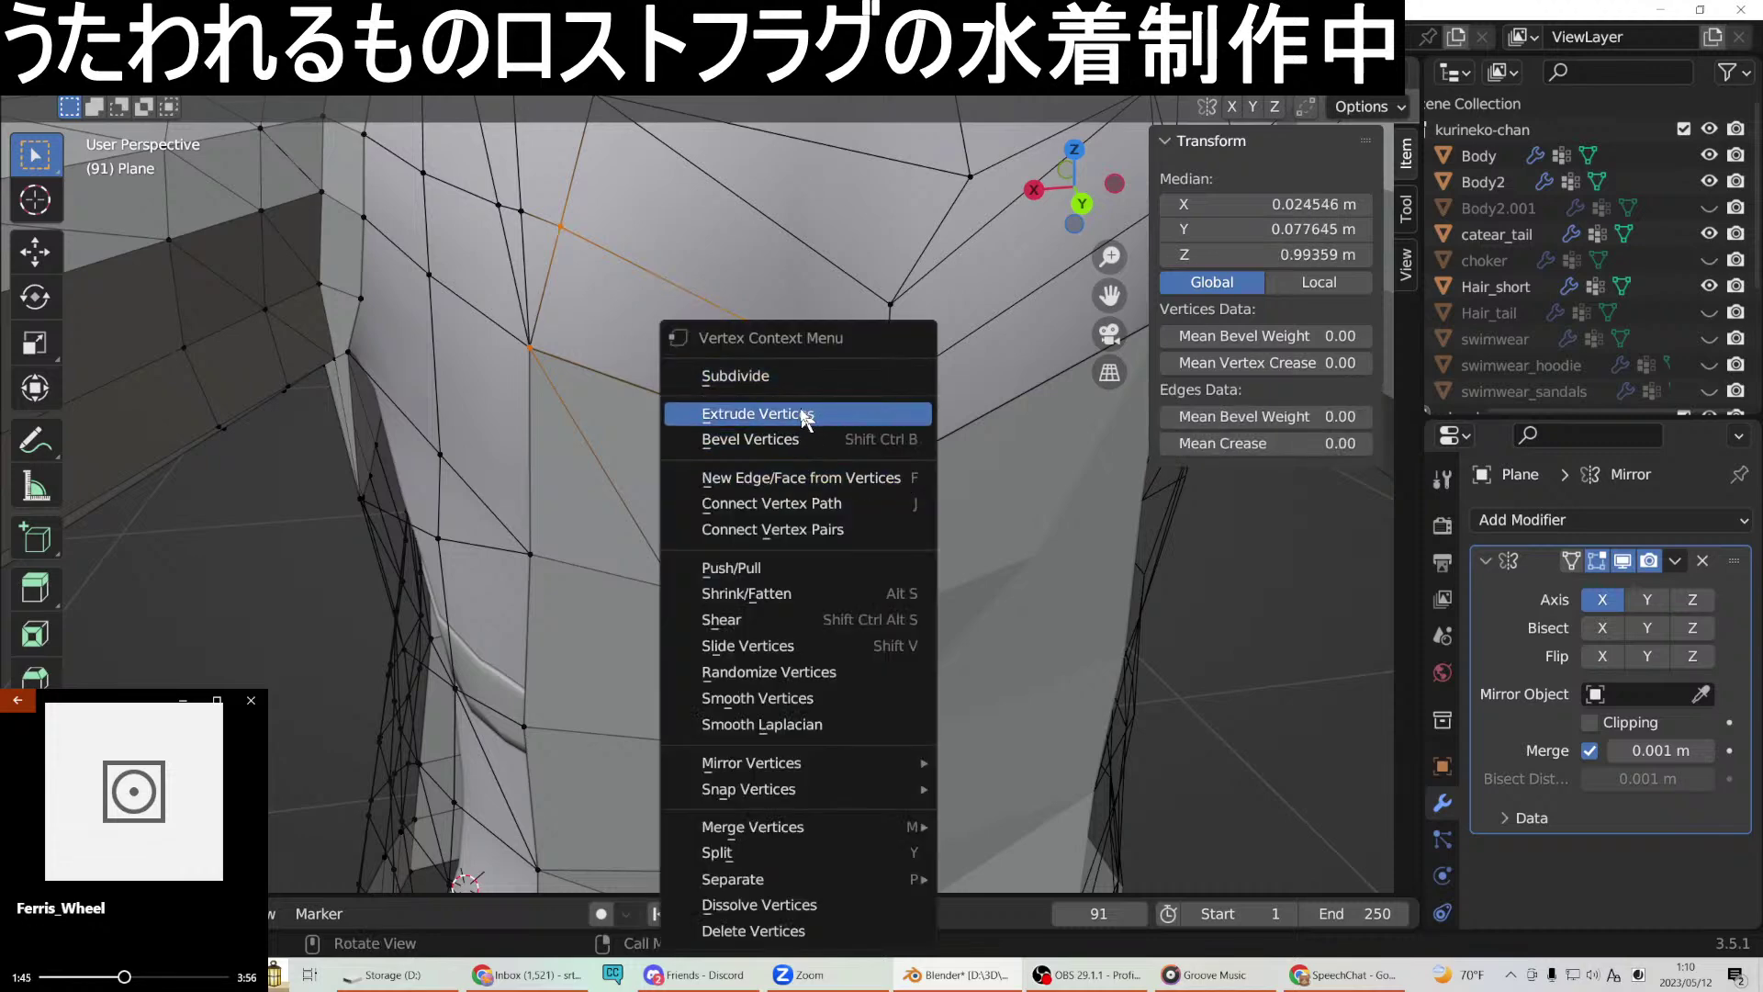
pyautogui.click(799, 487)
# Fill the next slanted quad up the upper back with a face from its two outer and two centre-line vertices.
pyautogui.scroll(-3, 799, 487)
pyautogui.moveTo(734, 505); pyautogui.dragTo(636, 531, button='middle')
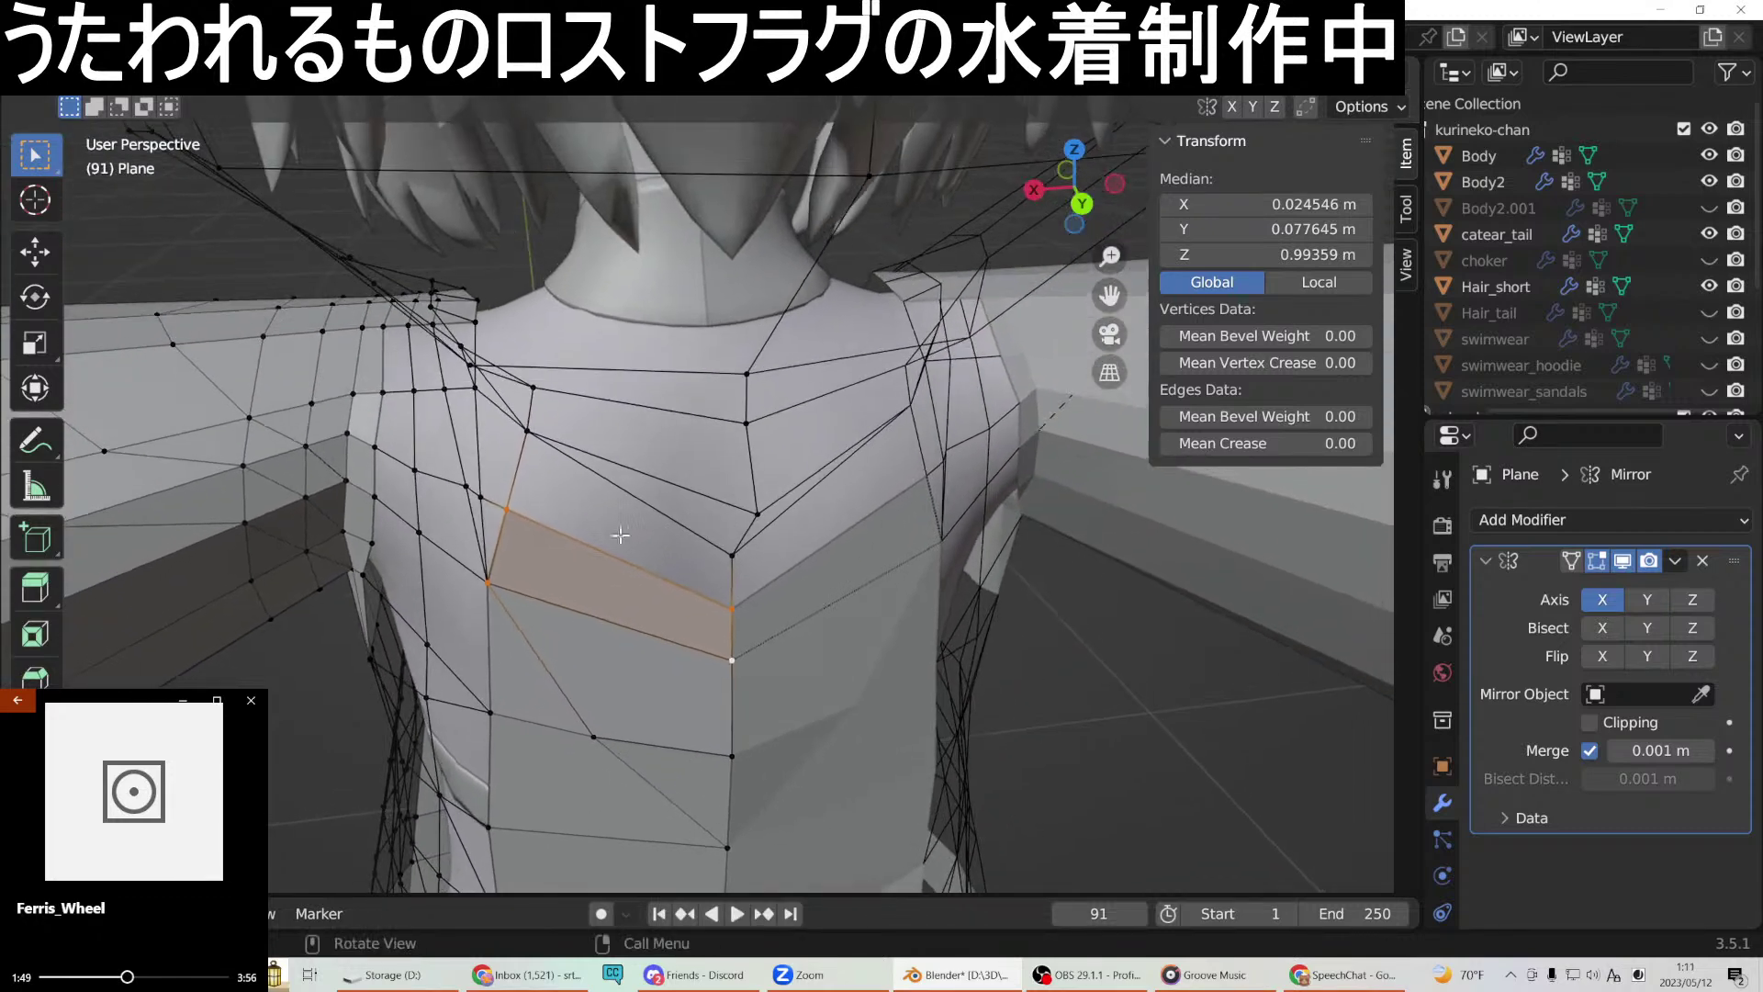
pyautogui.click(510, 506)
pyautogui.keyDown('shift'); pyautogui.click(528, 429); pyautogui.keyUp('shift')
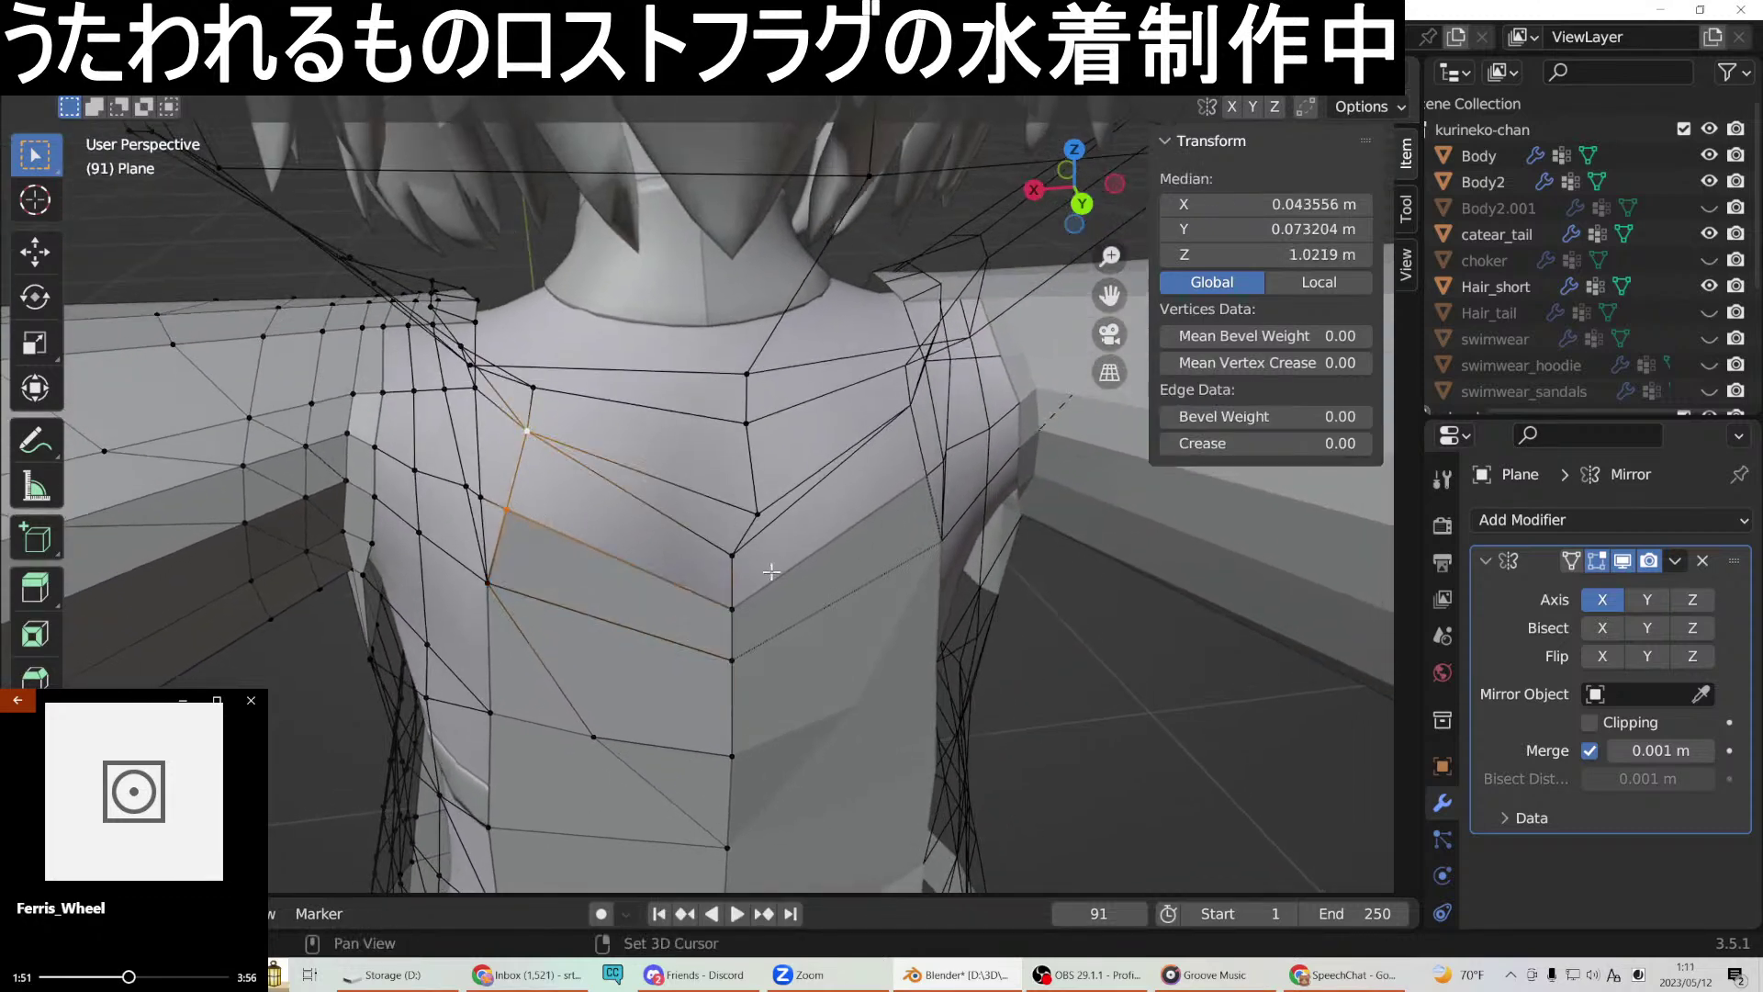
pyautogui.keyDown('shift'); pyautogui.click(733, 554); pyautogui.keyUp('shift')
pyautogui.rightClick(733, 614)
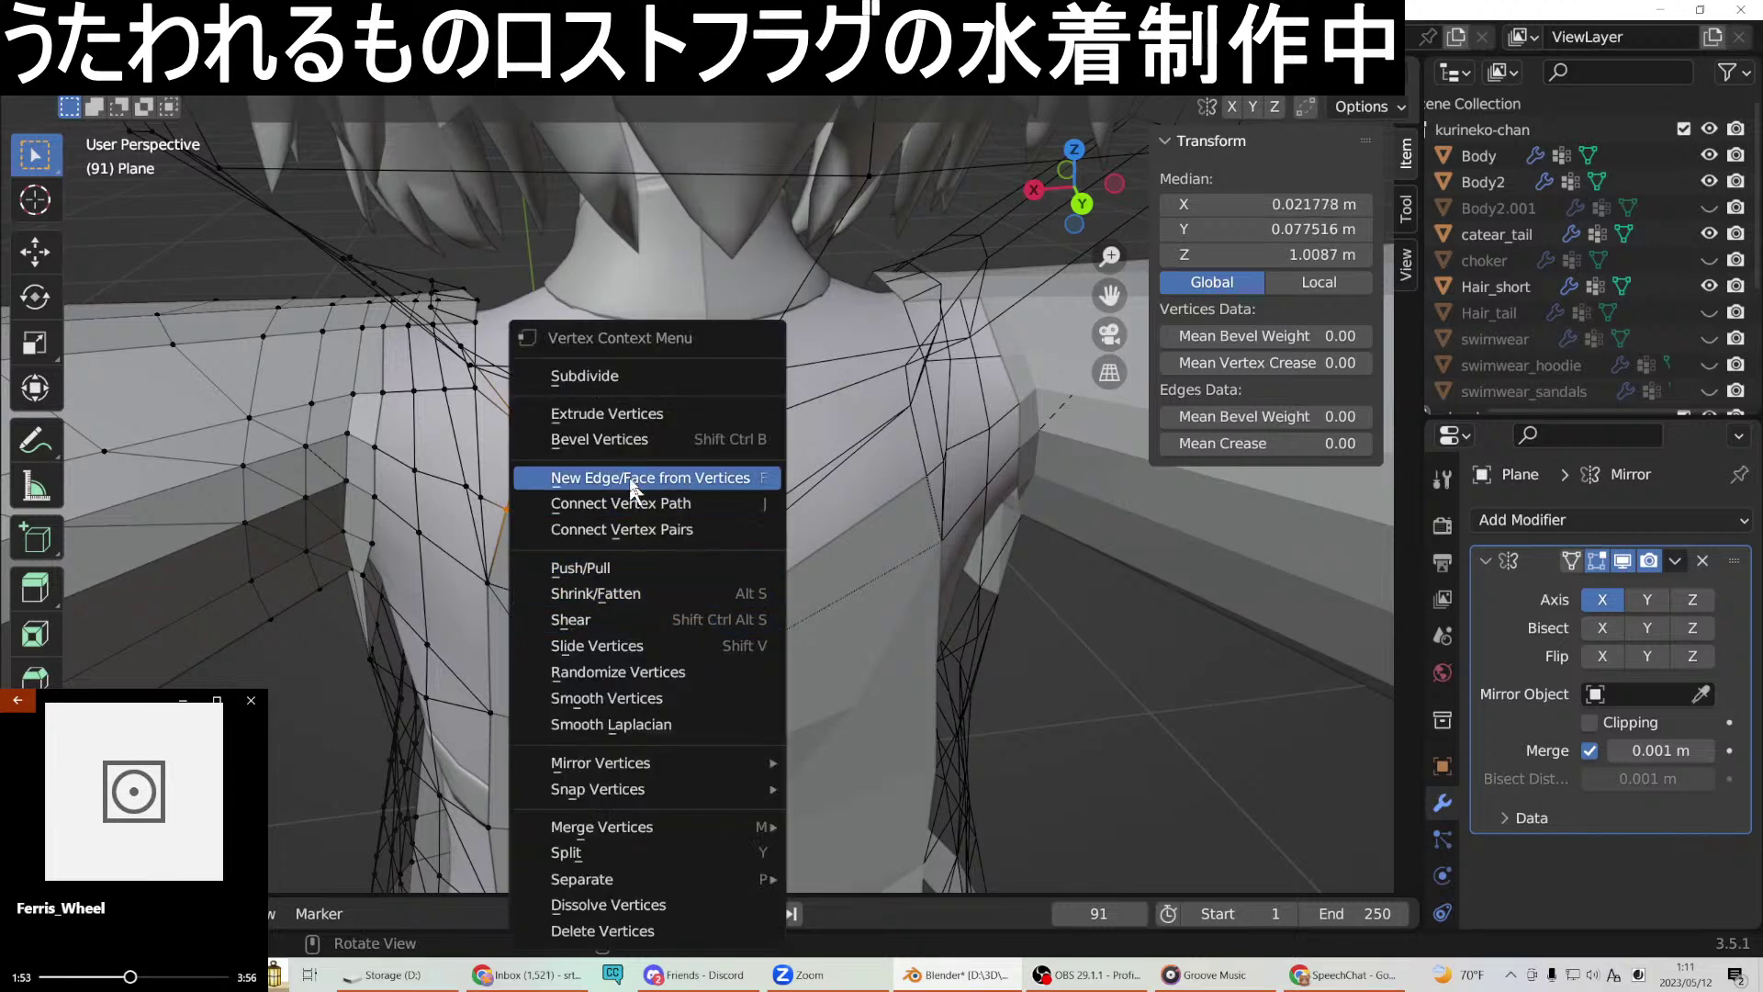
pyautogui.click(628, 487)
# Fill the thin triangle between the top slanted back face and the protruding centre-line vertex with a face.
pyautogui.click(531, 430)
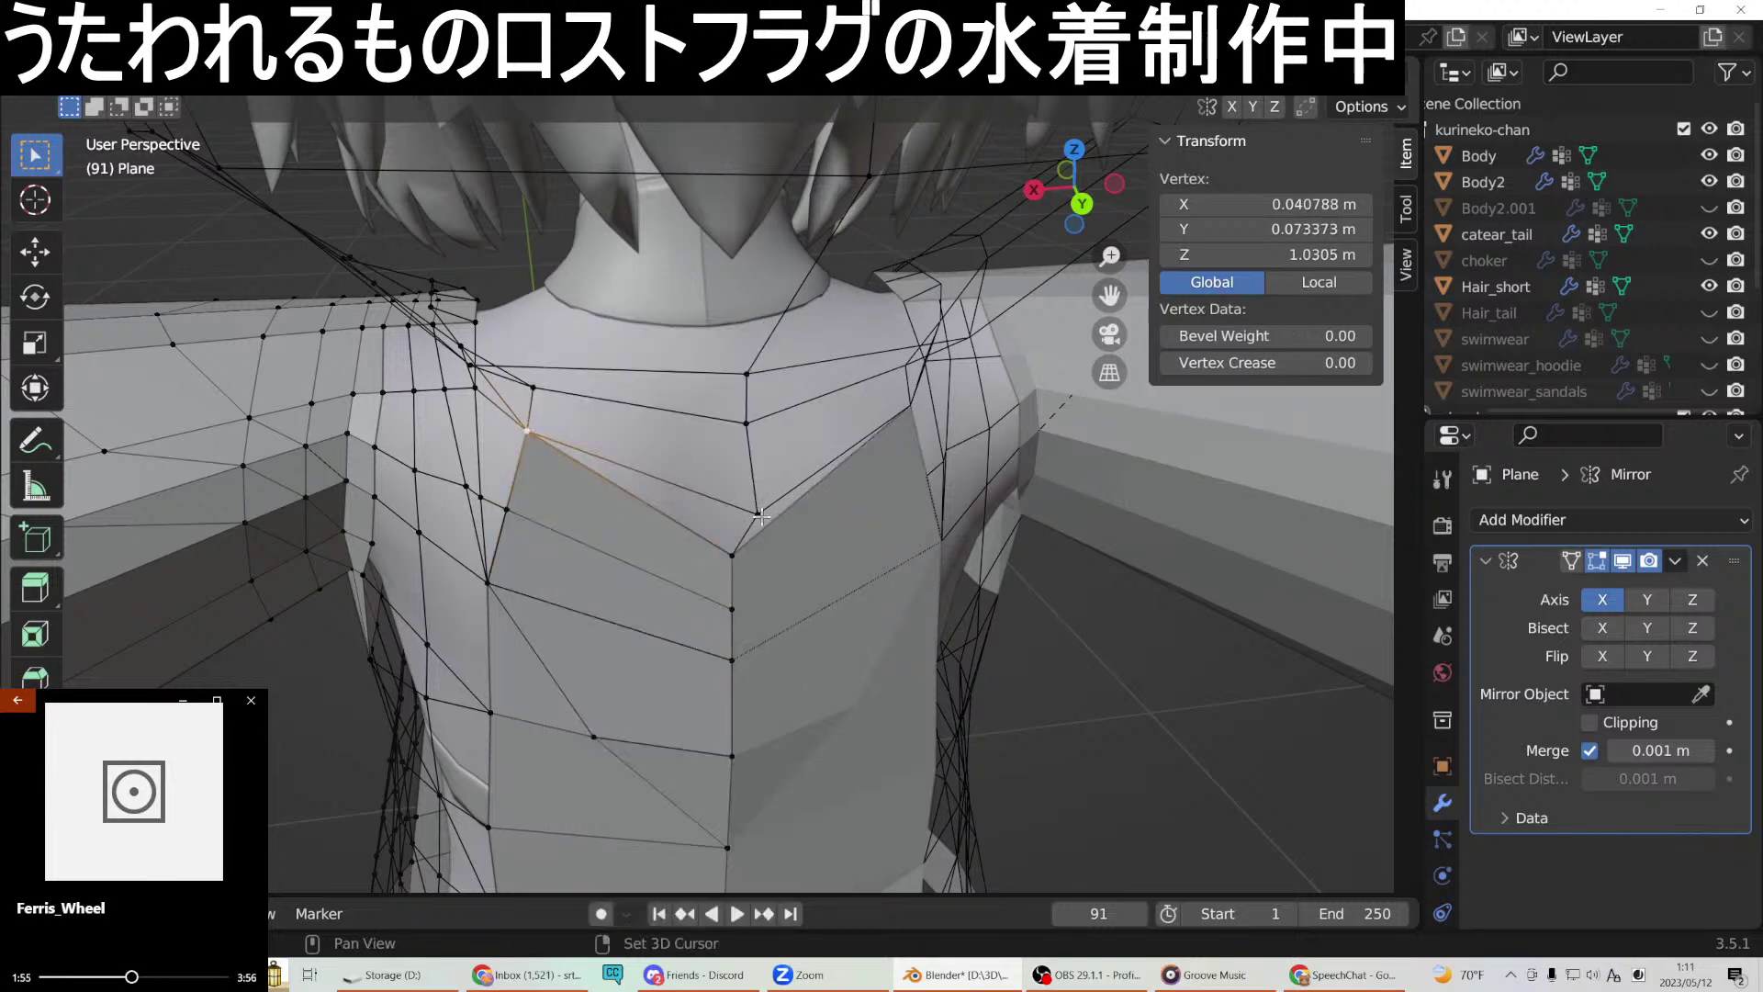
pyautogui.keyDown('shift'); pyautogui.click(732, 555); pyautogui.keyUp('shift')
pyautogui.rightClick(732, 558)
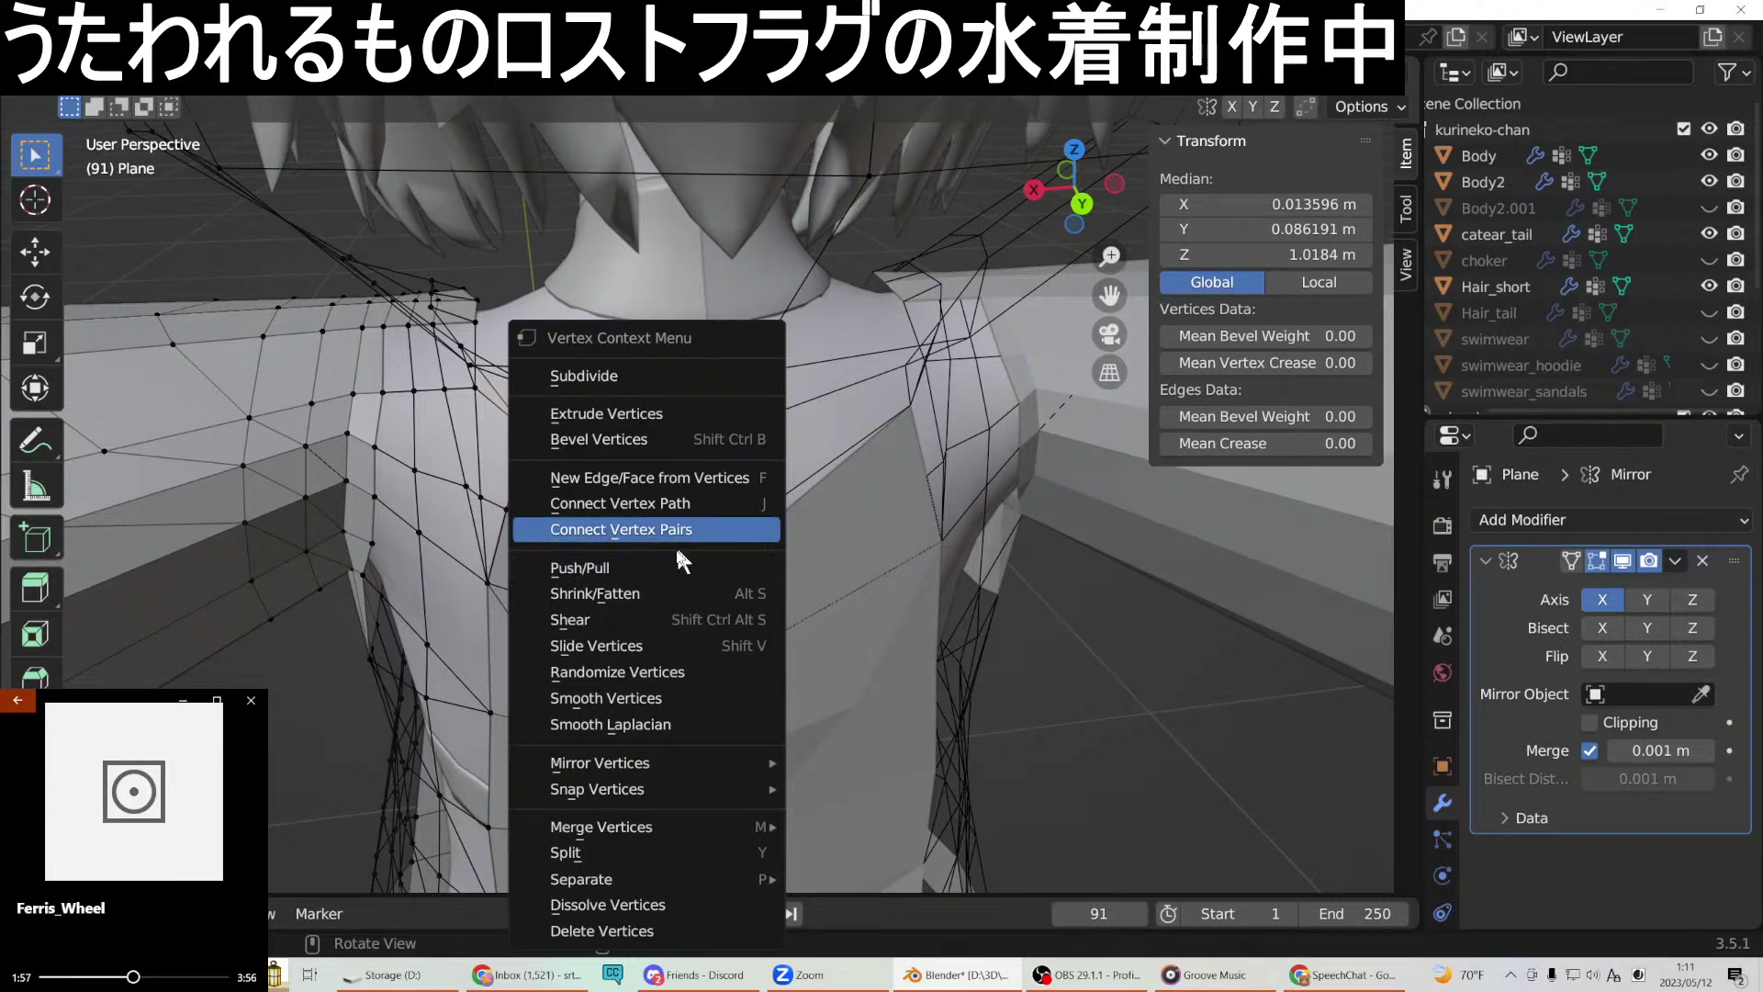
pyautogui.click(659, 481)
# Create a face from the four vertices of the quad above the thin triangle, just below the neckline.
pyautogui.click(758, 515)
pyautogui.keyDown('shift'); pyautogui.click(746, 423); pyautogui.keyUp('shift')
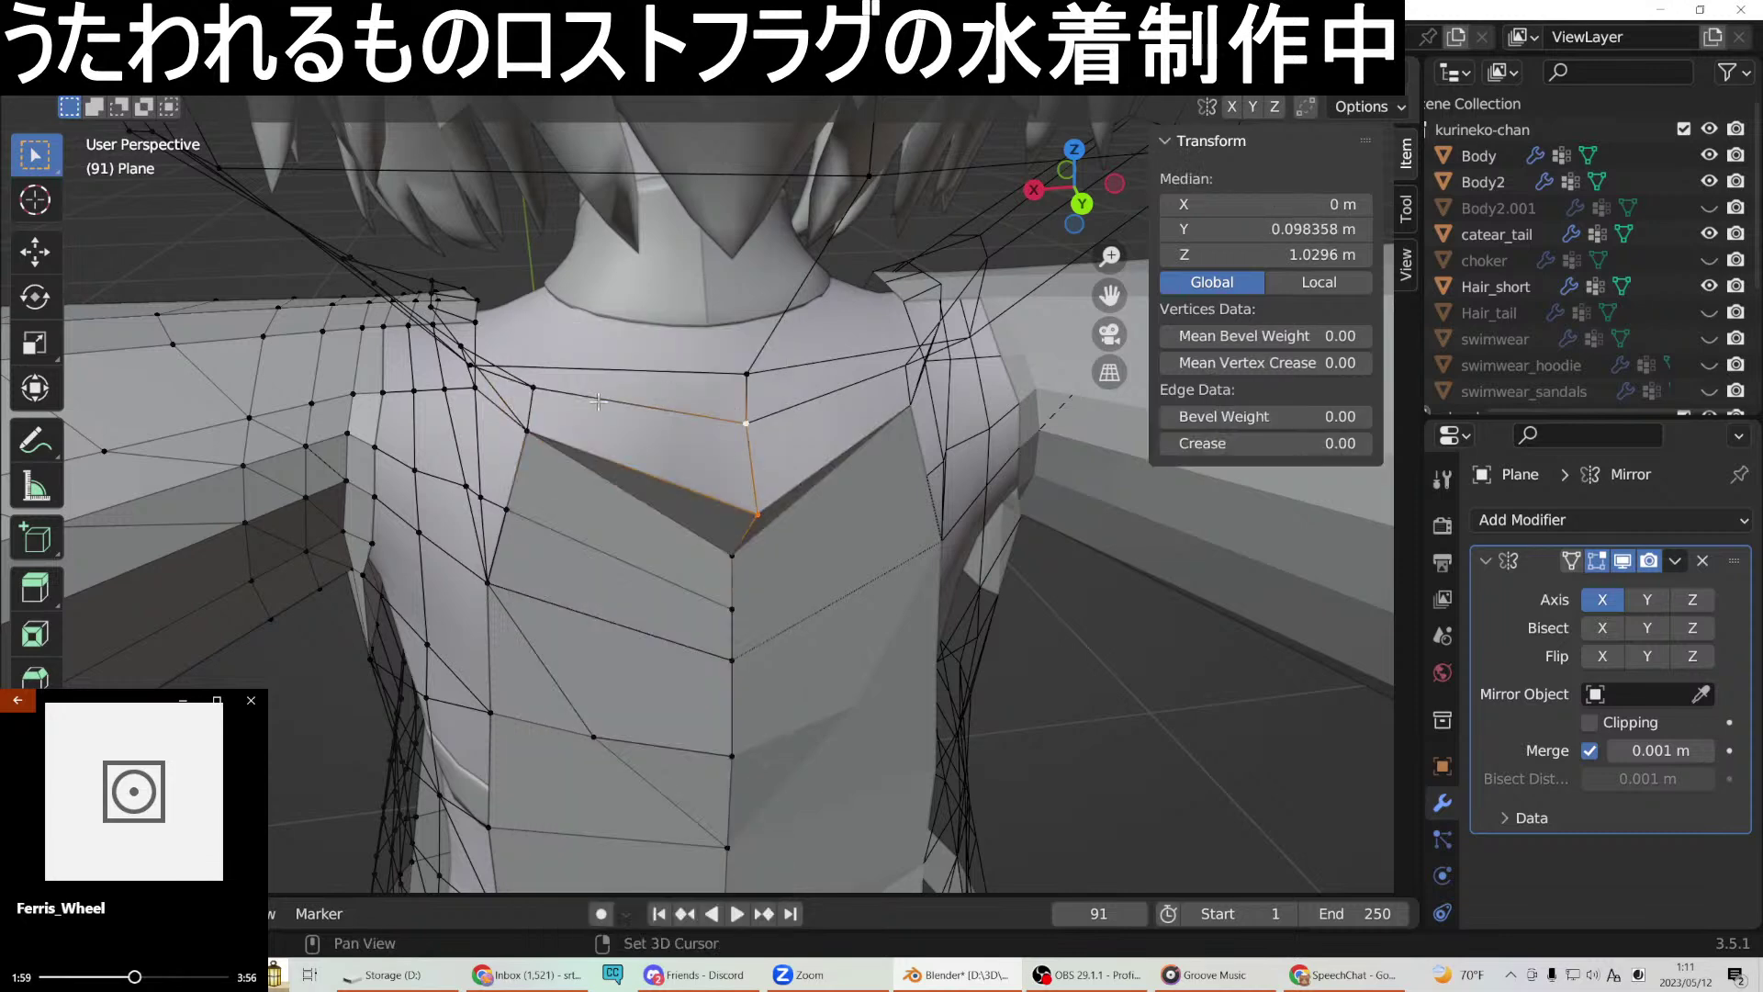
pyautogui.keyDown('shift'); pyautogui.click(537, 387); pyautogui.keyUp('shift')
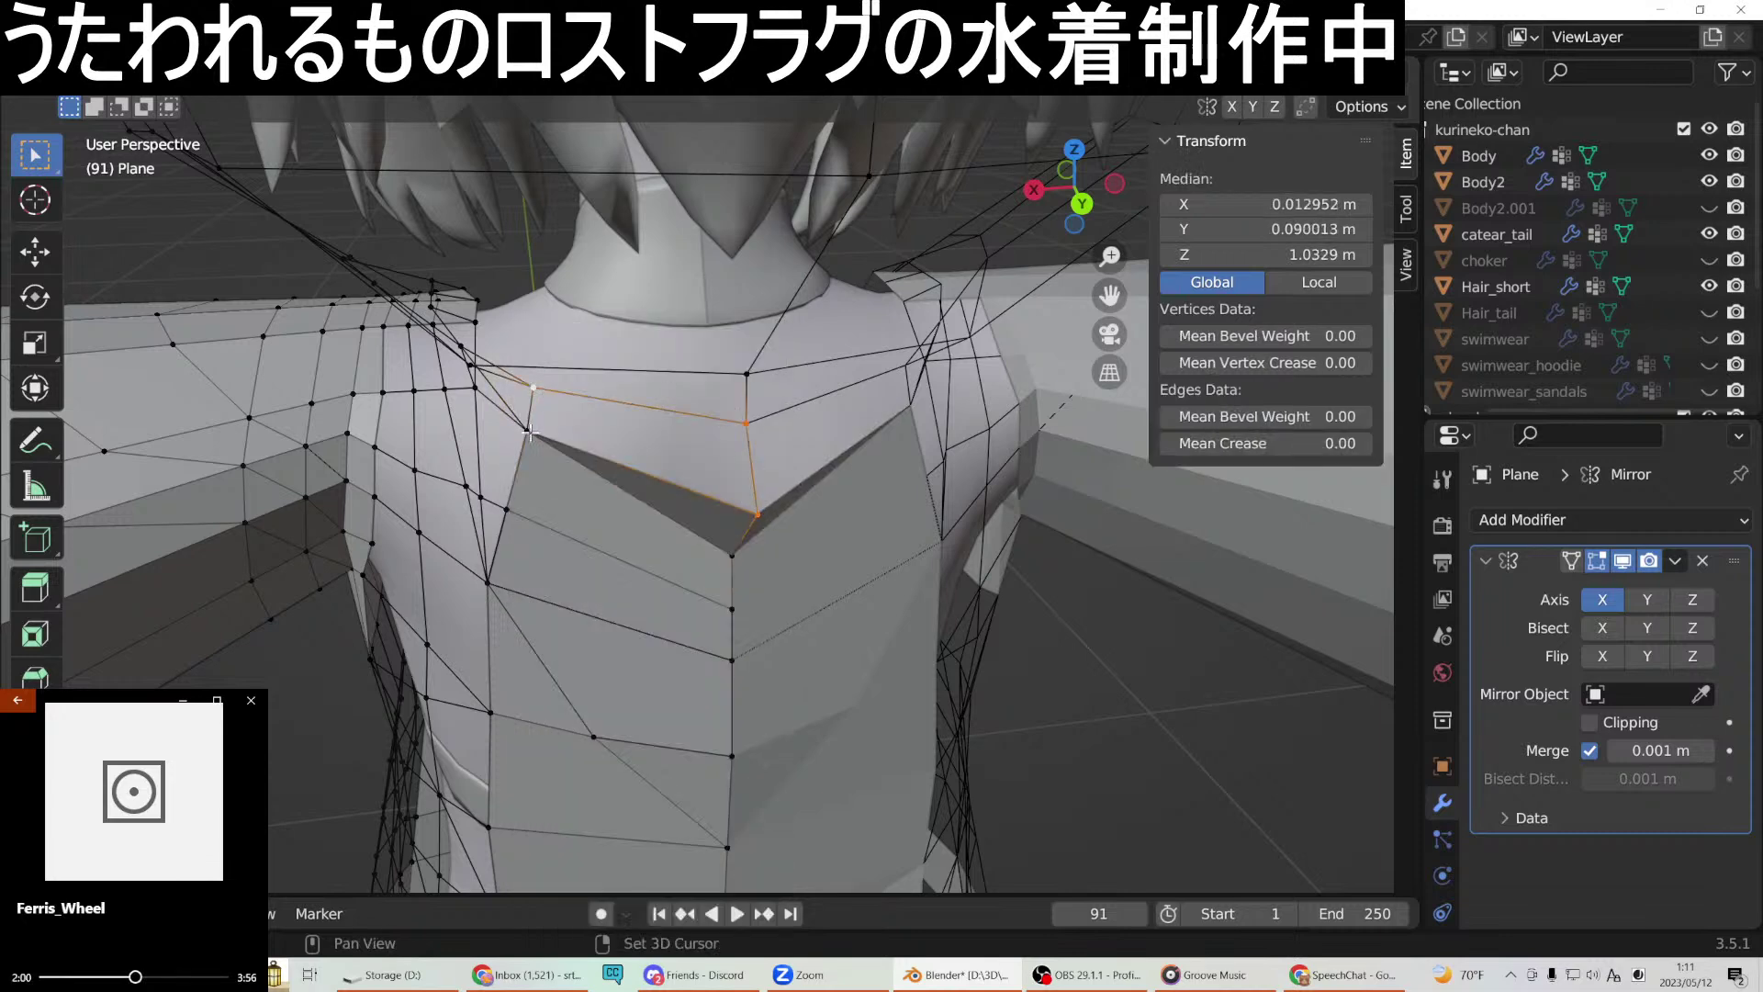
pyautogui.rightClick(753, 513)
pyautogui.click(772, 474)
# Fill the narrow neckline quad at the base of the neck with a face from its four vertices.
pyautogui.moveTo(771, 474); pyautogui.dragTo(776, 395, button='middle')
pyautogui.click(774, 393)
pyautogui.keyDown('shift'); pyautogui.click(772, 346); pyautogui.keyUp('shift')
pyautogui.keyDown('shift'); pyautogui.click(493, 350); pyautogui.keyUp('shift')
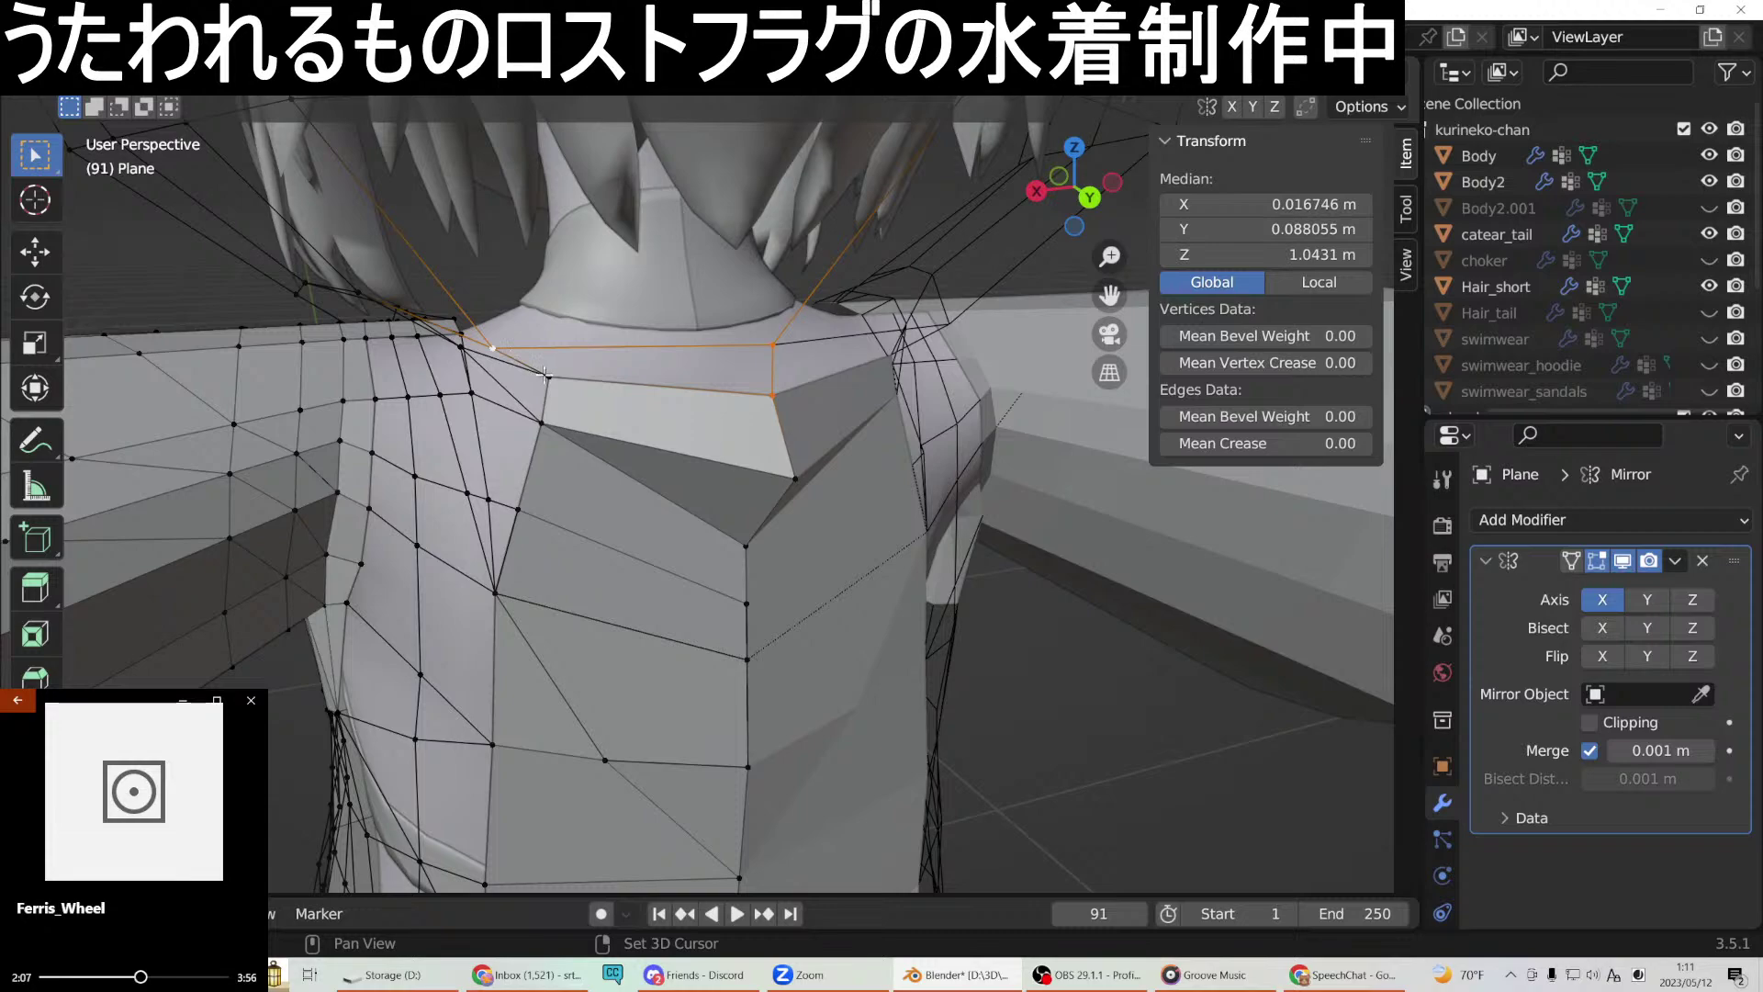
pyautogui.rightClick(544, 375)
pyautogui.click(490, 474)
# Fill the quad joining the neckline to the hood's lower back edge with a face.
pyautogui.moveTo(491, 474); pyautogui.dragTo(561, 375, button='middle')
pyautogui.click(549, 382)
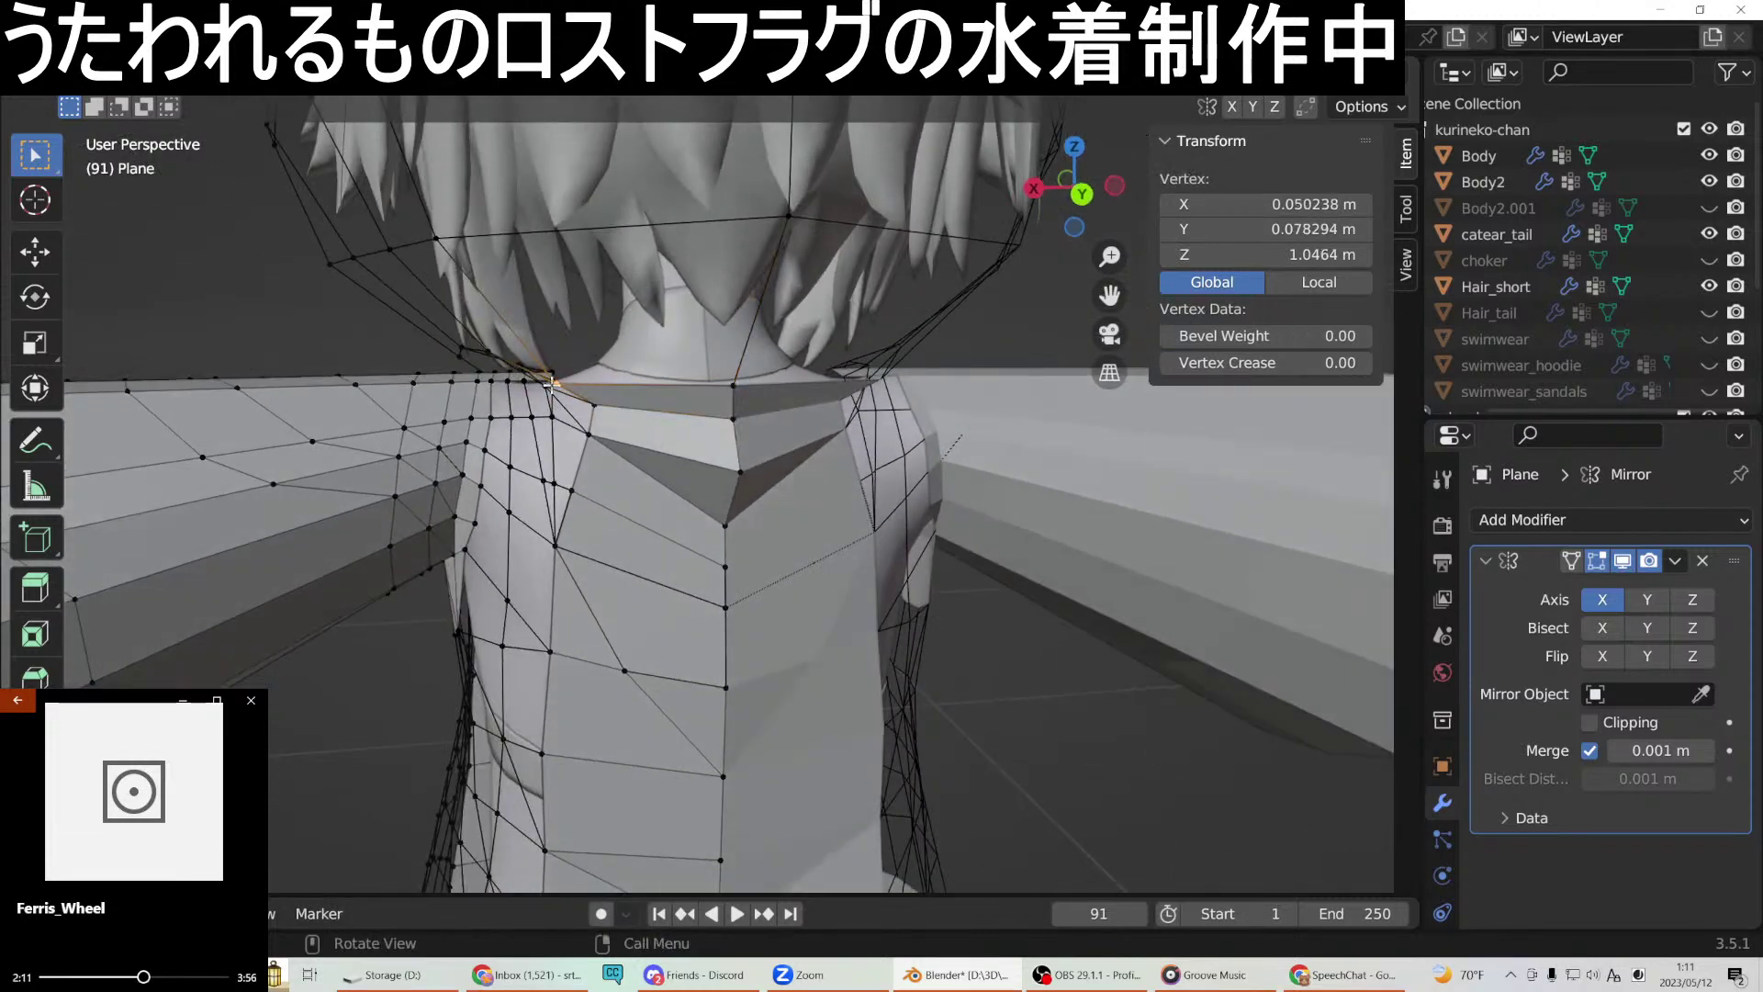
pyautogui.keyDown('shift'); pyautogui.click(424, 236); pyautogui.keyUp('shift')
pyautogui.keyDown('shift'); pyautogui.click(783, 218); pyautogui.keyUp('shift')
pyautogui.rightClick(624, 381)
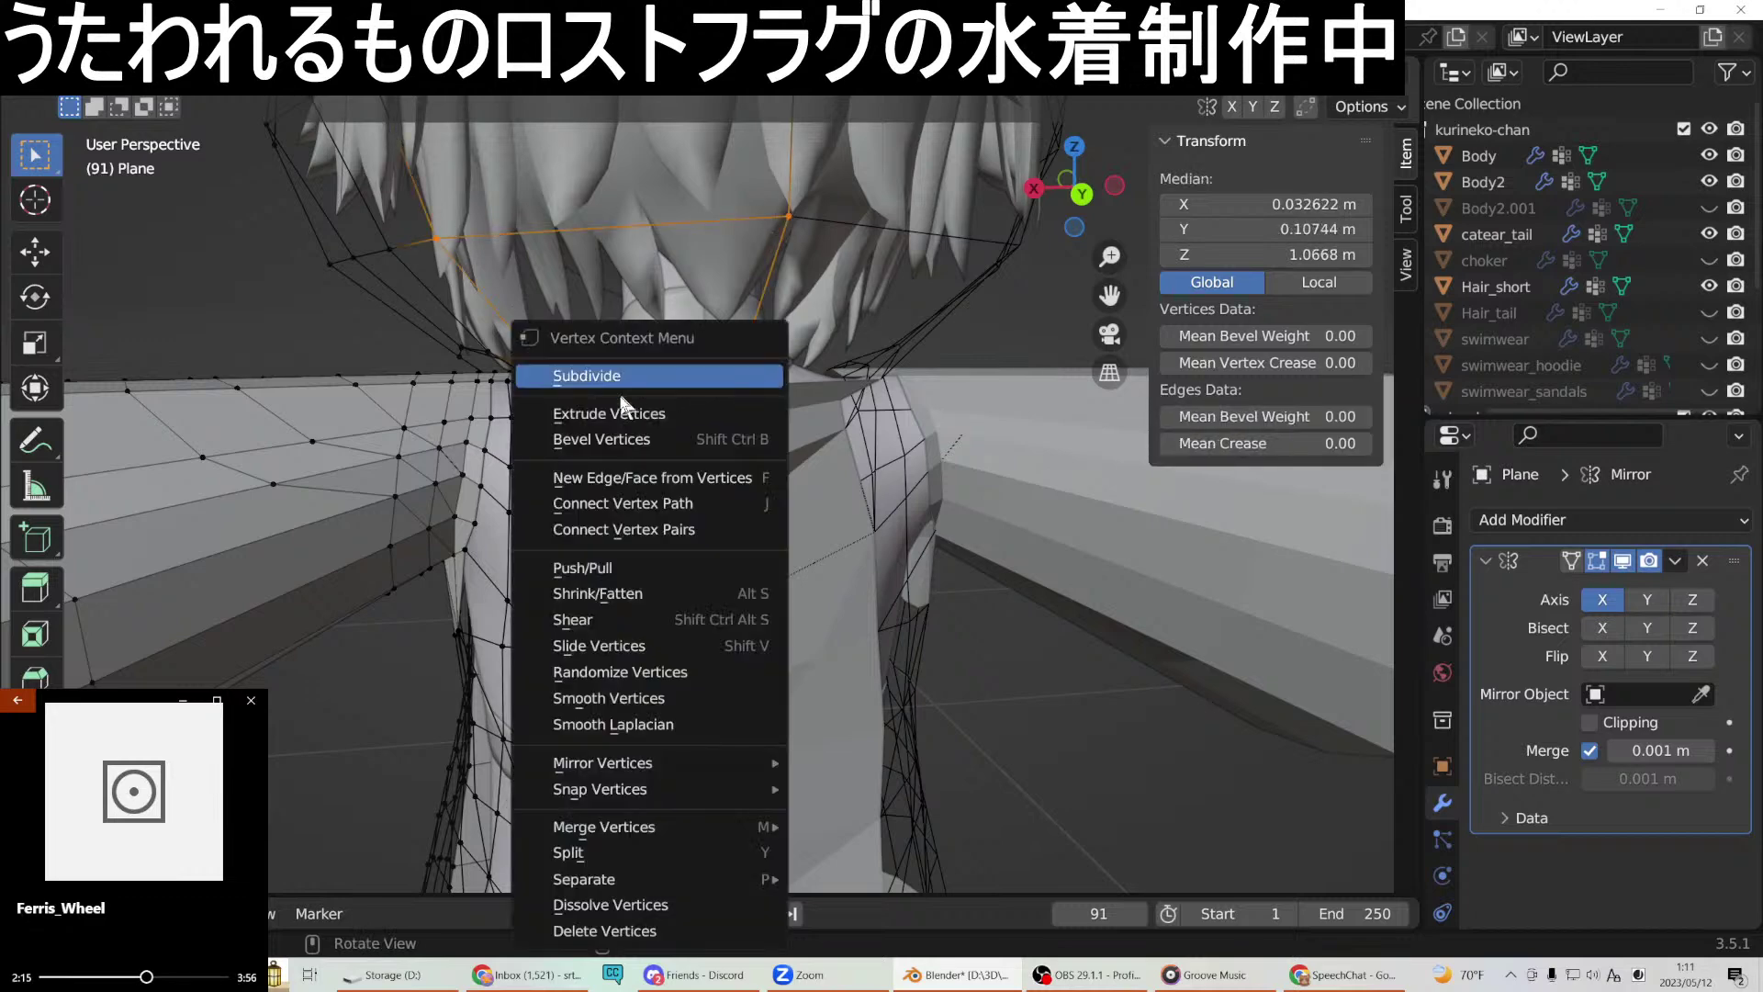
pyautogui.click(626, 474)
# Try to fill the hood's lower back with a triangular face from two centre-line vertices and one outer vertex.
pyautogui.moveTo(692, 354); pyautogui.dragTo(767, 509, button='middle')
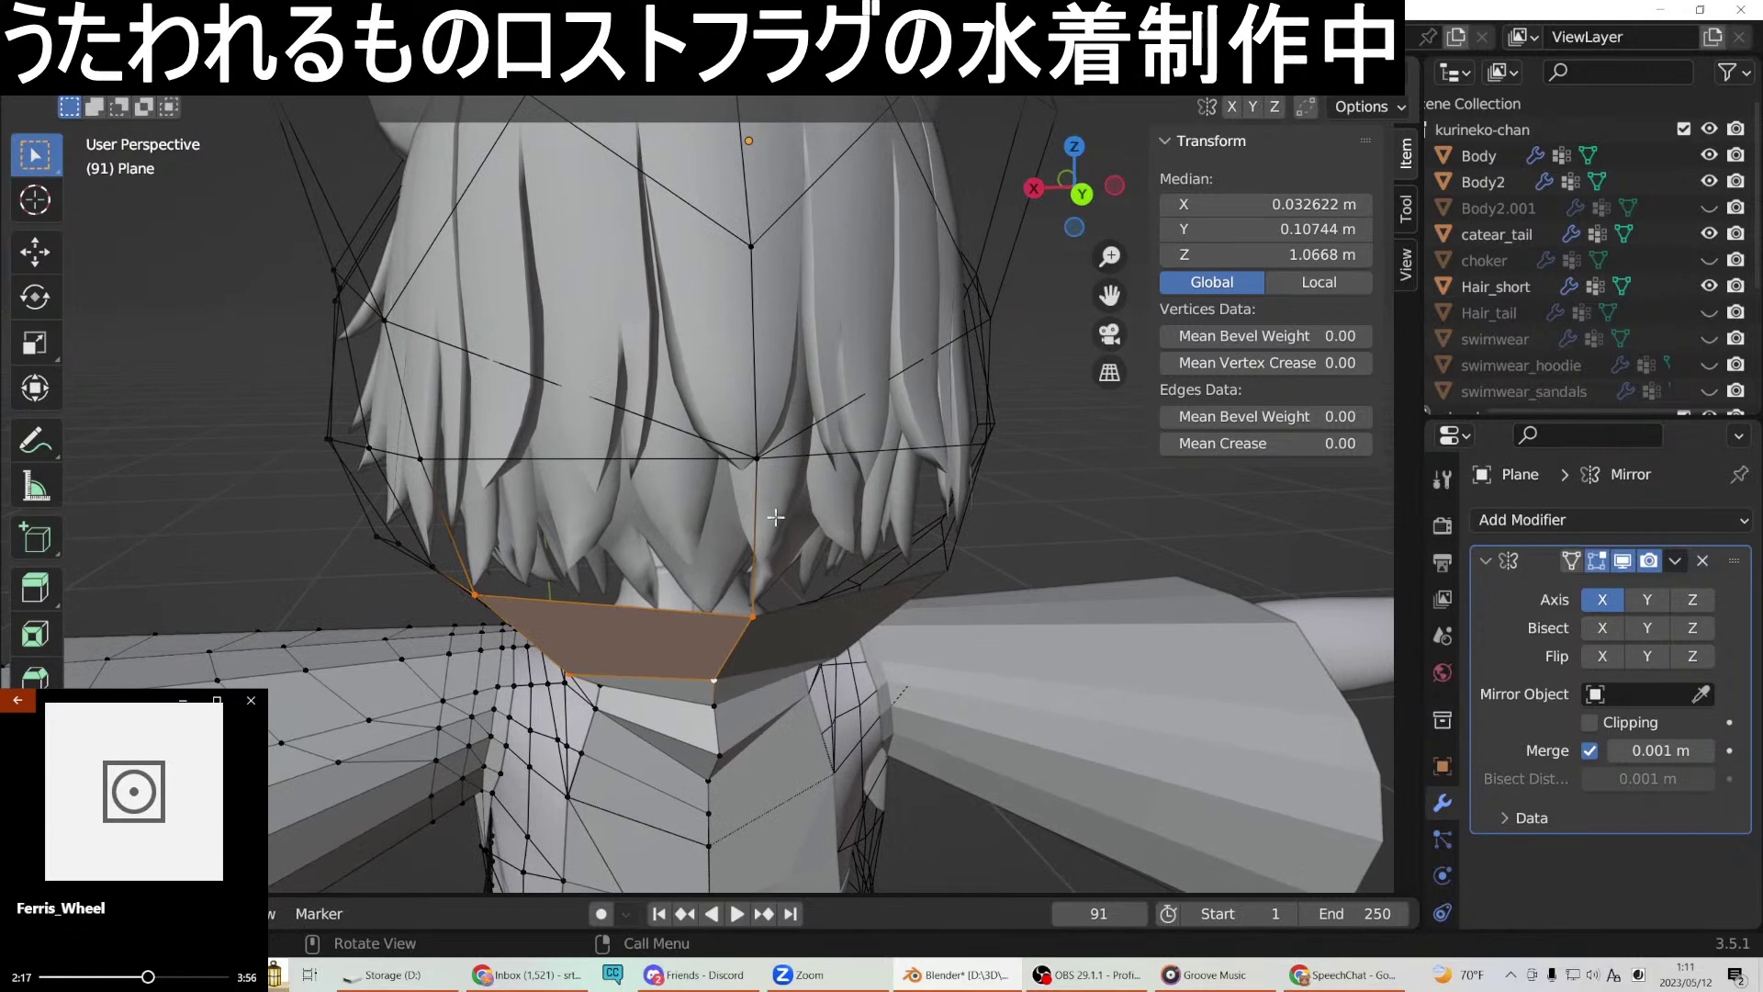
pyautogui.click(753, 622)
pyautogui.keyDown('shift'); pyautogui.click(755, 457); pyautogui.keyUp('shift')
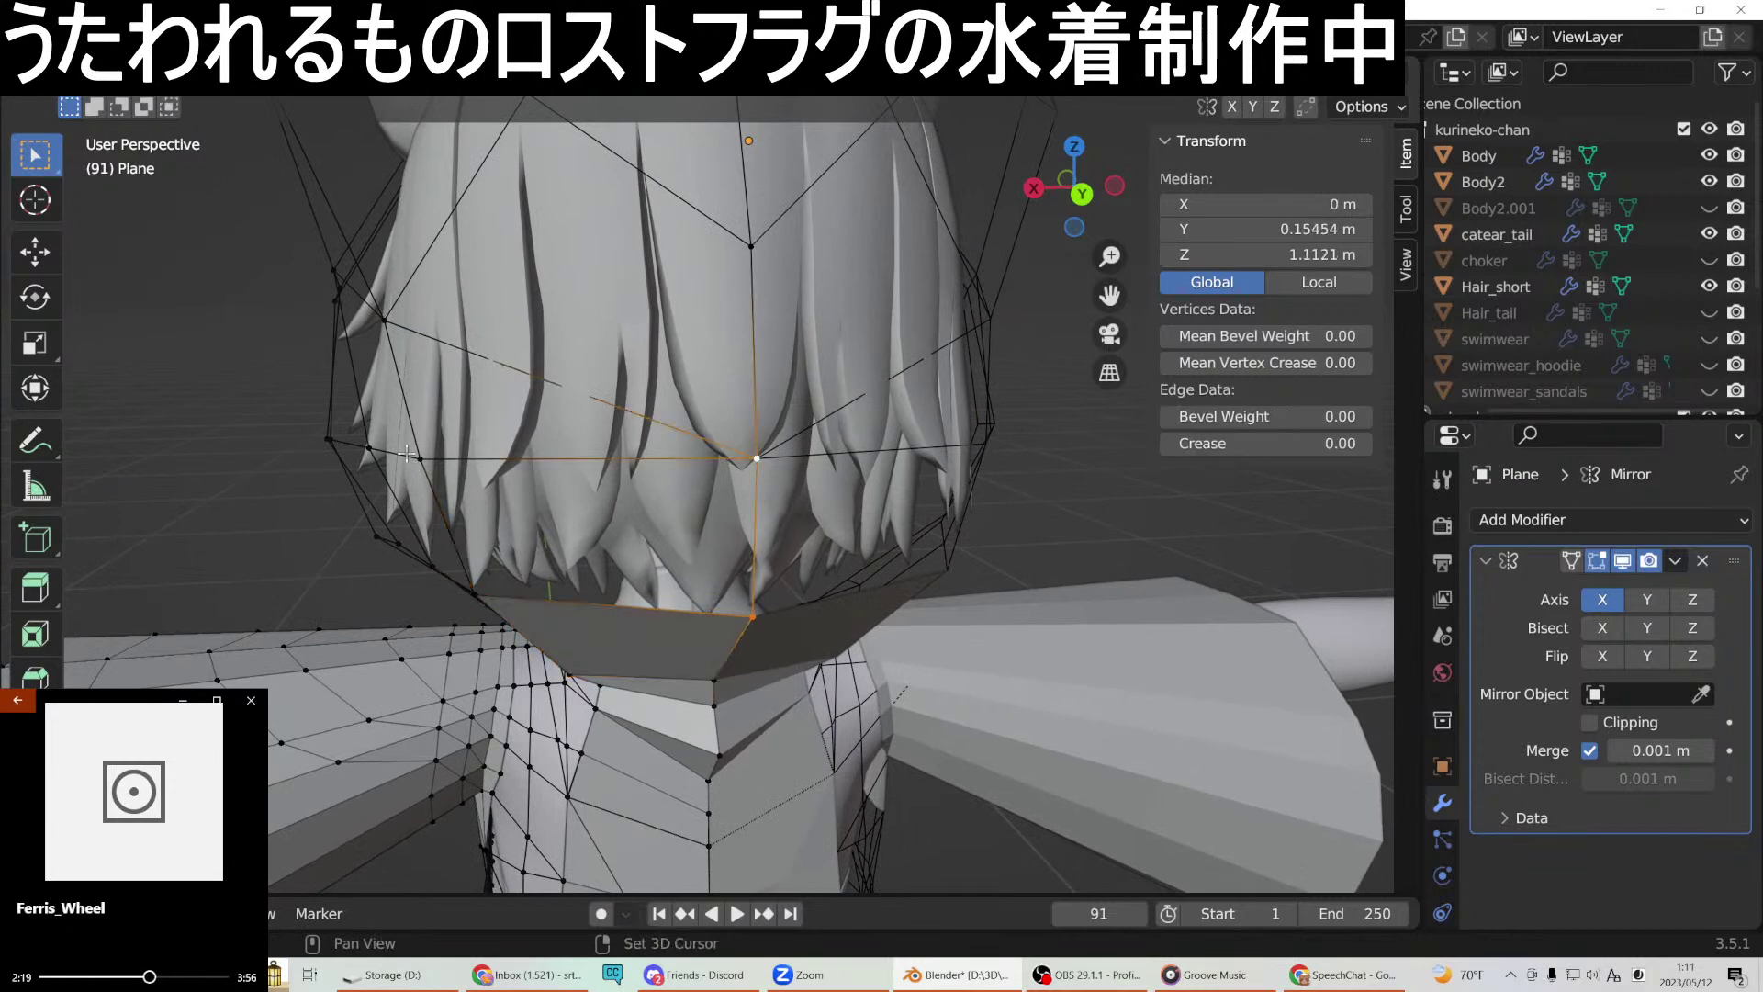
pyautogui.keyDown('shift'); pyautogui.click(419, 459); pyautogui.keyUp('shift')
pyautogui.rightClick(415, 457)
pyautogui.click(390, 472)
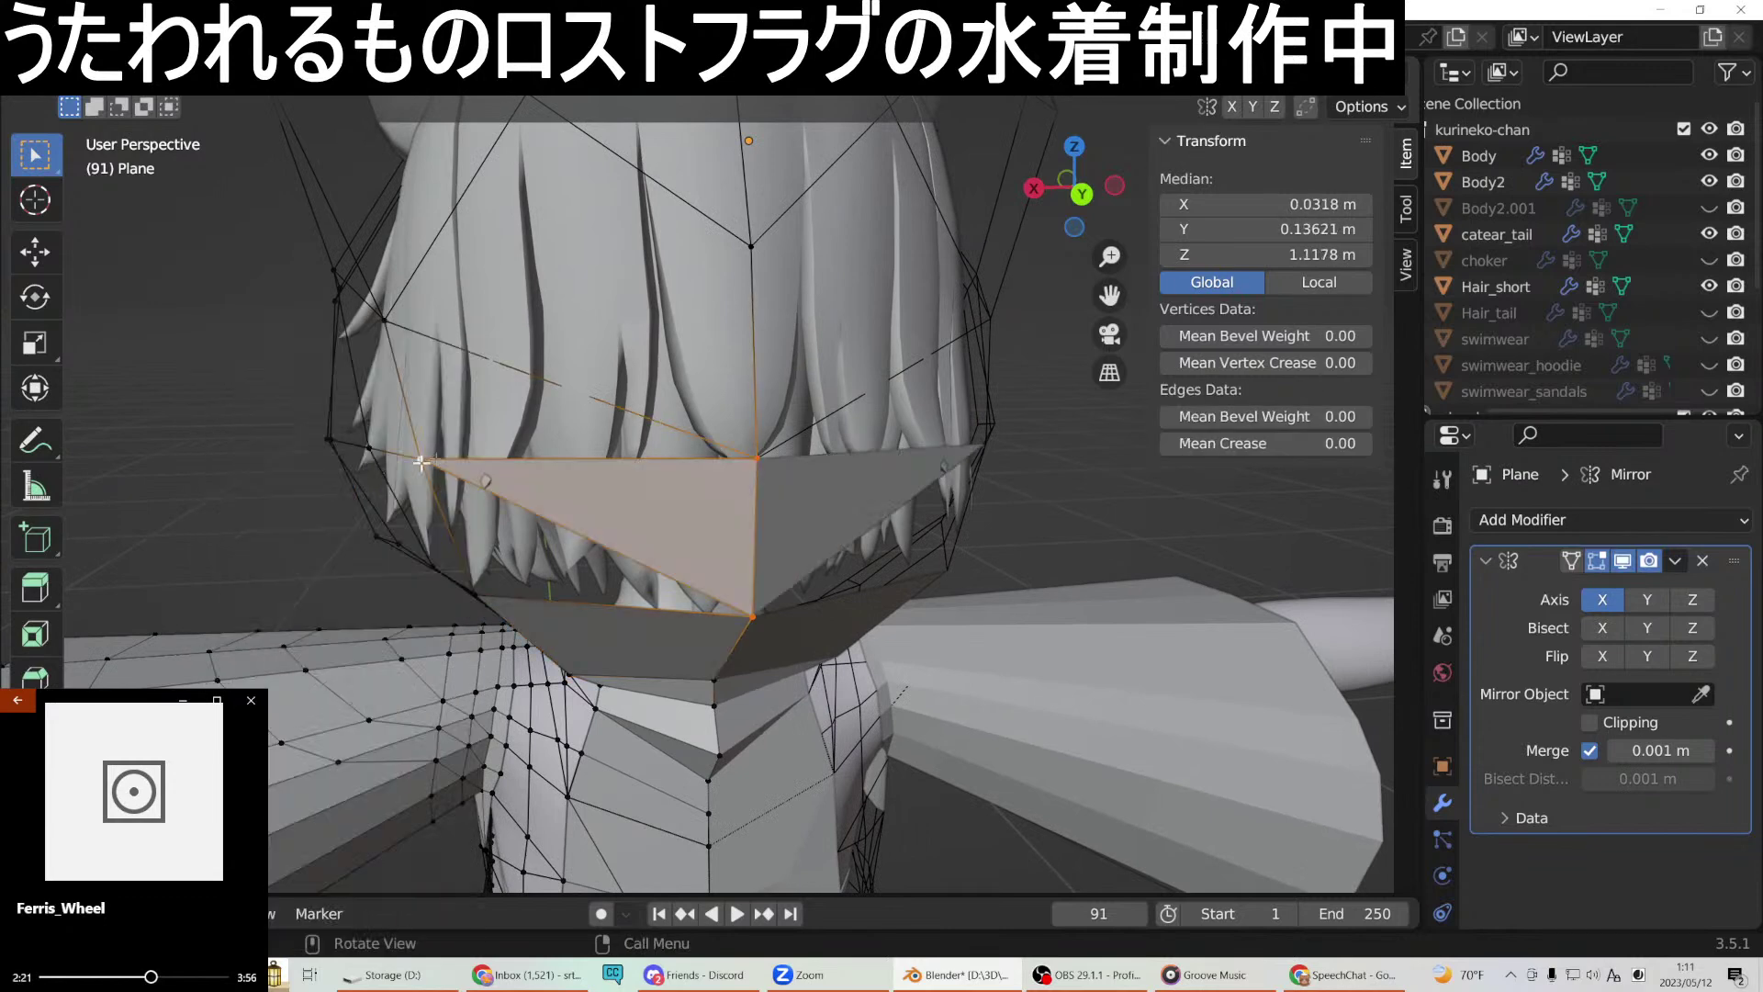
pyautogui.hotkey('ctrl', 'z')
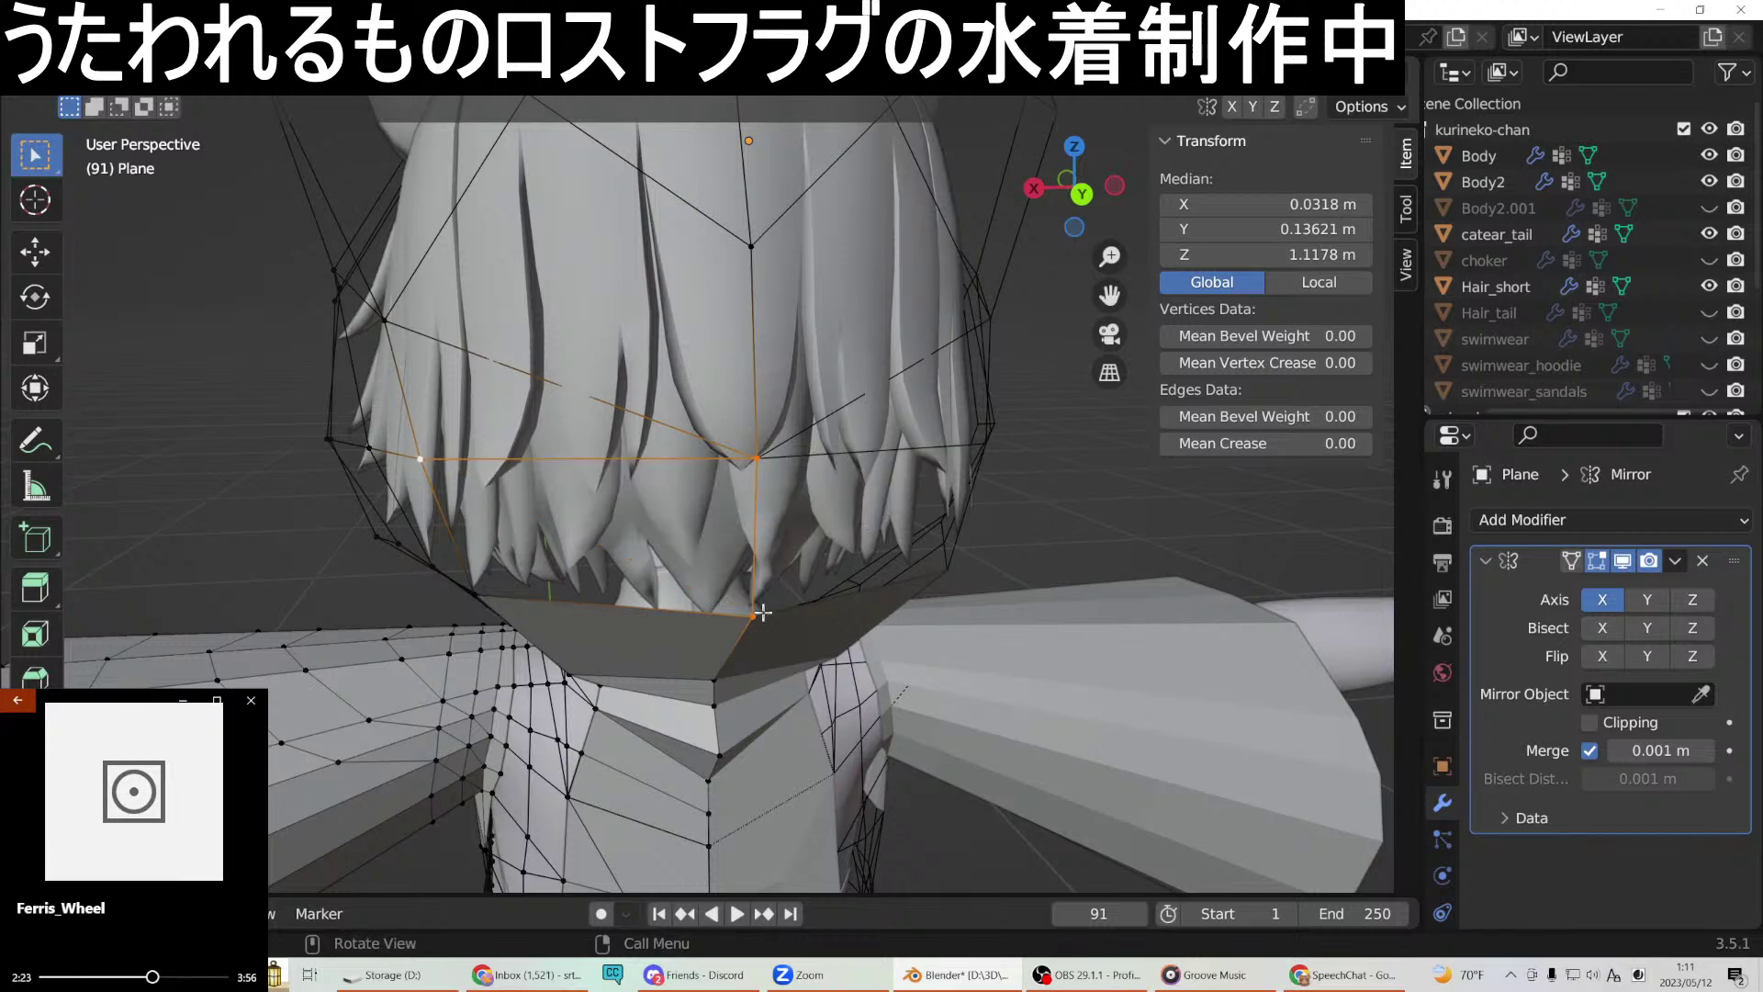
# Add the lower outer vertex to the selection and fill the hood's lowest back quad with a four-vertex face.
pyautogui.keyDown('shift'); pyautogui.click(659, 452); pyautogui.keyUp('shift')
pyautogui.keyDown('shift'); pyautogui.click(431, 455); pyautogui.keyUp('shift')
pyautogui.keyDown('shift'); pyautogui.click(476, 589); pyautogui.keyUp('shift')
pyautogui.moveTo(475, 589); pyautogui.dragTo(530, 609, button='middle')
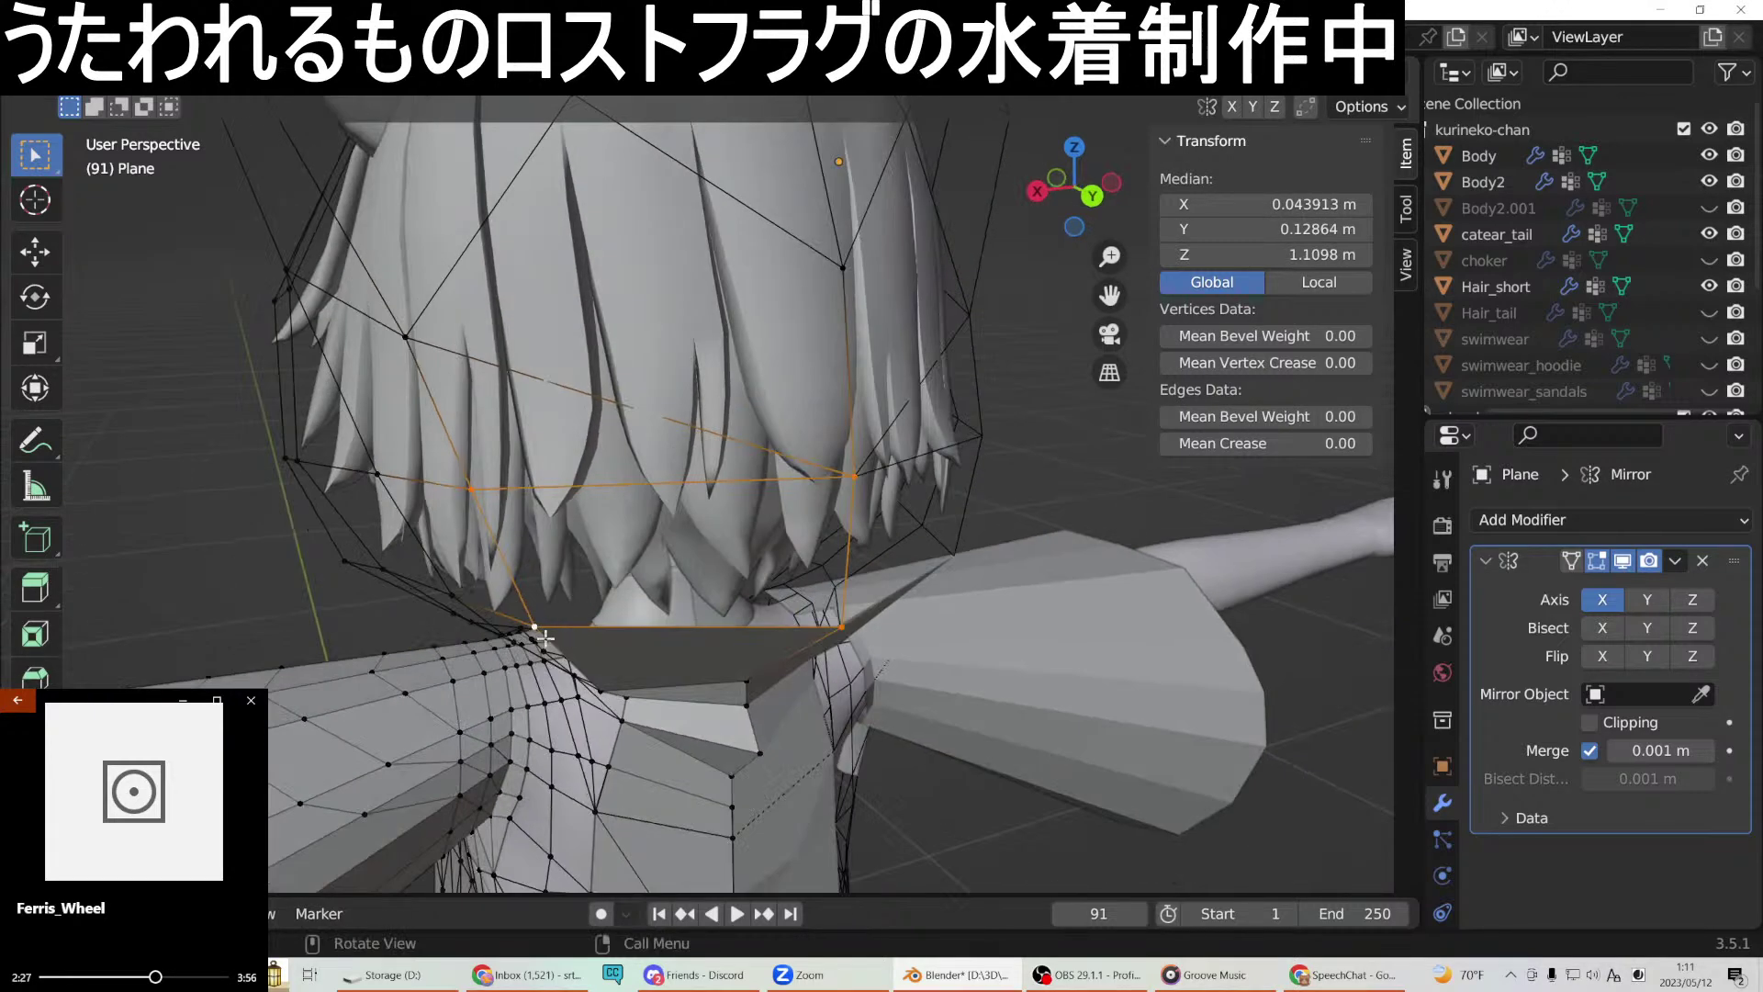
pyautogui.rightClick(530, 610)
pyautogui.click(504, 478)
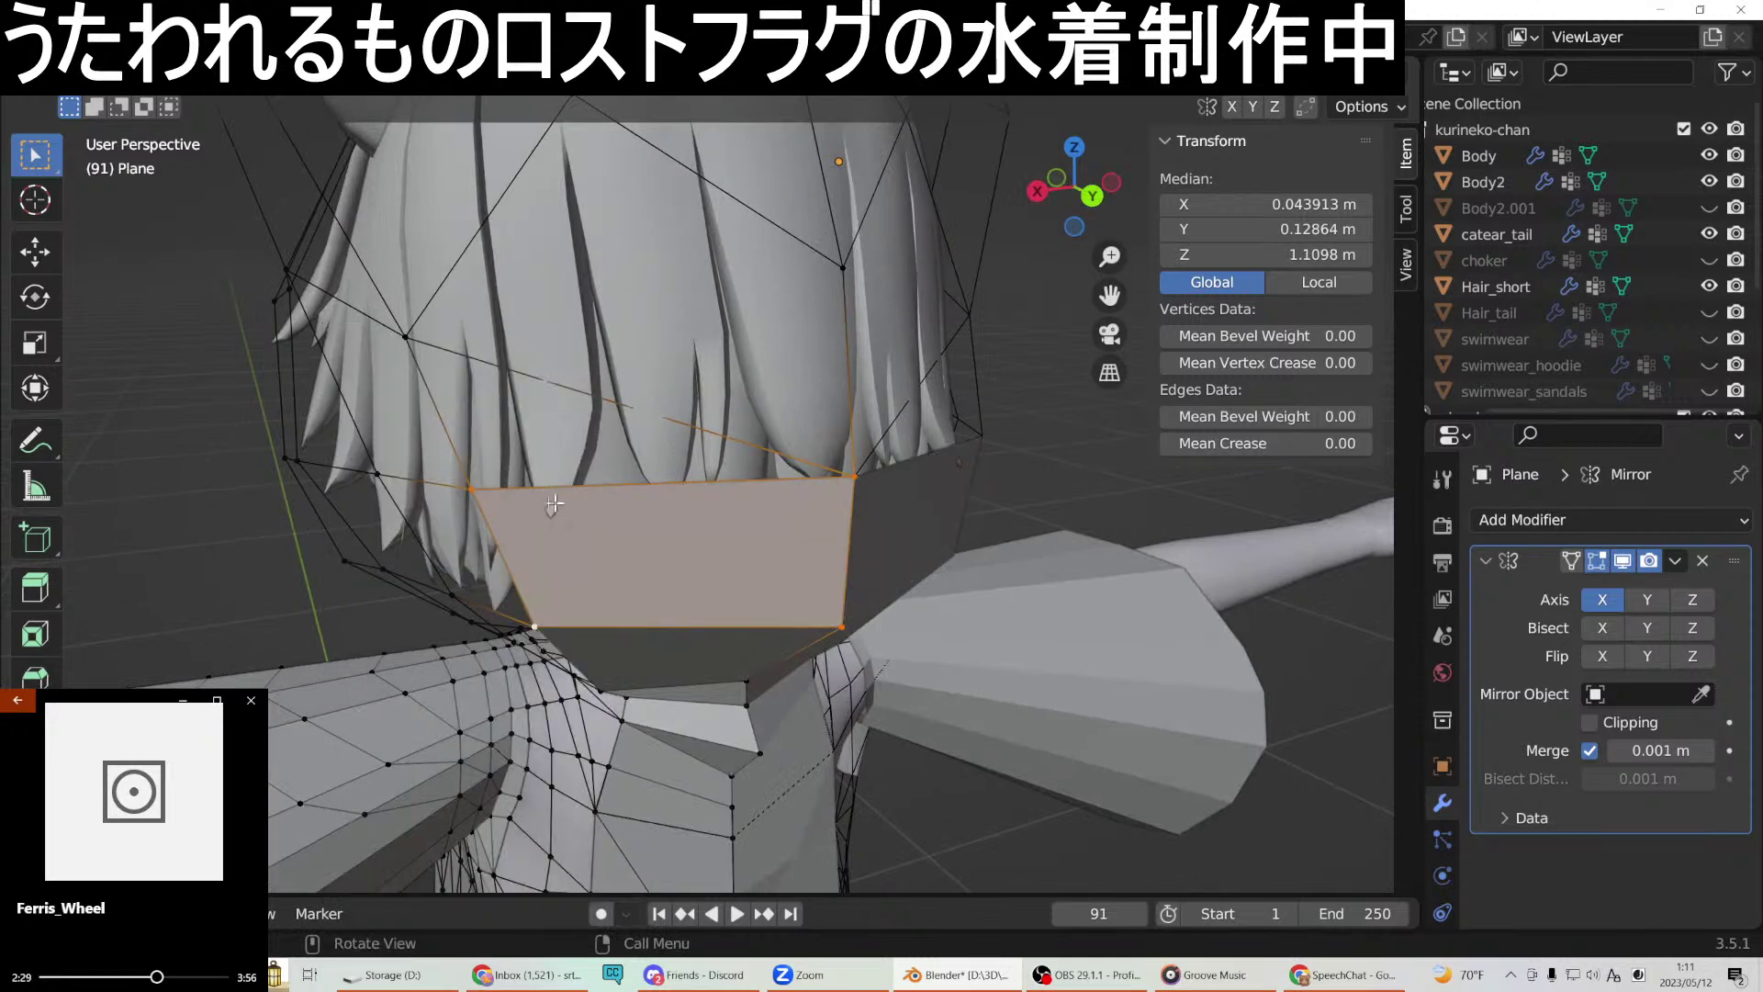
# Fill the triangle above the hood's lowest back quad, between its upper edge and the next outer vertex, with a face.
pyautogui.click(477, 486)
pyautogui.keyDown('shift'); pyautogui.click(402, 334); pyautogui.keyUp('shift')
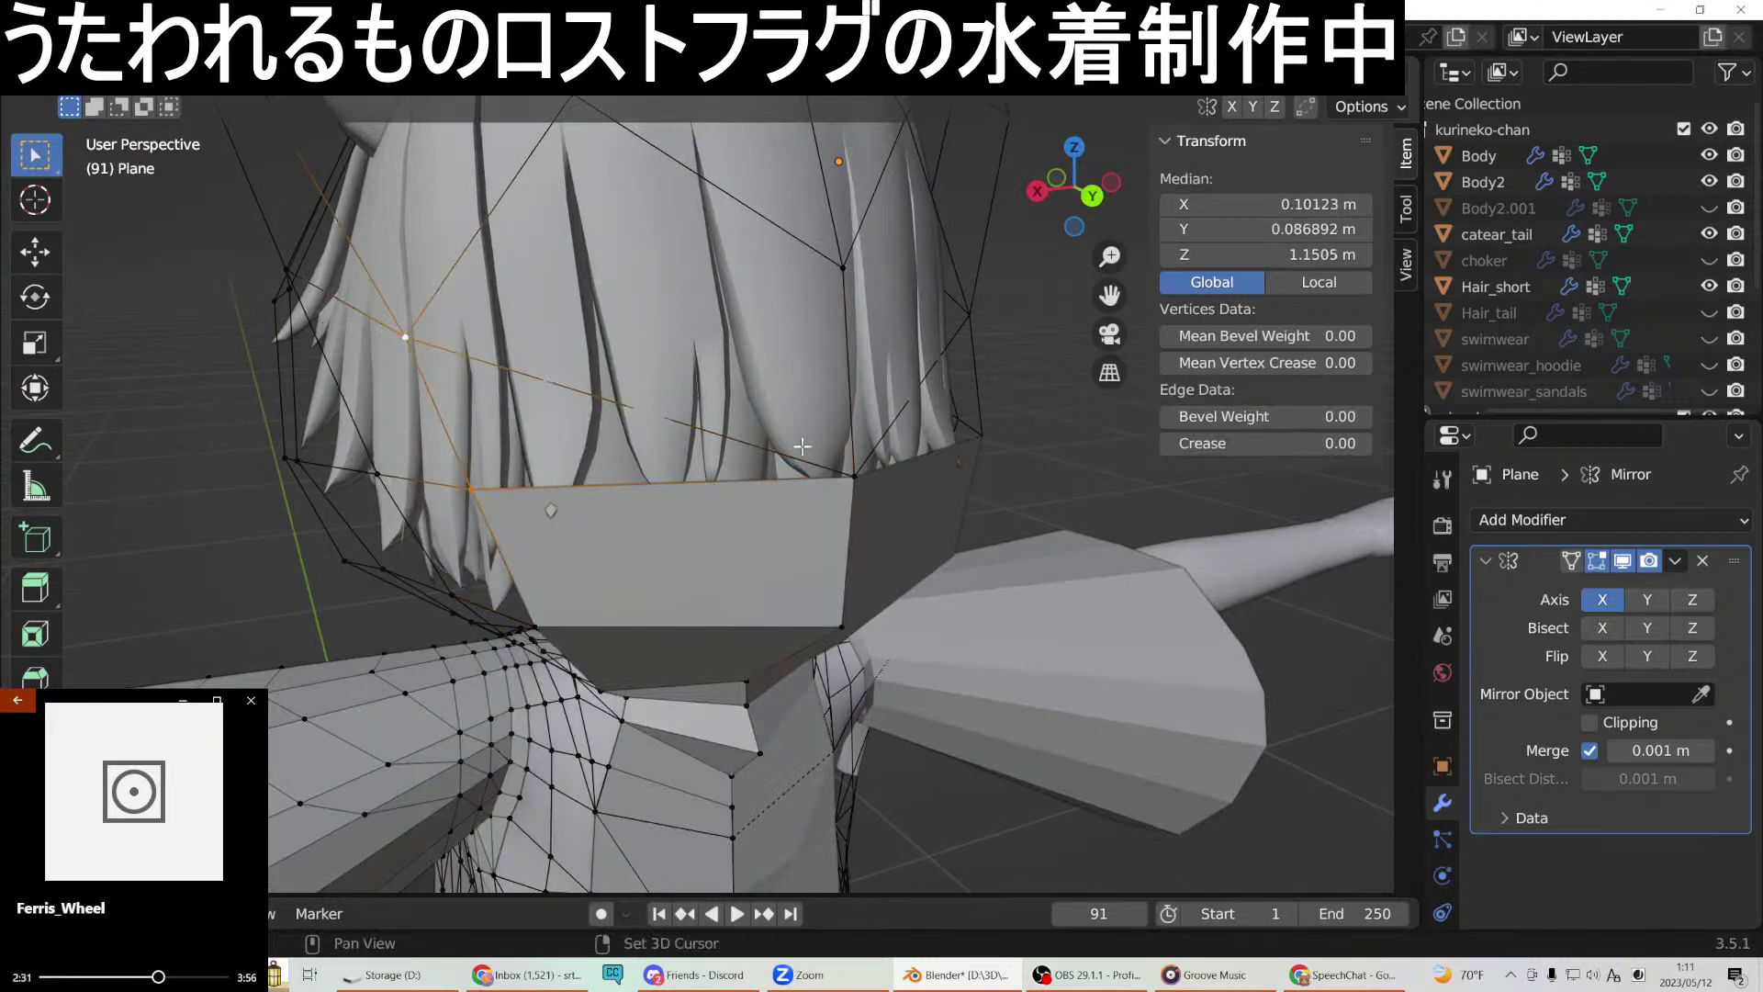
pyautogui.keyDown('shift'); pyautogui.click(849, 482); pyautogui.keyUp('shift')
pyautogui.rightClick(853, 487)
pyautogui.click(740, 479)
# Fill the hood's next slanted quad above that triangle, beside the centre line, with a face.
pyautogui.moveTo(740, 484); pyautogui.dragTo(674, 494, button='middle')
pyautogui.click(353, 422)
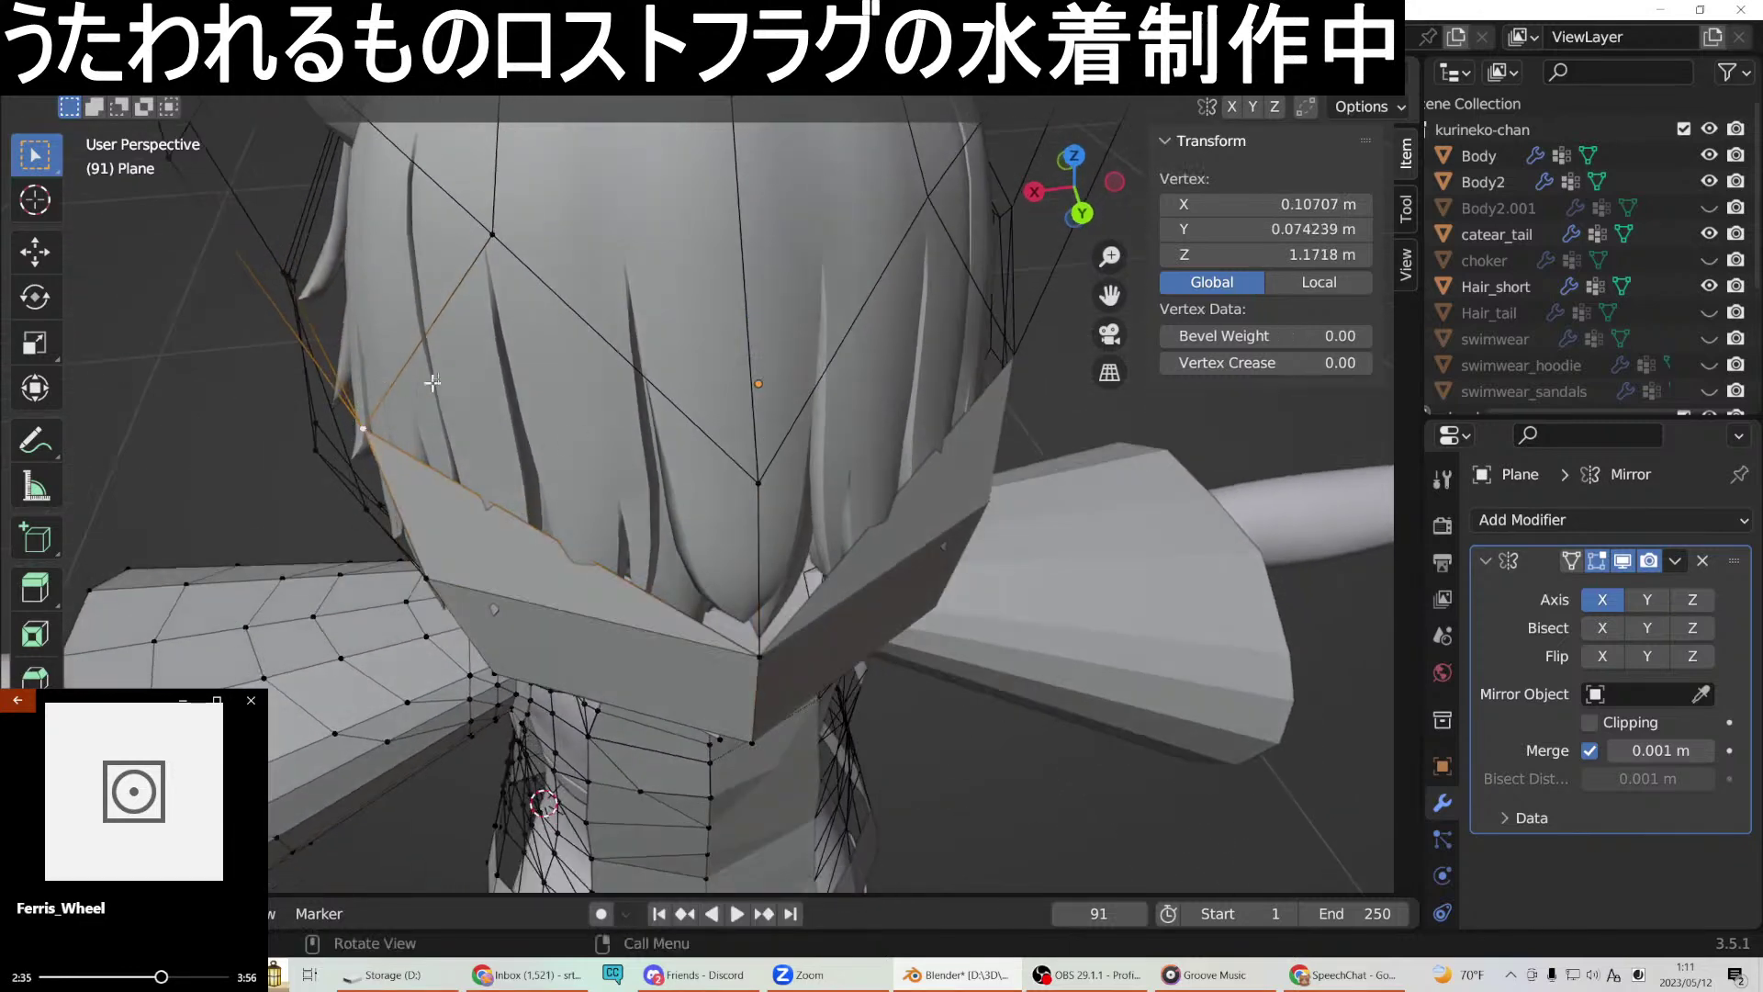
pyautogui.keyDown('shift'); pyautogui.click(514, 258); pyautogui.keyUp('shift')
pyautogui.keyDown('shift'); pyautogui.click(763, 493); pyautogui.keyUp('shift')
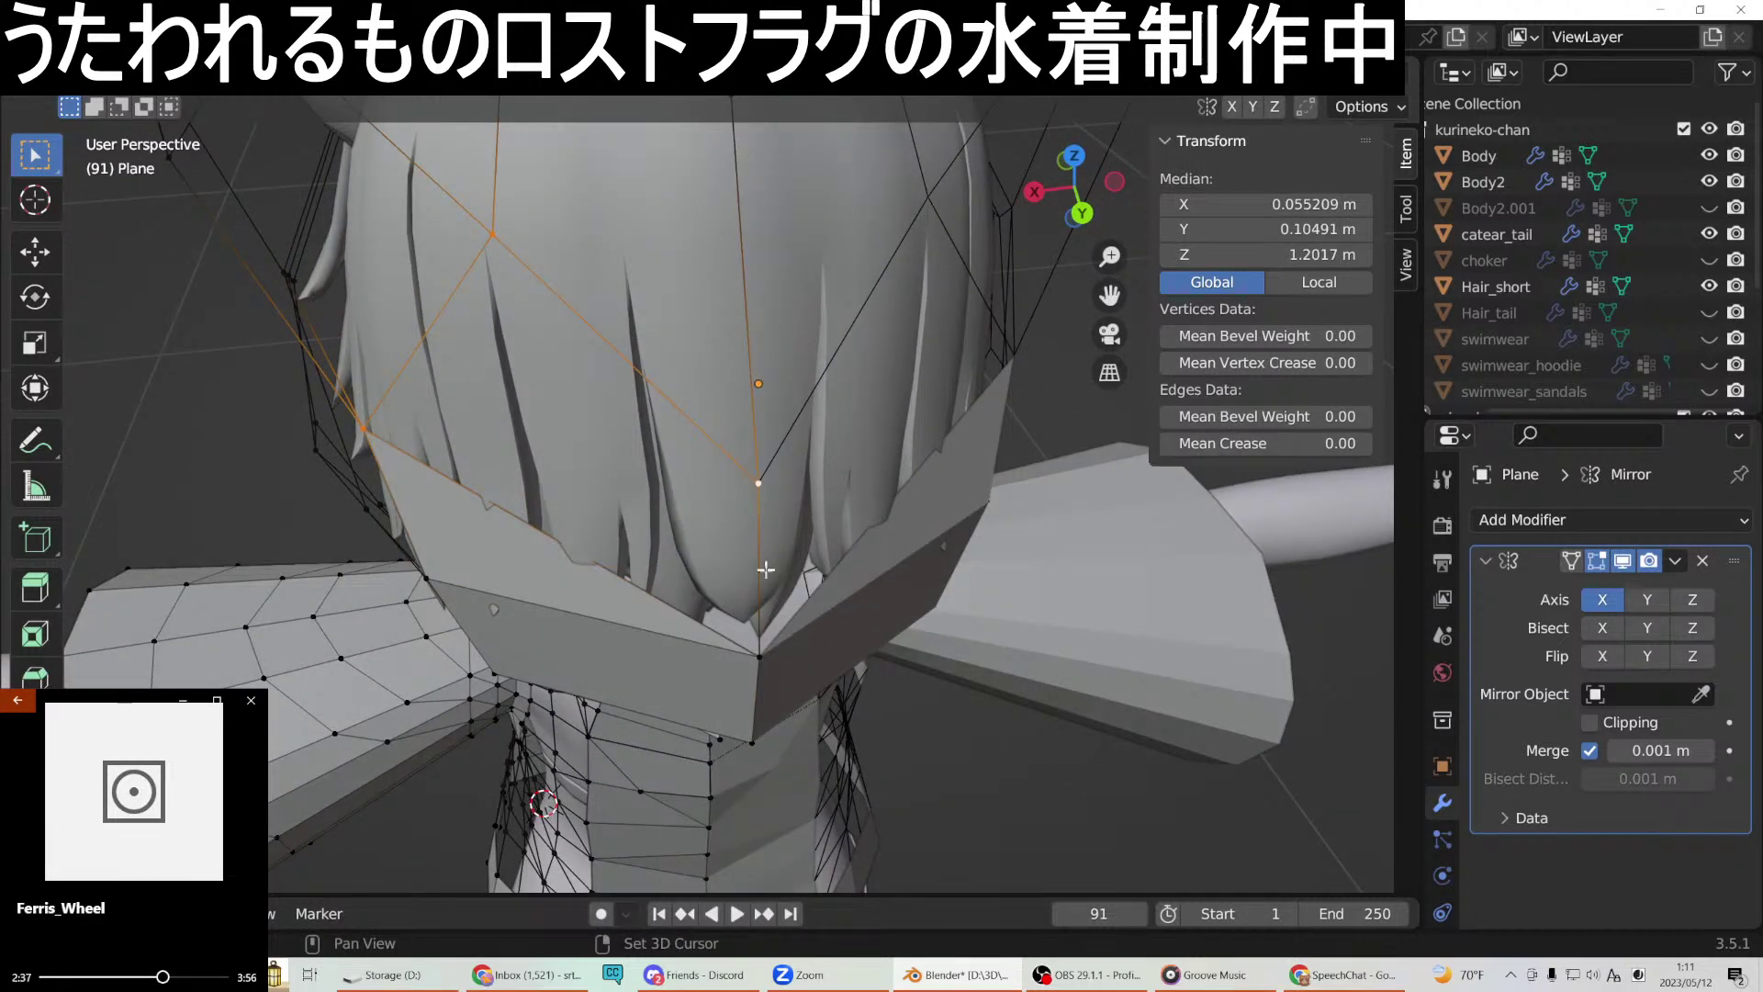
pyautogui.rightClick(755, 659)
pyautogui.click(701, 476)
# Create a face from the four vertices of the tall centre-line quad on the back of the hood.
pyautogui.moveTo(701, 476); pyautogui.dragTo(682, 480, button='middle')
pyautogui.click(584, 340)
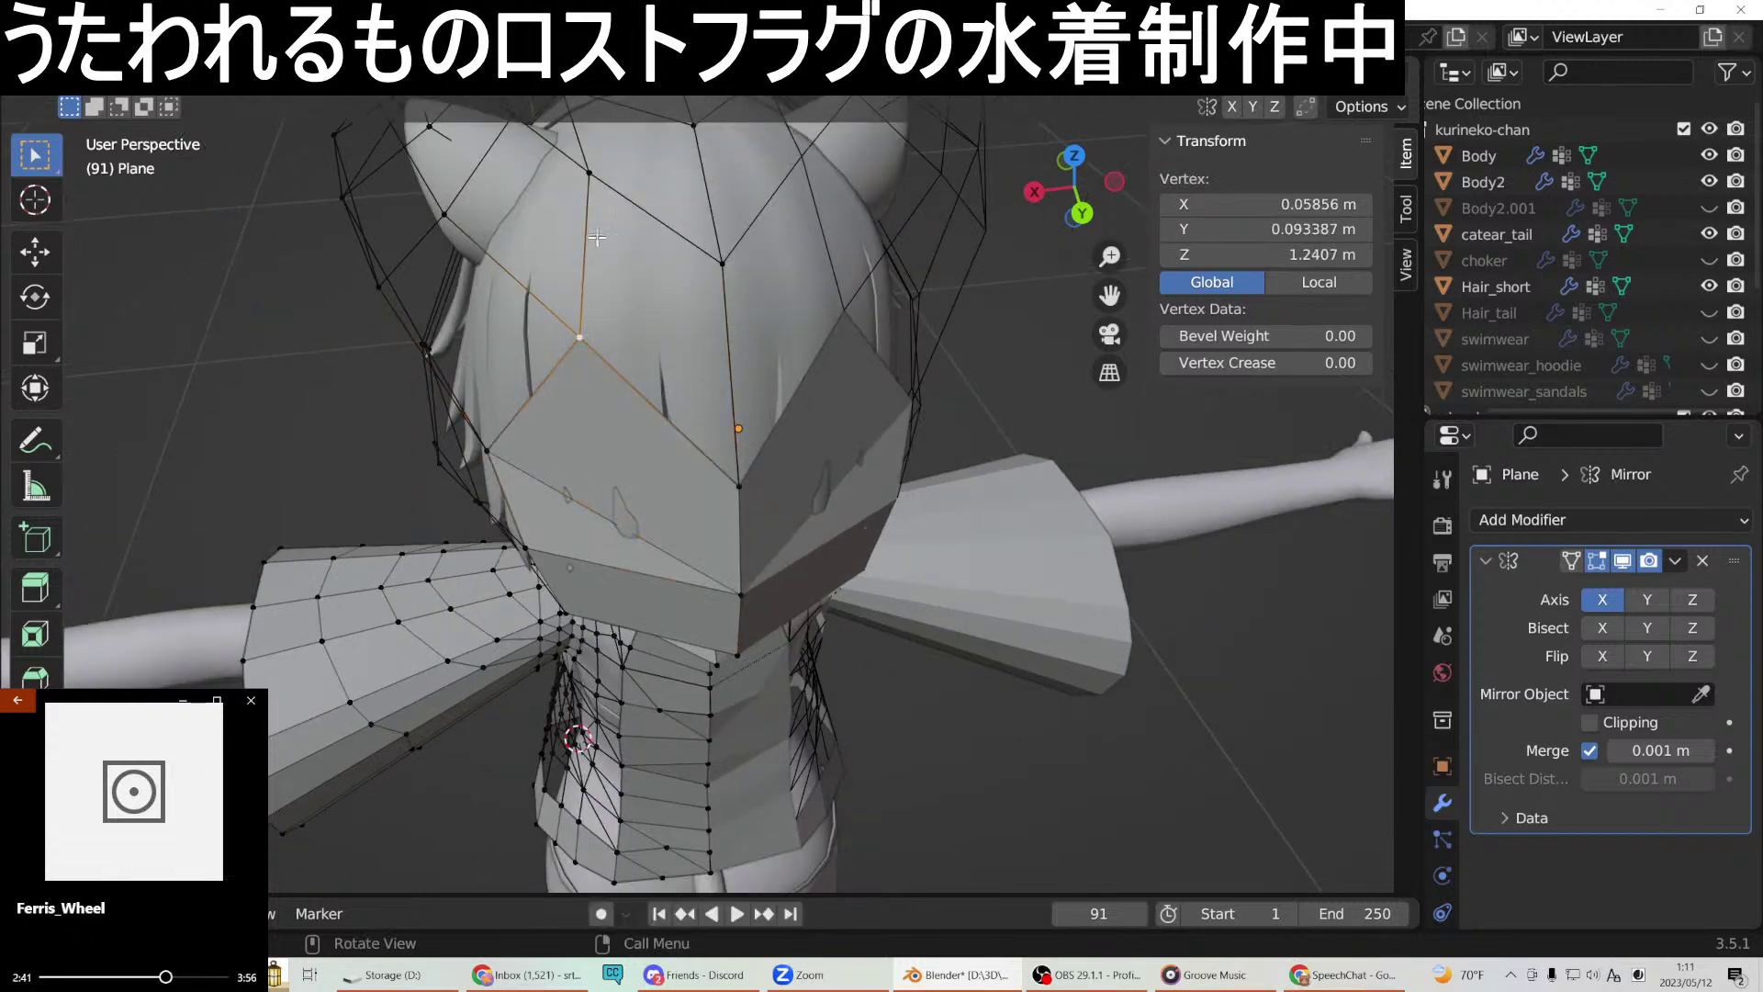
pyautogui.keyDown('shift'); pyautogui.click(584, 173); pyautogui.keyUp('shift')
pyautogui.keyDown('shift'); pyautogui.click(722, 263); pyautogui.keyUp('shift')
pyautogui.keyDown('shift'); pyautogui.click(735, 489); pyautogui.keyUp('shift')
pyautogui.rightClick(735, 493)
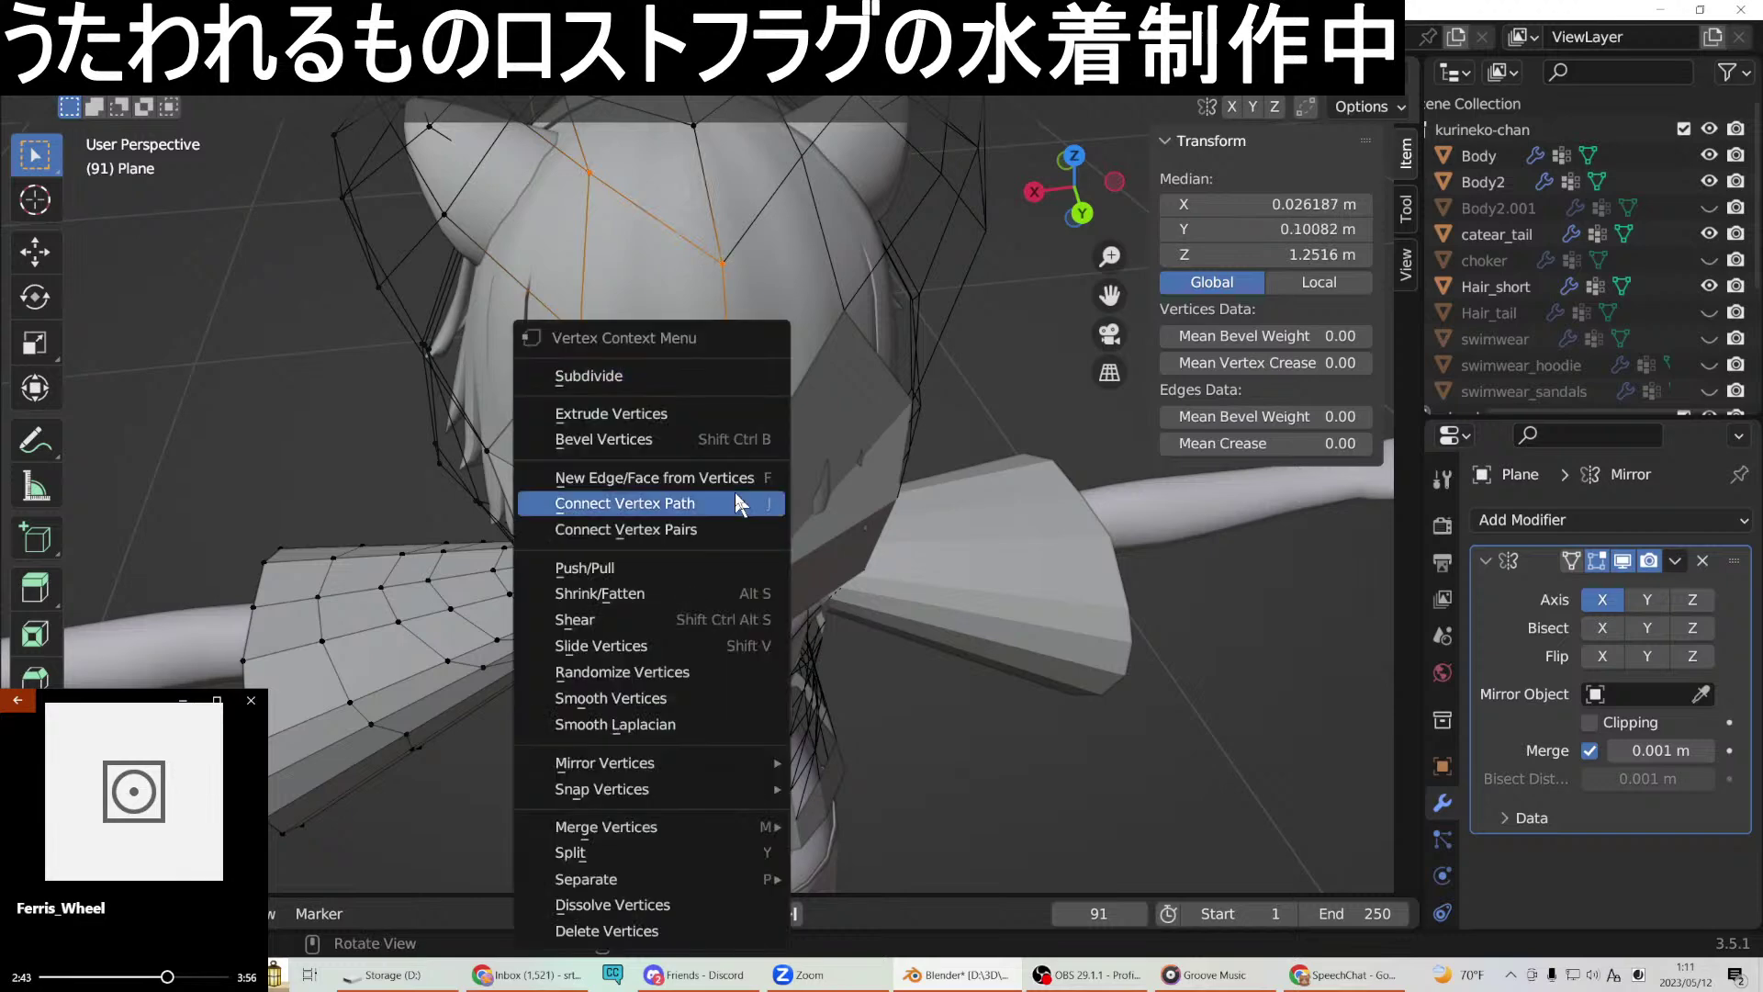
pyautogui.click(734, 473)
# Fill the next centre-line quad toward the crown of the hood with a face from its four vertices.
pyautogui.moveTo(734, 474); pyautogui.dragTo(693, 401, button='middle')
pyautogui.click(696, 363)
pyautogui.keyDown('shift'); pyautogui.click(735, 474); pyautogui.keyUp('shift')
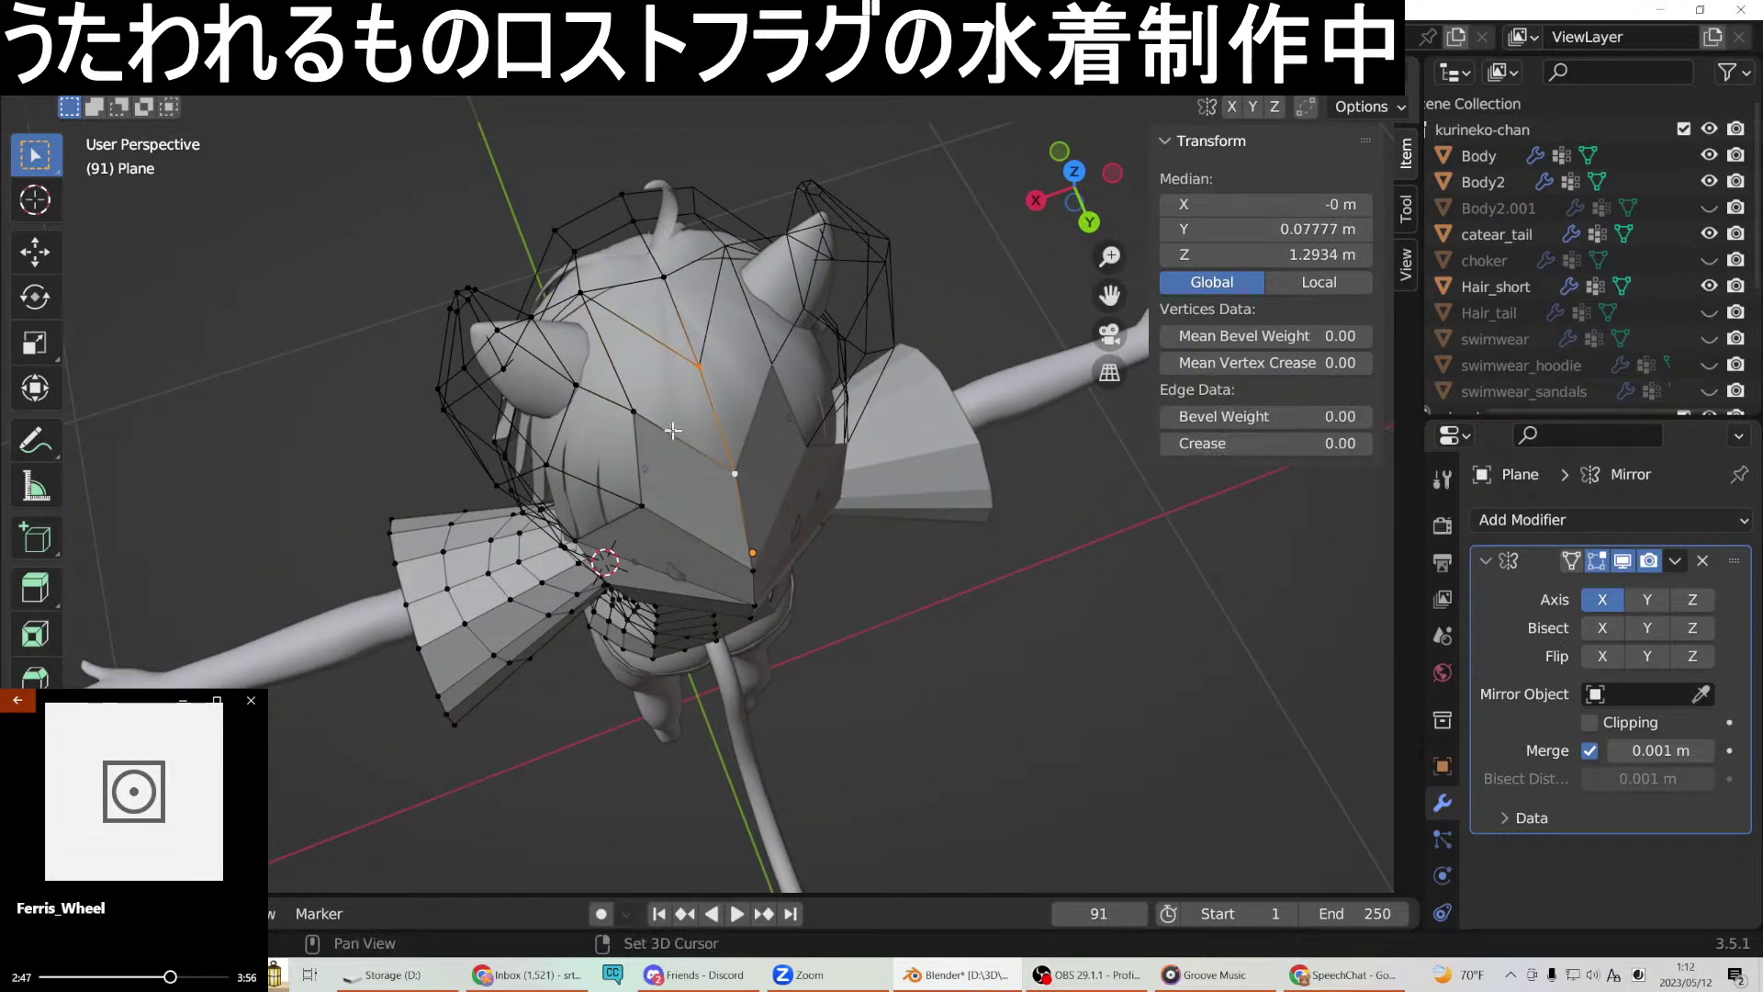
pyautogui.keyDown('shift'); pyautogui.click(631, 410); pyautogui.keyUp('shift')
pyautogui.rightClick(576, 293)
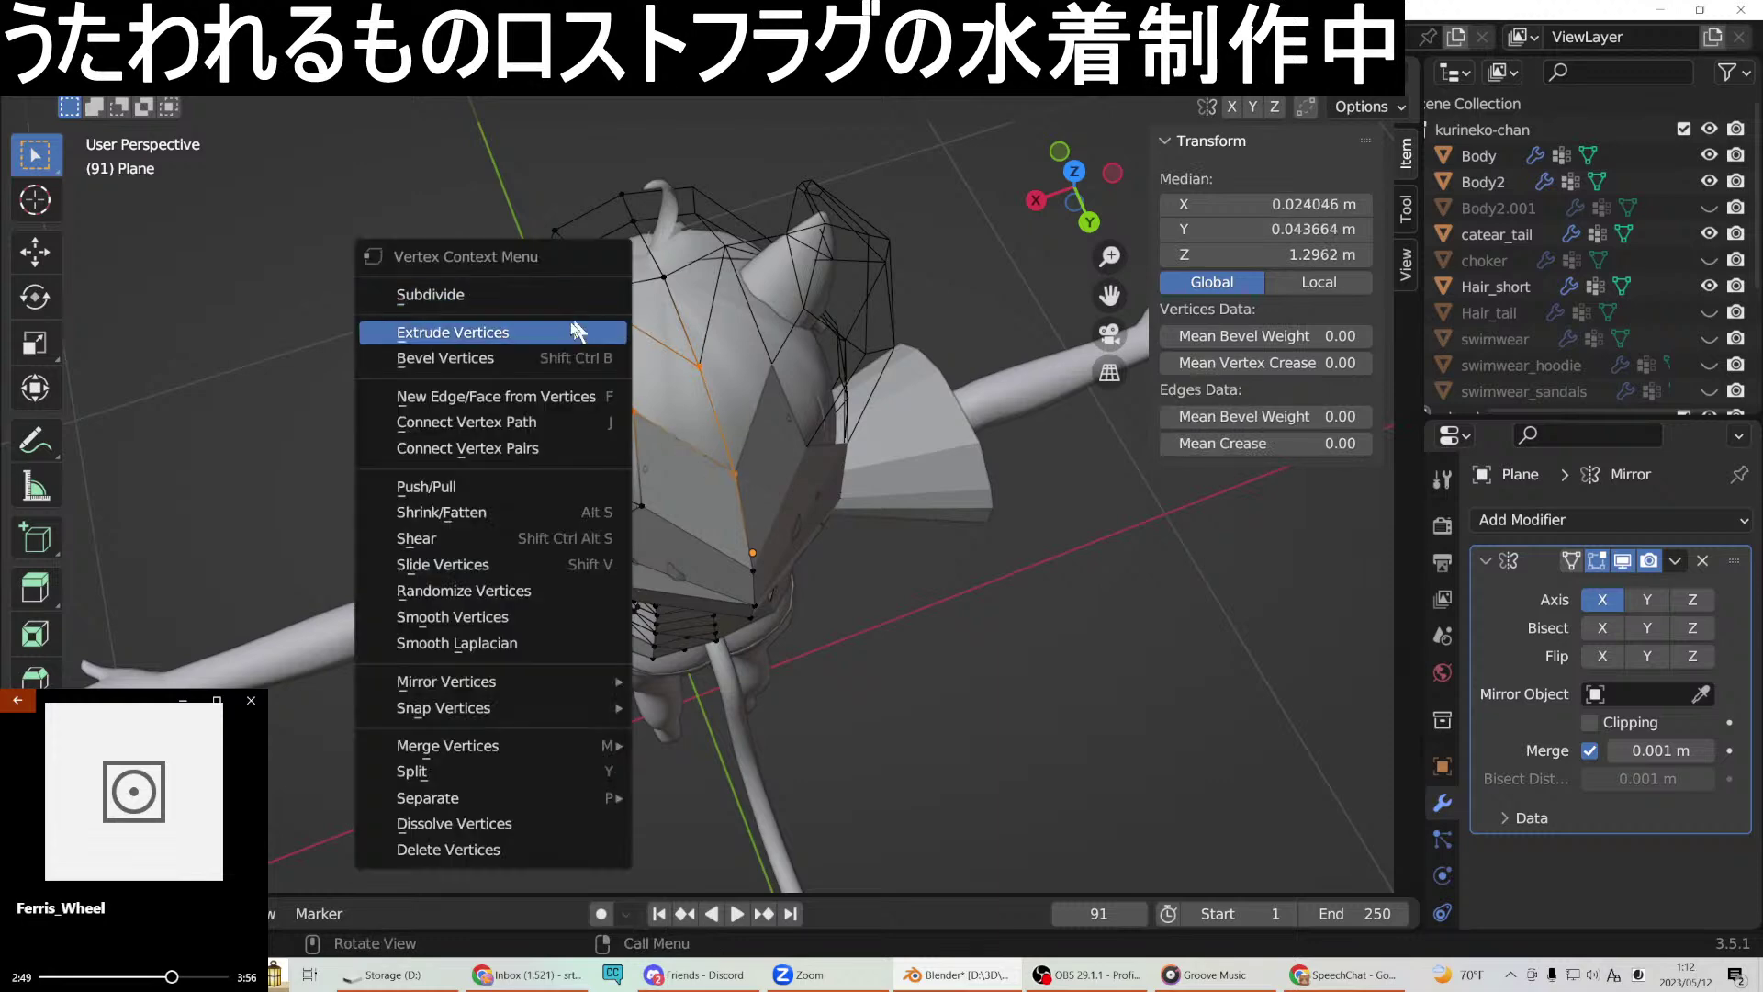
pyautogui.click(584, 390)
pyautogui.scroll(1, 671, 291)
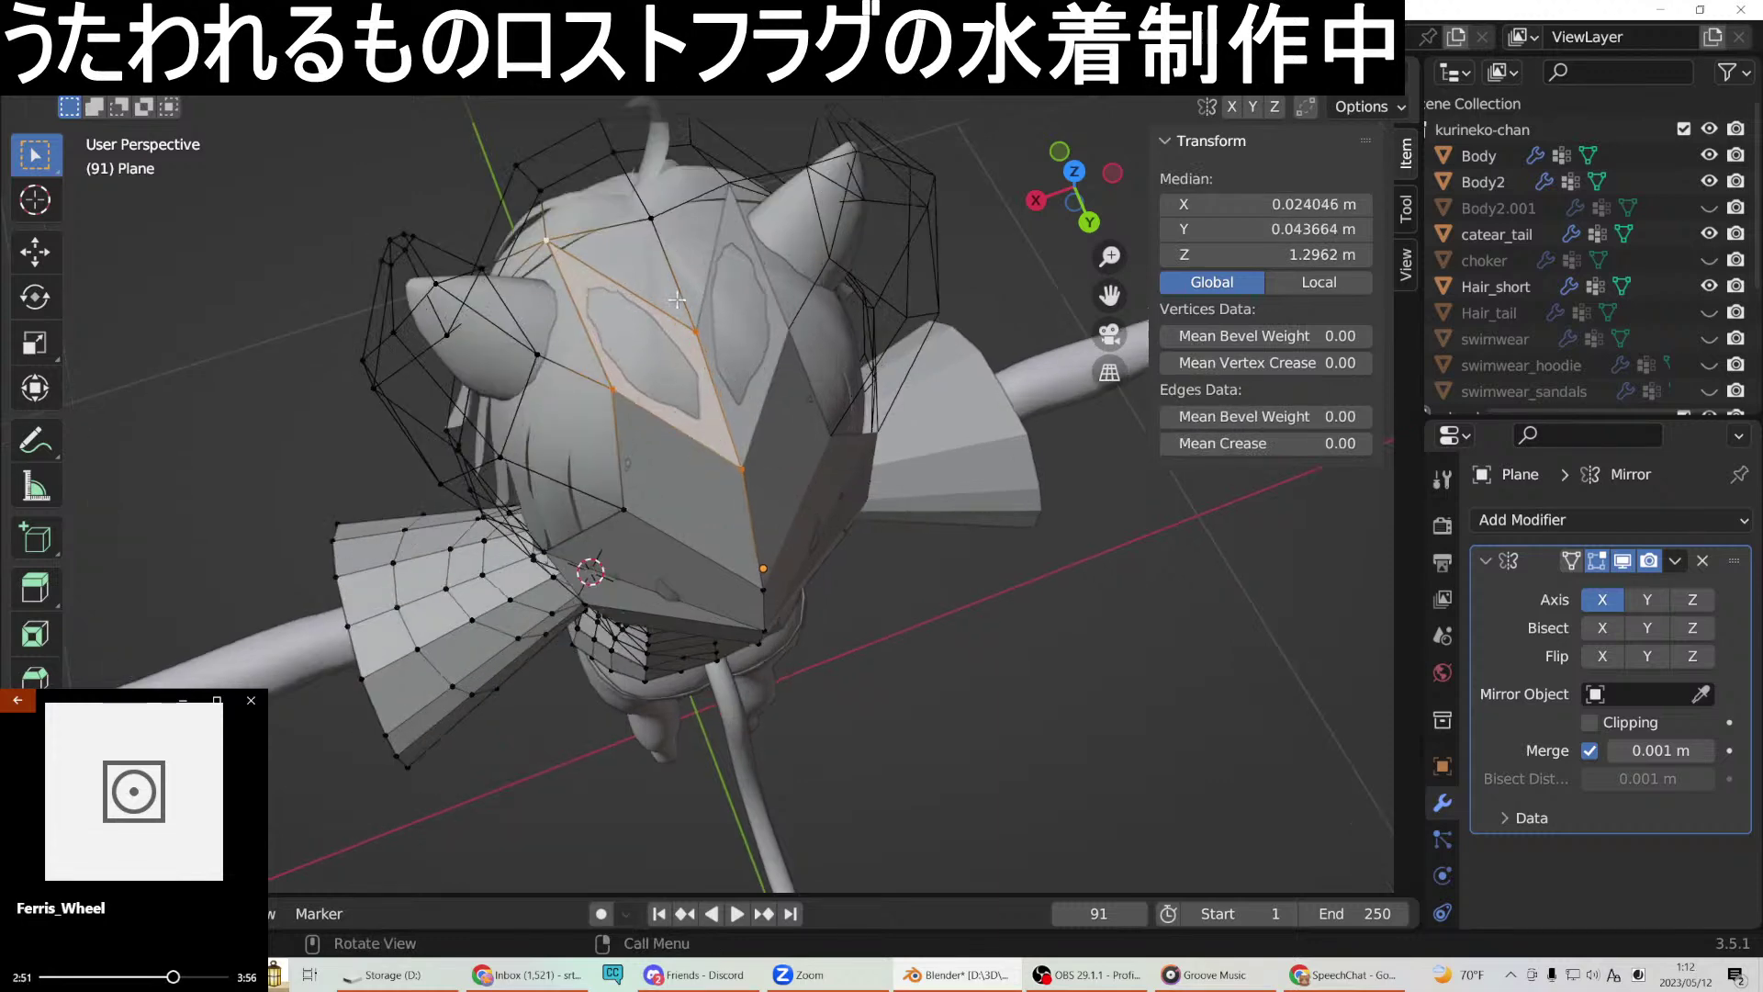
# Fill the triangle at the hood's crown, between two centre-line vertices and the adjacent outer vertex, with a face.
pyautogui.click(657, 218)
pyautogui.keyDown('shift'); pyautogui.click(692, 322); pyautogui.keyUp('shift')
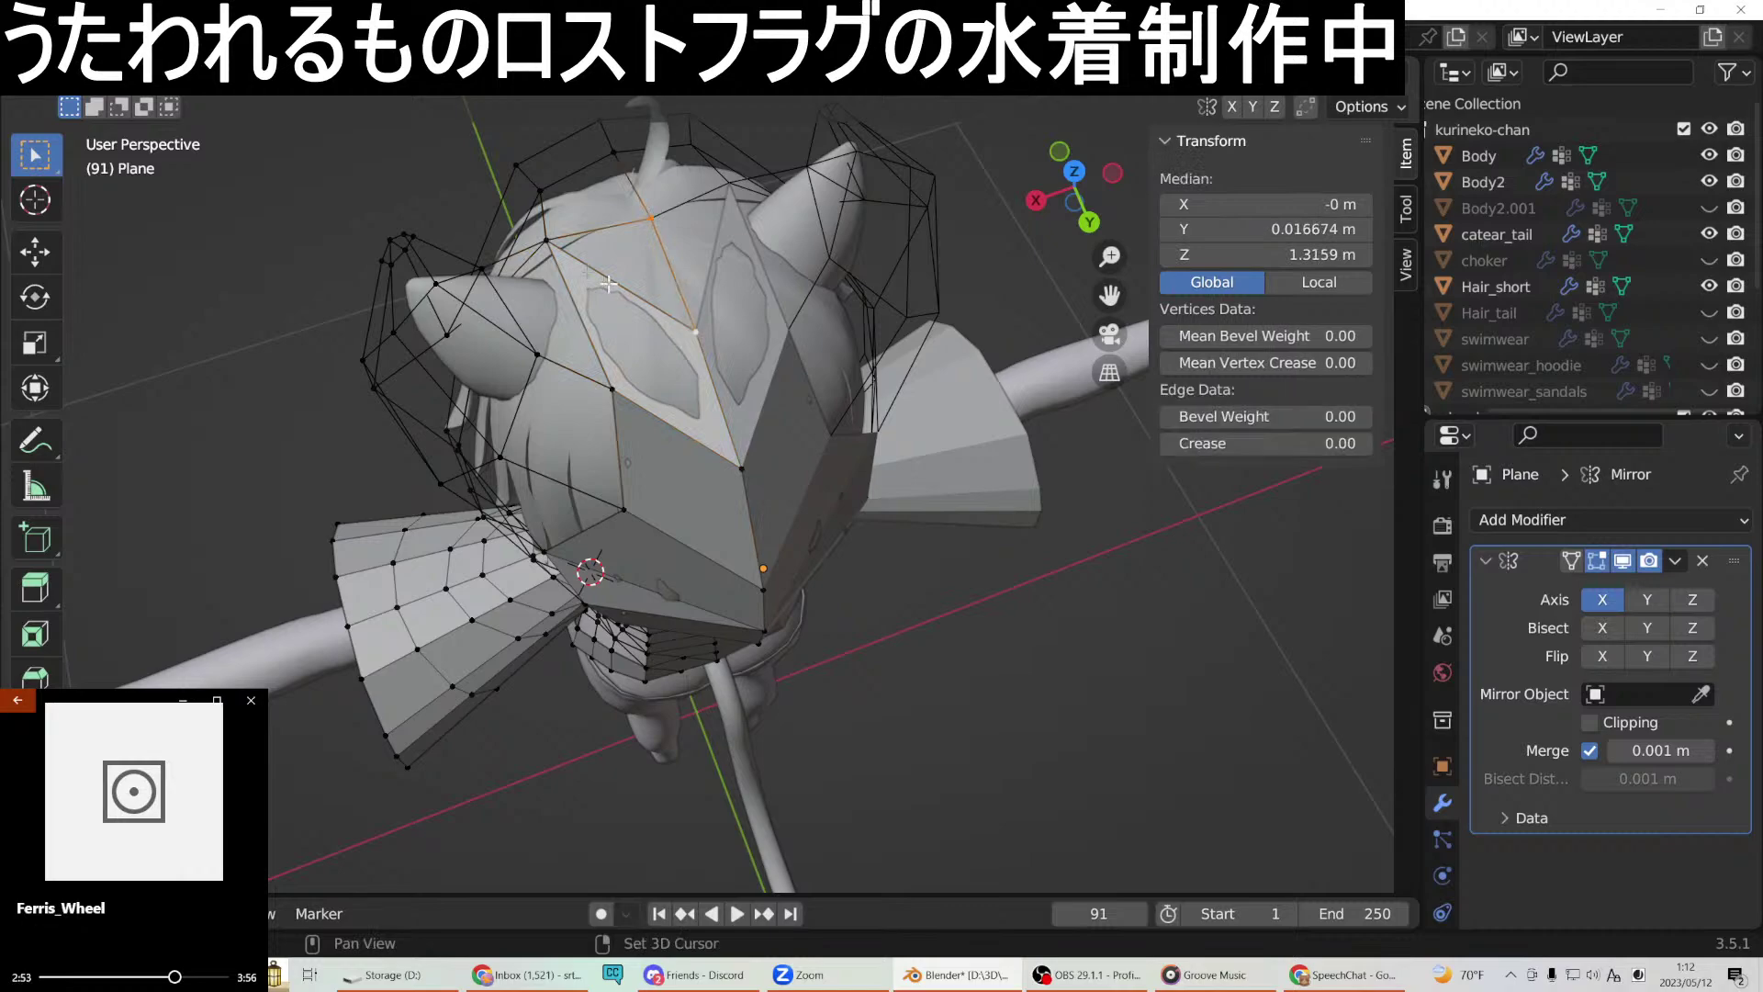
pyautogui.rightClick(550, 242)
pyautogui.click(464, 349)
# Create a face from the four vertices of the quad directly in front of the crown triangle, on top of the hood.
pyautogui.moveTo(465, 349); pyautogui.dragTo(584, 374, button='middle')
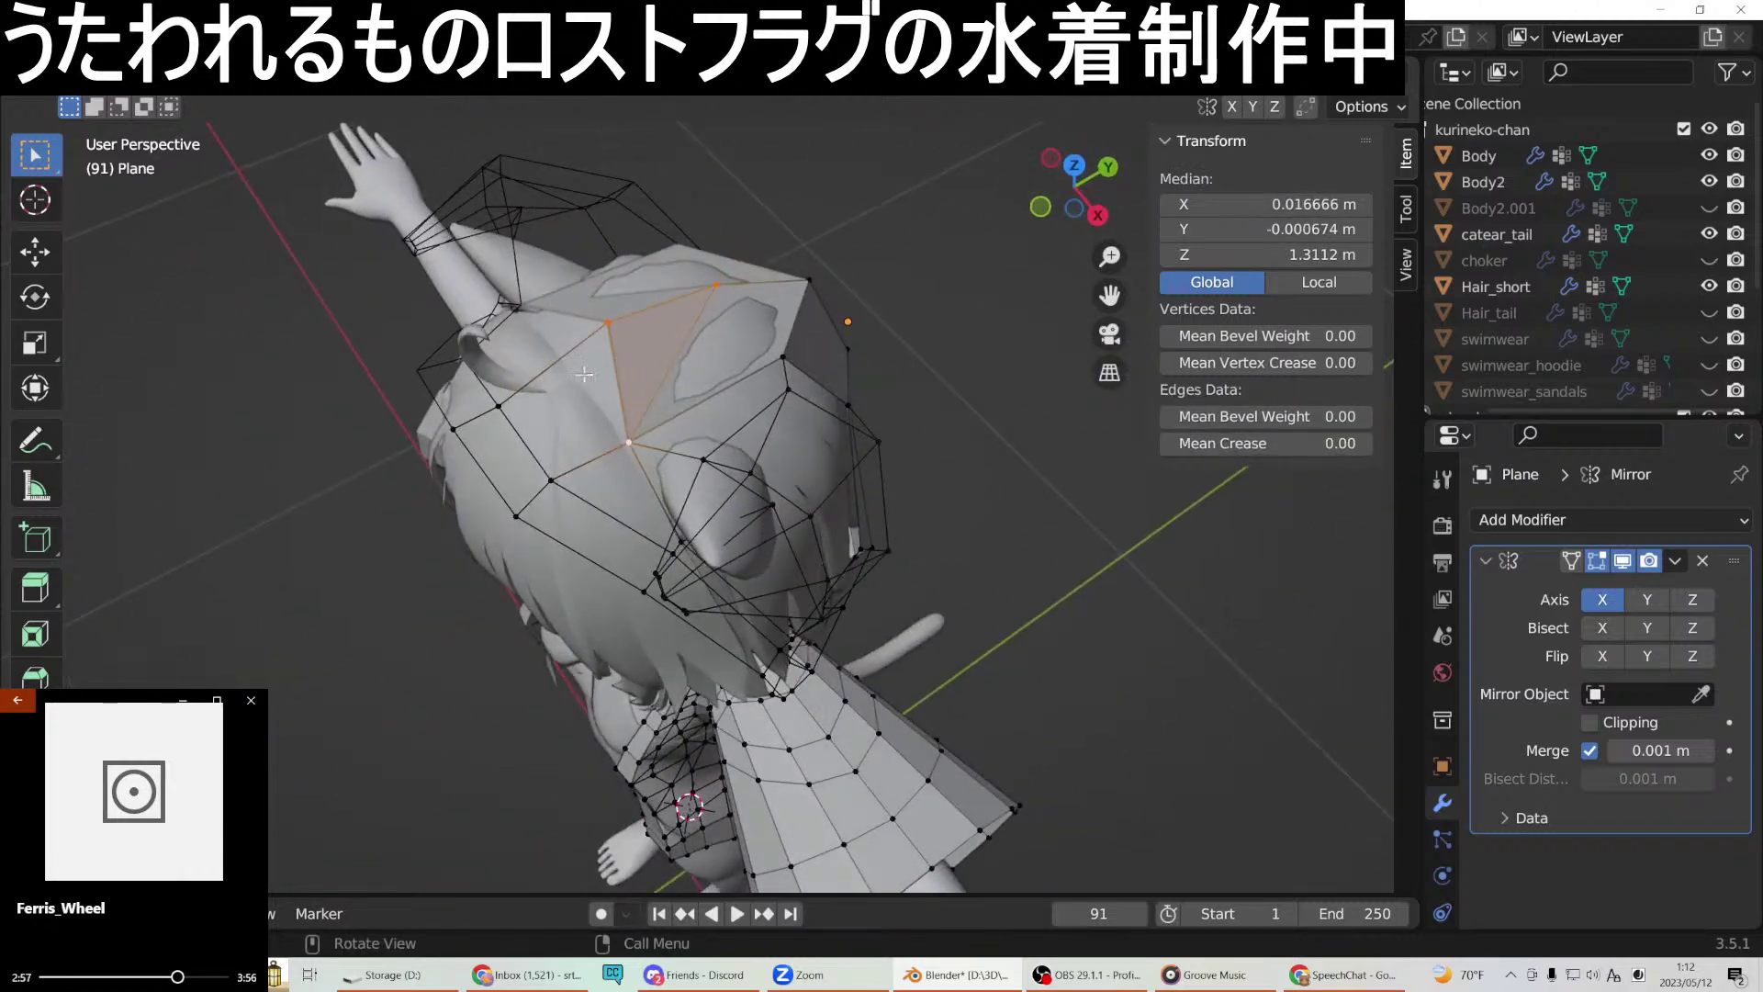
pyautogui.click(502, 404)
pyautogui.keyDown('shift'); pyautogui.click(604, 332); pyautogui.keyUp('shift')
pyautogui.keyDown('shift'); pyautogui.click(625, 445); pyautogui.keyUp('shift')
pyautogui.rightClick(548, 478)
pyautogui.click(544, 470)
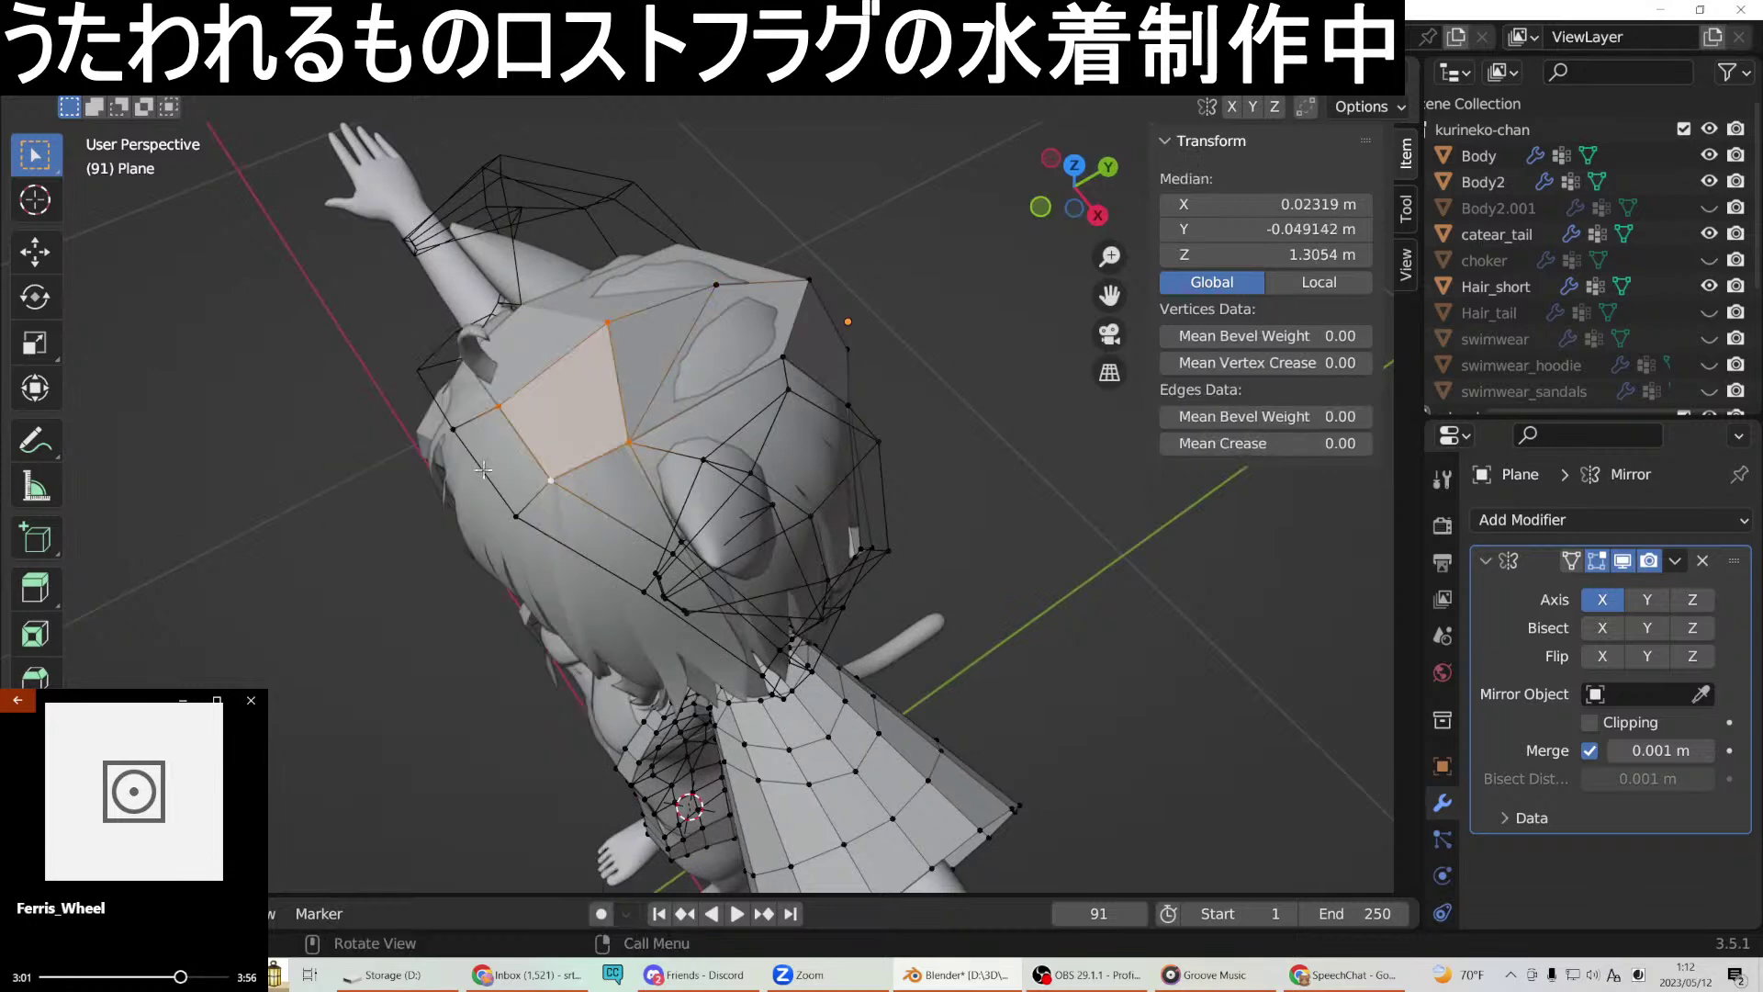
# Fill the small quad at the hood's front edge, beside the centre line above the forehead, with a face.
pyautogui.keyDown('shift'); pyautogui.click(468, 439); pyautogui.keyUp('shift')
pyautogui.keyDown('shift'); pyautogui.click(520, 518); pyautogui.keyUp('shift')
pyautogui.rightClick(548, 477)
pyautogui.click(467, 477)
# Move the two centre-line vertices behind the crown forward by 0.007887 m along Y and raise them slightly along Z.
pyautogui.moveTo(466, 477); pyautogui.dragTo(417, 450, button='middle')
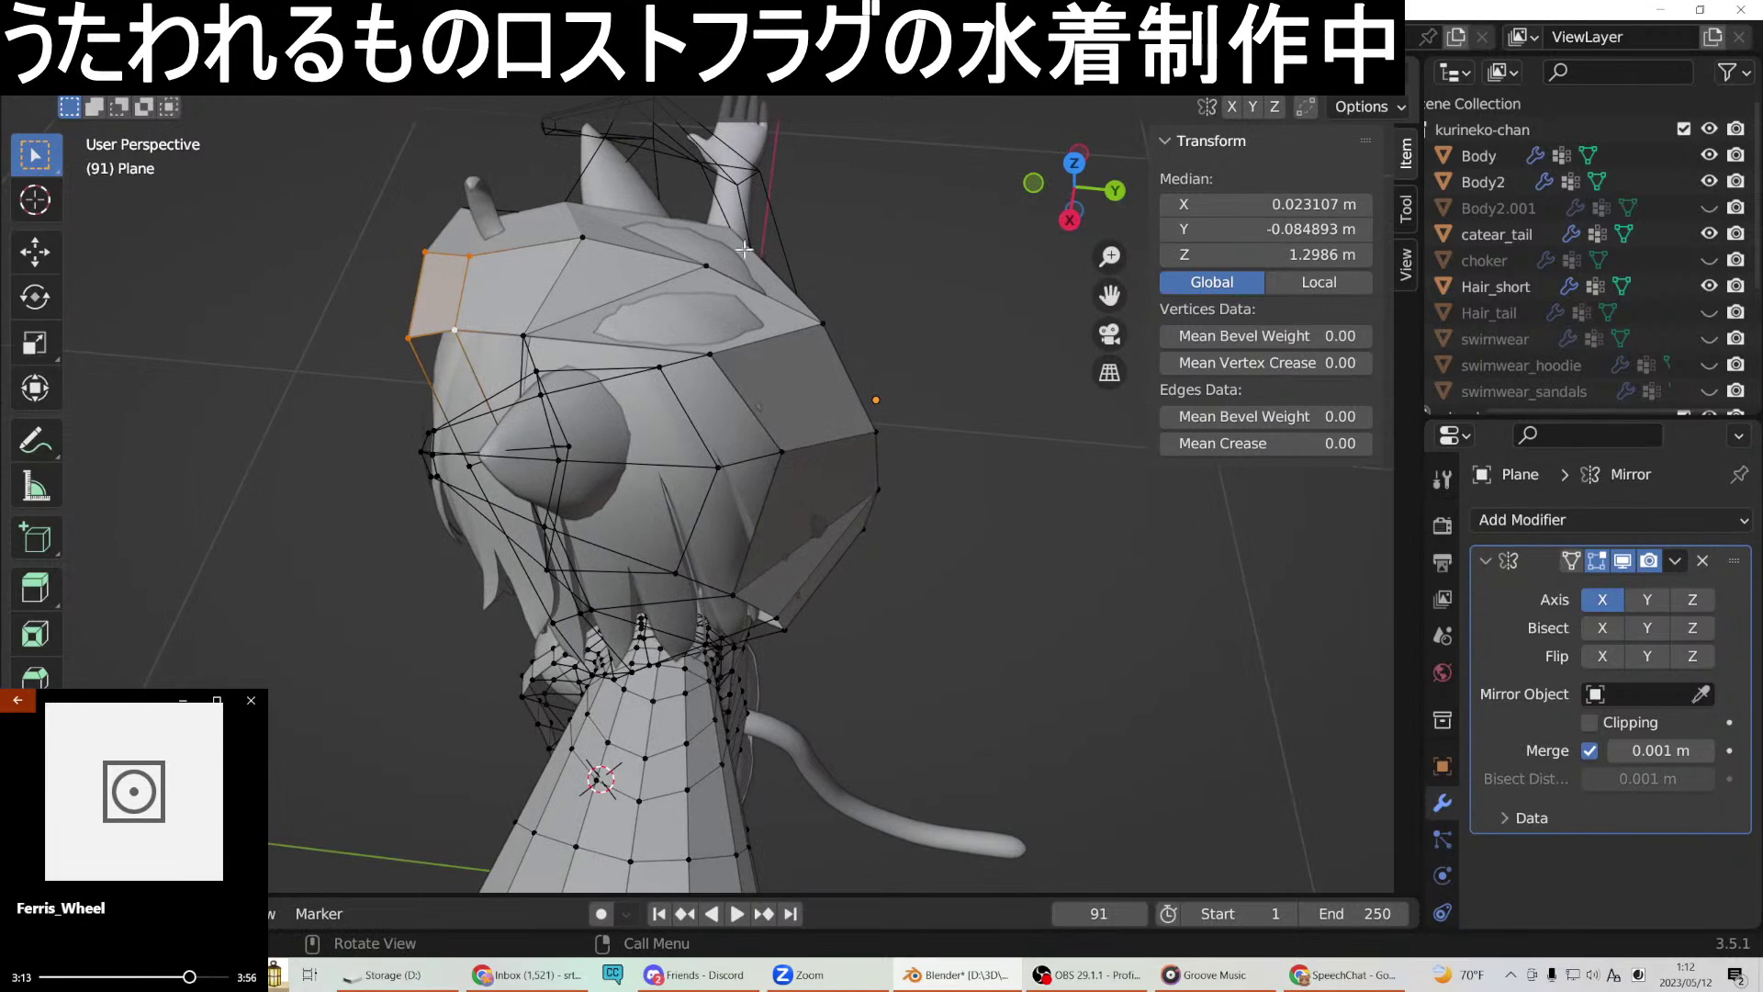
pyautogui.click(708, 266)
pyautogui.press('KP_Decimal')
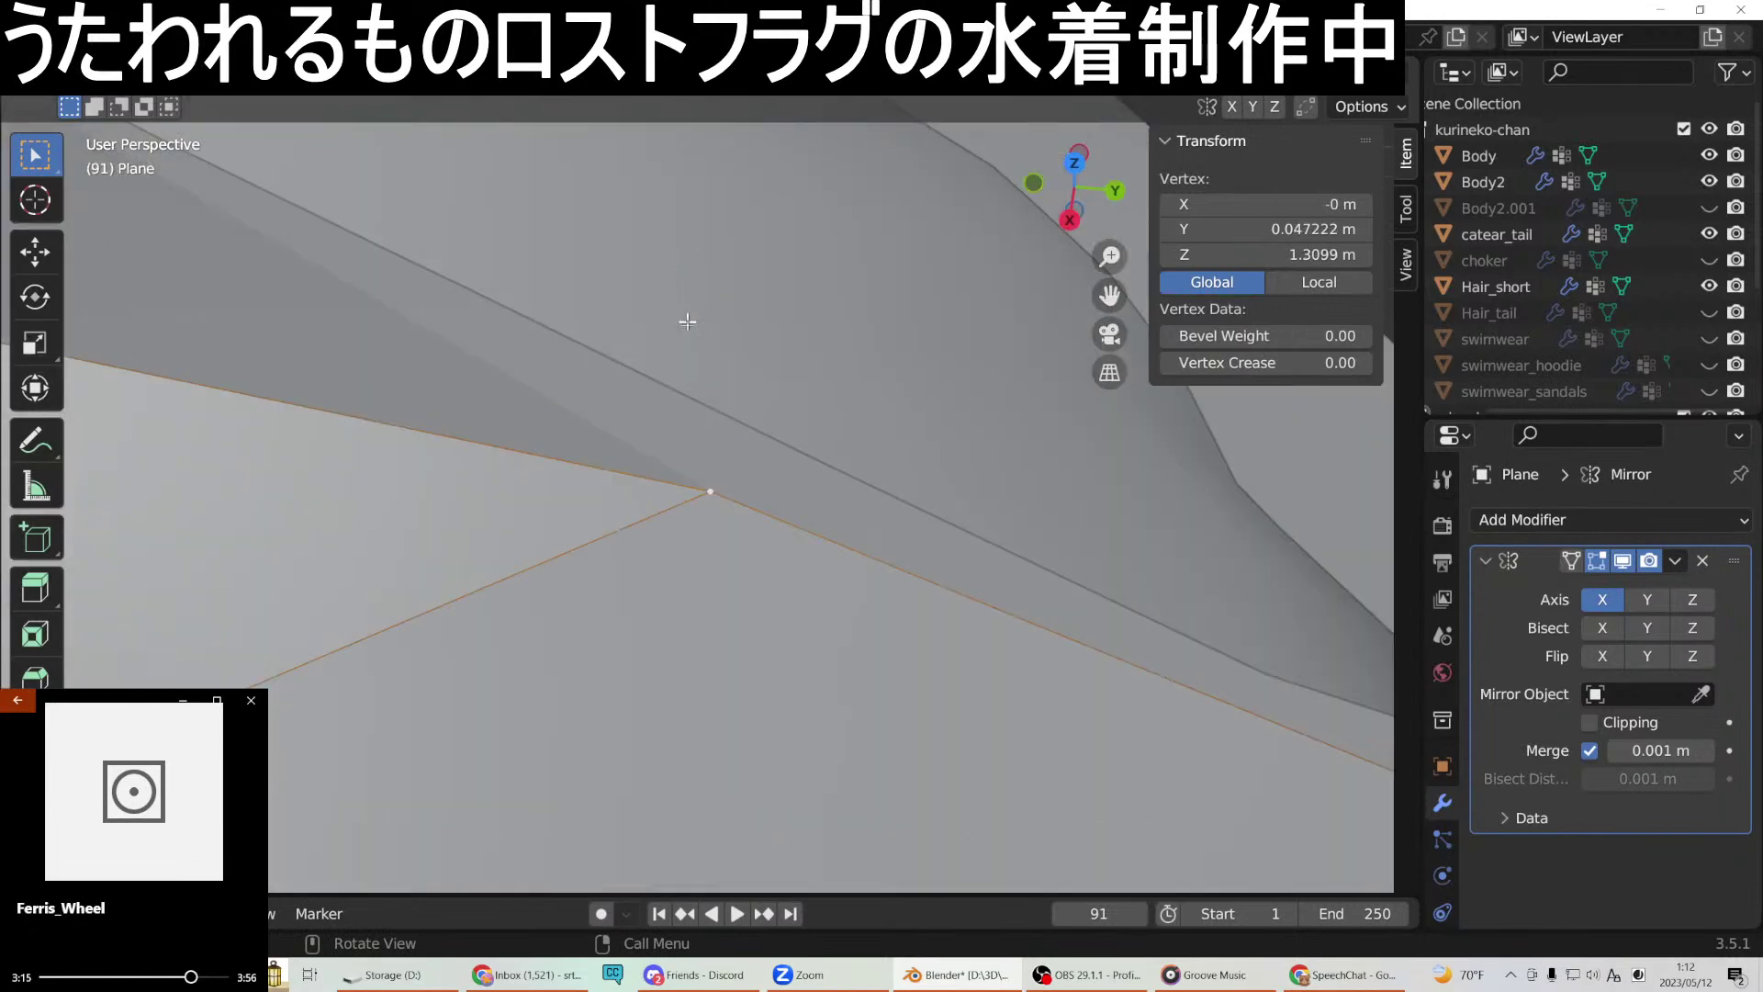
pyautogui.scroll(-5, 687, 448)
pyautogui.moveTo(747, 393); pyautogui.dragTo(1000, 584, button='middle')
pyautogui.keyDown('shift'); pyautogui.click(1058, 676); pyautogui.keyUp('shift')
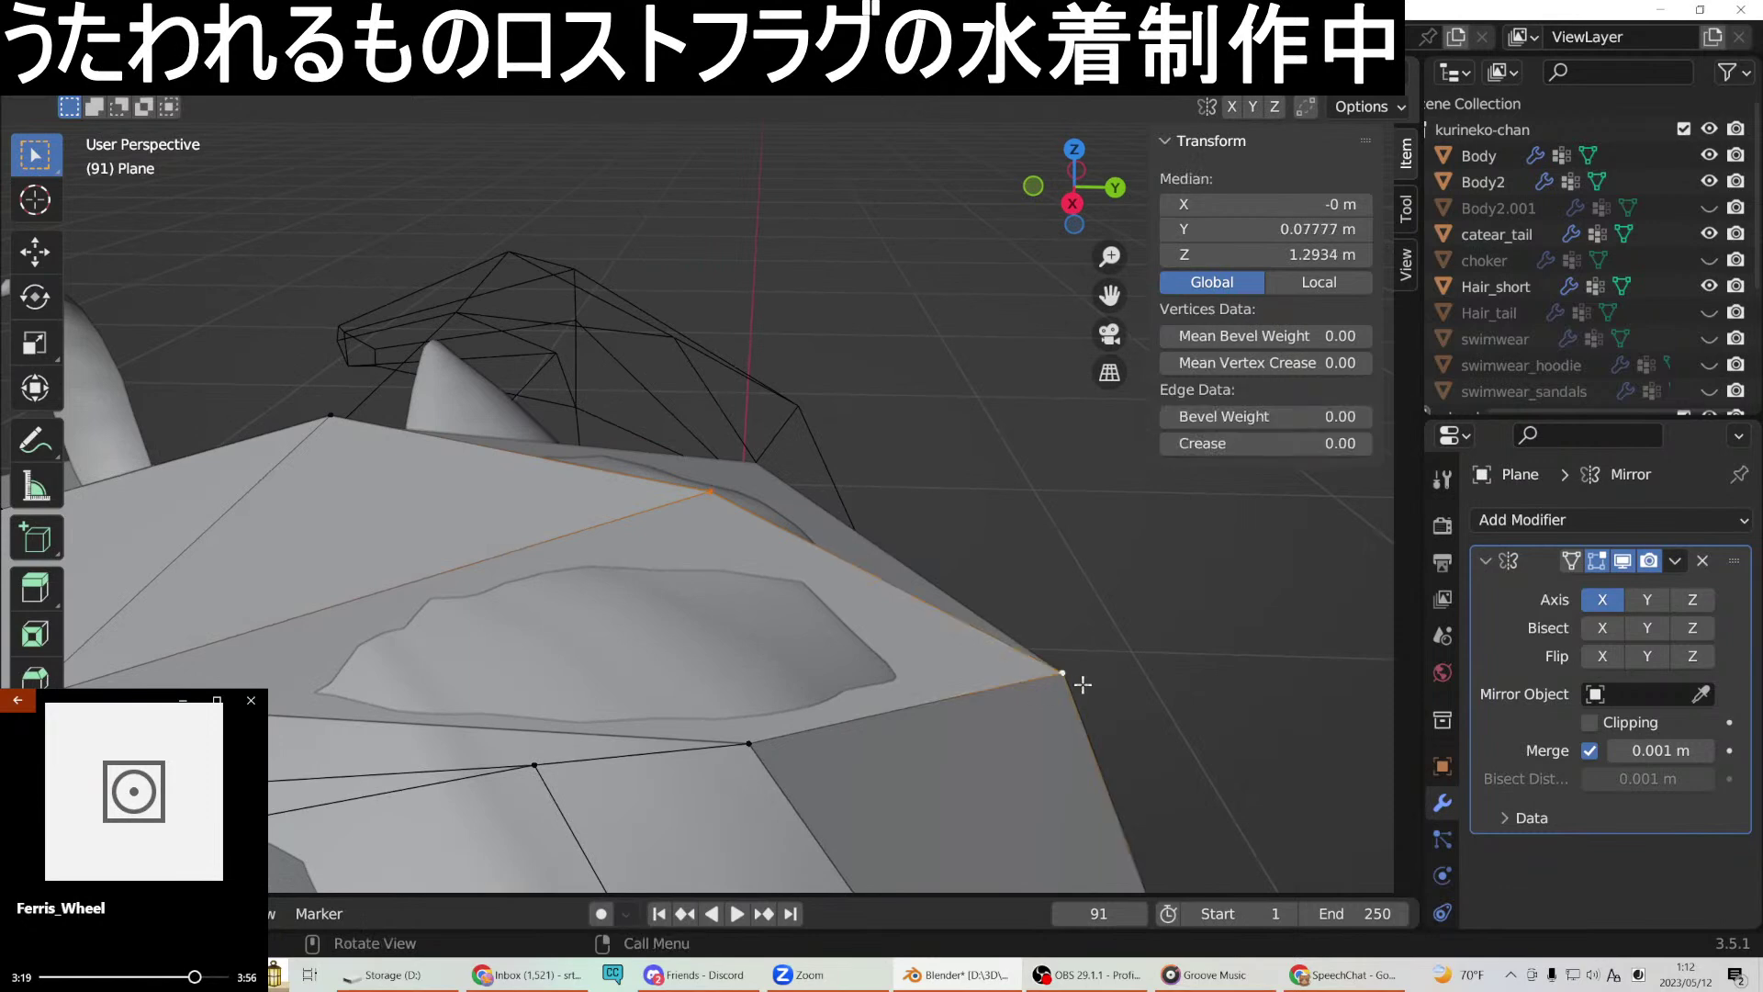
pyautogui.press('g')
pyautogui.press('y')
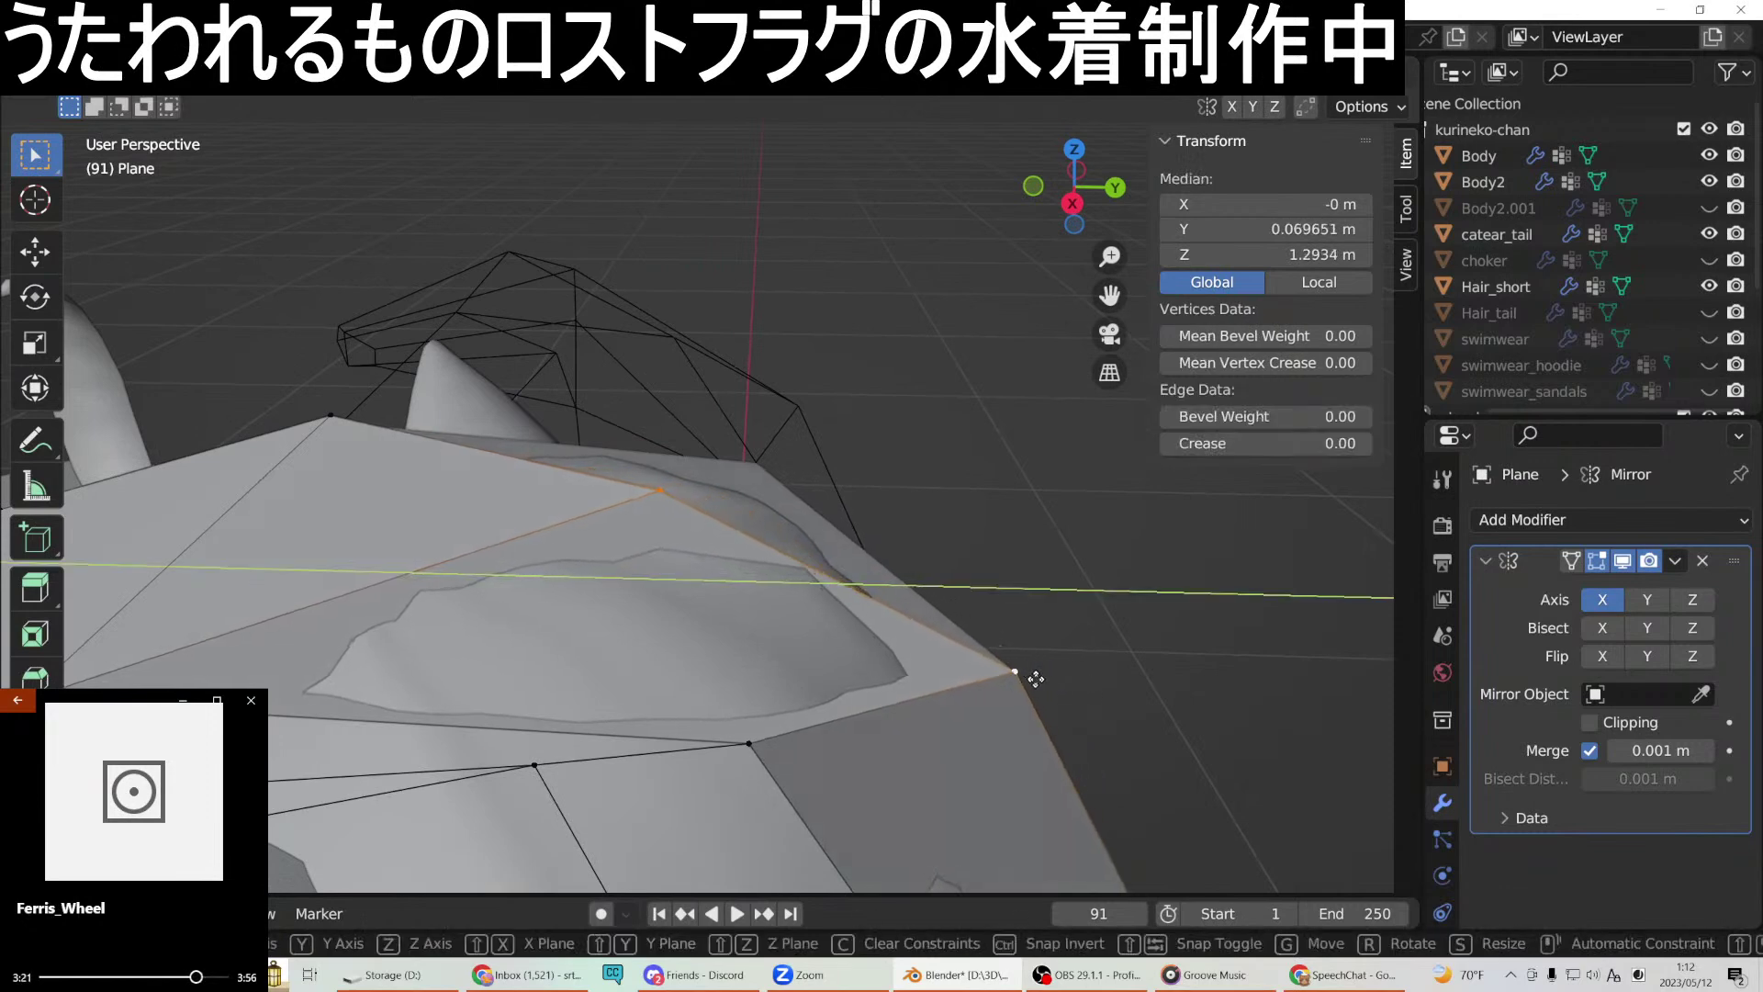
pyautogui.click(1034, 678)
pyautogui.press('g')
pyautogui.press('z')
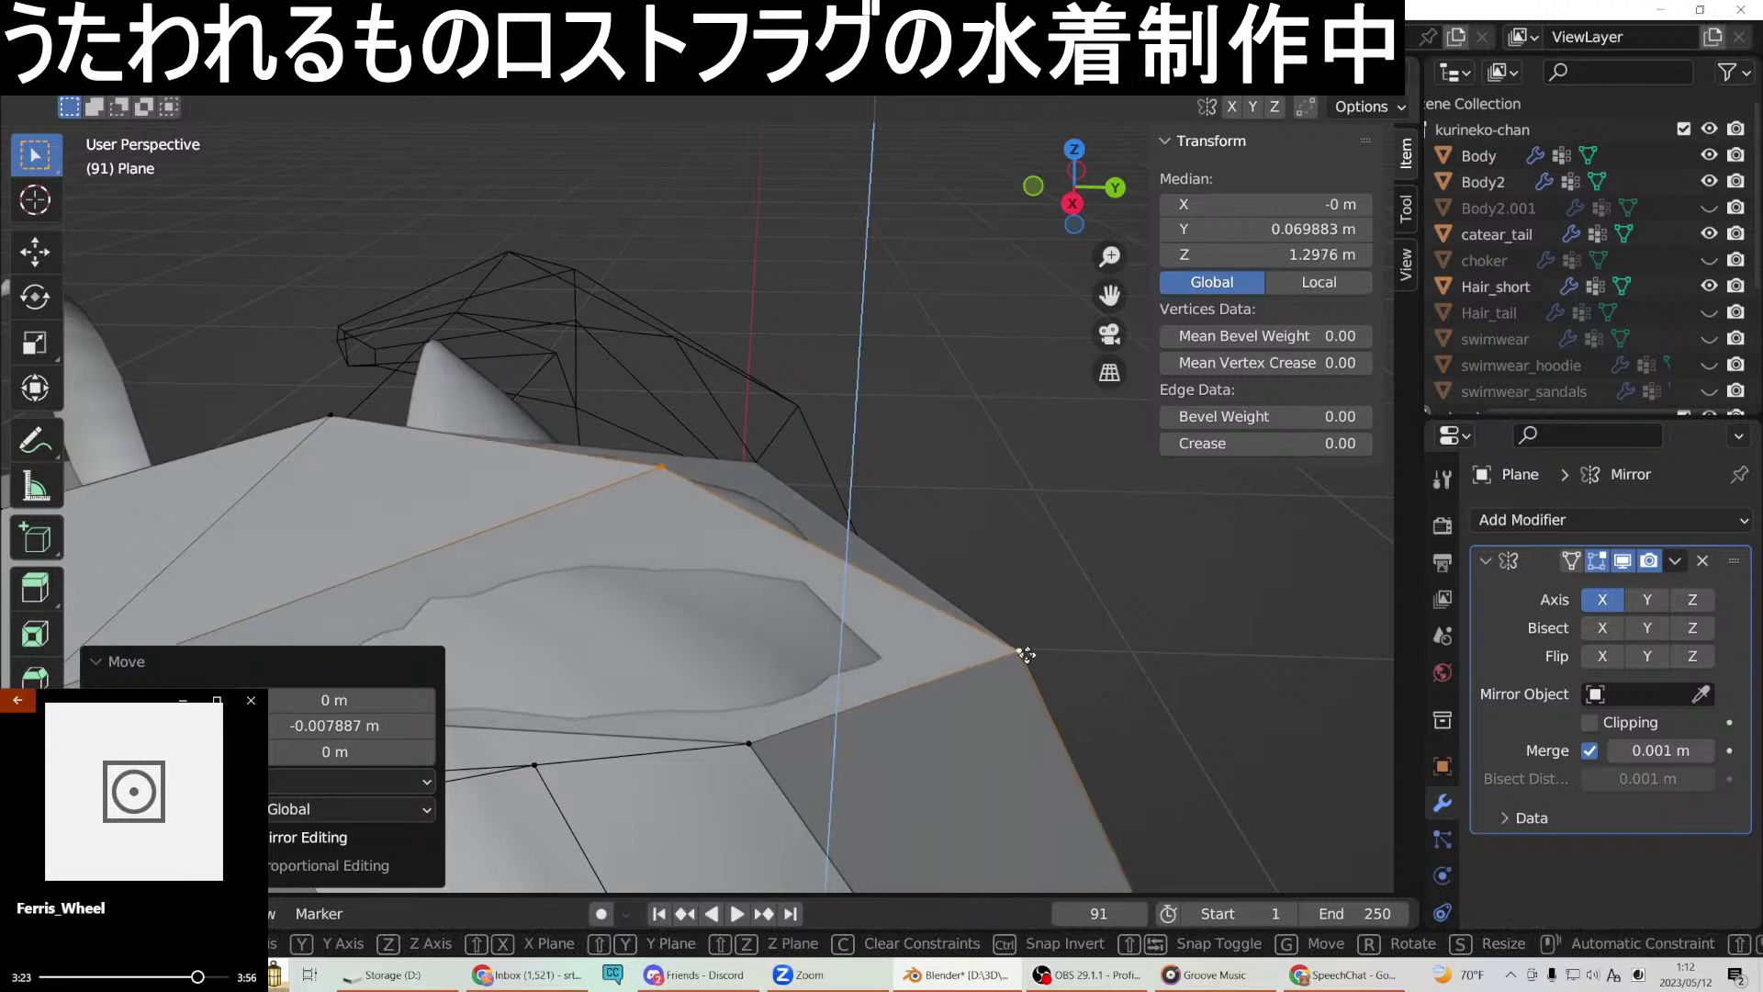
pyautogui.click(945, 601)
# Raise the outer vertex on the upper back of the hood along Z to a height of about 1.2987 m.
pyautogui.moveTo(1054, 569); pyautogui.dragTo(784, 523, button='middle')
pyautogui.click(423, 590)
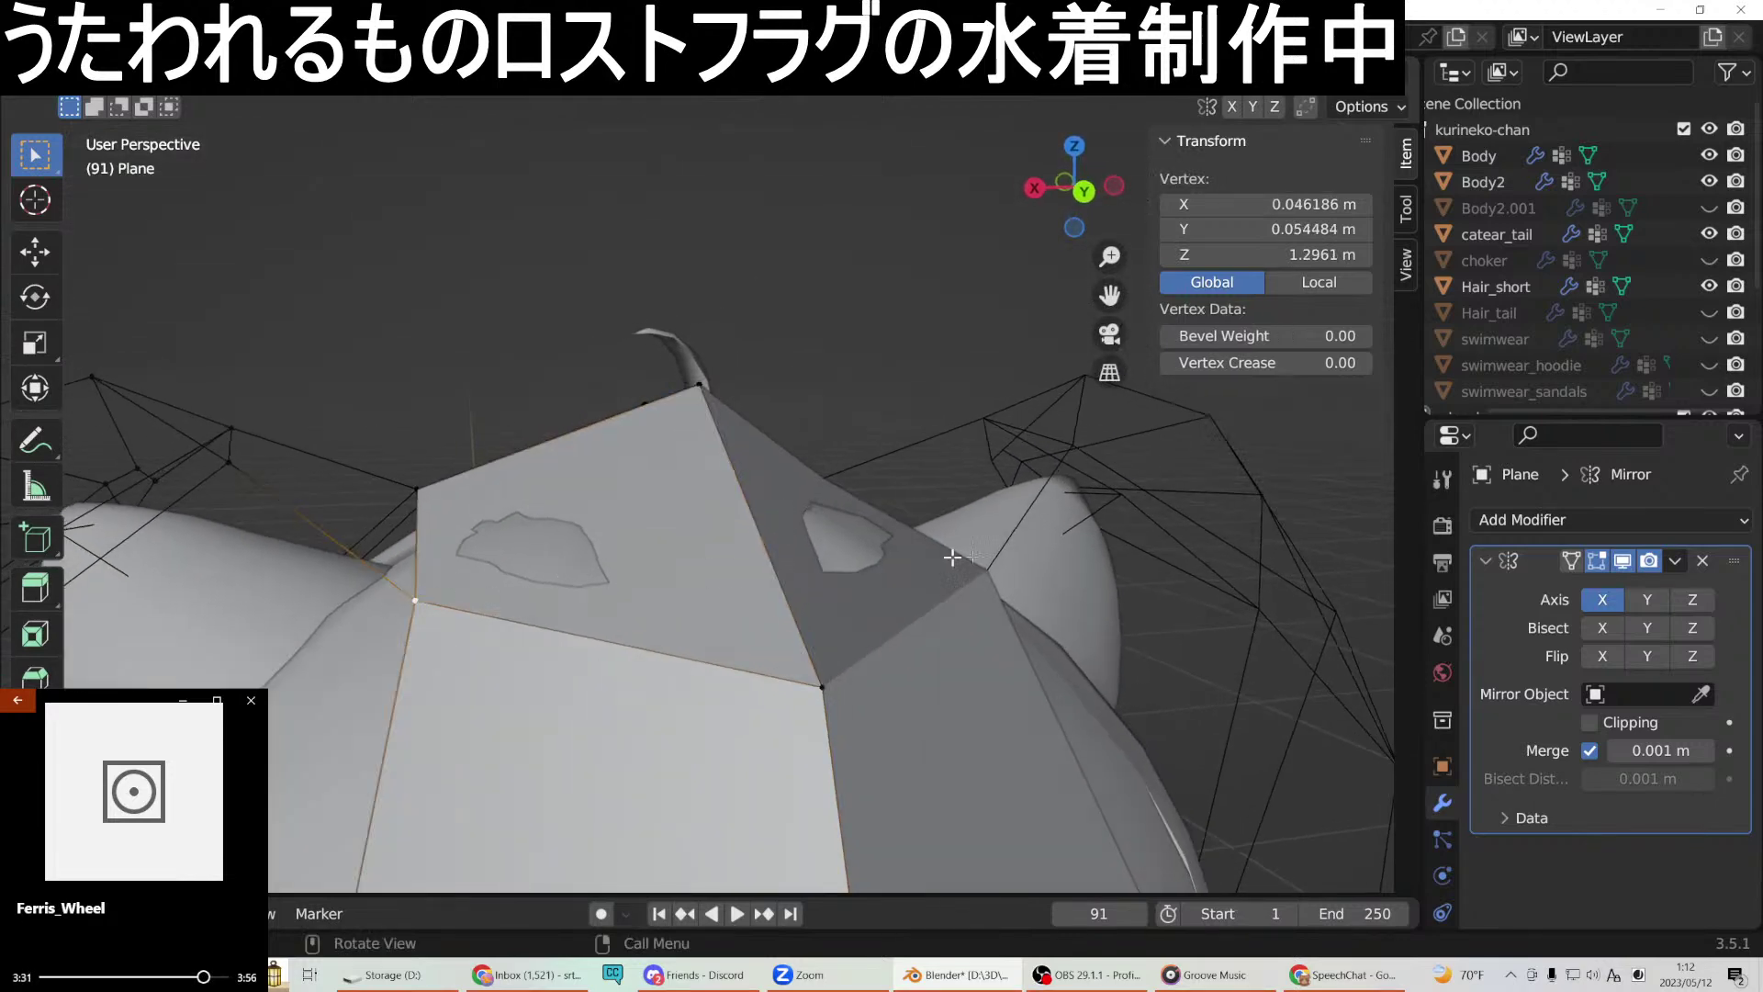
pyautogui.press('g')
pyautogui.press('z')
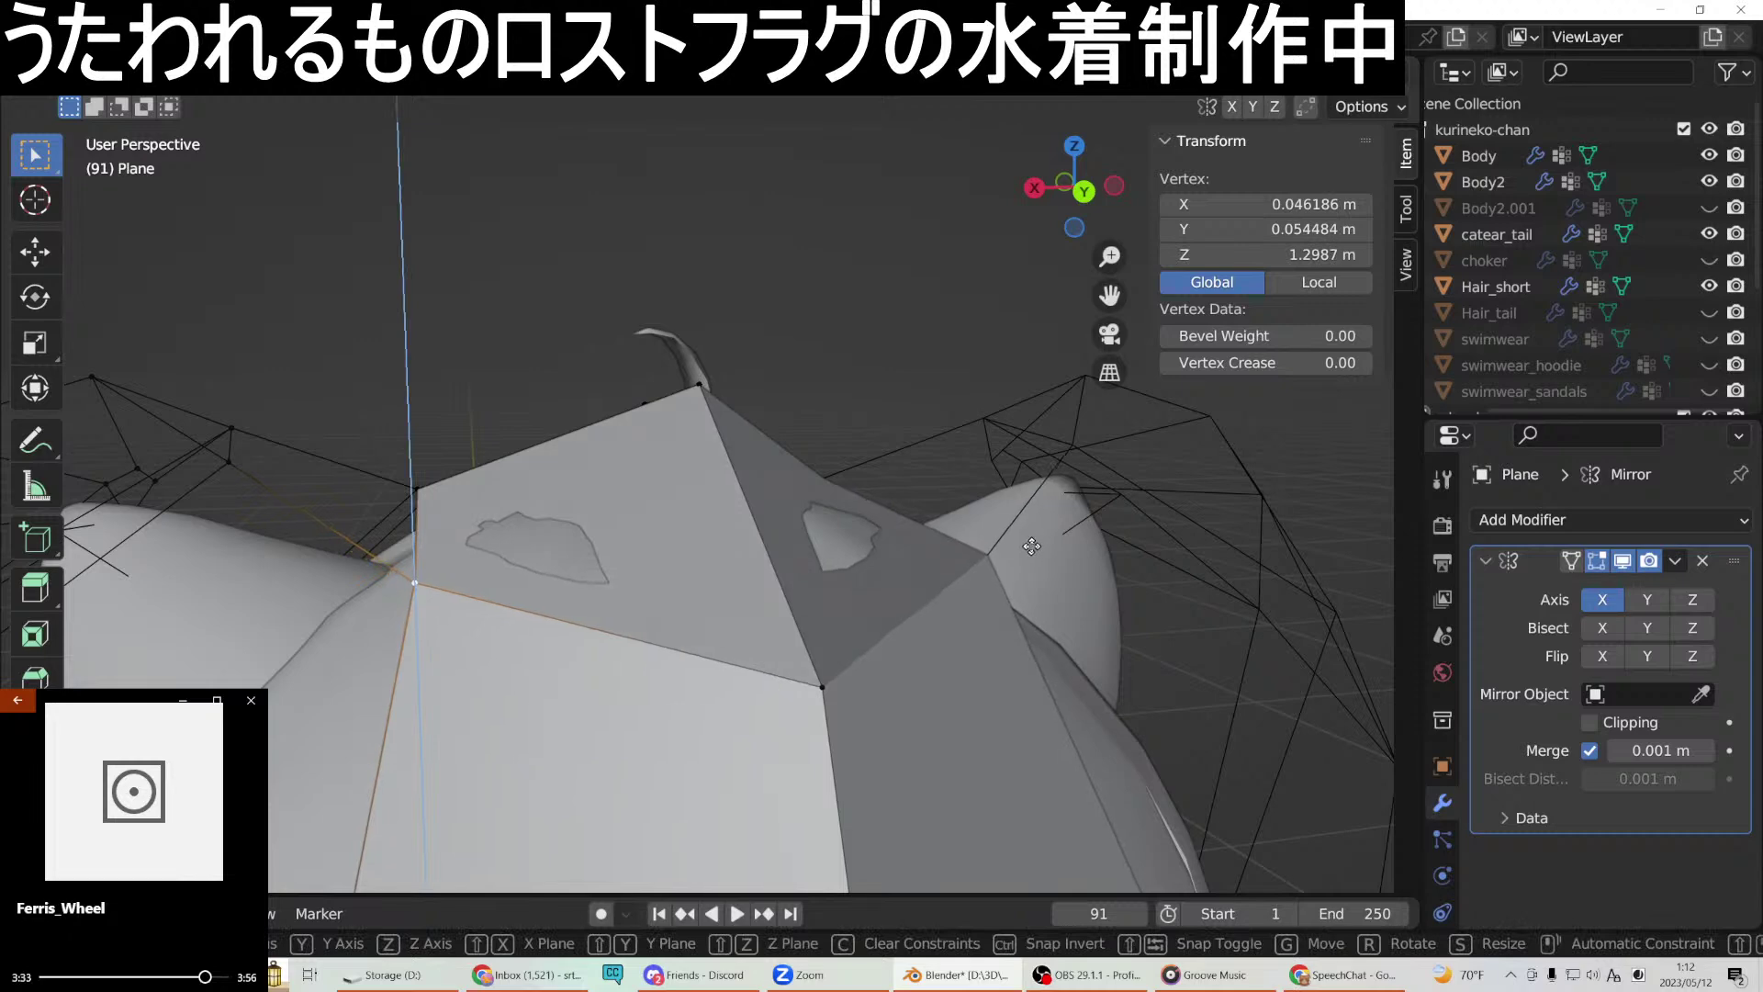
pyautogui.click(1027, 547)
# Add the adjacent outer crown vertex to the selection and raise both vertices by 0.009477 m along Z so the hood covers the head.
pyautogui.moveTo(365, 456); pyautogui.dragTo(393, 383, button='middle')
pyautogui.keyDown('shift'); pyautogui.click(372, 386); pyautogui.keyUp('shift')
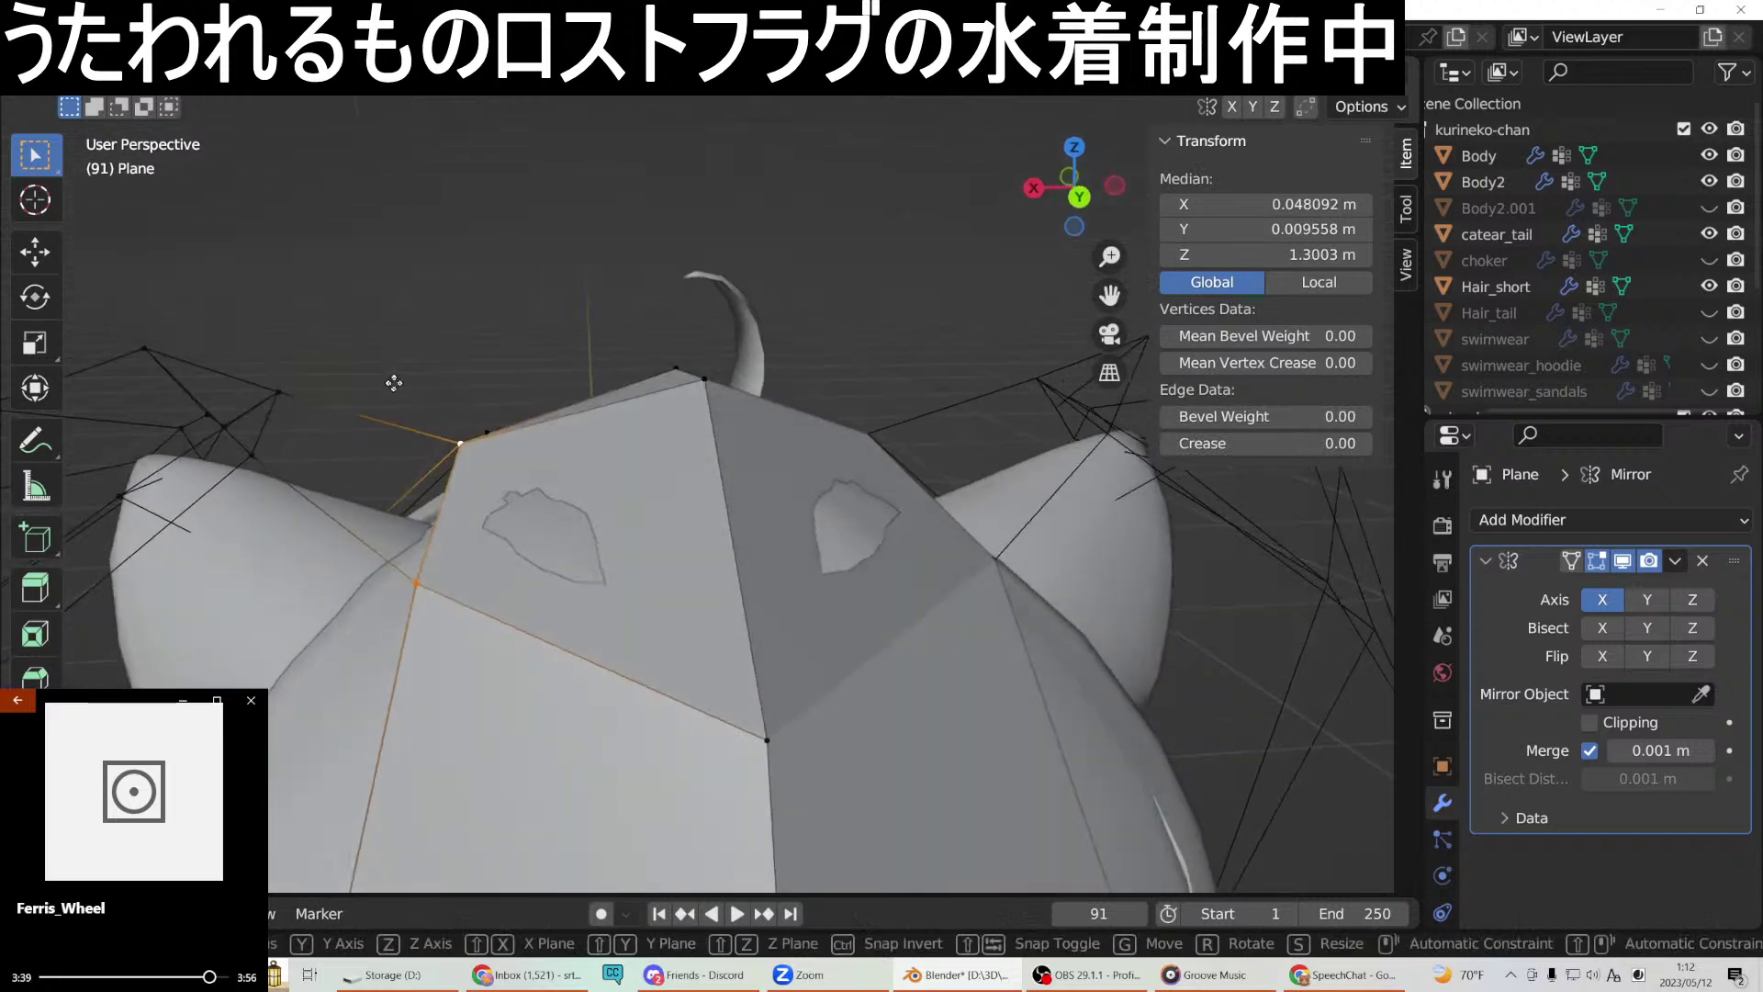
pyautogui.press('g')
pyautogui.press('z')
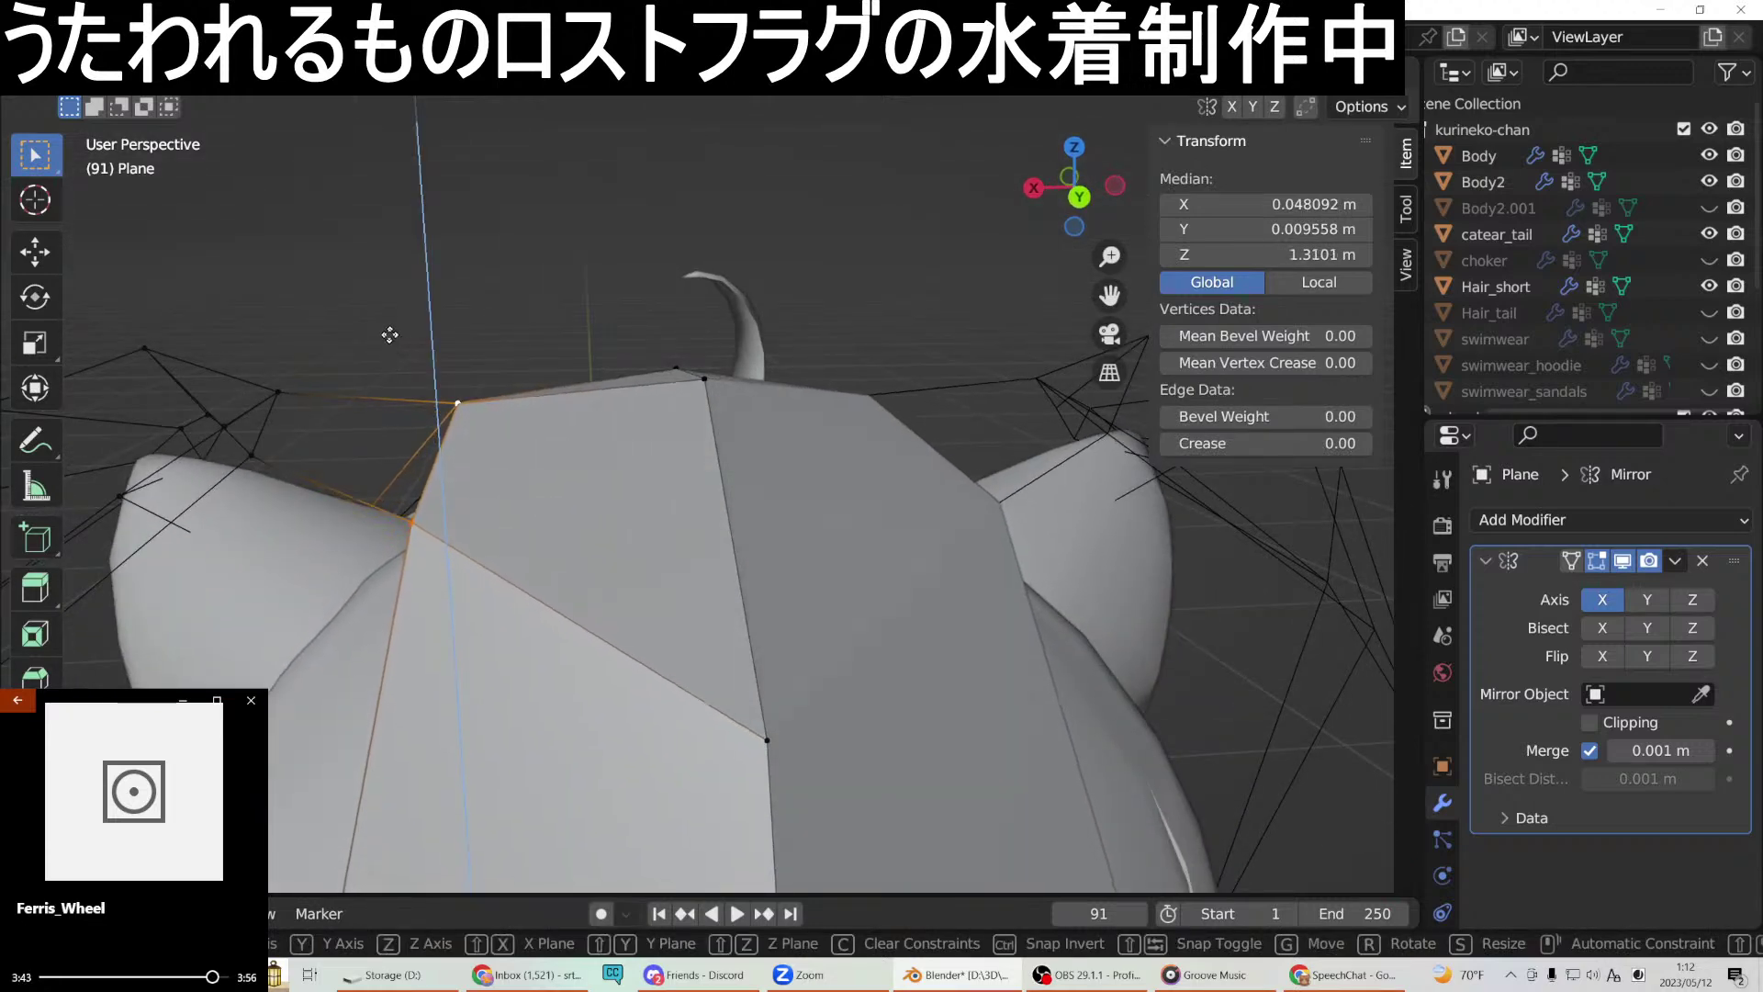
pyautogui.click(390, 336)
# Move the outer vertex halfway up the side of the hood's back by 0.004316 m along Y.
pyautogui.moveTo(461, 386); pyautogui.dragTo(772, 330, button='middle')
pyautogui.moveTo(791, 500); pyautogui.dragTo(880, 484, button='middle')
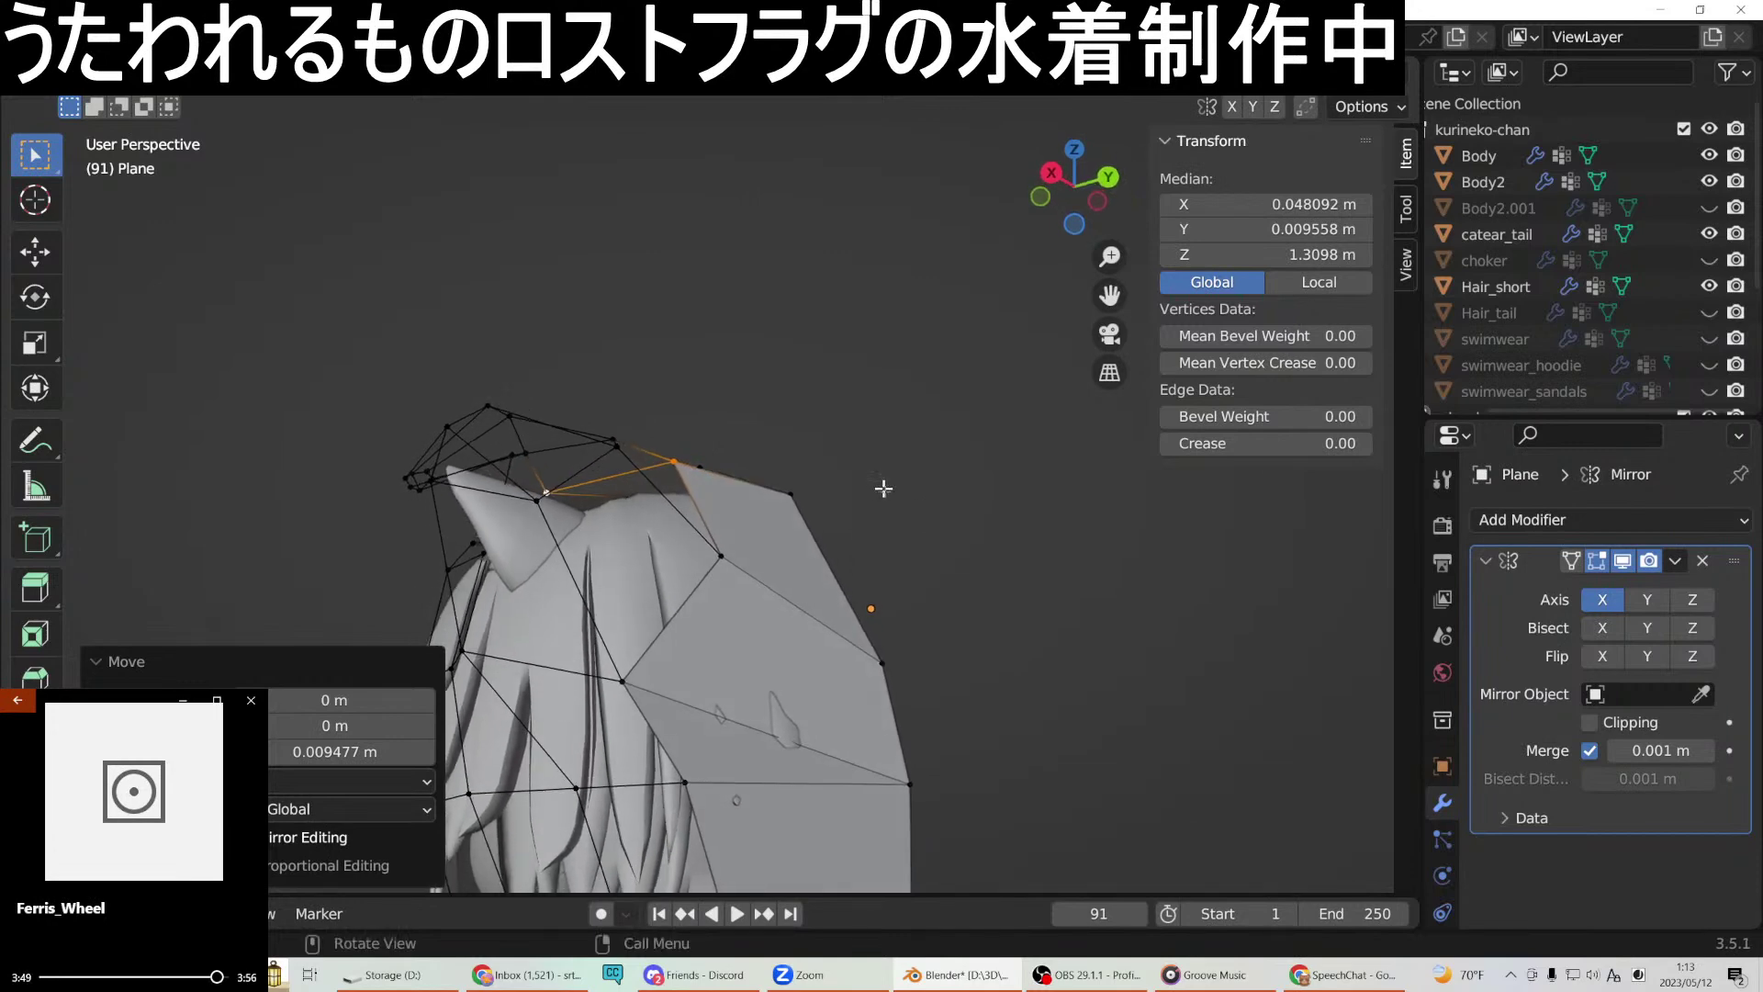
pyautogui.click(626, 684)
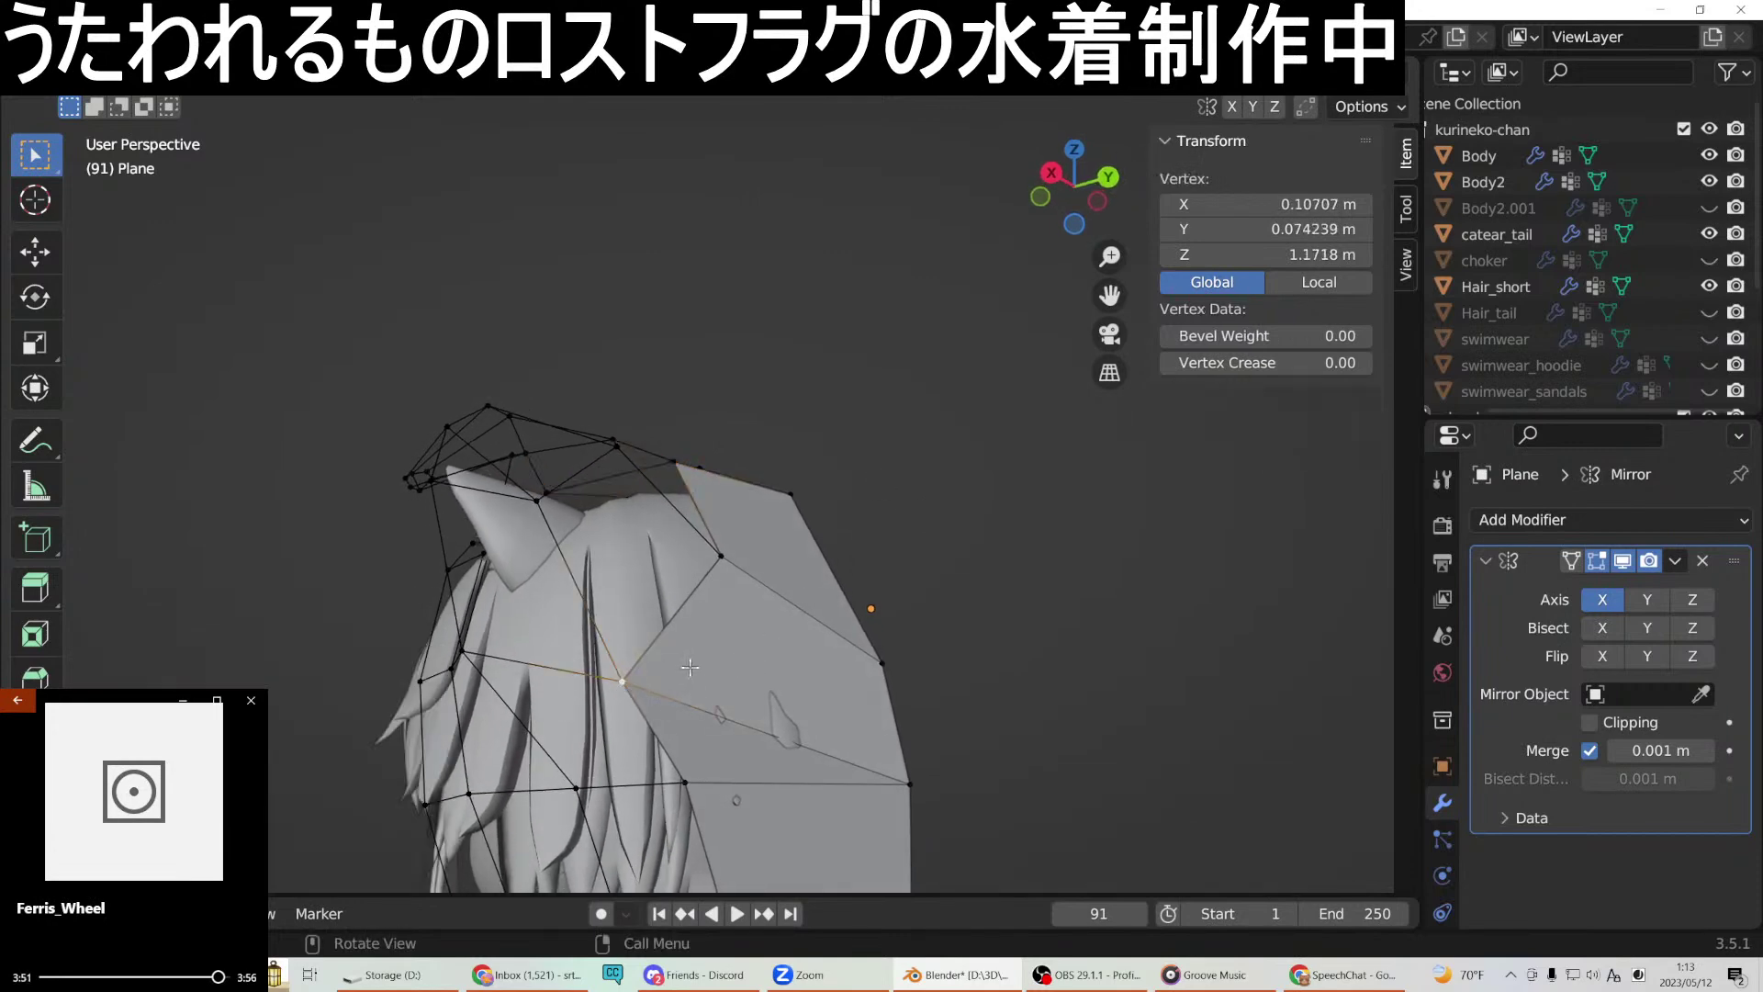
pyautogui.press('g')
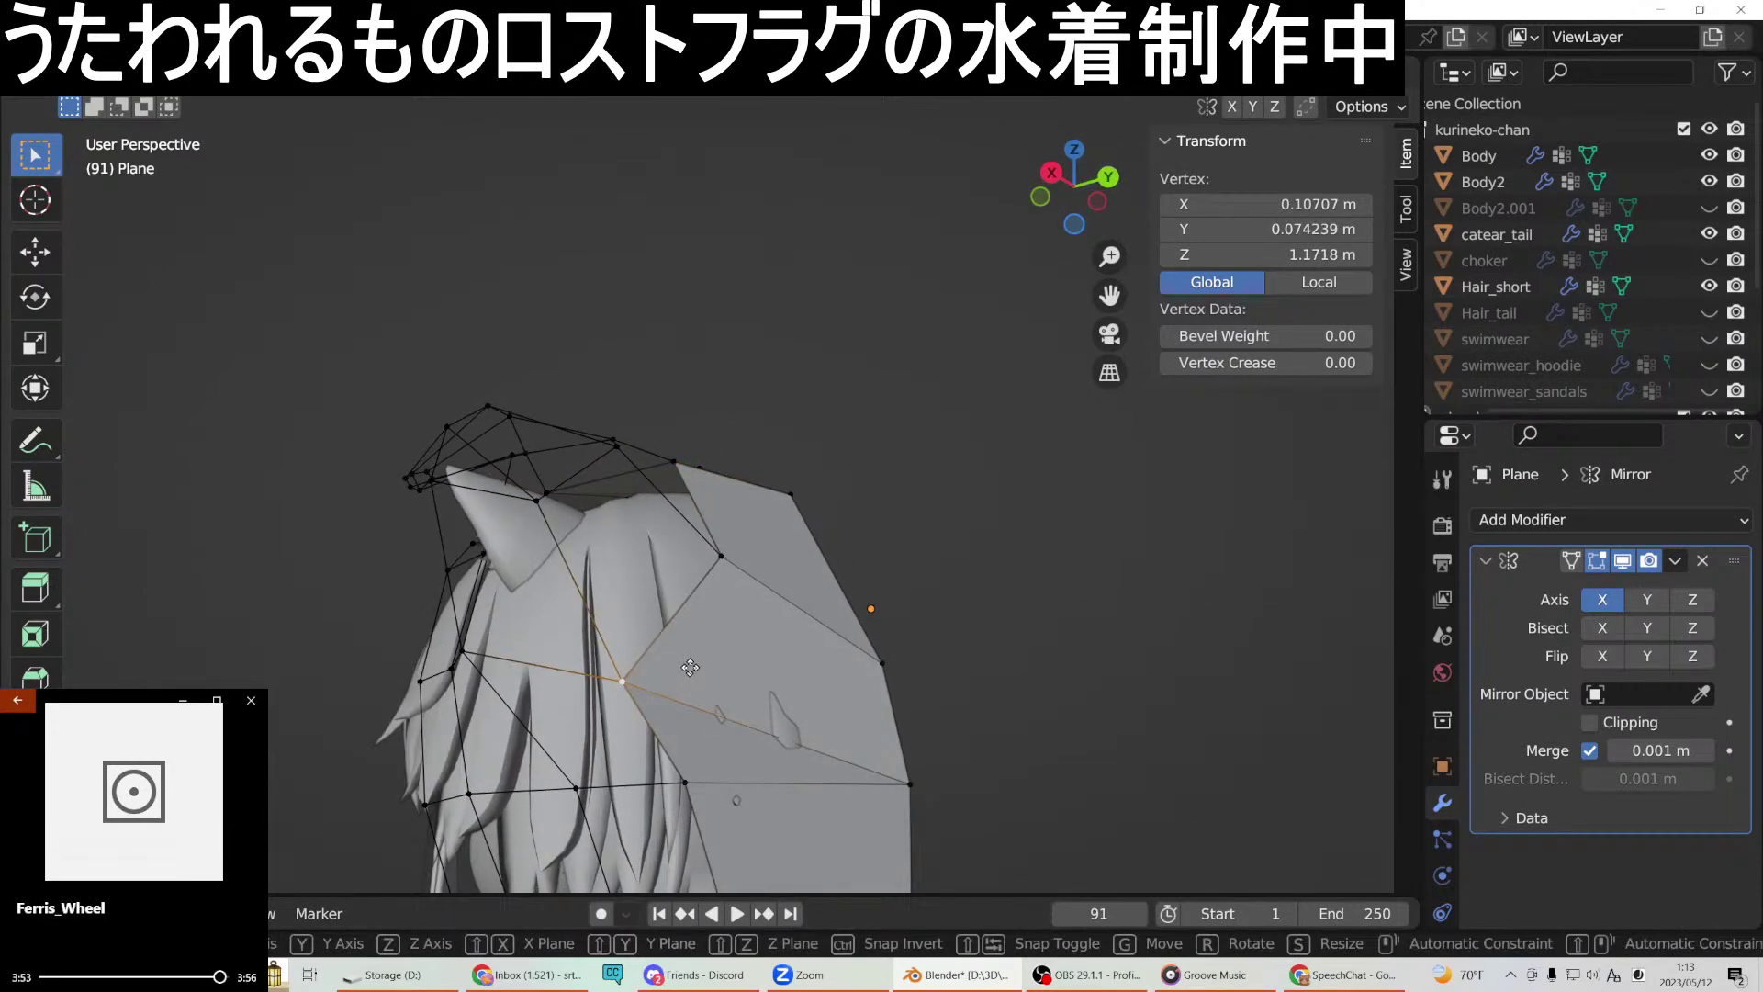
pyautogui.rightClick(689, 669)
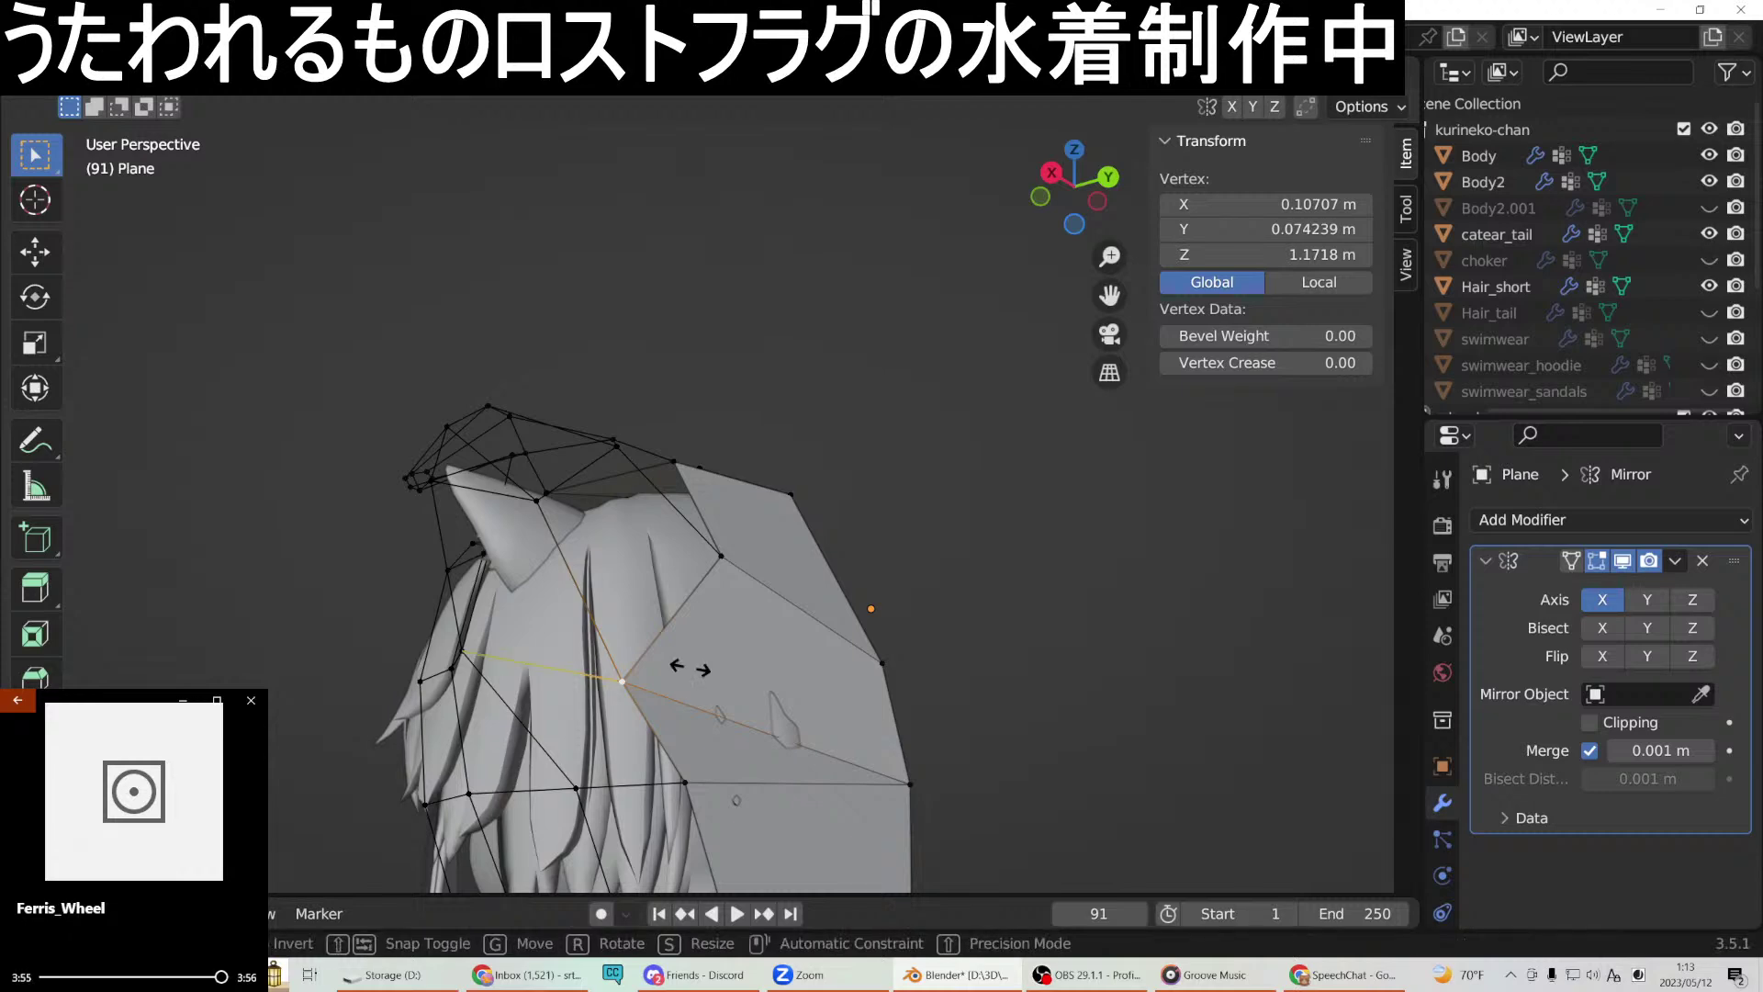
pyautogui.press('g')
pyautogui.press('y')
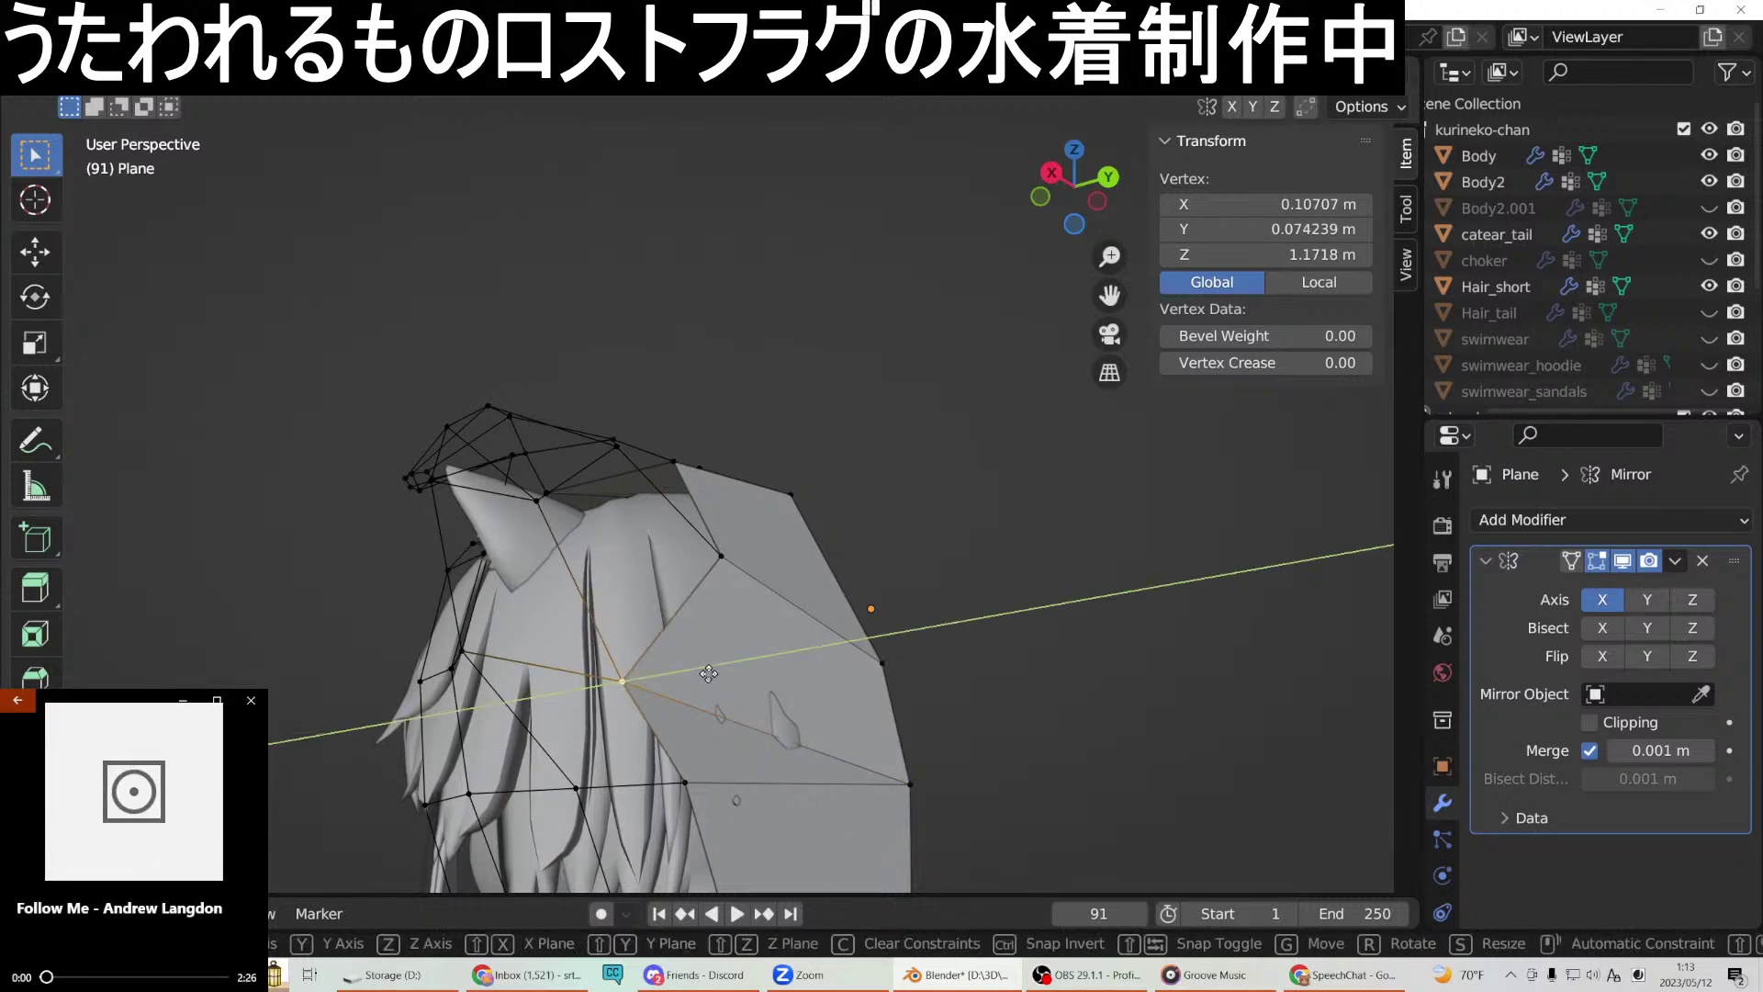
pyautogui.click(717, 674)
# Move the two neighbouring vertices on the hood's lower side outward by 0.005117 m along X.
pyautogui.moveTo(717, 674); pyautogui.dragTo(599, 770, button='middle')
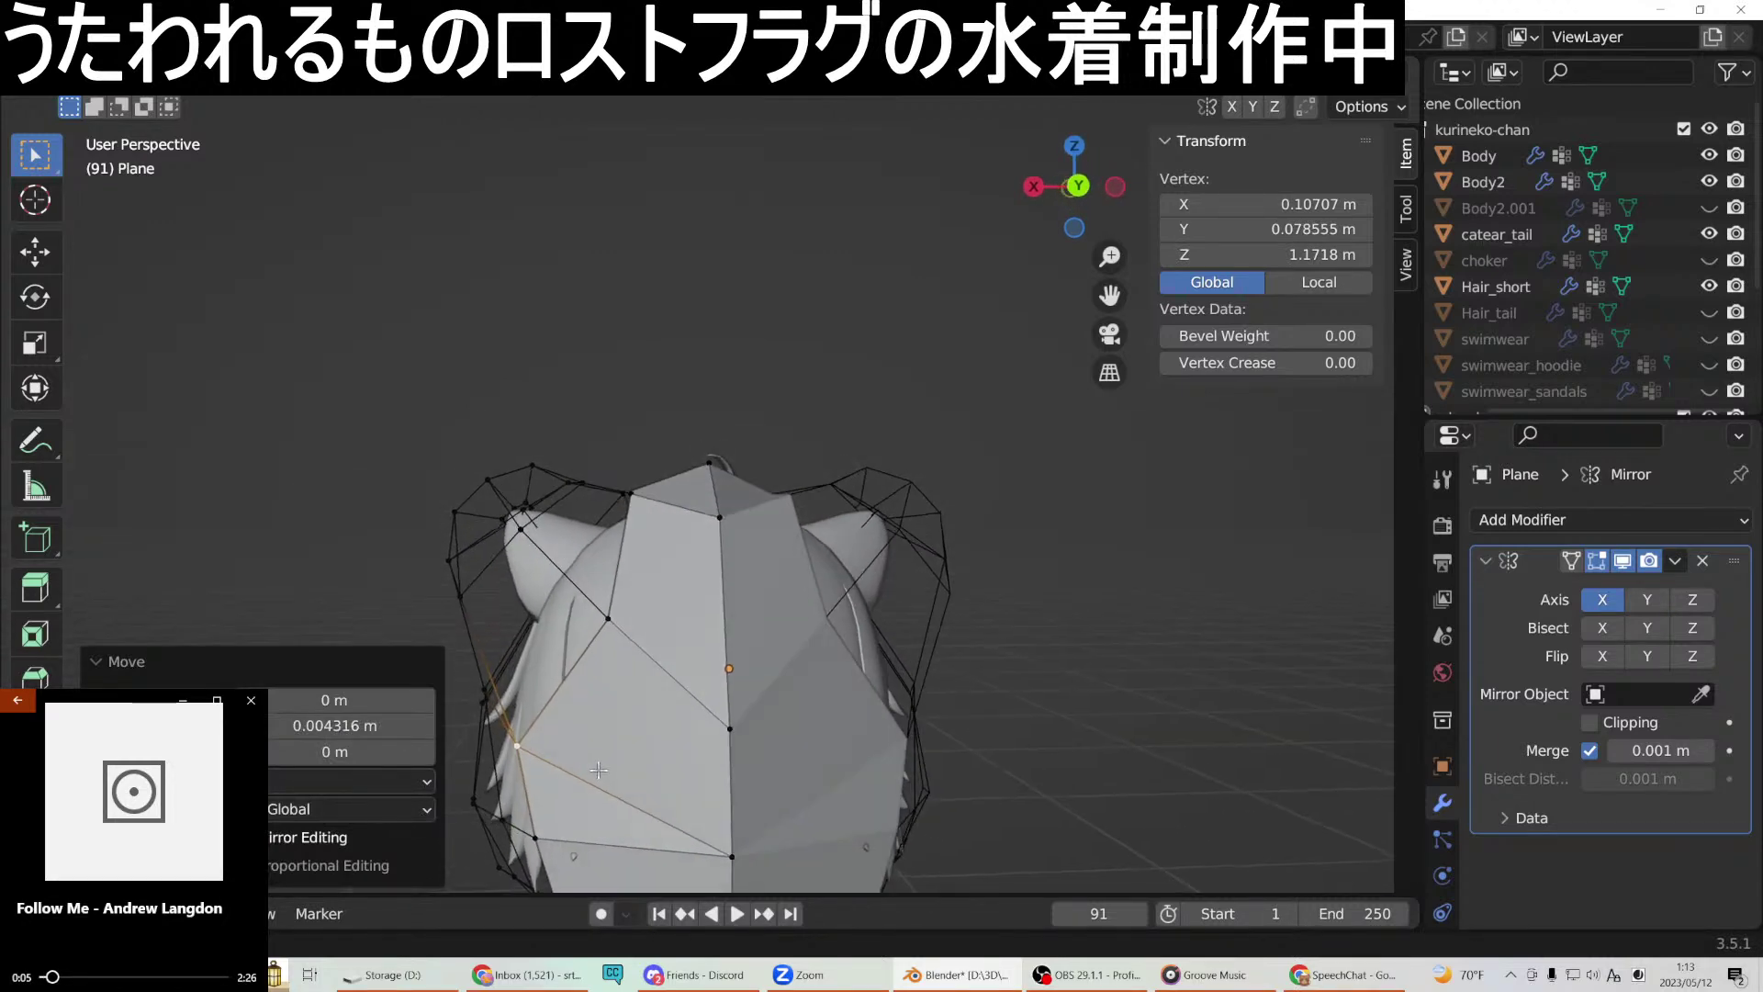
pyautogui.keyDown('shift'); pyautogui.click(536, 833); pyautogui.keyUp('shift')
pyautogui.click(502, 820)
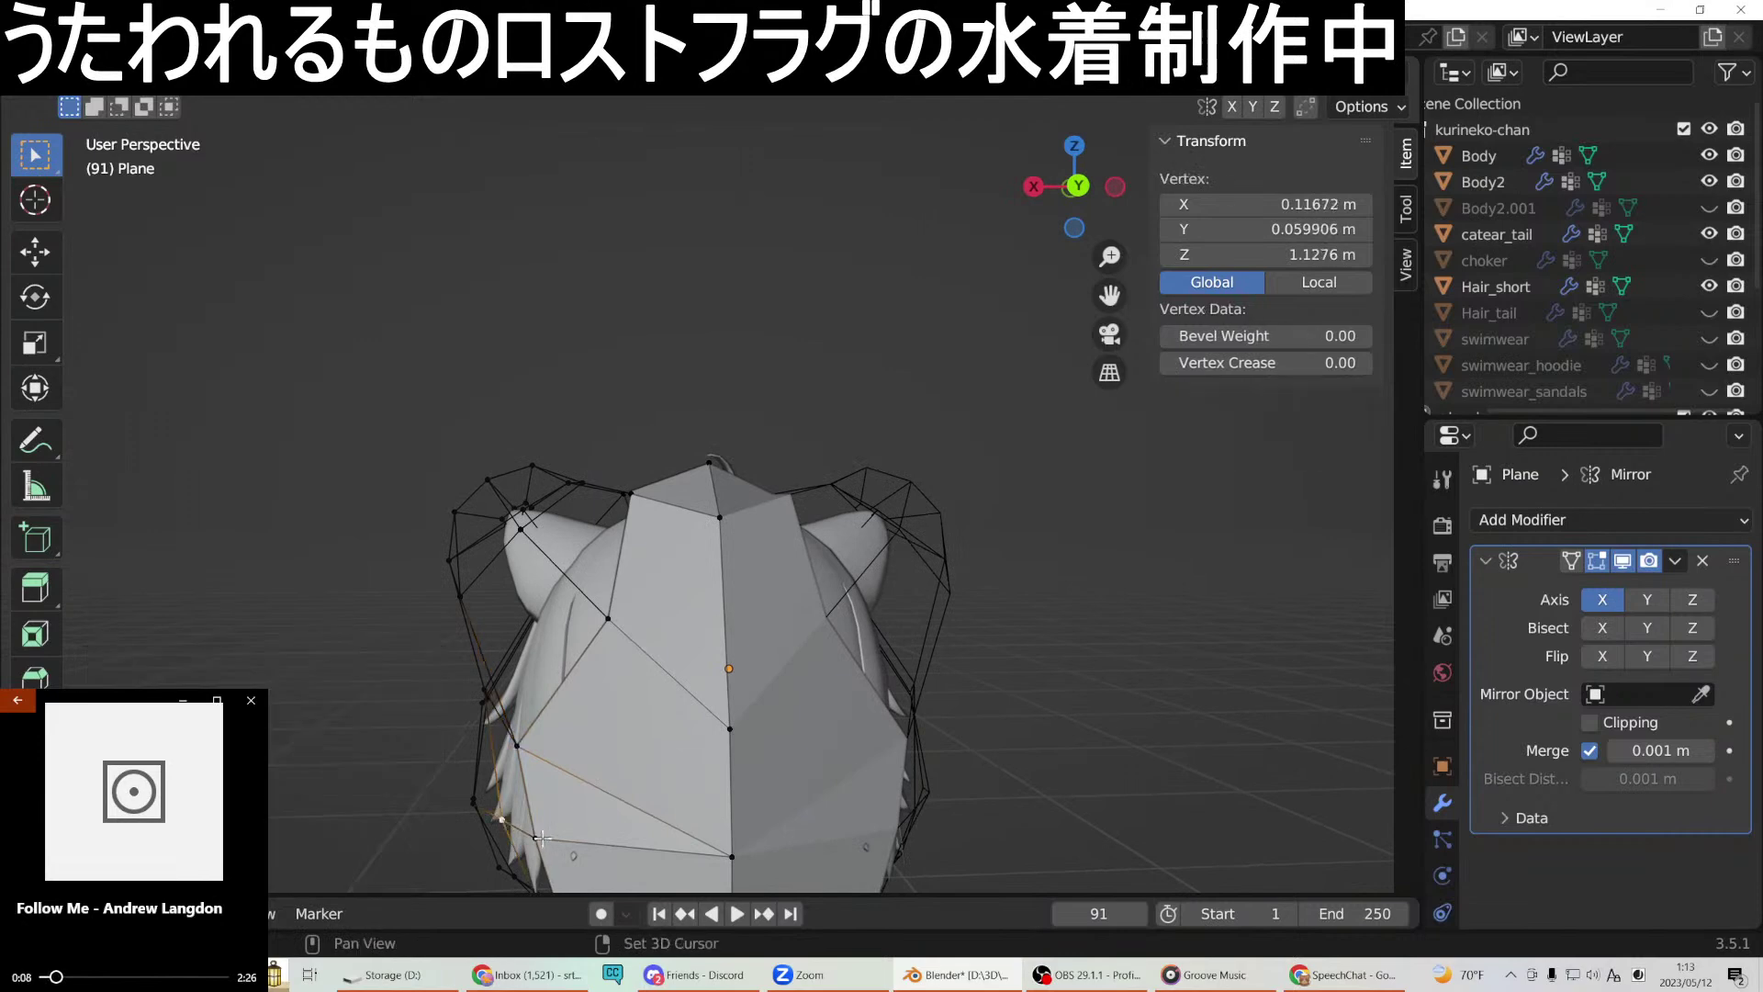
pyautogui.keyDown('shift'); pyautogui.click(538, 837); pyautogui.keyUp('shift')
pyautogui.press('g')
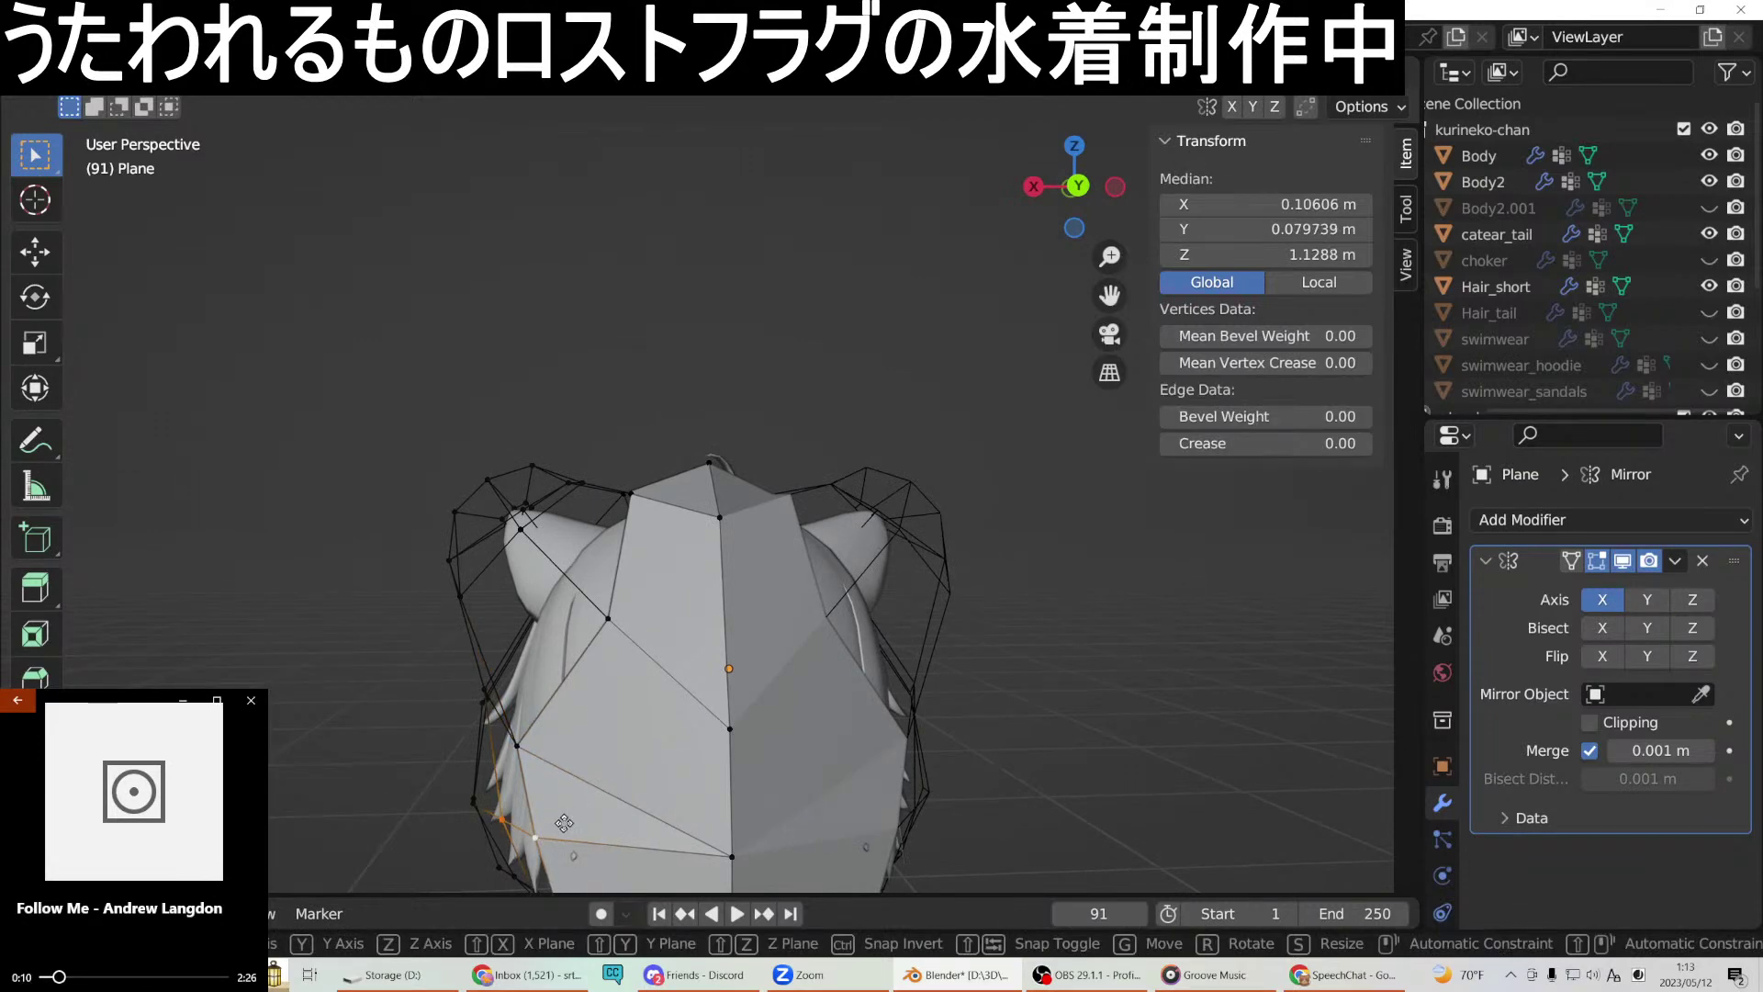
pyautogui.press('x')
pyautogui.click(554, 822)
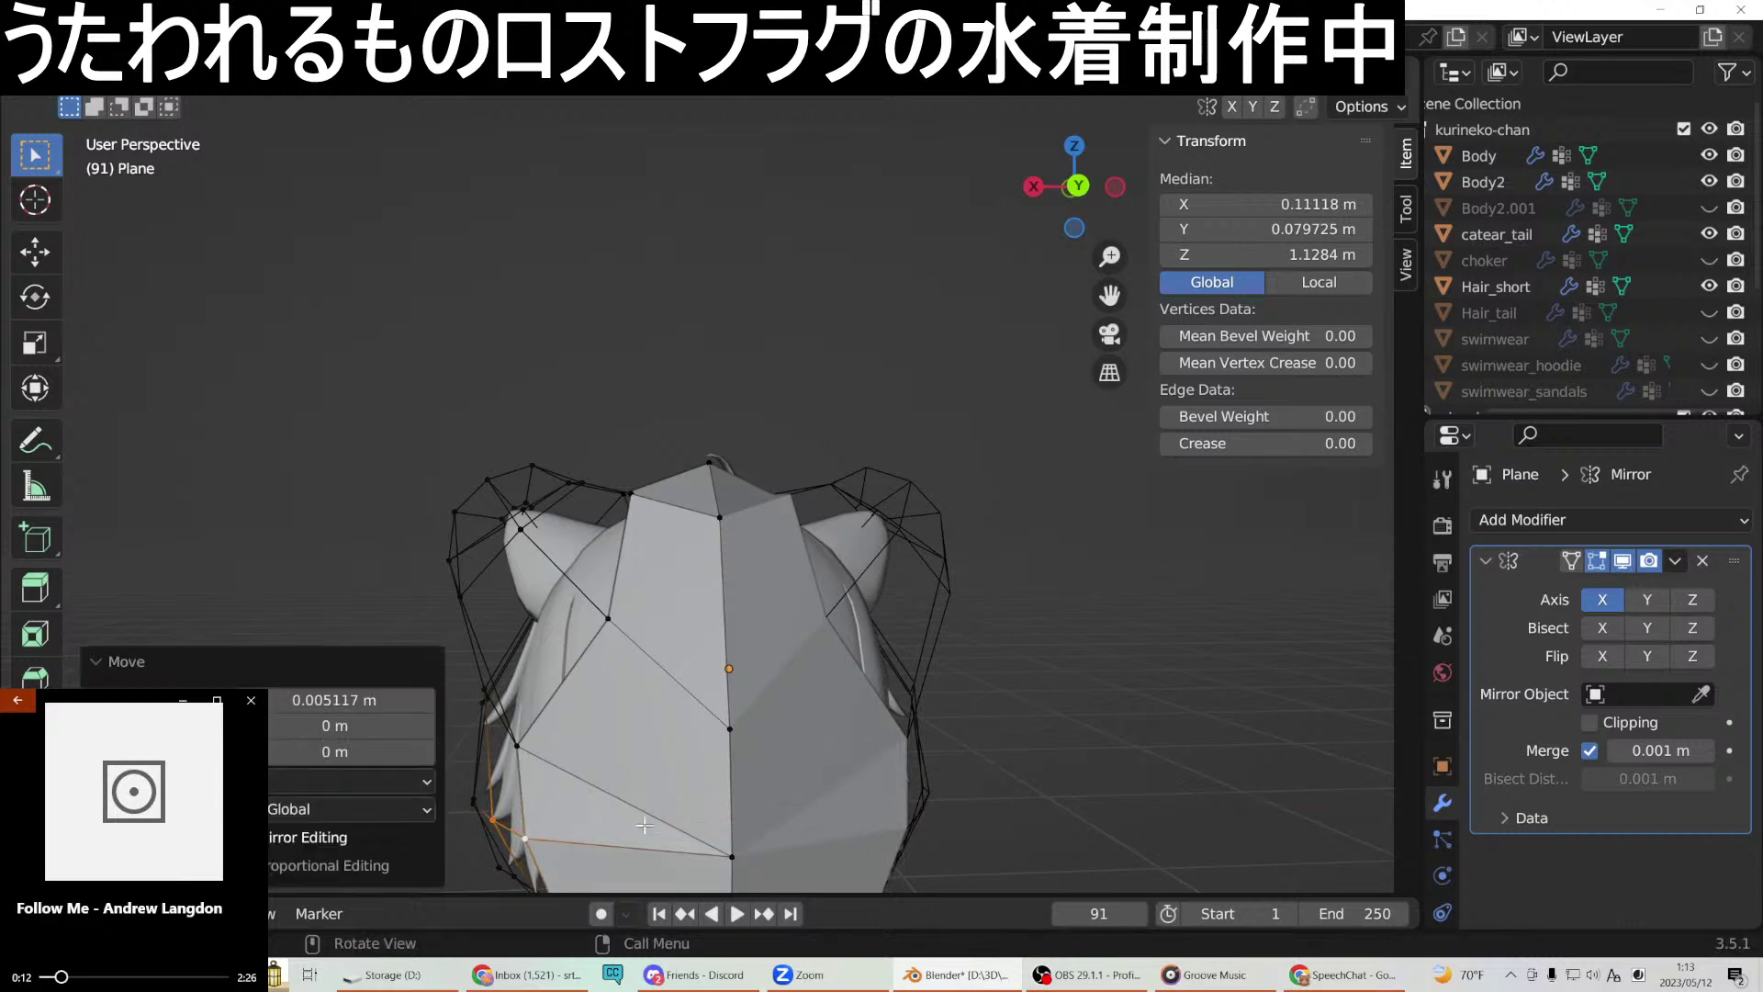
# Create a face from the four vertices of the front-rim quad running from above the forehead to the cat ear.
pyautogui.moveTo(773, 805); pyautogui.dragTo(670, 780, button='middle')
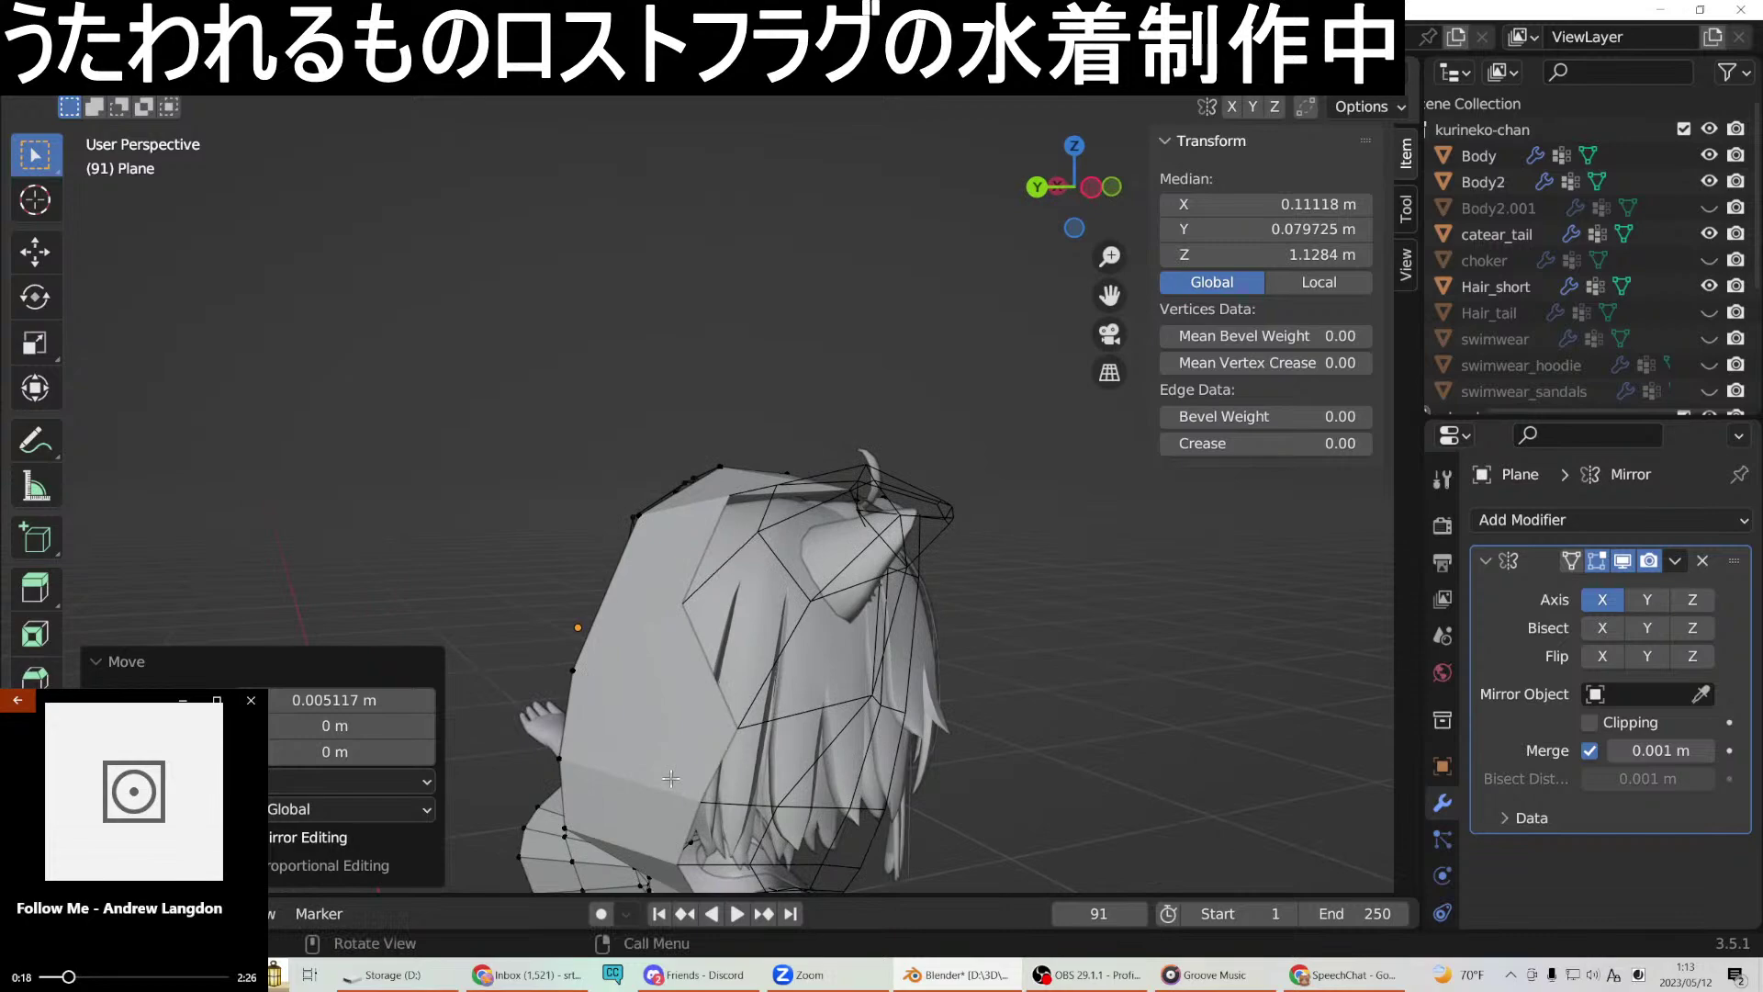
pyautogui.moveTo(722, 710); pyautogui.dragTo(698, 620, button='middle')
pyautogui.click(564, 576)
pyautogui.click(606, 571)
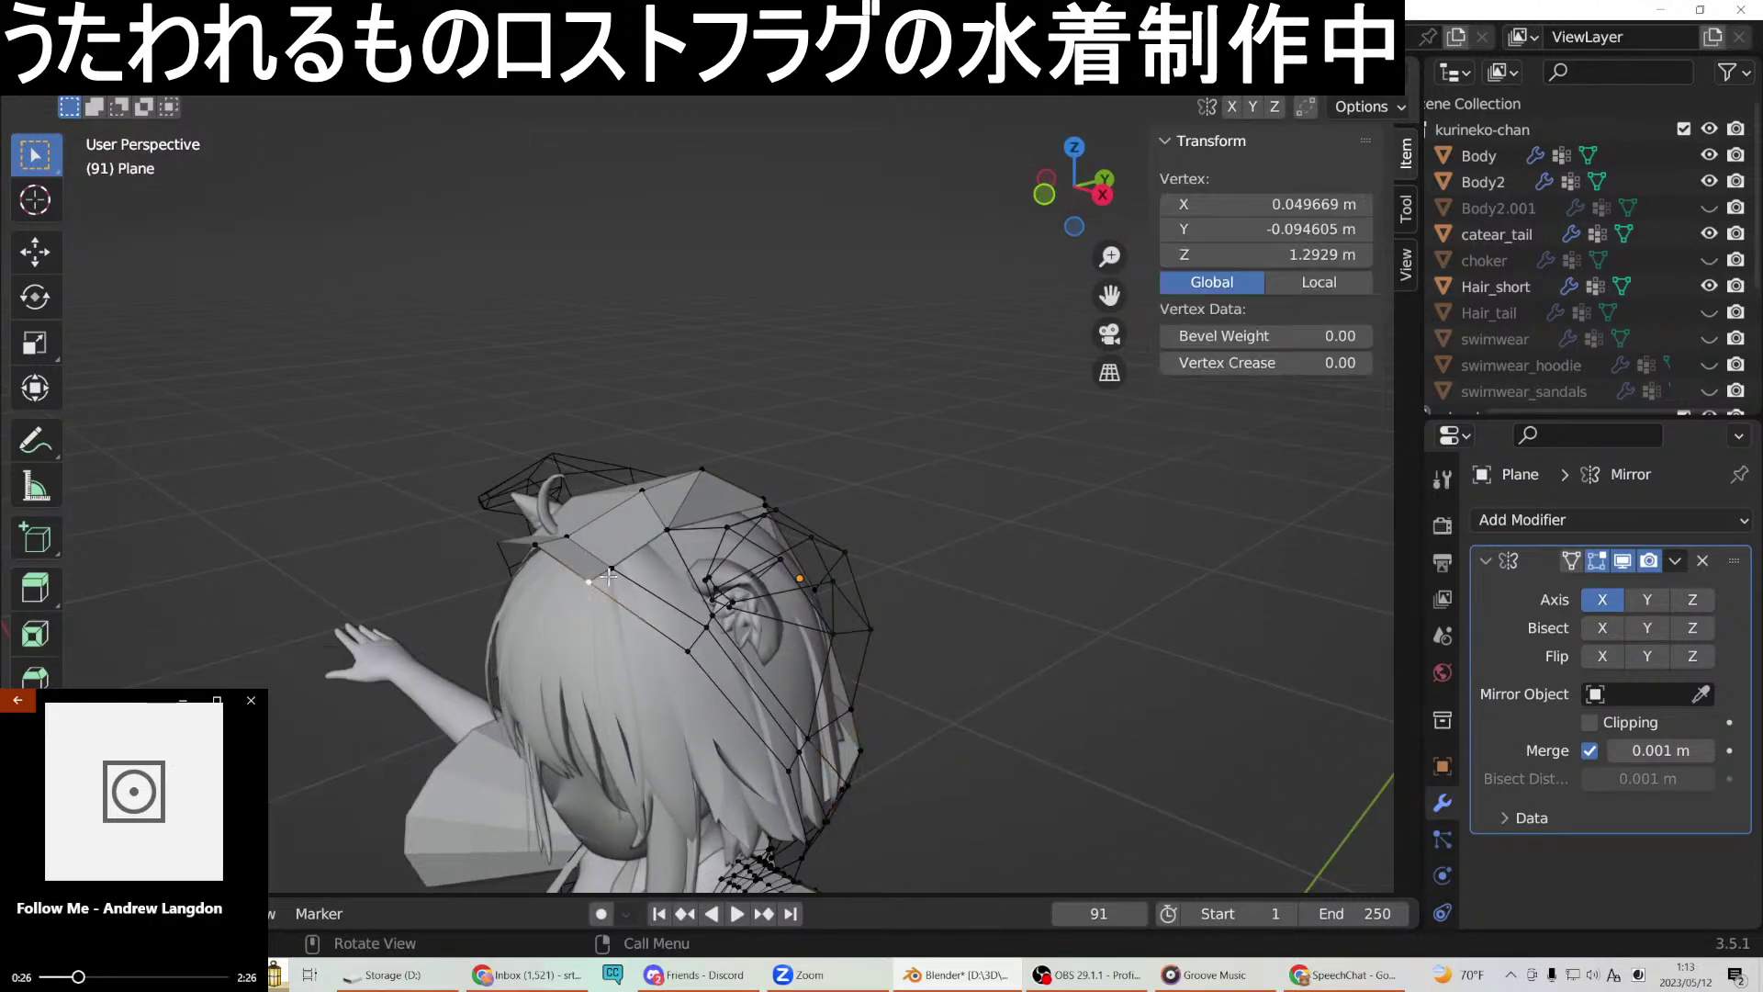
pyautogui.keyDown('shift'); pyautogui.click(707, 626); pyautogui.keyUp('shift')
pyautogui.keyDown('shift'); pyautogui.click(688, 651); pyautogui.keyUp('shift')
pyautogui.rightClick(687, 646)
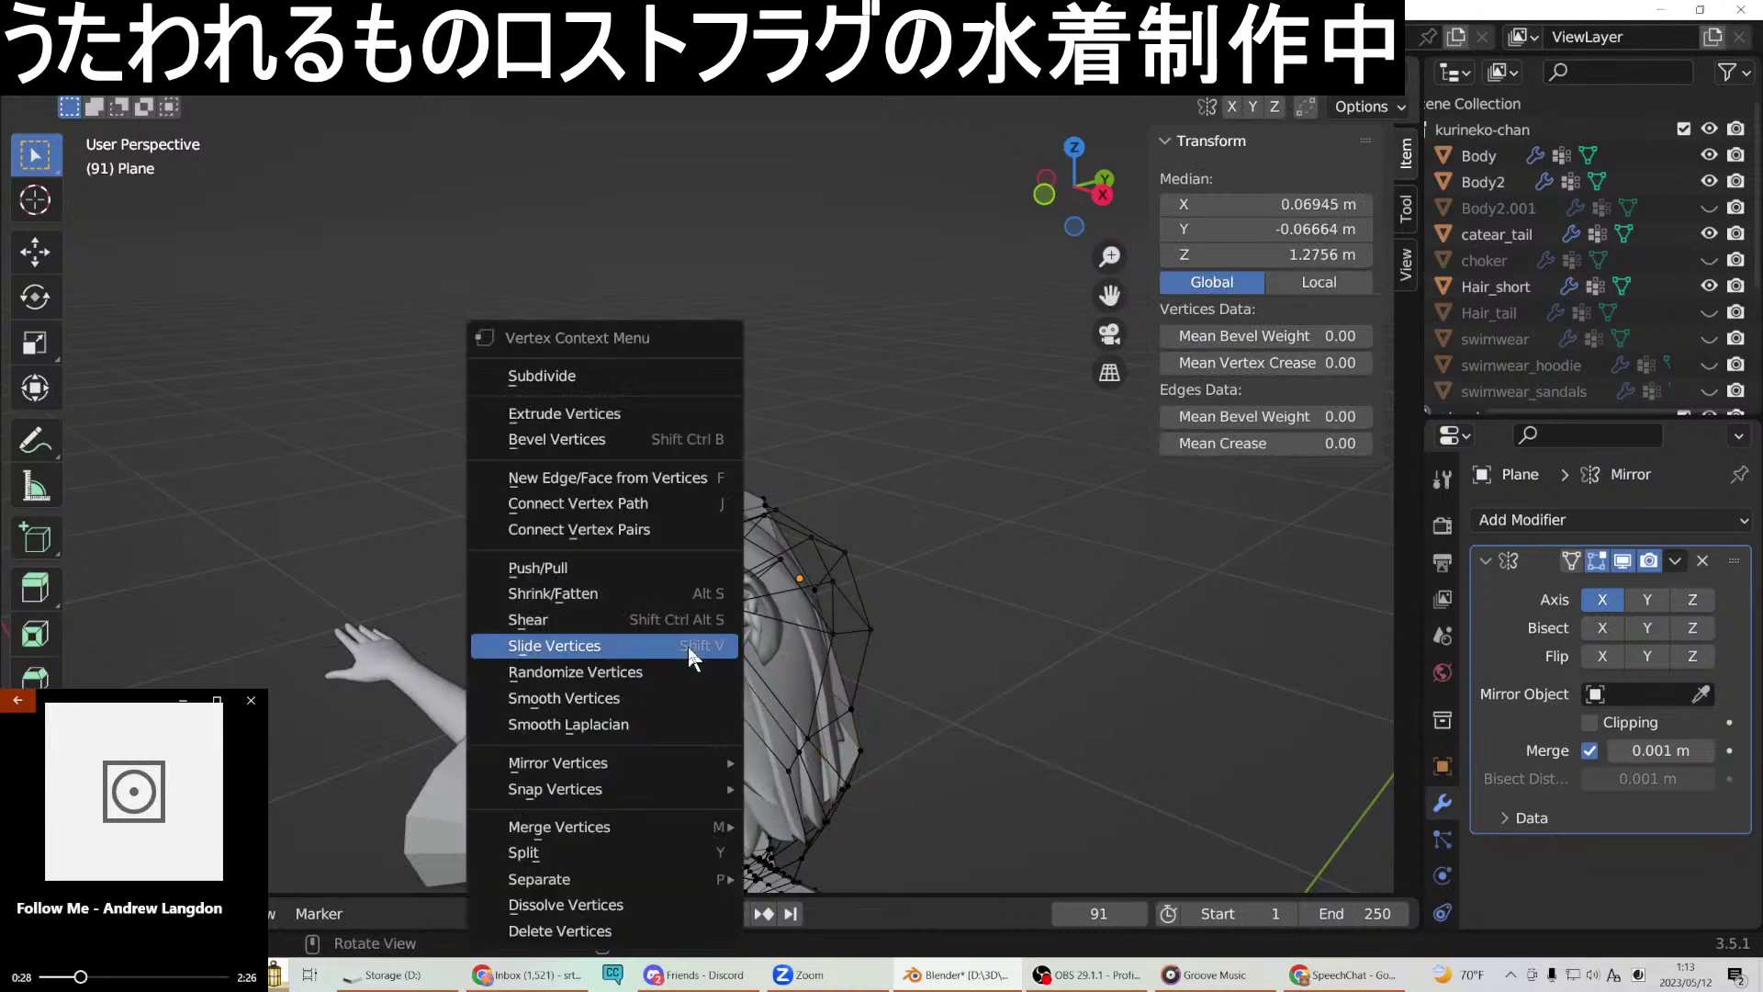
pyautogui.click(630, 477)
pyautogui.scroll(4, 617, 478)
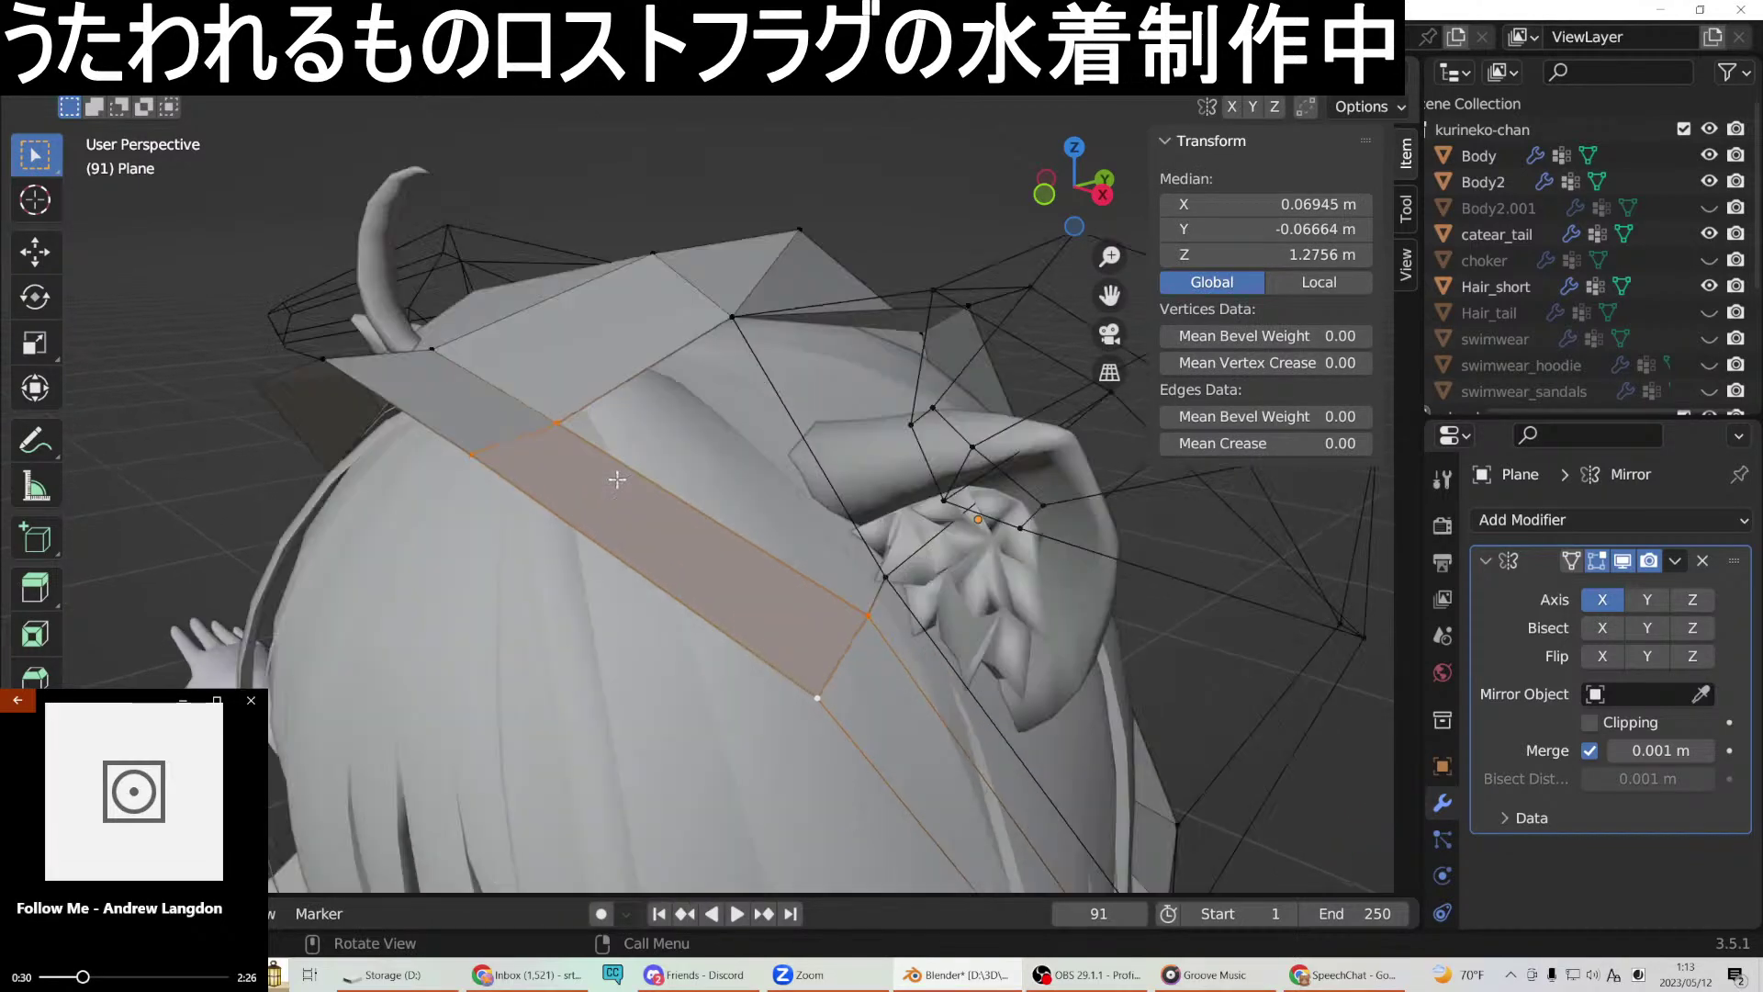
# Fill the front-rim quad descending from the base of the cat ear along the side hair with a face.
pyautogui.scroll(-4, 617, 478)
pyautogui.moveTo(643, 496); pyautogui.dragTo(825, 541, button='middle')
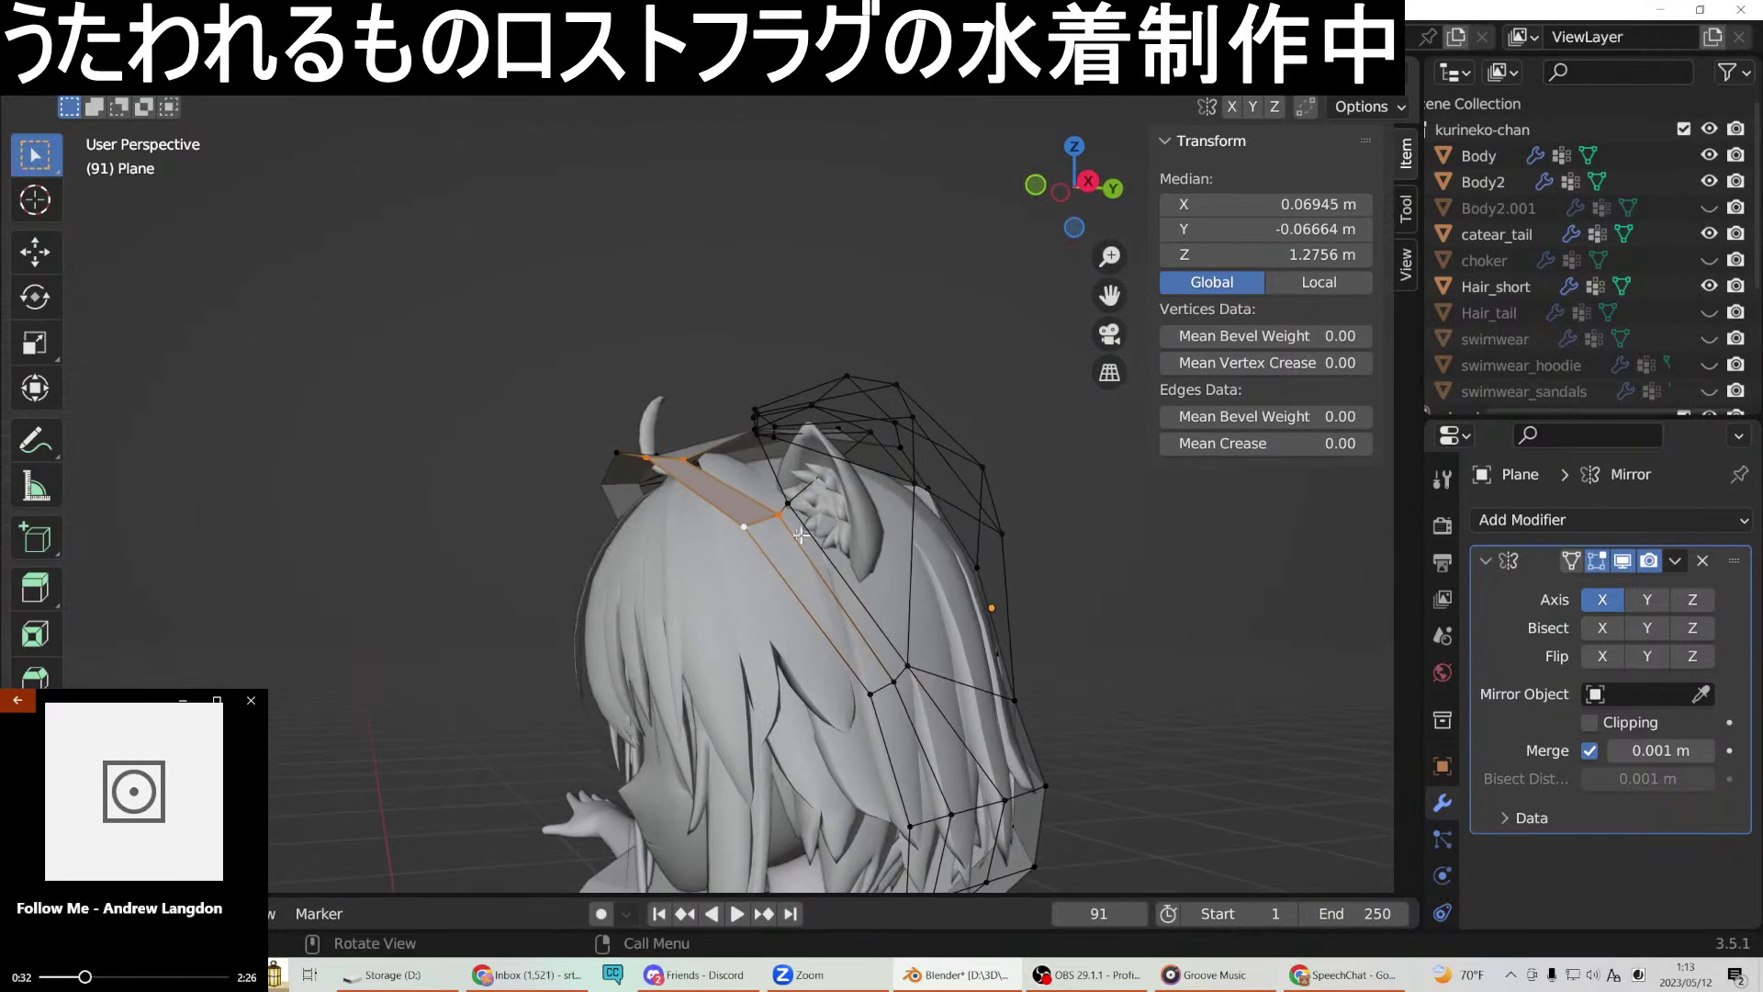
pyautogui.click(742, 529)
pyautogui.keyDown('shift'); pyautogui.click(778, 515); pyautogui.keyUp('shift')
pyautogui.keyDown('shift'); pyautogui.click(896, 682); pyautogui.keyUp('shift')
pyautogui.rightClick(873, 698)
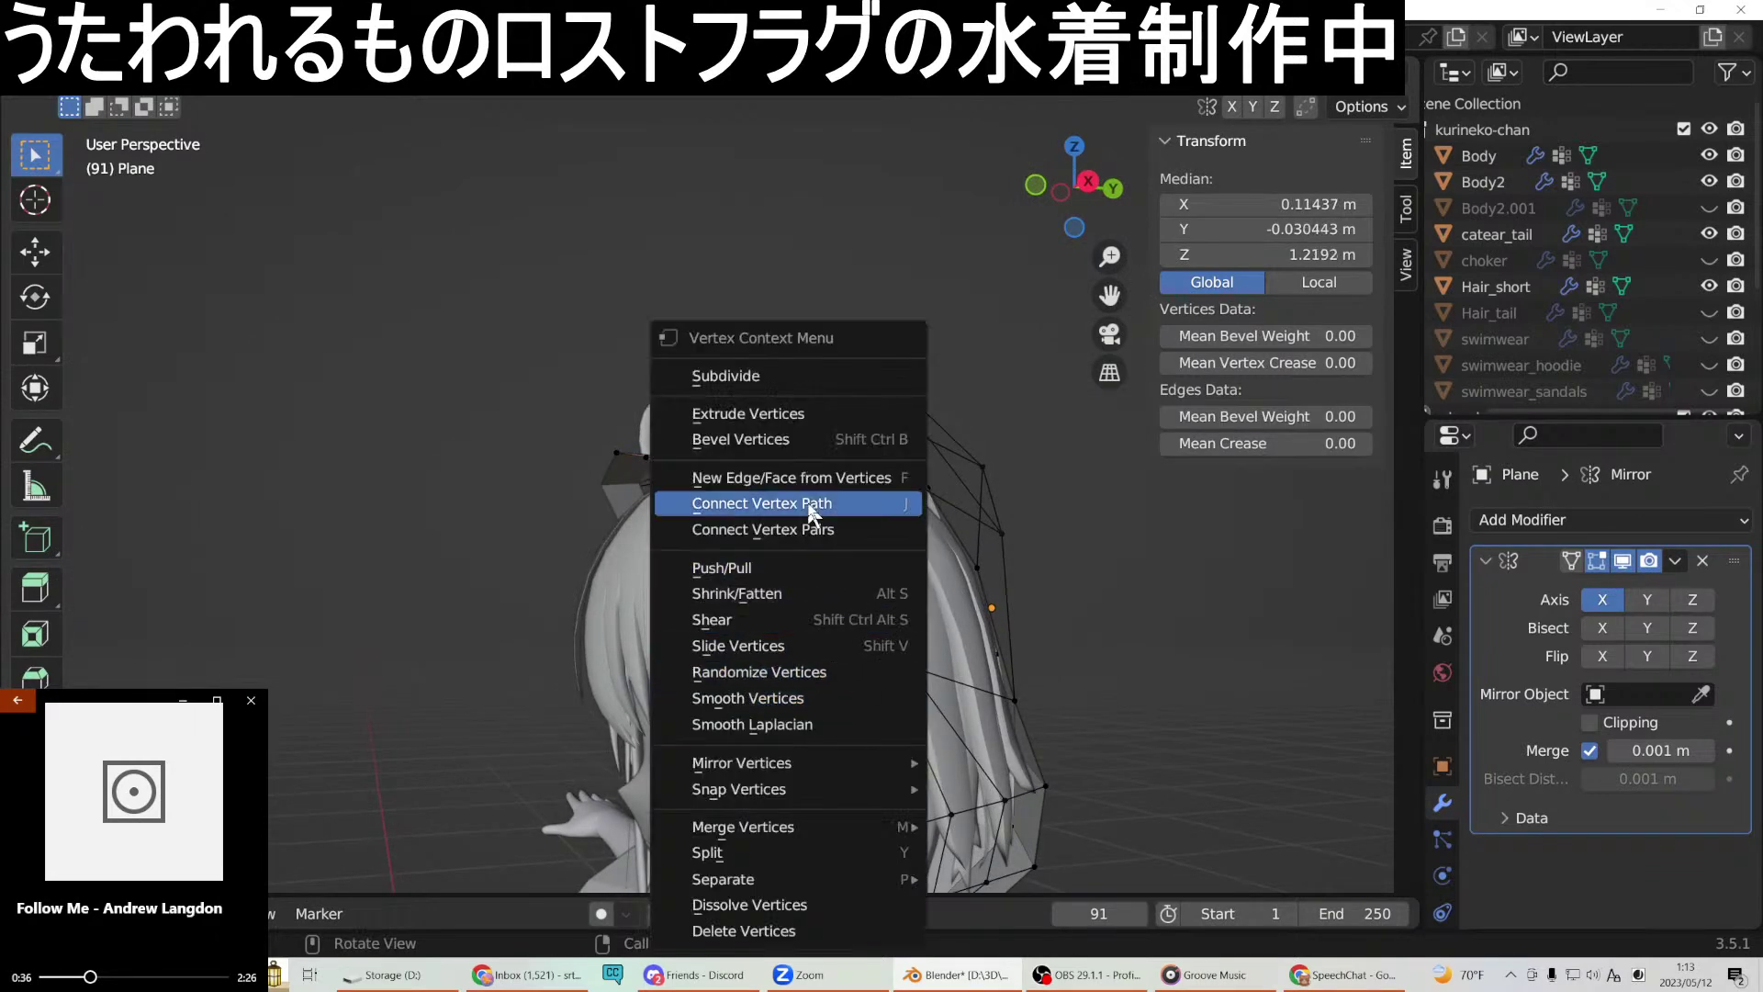
pyautogui.click(885, 504)
# Continue the hood's rim strip with a face on the quad below, beside the lower side hair.
pyautogui.moveTo(942, 679); pyautogui.dragTo(854, 653, button='middle')
pyautogui.click(856, 645)
pyautogui.keyDown('shift'); pyautogui.click(888, 638); pyautogui.keyUp('shift')
pyautogui.keyDown('shift'); pyautogui.click(955, 787); pyautogui.keyUp('shift')
pyautogui.rightClick(906, 795)
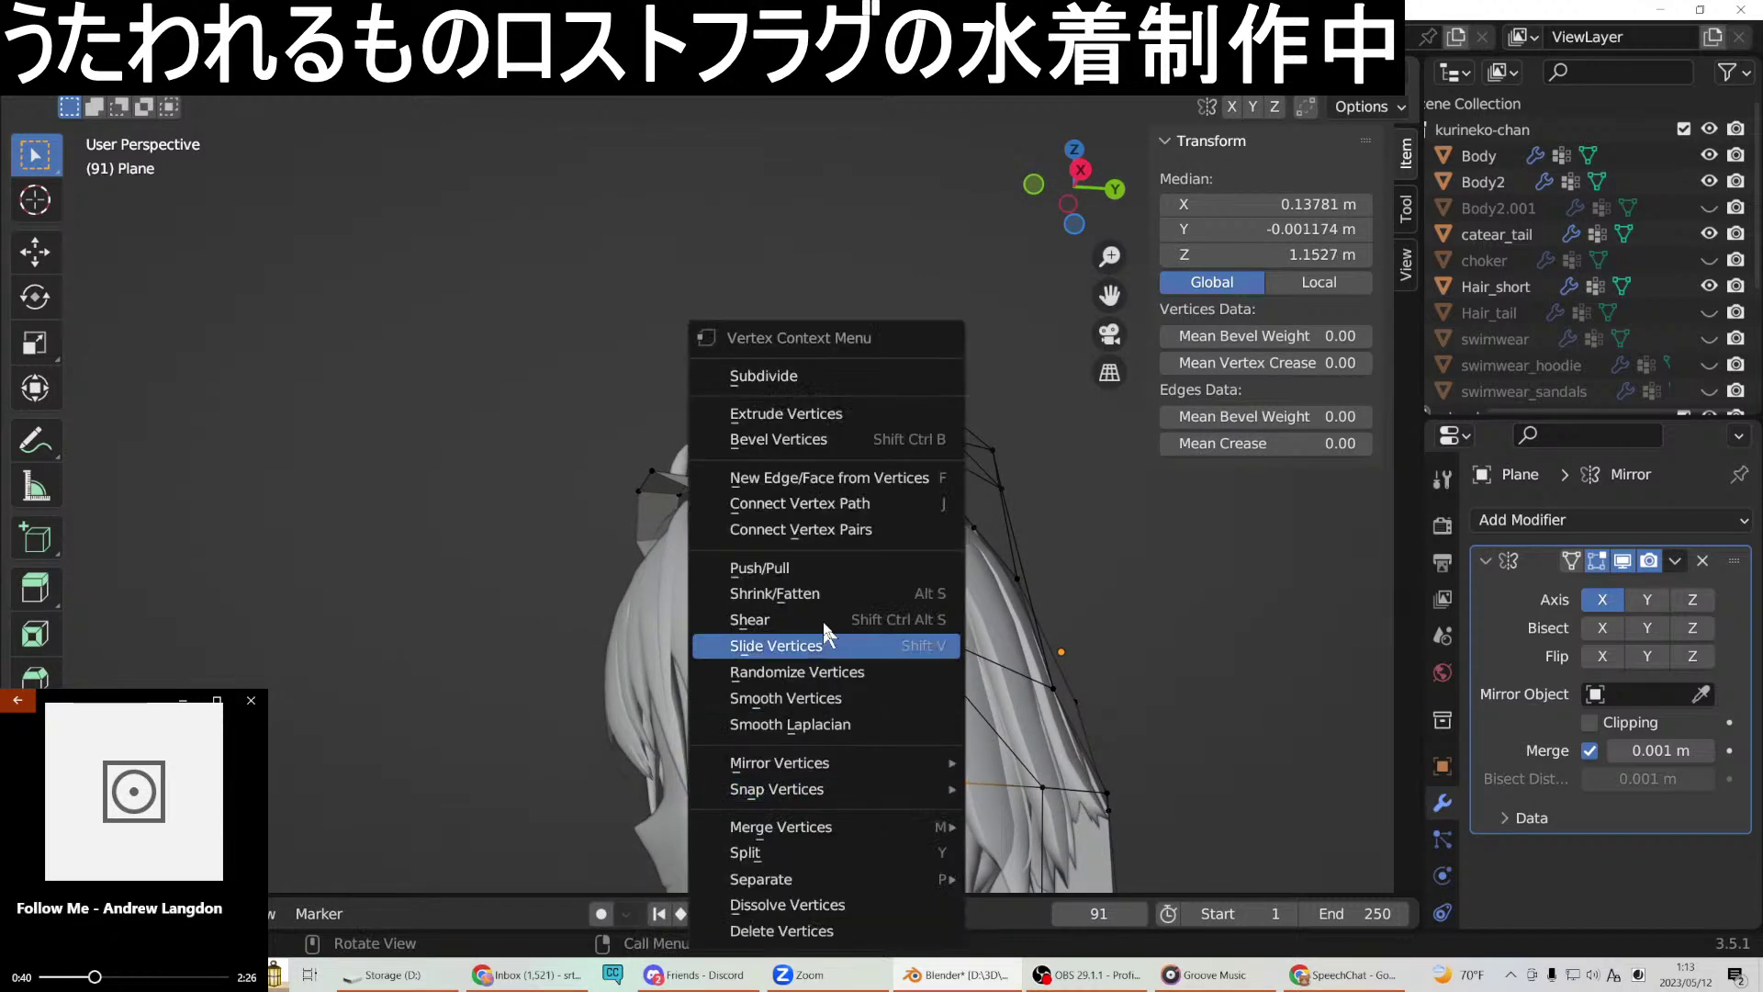
pyautogui.click(831, 472)
# Fill the rim quad that runs down to the bend beside the hair tips above the neck with a face.
pyautogui.moveTo(882, 634); pyautogui.dragTo(849, 767, button='middle')
pyautogui.click(845, 767)
pyautogui.scroll(3, 853, 775)
pyautogui.press('KP_Decimal')
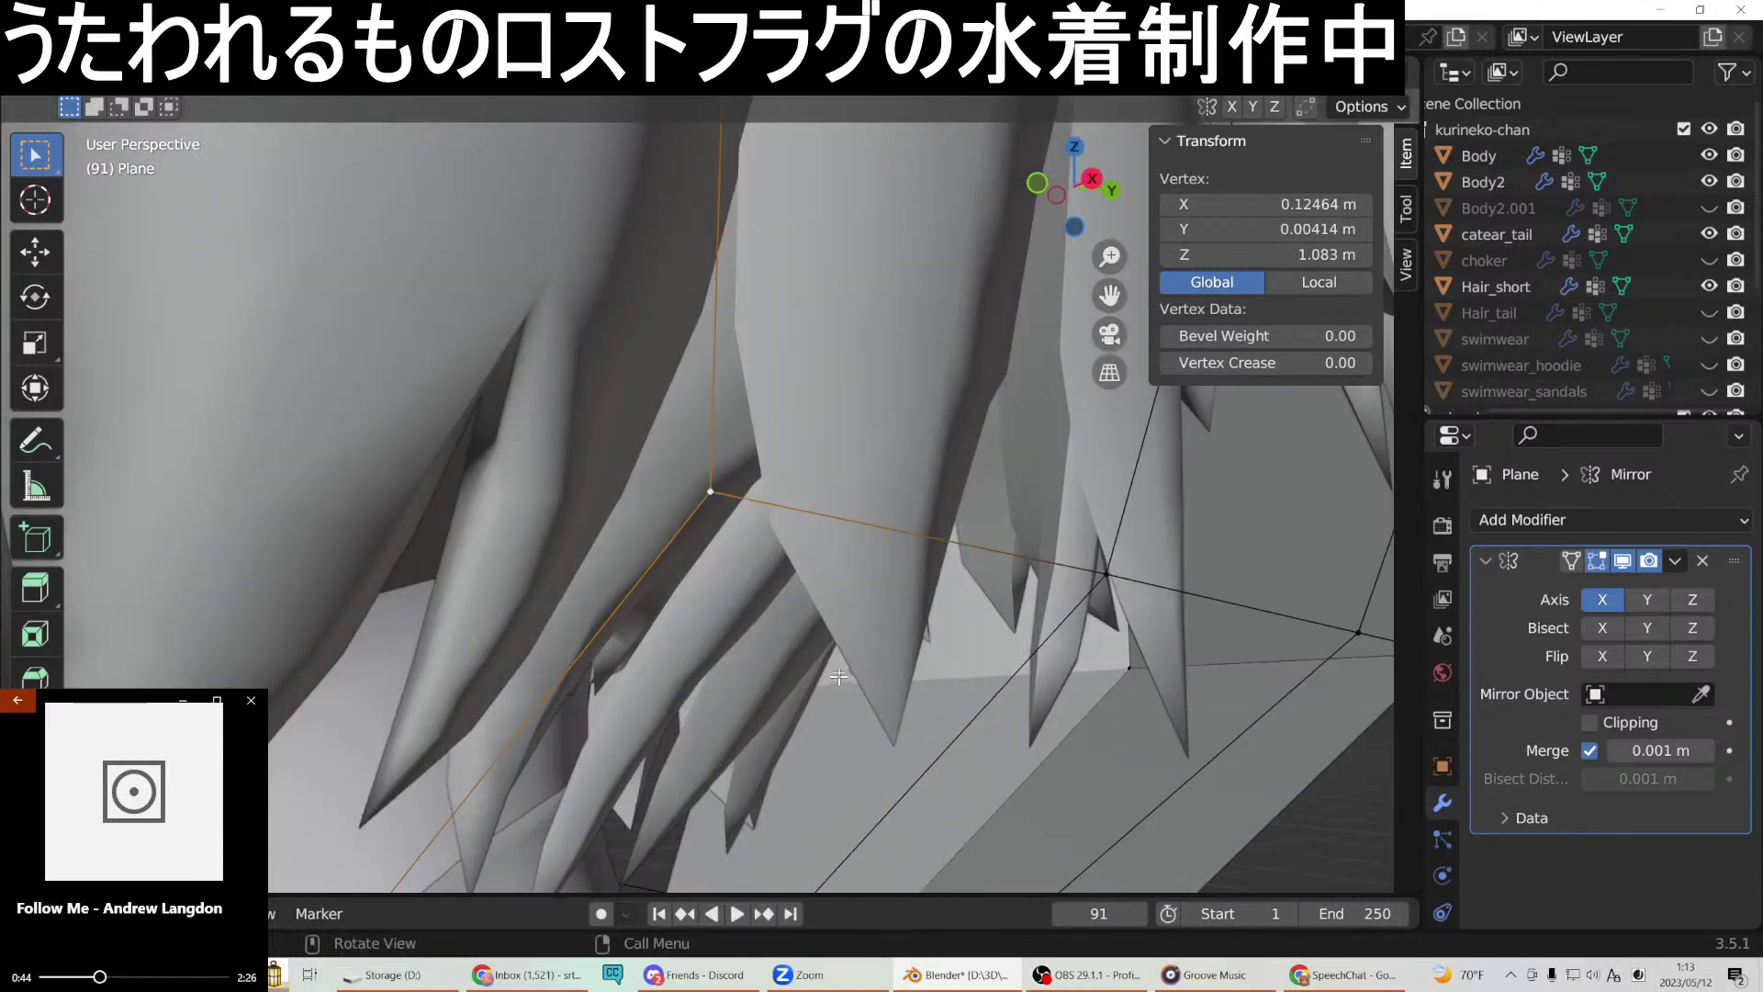
pyautogui.scroll(-3, 914, 561)
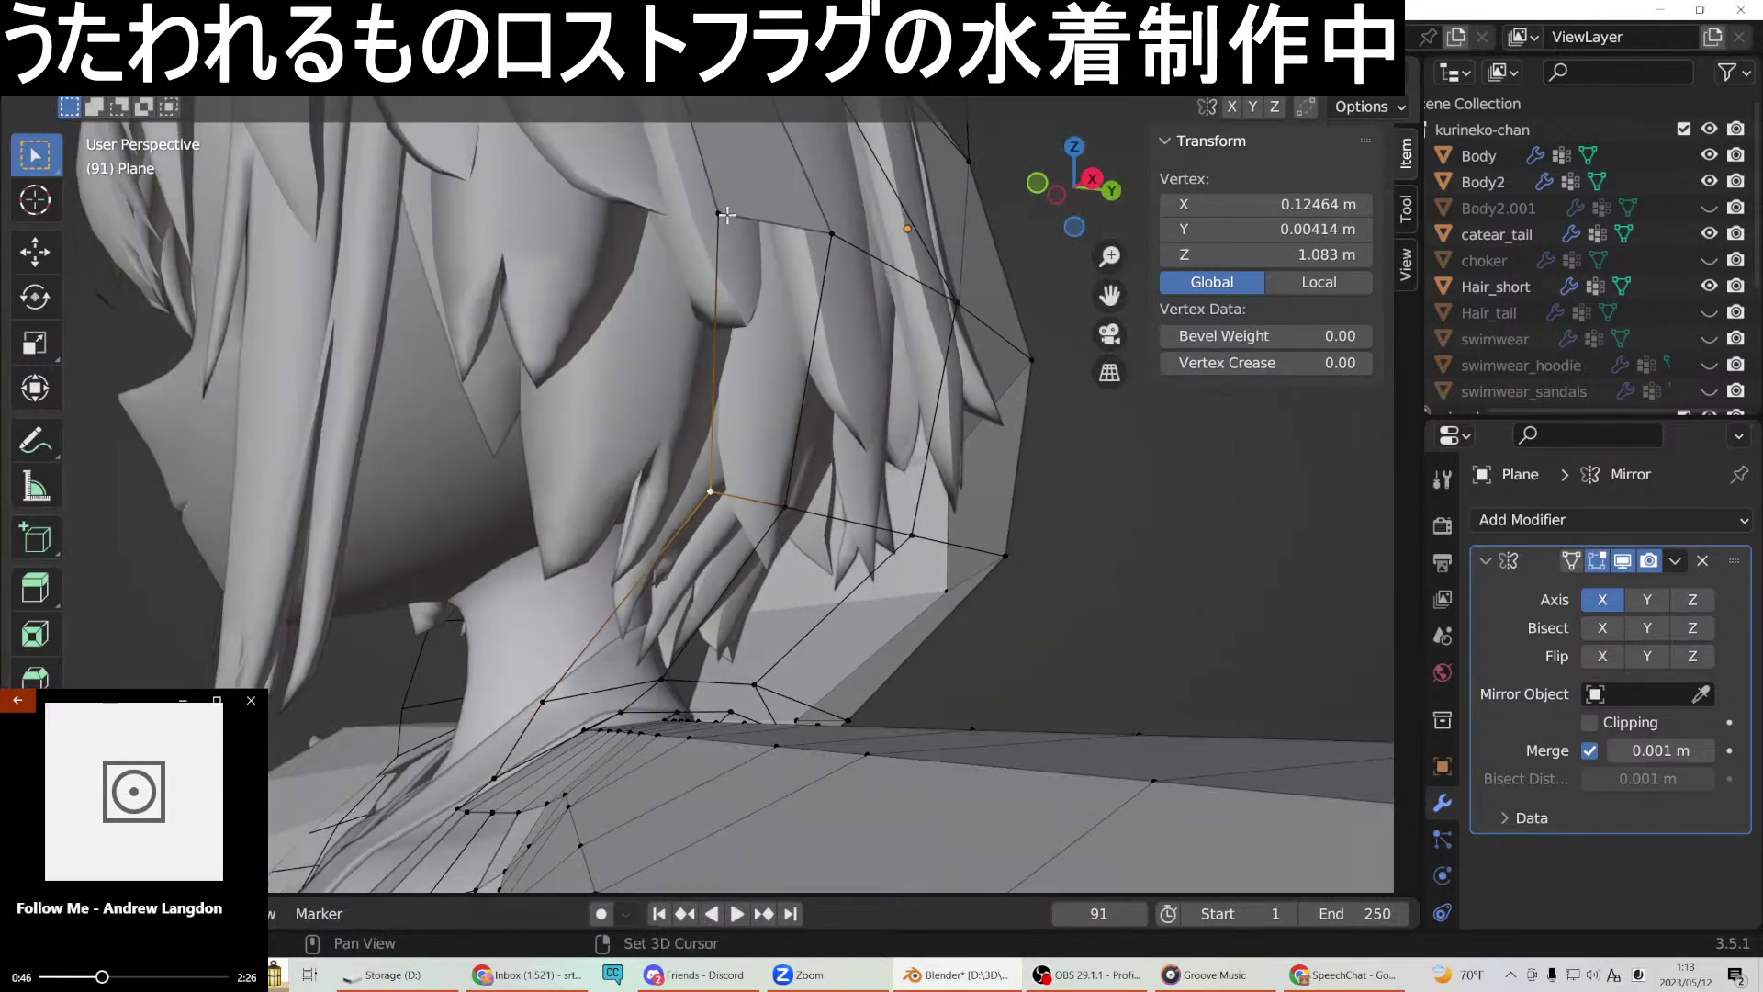
pyautogui.keyDown('shift'); pyautogui.click(720, 214); pyautogui.keyUp('shift')
pyautogui.keyDown('shift'); pyautogui.click(832, 233); pyautogui.keyUp('shift')
pyautogui.rightClick(780, 506)
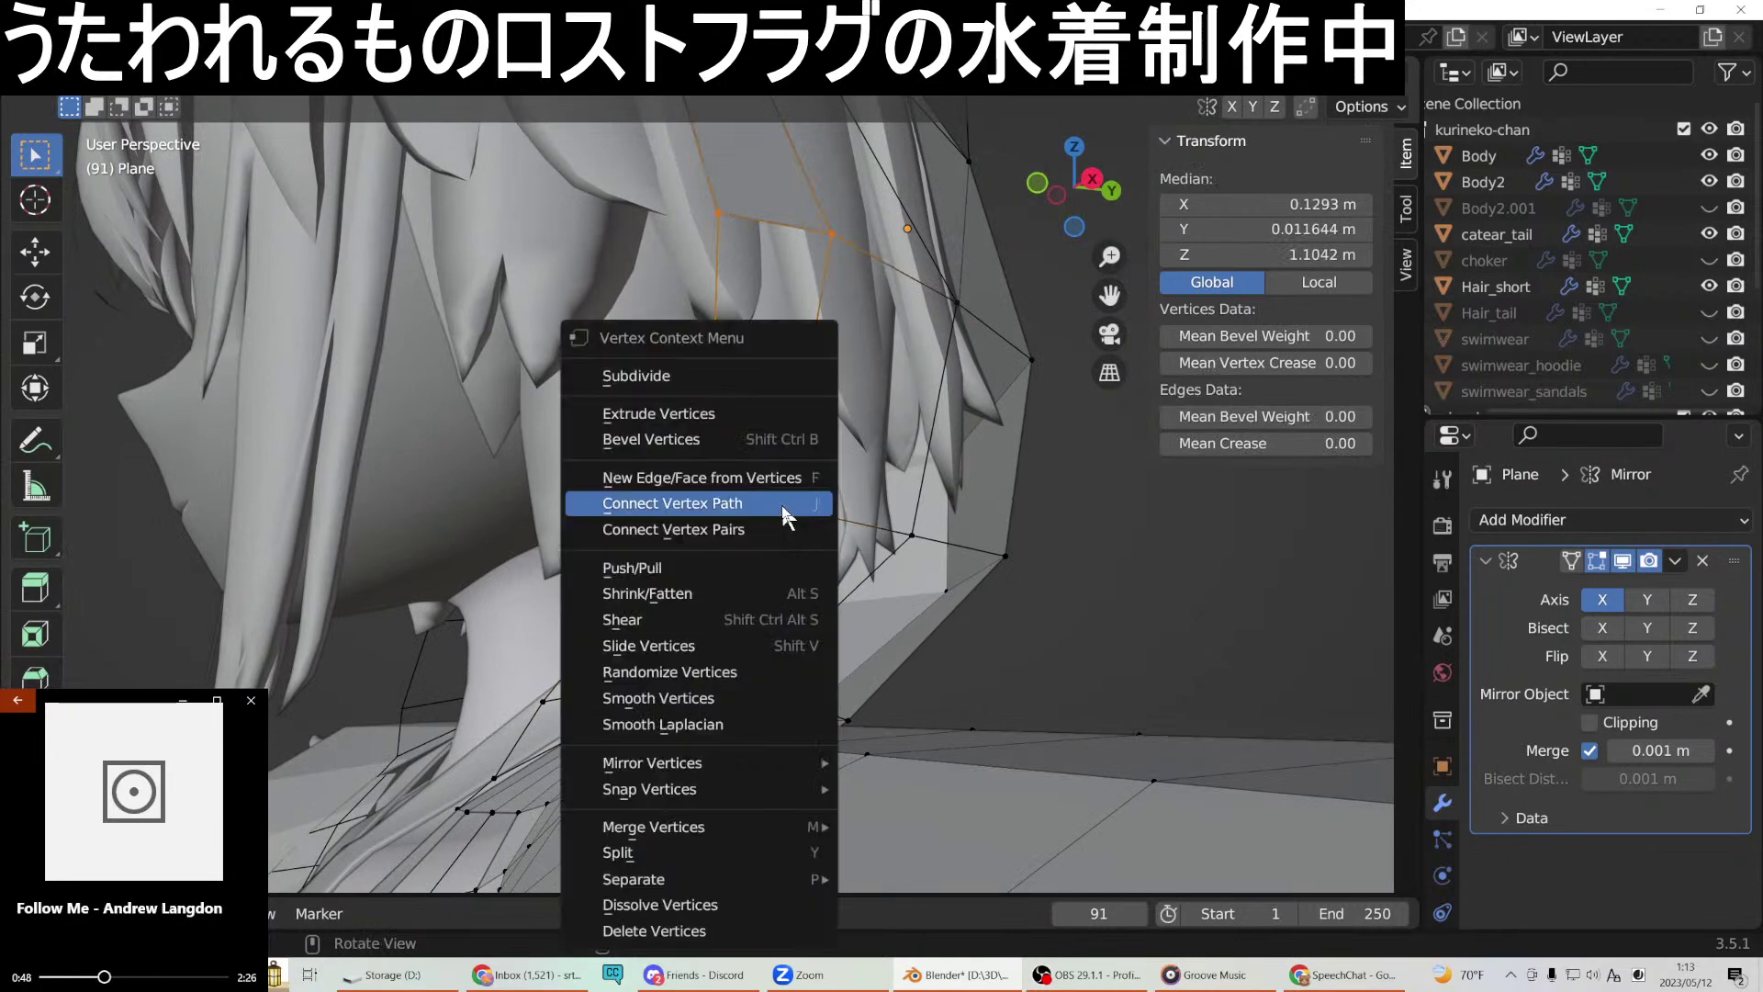
pyautogui.click(776, 481)
# Create a face on the slanted rim quad between the bend at the hair tips and the garment's neckline.
pyautogui.moveTo(776, 481); pyautogui.dragTo(799, 584, button='middle')
pyautogui.click(512, 669)
pyautogui.moveTo(517, 675); pyautogui.dragTo(816, 518, button='middle')
pyautogui.keyDown('shift'); pyautogui.click(714, 491); pyautogui.keyUp('shift')
pyautogui.keyDown('shift'); pyautogui.click(783, 504); pyautogui.keyUp('shift')
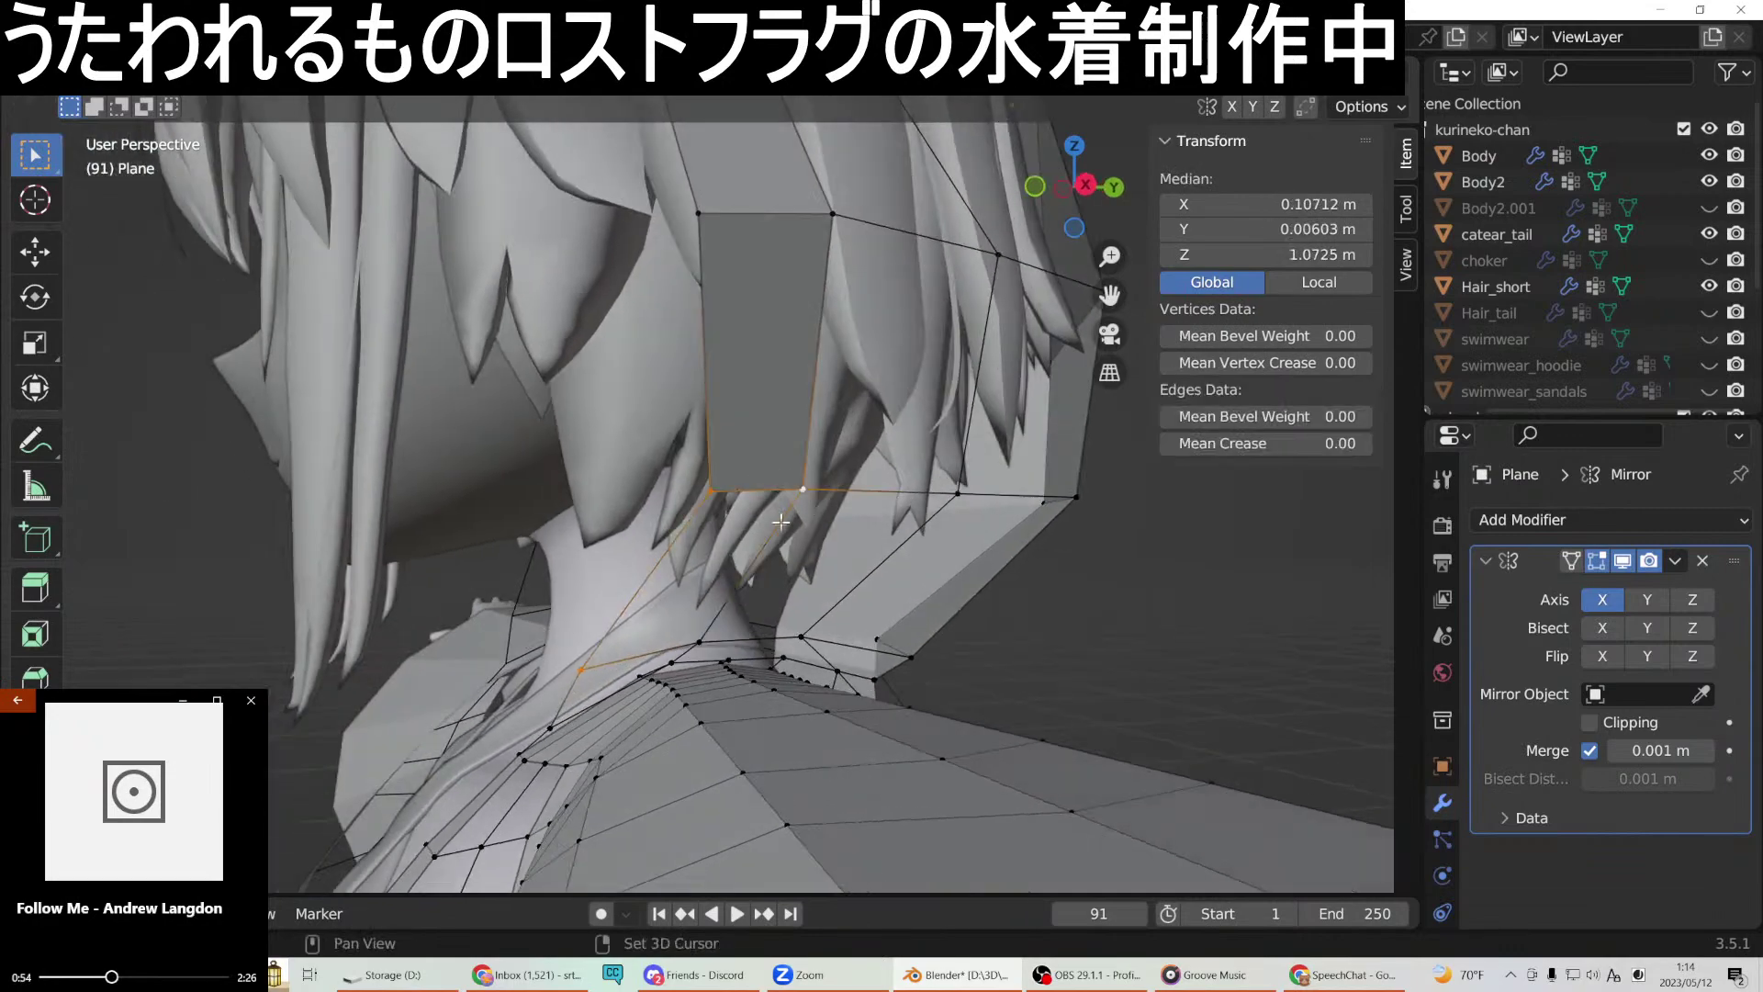
pyautogui.rightClick(695, 638)
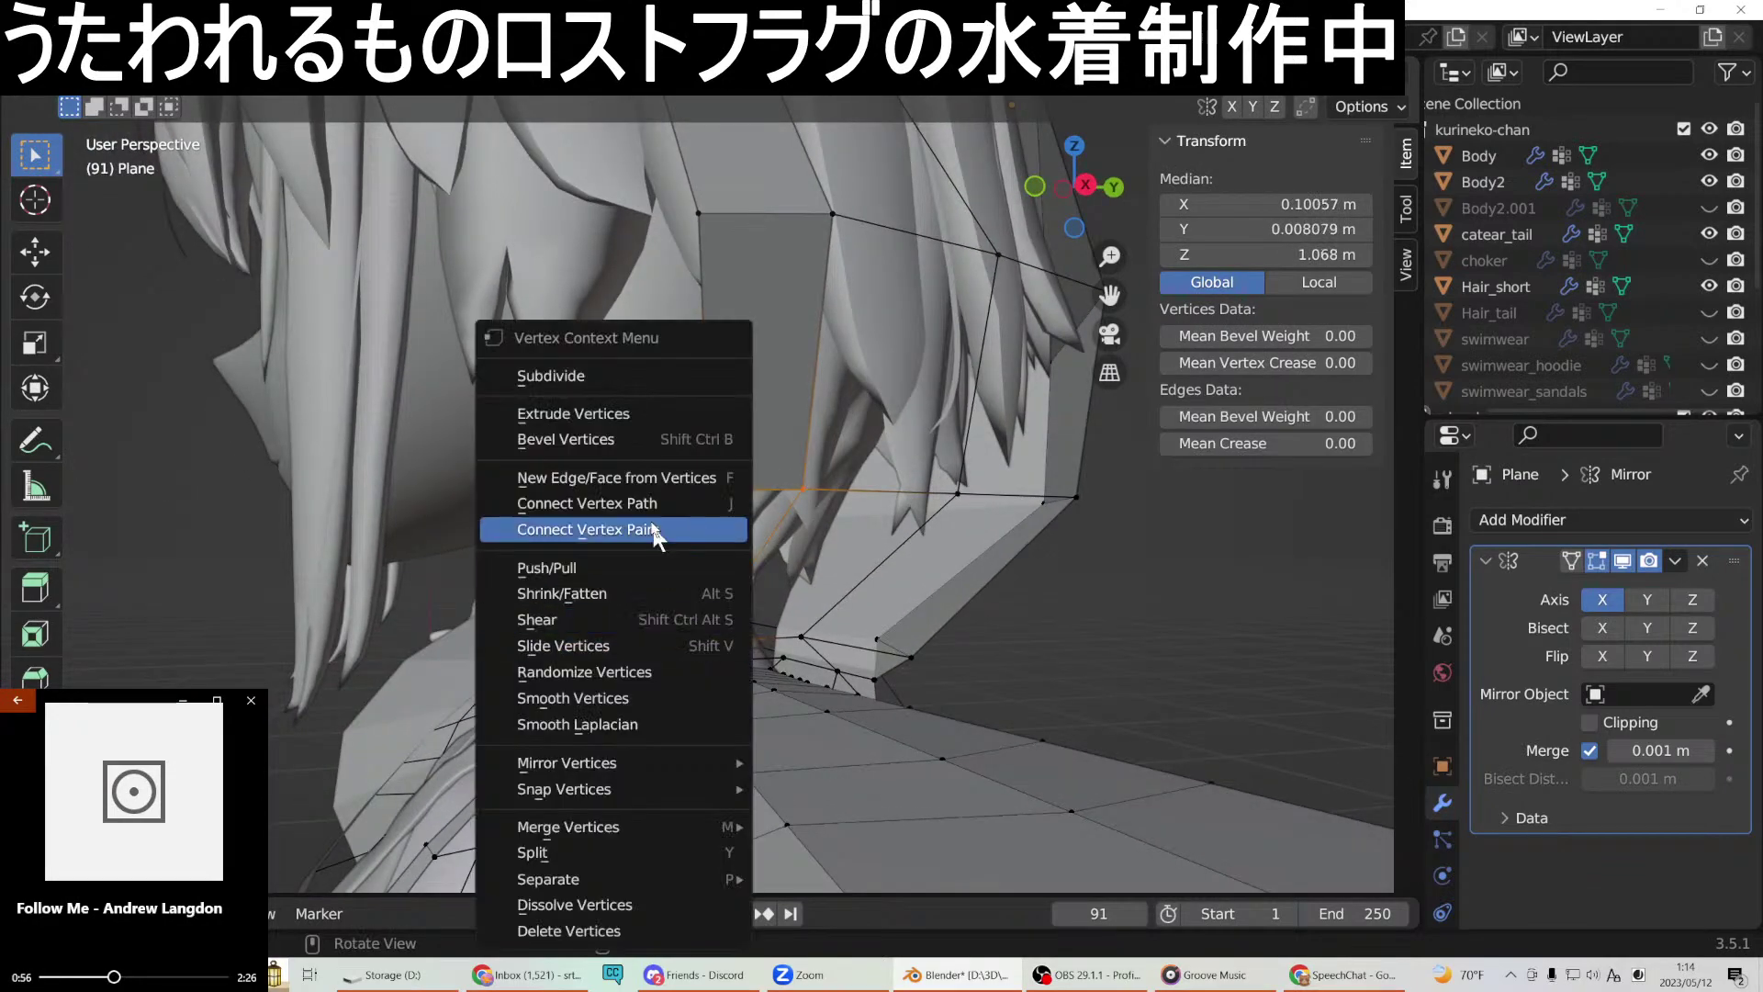
pyautogui.click(621, 470)
# Continue the hood's front rim with a face between the slanted quad's lower end and the garment's neckline vertices.
pyautogui.scroll(1, 632, 697)
pyautogui.moveTo(631, 698); pyautogui.dragTo(568, 692, button='middle')
pyautogui.click(571, 688)
pyautogui.keyDown('shift'); pyautogui.click(435, 763); pyautogui.keyUp('shift')
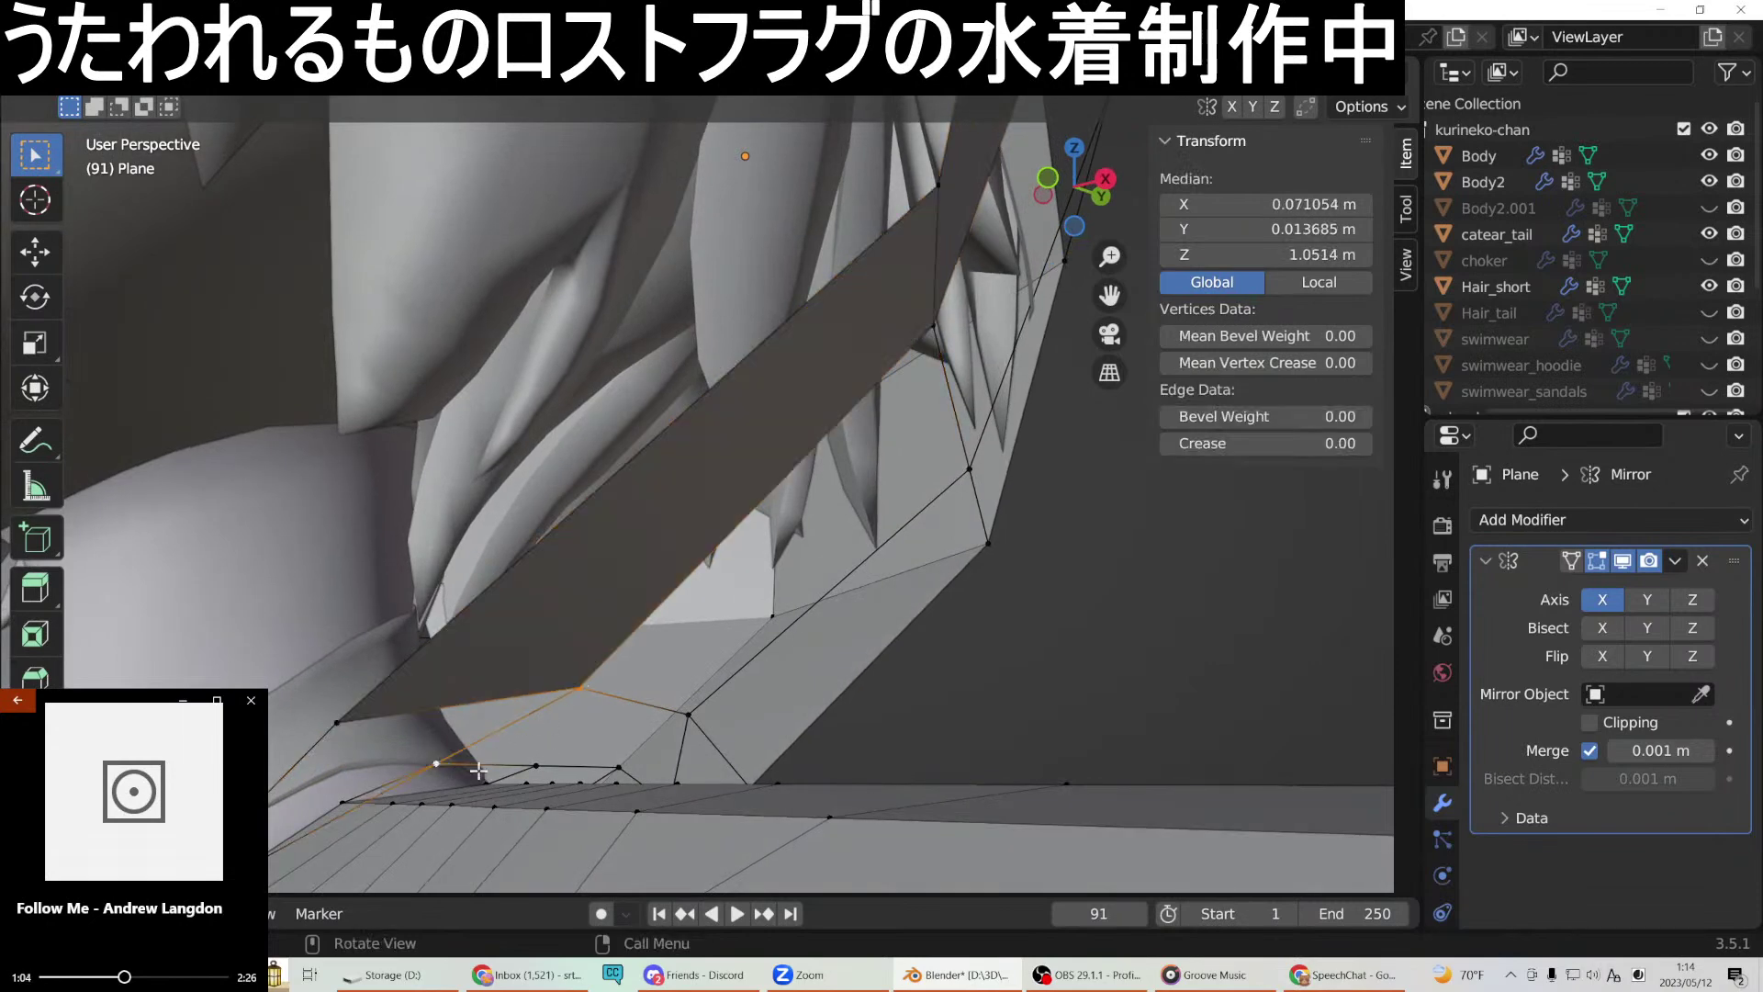
pyautogui.scroll(-1, 435, 762)
pyautogui.keyDown('shift'); pyautogui.click(459, 638); pyautogui.keyUp('shift')
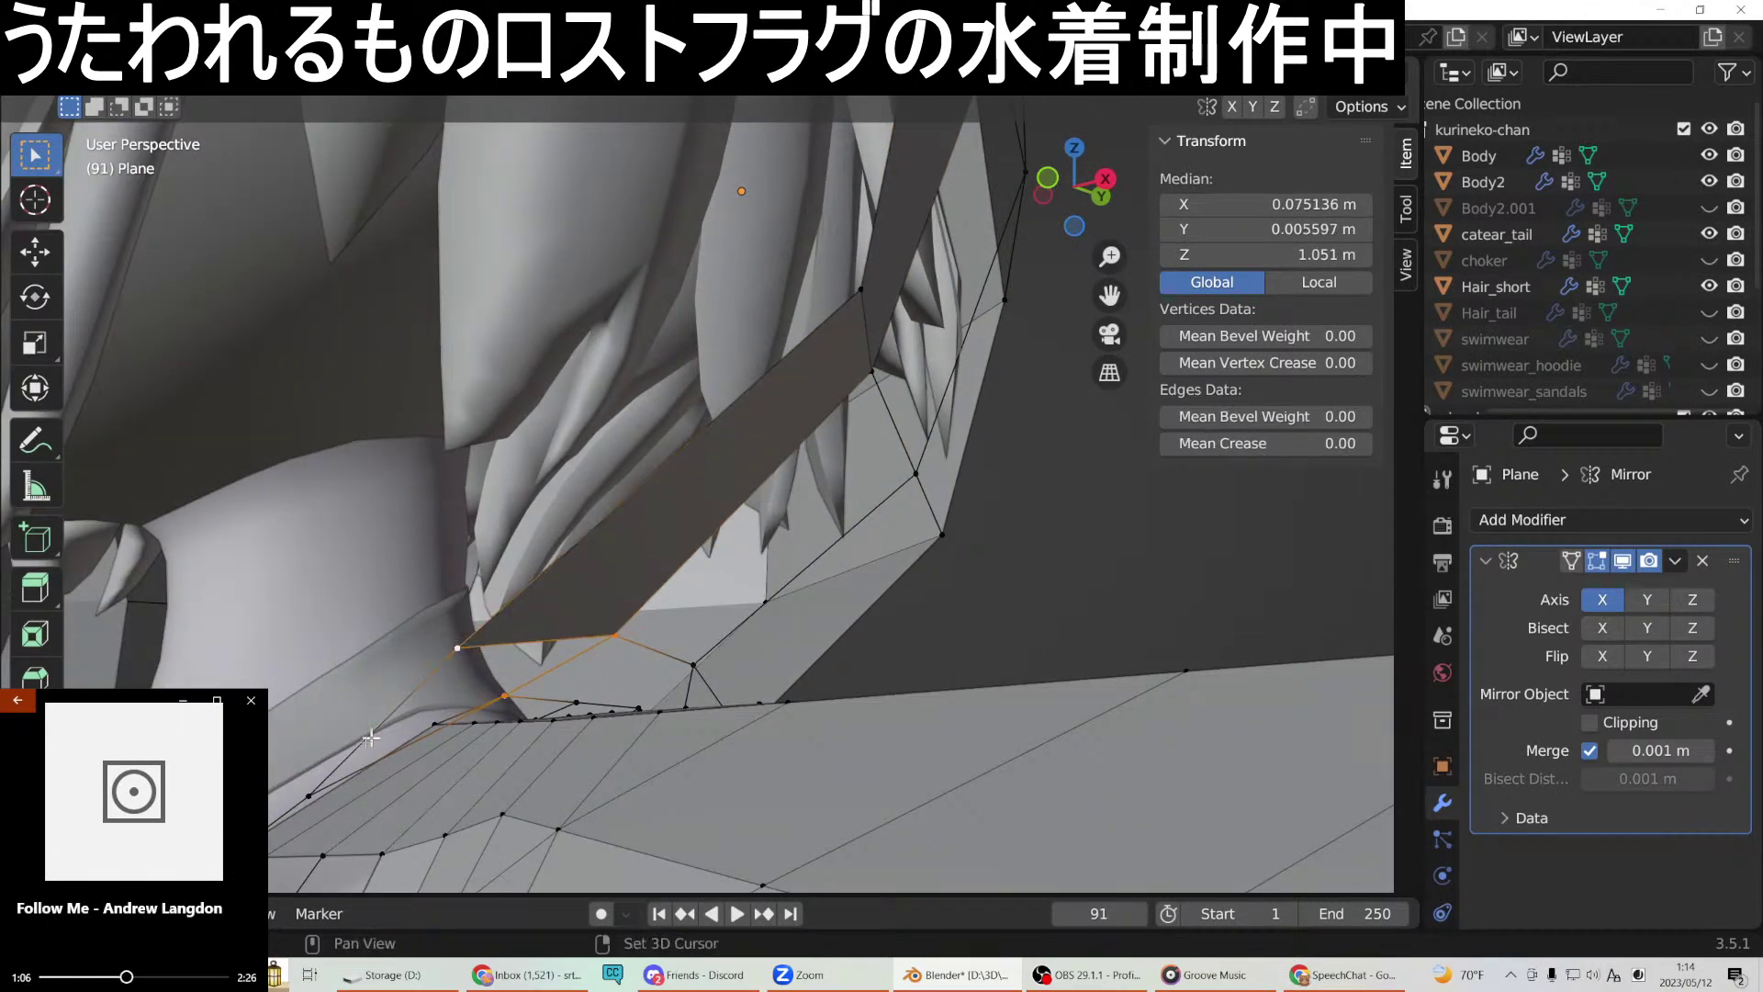
pyautogui.rightClick(319, 792)
pyautogui.click(300, 473)
# Fill the gap from the rim's lowest front corner down to the adjoining neckline vertices with a face.
pyautogui.moveTo(300, 472); pyautogui.dragTo(660, 577, button='middle')
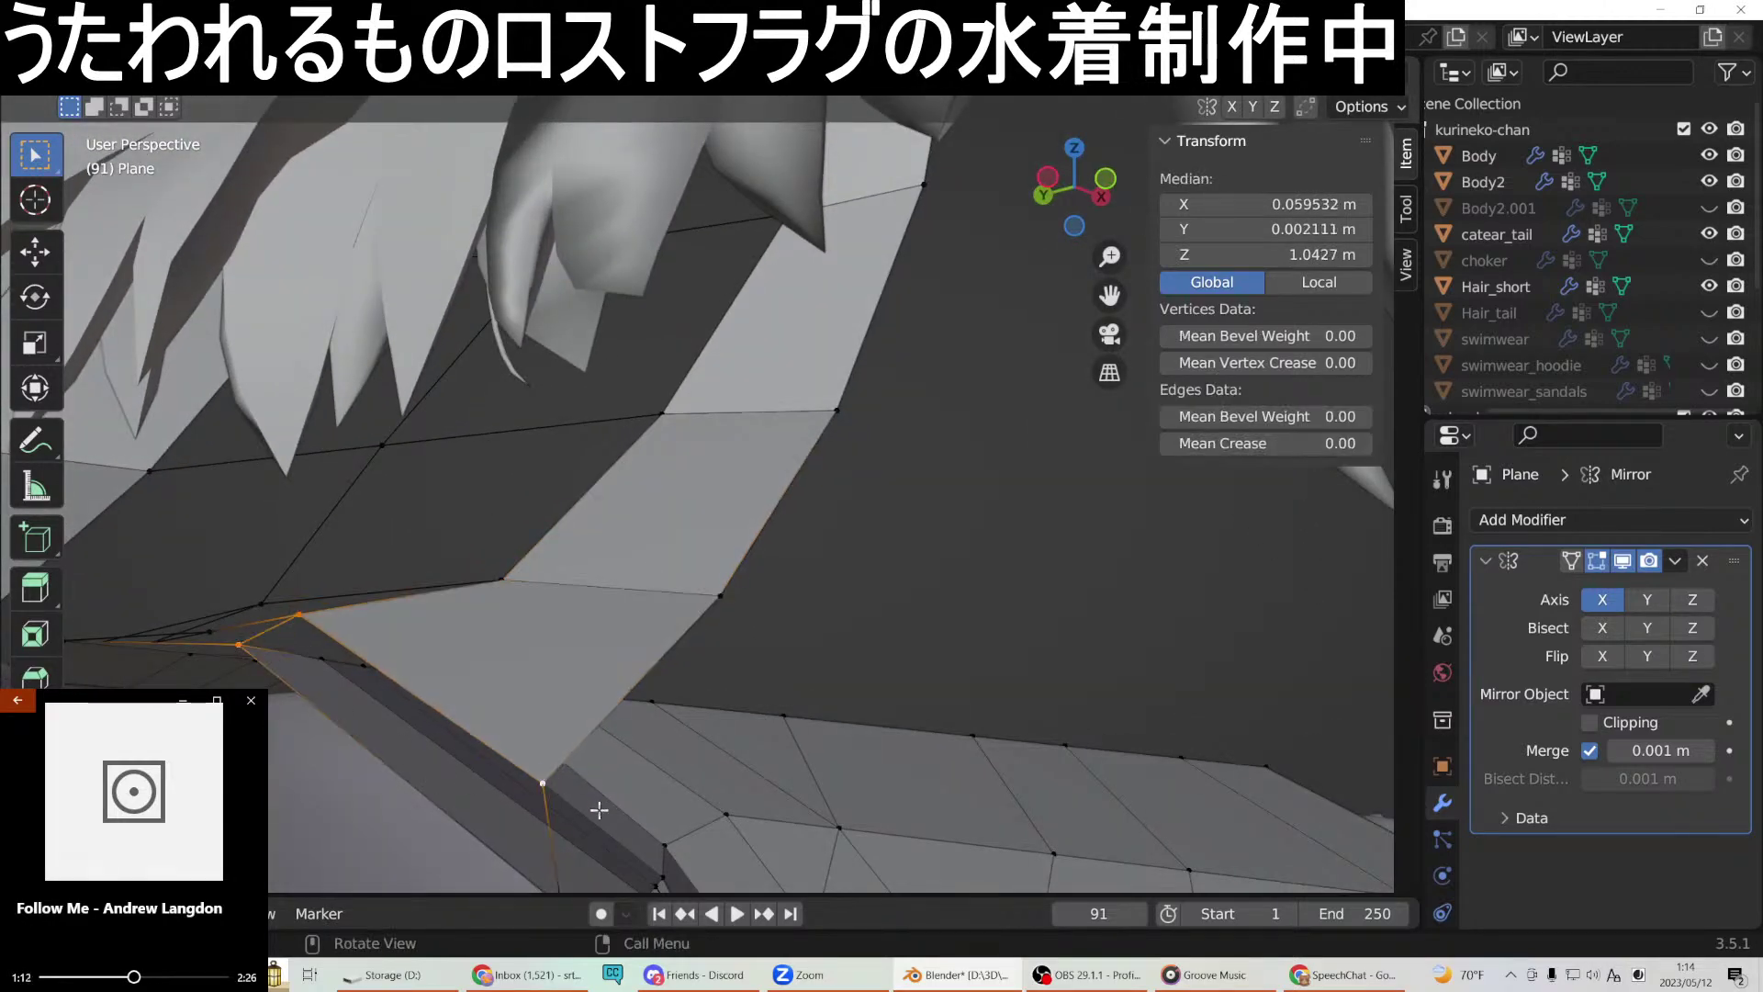
pyautogui.scroll(-3, 599, 806)
pyautogui.rightClick(634, 703)
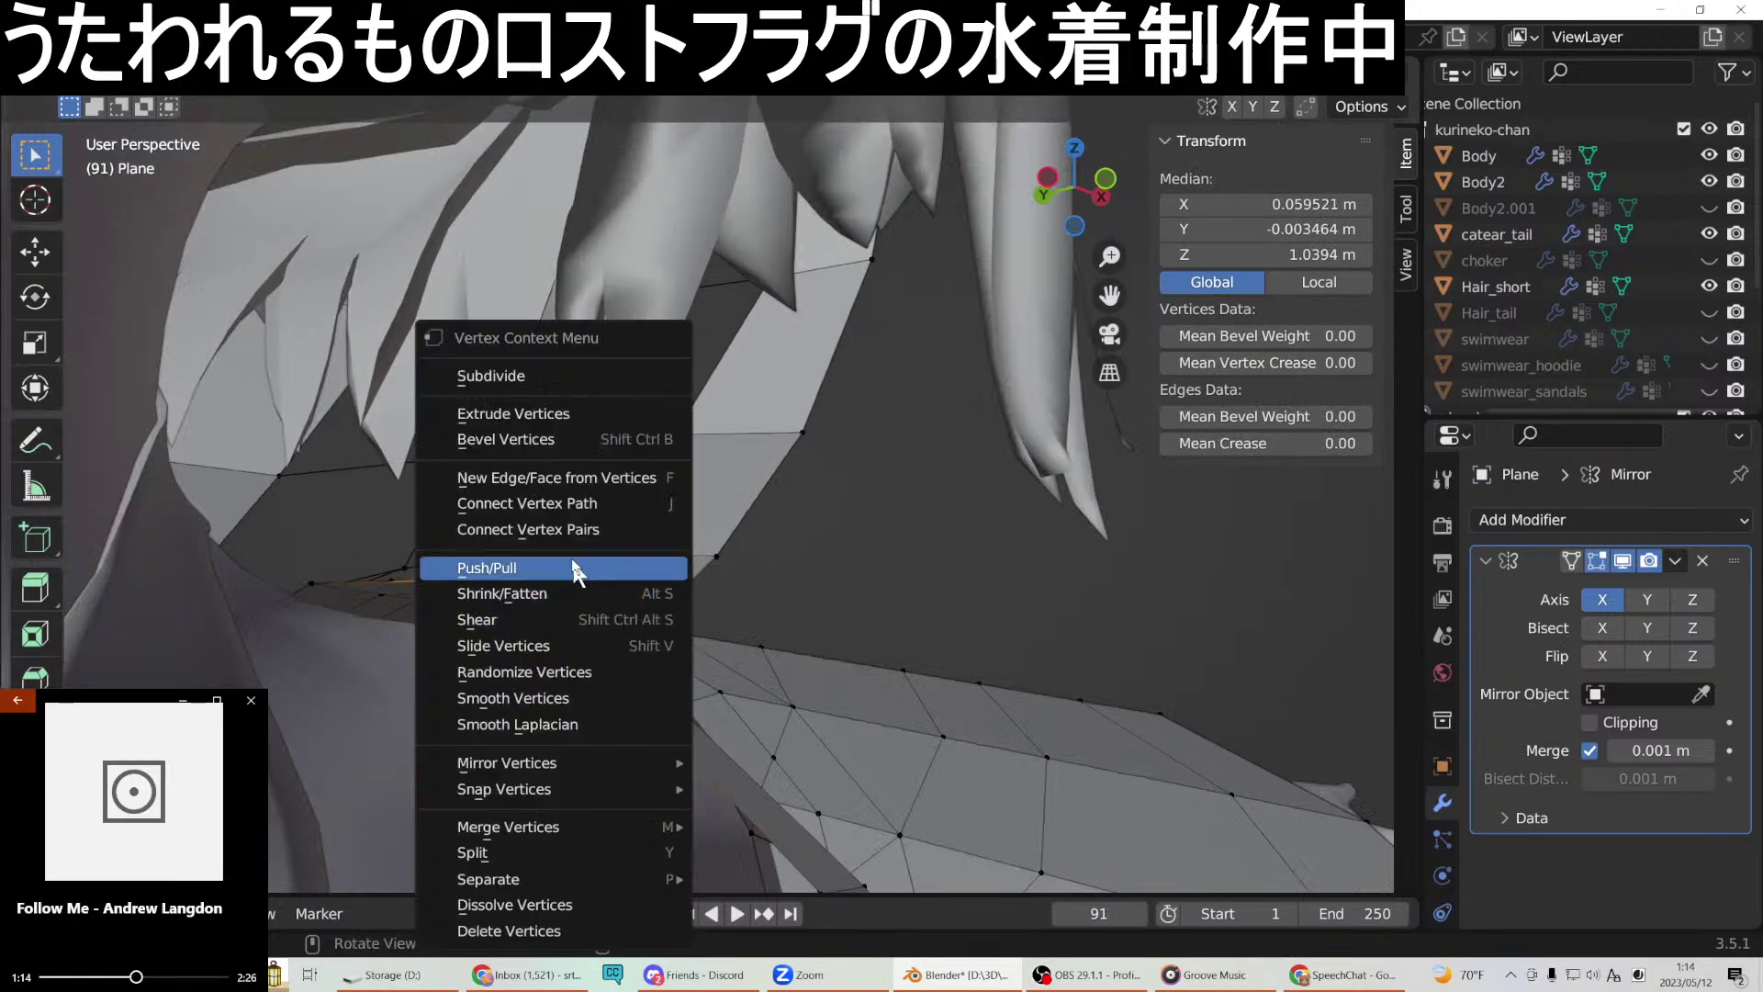
pyautogui.click(578, 484)
# Shift two vertices on the garment's upper back beside the neck slightly along the X axis, the lower one by -0.001387 m.
pyautogui.moveTo(579, 485); pyautogui.dragTo(313, 704, button='middle')
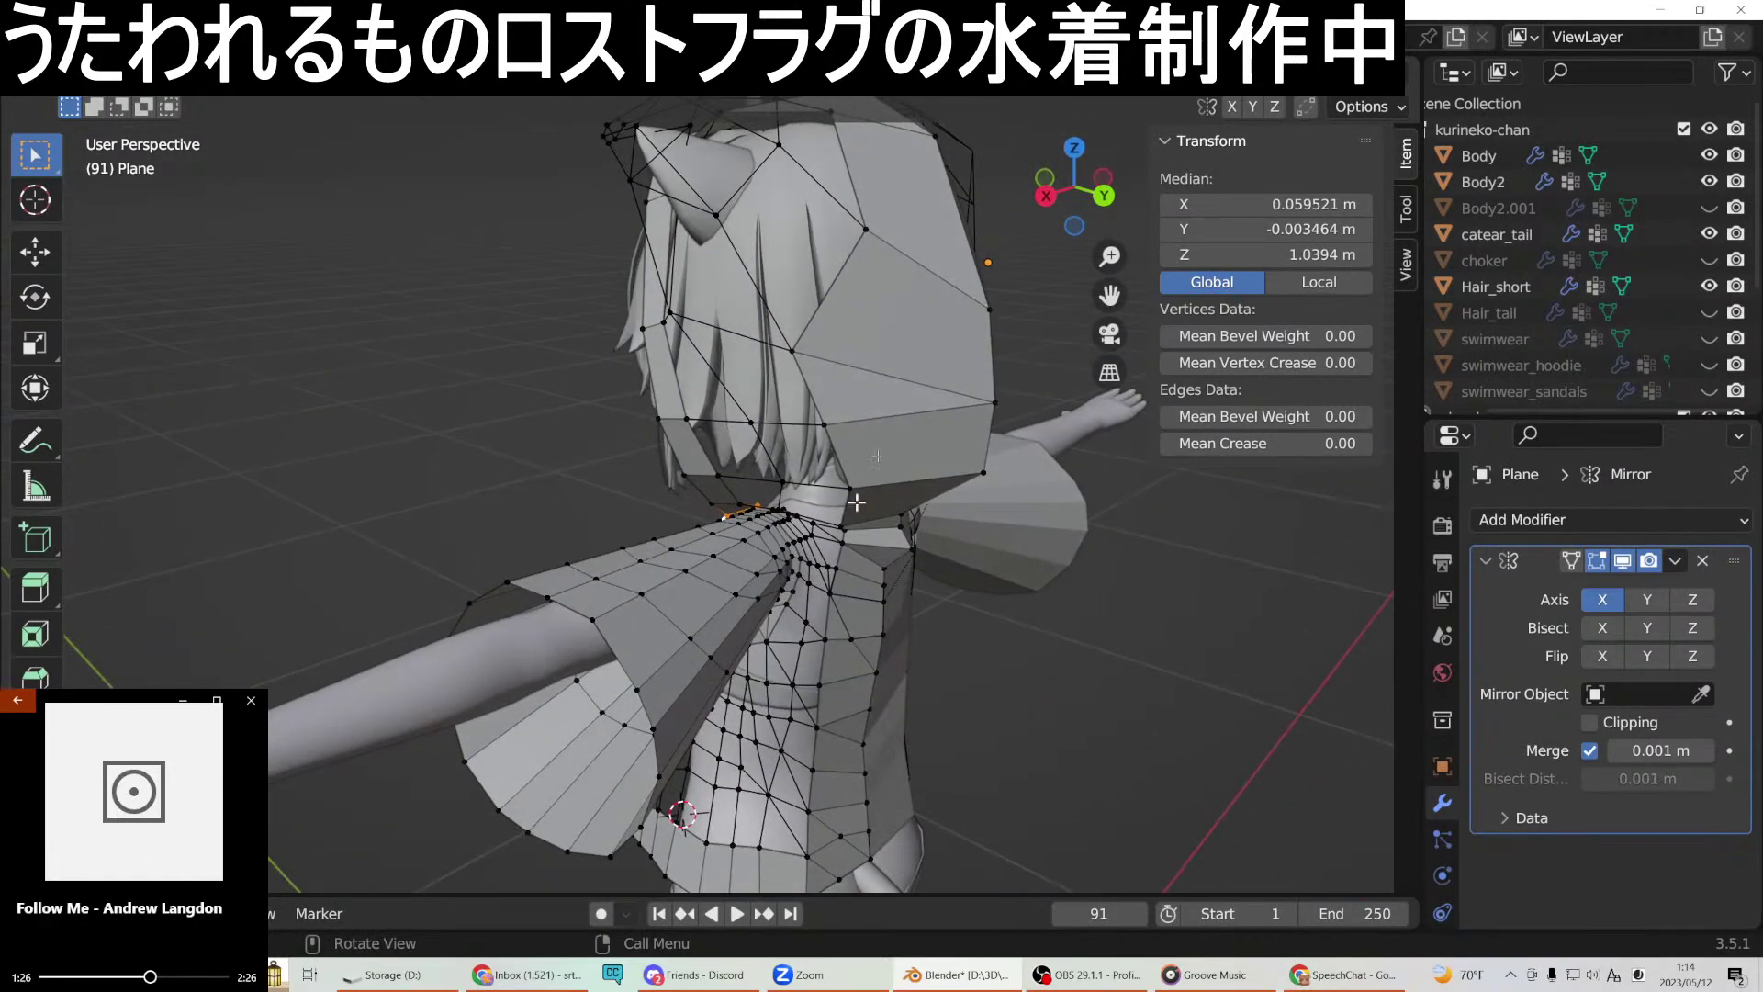
pyautogui.moveTo(841, 190); pyautogui.dragTo(781, 854, button='middle')
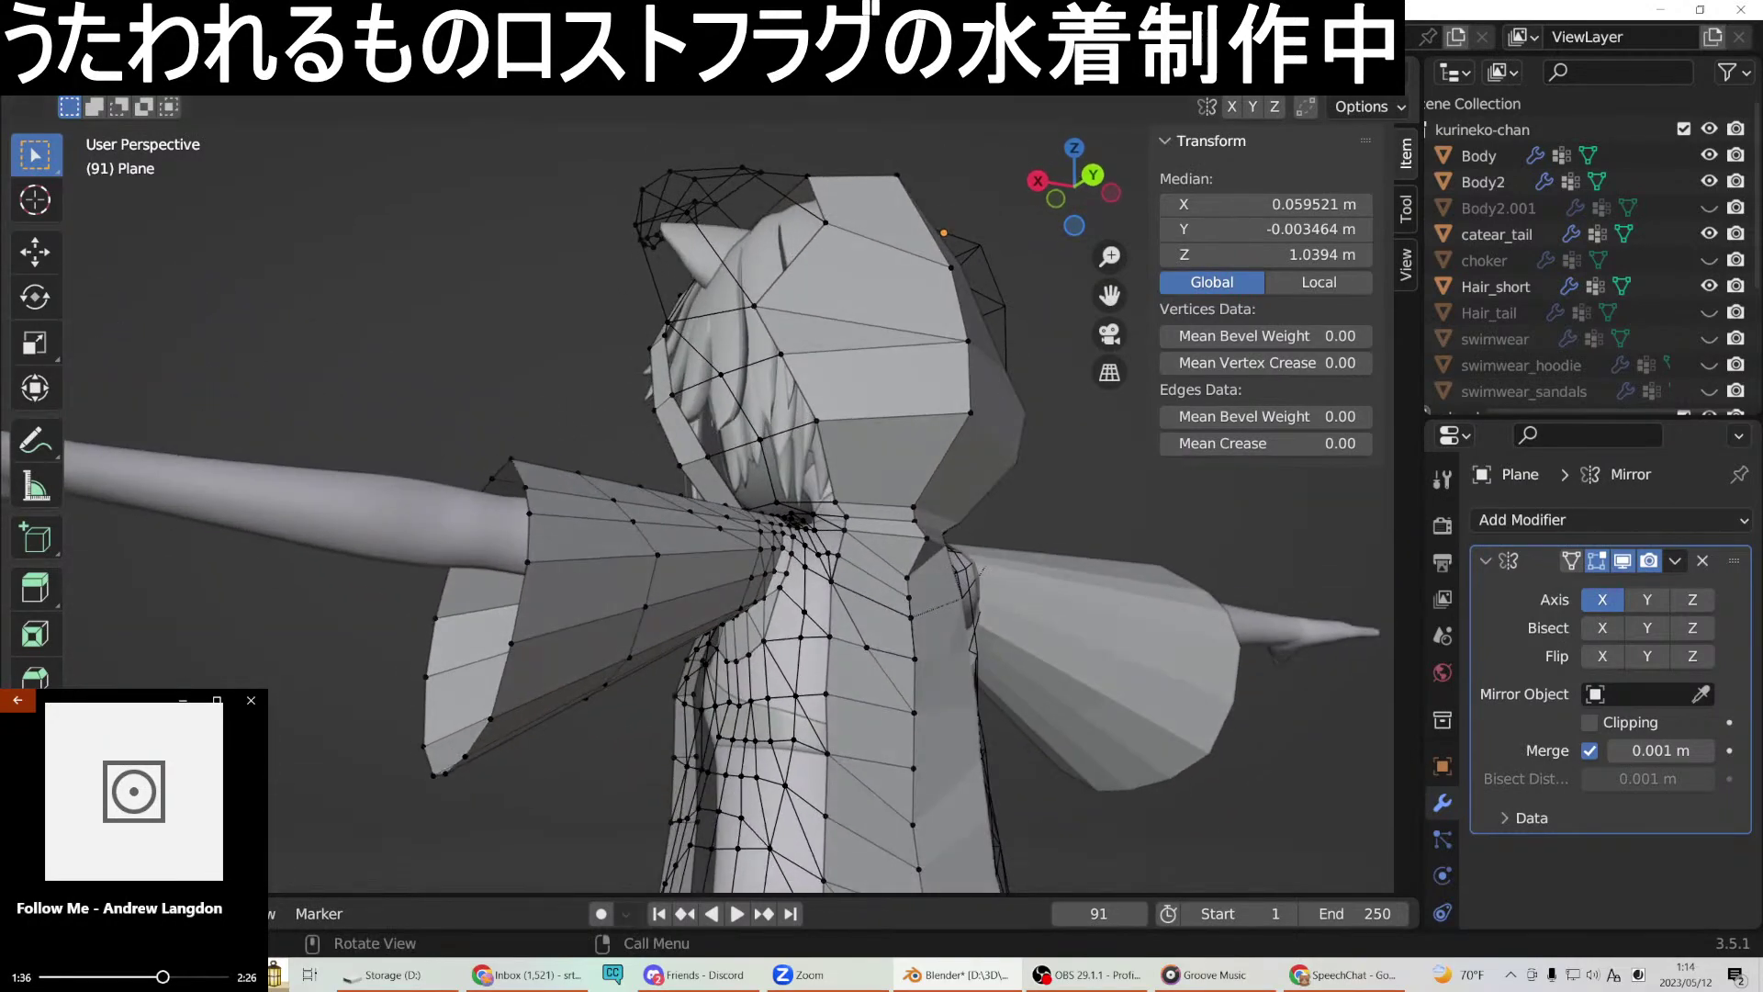
pyautogui.keyDown('ctrl'); pyautogui.moveTo(863, 555); pyautogui.dragTo(883, 588, button='middle'); pyautogui.keyUp('ctrl')
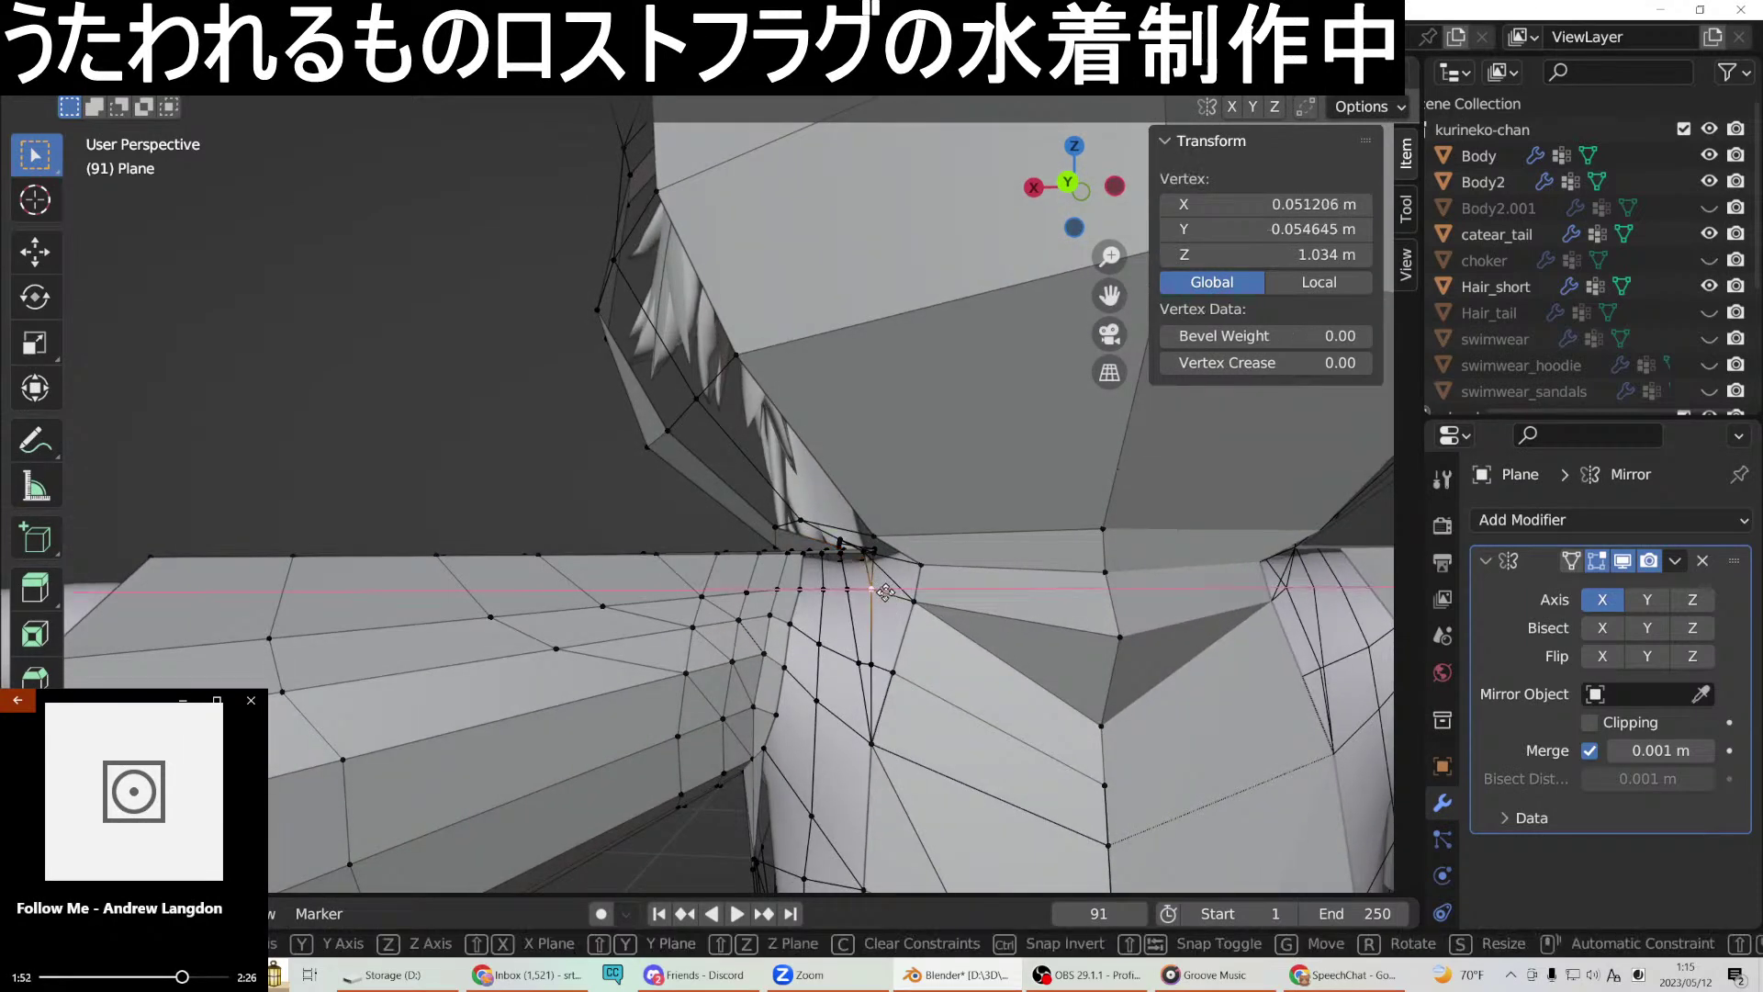
pyautogui.click(887, 593)
pyautogui.click(874, 663)
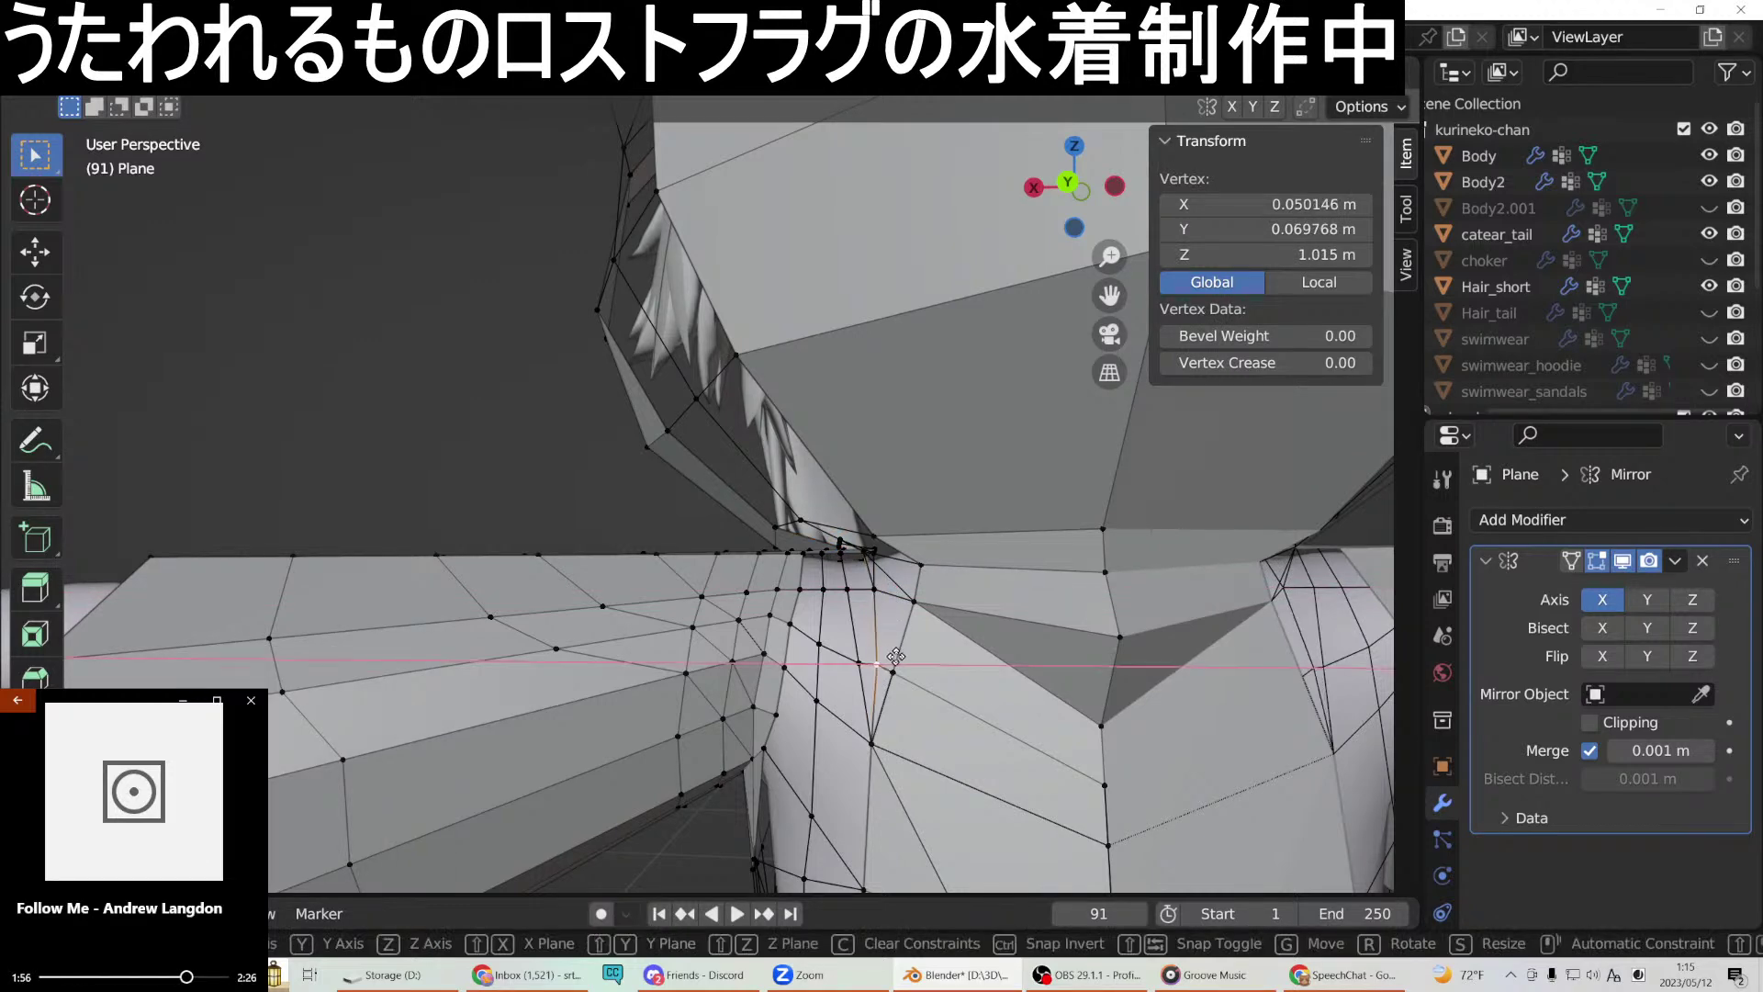
pyautogui.click(896, 655)
# Create a face from the crown vertex over the base of the cat ear, joining two ear-cover vertices to the rim.
pyautogui.moveTo(933, 688); pyautogui.dragTo(394, 873, button='middle')
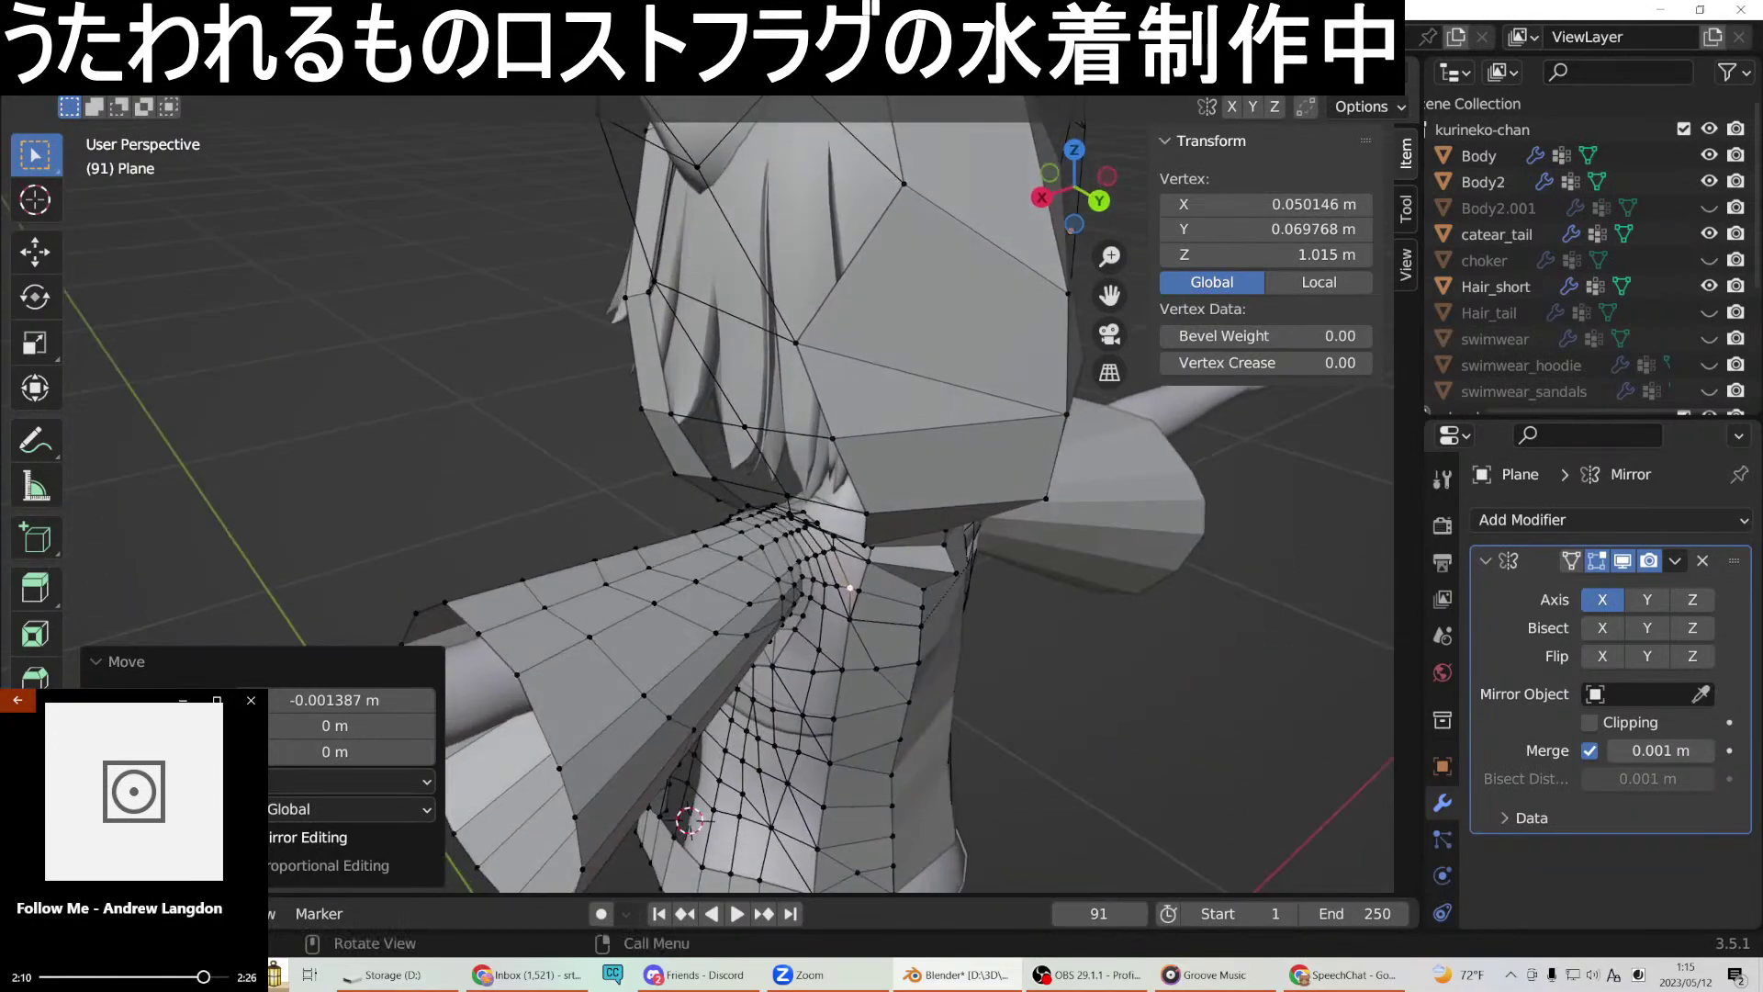
pyautogui.moveTo(803, 275); pyautogui.dragTo(896, 330, button='middle')
pyautogui.moveTo(684, 330); pyautogui.dragTo(847, 490, button='middle')
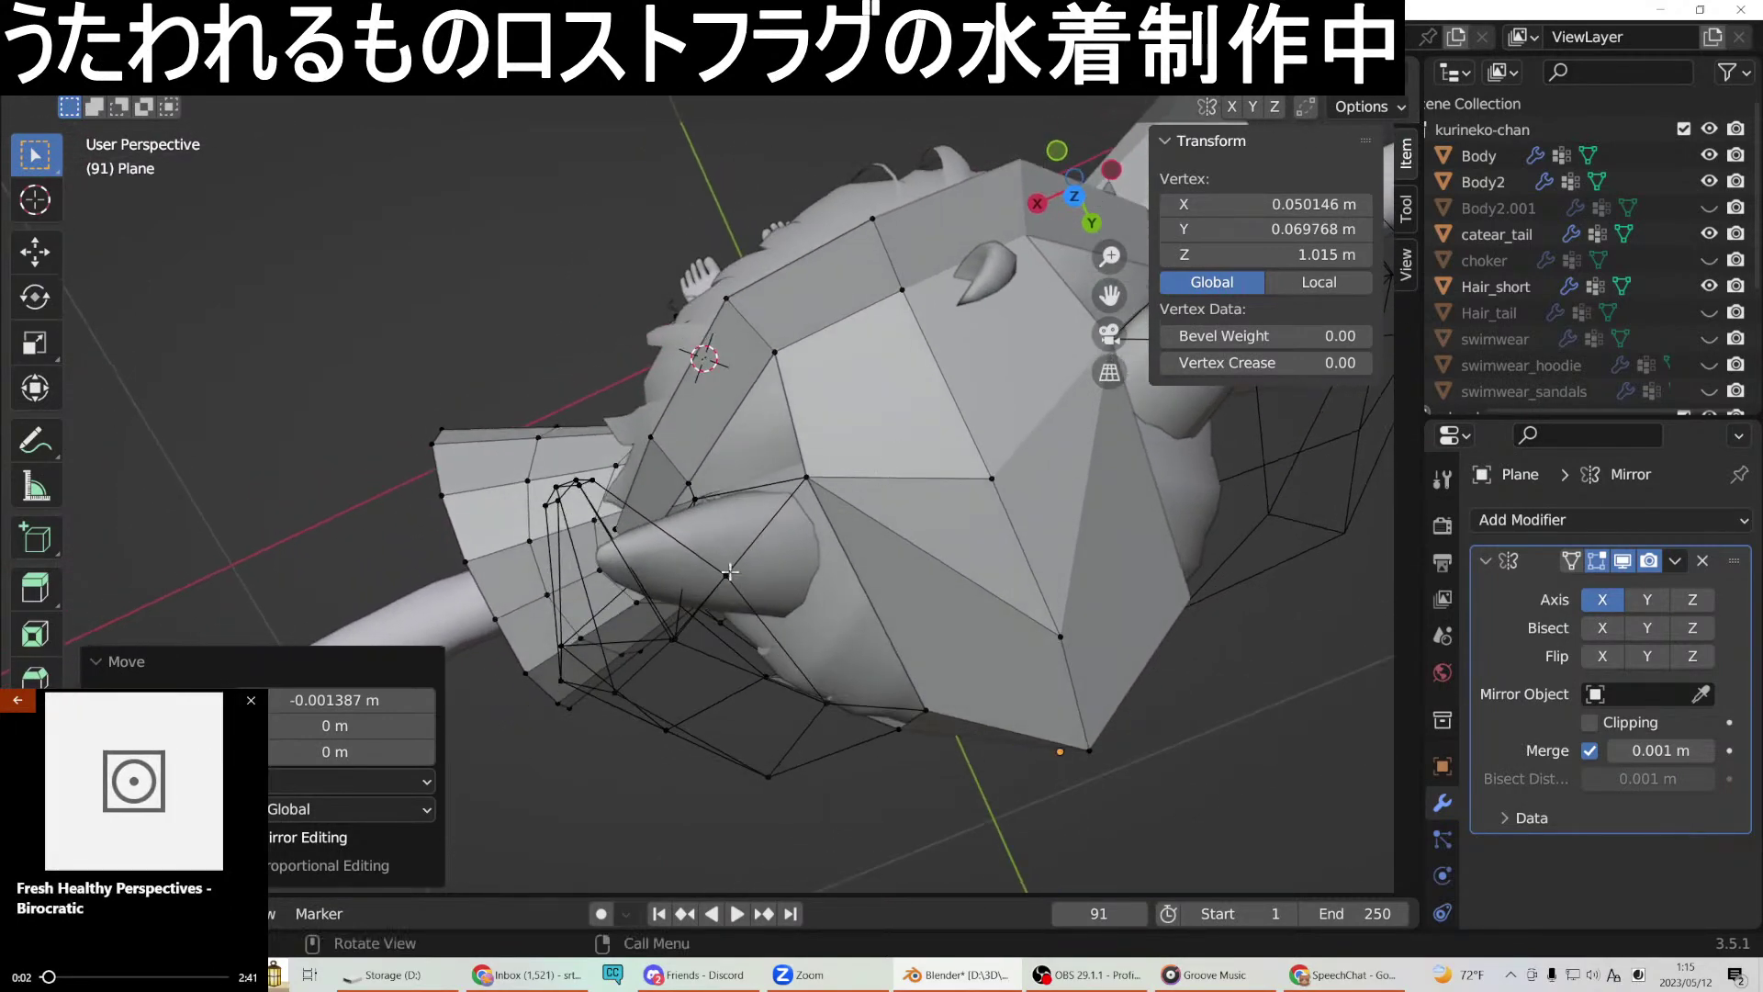
pyautogui.click(835, 497)
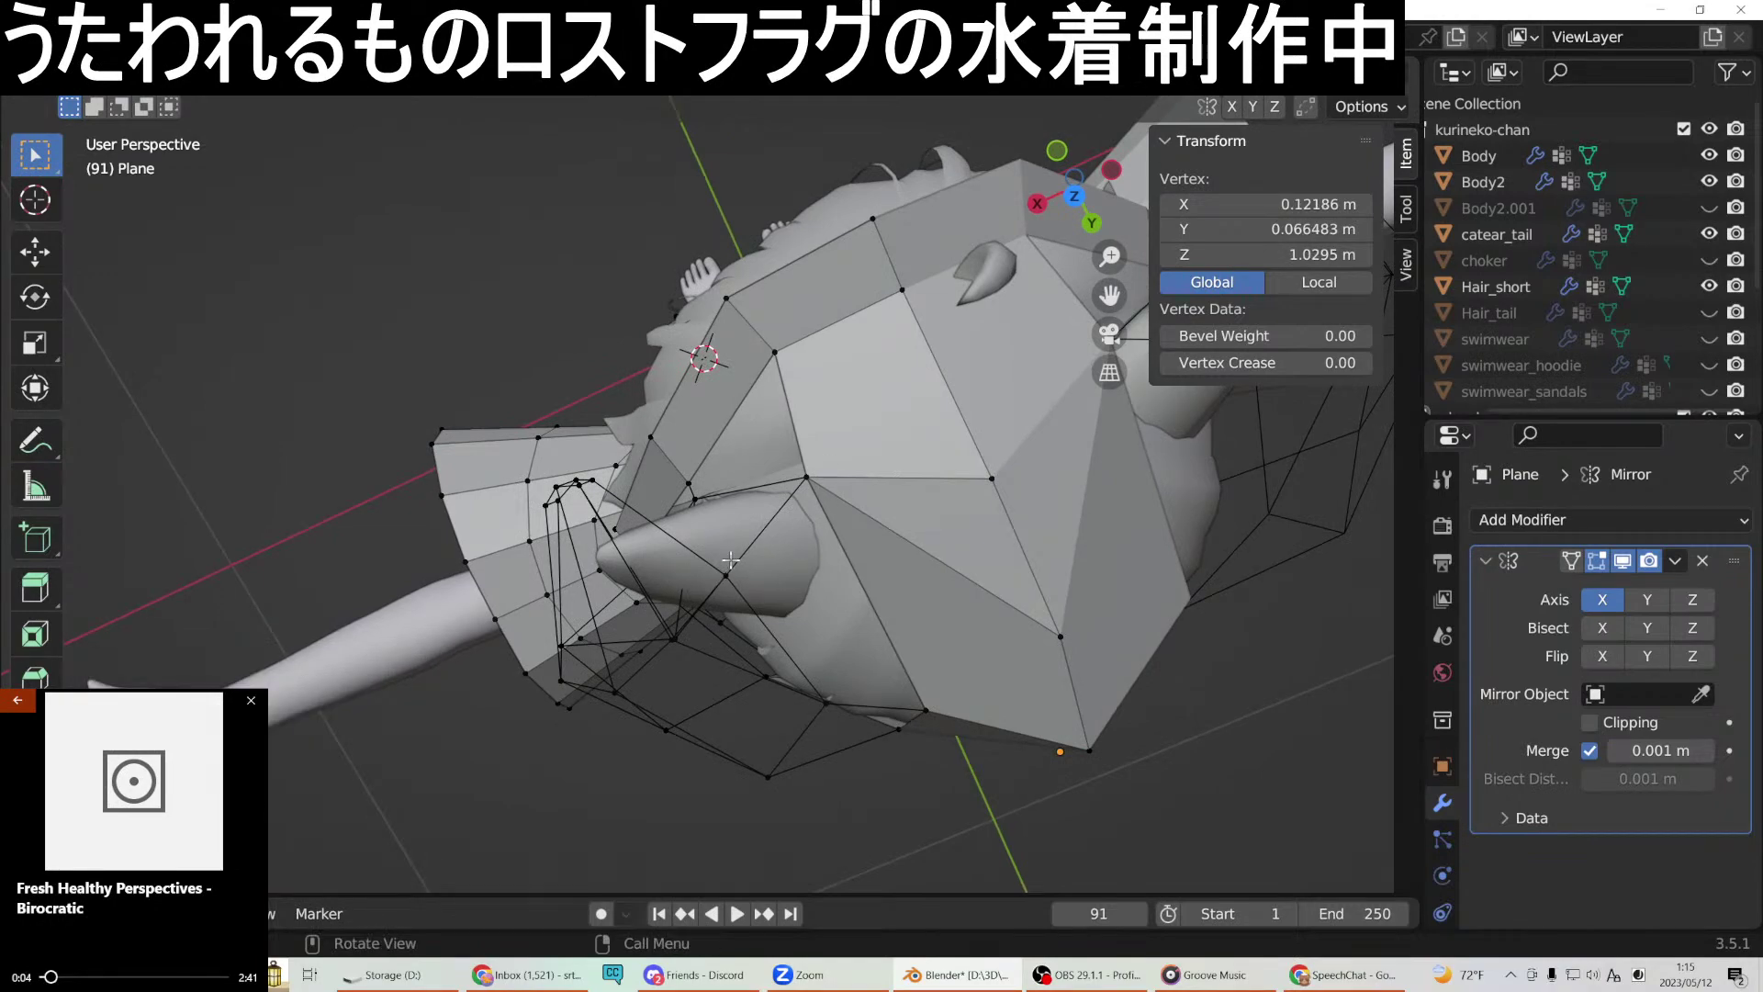
pyautogui.moveTo(825, 415); pyautogui.dragTo(436, 321, button='middle')
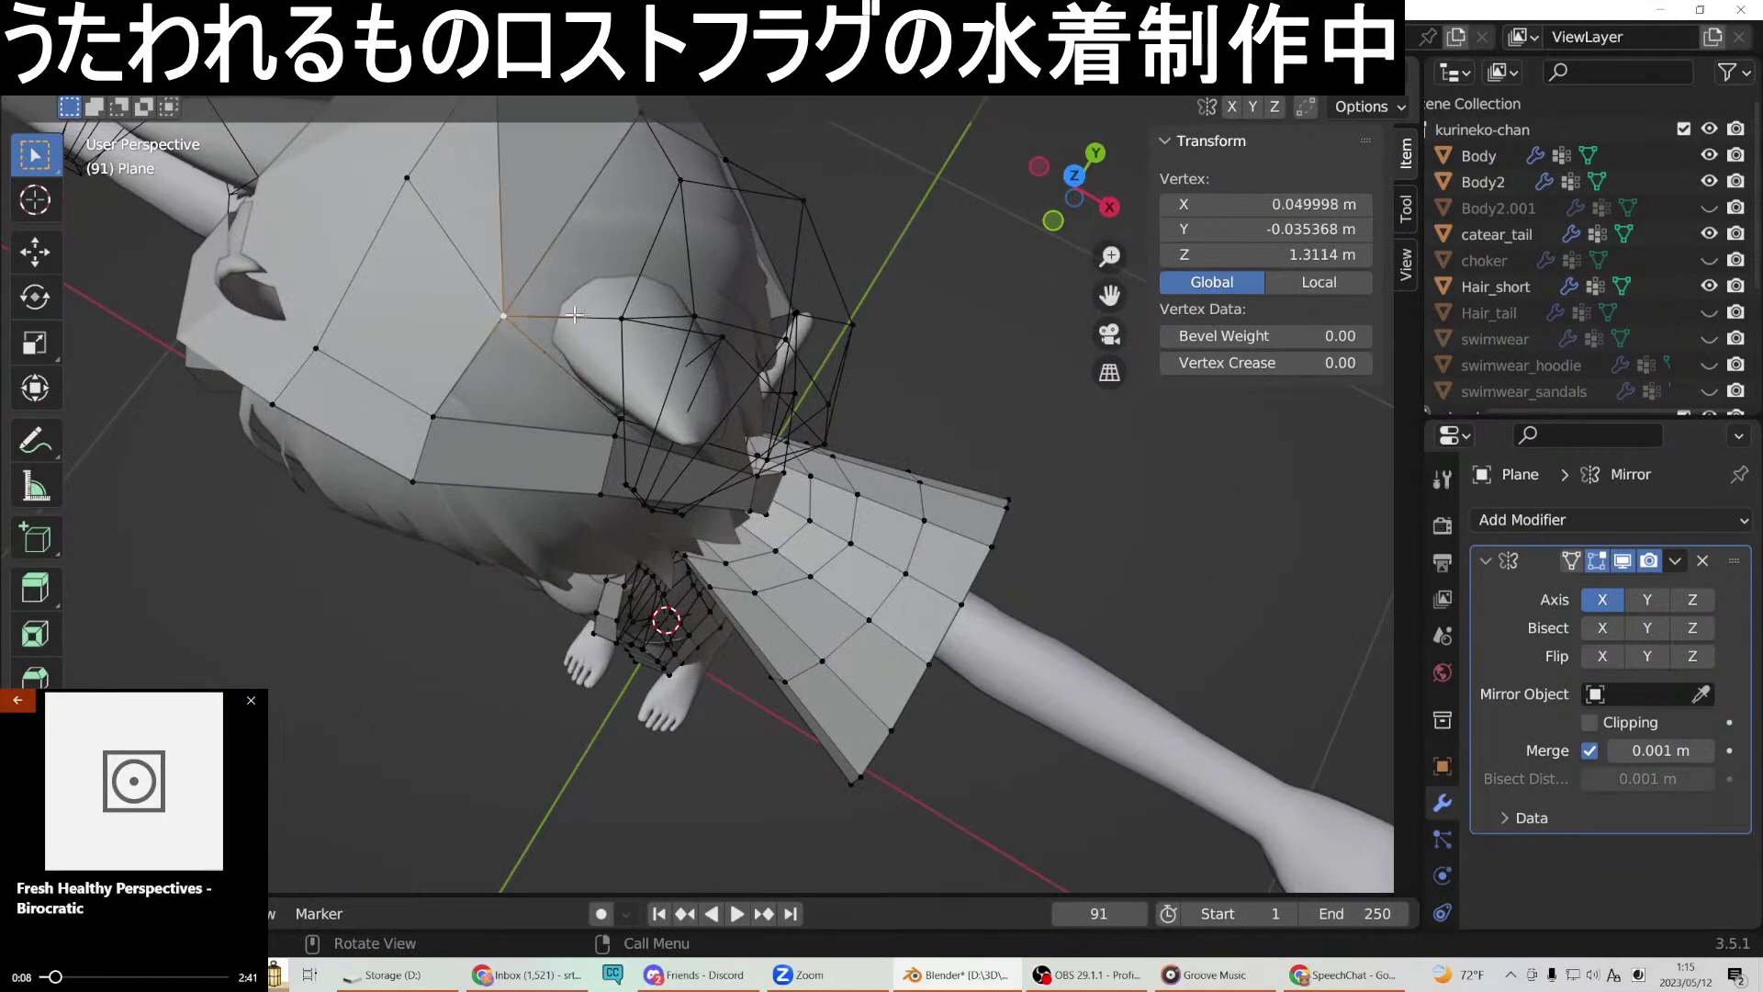
pyautogui.press('KP_Decimal')
pyautogui.scroll(-4, 767, 465)
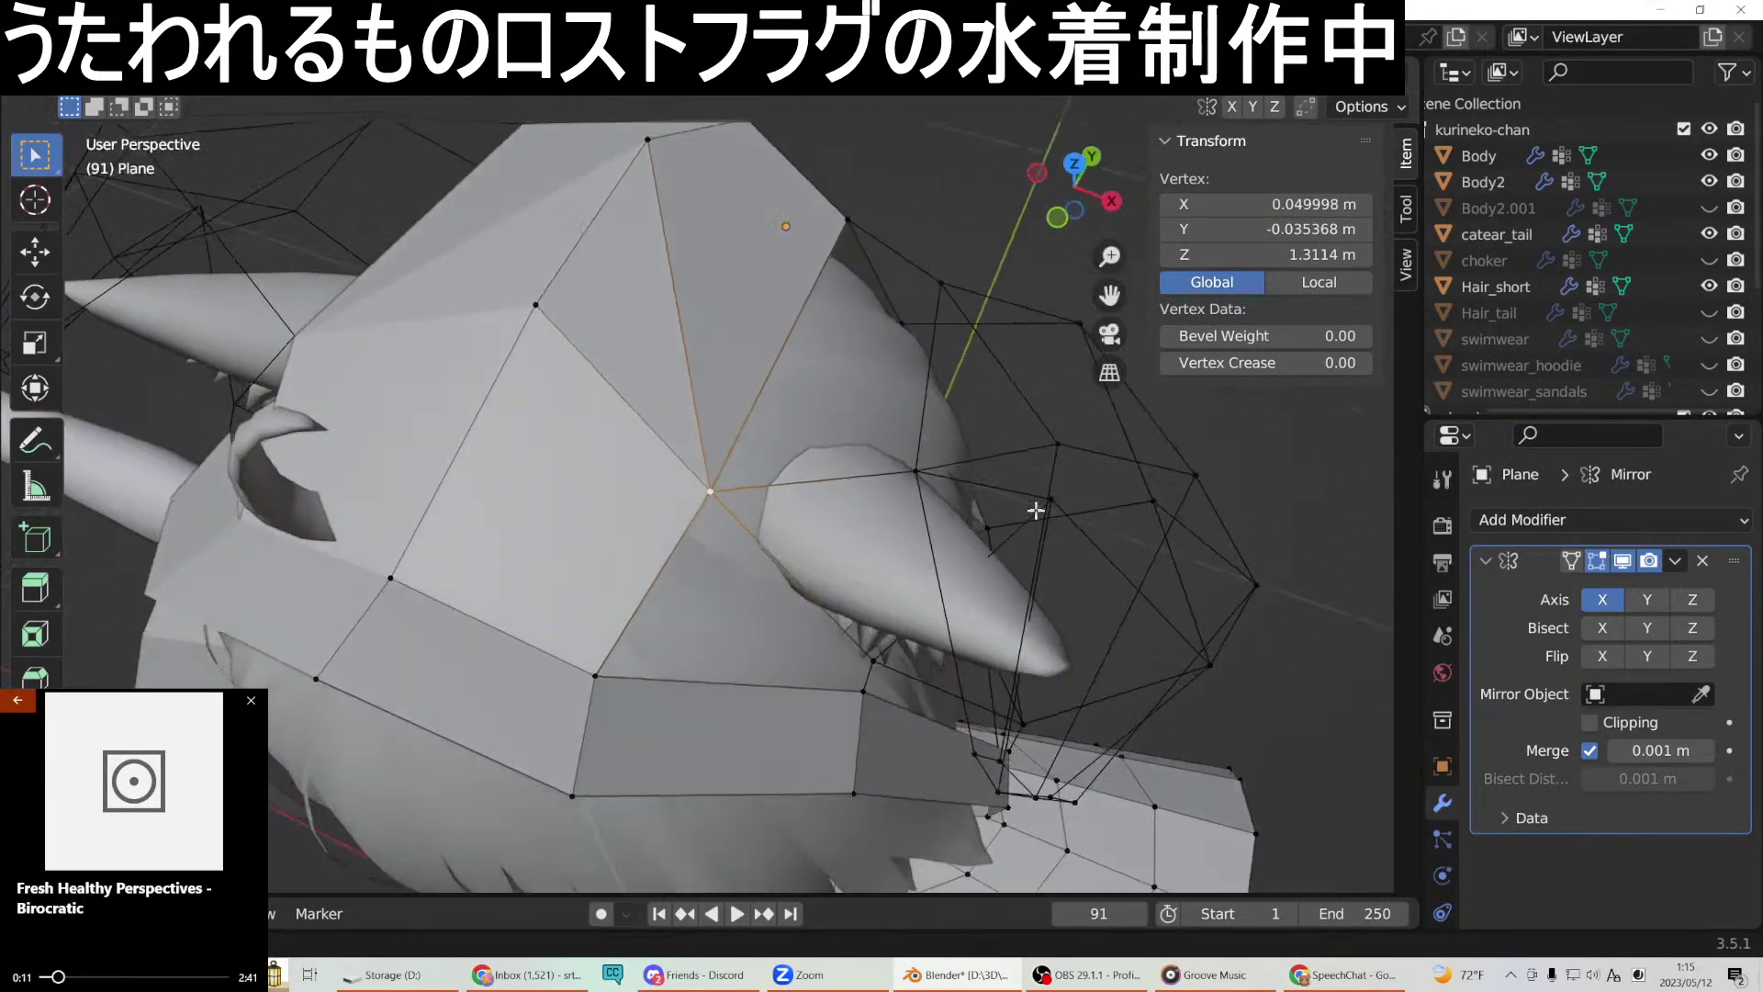
pyautogui.moveTo(1036, 511); pyautogui.dragTo(912, 495, button='middle')
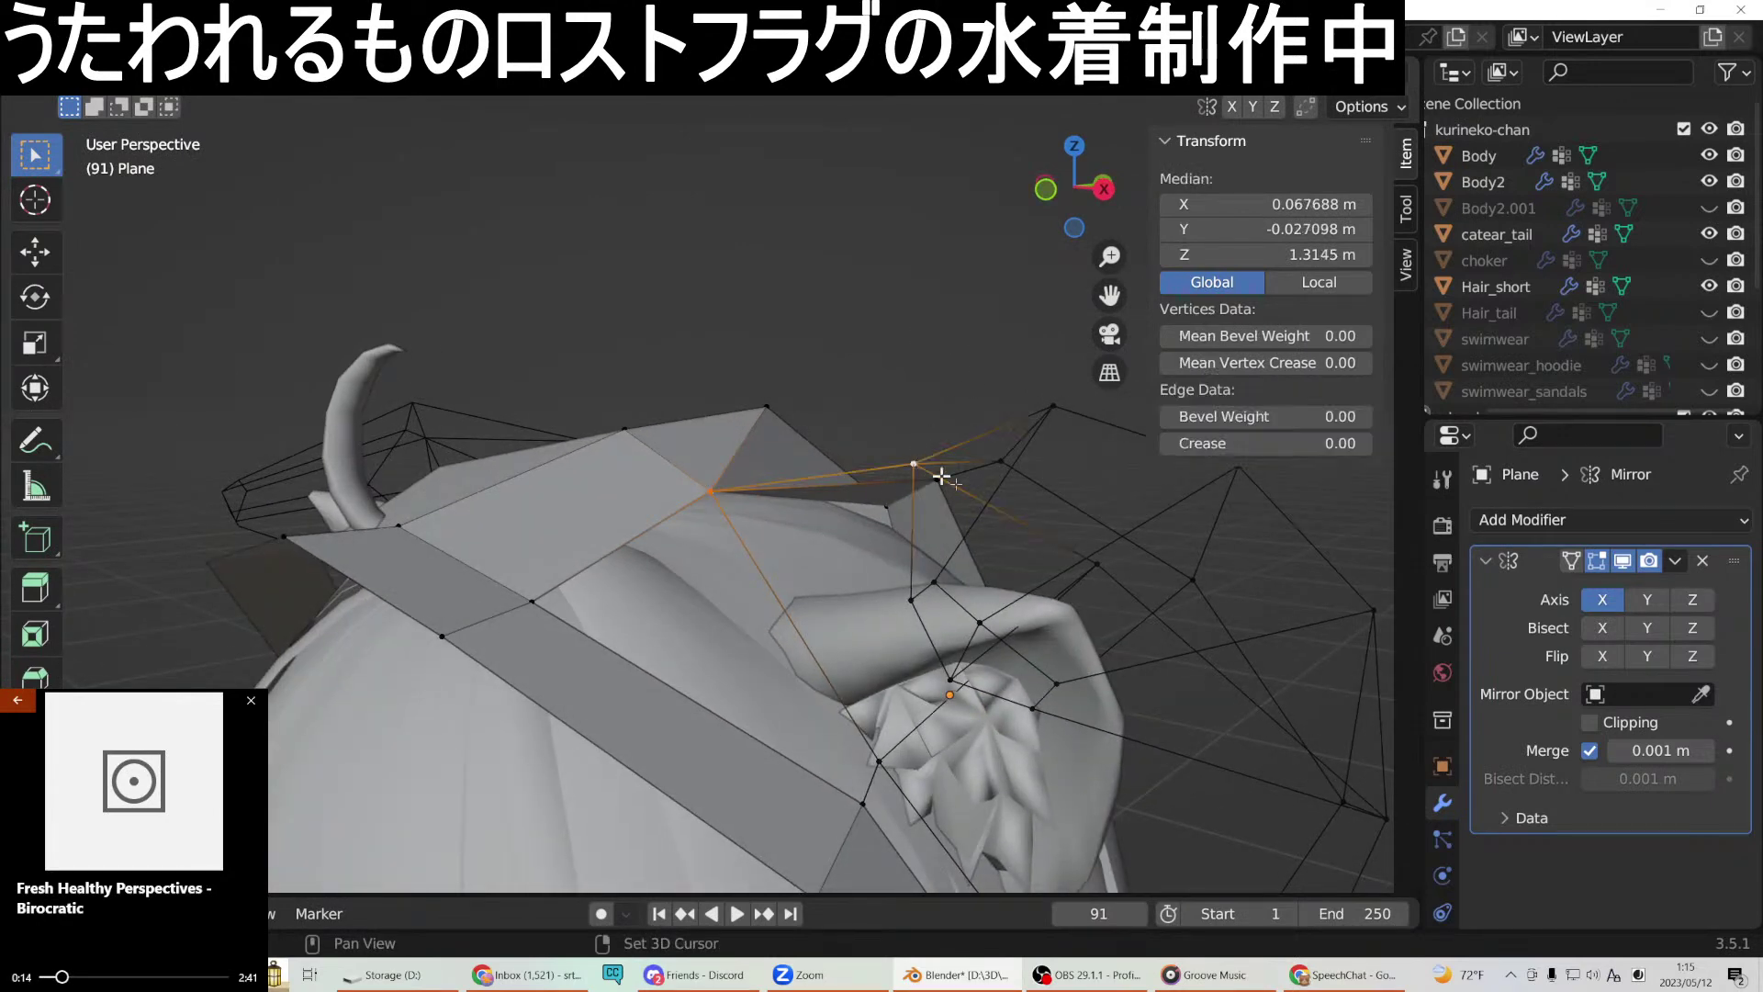
pyautogui.keyDown('shift'); pyautogui.moveTo(1128, 586); pyautogui.dragTo(1107, 532, button='middle'); pyautogui.keyUp('shift')
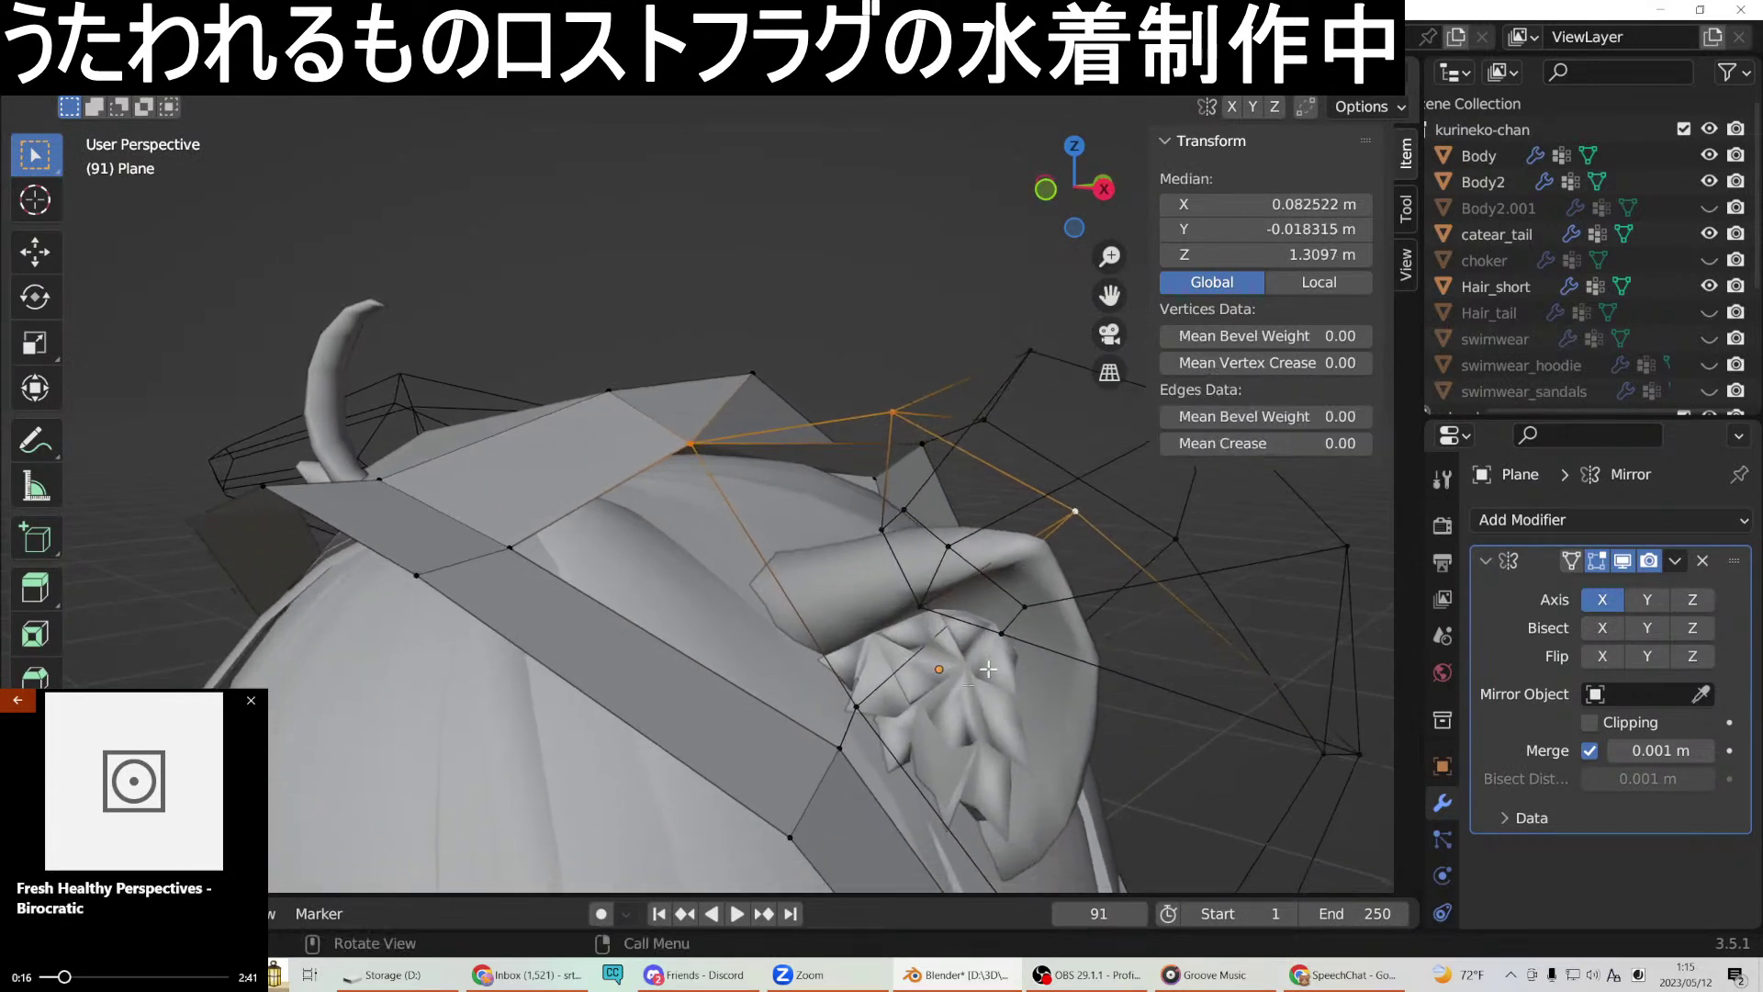
pyautogui.rightClick(781, 616)
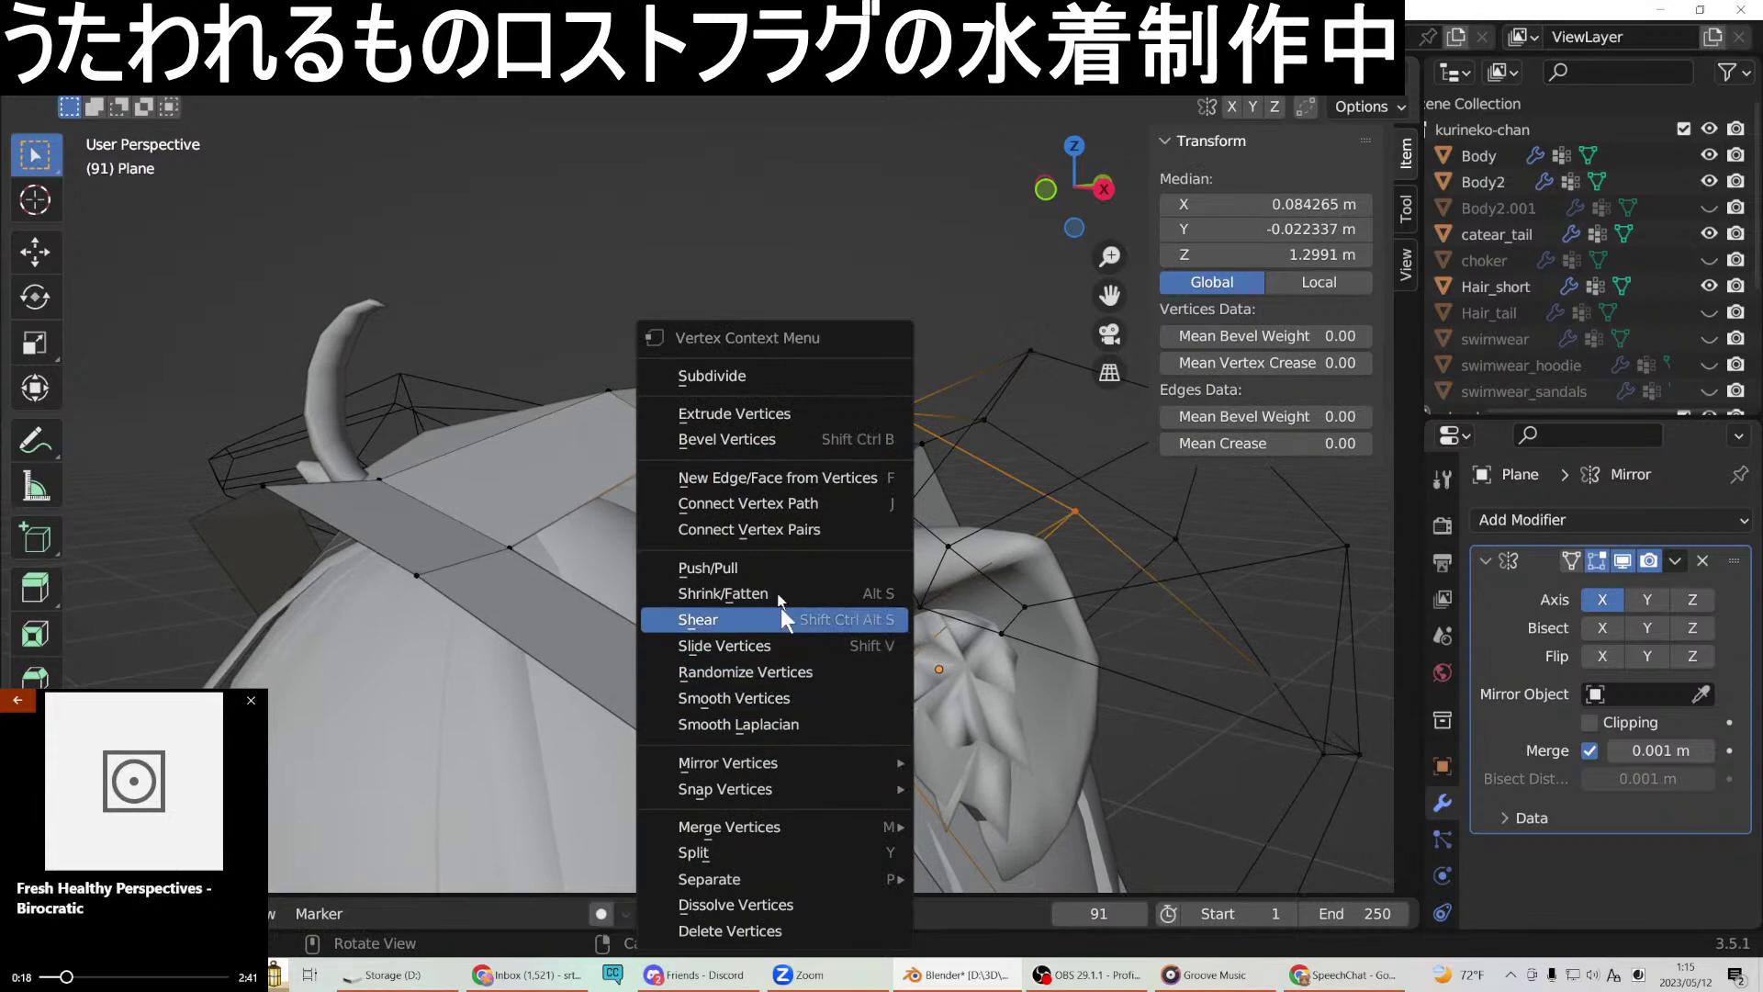
pyautogui.click(769, 478)
# Fill the opening in front of the cat ear, between the crown vertex and the front rim's inner edge, with a face.
pyautogui.moveTo(781, 514); pyautogui.dragTo(667, 482, button='middle')
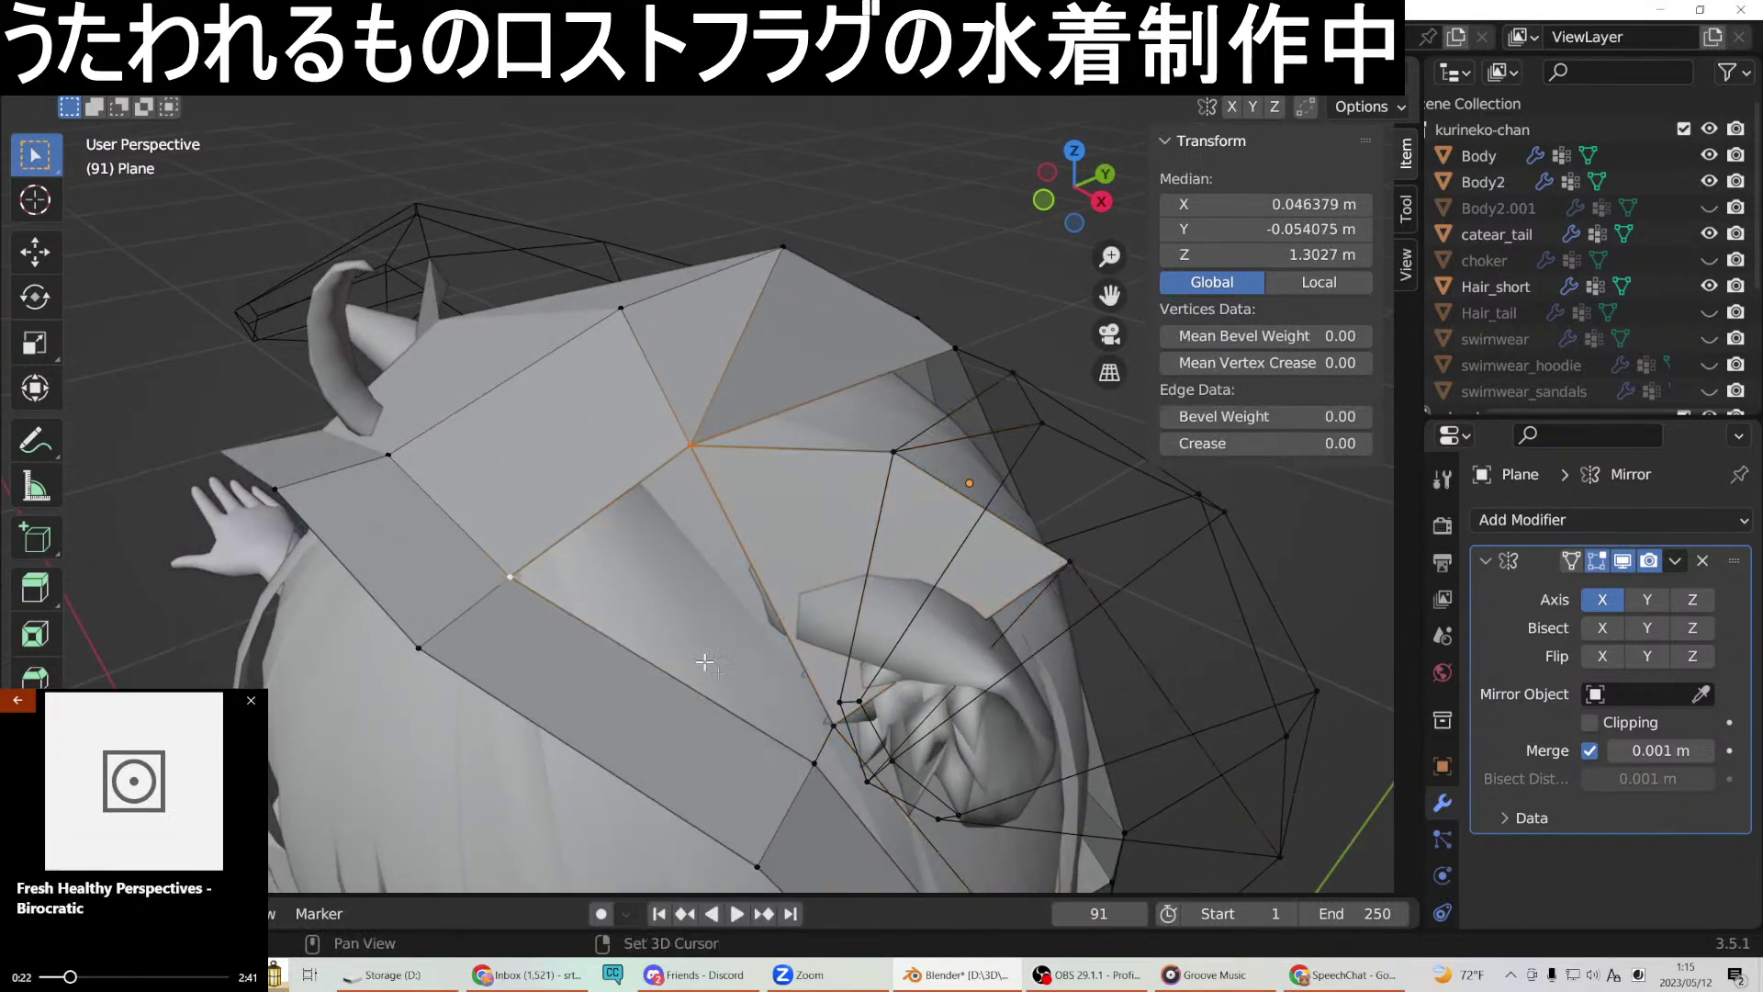
pyautogui.rightClick(775, 641)
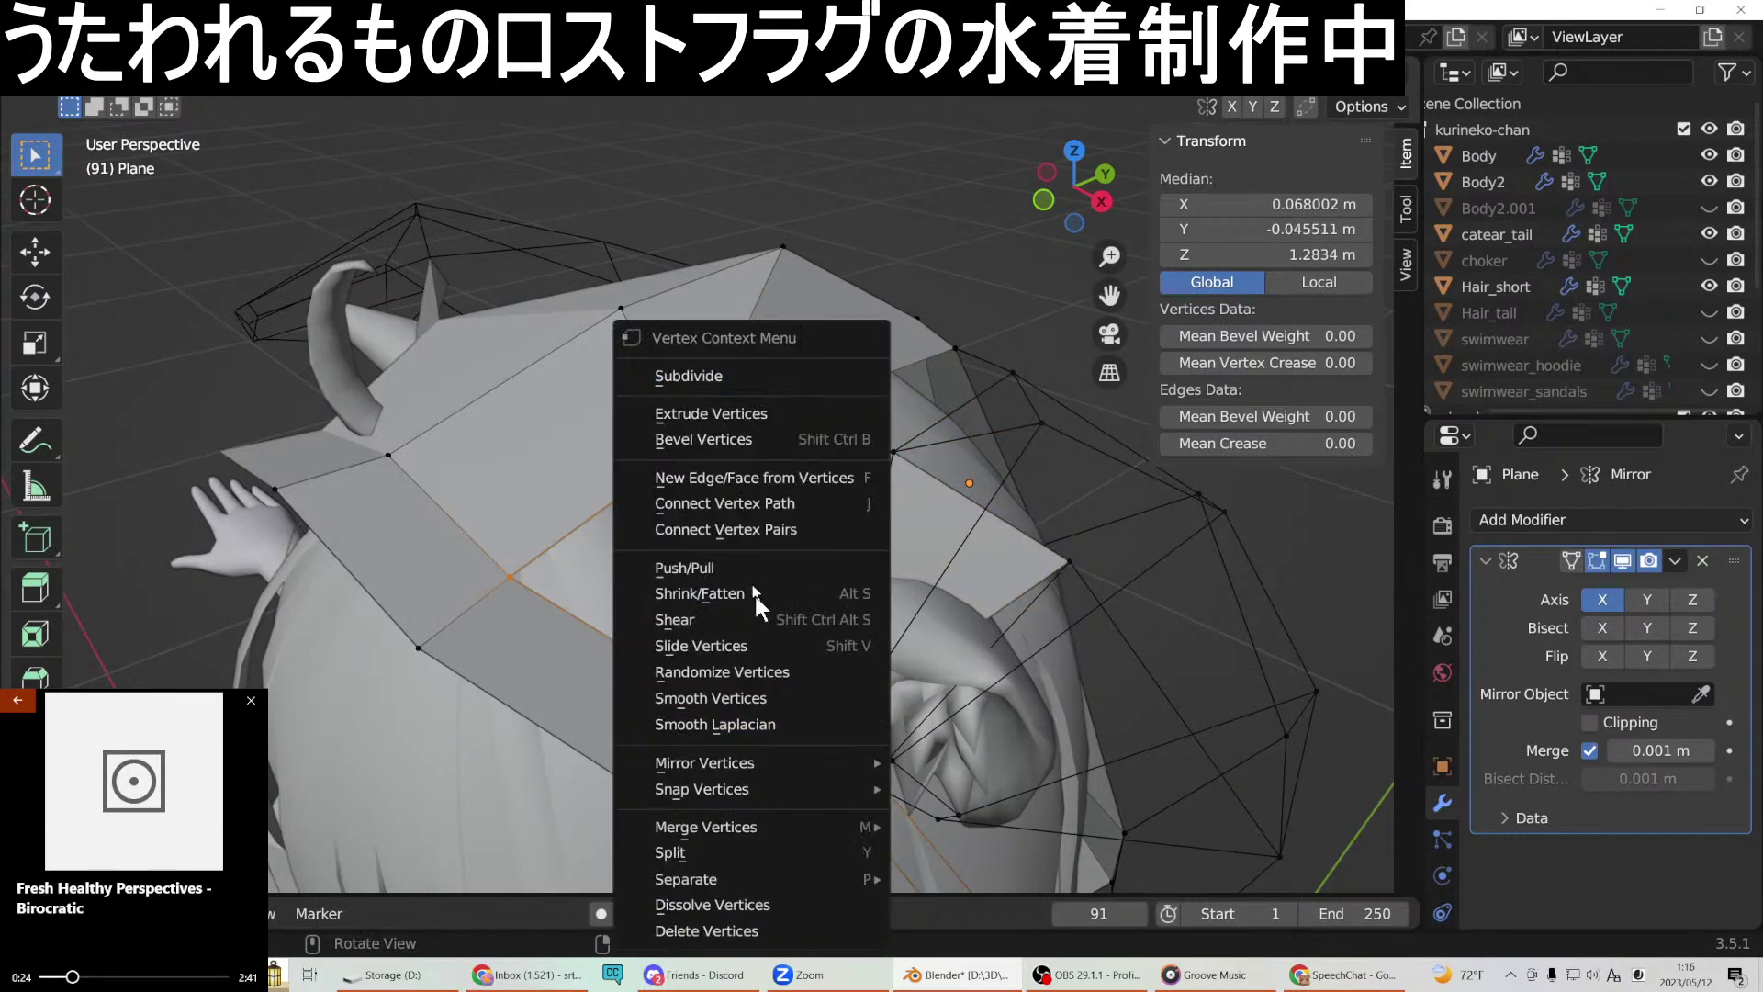
pyautogui.click(742, 470)
# Fill the crown quad on the inner rear side of the cat ear, next to the existing back panel, with a face.
pyautogui.moveTo(742, 470); pyautogui.dragTo(249, 579, button='middle')
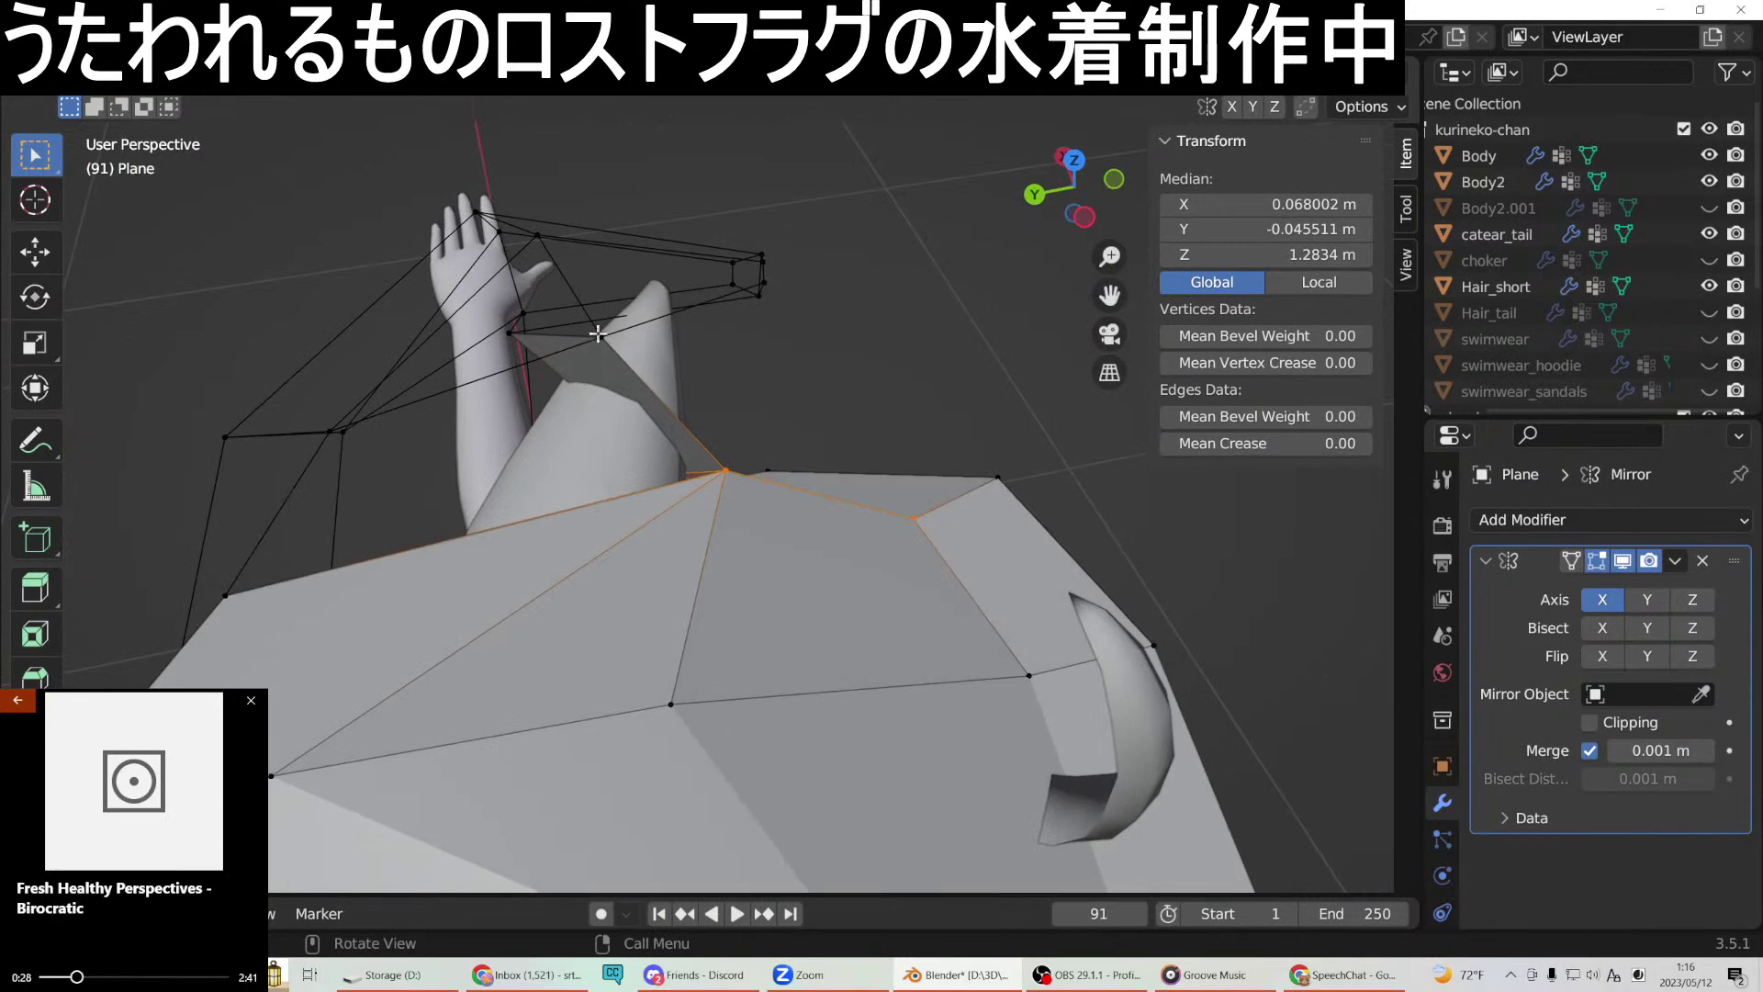
pyautogui.moveTo(373, 461); pyautogui.dragTo(529, 436, button='middle')
pyautogui.moveTo(720, 514); pyautogui.dragTo(618, 640, button='middle')
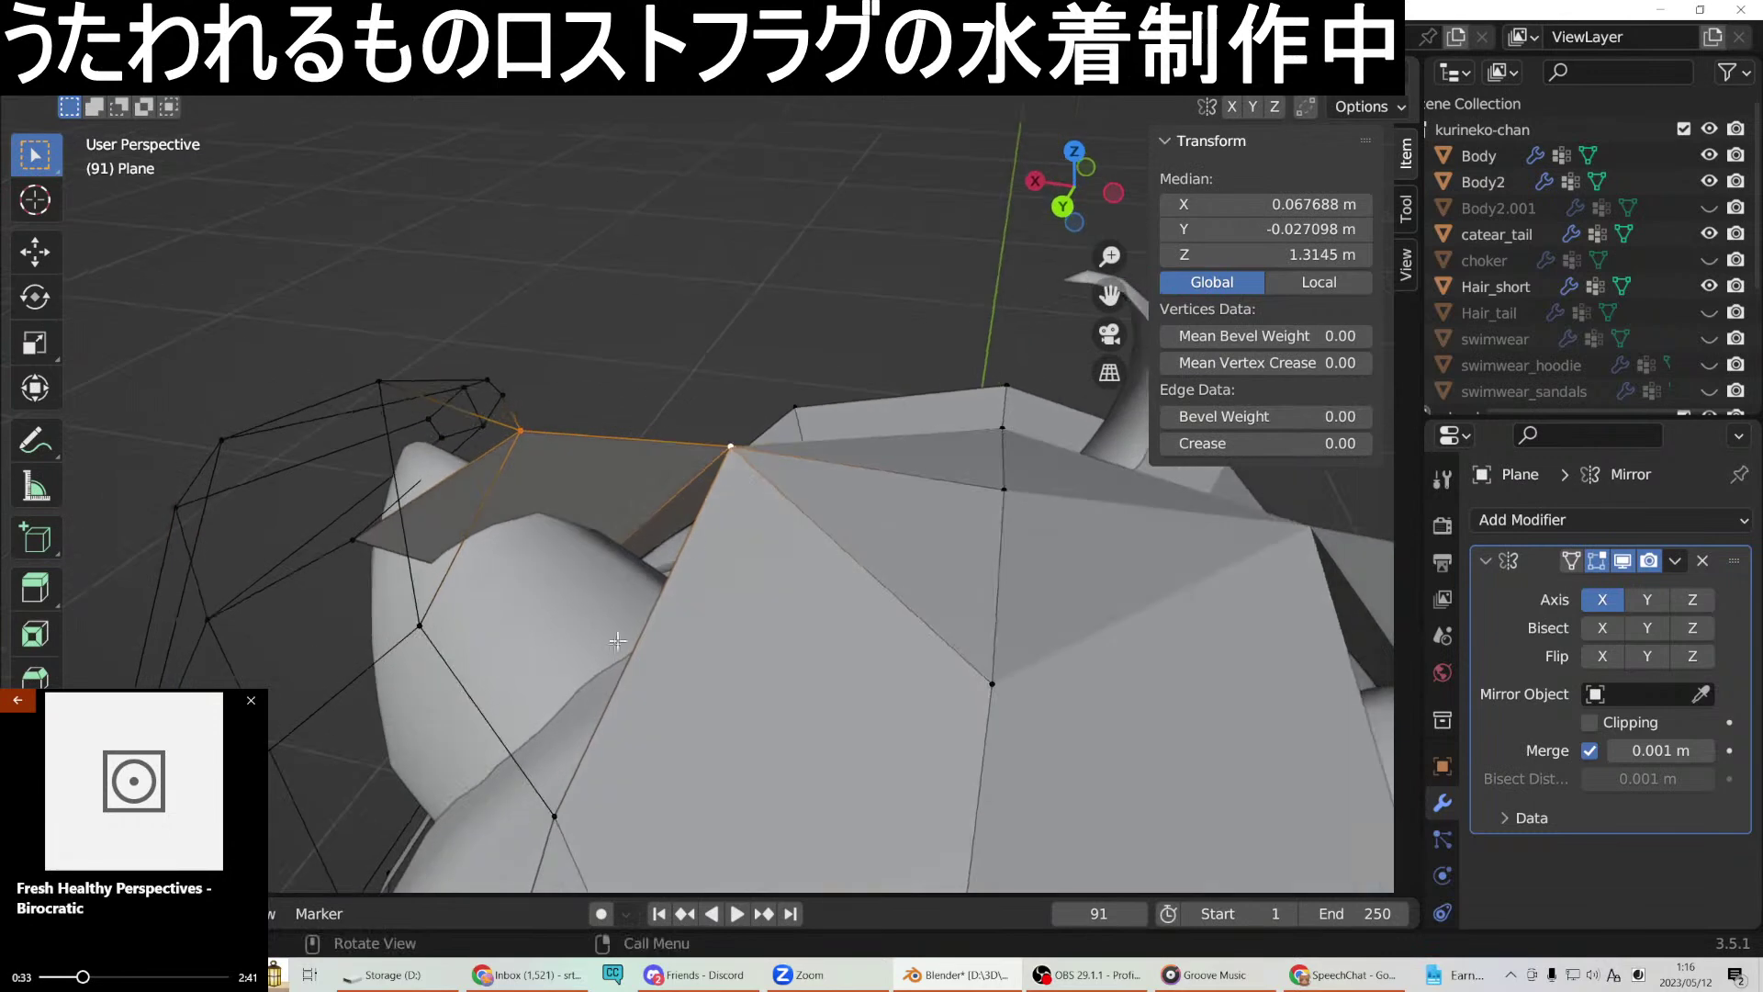
pyautogui.rightClick(421, 626)
pyautogui.click(380, 480)
# Continue behind the cat ear with a face on the next quad down, beside the hood's rear panel.
pyautogui.moveTo(642, 523); pyautogui.dragTo(576, 557, button='middle')
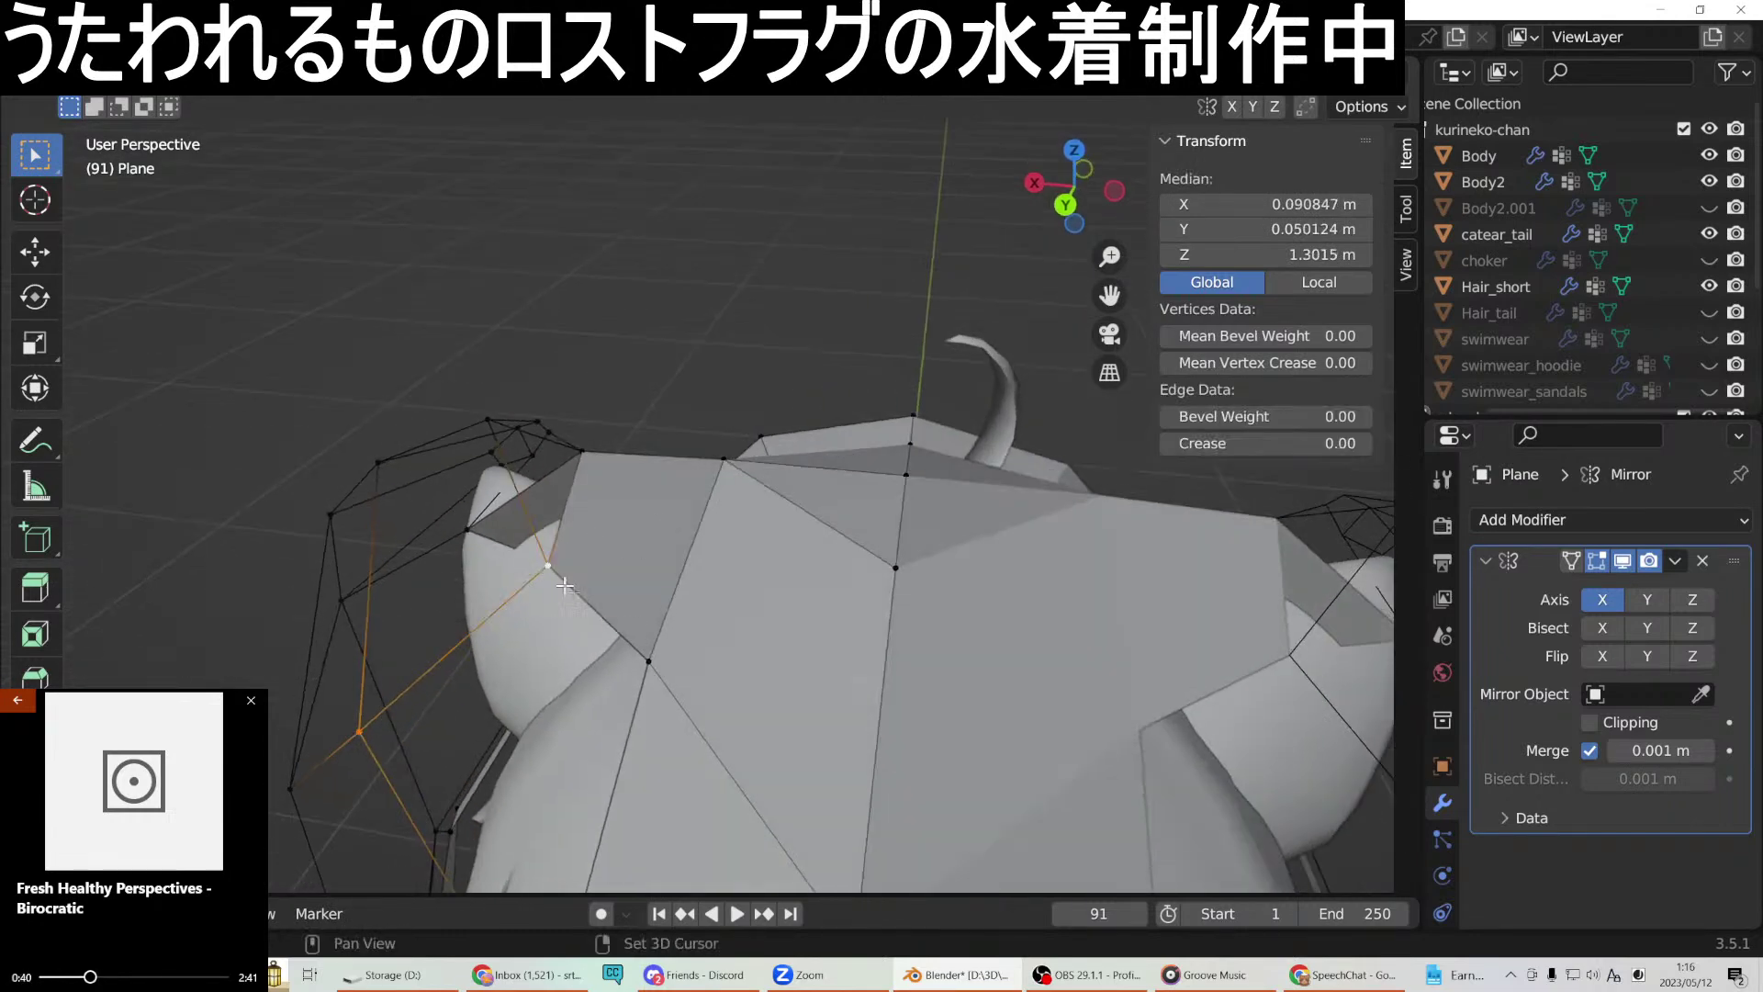
pyautogui.keyDown('shift'); pyautogui.click(636, 655); pyautogui.keyUp('shift')
pyautogui.moveTo(635, 655); pyautogui.dragTo(716, 714, button='middle')
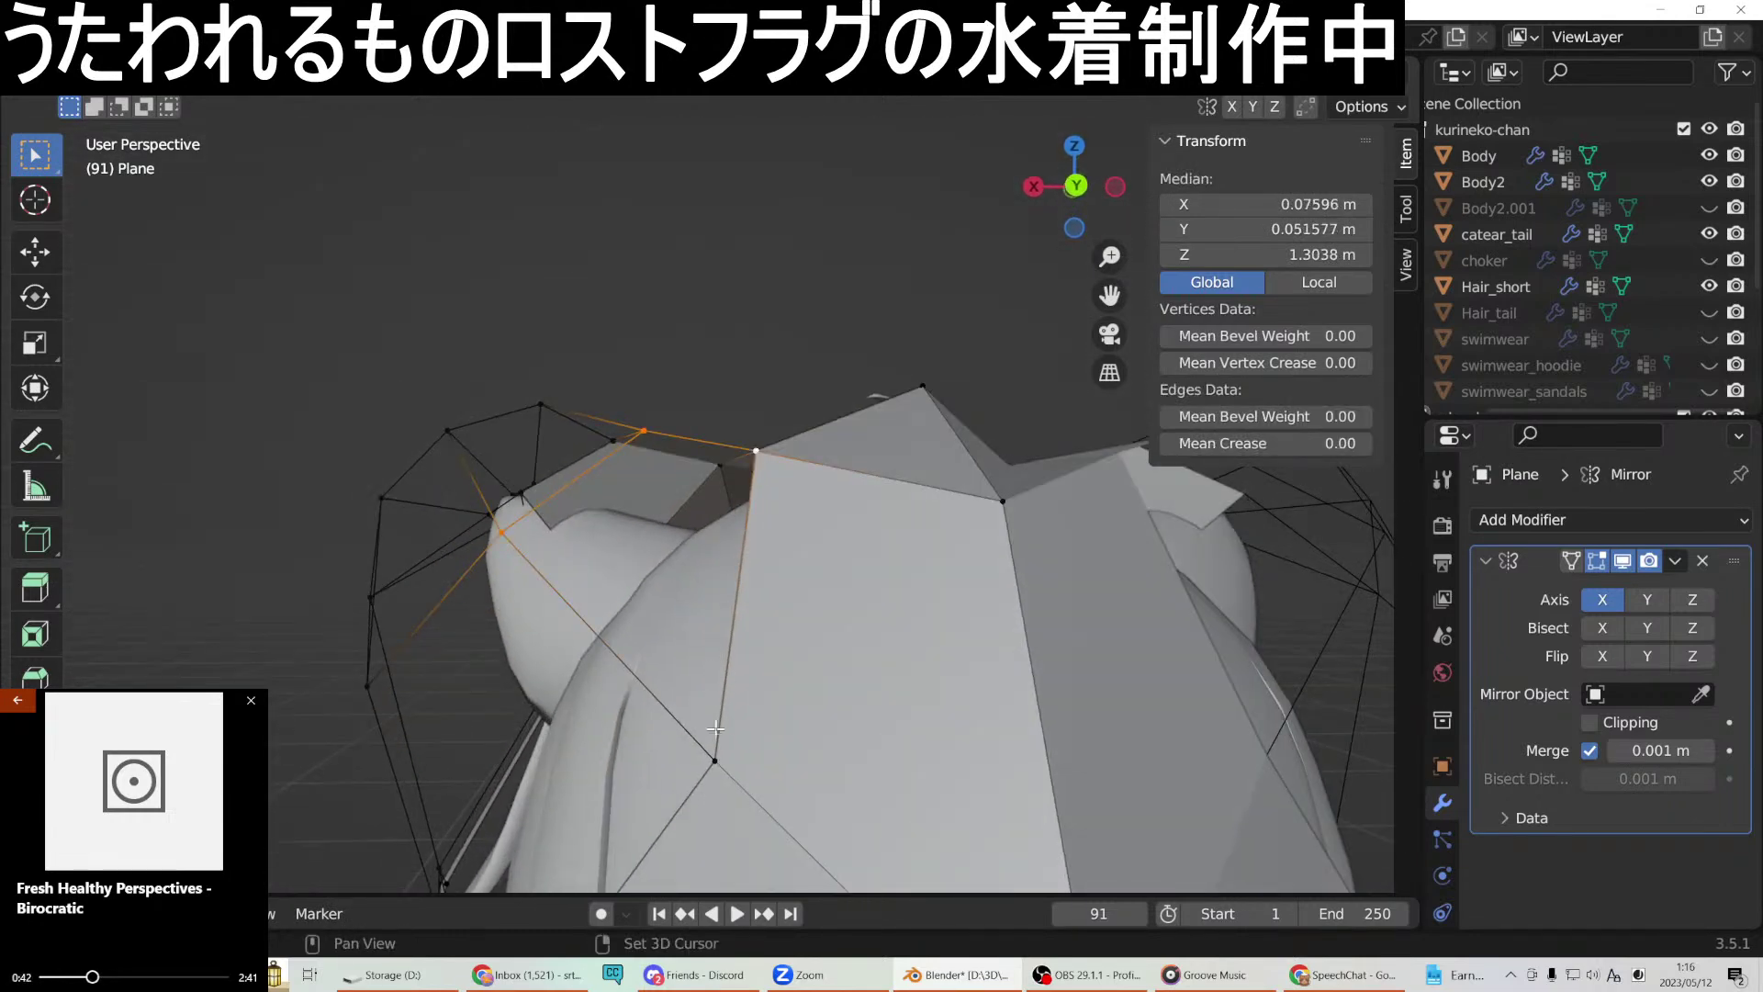
pyautogui.rightClick(713, 758)
pyautogui.click(672, 470)
# Fill the quad running from behind the cat ear down the rear side of the hood with a face.
pyautogui.moveTo(672, 470); pyautogui.dragTo(831, 613, button='middle')
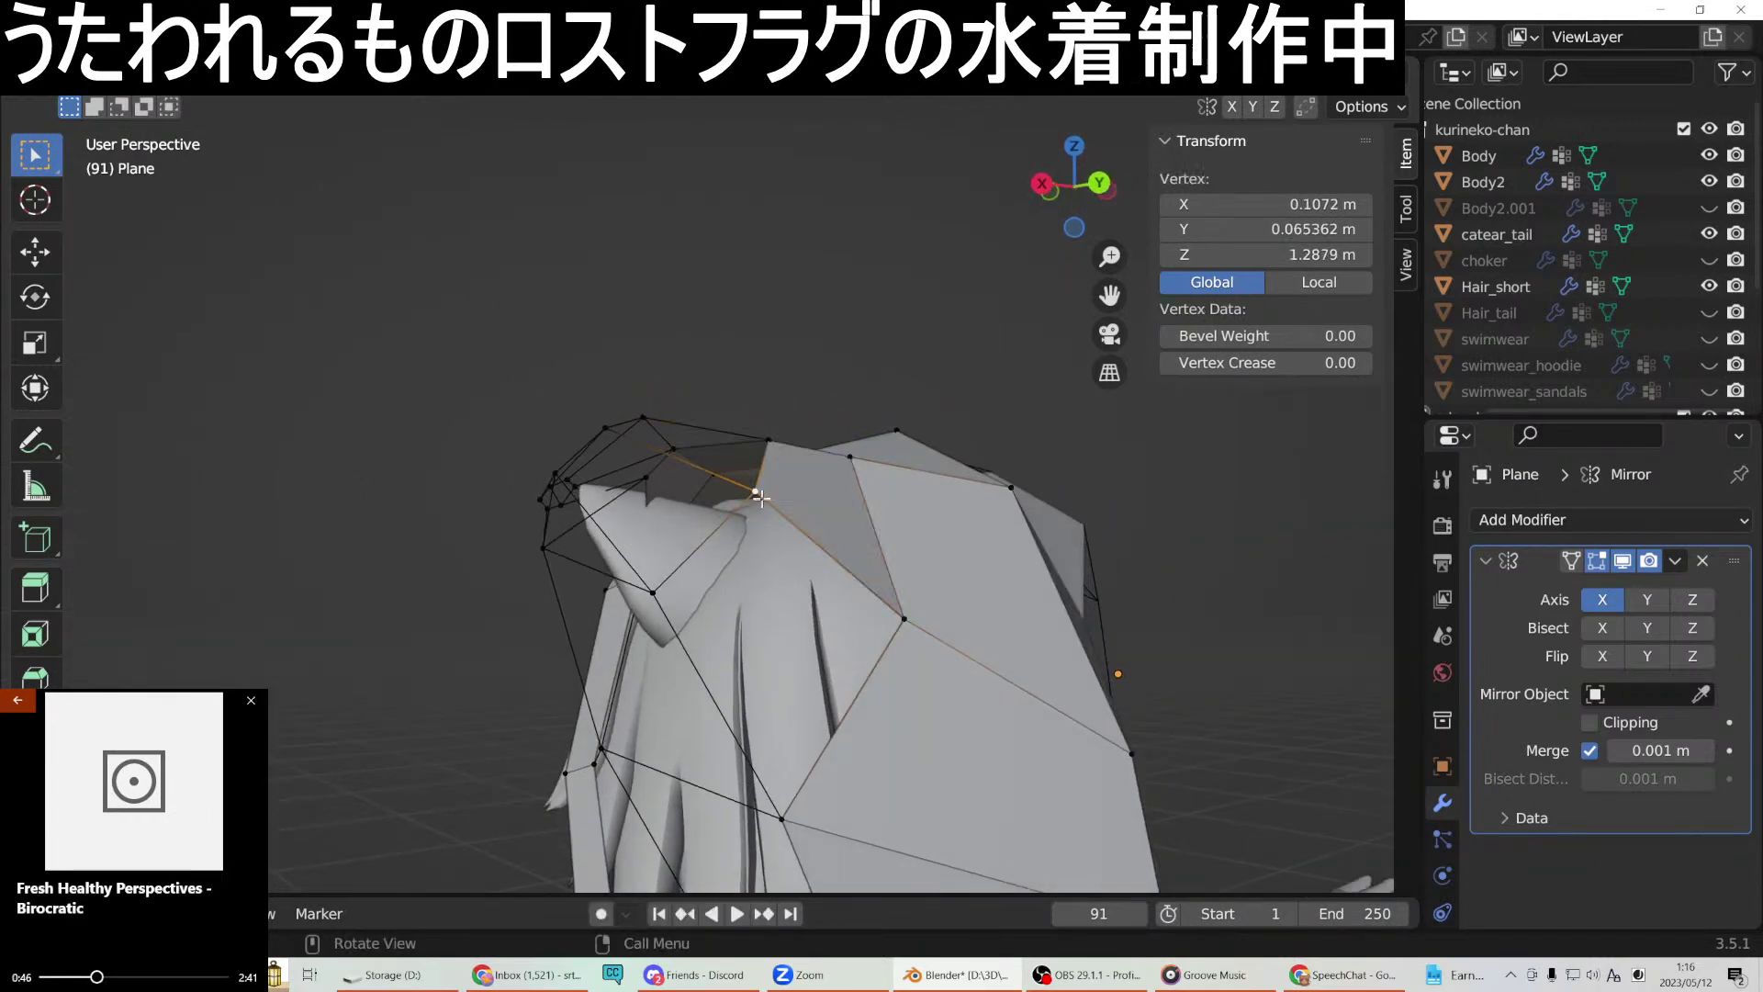
pyautogui.keyDown('shift'); pyautogui.click(899, 624); pyautogui.keyUp('shift')
pyautogui.rightClick(899, 621)
pyautogui.click(877, 471)
# Create faces on the side quad below the cat ear and on the adjoining quad reaching forward to the front rim.
pyautogui.moveTo(877, 470); pyautogui.dragTo(765, 543, button='middle')
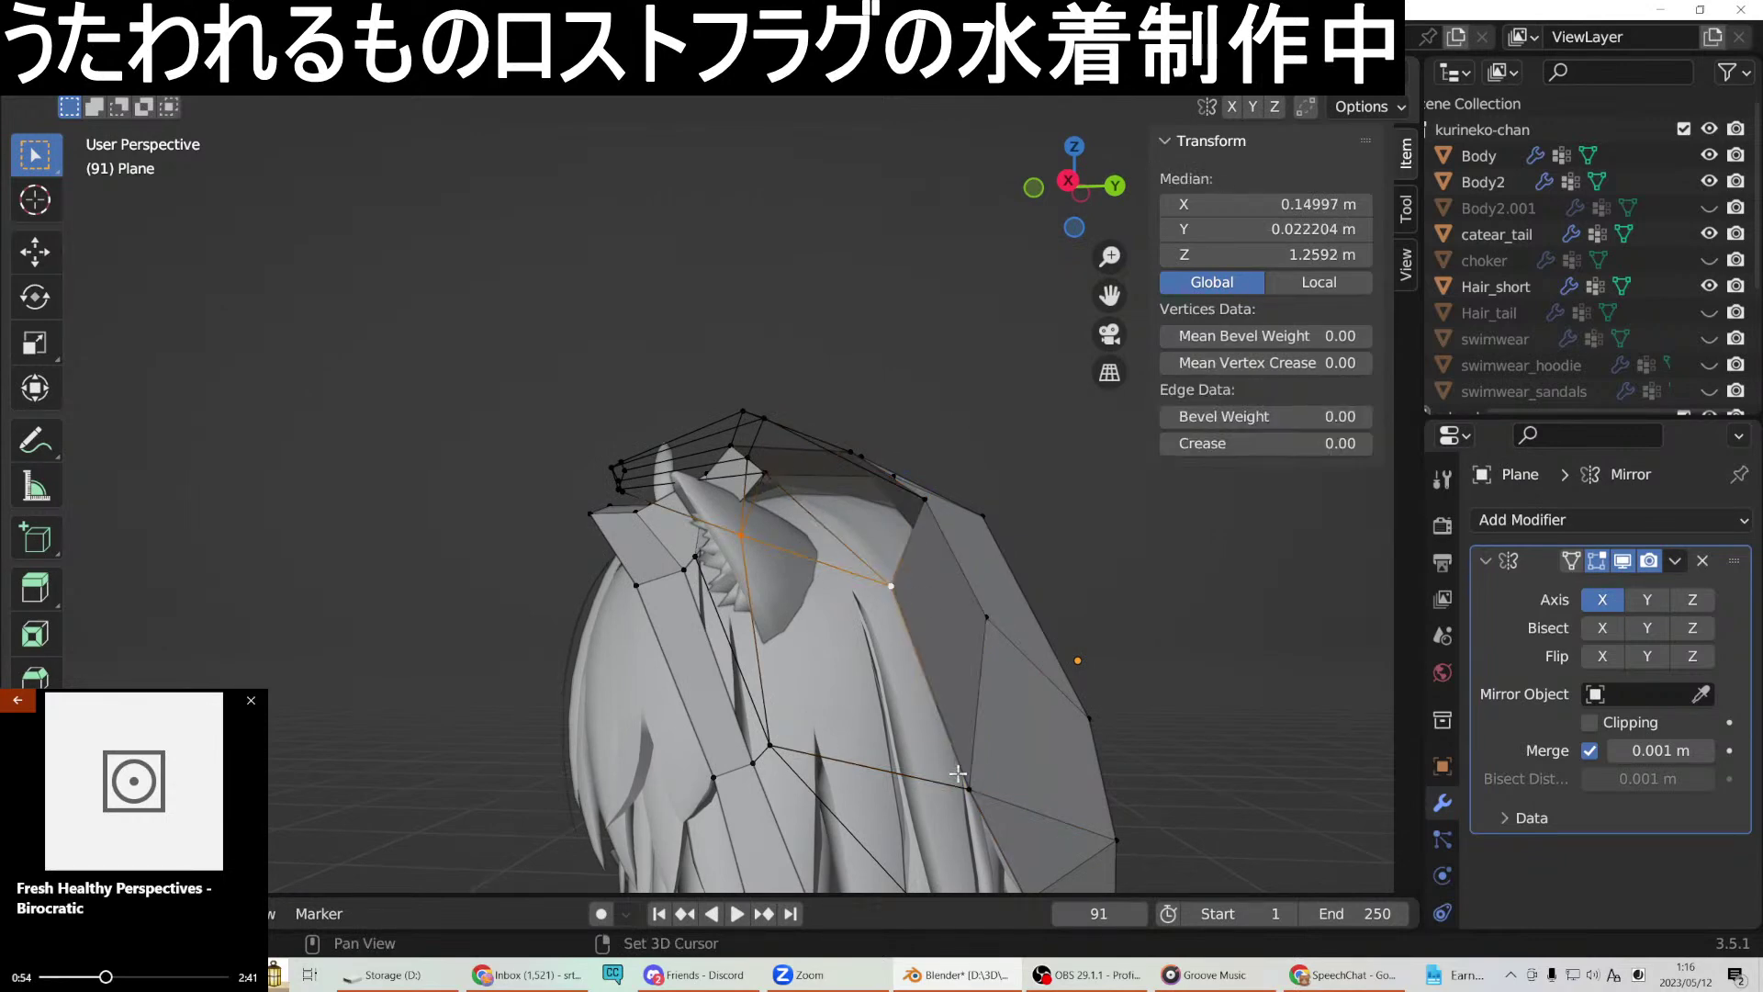
pyautogui.keyDown('shift'); pyautogui.click(773, 744); pyautogui.keyUp('shift')
pyautogui.rightClick(776, 748)
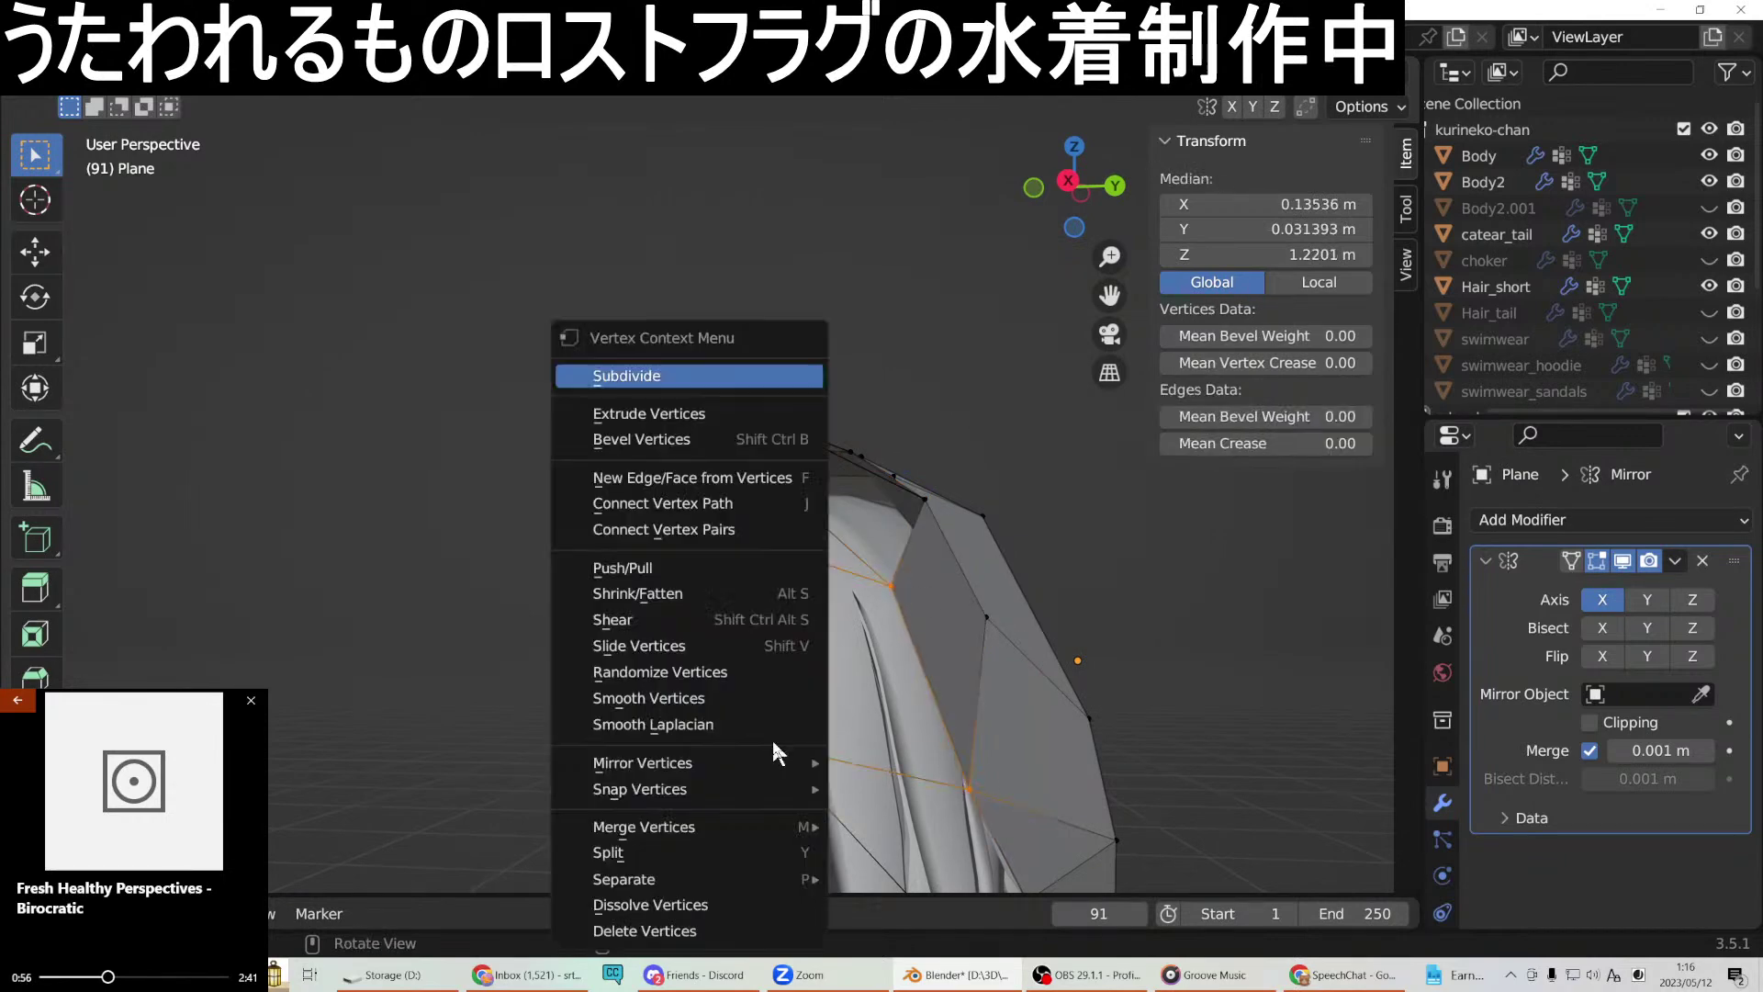
pyautogui.click(724, 492)
pyautogui.moveTo(723, 492); pyautogui.dragTo(898, 528, button='middle')
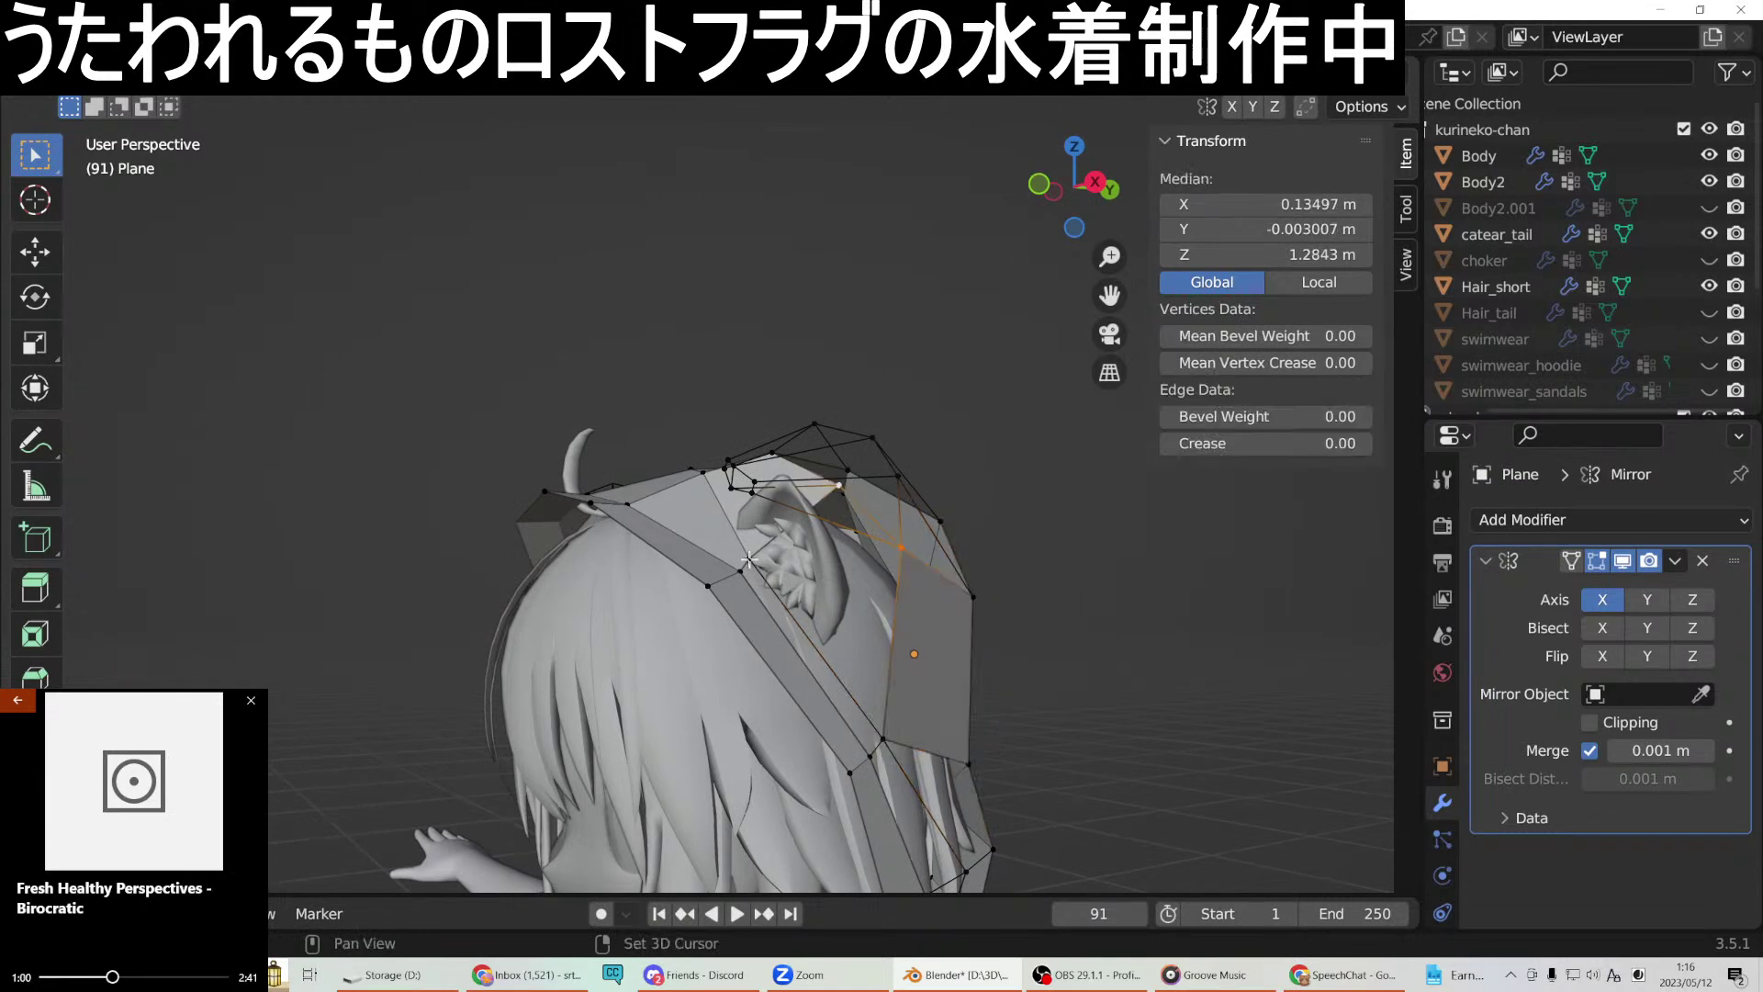
pyautogui.rightClick(886, 736)
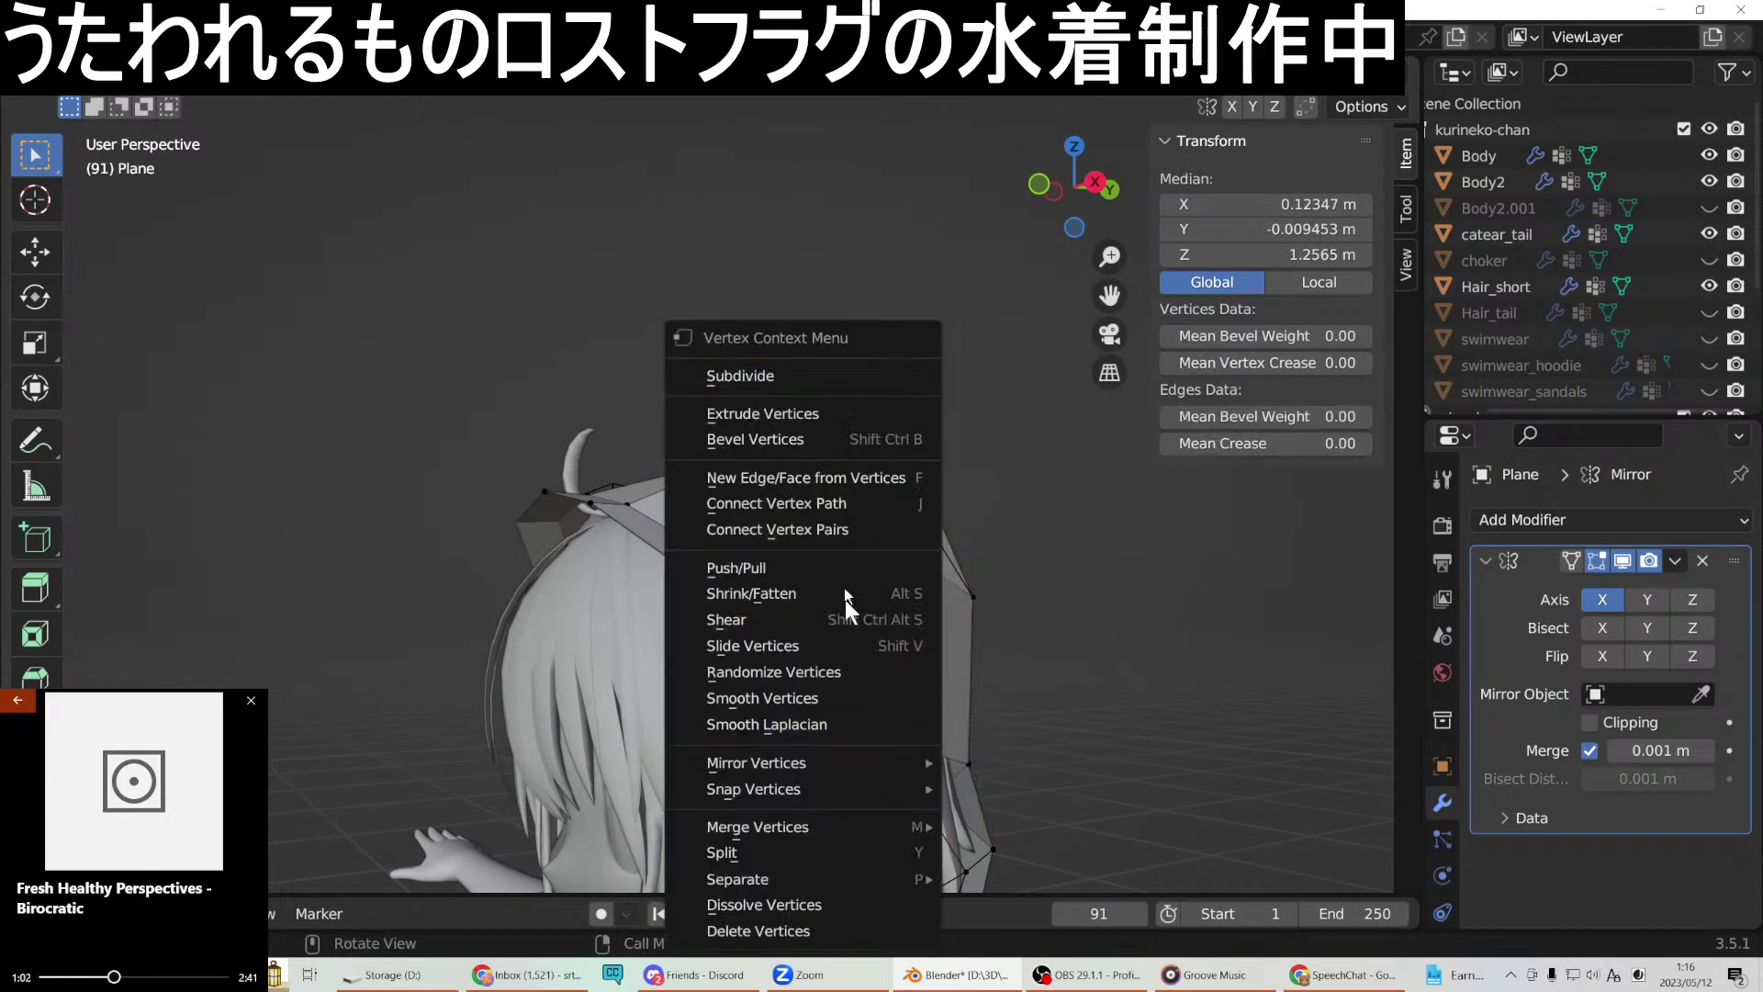
pyautogui.click(841, 477)
# Close the narrow gap between the hood's side and the front rim, and fill the area below it beside the side hair.
pyautogui.moveTo(881, 532); pyautogui.dragTo(730, 571, button='middle')
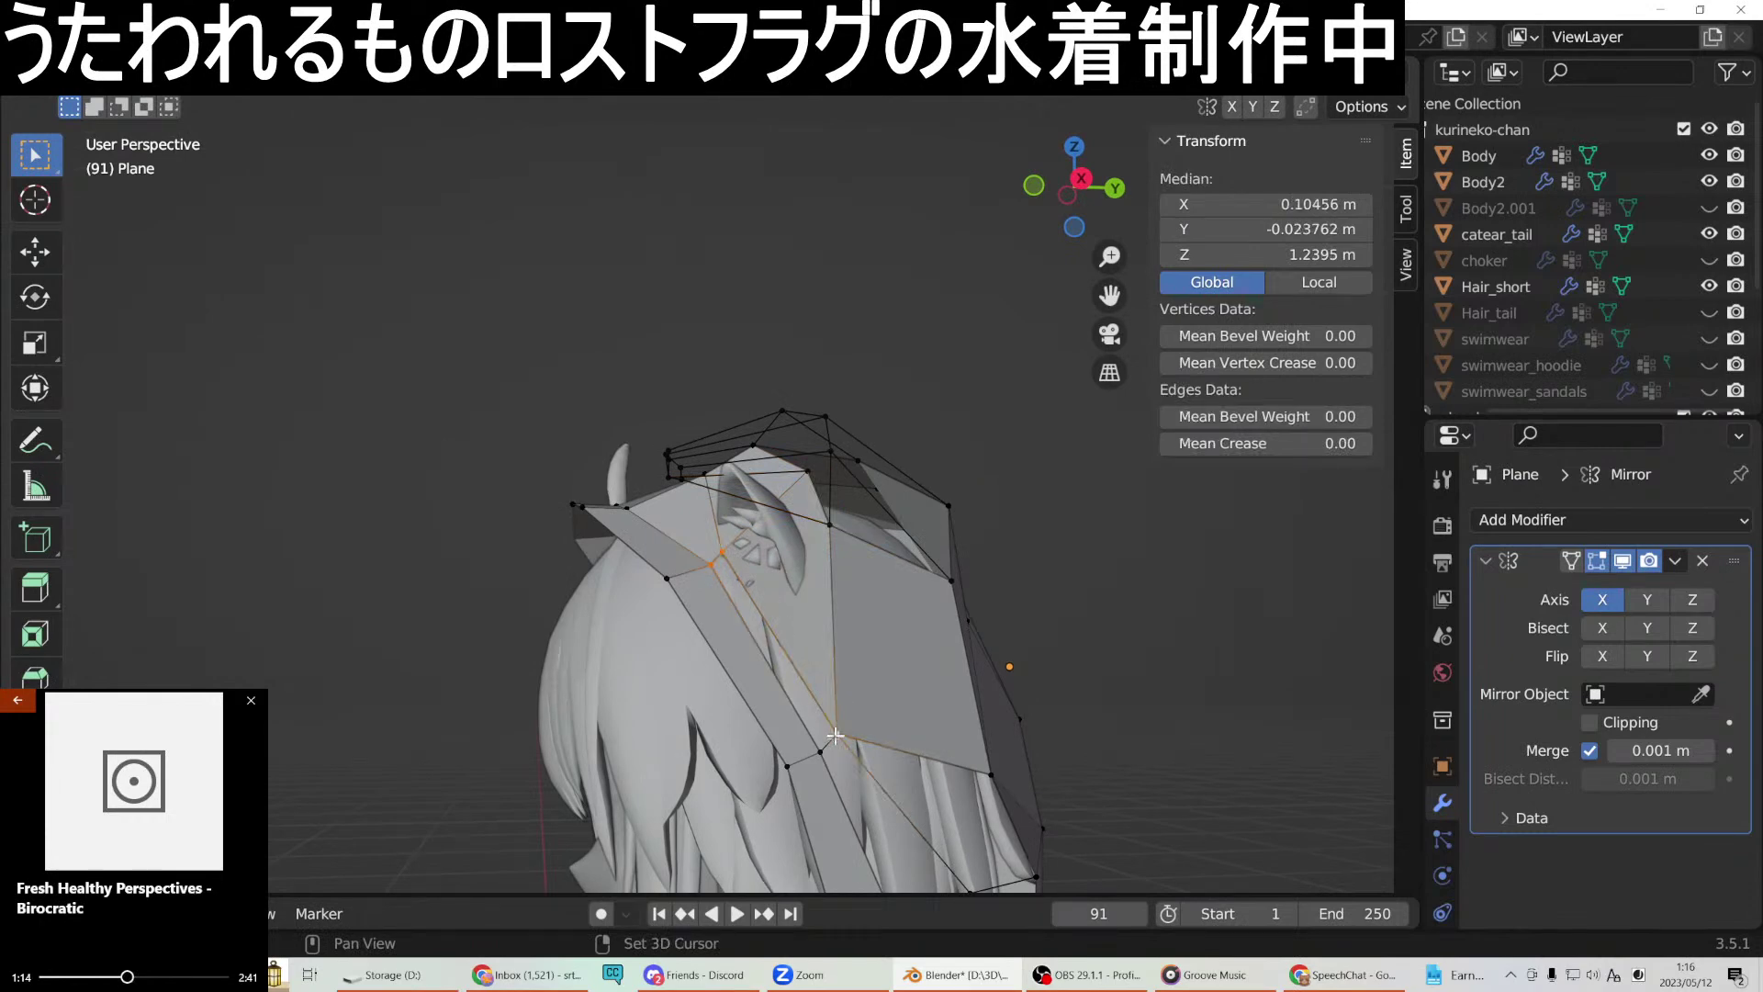
pyautogui.rightClick(815, 756)
pyautogui.click(783, 503)
pyautogui.moveTo(783, 503); pyautogui.dragTo(820, 611, button='middle')
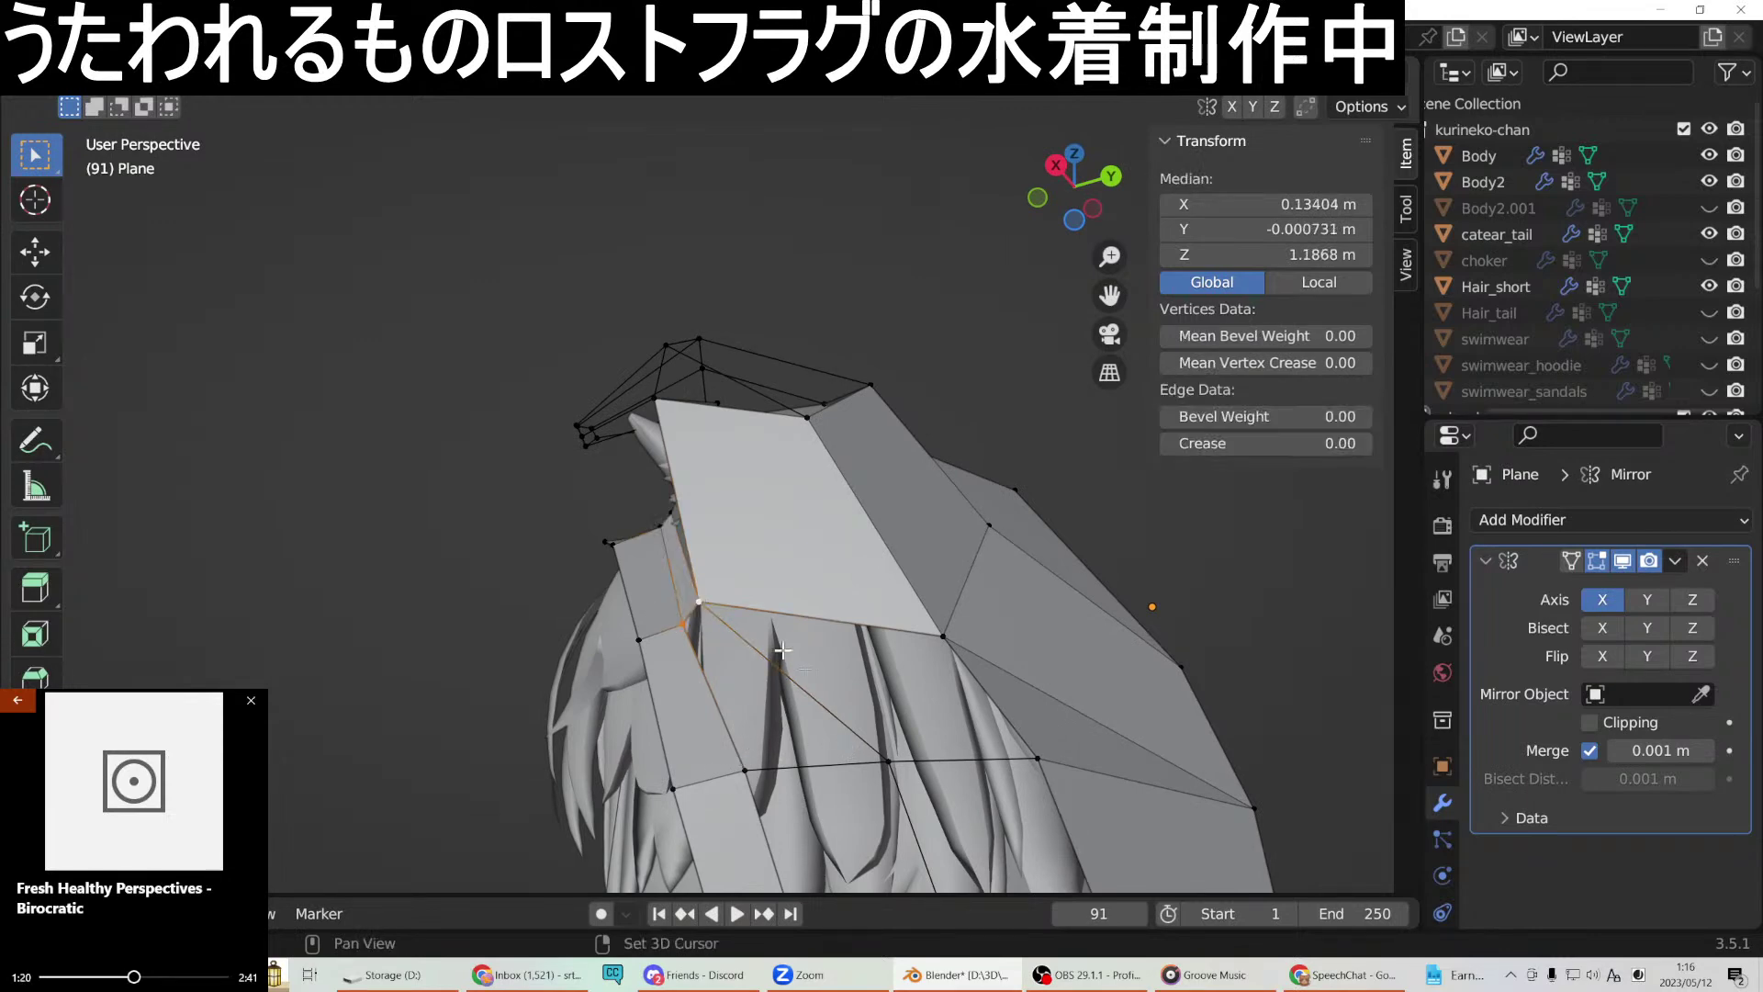
pyautogui.rightClick(753, 771)
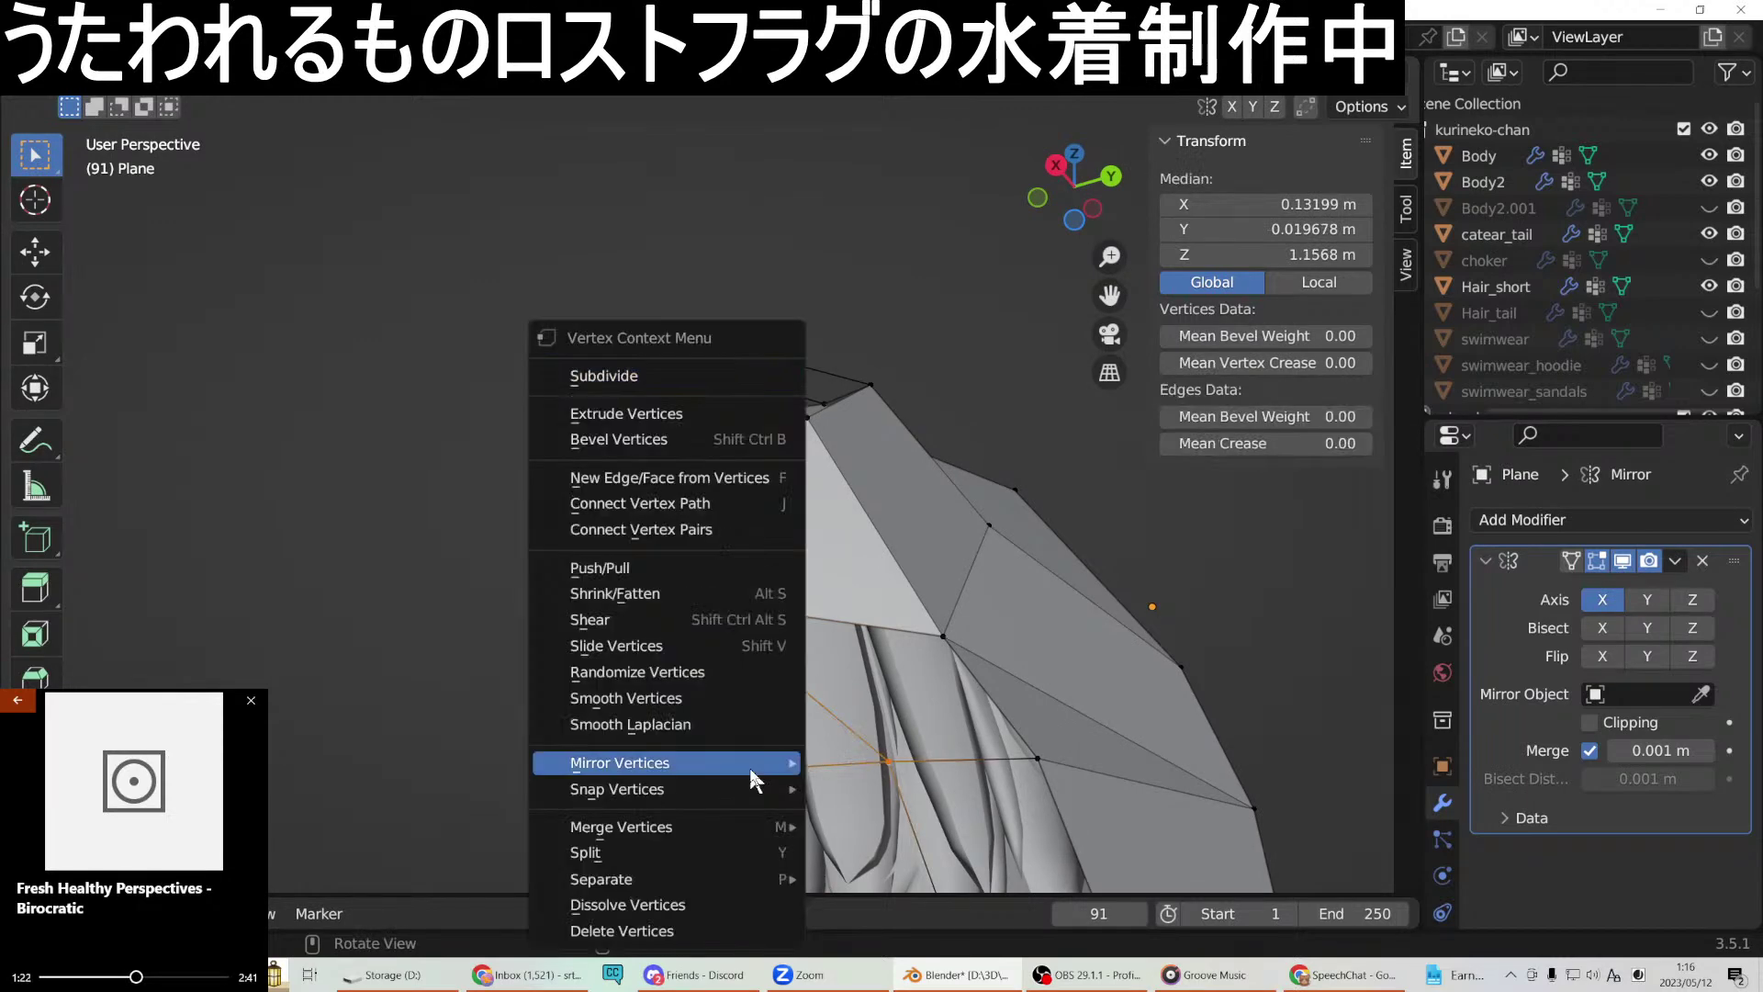
pyautogui.click(682, 503)
# Fill the next side quad down, between the front rim's inner edge and the vertices over the side hair, with a face.
pyautogui.moveTo(682, 504); pyautogui.dragTo(828, 759, button='middle')
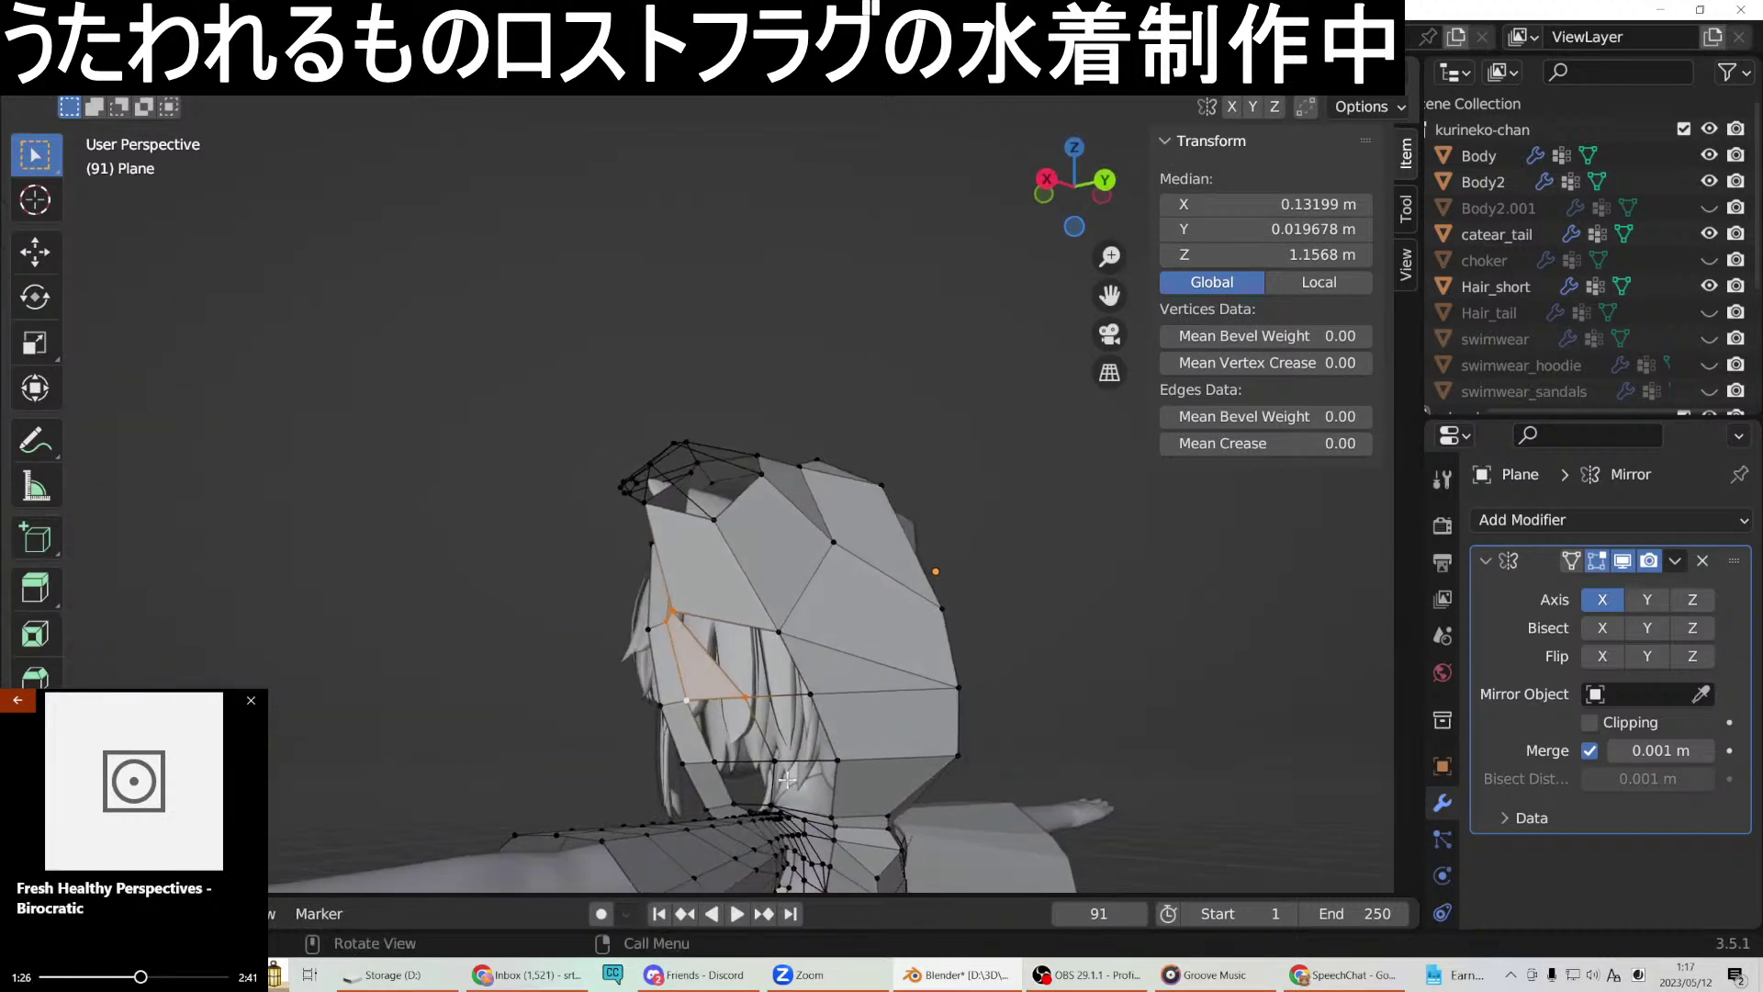
pyautogui.scroll(10, 787, 780)
pyautogui.scroll(-4, 921, 721)
pyautogui.moveTo(921, 721); pyautogui.dragTo(904, 657, button='middle')
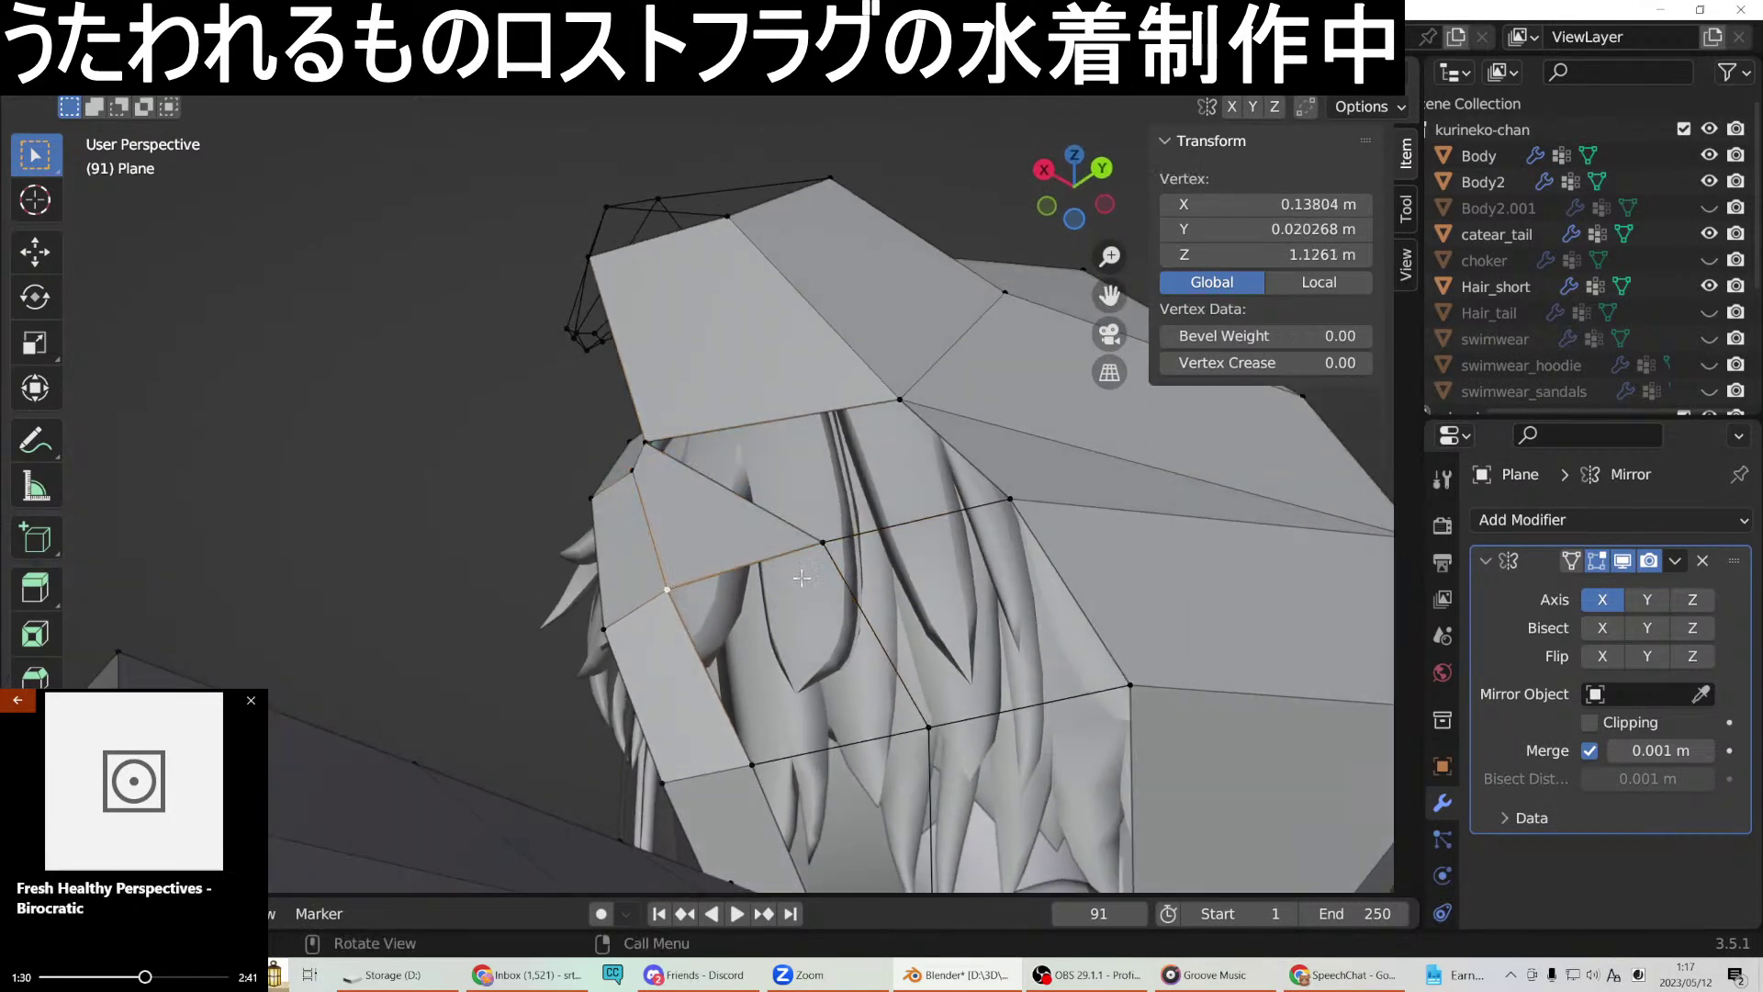
pyautogui.keyDown('shift'); pyautogui.click(753, 763); pyautogui.keyUp('shift')
pyautogui.rightClick(755, 762)
pyautogui.click(729, 477)
# Fill the hood's lower side quad just above the shoulder and neckline, next to the front rim, with a face.
pyautogui.moveTo(729, 477); pyautogui.dragTo(907, 823, button='middle')
pyautogui.click(852, 862)
pyautogui.scroll(6, 858, 857)
pyautogui.moveTo(1000, 453); pyautogui.dragTo(1028, 497, button='middle')
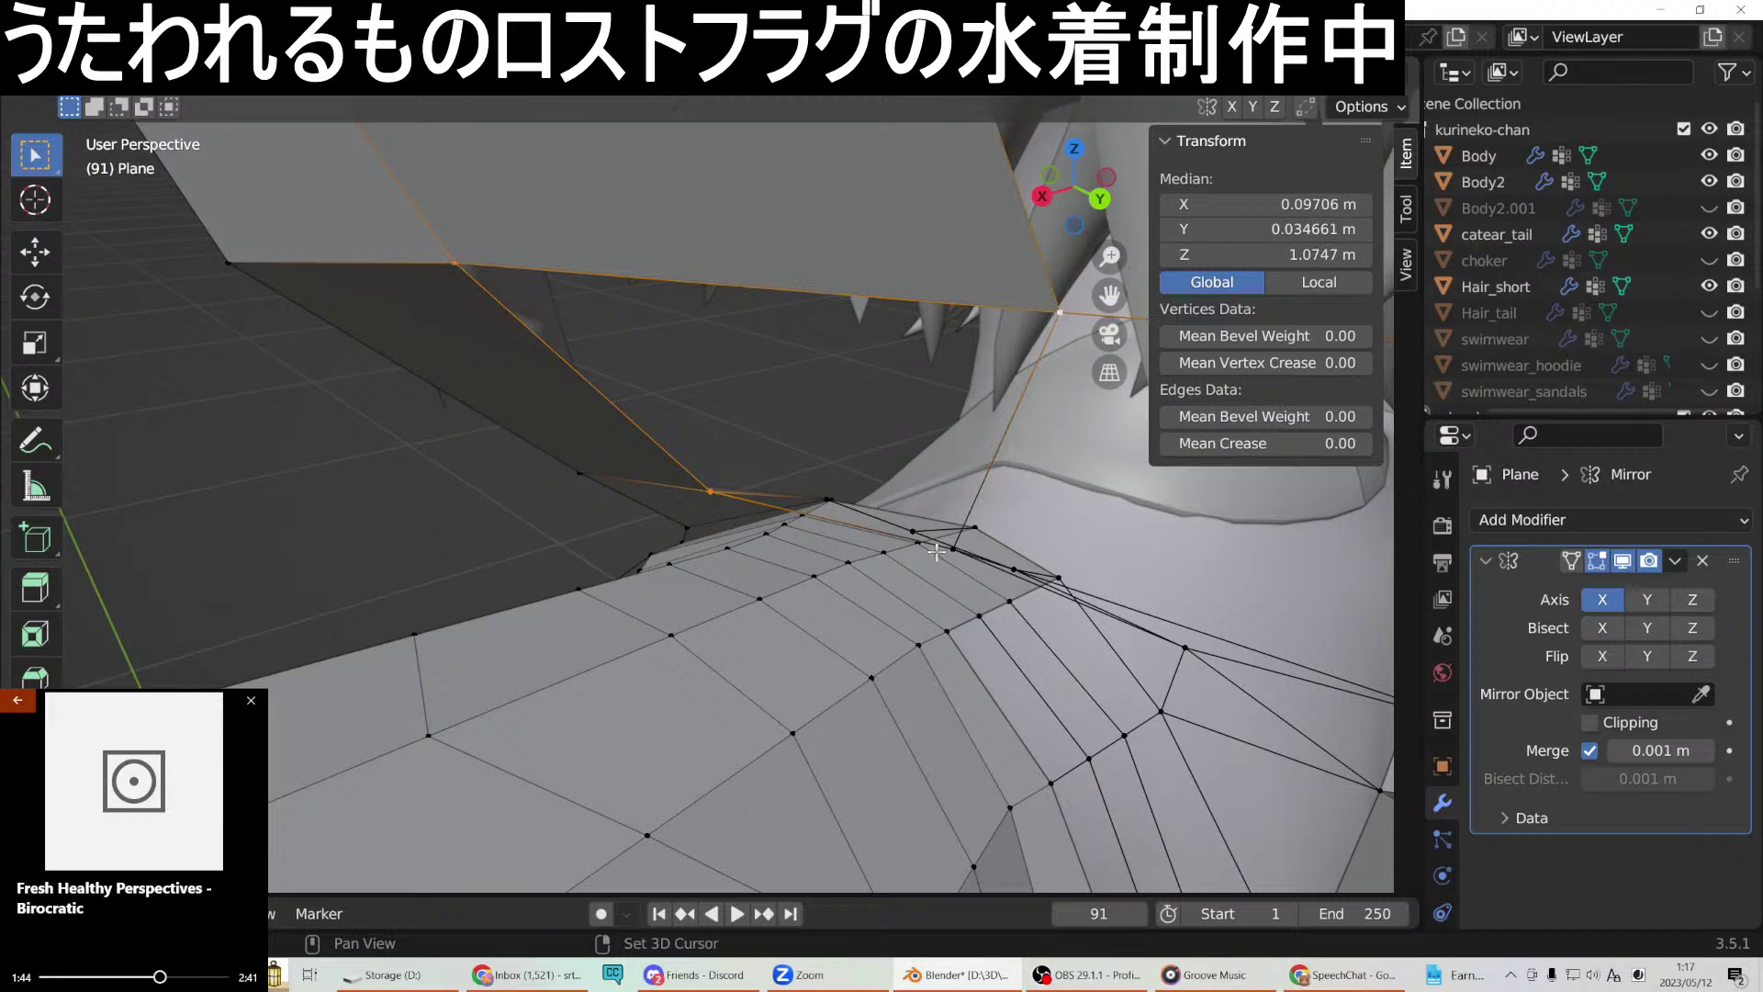
pyautogui.moveTo(958, 543); pyautogui.dragTo(1056, 469, button='middle')
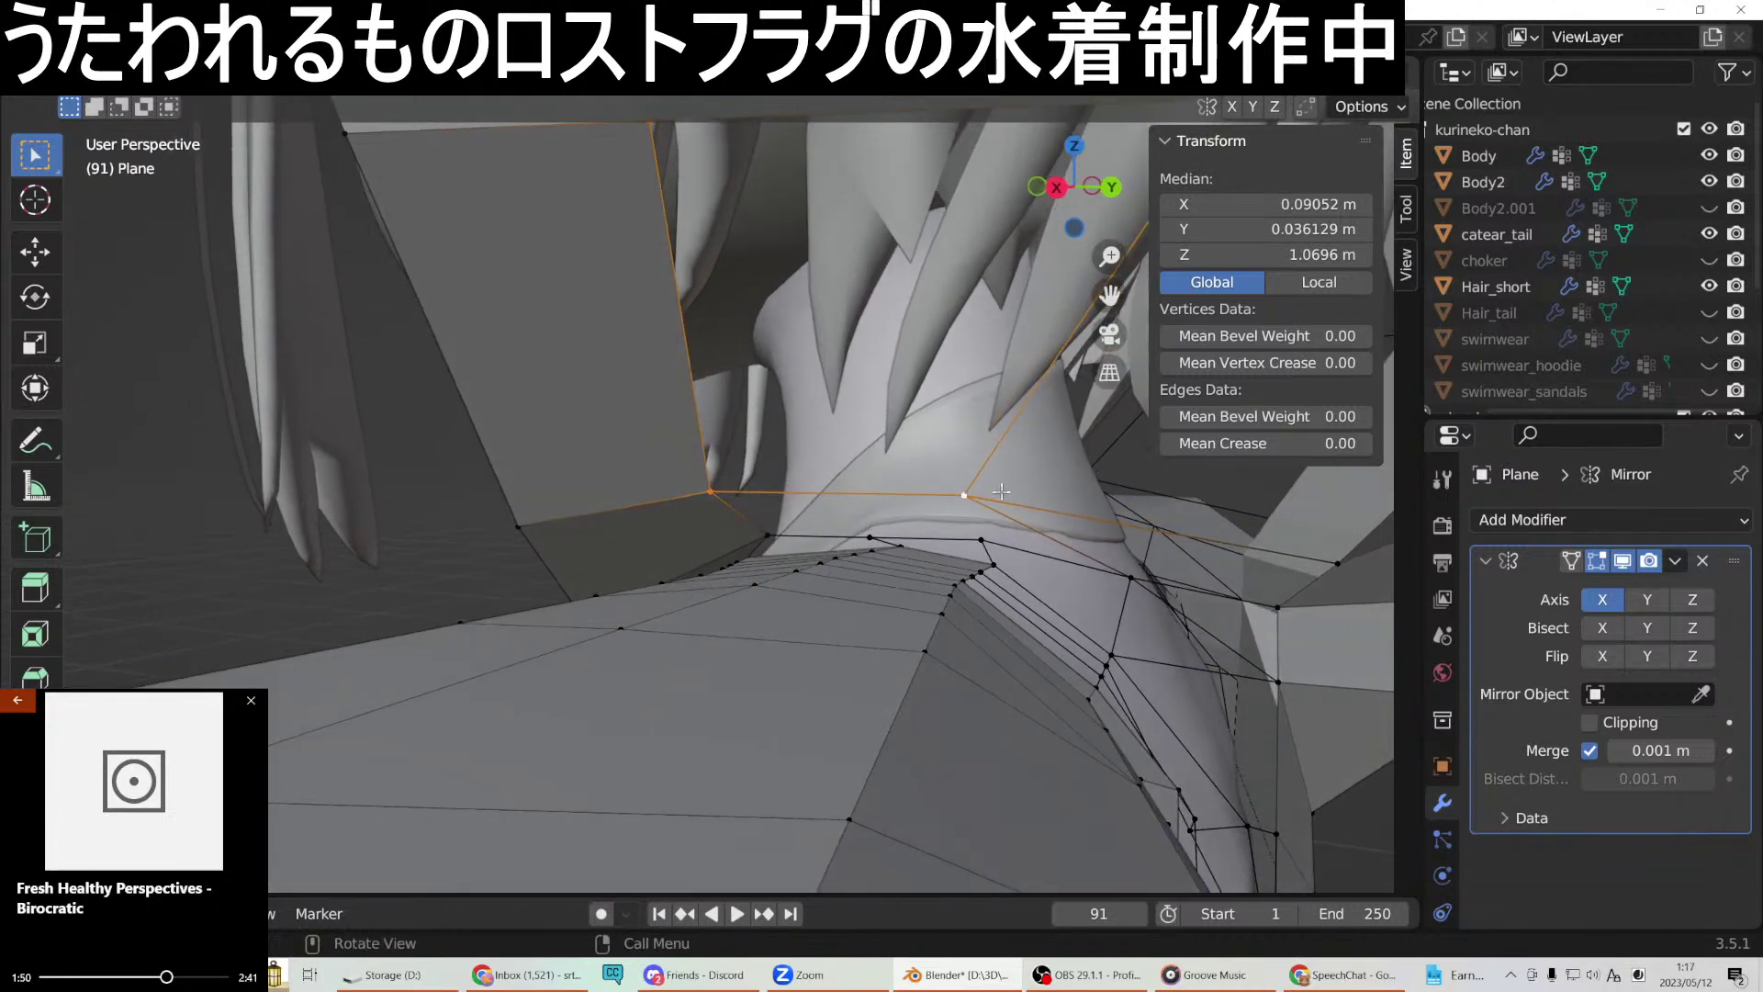
pyautogui.rightClick(967, 496)
pyautogui.click(913, 476)
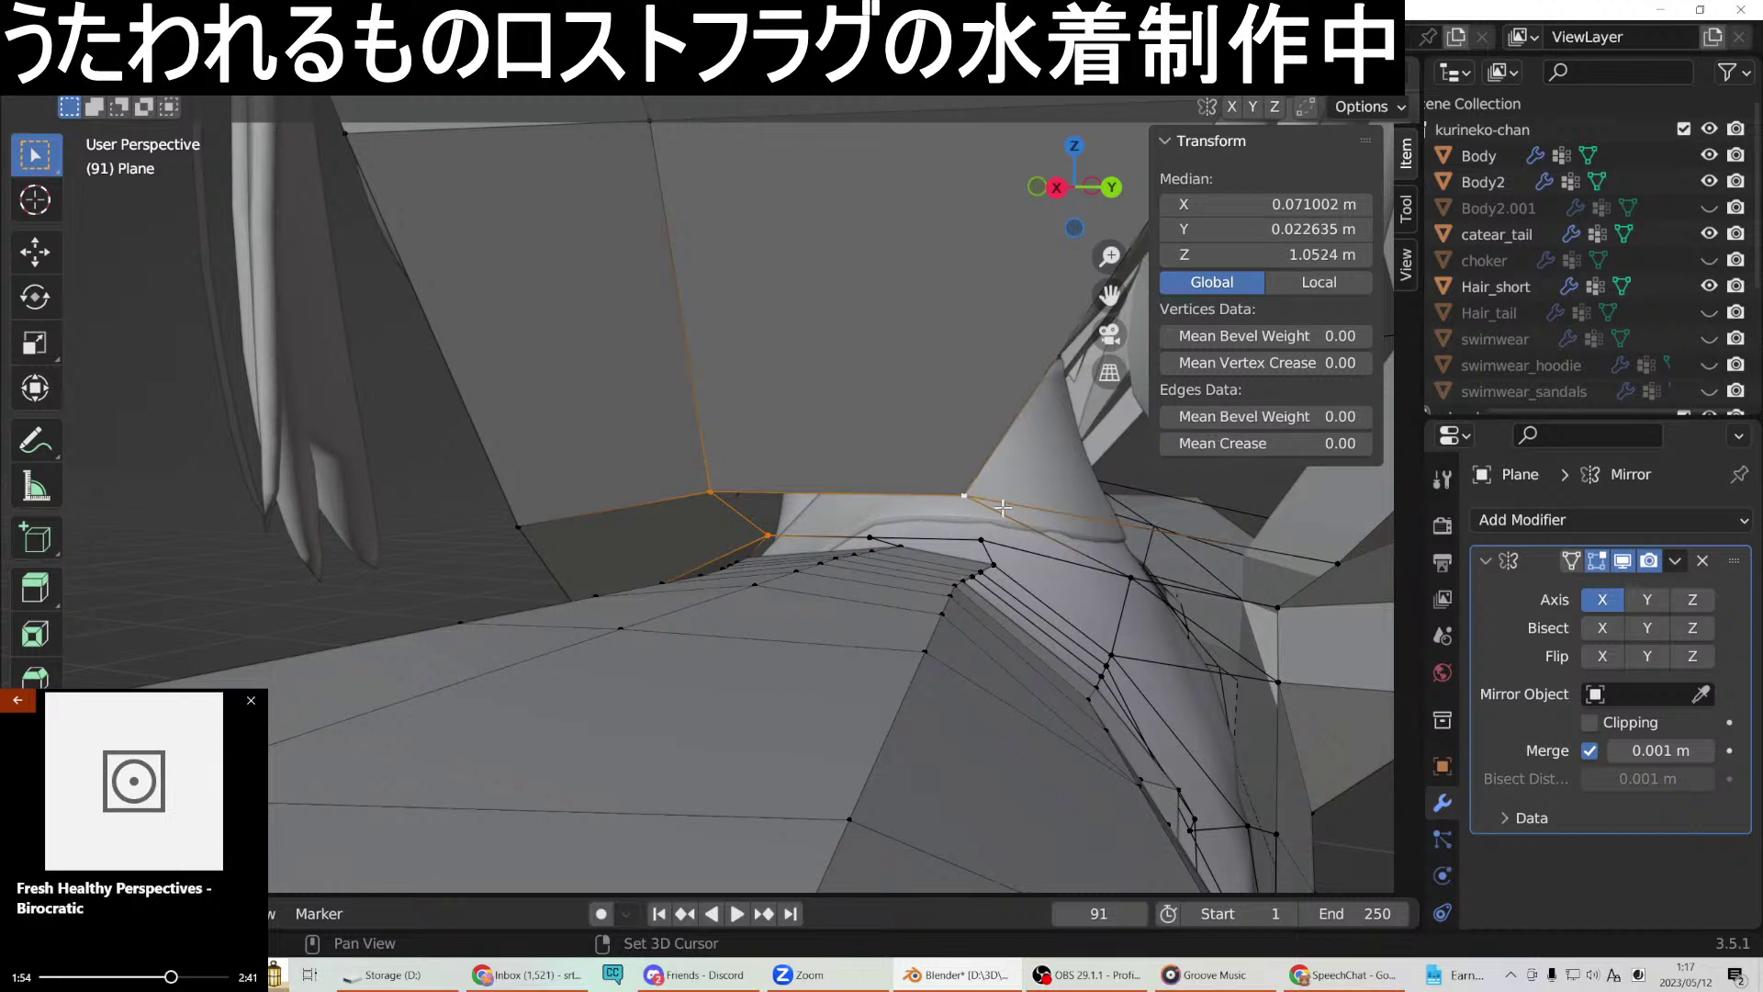
# Fill the quad between the base of the hood's front rim and the inner neckline vertices with a face.
pyautogui.moveTo(992, 544); pyautogui.dragTo(949, 505, button='middle')
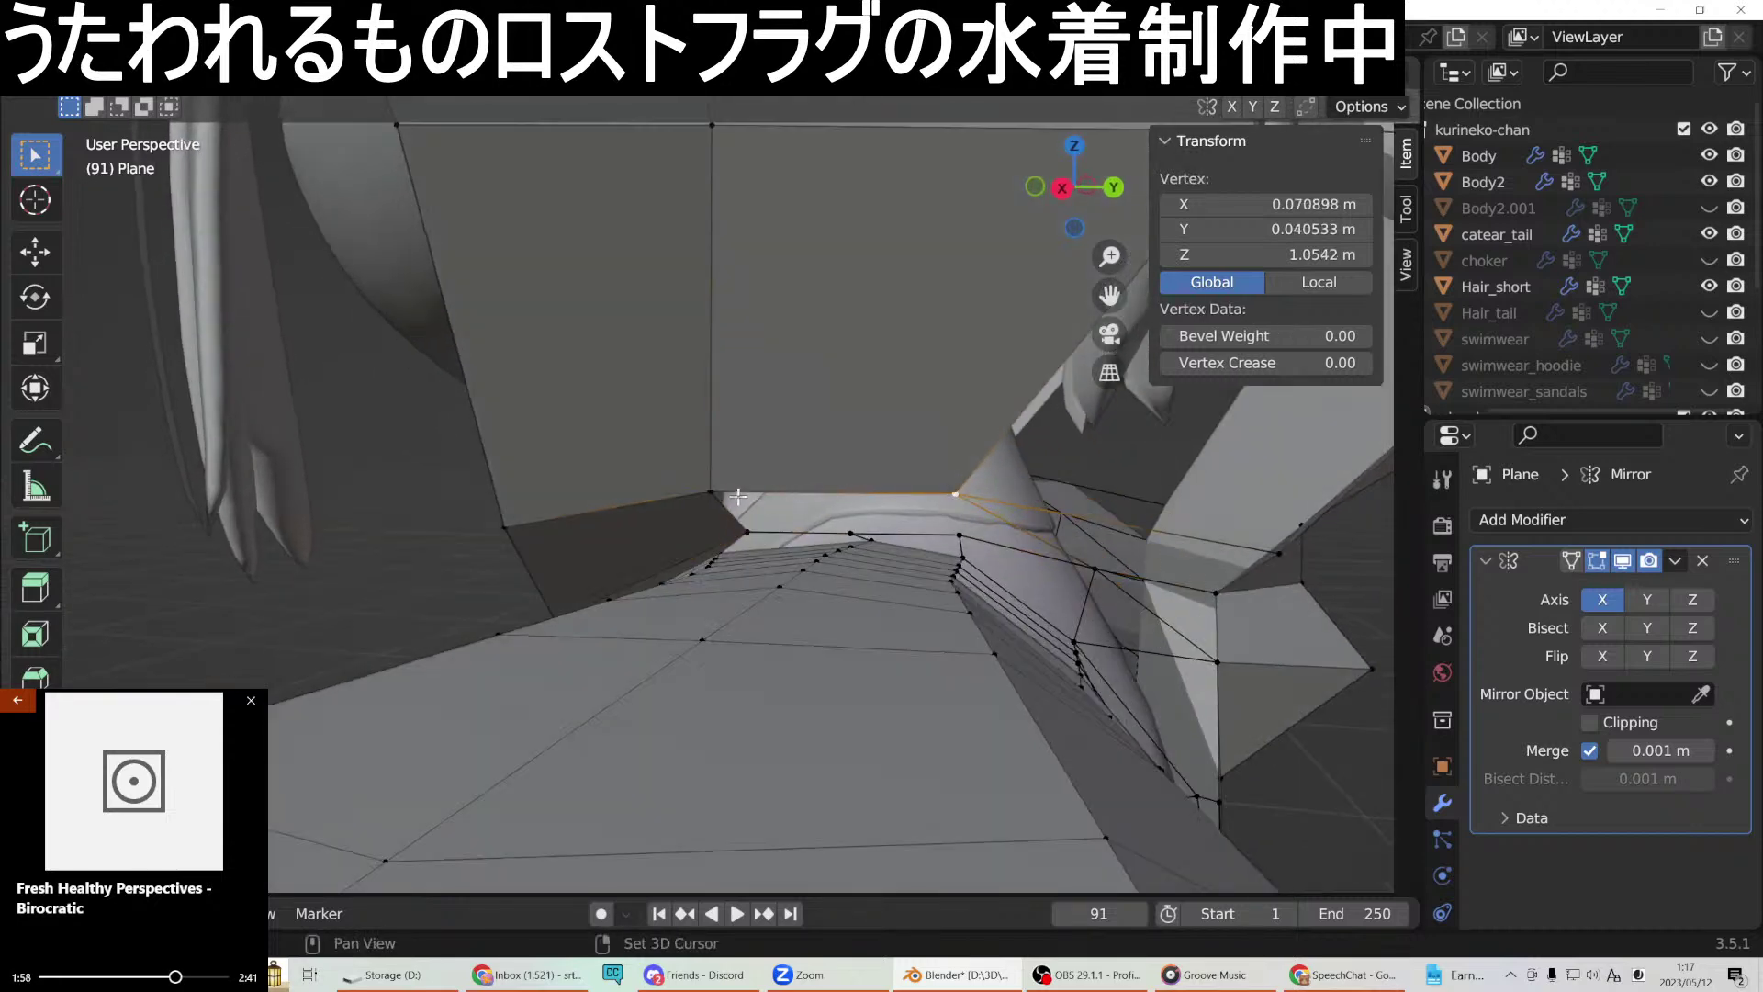
pyautogui.rightClick(858, 531)
pyautogui.moveTo(1027, 548); pyautogui.dragTo(1136, 535, button='middle')
pyautogui.moveTo(1014, 519); pyautogui.dragTo(613, 606, button='middle')
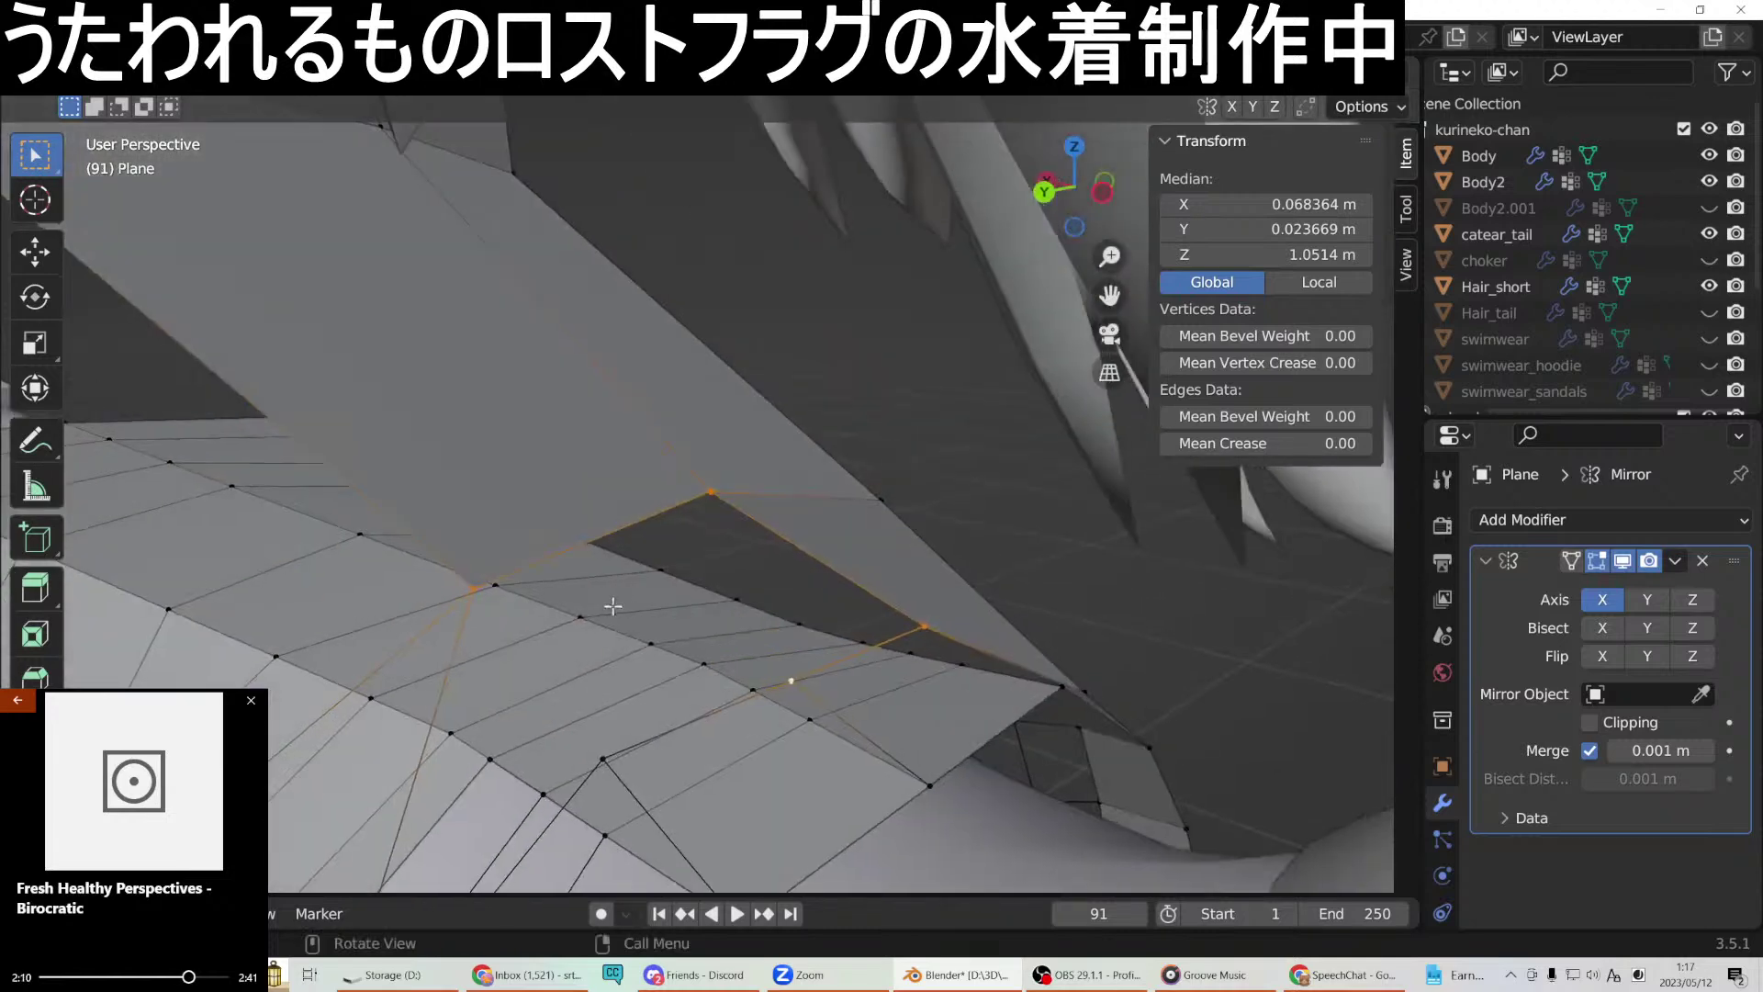
pyautogui.click(803, 682)
pyautogui.keyDown('shift'); pyautogui.click(932, 770); pyautogui.keyUp('shift')
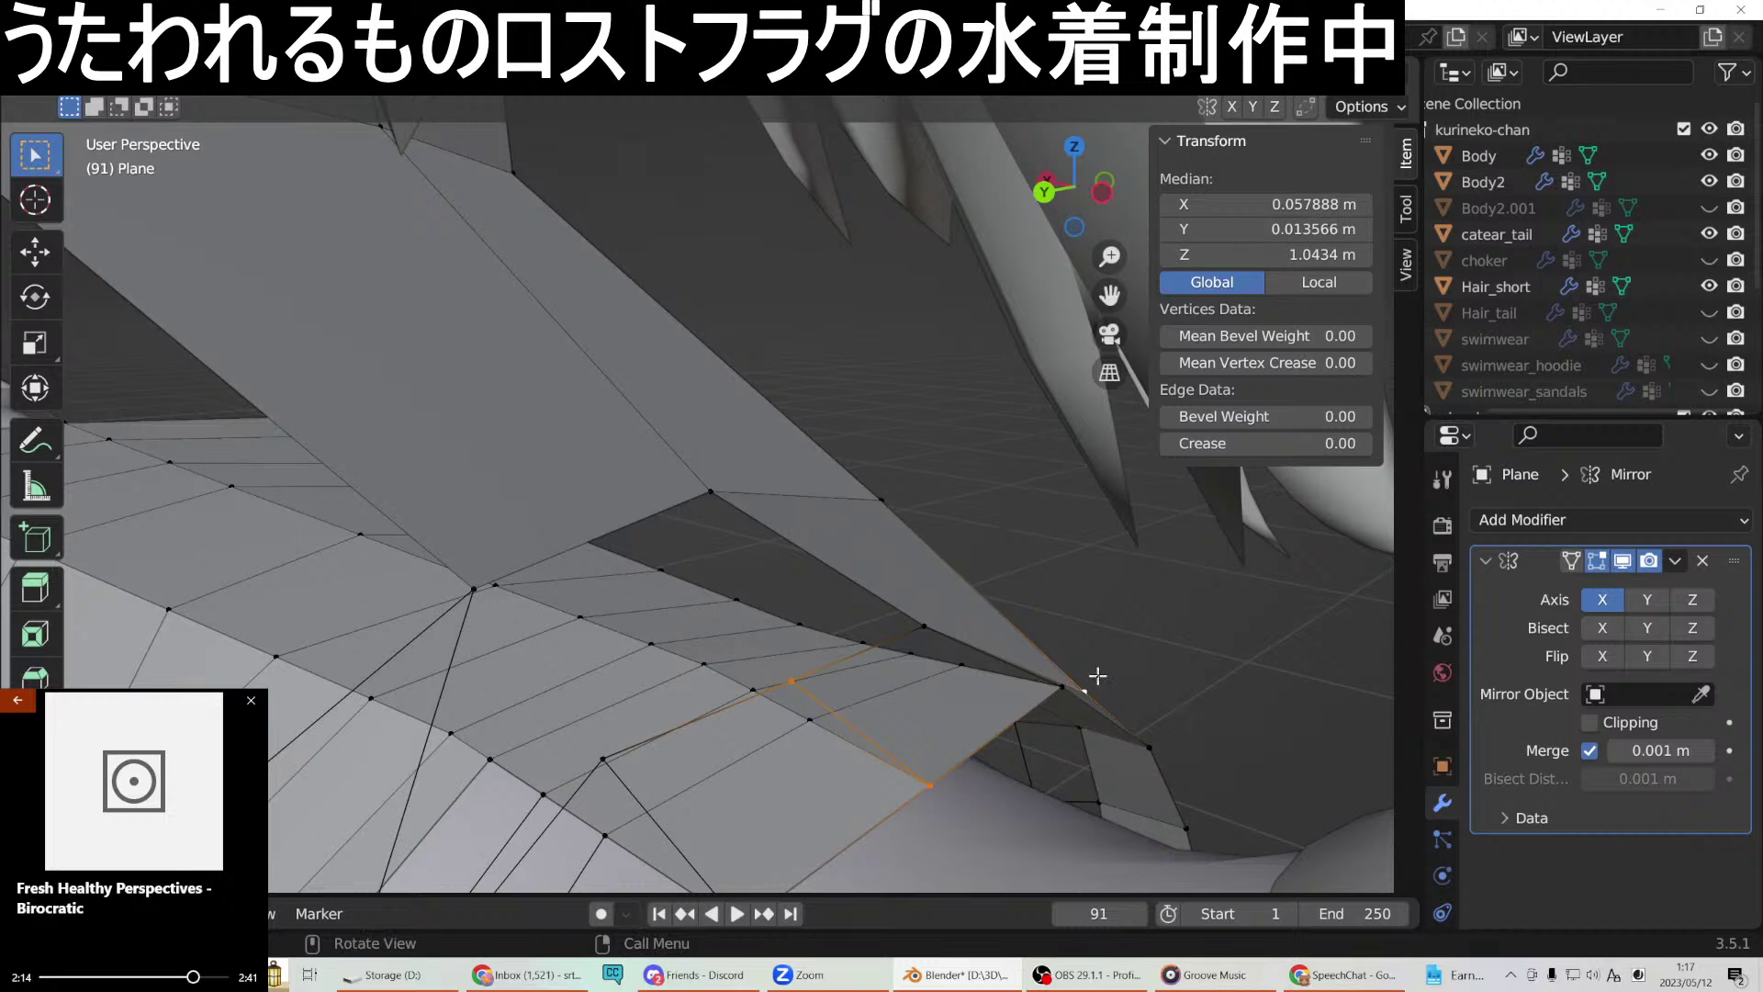
pyautogui.click(957, 675)
pyautogui.click(804, 680)
pyautogui.keyDown('shift'); pyautogui.click(937, 774); pyautogui.keyUp('shift')
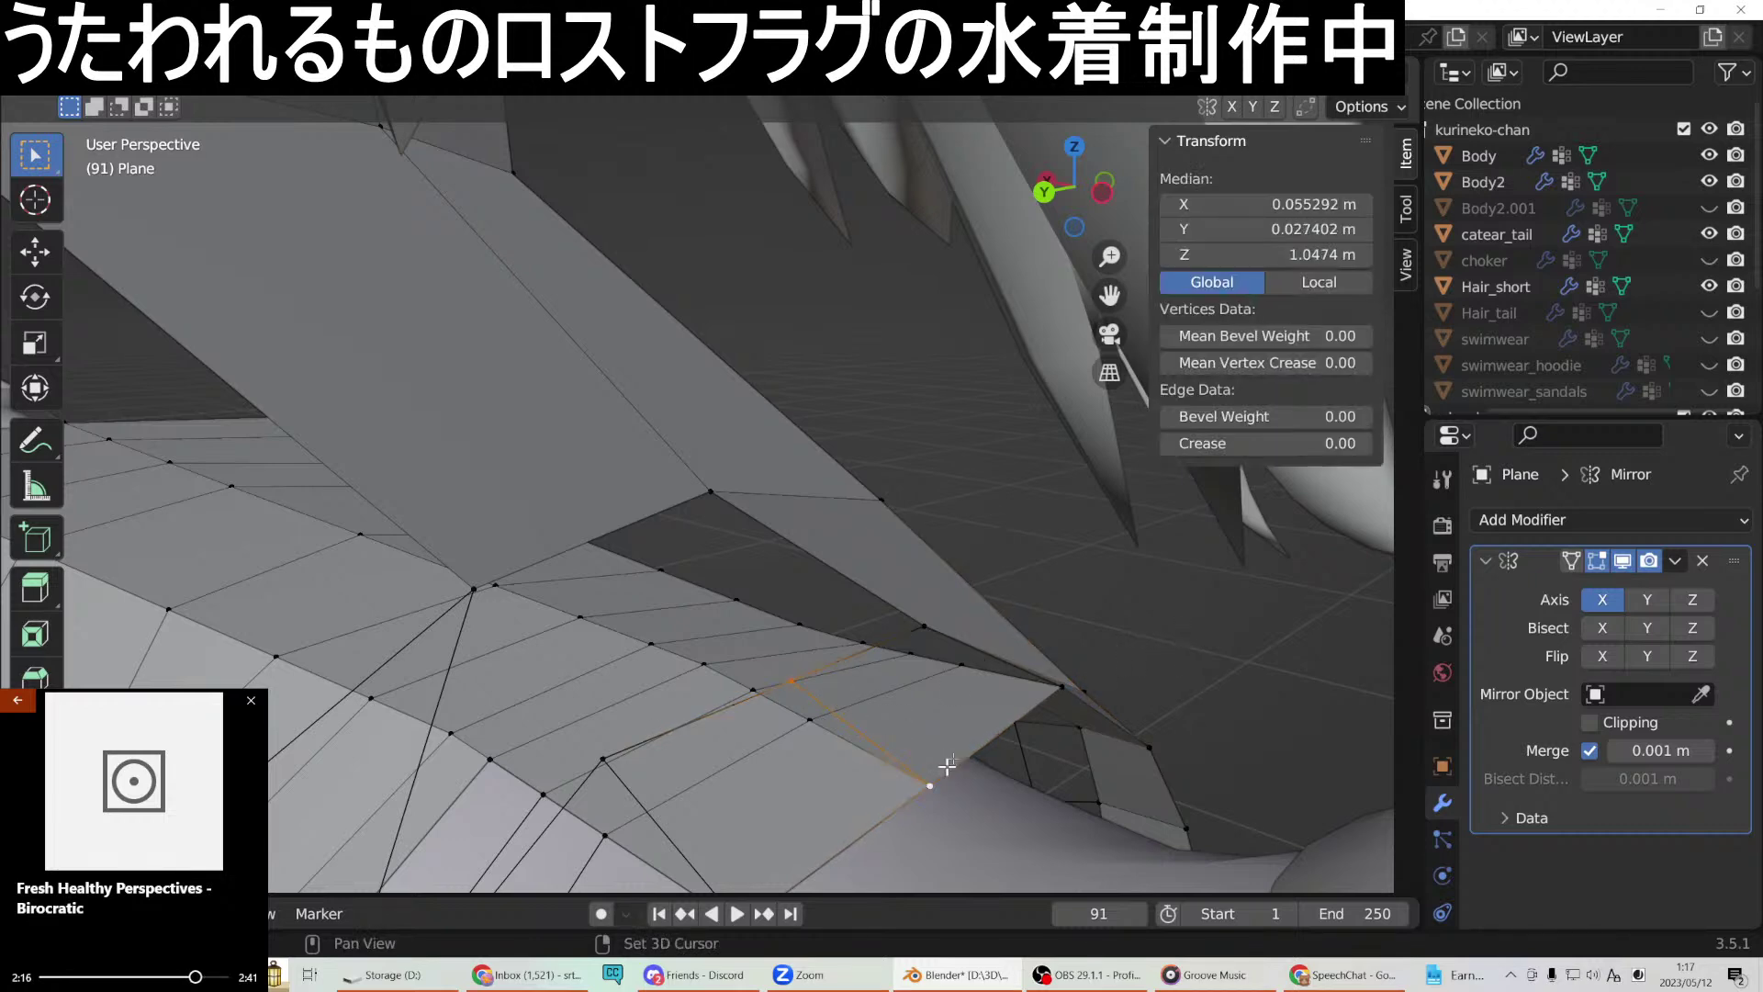
pyautogui.rightClick(923, 626)
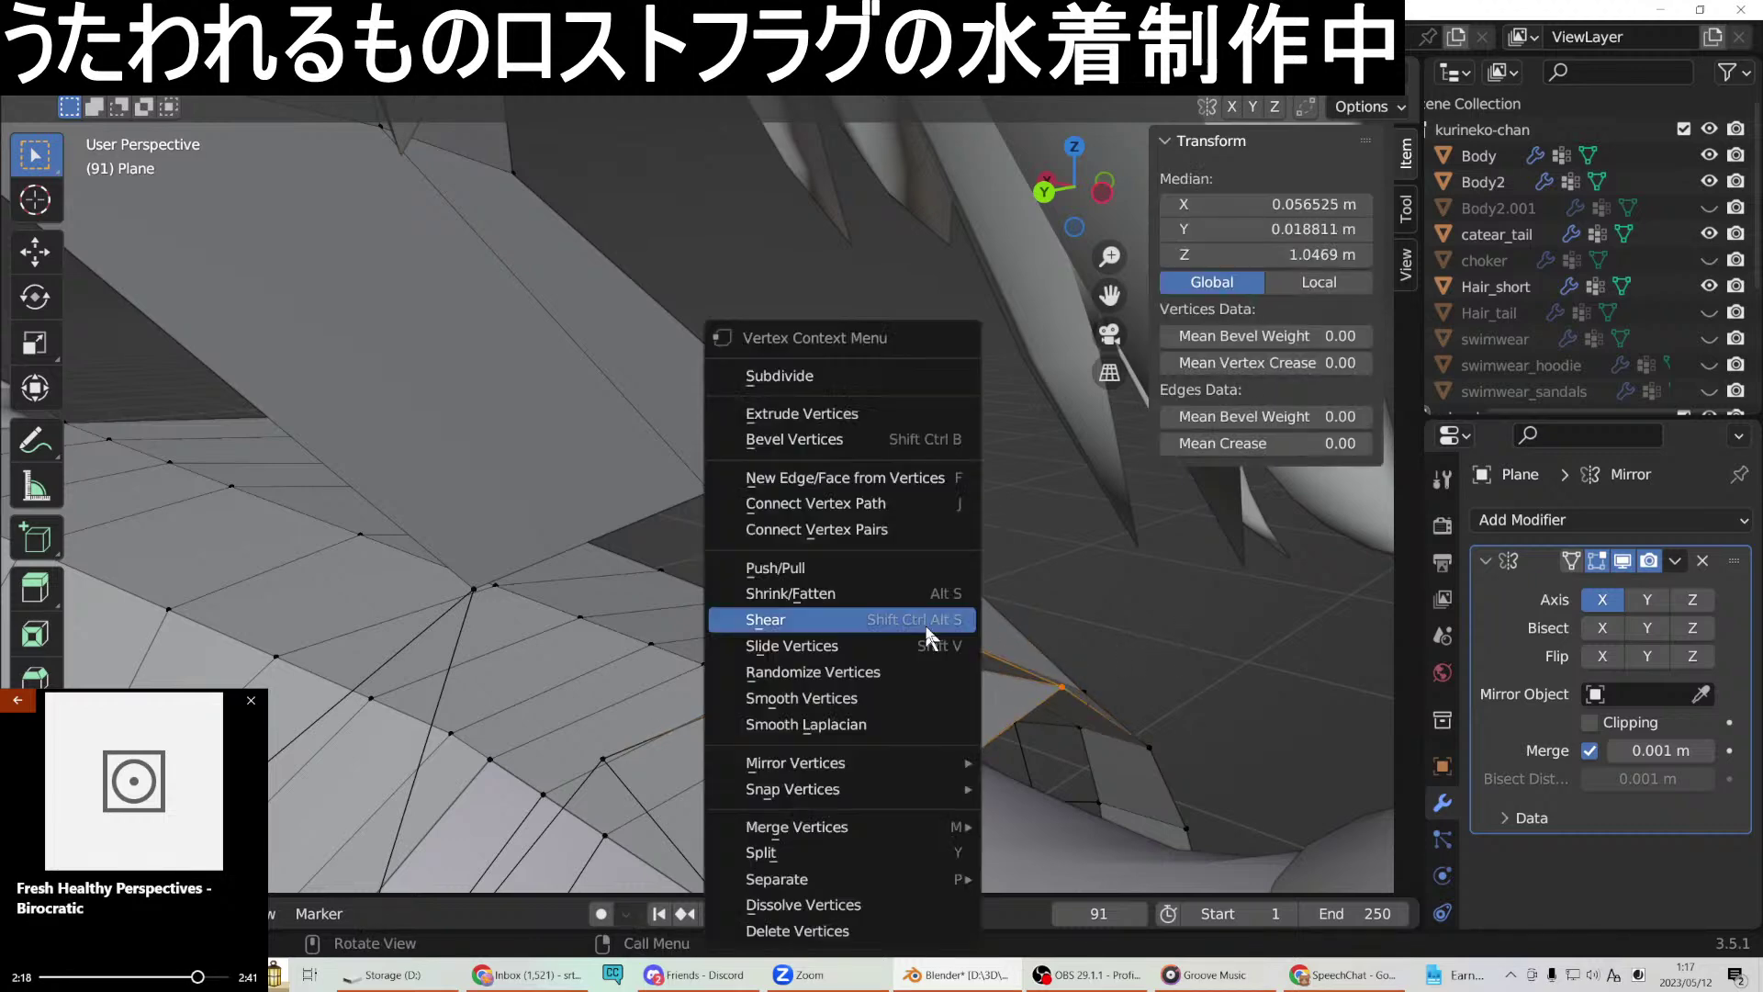
pyautogui.click(843, 483)
# Connect the hood's lower rear side vertex to the neckline vertex beneath it with an edge.
pyautogui.moveTo(843, 483); pyautogui.dragTo(412, 576, button='middle')
pyautogui.click(396, 570)
pyautogui.keyDown('shift'); pyautogui.click(458, 741); pyautogui.keyUp('shift')
pyautogui.rightClick(461, 746)
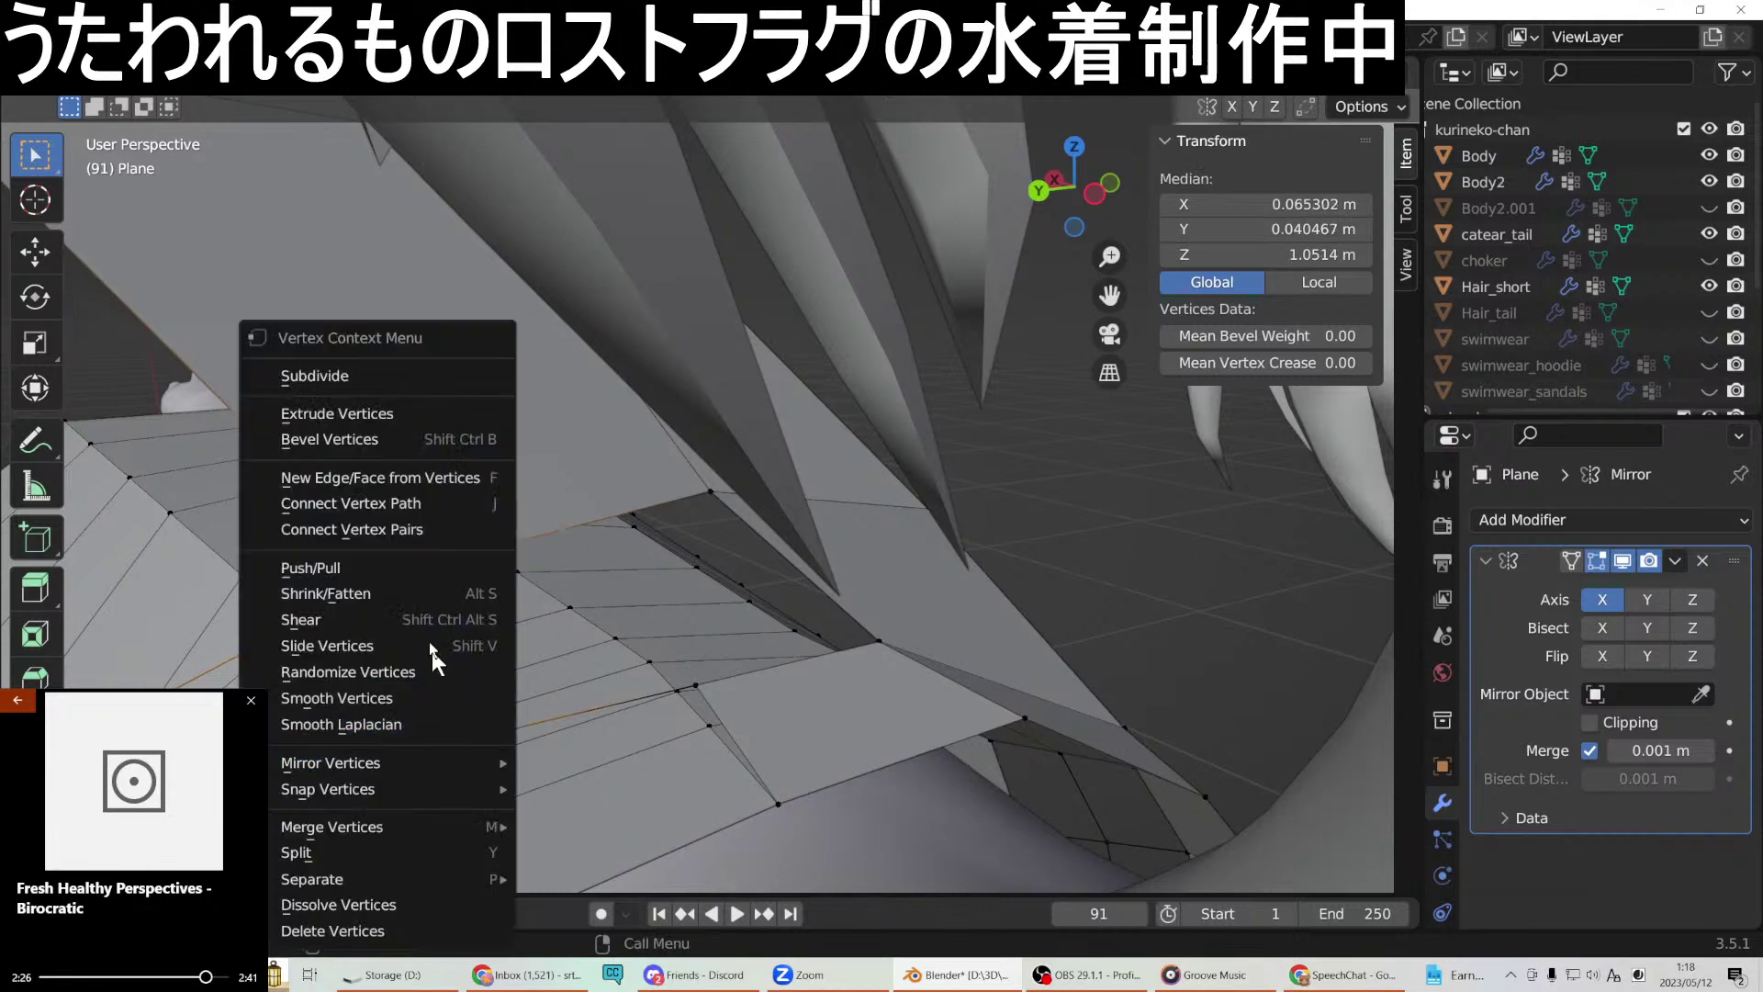
pyautogui.click(413, 499)
pyautogui.moveTo(647, 596); pyautogui.dragTo(830, 503, button='middle')
pyautogui.scroll(4, 830, 503)
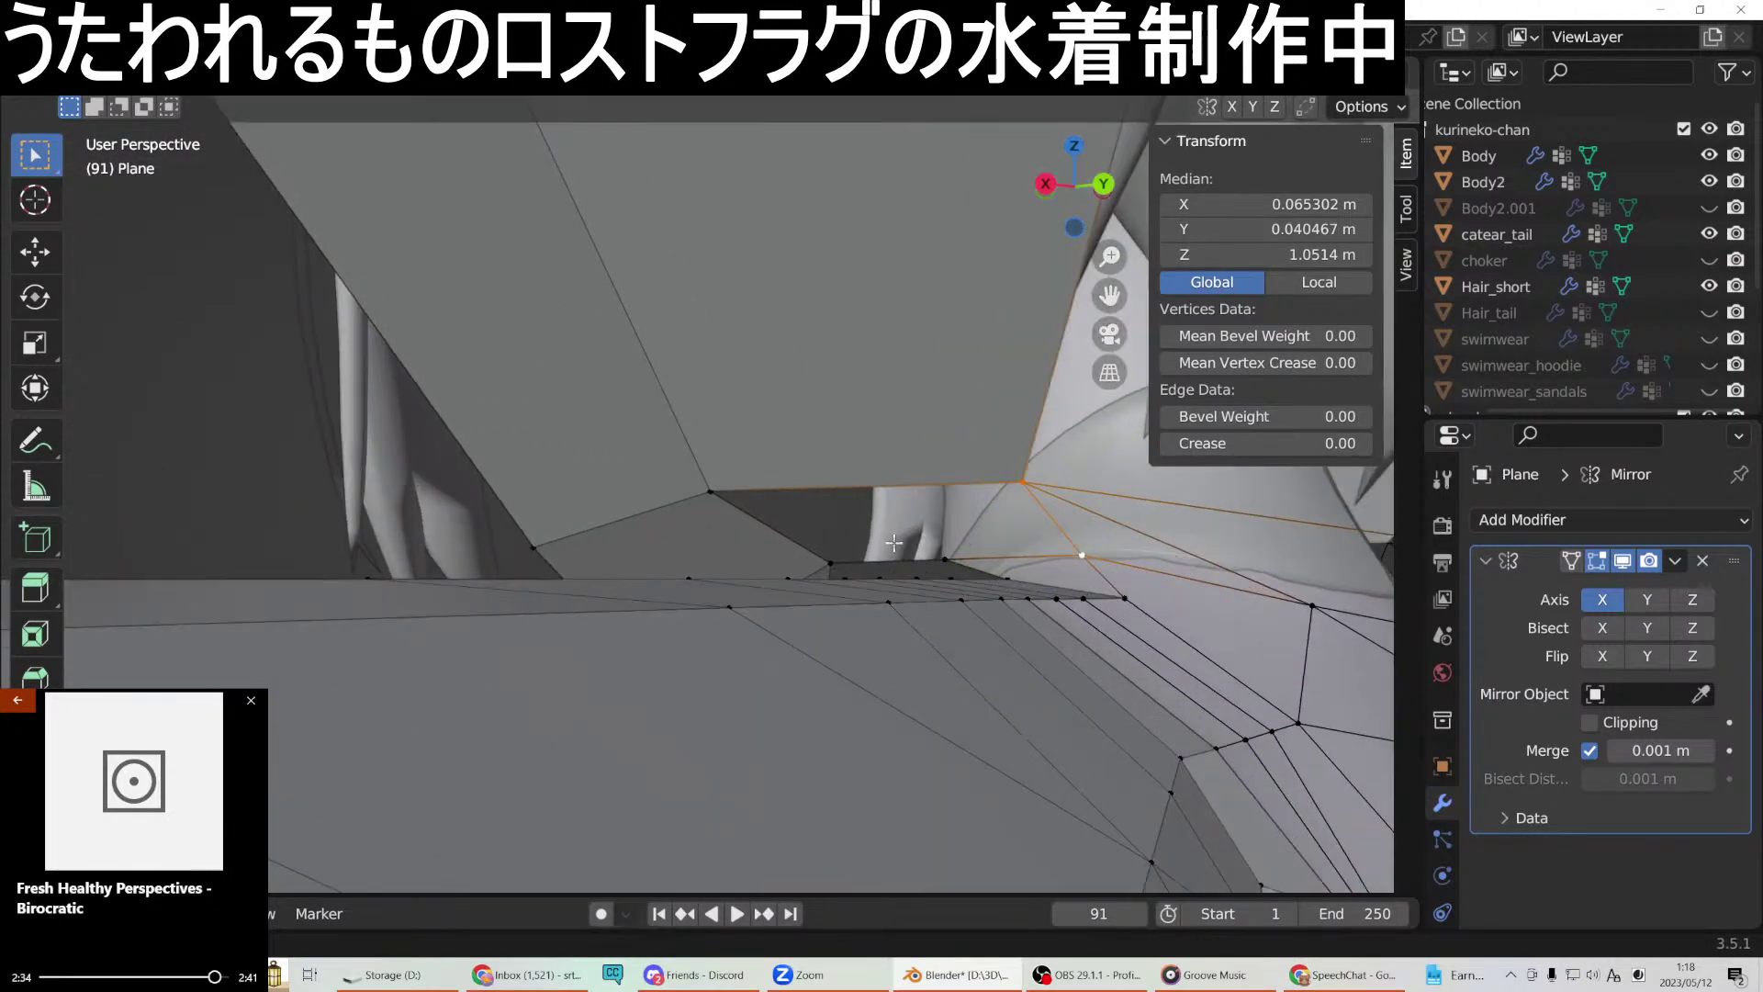
pyautogui.moveTo(1004, 553); pyautogui.dragTo(504, 463, button='middle')
pyautogui.hotkey('ctrl', 'r')
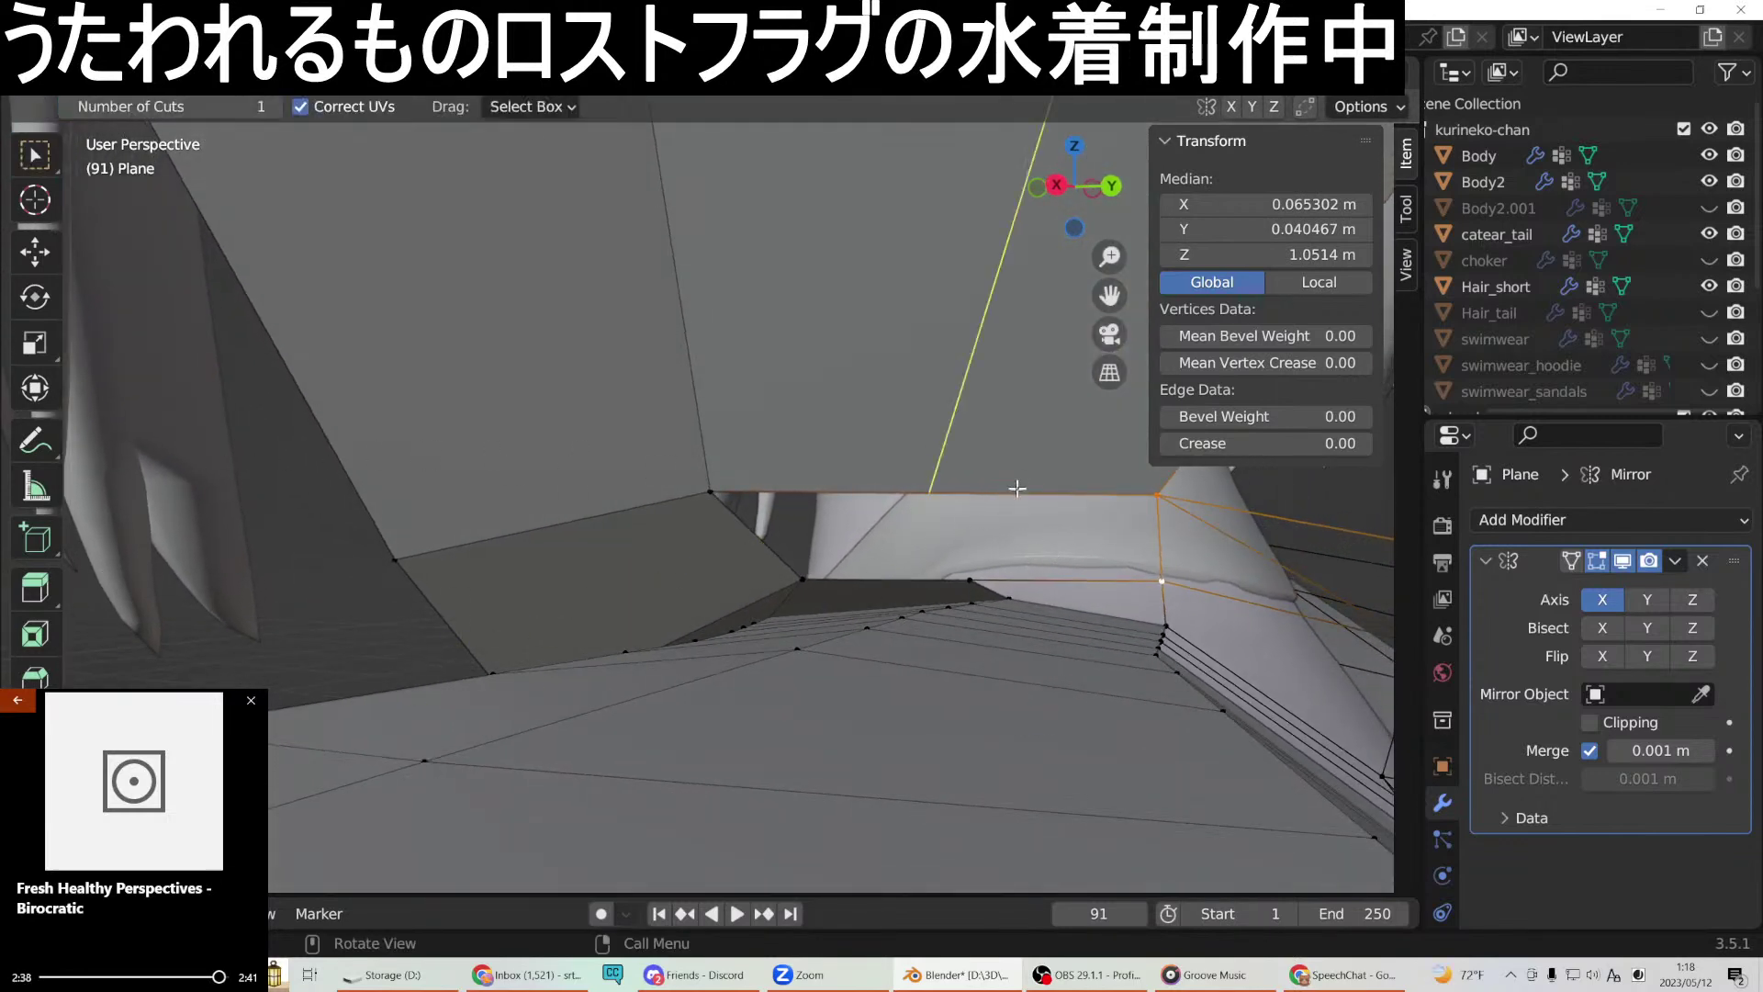
pyautogui.scroll(-5, 946, 479)
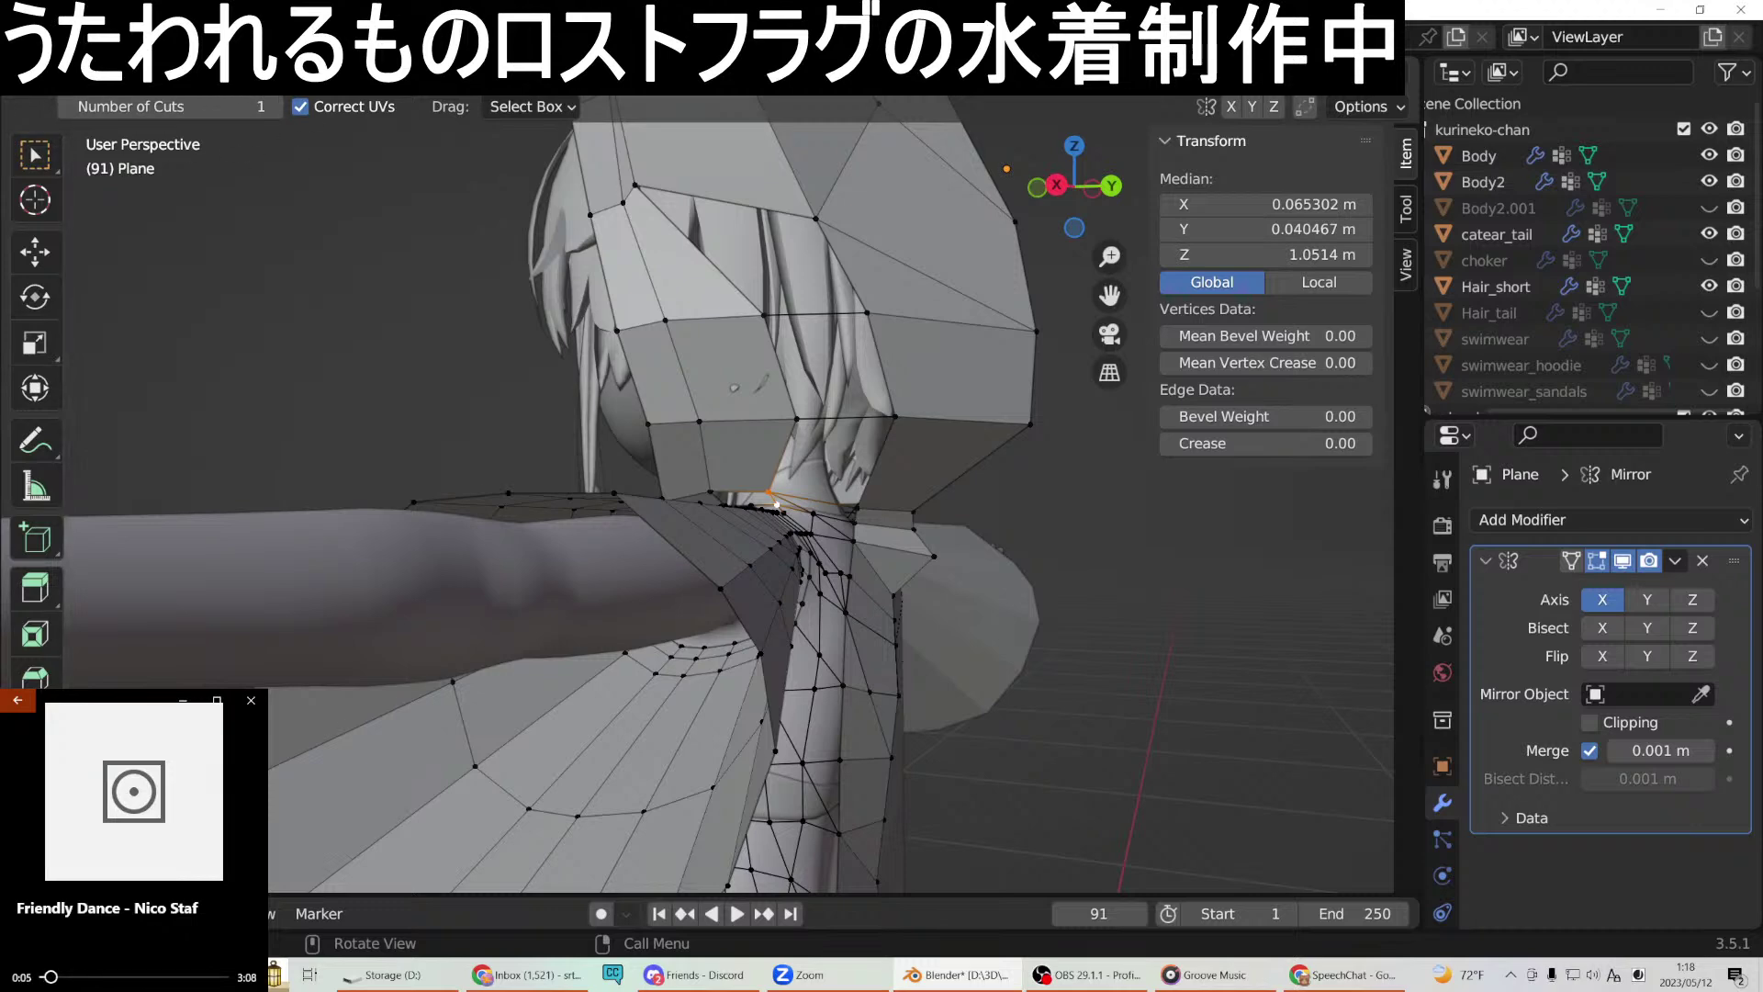
pyautogui.scroll(6, 845, 470)
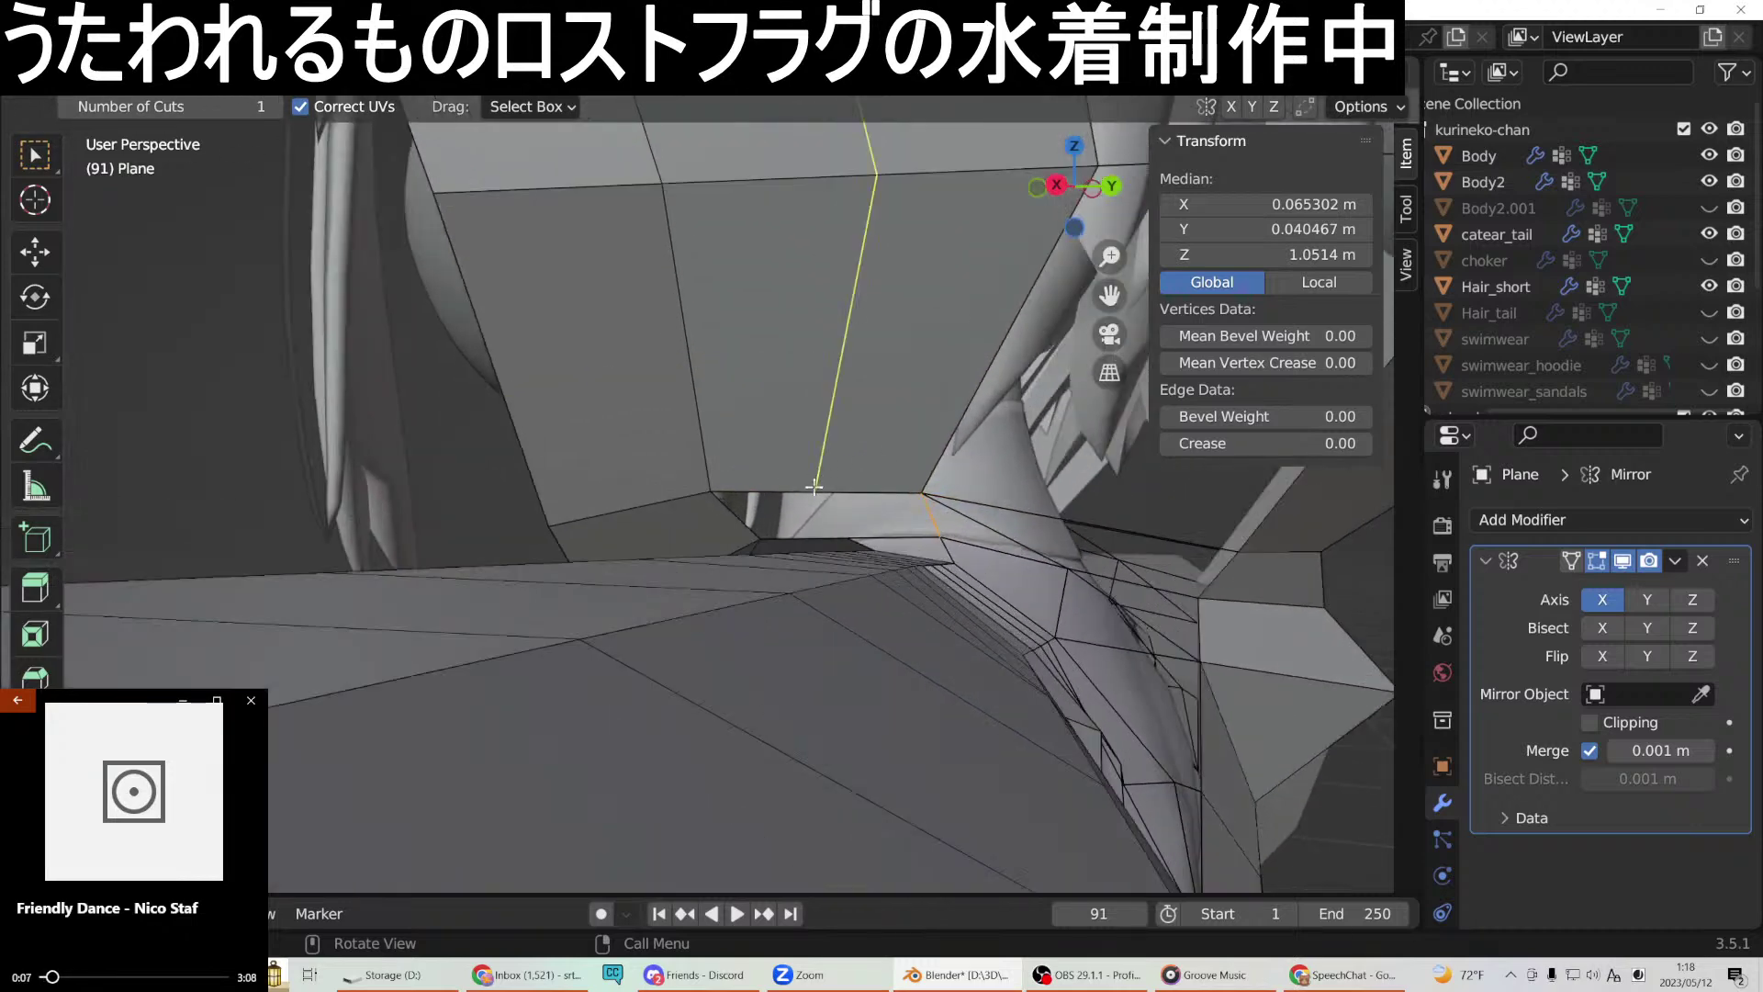
pyautogui.scroll(-3, 814, 484)
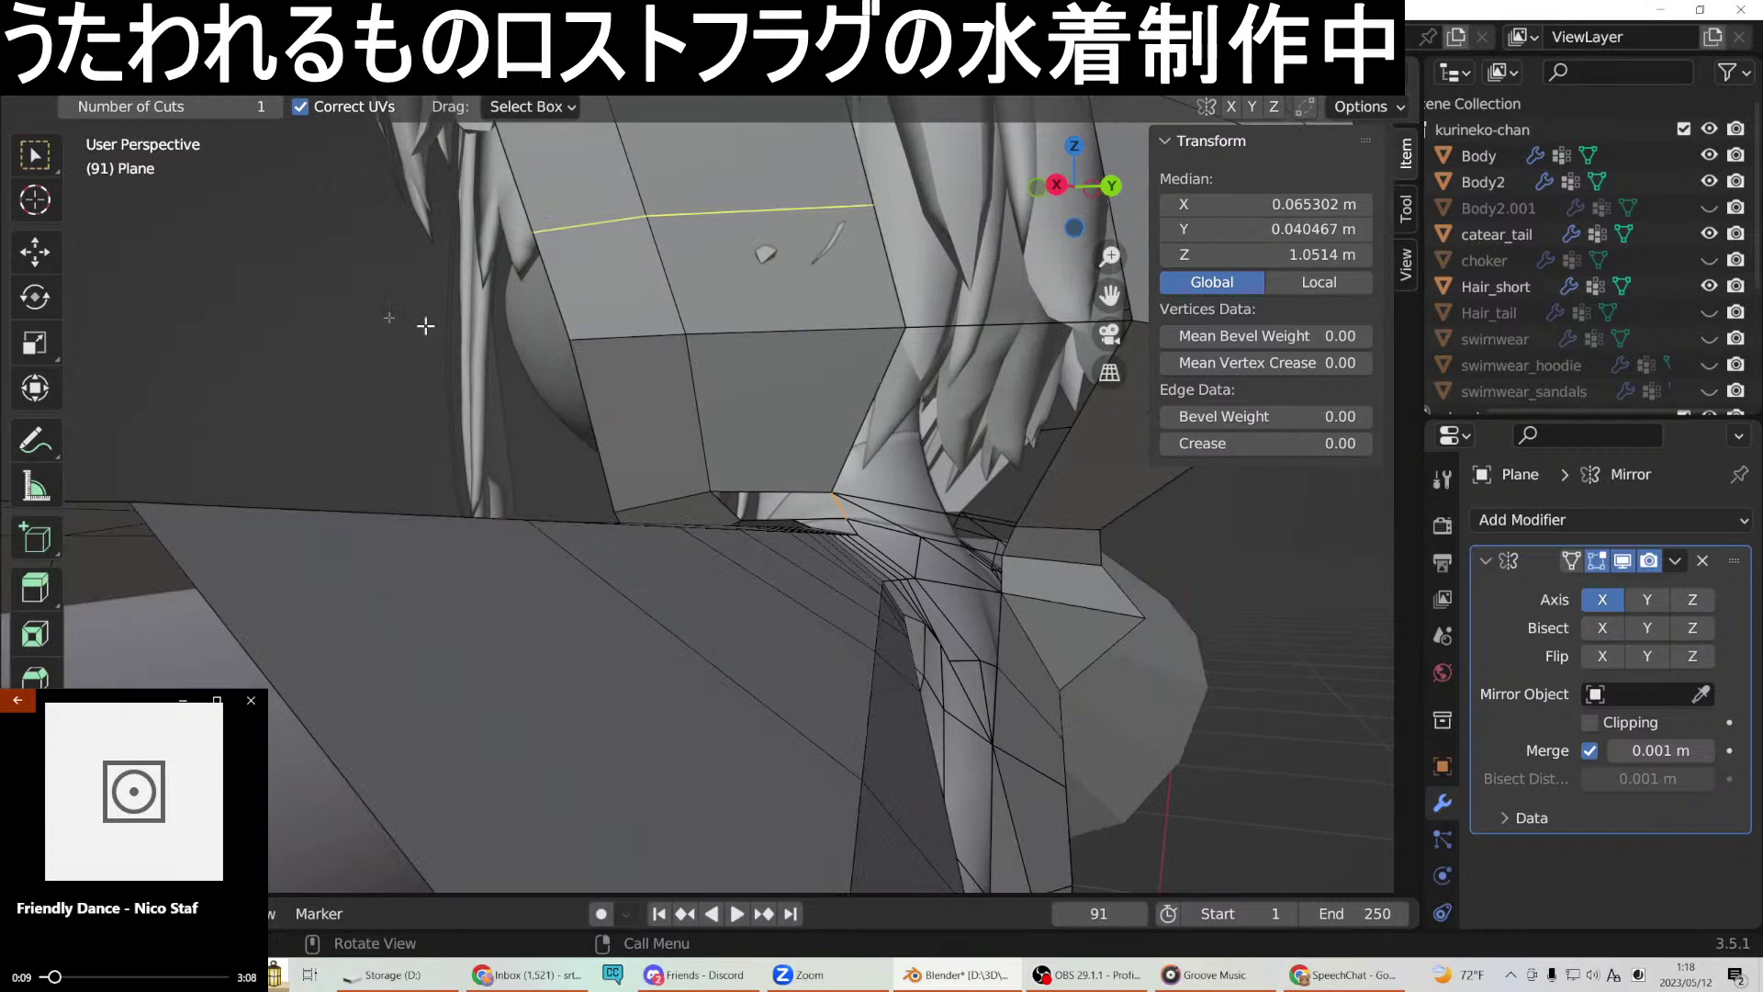
pyautogui.click(28, 154)
# Fill the next quad toward the back along the inner neckline with a face over the shoulder.
pyautogui.scroll(5, 979, 537)
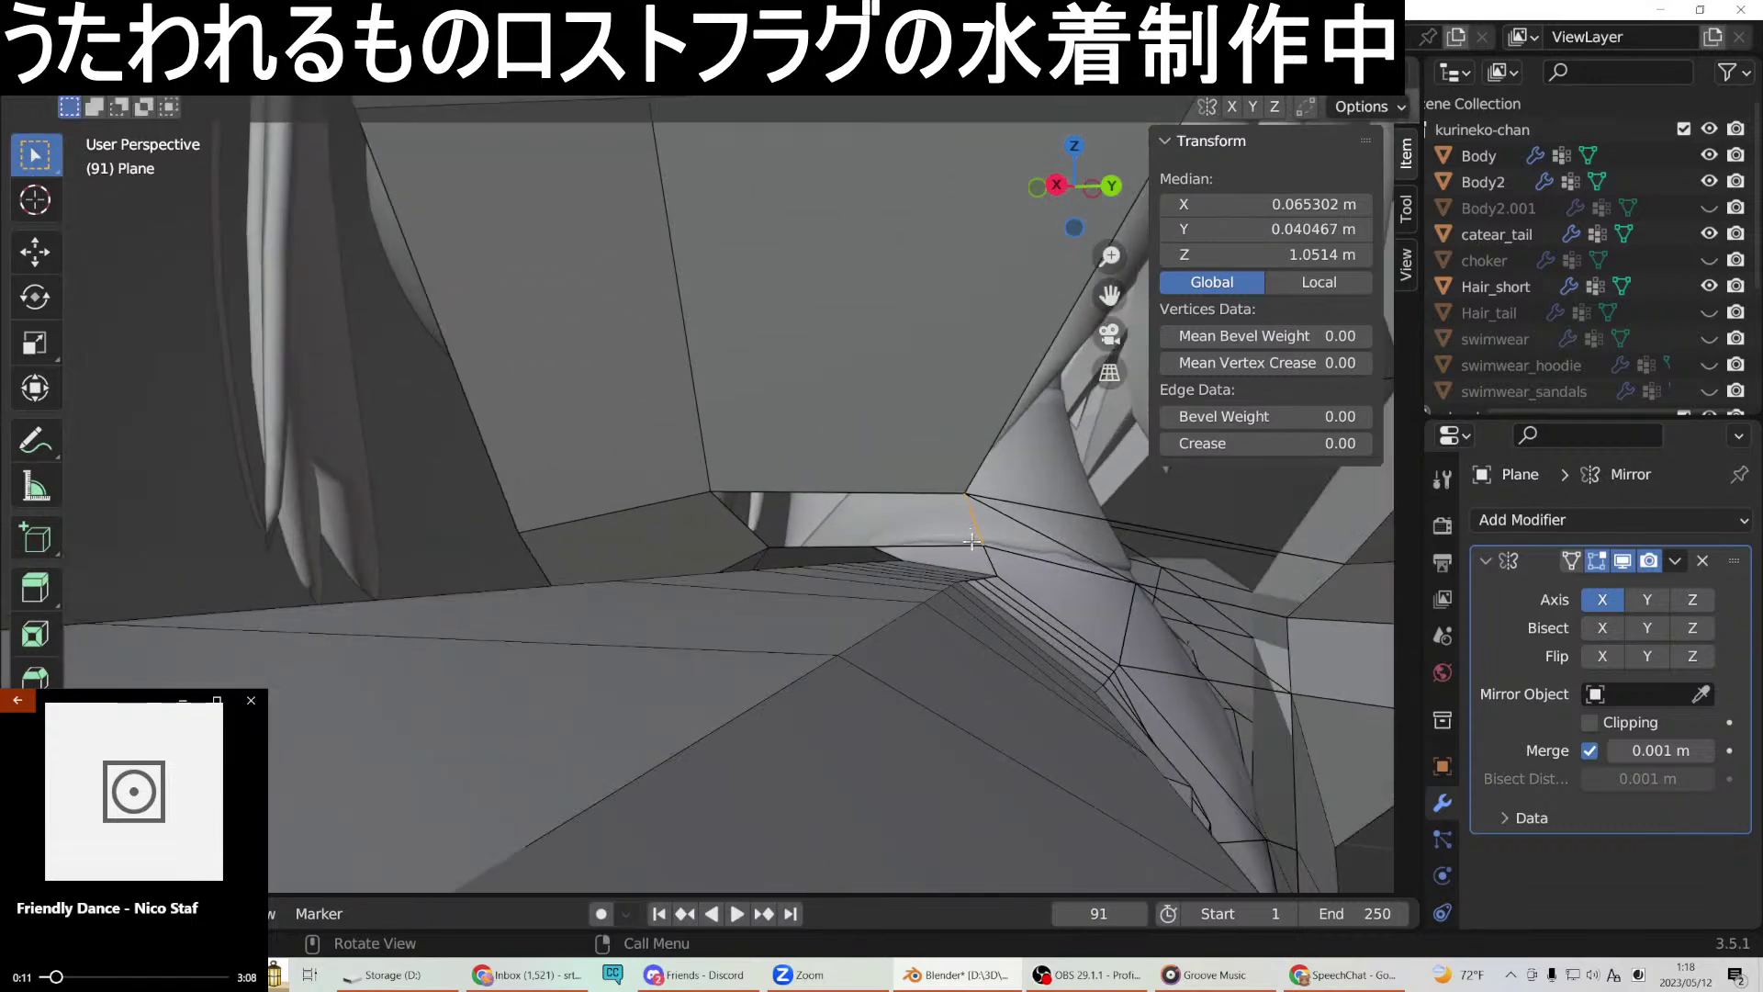
pyautogui.moveTo(979, 537); pyautogui.dragTo(219, 112, button='middle')
pyautogui.press('1')
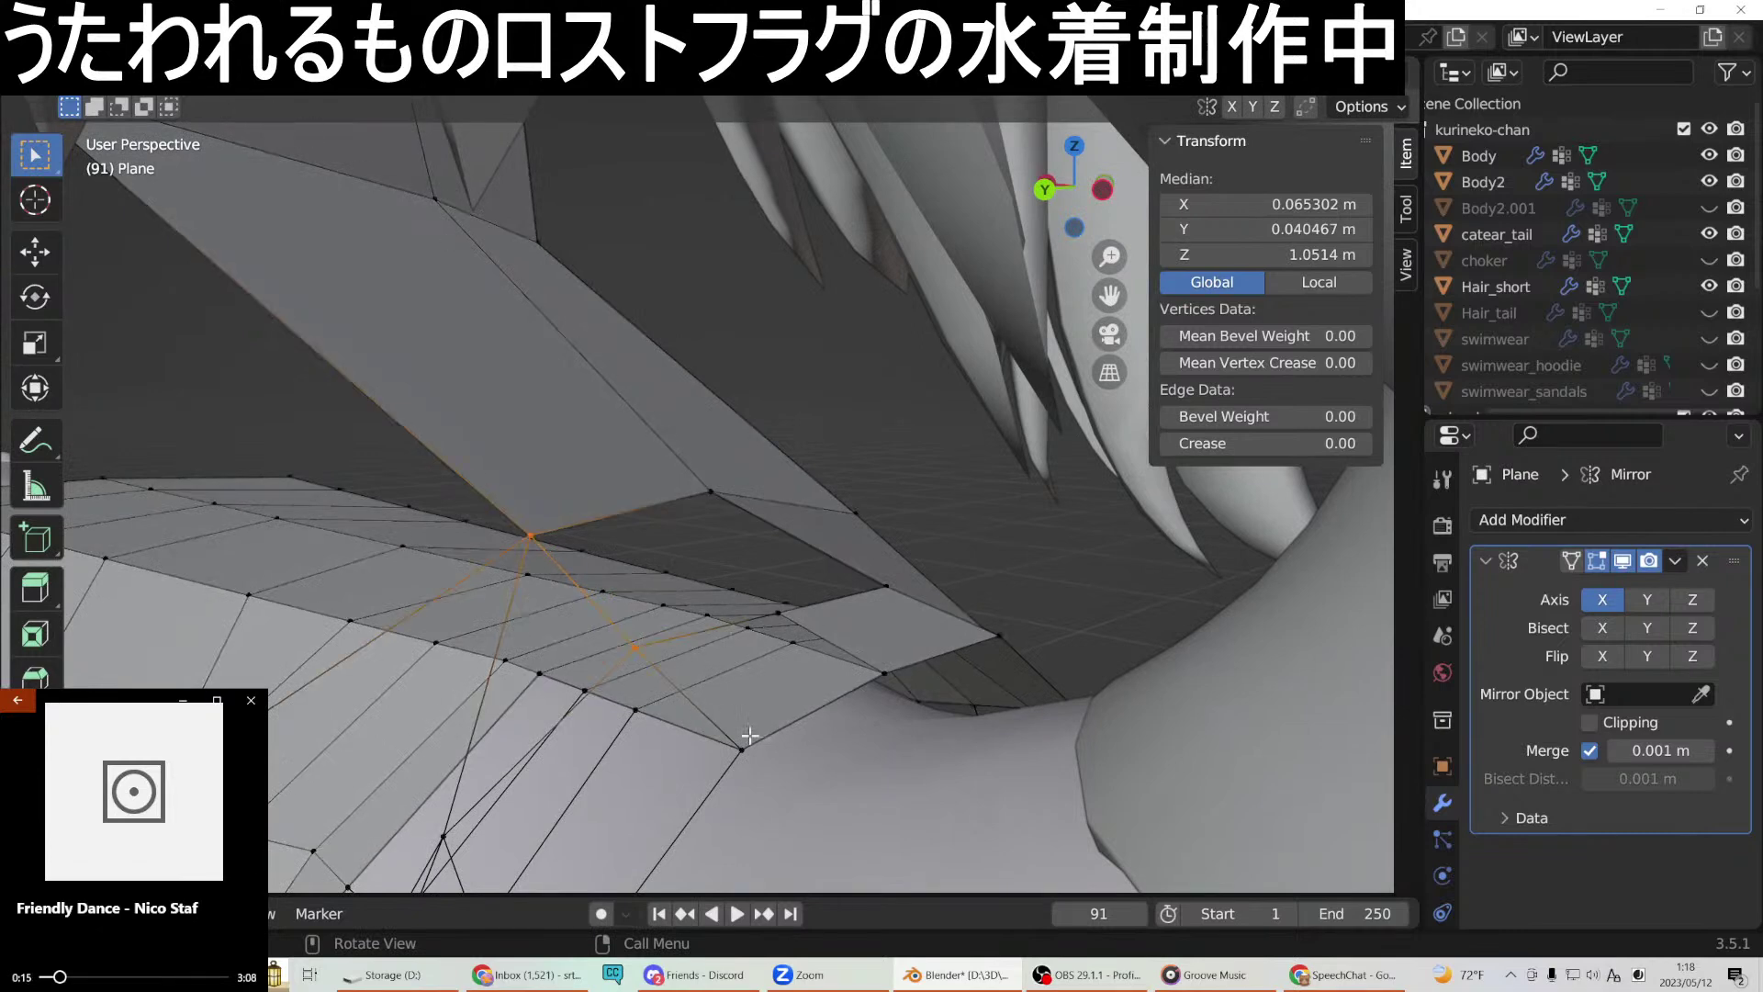
pyautogui.click(893, 672)
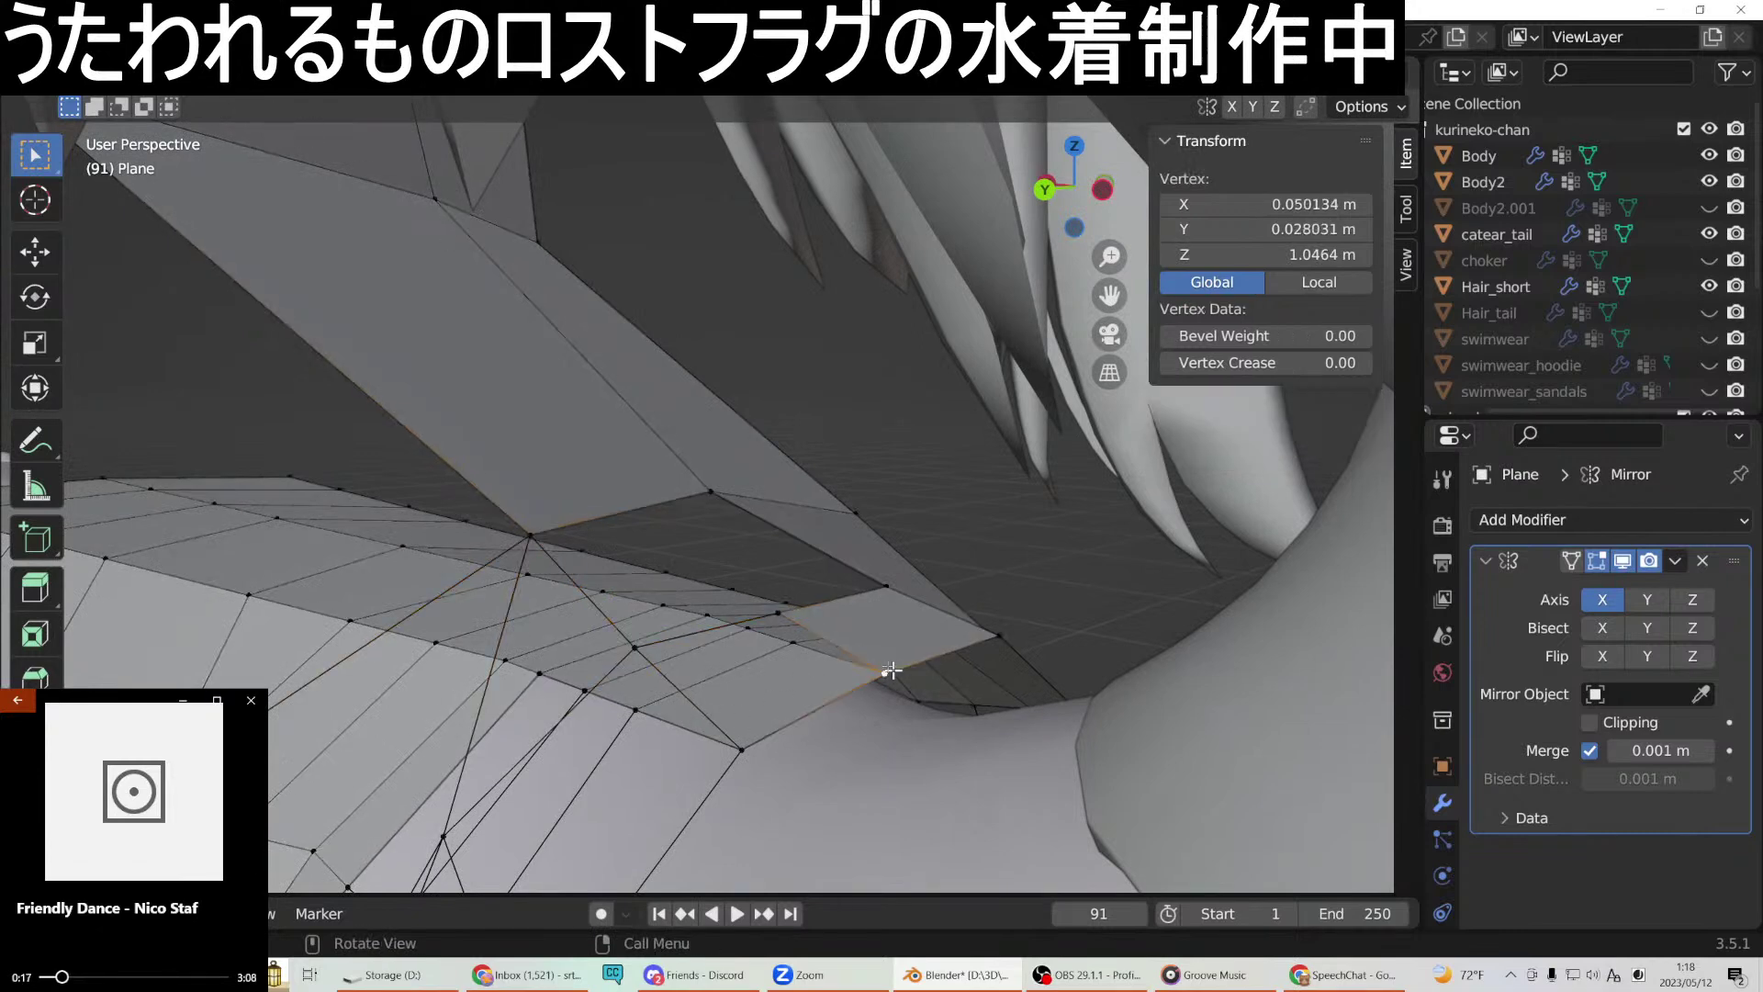
pyautogui.click(787, 620)
pyautogui.keyDown('shift'); pyautogui.click(885, 671); pyautogui.keyUp('shift')
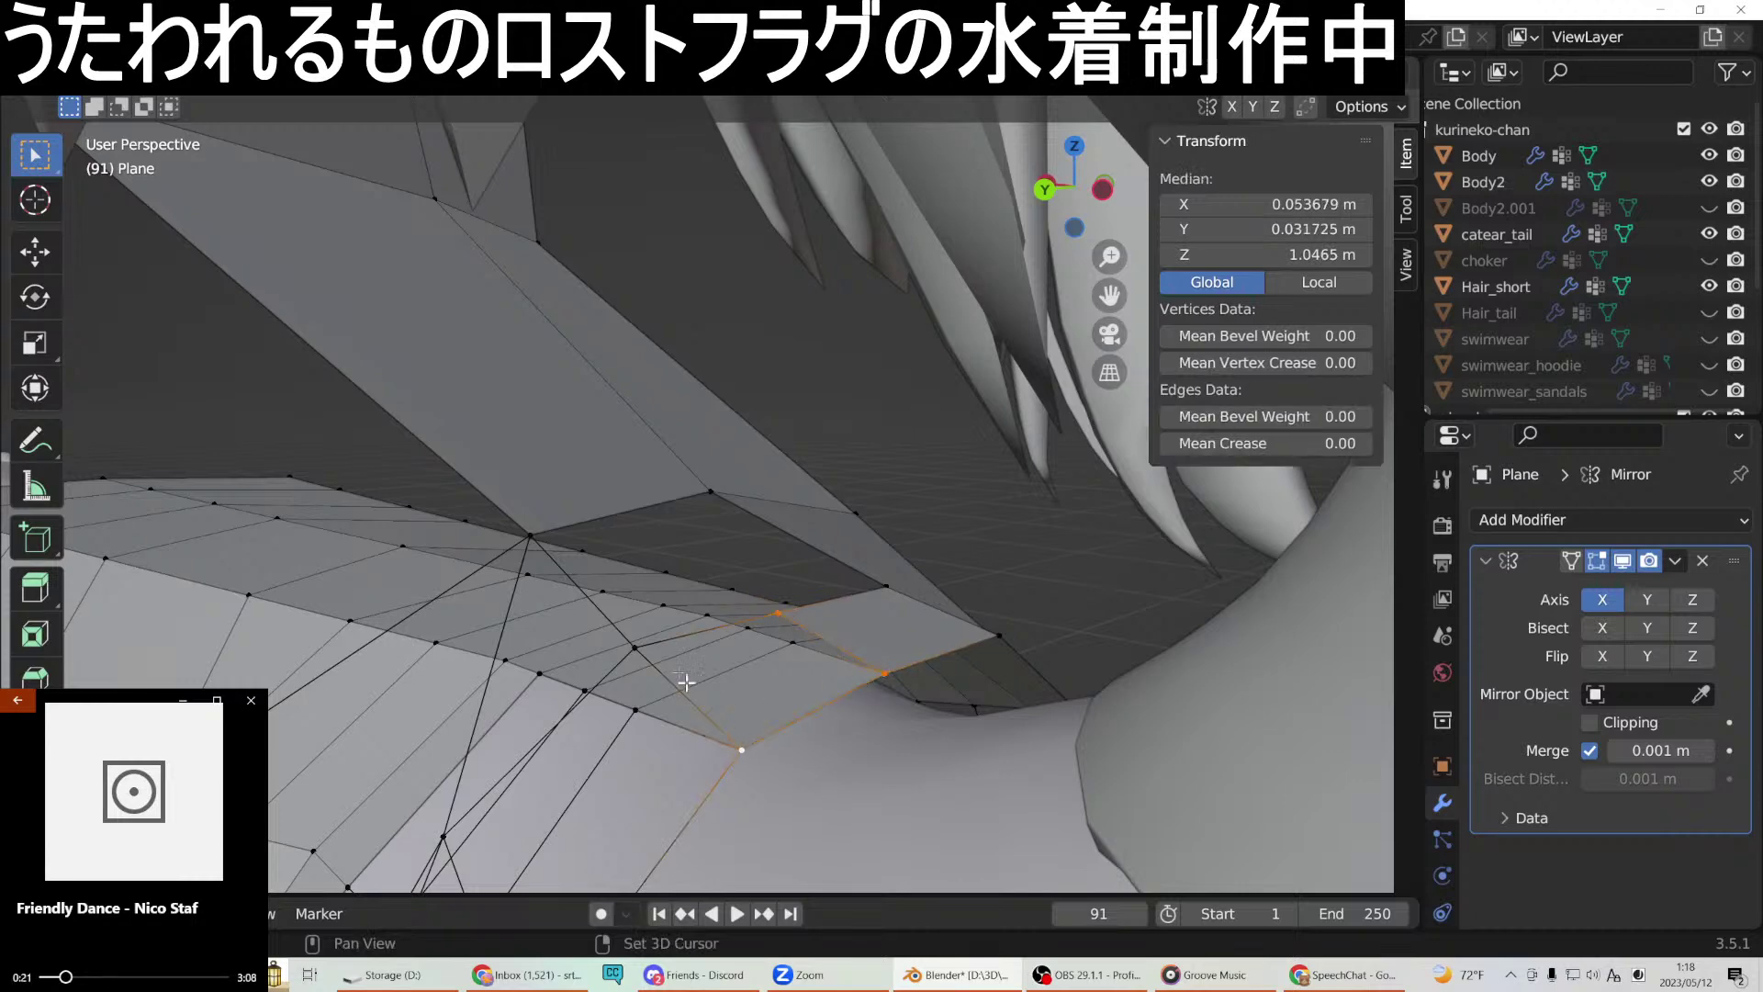
pyautogui.rightClick(638, 647)
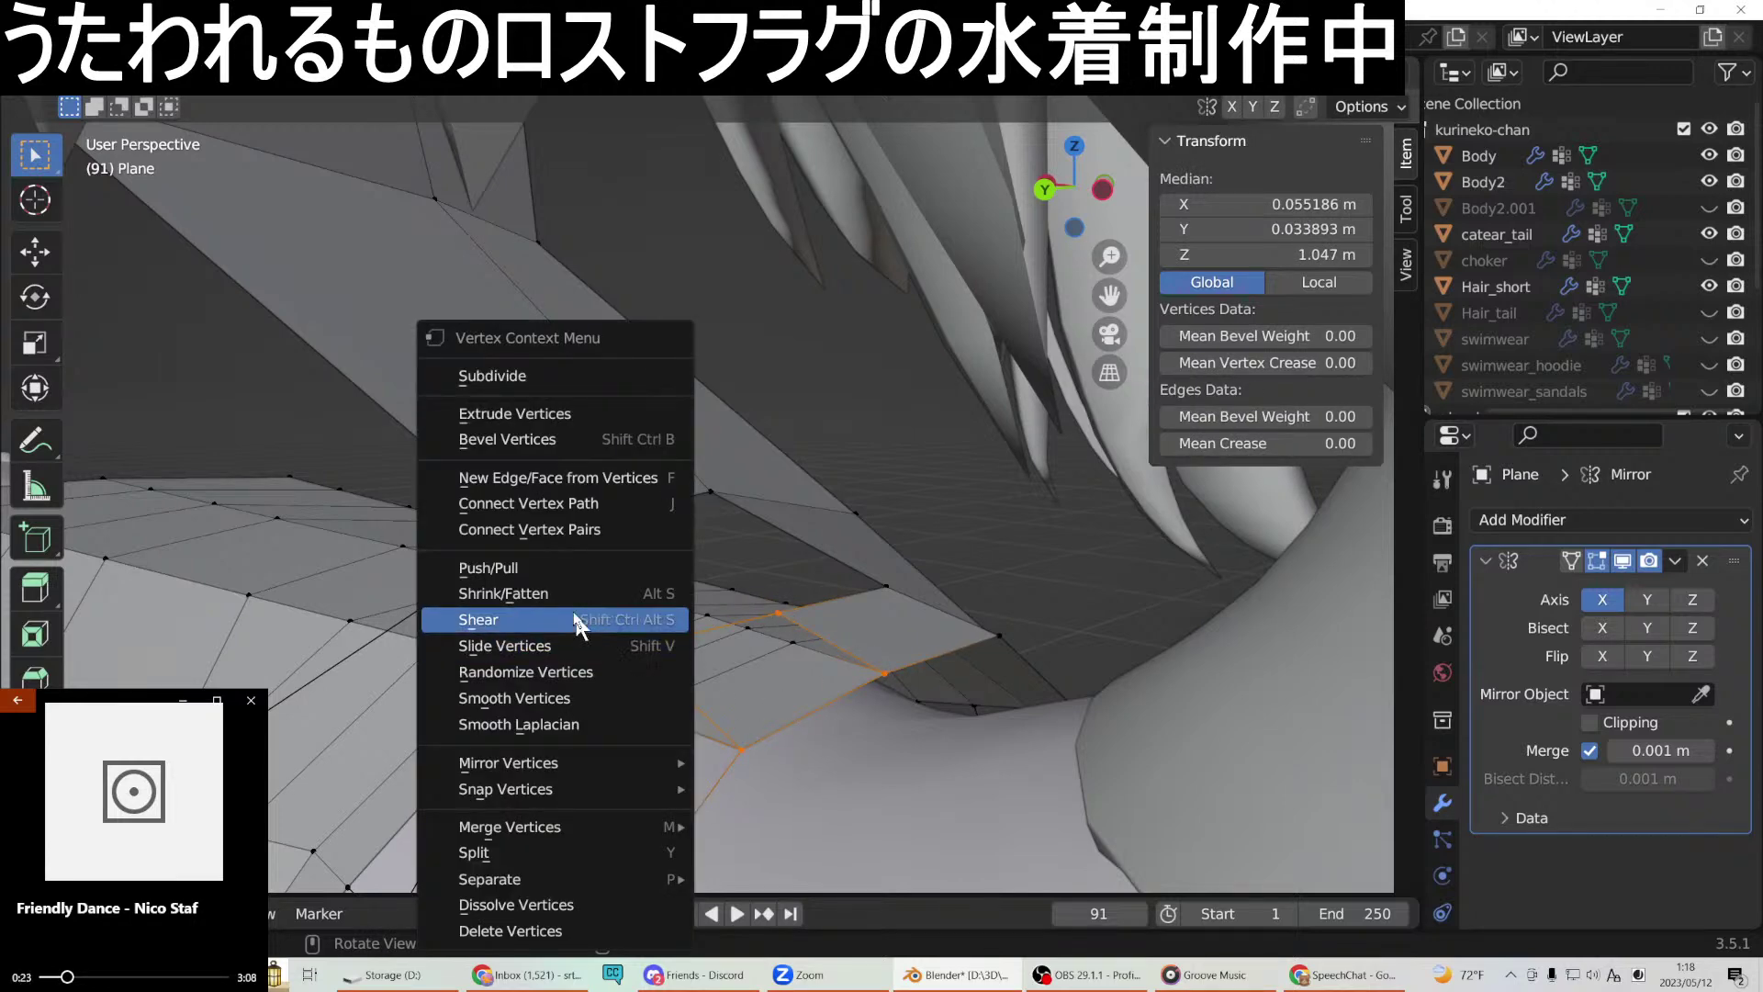
pyautogui.click(579, 474)
# Extend the neckline strip rearward with a four-vertex face beside the neck, ending at the shoulder's top edge.
pyautogui.moveTo(578, 477); pyautogui.dragTo(1033, 580, button='middle')
pyautogui.click(960, 544)
pyautogui.keyDown('shift'); pyautogui.click(913, 518); pyautogui.keyUp('shift')
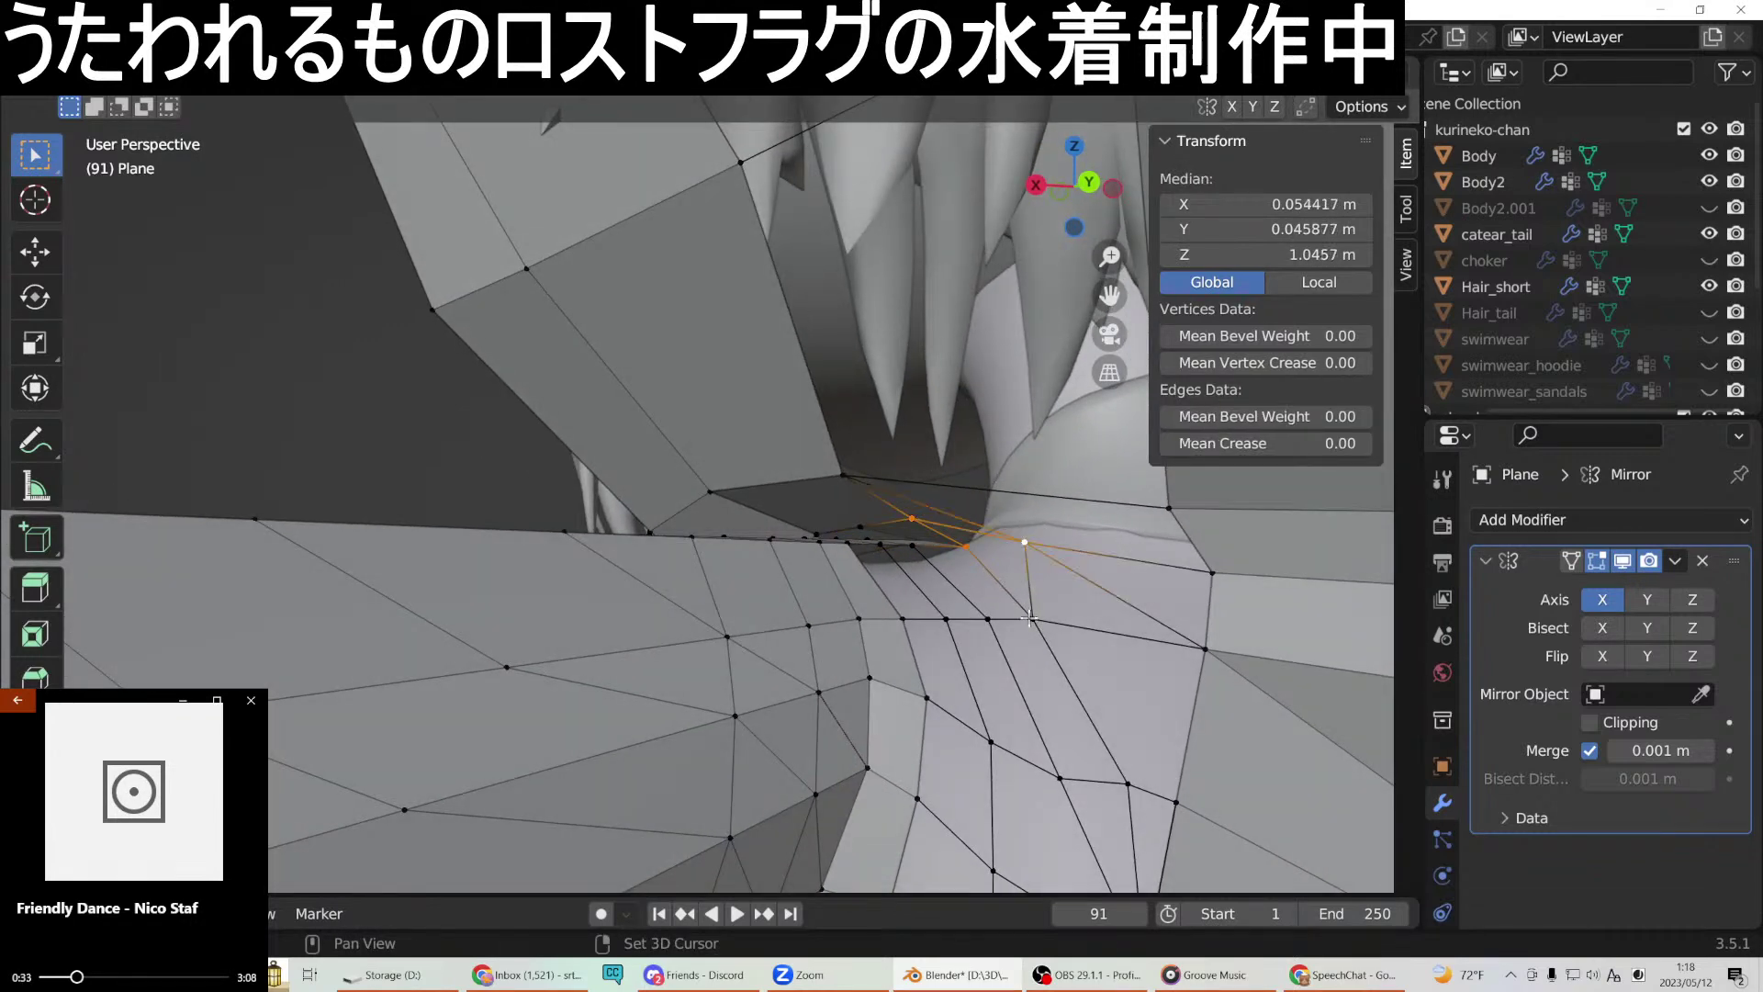
pyautogui.moveTo(1024, 590); pyautogui.dragTo(999, 565, button='middle')
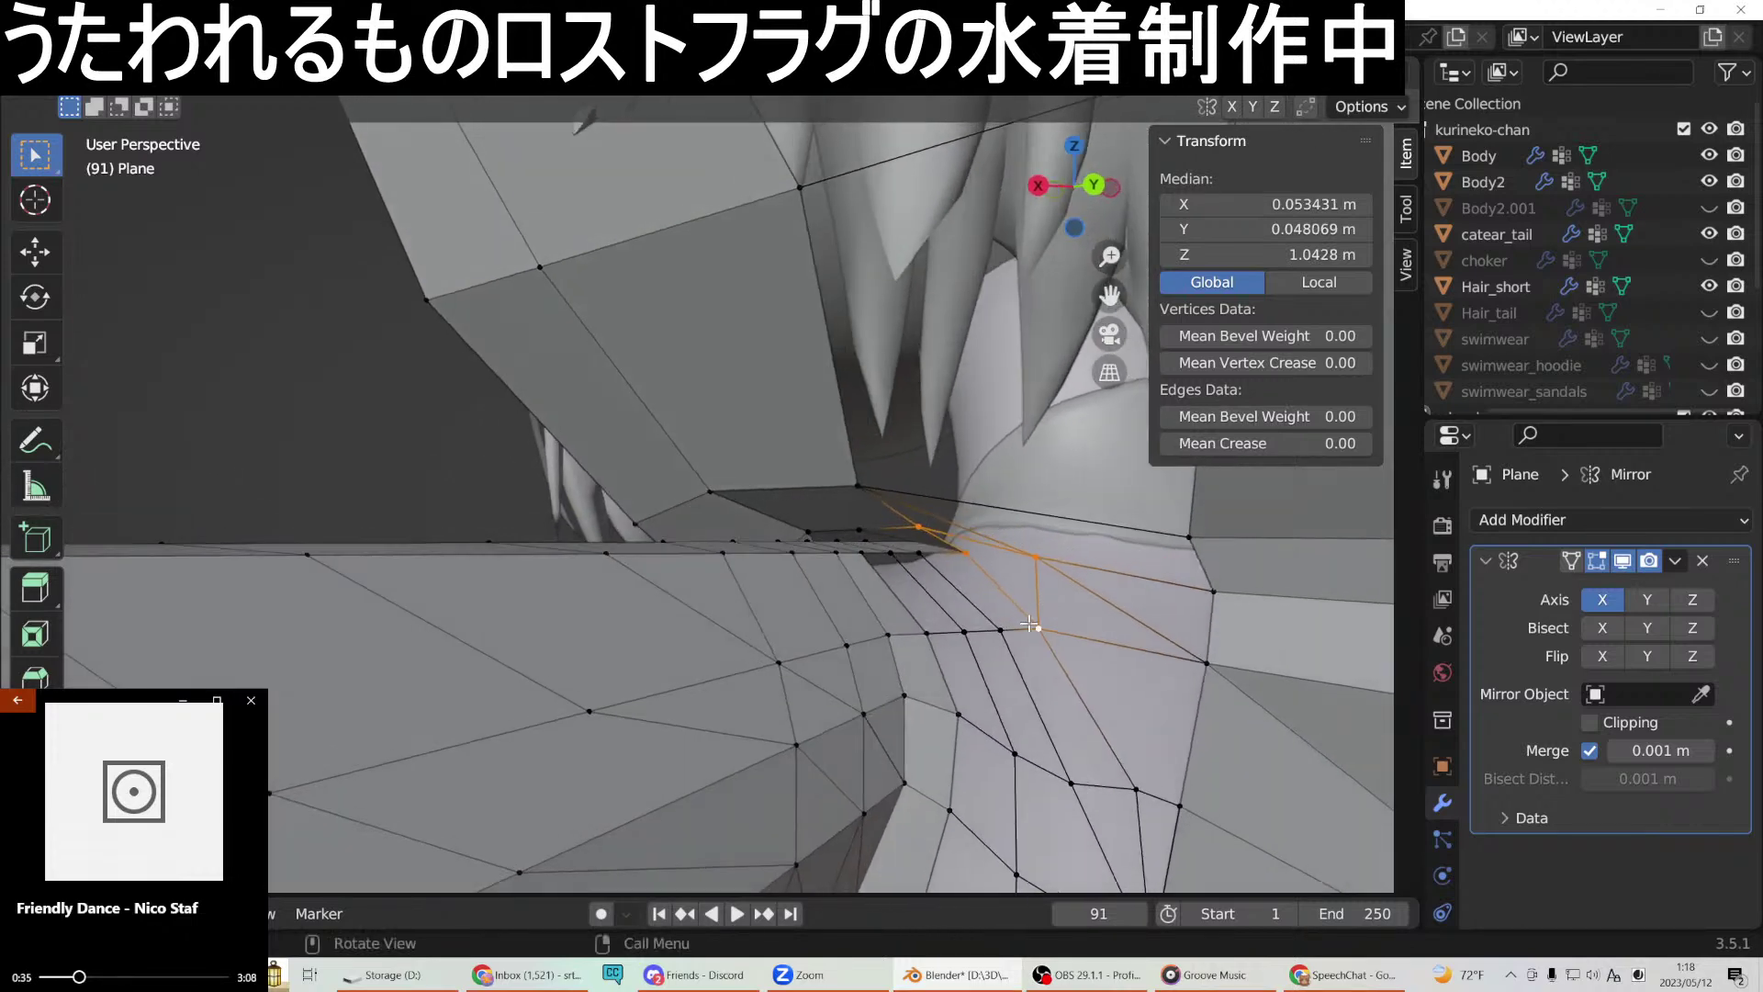
pyautogui.rightClick(999, 565)
pyautogui.click(955, 477)
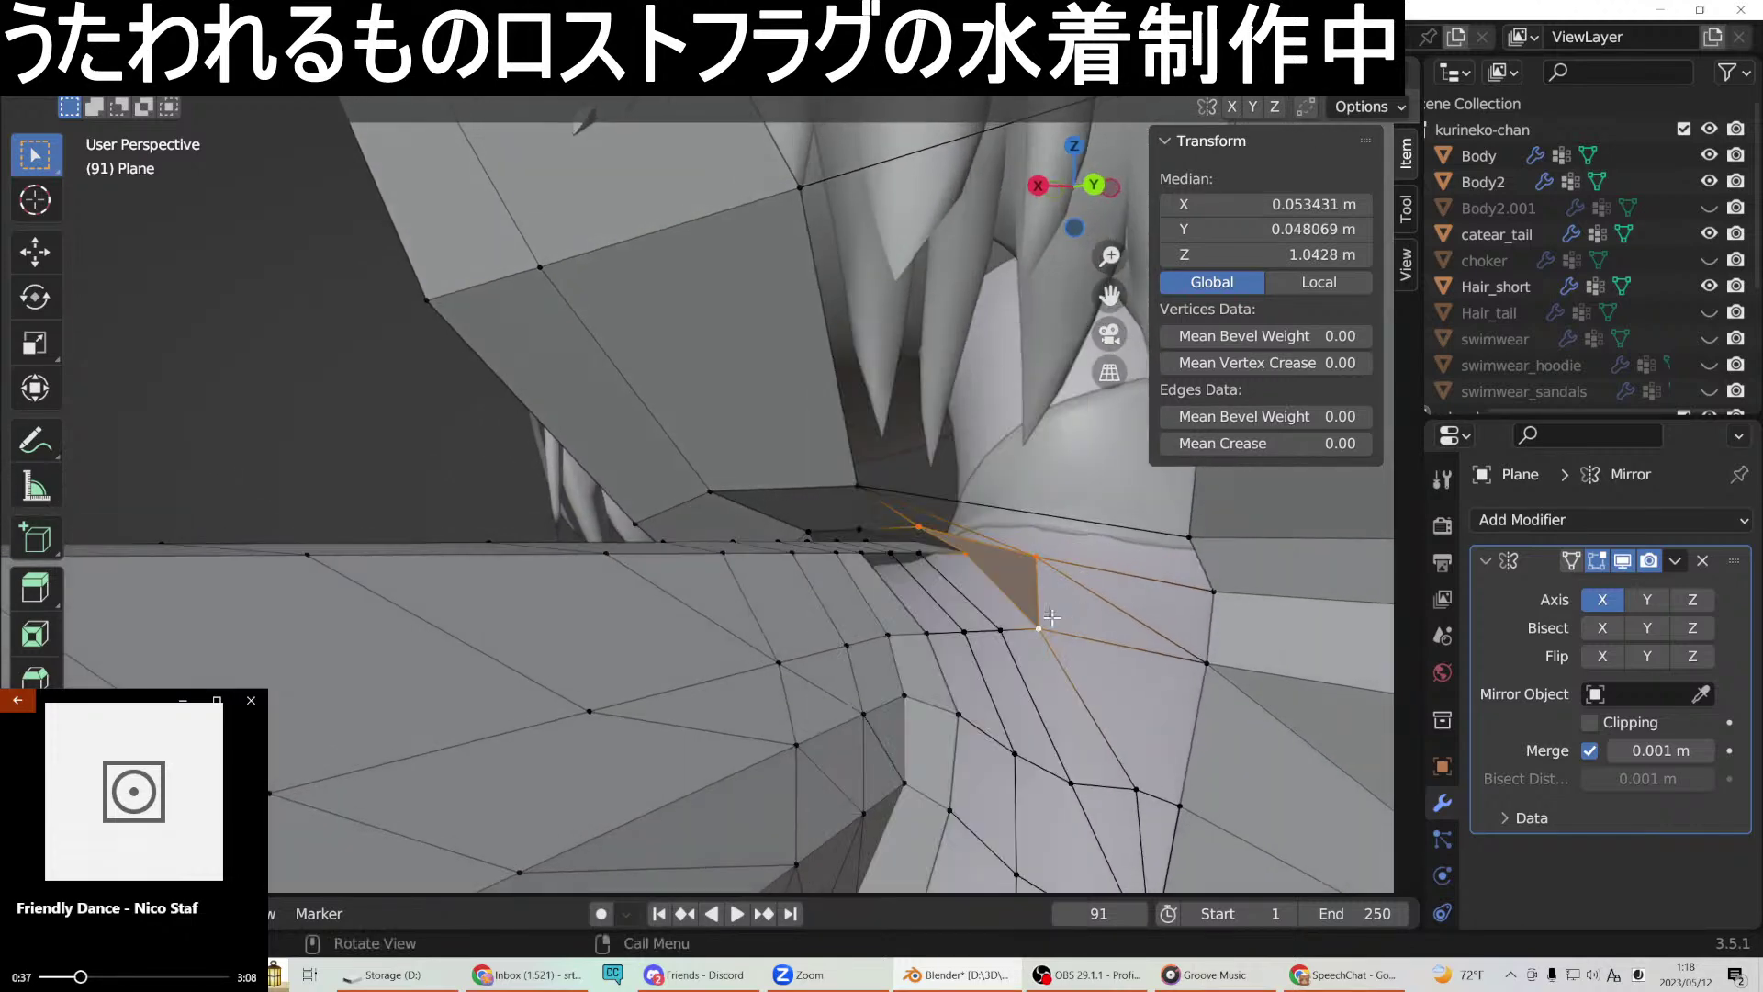
# Fill the area between the neckline strip and the rear collar faces with two adjoining triangular faces.
pyautogui.click(1031, 555)
pyautogui.keyDown('shift'); pyautogui.click(1208, 658); pyautogui.keyUp('shift')
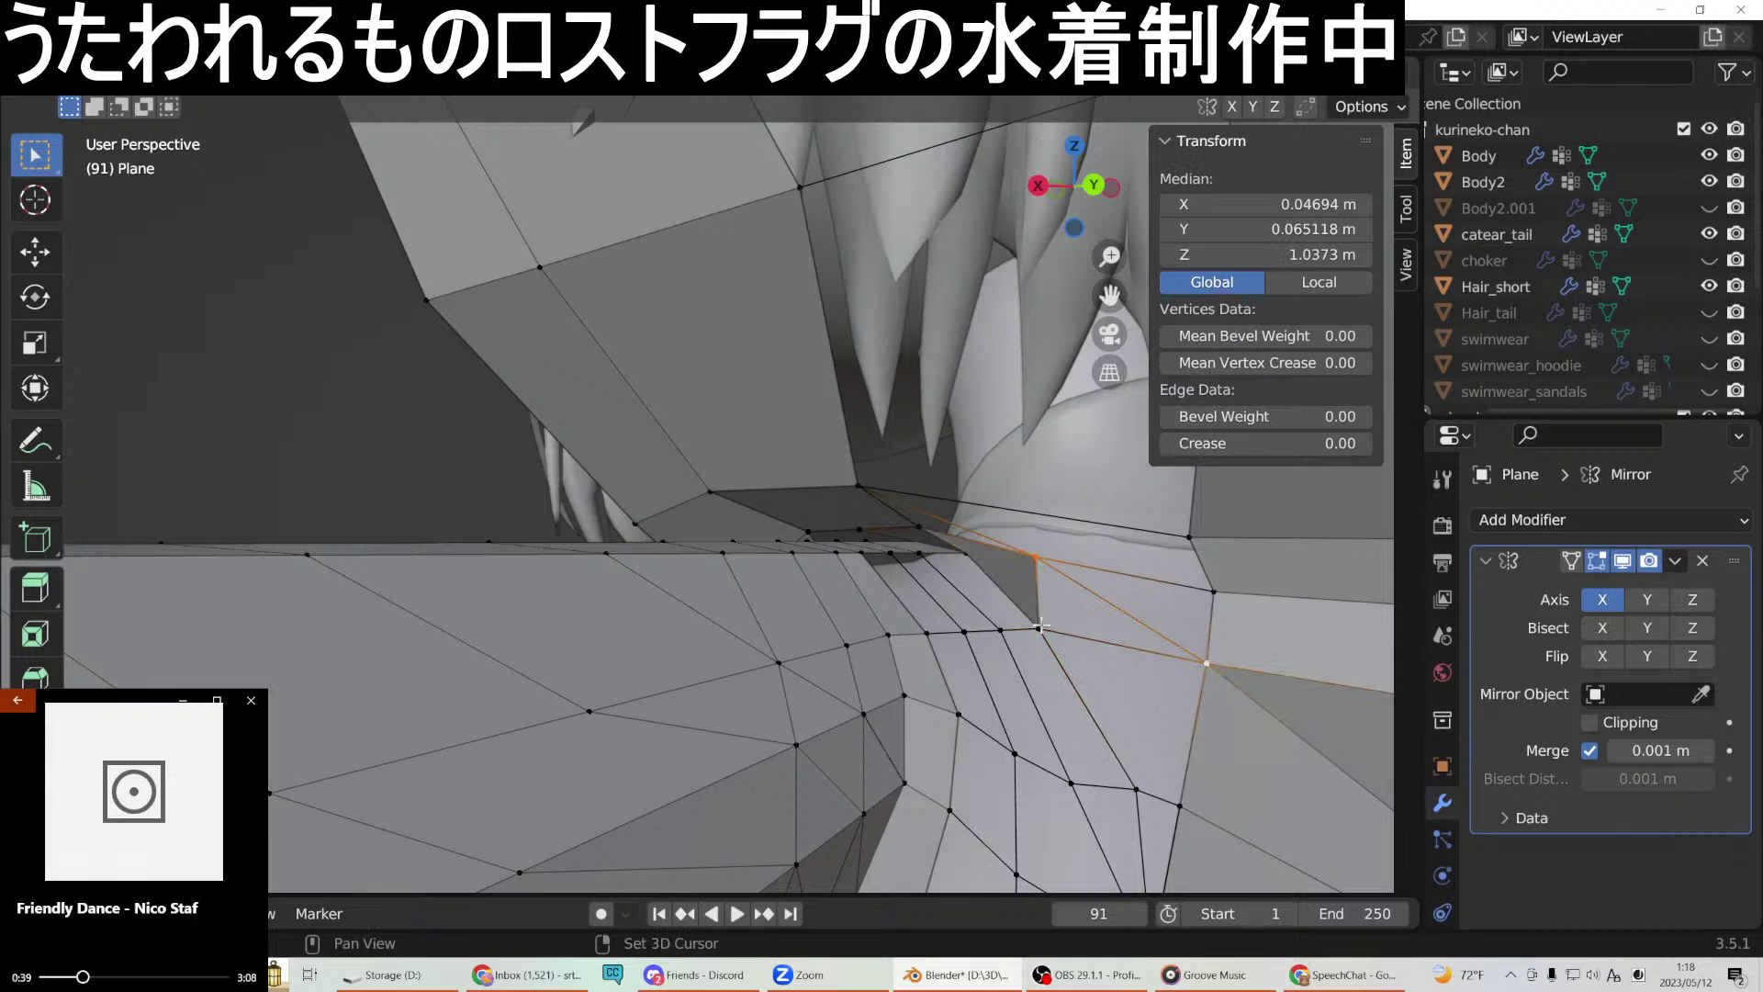
pyautogui.rightClick(1015, 574)
pyautogui.click(975, 479)
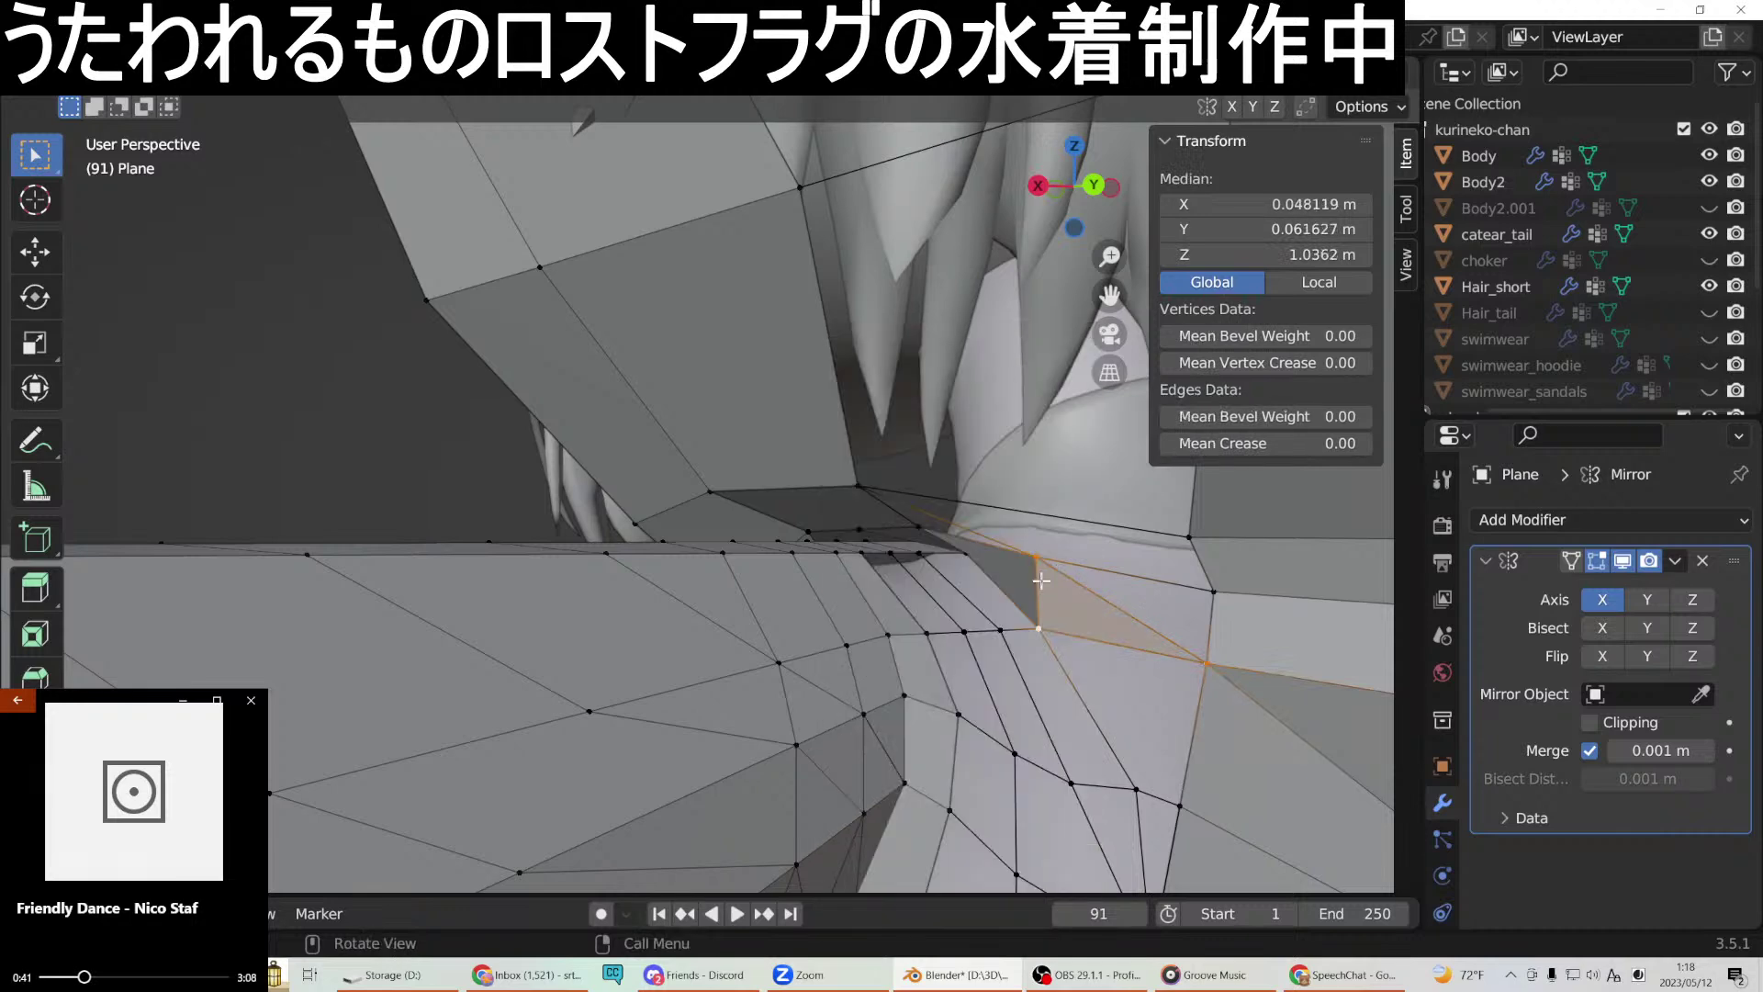
pyautogui.click(1038, 557)
pyautogui.keyDown('shift'); pyautogui.click(1217, 591); pyautogui.keyUp('shift')
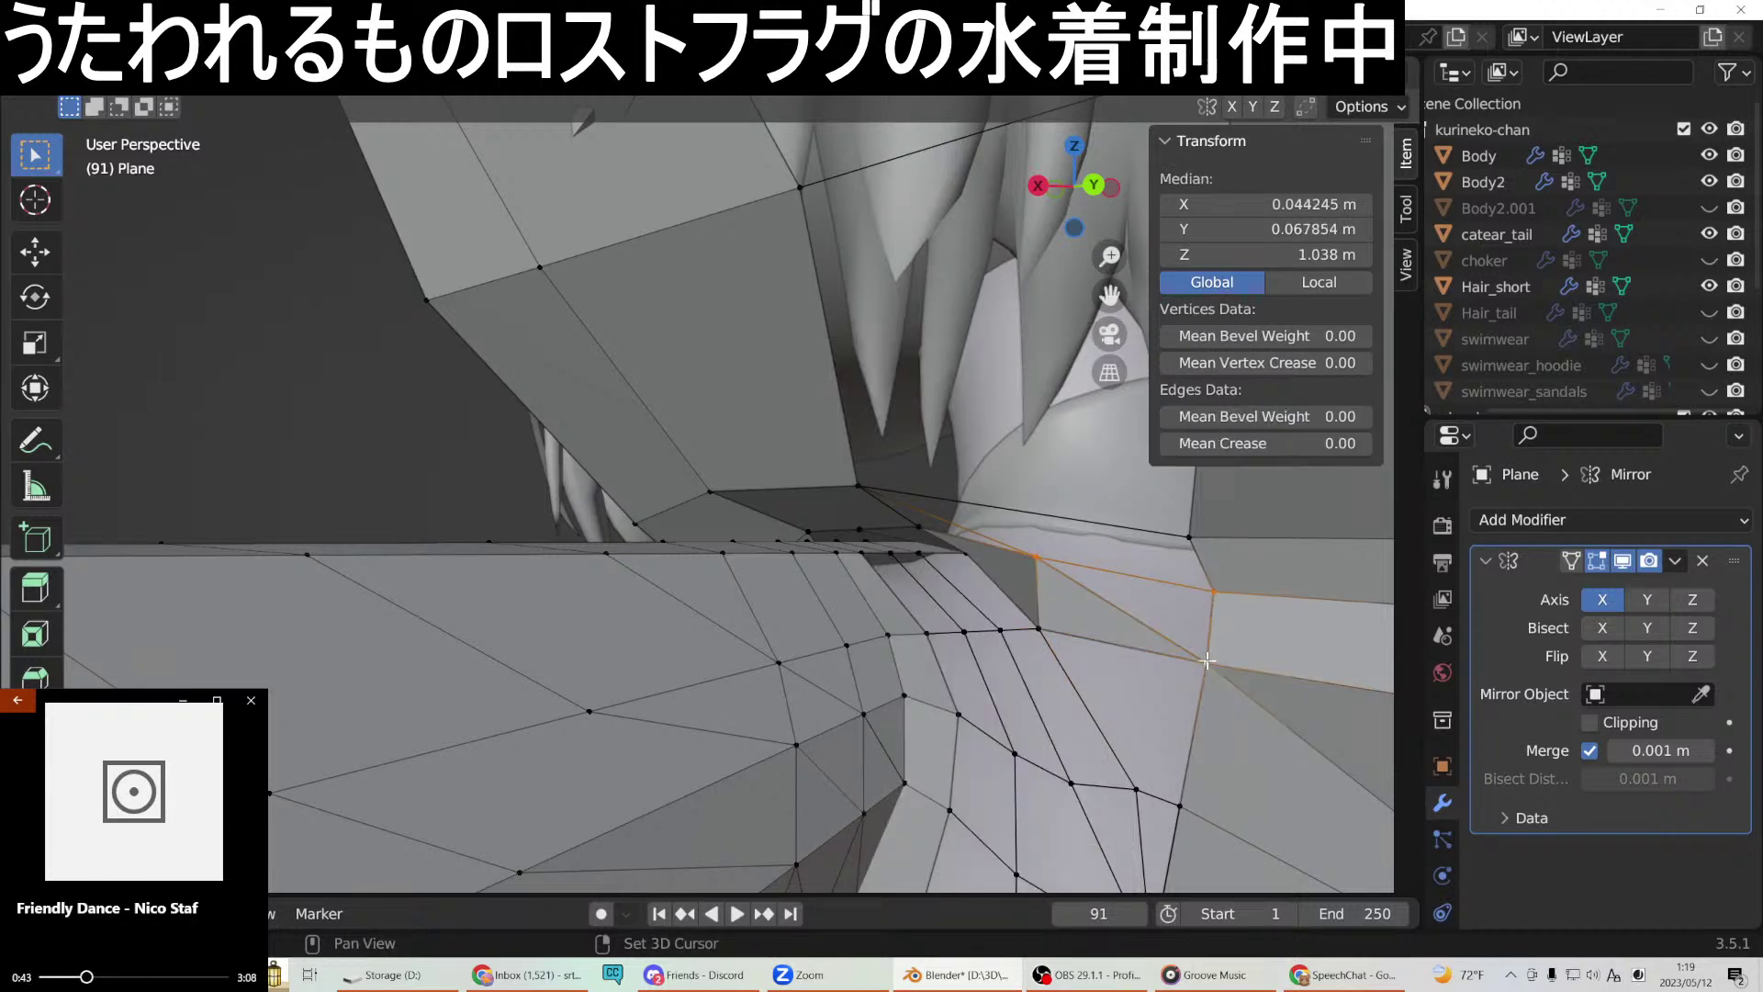
pyautogui.rightClick(1212, 661)
pyautogui.click(1139, 483)
# Bridge the hood's lower rear side vertex to the back collar with a long narrow four-vertex face.
pyautogui.moveTo(1139, 483); pyautogui.dragTo(1203, 563, button='middle')
pyautogui.click(1203, 591)
pyautogui.keyDown('shift'); pyautogui.click(1202, 538); pyautogui.keyUp('shift')
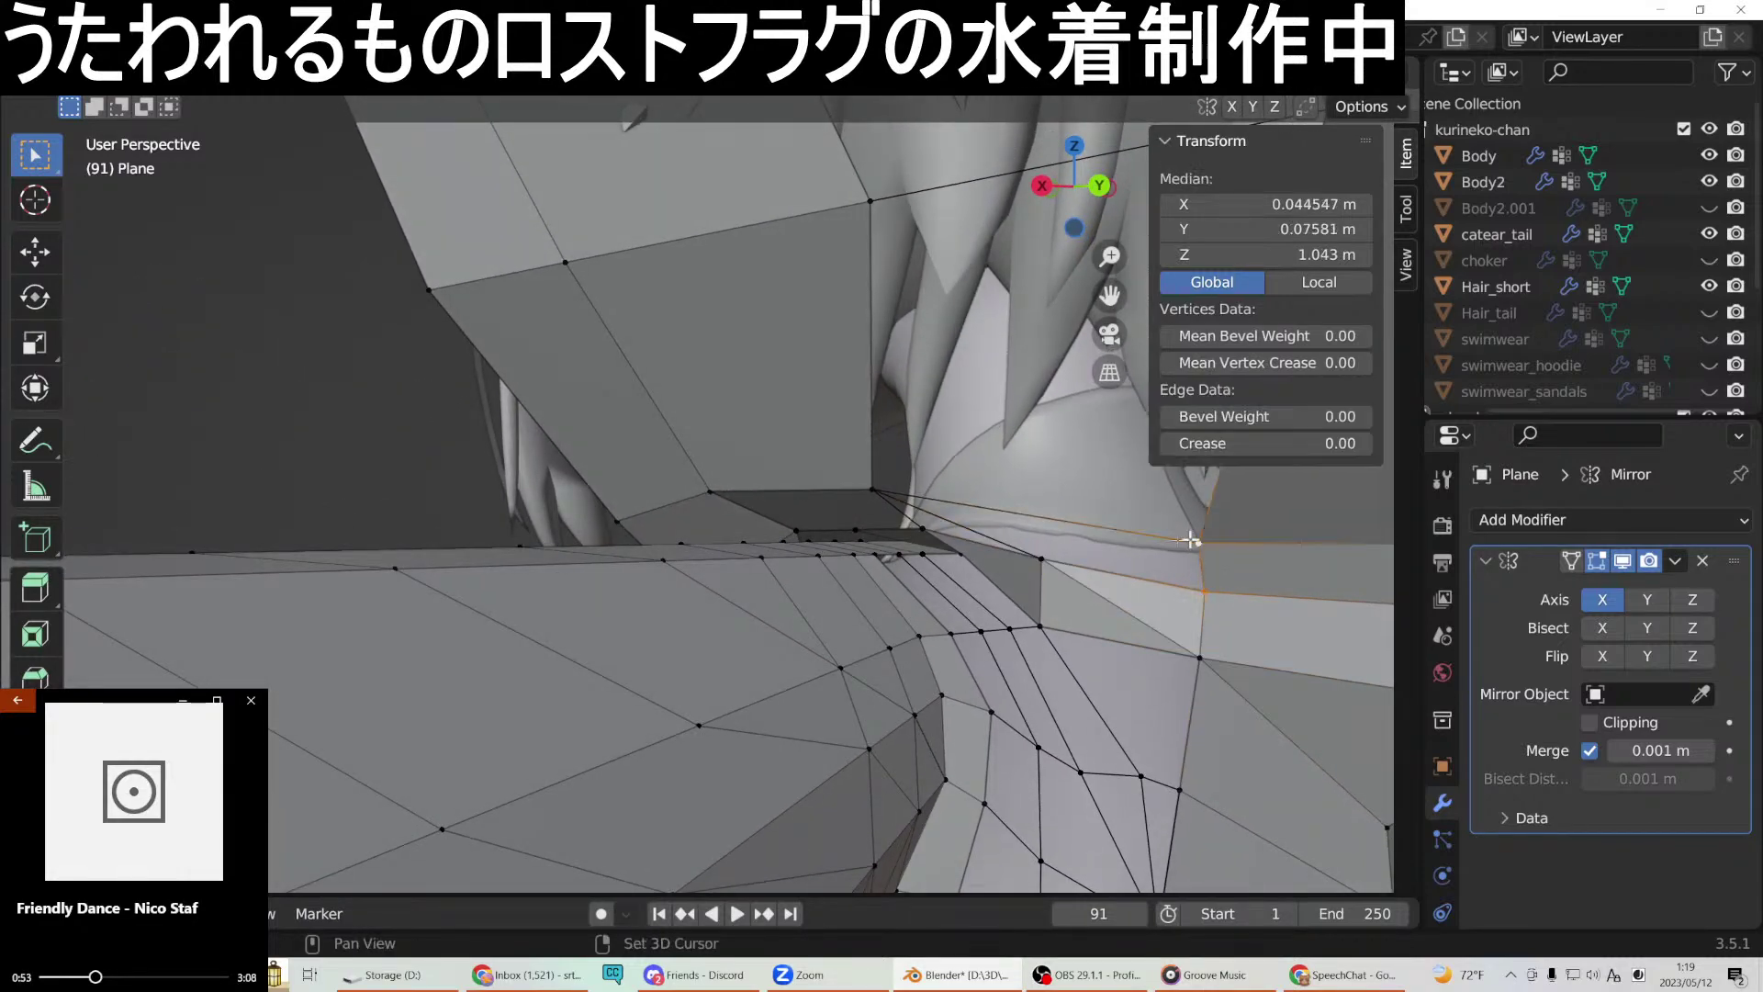
pyautogui.rightClick(877, 491)
pyautogui.click(873, 472)
# Close the small triangular gap below the hood's lower rear side vertex, beside the long collar face, with a face.
pyautogui.moveTo(1017, 530); pyautogui.dragTo(892, 518, button='middle')
pyautogui.keyDown('shift'); pyautogui.click(891, 493); pyautogui.keyUp('shift')
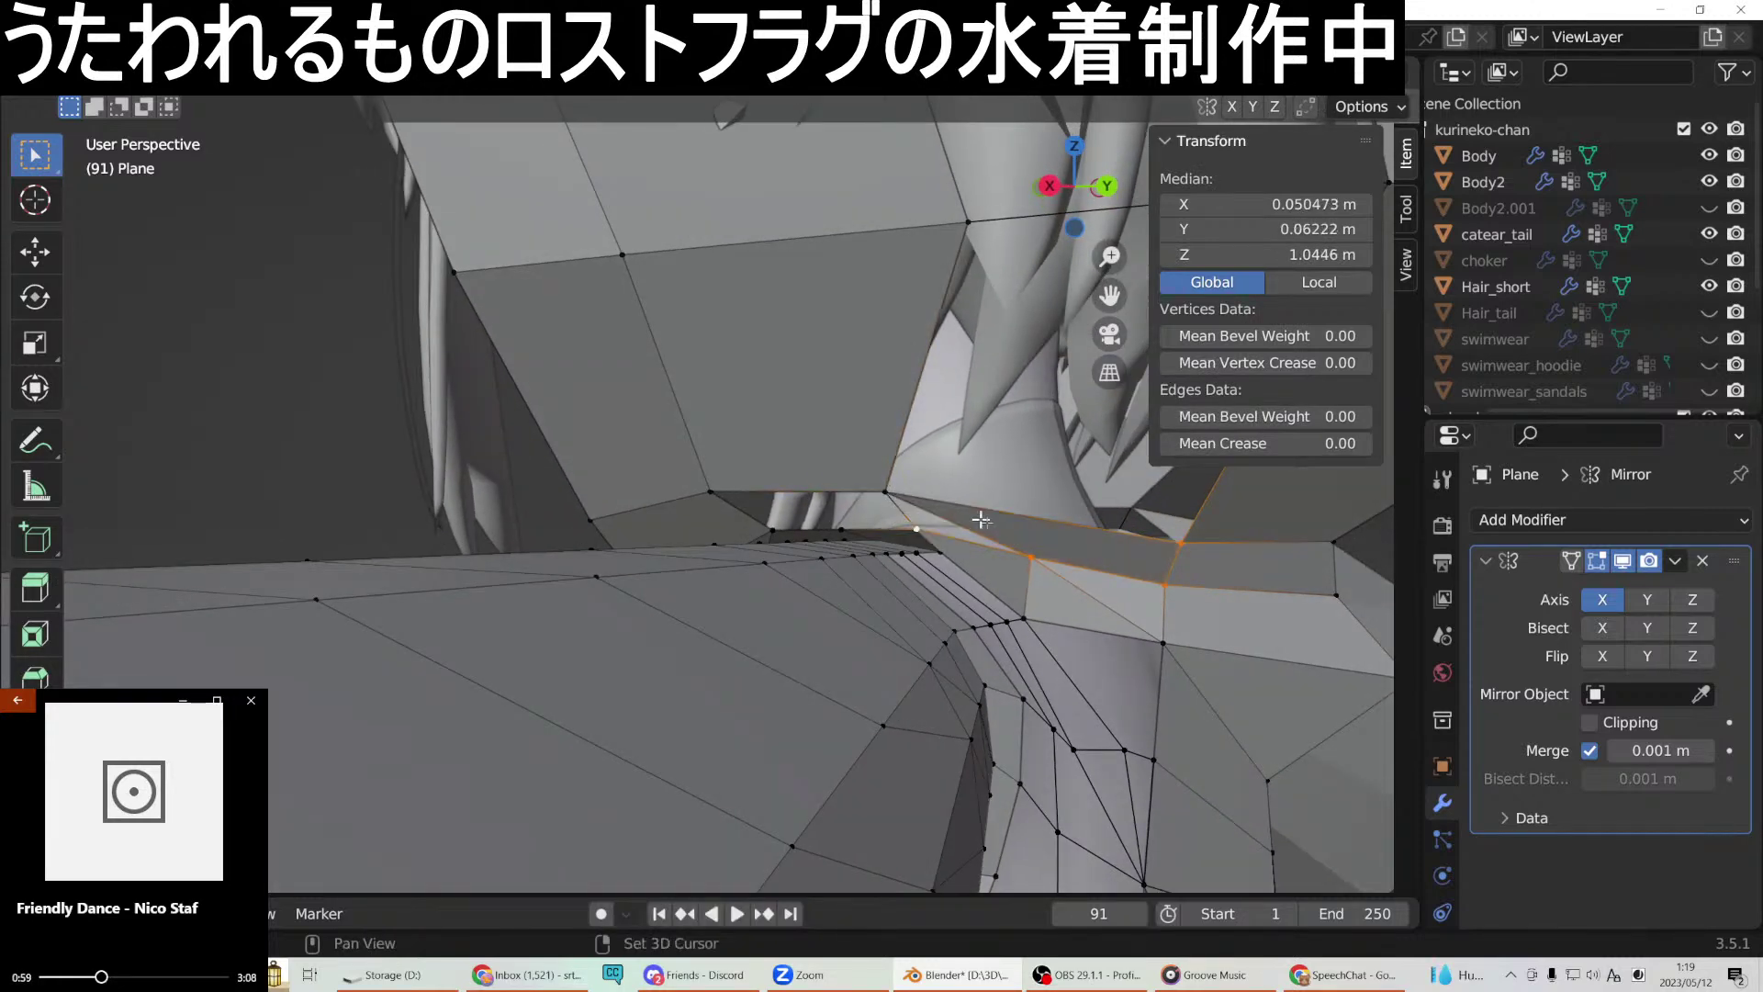
pyautogui.click(912, 526)
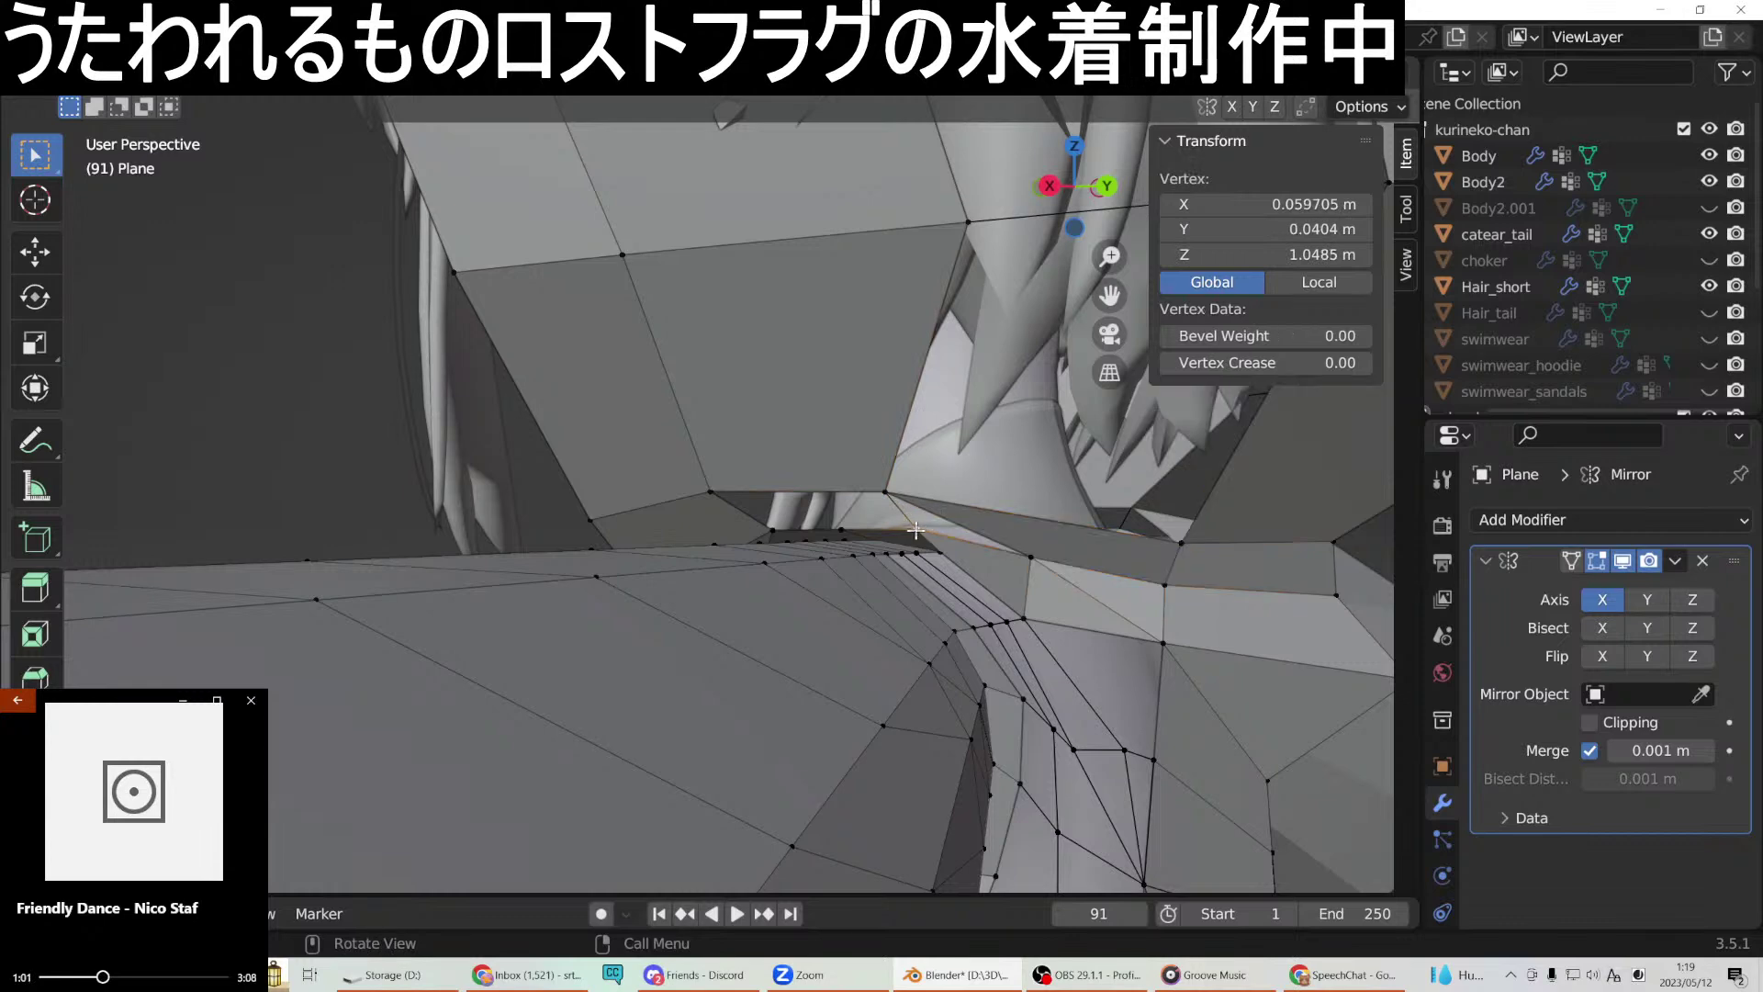
pyautogui.keyDown('shift'); pyautogui.click(884, 495); pyautogui.keyUp('shift')
pyautogui.rightClick(1027, 552)
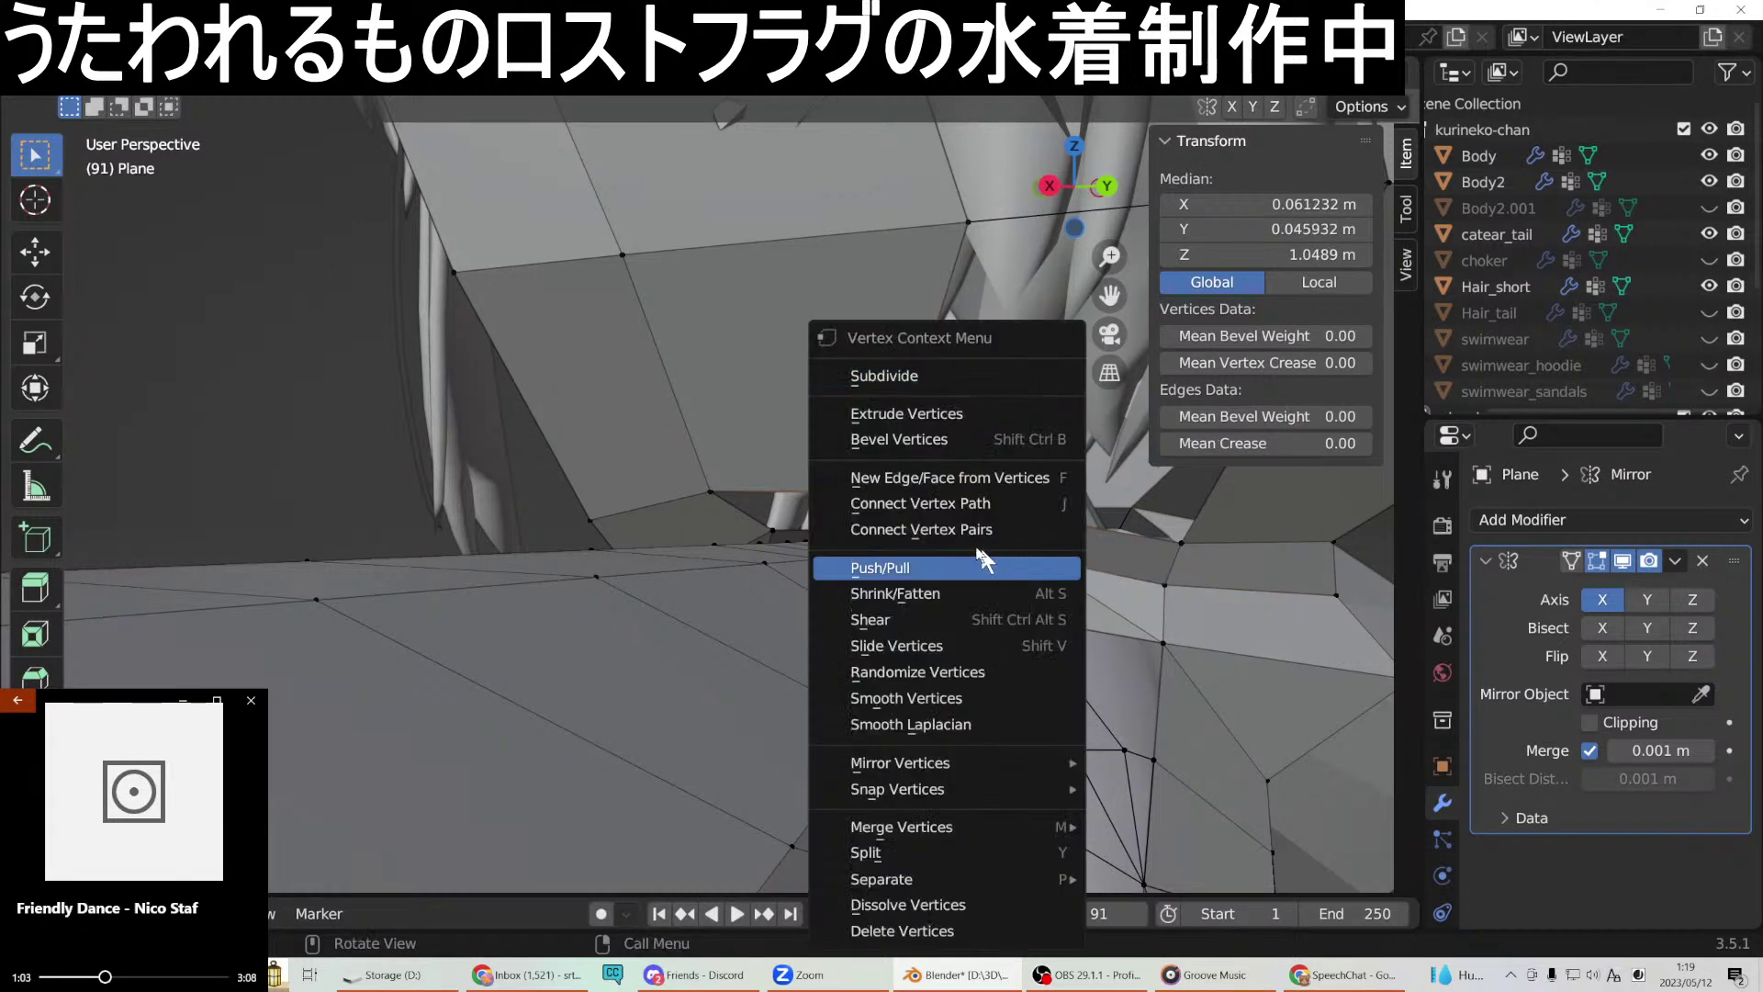
pyautogui.click(983, 362)
# Add one centred vertical loop cut through the hood's side quads, running down to the gap above the neckline.
pyautogui.moveTo(1053, 540); pyautogui.dragTo(586, 474, button='middle')
pyautogui.hotkey('ctrl', 'r')
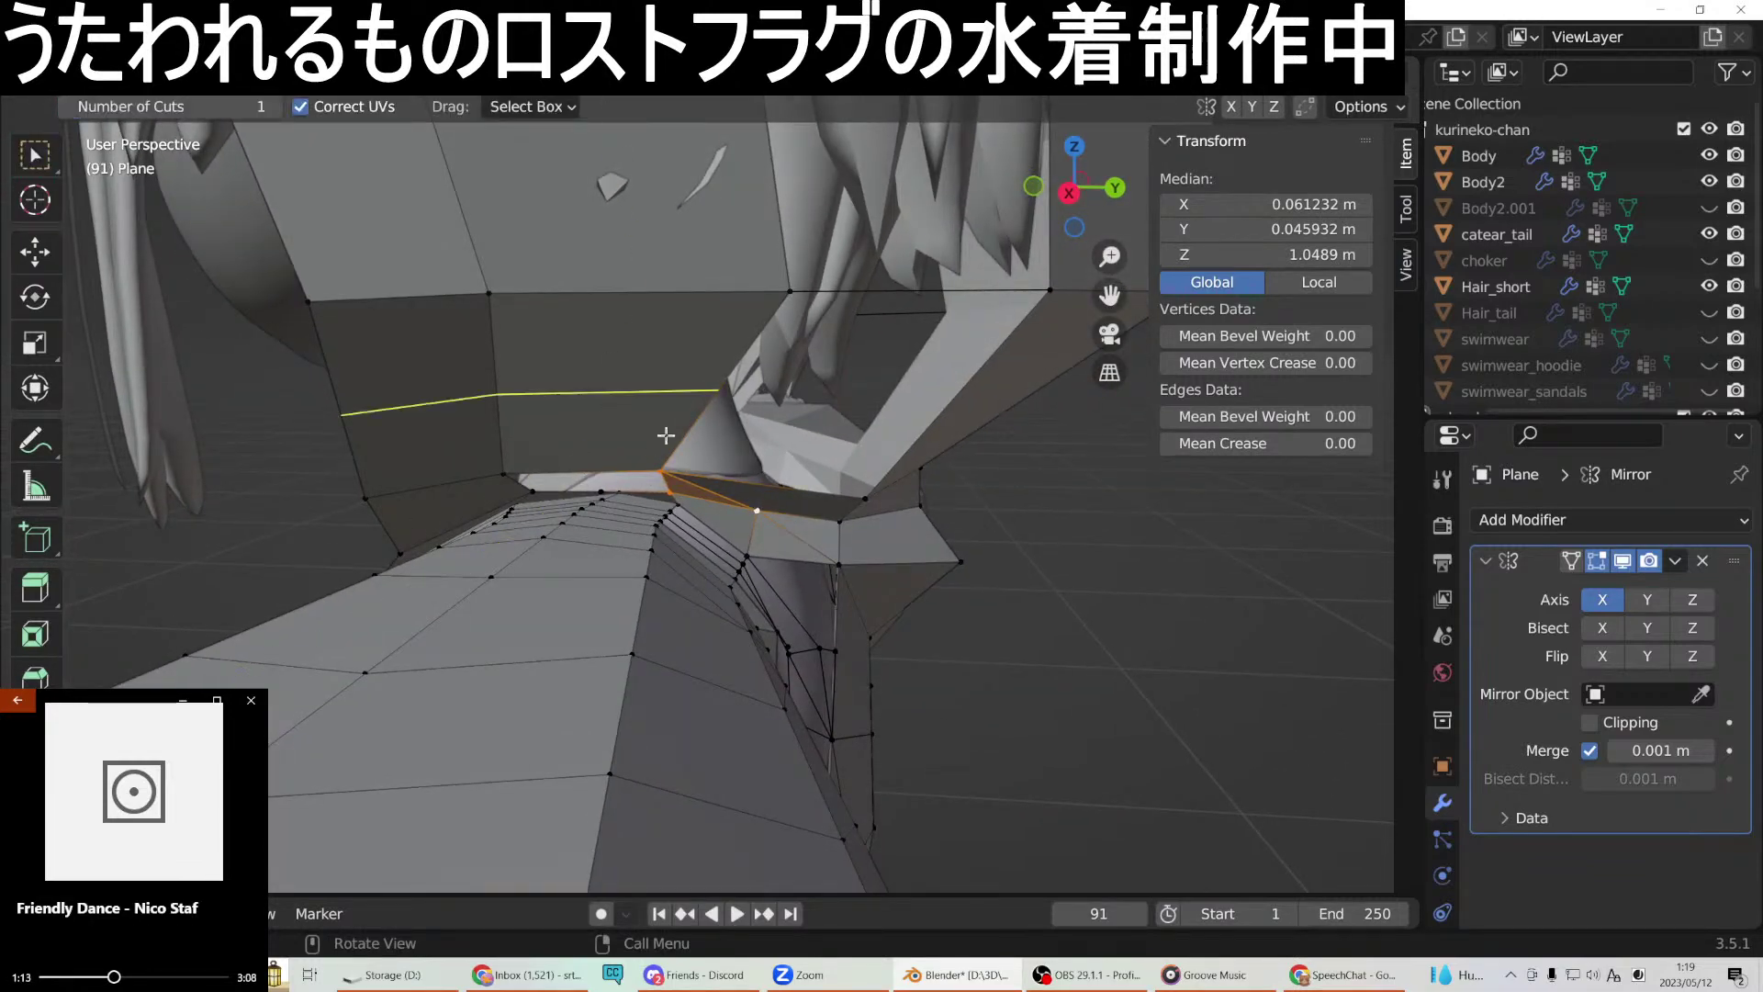
pyautogui.click(593, 459)
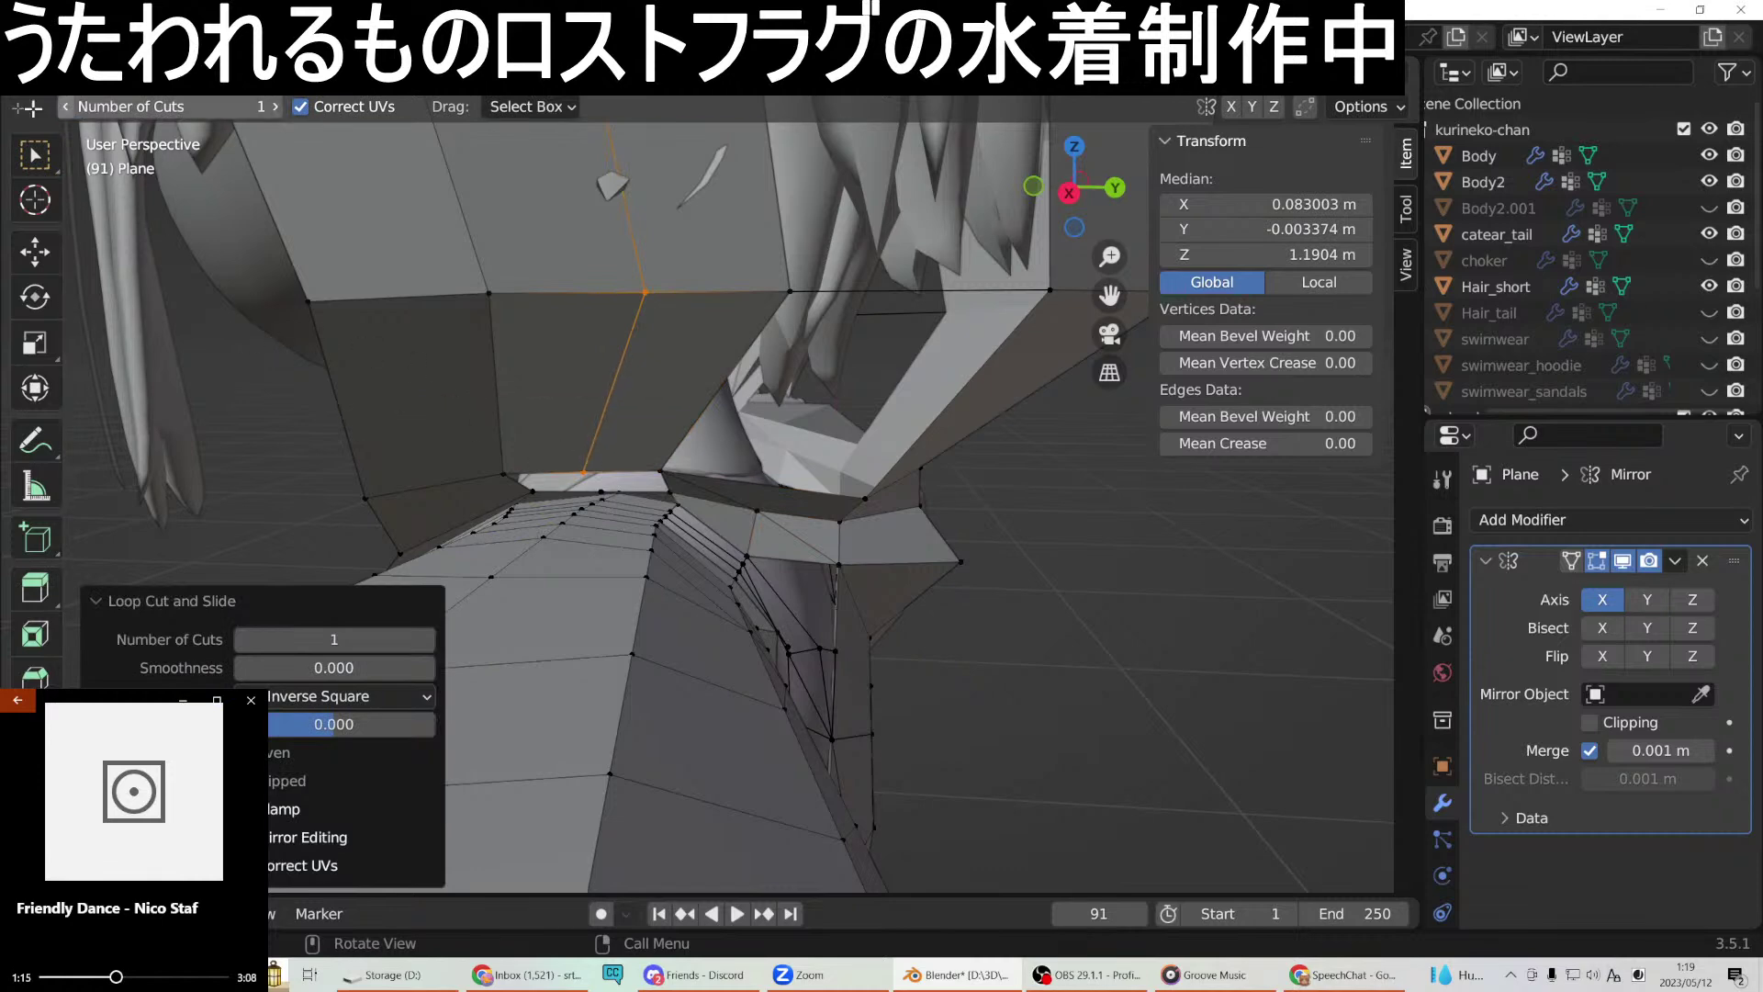
pyautogui.click(35, 154)
# Join the new loop's lowest vertex to the neckline vertex beneath it with an edge across the gap.
pyautogui.moveTo(459, 359); pyautogui.dragTo(558, 391, button='middle')
pyautogui.click(414, 501)
pyautogui.keyDown('shift'); pyautogui.click(405, 443); pyautogui.keyUp('shift')
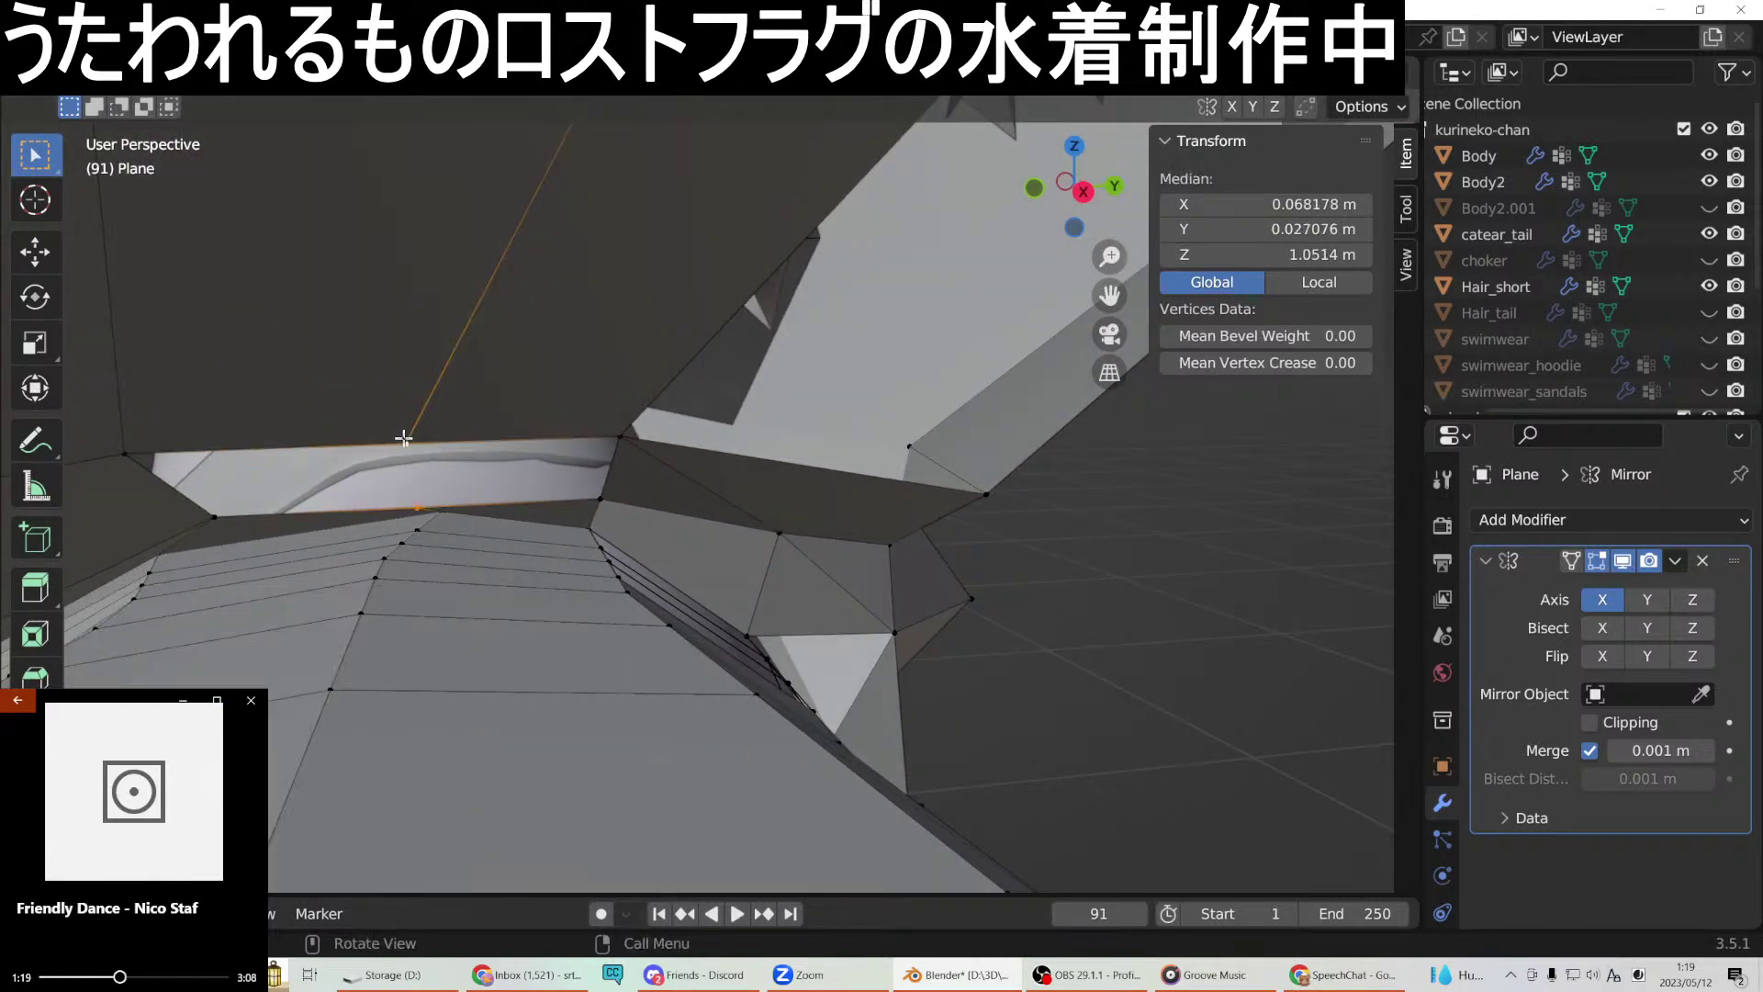
pyautogui.rightClick(411, 439)
pyautogui.click(352, 474)
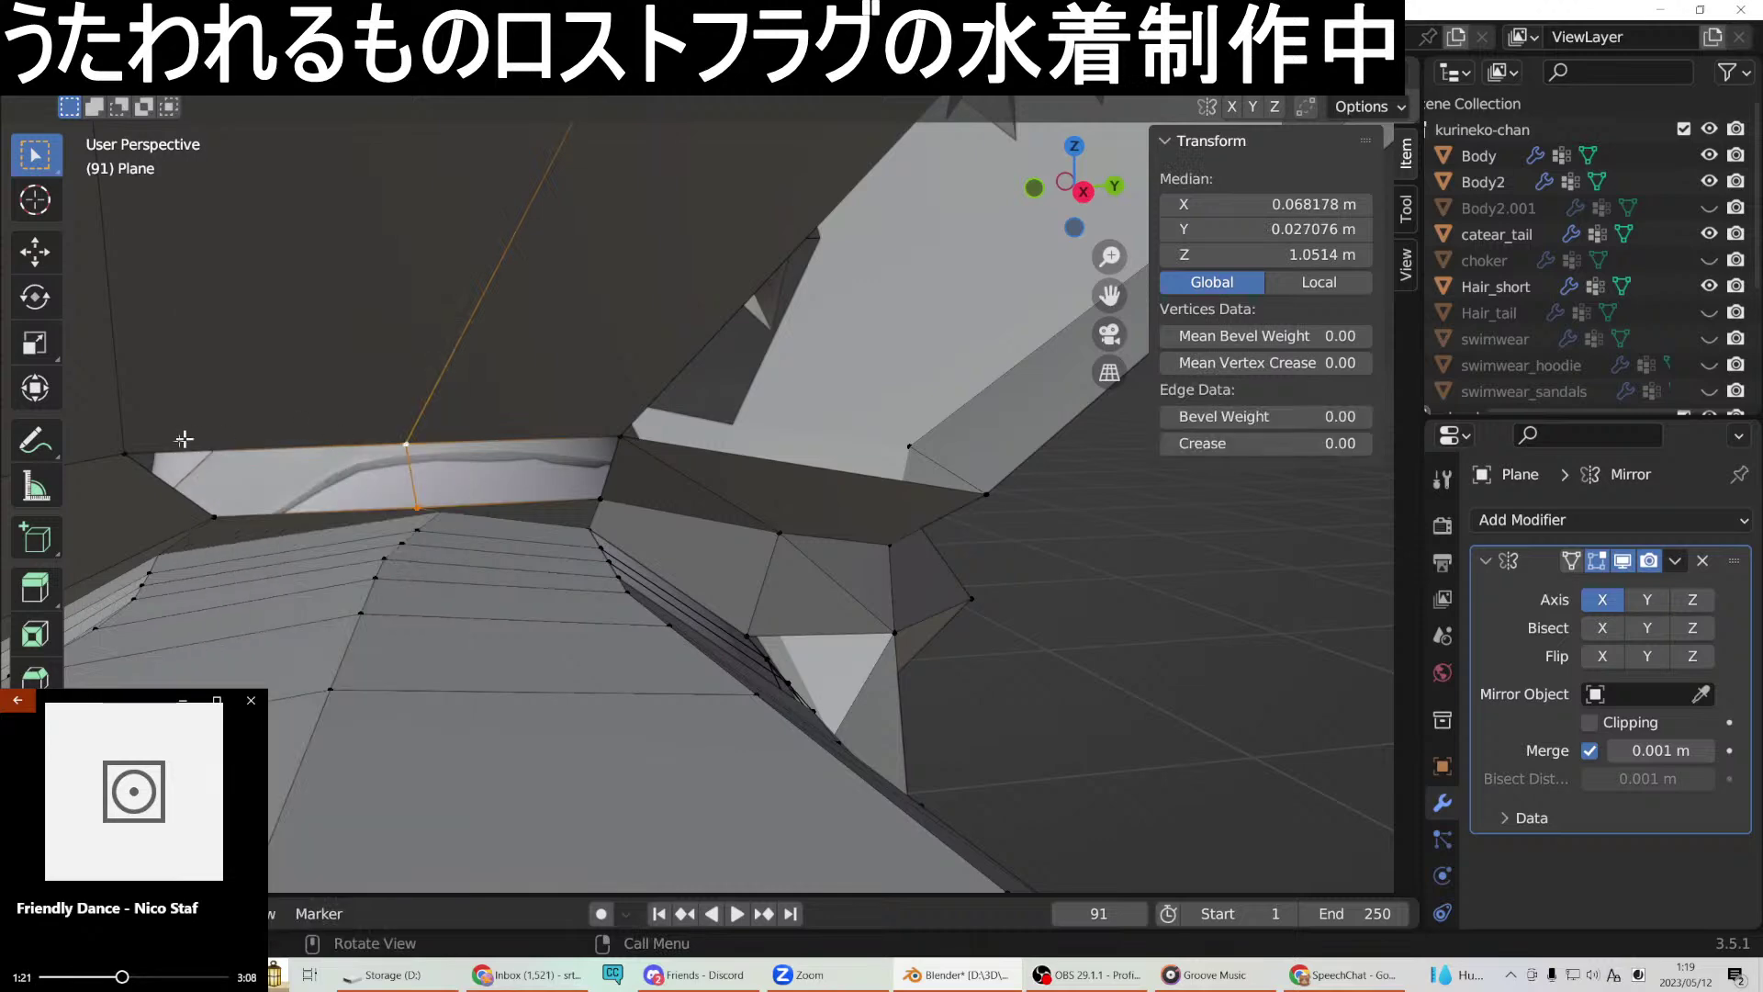
# Fill the front half of the gap between the hood's lower side edge and the neckline with a face.
pyautogui.keyDown('shift'); pyautogui.click(126, 453); pyautogui.keyUp('shift')
pyautogui.click(209, 519)
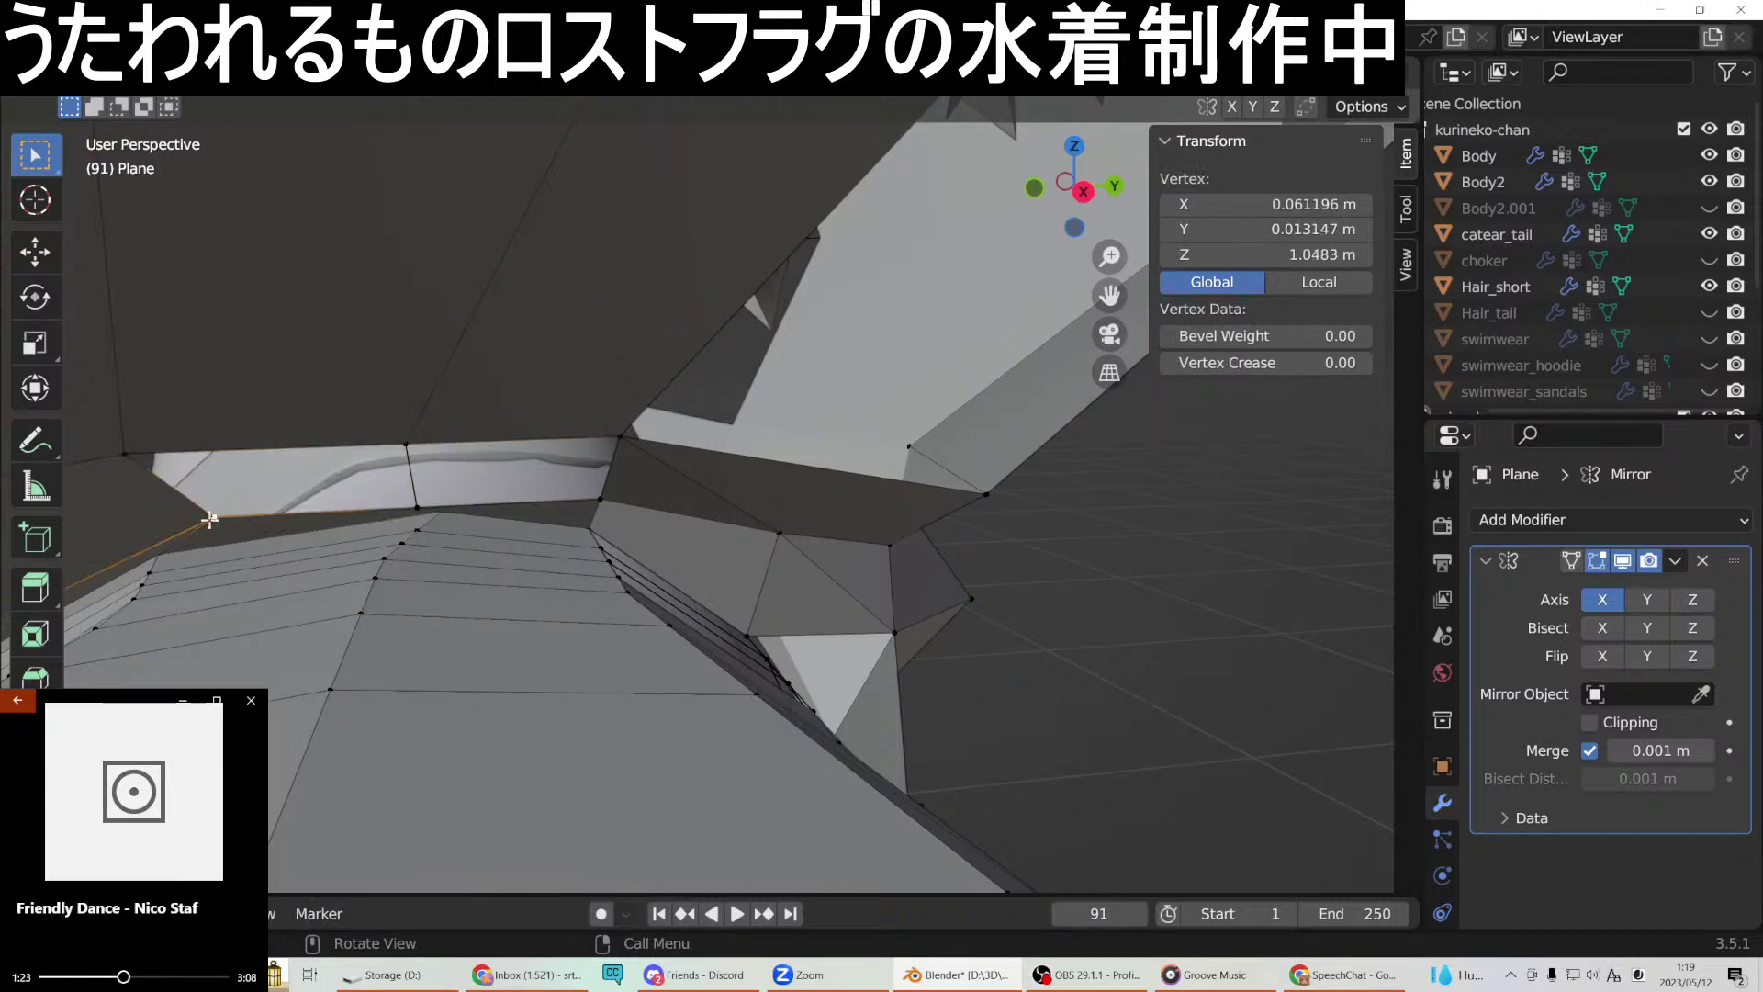
pyautogui.keyDown('shift'); pyautogui.click(407, 445); pyautogui.keyUp('shift')
pyautogui.keyDown('shift'); pyautogui.click(416, 504); pyautogui.keyUp('shift')
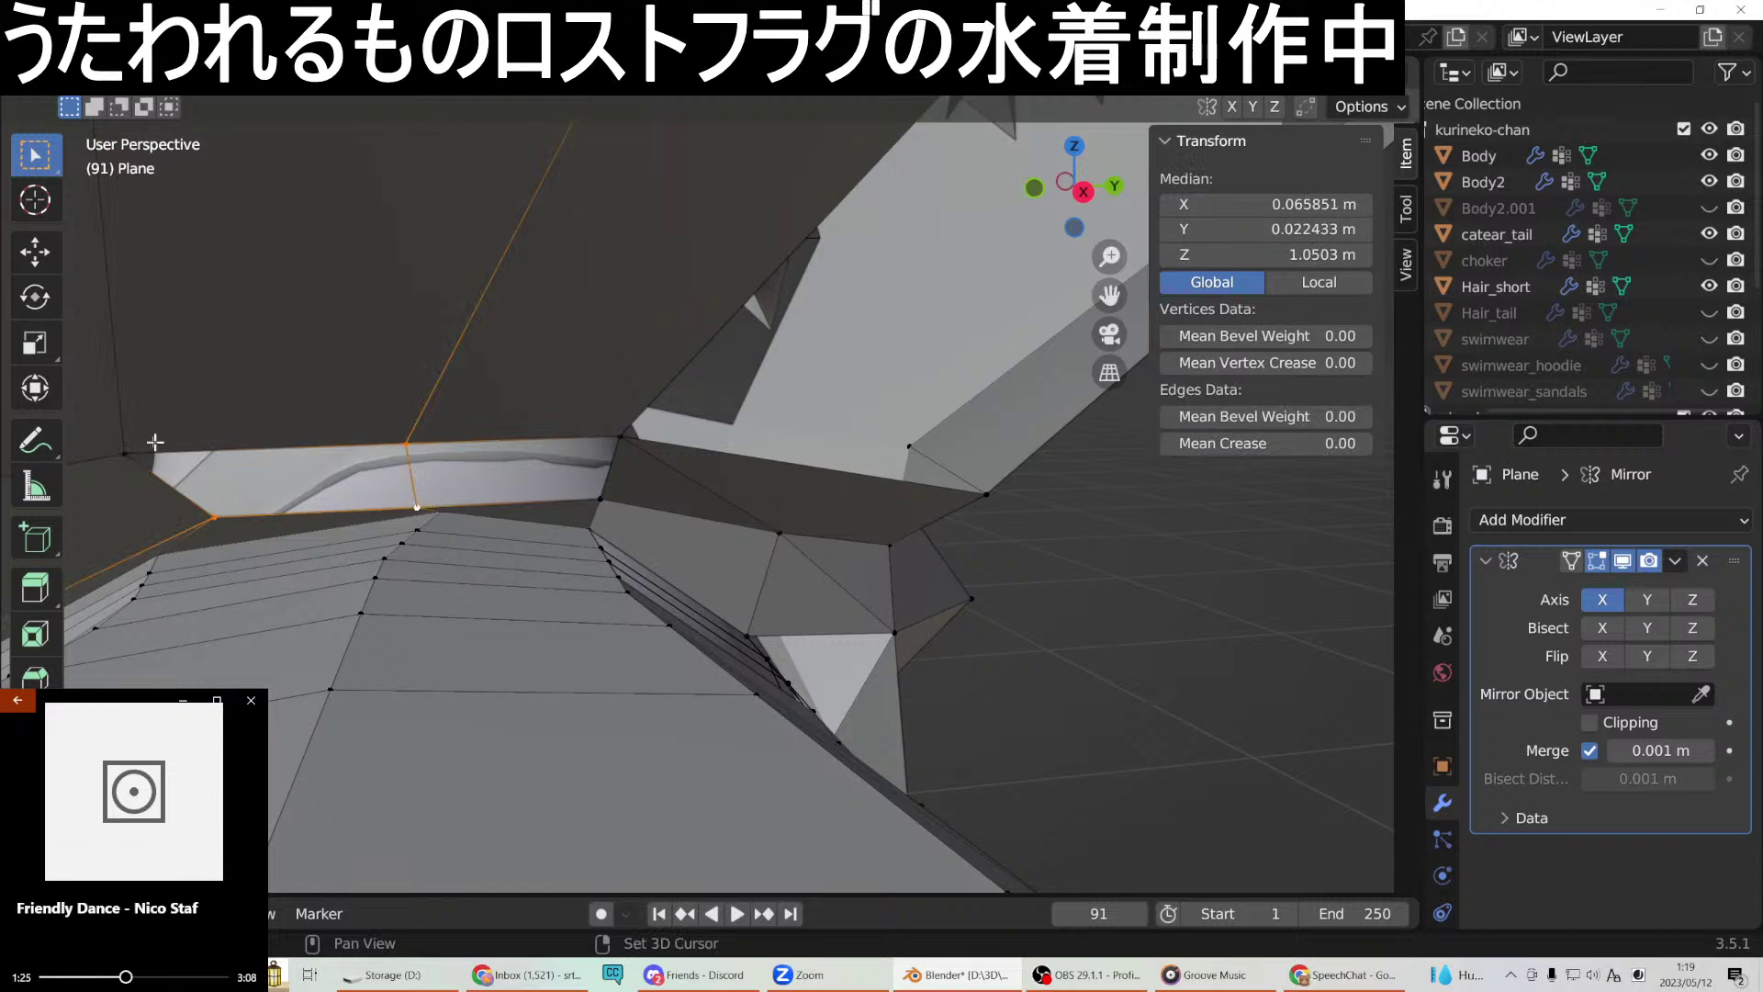
pyautogui.keyDown('shift'); pyautogui.click(127, 449); pyautogui.keyUp('shift')
pyautogui.rightClick(125, 446)
pyautogui.click(151, 470)
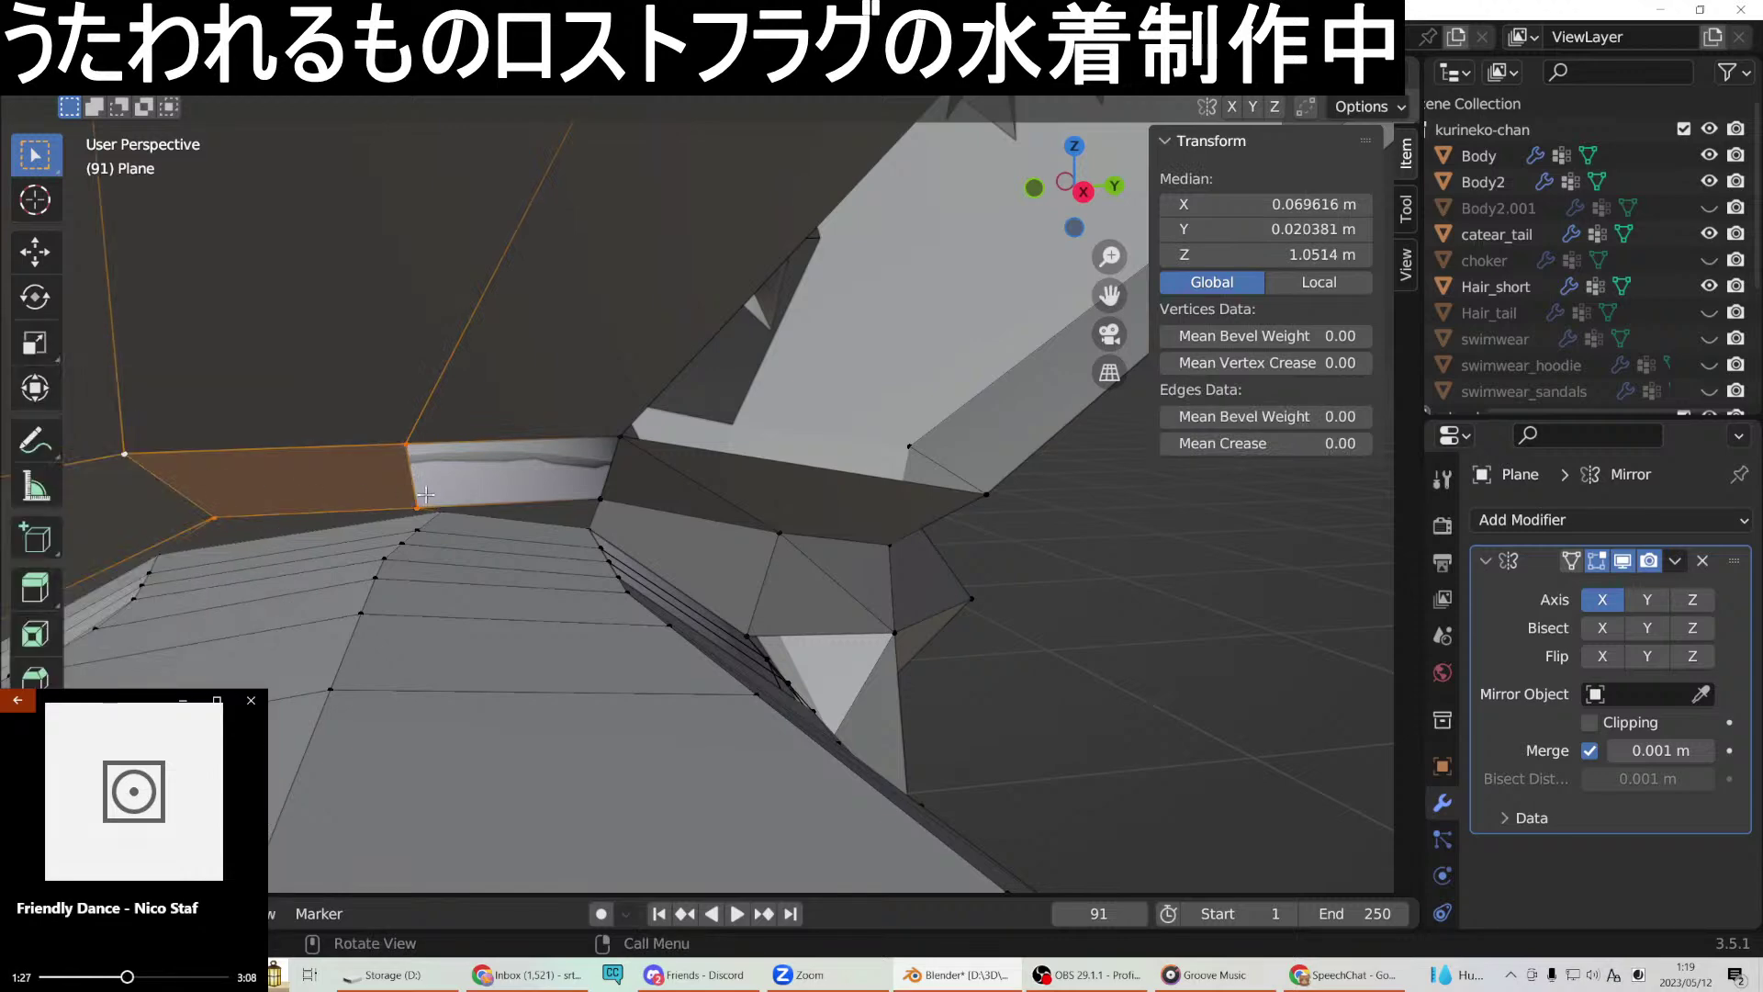
# Fill the rear half of the gap between the hood's lower side edge and the neckline with a face.
pyautogui.hotkey('ctrl', 'z')
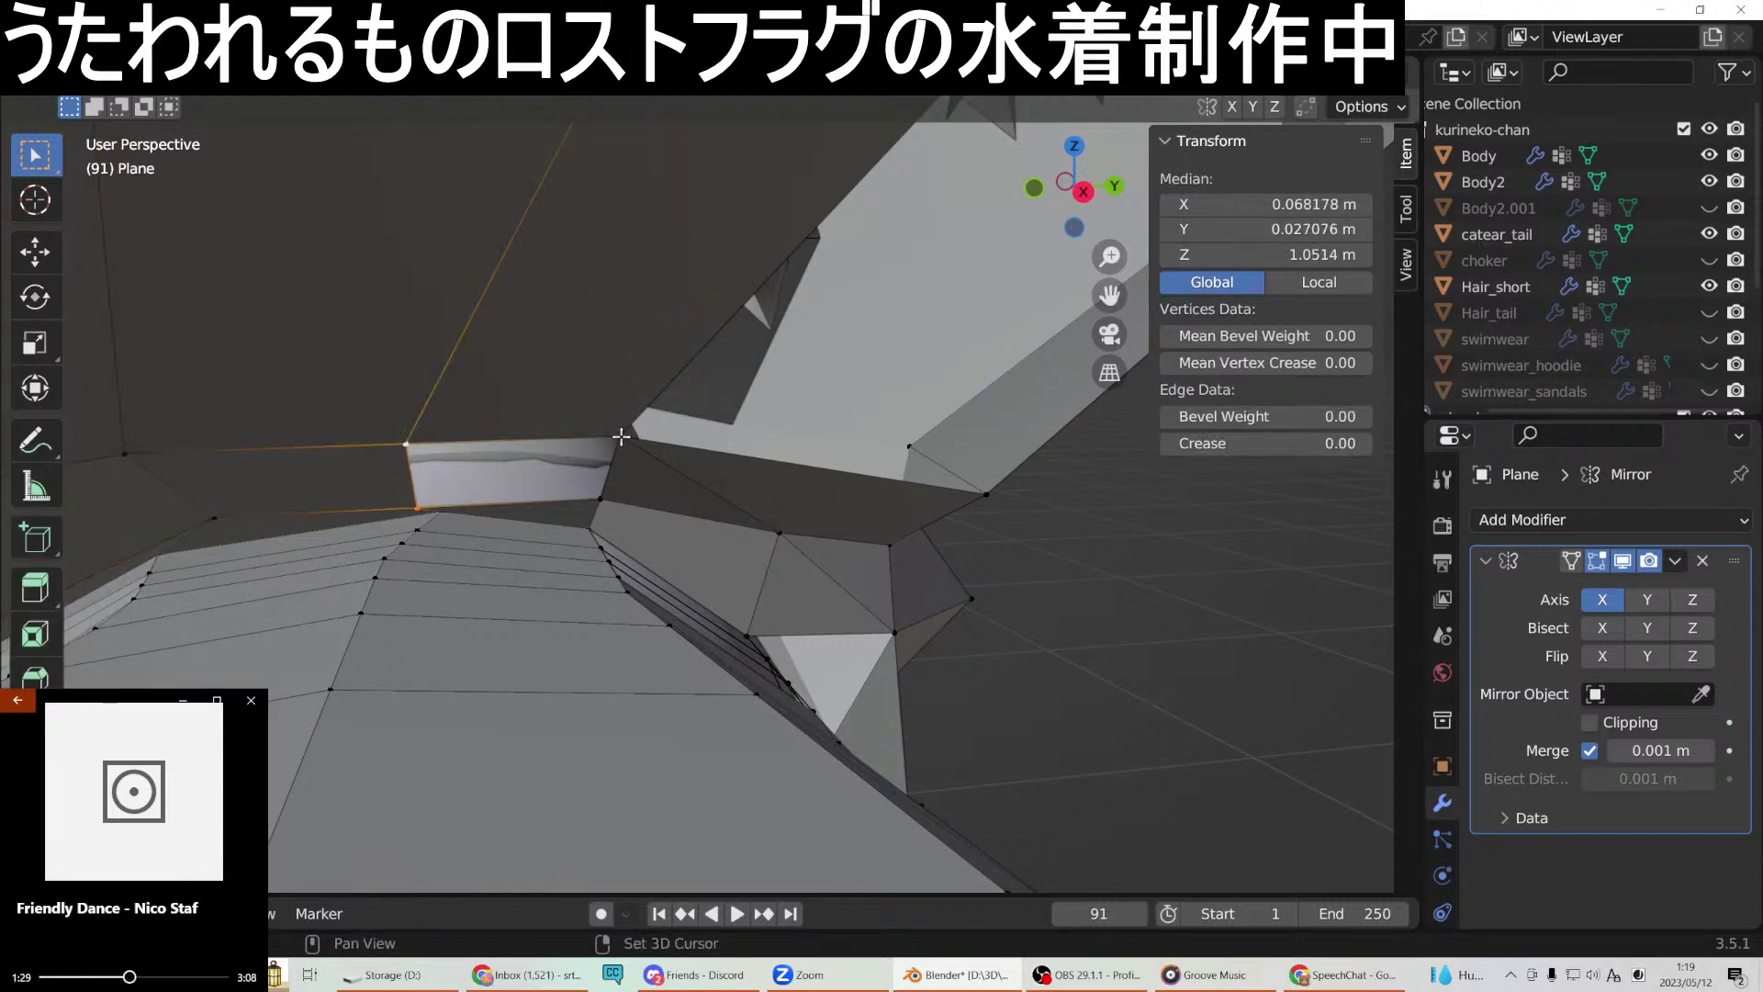
pyautogui.keyDown('shift'); pyautogui.click(601, 500); pyautogui.keyUp('shift')
pyautogui.rightClick(599, 501)
pyautogui.click(521, 470)
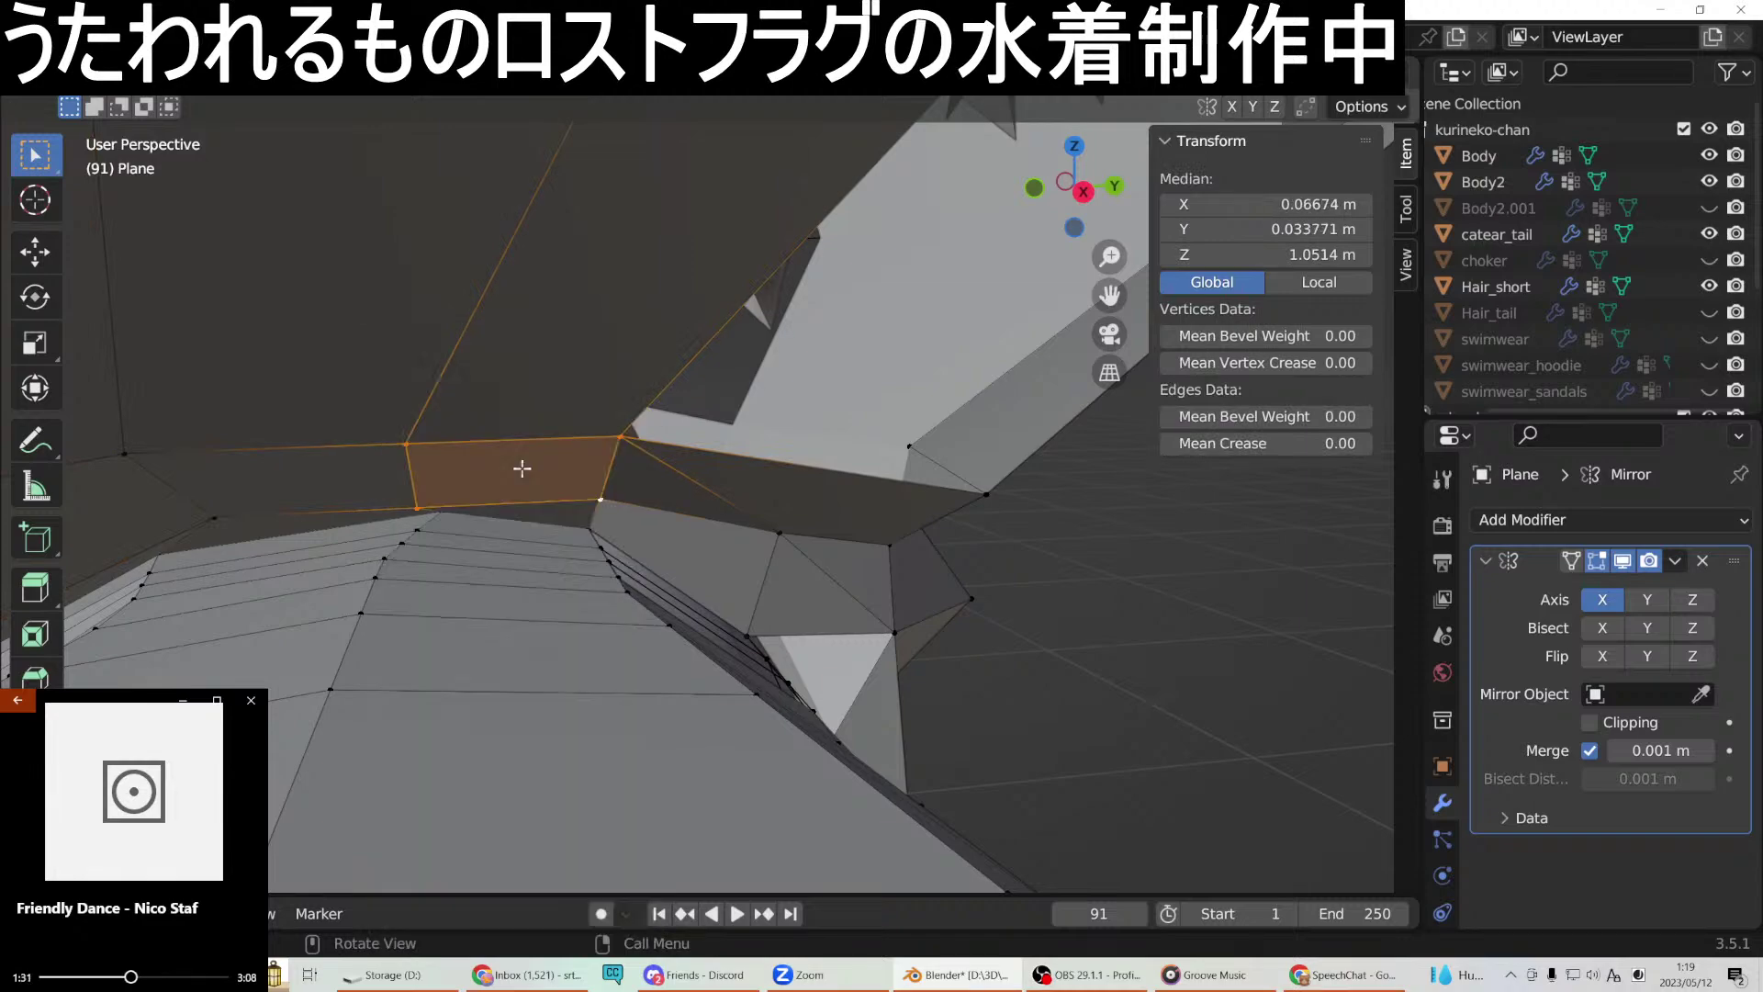
# Fill the lowest quad opening between the hood's side strips and its rear panel with a face.
pyautogui.moveTo(750, 480); pyautogui.dragTo(640, 661, button='middle')
pyautogui.click(637, 661)
pyautogui.keyDown('shift'); pyautogui.click(733, 672); pyautogui.keyUp('shift')
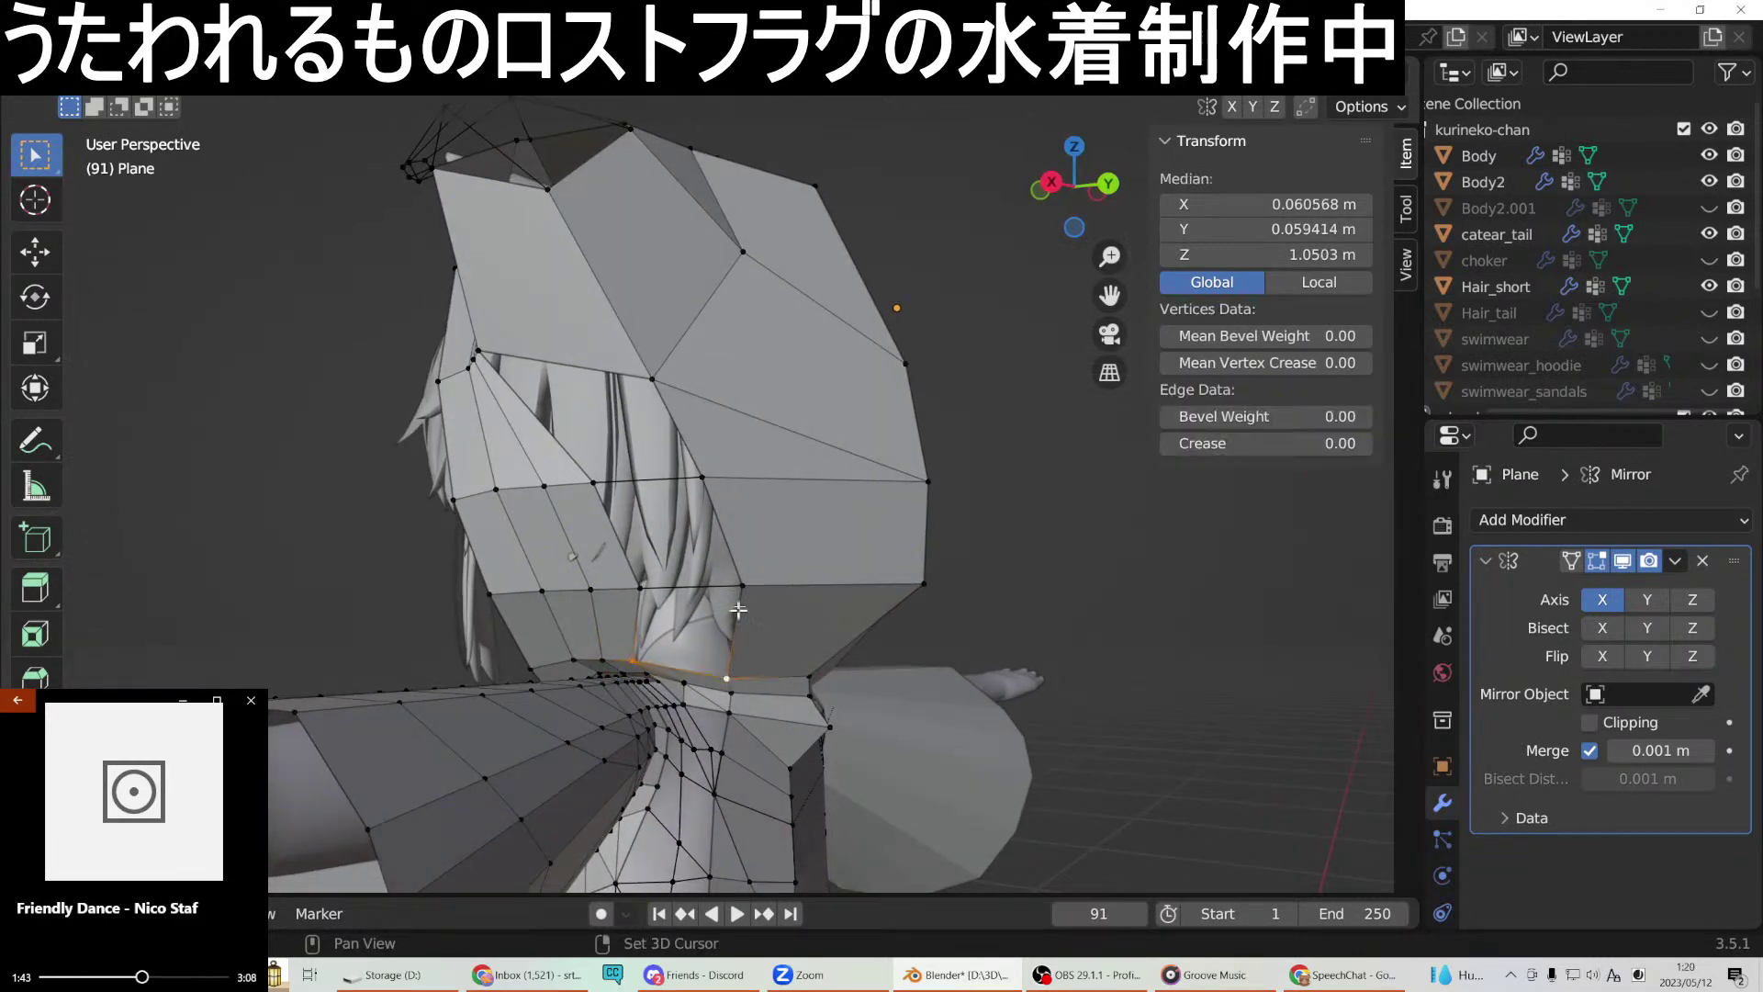
pyautogui.rightClick(639, 585)
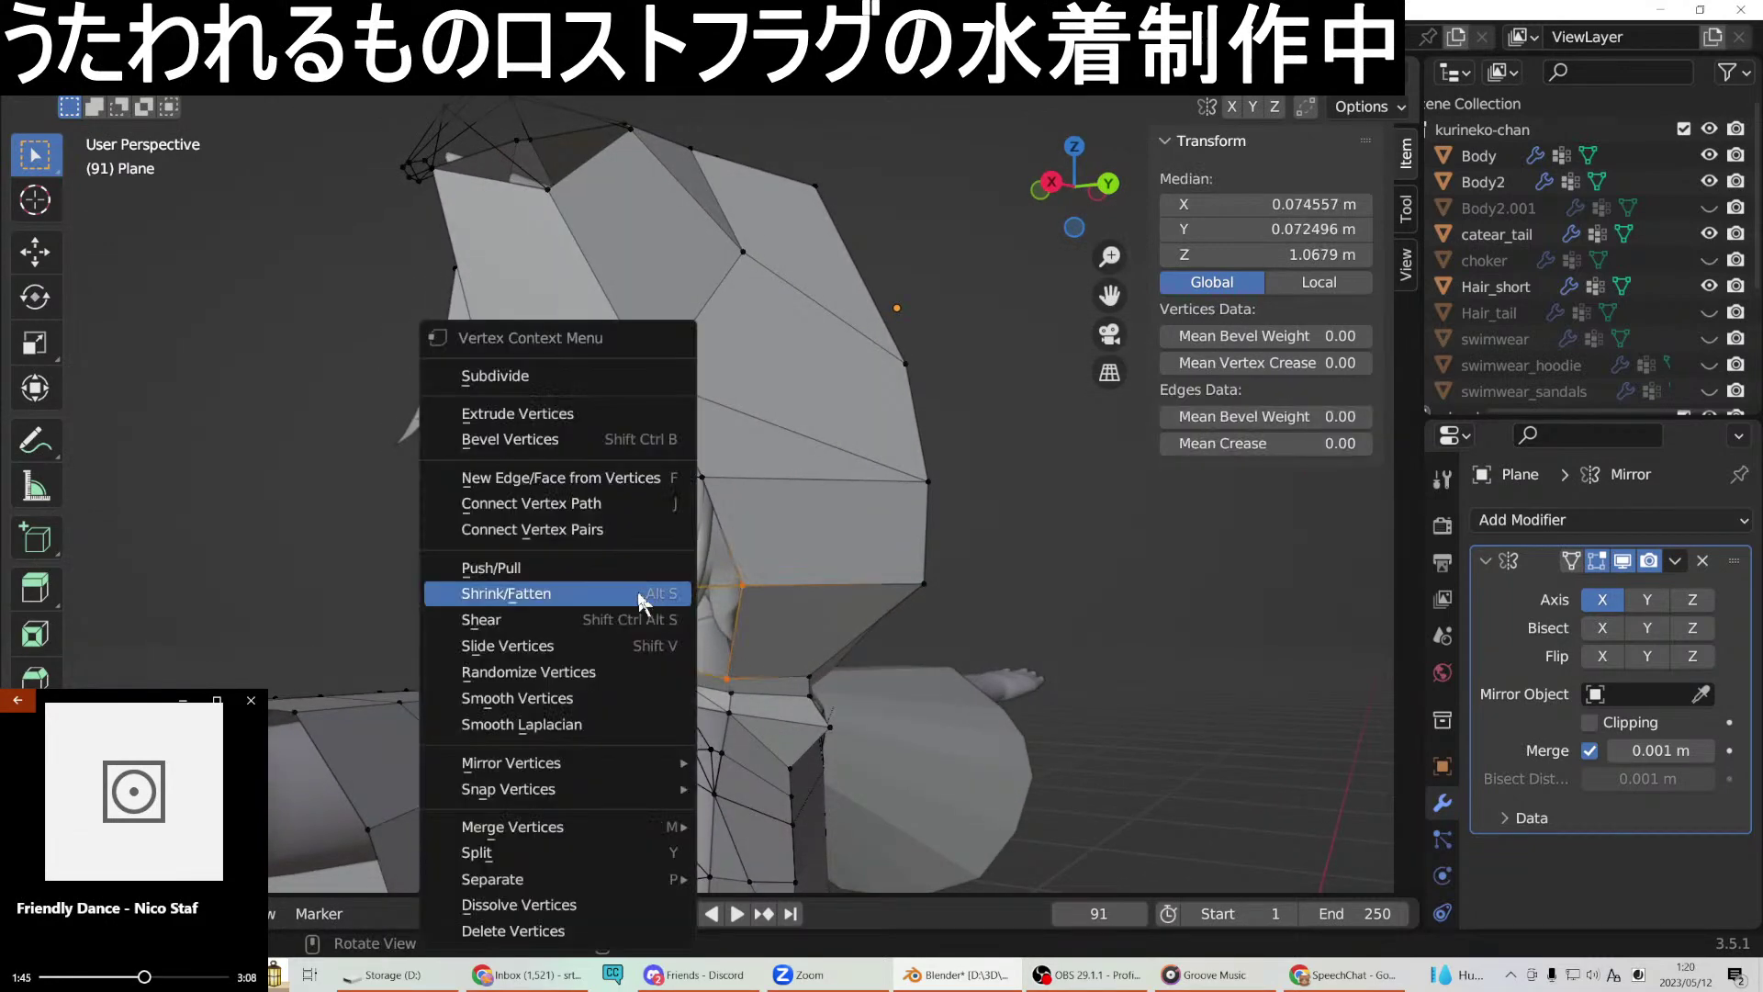
pyautogui.click(591, 473)
# Fill the middle quad opening between the hood's side strips and rear panel, directly above the lowest band, with a face.
pyautogui.scroll(1, 736, 539)
pyautogui.click(751, 608)
pyautogui.keyDown('shift'); pyautogui.click(700, 474); pyautogui.keyUp('shift')
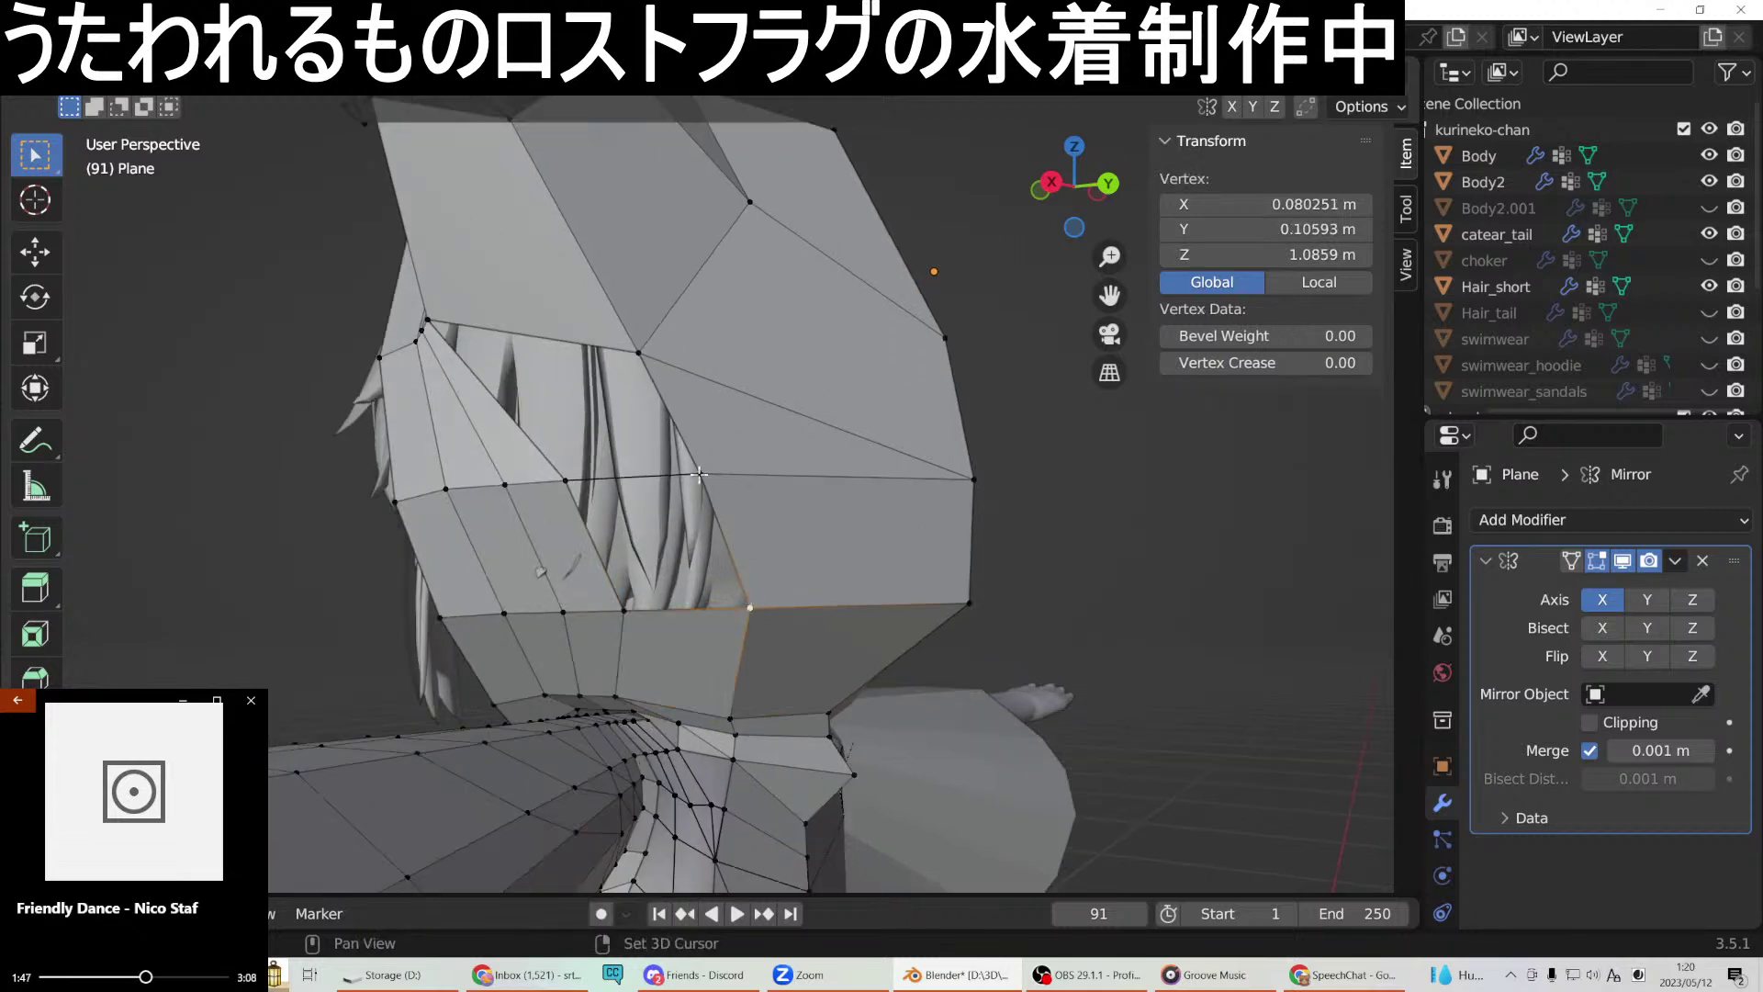
pyautogui.rightClick(622, 613)
pyautogui.click(593, 476)
# Close the remaining four-sided opening beneath the hood's upper side panel with a face.
pyautogui.click(695, 471)
pyautogui.keyDown('shift'); pyautogui.click(613, 352); pyautogui.keyUp('shift')
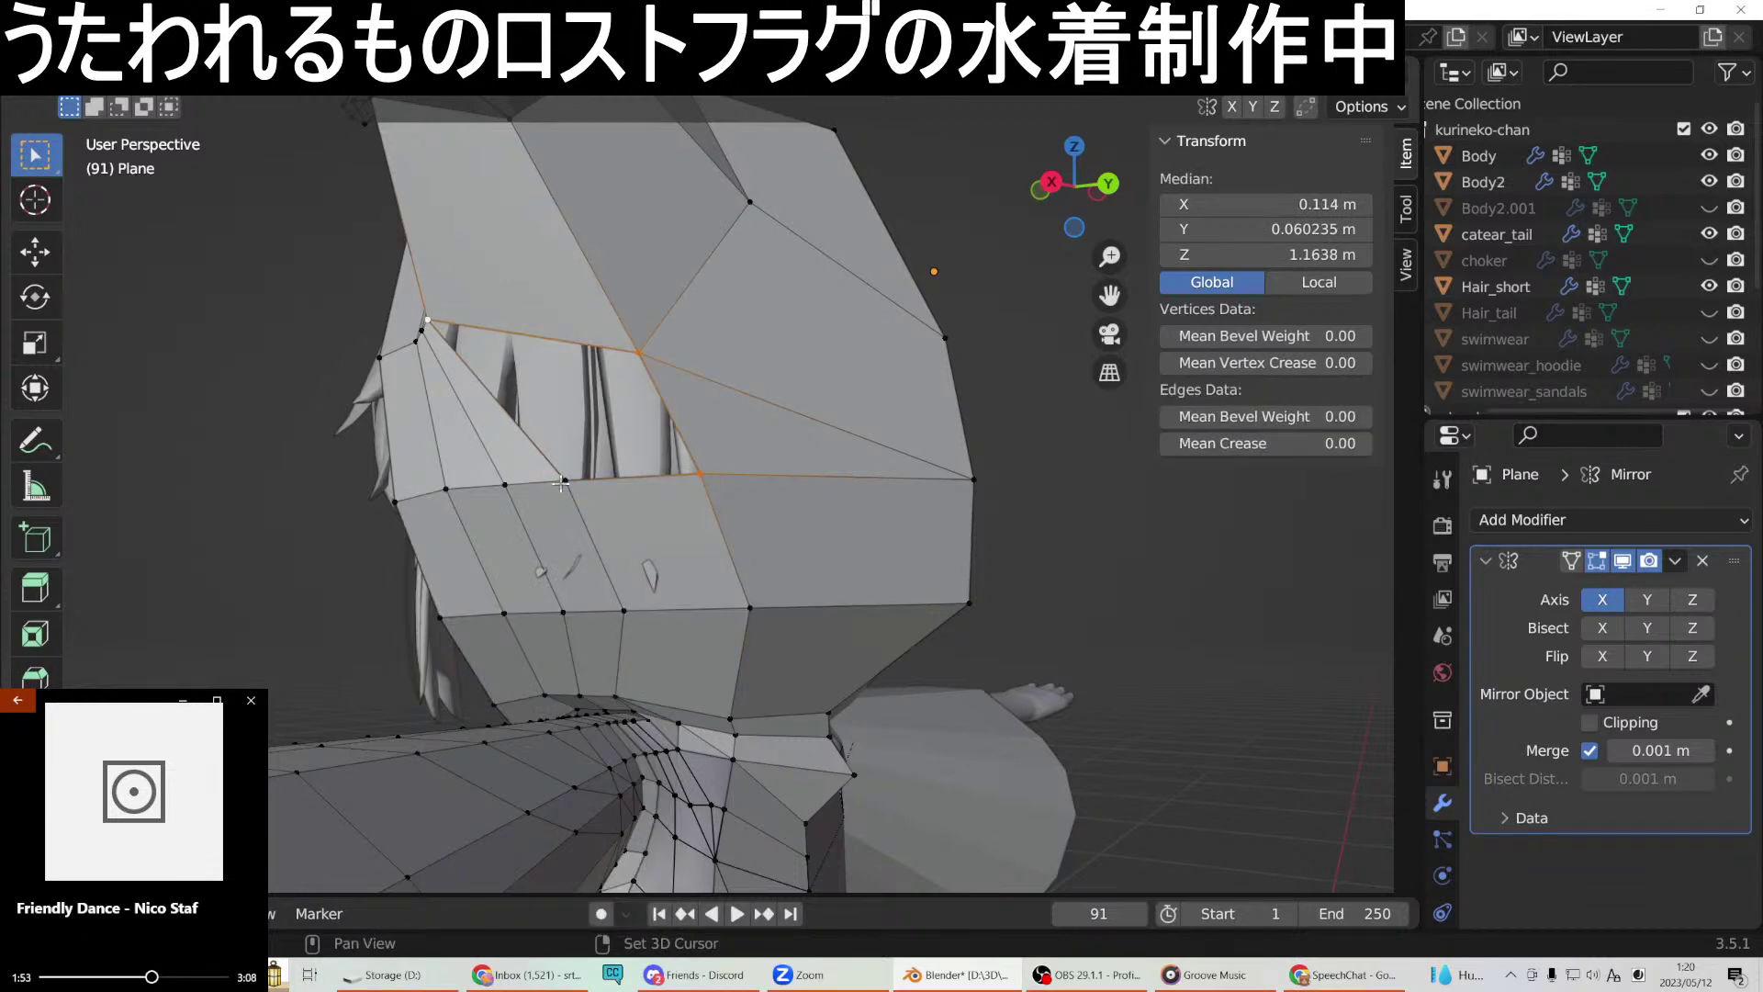
pyautogui.keyDown('shift'); pyautogui.click(561, 482); pyautogui.keyUp('shift')
pyautogui.rightClick(567, 492)
pyautogui.click(517, 477)
pyautogui.moveTo(517, 479); pyautogui.dragTo(647, 443, button='middle')
pyautogui.scroll(-5, 661, 583)
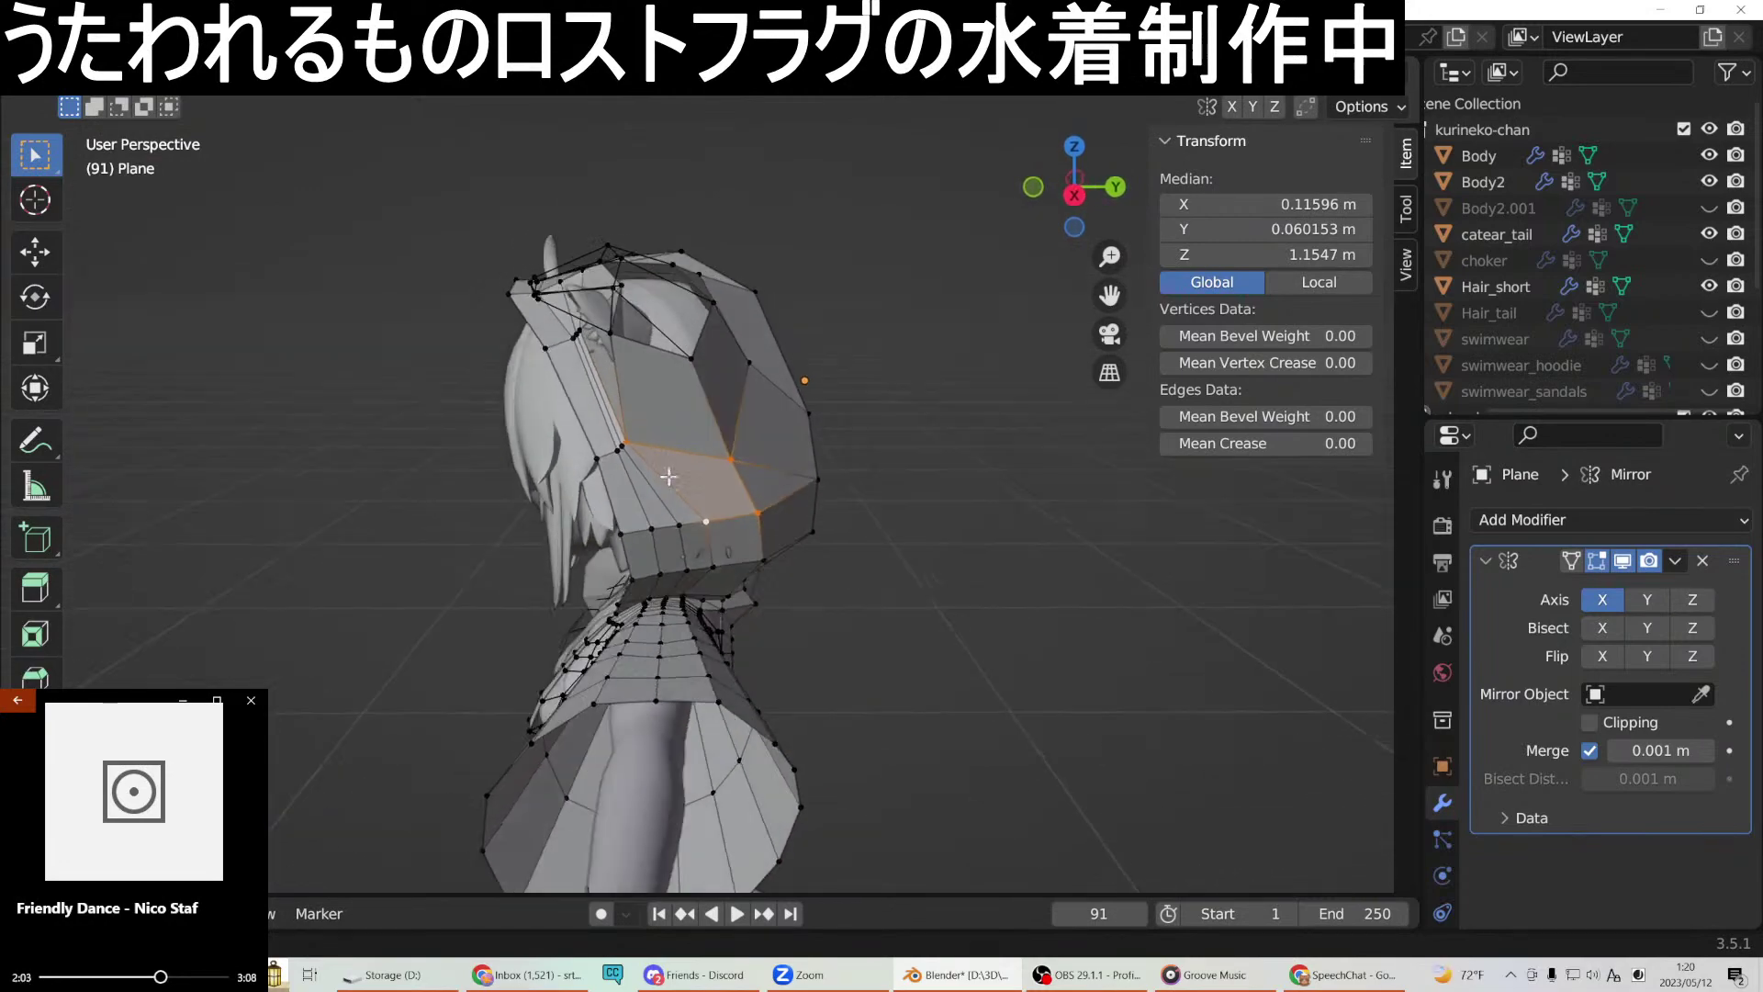
# Knife-cut a line from the hood's front side vertex through edge midpoints around the side and rear, then over the crown to an existing front vertex.
pyautogui.scroll(2, 637, 430)
pyautogui.moveTo(615, 417); pyautogui.dragTo(559, 488, button='middle')
pyautogui.click(572, 436)
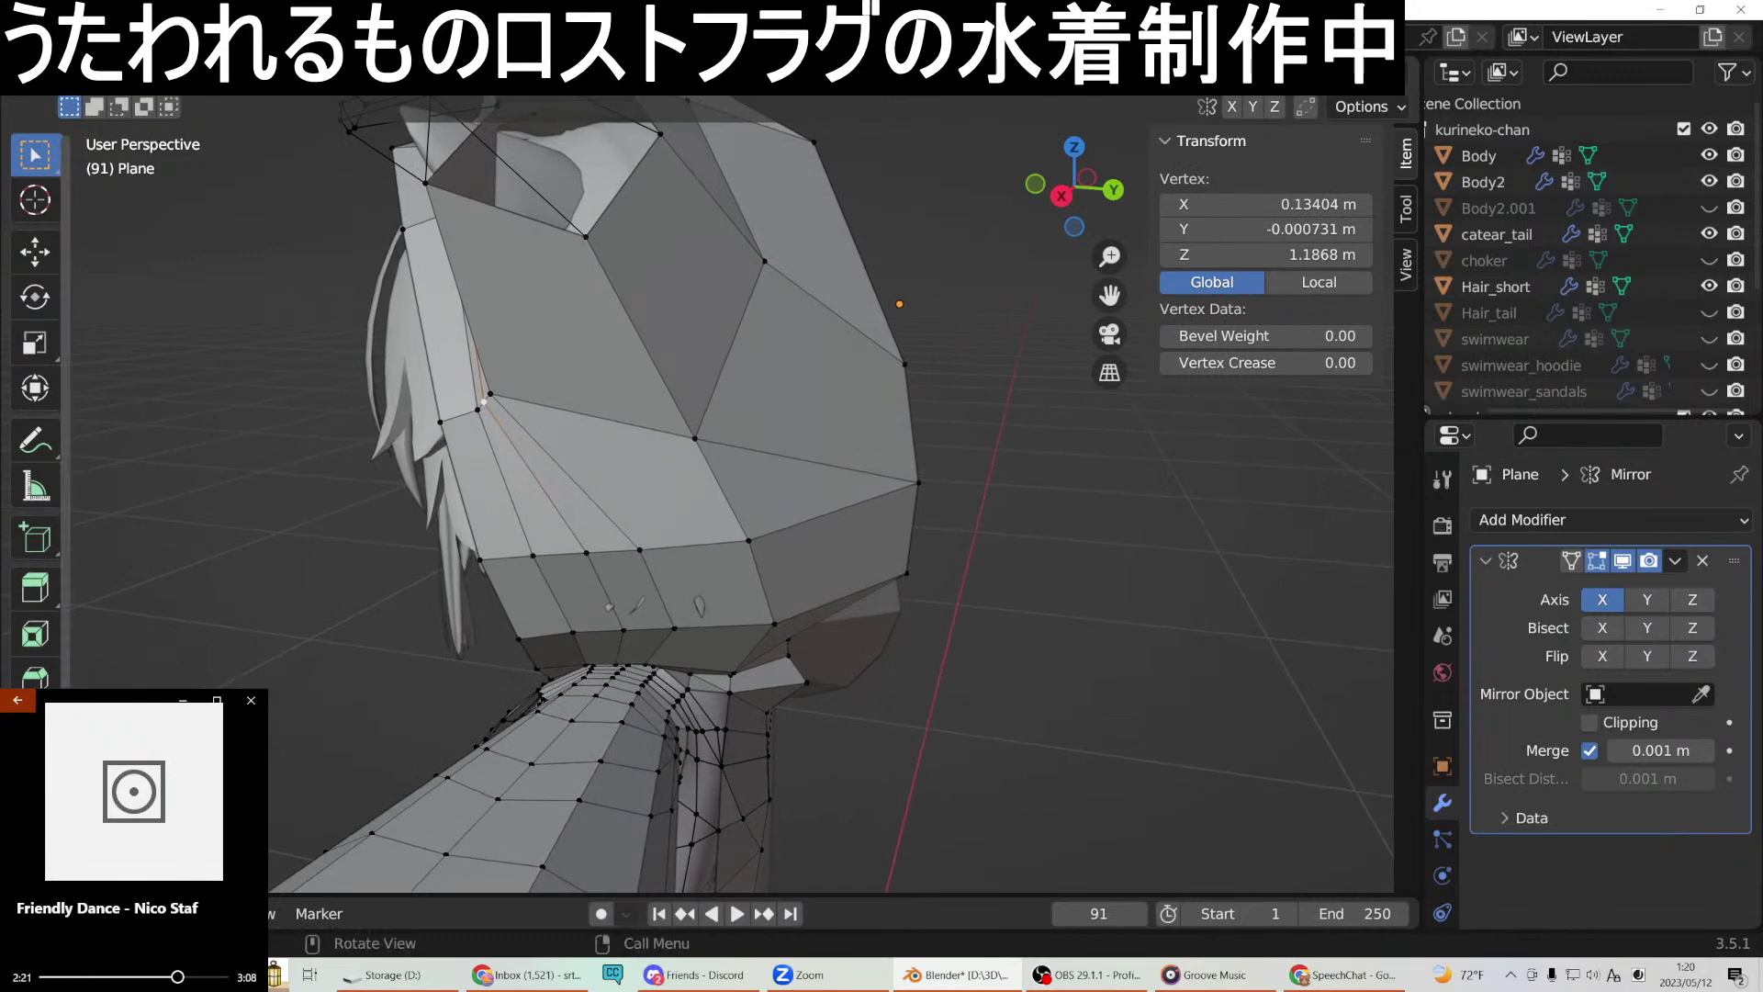
pyautogui.press('k')
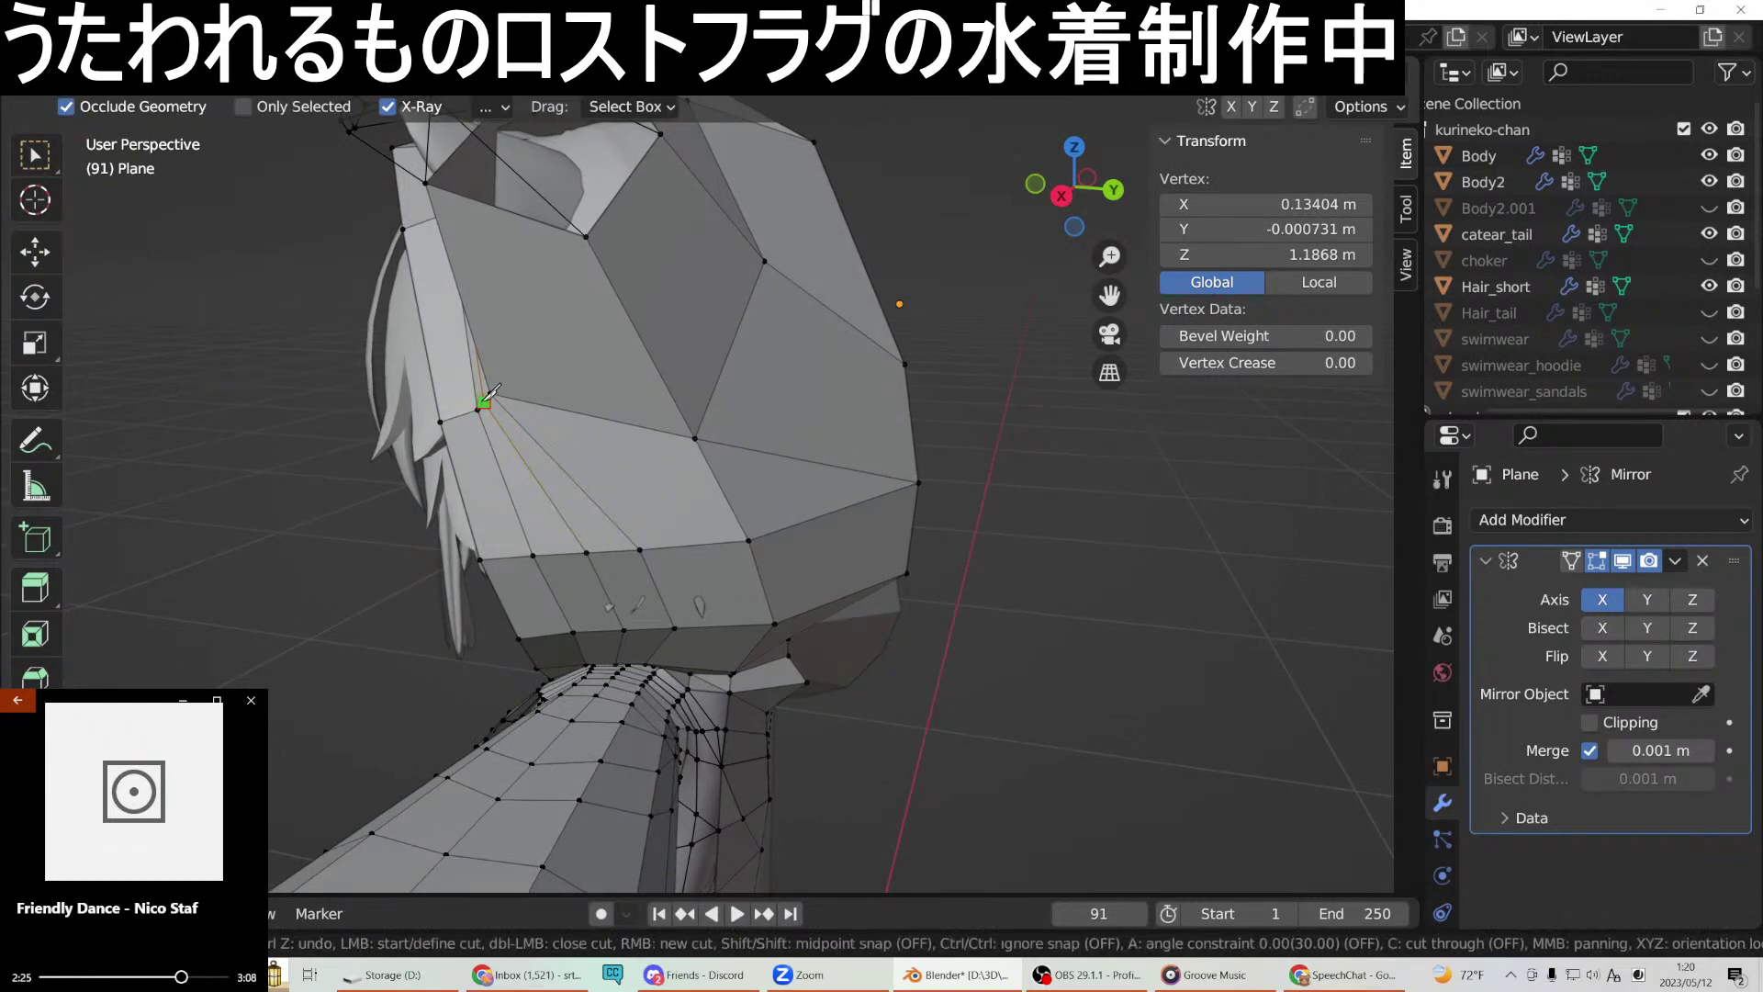
pyautogui.press('shift')
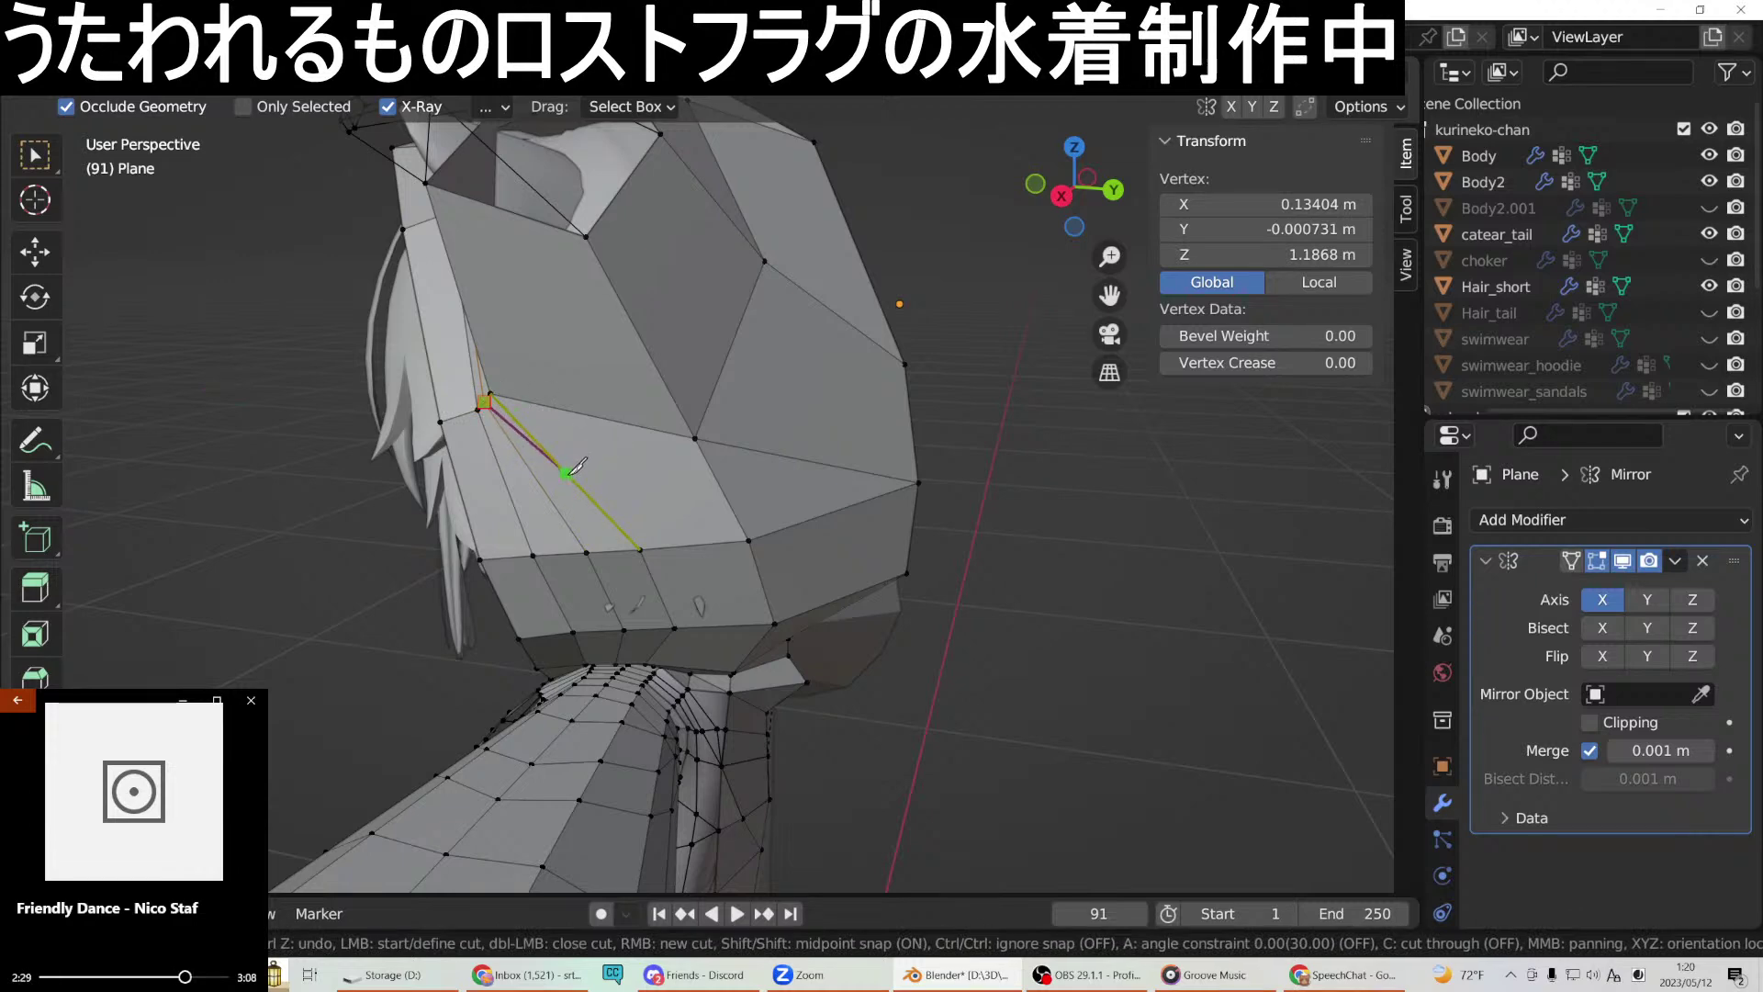
pyautogui.keyDown('shift'); pyautogui.click(566, 472); pyautogui.keyUp('shift')
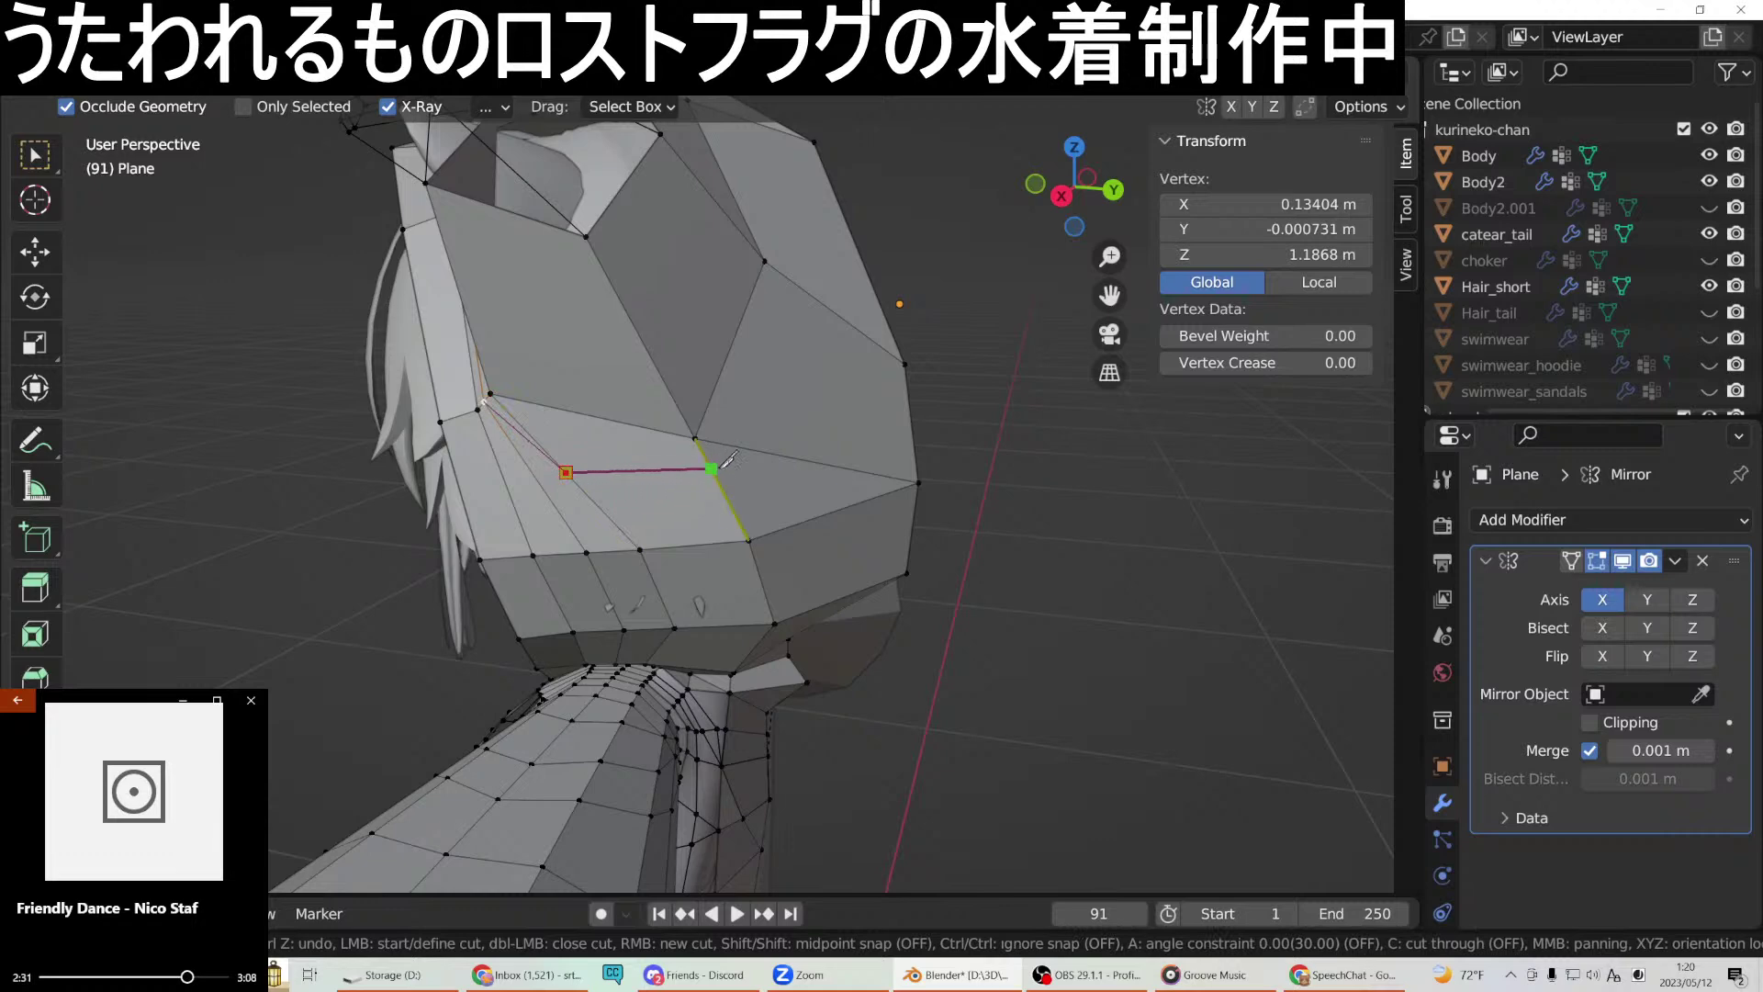
pyautogui.press('shift')
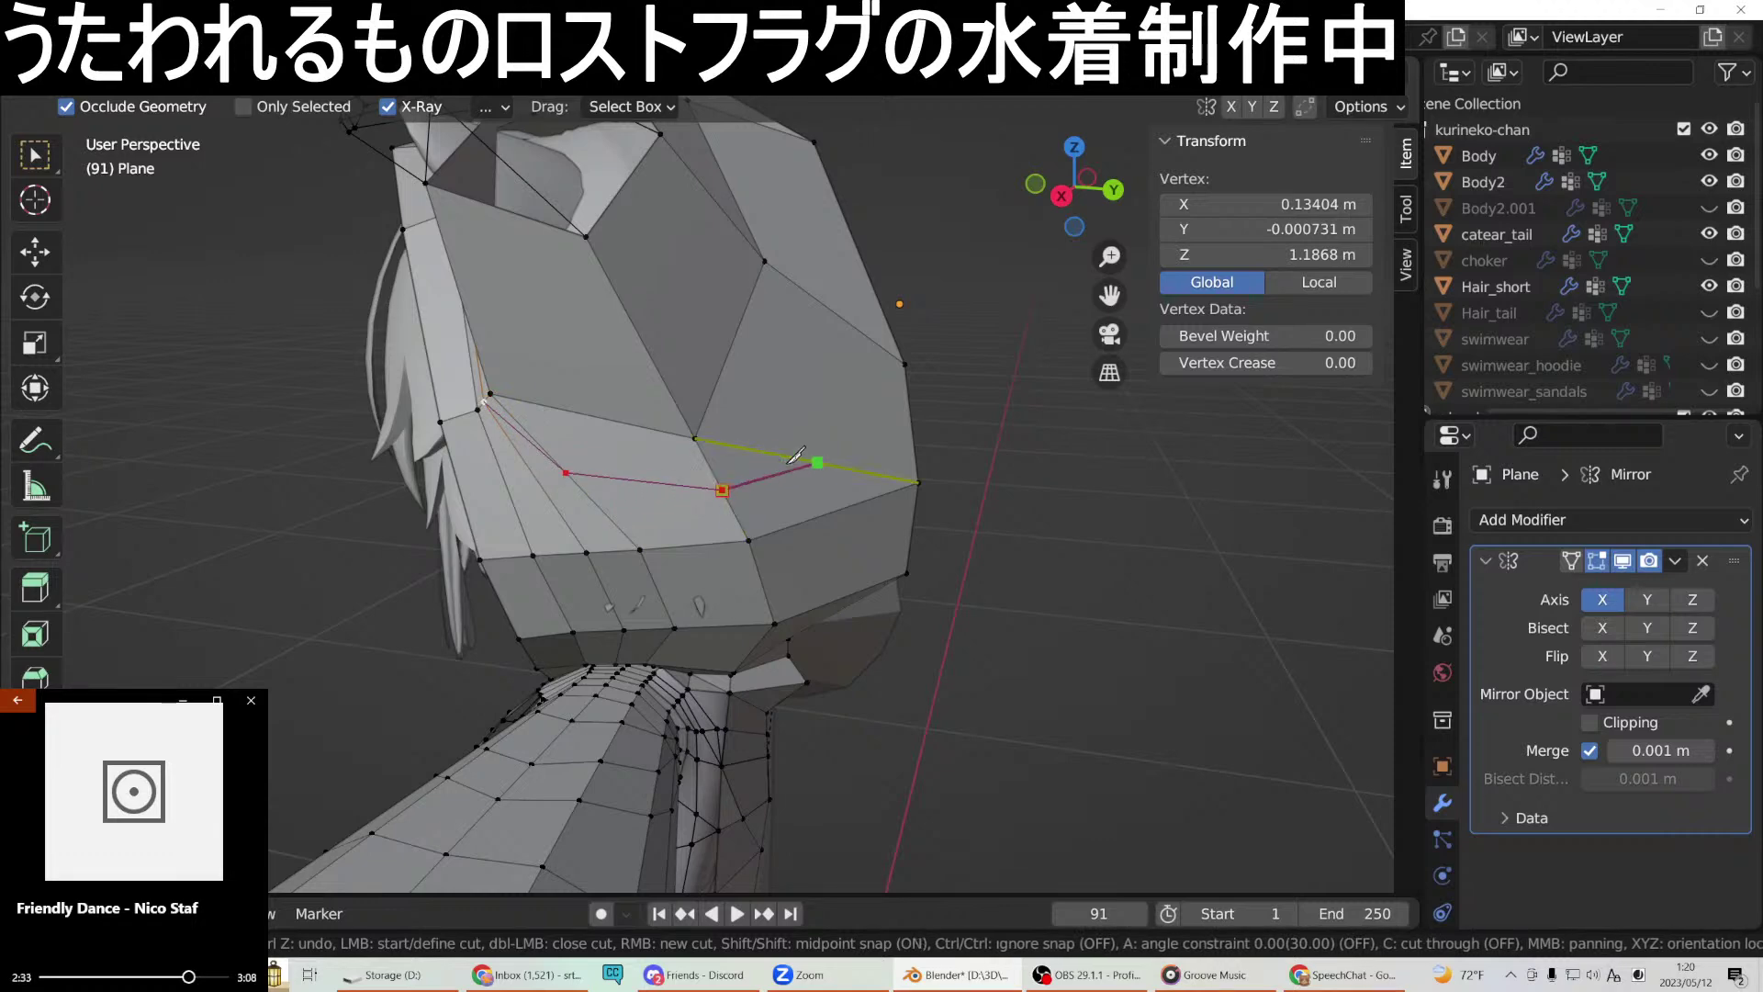
pyautogui.click(795, 454)
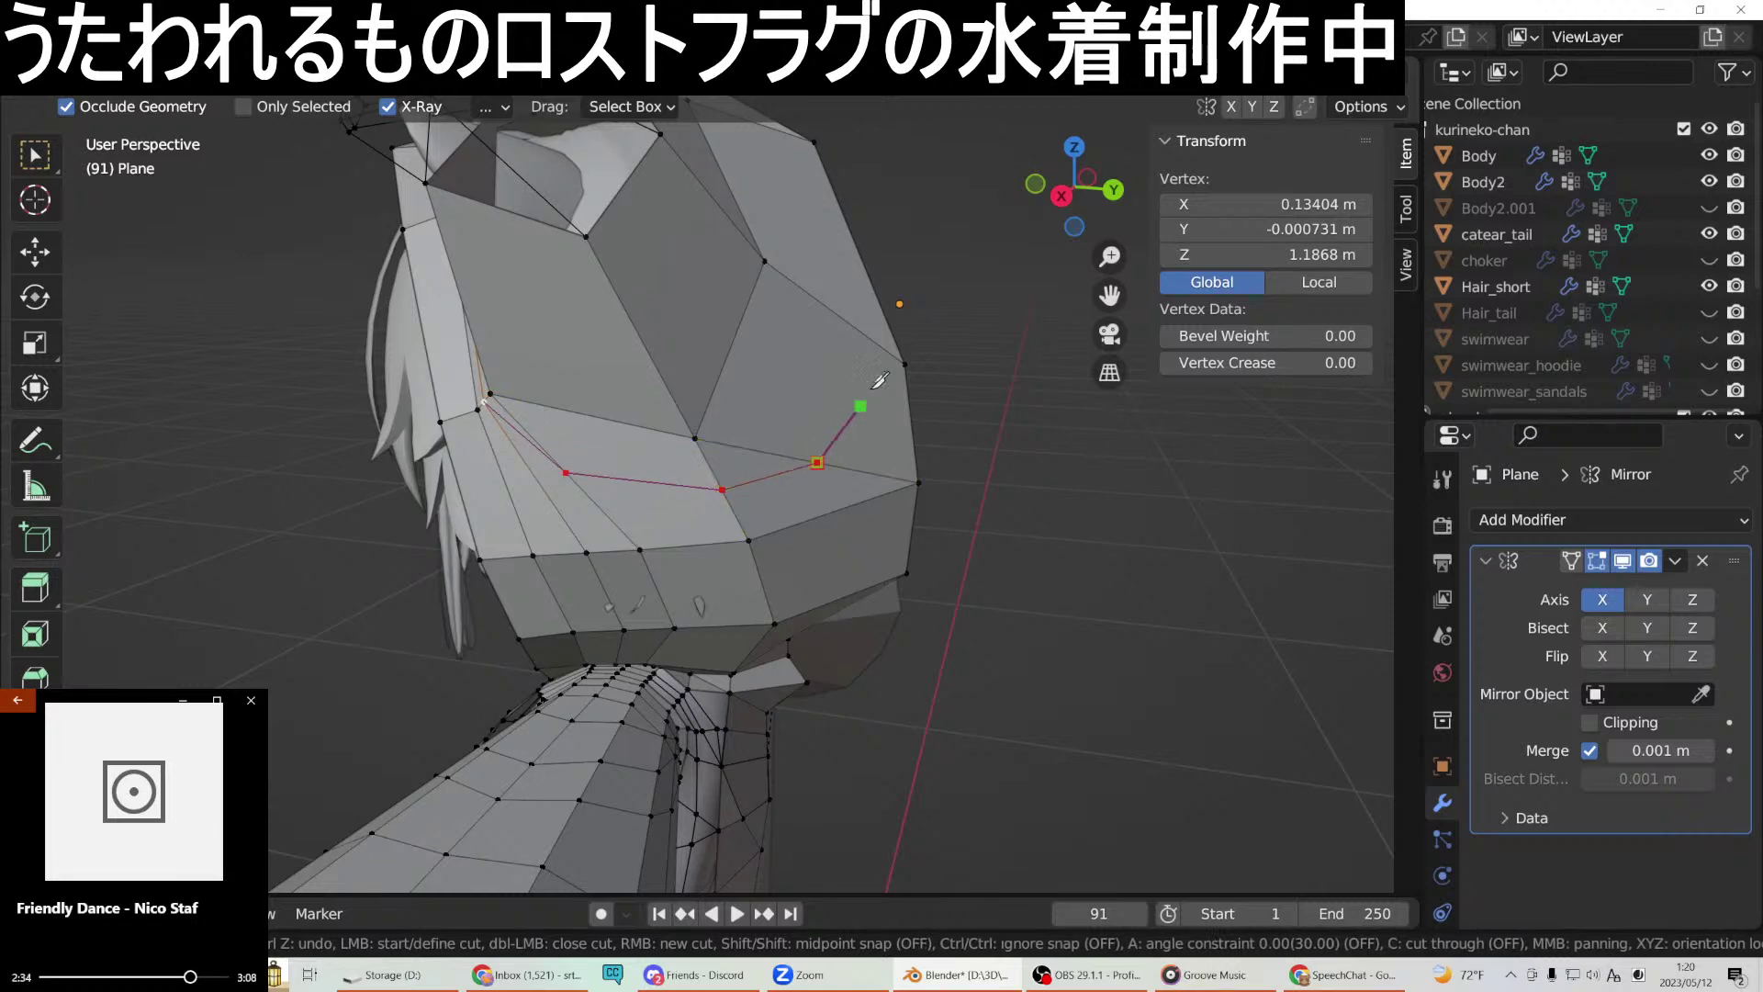
pyautogui.click(839, 316)
pyautogui.moveTo(838, 316)
pyautogui.mouseDown(button='middle')
pyautogui.moveTo(838, 367)
pyautogui.moveTo(868, 397)
pyautogui.moveTo(774, 255)
pyautogui.moveTo(951, 213)
pyautogui.moveTo(912, 227)
pyautogui.moveTo(857, 317)
pyautogui.mouseUp(button='middle')
pyautogui.moveTo(849, 323); pyautogui.dragTo(866, 263, button='middle')
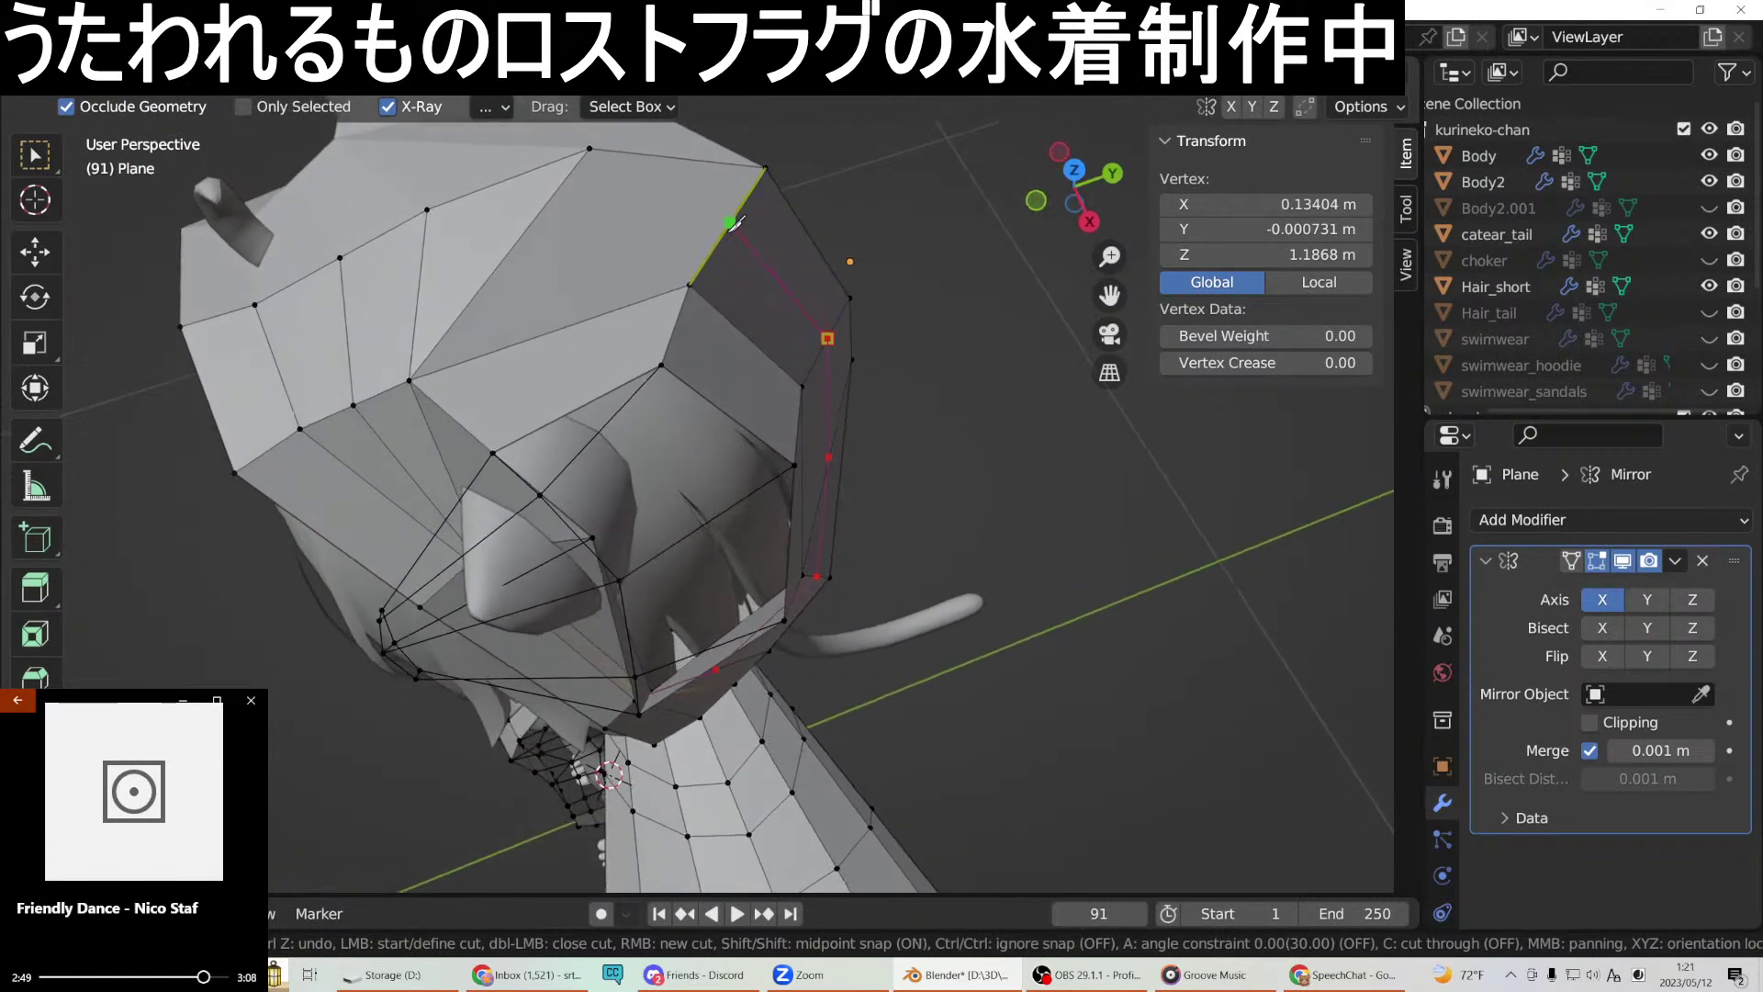
pyautogui.moveTo(762, 268); pyautogui.dragTo(778, 189, button='middle')
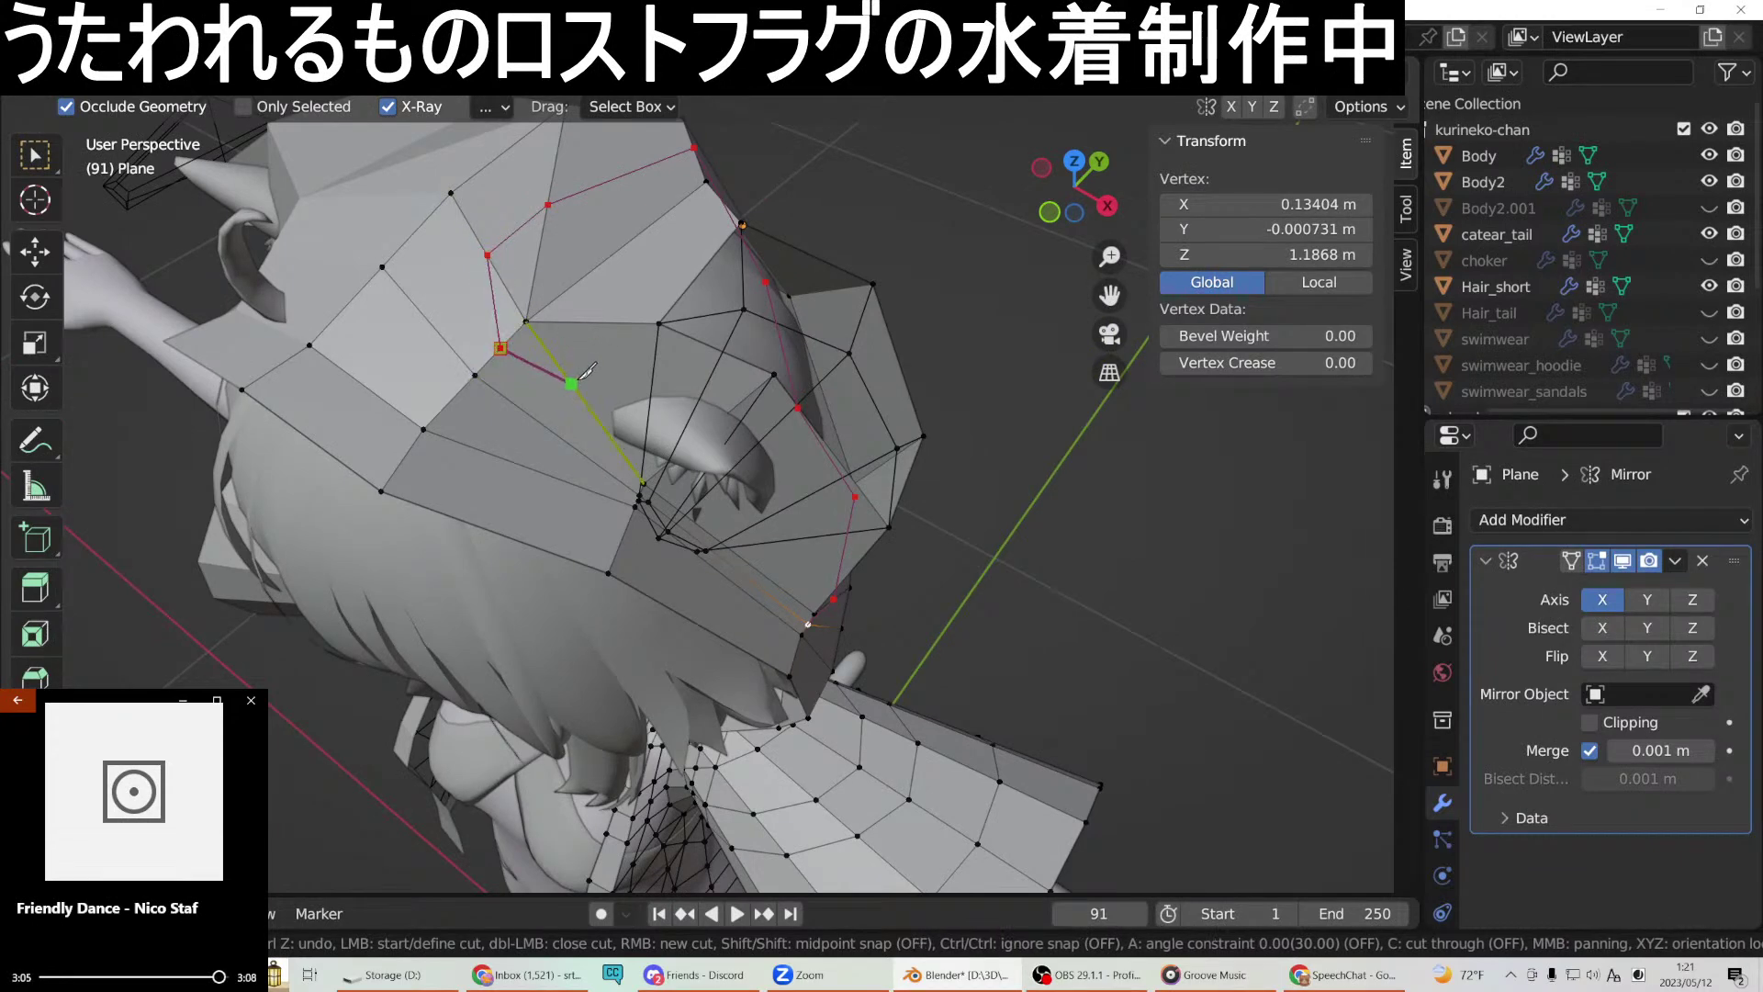
pyautogui.moveTo(581, 383); pyautogui.dragTo(591, 421, button='middle')
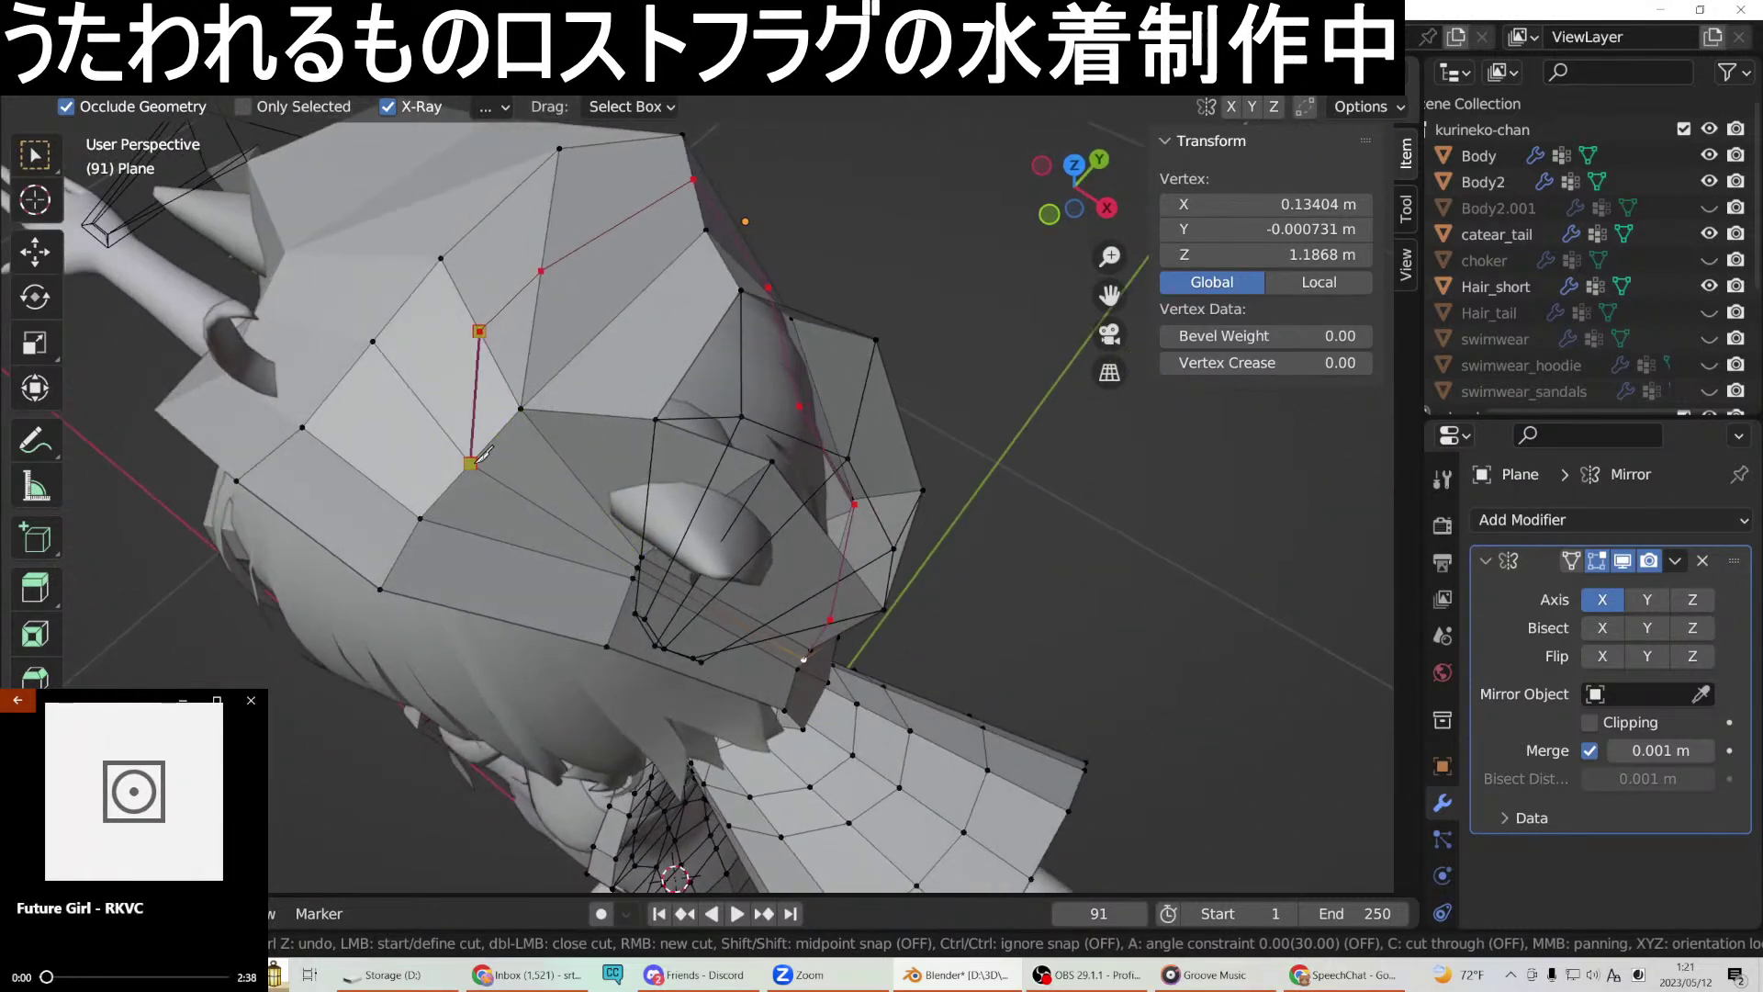
pyautogui.moveTo(603, 336); pyautogui.dragTo(544, 372, button='middle')
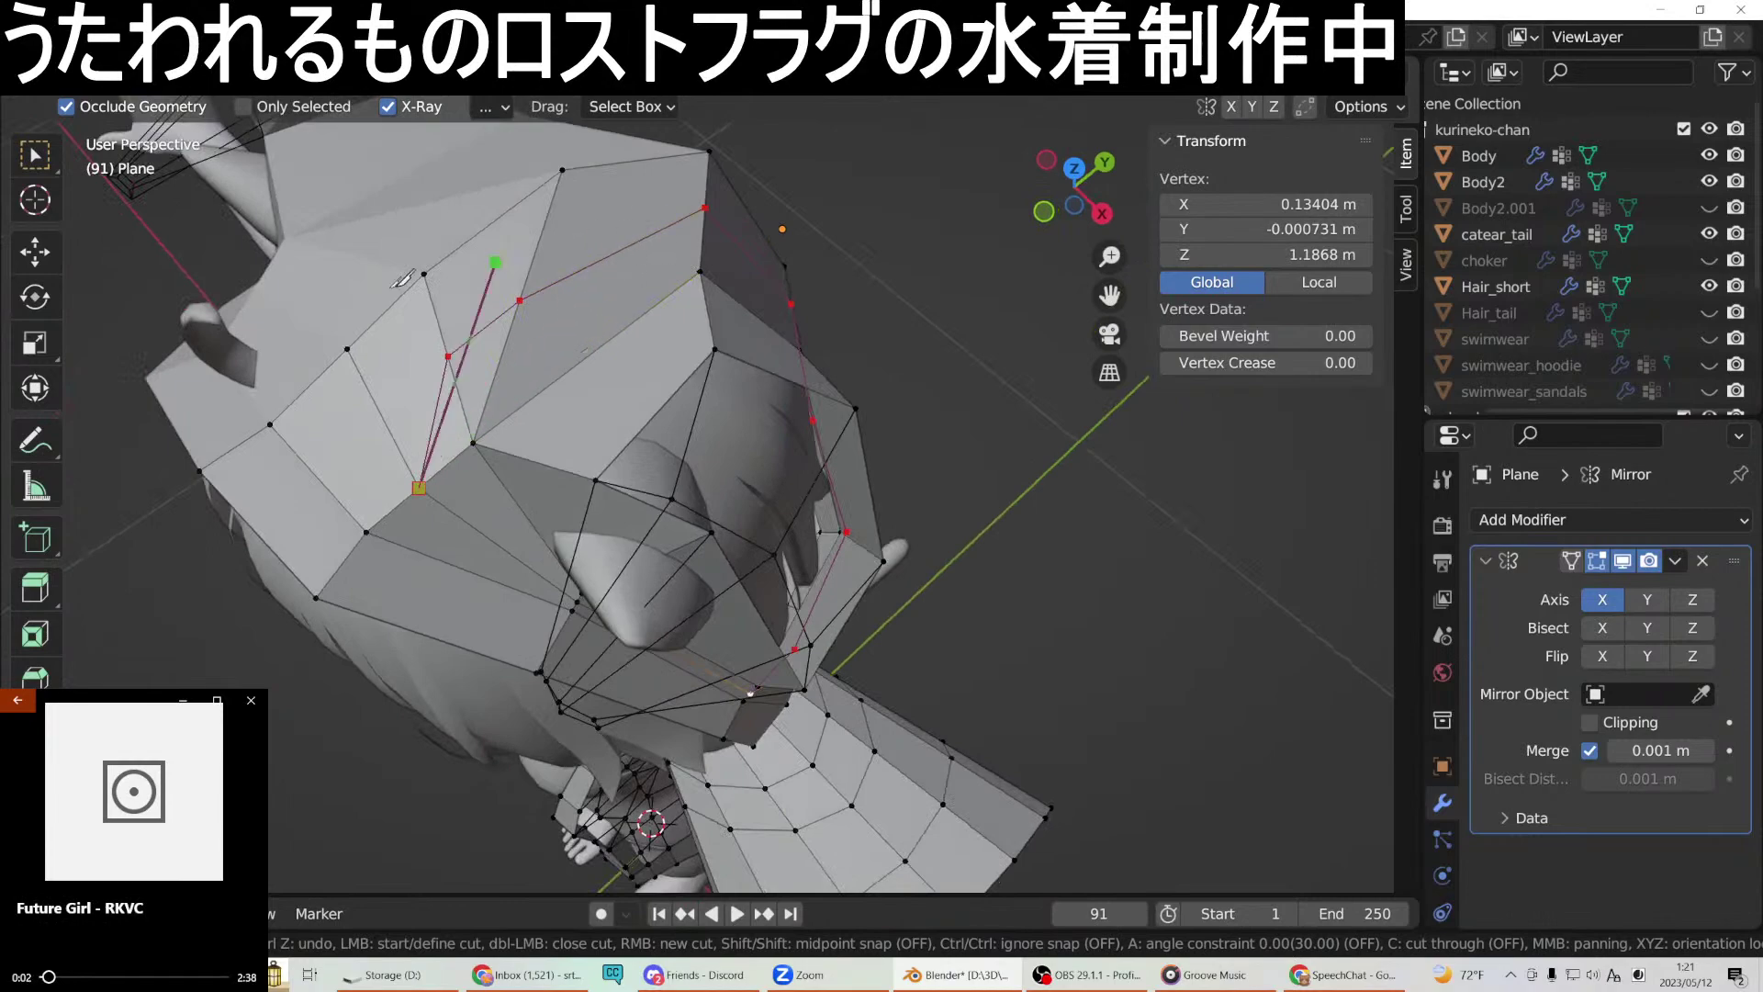
pyautogui.press('Return')
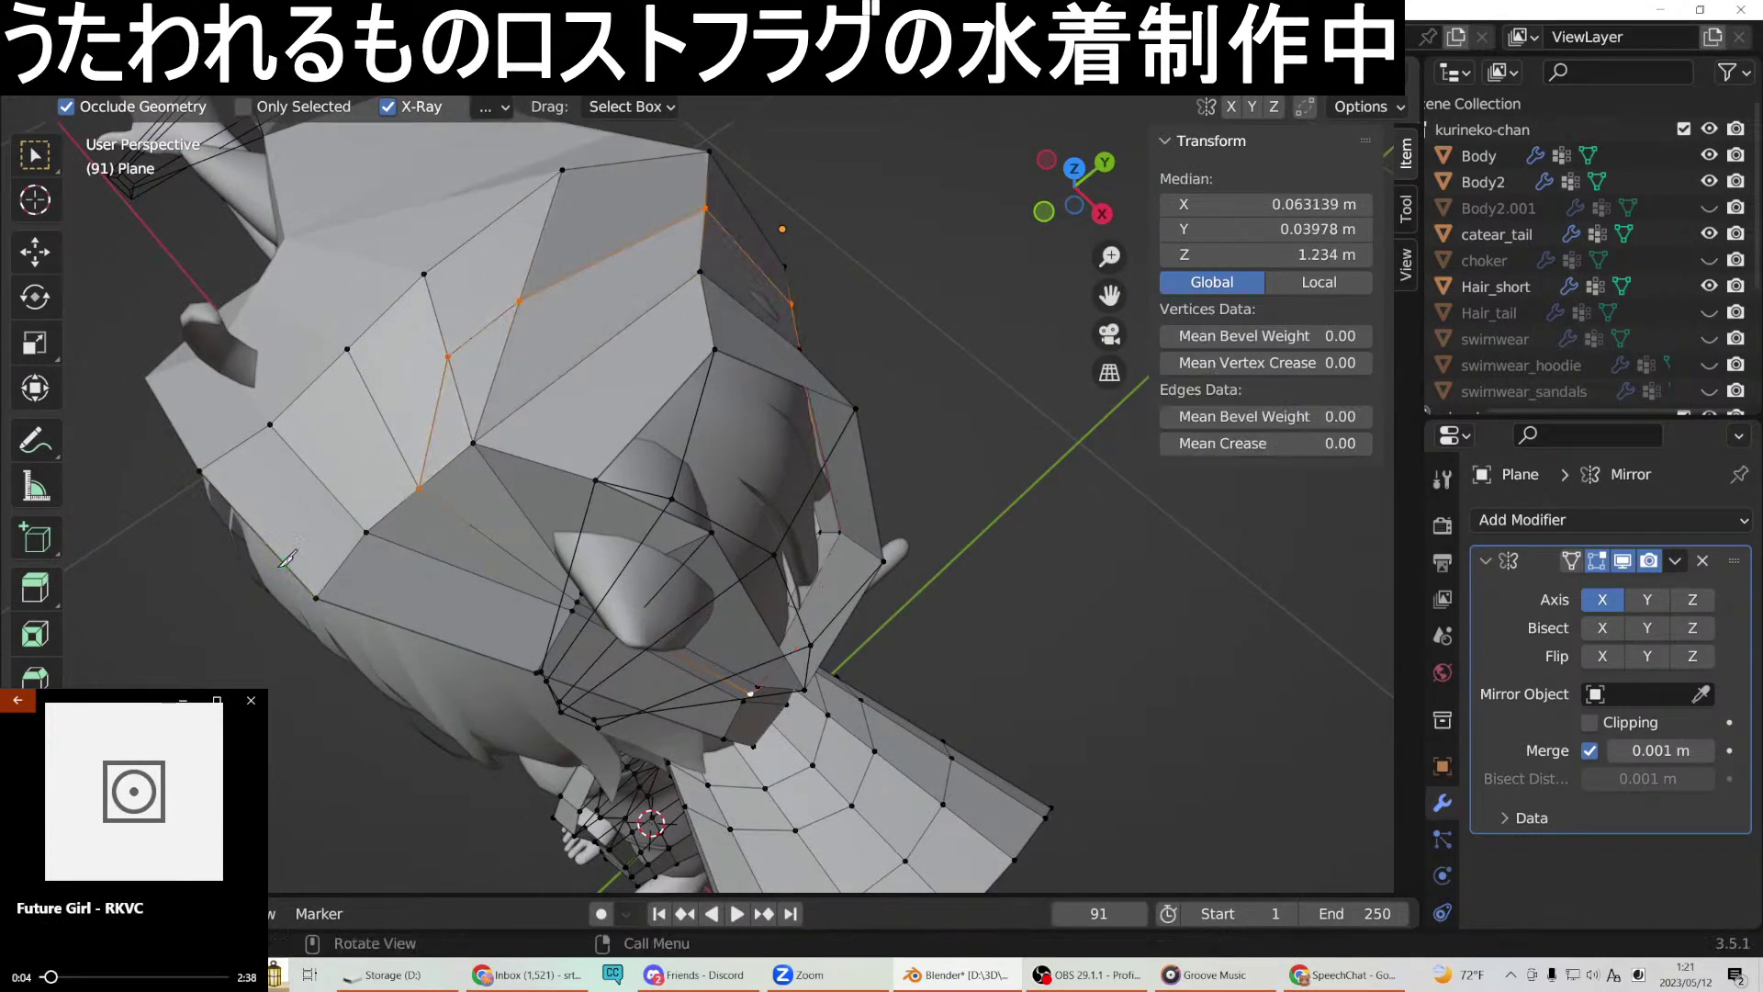
pyautogui.click(35, 155)
# Move the new cut's two vertices at the hood's upper rear about 0.0067 m along X.
pyautogui.moveTo(413, 156); pyautogui.dragTo(578, 336, button='middle')
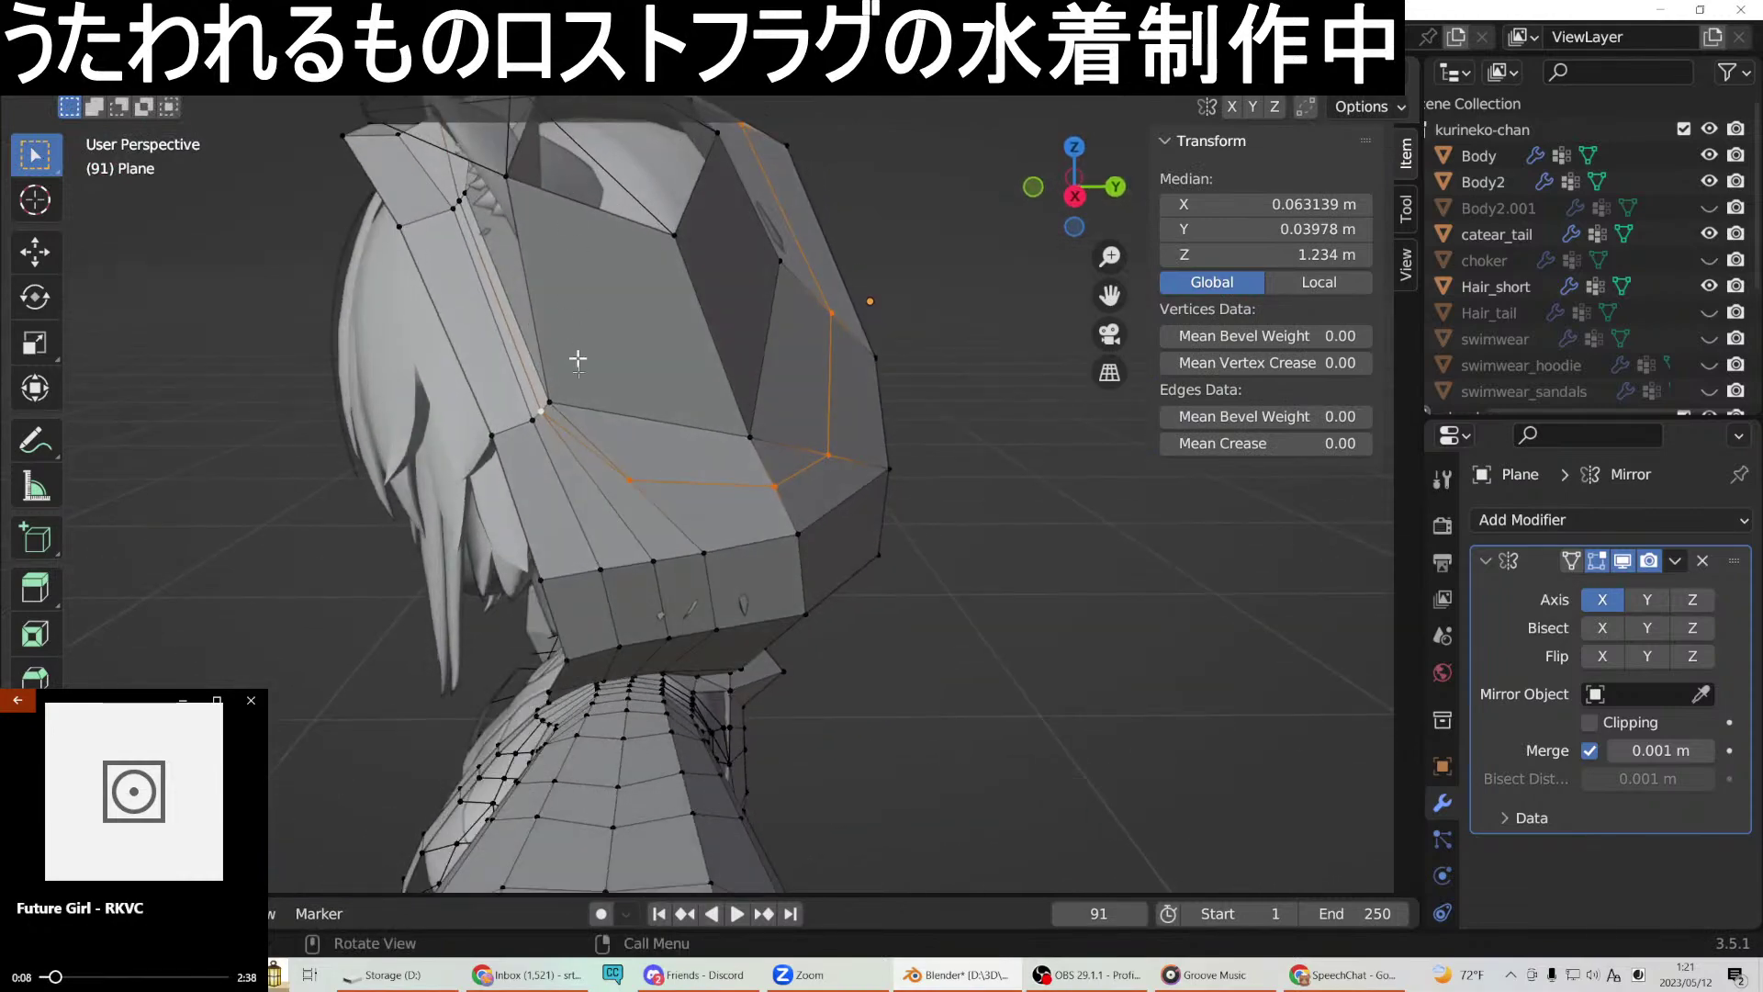
pyautogui.scroll(3, 586, 425)
pyautogui.moveTo(587, 424); pyautogui.dragTo(687, 570, button='middle')
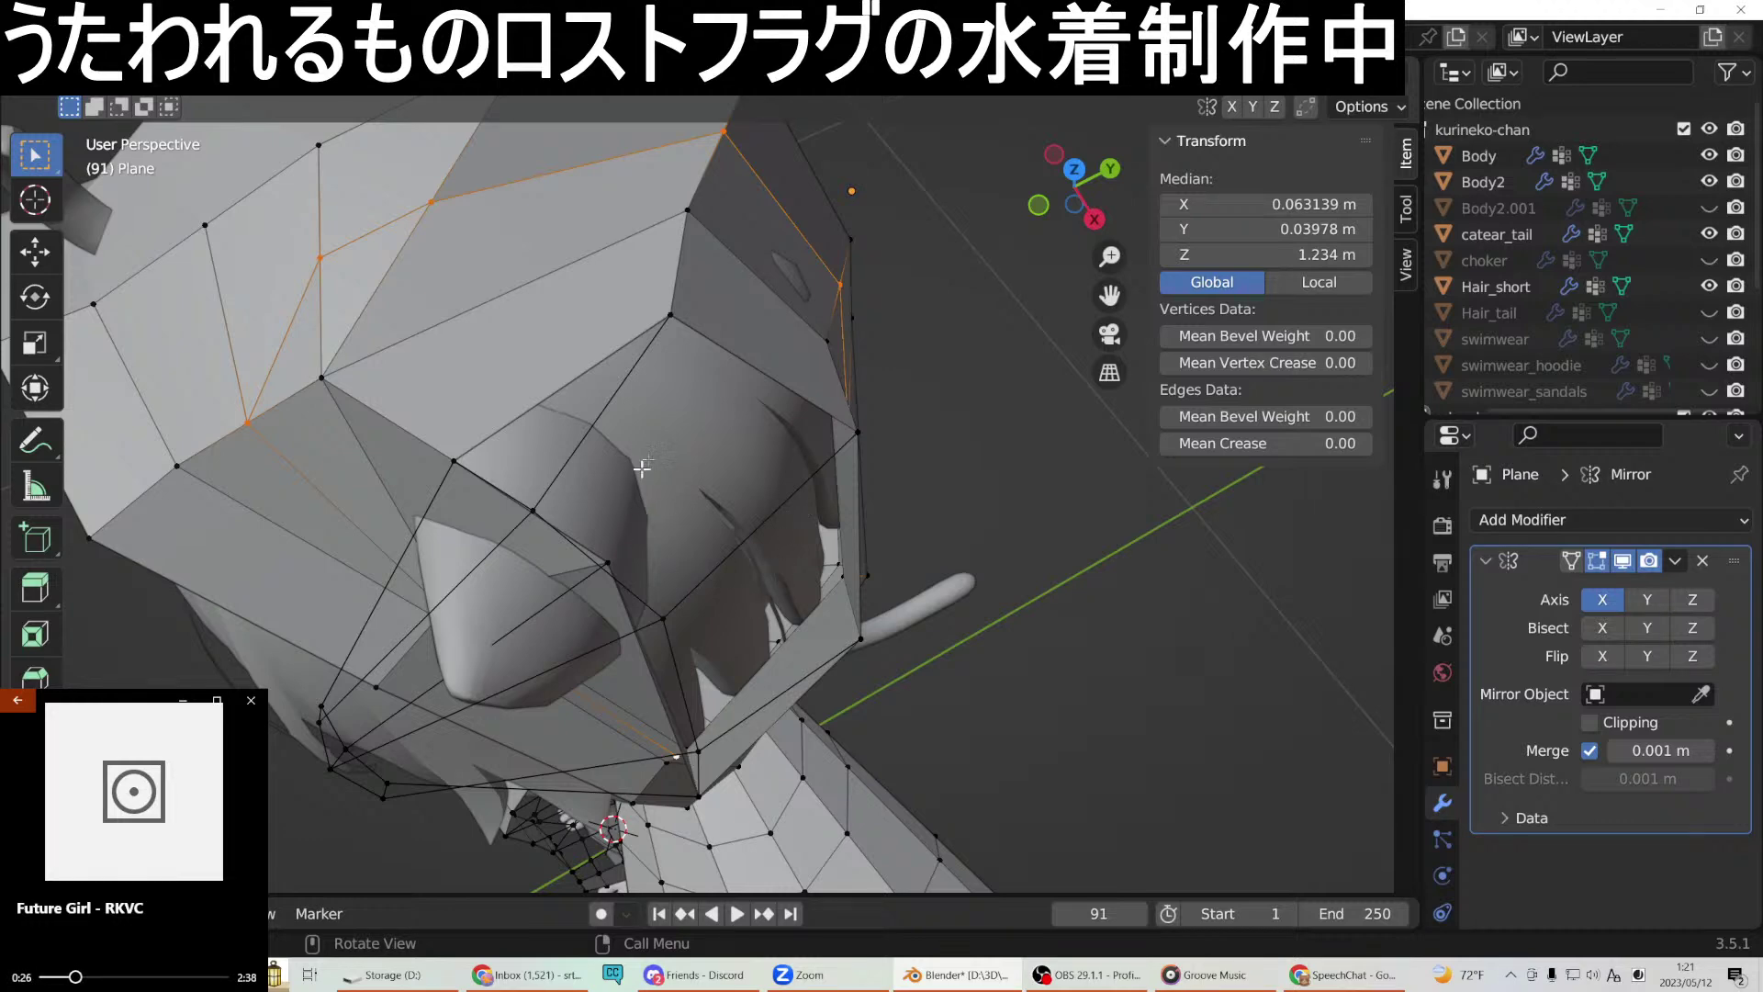
pyautogui.moveTo(747, 511); pyautogui.dragTo(726, 415, button='middle')
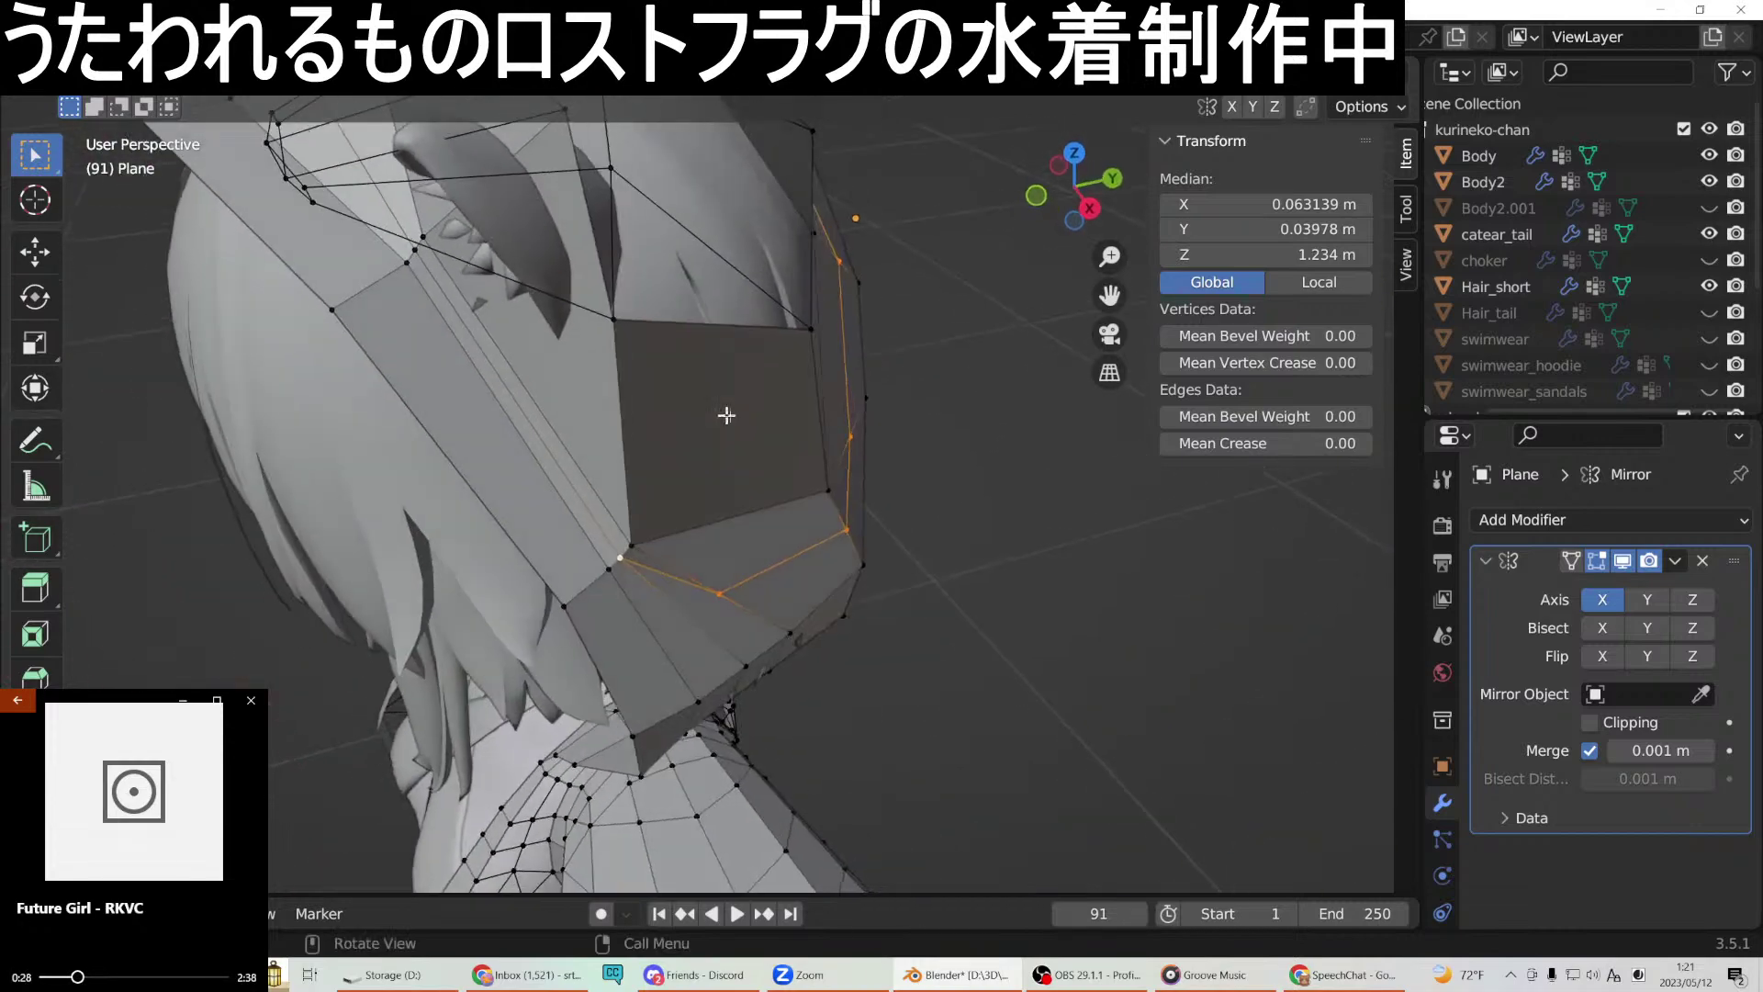
pyautogui.keyDown('shift'); pyautogui.scroll(4, 742, 415); pyautogui.keyUp('shift')
pyautogui.moveTo(799, 520); pyautogui.dragTo(907, 427, button='middle')
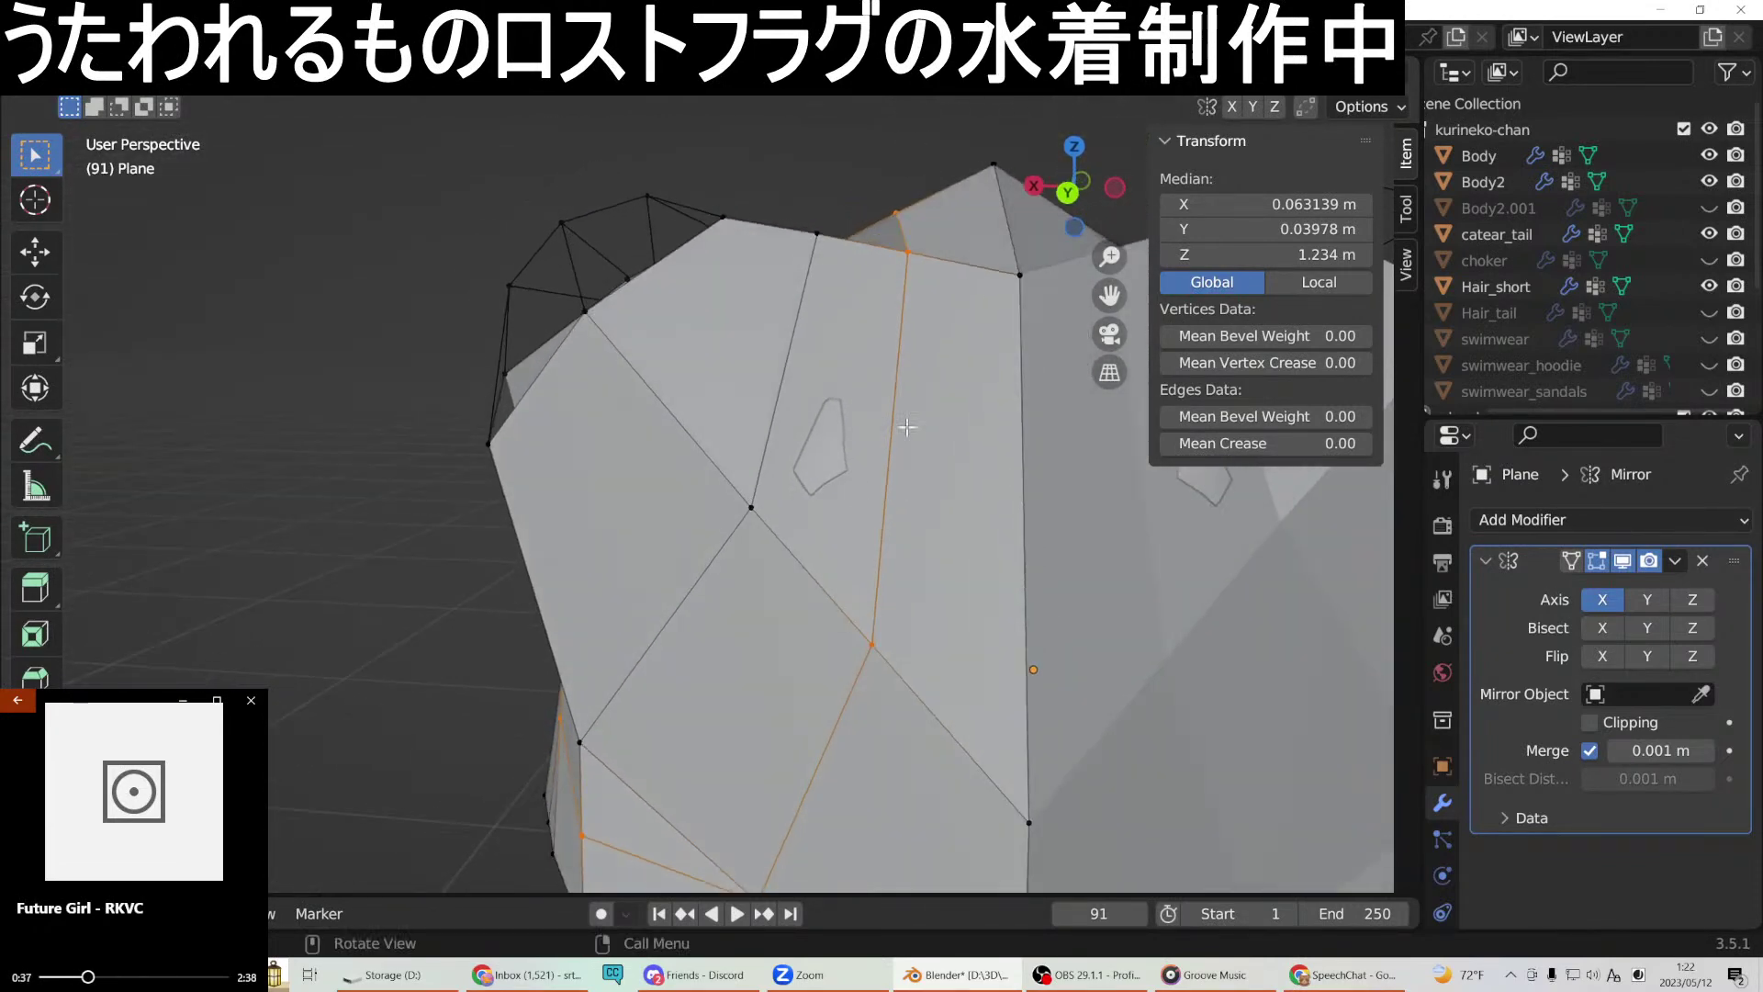
pyautogui.click(895, 255)
pyautogui.keyDown('shift'); pyautogui.click(869, 647); pyautogui.keyUp('shift')
pyautogui.moveTo(869, 647); pyautogui.dragTo(976, 535, button='middle')
pyautogui.press('x')
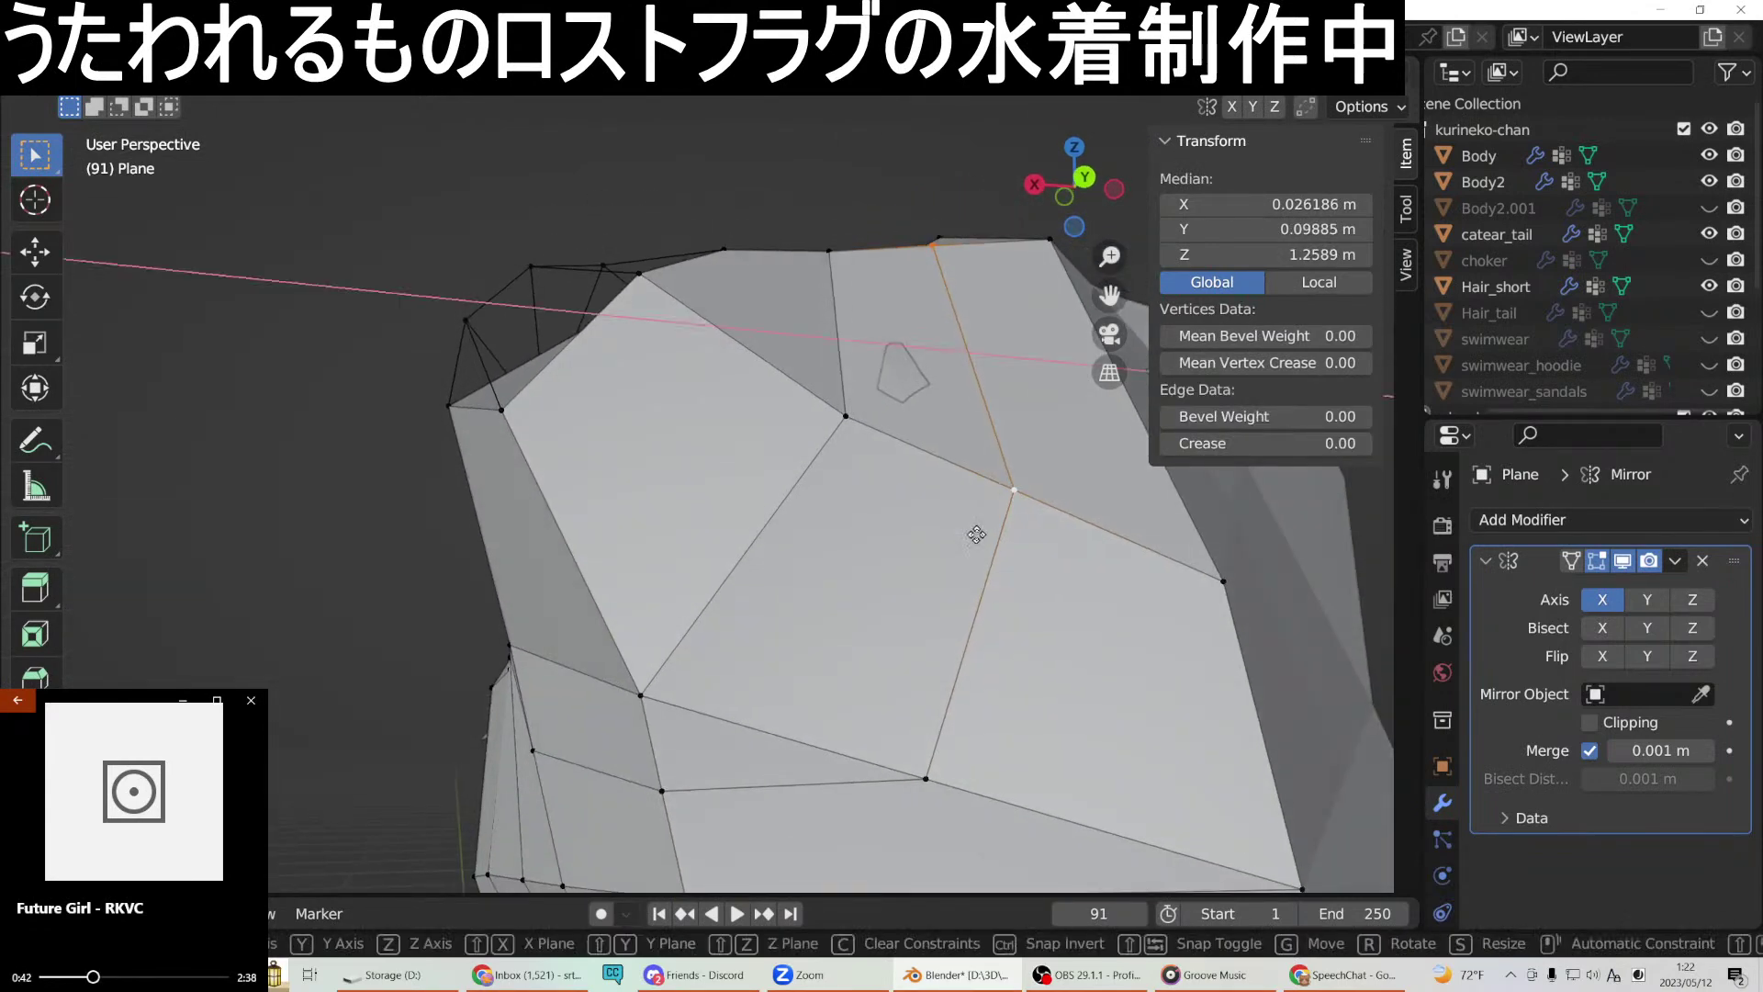
pyautogui.click(953, 525)
# Move the upper vertex of the narrow strip behind the hood's front side rim about -0.0029 m along Y.
pyautogui.moveTo(953, 524); pyautogui.dragTo(1241, 698, button='middle')
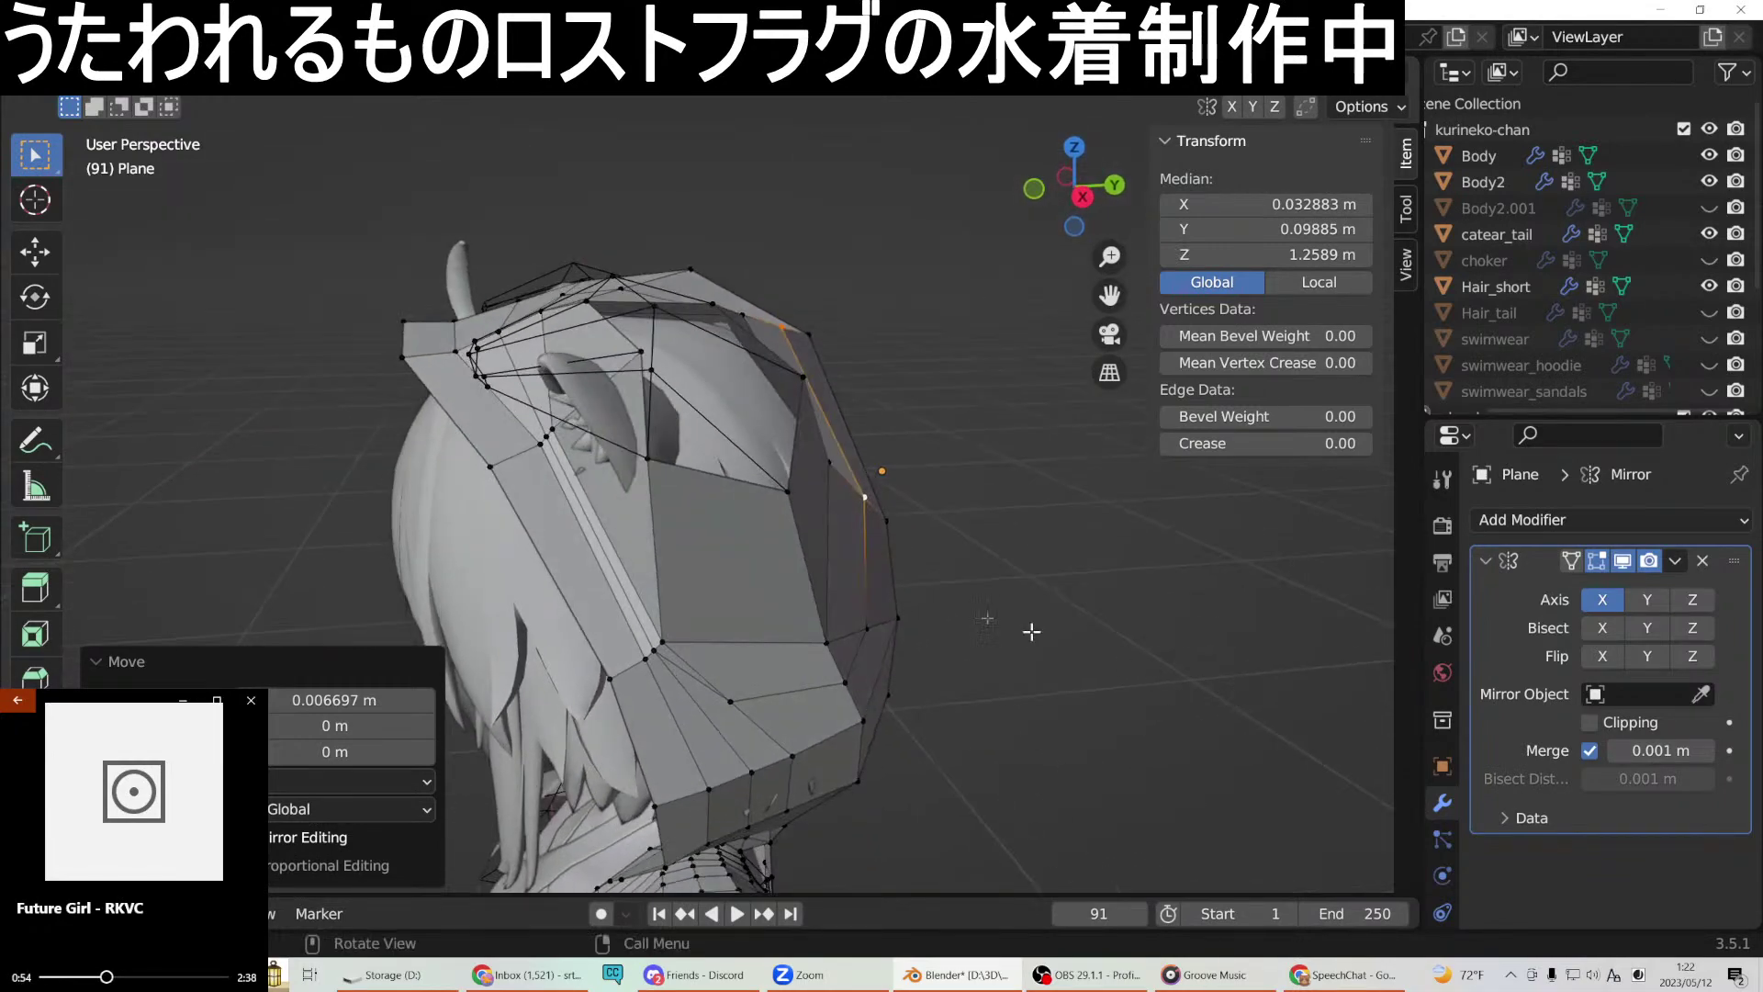
pyautogui.moveTo(628, 501); pyautogui.dragTo(591, 460, button='middle')
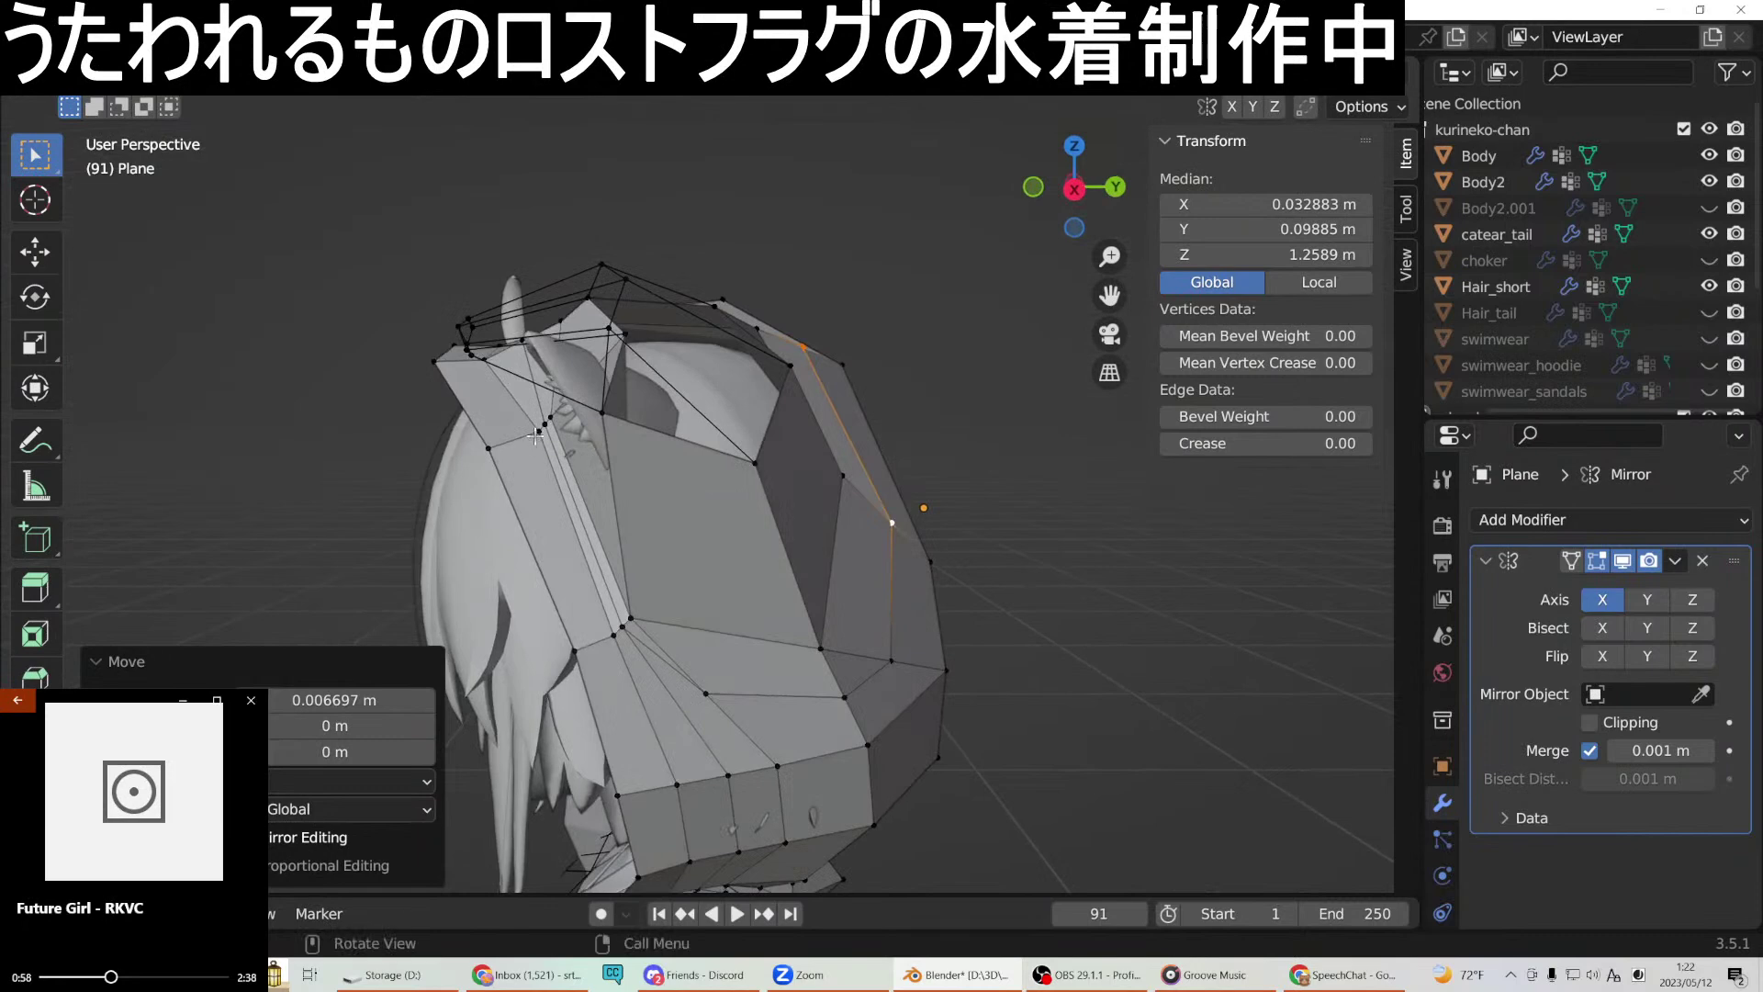
pyautogui.click(539, 432)
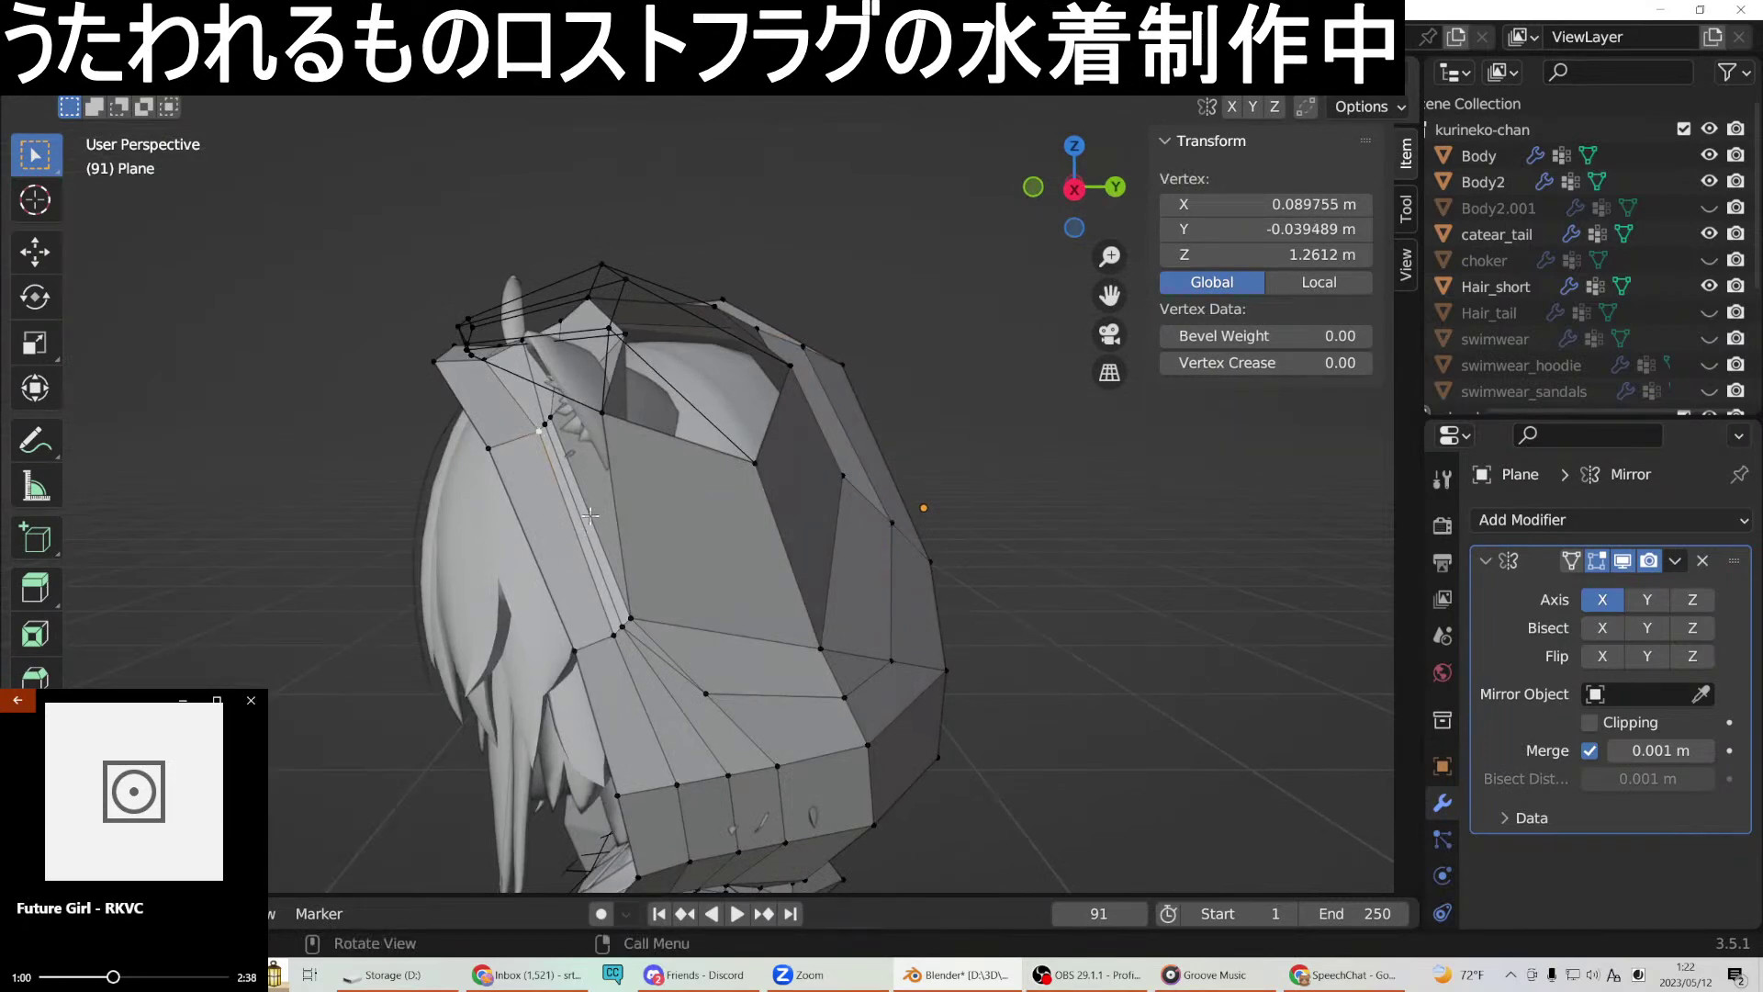
pyautogui.press('g')
pyautogui.press('y')
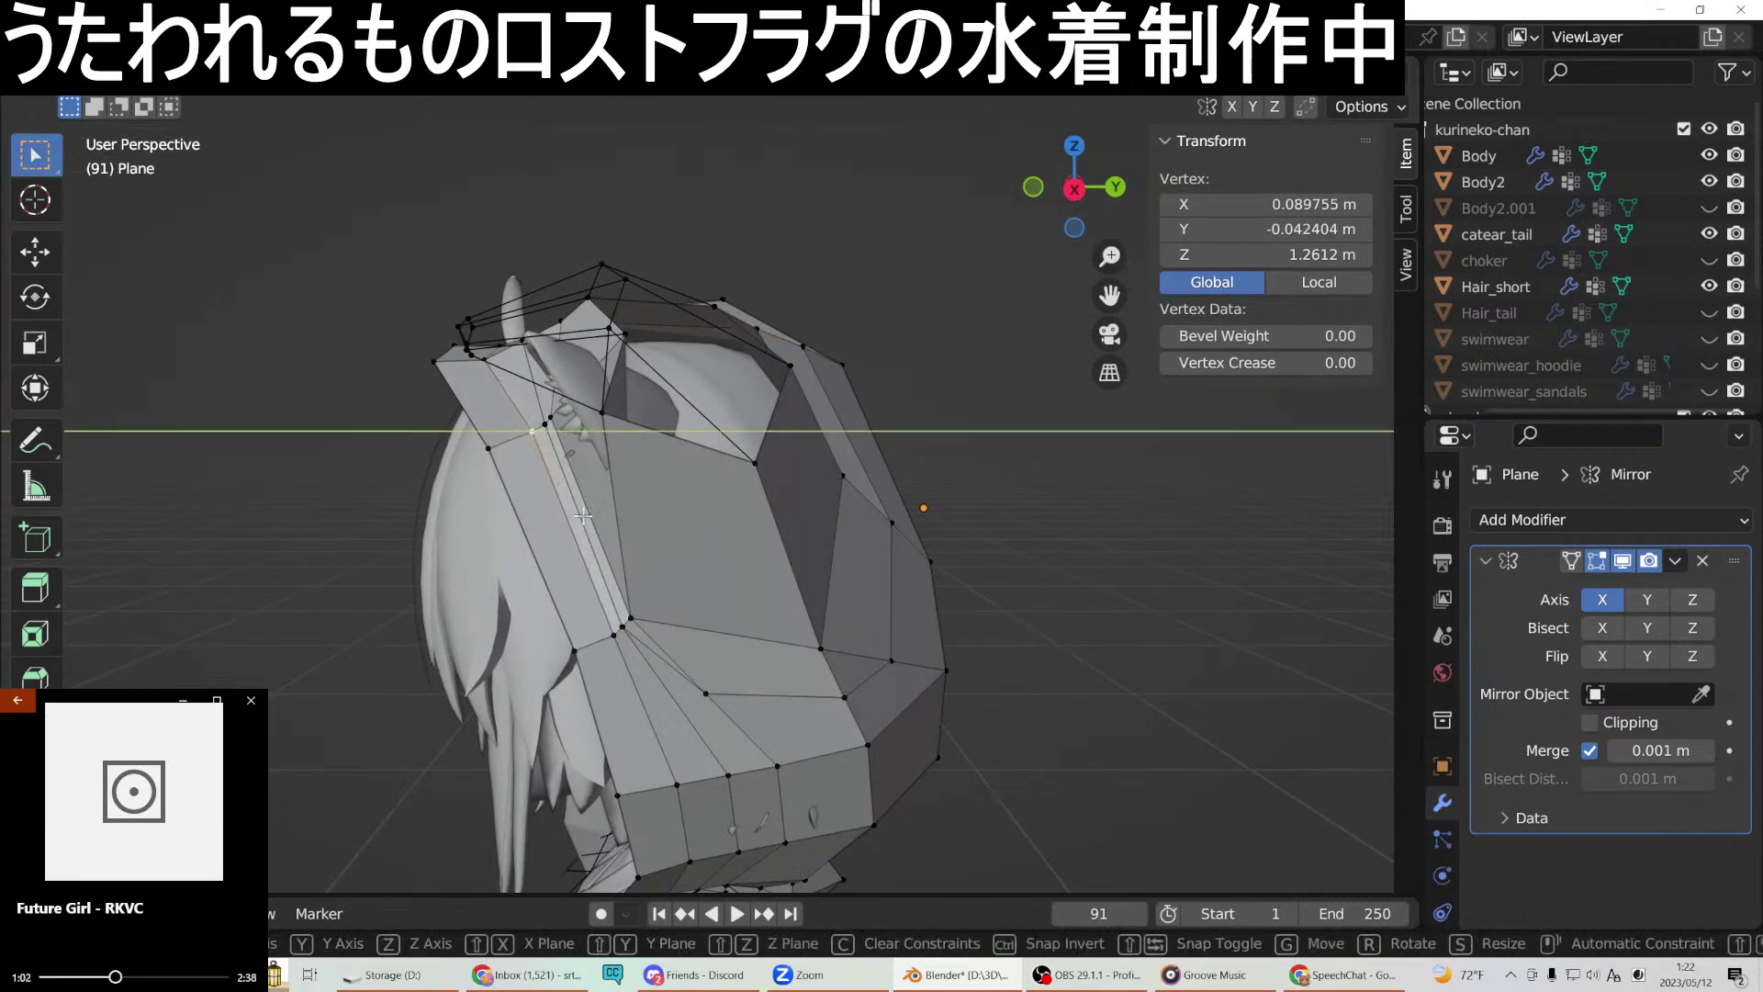
pyautogui.click(584, 516)
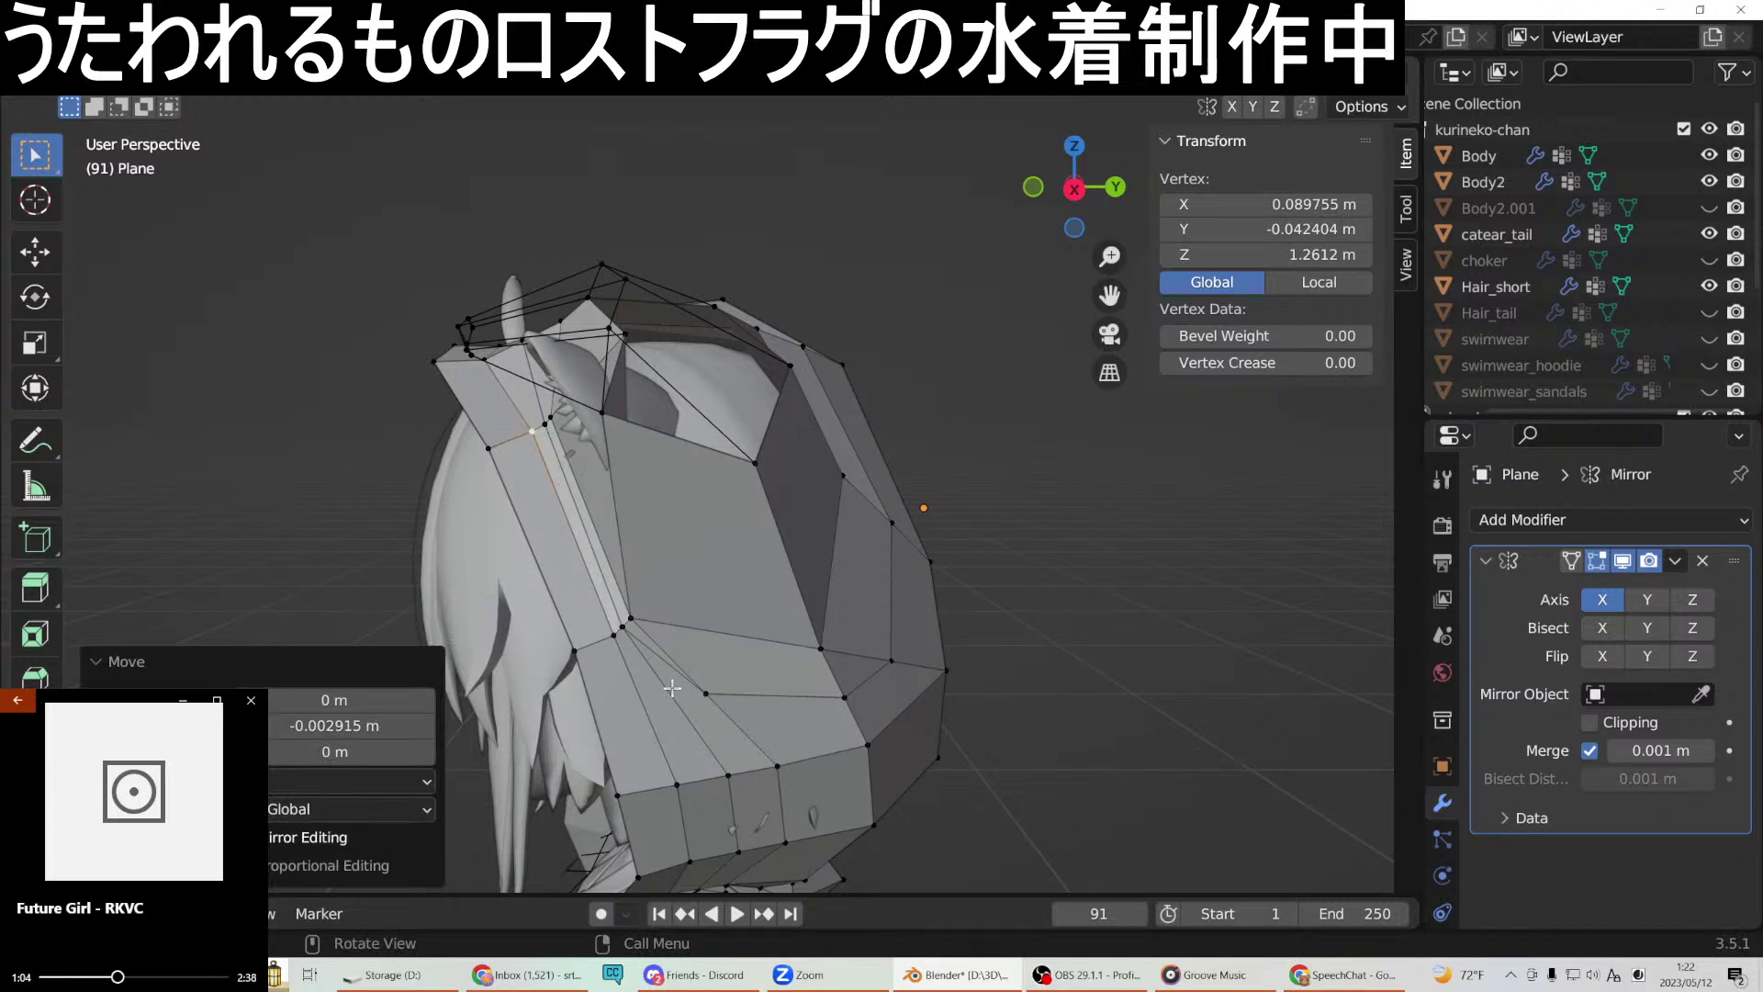
# Shift the upper and lower vertices of the frontmost inner edge in the hood's lower side band slightly forward along Y.
pyautogui.click(682, 787)
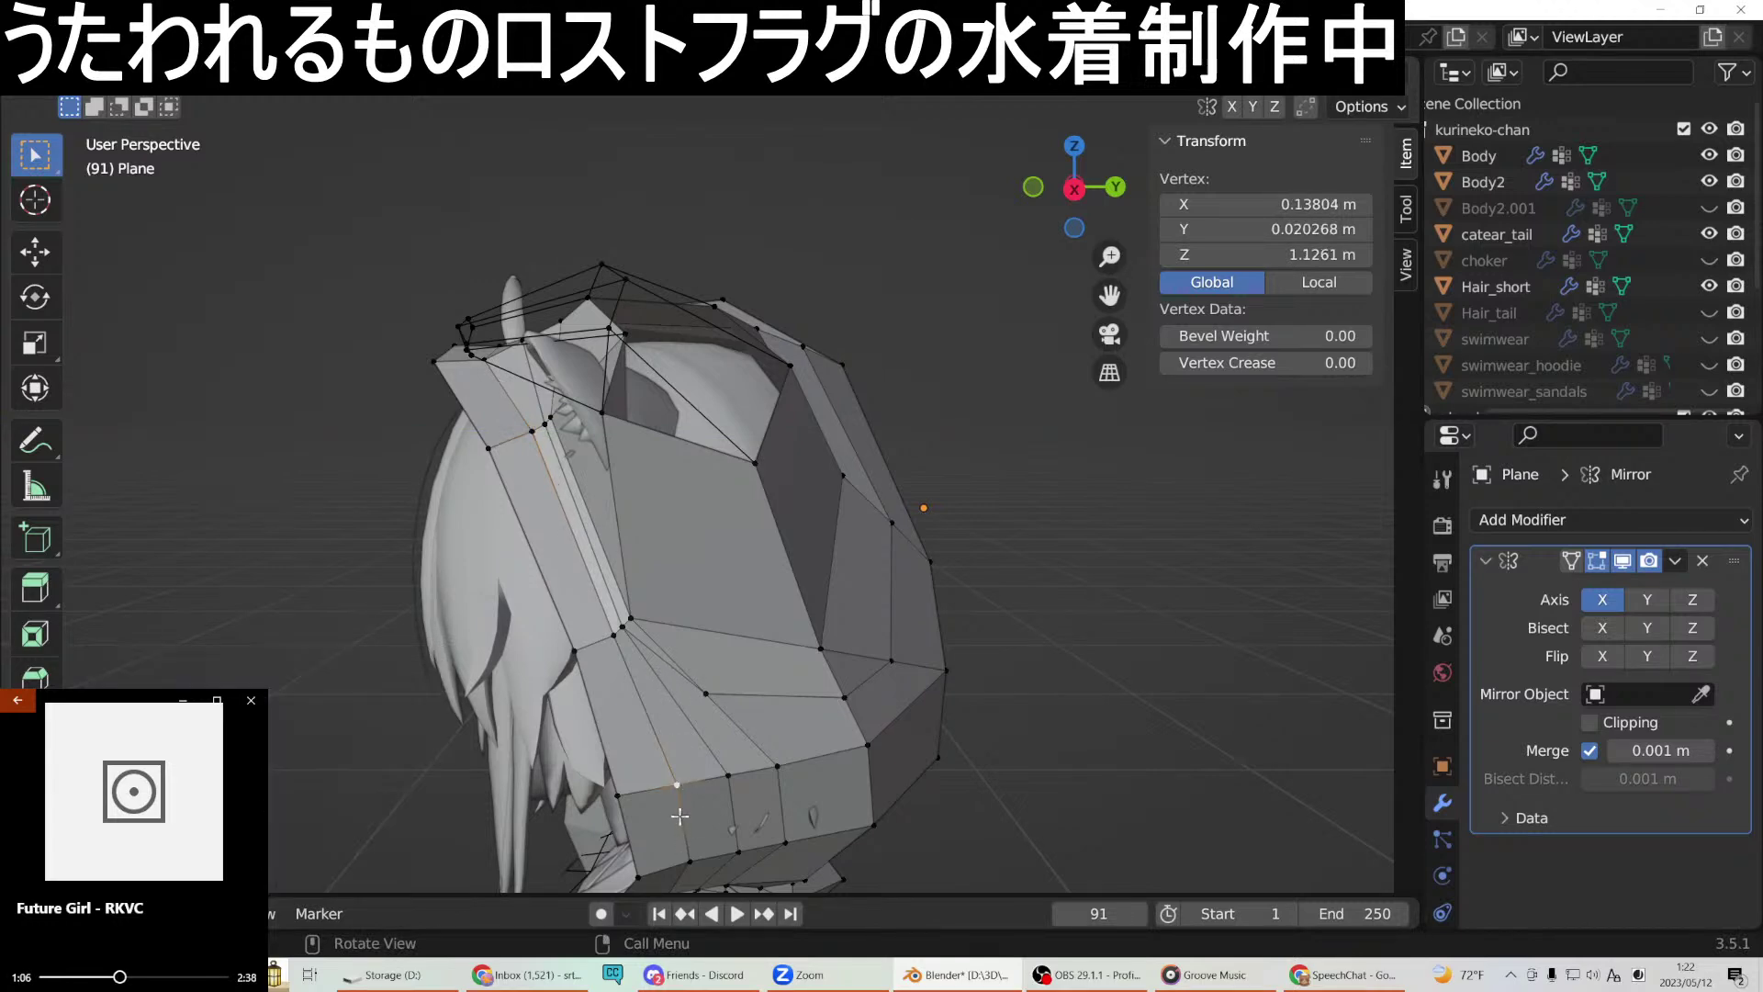
pyautogui.keyDown('shift'); pyautogui.click(689, 860); pyautogui.keyUp('shift')
pyautogui.press('g')
pyautogui.press('y')
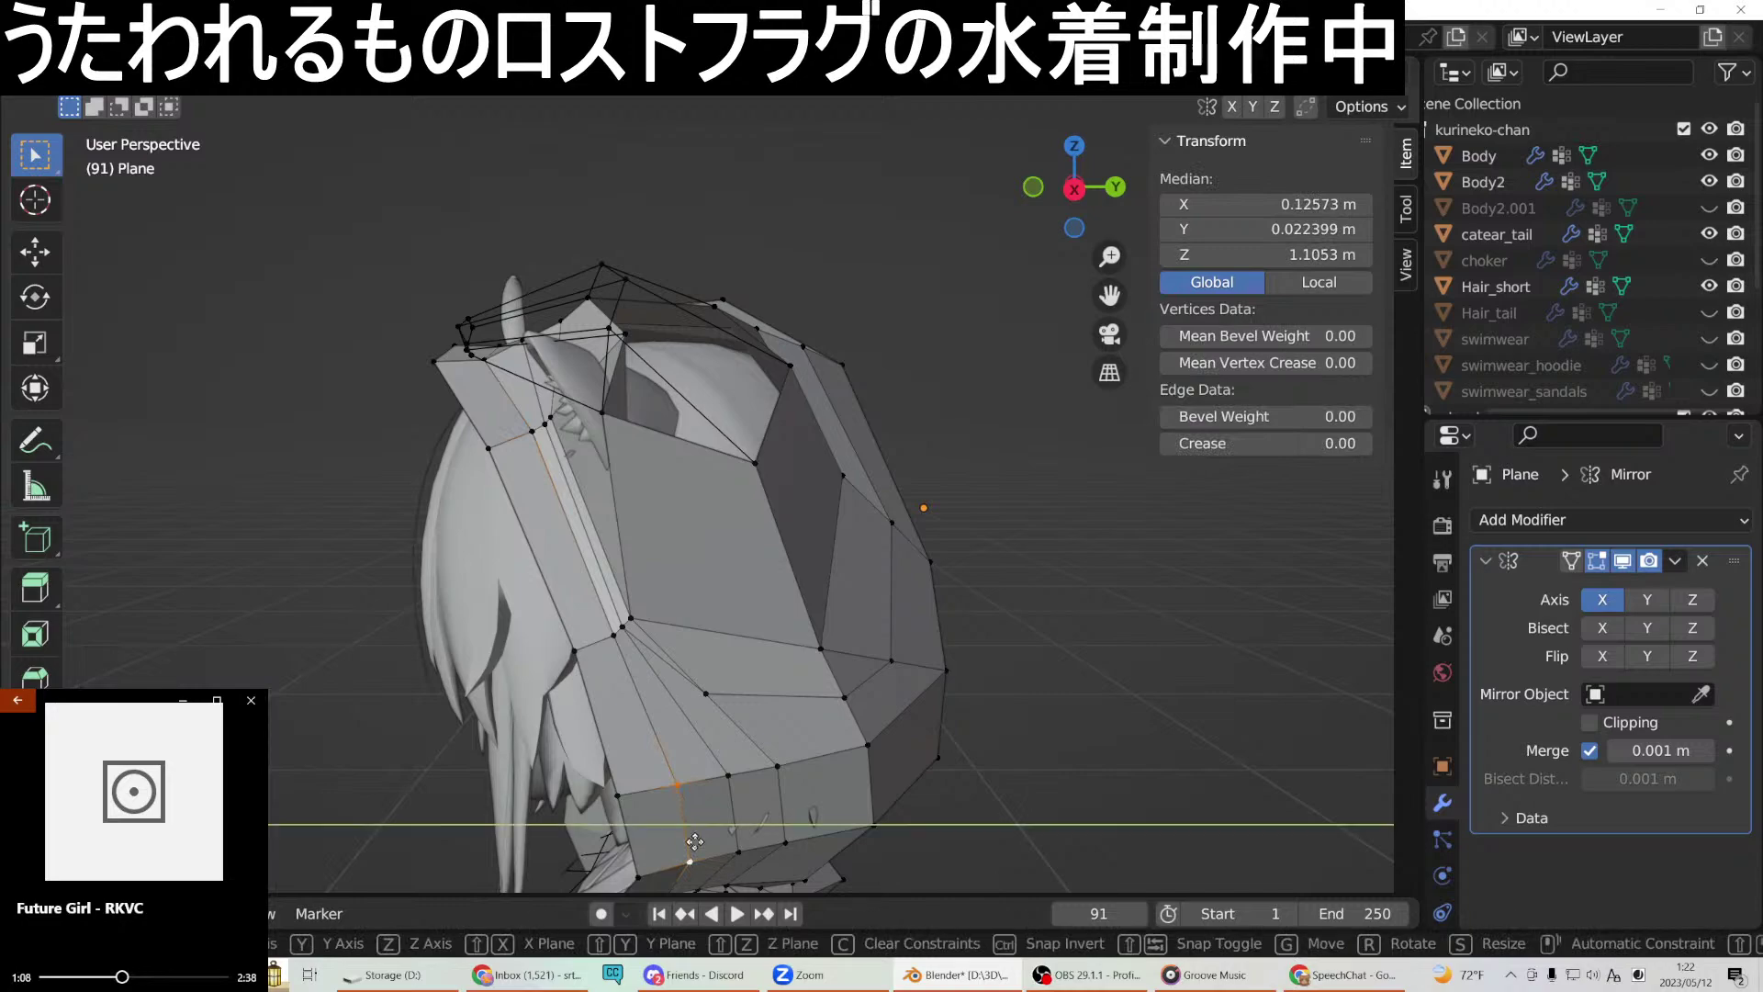
pyautogui.click(686, 843)
# Move the four vertices of the narrow middle quad in the hood's lower side band about 0.0043 m outward along X.
pyautogui.moveTo(687, 843); pyautogui.dragTo(645, 857, button='middle')
pyautogui.click(675, 773)
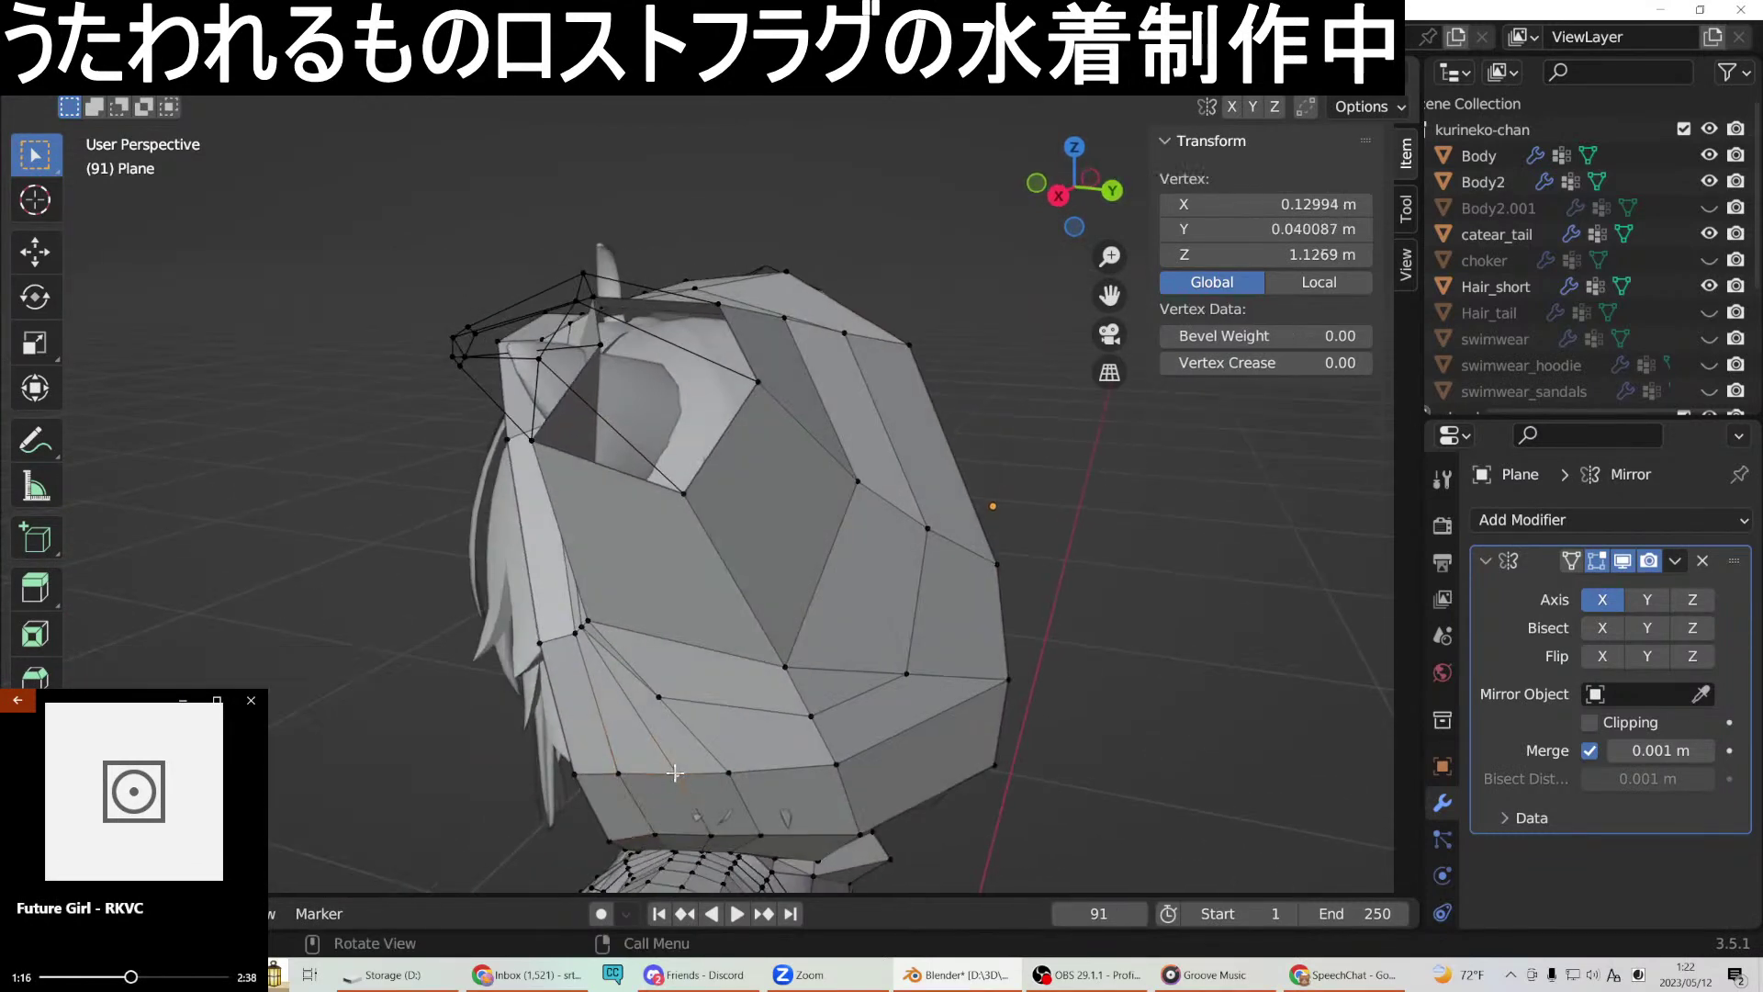
pyautogui.keyDown('shift'); pyautogui.click(726, 773); pyautogui.keyUp('shift')
pyautogui.scroll(6, 738, 827)
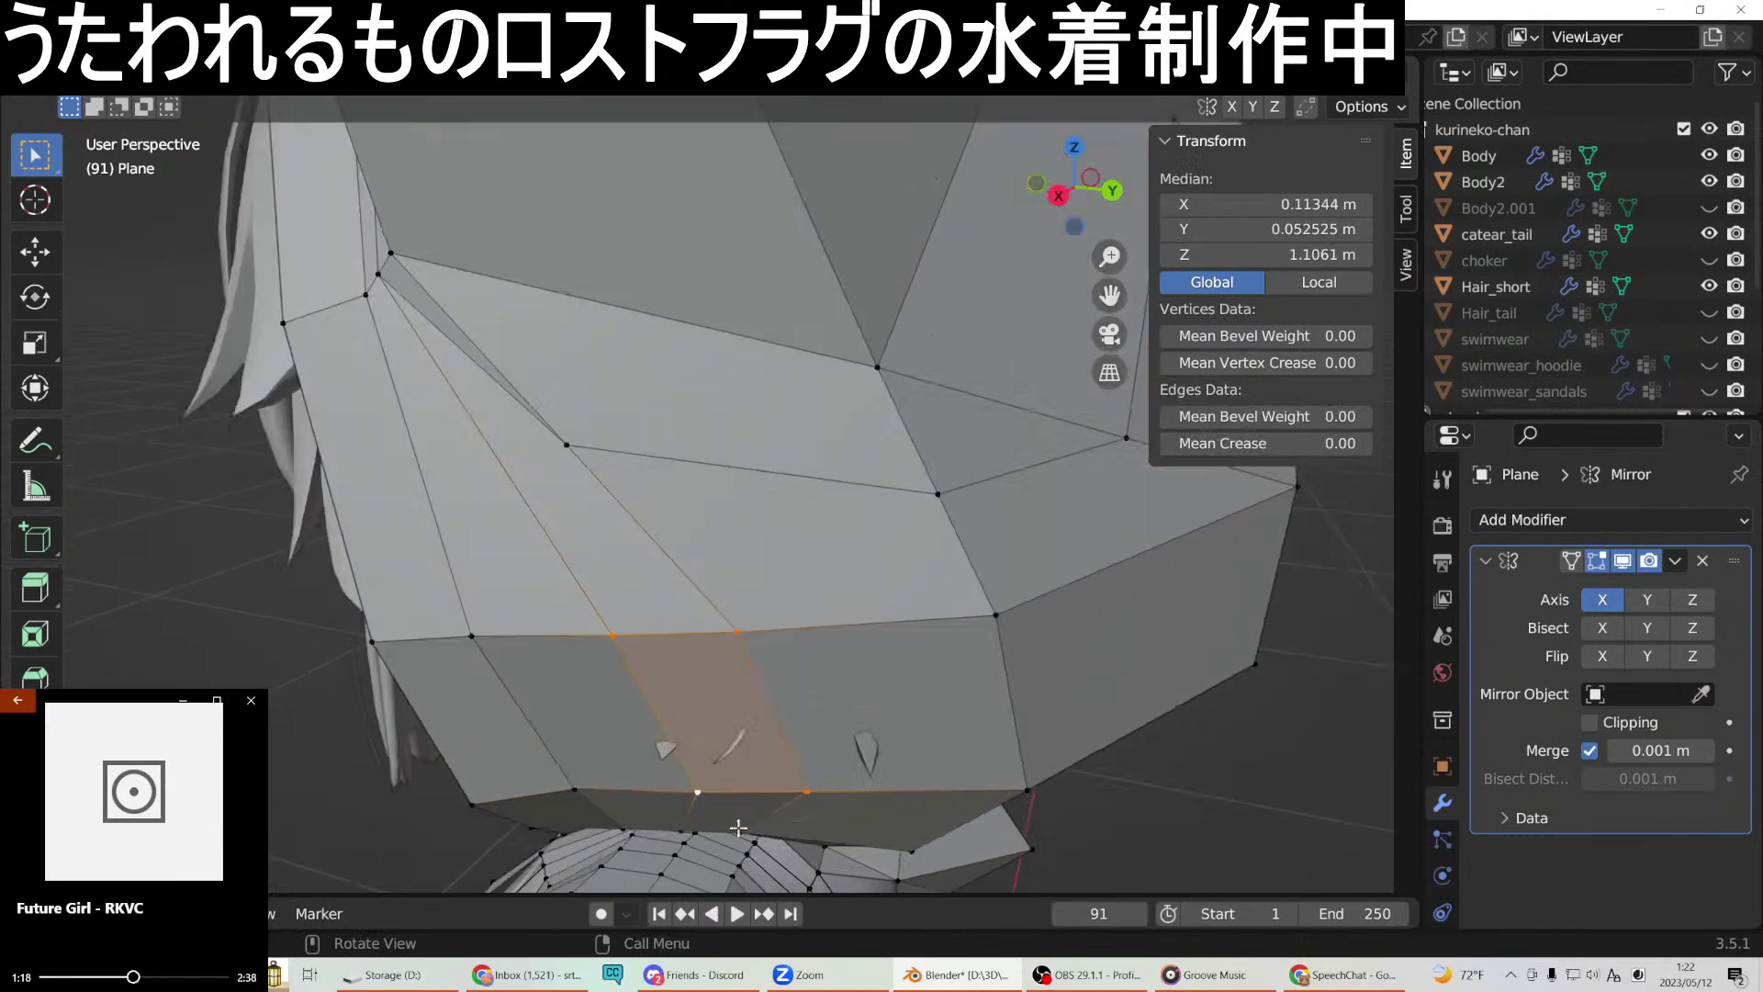
pyautogui.scroll(-3, 744, 748)
pyautogui.moveTo(744, 748); pyautogui.dragTo(735, 583, button='middle')
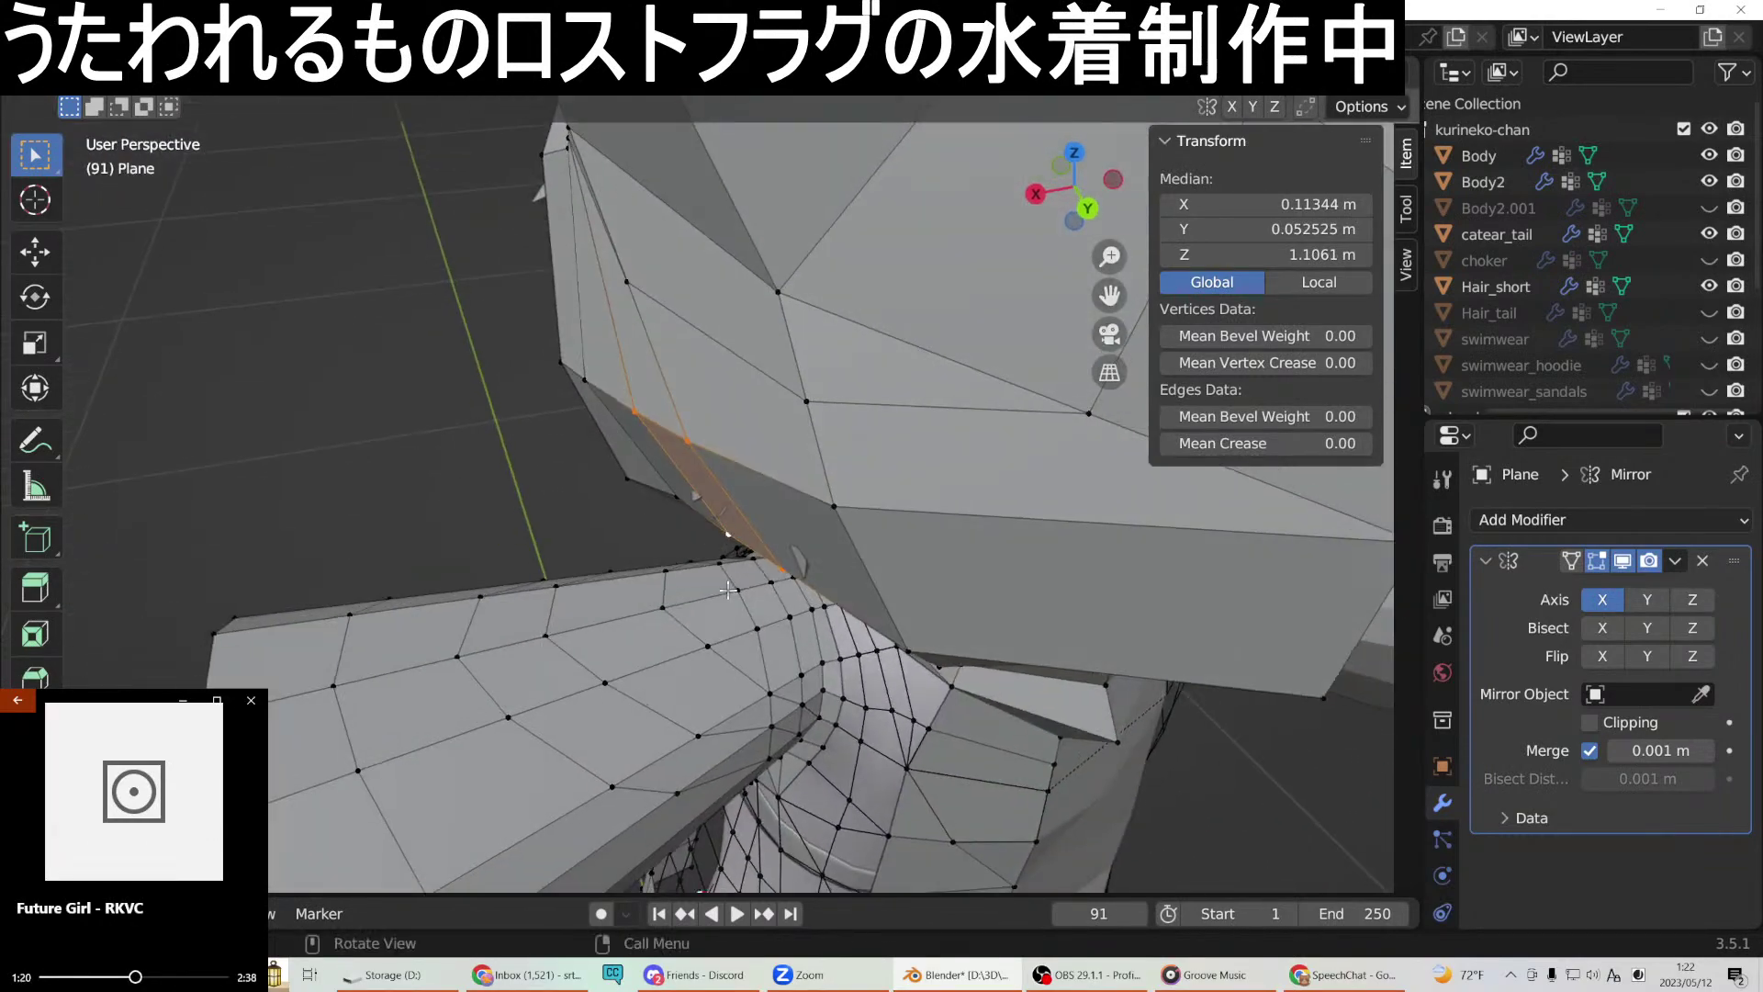
pyautogui.press('g')
pyautogui.press('y')
pyautogui.press('x')
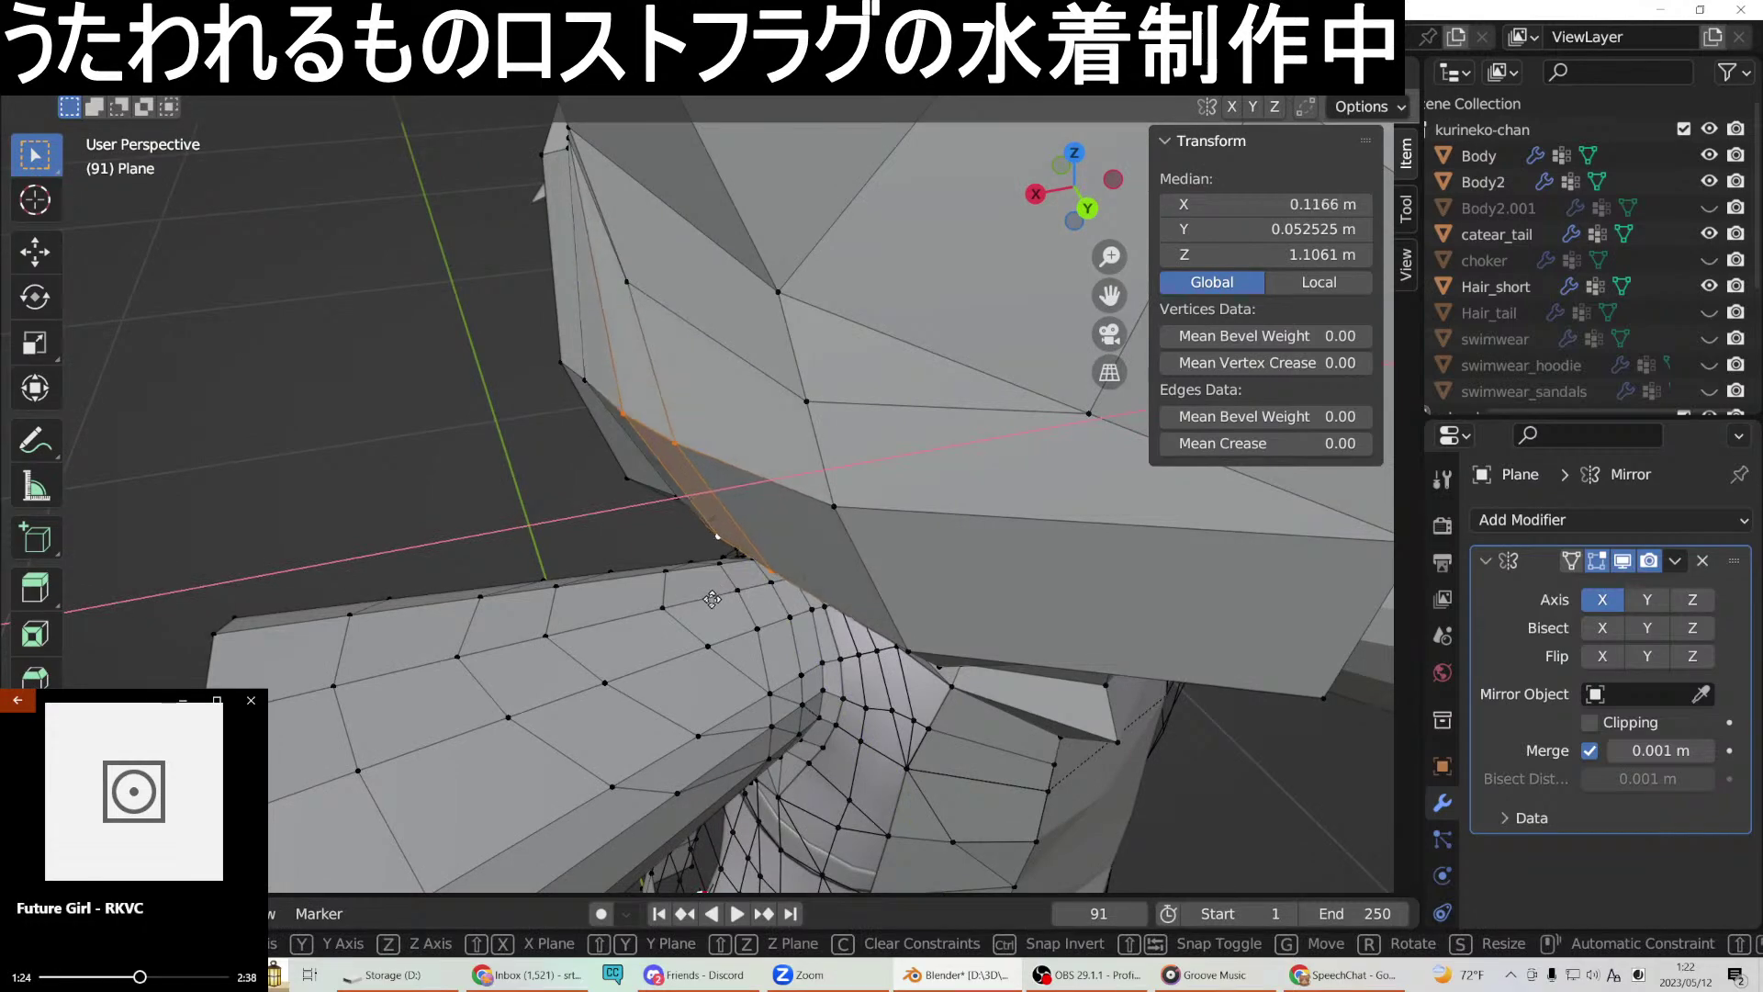
pyautogui.click(709, 602)
# Adjust the bottom vertex of the lower side band's frontmost inner edge along X.
pyautogui.moveTo(709, 602); pyautogui.dragTo(1017, 558, button='middle')
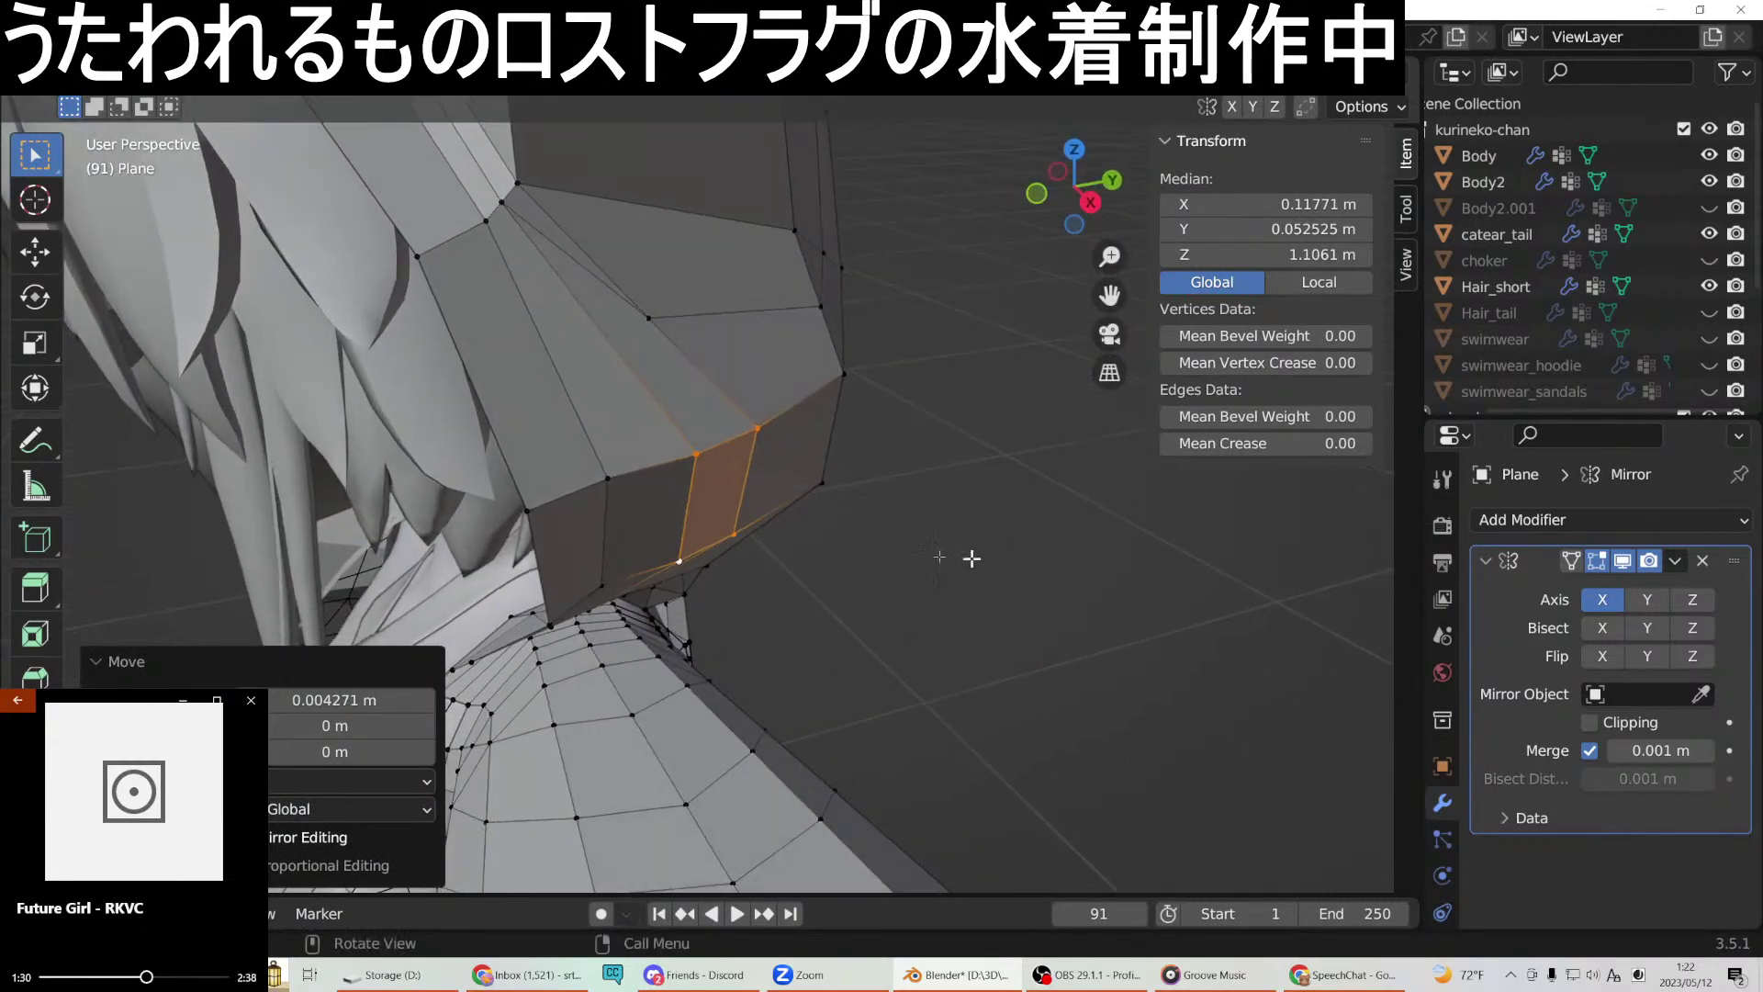
pyautogui.click(595, 583)
pyautogui.press('g')
pyautogui.press('x')
pyautogui.click(697, 590)
# Move the two vertices of the vertical edge in the middle of the hood's lower side band about -0.002 m along Y.
pyautogui.moveTo(697, 589)
pyautogui.mouseDown(button='middle')
pyautogui.moveTo(747, 642)
pyautogui.moveTo(647, 629)
pyautogui.moveTo(681, 499)
pyautogui.moveTo(683, 570)
pyautogui.mouseUp(button='middle')
pyautogui.click(683, 569)
pyautogui.keyDown('shift'); pyautogui.click(652, 409); pyautogui.keyUp('shift')
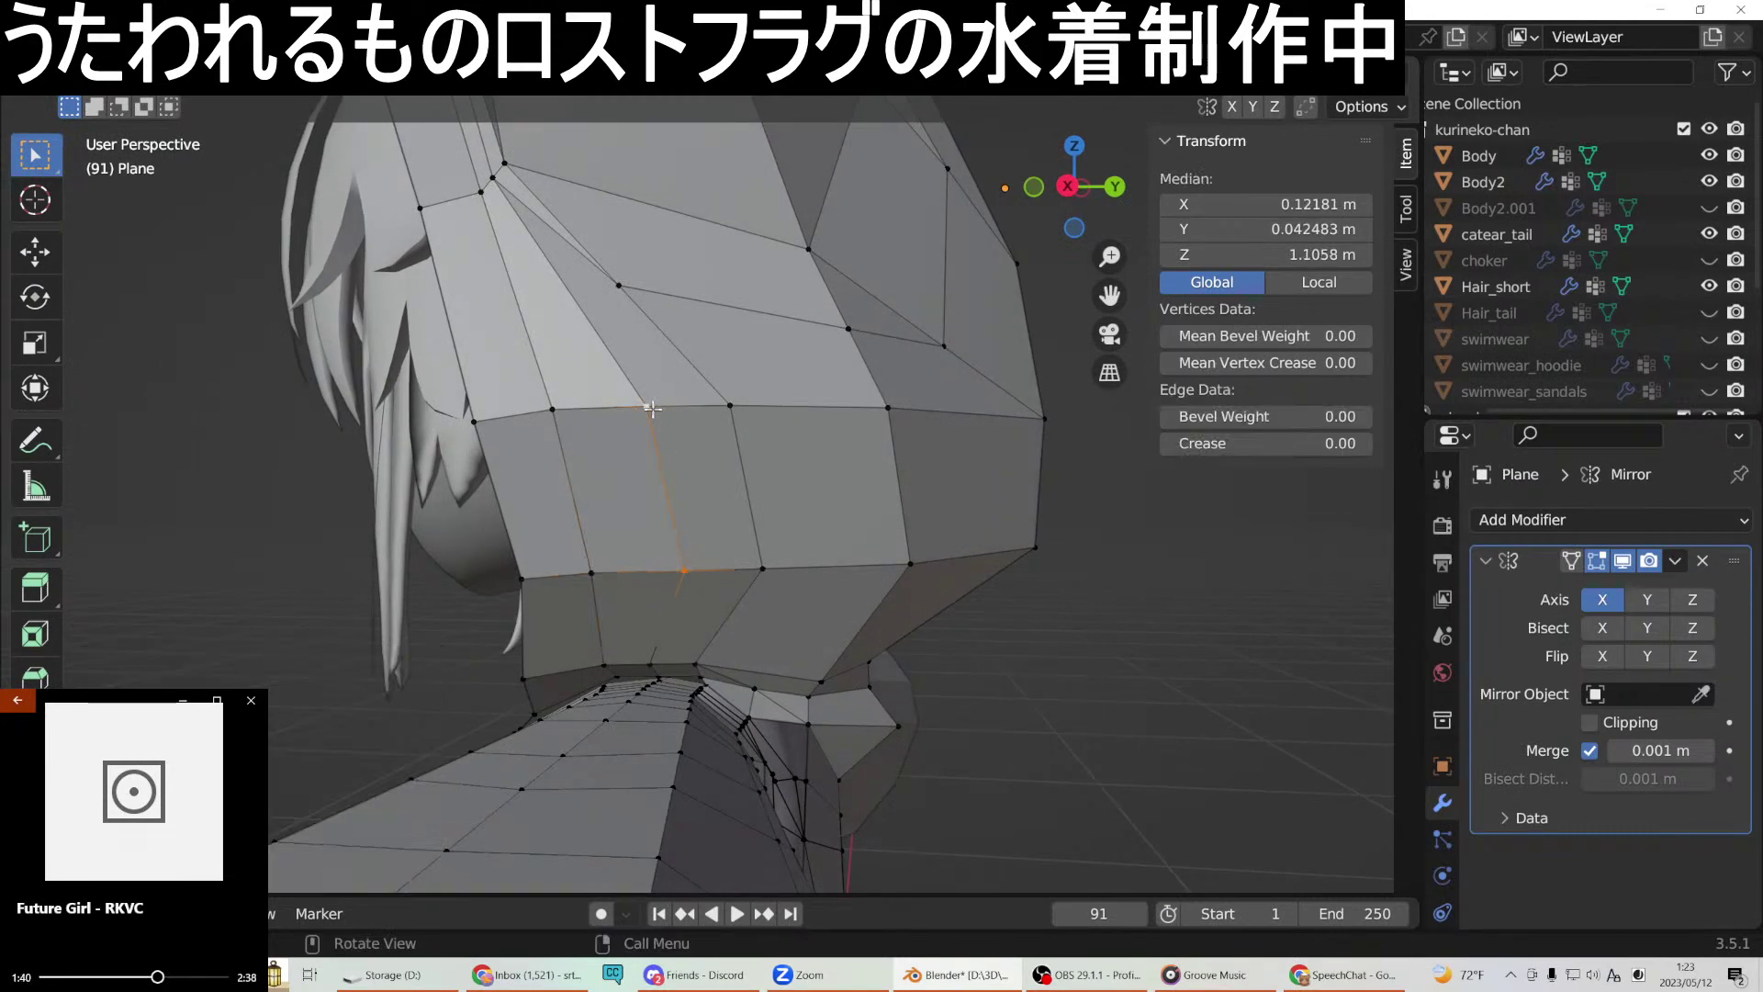
pyautogui.press('g')
pyautogui.press('y')
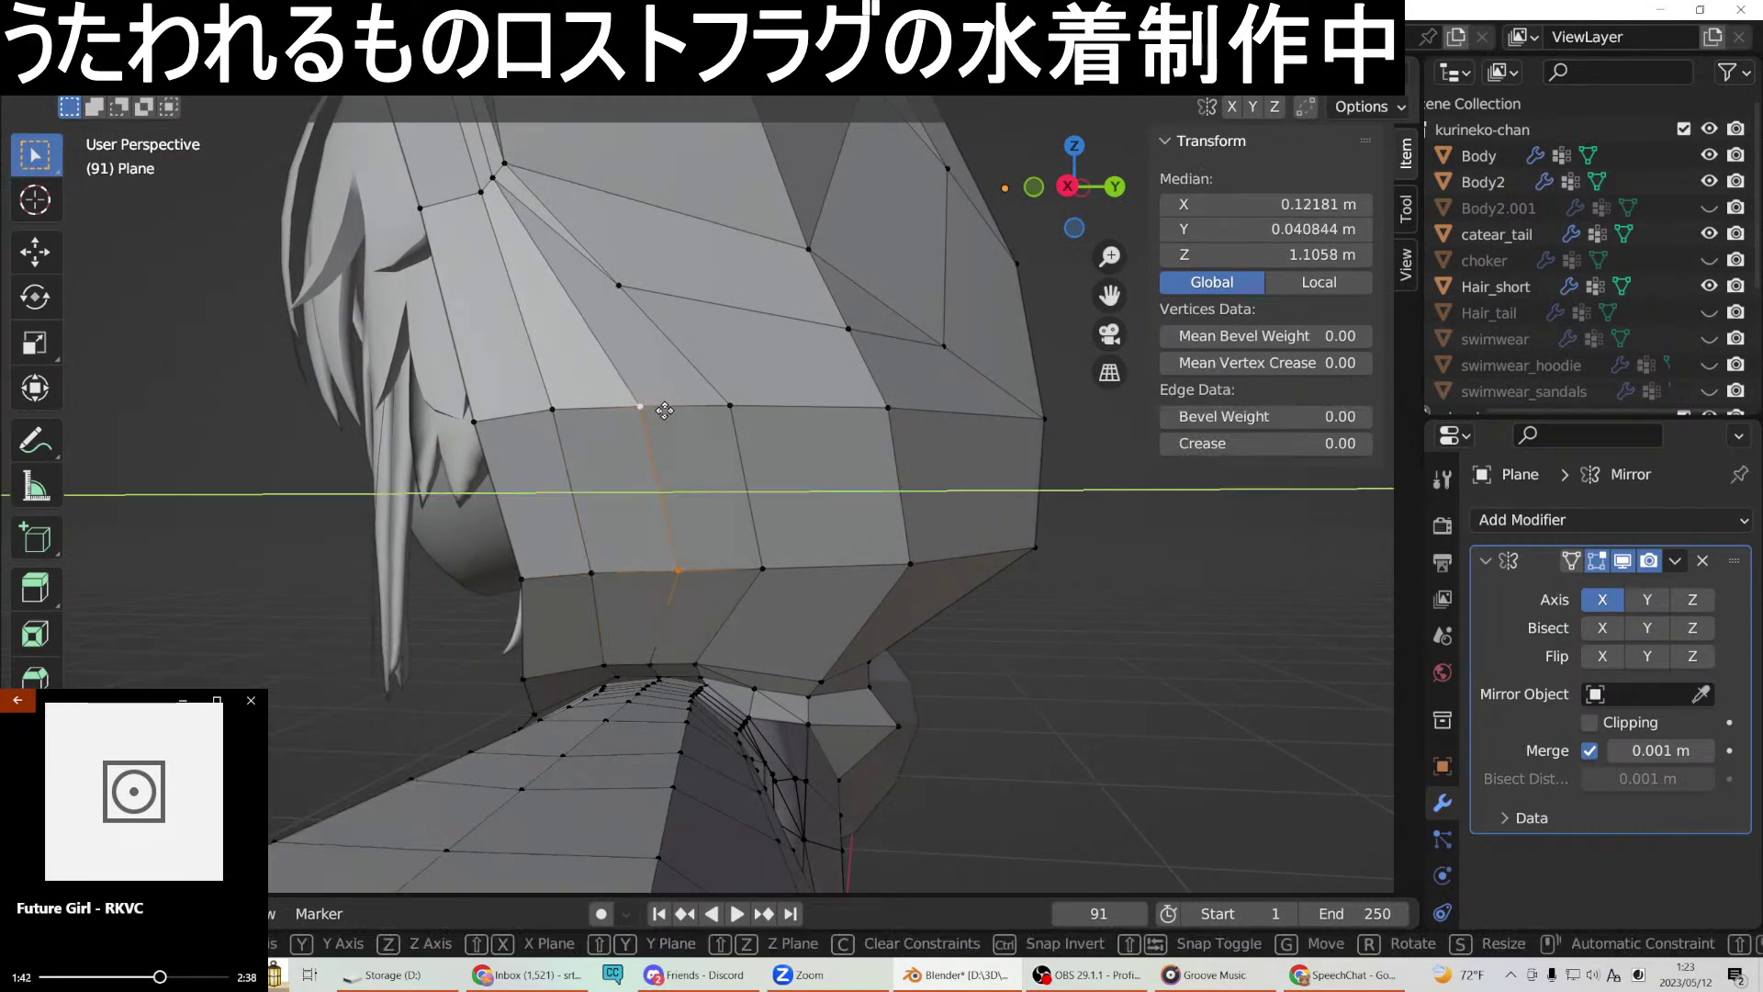
pyautogui.click(663, 411)
# Move the three vertices of the hood's lower inner edge beside the neck about -0.0043 m along X.
pyautogui.moveTo(617, 407); pyautogui.dragTo(921, 423, button='middle')
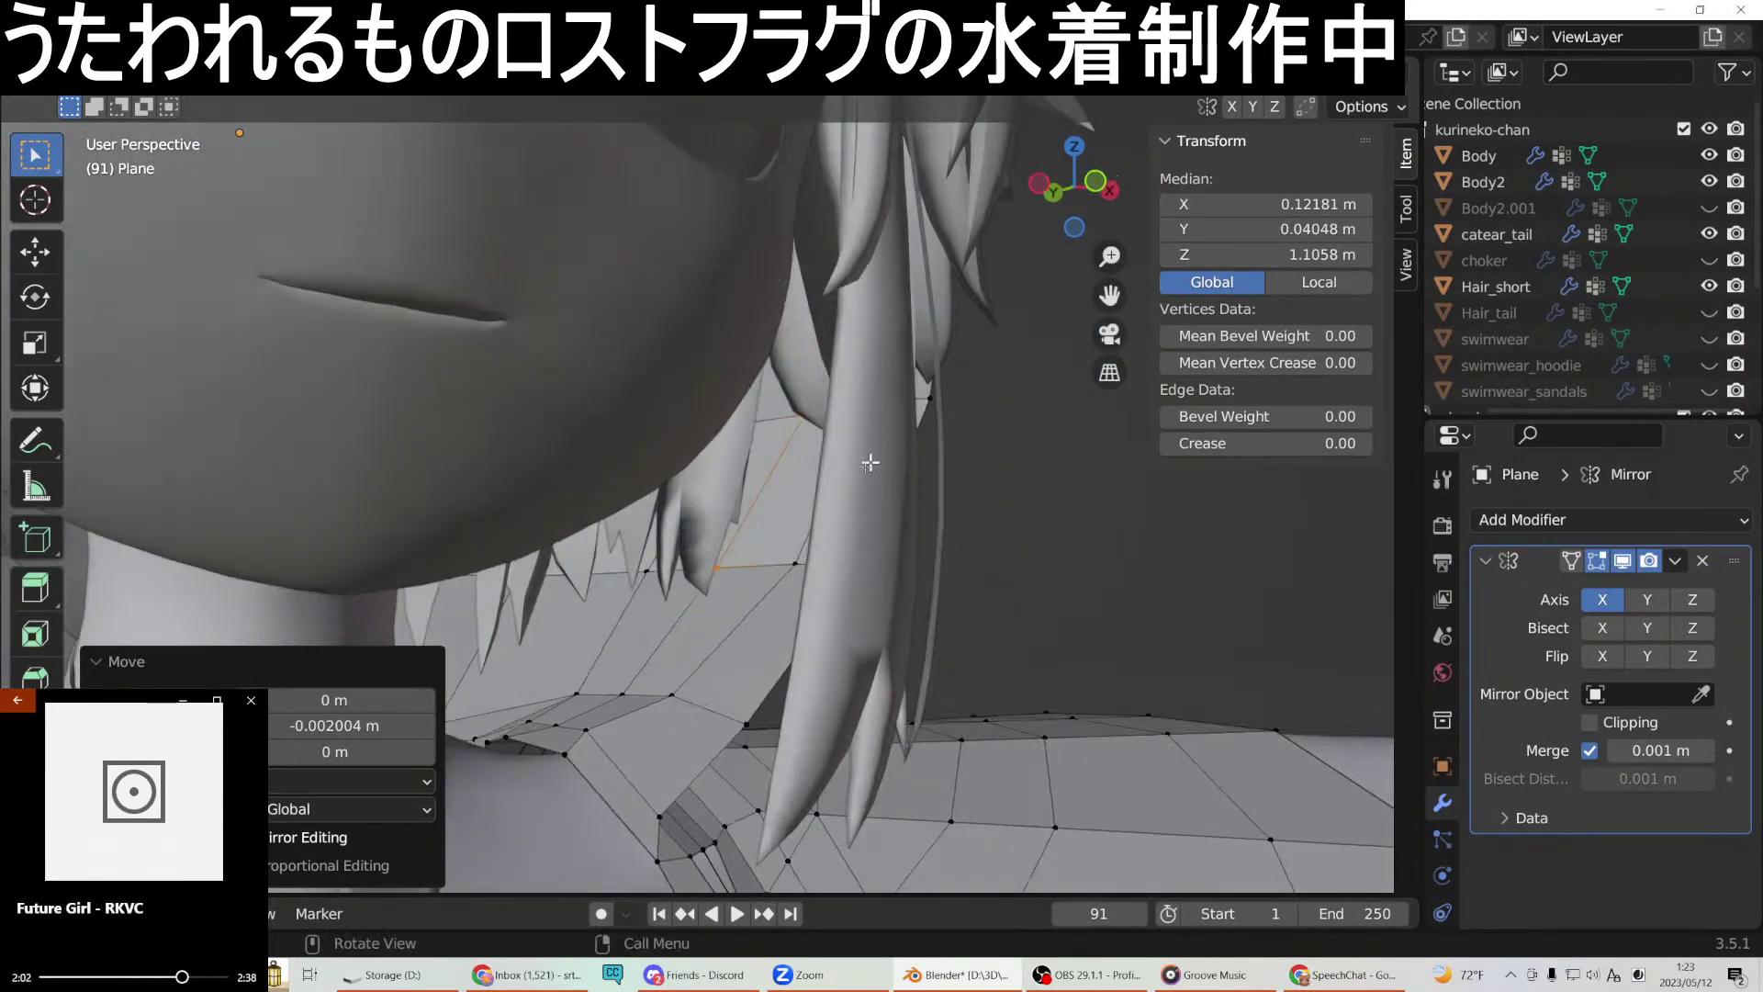
pyautogui.click(589, 734)
pyautogui.scroll(5, 589, 733)
pyautogui.moveTo(590, 732); pyautogui.dragTo(677, 424, button='middle')
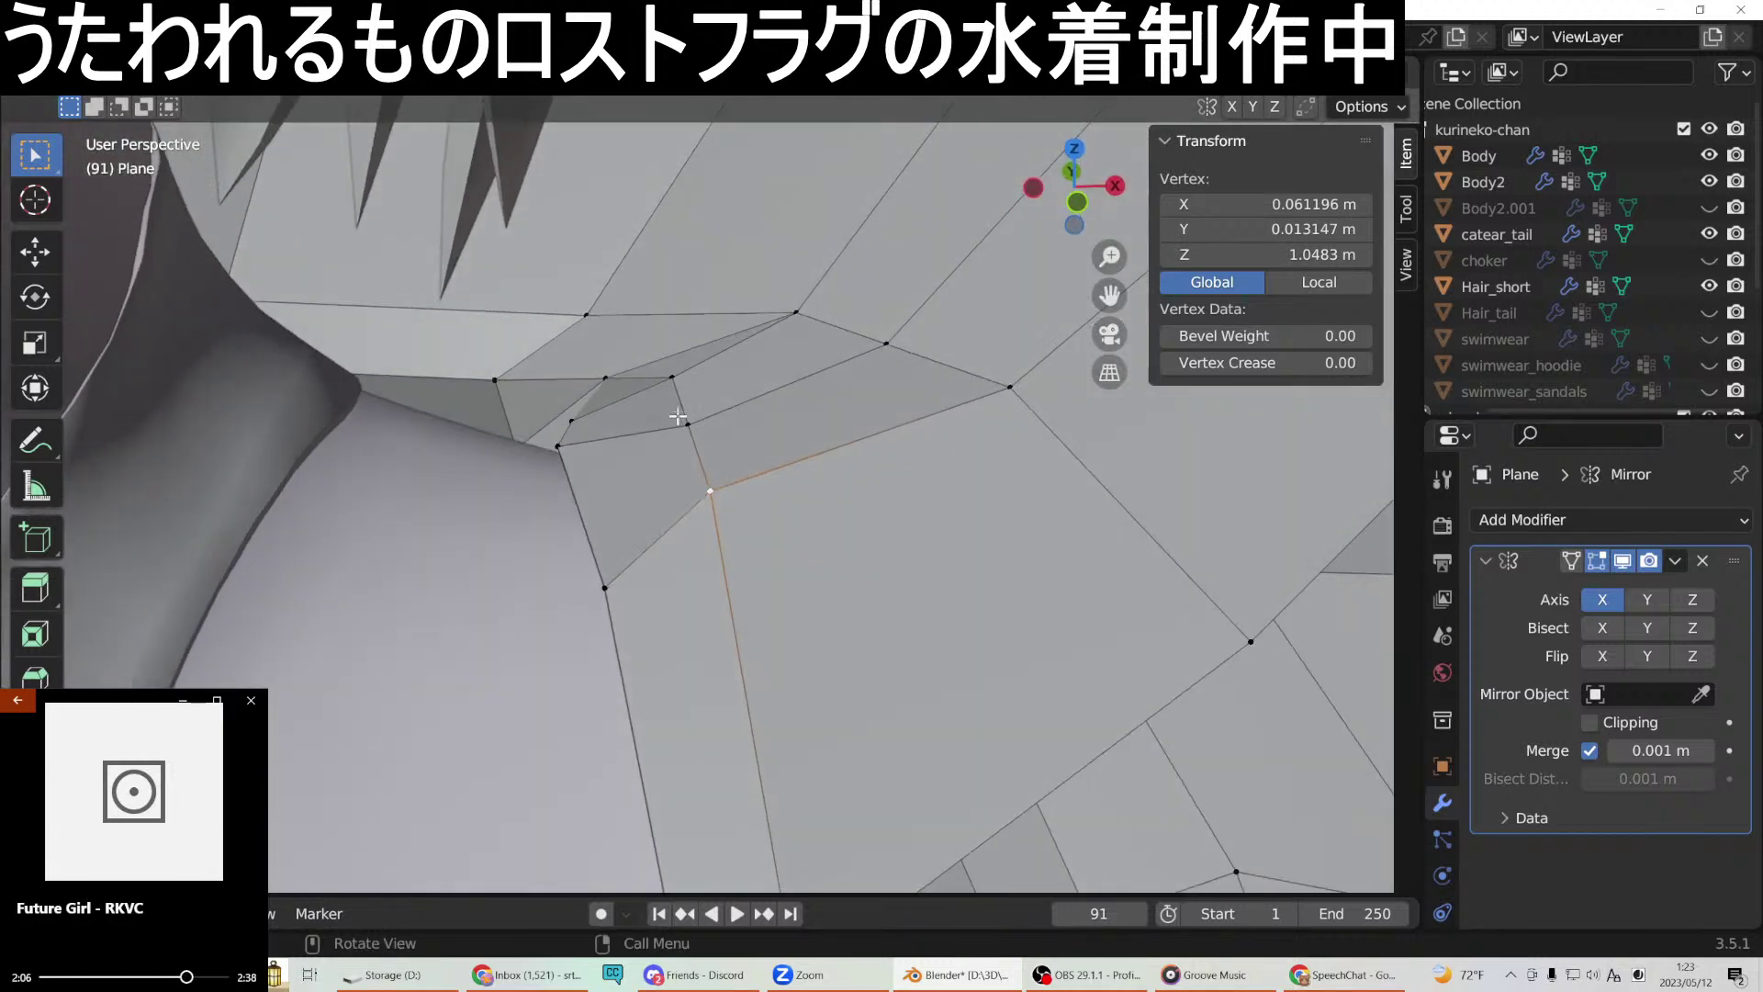
pyautogui.keyDown('shift'); pyautogui.click(688, 427); pyautogui.keyUp('shift')
pyautogui.press('g')
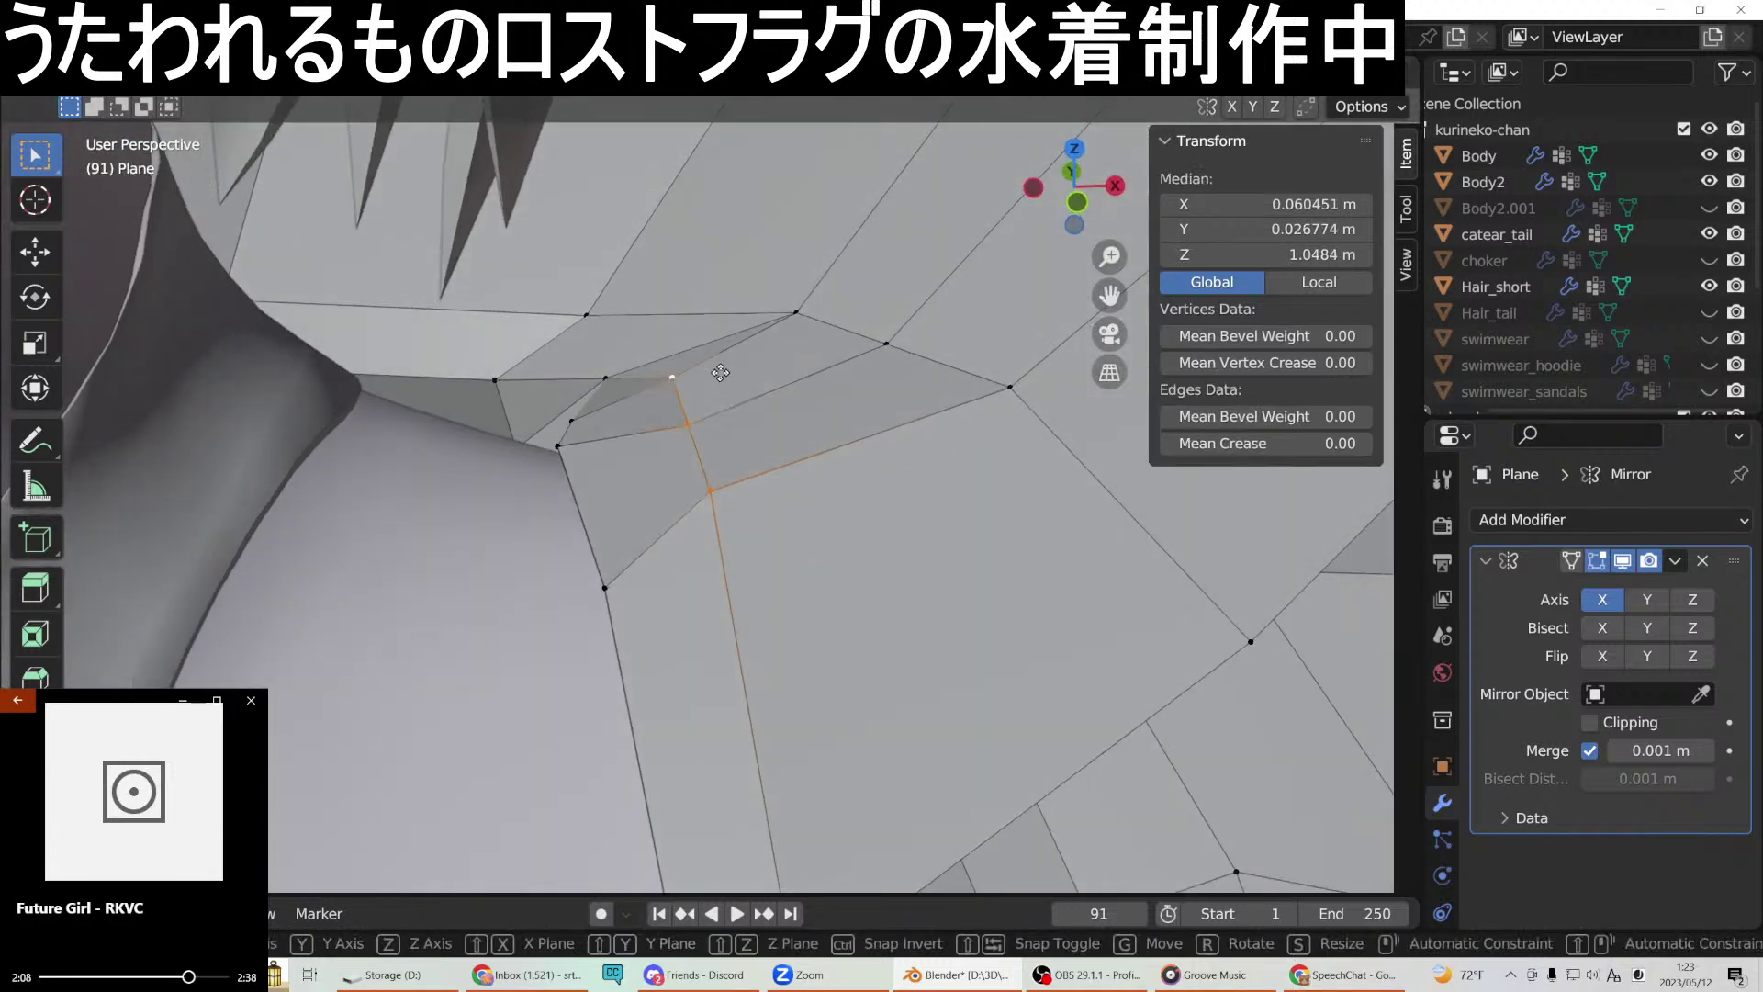
pyautogui.press('x')
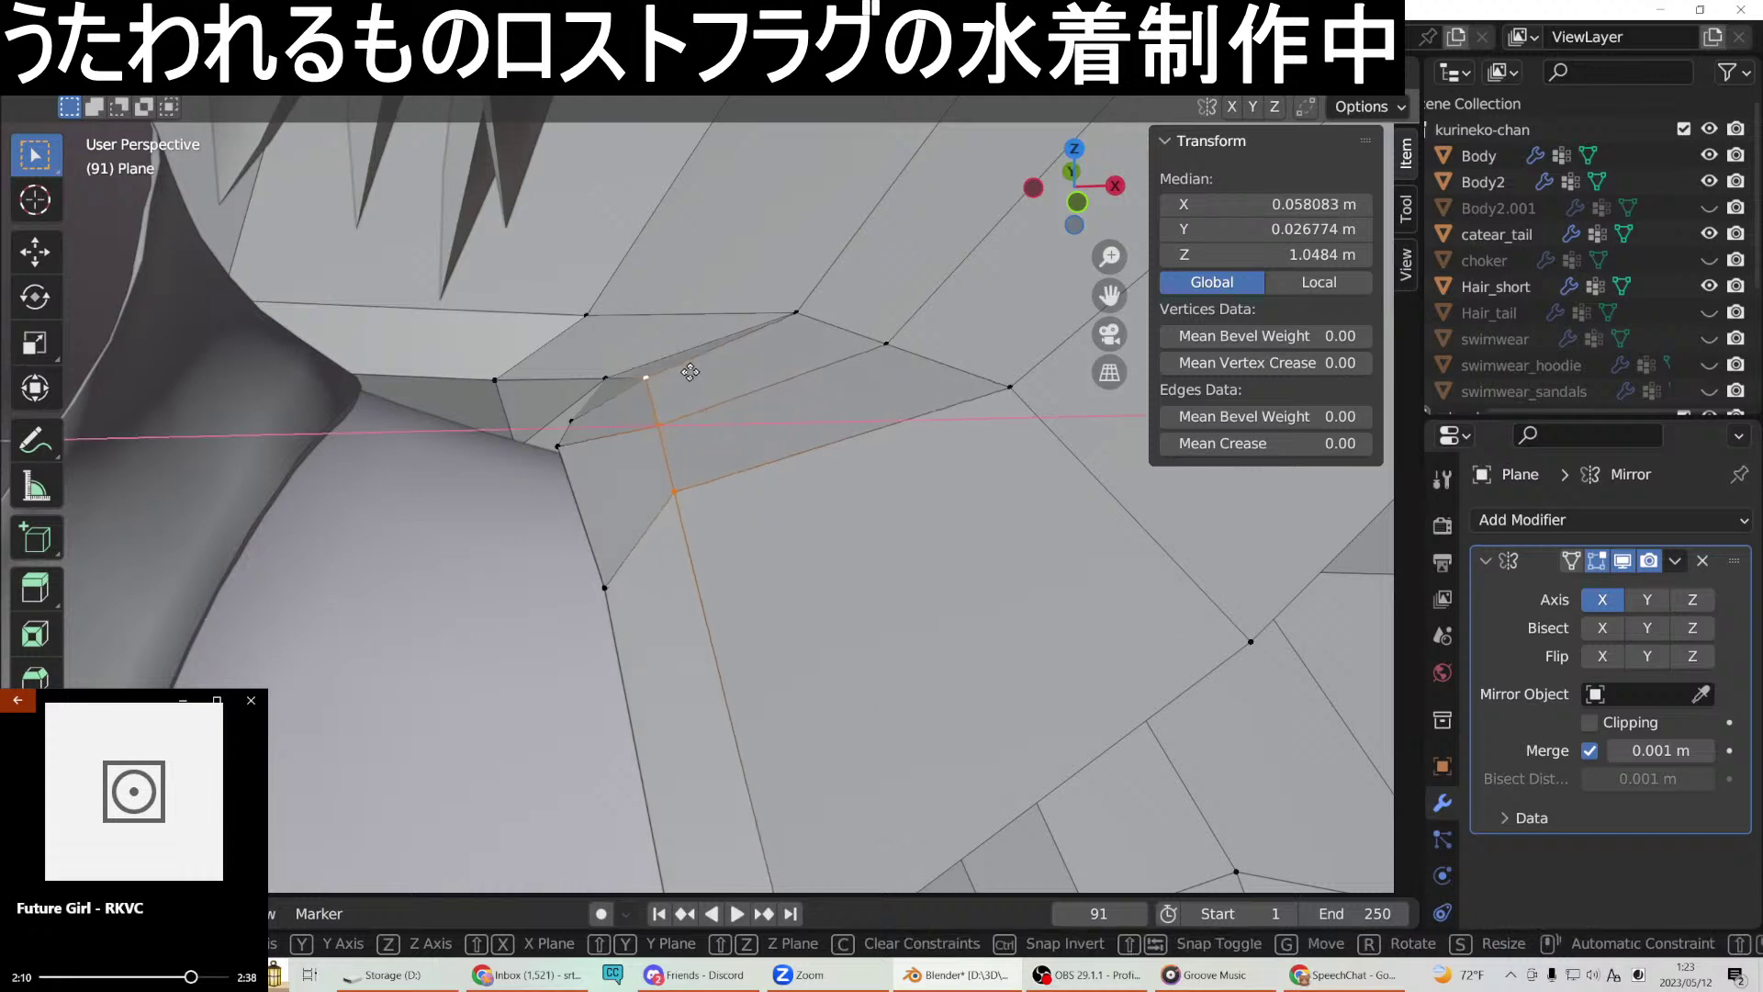
pyautogui.click(665, 374)
# Move the middle vertex of the lower inner edge beside the neck inward along X to about 0.0543 m.
pyautogui.moveTo(665, 374); pyautogui.dragTo(770, 443, button='middle')
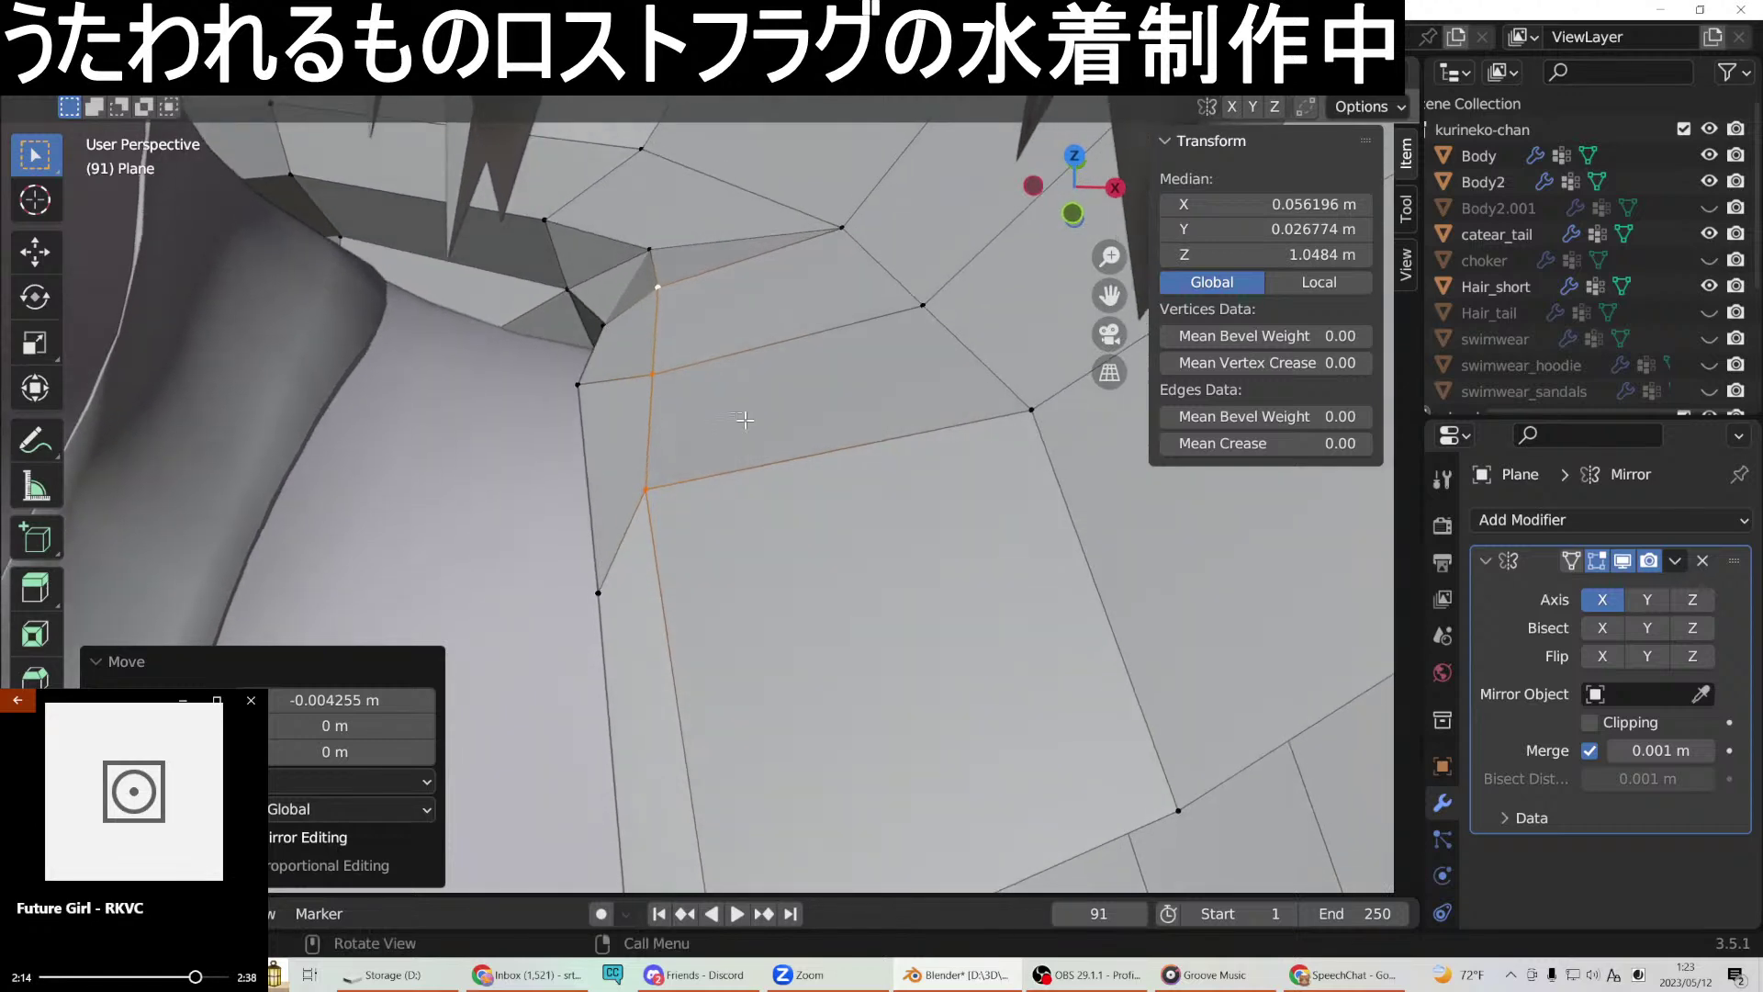
pyautogui.click(653, 372)
pyautogui.press('g')
pyautogui.press('x')
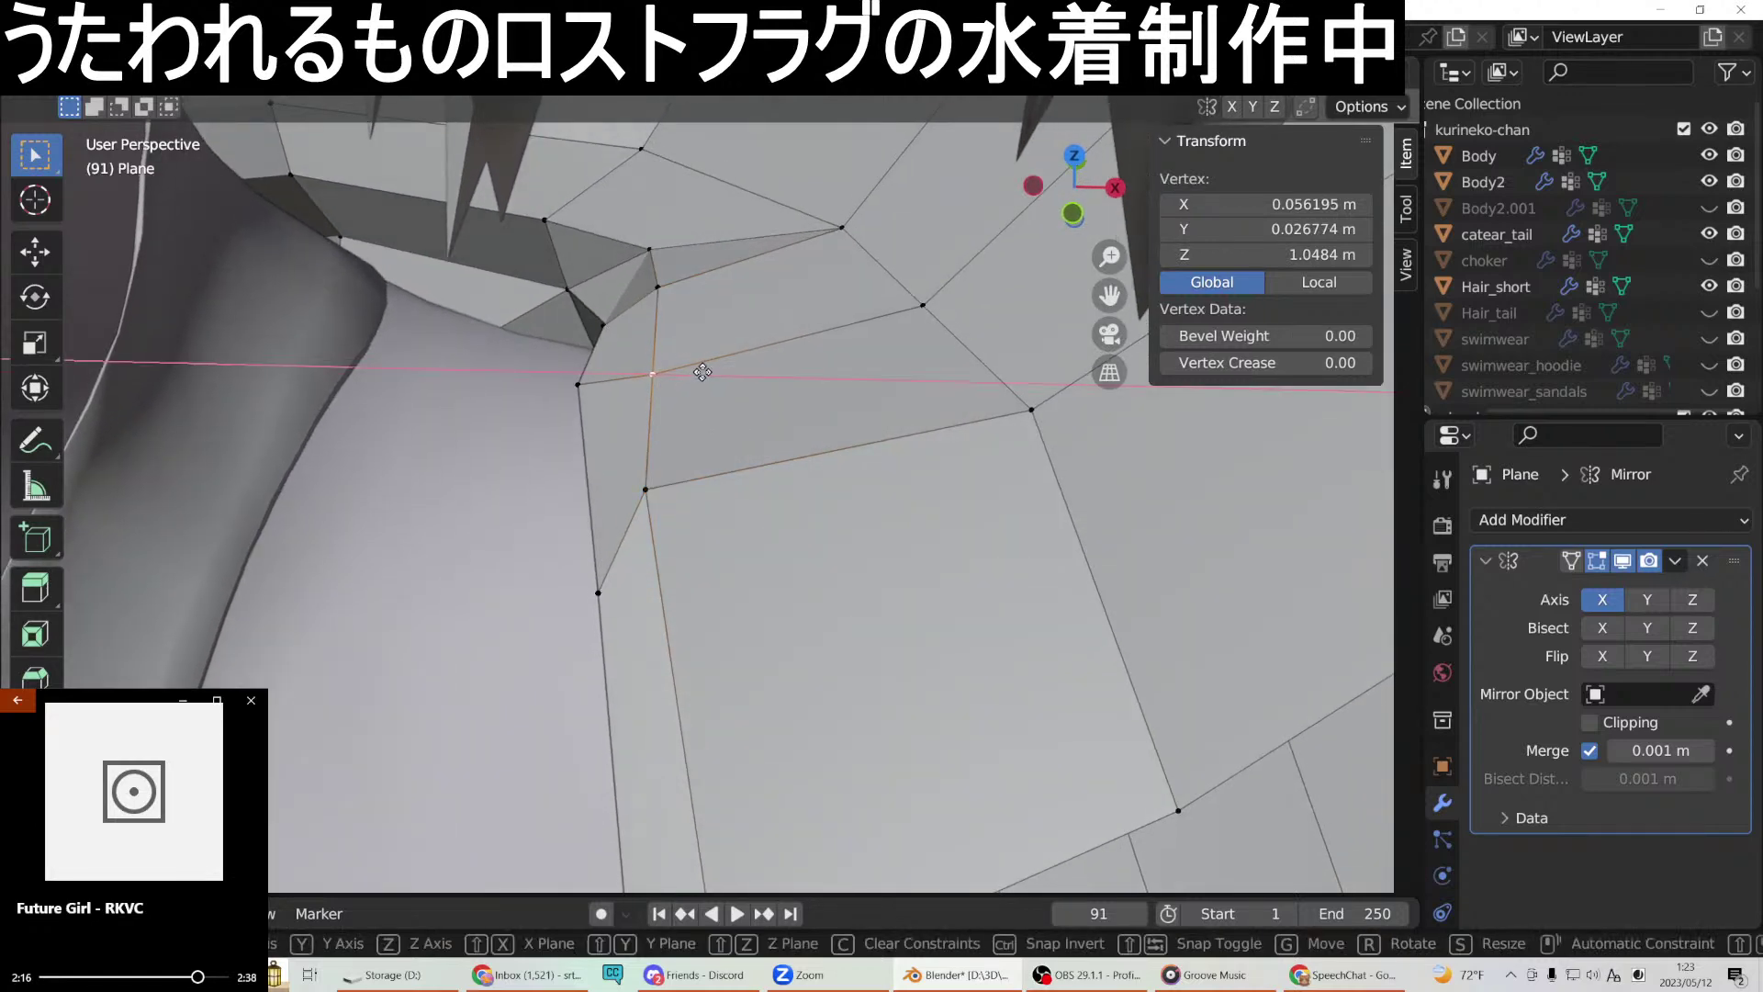
pyautogui.click(677, 369)
# Shift the front vertex of that inner edge and the vertex below it about -0.0009 m along X.
pyautogui.moveTo(678, 369); pyautogui.dragTo(793, 351, button='middle')
pyautogui.click(644, 492)
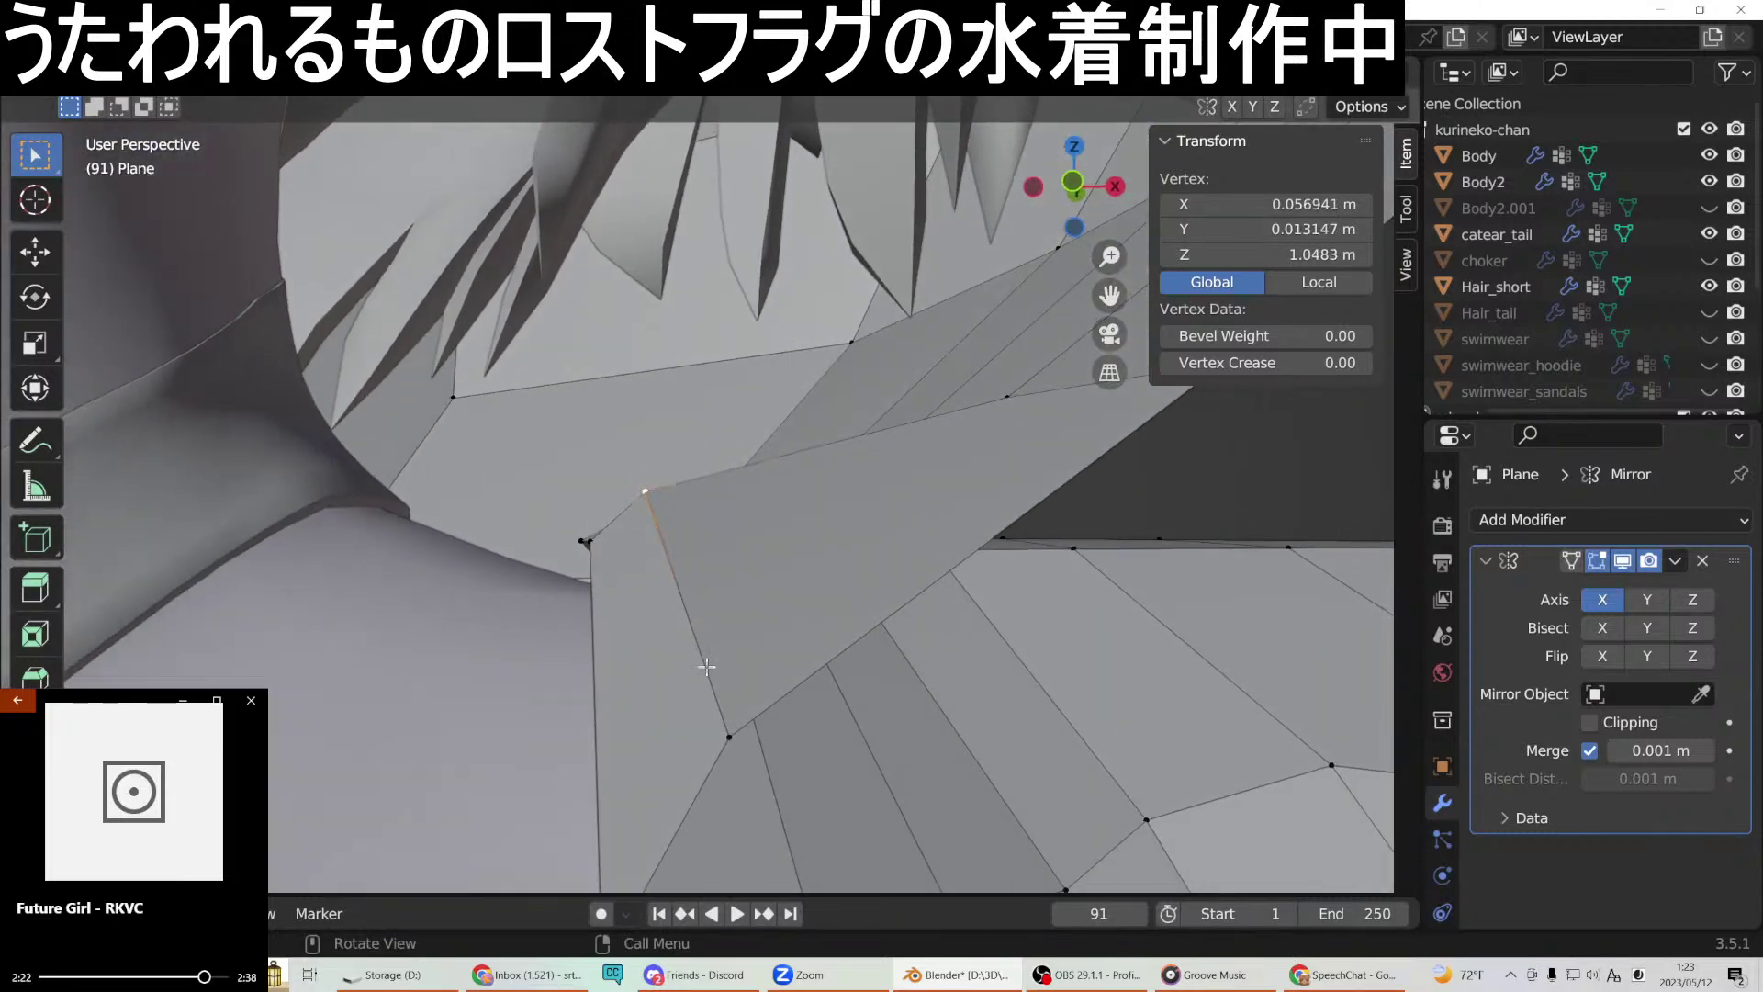
pyautogui.keyDown('shift'); pyautogui.click(719, 707); pyautogui.keyUp('shift')
pyautogui.press('g')
pyautogui.press('x')
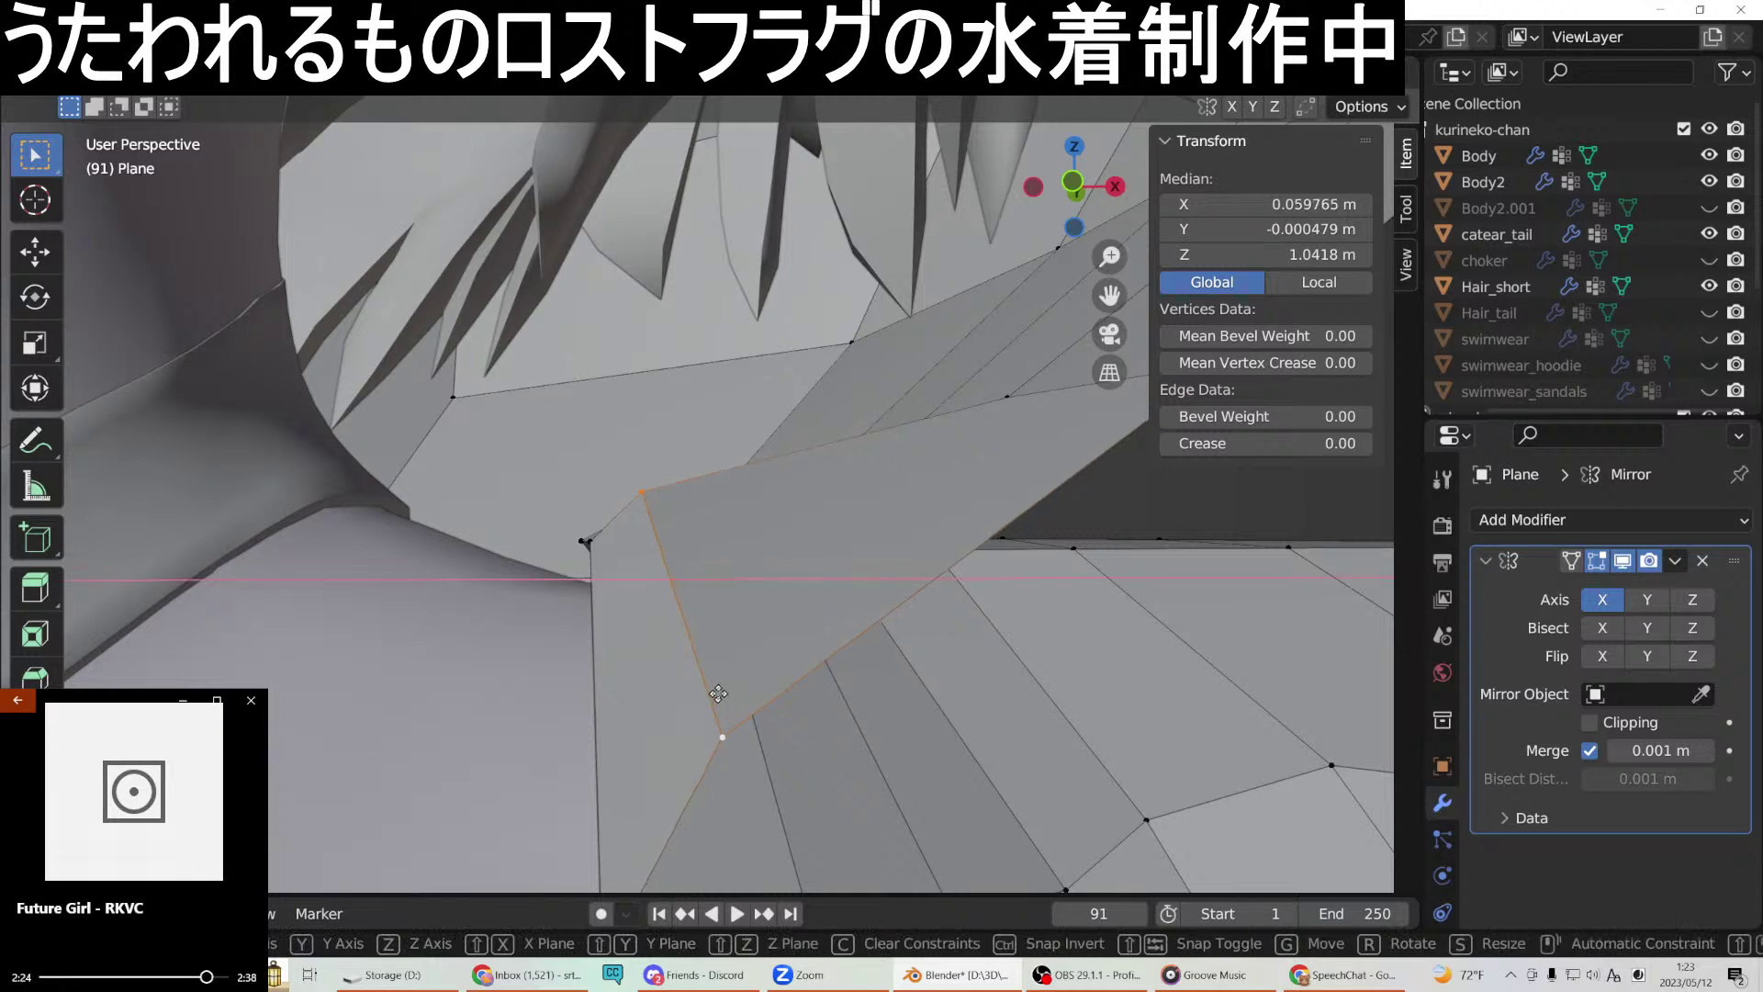
pyautogui.click(706, 692)
# Move the inner edge's middle vertex further toward the neck, to about X 0.0531 m.
pyautogui.moveTo(701, 692)
pyautogui.mouseDown(button='middle')
pyautogui.moveTo(664, 690)
pyautogui.moveTo(707, 720)
pyautogui.mouseUp(button='middle')
pyautogui.click(638, 423)
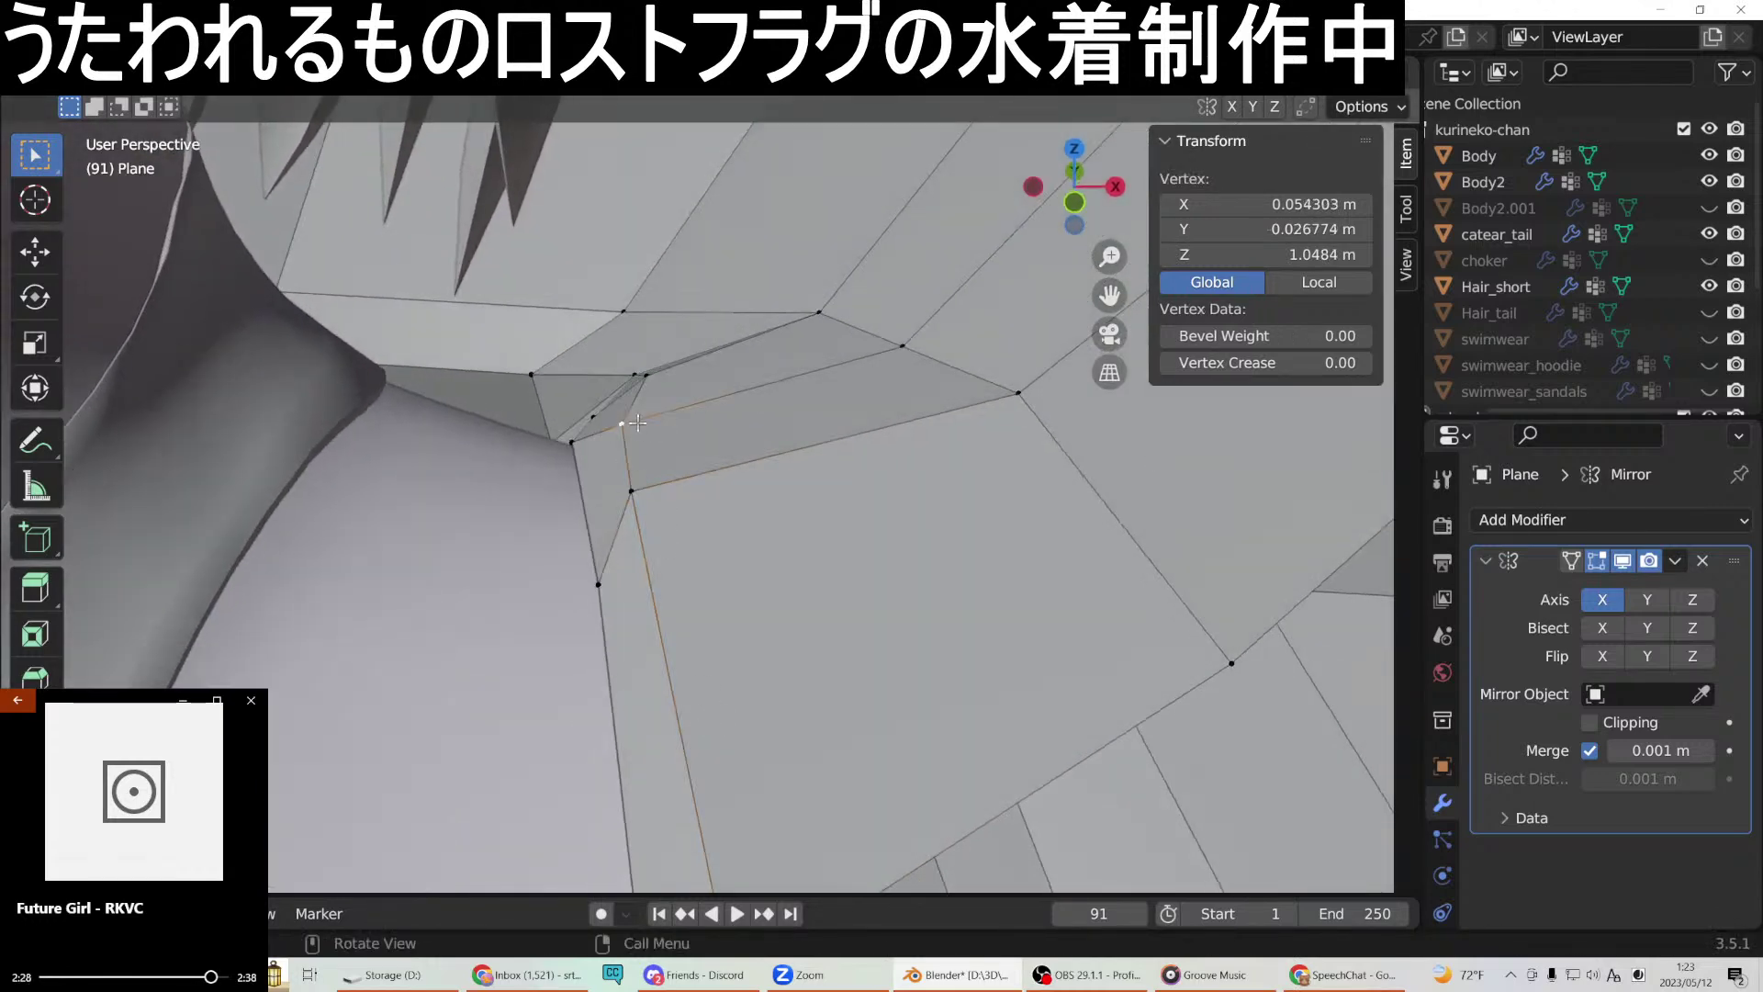
pyautogui.press('g')
pyautogui.press('x')
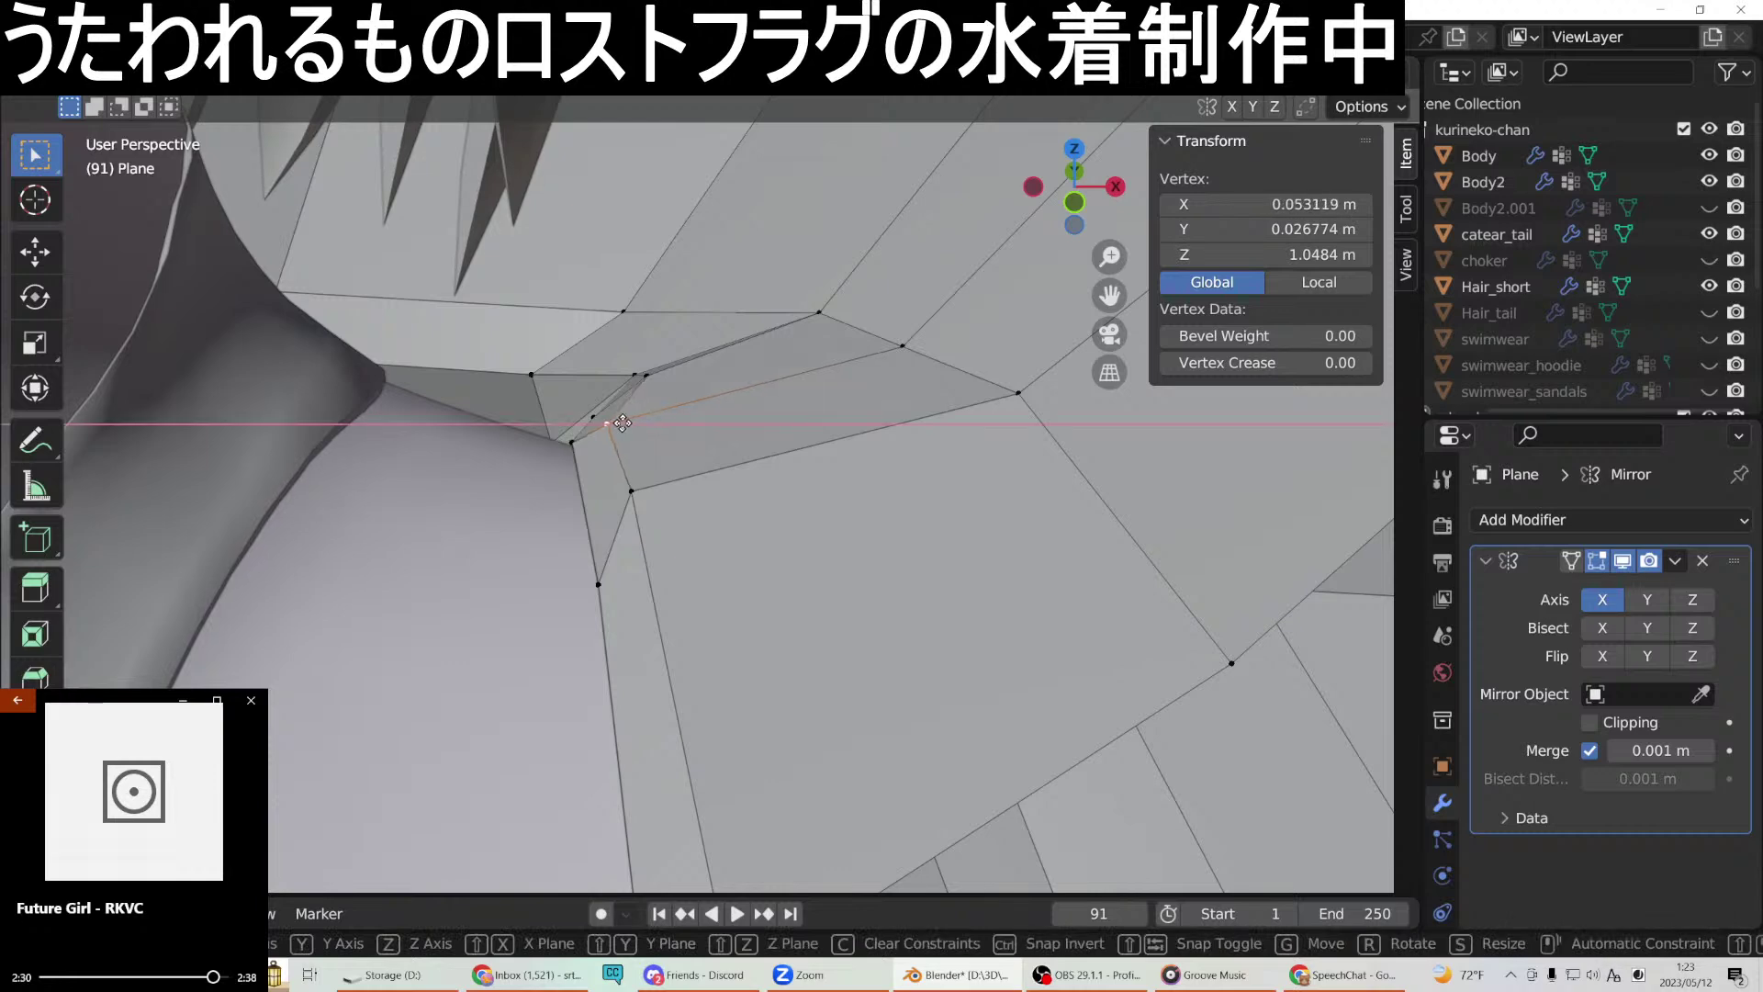
pyautogui.click(625, 422)
# Move the rear vertex of the inner edge beside the neck toward the neck along X, to about 0.0537 m.
pyautogui.moveTo(625, 422); pyautogui.dragTo(505, 385, button='middle')
pyautogui.click(499, 396)
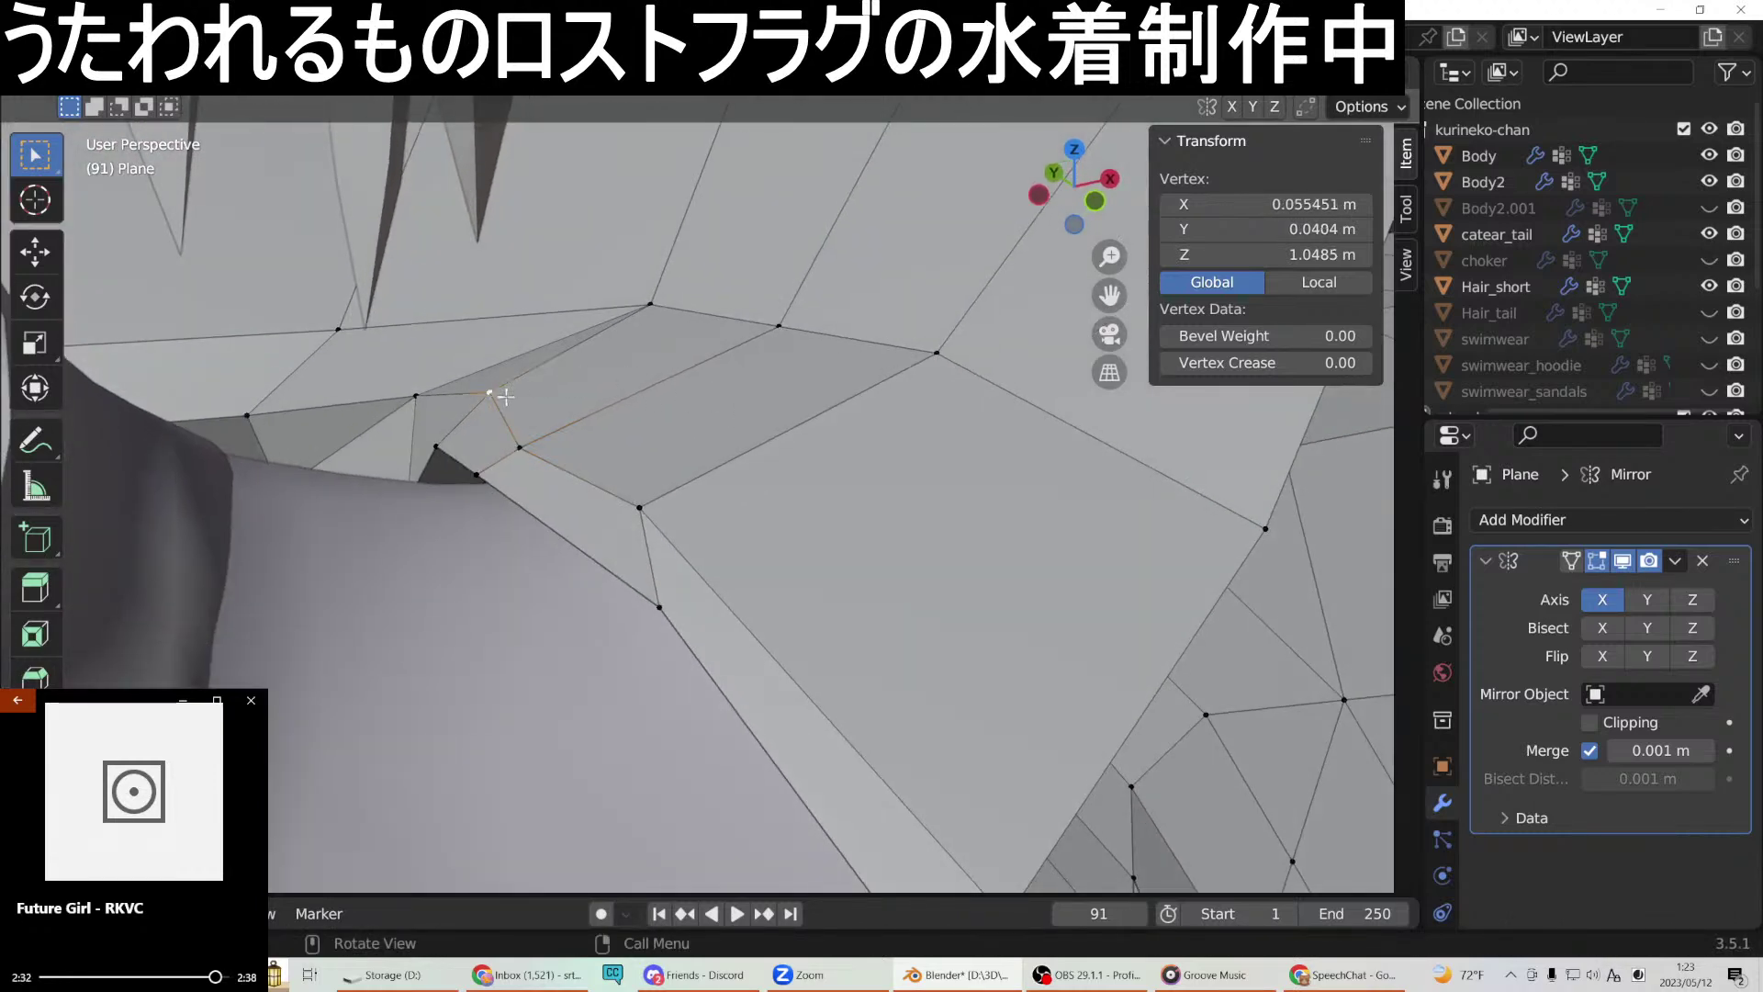
pyautogui.press('g')
pyautogui.press('x')
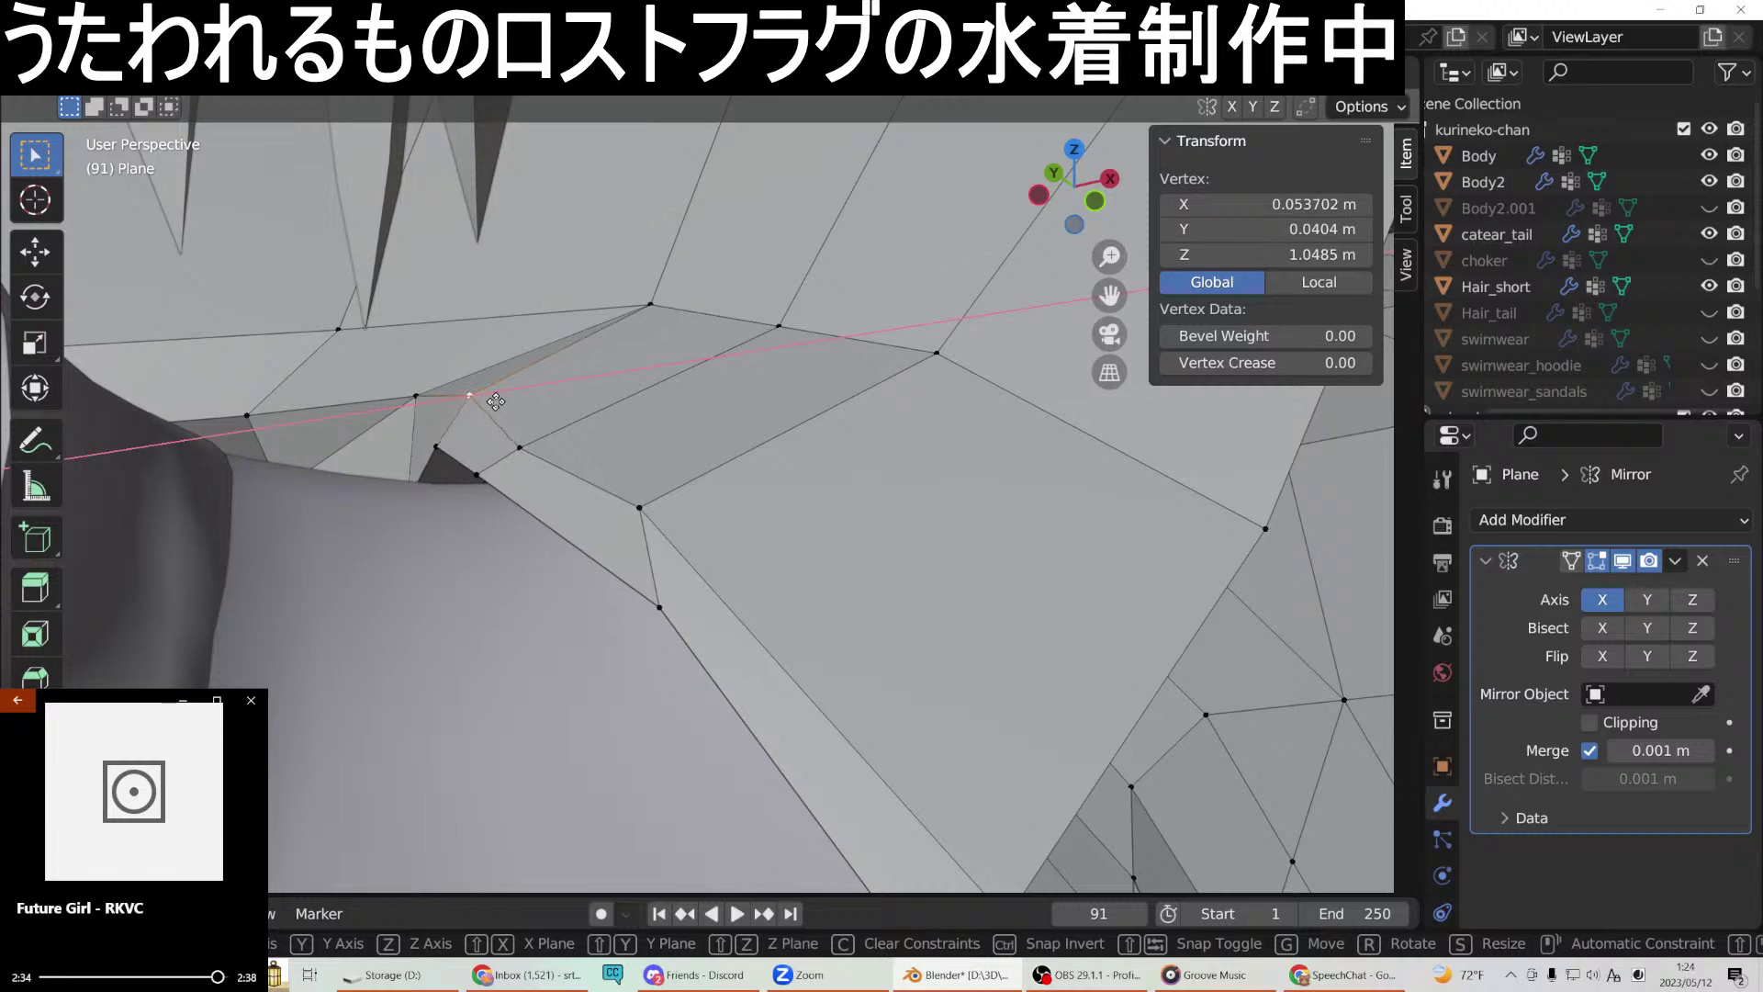
pyautogui.click(495, 401)
# Raise the inner edge's middle vertex along Z to about 1.0494 m.
pyautogui.moveTo(495, 401); pyautogui.dragTo(520, 449, button='middle')
pyautogui.click(544, 473)
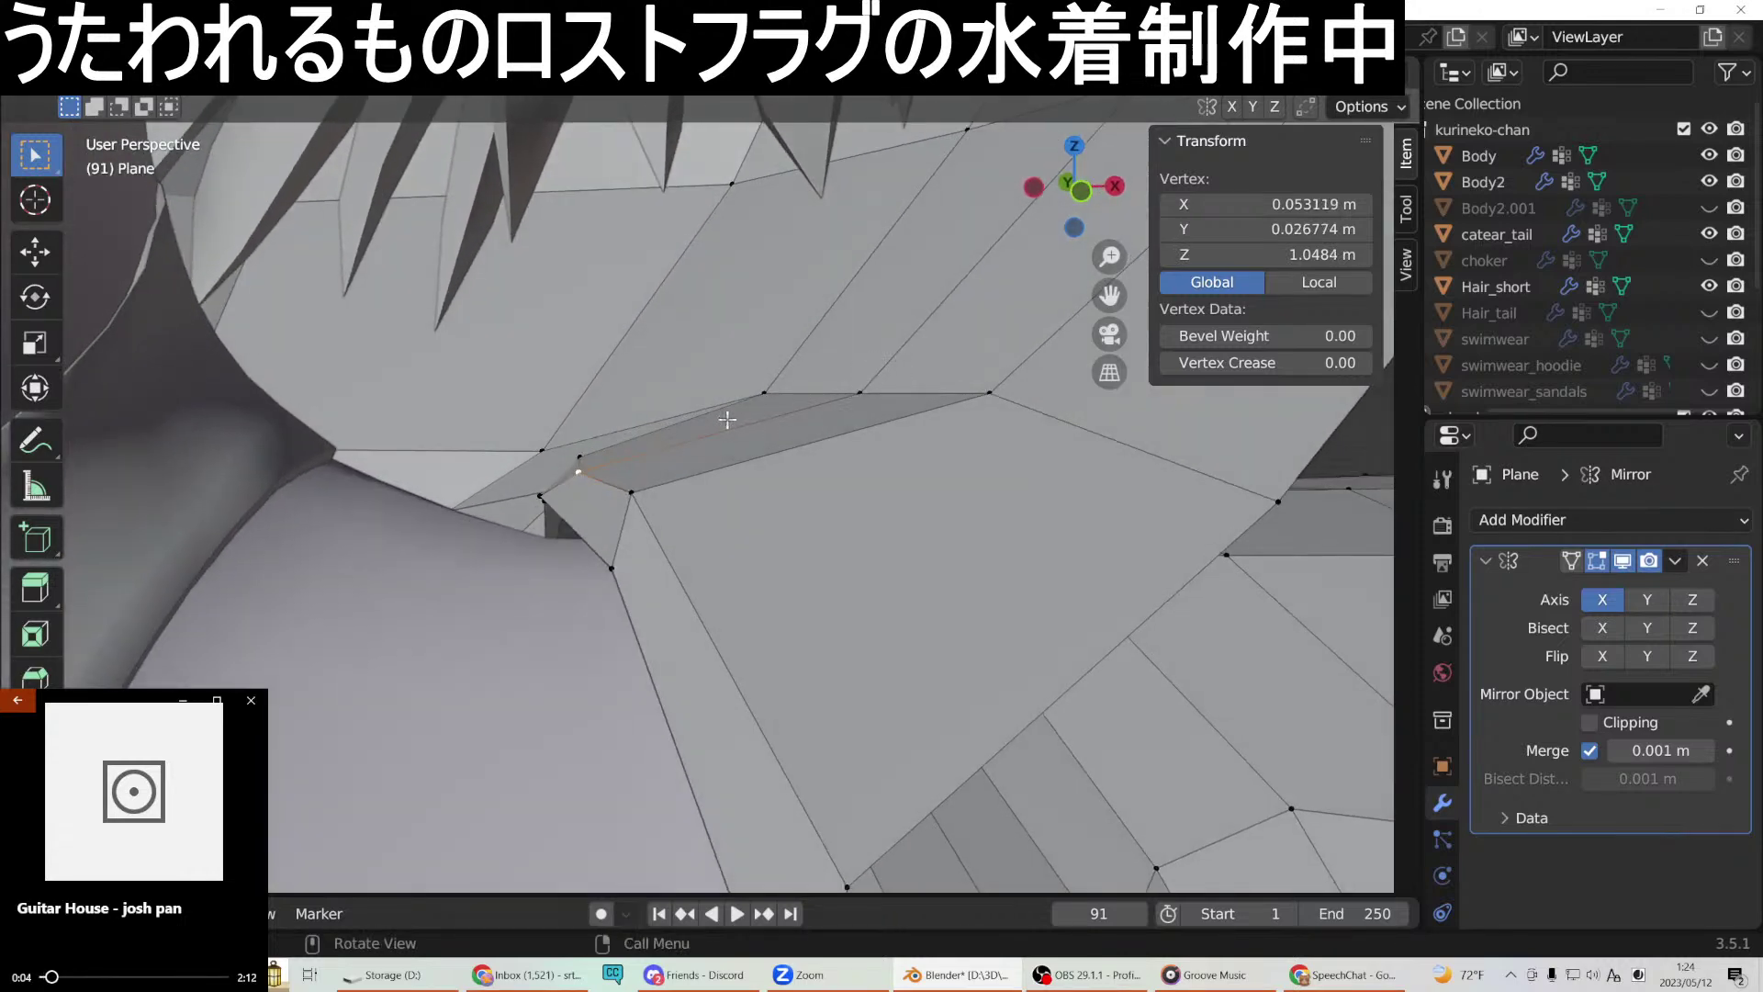
pyautogui.press('g')
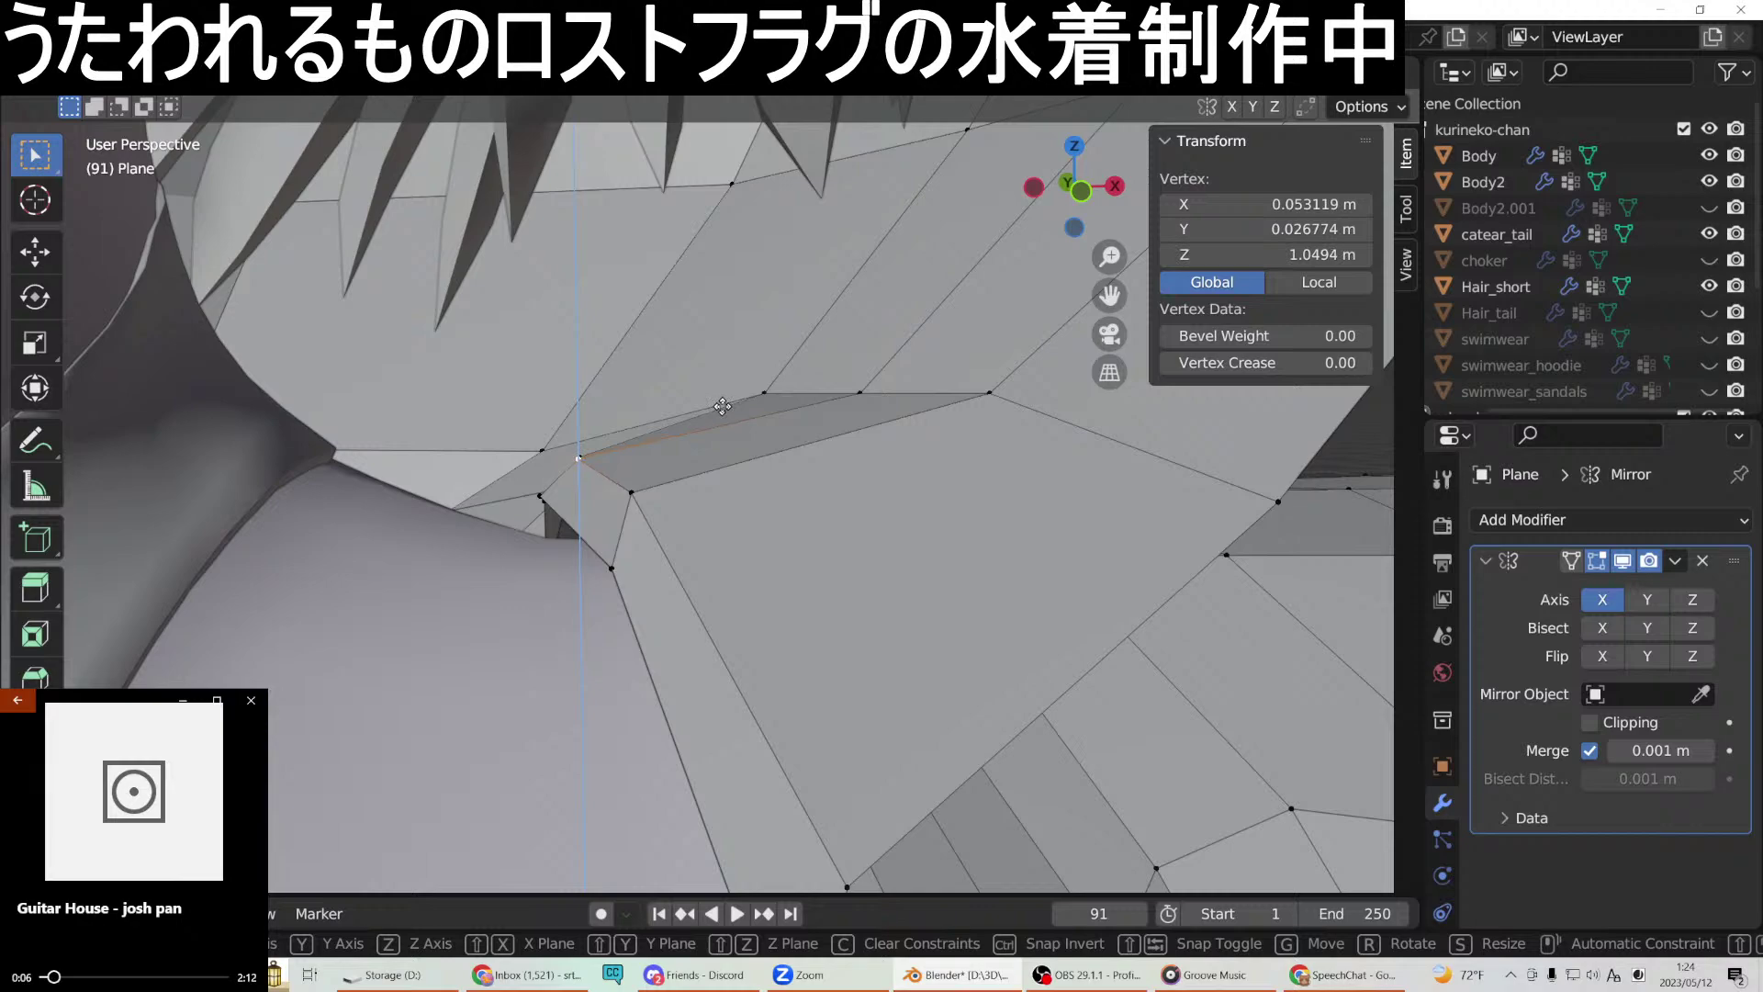
pyautogui.click(723, 406)
# Move the front vertex of the inner edge beside the neck about -0.0045 m along Y.
pyautogui.moveTo(726, 408); pyautogui.dragTo(725, 523, button='middle')
pyautogui.click(663, 516)
pyautogui.press('g')
pyautogui.press('y')
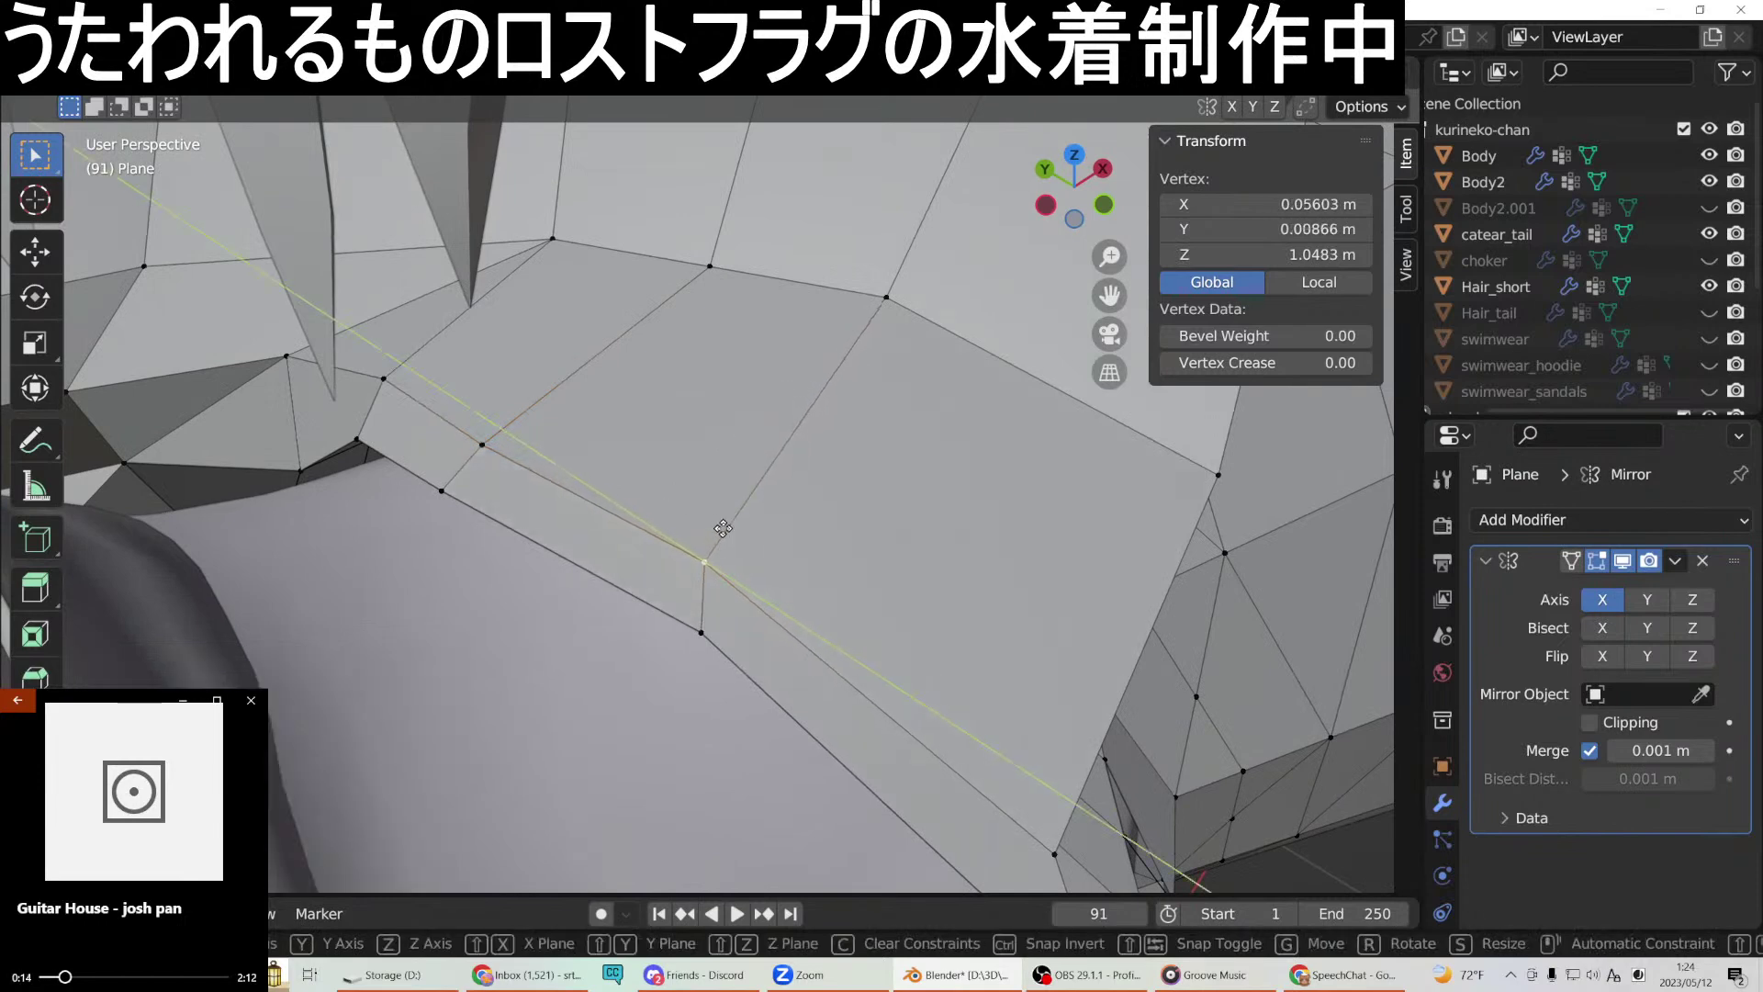
pyautogui.click(723, 528)
# Lower the hood's inner border vertex behind the neck slightly along Z.
pyautogui.moveTo(722, 528); pyautogui.dragTo(809, 459, button='middle')
pyautogui.moveTo(949, 386); pyautogui.dragTo(1013, 522, button='middle')
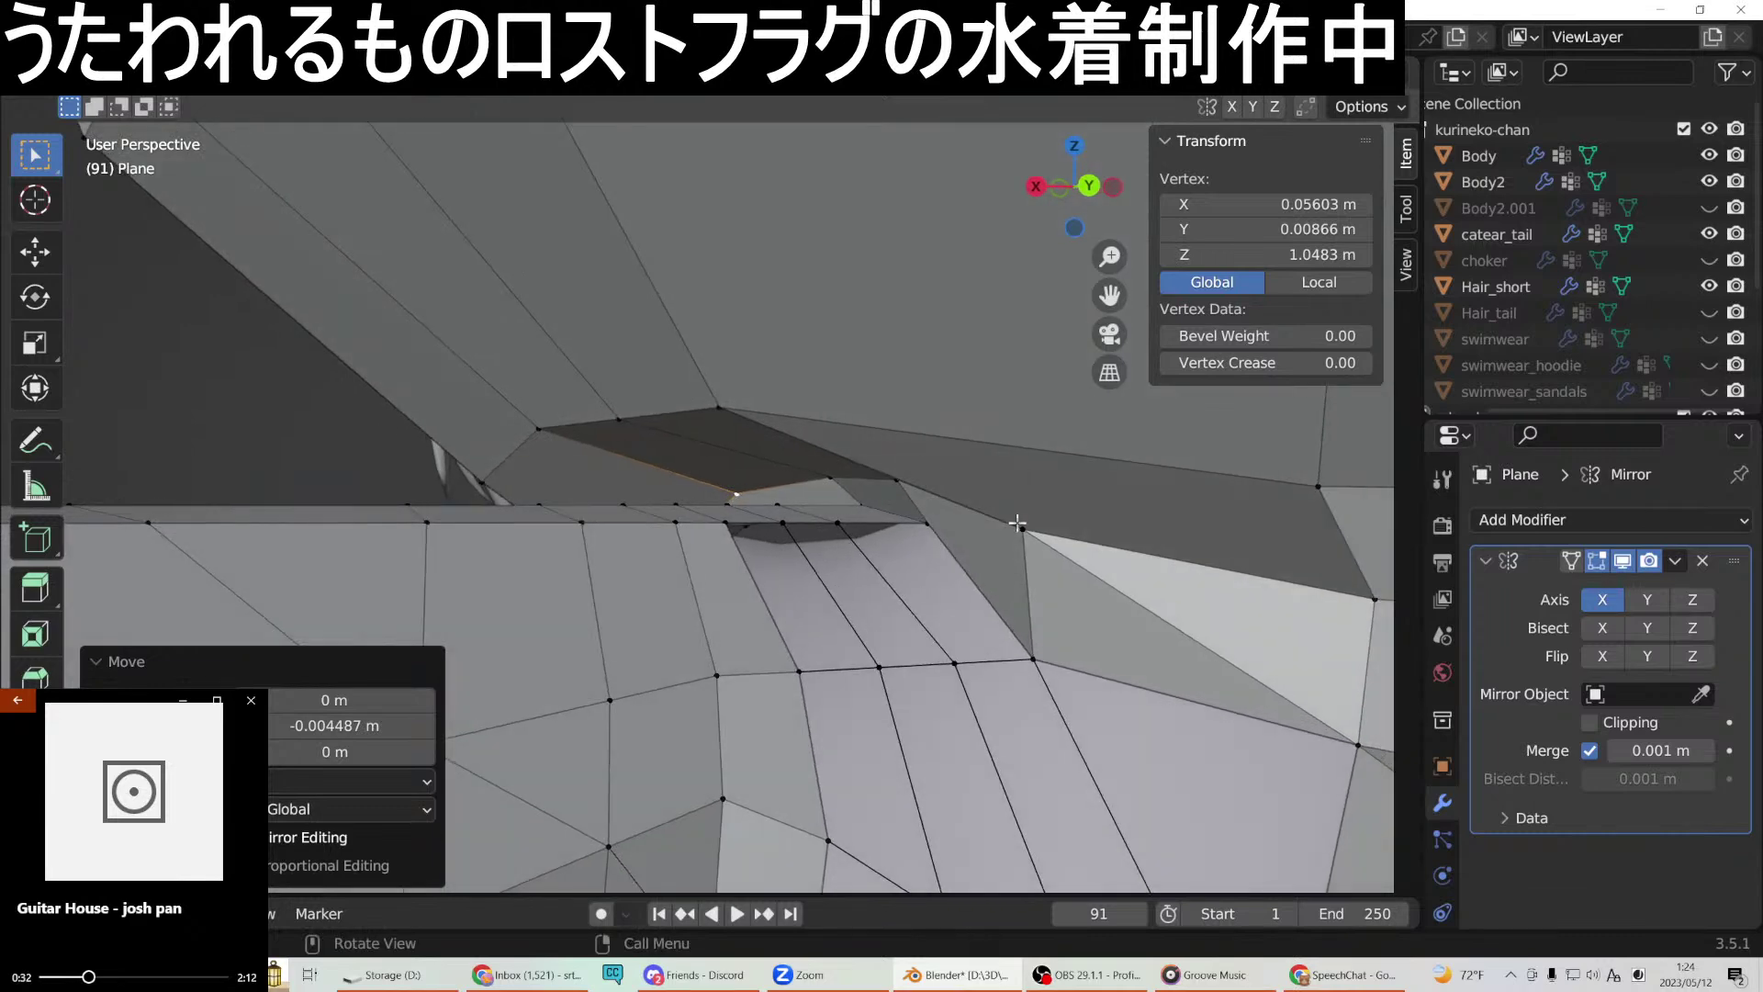
pyautogui.click(1036, 532)
pyautogui.press('g')
pyautogui.press('z')
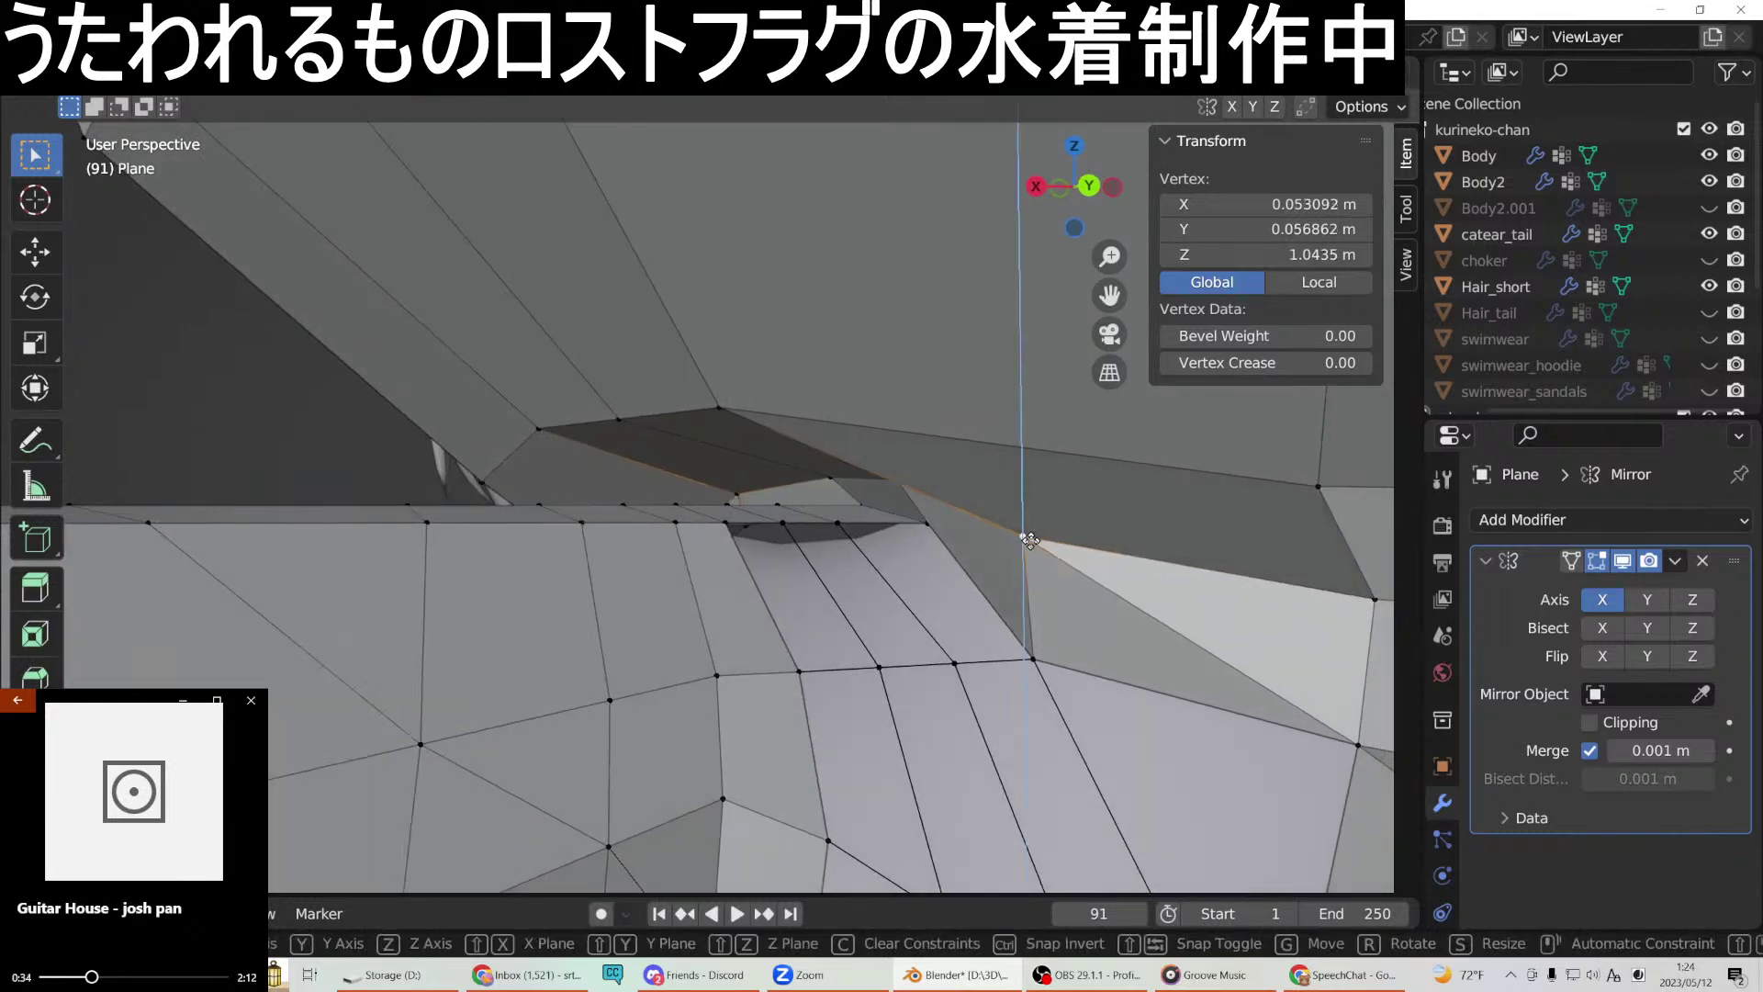
pyautogui.click(1028, 552)
# Fill the upper two quad gaps of the narrow strip running down the back of the shoulder with new faces.
pyautogui.moveTo(1028, 552); pyautogui.dragTo(1077, 574, button='middle')
pyautogui.click(970, 544)
pyautogui.keyDown('shift'); pyautogui.click(933, 553); pyautogui.keyUp('shift')
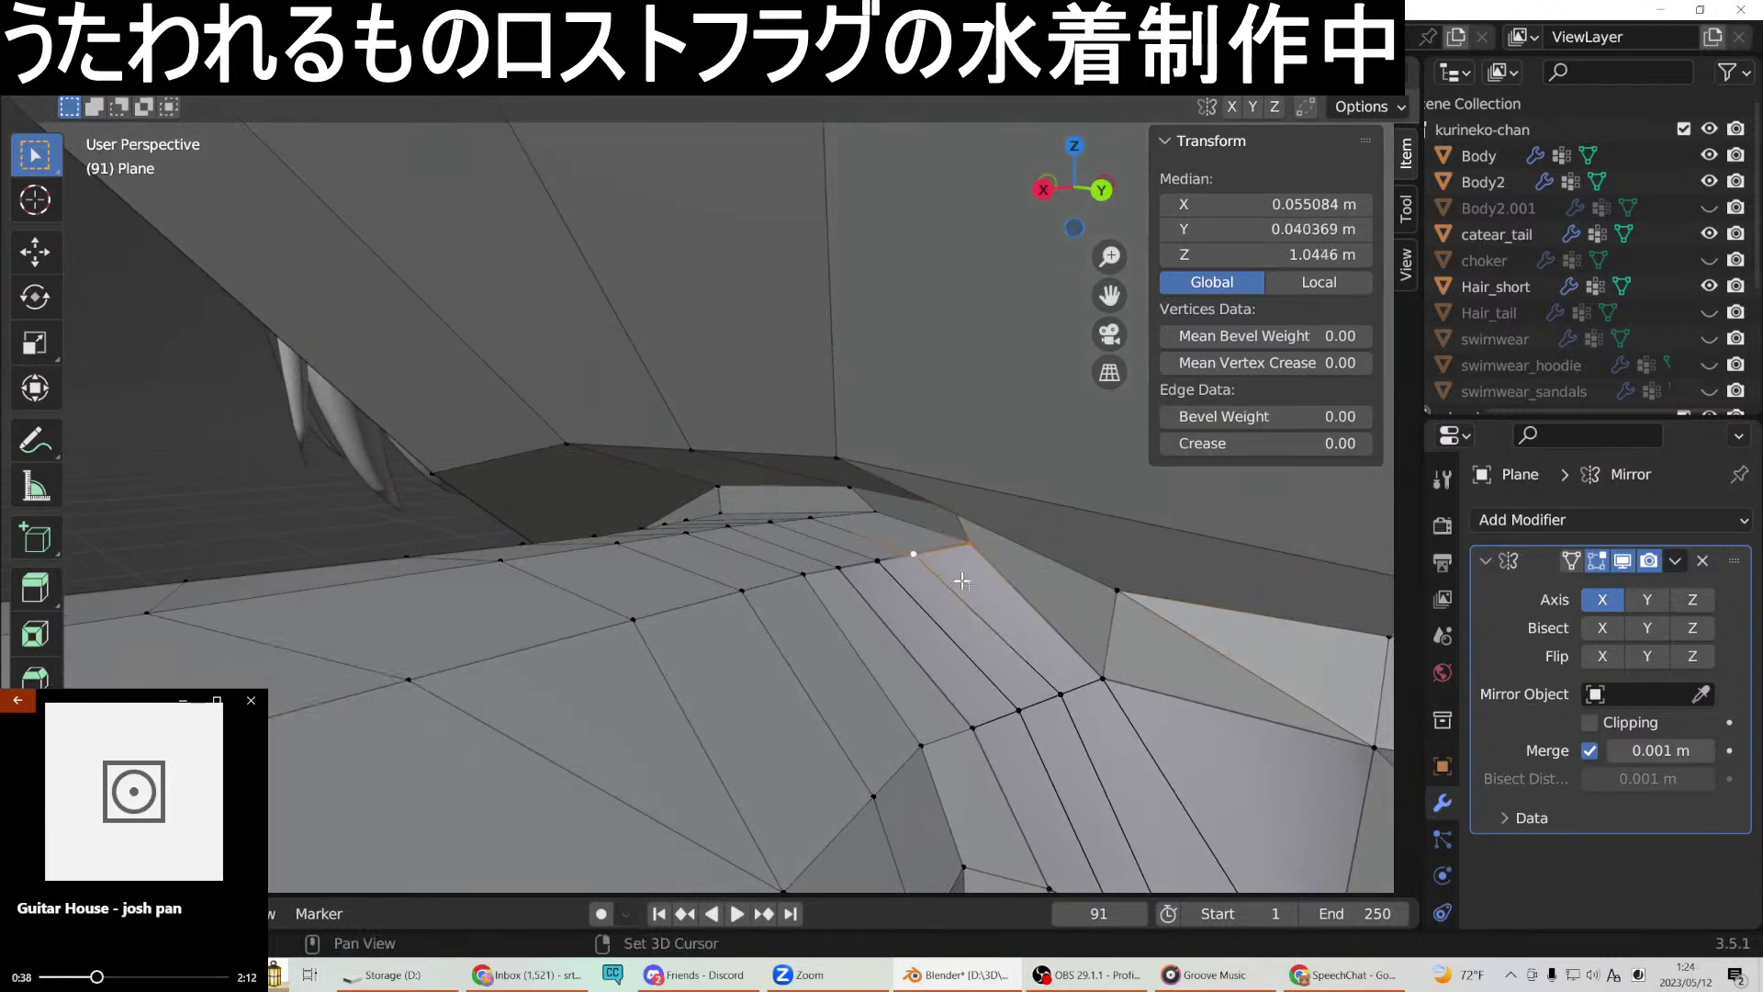
pyautogui.keyDown('ctrl'); pyautogui.click(1058, 694); pyautogui.keyUp('ctrl')
pyautogui.rightClick(1104, 678)
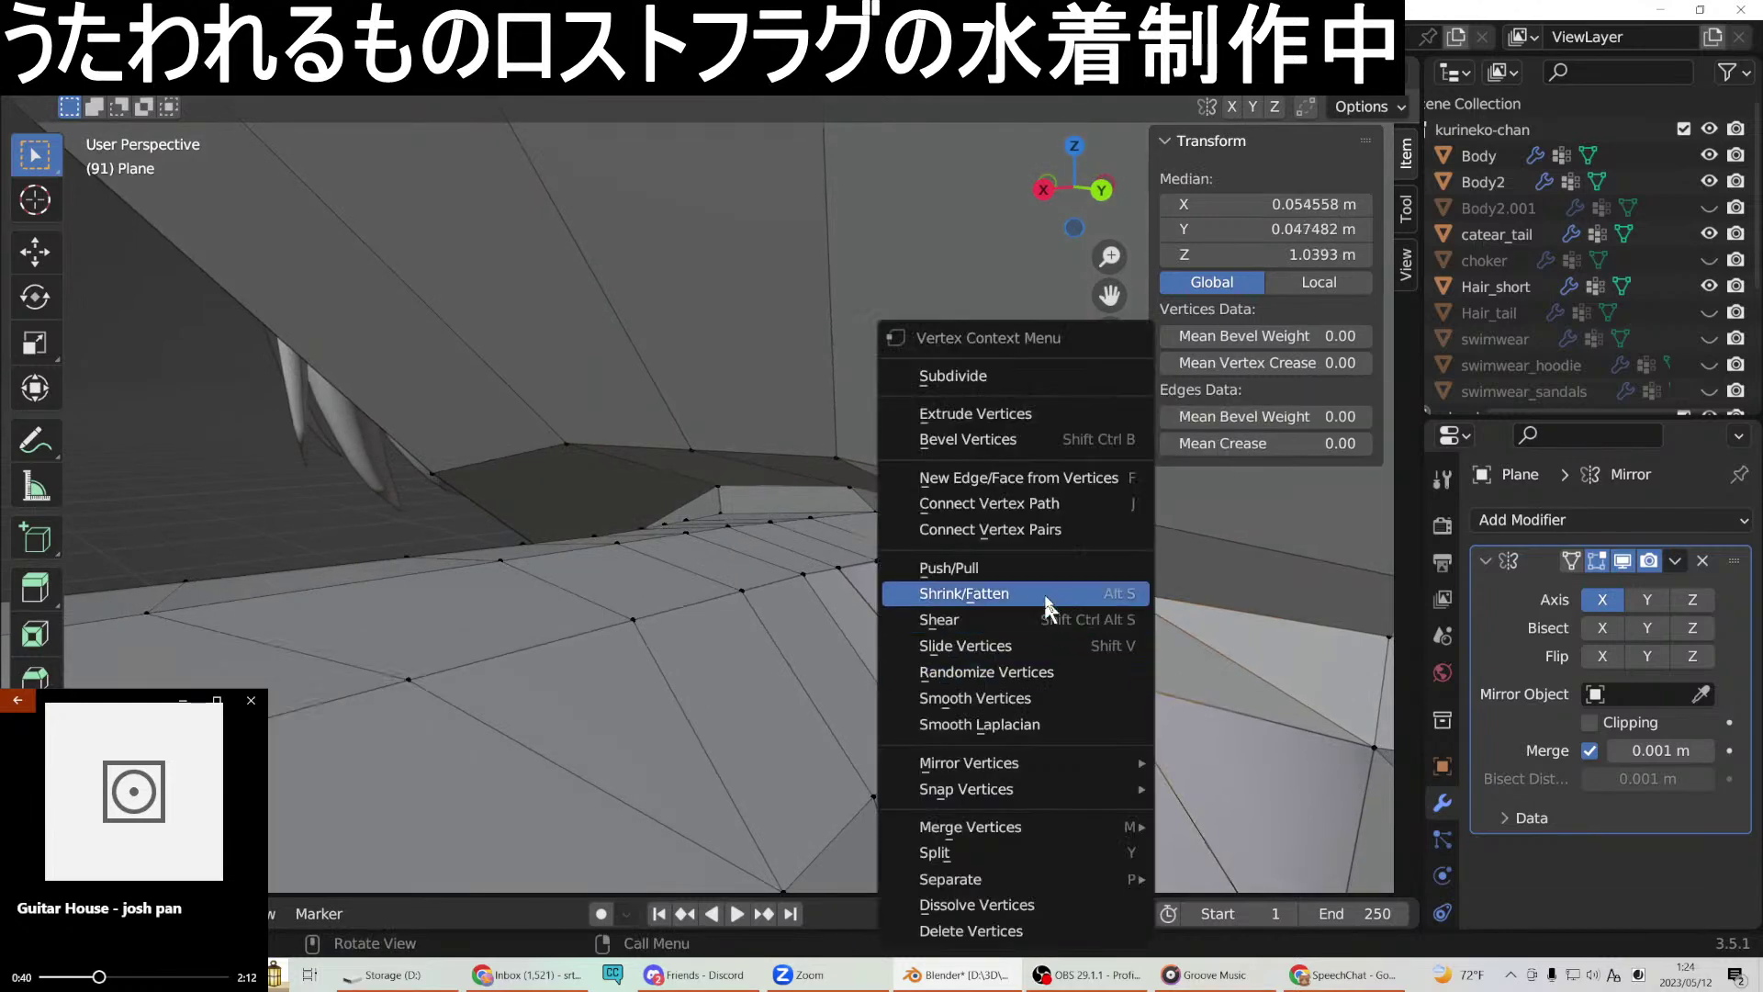
pyautogui.click(1040, 492)
pyautogui.moveTo(1039, 493); pyautogui.dragTo(931, 551, button='middle')
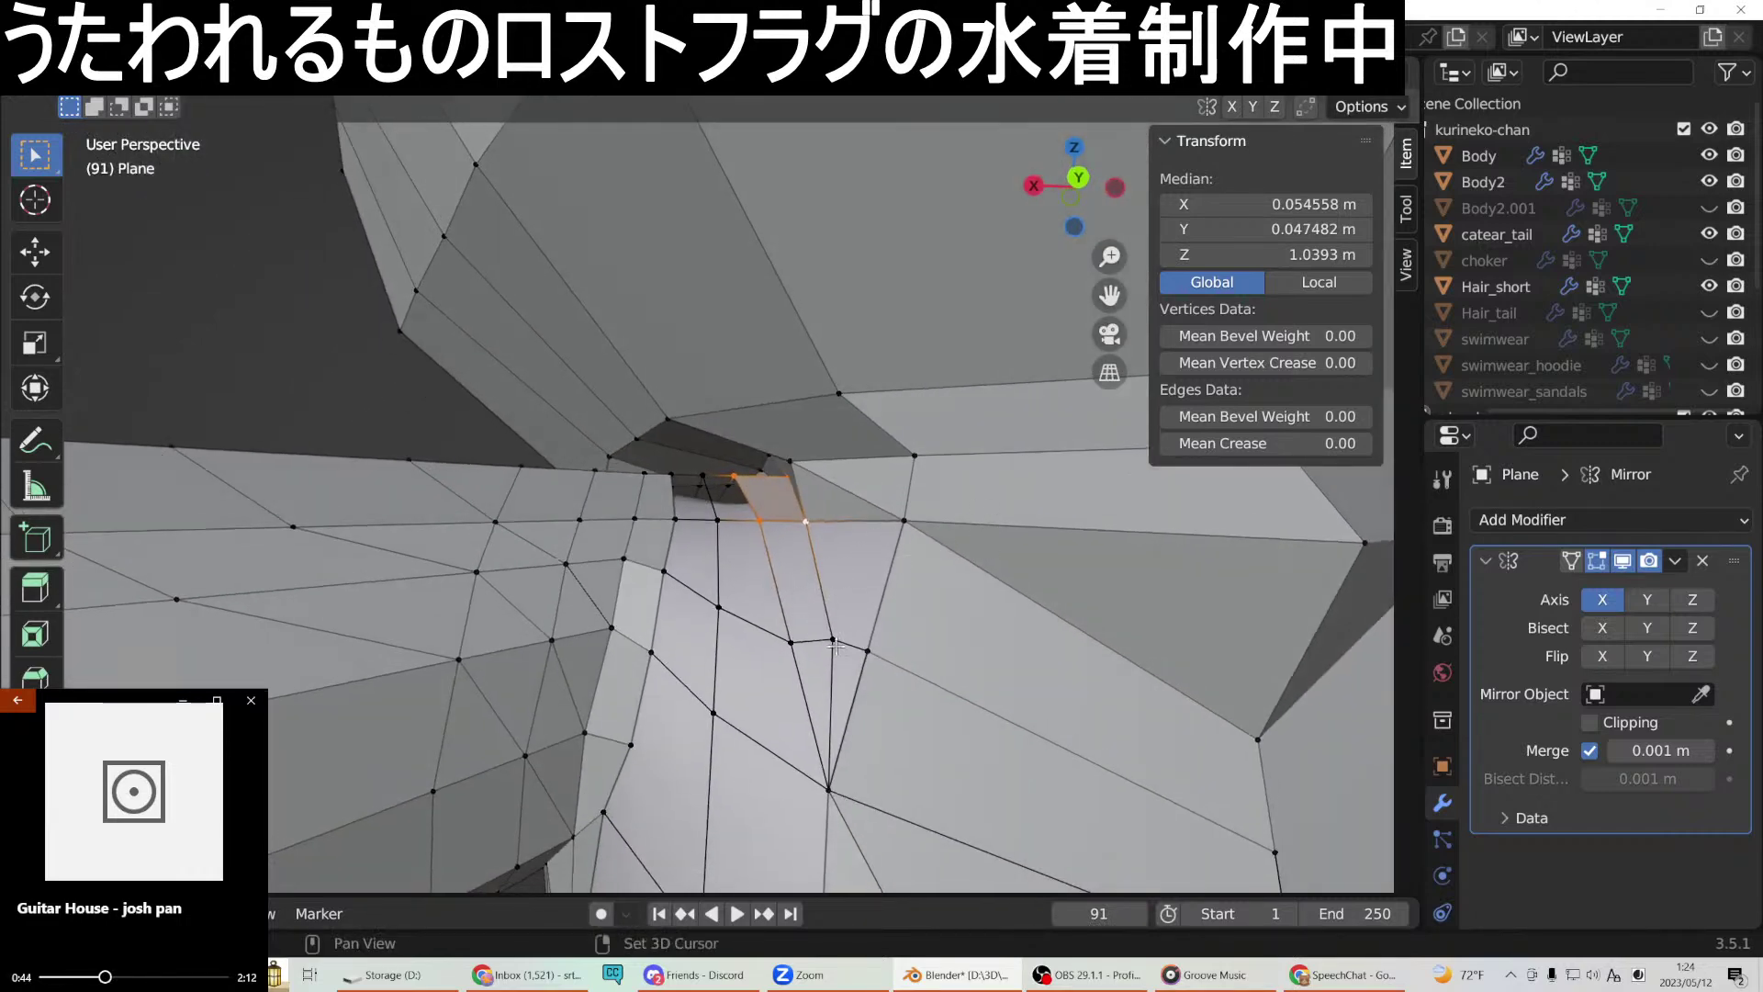
pyautogui.keyDown('shift'); pyautogui.click(760, 521); pyautogui.keyUp('shift')
pyautogui.rightClick(809, 522)
pyautogui.click(760, 482)
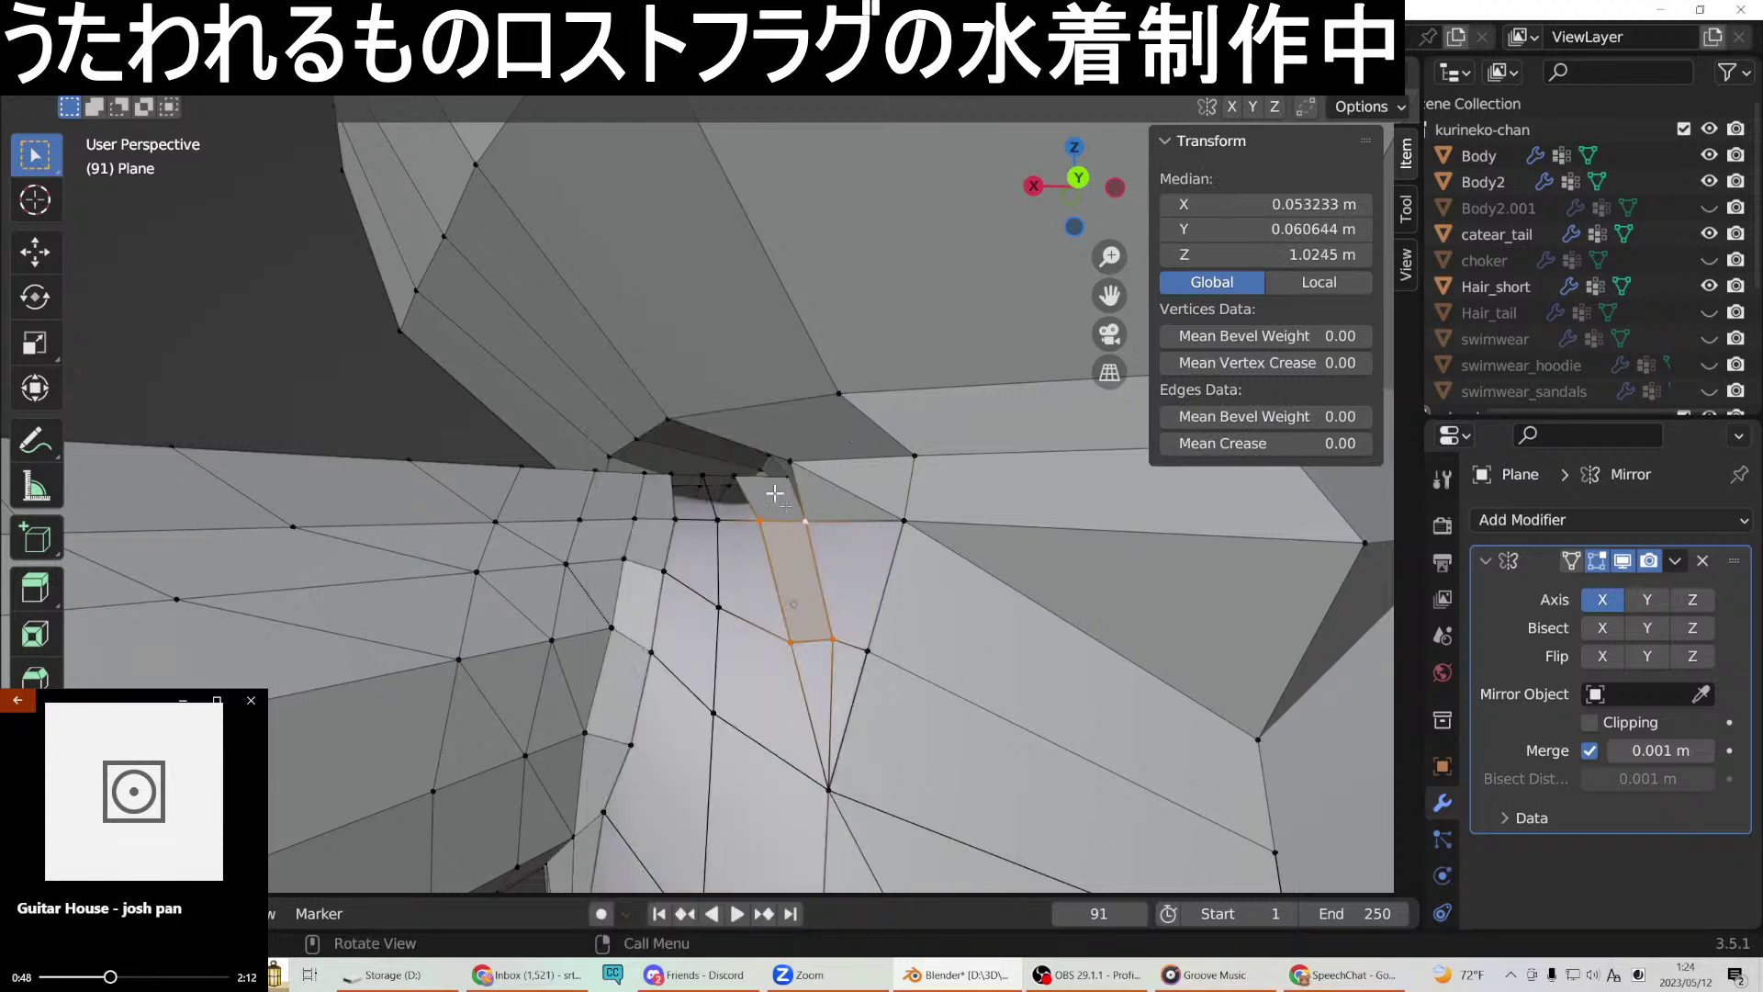
# Fill the two adjoining triangular gaps at the lower end of the back shoulder strip with new faces.
pyautogui.click(790, 643)
pyautogui.keyDown('shift'); pyautogui.click(833, 639); pyautogui.keyUp('shift')
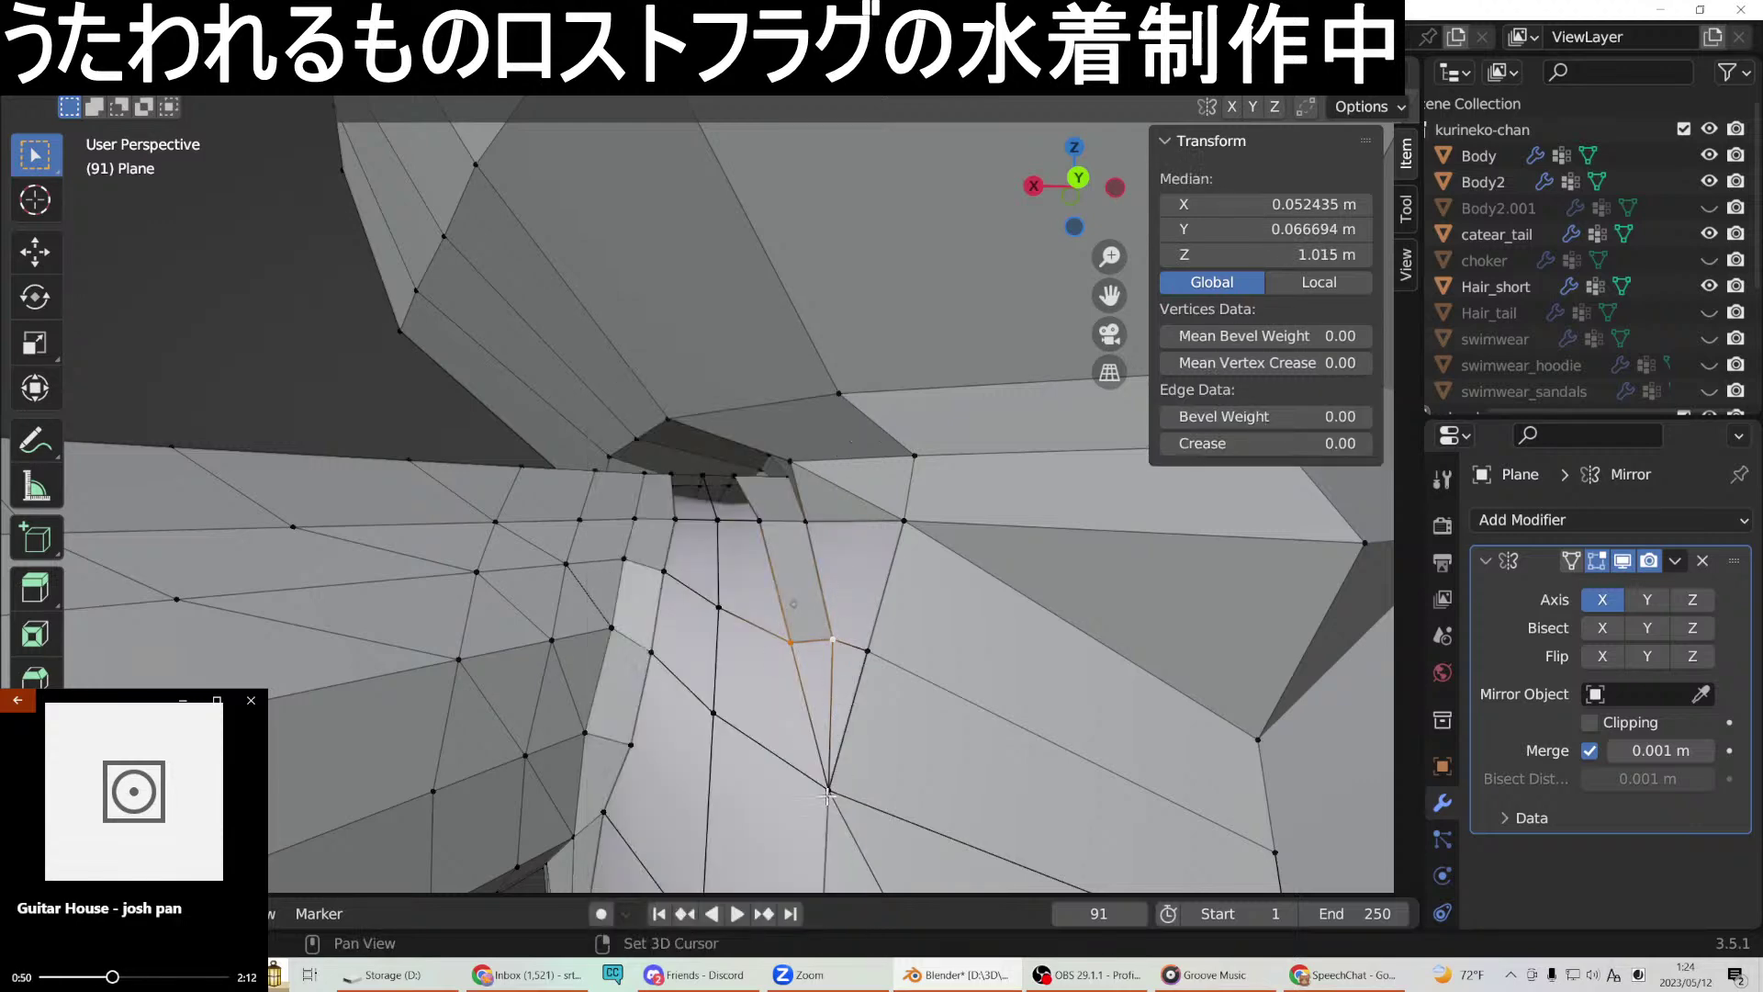
pyautogui.rightClick(832, 632)
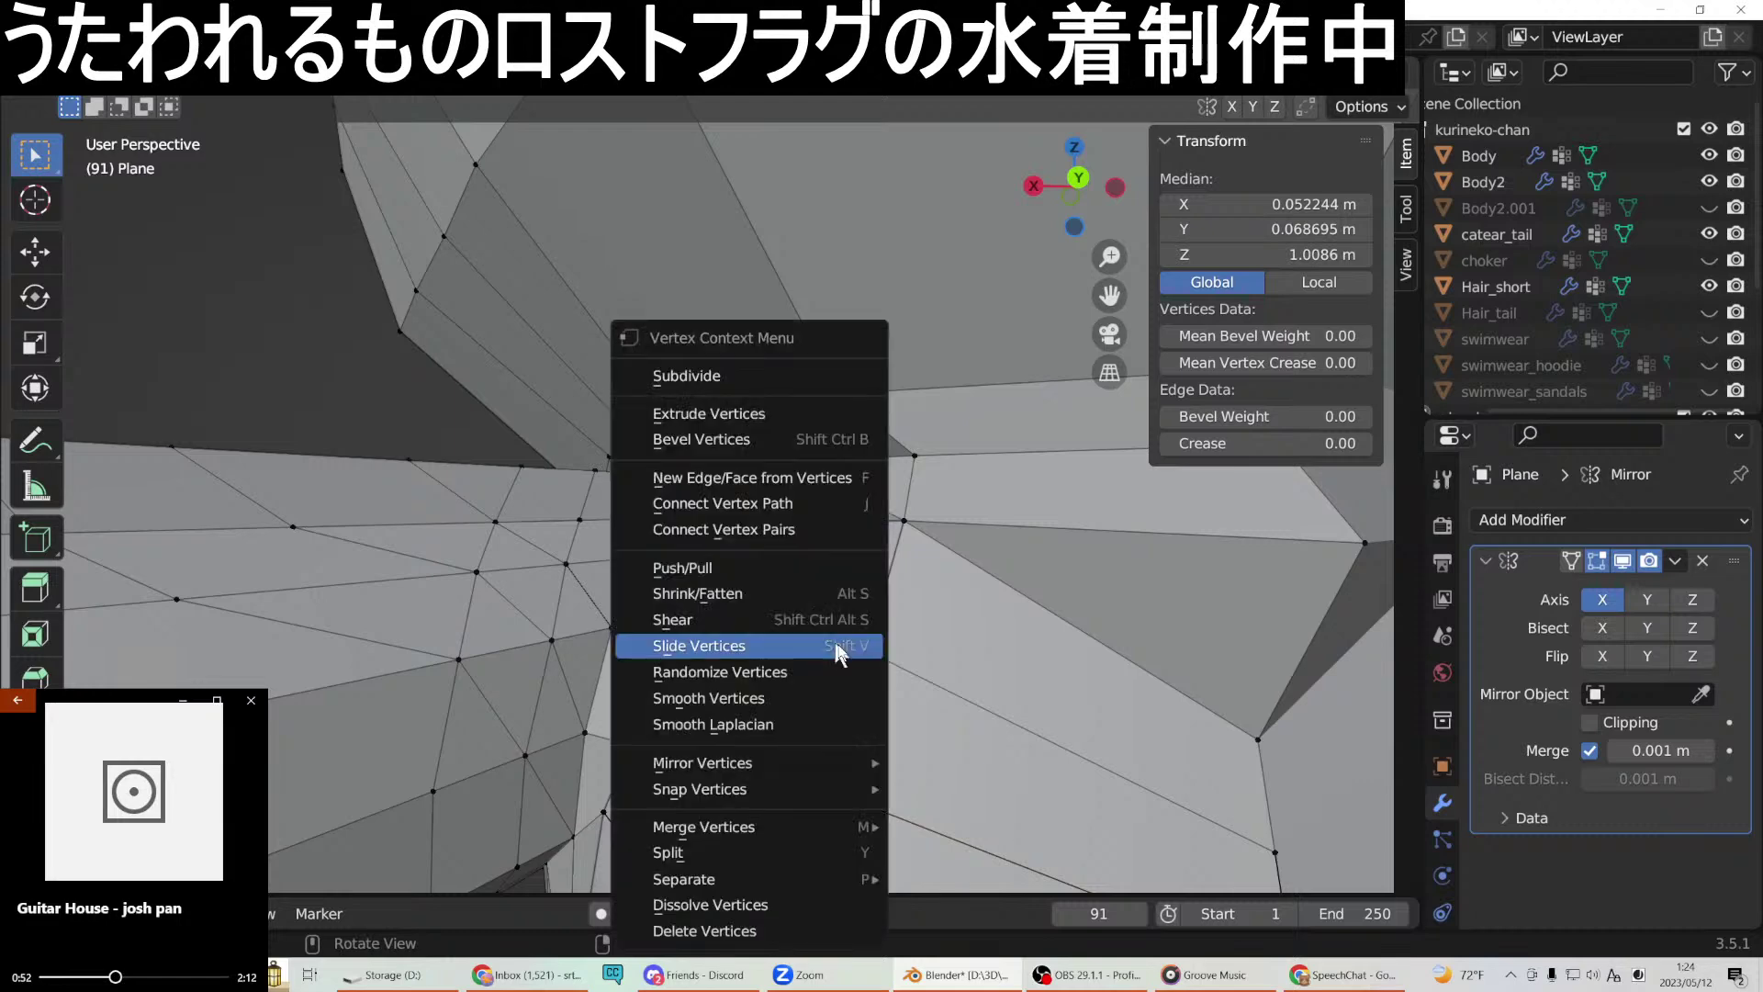
pyautogui.click(781, 479)
pyautogui.click(833, 640)
pyautogui.keyDown('shift'); pyautogui.click(867, 651); pyautogui.keyUp('shift')
pyautogui.keyDown('shift'); pyautogui.click(826, 785); pyautogui.keyUp('shift')
pyautogui.rightClick(770, 482)
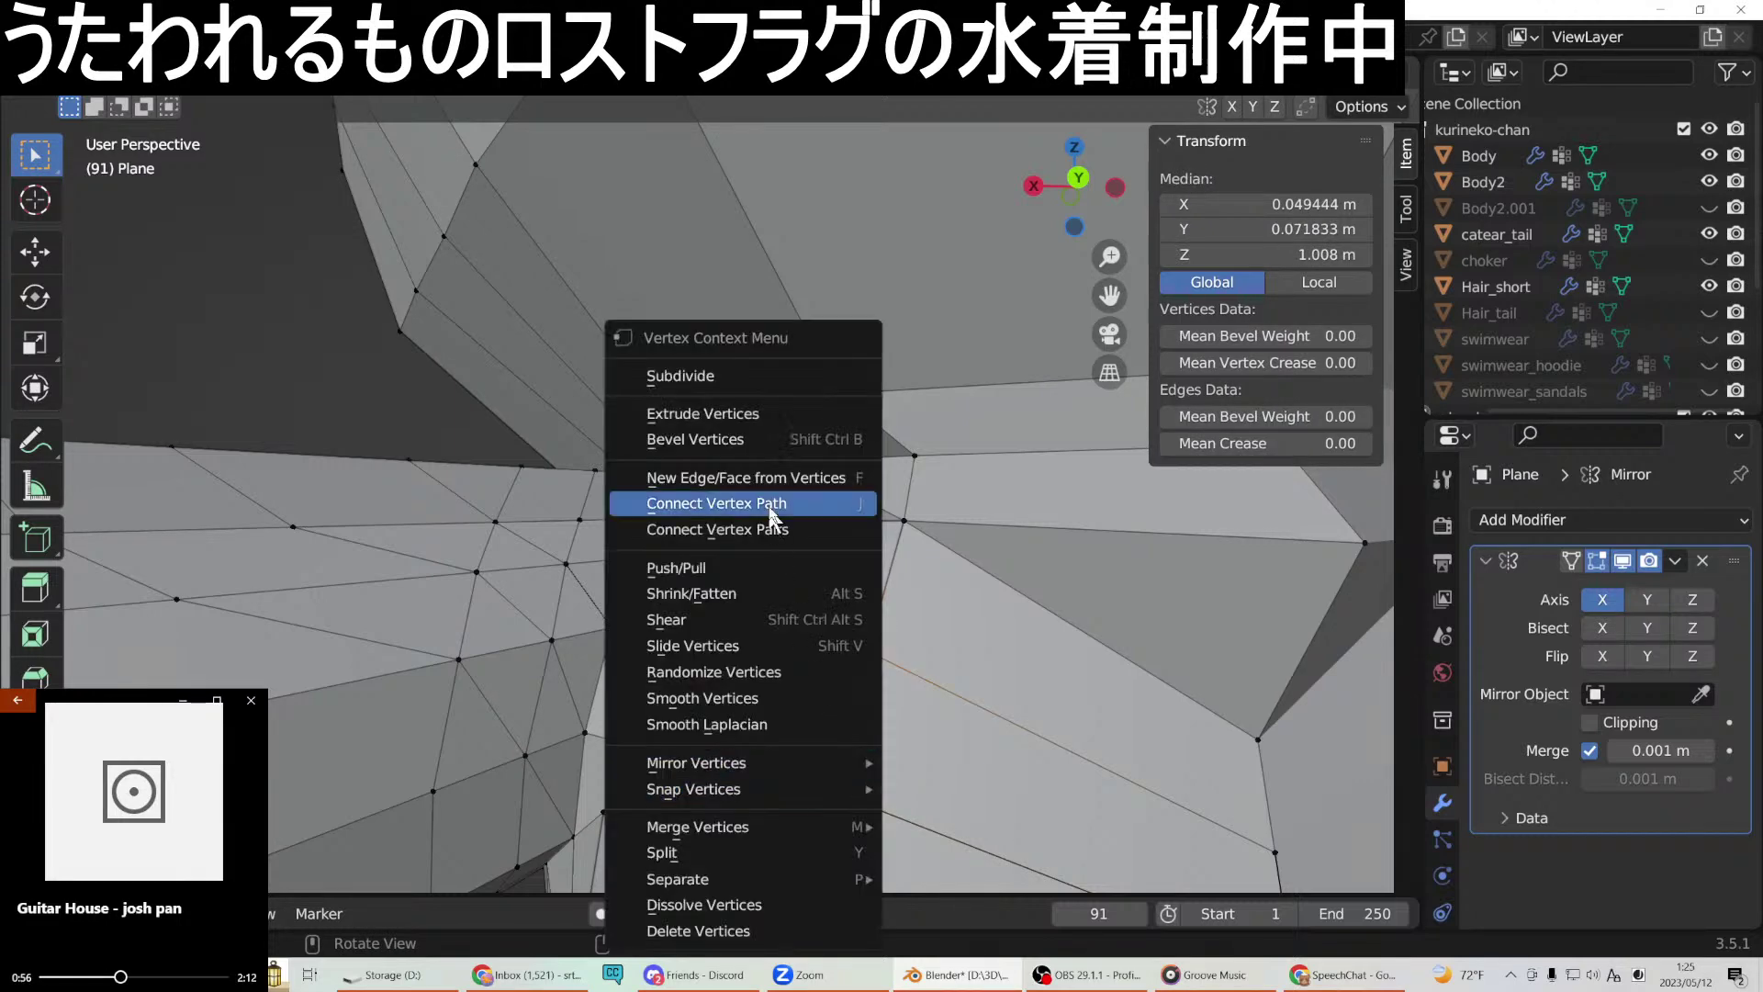
pyautogui.click(771, 476)
# Fill the remaining quad gap between the back shoulder strip and the neighbouring back panel with a new face.
pyautogui.click(867, 638)
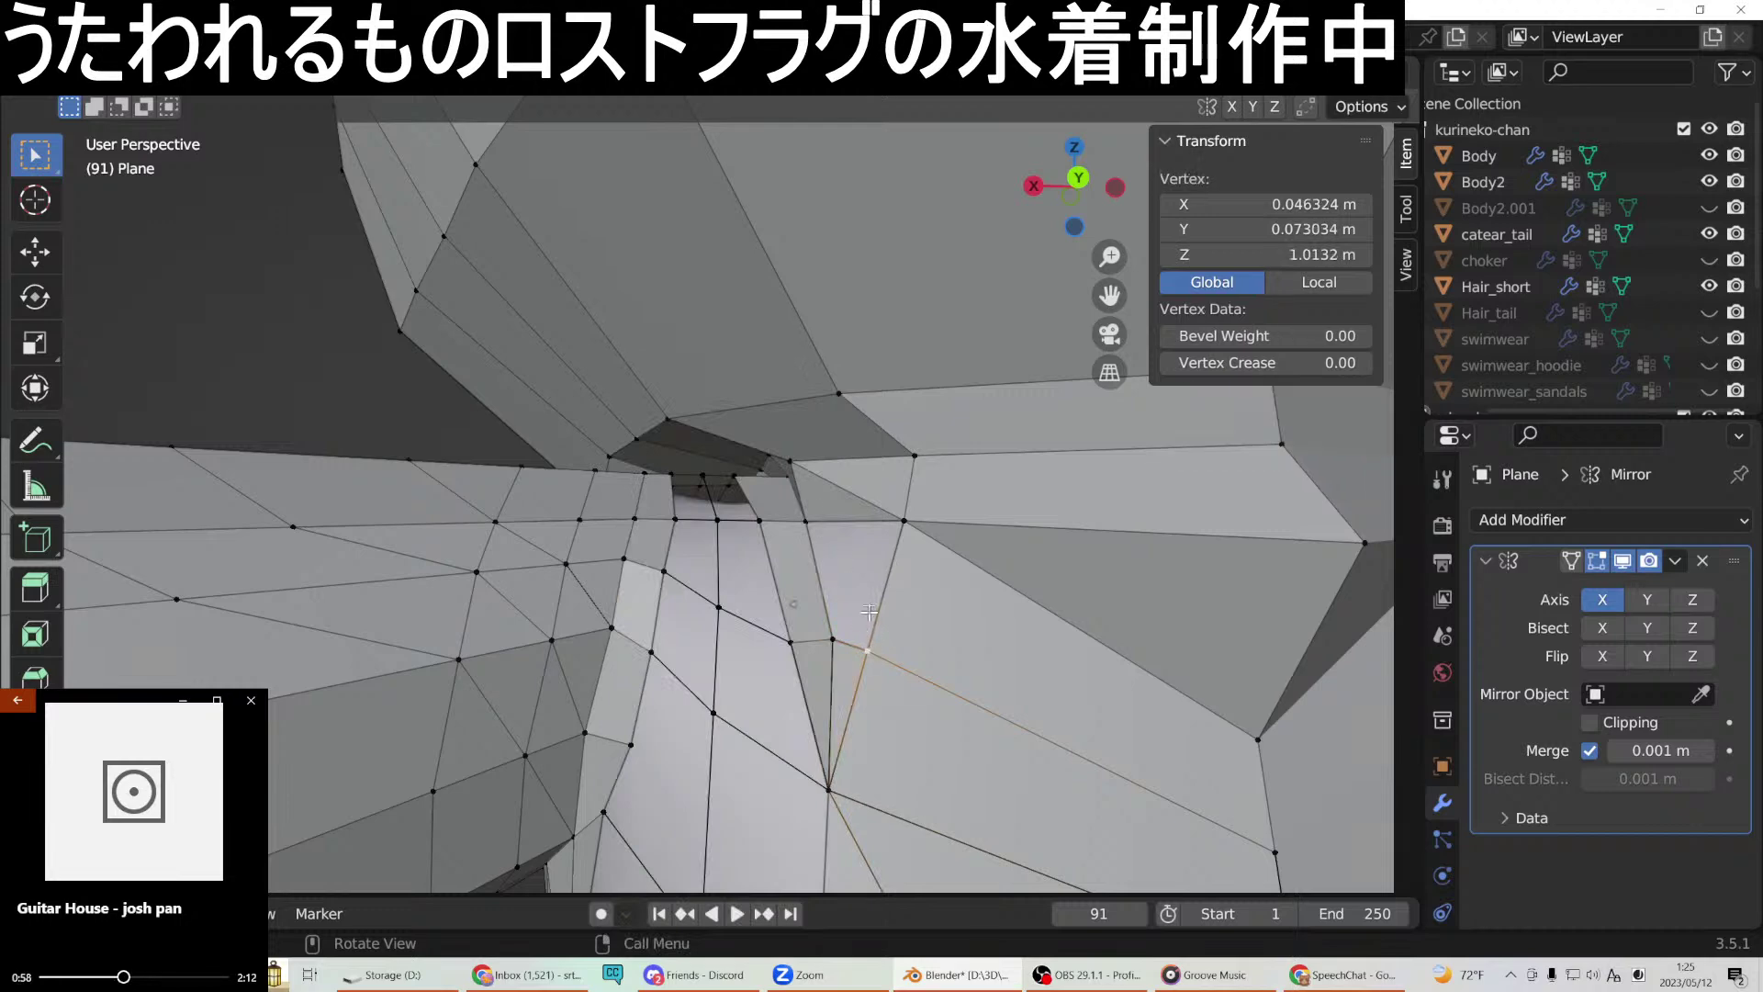
pyautogui.keyDown('shift'); pyautogui.click(900, 522); pyautogui.keyUp('shift')
pyautogui.keyDown('shift'); pyautogui.click(804, 521); pyautogui.keyUp('shift')
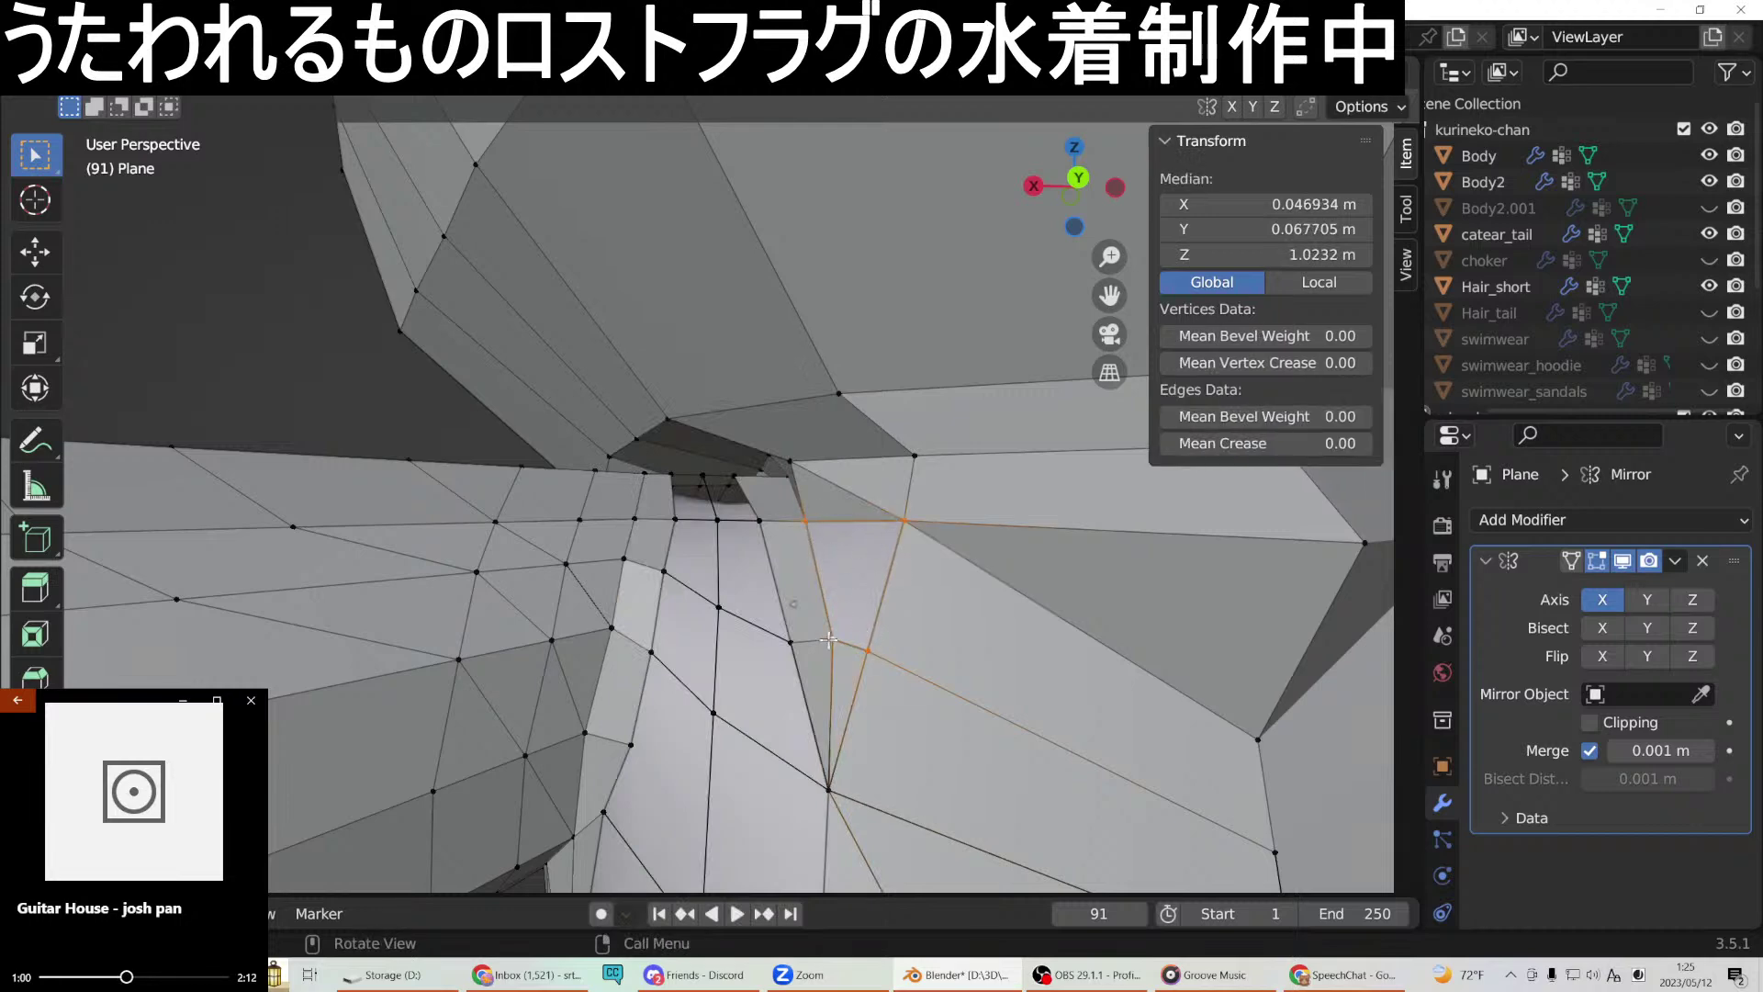
pyautogui.rightClick(828, 640)
pyautogui.click(790, 479)
# Fill the uppermost quad gap on the front of the shoulder beside the neck with a new face.
pyautogui.moveTo(790, 480); pyautogui.dragTo(700, 542, button='middle')
pyautogui.scroll(-6, 827, 565)
pyautogui.scroll(4, 778, 548)
pyautogui.moveTo(780, 589); pyautogui.dragTo(624, 567, button='middle')
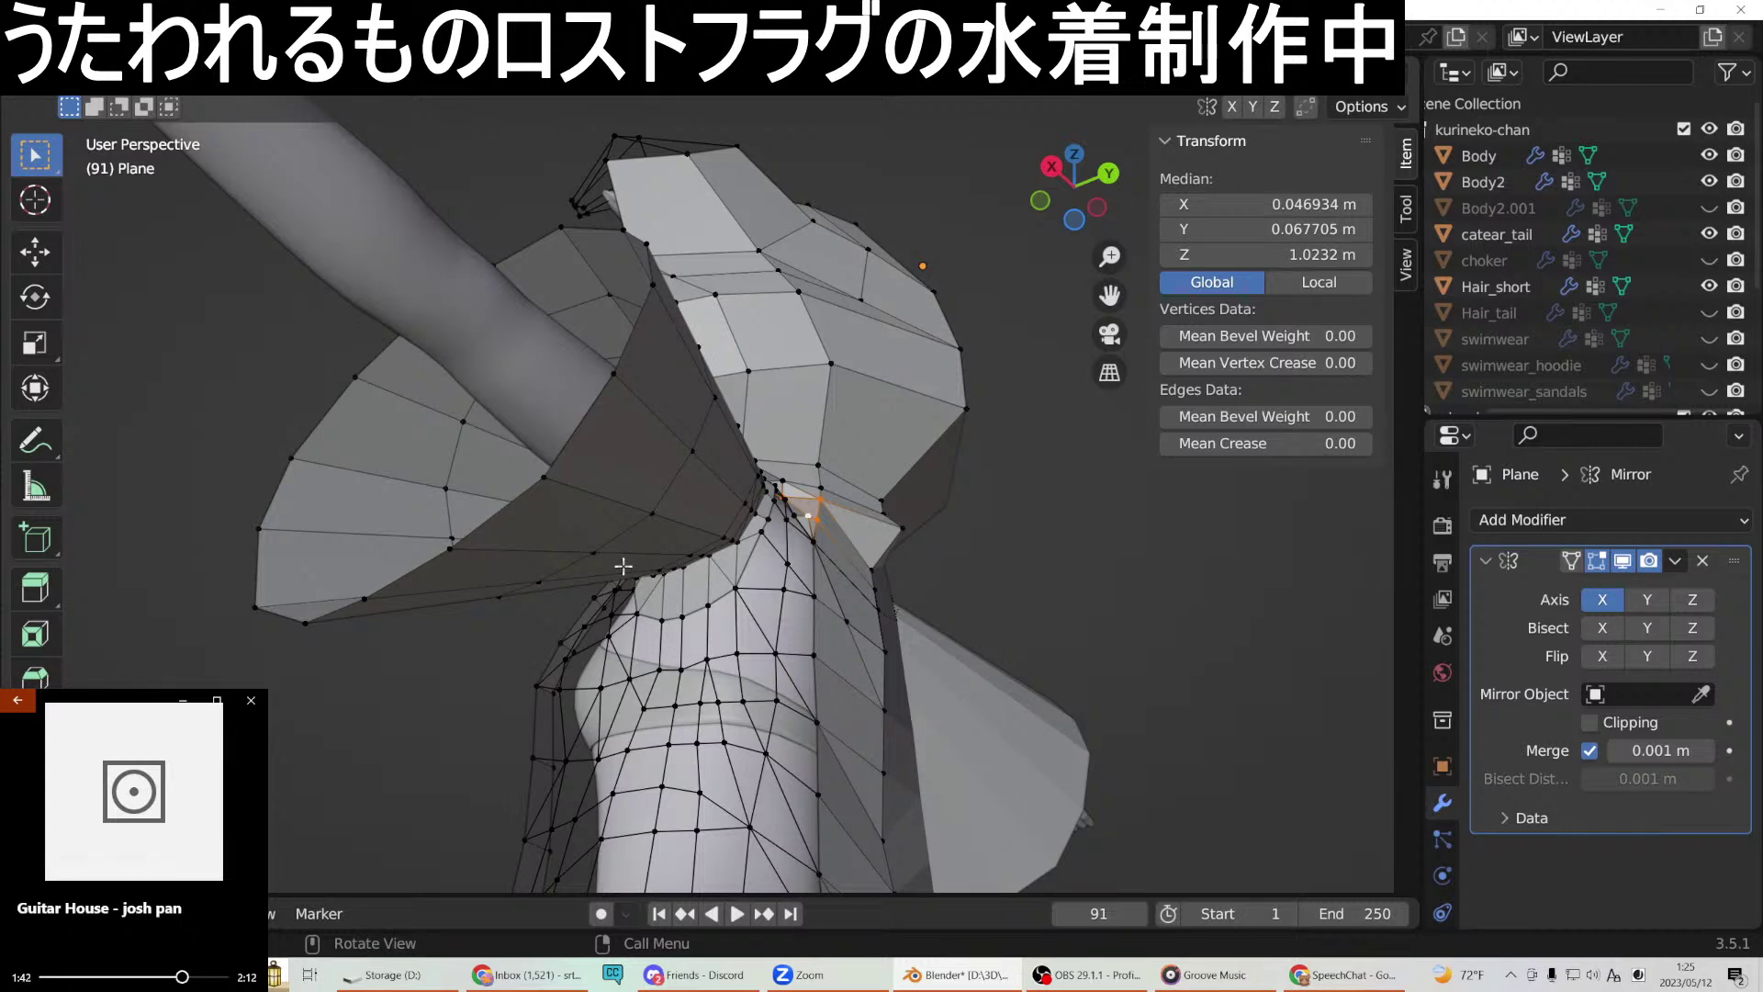
pyautogui.moveTo(742, 530); pyautogui.dragTo(686, 643, button='middle')
pyautogui.click(629, 603)
pyautogui.keyDown('shift'); pyautogui.click(677, 640); pyautogui.keyUp('shift')
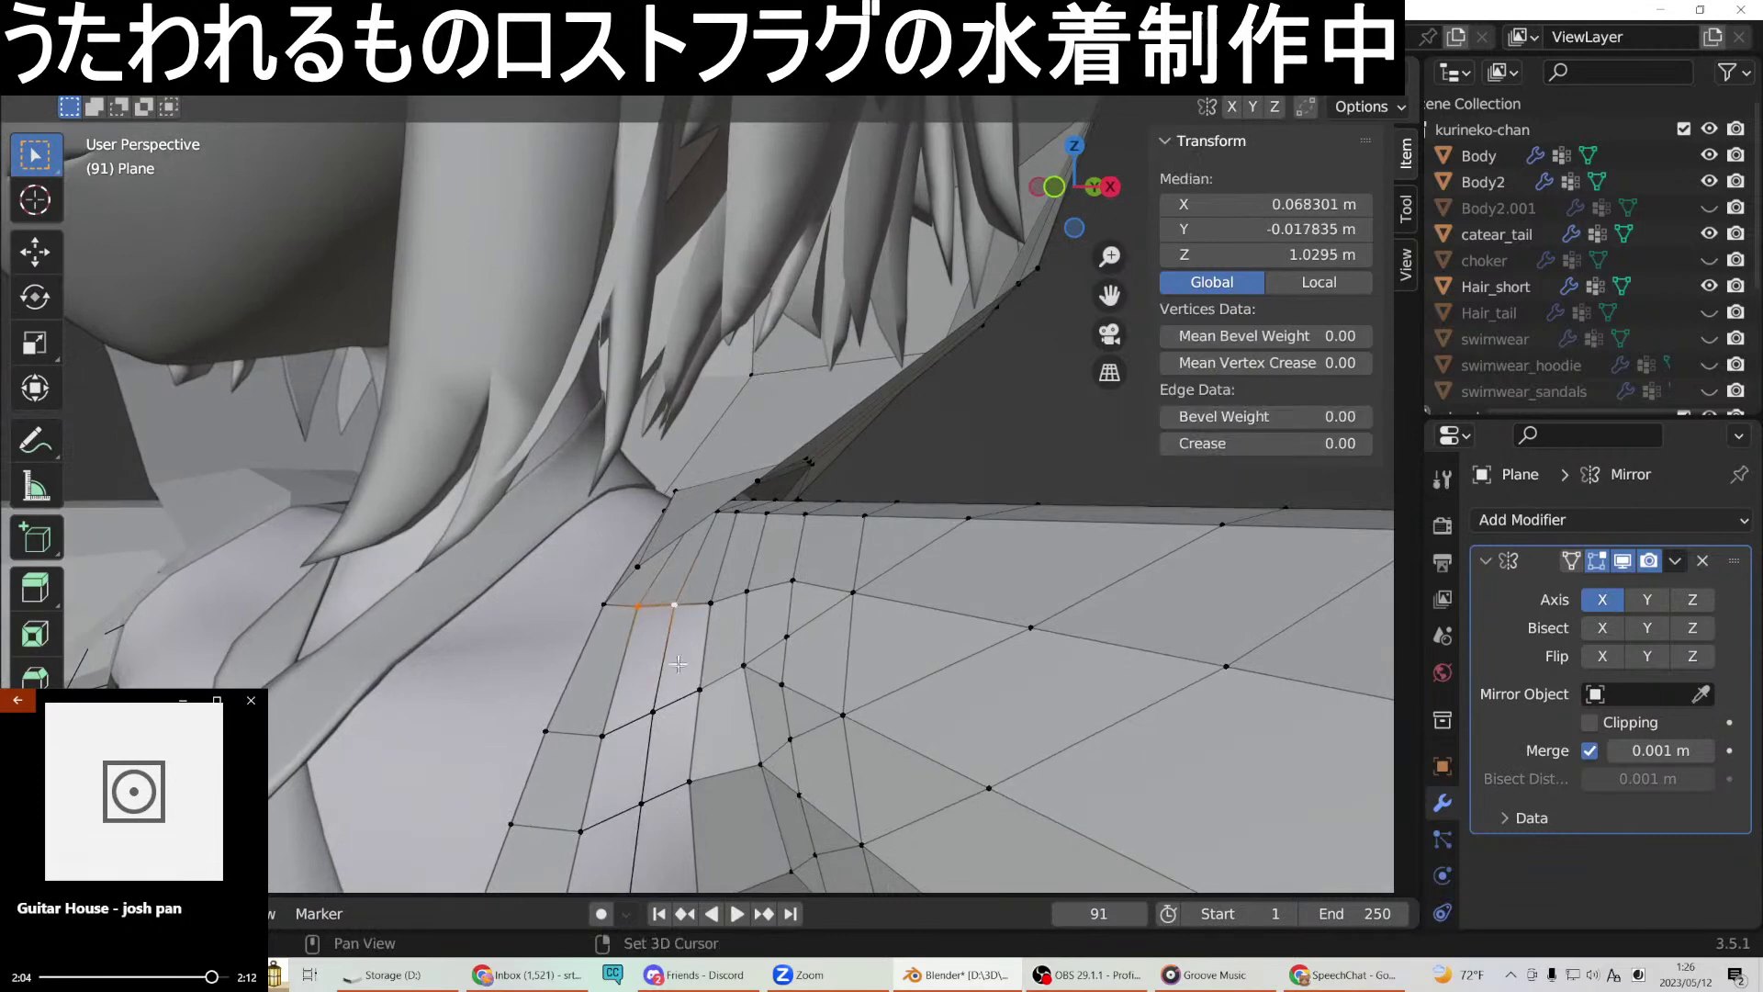
pyautogui.keyDown('shift'); pyautogui.click(649, 715); pyautogui.keyUp('shift')
pyautogui.rightClick(607, 732)
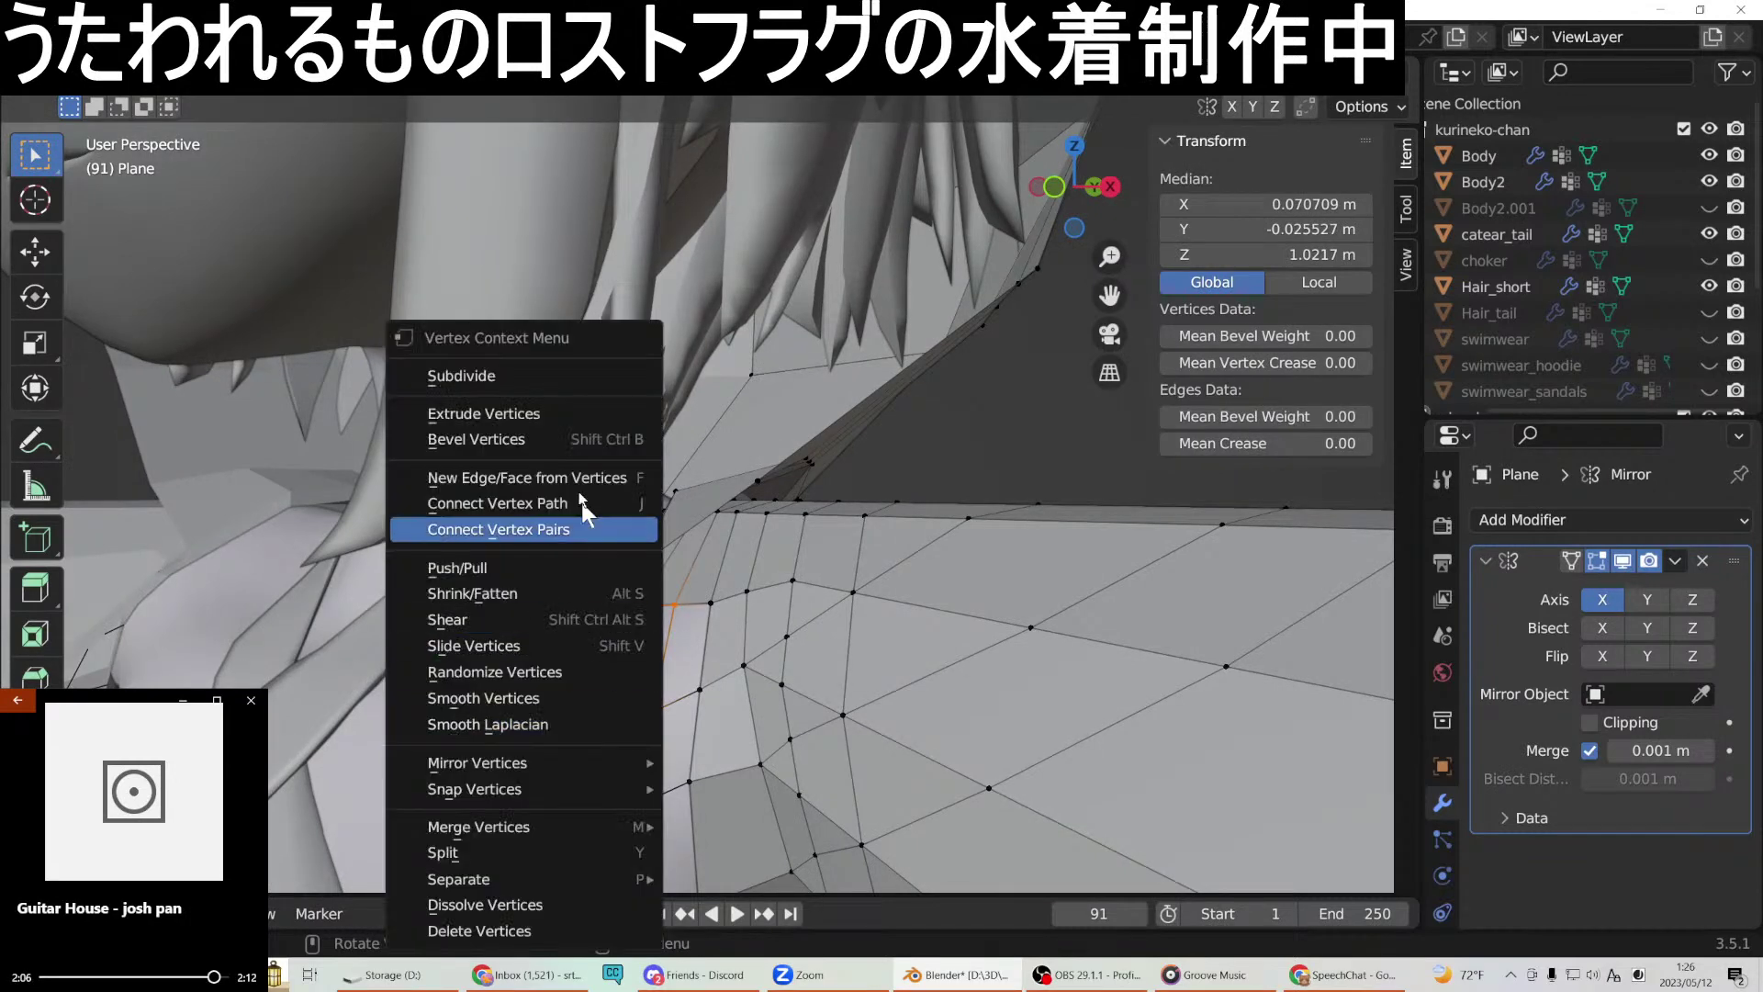
pyautogui.click(592, 476)
# Fill the second quad gap down the front shoulder strip with a face from its four corner vertices.
pyautogui.moveTo(707, 625); pyautogui.dragTo(623, 603, button='middle')
pyautogui.click(626, 611)
pyautogui.keyDown('shift'); pyautogui.click(665, 617); pyautogui.keyUp('shift')
pyautogui.keyDown('shift'); pyautogui.click(696, 621); pyautogui.keyUp('shift')
pyautogui.rightClick(675, 624)
pyautogui.click(617, 494)
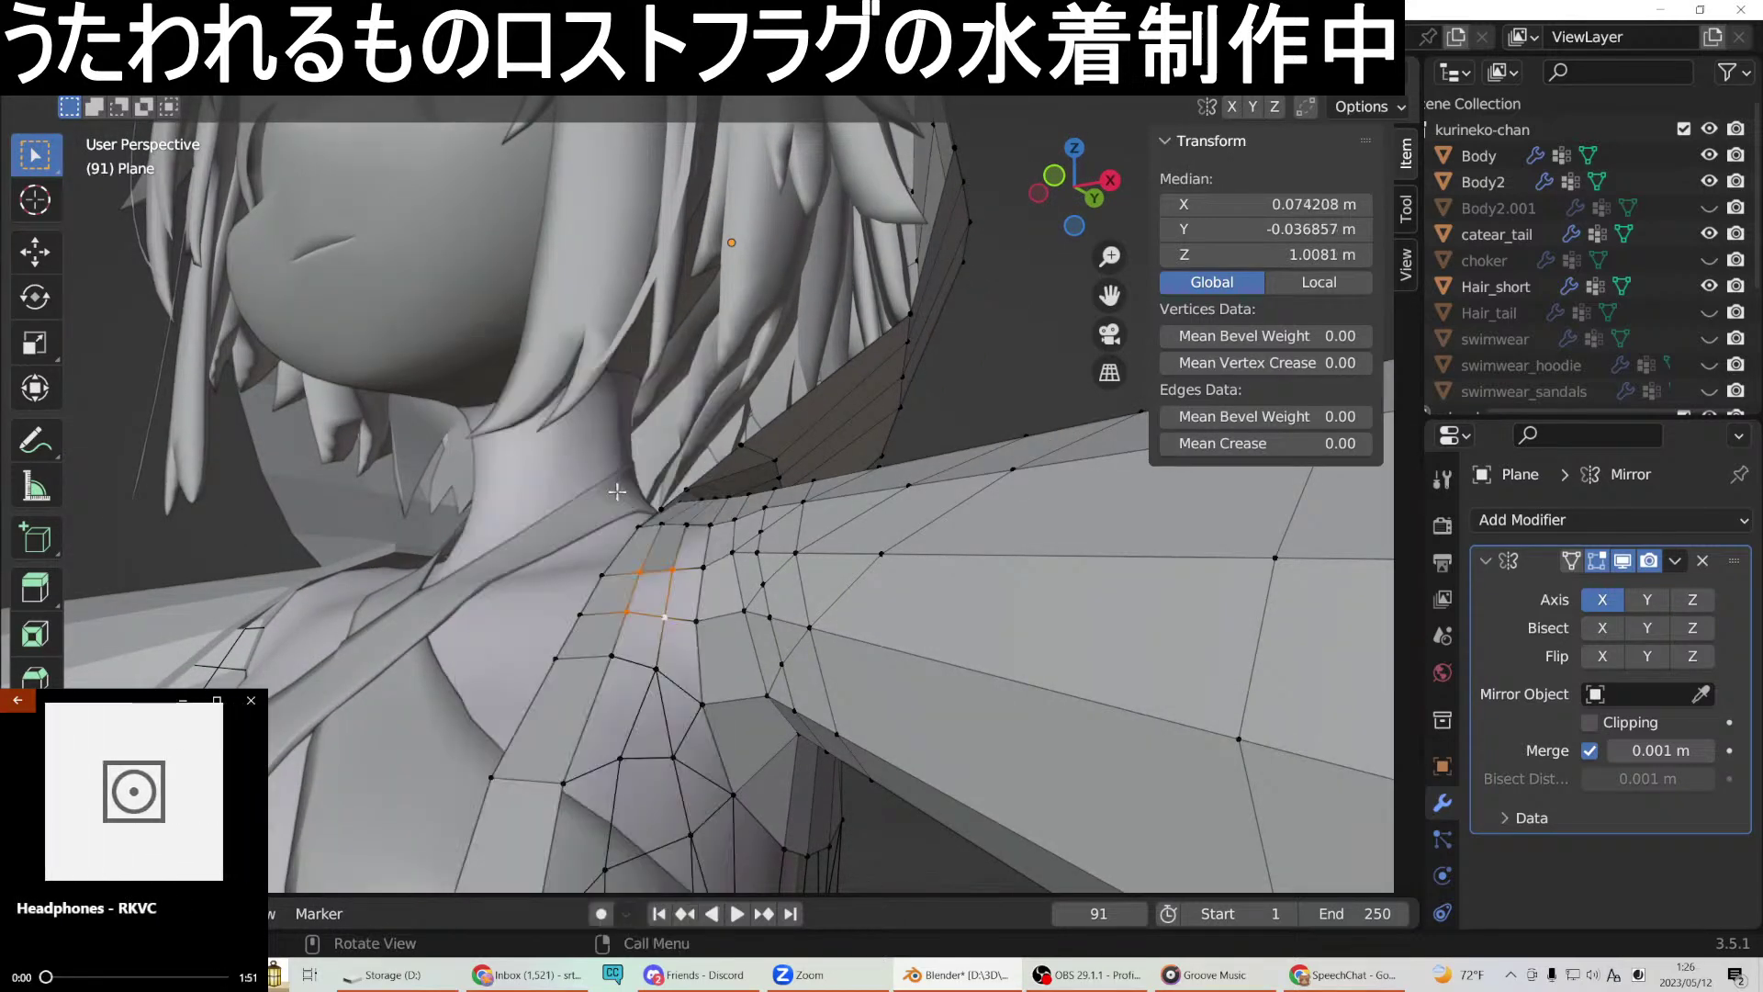
pyautogui.click(628, 615)
pyautogui.keyDown('shift'); pyautogui.click(640, 569); pyautogui.keyUp('shift')
pyautogui.rightClick(663, 624)
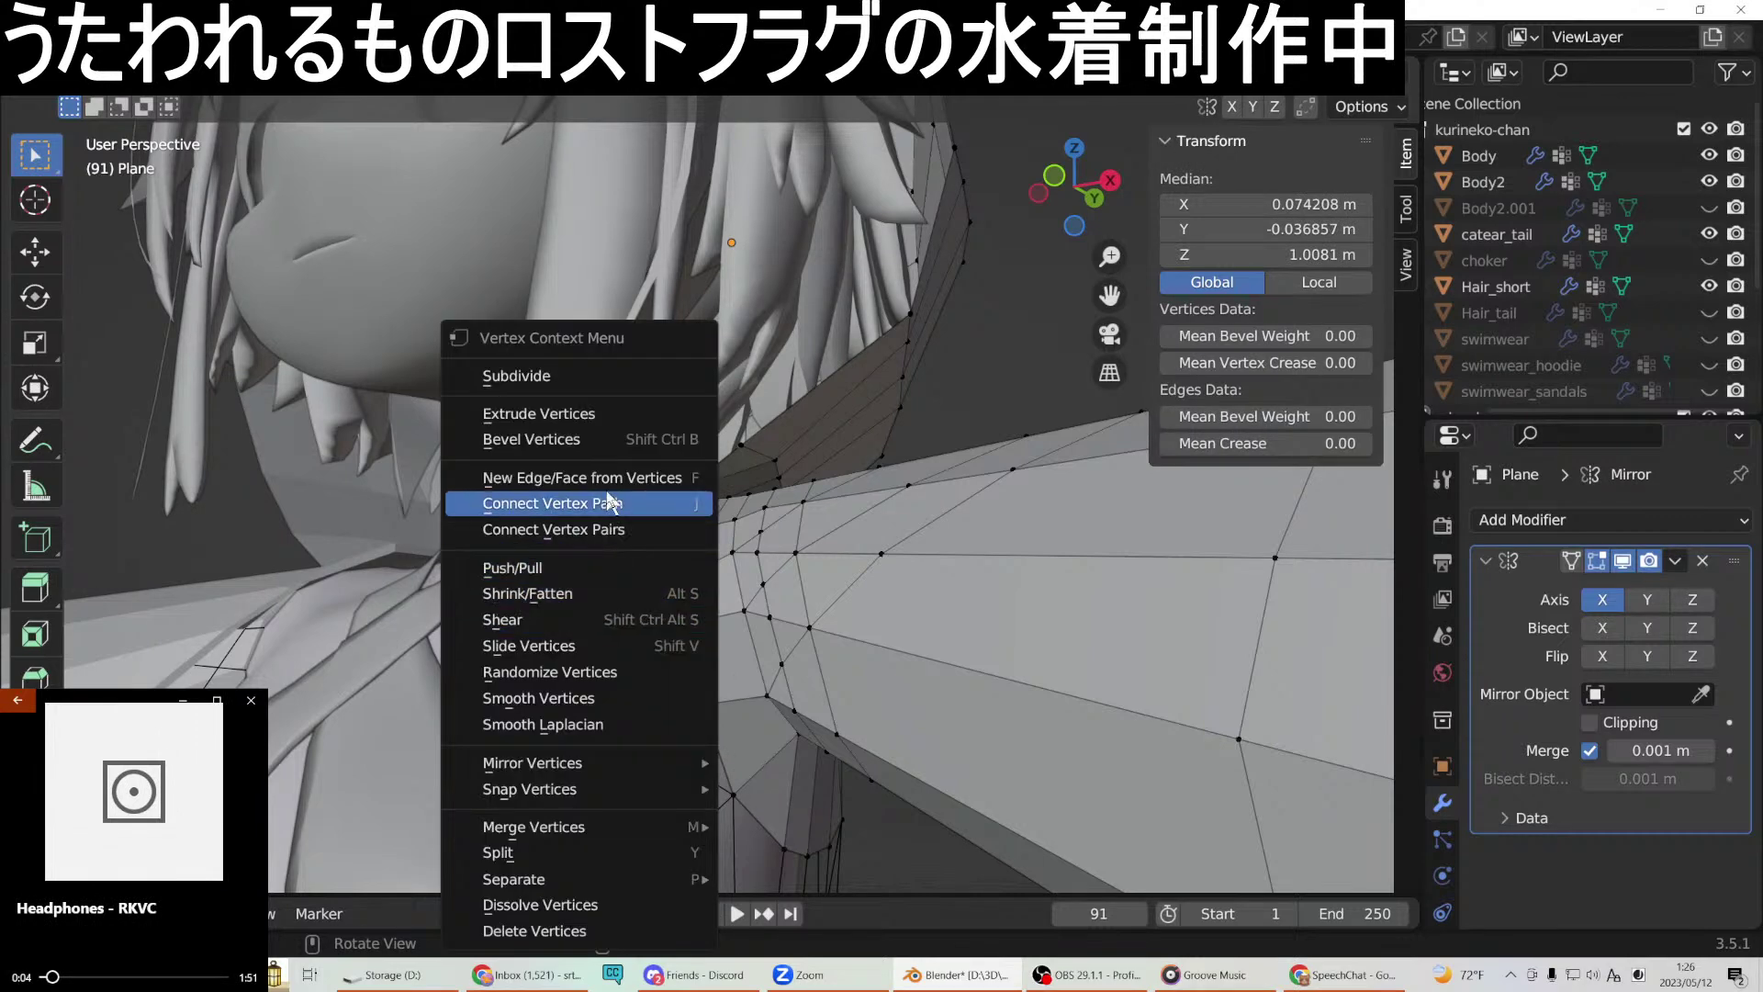
pyautogui.click(617, 477)
# Fill the third quad gap down the front shoulder strip with a new face.
pyautogui.click(626, 612)
pyautogui.keyDown('shift'); pyautogui.click(611, 656); pyautogui.keyUp('shift')
pyautogui.keyDown('shift'); pyautogui.click(656, 669); pyautogui.keyUp('shift')
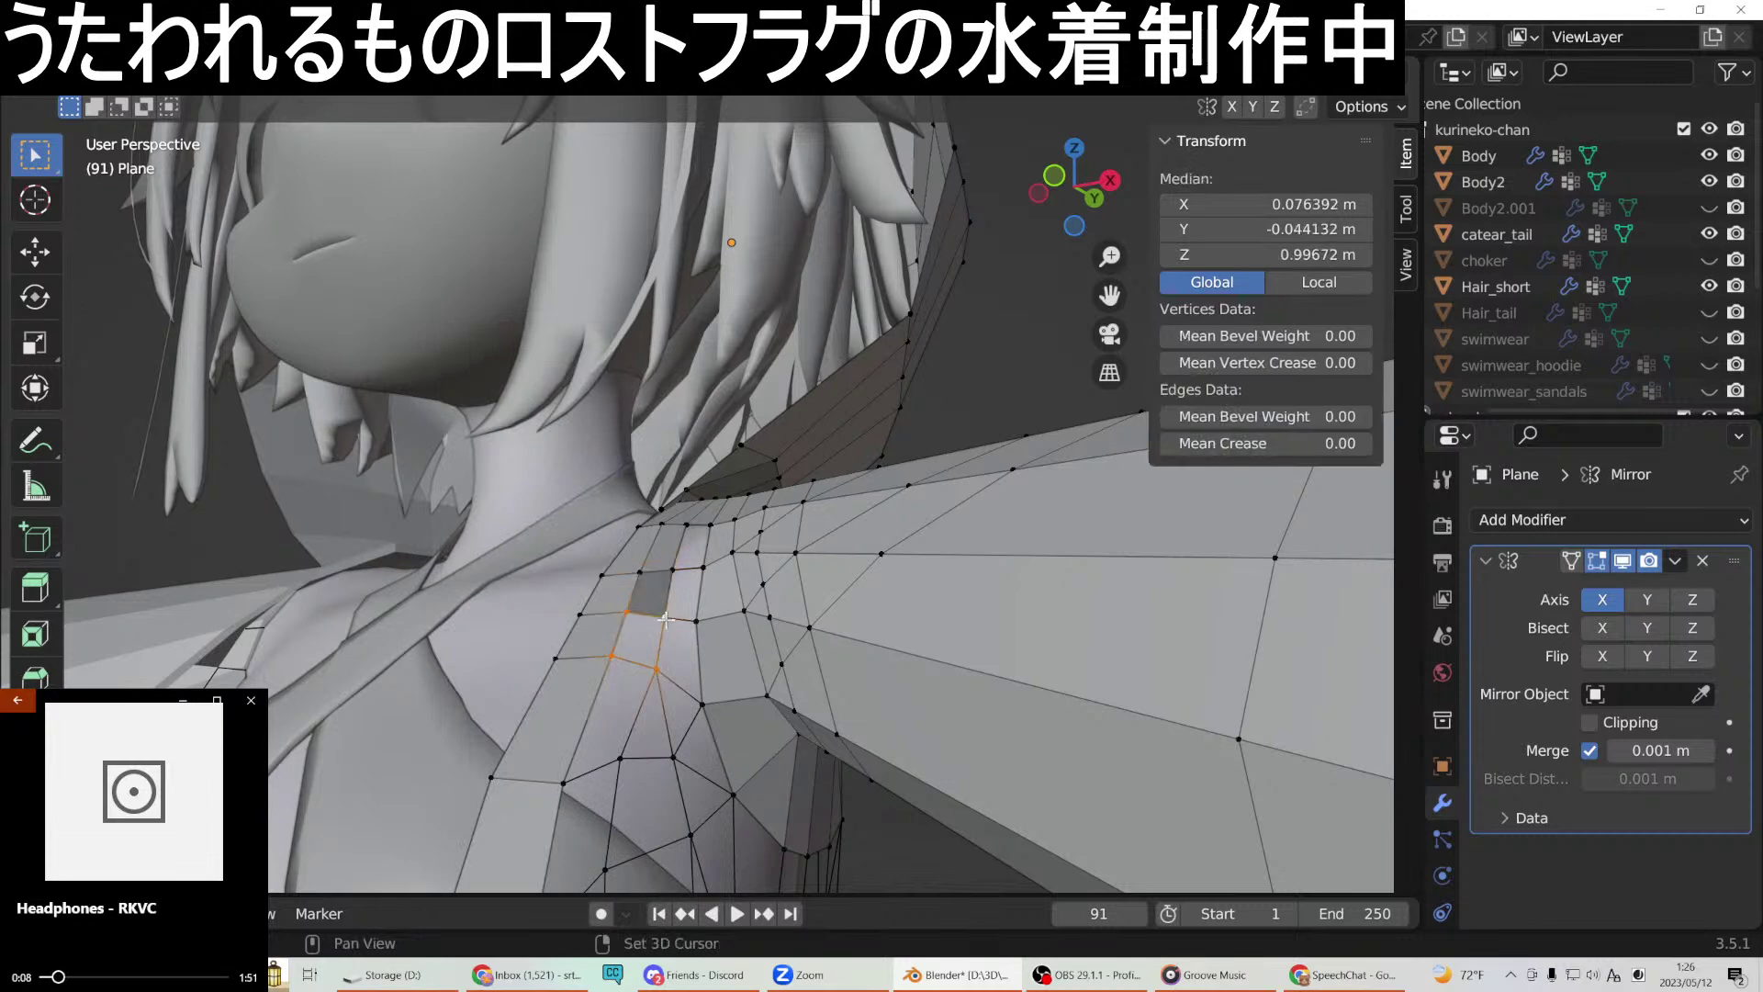
pyautogui.rightClick(665, 618)
pyautogui.click(630, 476)
# Fill the next quad gap down the front shoulder strip, above the chest, with a face from its four corner vertices.
pyautogui.moveTo(691, 624); pyautogui.dragTo(519, 602, button='middle')
pyautogui.click(503, 609)
pyautogui.keyDown('shift'); pyautogui.click(566, 549); pyautogui.keyUp('shift')
pyautogui.keyDown('shift'); pyautogui.click(611, 575); pyautogui.keyUp('shift')
pyautogui.keyDown('shift'); pyautogui.click(561, 614); pyautogui.keyUp('shift')
pyautogui.rightClick(562, 613)
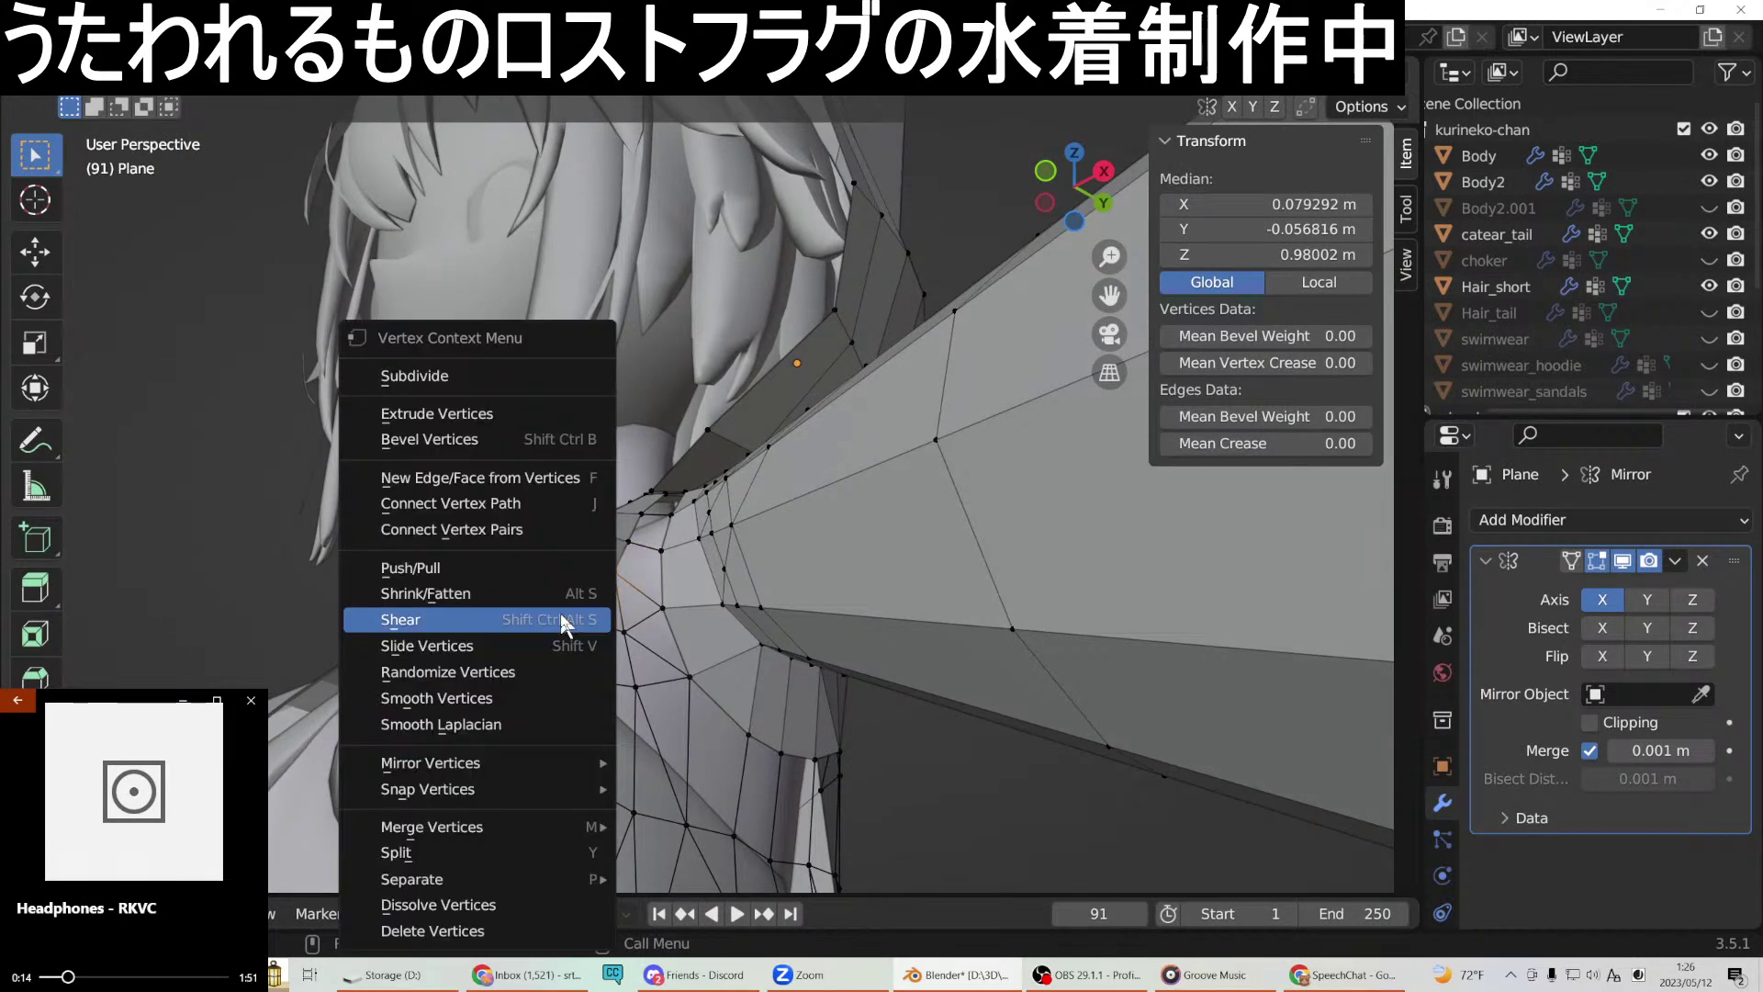
pyautogui.click(499, 479)
# Fill the lowest quad gap on the front shoulder strip, where it meets the top of the chest, with a new face.
pyautogui.click(503, 611)
pyautogui.keyDown('shift'); pyautogui.click(457, 696); pyautogui.keyUp('shift')
pyautogui.keyDown('shift'); pyautogui.click(547, 667); pyautogui.keyUp('shift')
pyautogui.rightClick(562, 610)
pyautogui.click(500, 478)
# Create a triangular face directly below the front shoulder strip from its two lower corners and the vertex beneath them.
pyautogui.click(532, 673)
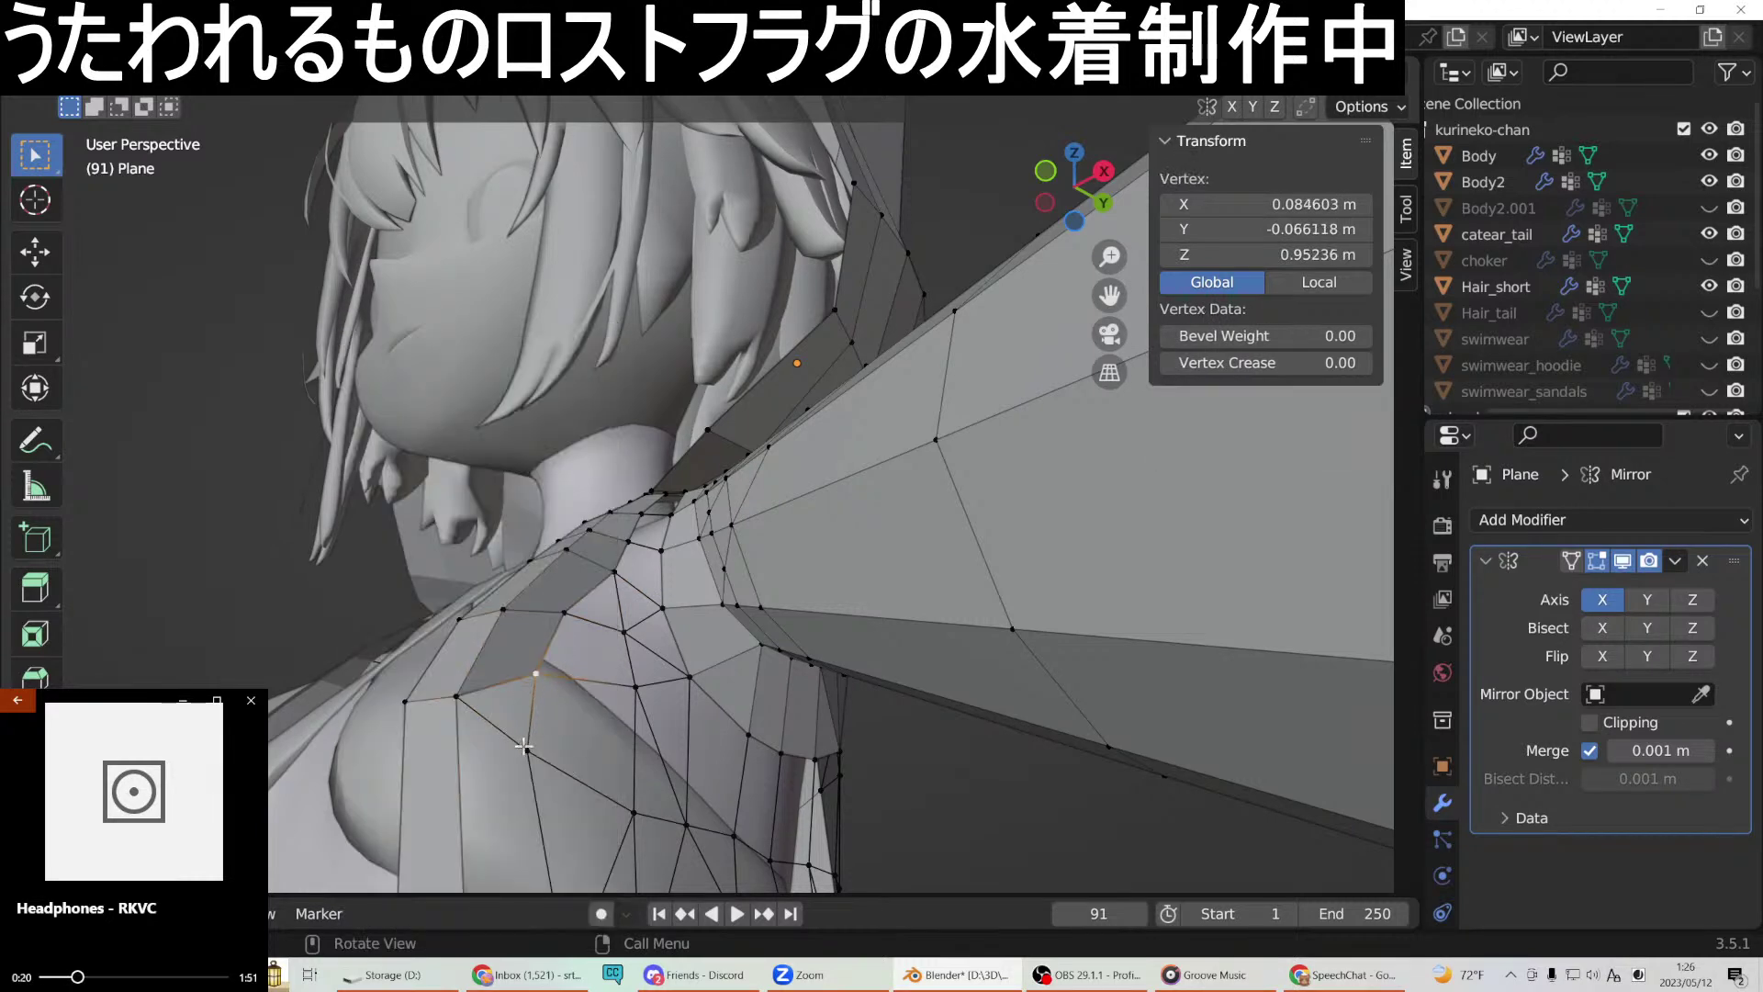
pyautogui.keyDown('shift'); pyautogui.click(456, 695); pyautogui.keyUp('shift')
pyautogui.keyDown('shift'); pyautogui.click(534, 673); pyautogui.keyUp('shift')
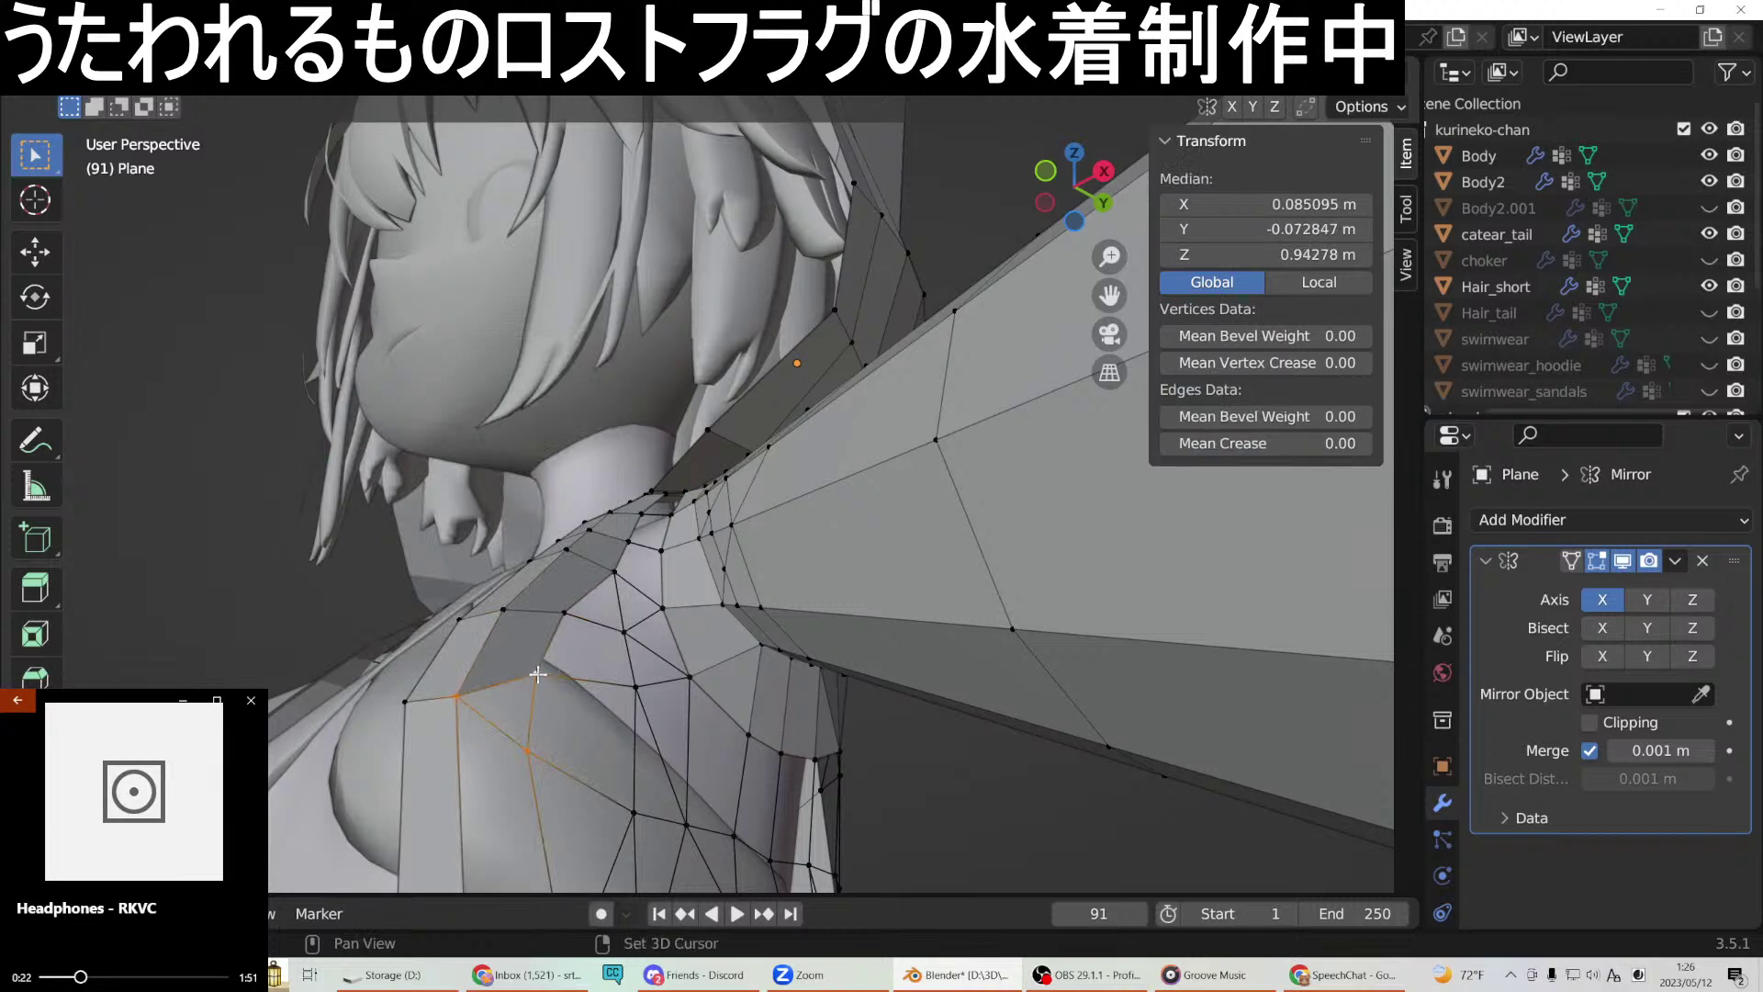
pyautogui.rightClick(534, 673)
pyautogui.click(499, 479)
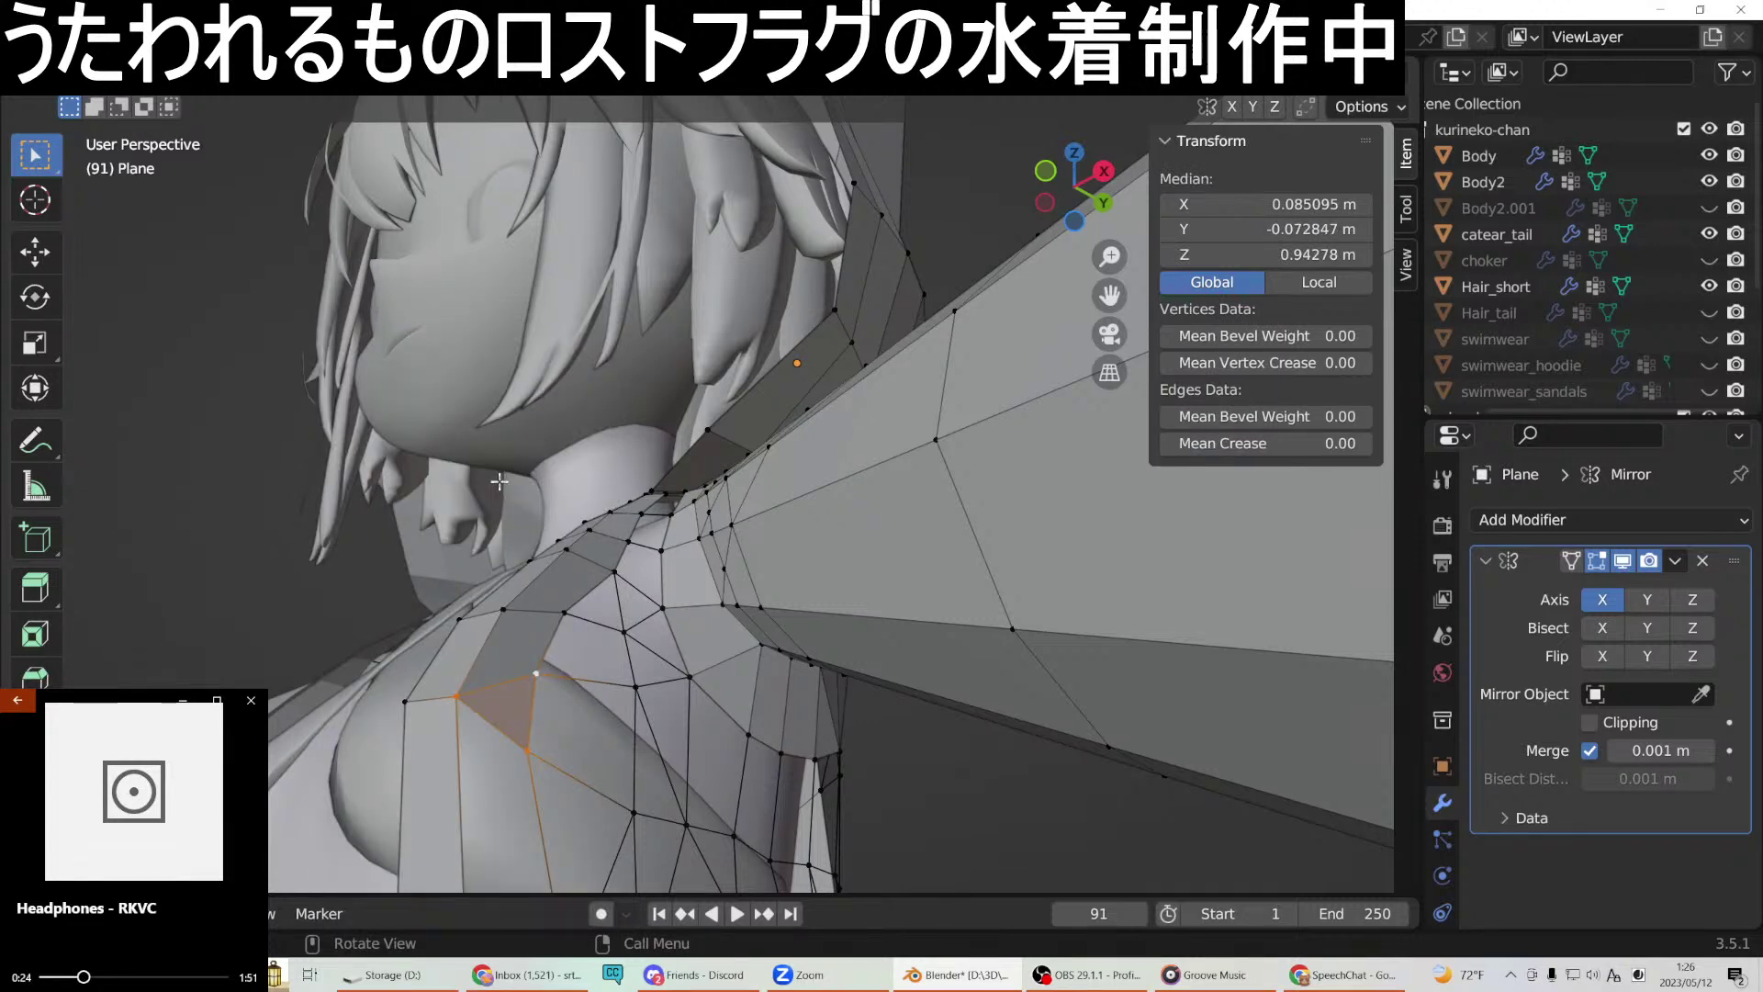
# Fill the tall quad gap over the side of the chest, between the front panel's edge and the side mesh, with a face.
pyautogui.keyDown('shift'); pyautogui.scroll(-5, 450, 636); pyautogui.keyUp('shift')
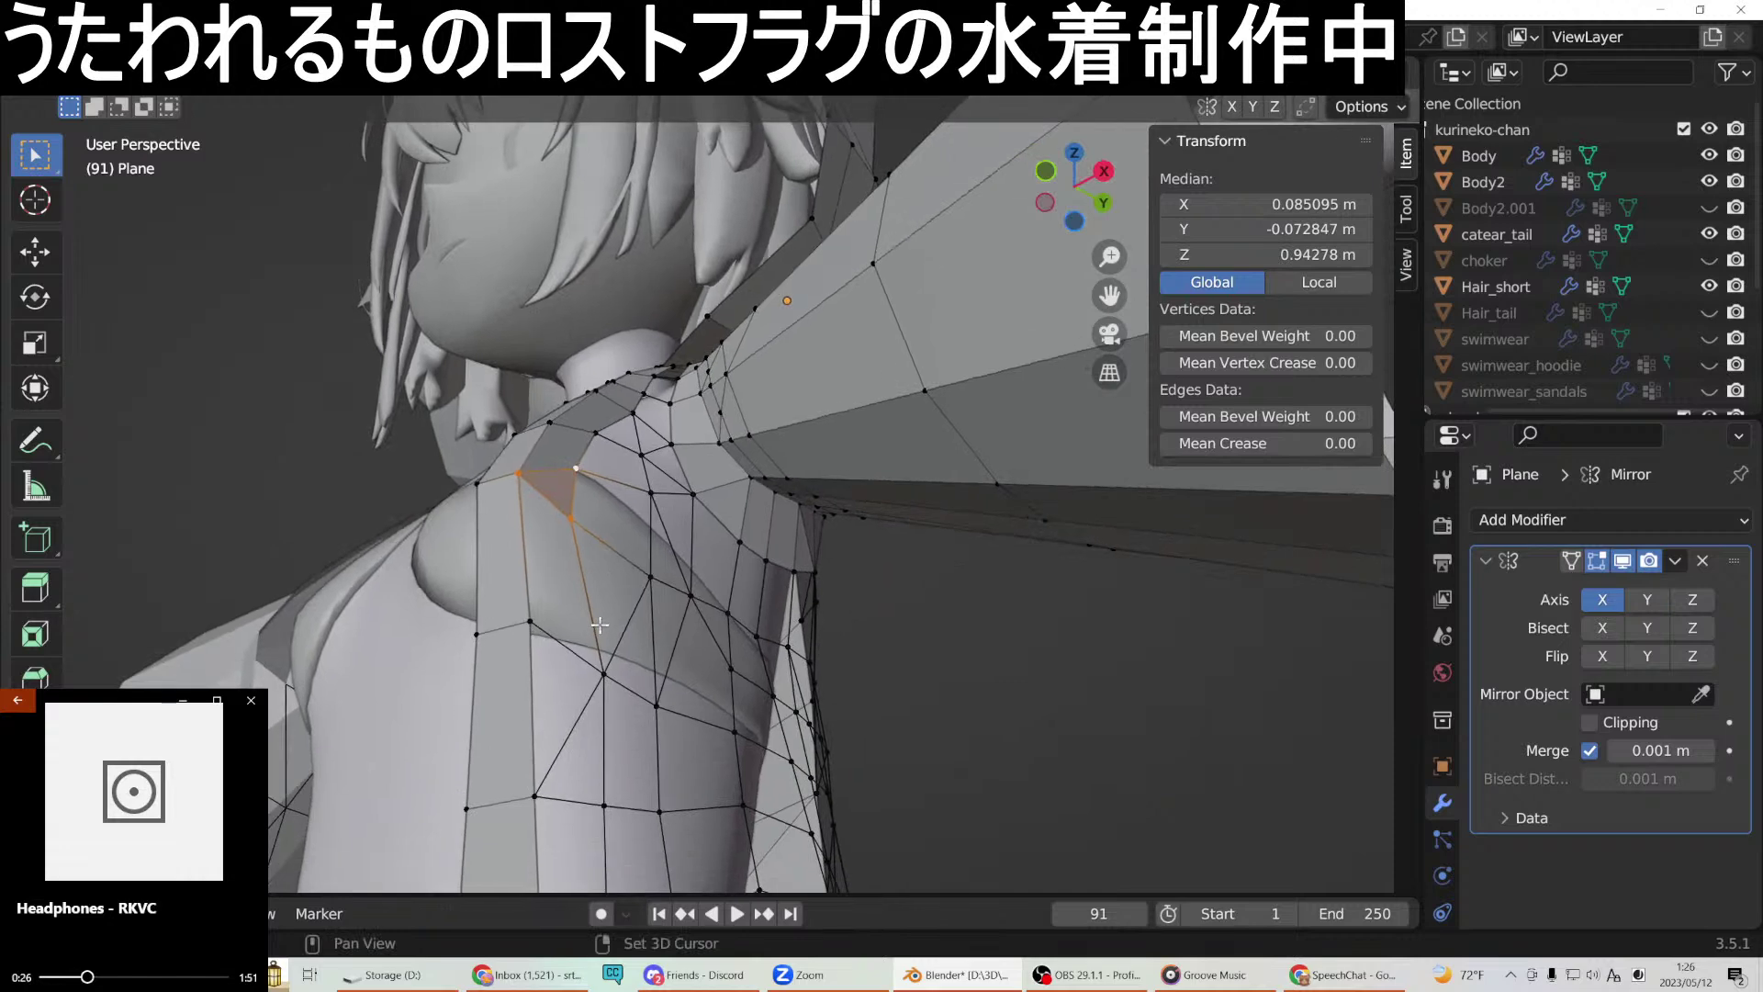
pyautogui.moveTo(559, 642); pyautogui.dragTo(565, 649, button='middle')
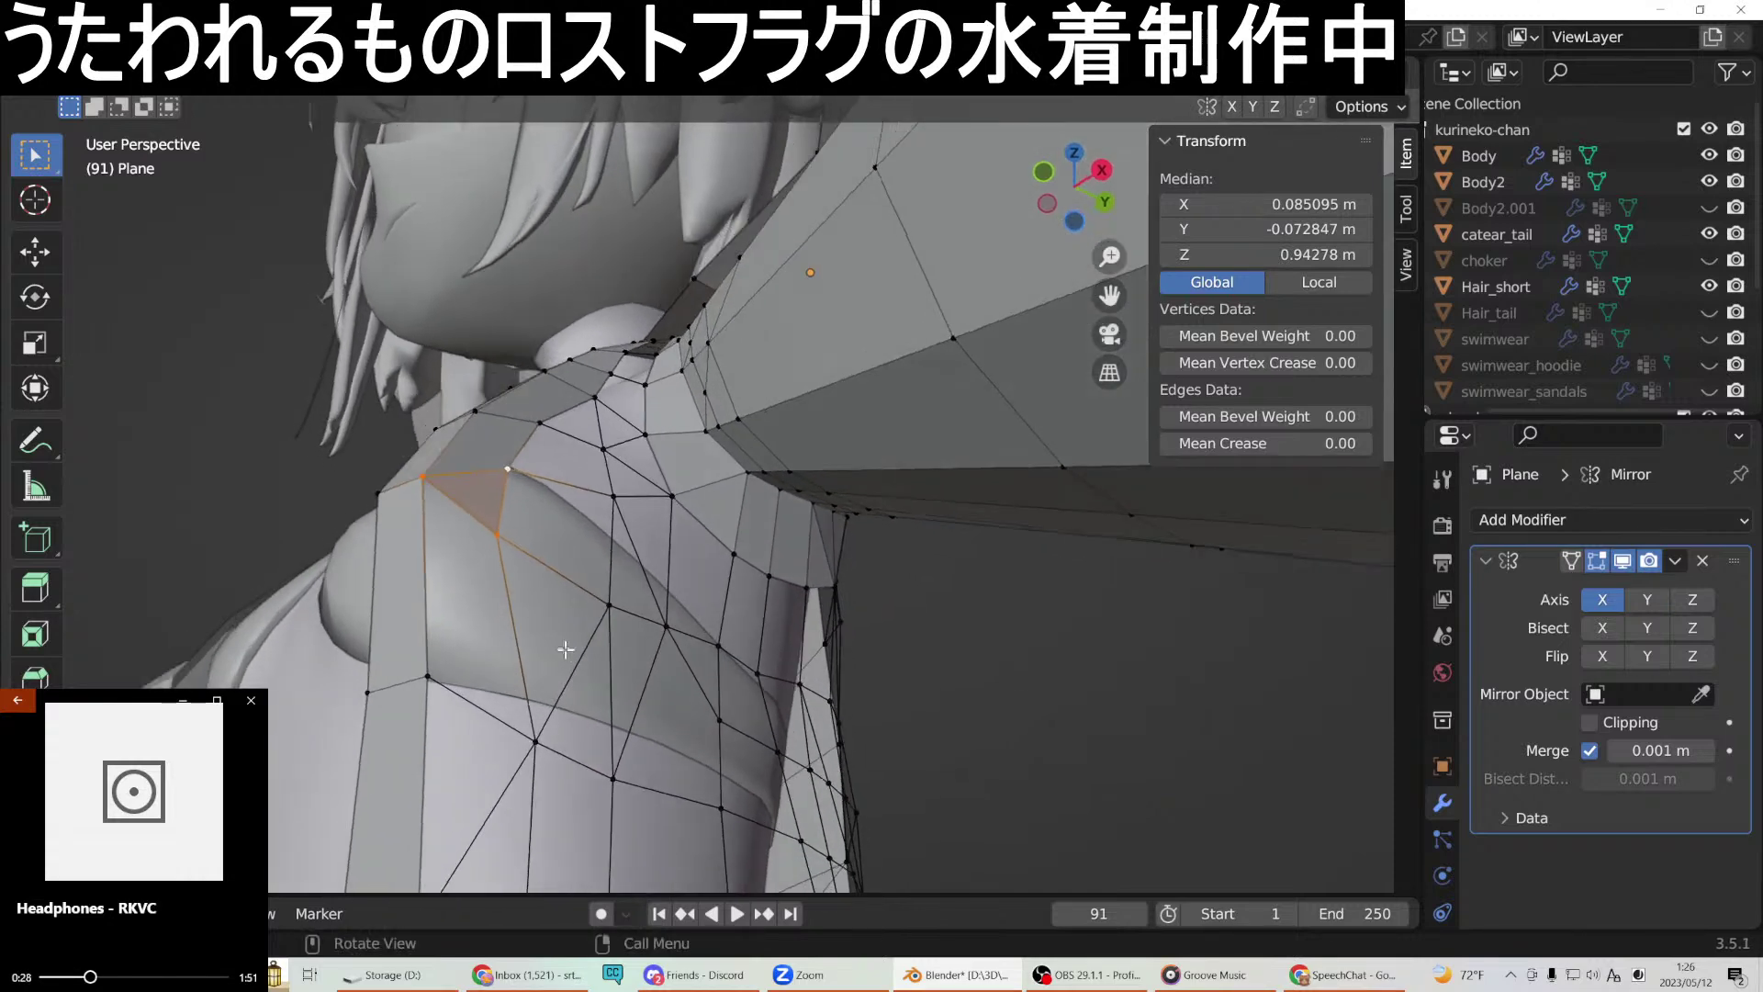
pyautogui.click(427, 479)
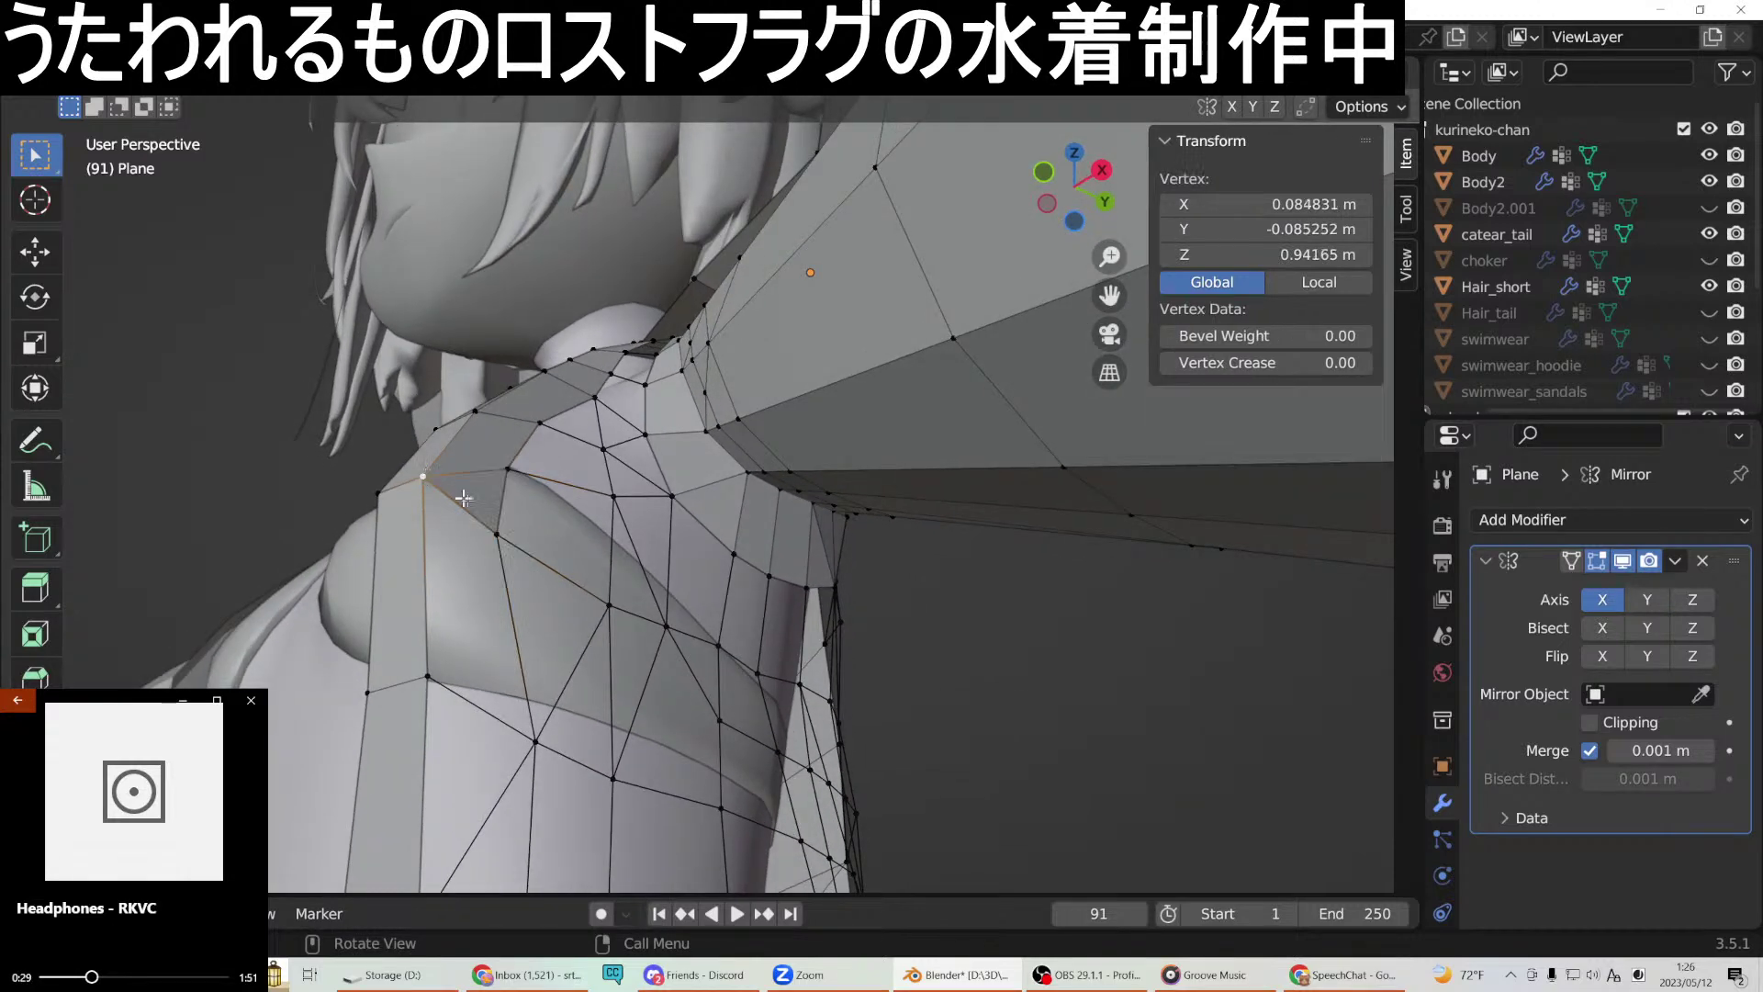
pyautogui.keyDown('shift'); pyautogui.click(535, 739); pyautogui.keyUp('shift')
pyautogui.keyDown('shift'); pyautogui.click(426, 652); pyautogui.keyUp('shift')
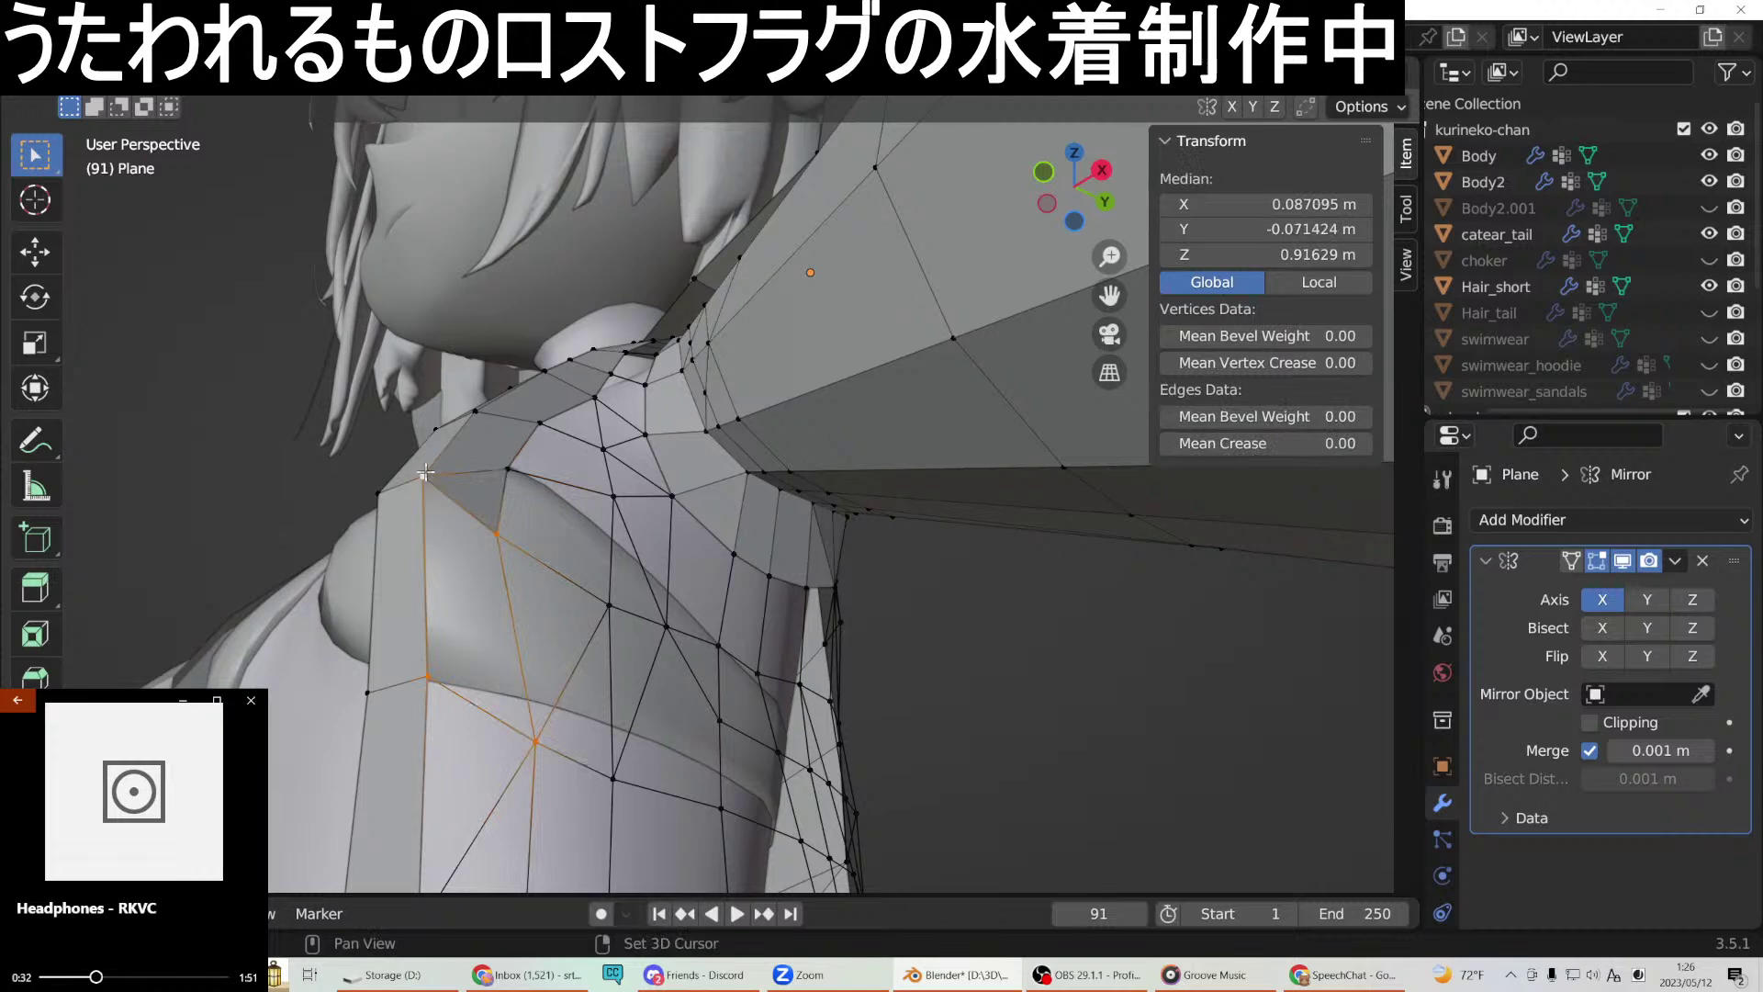
pyautogui.rightClick(425, 474)
pyautogui.click(425, 476)
# Create a triangular face below the chest from two vertices on the front panel's edge and the adjacent side vertex.
pyautogui.moveTo(487, 657); pyautogui.dragTo(458, 707, button='middle')
pyautogui.click(459, 707)
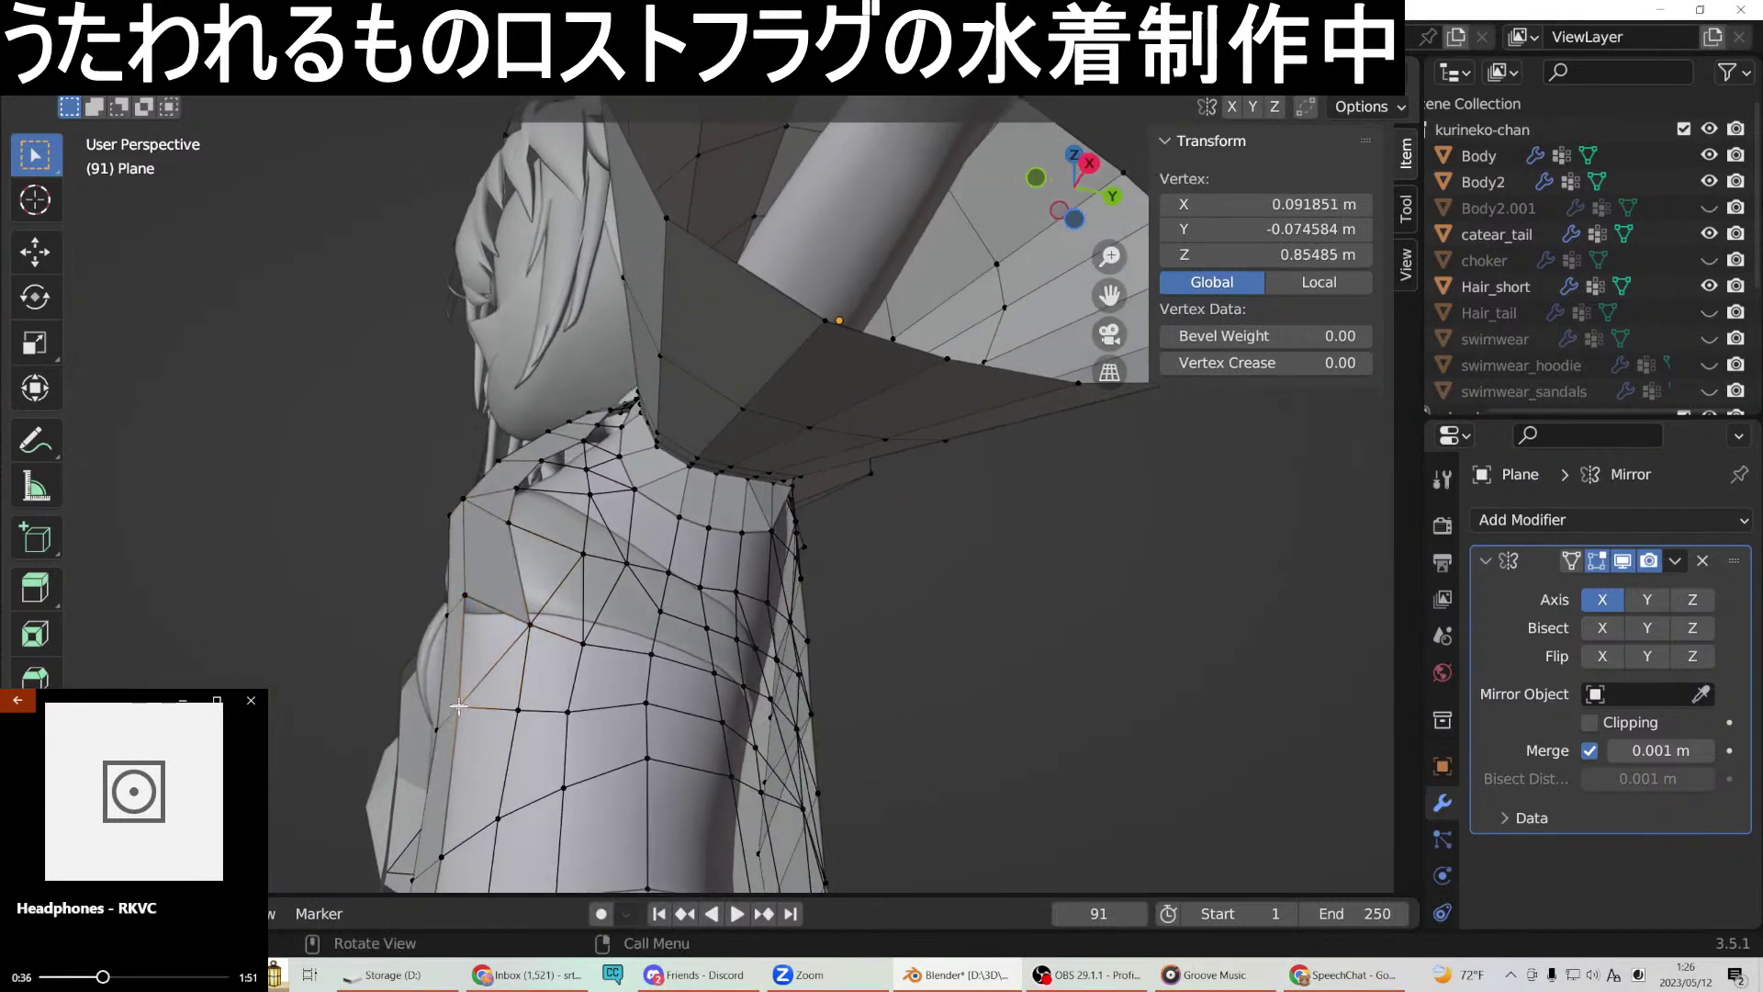
pyautogui.keyDown('shift'); pyautogui.click(466, 596); pyautogui.keyUp('shift')
pyautogui.keyDown('shift'); pyautogui.click(534, 621); pyautogui.keyUp('shift')
pyautogui.rightClick(535, 625)
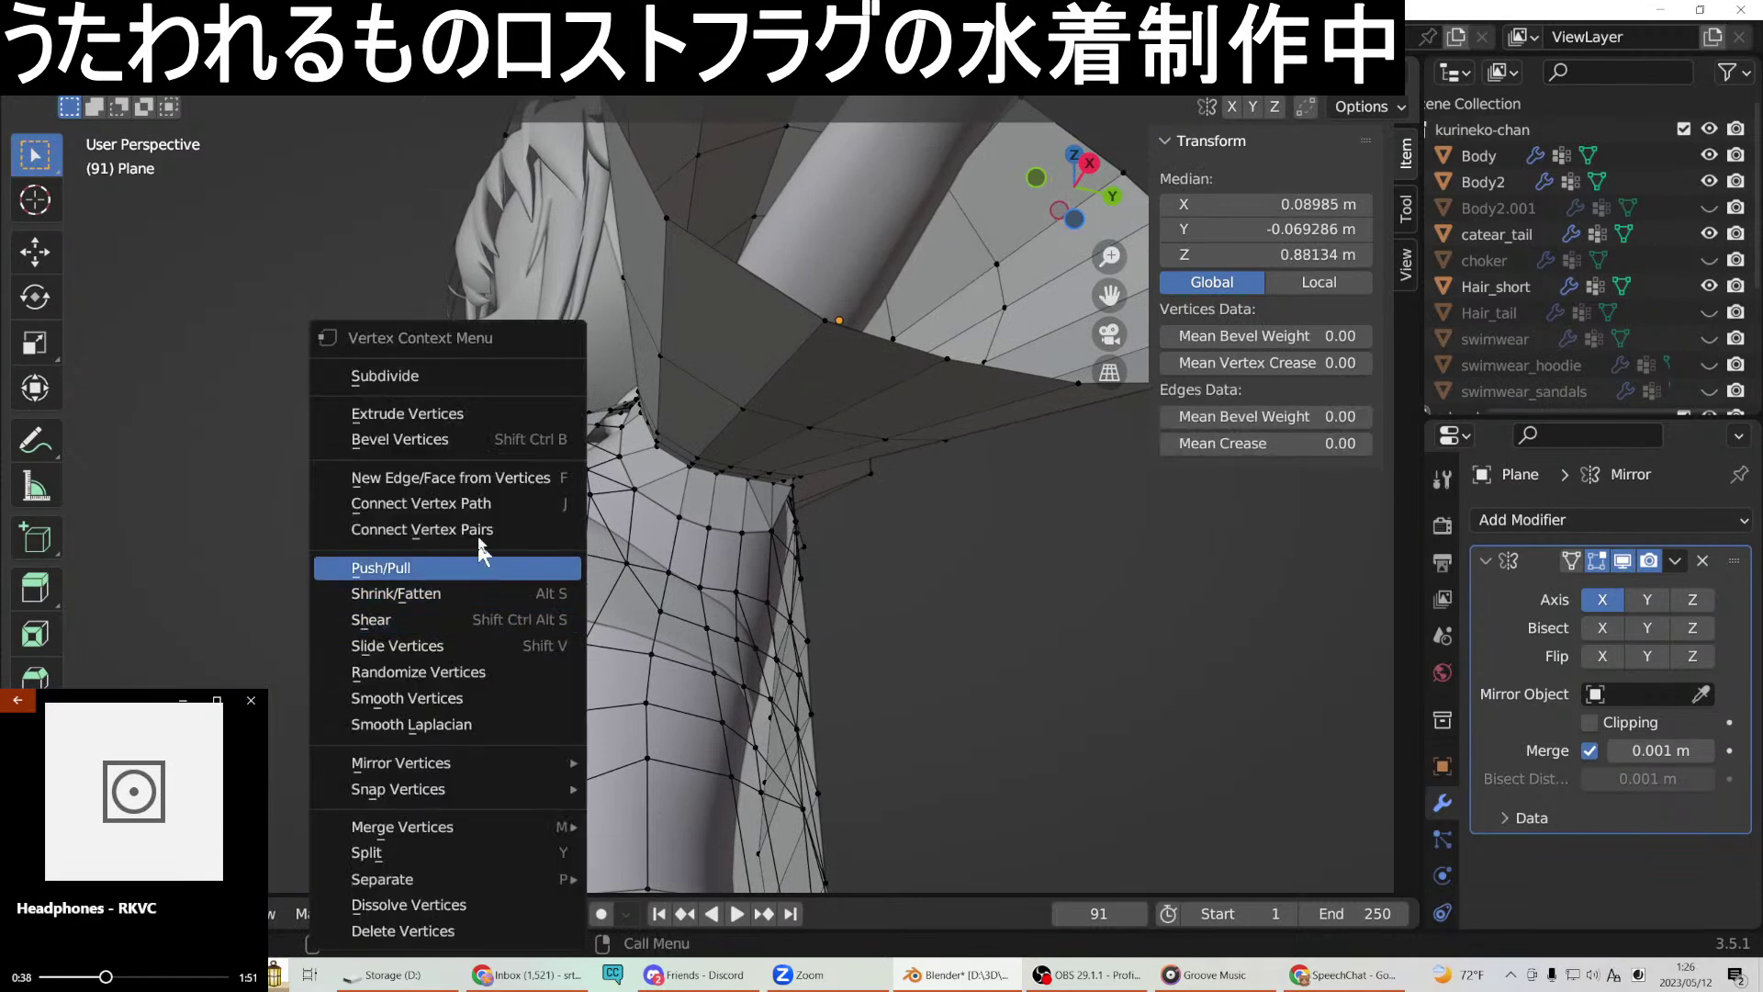
pyautogui.click(530, 467)
# Create a second triangular face beside it, joining the front panel's edge vertex to two neighbouring vertices of the side mesh.
pyautogui.click(460, 706)
pyautogui.keyDown('shift'); pyautogui.click(531, 639); pyautogui.keyUp('shift')
pyautogui.keyDown('shift'); pyautogui.click(511, 712); pyautogui.keyUp('shift')
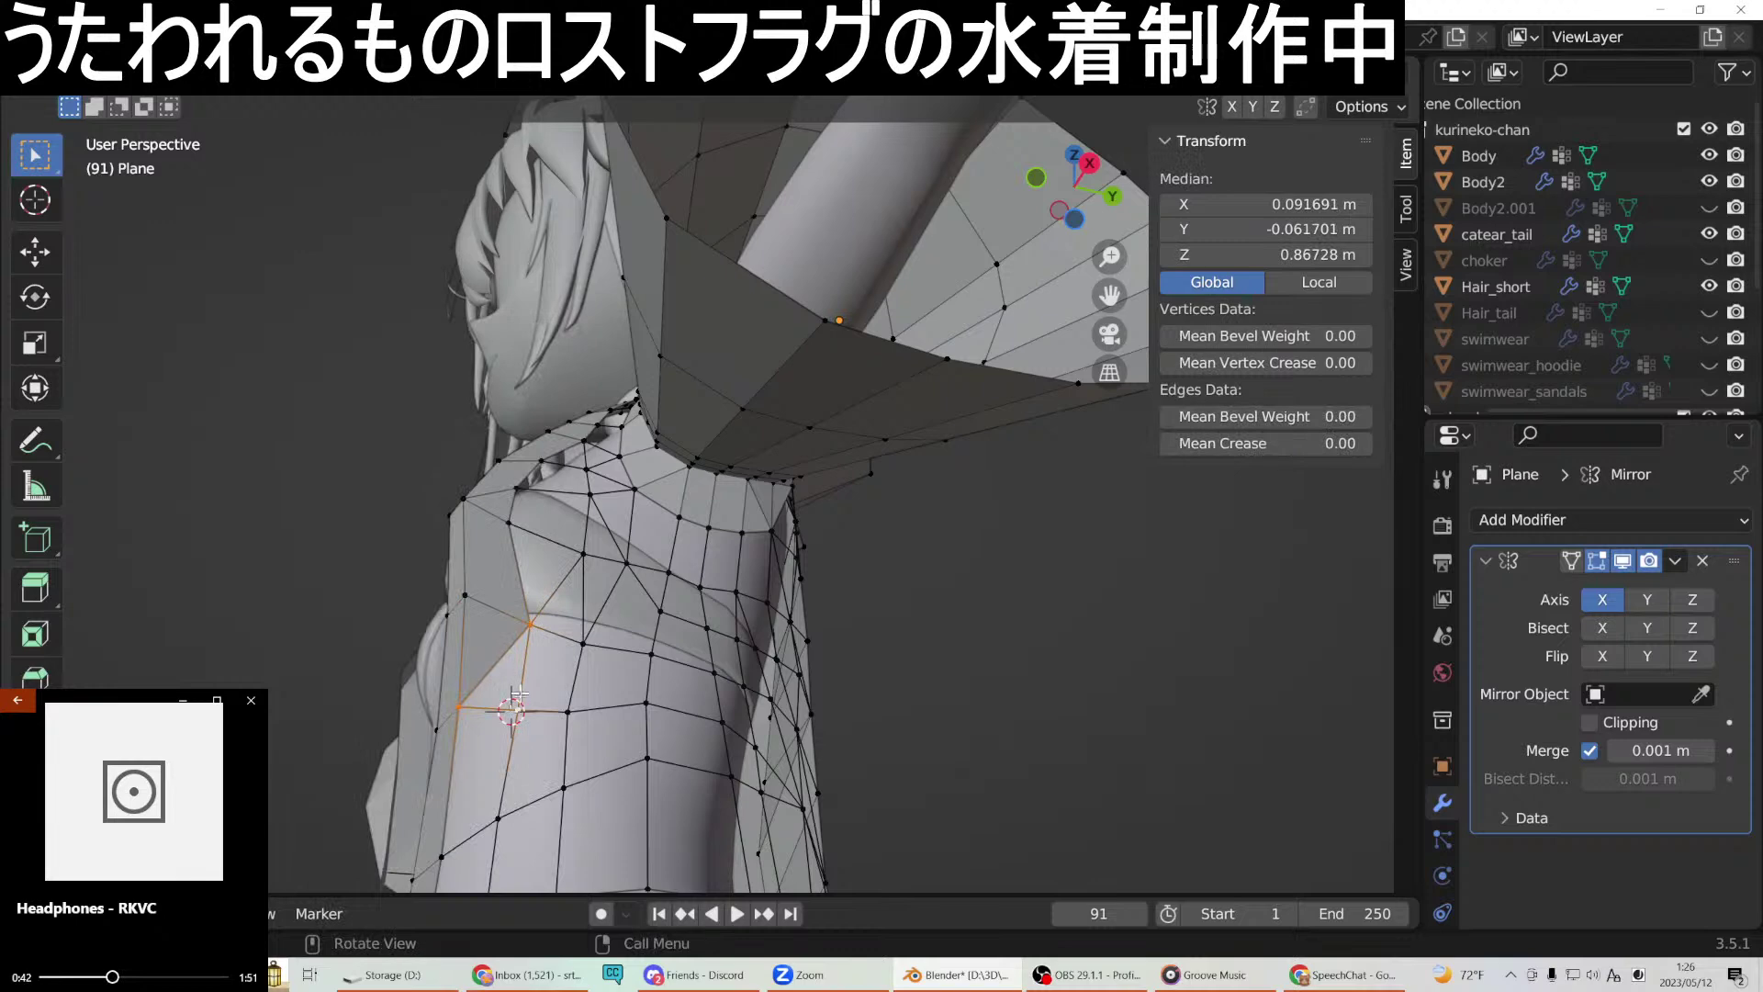
pyautogui.rightClick(512, 712)
pyautogui.click(470, 498)
pyautogui.rightClick(511, 711)
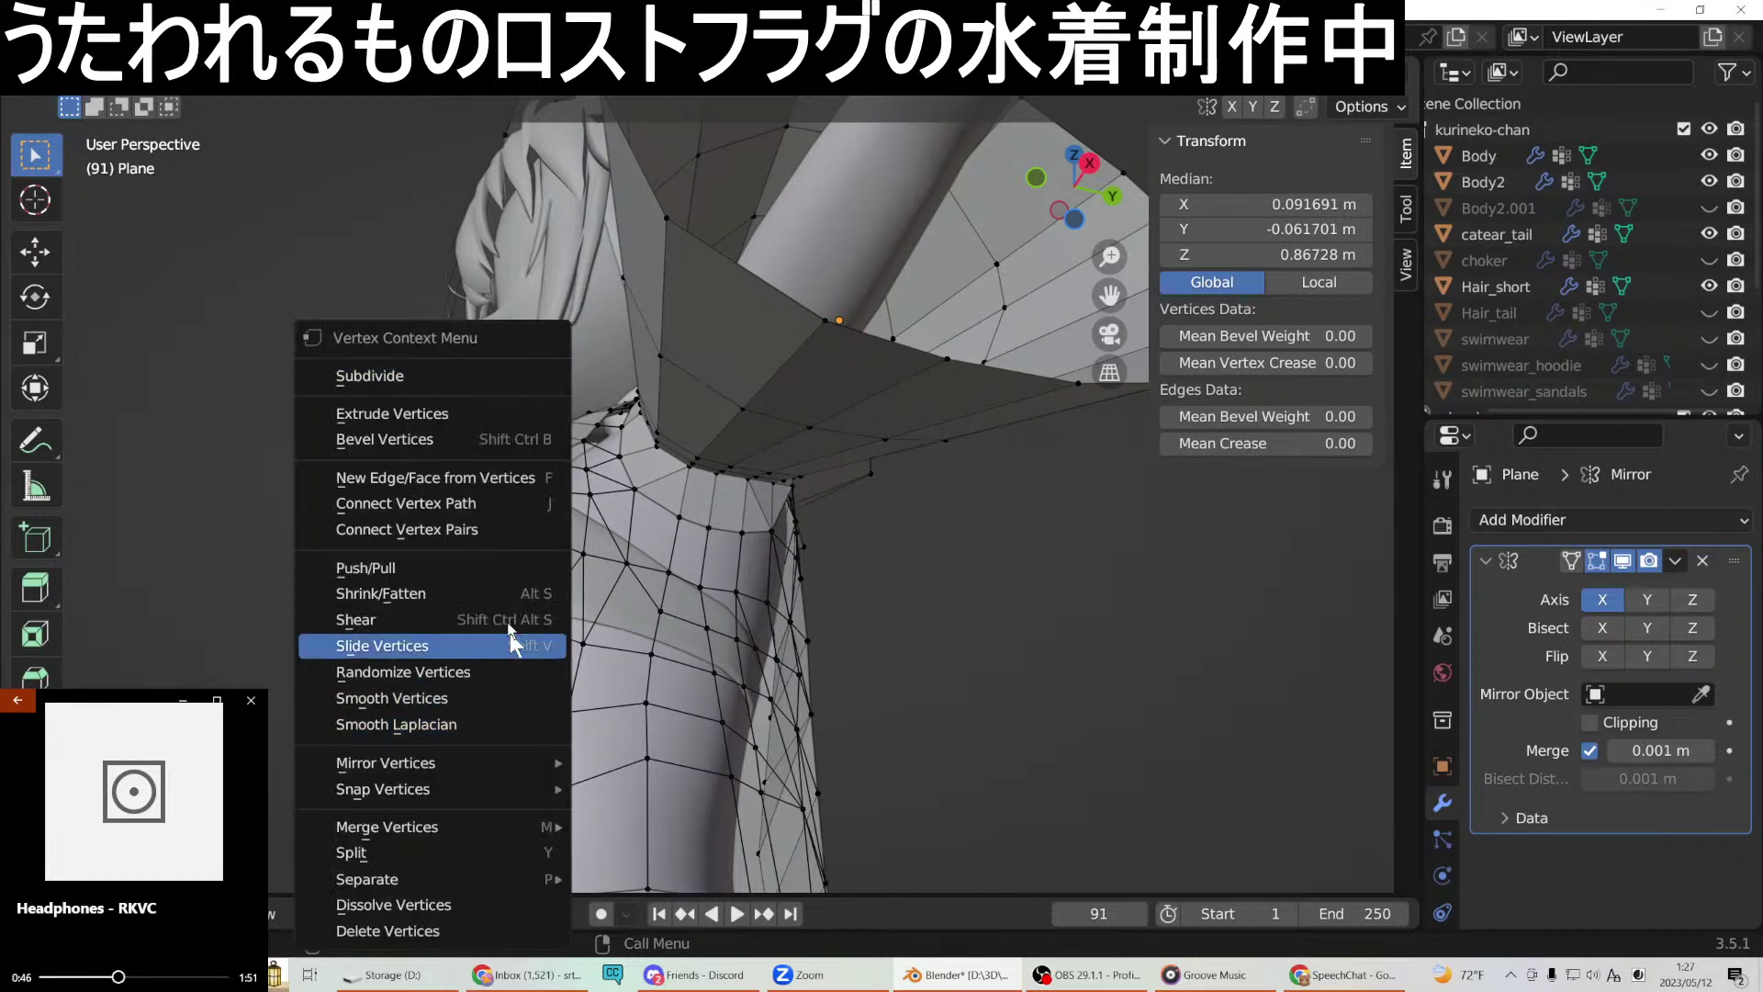
pyautogui.click(472, 472)
# Fill the quad gap directly below the two triangles, between the front panel's edge and the side mesh, with a face.
pyautogui.moveTo(570, 741); pyautogui.dragTo(487, 627, button='middle')
pyautogui.click(445, 632)
pyautogui.keyDown('shift'); pyautogui.click(469, 537); pyautogui.keyUp('shift')
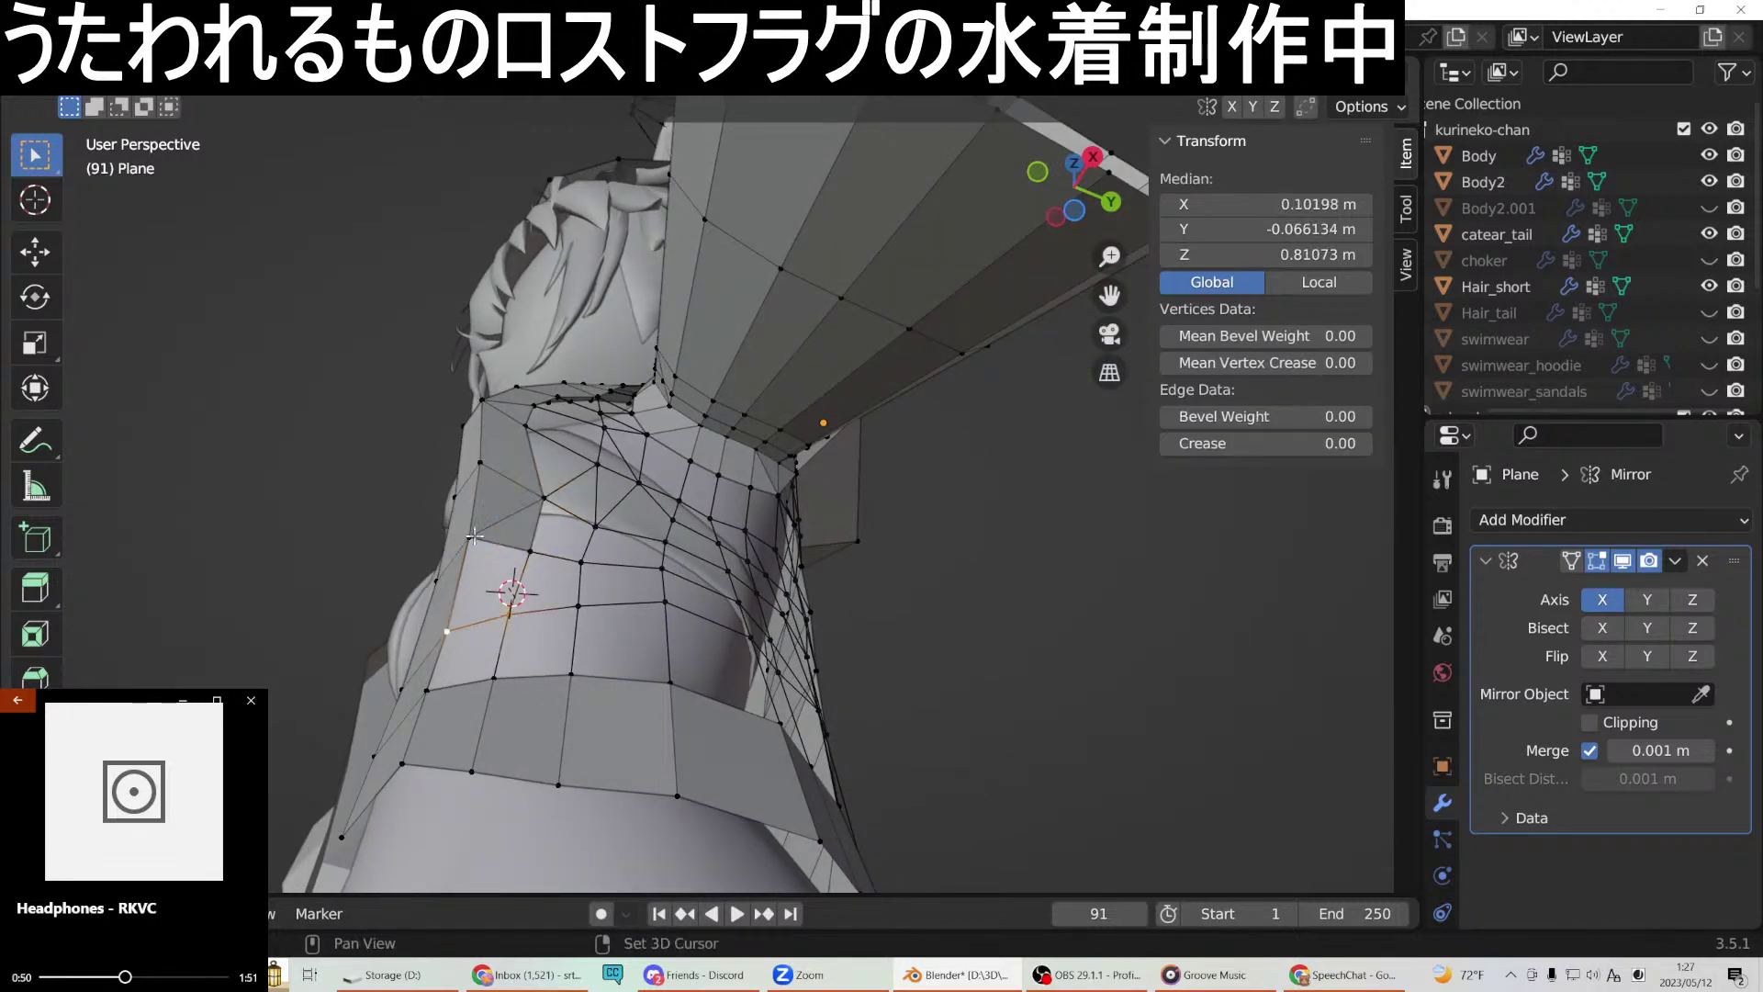
pyautogui.rightClick(536, 574)
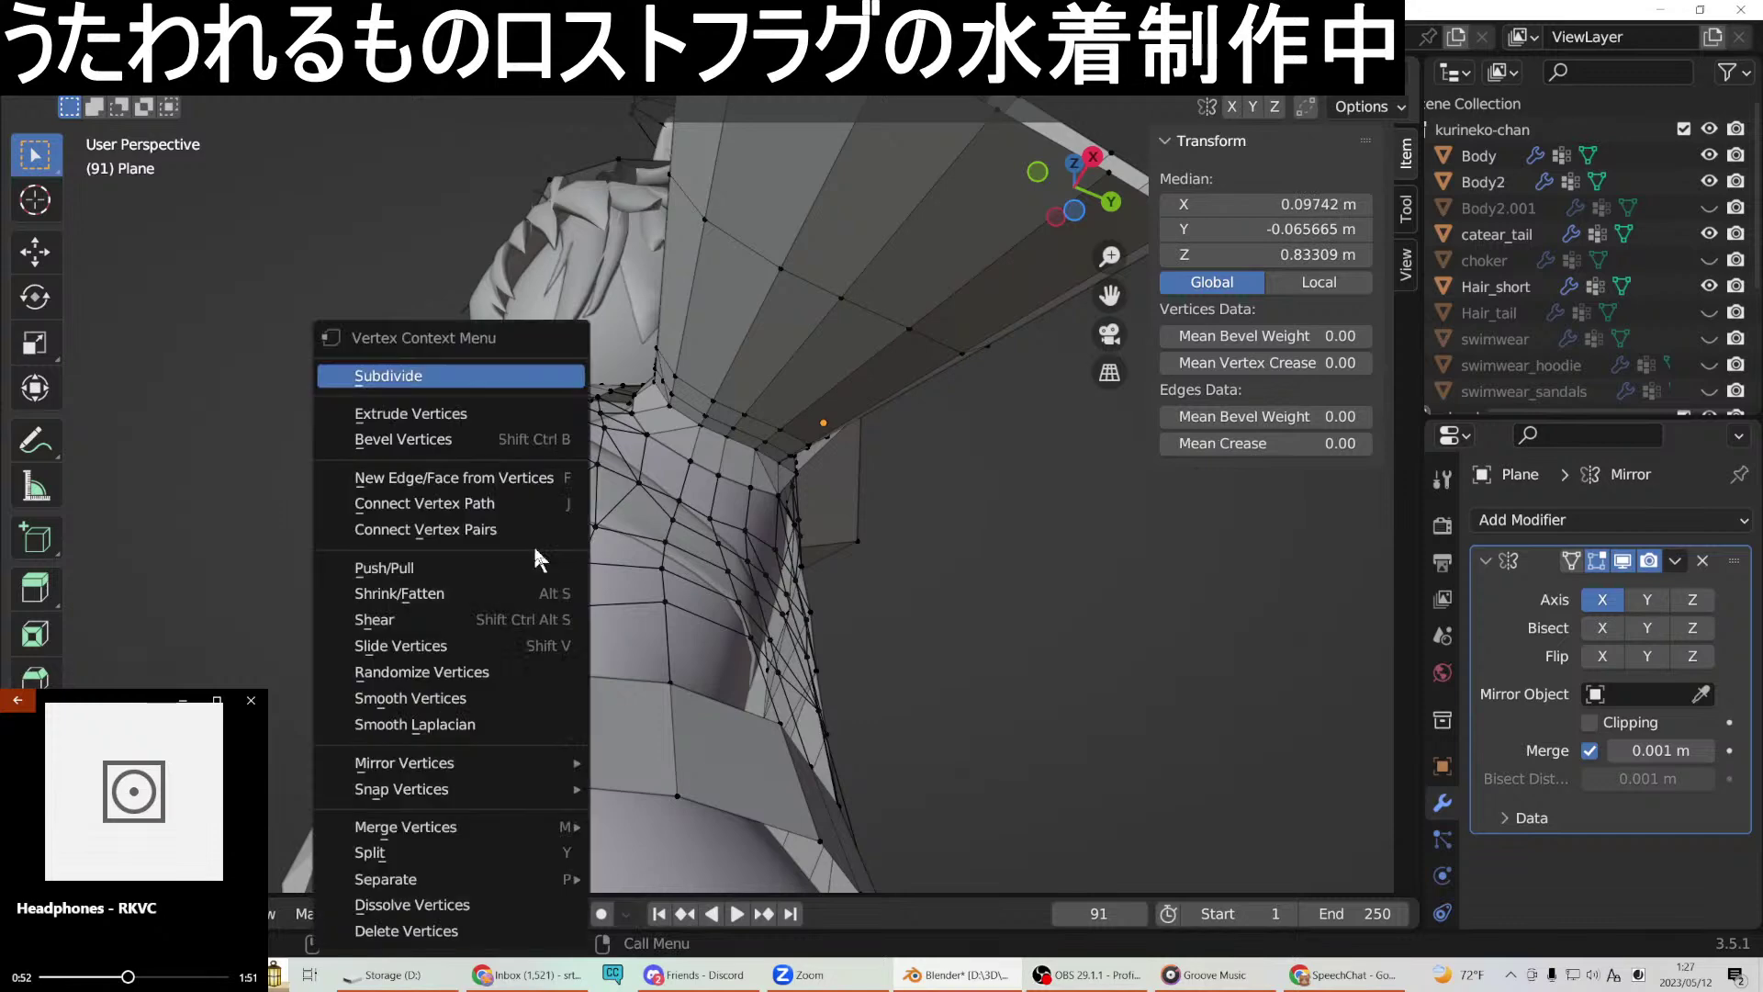
pyautogui.click(468, 473)
# Fill the next gap down the torso's side, just above the existing lower band, with a new face.
pyautogui.click(506, 617)
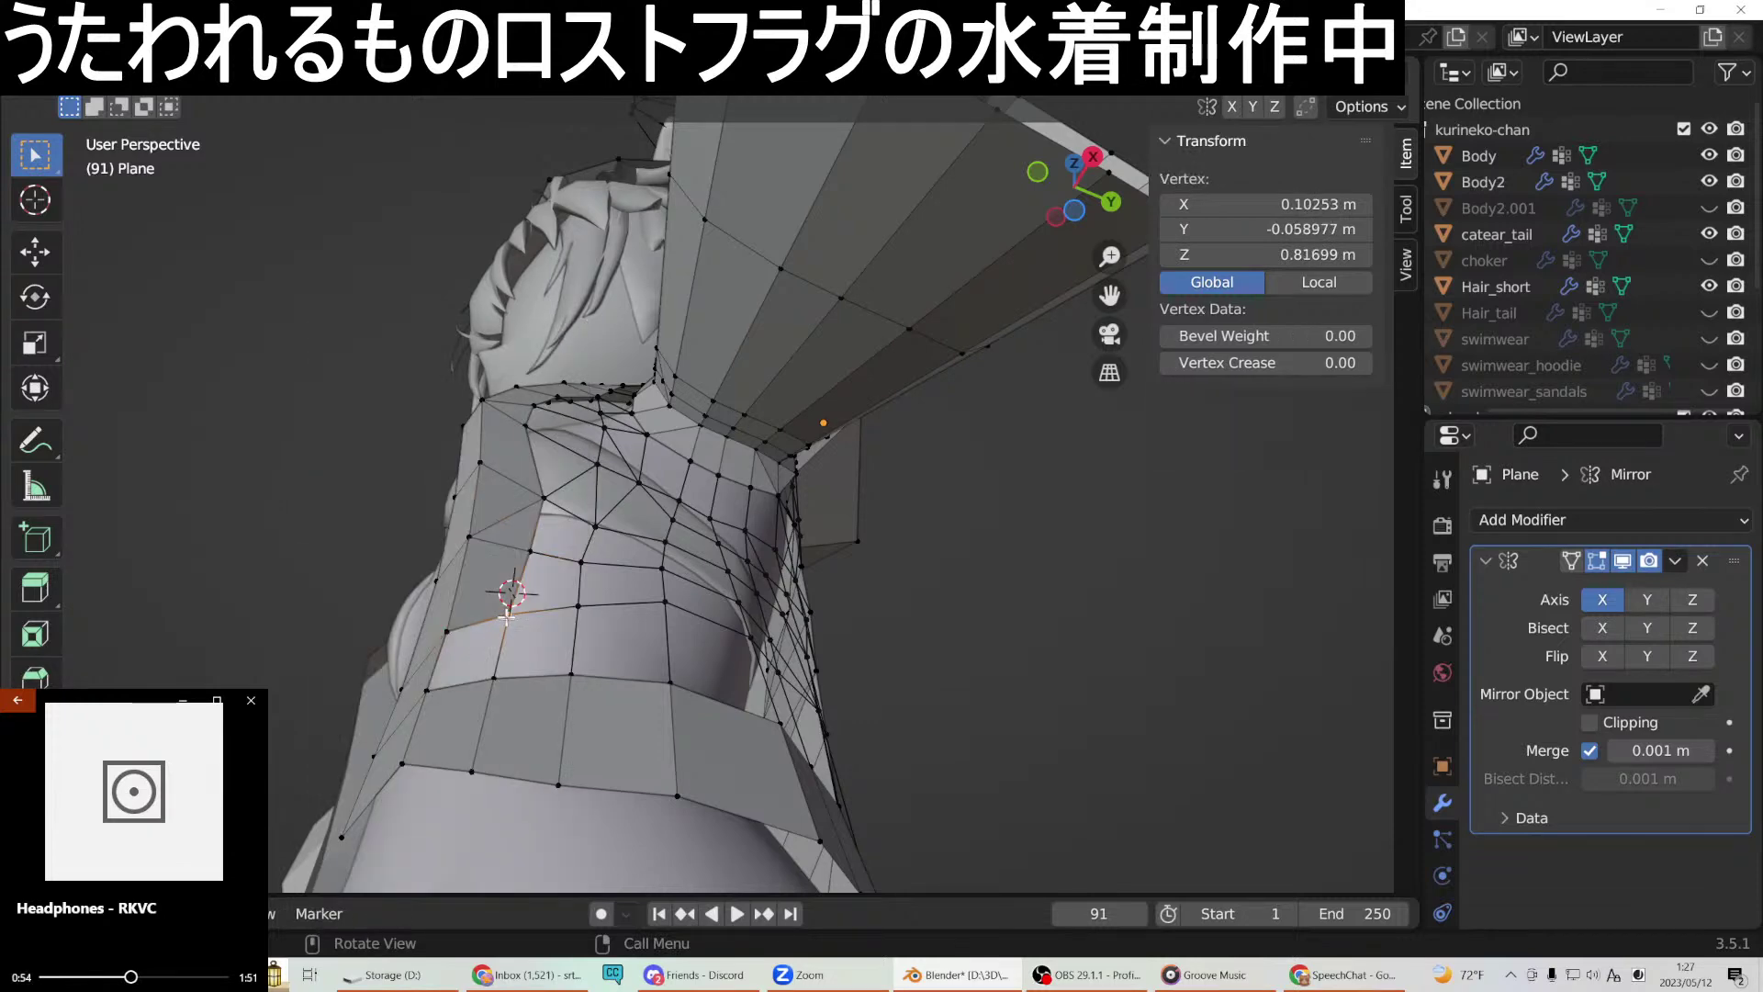
# Fill the four-vertex gap at the garment's lower front side with a new face.
pyautogui.keyDown('shift'); pyautogui.click(496, 678); pyautogui.keyUp('shift')
pyautogui.keyDown('shift'); pyautogui.click(446, 631); pyautogui.keyUp('shift')
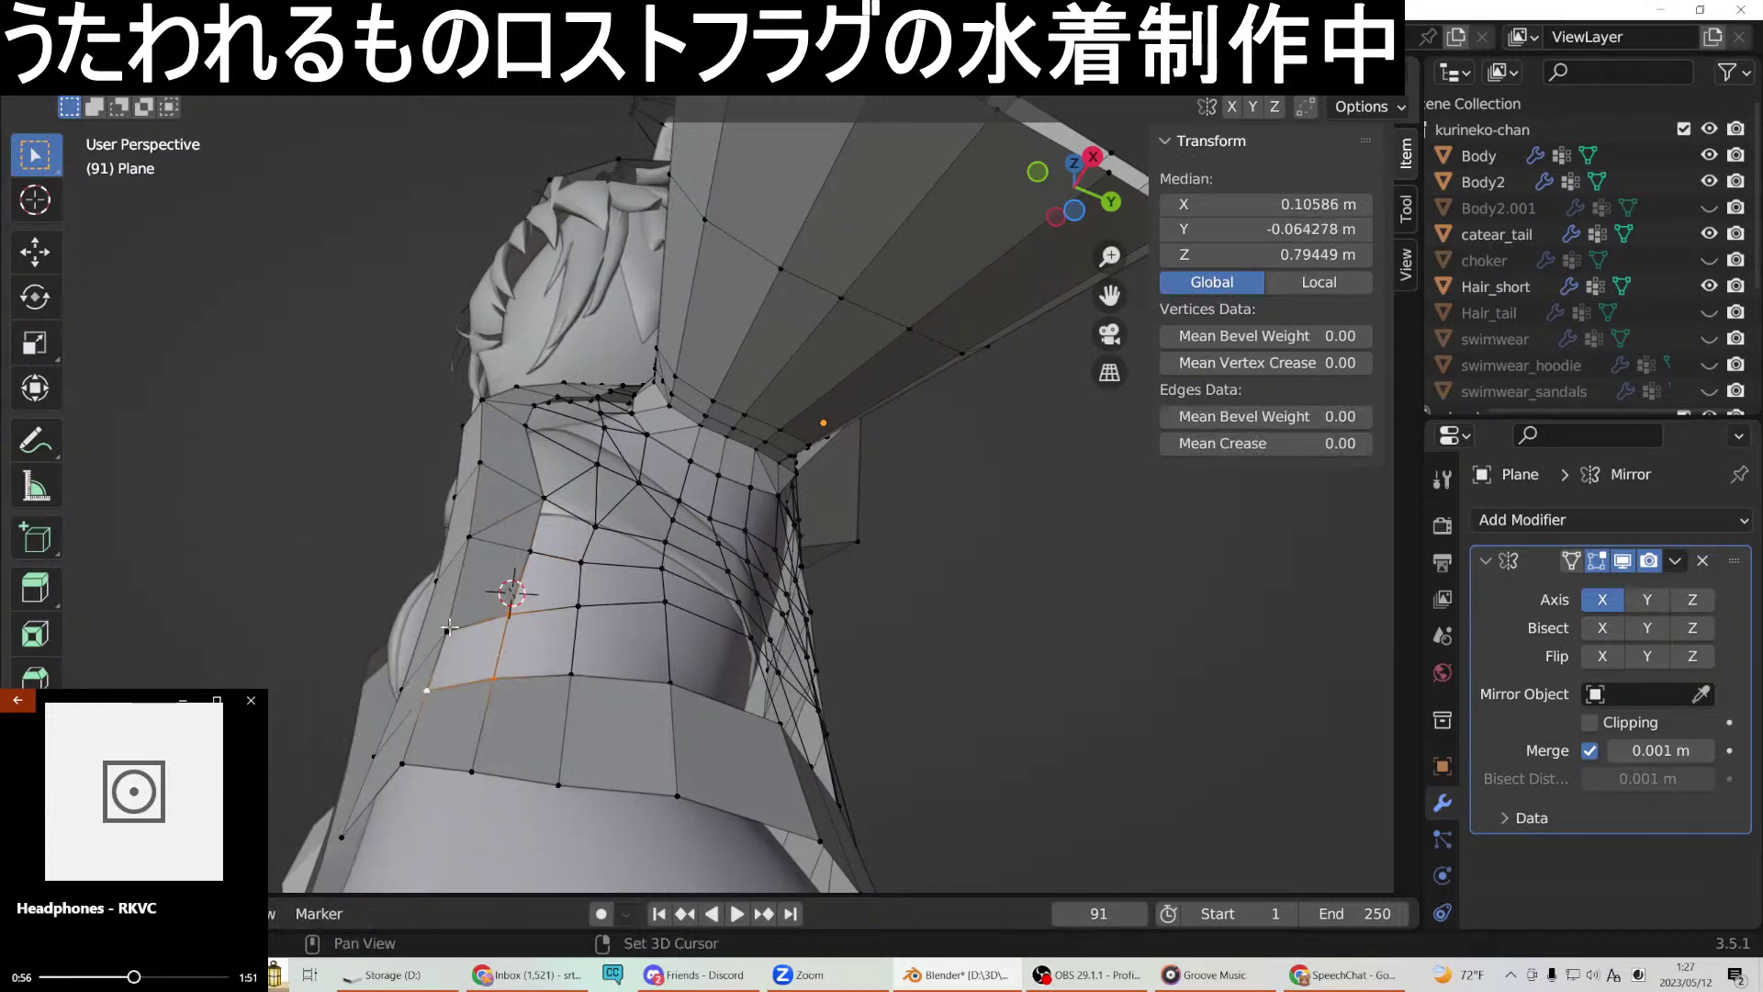
pyautogui.rightClick(448, 625)
pyautogui.click(432, 481)
# Move the upper-back vertex beside the armhole gap about 0.0022 m along the Y axis.
pyautogui.moveTo(549, 598); pyautogui.dragTo(637, 375, button='middle')
pyautogui.moveTo(684, 433); pyautogui.dragTo(868, 532, button='middle')
pyautogui.click(681, 494)
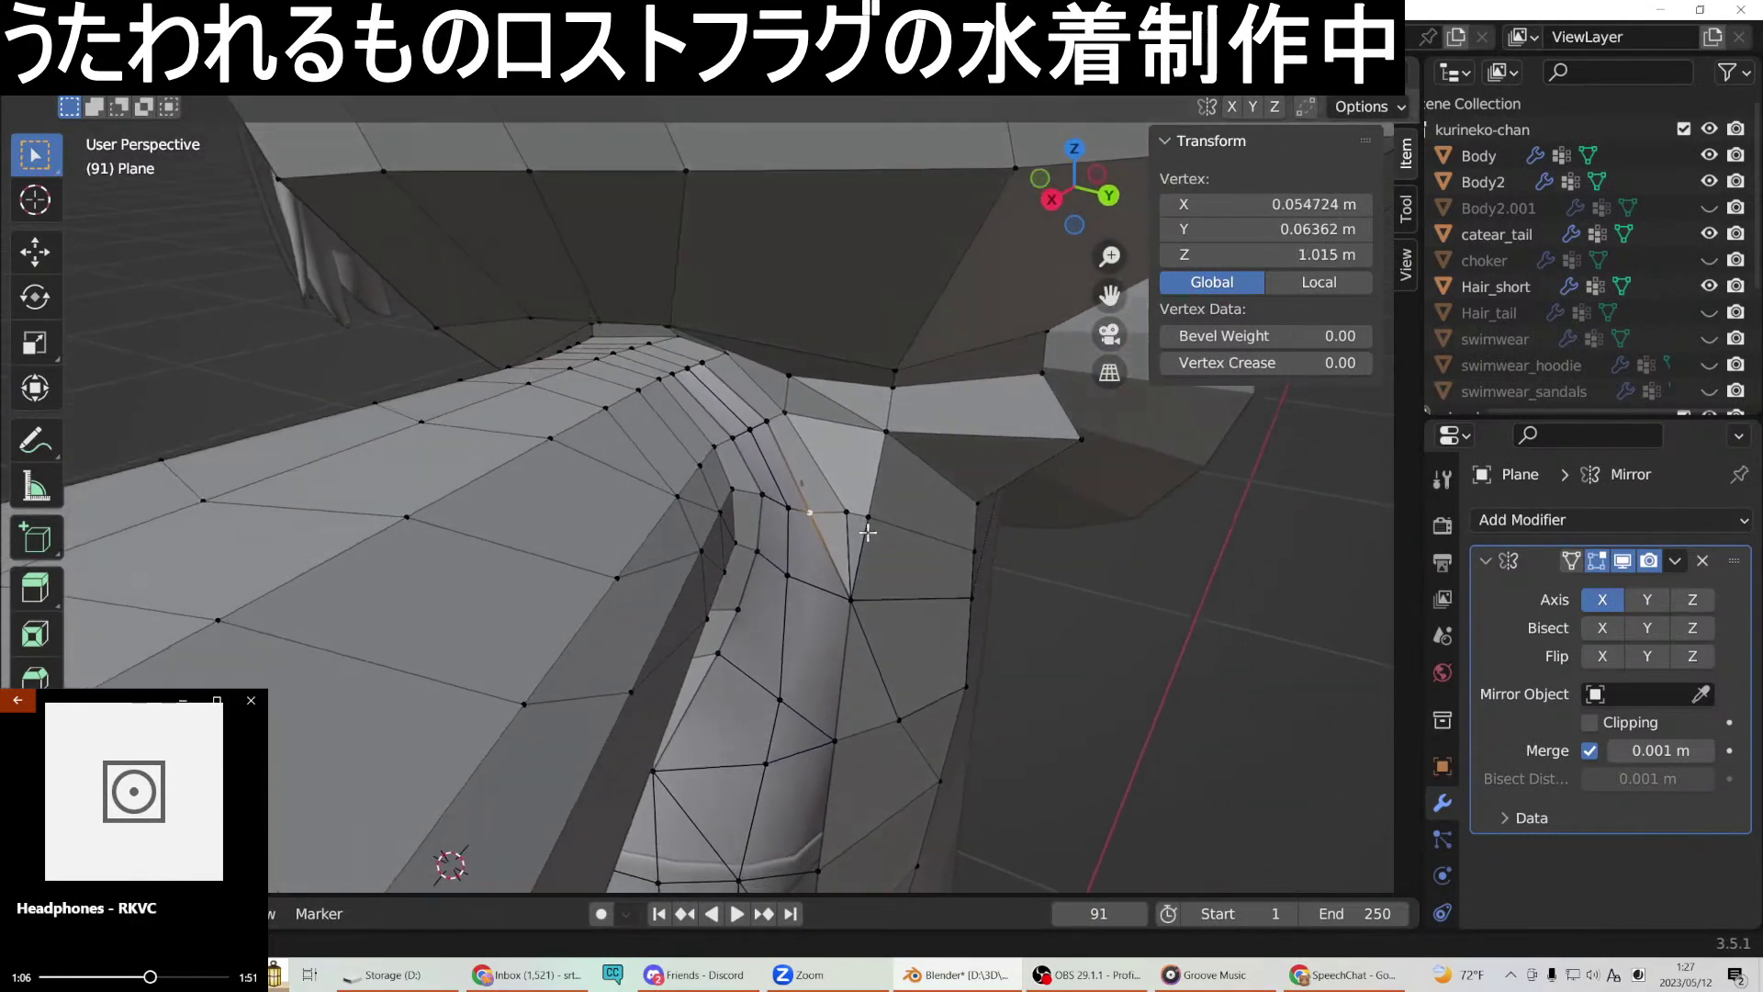
pyautogui.press('g')
pyautogui.press('y')
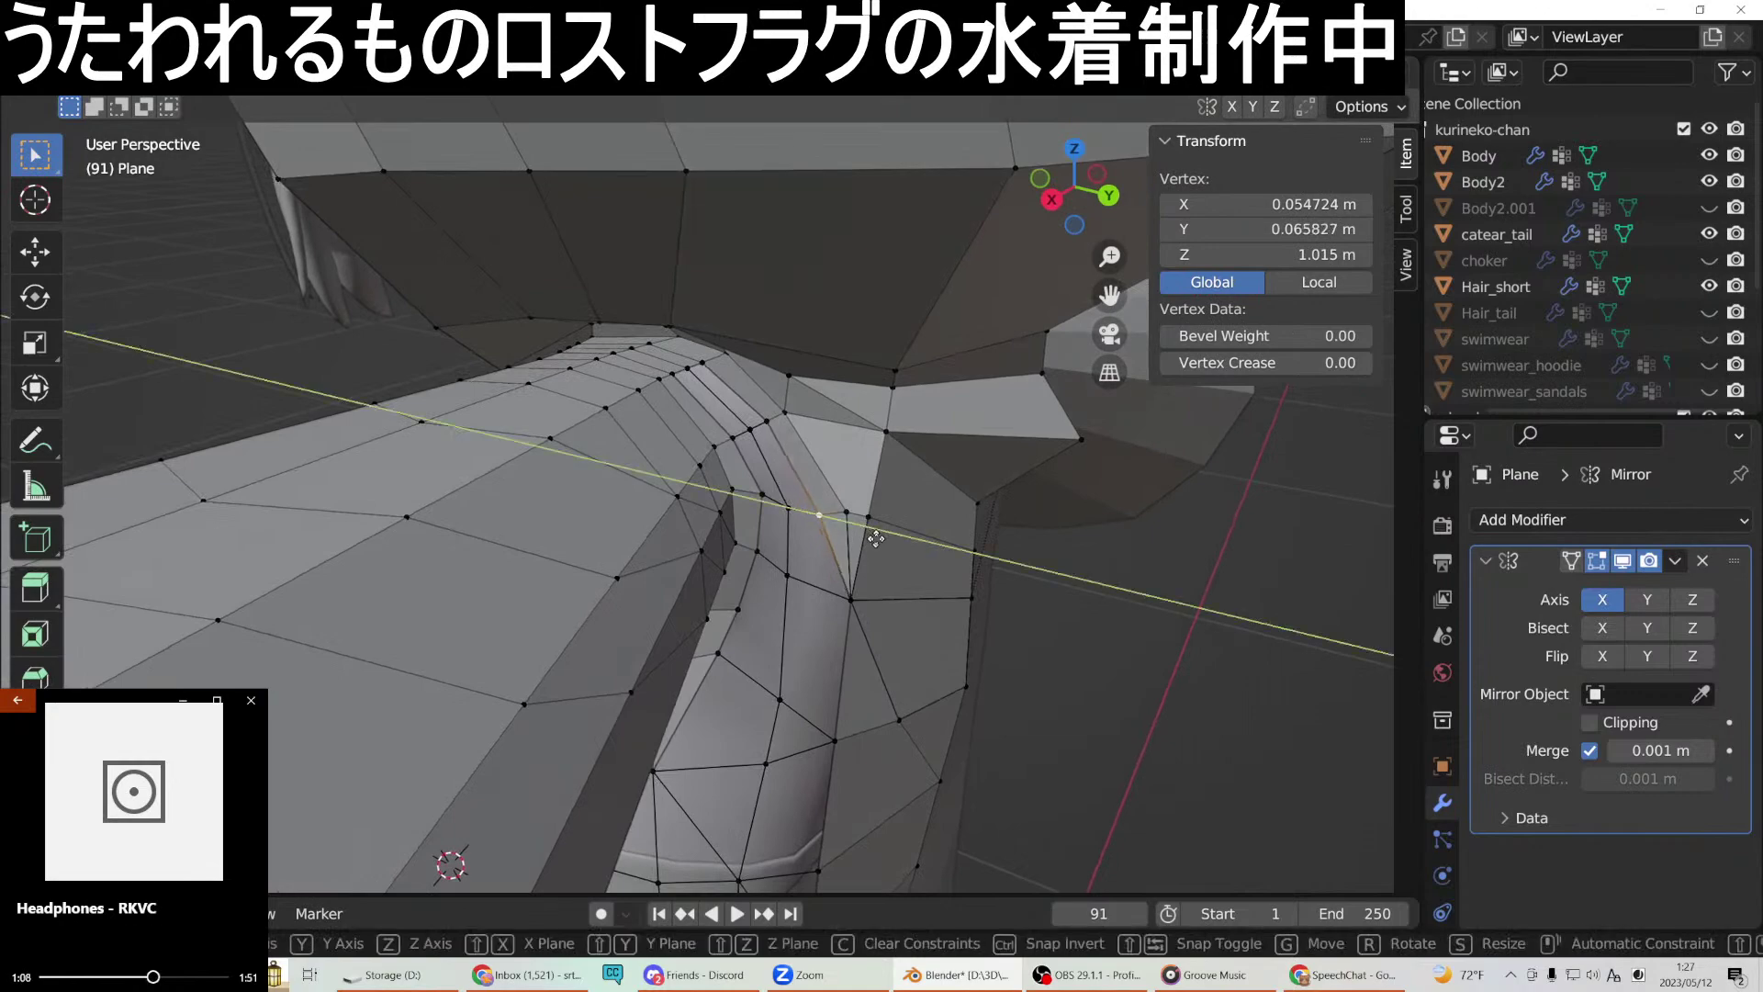
pyautogui.click(875, 539)
pyautogui.moveTo(875, 539); pyautogui.dragTo(708, 400, button='middle')
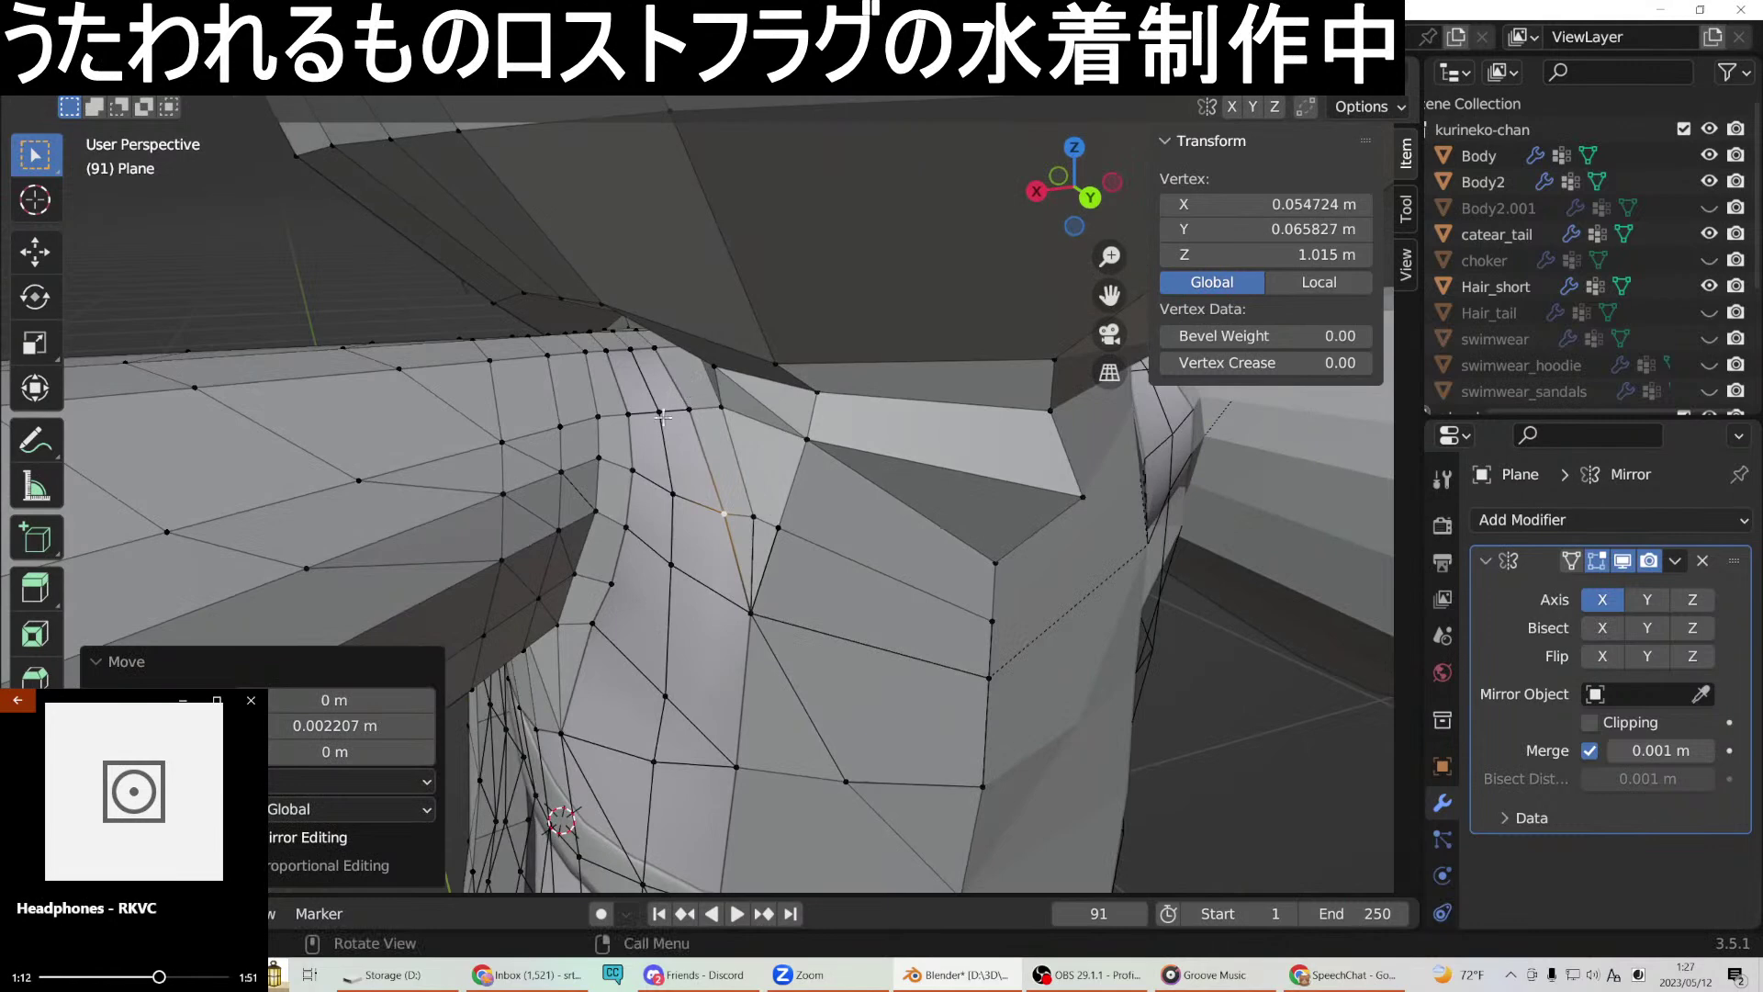
# Fill the gap at the back of the shoulder, next to the sleeve seam, with a new face.
pyautogui.click(659, 412)
pyautogui.keyDown('shift'); pyautogui.click(630, 349); pyautogui.keyUp('shift')
pyautogui.keyDown('shift'); pyautogui.click(654, 347); pyautogui.keyUp('shift')
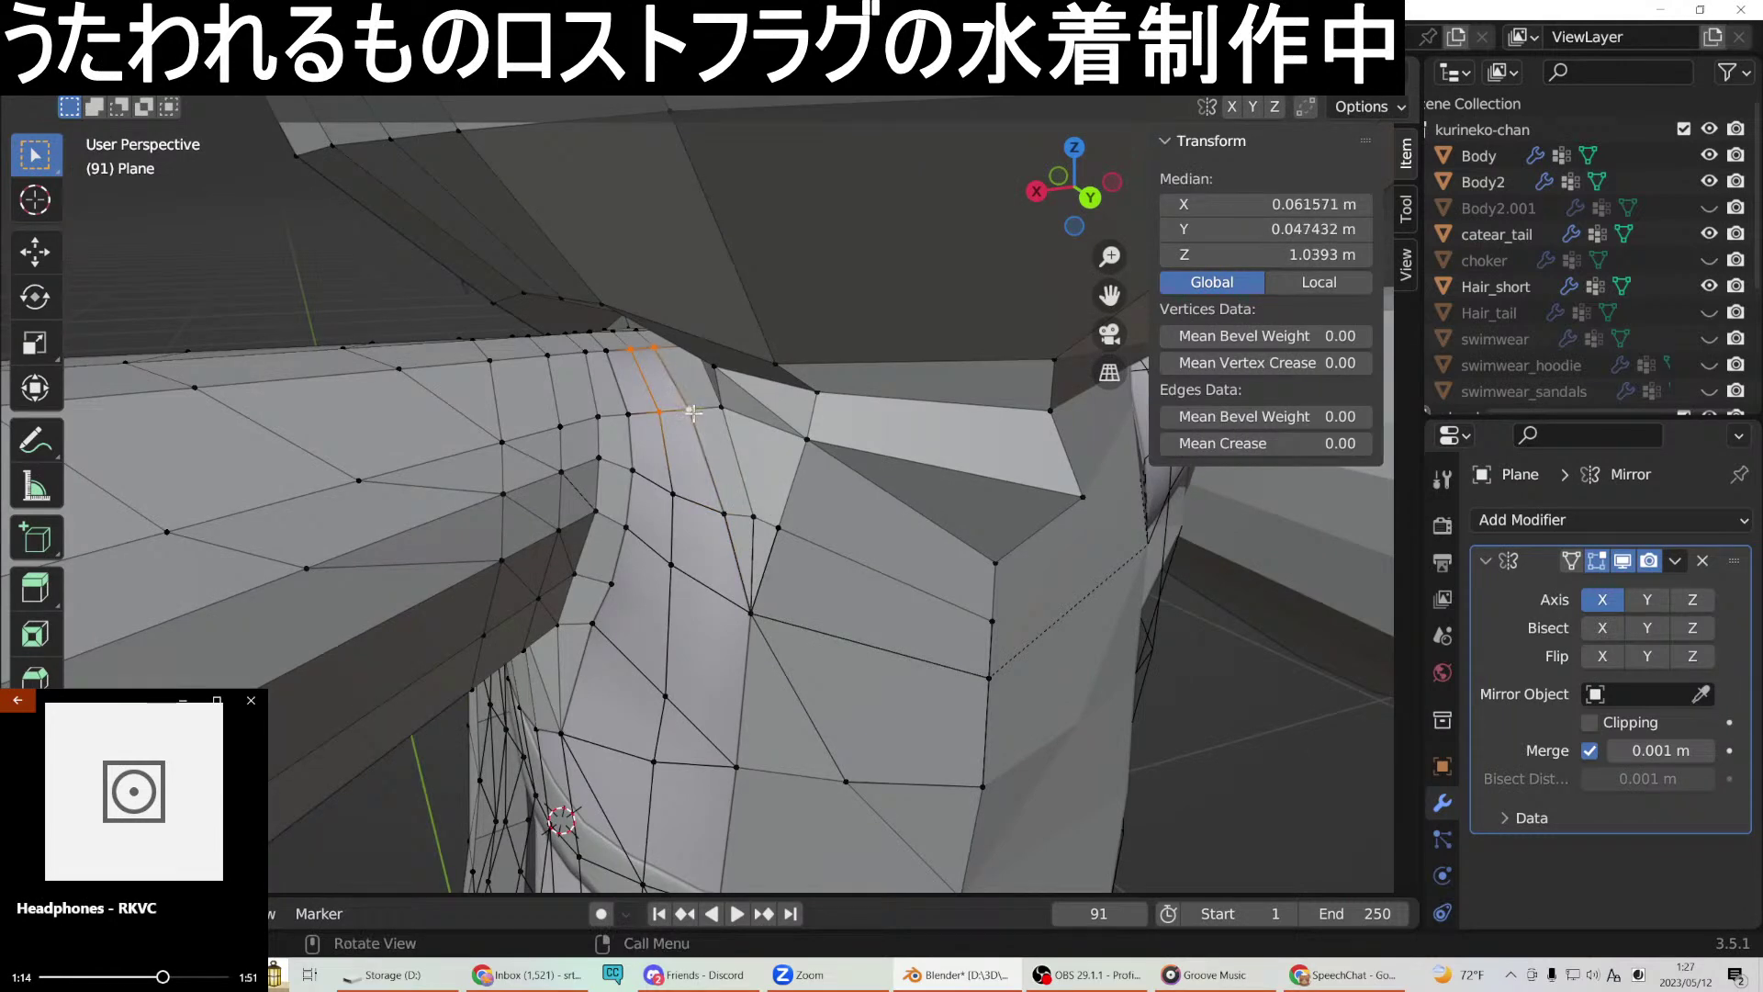
pyautogui.rightClick(693, 412)
pyautogui.click(613, 473)
# Fill the four-vertex gap directly below the new shoulder face with another face.
pyautogui.click(665, 415)
pyautogui.keyDown('shift'); pyautogui.click(700, 425); pyautogui.keyUp('shift')
pyautogui.keyDown('shift'); pyautogui.click(722, 514); pyautogui.keyUp('shift')
pyautogui.keyDown('shift'); pyautogui.click(673, 494); pyautogui.keyUp('shift')
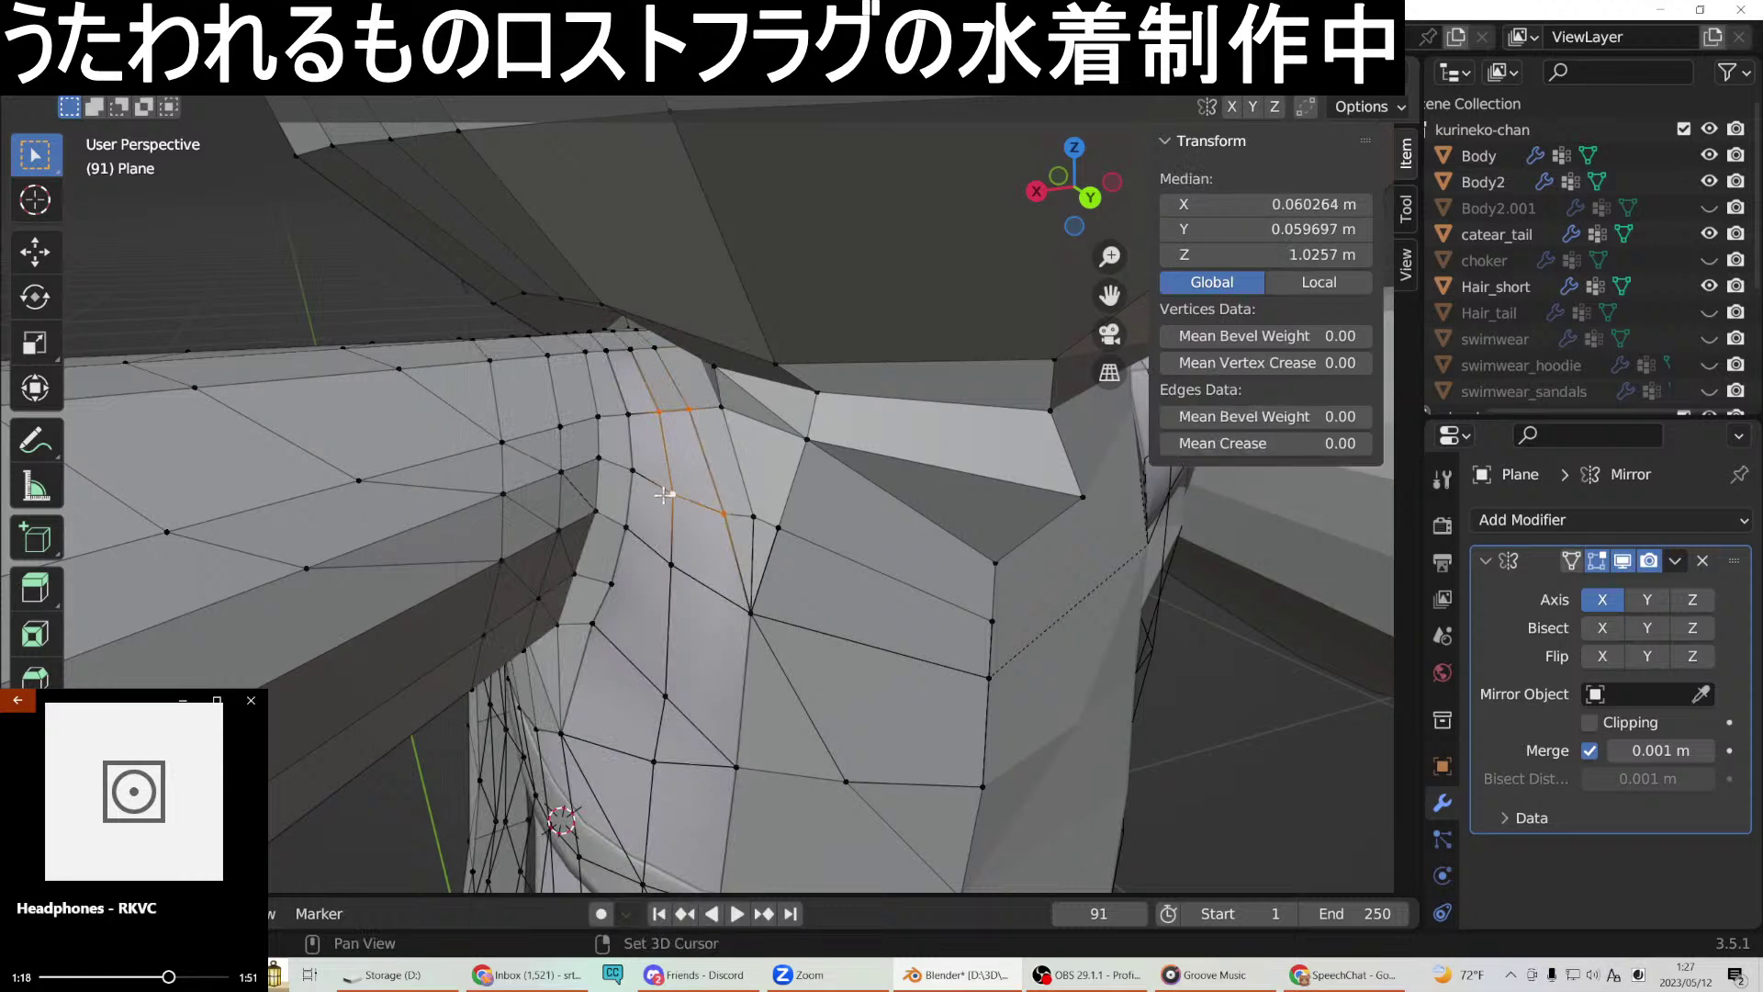
pyautogui.rightClick(677, 496)
pyautogui.click(602, 461)
# Extend the strip down the upper back by filling the next four-vertex gap, ending at the back panel's corner vertex.
pyautogui.moveTo(619, 478); pyautogui.dragTo(731, 441, button='middle')
pyautogui.click(667, 501)
pyautogui.keyDown('shift'); pyautogui.click(669, 429); pyautogui.keyUp('shift')
pyautogui.keyDown('shift'); pyautogui.click(718, 450); pyautogui.keyUp('shift')
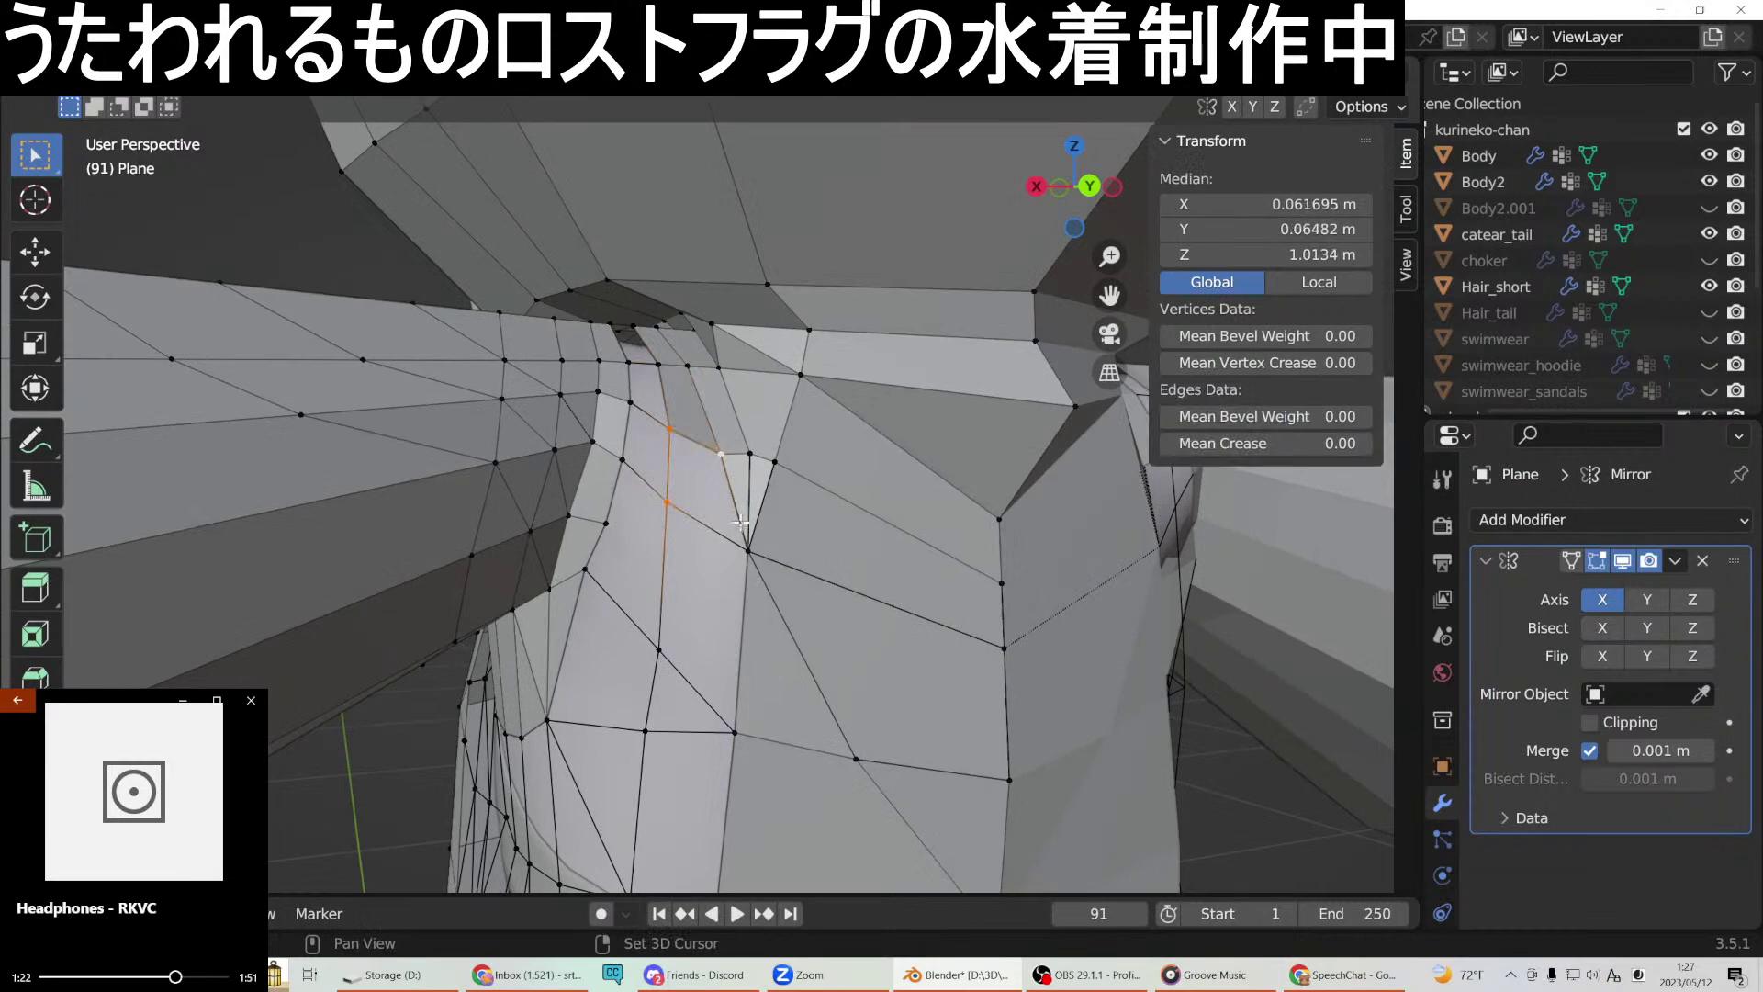
pyautogui.rightClick(695, 536)
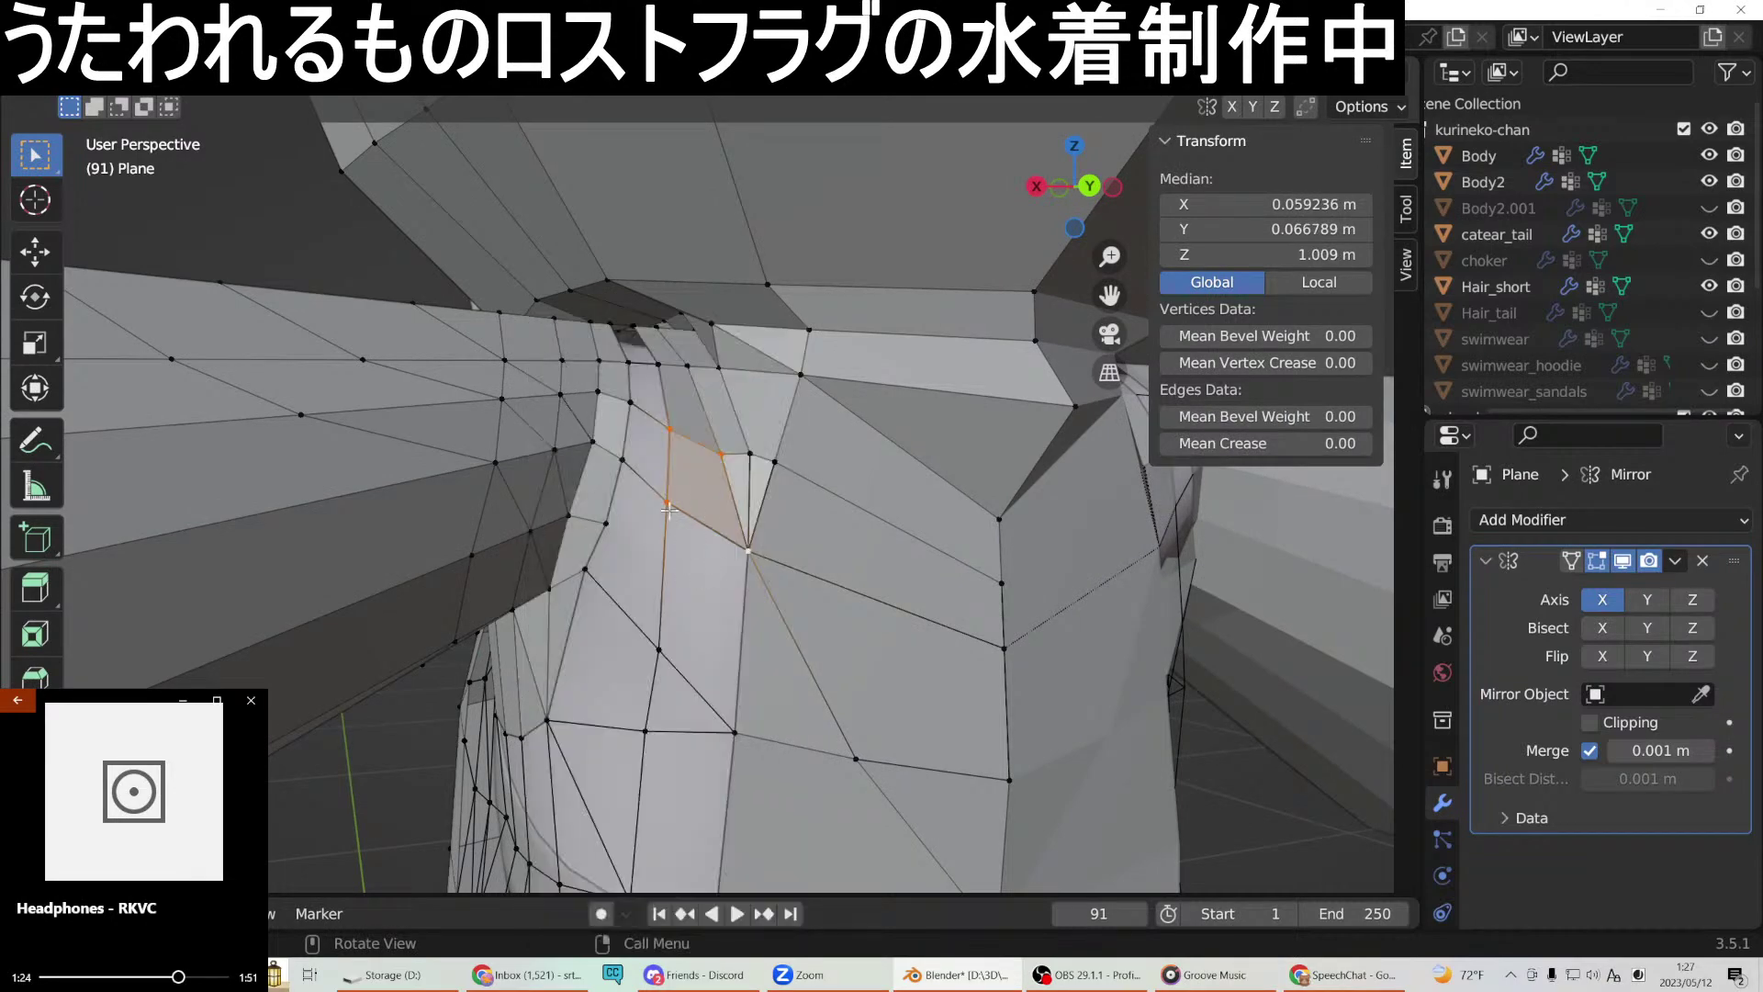
pyautogui.moveTo(657, 645); pyautogui.dragTo(812, 604, button='middle')
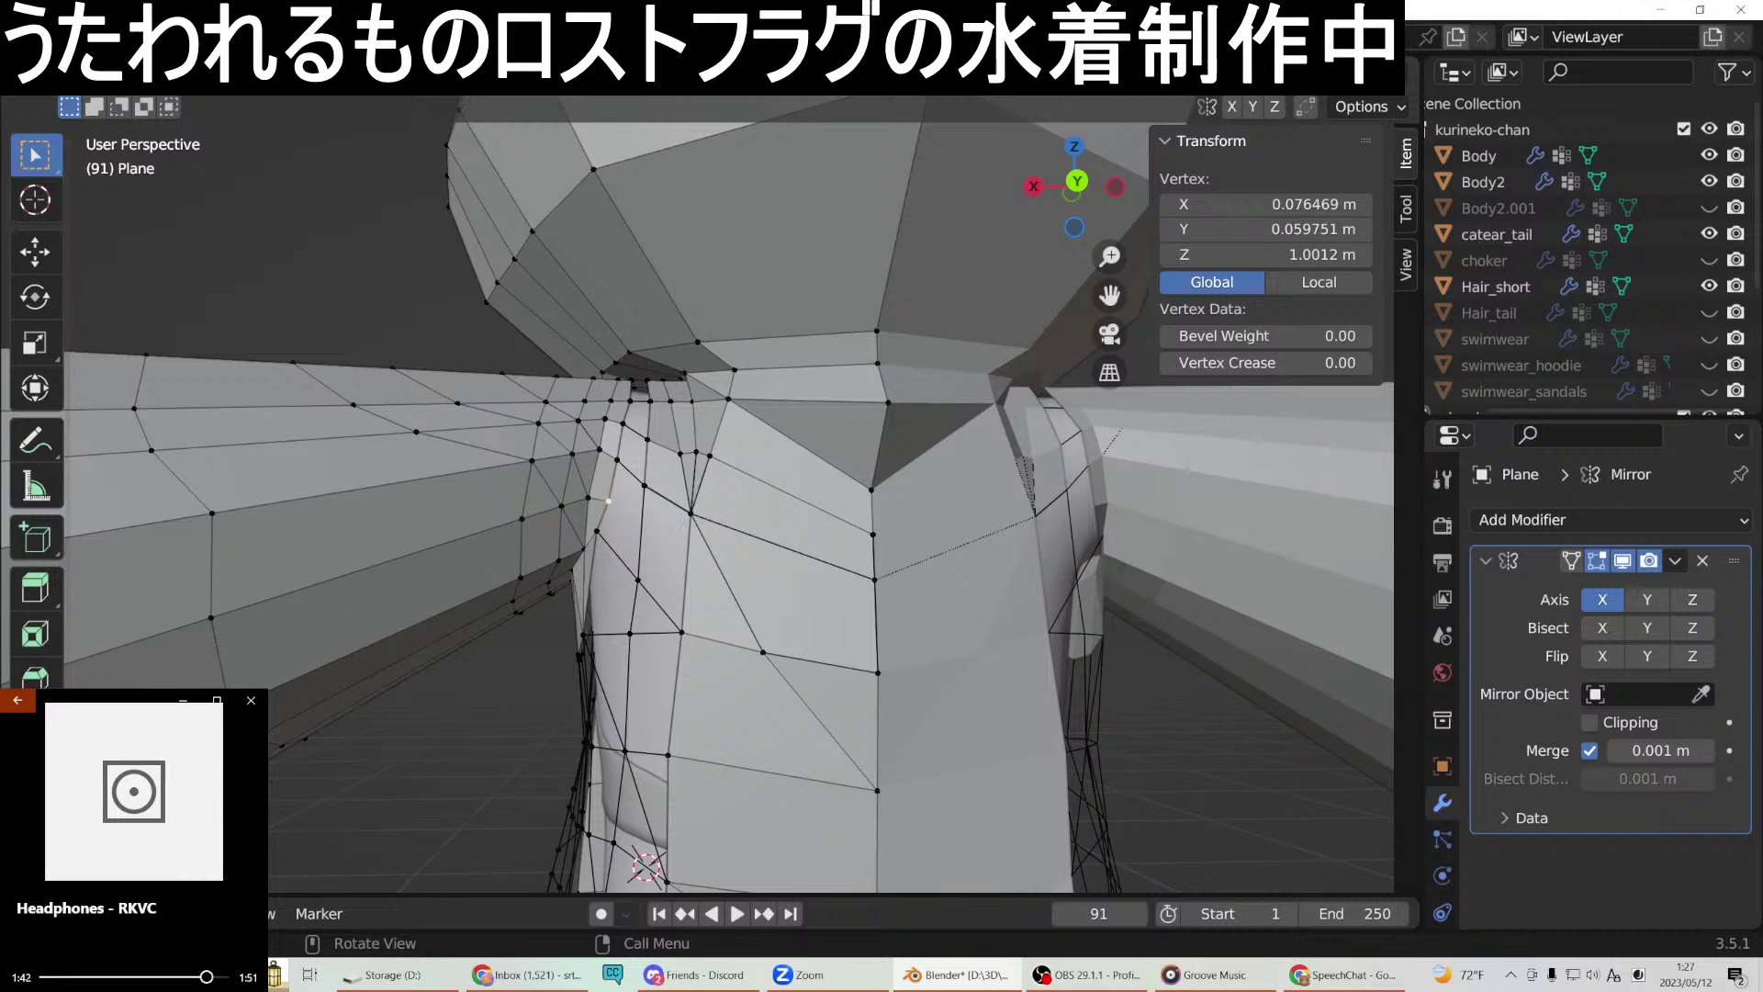
# Add a single centred loop cut across the edges bordering the gap behind the armhole, and return to the selection tool with nothing selected.
pyautogui.hotkey('ctrl', 'r')
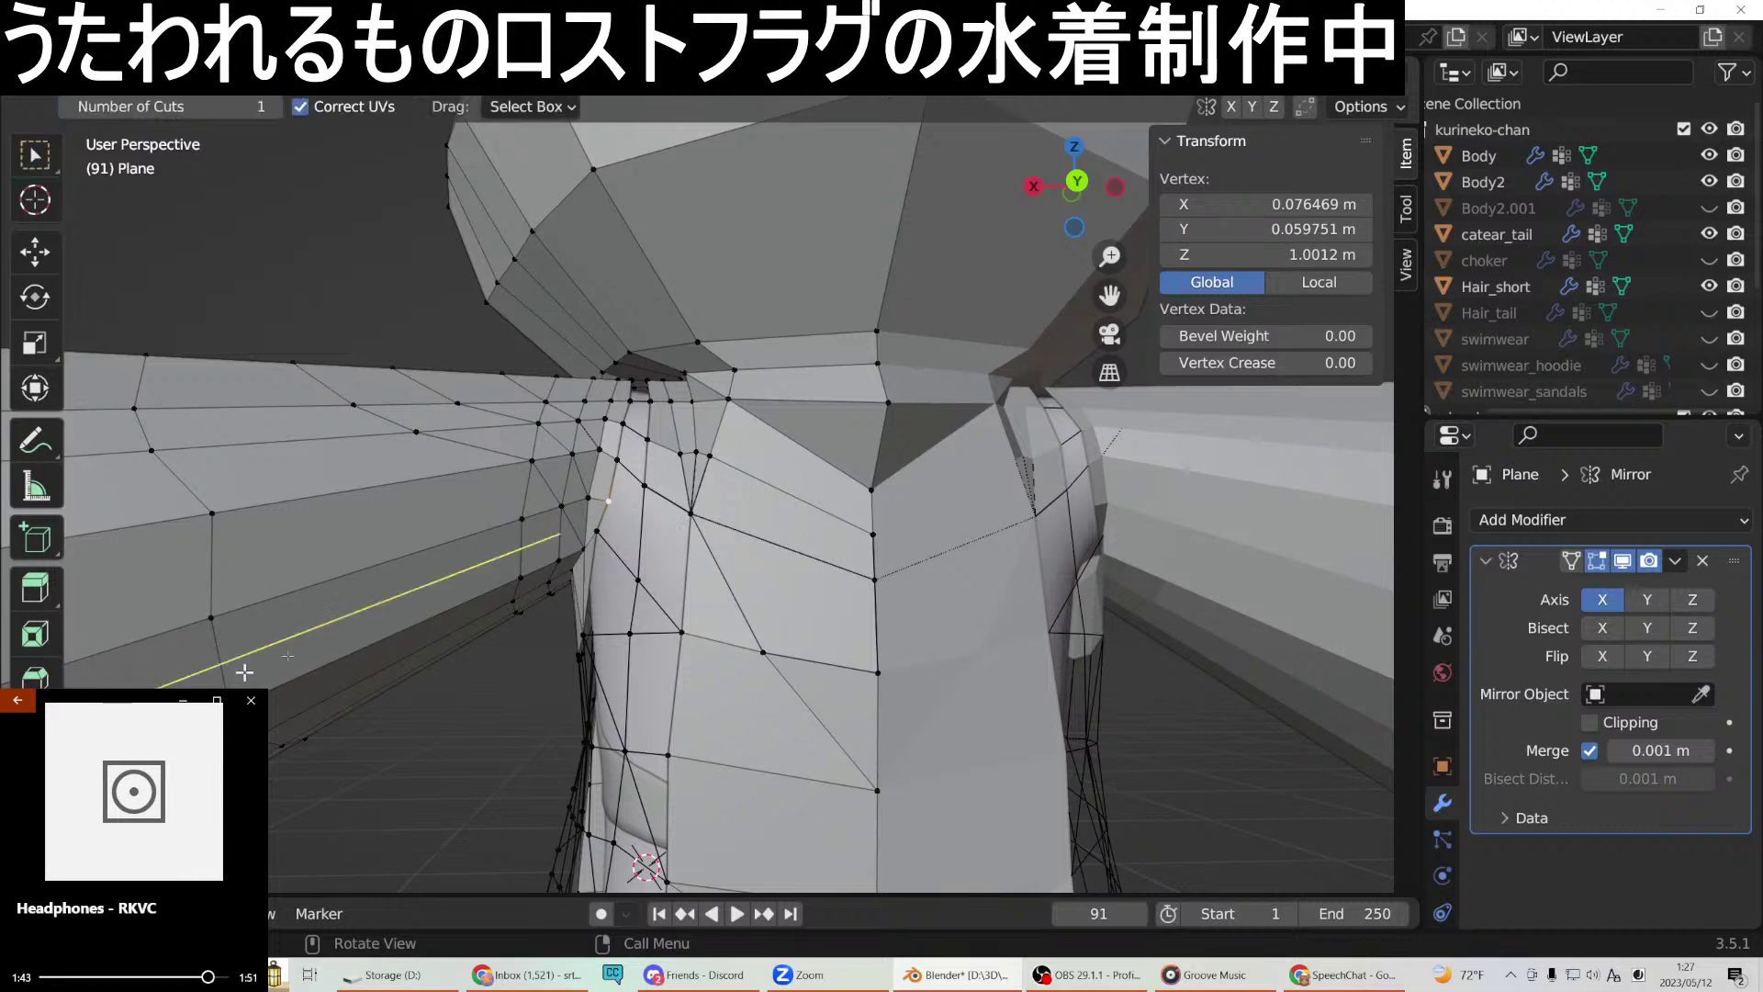
pyautogui.click(641, 529)
pyautogui.hotkey('alt', 'a')
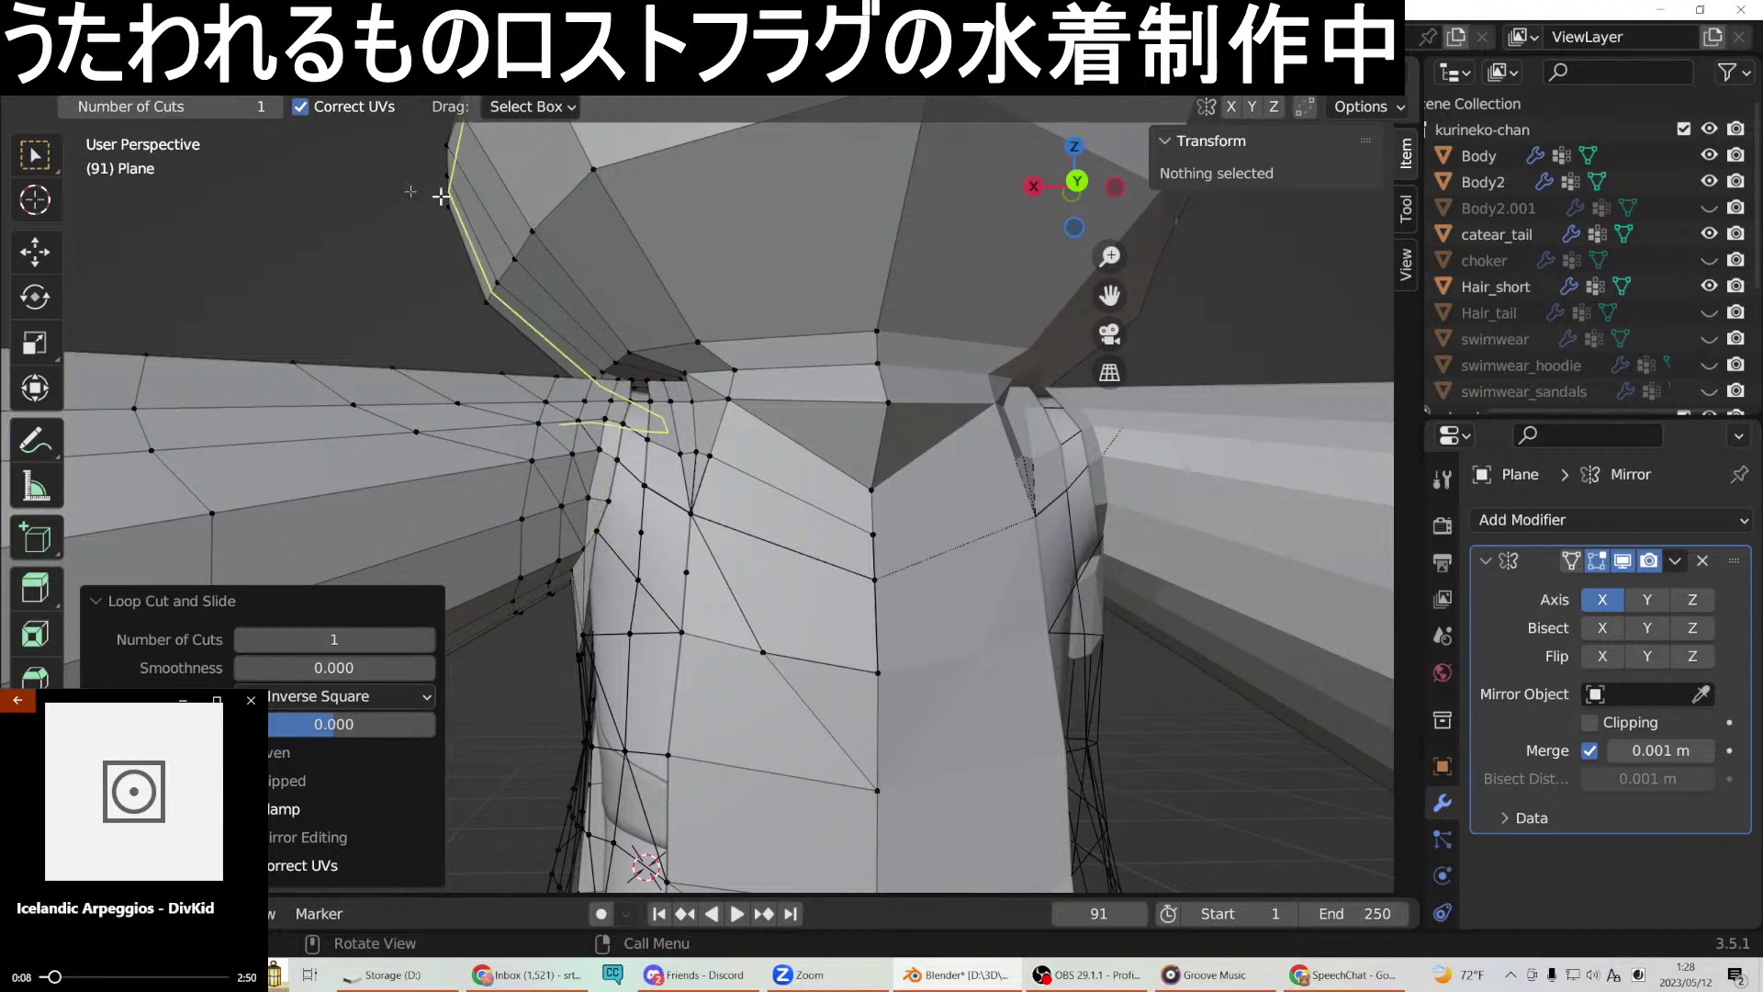
pyautogui.click(35, 156)
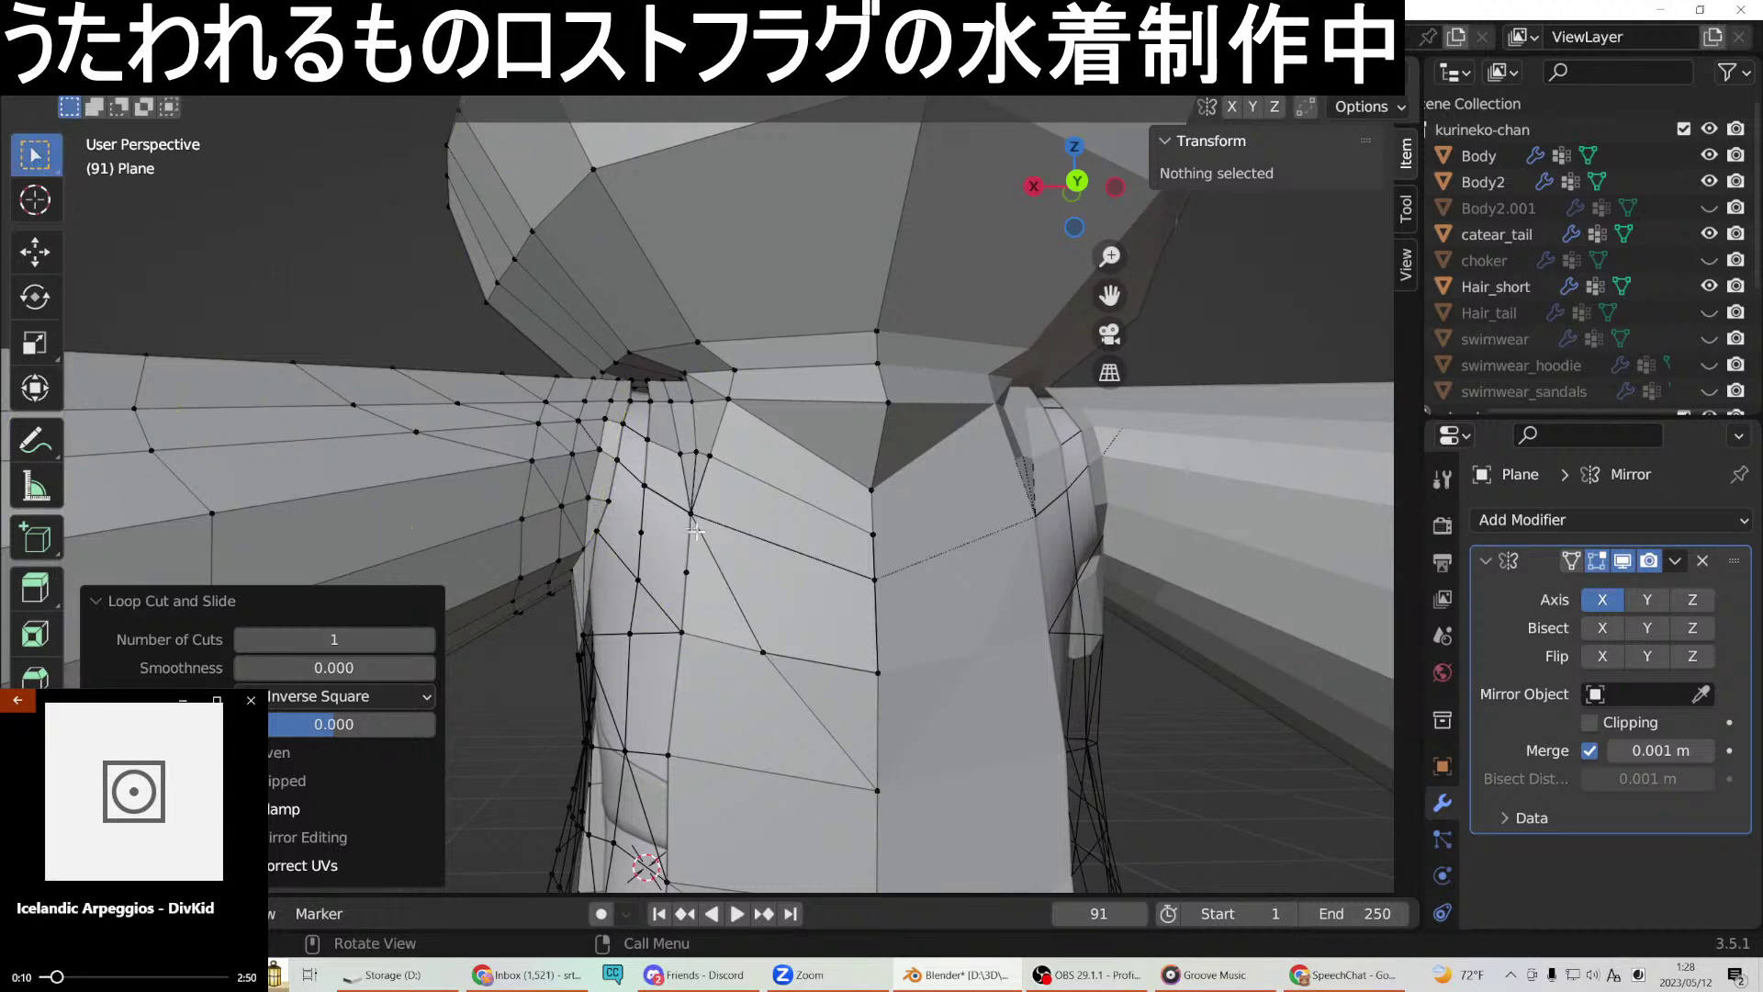
pyautogui.click(611, 500)
pyautogui.rightClick(644, 532)
pyautogui.click(588, 501)
pyautogui.hotkey('ctrl', 'z')
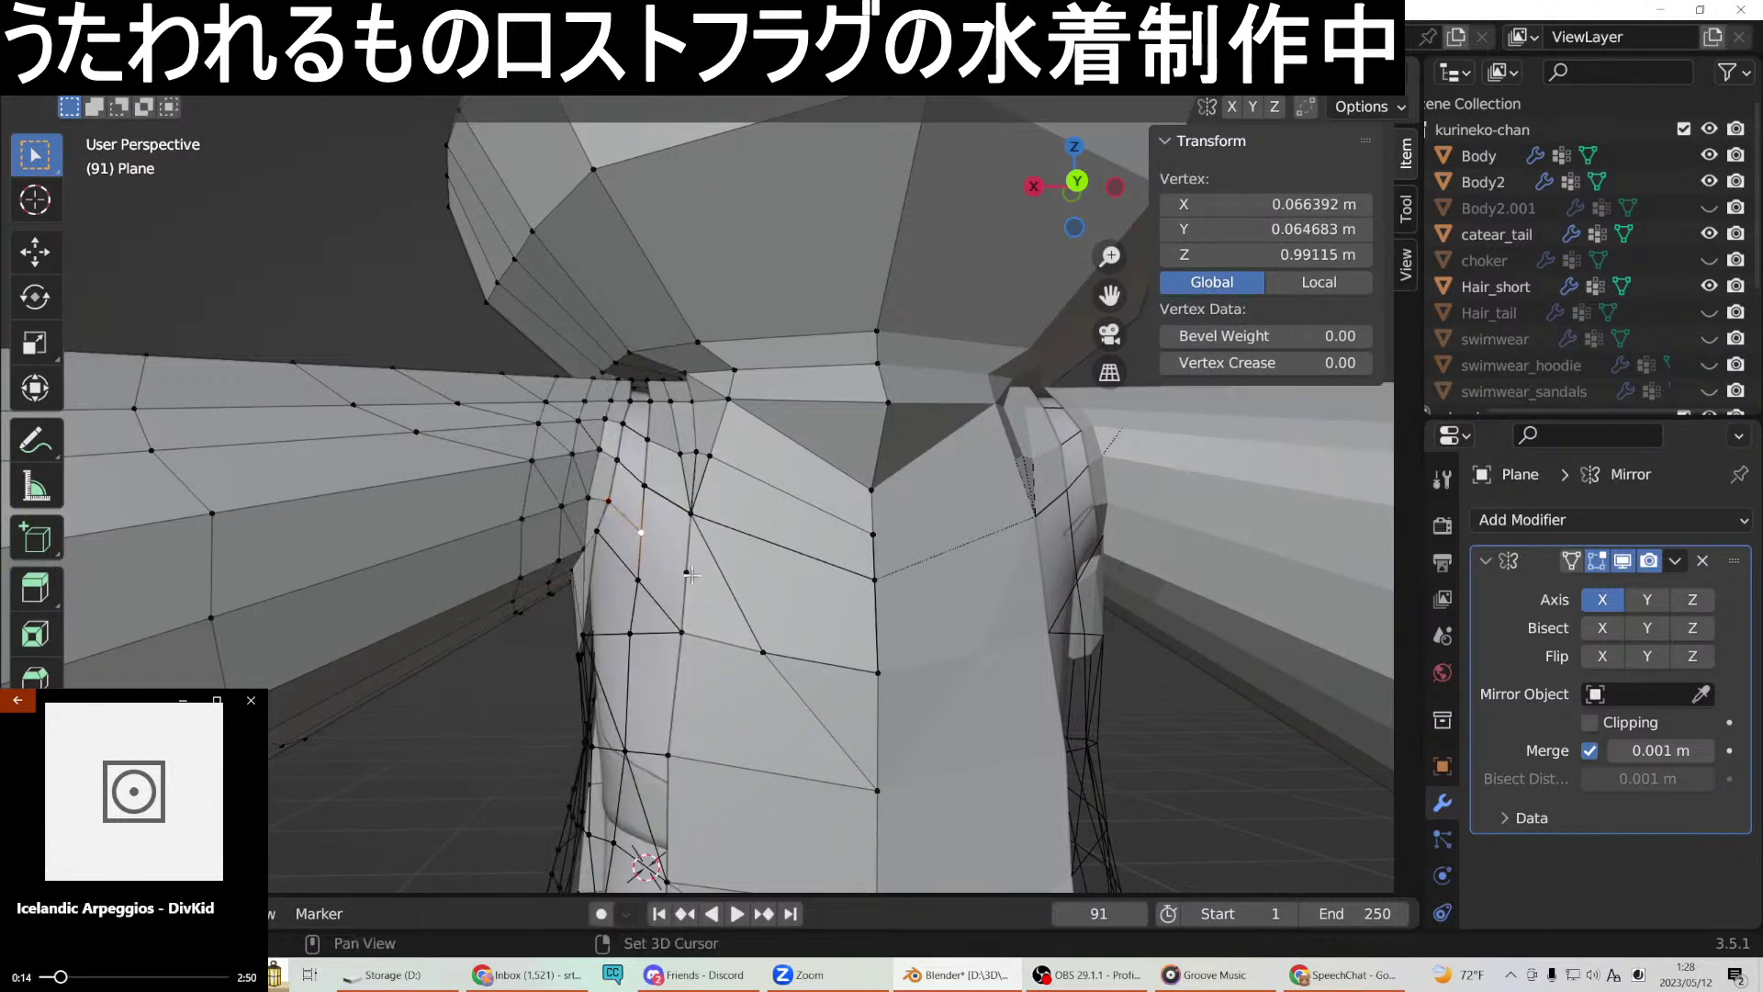
pyautogui.rightClick(685, 569)
pyautogui.click(652, 478)
pyautogui.moveTo(652, 477); pyautogui.dragTo(743, 537, button='middle')
pyautogui.hotkey('ctrl', 'z')
pyautogui.hotkey('ctrl', 'z')
pyautogui.hotkey('ctrl', 'shift', 'z')
pyautogui.hotkey('ctrl', 'z')
# Connect the loop-cut vertices across the gap behind the armhole, from the sleeve side to the back panel's edge.
pyautogui.click(596, 437)
pyautogui.keyDown('shift'); pyautogui.click(662, 478); pyautogui.keyUp('shift')
pyautogui.rightClick(663, 476)
pyautogui.click(646, 479)
pyautogui.moveTo(646, 483); pyautogui.dragTo(599, 517, button='middle')
pyautogui.click(599, 517)
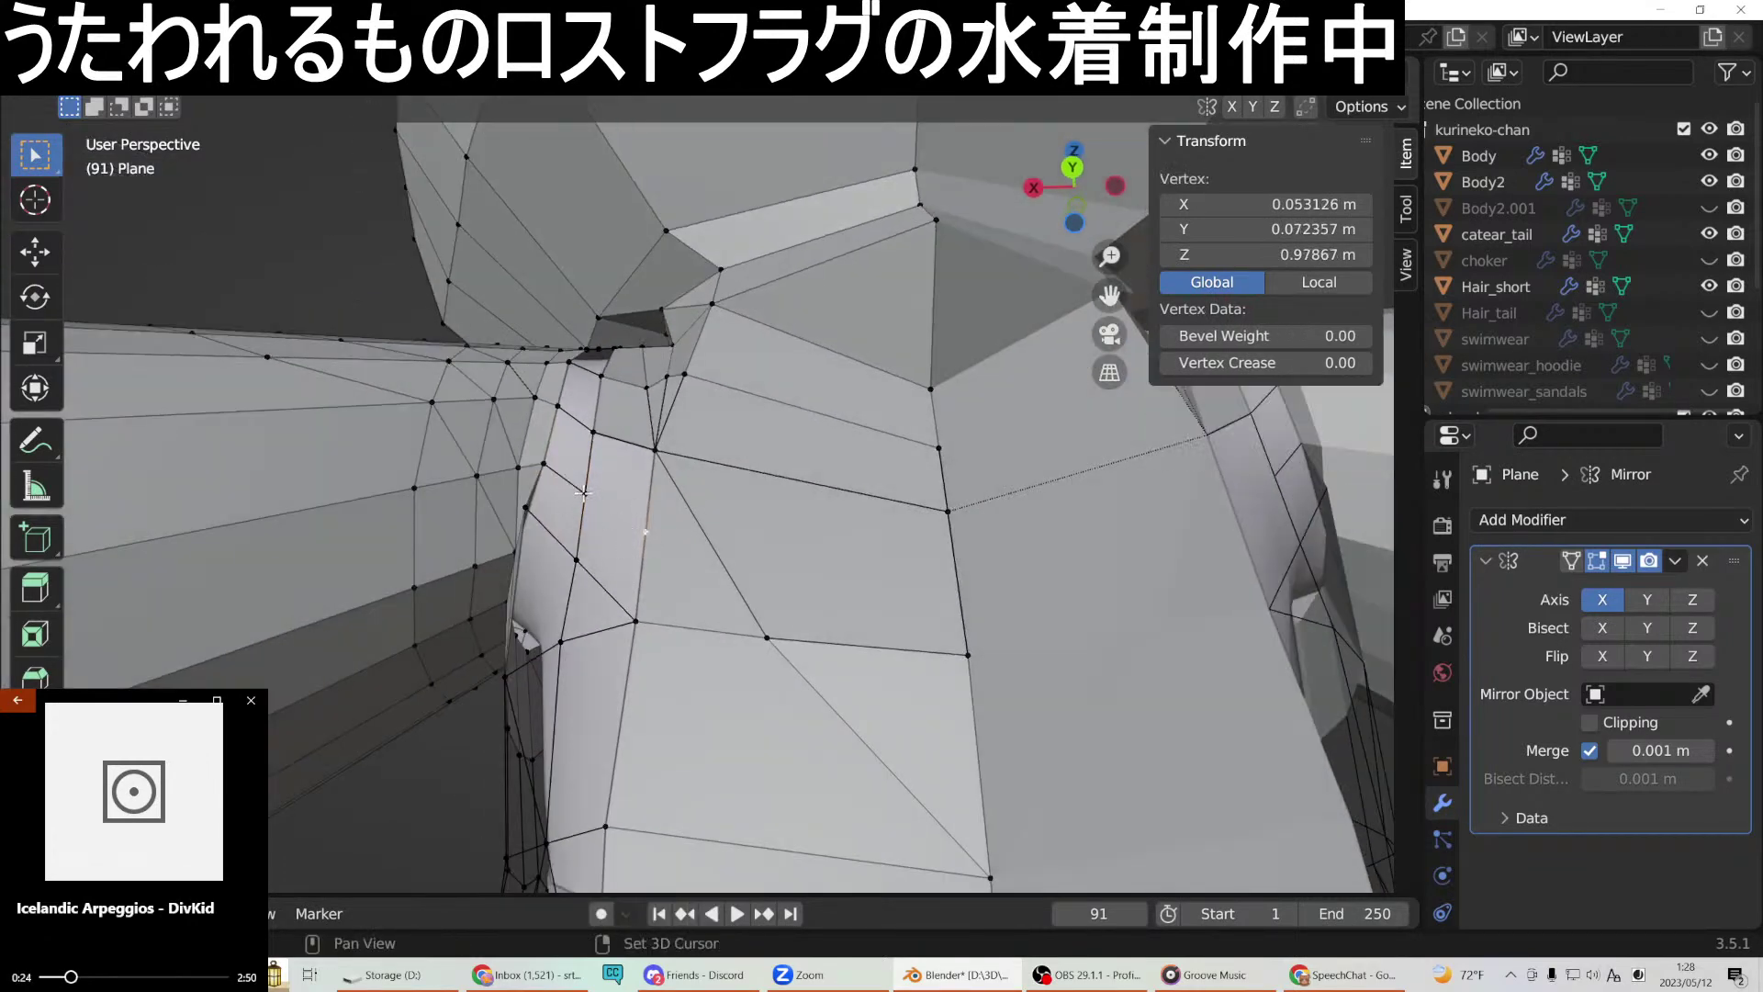
pyautogui.keyDown('shift'); pyautogui.click(582, 494); pyautogui.keyUp('shift')
pyautogui.rightClick(582, 493)
pyautogui.click(583, 474)
pyautogui.moveTo(582, 474); pyautogui.dragTo(538, 575, button='middle')
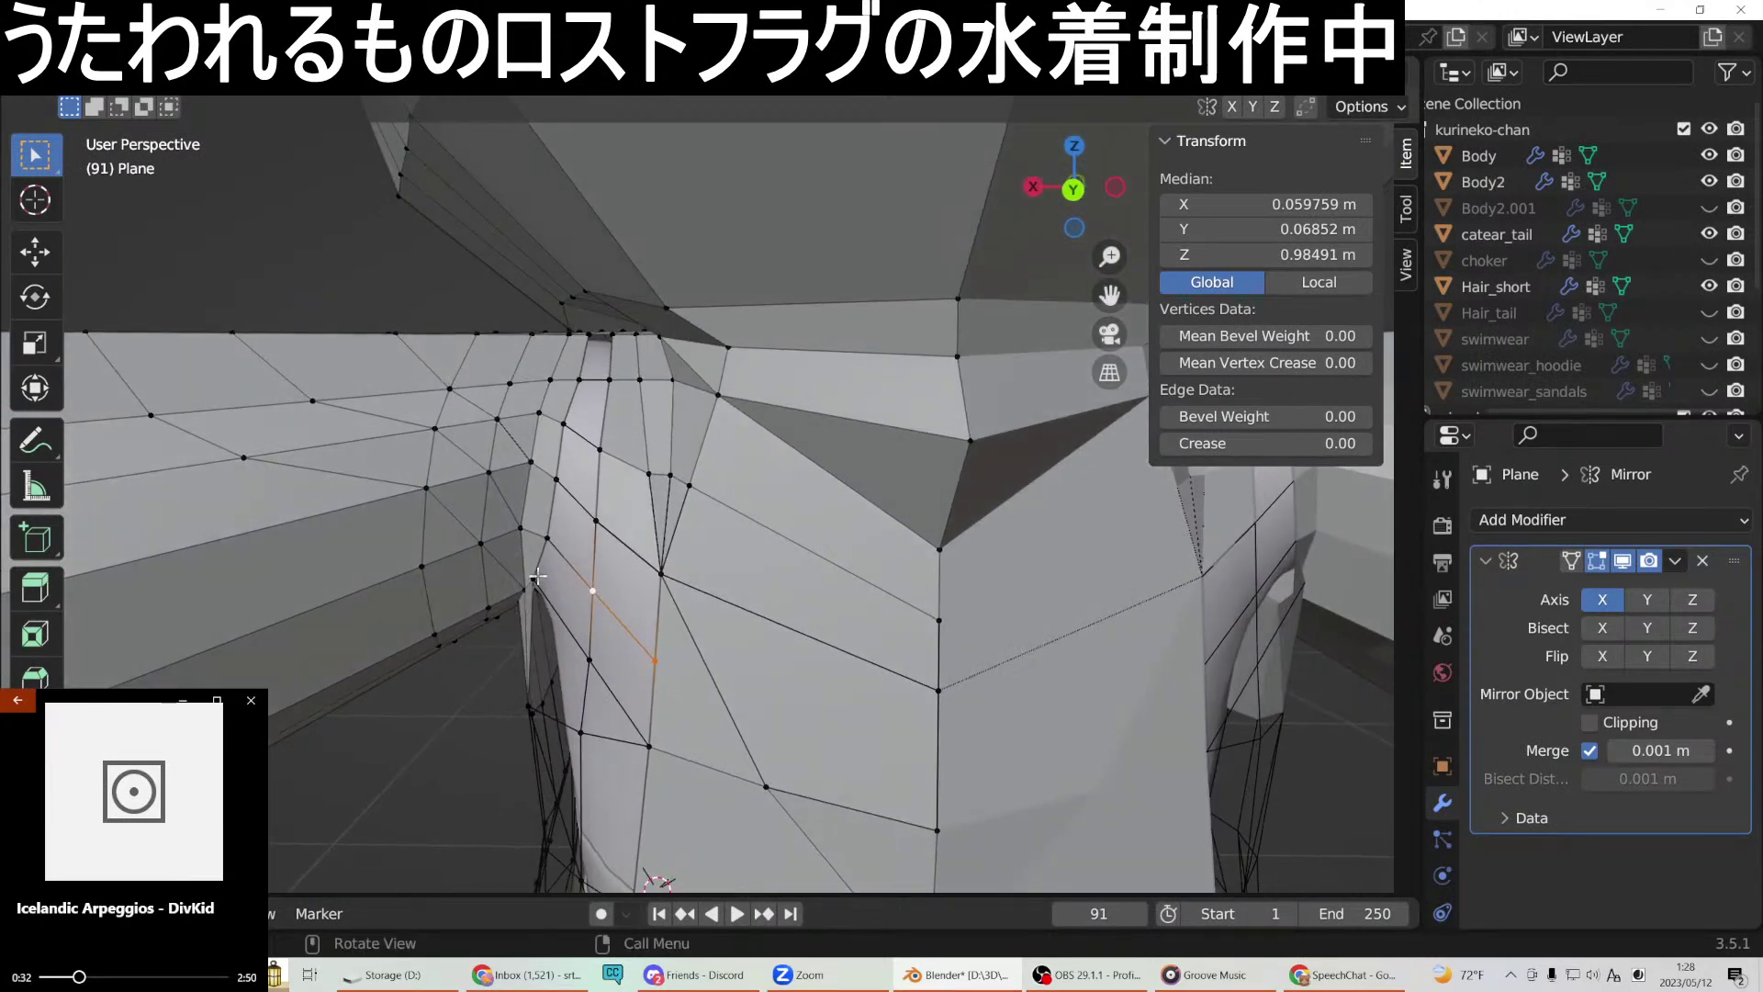
# Move the armhole-edge vertex below the sleeve about -0.0022 m along the X axis and check its fit from several angles.
pyautogui.click(537, 575)
pyautogui.press('g')
pyautogui.press('x')
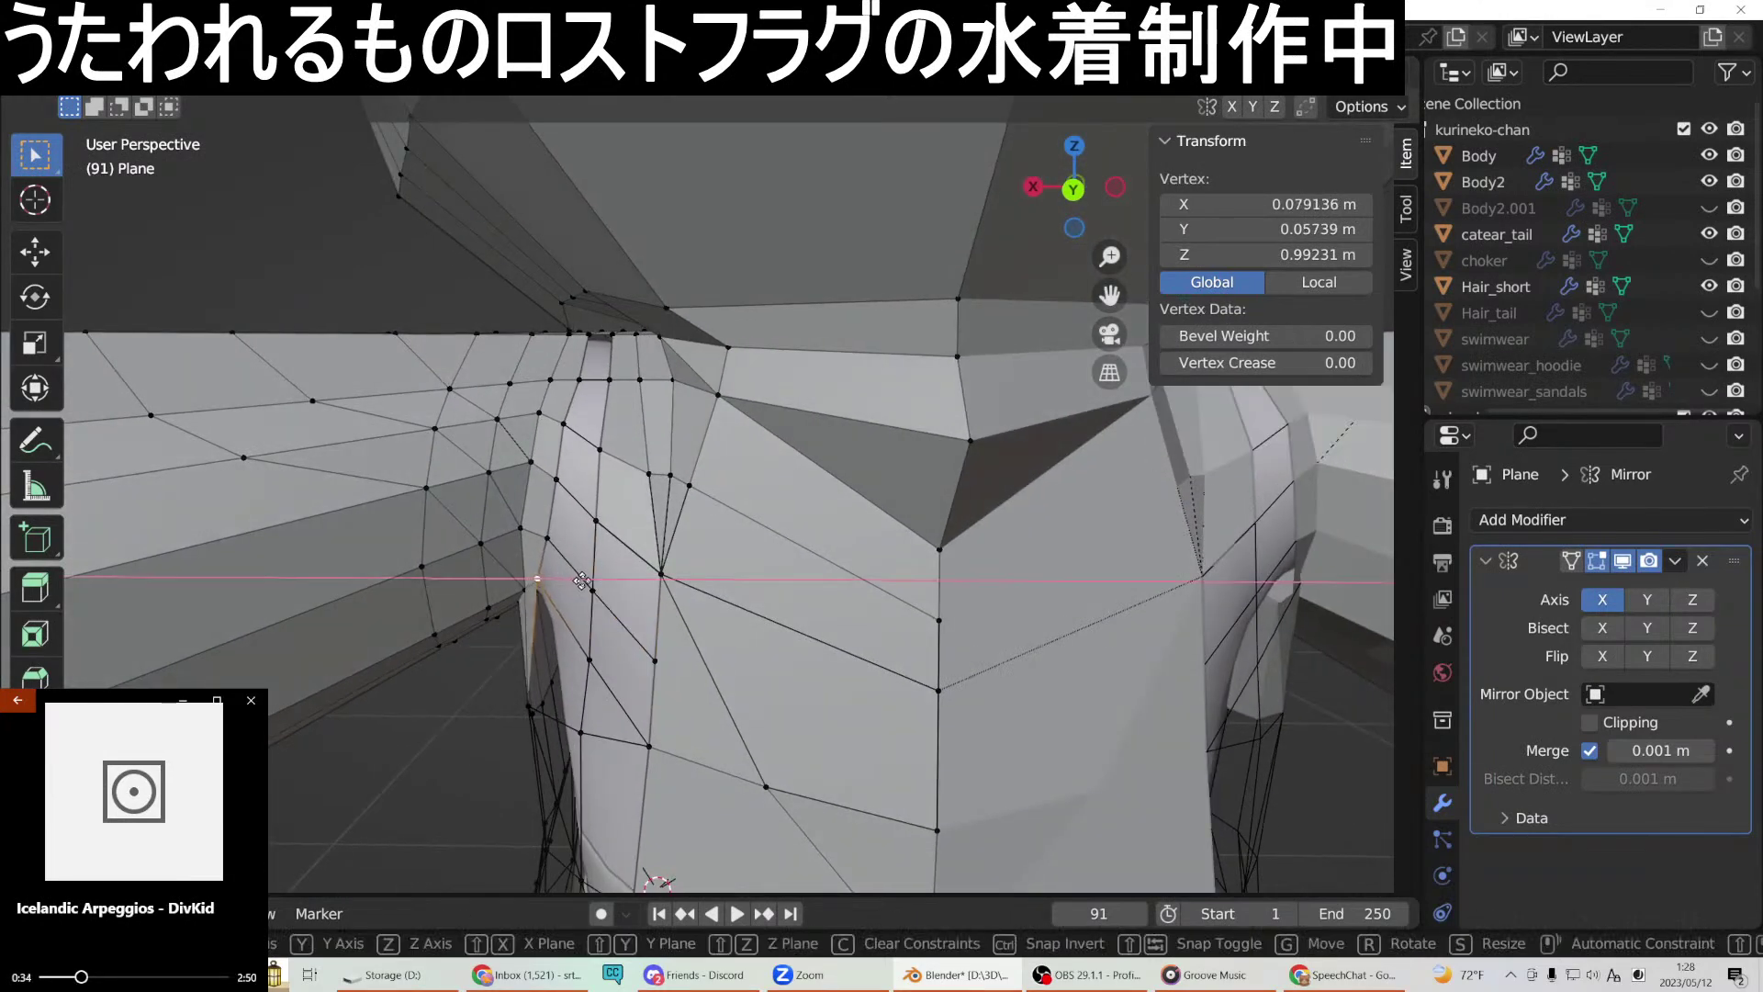
pyautogui.click(587, 580)
pyautogui.moveTo(587, 580); pyautogui.dragTo(654, 527, button='middle')
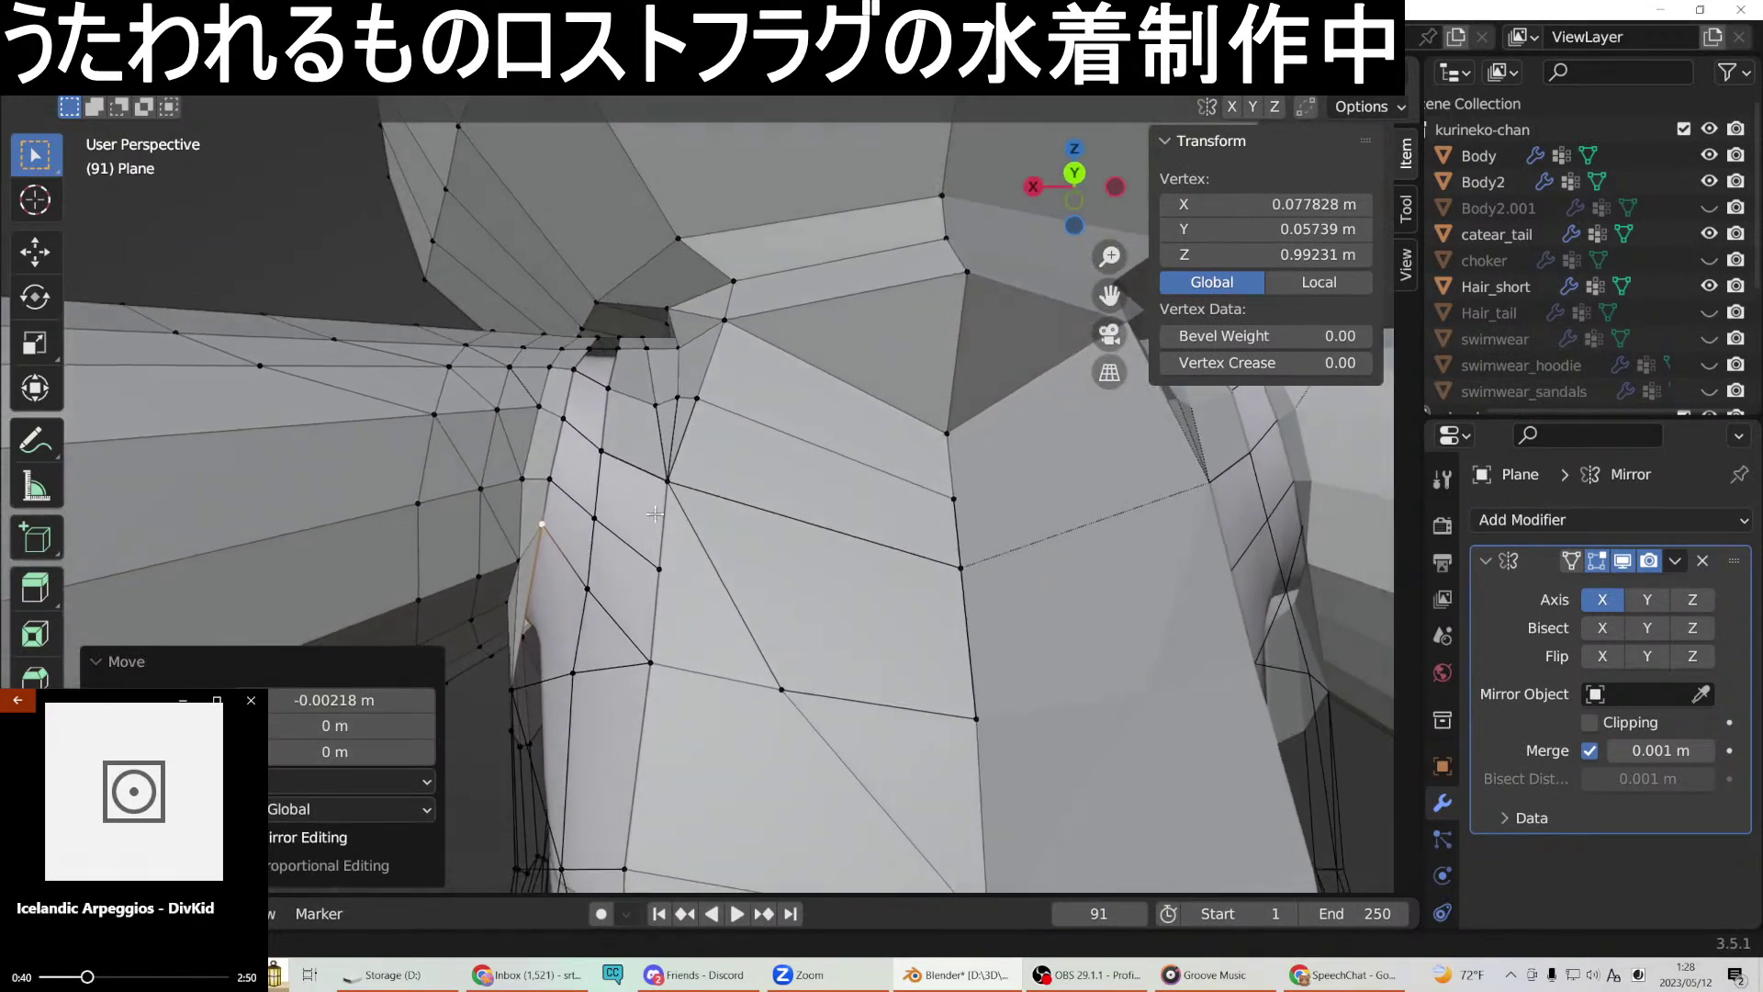
pyautogui.moveTo(624, 469); pyautogui.dragTo(650, 562, button='middle')
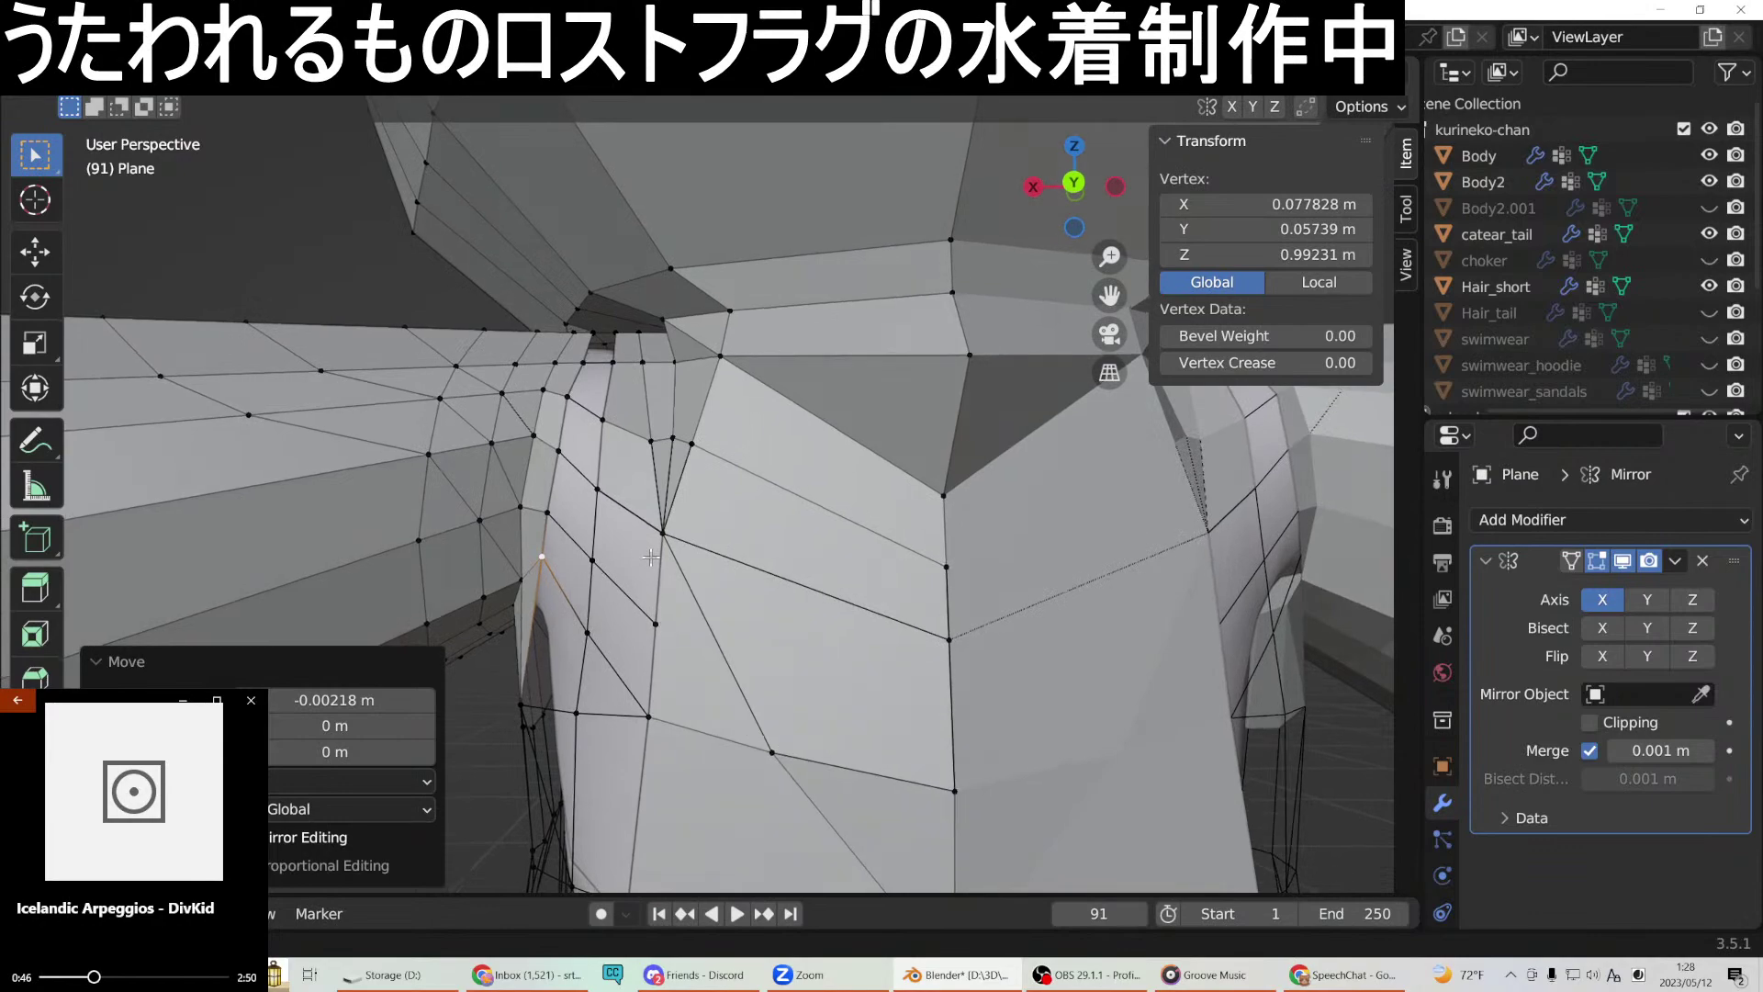
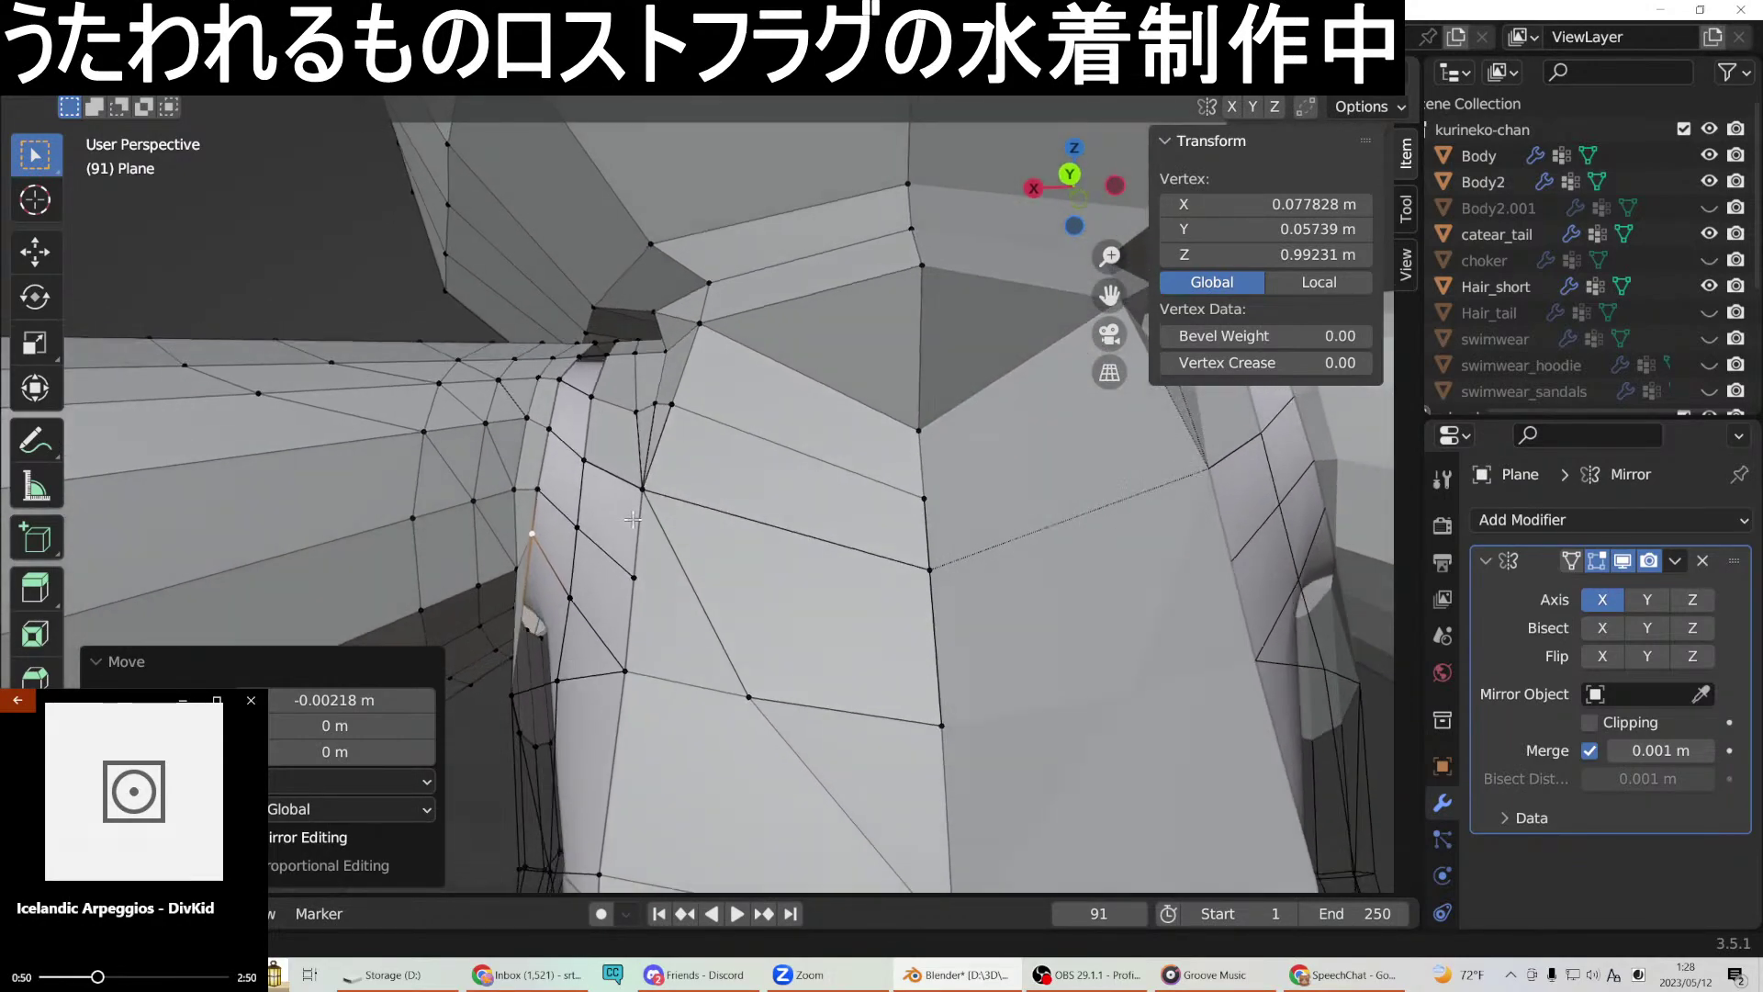
pyautogui.scroll(-6, 633, 519)
pyautogui.moveTo(733, 609); pyautogui.dragTo(769, 621, button='middle')
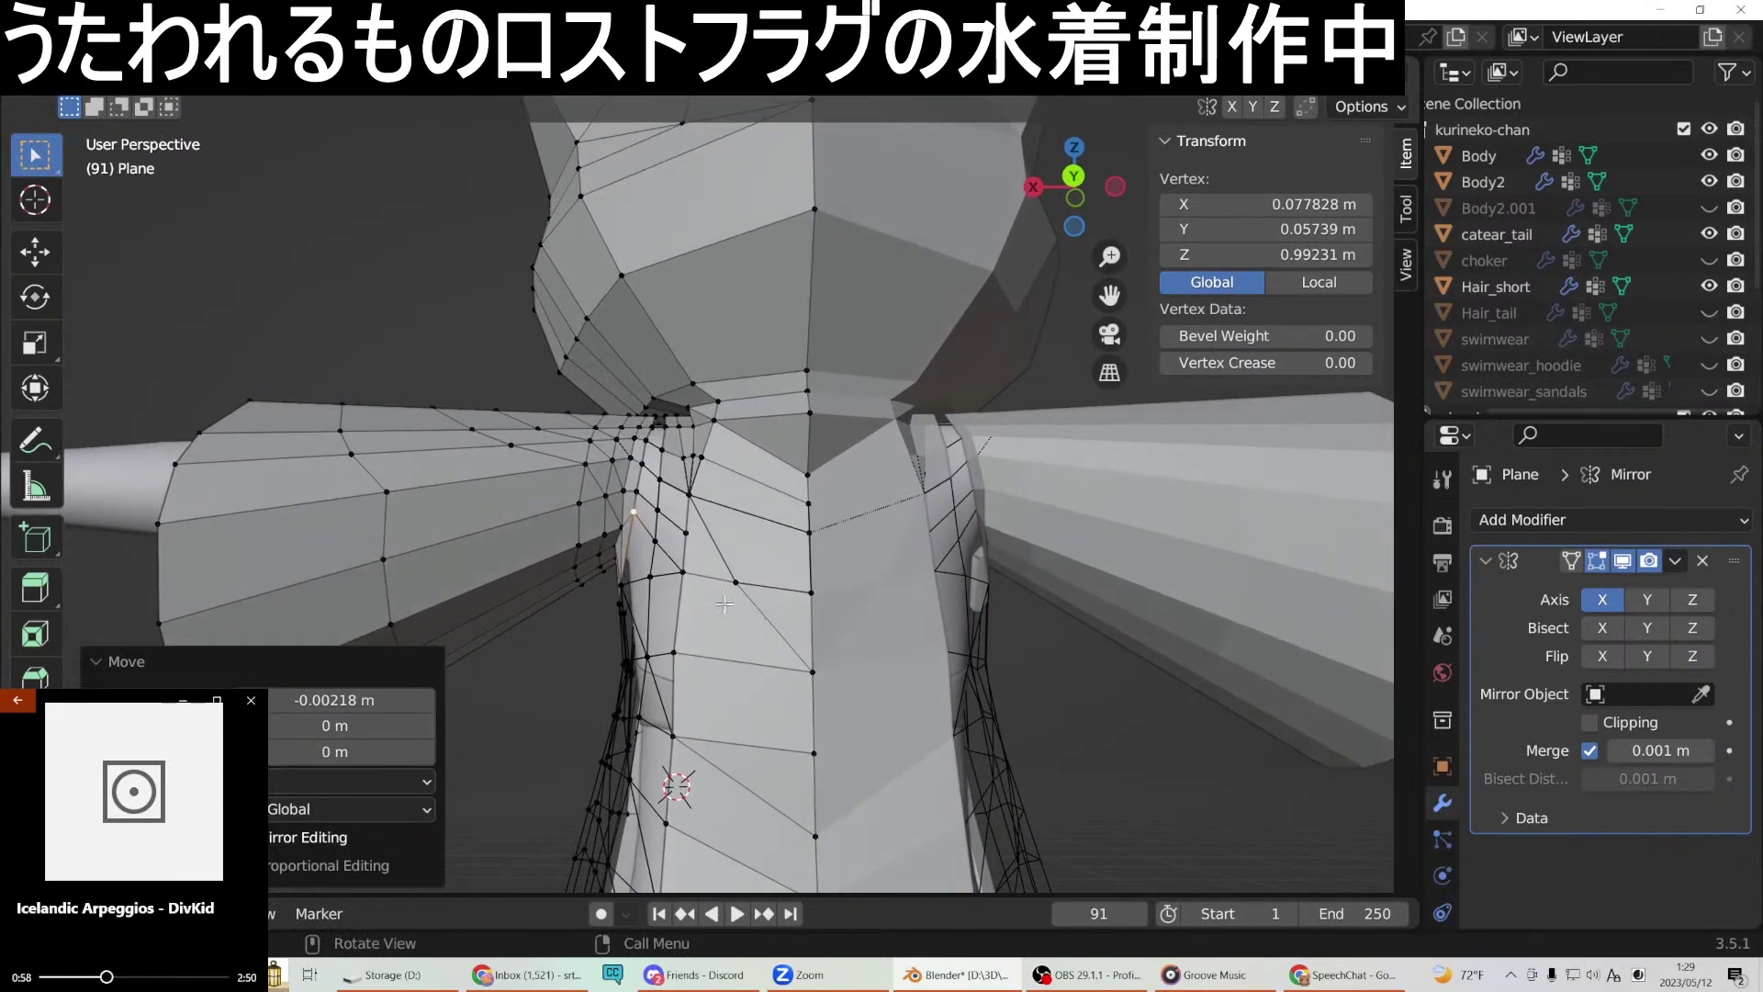
pyautogui.scroll(4, 683, 531)
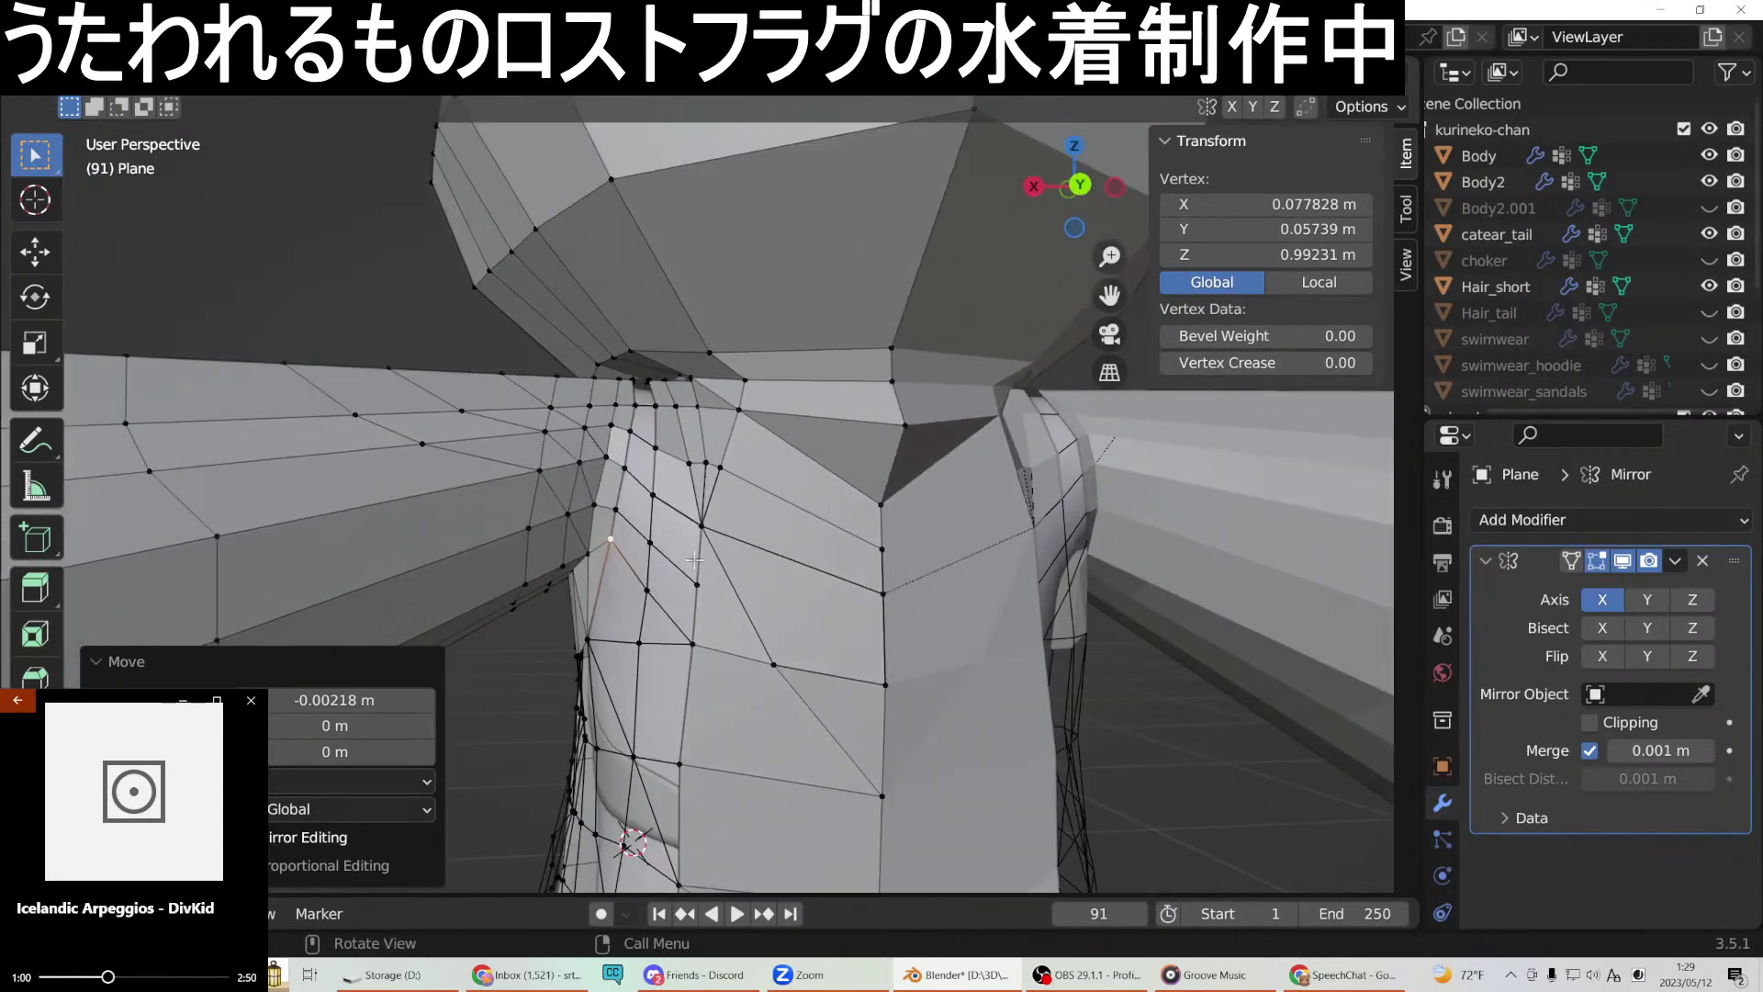
# Fill the remaining gap at the top of the shoulder, on the sleeve side of the new strip, with a face.
pyautogui.moveTo(667, 535); pyautogui.dragTo(716, 534, button='middle')
pyautogui.click(639, 450)
pyautogui.keyDown('shift'); pyautogui.click(641, 387); pyautogui.keyUp('shift')
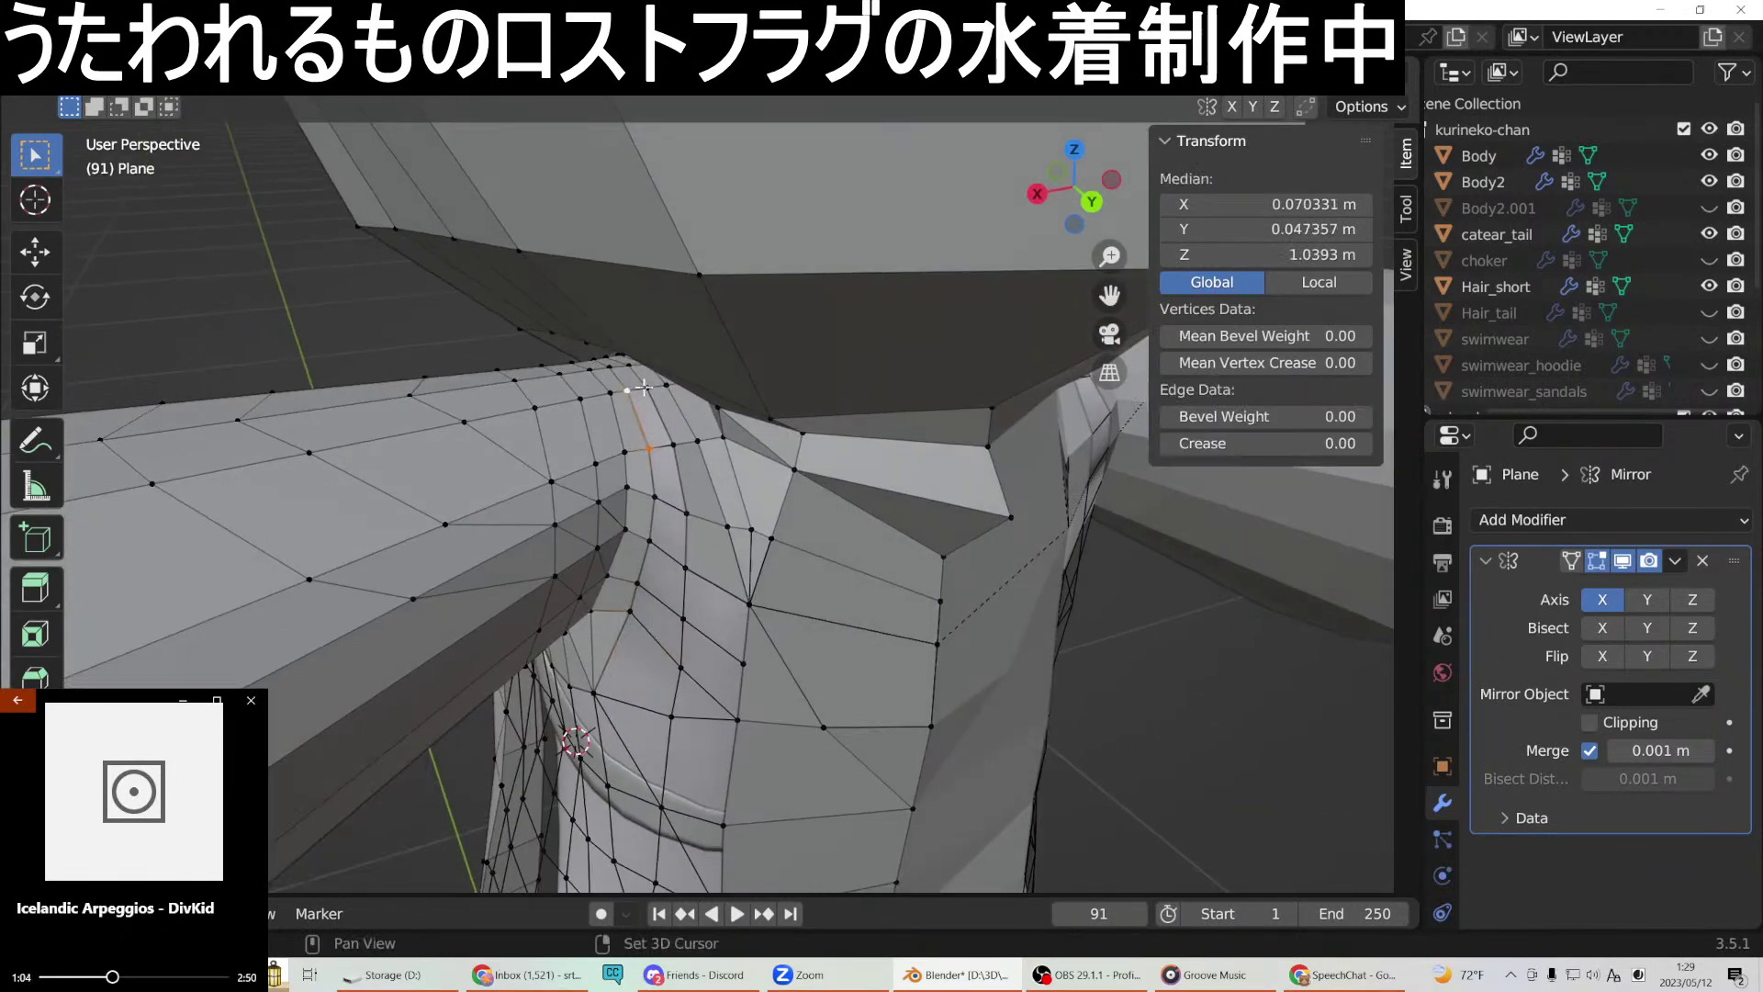
pyautogui.keyDown('shift'); pyautogui.click(674, 444); pyautogui.keyUp('shift')
pyautogui.rightClick(676, 443)
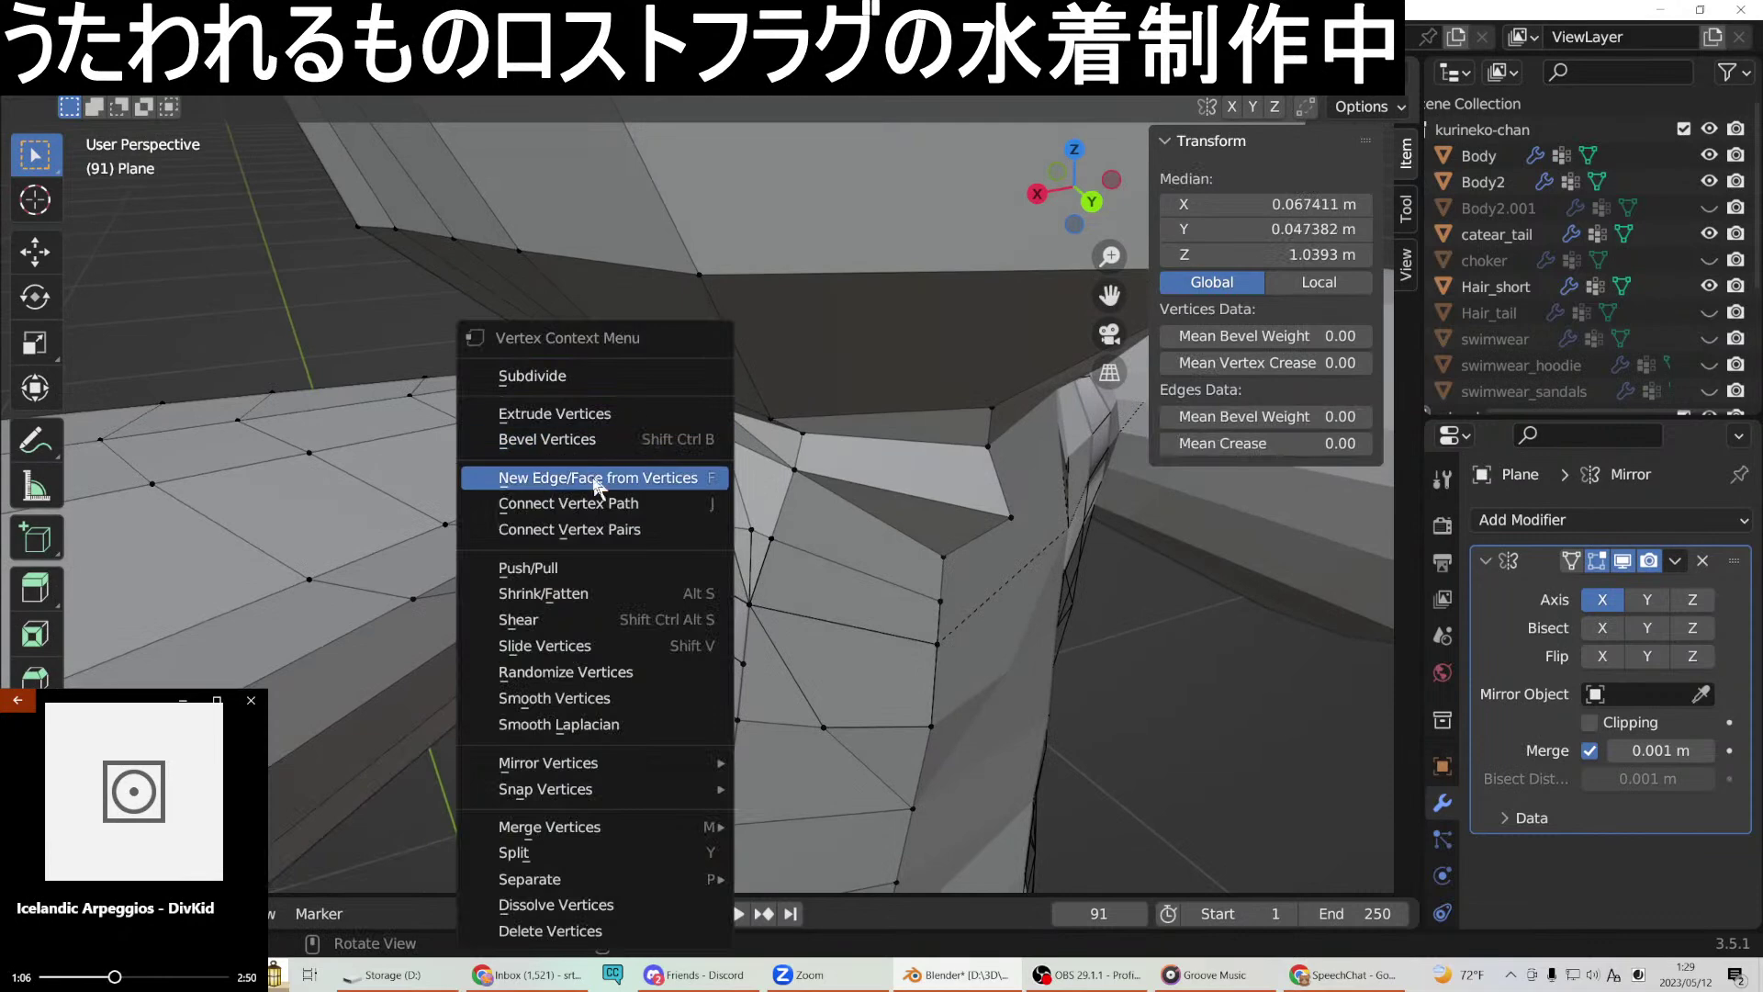
pyautogui.click(677, 476)
# Fill the next two gaps down the back of the armhole, along the sleeve side of the strip, with faces.
pyautogui.click(651, 455)
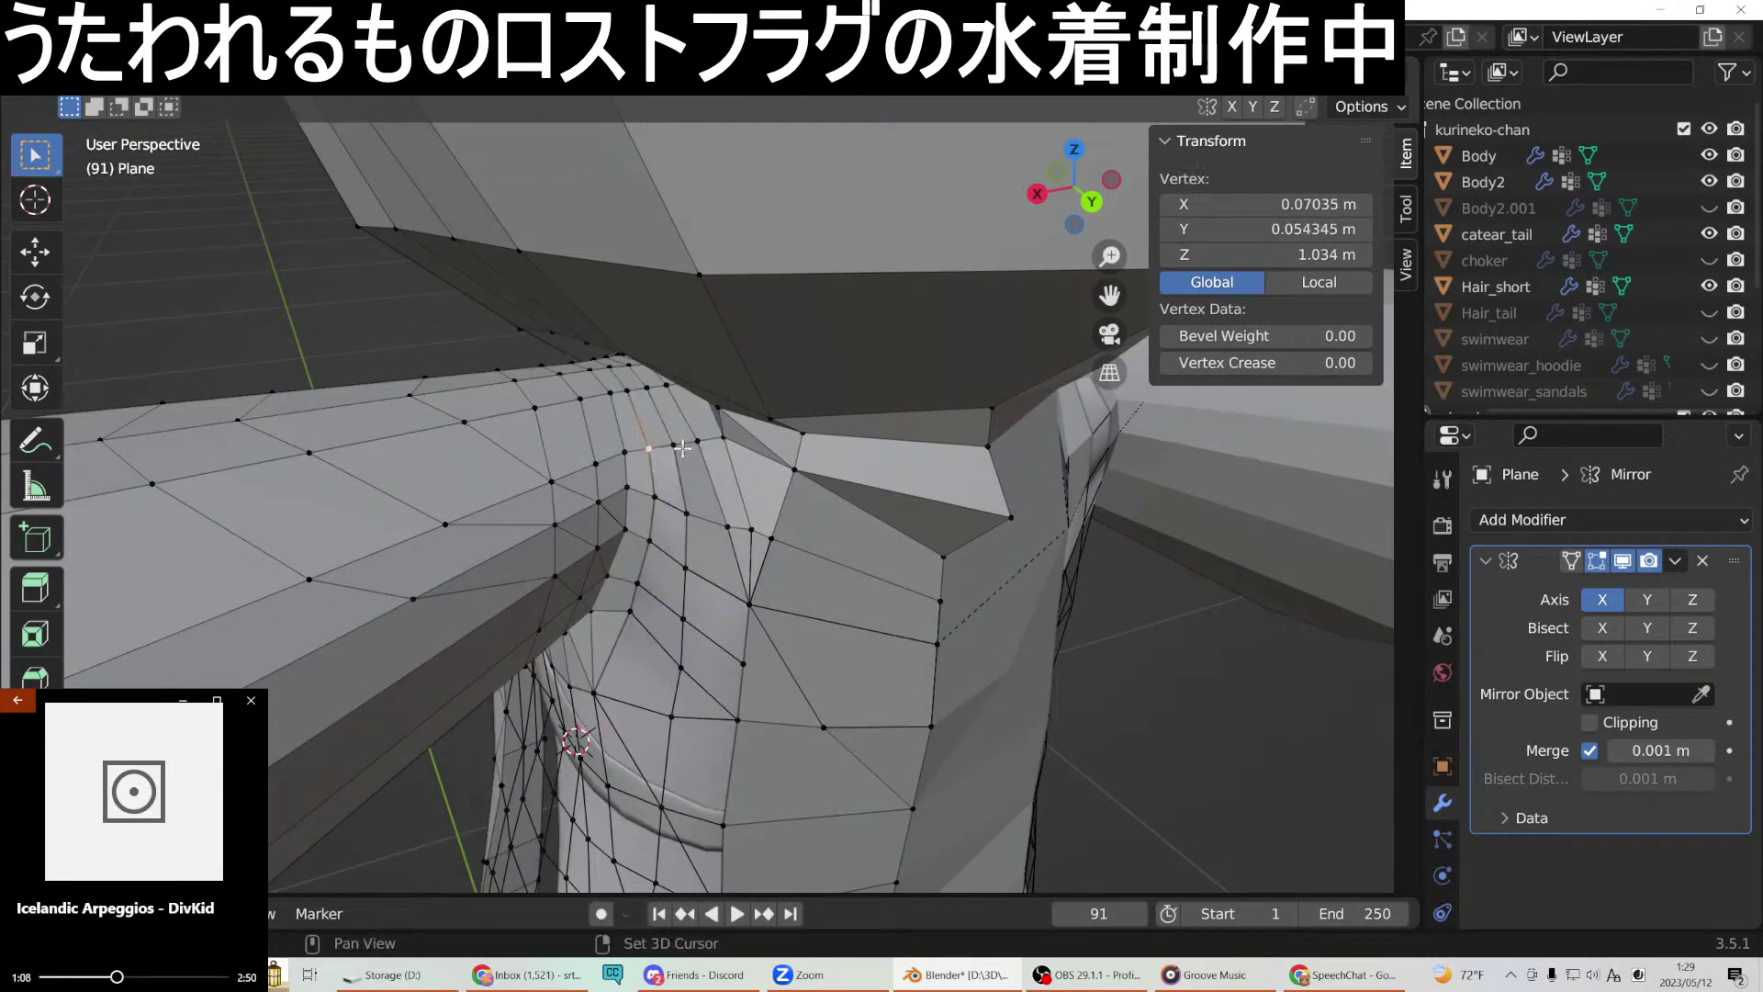
pyautogui.keyDown('shift'); pyautogui.click(677, 446); pyautogui.keyUp('shift')
pyautogui.rightClick(649, 496)
pyautogui.click(560, 476)
pyautogui.moveTo(587, 477); pyautogui.dragTo(695, 463, button='middle')
pyautogui.click(655, 513)
pyautogui.keyDown('shift'); pyautogui.click(653, 450); pyautogui.keyUp('shift')
pyautogui.rightClick(627, 476)
pyautogui.click(626, 470)
# Fill the four-vertex gap behind the armhole, just below the back panel's corner vertex, with a face.
pyautogui.moveTo(626, 470); pyautogui.dragTo(707, 595, button='middle')
pyautogui.click(707, 595)
pyautogui.keyDown('shift'); pyautogui.click(714, 516); pyautogui.keyUp('shift')
pyautogui.keyDown('shift'); pyautogui.click(650, 485); pyautogui.keyUp('shift')
pyautogui.rightClick(563, 370)
pyautogui.keyDown('shift'); pyautogui.click(642, 545); pyautogui.keyUp('shift')
pyautogui.rightClick(551, 496)
pyautogui.click(514, 467)
# Fill the next four-vertex gap down the back panel's side edge with a face.
pyautogui.moveTo(707, 551)
pyautogui.mouseDown(button='middle')
pyautogui.moveTo(740, 576)
pyautogui.moveTo(776, 552)
pyautogui.moveTo(735, 546)
pyautogui.mouseUp(button='middle')
pyautogui.click(696, 528)
pyautogui.keyDown('shift'); pyautogui.click(701, 475); pyautogui.keyUp('shift')
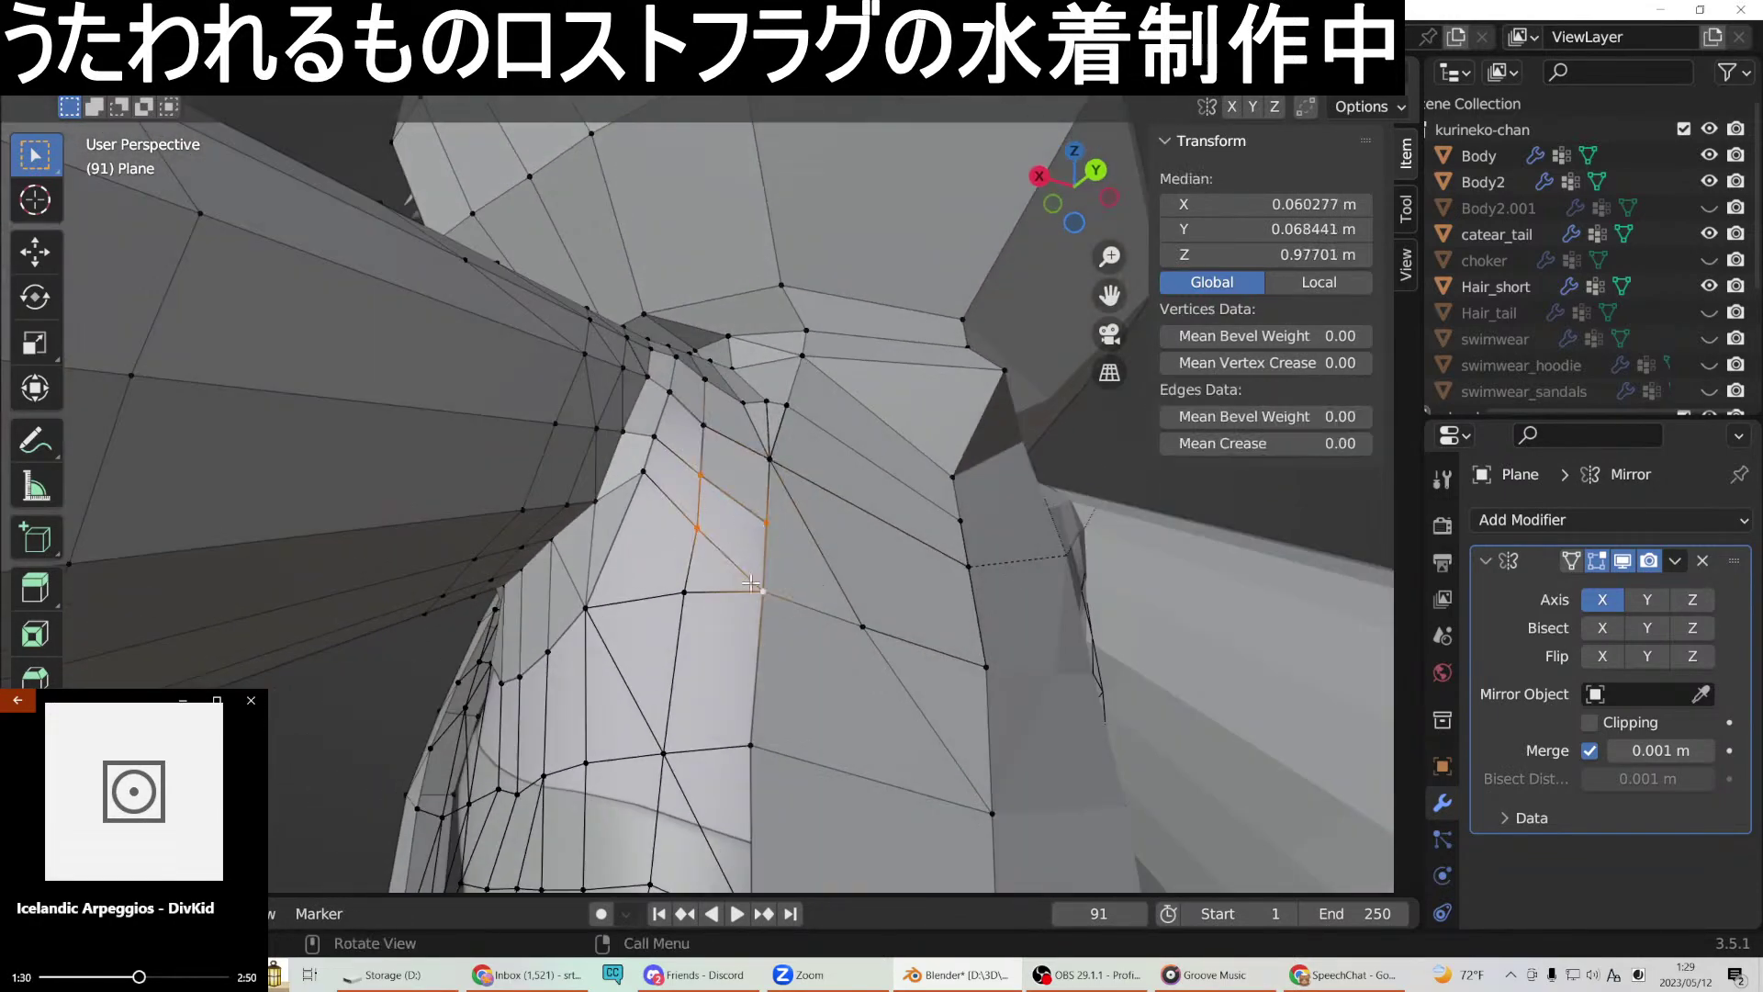
pyautogui.rightClick(749, 577)
pyautogui.click(698, 472)
pyautogui.moveTo(769, 583); pyautogui.dragTo(751, 549, button='middle')
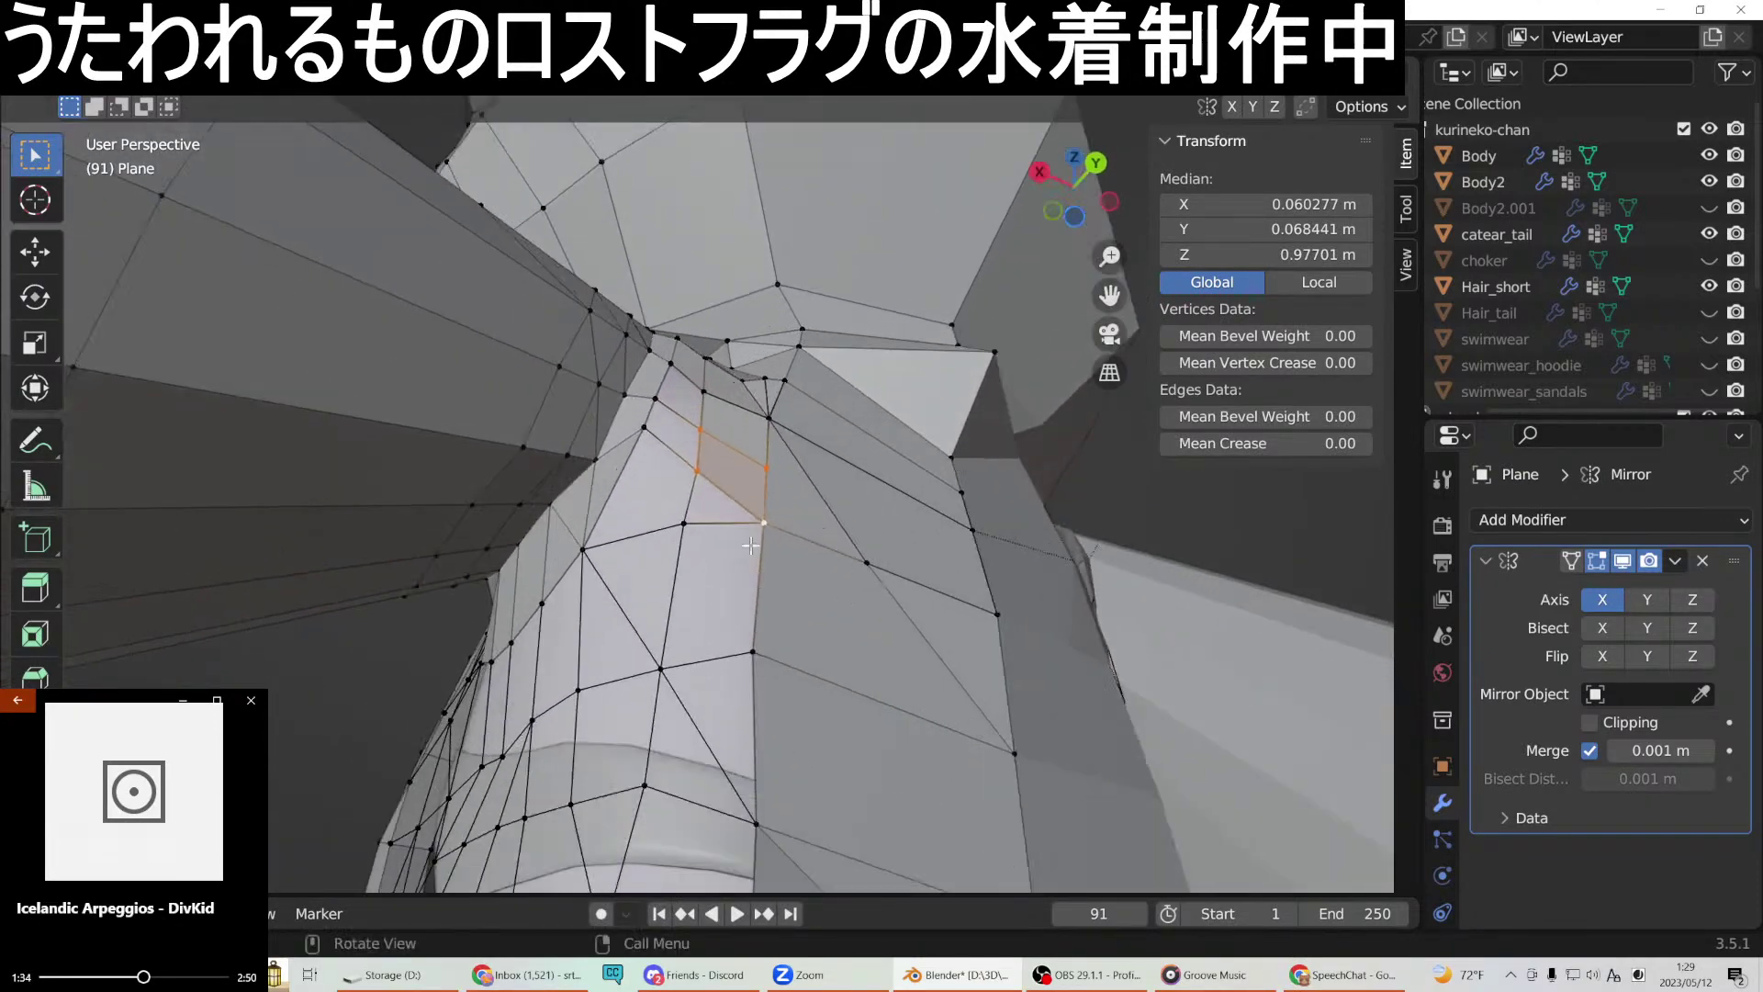
# Fill the triangular gap under the newest face, between the armhole side and the back panel, with a face.
pyautogui.click(698, 472)
pyautogui.keyDown('shift'); pyautogui.click(763, 524); pyautogui.keyUp('shift')
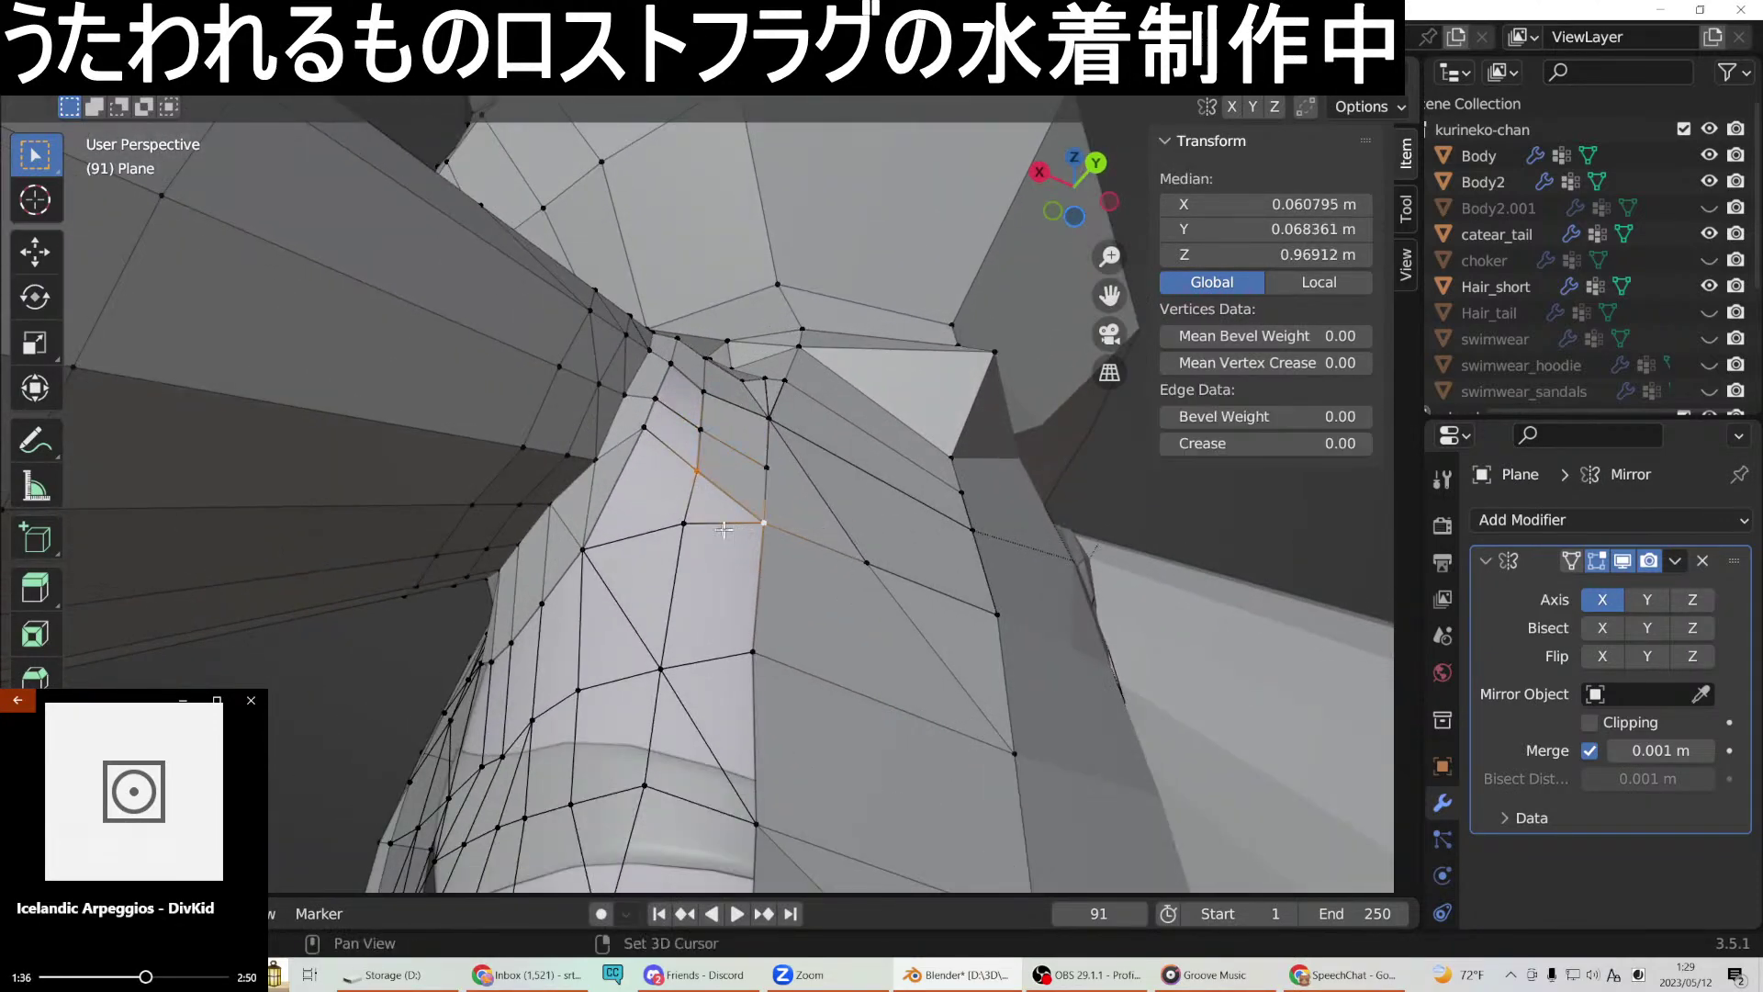
pyautogui.keyDown('shift'); pyautogui.click(674, 529); pyautogui.keyUp('shift')
pyautogui.rightClick(674, 530)
pyautogui.click(674, 469)
pyautogui.moveTo(674, 468); pyautogui.dragTo(625, 647, button='middle')
# Fill the four-vertex gap below the triangle, along the back panel's side edge, with a face.
pyautogui.click(625, 643)
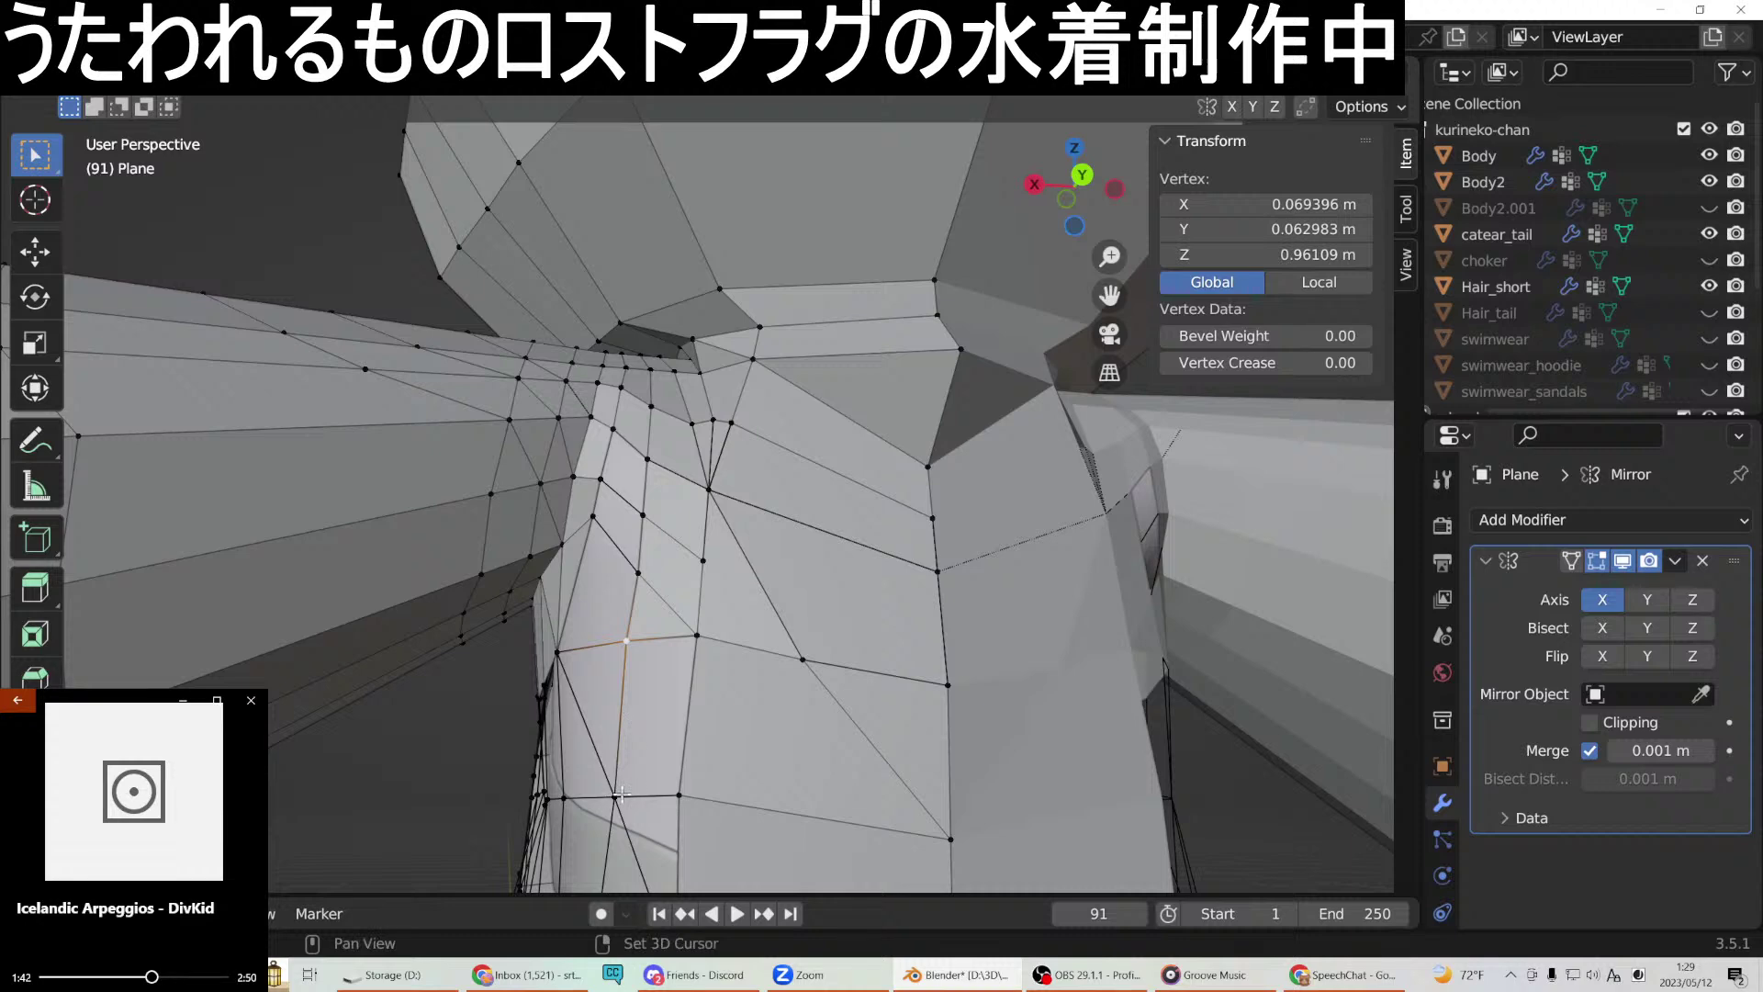
pyautogui.keyDown('shift'); pyautogui.click(619, 794); pyautogui.keyUp('shift')
pyautogui.rightClick(697, 636)
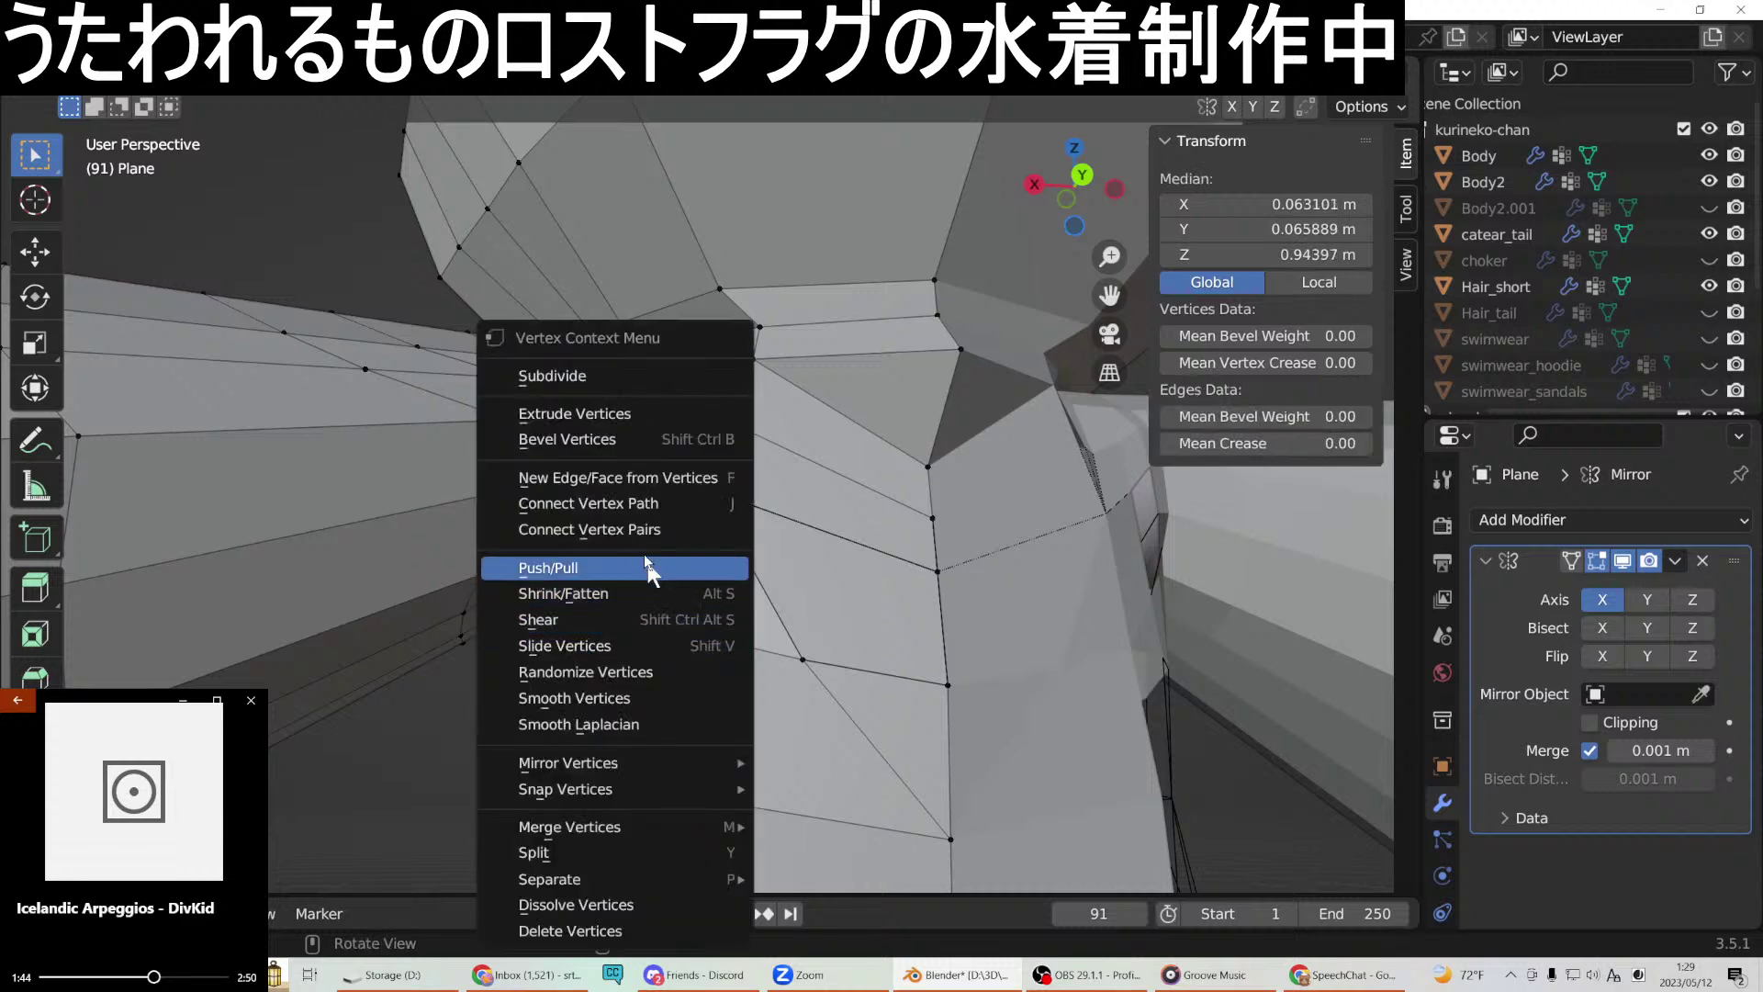
pyautogui.click(632, 478)
pyautogui.moveTo(632, 477); pyautogui.dragTo(703, 638, button='middle')
# Fill the two triangular gaps beneath that quad, beside the back panel, with faces.
pyautogui.click(640, 649)
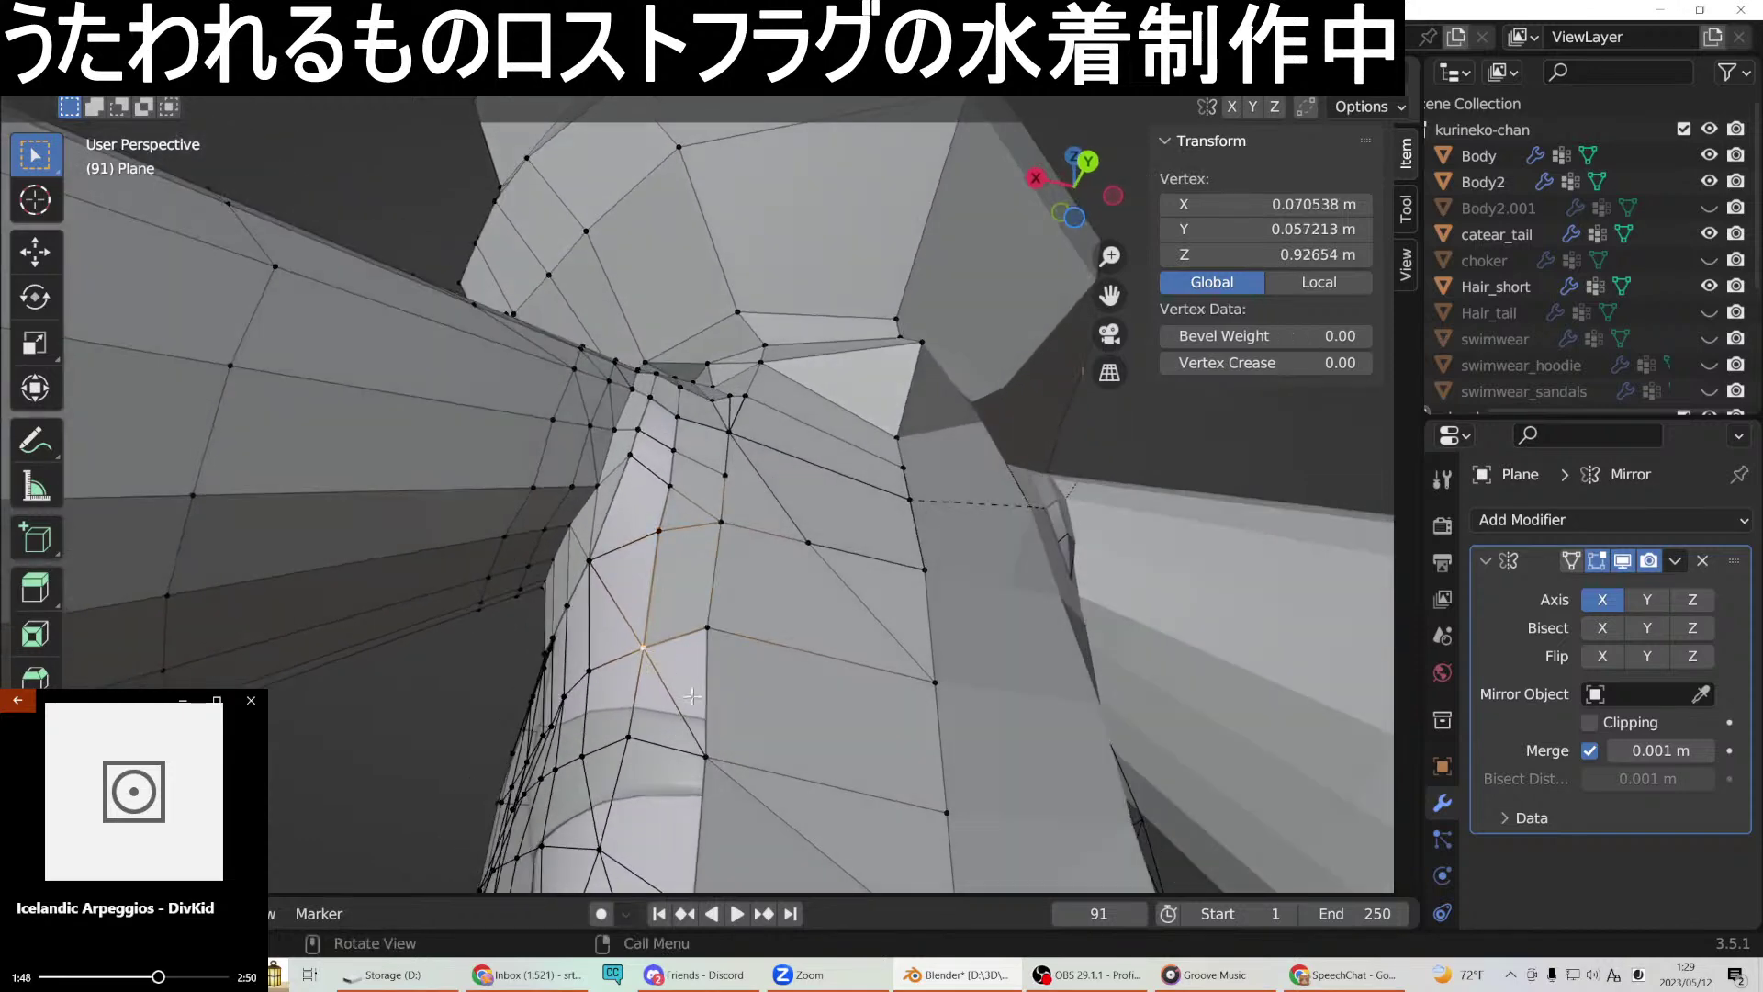
pyautogui.keyDown('shift'); pyautogui.click(705, 755); pyautogui.keyUp('shift')
pyautogui.rightClick(709, 630)
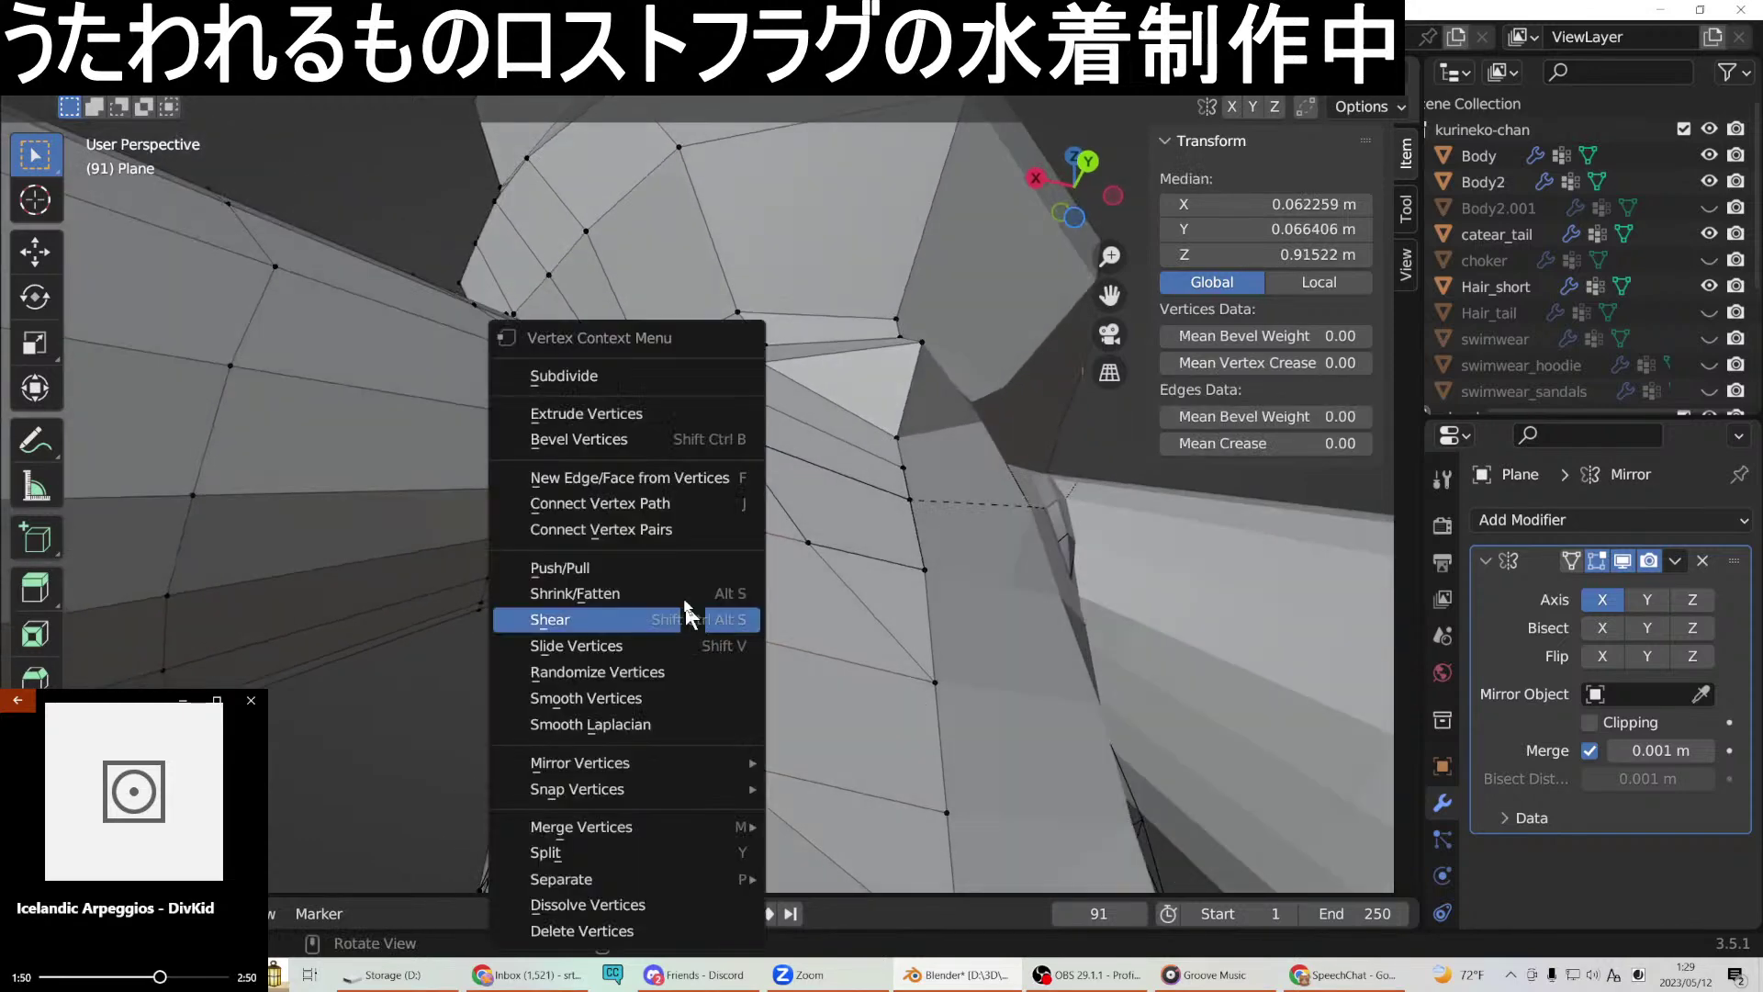
pyautogui.click(670, 477)
pyautogui.keyDown('shift'); pyautogui.click(628, 737); pyautogui.keyUp('shift')
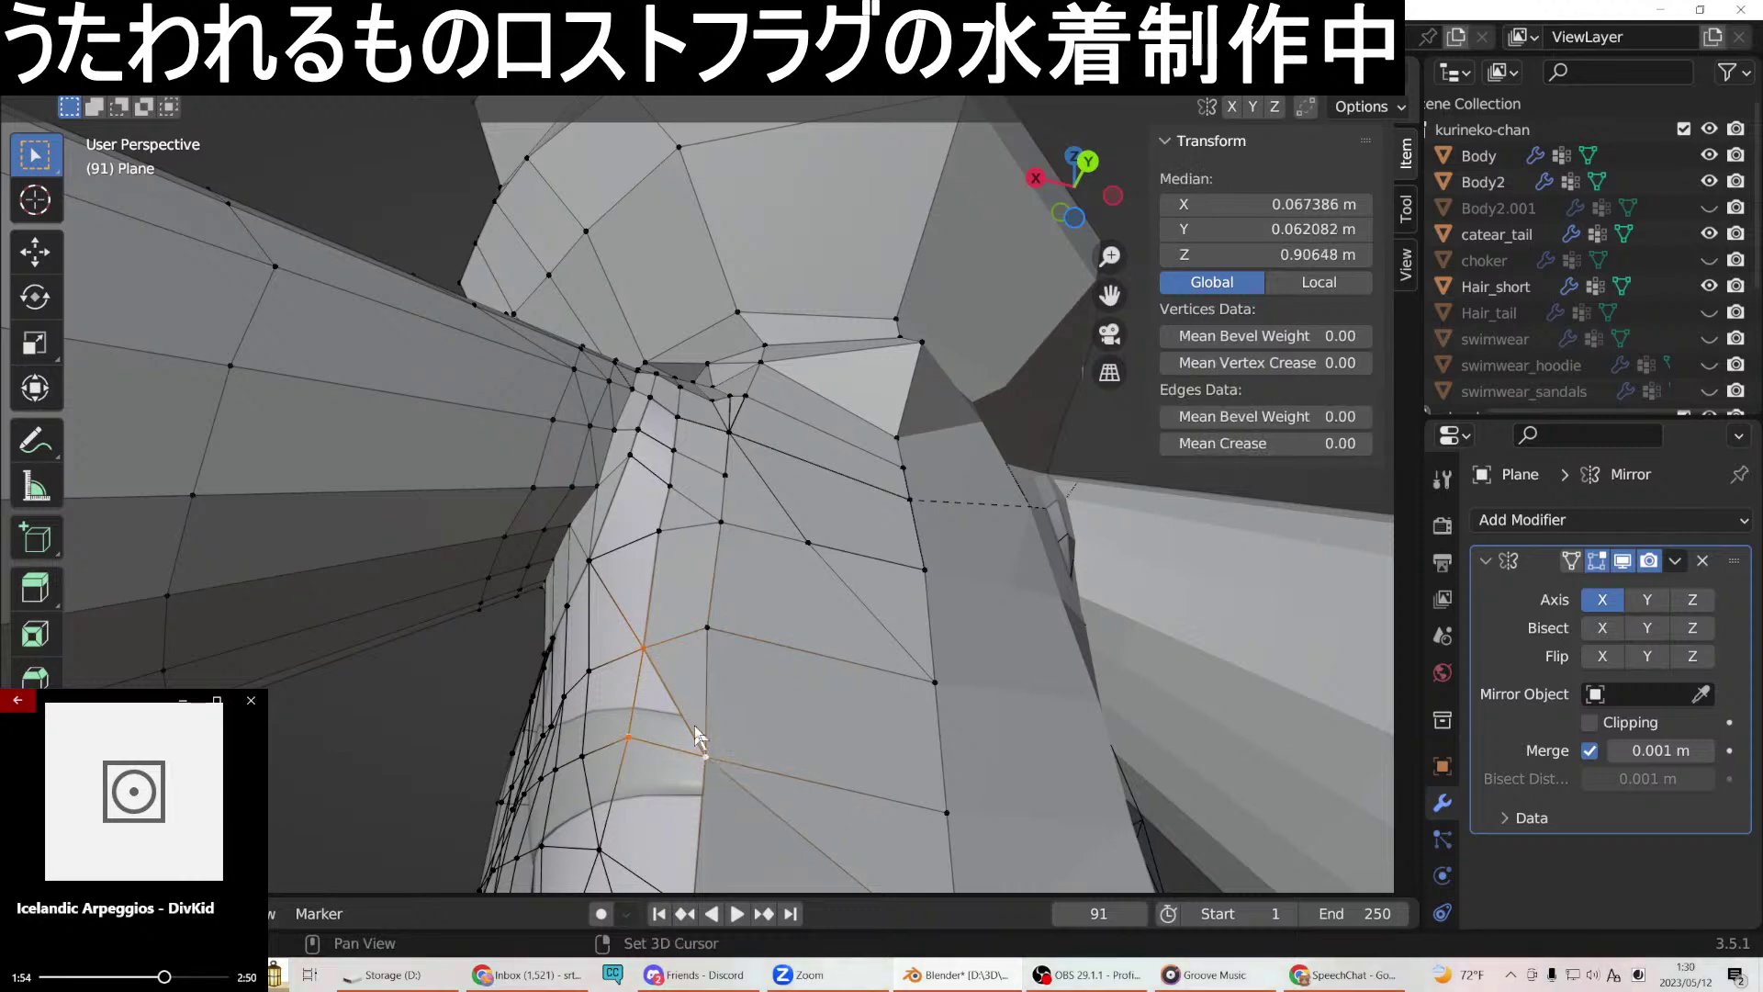
pyautogui.rightClick(694, 719)
pyautogui.click(625, 473)
# Fill the next four-vertex gap farther down the side of the back with a face.
pyautogui.scroll(-3, 726, 668)
pyautogui.moveTo(726, 668); pyautogui.dragTo(680, 663, button='middle')
pyautogui.click(648, 722)
pyautogui.keyDown('shift'); pyautogui.click(663, 661); pyautogui.keyUp('shift')
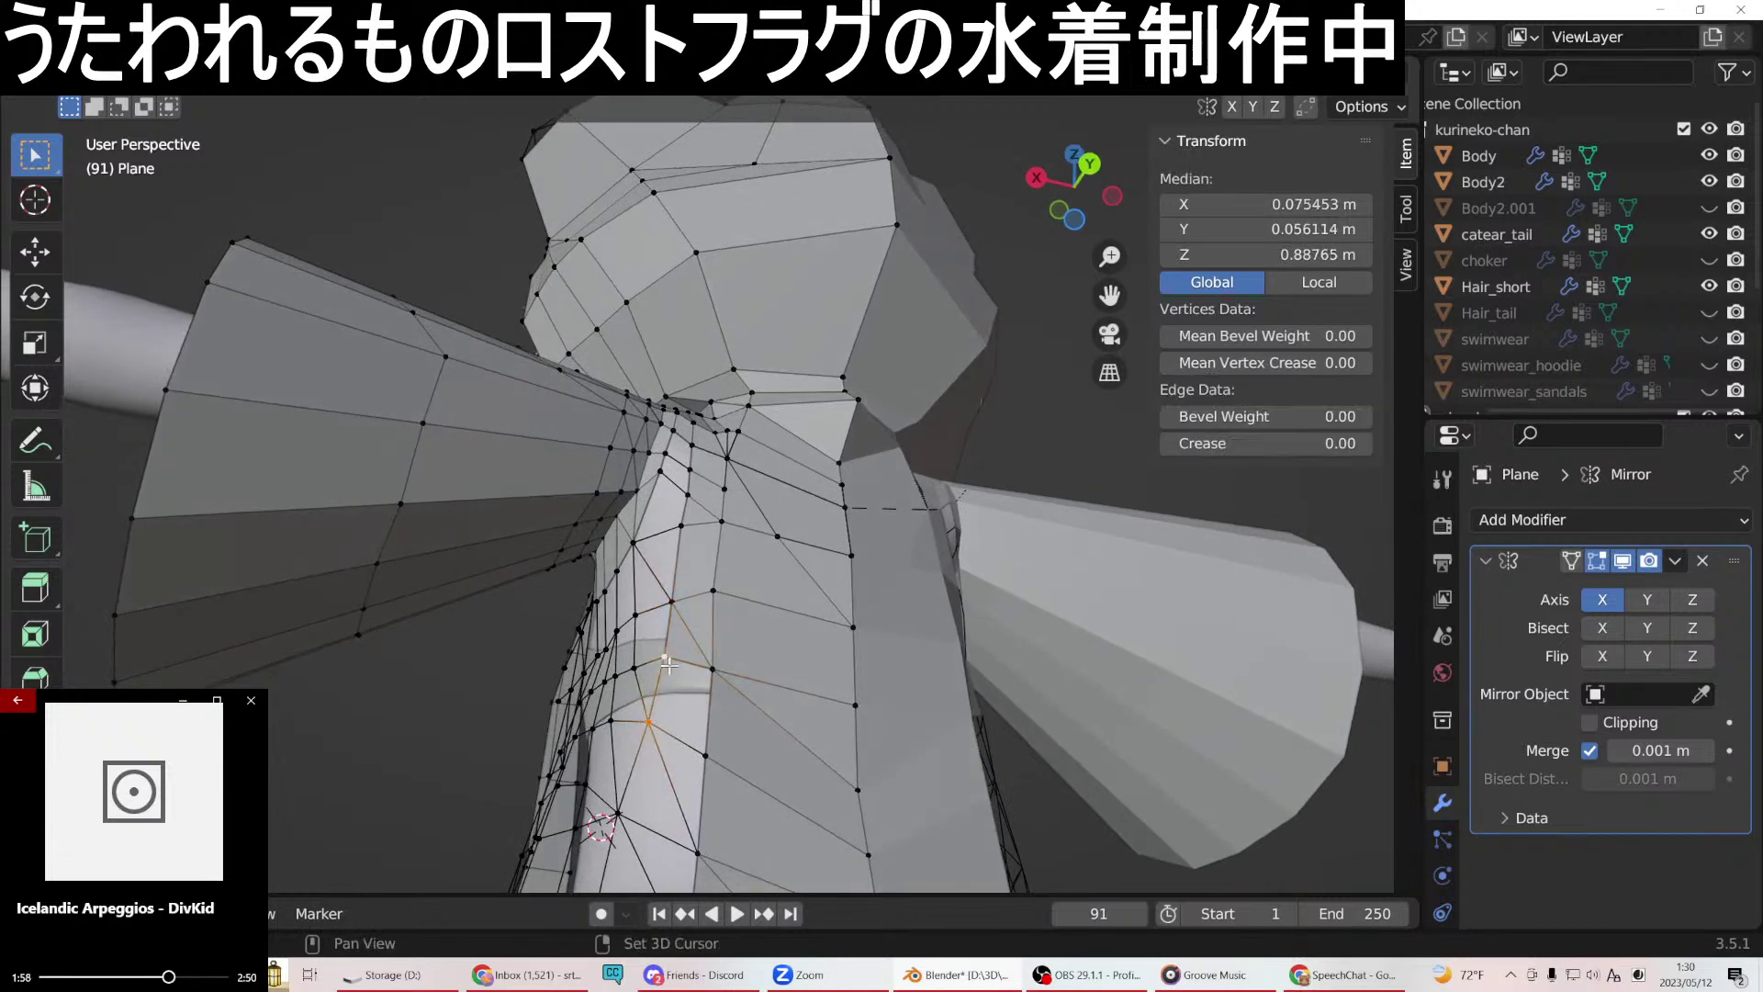
pyautogui.keyDown('shift'); pyautogui.click(706, 755); pyautogui.keyUp('shift')
pyautogui.rightClick(707, 755)
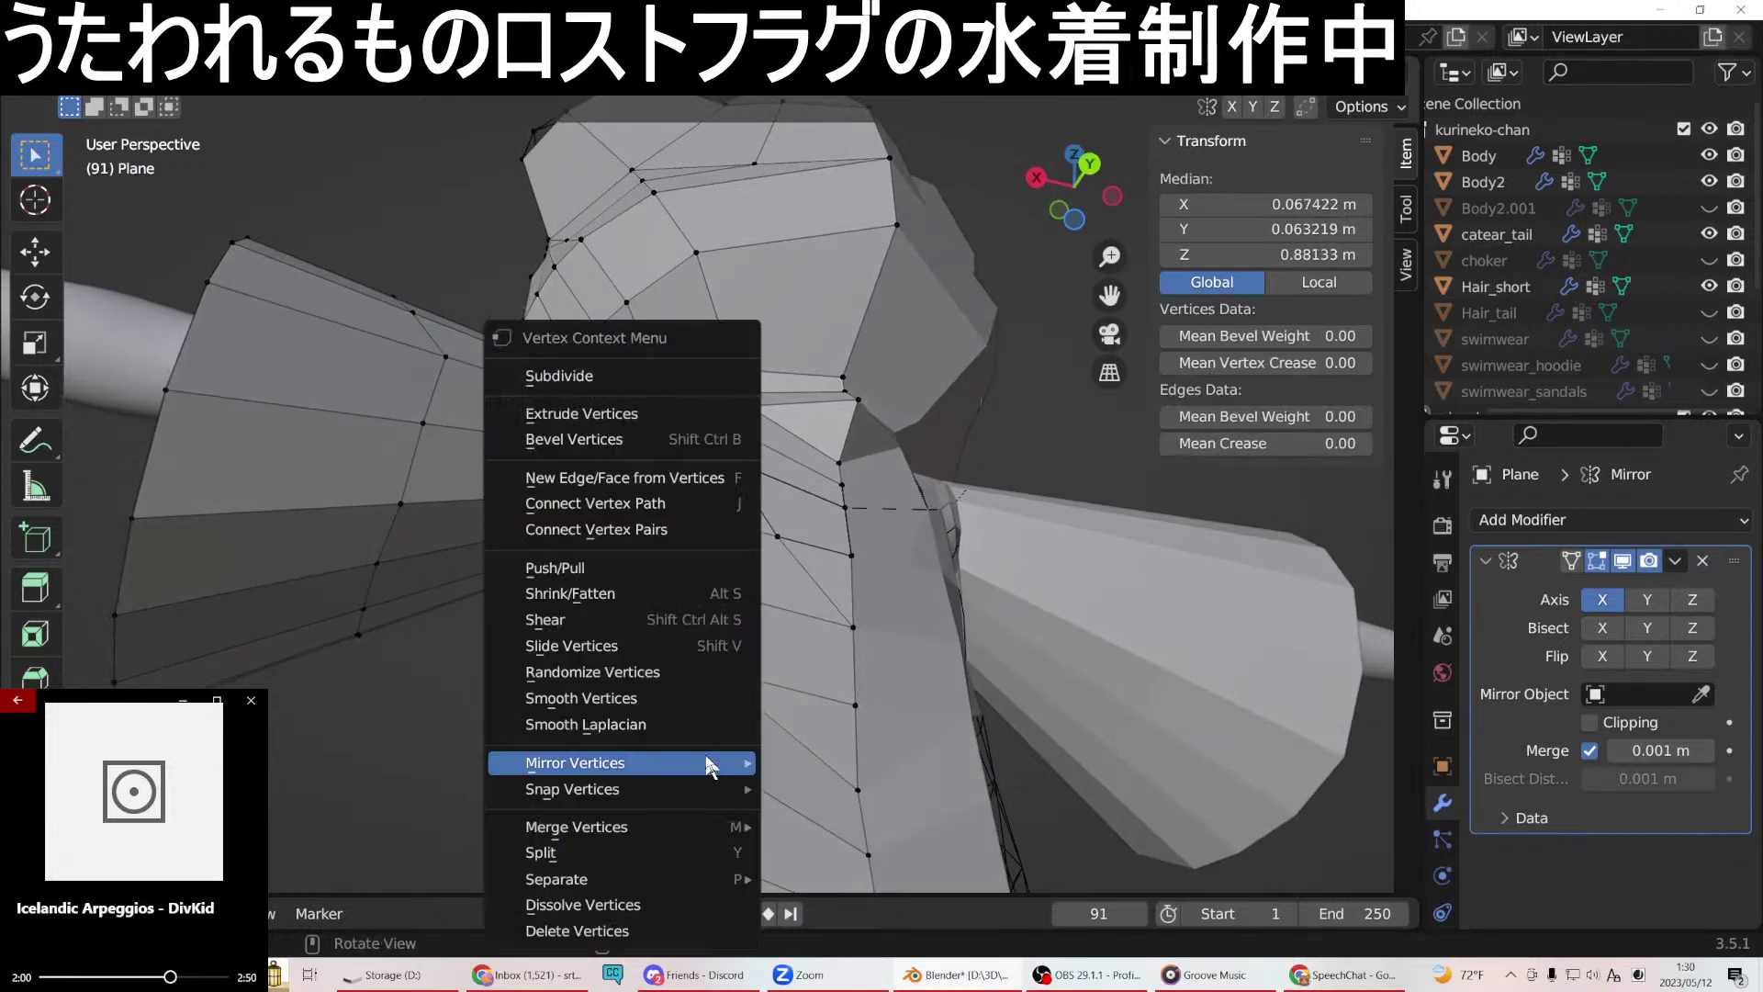
pyautogui.click(675, 476)
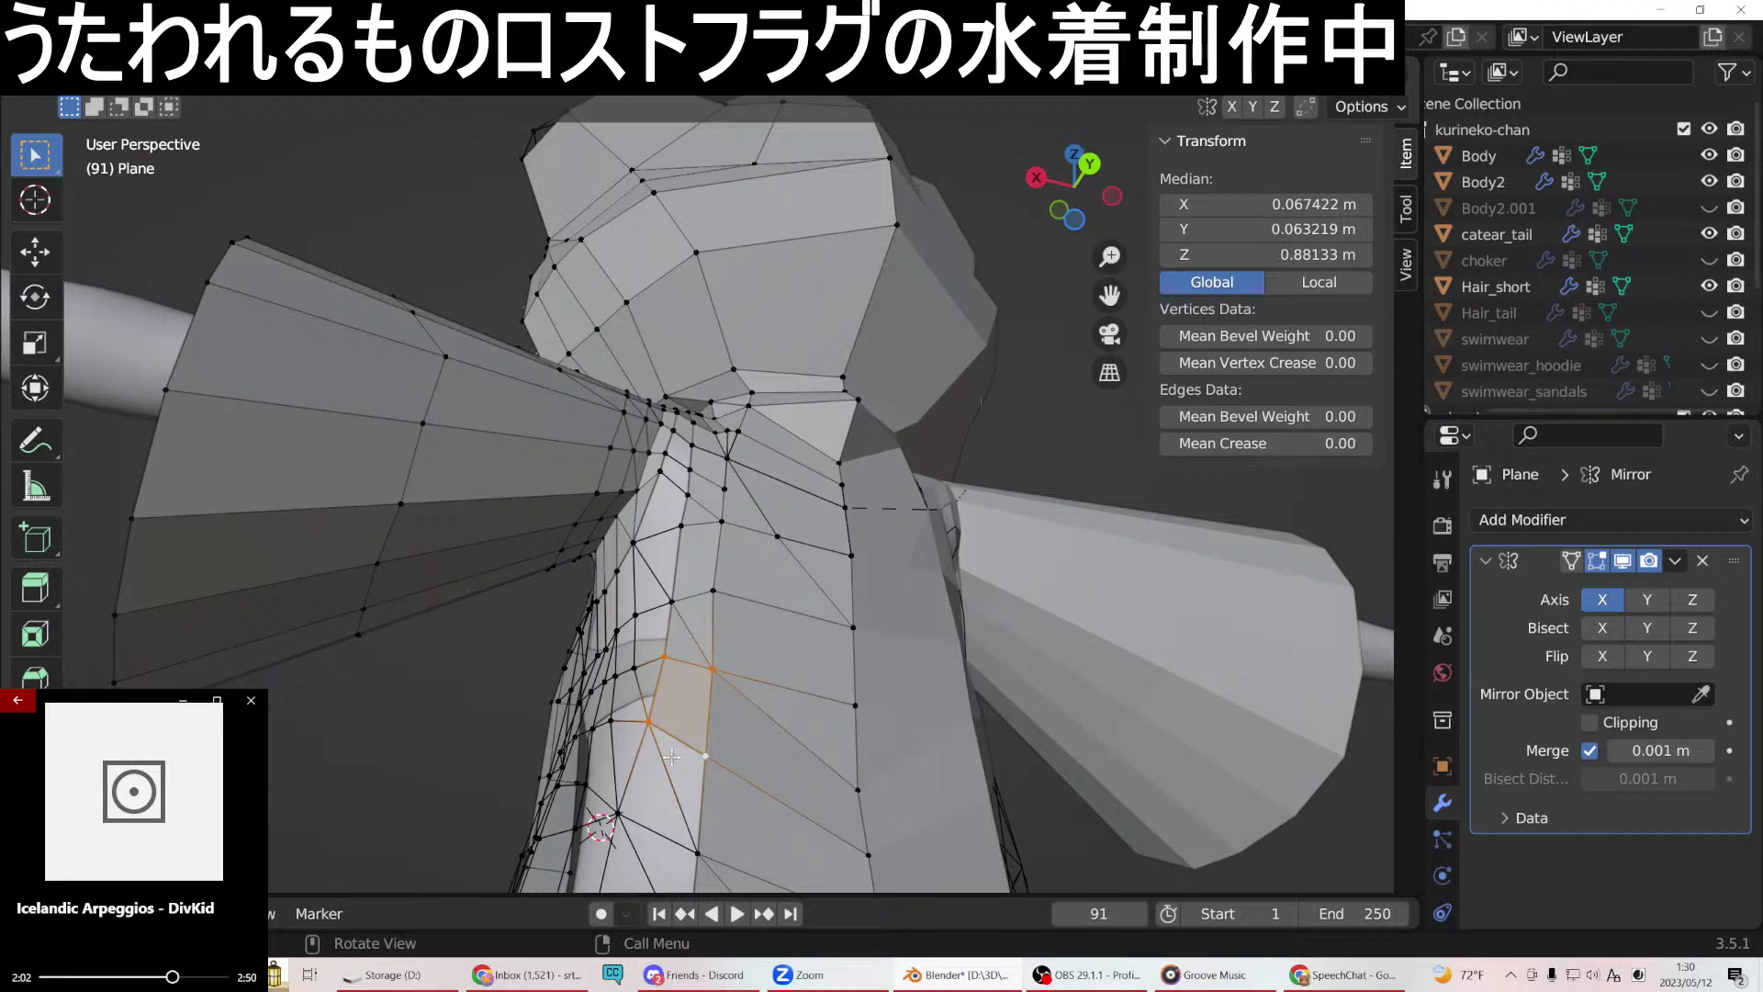
# Fill the next two triangular gaps down the side of the back panel, below the newest quad, with faces.
pyautogui.keyDown('shift'); pyautogui.click(698, 854); pyautogui.keyUp('shift')
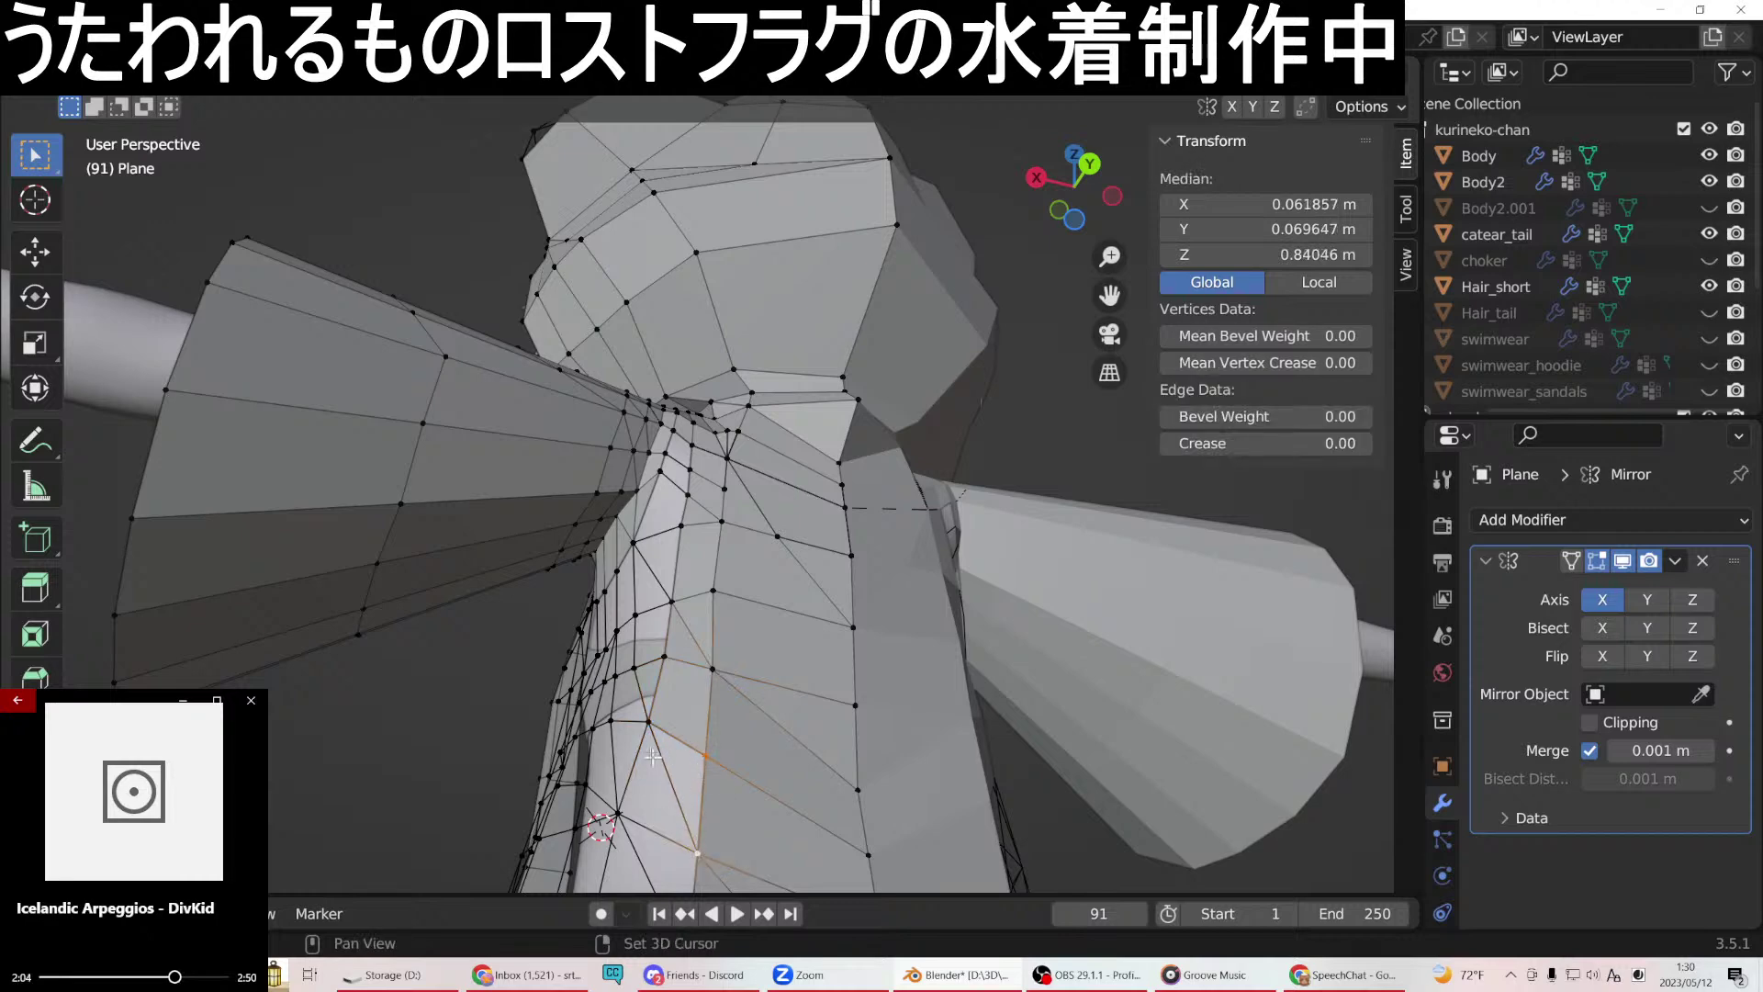
pyautogui.rightClick(647, 725)
pyautogui.click(581, 473)
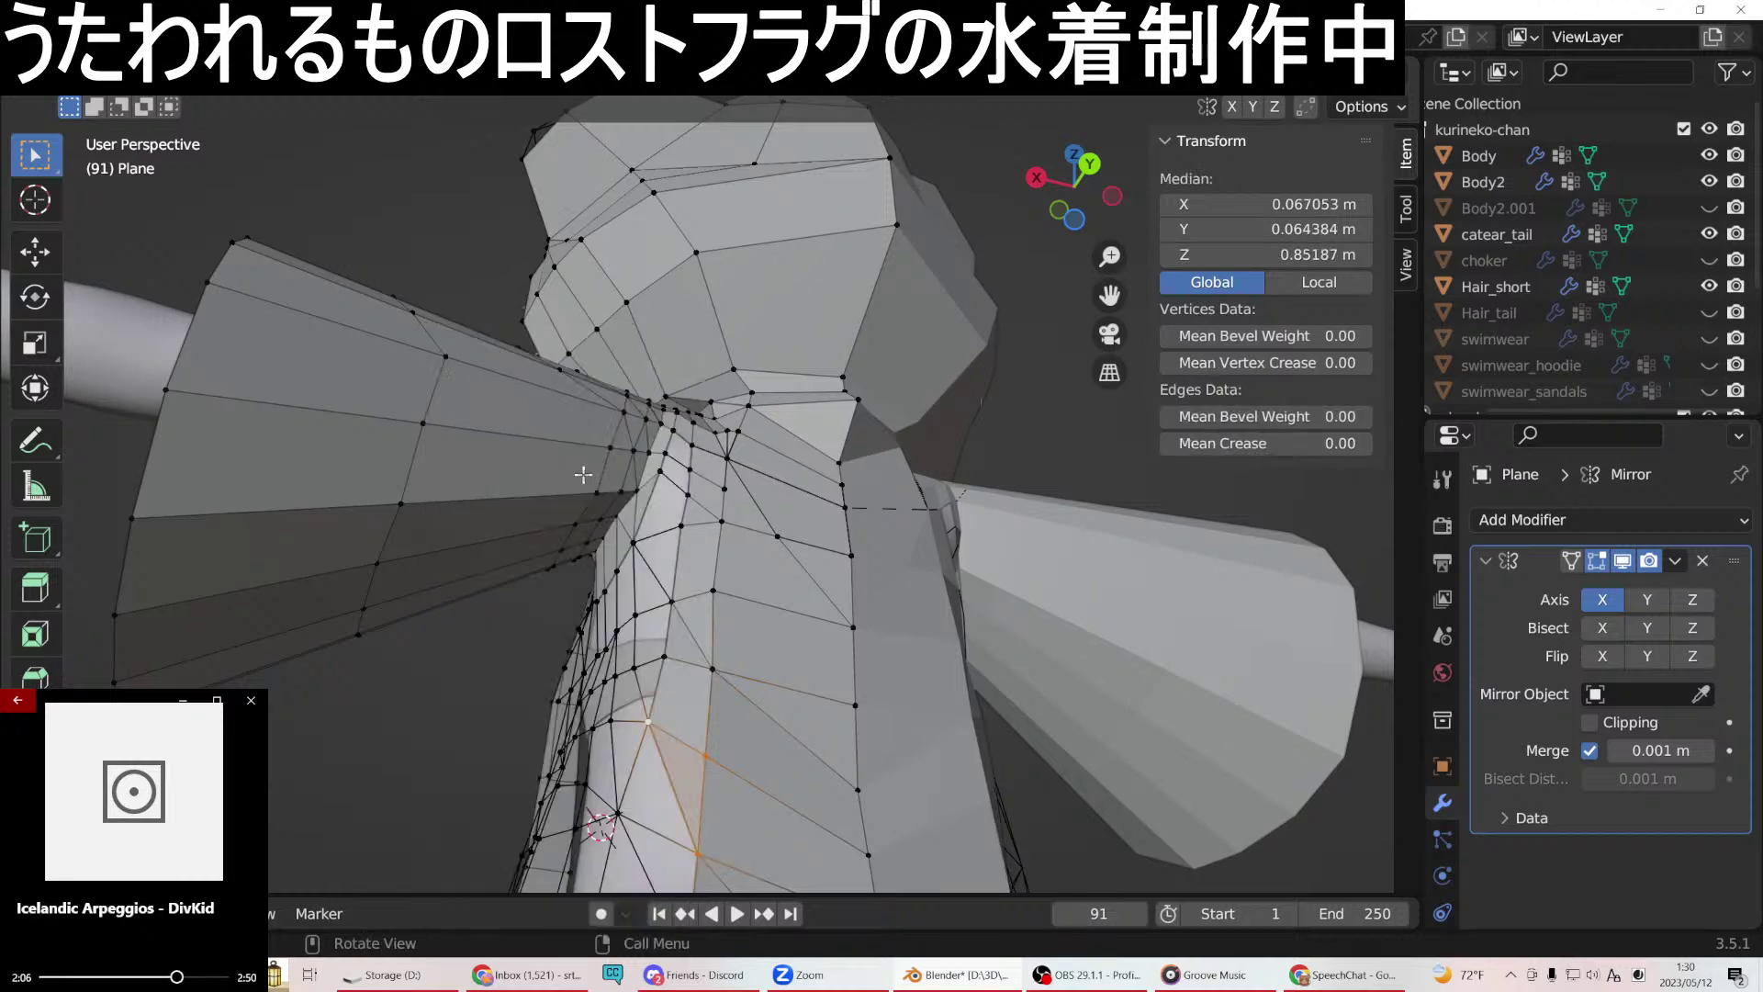
pyautogui.press('KP_Decimal')
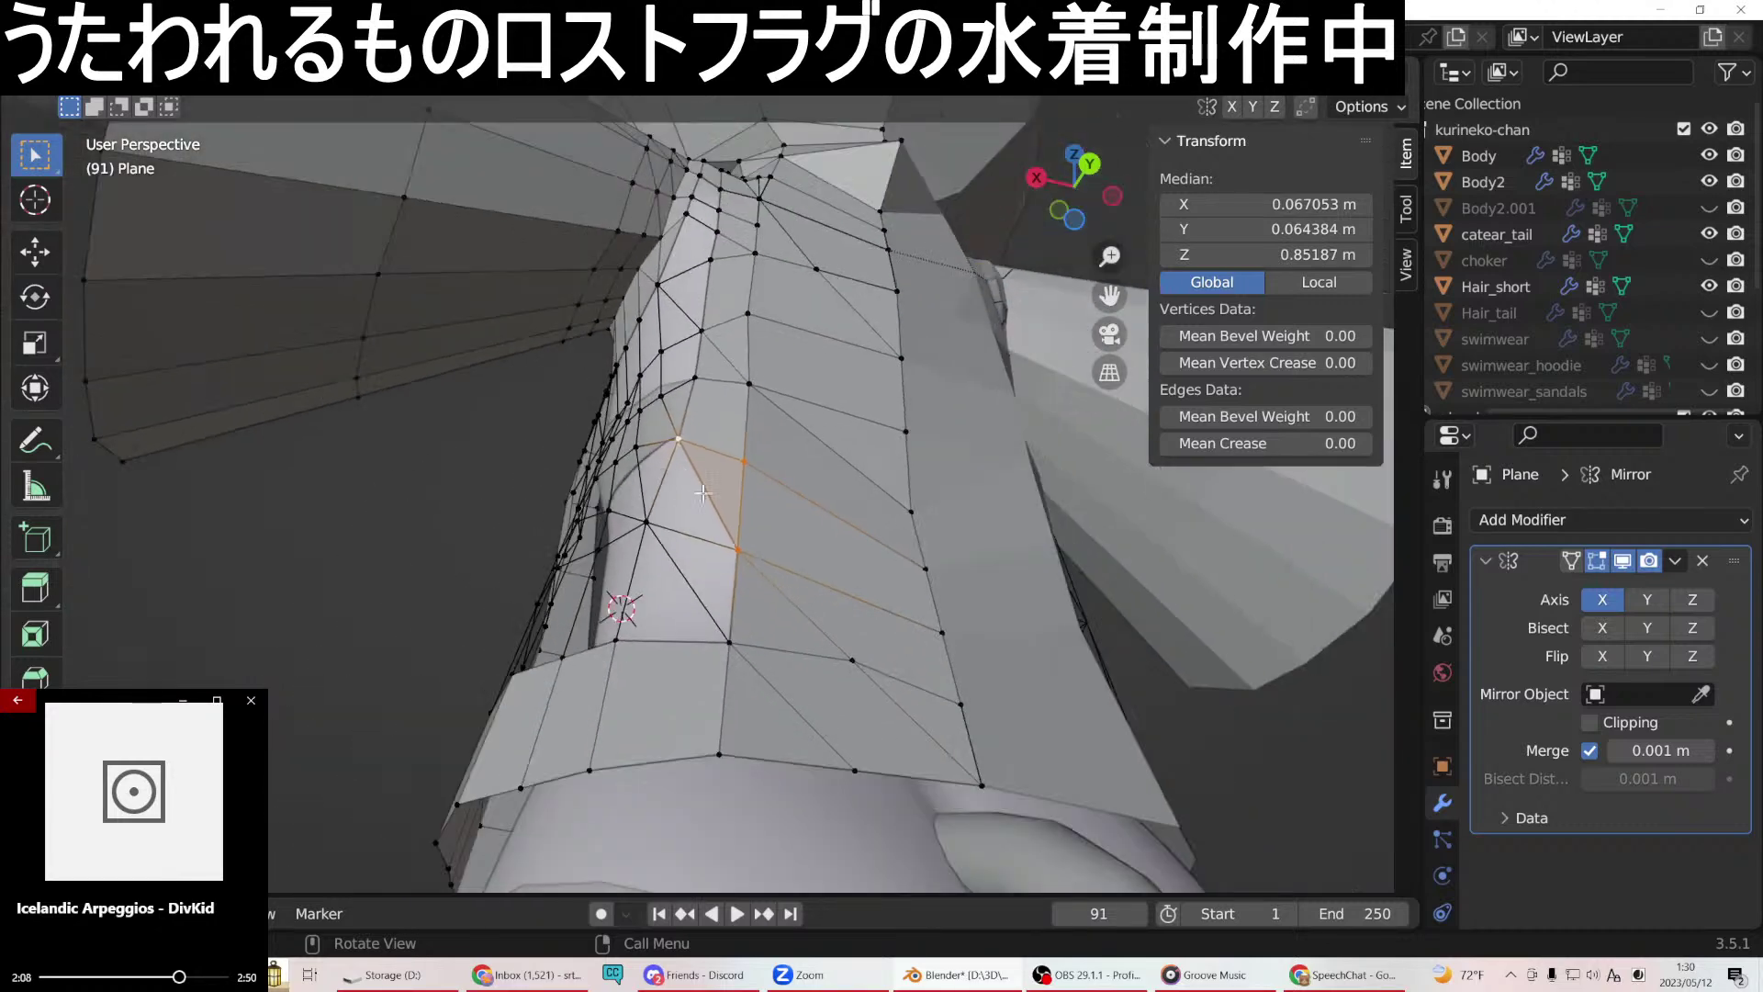
pyautogui.click(679, 440)
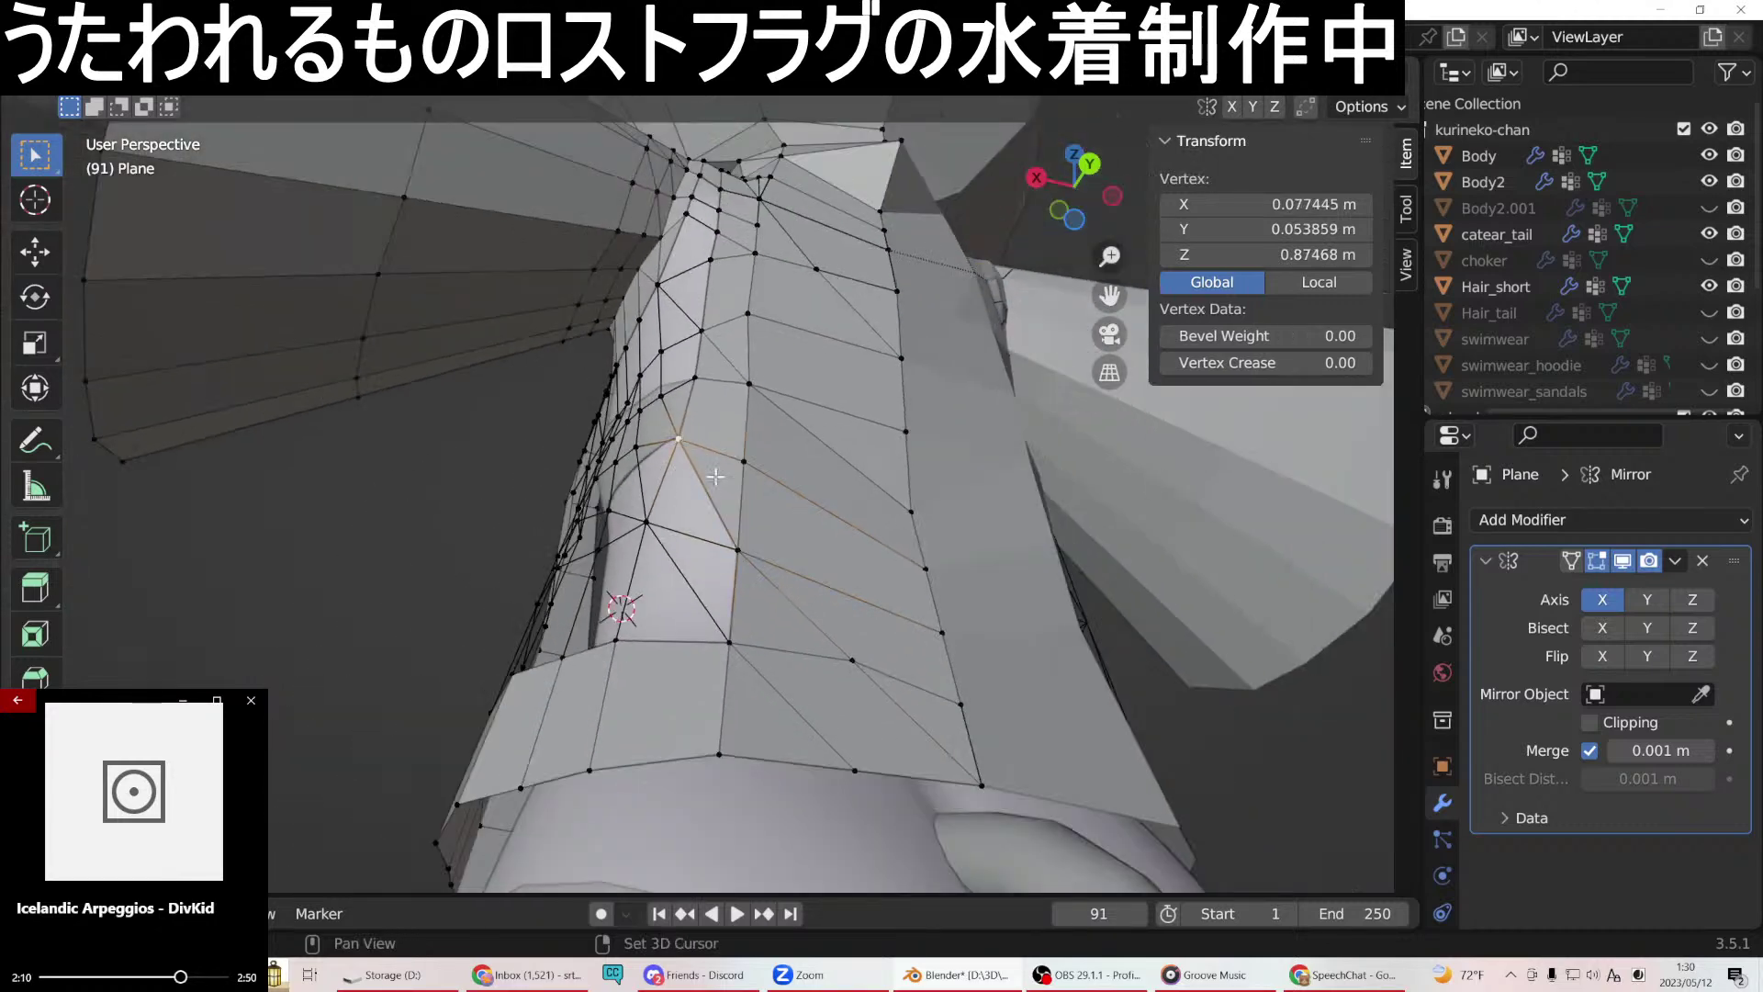
pyautogui.keyDown('shift'); pyautogui.click(738, 546); pyautogui.keyUp('shift')
pyautogui.keyDown('shift'); pyautogui.click(647, 521); pyautogui.keyUp('shift')
pyautogui.rightClick(647, 522)
pyautogui.click(642, 477)
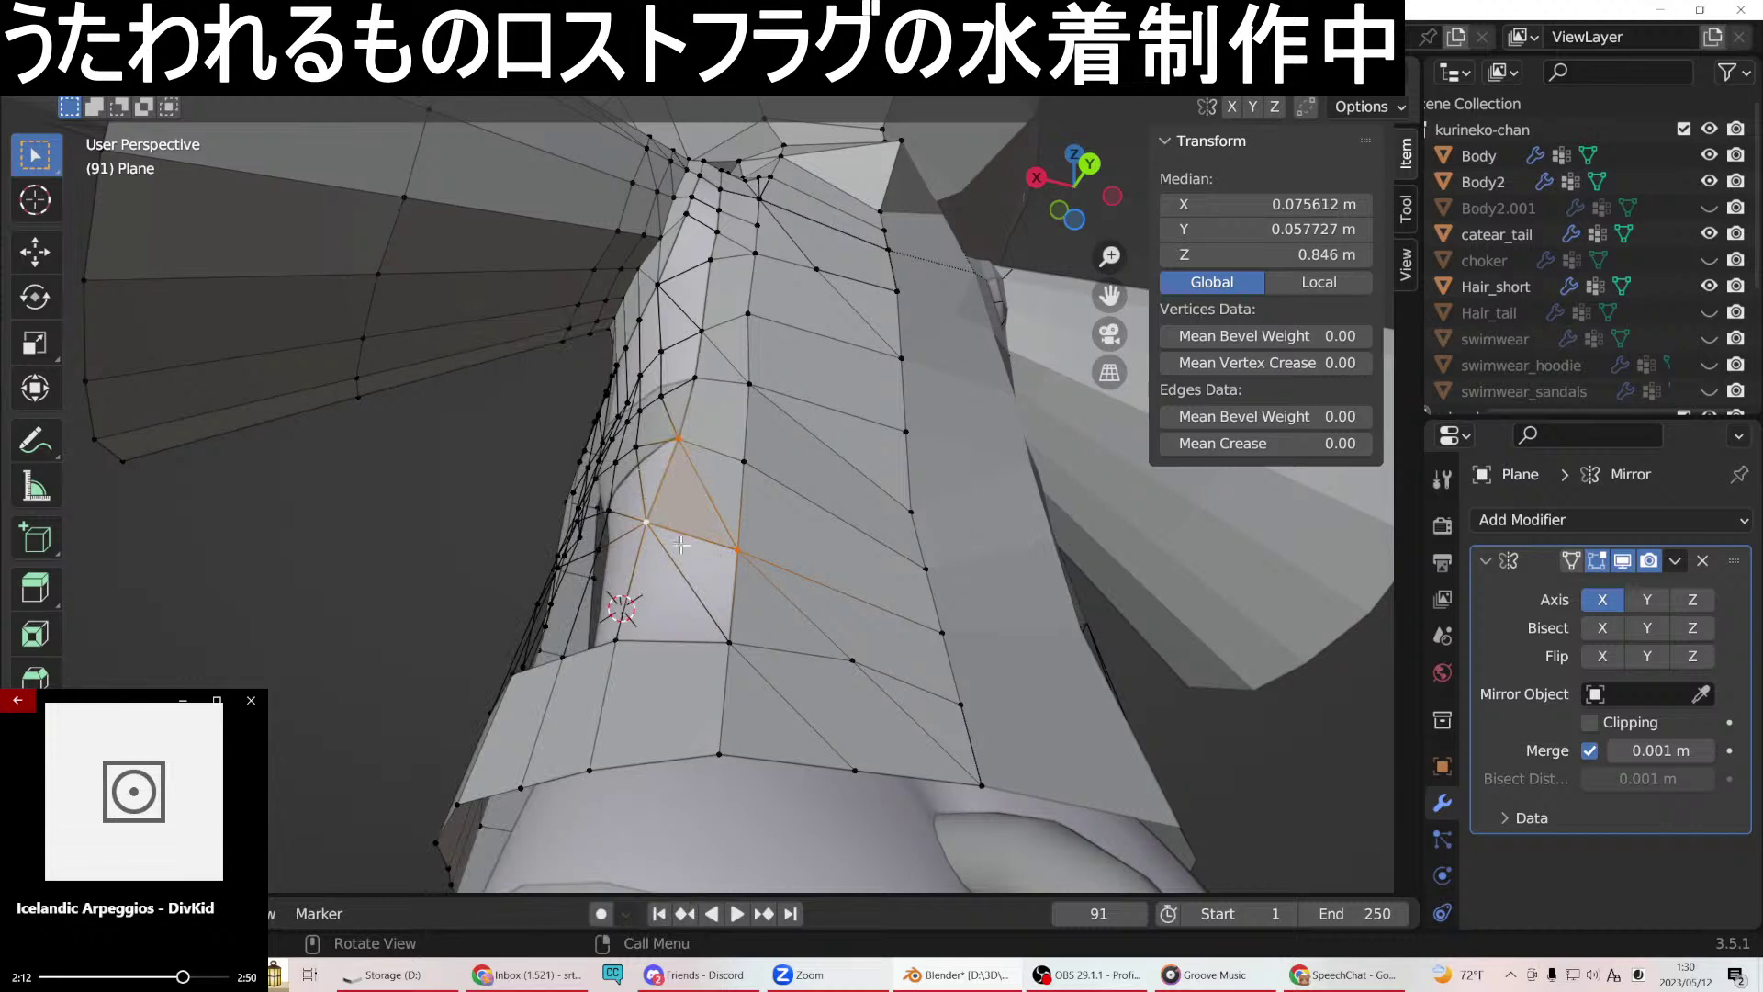
# Fill the last two triangular gaps just above the hem band, beside the back panel, with faces.
pyautogui.keyDown('shift'); pyautogui.click(736, 554); pyautogui.keyUp('shift')
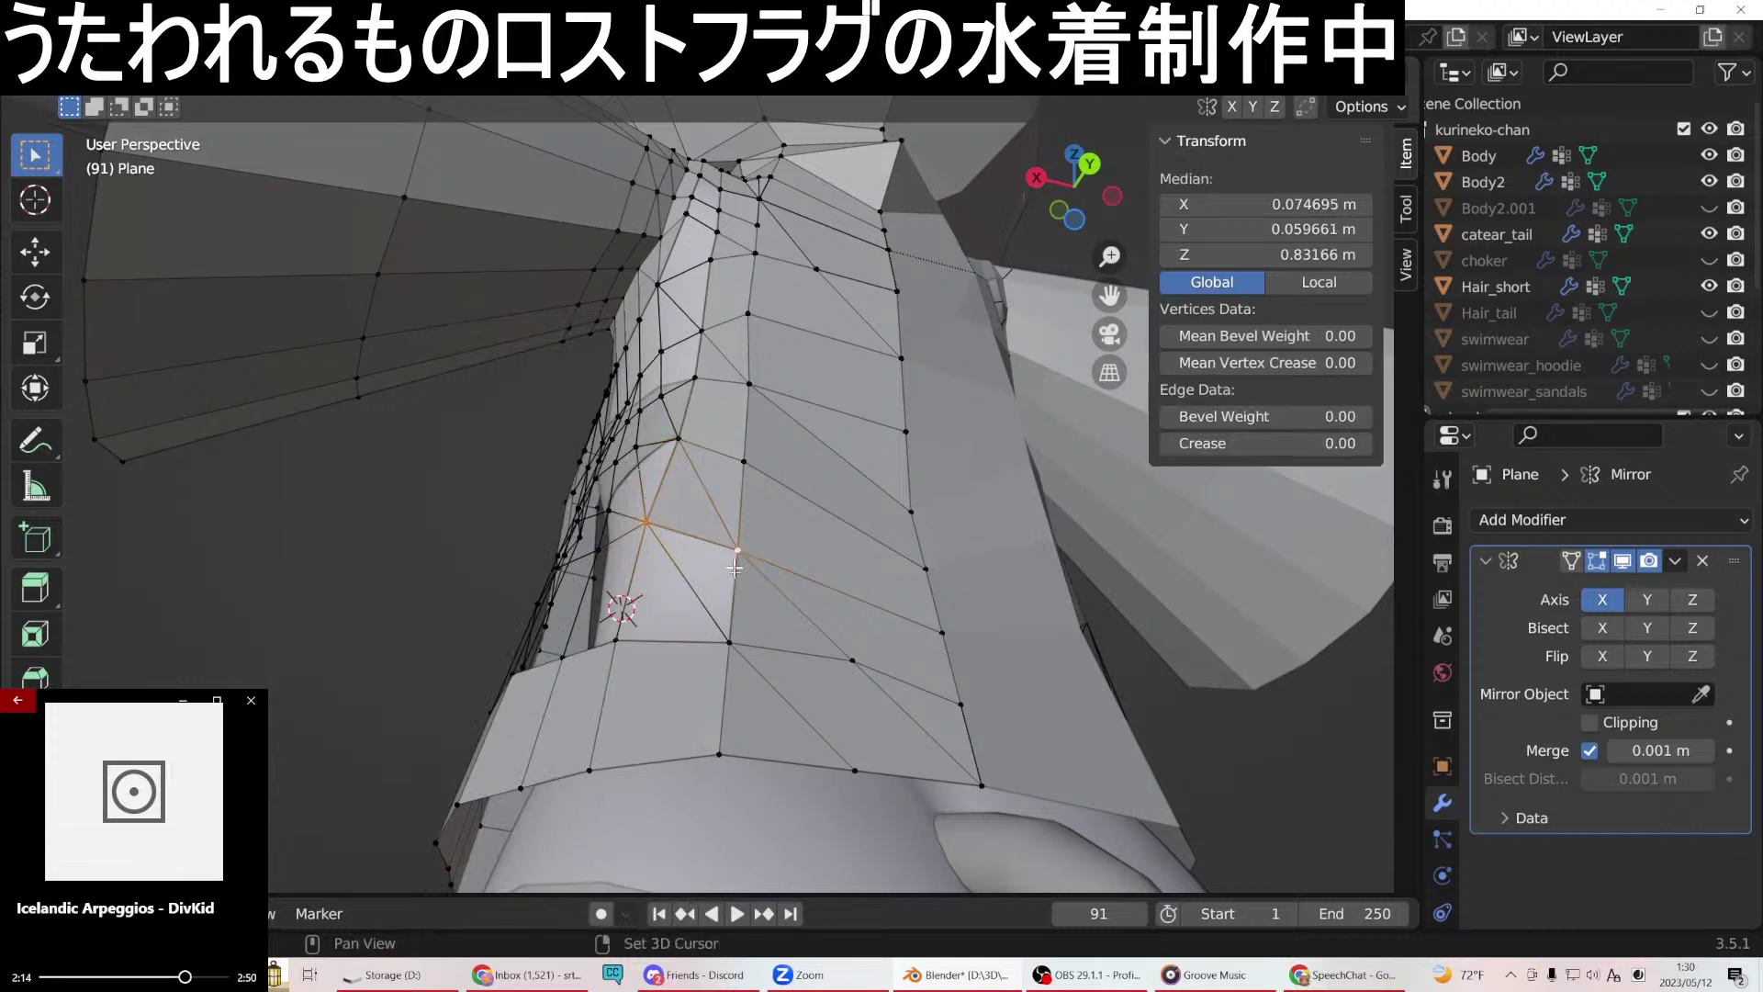
pyautogui.rightClick(714, 617)
pyautogui.click(643, 476)
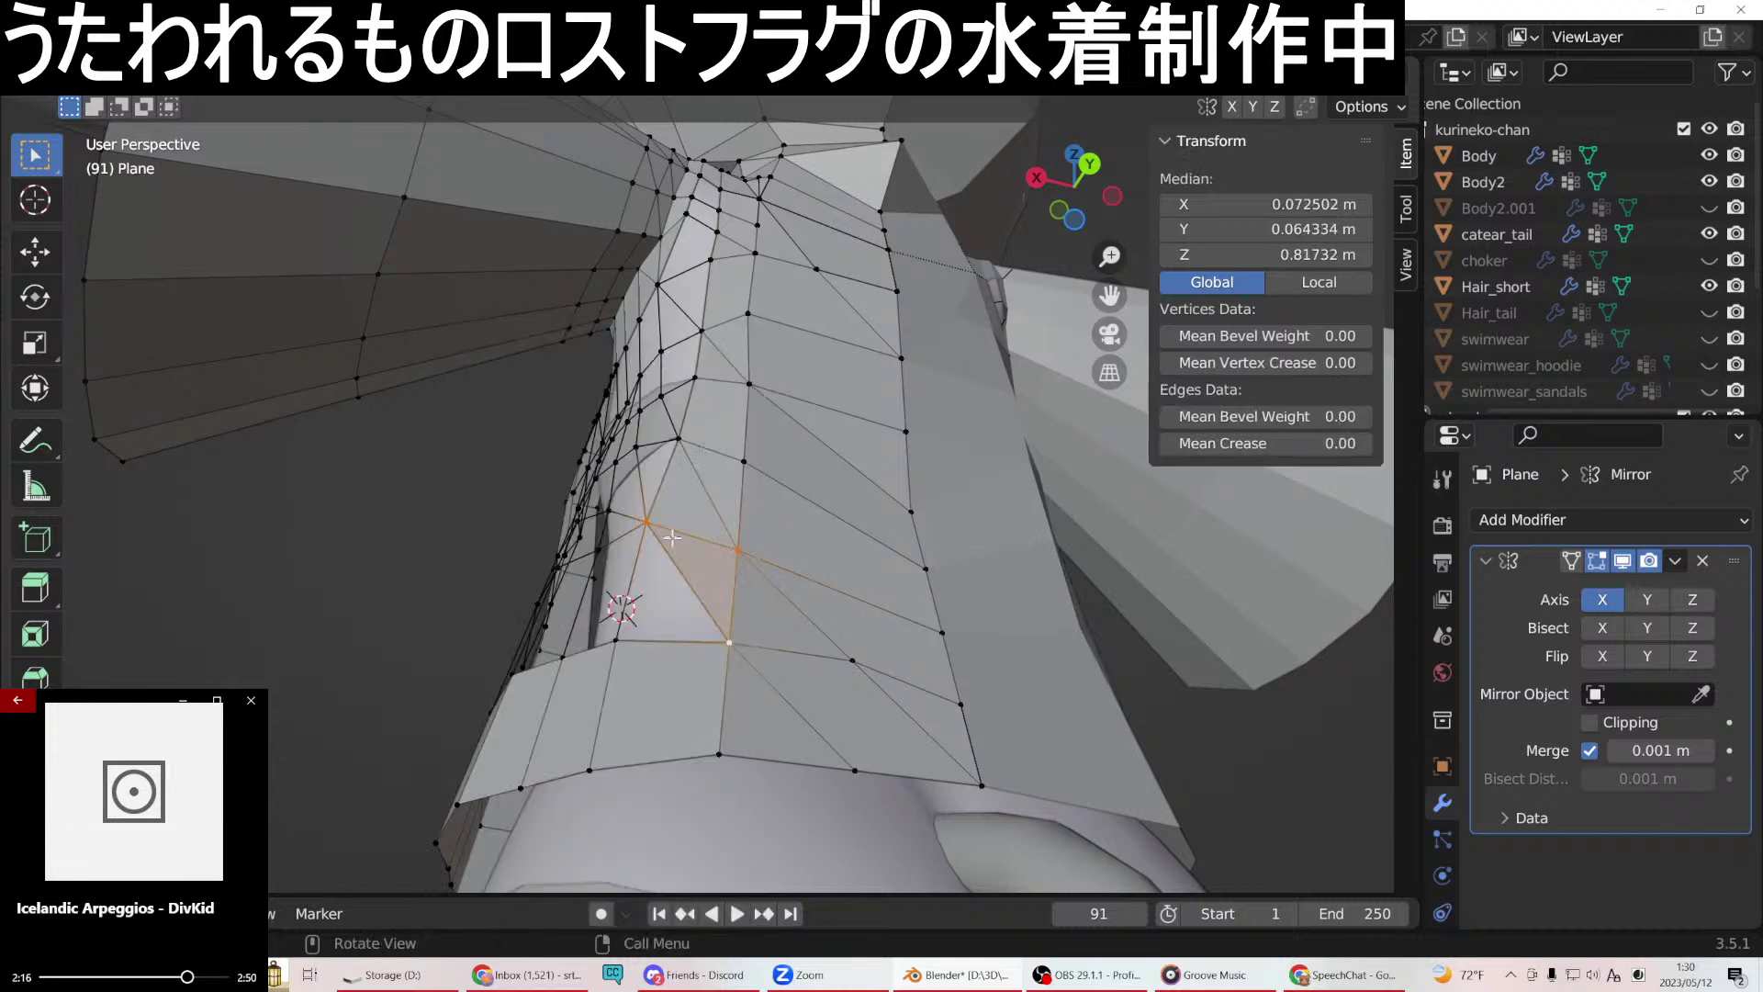
pyautogui.click(615, 640)
pyautogui.keyDown('shift'); pyautogui.click(711, 643); pyautogui.keyUp('shift')
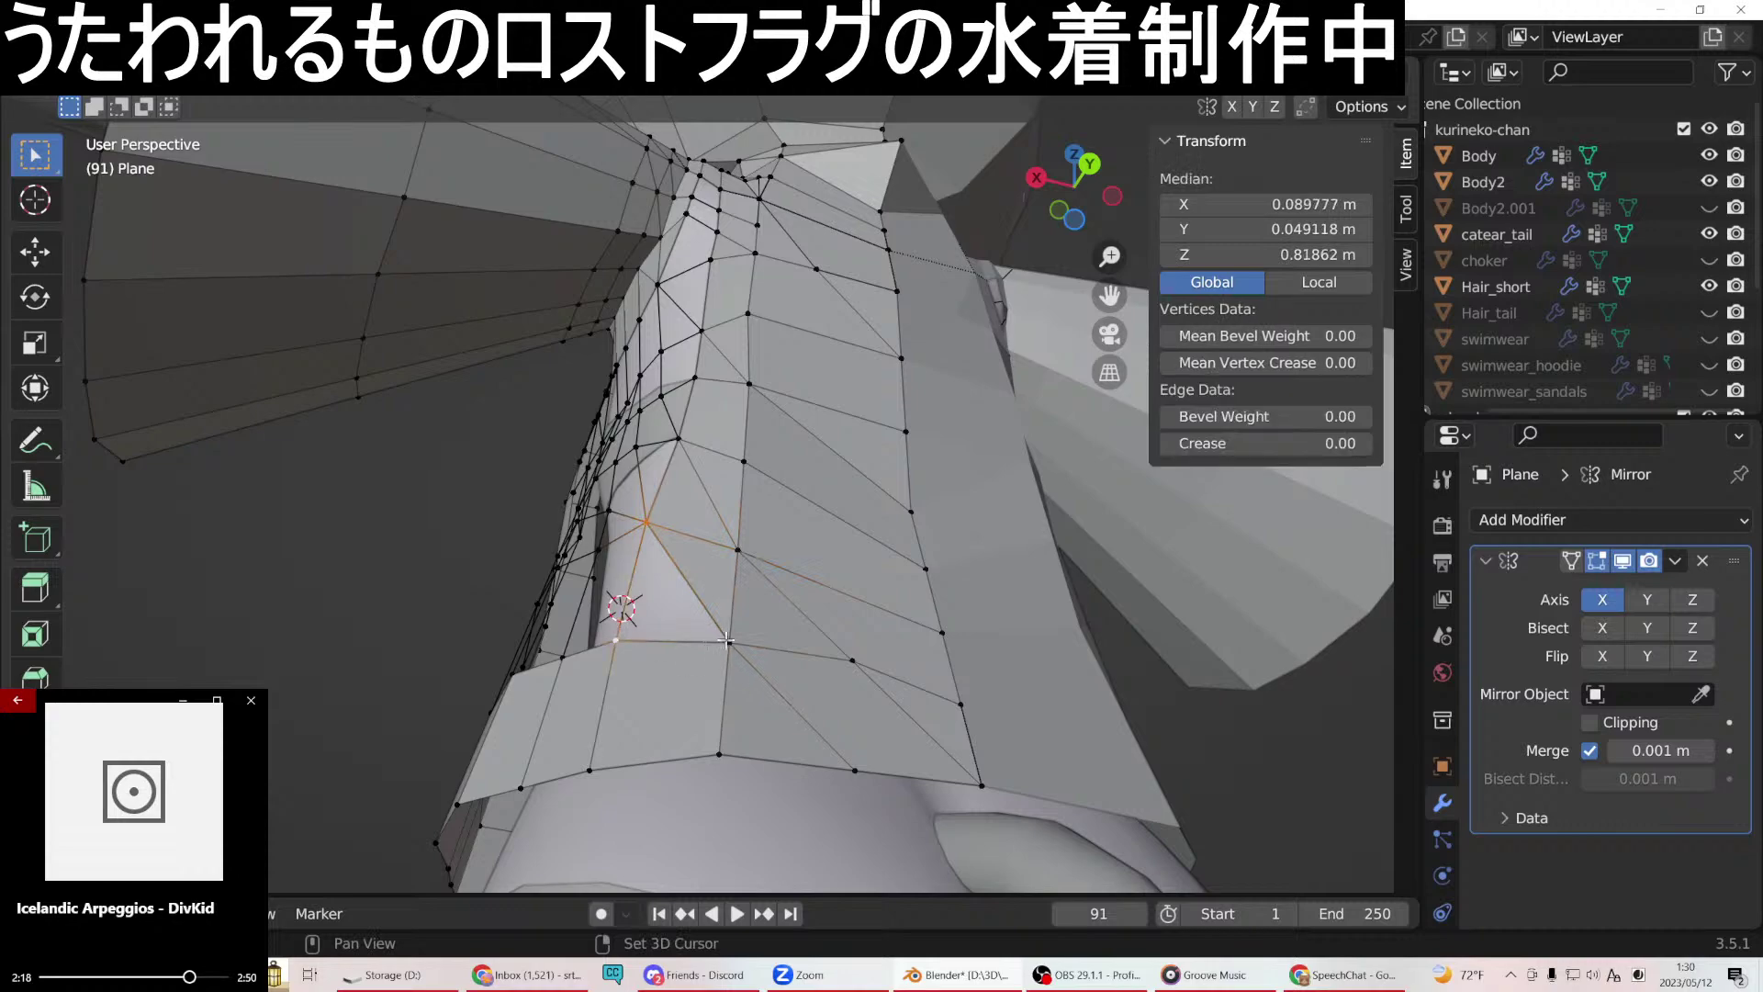
pyautogui.rightClick(728, 640)
pyautogui.click(658, 482)
# Fill the narrow four-vertex gap behind the armhole, between the sleeve base and the upper back, with a face.
pyautogui.moveTo(658, 482); pyautogui.dragTo(791, 653, button='middle')
pyautogui.moveTo(729, 596); pyautogui.dragTo(663, 487, button='middle')
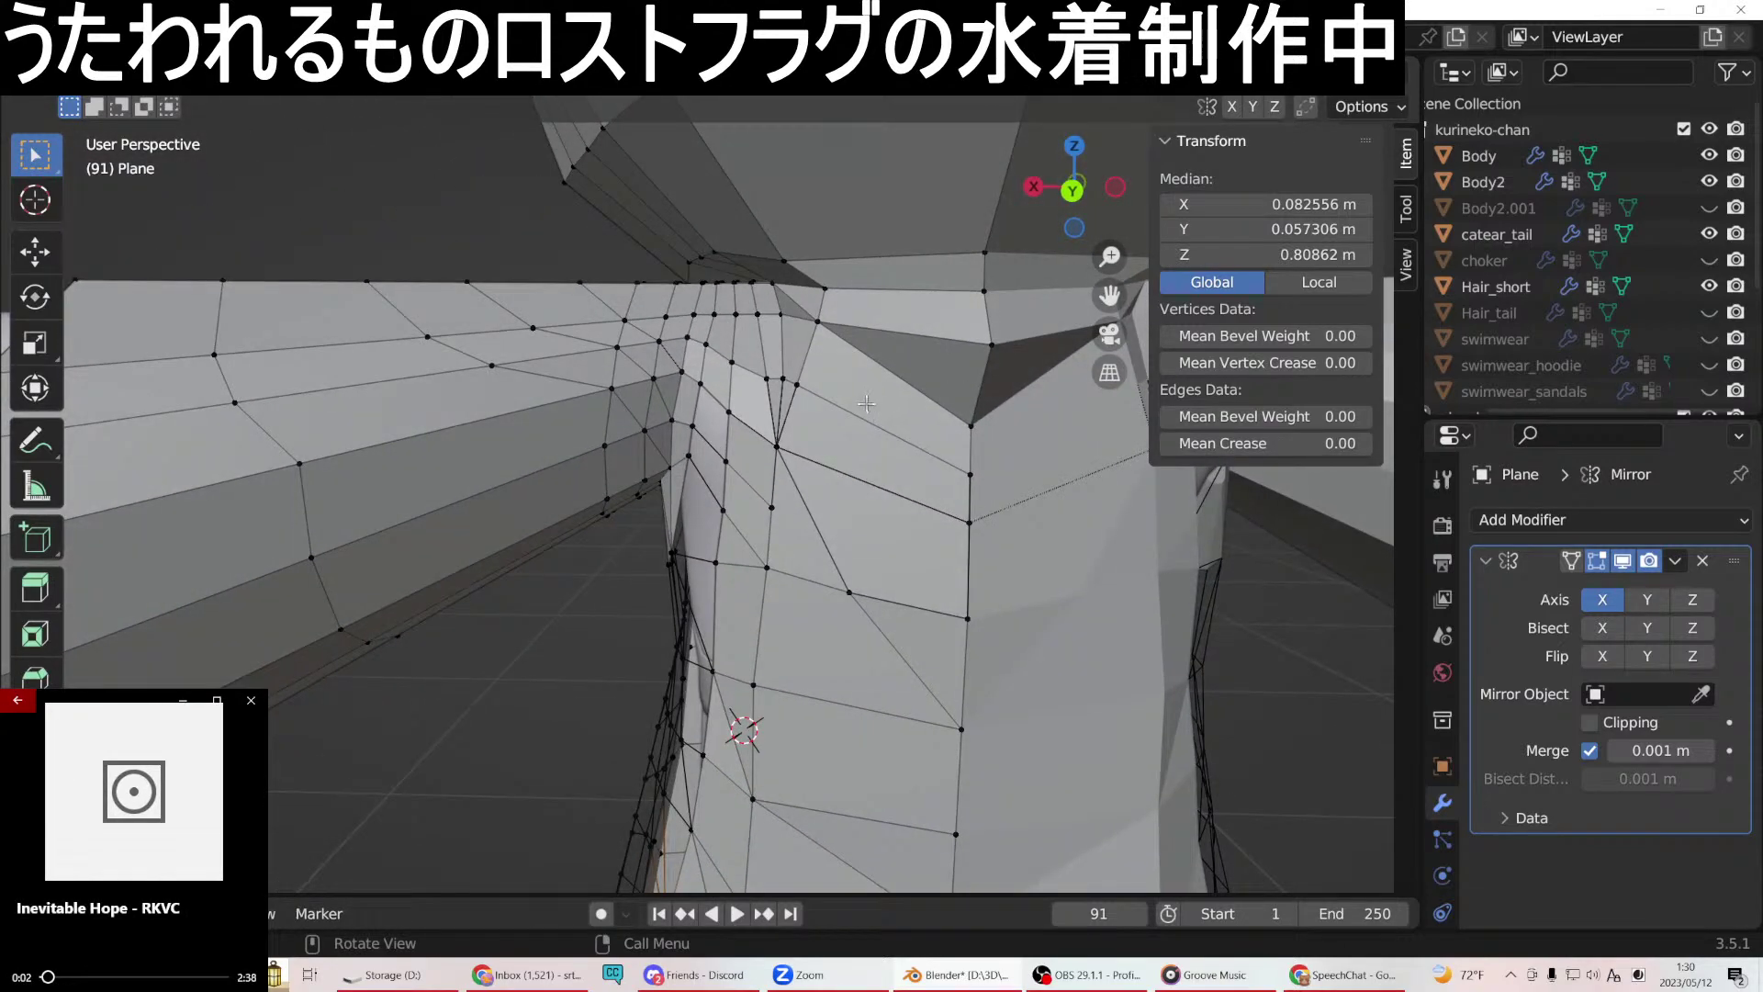
pyautogui.moveTo(867, 396); pyautogui.dragTo(793, 521, button='middle')
pyautogui.click(793, 522)
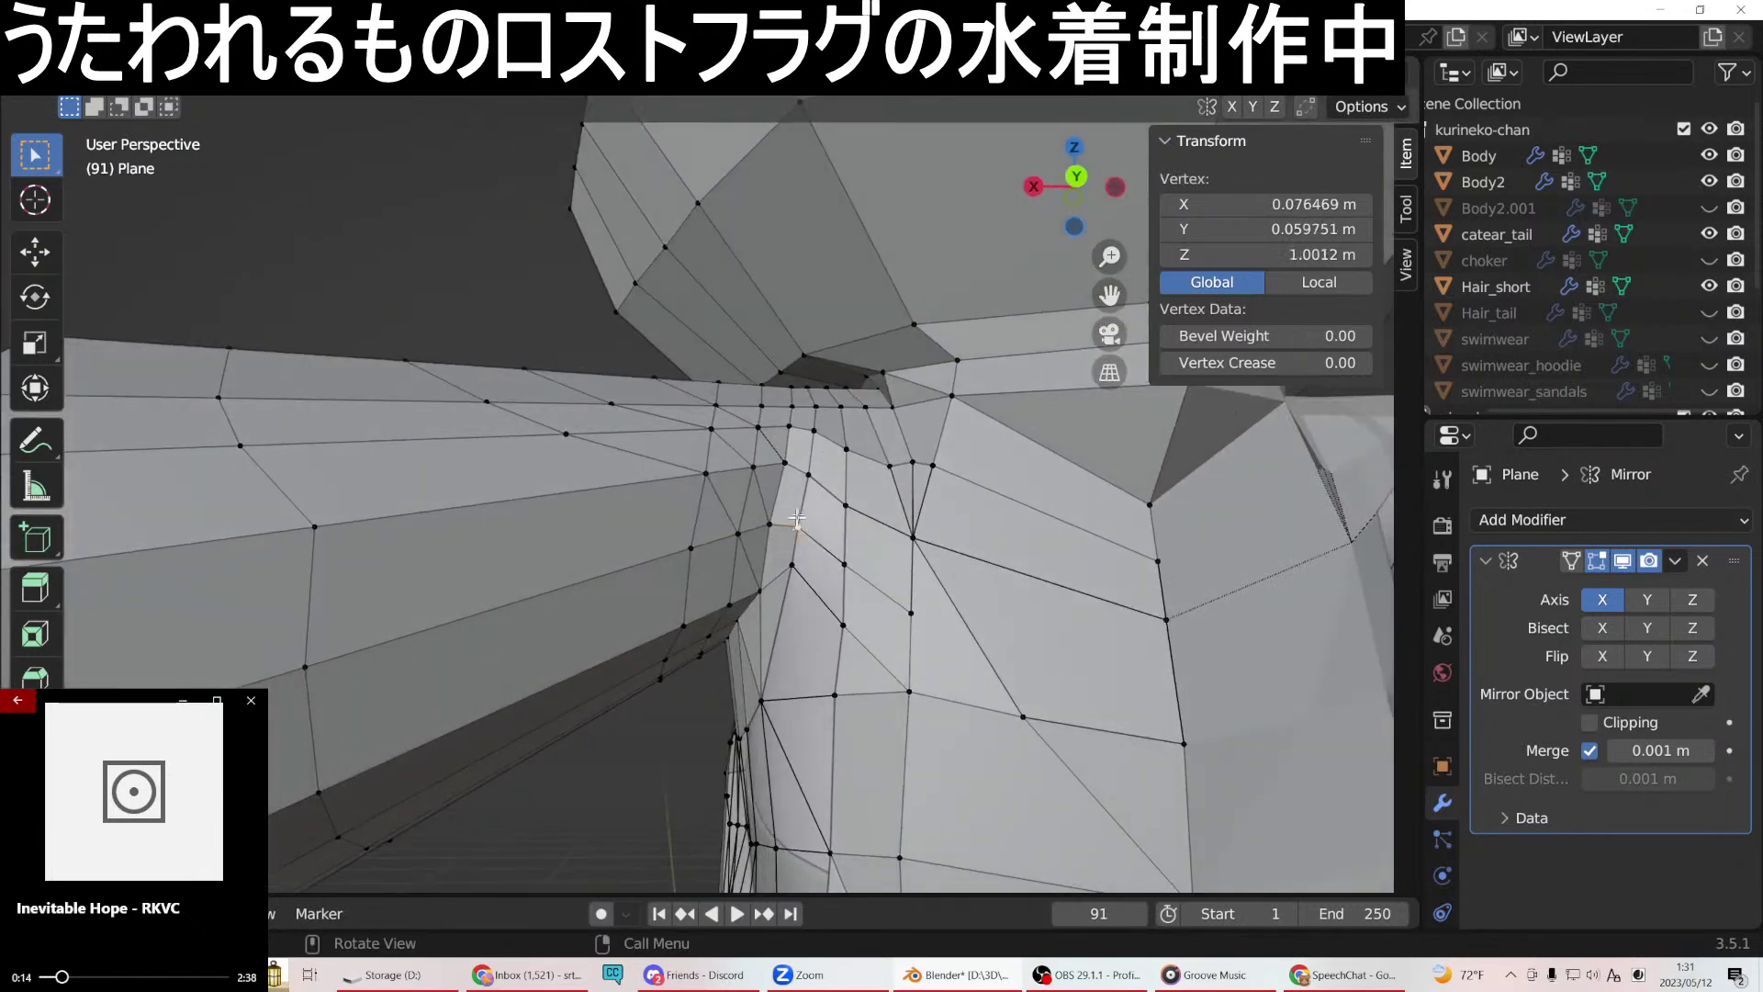
pyautogui.keyDown('shift'); pyautogui.click(806, 473); pyautogui.keyUp('shift')
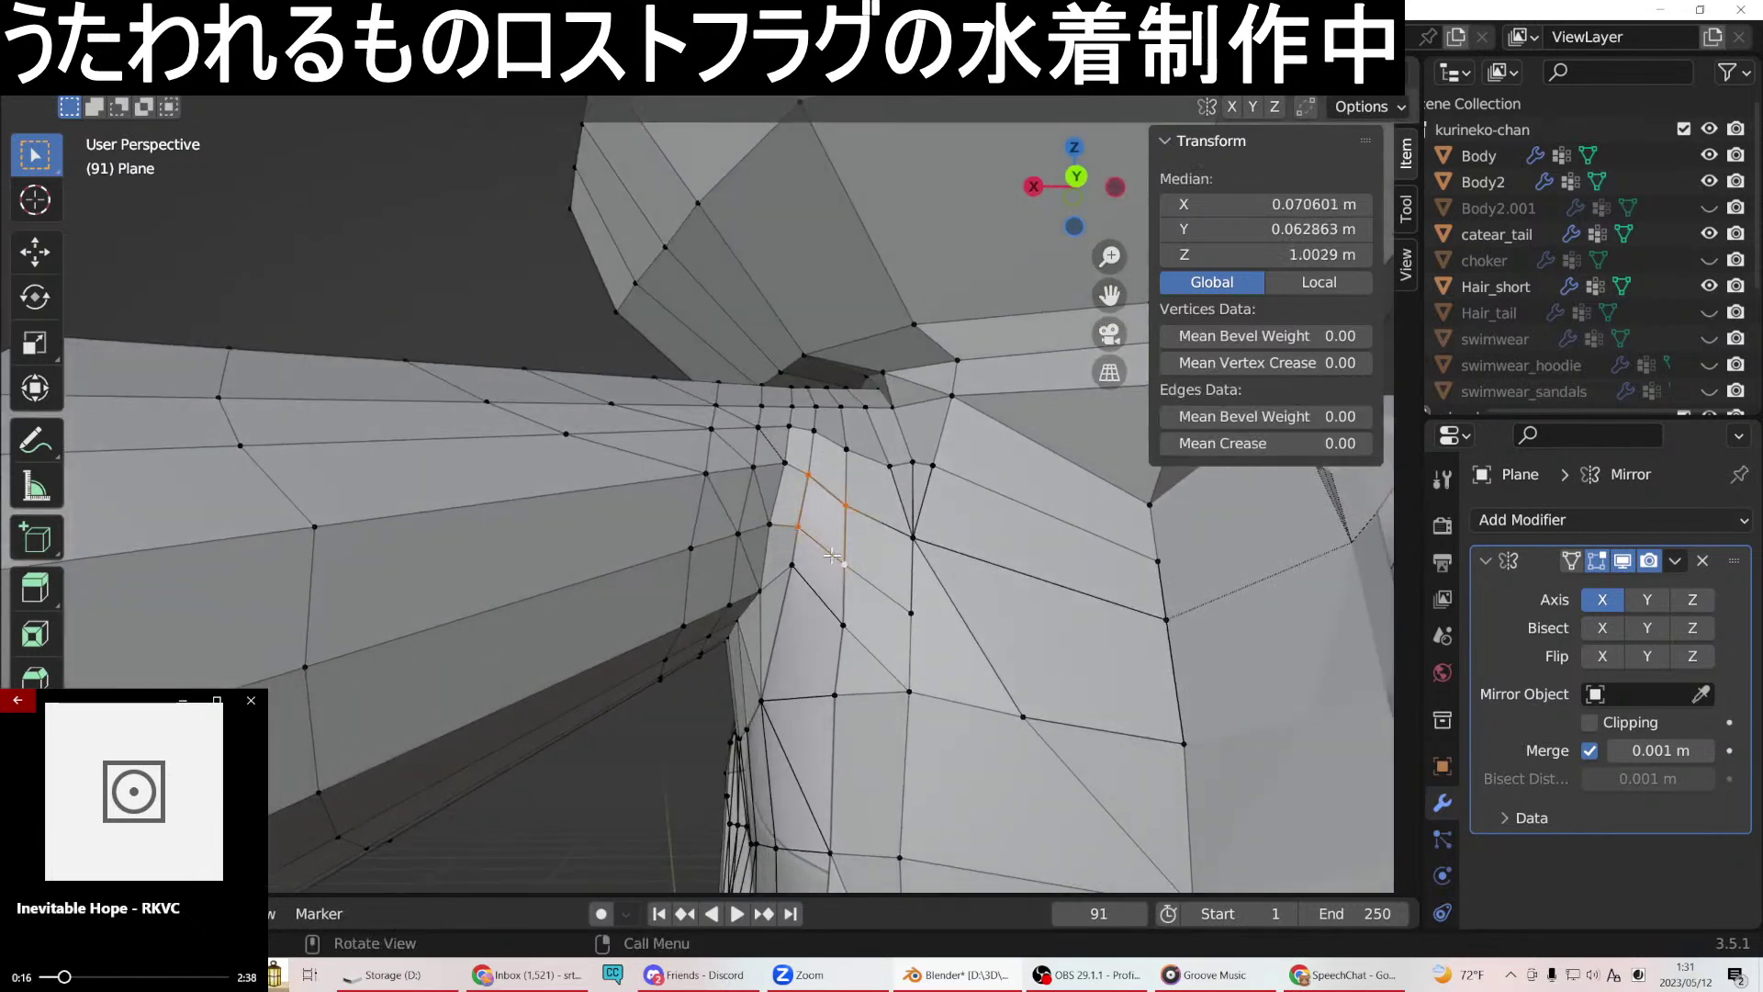
pyautogui.rightClick(832, 555)
pyautogui.click(762, 473)
# Fill the four-vertex gap directly beneath the new armhole quad with a face.
pyautogui.click(791, 566)
pyautogui.keyDown('shift'); pyautogui.click(798, 527); pyautogui.keyUp('shift')
pyautogui.keyDown('shift'); pyautogui.click(844, 564); pyautogui.keyUp('shift')
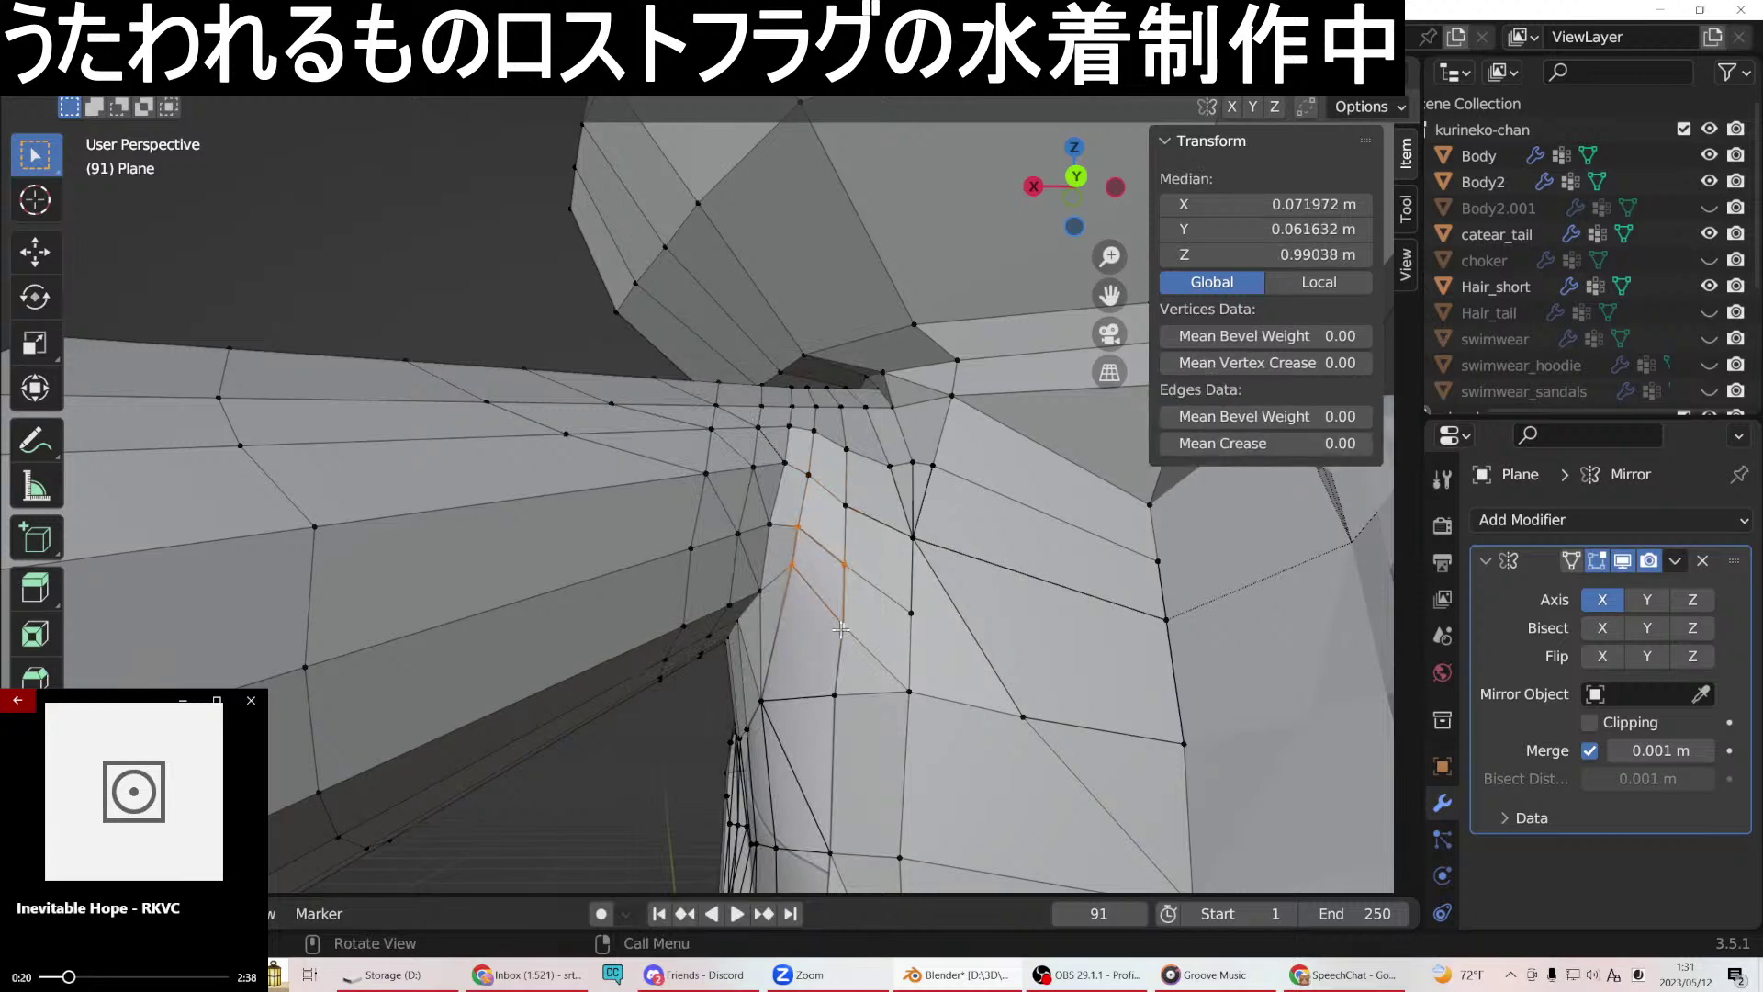
pyautogui.rightClick(841, 629)
pyautogui.click(762, 472)
# Fill the larger four-vertex gap below the armhole, joining the side mesh to the back panel, with a face.
pyautogui.scroll(-1, 873, 597)
pyautogui.moveTo(873, 596); pyautogui.dragTo(1002, 525, button='middle')
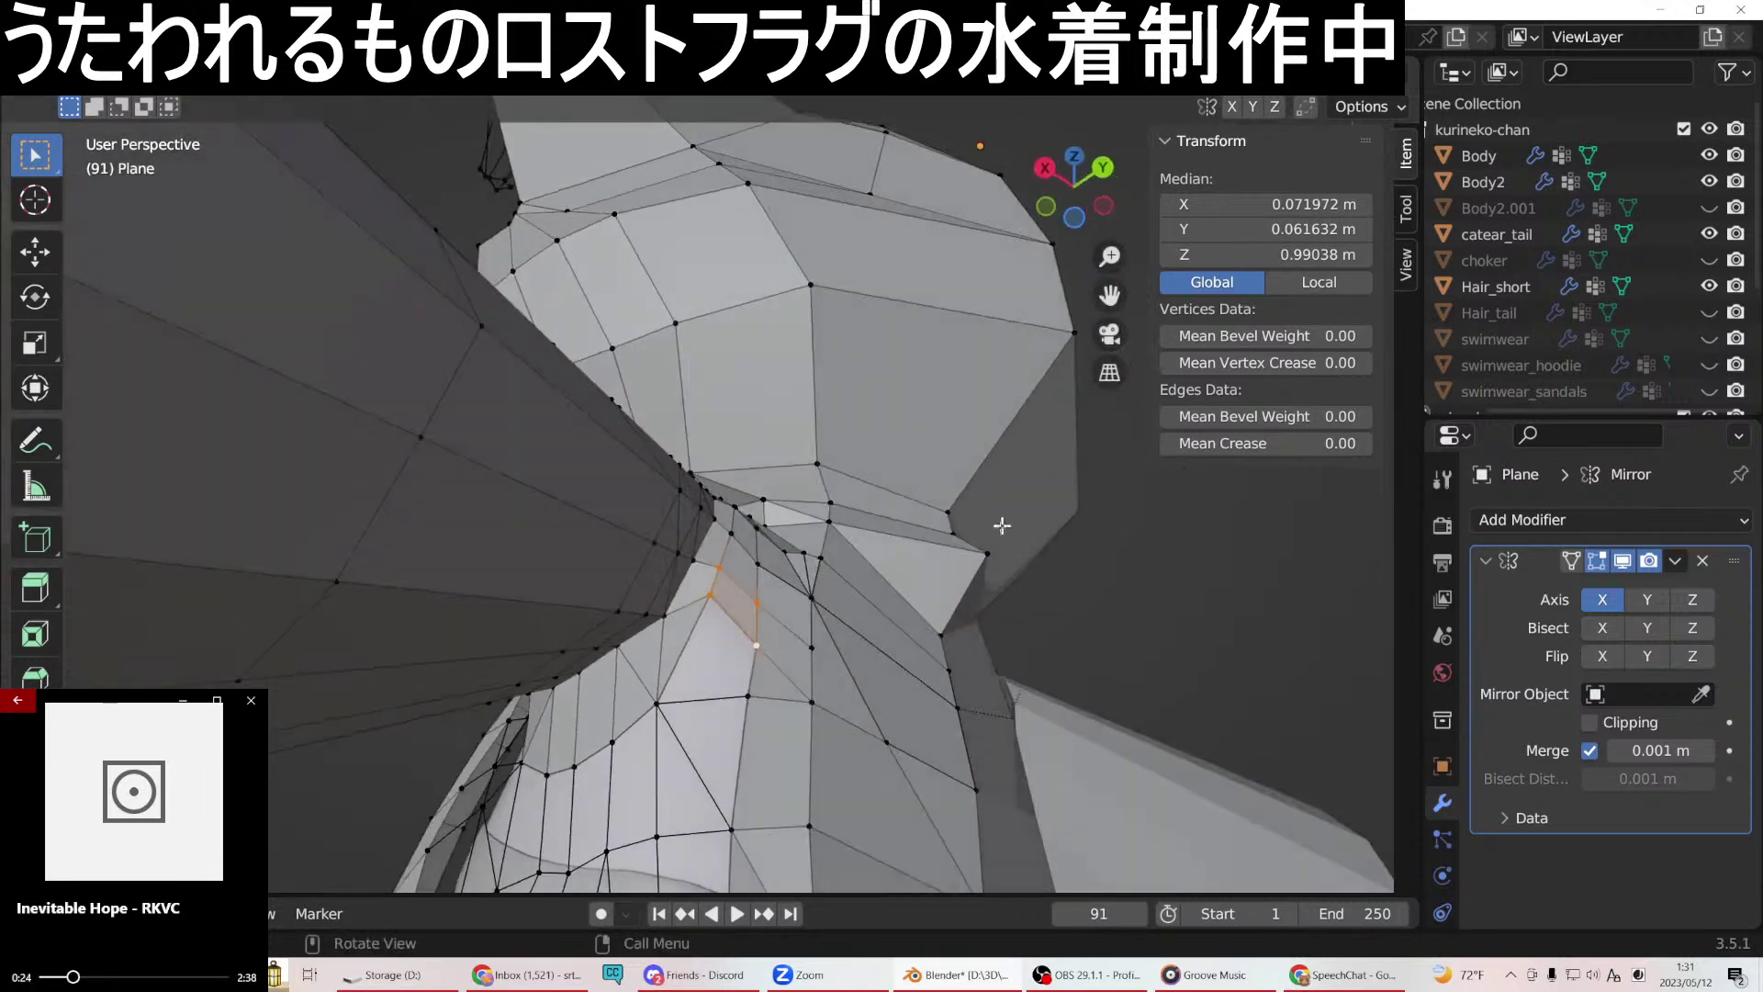
pyautogui.click(658, 703)
pyautogui.keyDown('shift'); pyautogui.click(712, 595); pyautogui.keyUp('shift')
pyautogui.keyDown('shift'); pyautogui.click(756, 645); pyautogui.keyUp('shift')
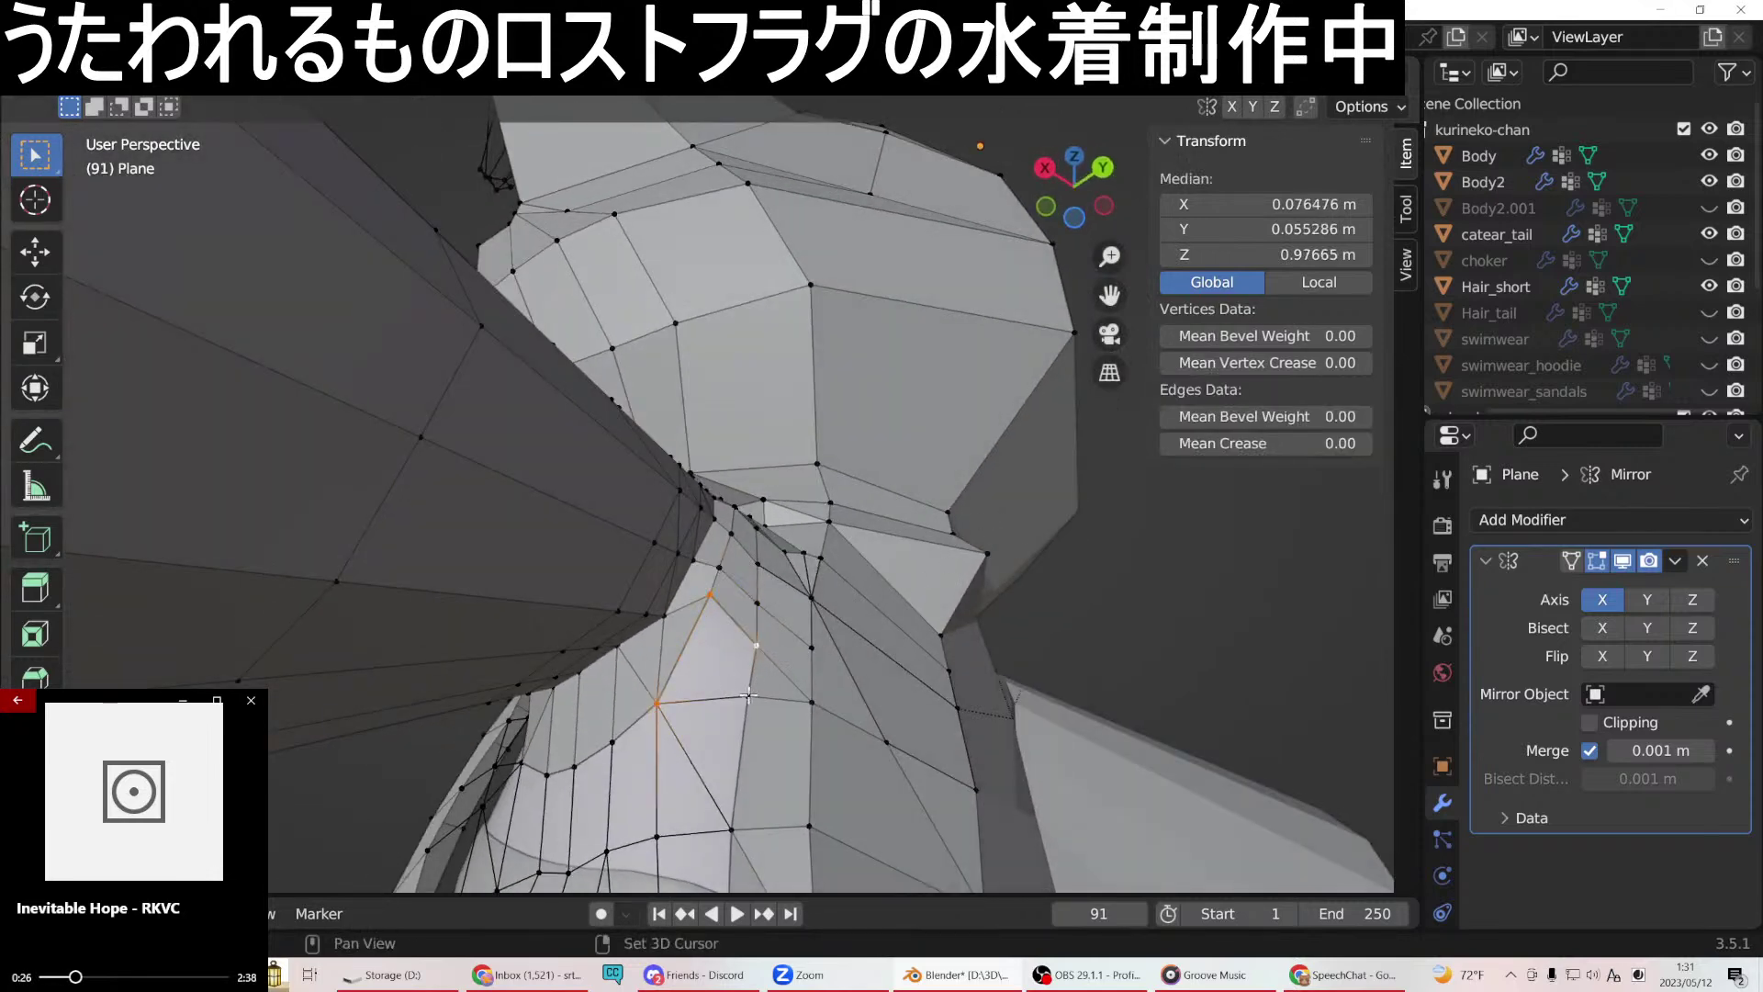
pyautogui.rightClick(749, 698)
pyautogui.click(692, 487)
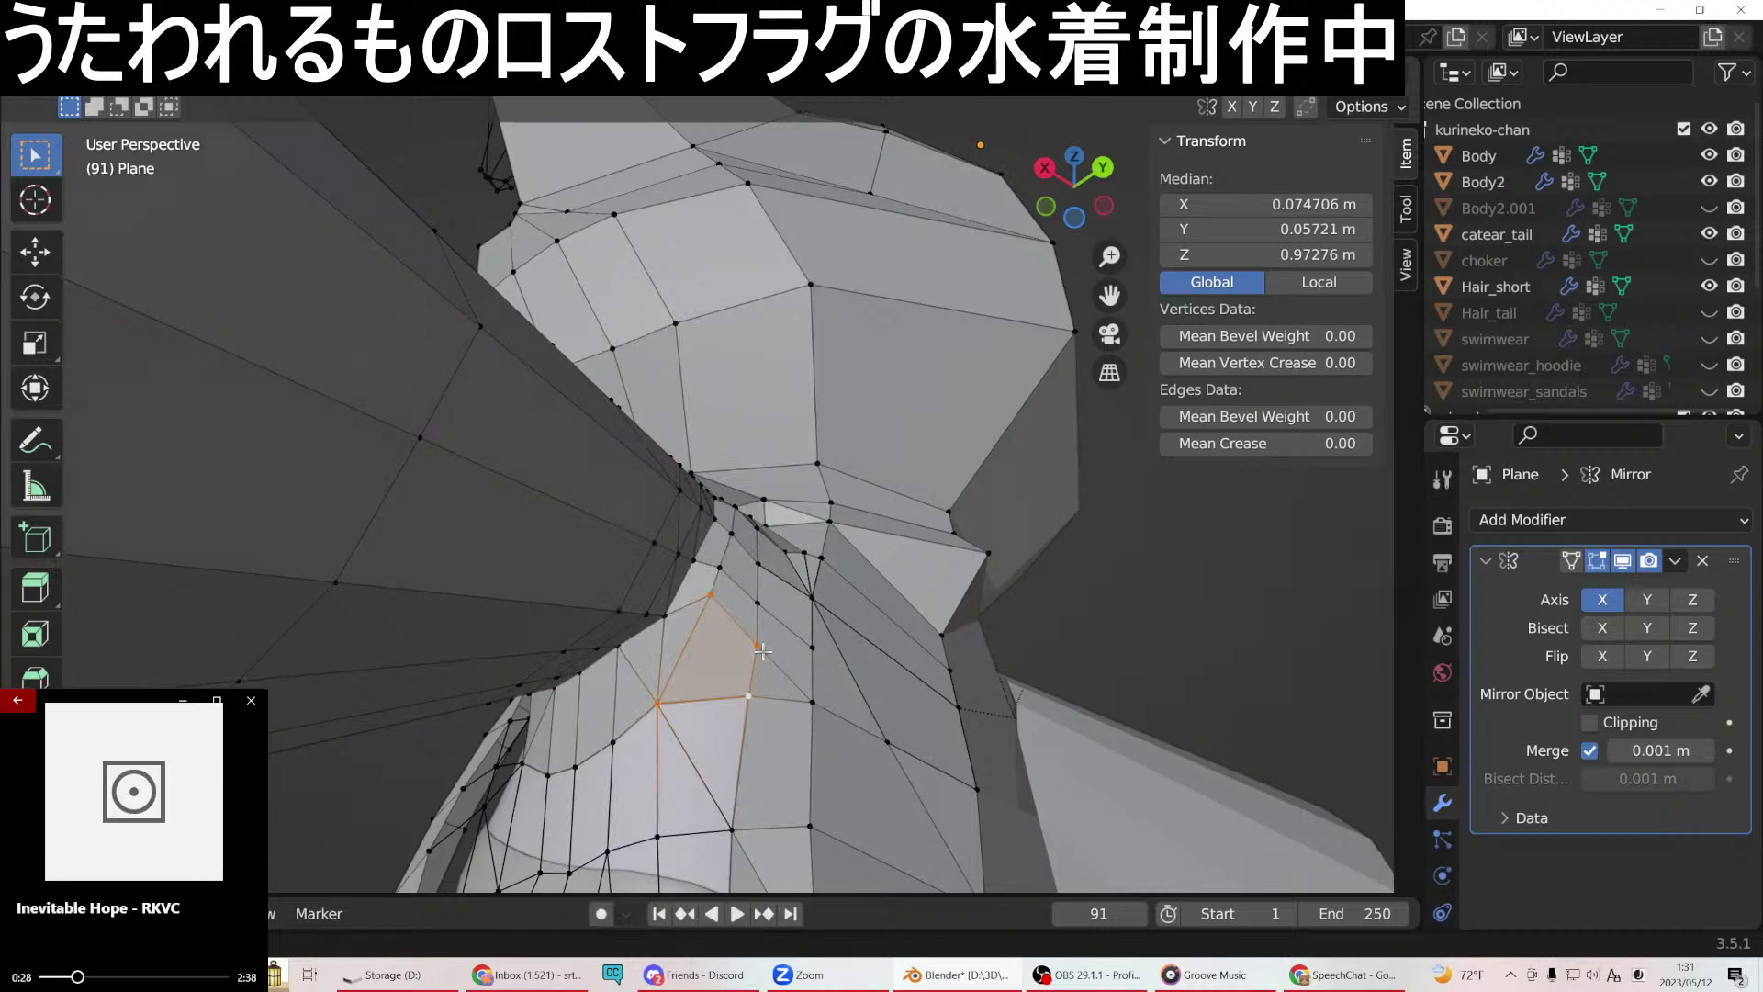
# Fill the two adjoining triangular gaps beneath the underarm quad, between the side mesh and the back panel, with faces.
pyautogui.moveTo(698, 680); pyautogui.dragTo(719, 688, button='middle')
pyautogui.keyDown('shift'); pyautogui.click(758, 725); pyautogui.keyUp('shift')
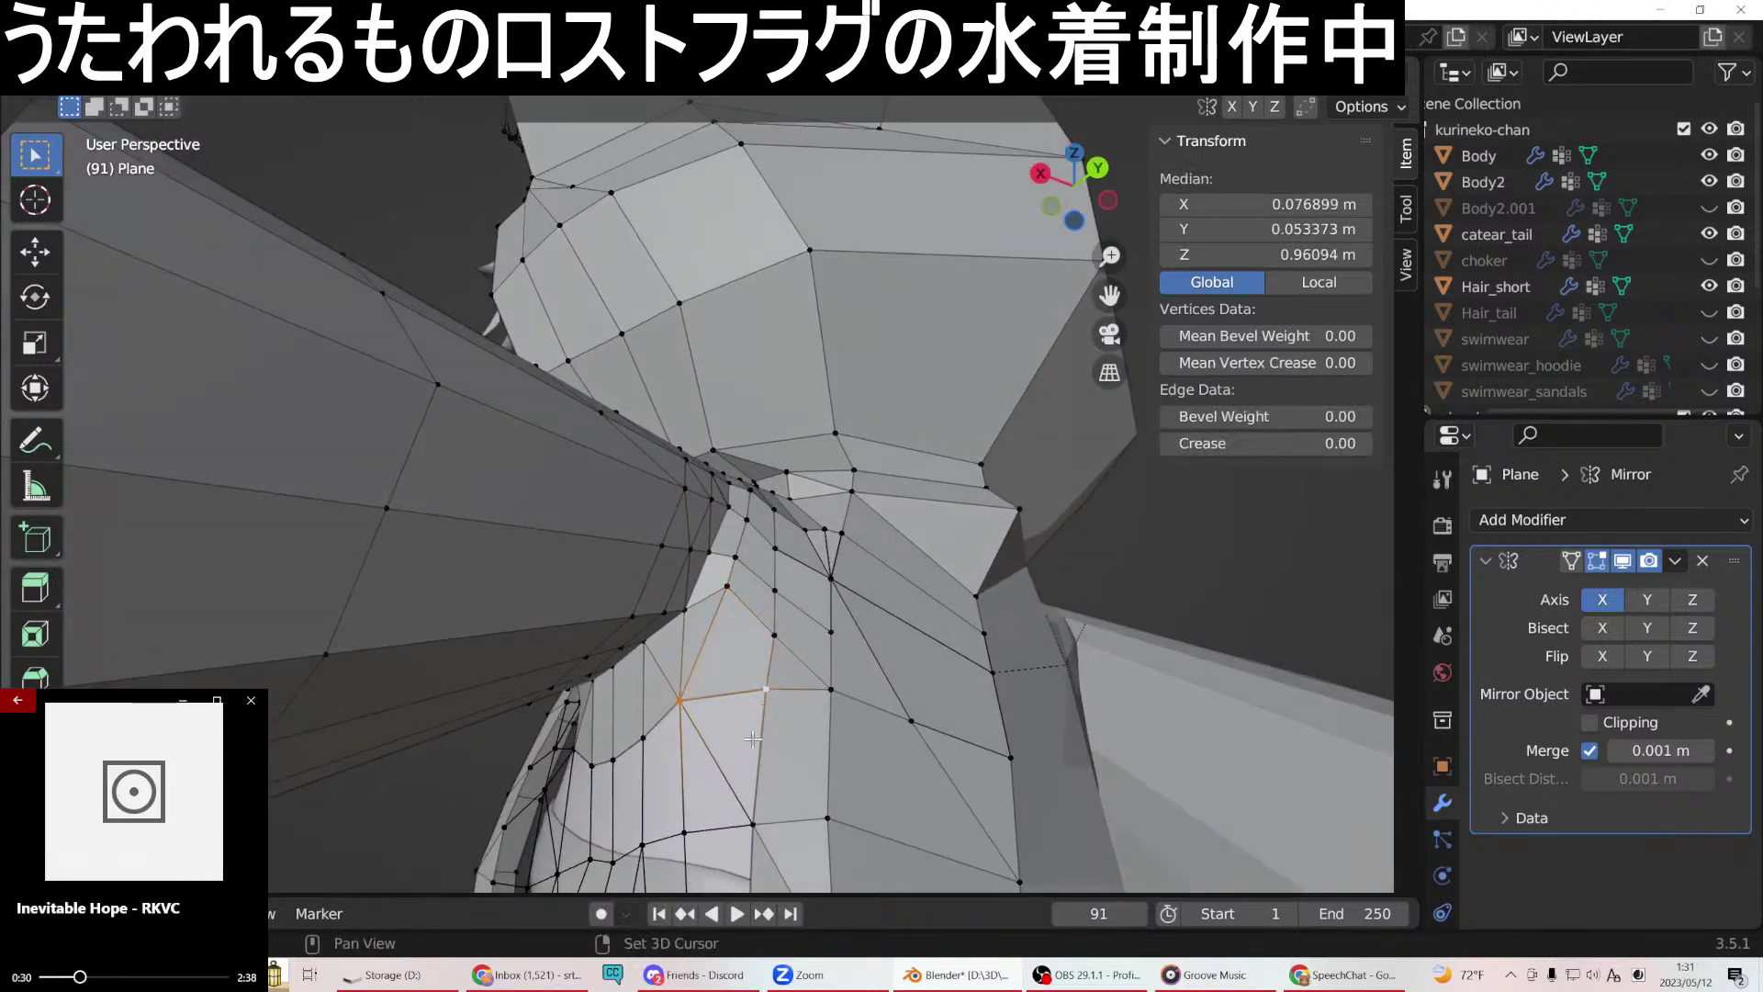
pyautogui.rightClick(748, 826)
pyautogui.click(652, 482)
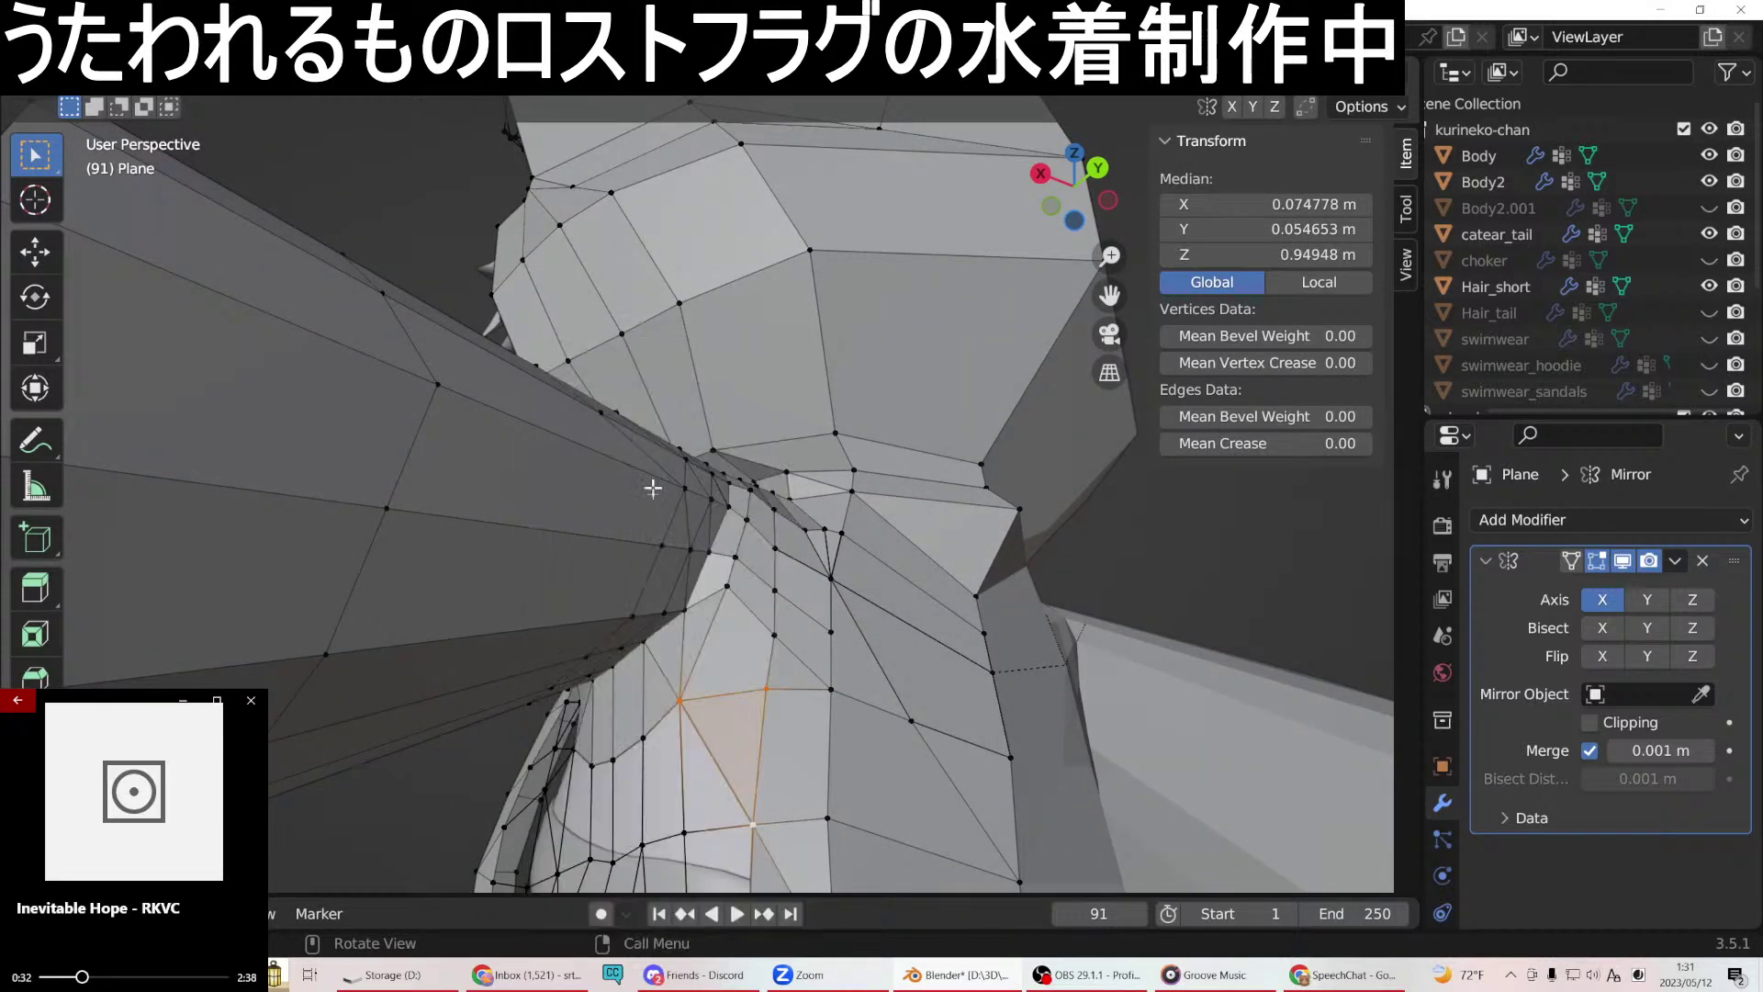
pyautogui.scroll(4, 702, 559)
pyautogui.moveTo(702, 562); pyautogui.dragTo(826, 409, button='middle')
pyautogui.click(782, 289)
pyautogui.keyDown('shift'); pyautogui.click(782, 425); pyautogui.keyUp('shift')
pyautogui.keyDown('shift'); pyautogui.click(855, 424); pyautogui.keyUp('shift')
pyautogui.rightClick(831, 447)
pyautogui.click(781, 478)
# Fill the four-vertex gap under those triangles, beside the bikini band, with a face.
pyautogui.click(781, 427)
pyautogui.keyDown('shift'); pyautogui.click(818, 532); pyautogui.keyUp('shift')
pyautogui.keyDown('shift'); pyautogui.click(855, 530); pyautogui.keyUp('shift')
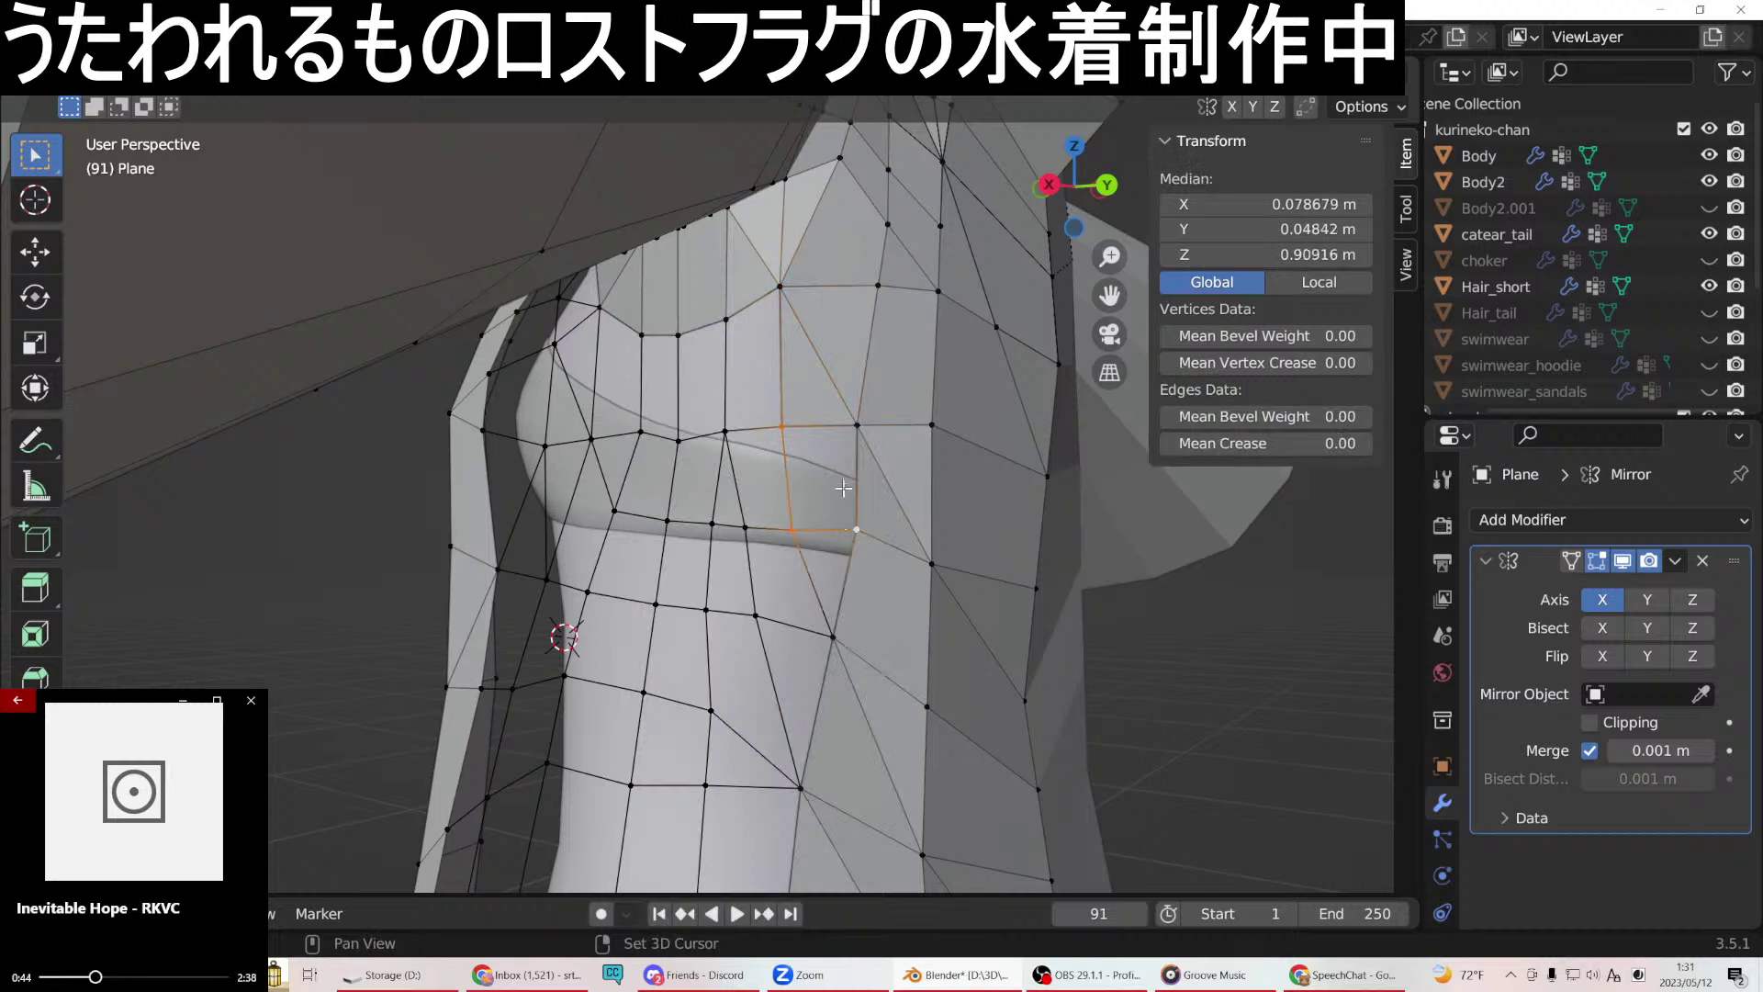
pyautogui.rightClick(858, 424)
pyautogui.click(788, 472)
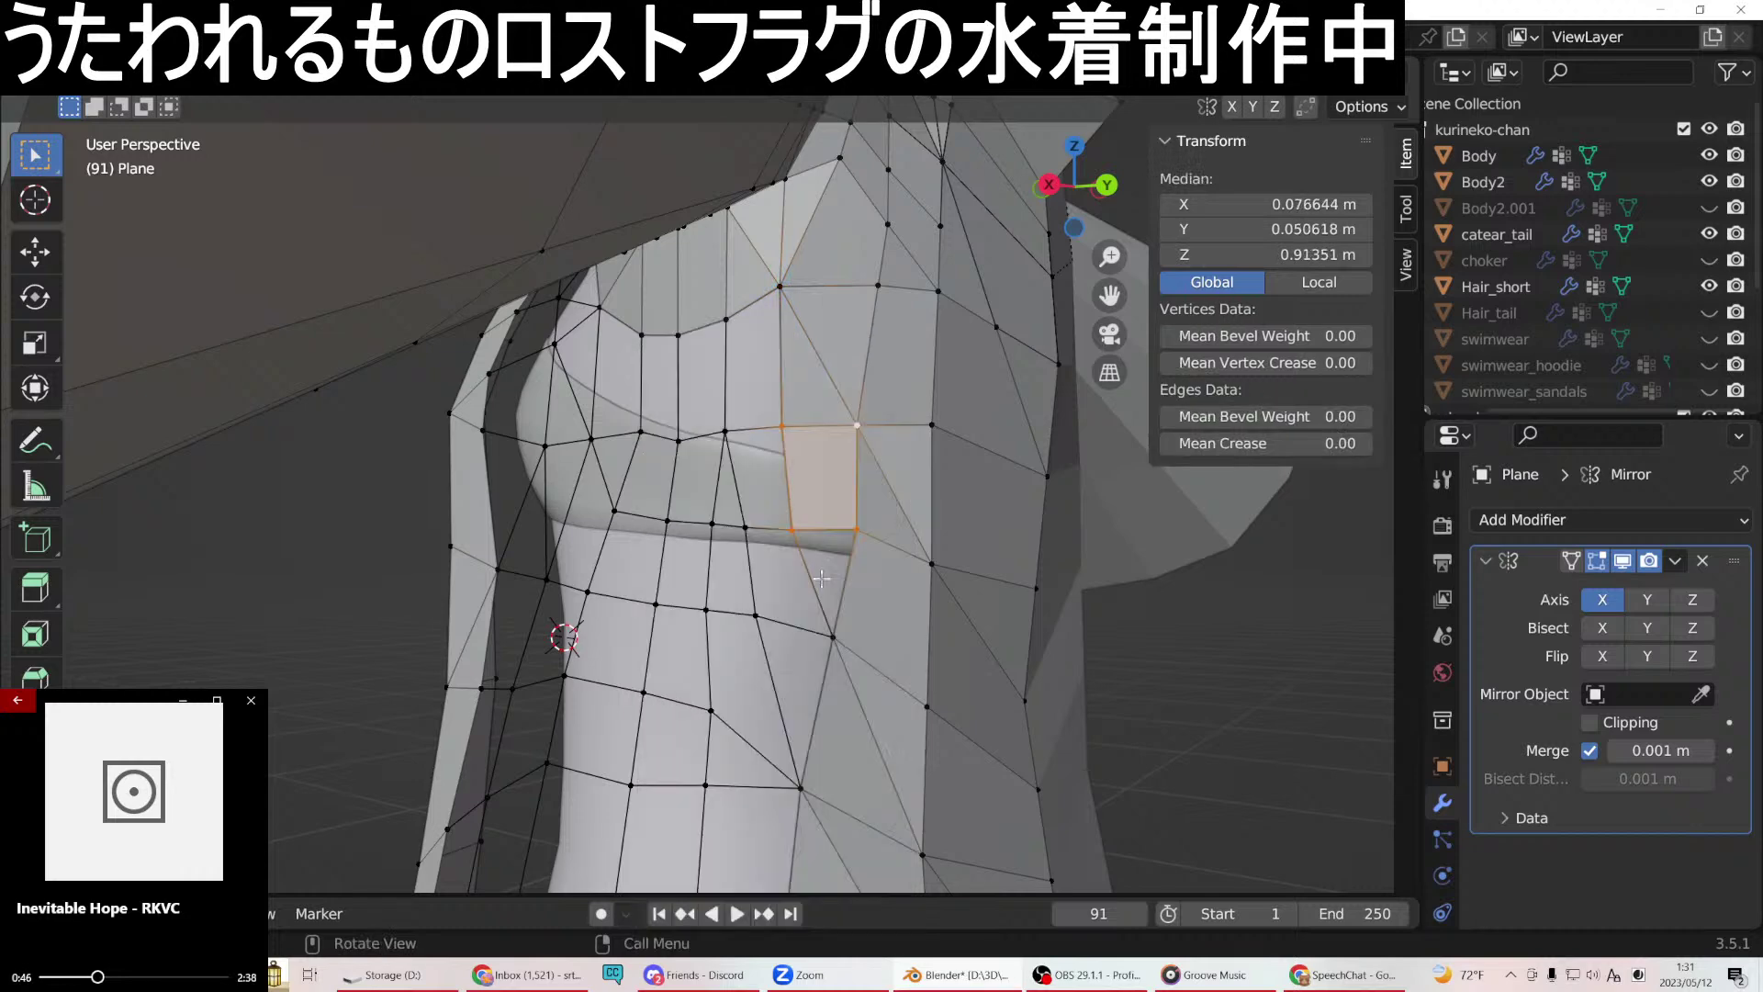
# Fill the triangular gap below the quad at the bikini band's lower edge with a face.
pyautogui.click(795, 534)
pyautogui.keyDown('shift'); pyautogui.click(833, 635); pyautogui.keyUp('shift')
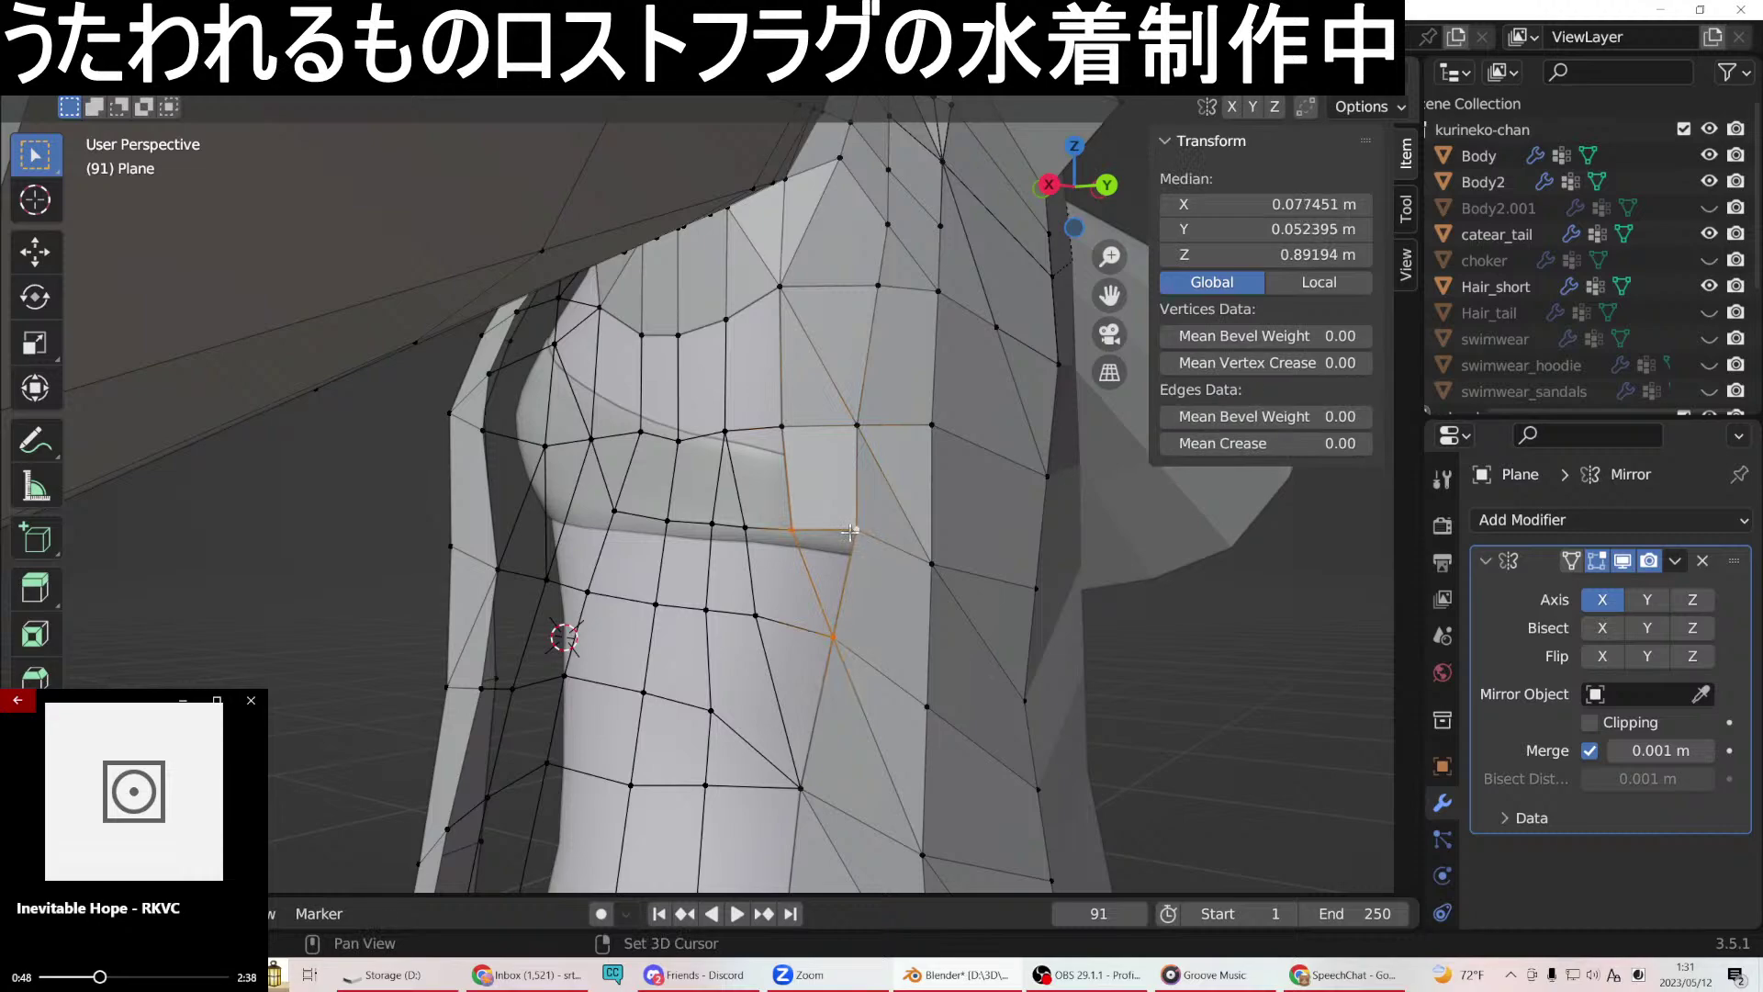
pyautogui.rightClick(850, 554)
pyautogui.click(798, 477)
# Fill the four-vertex gap at the front of the shoulder, between the front panel and the sleeve side, with a face.
pyautogui.moveTo(801, 560); pyautogui.dragTo(1137, 714, button='middle')
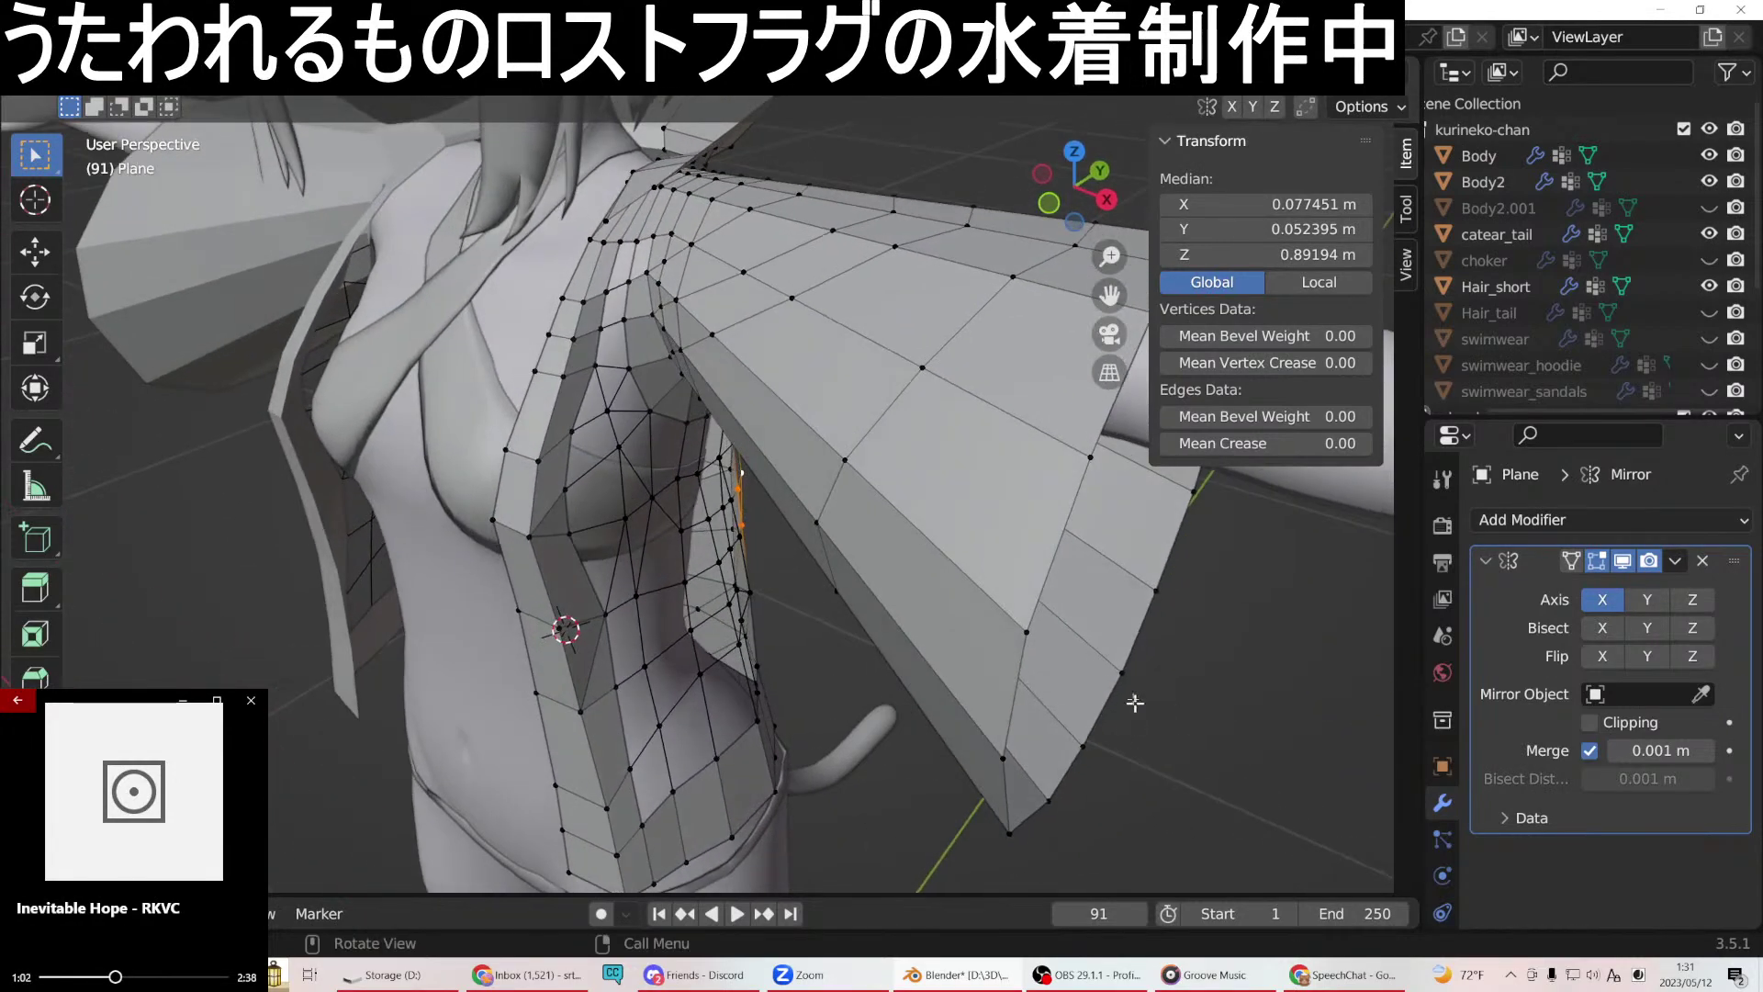
pyautogui.moveTo(697, 236); pyautogui.dragTo(664, 411, button='middle')
pyautogui.click(664, 411)
pyautogui.keyDown('shift'); pyautogui.click(638, 413); pyautogui.keyUp('shift')
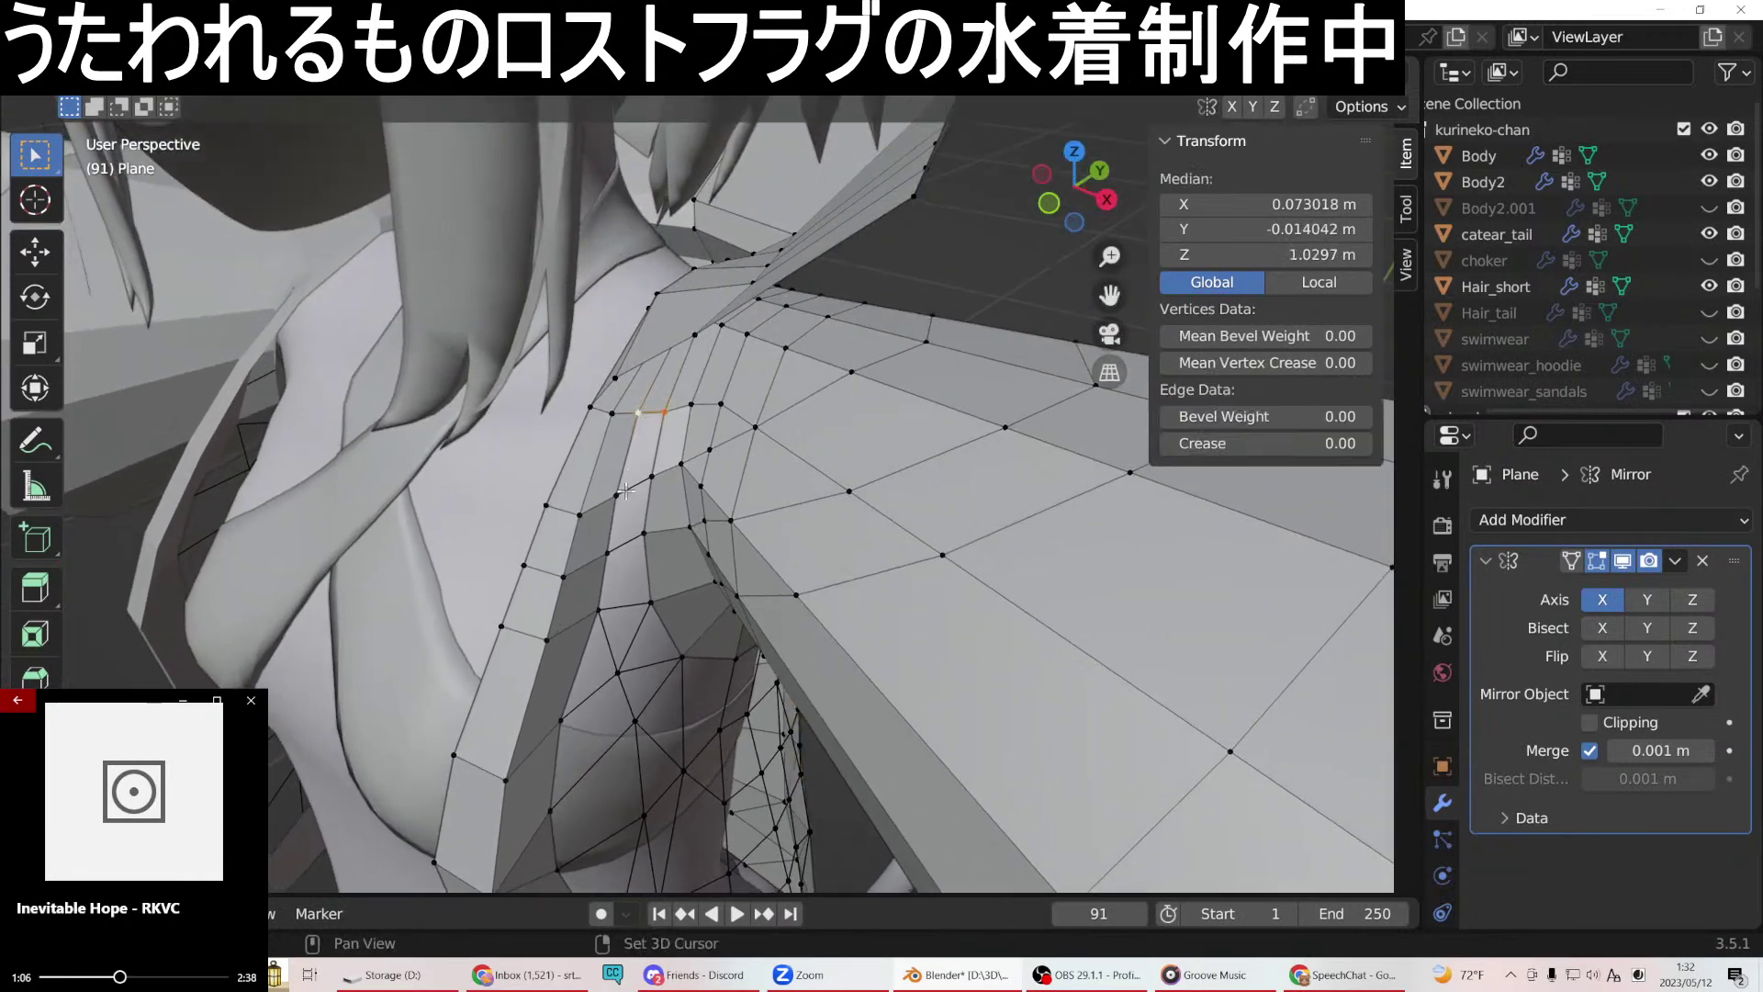
pyautogui.rightClick(651, 435)
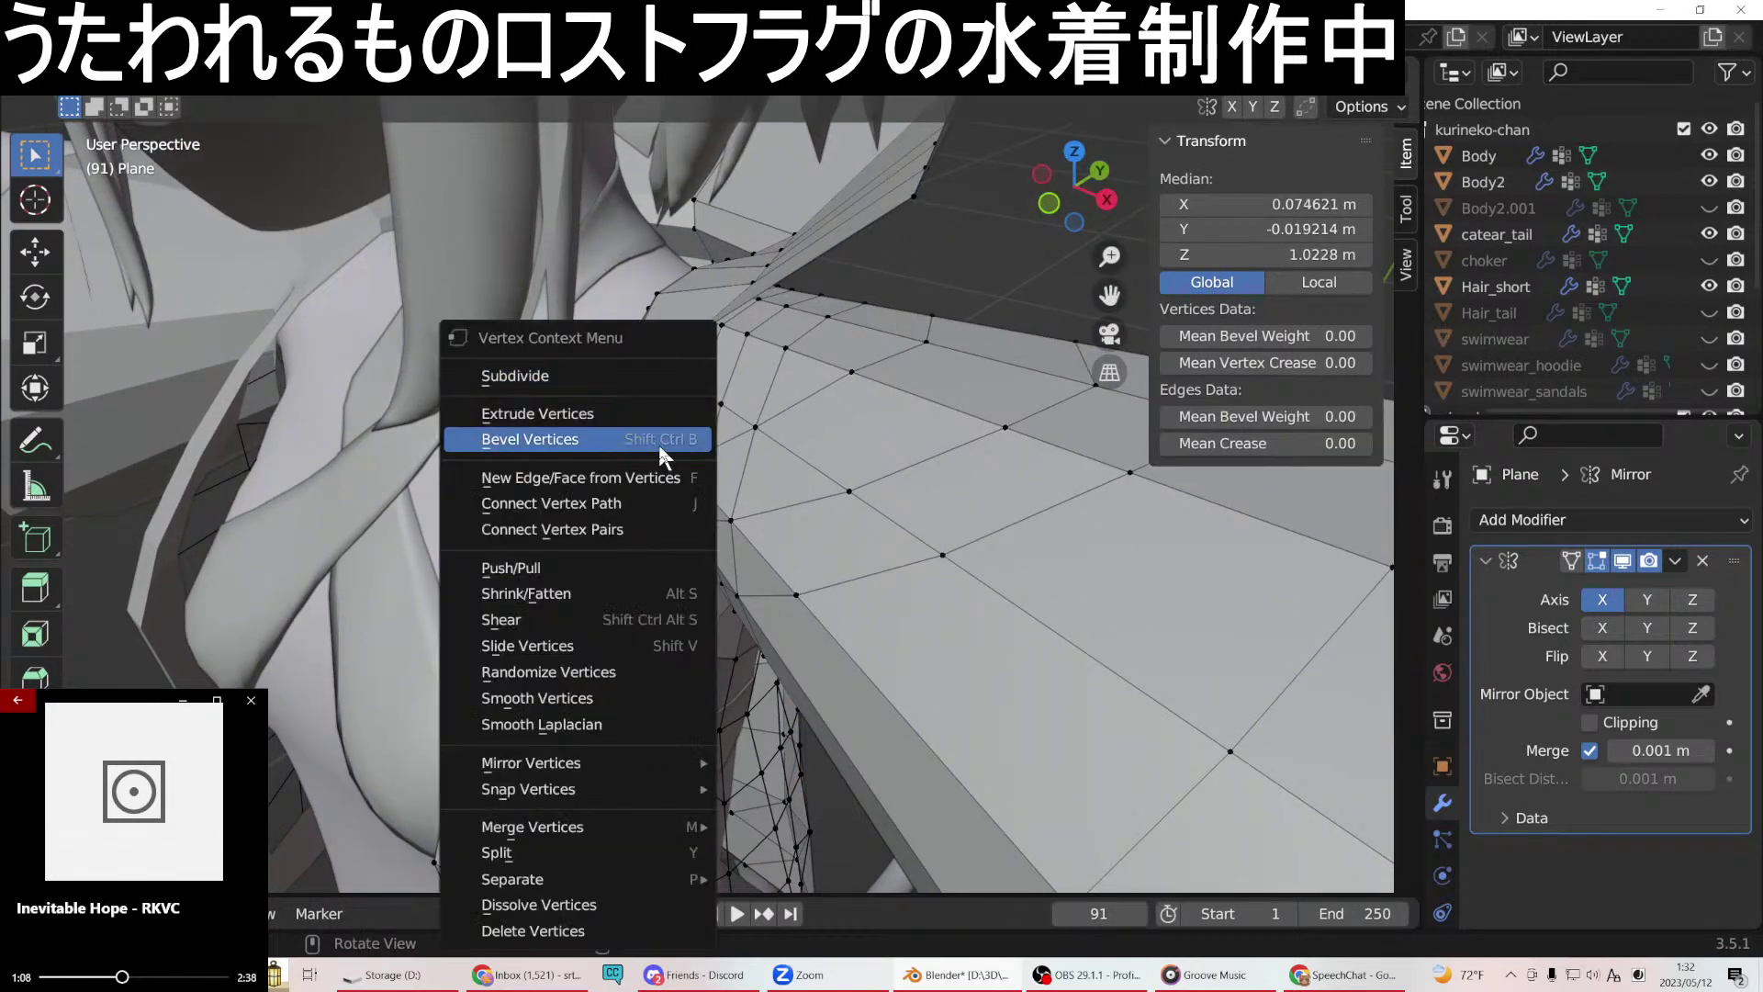
pyautogui.click(574, 477)
# Fill the next two four-vertex gaps down the front of the shoulder, beside the armhole, with faces.
pyautogui.moveTo(643, 454); pyautogui.dragTo(570, 377, button='middle')
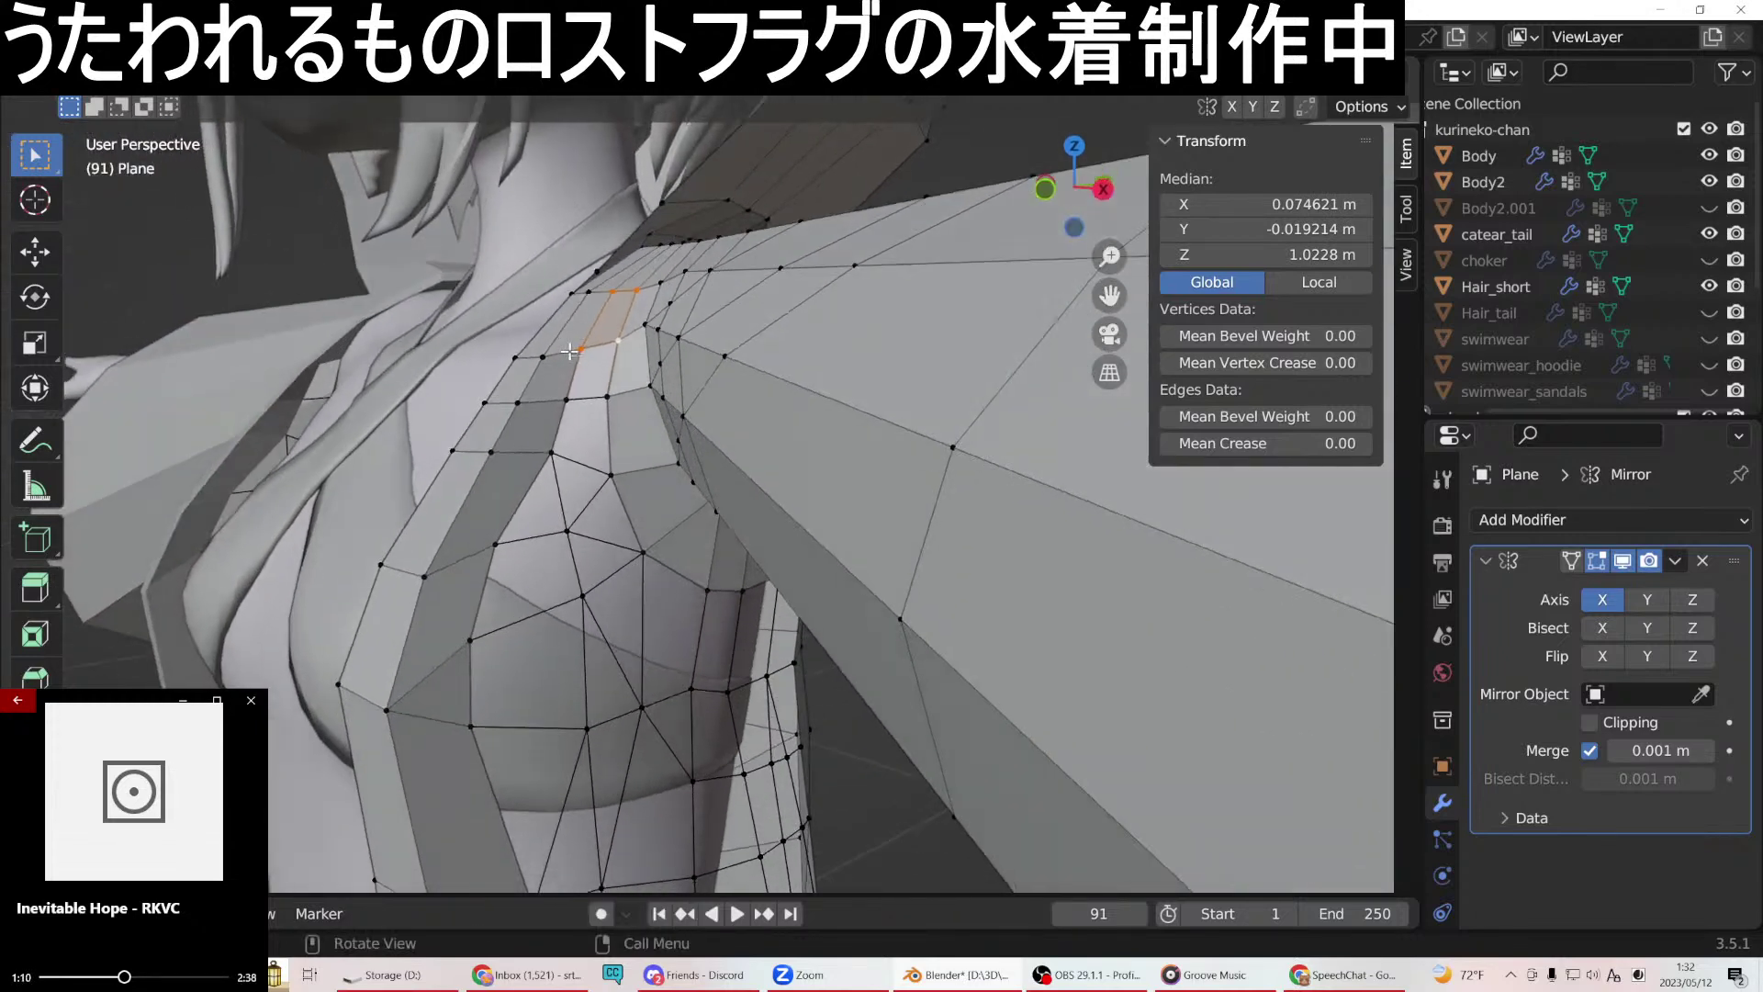
pyautogui.click(574, 349)
pyautogui.keyDown('shift'); pyautogui.click(567, 399); pyautogui.keyUp('shift')
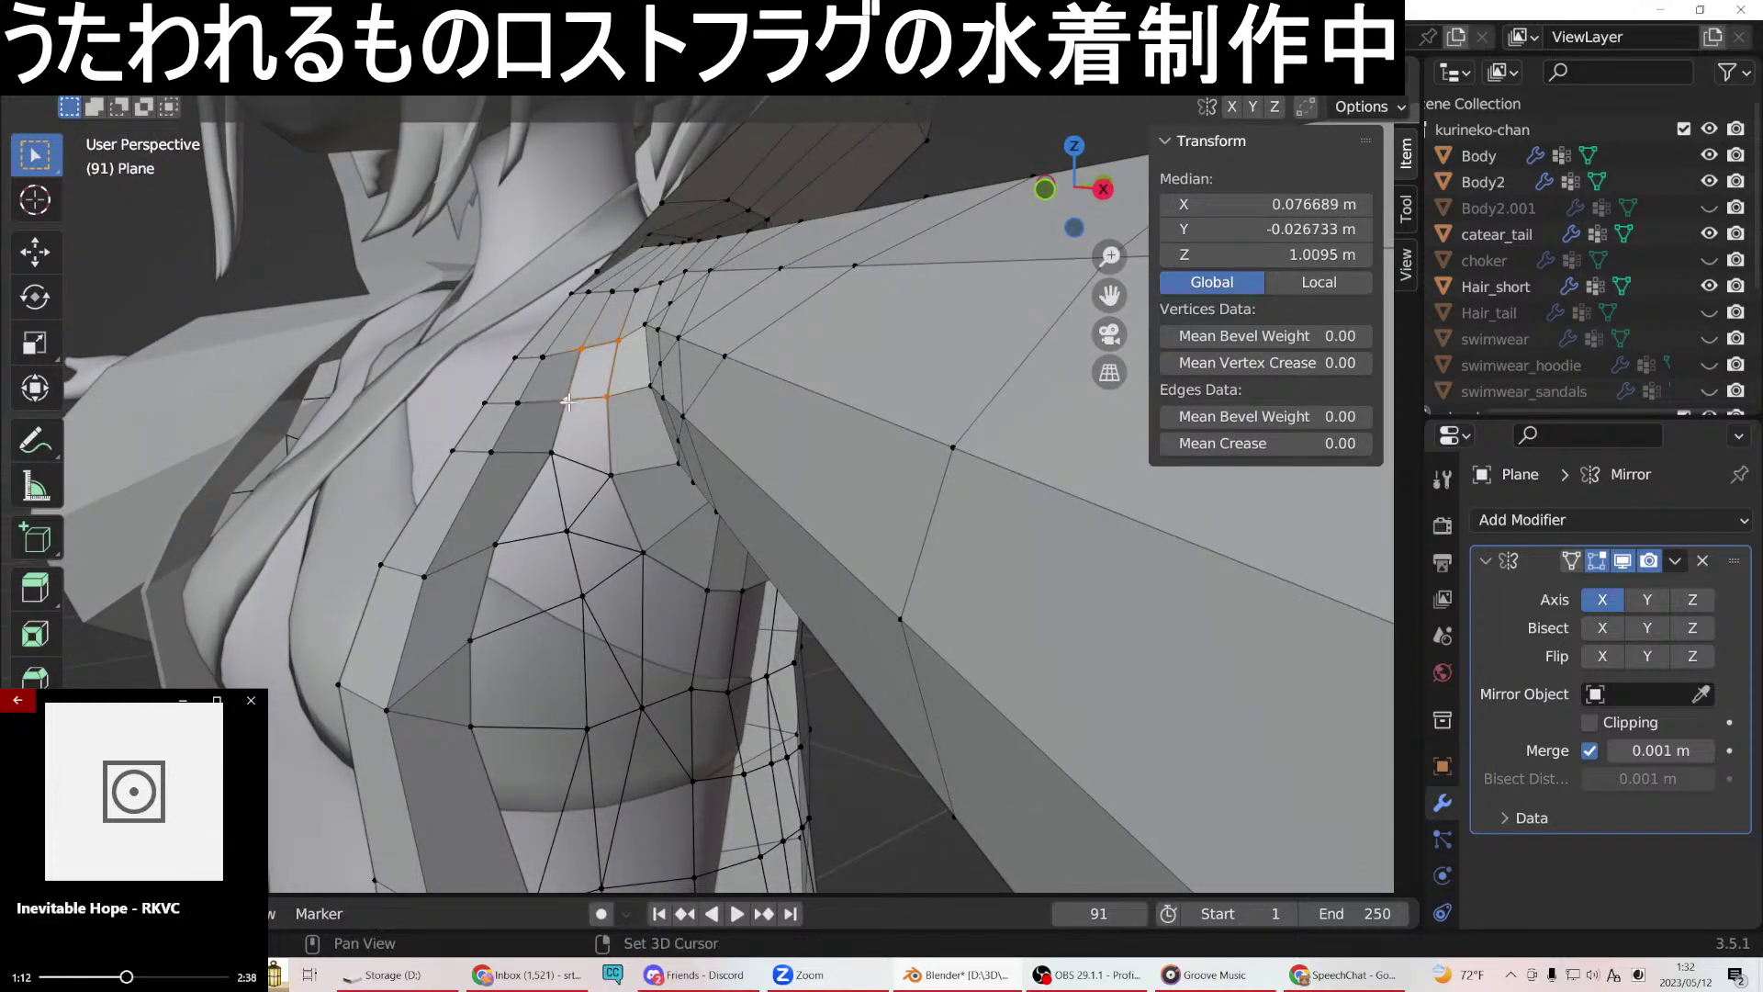
pyautogui.rightClick(567, 401)
pyautogui.click(519, 473)
pyautogui.click(549, 451)
pyautogui.keyDown('shift'); pyautogui.click(611, 474); pyautogui.keyUp('shift')
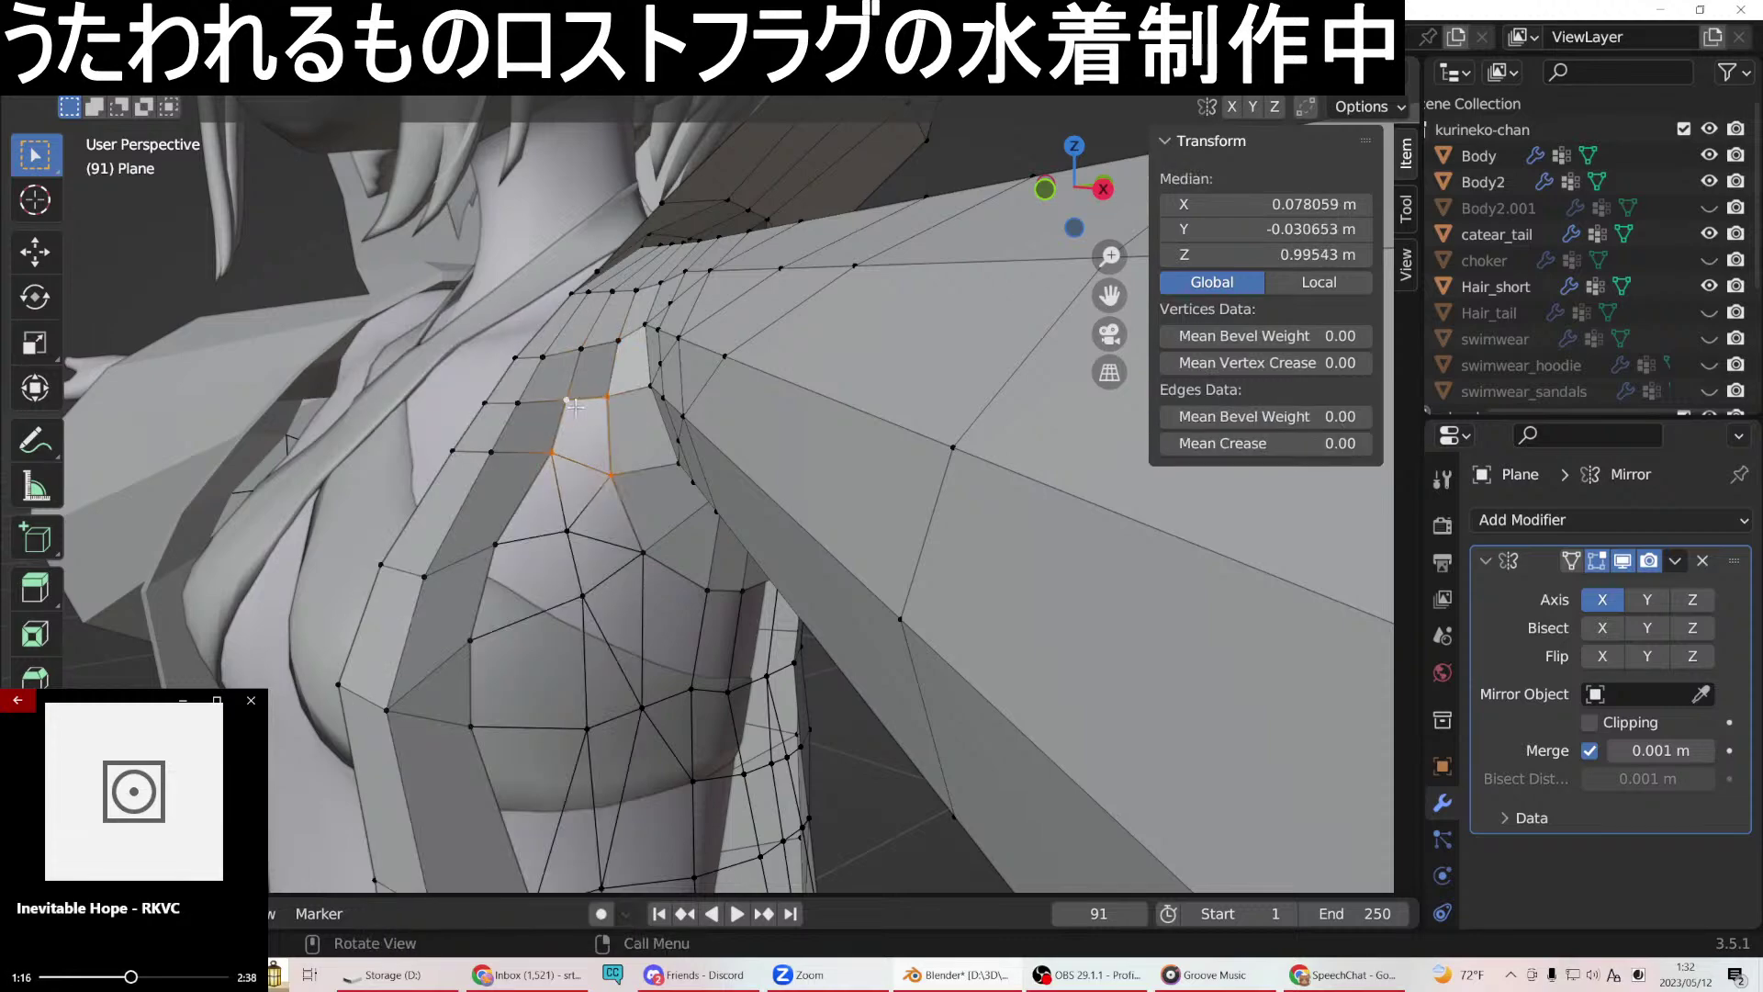
pyautogui.rightClick(575, 407)
pyautogui.click(496, 475)
# Fill the triangular gap directly under the lowest front shoulder quad with a face.
pyautogui.moveTo(496, 475); pyautogui.dragTo(552, 458, button='middle')
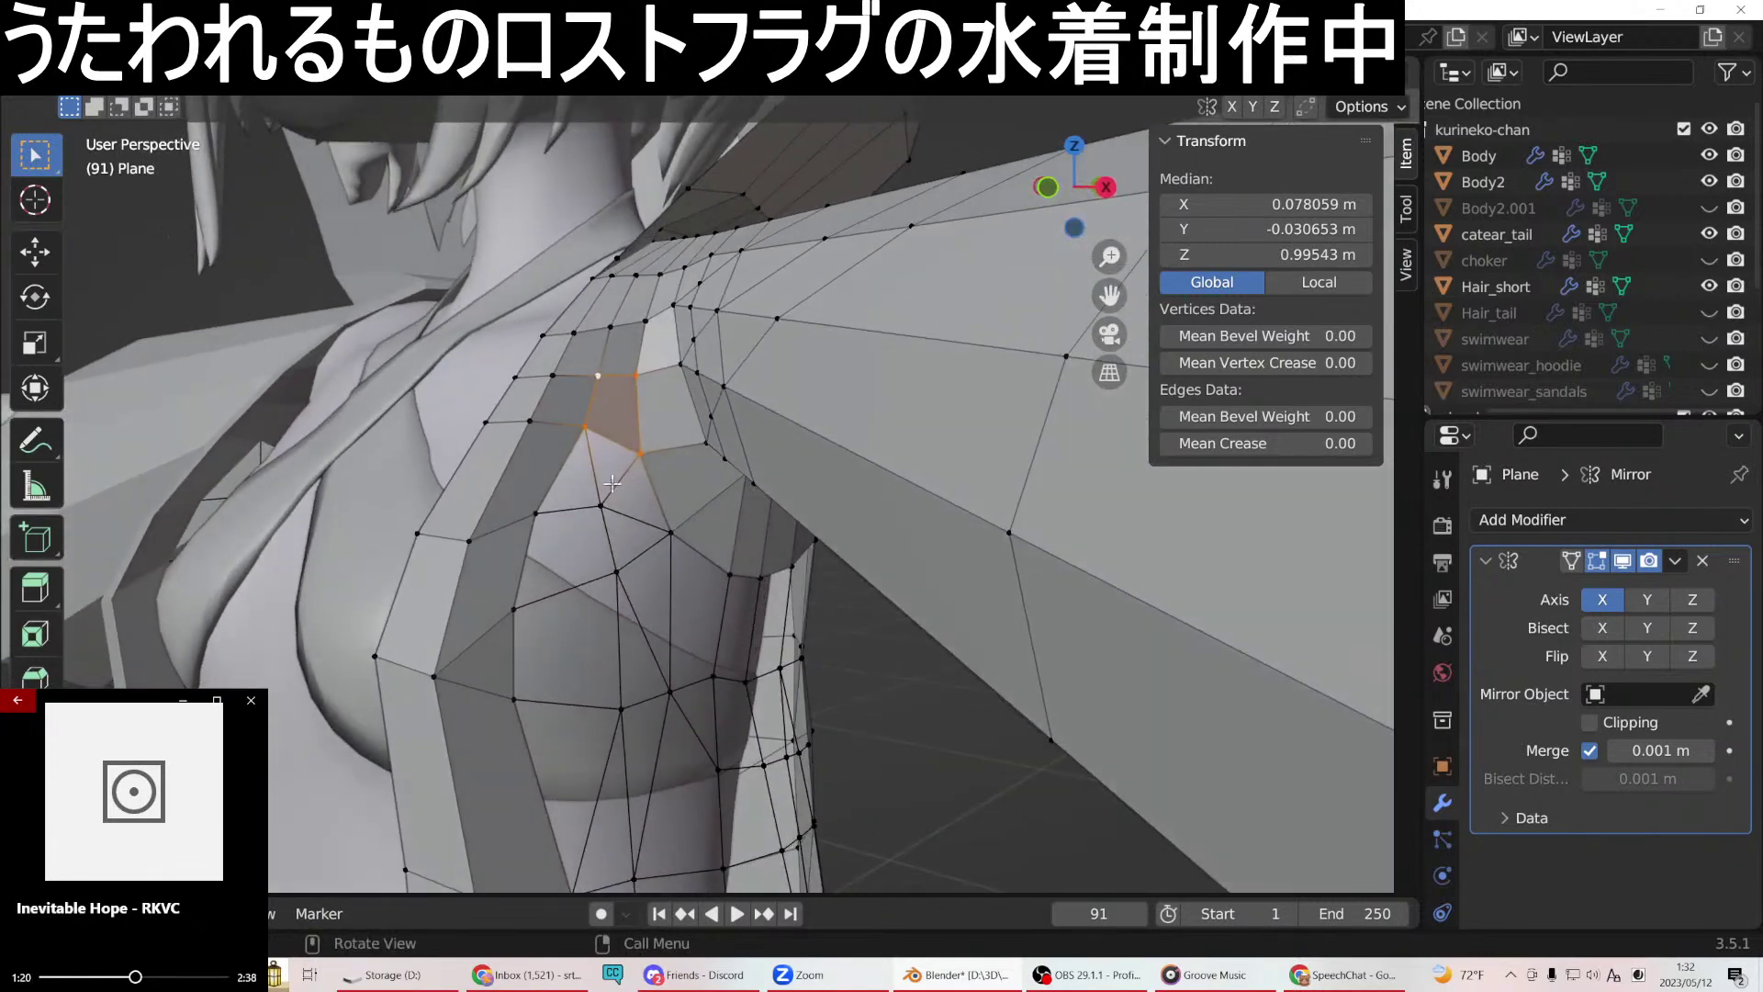
pyautogui.click(604, 501)
pyautogui.keyDown('shift'); pyautogui.click(638, 451); pyautogui.keyUp('shift')
pyautogui.keyDown('shift'); pyautogui.click(585, 427); pyautogui.keyUp('shift')
pyautogui.rightClick(584, 466)
pyautogui.click(584, 473)
# Fill the neighbouring triangular gap on the front-panel side, above the bust, with a face.
pyautogui.click(604, 506)
pyautogui.keyDown('shift'); pyautogui.click(535, 512); pyautogui.keyUp('shift')
pyautogui.keyDown('shift'); pyautogui.click(585, 427); pyautogui.keyUp('shift')
pyautogui.rightClick(597, 484)
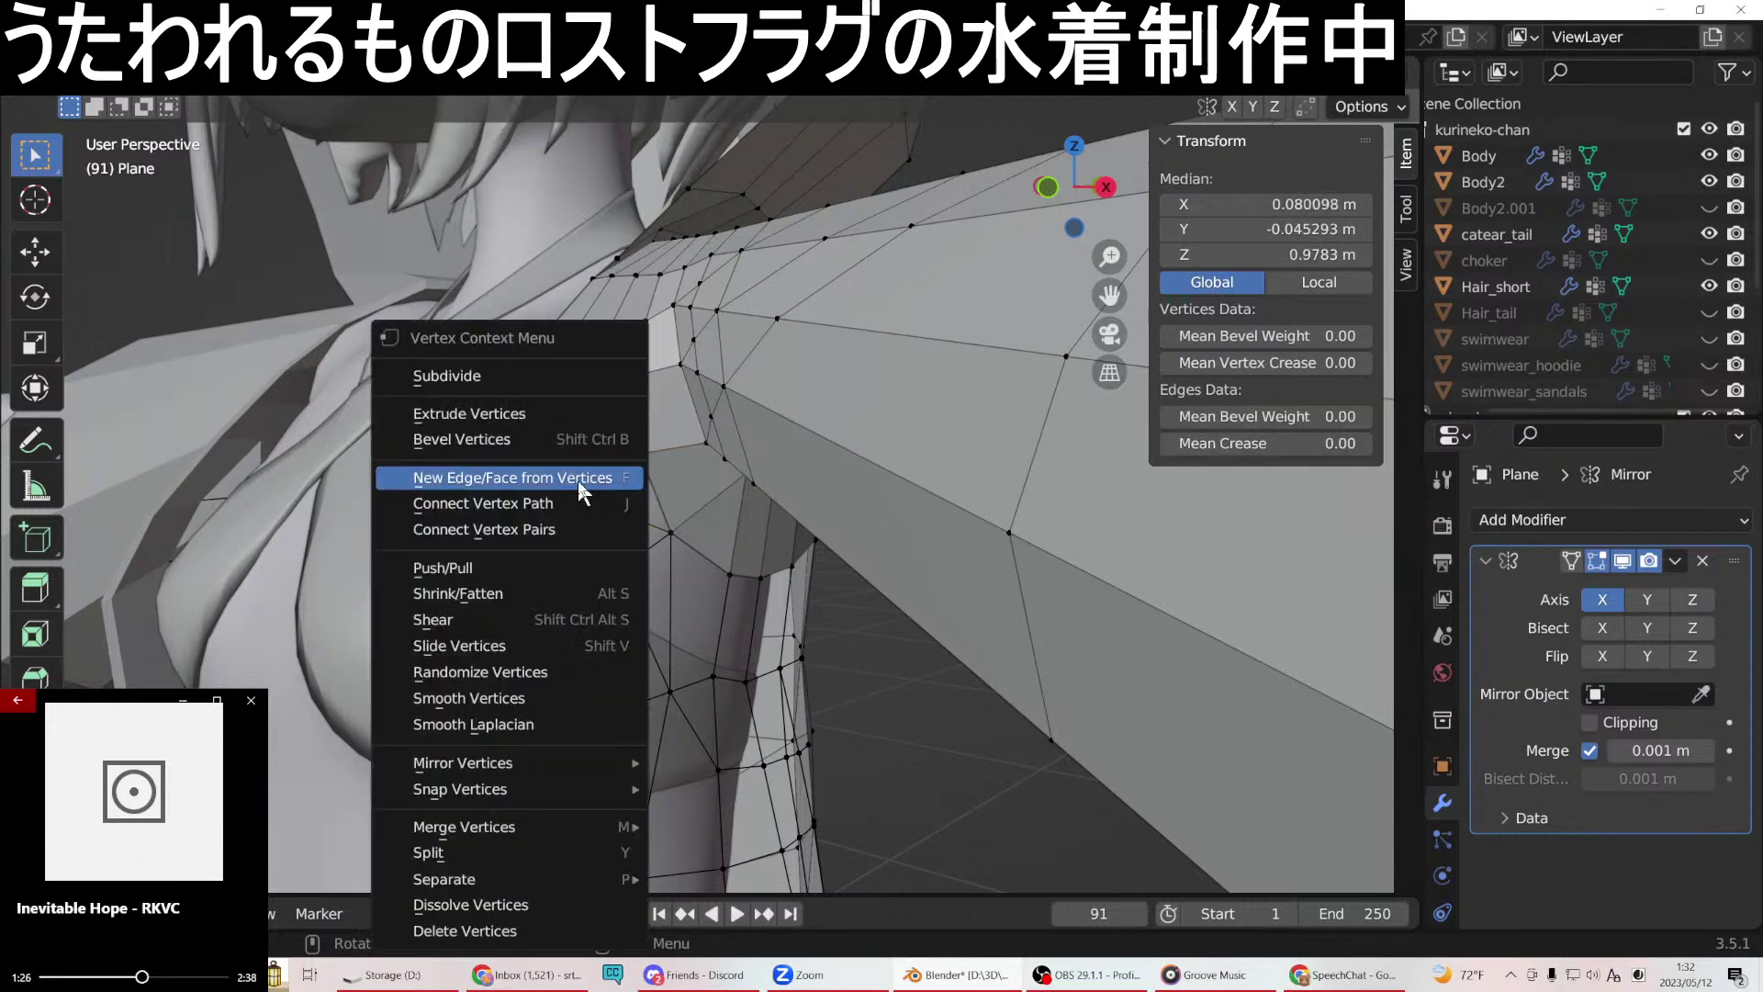
pyautogui.click(580, 480)
# Fill the gap over the upper bust, below the two front triangles, with a face.
pyautogui.click(602, 519)
pyautogui.keyDown('shift'); pyautogui.click(615, 570); pyautogui.keyUp('shift')
pyautogui.keyDown('shift'); pyautogui.click(535, 514); pyautogui.keyUp('shift')
pyautogui.rightClick(515, 608)
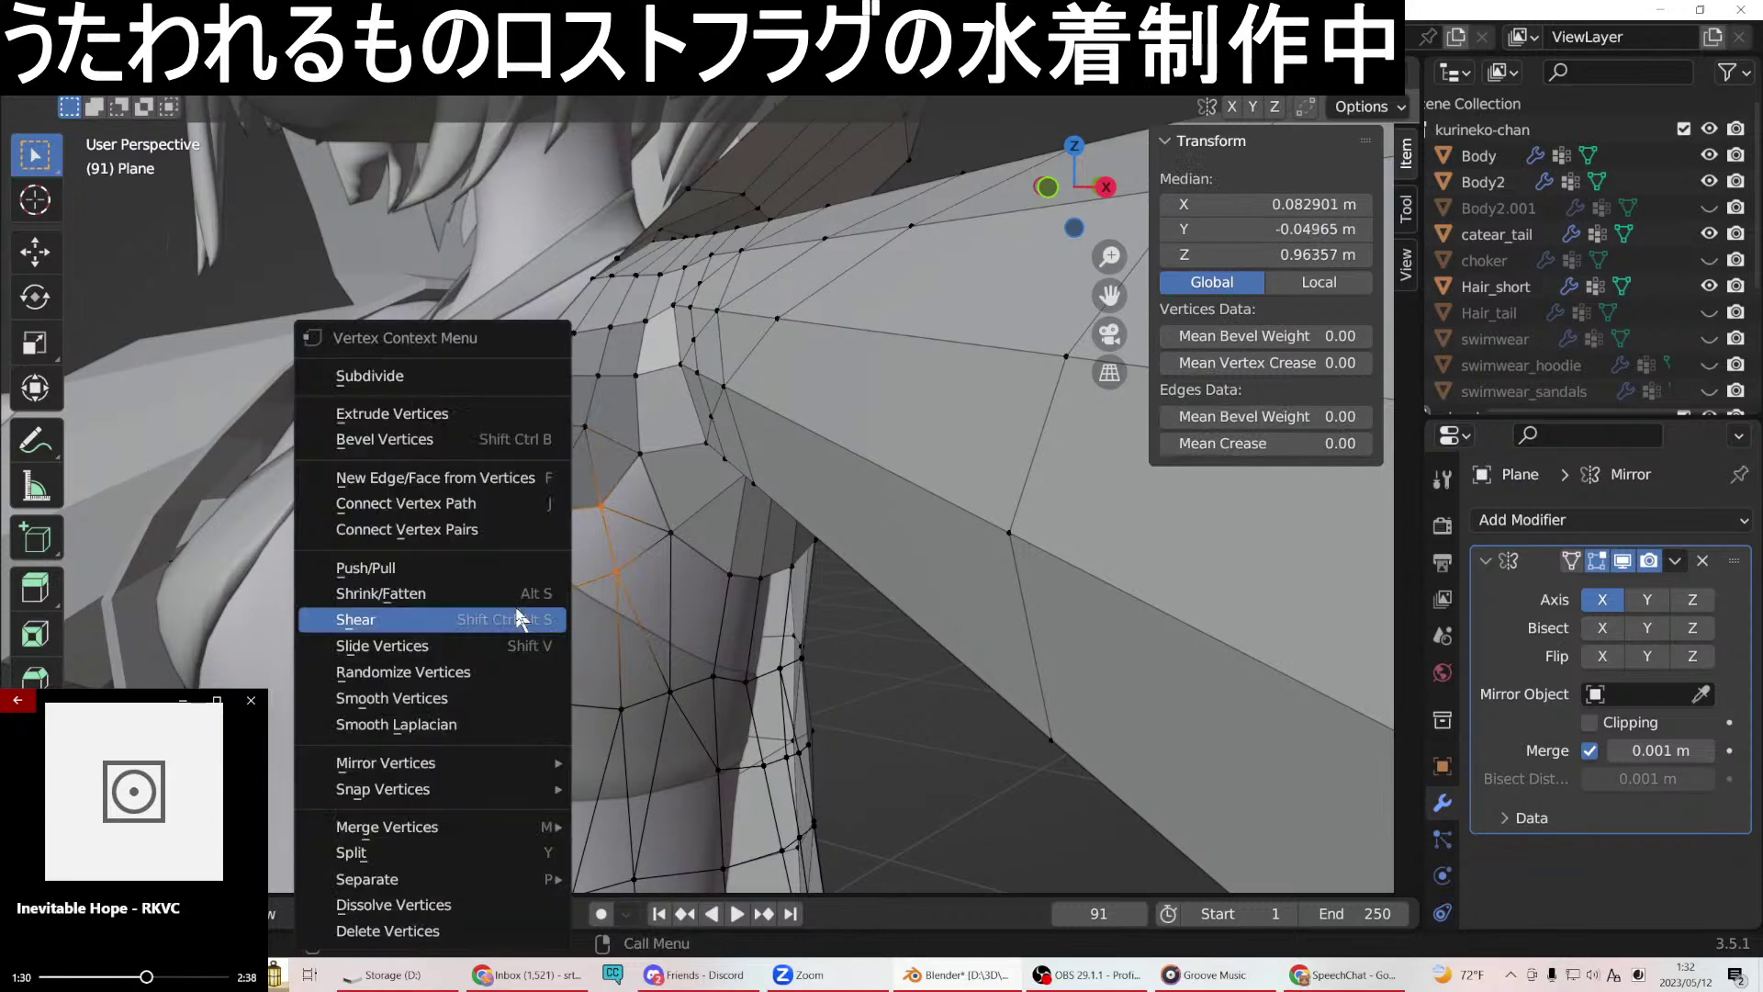
pyautogui.click(511, 504)
# Fill the four-vertex gap over the side of the bust, next to the front panel, with a face.
pyautogui.moveTo(649, 566); pyautogui.dragTo(561, 555, button='middle')
pyautogui.click(575, 487)
pyautogui.keyDown('shift'); pyautogui.click(565, 561); pyautogui.keyUp('shift')
pyautogui.keyDown('shift'); pyautogui.click(489, 536); pyautogui.keyUp('shift')
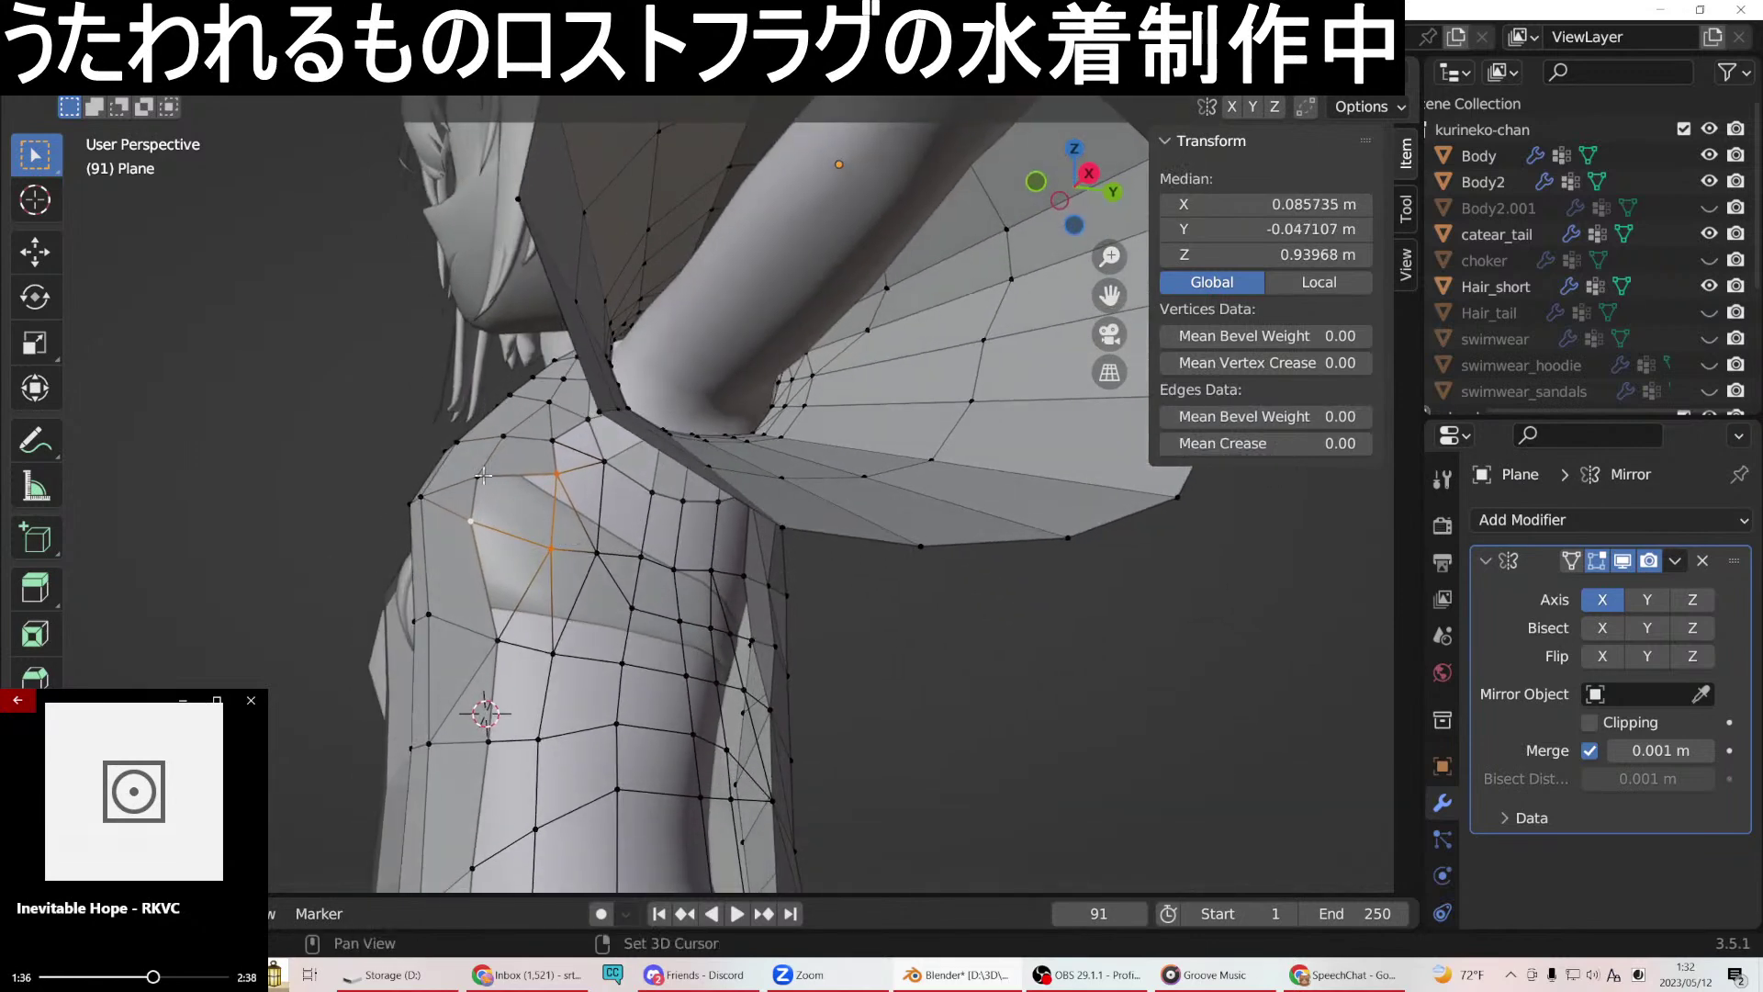
pyautogui.rightClick(548, 496)
pyautogui.click(556, 477)
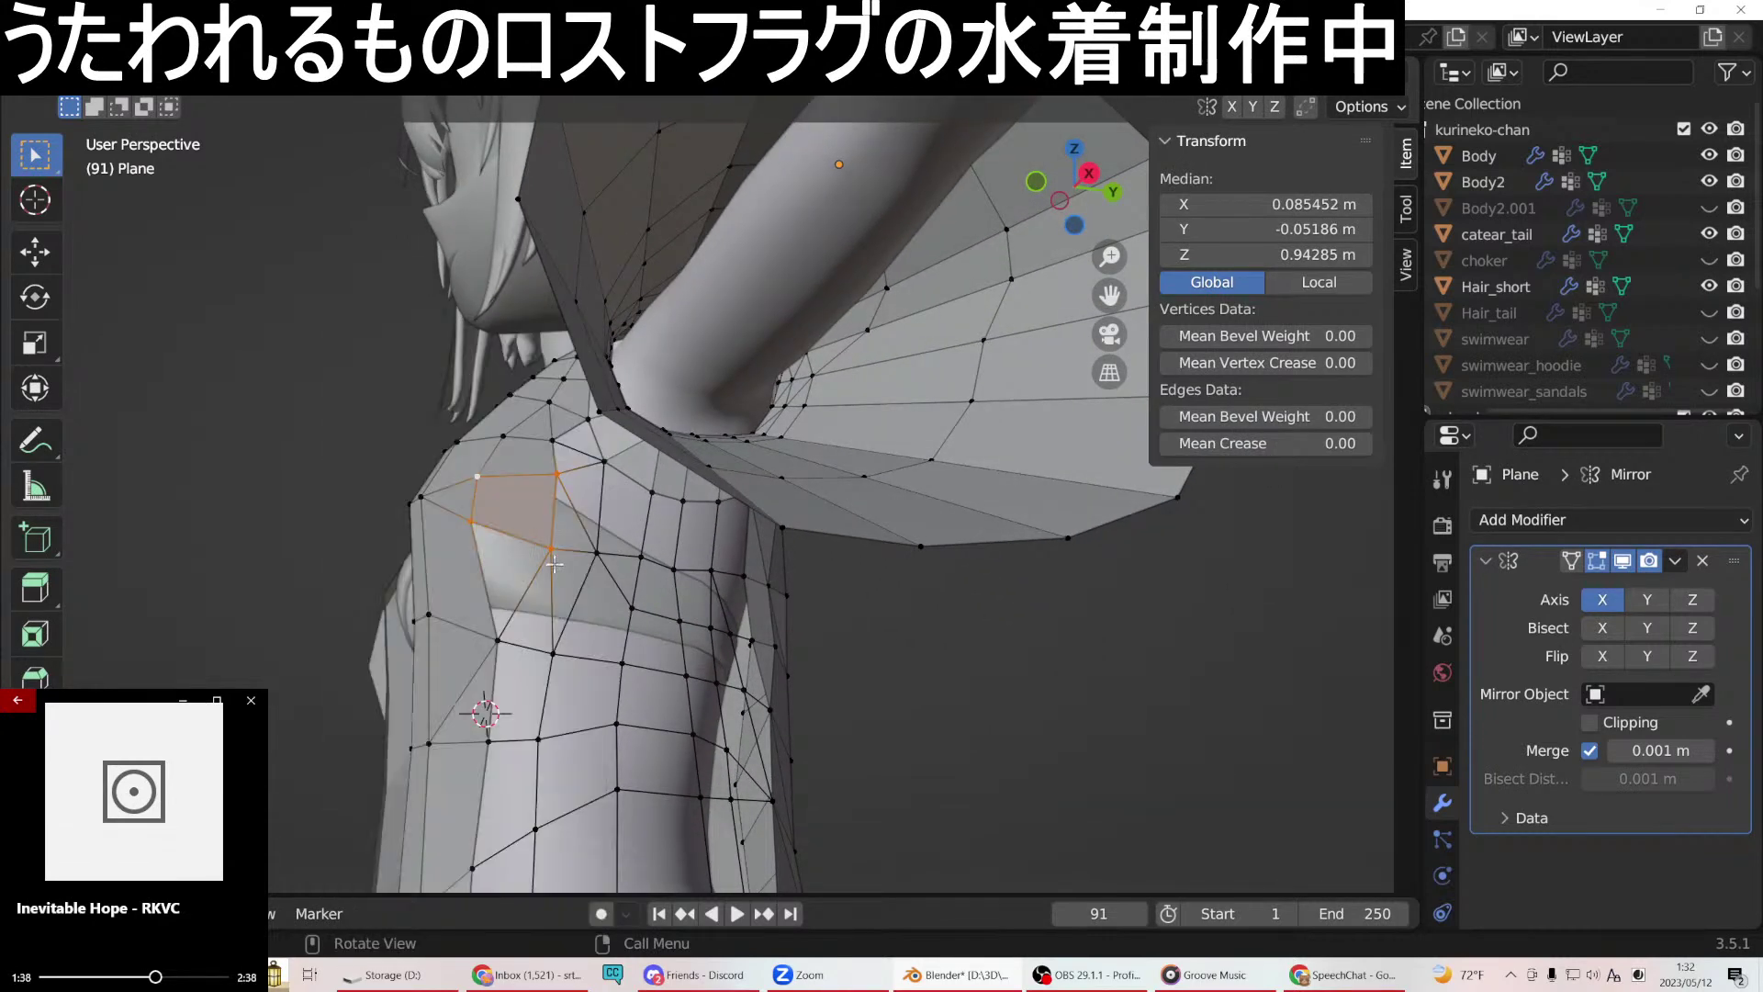
# Fill the triangular gap beneath the bust quad, along the front panel's edge, with a face.
pyautogui.click(549, 549)
pyautogui.keyDown('shift'); pyautogui.click(499, 639); pyautogui.keyUp('shift')
pyautogui.keyDown('shift'); pyautogui.click(470, 520); pyautogui.keyUp('shift')
pyautogui.rightClick(470, 520)
pyautogui.click(421, 474)
# Fill the adjacent triangular gap on the side-mesh side, below the bust quad, with a face.
pyautogui.moveTo(582, 557); pyautogui.dragTo(528, 549, button='middle')
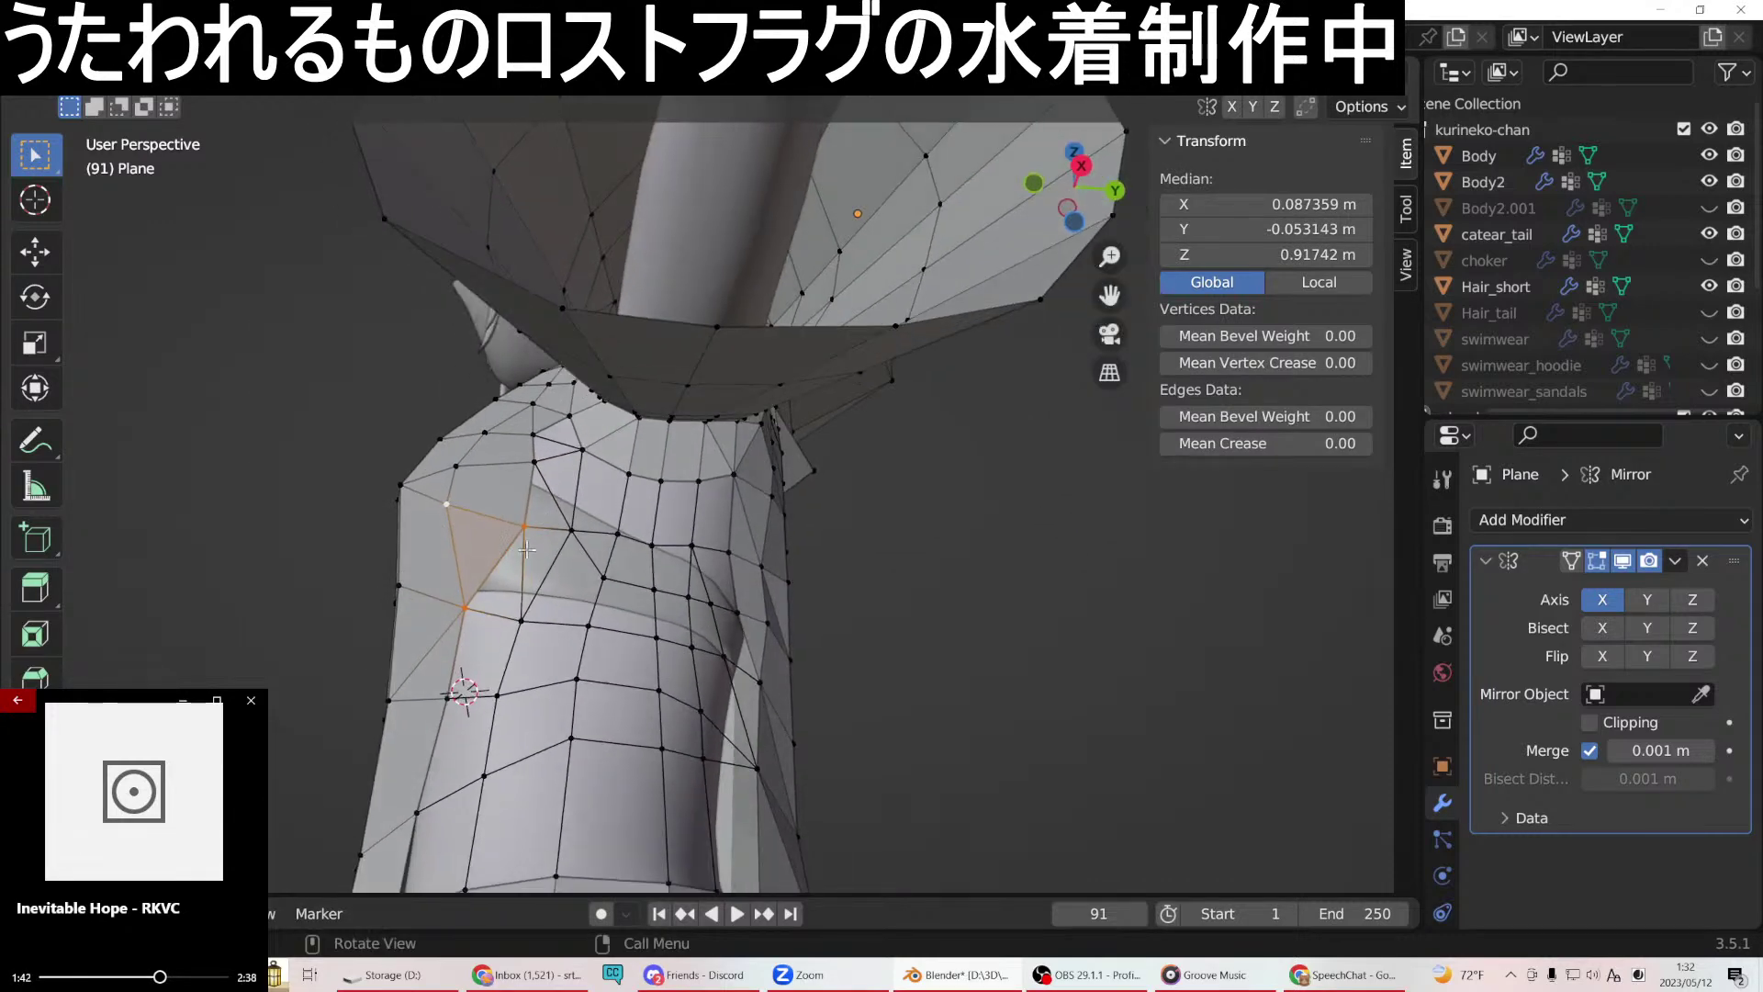
pyautogui.keyDown('shift'); pyautogui.click(521, 622); pyautogui.keyUp('shift')
pyautogui.keyDown('shift'); pyautogui.click(466, 603); pyautogui.keyUp('shift')
pyautogui.rightClick(512, 630)
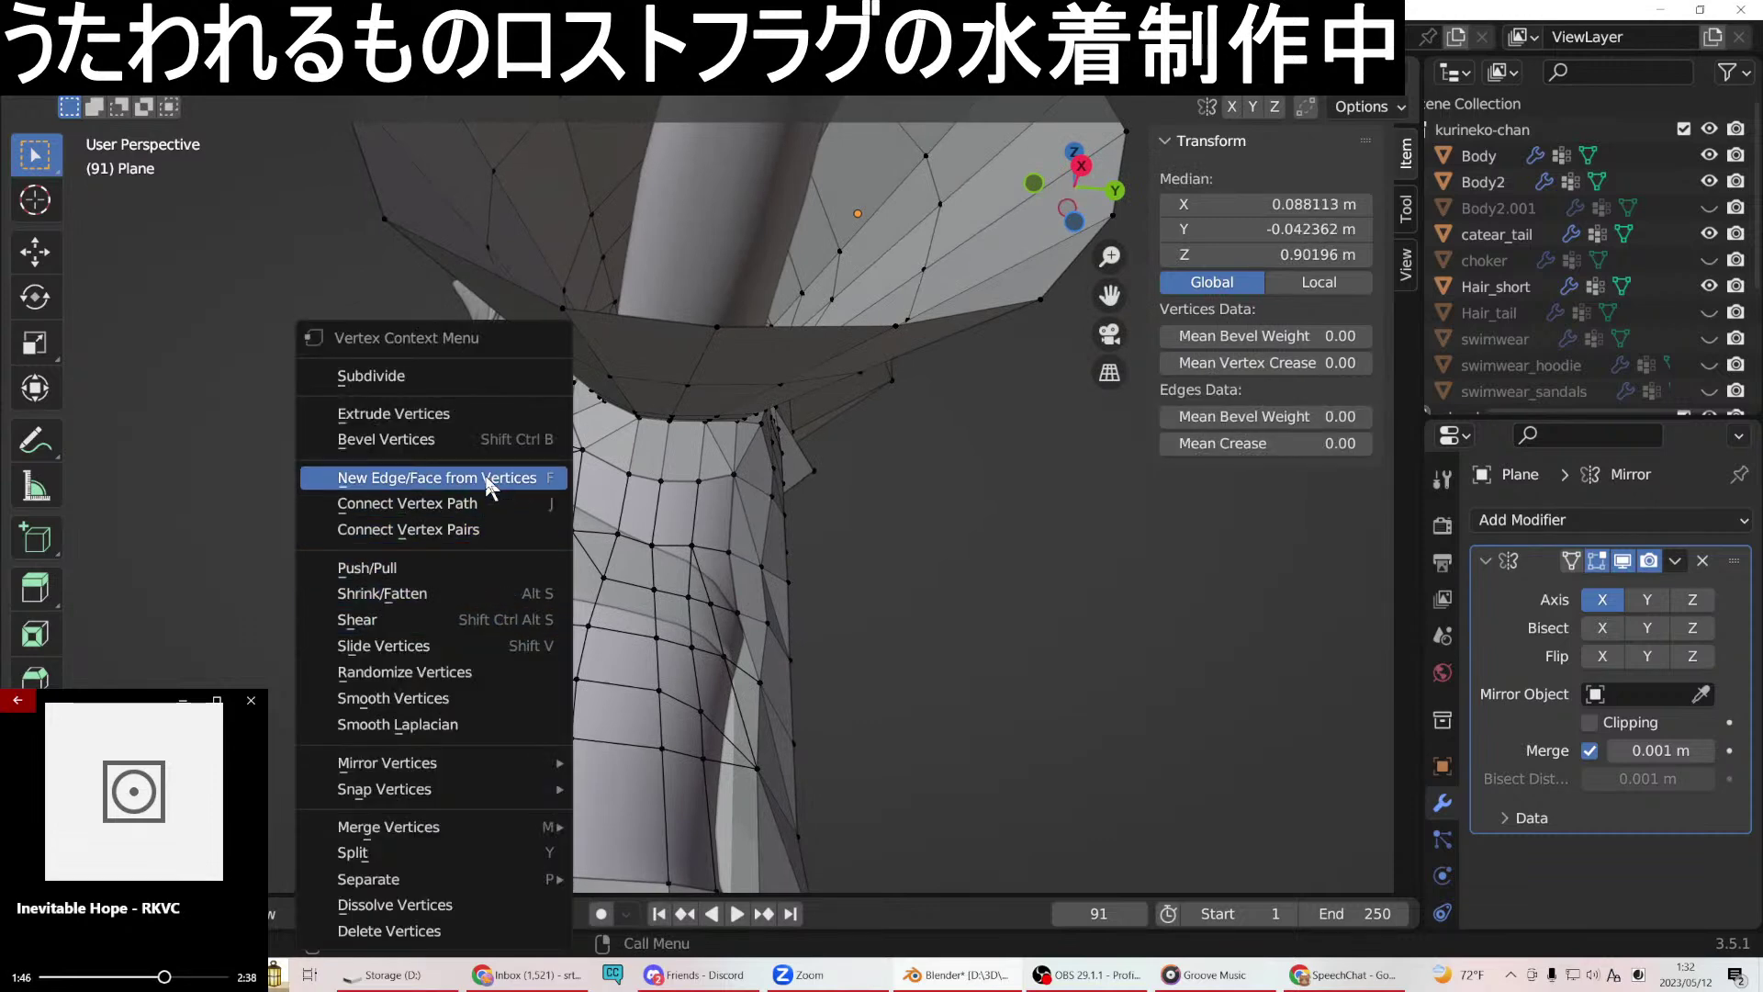
pyautogui.click(432, 472)
# Fill the four-vertex gap between the front panel and the side mesh, just below the underbust triangle, with a face.
pyautogui.click(520, 623)
pyautogui.scroll(10, 520, 624)
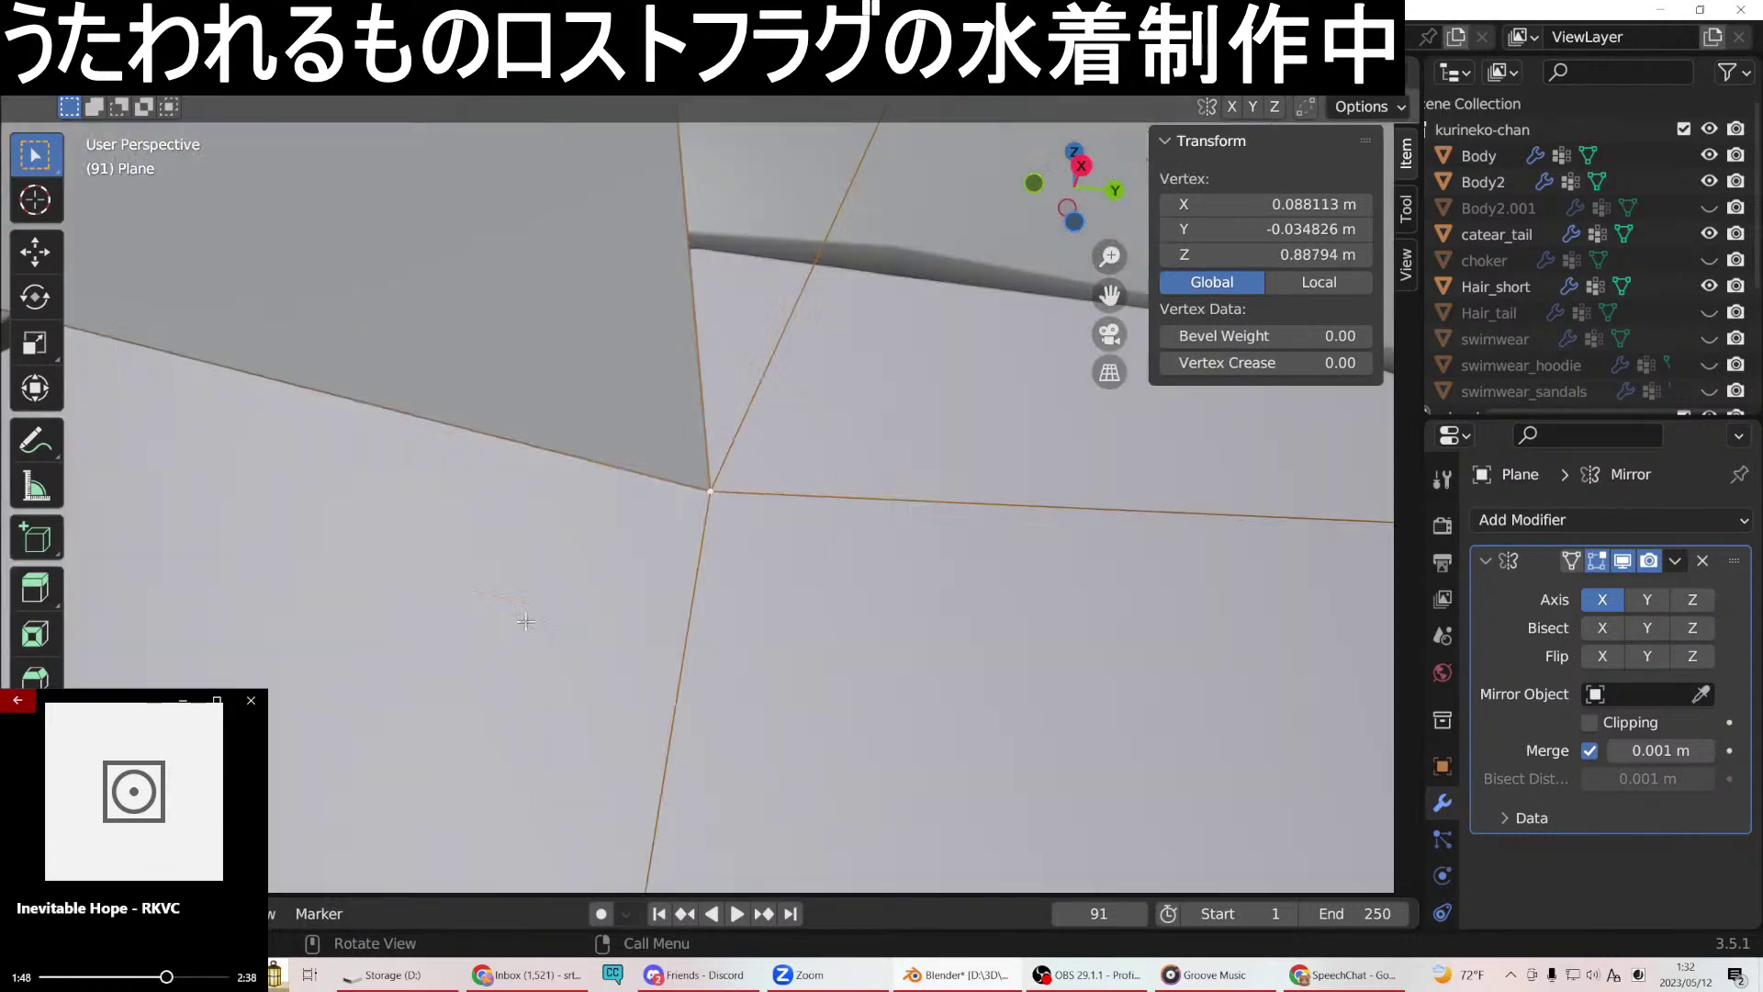
pyautogui.scroll(-8, 567, 617)
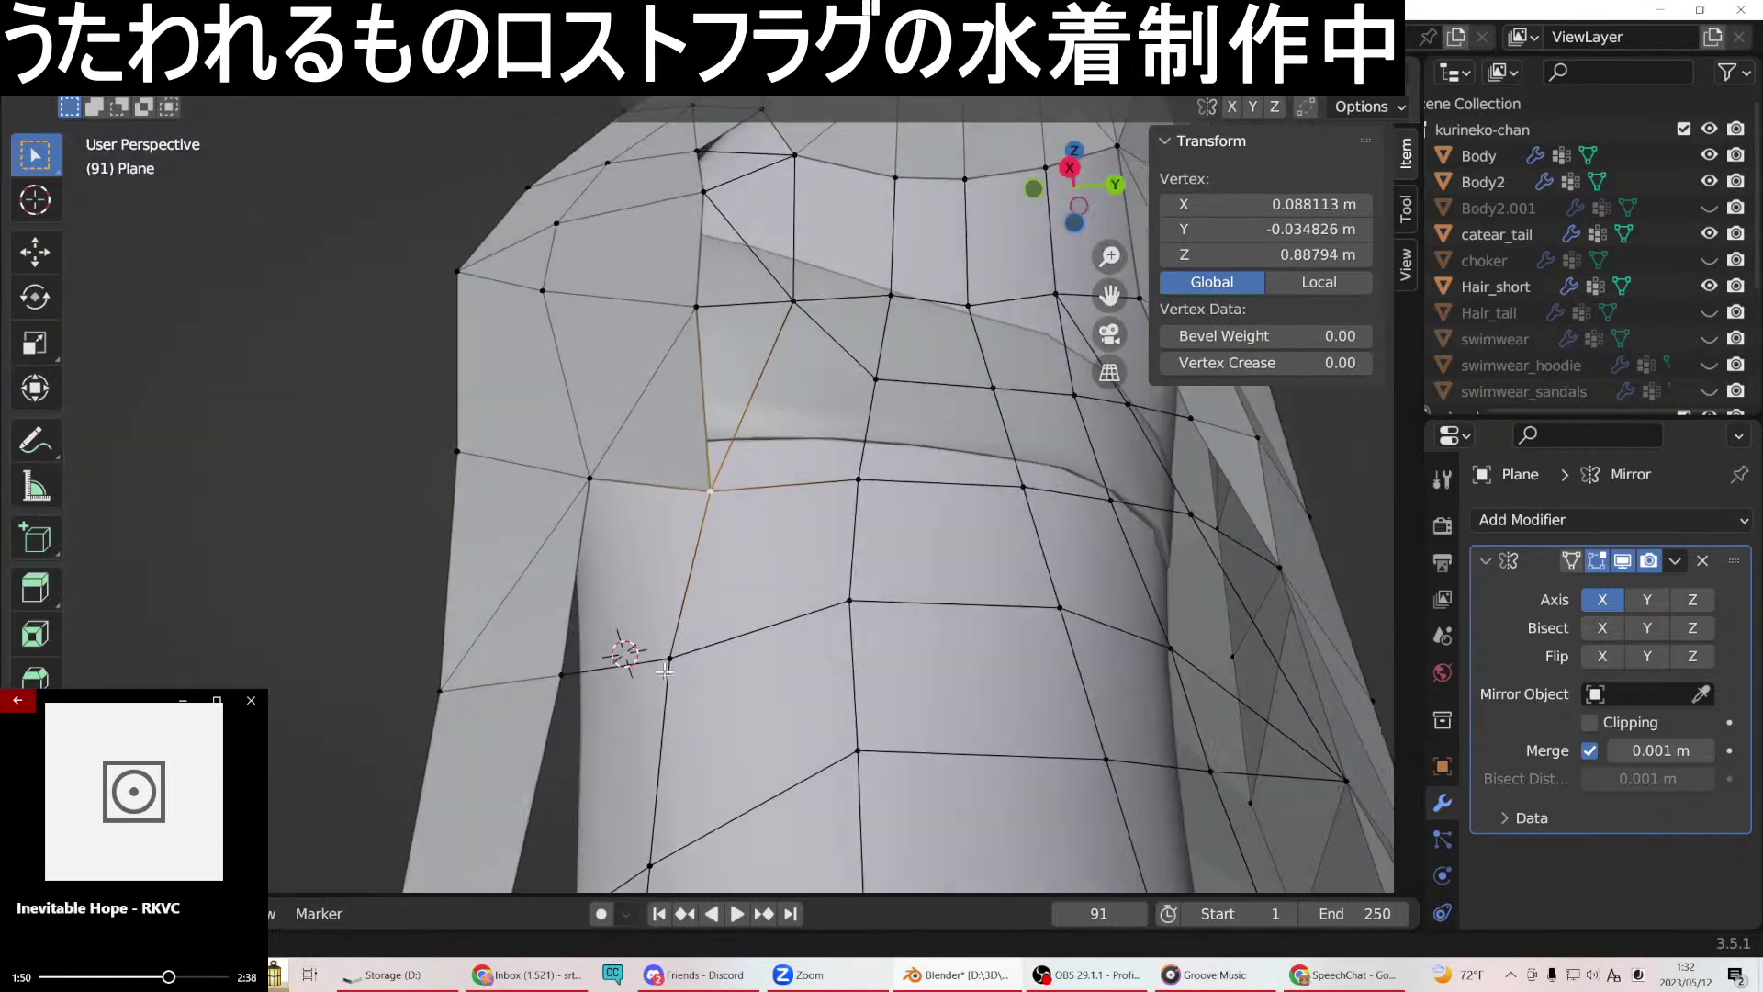
pyautogui.keyDown('shift'); pyautogui.click(676, 671); pyautogui.keyUp('shift')
pyautogui.keyDown('shift'); pyautogui.click(563, 685); pyautogui.keyUp('shift')
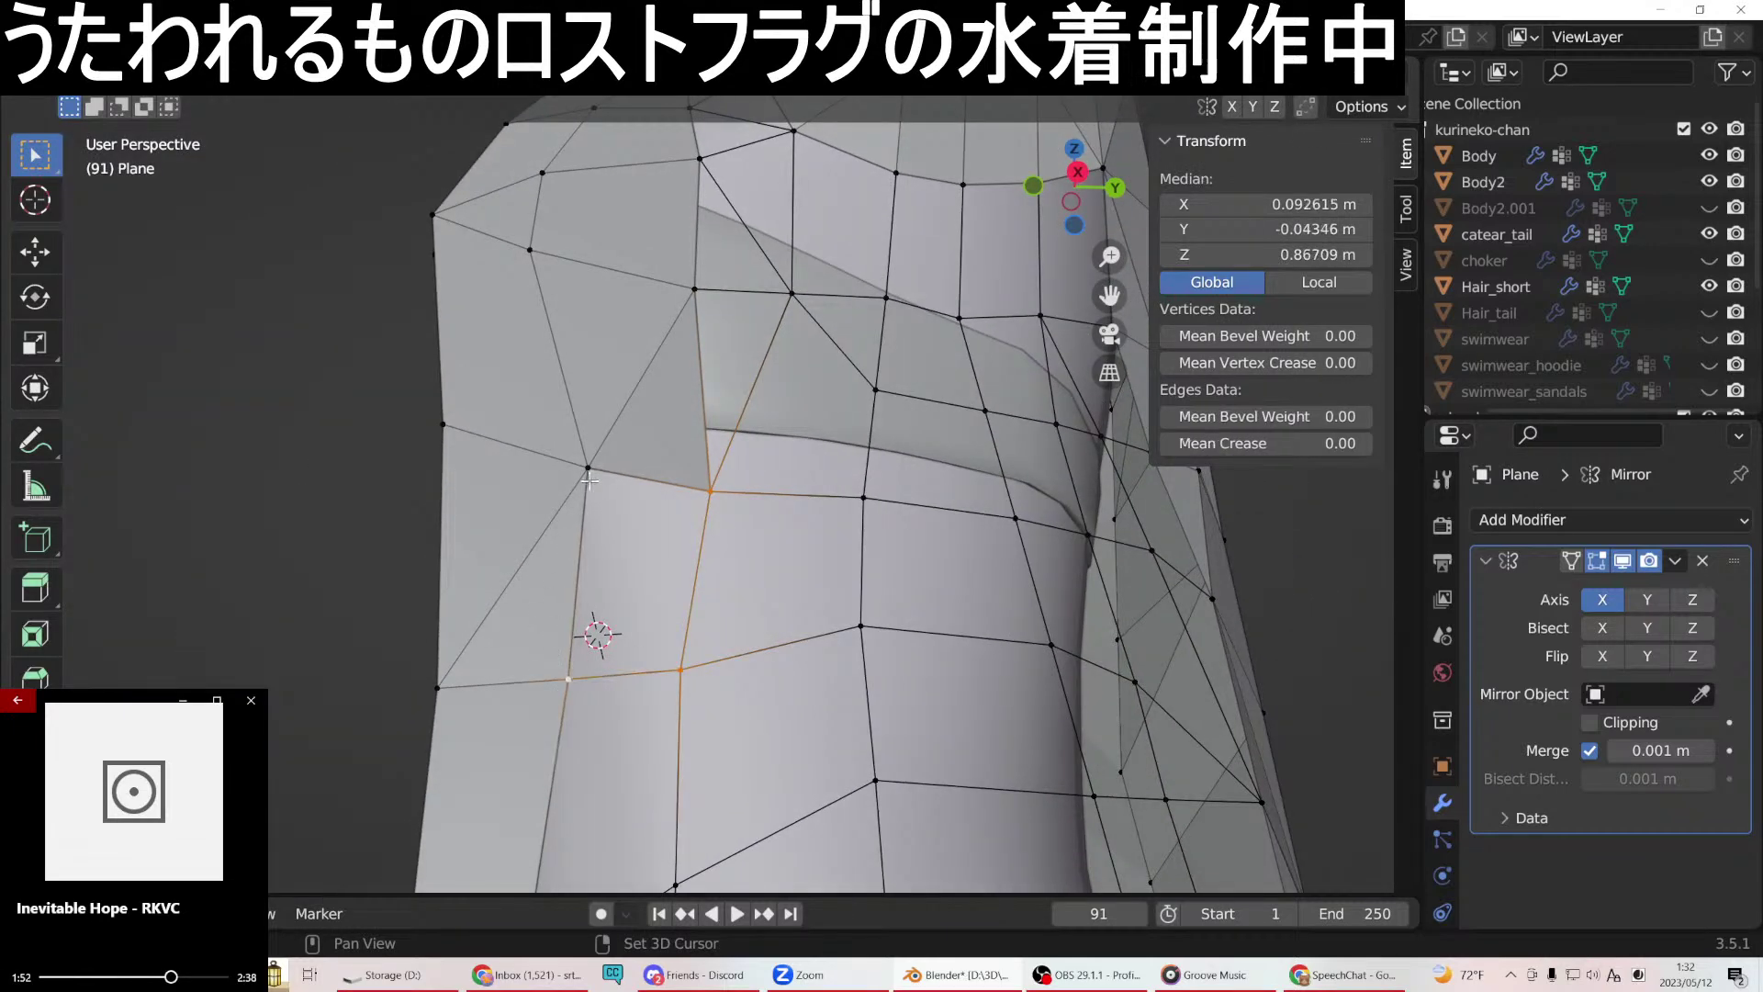
pyautogui.rightClick(590, 473)
pyautogui.click(584, 476)
pyautogui.moveTo(584, 475); pyautogui.dragTo(692, 645, button='middle')
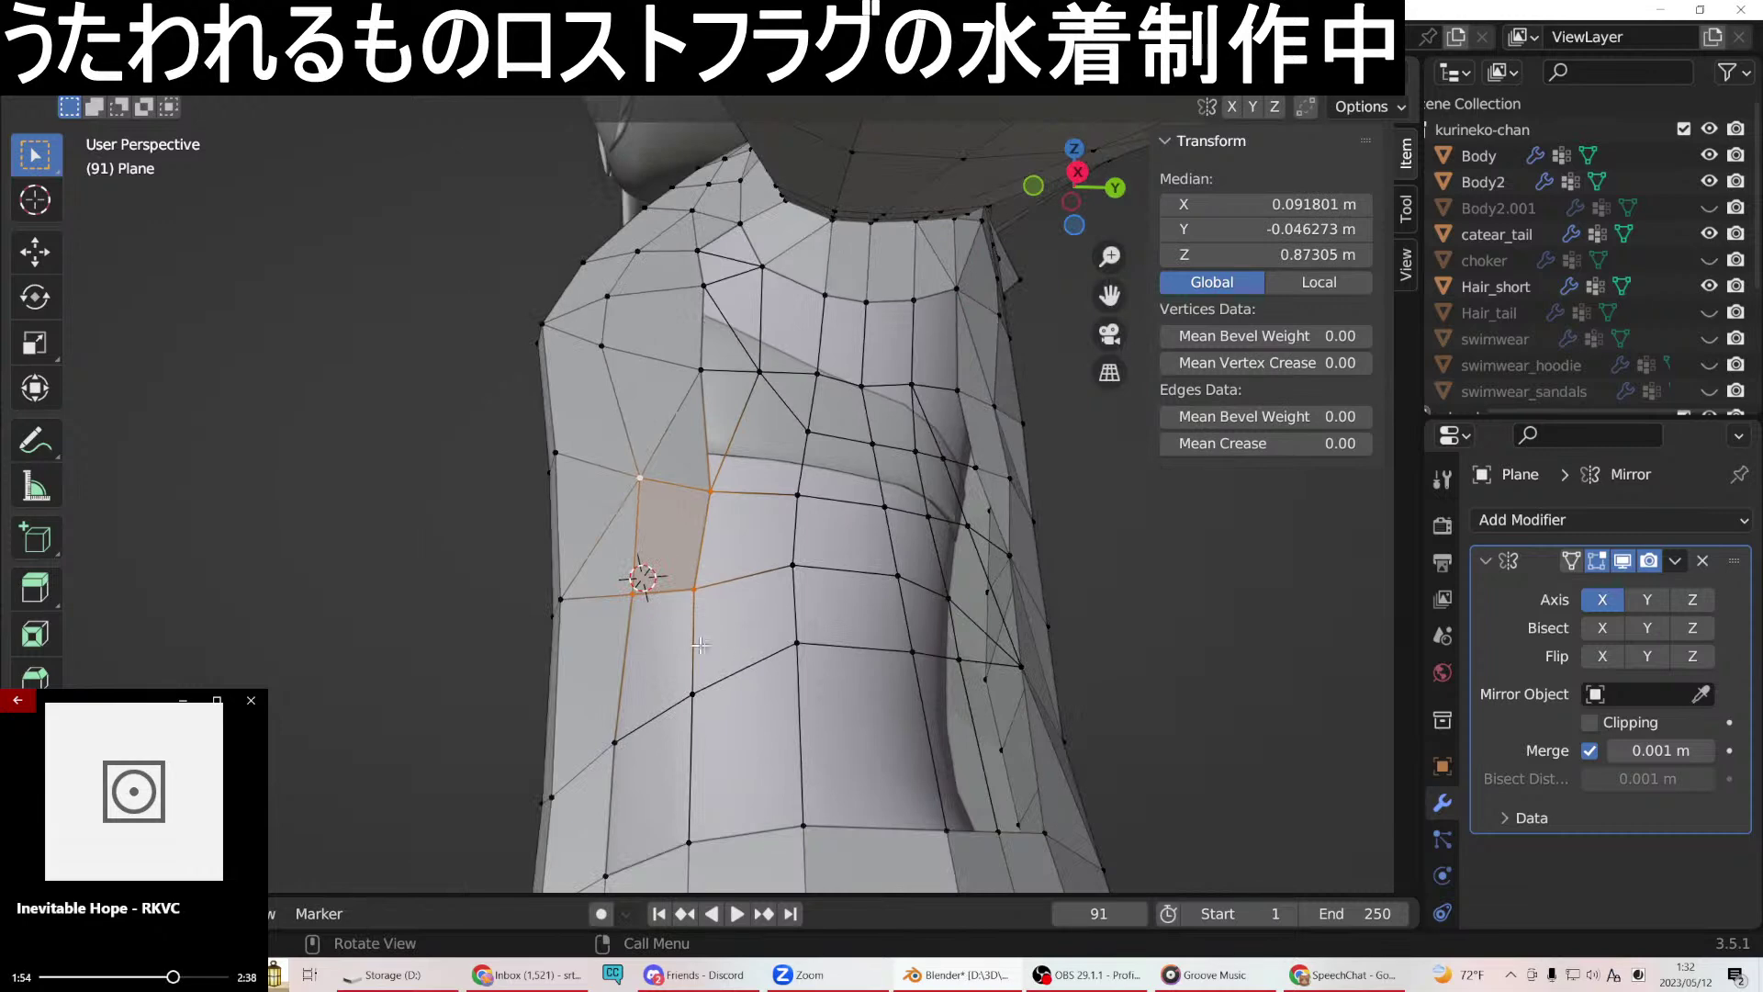
# Fill the next four-vertex gap down the front seam, at waist height, with a face.
pyautogui.click(696, 590)
pyautogui.keyDown('shift'); pyautogui.click(693, 694); pyautogui.keyUp('shift')
pyautogui.keyDown('shift'); pyautogui.click(611, 734); pyautogui.keyUp('shift')
pyautogui.rightClick(627, 595)
pyautogui.click(610, 470)
# Fill the lowest four-vertex gap on the front seam, directly above the hip section, with a face.
pyautogui.click(695, 693)
pyautogui.keyDown('shift'); pyautogui.click(687, 842); pyautogui.keyUp('shift')
pyautogui.keyDown('shift'); pyautogui.click(606, 876); pyautogui.keyUp('shift')
pyautogui.keyDown('shift'); pyautogui.click(613, 743); pyautogui.keyUp('shift')
pyautogui.rightClick(613, 744)
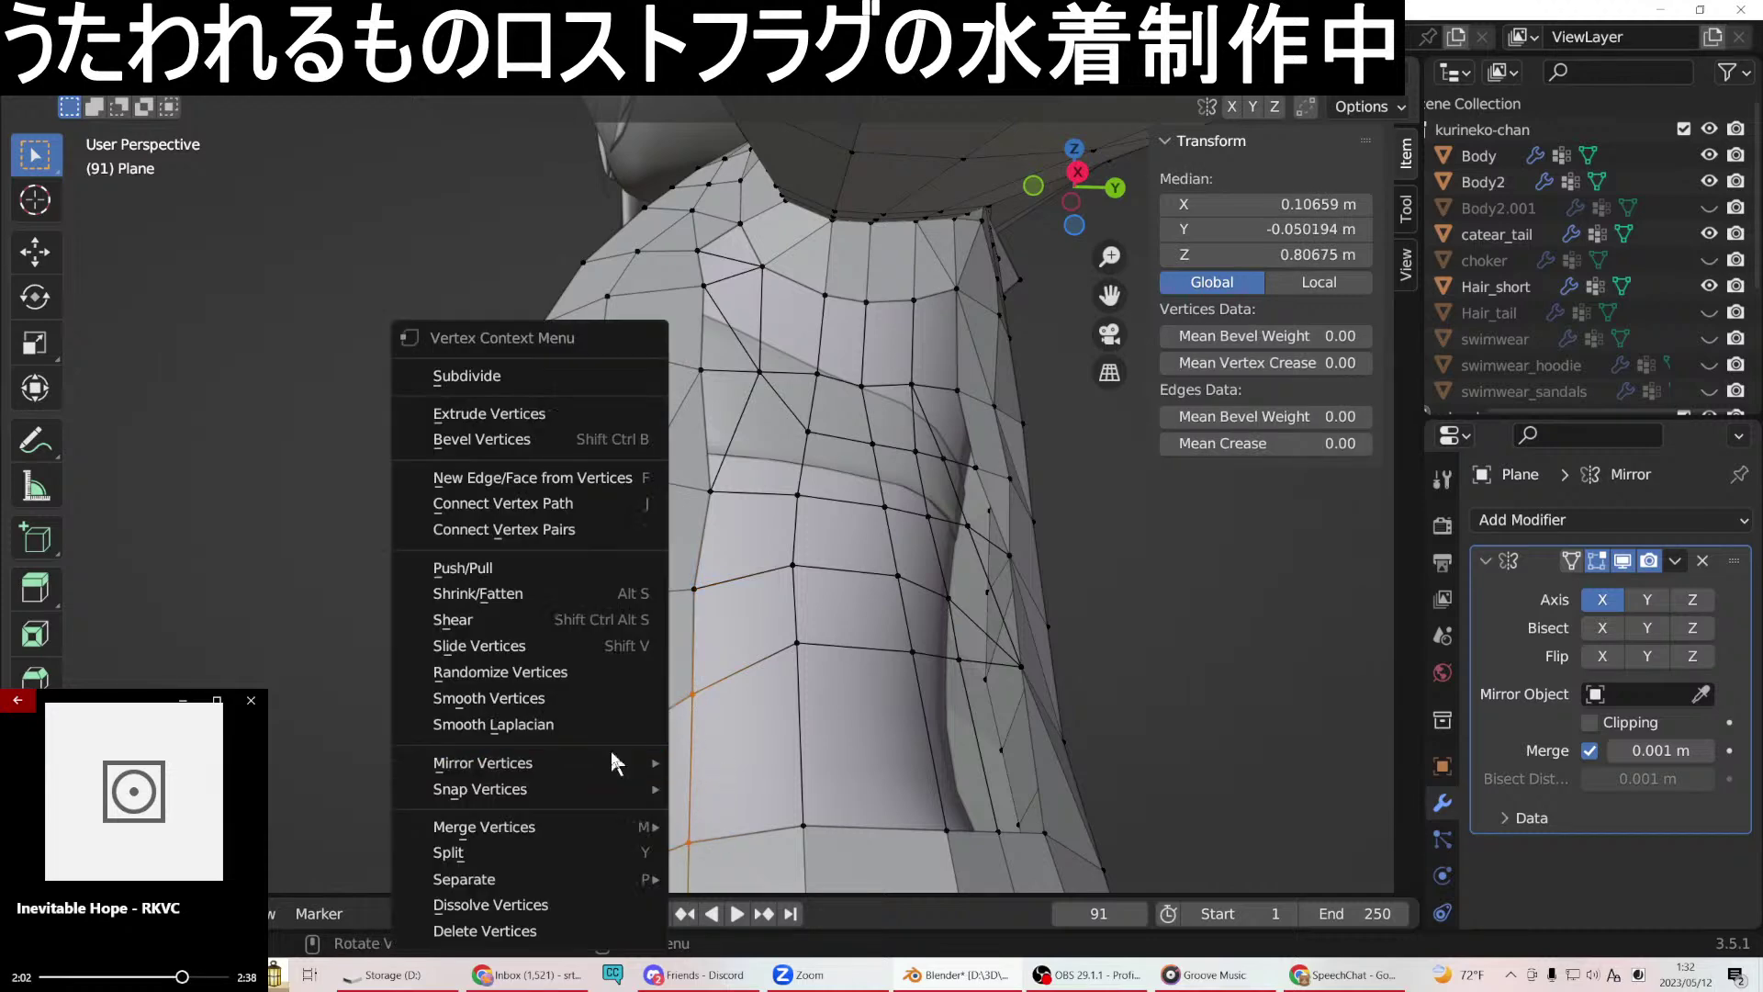
pyautogui.click(562, 476)
pyautogui.moveTo(860, 549); pyautogui.dragTo(839, 539, button='middle')
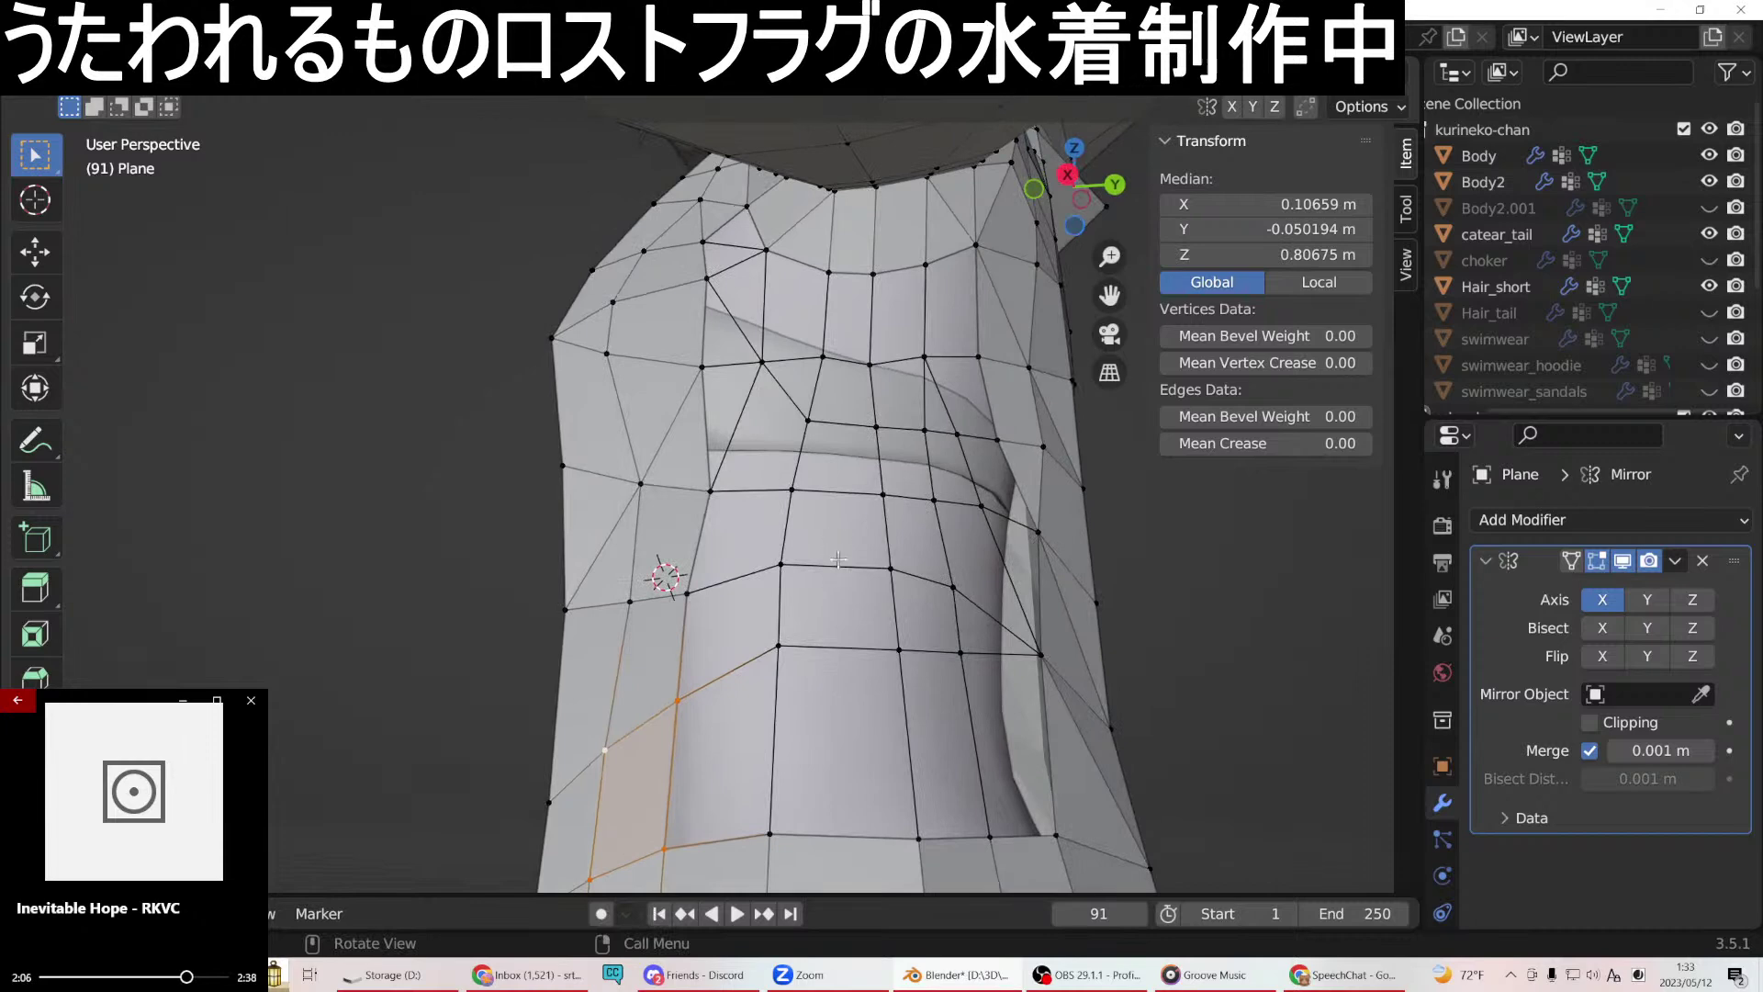
# Move the two vertices on the front panel's edge beside the bust about -0.0056 m along Y.
pyautogui.moveTo(880, 582); pyautogui.dragTo(749, 260, button='middle')
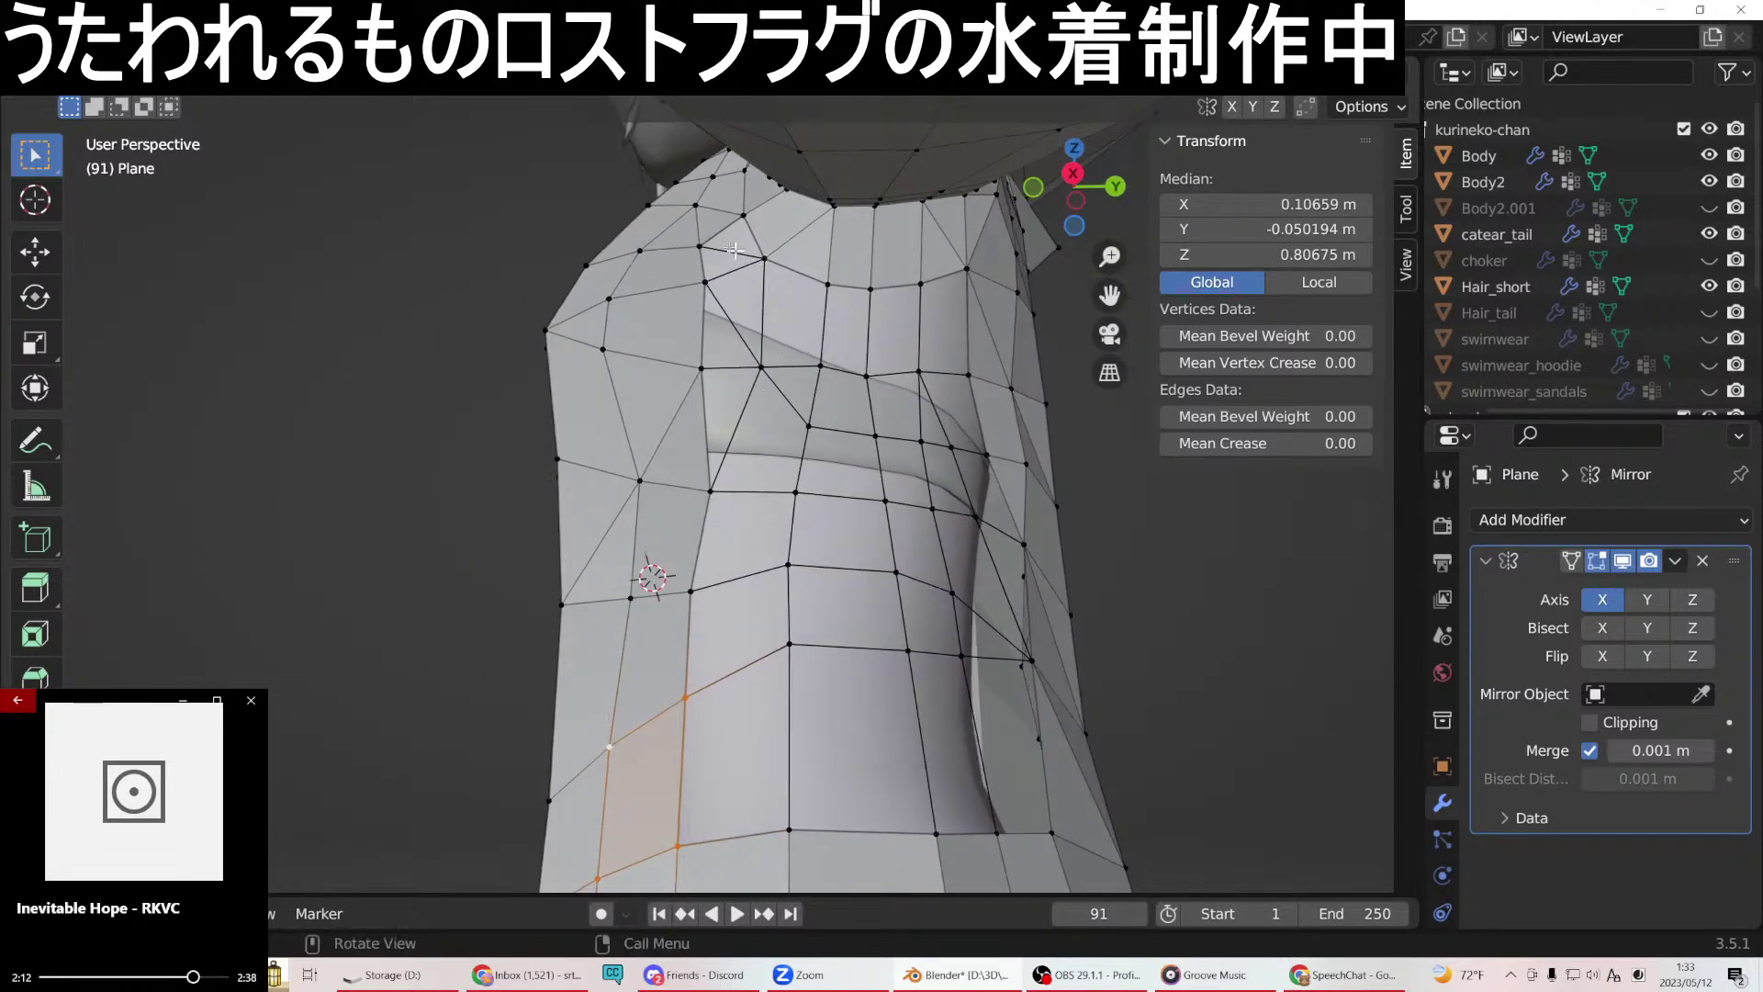
pyautogui.click(706, 303)
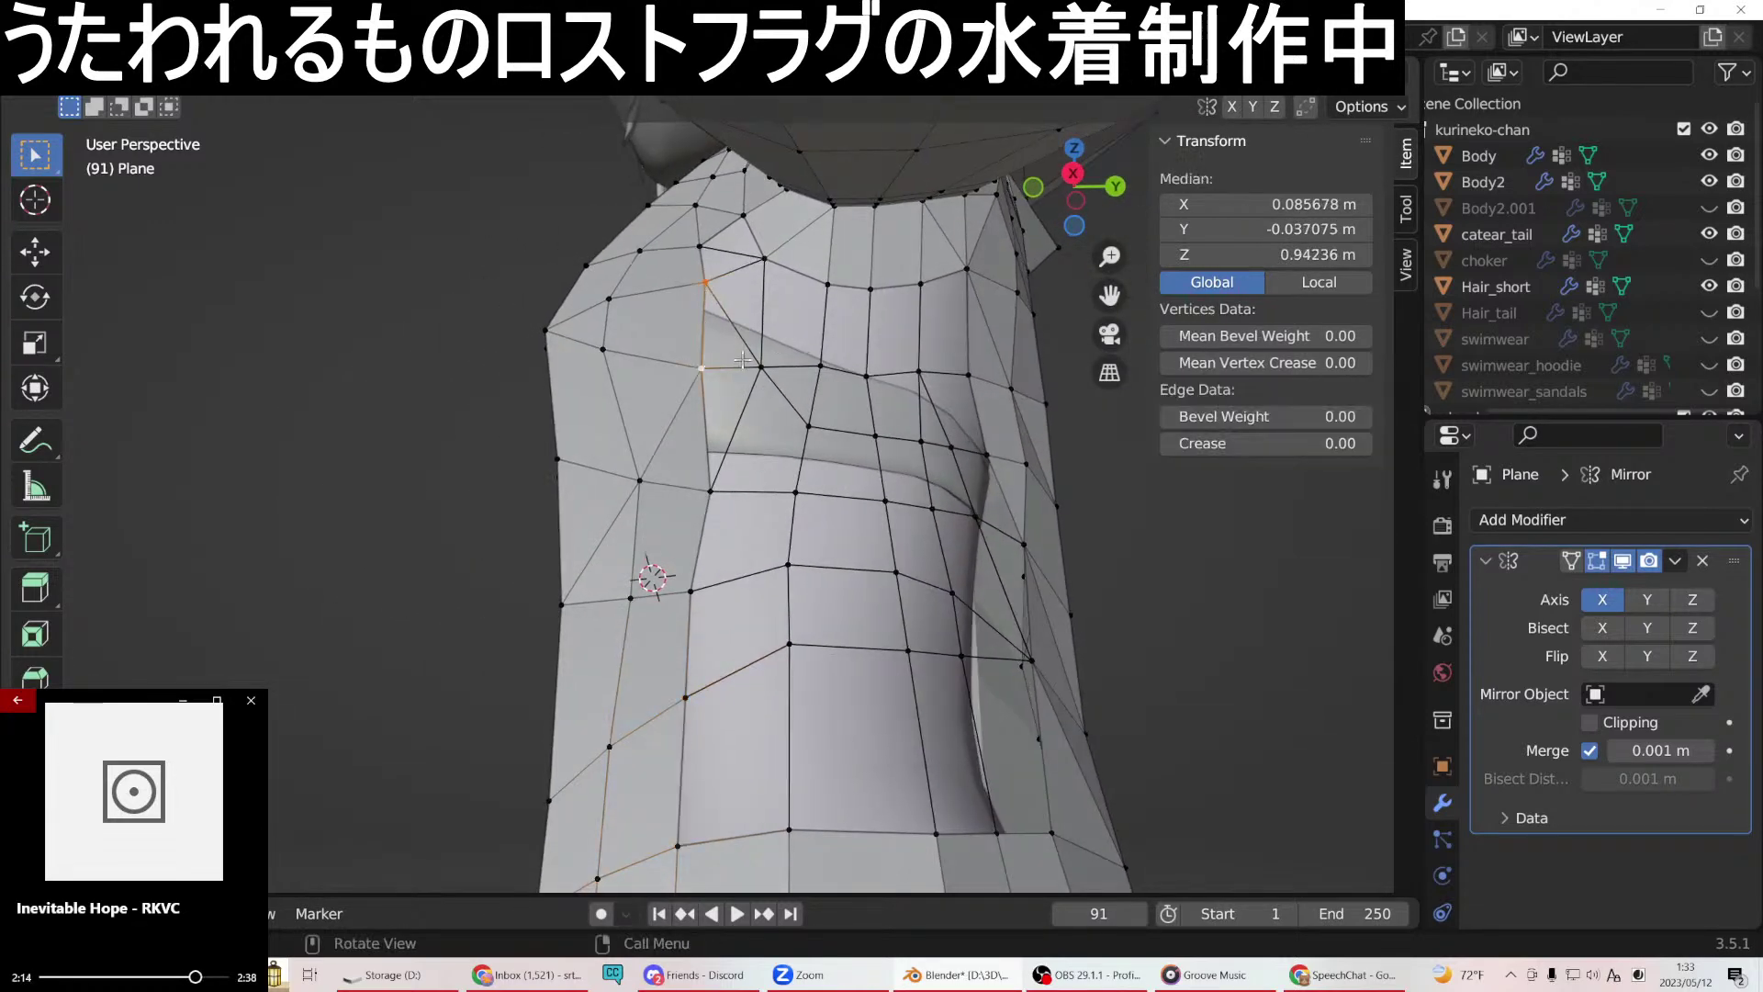
pyautogui.press('g')
pyautogui.press('y')
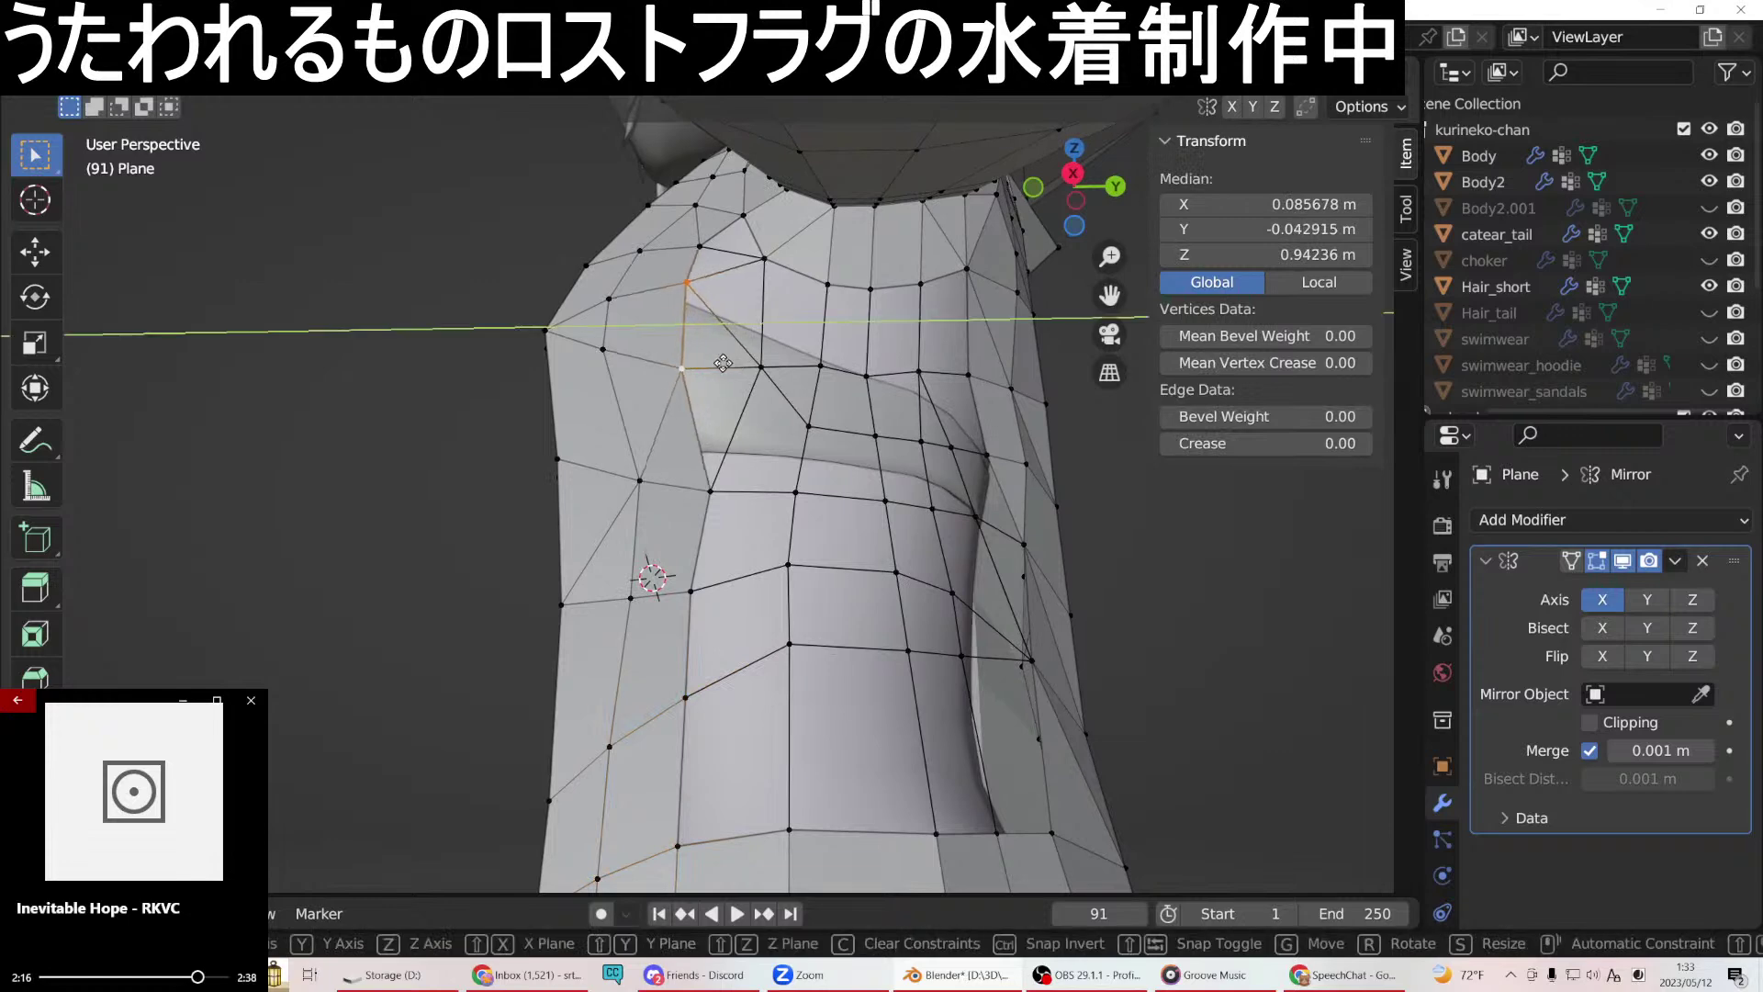
pyautogui.click(724, 363)
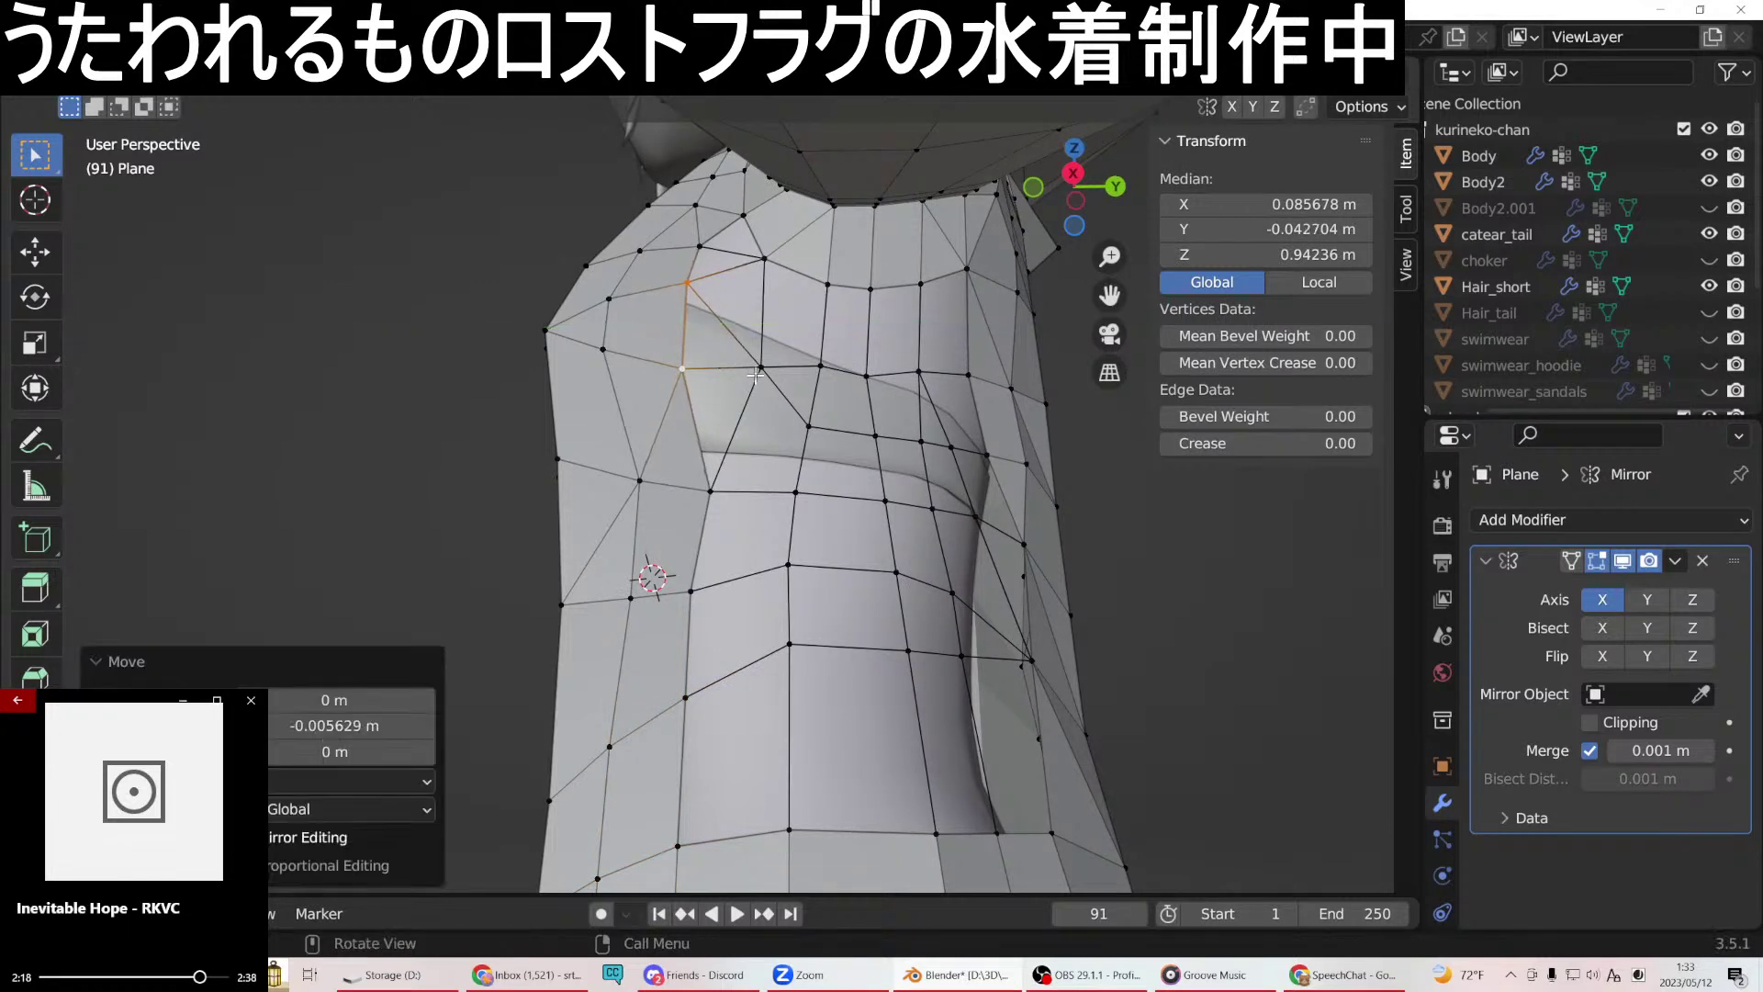
# Fill the topmost triangular gap between the front panel and the side mesh, near the sleeve, with a face.
pyautogui.moveTo(784, 277); pyautogui.dragTo(903, 345, button='middle')
pyautogui.click(683, 181)
pyautogui.keyDown('shift'); pyautogui.click(723, 143); pyautogui.keyUp('shift')
pyautogui.keyDown('shift'); pyautogui.click(749, 215); pyautogui.keyUp('shift')
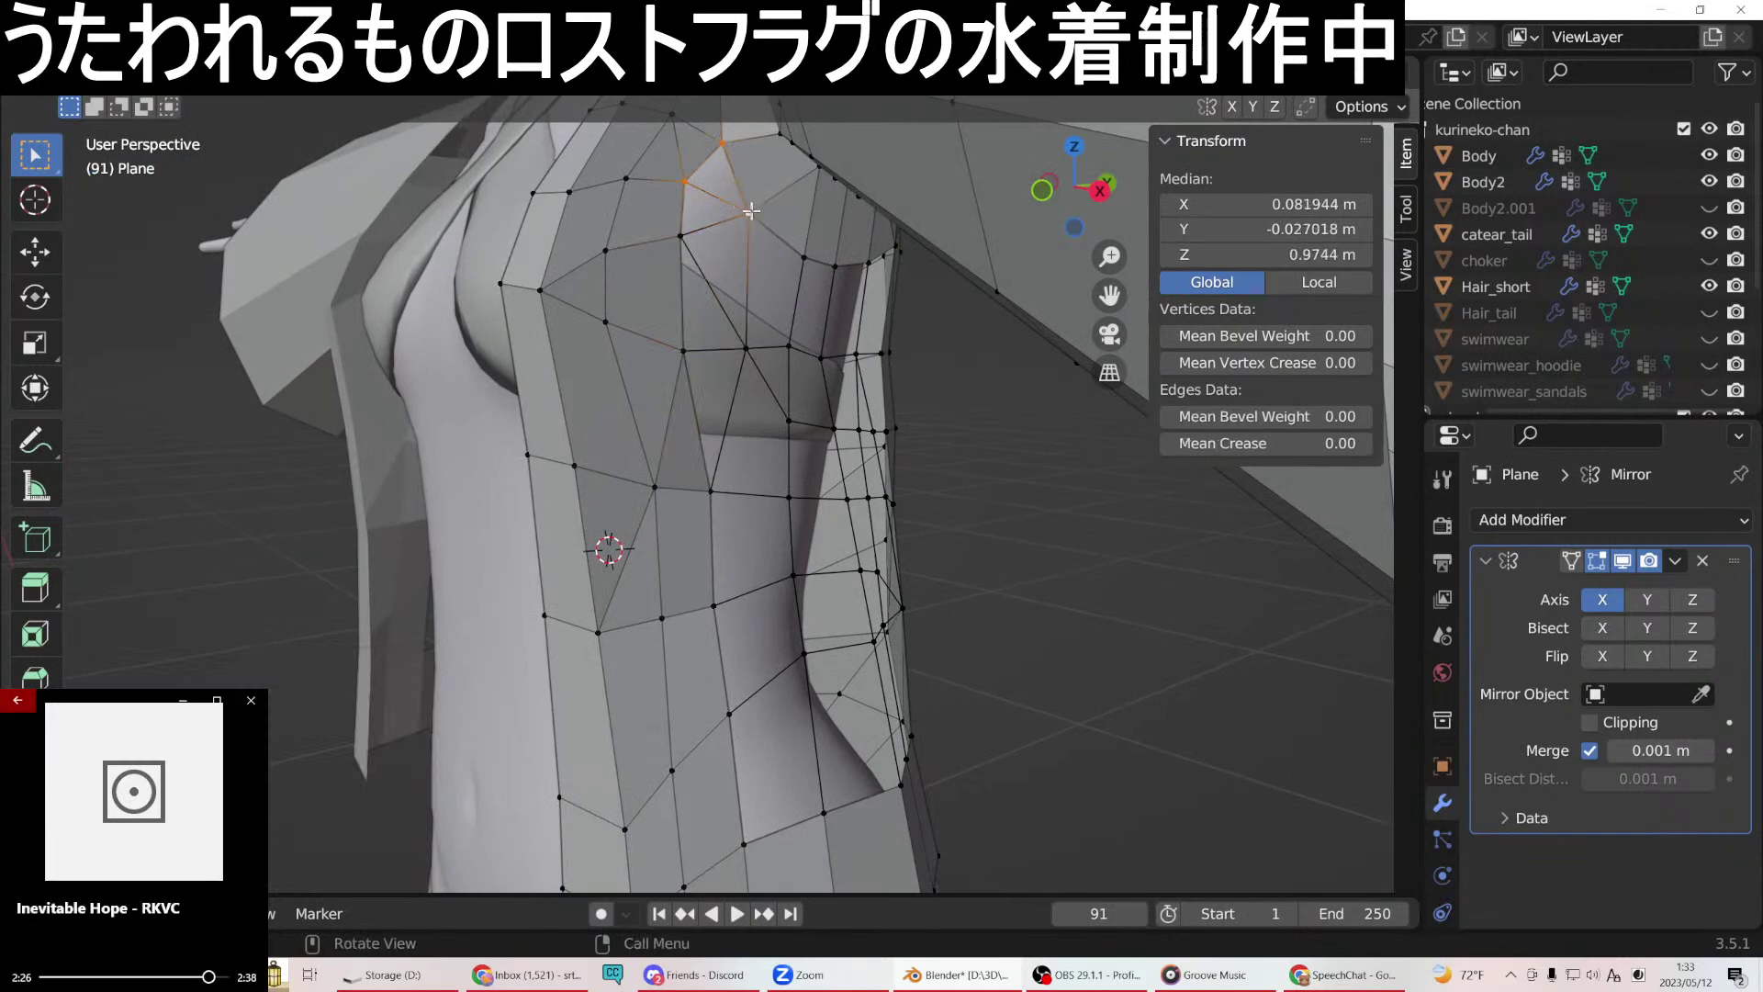
pyautogui.rightClick(748, 209)
pyautogui.click(671, 315)
# Fill the triangular gap directly below the topmost one, along the front panel's edge, with a face.
pyautogui.click(686, 181)
pyautogui.keyDown('shift'); pyautogui.click(681, 236); pyautogui.keyUp('shift')
pyautogui.keyDown('shift'); pyautogui.click(749, 214); pyautogui.keyUp('shift')
pyautogui.rightClick(748, 217)
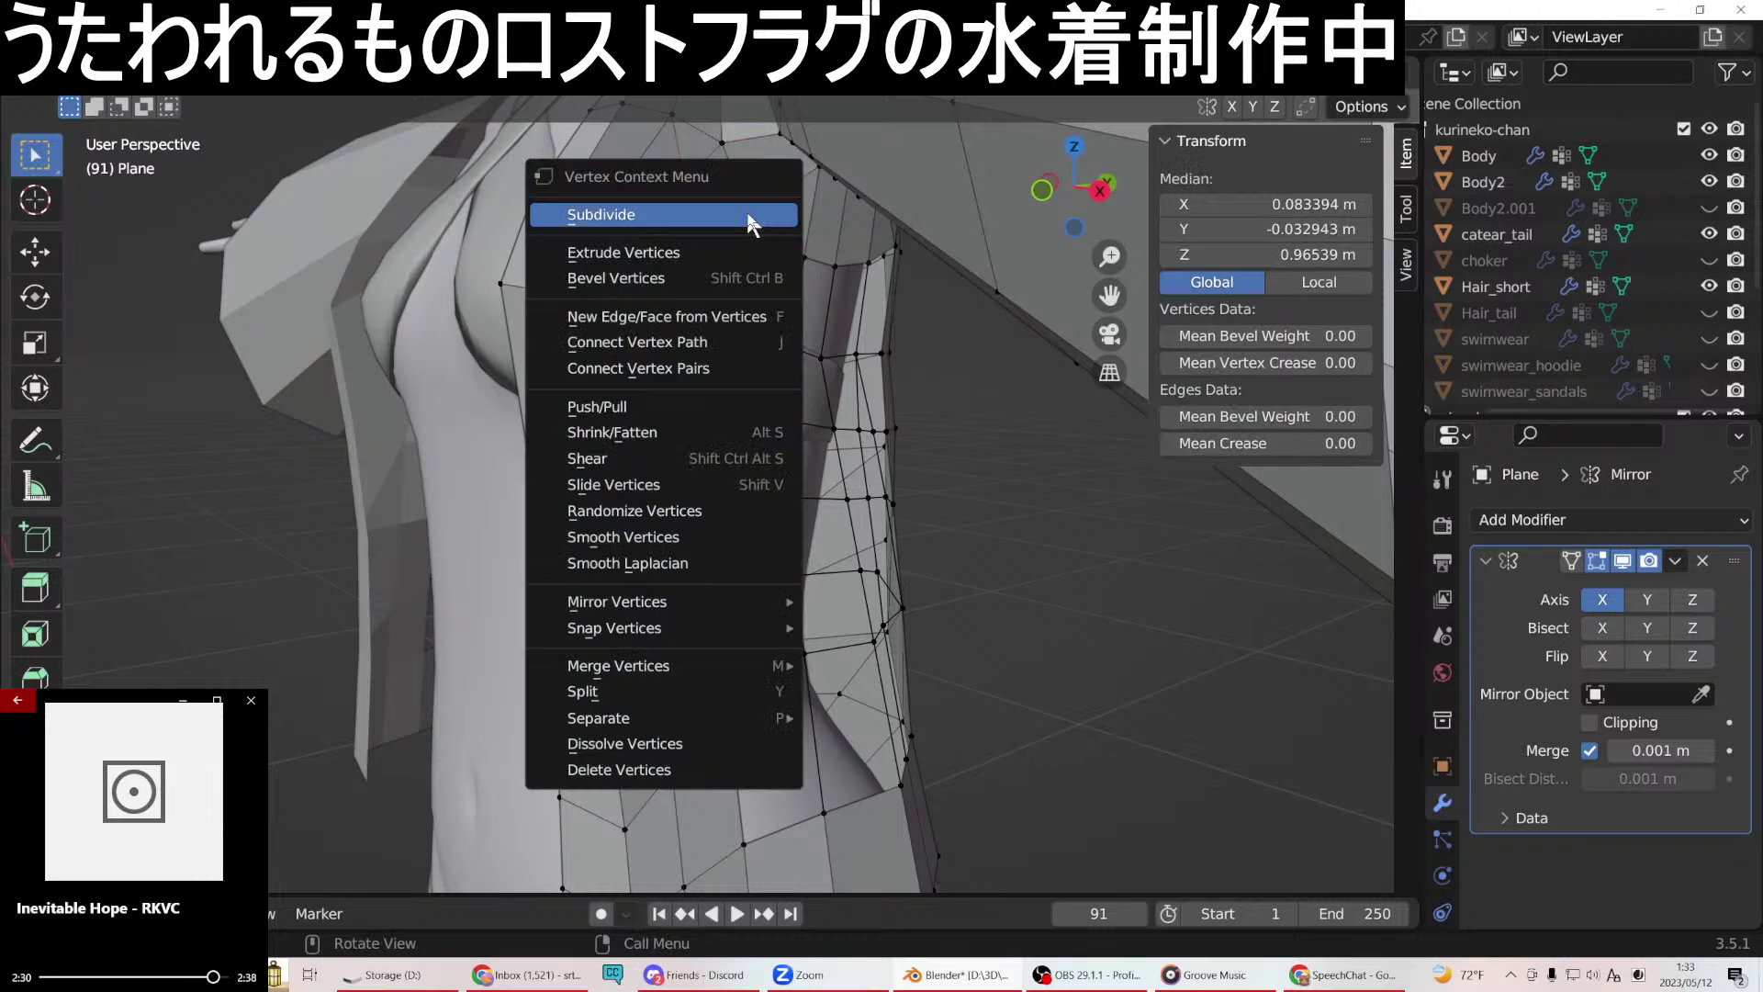
pyautogui.click(700, 321)
pyautogui.moveTo(699, 320); pyautogui.dragTo(749, 298, button='middle')
# Fill the two adjoining triangular gaps beside the bust, between the side mesh and the front panel, with faces.
pyautogui.click(761, 240)
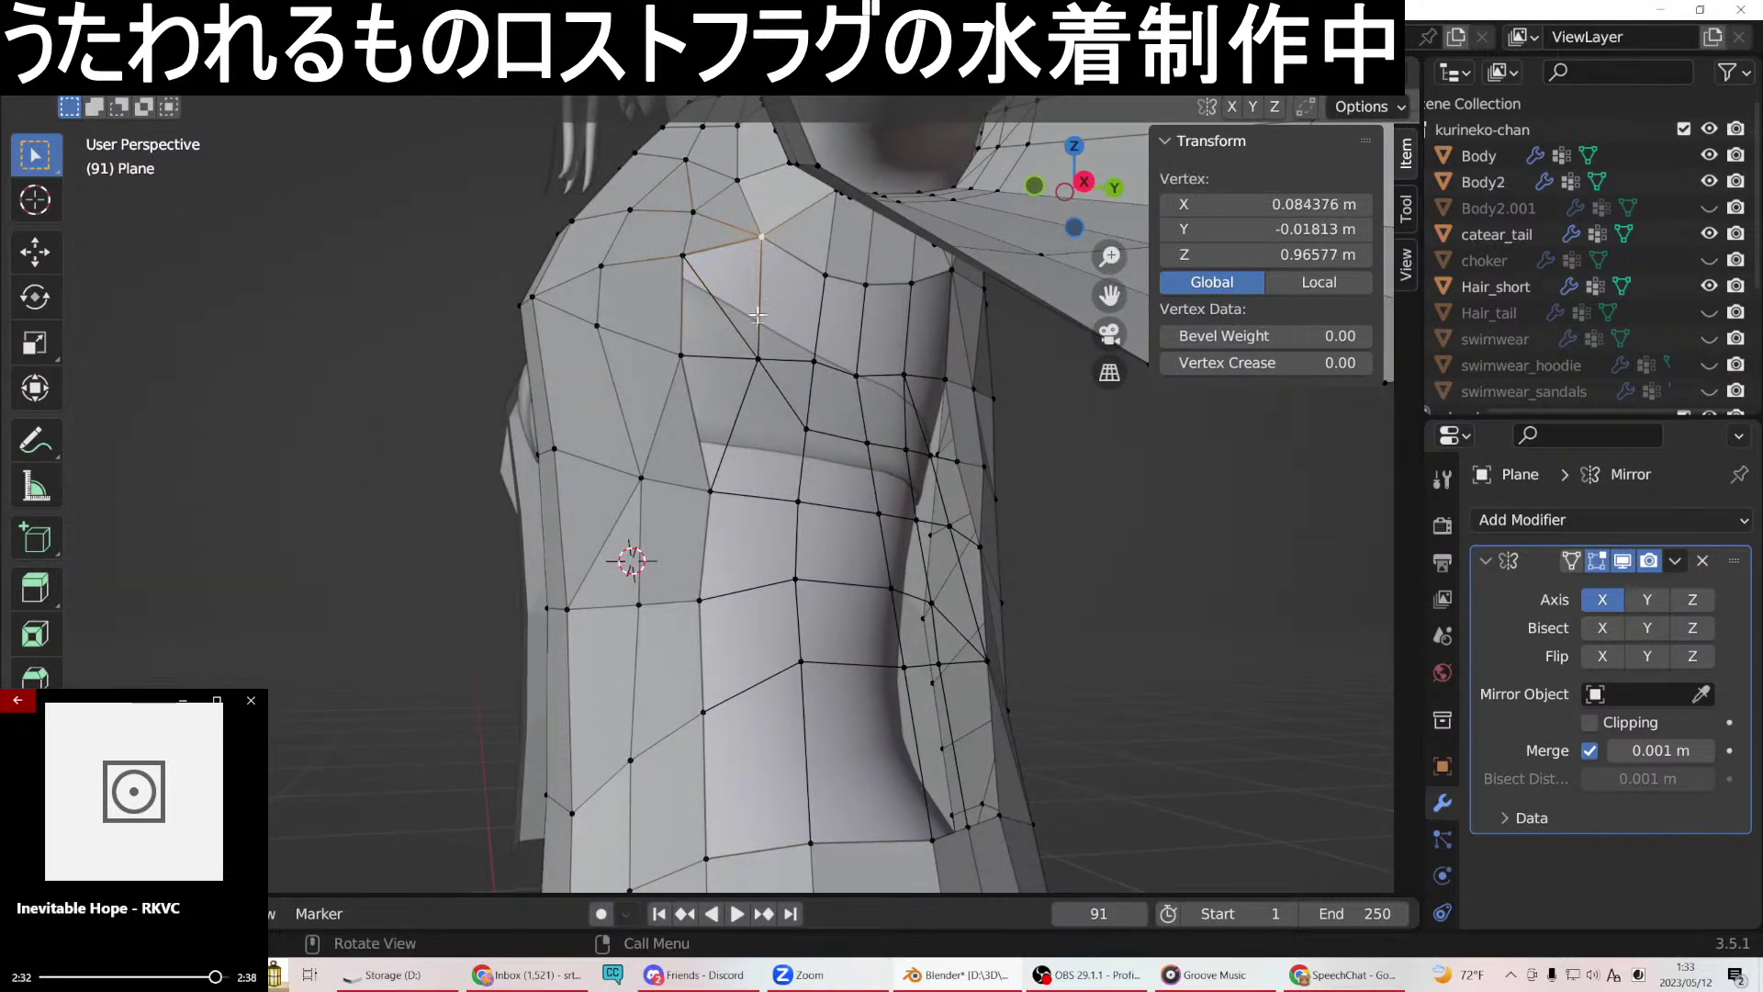
pyautogui.keyDown('shift'); pyautogui.click(758, 358); pyautogui.keyUp('shift')
pyautogui.keyDown('shift'); pyautogui.click(682, 255); pyautogui.keyUp('shift')
pyautogui.rightClick(652, 351)
pyautogui.click(648, 353)
pyautogui.click(740, 360)
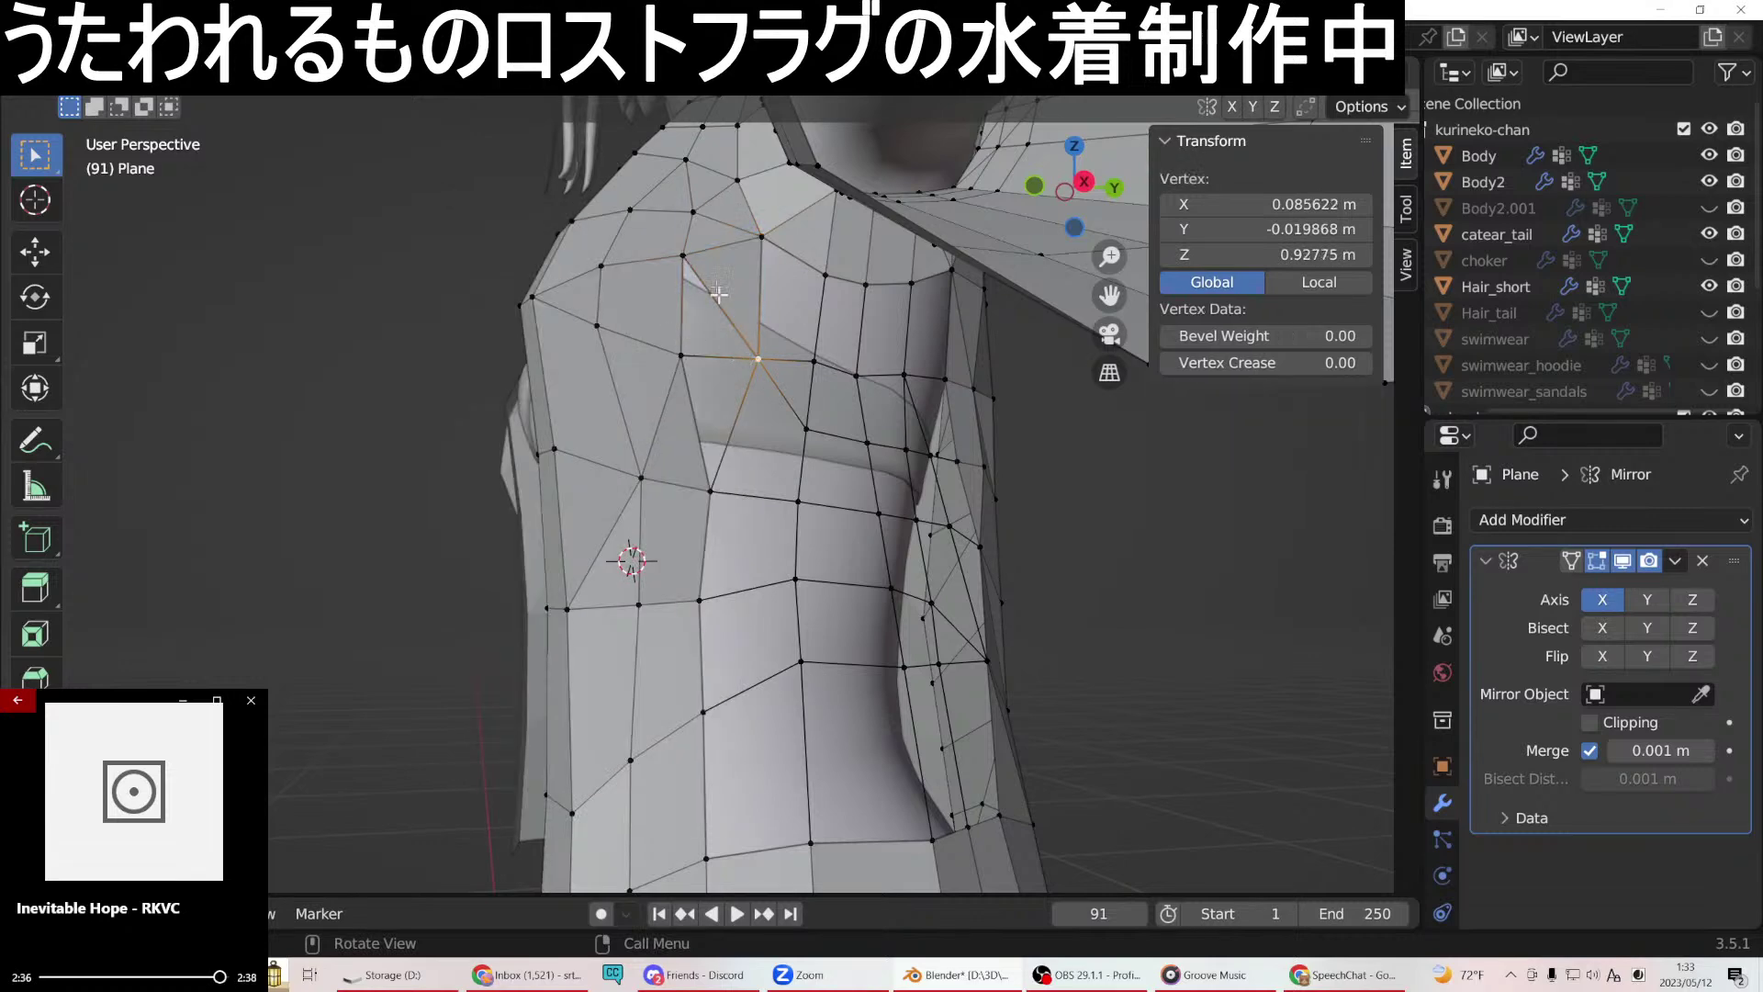
pyautogui.keyDown('shift'); pyautogui.click(685, 254); pyautogui.keyUp('shift')
pyautogui.rightClick(621, 459)
pyautogui.click(621, 459)
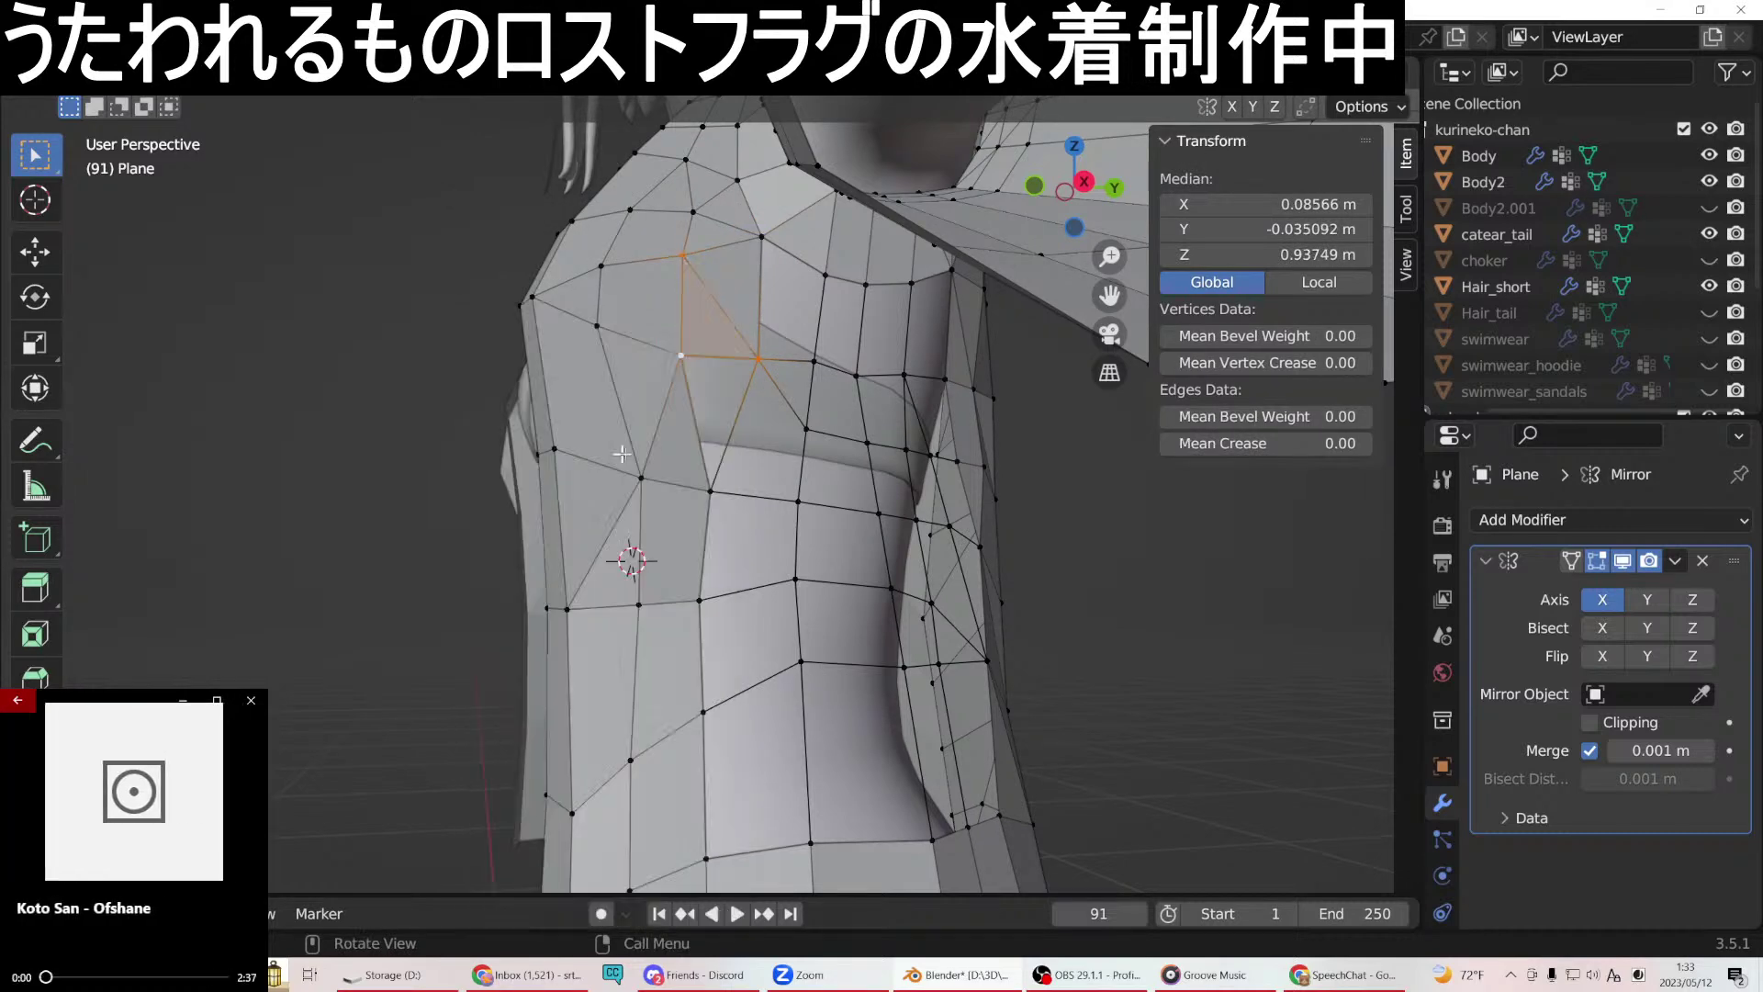
# Fill the downward-pointing triangular gap under the bust-side triangles, on the front seam, with a face.
pyautogui.click(760, 359)
pyautogui.keyDown('shift'); pyautogui.click(710, 497); pyautogui.keyUp('shift')
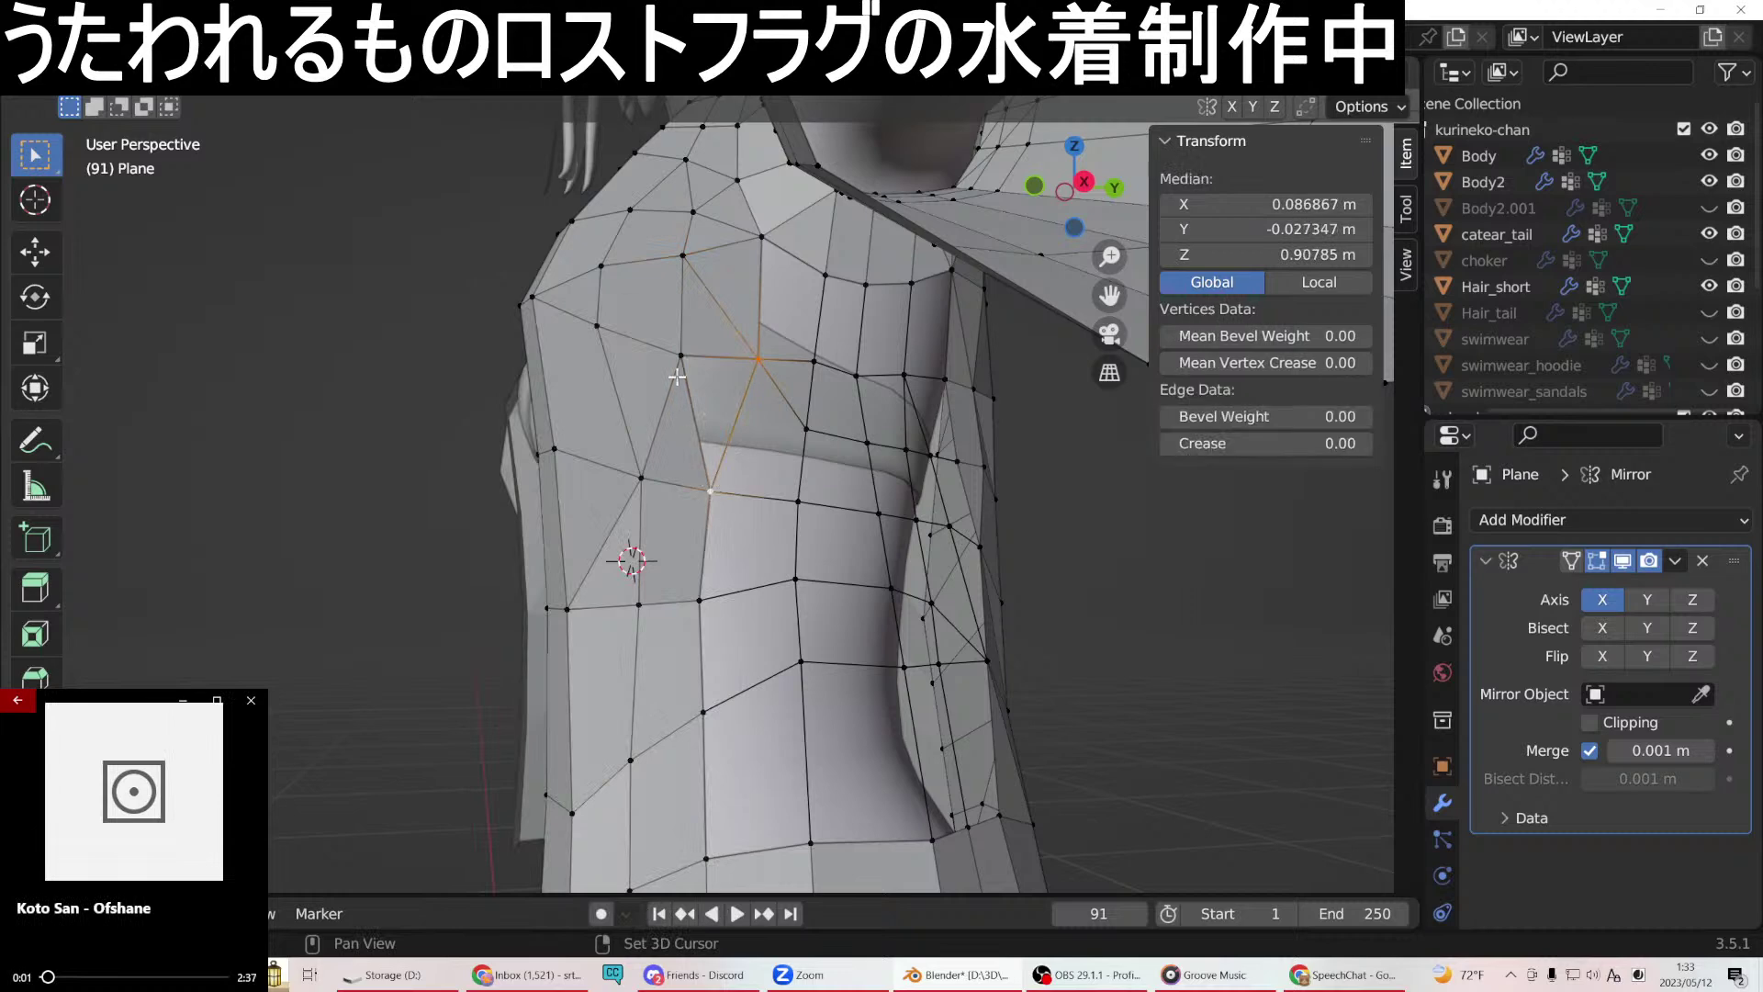
pyautogui.rightClick(720, 483)
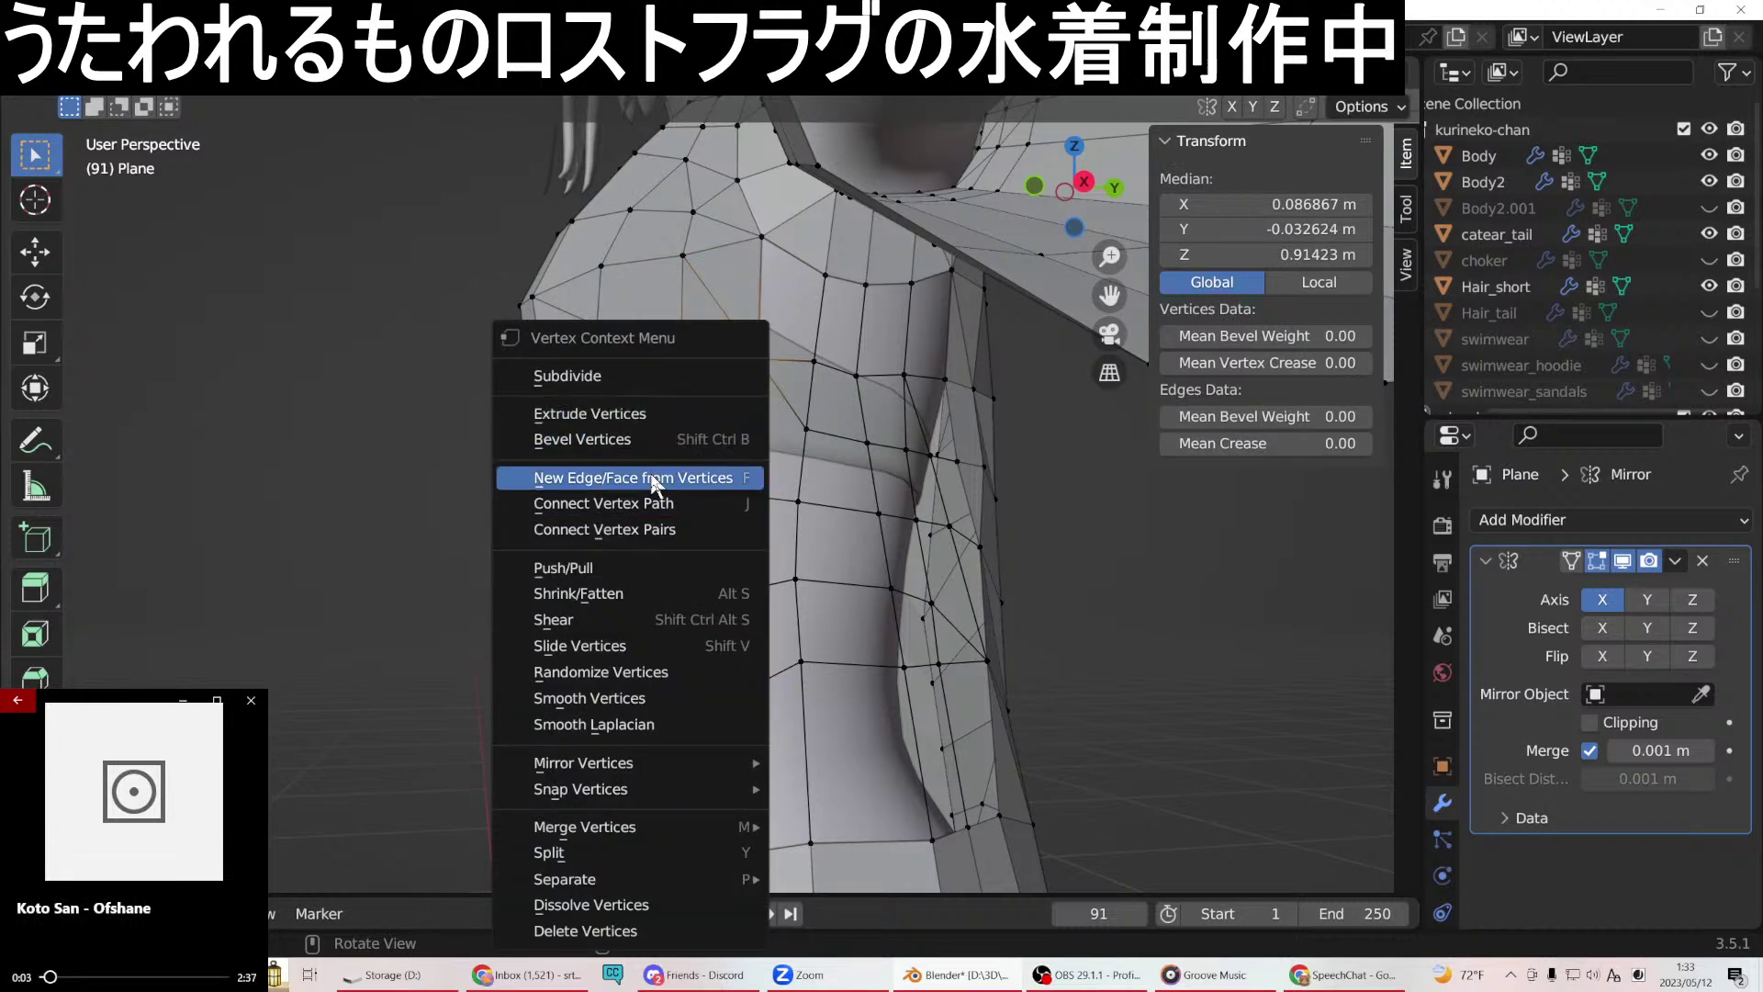
pyautogui.click(740, 476)
# Fill the uppermost open quad of the side mesh, next to the newly closed front seam, with a face.
pyautogui.moveTo(740, 476); pyautogui.dragTo(849, 401, button='middle')
pyautogui.click(762, 272)
pyautogui.keyDown('shift'); pyautogui.click(825, 292); pyautogui.keyUp('shift')
pyautogui.keyDown('shift'); pyautogui.click(761, 372); pyautogui.keyUp('shift')
pyautogui.keyDown('shift'); pyautogui.click(819, 370); pyautogui.keyUp('shift')
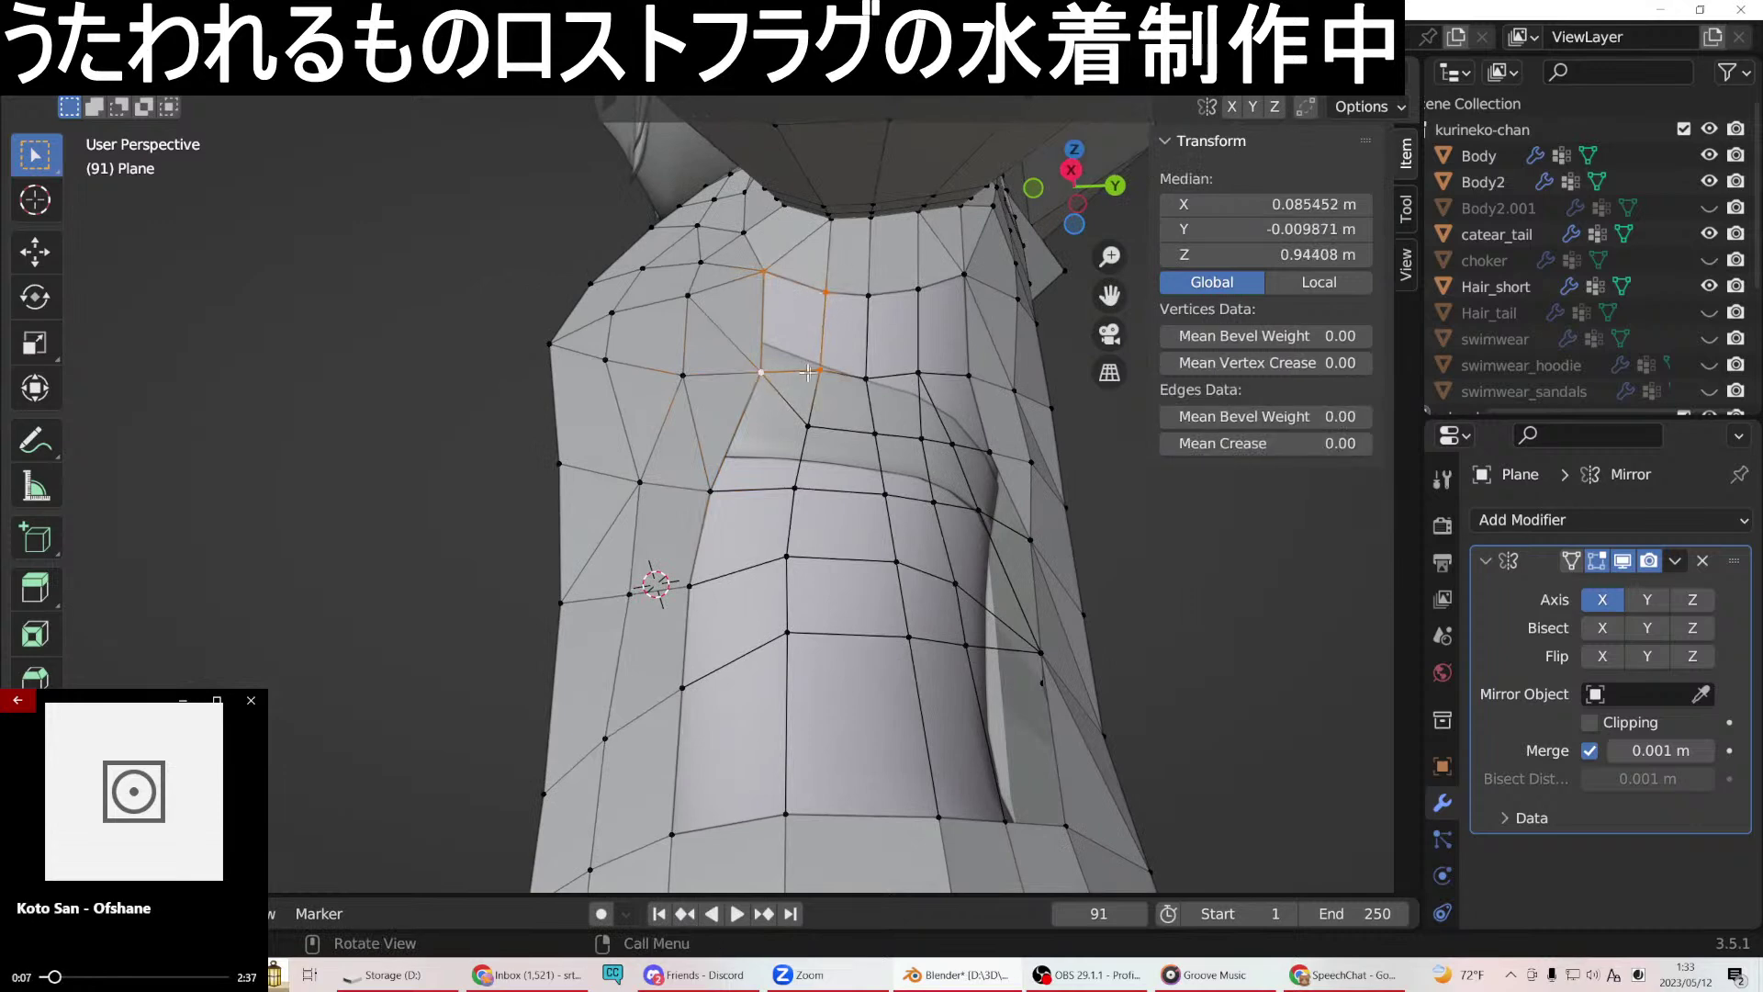
pyautogui.rightClick(825, 371)
pyautogui.click(737, 465)
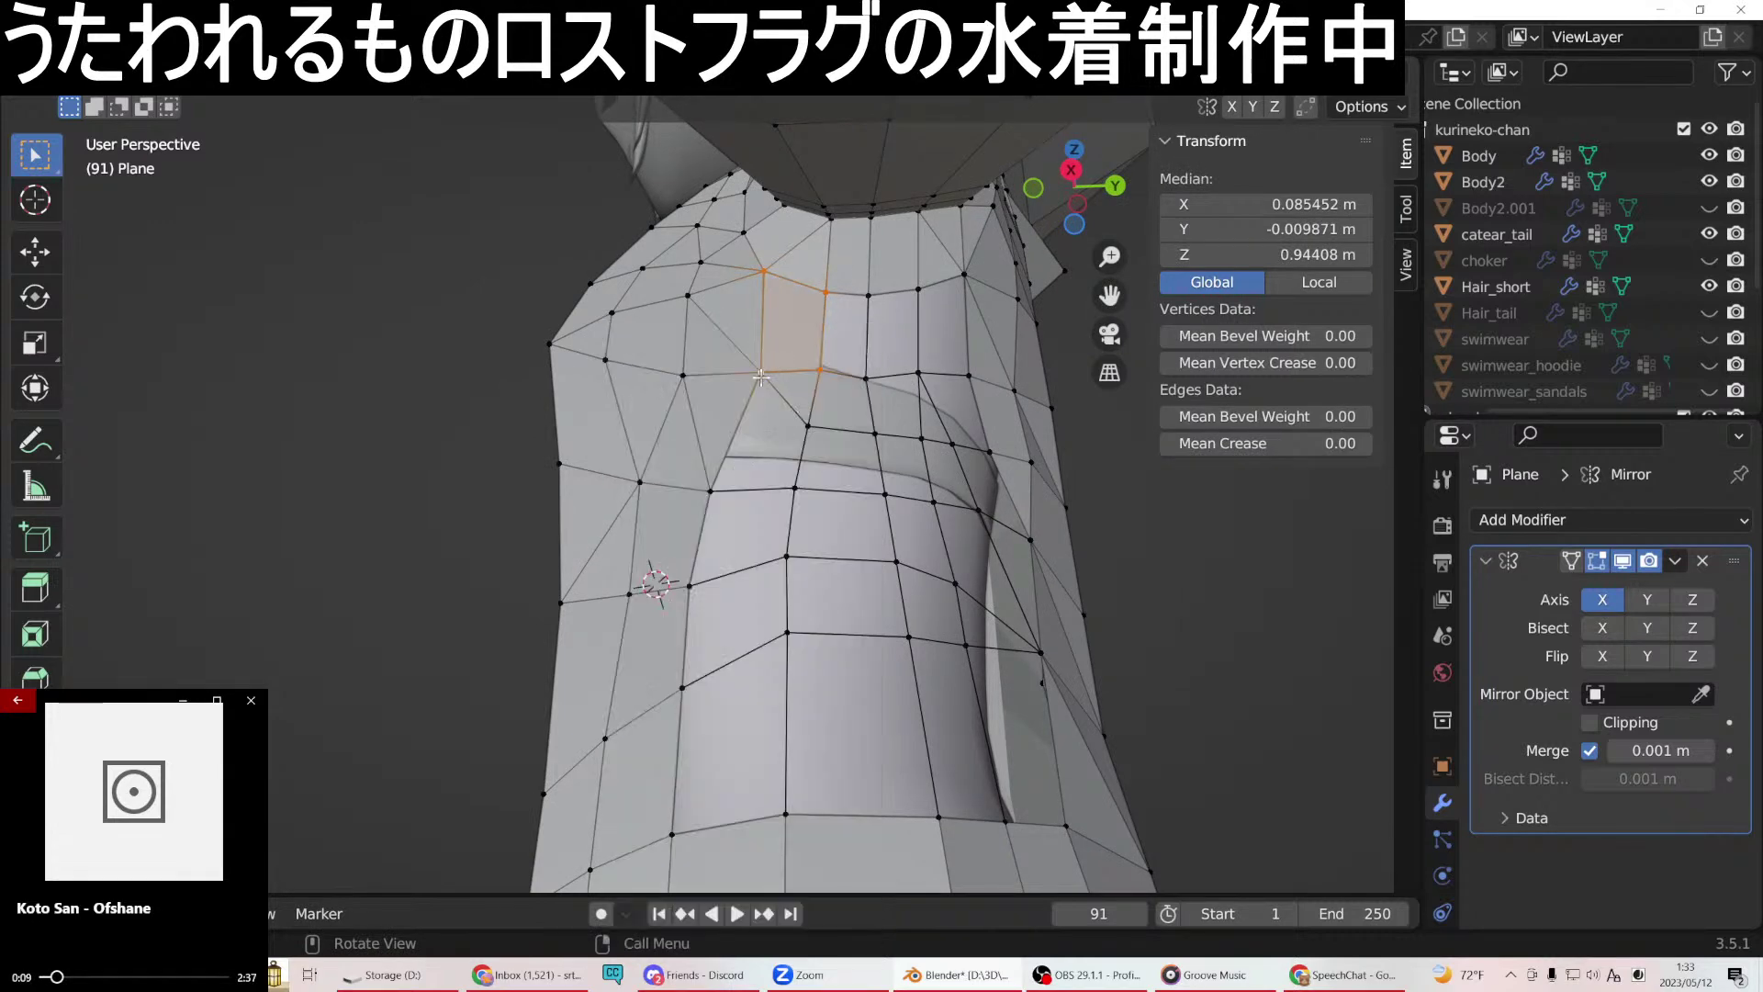
# Fill the small triangle beneath the upper side quad and the four-vertex gap below it with faces.
pyautogui.keyDown('shift'); pyautogui.click(808, 425); pyautogui.keyUp('shift')
pyautogui.rightClick(749, 470)
pyautogui.click(749, 477)
pyautogui.click(763, 373)
pyautogui.keyDown('shift'); pyautogui.click(710, 489); pyautogui.keyUp('shift')
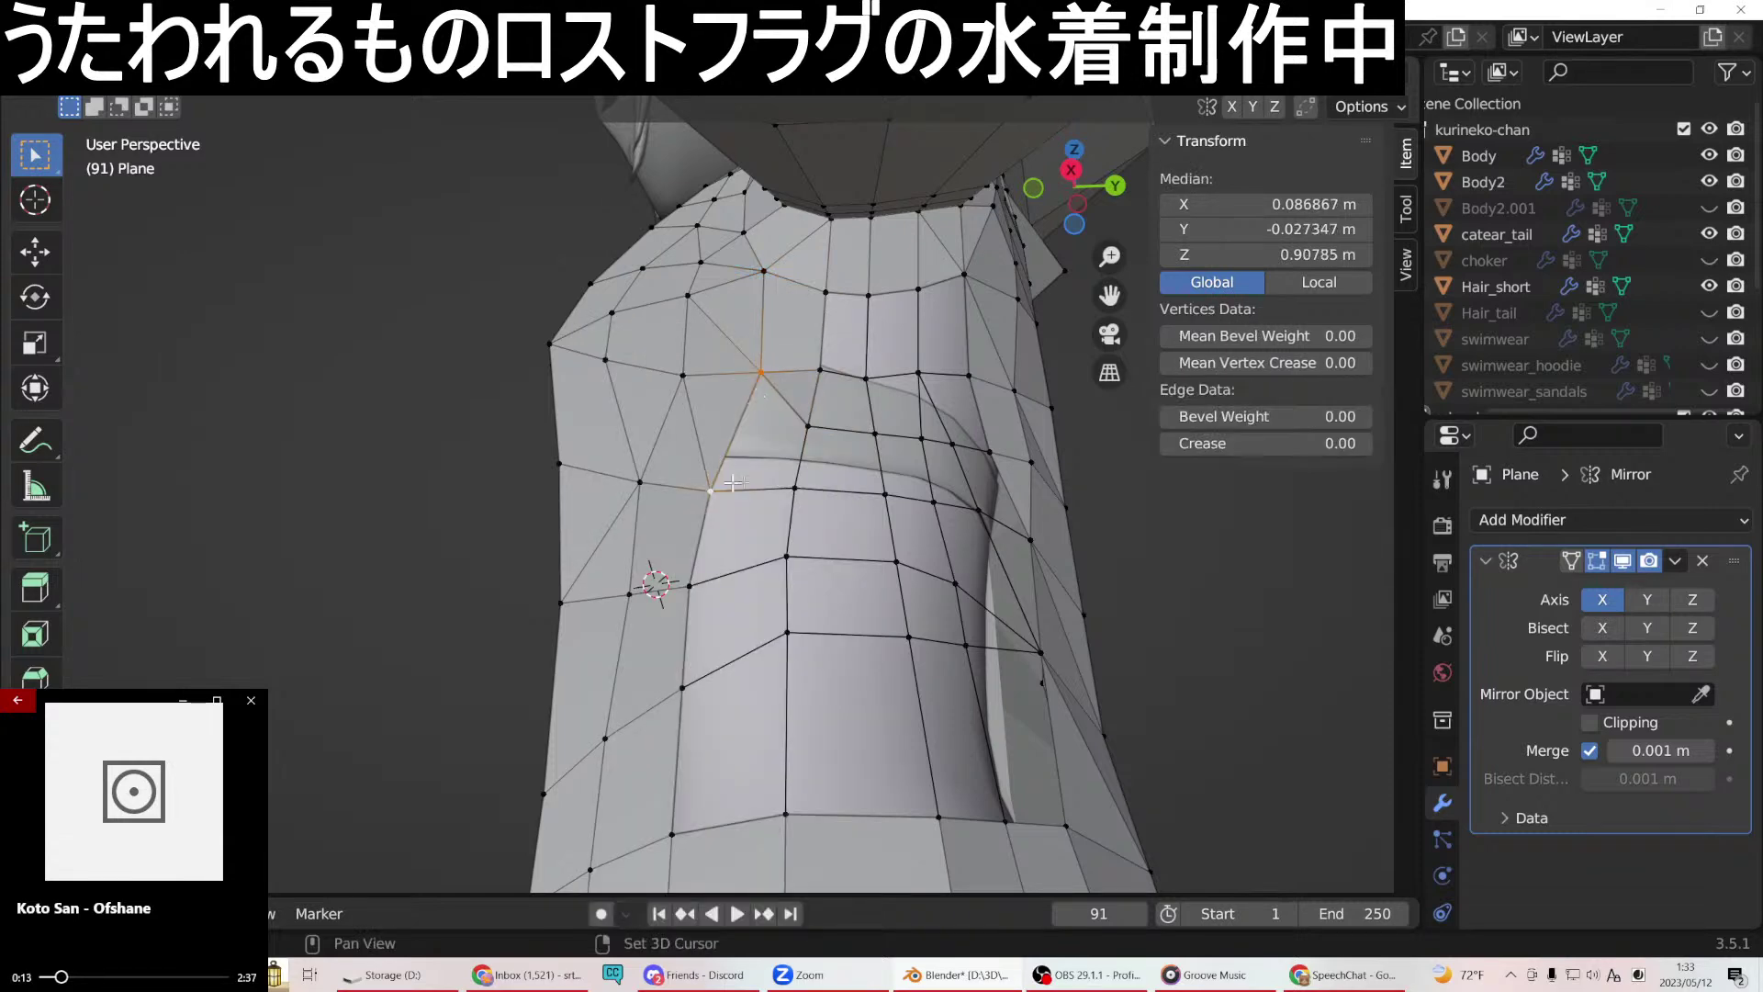
pyautogui.keyDown('shift'); pyautogui.click(794, 487); pyautogui.keyUp('shift')
pyautogui.rightClick(749, 480)
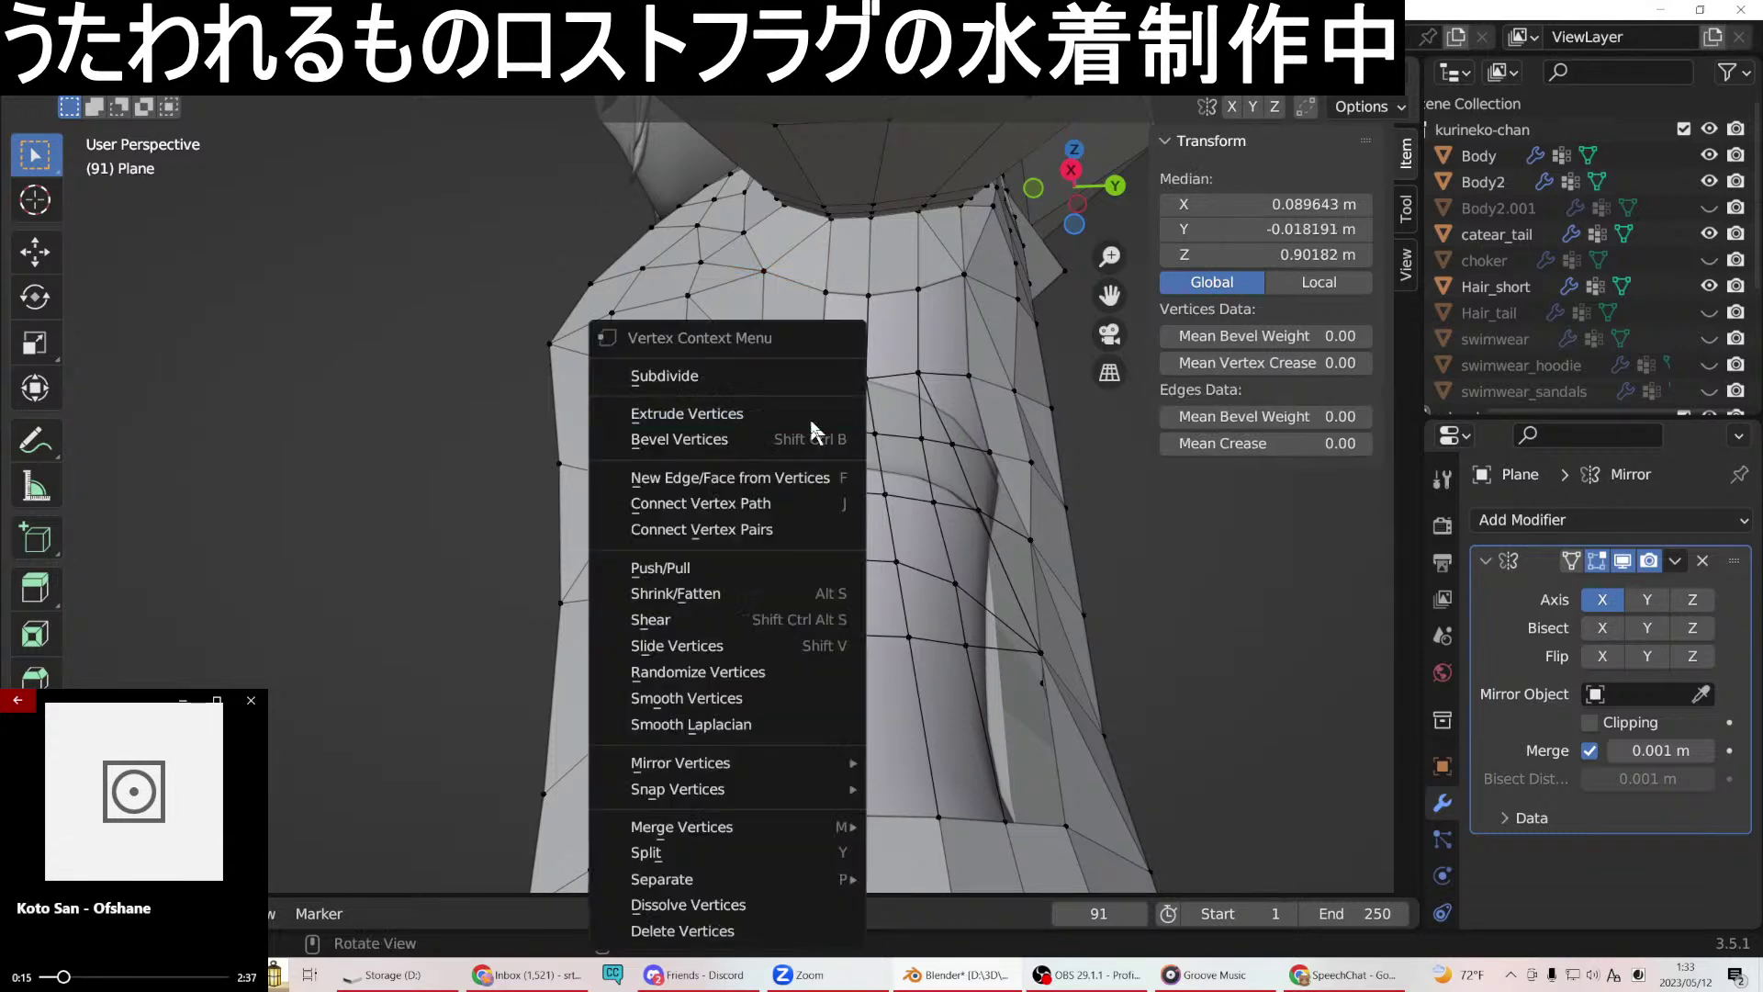
pyautogui.click(748, 478)
# Fill the side quad at underbust height, just behind the front seam, with a face.
pyautogui.moveTo(749, 479); pyautogui.dragTo(909, 499, button='middle')
pyautogui.click(711, 489)
pyautogui.keyDown('shift'); pyautogui.click(702, 588); pyautogui.keyUp('shift')
pyautogui.keyDown('shift'); pyautogui.click(797, 573); pyautogui.keyUp('shift')
pyautogui.rightClick(797, 502)
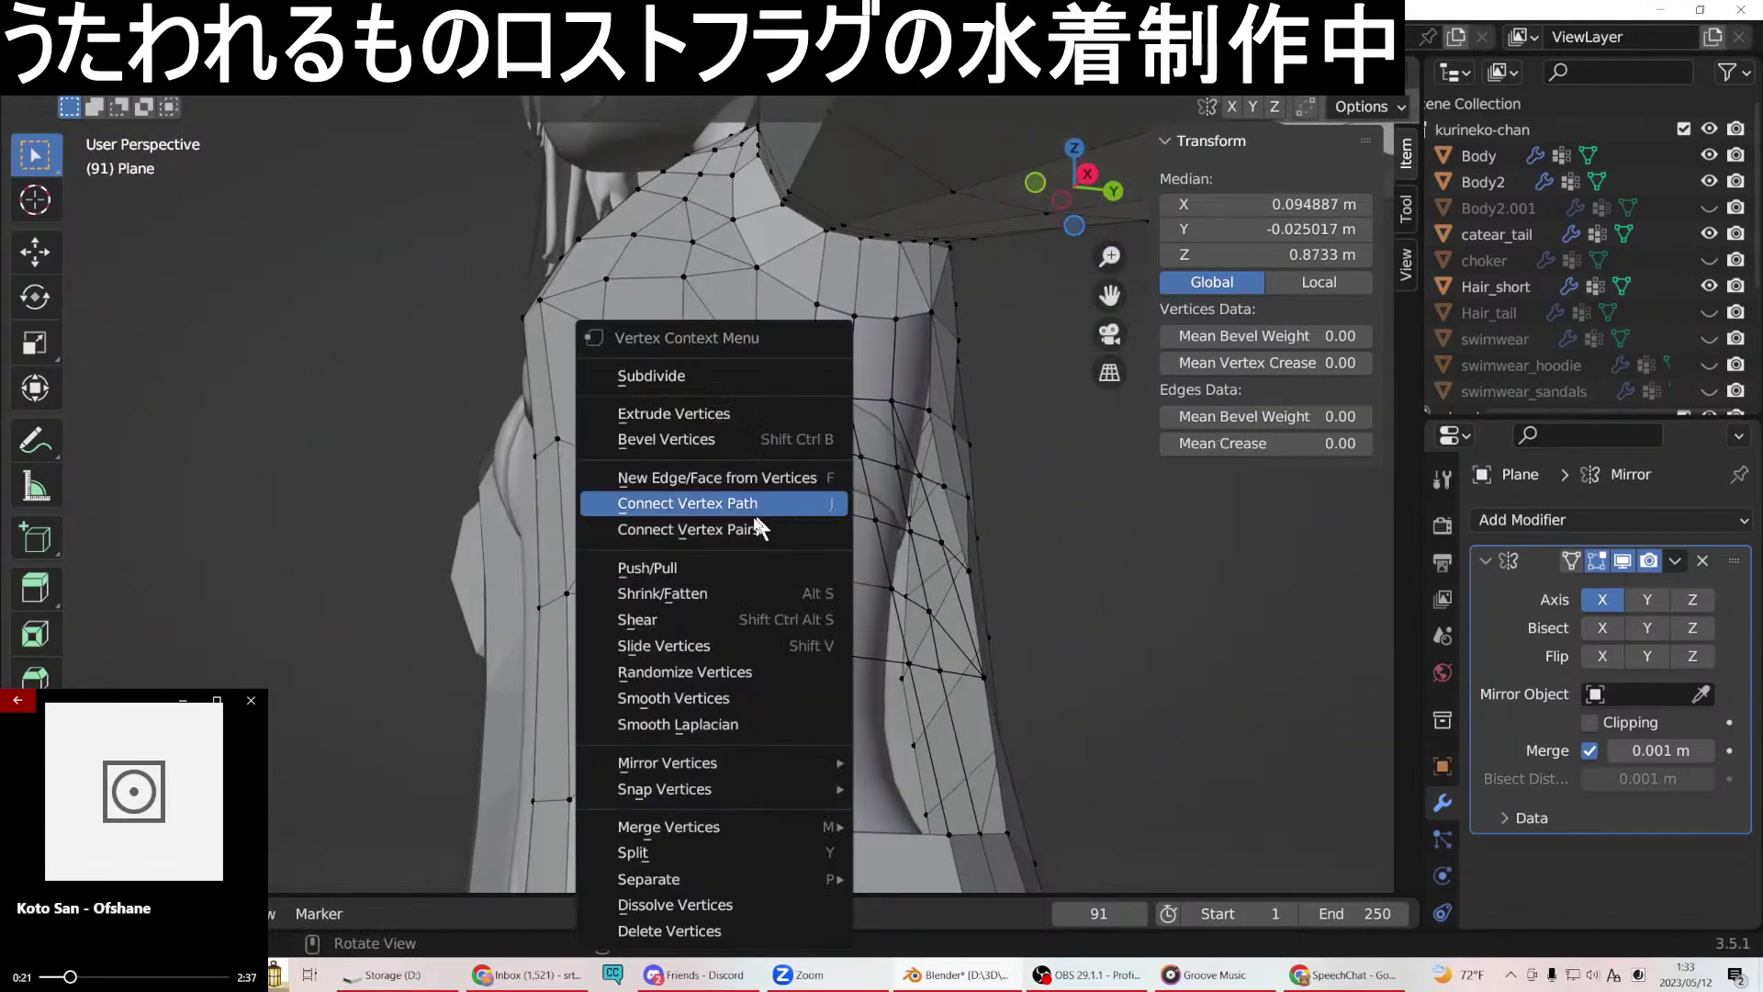
pyautogui.click(732, 474)
# Fill the waist-level side quad in the column behind the front seam with a face.
pyautogui.moveTo(731, 475); pyautogui.dragTo(808, 544, button='middle')
pyautogui.click(787, 616)
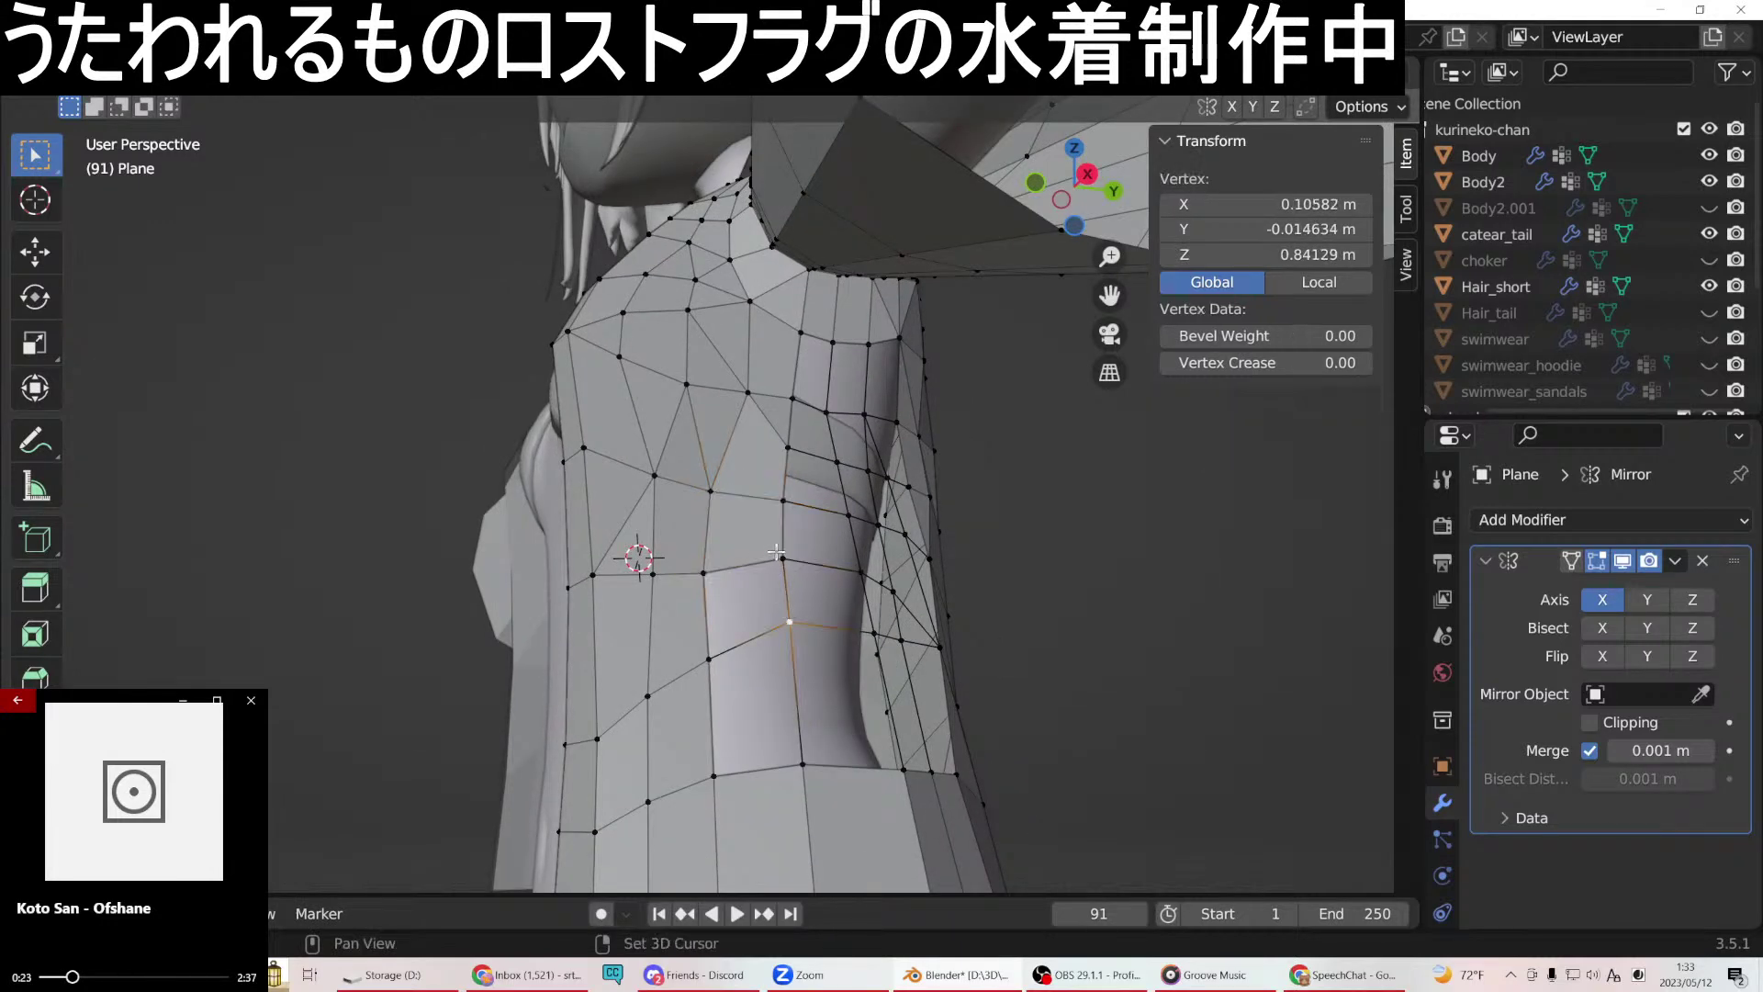
pyautogui.keyDown('shift'); pyautogui.click(780, 562); pyautogui.keyUp('shift')
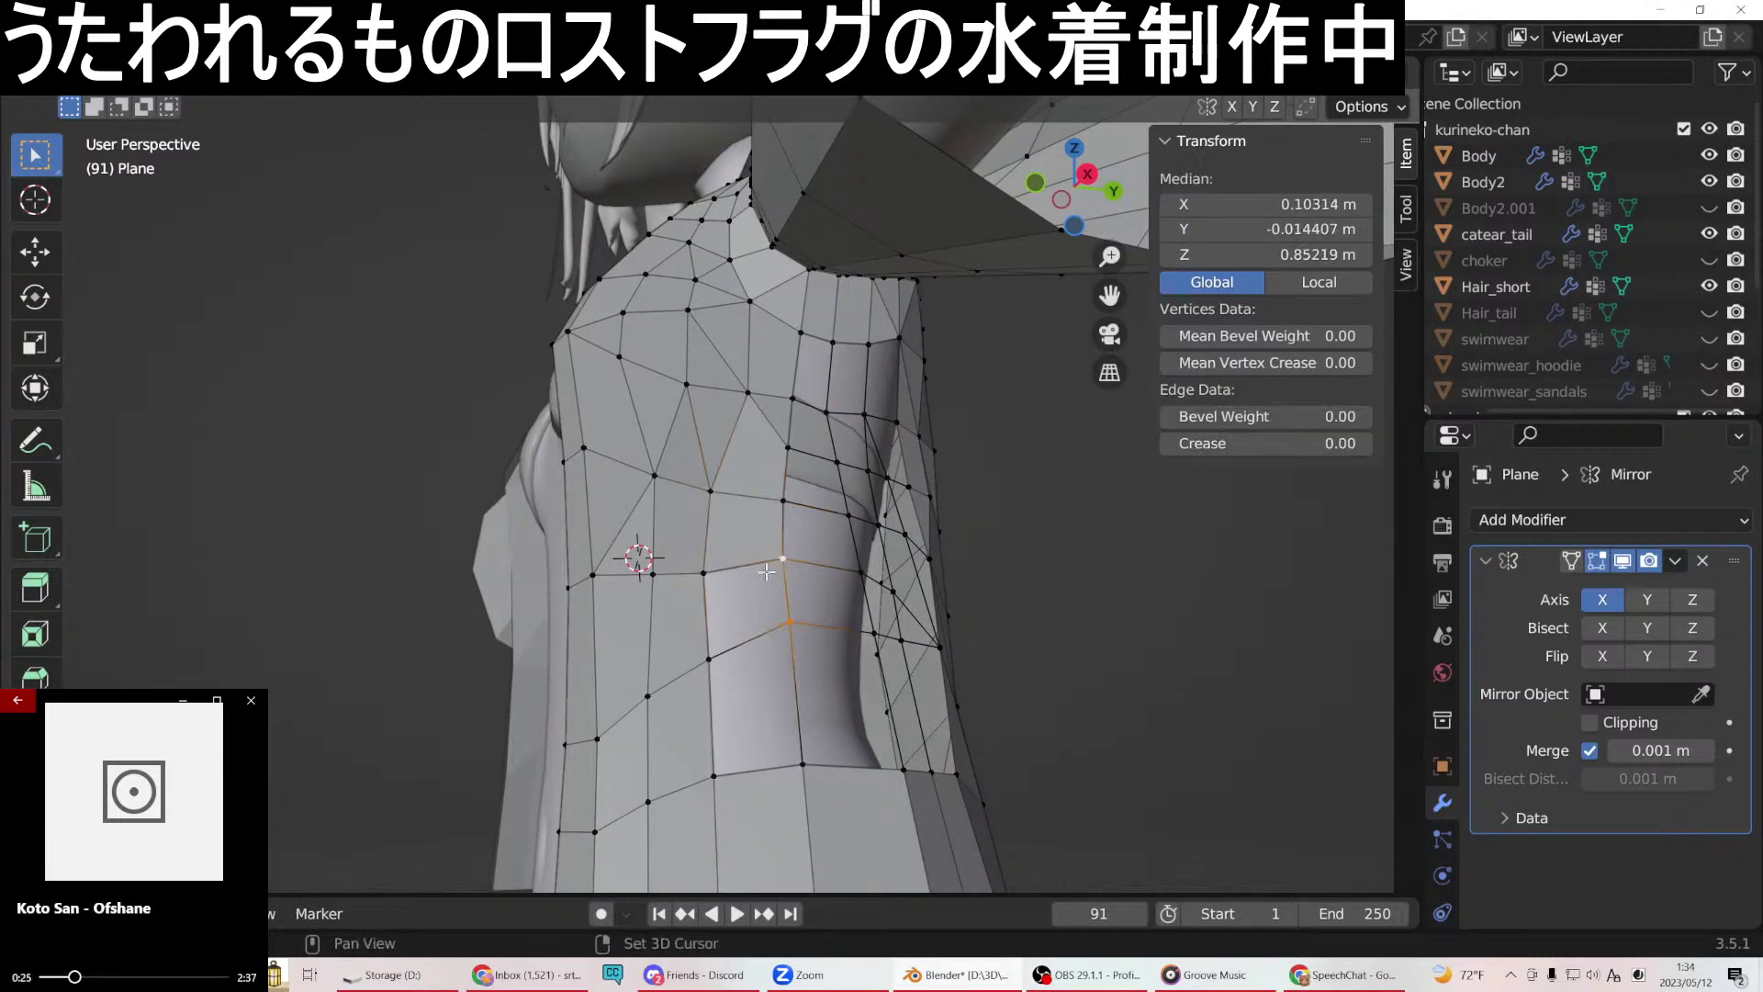
pyautogui.rightClick(710, 652)
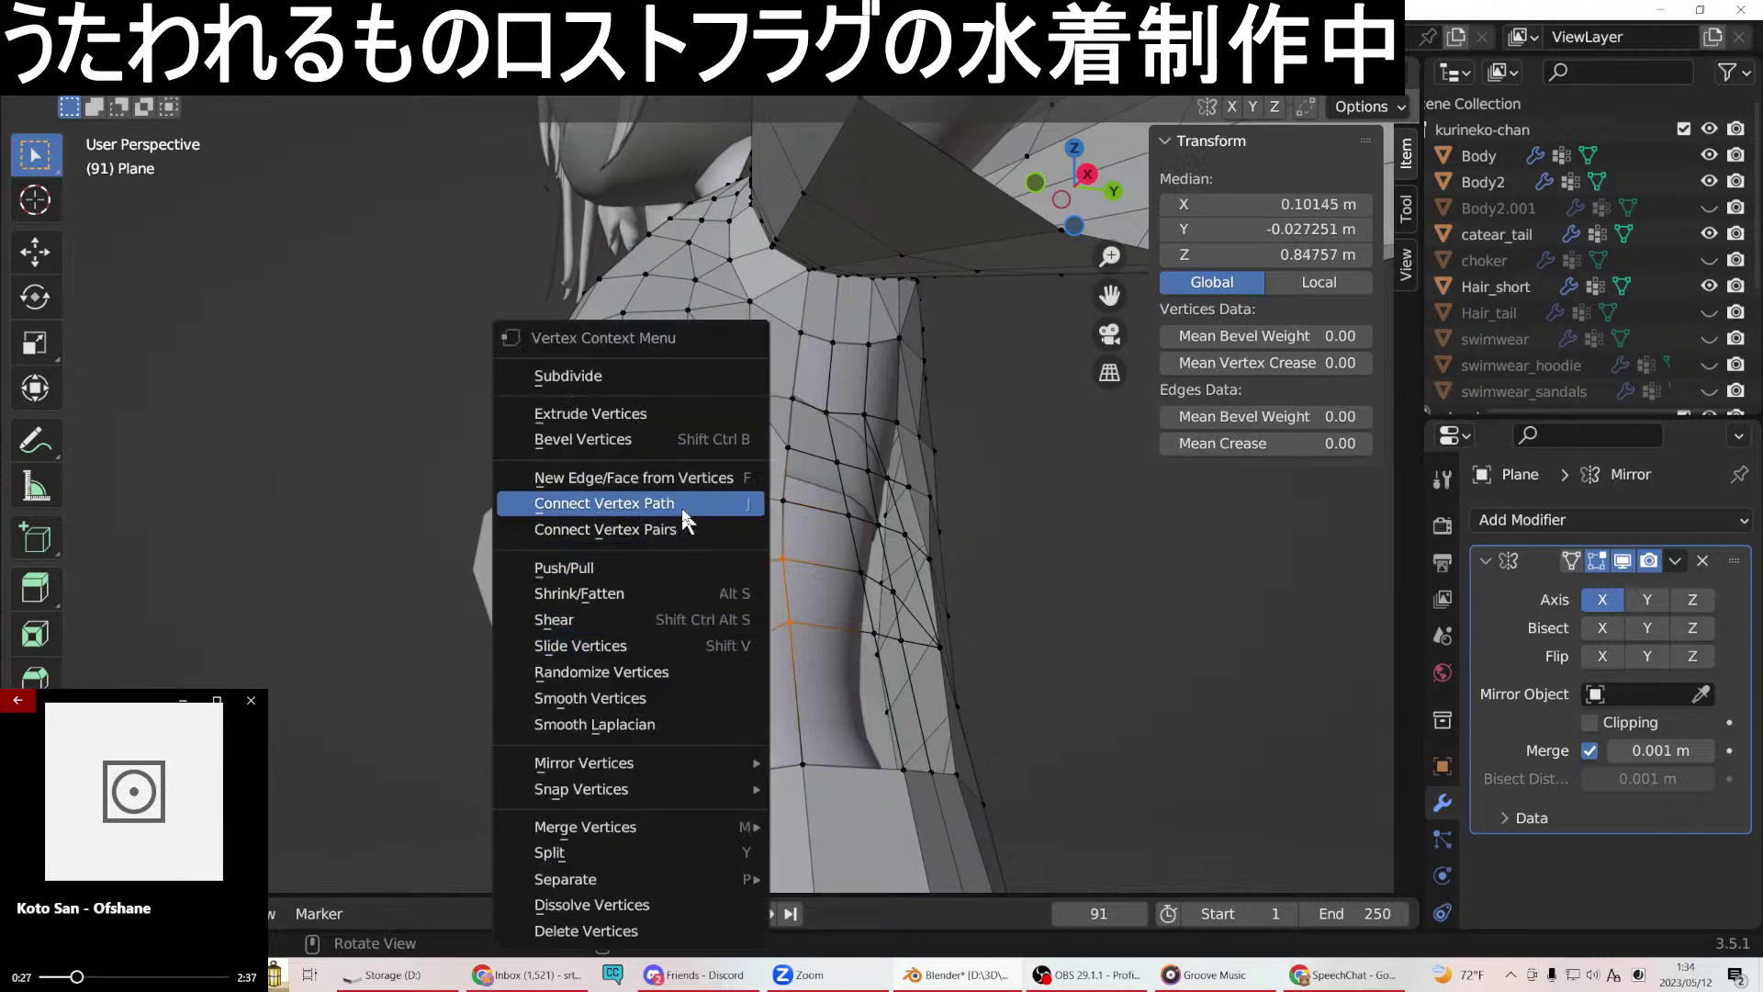
pyautogui.click(634, 478)
# Fill the tall side quad directly above the hip section, behind the front seam, with a face.
pyautogui.moveTo(850, 613); pyautogui.dragTo(776, 595, button='middle')
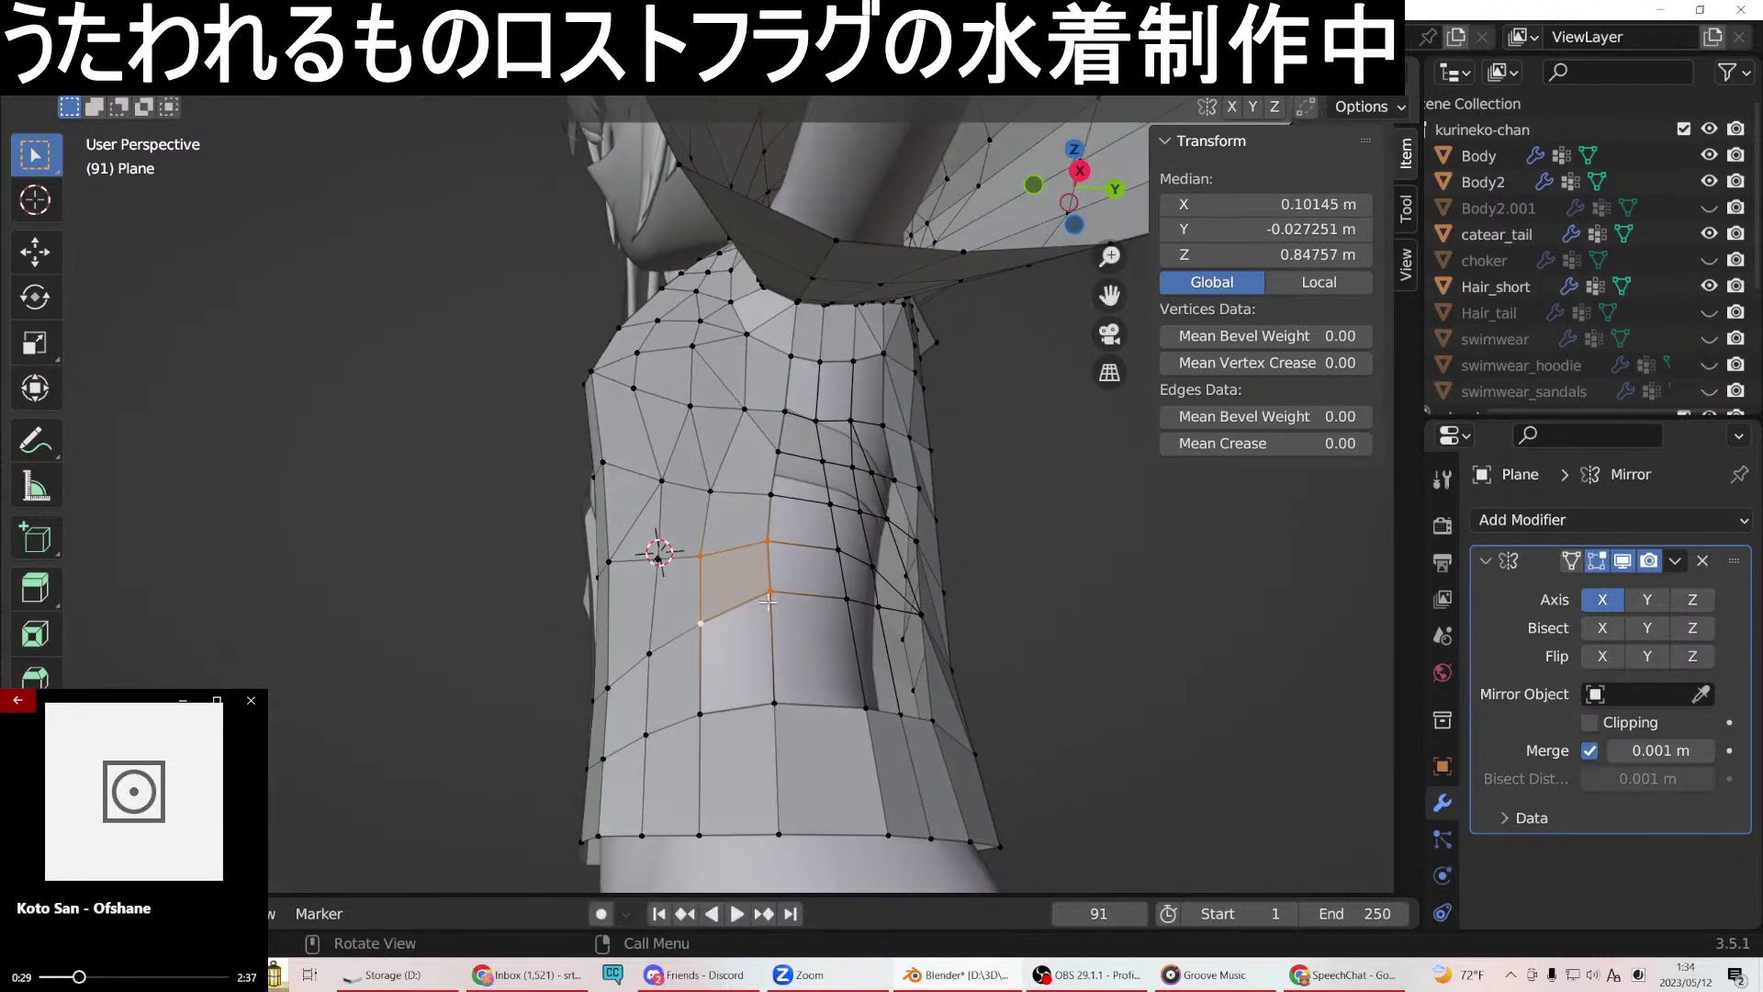
pyautogui.click(769, 588)
pyautogui.keyDown('shift'); pyautogui.click(779, 714); pyautogui.keyUp('shift')
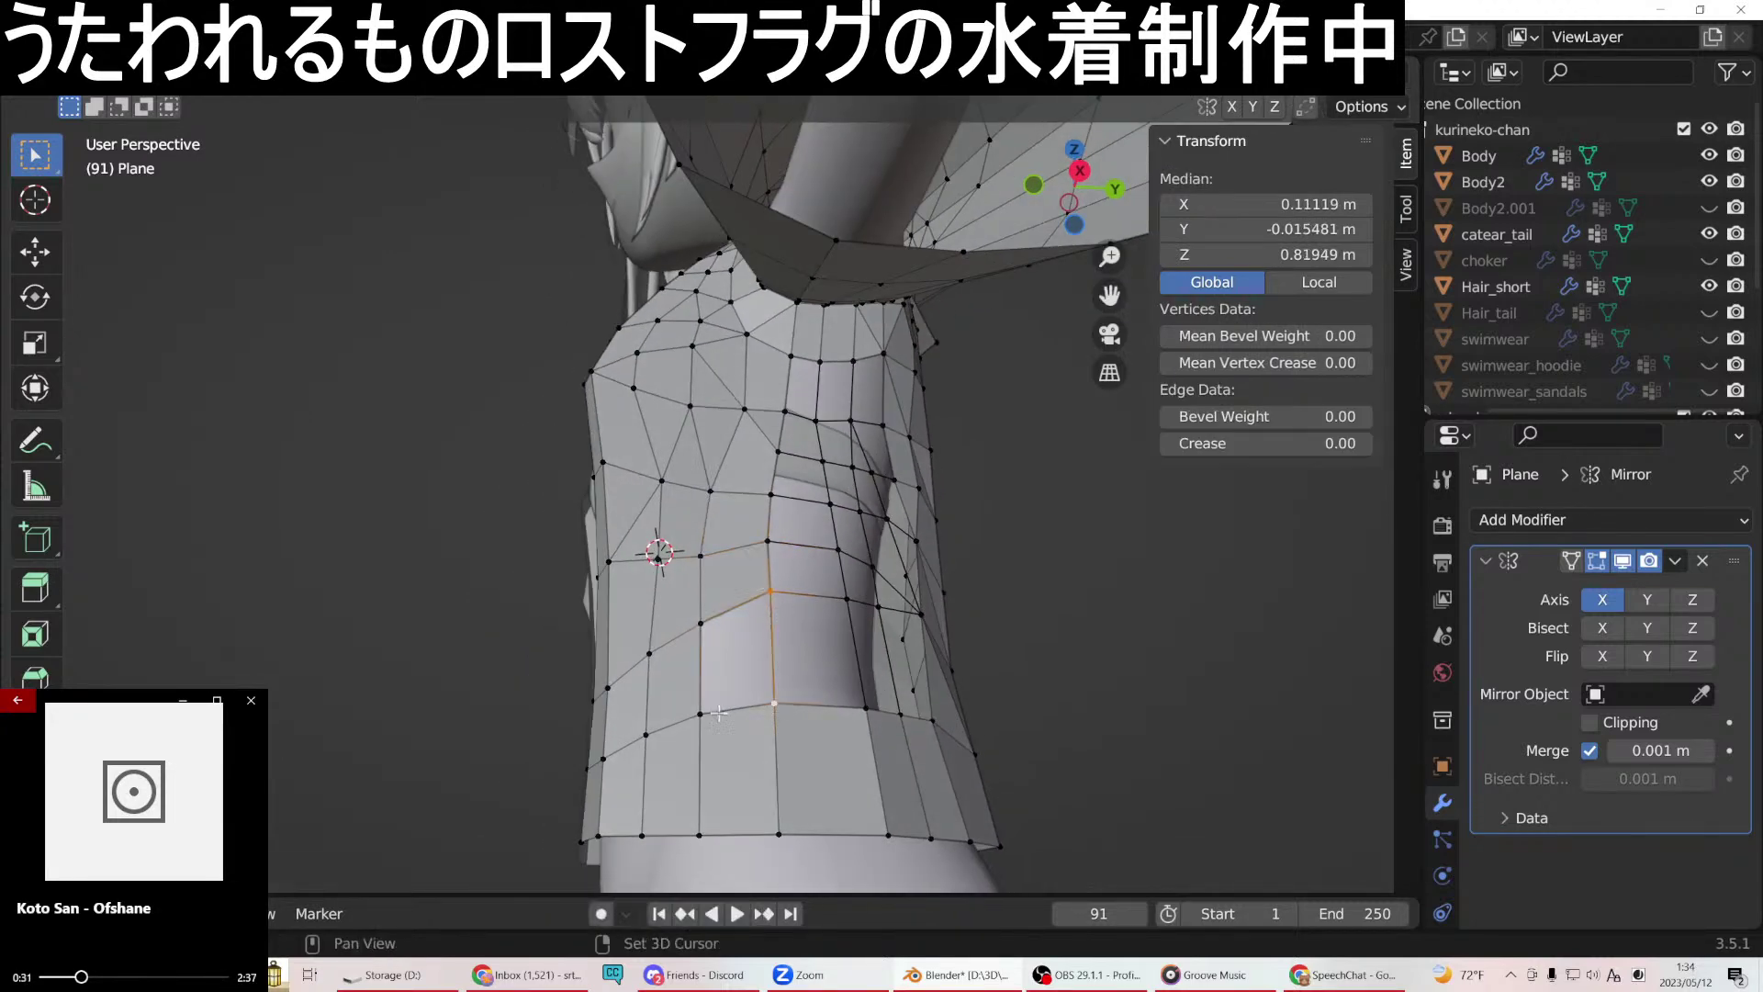
pyautogui.rightClick(698, 632)
pyautogui.click(643, 478)
# Fill the two upper four-vertex gaps between the side mesh and the back panel with faces.
pyautogui.moveTo(643, 478); pyautogui.dragTo(770, 548, button='middle')
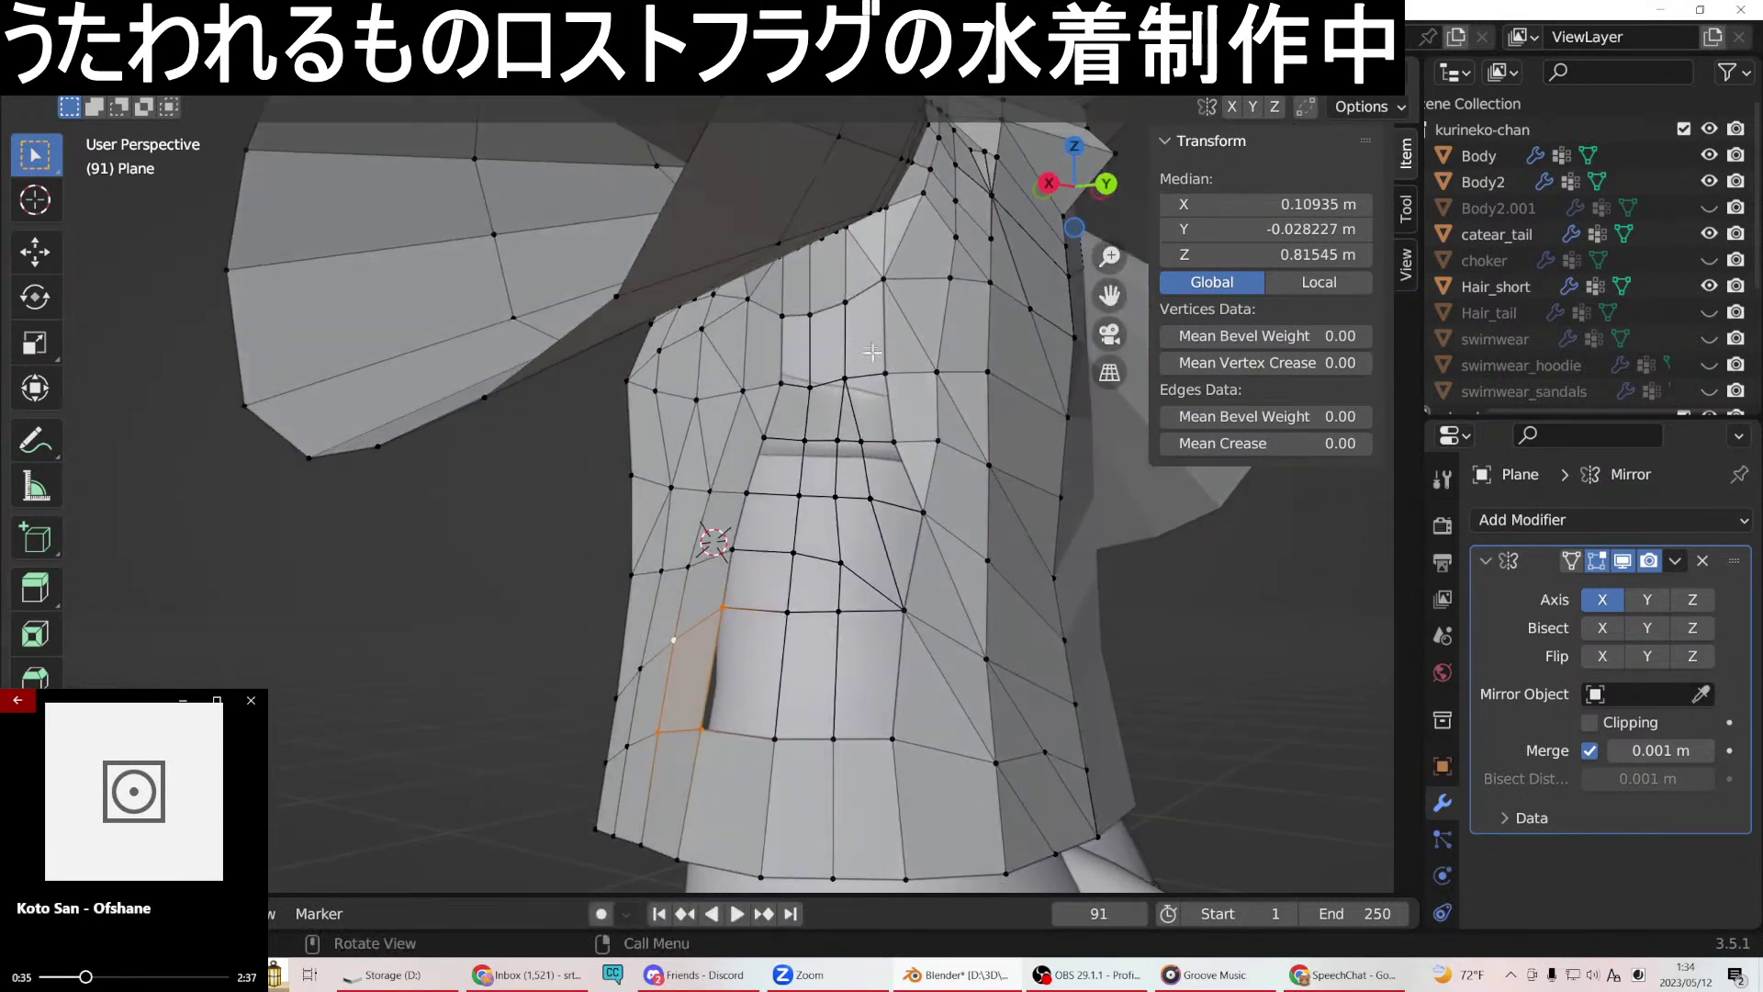
pyautogui.click(888, 277)
pyautogui.keyDown('shift'); pyautogui.click(887, 377); pyautogui.keyUp('shift')
pyautogui.rightClick(826, 441)
pyautogui.click(811, 469)
pyautogui.keyDown('shift'); pyautogui.click(893, 437); pyautogui.keyUp('shift')
pyautogui.rightClick(884, 376)
pyautogui.click(839, 466)
# Fill the next four-vertex gap down the back seam and the triangle beneath it with faces.
pyautogui.keyDown('shift'); pyautogui.click(870, 499); pyautogui.keyUp('shift')
pyautogui.keyDown('shift'); pyautogui.click(923, 511); pyautogui.keyUp('shift')
pyautogui.rightClick(890, 440)
pyautogui.click(890, 443)
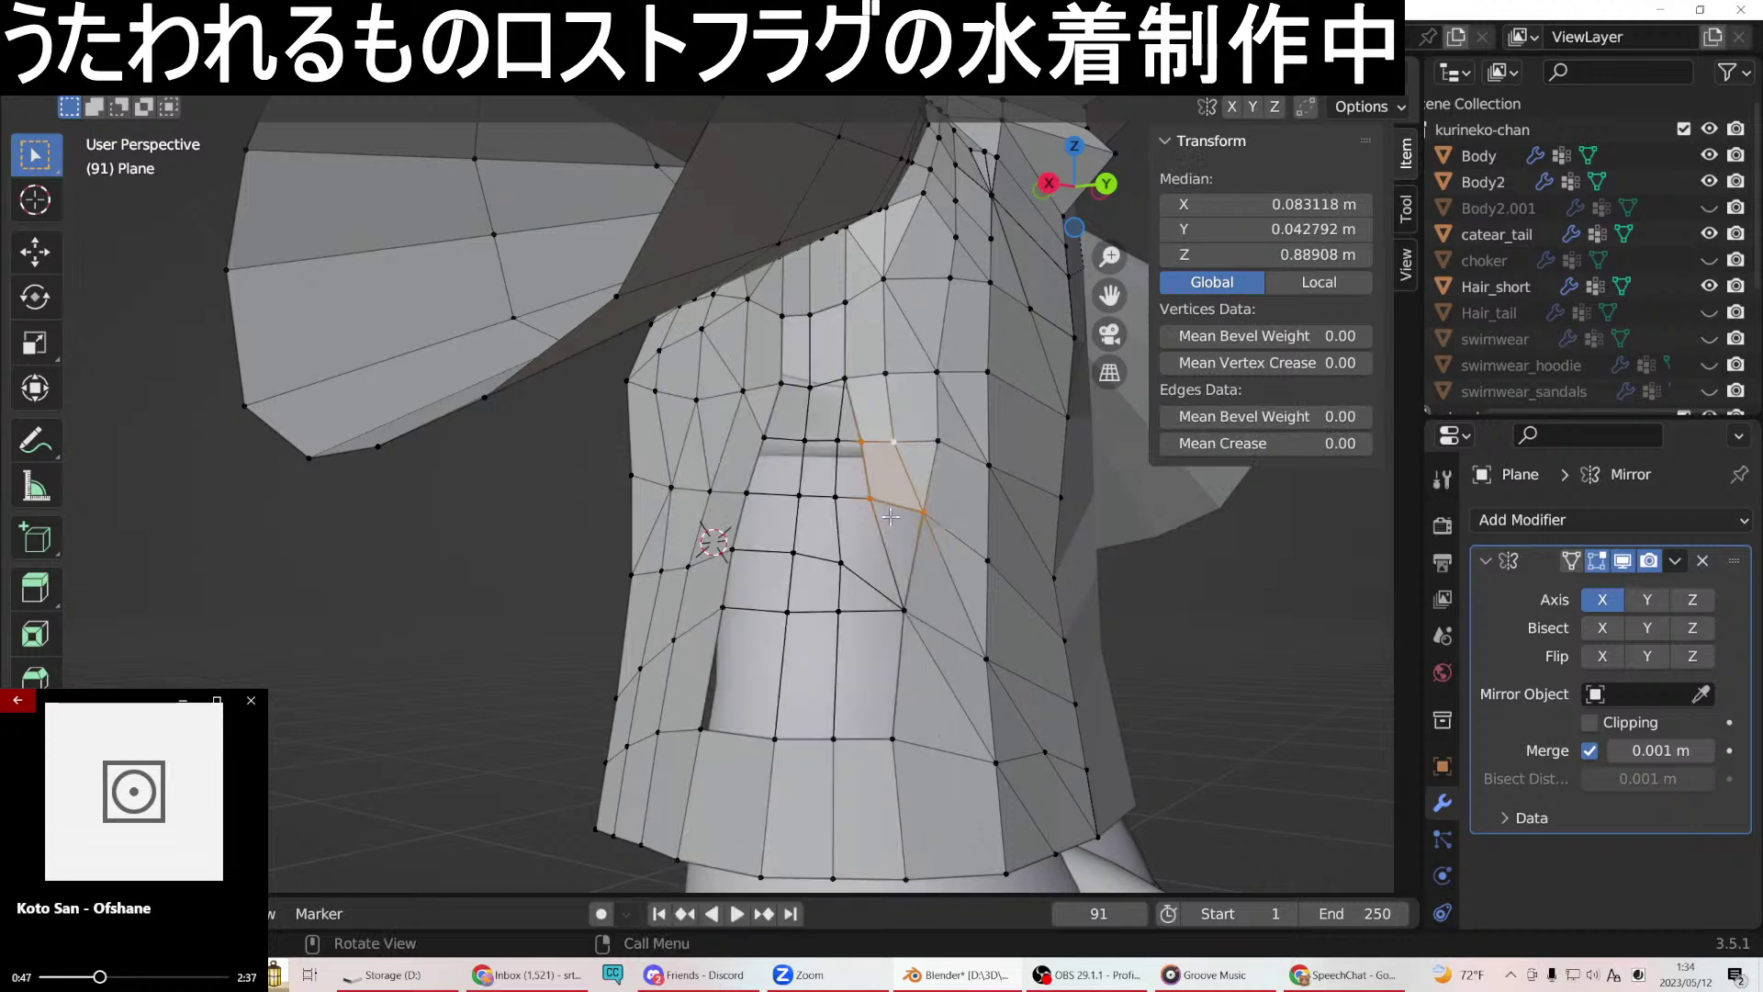
pyautogui.keyDown('shift'); pyautogui.click(905, 610); pyautogui.keyUp('shift')
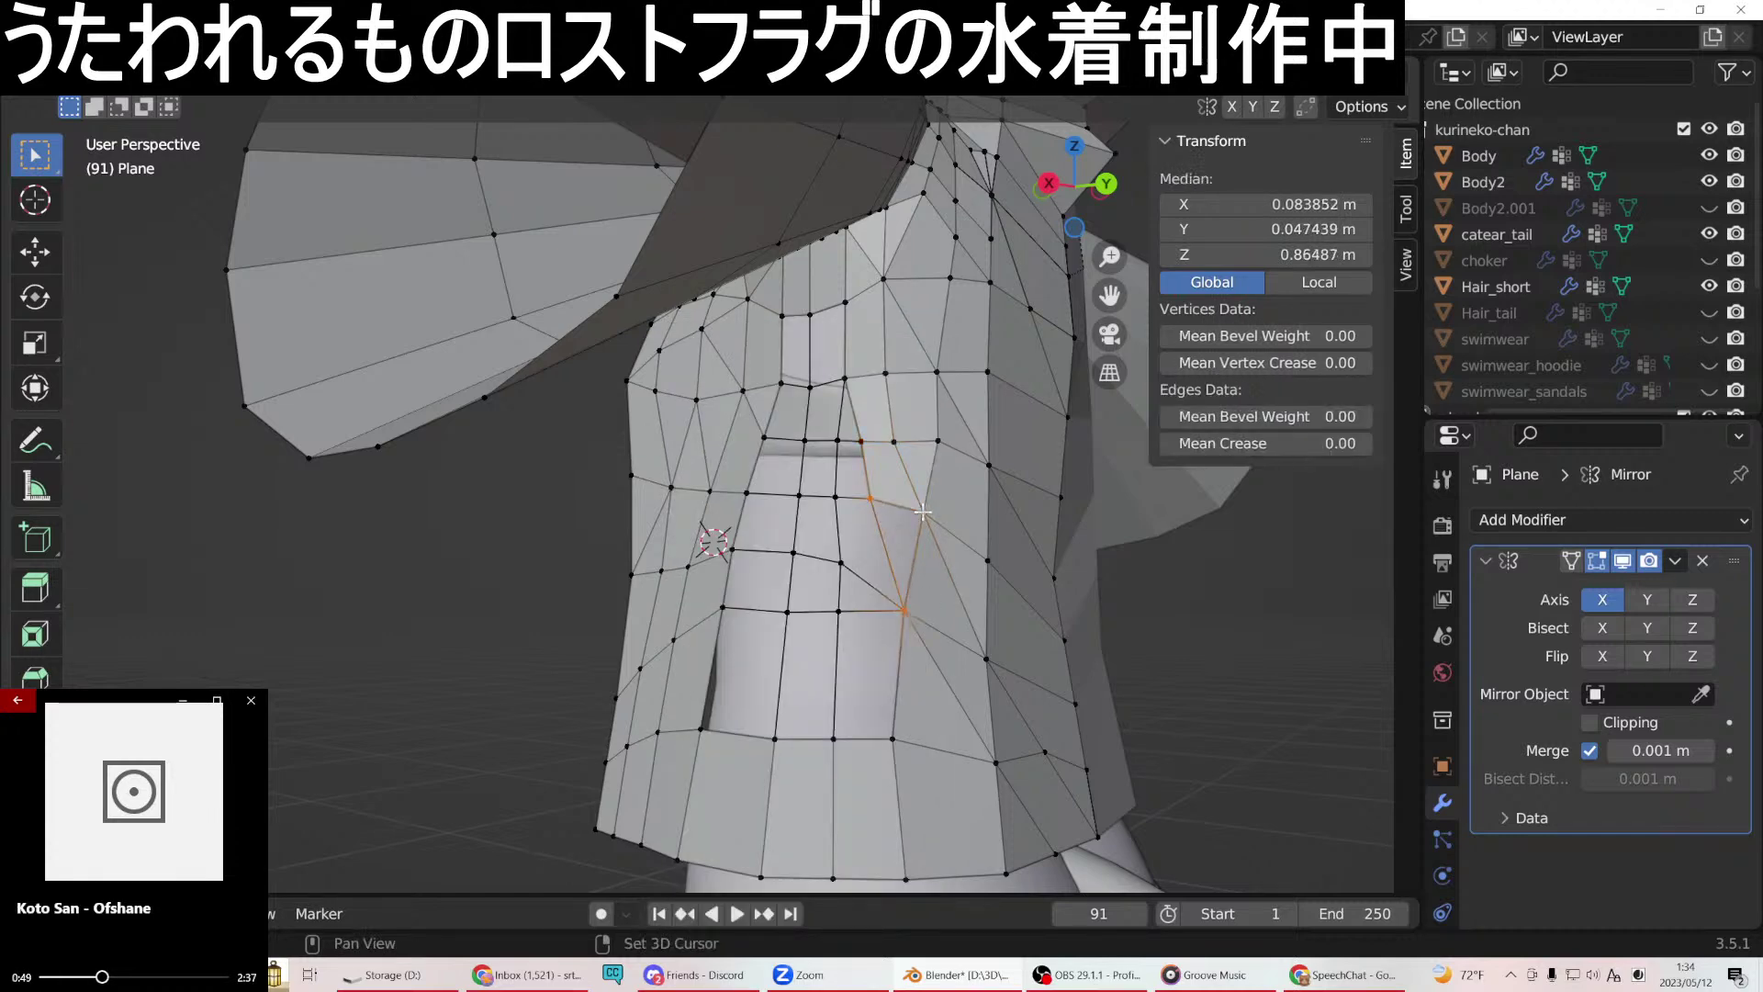
pyautogui.rightClick(923, 511)
pyautogui.click(806, 476)
# Fill the small triangular gap on the side mesh, just in front of the back seam, with a face.
pyautogui.moveTo(863, 514); pyautogui.dragTo(920, 548, button='middle')
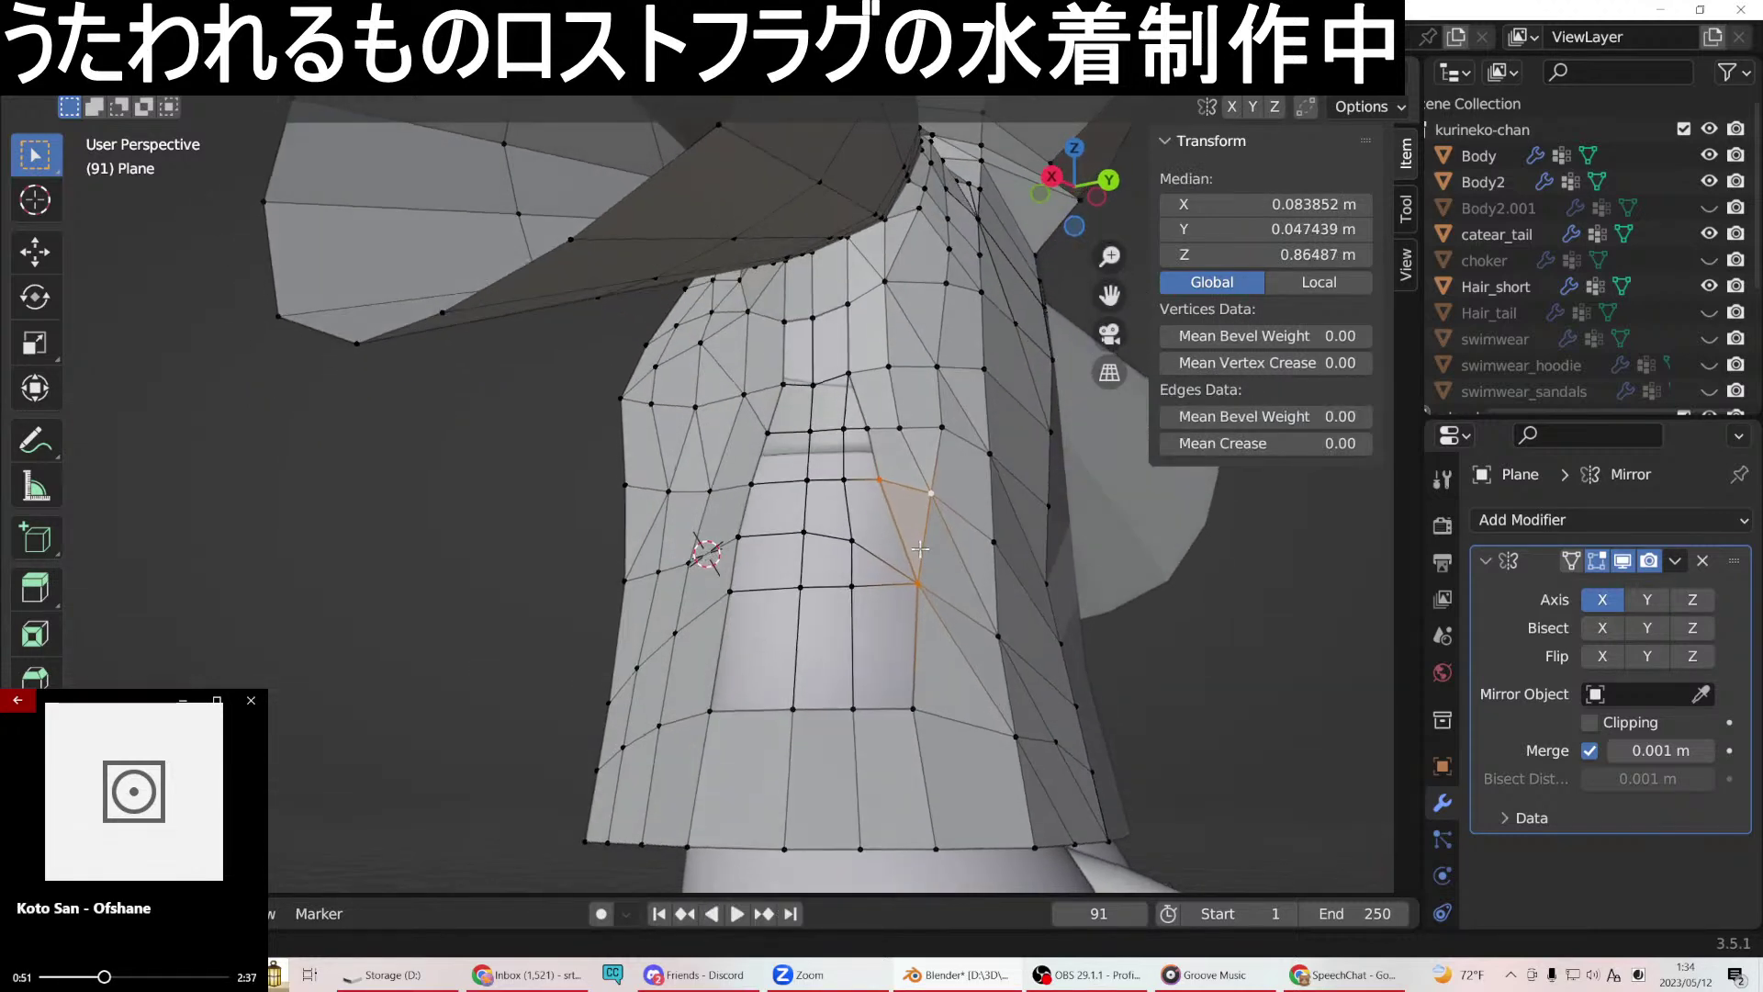
pyautogui.click(846, 380)
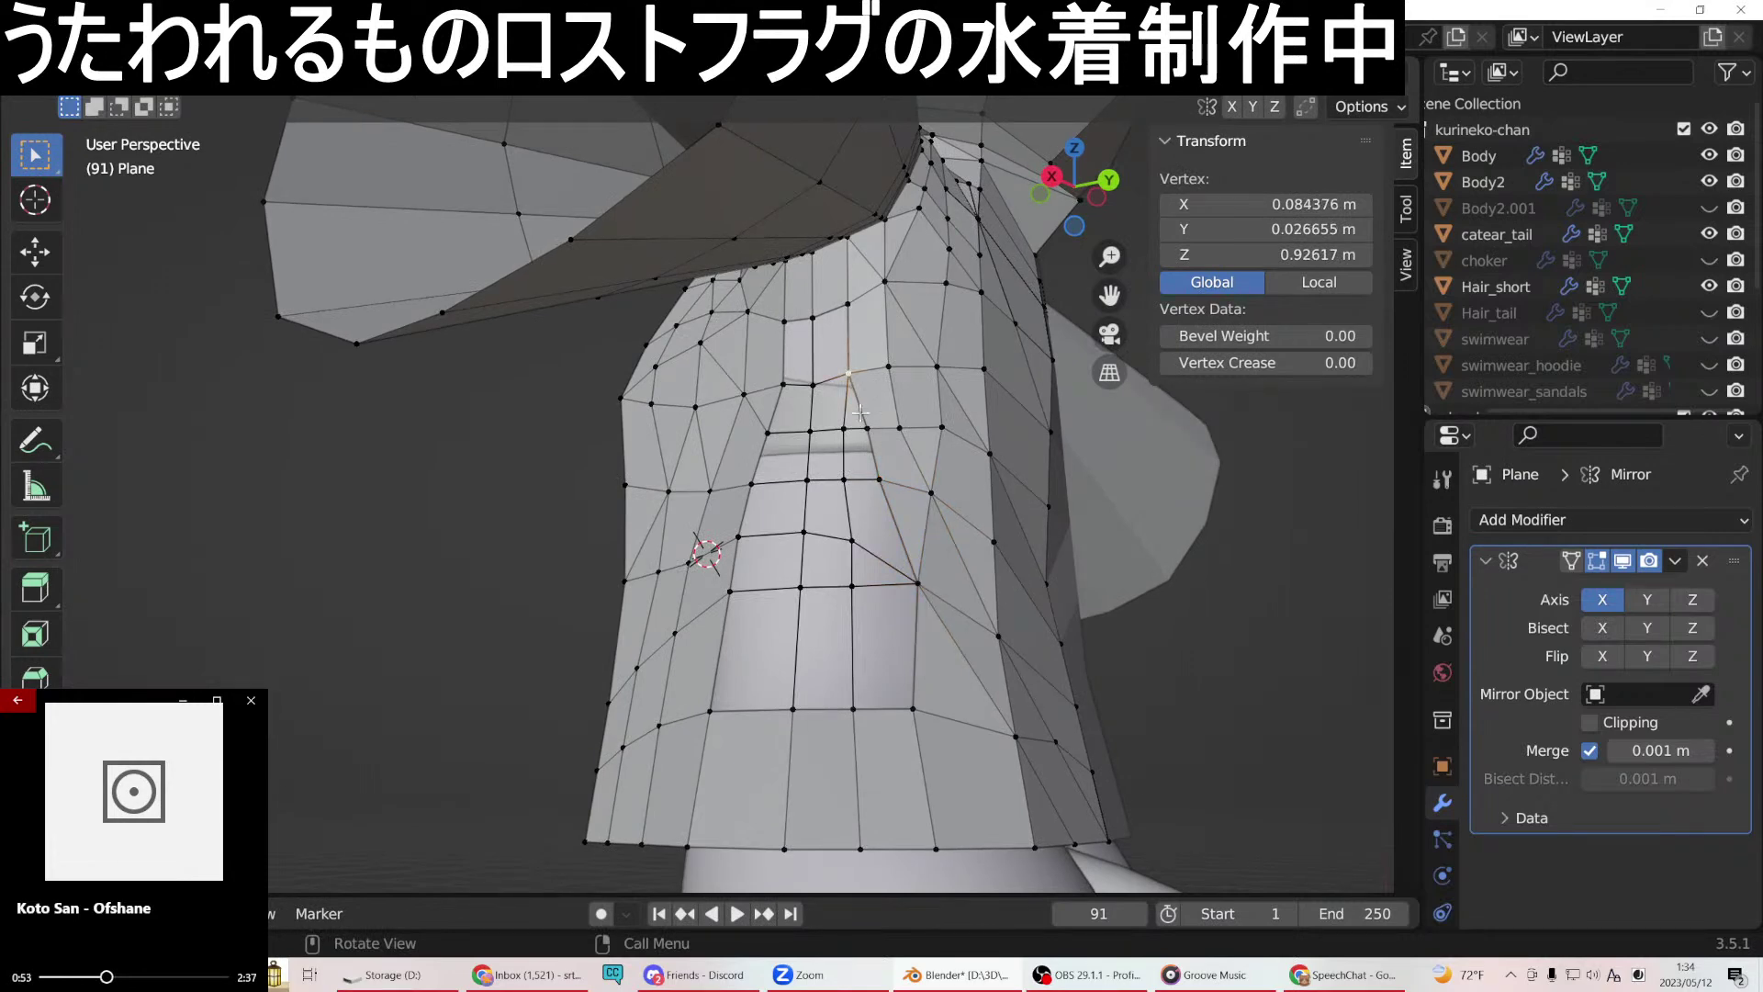
pyautogui.keyDown('shift'); pyautogui.click(845, 428); pyautogui.keyUp('shift')
pyautogui.keyDown('shift'); pyautogui.click(866, 428); pyautogui.keyUp('shift')
pyautogui.rightClick(856, 477)
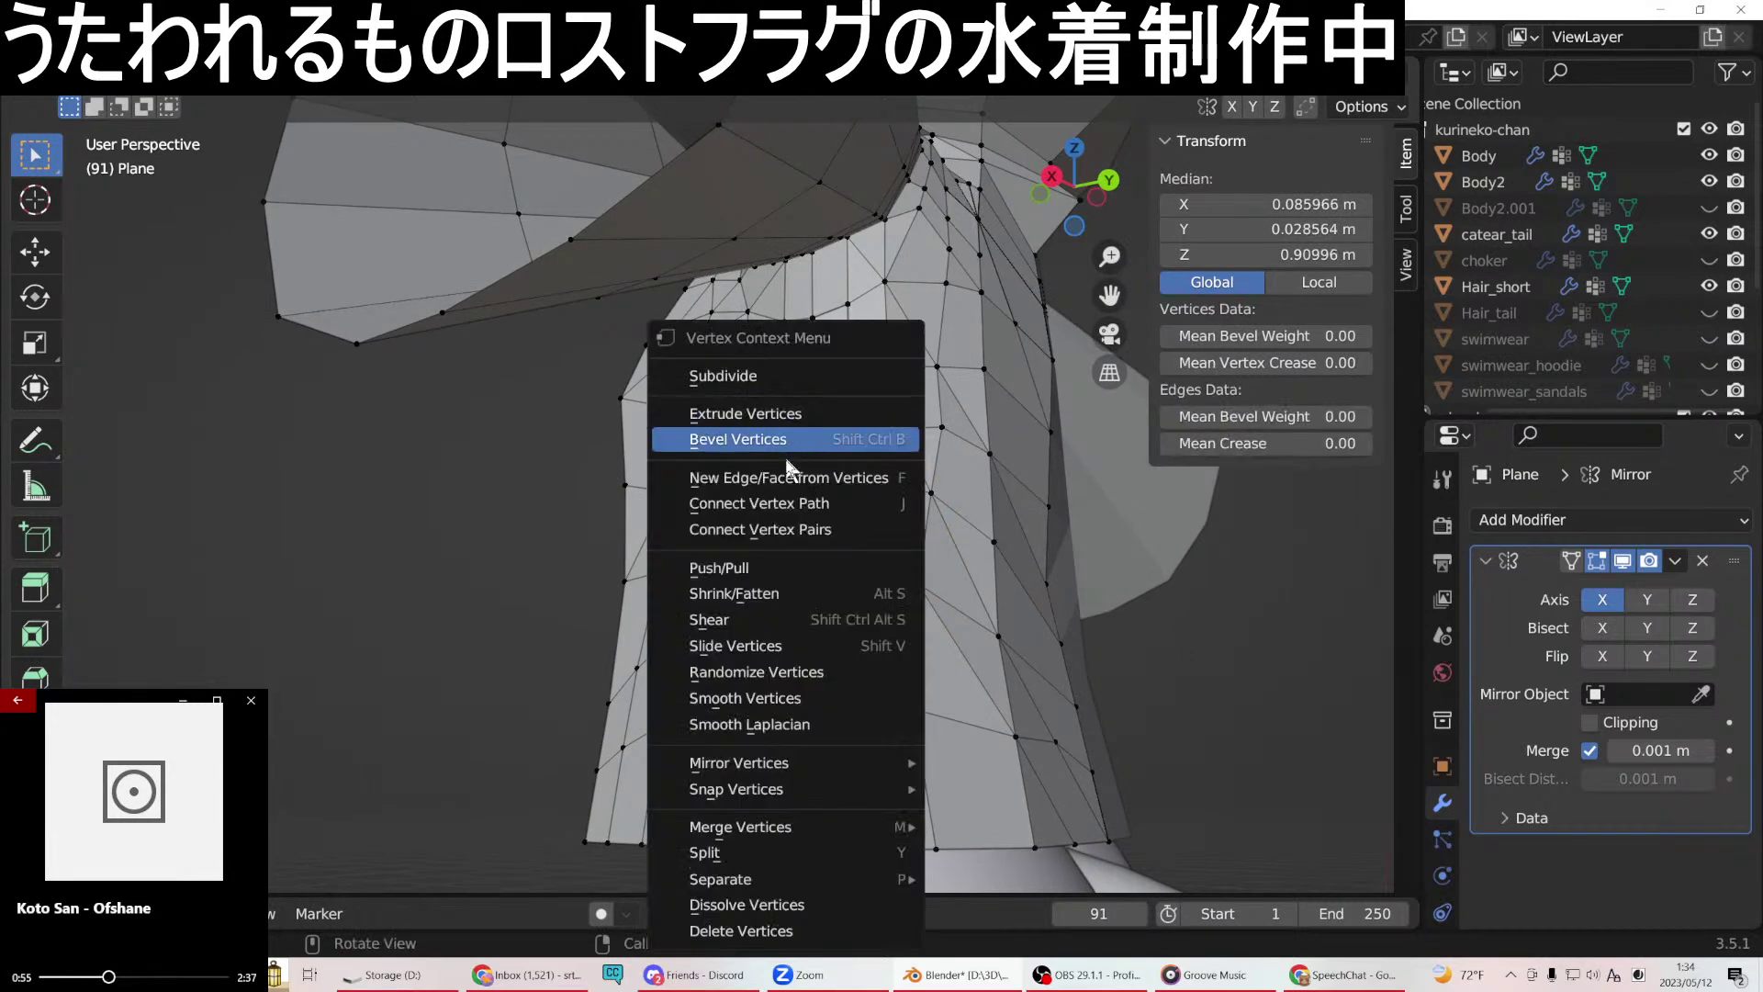
pyautogui.click(859, 471)
# Fill the four-vertex gap below that small triangle, beside the back seam, with a face.
pyautogui.click(842, 428)
pyautogui.keyDown('shift'); pyautogui.click(844, 478); pyautogui.keyUp('shift')
pyautogui.keyDown('shift'); pyautogui.click(879, 479); pyautogui.keyUp('shift')
pyautogui.keyDown('shift'); pyautogui.click(866, 428); pyautogui.keyUp('shift')
pyautogui.rightClick(857, 477)
pyautogui.click(857, 476)
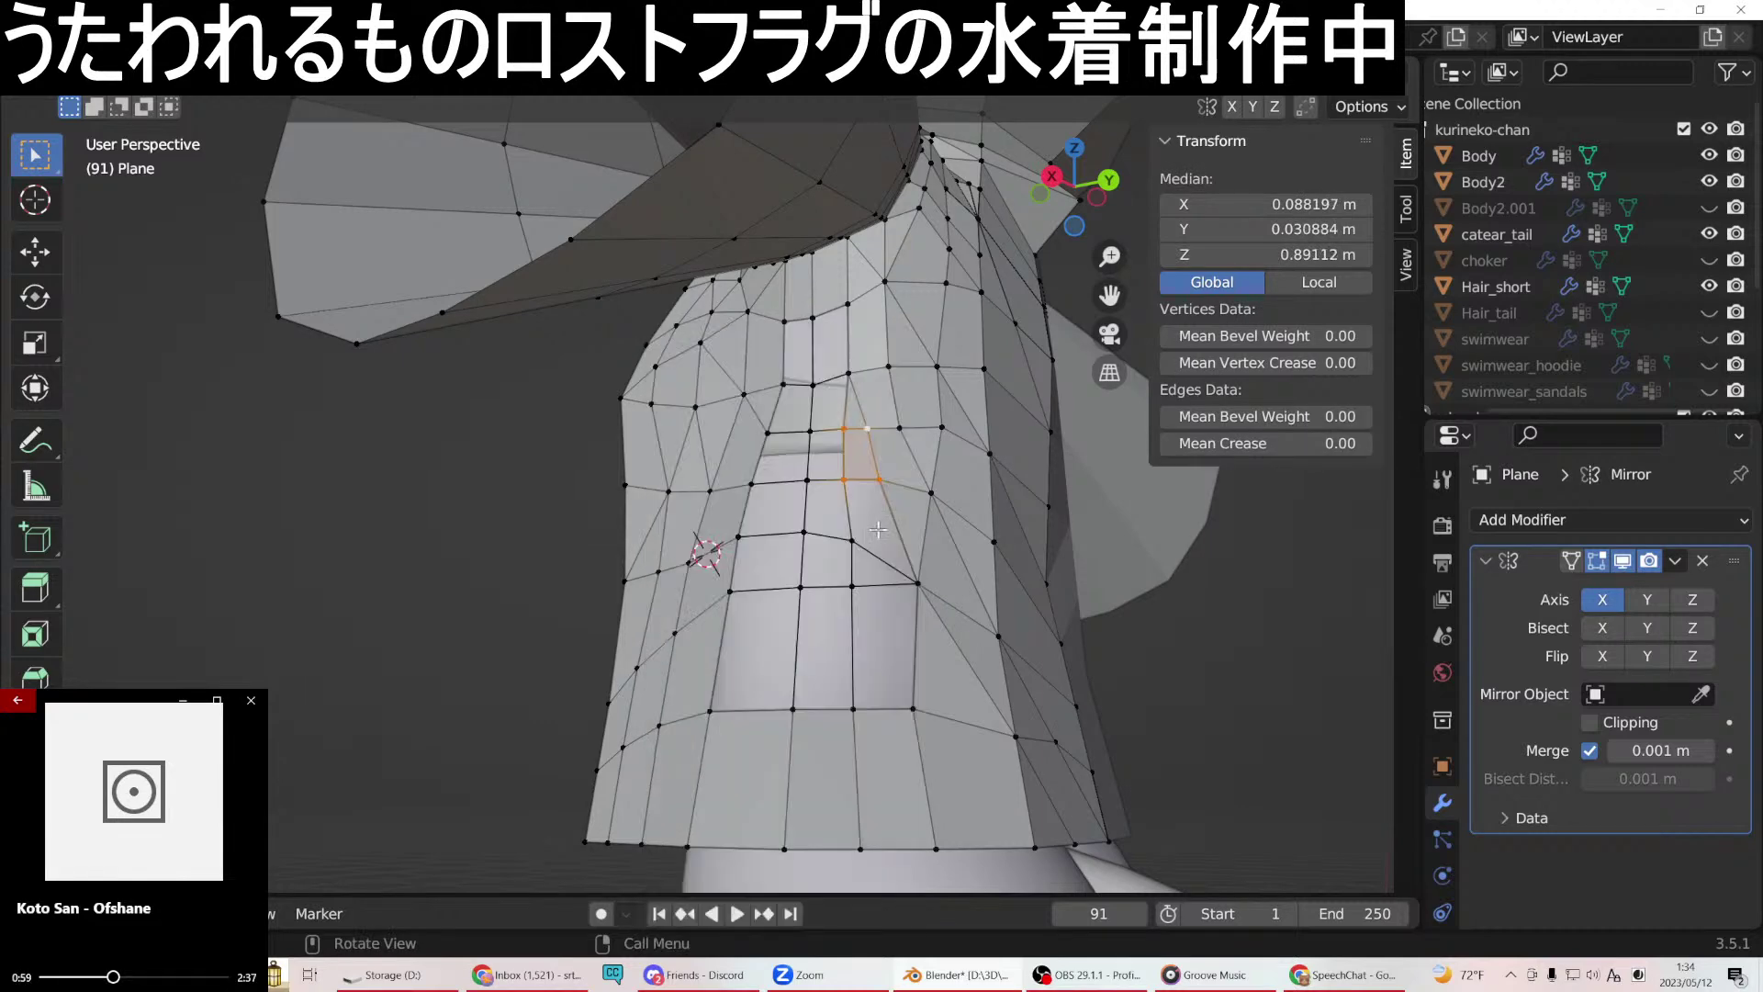
# Fill the four-vertex gap at the top of the rearmost open column and the narrow triangle beneath it with faces.
pyautogui.click(845, 479)
pyautogui.keyDown('shift'); pyautogui.click(852, 540); pyautogui.keyUp('shift')
pyautogui.keyDown('shift'); pyautogui.click(919, 580); pyautogui.keyUp('shift')
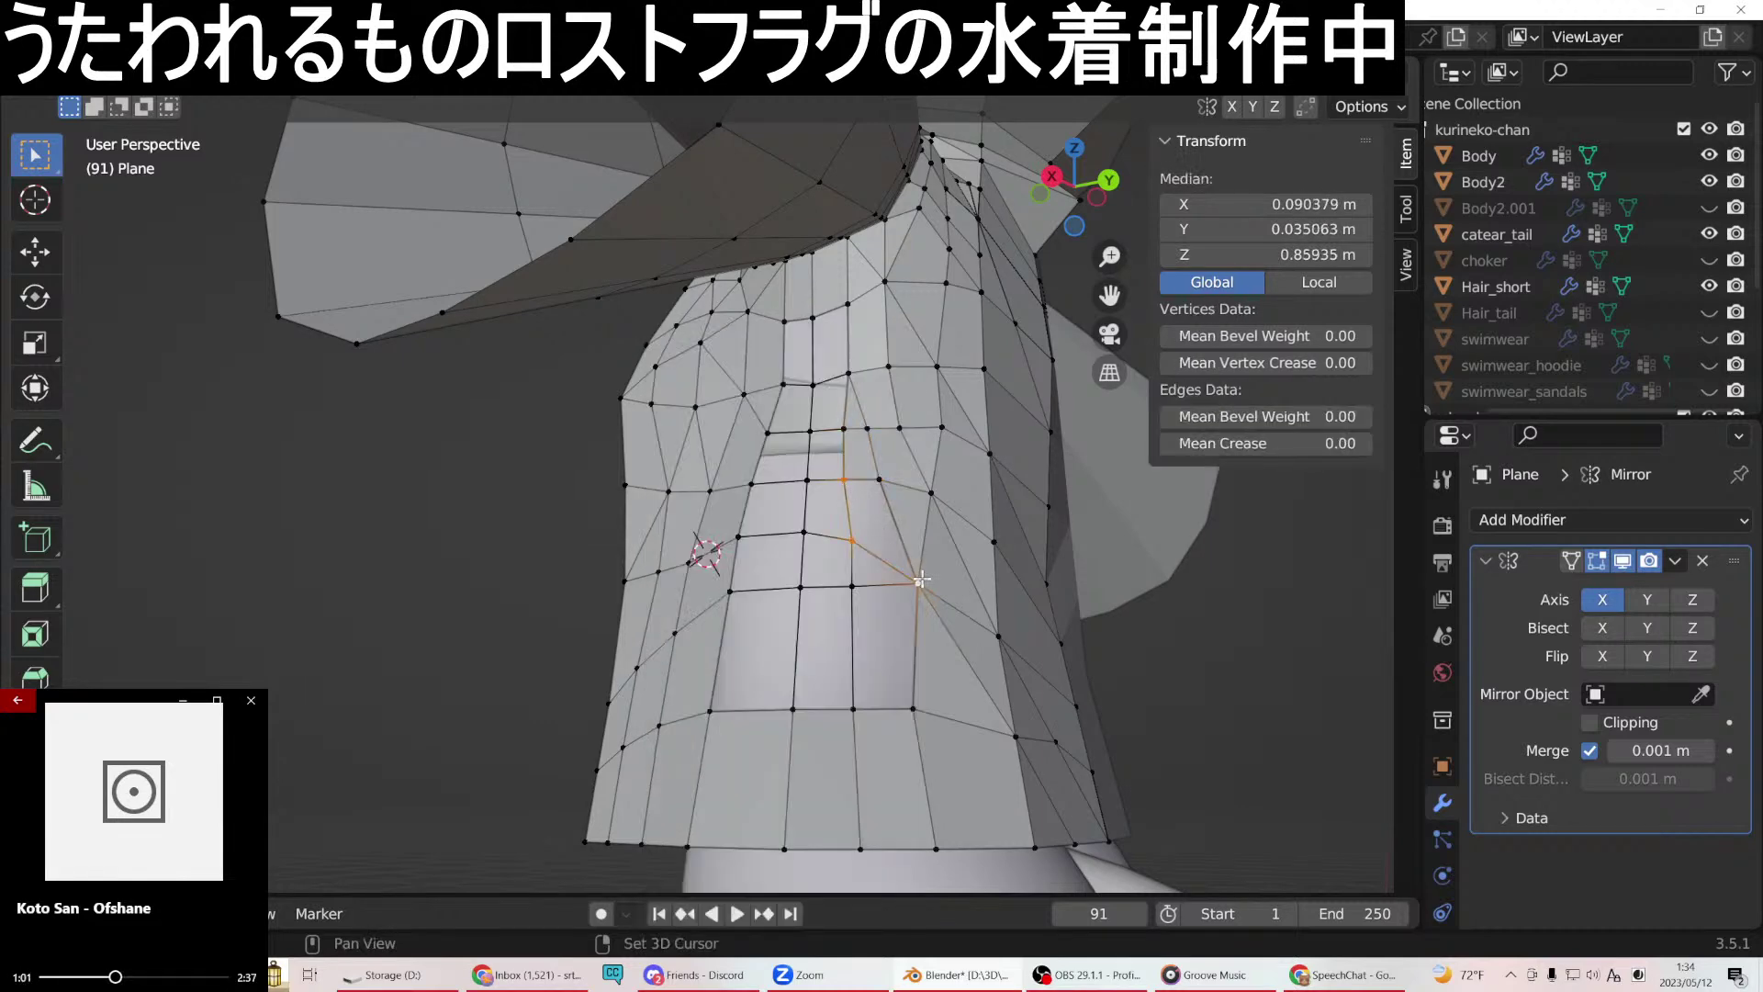
pyautogui.rightClick(880, 474)
pyautogui.click(880, 476)
pyautogui.click(854, 544)
pyautogui.keyDown('shift'); pyautogui.click(853, 584); pyautogui.keyUp('shift')
pyautogui.keyDown('shift'); pyautogui.click(919, 582); pyautogui.keyUp('shift')
pyautogui.rightClick(847, 481)
pyautogui.click(847, 479)
# Fill the tall four-vertex gap at the bottom of the rearmost open column with a face.
pyautogui.click(848, 588)
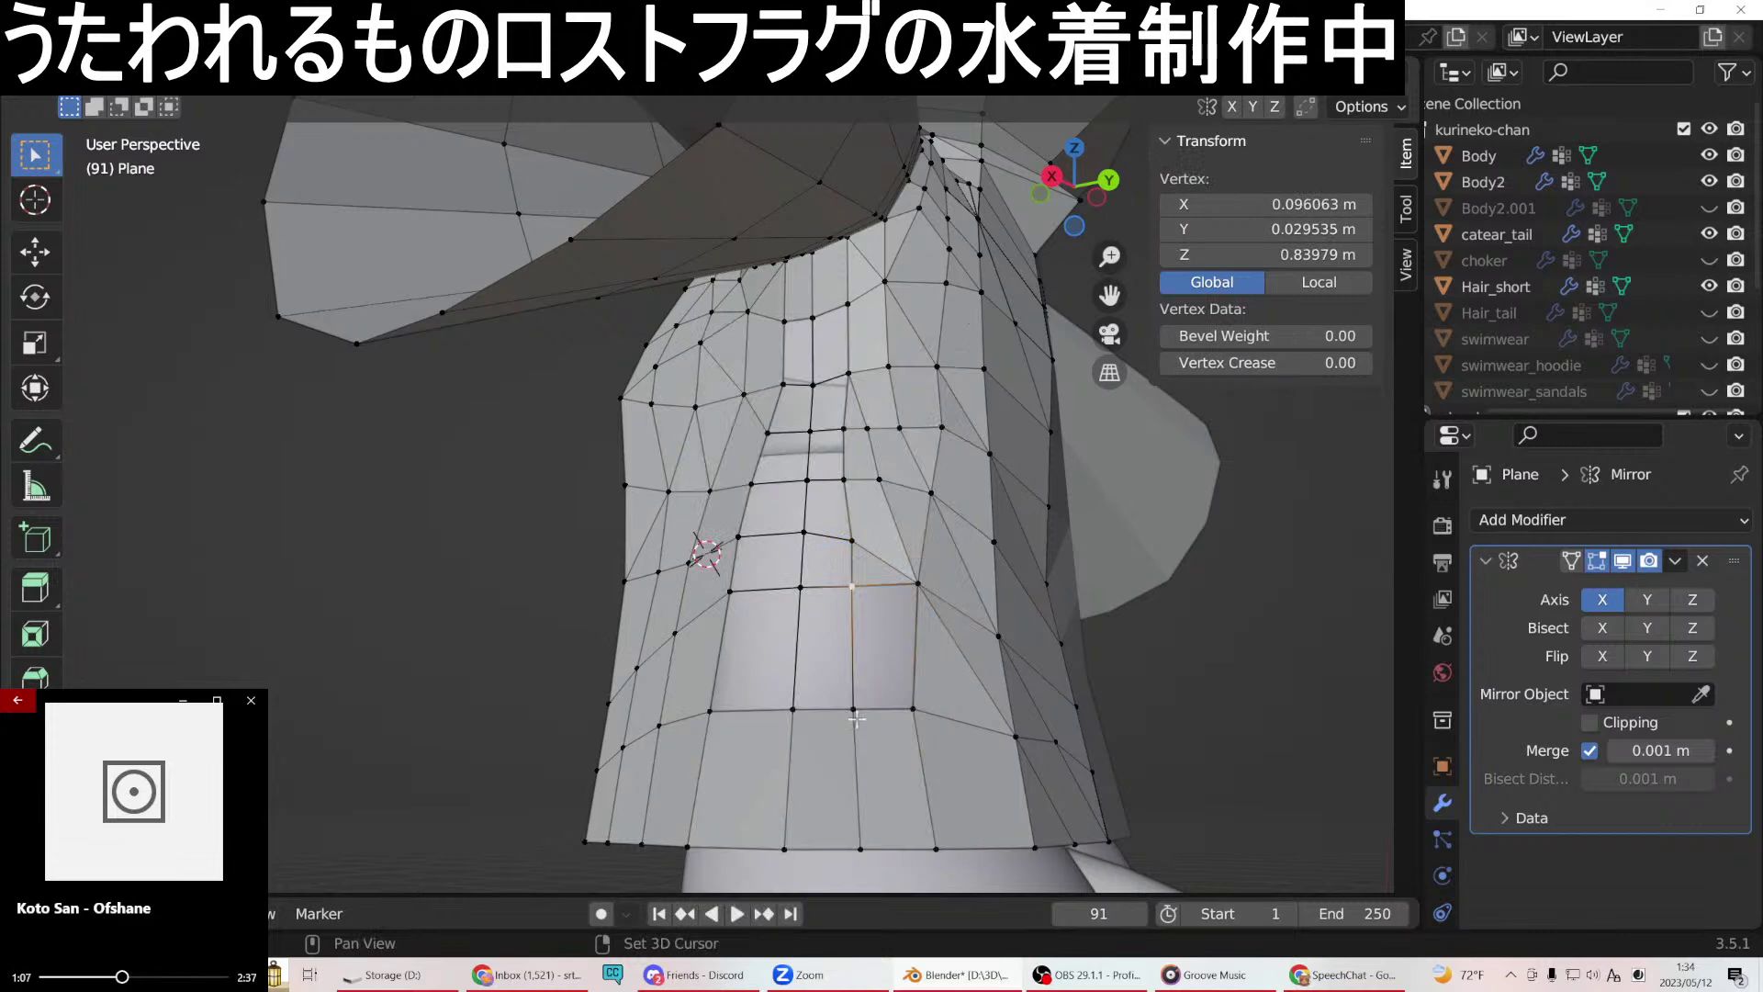
pyautogui.keyDown('shift'); pyautogui.click(856, 716); pyautogui.keyUp('shift')
pyautogui.keyDown('shift'); pyautogui.click(914, 711); pyautogui.keyUp('shift')
pyautogui.keyDown('shift'); pyautogui.click(921, 584); pyautogui.keyUp('shift')
pyautogui.rightClick(847, 479)
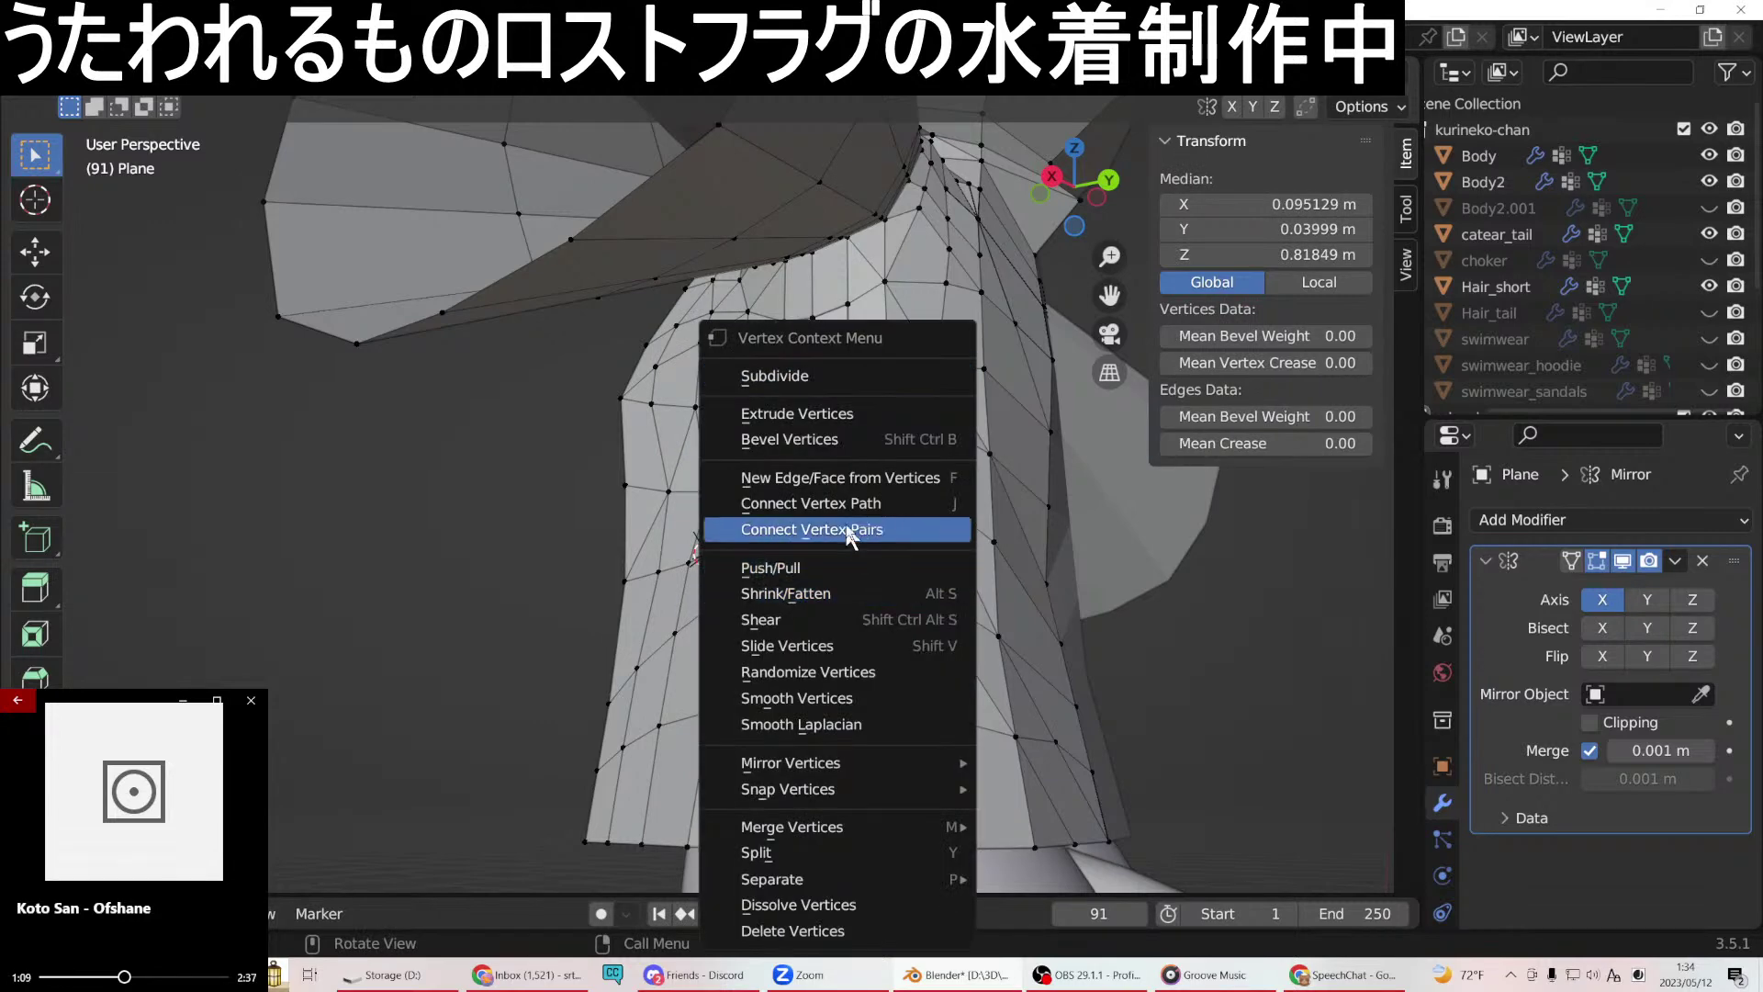
pyautogui.click(846, 476)
# Fill the two lowest four-vertex gaps in the middle column of the side opening with faces.
pyautogui.click(791, 708)
pyautogui.keyDown('shift'); pyautogui.click(853, 708); pyautogui.keyUp('shift')
pyautogui.keyDown('shift'); pyautogui.click(852, 585); pyautogui.keyUp('shift')
pyautogui.keyDown('shift'); pyautogui.click(800, 588); pyautogui.keyUp('shift')
pyautogui.rightClick(805, 586)
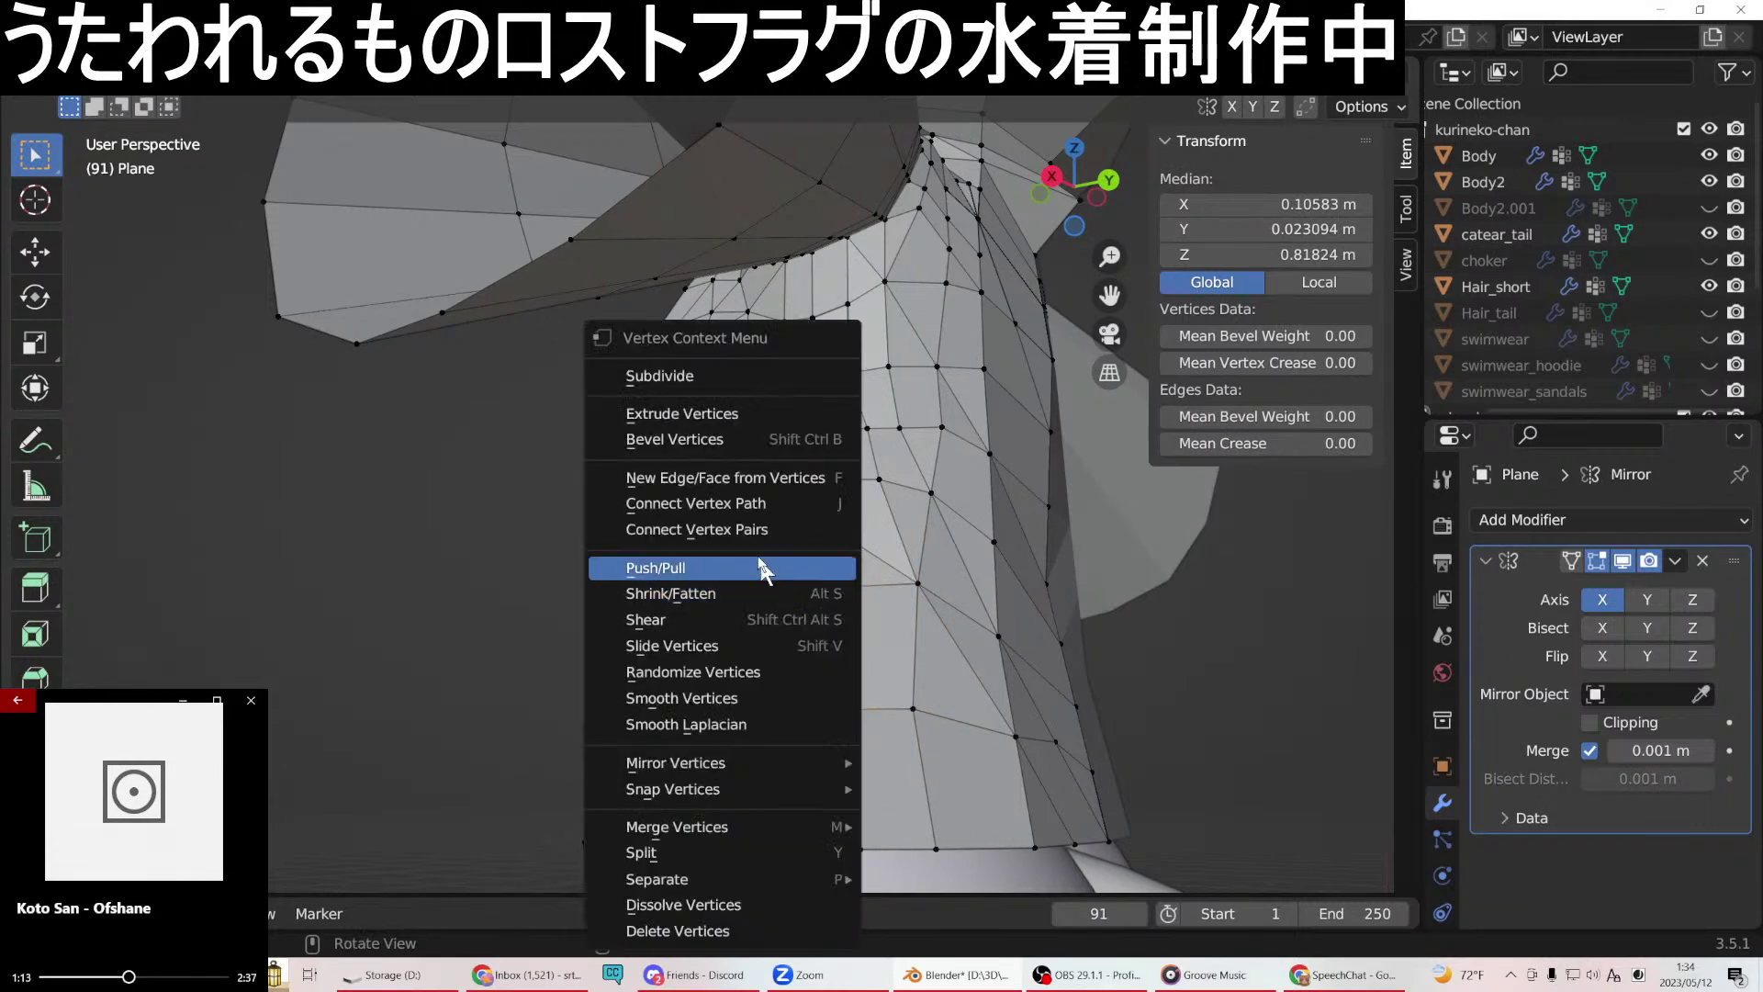
pyautogui.click(755, 474)
pyautogui.click(800, 587)
pyautogui.keyDown('shift'); pyautogui.click(804, 533); pyautogui.keyUp('shift')
pyautogui.keyDown('shift'); pyautogui.click(851, 540); pyautogui.keyUp('shift')
pyautogui.keyDown('shift'); pyautogui.click(852, 585); pyautogui.keyUp('shift')
pyautogui.rightClick(851, 587)
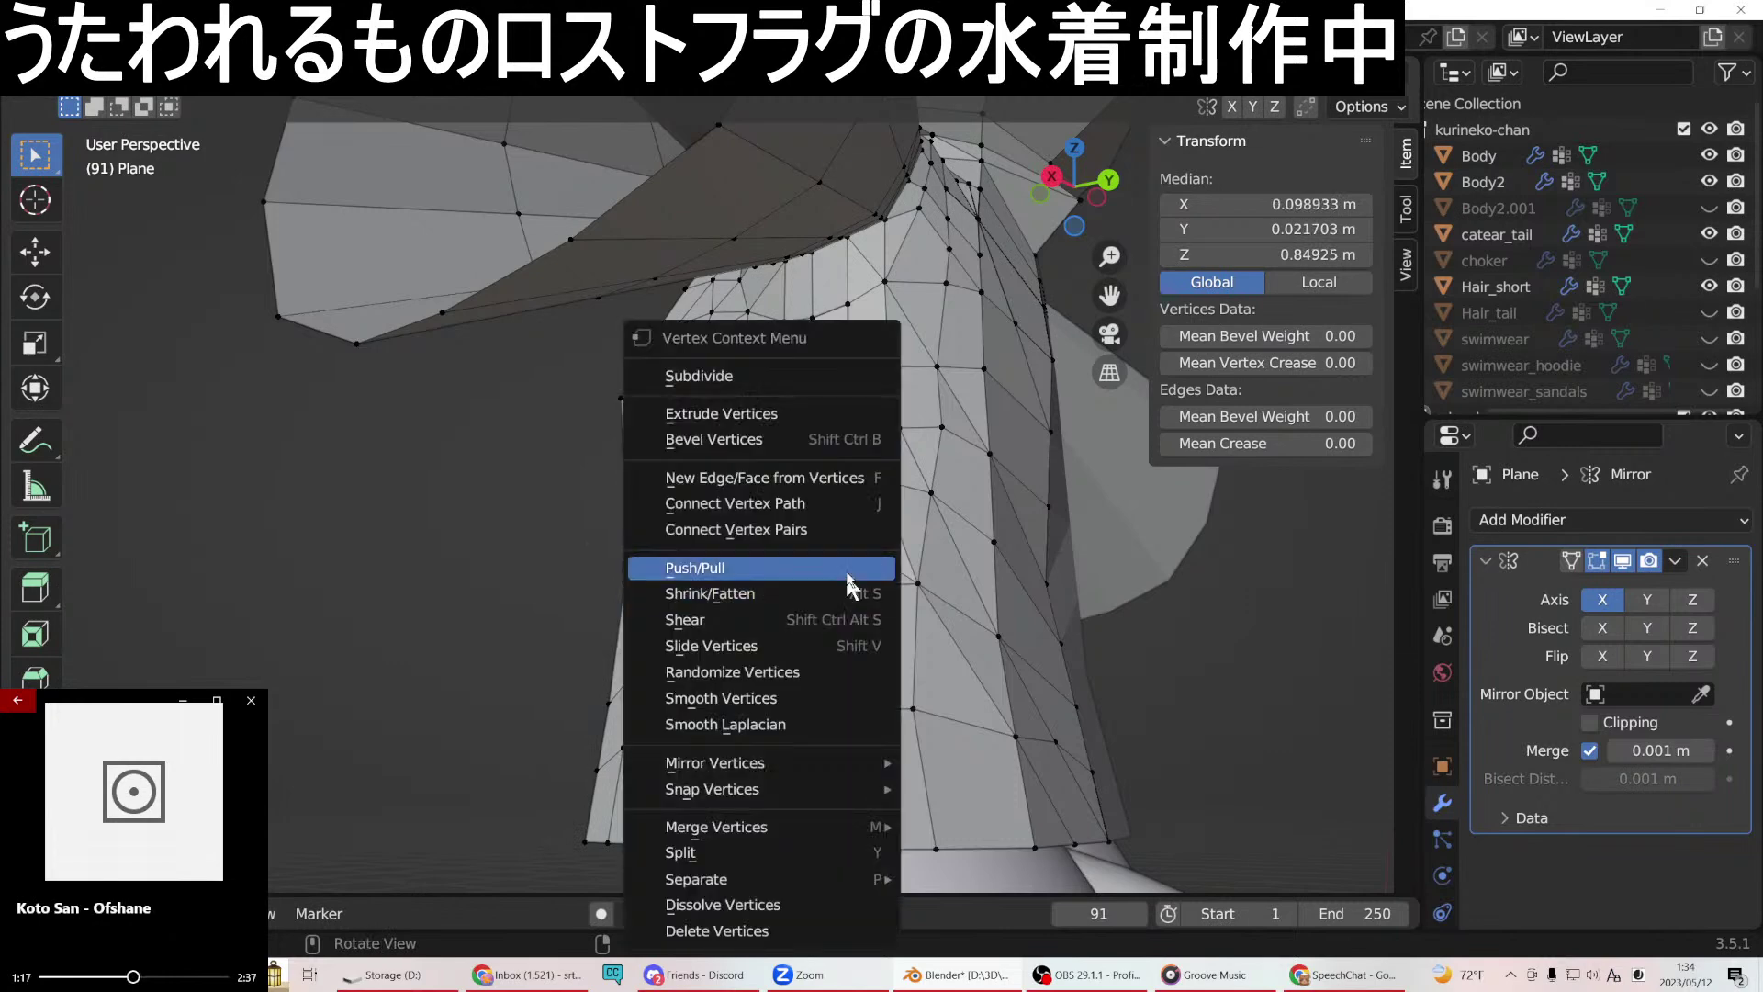
pyautogui.click(808, 478)
# Fill the next two four-vertex gaps up the middle column of the side opening with faces.
pyautogui.click(805, 532)
pyautogui.keyDown('shift'); pyautogui.click(853, 540); pyautogui.keyUp('shift')
pyautogui.keyDown('shift'); pyautogui.click(807, 479); pyautogui.keyUp('shift')
pyautogui.keyDown('shift'); pyautogui.click(844, 480); pyautogui.keyUp('shift')
pyautogui.rightClick(851, 536)
pyautogui.click(790, 478)
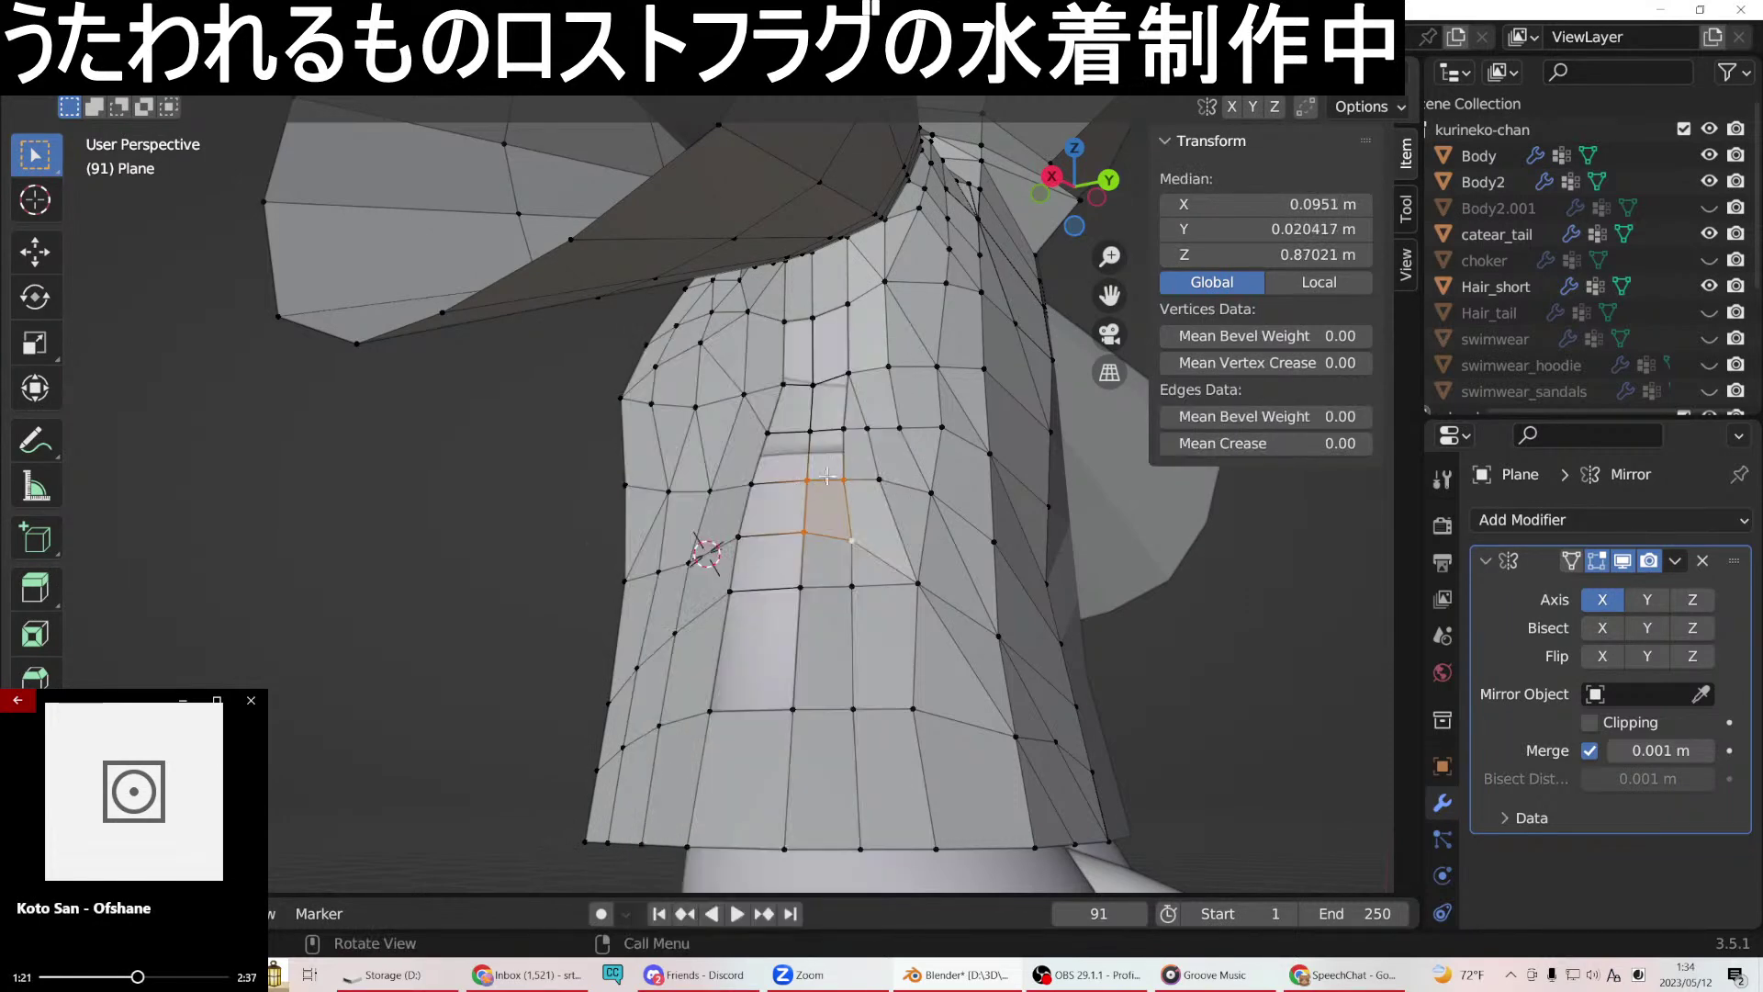
pyautogui.click(808, 460)
pyautogui.keyDown('shift'); pyautogui.click(809, 430); pyautogui.keyUp('shift')
pyautogui.keyDown('shift'); pyautogui.click(844, 429); pyautogui.keyUp('shift')
pyautogui.keyDown('shift'); pyautogui.click(844, 479); pyautogui.keyUp('shift')
pyautogui.rightClick(844, 478)
pyautogui.click(831, 476)
# Fill the top two four-vertex gaps of the middle column, just below the armpit, with faces.
pyautogui.click(808, 431)
pyautogui.keyDown('shift'); pyautogui.click(813, 385); pyautogui.keyUp('shift')
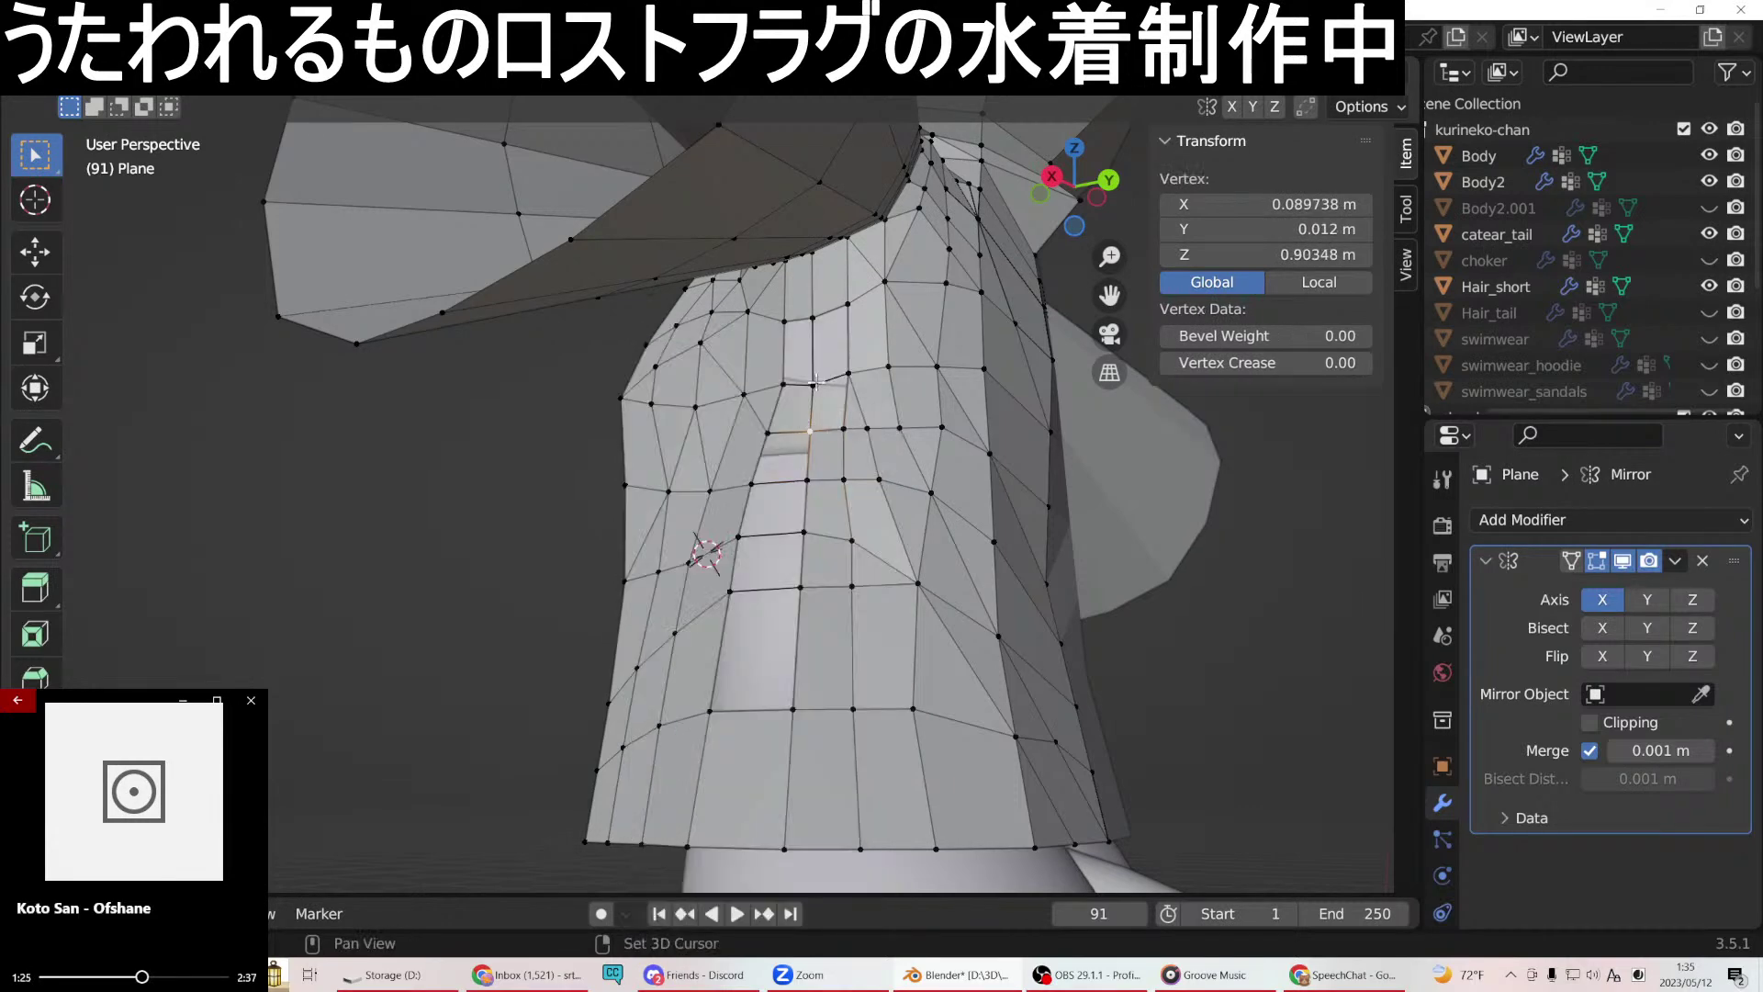
pyautogui.rightClick(846, 431)
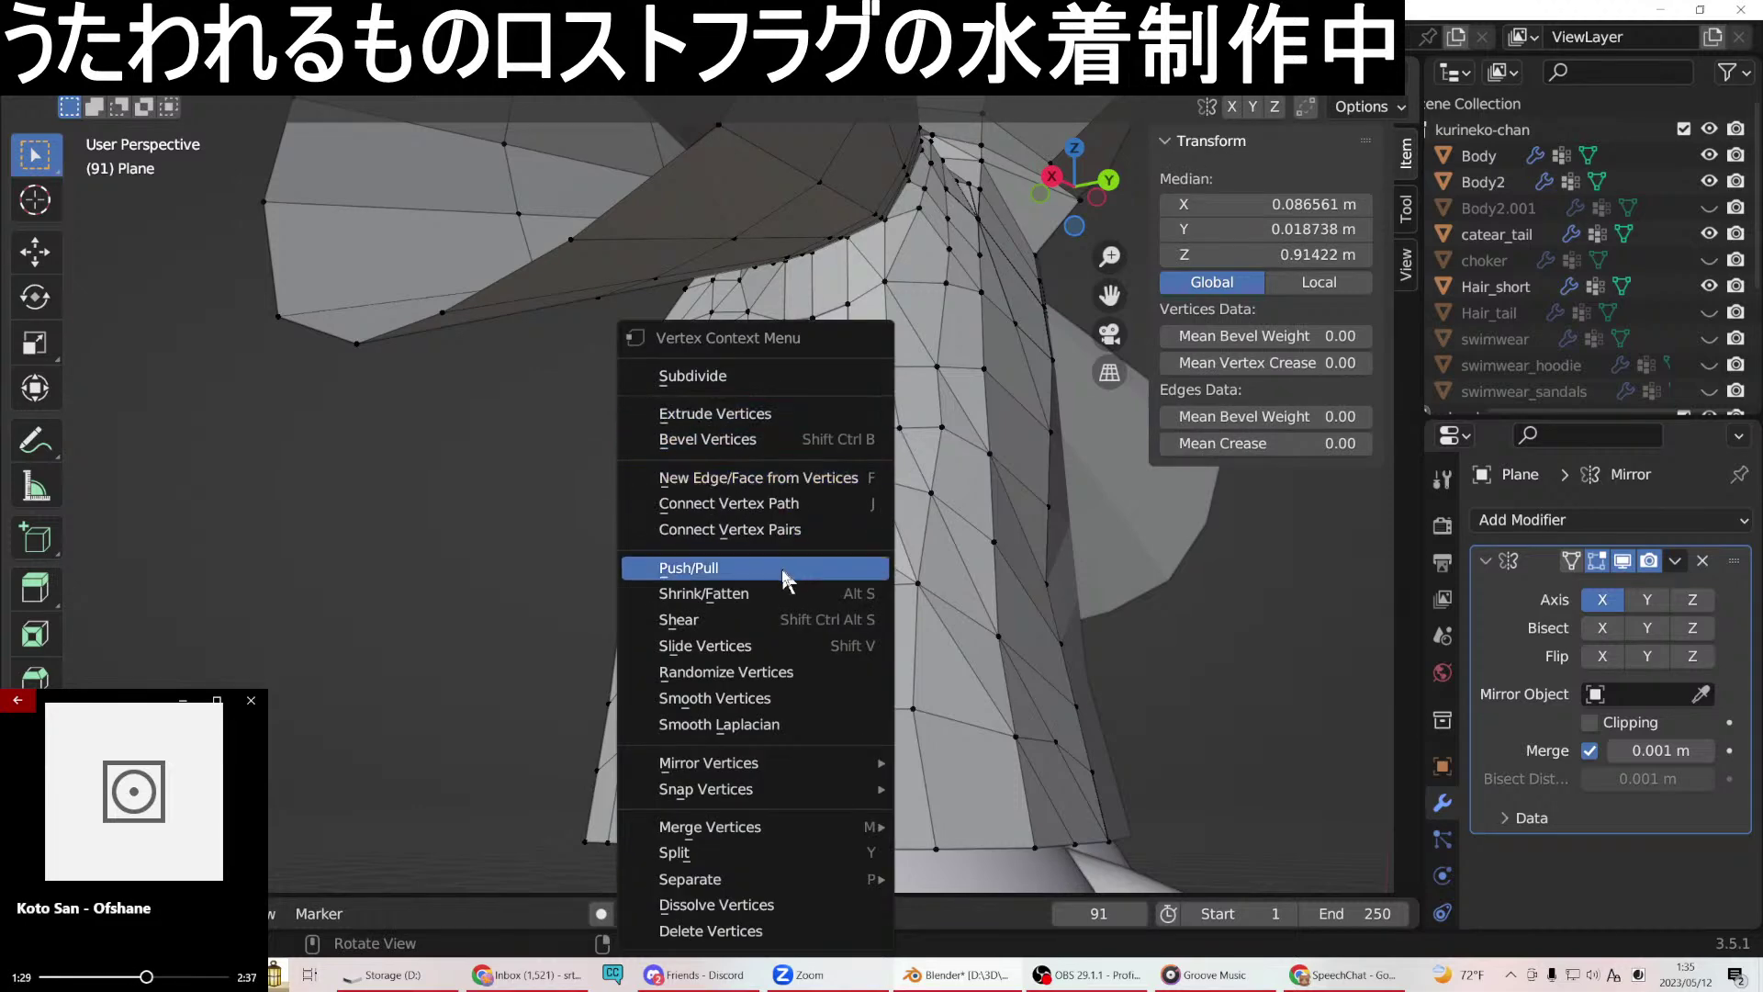
pyautogui.click(732, 475)
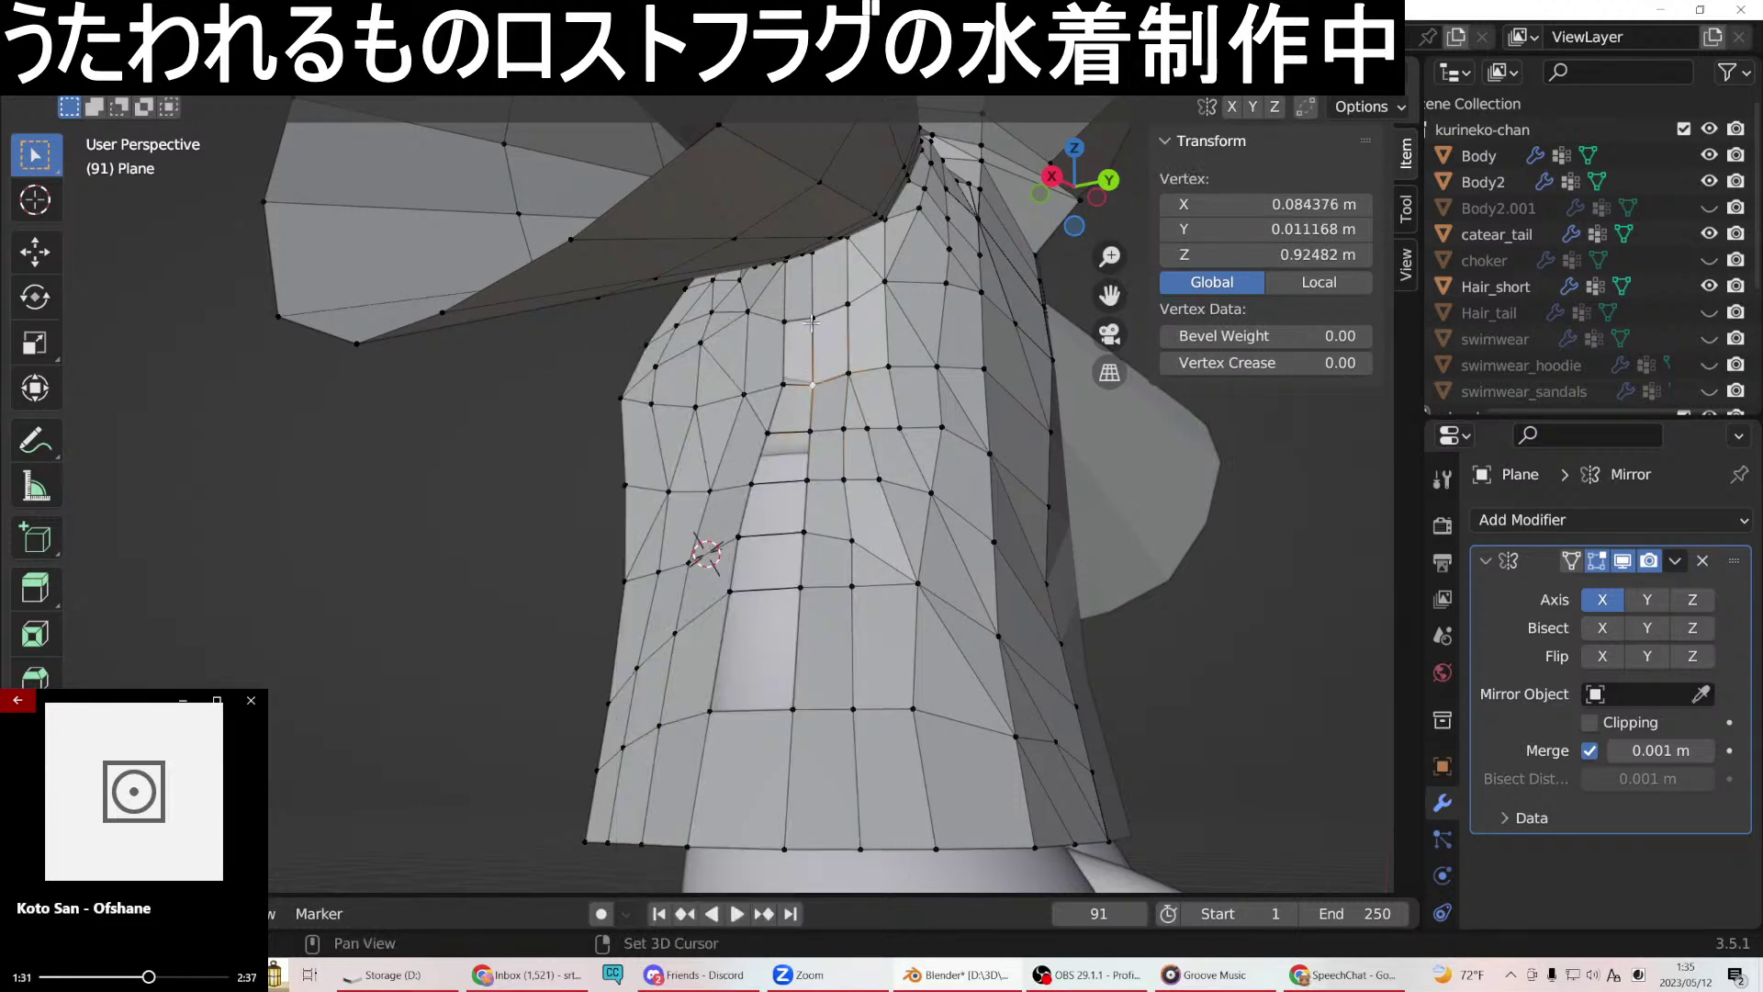
pyautogui.rightClick(853, 372)
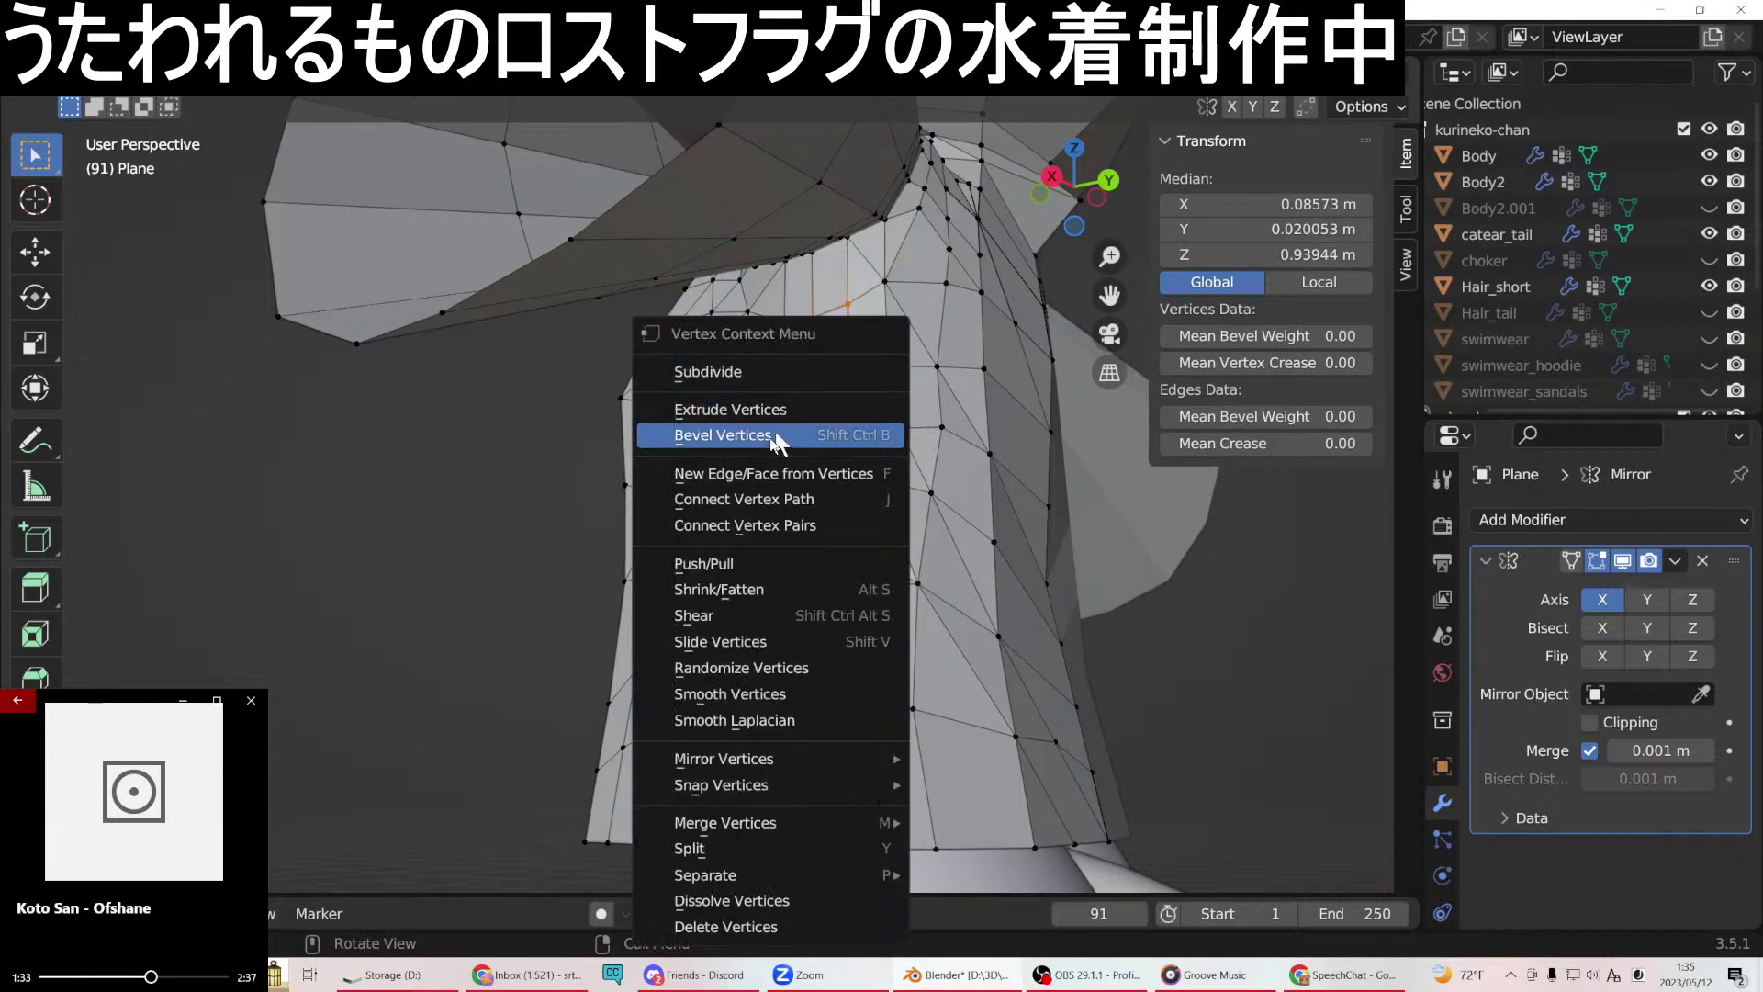
pyautogui.click(768, 476)
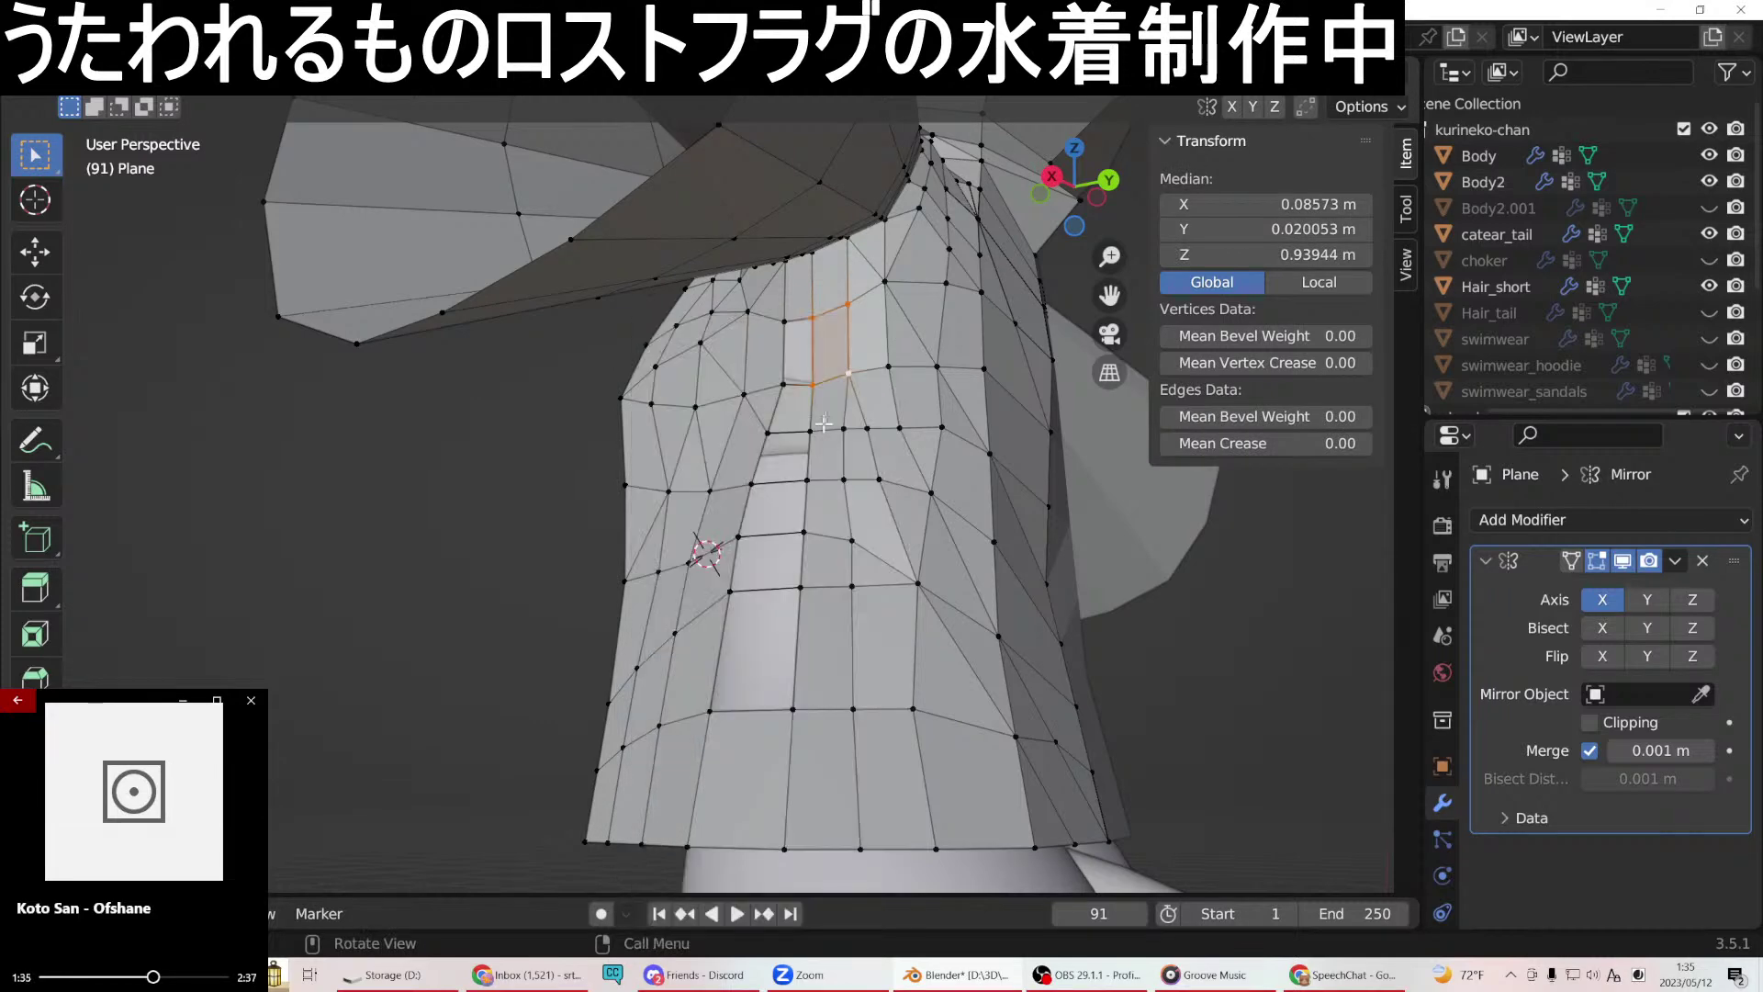
# Fill the top two four-vertex gaps of the front column in the side opening with faces.
pyautogui.click(783, 319)
pyautogui.keyDown('shift'); pyautogui.click(813, 317); pyautogui.keyUp('shift')
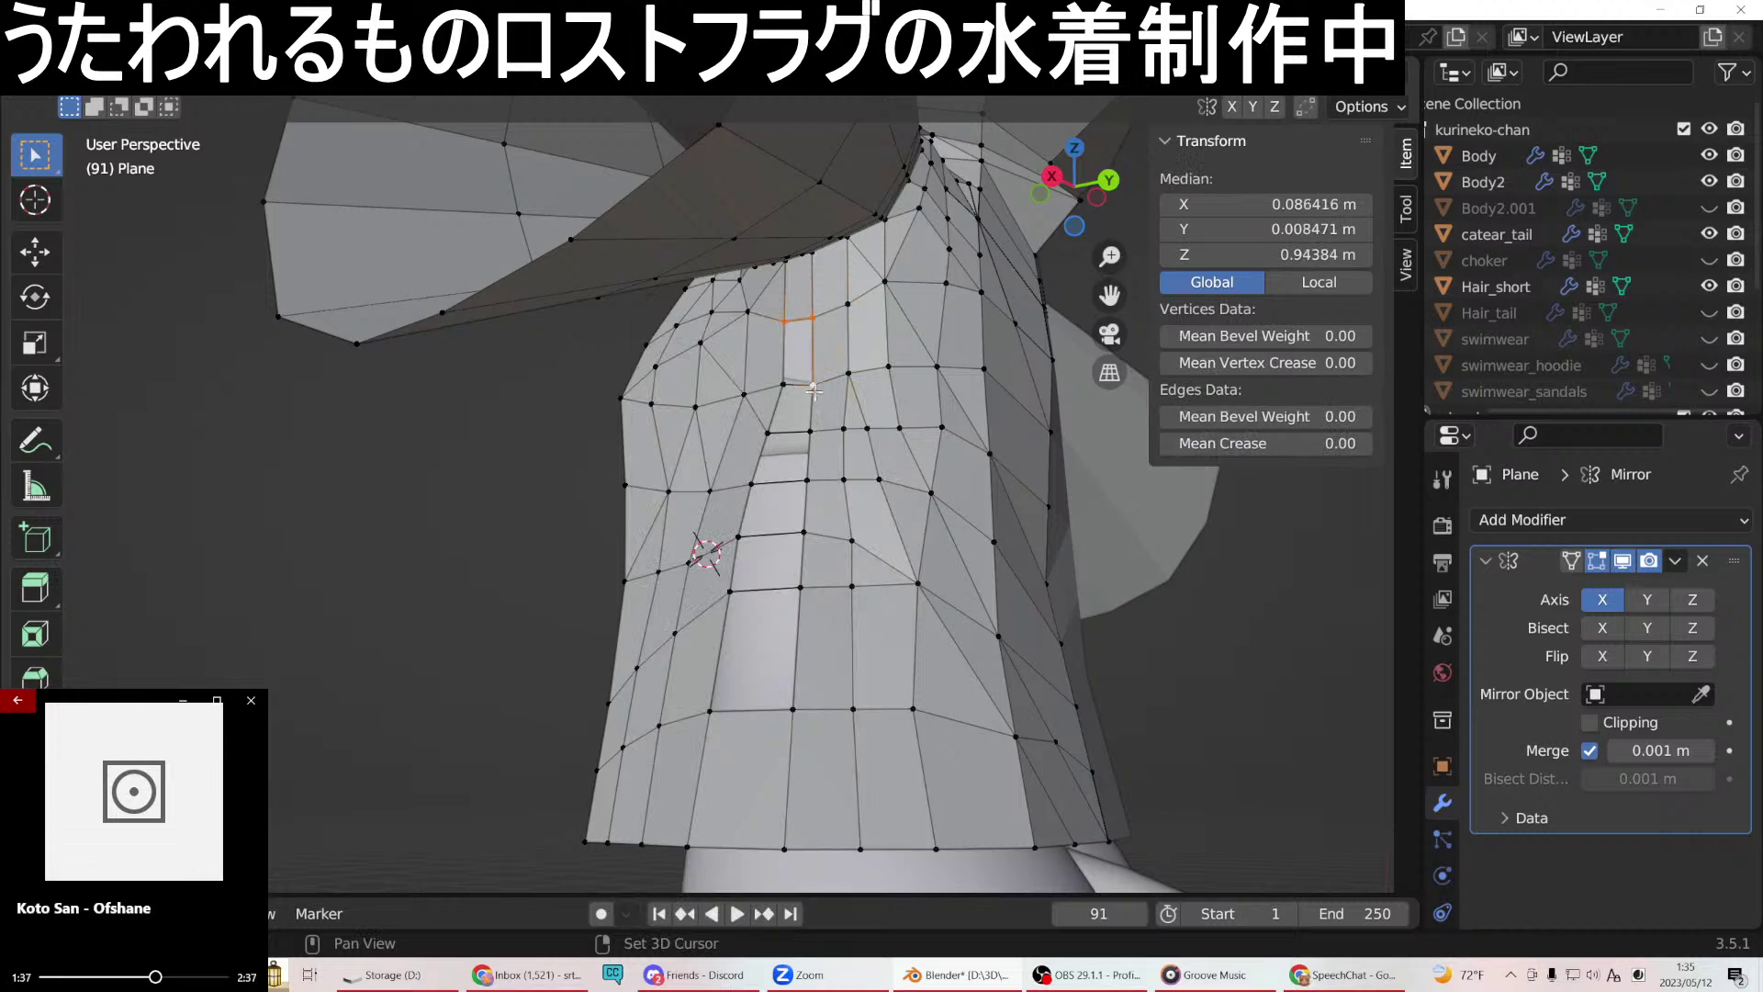
pyautogui.rightClick(793, 386)
pyautogui.click(812, 467)
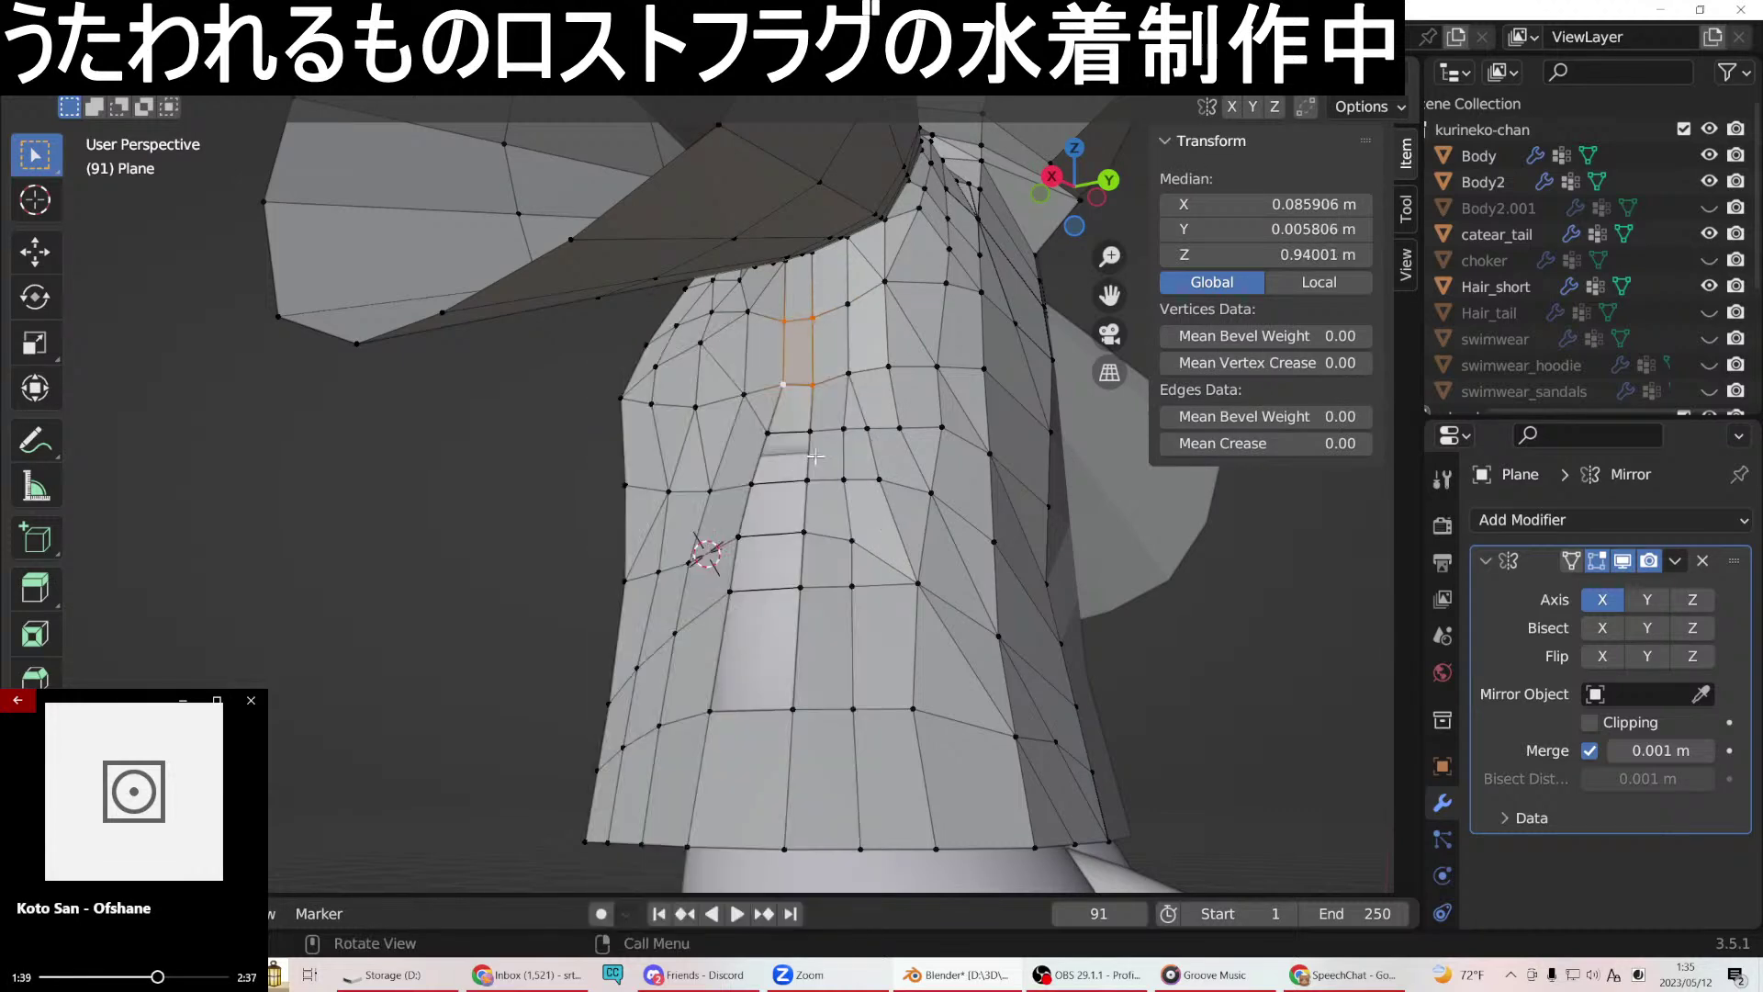
pyautogui.click(784, 383)
pyautogui.keyDown('shift'); pyautogui.click(812, 384); pyautogui.keyUp('shift')
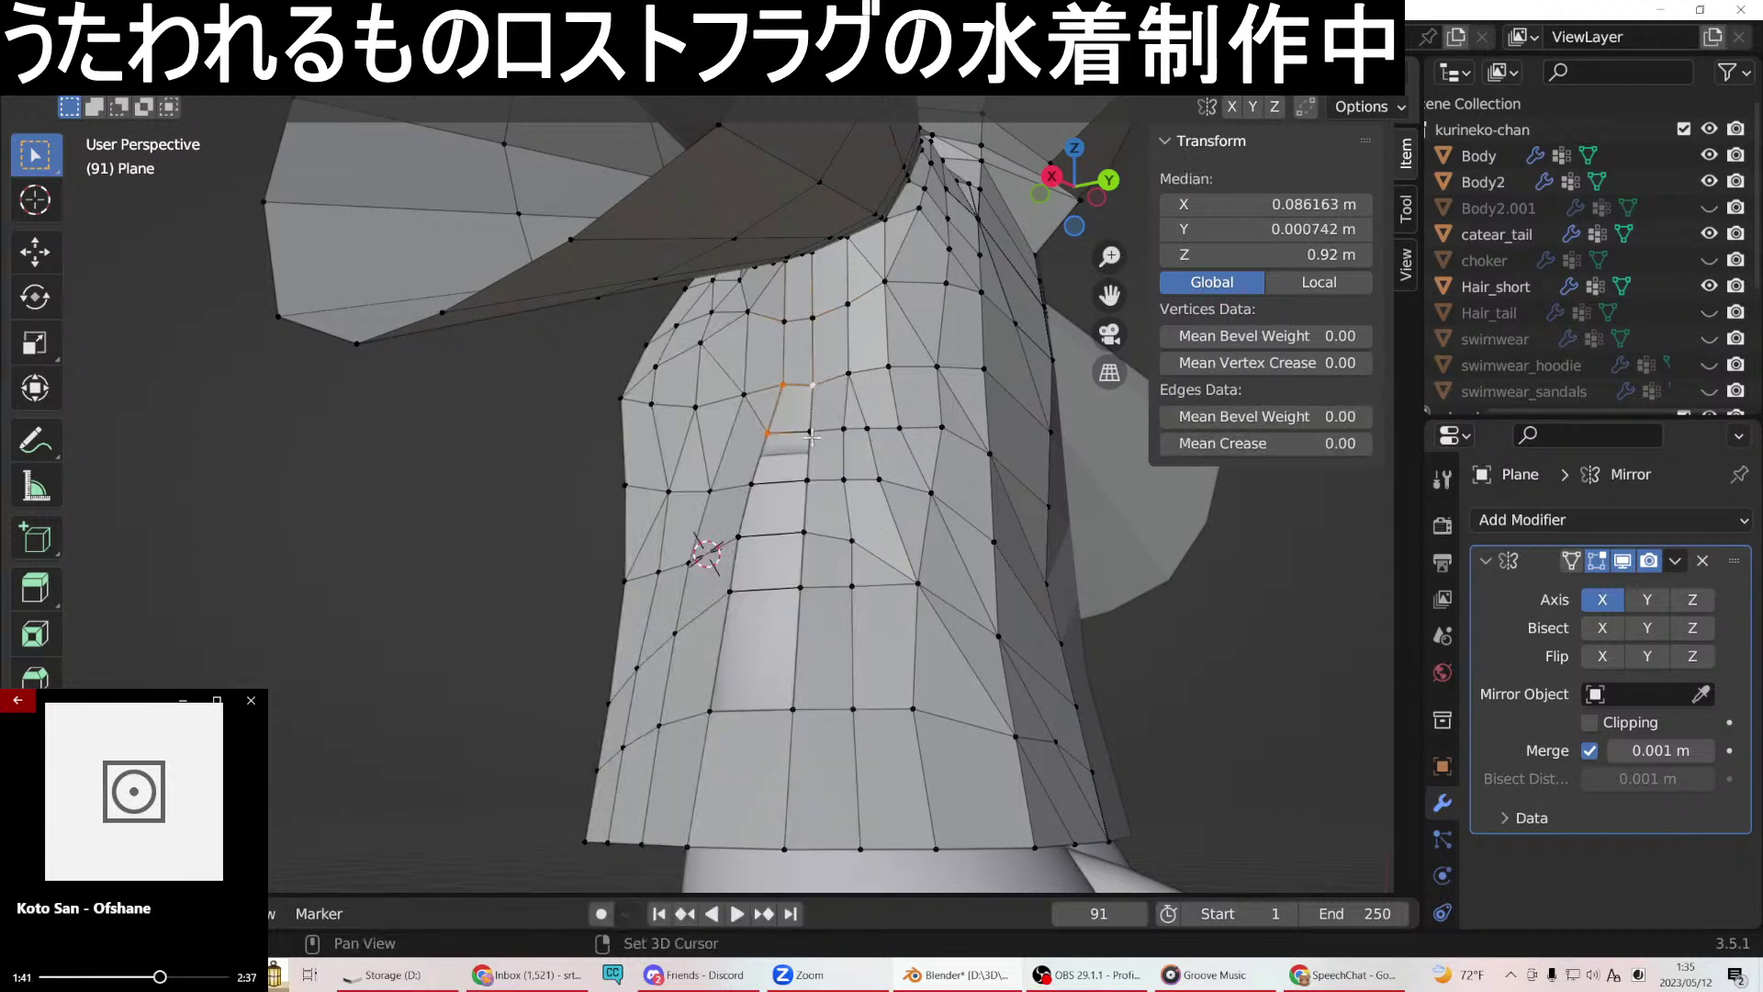
pyautogui.rightClick(812, 439)
pyautogui.click(740, 474)
# Fill the two middle four-vertex gaps of the front column in the side opening with faces.
pyautogui.keyDown('shift'); pyautogui.click(752, 484); pyautogui.keyUp('shift')
pyautogui.rightClick(805, 486)
pyautogui.click(740, 481)
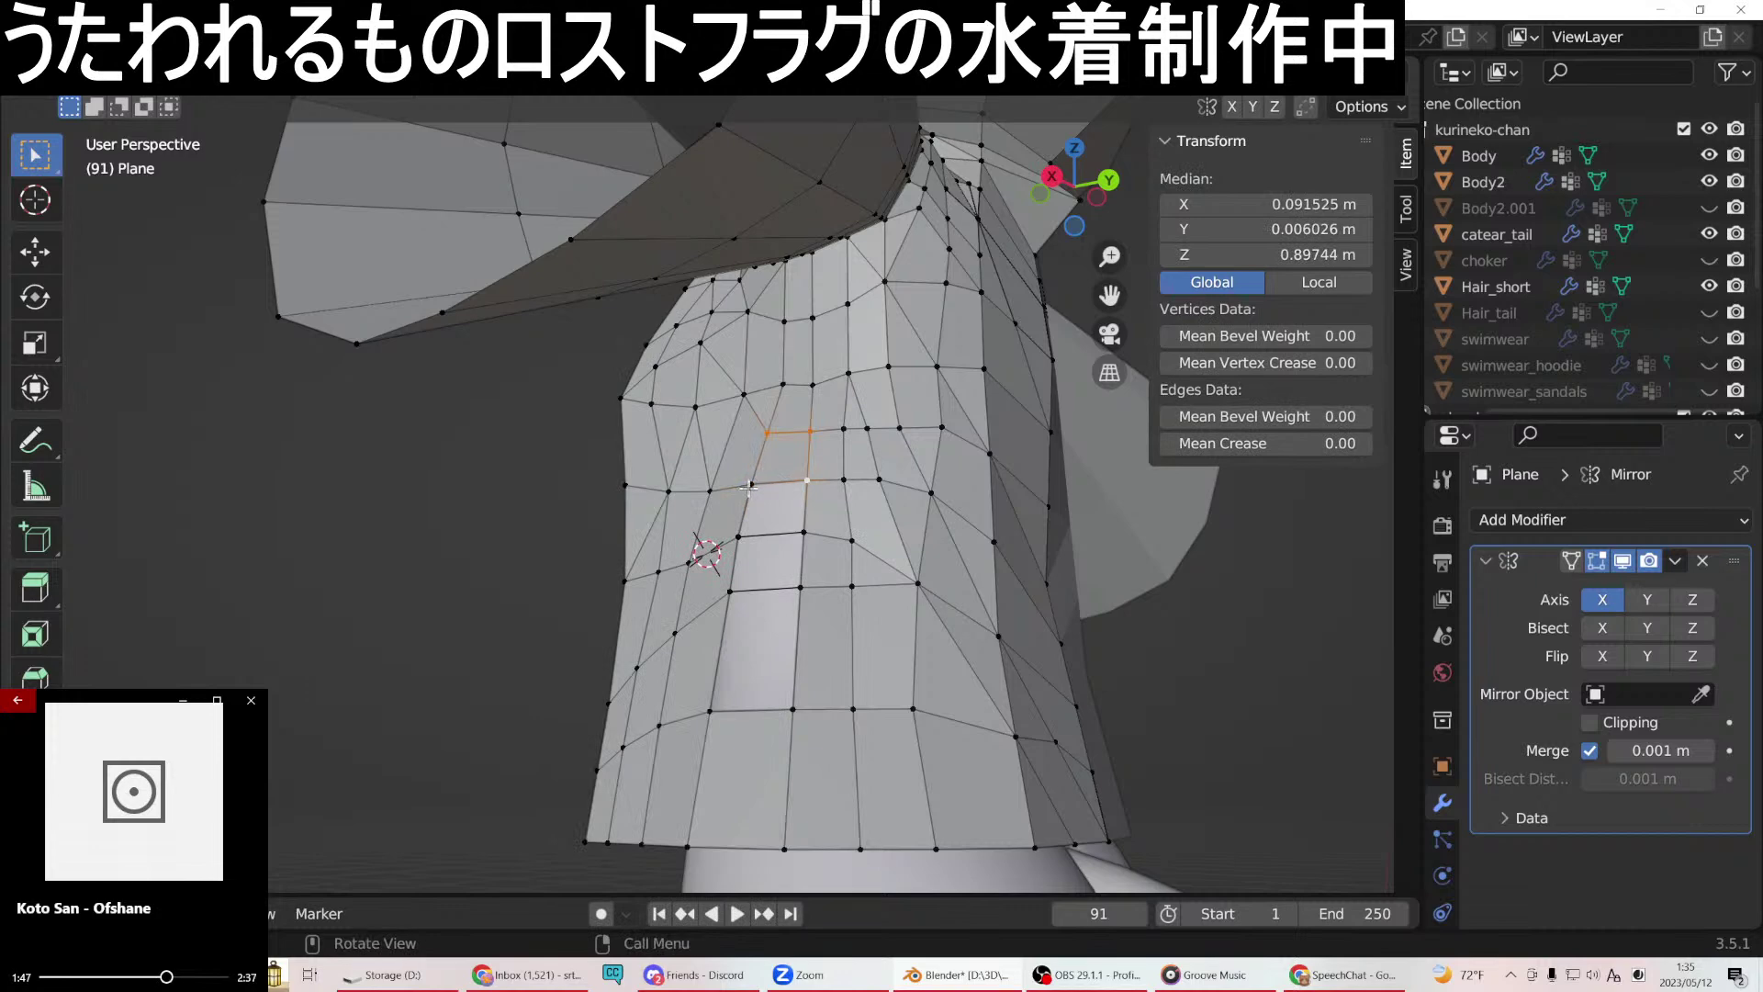
pyautogui.click(752, 485)
pyautogui.keyDown('shift'); pyautogui.click(738, 535); pyautogui.keyUp('shift')
pyautogui.keyDown('shift'); pyautogui.click(804, 532); pyautogui.keyUp('shift')
pyautogui.keyDown('shift'); pyautogui.click(806, 480); pyautogui.keyUp('shift')
pyautogui.rightClick(802, 489)
pyautogui.click(753, 492)
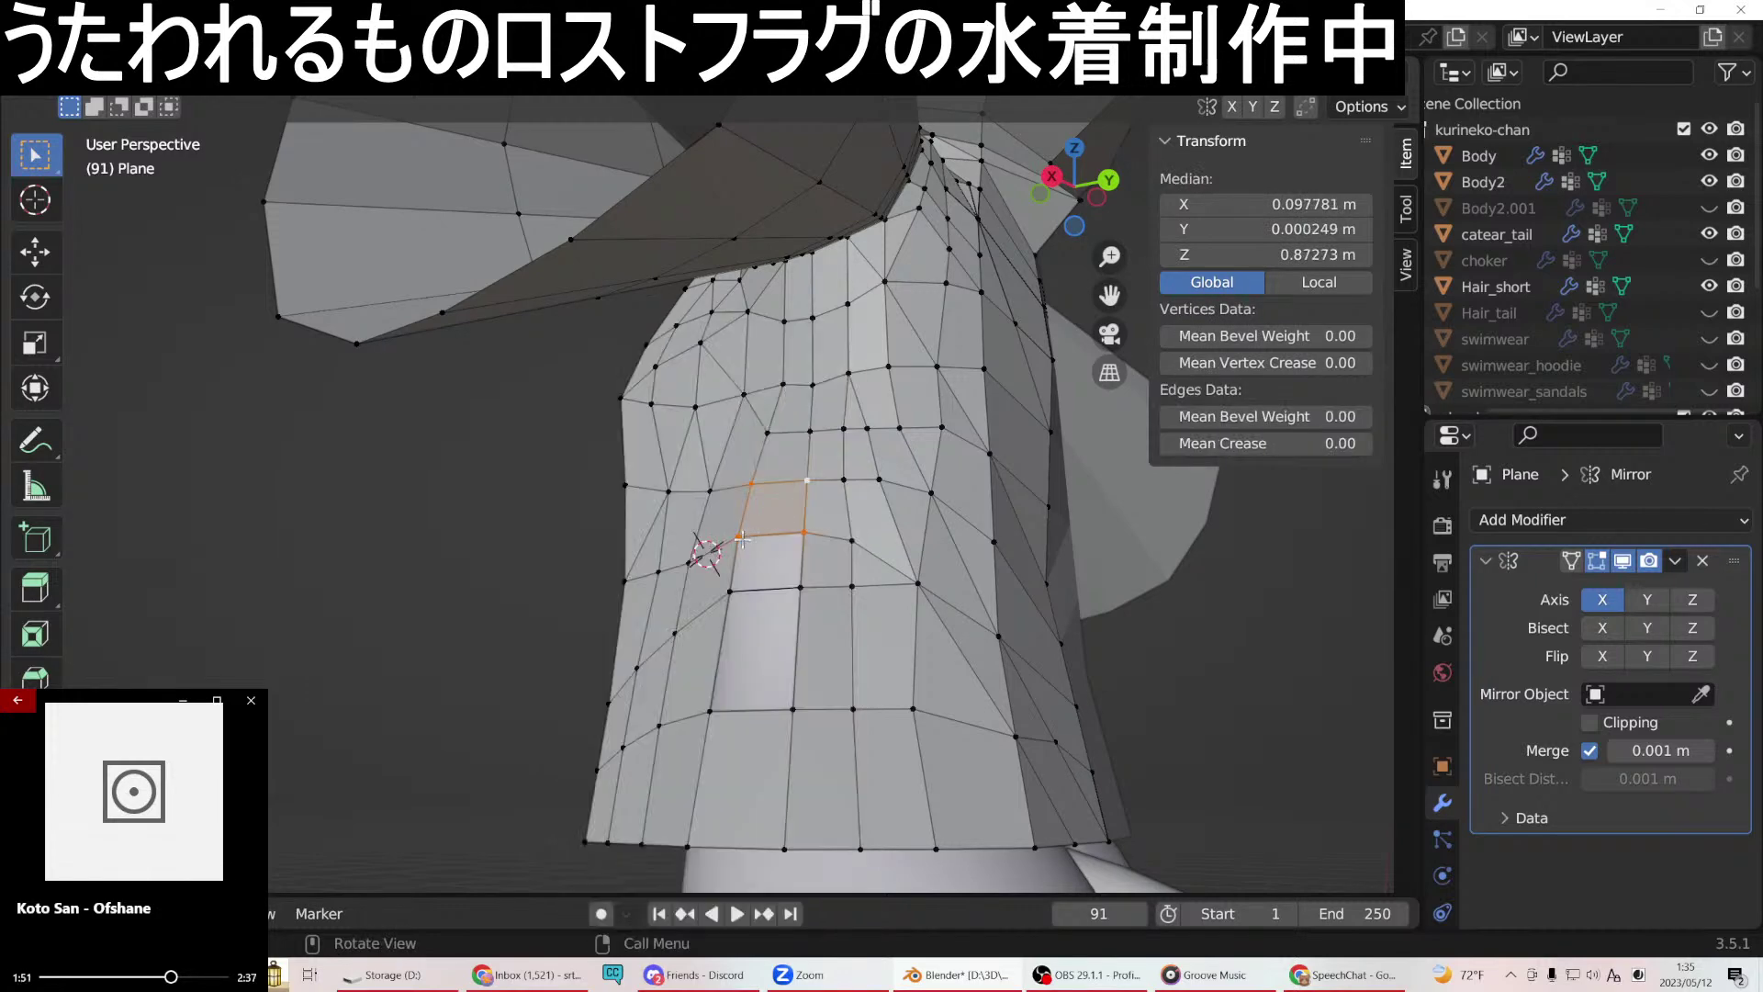
# Close the last two gaps at the lower end of the front column with faces.
pyautogui.keyDown('shift'); pyautogui.click(752, 589); pyautogui.keyUp('shift')
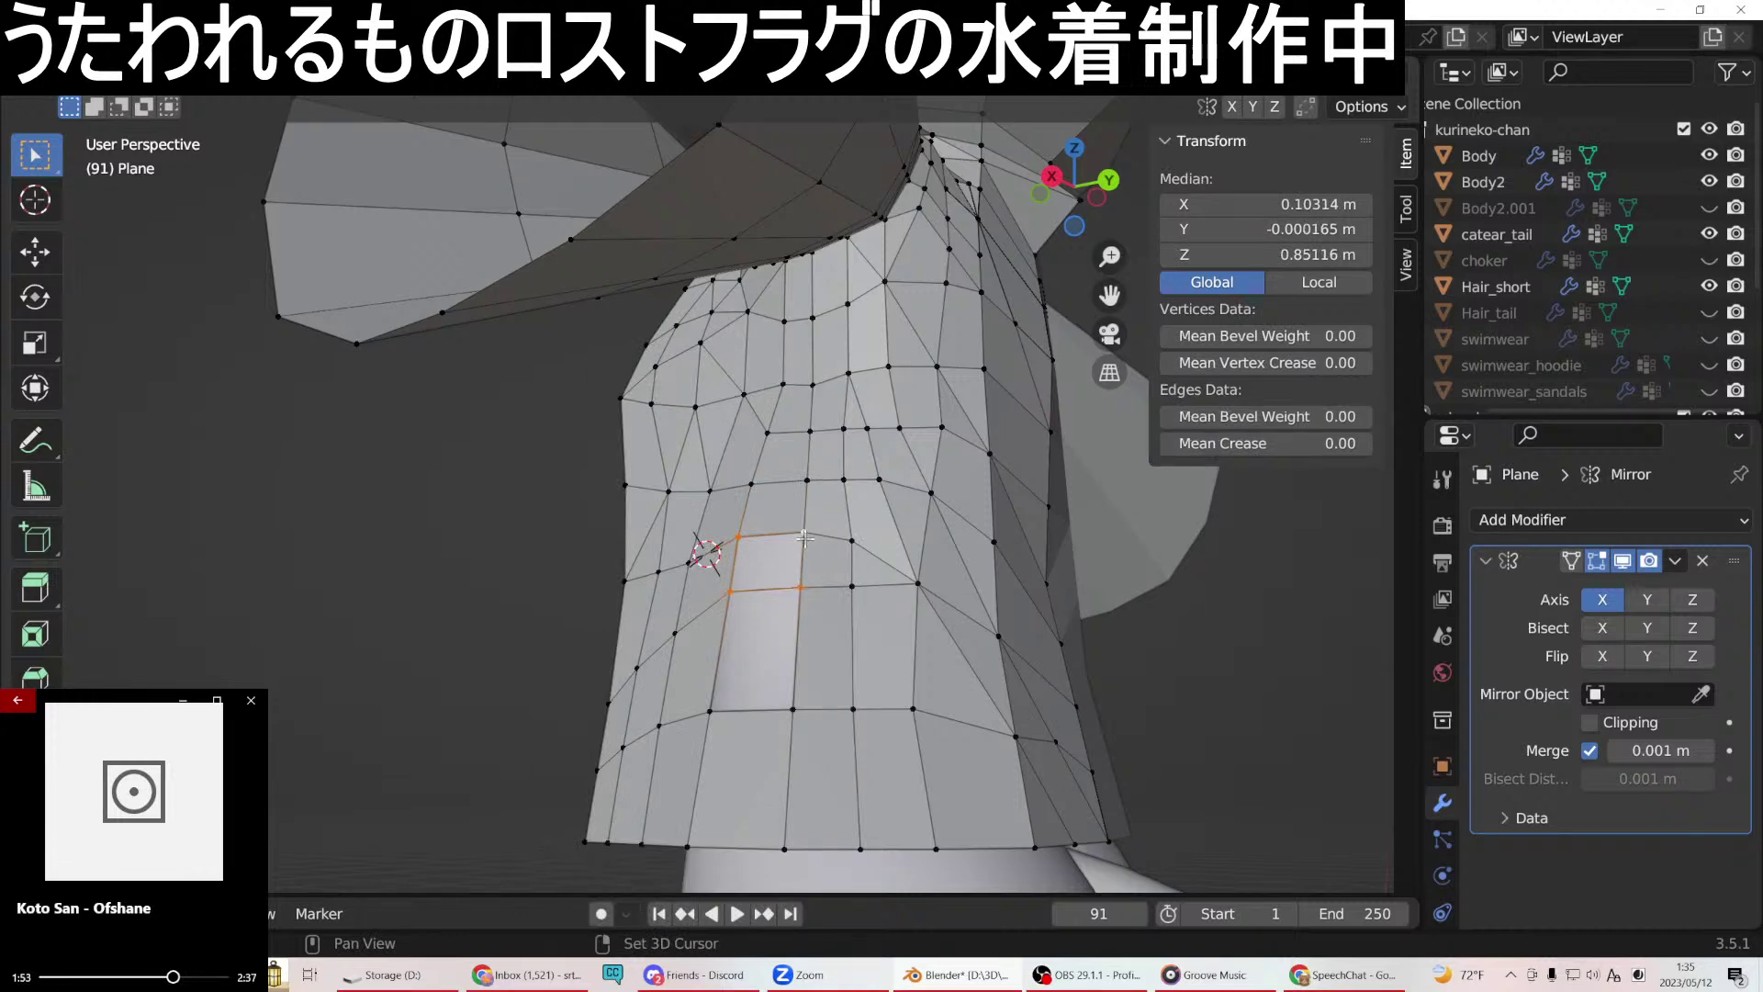
pyautogui.rightClick(805, 537)
pyautogui.click(812, 473)
pyautogui.click(730, 590)
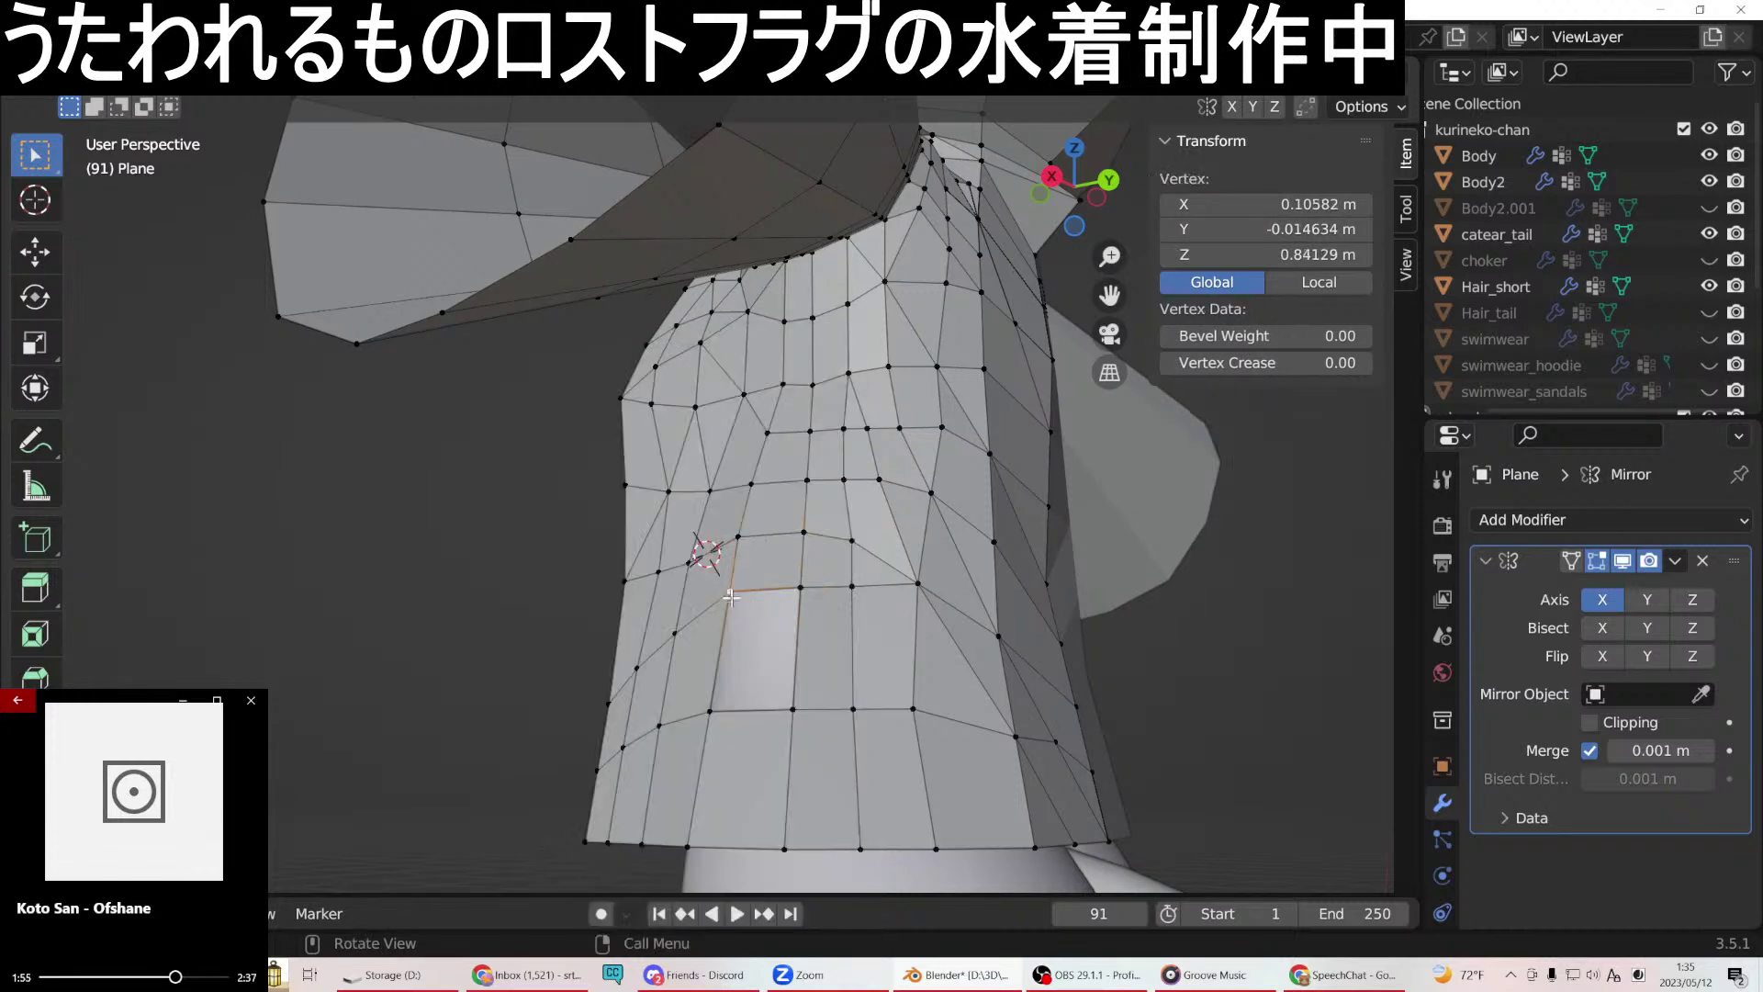
pyautogui.keyDown('shift'); pyautogui.click(712, 712); pyautogui.keyUp('shift')
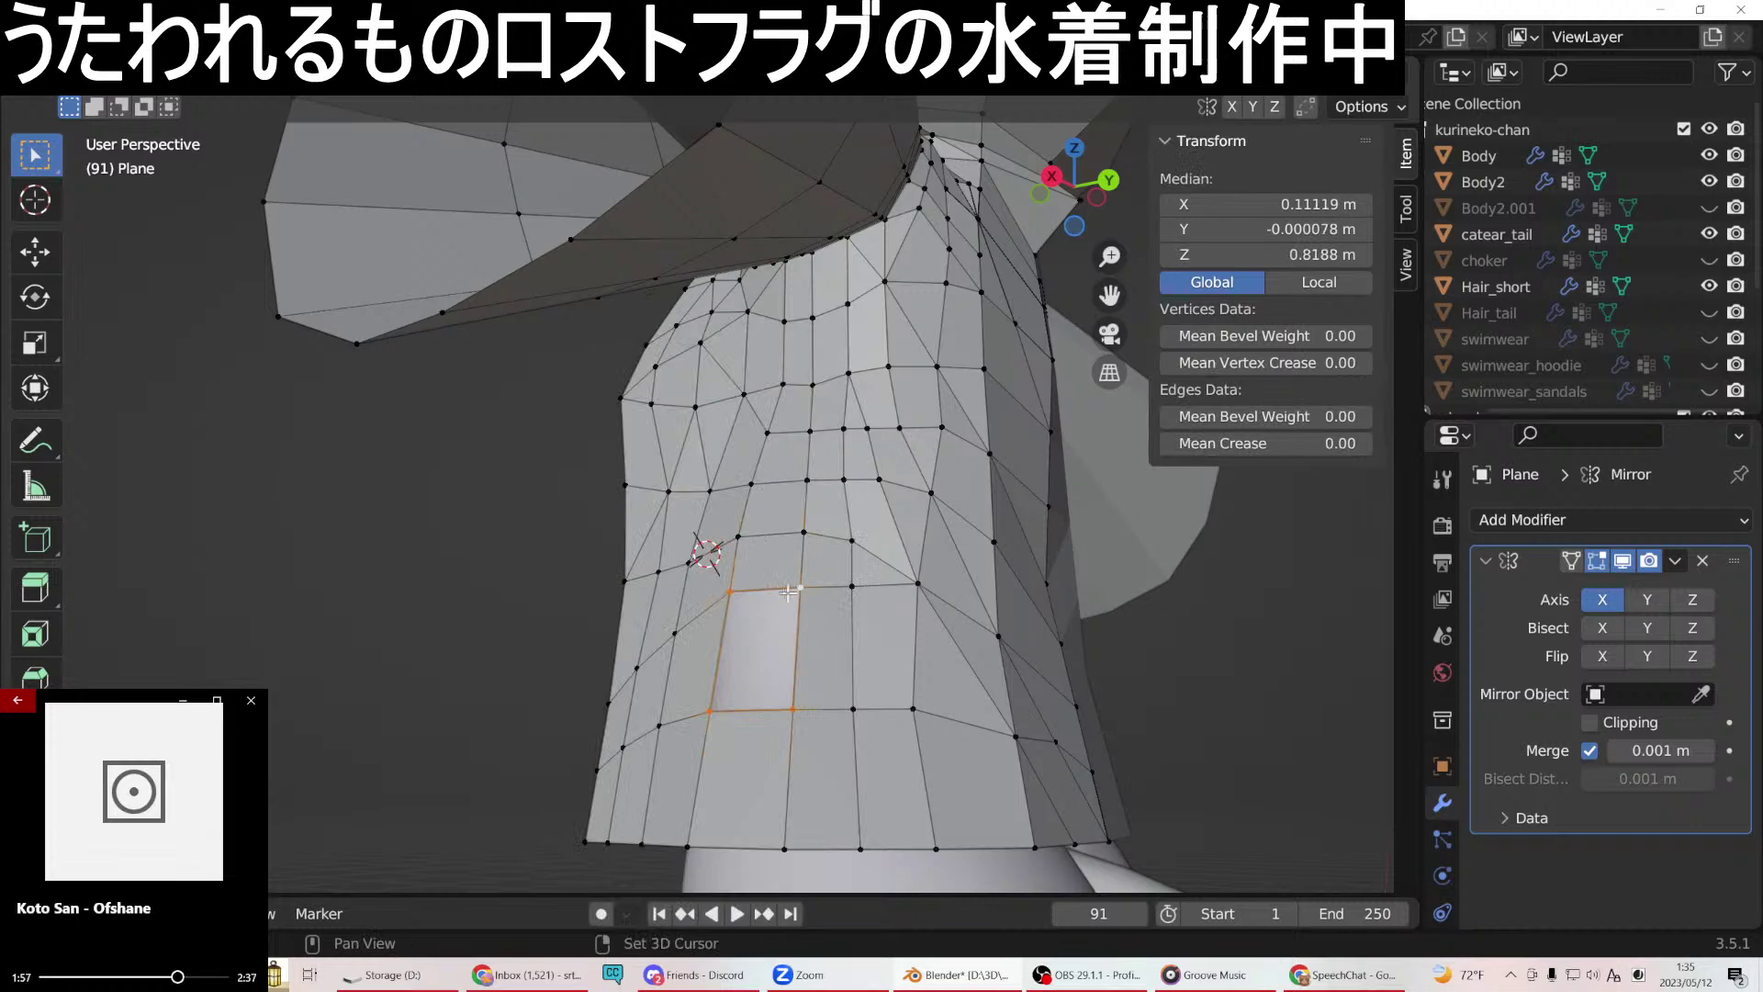
pyautogui.rightClick(732, 594)
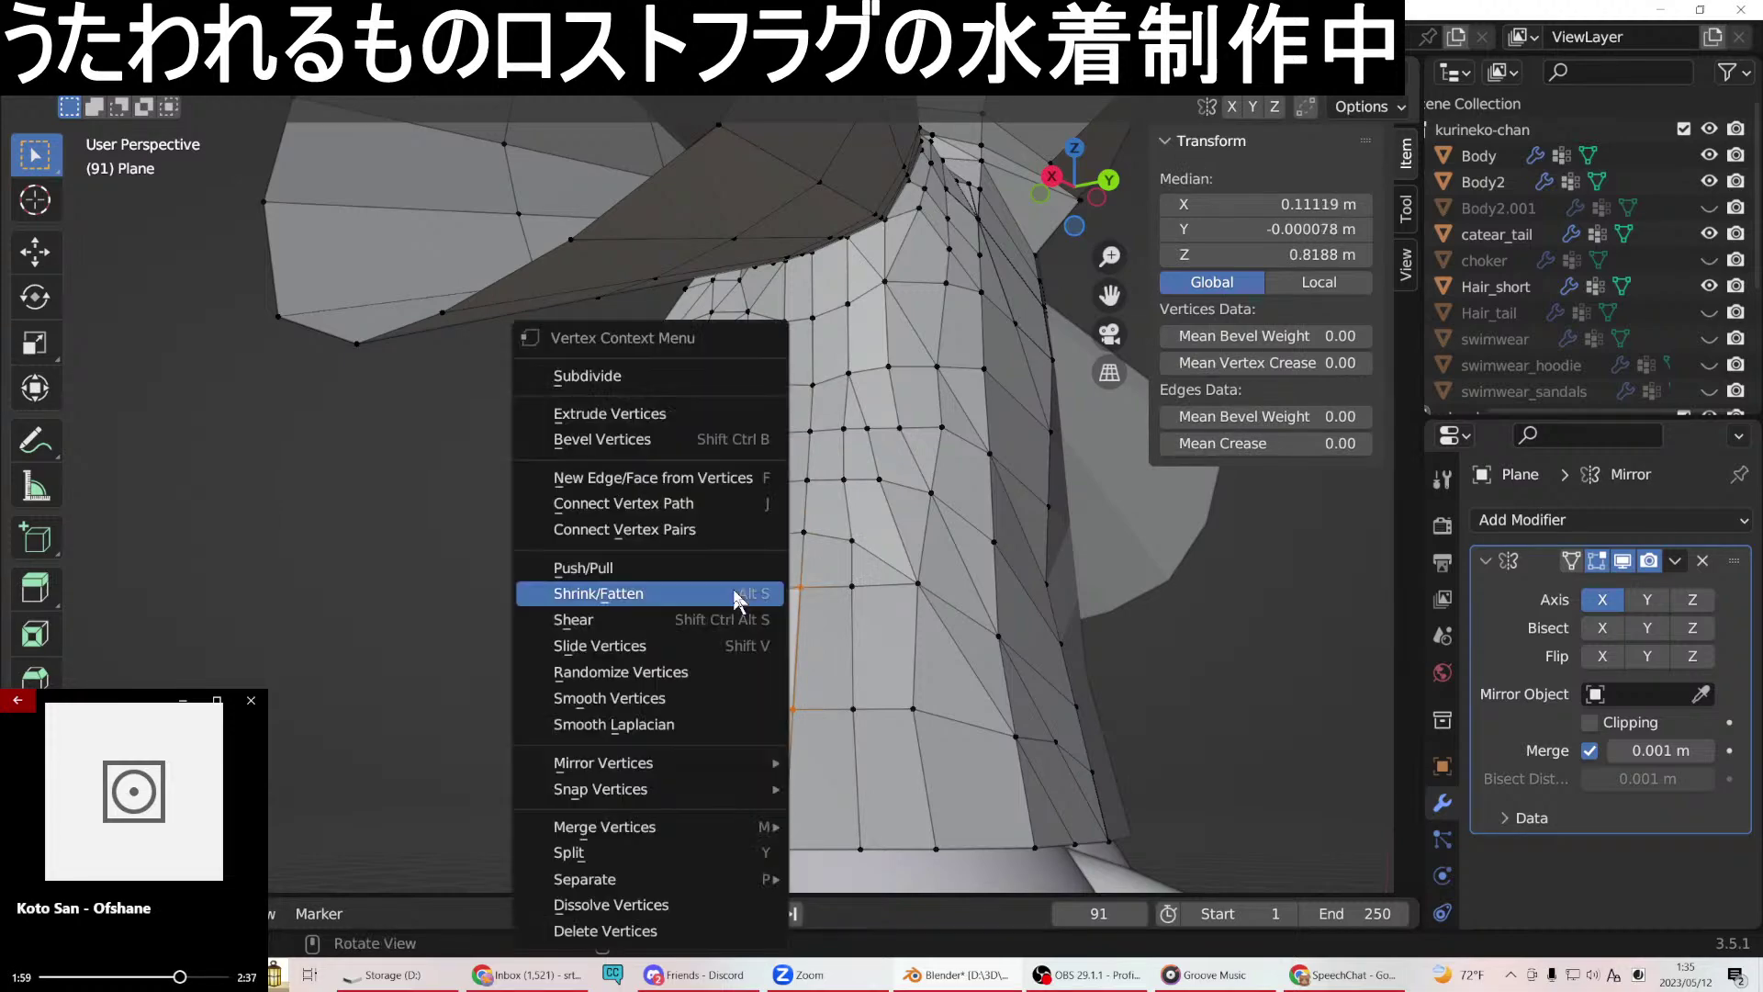
pyautogui.click(685, 474)
# Inspect the garment from the front and unhide the reference images Empty and Empty.001.
pyautogui.moveTo(710, 494); pyautogui.dragTo(733, 408, button='middle')
pyautogui.scroll(-5, 707, 396)
pyautogui.scroll(5, 688, 358)
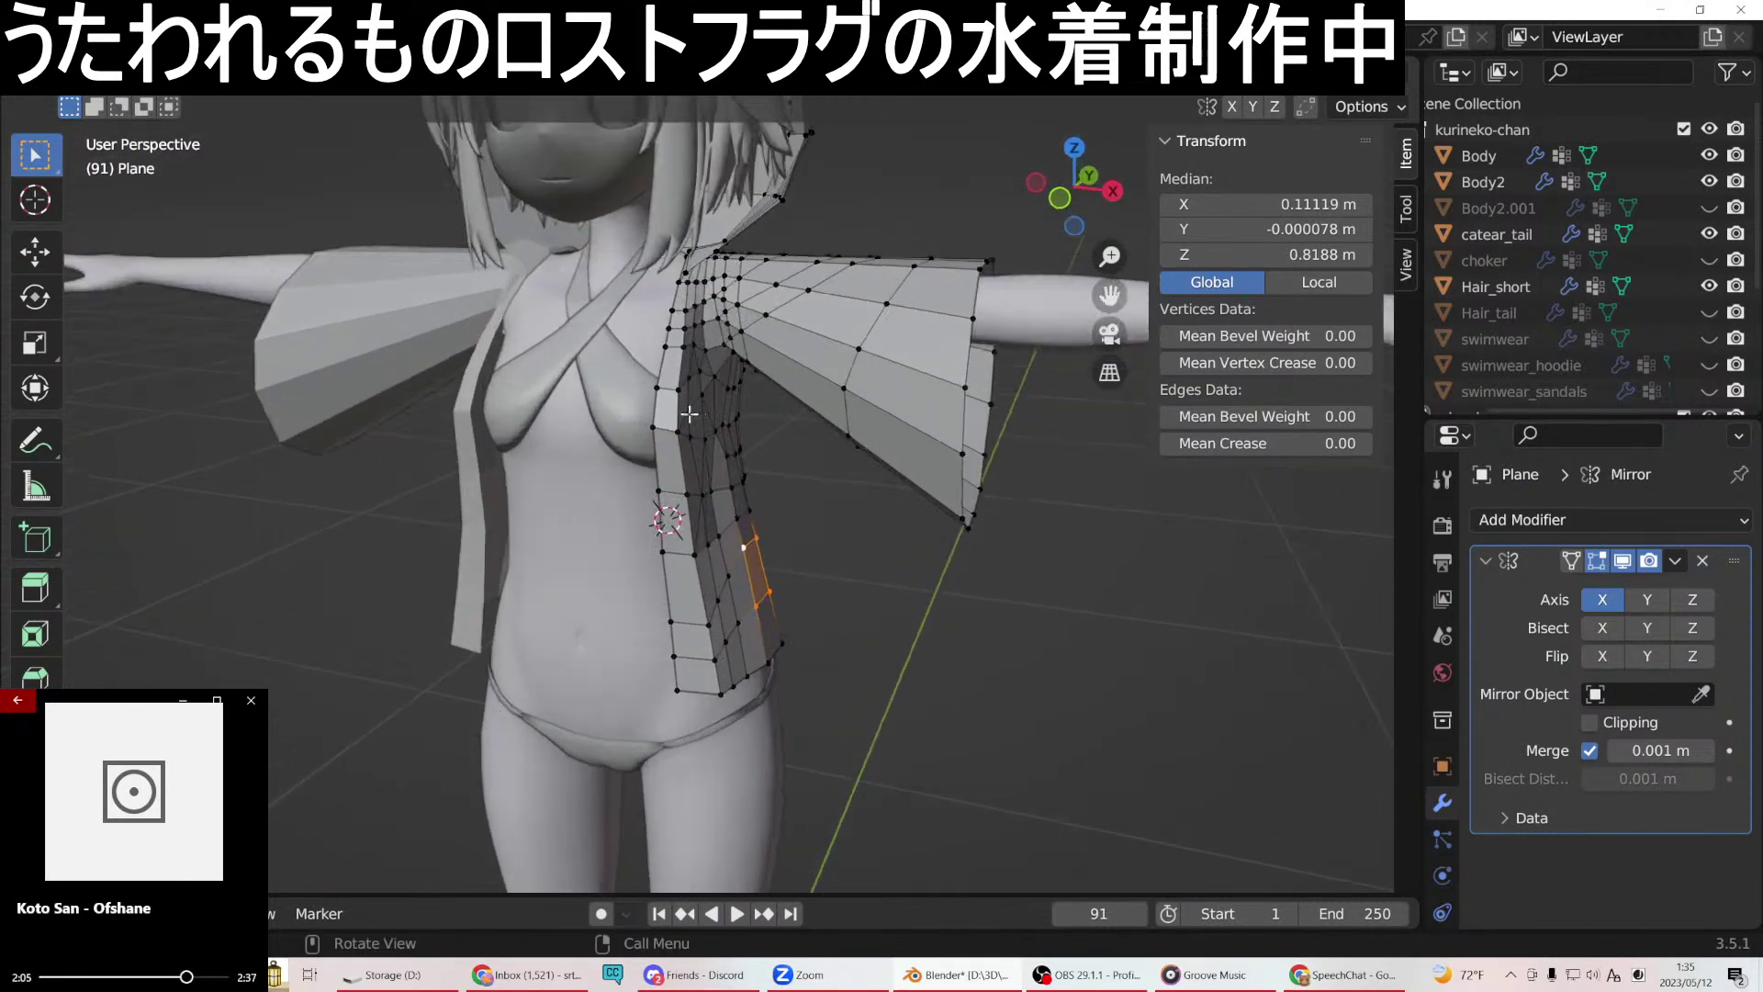
pyautogui.scroll(-3, 681, 354)
pyautogui.moveTo(681, 353)
pyautogui.mouseDown(button='middle')
pyautogui.moveTo(645, 350)
pyautogui.moveTo(981, 349)
pyautogui.moveTo(589, 358)
pyautogui.moveTo(712, 371)
pyautogui.mouseUp(button='middle')
pyautogui.scroll(2, 645, 350)
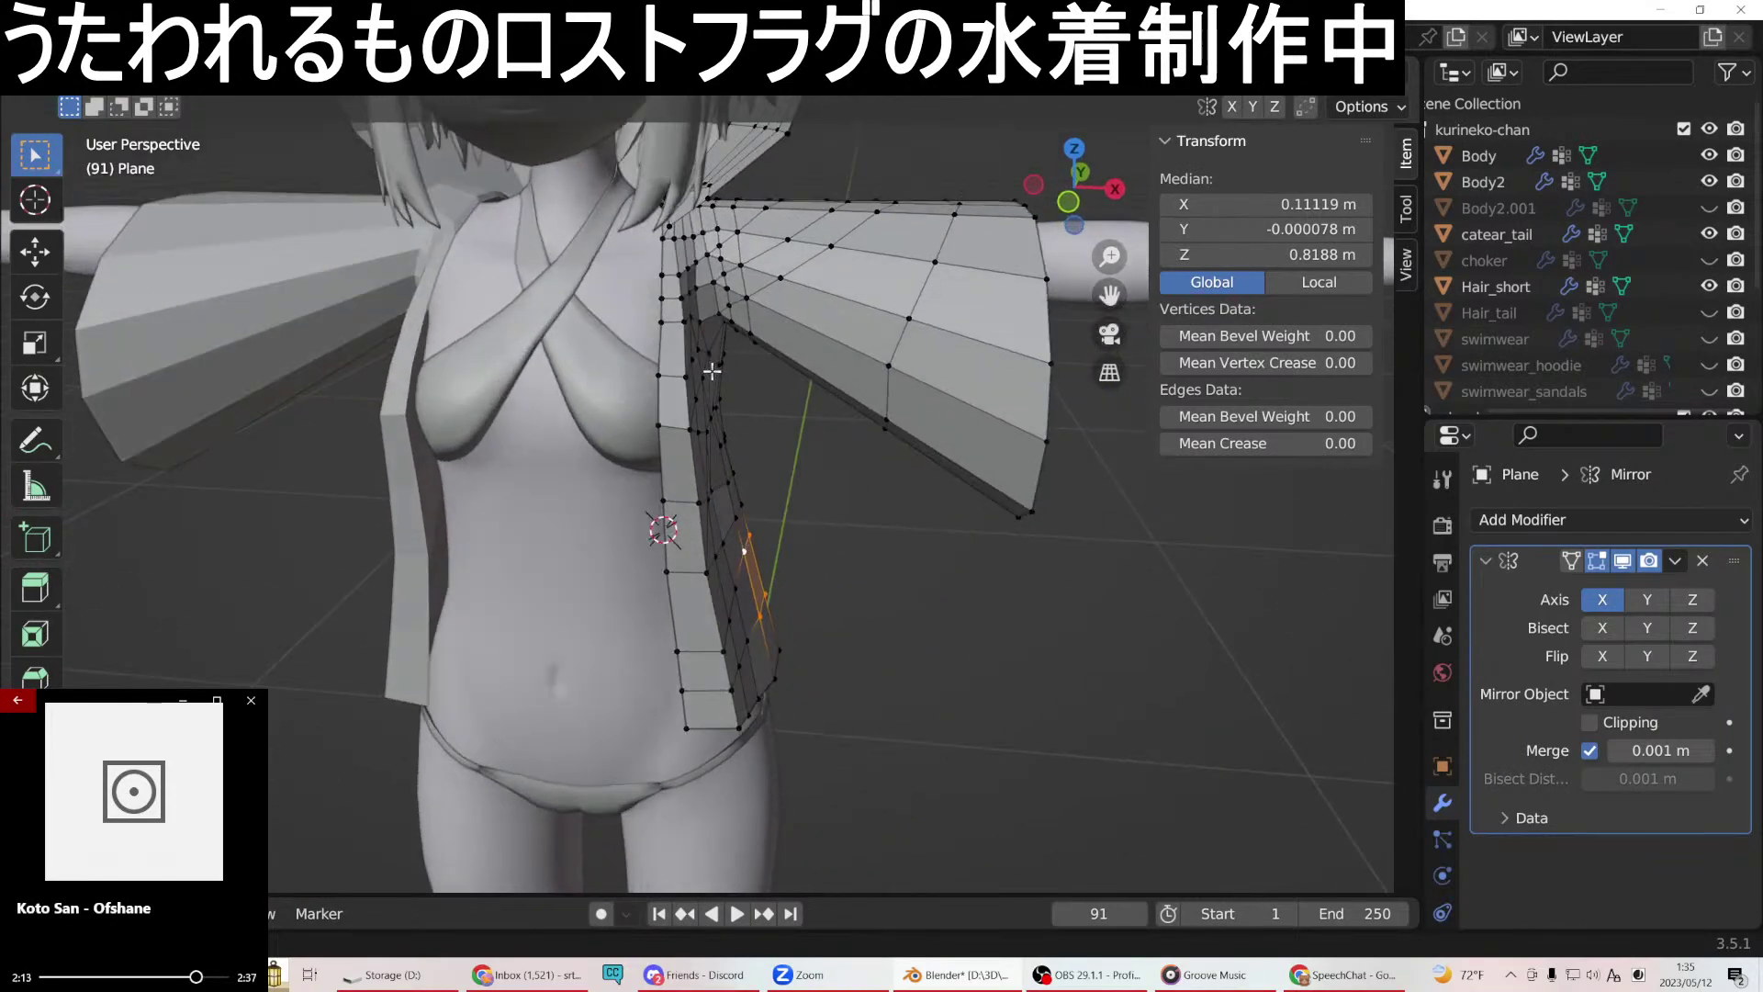
pyautogui.scroll(-4, 1639, 321)
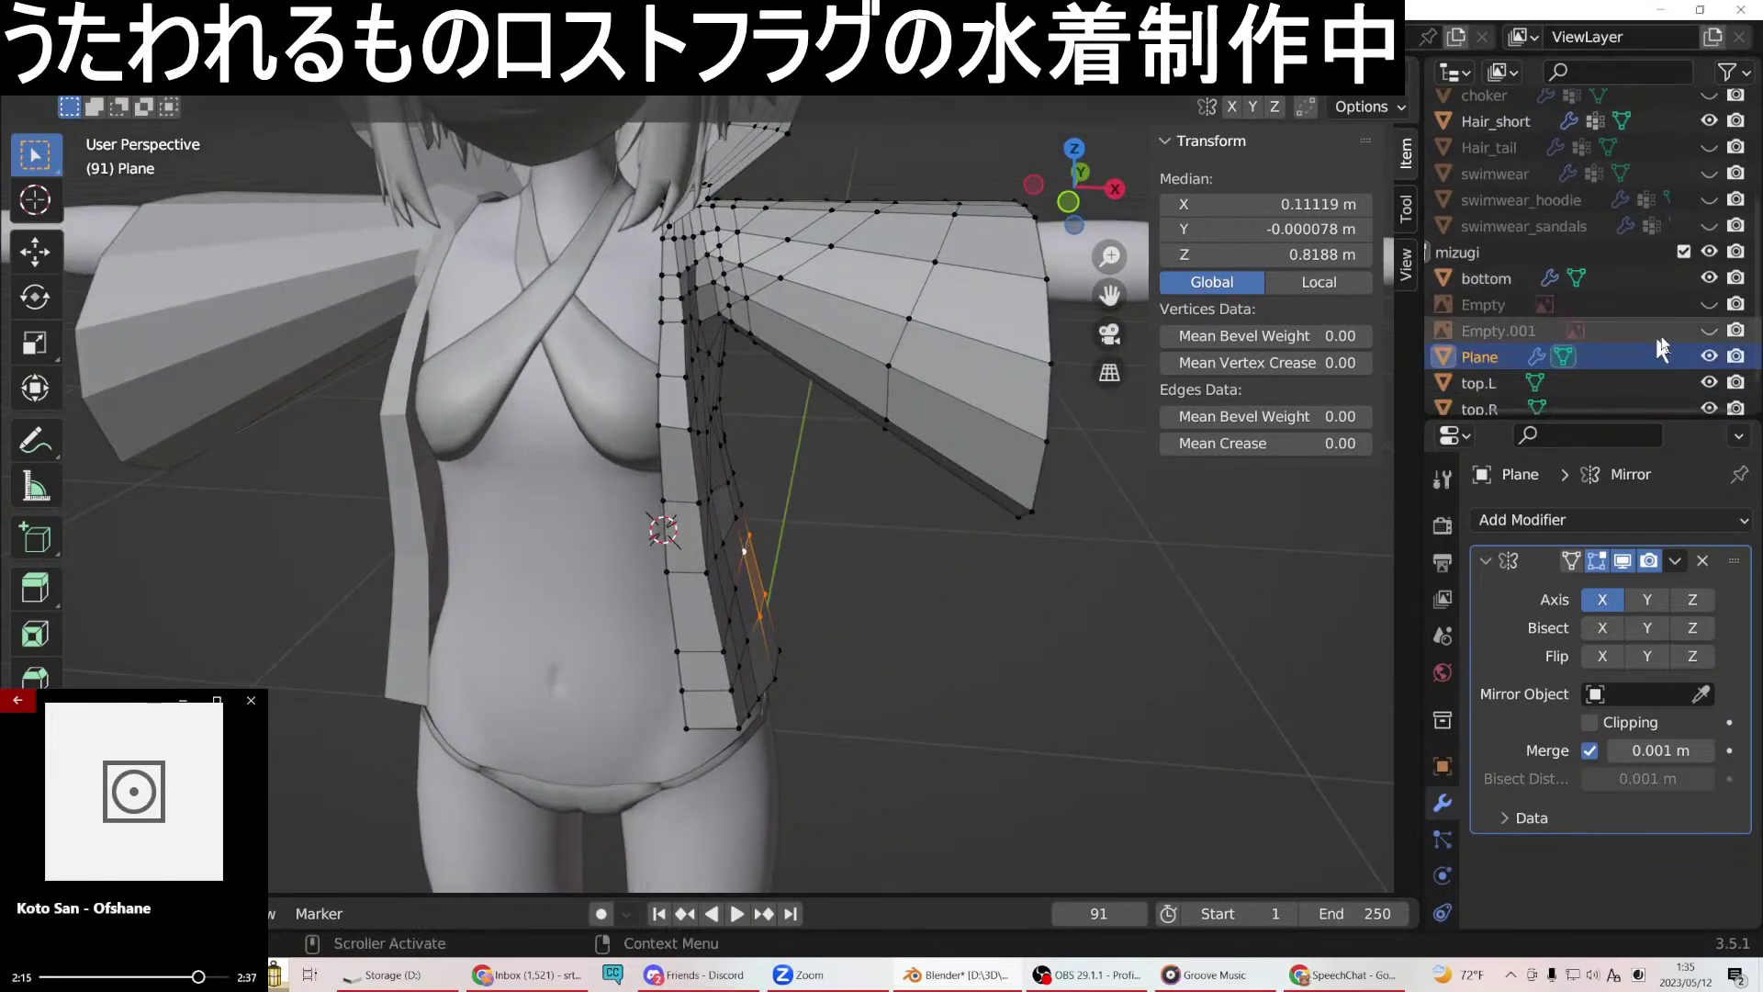
pyautogui.moveTo(1713, 307); pyautogui.dragTo(1714, 330)
pyautogui.scroll(-3, 890, 418)
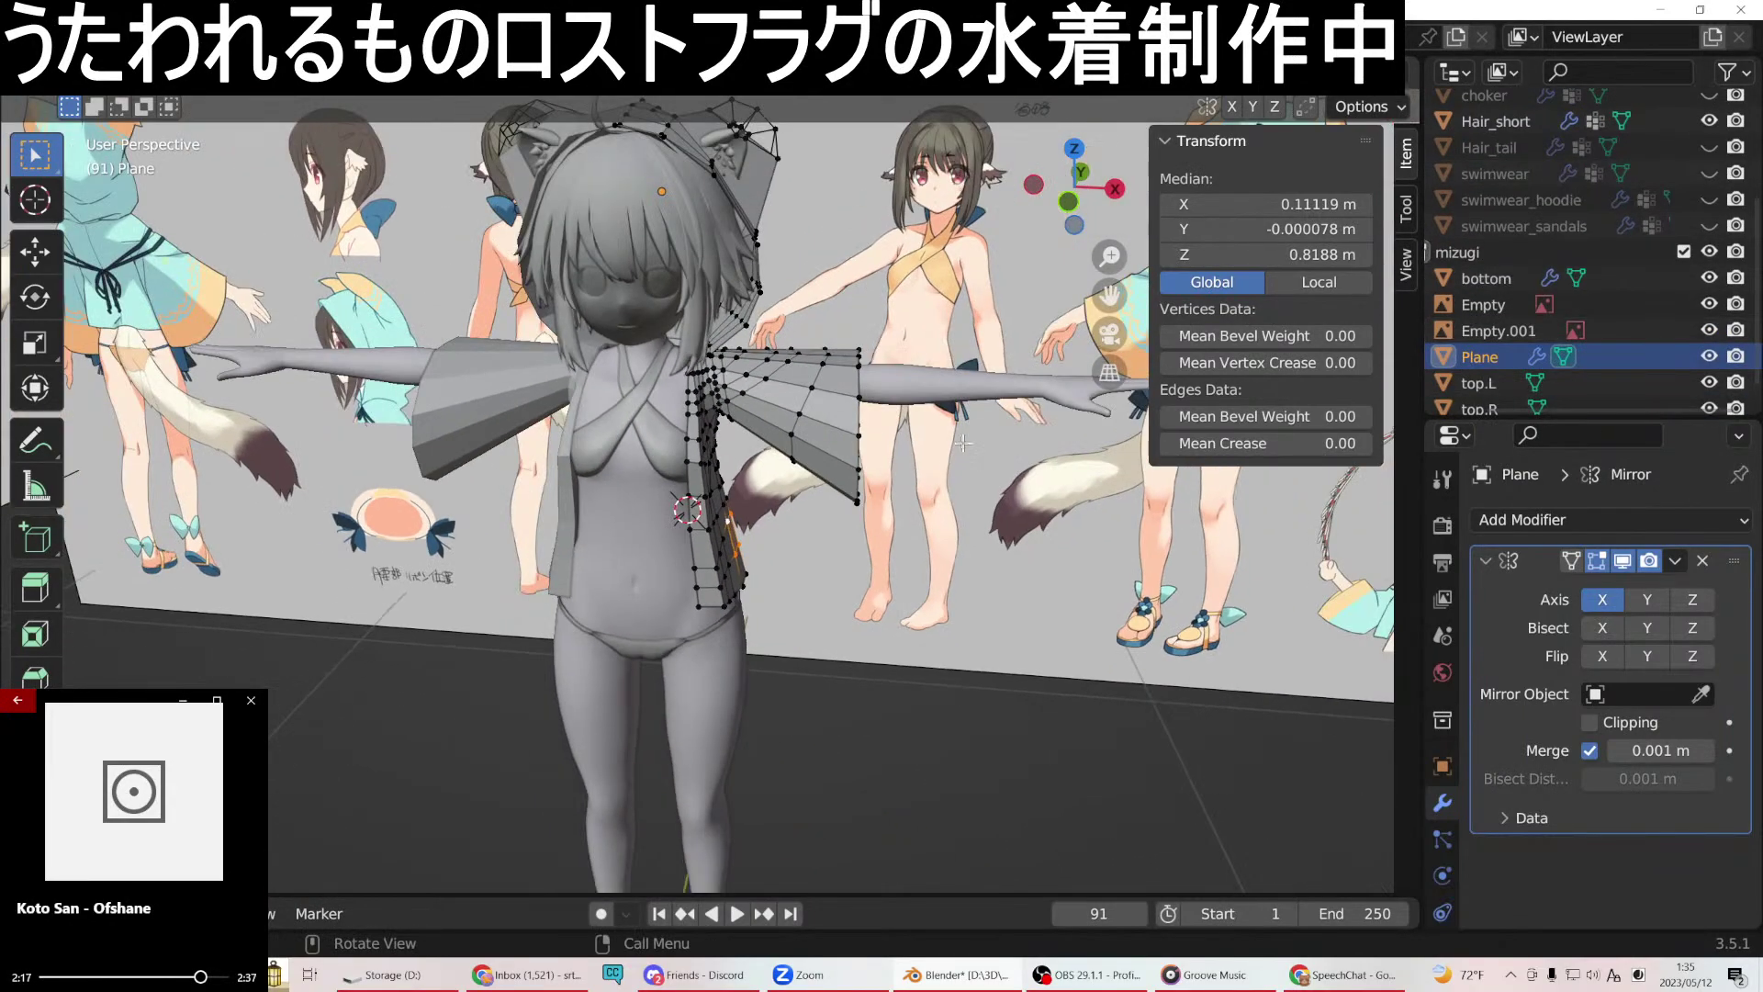
# Move the short front-panel edge at bust height about 0.0125 m backward along the Y axis.
pyautogui.scroll(2, 891, 418)
pyautogui.moveTo(891, 418); pyautogui.dragTo(822, 449, button='middle')
pyautogui.scroll(5, 691, 465)
pyautogui.moveTo(861, 390); pyautogui.dragTo(466, 371, button='middle')
pyautogui.click(684, 297)
pyautogui.press('g')
pyautogui.press('y')
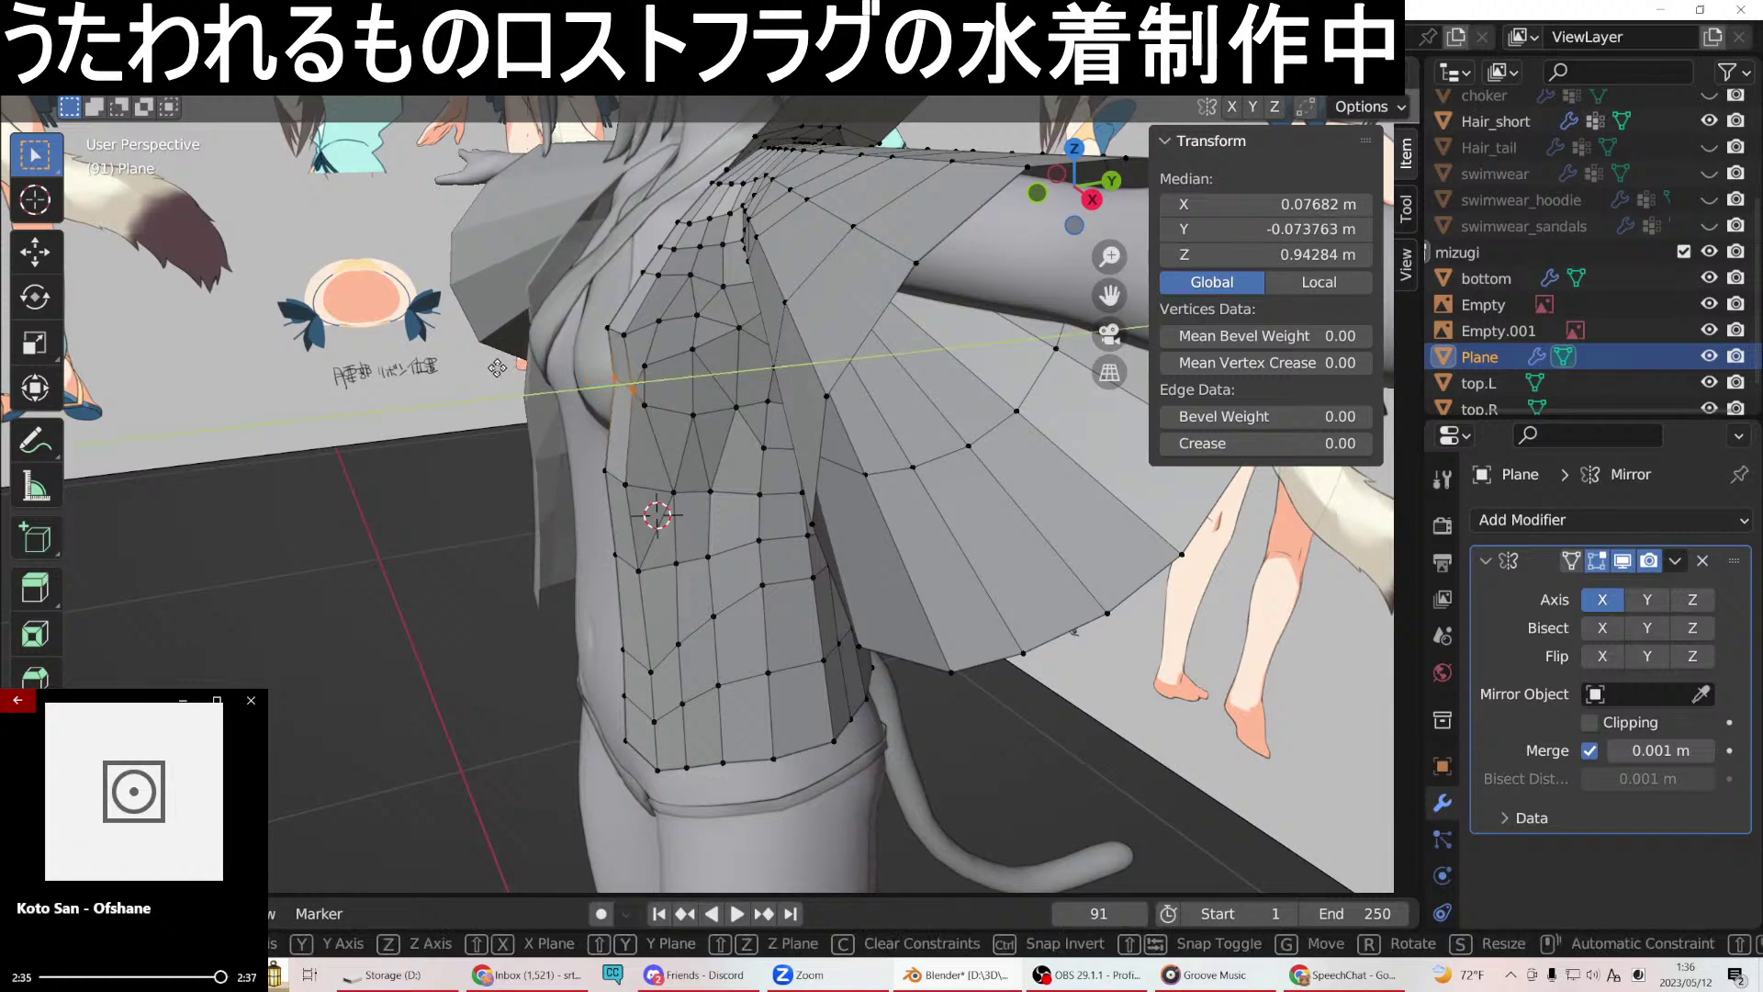
pyautogui.click(497, 367)
# Move the front-panel edge just above it about 0.0074 m backward along the Y axis.
pyautogui.moveTo(500, 369); pyautogui.dragTo(902, 385, button='middle')
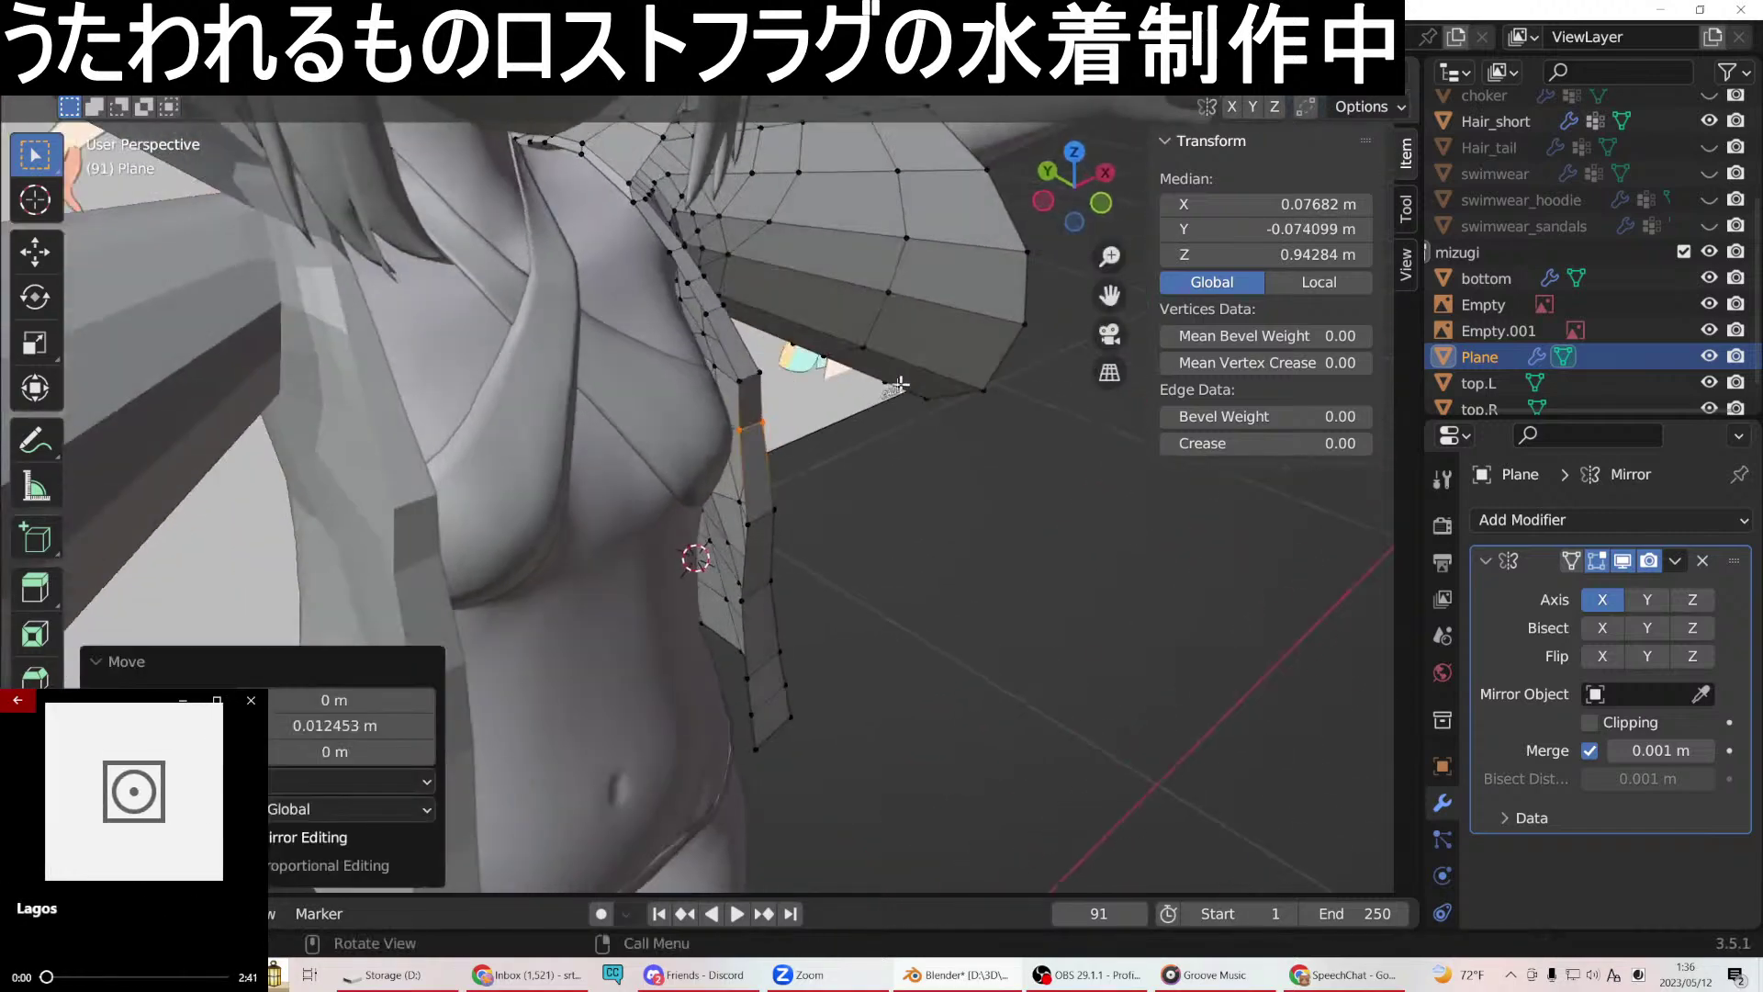
pyautogui.moveTo(740, 383); pyautogui.dragTo(610, 338, button='middle')
pyautogui.click(648, 347)
pyautogui.click(611, 339)
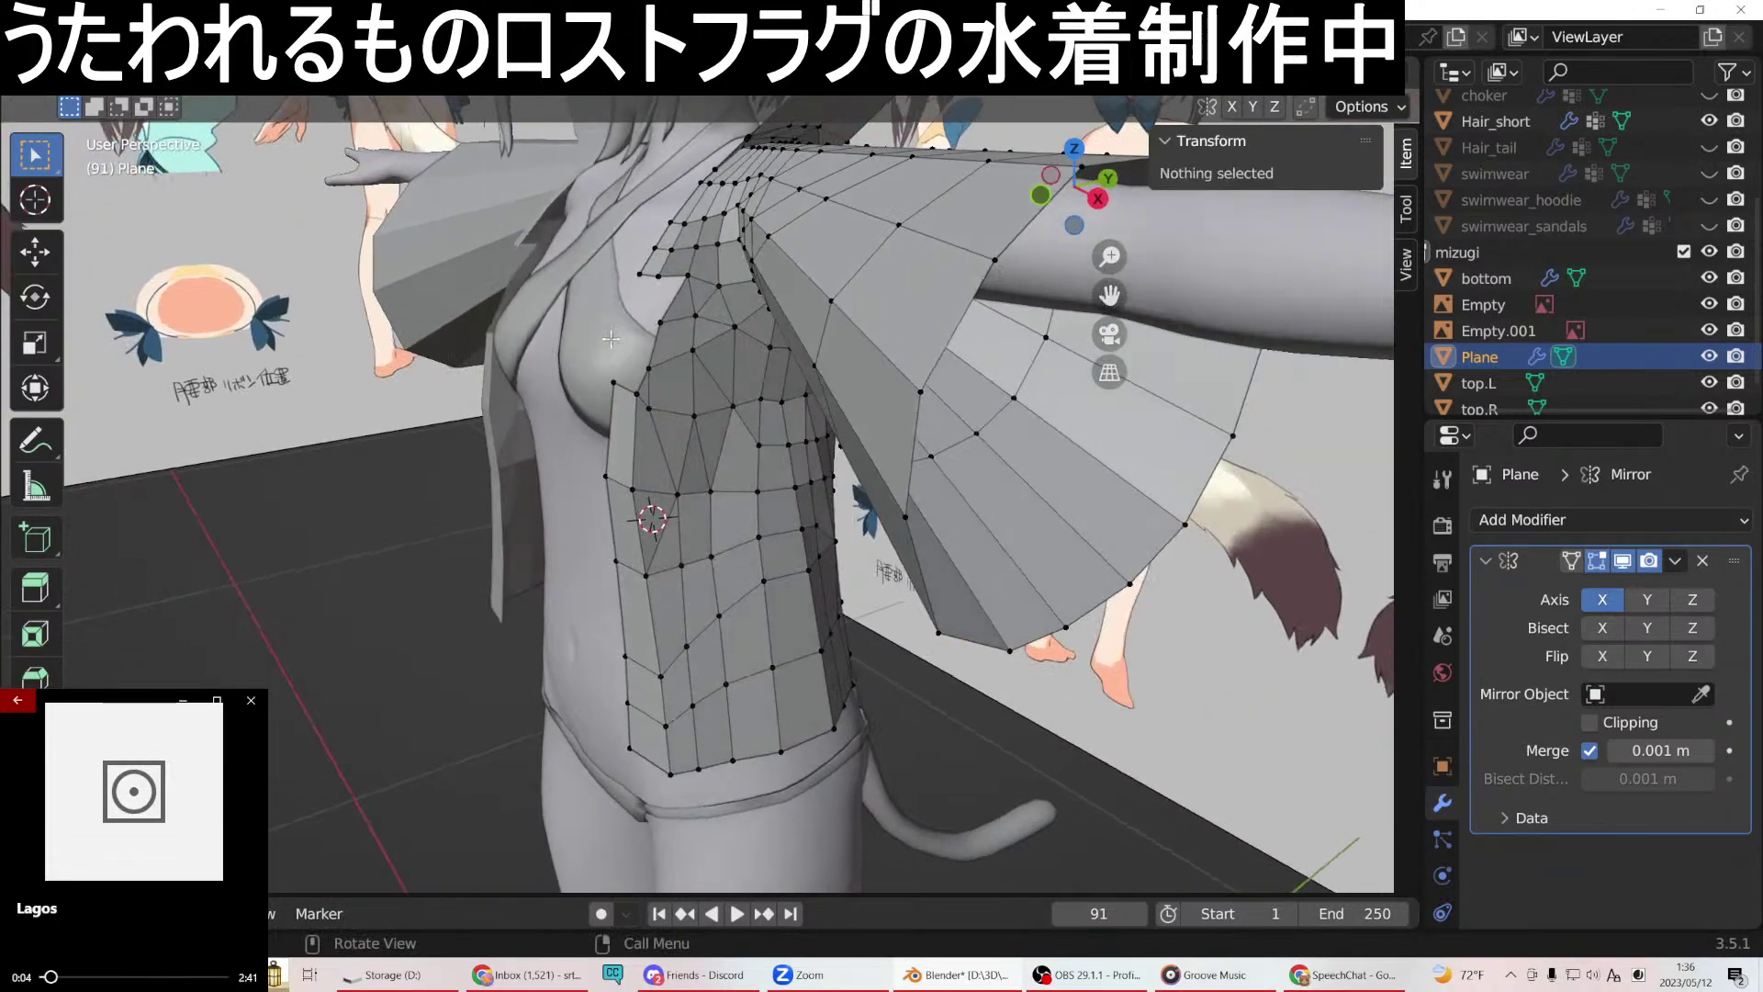
pyautogui.click(610, 339)
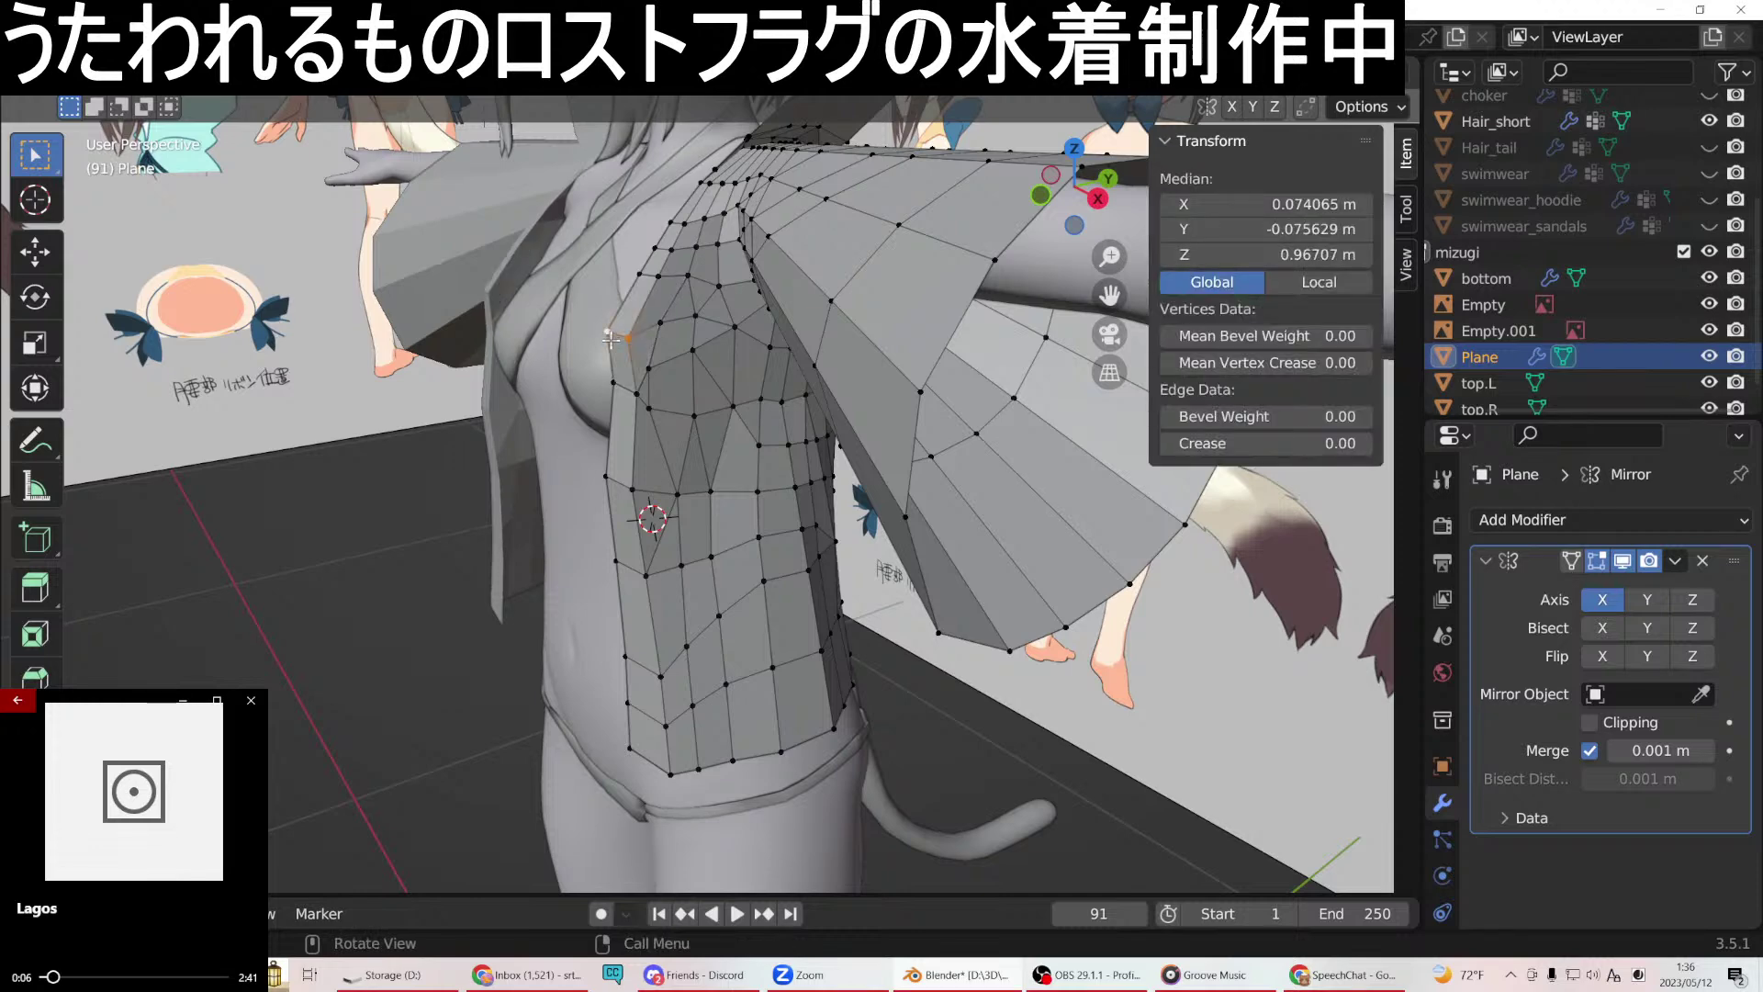
pyautogui.press('g')
pyautogui.press('y')
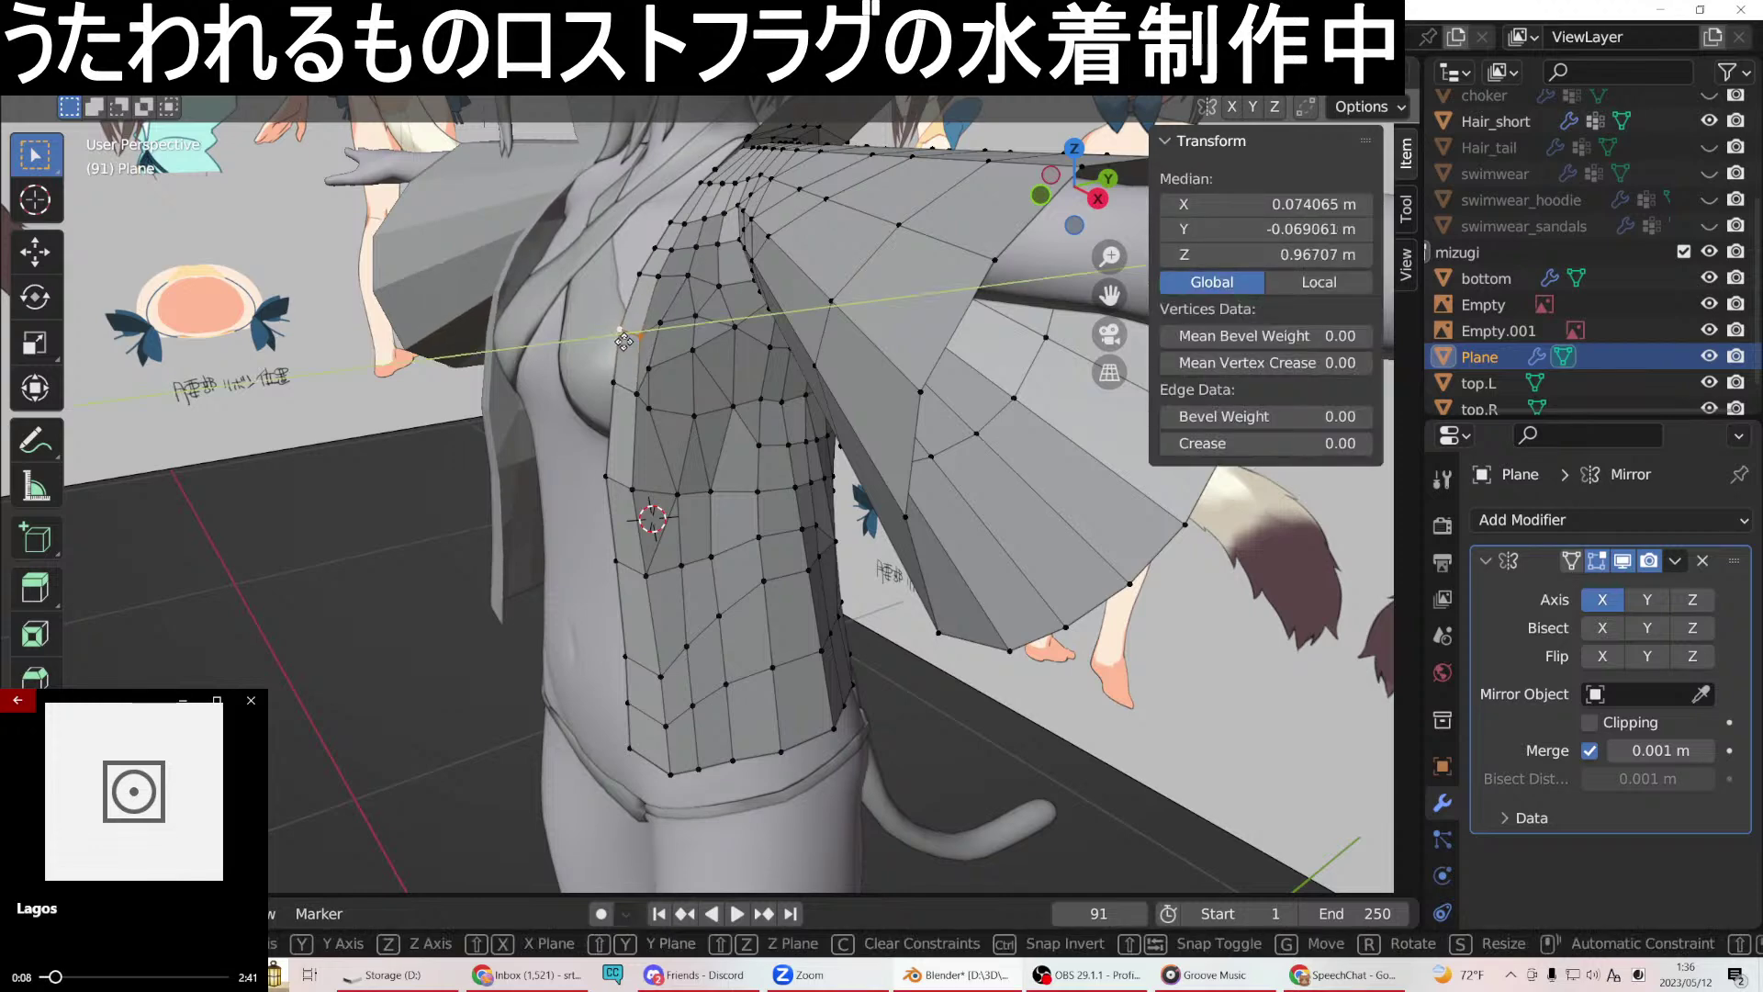
pyautogui.click(624, 340)
# Move the front-panel edge just under the bust about 0.0074 m backward along the Y axis.
pyautogui.moveTo(624, 340); pyautogui.dragTo(601, 475, button='middle')
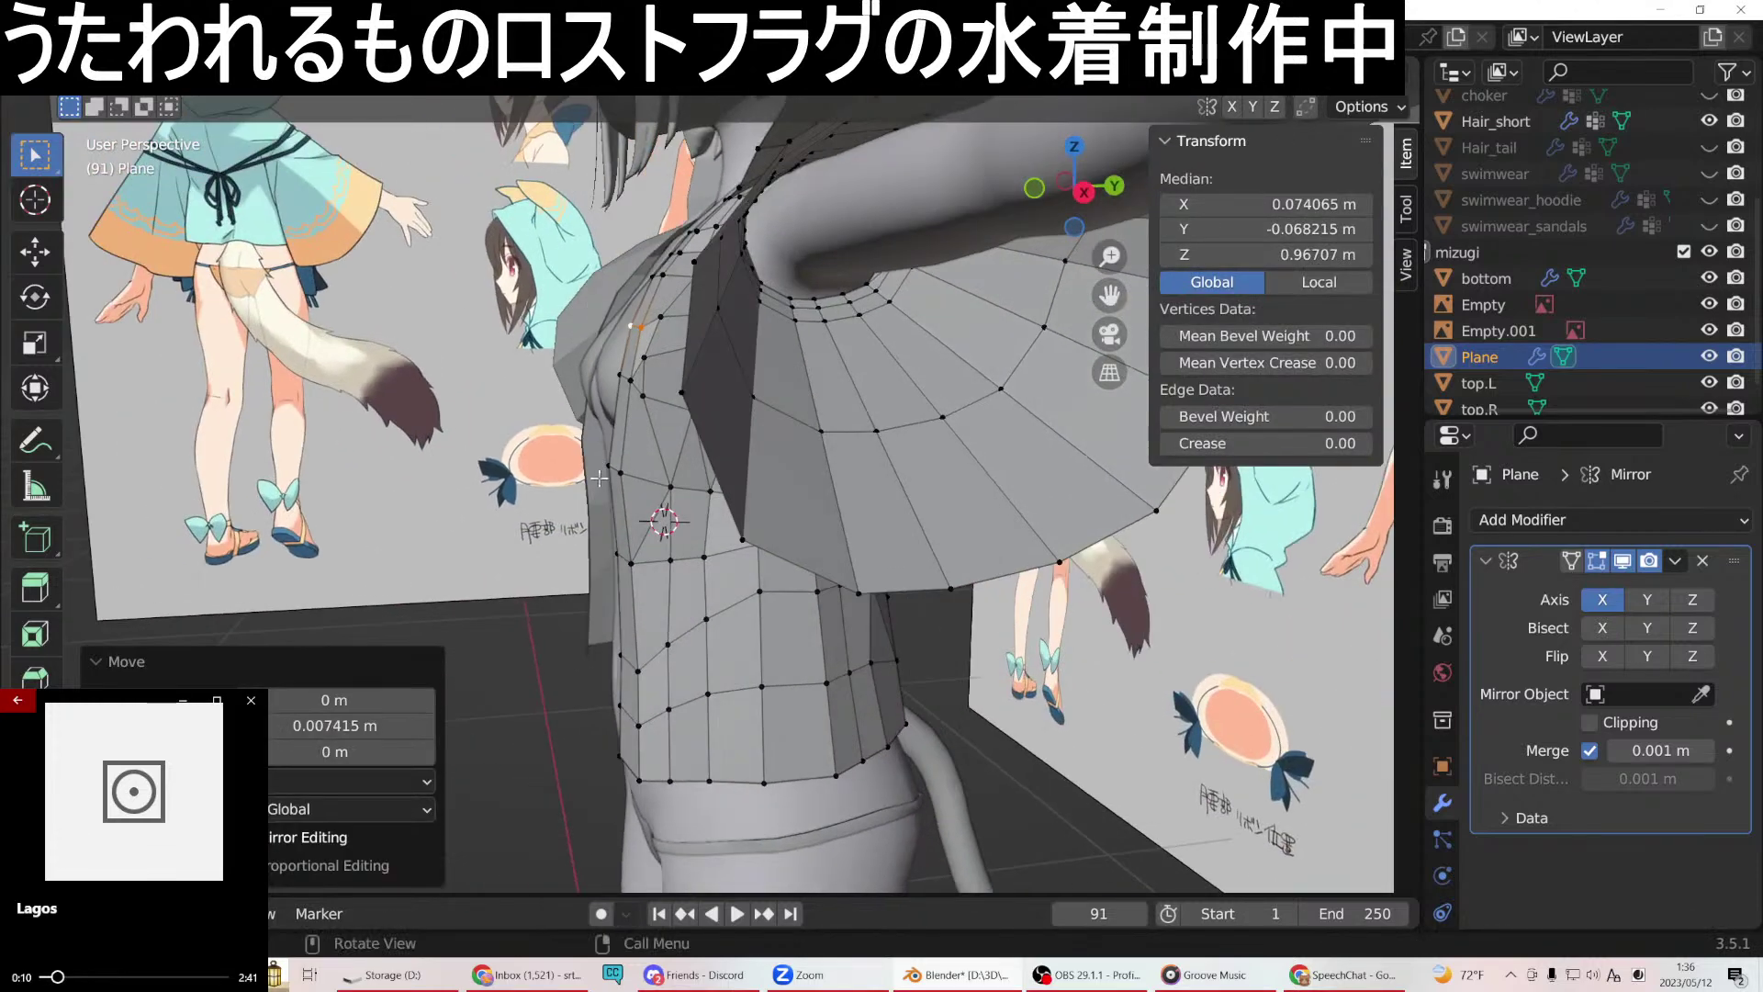
pyautogui.moveTo(631, 452); pyautogui.dragTo(633, 450)
pyautogui.moveTo(633, 451); pyautogui.dragTo(669, 440, button='middle')
pyautogui.press('g')
pyautogui.press('y')
pyautogui.click(677, 447)
# In the right side view, move the waist-height front-panel edge about 0.0057 m backward along the Y axis.
pyautogui.moveTo(677, 446); pyautogui.dragTo(1040, 441, button='middle')
pyautogui.press('KP_3')
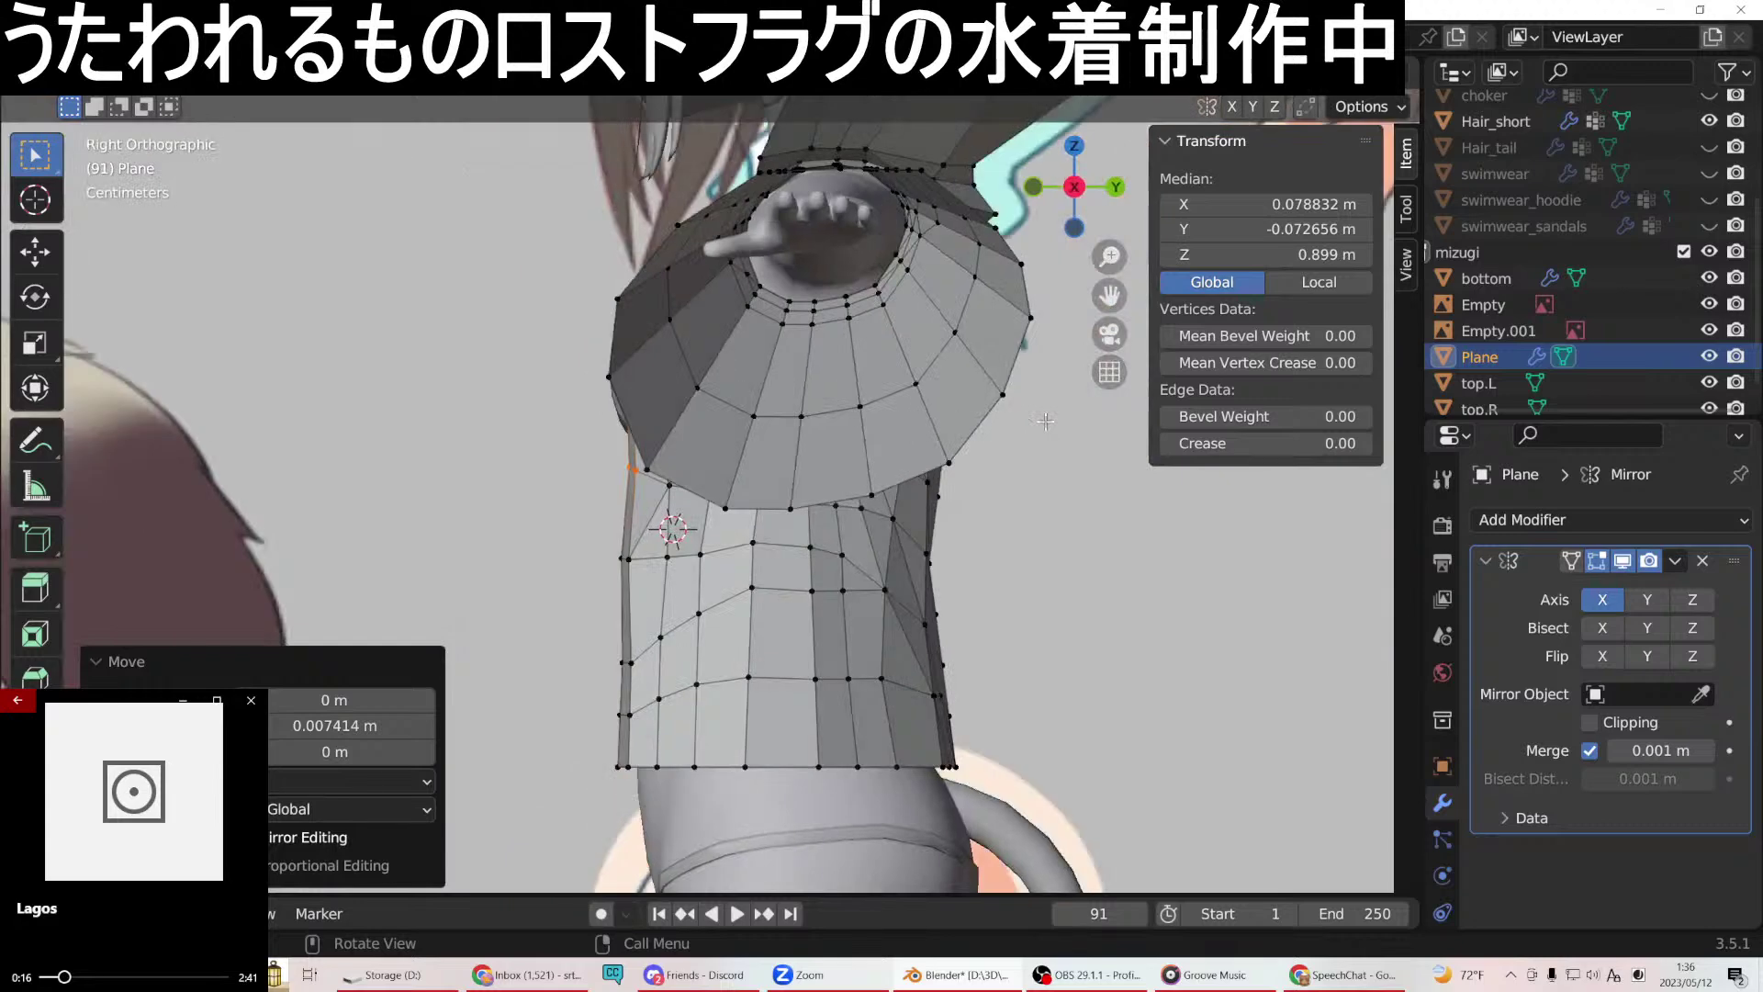
pyautogui.moveTo(628, 559); pyautogui.dragTo(640, 547)
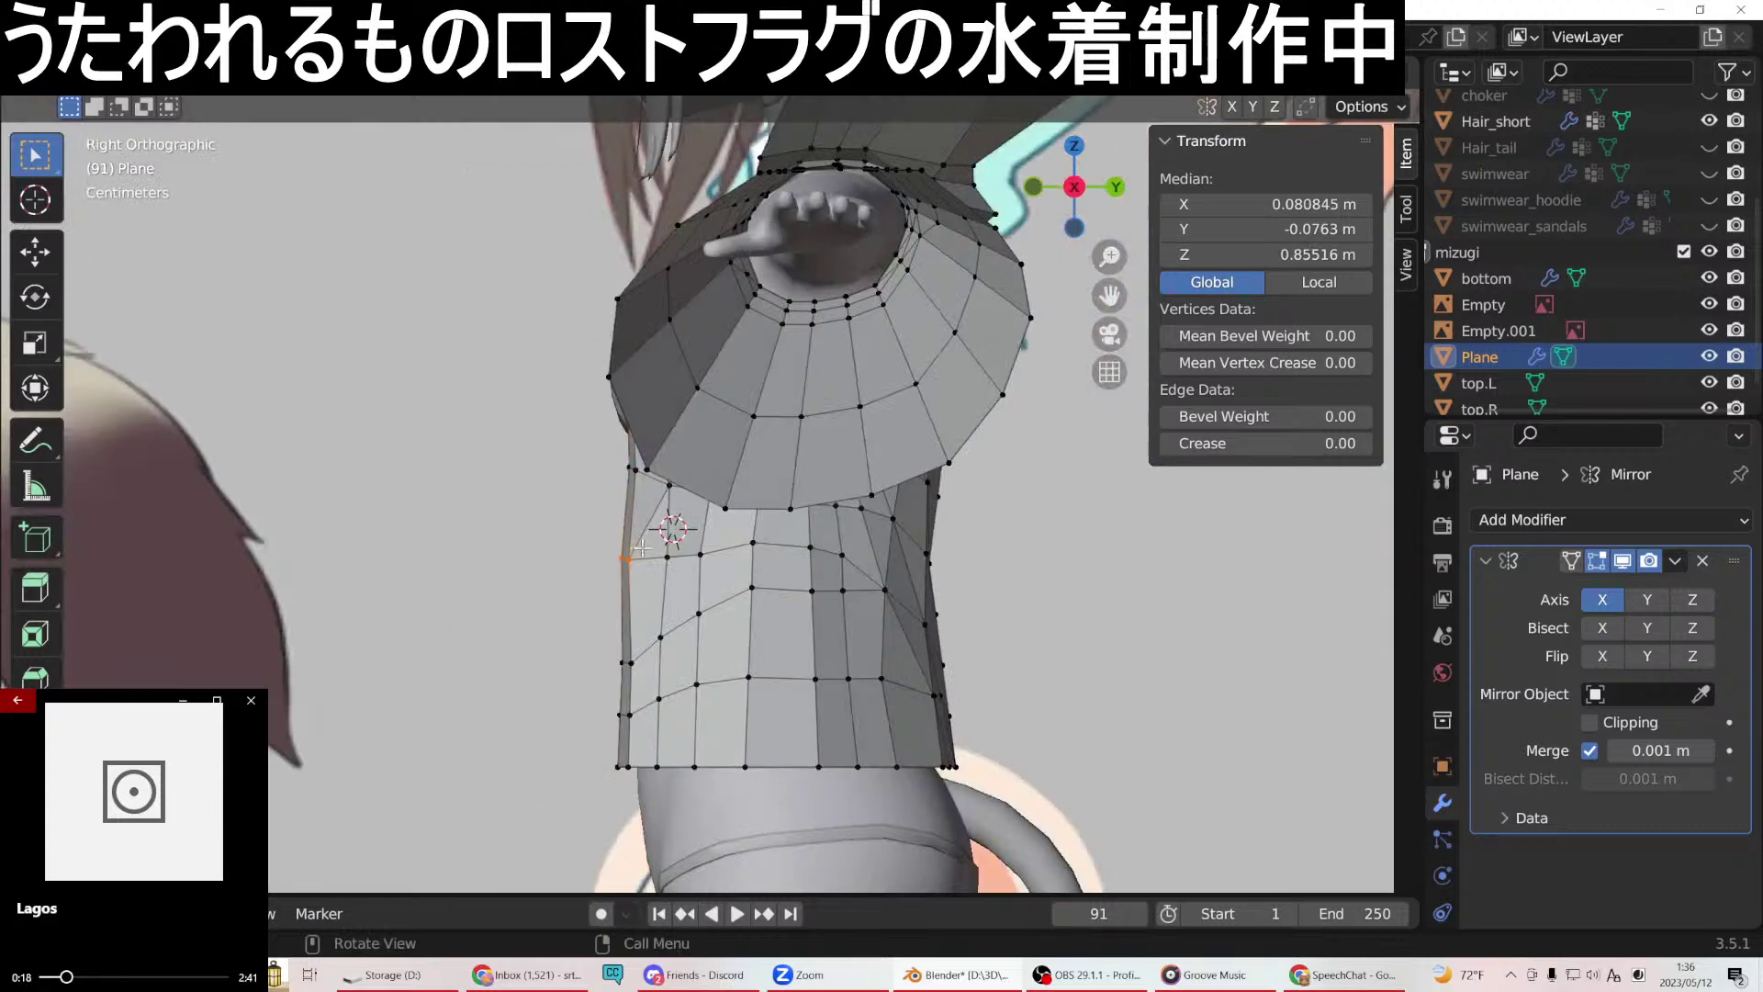
pyautogui.press('g')
pyautogui.press('y')
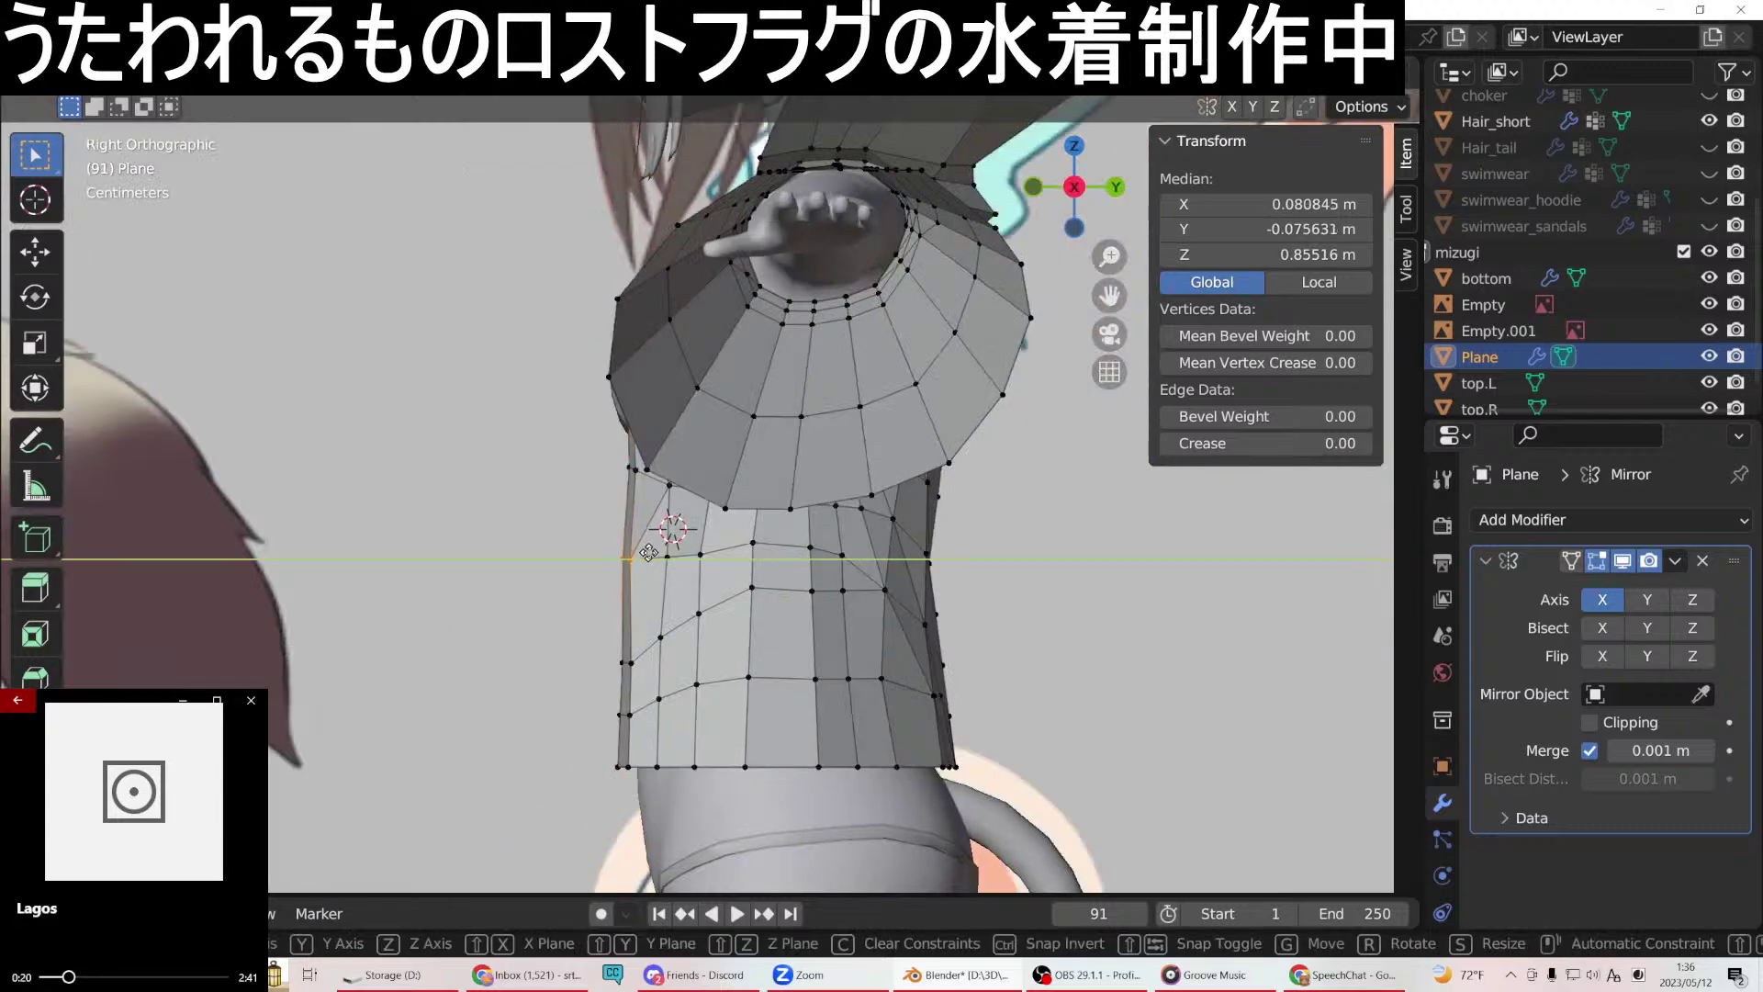
pyautogui.click(658, 550)
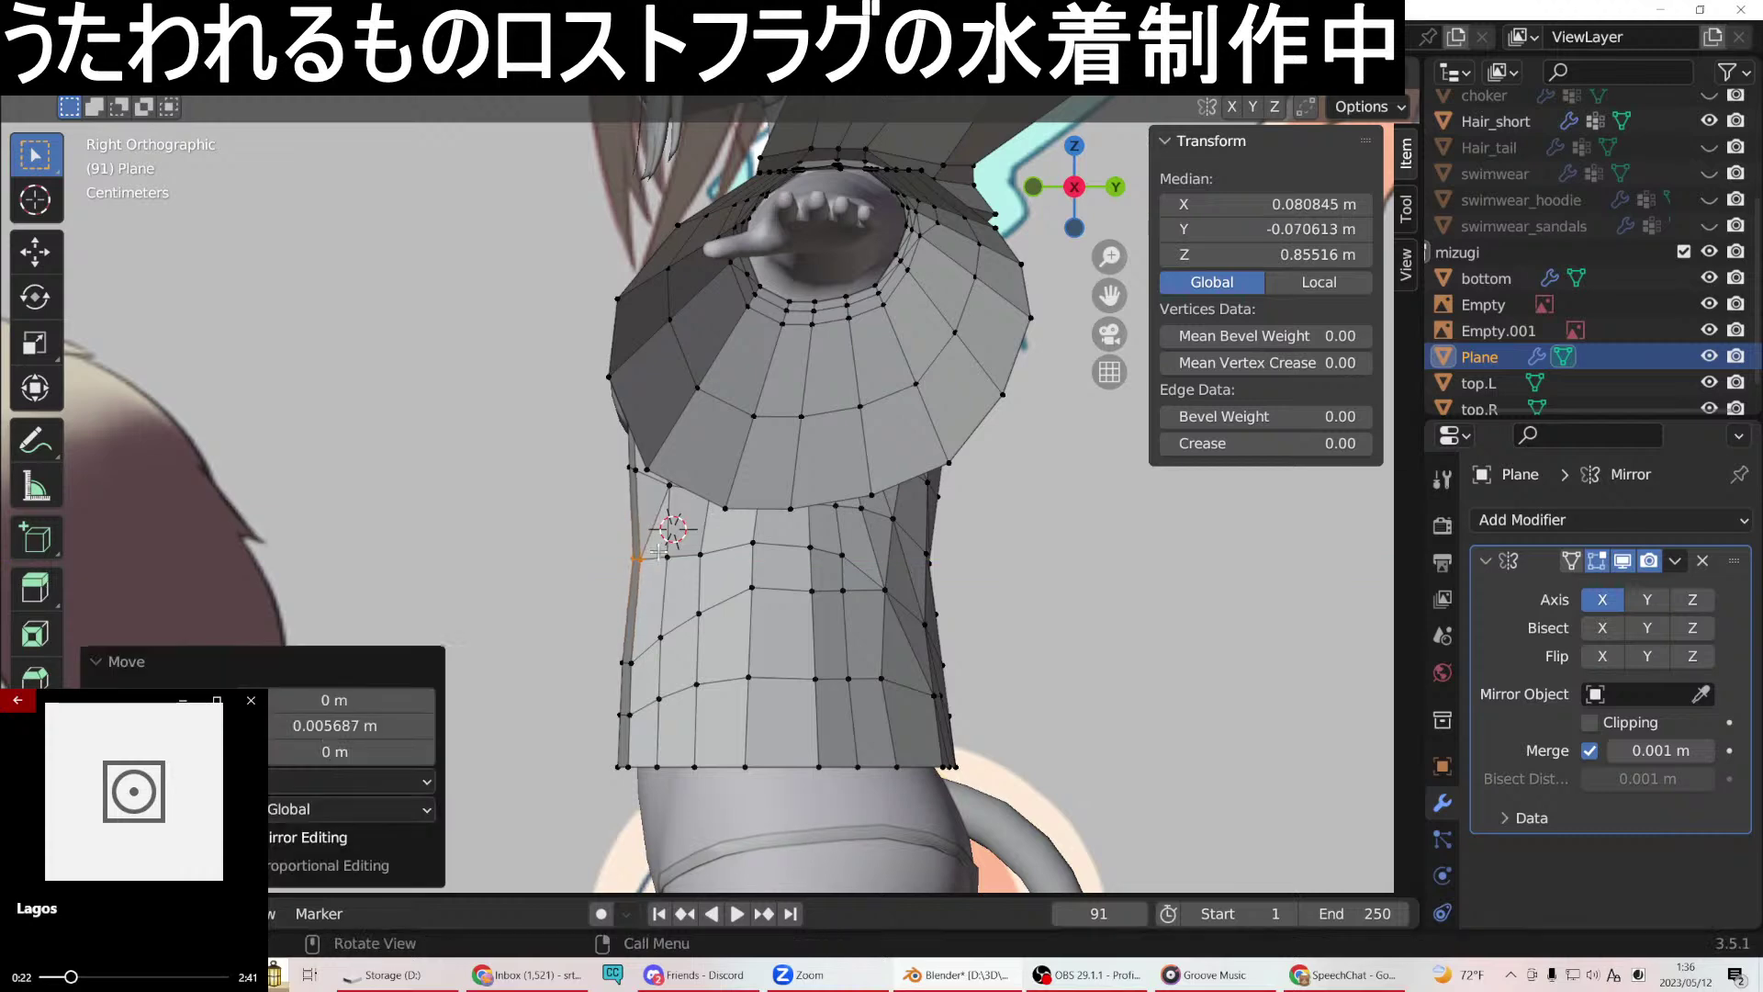
# Move the lower front-strip vertices, from the waist to the hem, about 0.0043 m backward along the Y axis.
pyautogui.moveTo(646, 636); pyautogui.dragTo(648, 637)
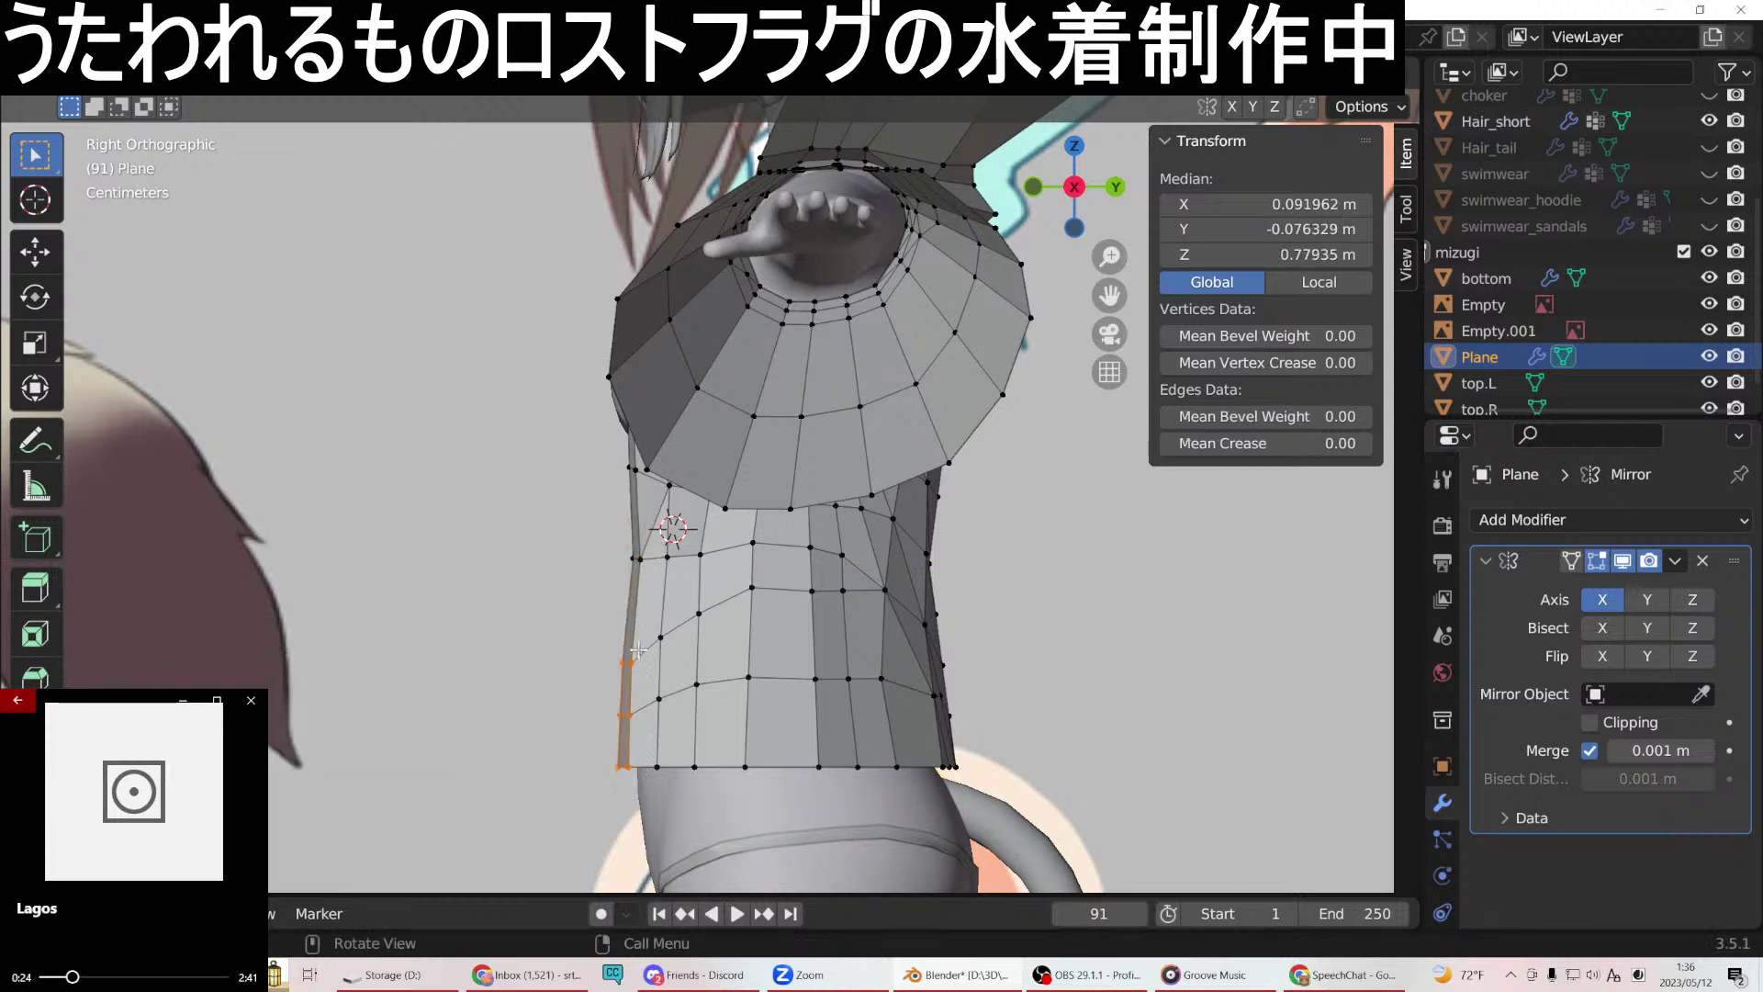
pyautogui.press('g')
pyautogui.press('y')
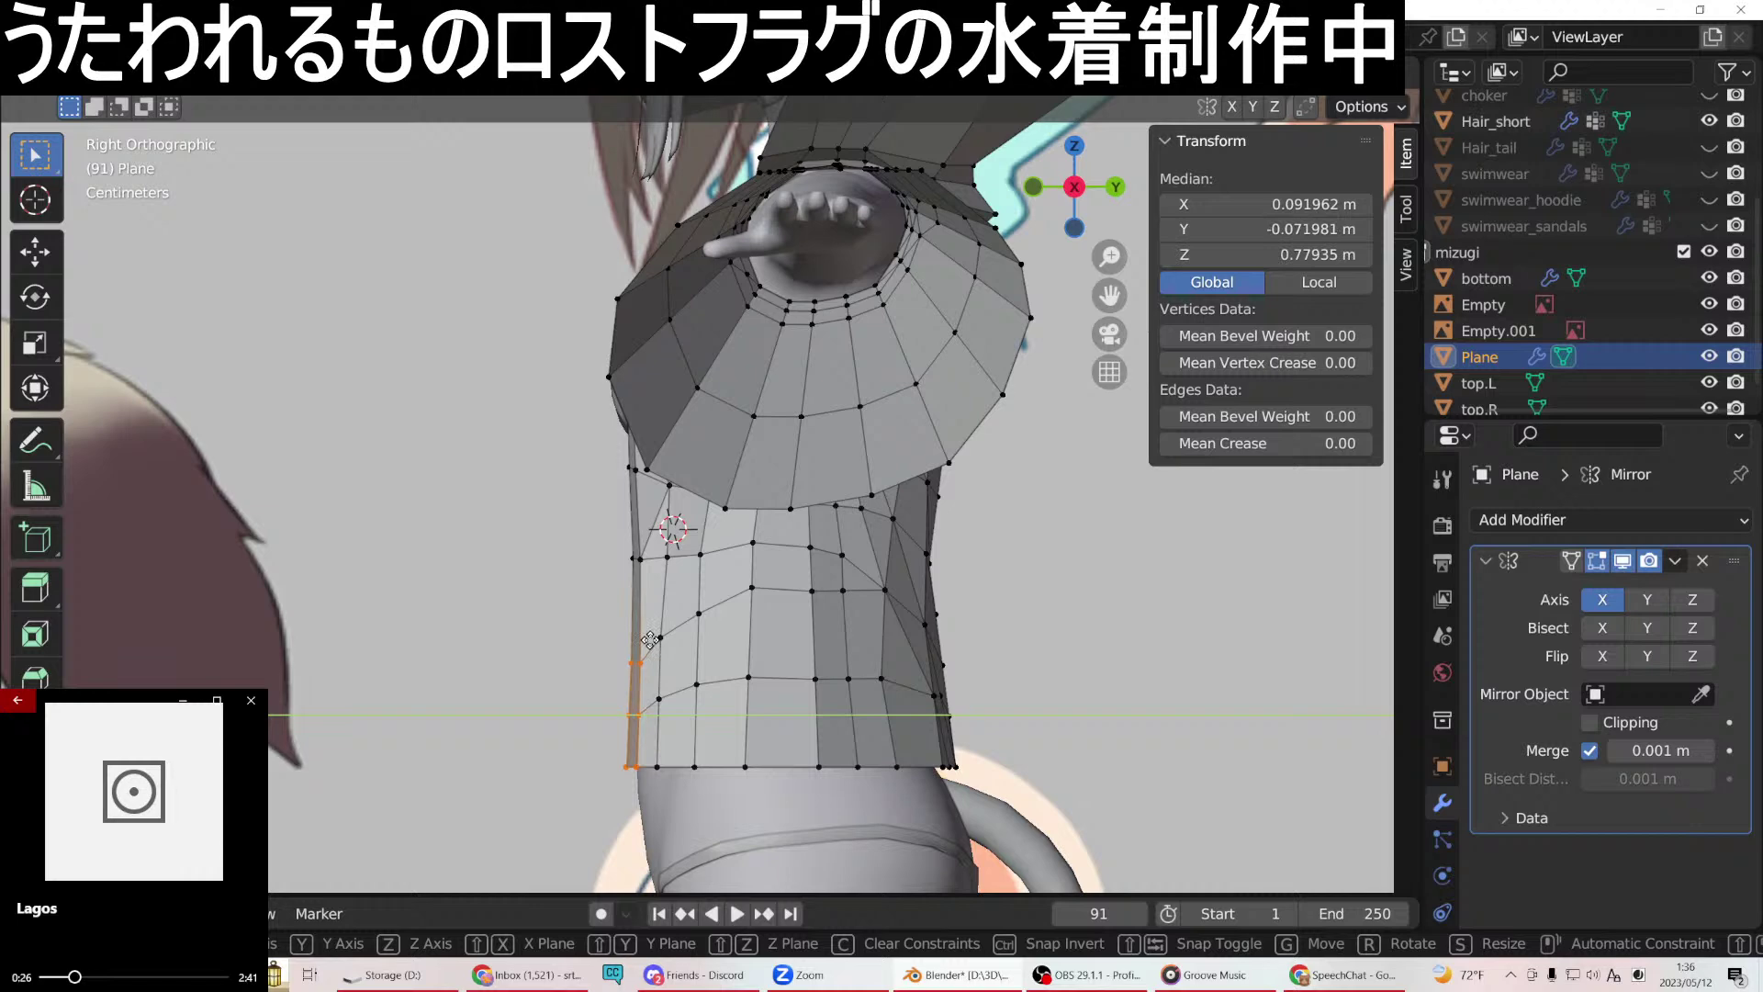
pyautogui.click(649, 640)
# Select the three lowest vertices of the column beside the front strip and move them along the Y axis.
pyautogui.moveTo(701, 634); pyautogui.dragTo(704, 608)
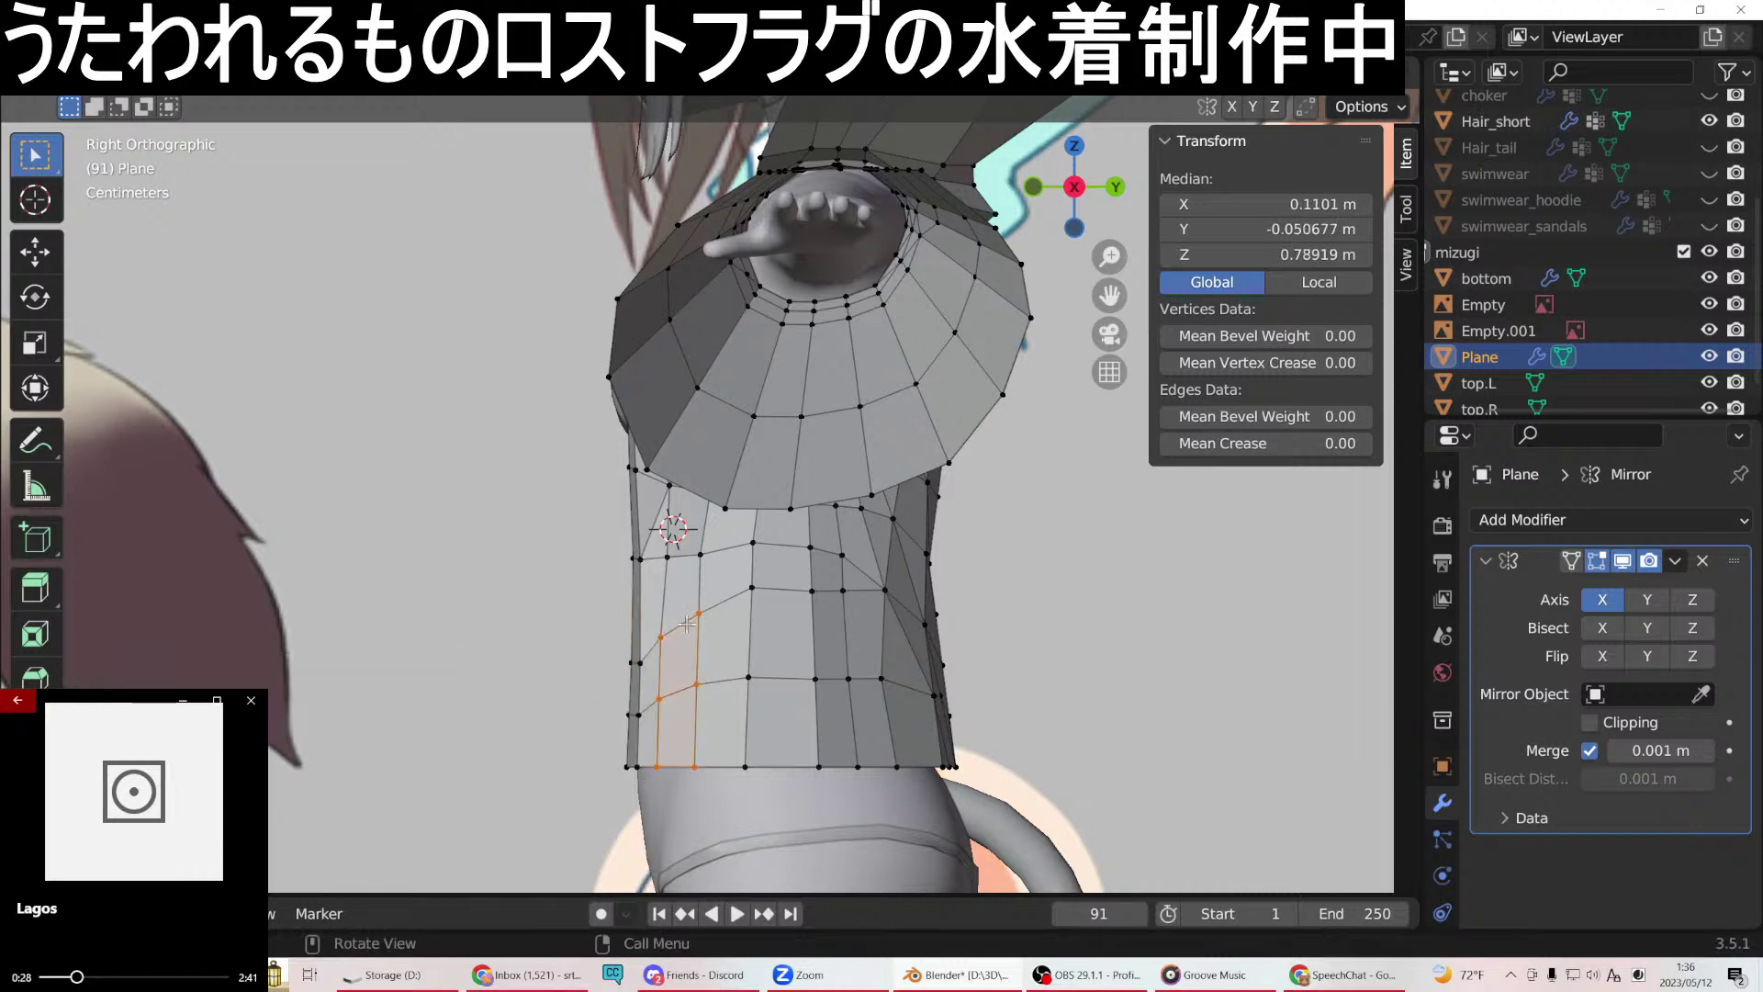
pyautogui.click(661, 636)
pyautogui.keyDown('shift'); pyautogui.click(638, 715); pyautogui.keyUp('shift')
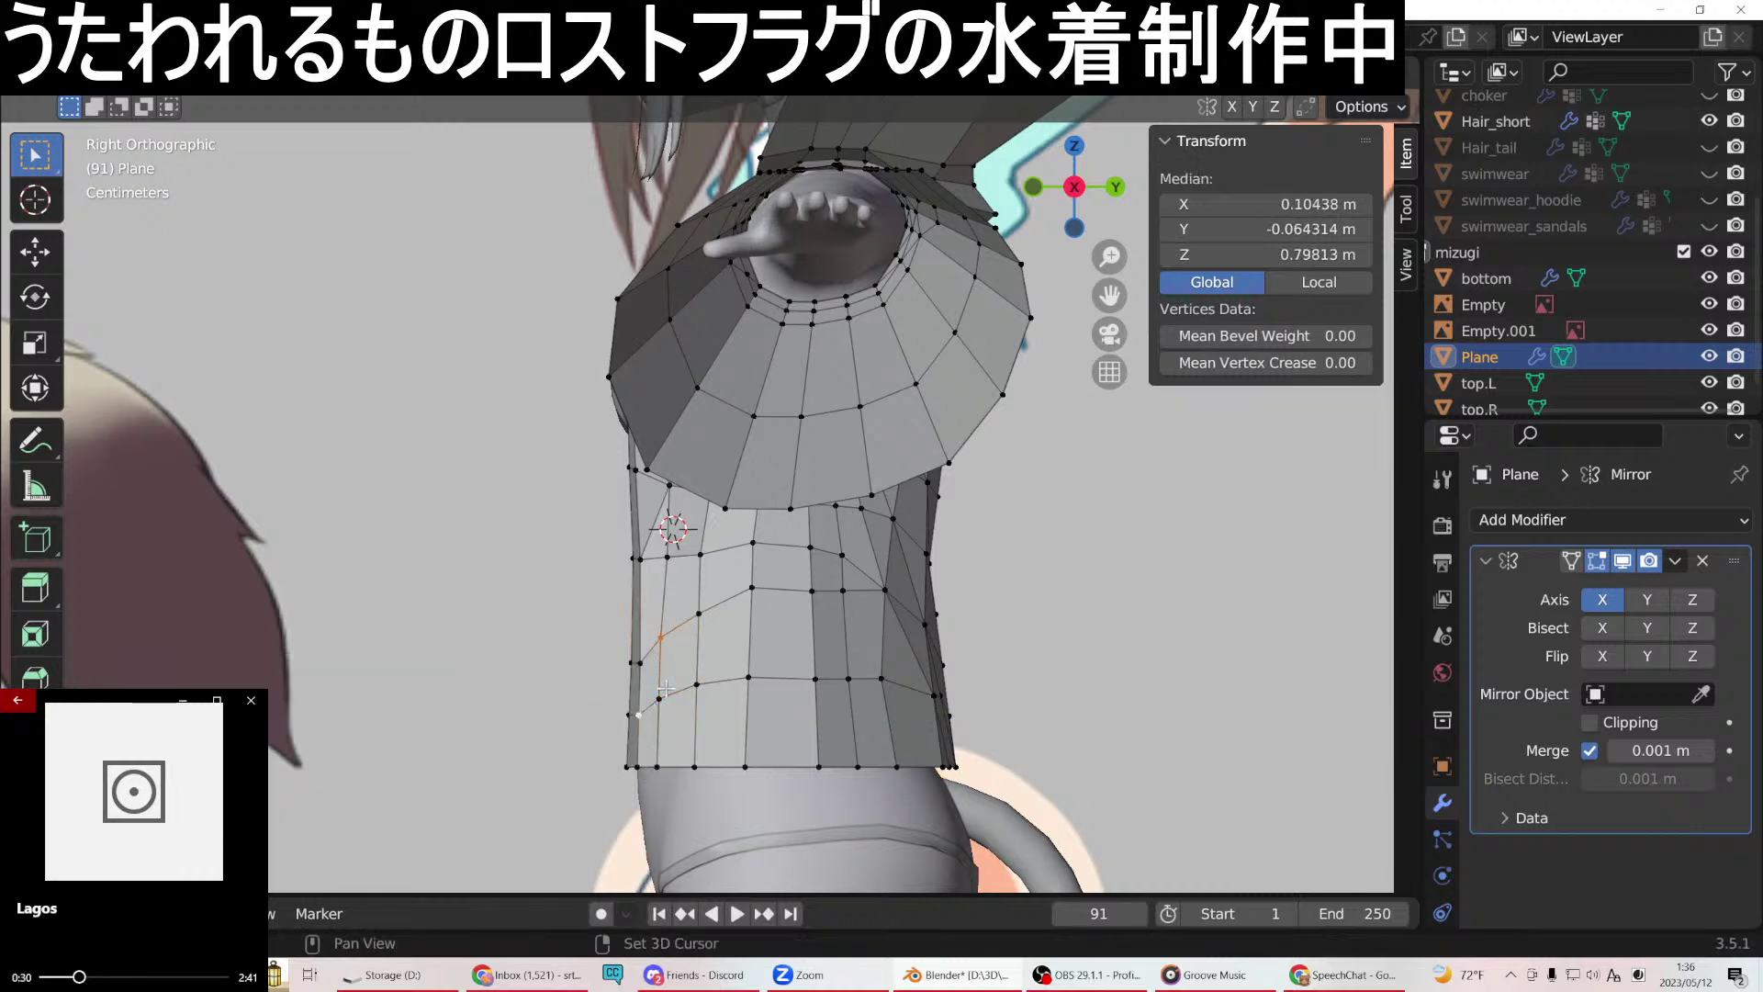
pyautogui.keyDown('ctrl'); pyautogui.click(656, 765); pyautogui.keyUp('ctrl')
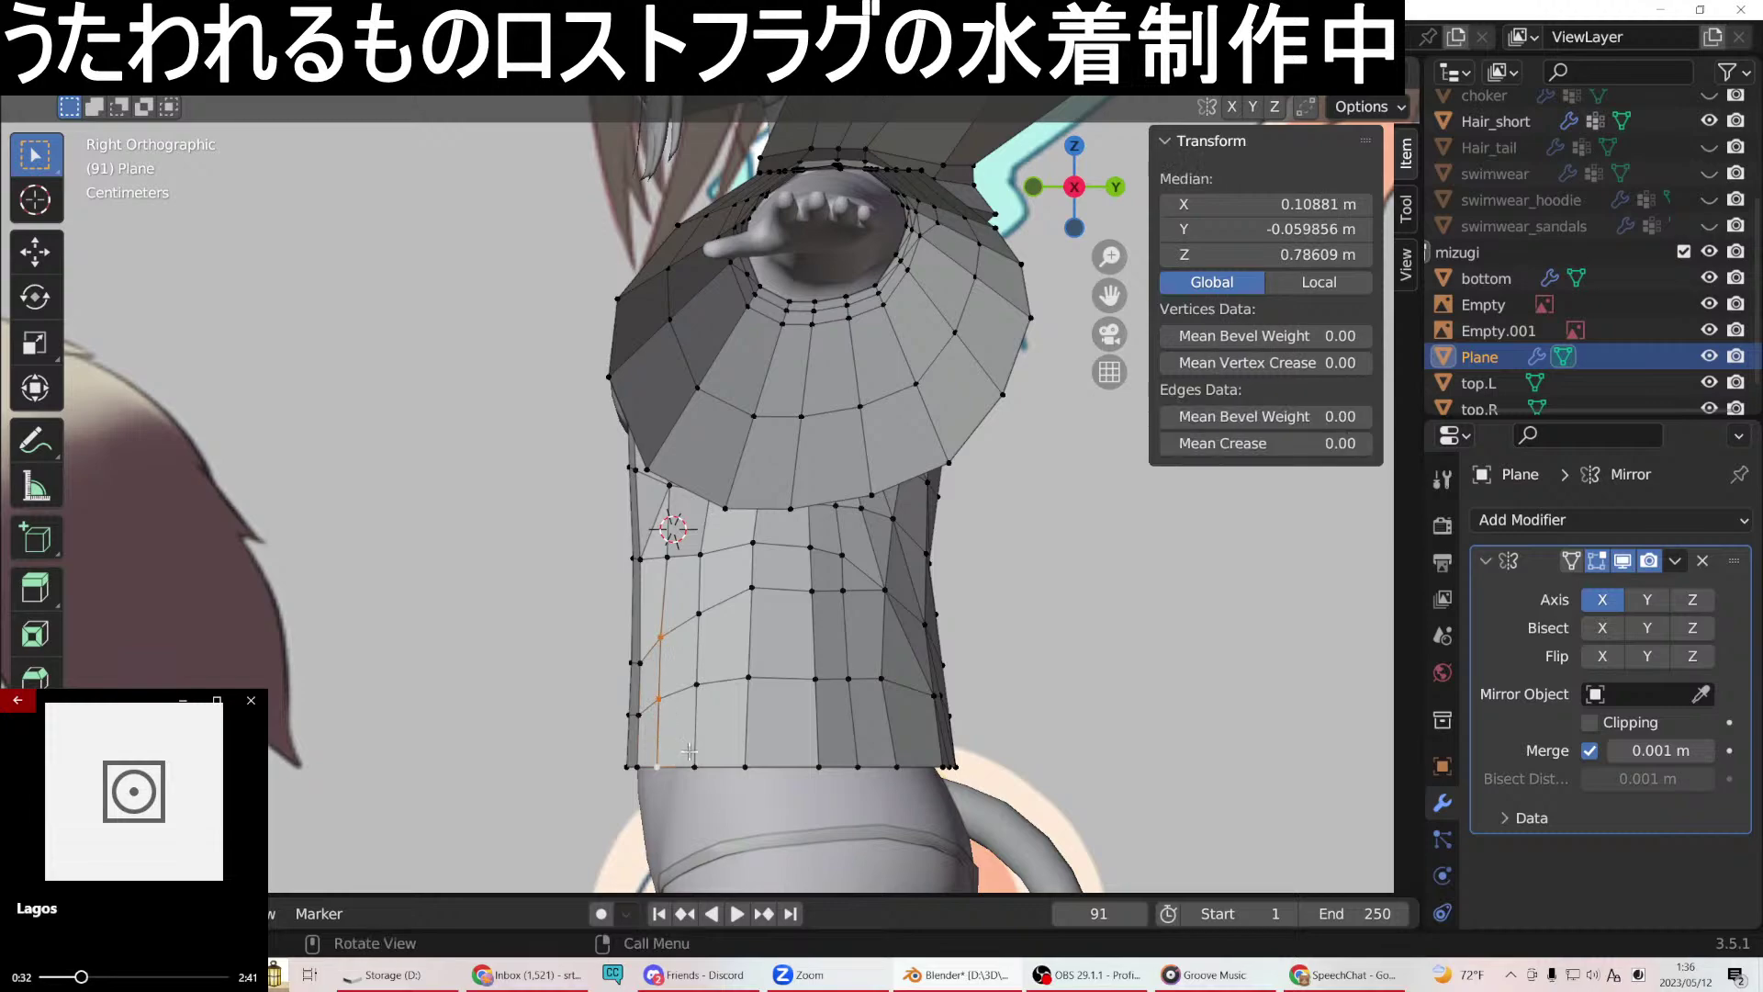
pyautogui.press('g')
pyautogui.press('y')
pyautogui.click(695, 746)
# Select the three lowest vertices on the front strip's outer side and move them along the X axis.
pyautogui.moveTo(695, 746); pyautogui.dragTo(980, 702, button='middle')
pyautogui.click(744, 698)
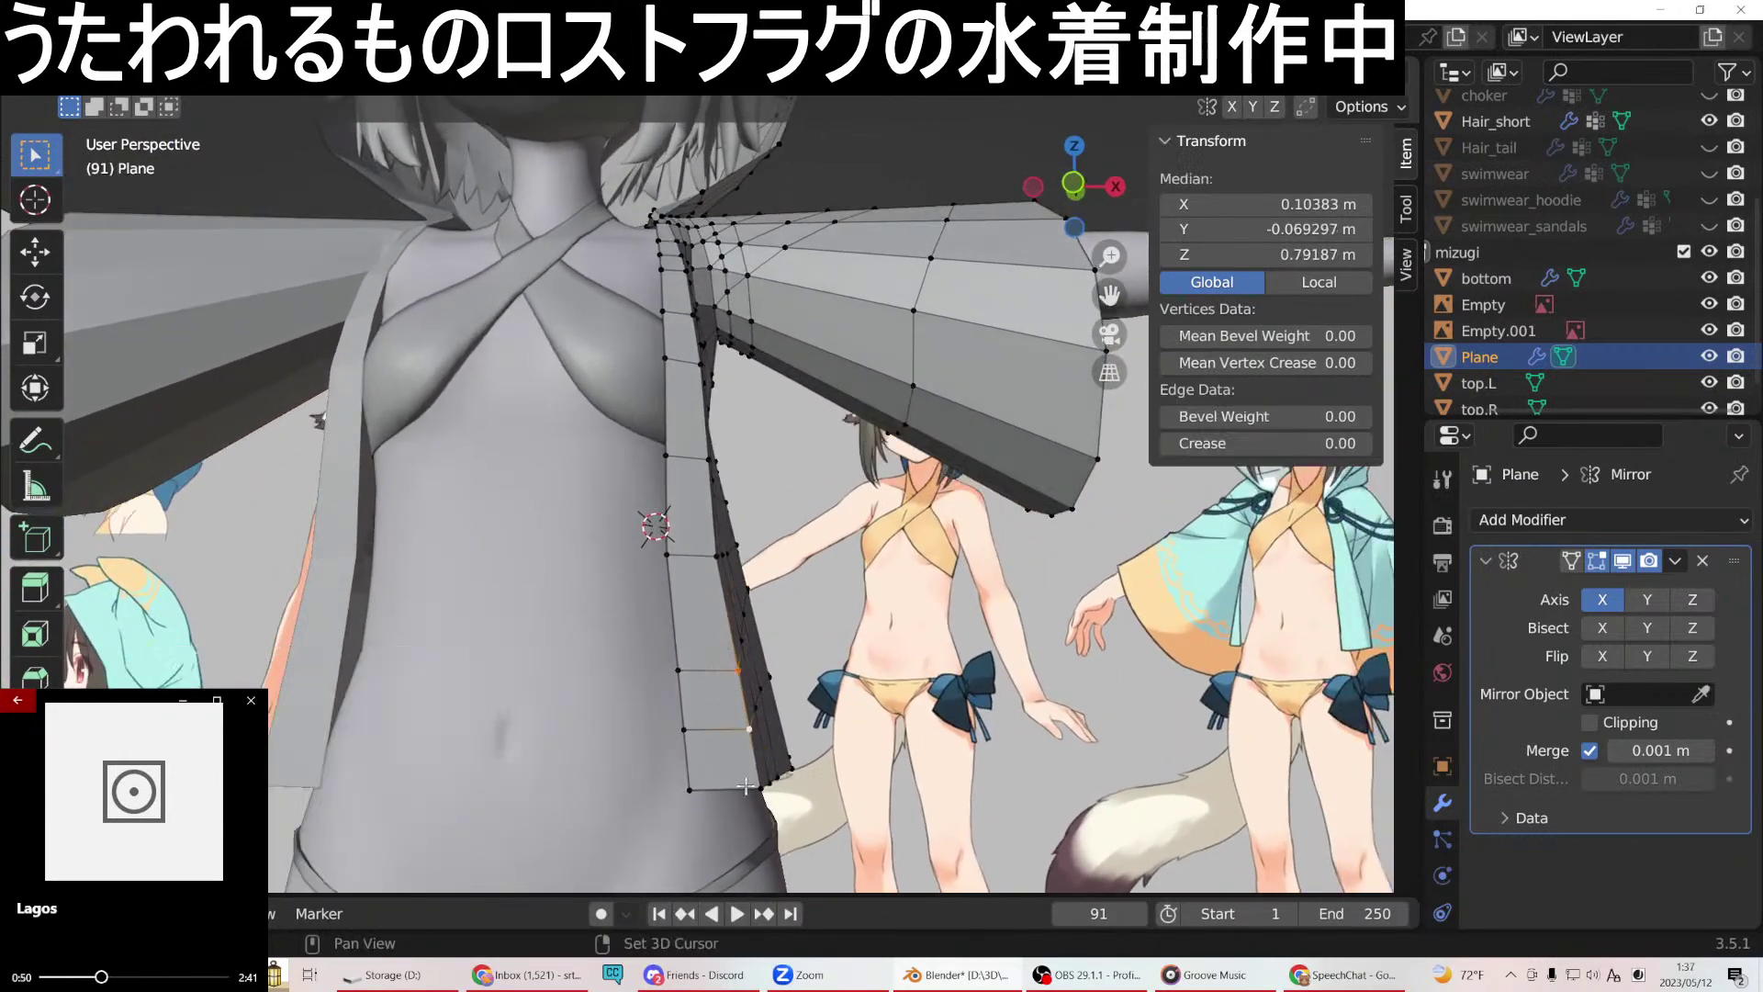
pyautogui.moveTo(785, 774); pyautogui.dragTo(716, 698, button='middle')
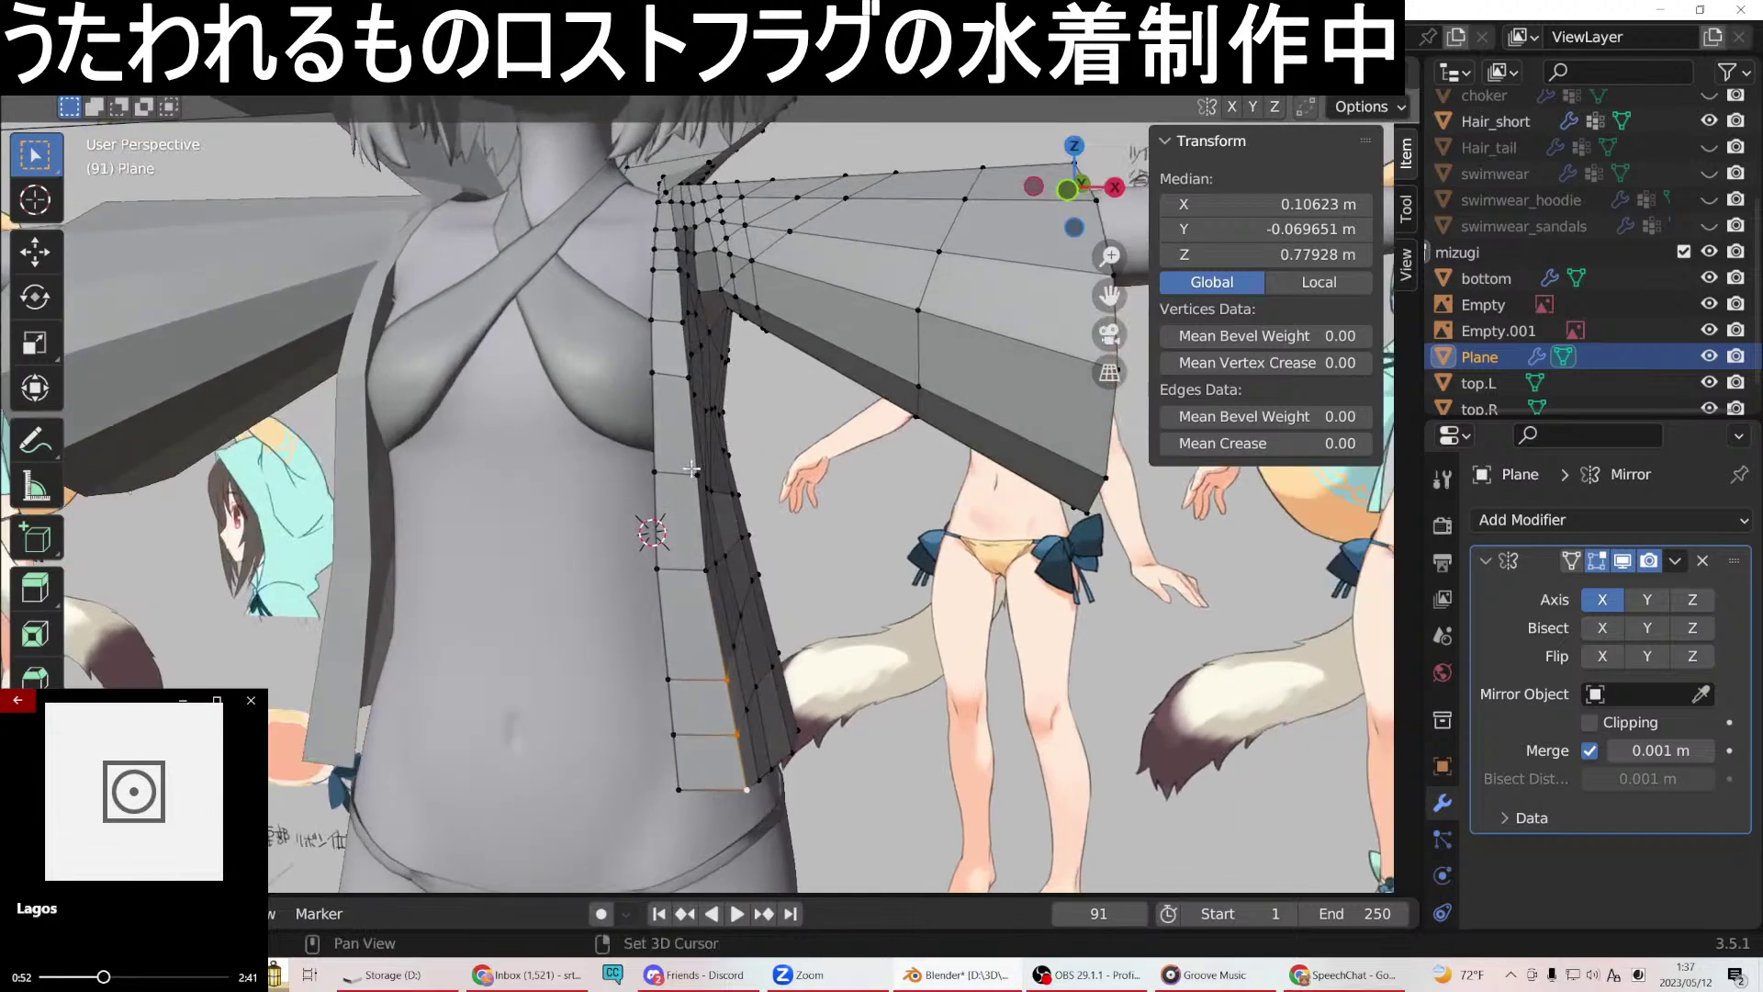
pyautogui.press('g')
pyautogui.press('x')
pyautogui.click(730, 581)
# Move the vertex column beside the front strip, from under the bust to the hem, about 0.0061 m forward along the Y axis.
pyautogui.moveTo(730, 581); pyautogui.dragTo(686, 482, button='middle')
pyautogui.click(673, 481)
pyautogui.keyDown('shift'); pyautogui.click(673, 554); pyautogui.keyUp('shift')
pyautogui.keyDown('shift'); pyautogui.click(678, 640); pyautogui.keyUp('shift')
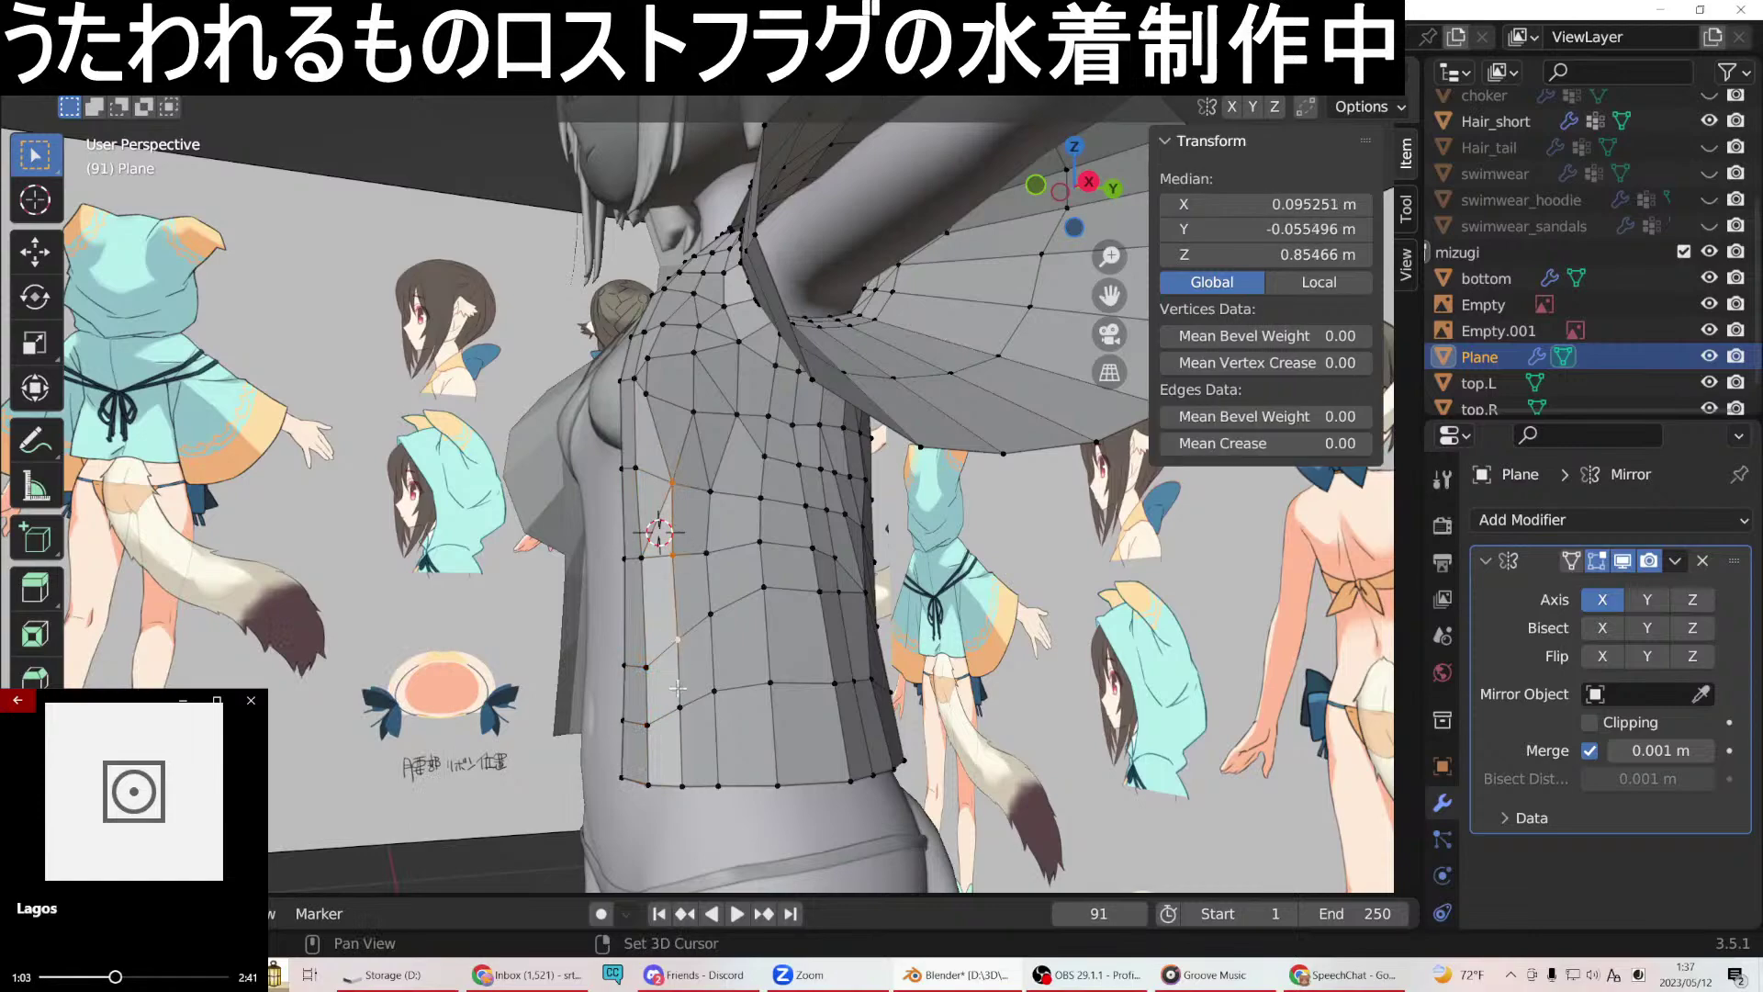
pyautogui.press('g')
pyautogui.press('y')
pyautogui.click(718, 771)
# Shift that same vertex column about 0.0004 m outward along the X axis.
pyautogui.moveTo(718, 772); pyautogui.dragTo(909, 812, button='middle')
pyautogui.press('g')
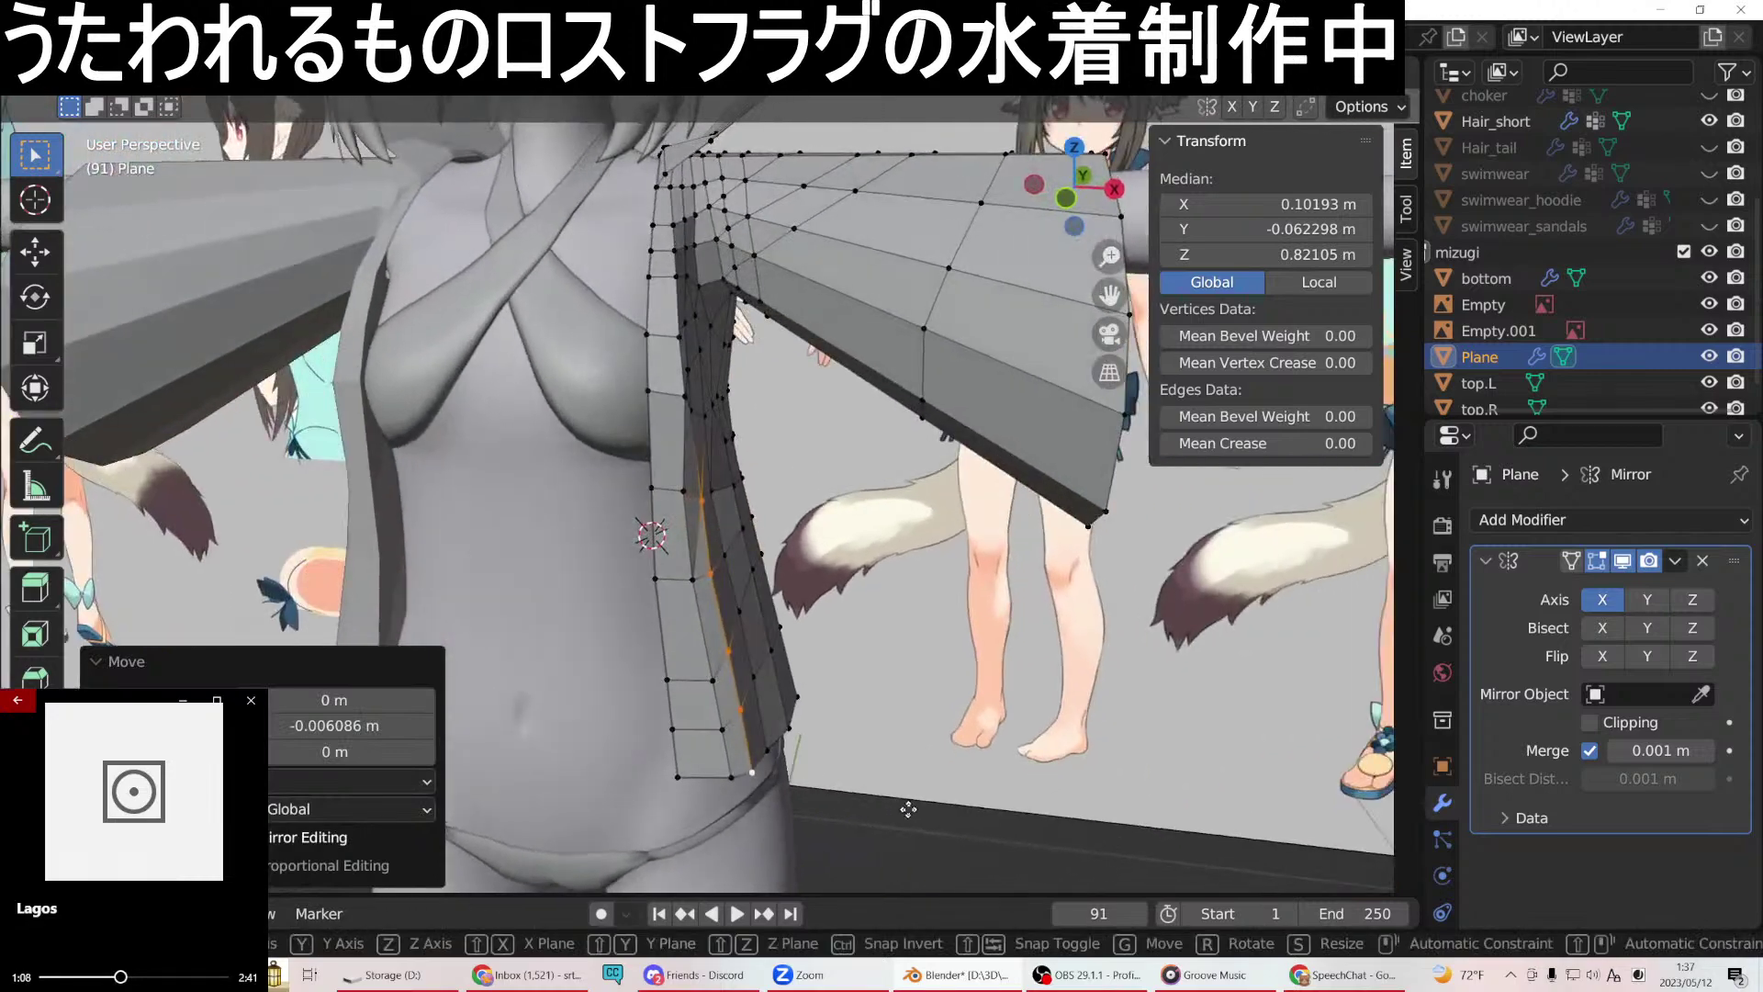
pyautogui.press('x')
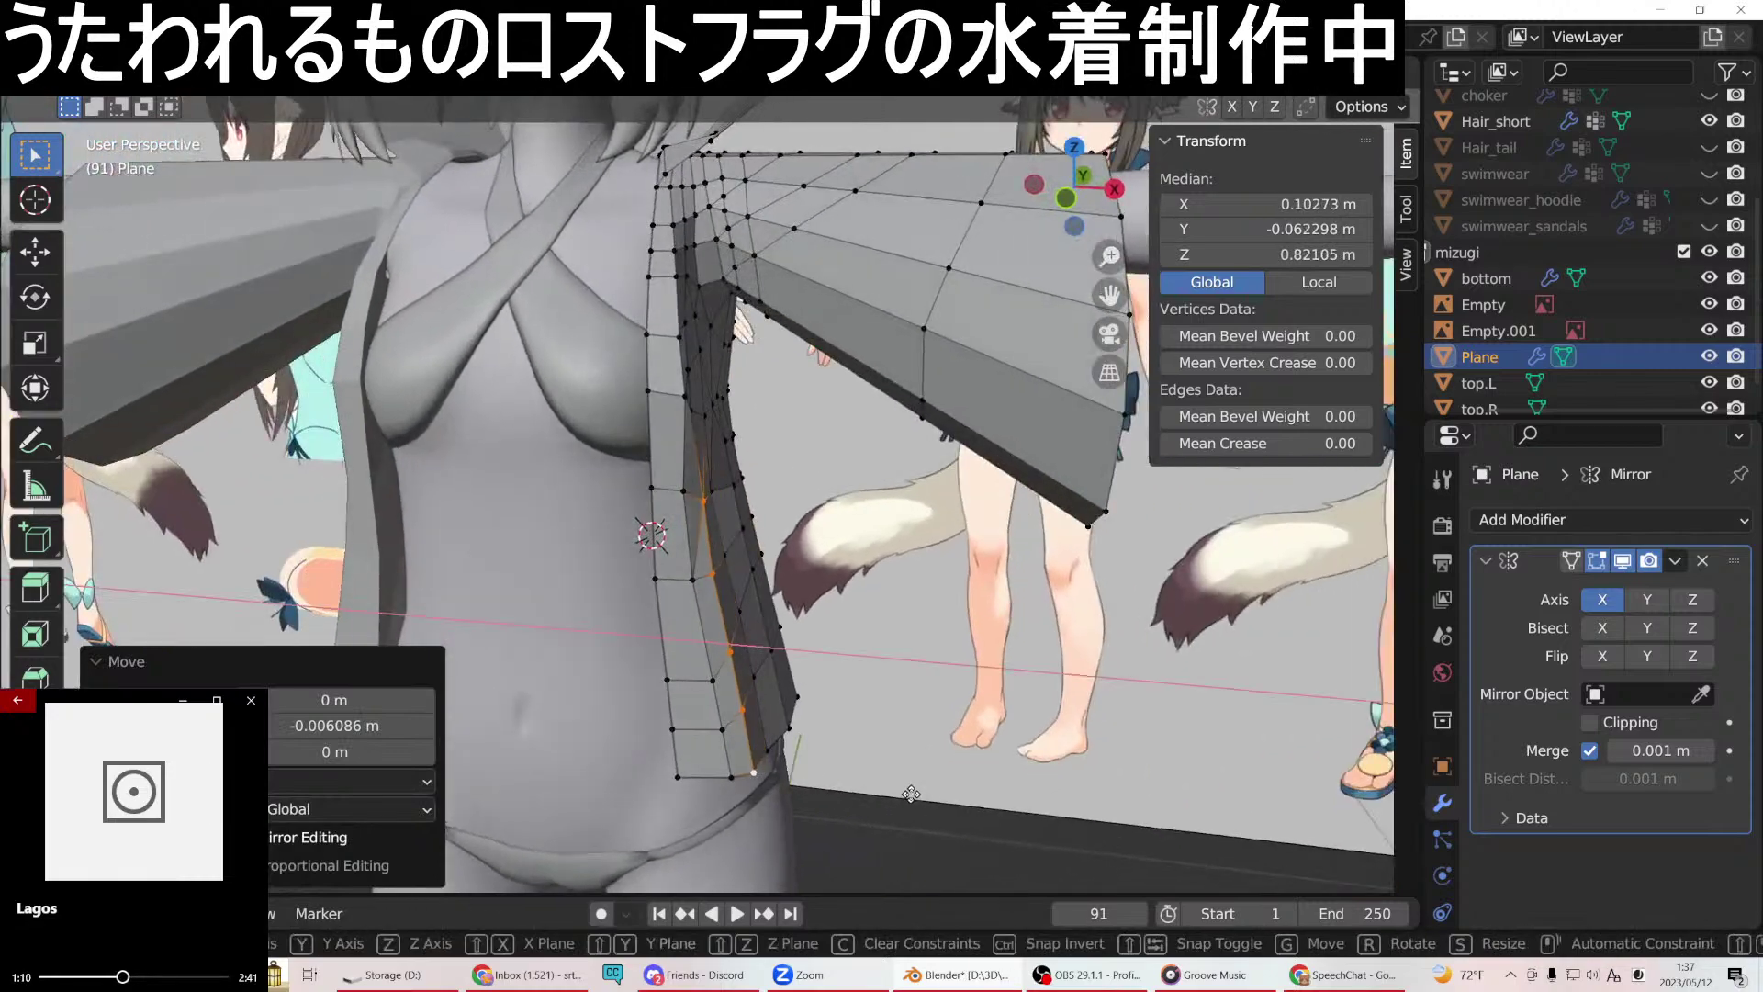
pyautogui.click(910, 792)
# Move the next vertex column toward the side, from under the bust to the hem, about 0.0059 m inward along the X axis.
pyautogui.moveTo(910, 793); pyautogui.dragTo(777, 714, button='middle')
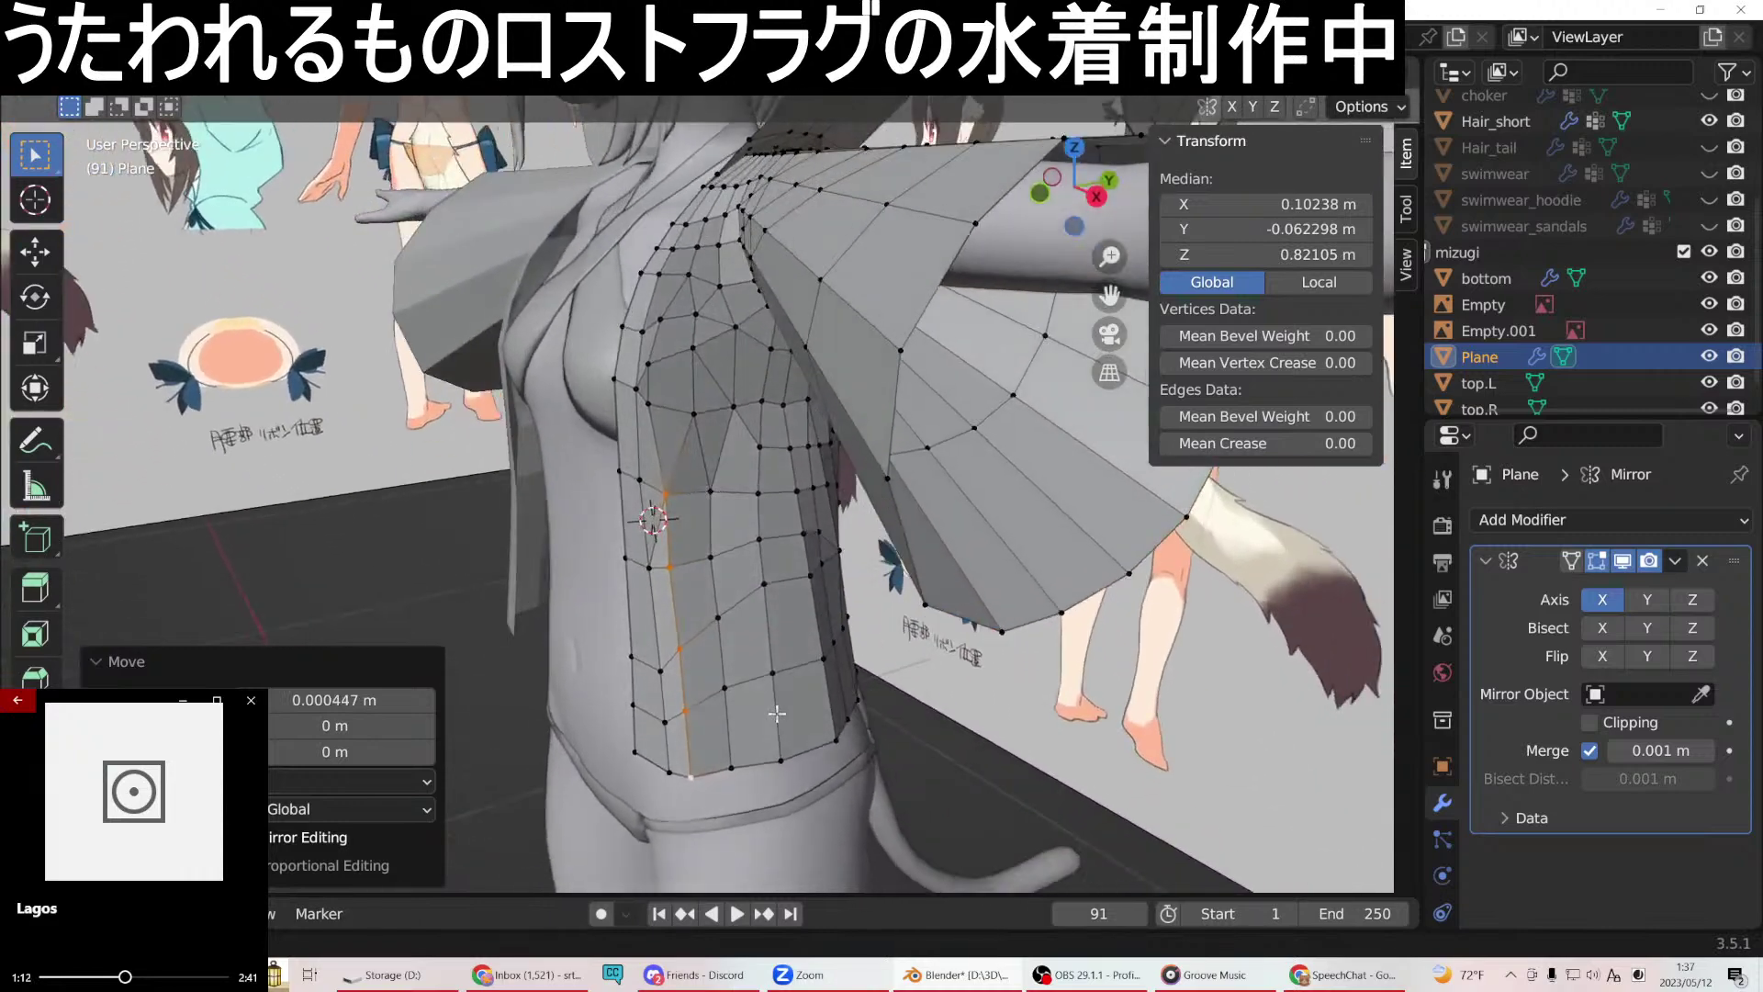
pyautogui.click(708, 493)
pyautogui.moveTo(708, 493); pyautogui.dragTo(707, 551, button='middle')
pyautogui.keyDown('shift'); pyautogui.click(707, 555); pyautogui.keyUp('shift')
pyautogui.keyDown('shift'); pyautogui.click(712, 618); pyautogui.keyUp('shift')
pyautogui.moveTo(744, 750); pyautogui.dragTo(893, 832, button='middle')
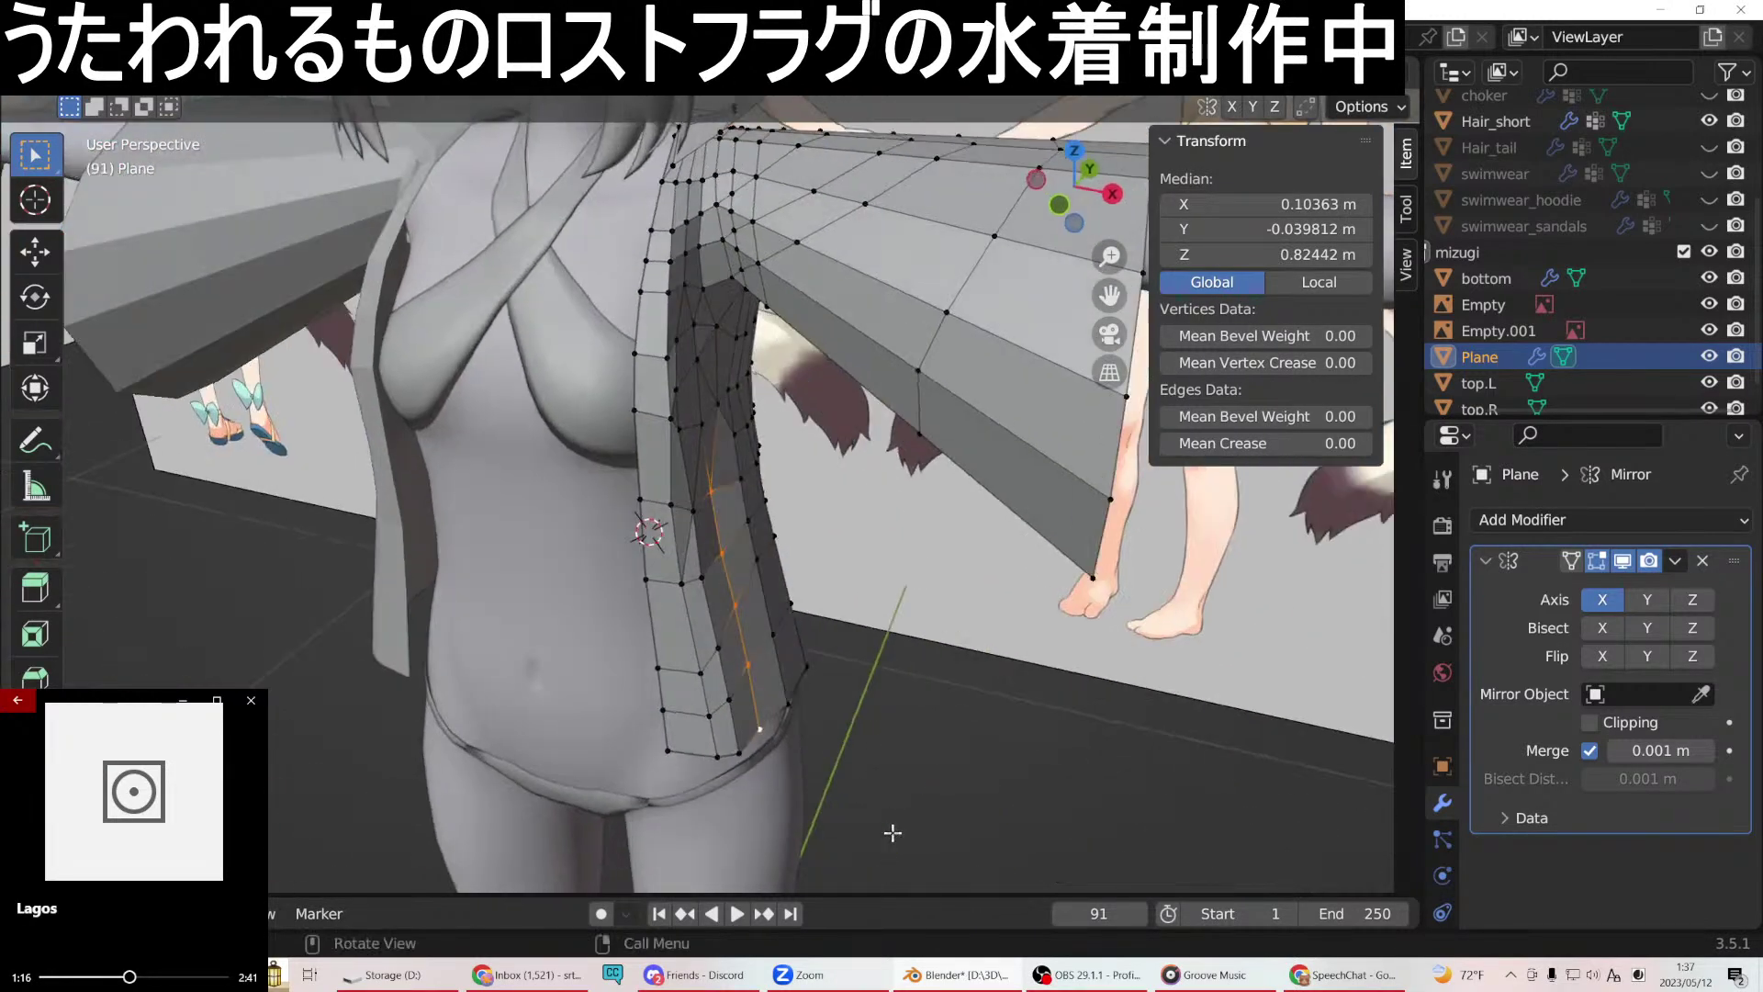
pyautogui.press('g')
pyautogui.press('x')
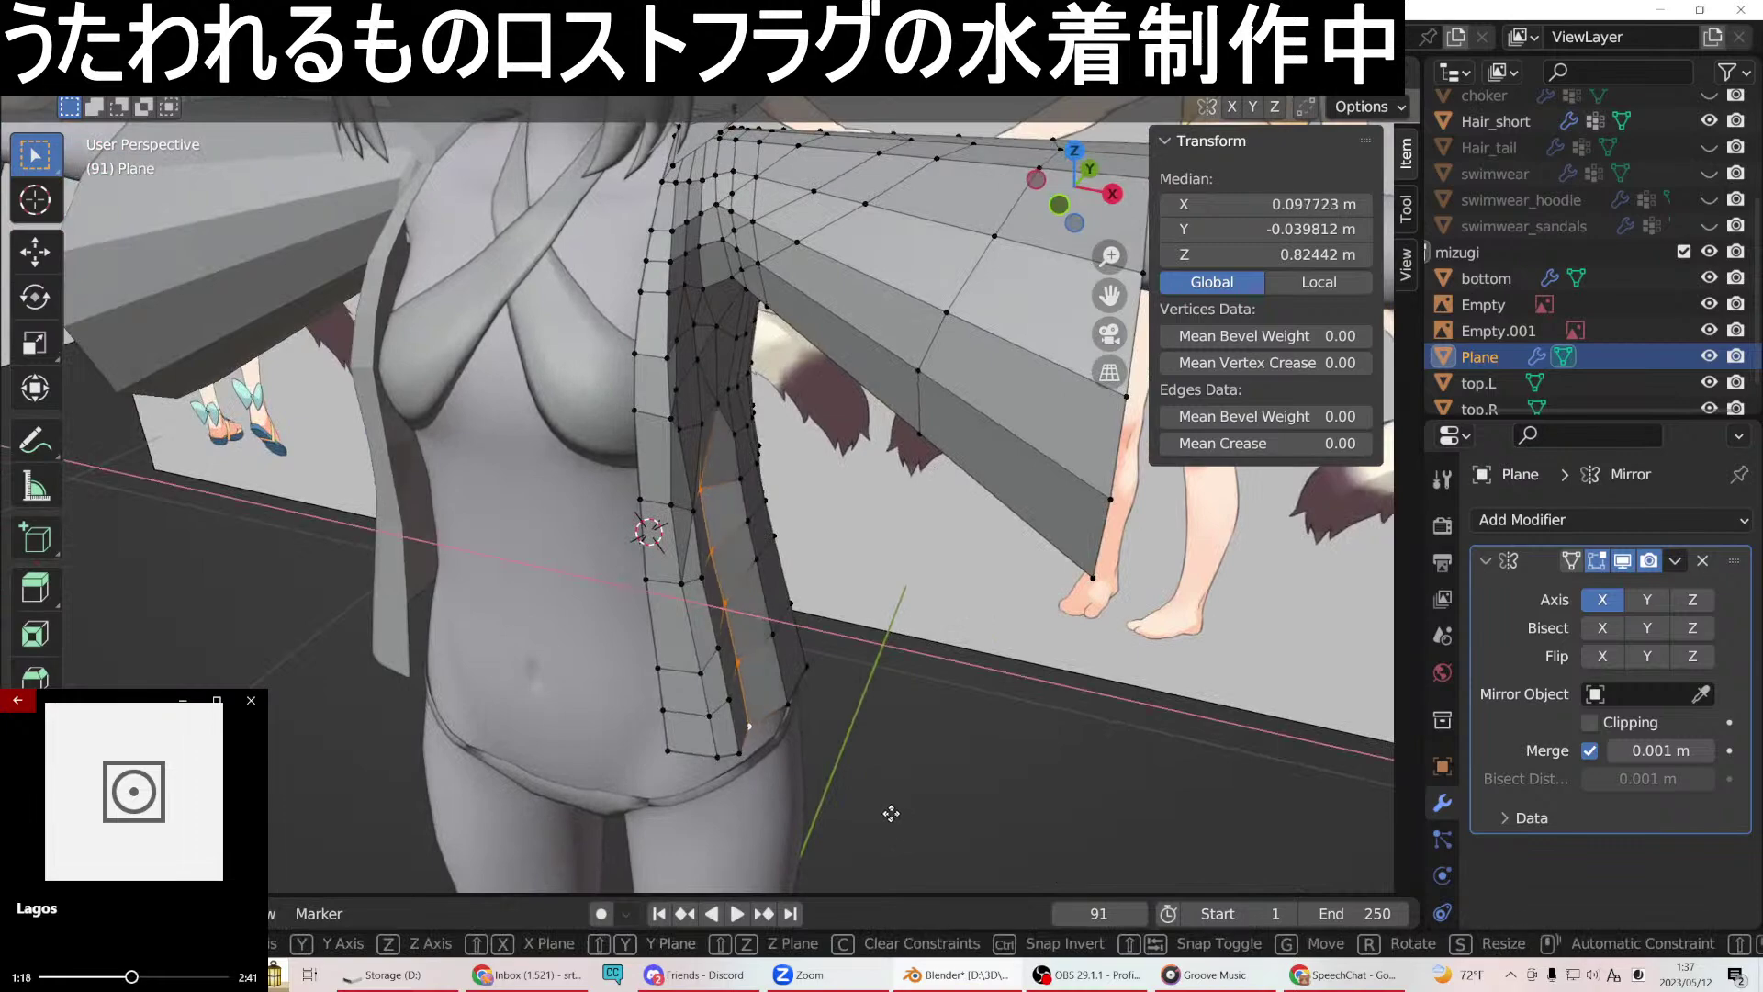
pyautogui.click(890, 813)
# Move the single vertex just above that side column about 0.0034 m inward along the X axis.
pyautogui.moveTo(890, 812); pyautogui.dragTo(764, 526, button='middle')
pyautogui.click(712, 429)
pyautogui.press('g')
pyautogui.press('x')
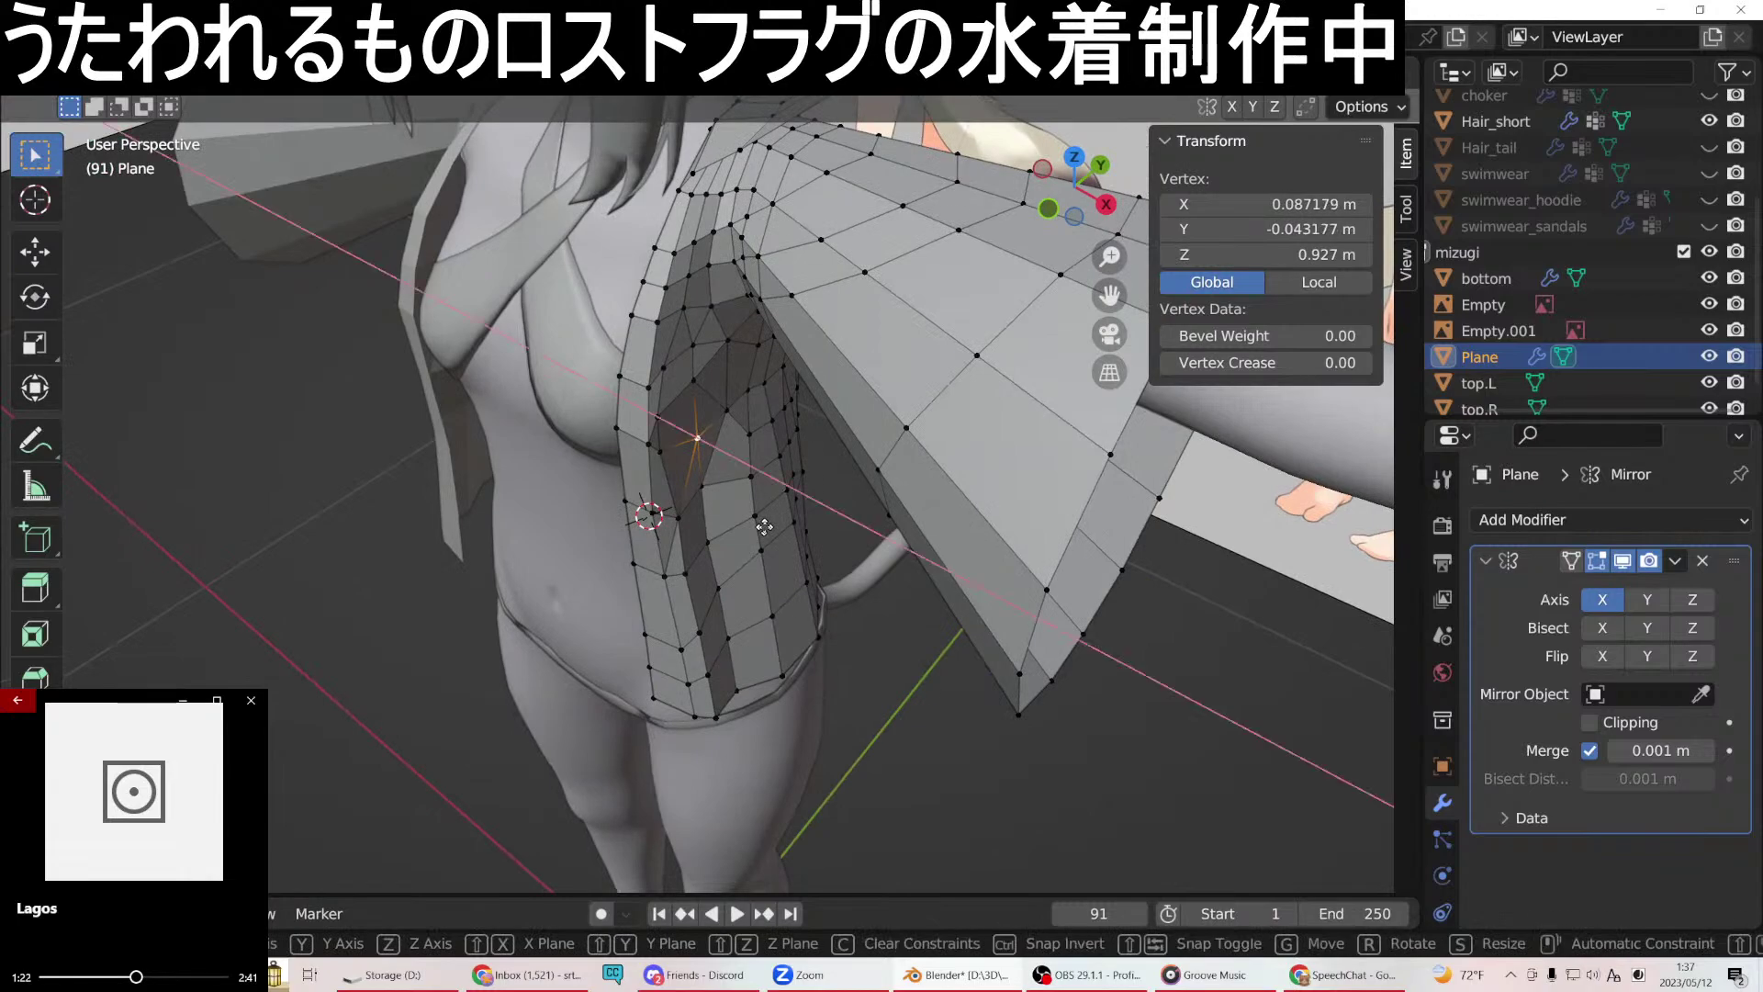
pyautogui.click(760, 519)
# Select the collar edge faces at the base of the neck and move them about 0.0087 m inward along the X axis.
pyautogui.moveTo(760, 519); pyautogui.dragTo(764, 422, button='middle')
pyautogui.moveTo(799, 459); pyautogui.dragTo(658, 177, button='middle')
pyautogui.scroll(-4, 725, 254)
pyautogui.scroll(3, 765, 244)
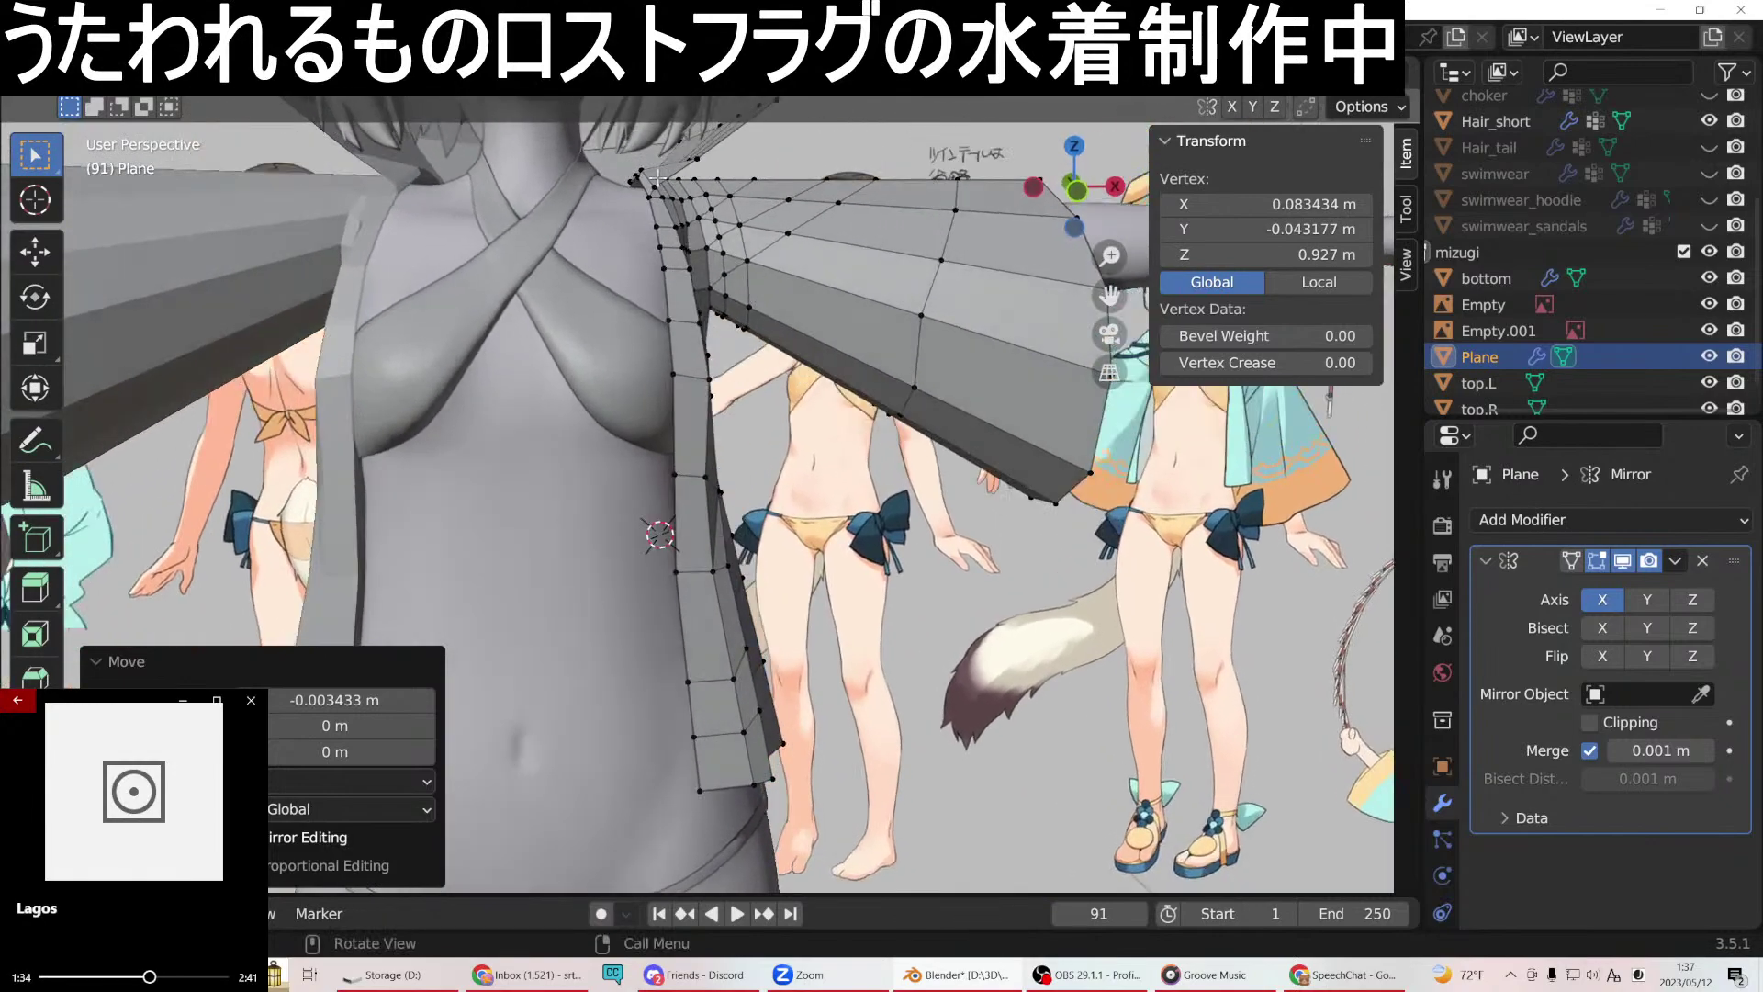
pyautogui.click(655, 184)
pyautogui.press('KP_Decimal')
pyautogui.scroll(-3, 638, 343)
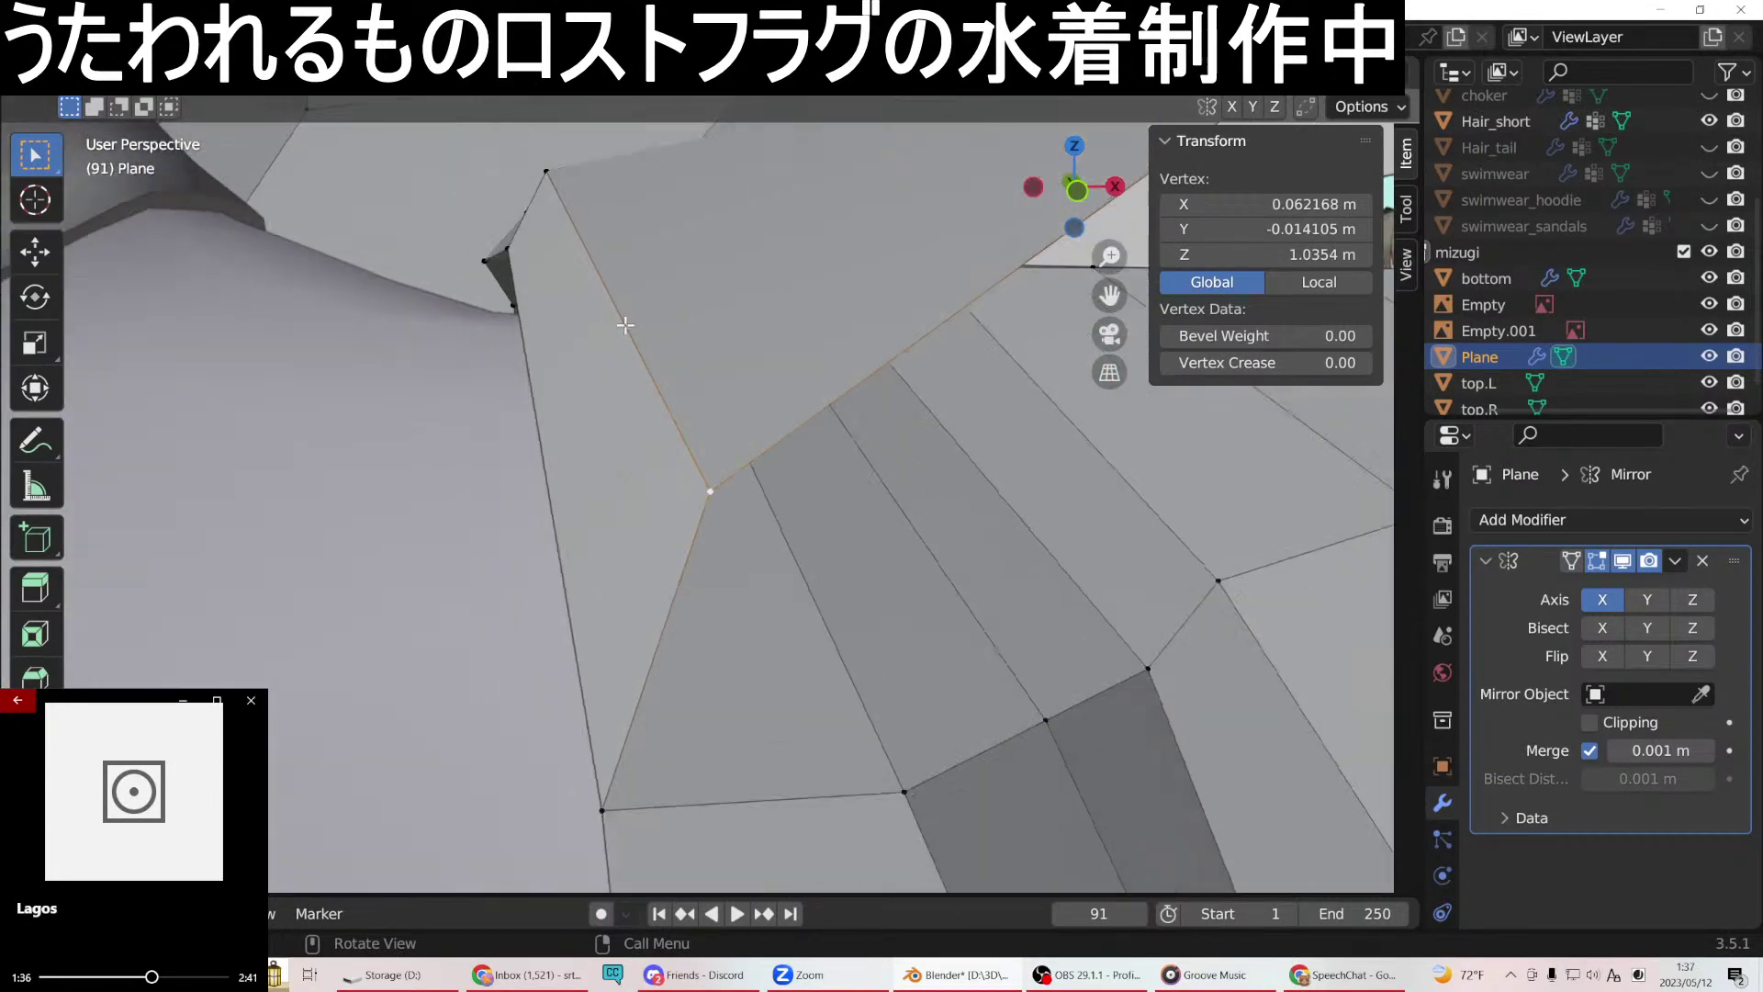
pyautogui.moveTo(734, 418); pyautogui.dragTo(712, 424, button='middle')
pyautogui.keyDown('shift'); pyautogui.click(667, 568); pyautogui.keyUp('shift')
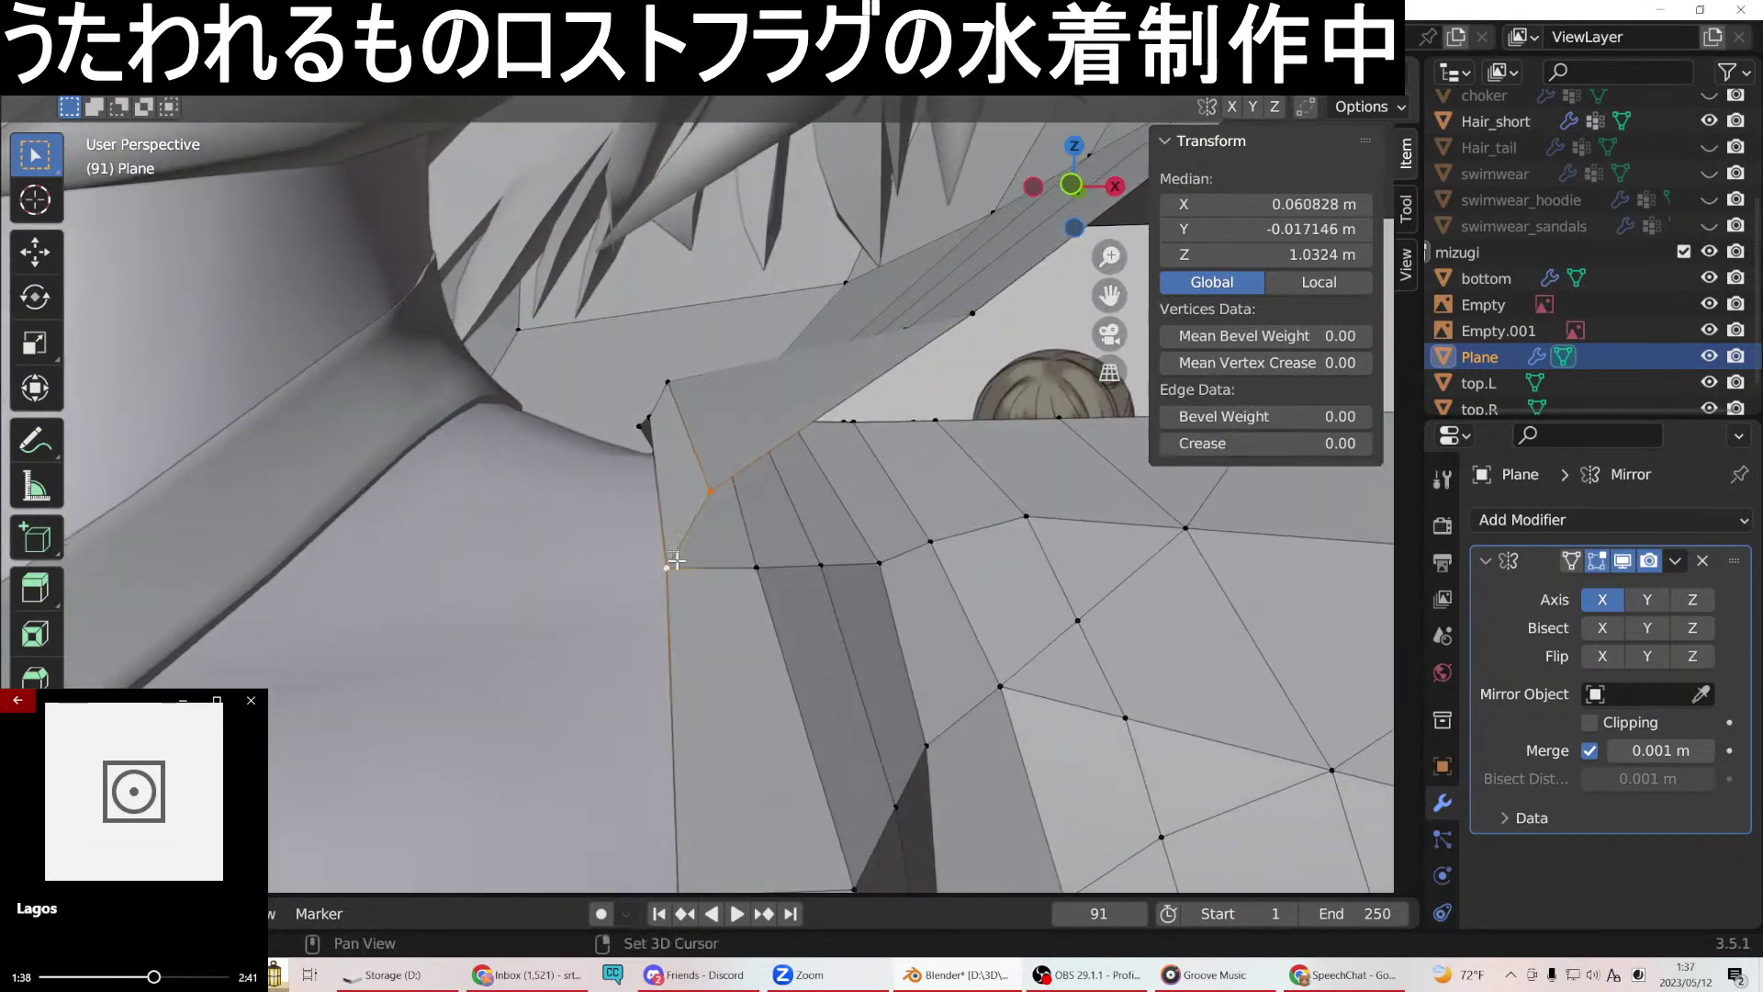
pyautogui.moveTo(681, 575); pyautogui.dragTo(337, 282, button='middle')
pyautogui.moveTo(316, 366); pyautogui.dragTo(508, 347, button='middle')
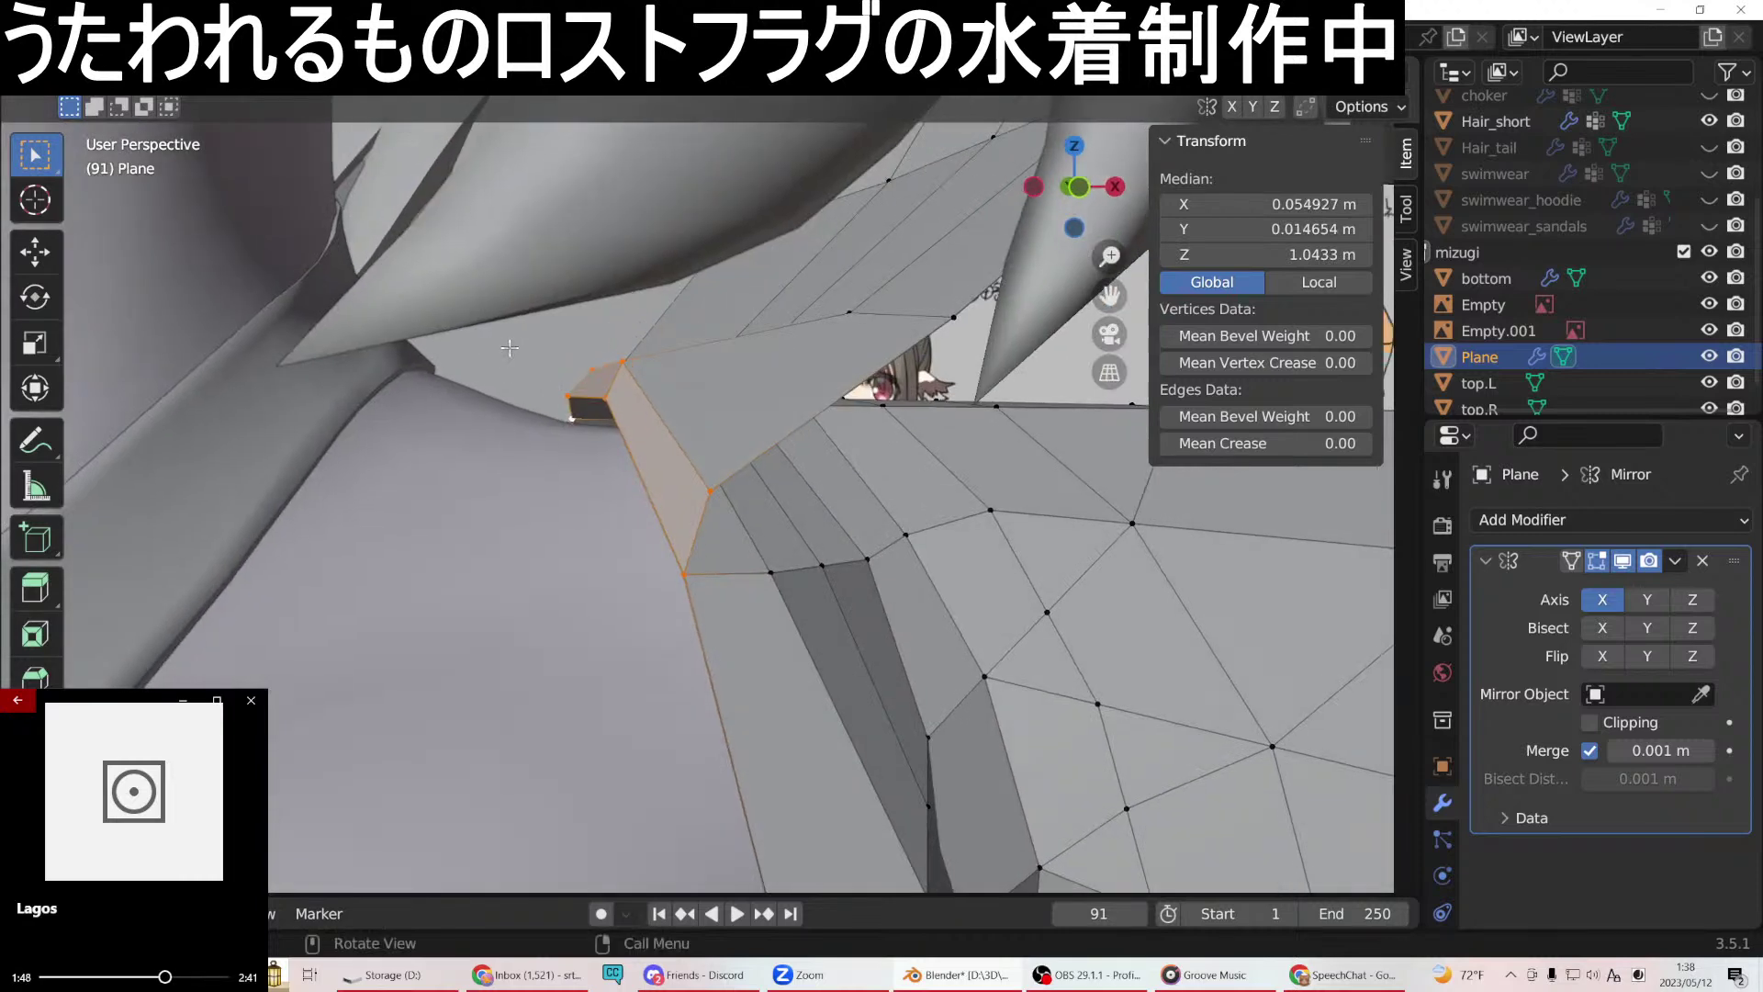
pyautogui.press('g')
pyautogui.press('x')
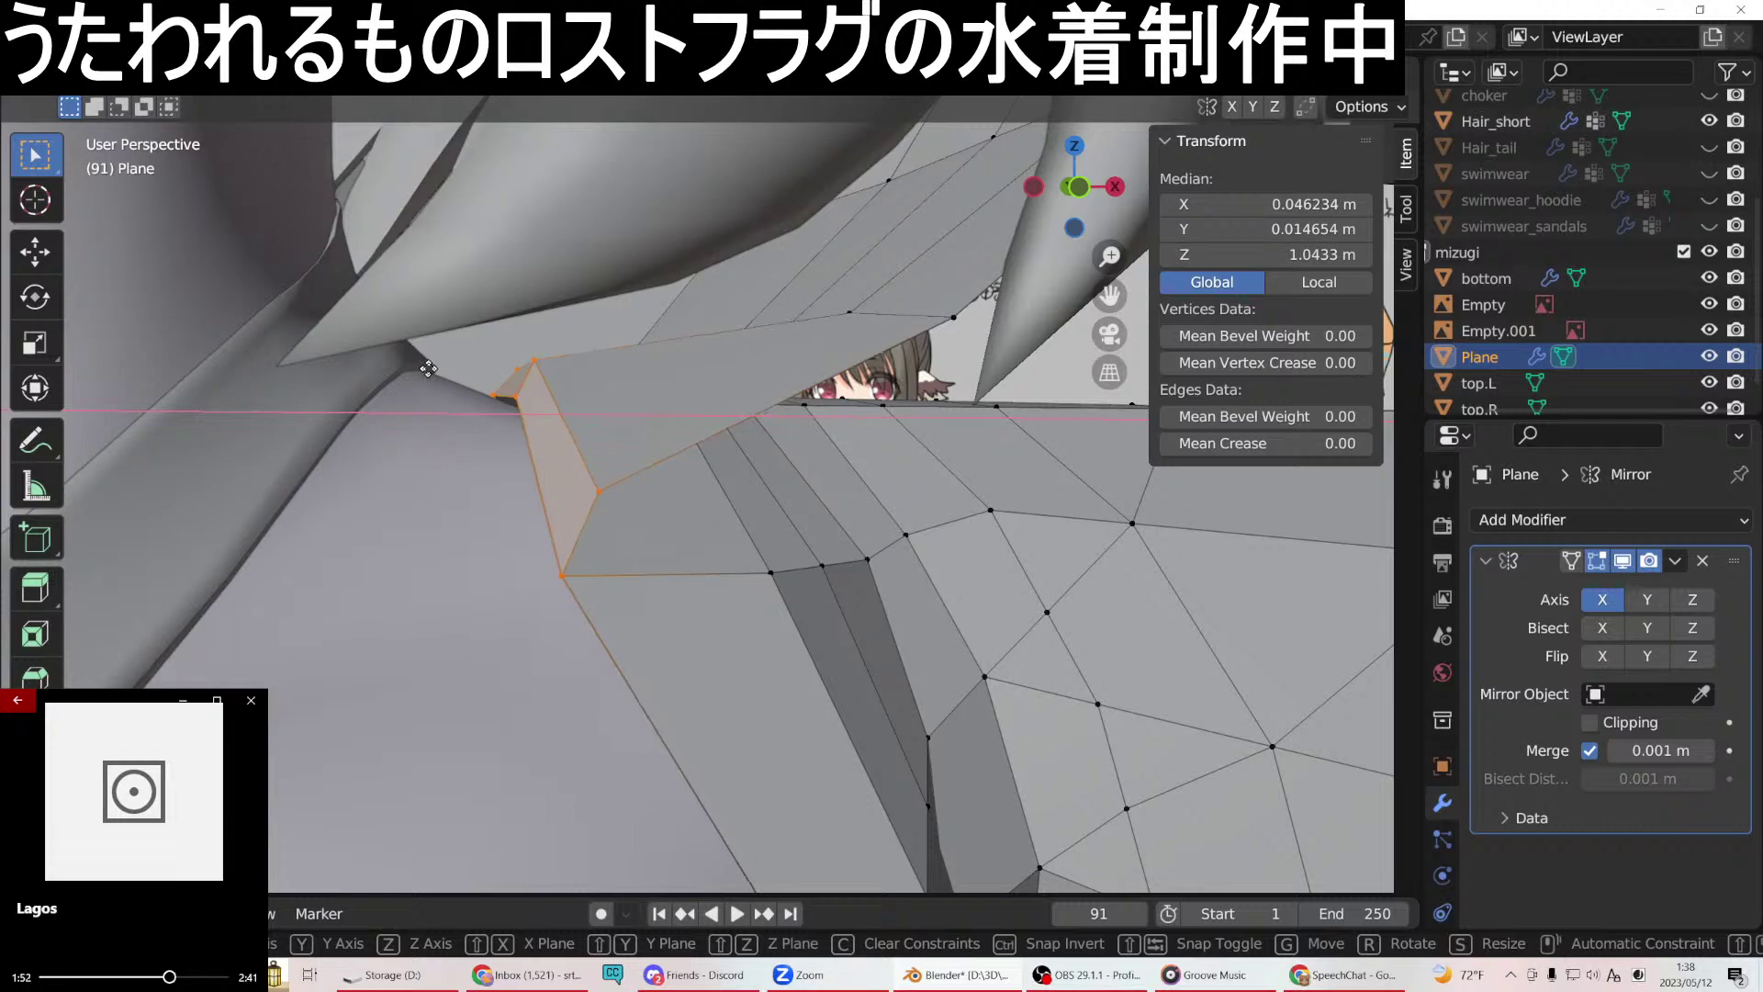
pyautogui.click(428, 368)
# Select the upper front strip from the collarbone down over the bust and move it about 0.0059 m inward along the X axis.
pyautogui.moveTo(428, 368); pyautogui.dragTo(729, 542, button='middle')
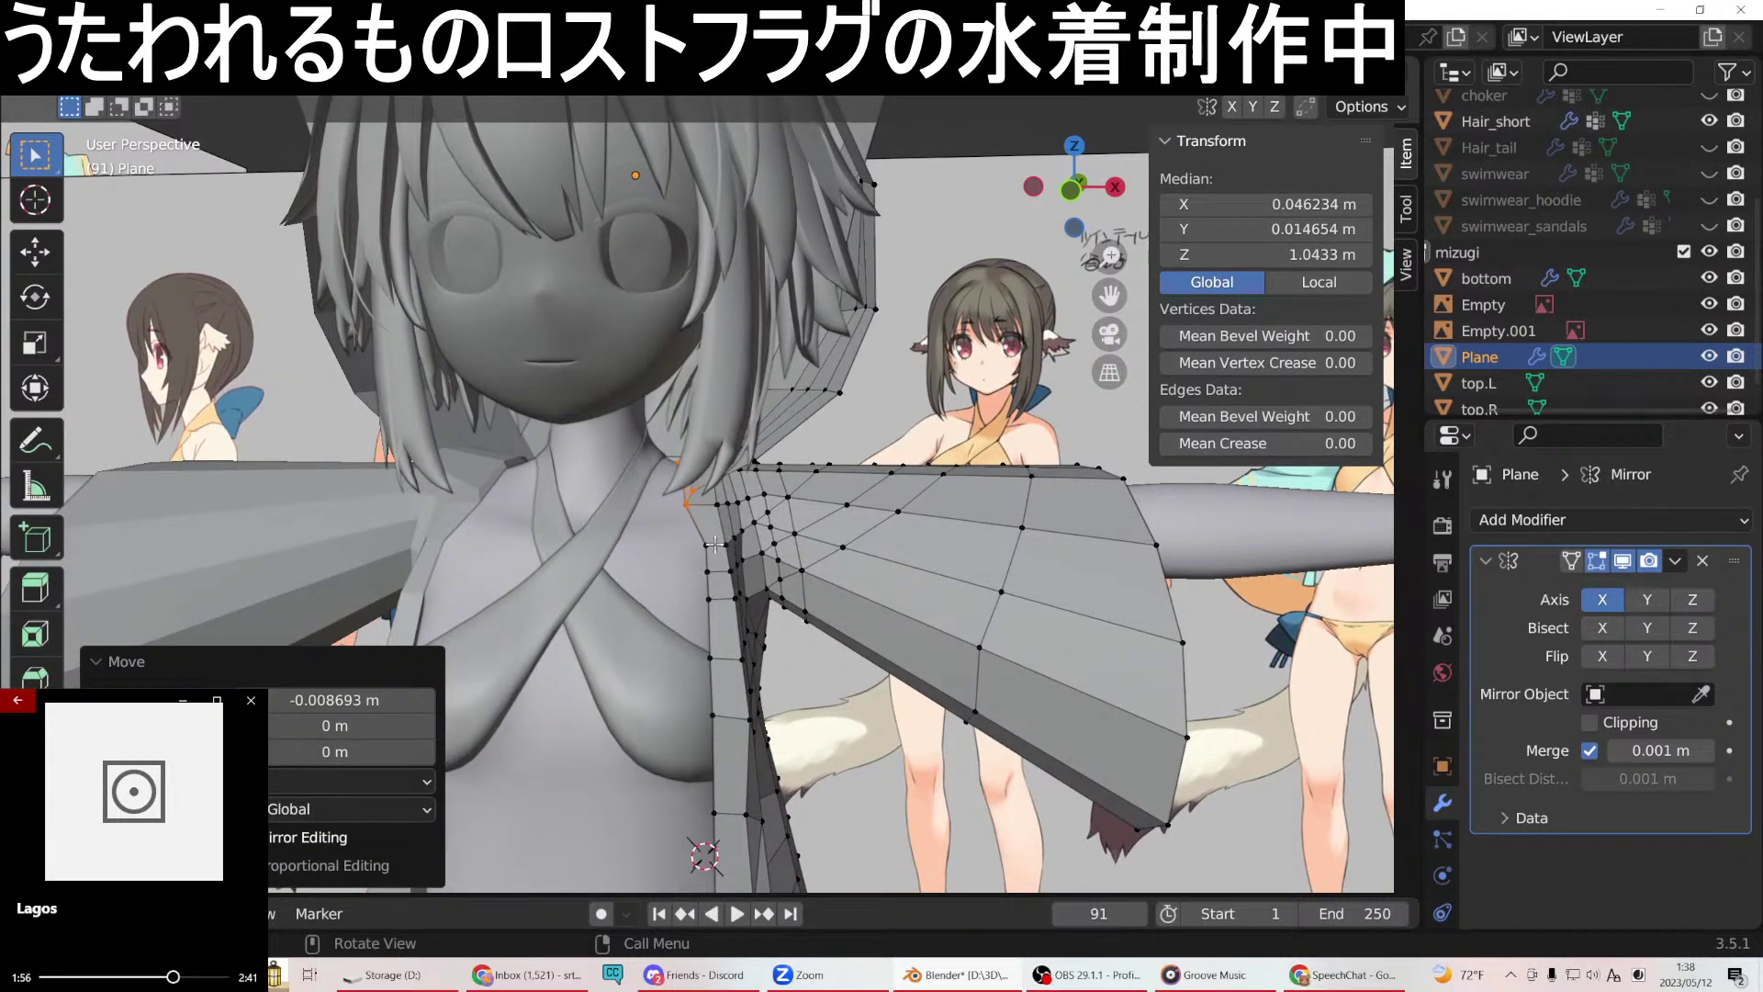
pyautogui.click(725, 545)
pyautogui.moveTo(725, 544); pyautogui.dragTo(736, 536, button='middle')
pyautogui.keyDown('shift'); pyautogui.click(733, 562); pyautogui.keyUp('shift')
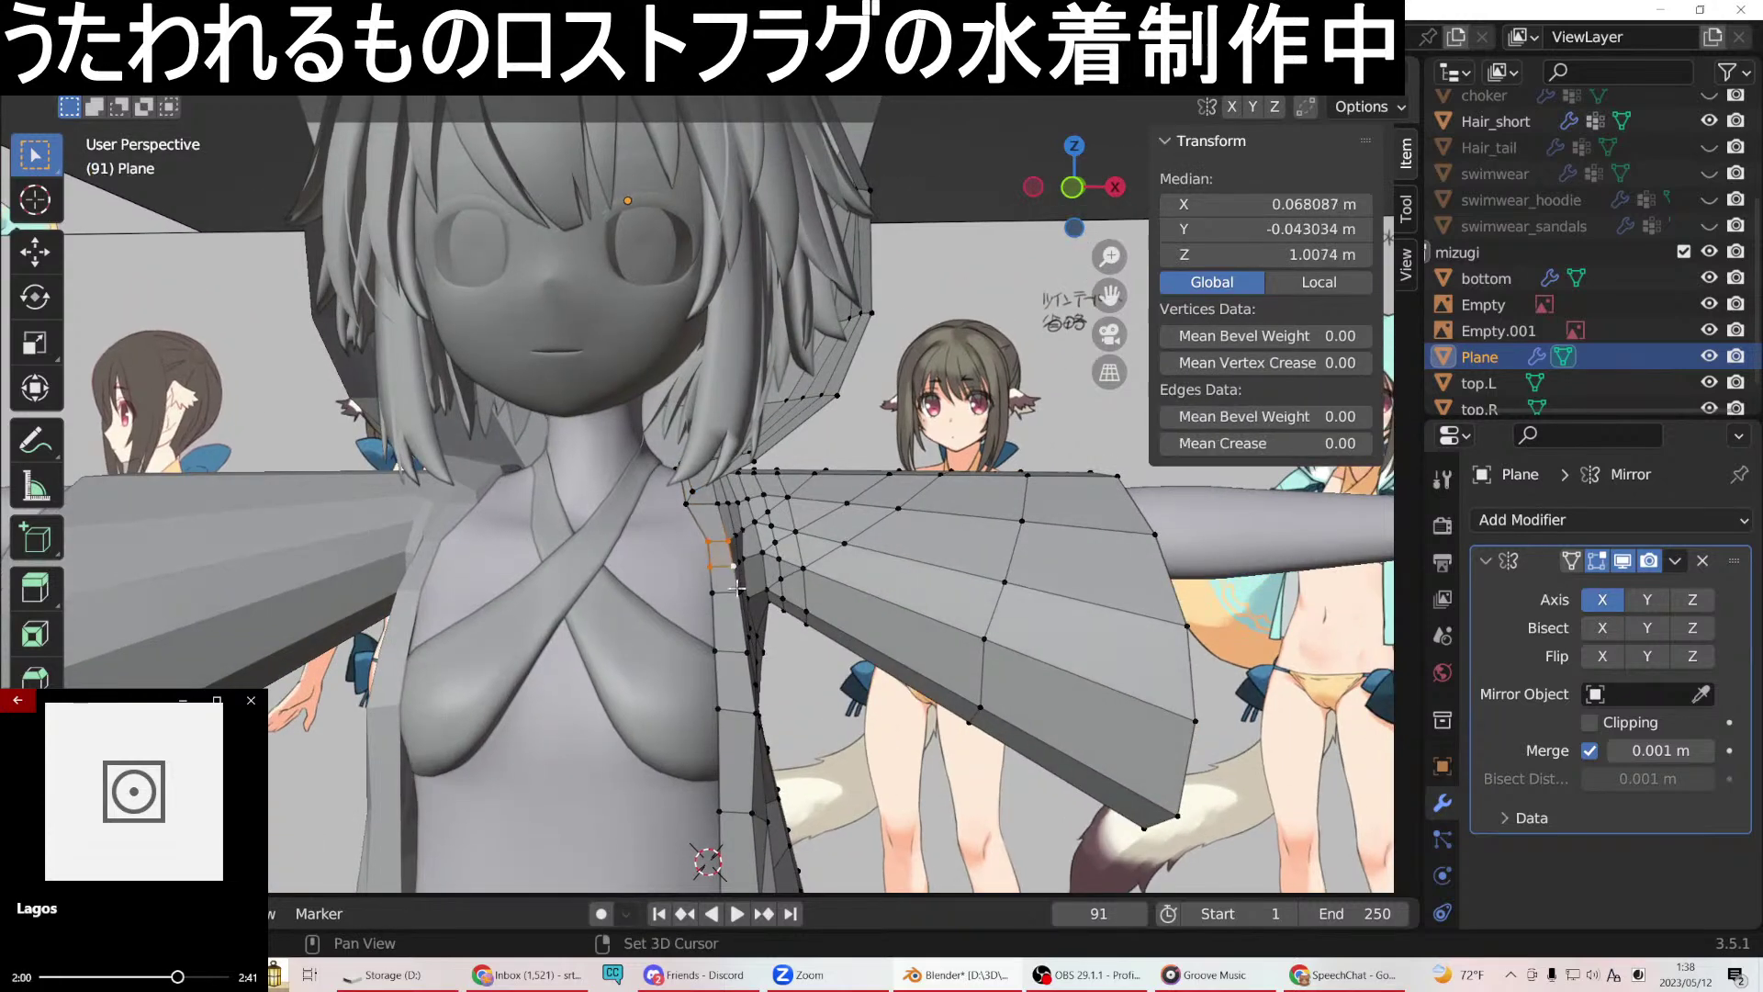
pyautogui.moveTo(718, 599); pyautogui.dragTo(727, 596, button='middle')
pyautogui.keyDown('shift'); pyautogui.click(735, 603); pyautogui.keyUp('shift')
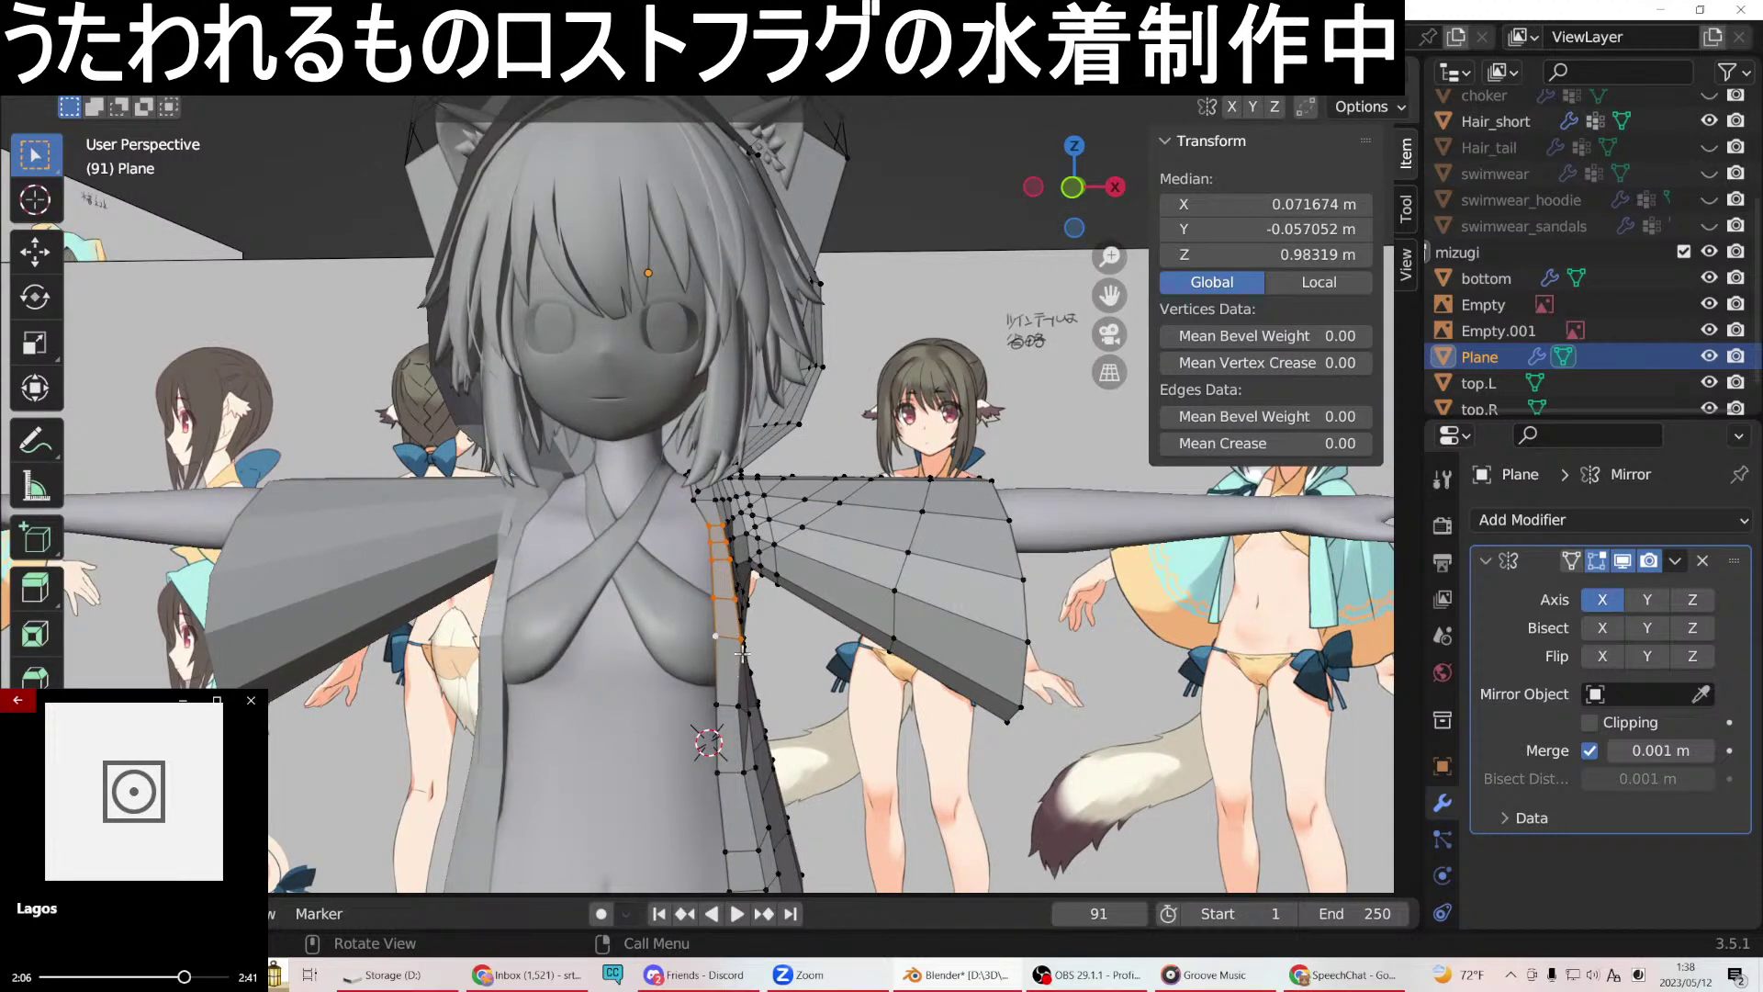
pyautogui.press('g')
pyautogui.press('x')
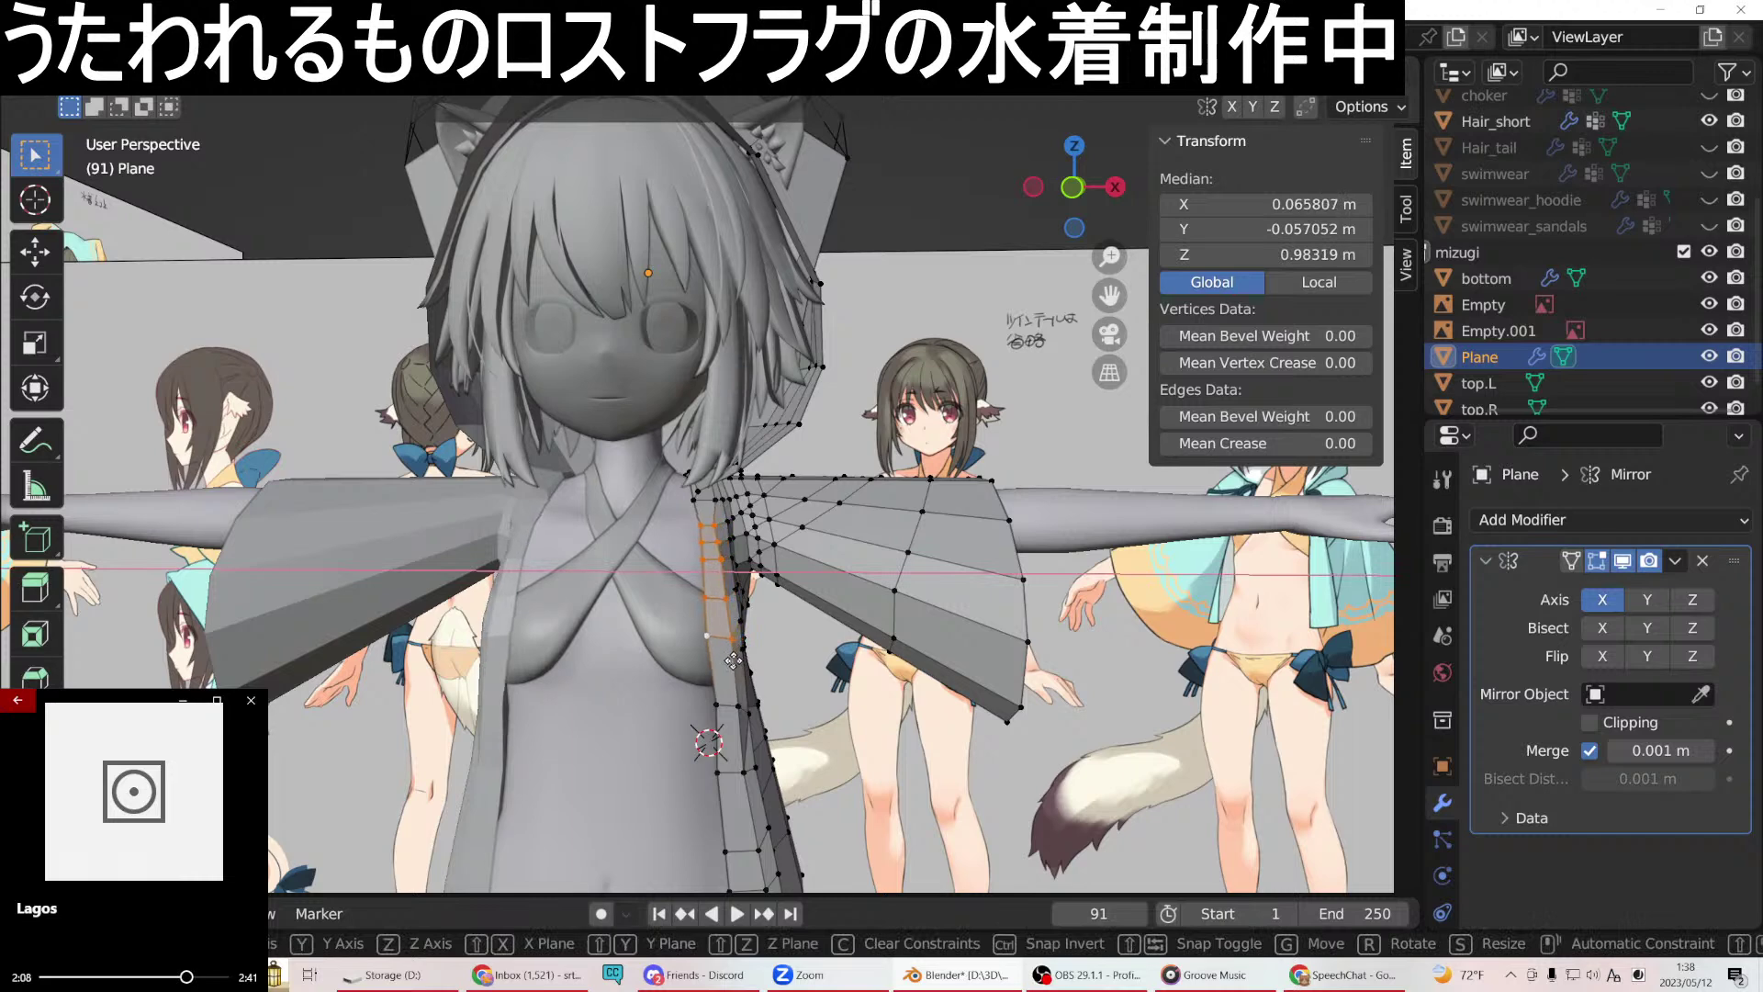
pyautogui.click(734, 661)
# Select the lower front strip from under the bust to the hem and move it along the X axis.
pyautogui.moveTo(807, 649); pyautogui.dragTo(721, 602, button='middle')
pyautogui.click(719, 598)
pyautogui.keyDown('shift'); pyautogui.click(736, 599); pyautogui.keyUp('shift')
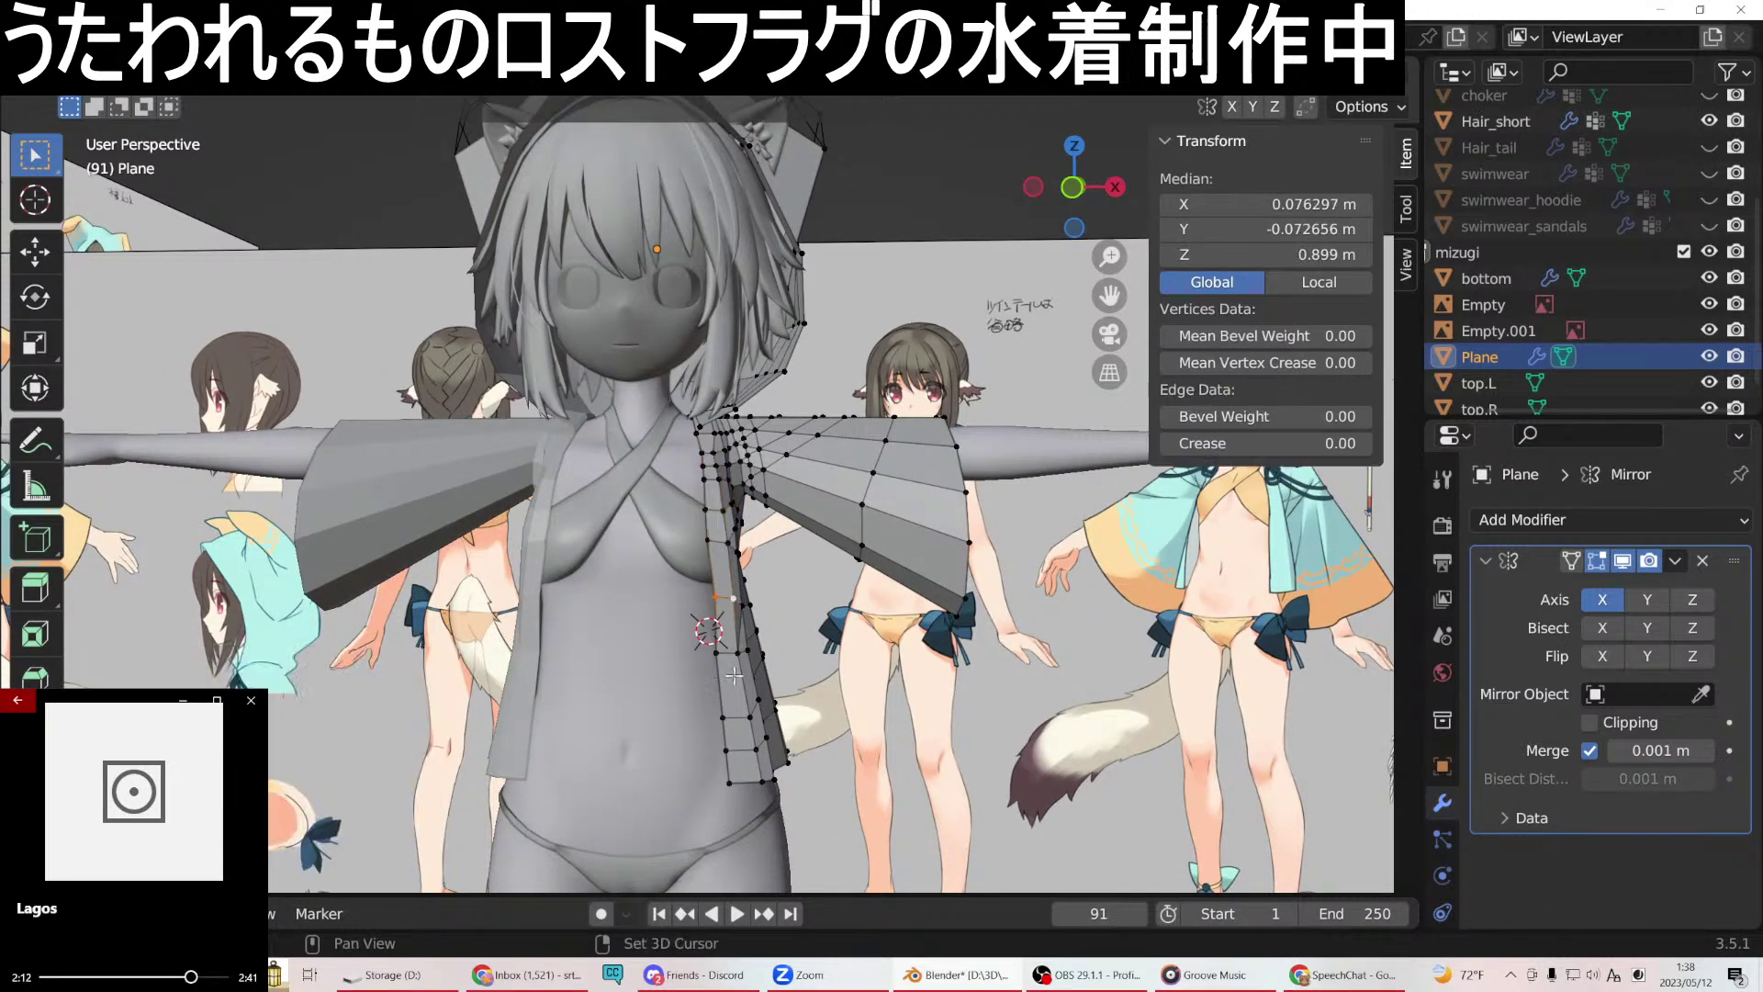
pyautogui.keyDown('shift'); pyautogui.click(736, 650); pyautogui.keyUp('shift')
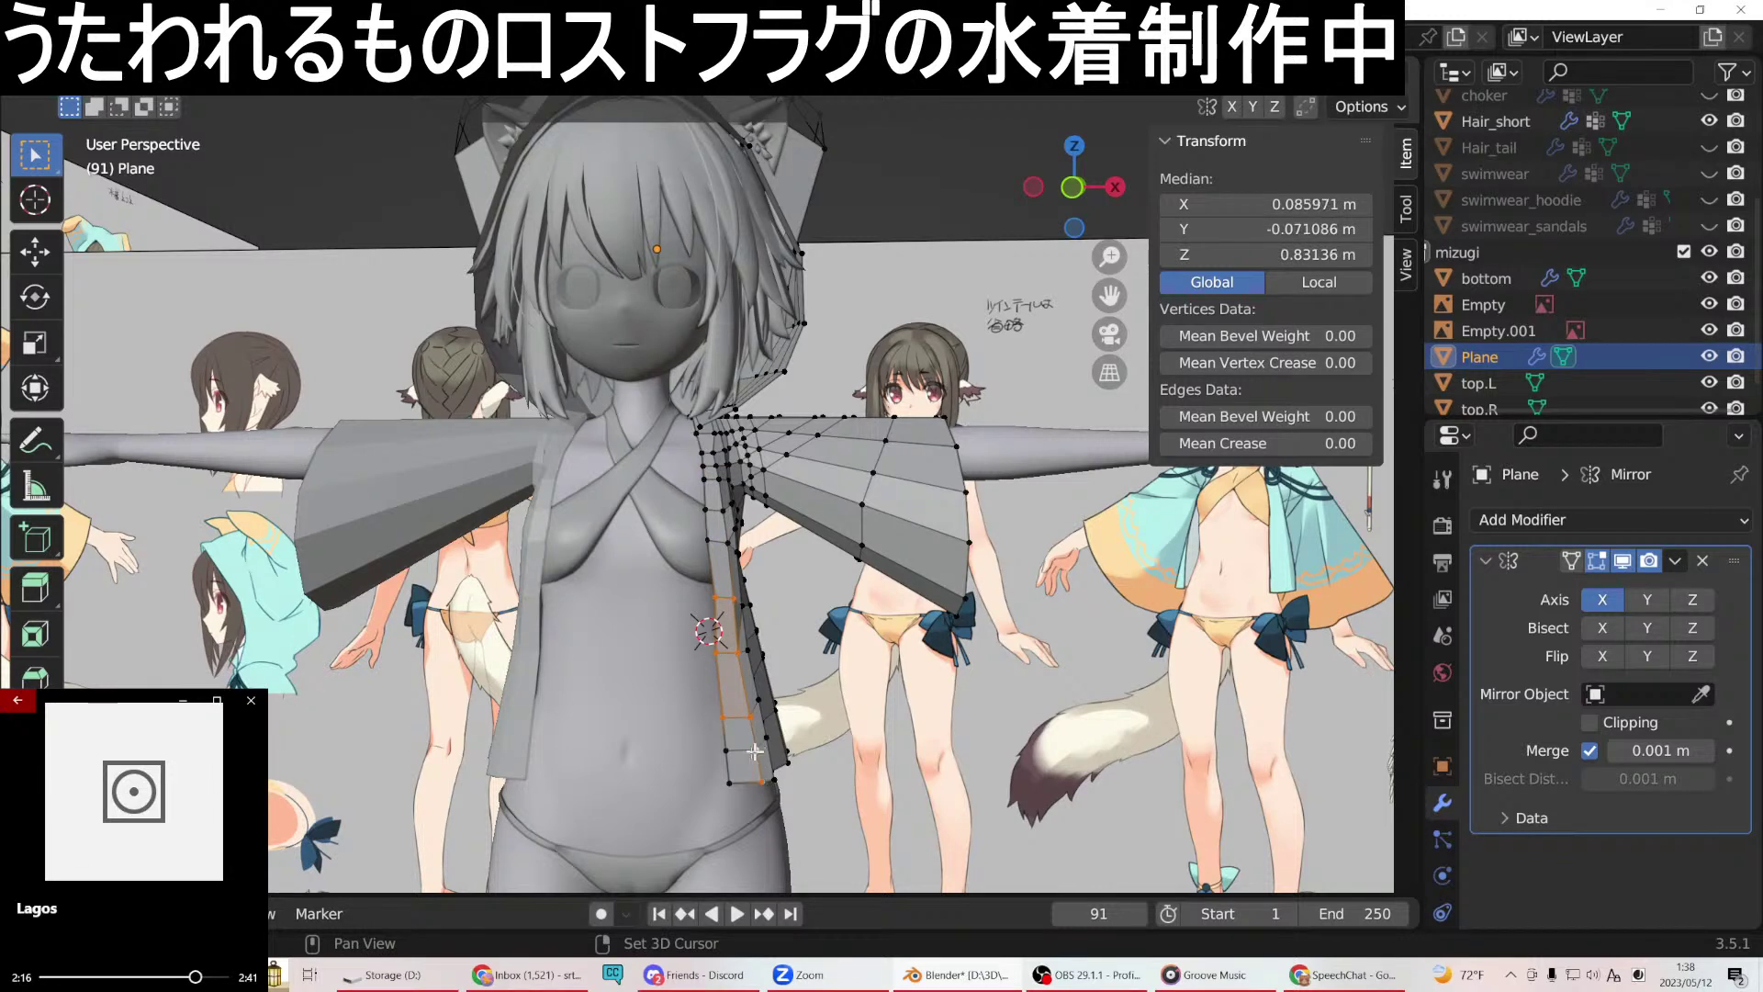
pyautogui.keyDown('shift'); pyautogui.click(735, 780); pyautogui.keyUp('shift')
pyautogui.press('g')
pyautogui.press('x')
pyautogui.click(788, 703)
# Move the single front-edge vertex at the lower bust along the Y axis.
pyautogui.scroll(5, 789, 703)
pyautogui.moveTo(789, 702); pyautogui.dragTo(657, 706, button='middle')
pyautogui.click(658, 706)
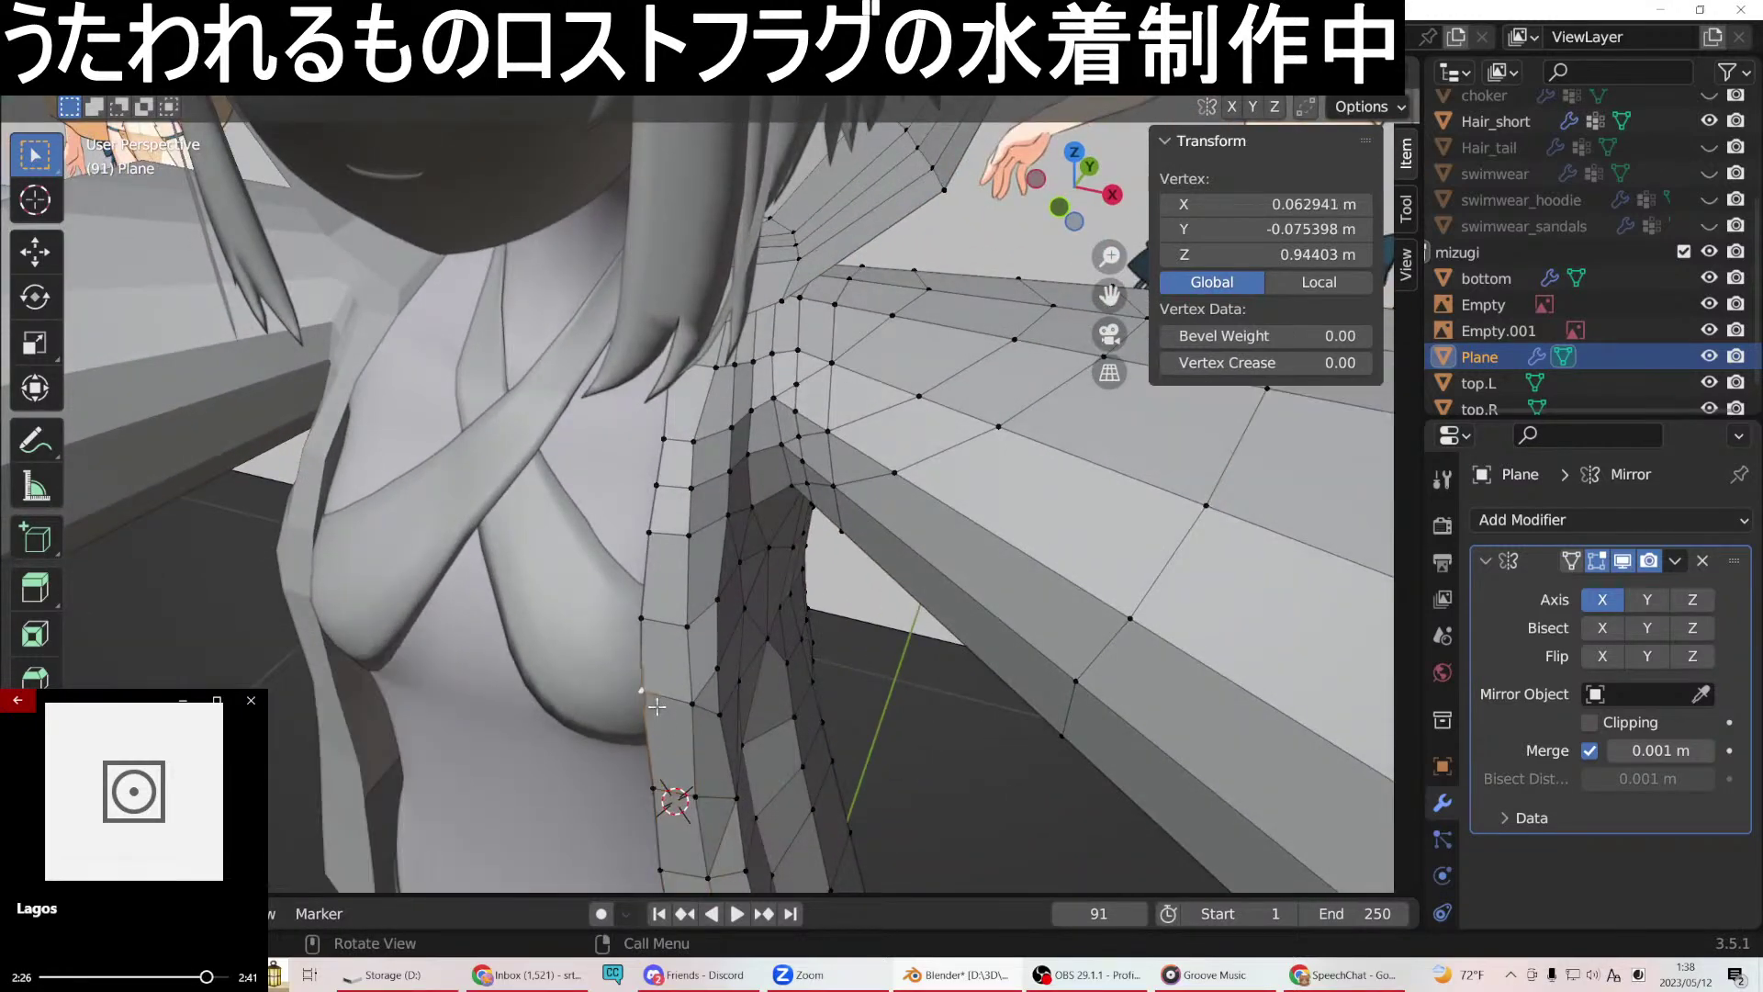
pyautogui.press('g')
pyautogui.press('y')
pyautogui.click(654, 720)
# Select the three front vertices of the mid-bust row and move them along the Y axis.
pyautogui.moveTo(654, 720); pyautogui.dragTo(574, 571, button='middle')
pyautogui.click(571, 567)
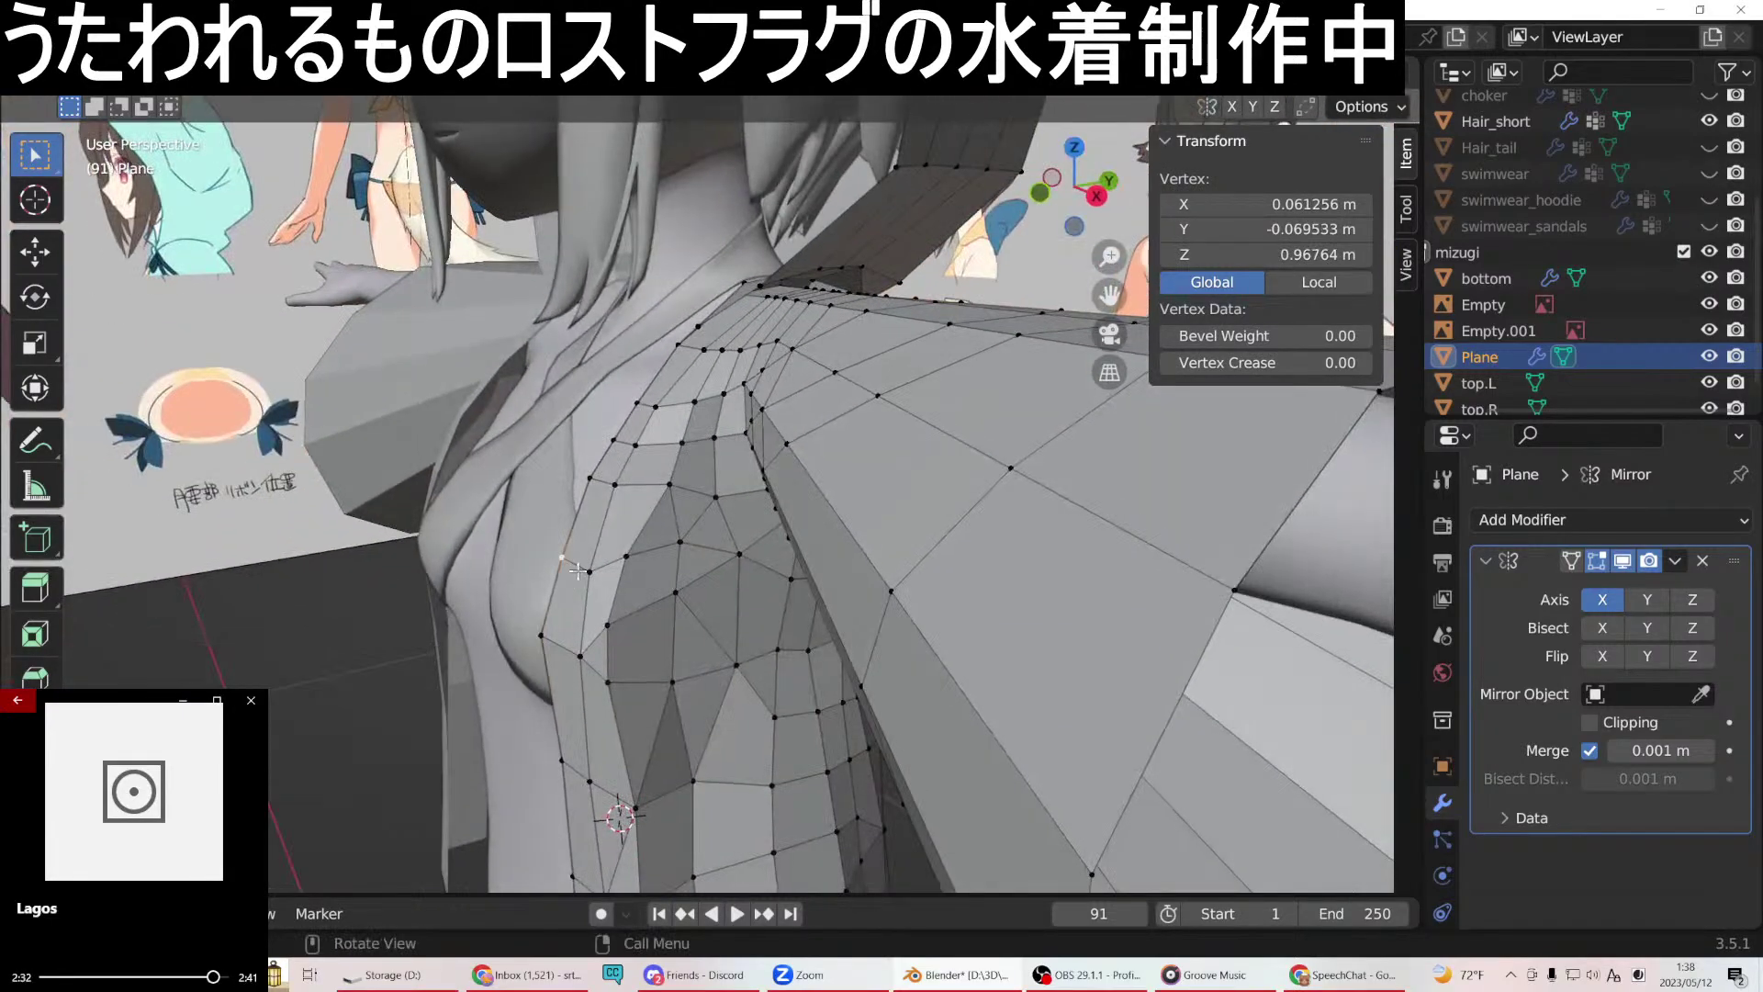
pyautogui.keyDown('shift'); pyautogui.click(634, 570); pyautogui.keyUp('shift')
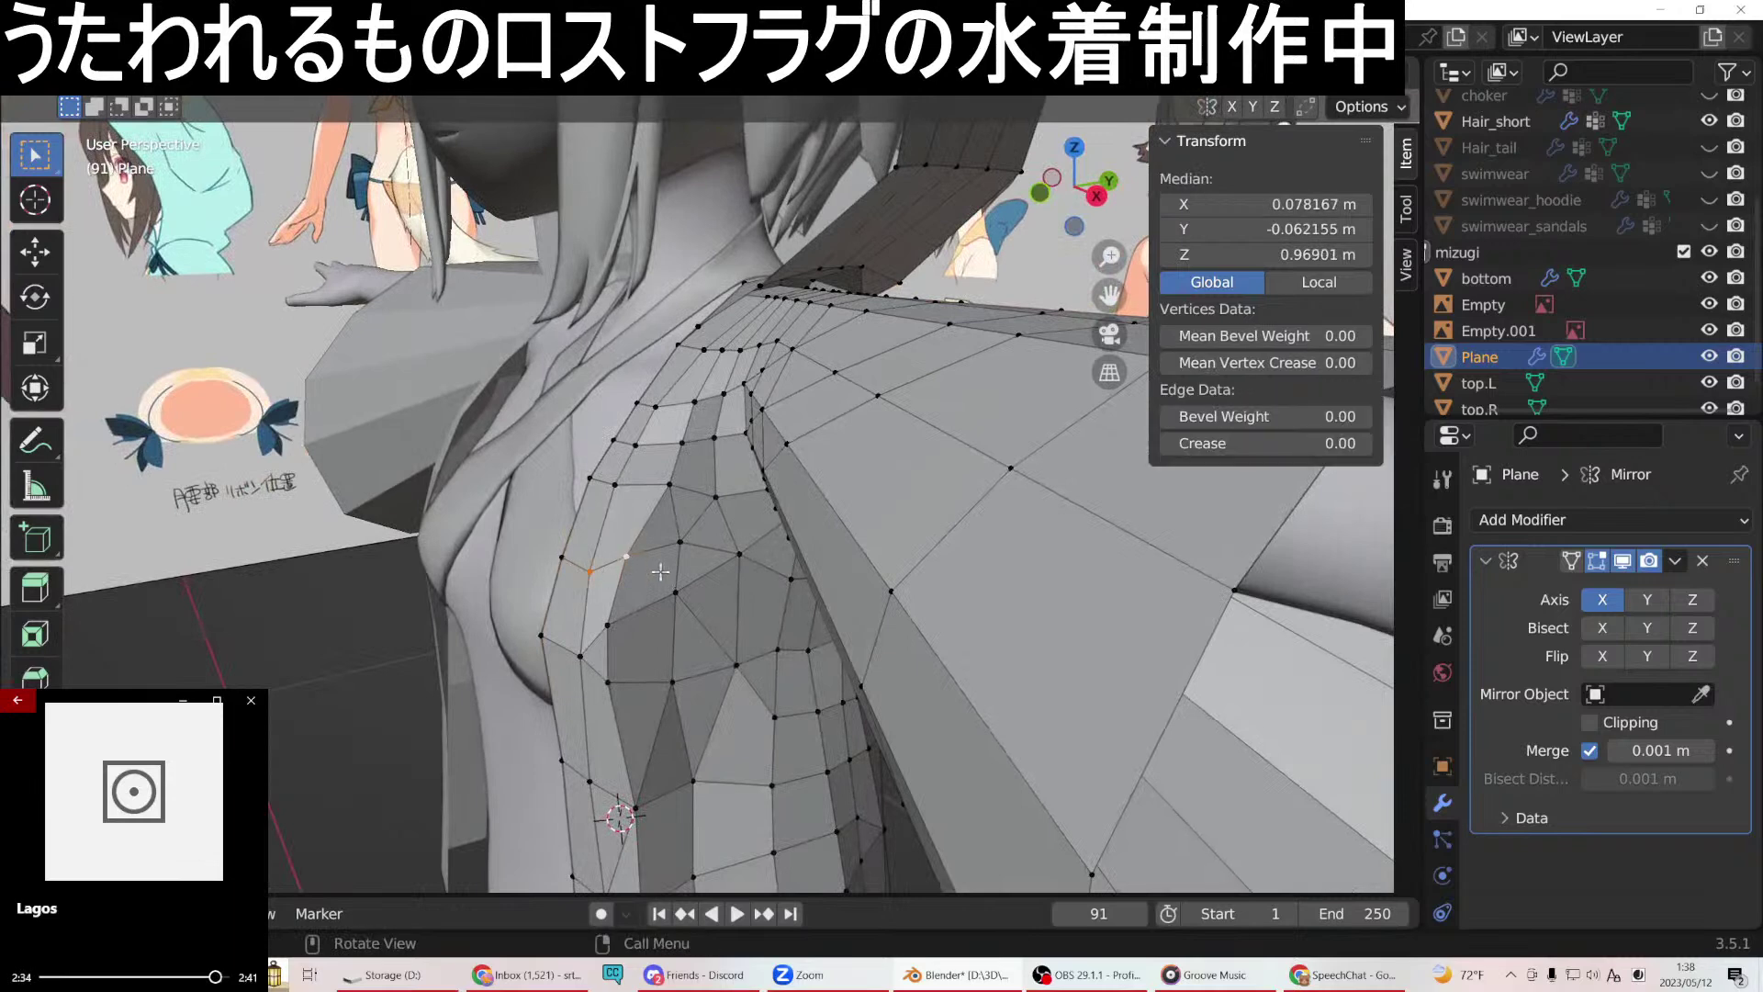
pyautogui.press('g')
pyautogui.press('y')
pyautogui.click(665, 558)
# Select the vertices beside the front edge in the lower-bust row and move them along the Y axis.
pyautogui.click(580, 656)
pyautogui.keyDown('shift'); pyautogui.click(607, 630); pyautogui.keyUp('shift')
pyautogui.keyDown('shift'); pyautogui.click(608, 682); pyautogui.keyUp('shift')
pyautogui.press('g')
pyautogui.press('y')
pyautogui.click(642, 680)
# Move the two neighbouring vertices behind the front edge just under the bust about 0.0012 m backward along the Y axis.
pyautogui.moveTo(643, 680); pyautogui.dragTo(589, 658, button='middle')
pyautogui.click(589, 652)
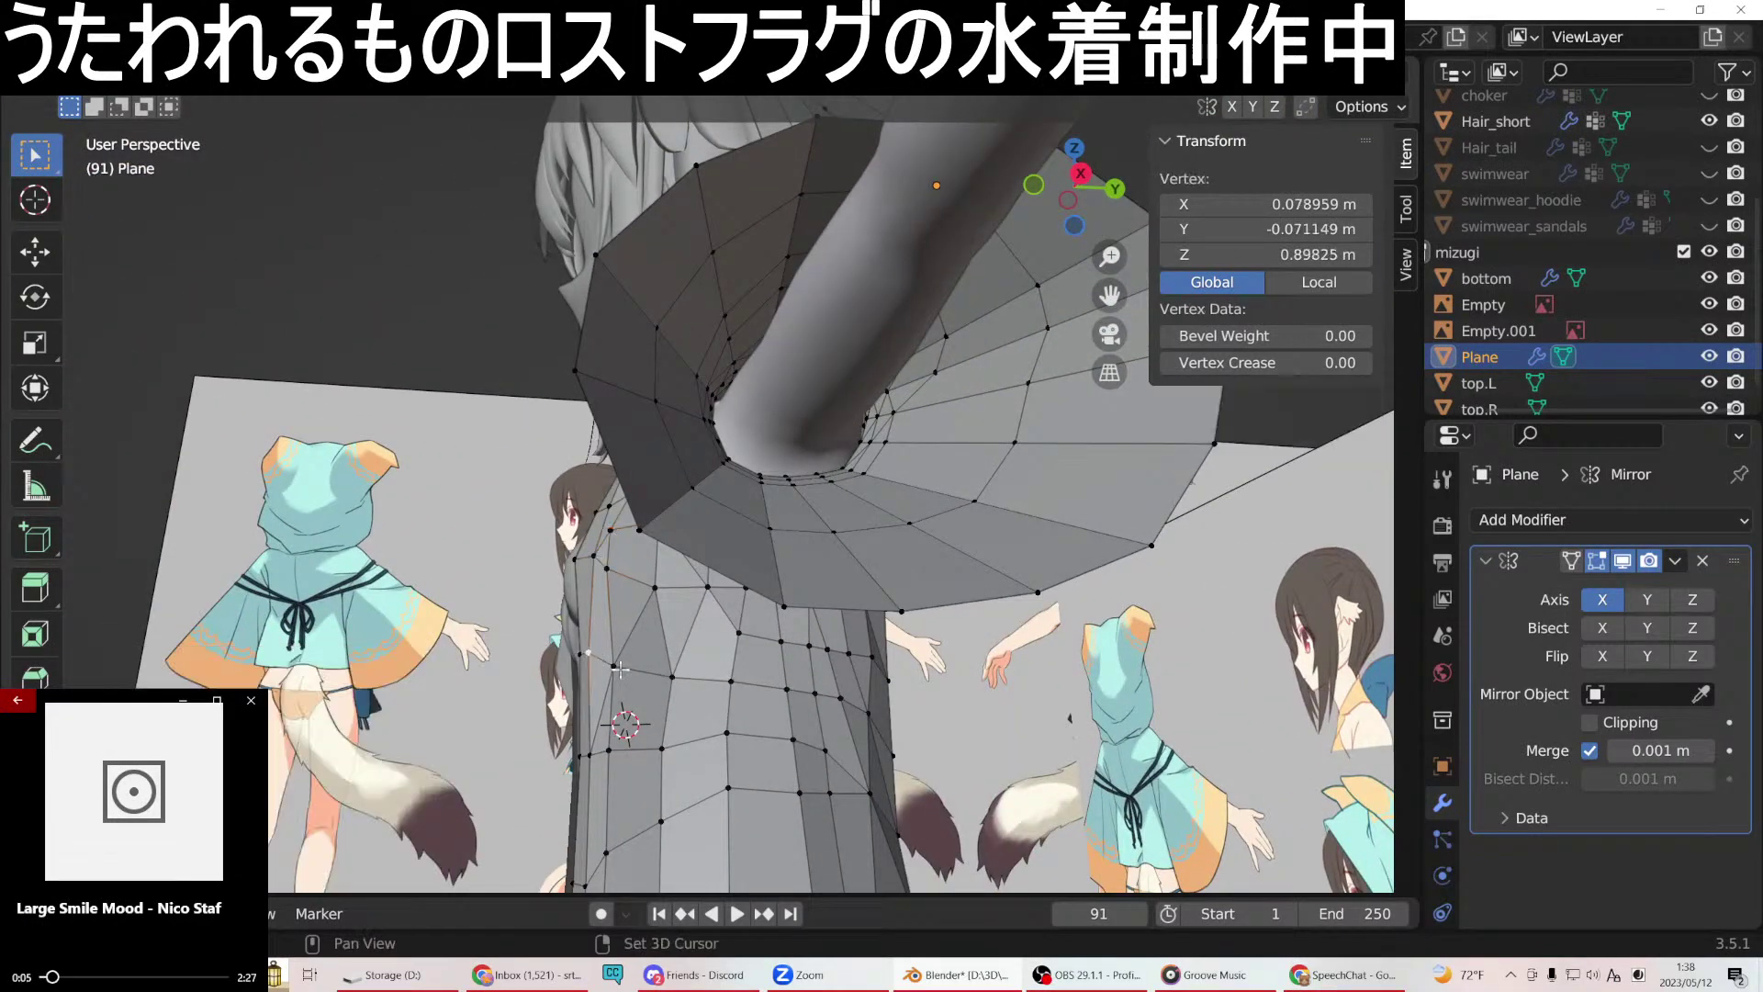
pyautogui.press('g')
pyautogui.press('y')
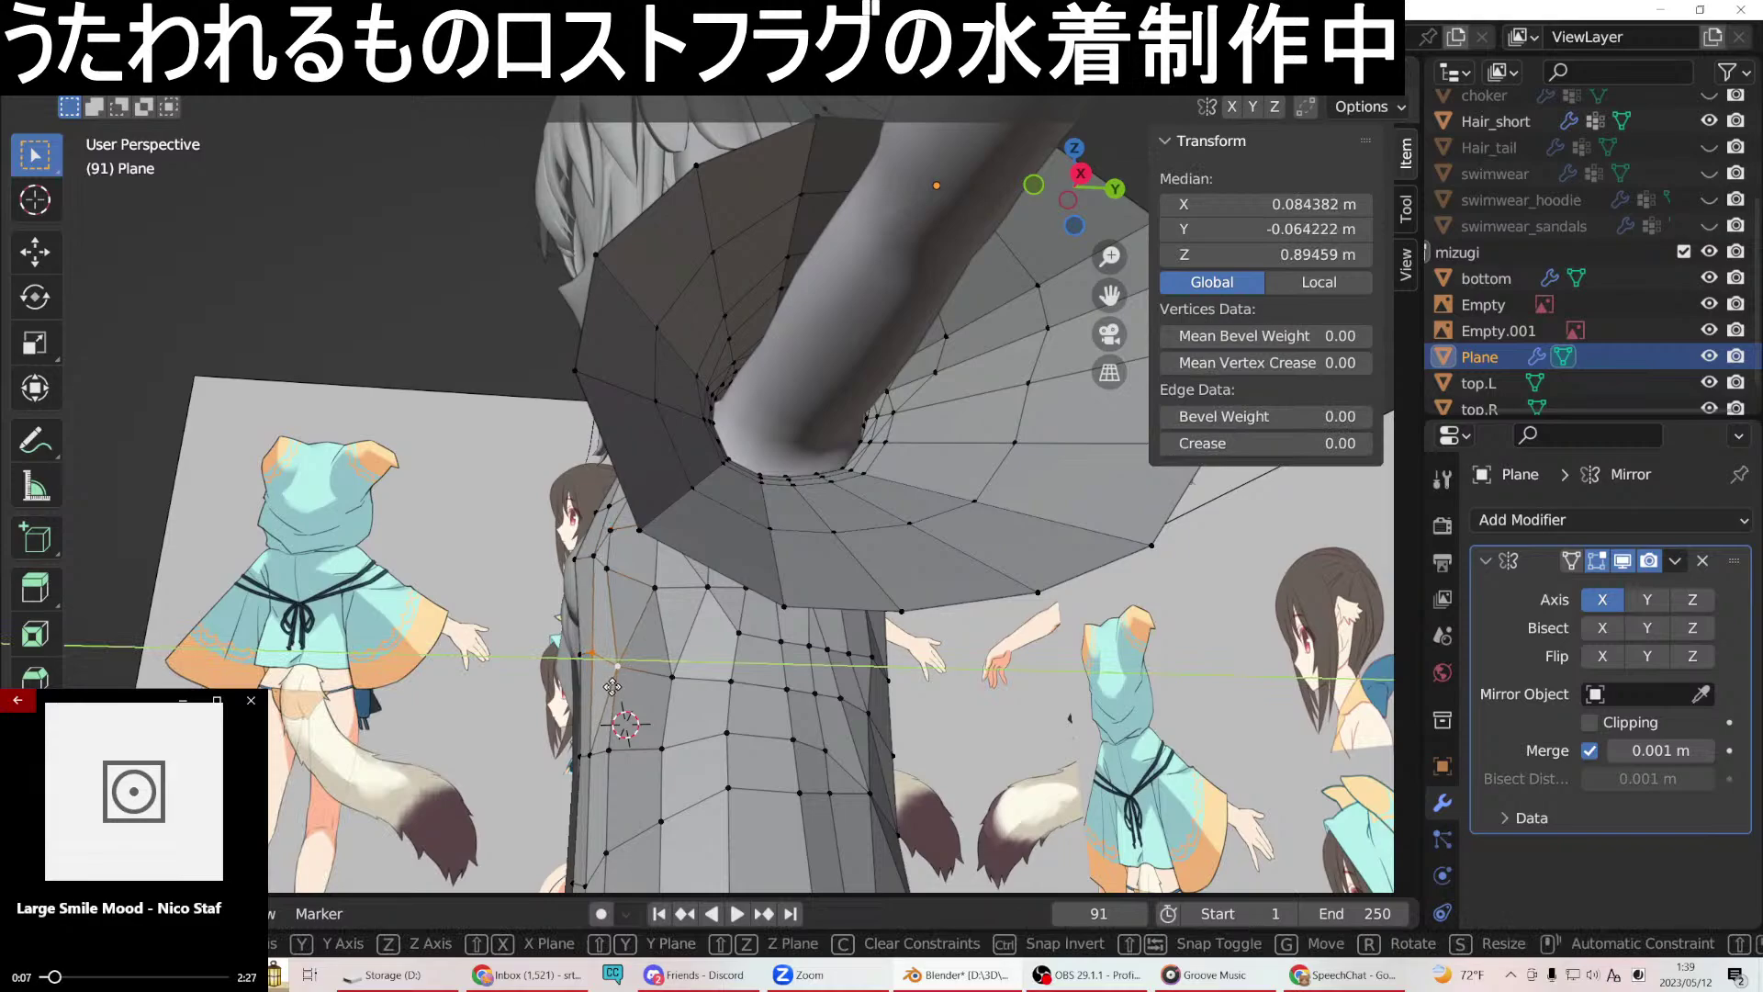
pyautogui.click(611, 687)
# Select the vertex column beside the front strip from the bust down to the hem and move it along the X axis.
pyautogui.moveTo(612, 689); pyautogui.dragTo(825, 676, button='middle')
pyautogui.scroll(3, 740, 549)
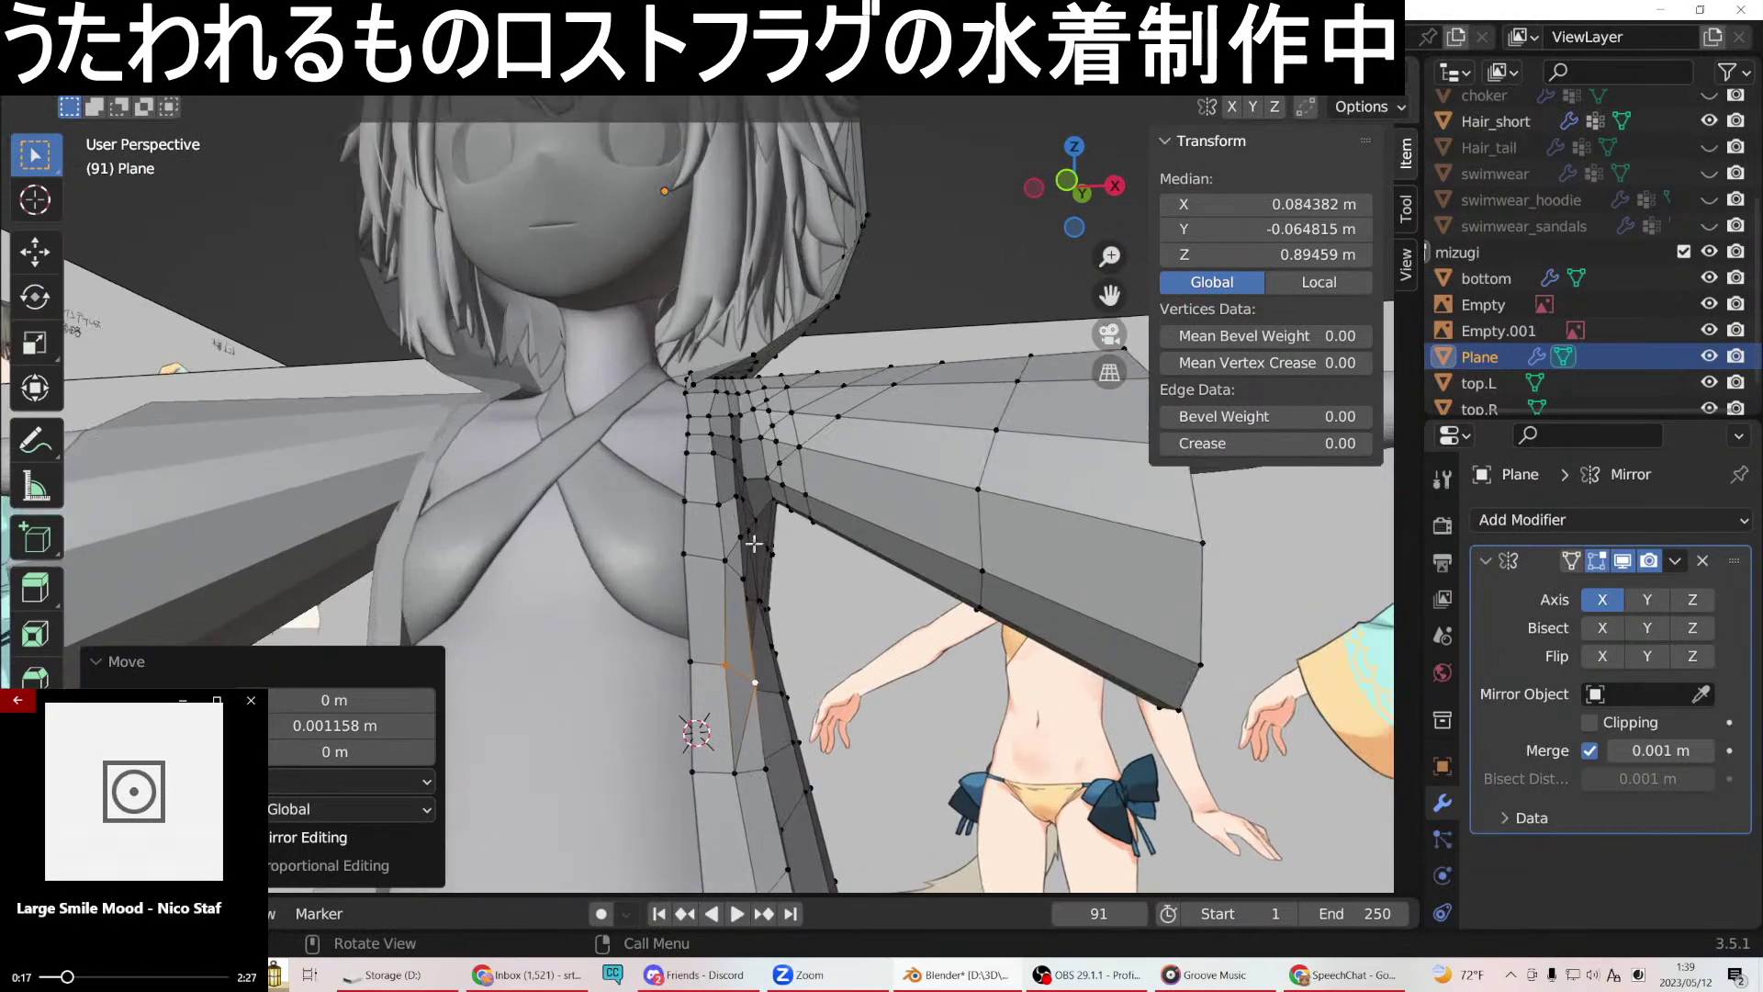
pyautogui.click(742, 538)
pyautogui.keyDown('shift'); pyautogui.click(744, 578); pyautogui.keyUp('shift')
pyautogui.keyDown('shift'); pyautogui.click(755, 684); pyautogui.keyUp('shift')
pyautogui.keyDown('shift'); pyautogui.click(766, 771); pyautogui.keyUp('shift')
pyautogui.scroll(-2, 766, 774)
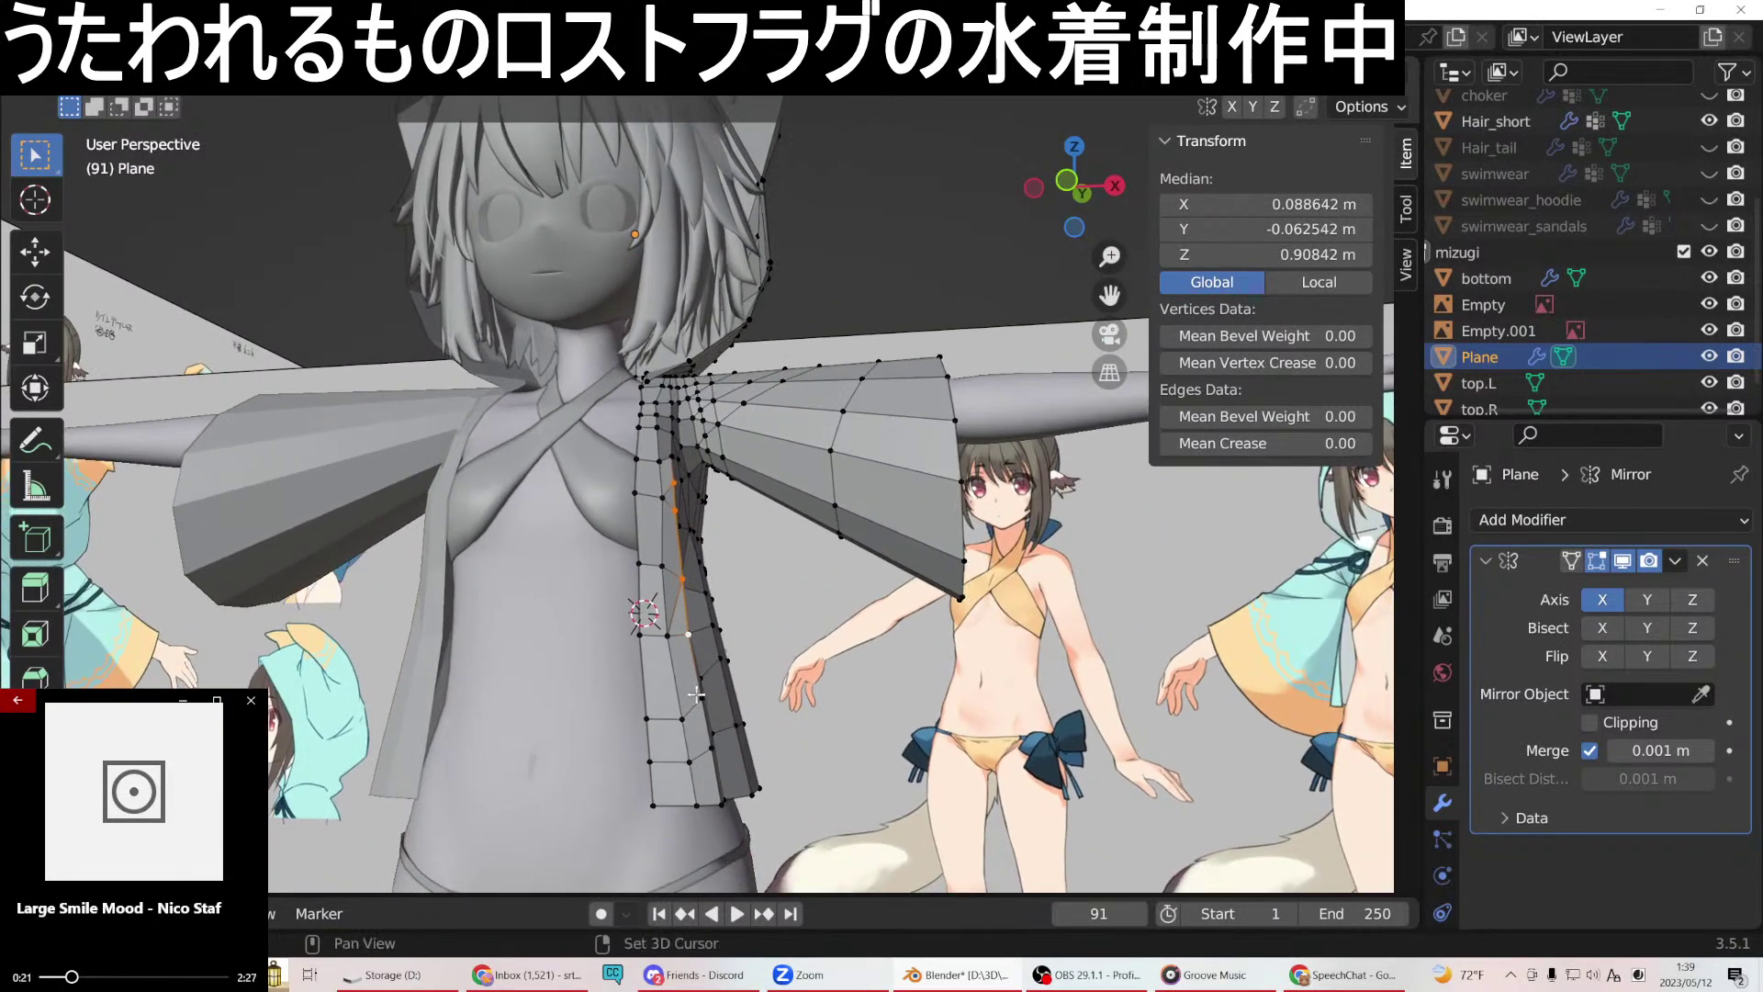
pyautogui.moveTo(713, 804); pyautogui.dragTo(747, 833, button='middle')
pyautogui.press('g')
pyautogui.press('x')
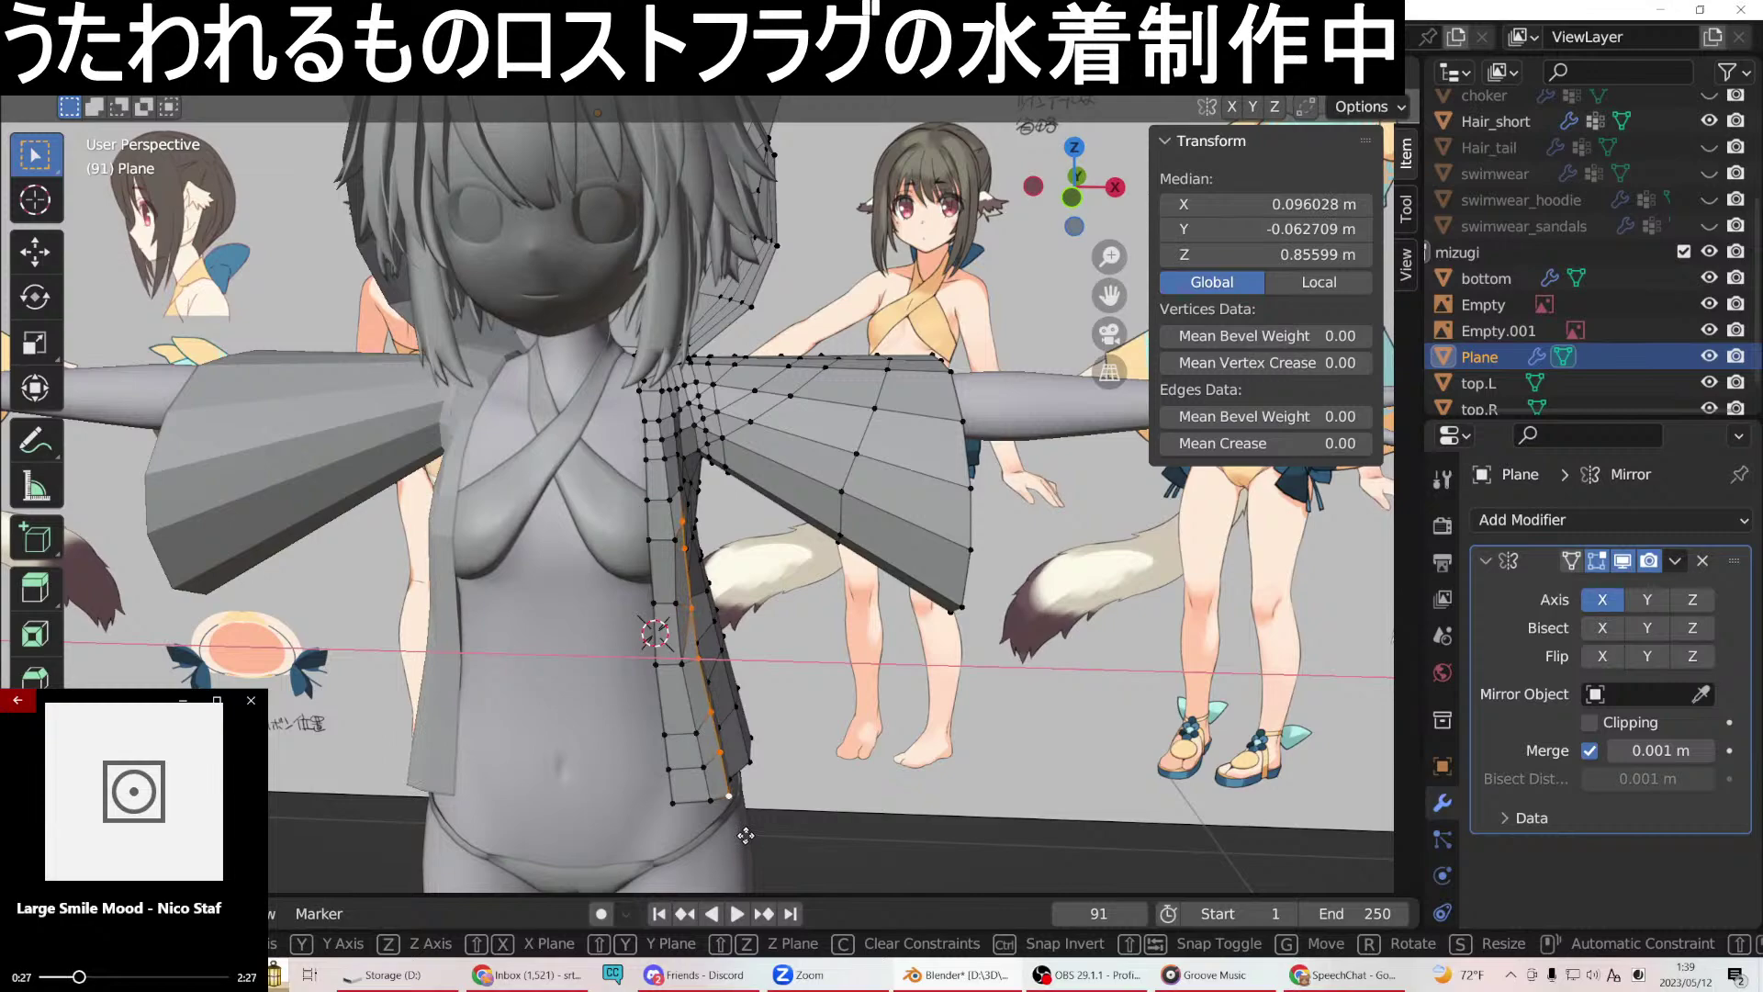
pyautogui.click(746, 834)
# Select the two bust-height vertices behind the front strip and move them about 0.002 m backward along the Y axis.
pyautogui.moveTo(745, 834); pyautogui.dragTo(563, 459, button='middle')
pyautogui.scroll(3, 638, 559)
pyautogui.click(527, 507)
pyautogui.keyDown('shift'); pyautogui.click(546, 567); pyautogui.keyUp('shift')
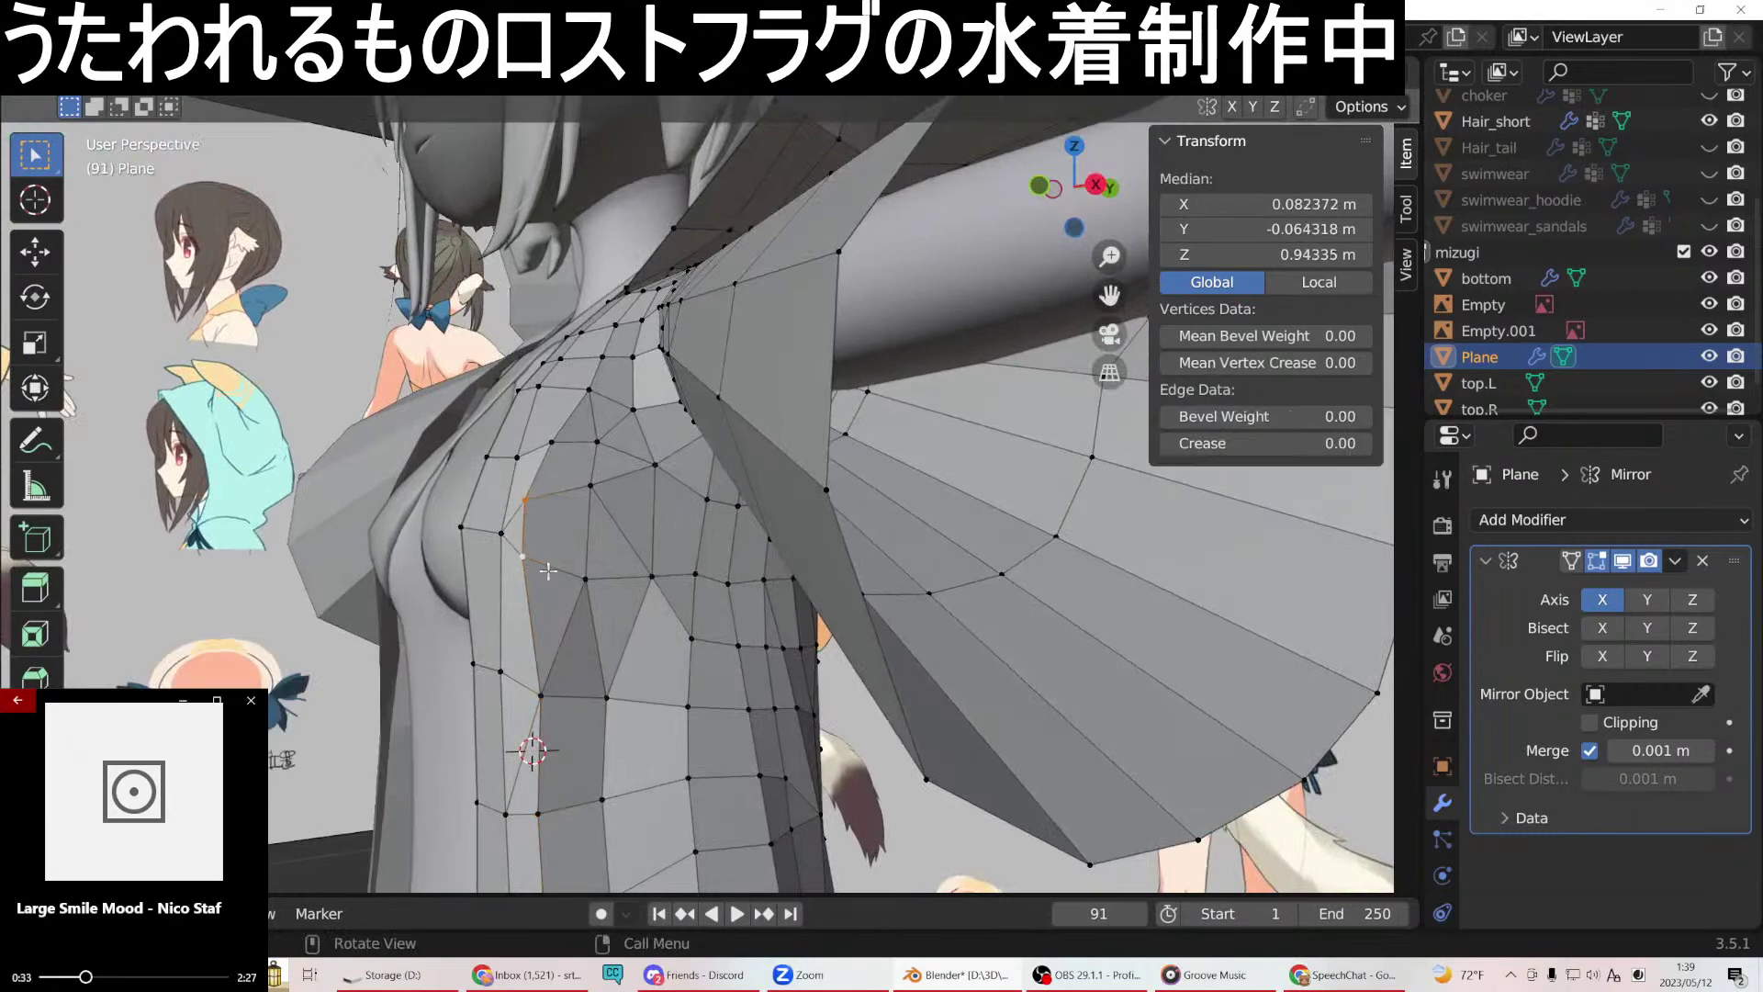
pyautogui.press('g')
pyautogui.press('y')
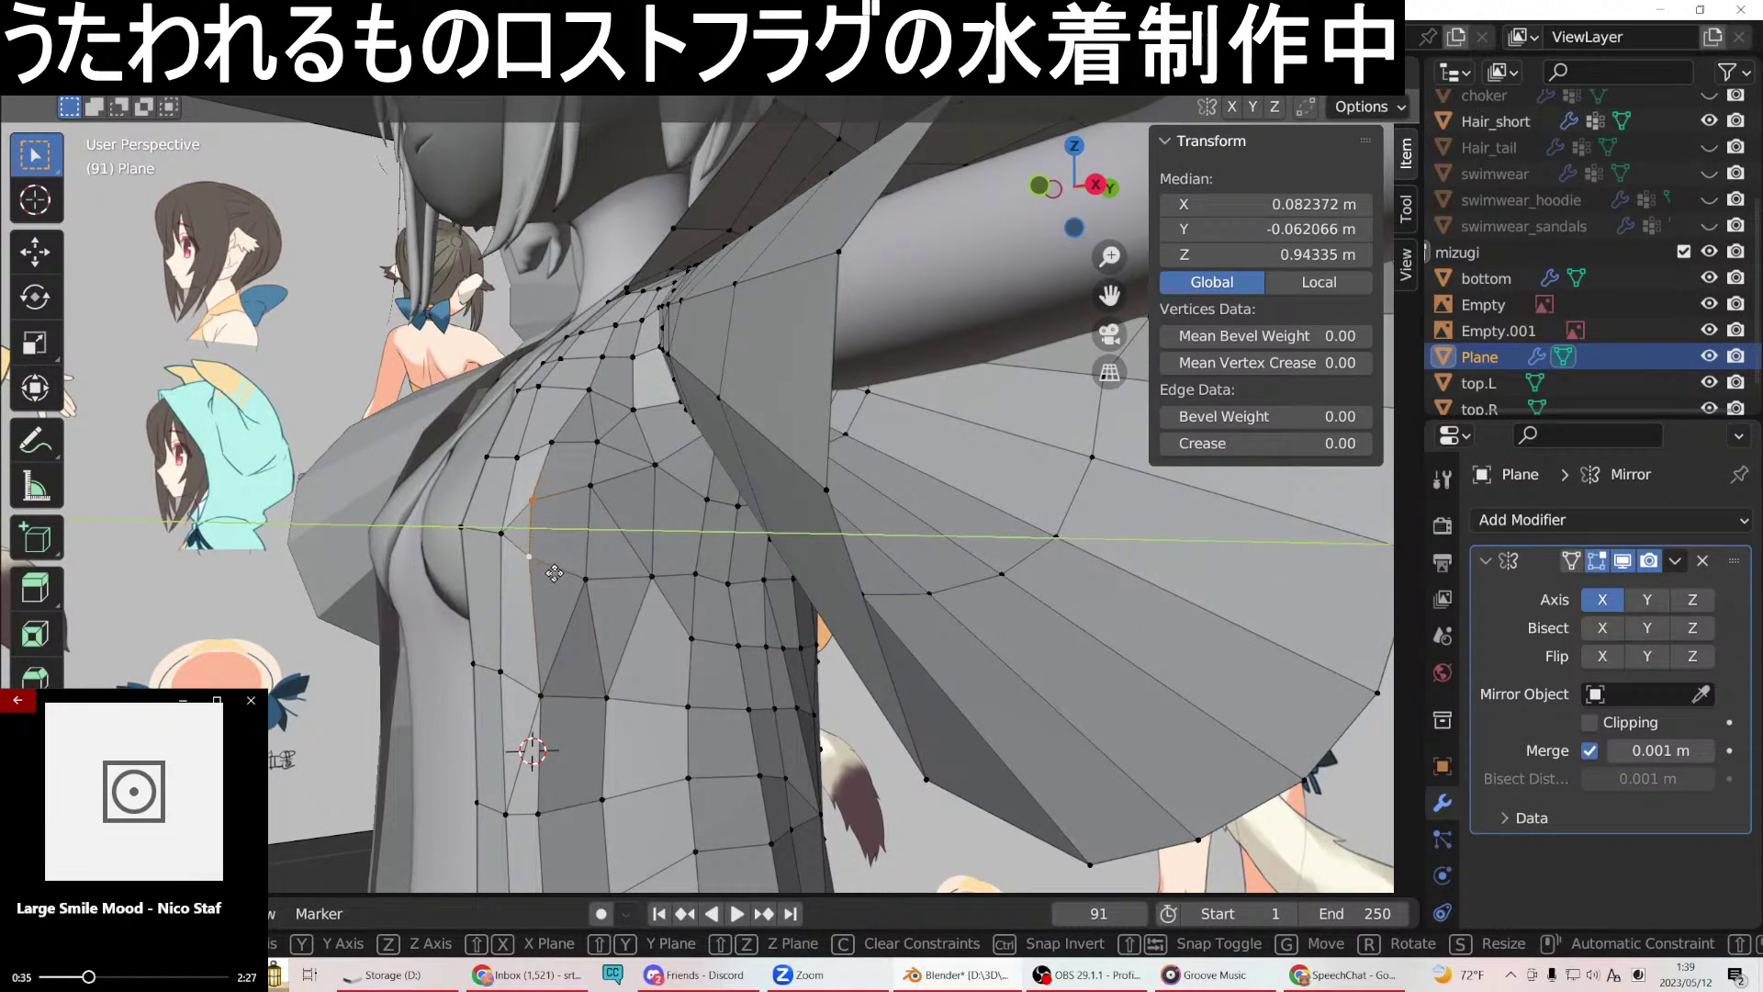
pyautogui.click(556, 572)
# Move the single bust-row vertex beside the front edge about 0.0034 m inward along the X axis.
pyautogui.moveTo(556, 572); pyautogui.dragTo(668, 597, button='middle')
pyautogui.click(619, 595)
pyautogui.press('g')
pyautogui.press('x')
pyautogui.click(704, 596)
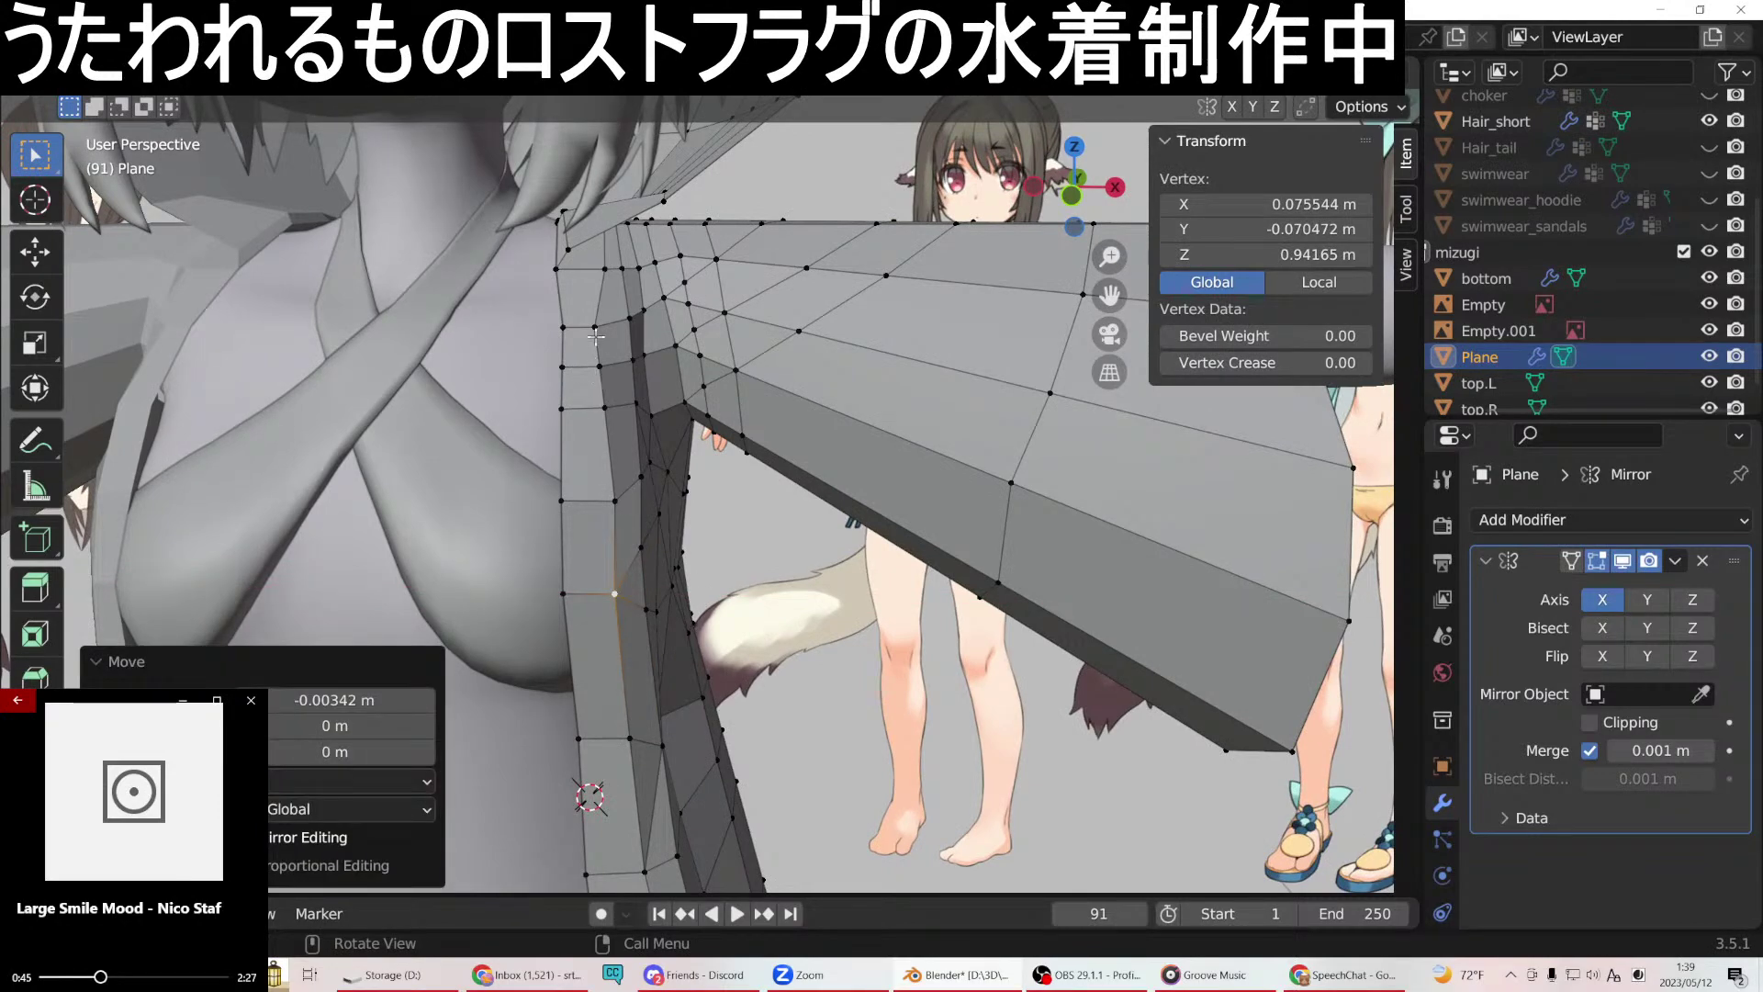
# Move the front-edge vertex of the upper-chest row along the X axis and shift its neighbour about 0.0013 m outward.
pyautogui.moveTo(600, 353); pyautogui.dragTo(584, 288, button='middle')
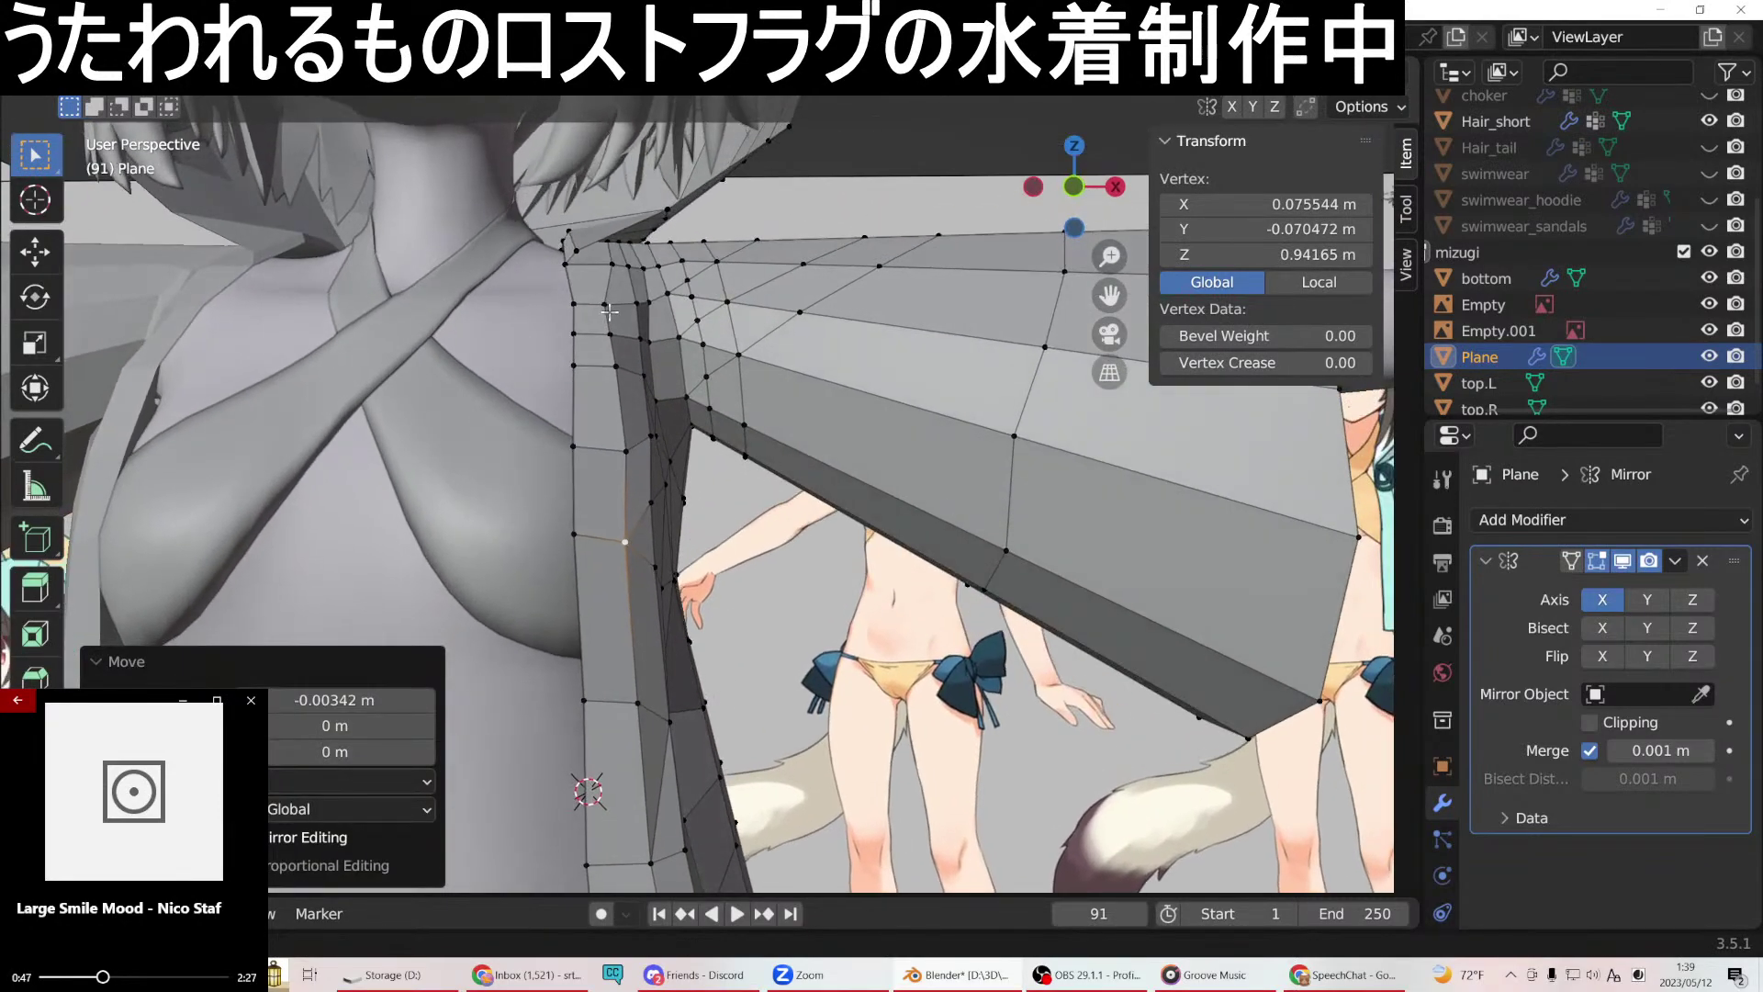
pyautogui.press('g')
pyautogui.press('y')
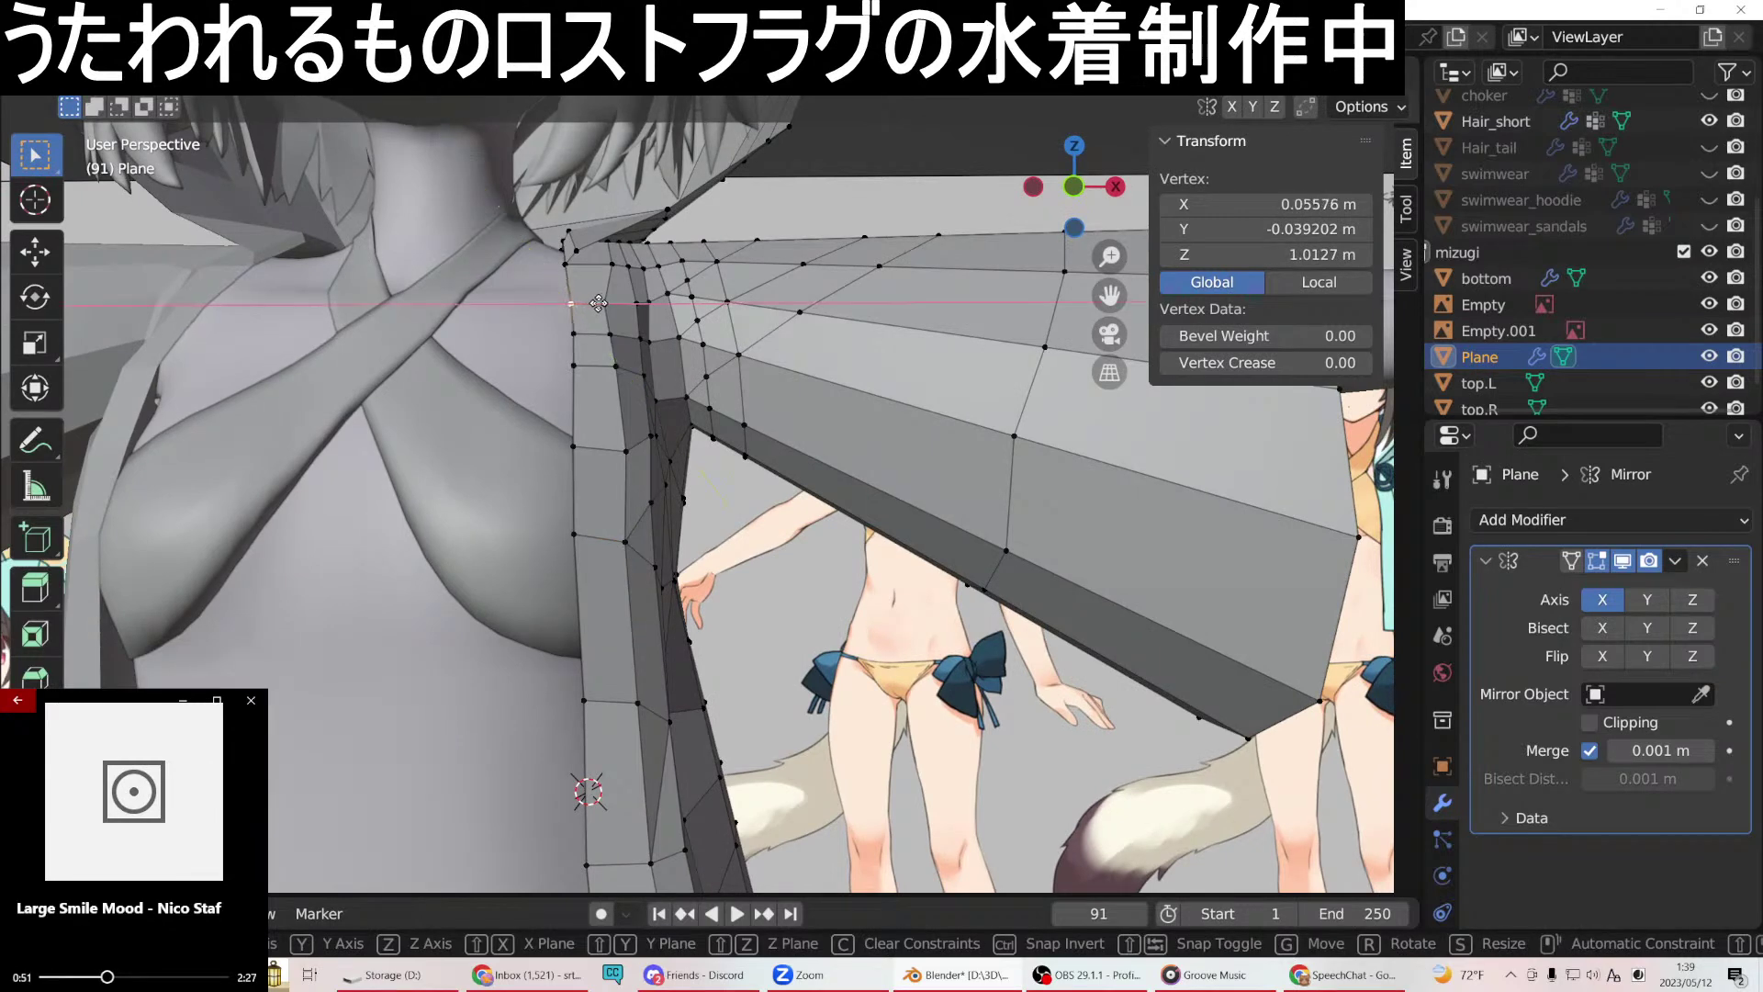
pyautogui.click(597, 303)
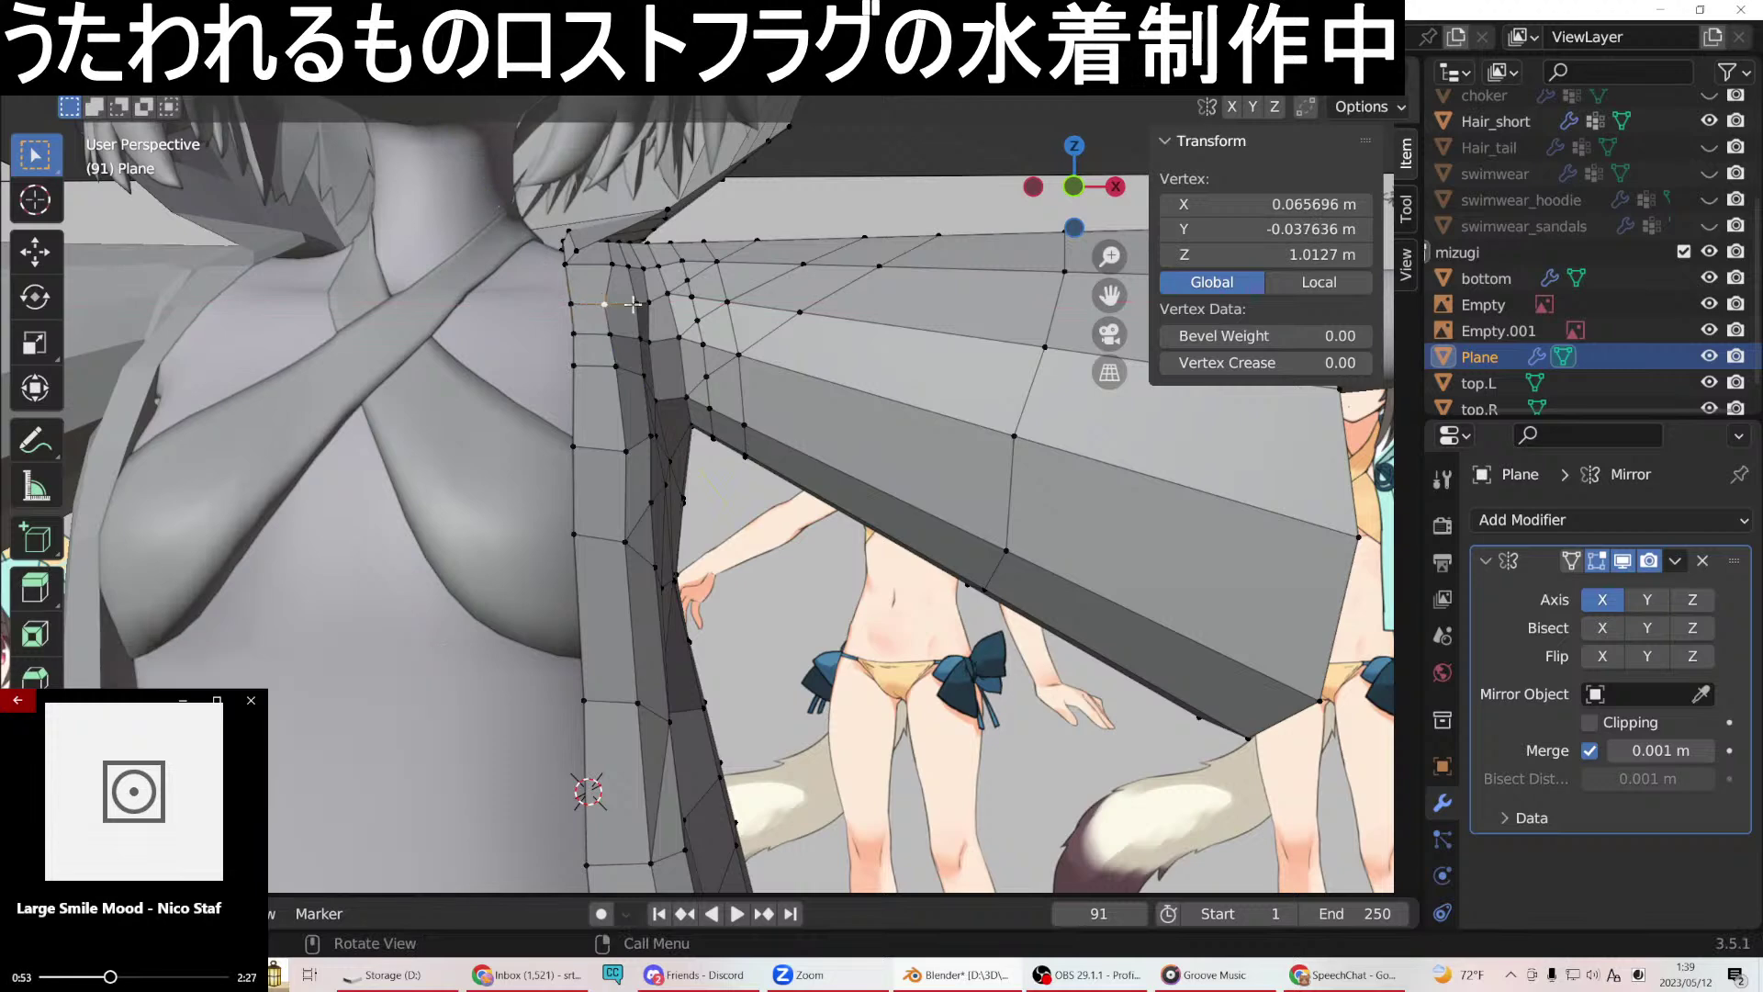
pyautogui.press('g')
pyautogui.press('x')
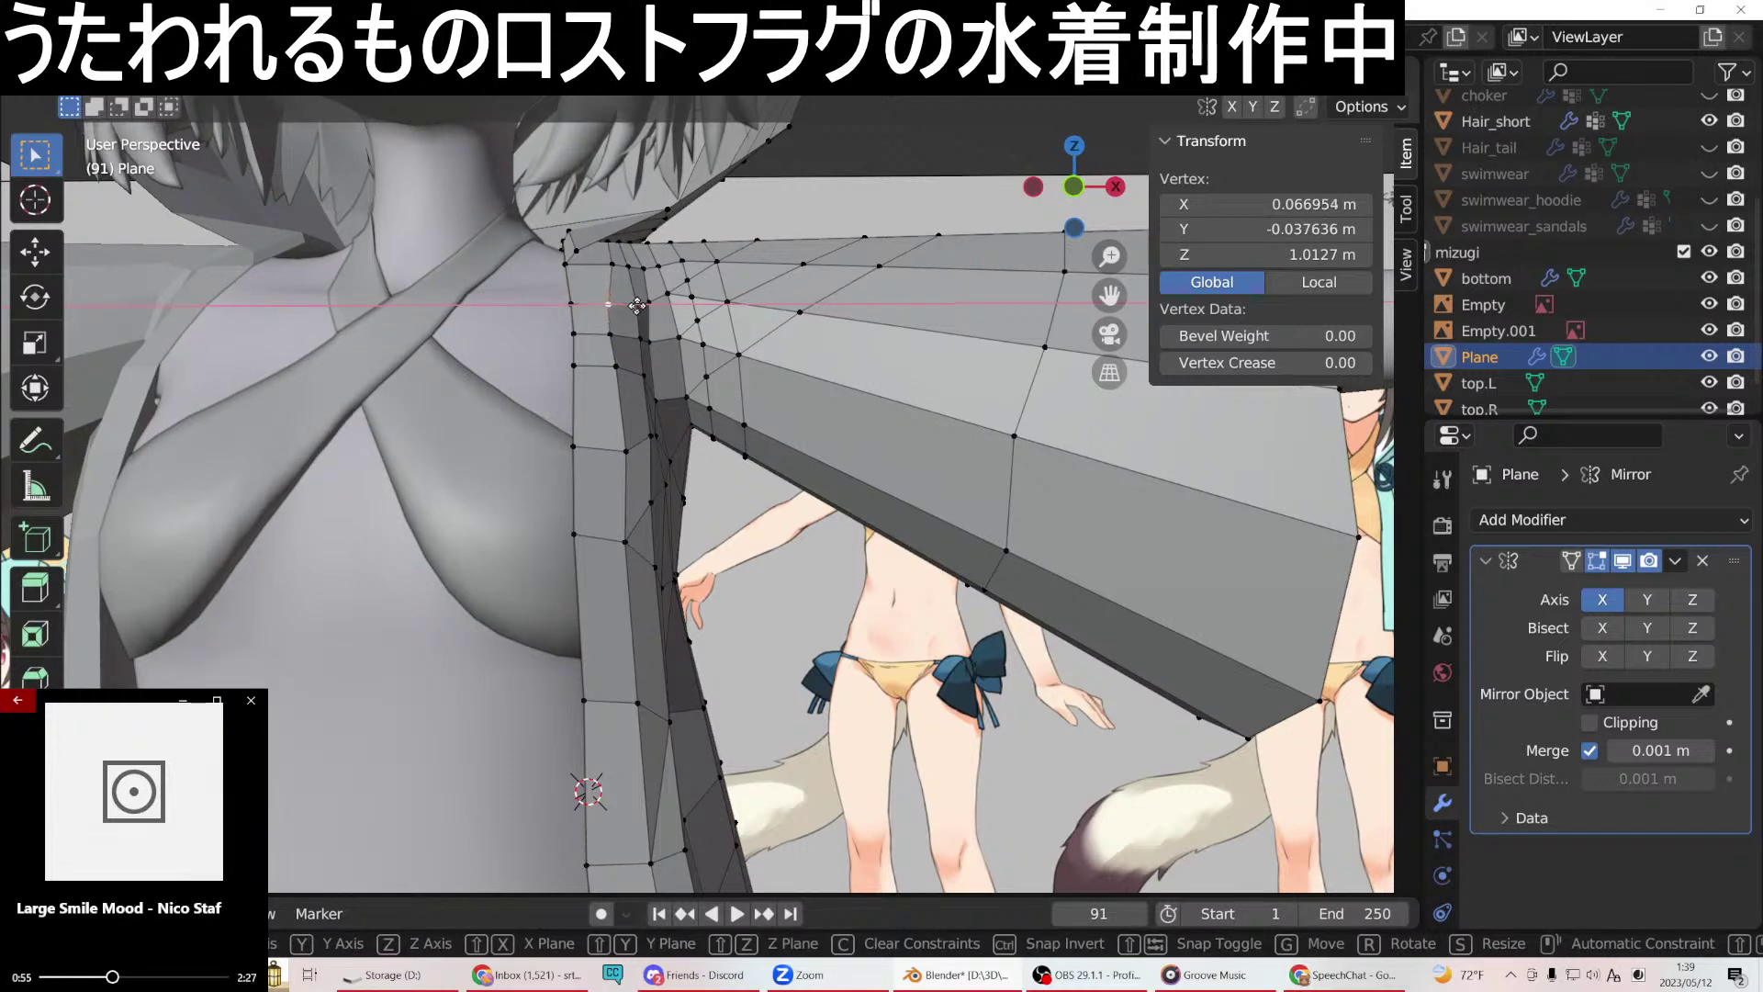
pyautogui.click(638, 305)
pyautogui.click(612, 264)
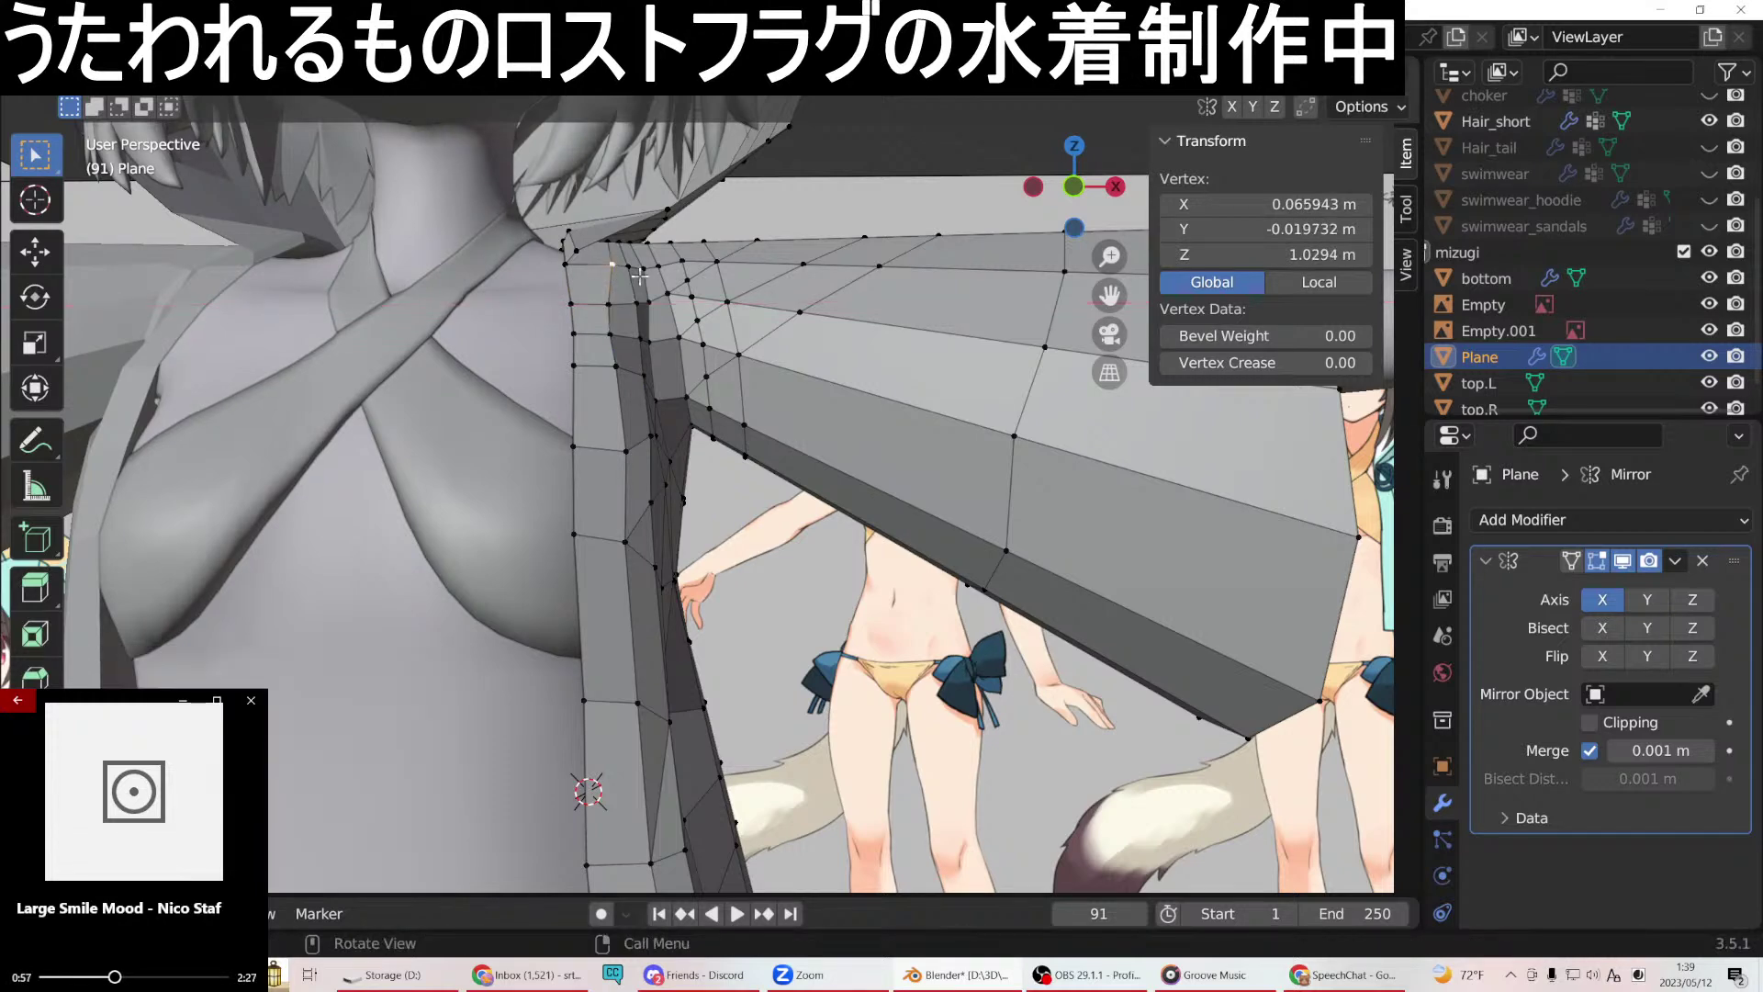
# In front view, select the front-strip vertices two rows above the hem and move them about 0.002 m inward along the X axis.
pyautogui.moveTo(651, 256); pyautogui.dragTo(735, 485, button='middle')
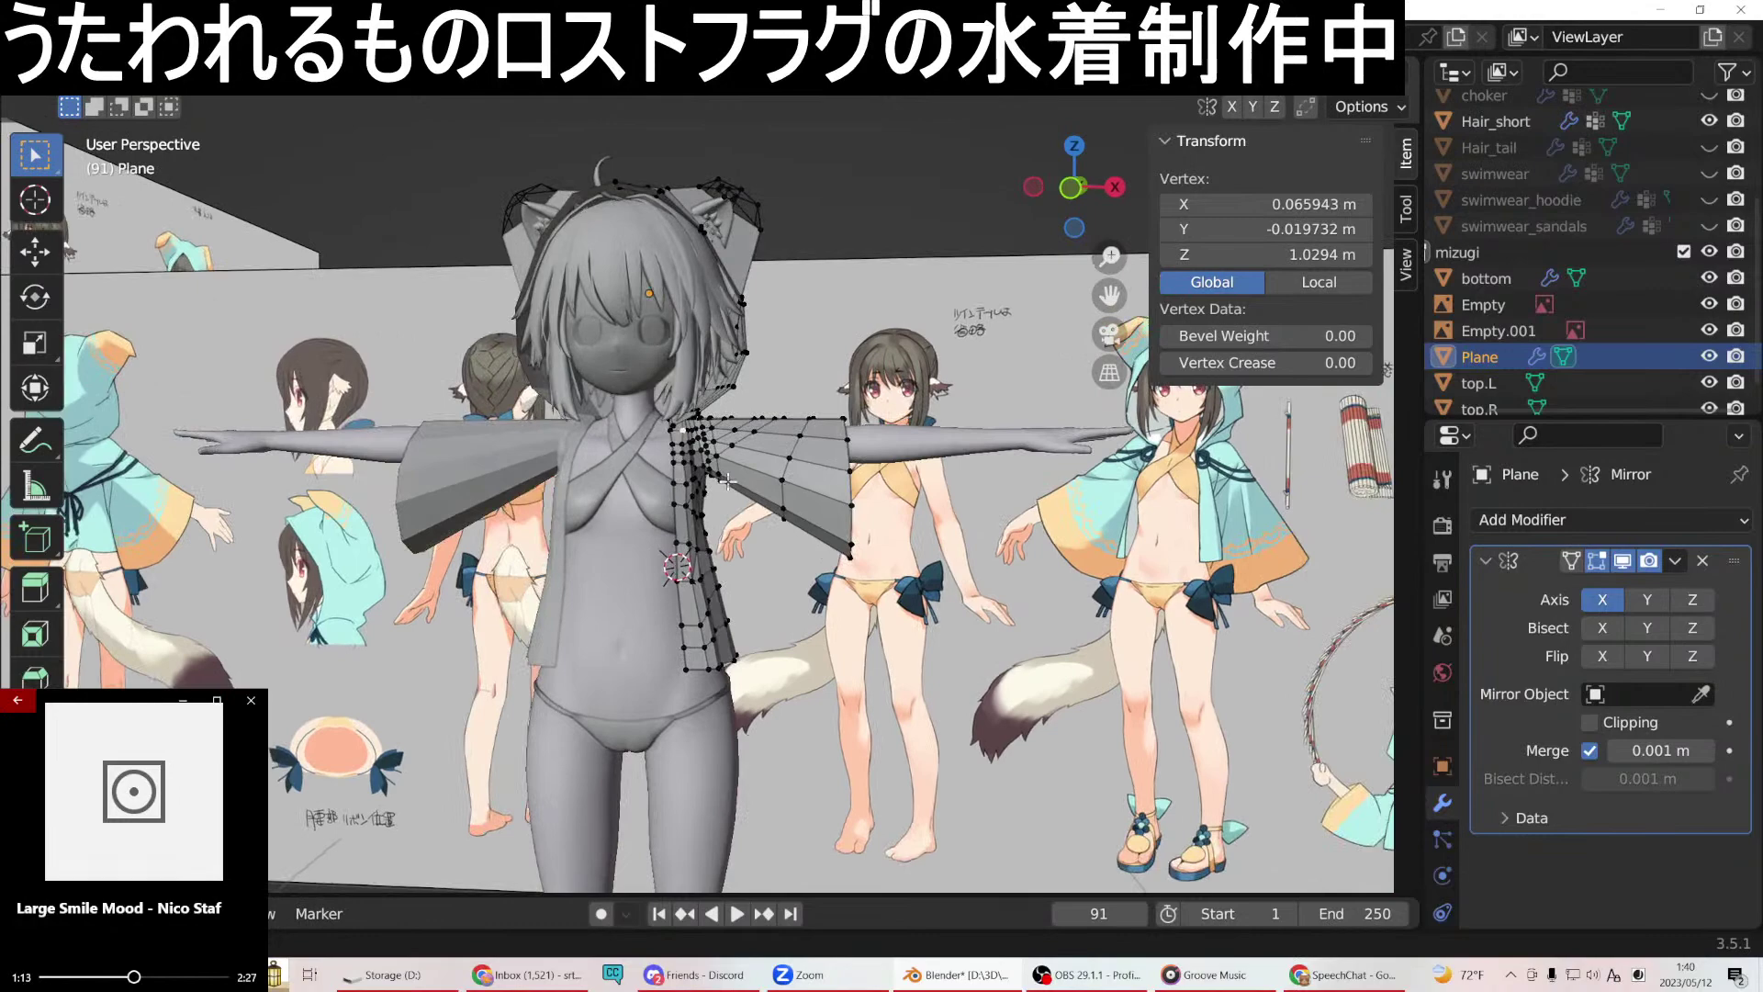
pyautogui.moveTo(724, 479); pyautogui.dragTo(243, 450, button='middle')
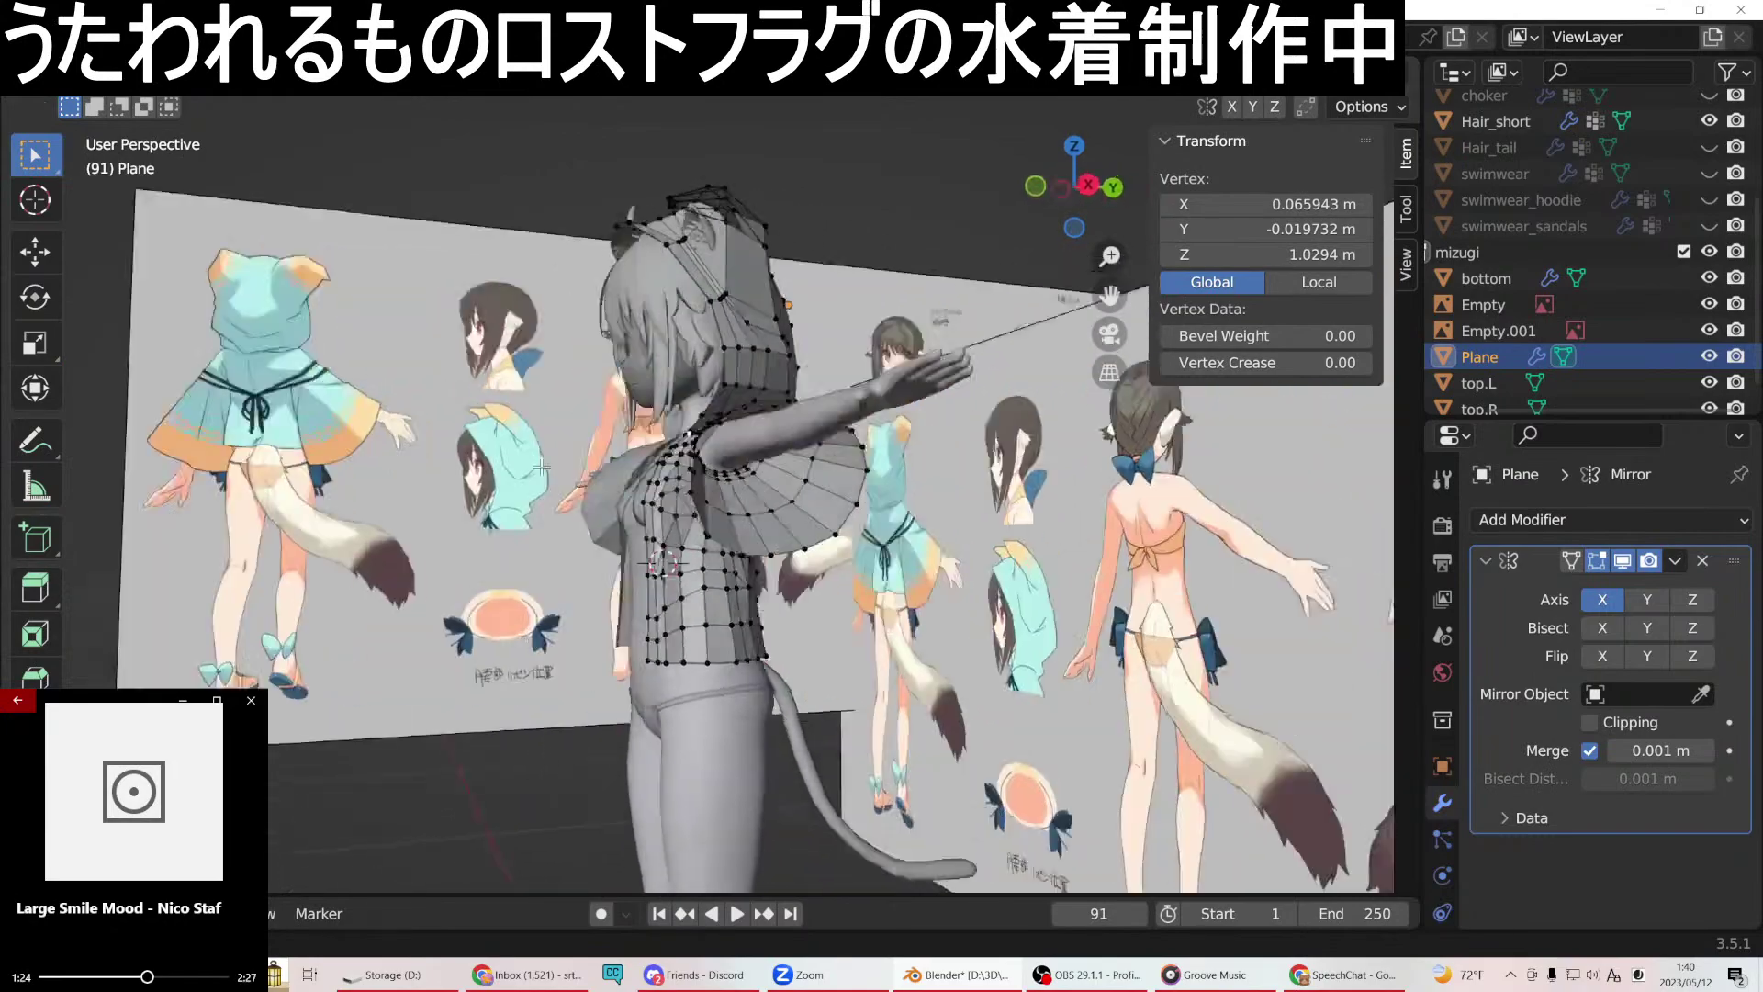
pyautogui.moveTo(542, 468); pyautogui.dragTo(778, 482, button='middle')
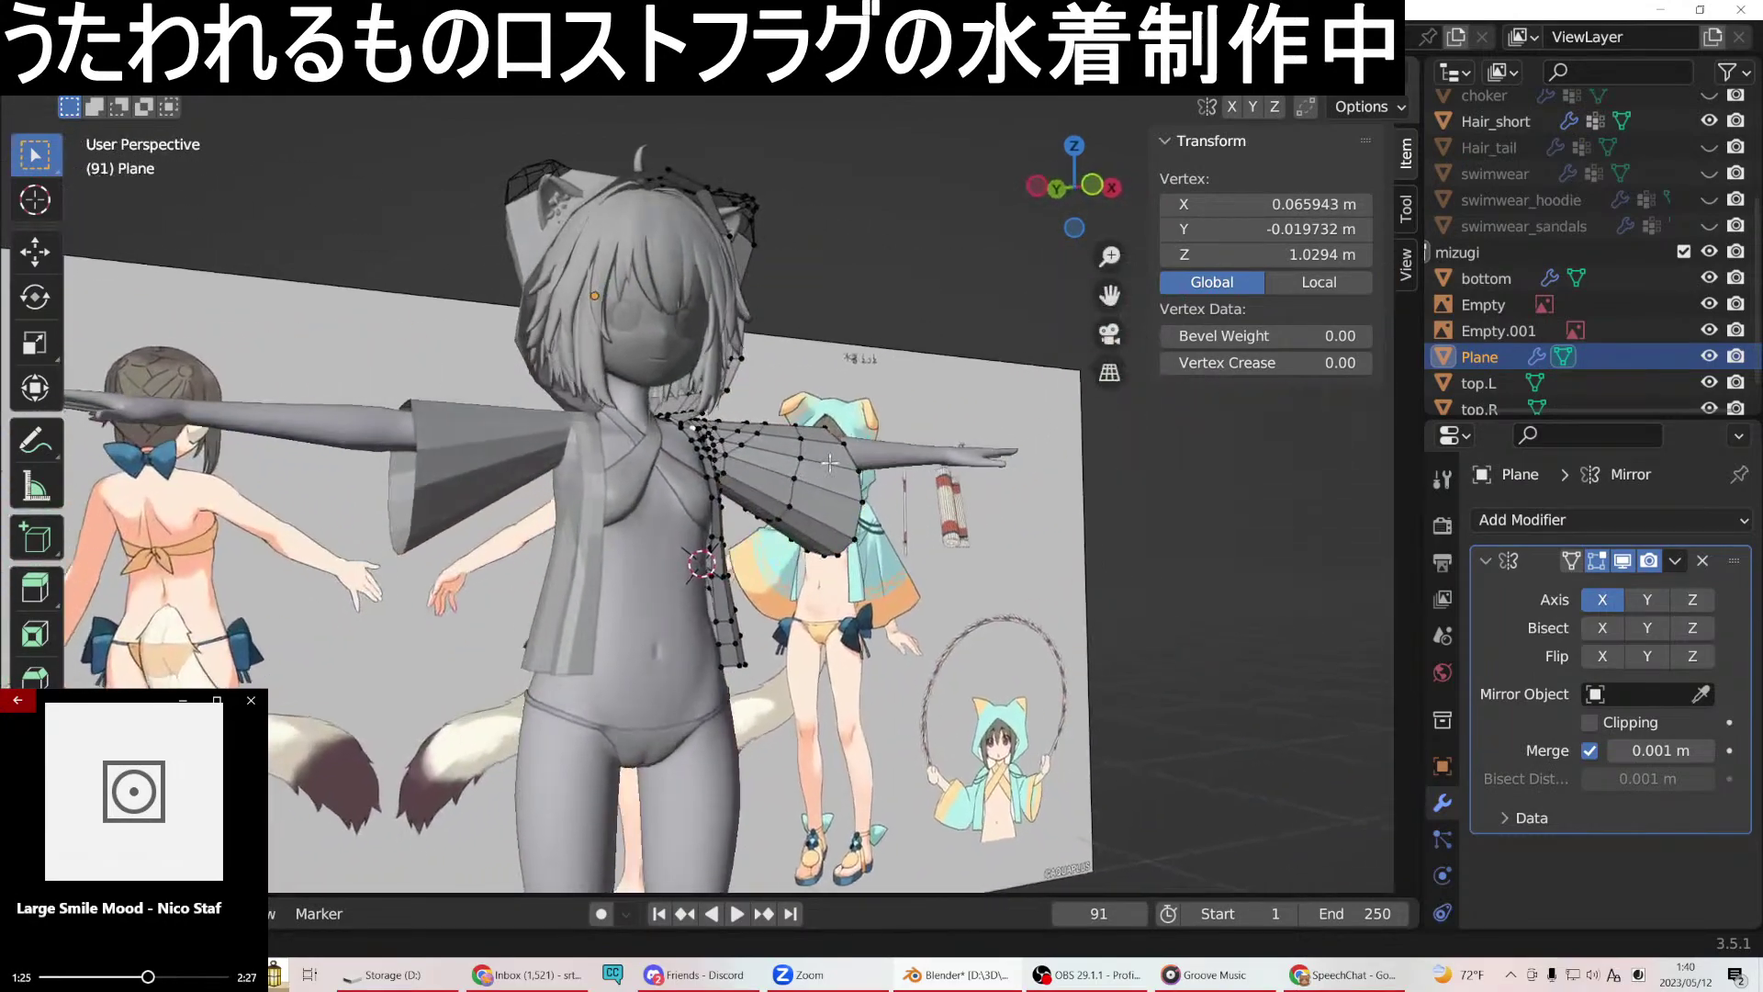
pyautogui.scroll(5, 828, 459)
pyautogui.moveTo(808, 477); pyautogui.dragTo(762, 509, button='middle')
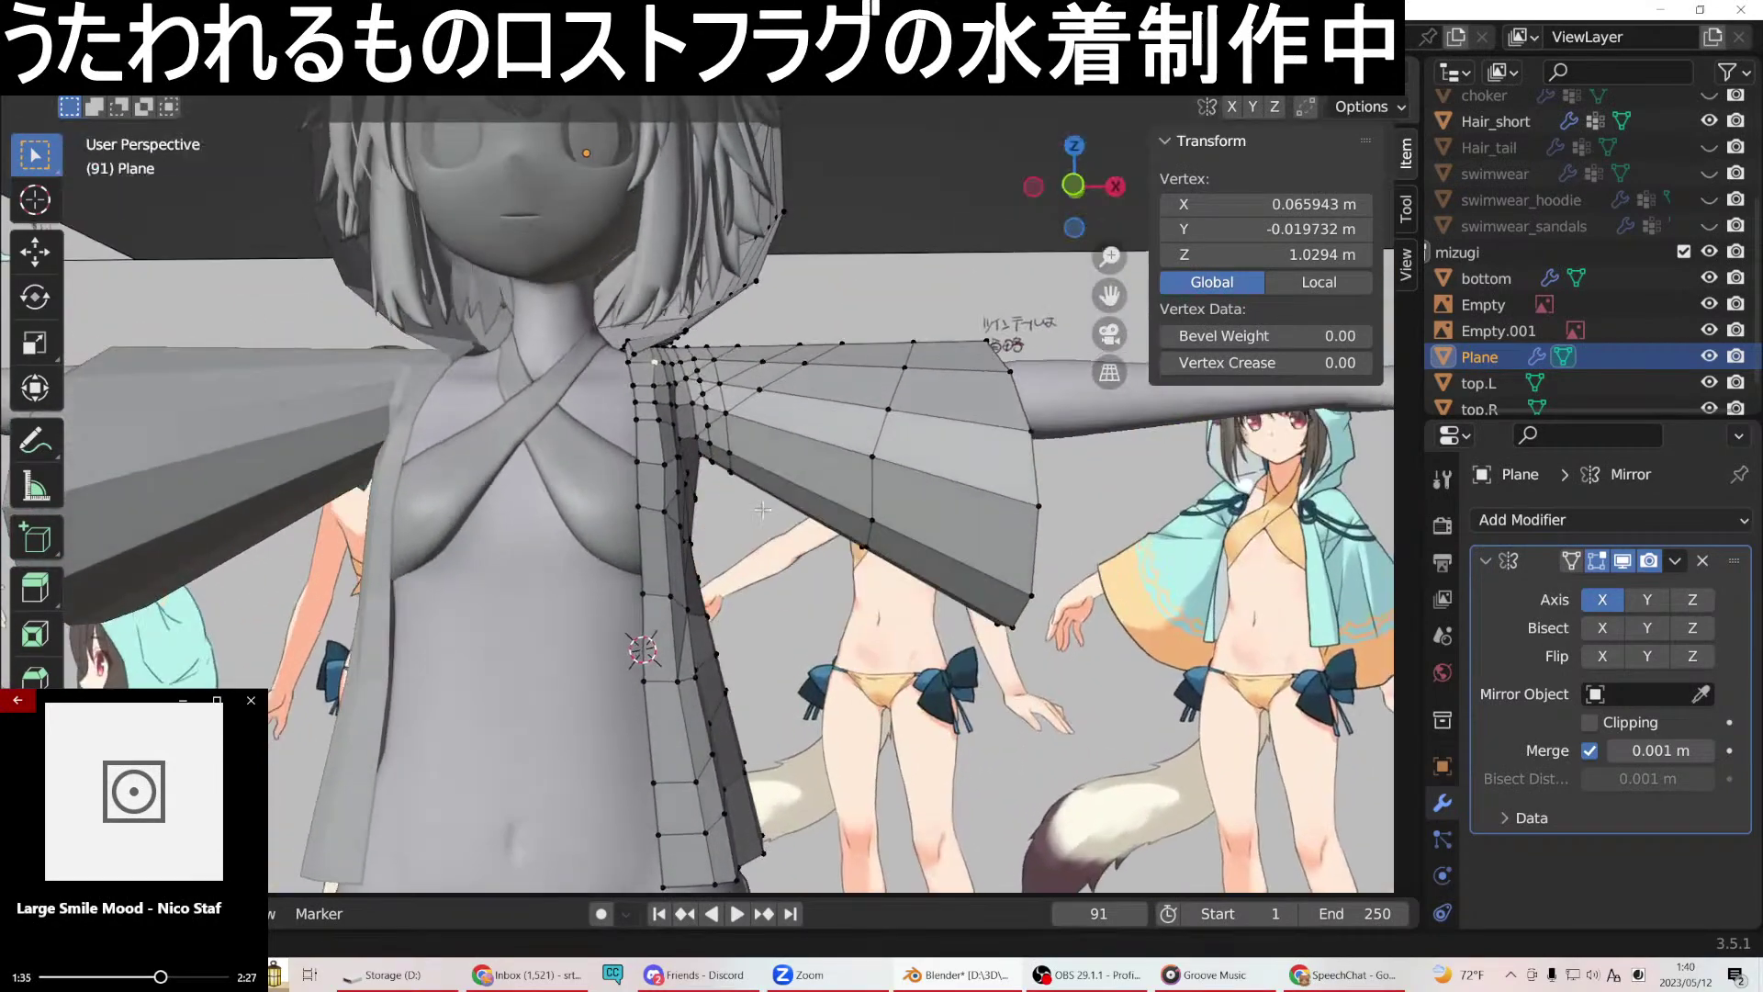
pyautogui.press('KP_1')
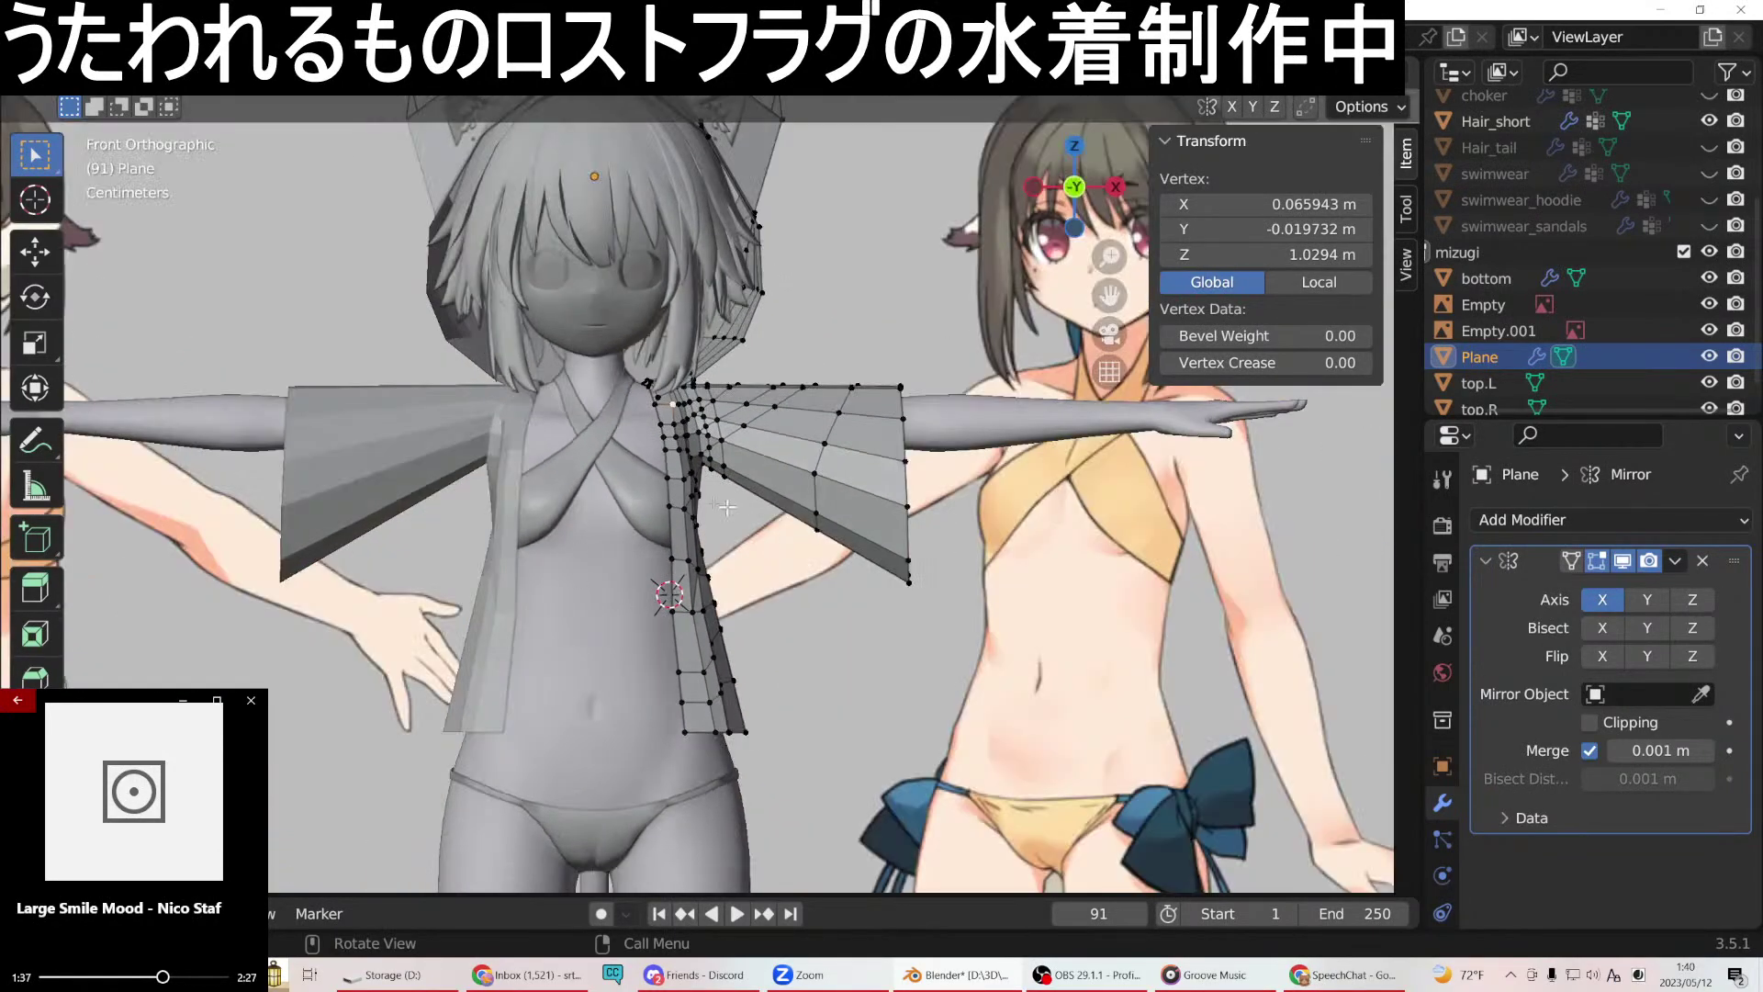
pyautogui.scroll(2, 704, 650)
pyautogui.moveTo(643, 764); pyautogui.dragTo(721, 725)
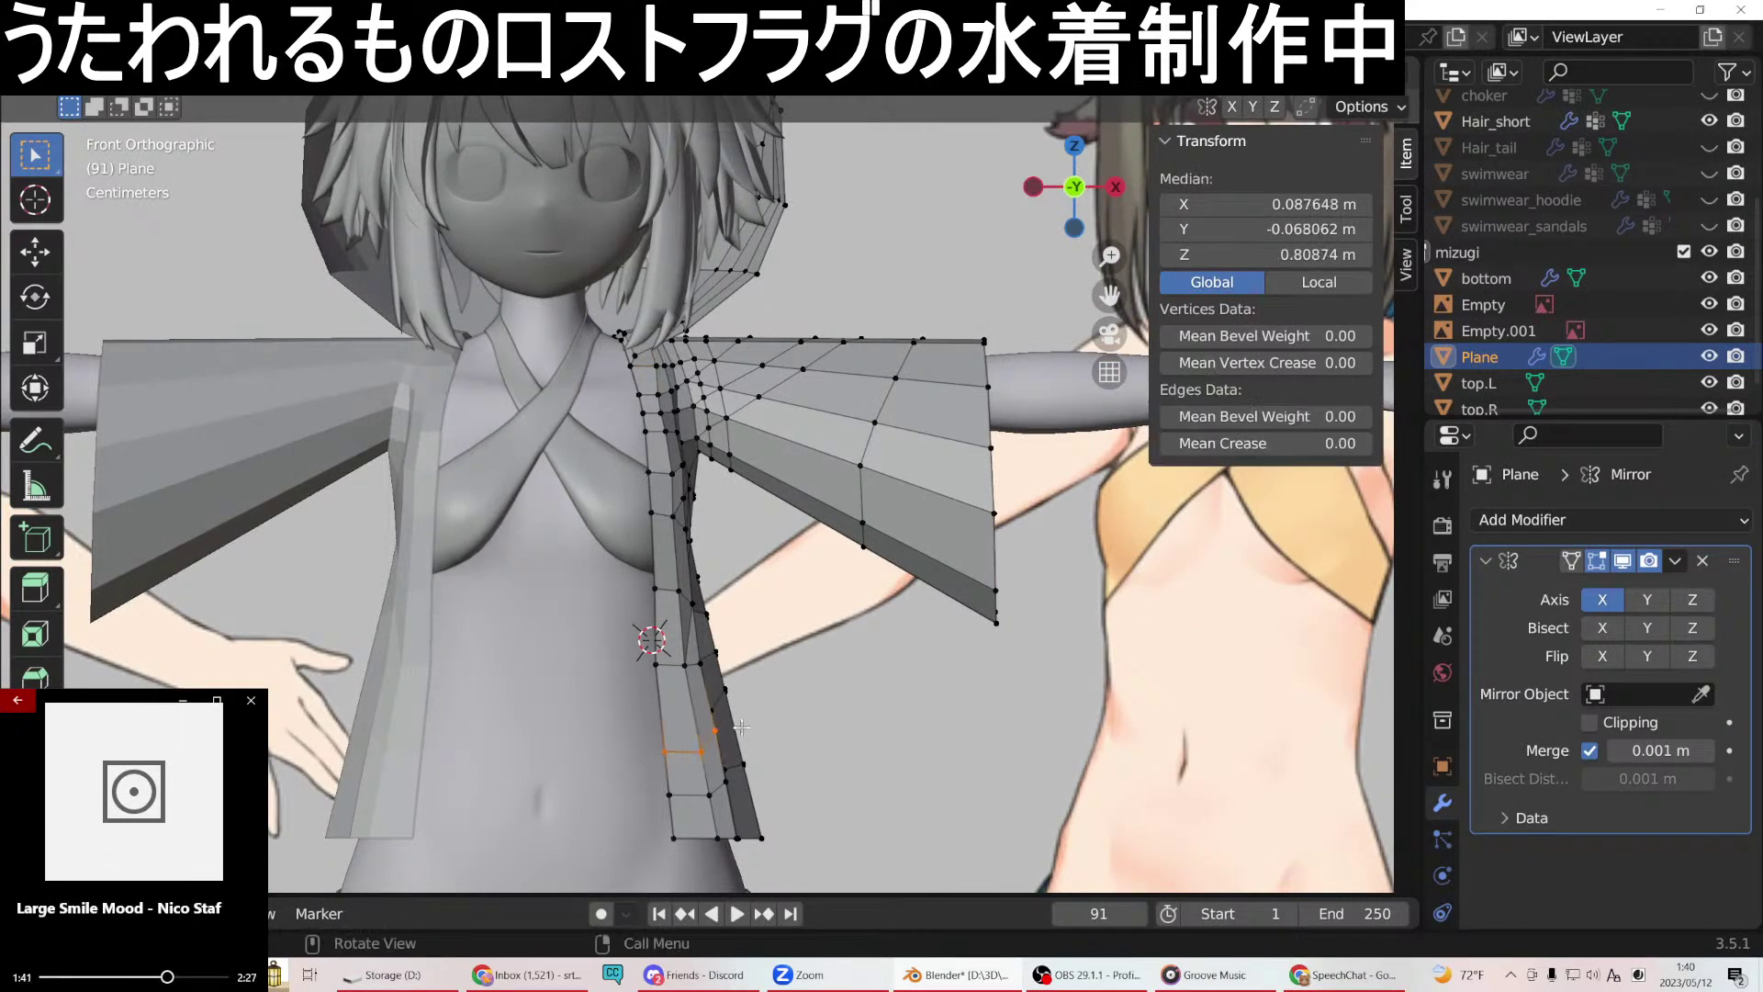
pyautogui.press('g')
pyautogui.press('x')
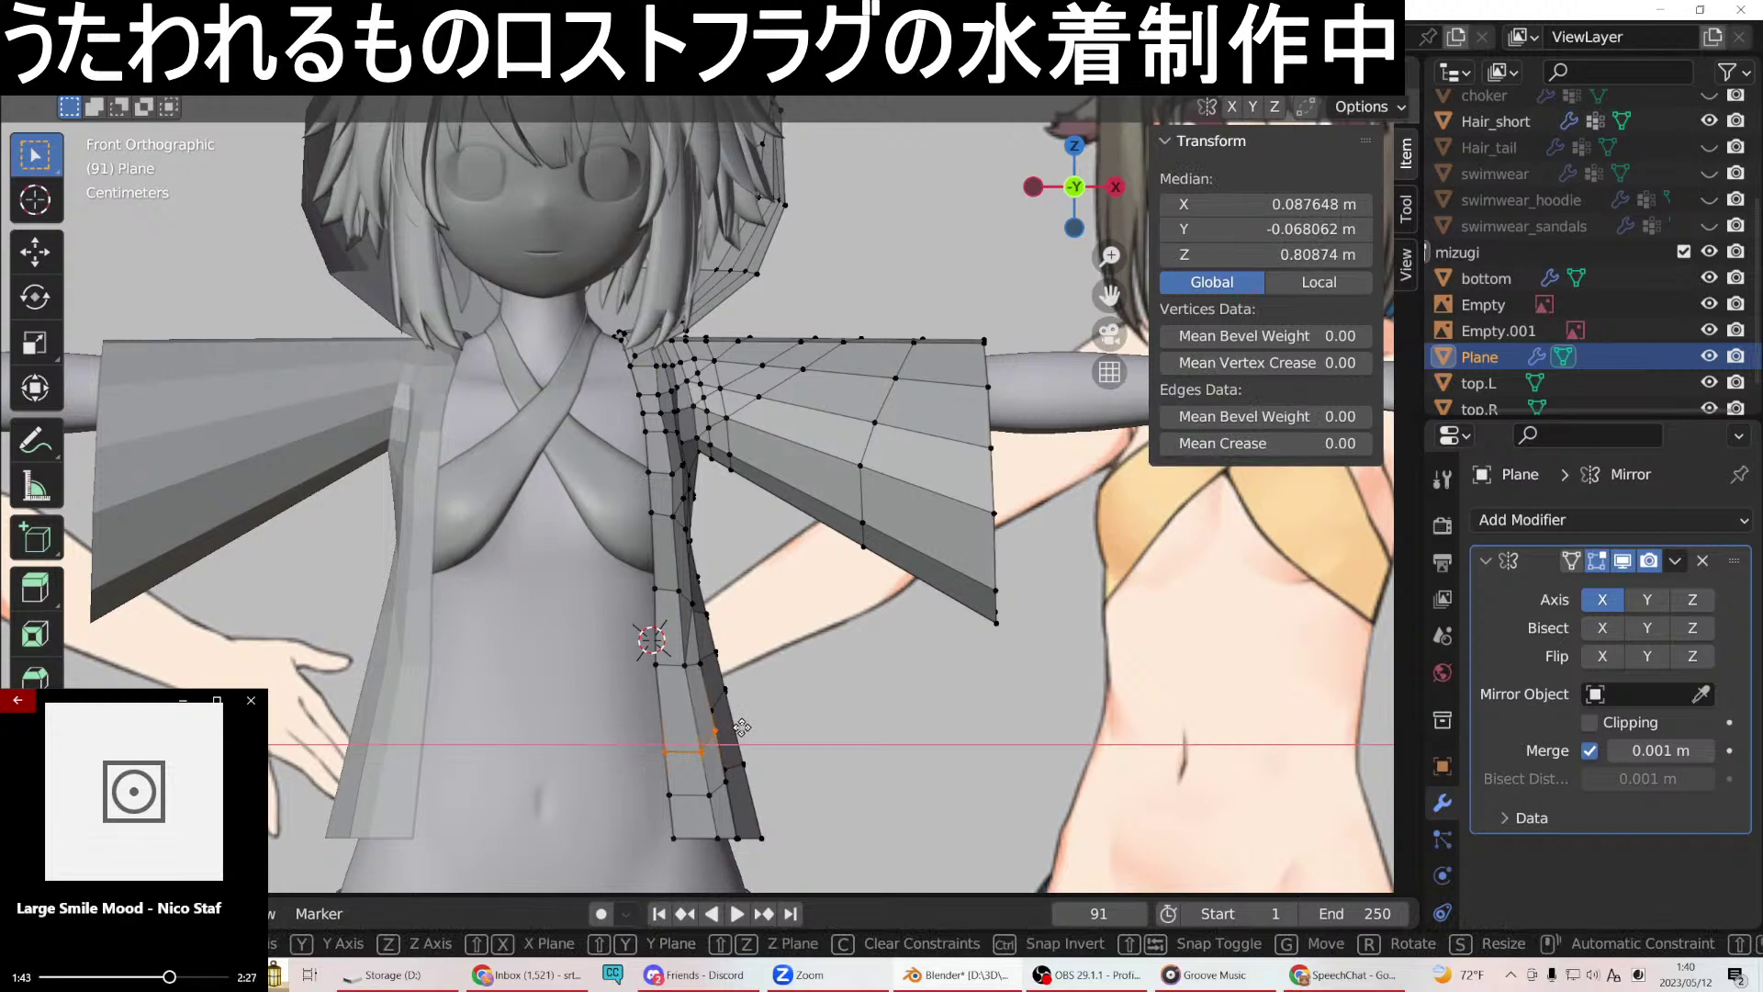
pyautogui.click(738, 726)
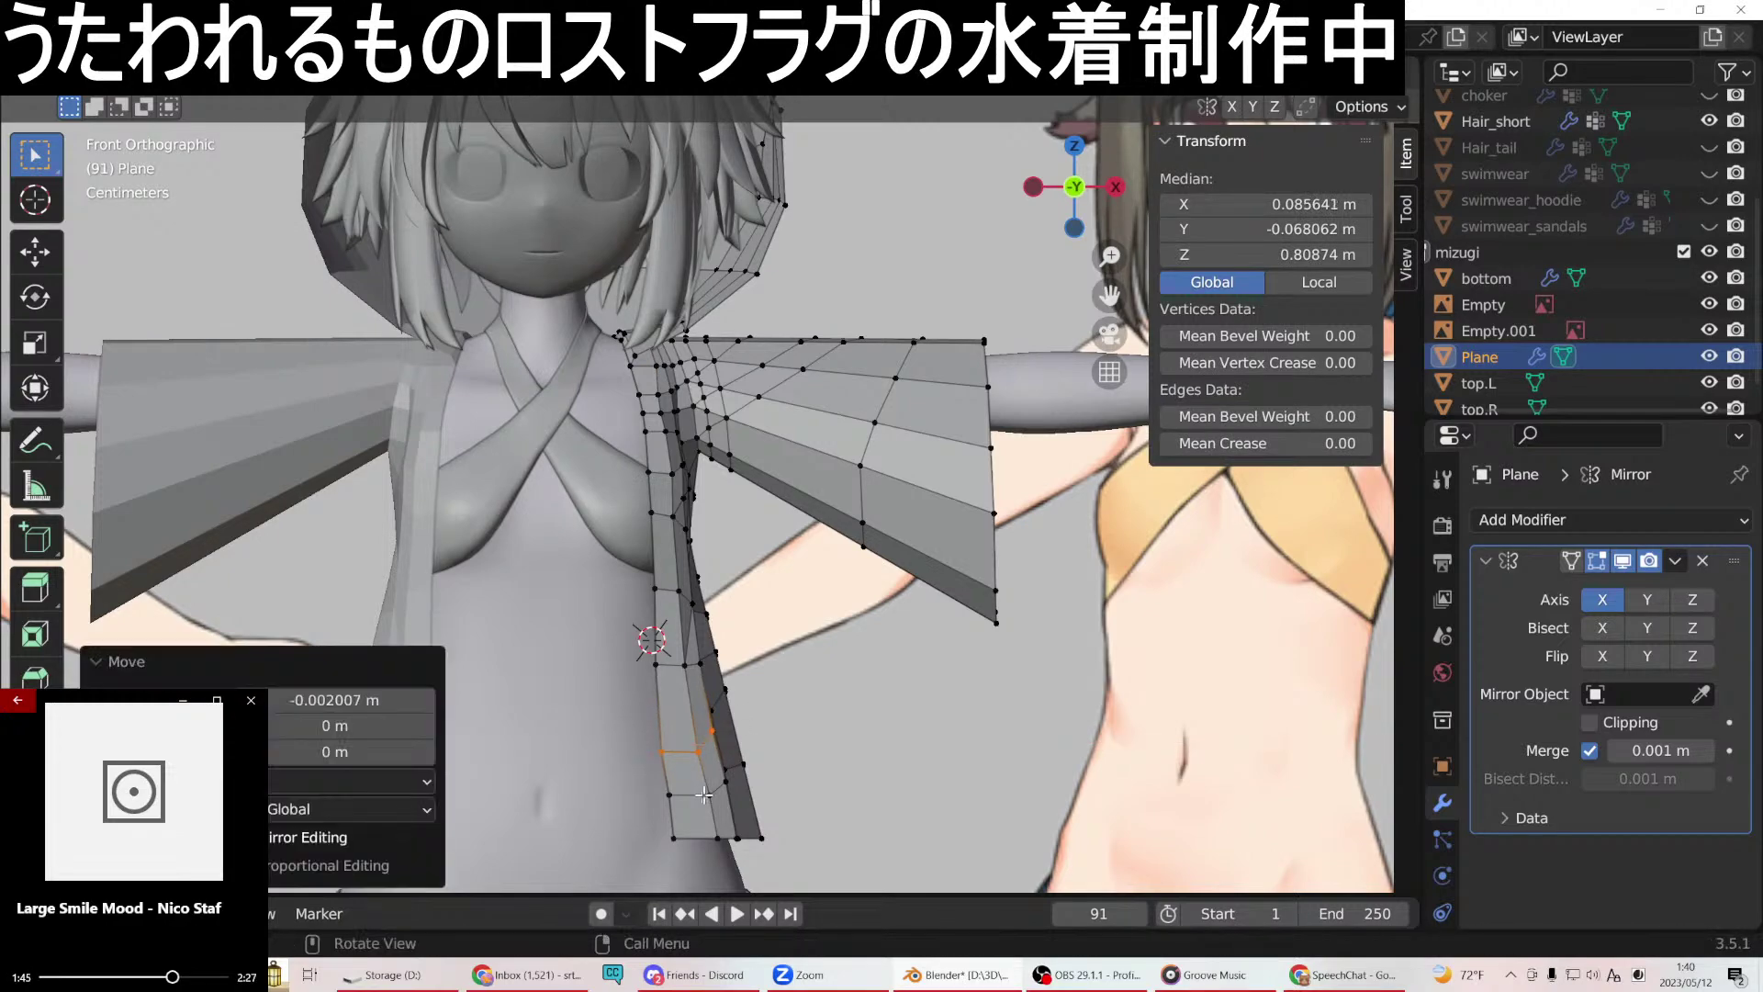
# Select the front-strip vertices of the two lowest rows at the hem and move them about 0.0026 m inward along the X axis.
pyautogui.moveTo(653, 854); pyautogui.dragTo(741, 778)
pyautogui.moveTo(741, 778); pyautogui.dragTo(620, 812, button='middle')
pyautogui.click(597, 748)
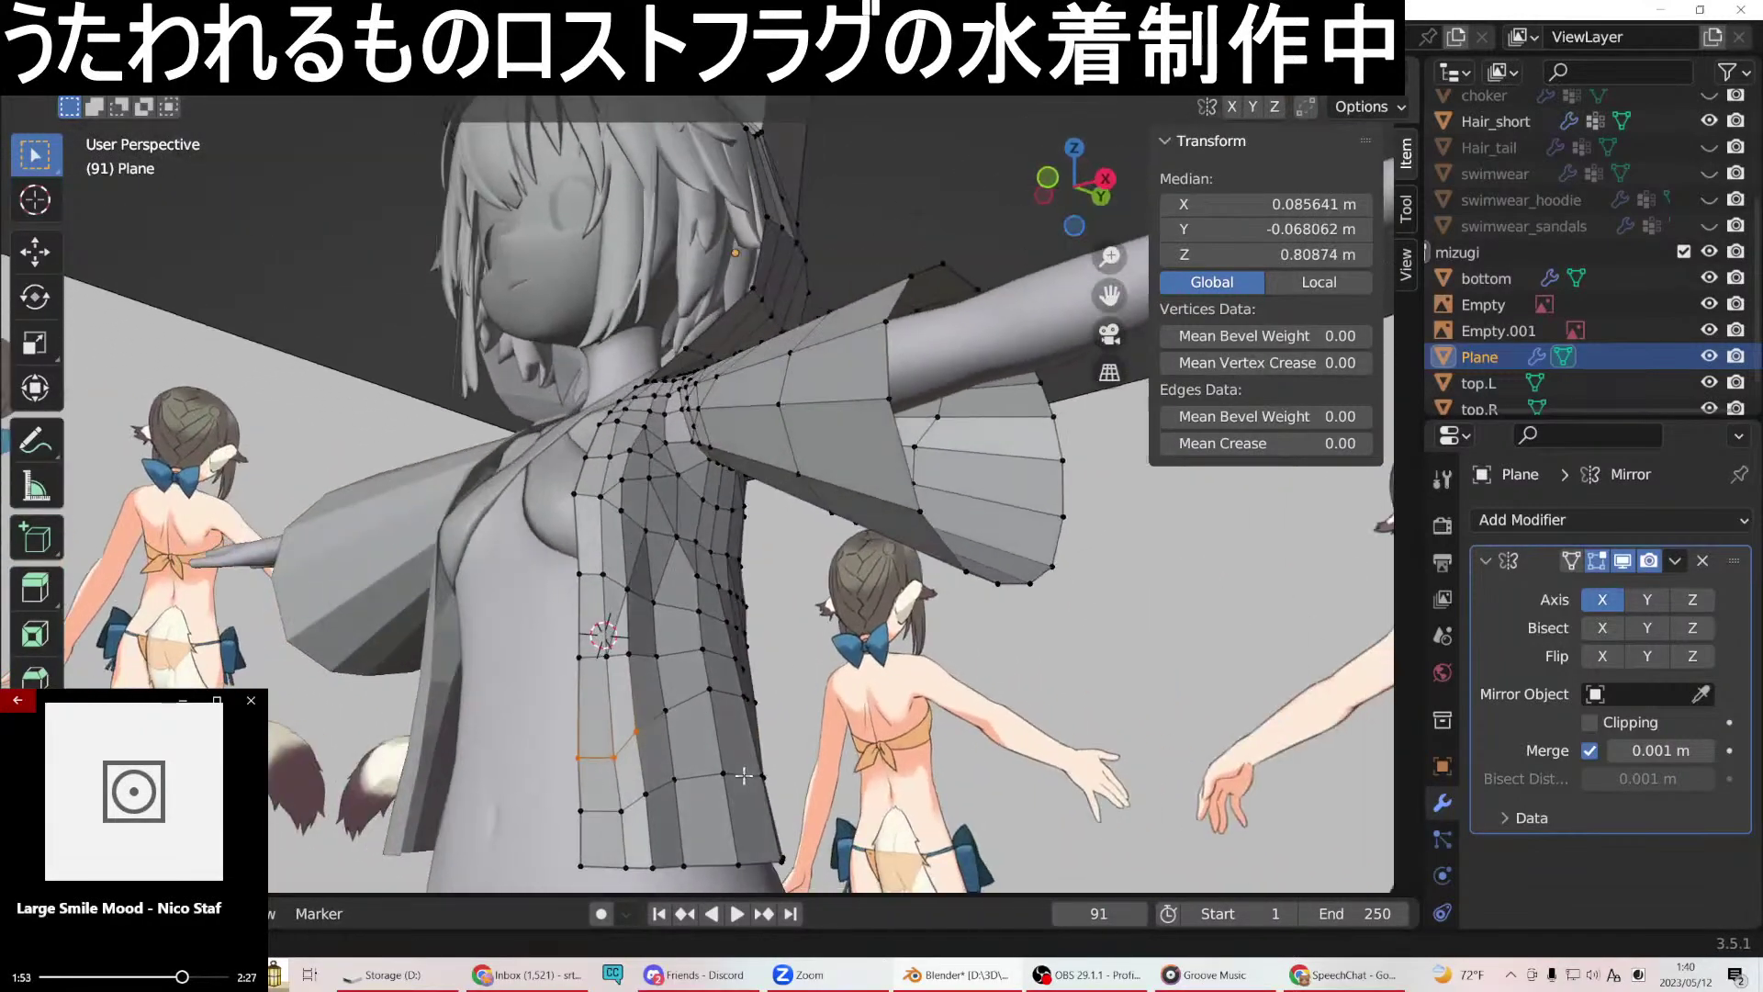
pyautogui.click(616, 817)
pyautogui.keyDown('shift'); pyautogui.click(581, 811); pyautogui.keyUp('shift')
pyautogui.keyDown('shift'); pyautogui.click(580, 865); pyautogui.keyUp('shift')
pyautogui.keyDown('shift'); pyautogui.click(628, 865); pyautogui.keyUp('shift')
pyautogui.moveTo(659, 849); pyautogui.dragTo(698, 863, button='middle')
pyautogui.press('g')
pyautogui.press('x')
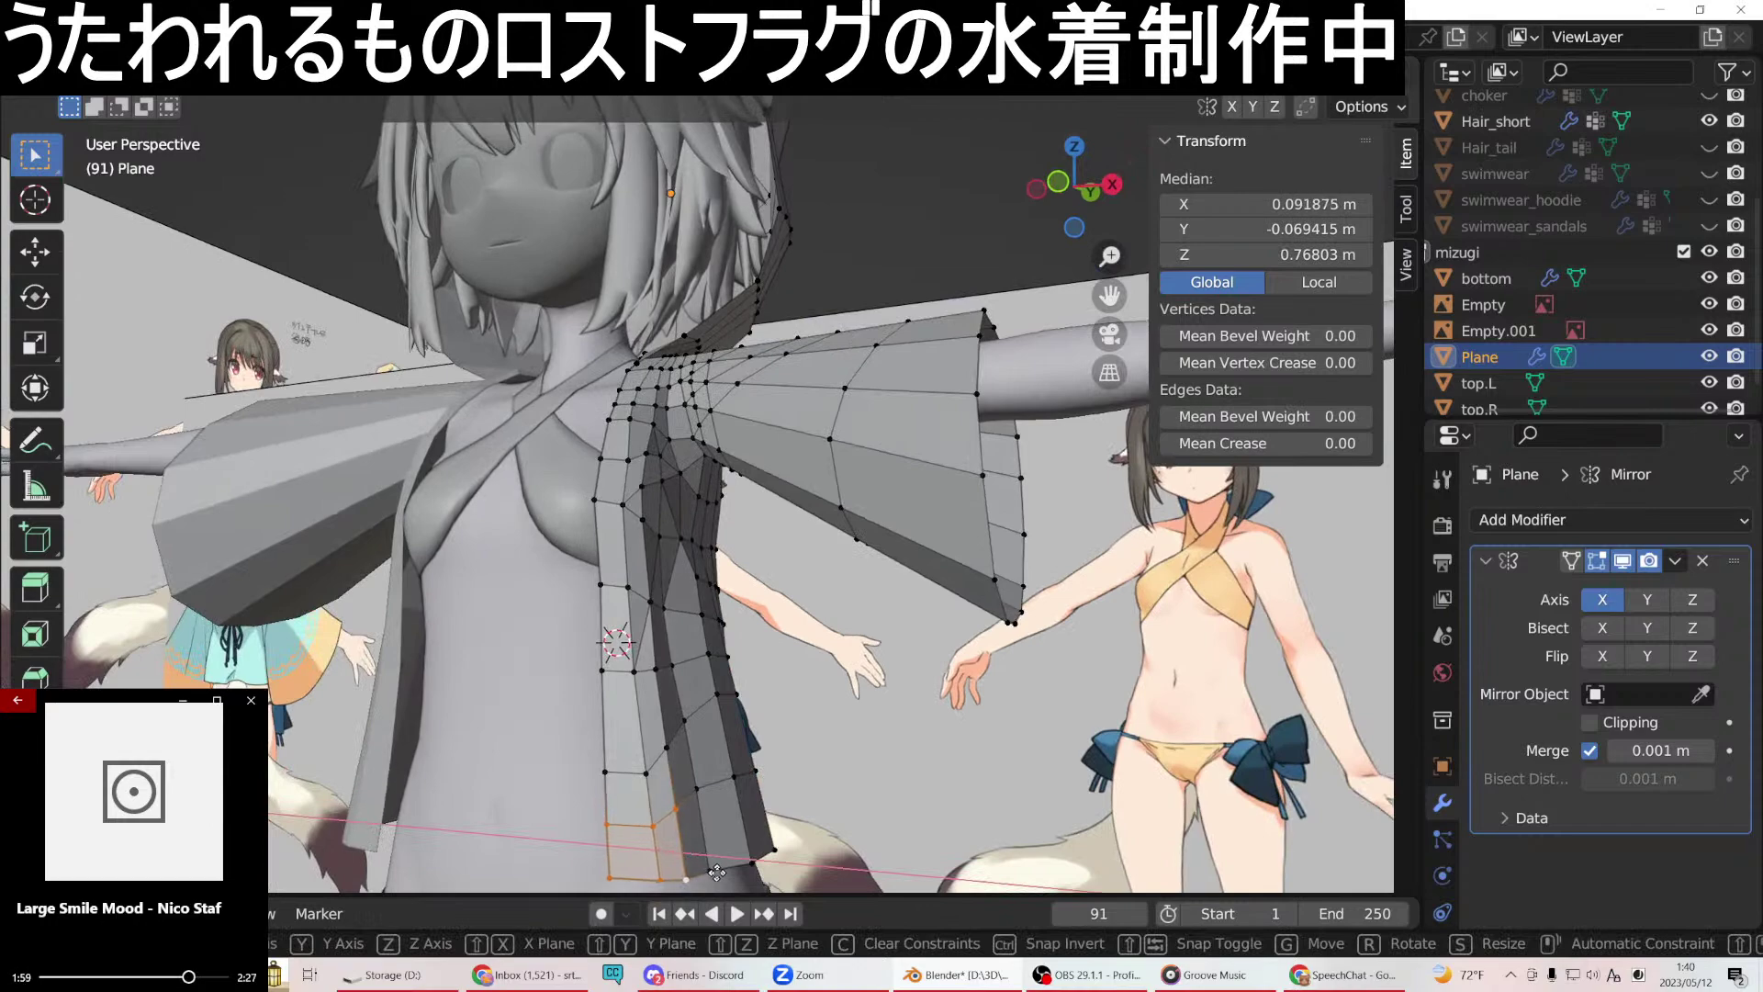
pyautogui.click(717, 872)
pyautogui.press('KP_1')
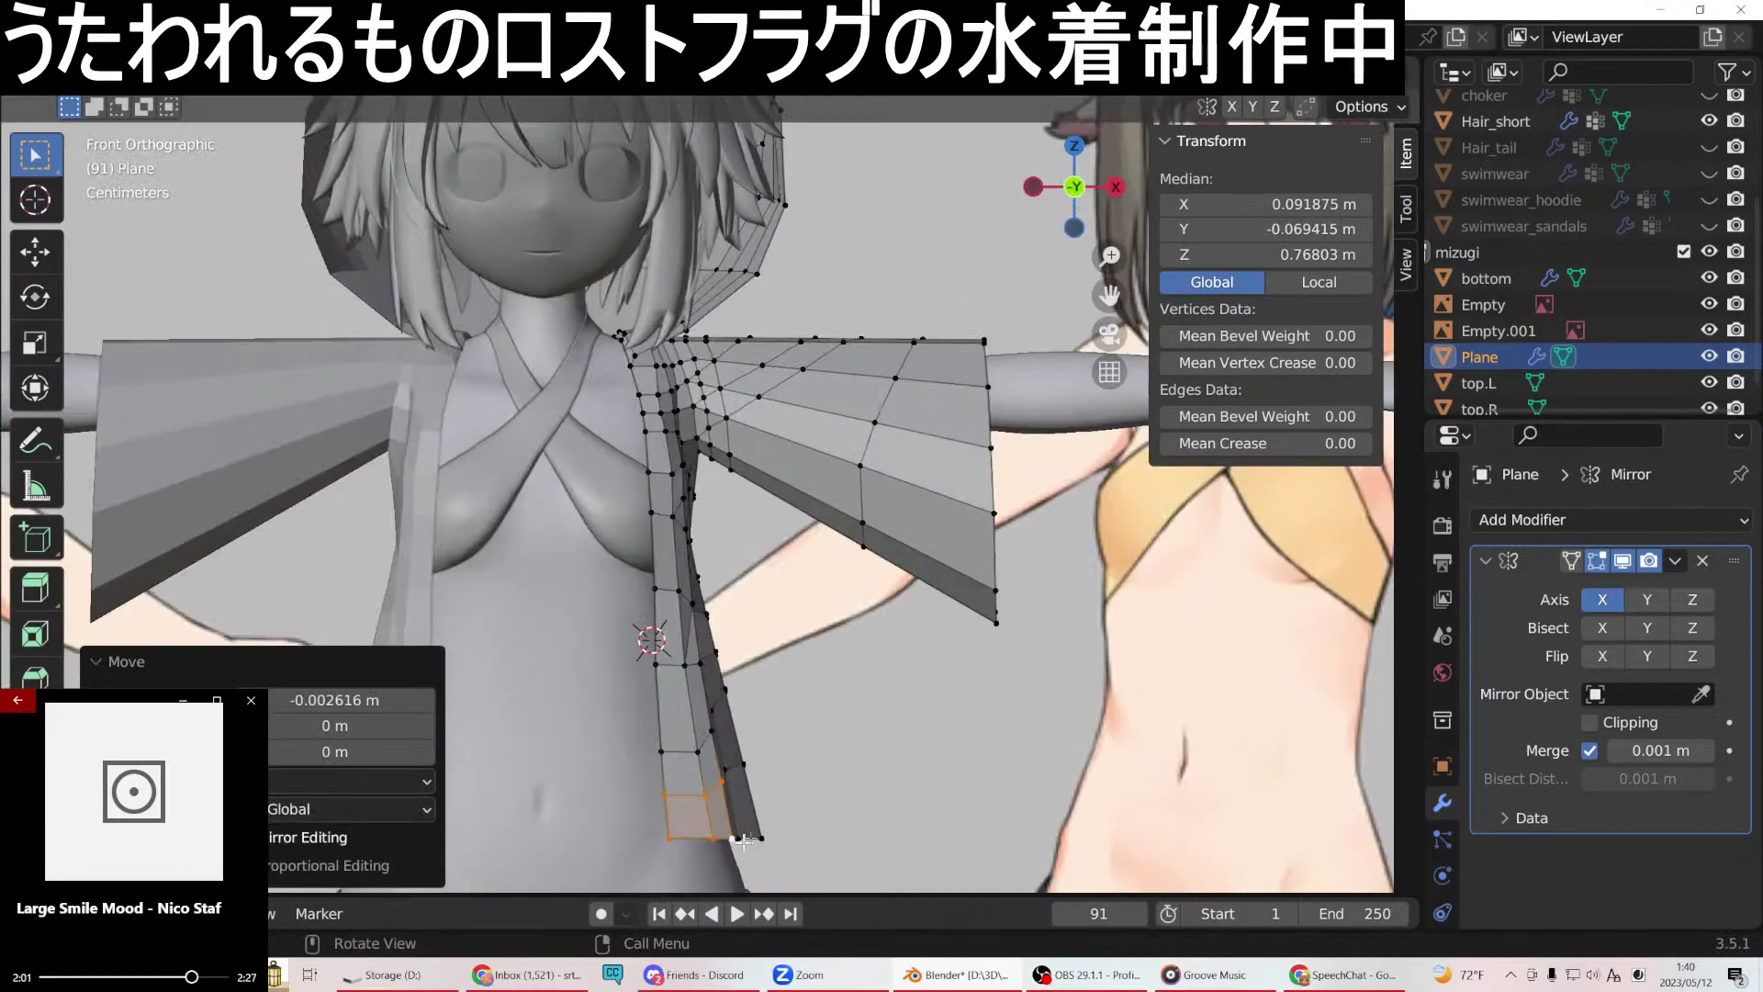
# Select the lower side vertex column behind the front strip, down to the hem, and move it about 0.0025 m inward along X.
pyautogui.moveTo(826, 724); pyautogui.dragTo(805, 679, button='middle')
pyautogui.moveTo(888, 691); pyautogui.dragTo(704, 584, button='middle')
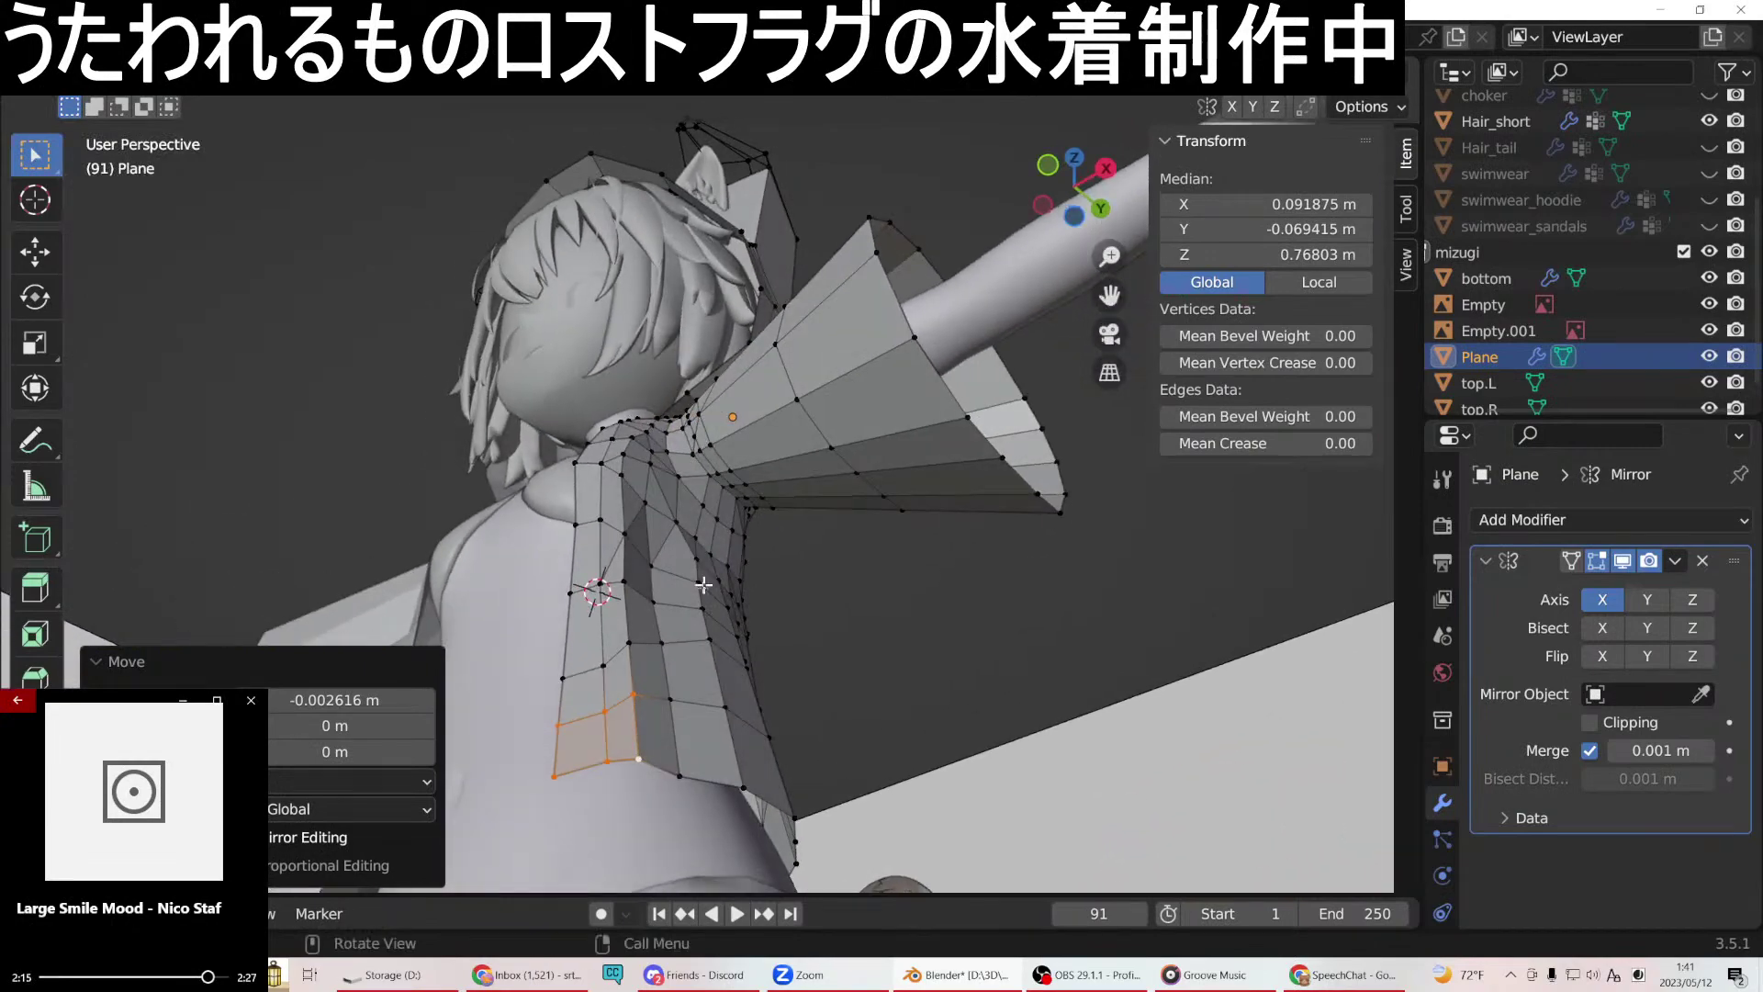
pyautogui.keyDown('alt'); pyautogui.click(655, 648); pyautogui.keyUp('alt')
pyautogui.moveTo(654, 648); pyautogui.dragTo(749, 832, button='middle')
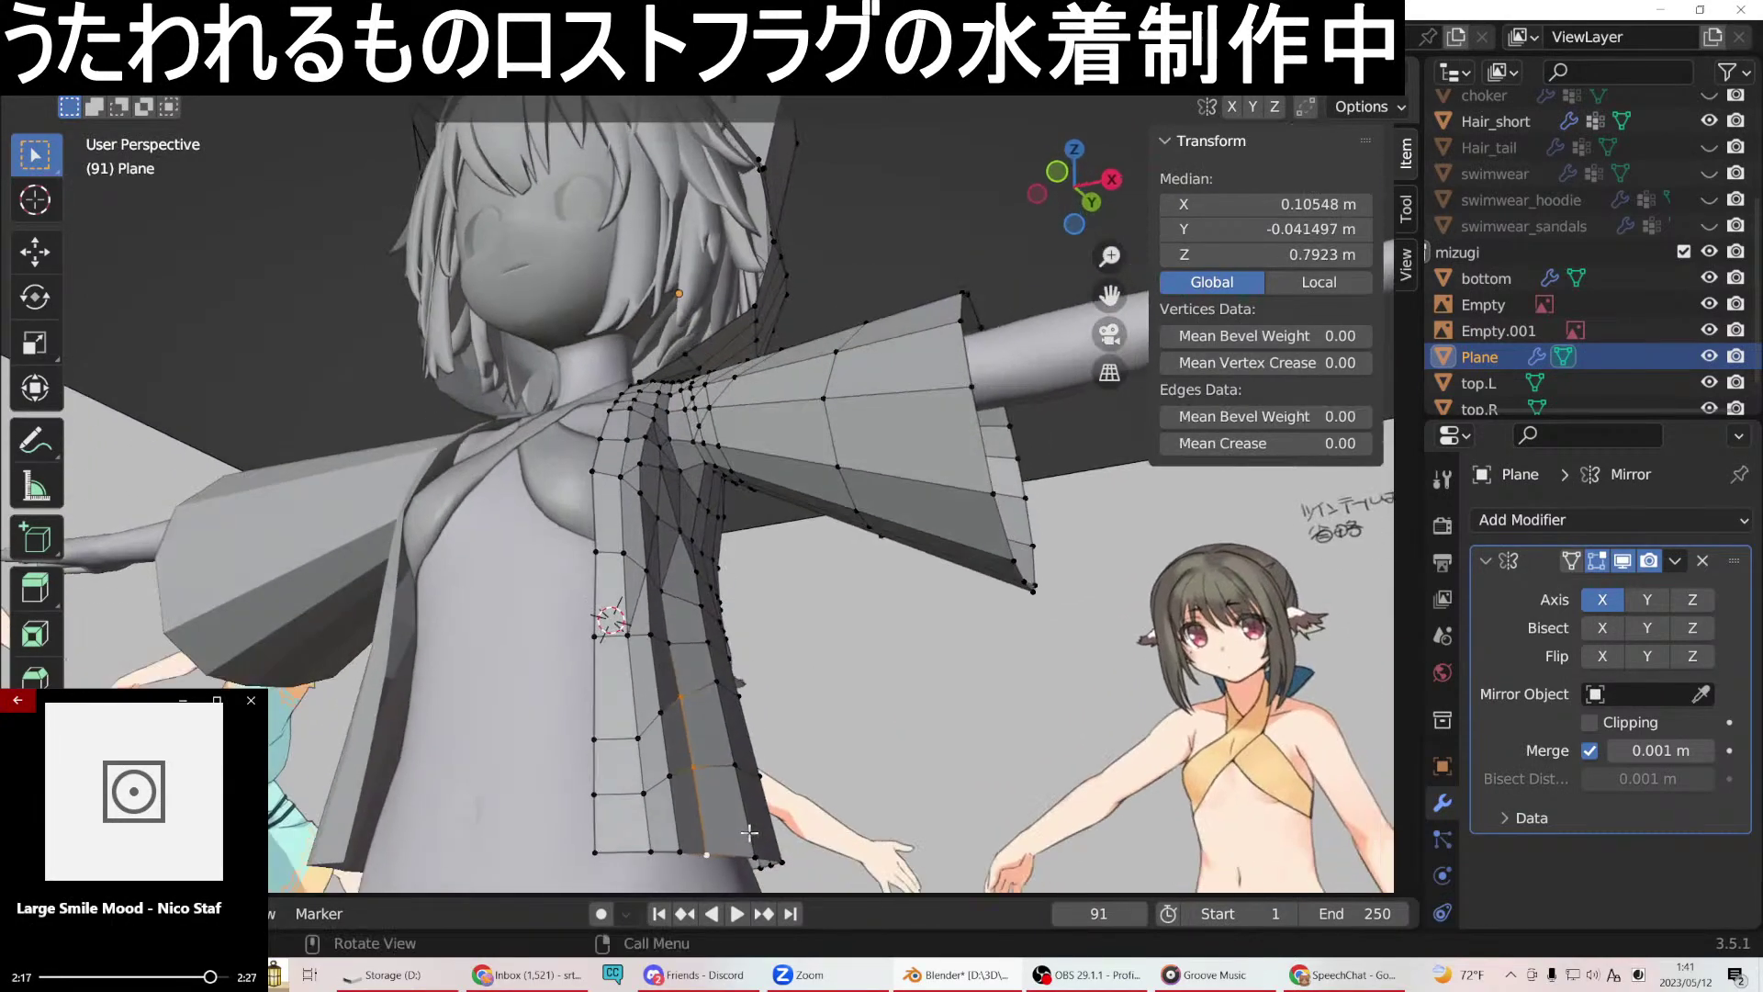
pyautogui.press('g')
pyautogui.press('x')
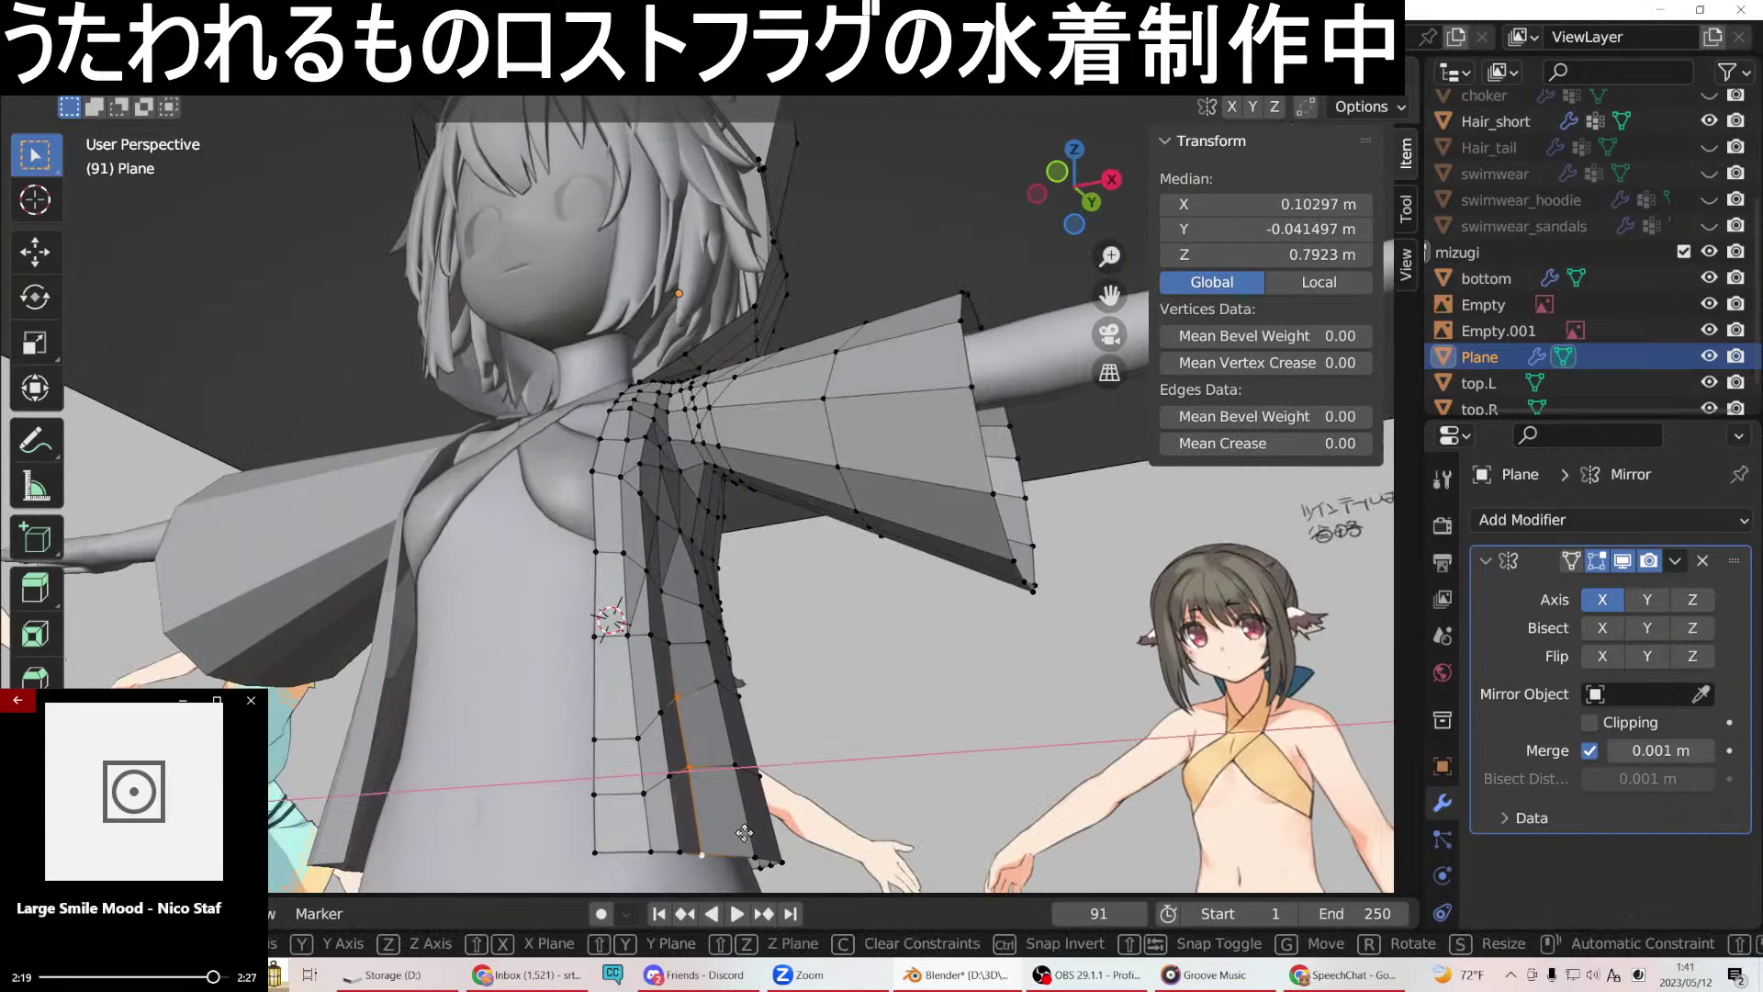
pyautogui.click(743, 832)
# Select the lower vertex column beside the front strip, down to the hem, and move it about 0.004 m backward along the Y axis.
pyautogui.moveTo(744, 833); pyautogui.dragTo(588, 617, button='middle')
pyautogui.click(588, 617)
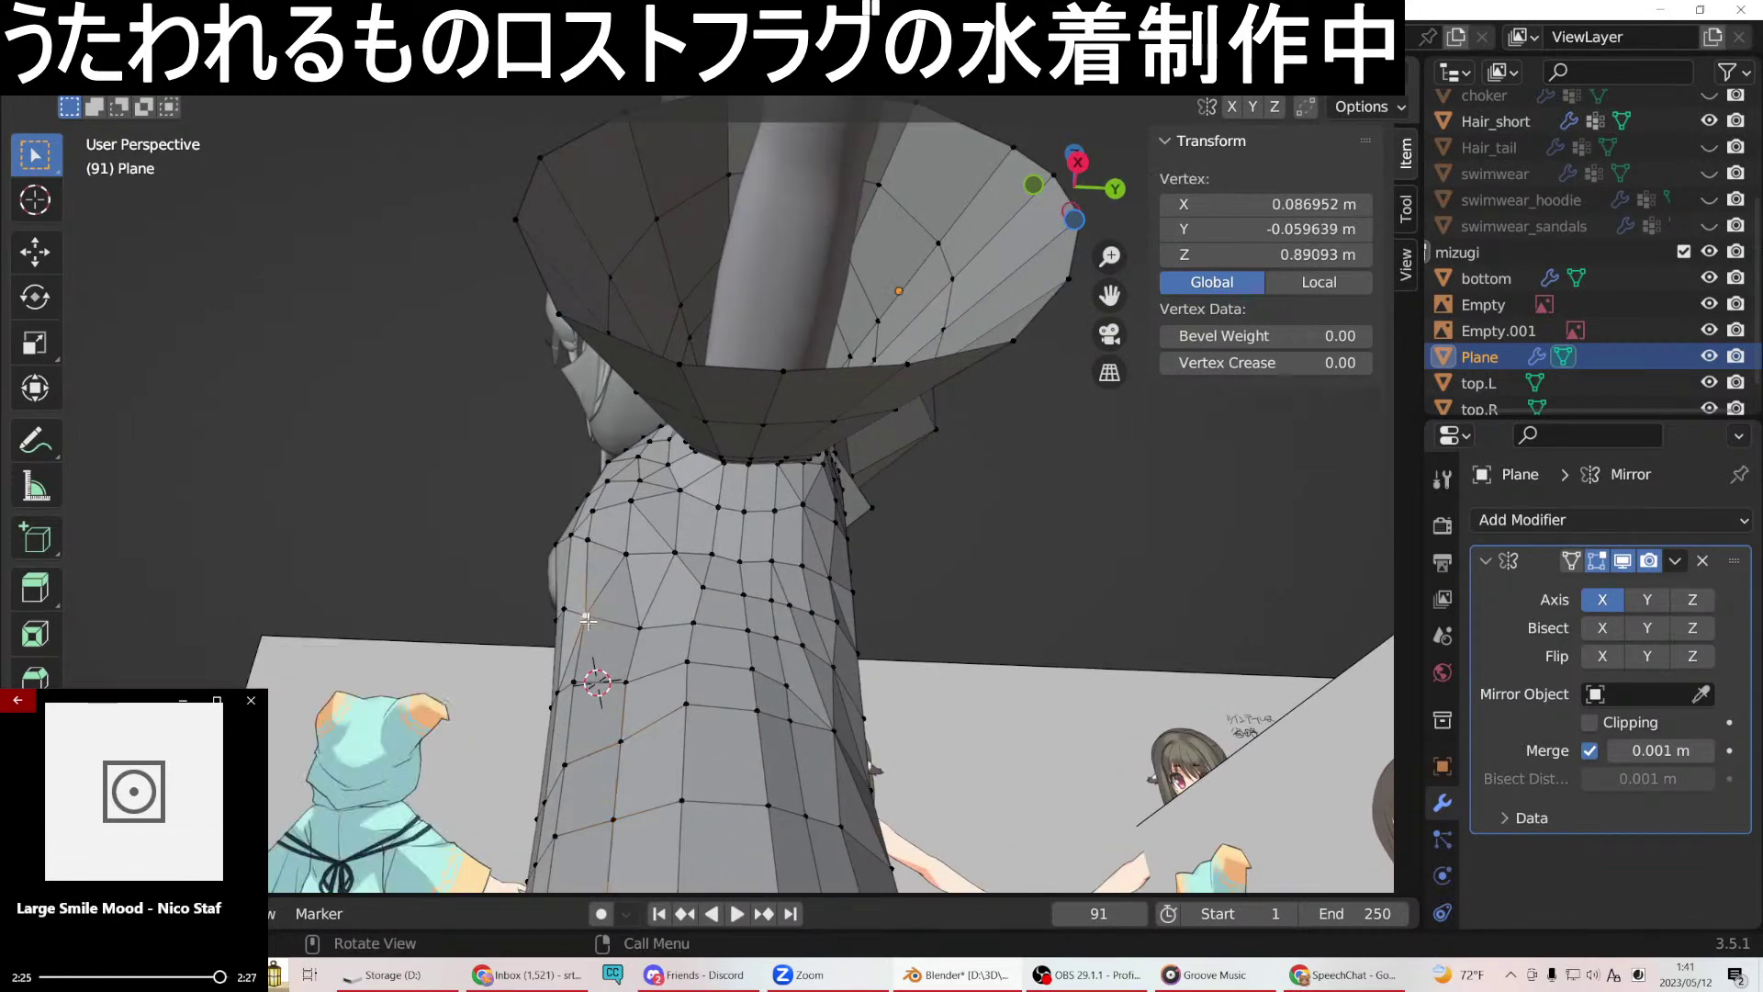
pyautogui.keyDown('alt'); pyautogui.click(577, 689); pyautogui.keyUp('alt')
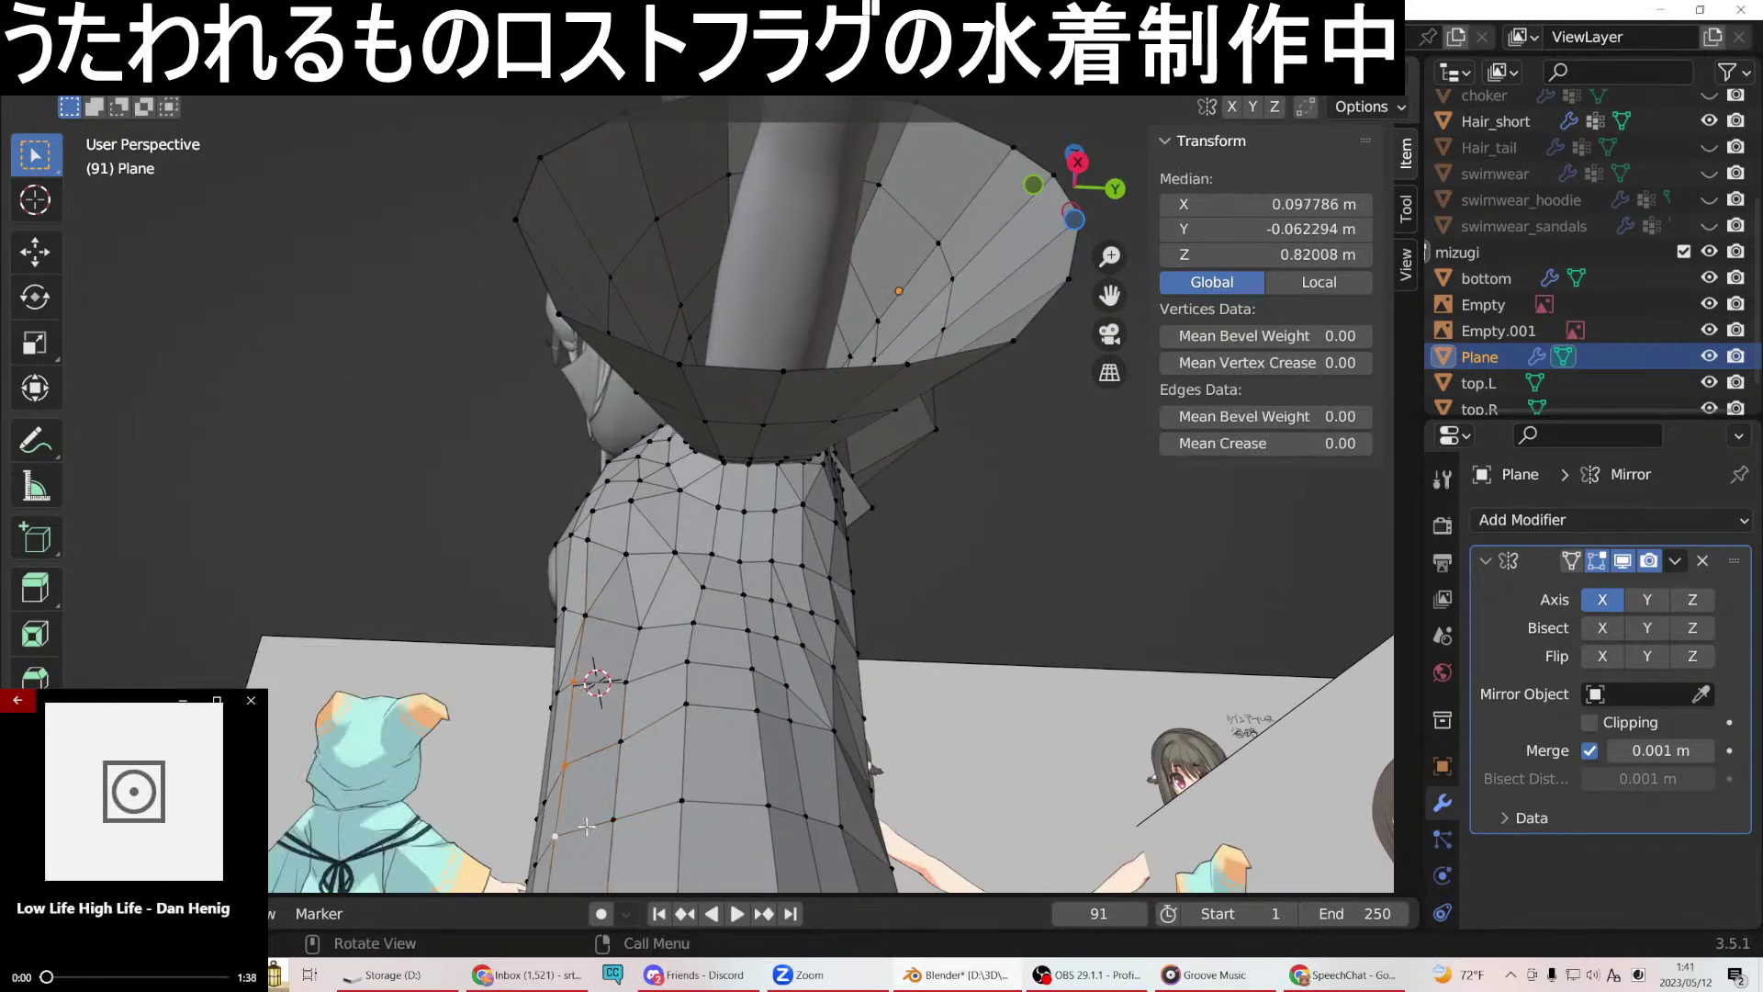
pyautogui.moveTo(577, 689); pyautogui.dragTo(585, 842, button='middle')
pyautogui.press('g')
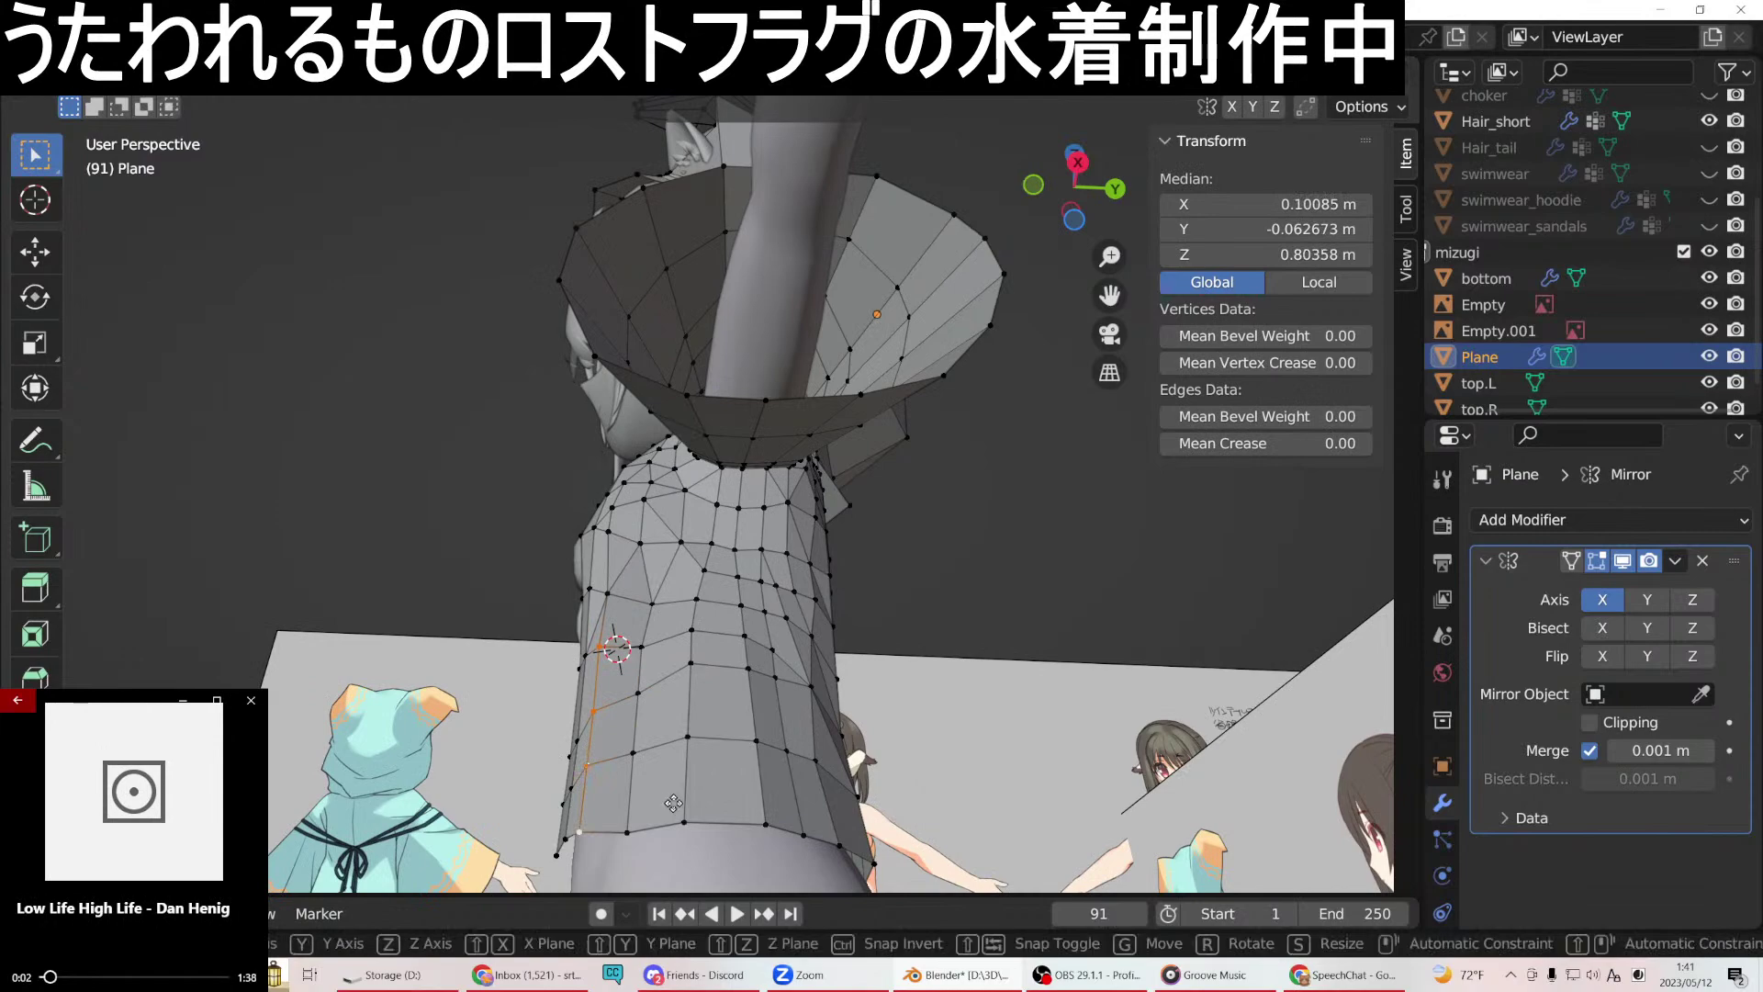
pyautogui.press('y')
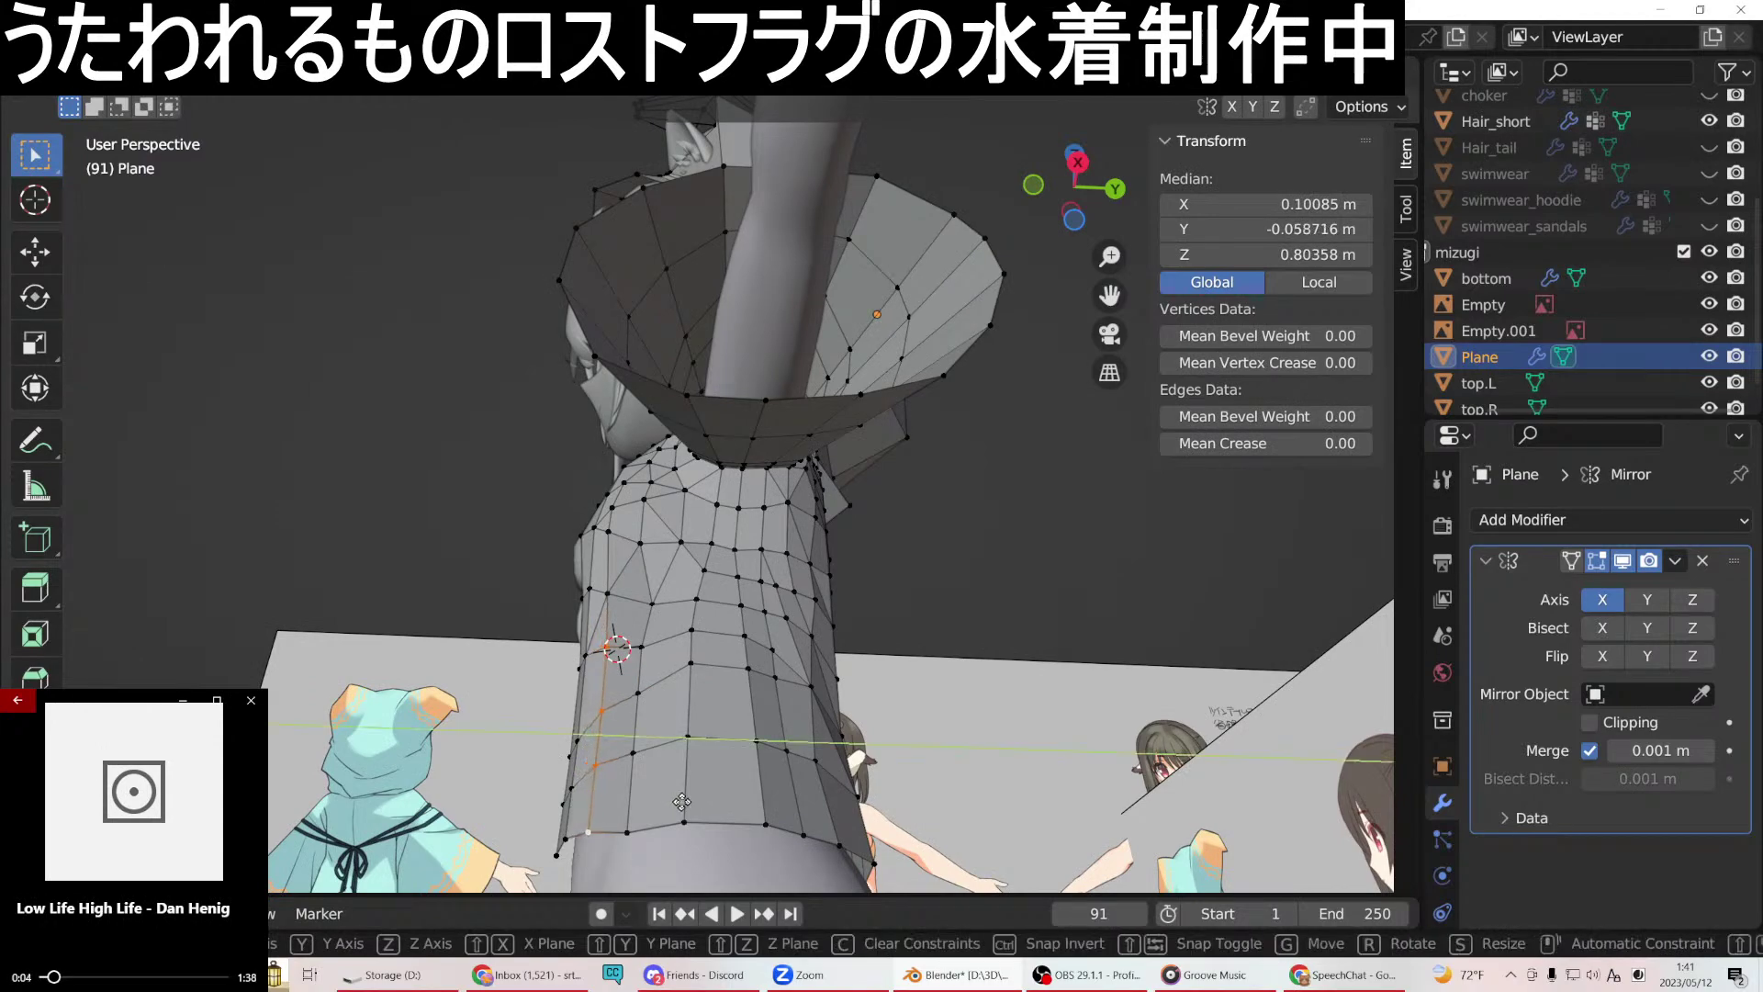
pyautogui.click(682, 801)
# Select the outermost side edge column from the waist to the hem and rotate it about 1° in front view.
pyautogui.moveTo(682, 802); pyautogui.dragTo(901, 252, button='middle')
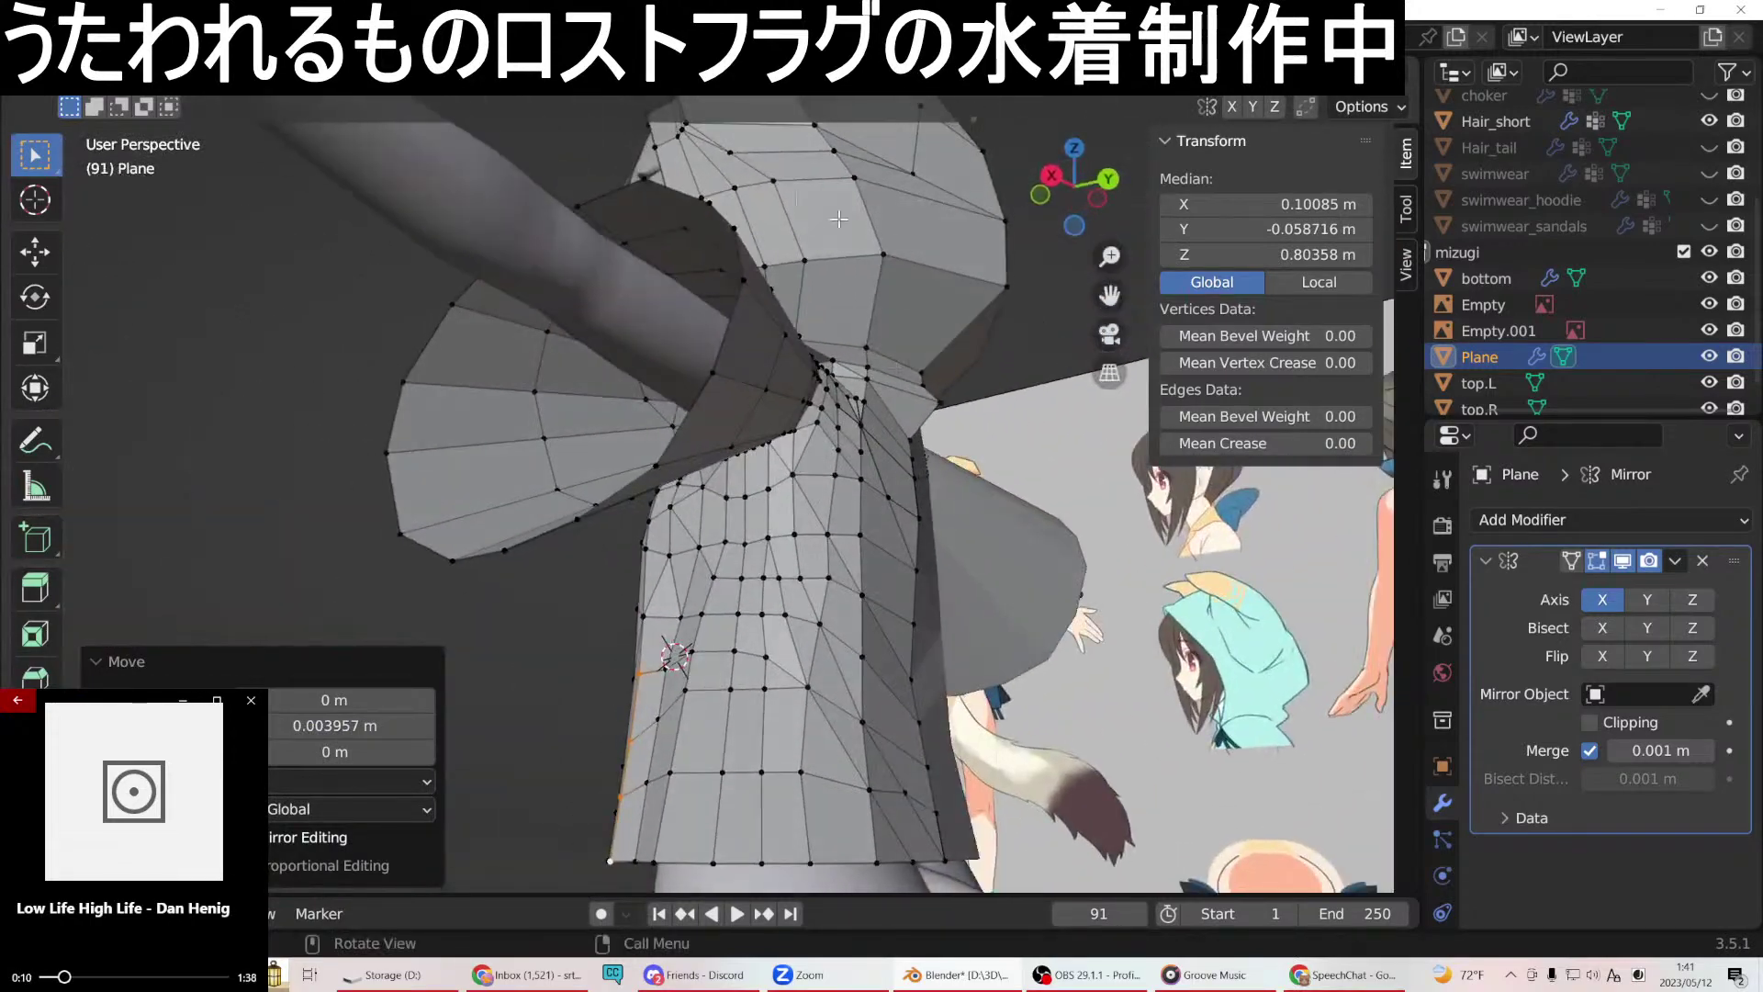
pyautogui.hotkey('alt', 'a')
pyautogui.moveTo(712, 585); pyautogui.dragTo(853, 730, button='middle')
pyautogui.keyDown('alt'); pyautogui.click(755, 818); pyautogui.keyUp('alt')
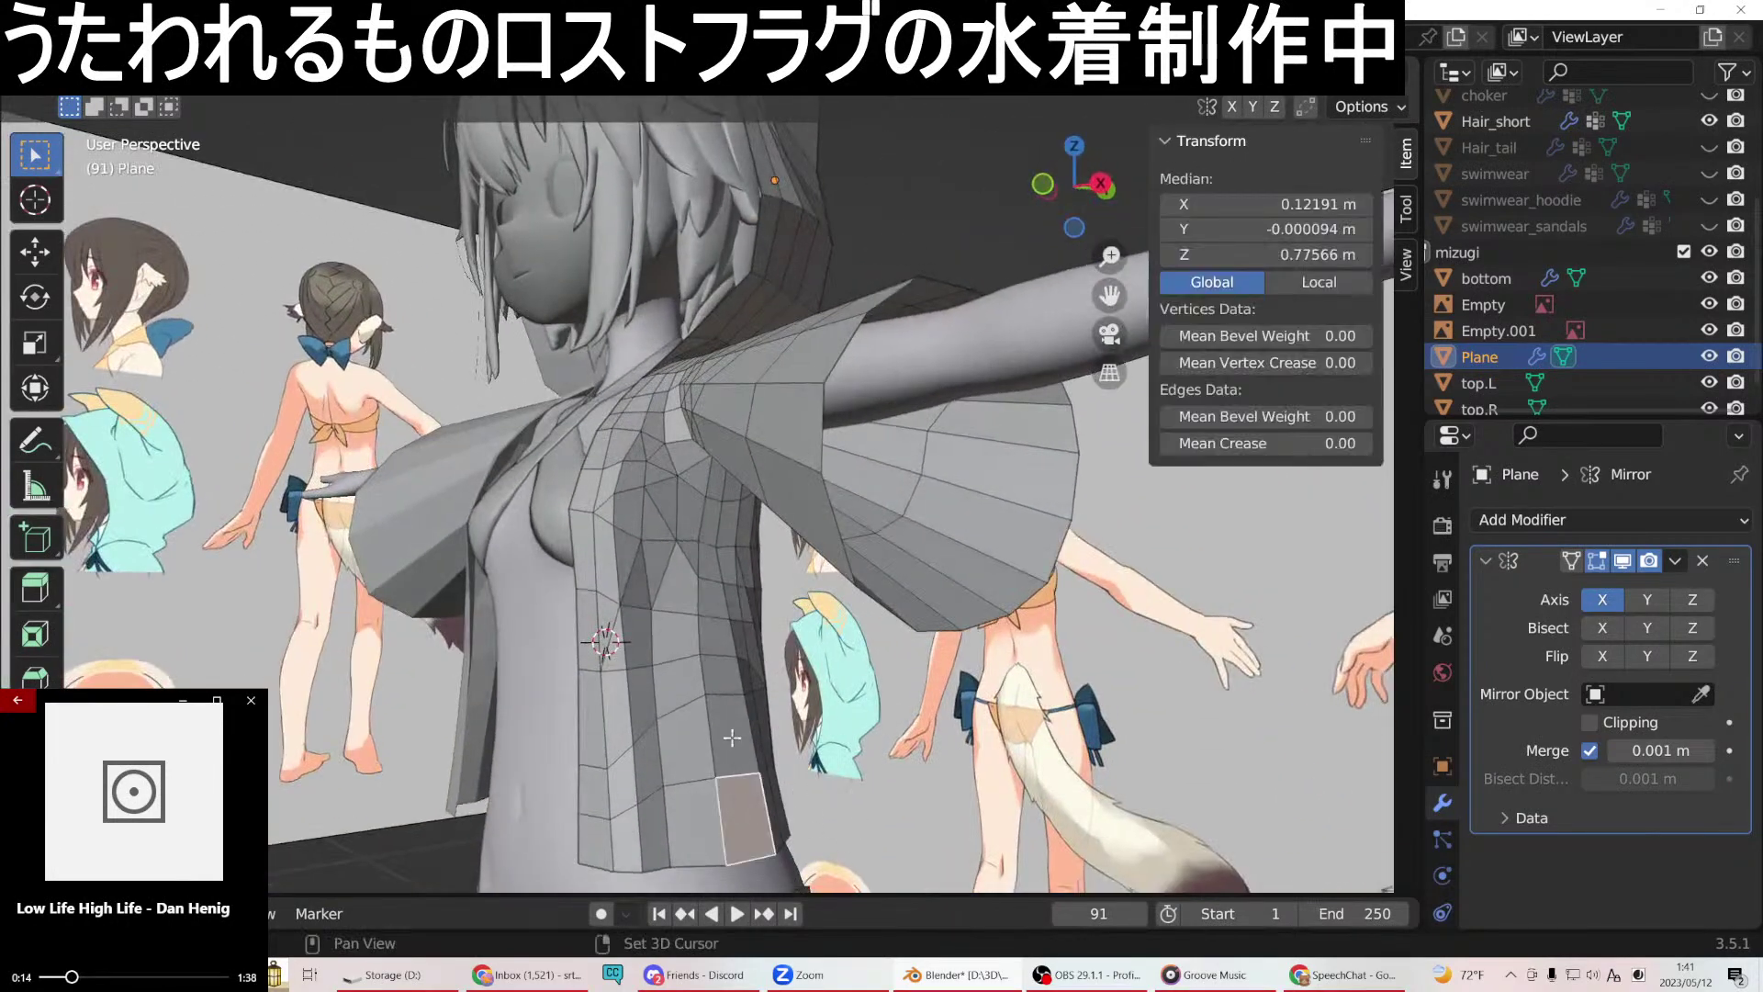
pyautogui.moveTo(756, 818); pyautogui.dragTo(784, 611, button='middle')
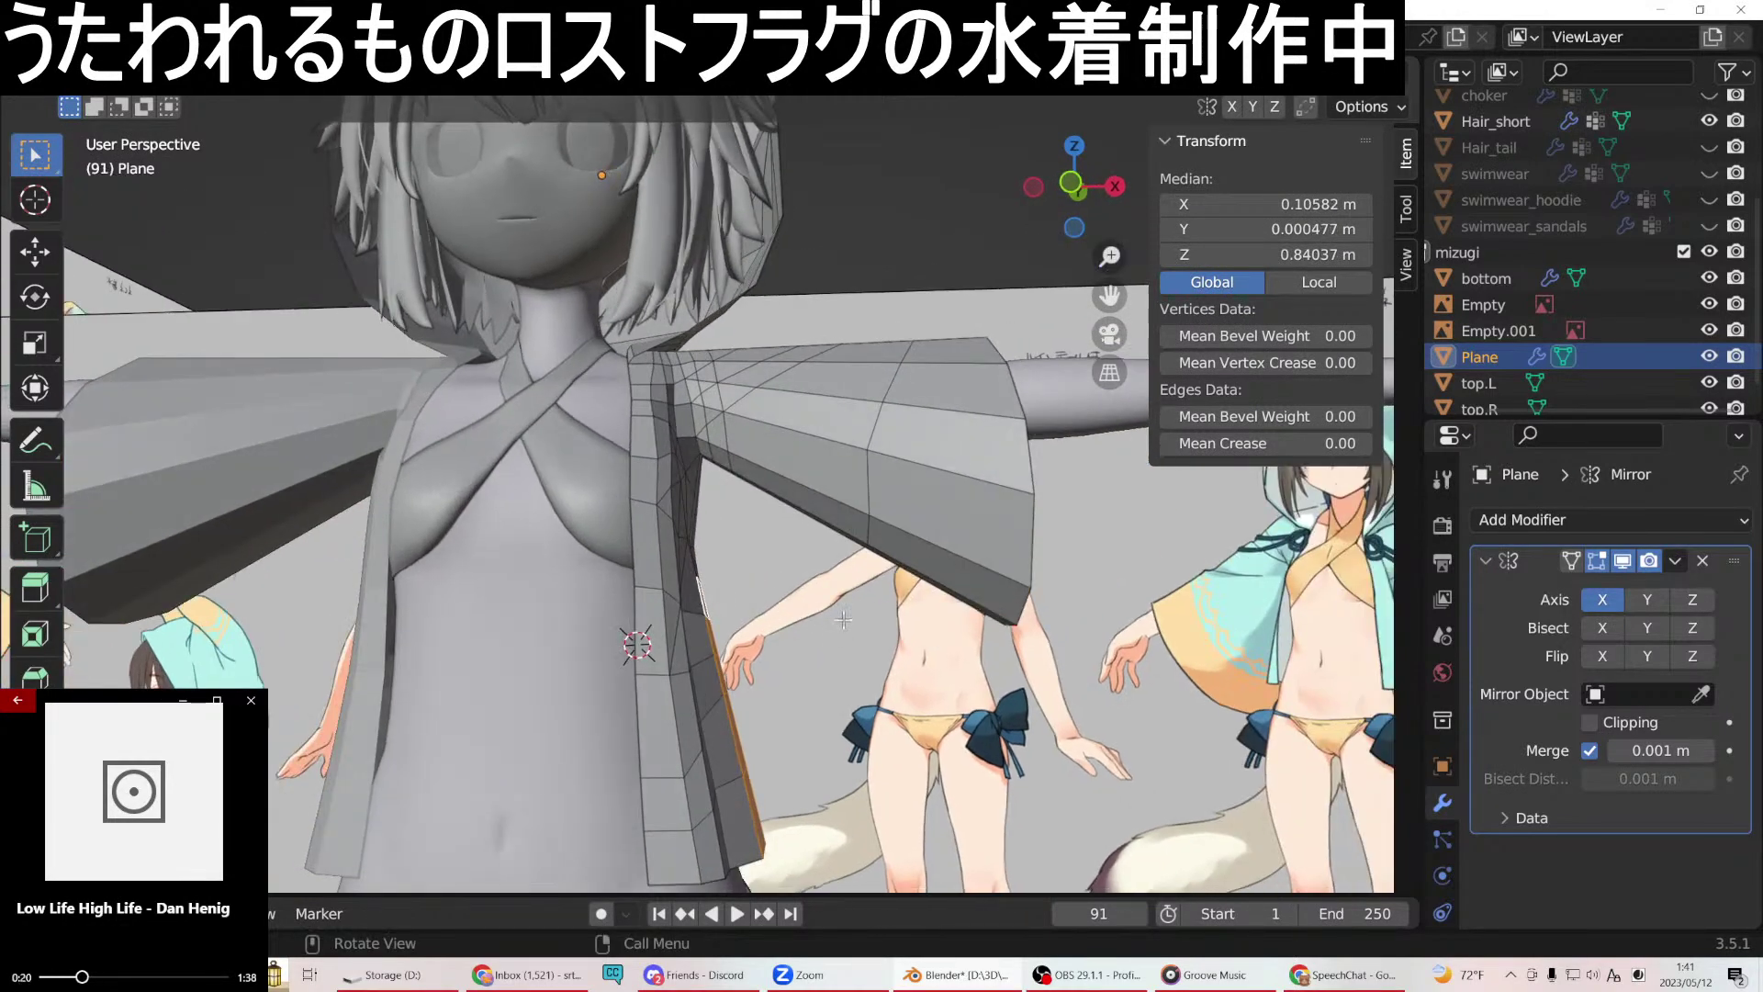
pyautogui.press('KP_1')
pyautogui.press('s')
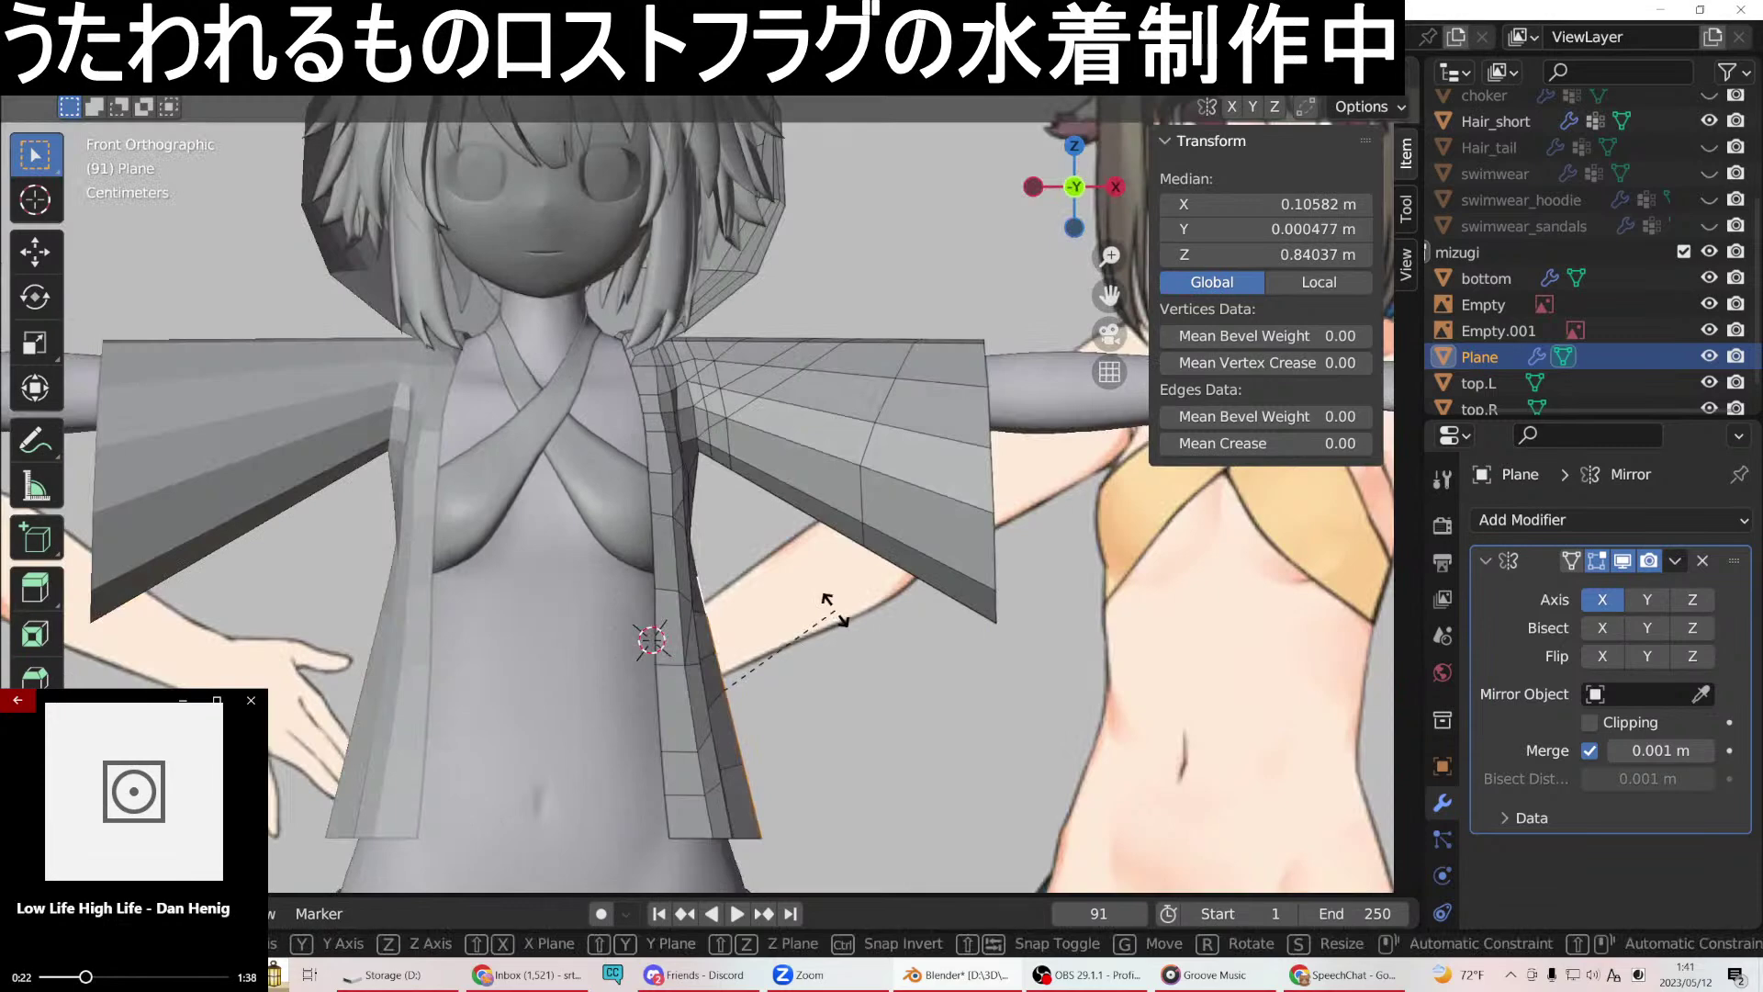
pyautogui.click(831, 613)
# Move the outer side edge column about 0.0052 m inward along the X axis and rotate it slightly.
pyautogui.press('g')
pyautogui.press('x')
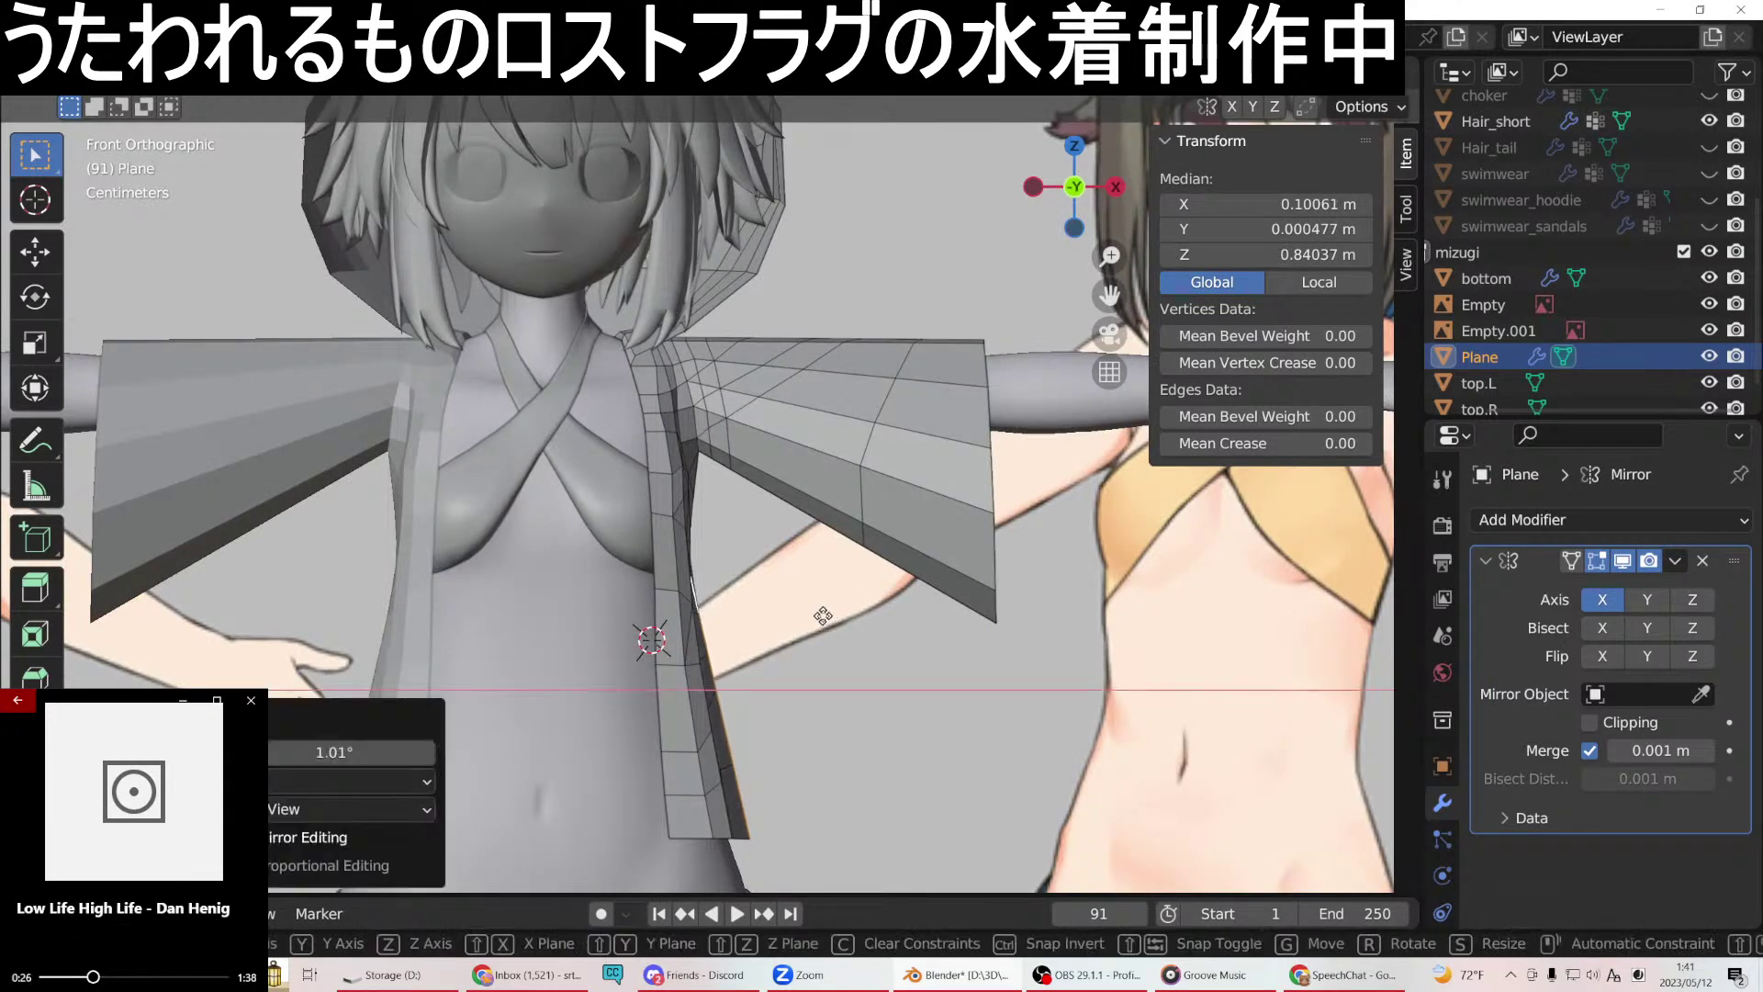
pyautogui.click(823, 616)
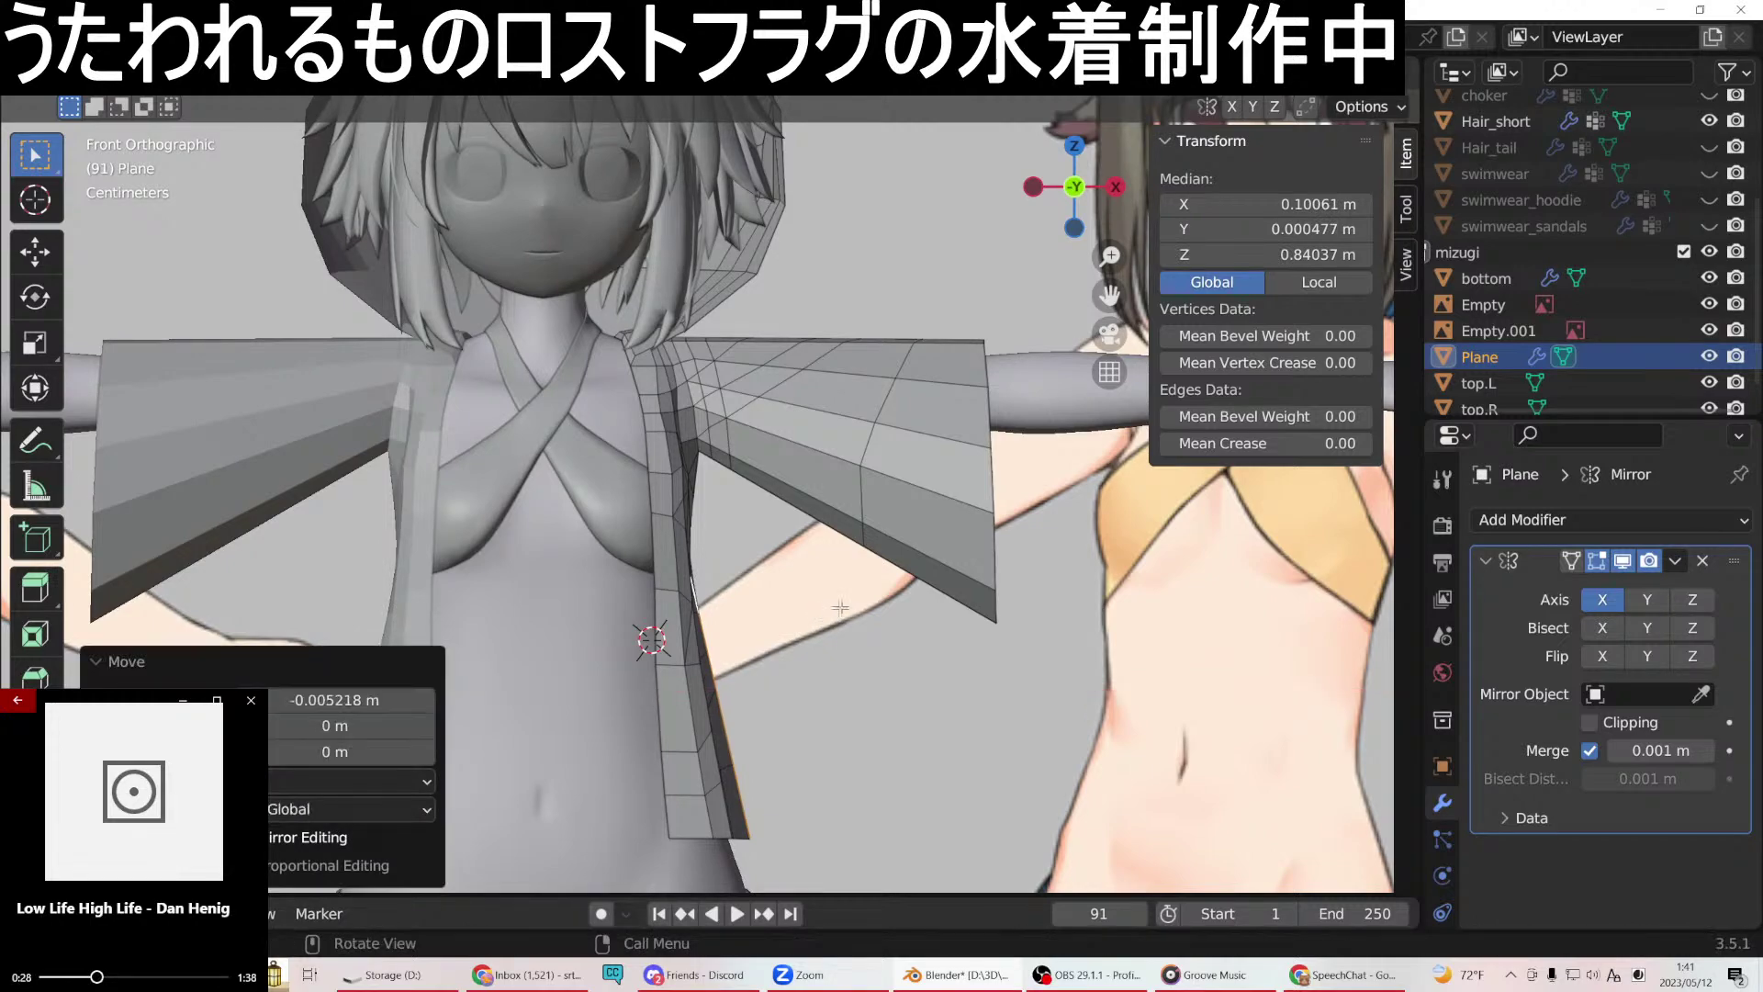
pyautogui.press('s')
pyautogui.press('r')
pyautogui.click(843, 610)
# Select the lower edge column between the front strip and the outermost side and move it along the X axis.
pyautogui.moveTo(843, 611); pyautogui.dragTo(800, 609, button='middle')
pyautogui.click(680, 758)
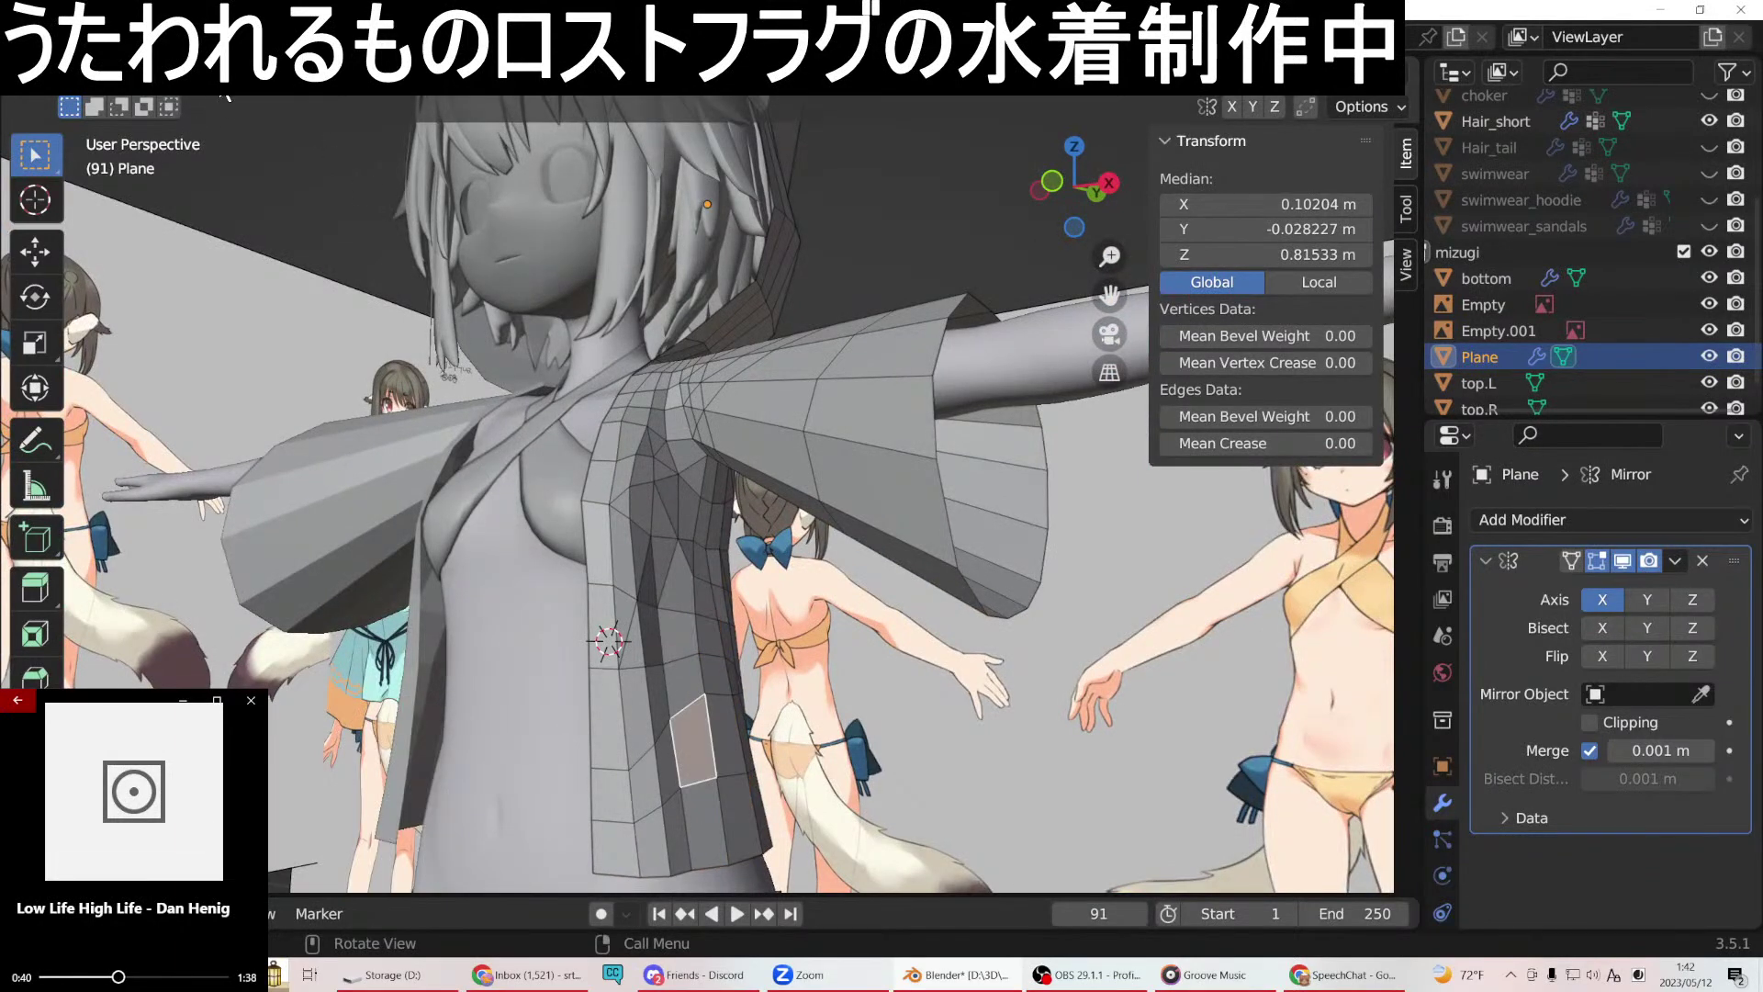
pyautogui.keyDown('alt'); pyautogui.click(709, 758); pyautogui.keyUp('alt')
pyautogui.moveTo(721, 799); pyautogui.dragTo(763, 857, button='middle')
pyautogui.press('g')
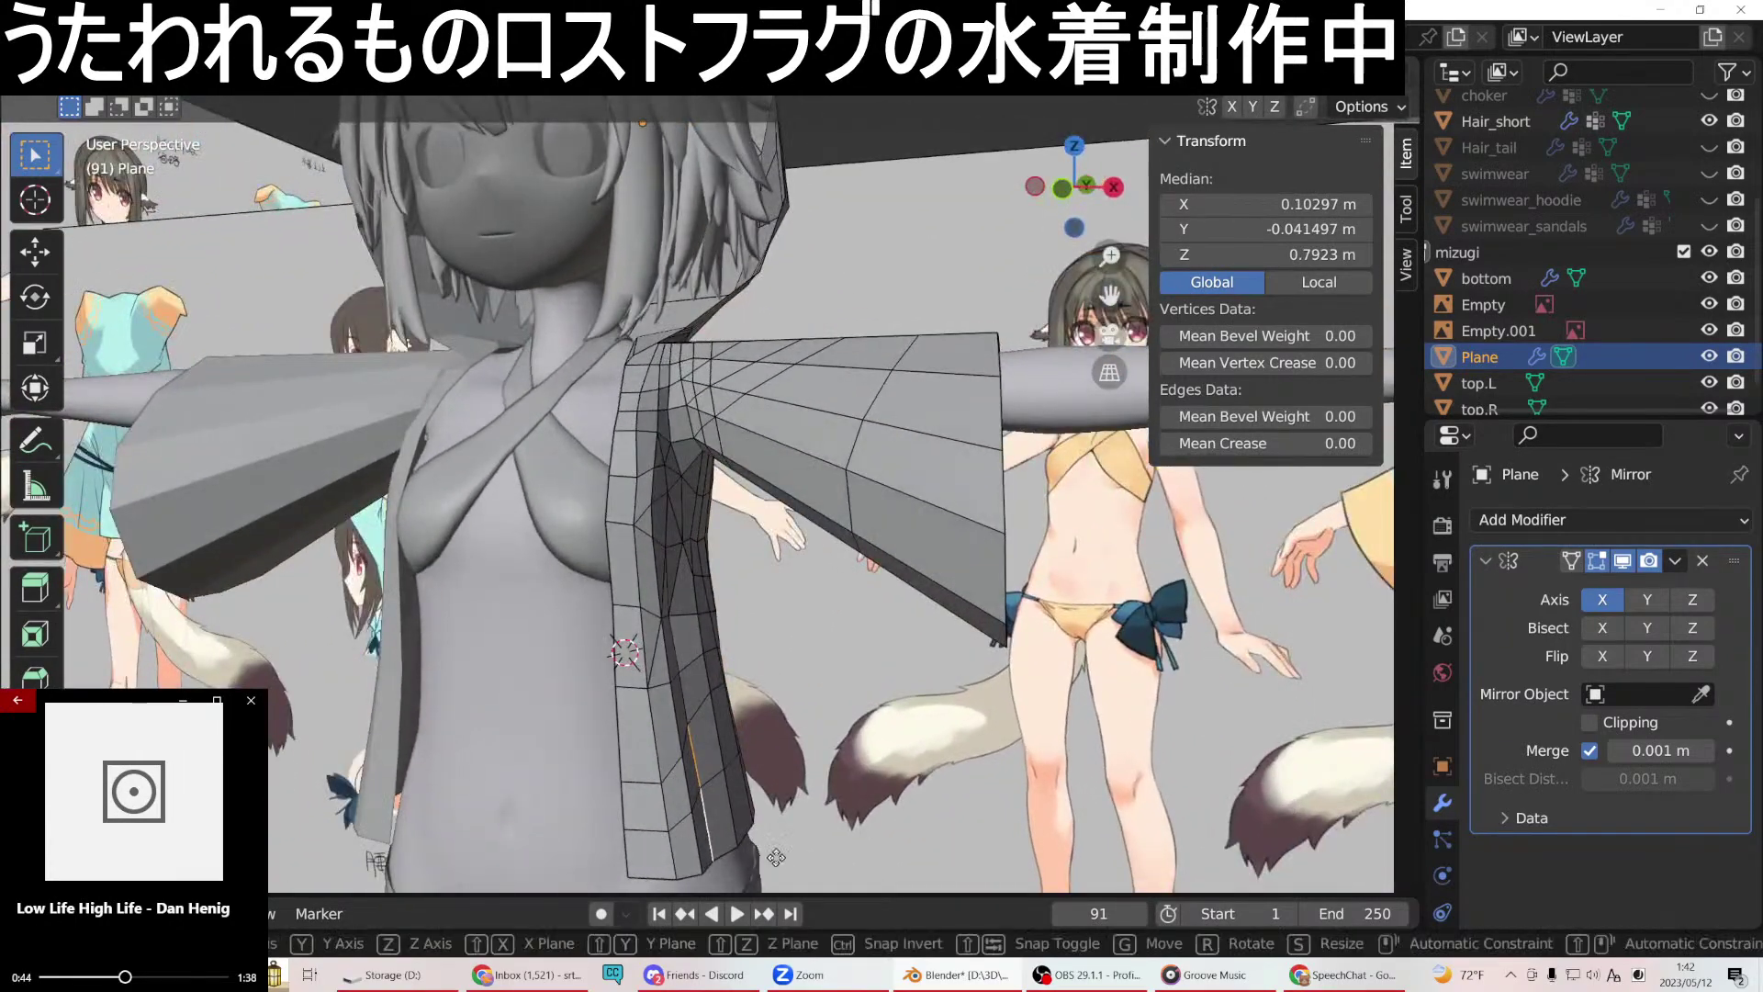
pyautogui.press('x')
pyautogui.click(774, 854)
# Select the lower edge column beside the front strip and the mid-side column, and scale them to 0.863 along the Y axis.
pyautogui.moveTo(773, 854); pyautogui.dragTo(654, 706, button='middle')
pyautogui.moveTo(702, 595); pyautogui.dragTo(664, 577, button='middle')
pyautogui.moveTo(613, 690); pyautogui.dragTo(609, 679, button='middle')
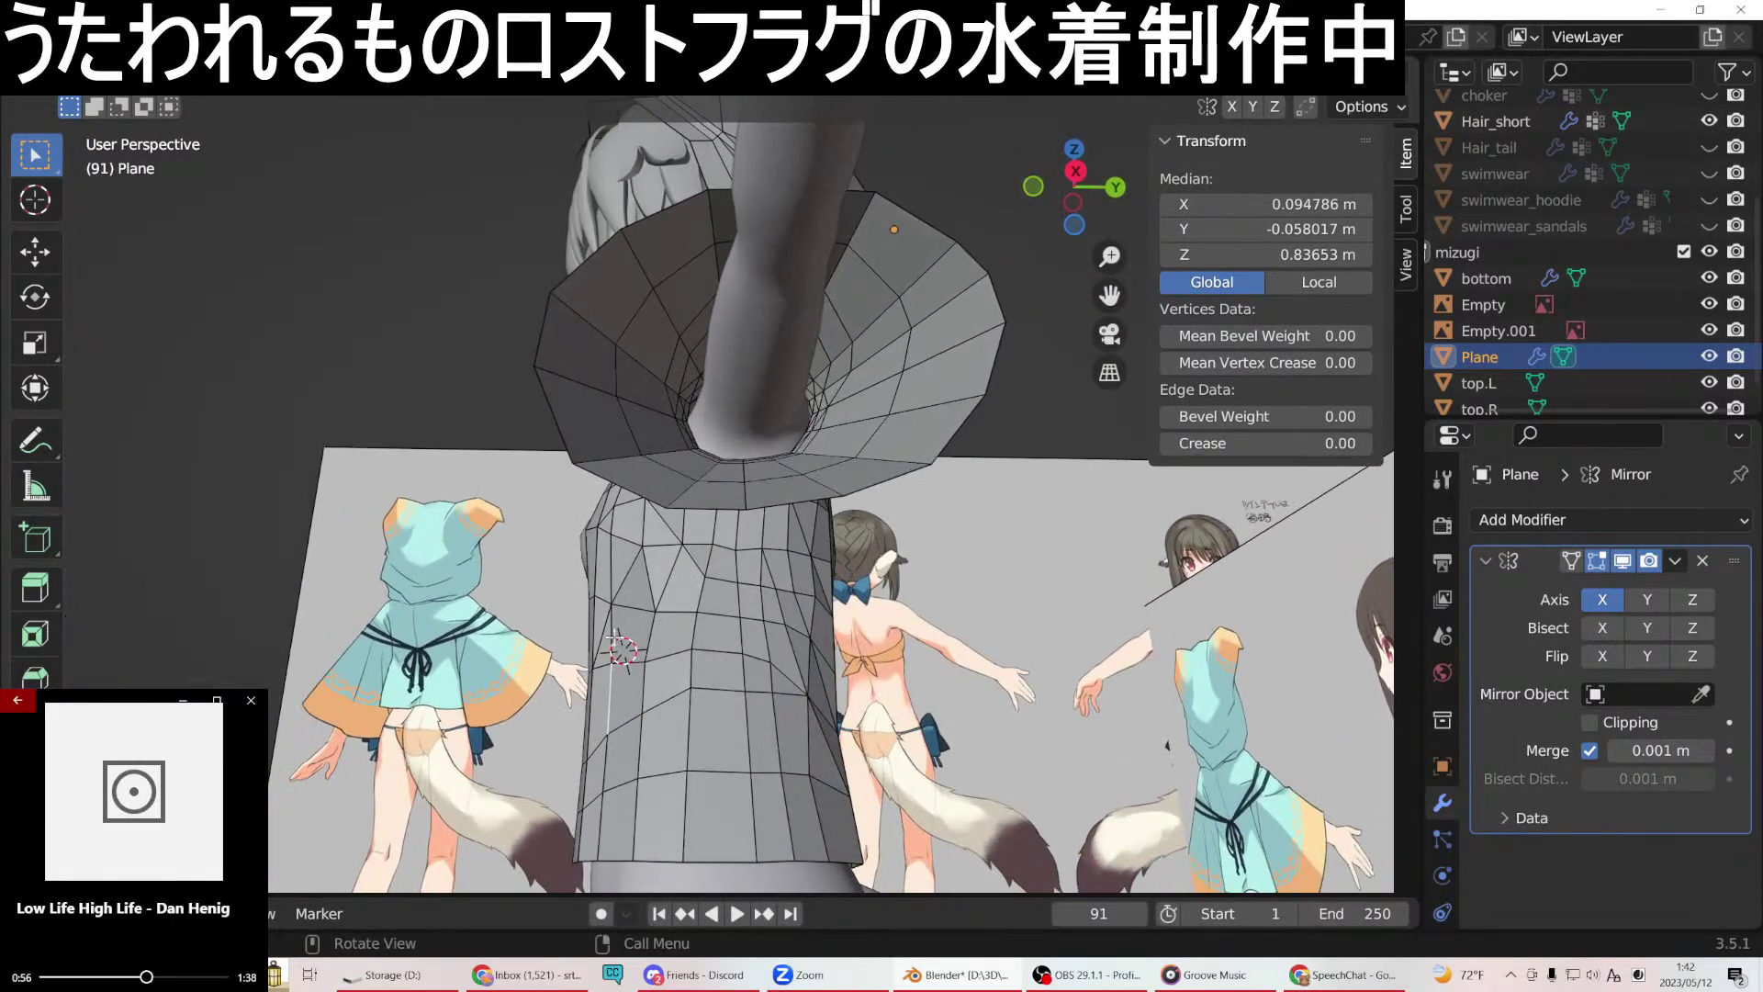
pyautogui.keyDown('shift'); pyautogui.click(611, 700); pyautogui.keyUp('shift')
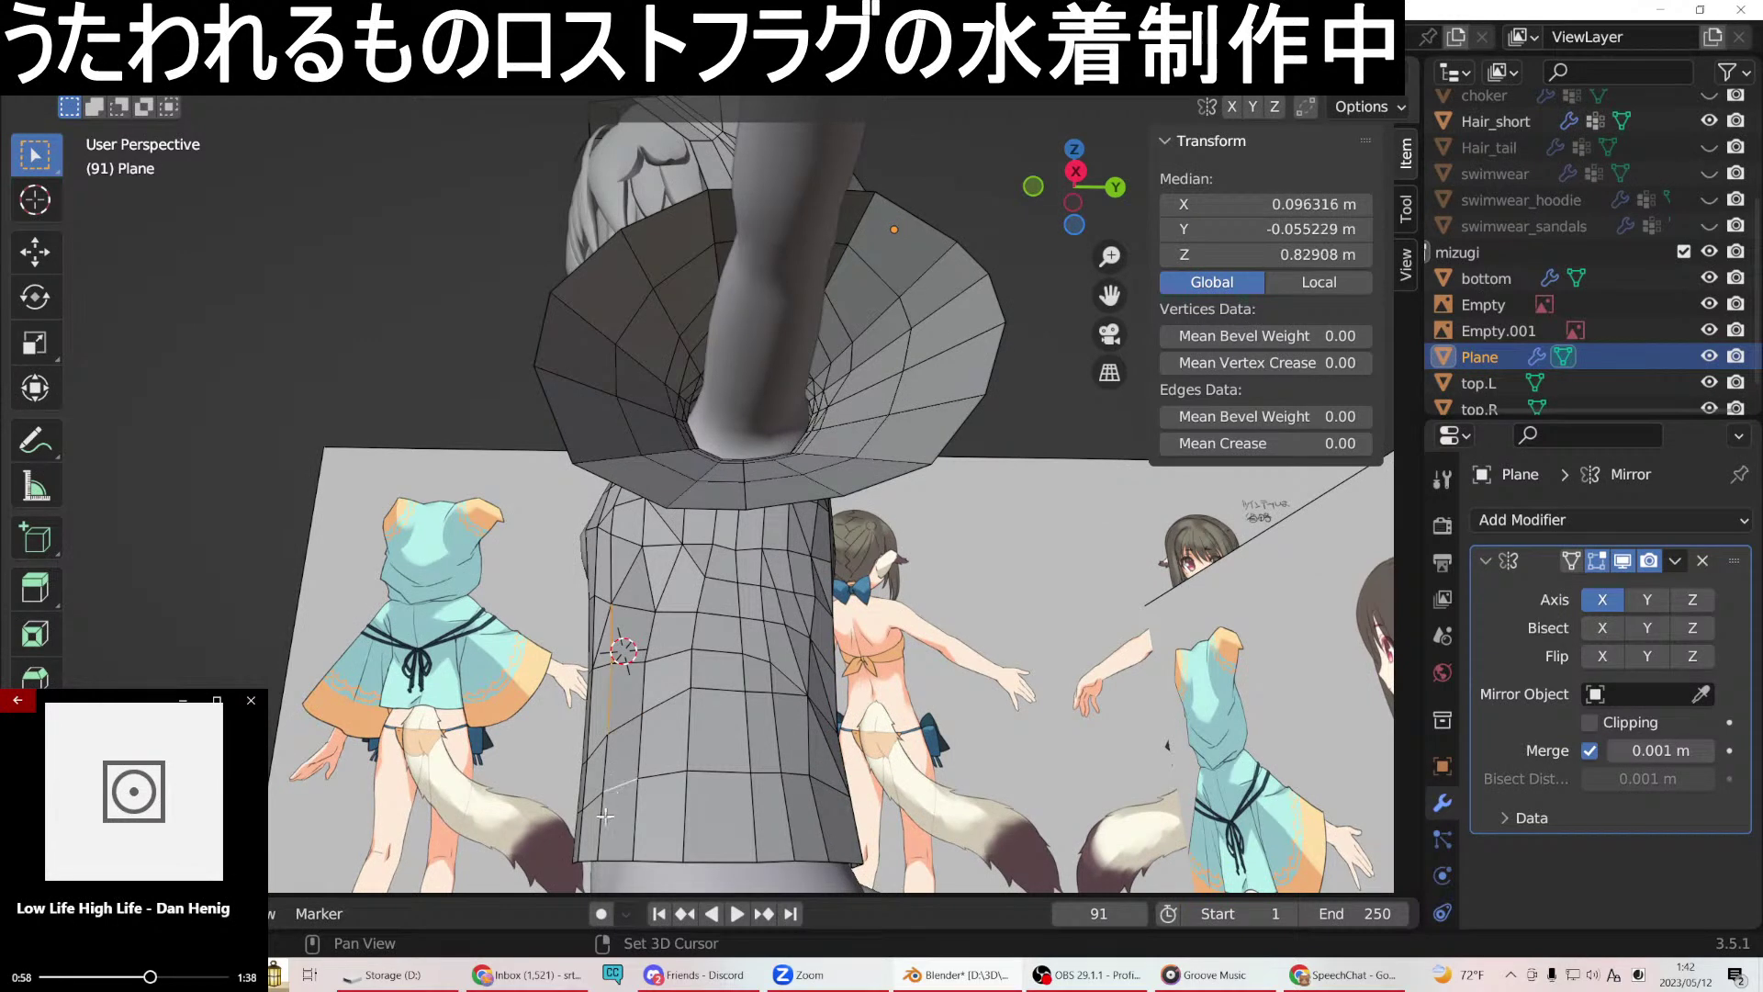
pyautogui.click(608, 655)
pyautogui.keyDown('shift'); pyautogui.click(605, 765); pyautogui.keyUp('shift')
pyautogui.moveTo(604, 826); pyautogui.dragTo(654, 778, button='middle')
pyautogui.moveTo(690, 623)
pyautogui.mouseDown(button='middle')
pyautogui.moveTo(687, 661)
pyautogui.moveTo(691, 600)
pyautogui.mouseUp(button='middle')
pyautogui.keyDown('shift'); pyautogui.click(699, 586); pyautogui.keyUp('shift')
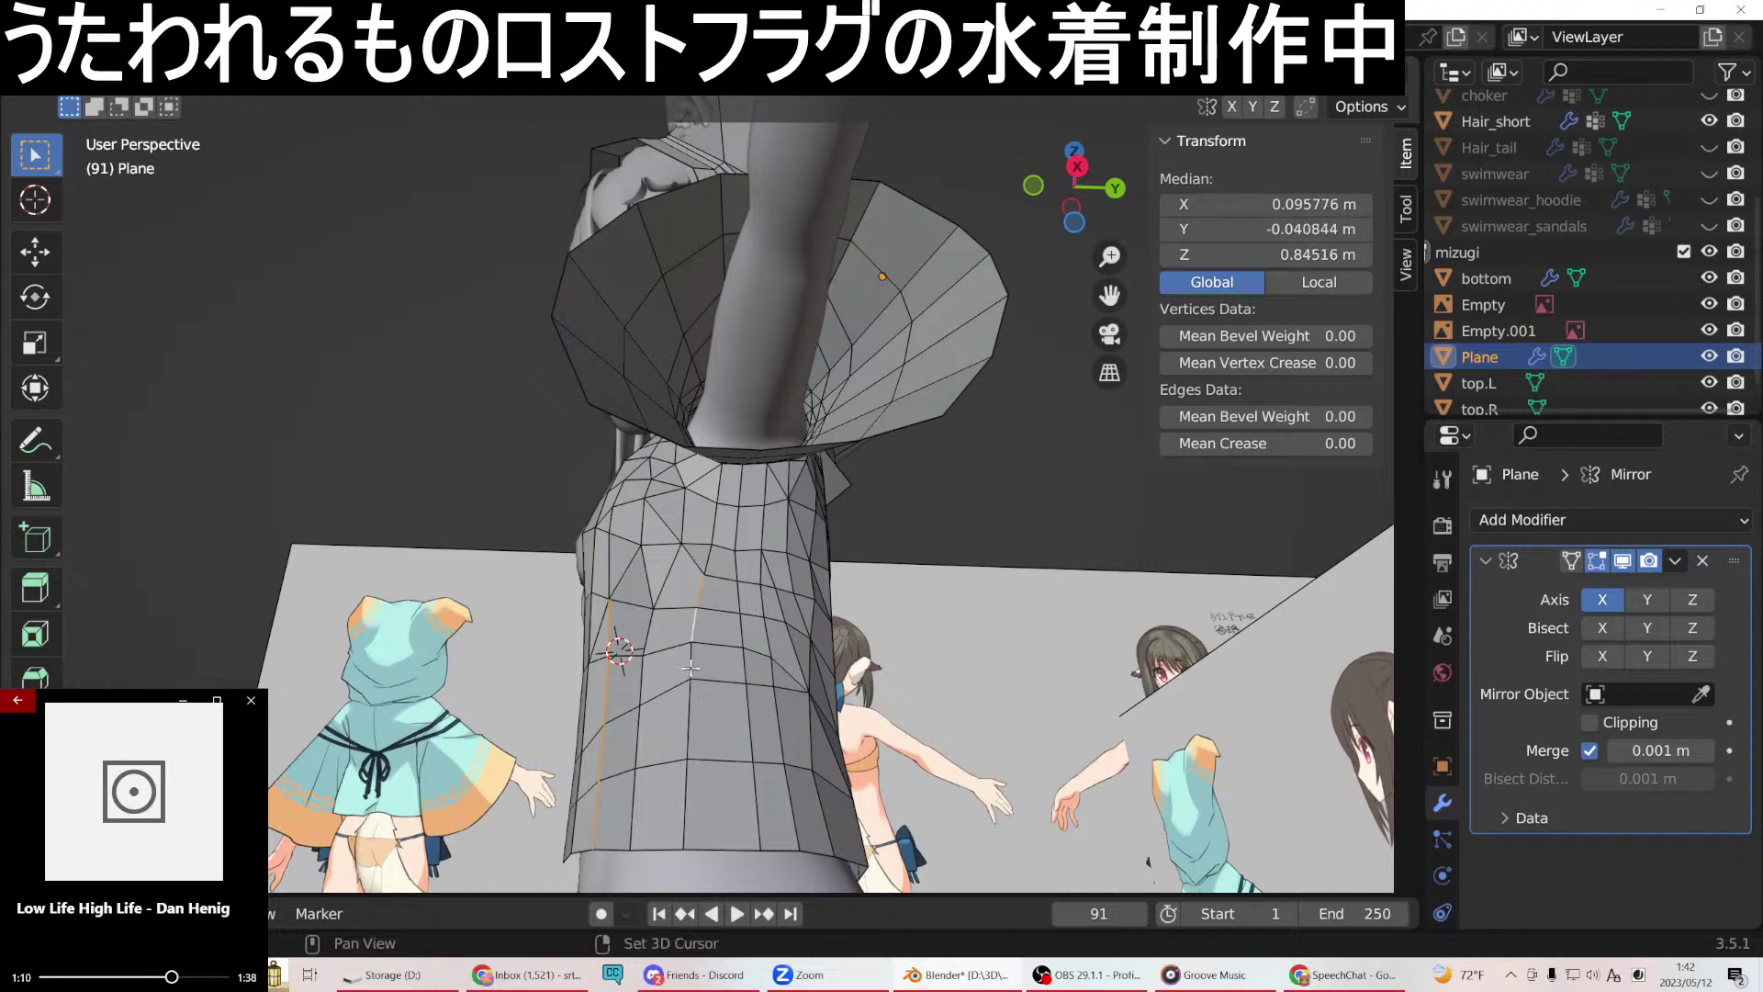
pyautogui.press('s')
pyautogui.click(691, 780)
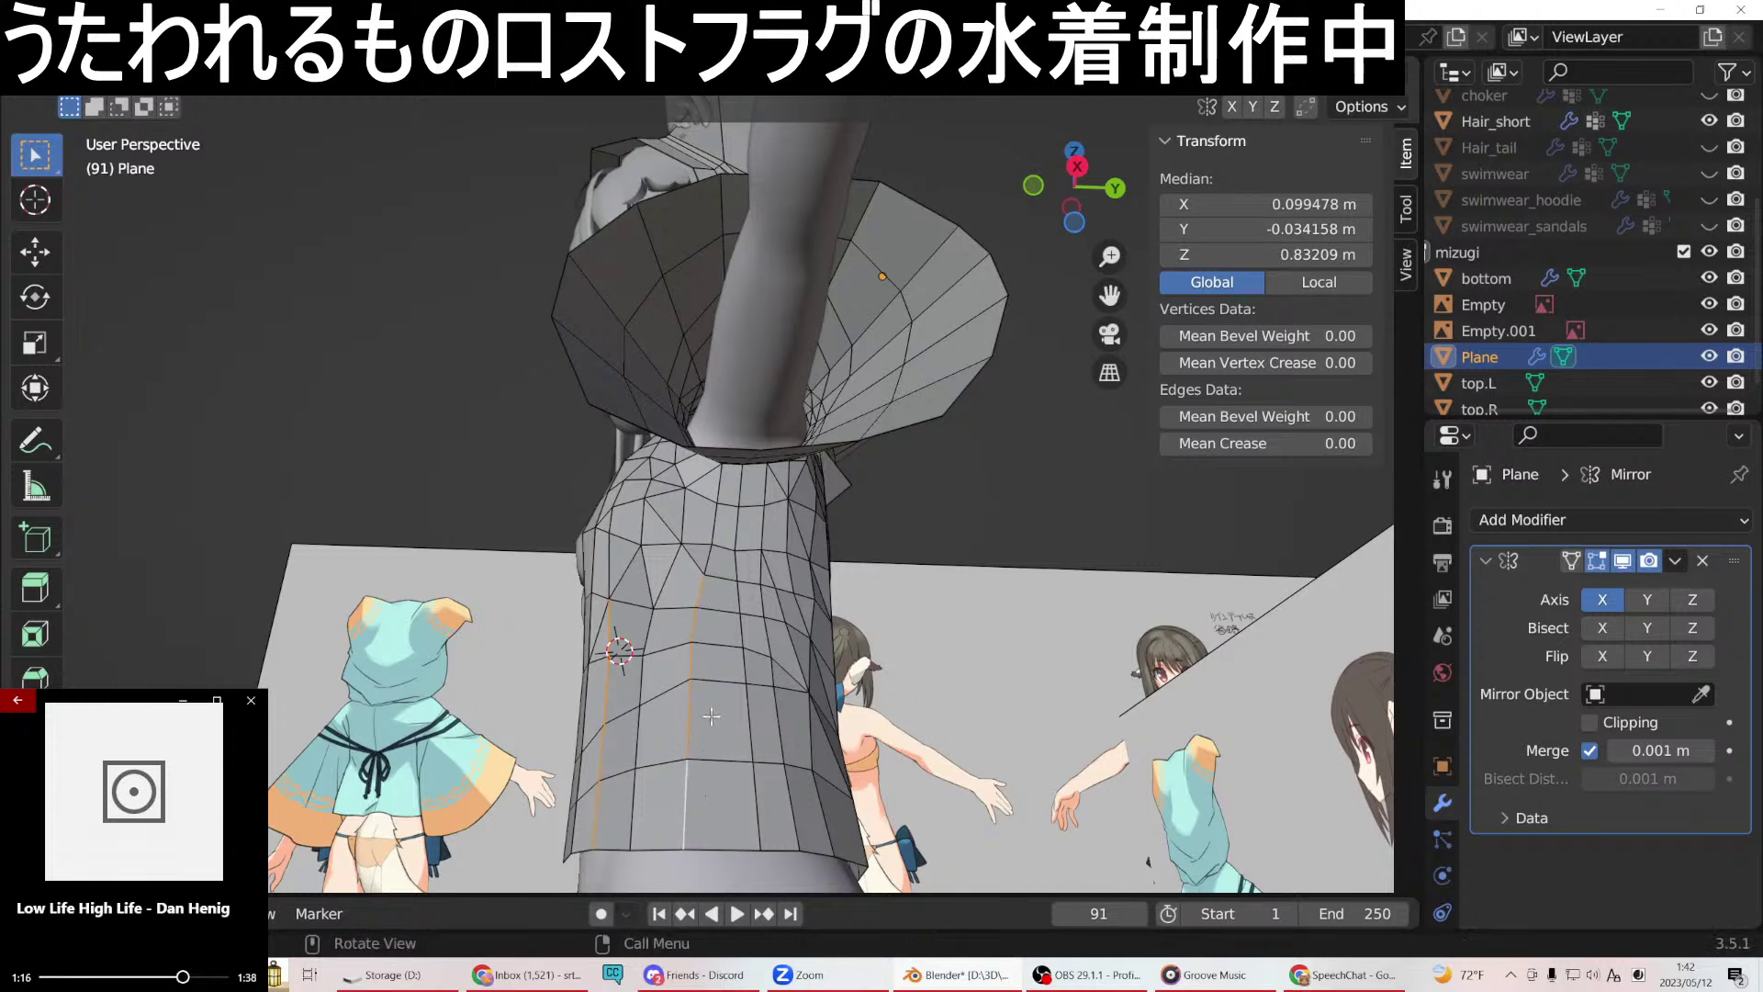
pyautogui.press('s')
pyautogui.press('y')
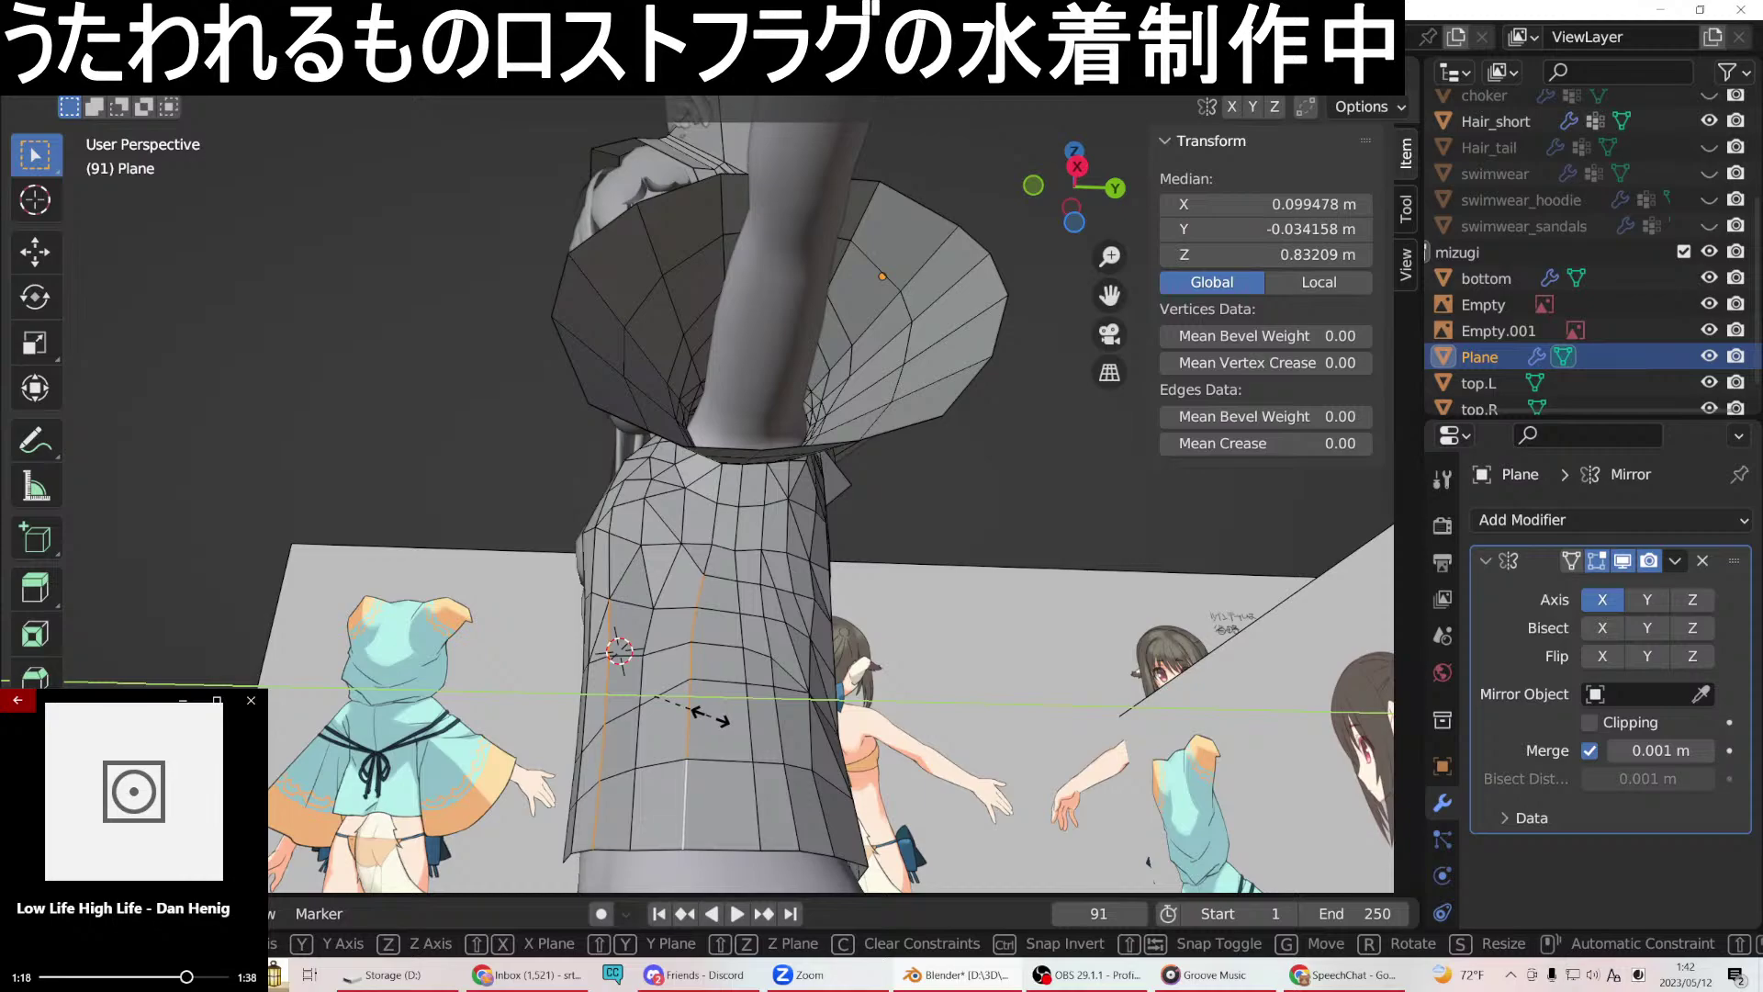
pyautogui.click(707, 717)
pyautogui.moveTo(707, 717)
pyautogui.mouseDown(button='middle')
pyautogui.moveTo(817, 744)
pyautogui.moveTo(748, 752)
pyautogui.moveTo(762, 740)
pyautogui.moveTo(715, 709)
pyautogui.mouseUp(button='middle')
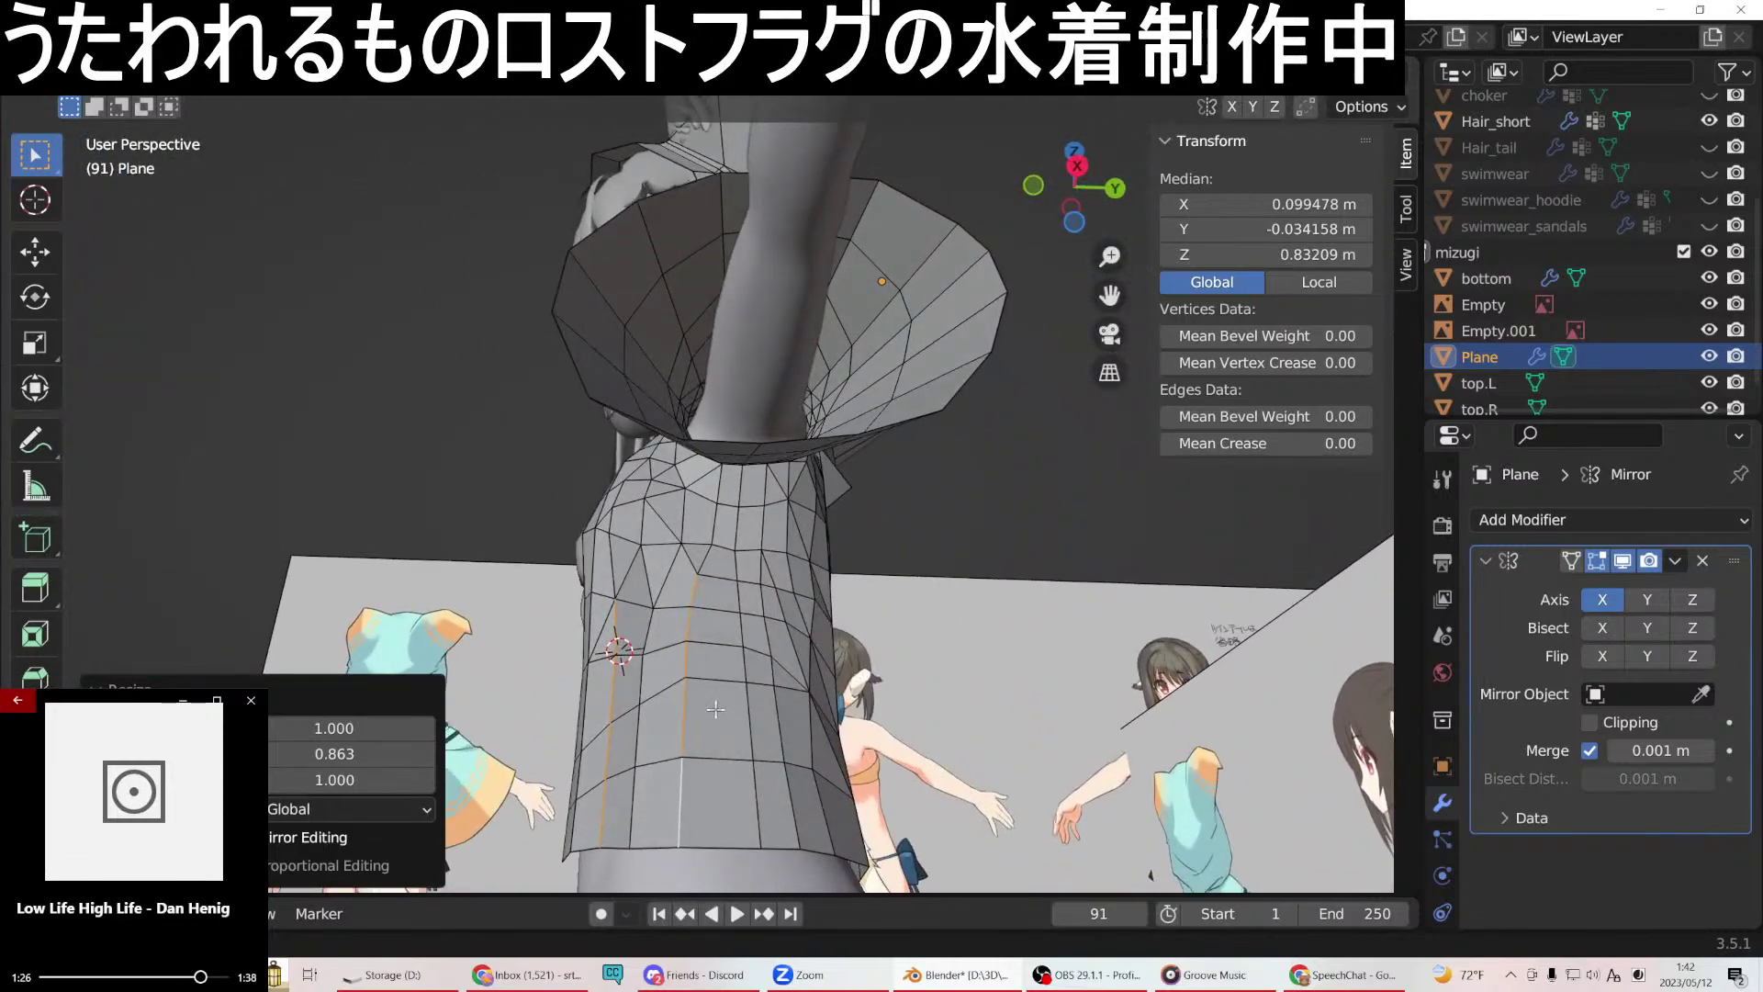
# Select the lower side edge column behind the mid-side one and move it about 0.0053 m forward along the Y axis.
pyautogui.keyDown('alt'); pyautogui.click(750, 675); pyautogui.keyUp('alt')
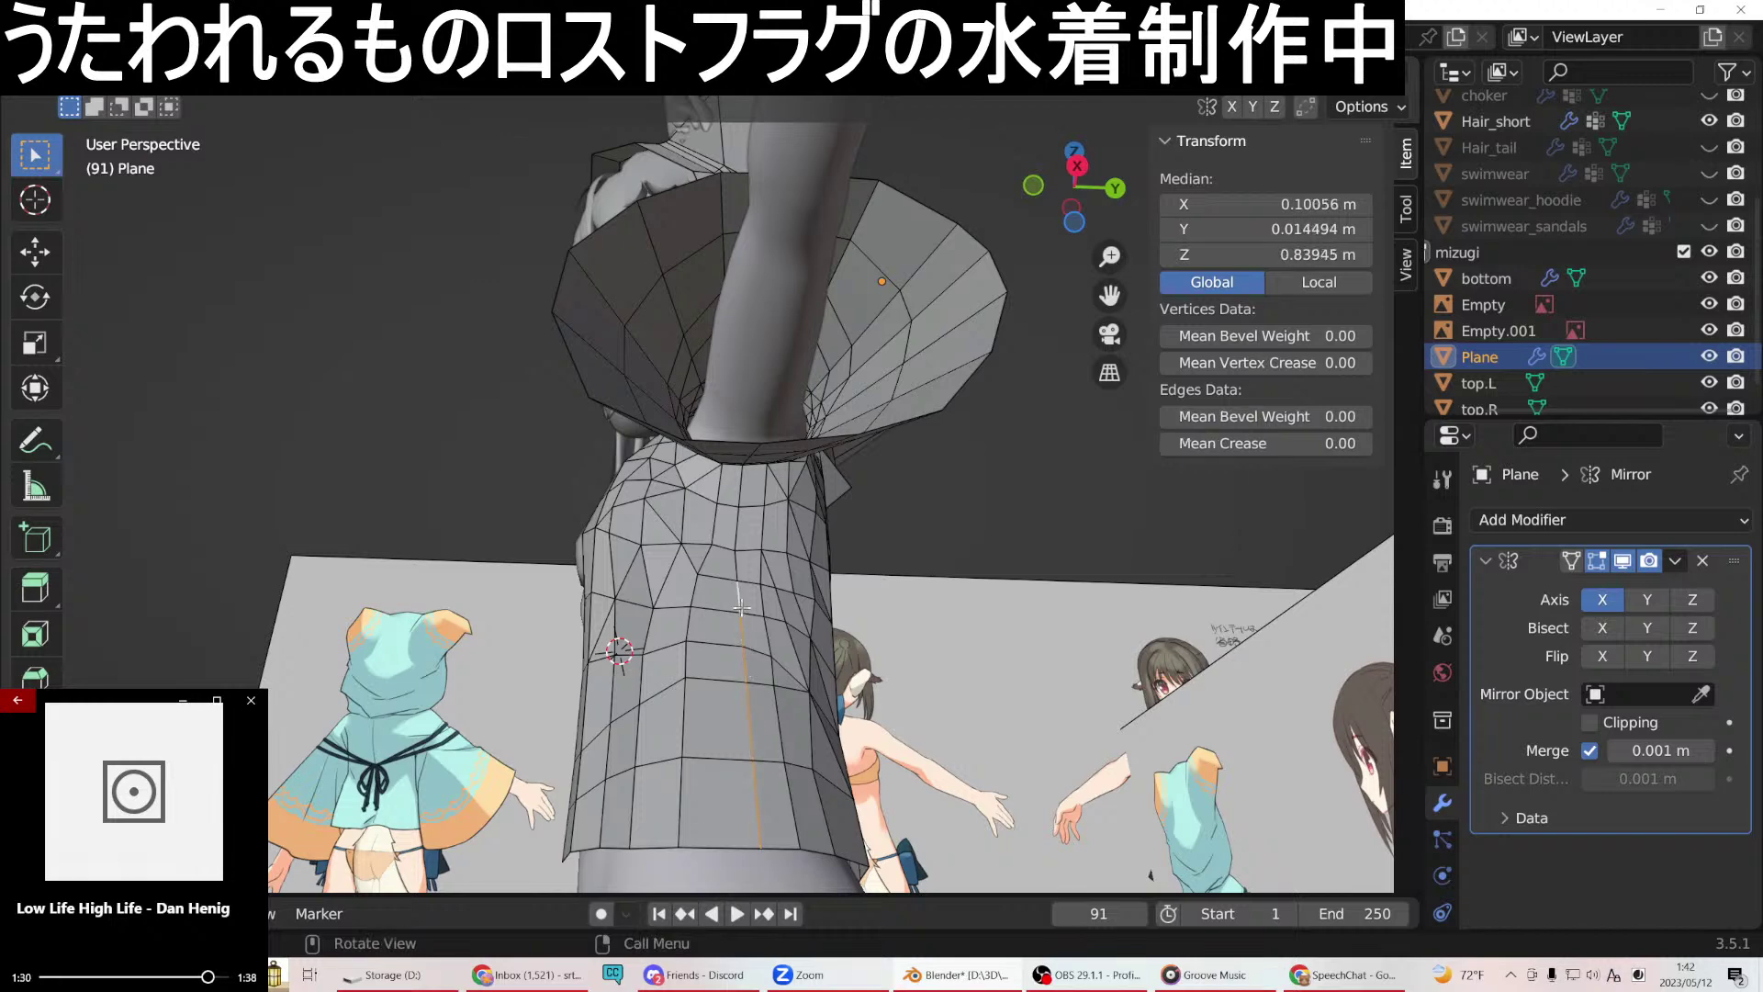
pyautogui.press('g')
pyautogui.press('y')
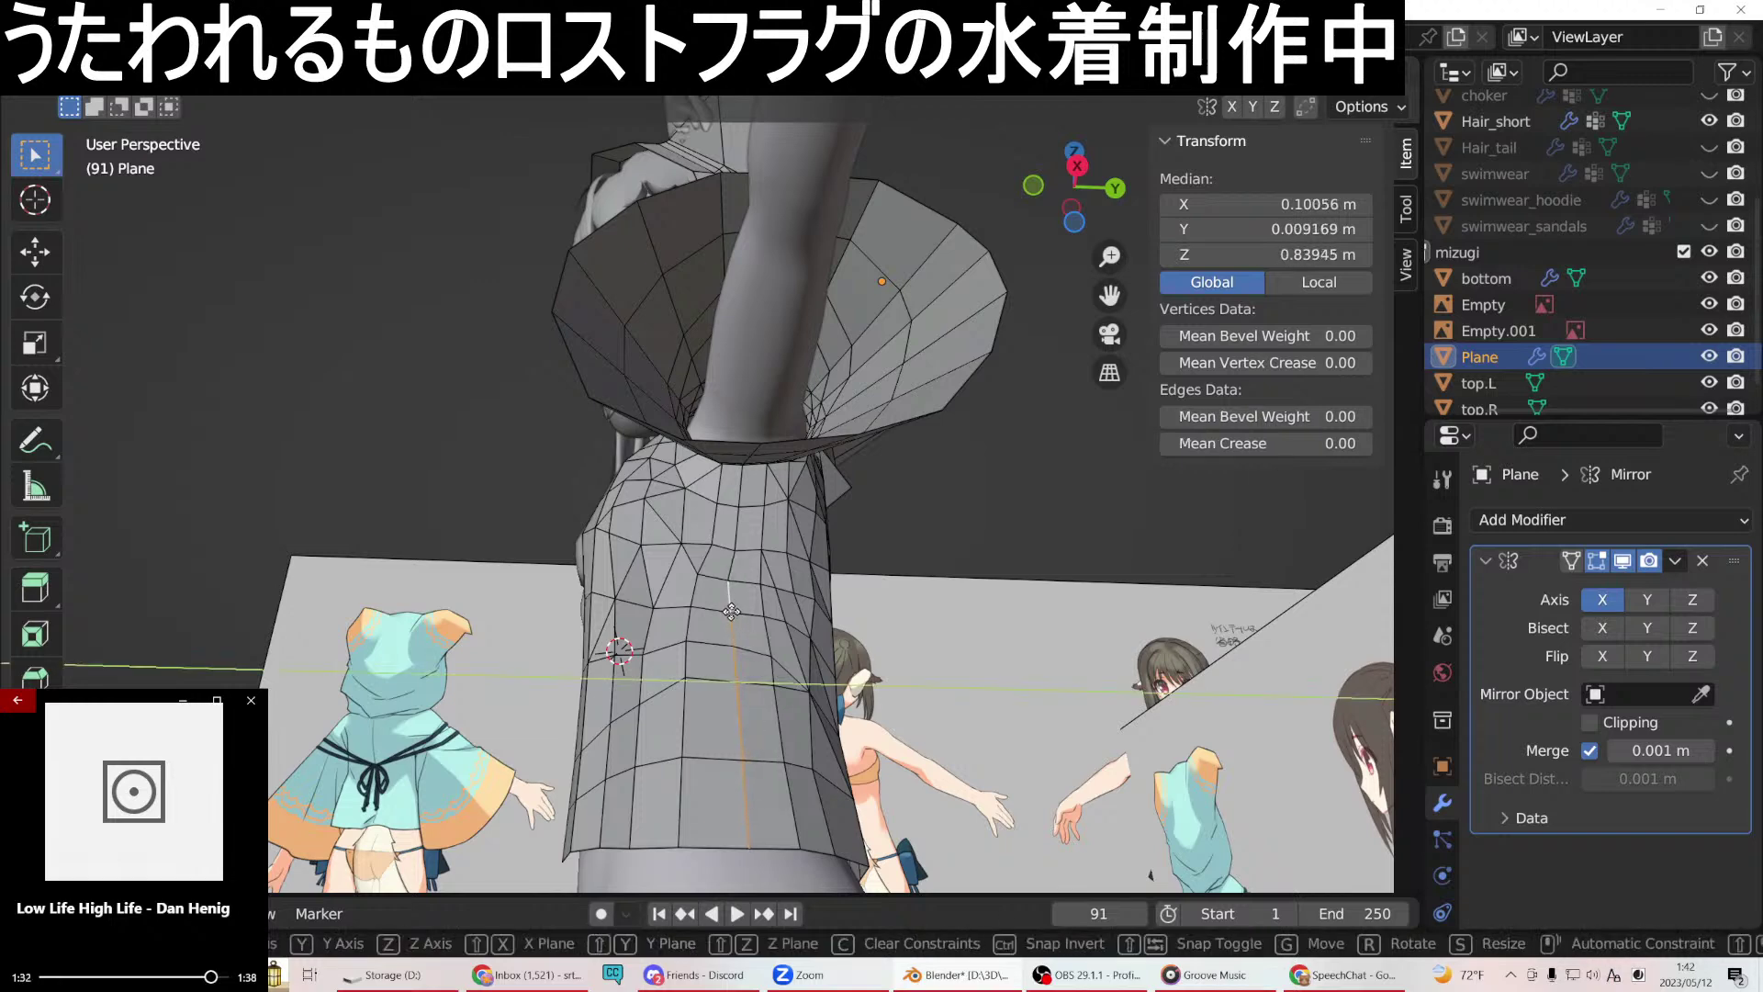
pyautogui.click(731, 611)
pyautogui.moveTo(731, 611)
pyautogui.mouseDown(button='middle')
pyautogui.moveTo(1001, 746)
pyautogui.moveTo(690, 608)
pyautogui.moveTo(730, 593)
pyautogui.mouseUp(button='middle')
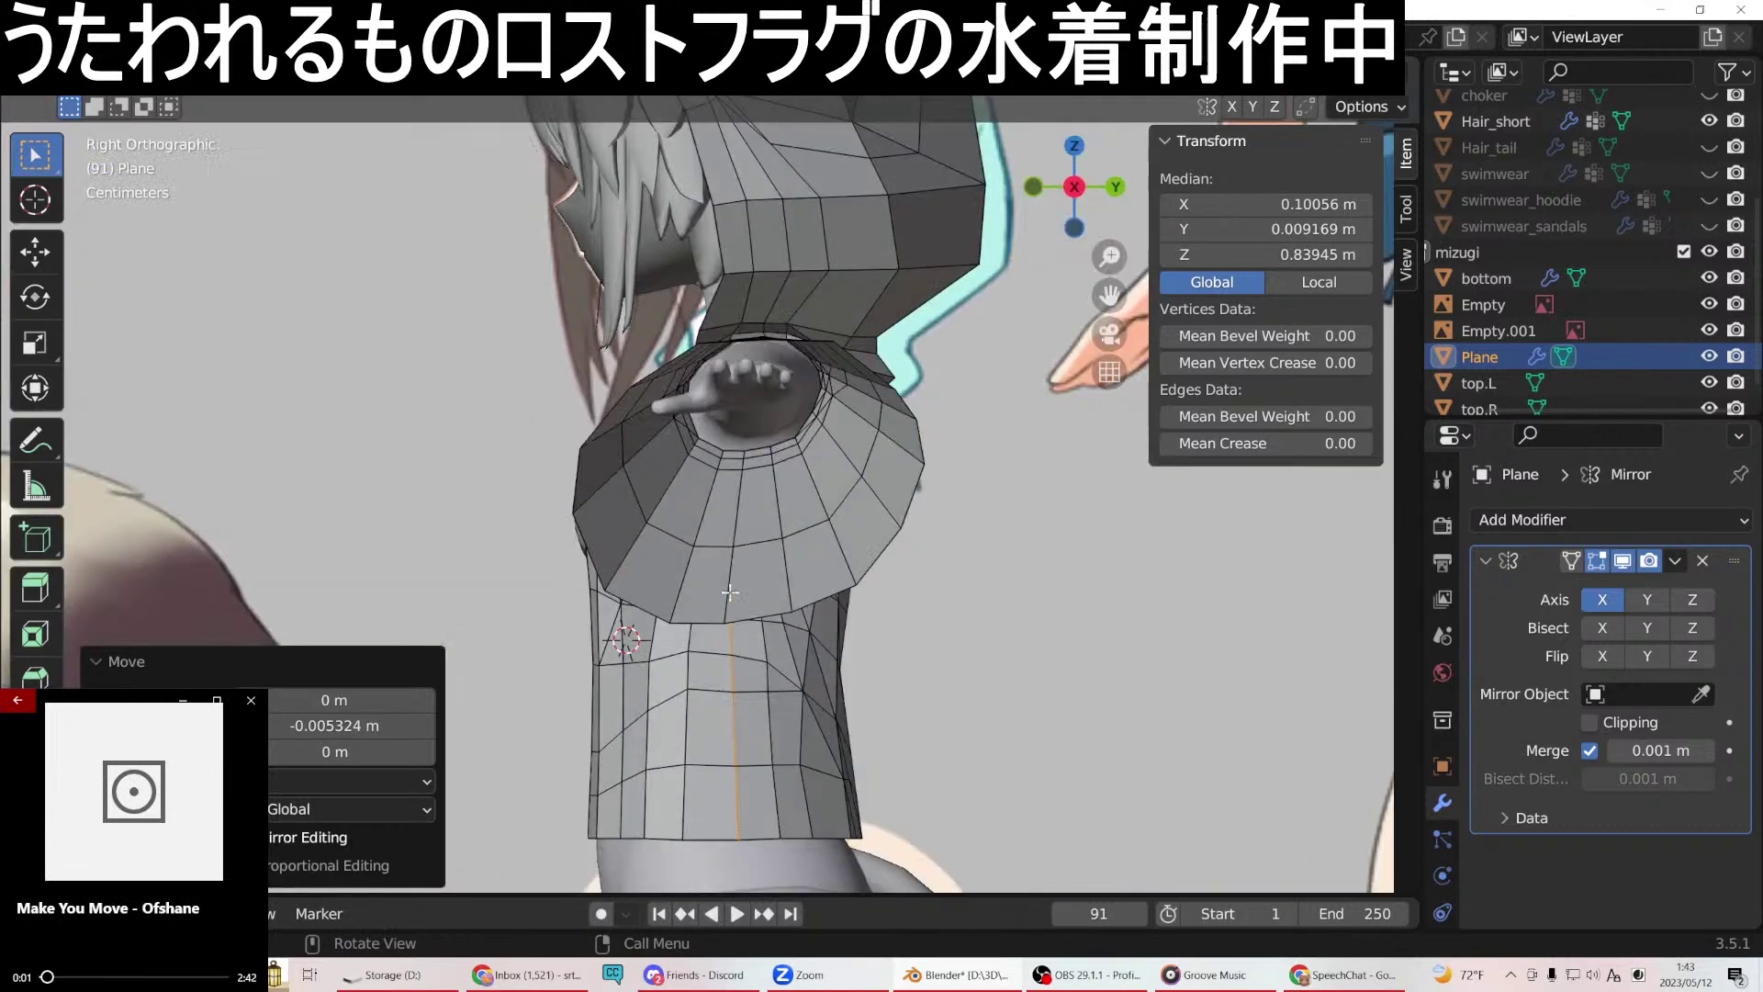
# Rotate the side edge column about 0.7° in right view and move it about 0.0036 m forward along the Y axis.
pyautogui.press('r')
pyautogui.click(802, 557)
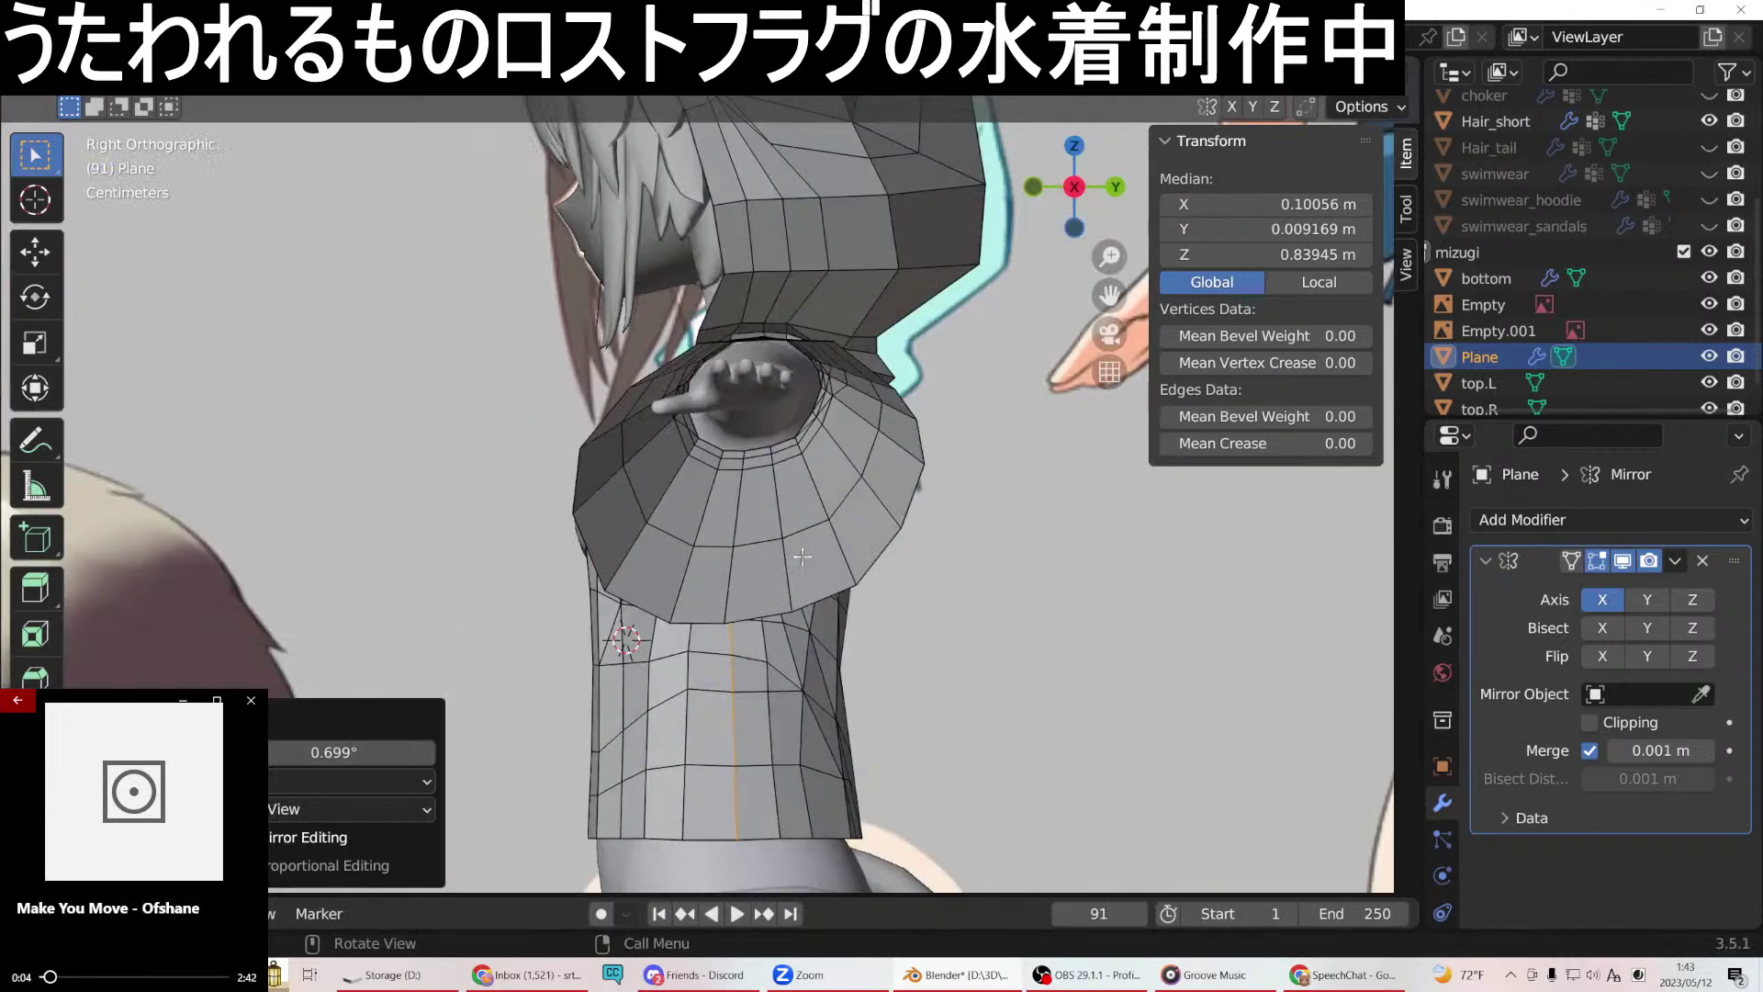
pyautogui.press('r')
pyautogui.click(803, 556)
pyautogui.press('g')
pyautogui.press('y')
pyautogui.click(799, 556)
# Rotate the side edge column about 0.14° in front view and move it about 0.0016 m inward along the X axis.
pyautogui.moveTo(792, 625); pyautogui.dragTo(1041, 622, button='middle')
pyautogui.press('KP_1')
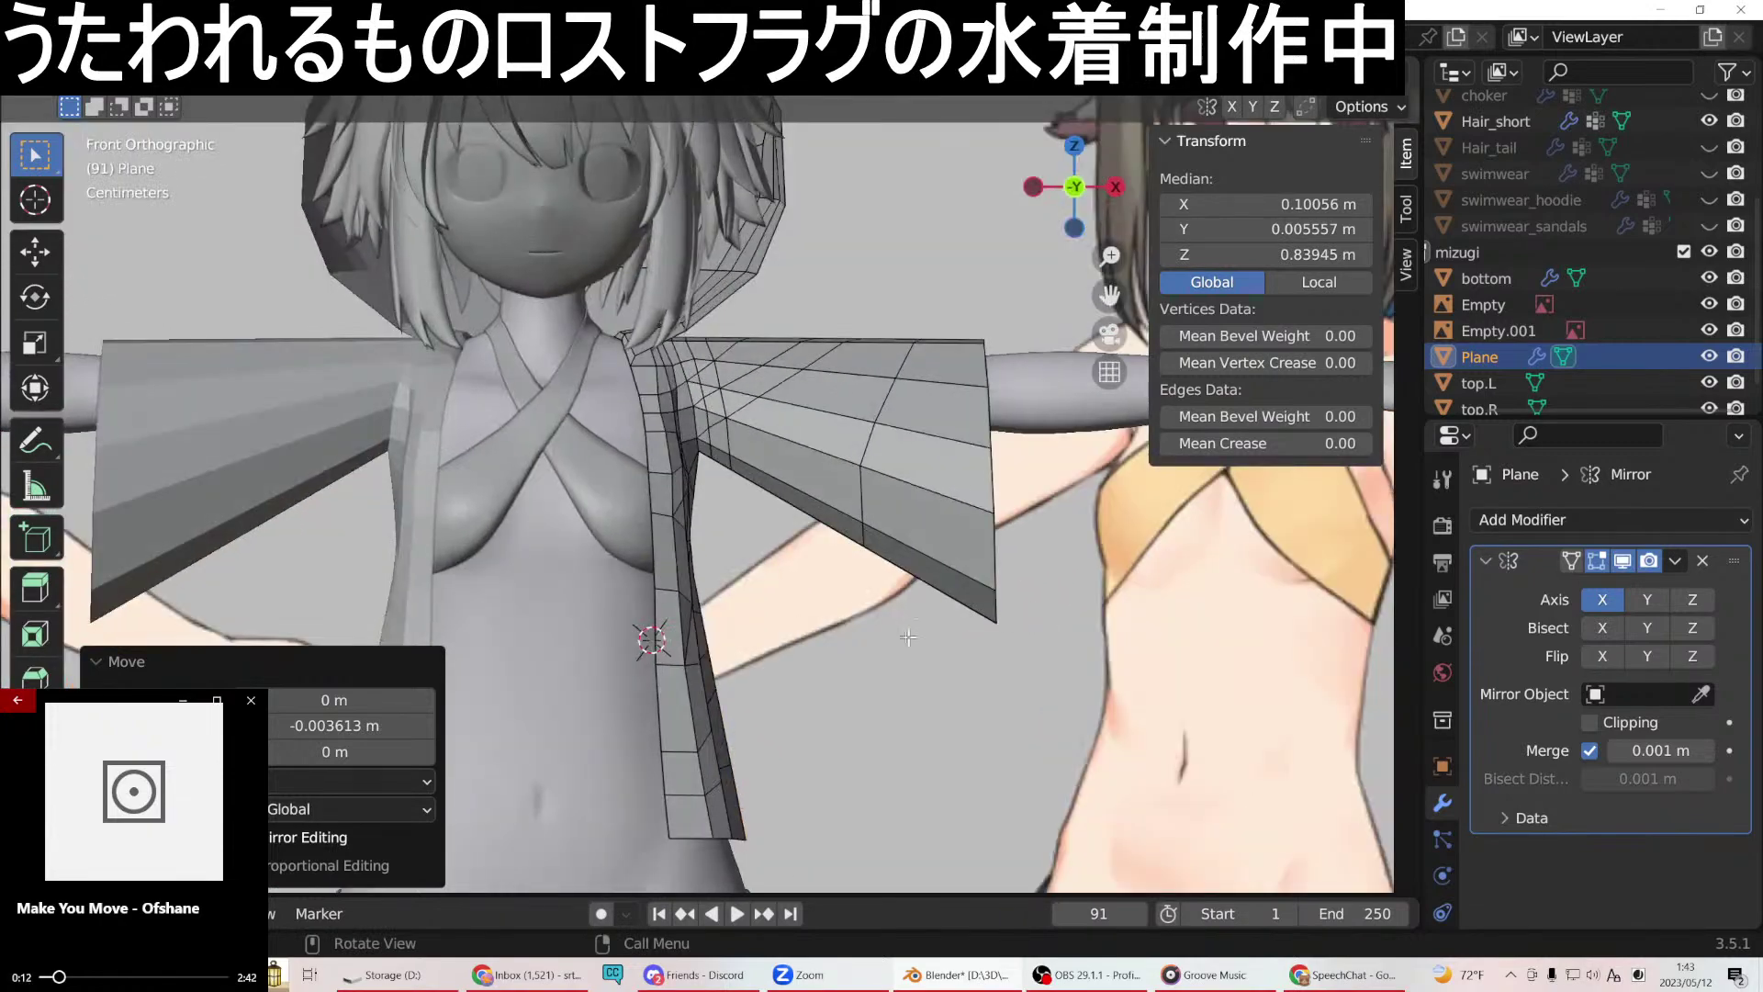
pyautogui.press('r')
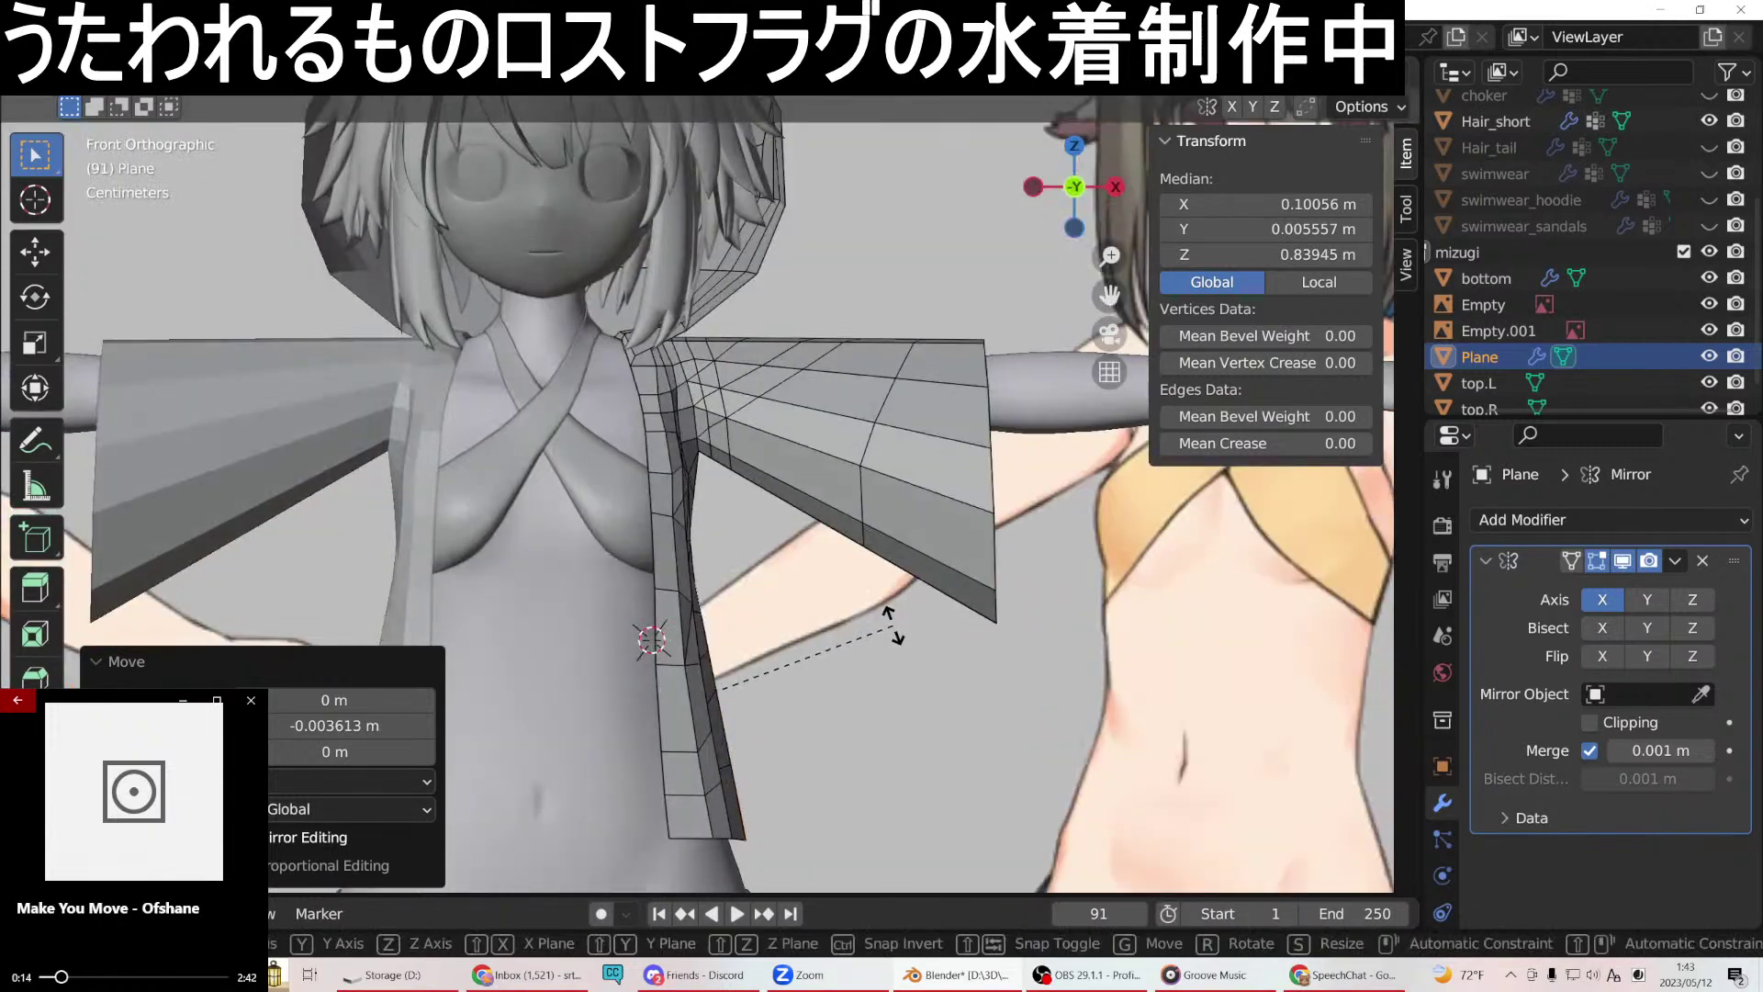
pyautogui.click(888, 624)
pyautogui.moveTo(887, 625)
pyautogui.mouseDown(button='middle')
pyautogui.moveTo(350, 574)
pyautogui.moveTo(505, 562)
pyautogui.moveTo(885, 598)
pyautogui.mouseUp(button='middle')
pyautogui.press('g')
pyautogui.press('x')
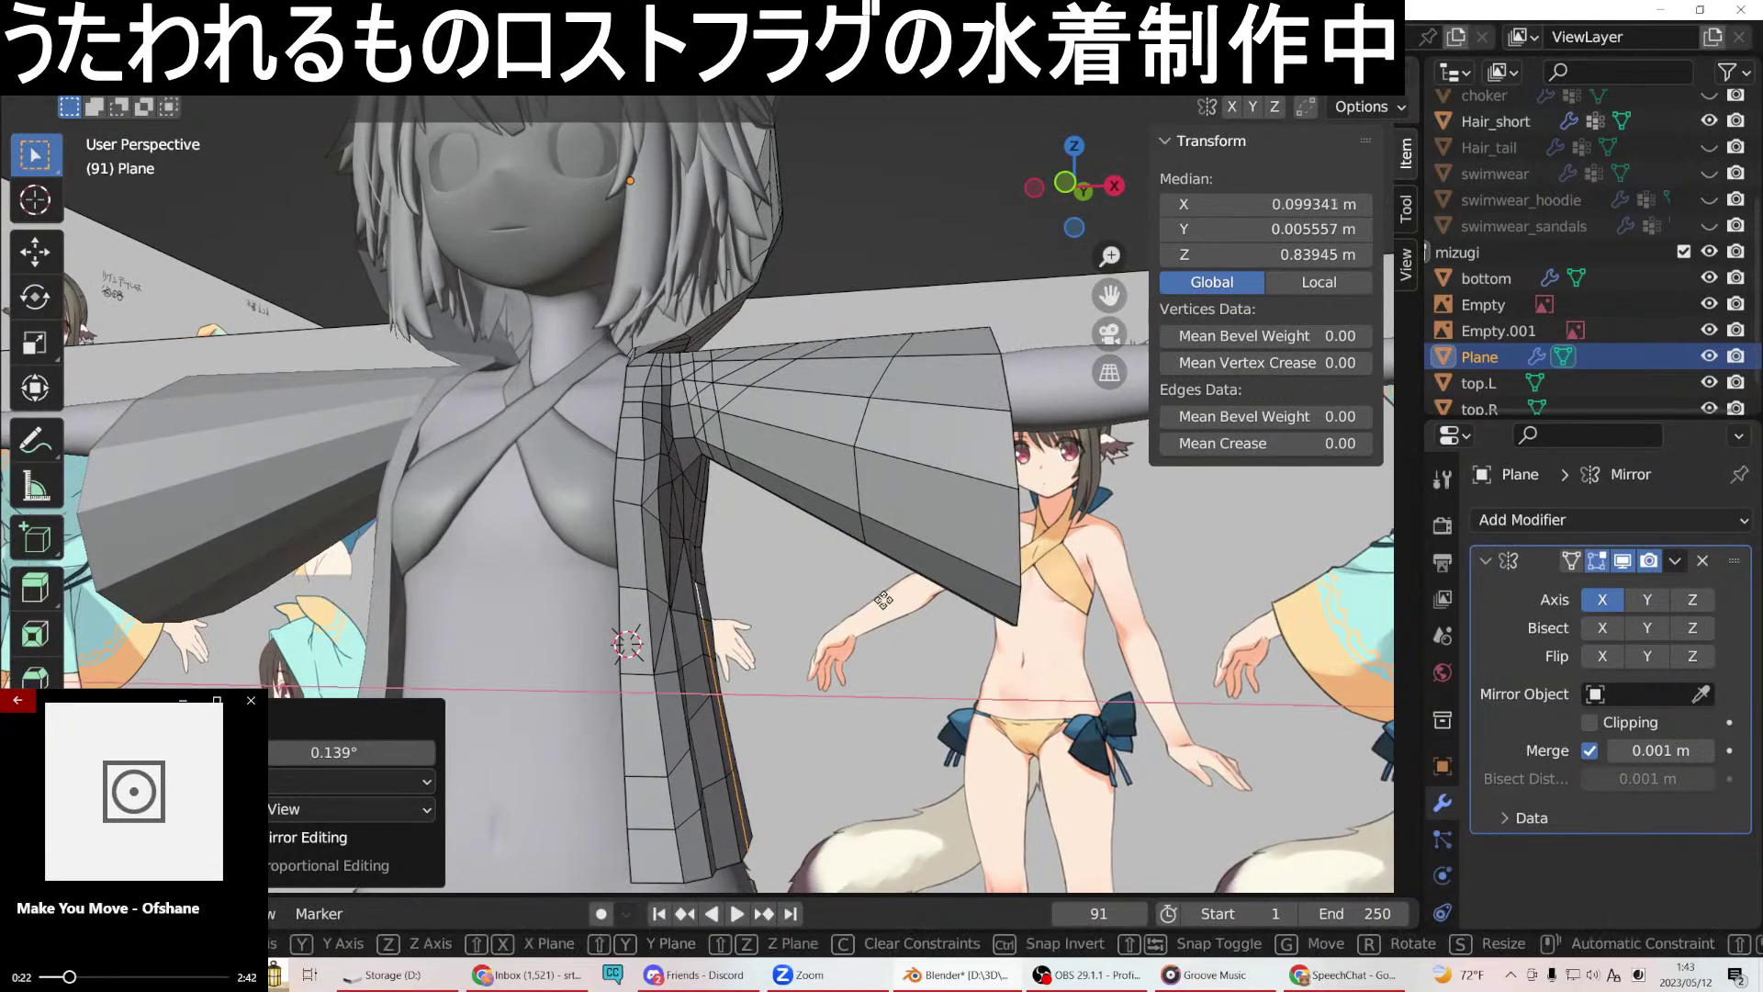
pyautogui.click(883, 598)
# Select the front strip's inner edges along the chest and move them about 0.003 m inward along the X axis.
pyautogui.moveTo(883, 599); pyautogui.dragTo(925, 659, button='middle')
pyautogui.moveTo(1149, 654); pyautogui.dragTo(918, 551, button='middle')
pyautogui.scroll(6, 819, 498)
pyautogui.moveTo(819, 497); pyautogui.dragTo(696, 503, button='middle')
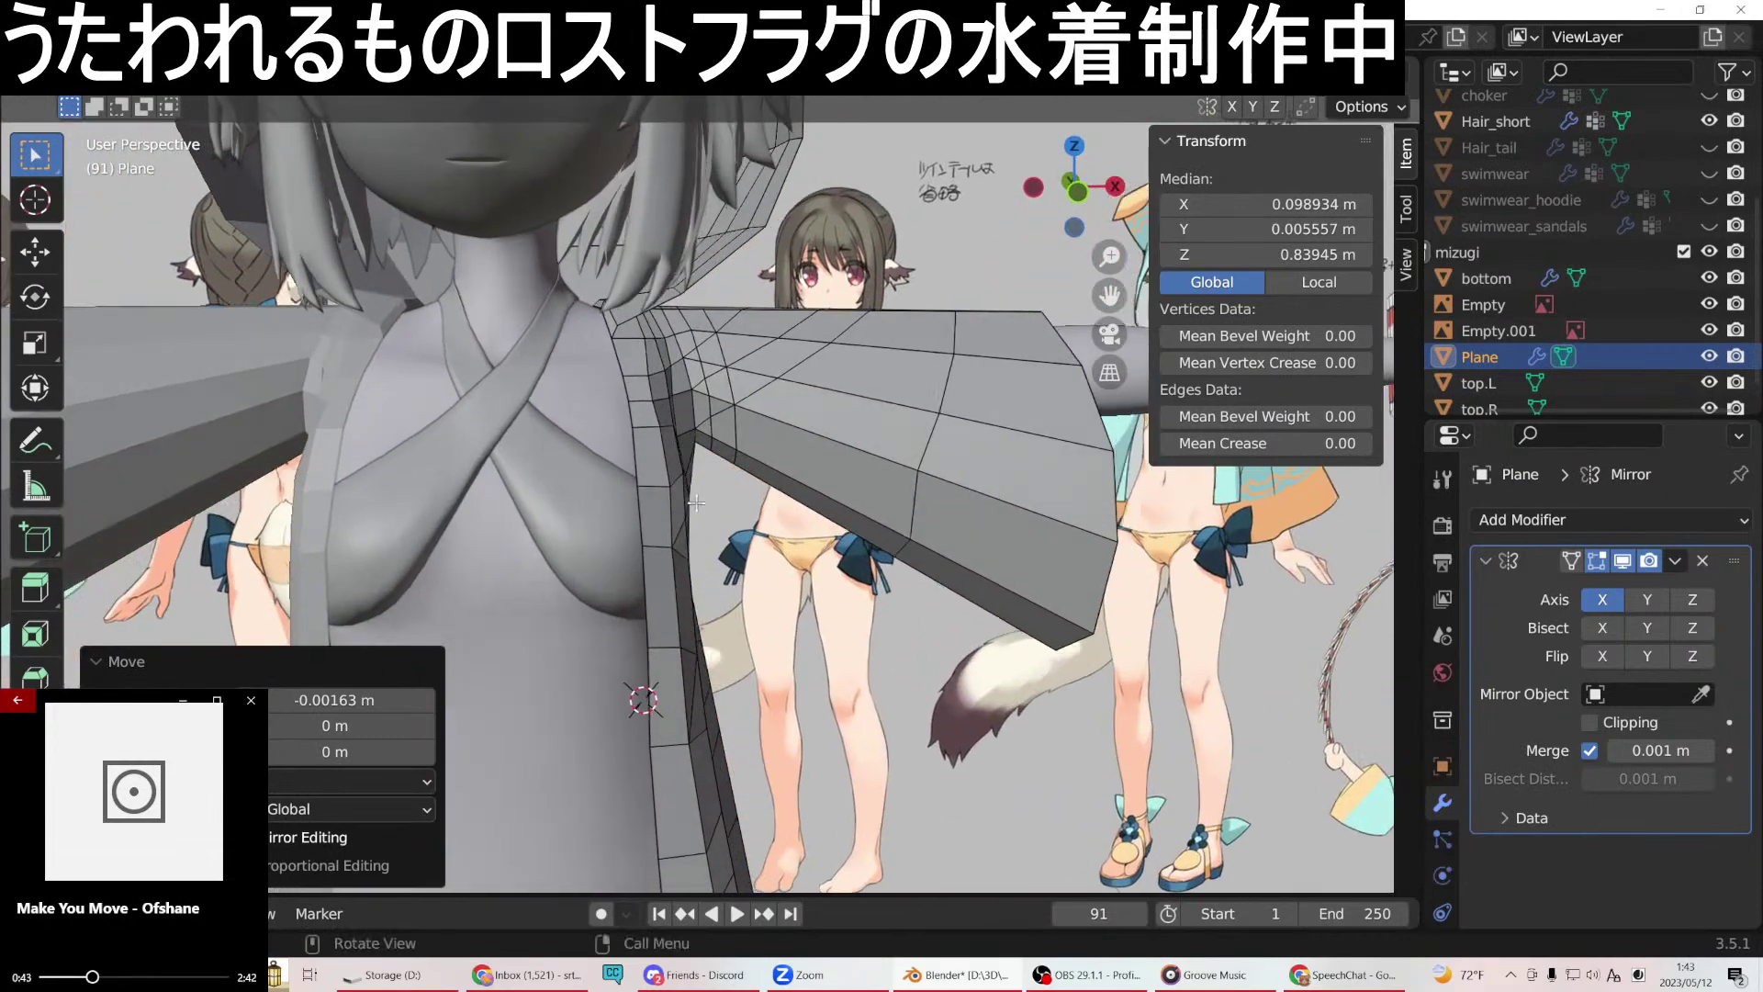
pyautogui.click(640, 514)
pyautogui.moveTo(640, 513); pyautogui.dragTo(641, 546, button='middle')
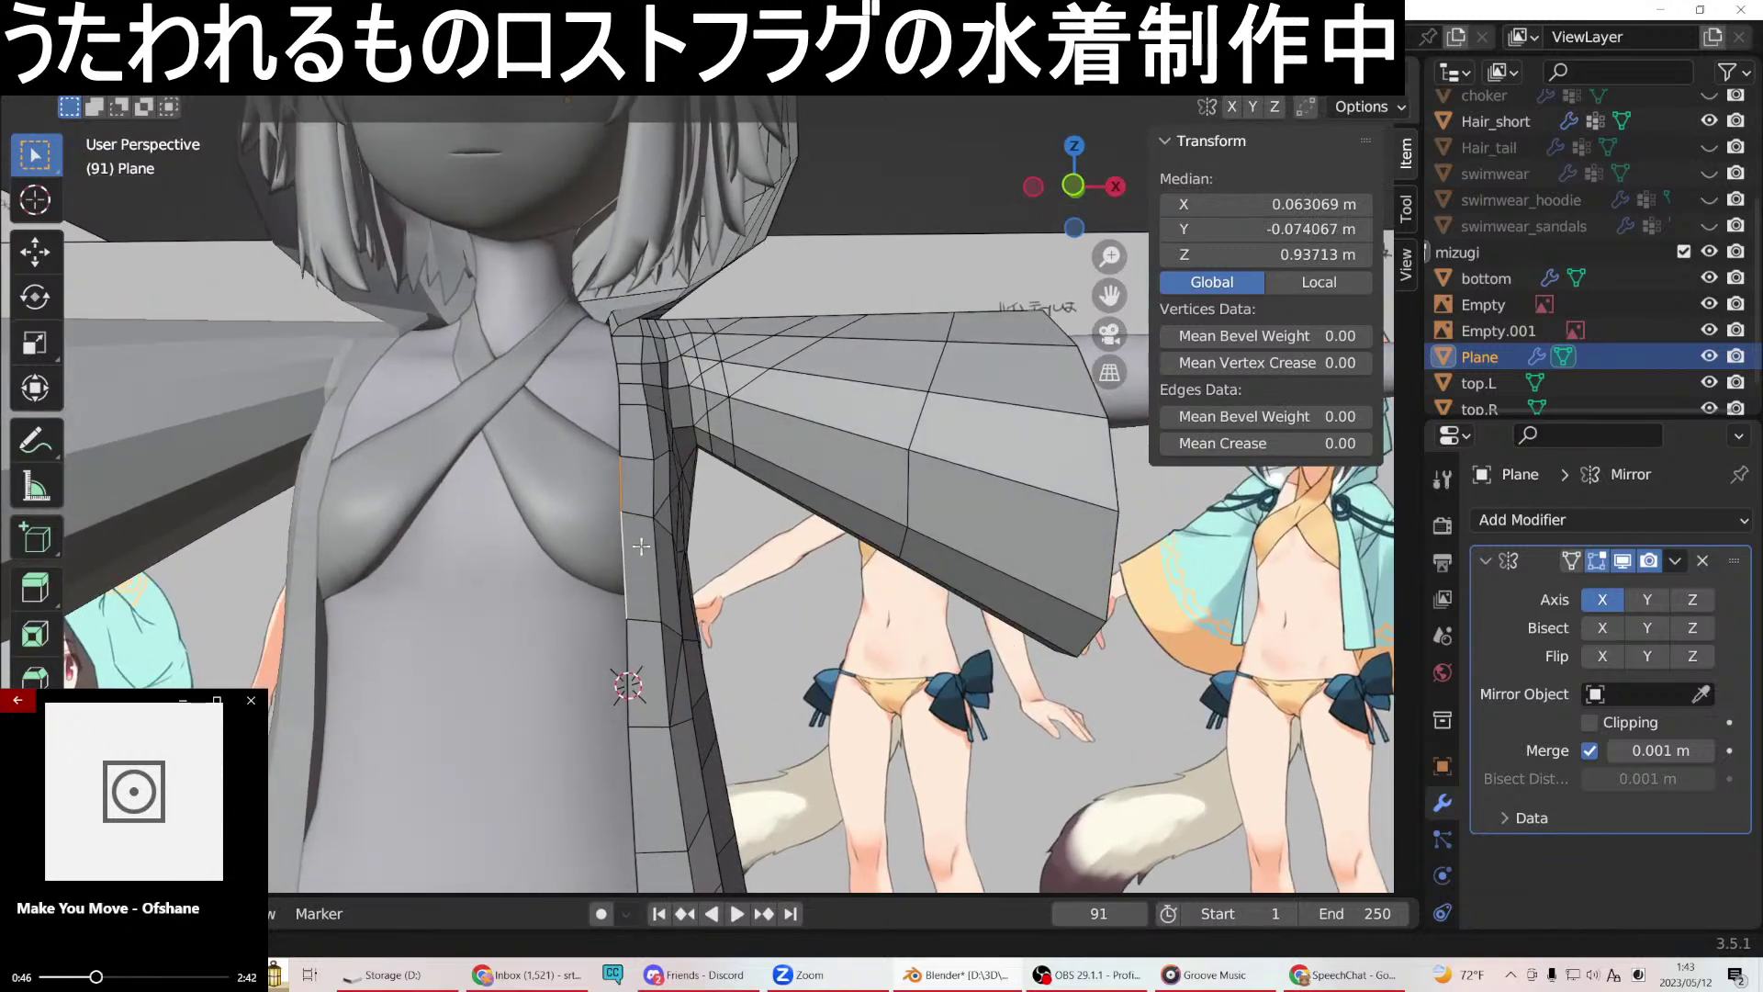
pyautogui.moveTo(619, 392); pyautogui.dragTo(661, 402, button='middle')
pyautogui.click(627, 380)
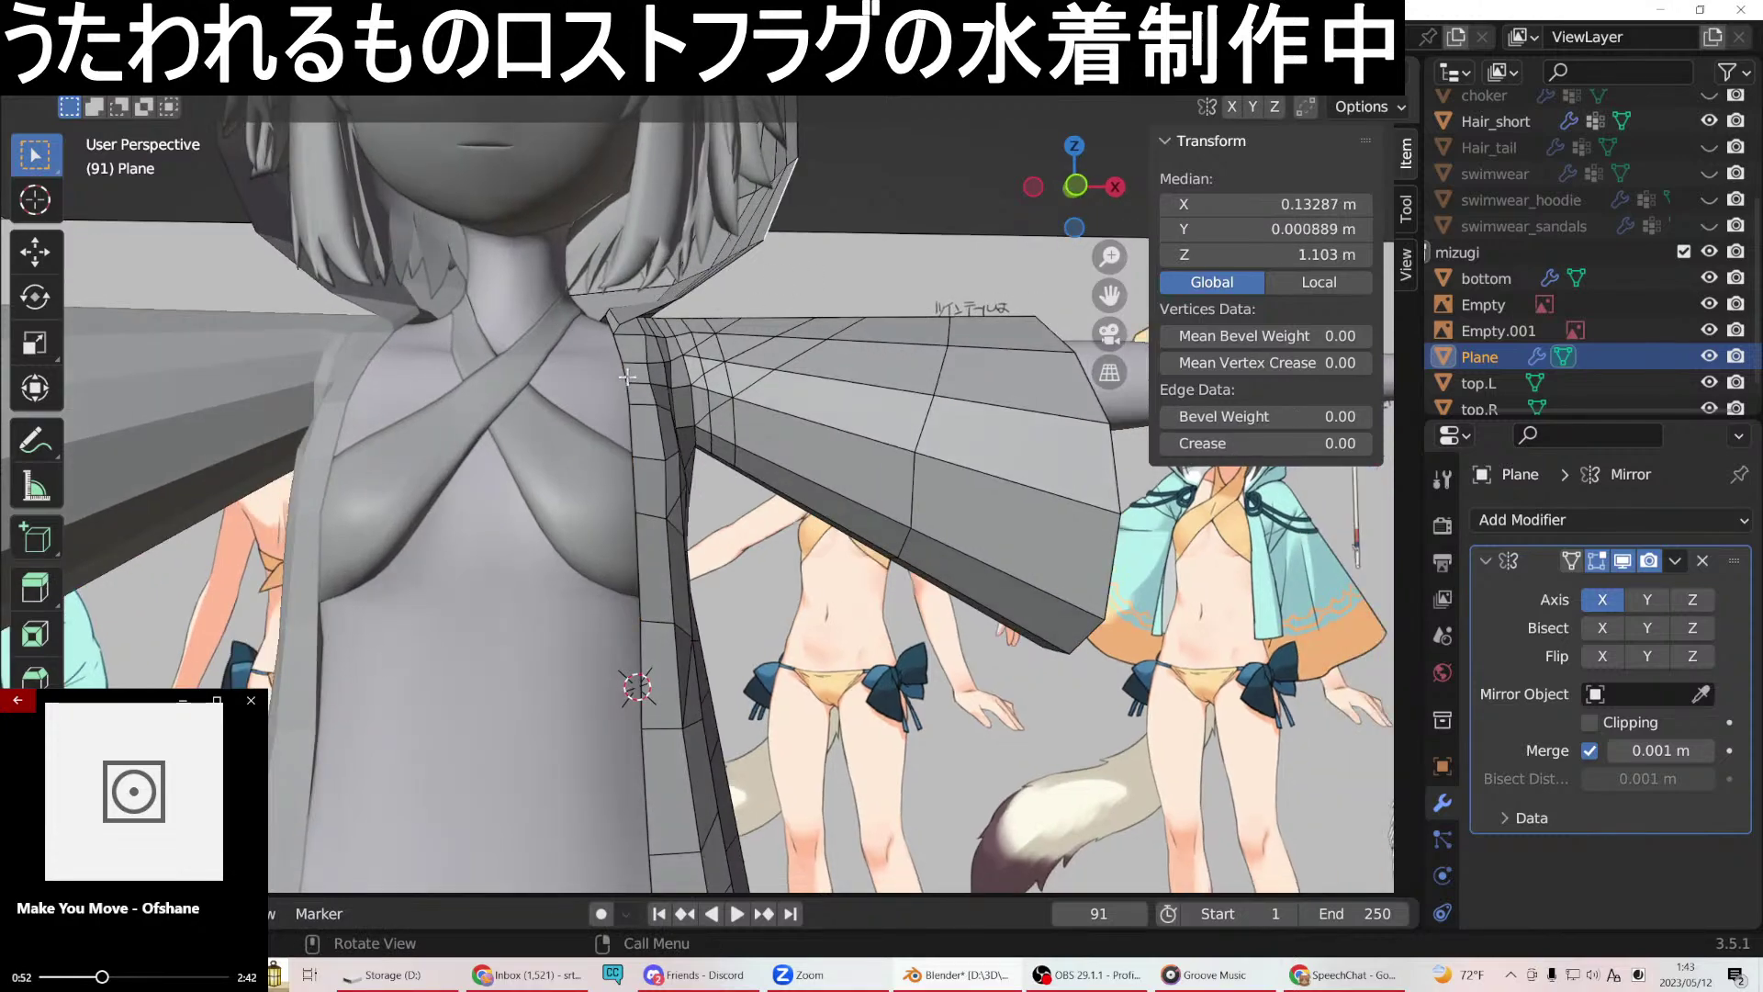
pyautogui.keyDown('shift'); pyautogui.click(627, 413); pyautogui.keyUp('shift')
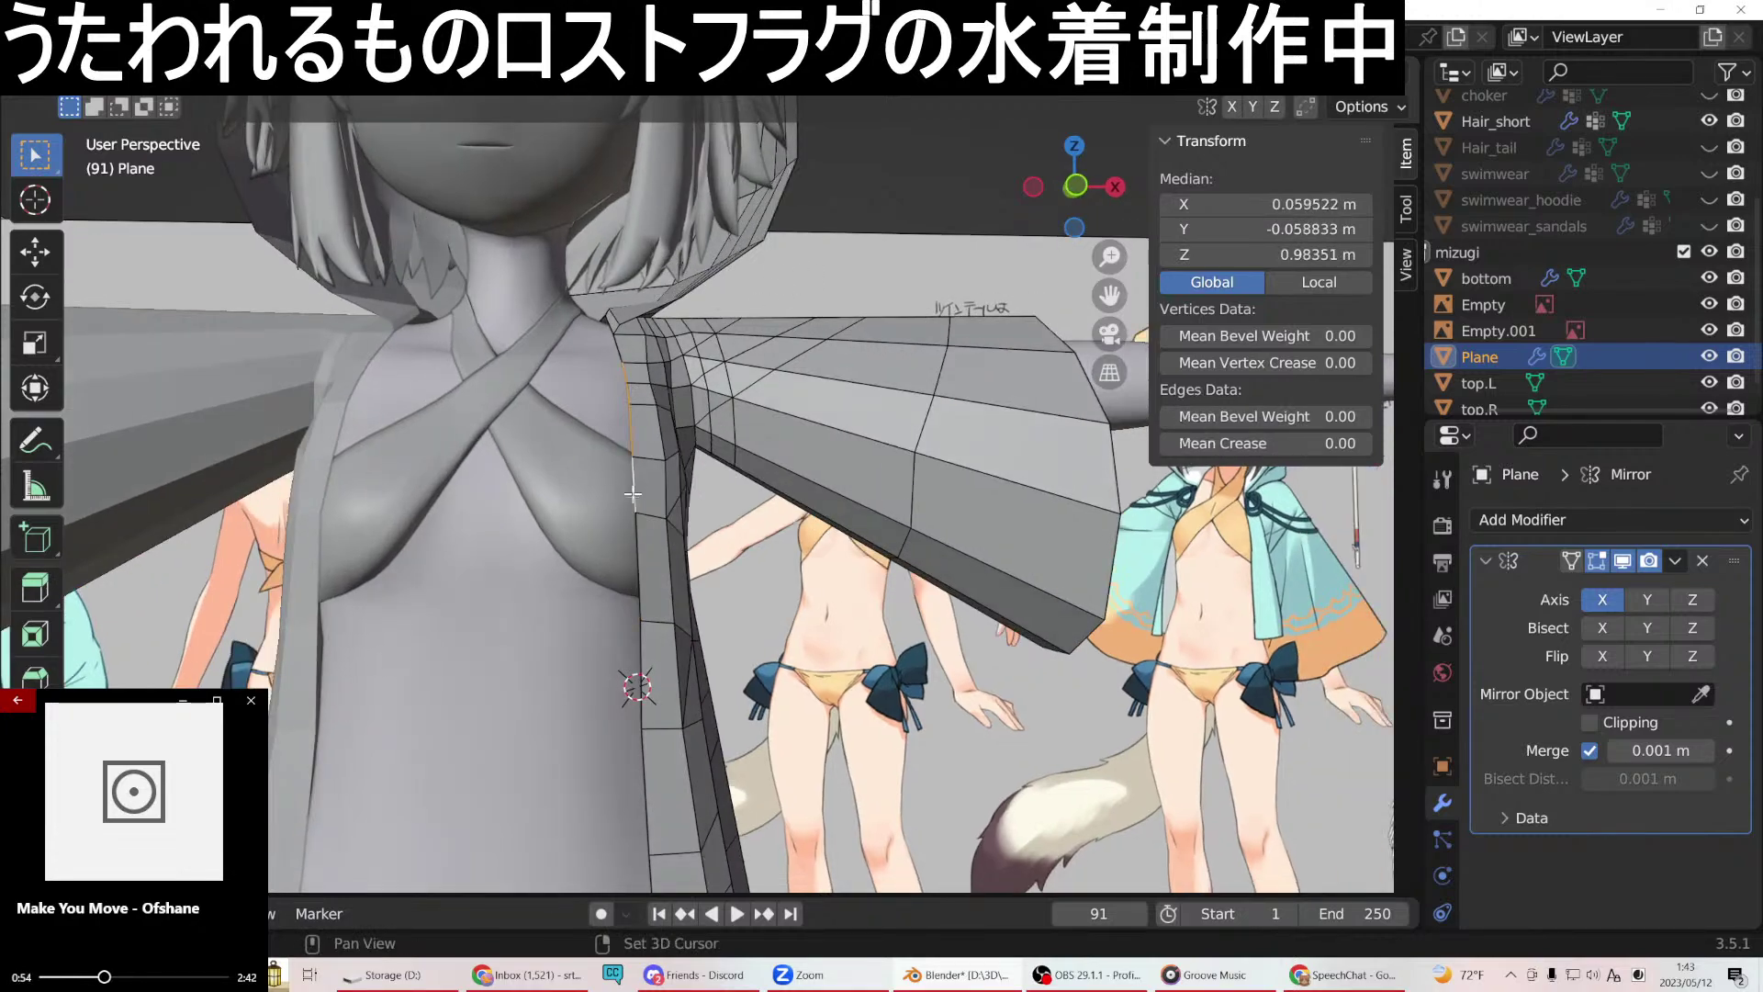
pyautogui.moveTo(636, 528); pyautogui.dragTo(644, 570, button='middle')
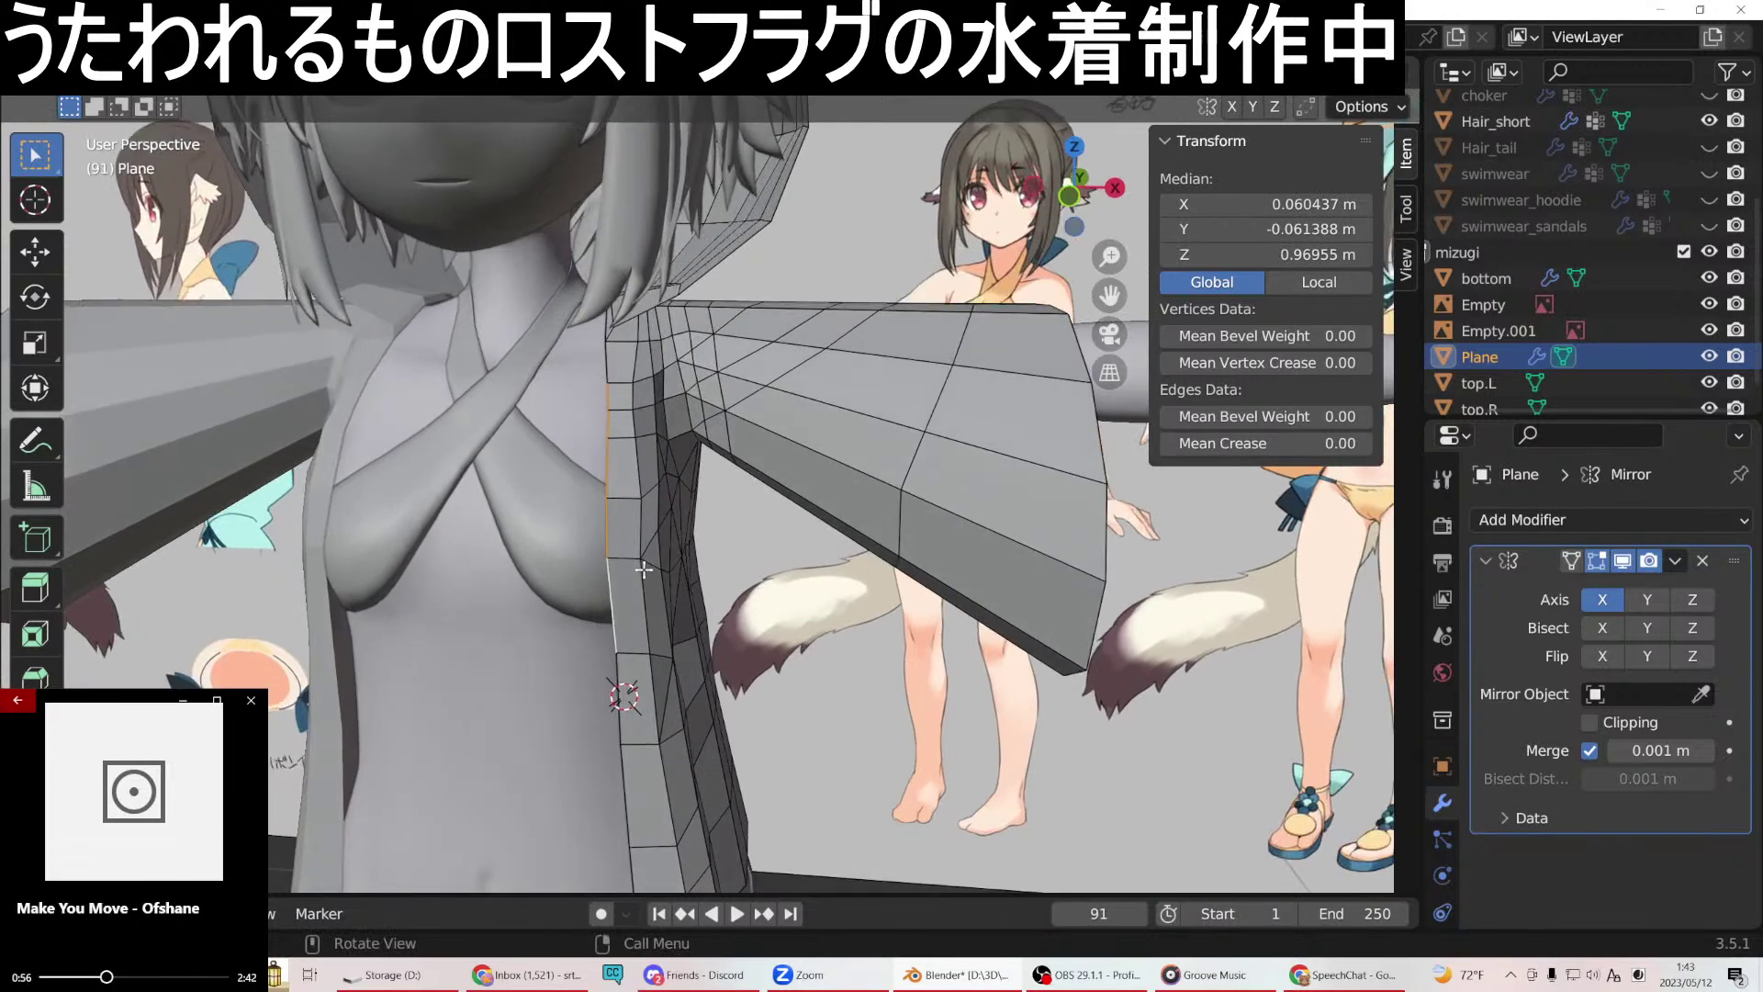
pyautogui.press('g')
pyautogui.press('x')
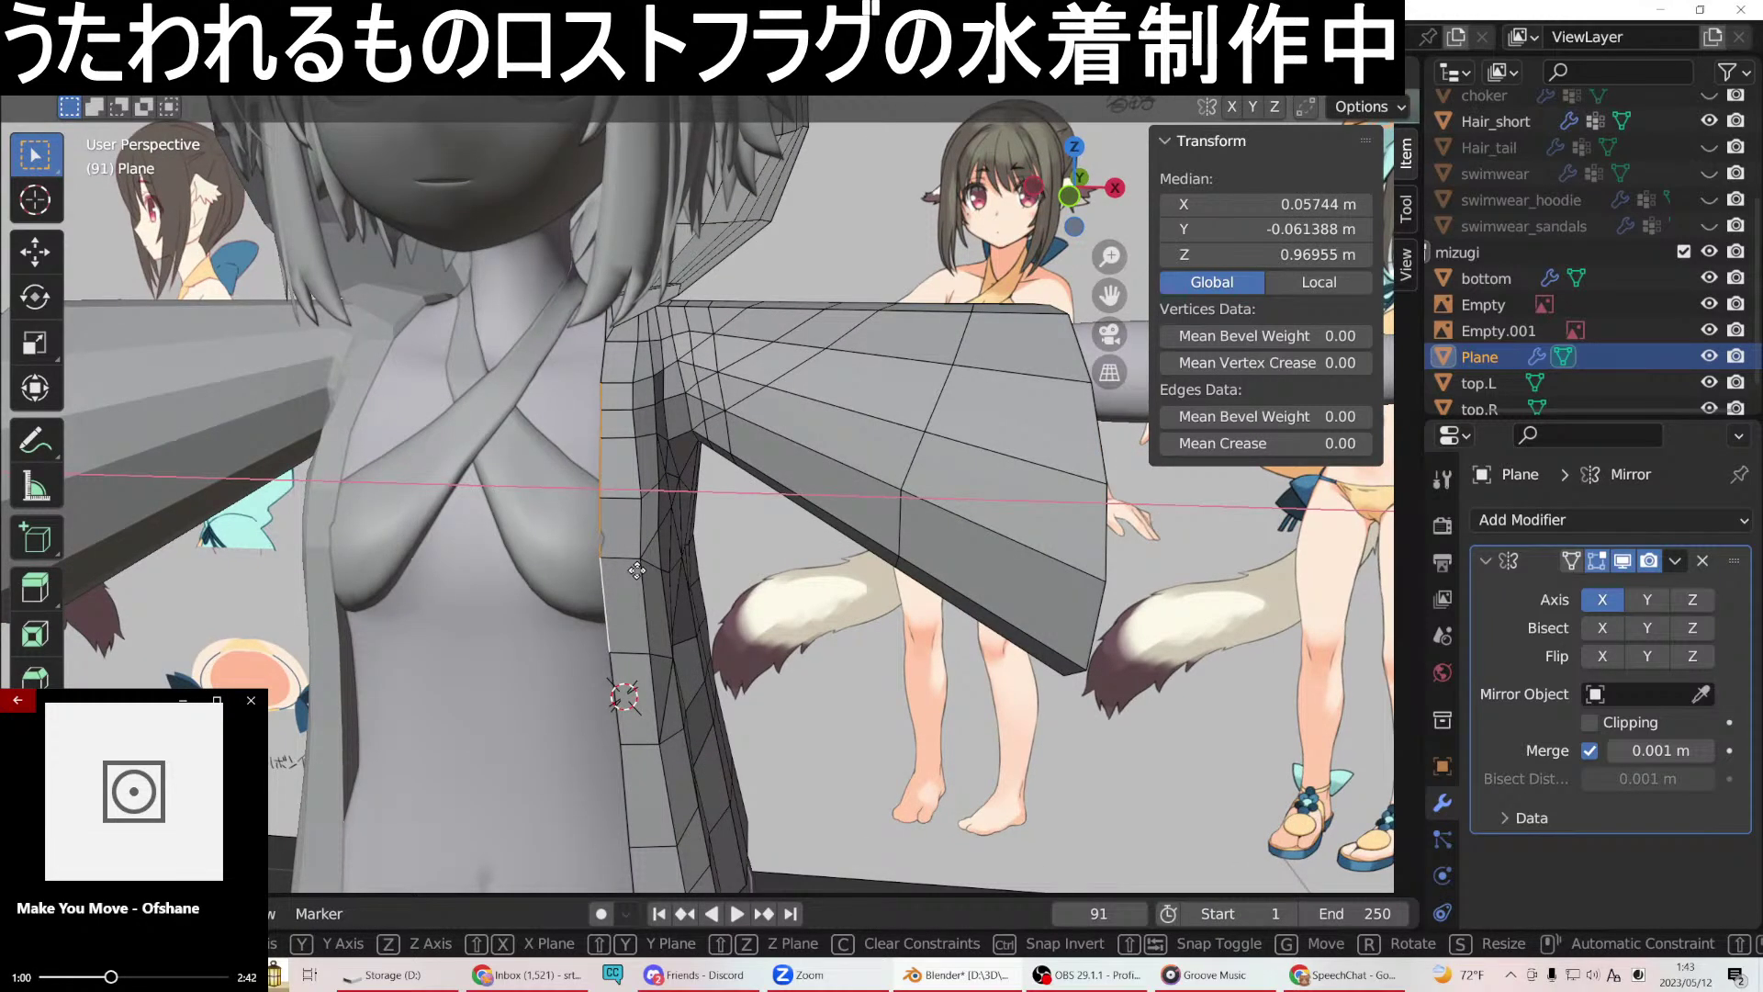
pyautogui.click(637, 570)
# Select the front strip's two vertical edges at bust height and move them about 0.0019 m forward along the Y axis.
pyautogui.moveTo(637, 570); pyautogui.dragTo(573, 514, button='middle')
pyautogui.click(573, 514)
pyautogui.keyDown('shift'); pyautogui.click(545, 512); pyautogui.keyUp('shift')
pyautogui.press('g')
pyautogui.press('y')
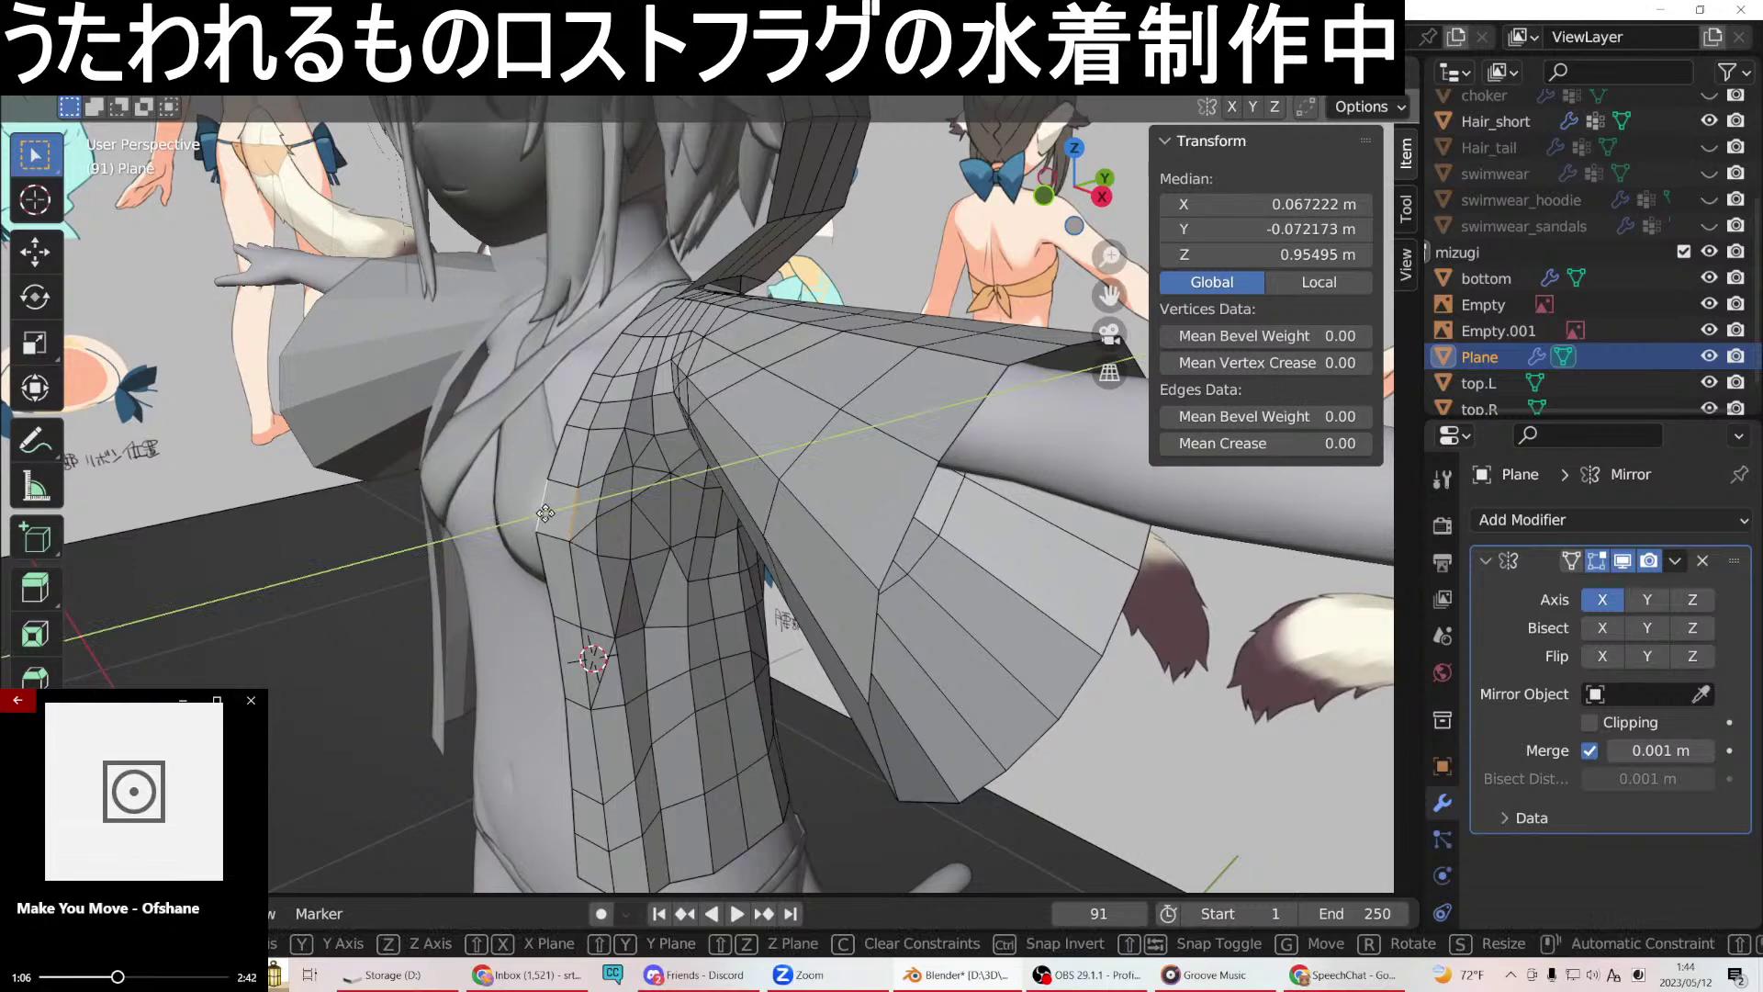
pyautogui.click(544, 515)
pyautogui.moveTo(544, 515); pyautogui.dragTo(709, 461, button='middle')
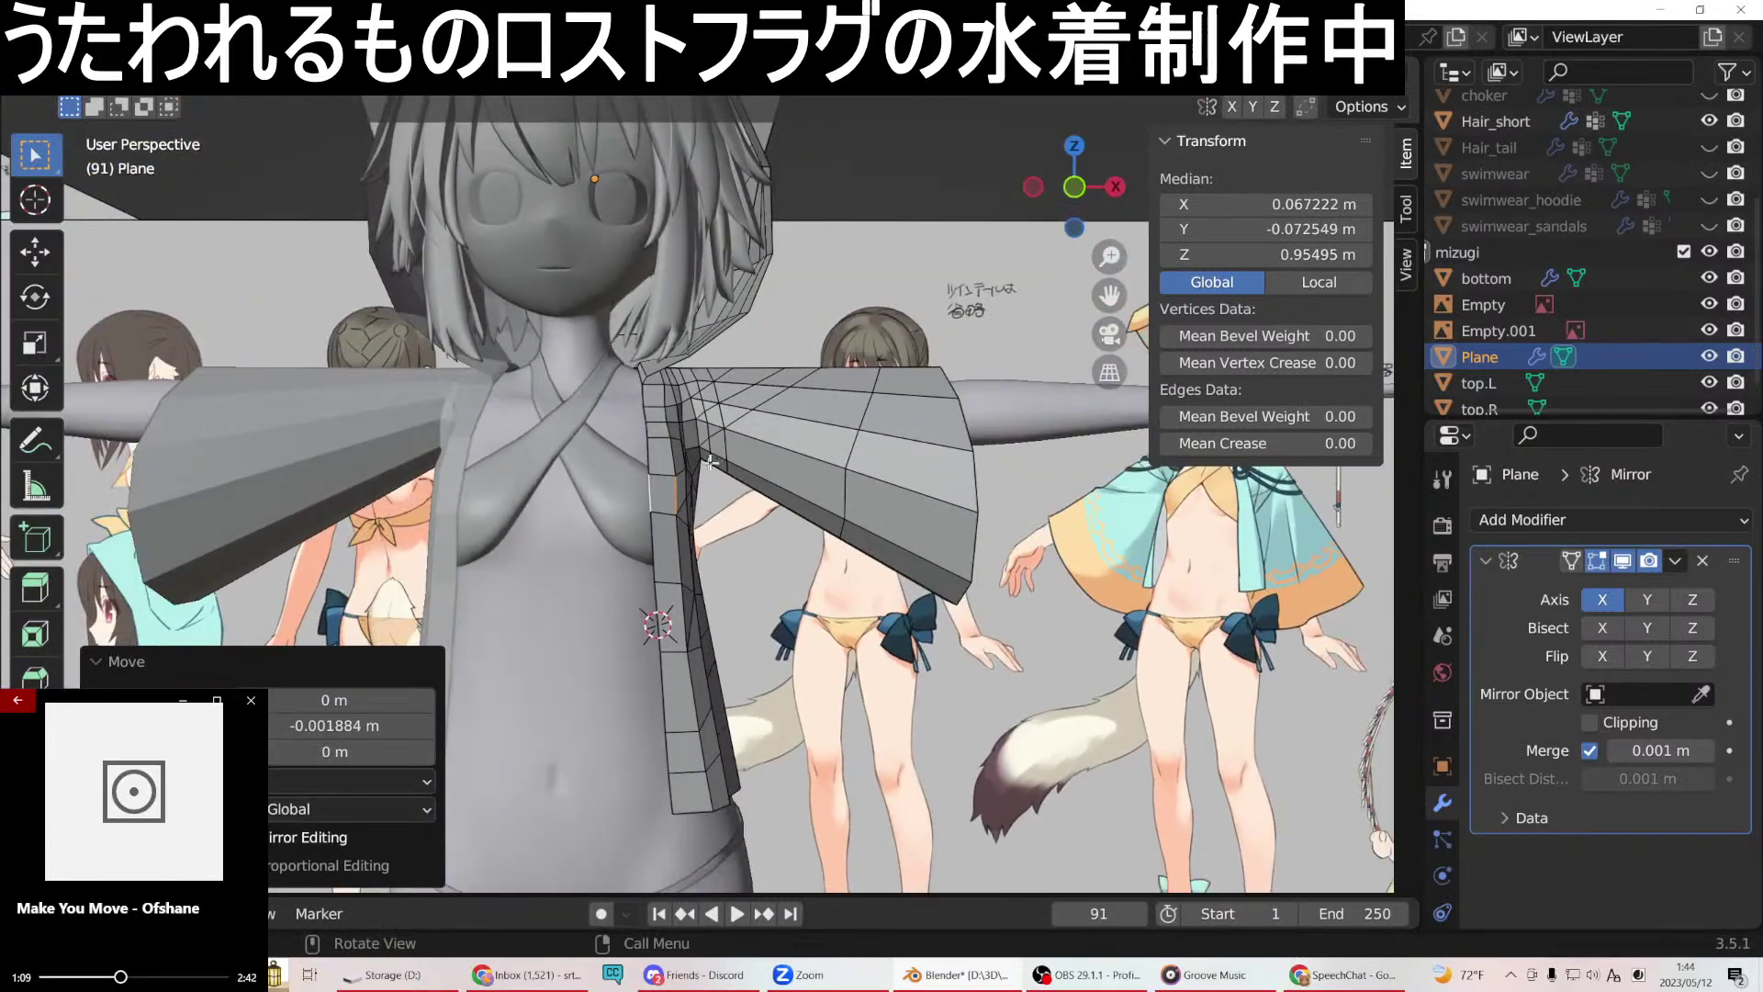
# Select two inner edges of the front strip above the bust and move them about 0.0008 m inward along the X axis.
pyautogui.click(652, 441)
pyautogui.press('KP_1')
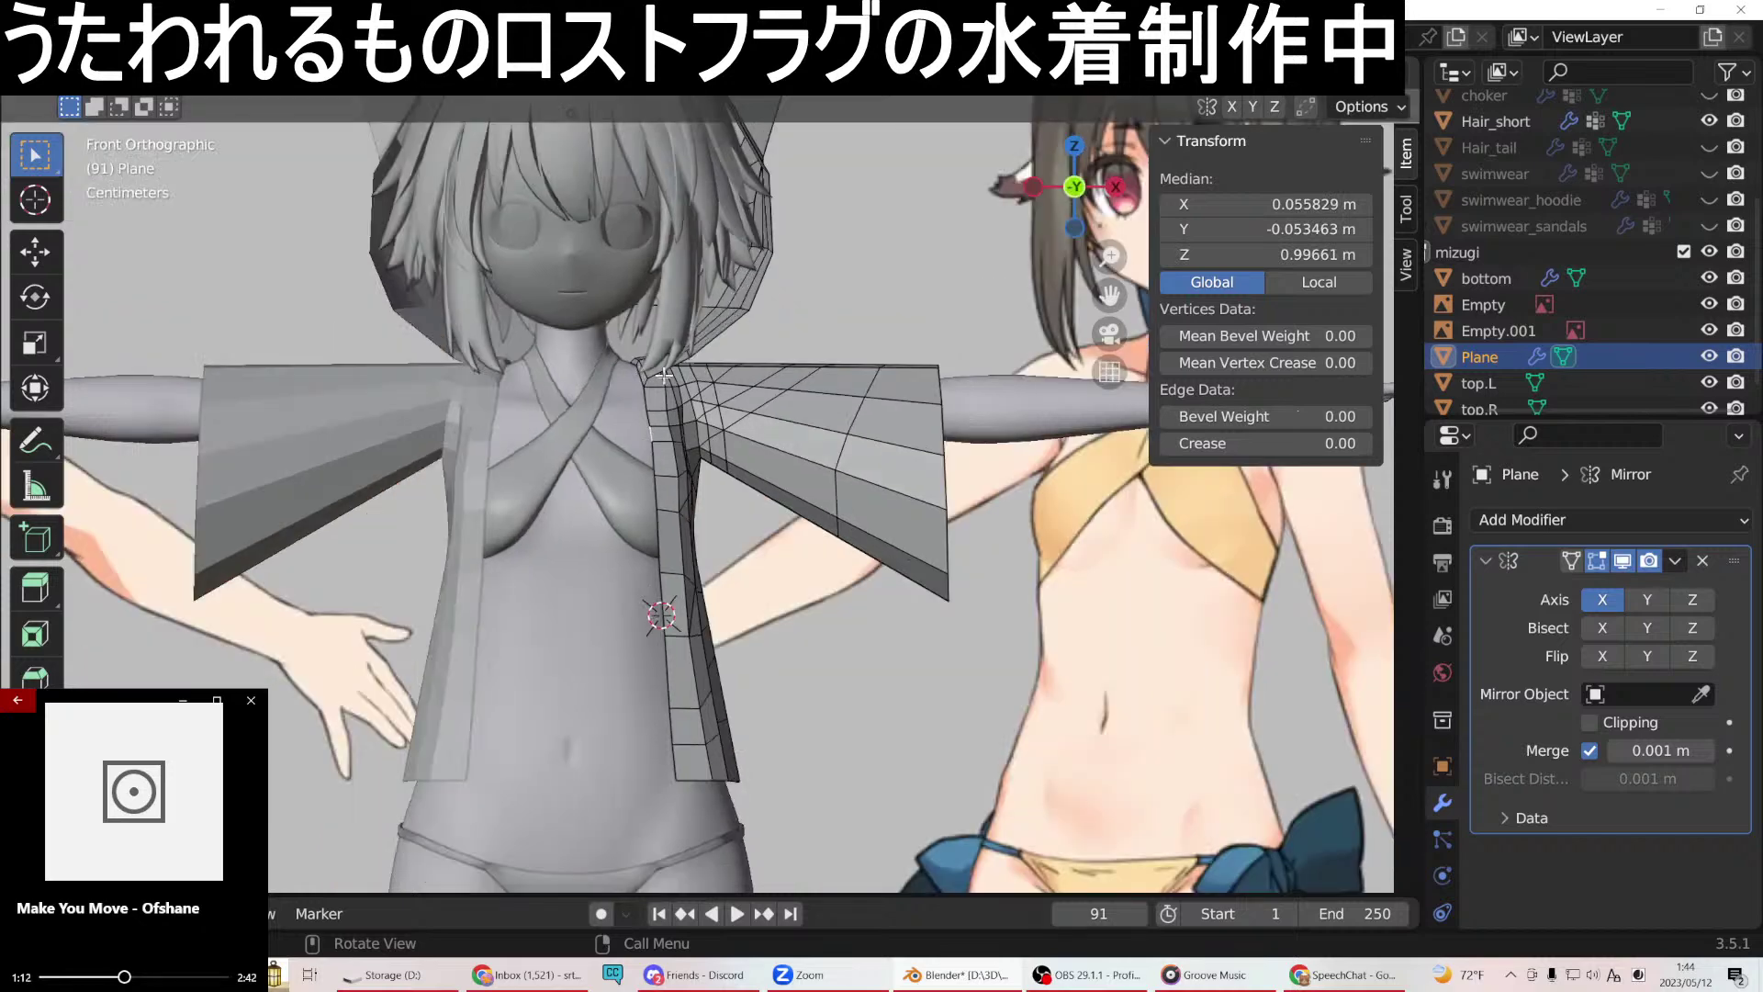
pyautogui.scroll(2, 663, 375)
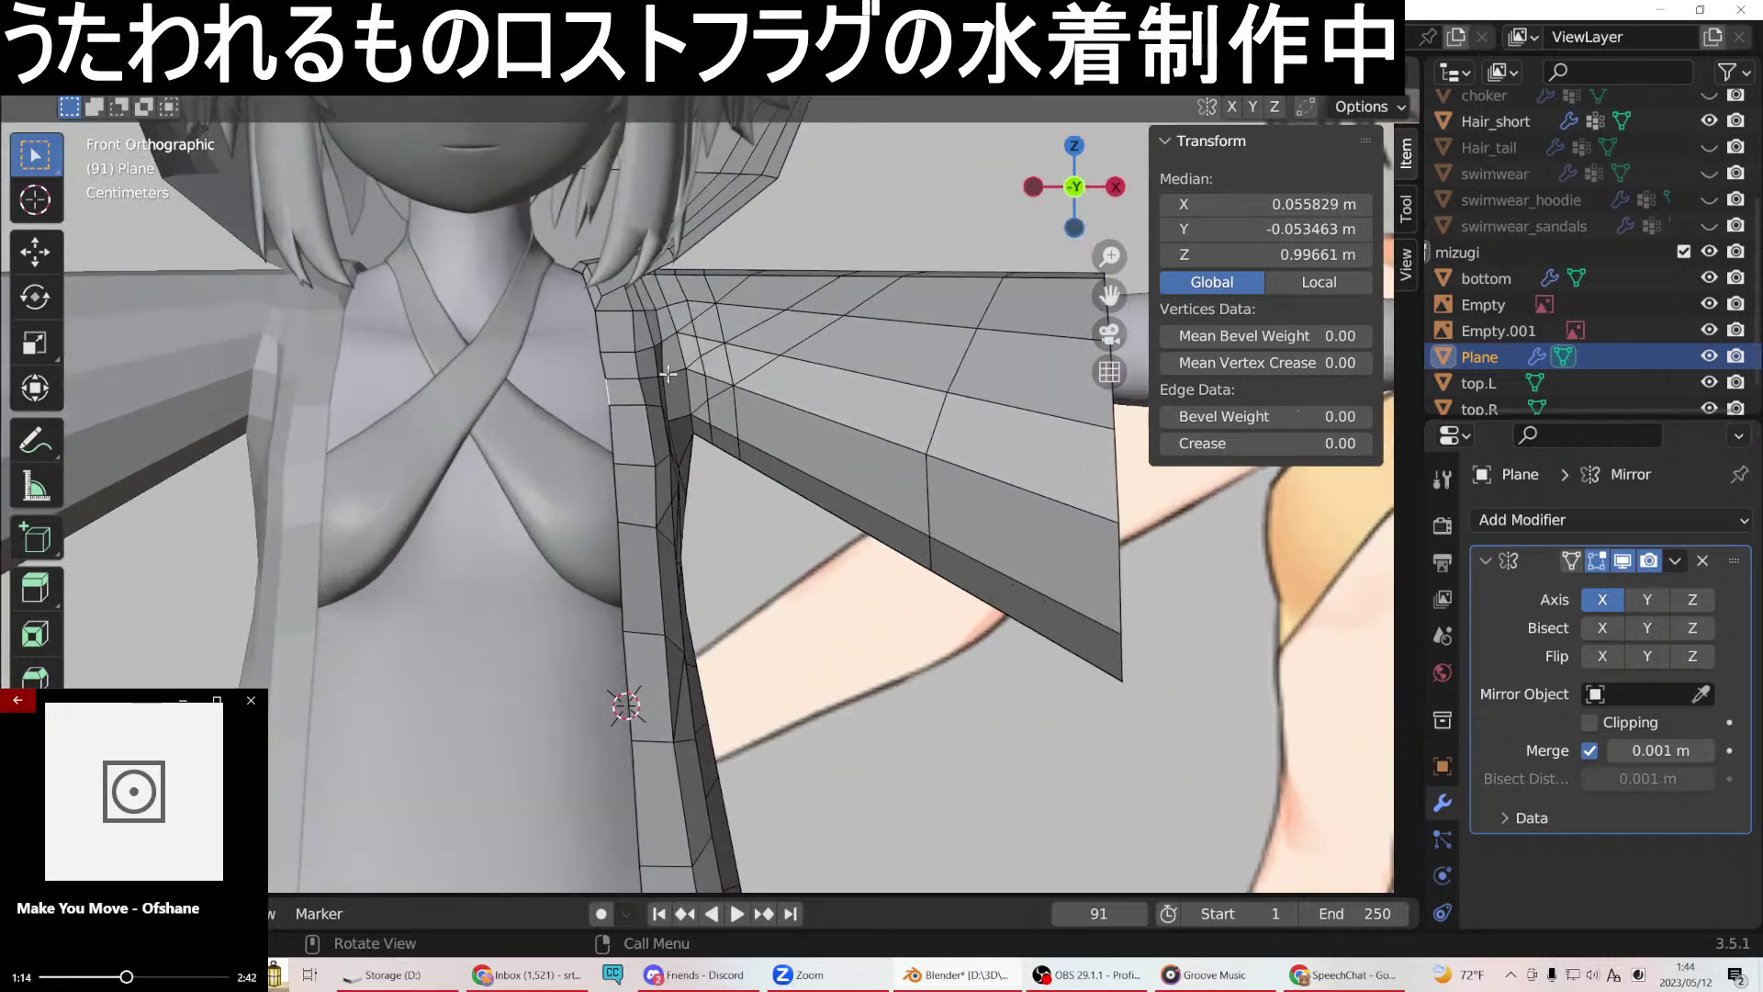
pyautogui.keyDown('shift'); pyautogui.click(612, 418); pyautogui.keyUp('shift')
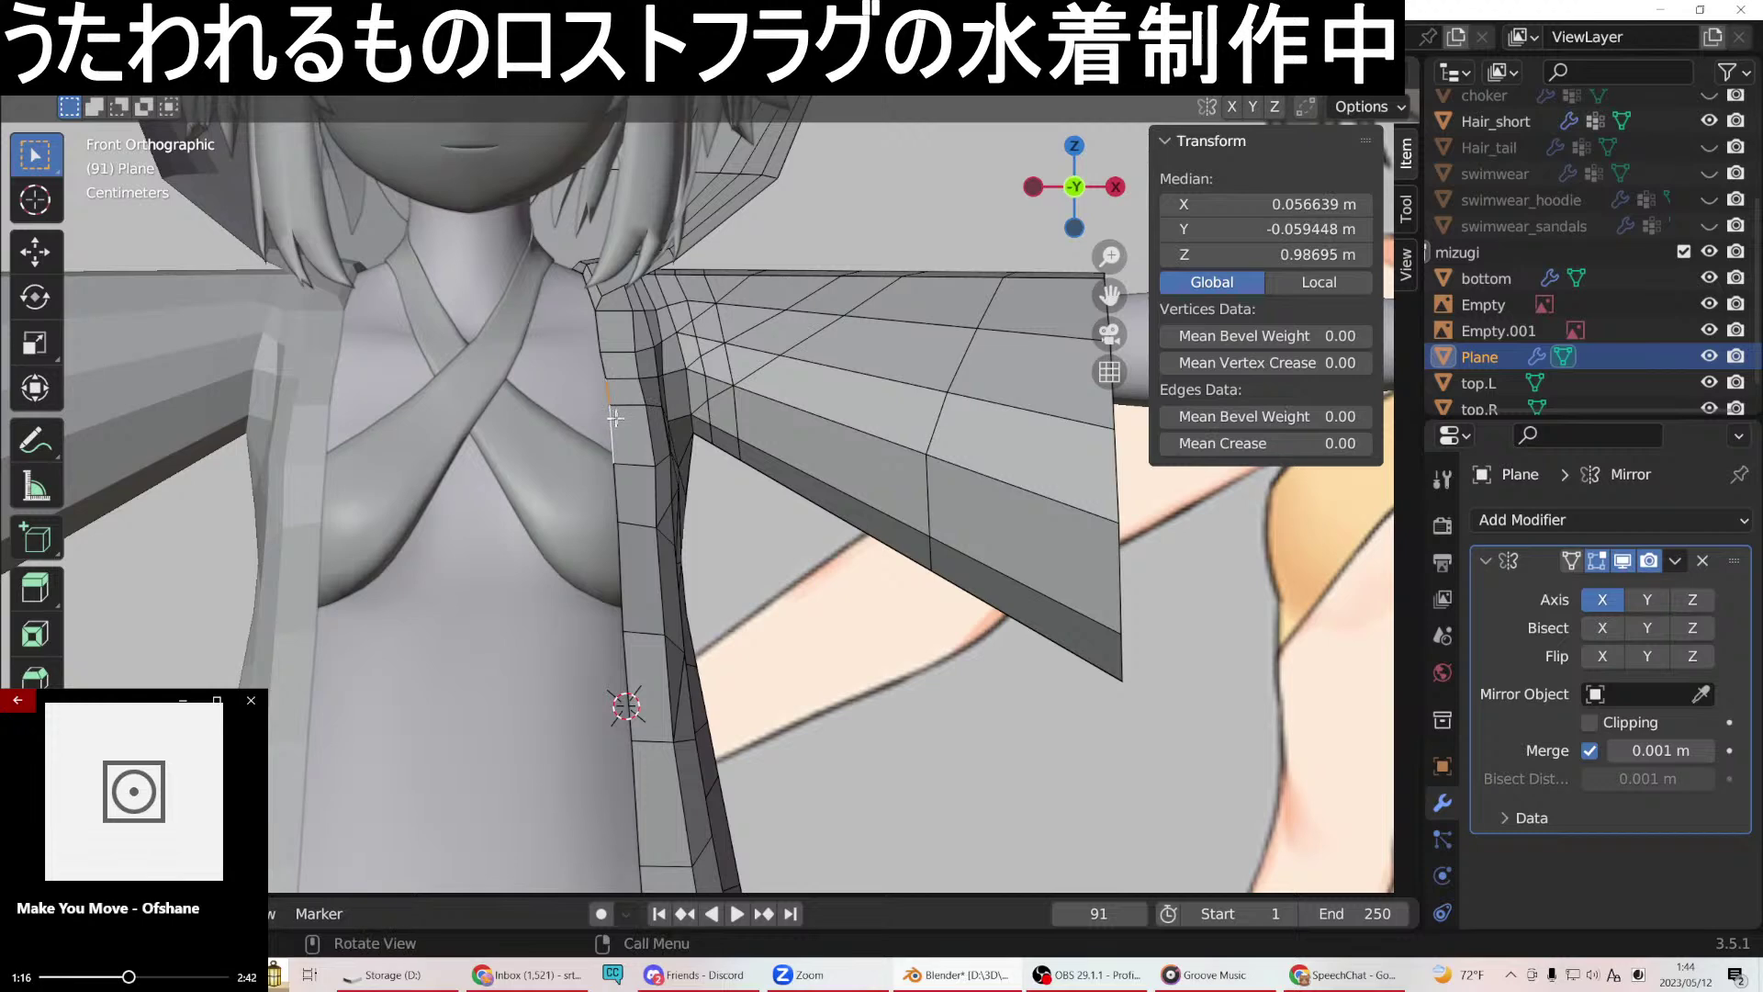
pyautogui.press('g')
pyautogui.press('x')
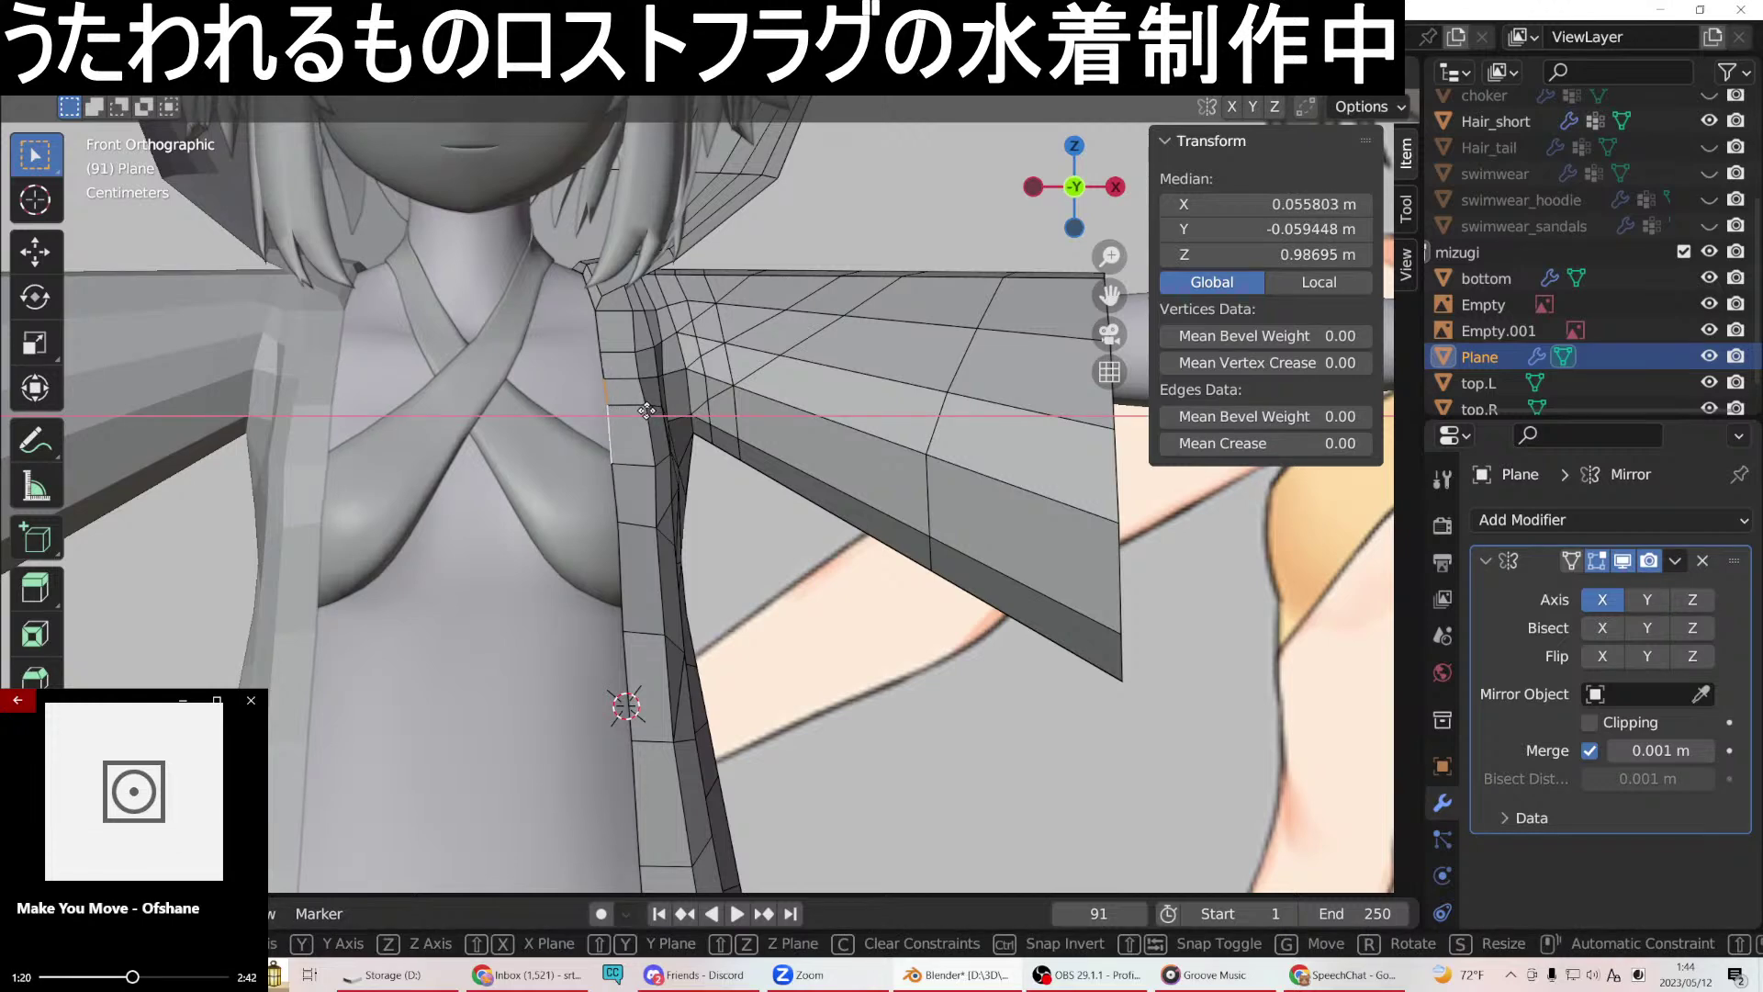
pyautogui.click(646, 411)
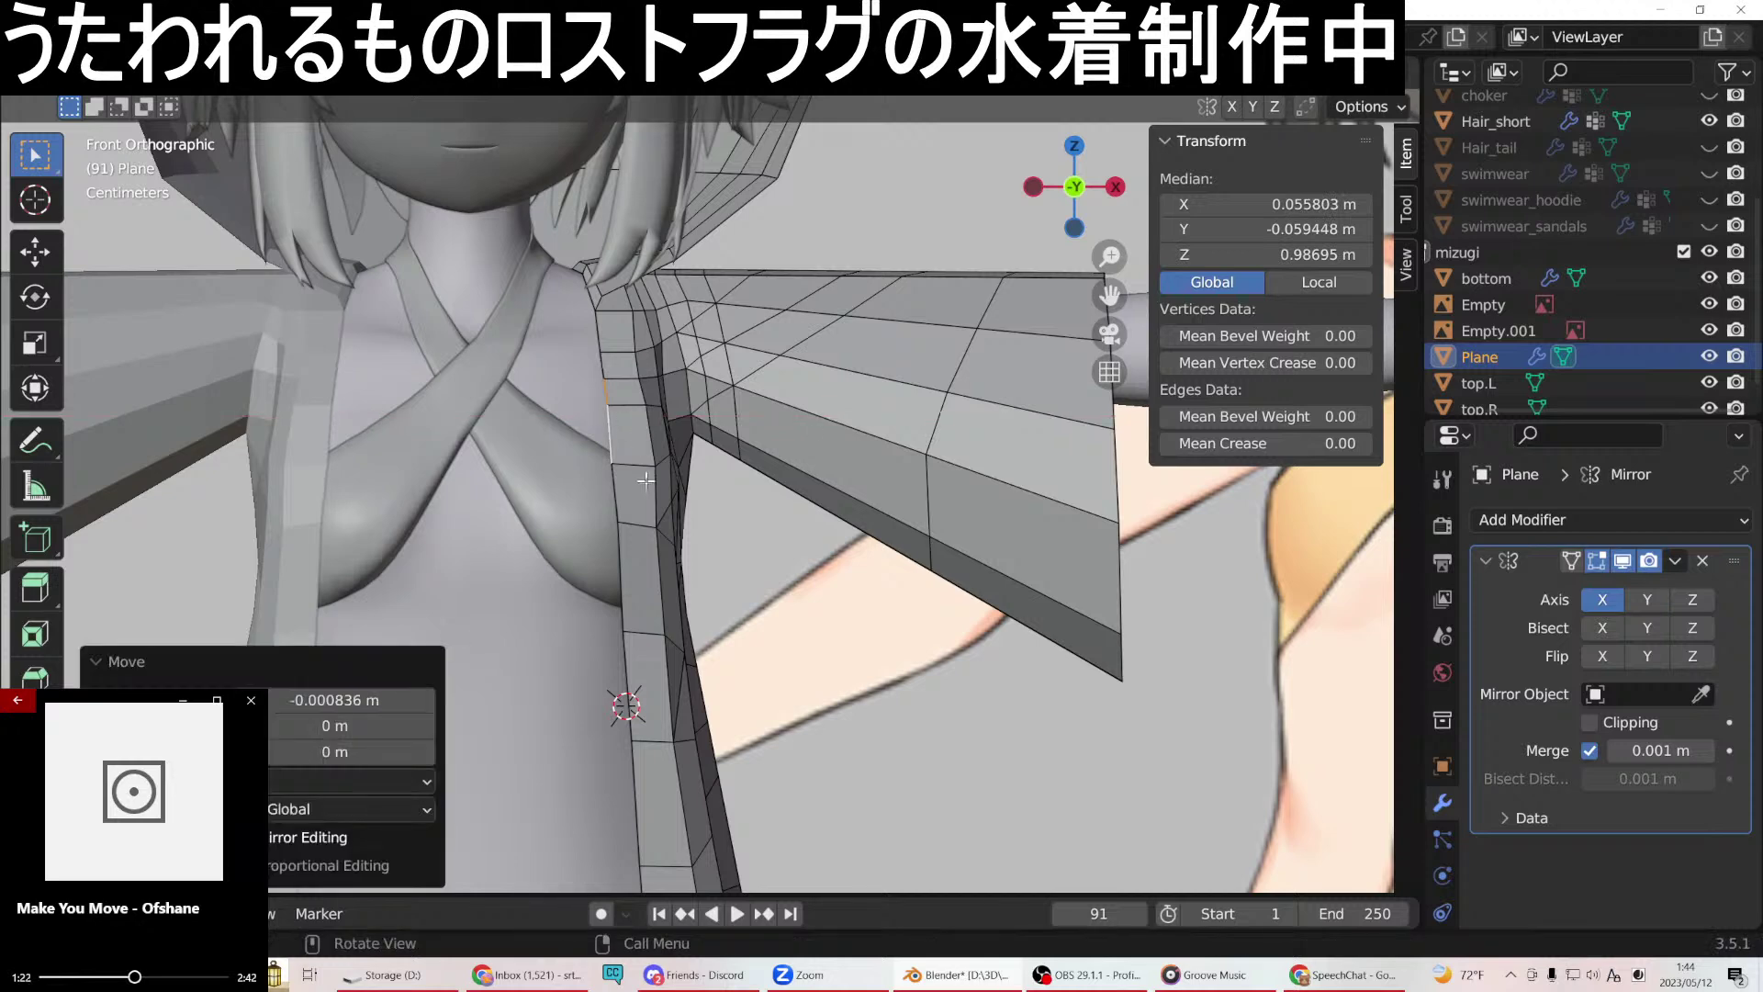
# Select the front strip's inner edge at the lower bust and move it about 0.0008 m inward along the X axis.
pyautogui.click(621, 537)
pyautogui.press('g')
pyautogui.press('x')
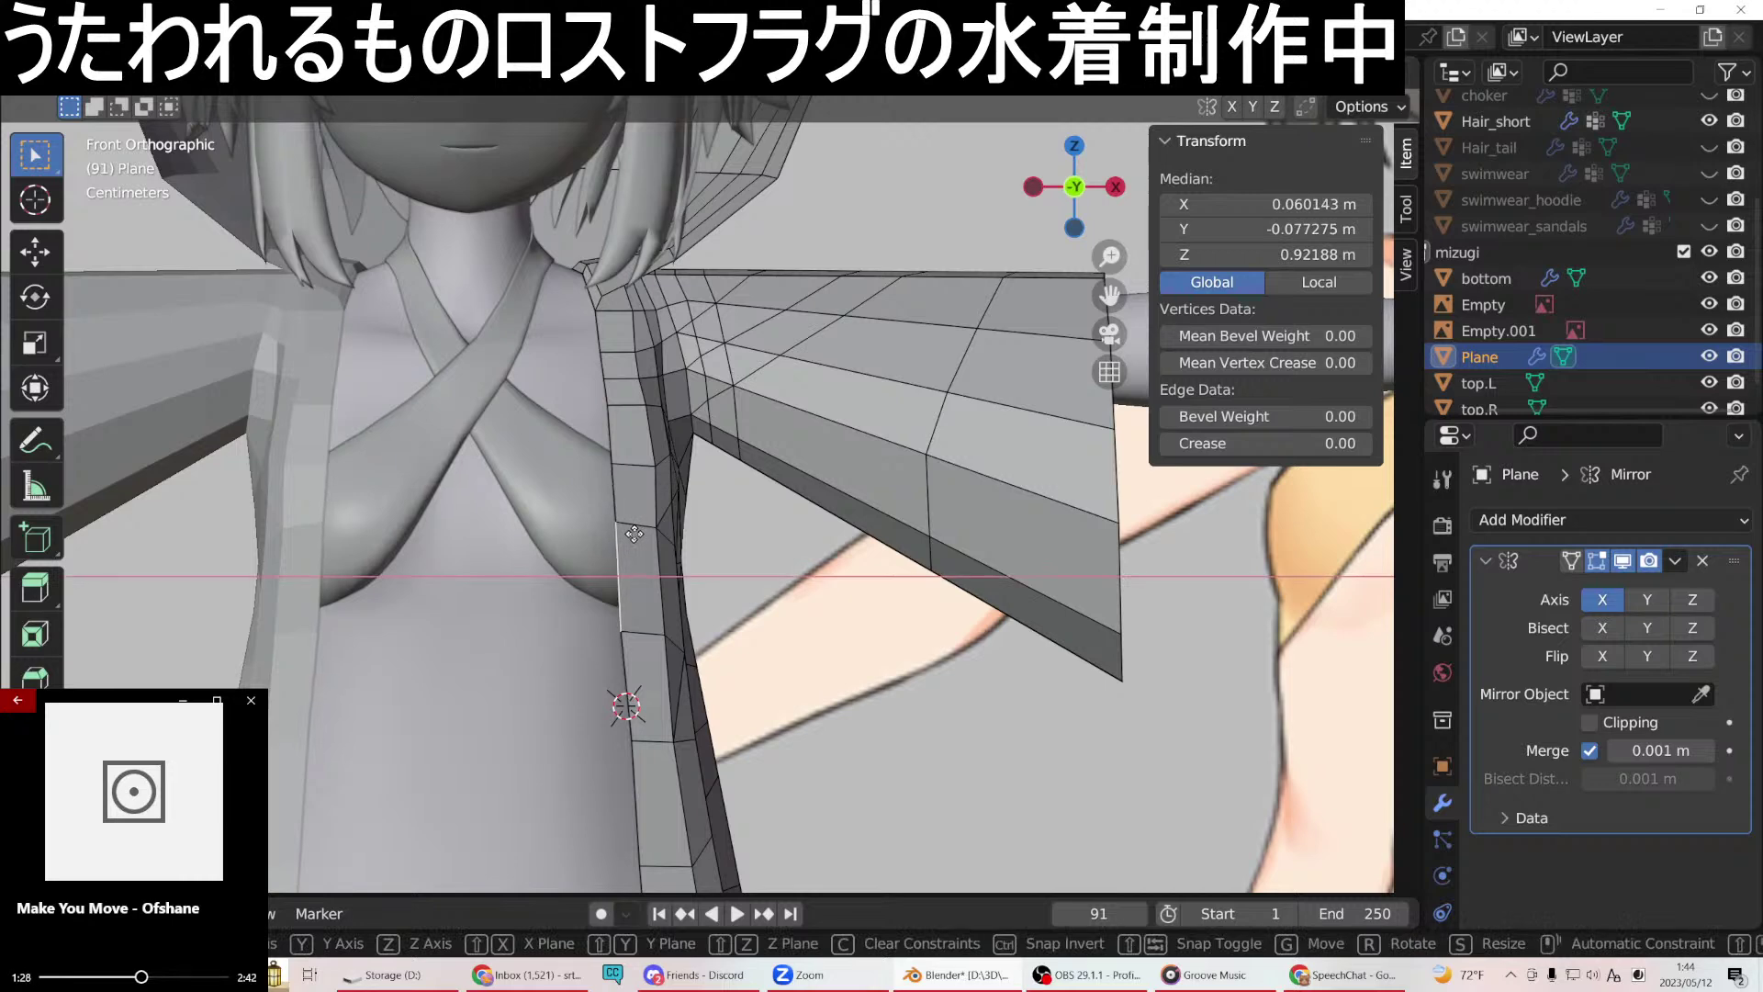
pyautogui.click(634, 534)
# Select the front strip's outer edge at the upper chest in front view and move it about 0.0021 m inward along the X axis.
pyautogui.scroll(-2, 661, 547)
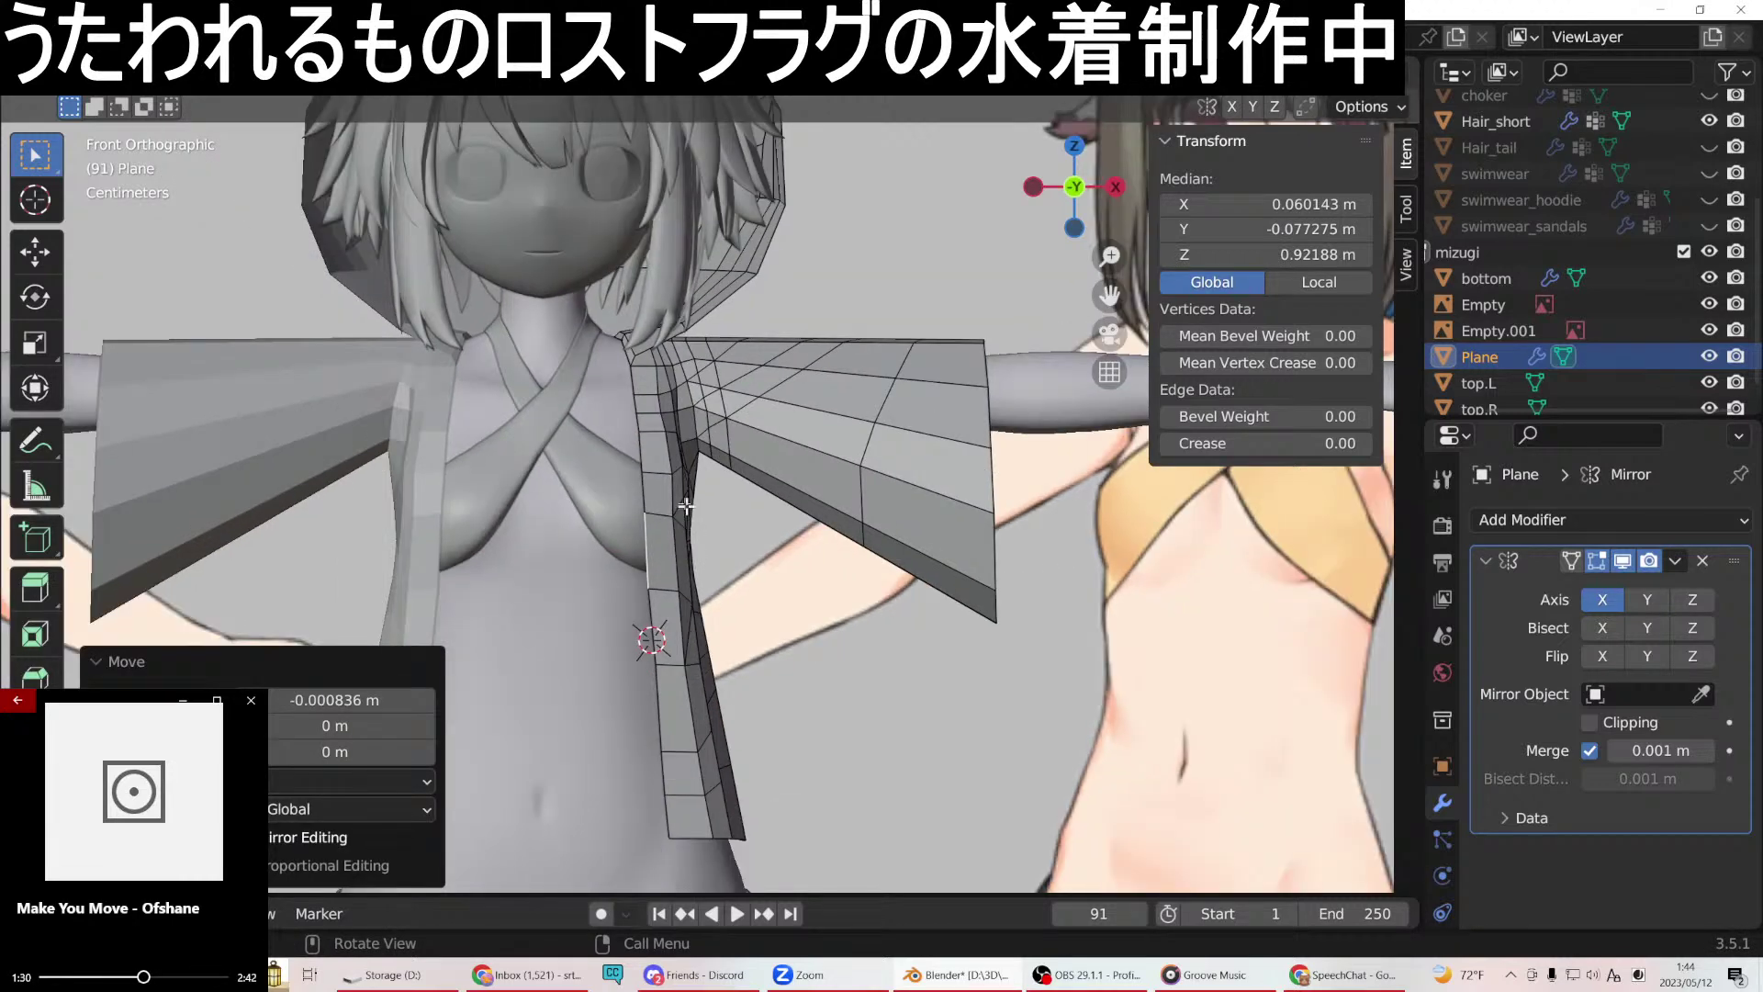
pyautogui.scroll(3, 689, 514)
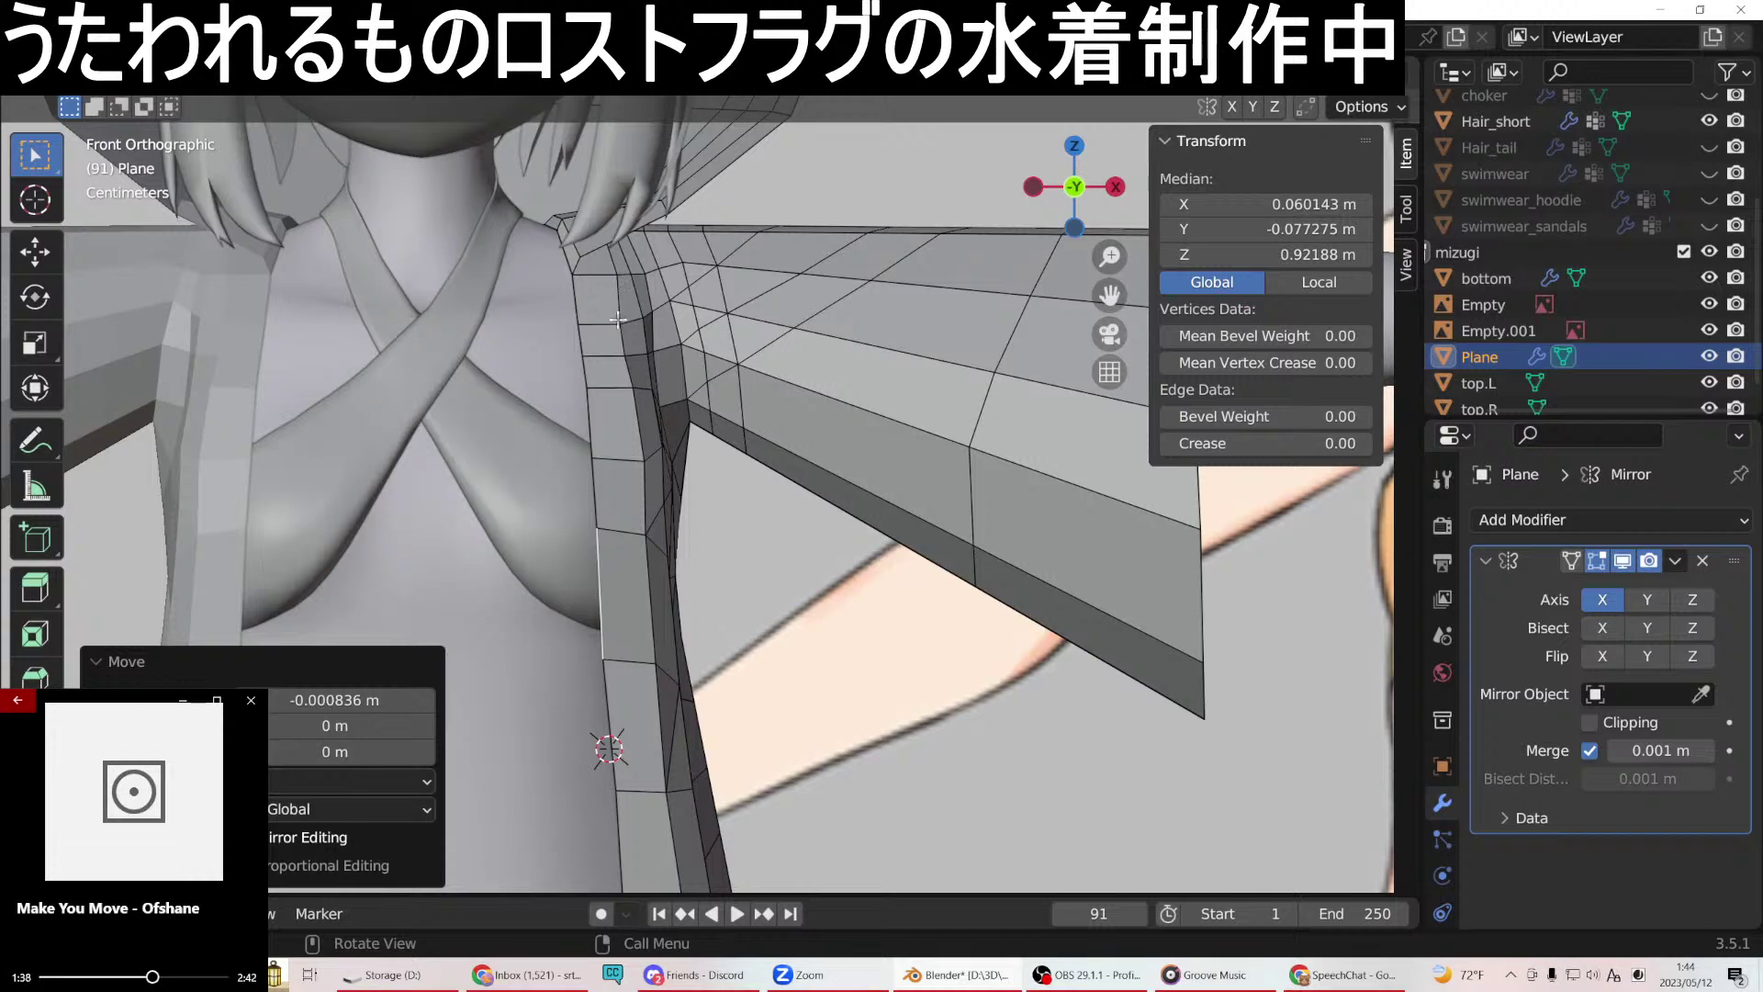
pyautogui.scroll(-4, 615, 323)
pyautogui.moveTo(817, 537); pyautogui.dragTo(839, 487, button='middle')
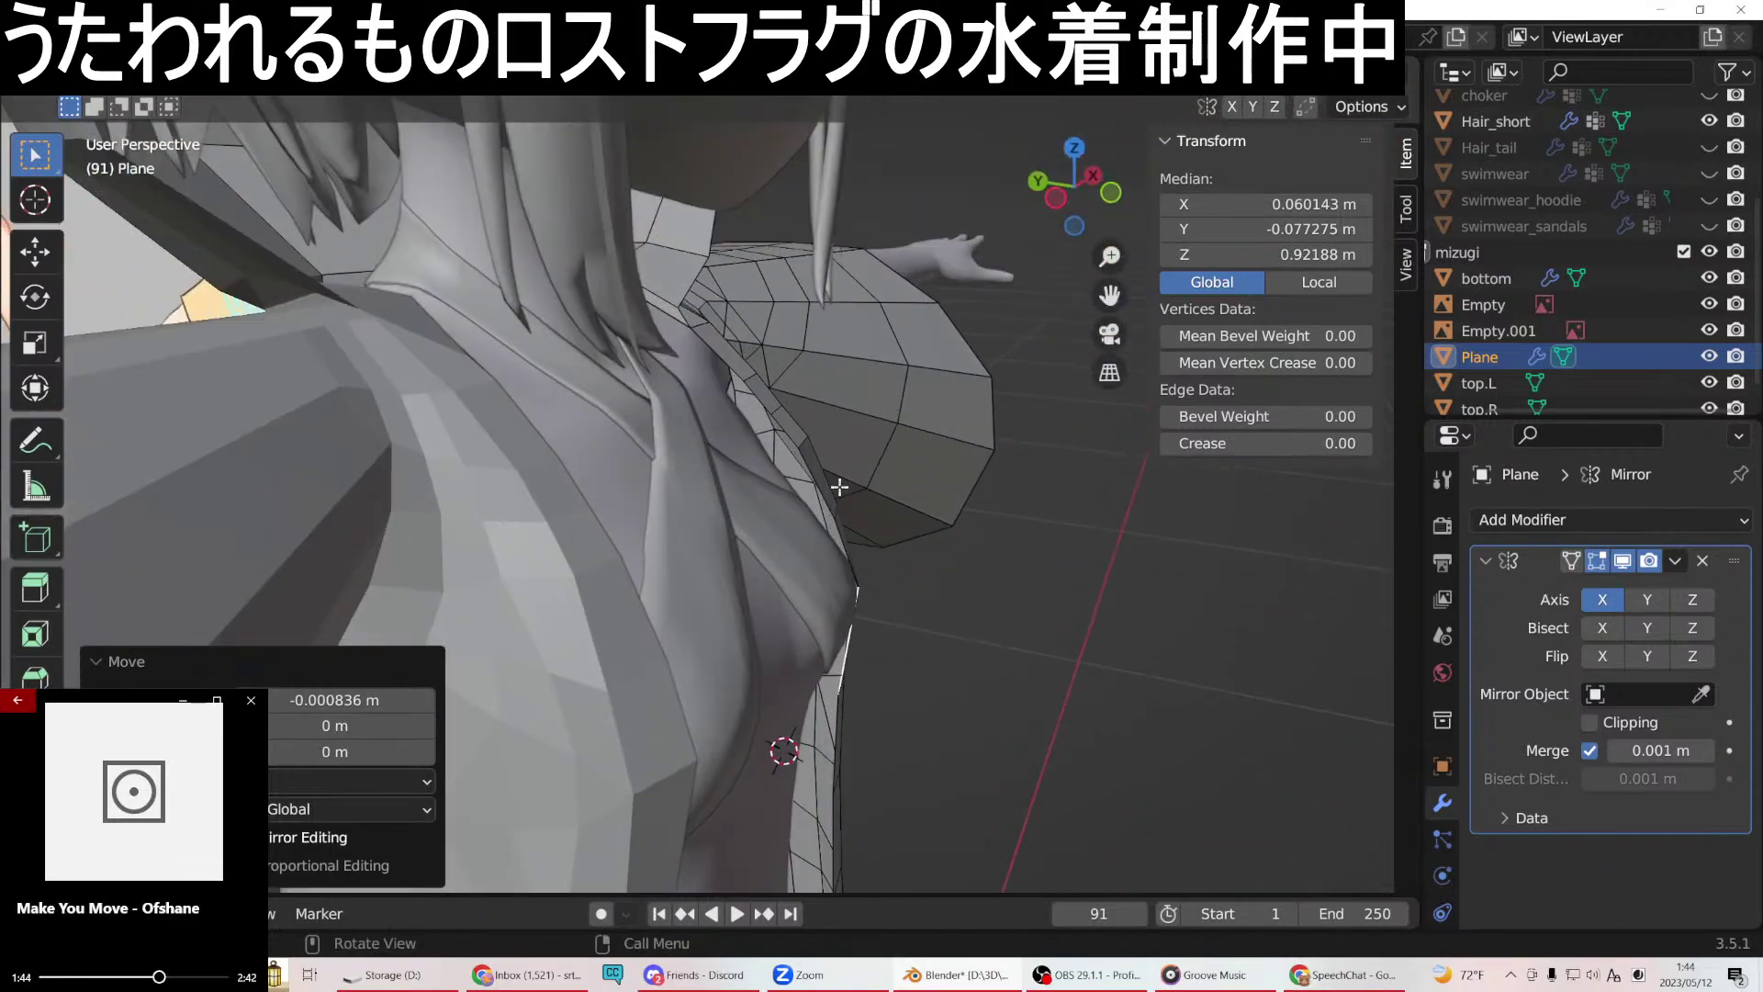
pyautogui.scroll(2, 842, 488)
pyautogui.scroll(2, 650, 491)
pyautogui.moveTo(650, 491); pyautogui.dragTo(578, 456, button='middle')
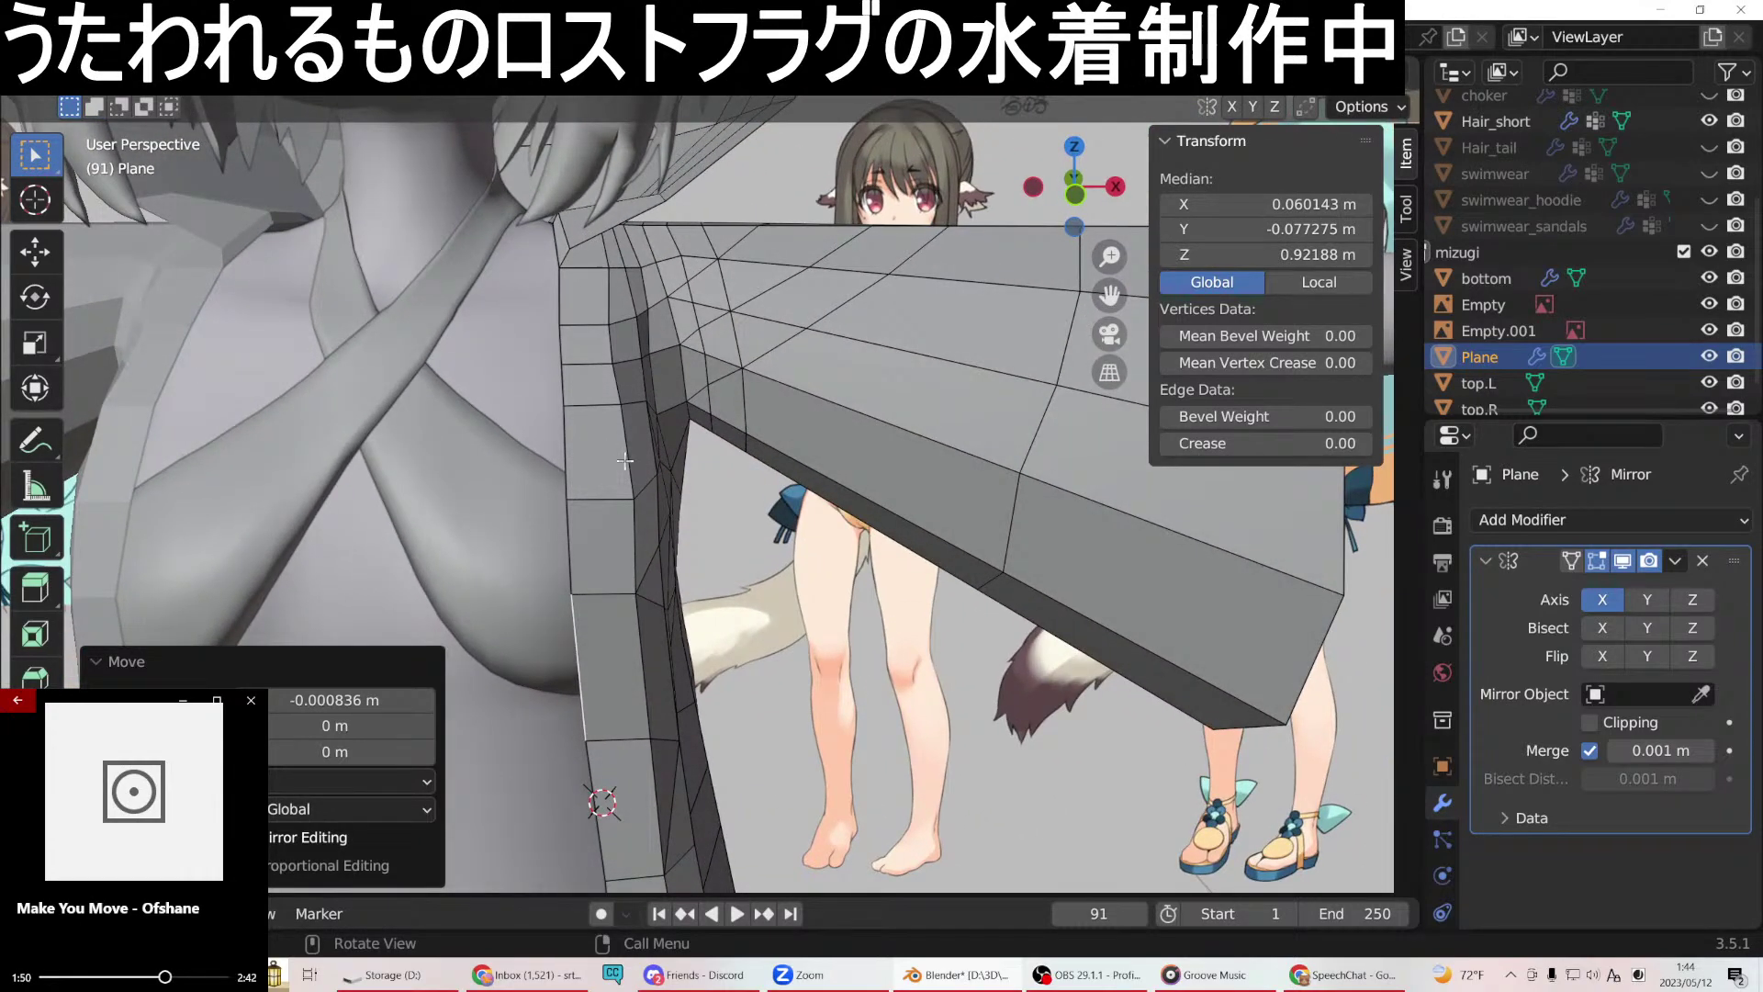
pyautogui.press('KP_1')
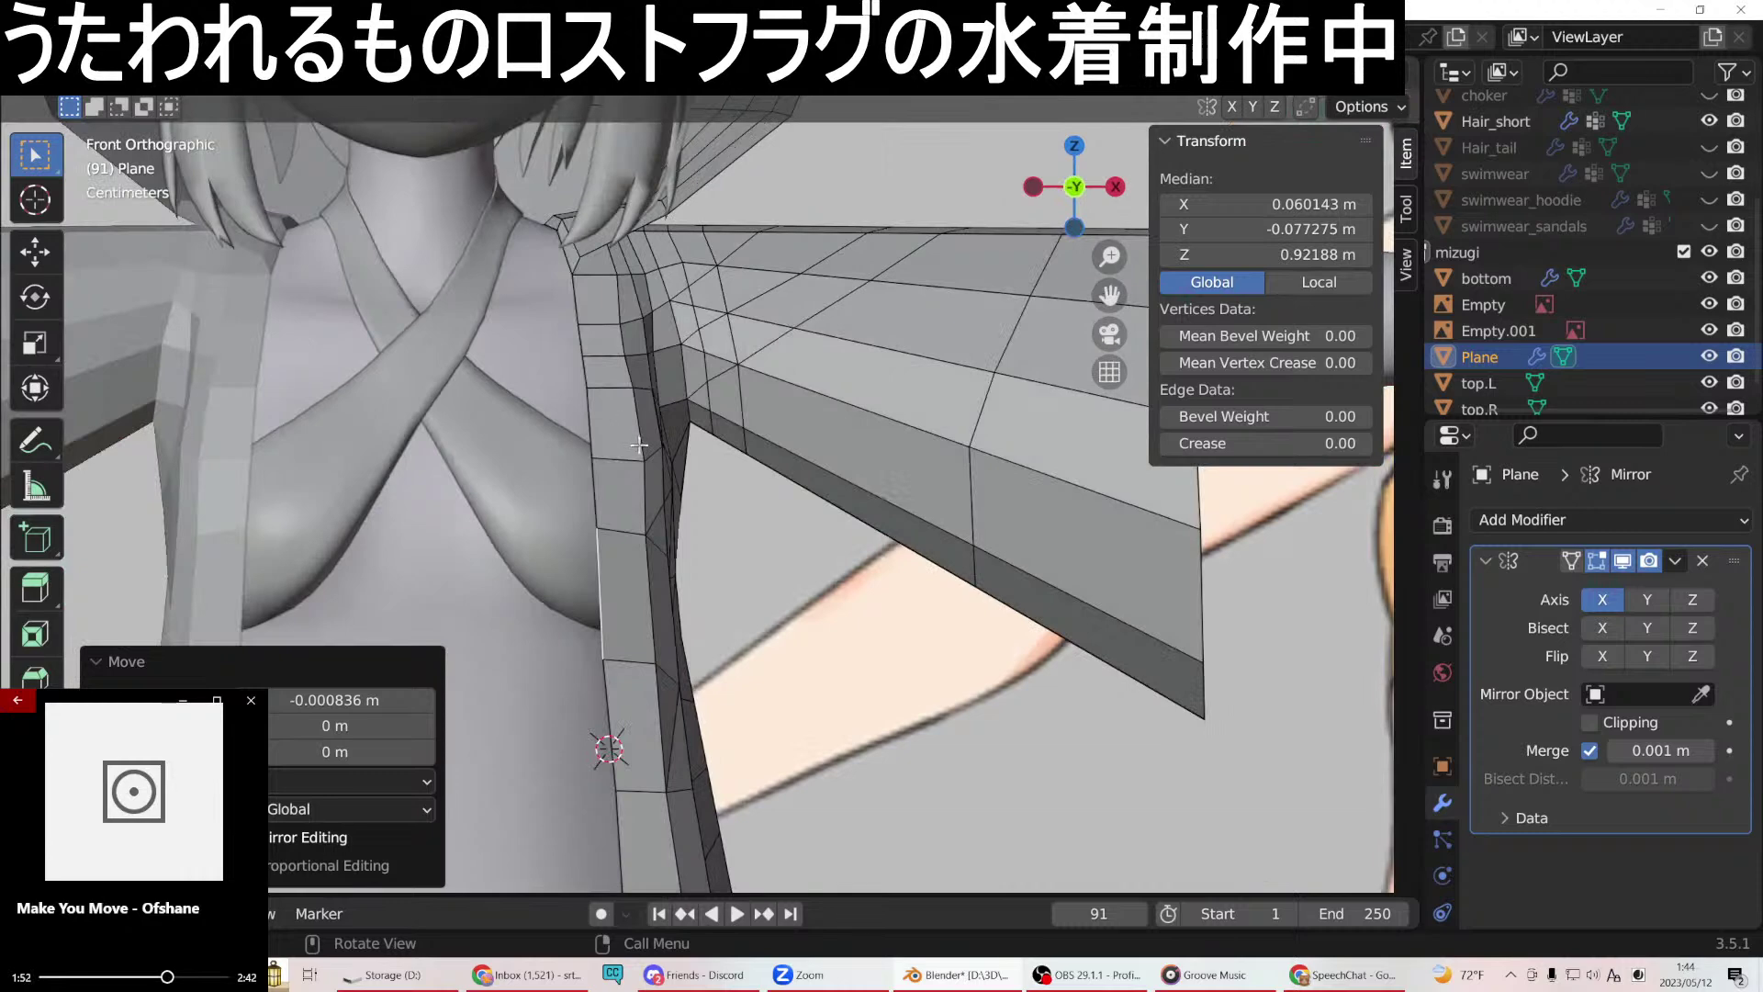
pyautogui.click(639, 444)
pyautogui.press('g')
pyautogui.press('x')
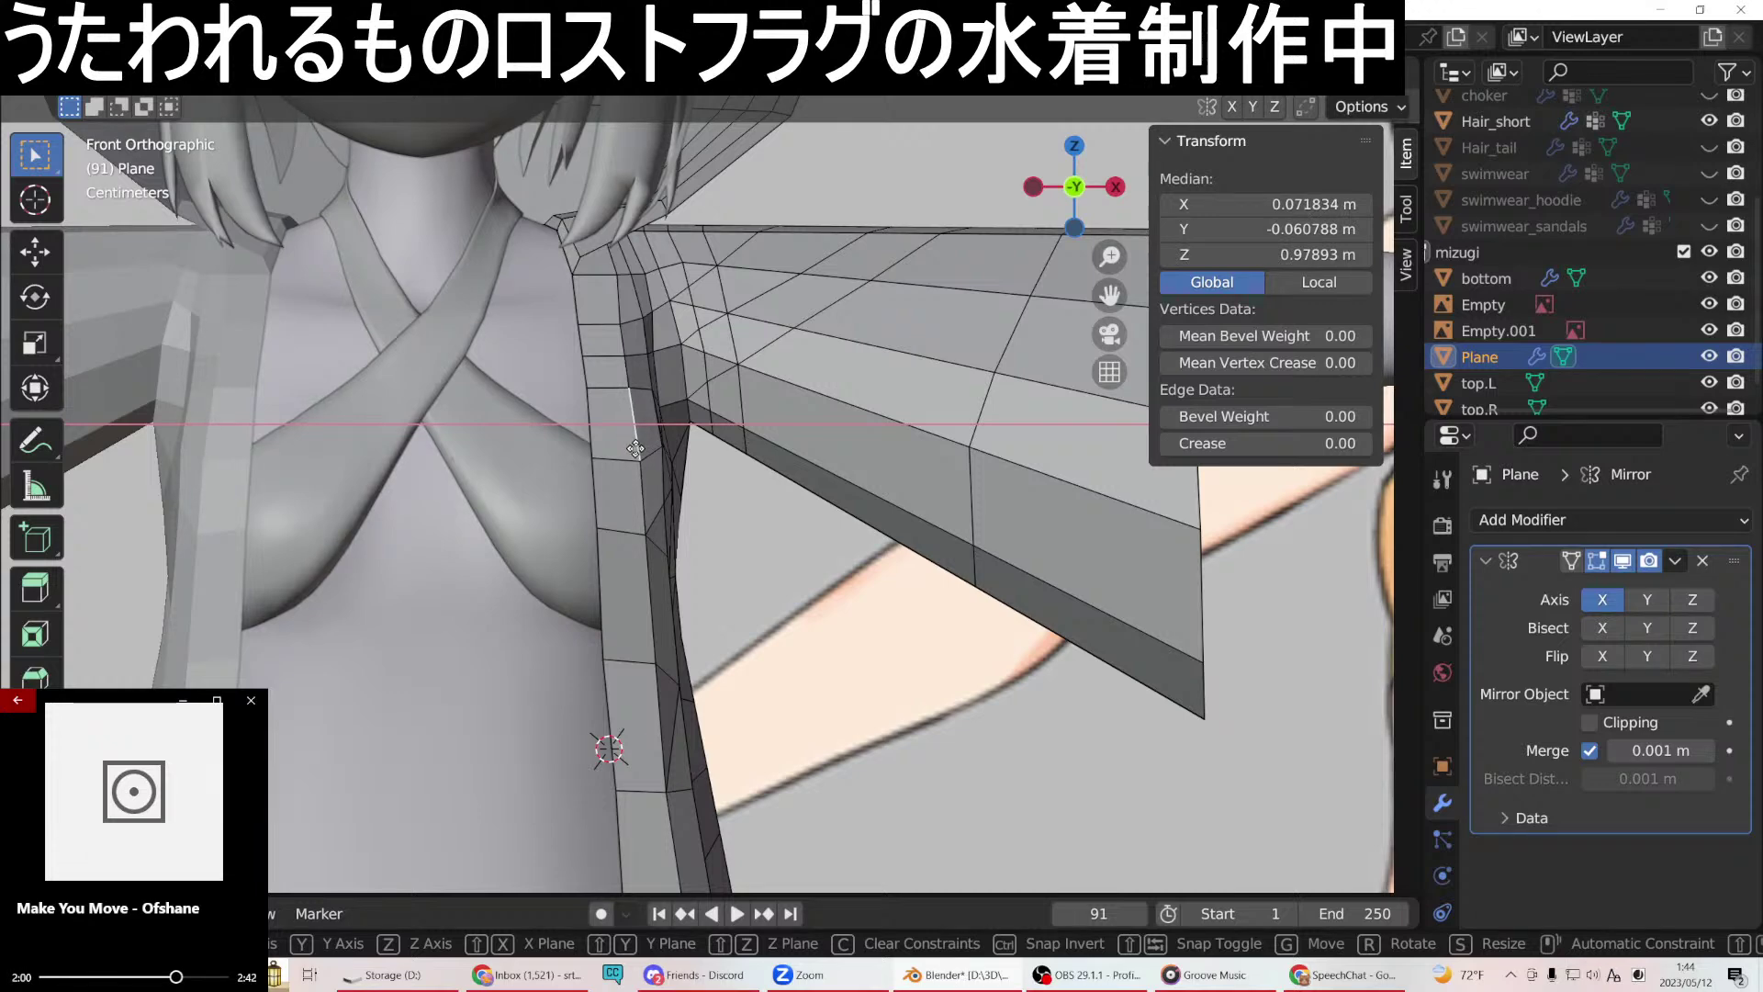
pyautogui.click(634, 448)
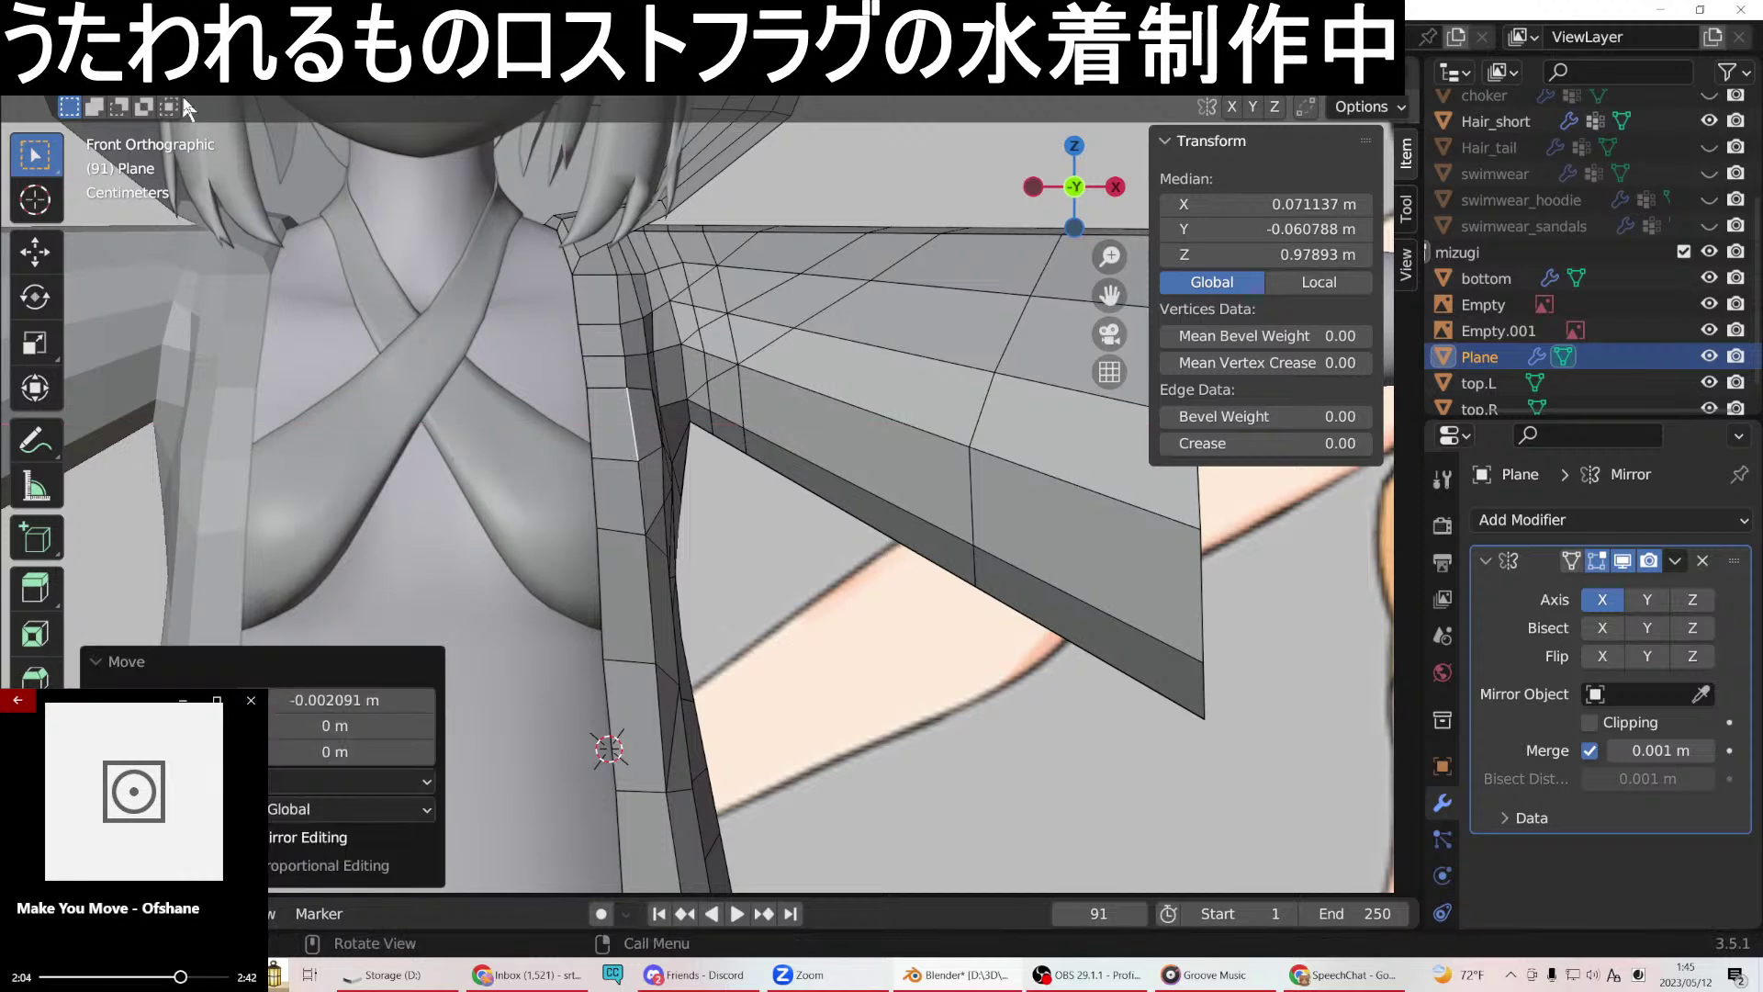
# Select the front strip's outer vertex at the upper chest and move it about 0.0014 m inward along the X axis.
pyautogui.press('1')
pyautogui.click(622, 273)
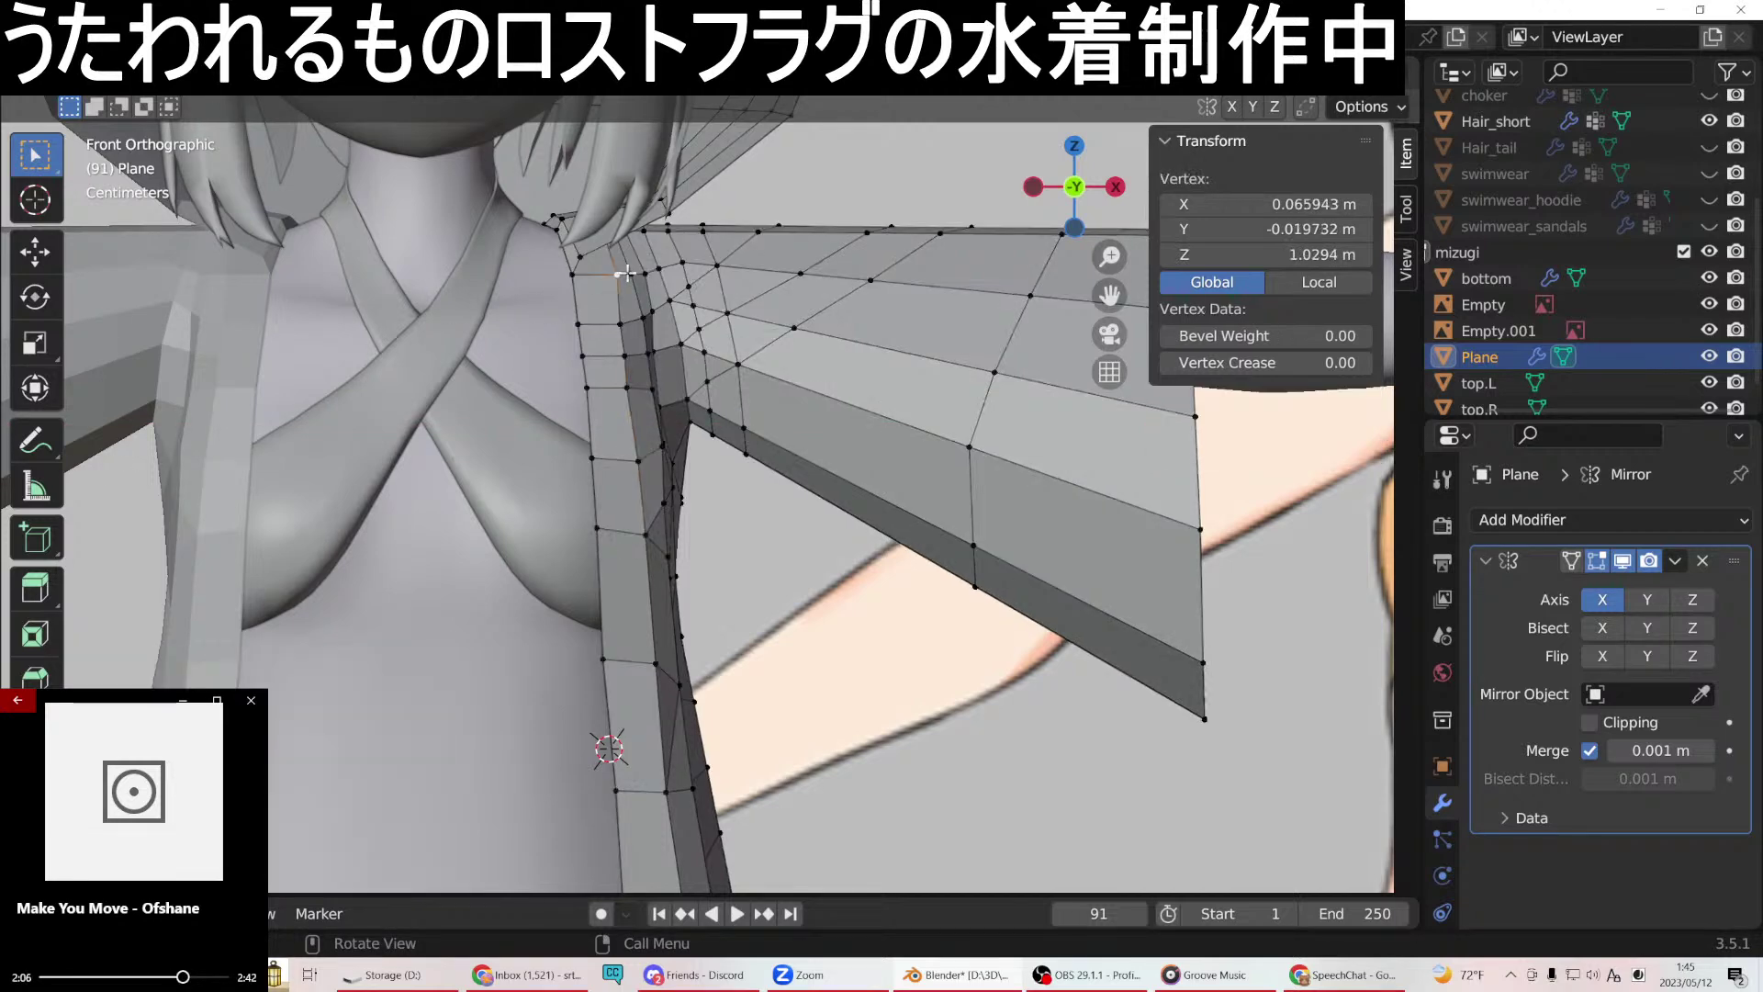
pyautogui.press('g')
pyautogui.press('x')
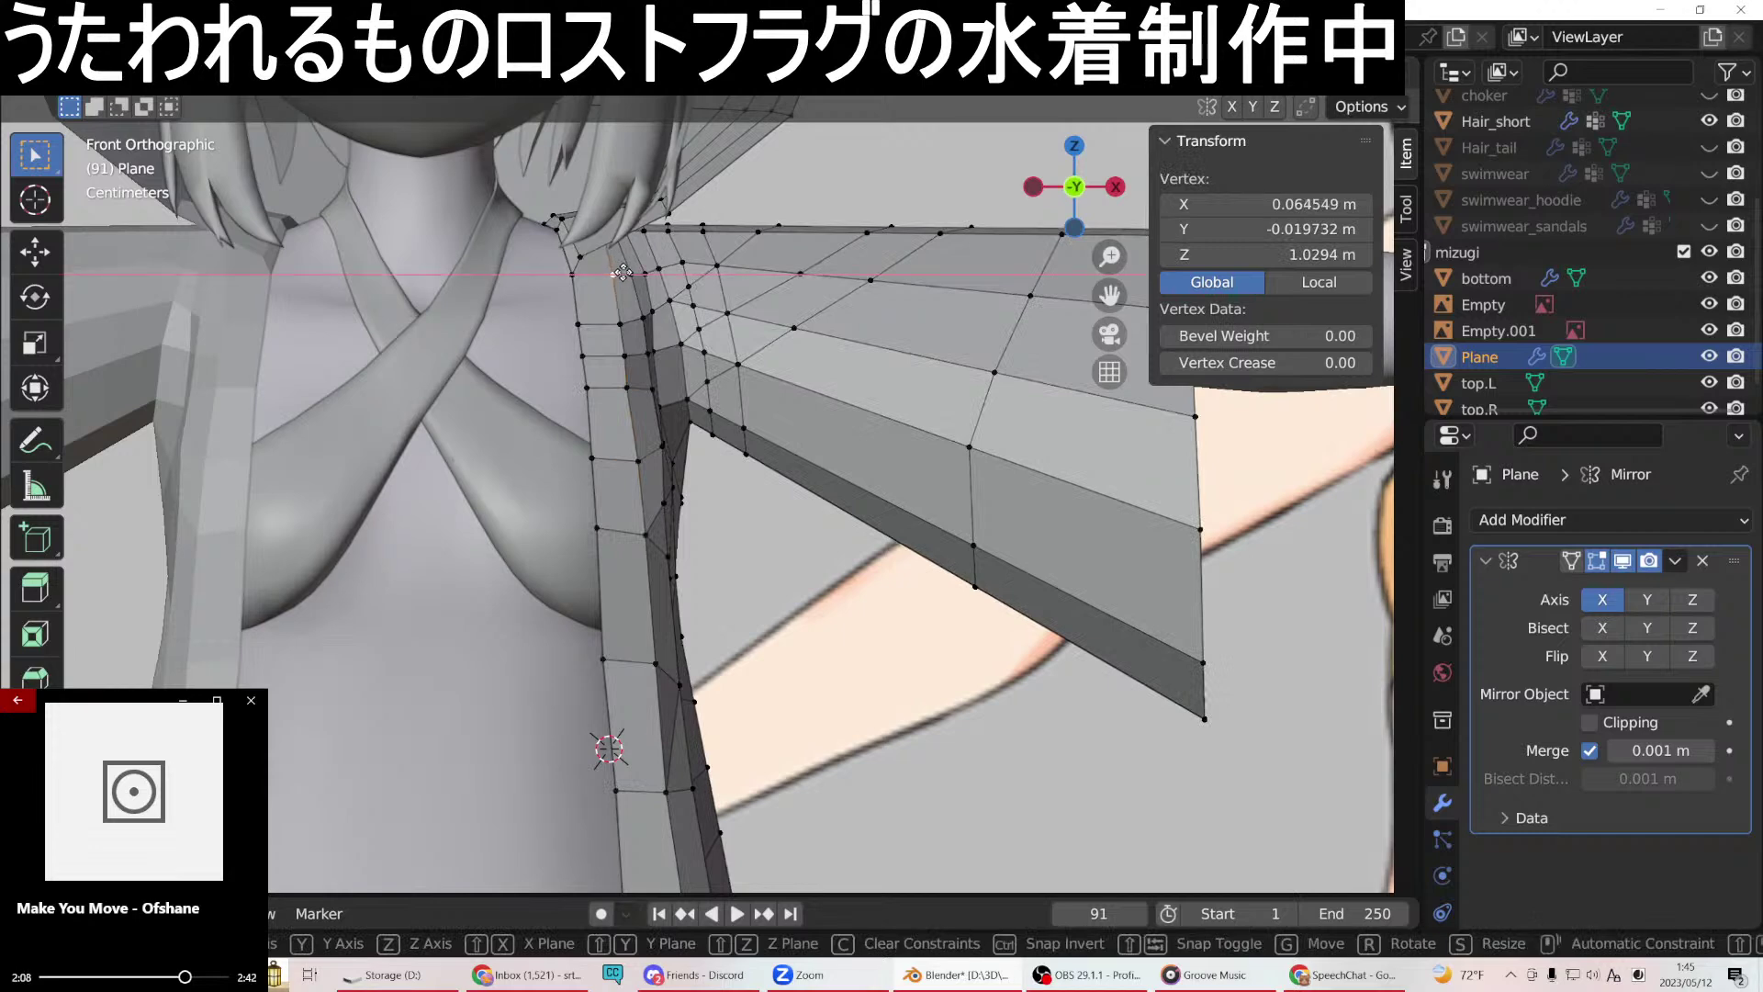
pyautogui.click(622, 272)
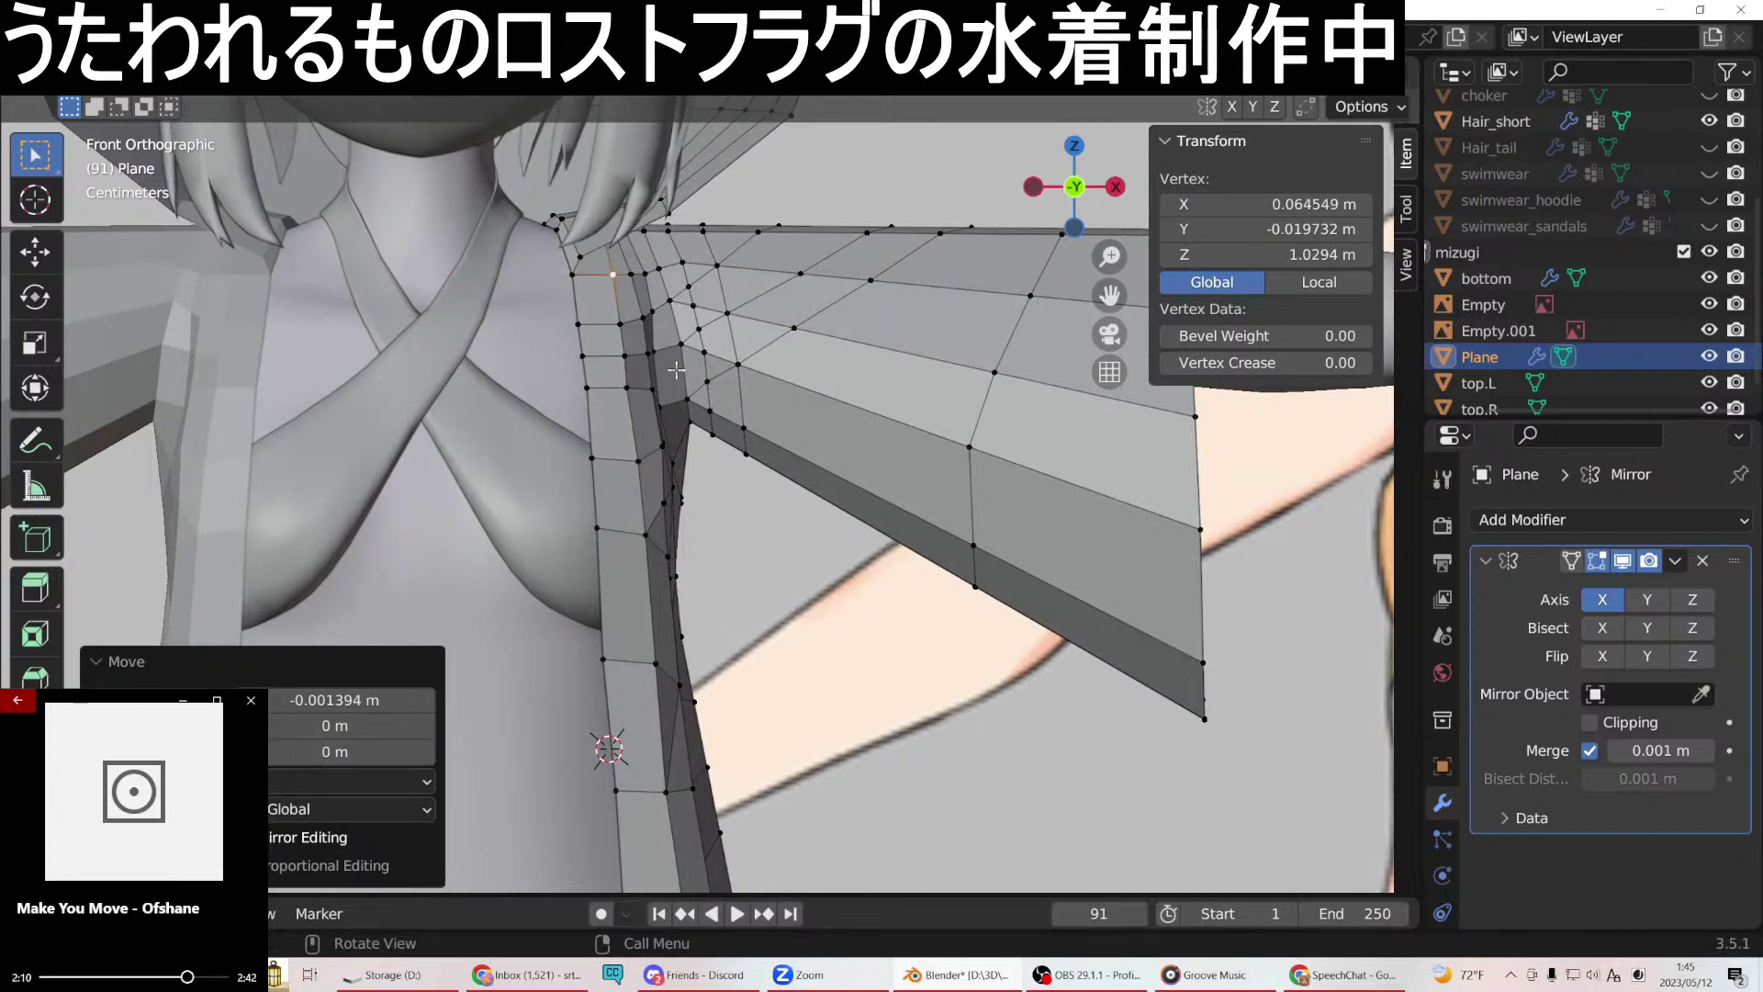
# In front view, move two side vertices beside the armhole outward along the X axis, the lower one by about 0.0026 m.
pyautogui.moveTo(669, 386)
pyautogui.mouseDown(button='middle')
pyautogui.moveTo(630, 473)
pyautogui.moveTo(640, 491)
pyautogui.moveTo(646, 394)
pyautogui.mouseUp(button='middle')
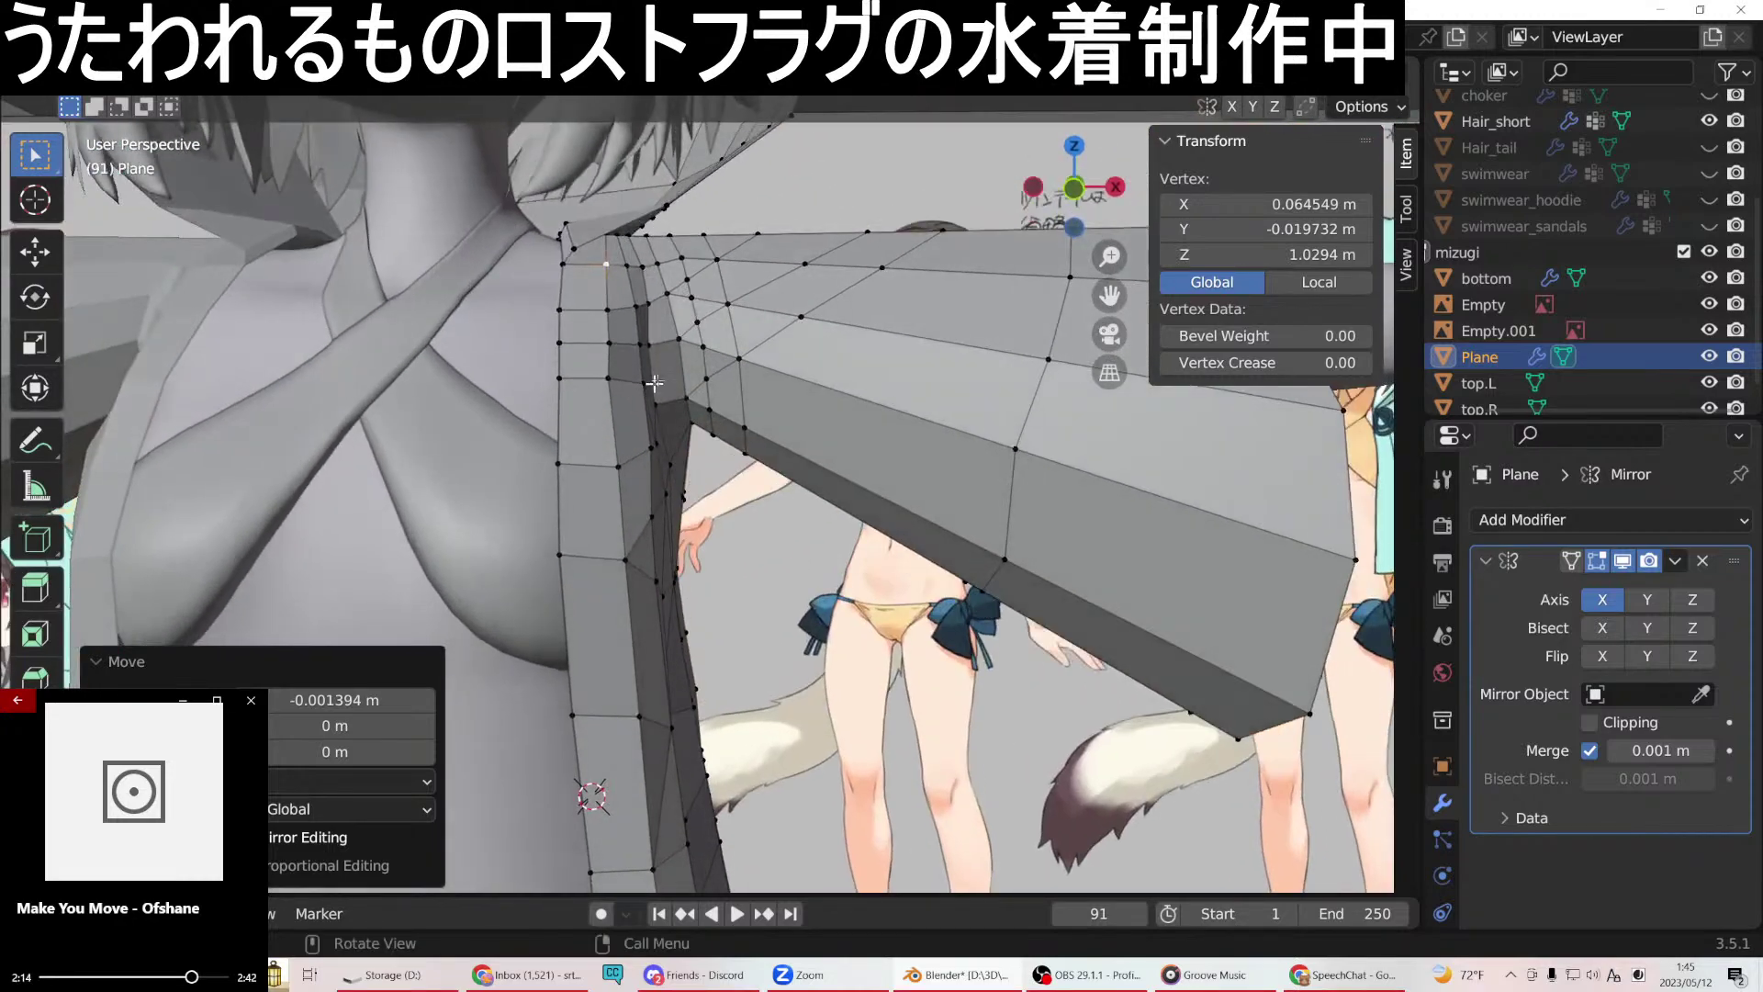
pyautogui.press('KP_1')
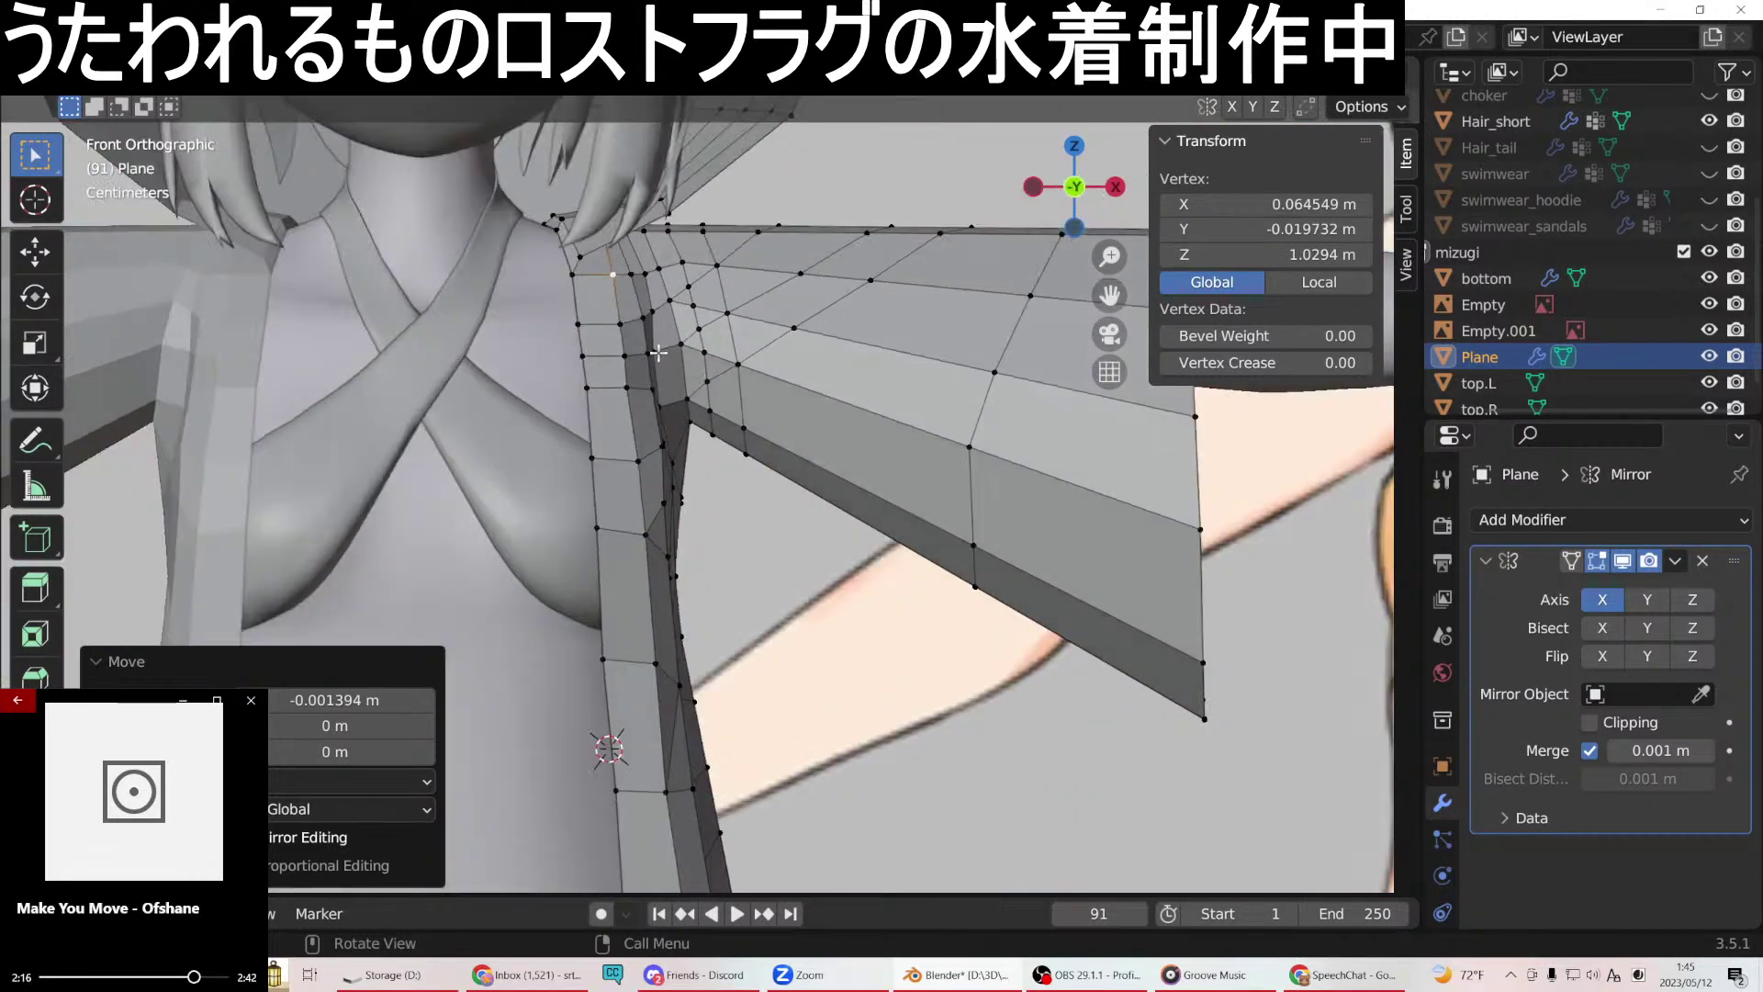
pyautogui.click(653, 351)
pyautogui.scroll(2, 700, 365)
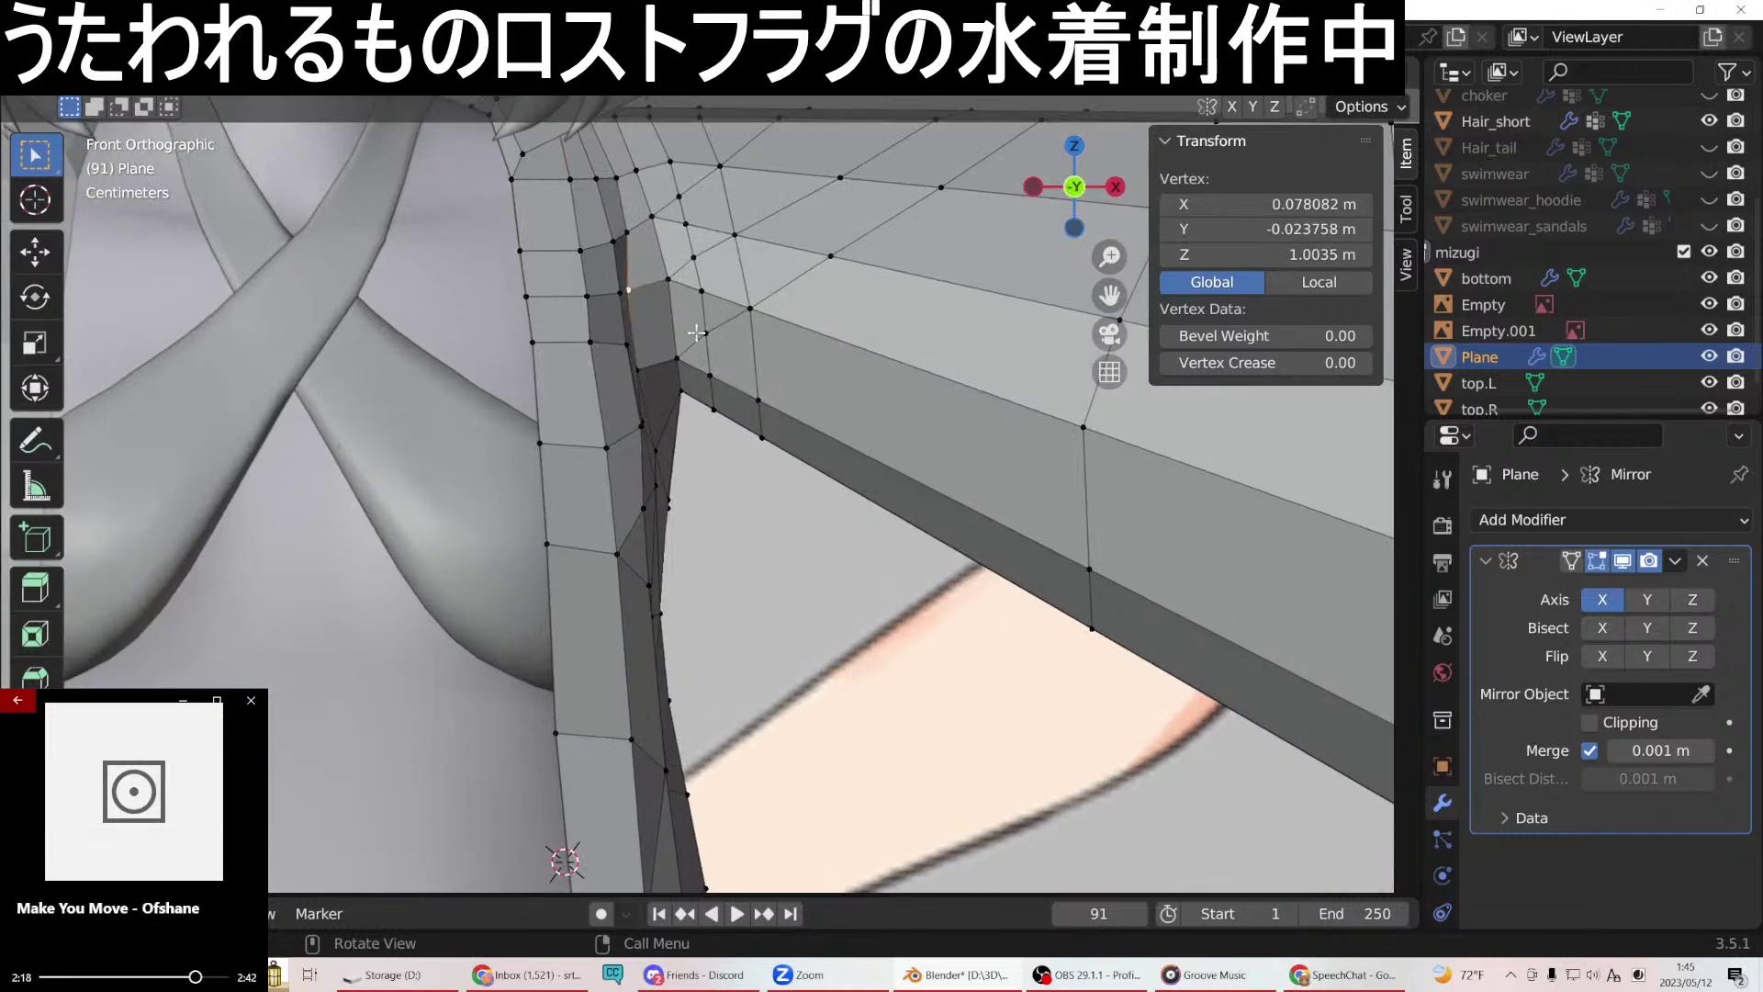
pyautogui.press('g')
pyautogui.press('x')
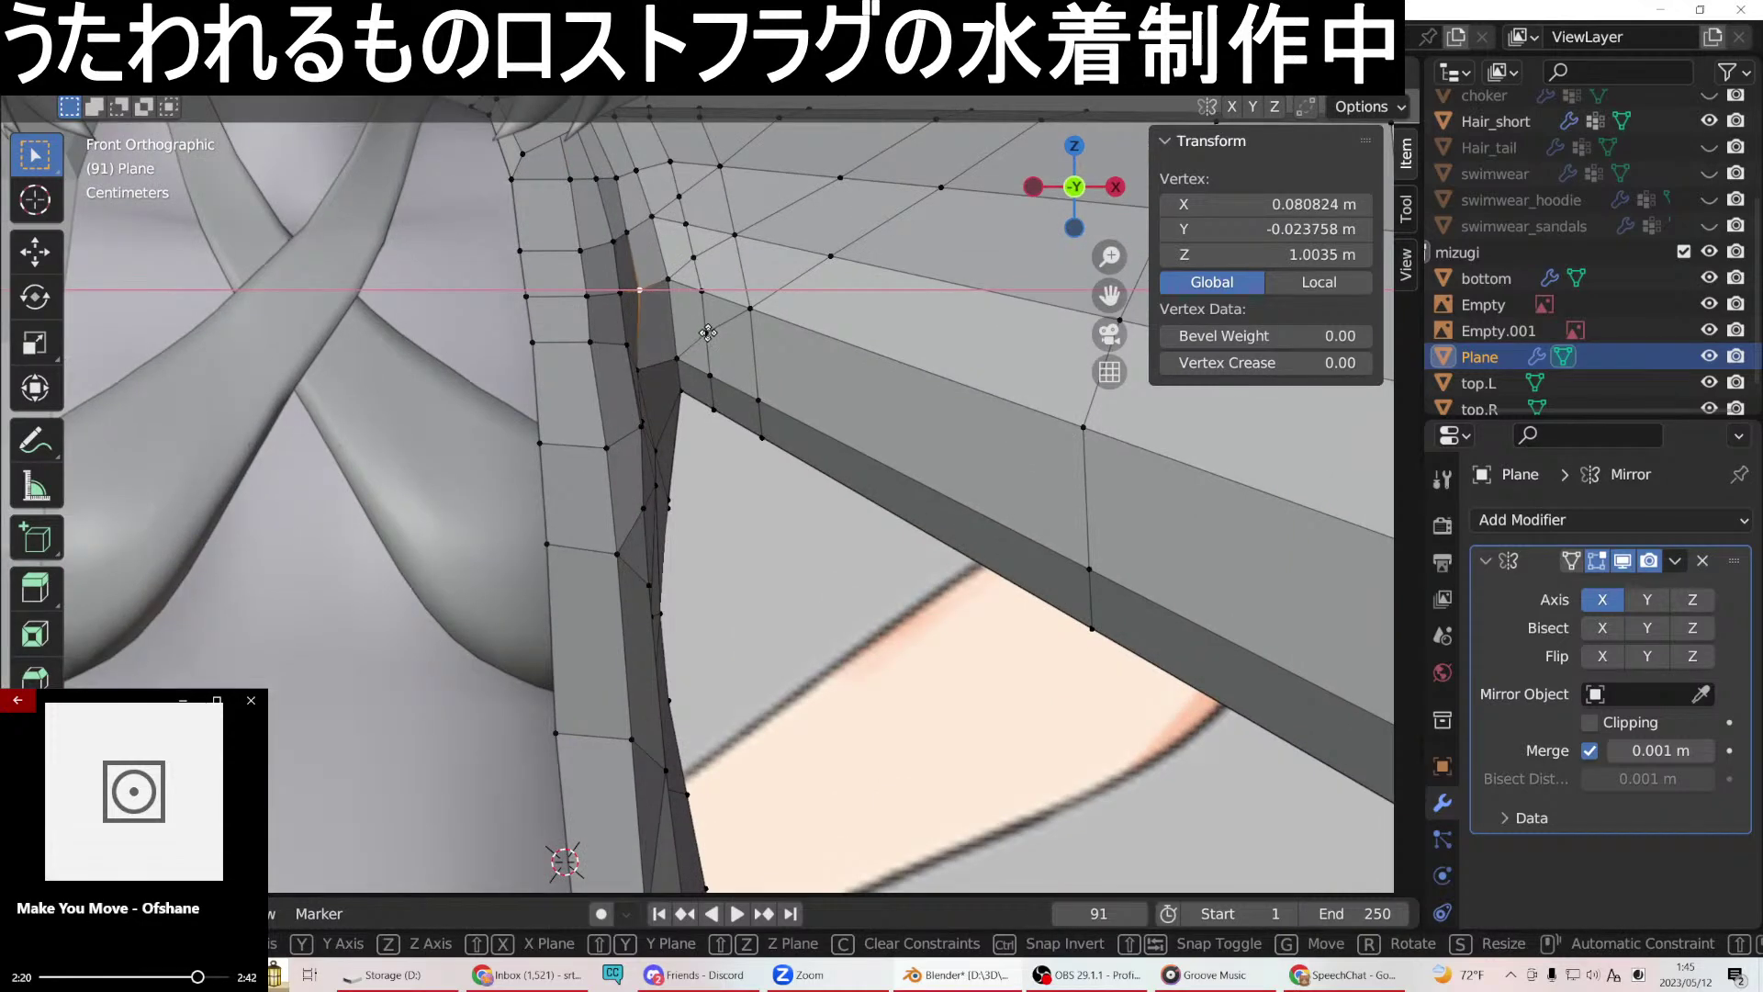
pyautogui.click(678, 376)
pyautogui.press('g')
pyautogui.press('x')
pyautogui.click(694, 364)
pyautogui.moveTo(694, 365)
pyautogui.mouseDown(button='middle')
pyautogui.moveTo(642, 389)
pyautogui.moveTo(643, 414)
pyautogui.moveTo(679, 399)
pyautogui.moveTo(652, 422)
pyautogui.moveTo(649, 374)
pyautogui.moveTo(663, 379)
pyautogui.mouseUp(button='middle')
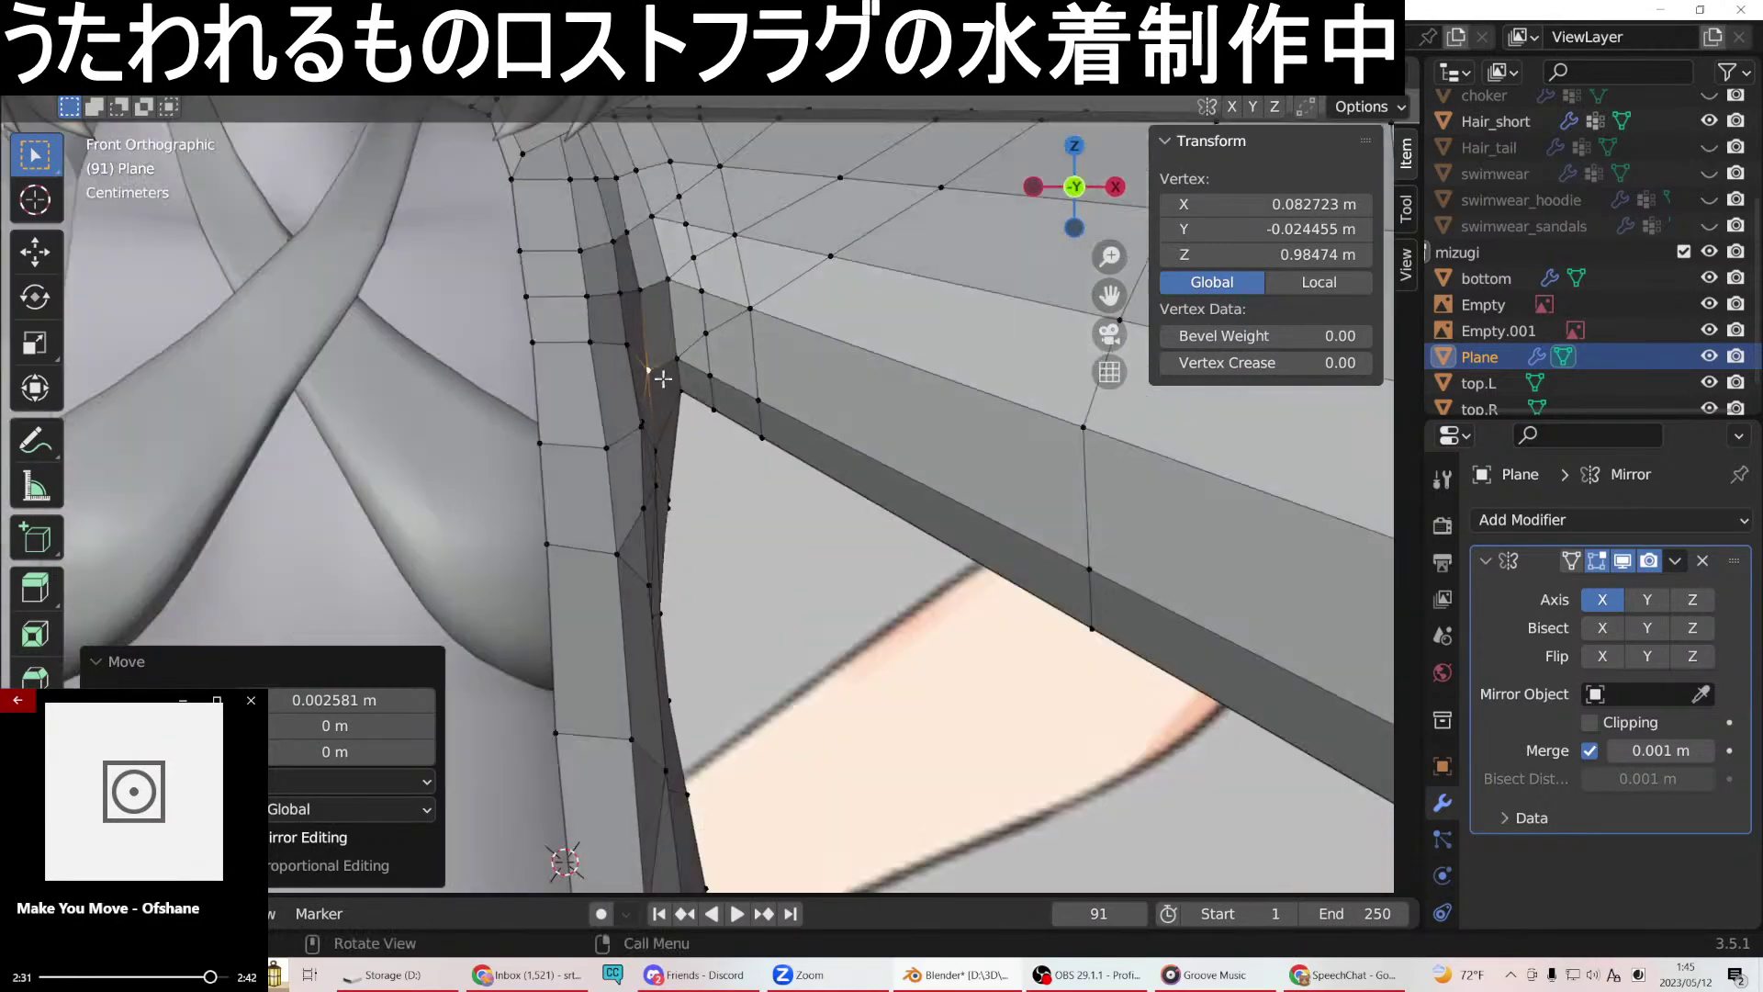
# Select the strip's side vertex just below the armhole corner and move it about 0.0015 m inward along the X axis.
pyautogui.click(643, 441)
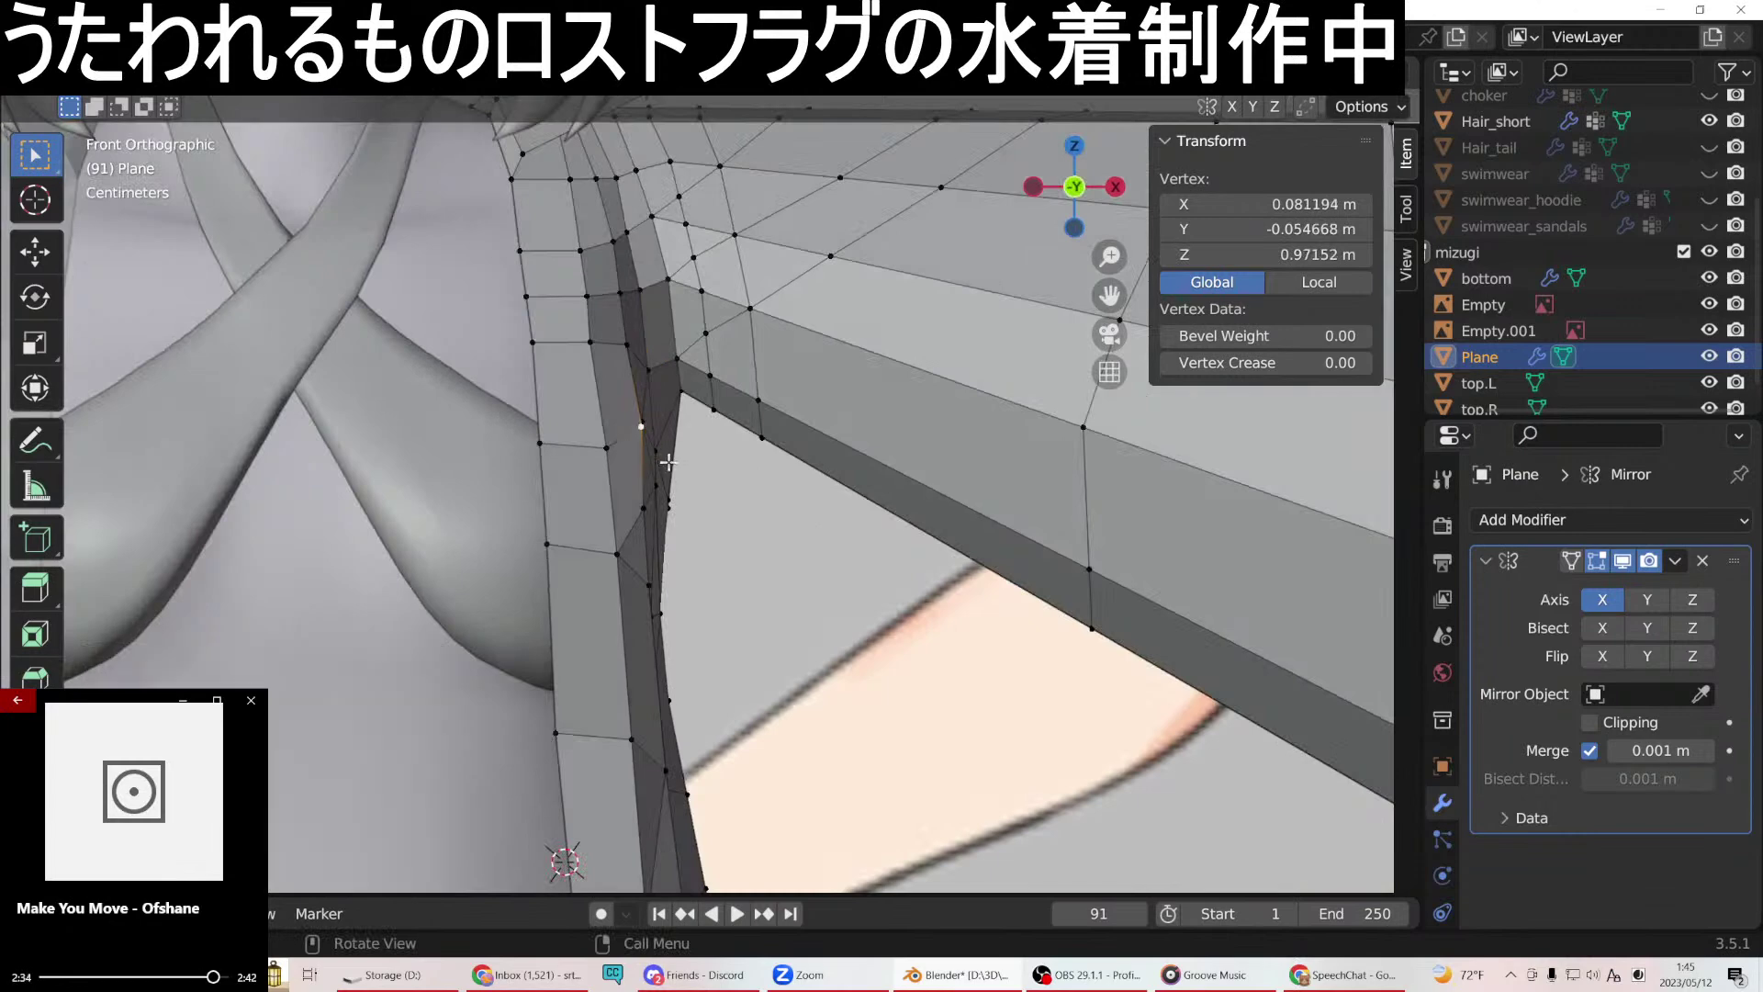
pyautogui.press('g')
pyautogui.press('x')
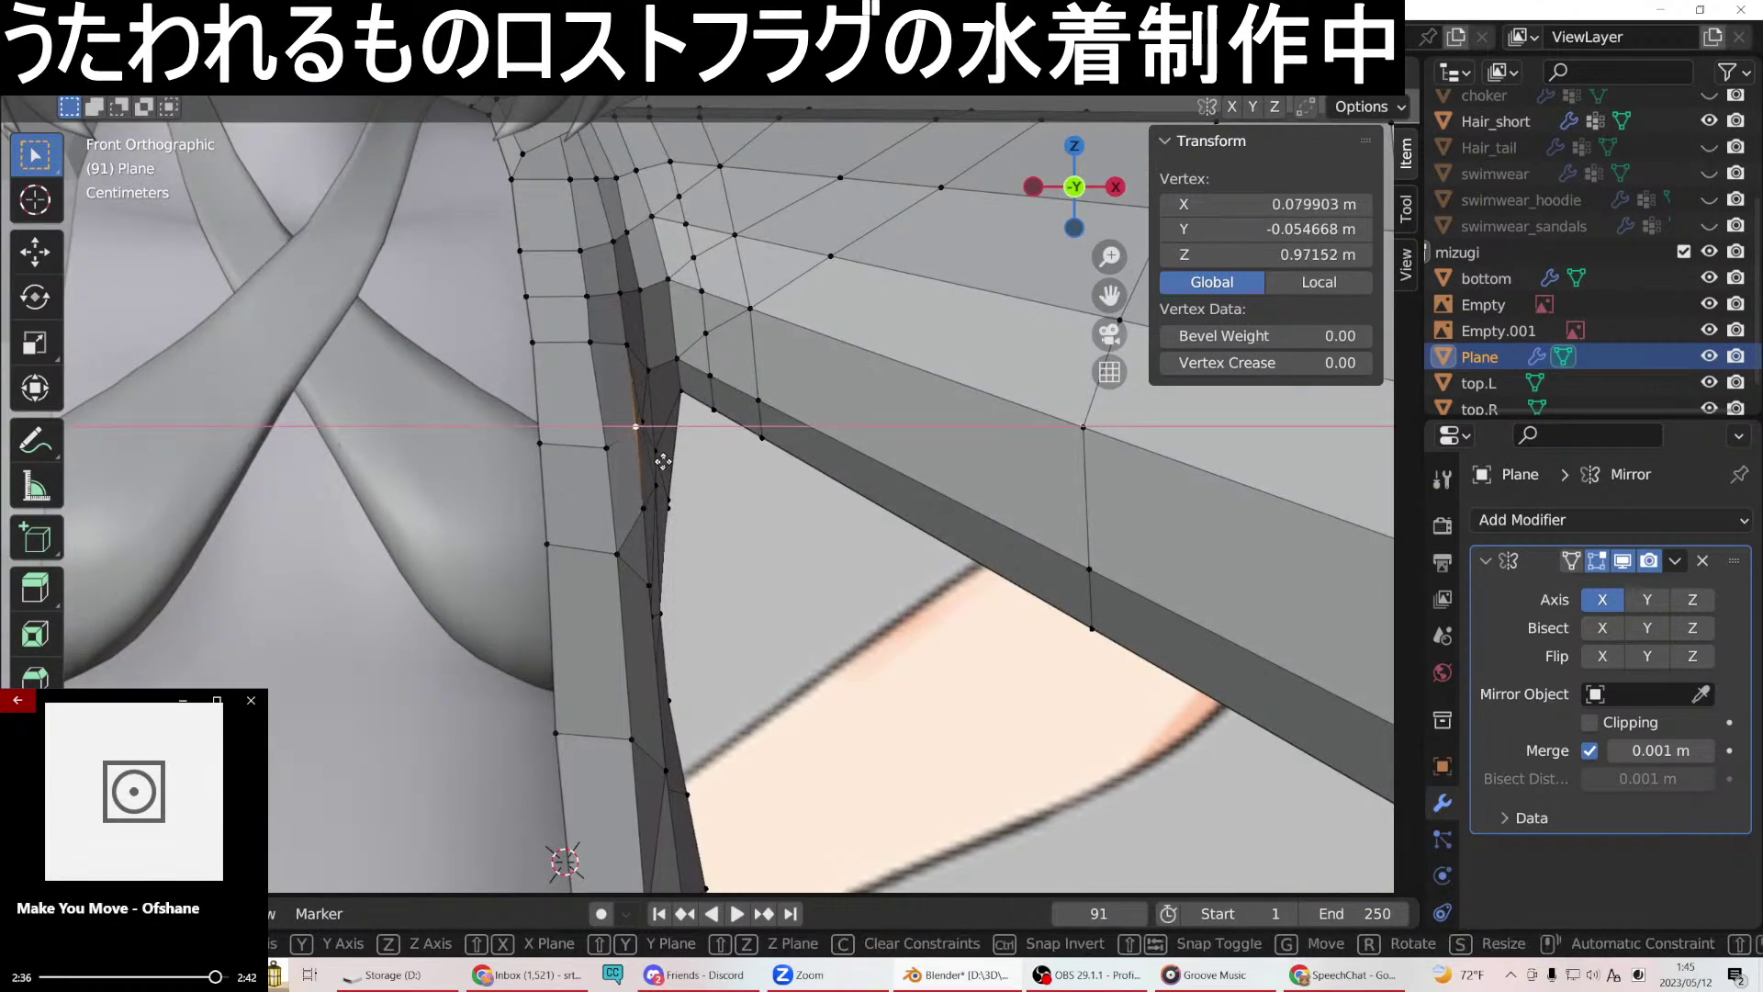
pyautogui.click(662, 460)
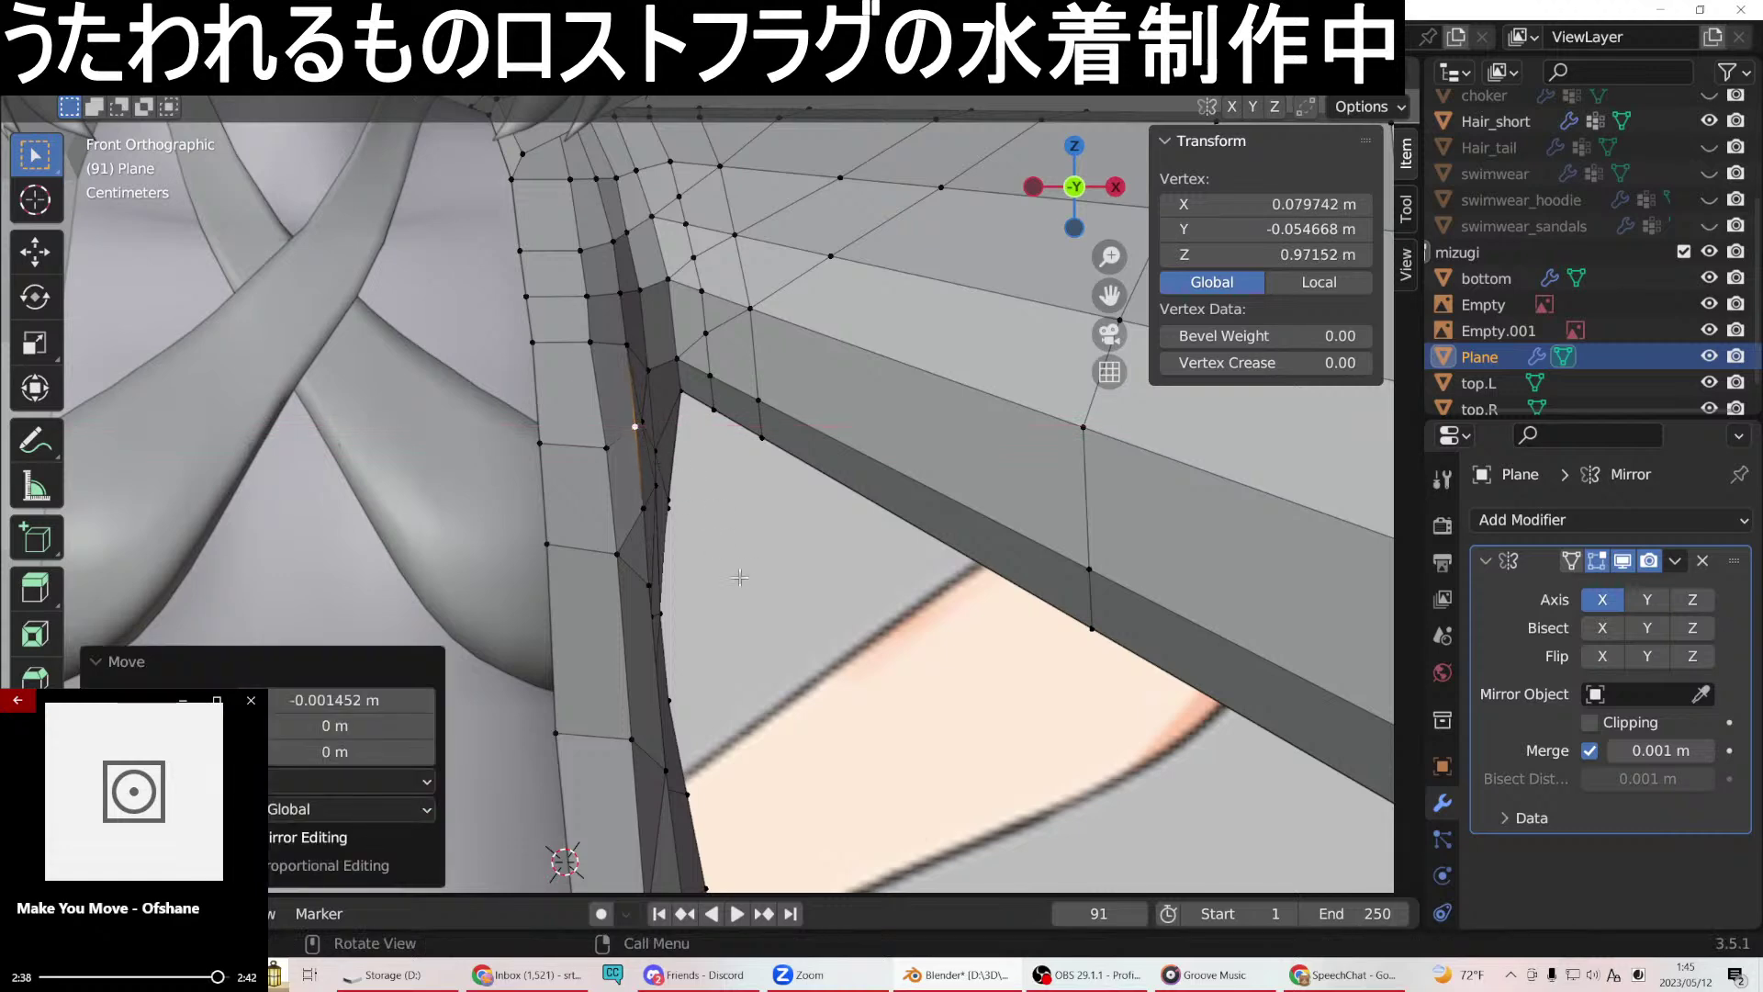
# Select the front strip's inner vertex below the bust and move it about 0.0008 m inward along the X axis.
pyautogui.scroll(-3, 741, 572)
pyautogui.scroll(2, 731, 380)
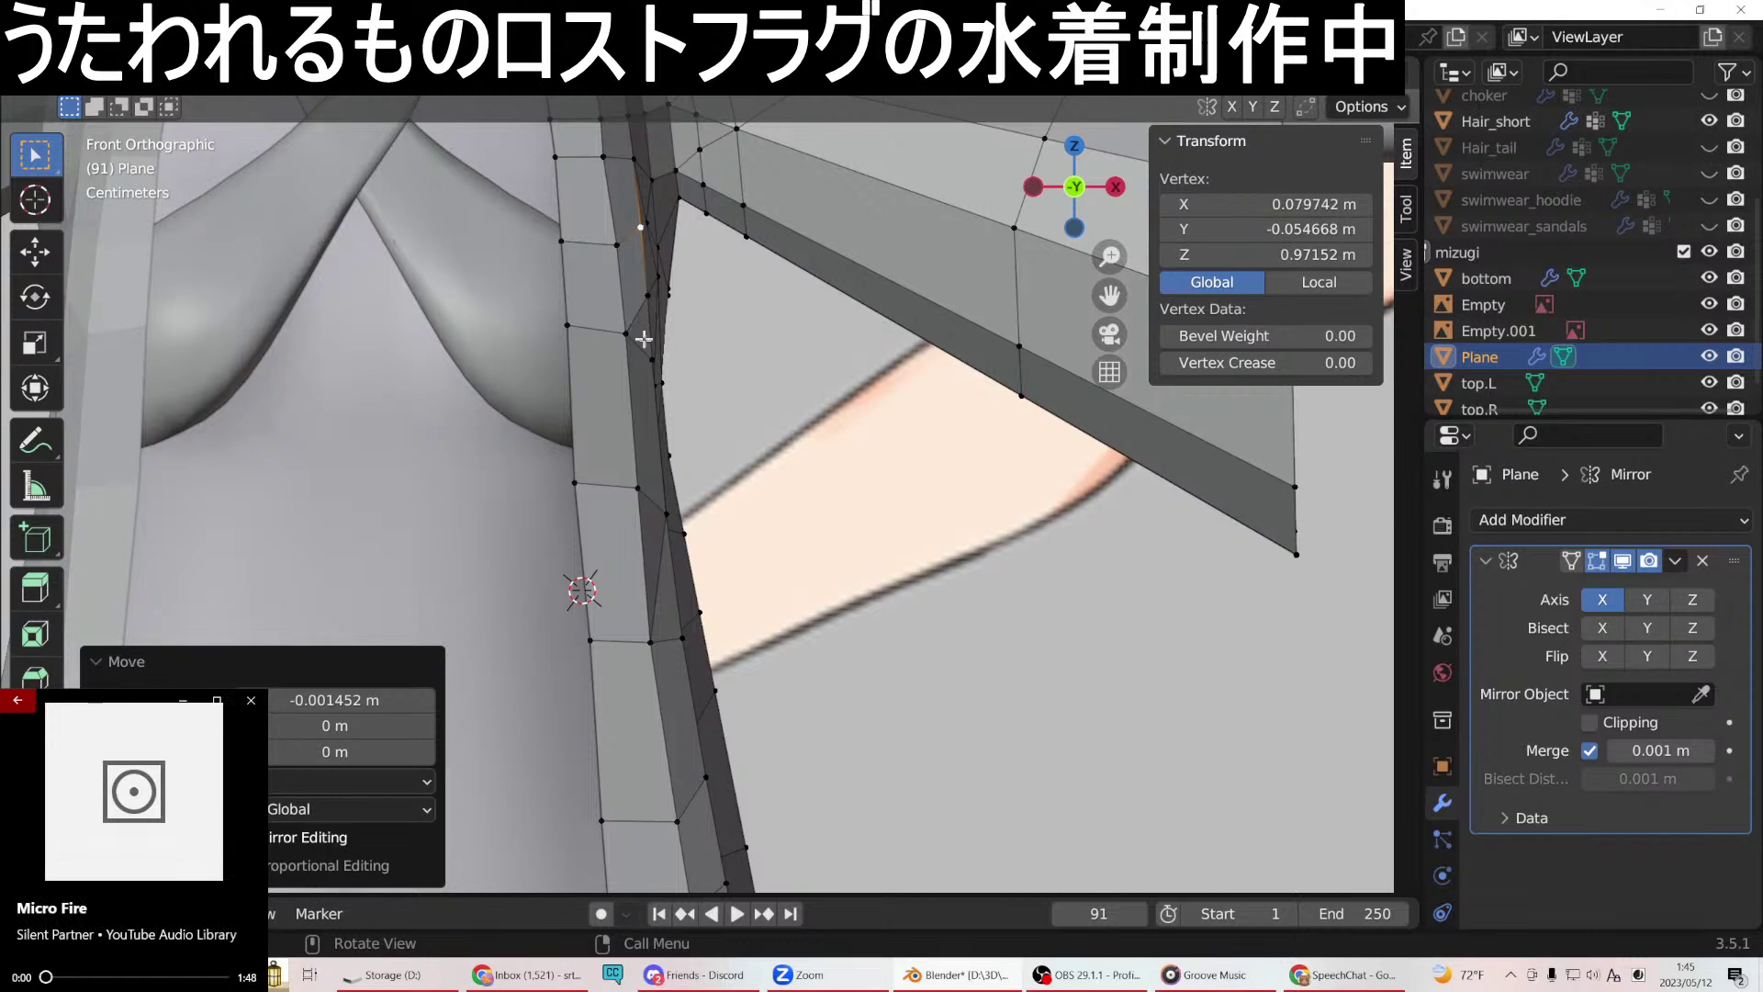
pyautogui.keyDown('shift'); pyautogui.moveTo(630, 412); pyautogui.dragTo(701, 442, button='middle'); pyautogui.keyUp('shift')
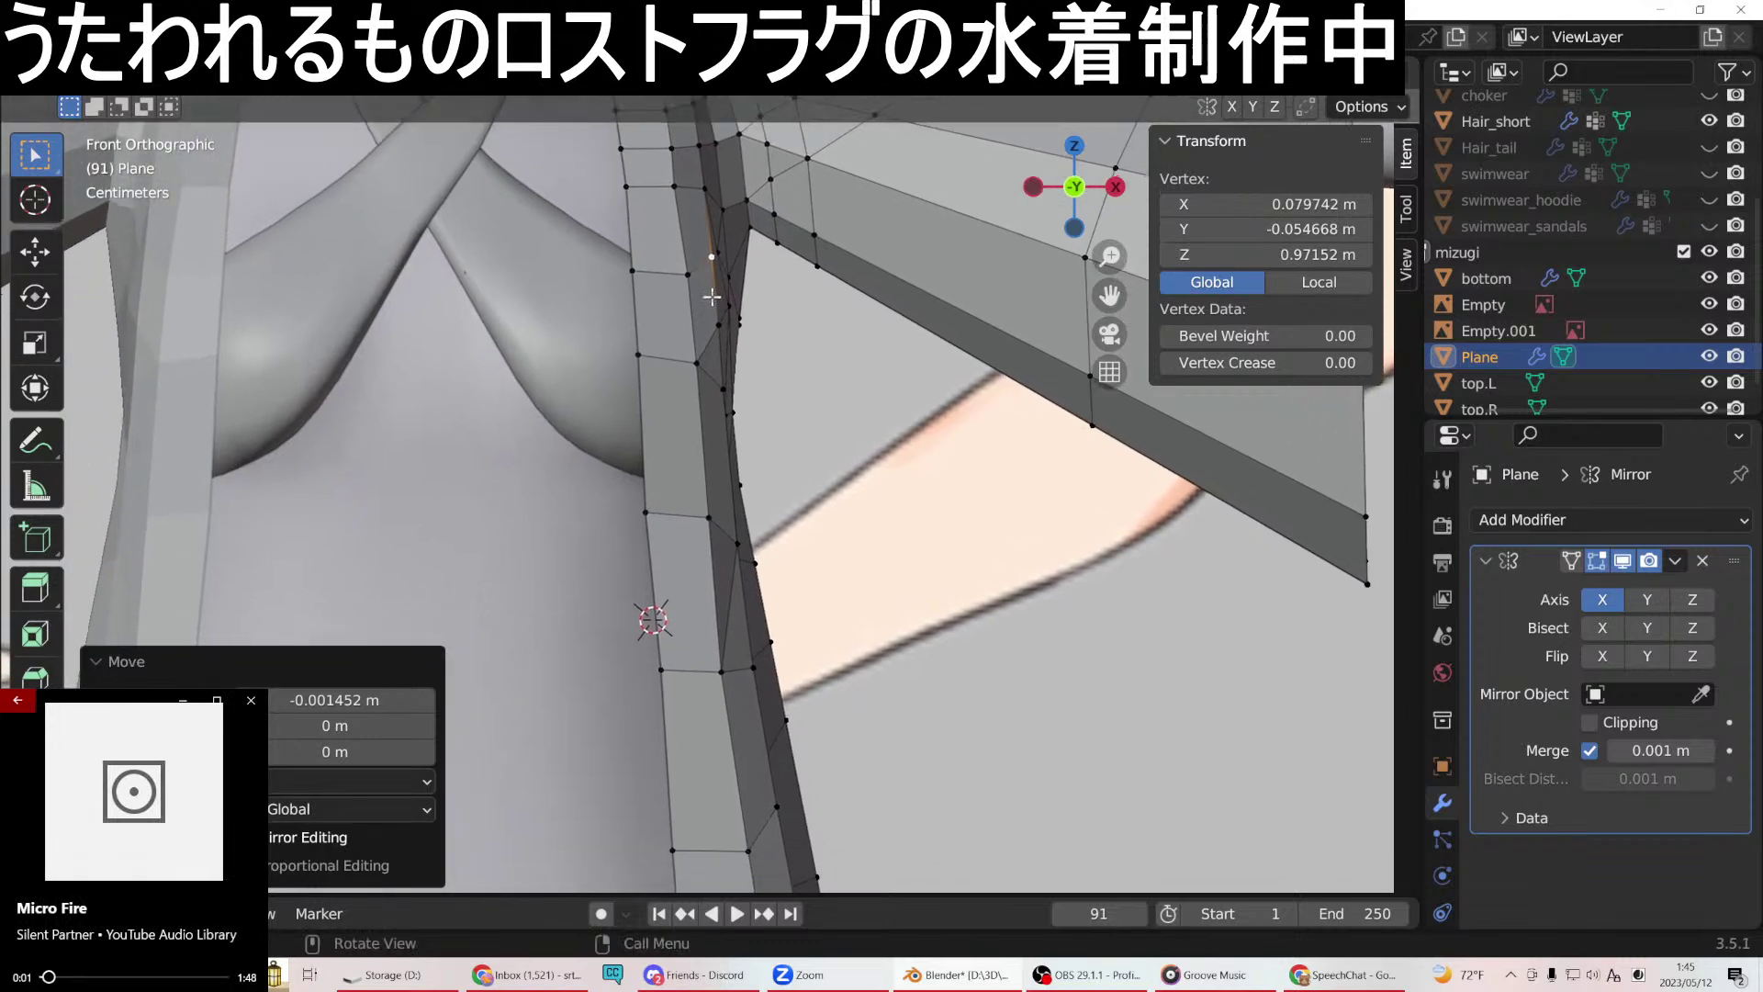
pyautogui.click(669, 658)
pyautogui.press('g')
pyautogui.press('x')
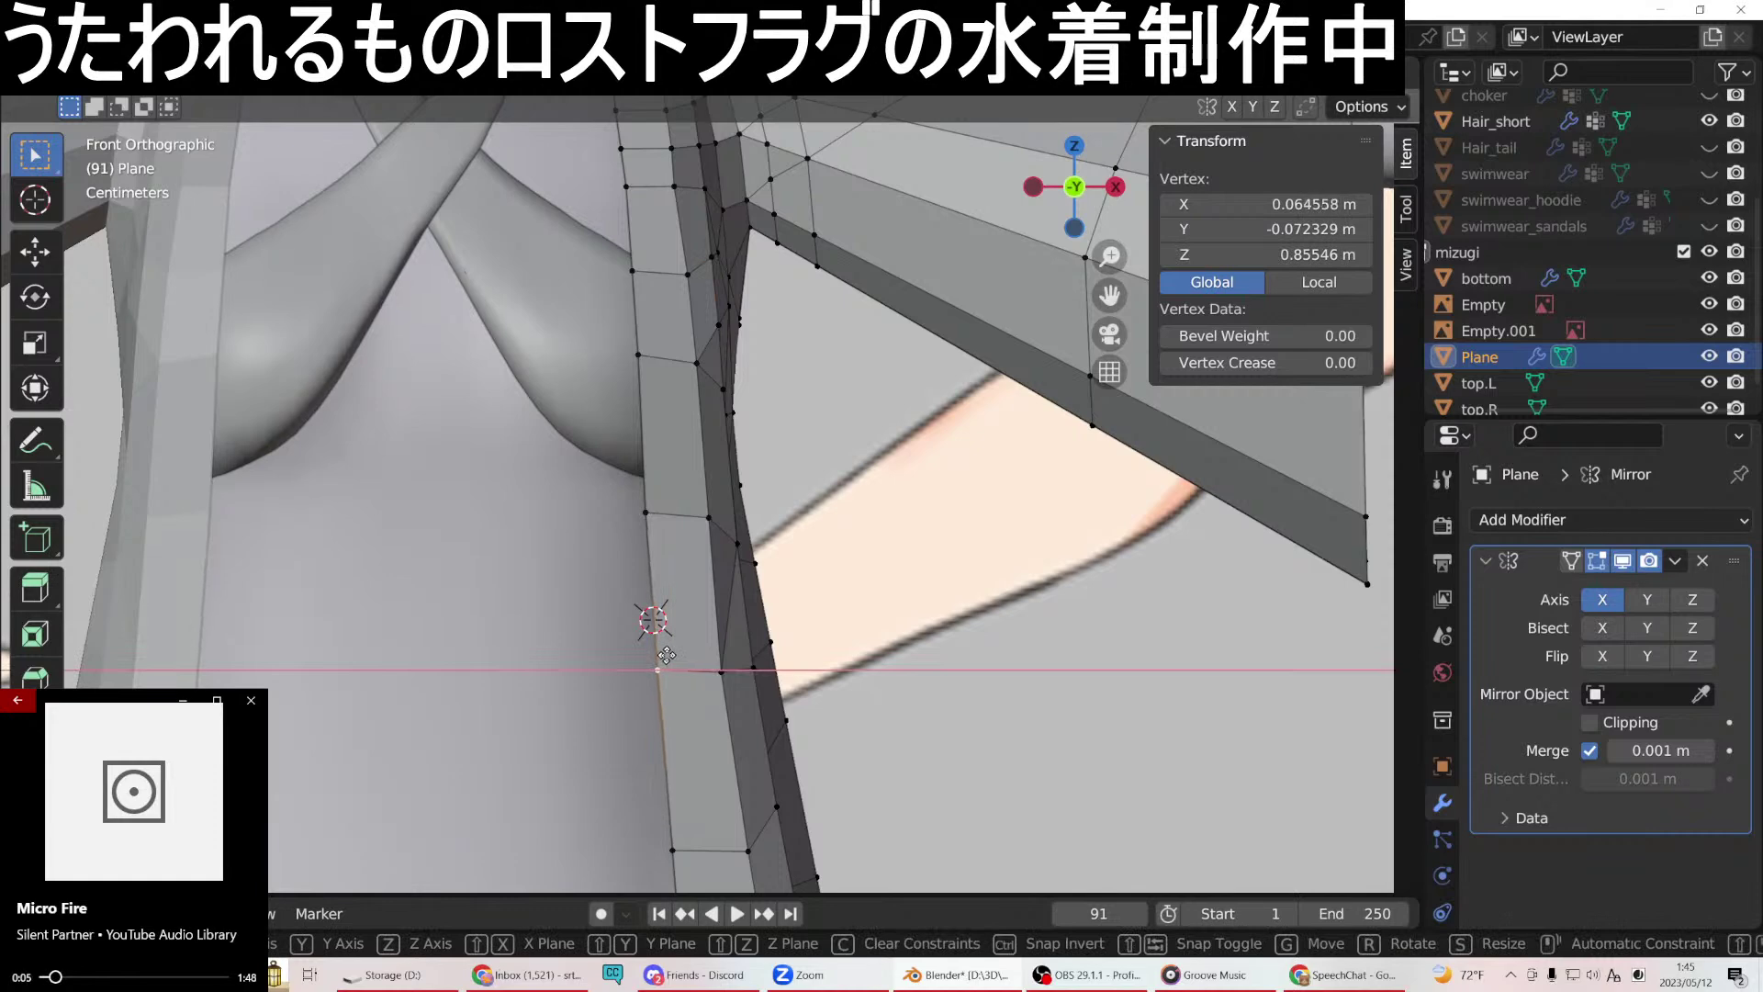
pyautogui.click(668, 655)
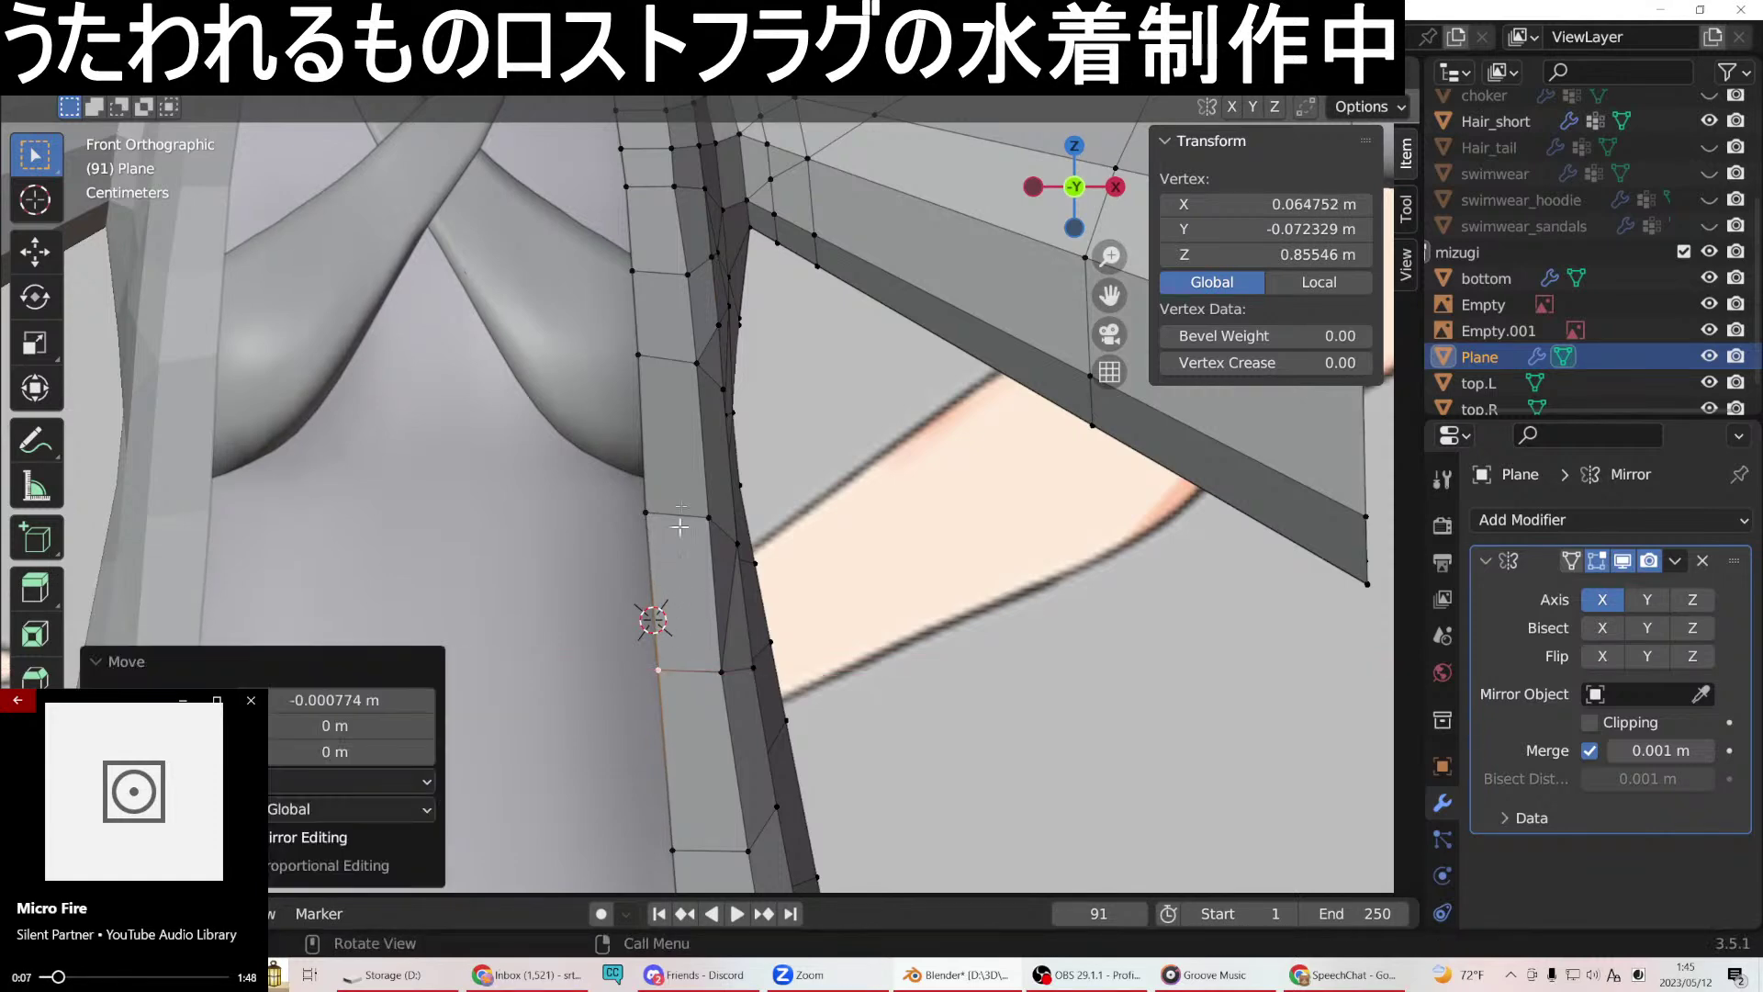
# Select the front strip's inner vertex above the bust and move it about 0.0006 m inward along the X axis.
pyautogui.keyDown('shift'); pyautogui.scroll(5, 677, 555); pyautogui.keyUp('shift')
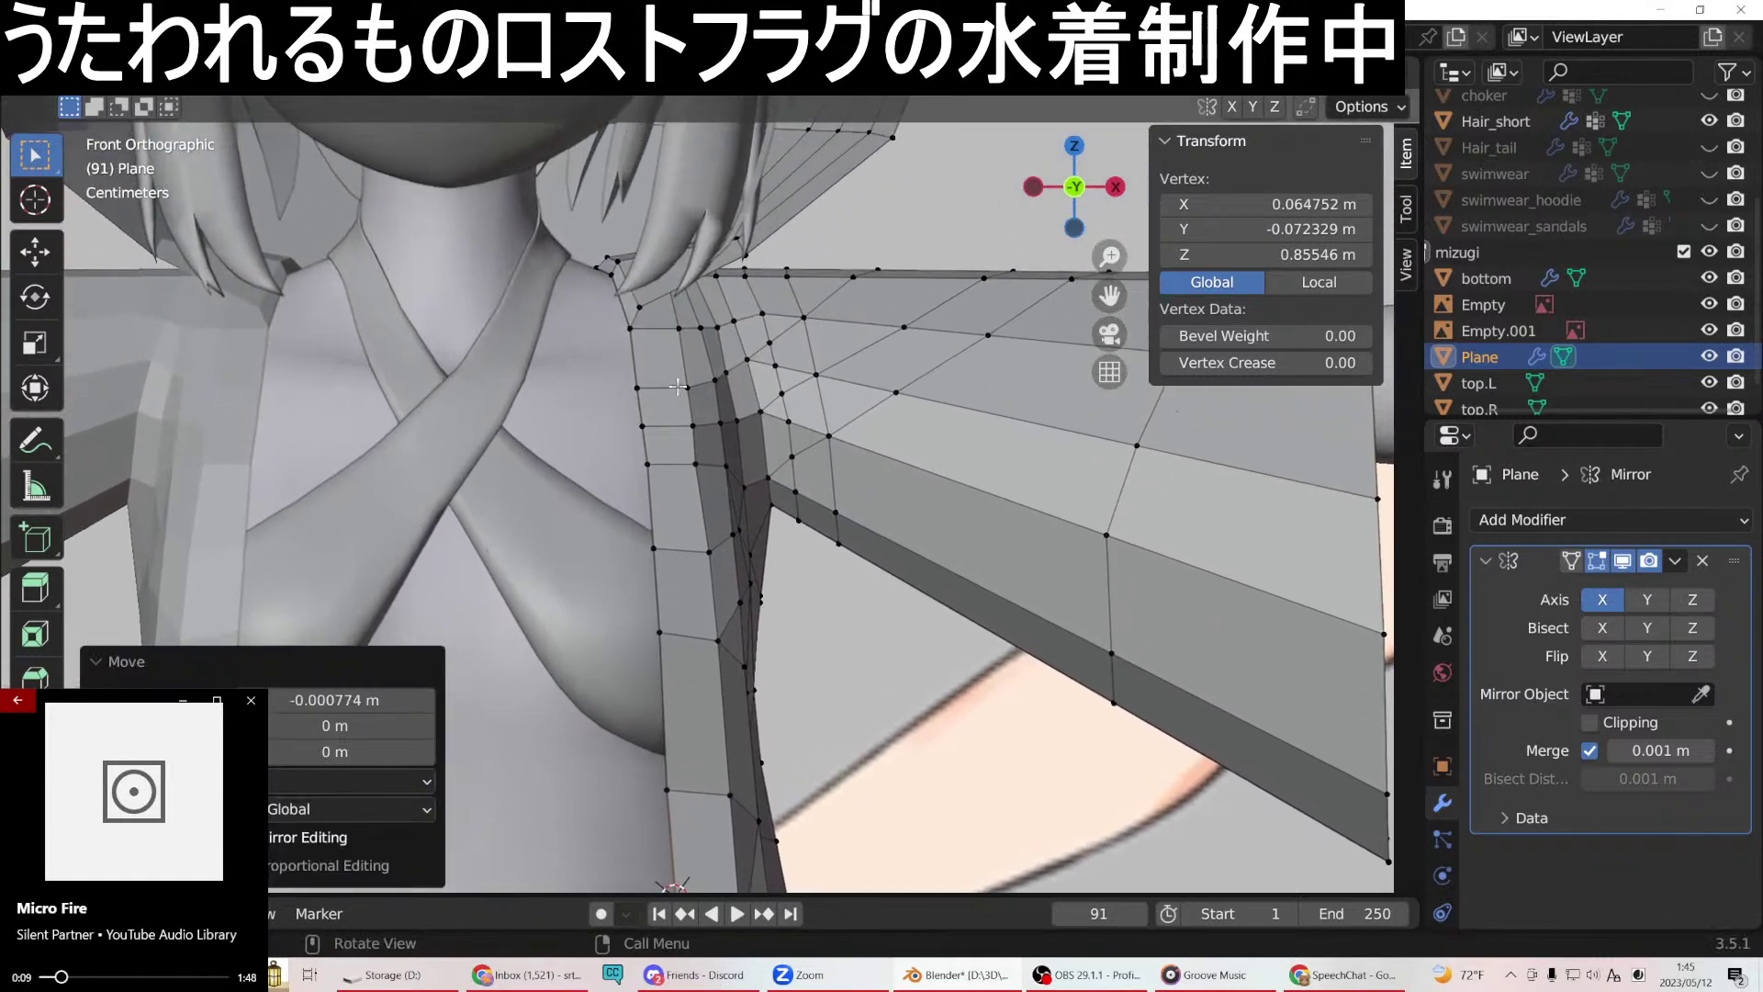
pyautogui.click(650, 466)
pyautogui.press('g')
pyautogui.press('x')
pyautogui.click(718, 458)
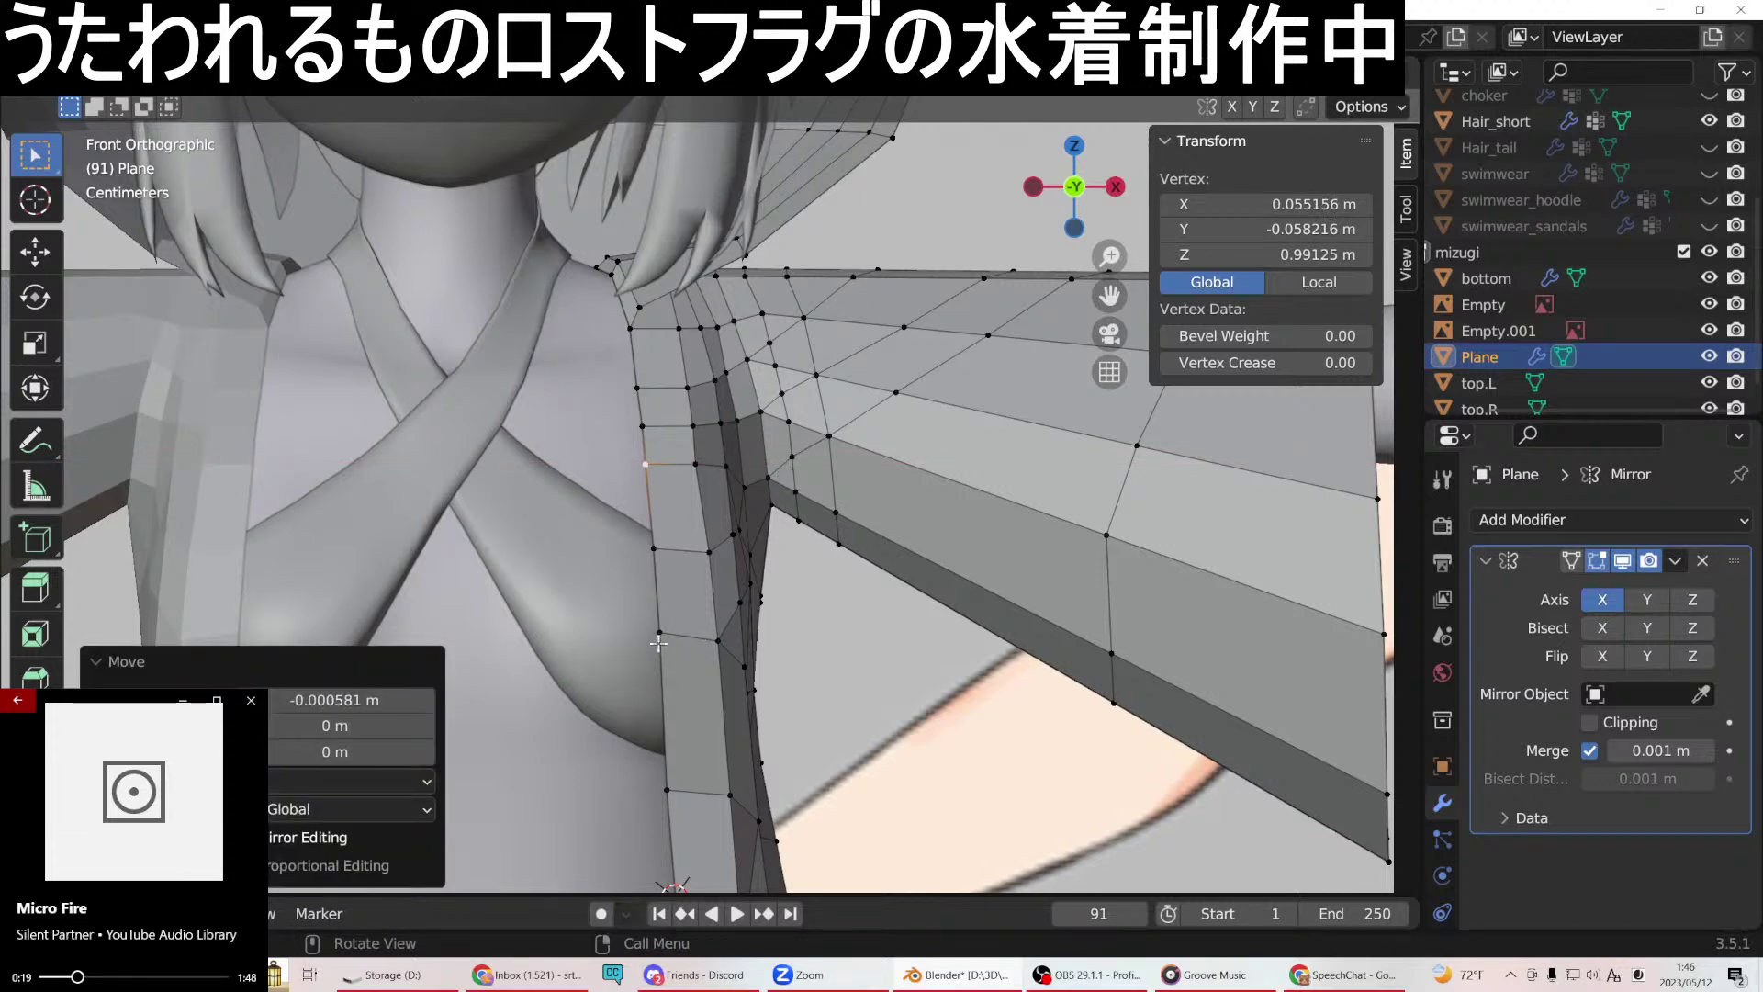
# Select the front strip's inner vertex at bust height and move it about 0.0021 m down along the Z axis.
pyautogui.click(660, 635)
pyautogui.press('g')
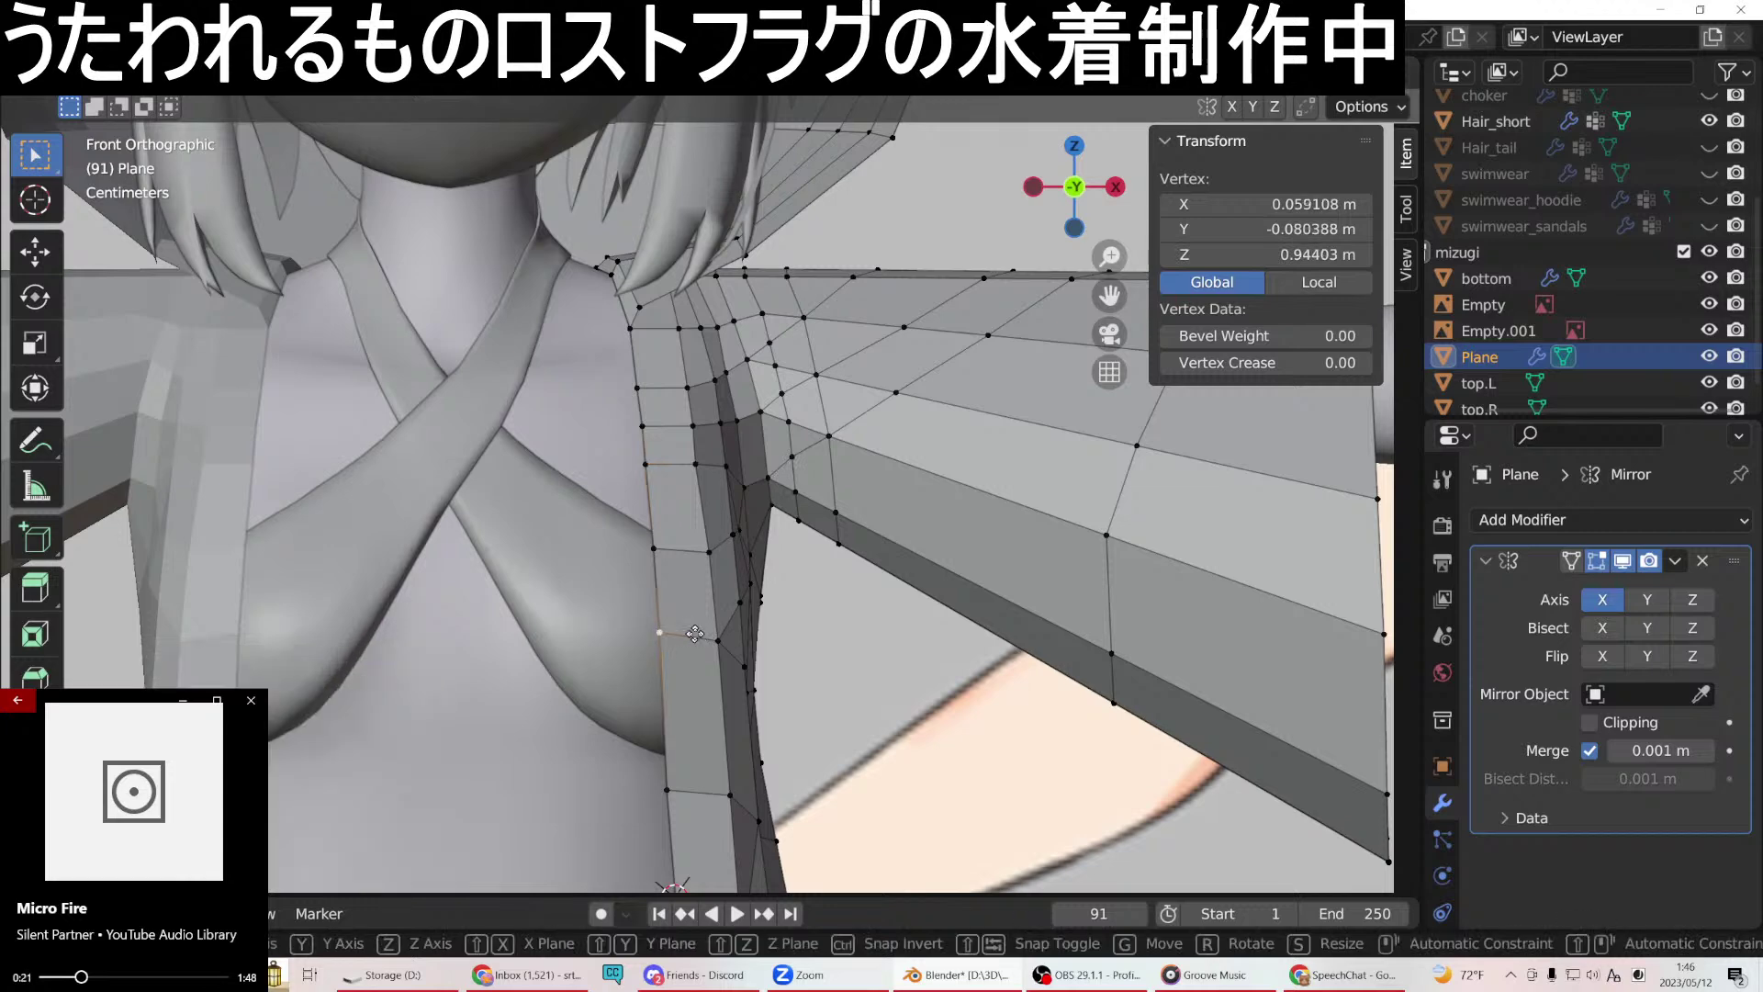
pyautogui.press('z')
pyautogui.click(695, 637)
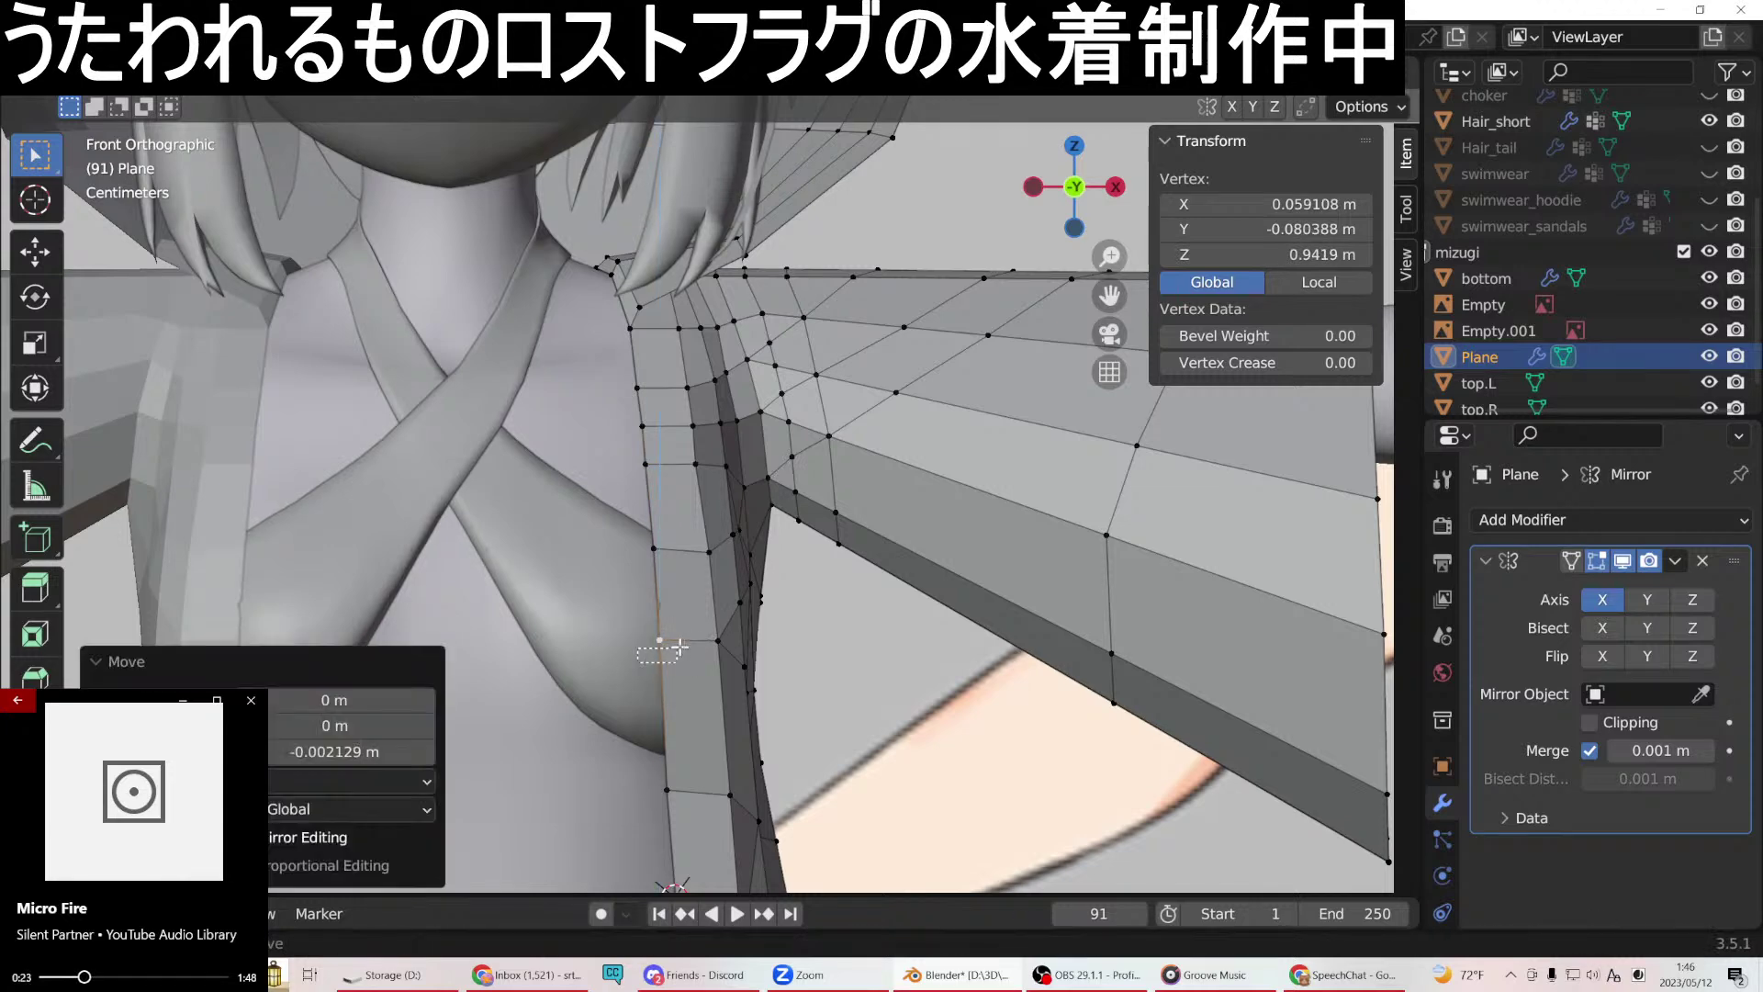
# Select the front strip's inner and outer vertices at bust height and level them by scaling to 0 along the Z axis.
pyautogui.keyDown('shift'); pyautogui.click(719, 640); pyautogui.keyUp('shift')
pyautogui.click(661, 640)
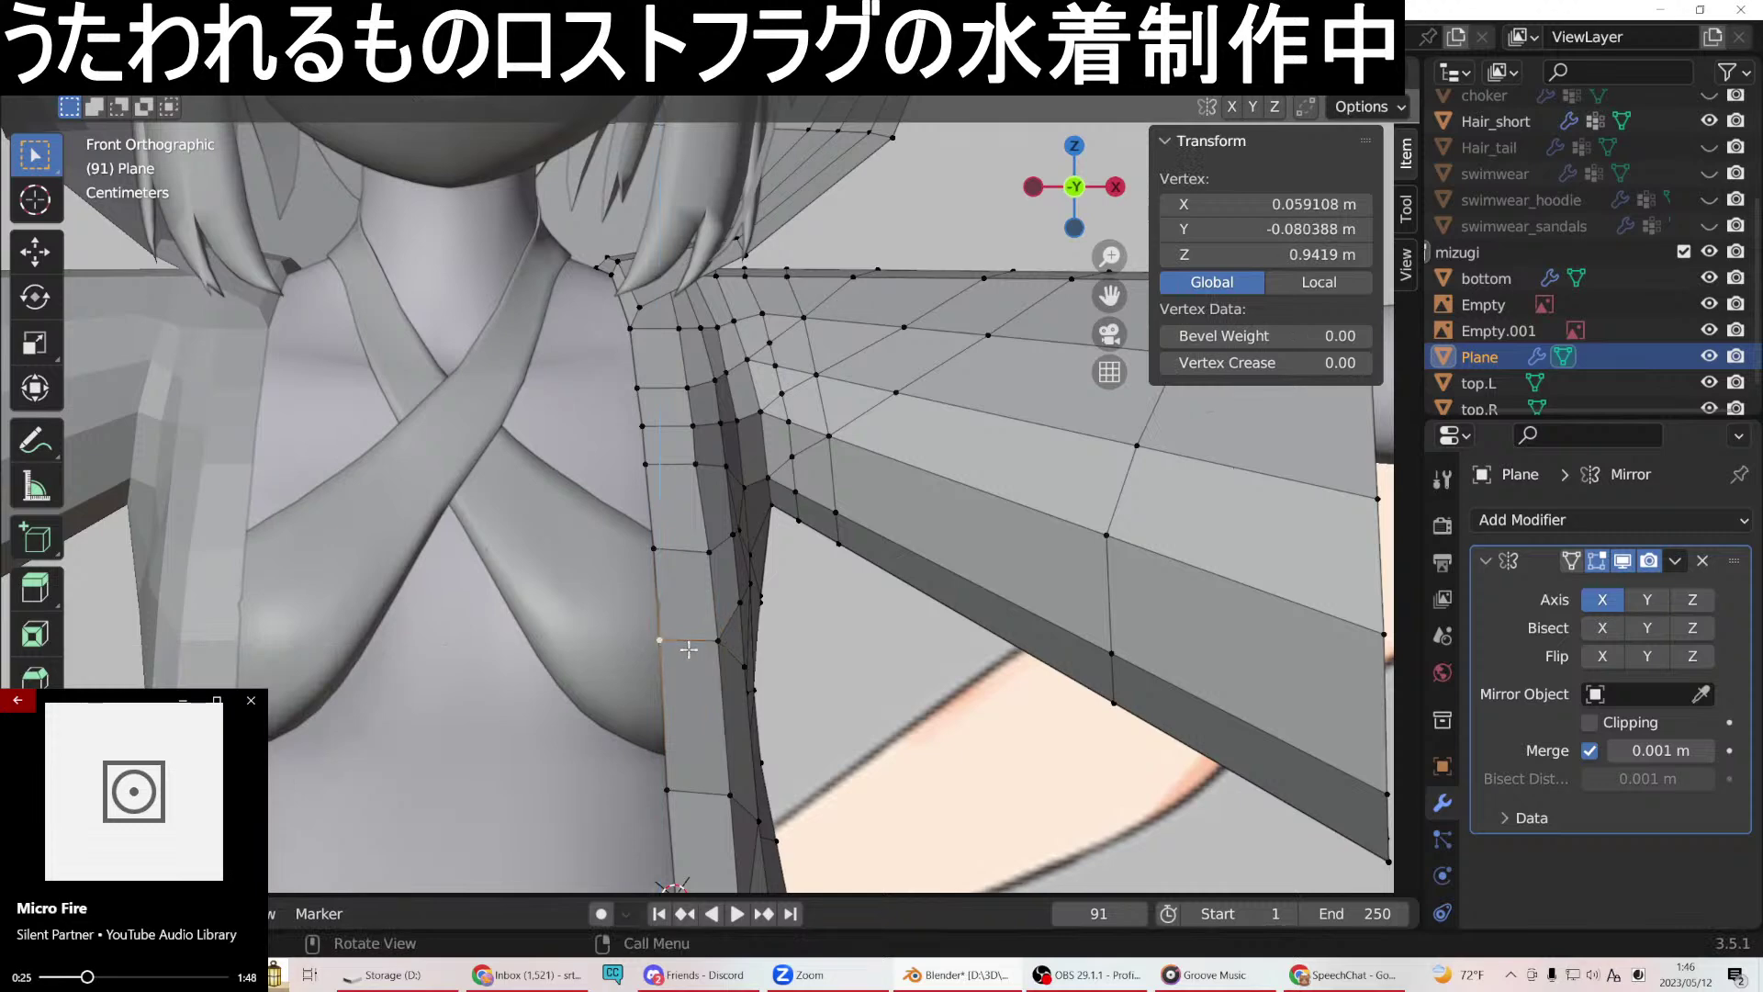
pyautogui.press('g')
pyautogui.press('z')
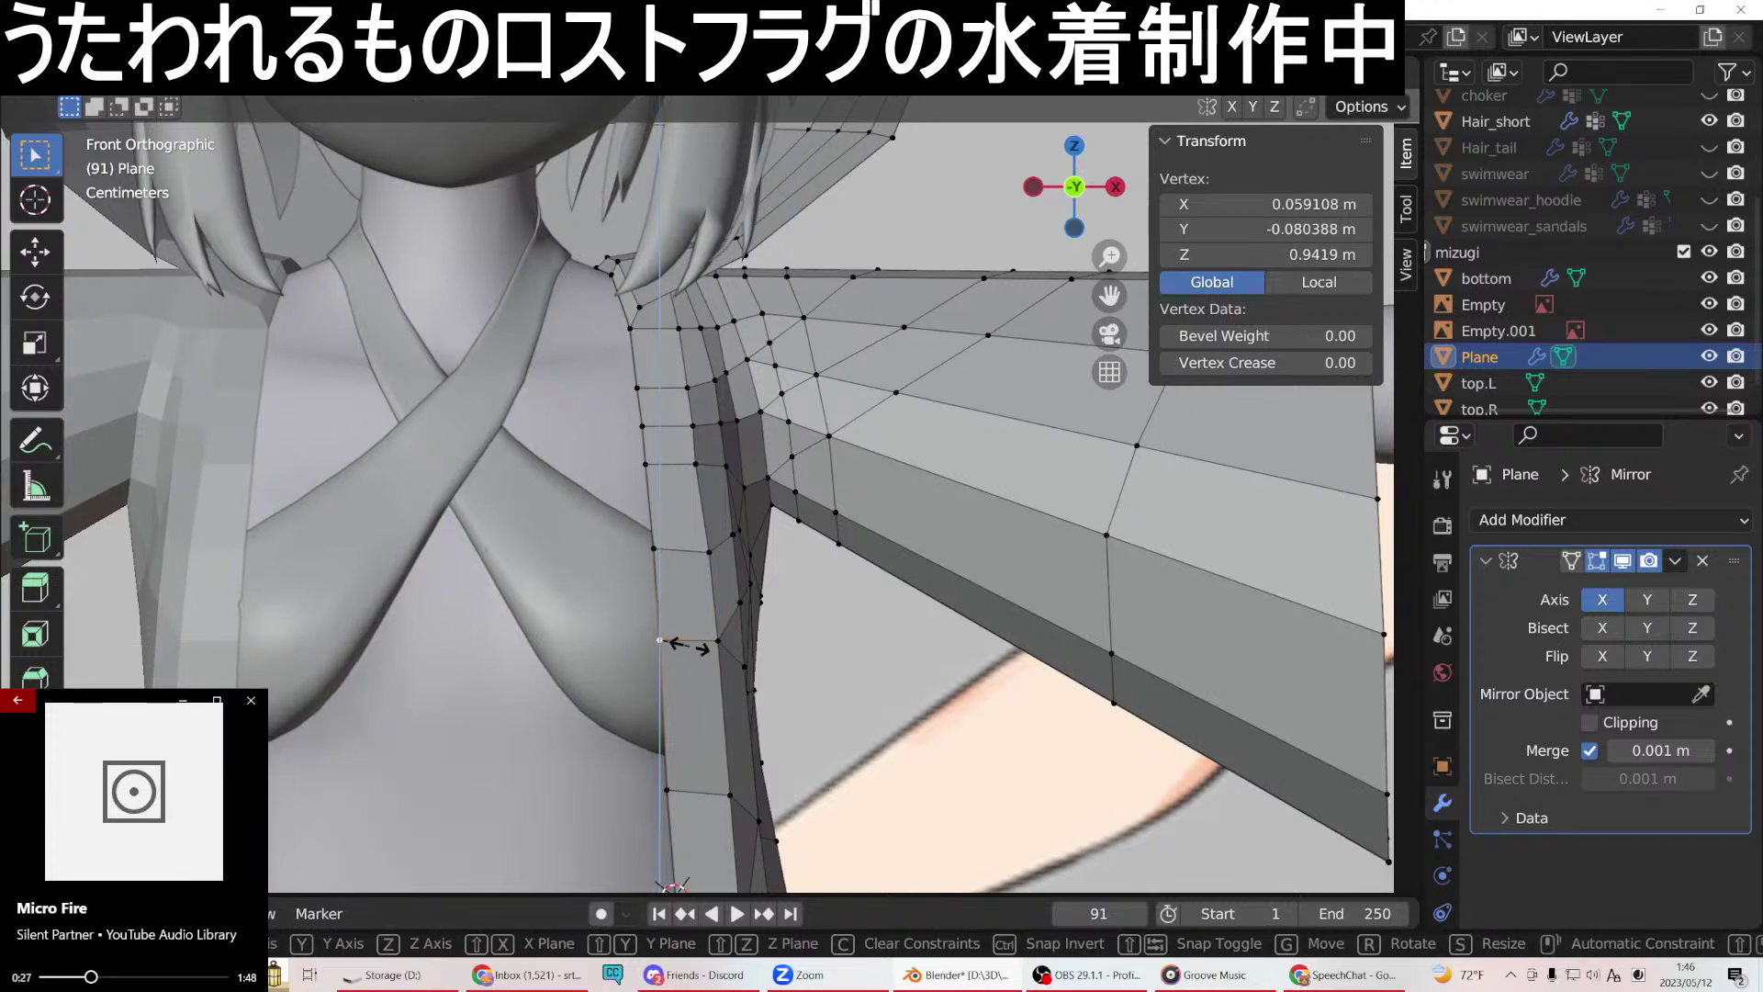
pyautogui.press('Return')
pyautogui.keyDown('shift'); pyautogui.click(717, 640); pyautogui.keyUp('shift')
pyautogui.press('g')
pyautogui.press('z')
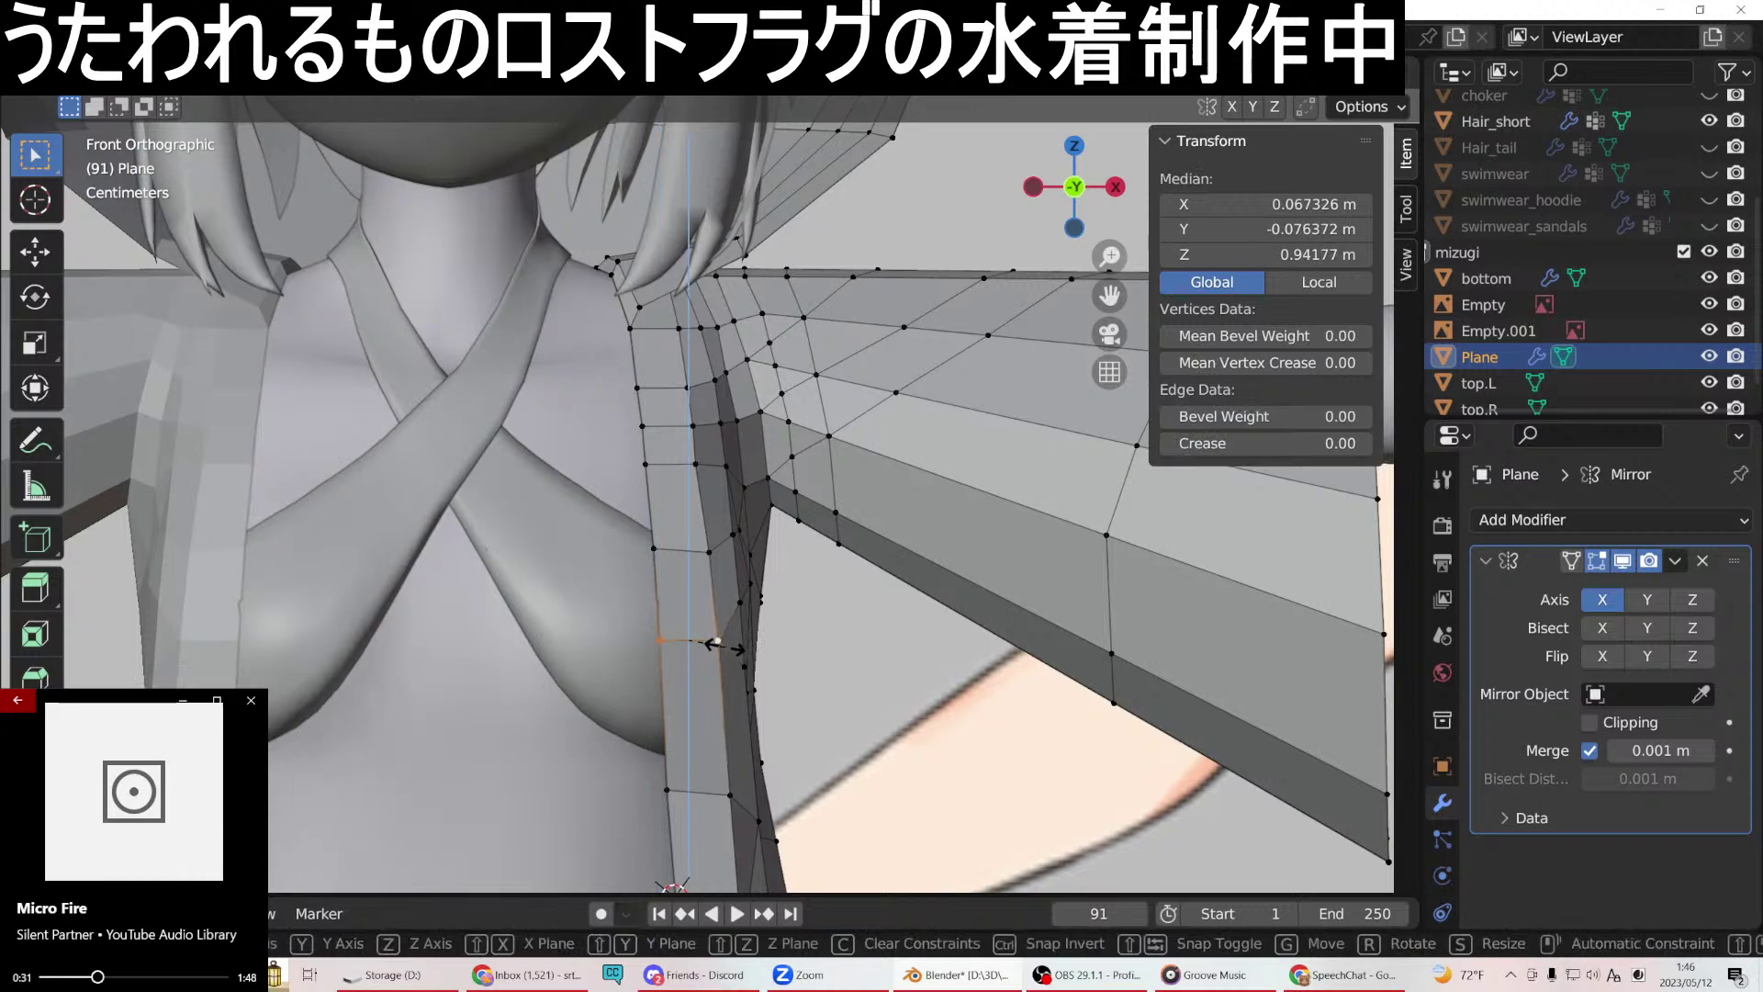
pyautogui.press('Return')
# Move the two levelled front strip vertices about 0.0013 m up along the Z axis.
pyautogui.moveTo(712, 628); pyautogui.dragTo(608, 571, button='middle')
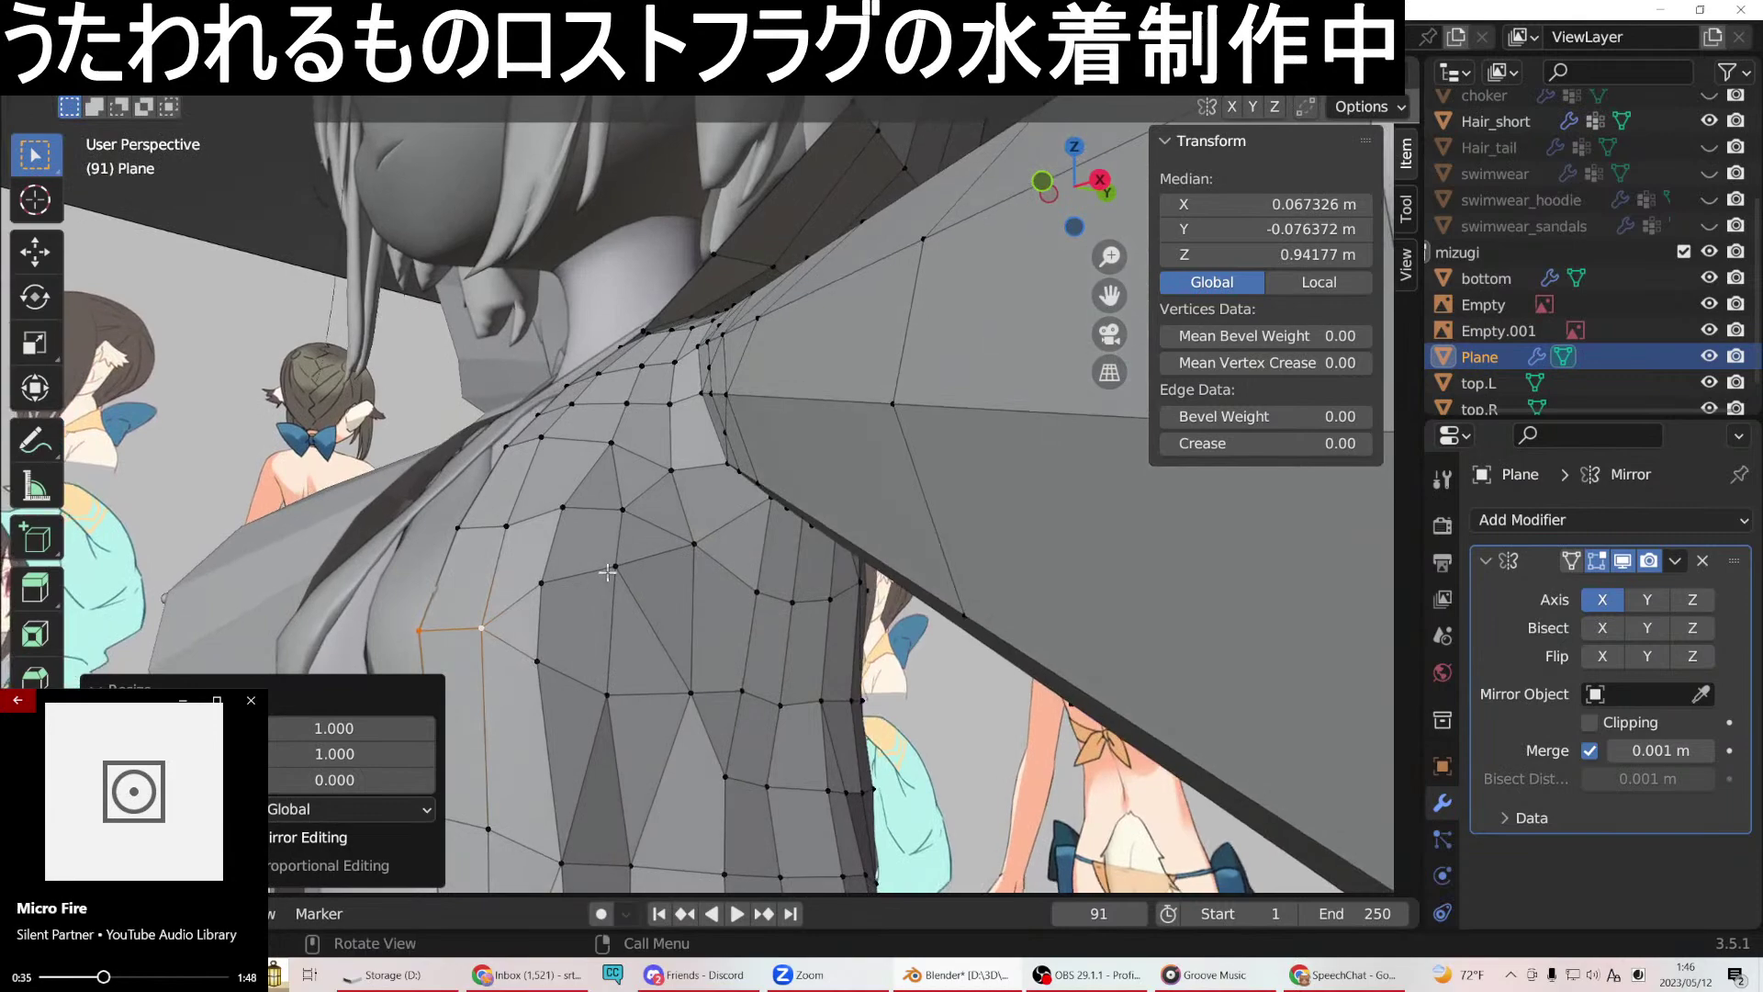
pyautogui.press('g')
pyautogui.press('z')
pyautogui.click(607, 568)
# Select the collar vertices at the base of the neck and move them about 0.007 m down along the Z axis.
pyautogui.moveTo(608, 568); pyautogui.dragTo(628, 321, button='middle')
pyautogui.scroll(-5, 617, 333)
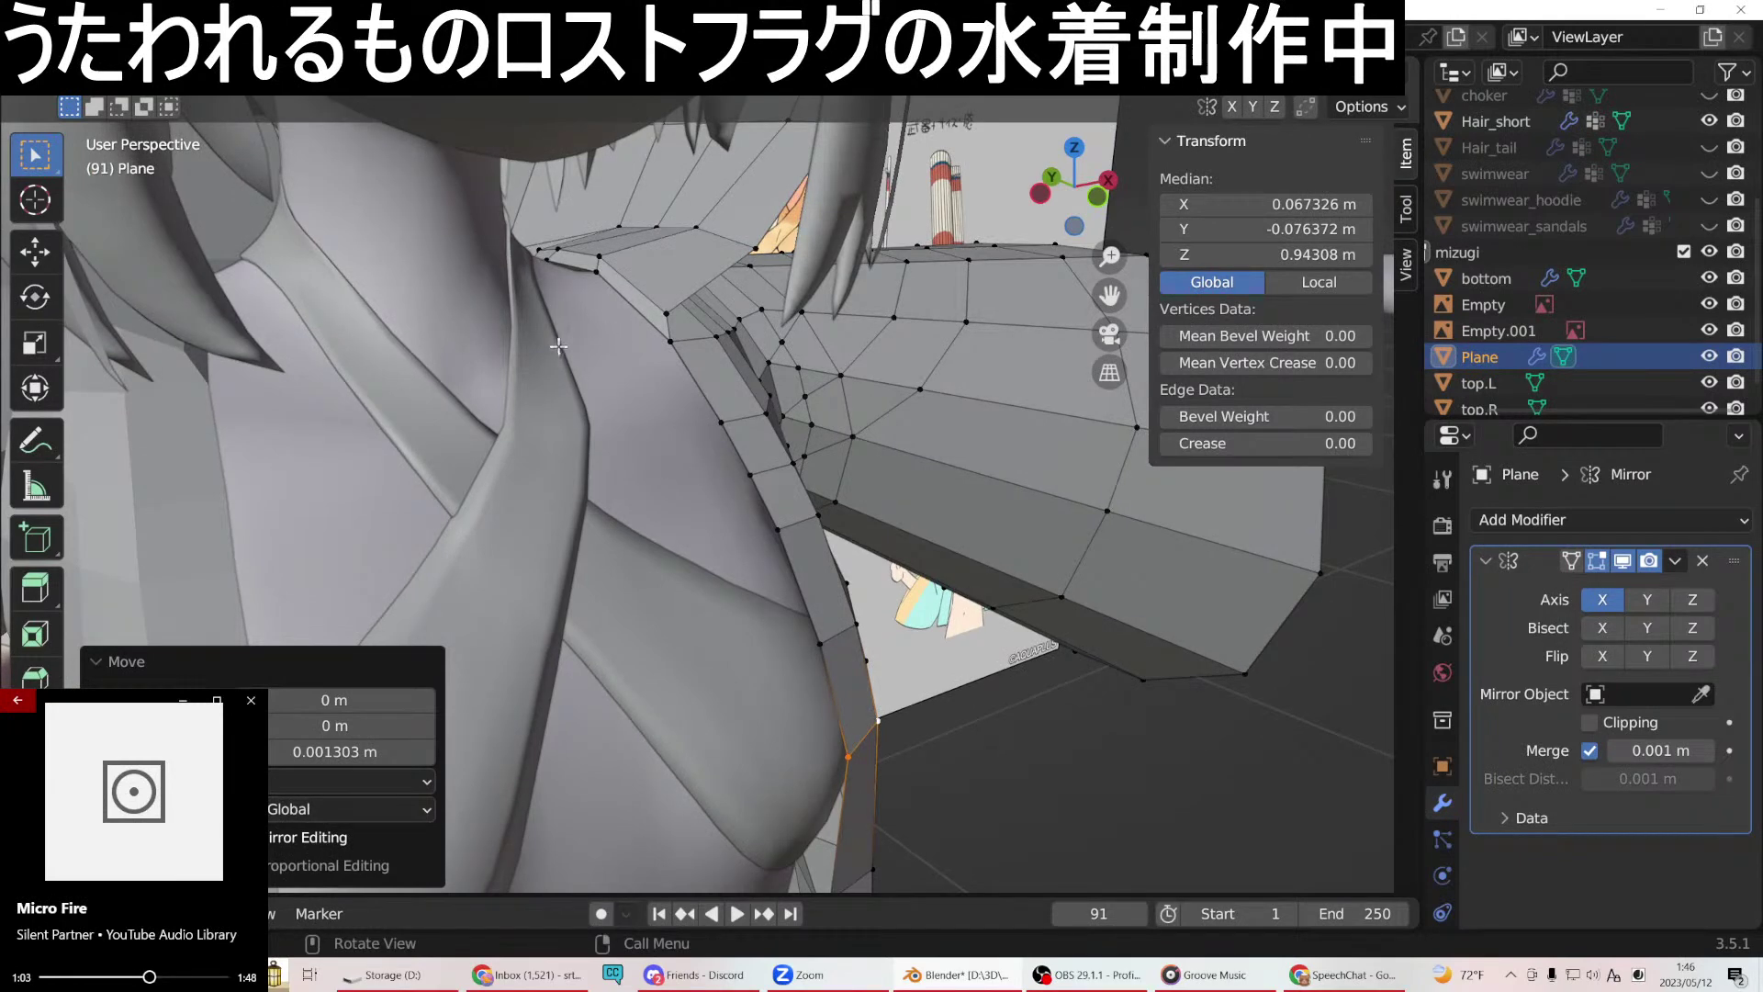
pyautogui.moveTo(614, 329); pyautogui.dragTo(847, 348, button='middle')
pyautogui.keyDown('shift'); pyautogui.click(643, 336); pyautogui.keyUp('shift')
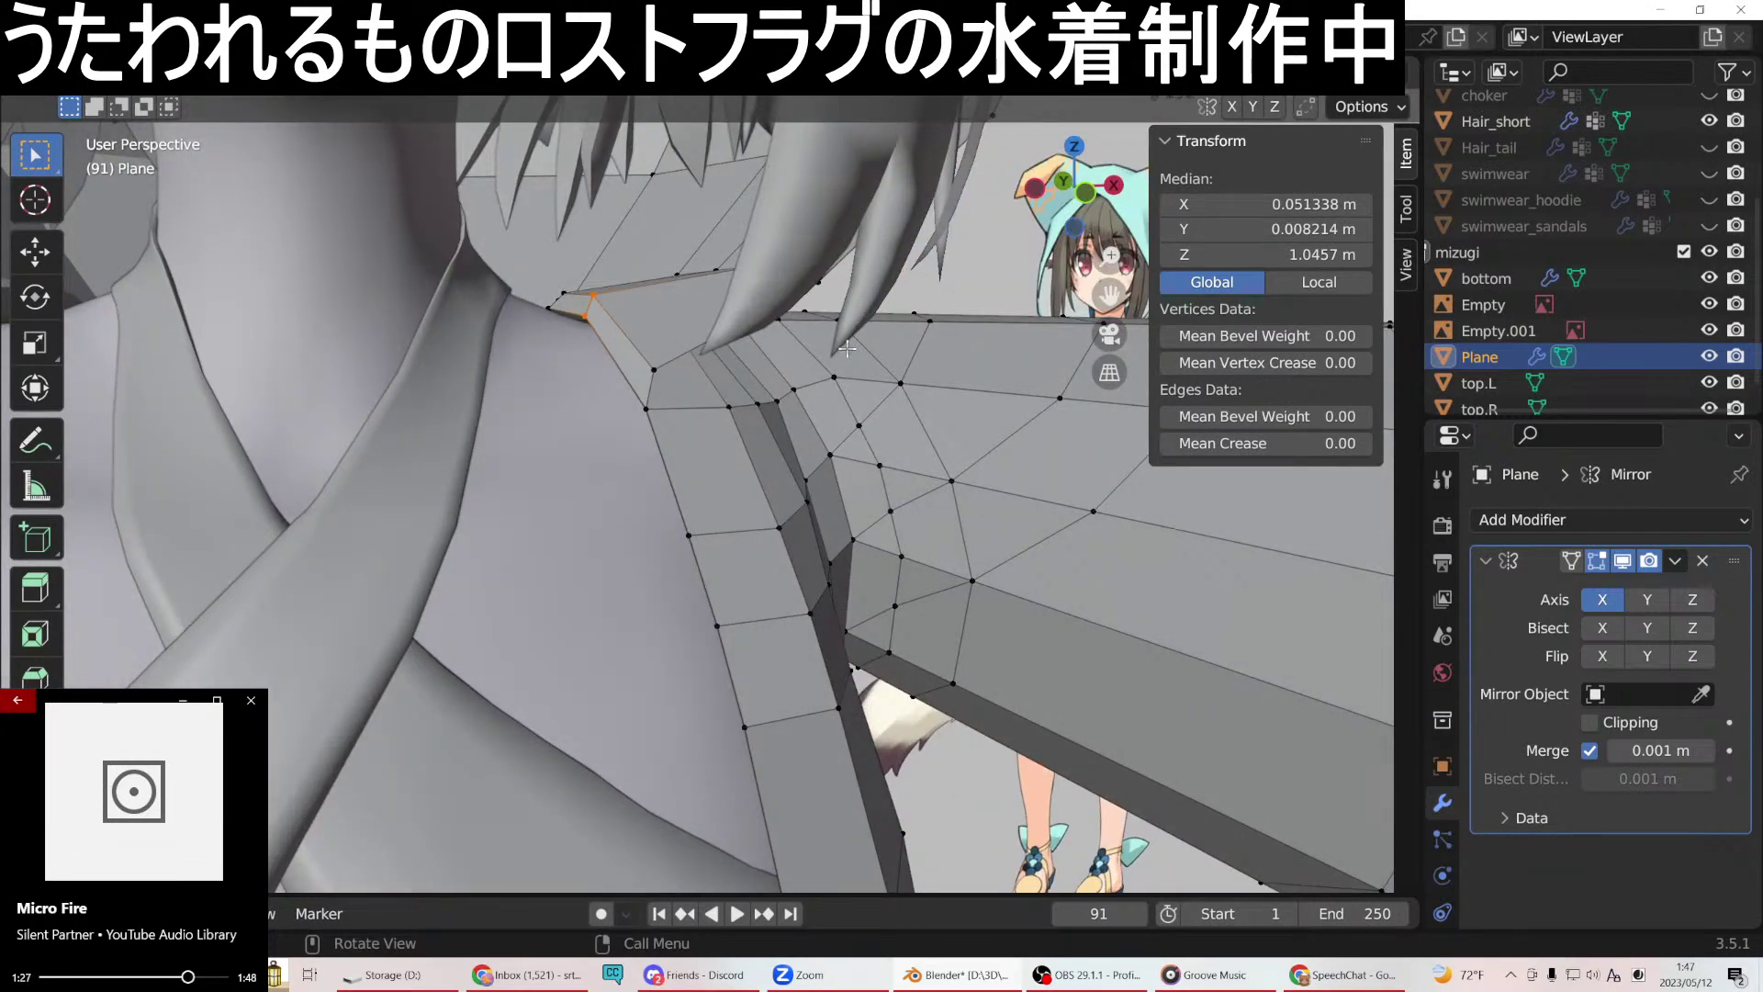
pyautogui.press('g')
pyautogui.press('z')
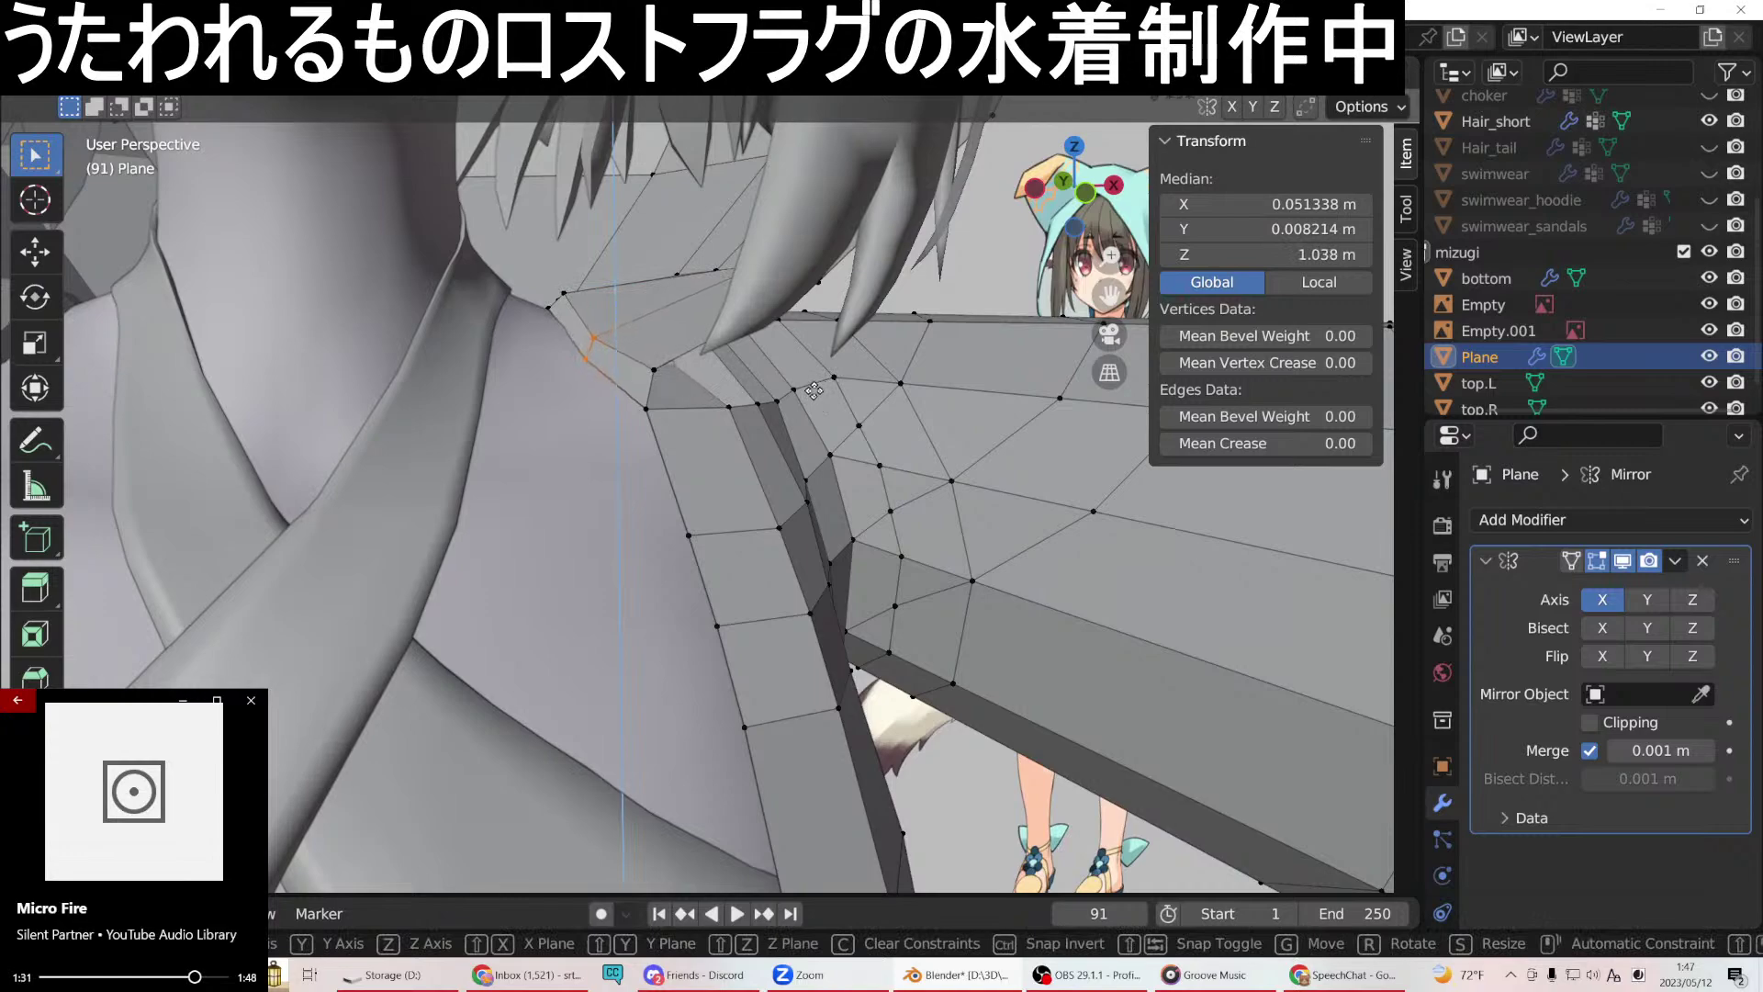
pyautogui.click(817, 388)
# Select the shoulder vertex just outside the collar and move it about 0.0013 m up along the Z axis.
pyautogui.moveTo(818, 387); pyautogui.dragTo(685, 358, button='middle')
pyautogui.click(692, 368)
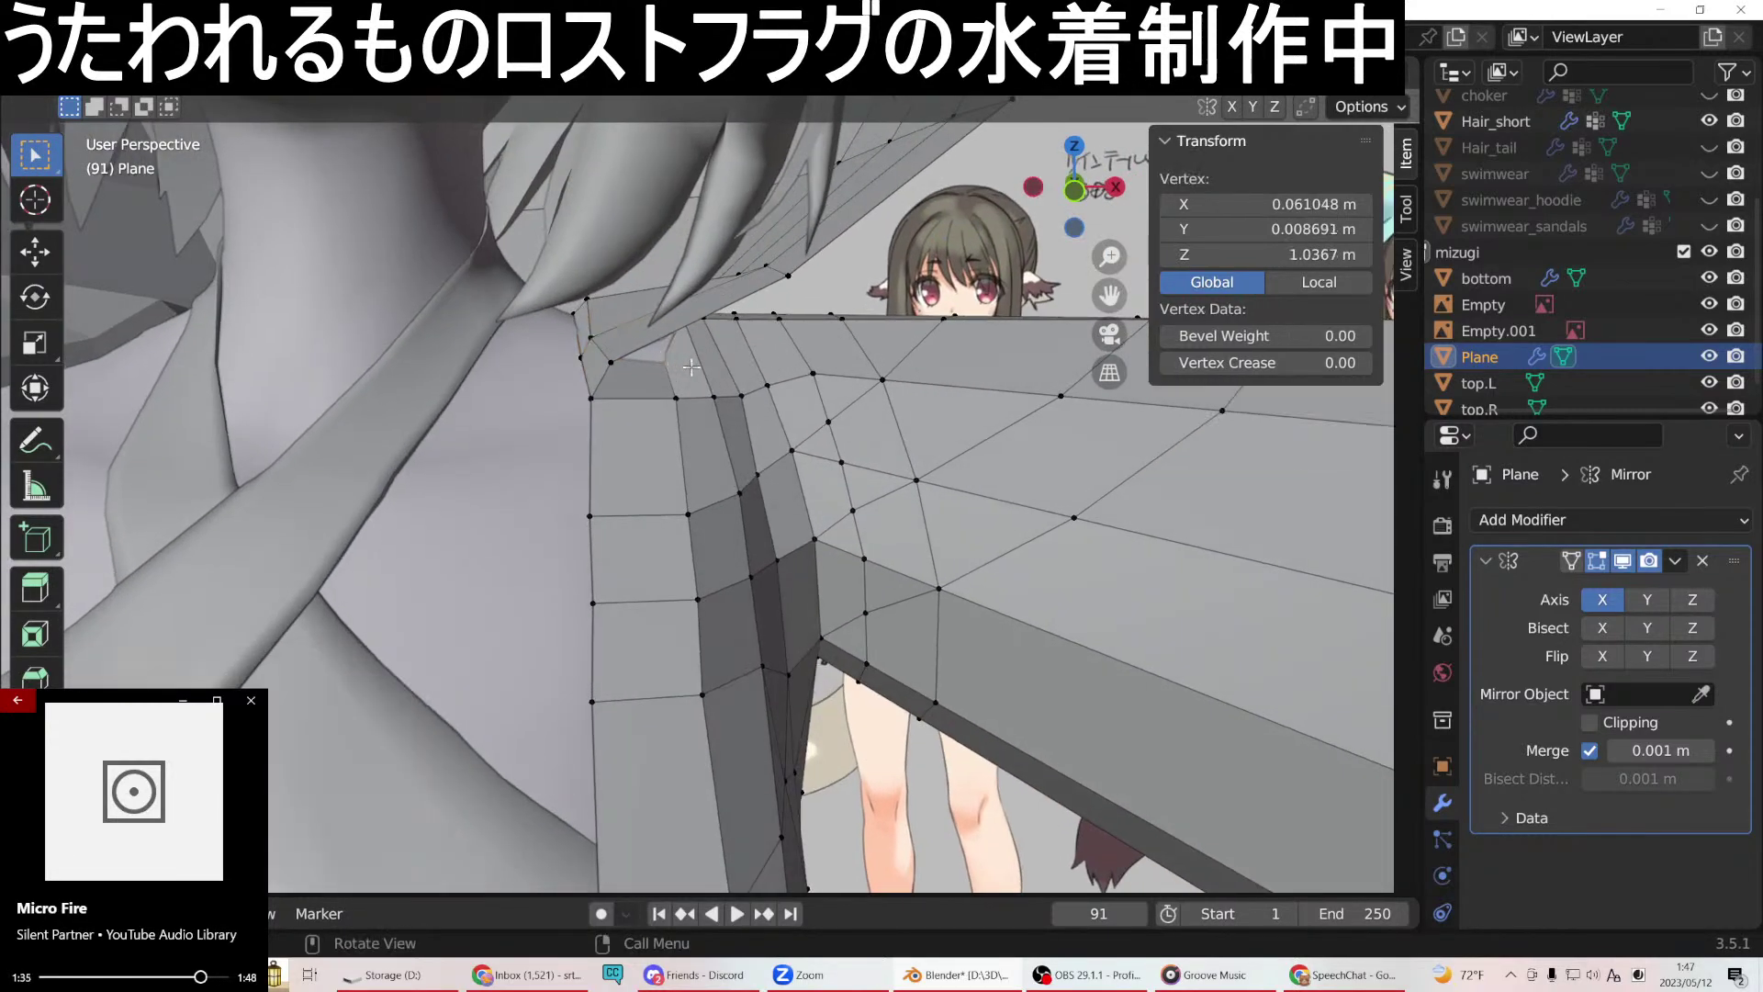
pyautogui.press('g')
pyautogui.press('z')
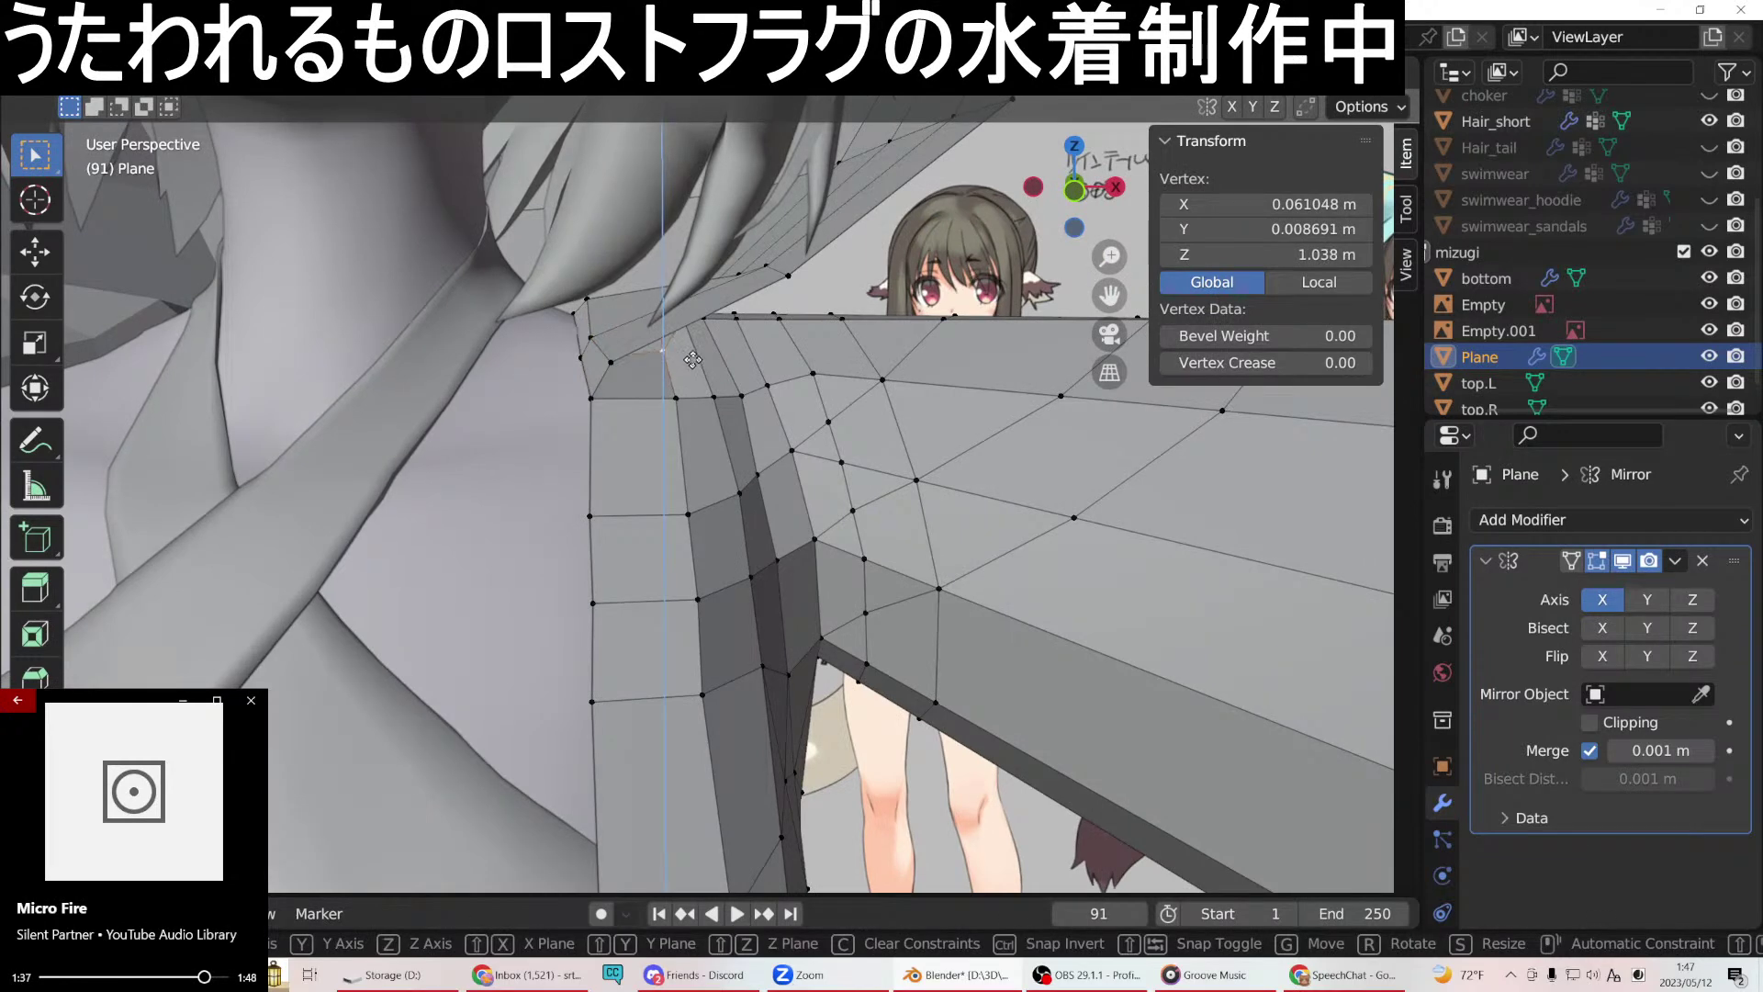
pyautogui.click(692, 358)
# Move the next two vertices outward along the shoulder down along the Z axis, the outer one by about 0.0037 m.
pyautogui.moveTo(692, 358); pyautogui.dragTo(683, 319, button='middle')
pyautogui.click(683, 319)
pyautogui.press('g')
pyautogui.press('z')
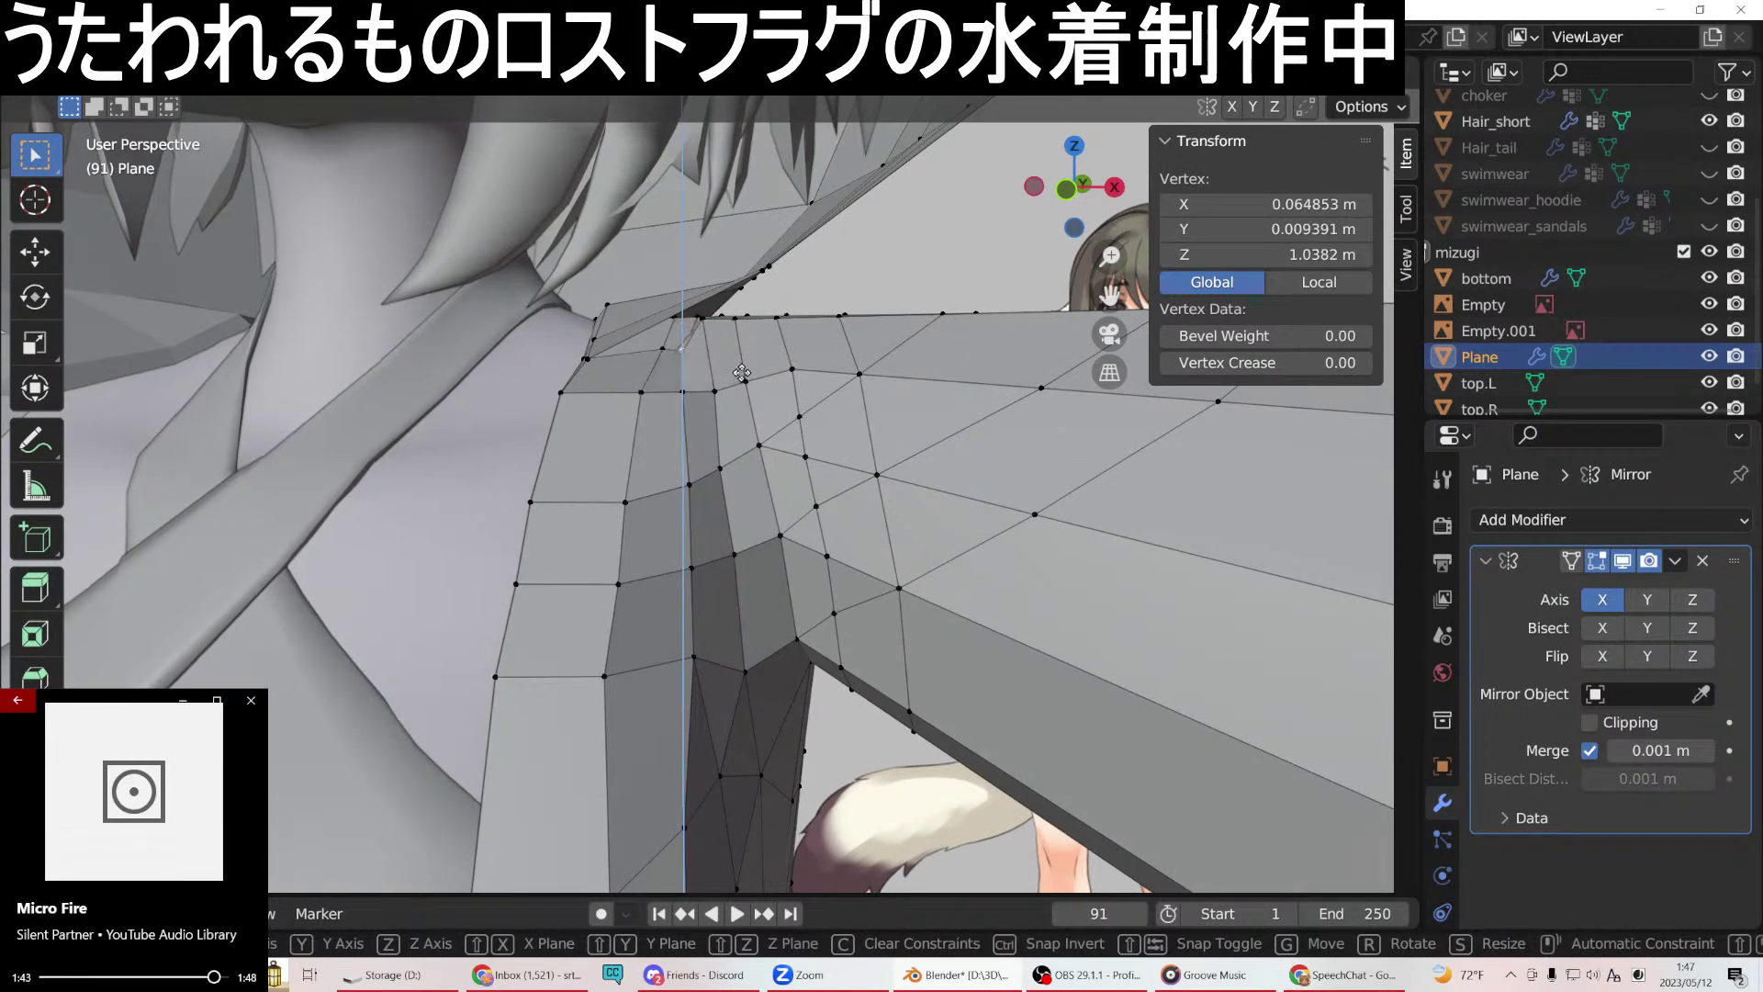
pyautogui.click(740, 367)
pyautogui.hotkey('ctrl', 'z')
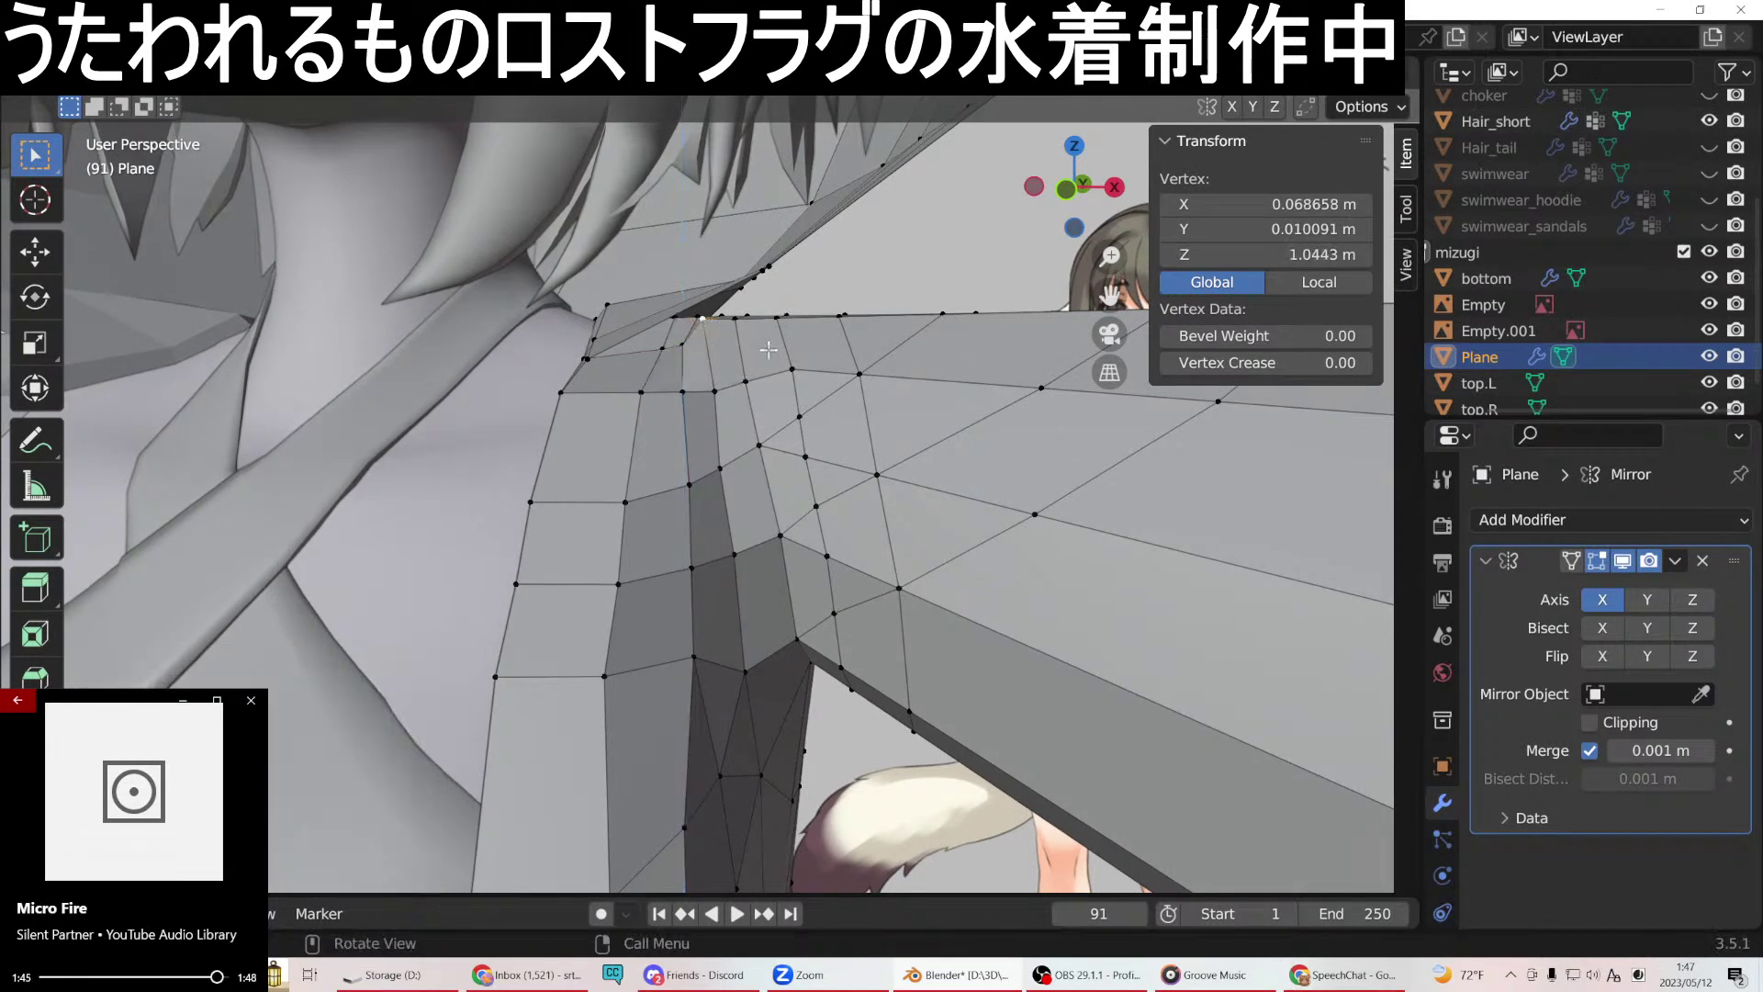
pyautogui.press('g')
pyautogui.press('z')
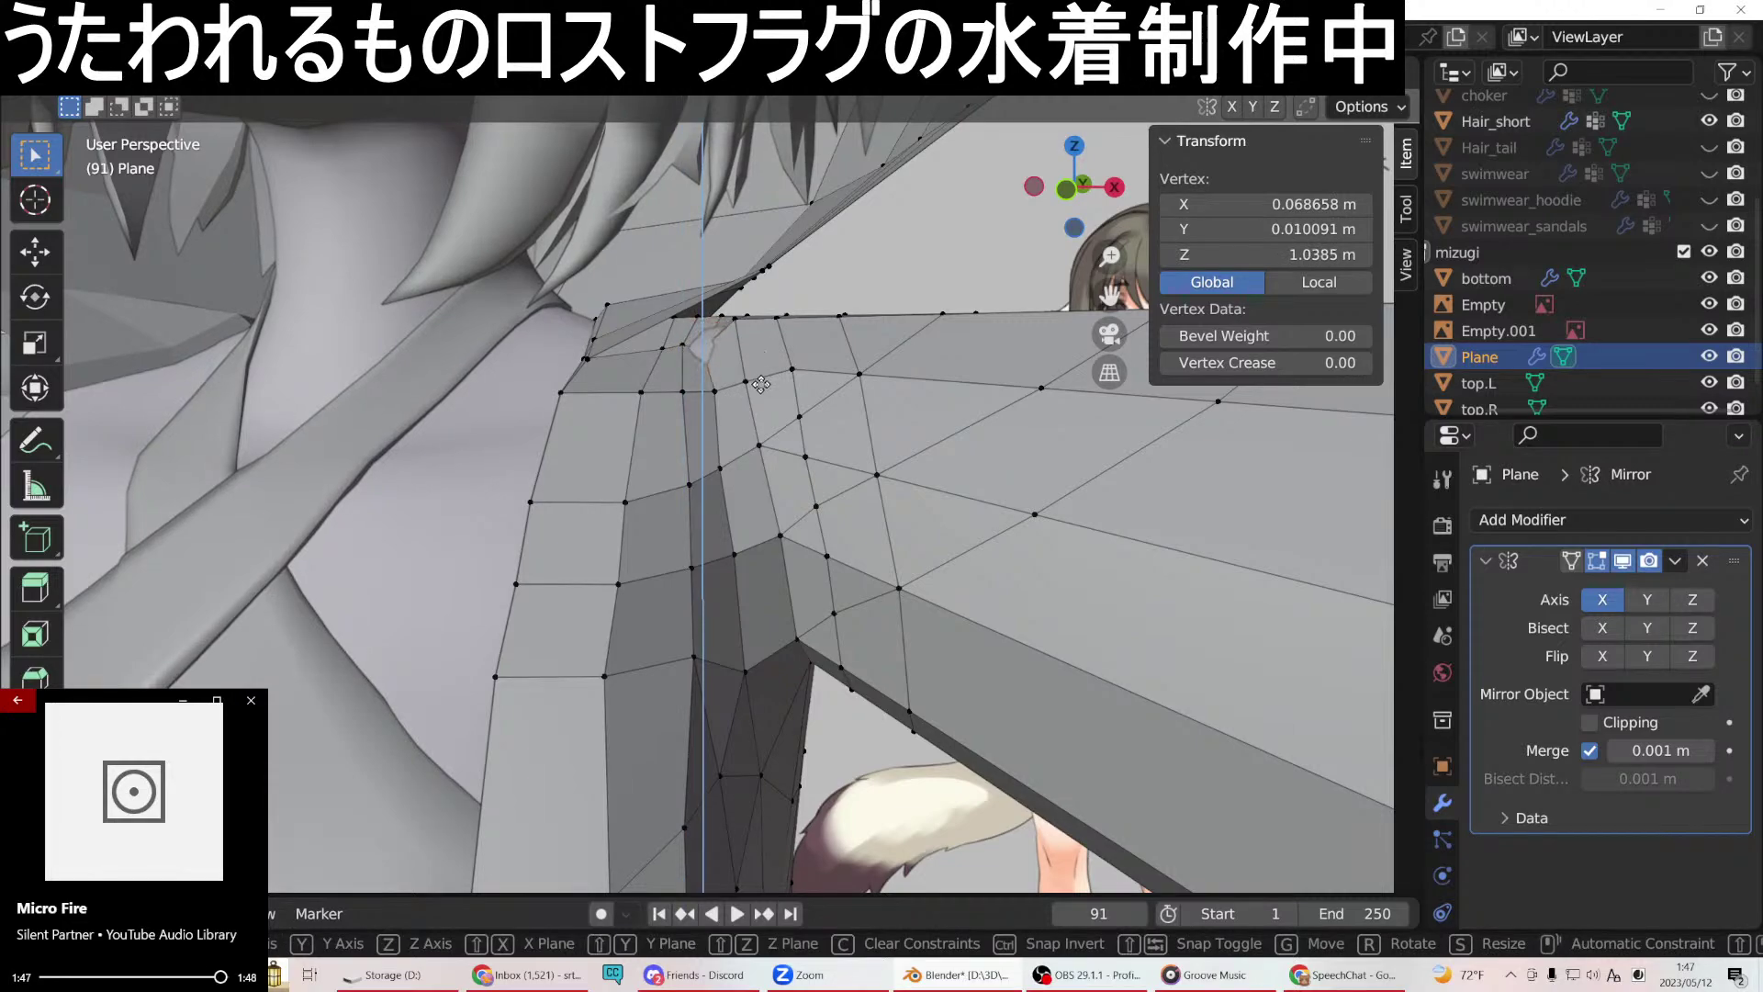
pyautogui.click(761, 373)
# Select the collar vertices at the base of the neck again and move them about 0.0011 m up along the Z axis.
pyautogui.moveTo(761, 373); pyautogui.dragTo(883, 413, button='middle')
pyautogui.moveTo(895, 410); pyautogui.dragTo(663, 351, button='middle')
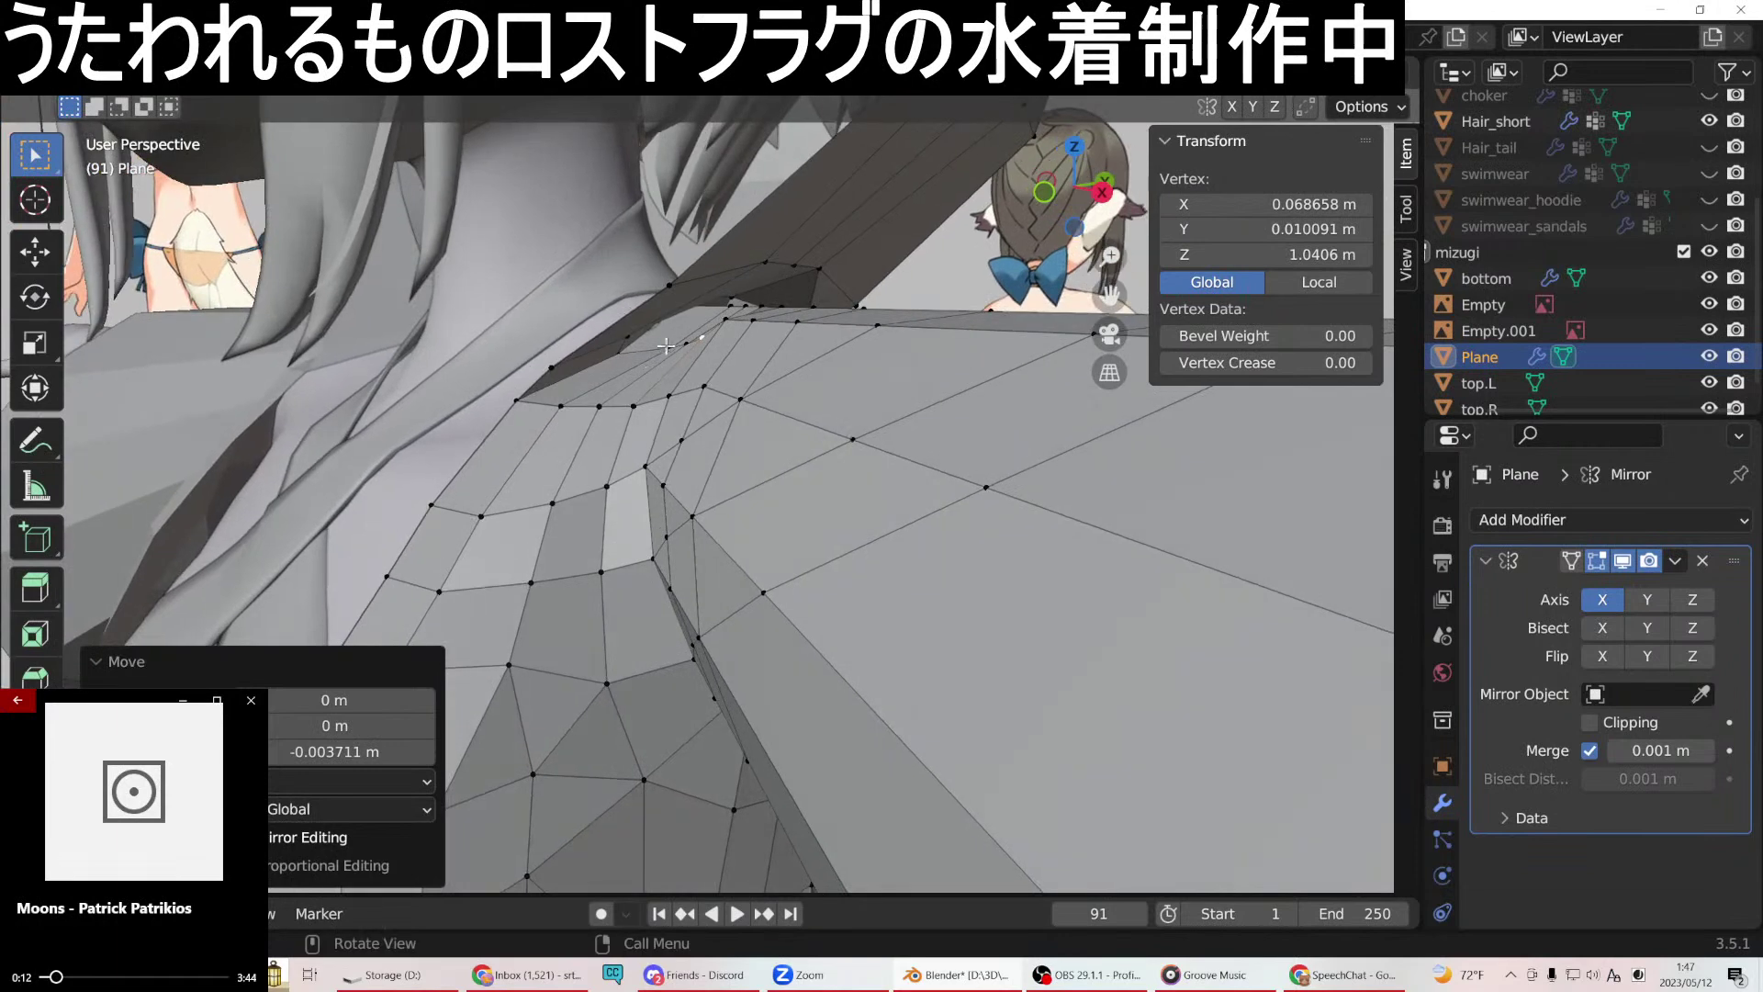
pyautogui.keyDown('shift'); pyautogui.click(632, 341); pyautogui.keyUp('shift')
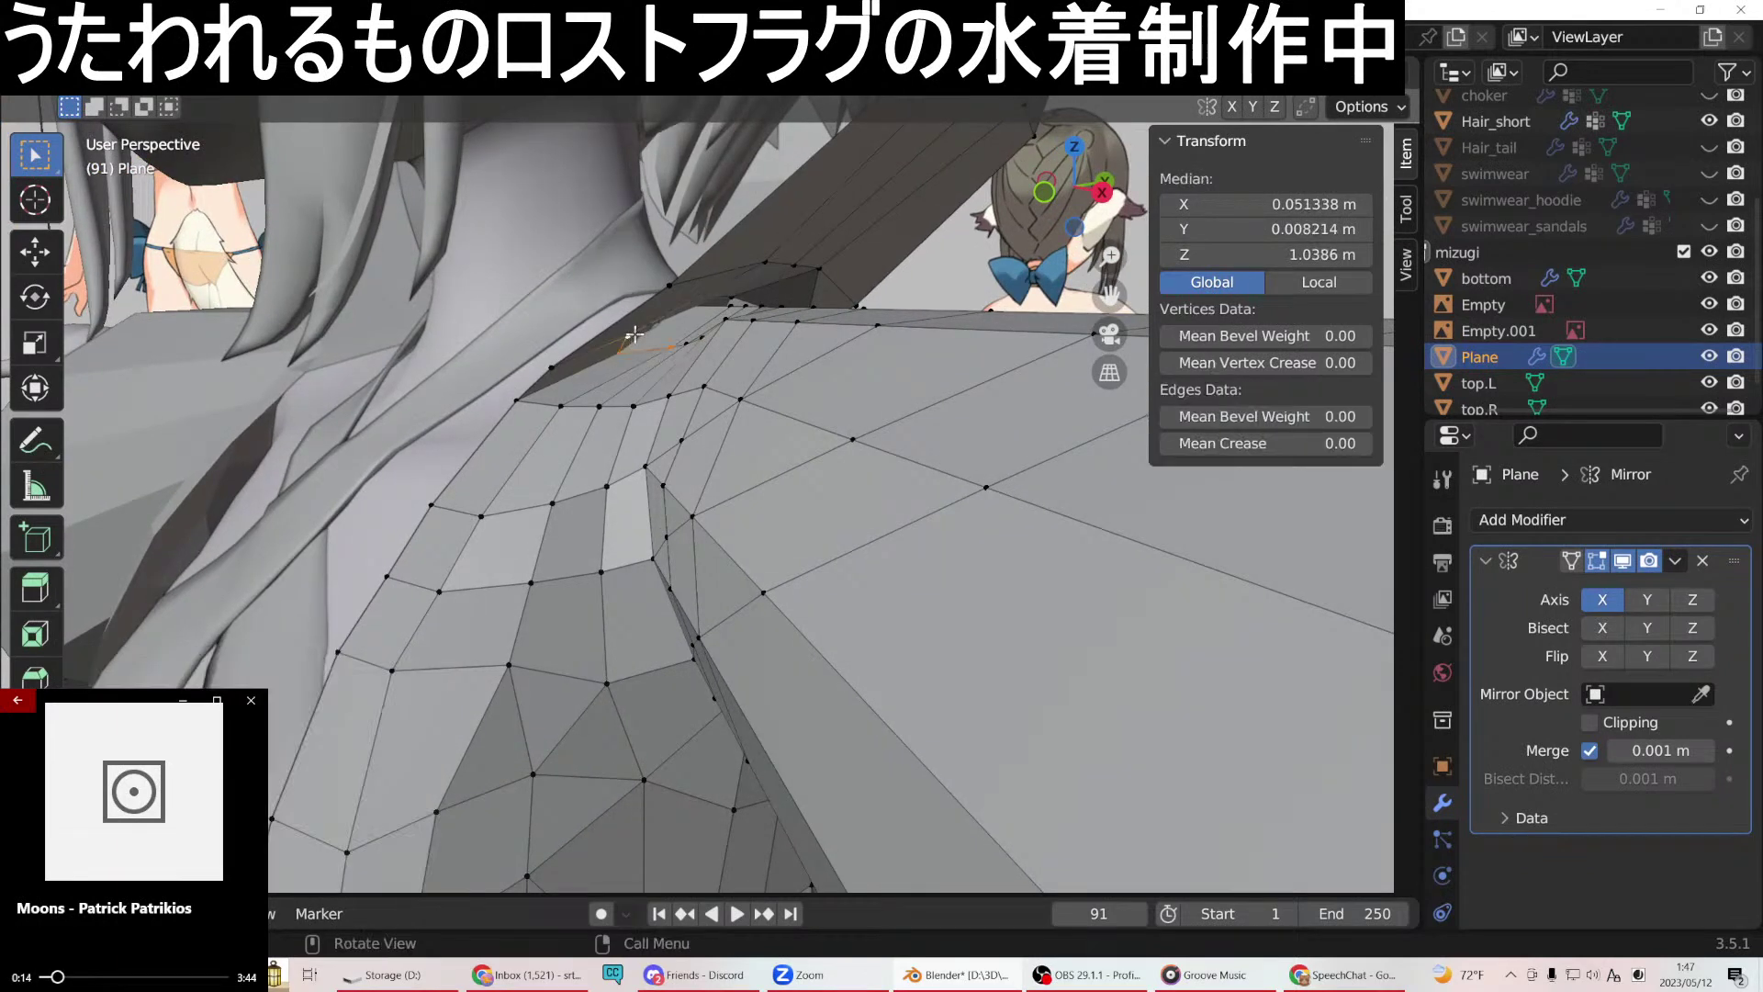
pyautogui.press('g')
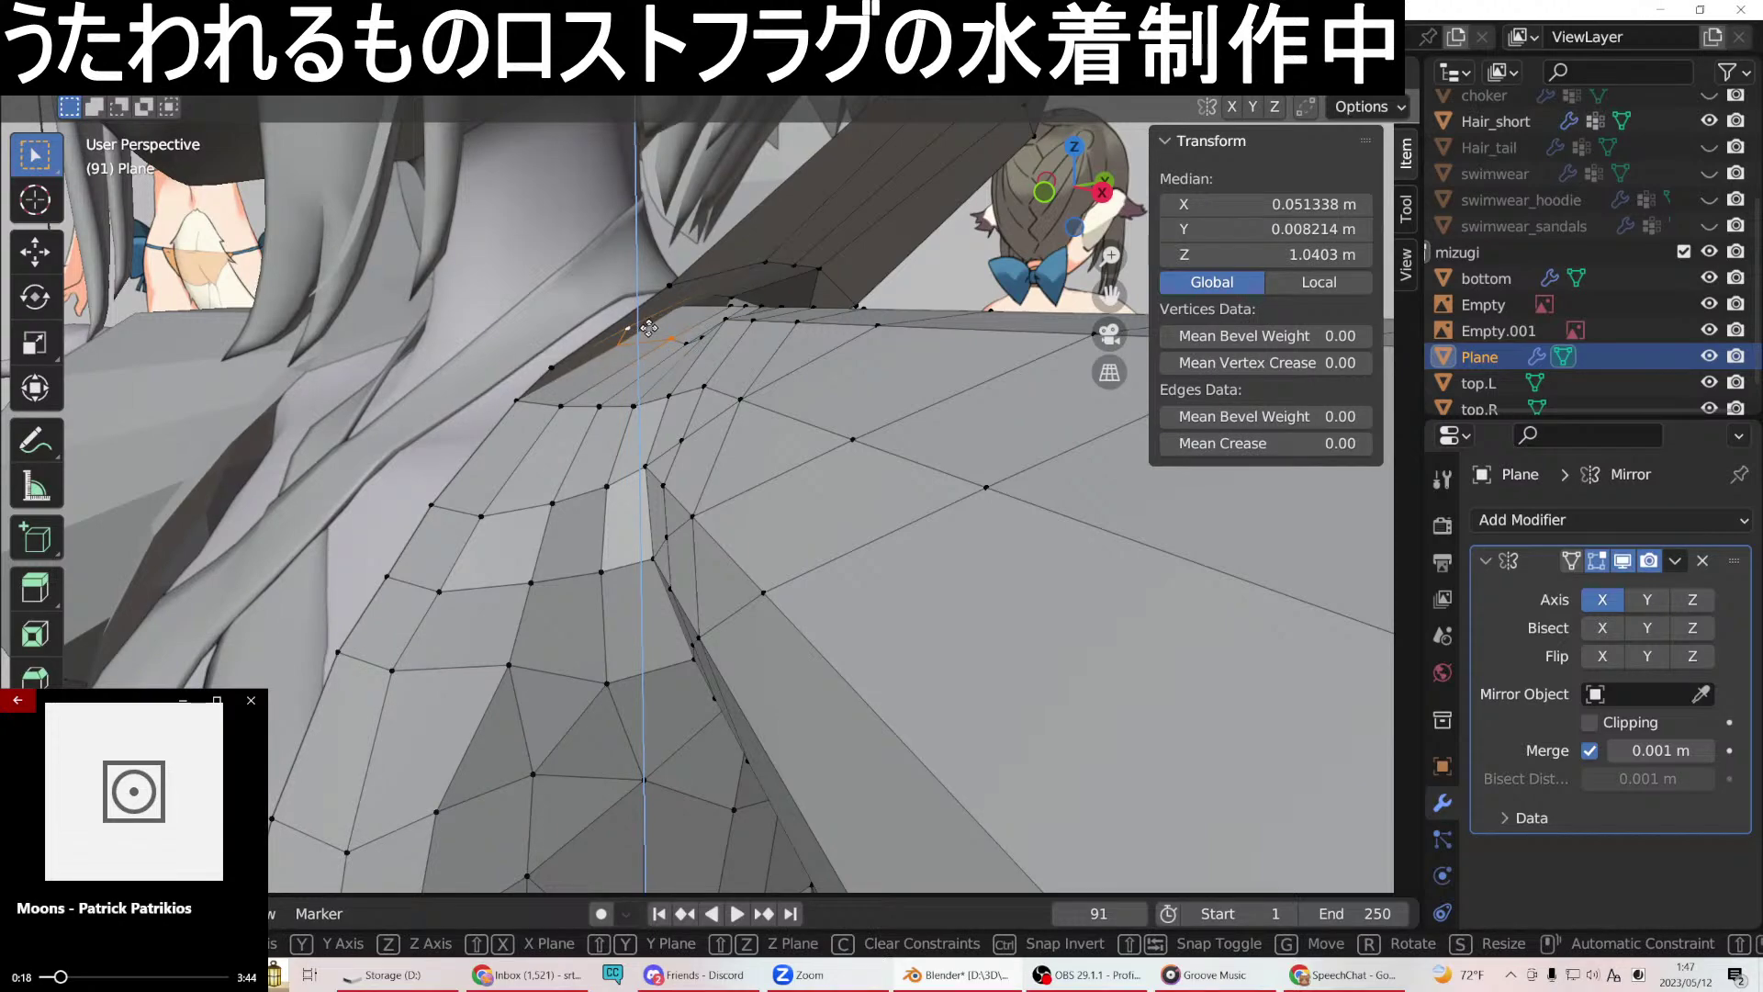
pyautogui.click(650, 331)
pyautogui.moveTo(650, 330); pyautogui.dragTo(839, 315, button='middle')
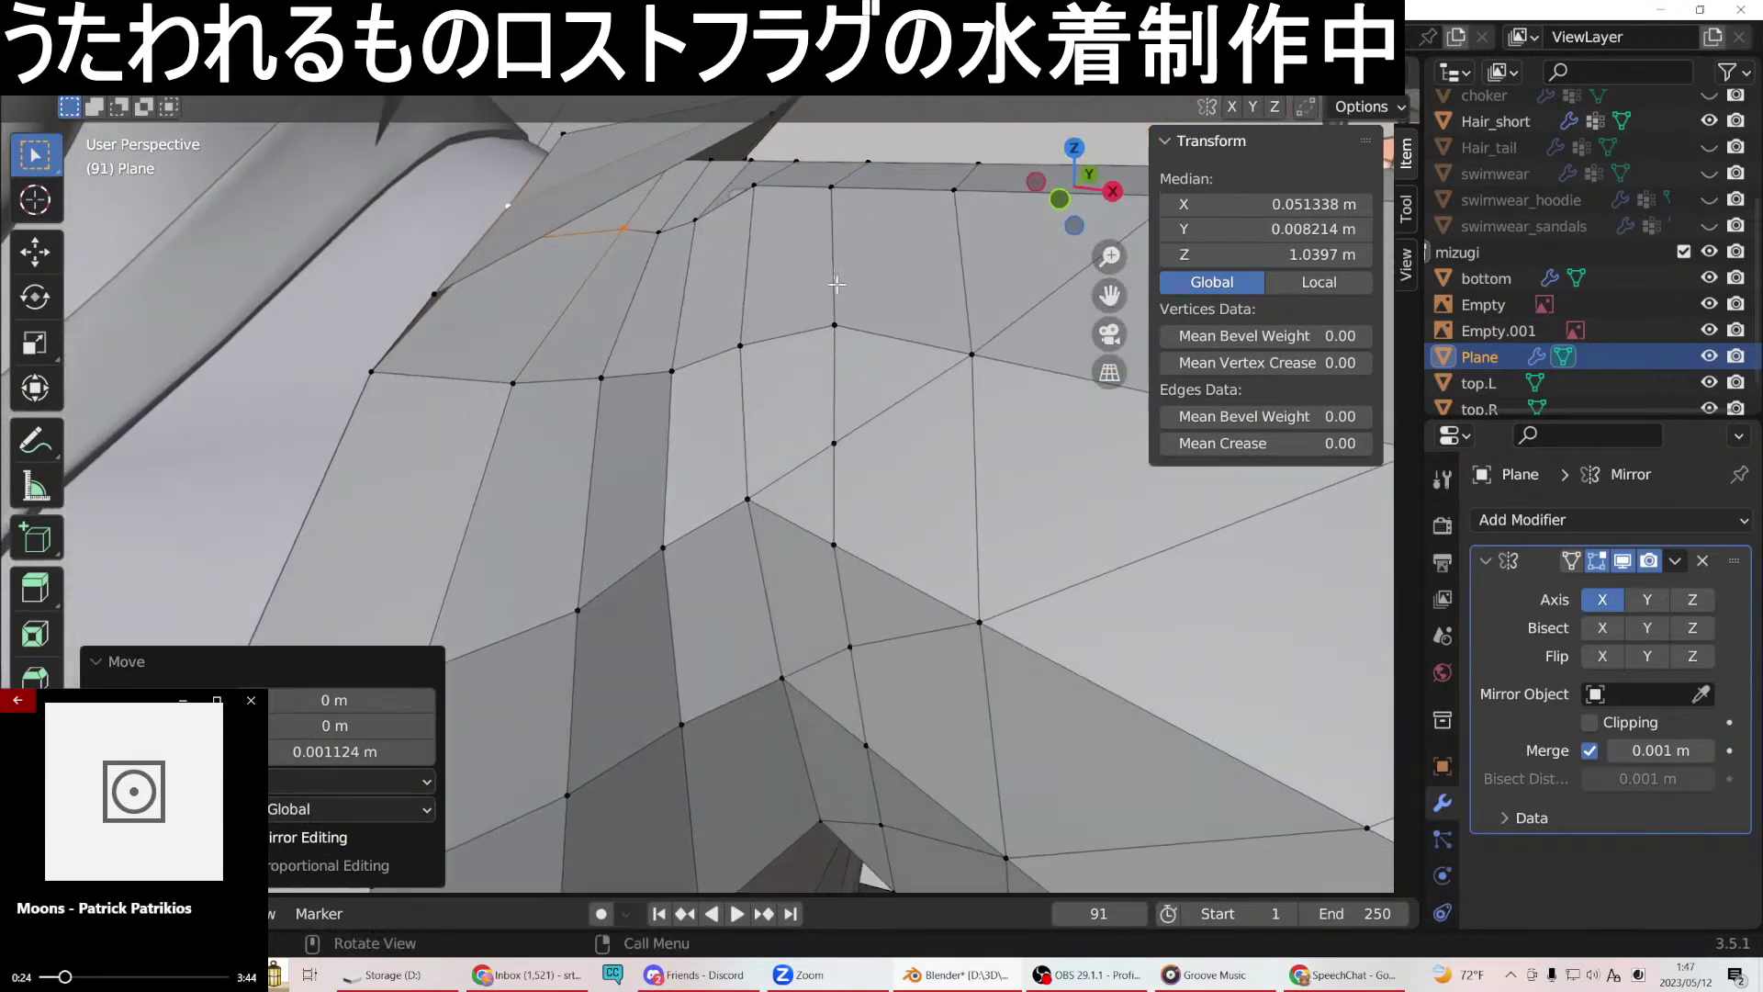
# Adjust the next few shoulder vertices outward from the collar one at a time along the Z axis.
pyautogui.click(659, 230)
pyautogui.press('g')
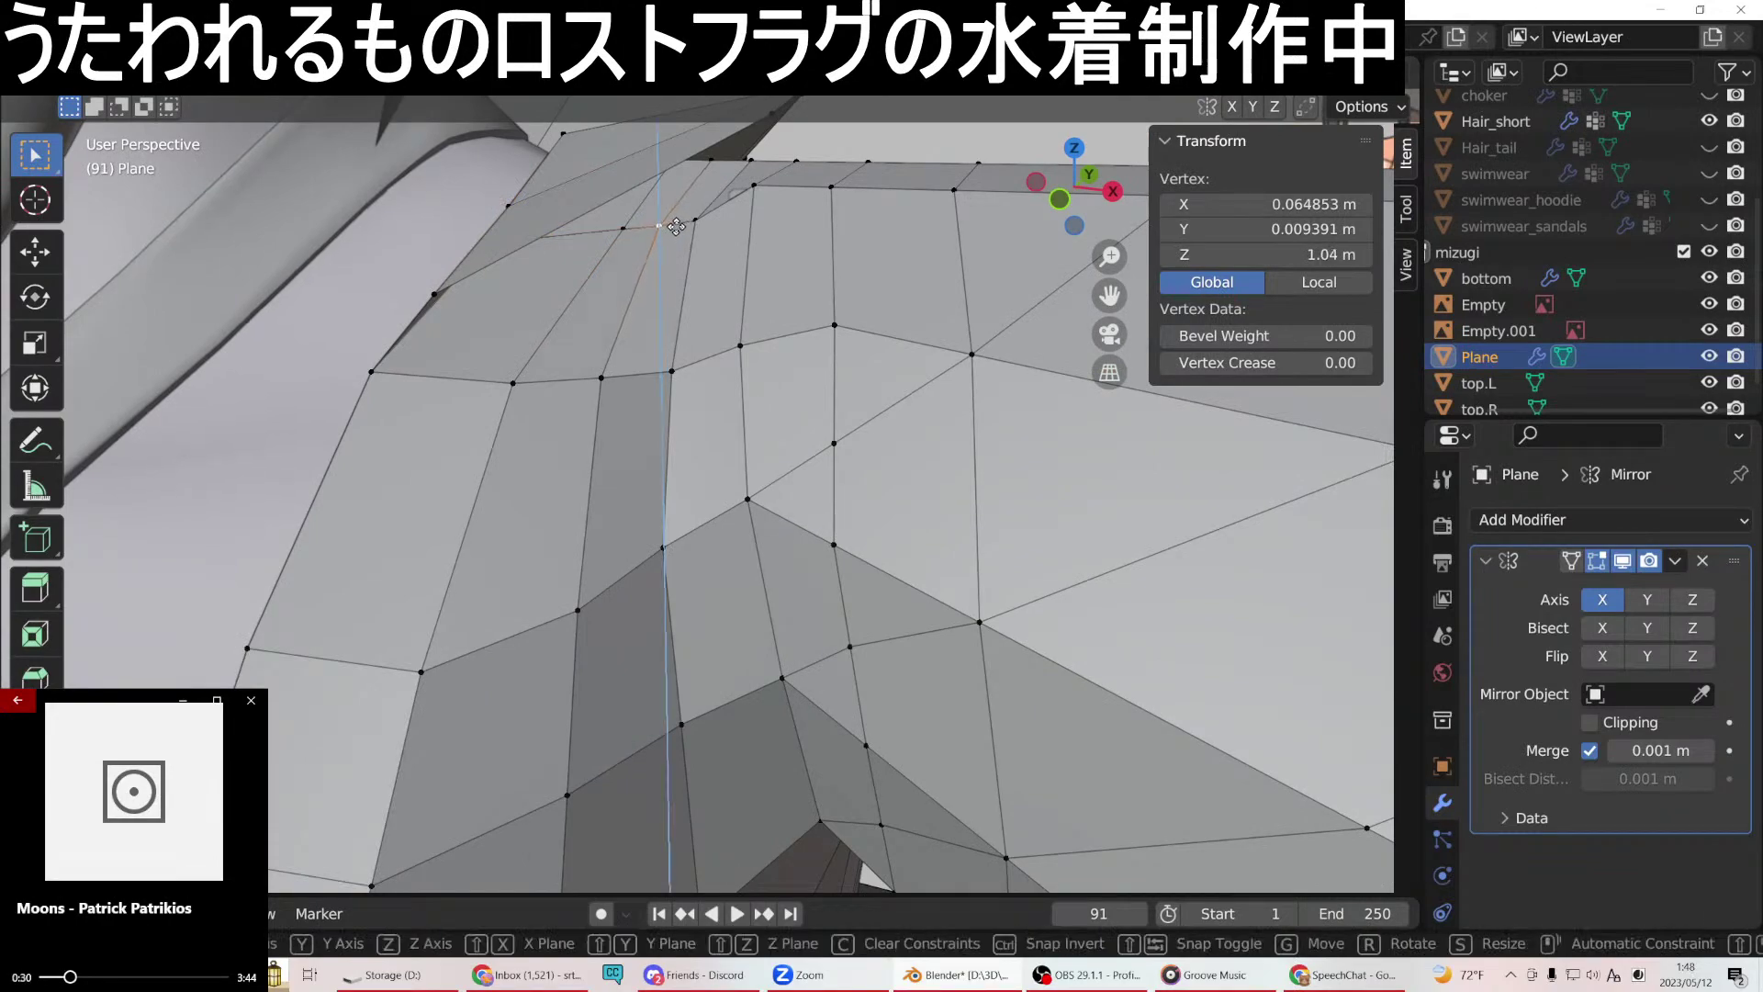
pyautogui.click(676, 226)
pyautogui.moveTo(676, 226)
pyautogui.mouseDown(button='middle')
pyautogui.moveTo(641, 269)
pyautogui.moveTo(690, 237)
pyautogui.mouseUp(button='middle')
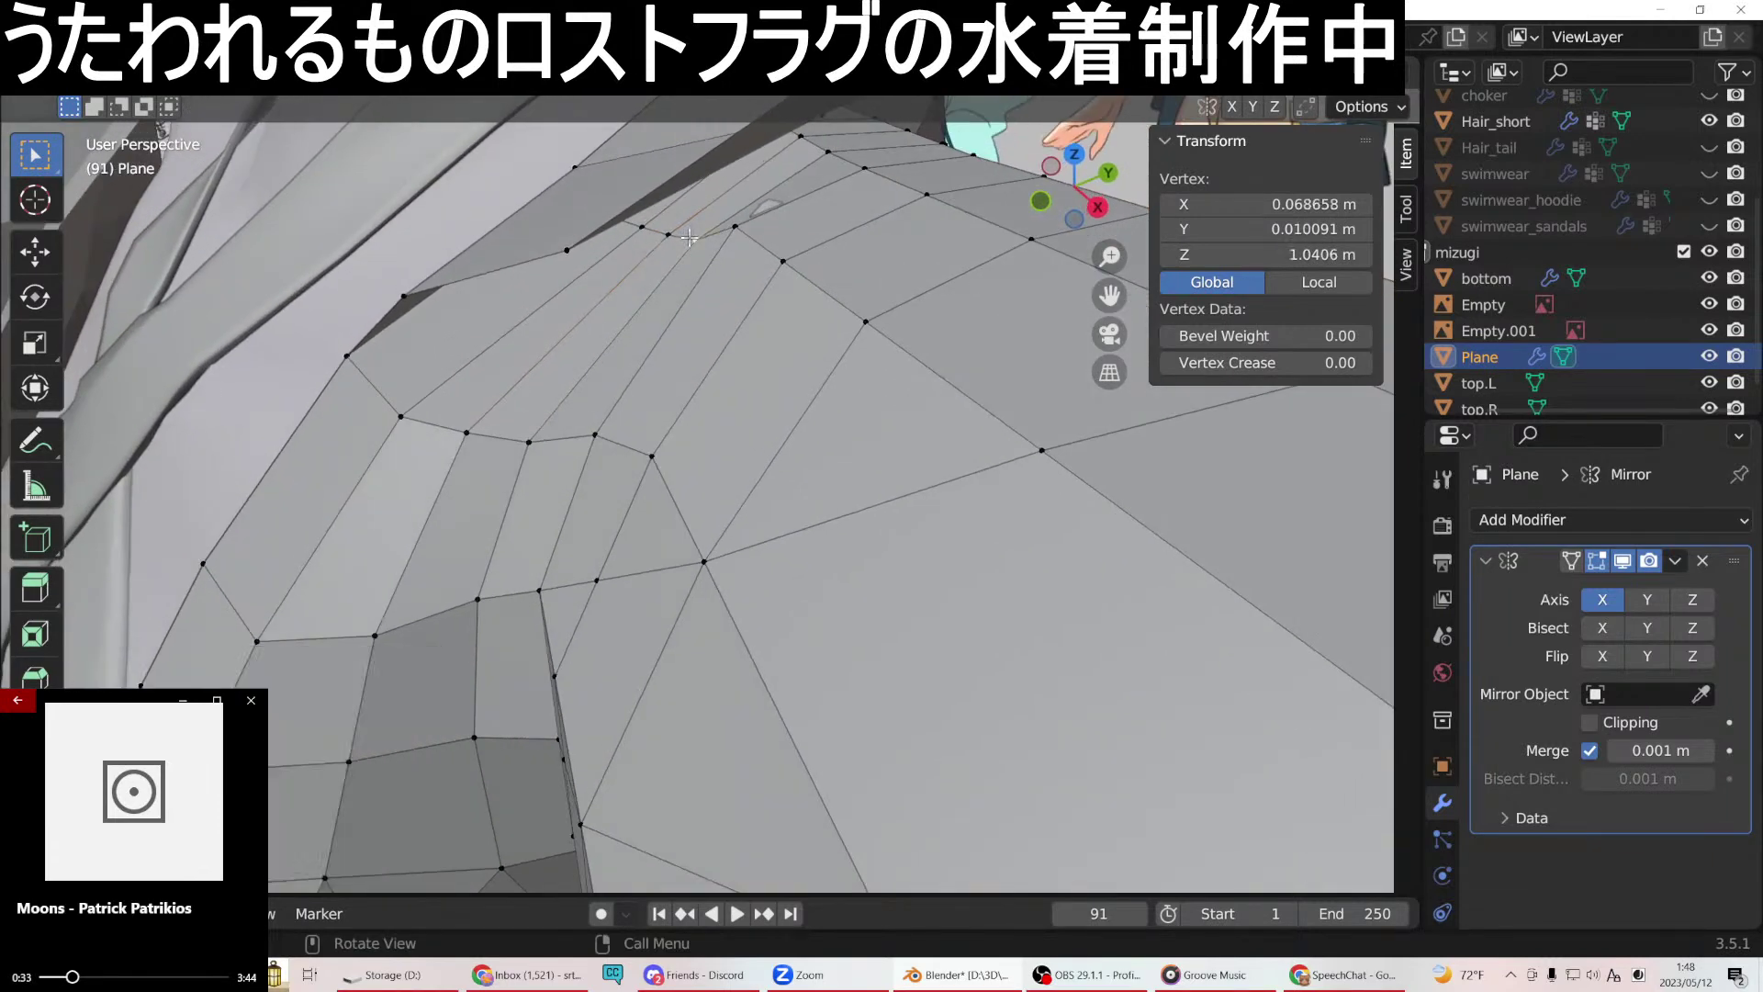
pyautogui.click(738, 225)
pyautogui.press('g')
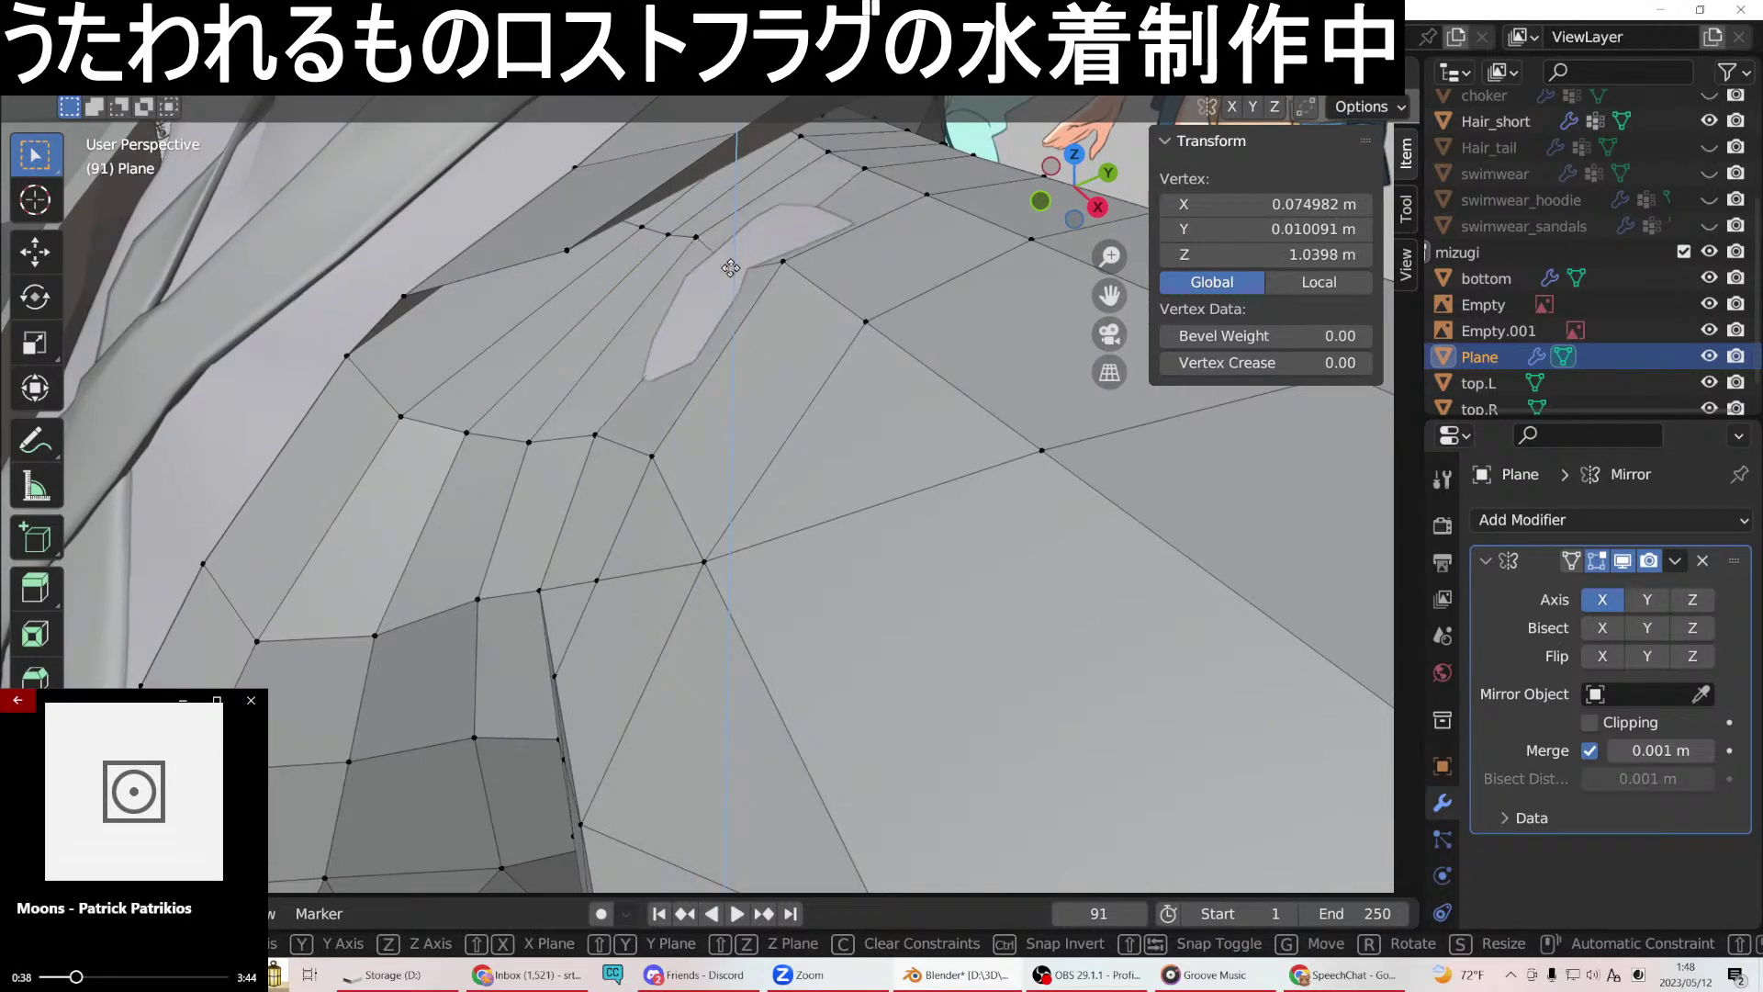
pyautogui.click(735, 243)
# Select the crosswise edge at the top of the front strip and move it along the Y axis.
pyautogui.moveTo(736, 243); pyautogui.dragTo(822, 436, button='middle')
pyautogui.click(771, 416)
pyautogui.press('g')
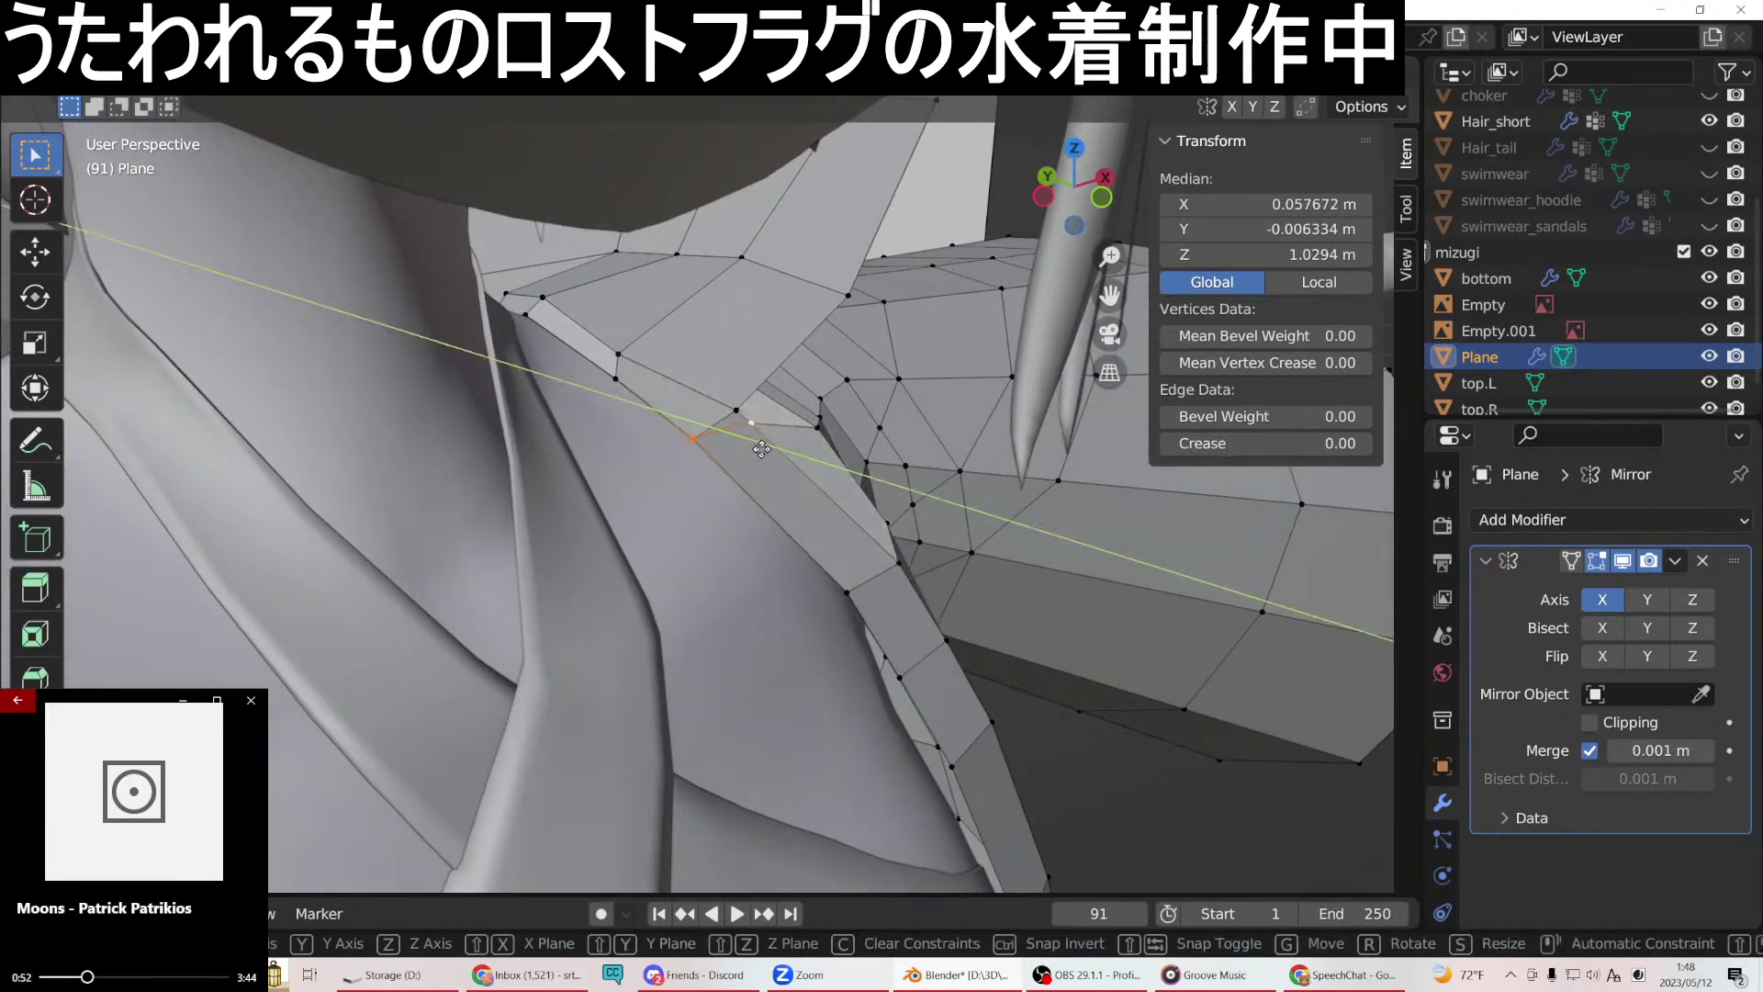
pyautogui.click(761, 449)
# Select both vertices of the next crosswise edge down the front strip and move them along the Y axis.
pyautogui.moveTo(761, 449); pyautogui.dragTo(779, 518, button='middle')
pyautogui.click(810, 462)
pyautogui.keyDown('shift'); pyautogui.click(629, 505); pyautogui.keyUp('shift')
pyautogui.press('g')
pyautogui.press('y')
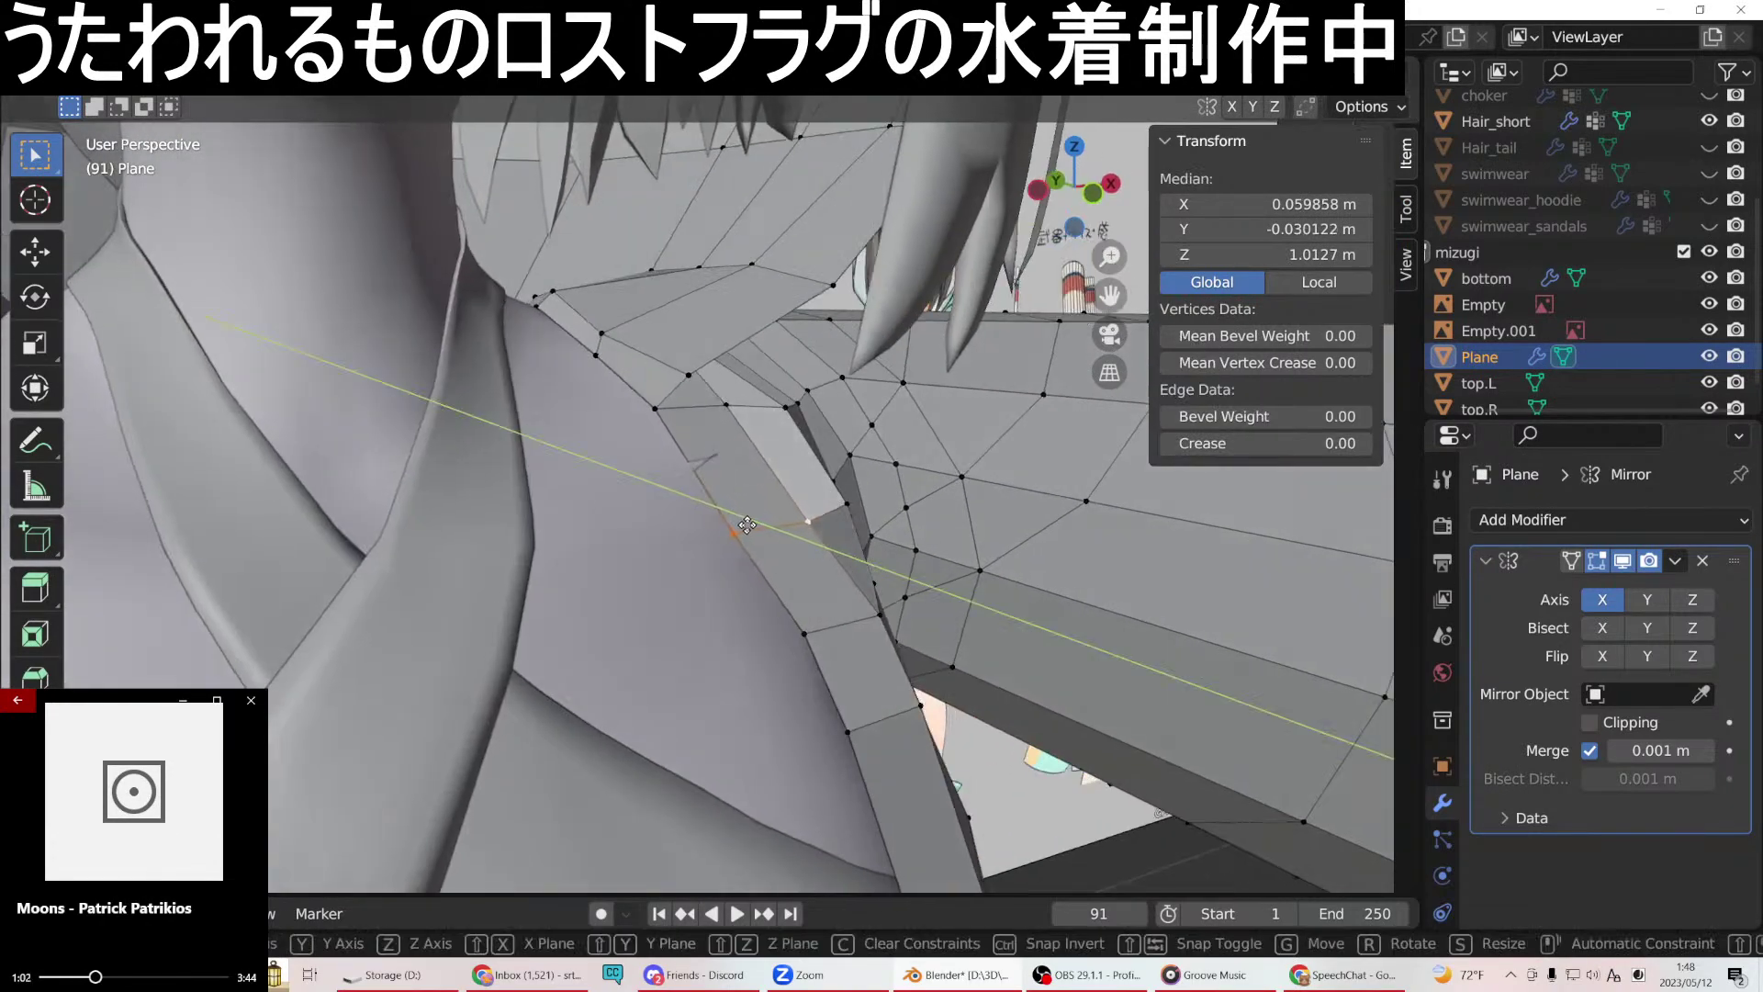
pyautogui.click(752, 527)
# Move the two adjacent vertices beside the strip's top edge along the Y axis, one after the other.
pyautogui.moveTo(787, 512); pyautogui.dragTo(625, 452, button='middle')
pyautogui.click(626, 450)
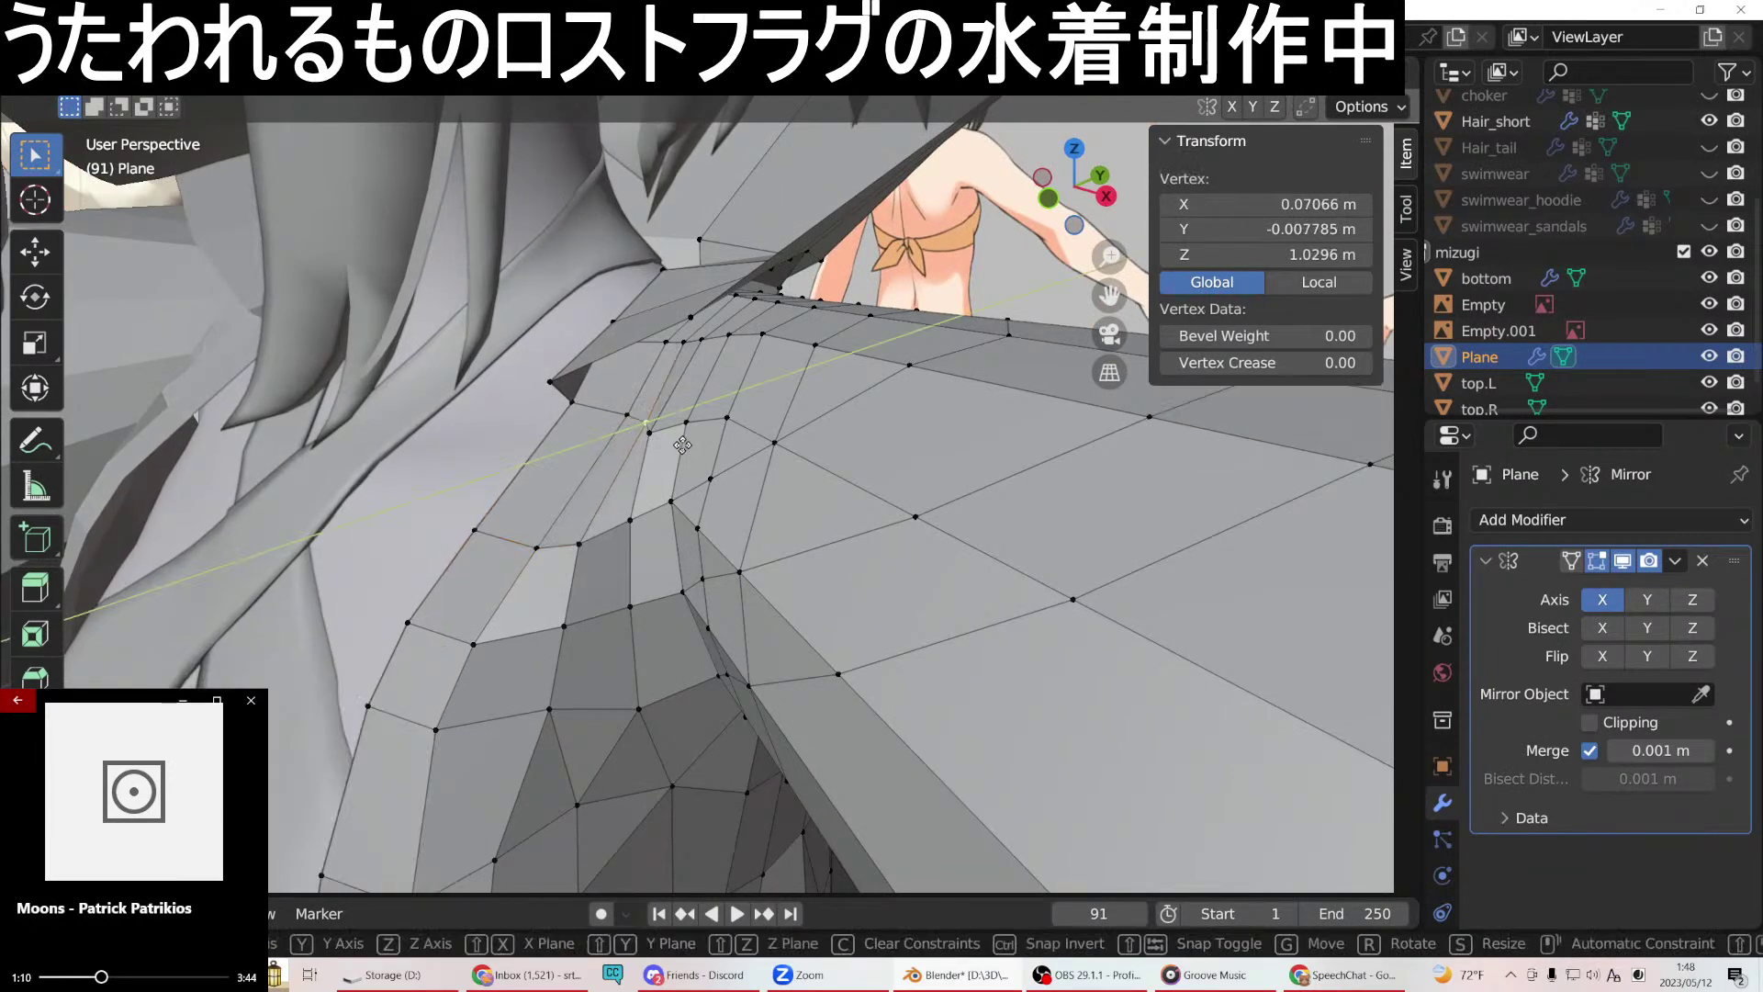
pyautogui.click(676, 441)
pyautogui.click(667, 437)
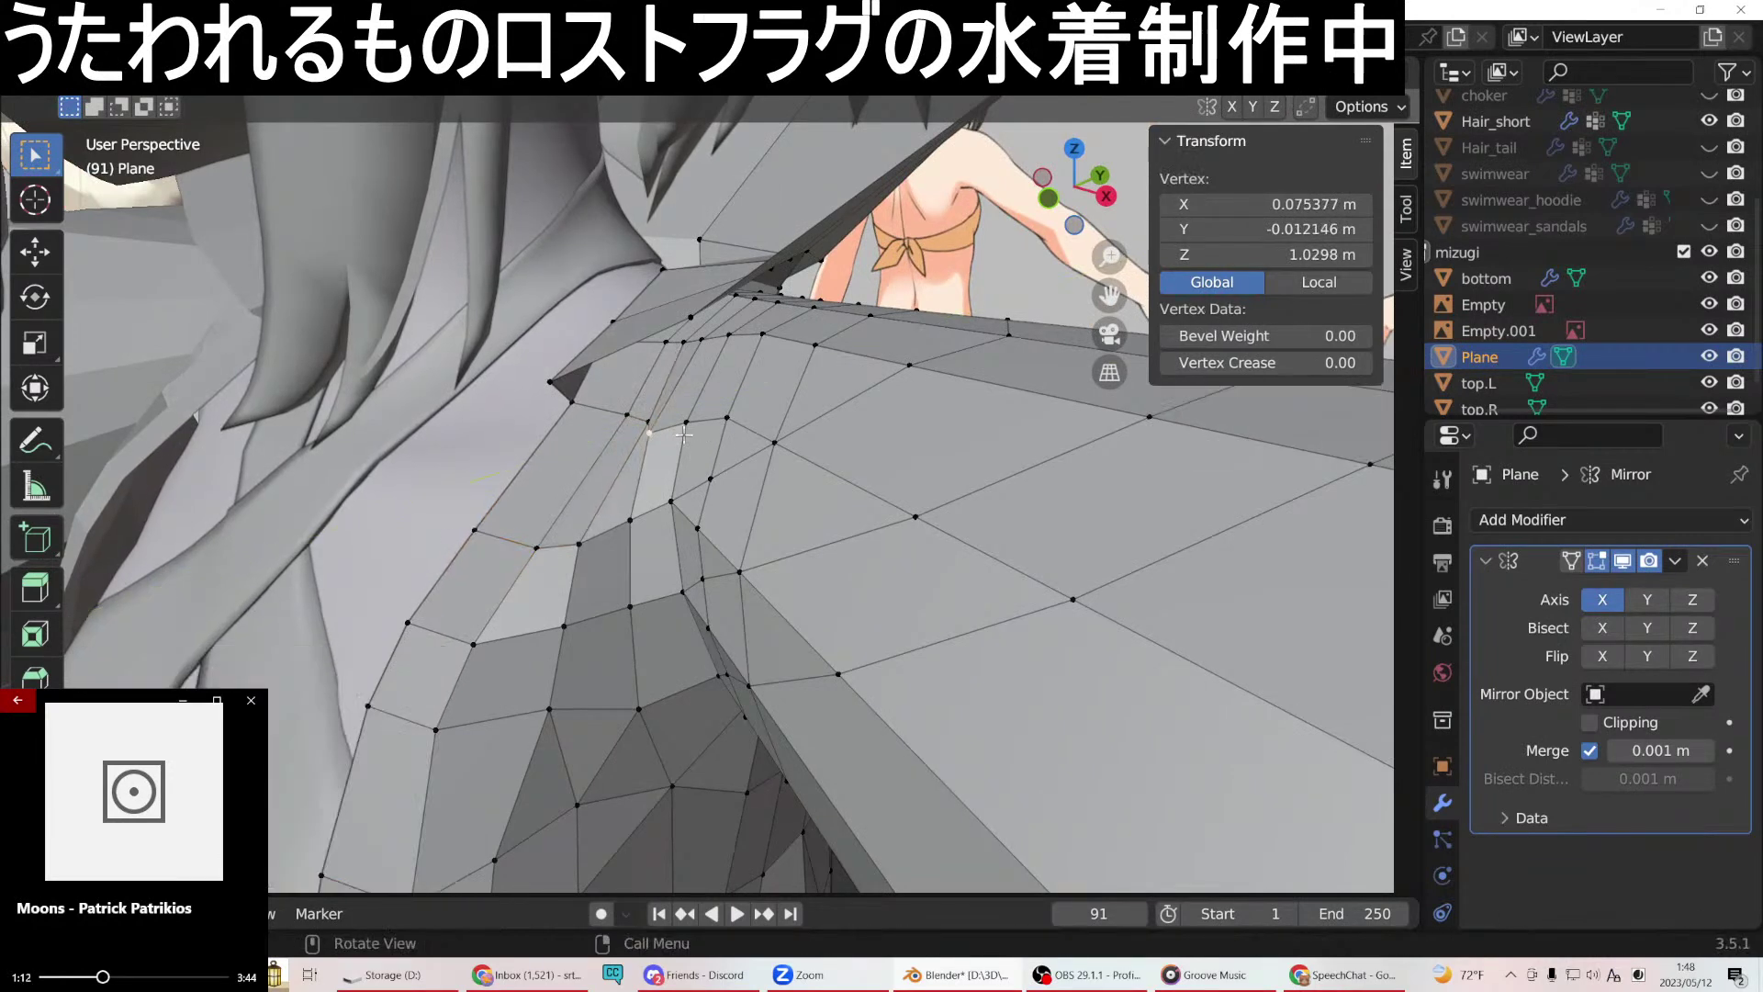
pyautogui.press('g')
pyautogui.press('y')
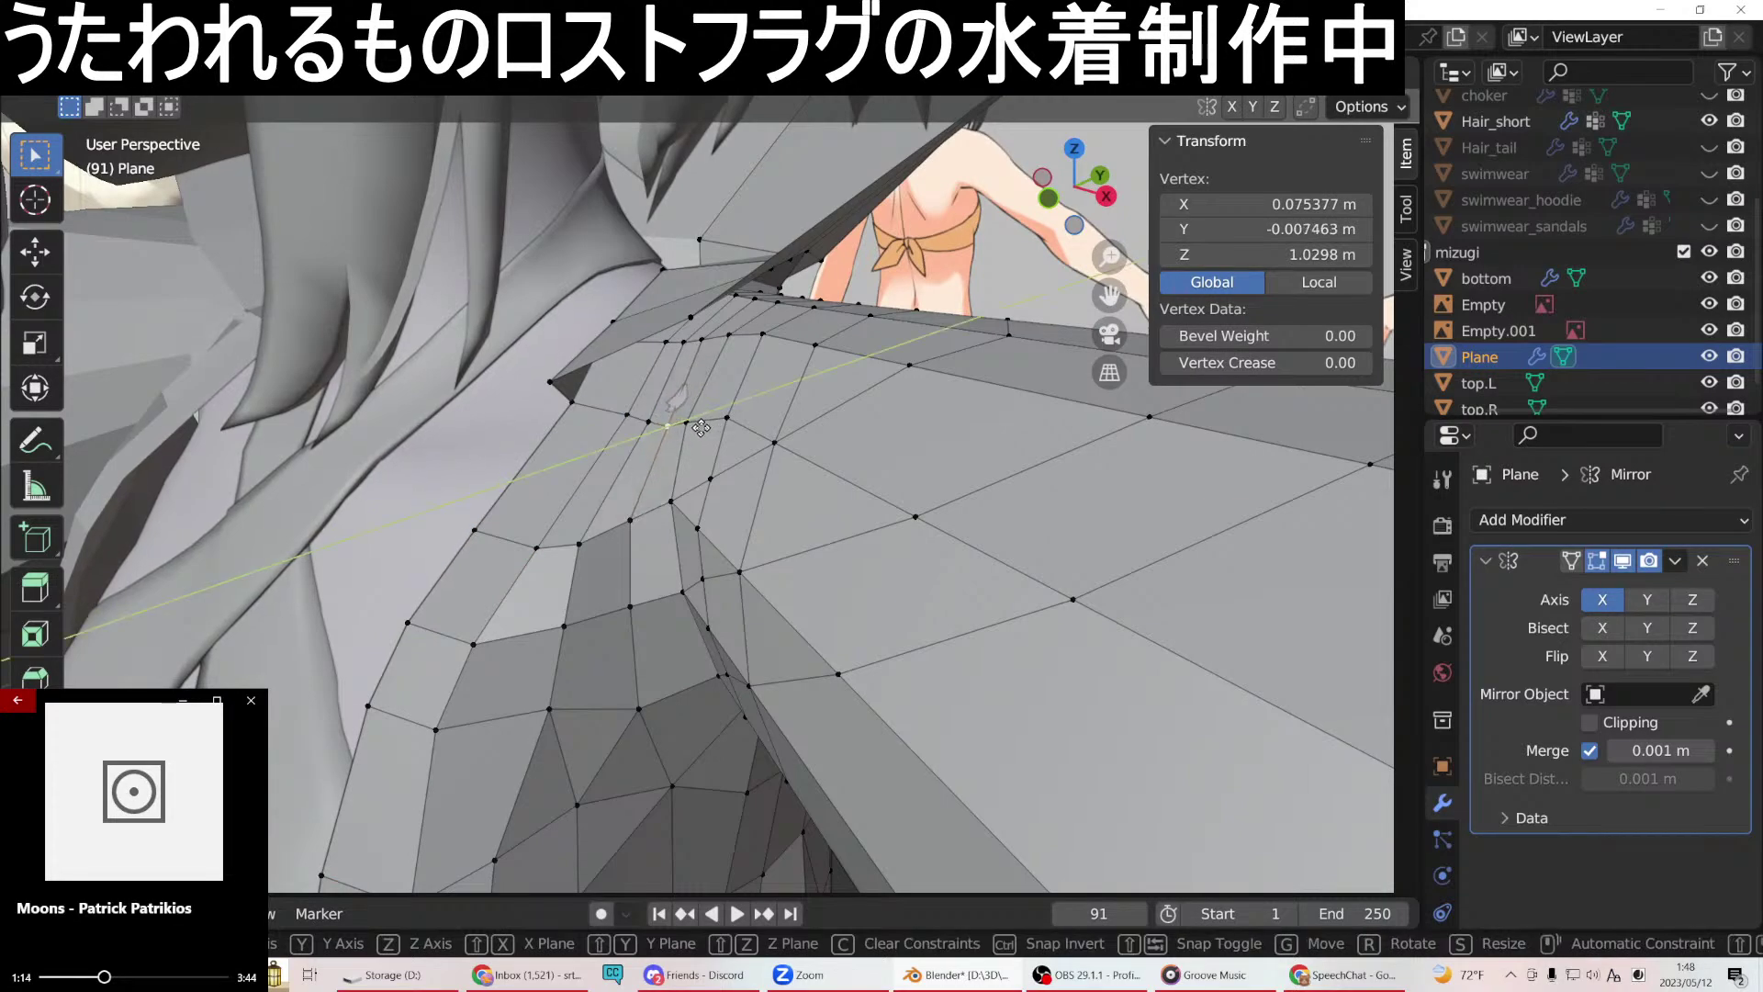
pyautogui.click(696, 427)
# Undo the last edit, move the side vertex in the row below back along Y, and readjust the vertex above it.
pyautogui.moveTo(696, 427); pyautogui.dragTo(643, 487, button='middle')
pyautogui.hotkey('ctrl', 'z')
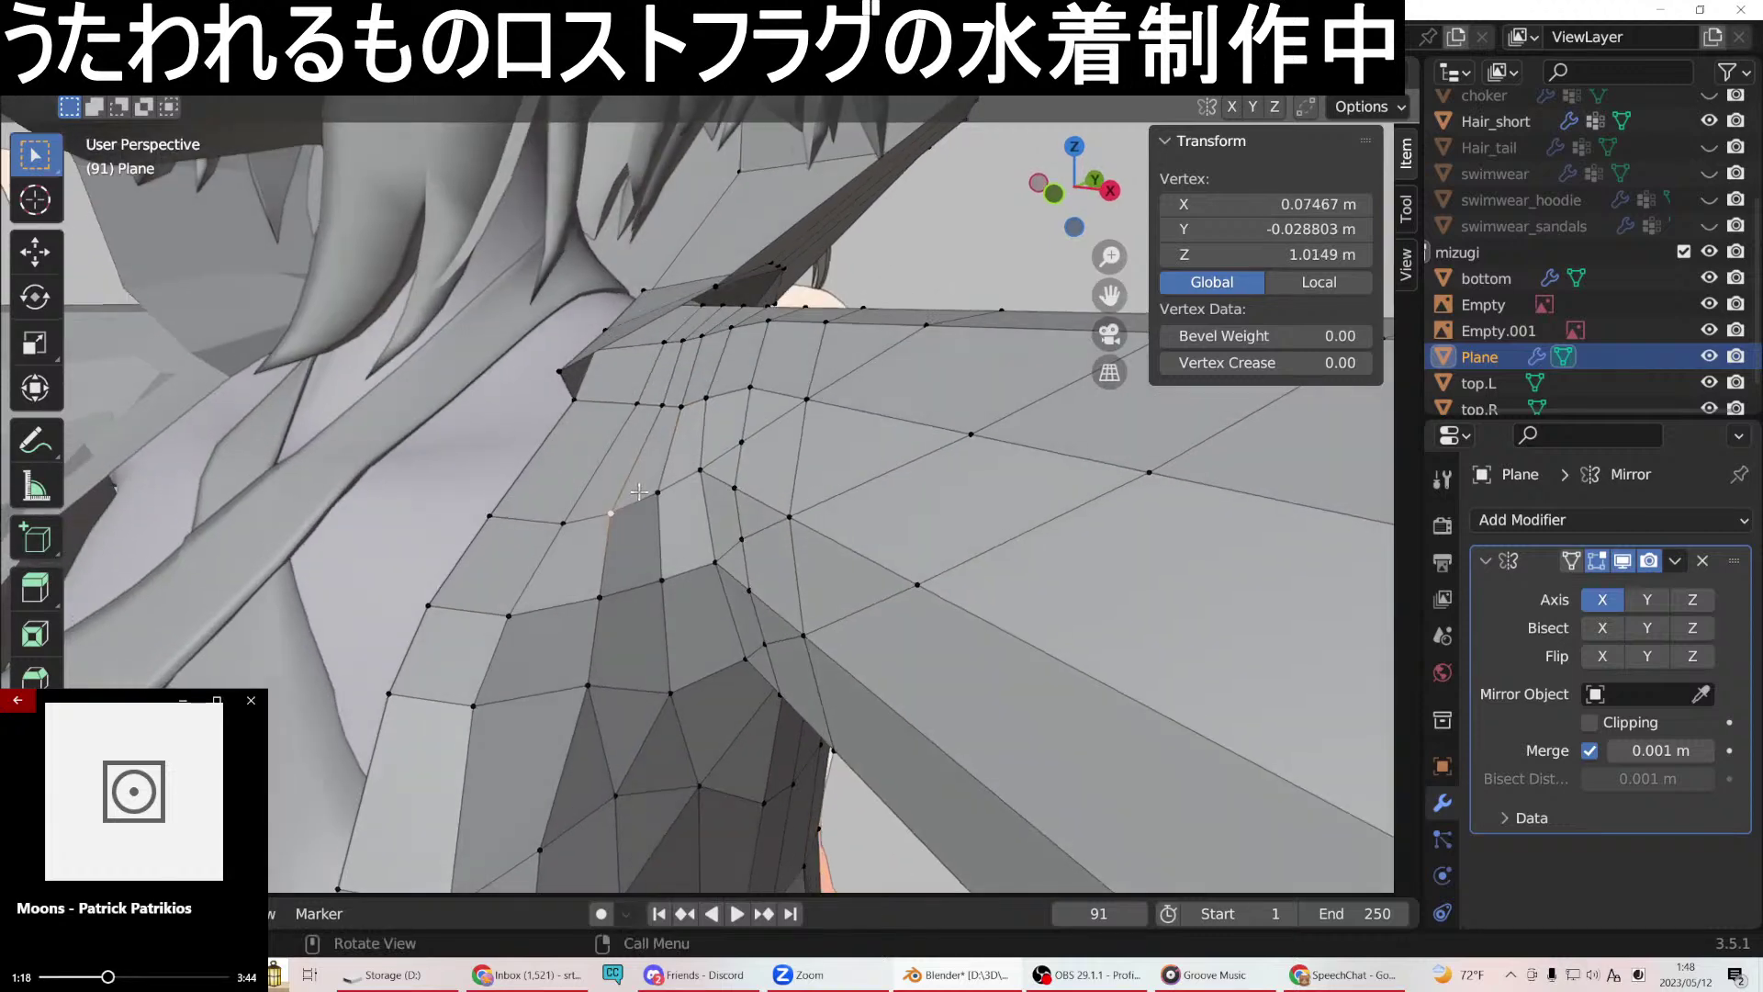
pyautogui.press('g')
pyautogui.press('y')
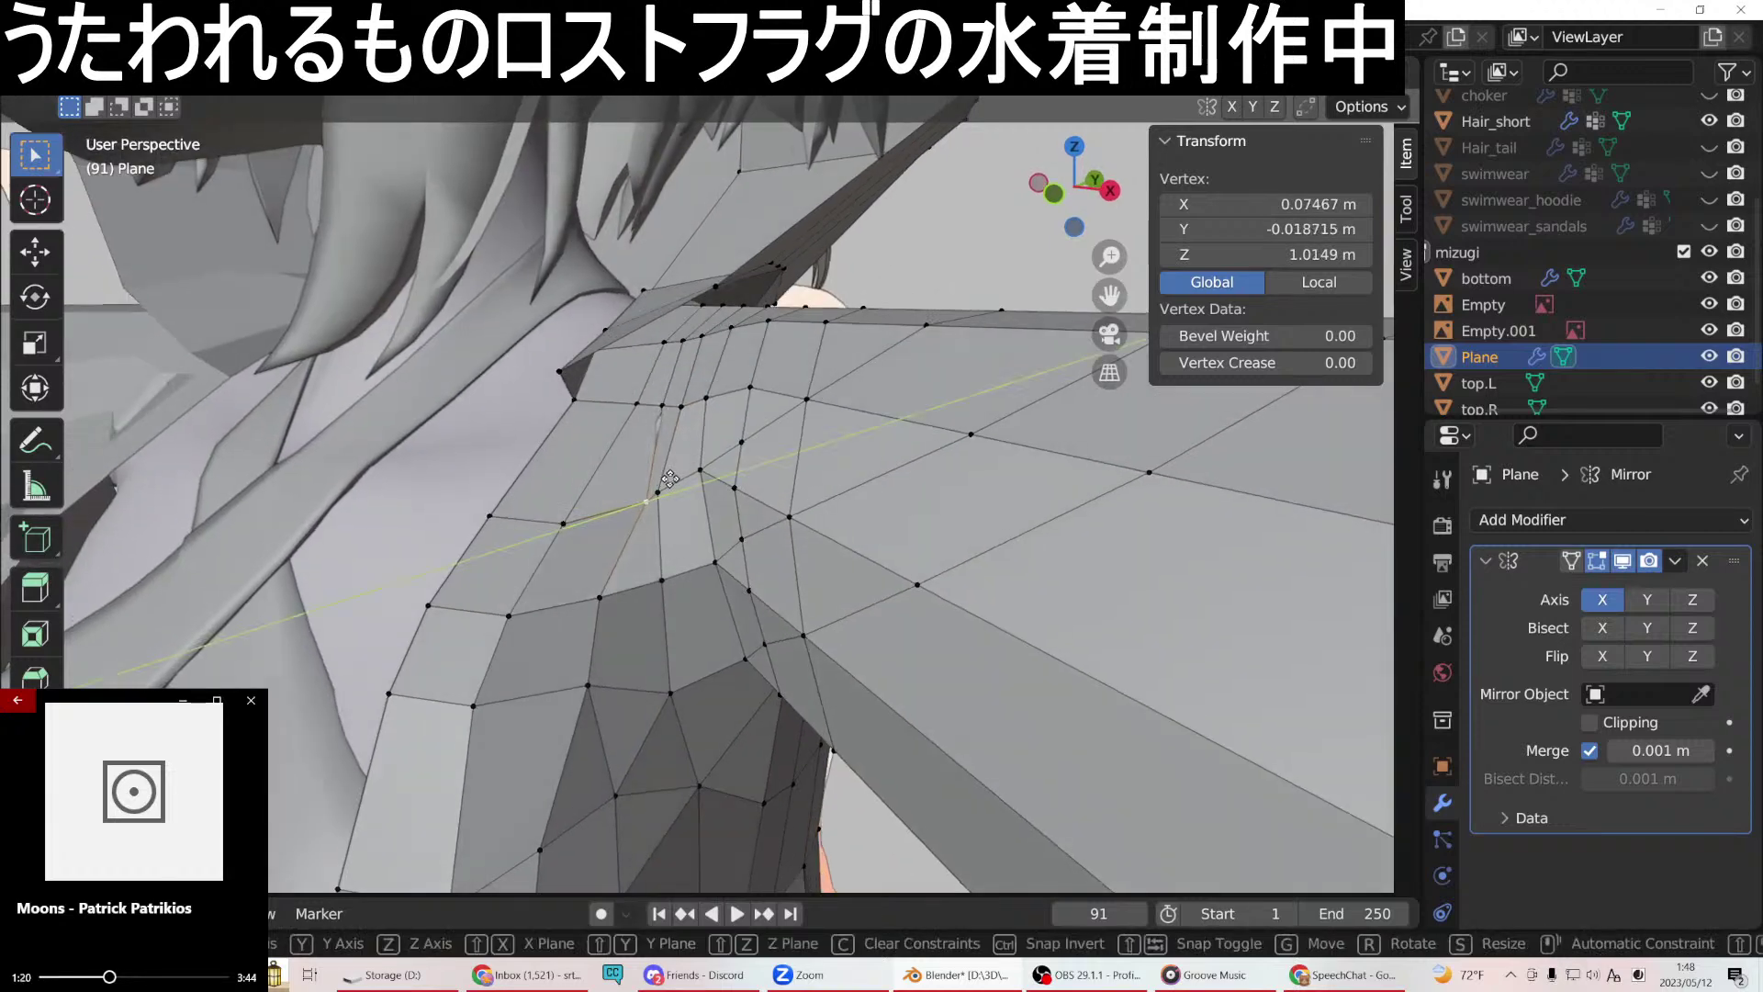
pyautogui.click(659, 478)
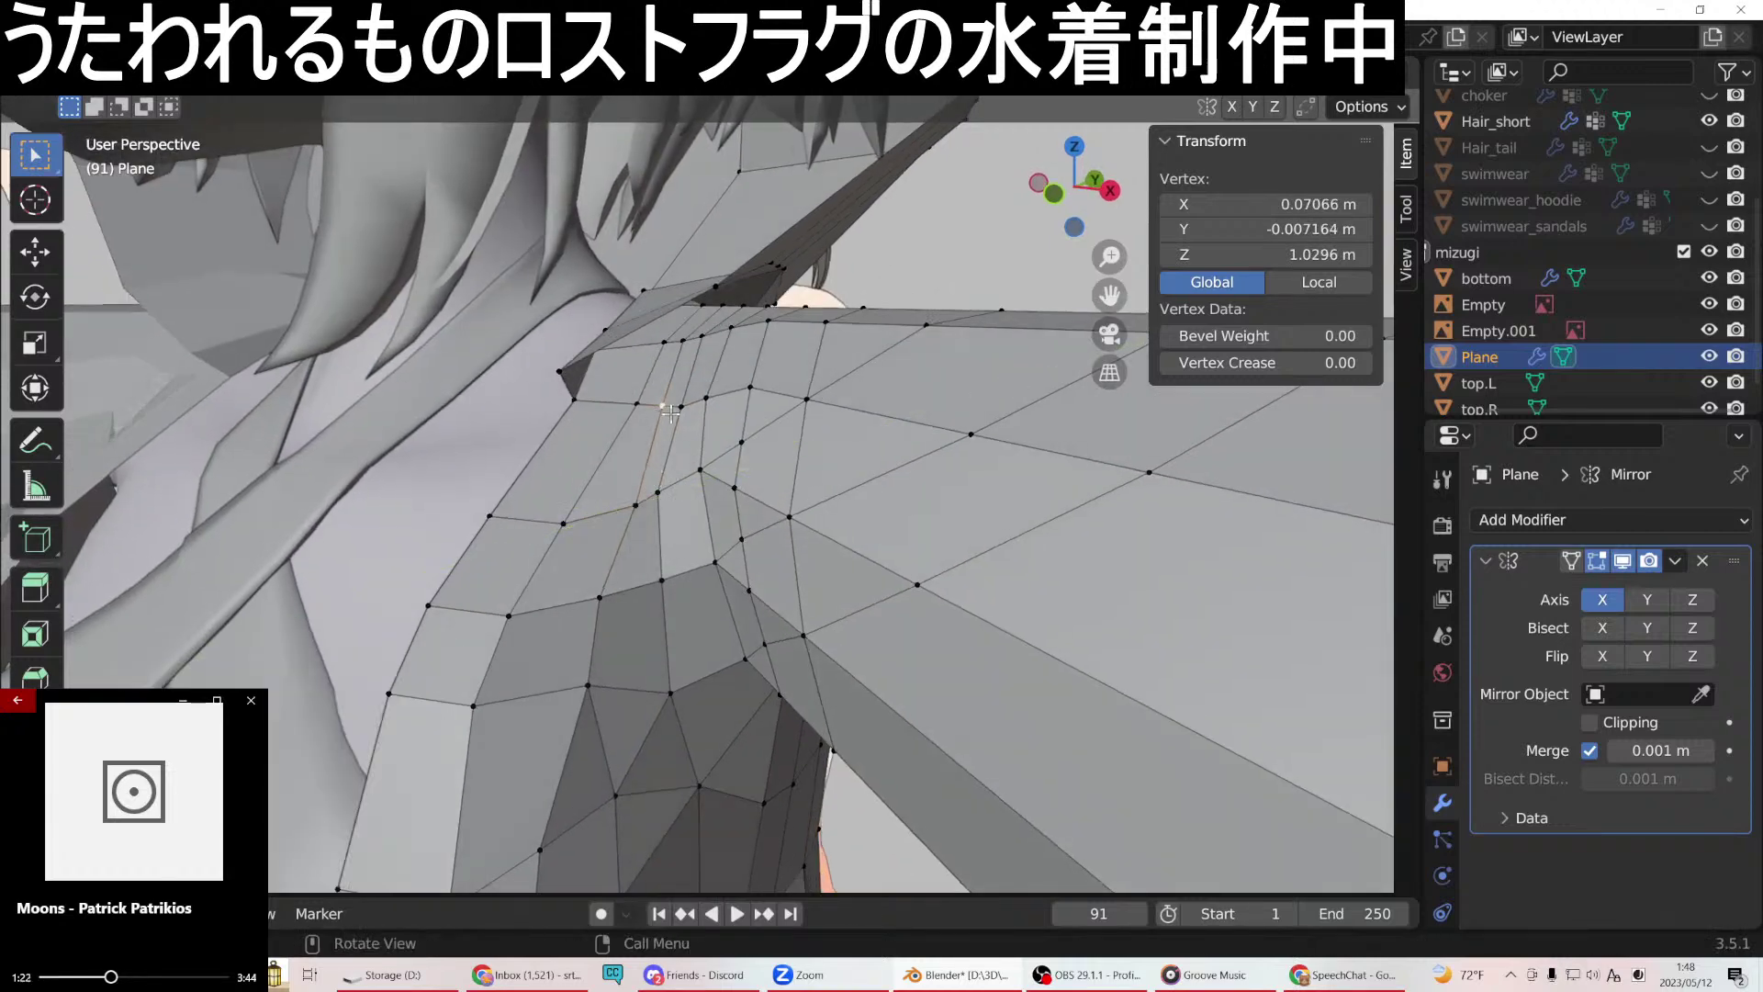
pyautogui.press('g')
pyautogui.click(667, 413)
# Select the second crosswise edge of the front strip and move it about 0.0009 m back along the Y axis.
pyautogui.moveTo(667, 413); pyautogui.dragTo(877, 530, button='middle')
pyautogui.click(807, 510)
pyautogui.keyDown('shift'); pyautogui.click(877, 519); pyautogui.keyUp('shift')
pyautogui.press('g')
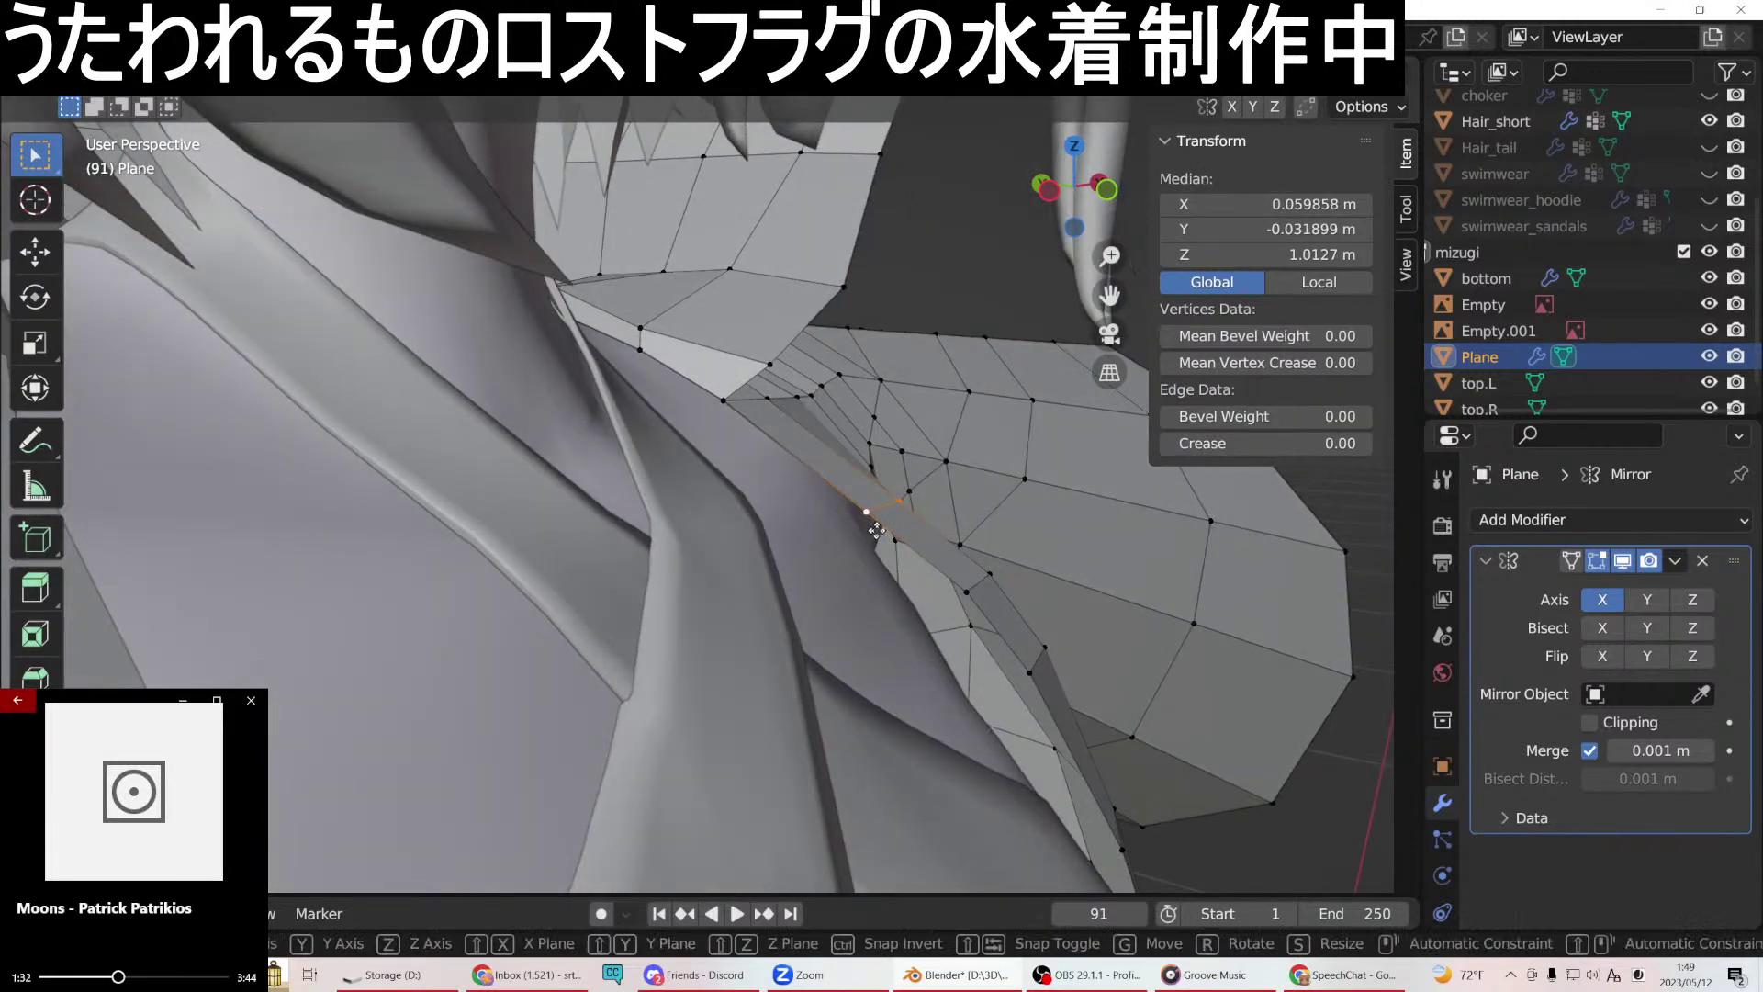
pyautogui.press('y')
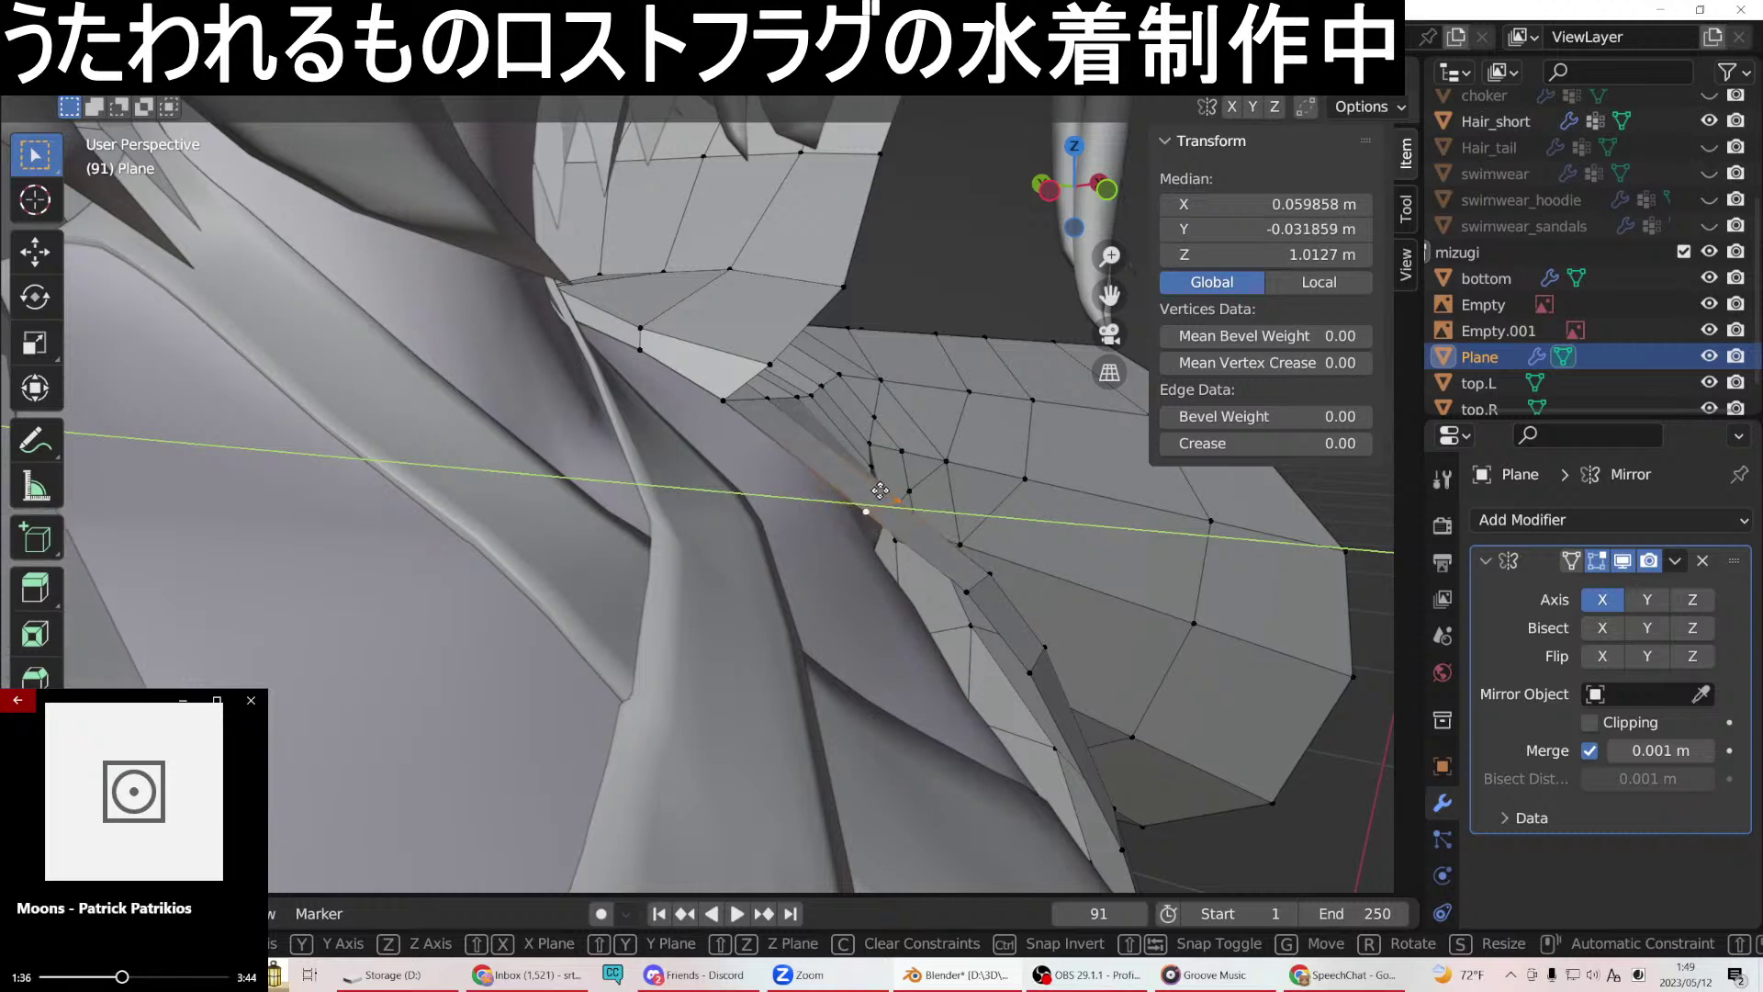
pyautogui.click(875, 488)
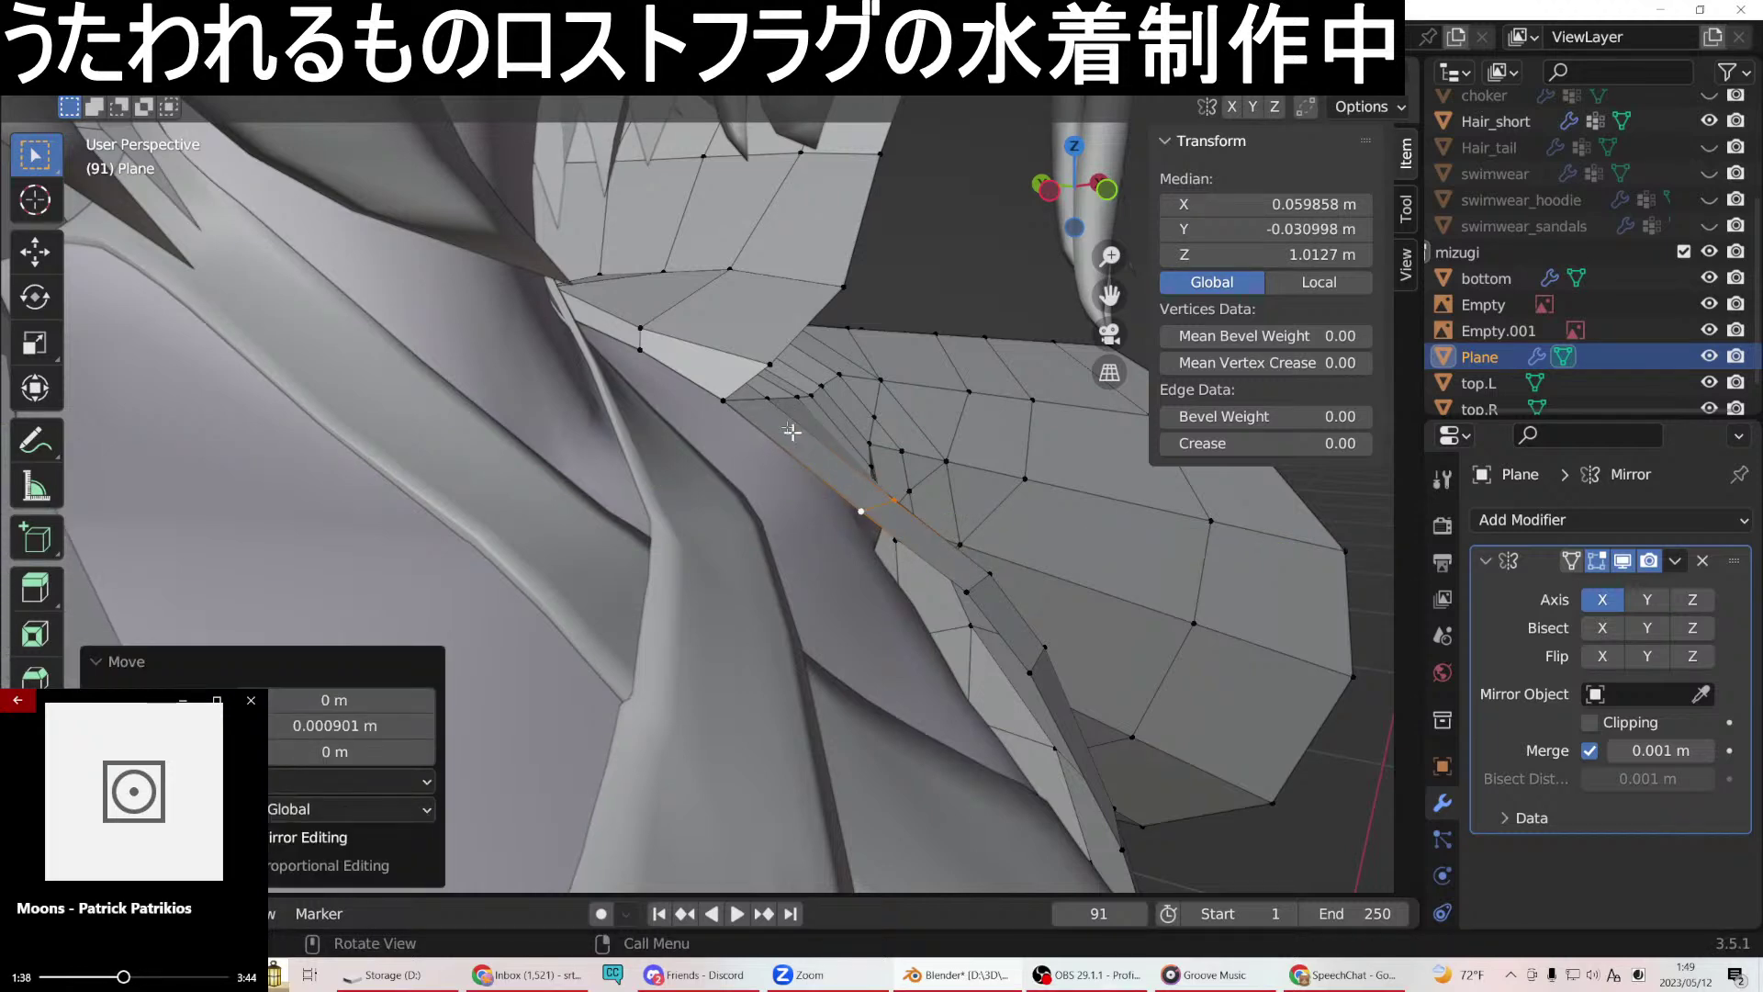
# Readjust the strip's top crosswise edge along the Y axis and move the second edge further back along Y.
pyautogui.click(722, 402)
pyautogui.press('g')
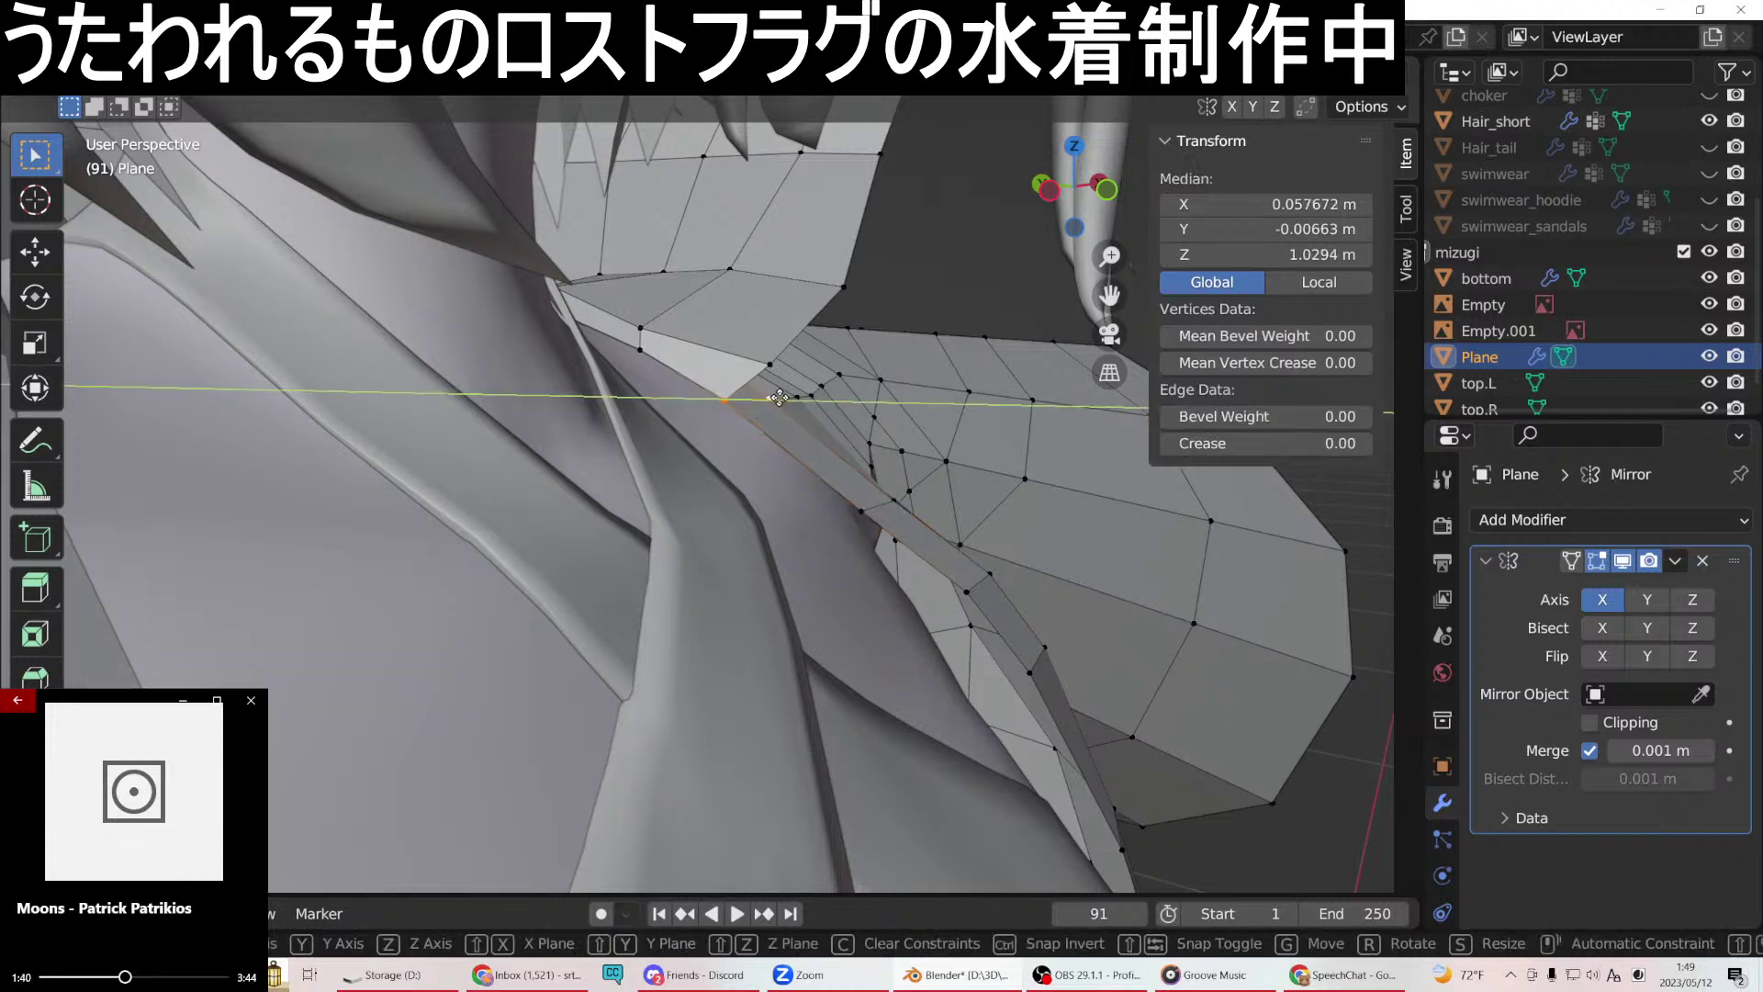
pyautogui.click(780, 397)
pyautogui.click(850, 510)
pyautogui.press('g')
pyautogui.press('y')
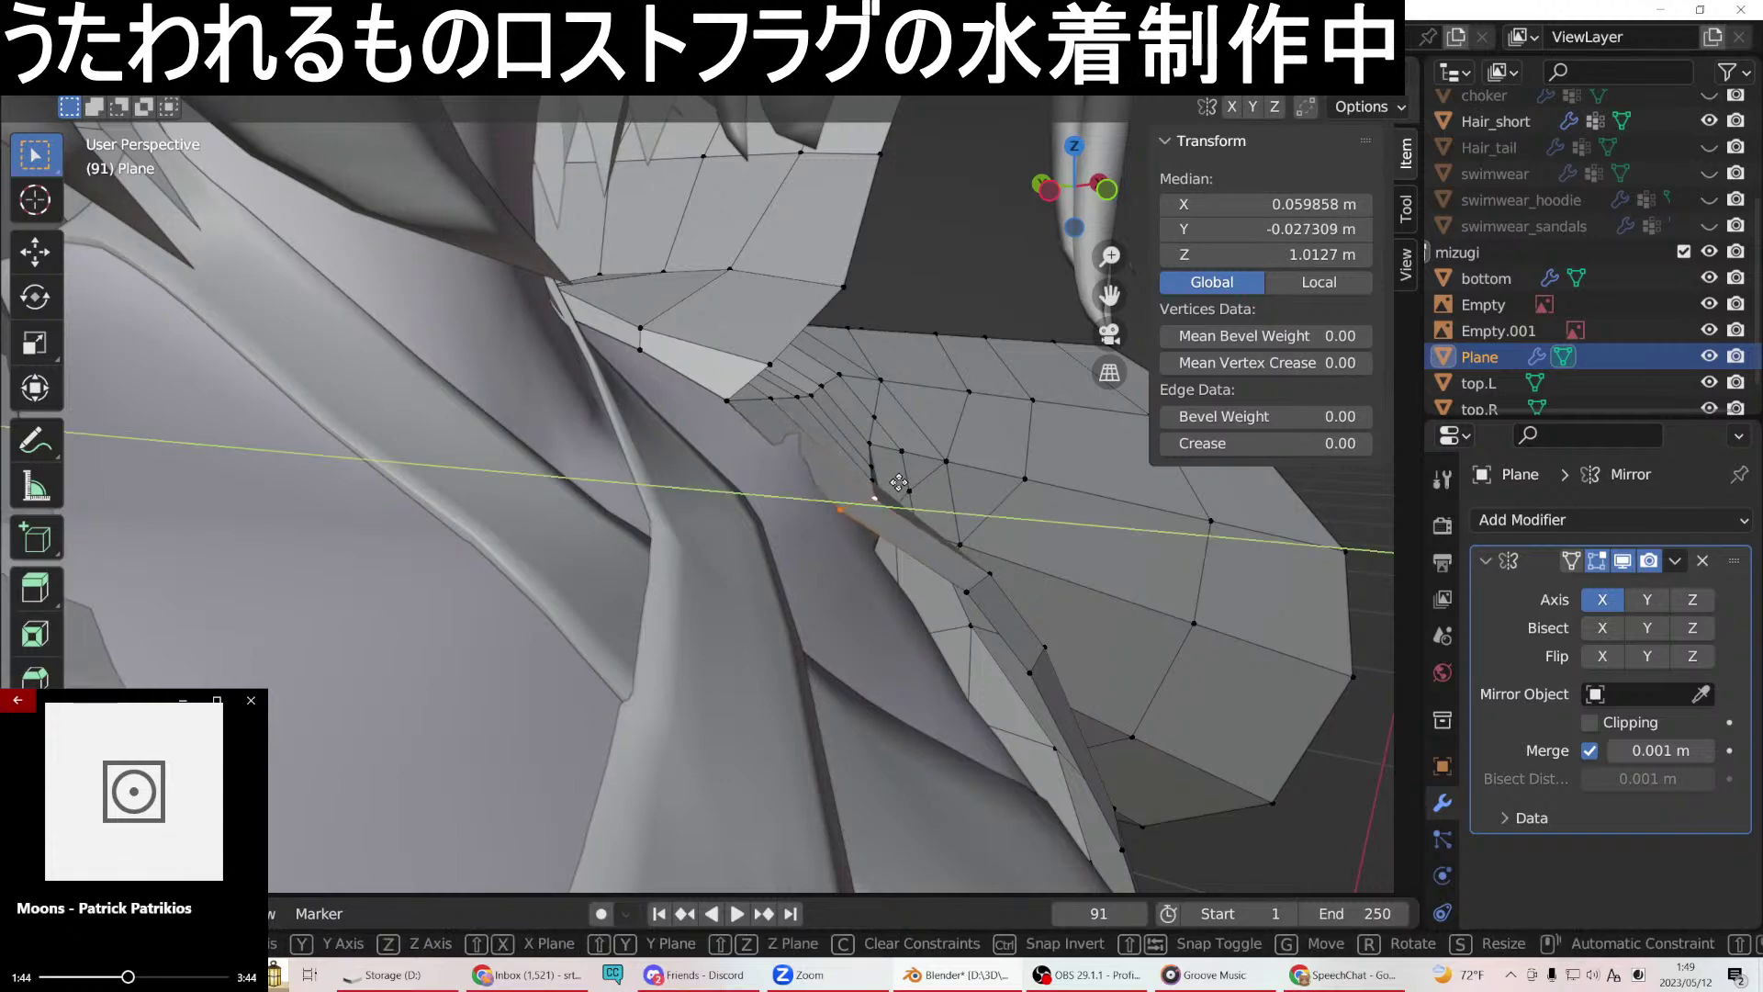
pyautogui.click(912, 475)
# Move the third crosswise edge of the front strip along the Y axis.
pyautogui.moveTo(912, 474); pyautogui.dragTo(951, 601, button='middle')
pyautogui.press('g')
pyautogui.press('y')
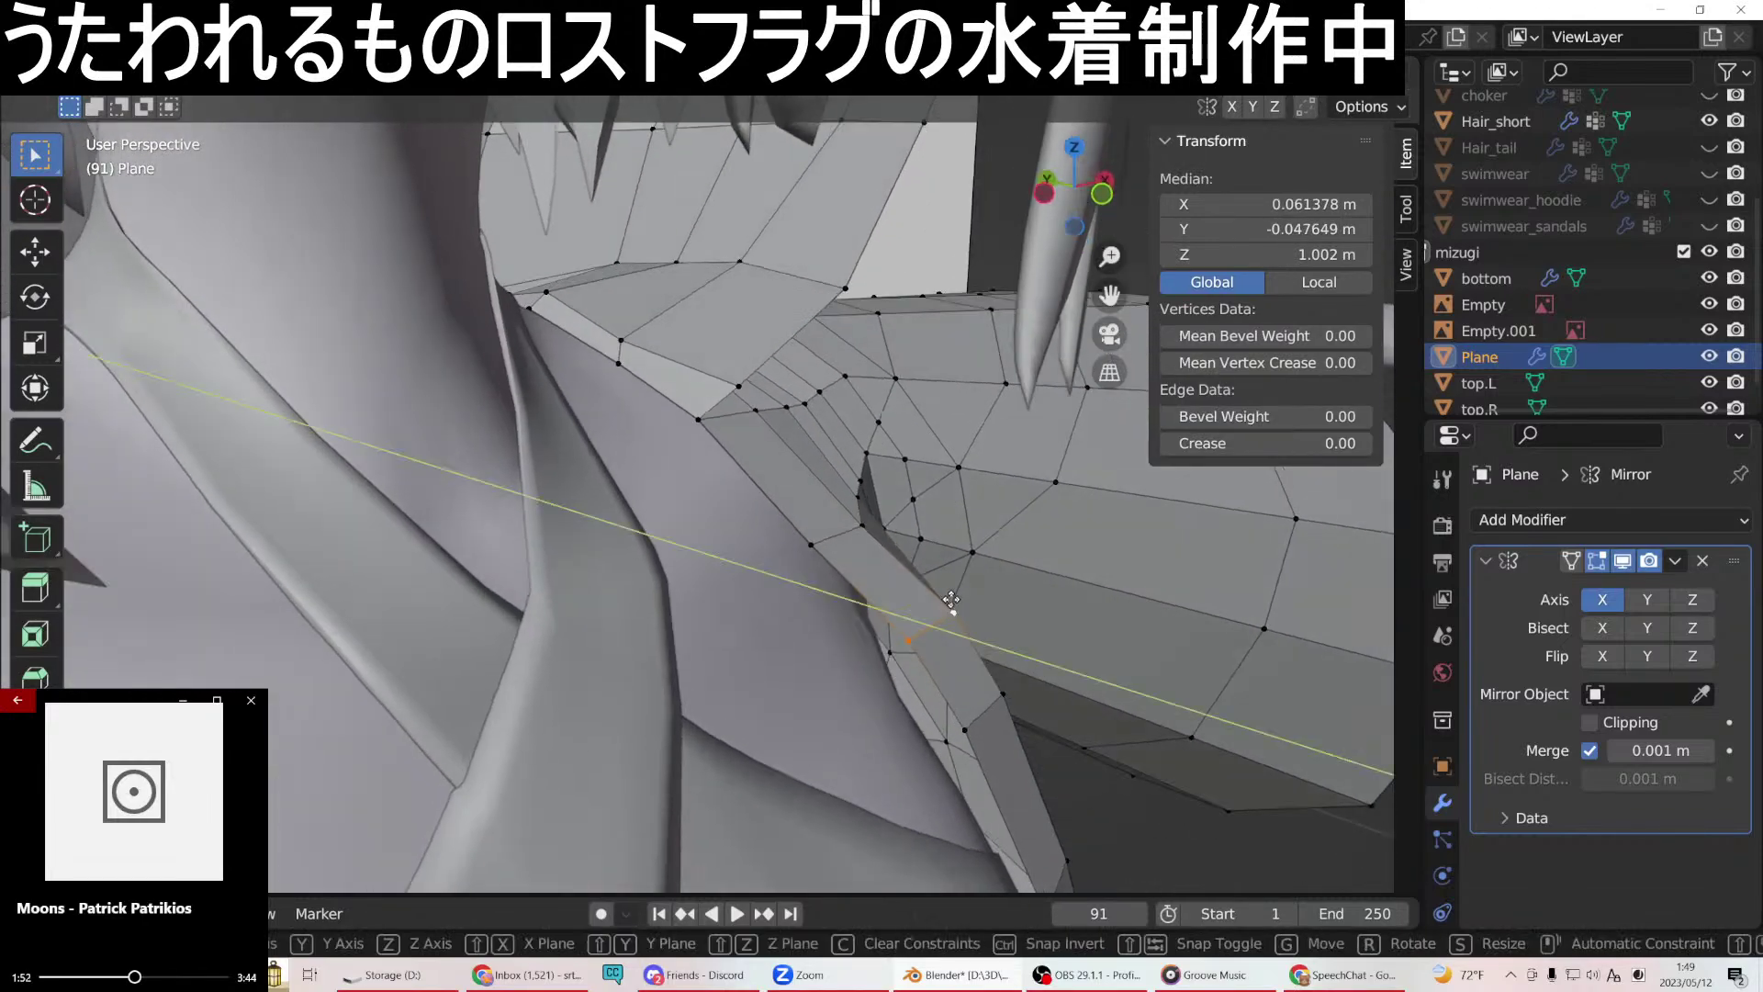
pyautogui.click(885, 614)
# Move the outer vertex of the strip's second crosswise edge about 0.0009 m back along the Y axis.
pyautogui.moveTo(885, 614); pyautogui.dragTo(634, 552, button='middle')
pyautogui.click(622, 536)
pyautogui.press('g')
pyautogui.press('y')
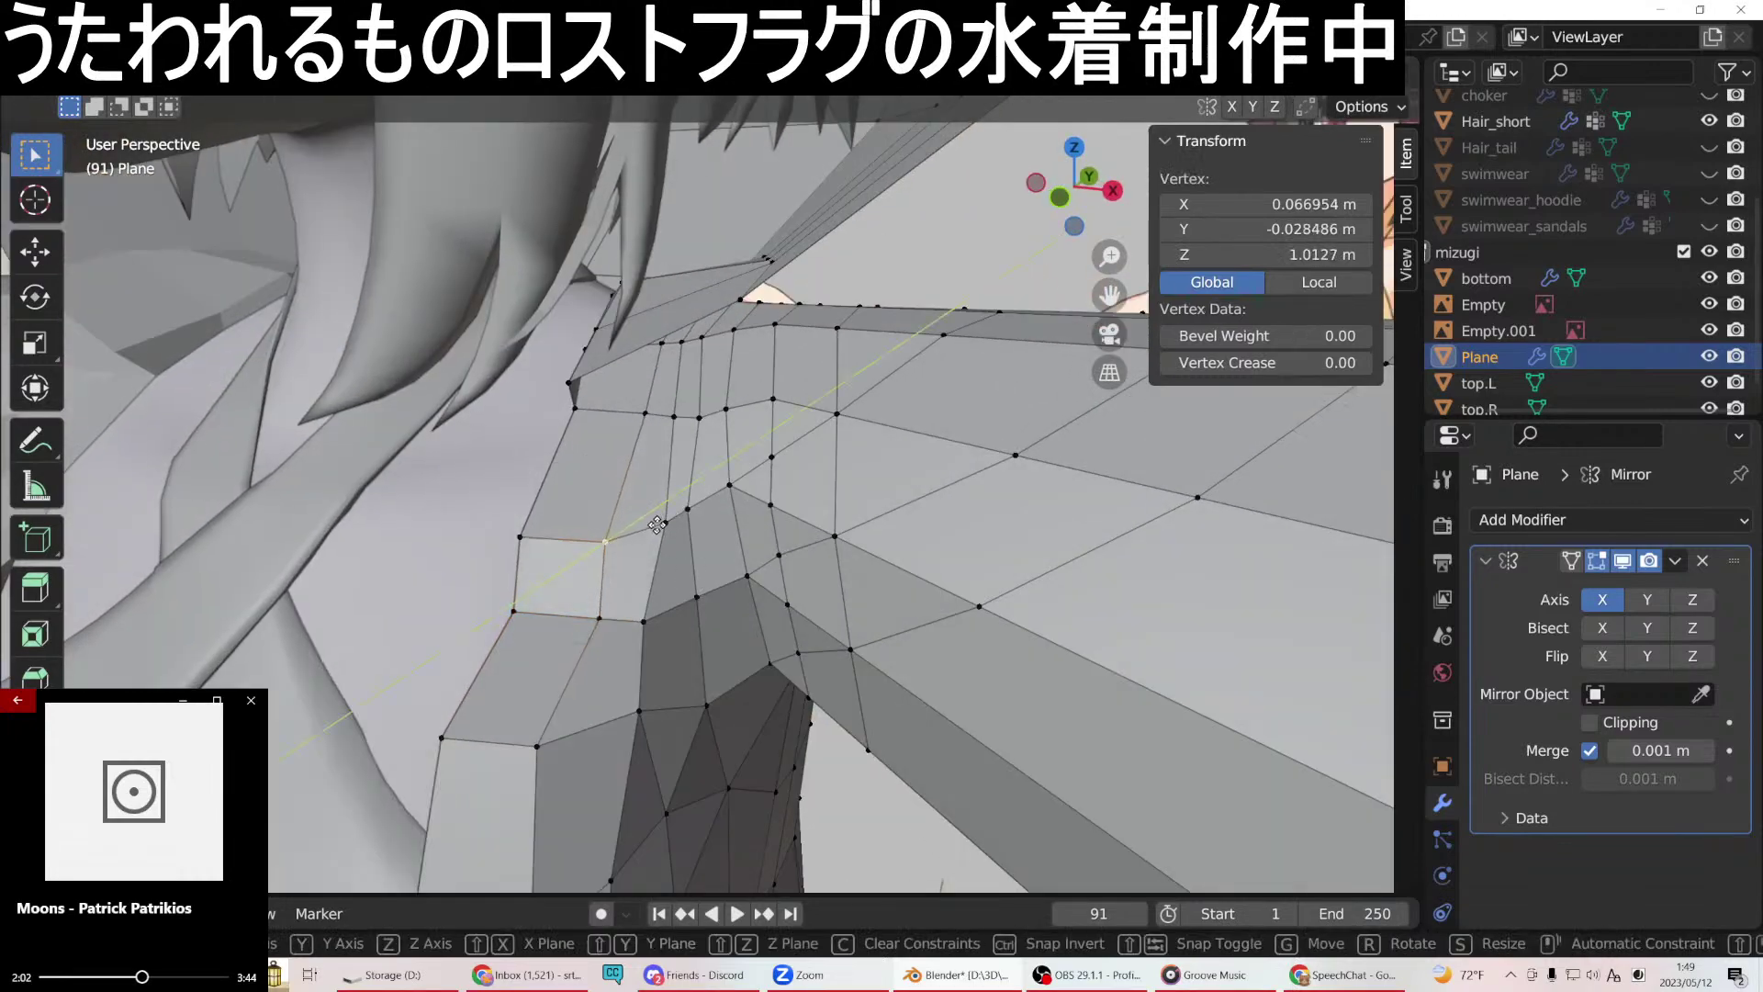
pyautogui.click(657, 525)
# Select both vertices of the strip's fourth crosswise edge and move them back along the Y axis.
pyautogui.moveTo(657, 524); pyautogui.dragTo(869, 523, button='middle')
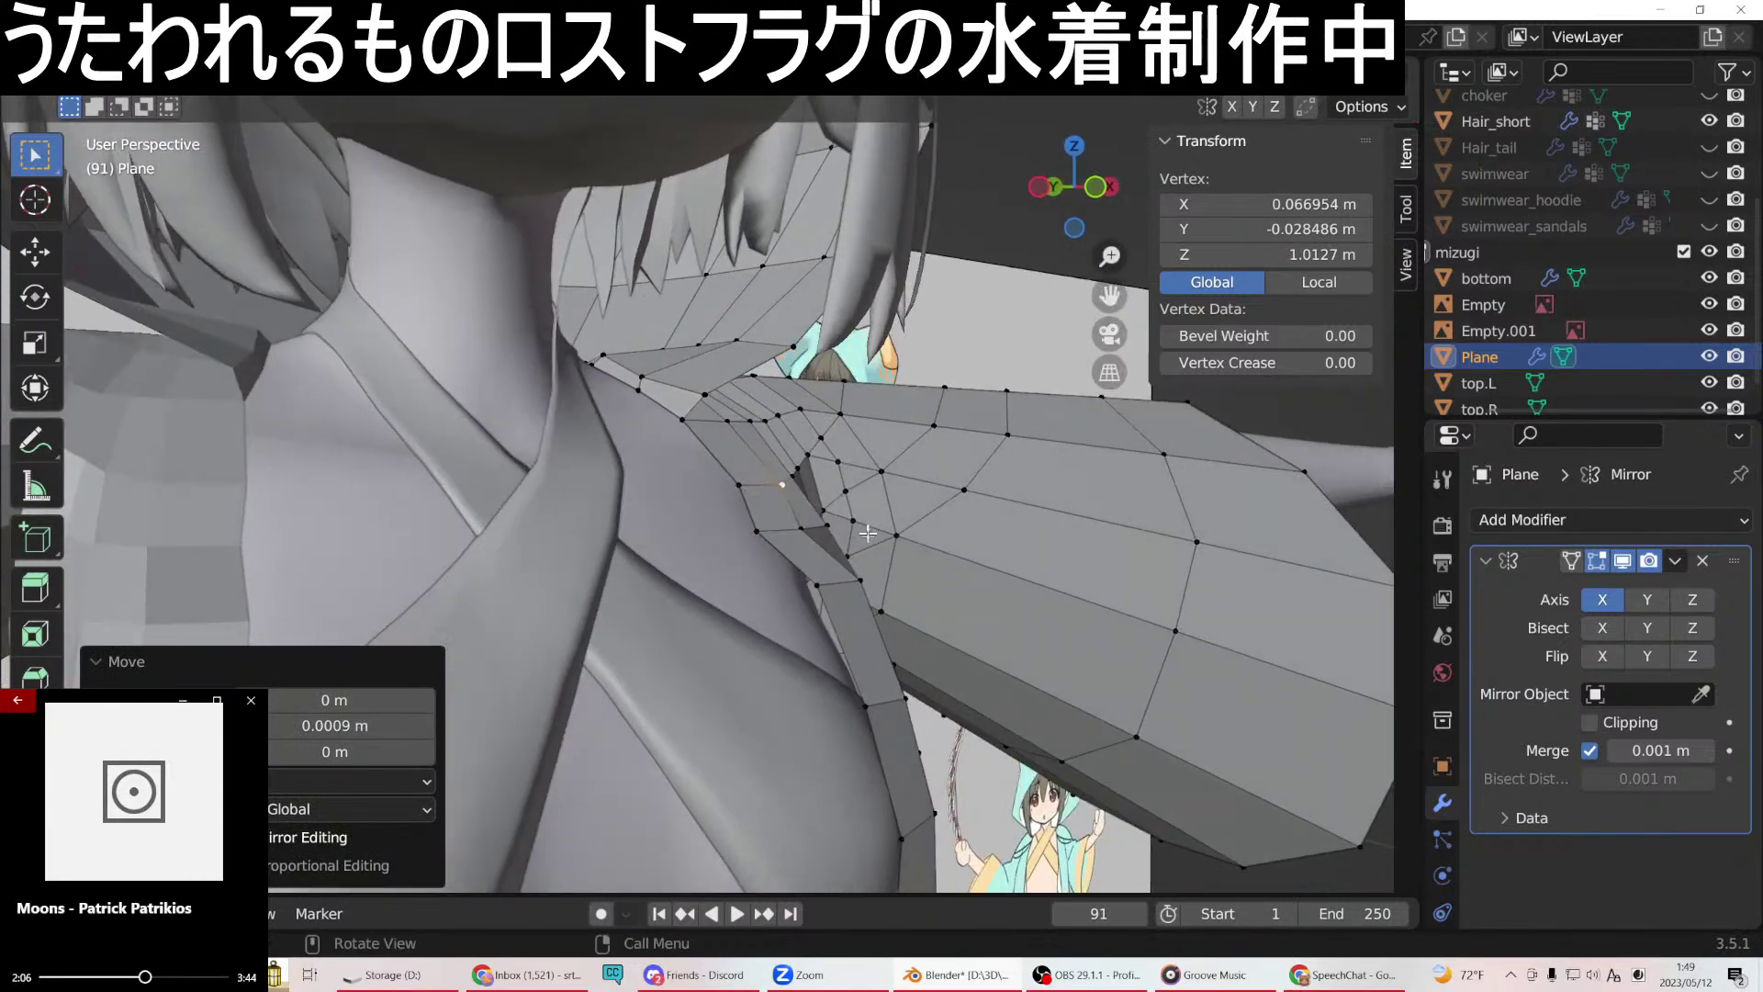
pyautogui.moveTo(816, 589); pyautogui.dragTo(863, 606, button='middle')
pyautogui.keyDown('shift'); pyautogui.click(885, 613); pyautogui.keyUp('shift')
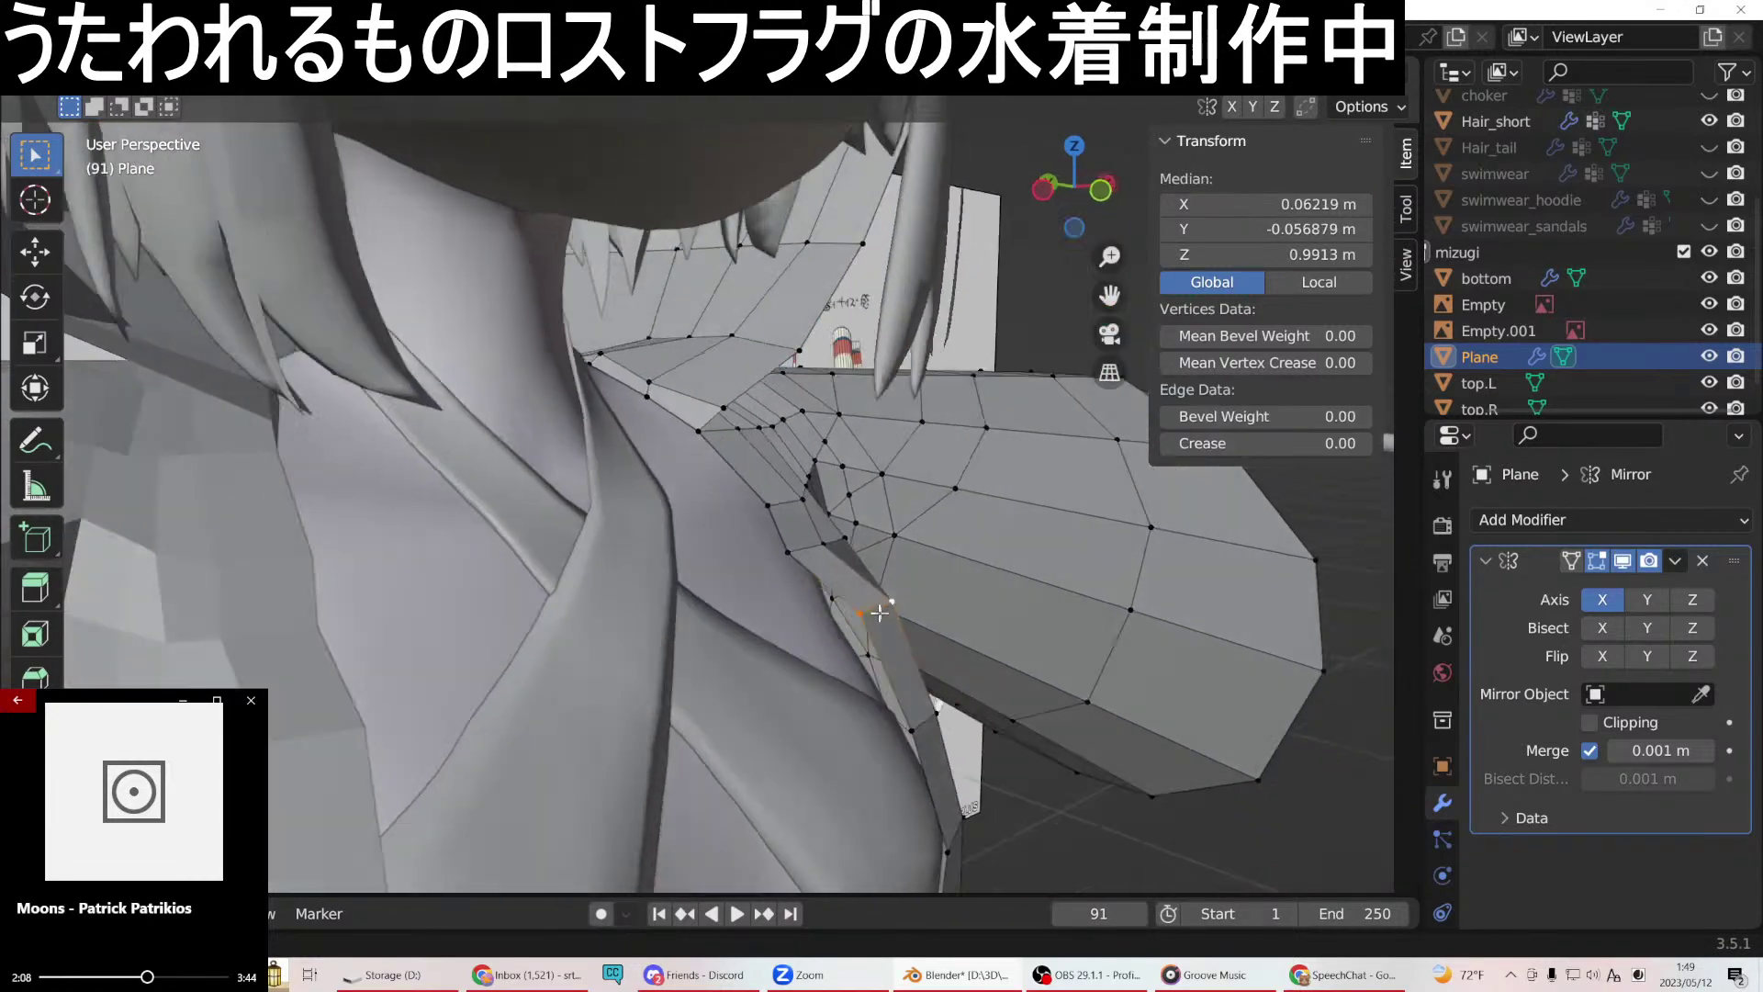
pyautogui.press('g')
pyautogui.press('y')
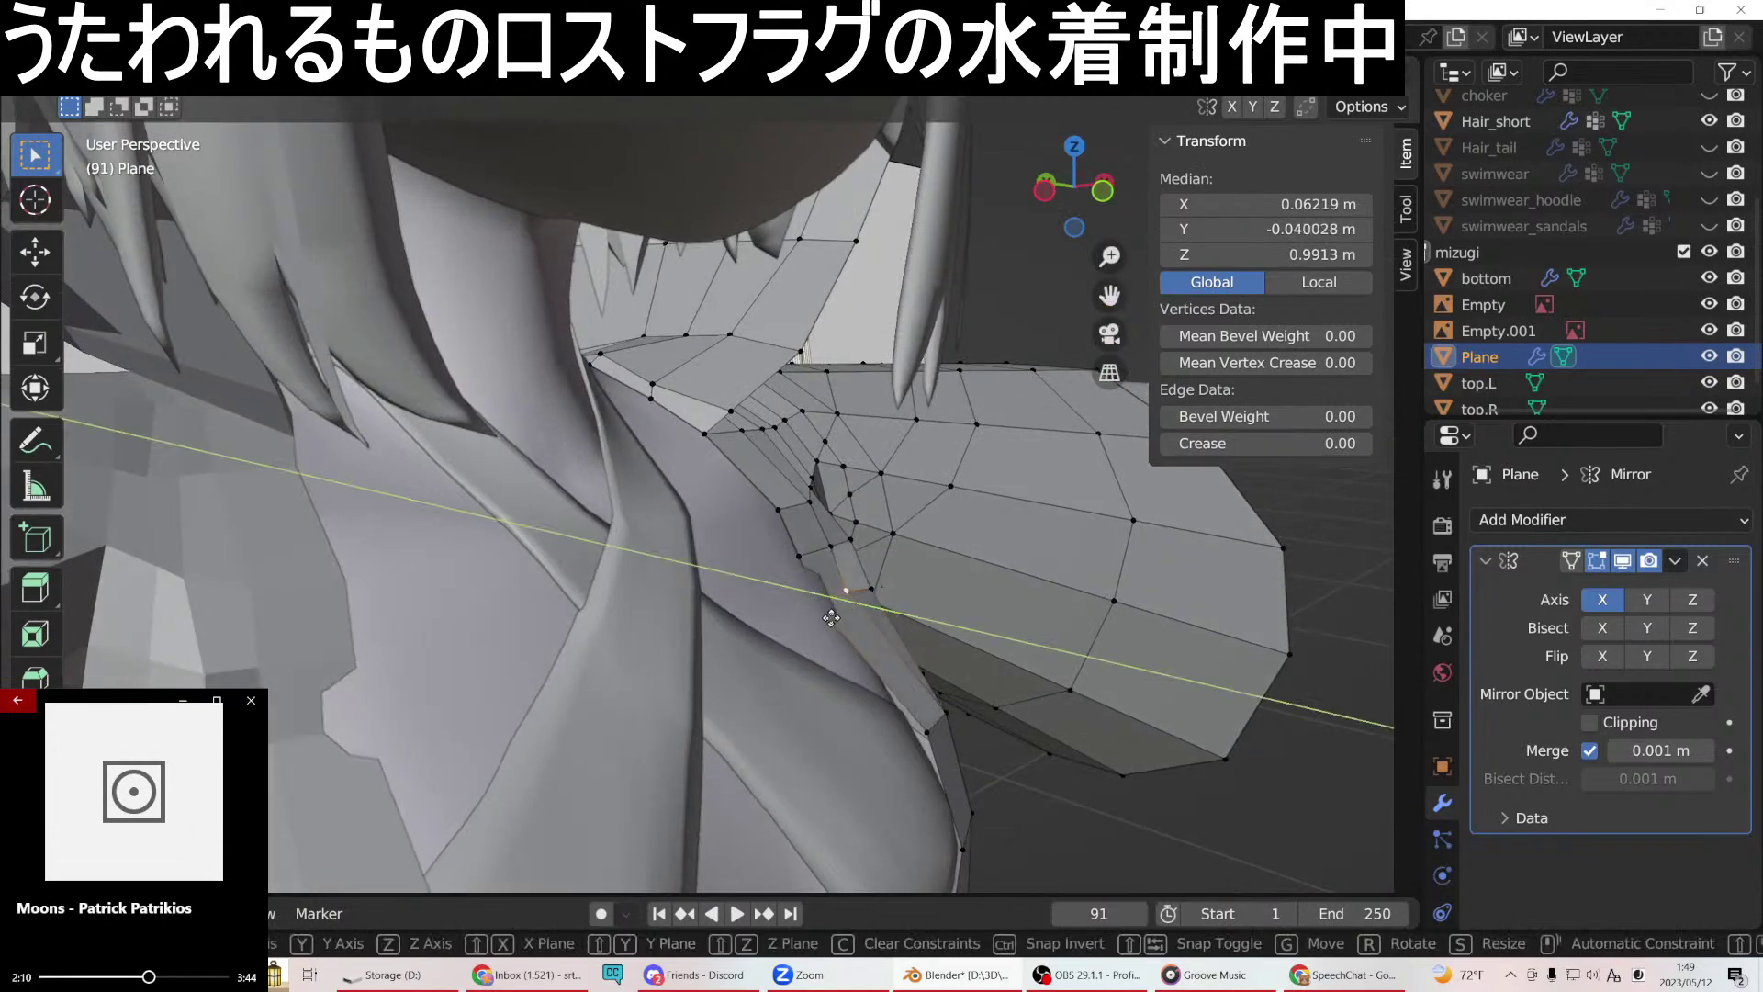
pyautogui.click(838, 619)
# Move the strip's crosswise edge beside the upper chest about 0.0059 m back along the Y axis.
pyautogui.moveTo(839, 619)
pyautogui.mouseDown(button='middle')
pyautogui.moveTo(531, 598)
pyautogui.moveTo(597, 497)
pyautogui.moveTo(868, 608)
pyautogui.moveTo(834, 614)
pyautogui.moveTo(838, 642)
pyautogui.mouseUp(button='middle')
pyautogui.click(831, 634)
pyautogui.press('g')
pyautogui.press('y')
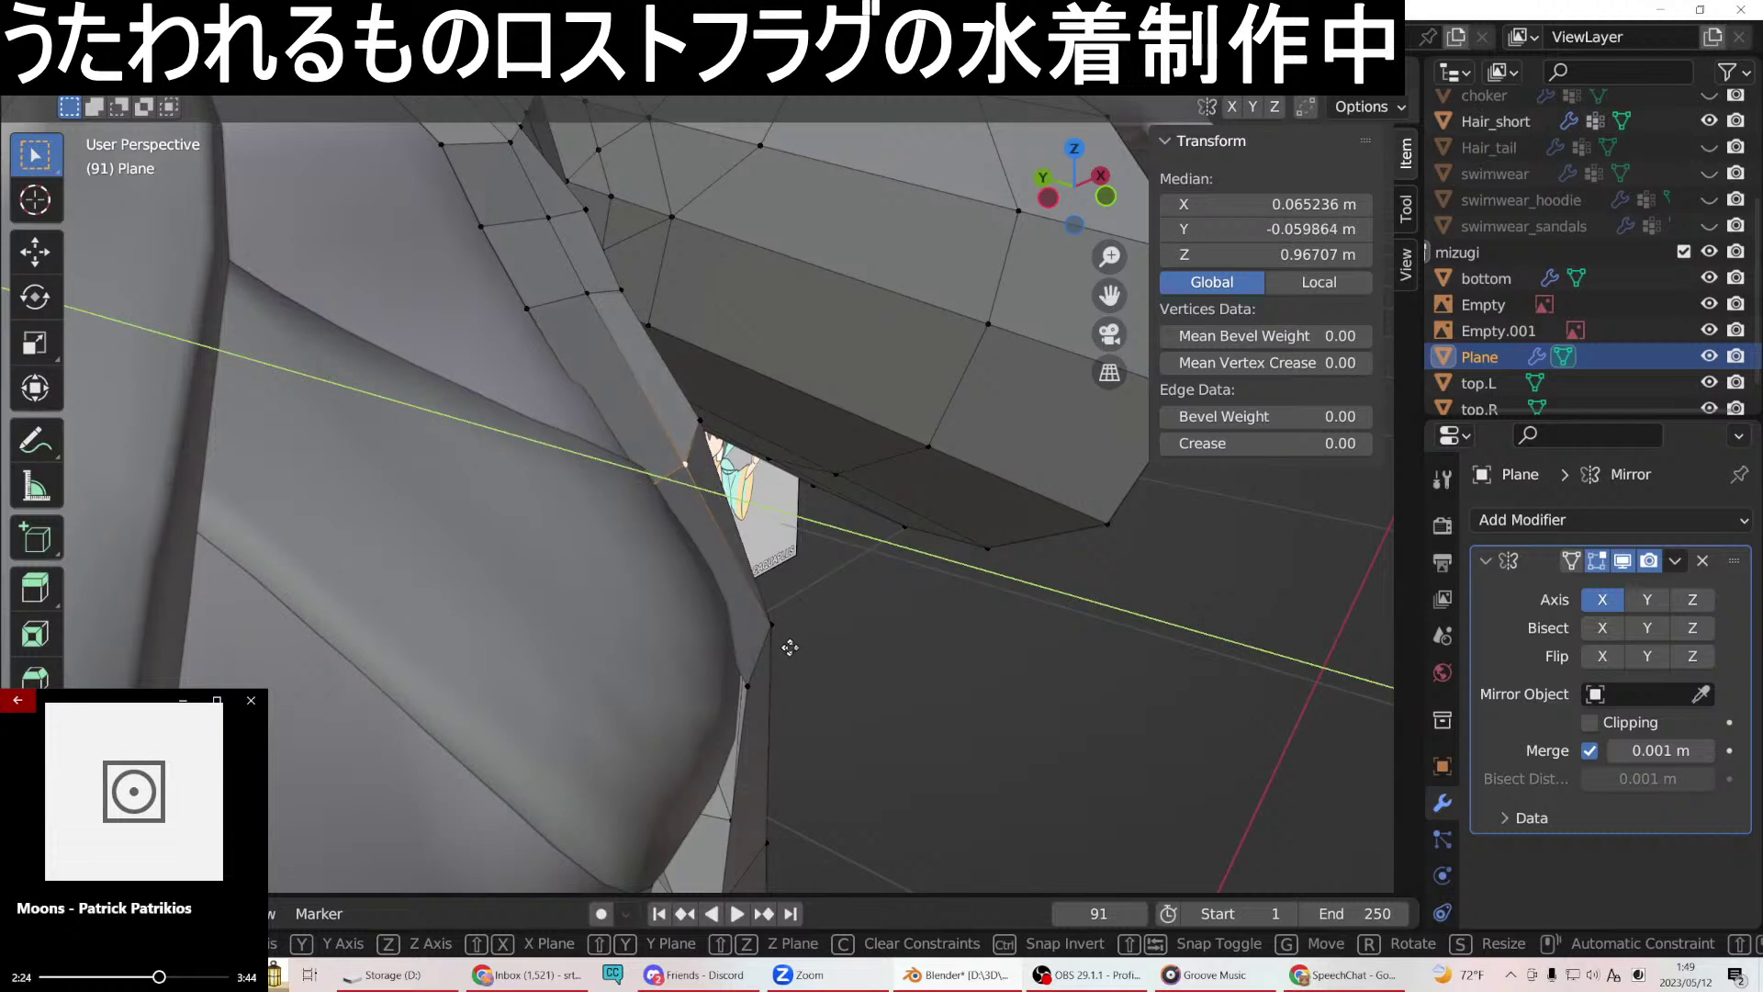
pyautogui.click(804, 646)
# In the front view, move the strip's crosswise edge beside the upper chest up about 0.005 m along the Z axis.
pyautogui.moveTo(803, 642); pyautogui.dragTo(553, 630, button='middle')
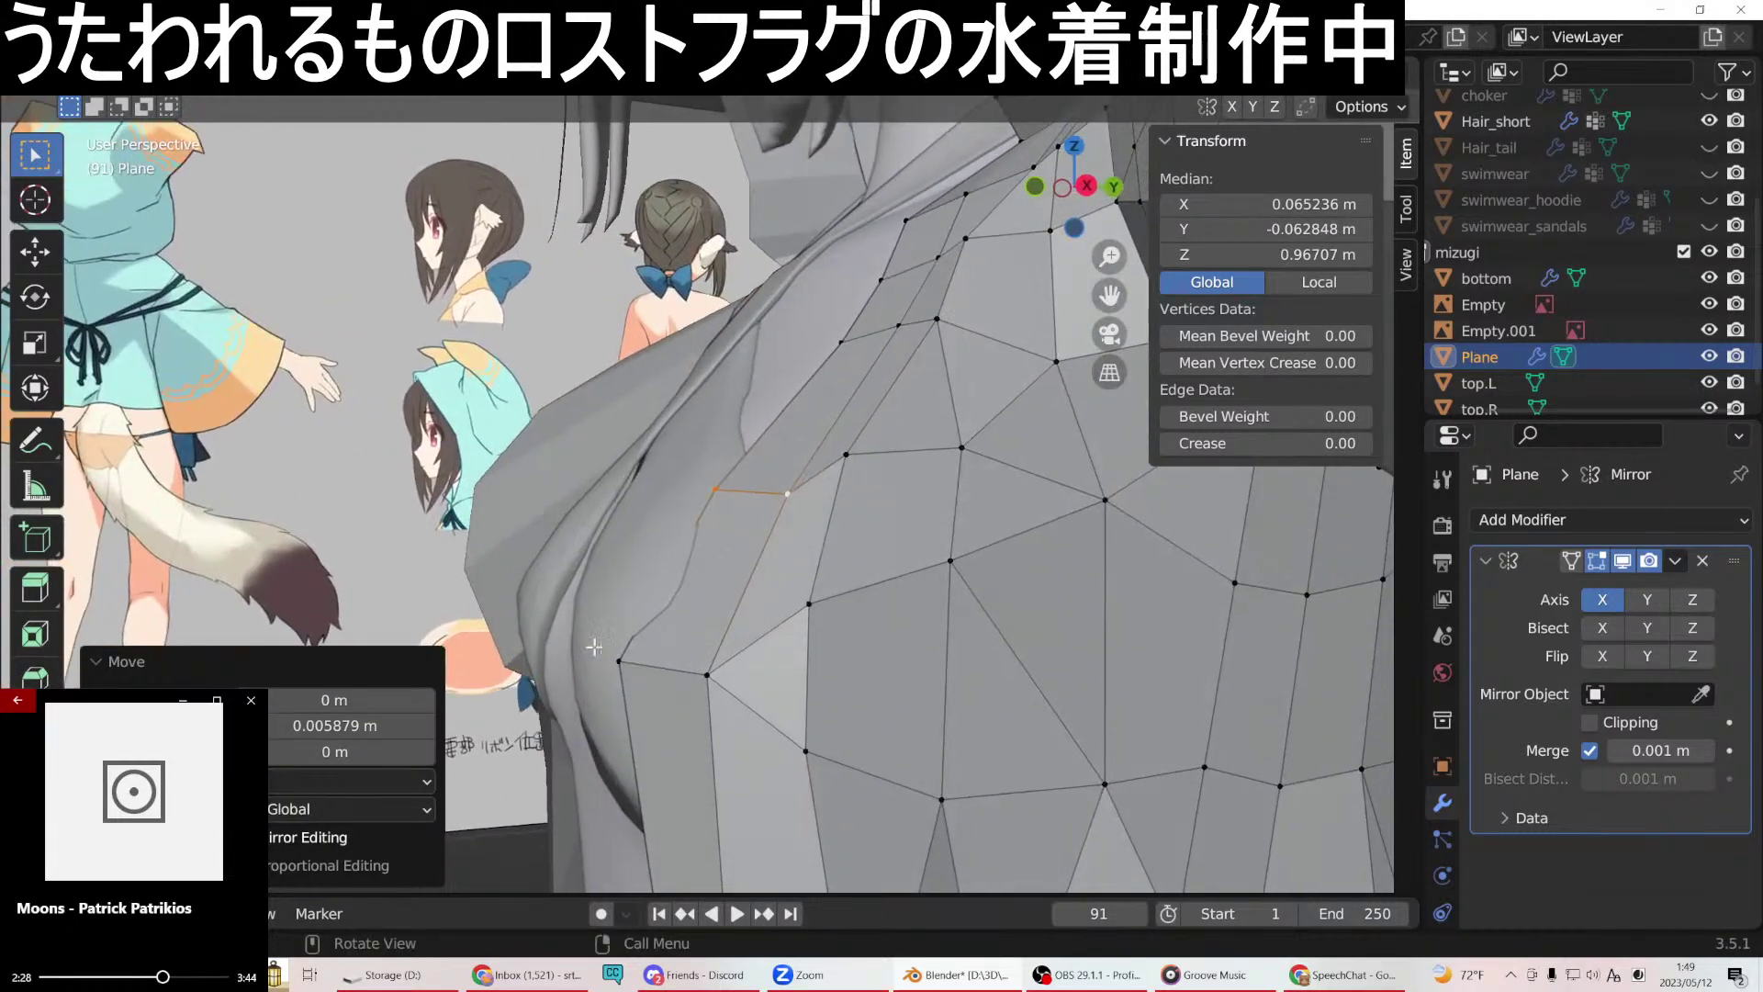
pyautogui.click(687, 677)
pyautogui.moveTo(687, 676); pyautogui.dragTo(678, 653, button='middle')
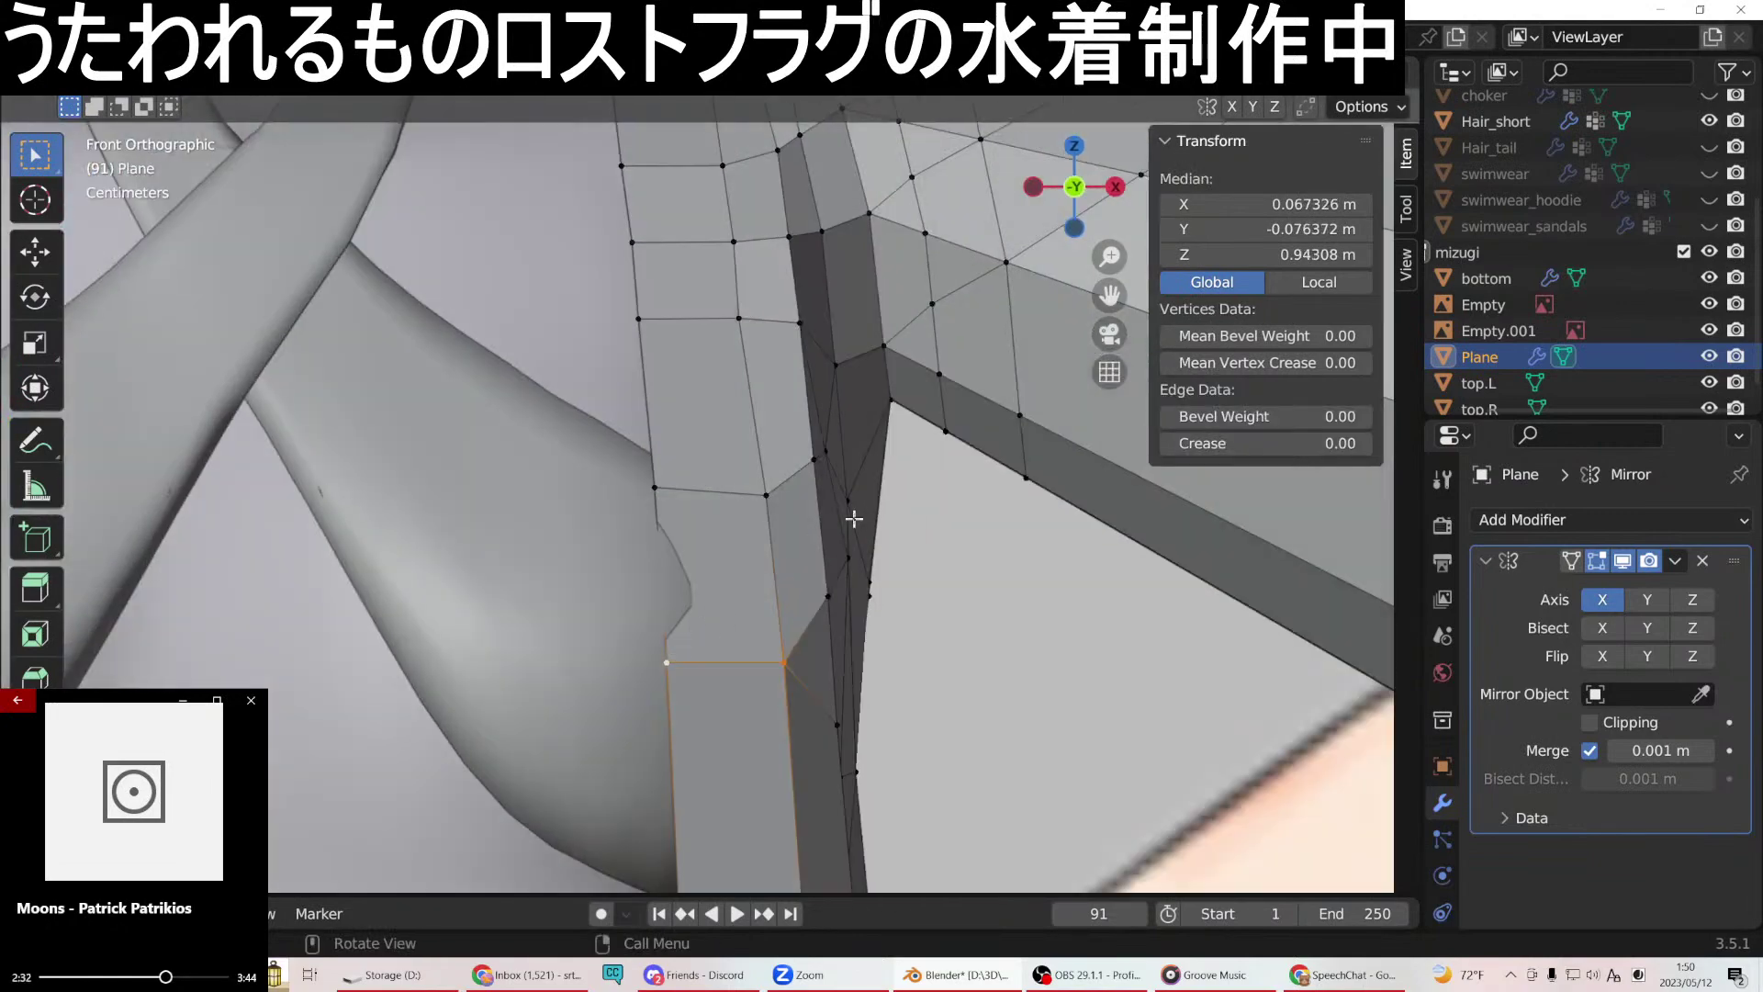
pyautogui.click(666, 491)
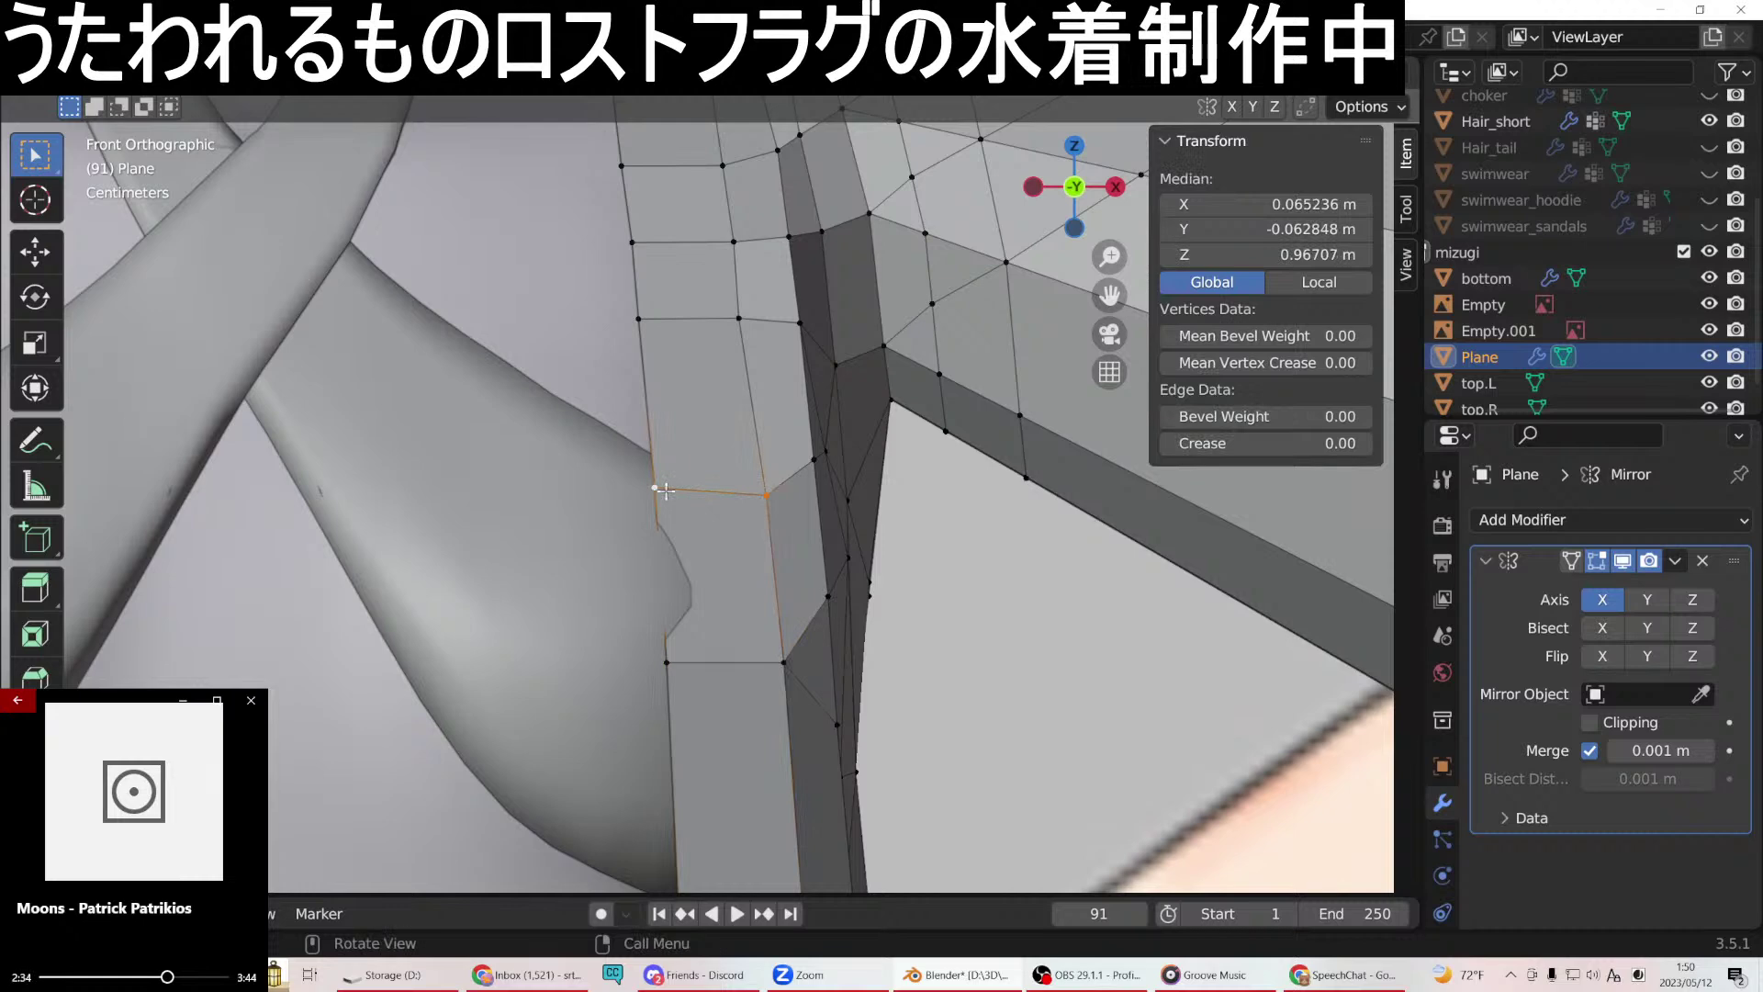
pyautogui.press('g')
pyautogui.press('z')
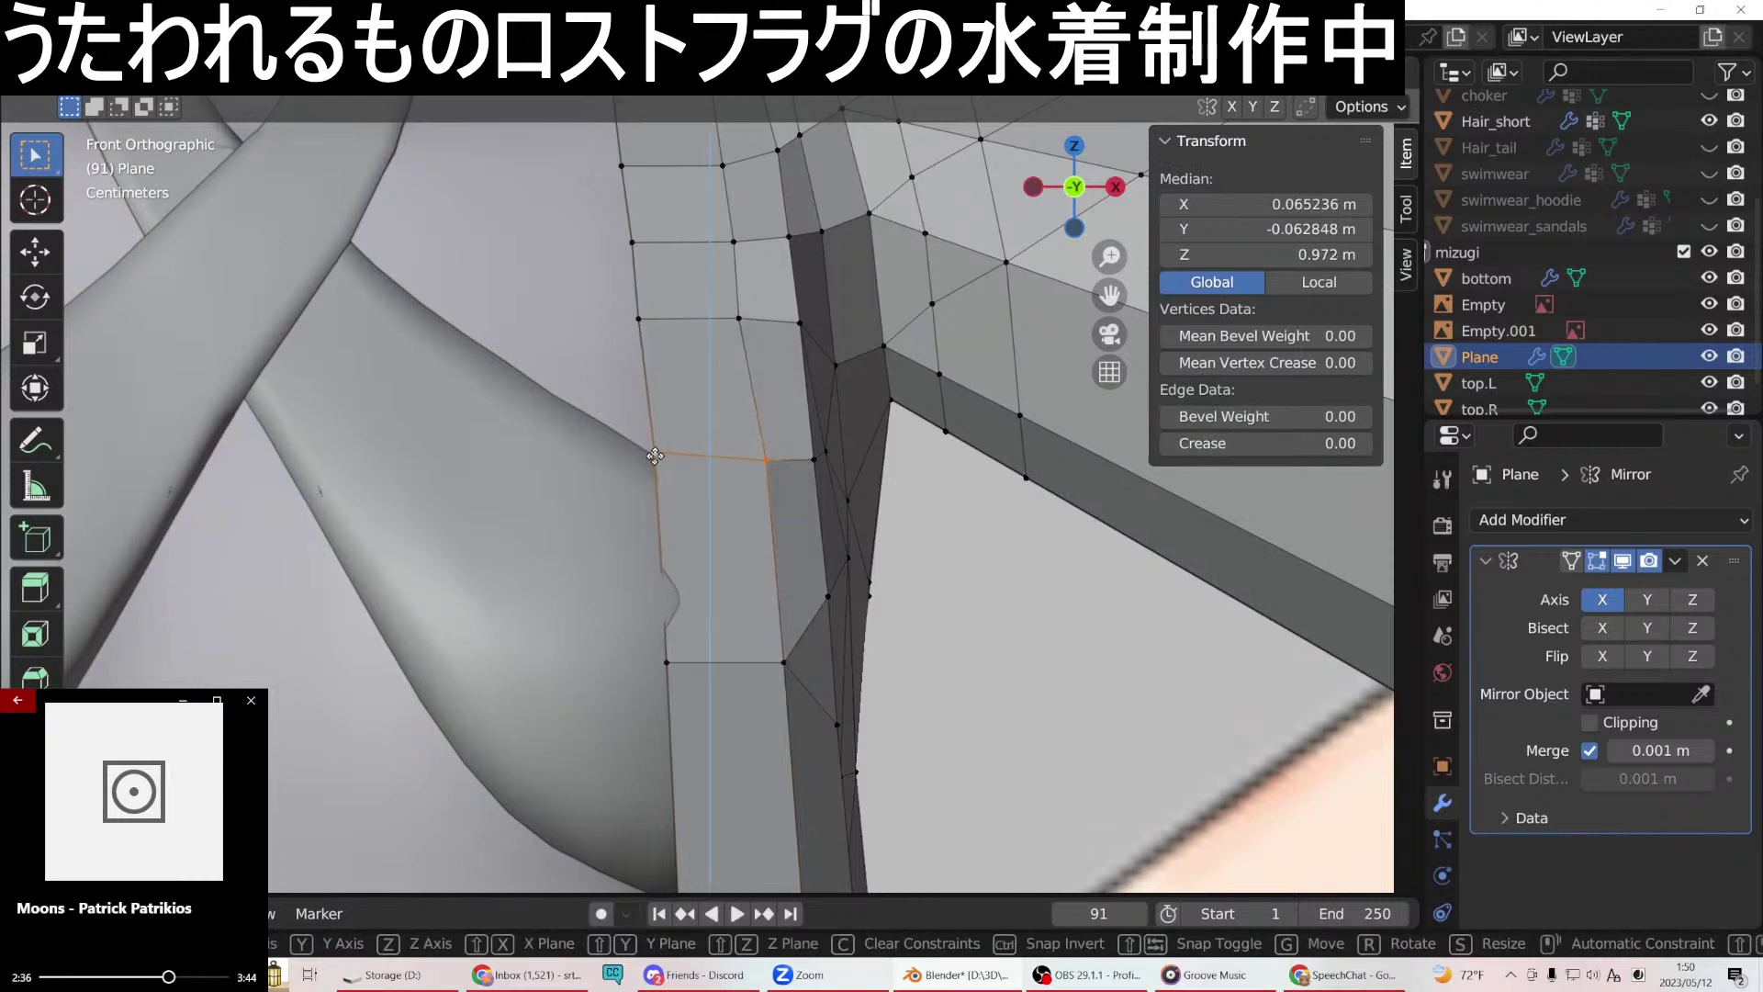
pyautogui.click(655, 456)
# Select both vertices of the next lower strip edge and move them up about 0.0063 m along the Z axis.
pyautogui.click(668, 662)
pyautogui.keyDown('shift'); pyautogui.click(783, 662); pyautogui.keyUp('shift')
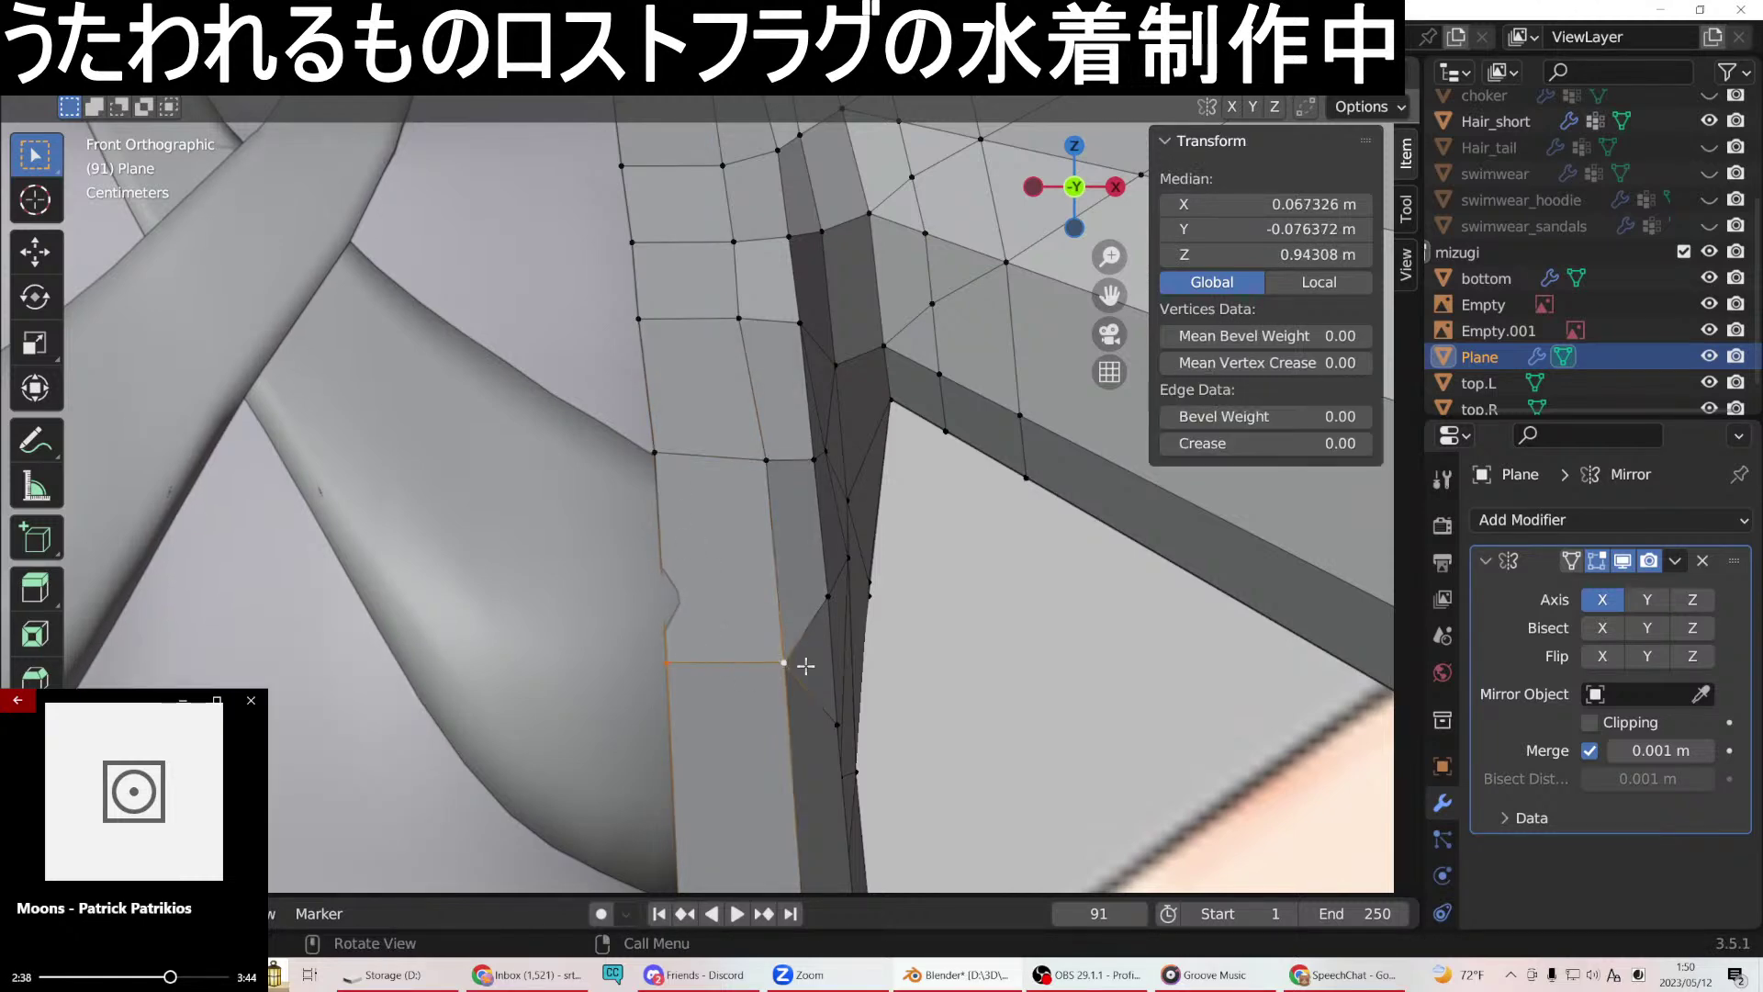
pyautogui.press('g')
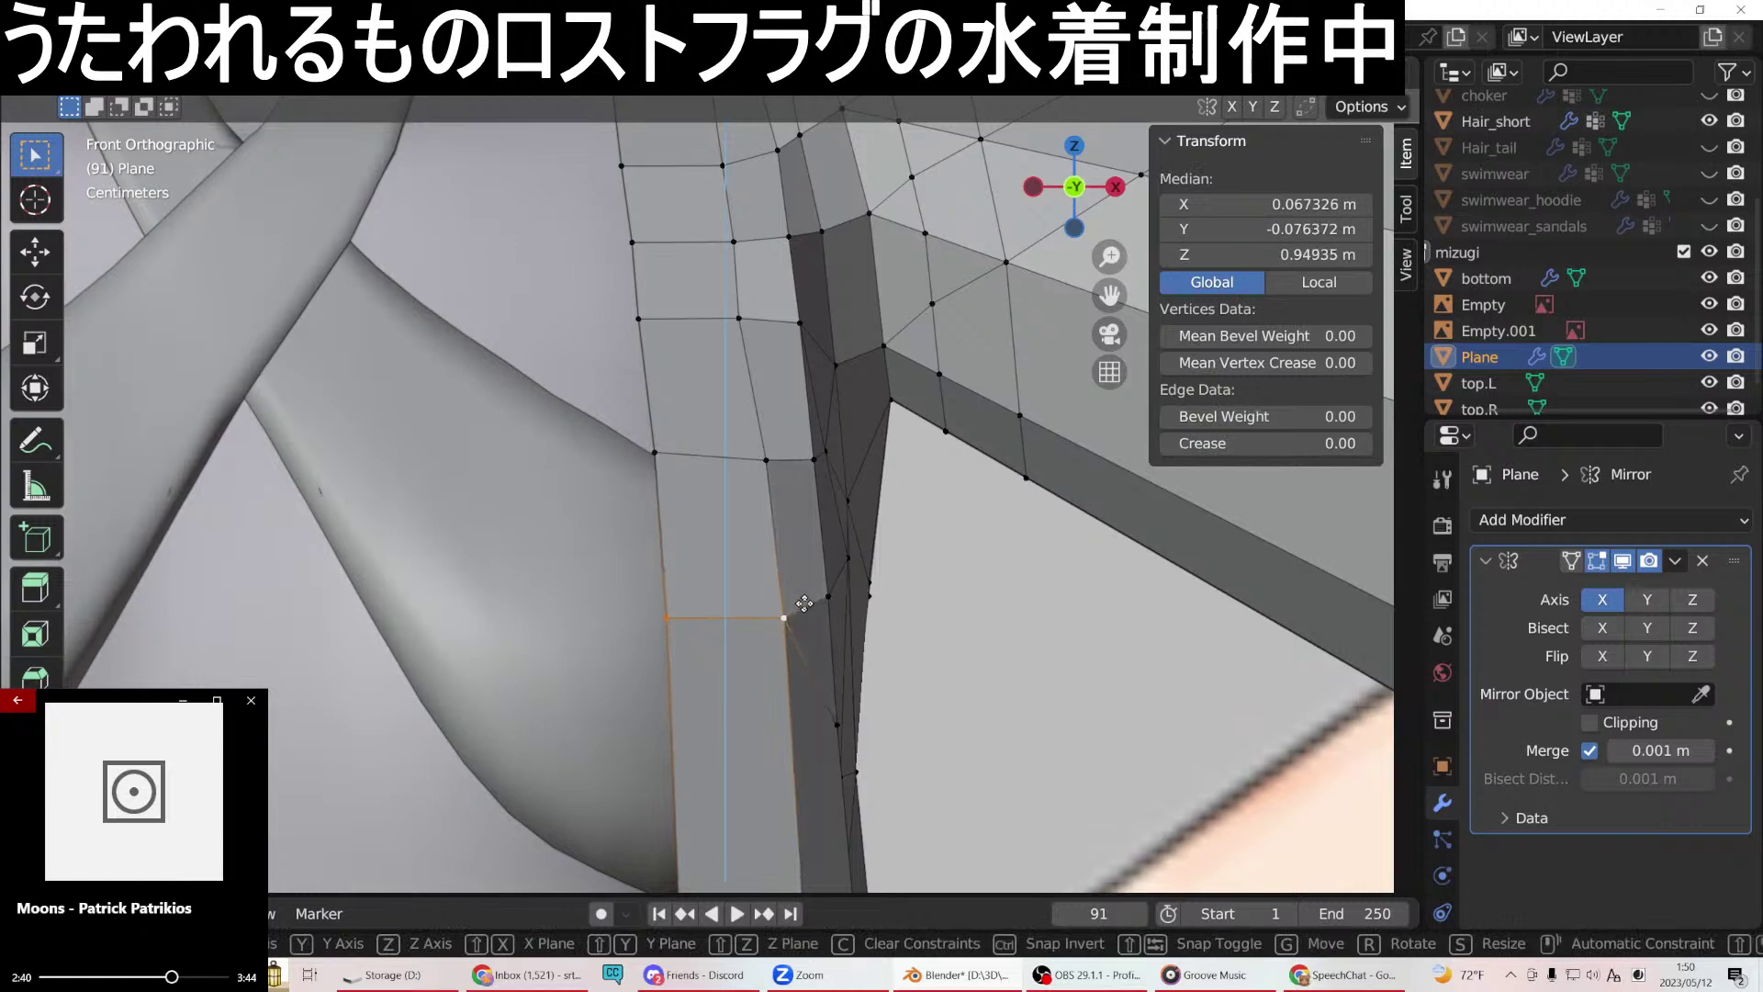
pyautogui.click(805, 603)
# Select the edge above it again and move it about 0.0051 m back along the Y axis.
pyautogui.moveTo(804, 603); pyautogui.dragTo(956, 615, button='middle')
pyautogui.scroll(2, 956, 617)
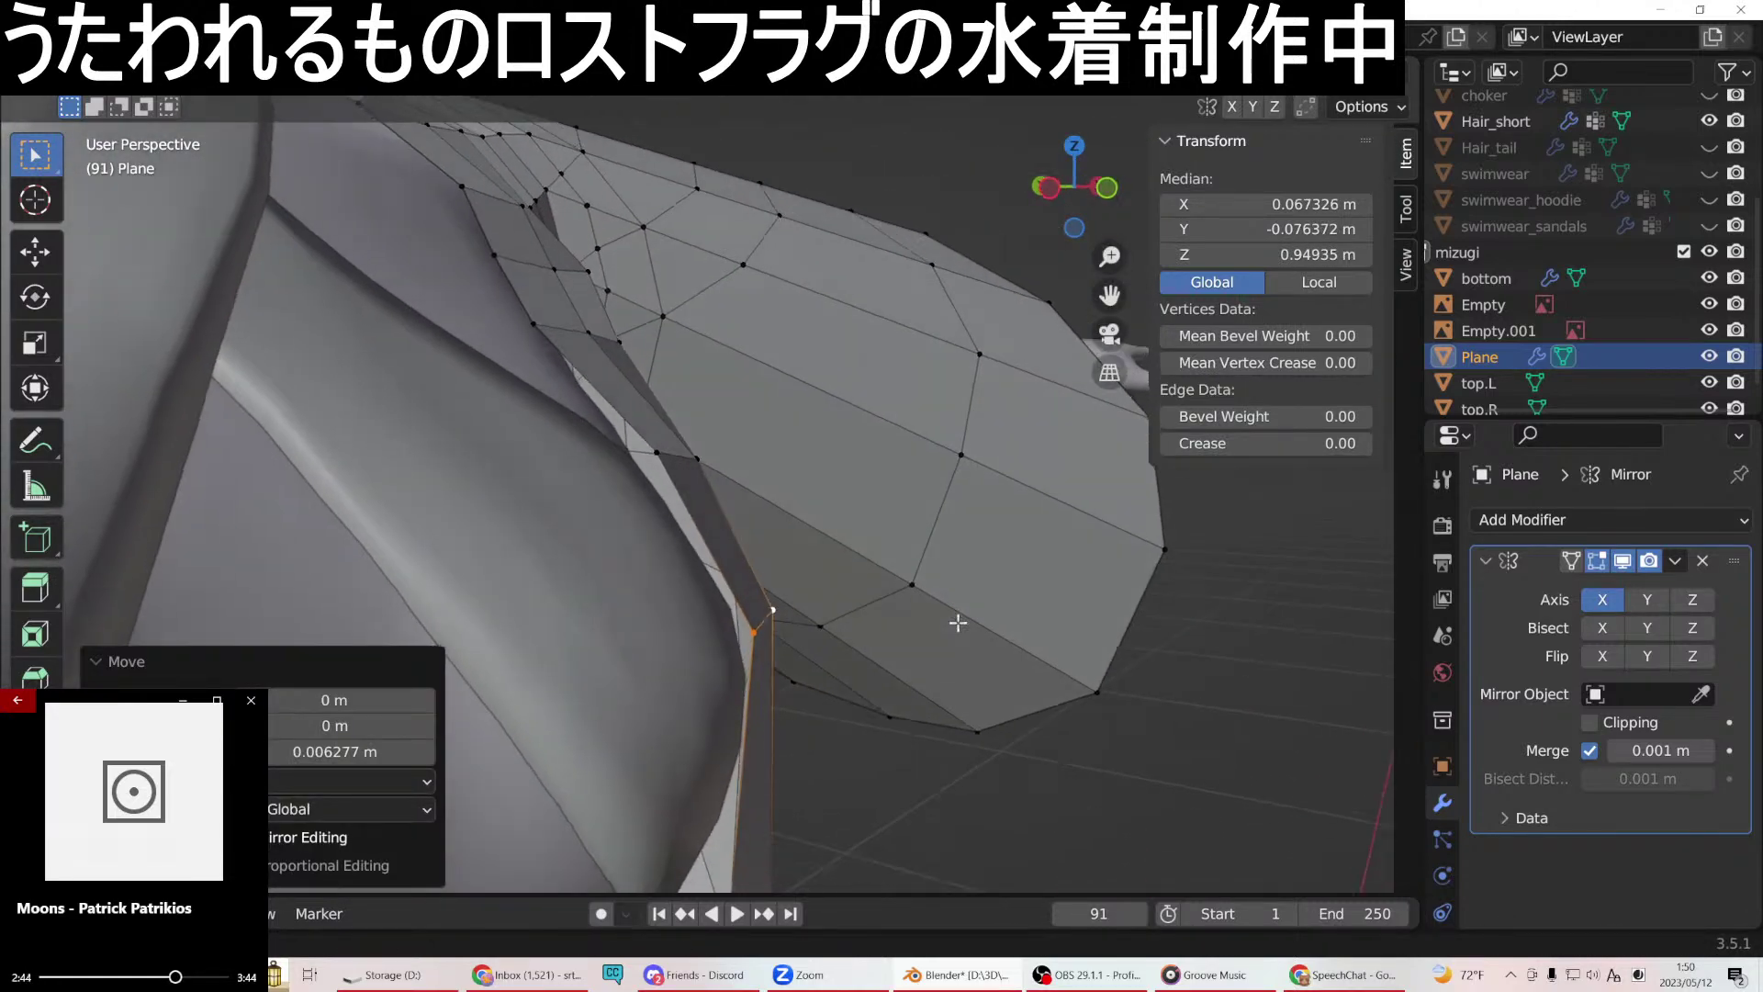
pyautogui.click(657, 452)
pyautogui.keyDown('shift'); pyautogui.click(707, 460); pyautogui.keyUp('shift')
pyautogui.moveTo(707, 460); pyautogui.dragTo(693, 533, button='middle')
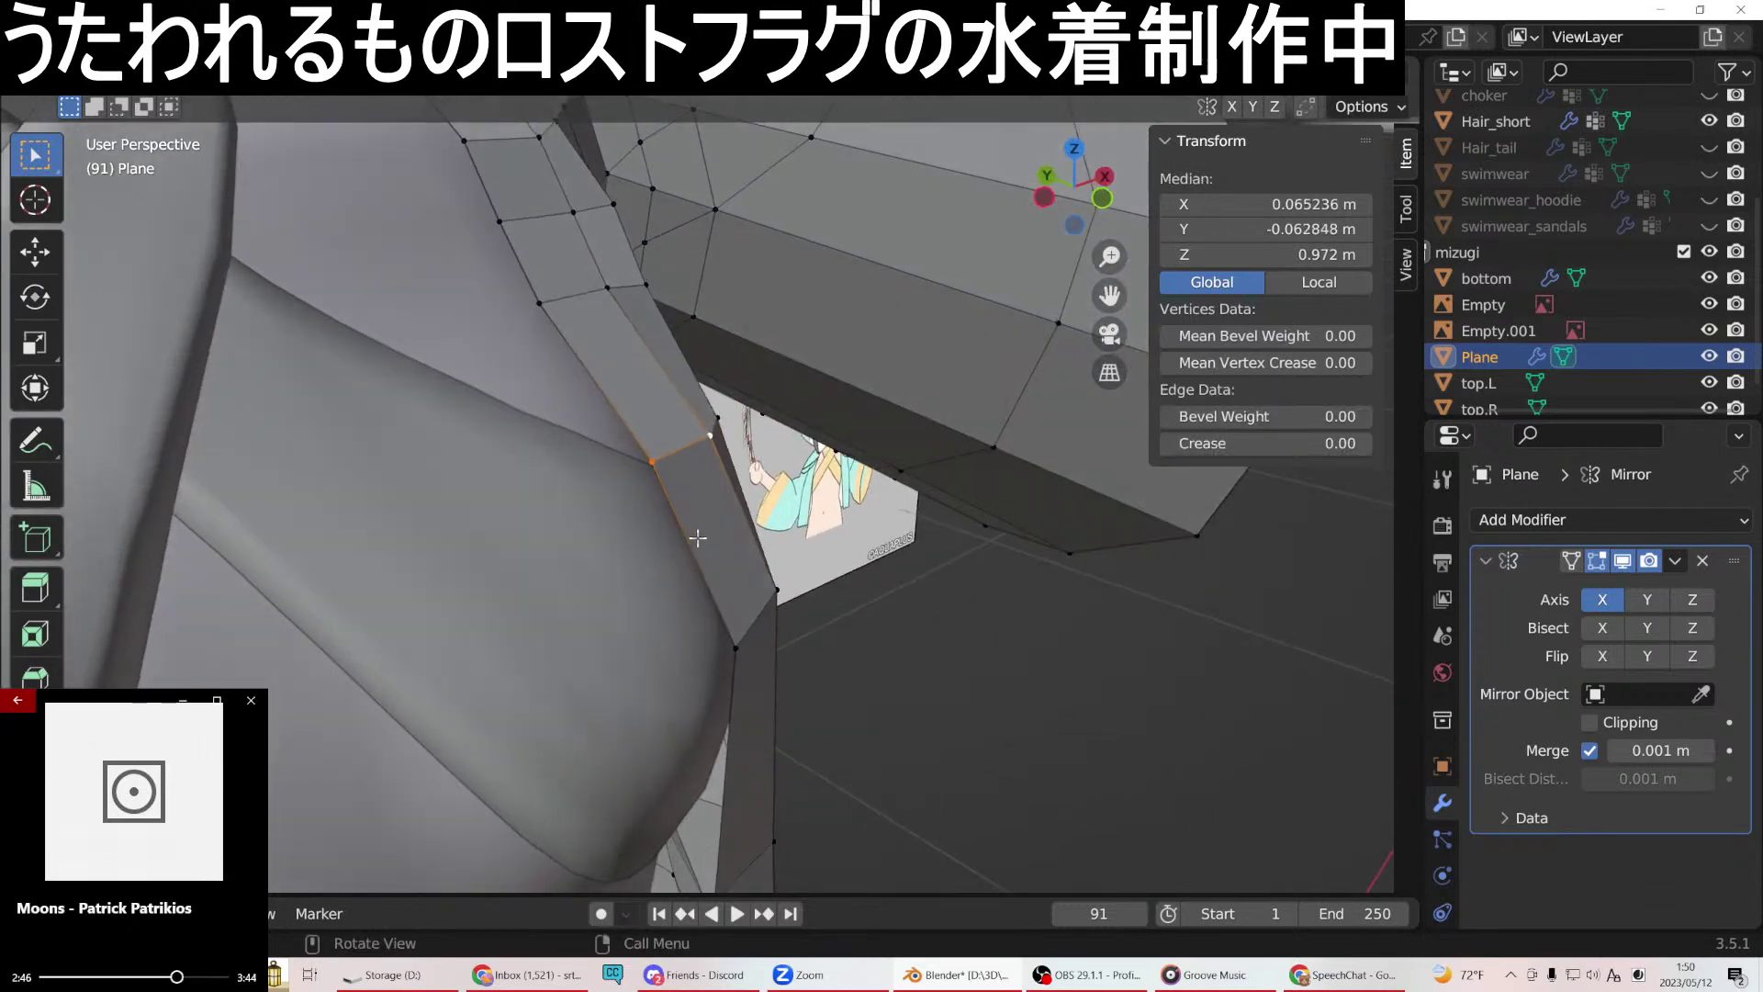
pyautogui.press('g')
pyautogui.press('y')
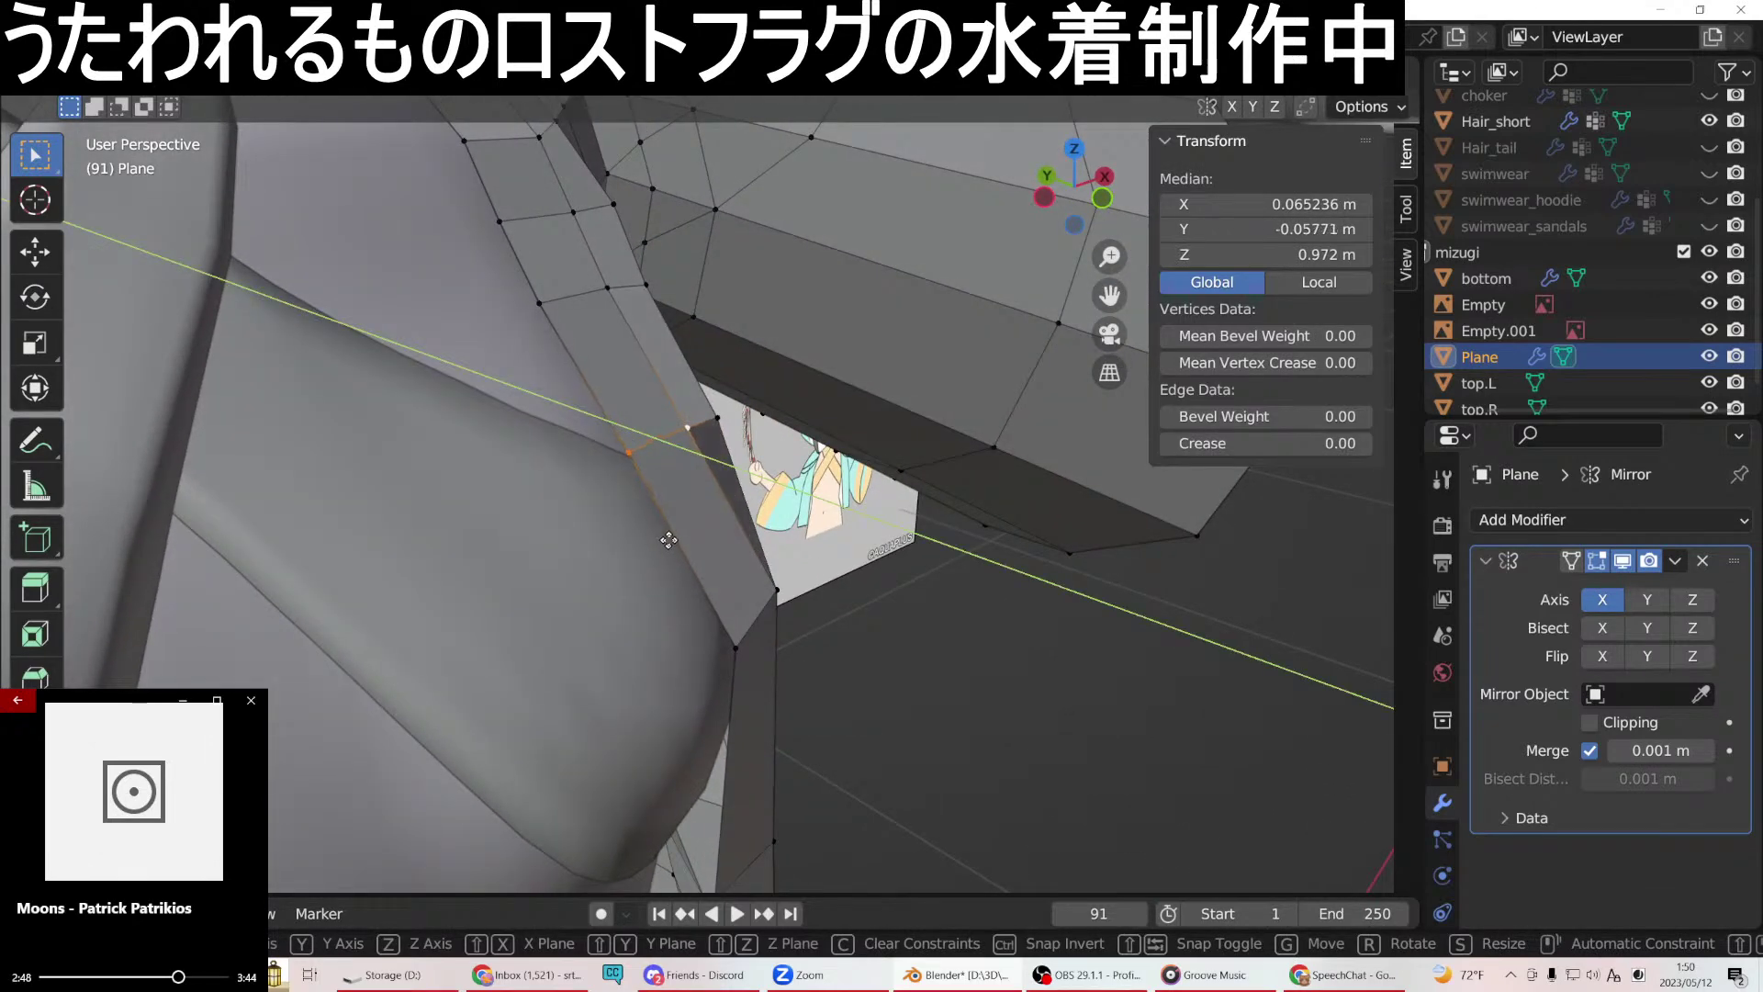
pyautogui.click(689, 472)
# Move the side vertex just outside that strip edge along the Y axis.
pyautogui.moveTo(688, 472); pyautogui.dragTo(402, 538, button='middle')
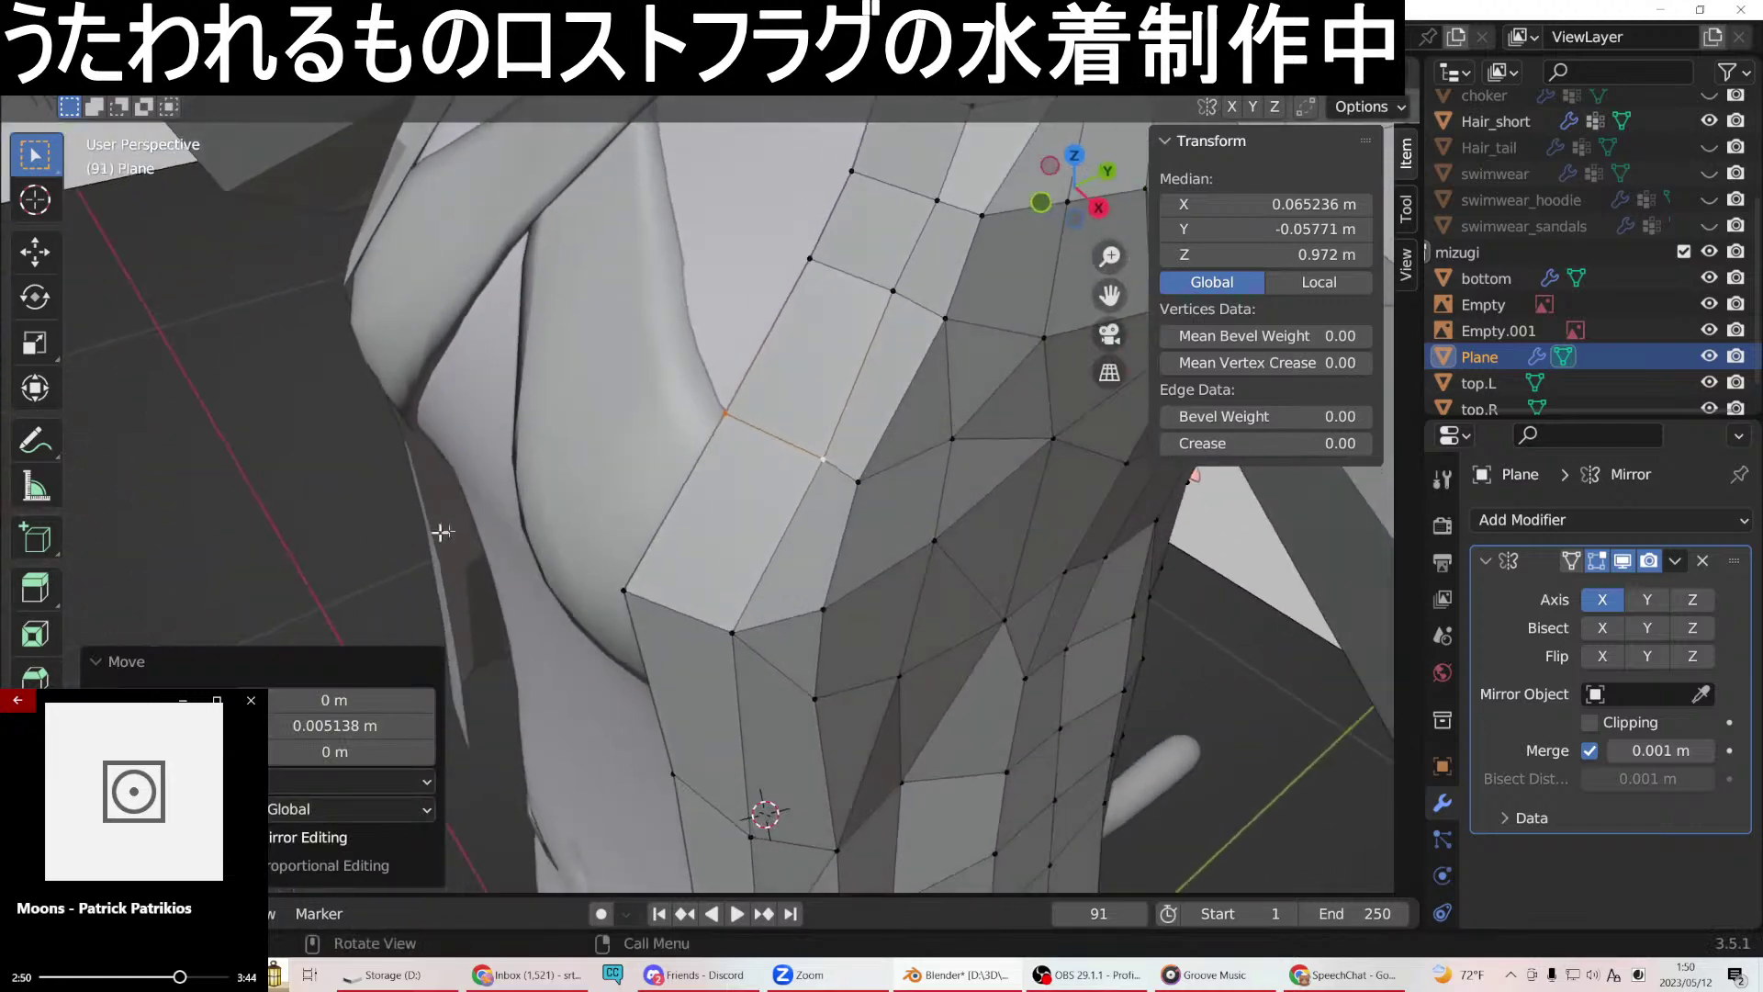
pyautogui.click(856, 483)
pyautogui.moveTo(856, 483); pyautogui.dragTo(879, 433, button='middle')
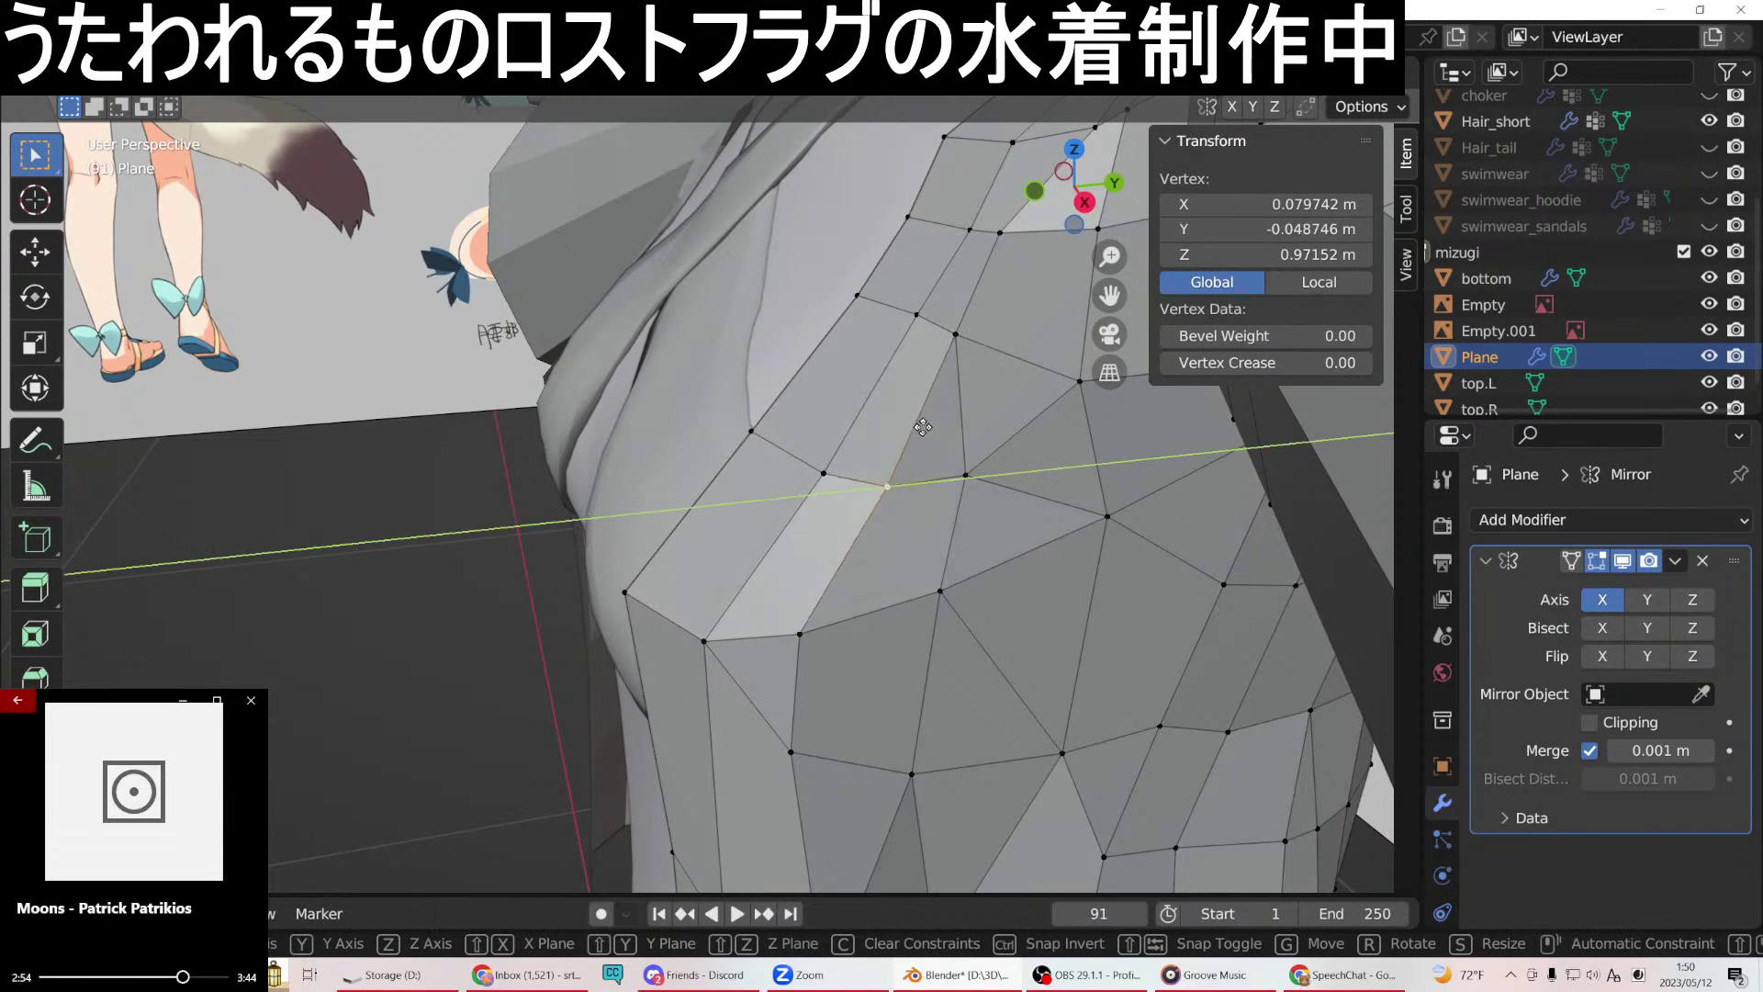
pyautogui.click(921, 428)
# Select the two side vertices just outside the strip at the upper chest and move them about 0.006 m back along the Y axis.
pyautogui.moveTo(889, 437); pyautogui.dragTo(751, 503, button='middle')
pyautogui.moveTo(1197, 310); pyautogui.dragTo(811, 549, button='middle')
pyautogui.click(883, 423)
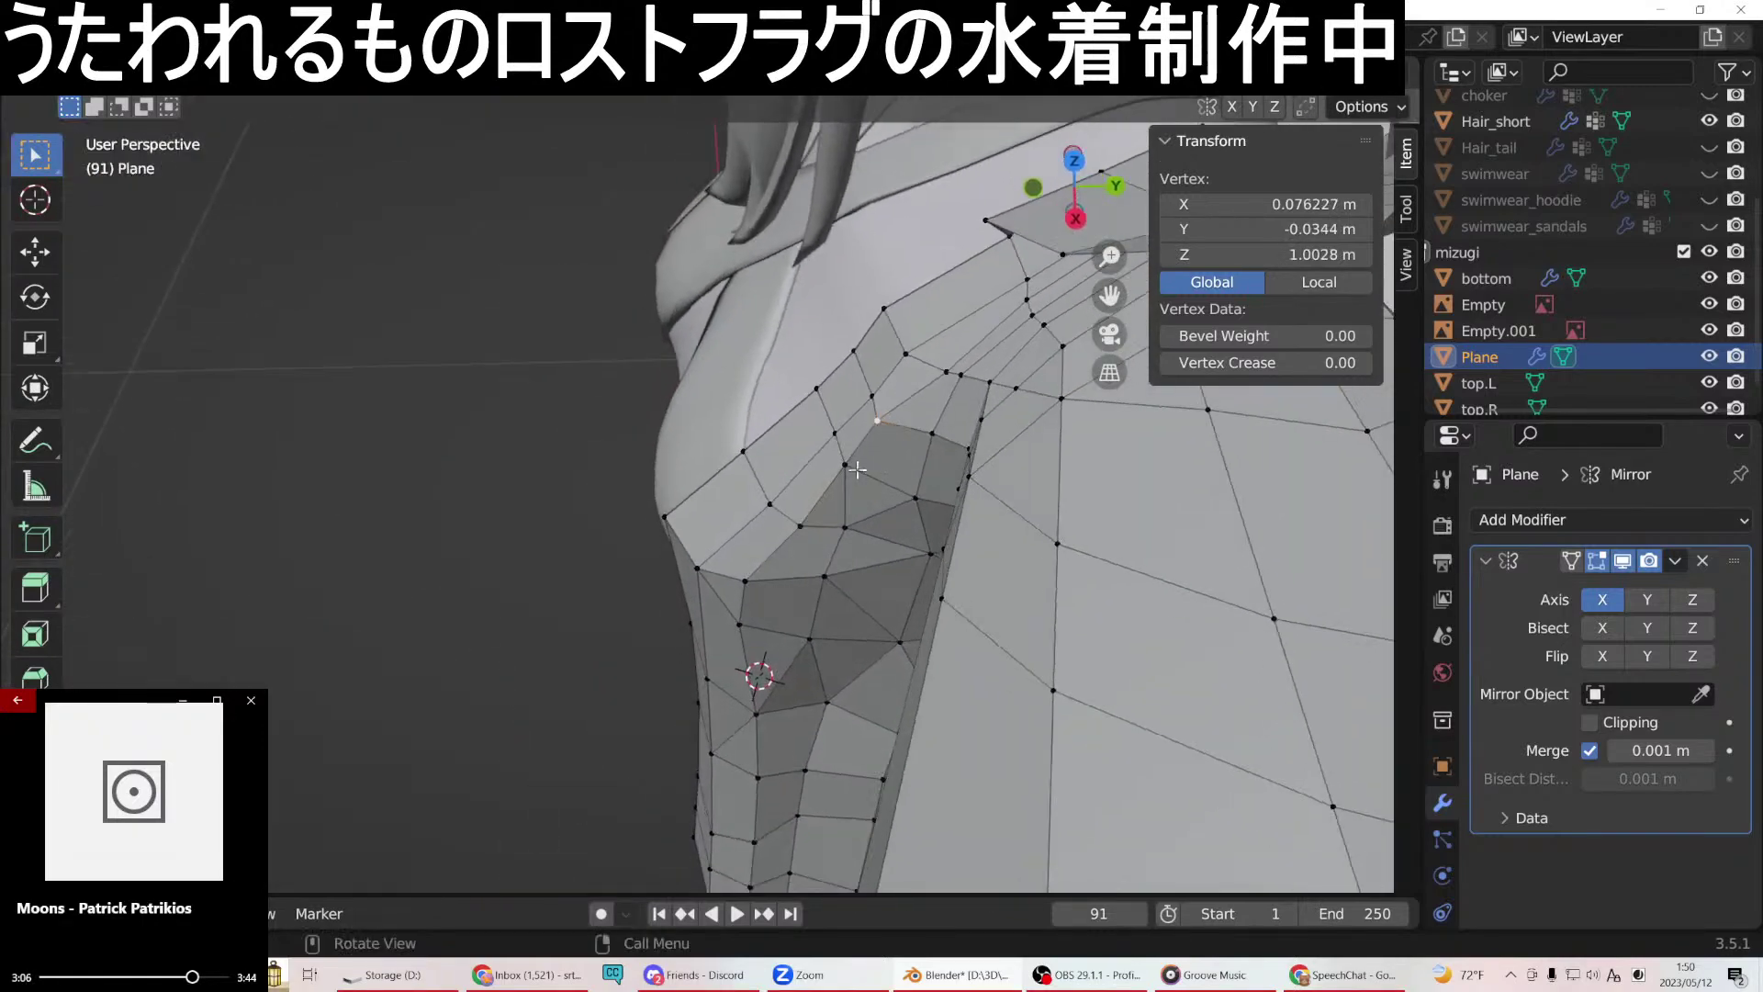
pyautogui.moveTo(855, 470); pyautogui.dragTo(1068, 368, button='middle')
pyautogui.scroll(6, 1068, 367)
pyautogui.scroll(-4, 902, 426)
pyautogui.moveTo(902, 425); pyautogui.dragTo(684, 482, button='middle')
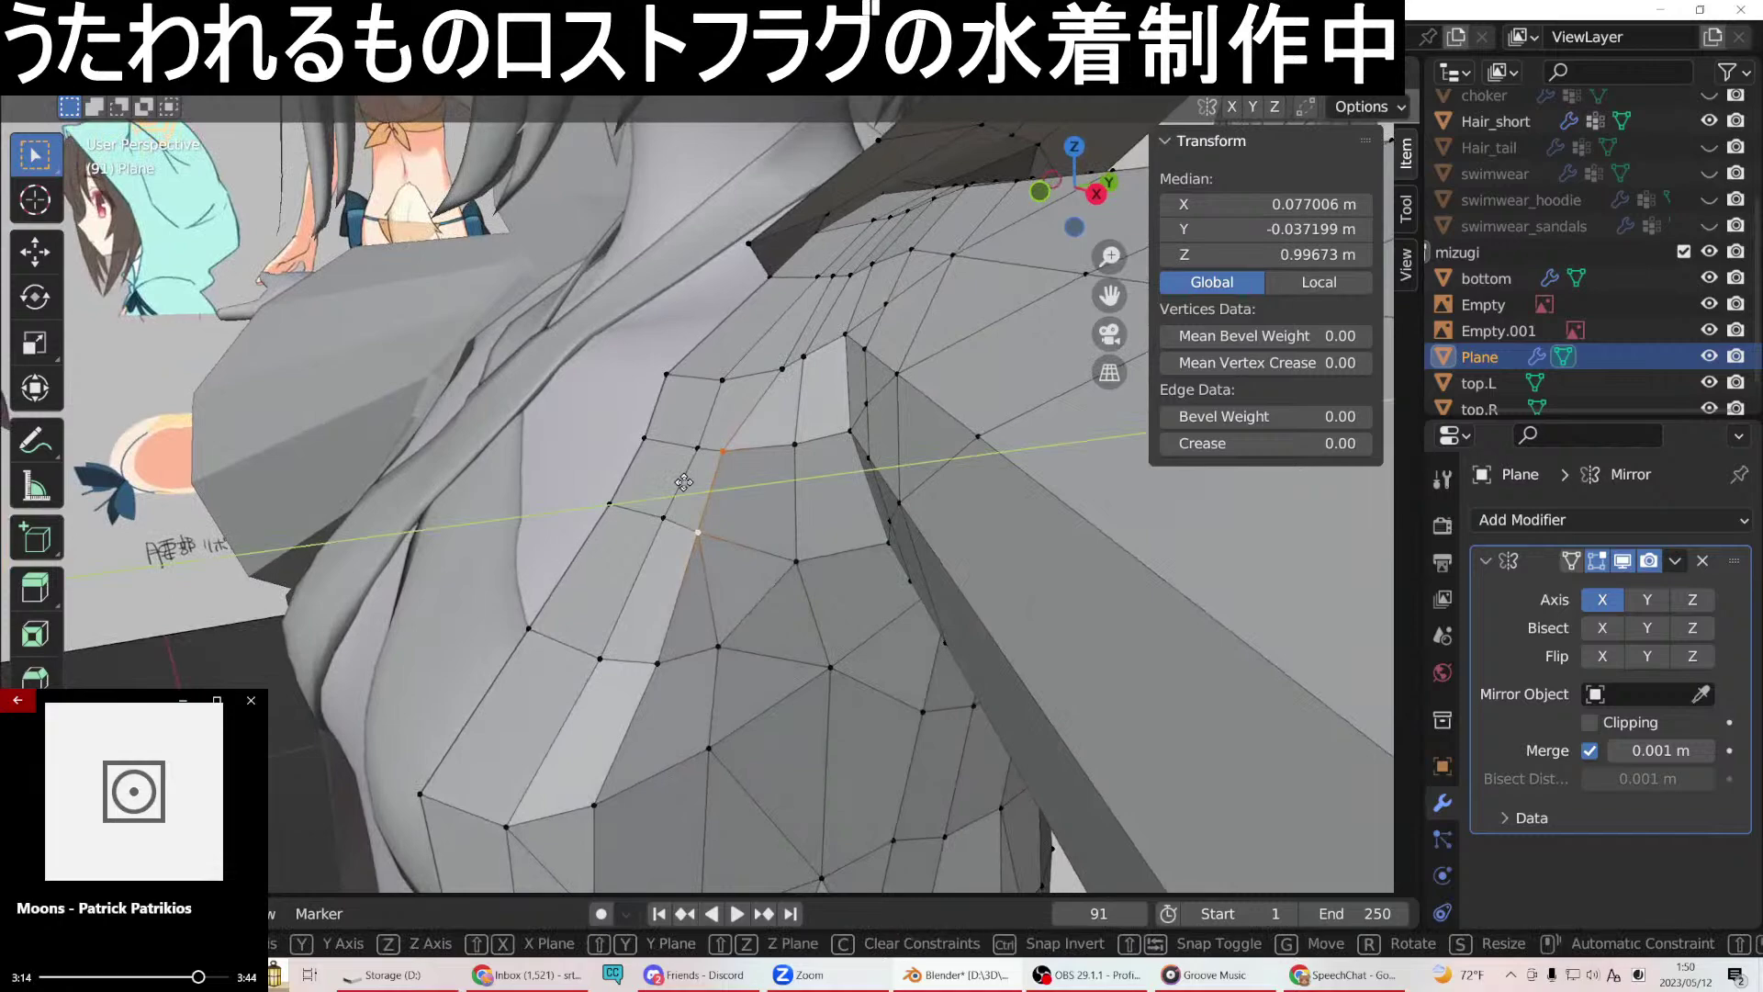
pyautogui.click(716, 480)
pyautogui.moveTo(716, 480); pyautogui.dragTo(822, 496, button='middle')
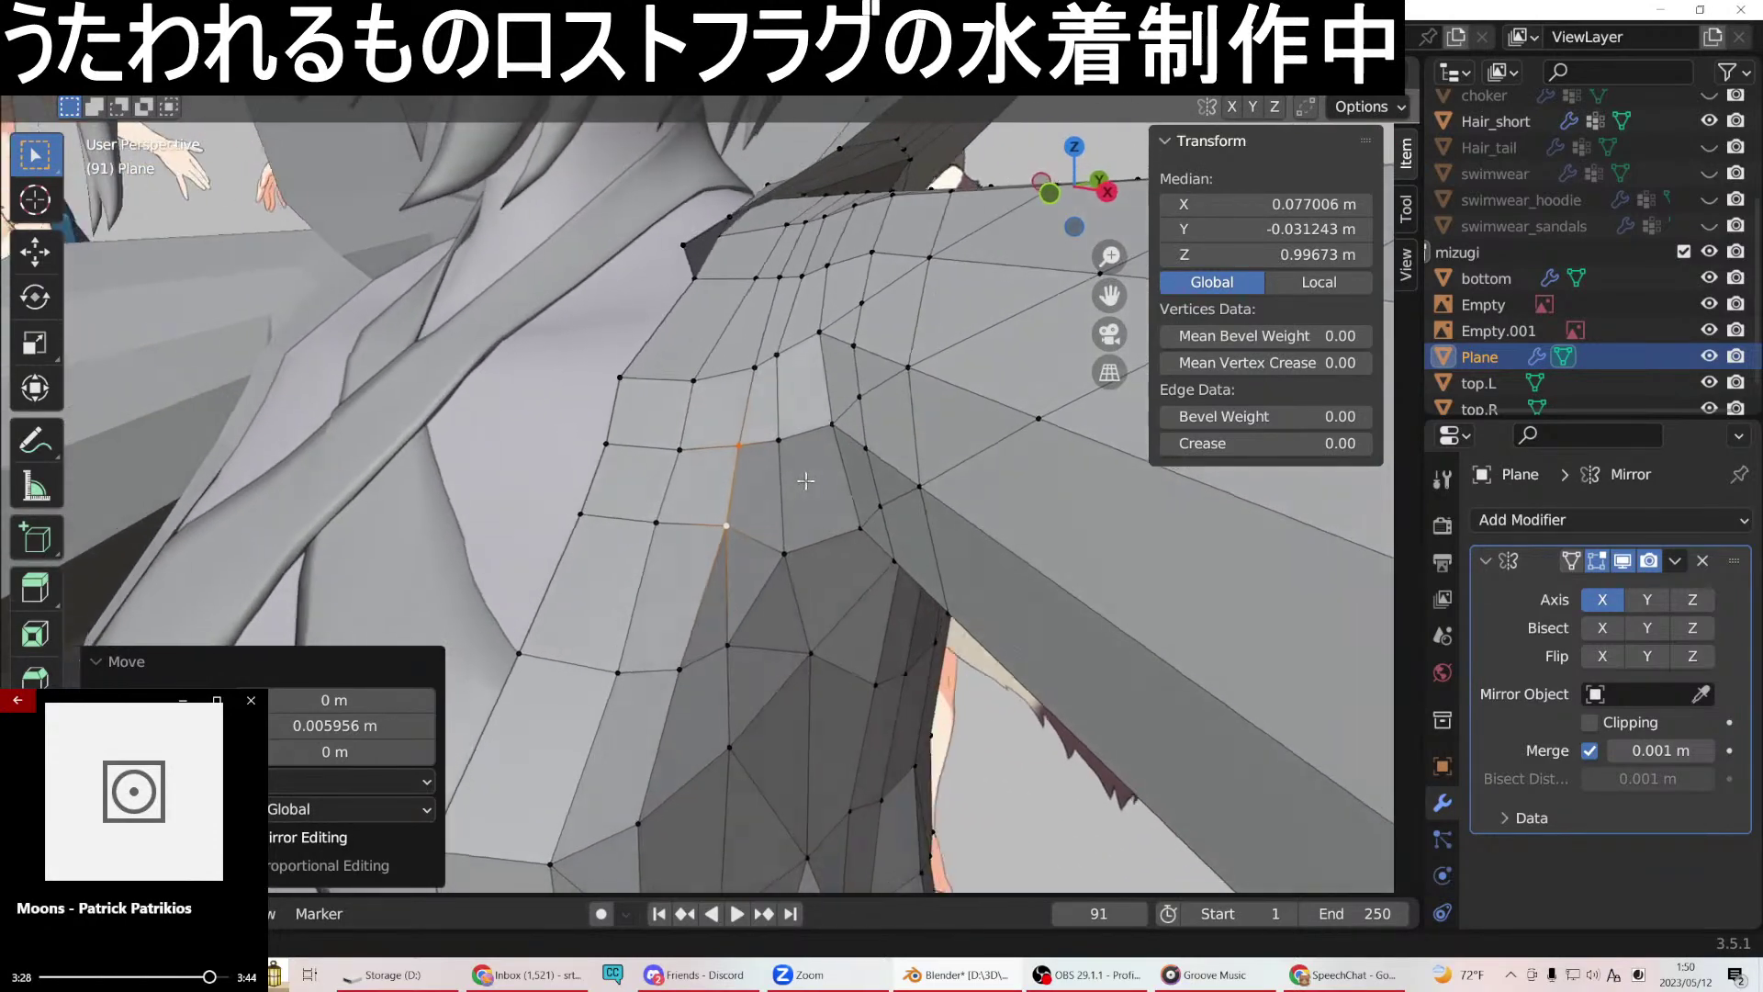
# Select the four vertices of the strip face beside them and move the face about 0.0035 m forward along the Y axis.
pyautogui.moveTo(807, 469); pyautogui.dragTo(648, 573, button='middle')
pyautogui.click(698, 468)
pyautogui.keyDown('shift'); pyautogui.click(695, 468); pyautogui.keyUp('shift')
pyautogui.keyDown('shift'); pyautogui.click(687, 500); pyautogui.keyUp('shift')
pyautogui.keyDown('shift'); pyautogui.click(661, 488); pyautogui.keyUp('shift')
pyautogui.press('KP_Decimal')
pyautogui.scroll(-5, 1043, 507)
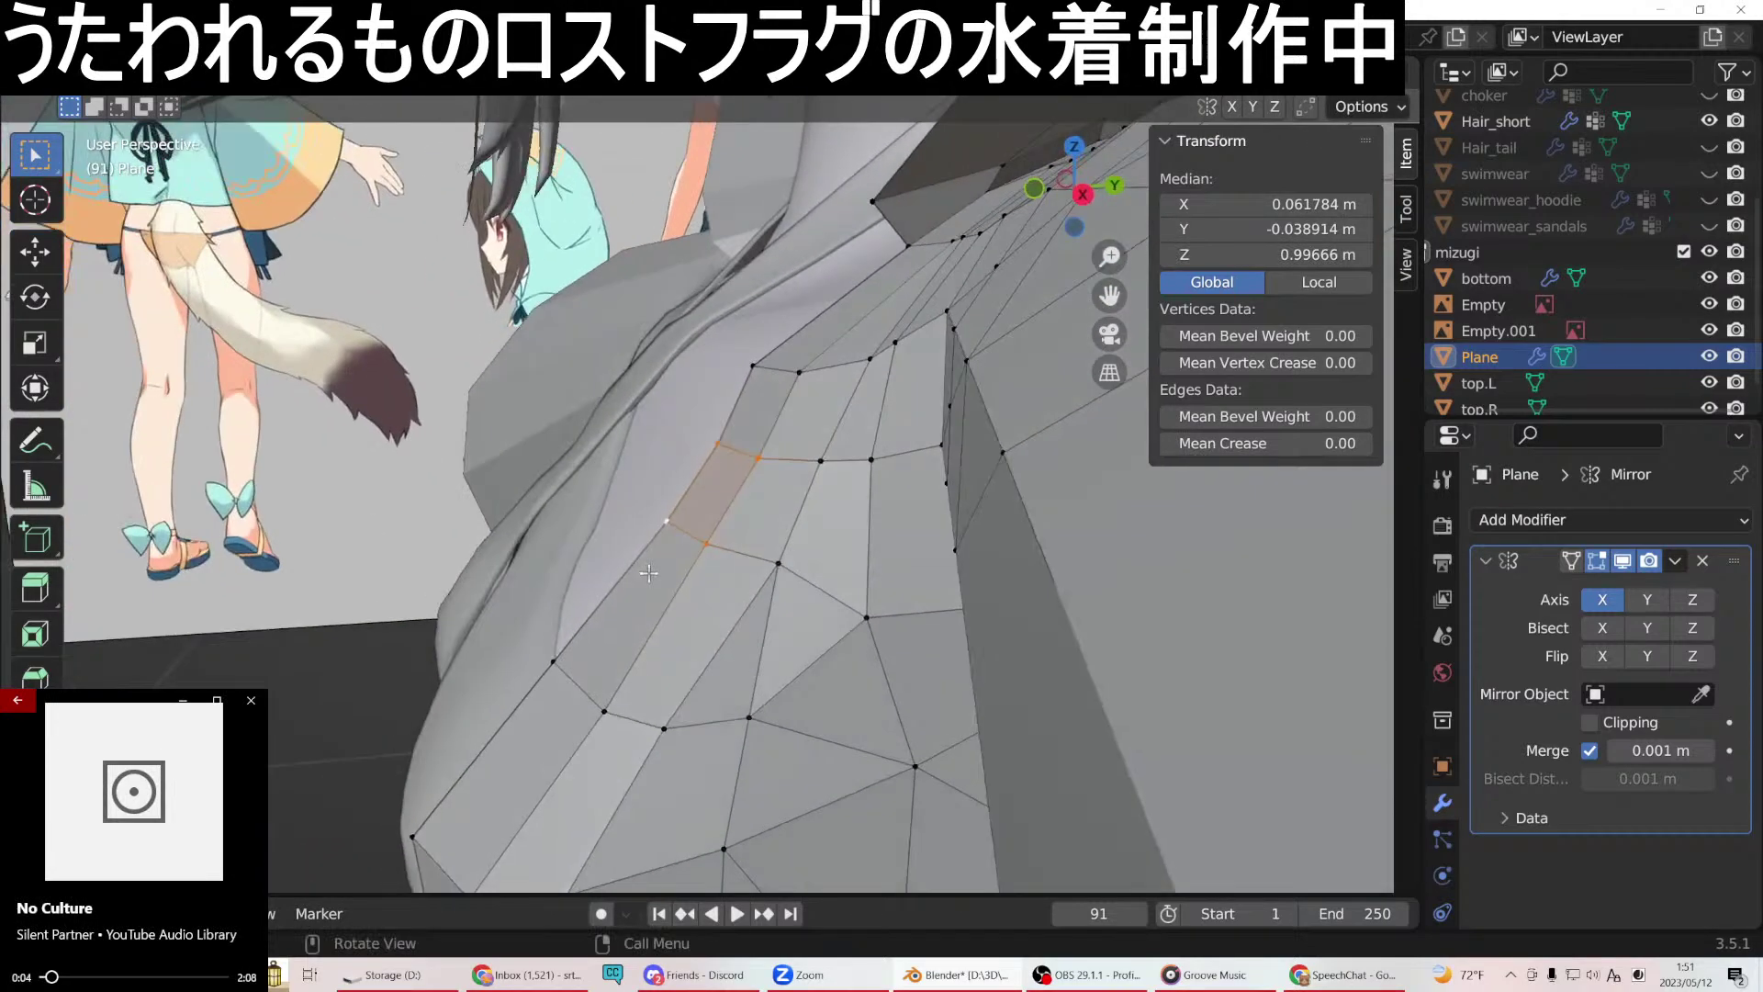
pyautogui.press('g')
pyautogui.press('y')
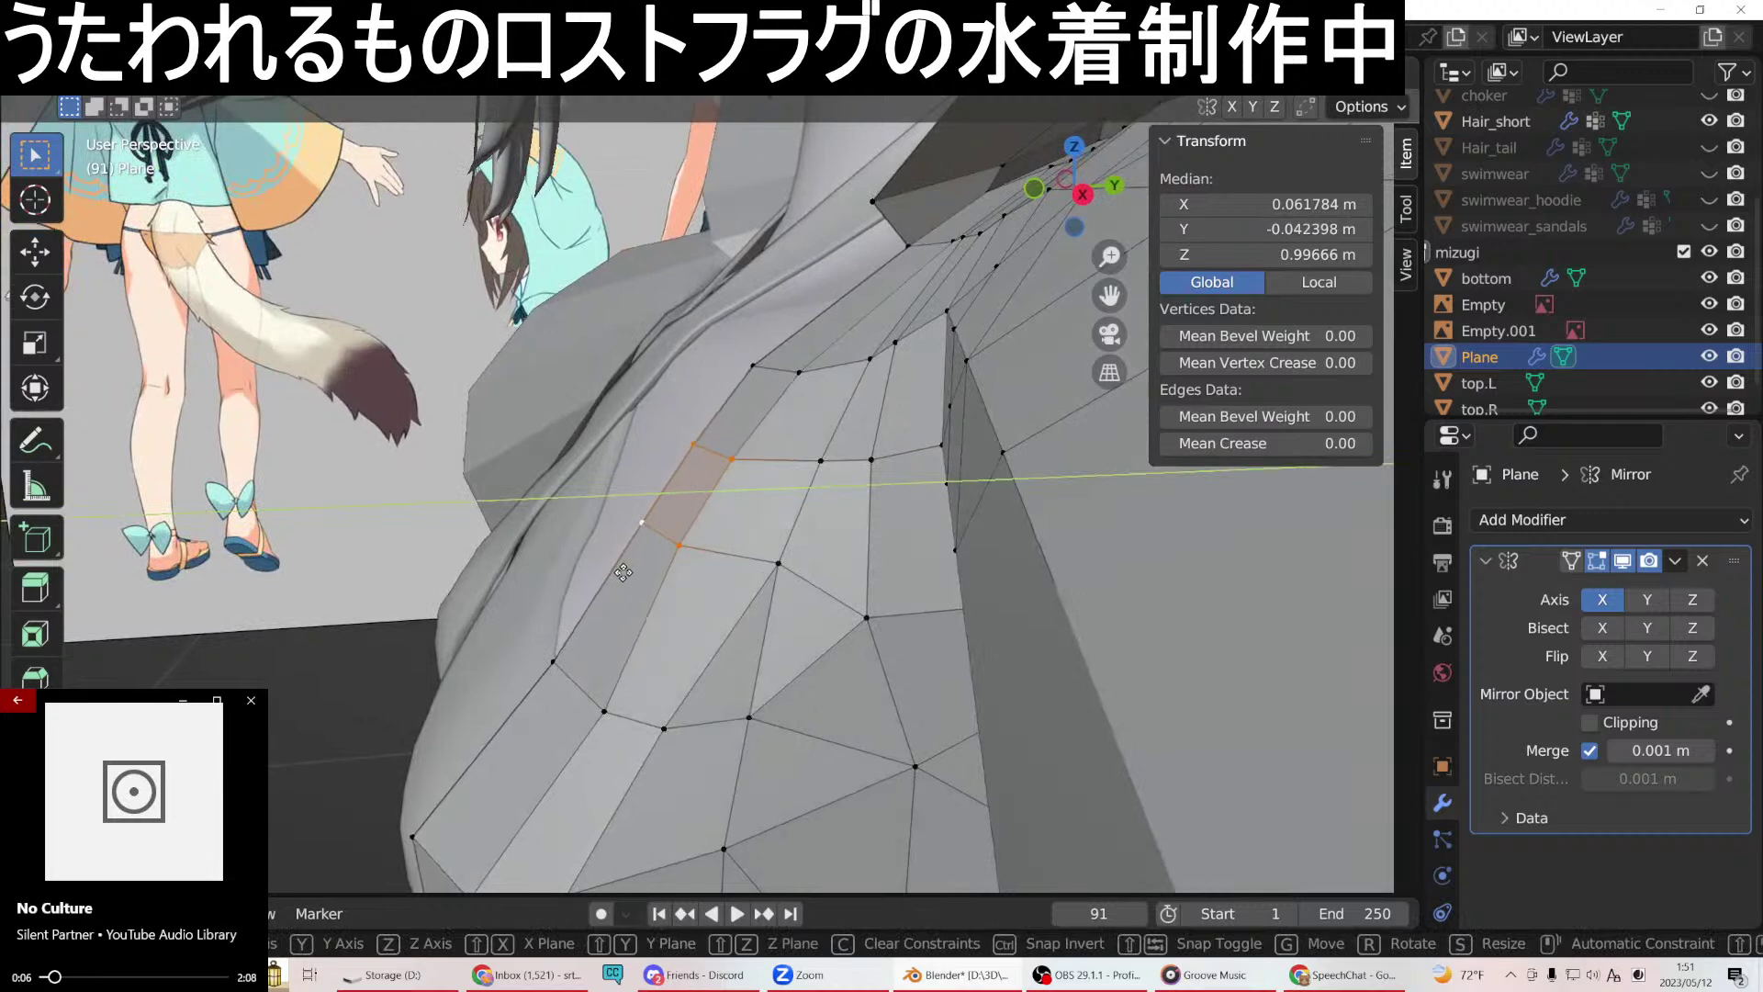
pyautogui.click(624, 572)
# Select both vertices of the strip's crosswise edge below that face and move them about 0.0022 m forward along the Y axis.
pyautogui.moveTo(624, 572)
pyautogui.mouseDown(button='middle')
pyautogui.moveTo(630, 543)
pyautogui.moveTo(647, 551)
pyautogui.mouseUp(button='middle')
pyautogui.click(595, 697)
pyautogui.keyDown('shift'); pyautogui.click(551, 668); pyautogui.keyUp('shift')
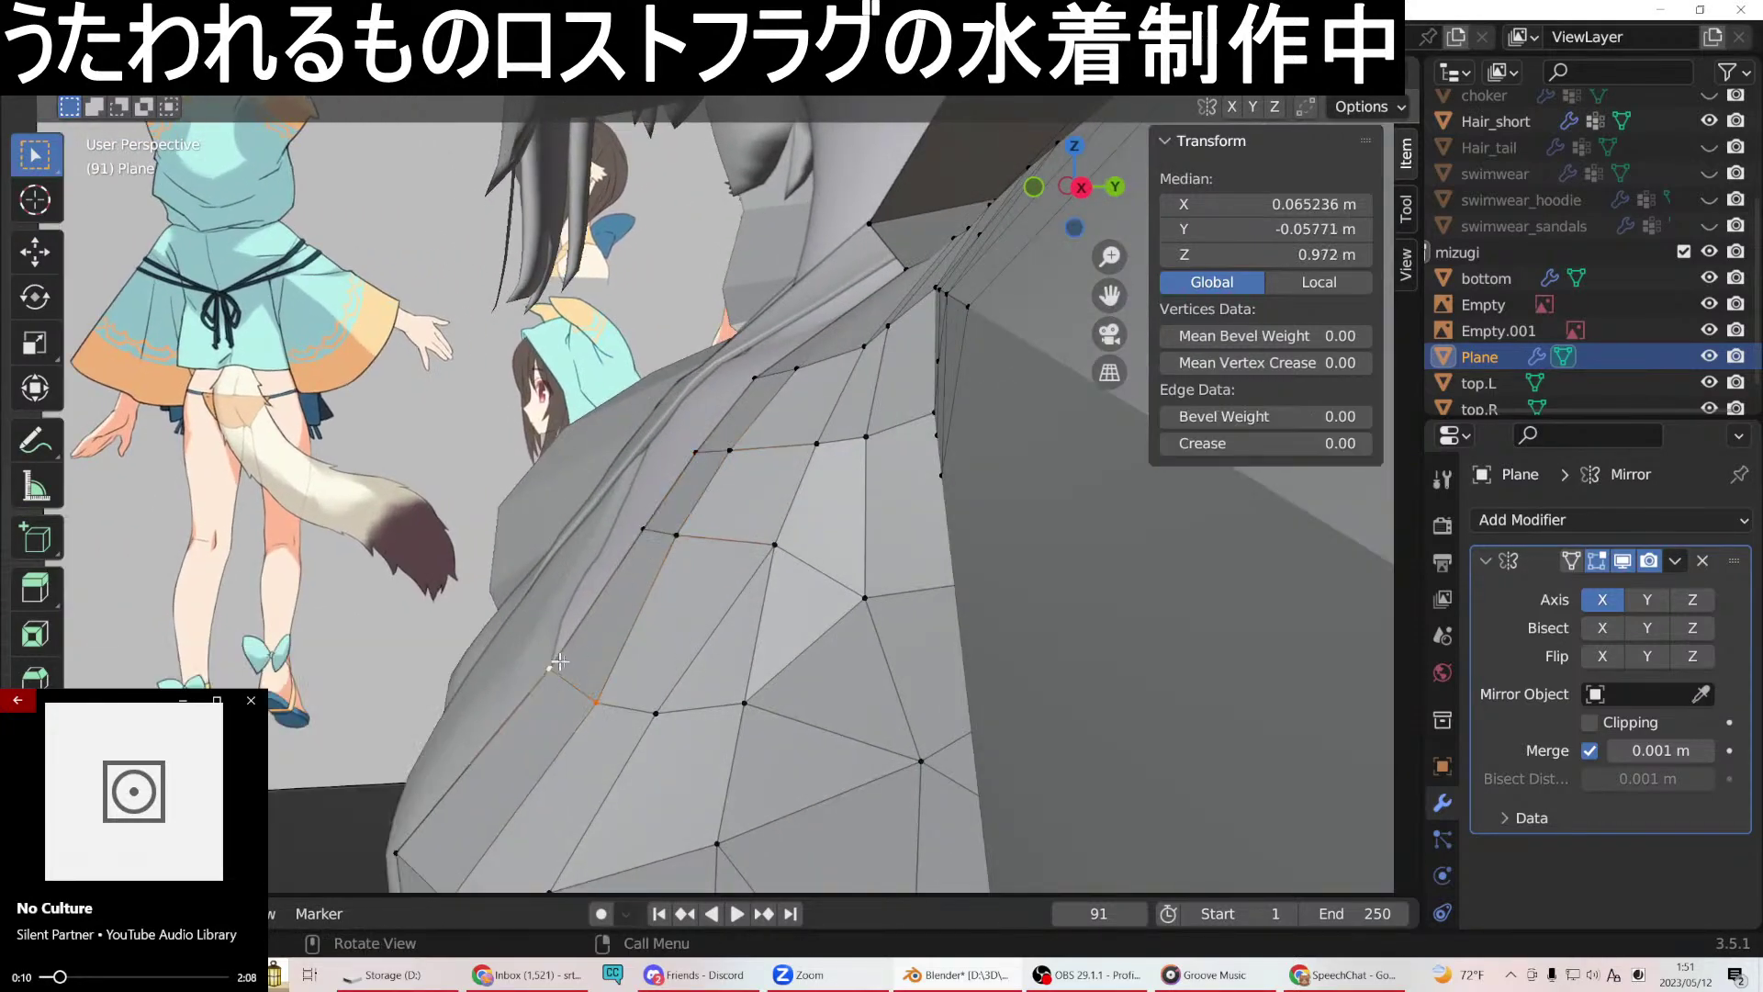
pyautogui.press('g')
pyautogui.press('y')
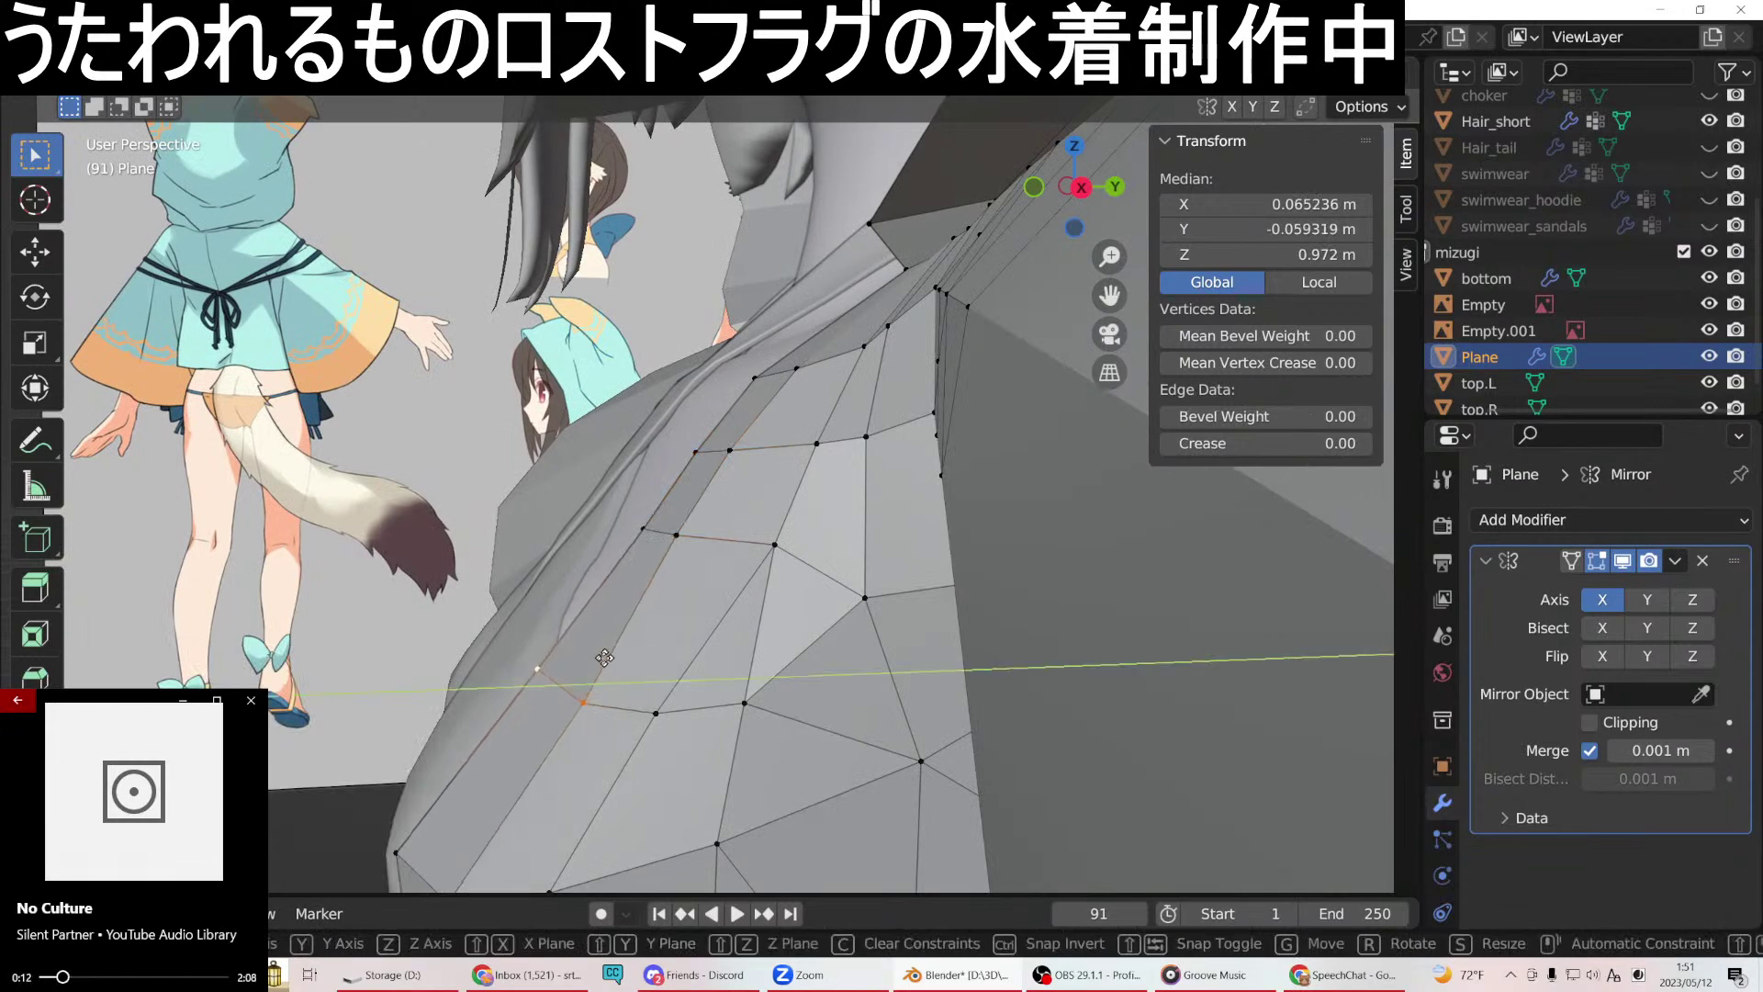
pyautogui.click(600, 658)
pyautogui.moveTo(600, 657)
pyautogui.mouseDown(button='middle')
pyautogui.moveTo(1114, 673)
pyautogui.moveTo(1097, 645)
pyautogui.moveTo(1113, 635)
pyautogui.moveTo(1094, 648)
pyautogui.mouseUp(button='middle')
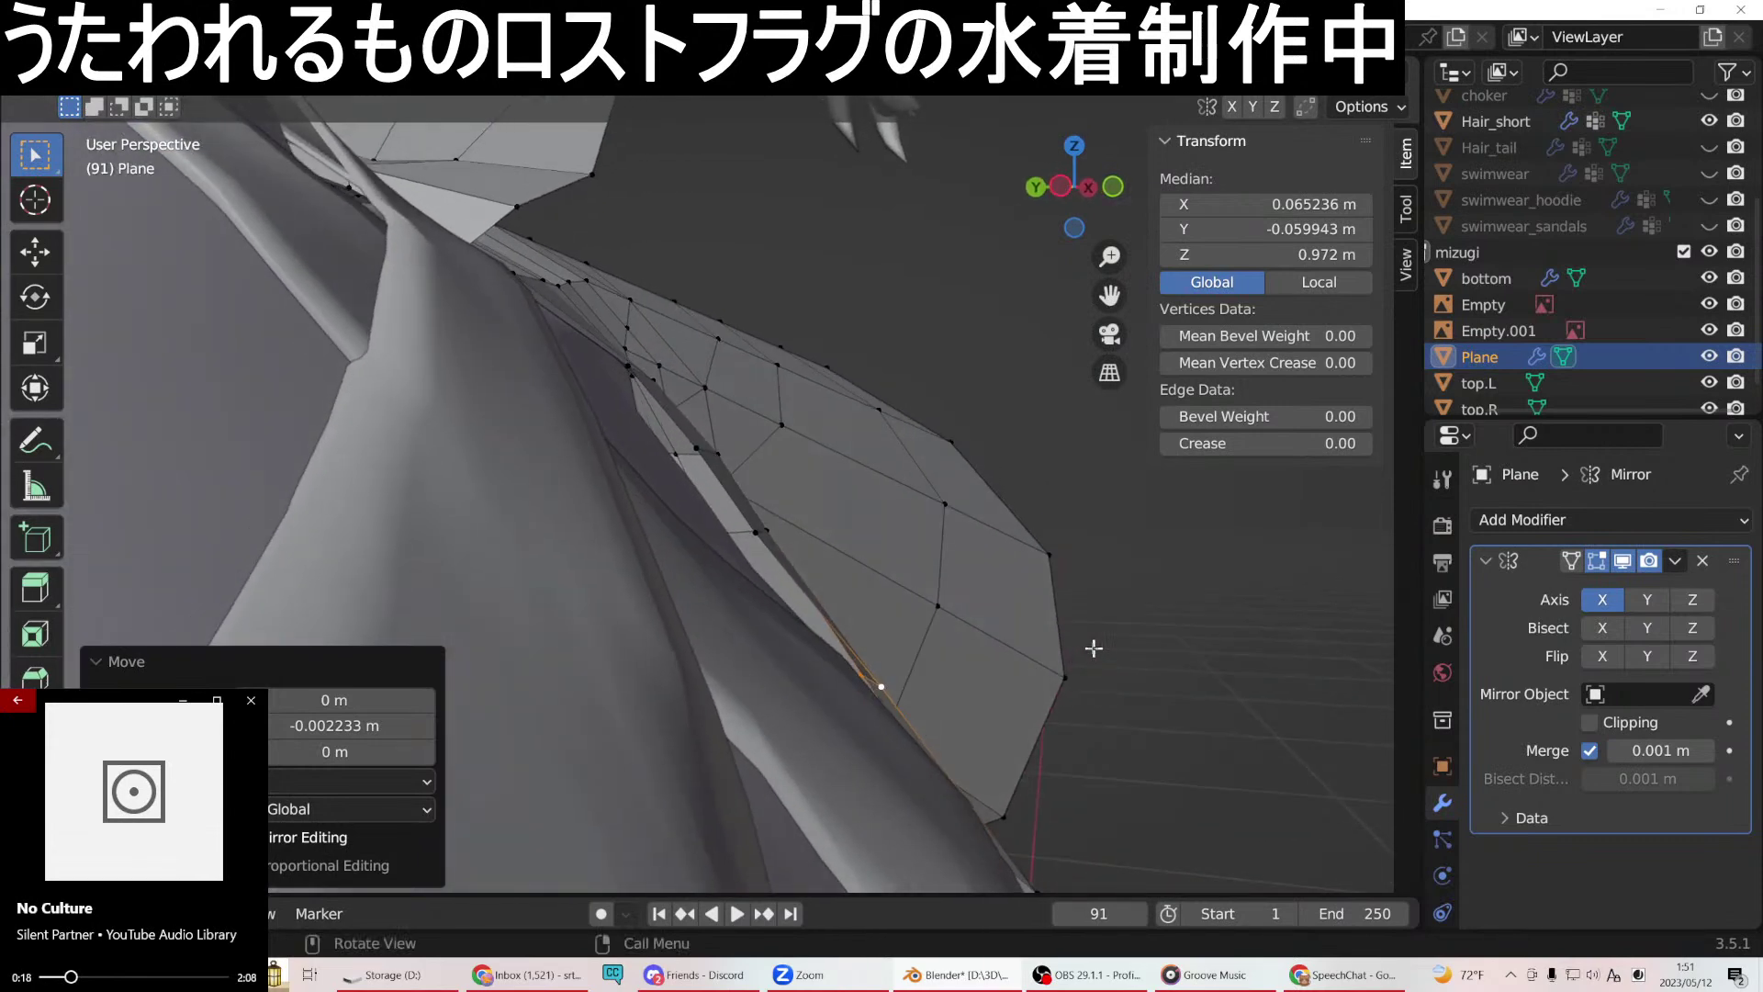
# Select the strip's crosswise edge one row higher and move it about 0.0004 m forward along the Y axis.
pyautogui.click(748, 526)
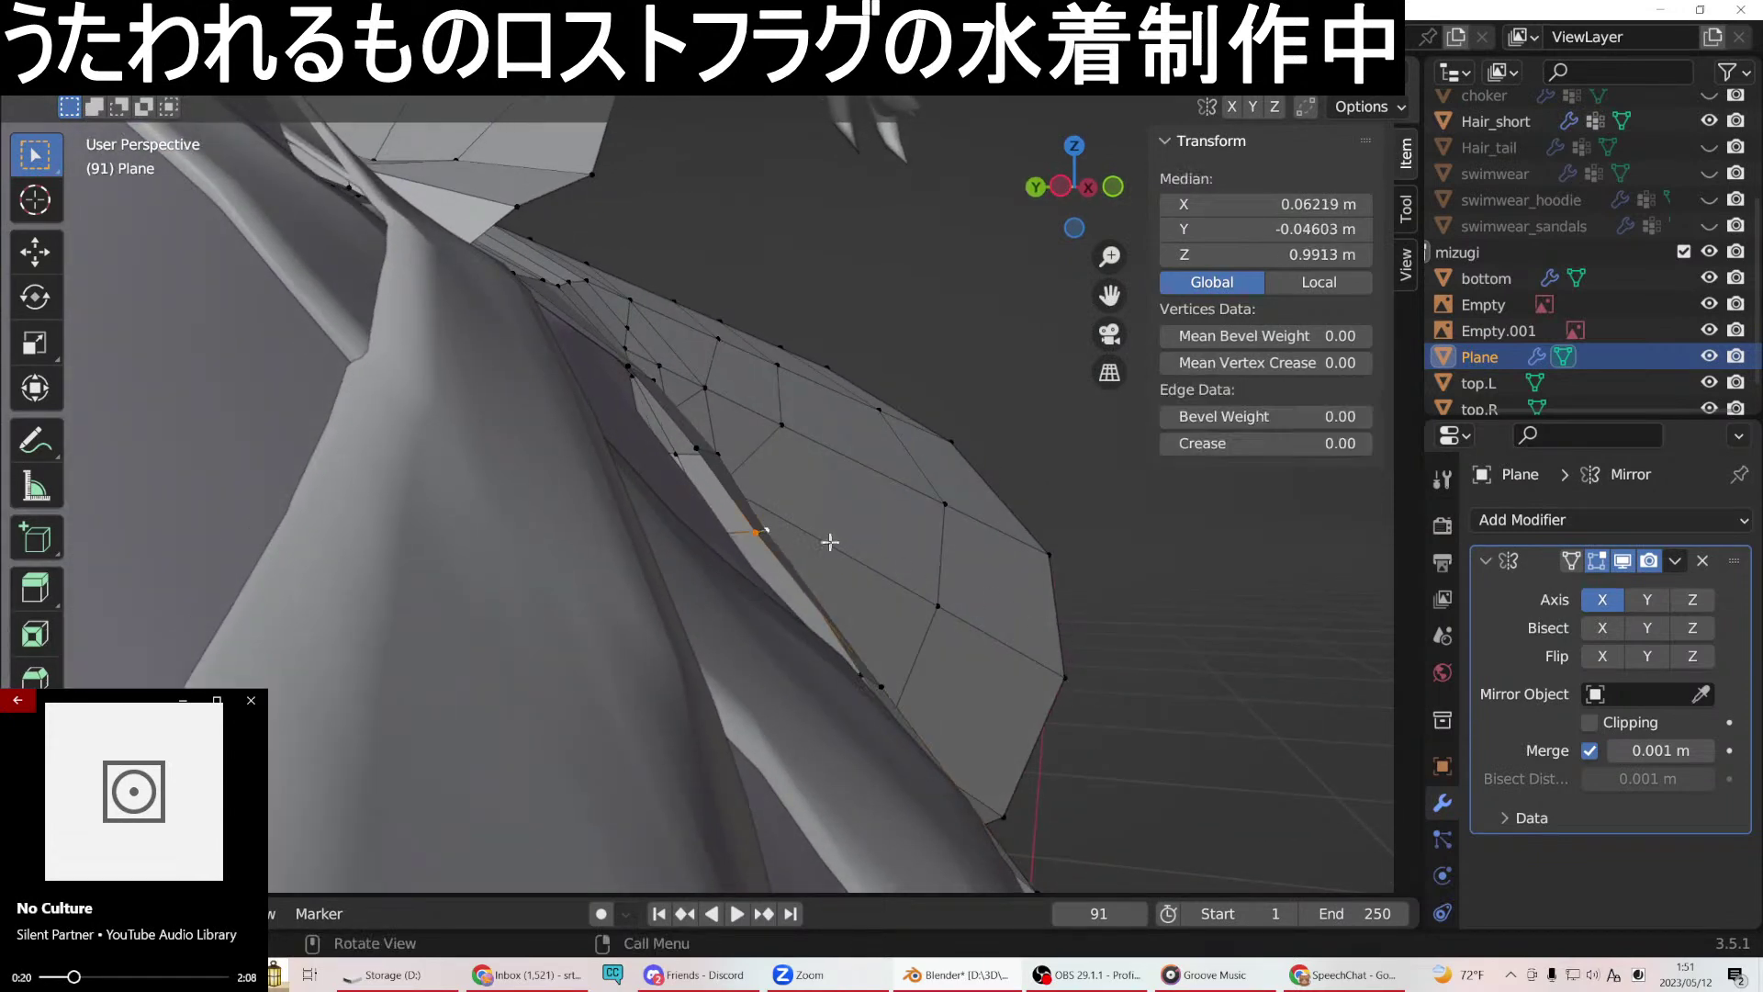
pyautogui.moveTo(821, 542); pyautogui.dragTo(837, 542, button='middle')
pyautogui.press('g')
pyautogui.press('y')
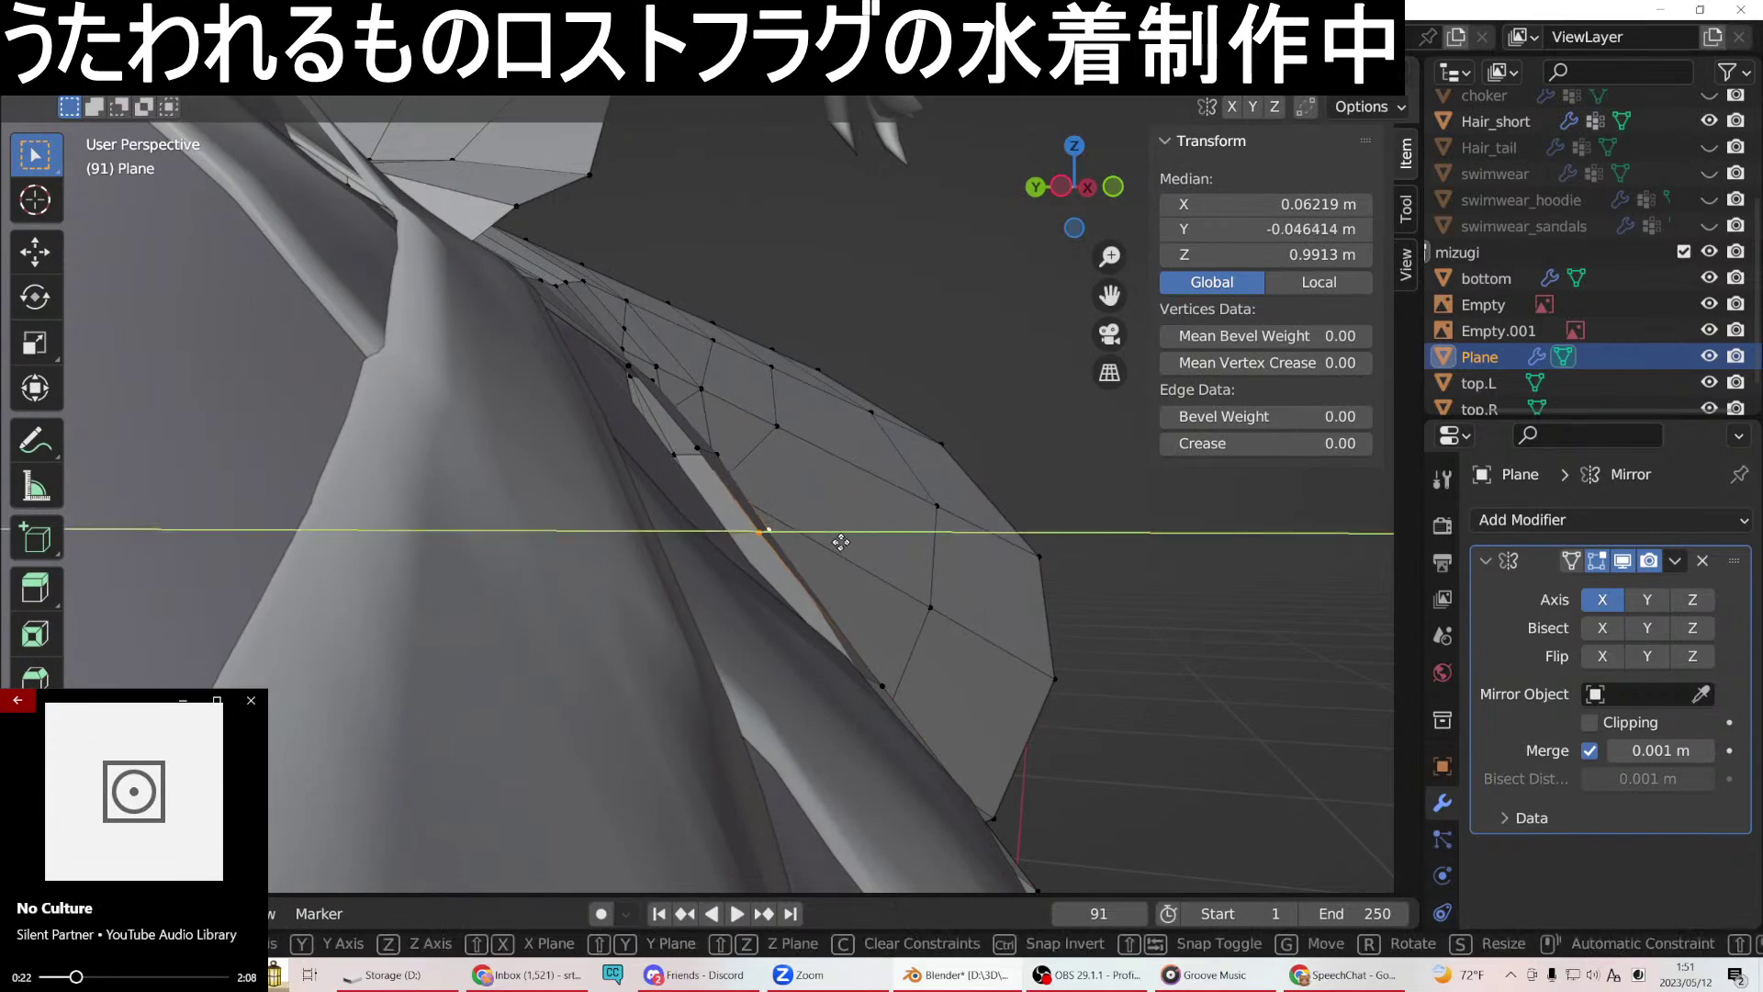
pyautogui.click(841, 542)
# Select the strip's crosswise edge two rows further up and shift it along the Y axis to fit the chest.
pyautogui.moveTo(896, 539); pyautogui.dragTo(772, 320, button='middle')
pyautogui.keyDown('shift'); pyautogui.click(693, 359); pyautogui.keyUp('shift')
pyautogui.press('g')
pyautogui.press('y')
pyautogui.click(375, 399)
# In the front view, move the same strip edge up about 0.0012 m along the Z axis.
pyautogui.press('KP_1')
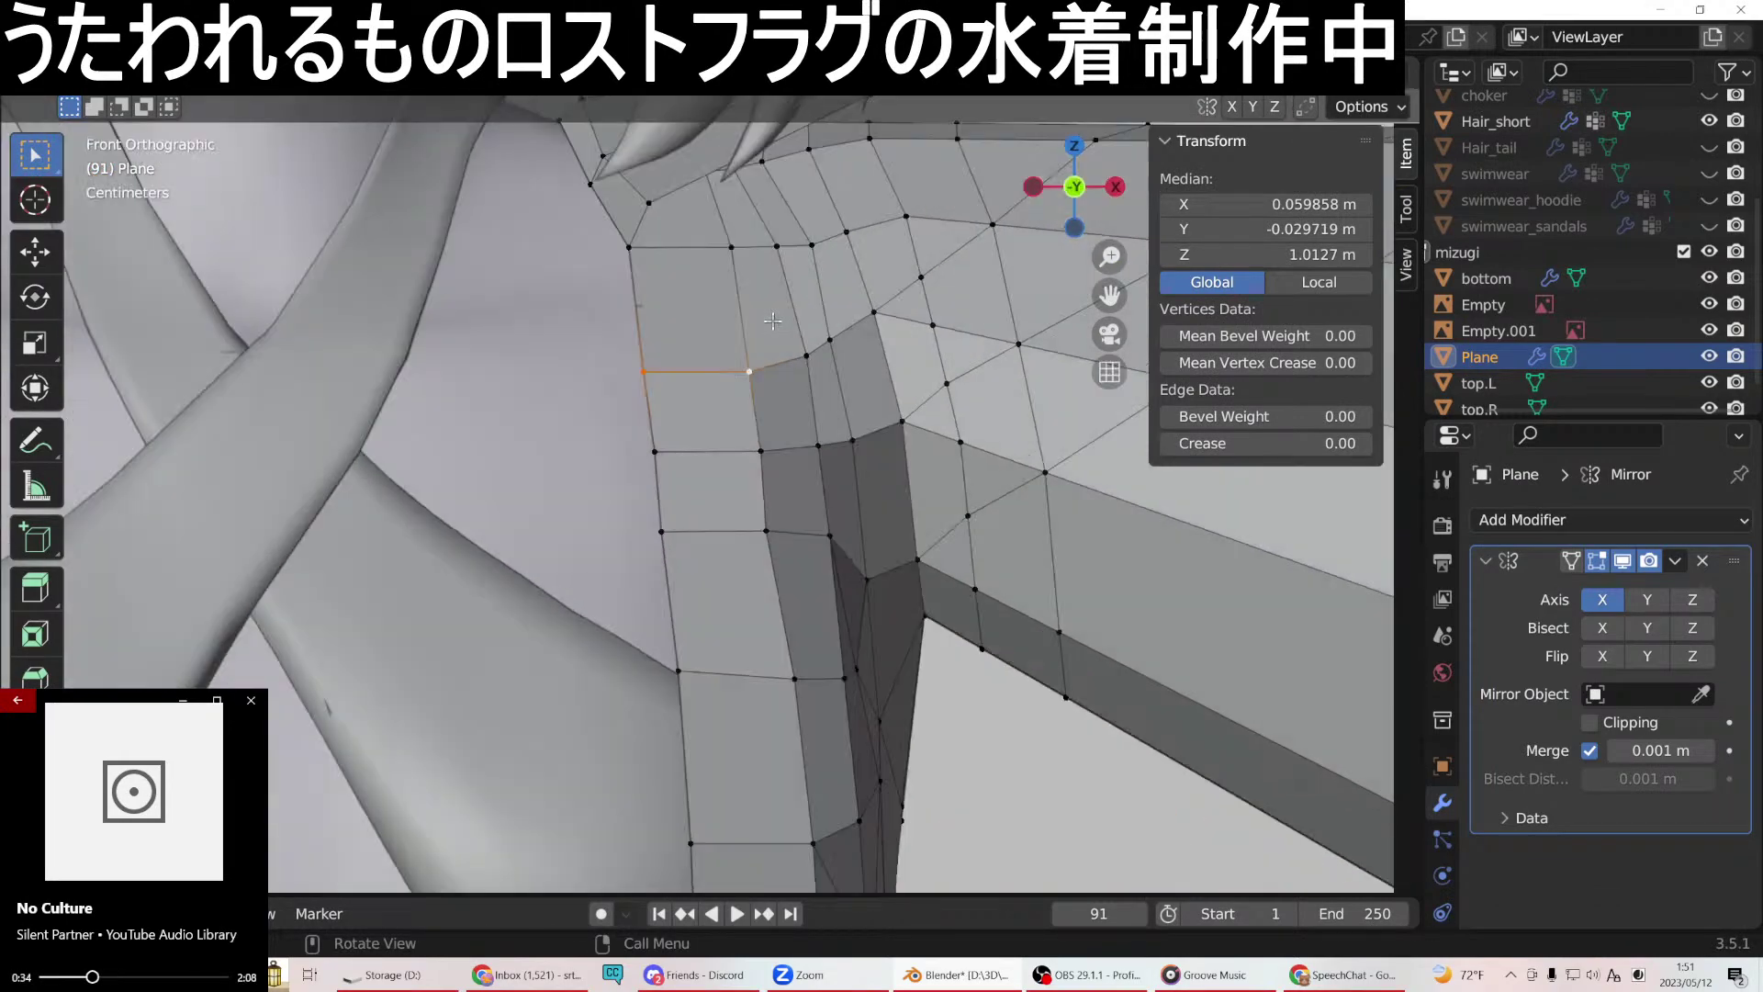
pyautogui.press('g')
pyautogui.press('z')
pyautogui.click(761, 341)
pyautogui.moveTo(761, 341); pyautogui.dragTo(748, 382, button='middle')
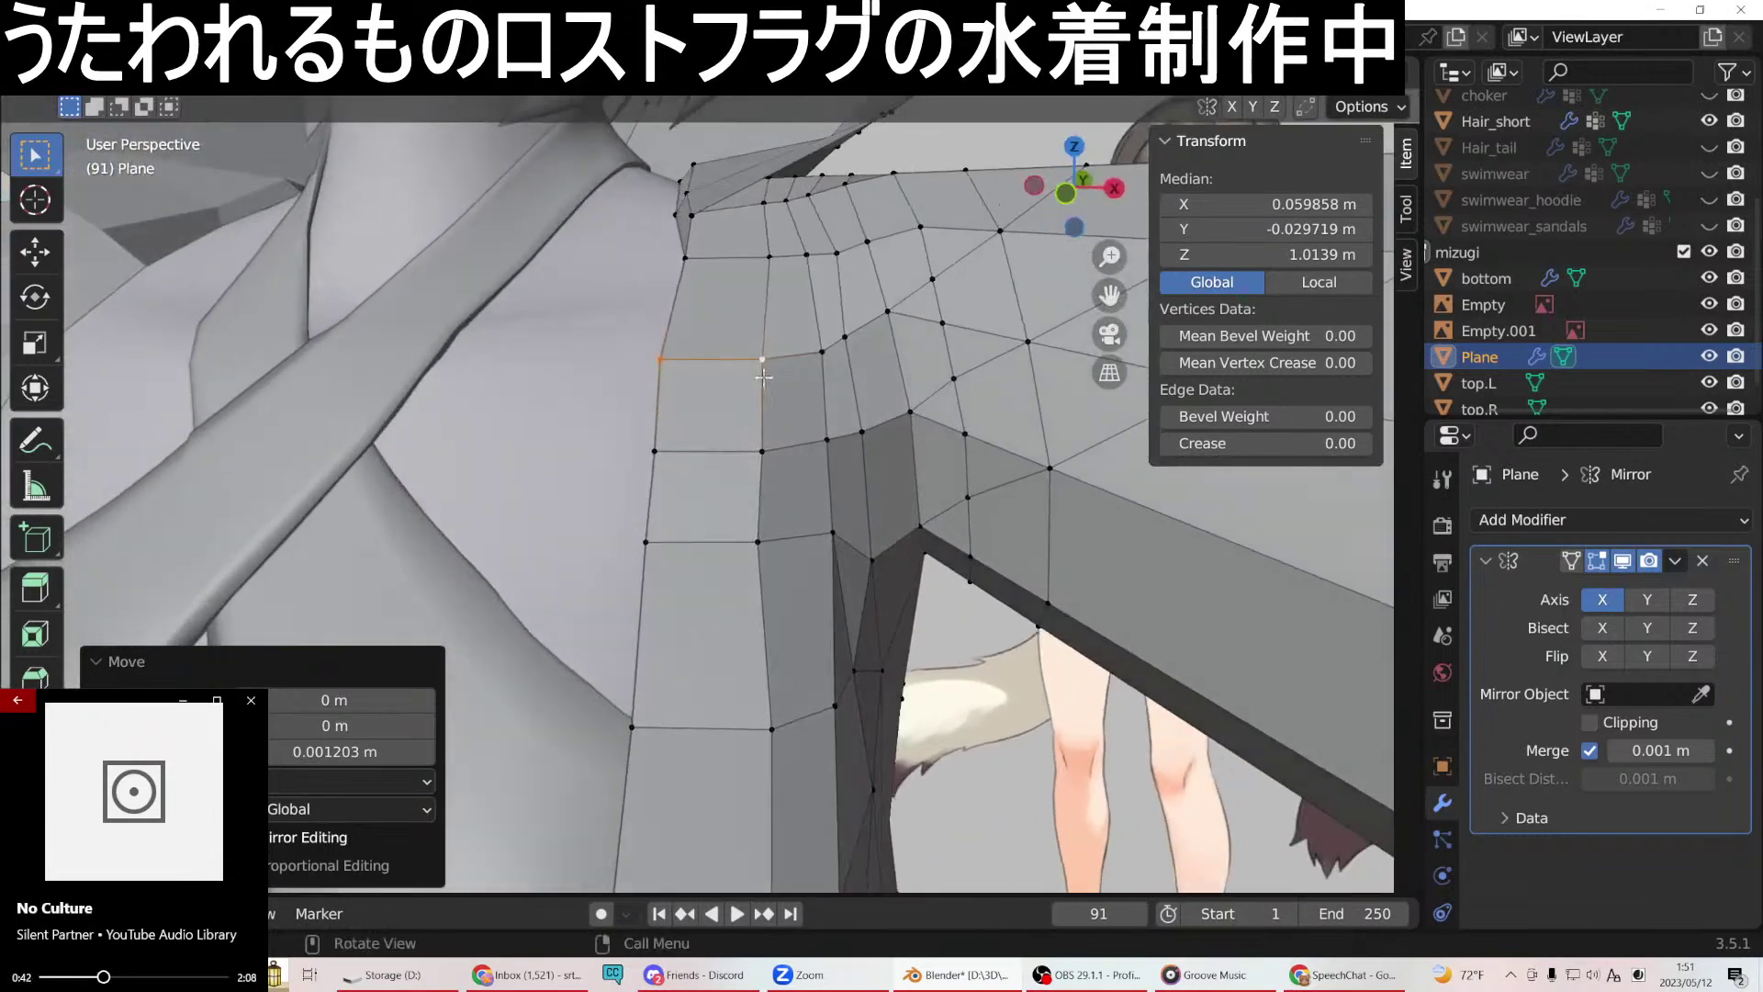
# Add the adjoining outer vertex to the selected edge and move all three vertices up about 0.0016 m along the Z axis.
pyautogui.press('KP_1')
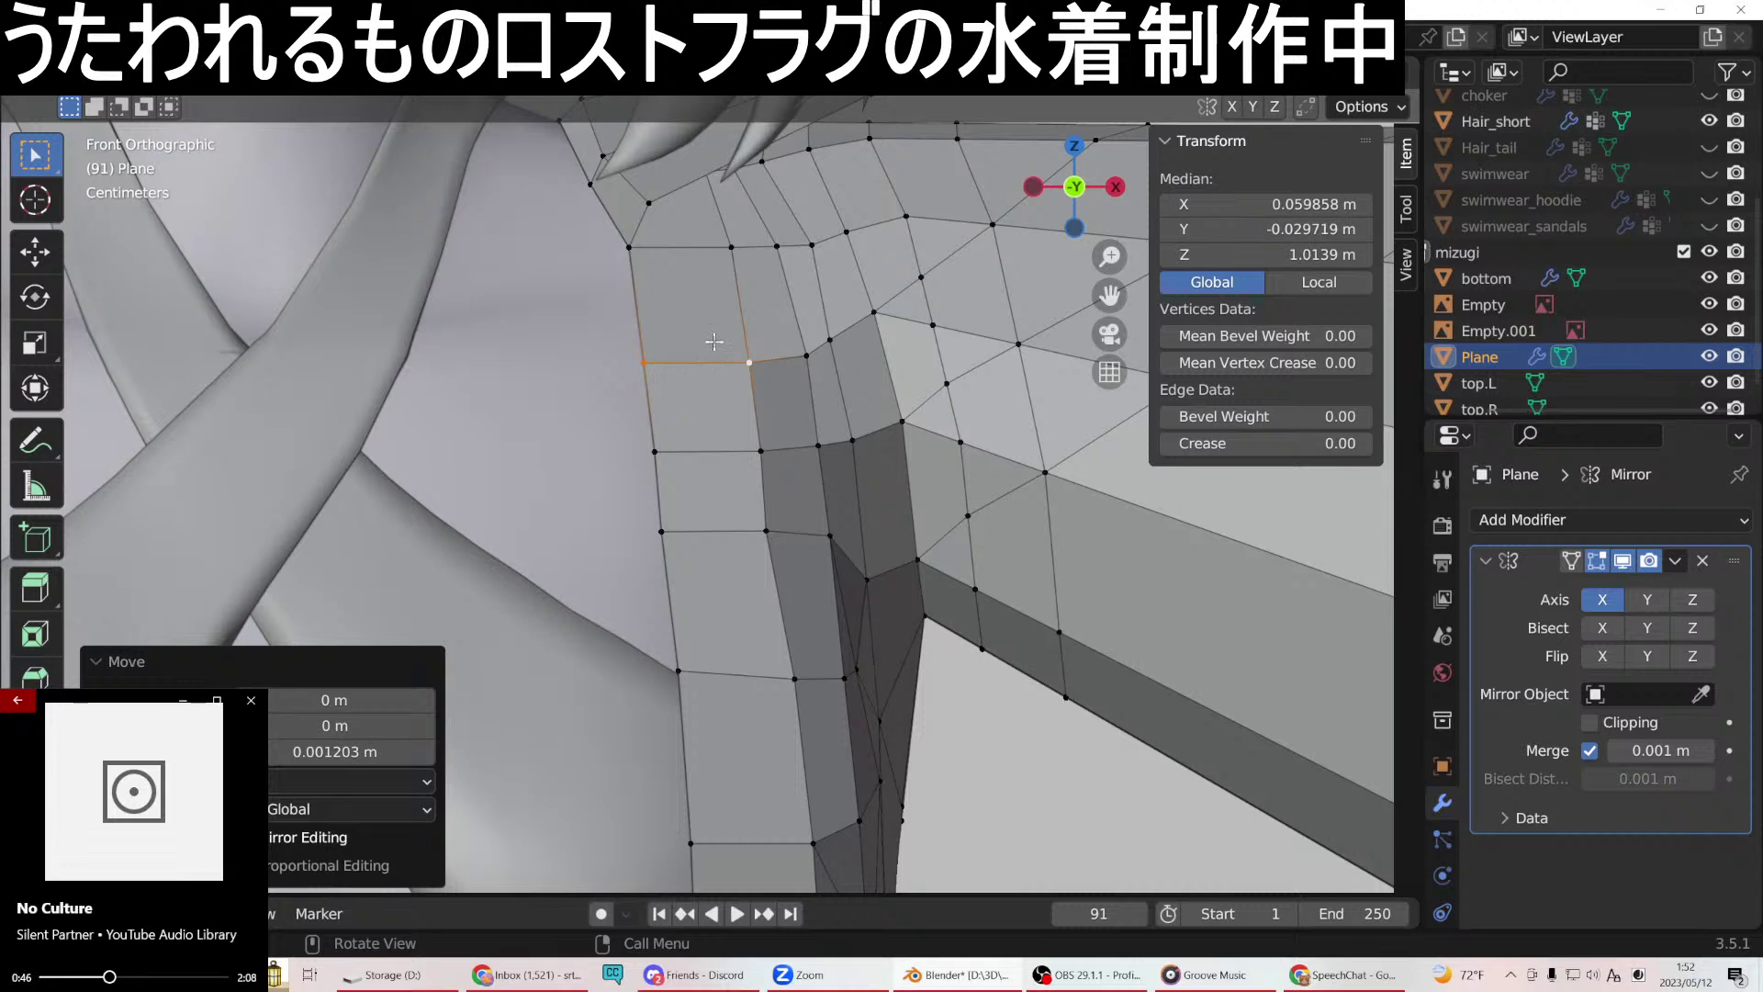
pyautogui.keyDown('shift'); pyautogui.click(808, 354); pyautogui.keyUp('shift')
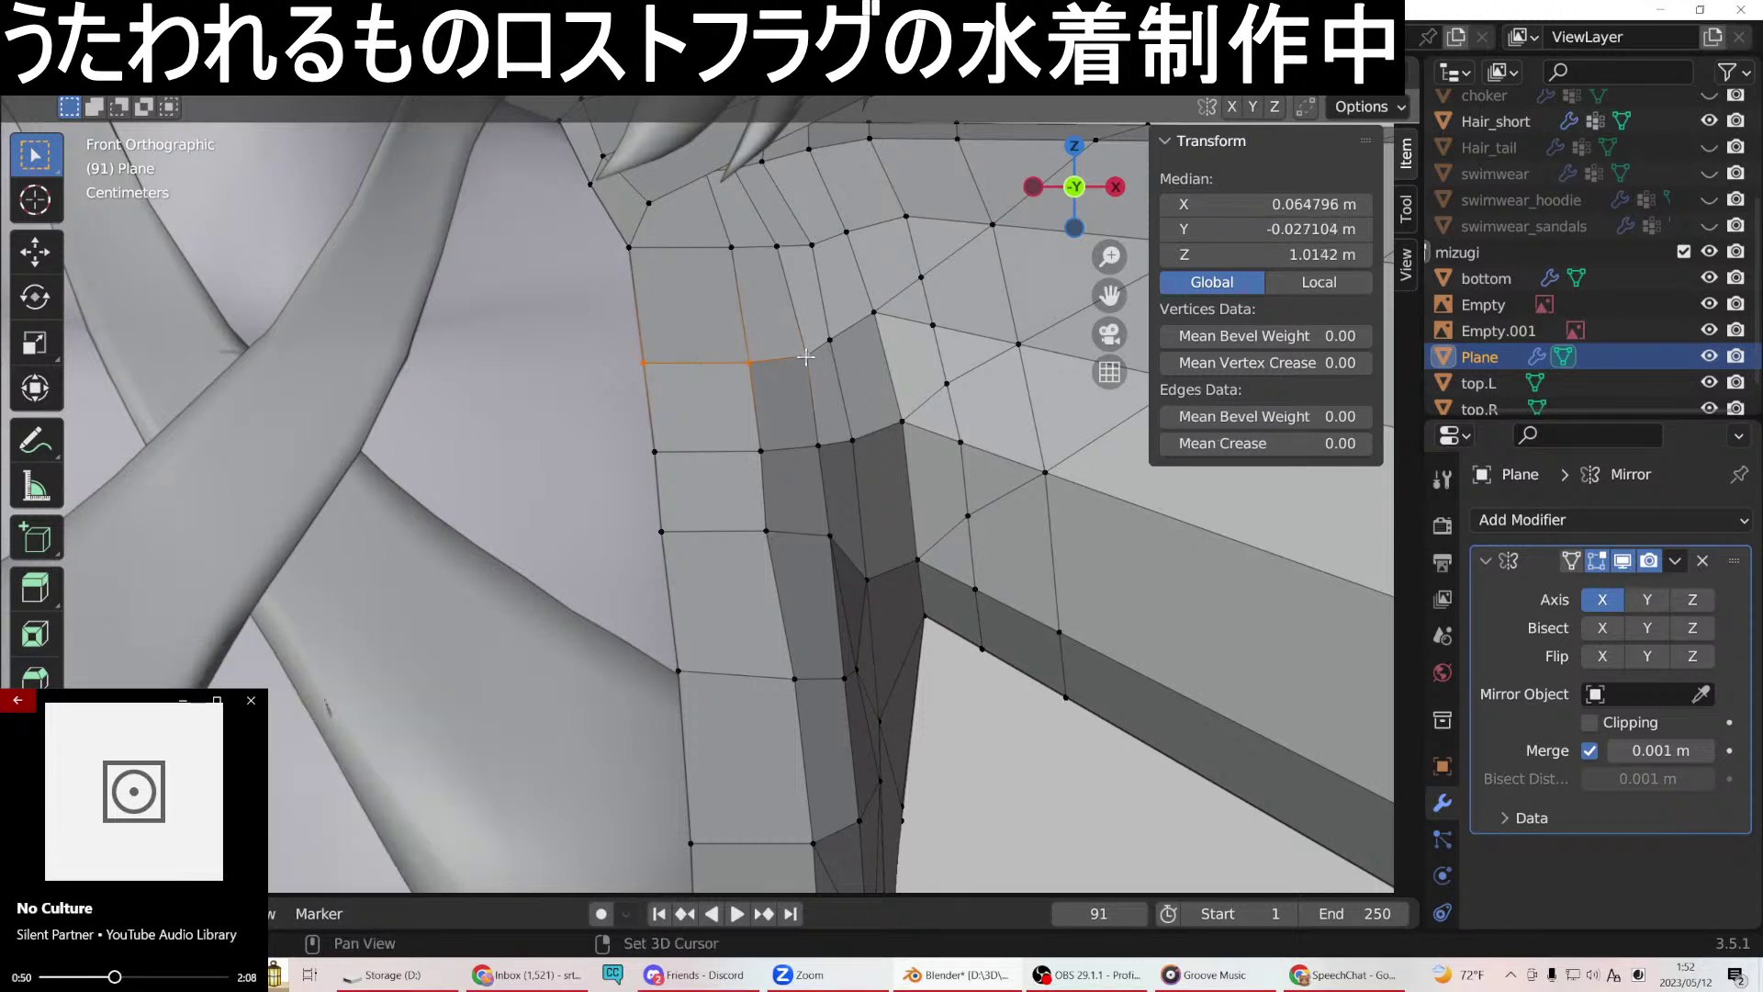
pyautogui.press('g')
pyautogui.press('z')
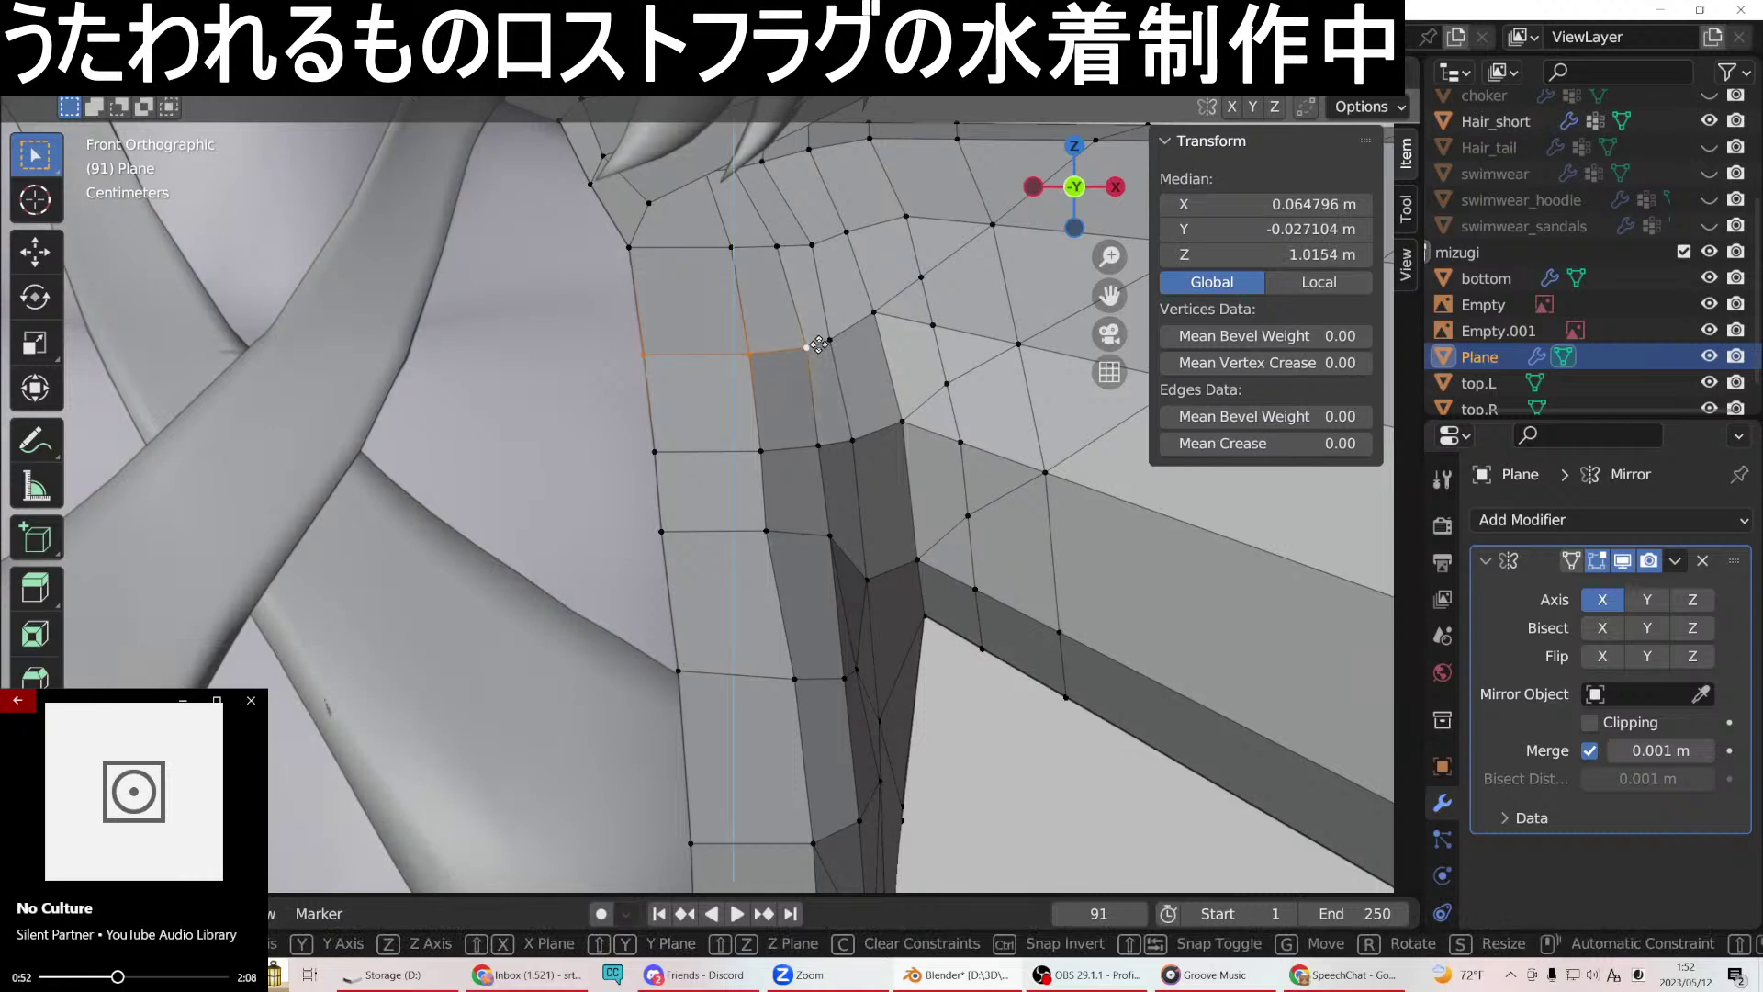
pyautogui.click(817, 341)
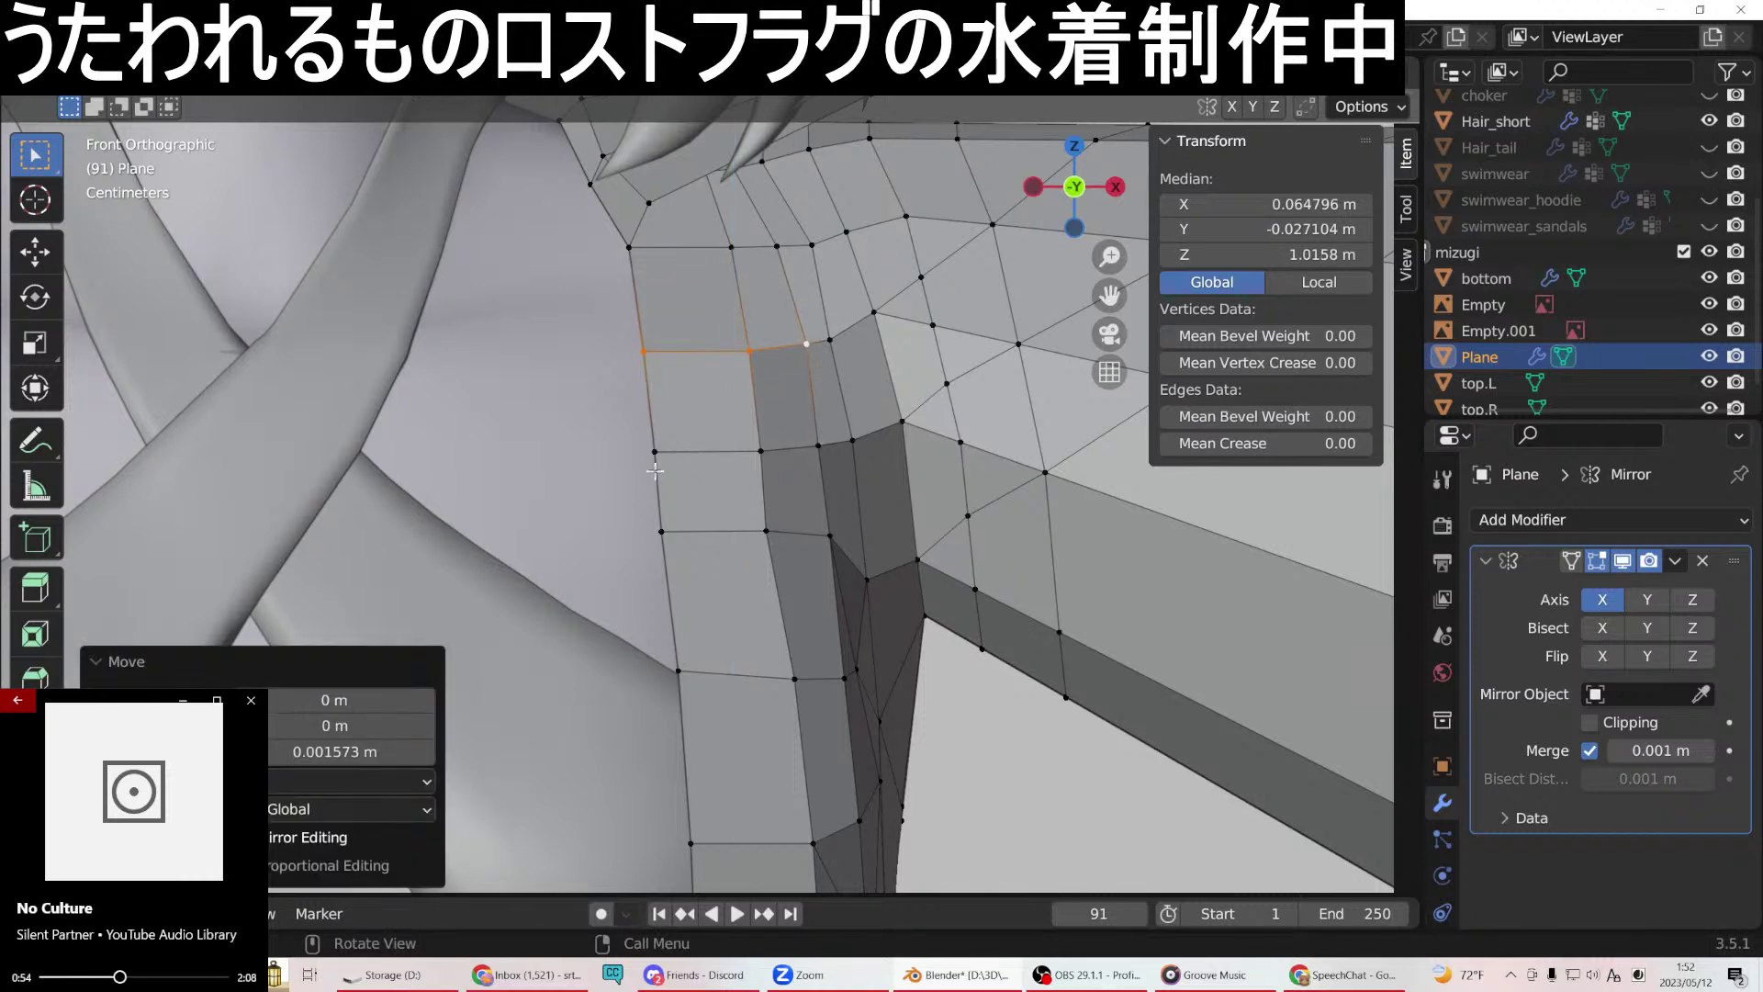
# Select the three vertices of the strip row two rows below and move them down about 0.0026 m along the Z axis.
pyautogui.click(663, 538)
pyautogui.keyDown('shift'); pyautogui.click(766, 532); pyautogui.keyUp('shift')
pyautogui.keyDown('shift'); pyautogui.click(830, 535); pyautogui.keyUp('shift')
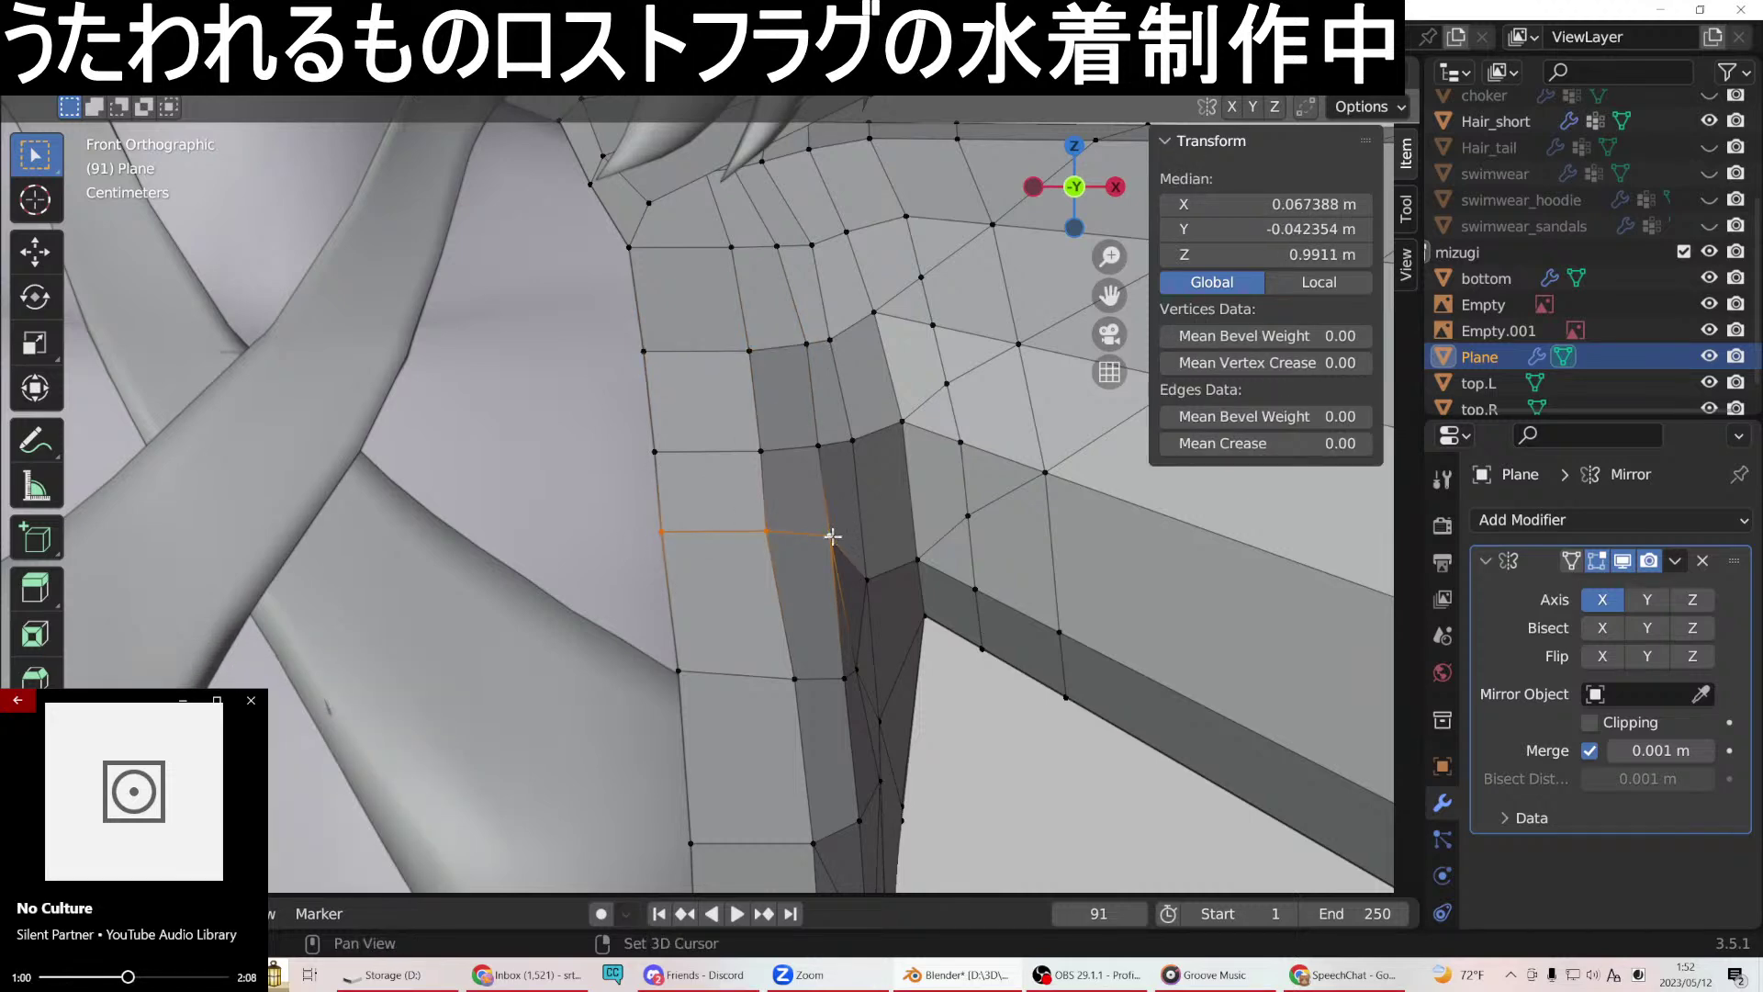
pyautogui.keyDown('shift'); pyautogui.click(832, 536); pyautogui.keyUp('shift')
pyautogui.keyDown('shift'); pyautogui.click(833, 533); pyautogui.keyUp('shift')
pyautogui.press('g')
pyautogui.press('z')
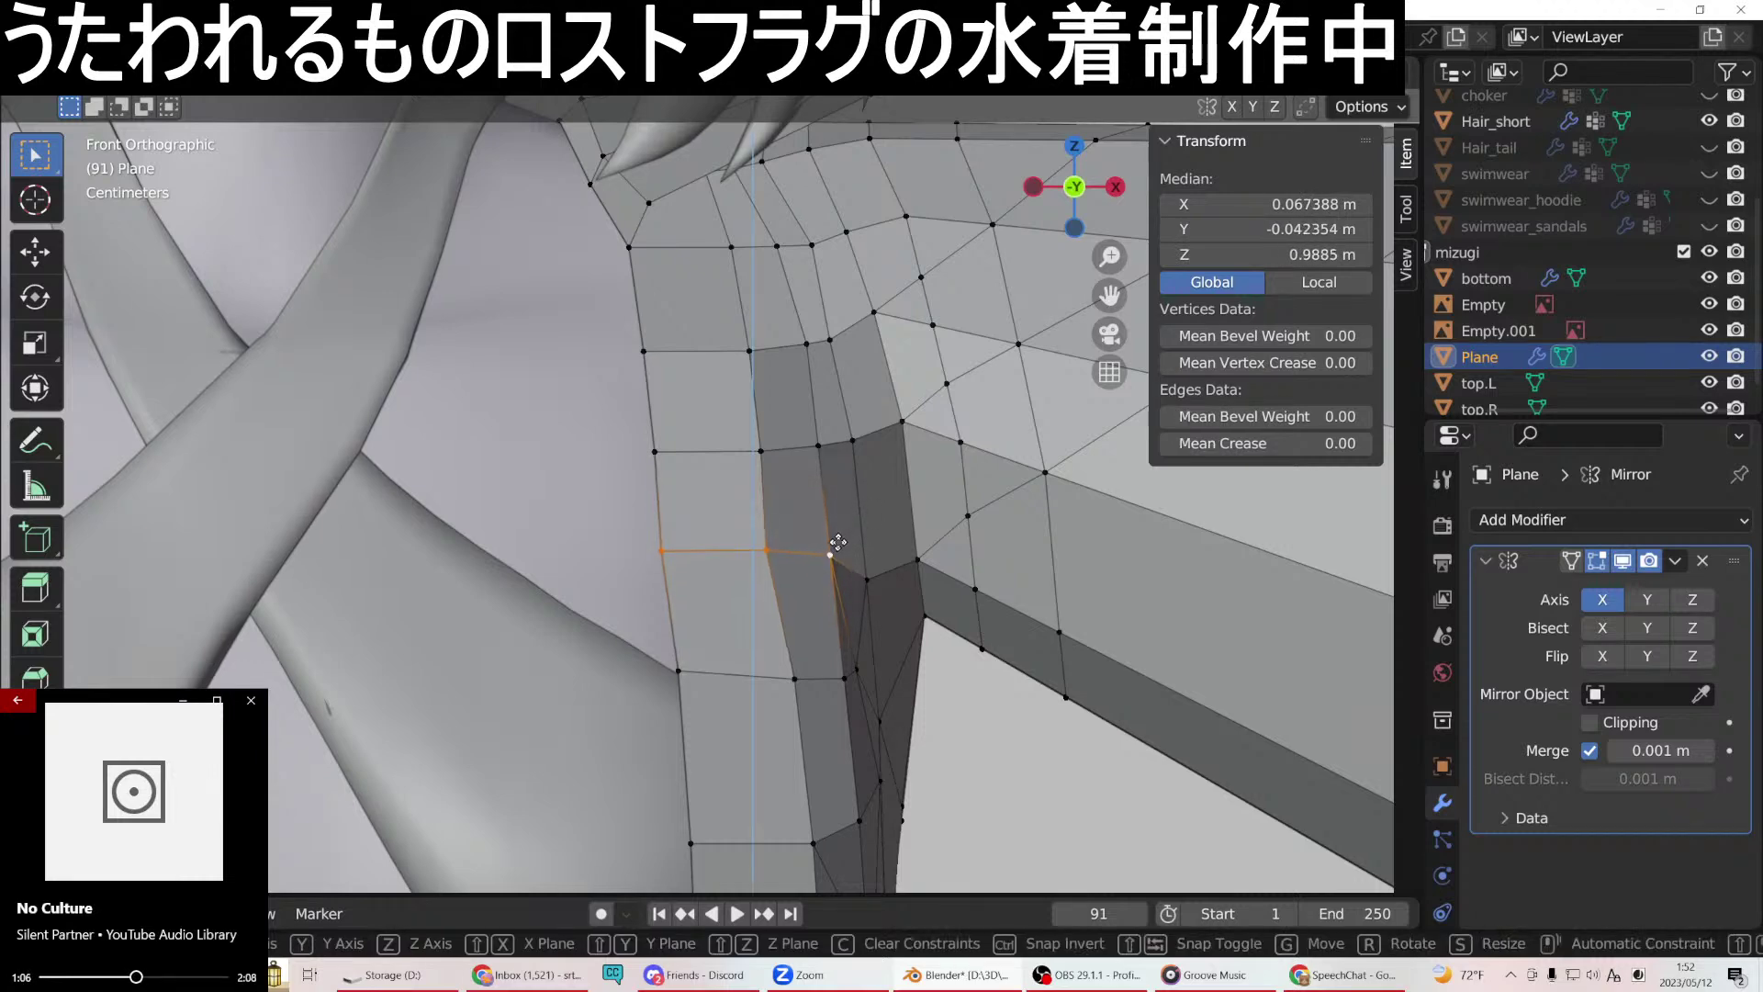
# Lower the three-vertex row across the jacket's front panel by 0.002591 m along Z and check the shape.
pyautogui.click(838, 541)
pyautogui.moveTo(831, 543); pyautogui.dragTo(996, 506, button='middle')
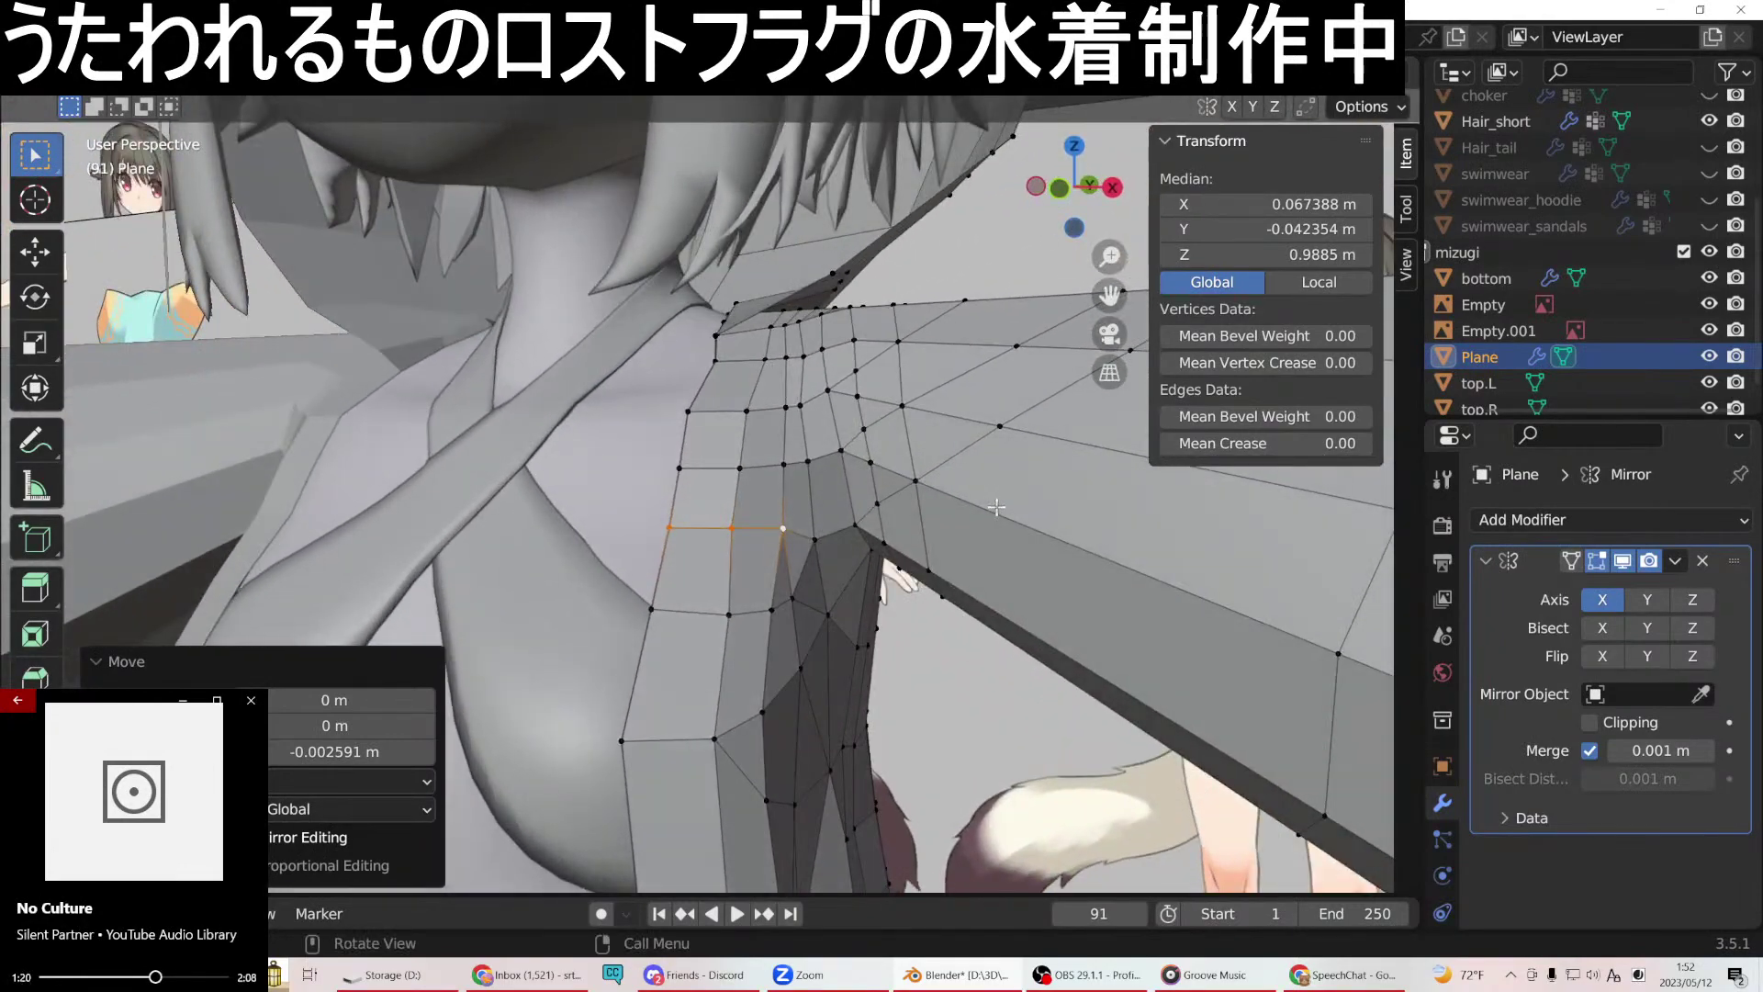
pyautogui.press('KP_1')
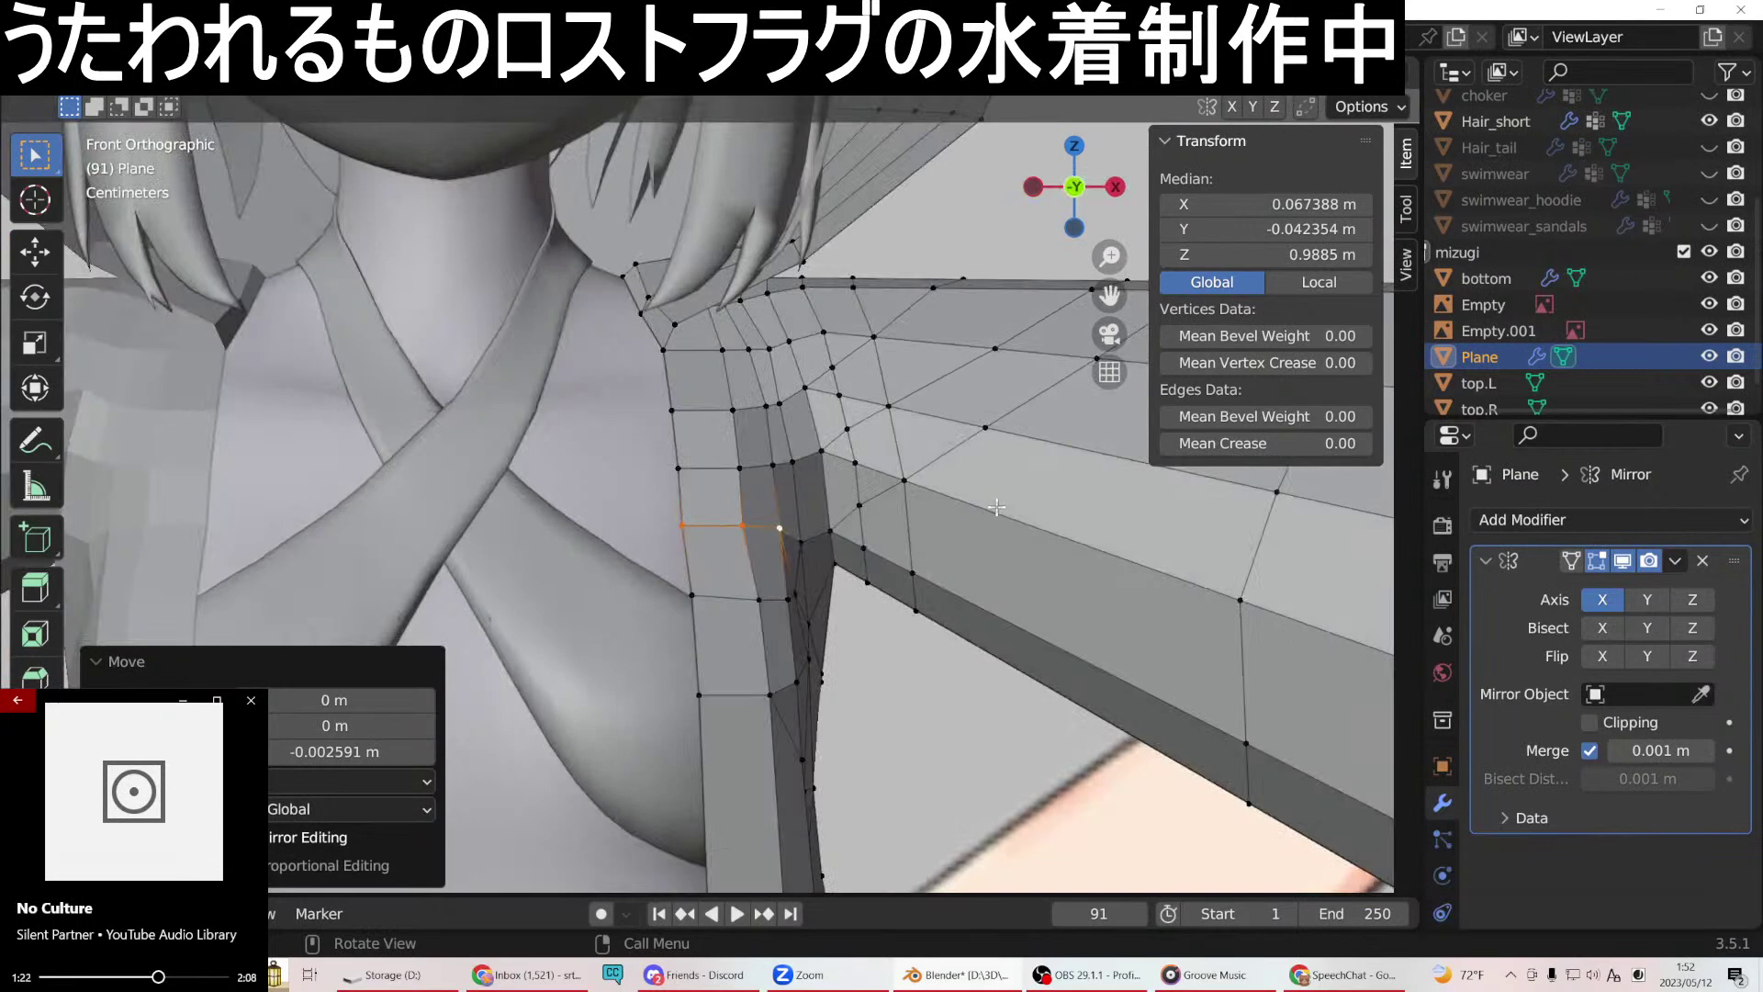
pyautogui.scroll(1, 784, 393)
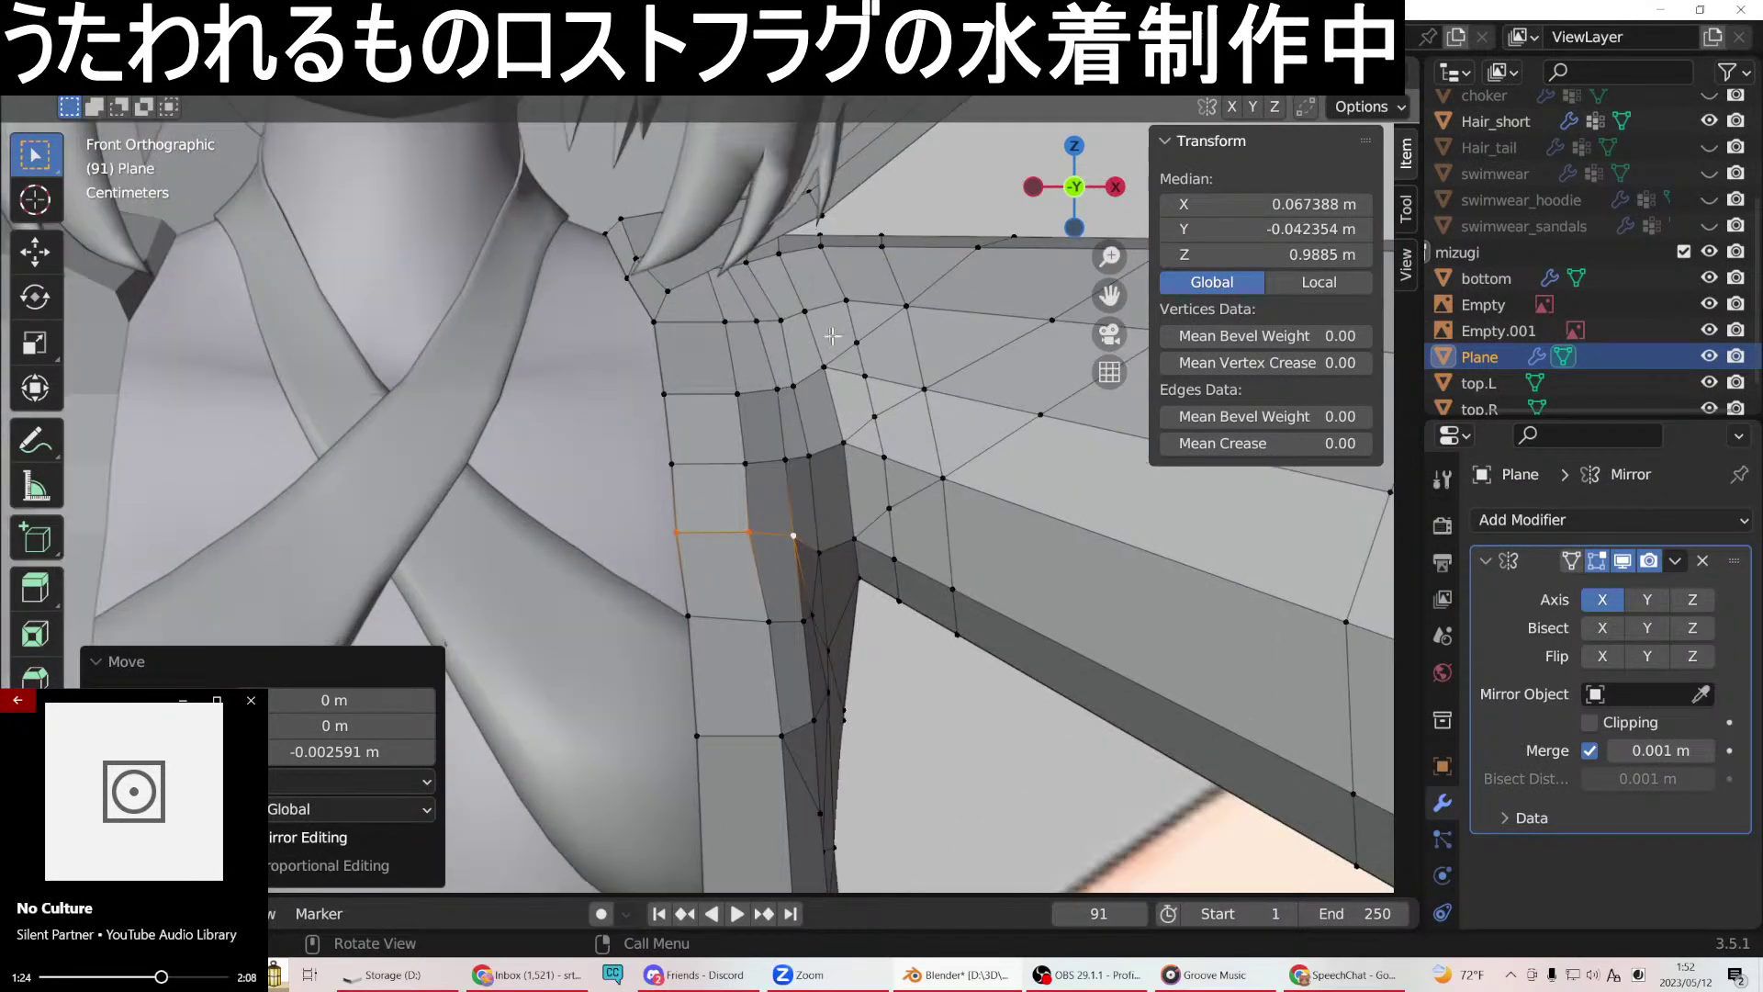
# Shift two consecutive vertices on the front strip's outer edge, around the lower bust, by -0.001333 m along X.
pyautogui.click(774, 620)
pyautogui.keyDown('shift'); pyautogui.moveTo(789, 753); pyautogui.dragTo(801, 435, button='middle'); pyautogui.keyUp('shift')
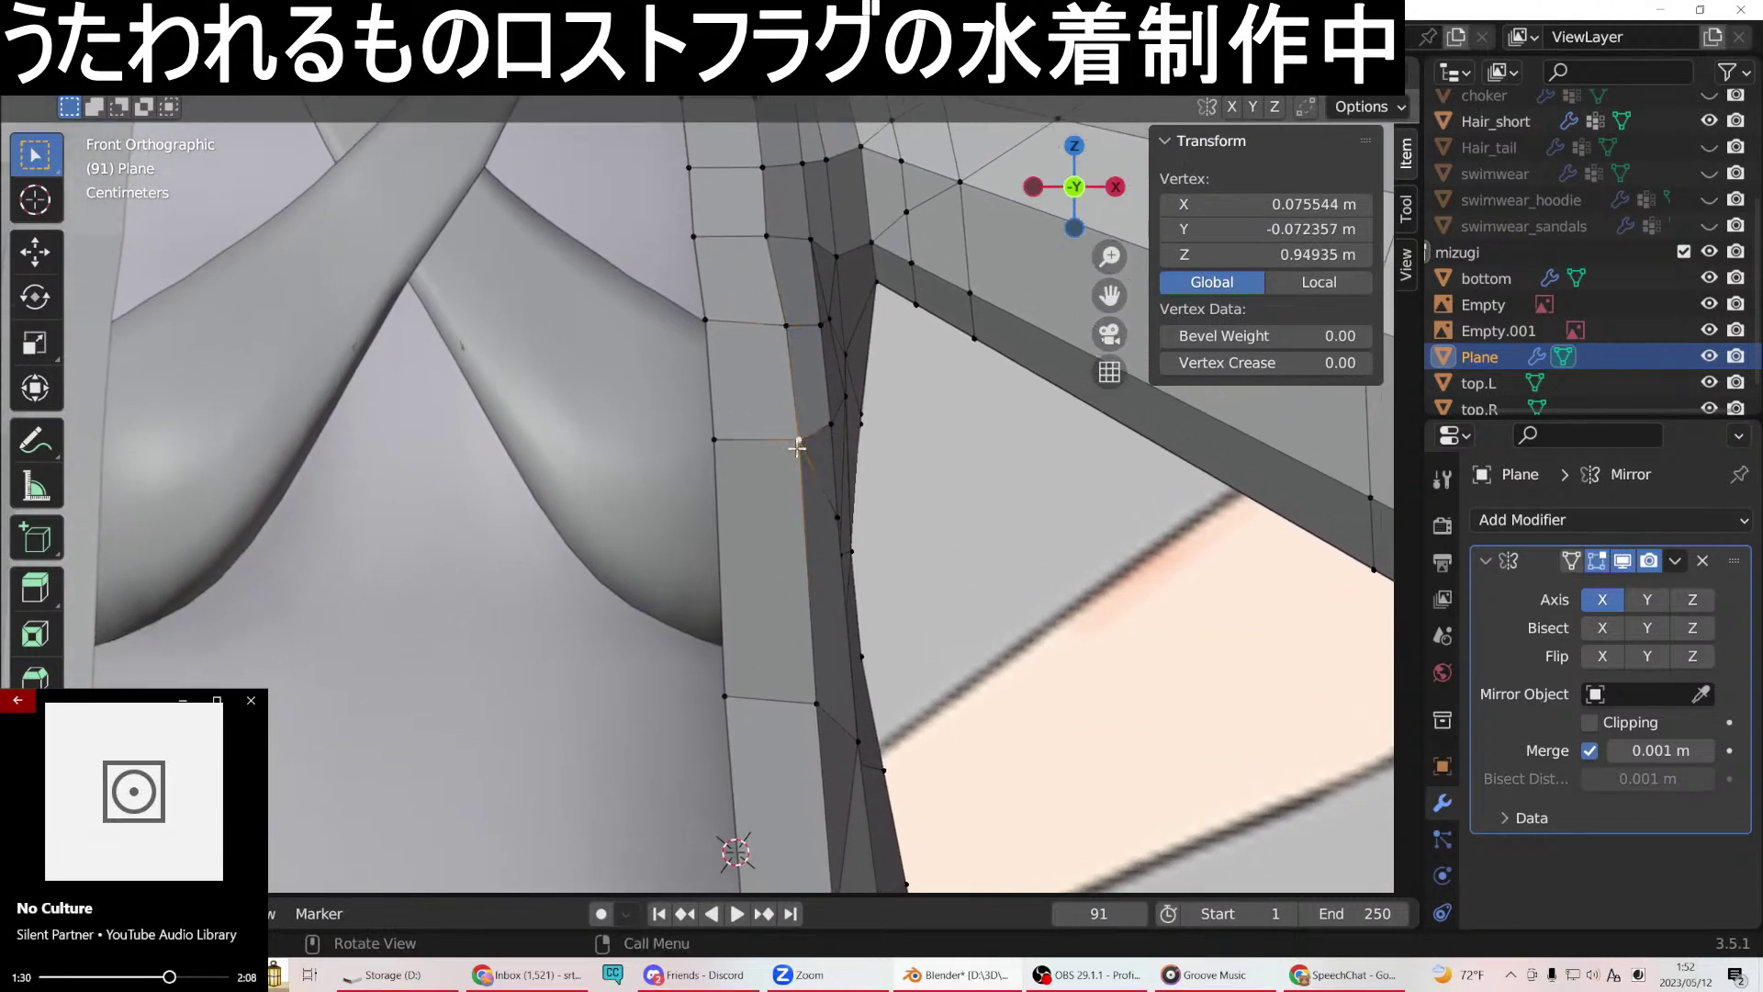
pyautogui.keyDown('ctrl'); pyautogui.click(816, 709); pyautogui.keyUp('ctrl')
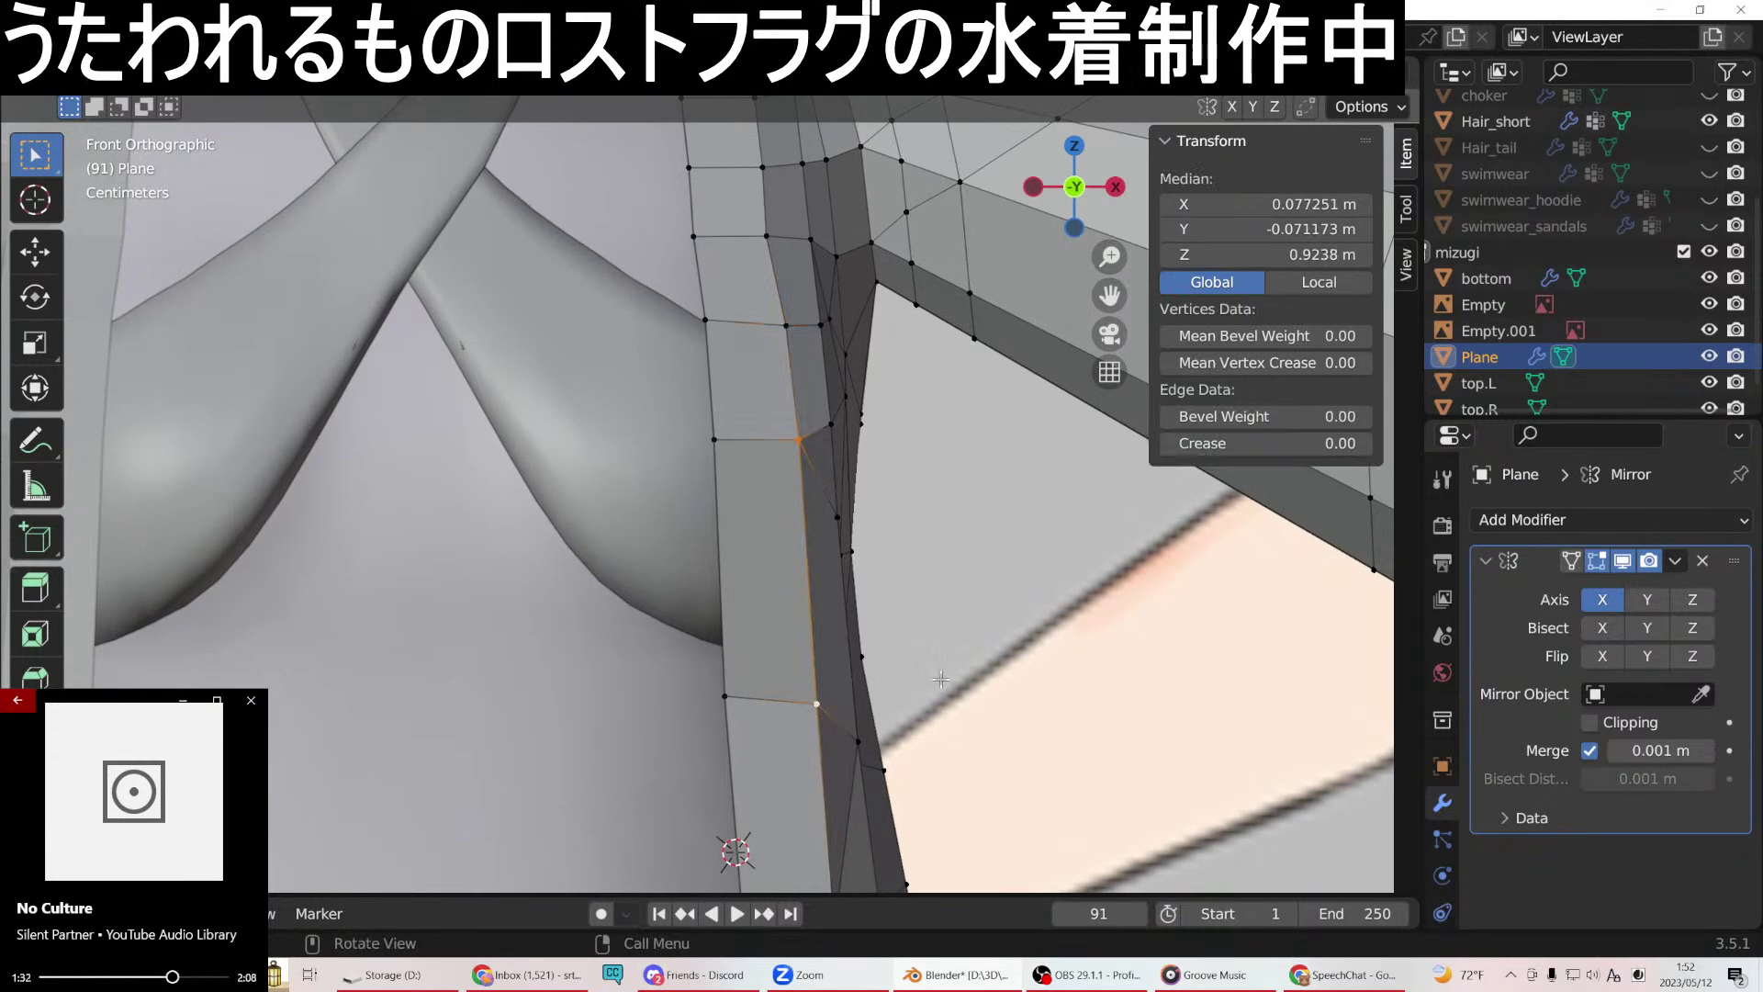
pyautogui.press('g')
pyautogui.press('x')
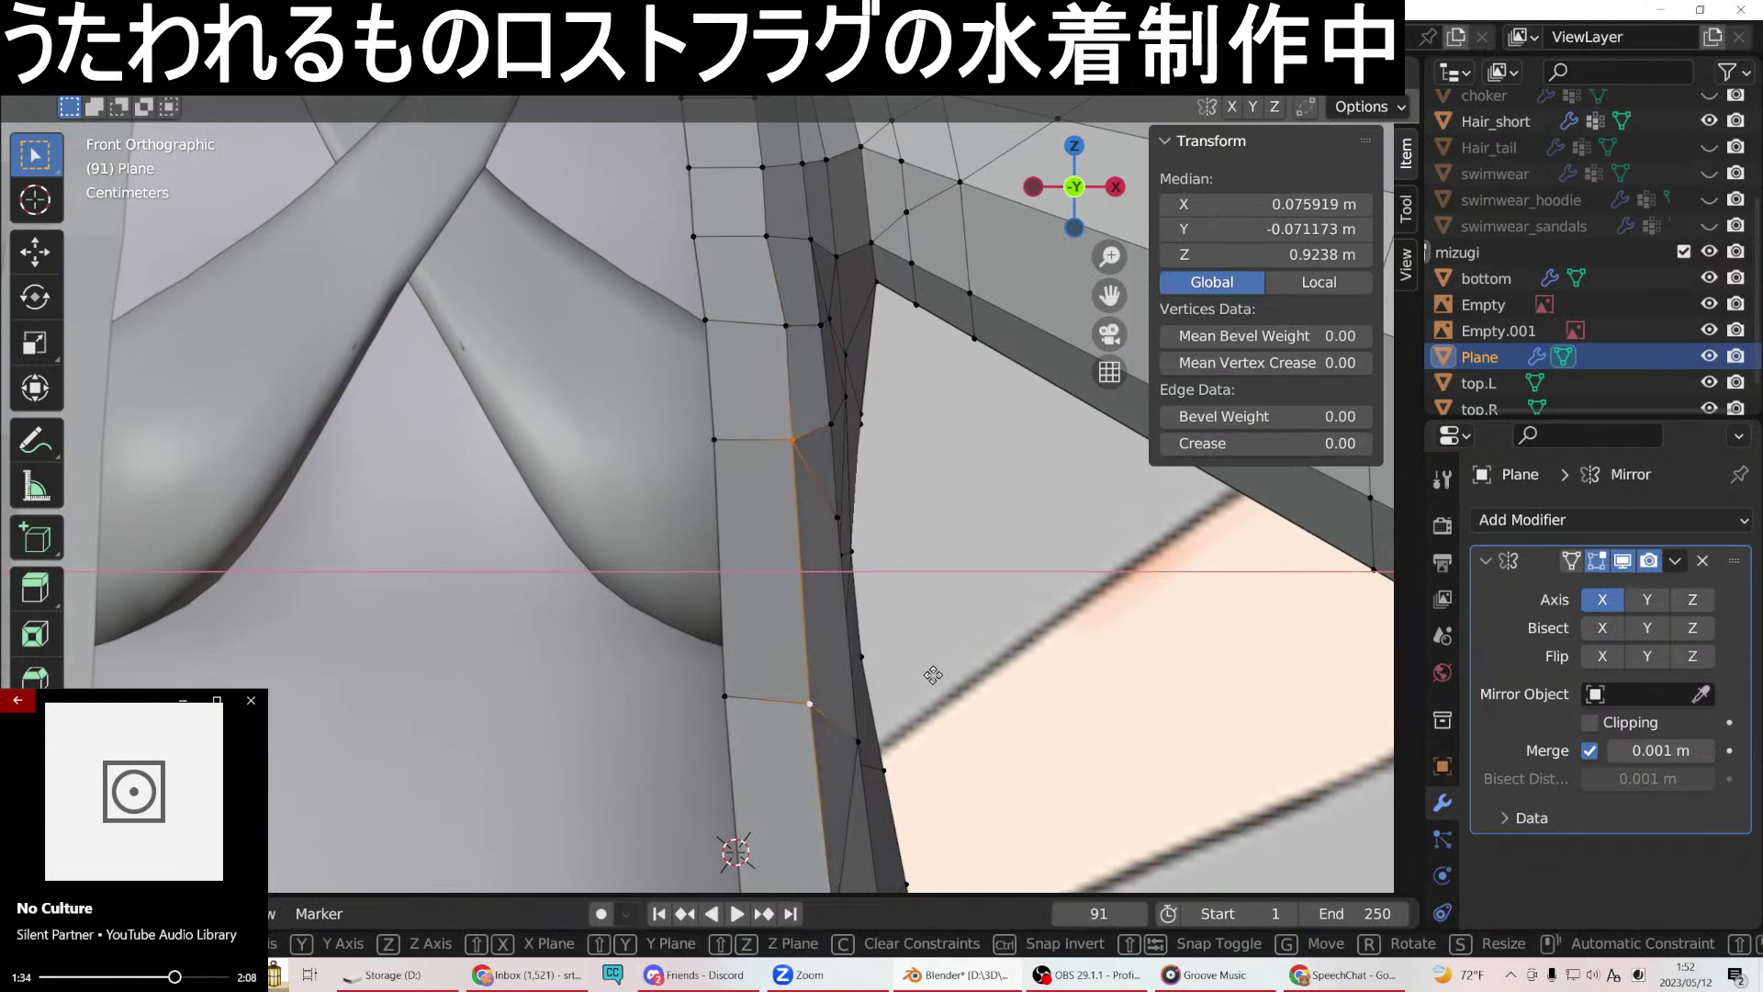
pyautogui.click(933, 675)
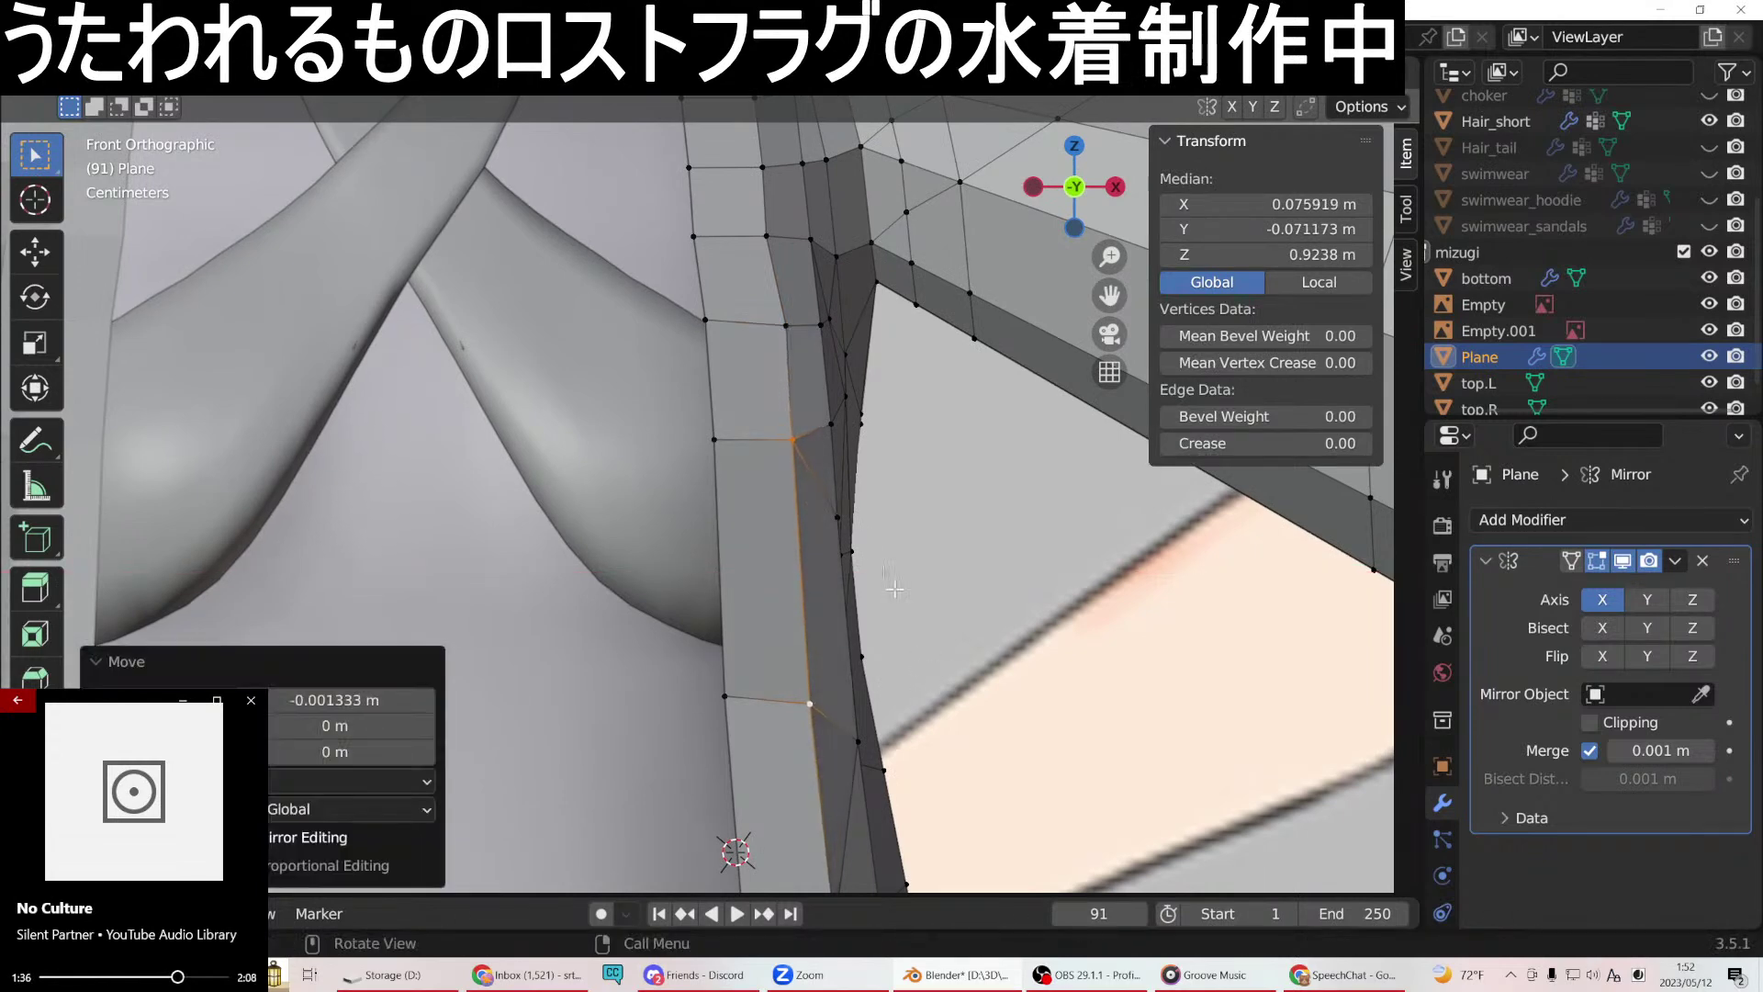
# Shift the six vertices bounding the two front-strip faces beside the bust by -0.001066 m along X.
pyautogui.keyDown('ctrl'); pyautogui.click(785, 326); pyautogui.keyUp('ctrl')
pyautogui.keyDown('shift'); pyautogui.click(707, 320); pyautogui.keyUp('shift')
pyautogui.keyDown('shift'); pyautogui.click(716, 442); pyautogui.keyUp('shift')
pyautogui.keyDown('shift'); pyautogui.click(725, 696); pyautogui.keyUp('shift')
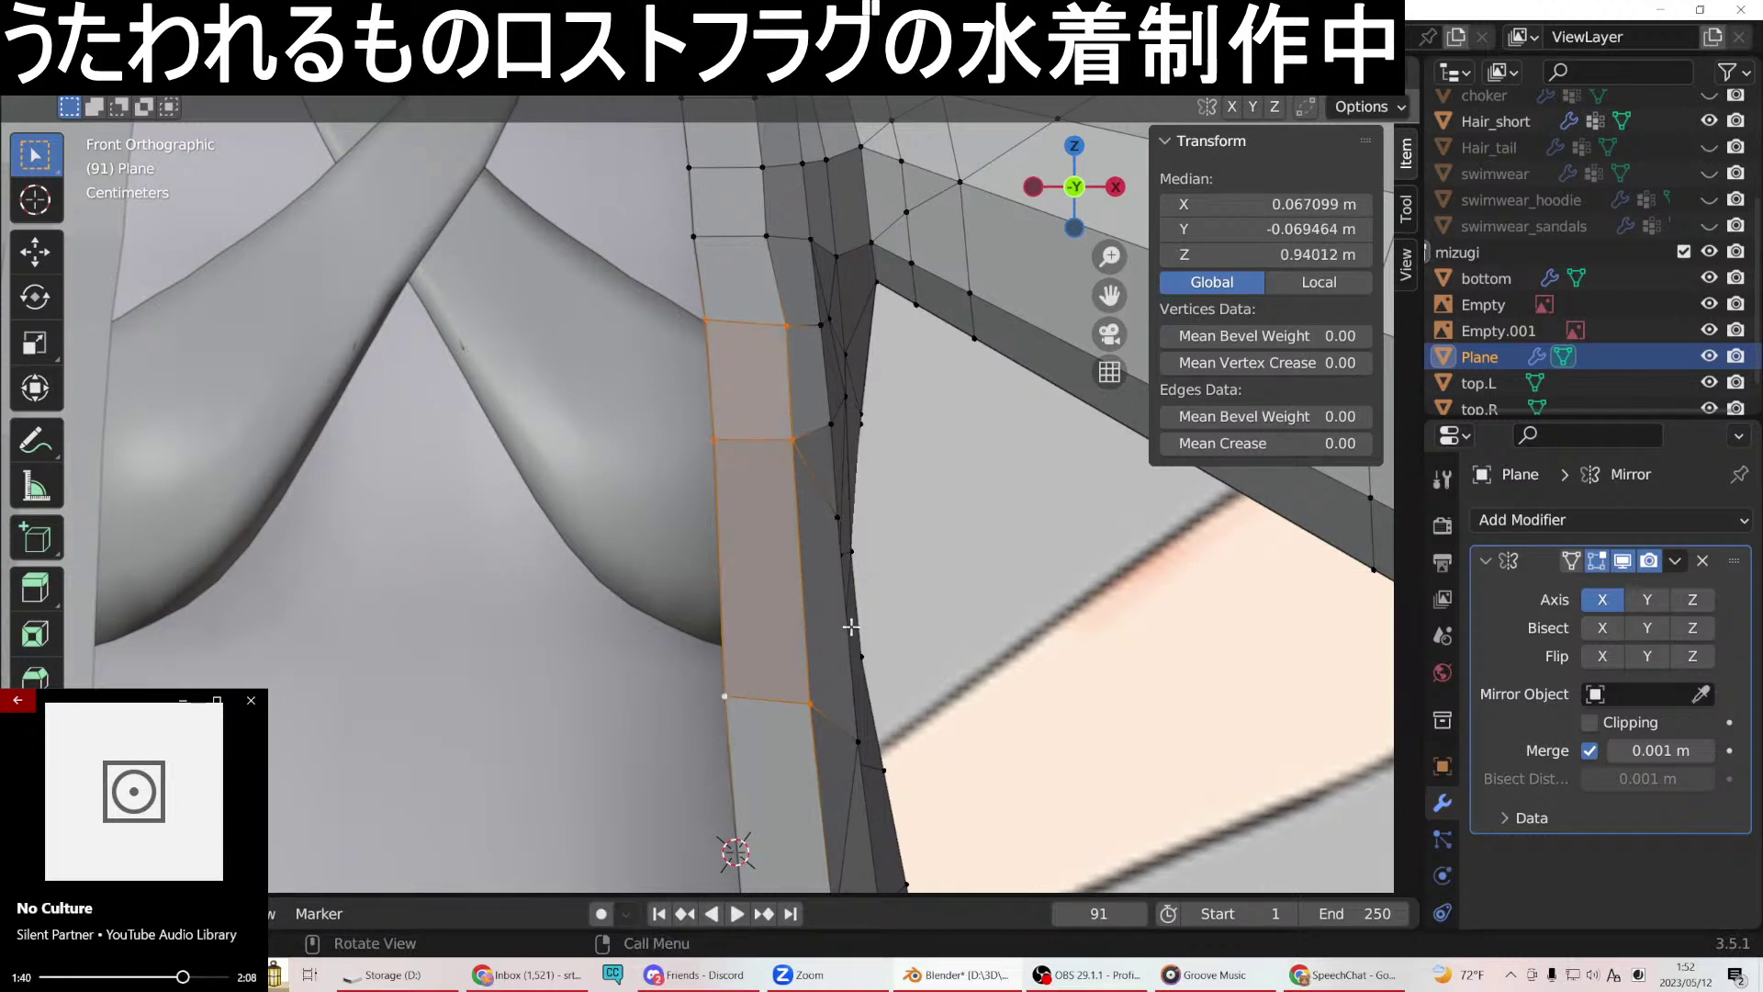
pyautogui.press('g')
pyautogui.press('x')
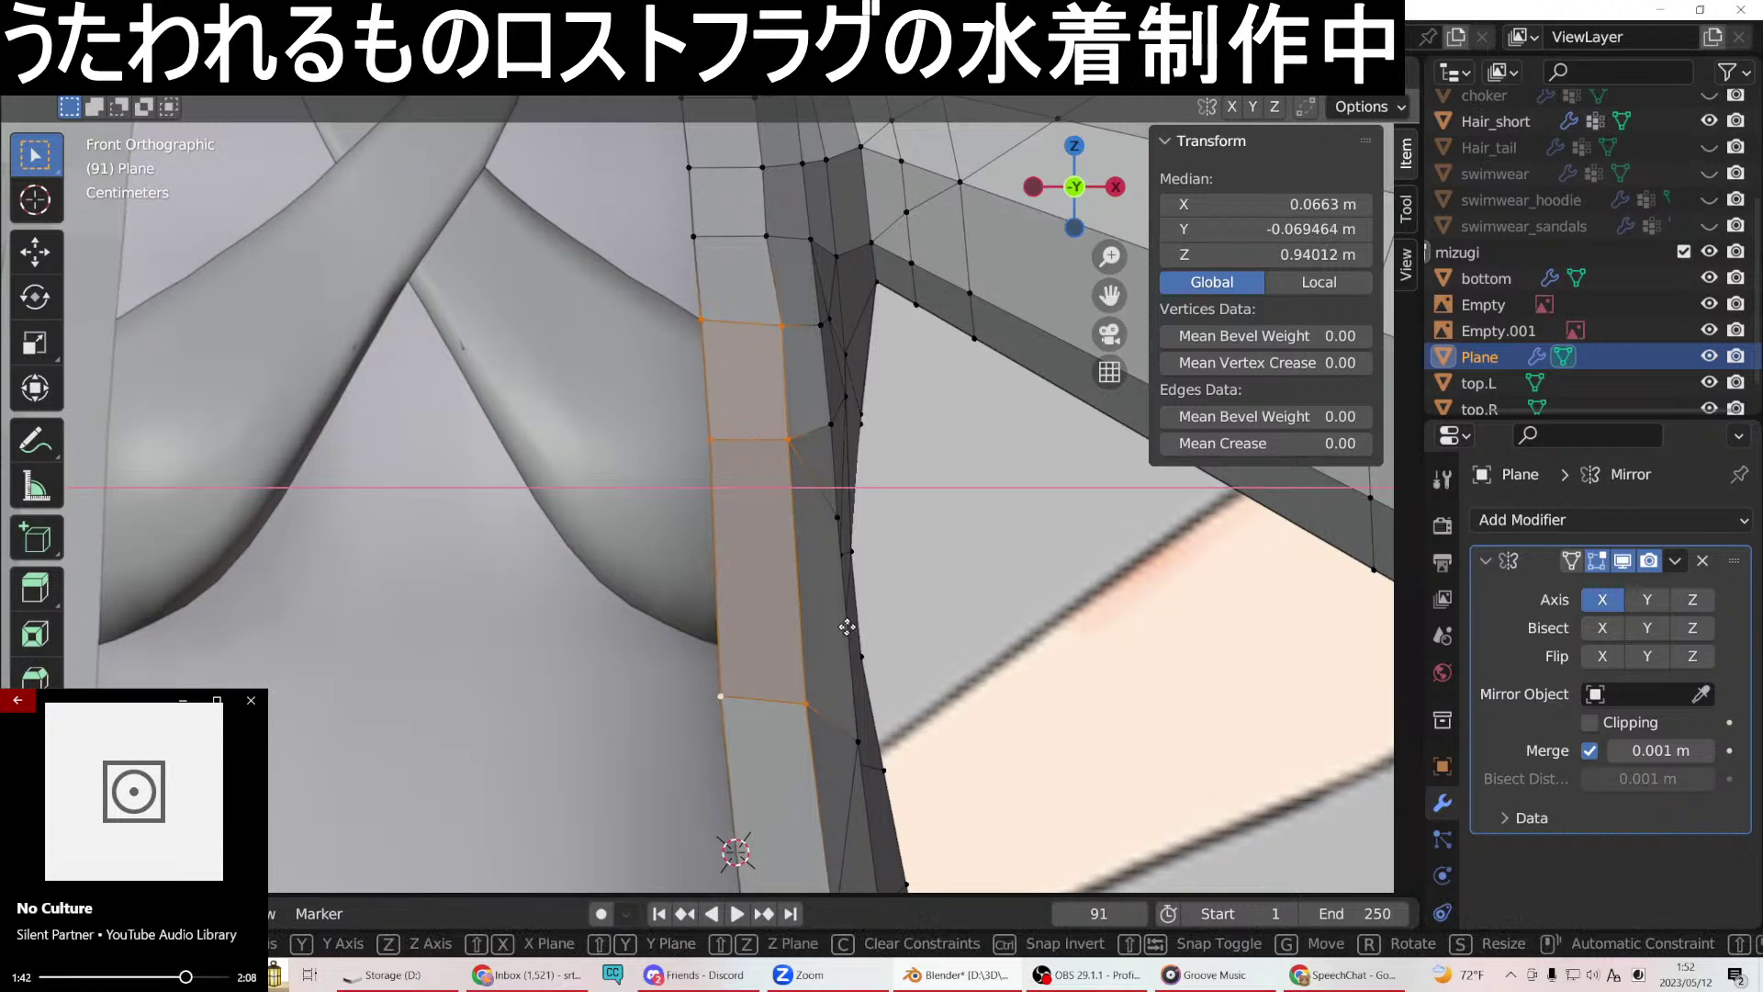
pyautogui.click(846, 628)
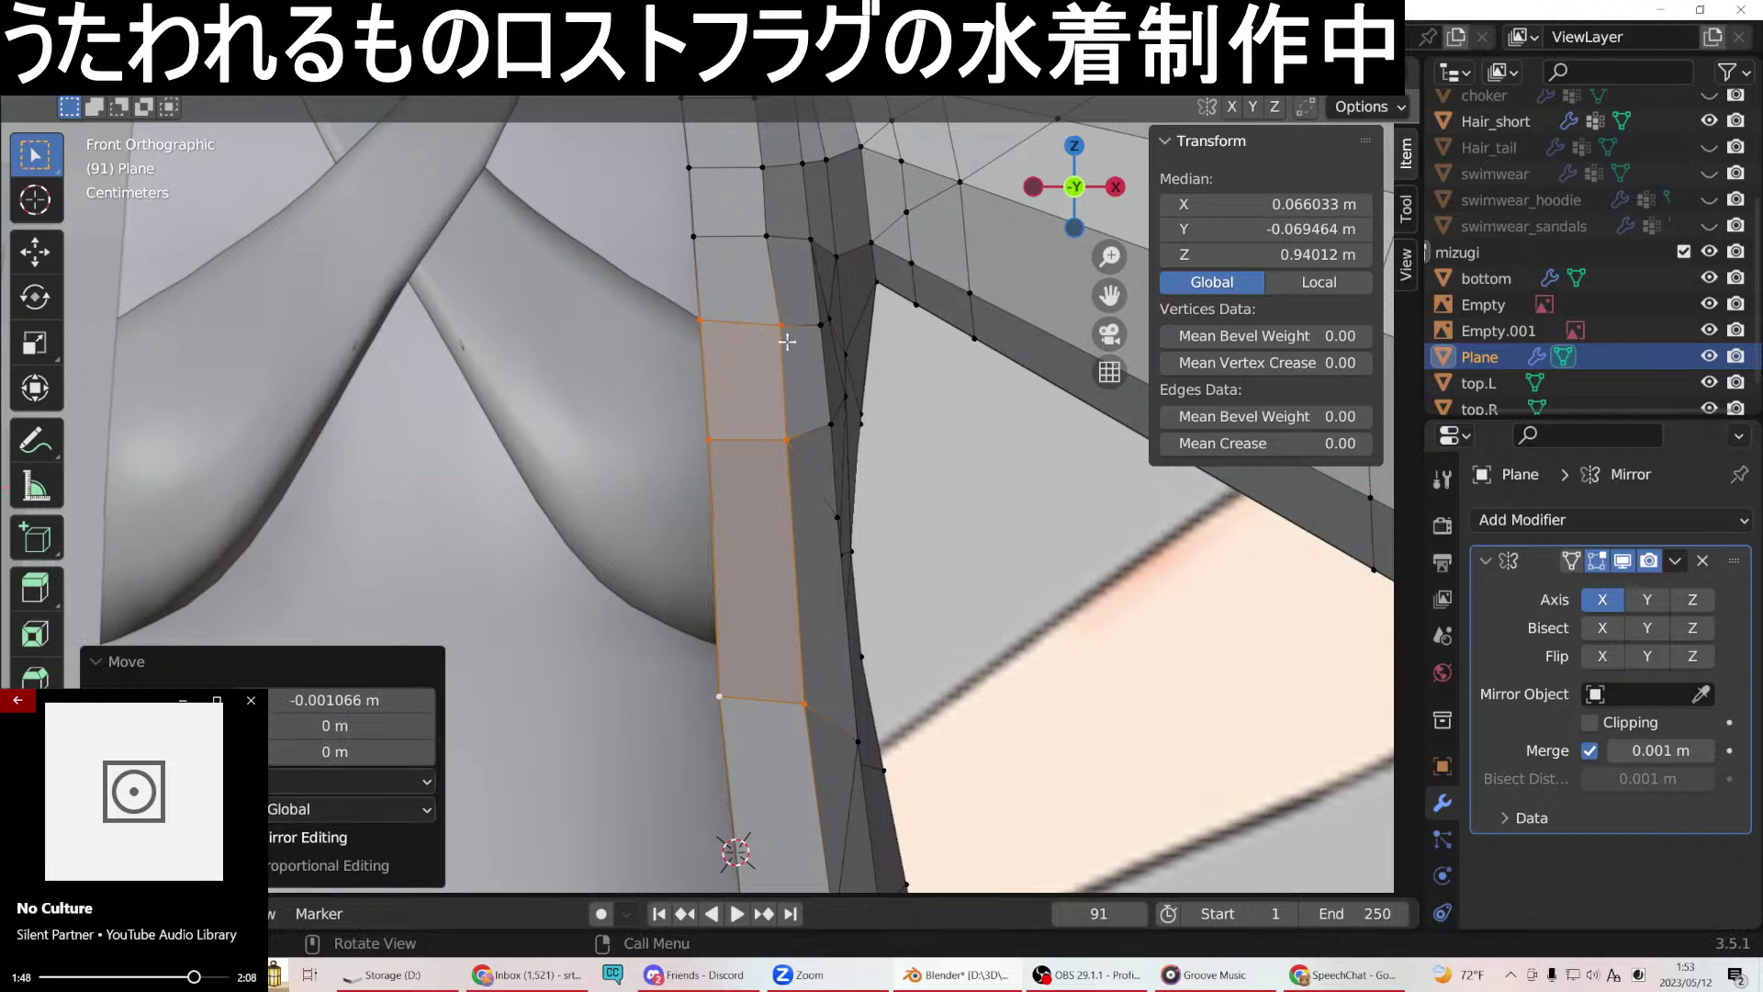
# Shift the topmost outer vertex of those two front-strip faces by -0.001199 m along X.
pyautogui.click(790, 331)
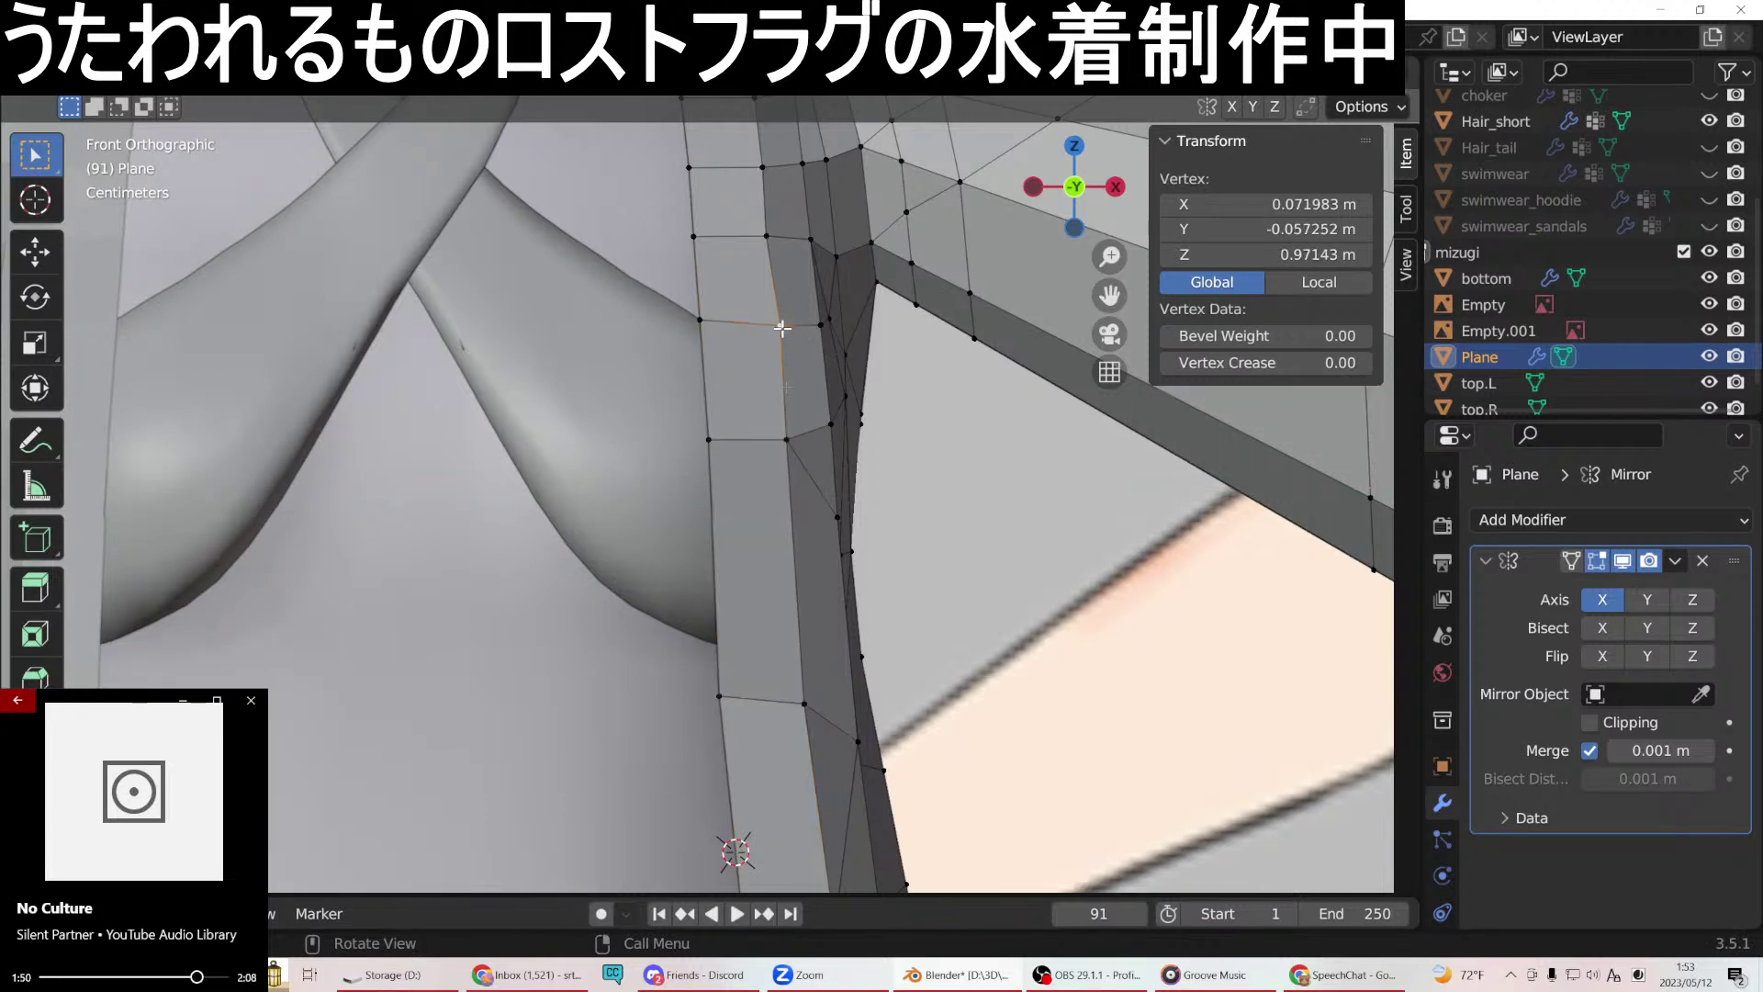
pyautogui.keyDown('shift'); pyautogui.click(794, 440); pyautogui.keyUp('shift')
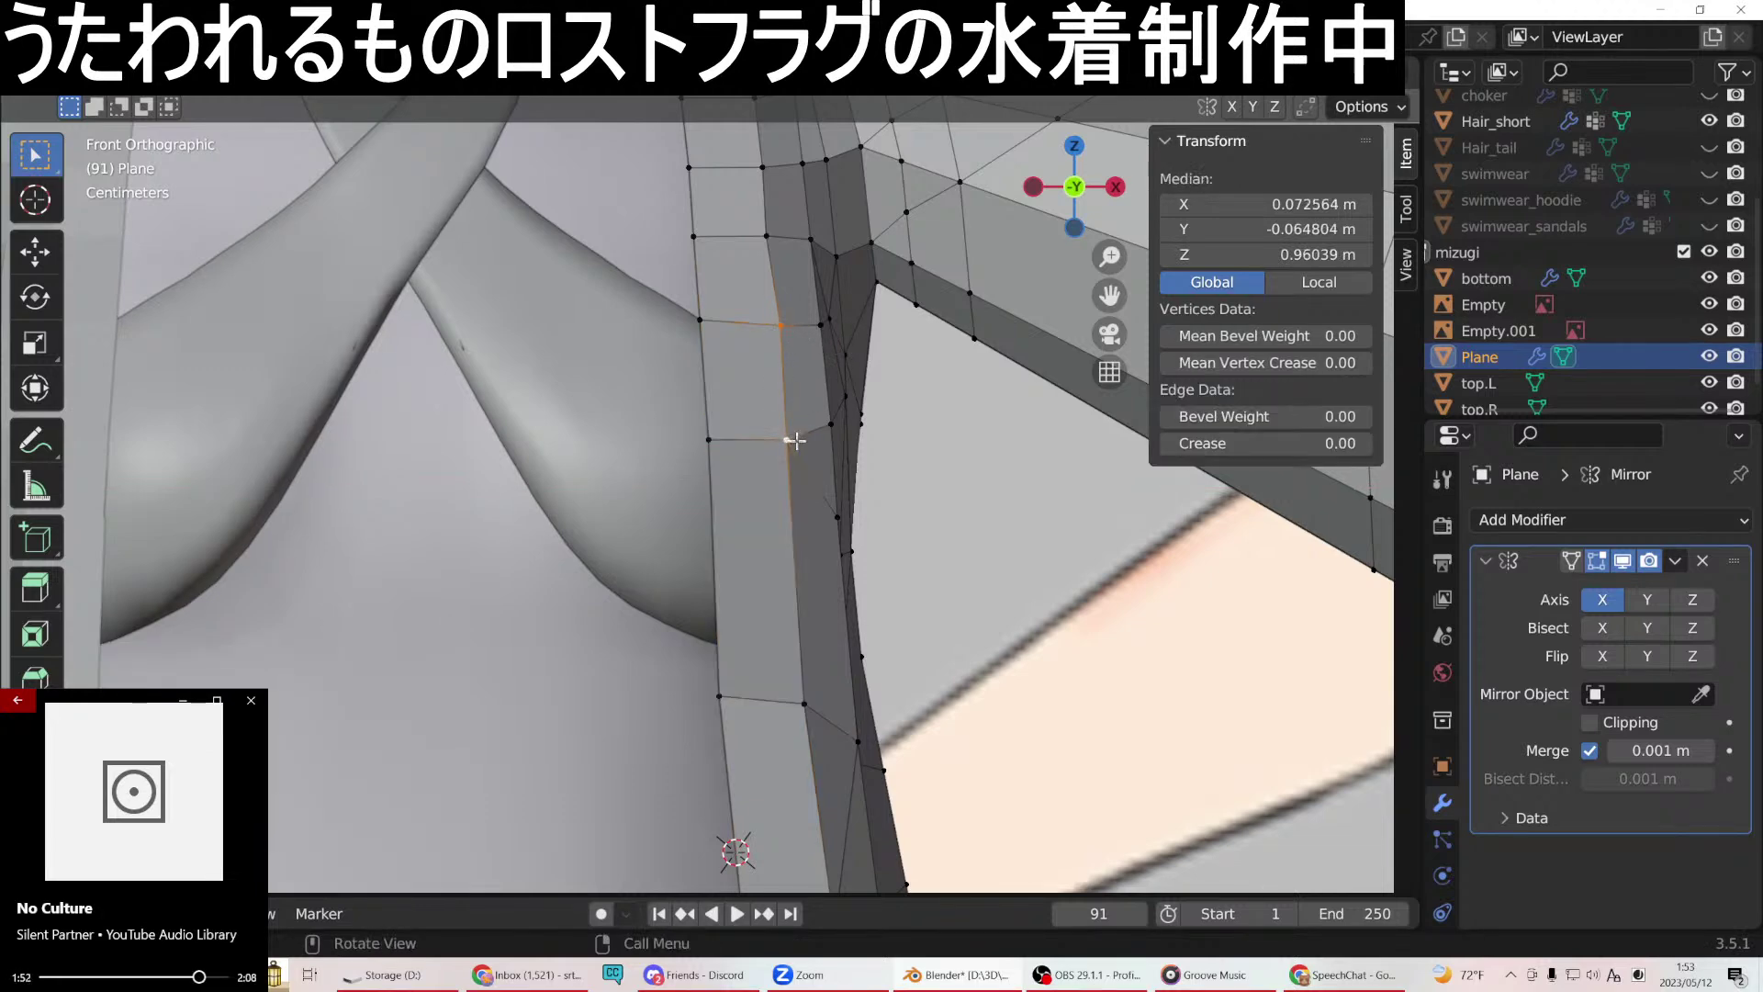
pyautogui.click(786, 330)
pyautogui.press('g')
pyautogui.press('x')
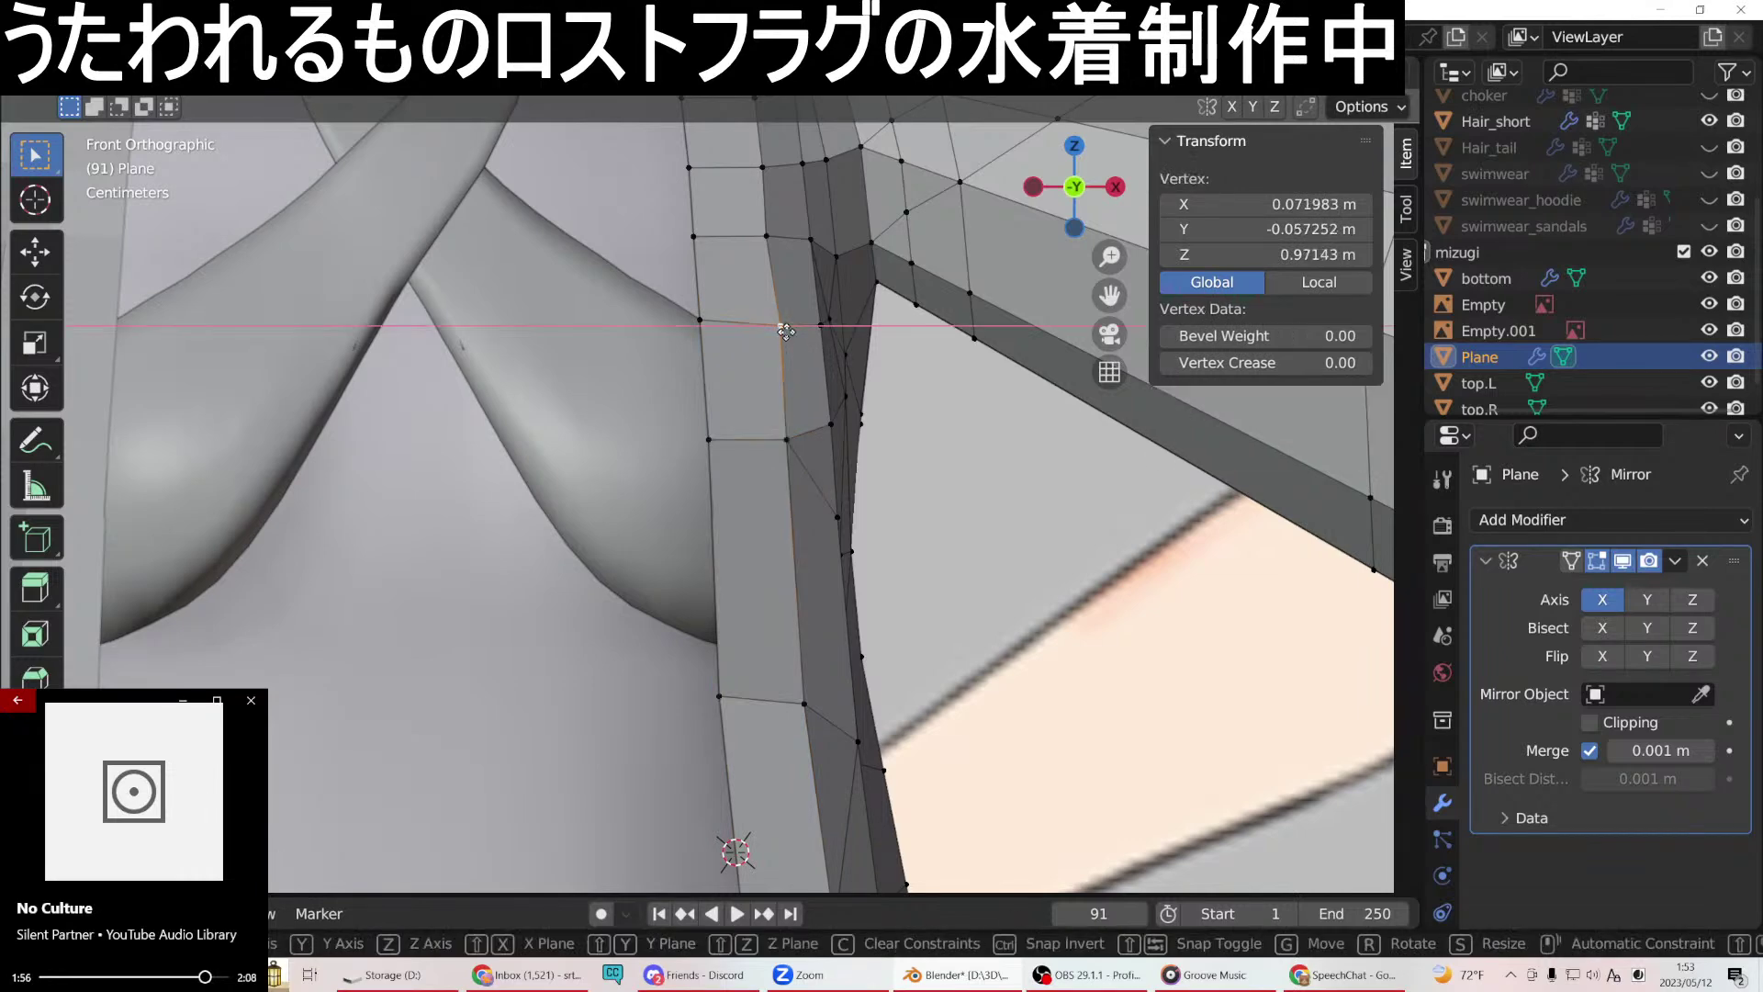
pyautogui.click(780, 333)
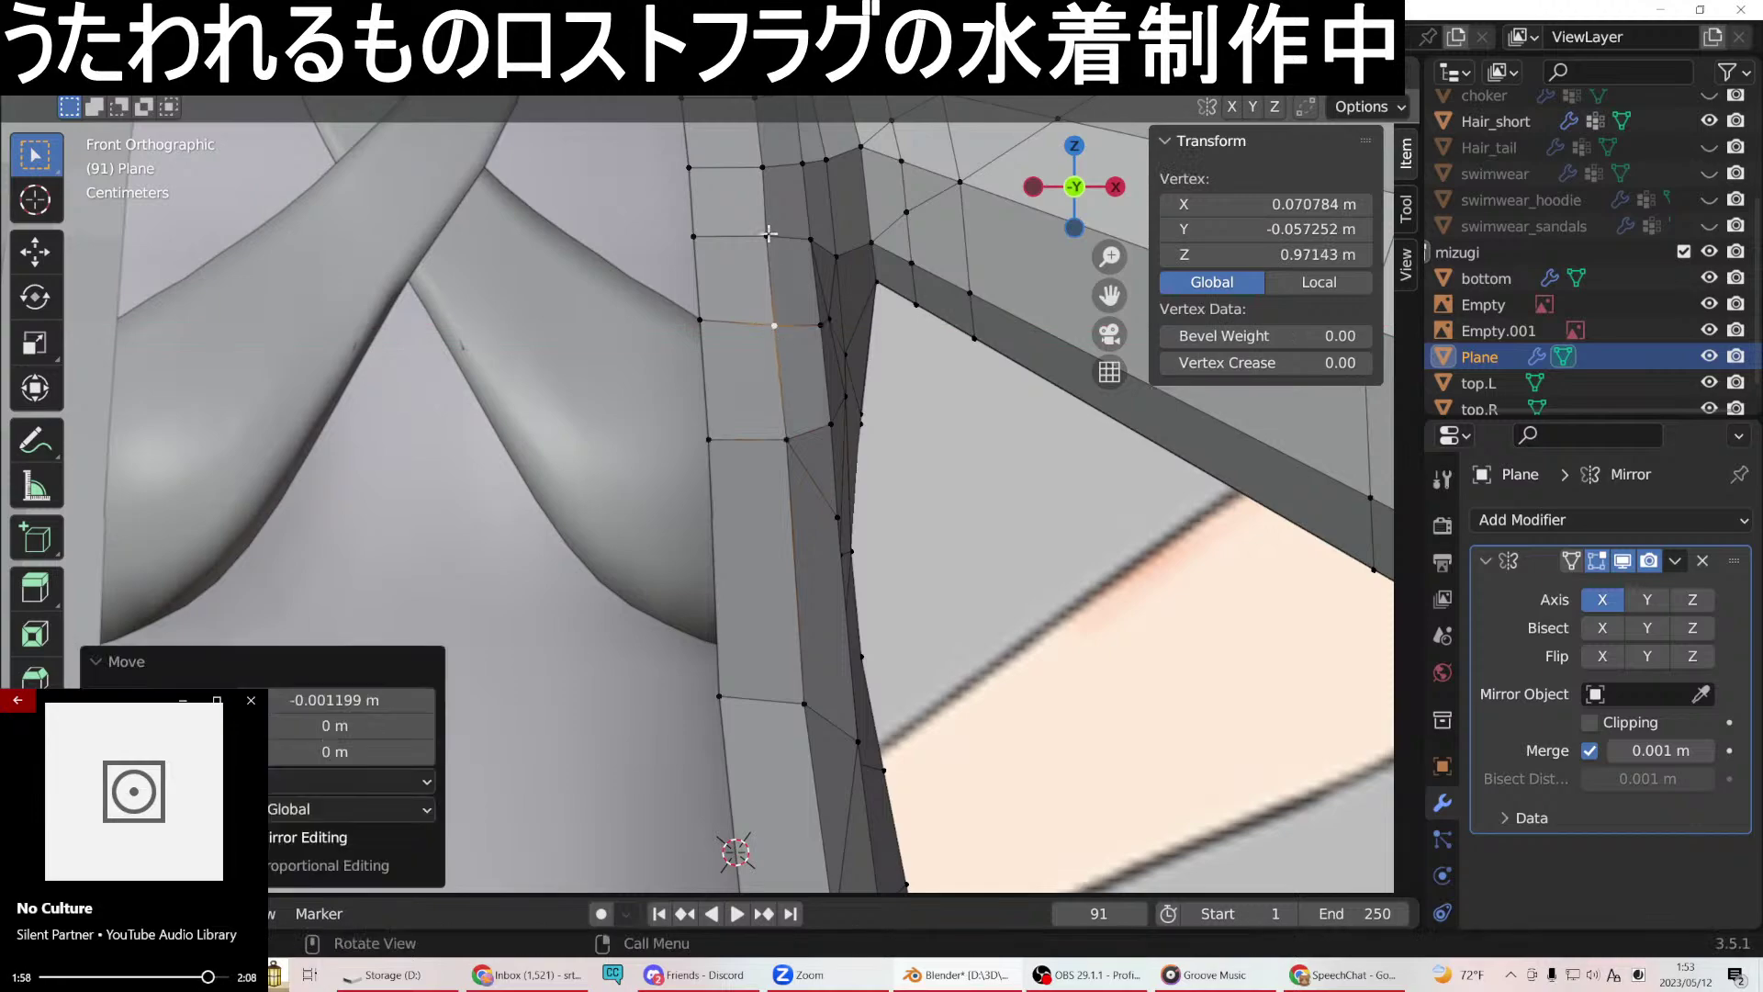
pyautogui.click(770, 234)
pyautogui.moveTo(900, 361); pyautogui.dragTo(726, 233, button='middle')
pyautogui.click(693, 200)
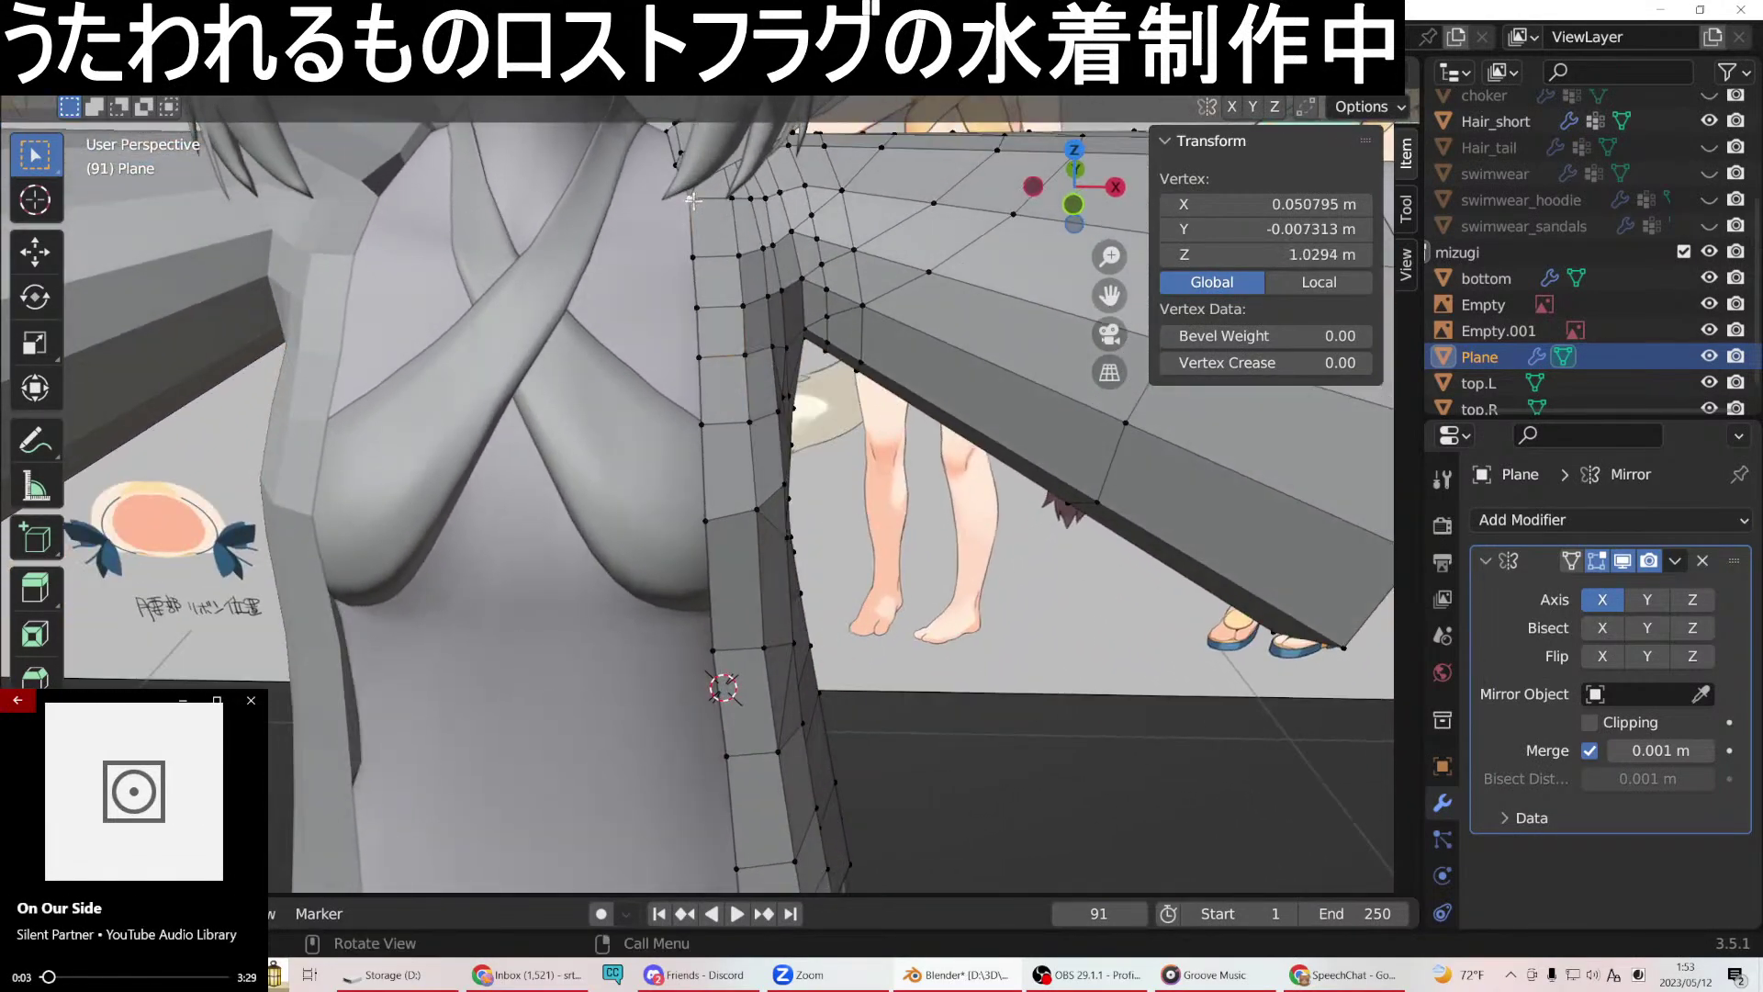
pyautogui.press('KP_1')
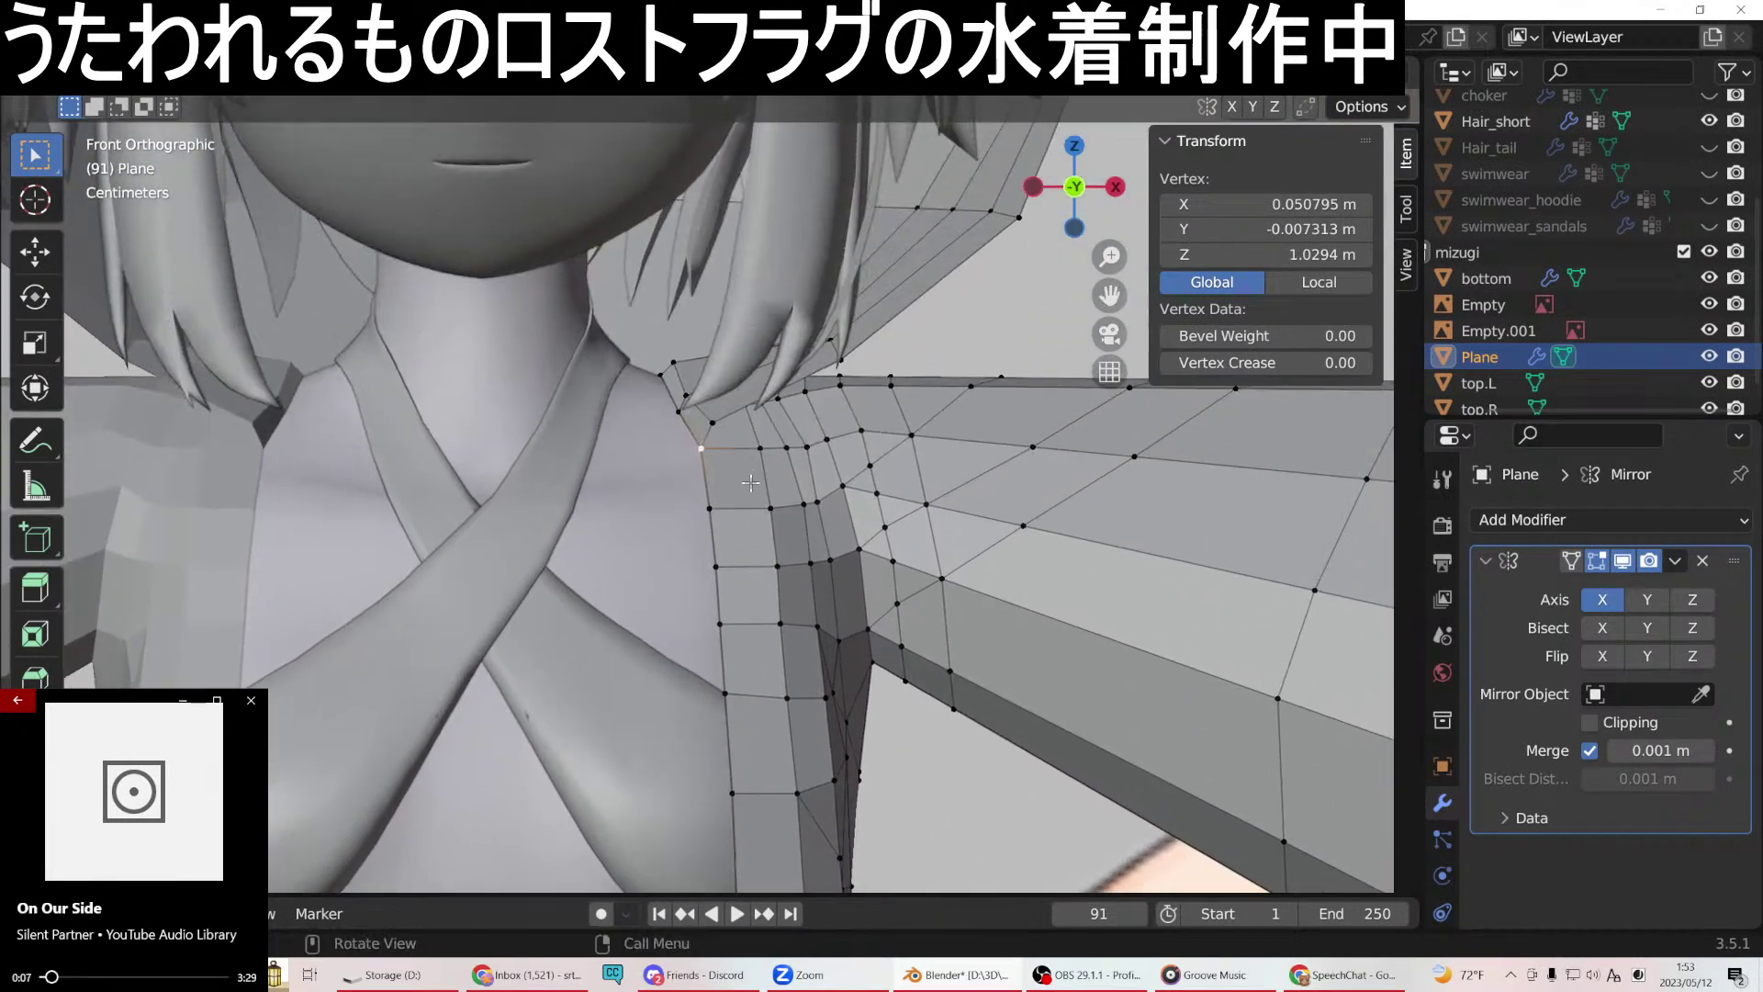
# Select the jacket's front-opening edge vertices from the chest to the hem and shift them about 0.0013 m toward the body's centre along X.
pyautogui.click(710, 509)
pyautogui.scroll(-5, 719, 478)
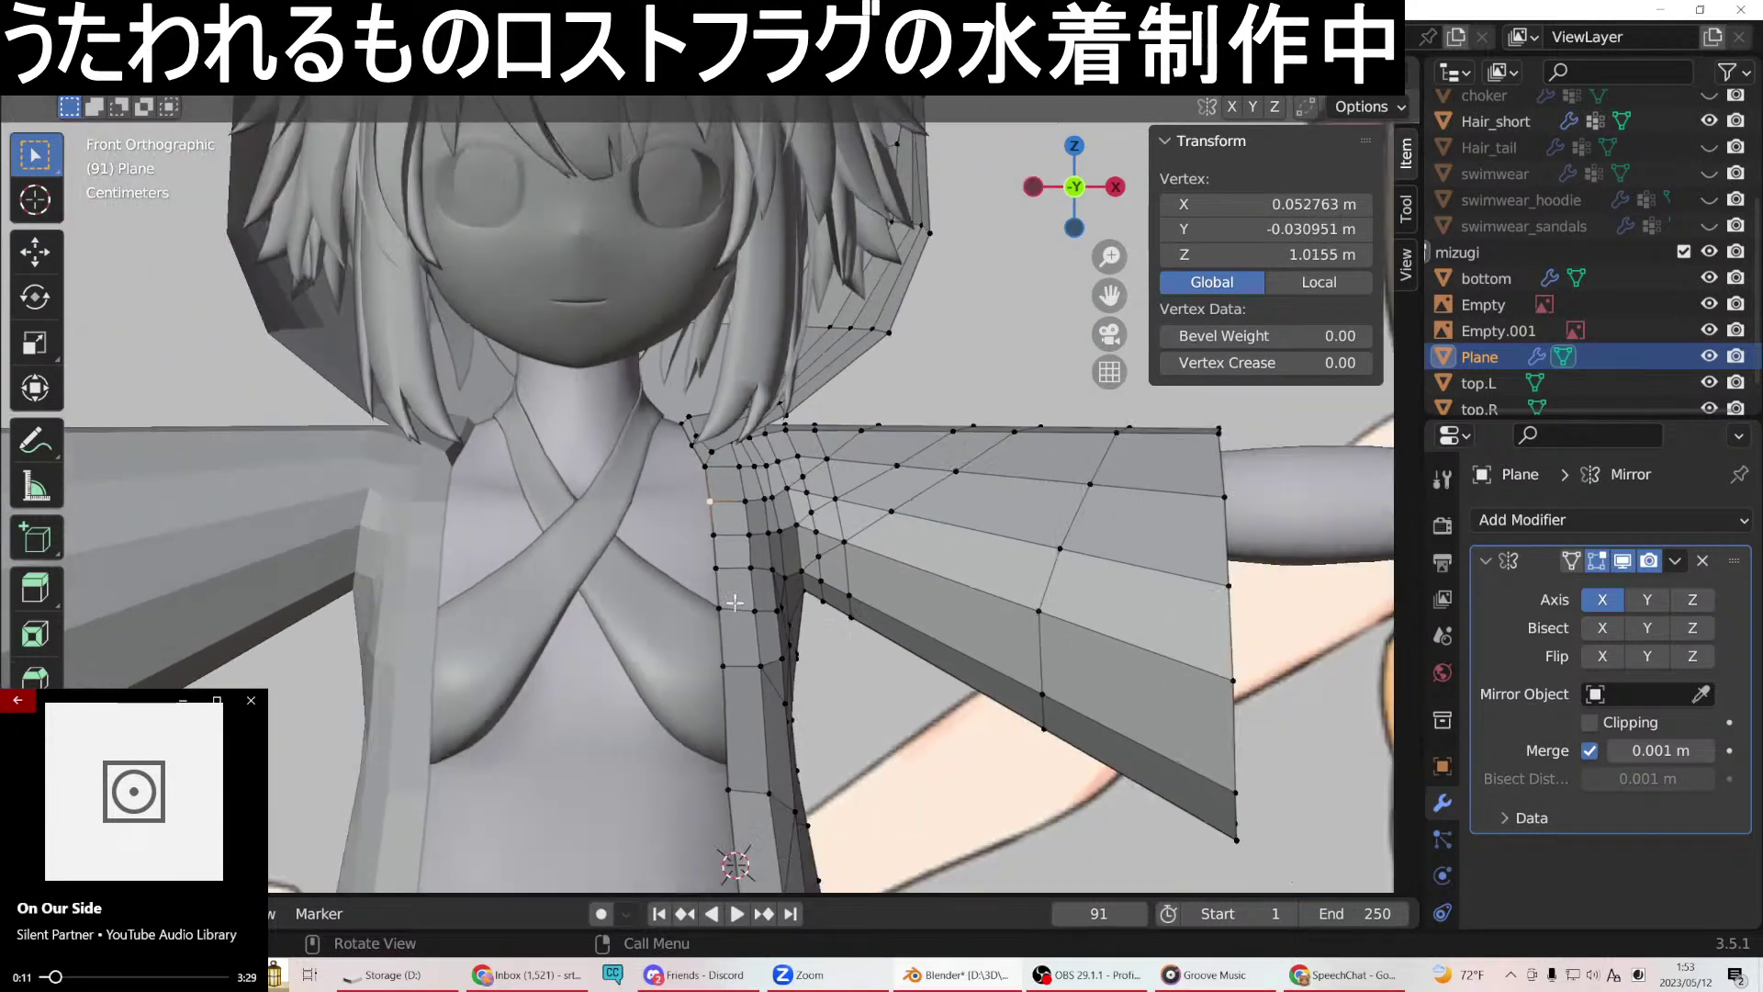
pyautogui.keyDown('shift'); pyautogui.scroll(4, 722, 433); pyautogui.keyUp('shift')
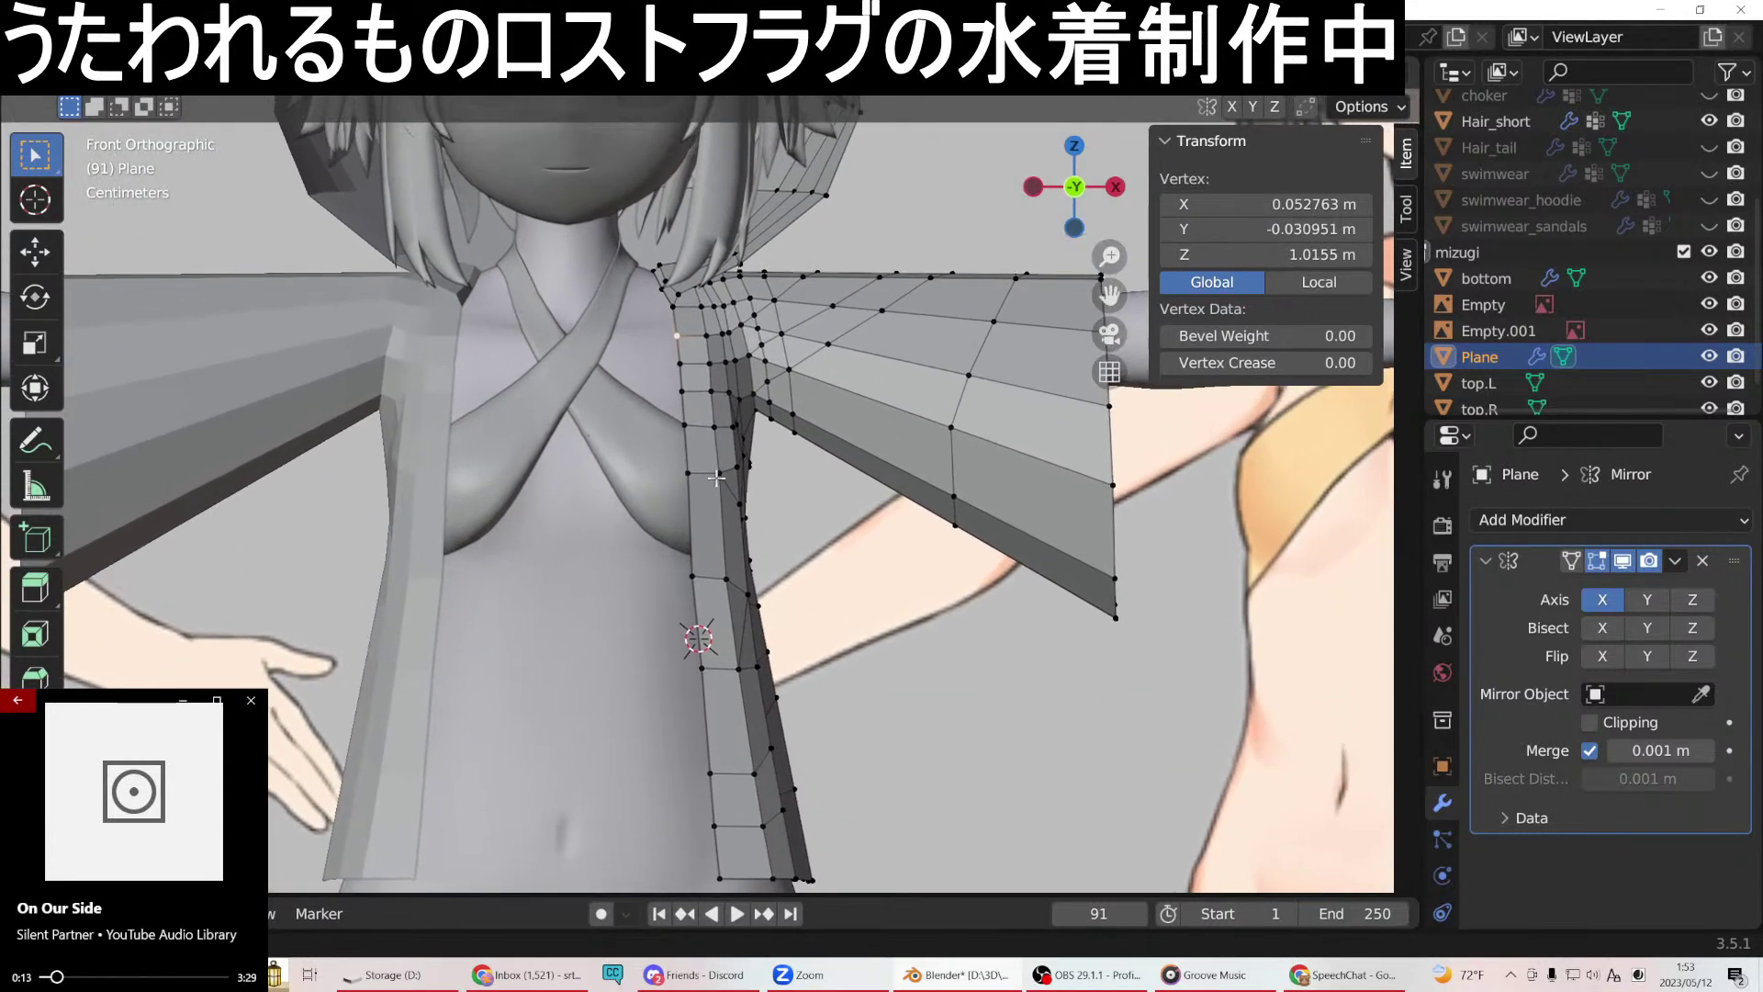
pyautogui.keyDown('shift'); pyautogui.click(676, 384); pyautogui.keyUp('shift')
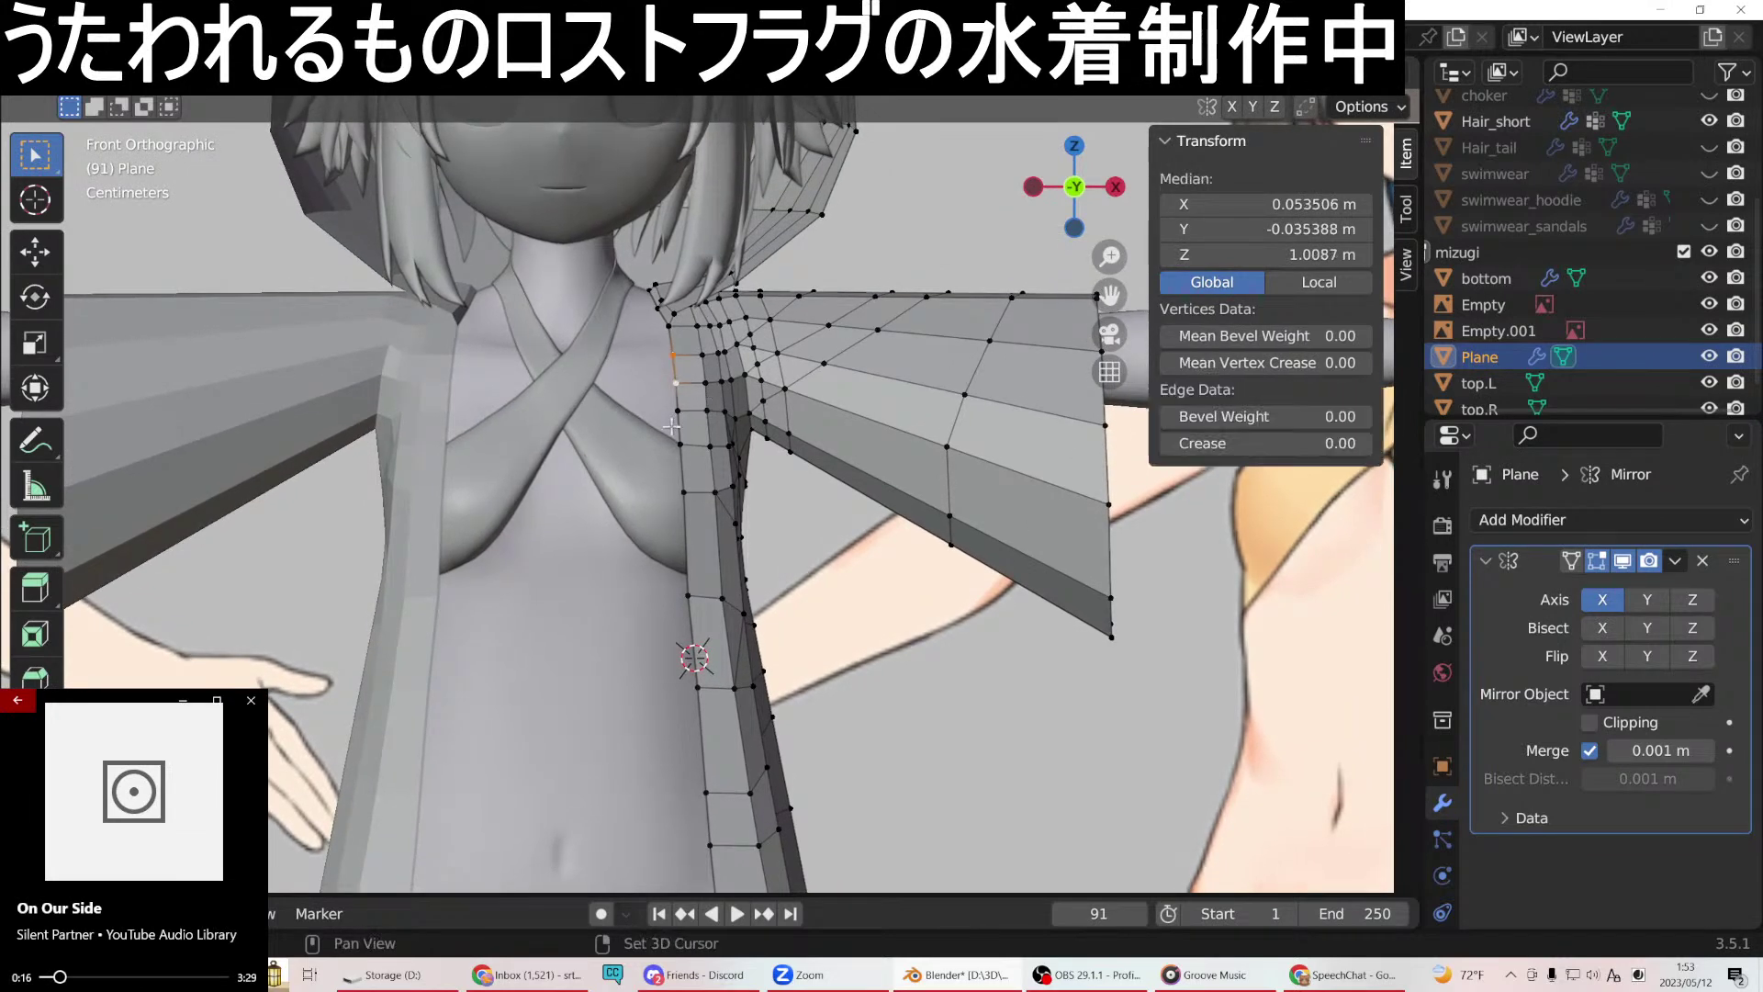
pyautogui.click(677, 358)
pyautogui.keyDown('shift'); pyautogui.click(677, 383); pyautogui.keyUp('shift')
pyautogui.keyDown('shift'); pyautogui.click(681, 409); pyautogui.keyUp('shift')
pyautogui.keyDown('shift'); pyautogui.click(680, 445); pyautogui.keyUp('shift')
pyautogui.keyDown('shift'); pyautogui.click(683, 491); pyautogui.keyUp('shift')
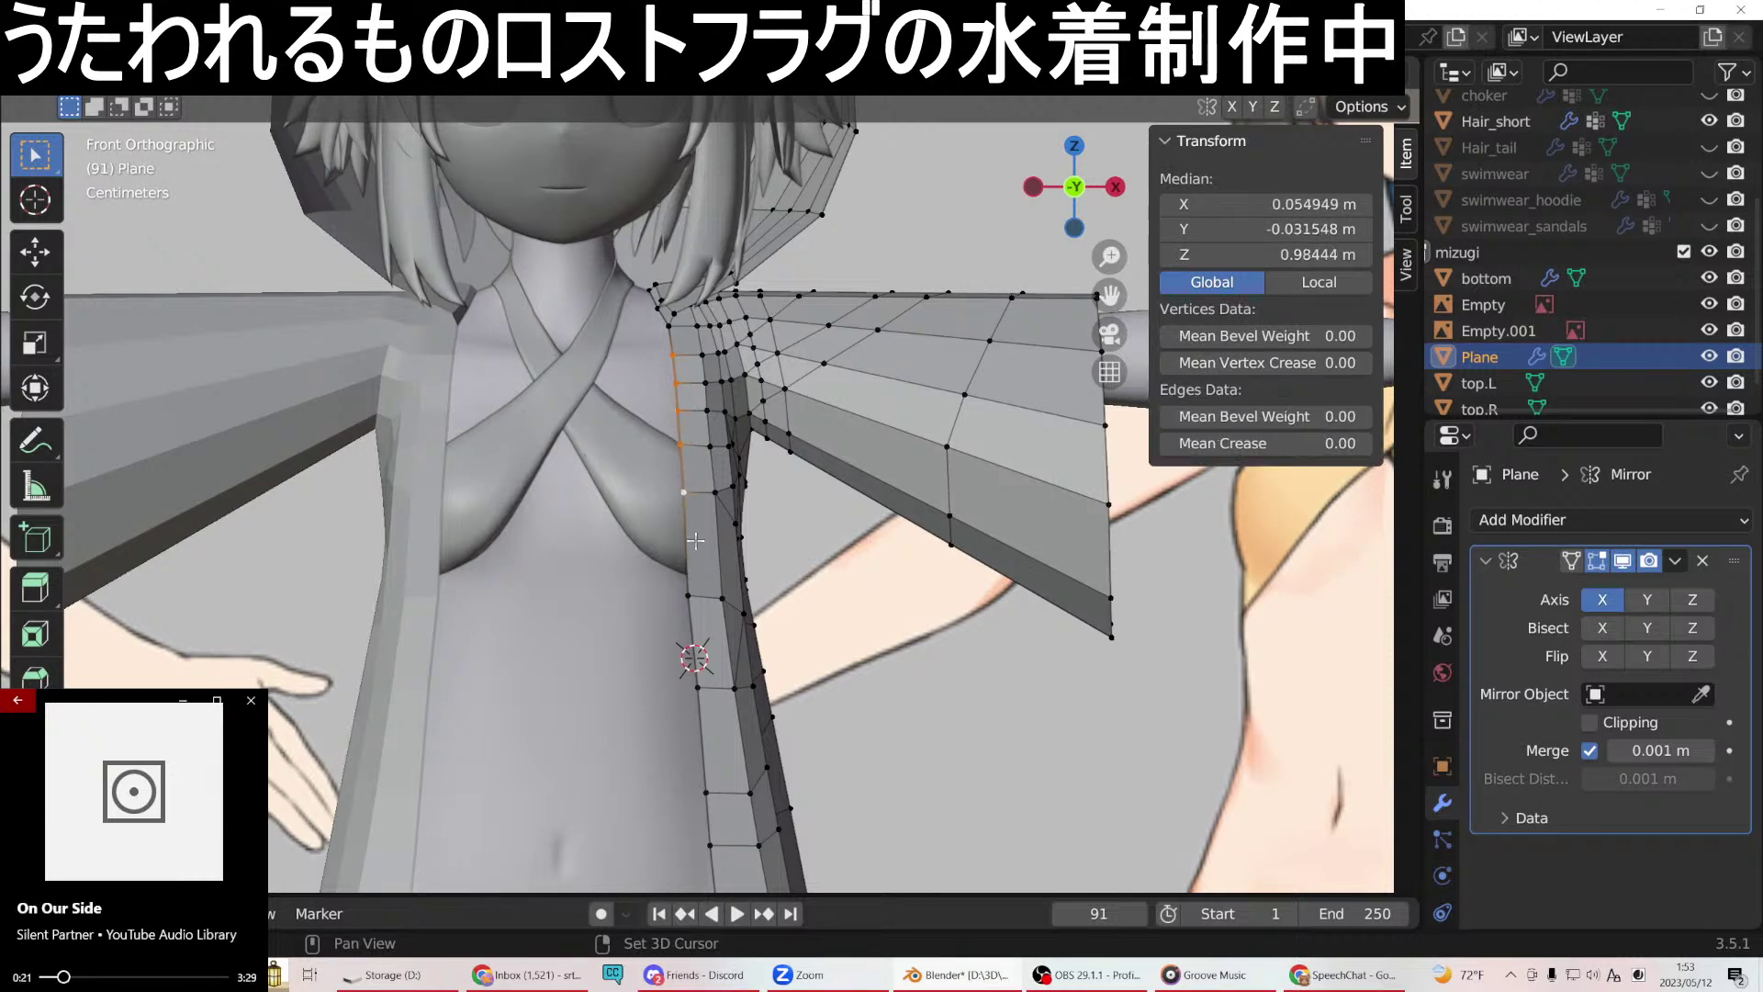
pyautogui.keyDown('shift'); pyautogui.click(694, 595); pyautogui.keyUp('shift')
pyautogui.keyDown('shift'); pyautogui.click(703, 689); pyautogui.keyUp('shift')
pyautogui.keyDown('shift'); pyautogui.click(708, 793); pyautogui.keyUp('shift')
pyautogui.keyDown('shift'); pyautogui.moveTo(747, 791); pyautogui.dragTo(763, 561, button='middle'); pyautogui.keyUp('shift')
pyautogui.keyDown('shift'); pyautogui.click(725, 615); pyautogui.keyUp('shift')
pyautogui.keyDown('shift'); pyautogui.click(730, 667); pyautogui.keyUp('shift')
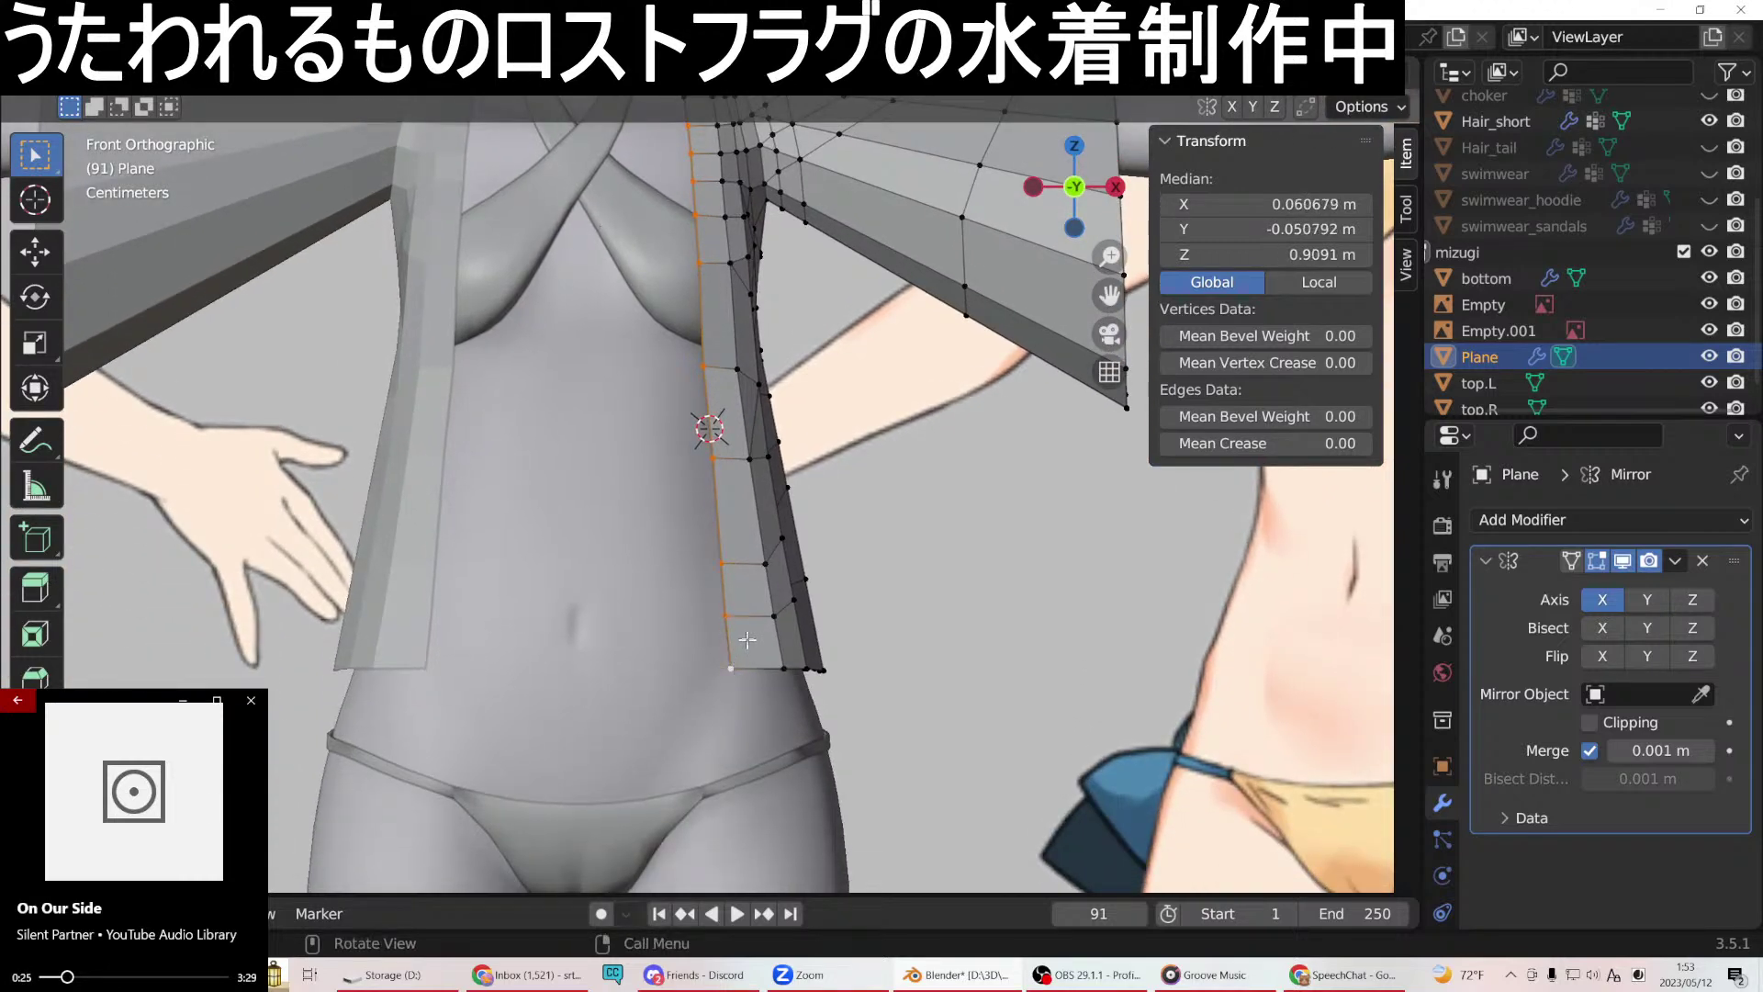
pyautogui.keyDown('shift'); pyautogui.moveTo(717, 496); pyautogui.dragTo(776, 622, button='middle'); pyautogui.keyUp('shift')
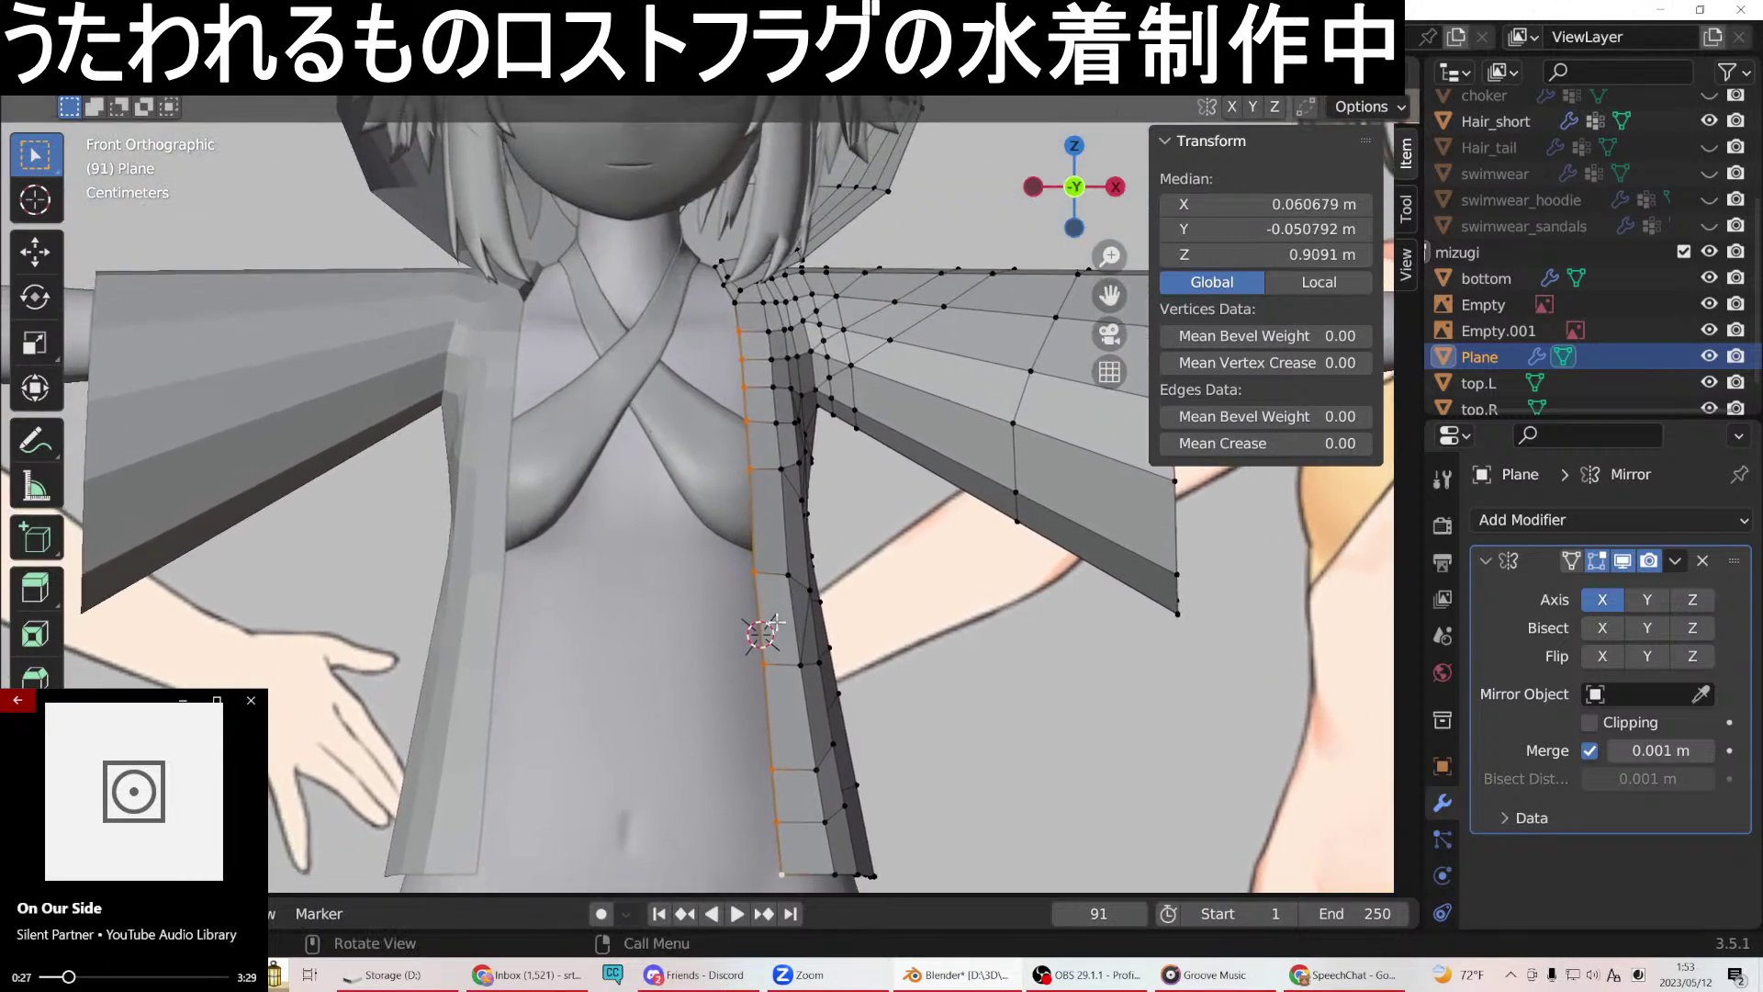
pyautogui.press('g')
pyautogui.press('x')
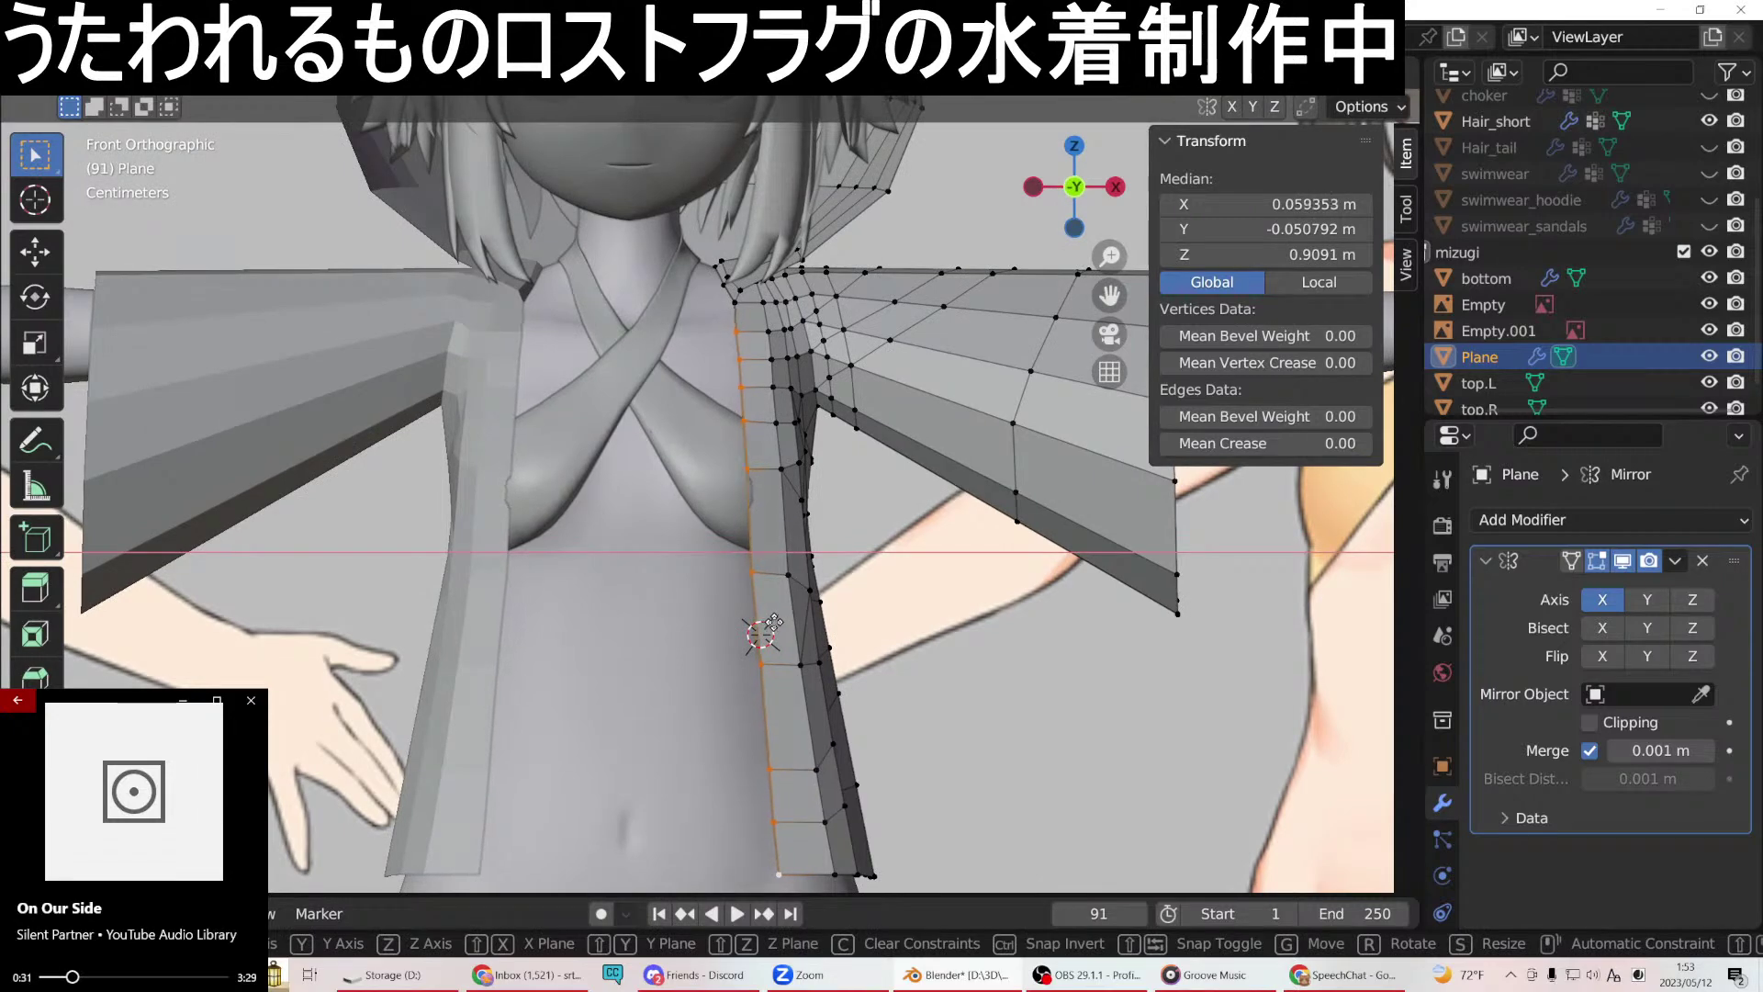
pyautogui.click(774, 618)
# Lower the front strip's two-vertex crosswise edge at the lower bust by 0.001053 m along Z.
pyautogui.moveTo(773, 618); pyautogui.dragTo(696, 472, button='middle')
pyautogui.click(667, 479)
pyautogui.keyDown('shift'); pyautogui.click(696, 472); pyautogui.keyUp('shift')
pyautogui.scroll(5, 695, 472)
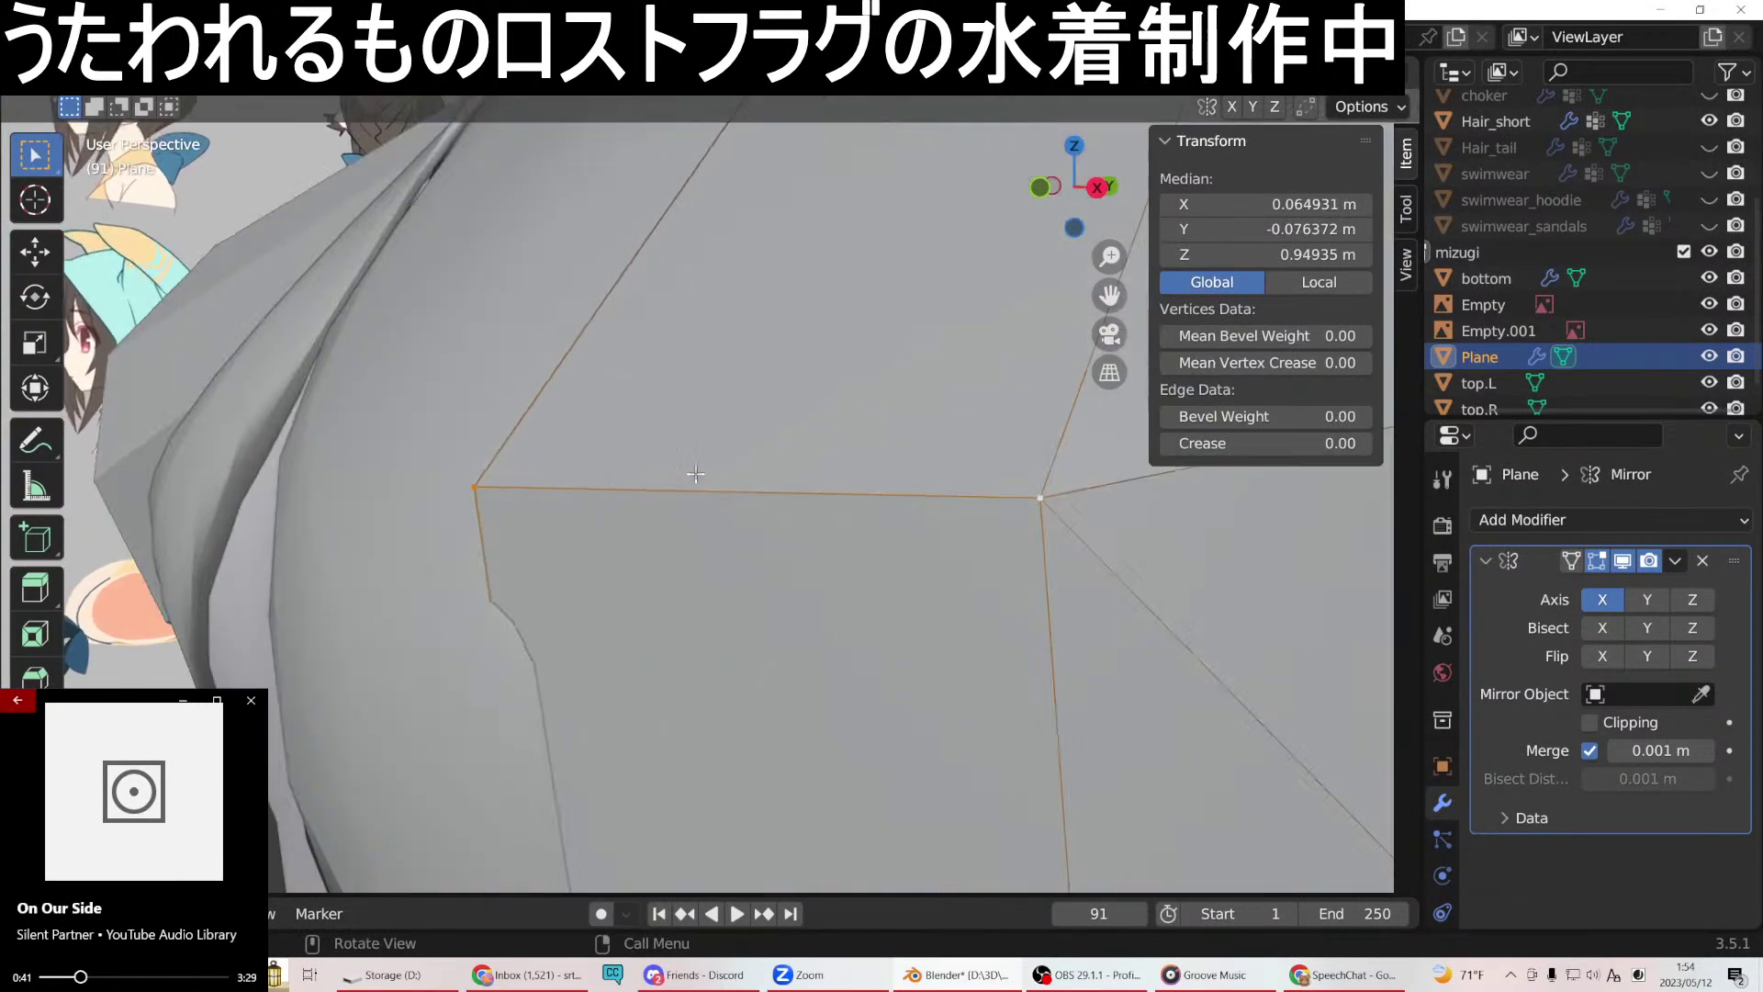
pyautogui.scroll(-3, 735, 514)
pyautogui.keyDown('alt'); pyautogui.moveTo(765, 585); pyautogui.dragTo(938, 585, button='middle'); pyautogui.keyUp('alt')
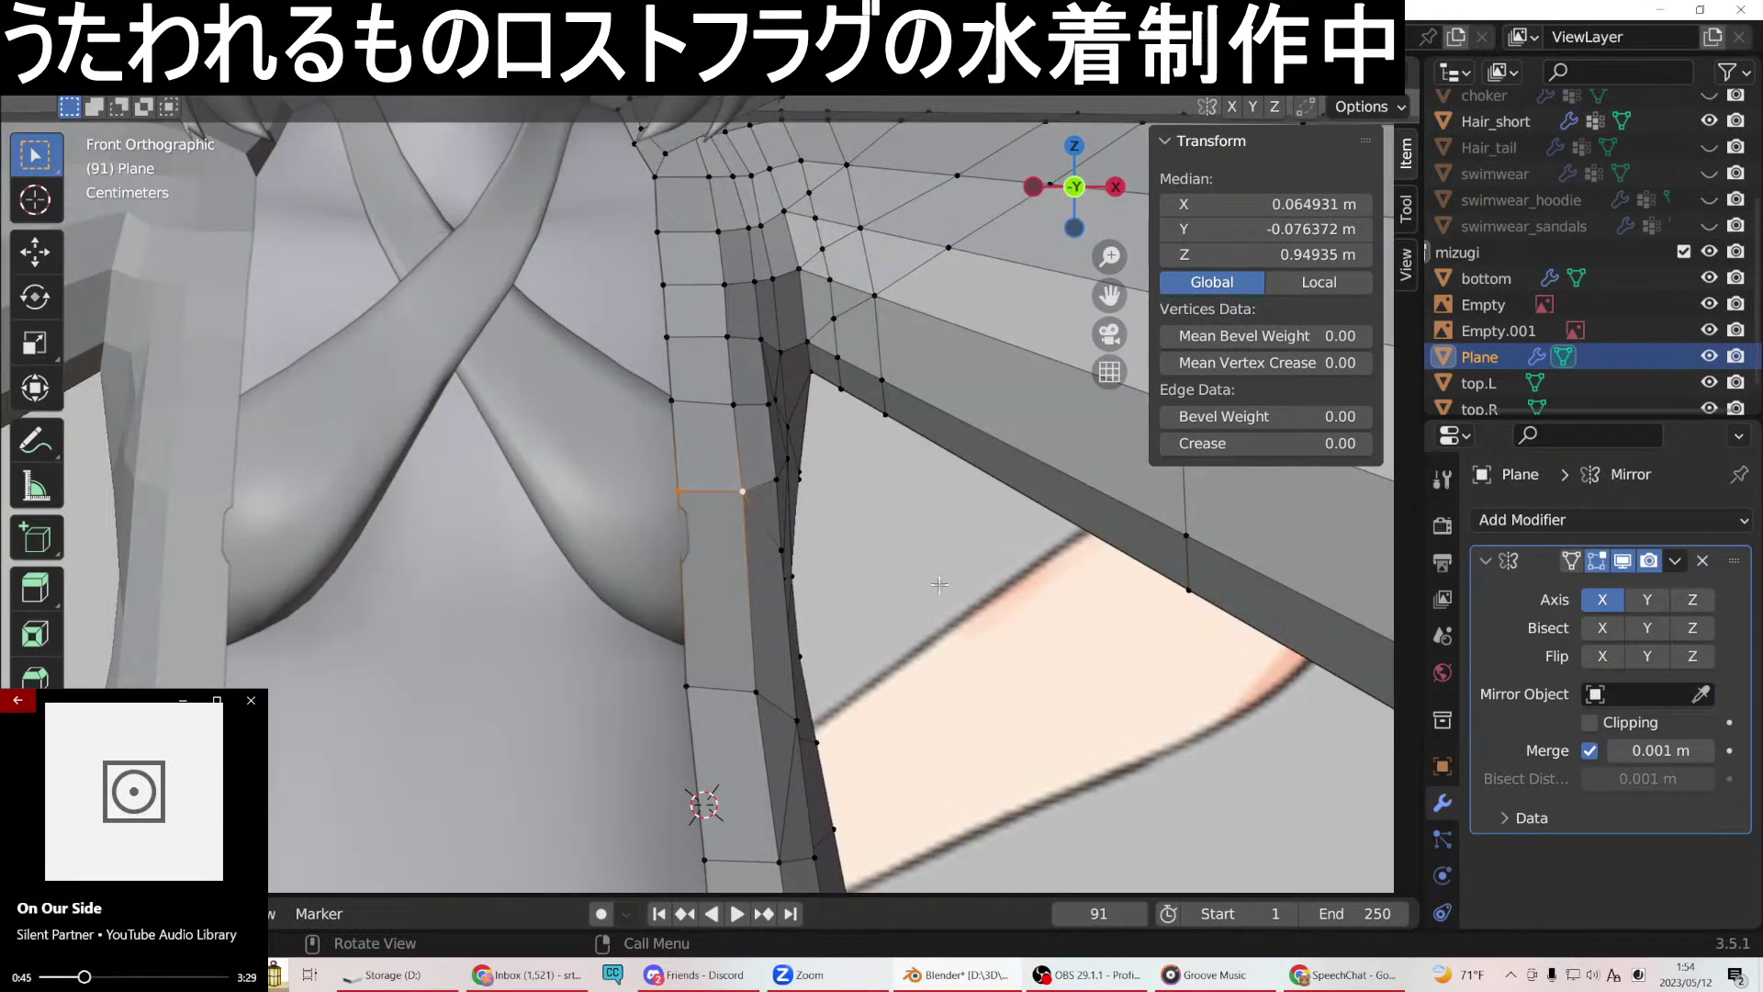
pyautogui.press('g')
pyautogui.press('z')
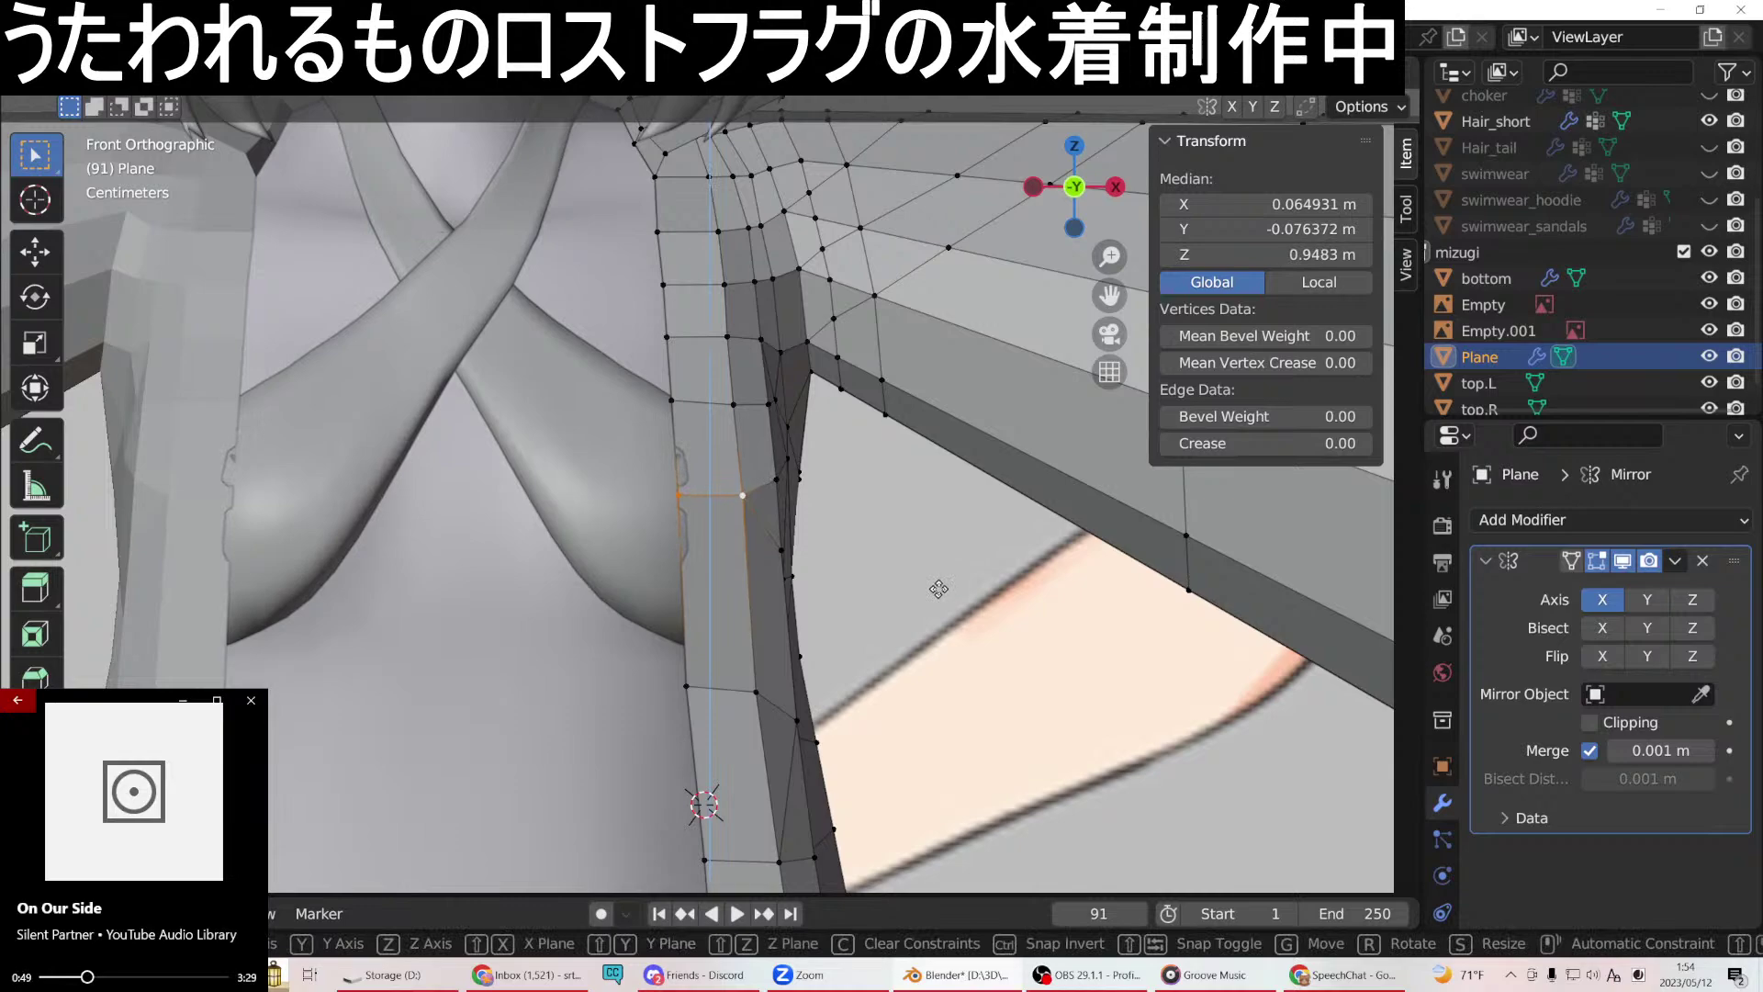
pyautogui.click(939, 590)
# Move the same crosswise edge slightly forward along Y, away from the bust.
pyautogui.moveTo(938, 591); pyautogui.dragTo(695, 612, button='middle')
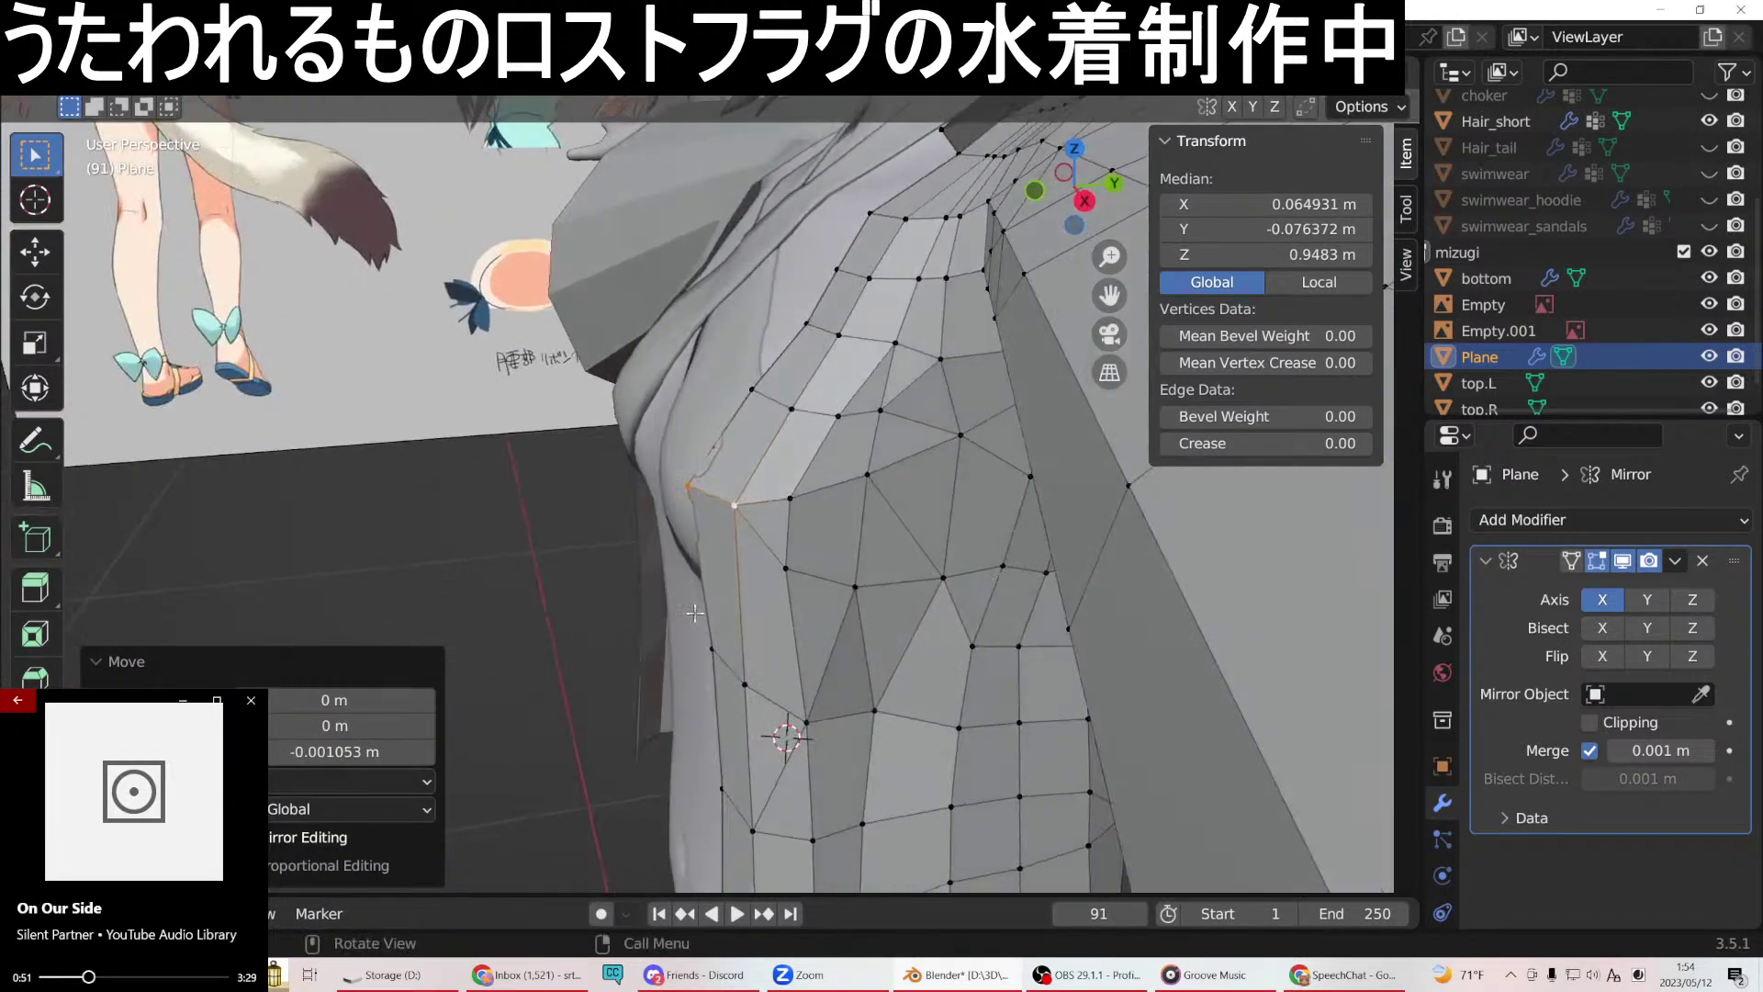
pyautogui.press('g')
pyautogui.press('y')
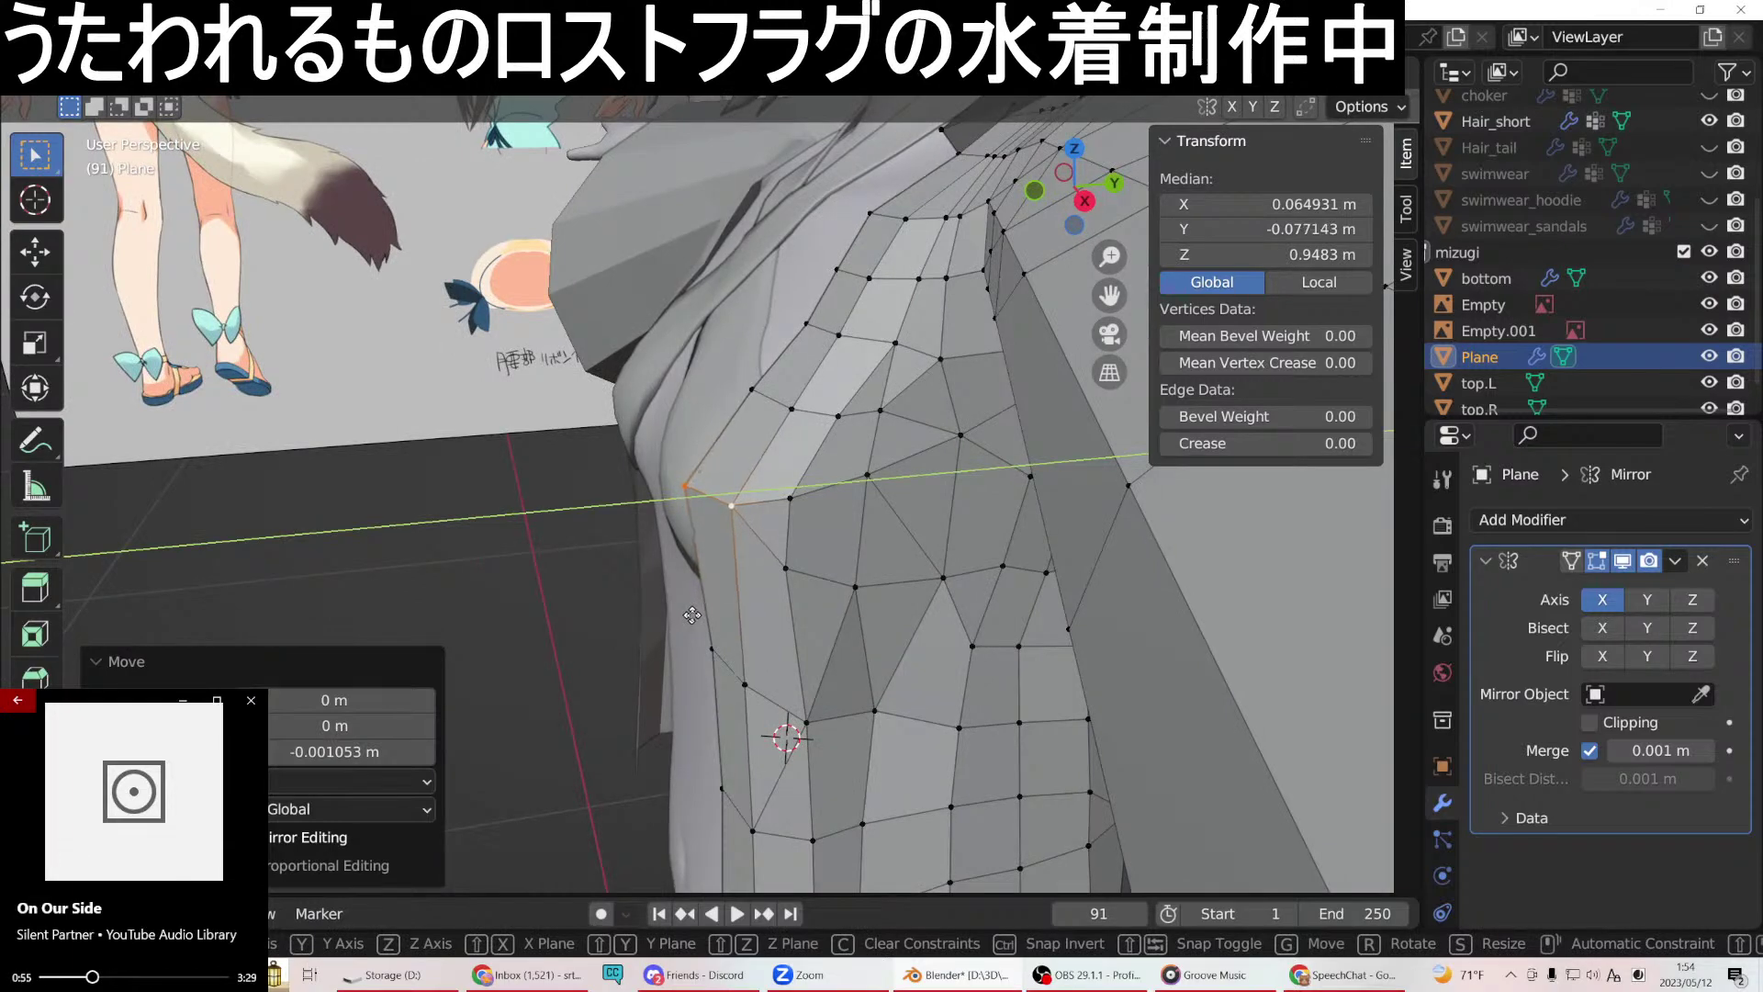
pyautogui.click(689, 614)
# Move only the outer vertex of that crosswise edge back along Y by about 0.006 m.
pyautogui.moveTo(688, 615); pyautogui.dragTo(741, 504, button='middle')
pyautogui.click(741, 504)
pyautogui.press('g')
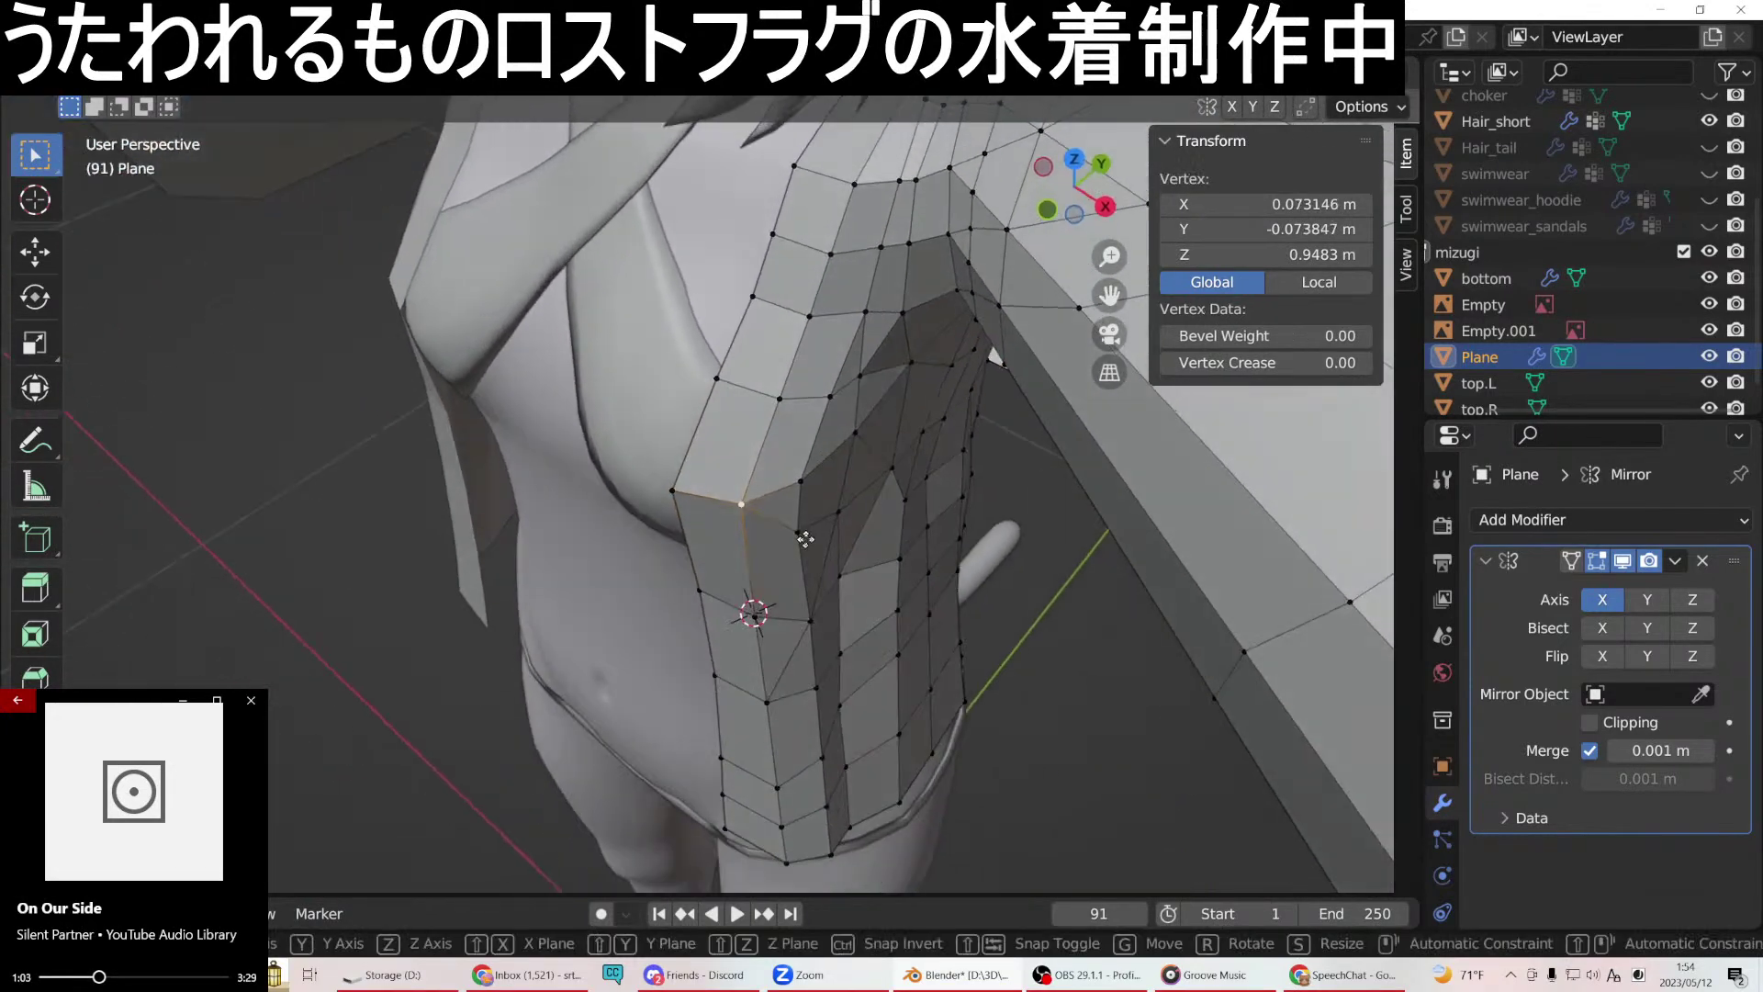
pyautogui.press('y')
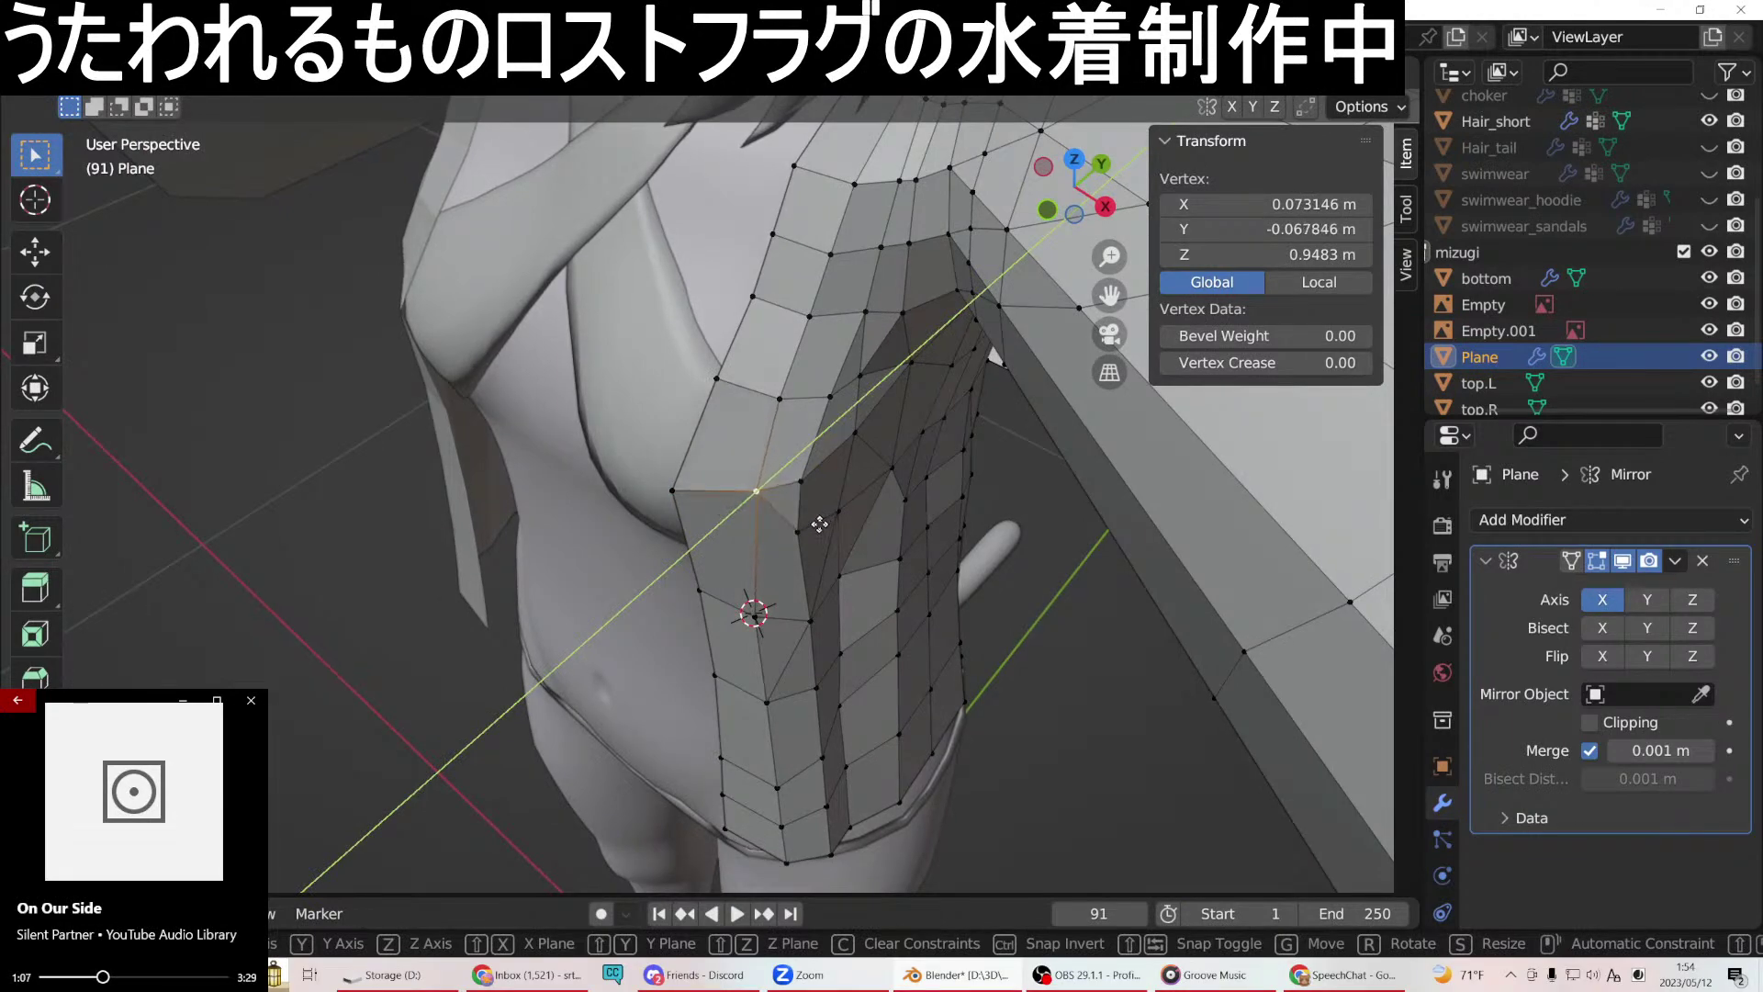
pyautogui.click(819, 523)
# Check the neighbouring side vertices, then move the crosswise edge's outer vertex forward by 0.001222 m along Y.
pyautogui.moveTo(819, 524); pyautogui.dragTo(781, 507, button='middle')
pyautogui.keyDown('shift'); pyautogui.click(776, 576); pyautogui.keyUp('shift')
pyautogui.moveTo(776, 576); pyautogui.dragTo(870, 547, button='middle')
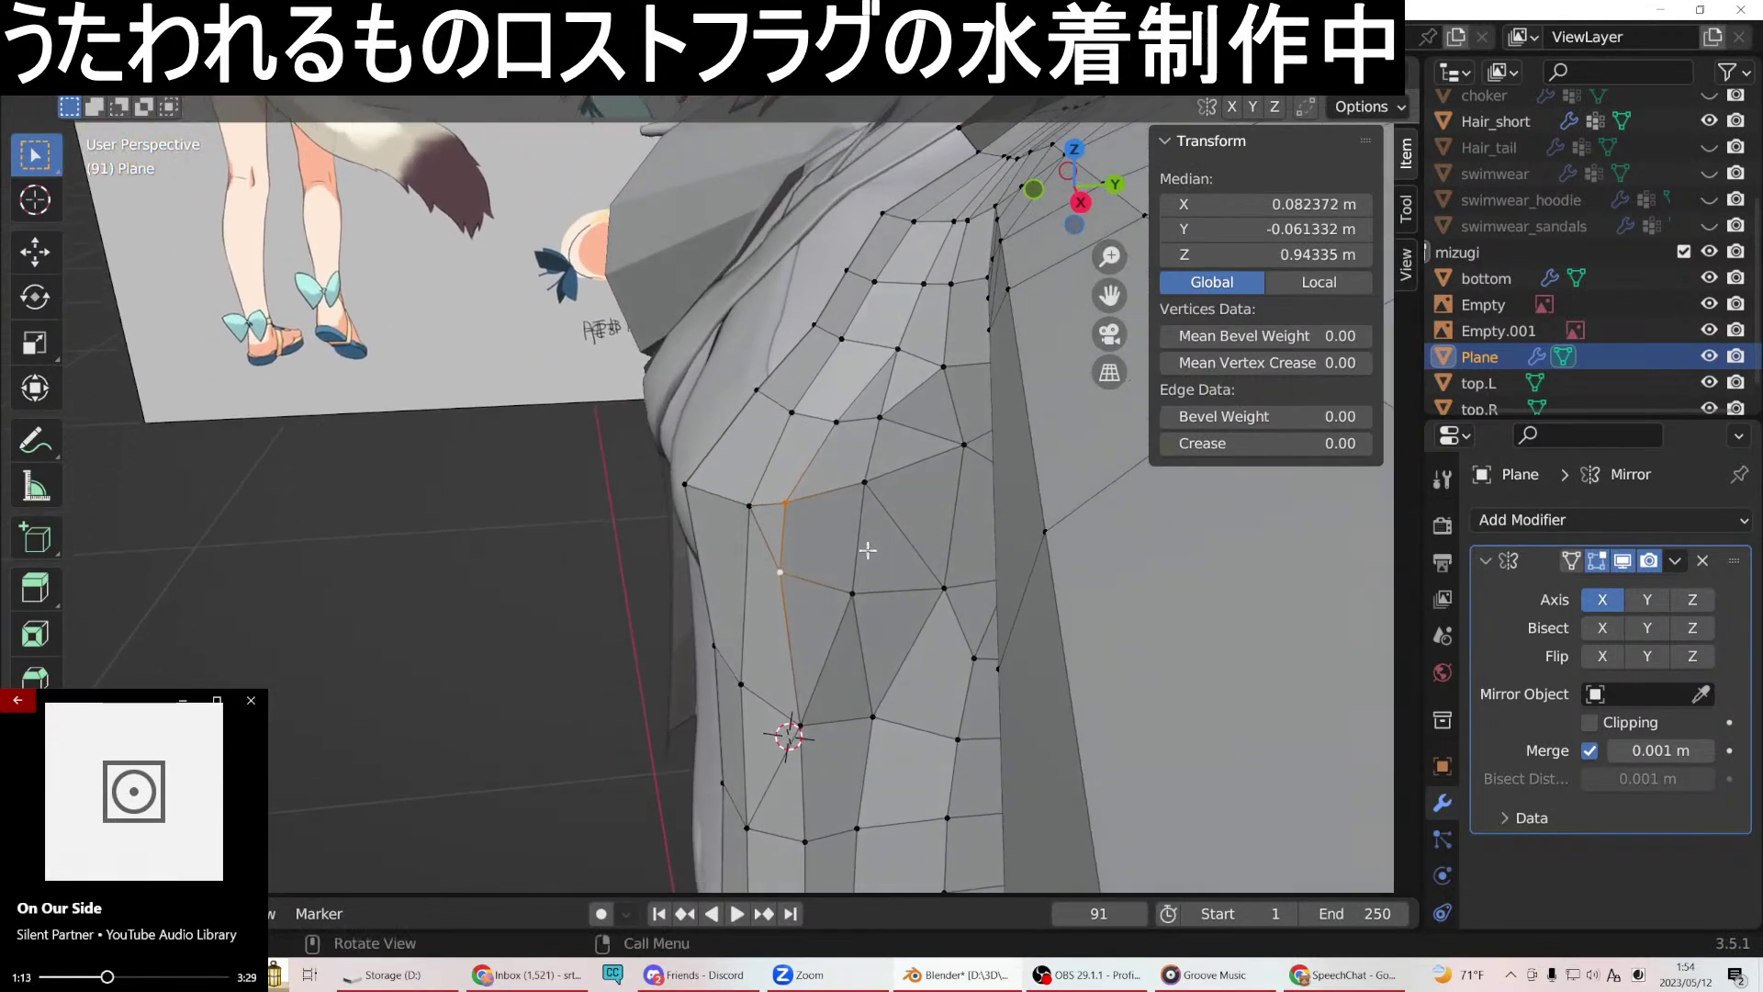
pyautogui.click(749, 504)
pyautogui.press('g')
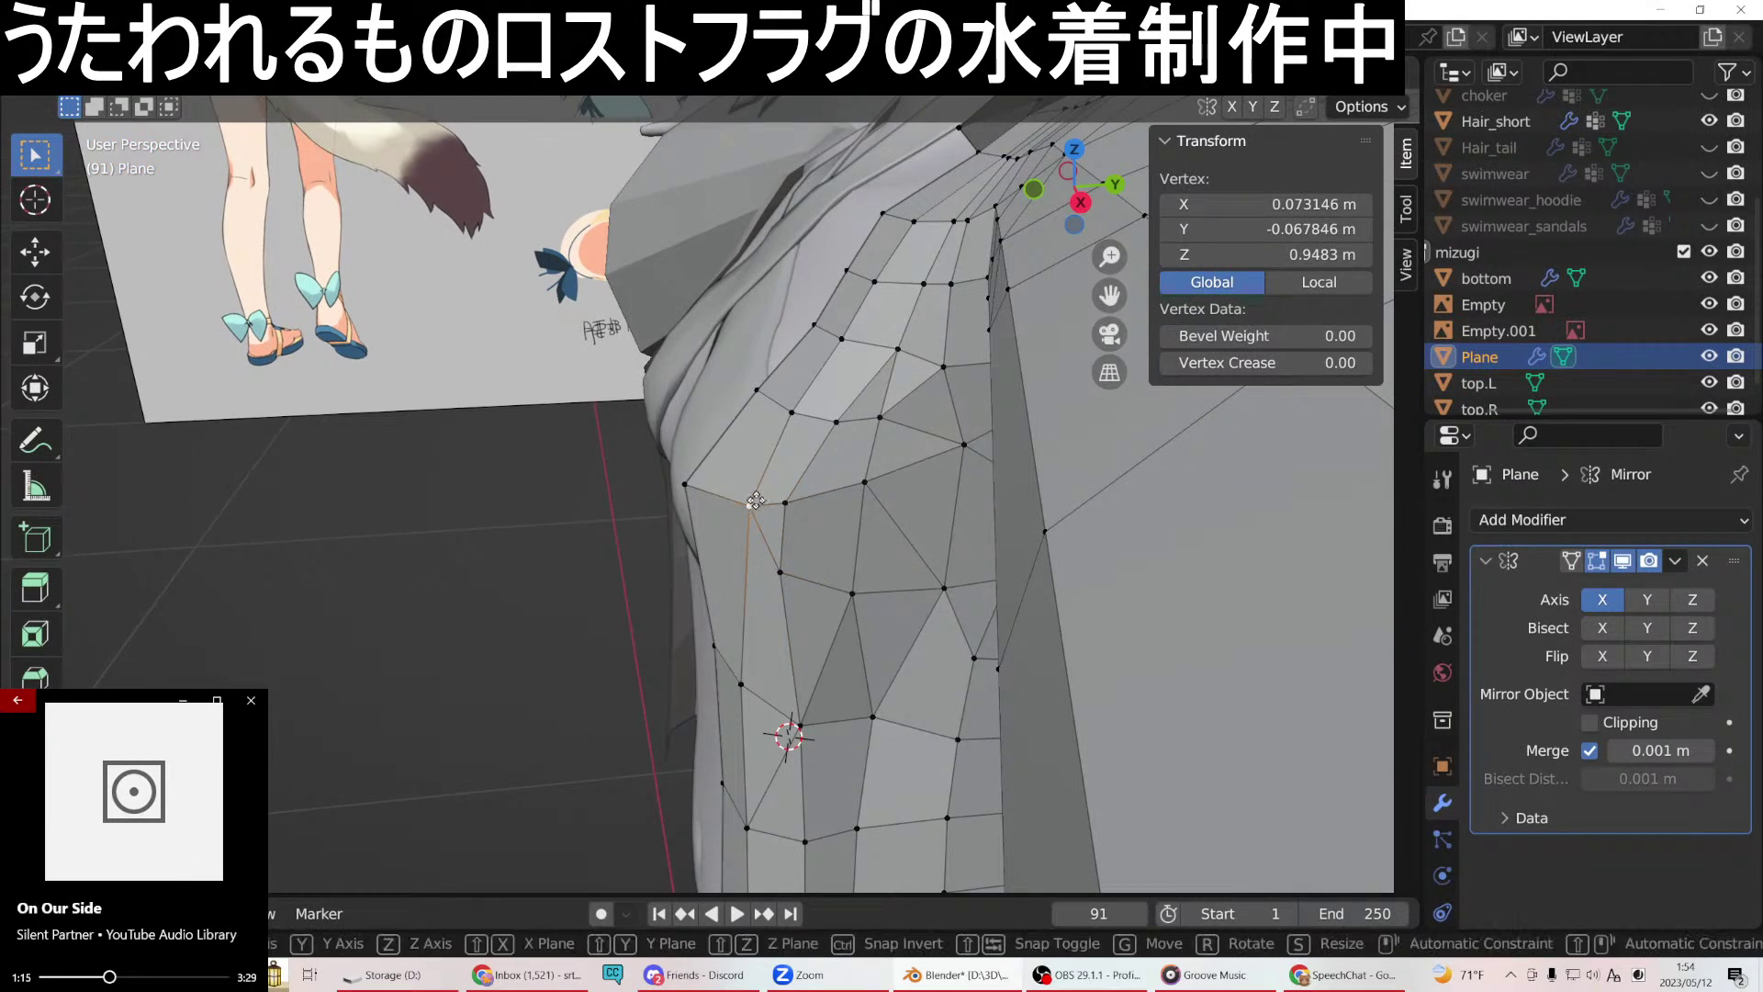
pyautogui.press('y')
pyautogui.click(751, 490)
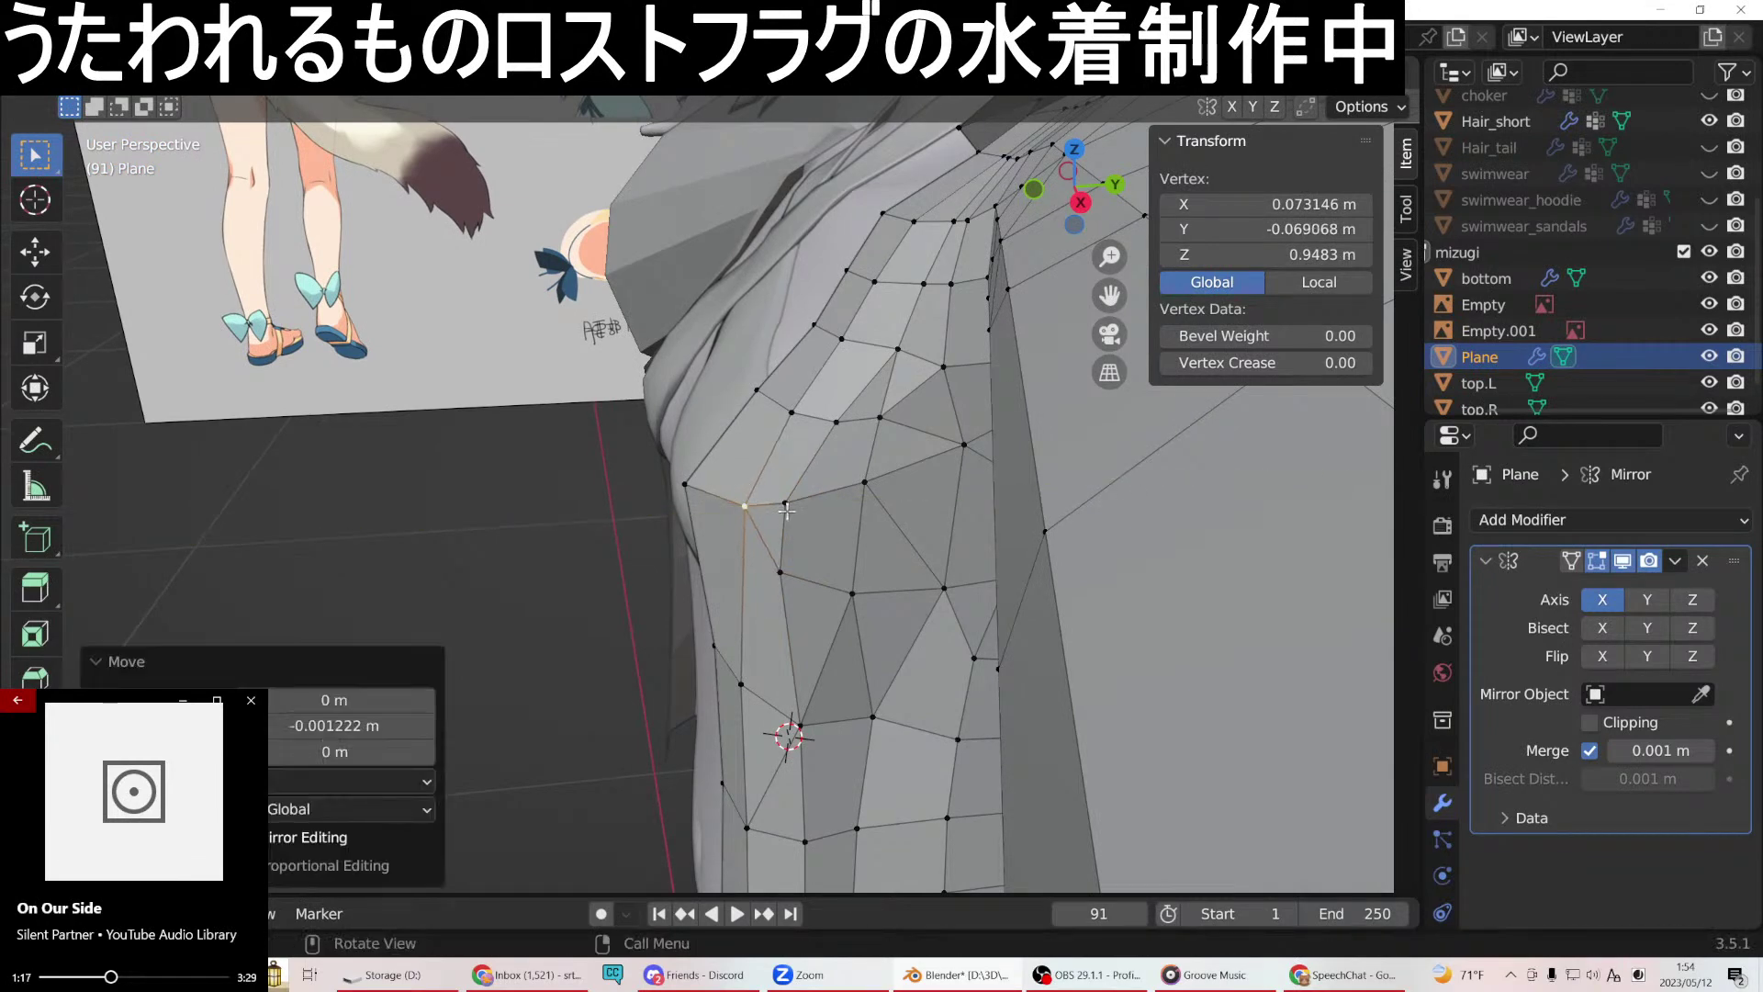
# Move the two vertically adjacent side vertices next to that corner slightly backward along Y.
pyautogui.click(786, 504)
pyautogui.keyDown('shift'); pyautogui.click(780, 571); pyautogui.keyUp('shift')
pyautogui.press('g')
pyautogui.press('y')
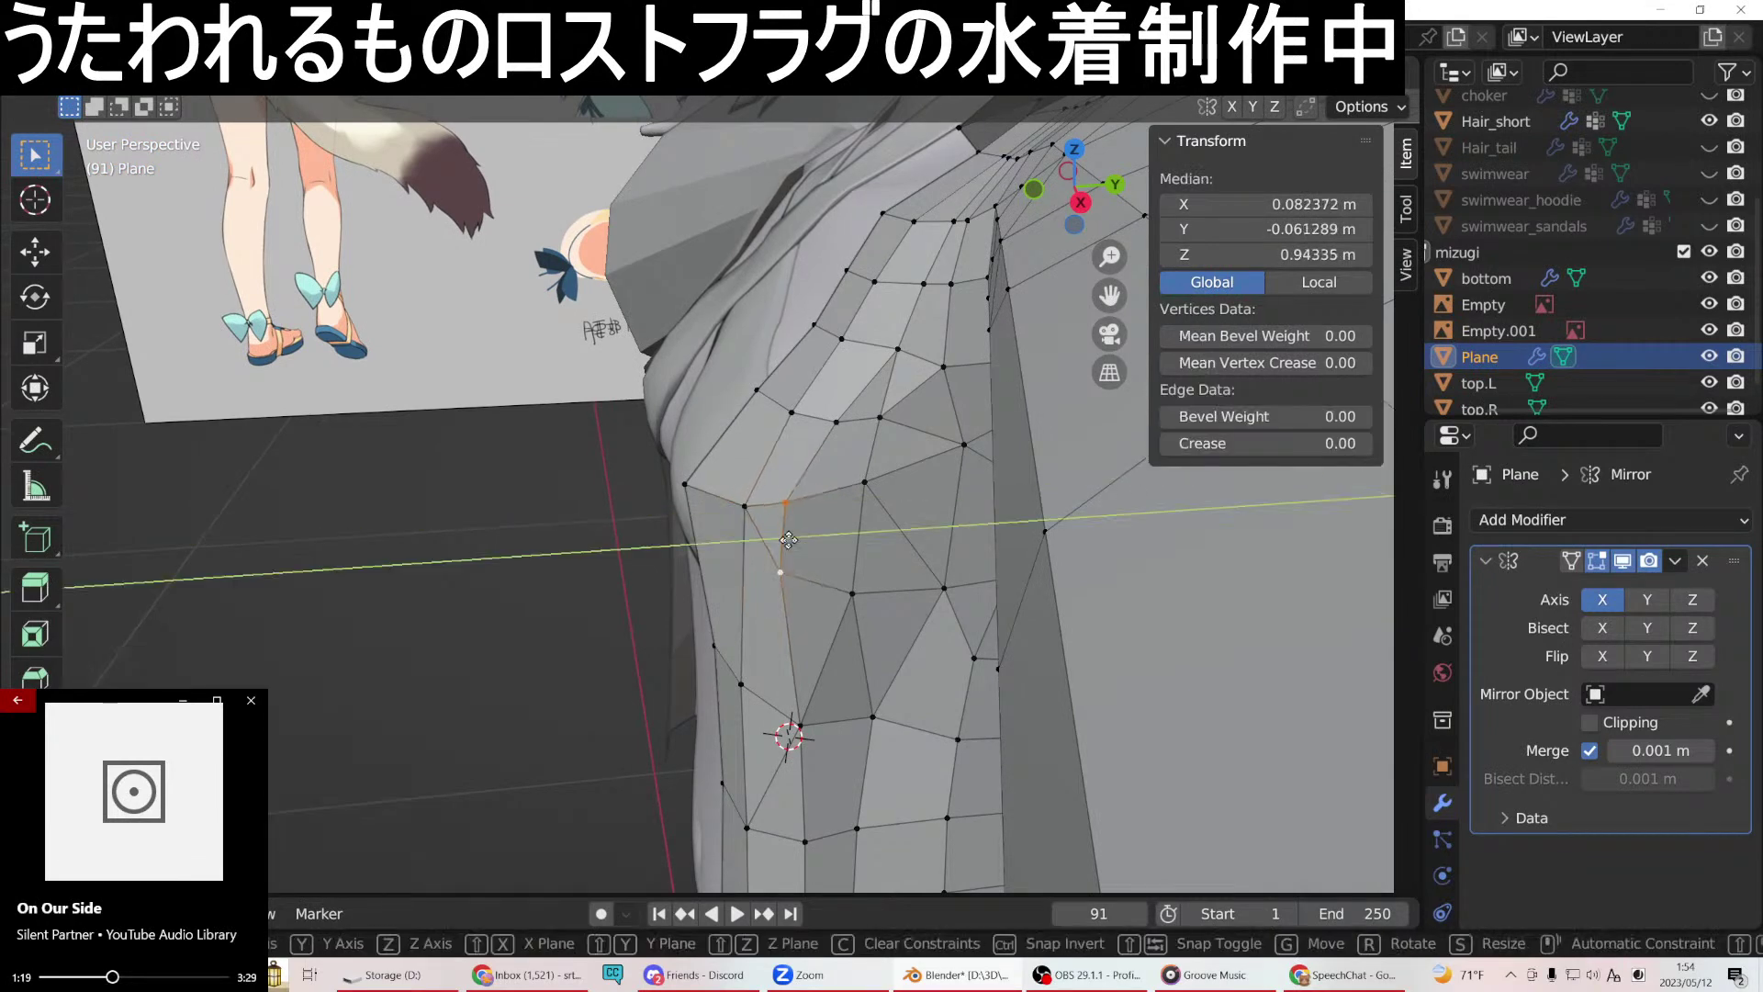
pyautogui.click(802, 544)
# Move the single side vertex just behind the front panel at bust height inward along X by 0.004083 m.
pyautogui.moveTo(802, 543); pyautogui.dragTo(970, 522, button='middle')
pyautogui.click(871, 474)
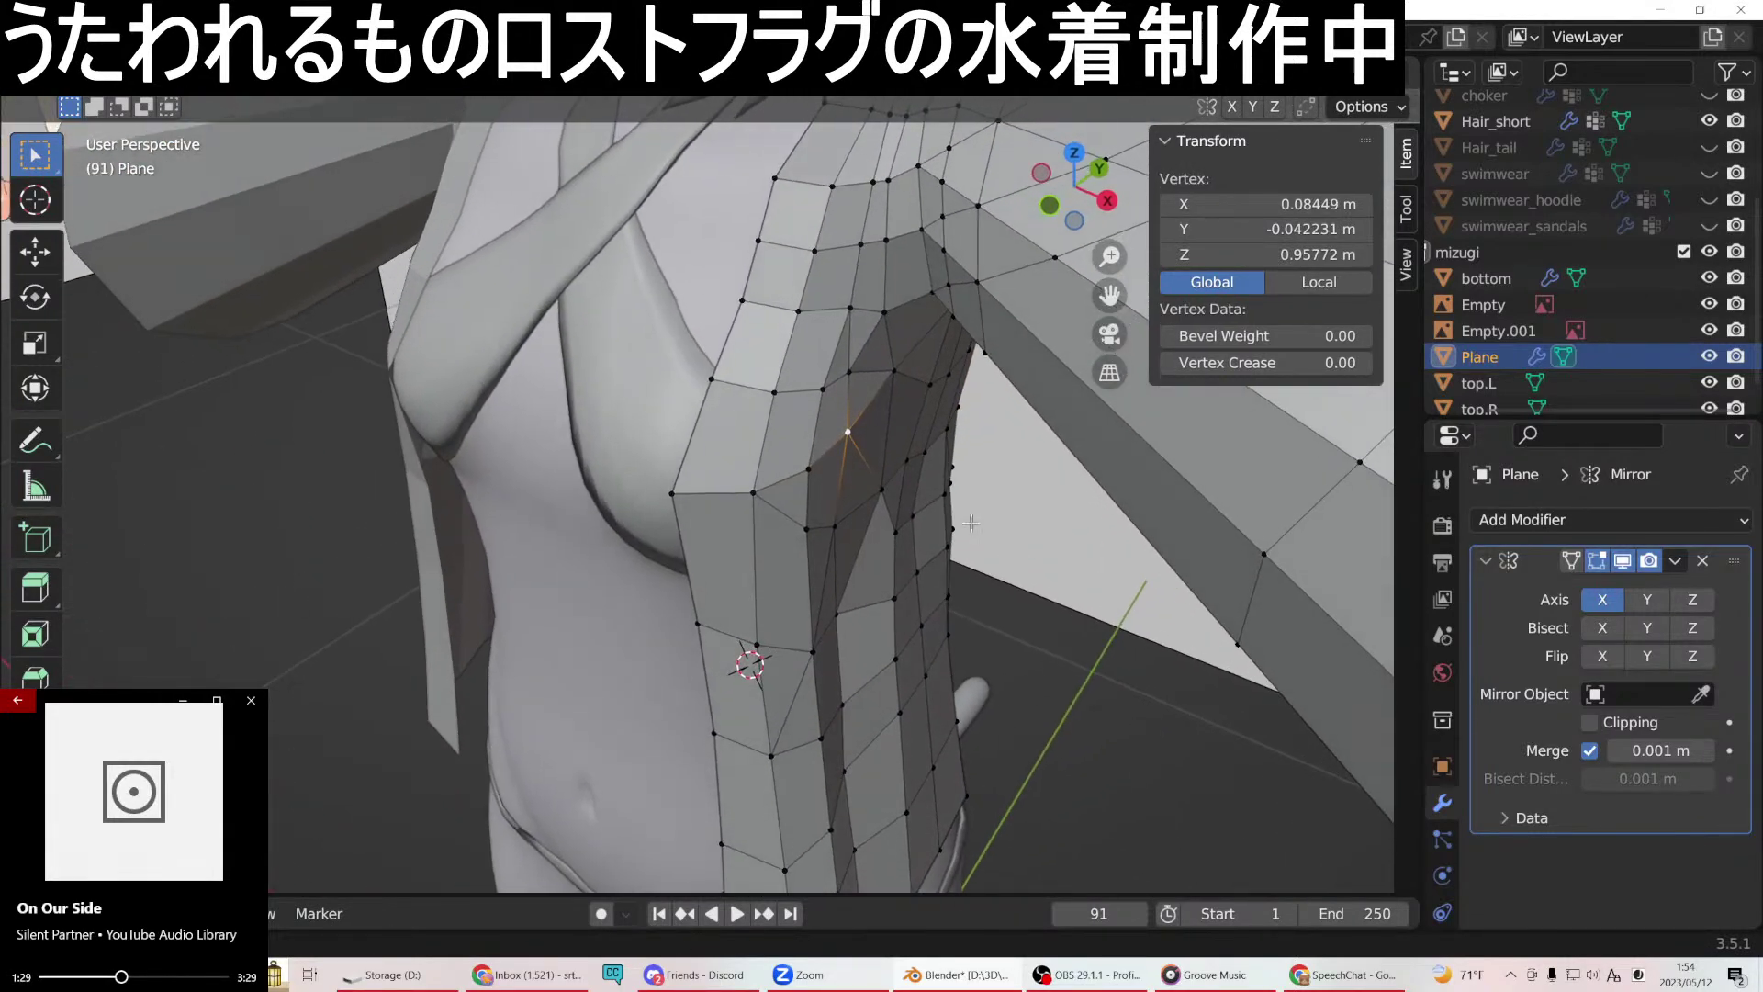
pyautogui.press('g')
pyautogui.press('x')
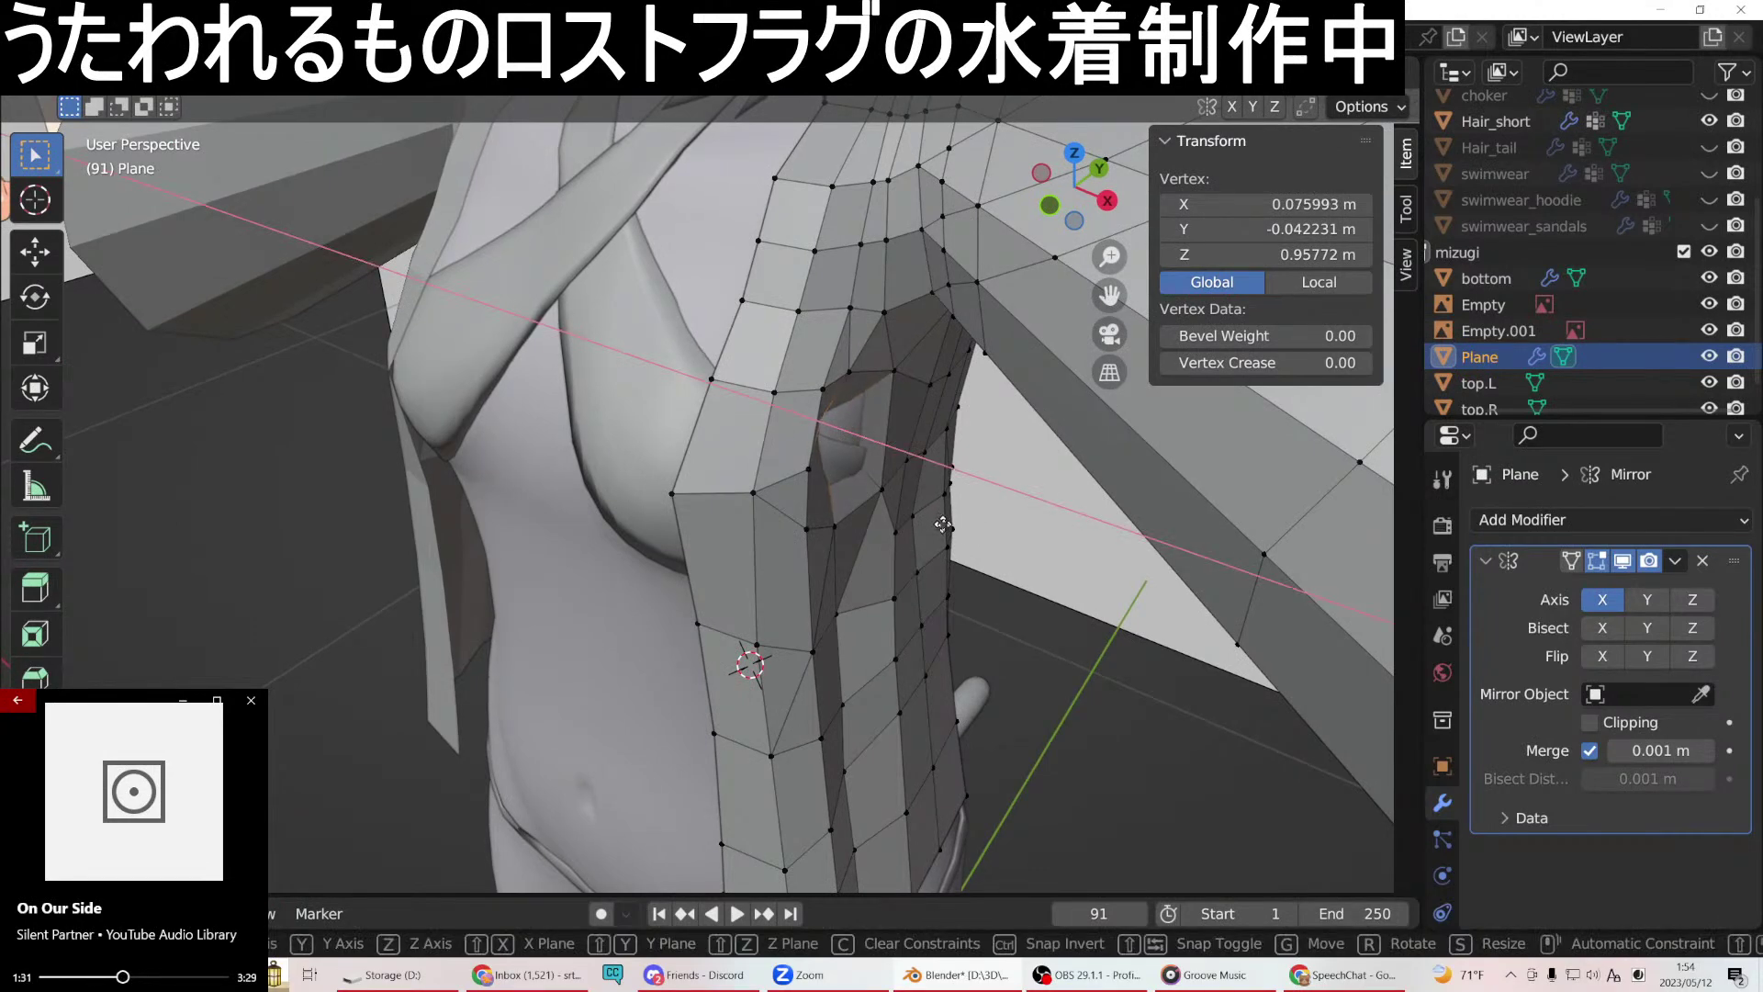
pyautogui.click(953, 529)
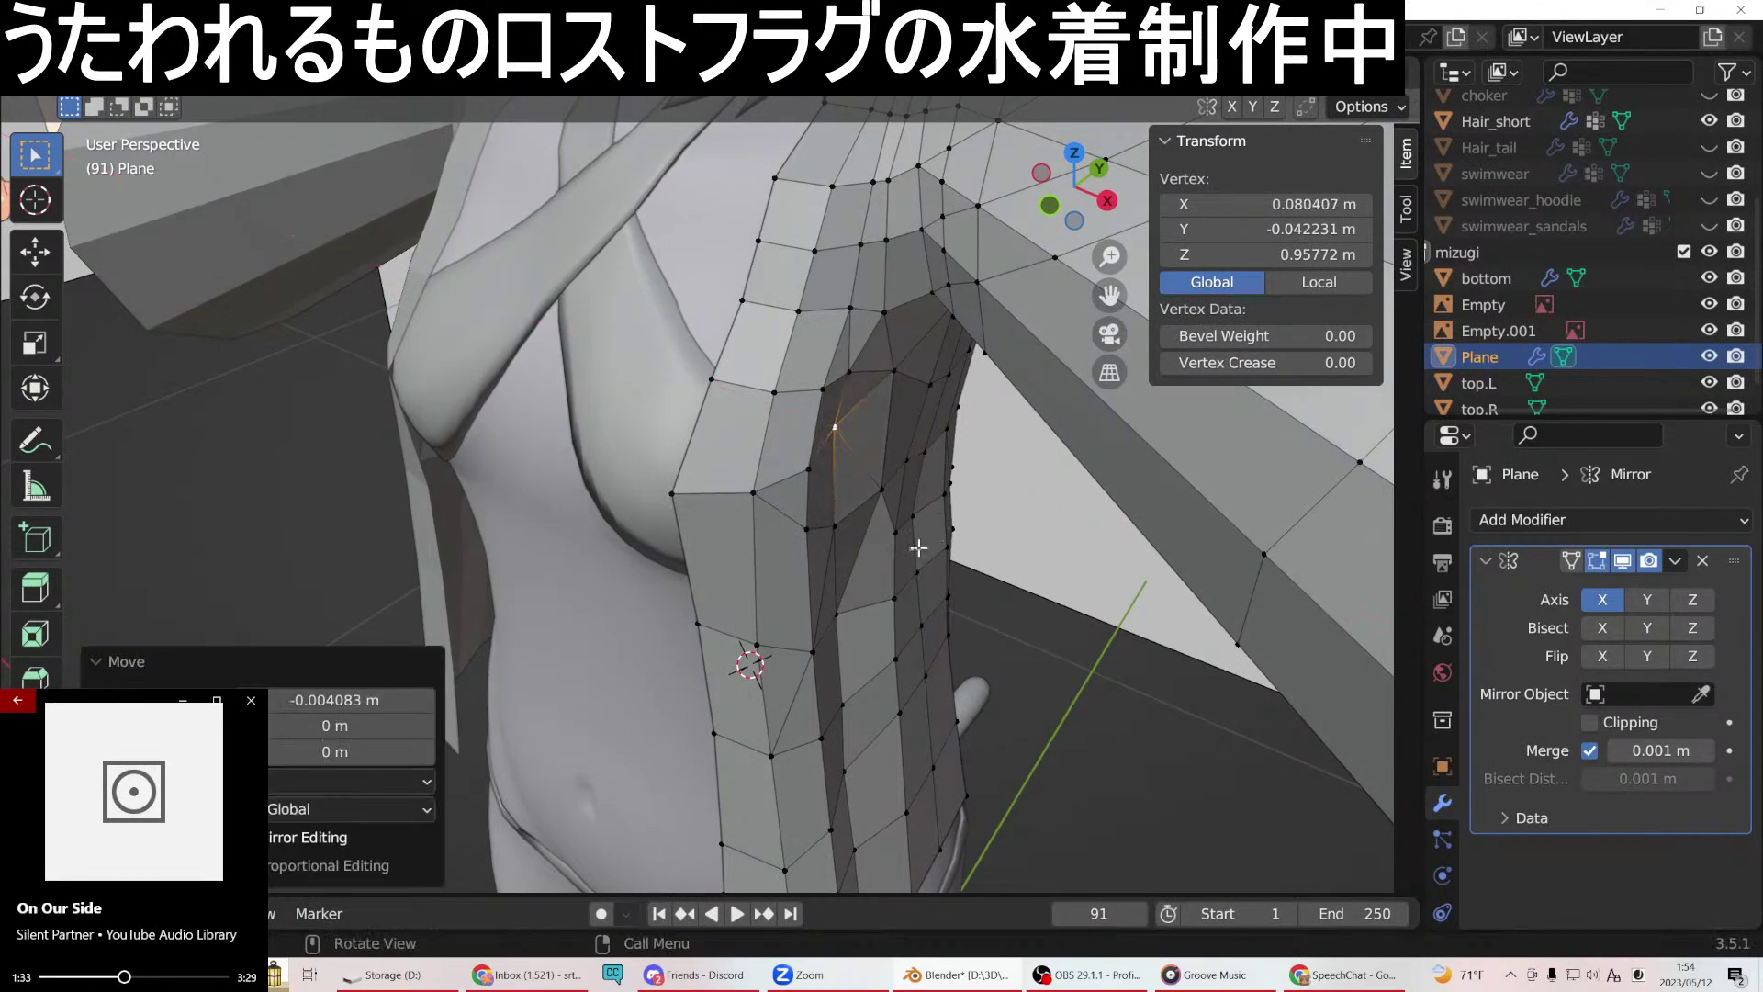
# Shift the side vertex directly below that one slightly along X to even out the surface beside the bust.
pyautogui.click(833, 523)
pyautogui.press('g')
pyautogui.press('x')
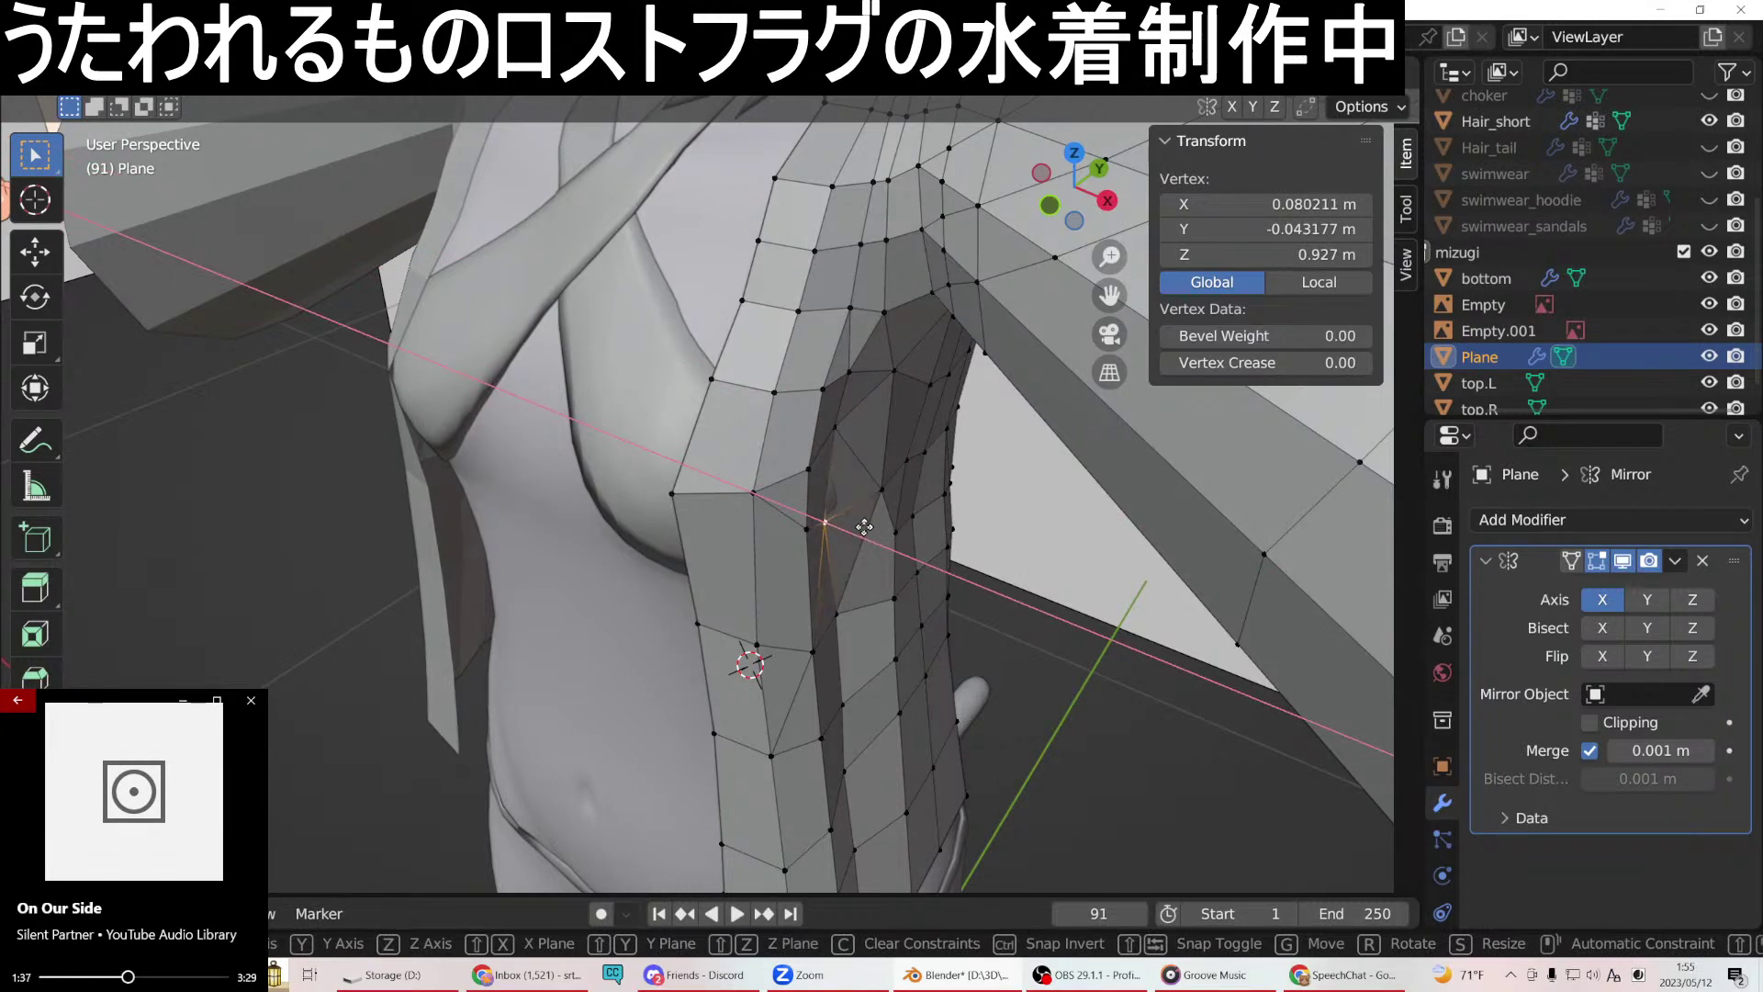
pyautogui.click(868, 528)
# Move the side vertex above those two, below the armhole, inward along X by 0.004495 m.
pyautogui.moveTo(868, 528); pyautogui.dragTo(840, 441, button='middle')
pyautogui.click(808, 392)
pyautogui.press('g')
pyautogui.press('x')
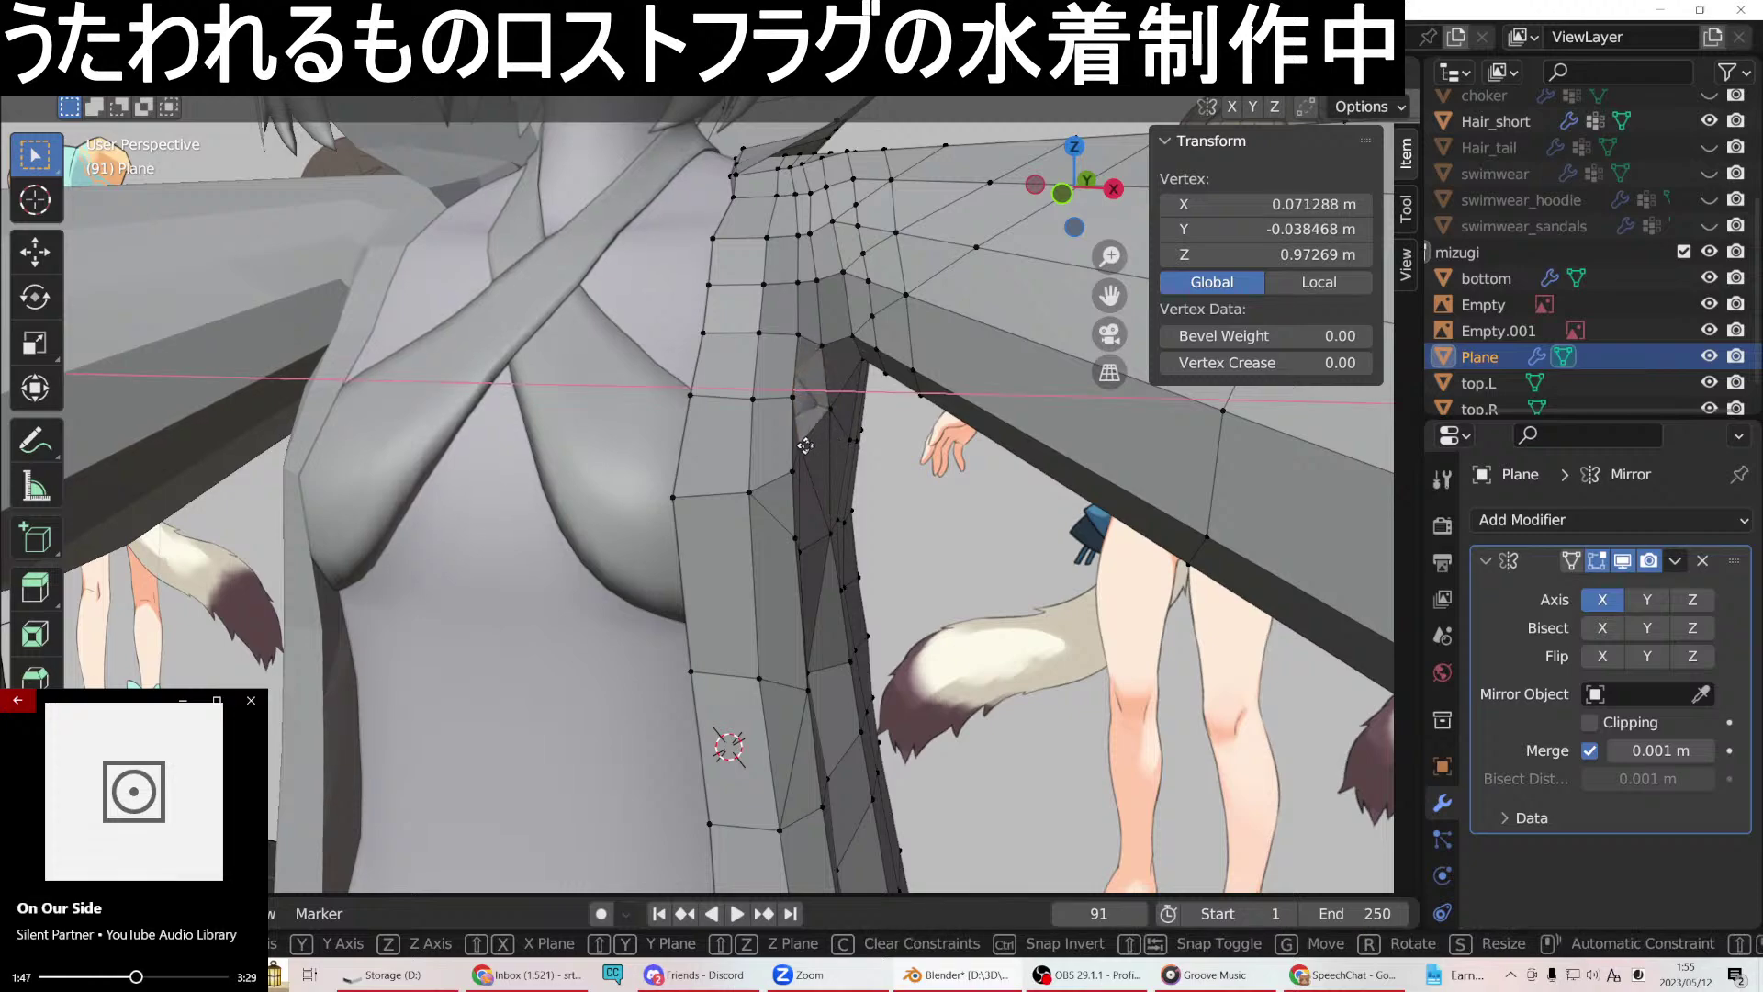
pyautogui.click(818, 449)
# Move the same vertex below the armhole back outward along X by 0.00252 m.
pyautogui.moveTo(817, 448); pyautogui.dragTo(899, 453, button='middle')
pyautogui.press('g')
pyautogui.press('x')
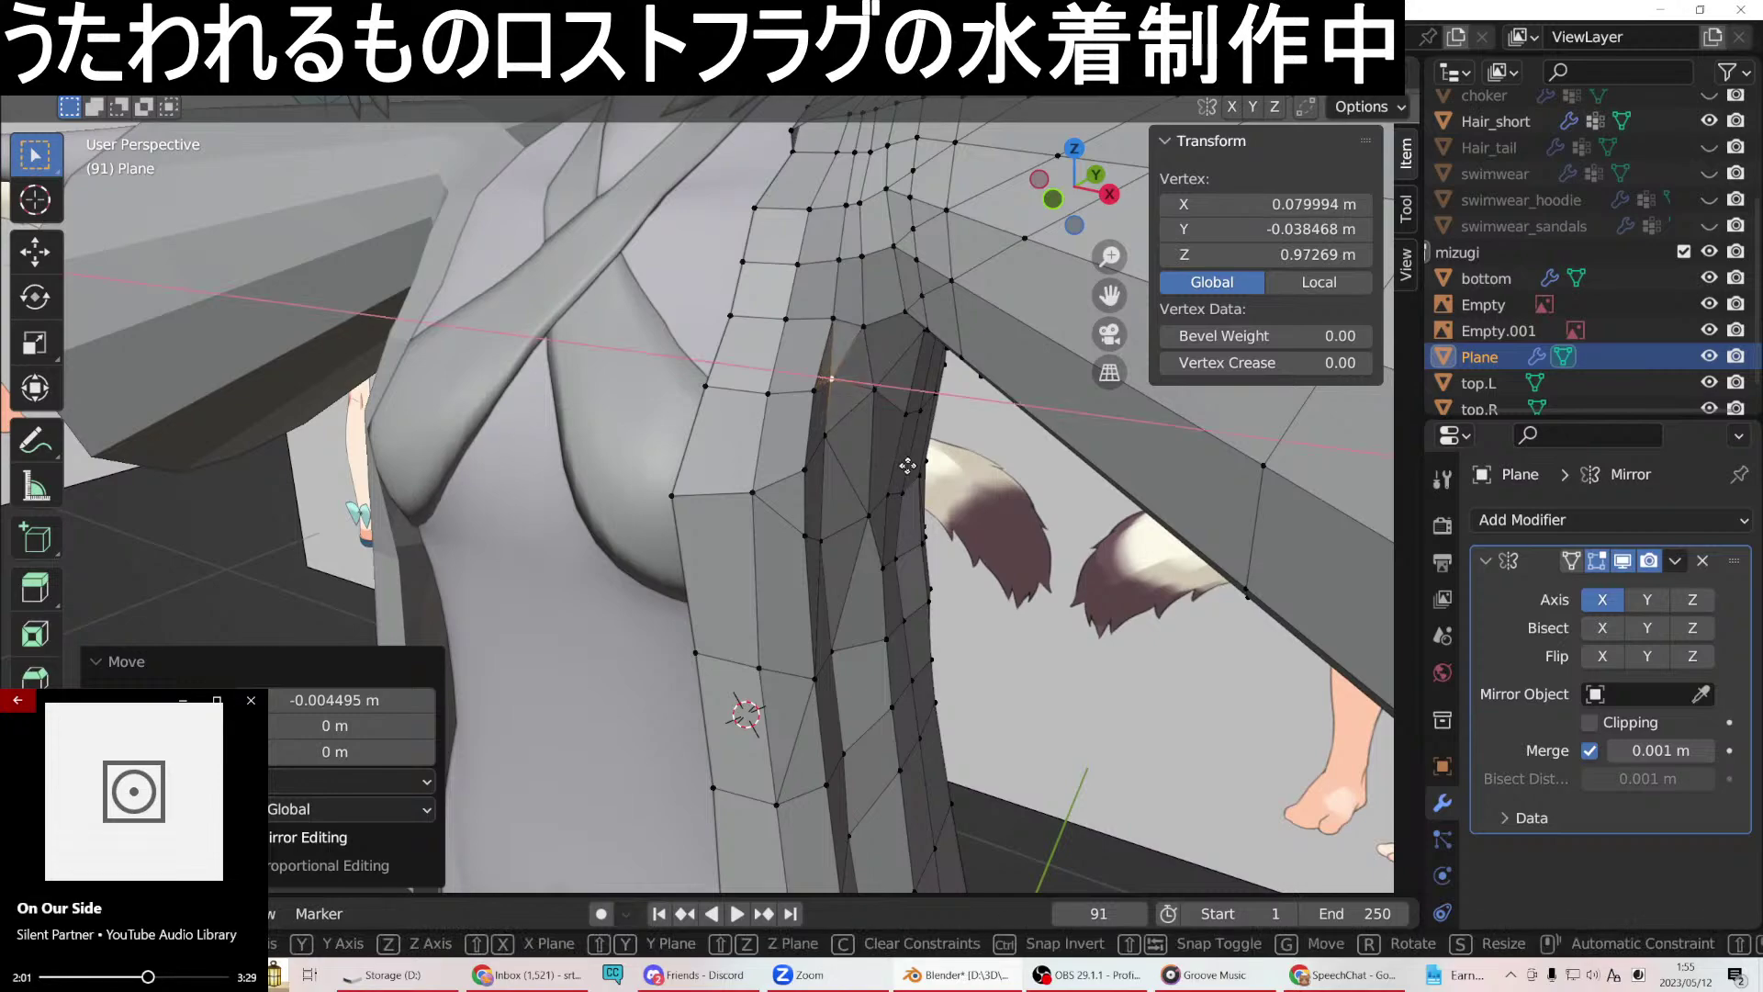
pyautogui.click(906, 461)
# In front view, move the lowest four vertices of the jacket's front opening edge inward along X by 0.003274 m.
pyautogui.moveTo(906, 461); pyautogui.dragTo(971, 694, button='middle')
pyautogui.press('KP_1')
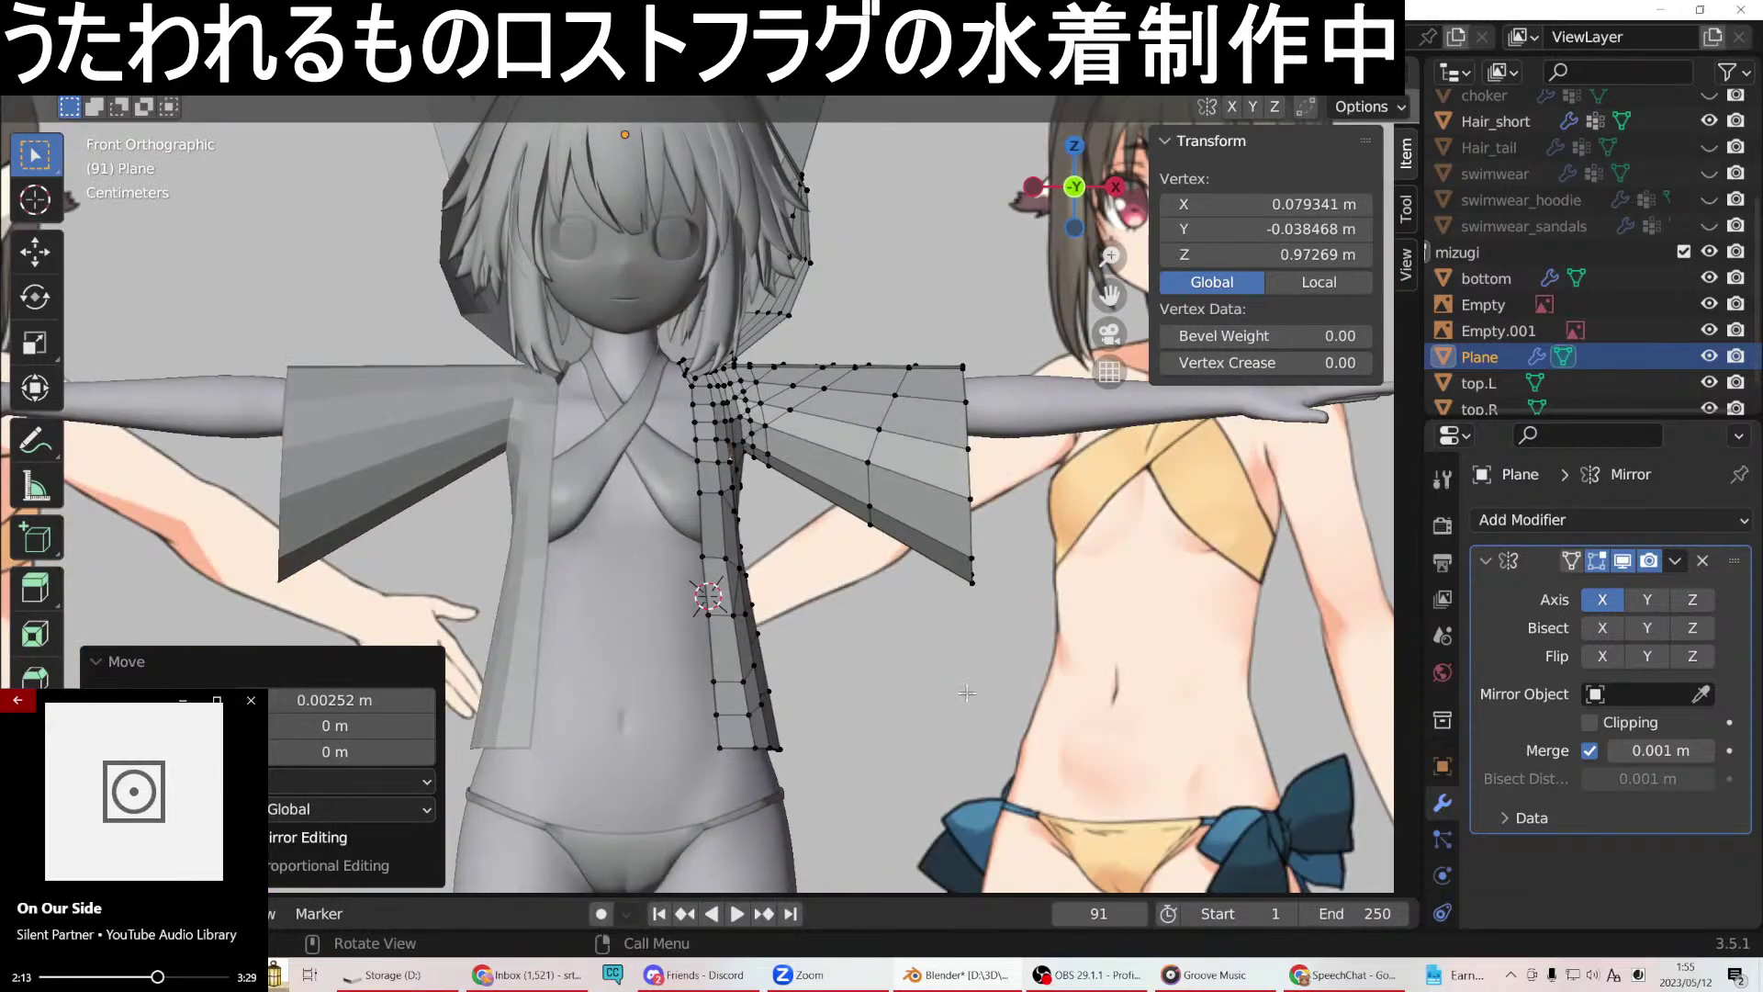
pyautogui.keyDown('shift'); pyautogui.moveTo(995, 624); pyautogui.dragTo(692, 624, button='middle'); pyautogui.keyUp('shift')
pyautogui.scroll(2, 703, 618)
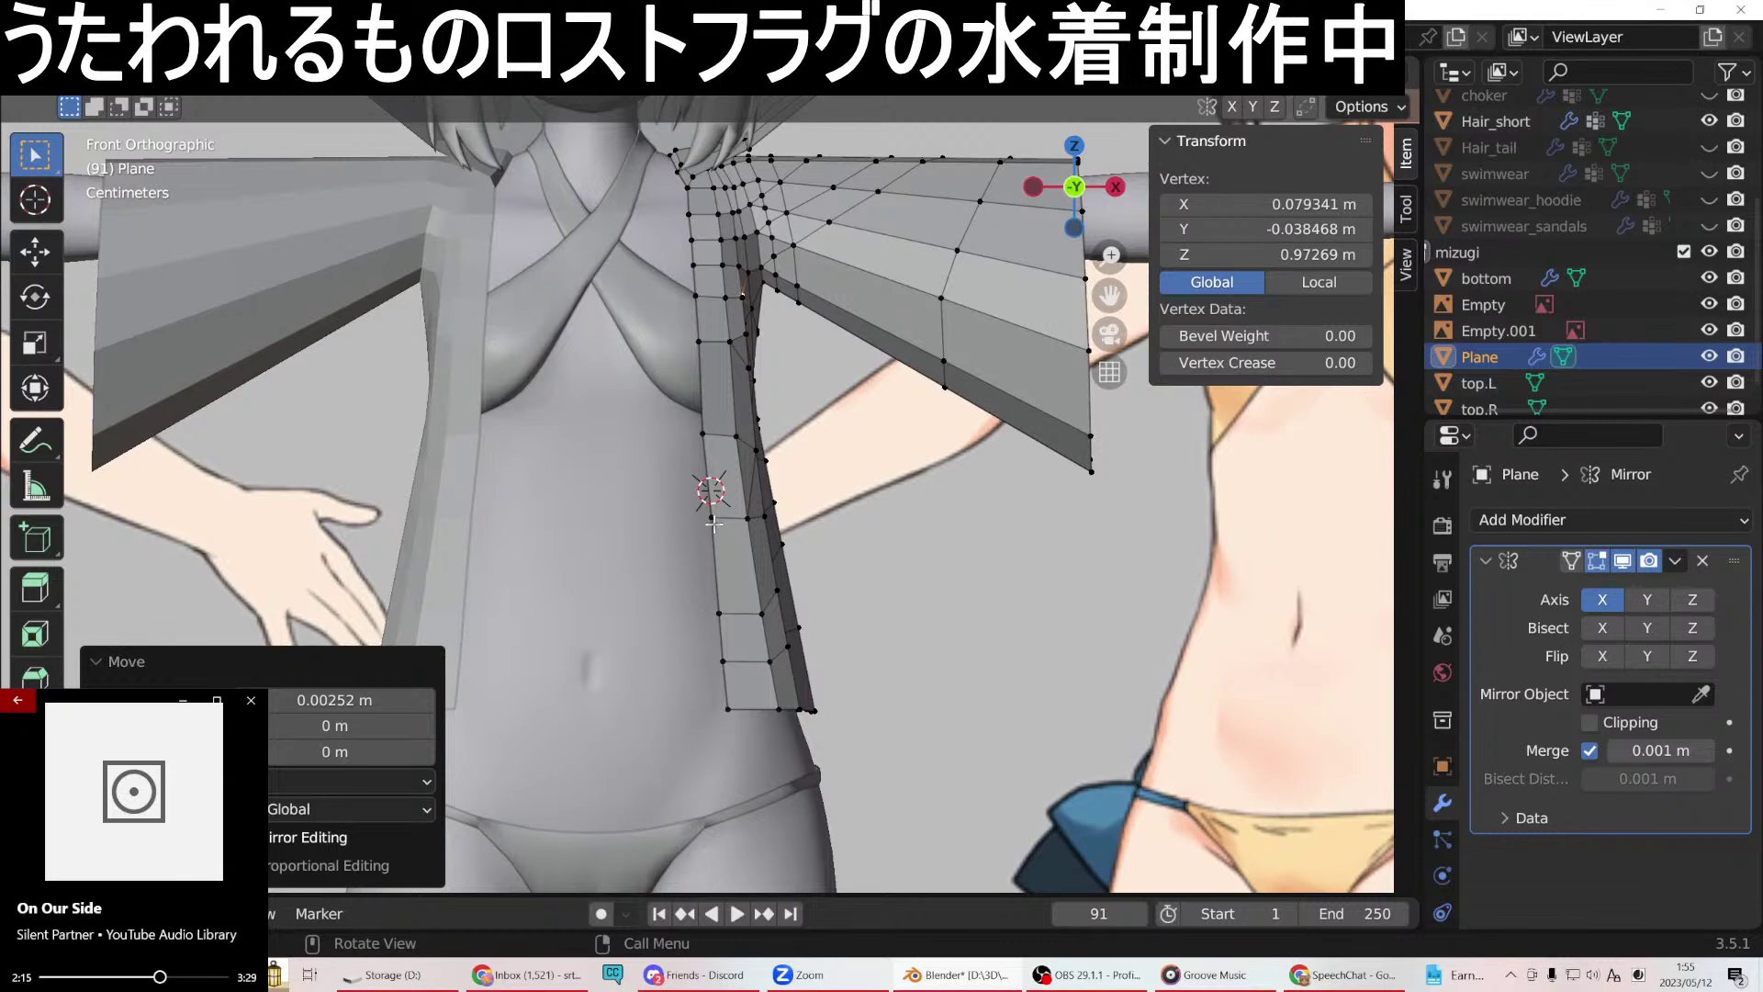
pyautogui.keyDown('shift'); pyautogui.click(709, 560); pyautogui.keyUp('shift')
pyautogui.keyDown('shift'); pyautogui.click(718, 613); pyautogui.keyUp('shift')
pyautogui.keyDown('shift'); pyautogui.click(723, 661); pyautogui.keyUp('shift')
pyautogui.keyDown('shift'); pyautogui.click(742, 705); pyautogui.keyUp('shift')
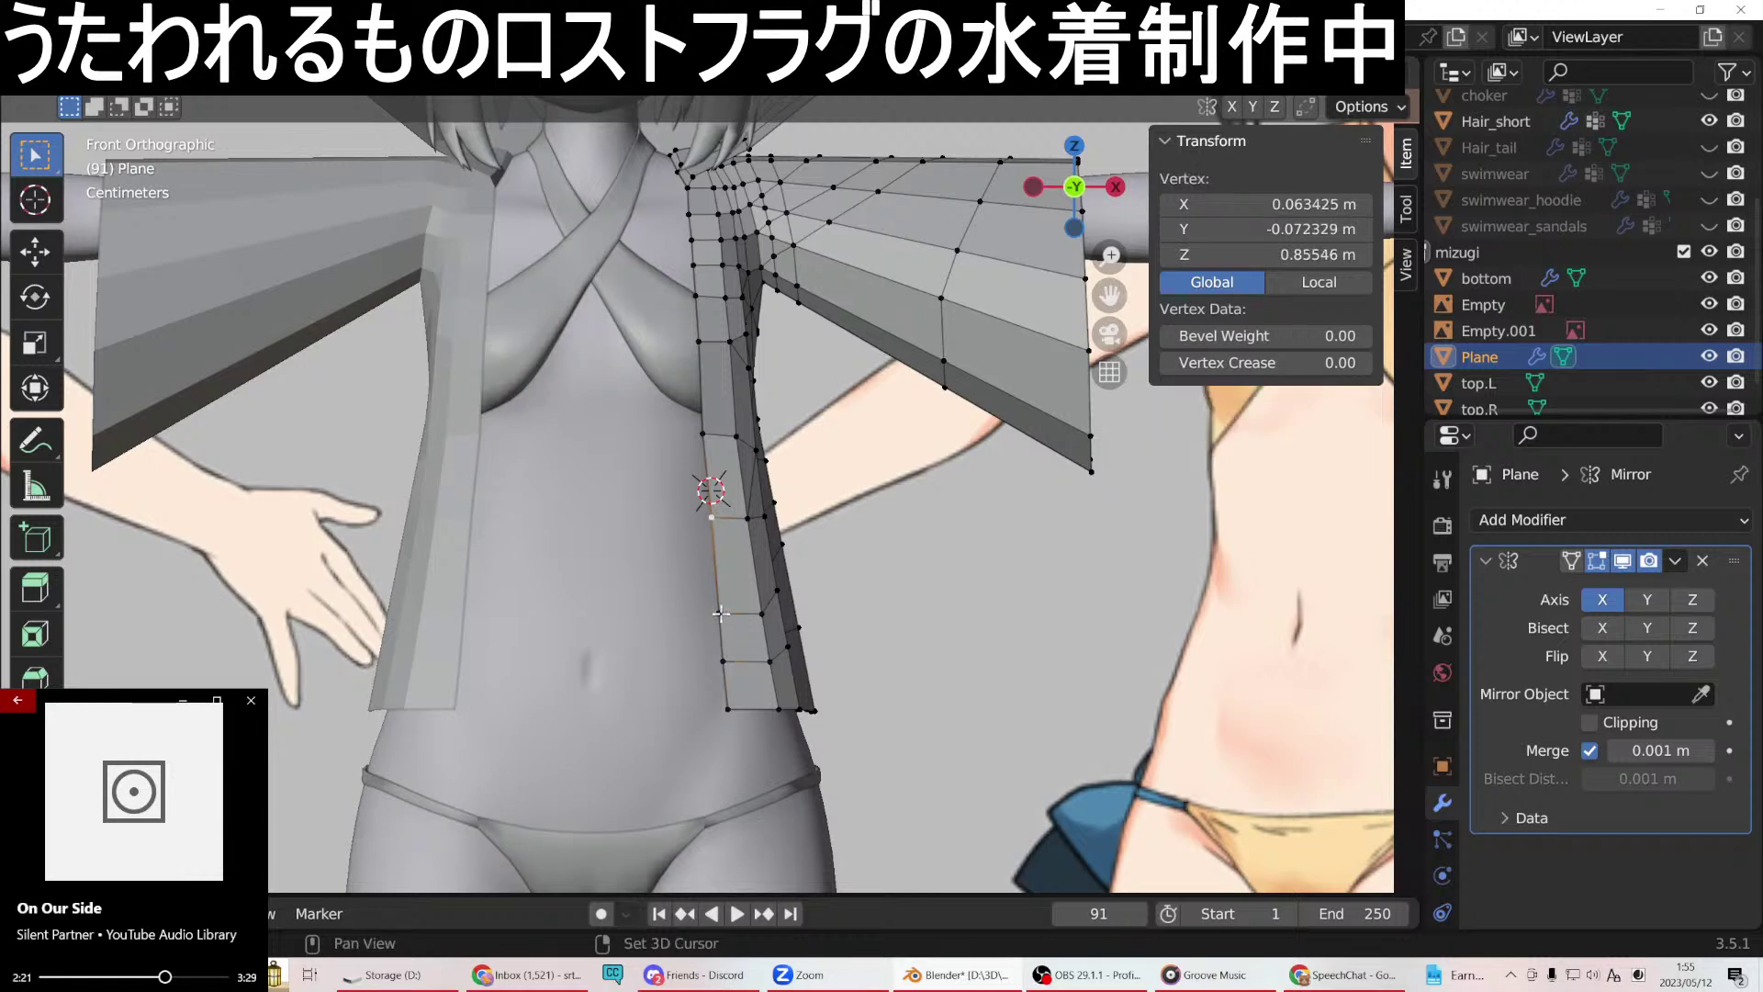
pyautogui.keyDown('shift'); pyautogui.click(725, 703); pyautogui.keyUp('shift')
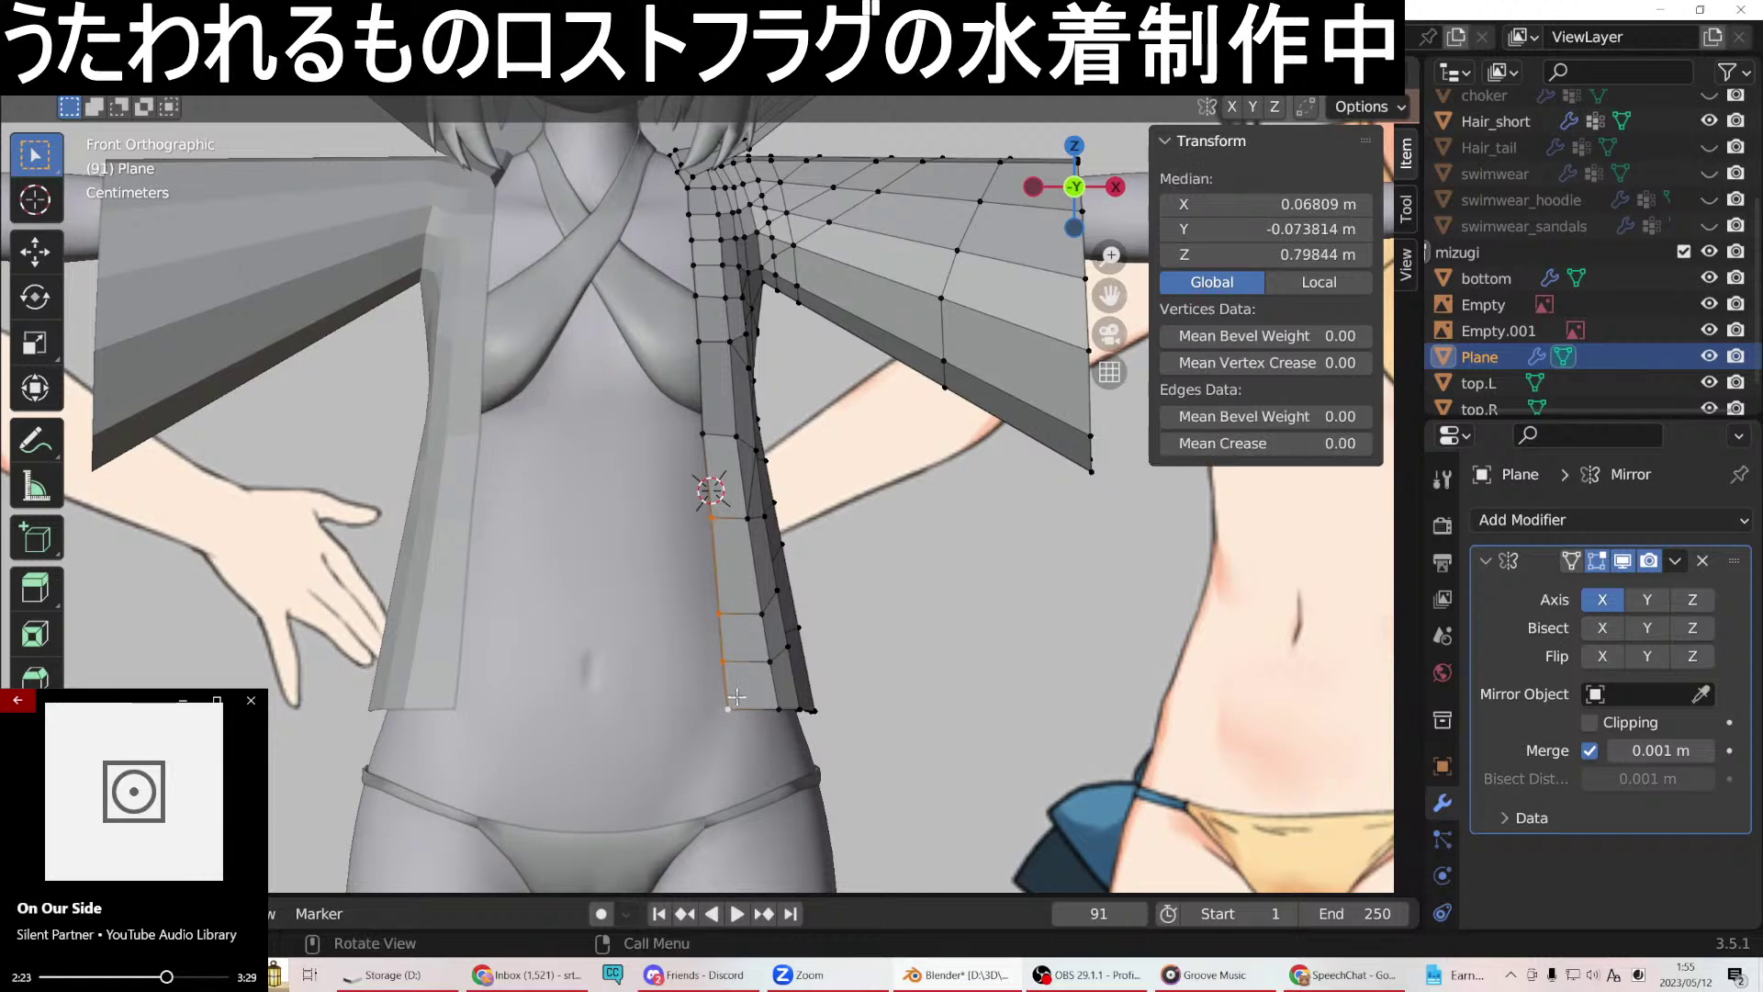
pyautogui.press('g')
pyautogui.press('x')
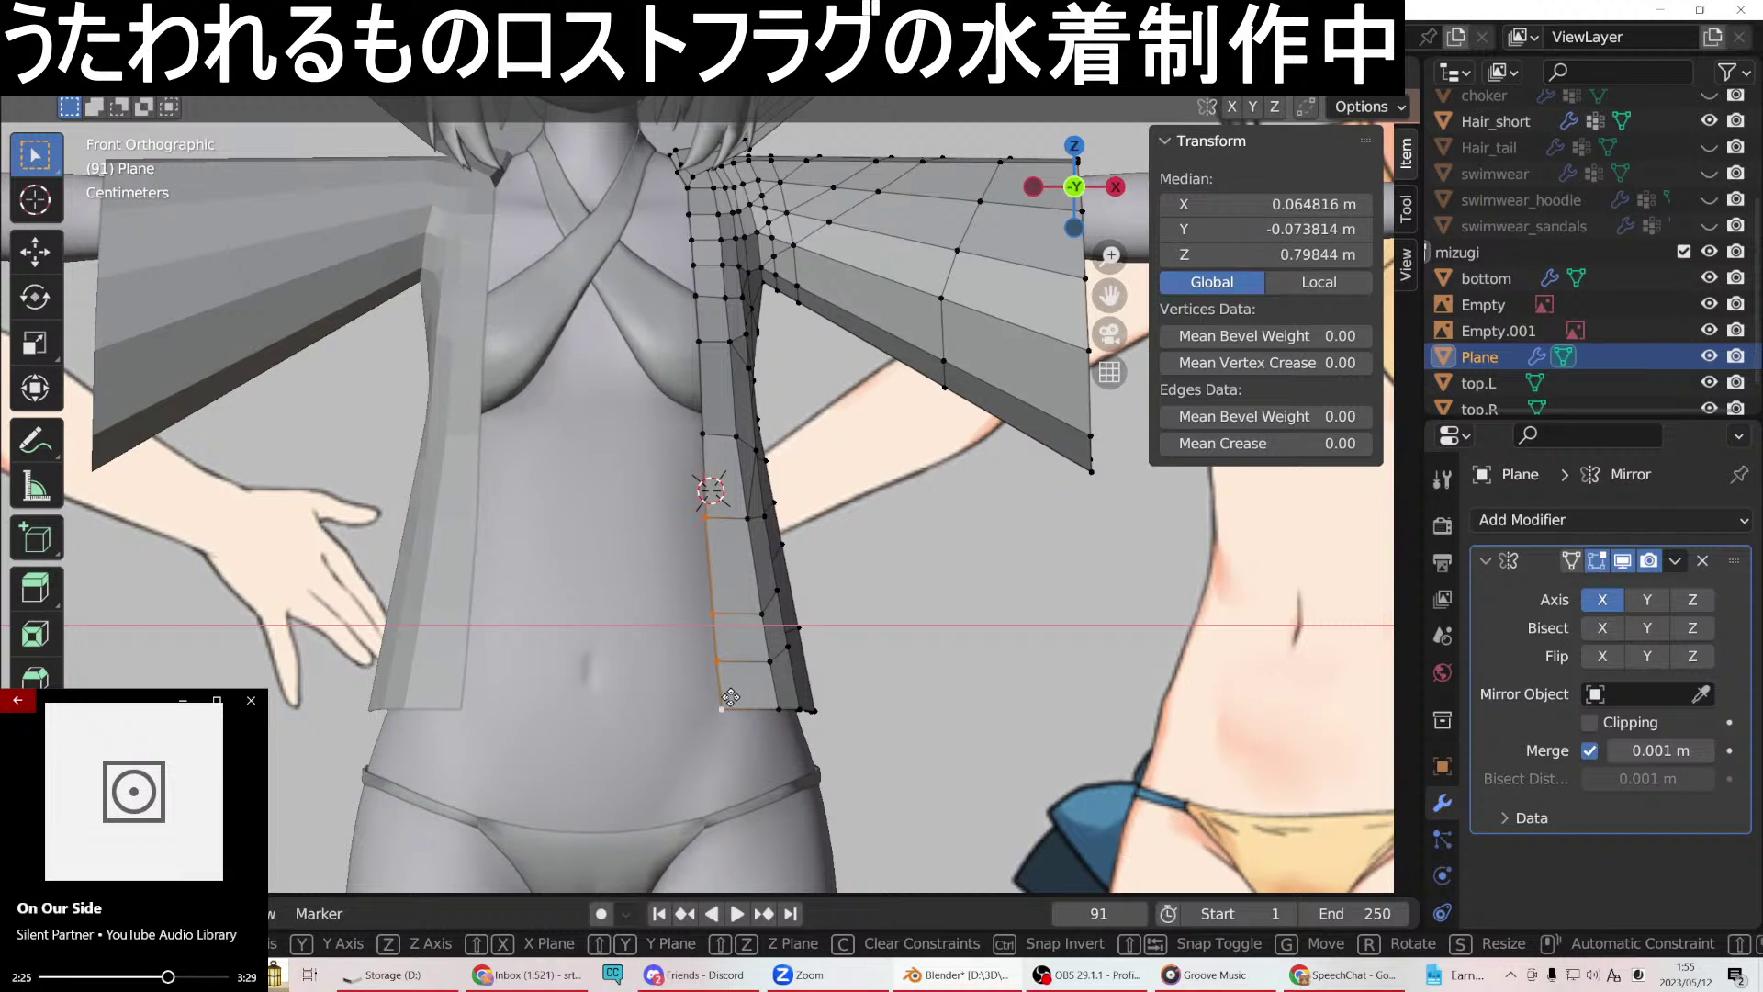
pyautogui.click(731, 698)
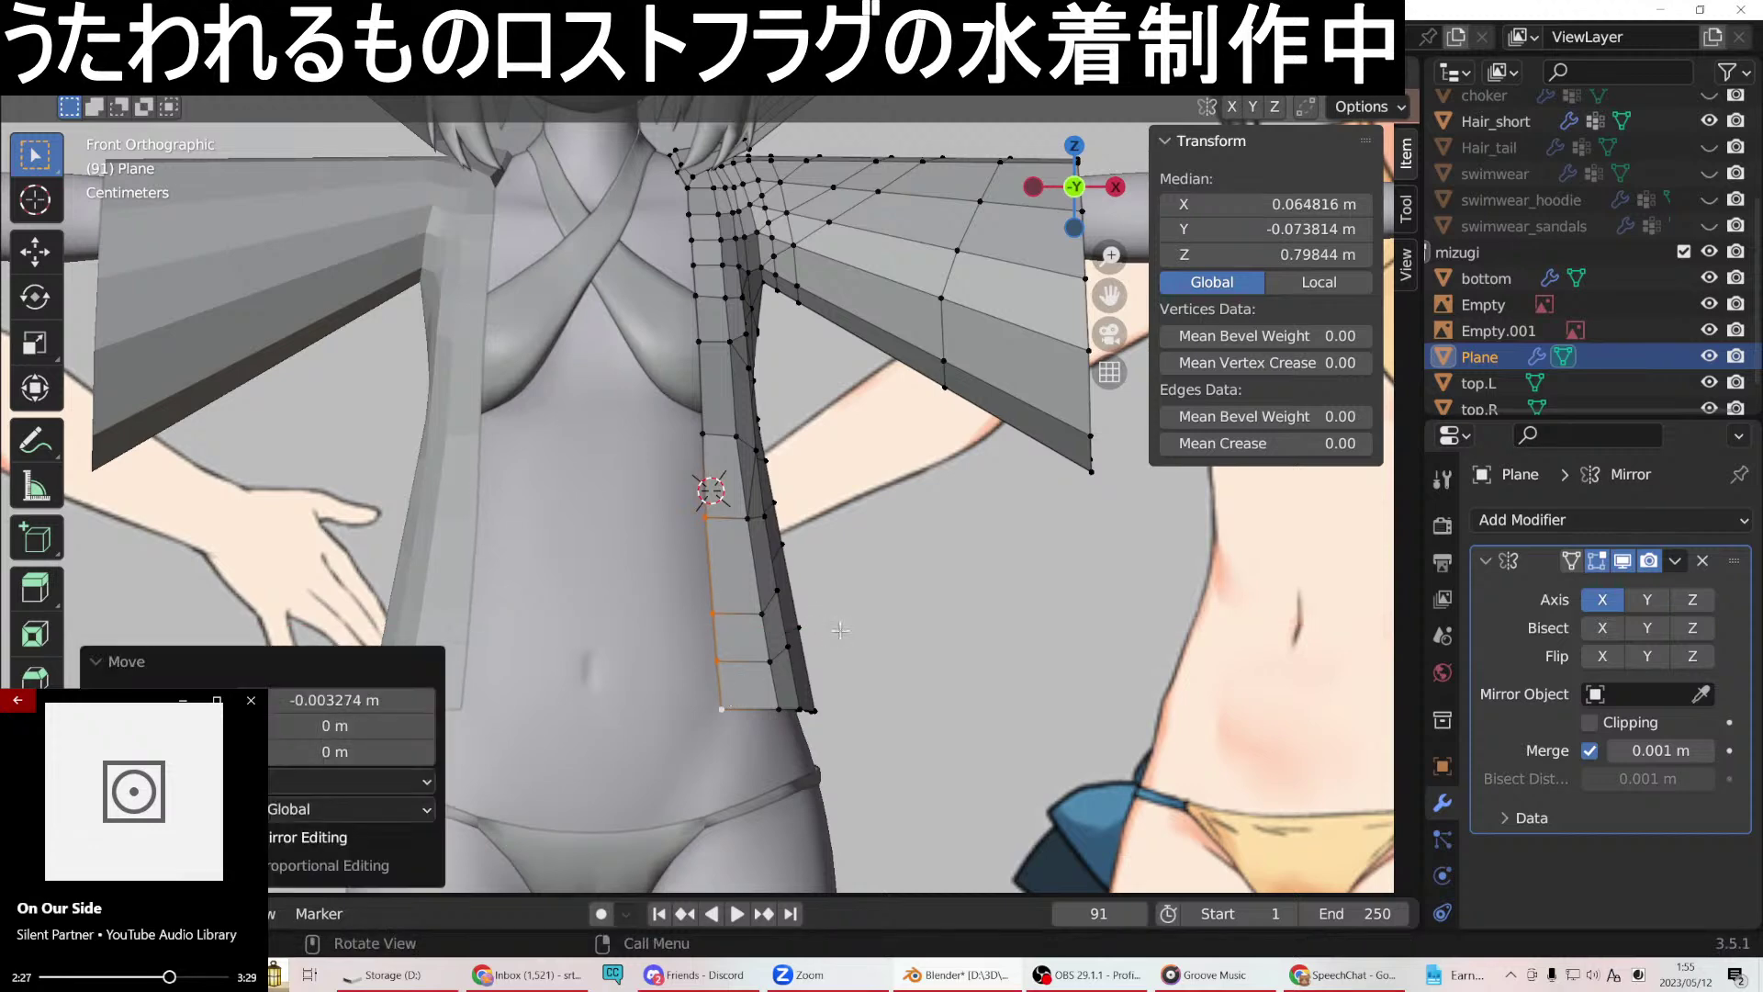
# Move the lowest four vertices of the adjacent front-panel column inward along X by 0.002546 m.
pyautogui.click(749, 518)
pyautogui.keyDown('shift'); pyautogui.click(762, 613); pyautogui.keyUp('shift')
pyautogui.keyDown('shift'); pyautogui.click(770, 661); pyautogui.keyUp('shift')
pyautogui.keyDown('shift'); pyautogui.click(779, 708); pyautogui.keyUp('shift')
pyautogui.press('g')
pyautogui.press('x')
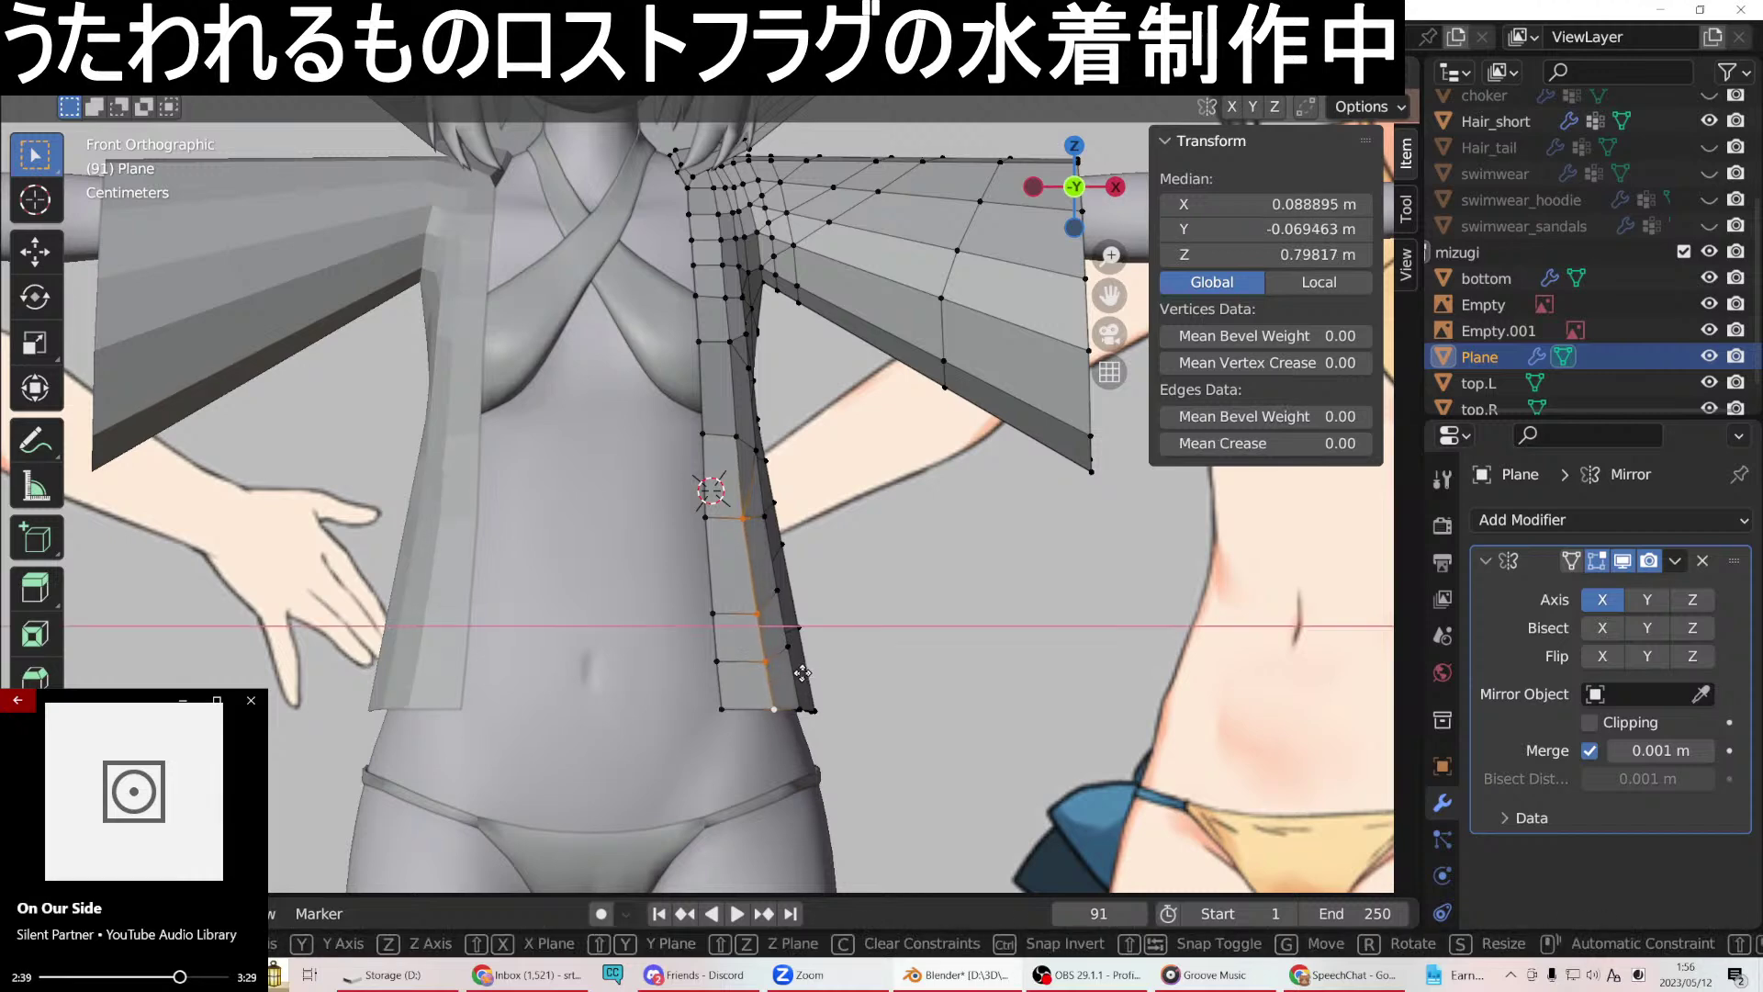
pyautogui.click(802, 673)
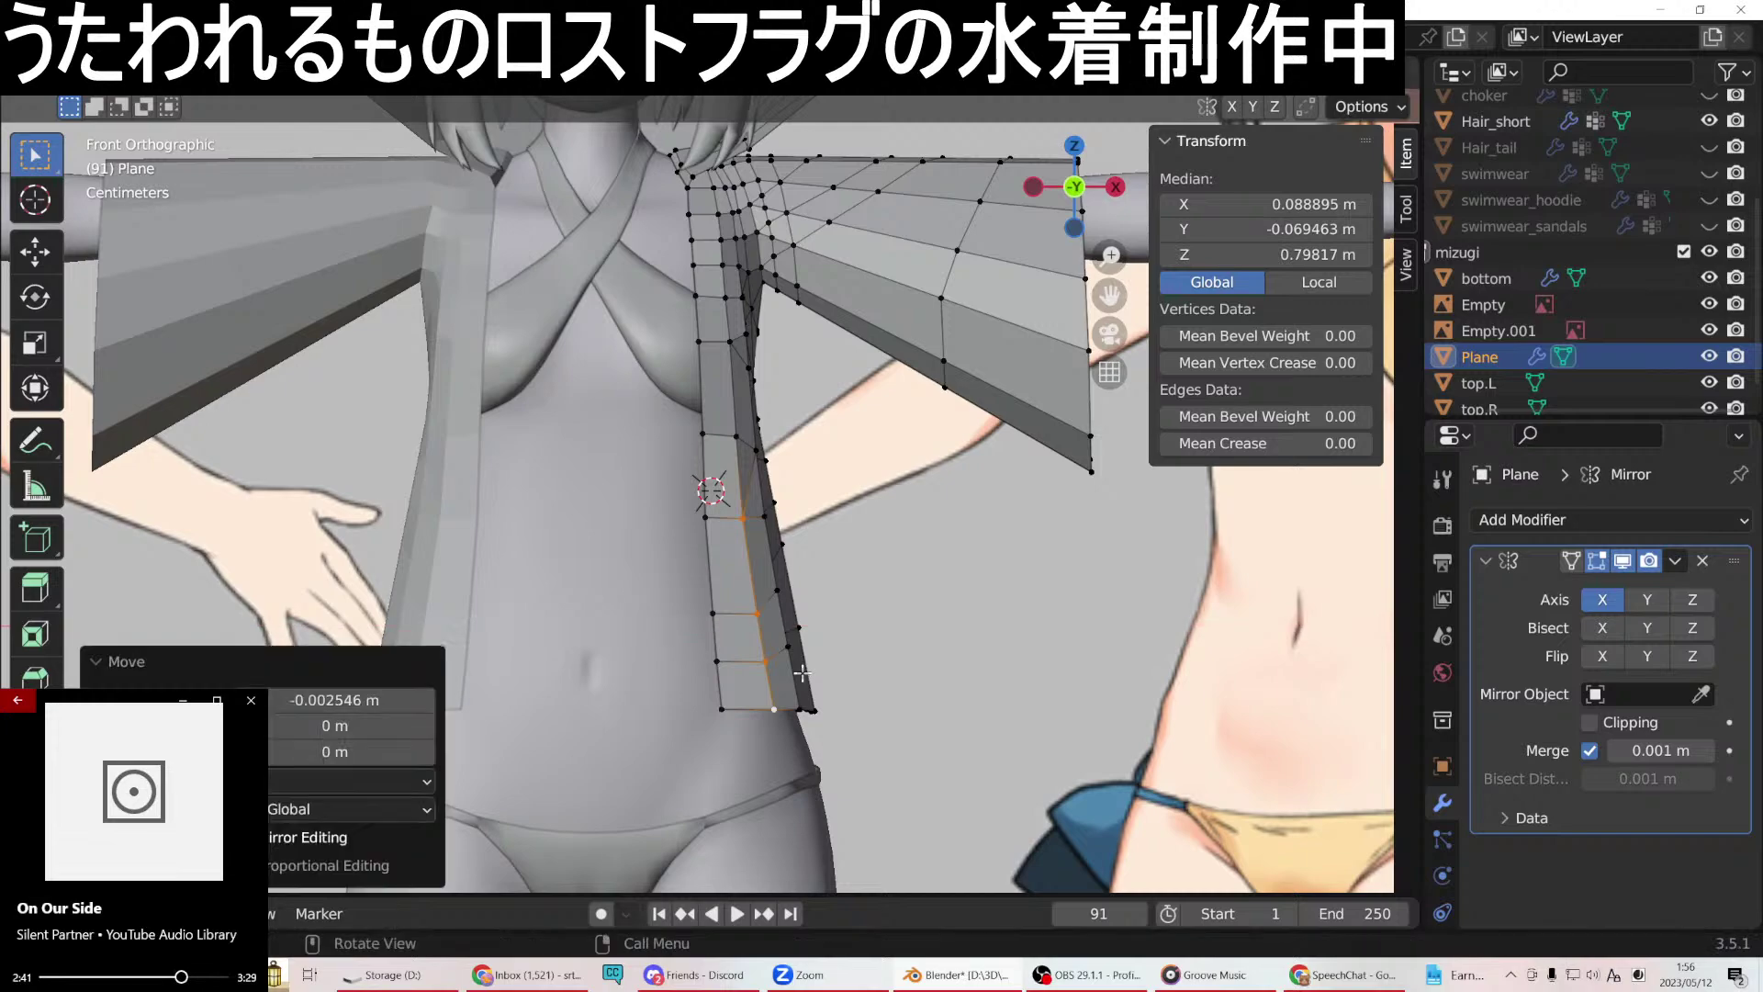
# Examine the jacket's overall silhouette from the front and at an angle against the body and the reference artwork.
pyautogui.moveTo(788, 428); pyautogui.dragTo(733, 604, button='middle')
pyautogui.scroll(2, 734, 602)
pyautogui.scroll(-8, 765, 620)
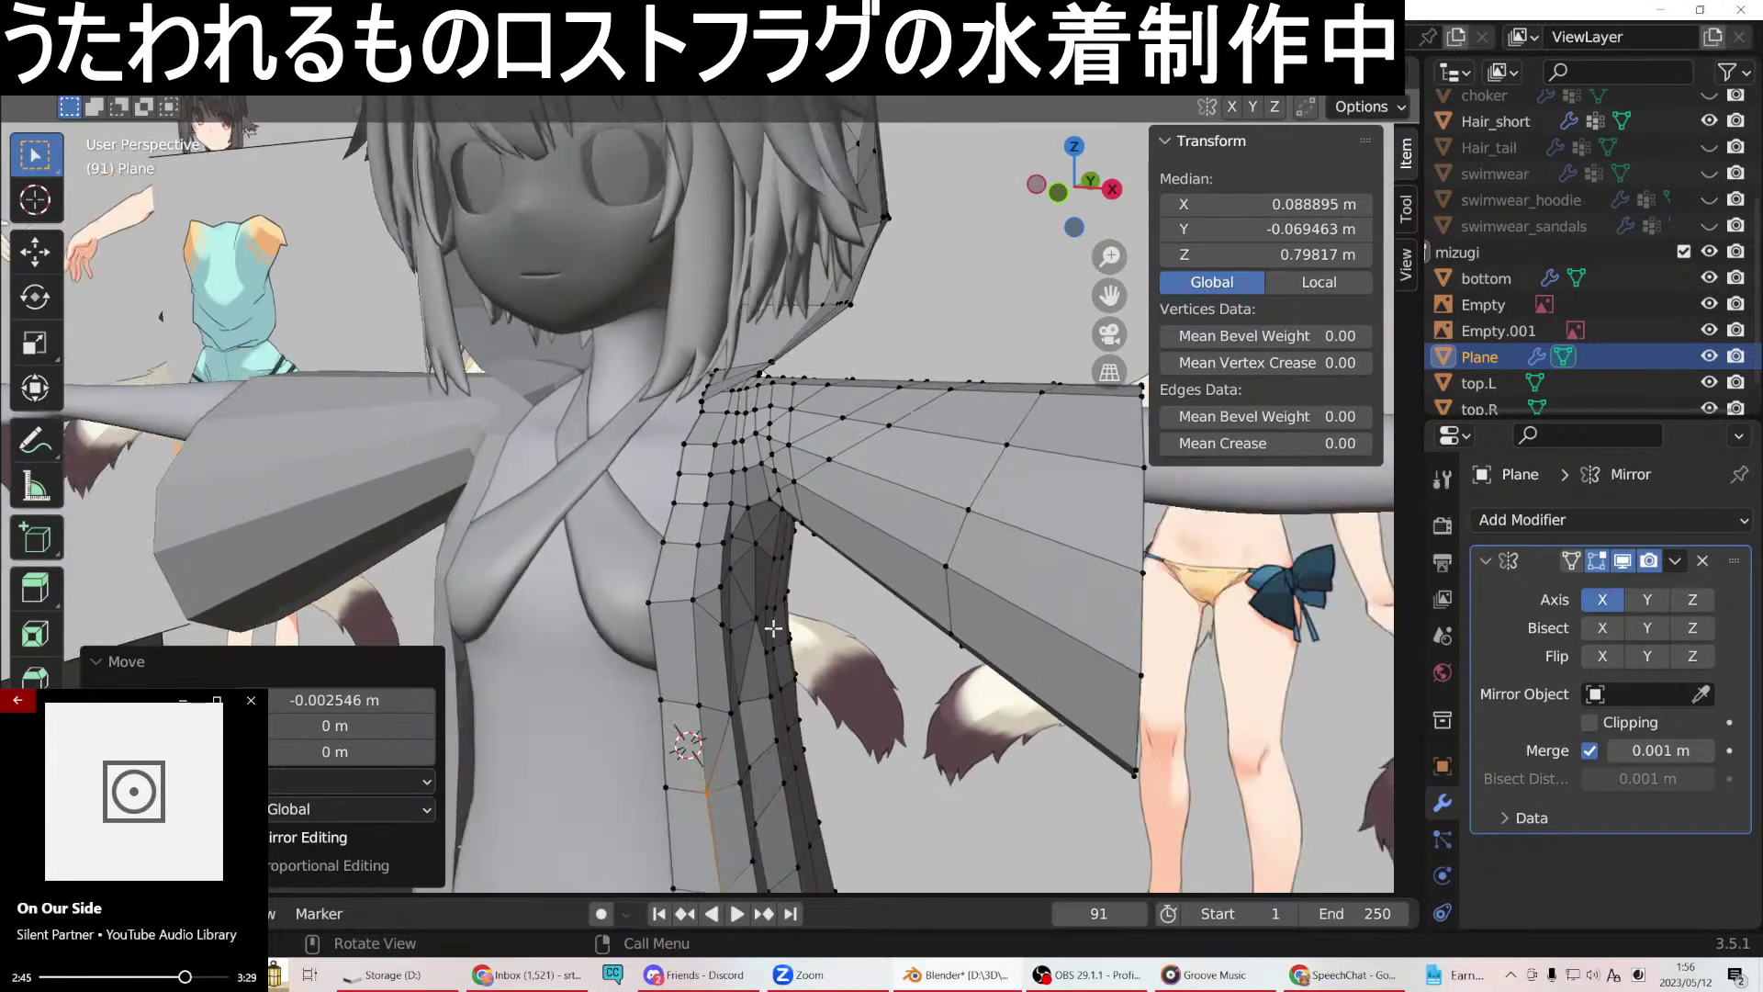
pyautogui.moveTo(797, 664)
pyautogui.mouseDown(button='middle')
pyautogui.moveTo(865, 664)
pyautogui.moveTo(793, 647)
pyautogui.mouseUp(button='middle')
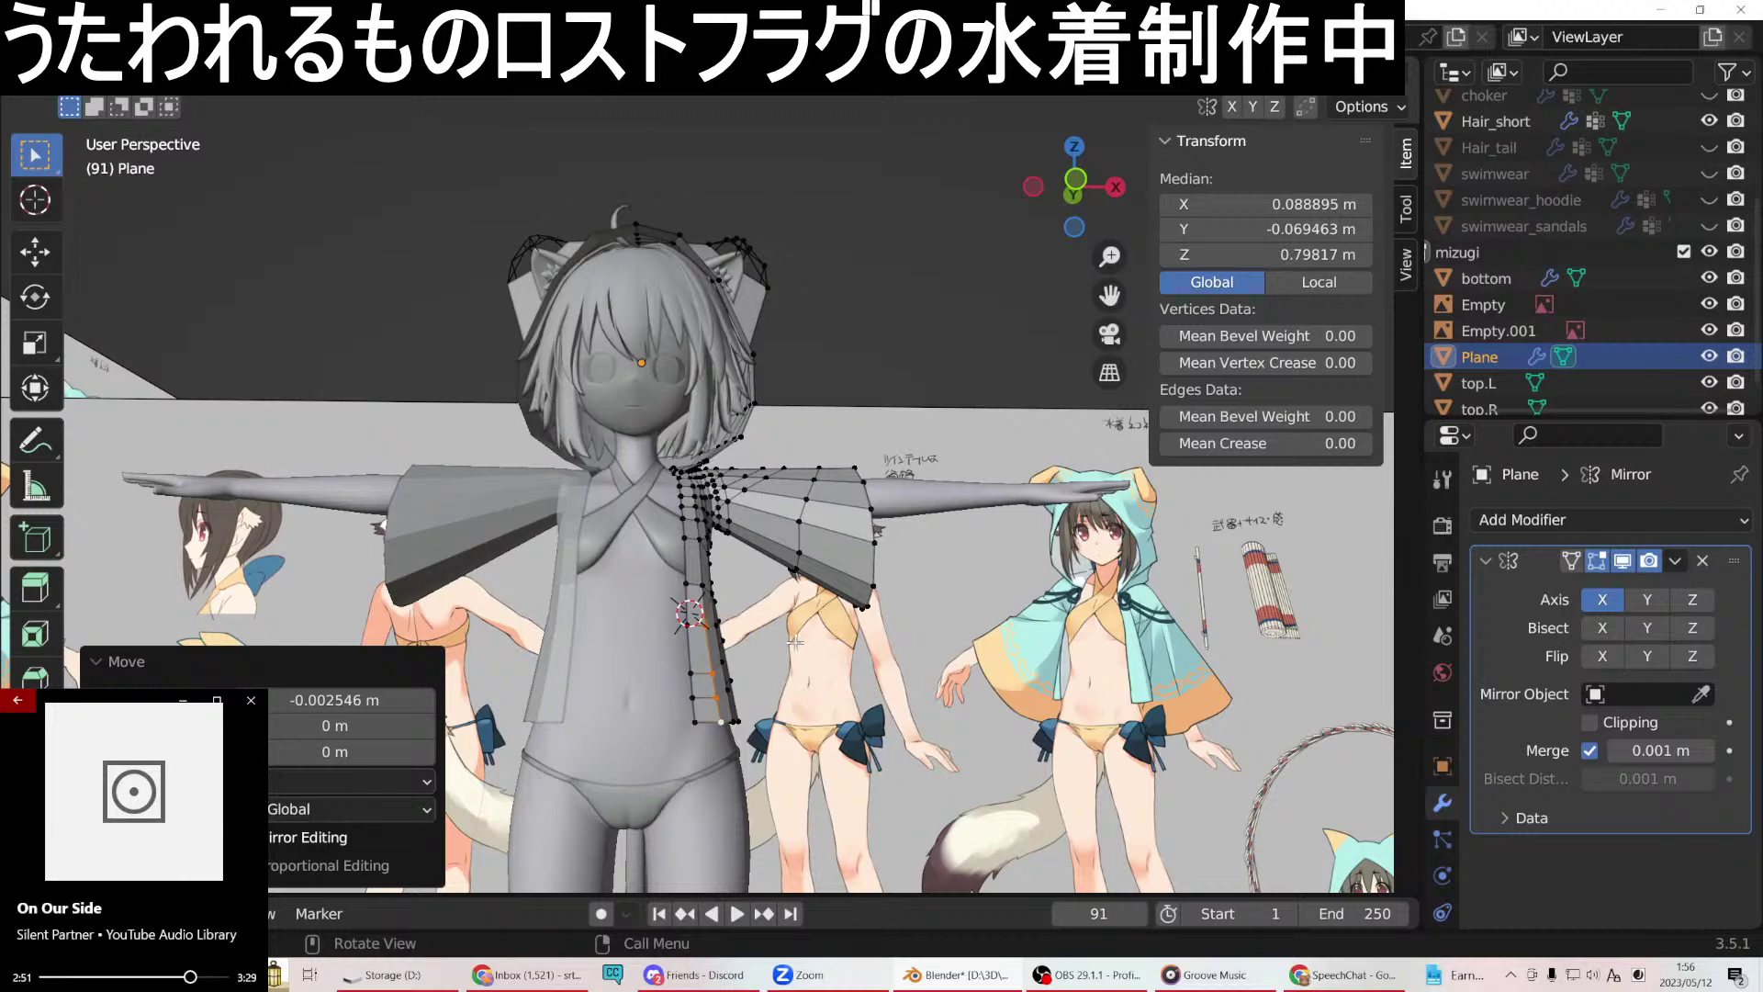
pyautogui.press('KP_1')
pyautogui.scroll(4, 762, 648)
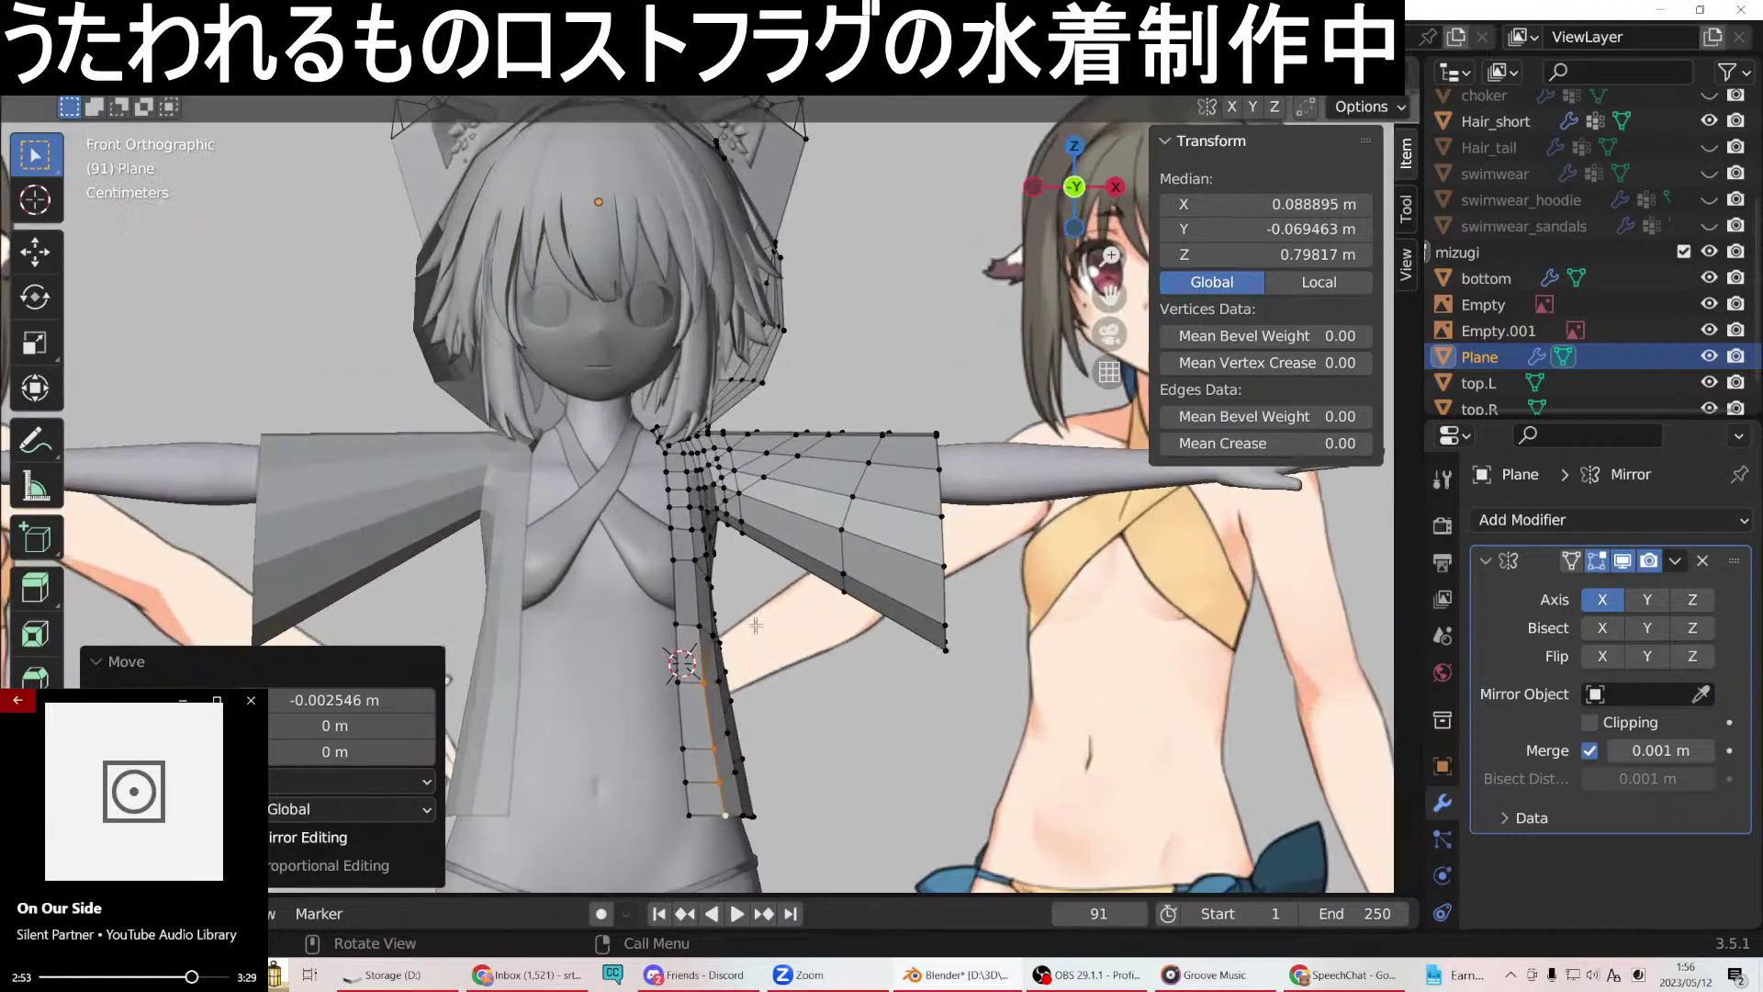
pyautogui.scroll(-5, 794, 653)
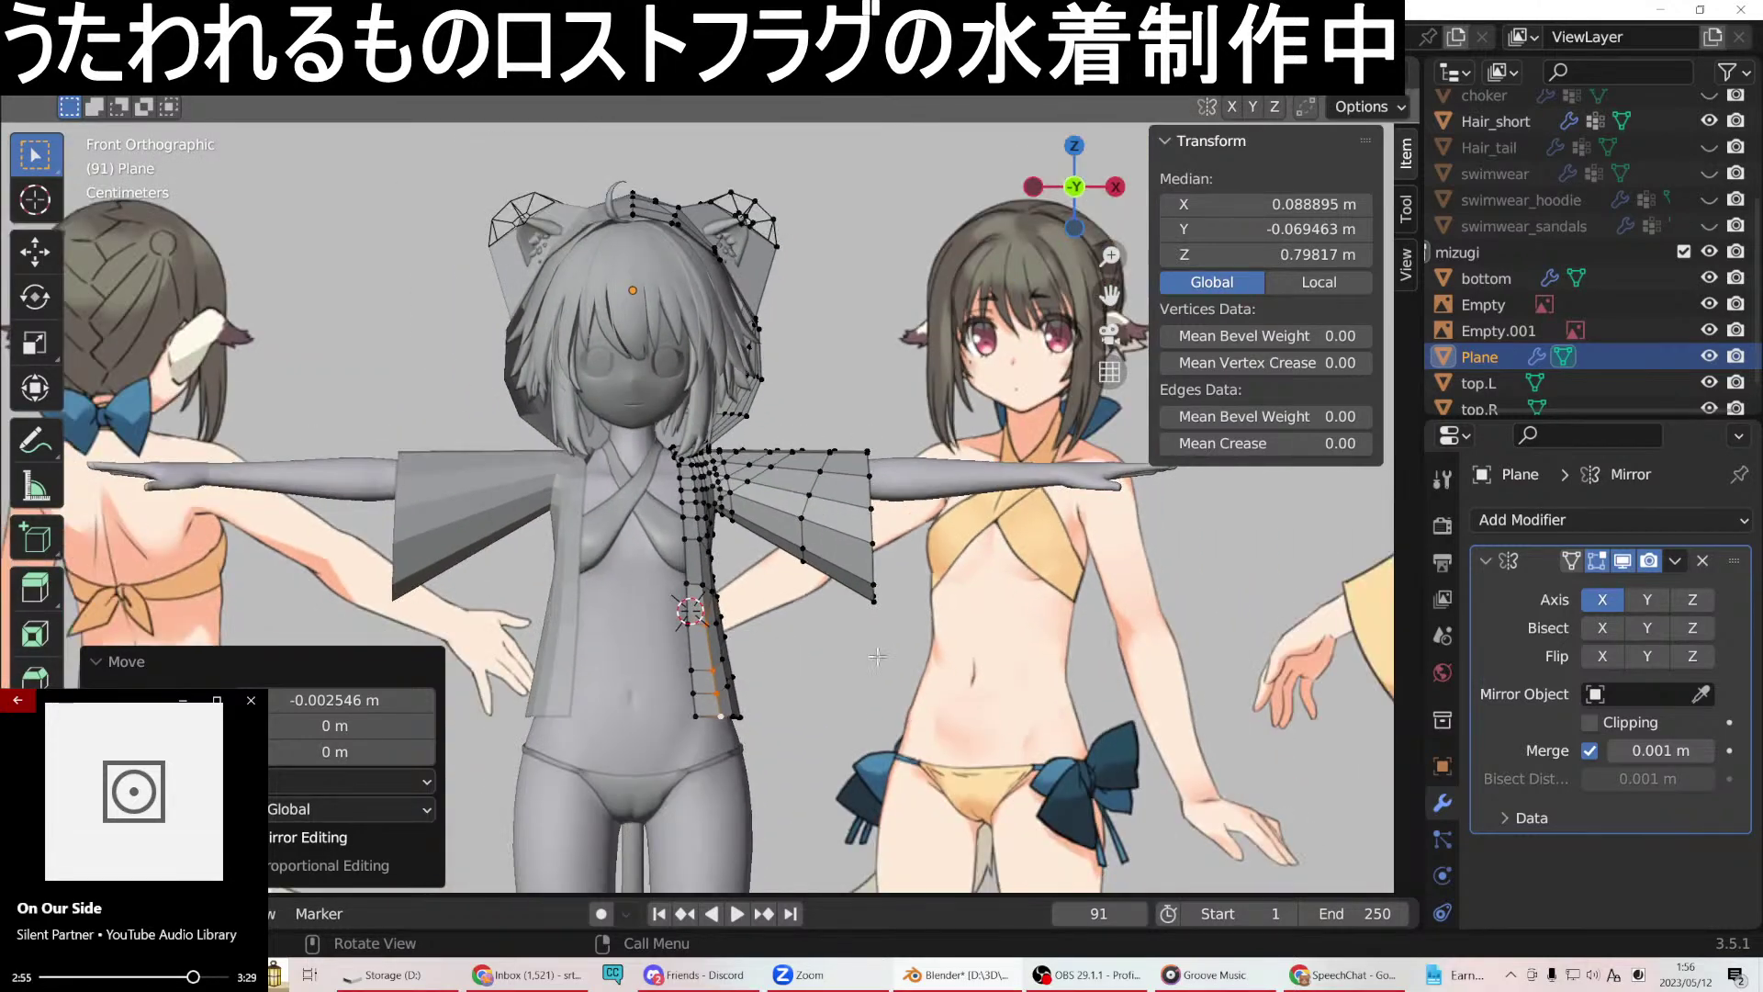
pyautogui.scroll(5, 810, 641)
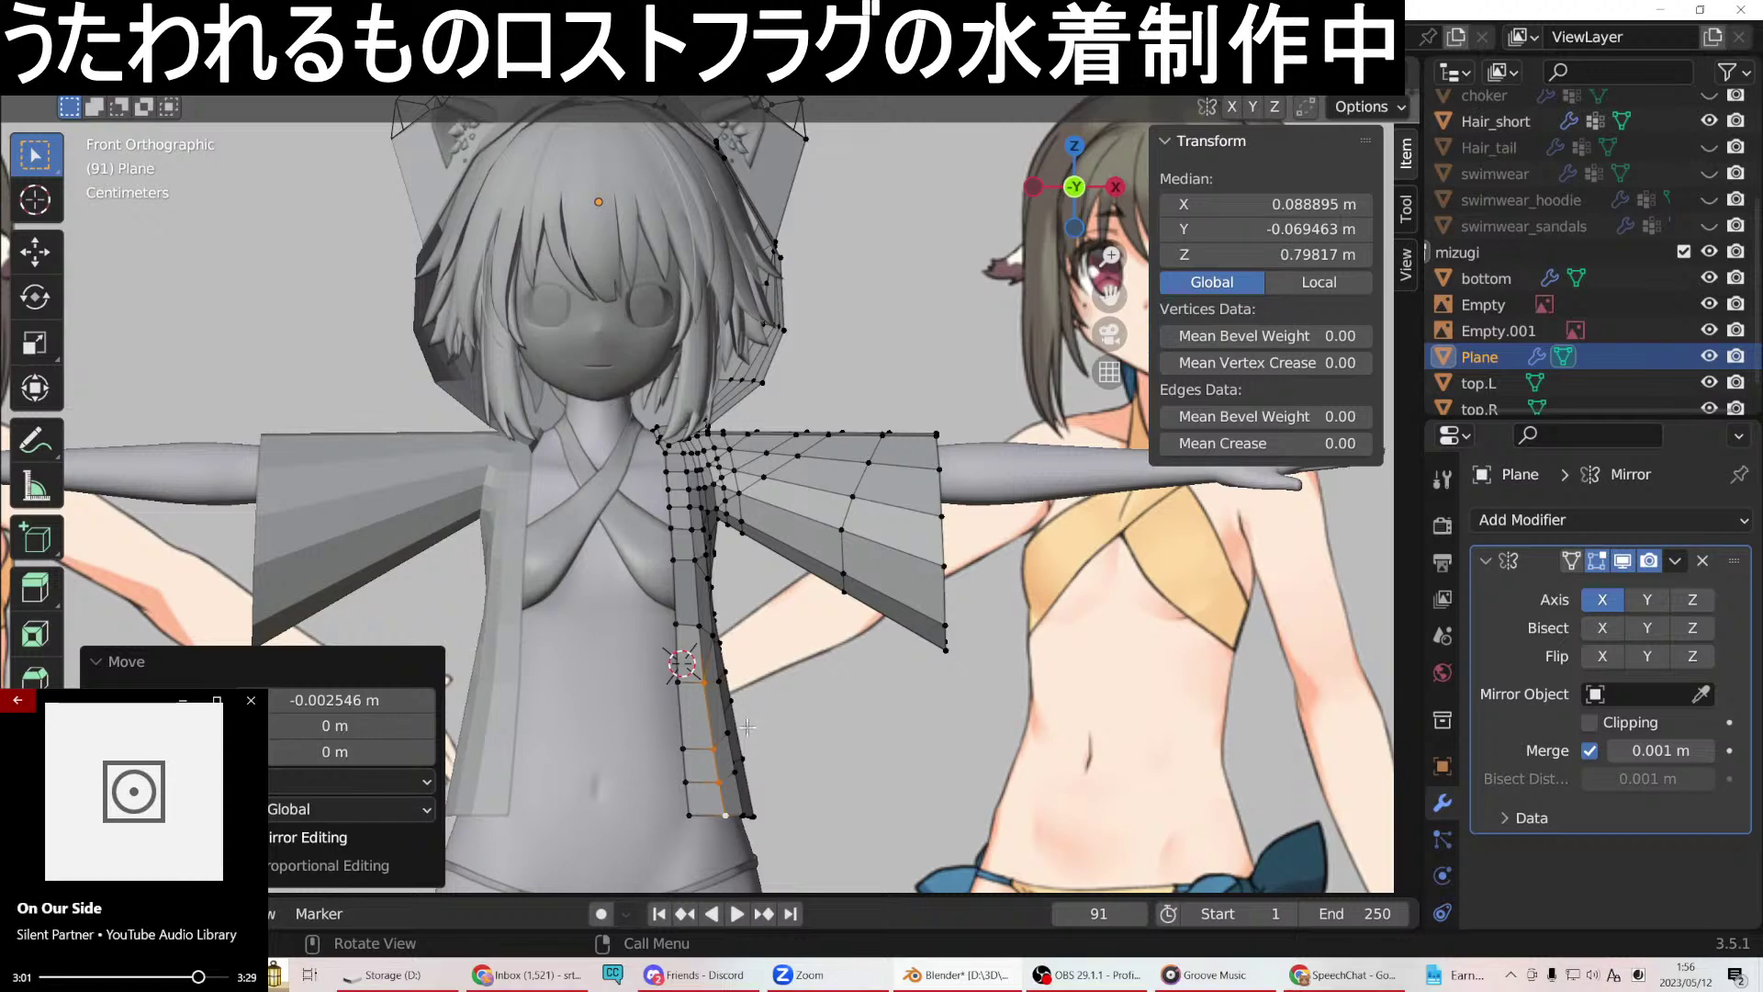
pyautogui.moveTo(734, 747); pyautogui.dragTo(633, 687, button='middle')
pyautogui.moveTo(827, 775); pyautogui.dragTo(793, 708, button='middle')
# With X-ray shading on, move the side vertices in the row just above the hem outward along X by about 0.004 m.
pyautogui.click(757, 765)
pyautogui.press('KP_Decimal')
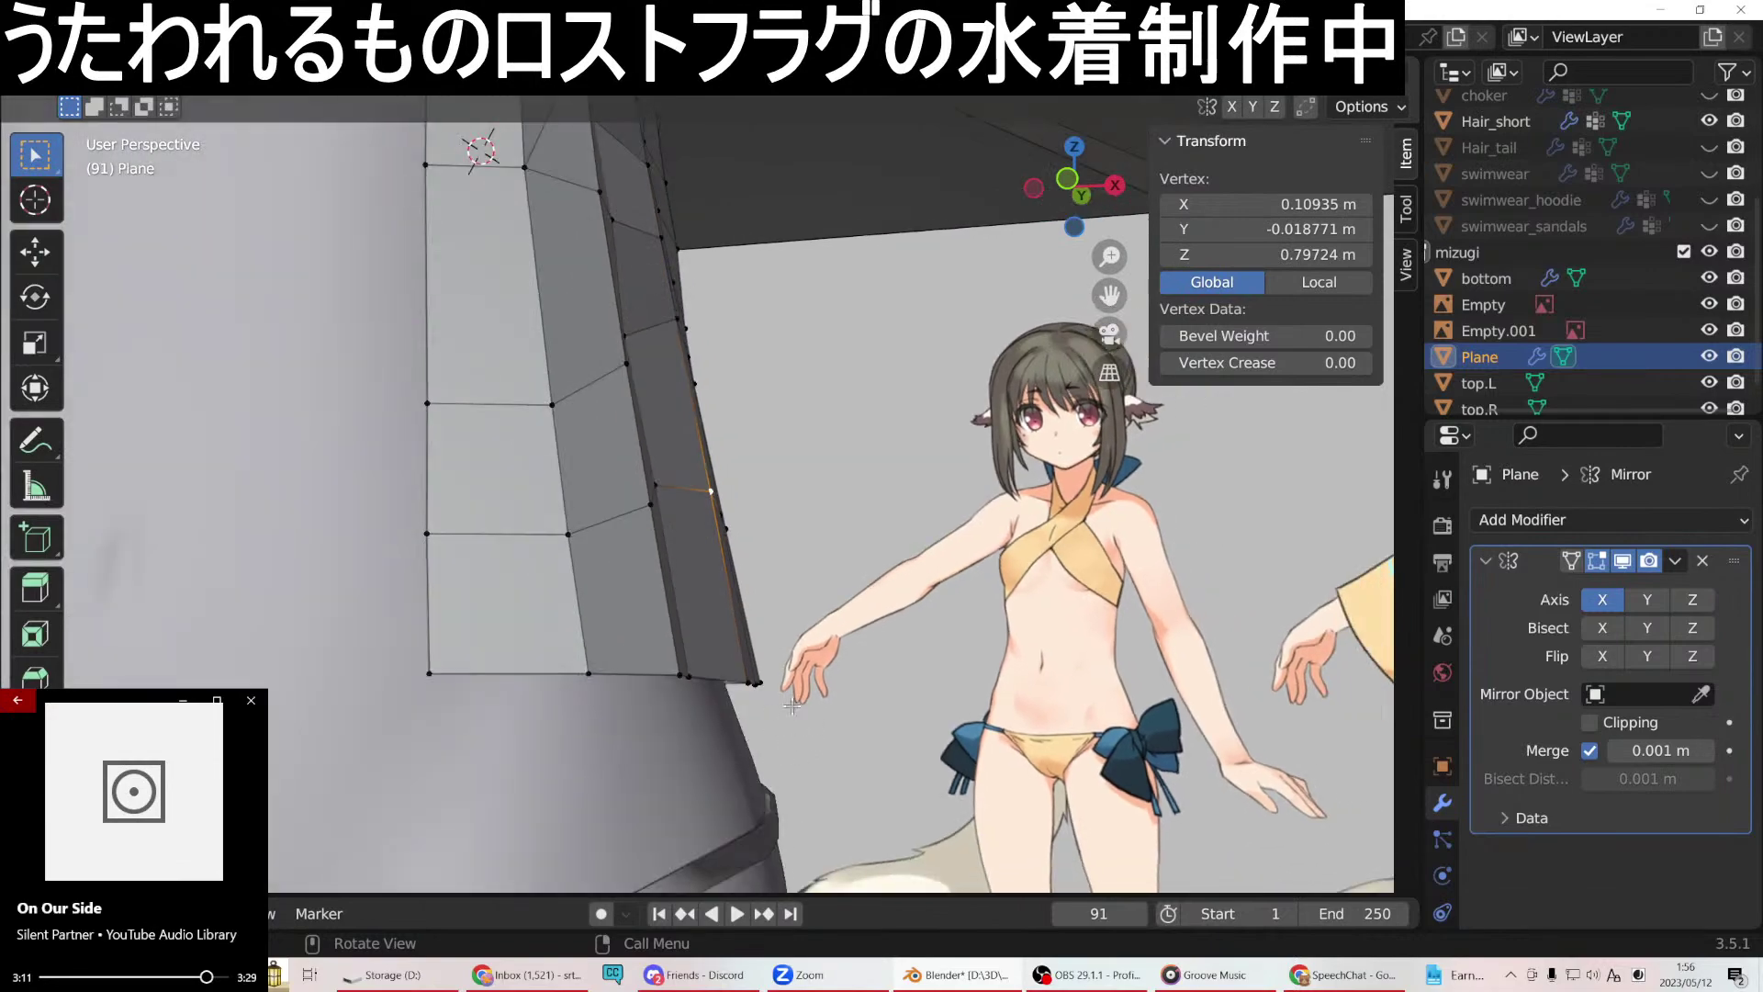
pyautogui.press('KP_1')
pyautogui.scroll(-2, 781, 679)
pyautogui.scroll(4, 770, 650)
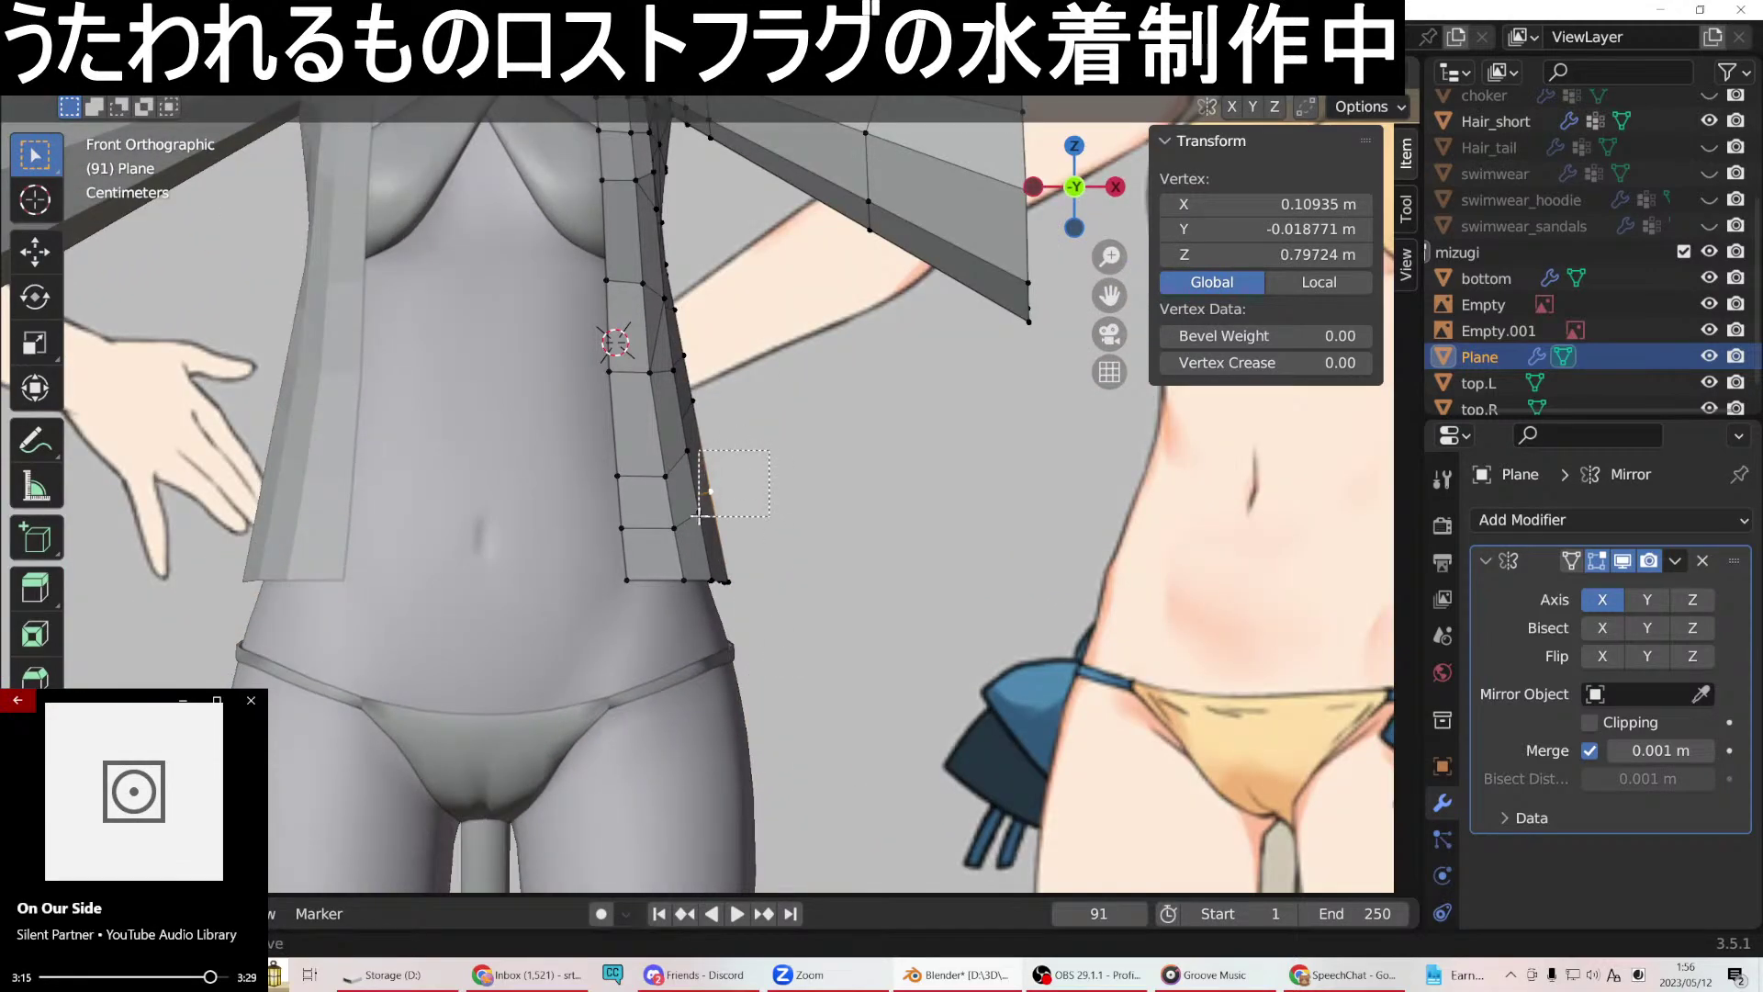
pyautogui.moveTo(841, 540); pyautogui.dragTo(735, 441, button='middle')
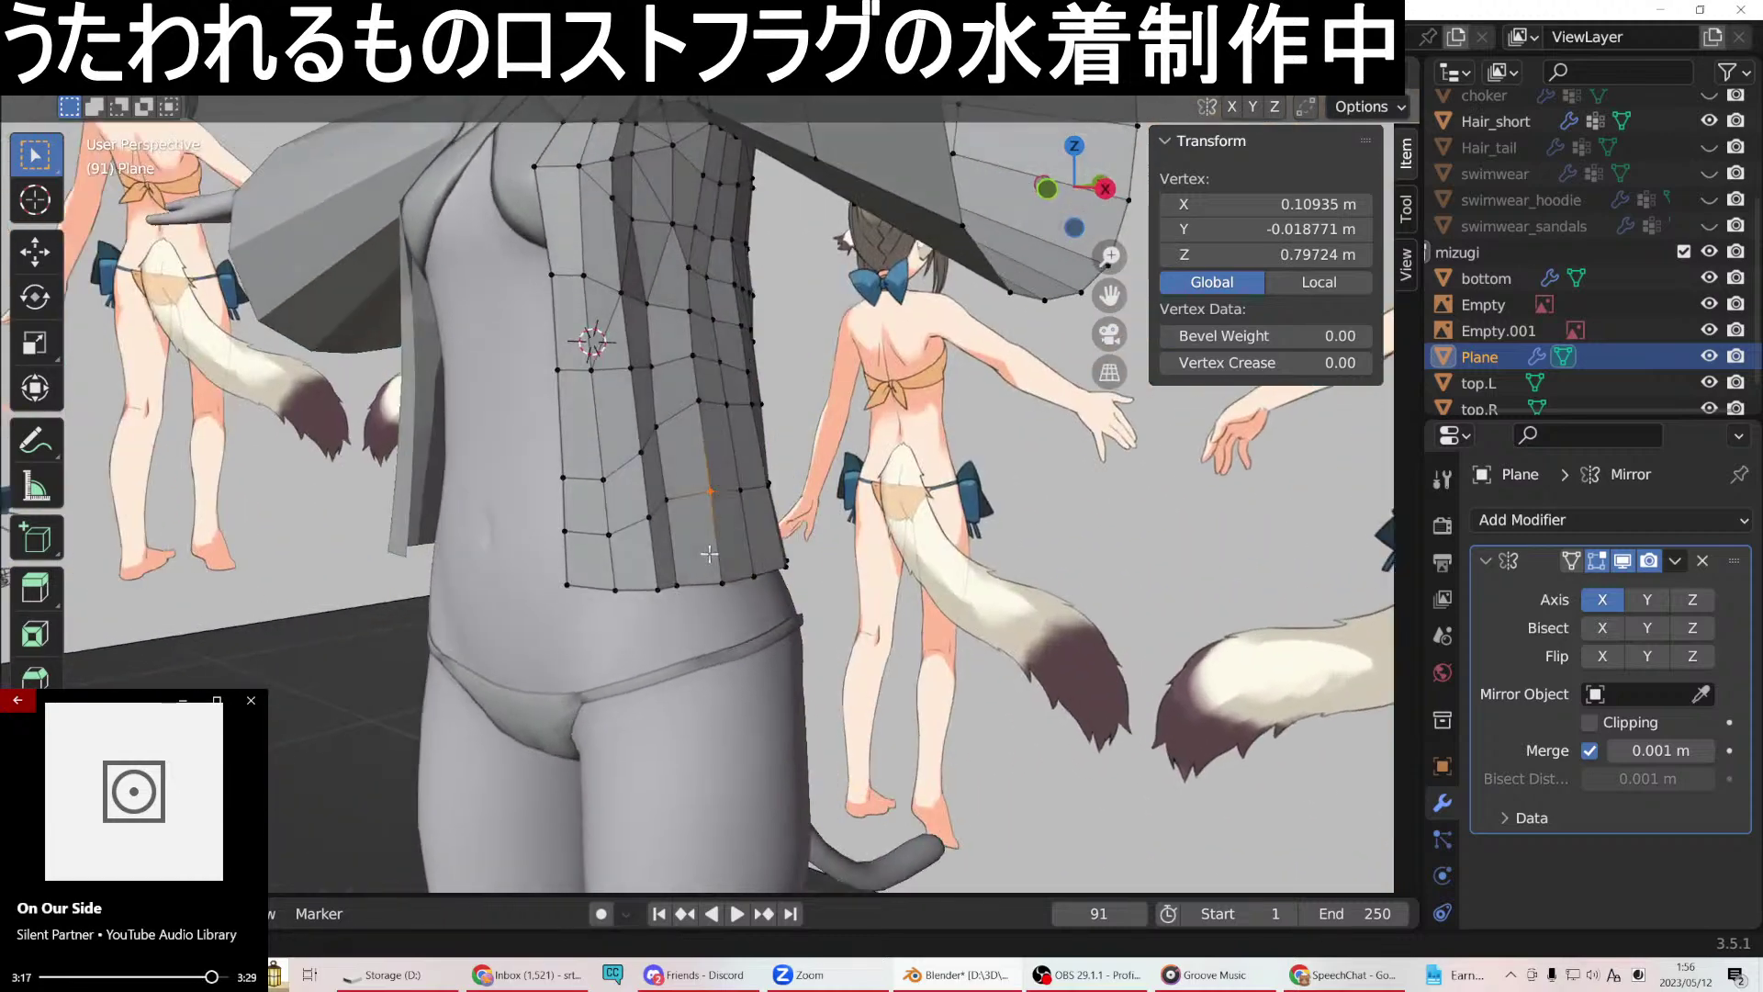
pyautogui.keyDown('shift'); pyautogui.moveTo(1070, 253); pyautogui.dragTo(1075, 254, button='middle'); pyautogui.keyUp('shift')
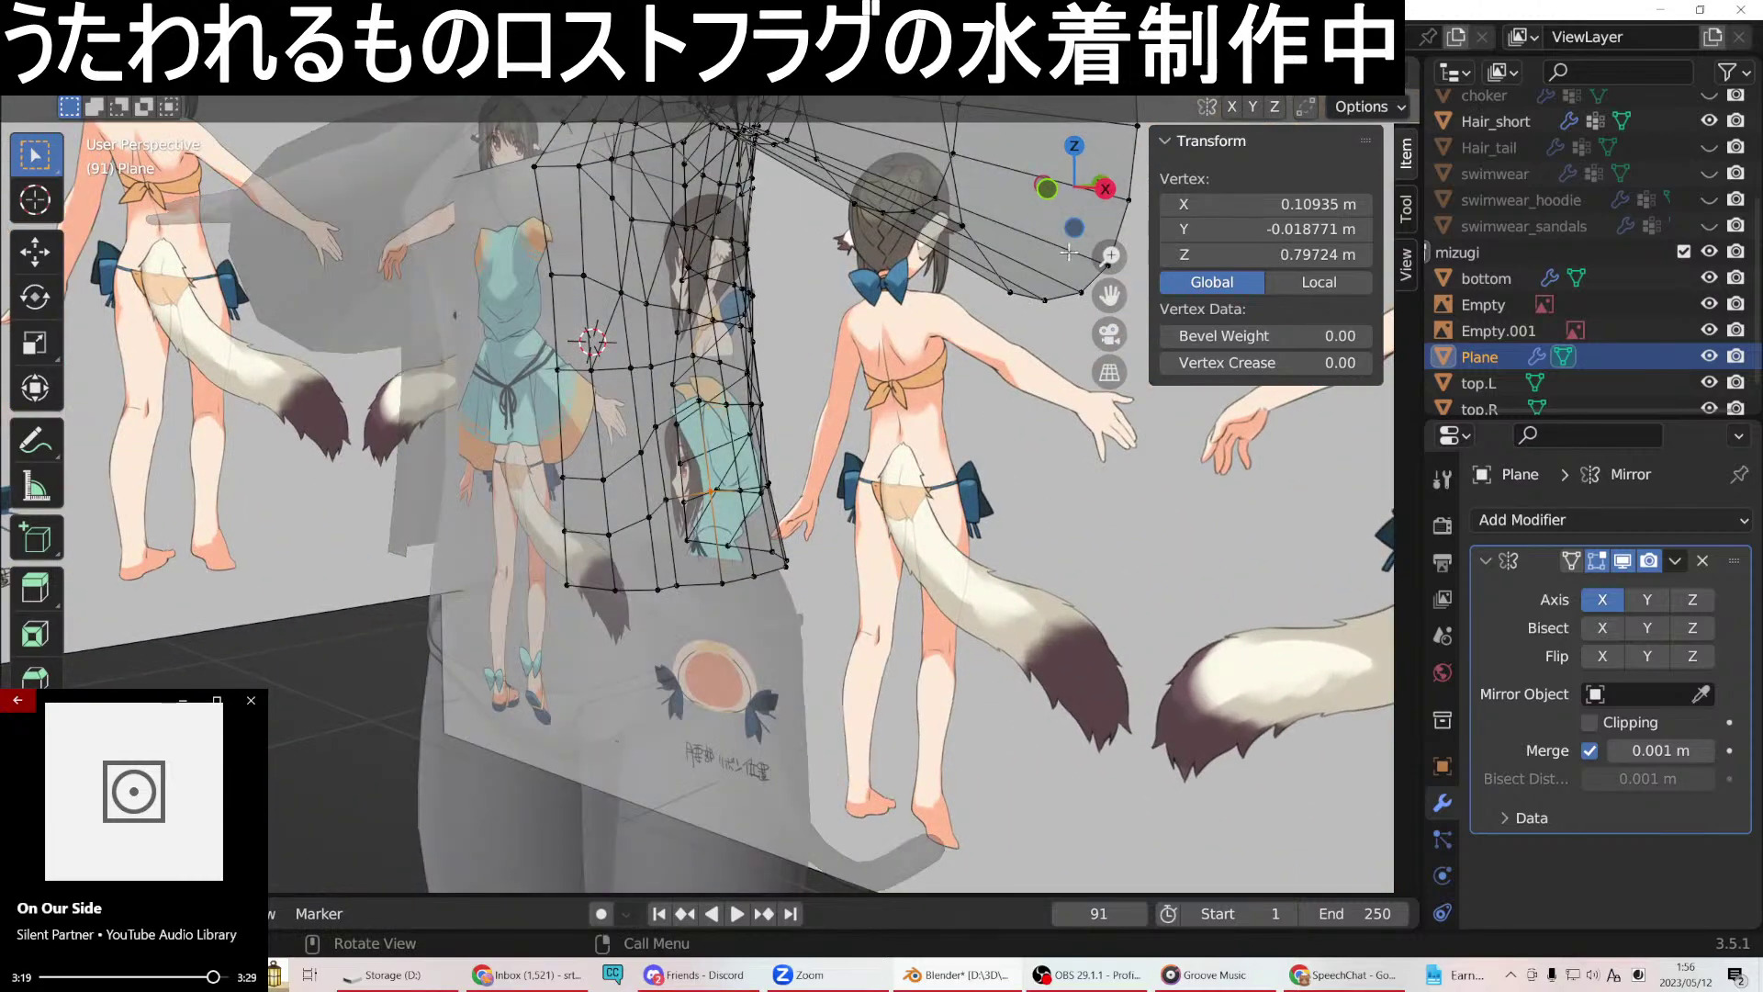
pyautogui.press('KP_1')
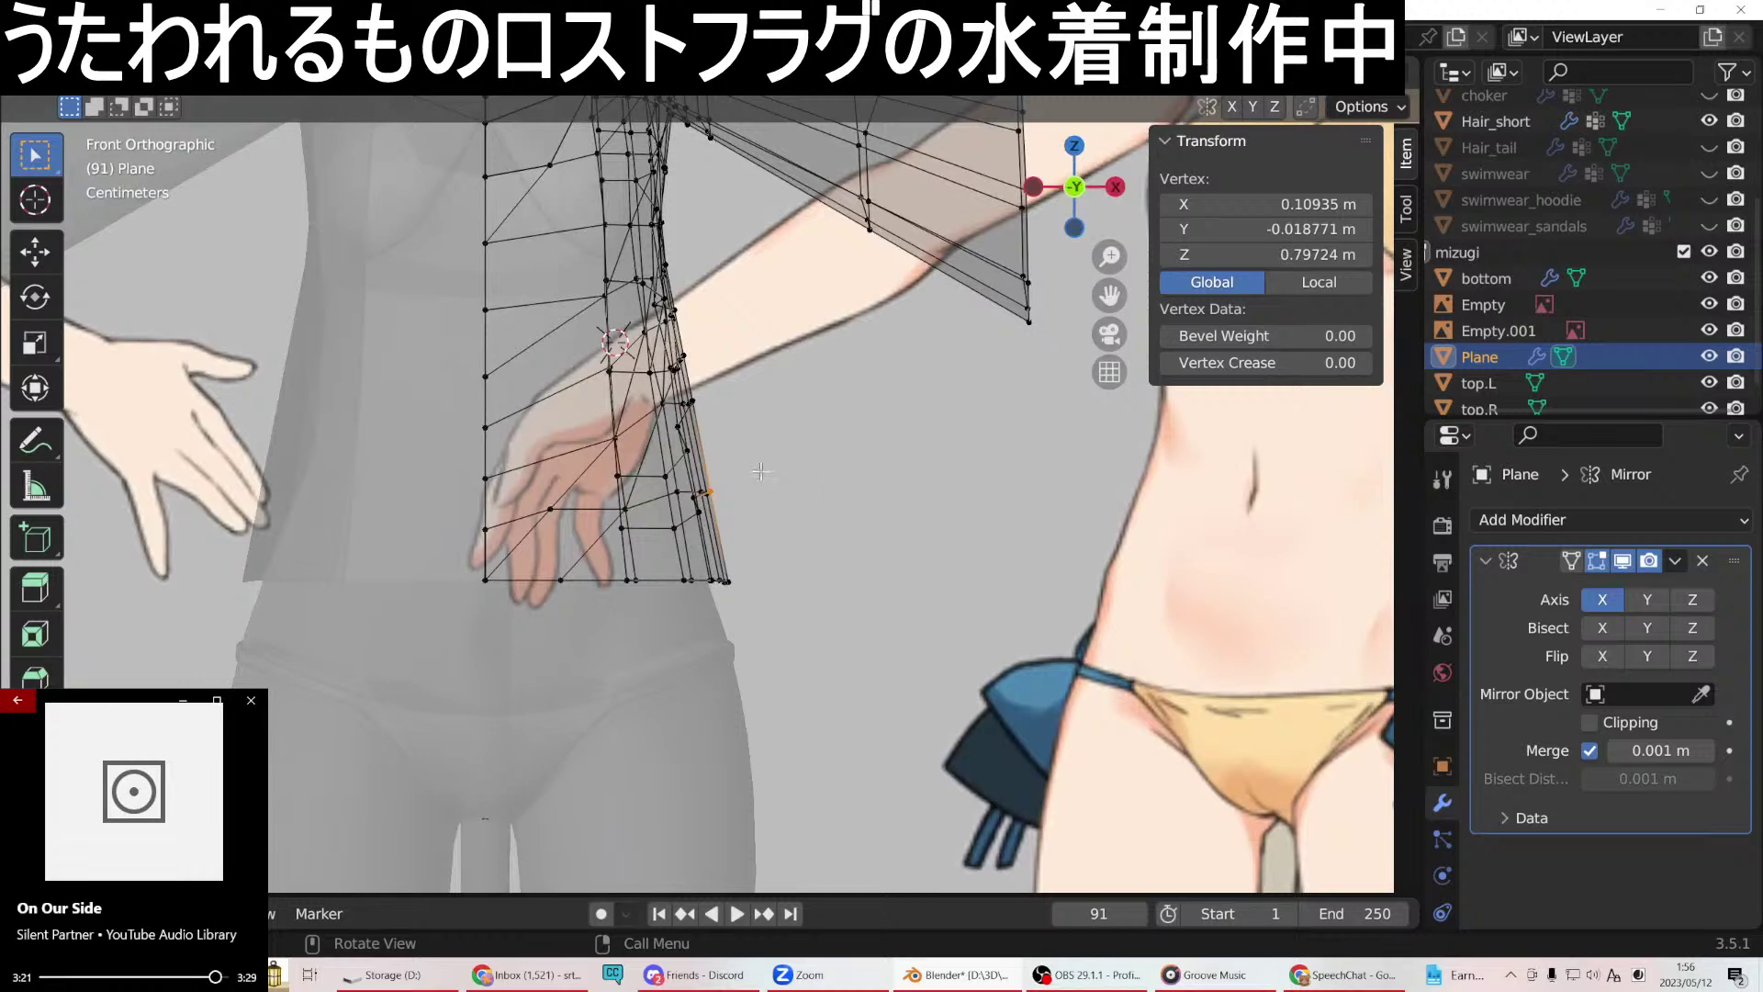
pyautogui.keyDown('shift'); pyautogui.click(709, 503); pyautogui.keyUp('shift')
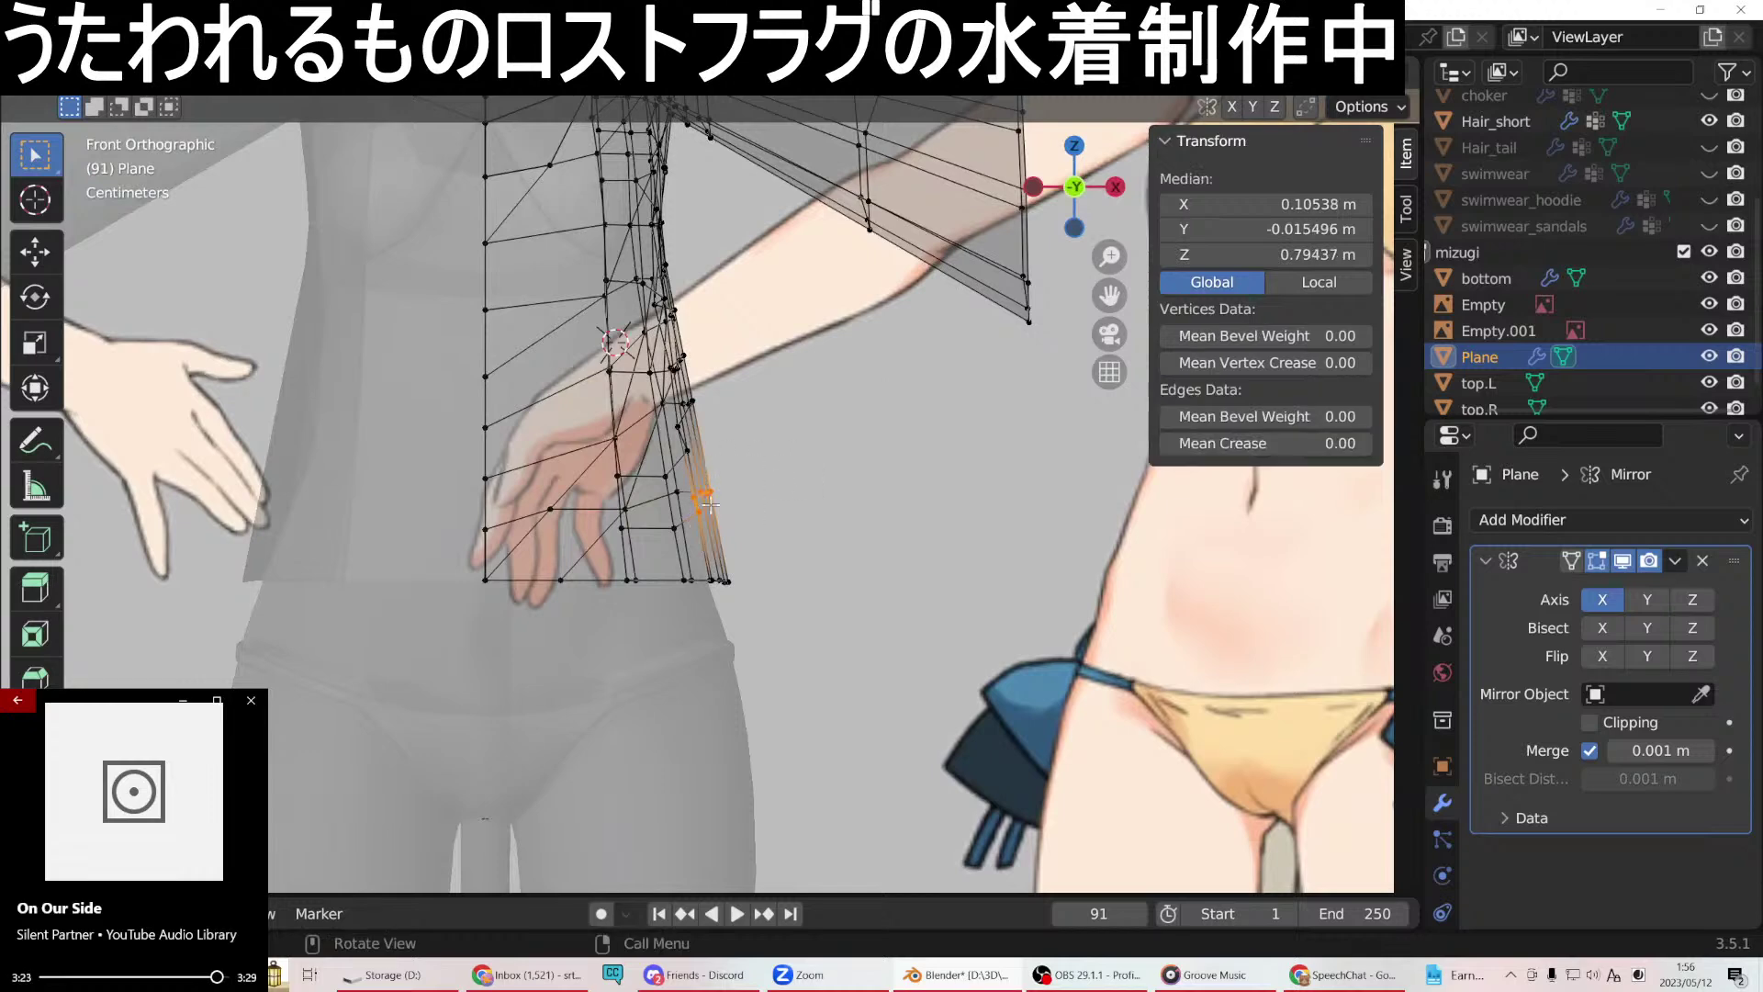
pyautogui.press('g')
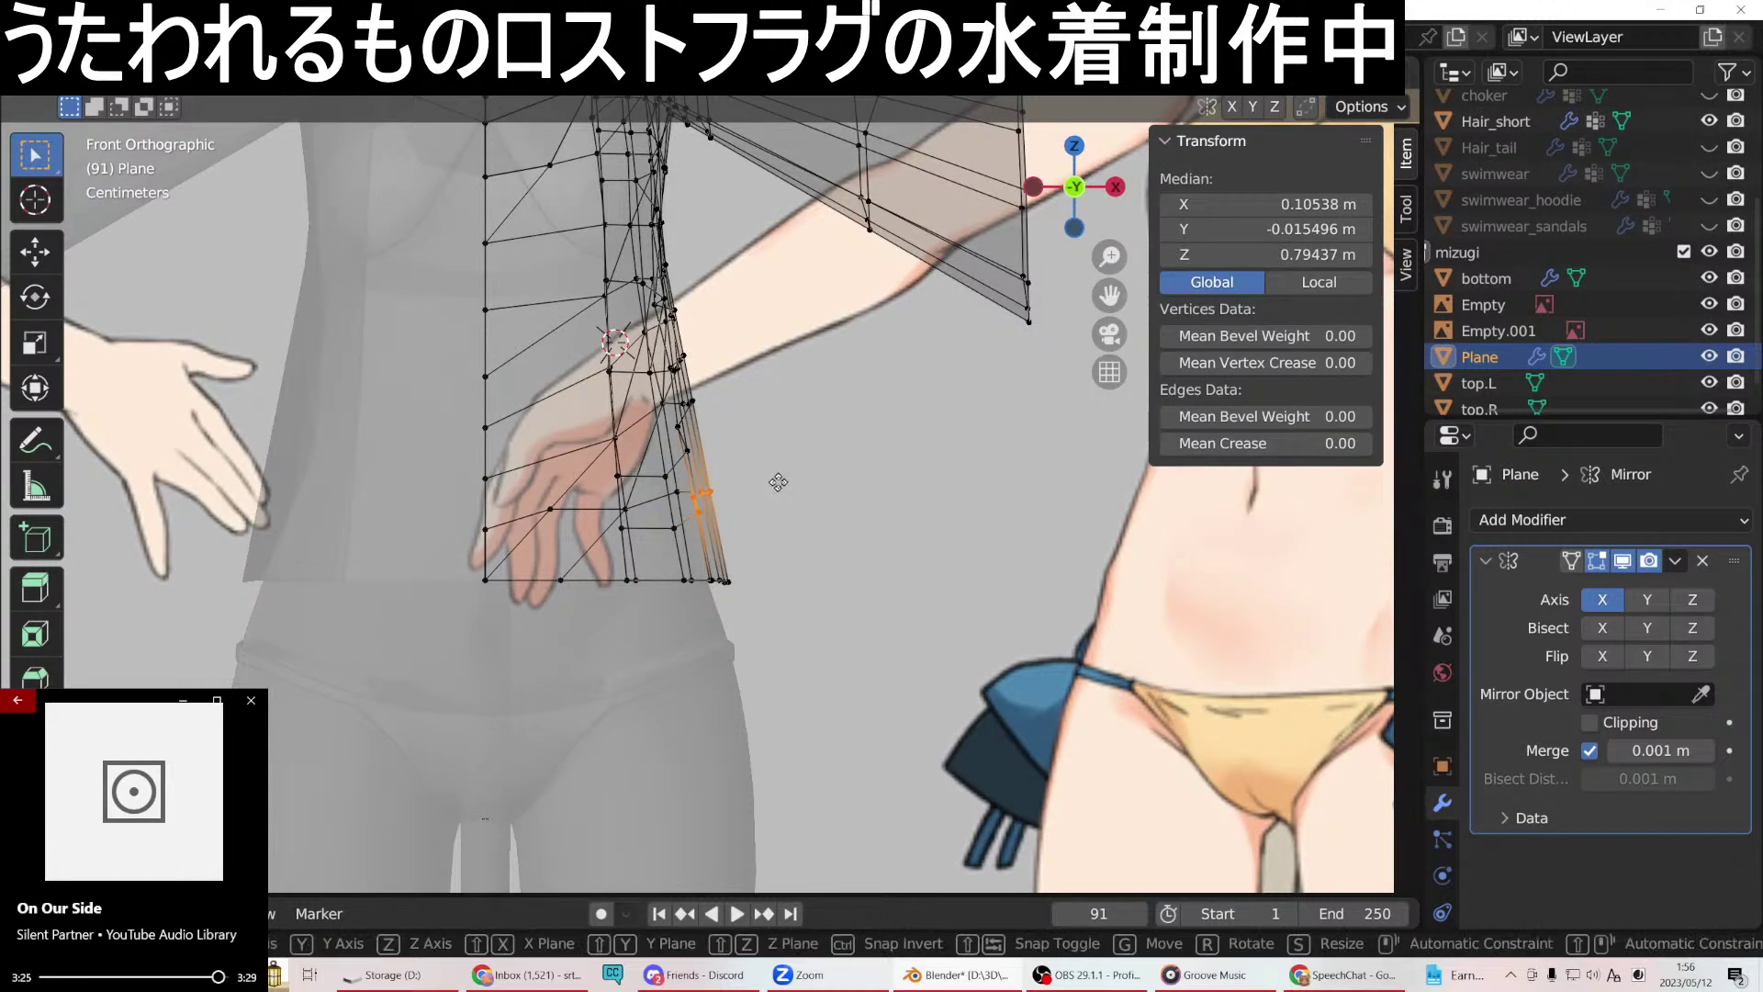
pyautogui.press('x')
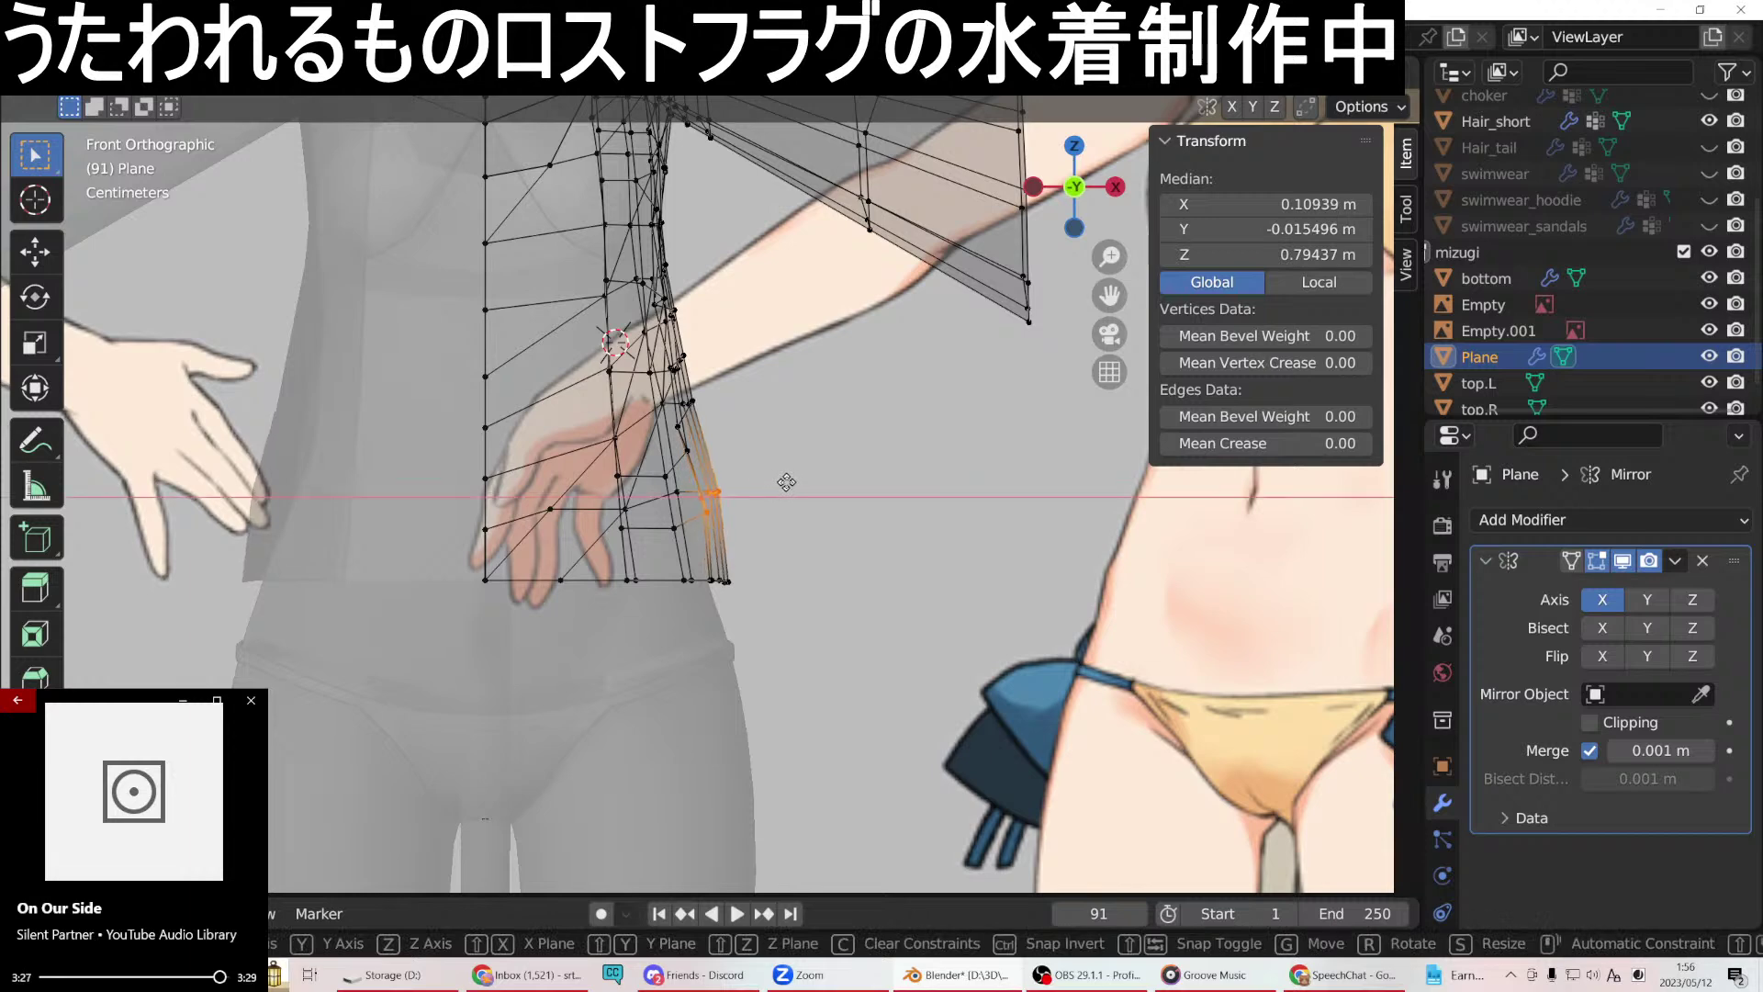
pyautogui.click(785, 482)
# Move the next row of side vertices up from there outward along X by 0.004683 m.
pyautogui.moveTo(728, 377); pyautogui.dragTo(676, 469)
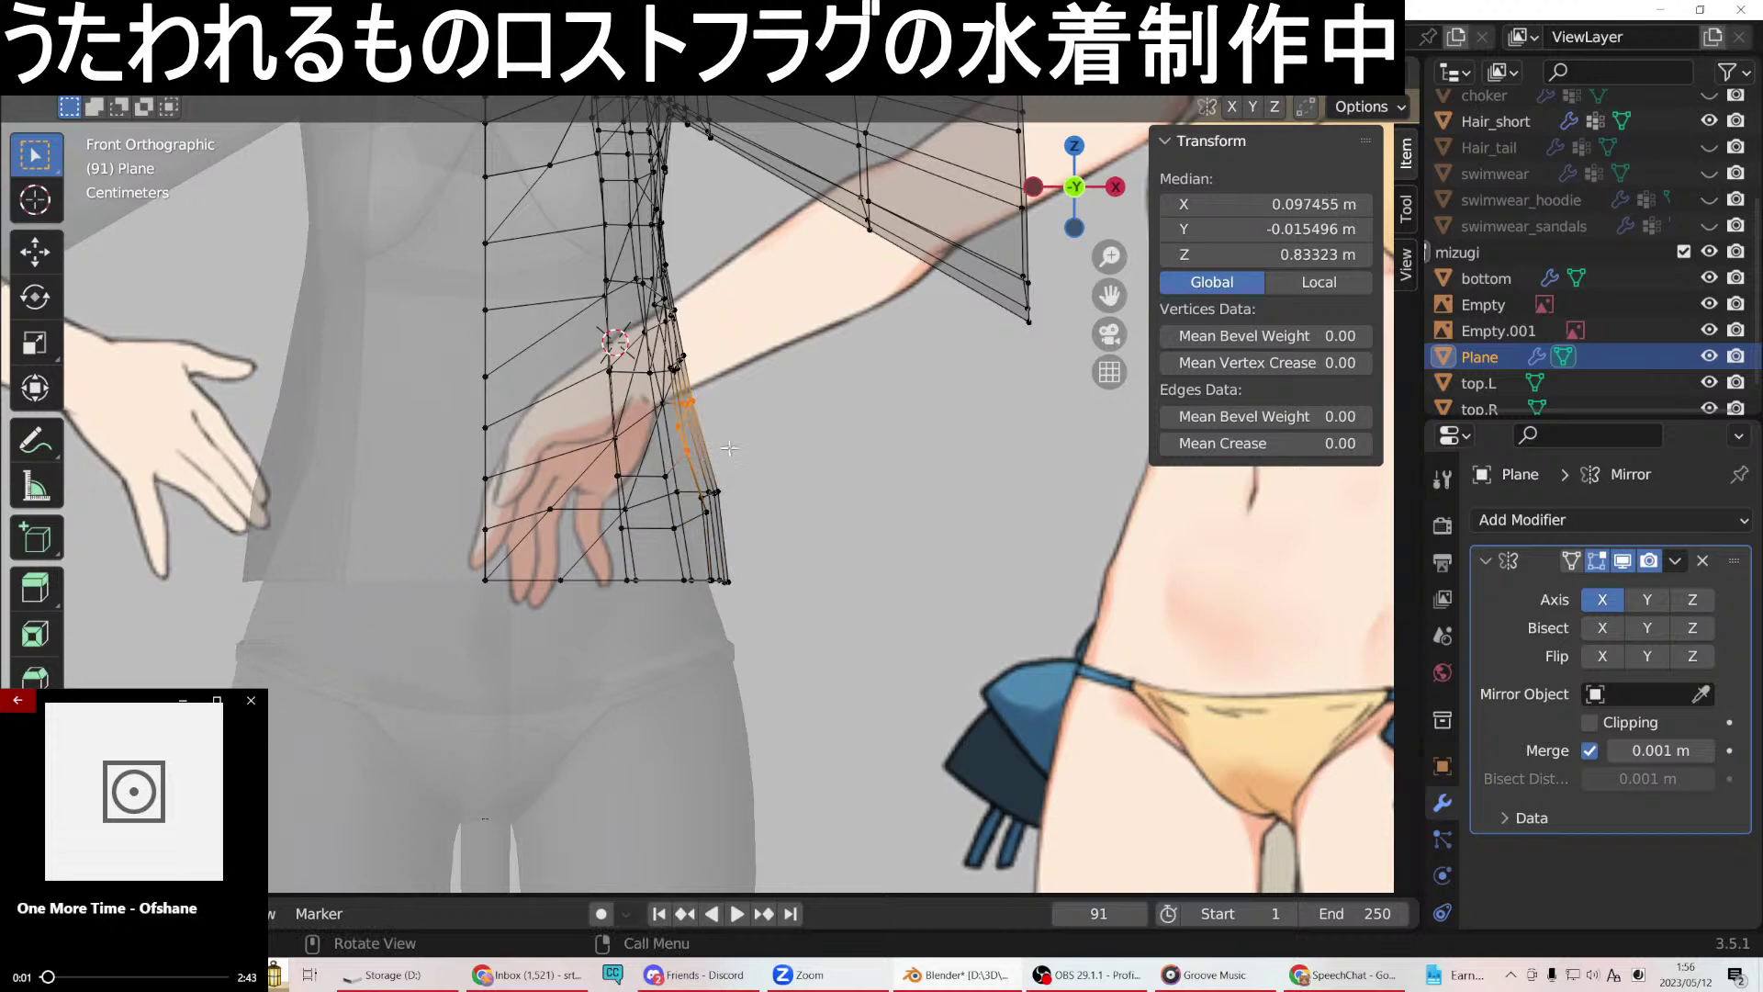
pyautogui.press('g')
pyautogui.press('x')
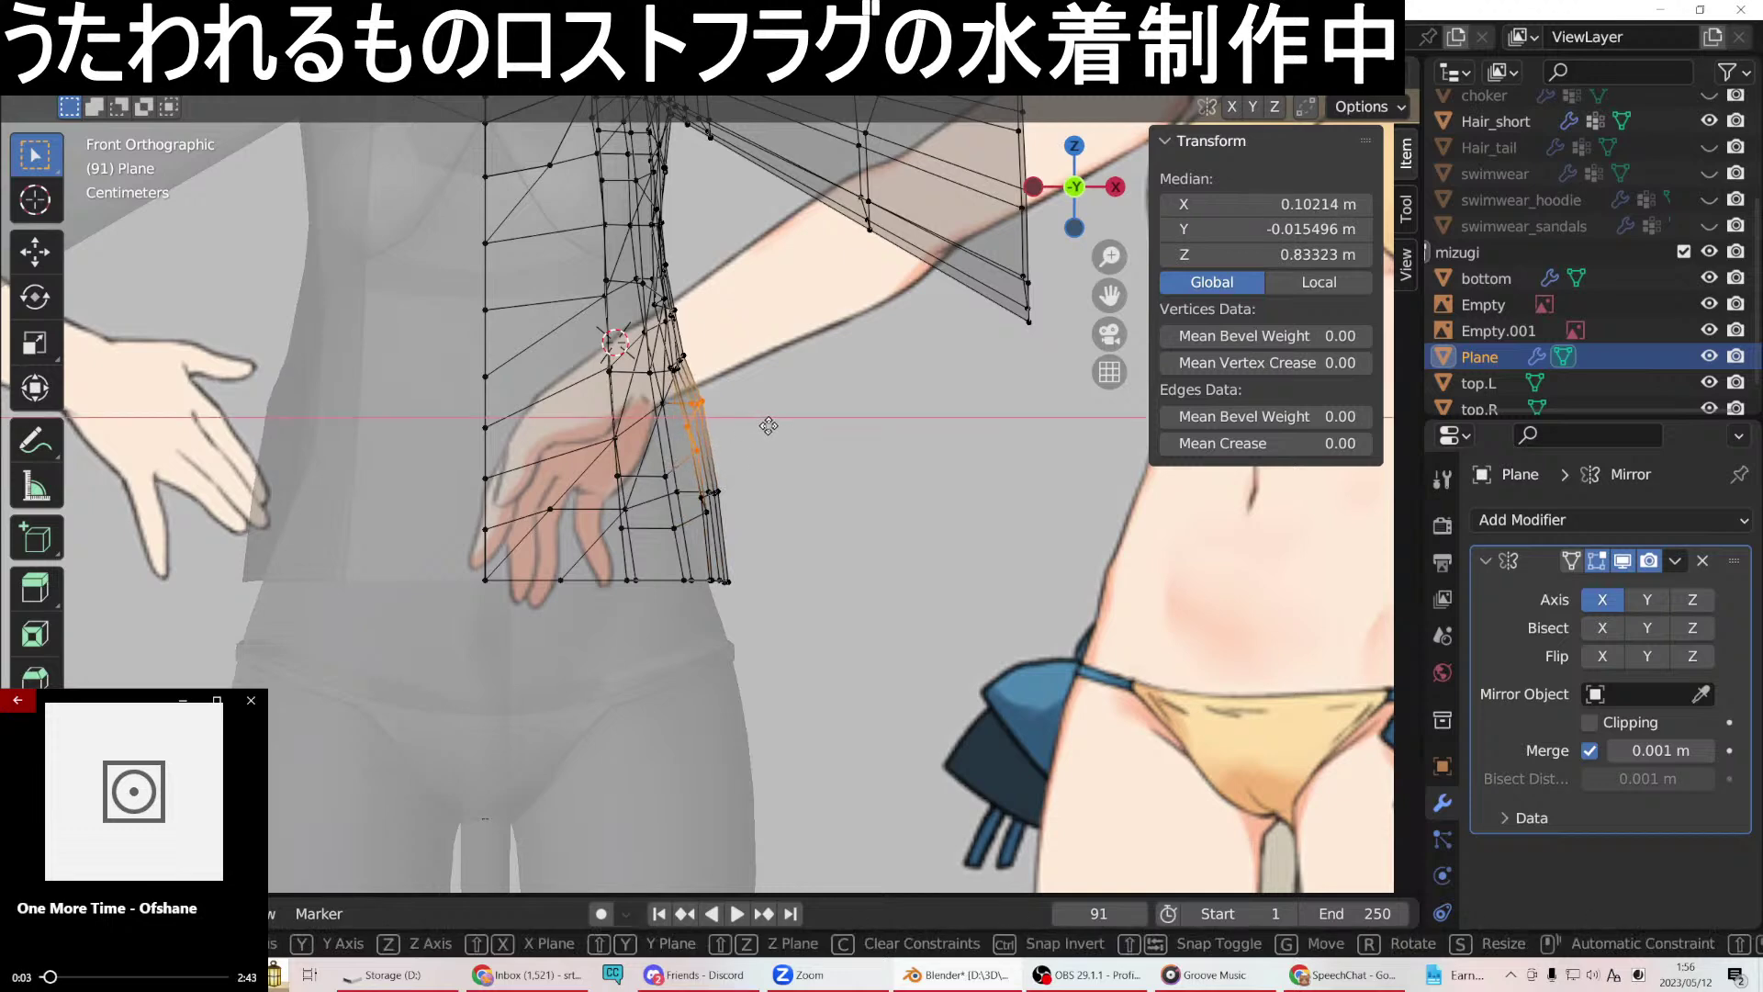
pyautogui.click(769, 425)
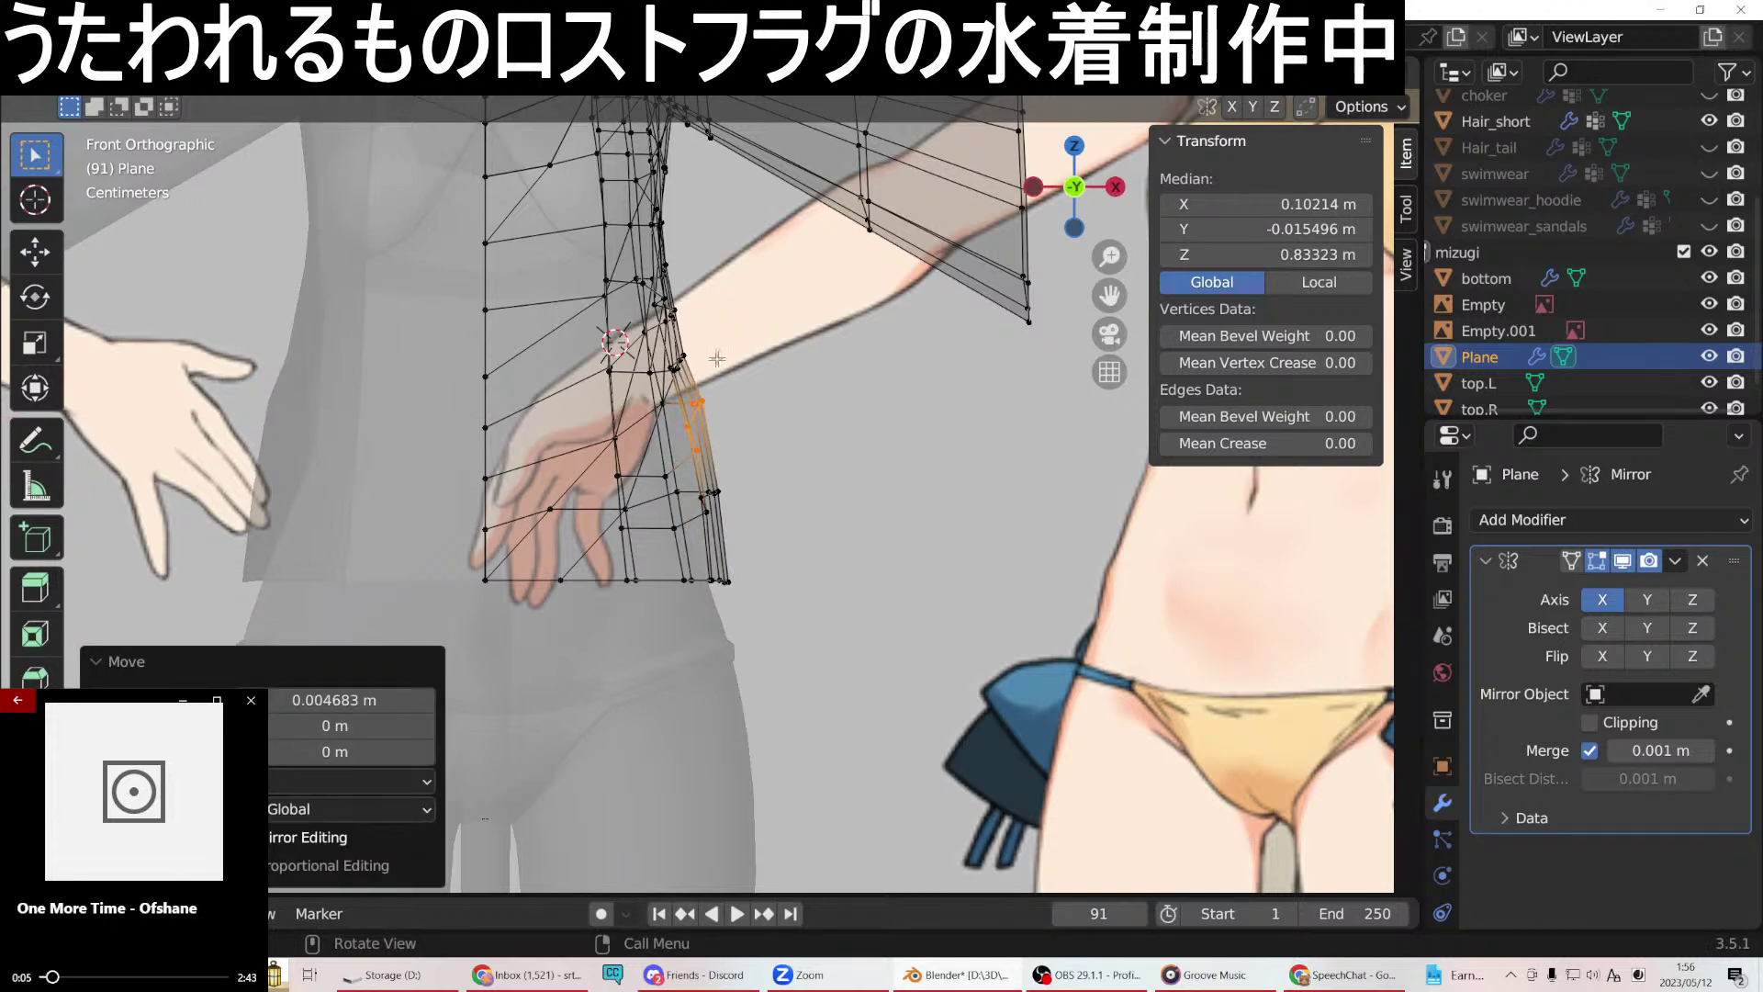
# Select the side vertices in the row at waist height and move them slightly outward along X.
pyautogui.click(674, 376)
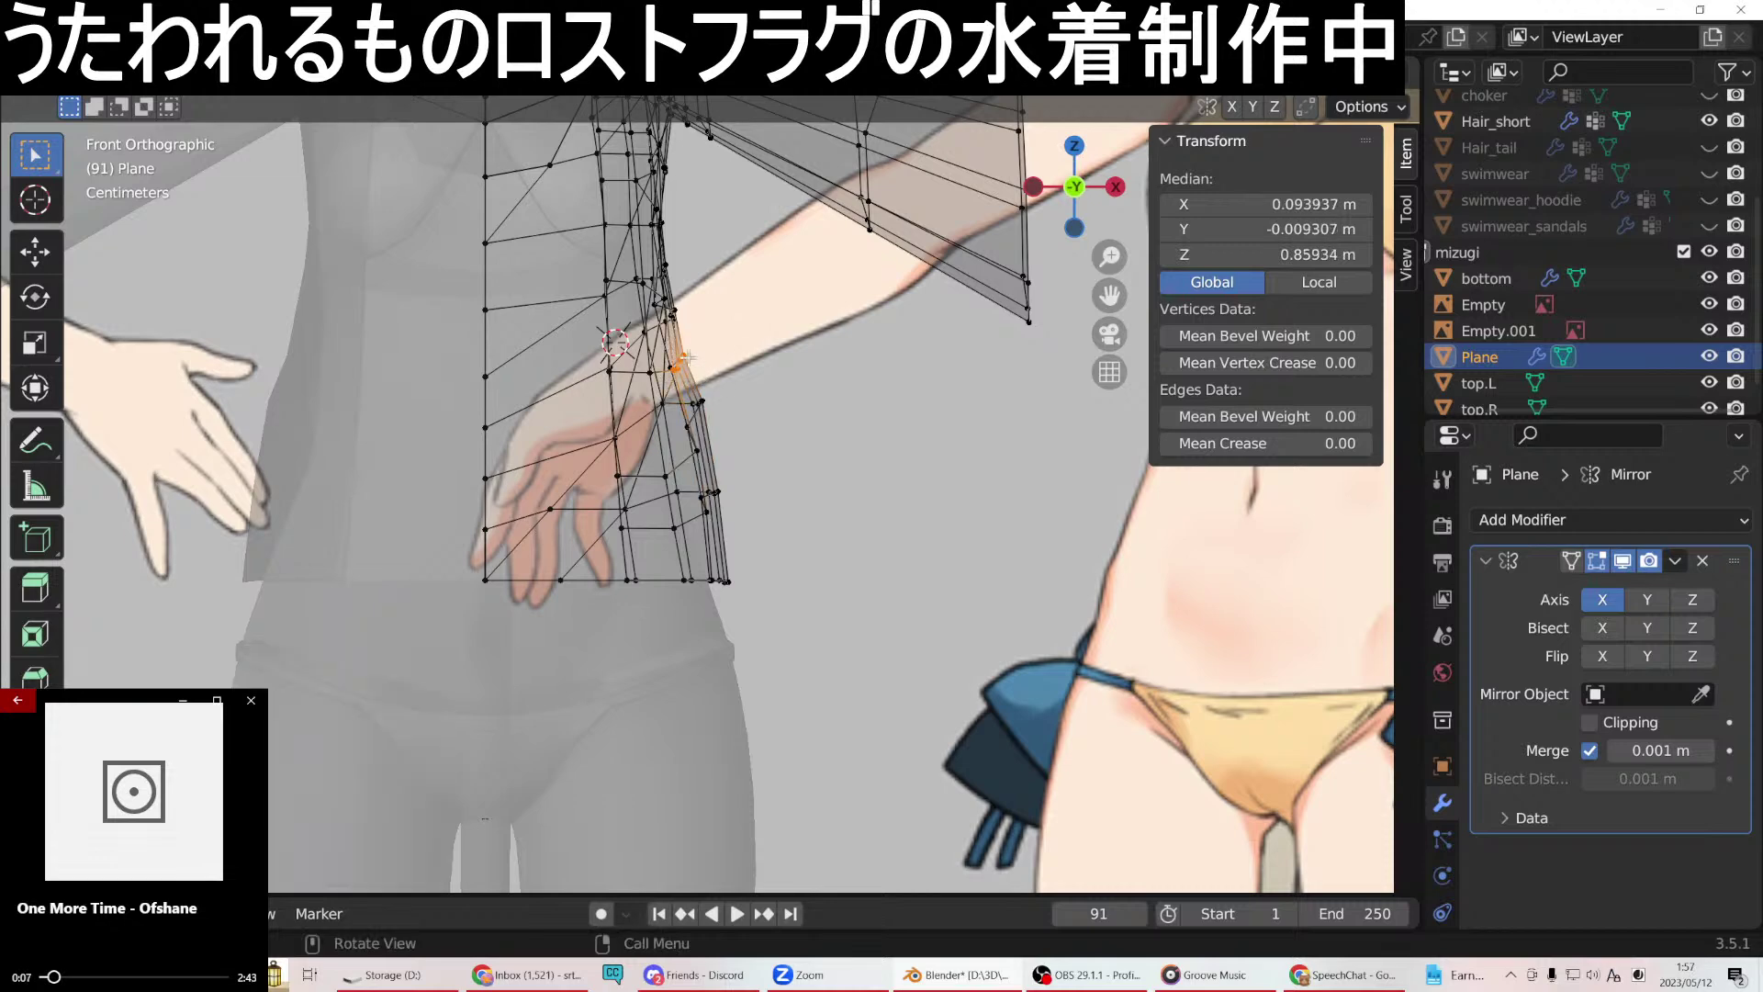
pyautogui.moveTo(717, 377); pyautogui.dragTo(707, 352)
pyautogui.press('g')
pyautogui.press('x')
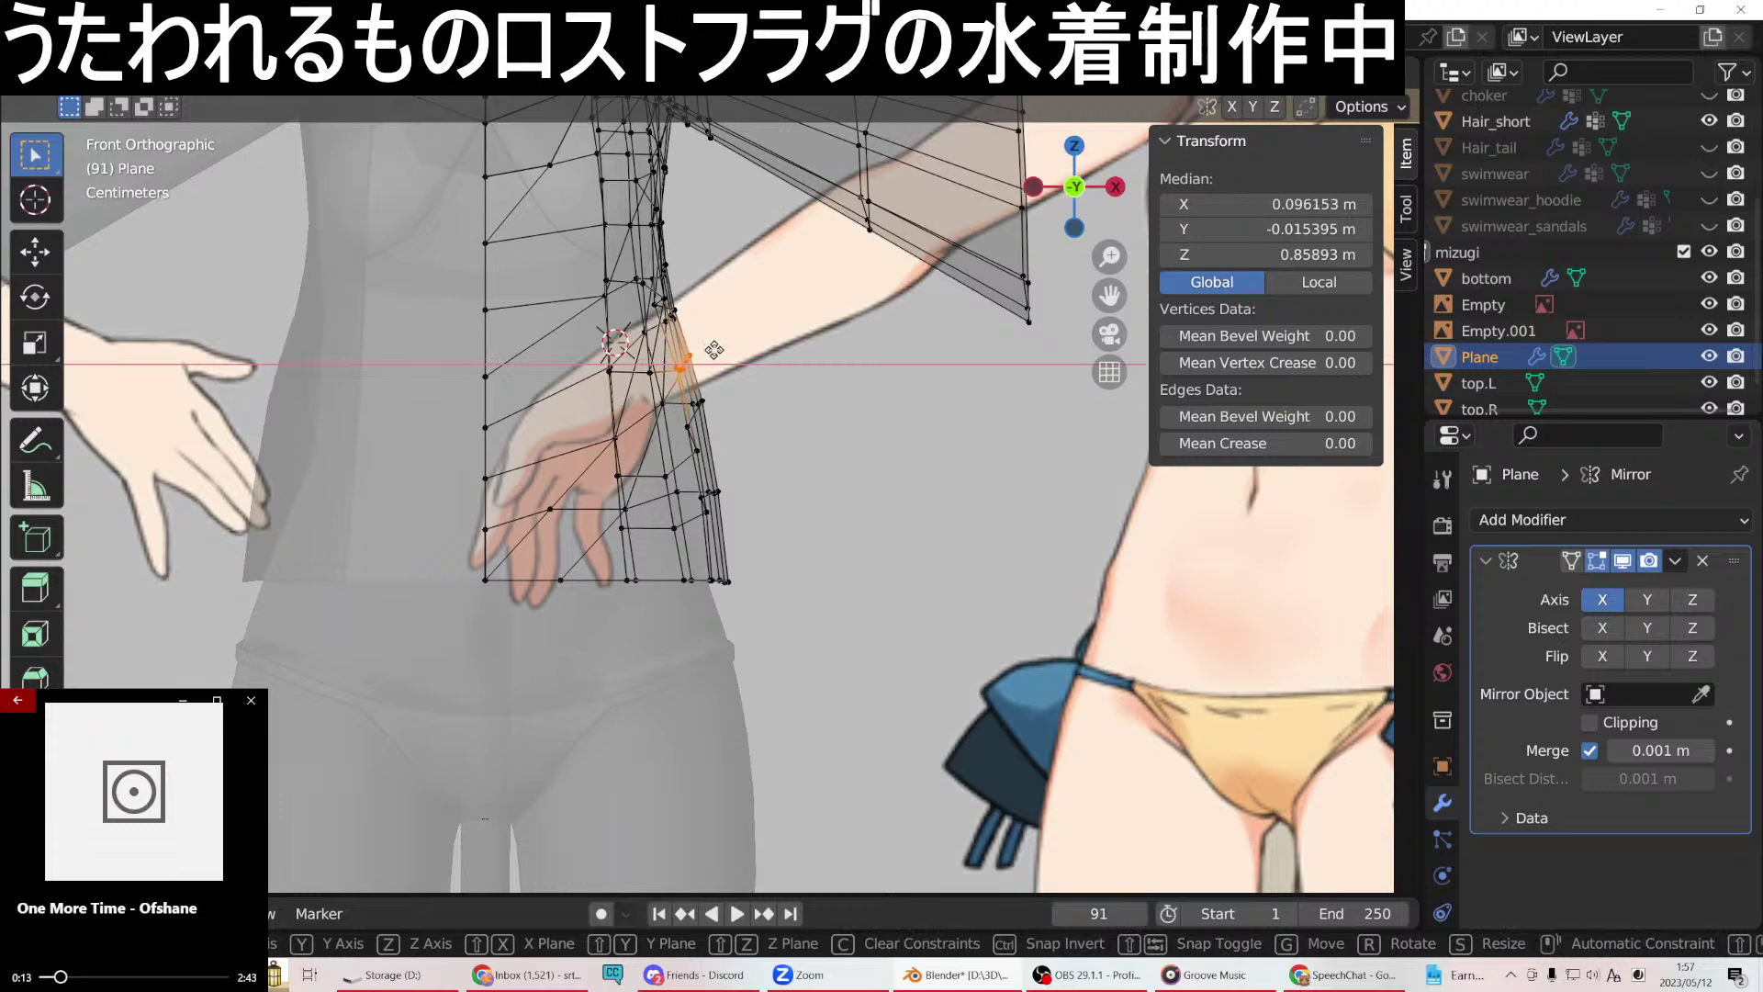
pyautogui.click(713, 350)
# Select the side vertices one row above waist height and move them outward along X by about 0.0033 m.
pyautogui.scroll(2, 698, 292)
pyautogui.keyDown('shift'); pyautogui.moveTo(709, 294); pyautogui.dragTo(709, 400, button='middle'); pyautogui.keyUp('shift')
pyautogui.moveTo(704, 408); pyautogui.dragTo(648, 367)
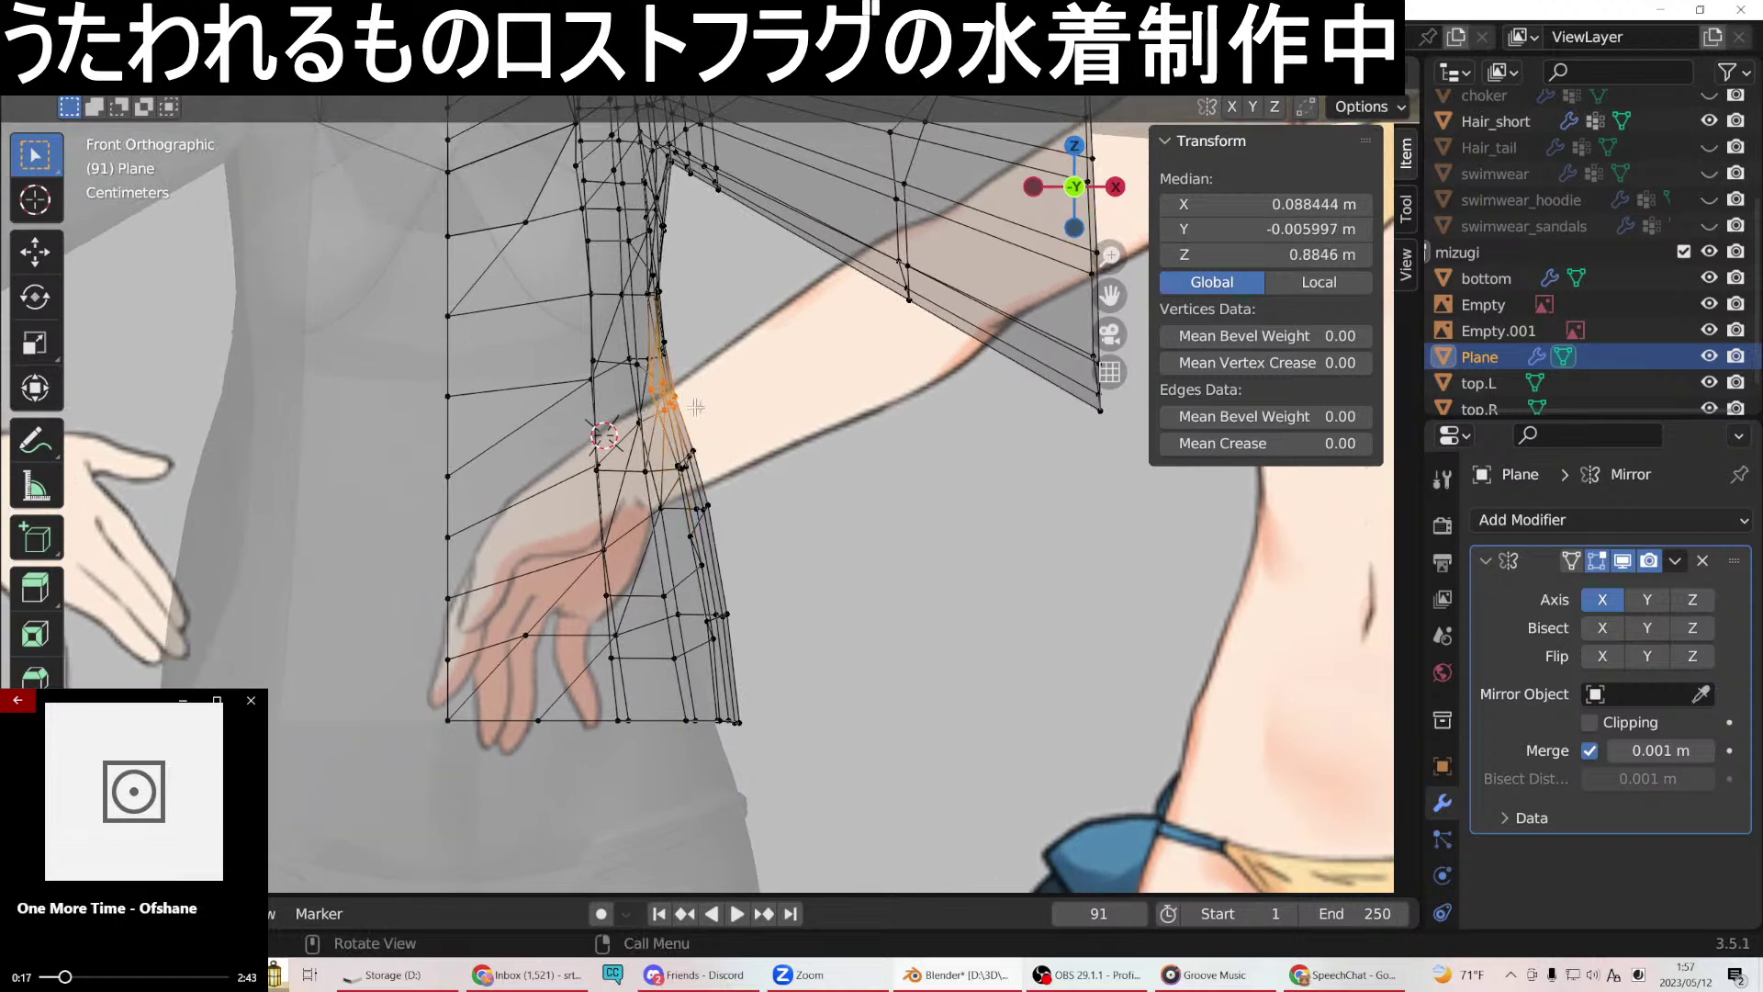
pyautogui.press('g')
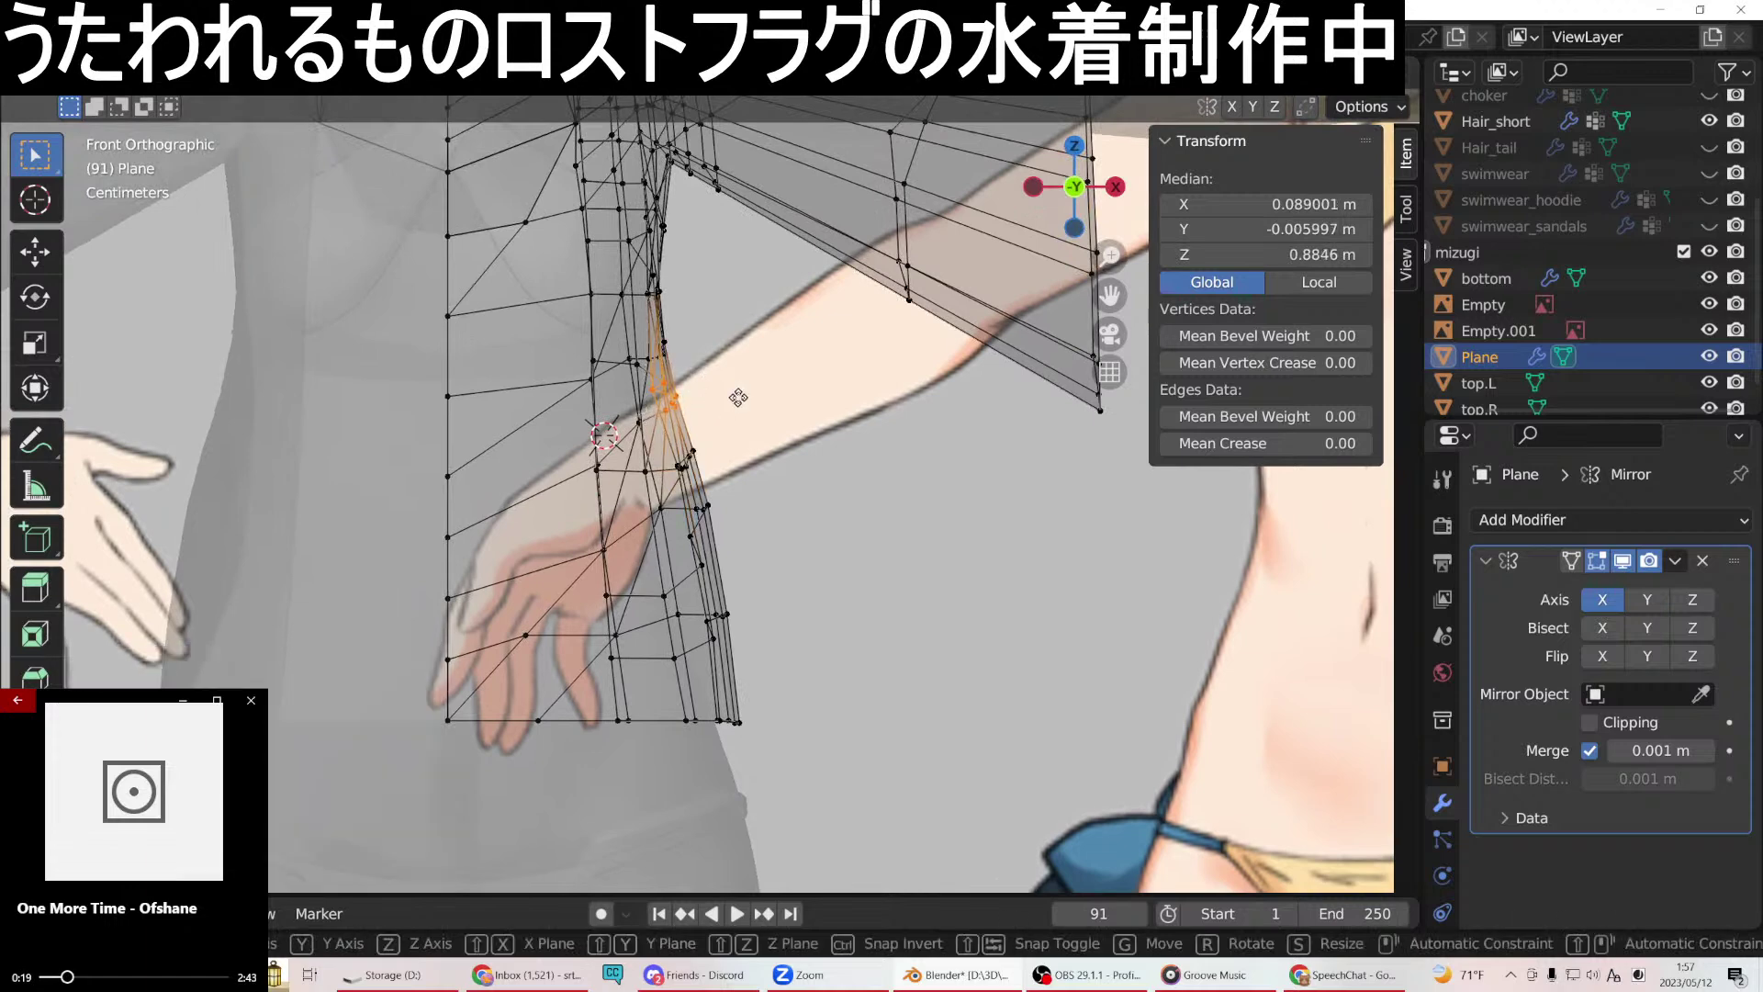
pyautogui.press('x')
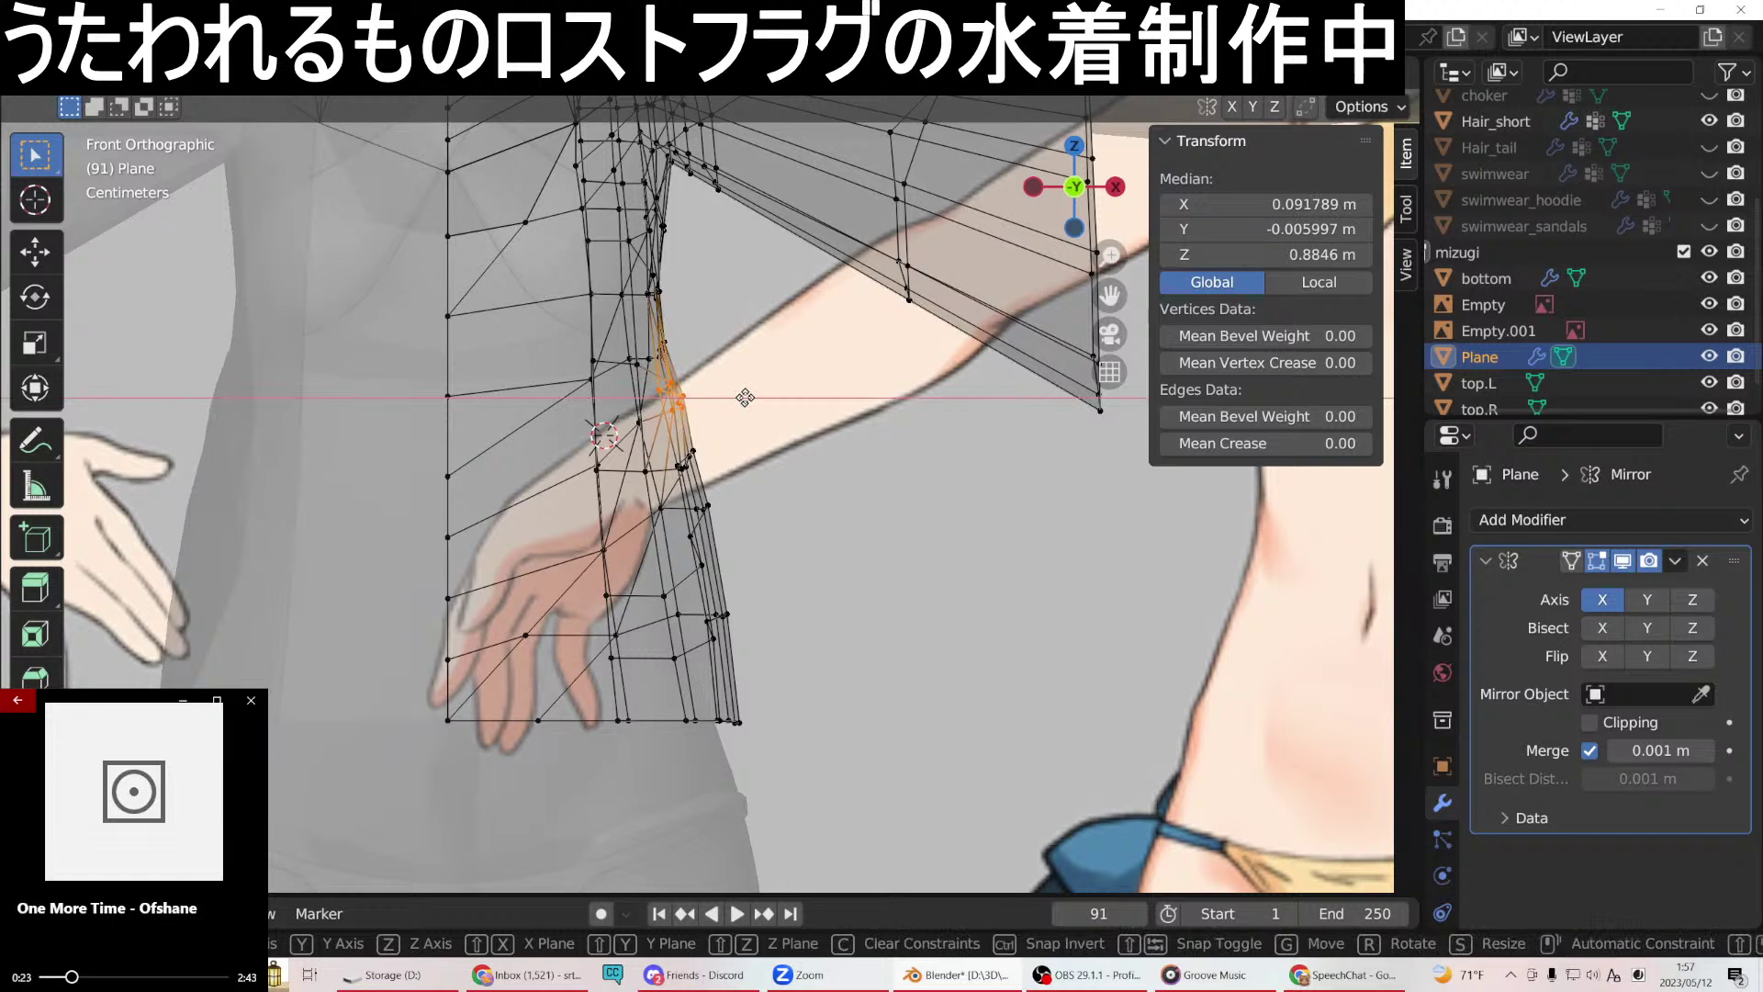
pyautogui.click(745, 397)
# Reselect the waist-height side vertices and move them a further 0.001394 m outward along X.
pyautogui.click(684, 465)
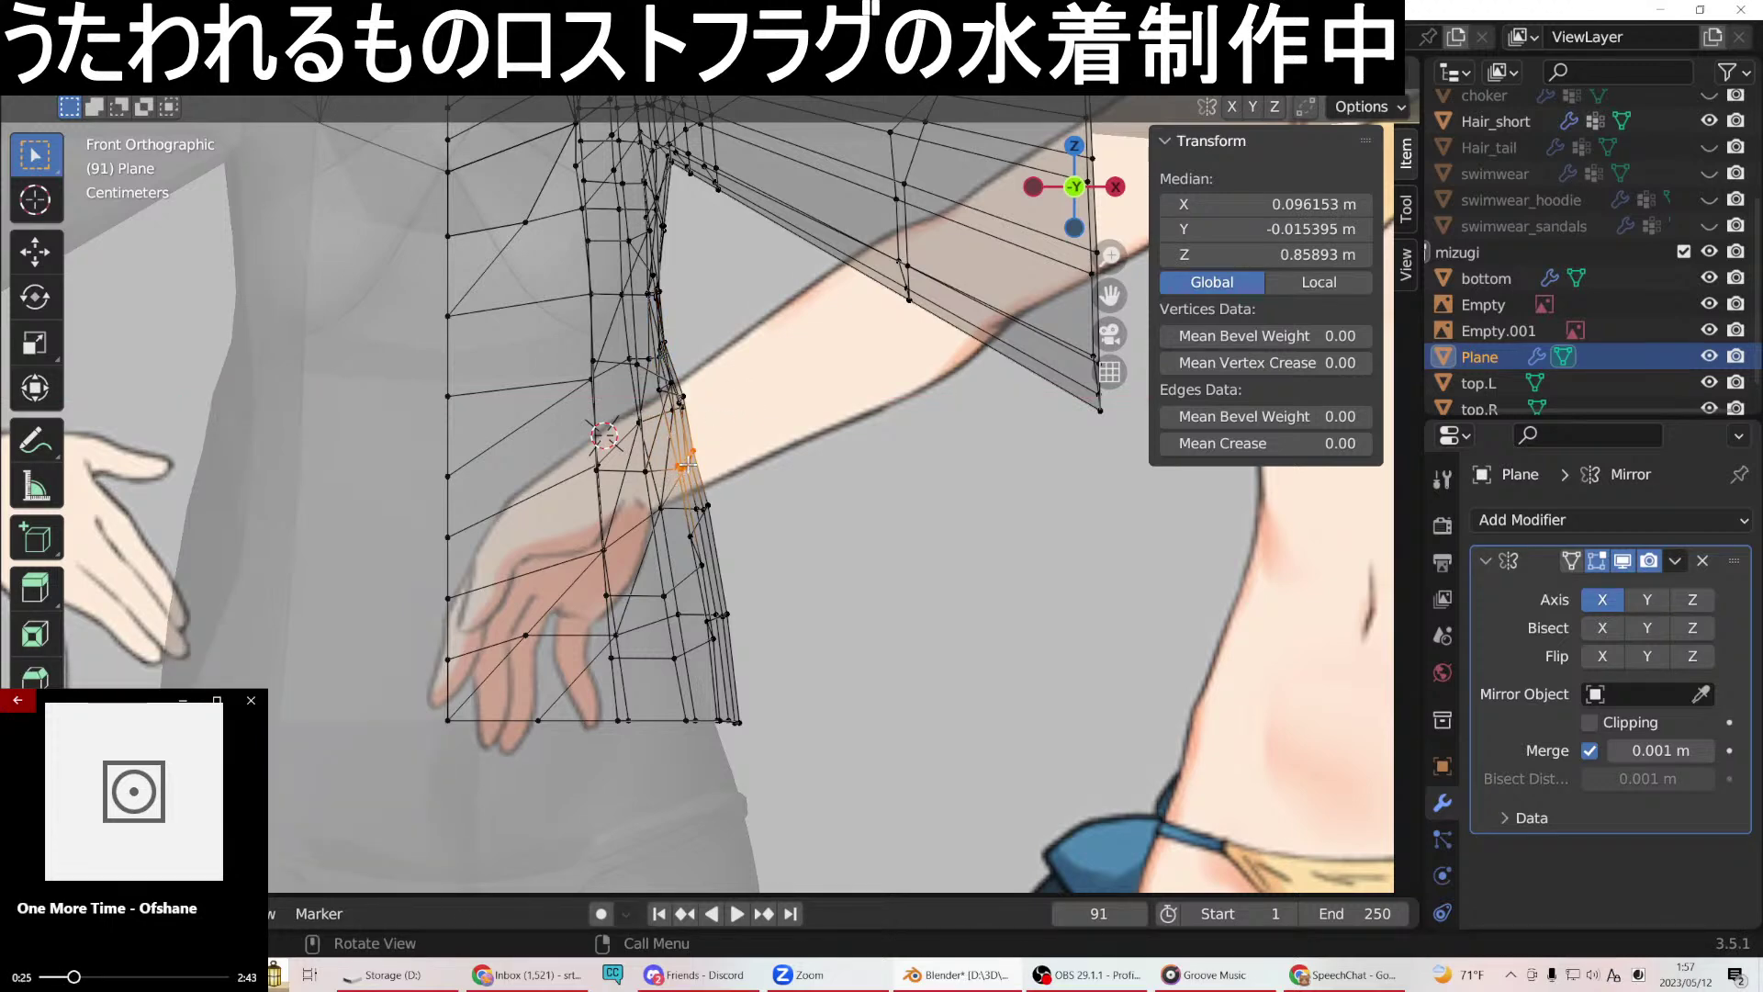
pyautogui.press('g')
pyautogui.press('x')
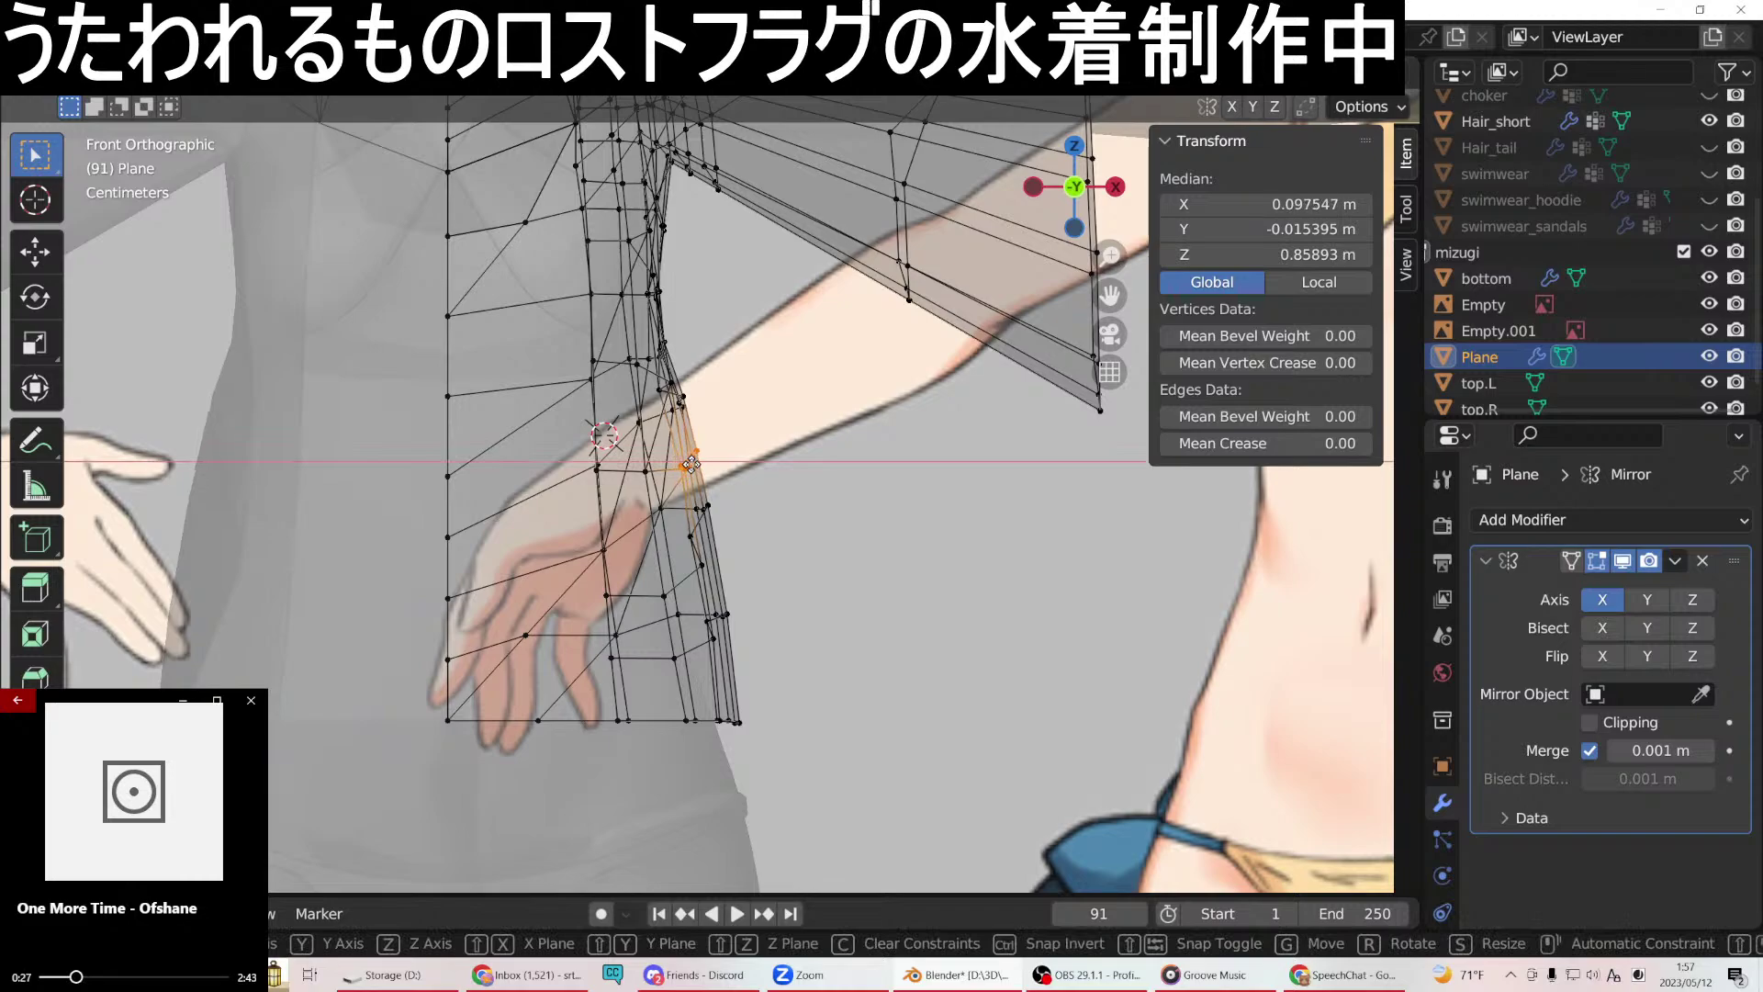
pyautogui.click(691, 464)
# Select the side vertices two rows above waist height and move them outward along X by 0.002509 m.
pyautogui.moveTo(726, 348); pyautogui.dragTo(800, 378, button='middle')
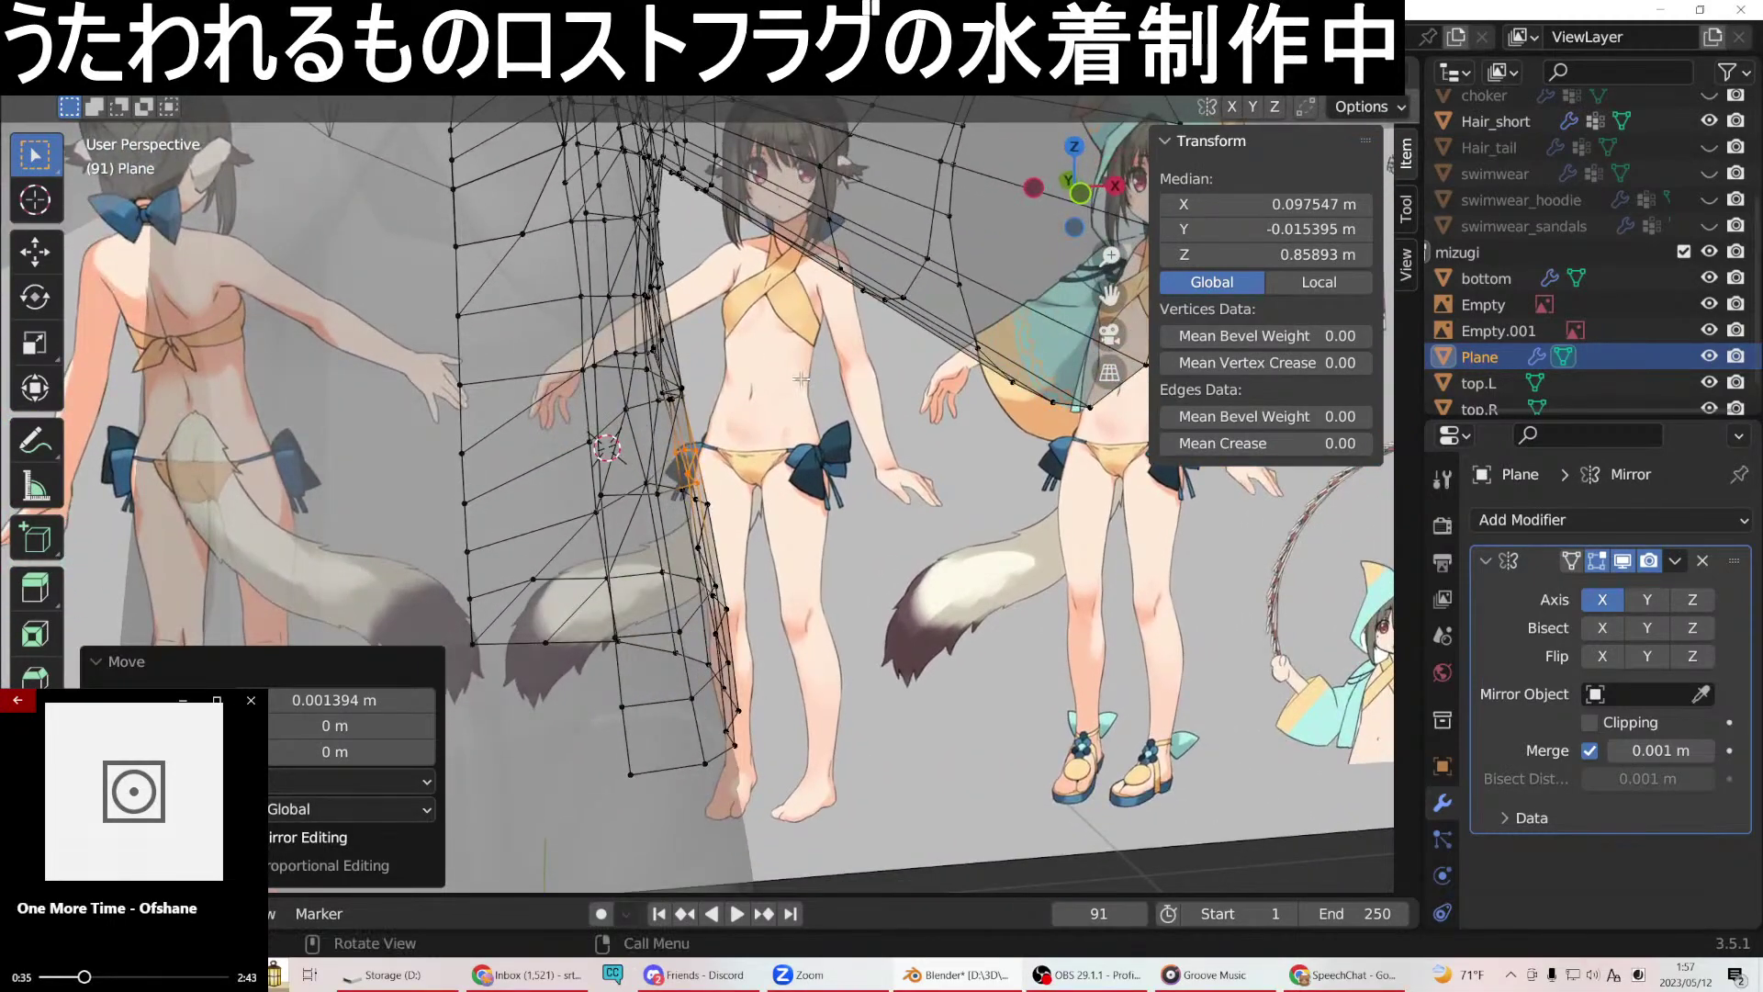
pyautogui.press('KP_1')
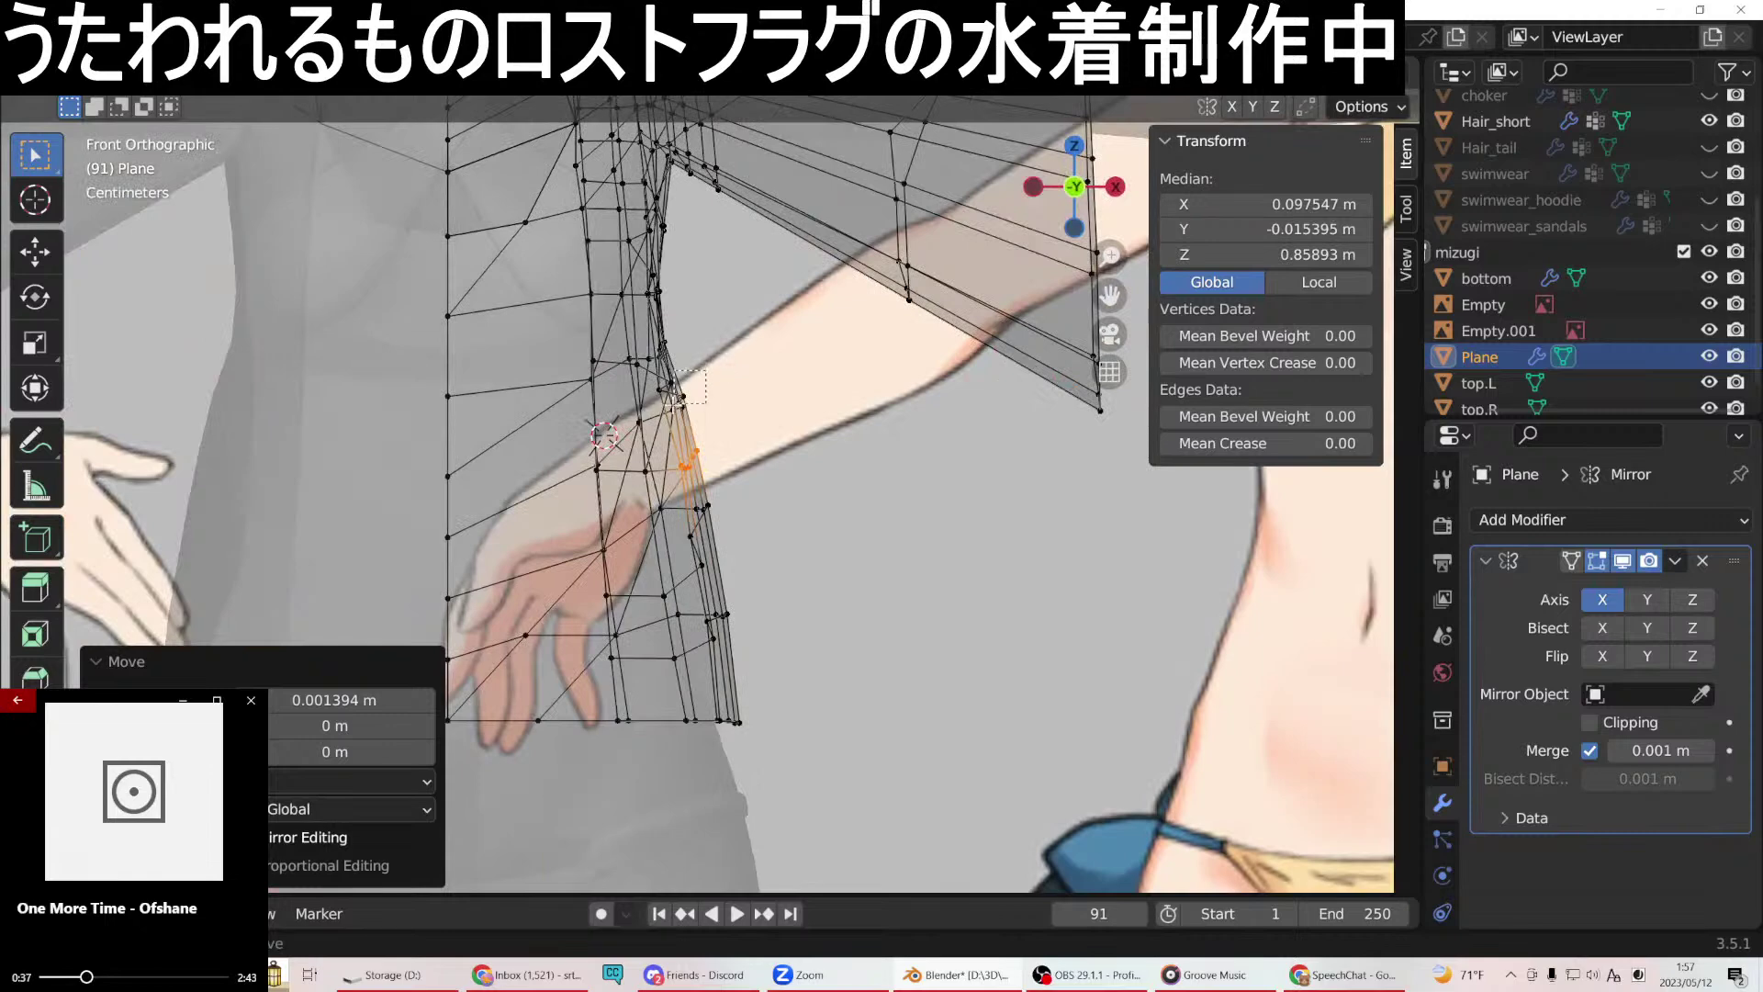
pyautogui.click(679, 396)
pyautogui.moveTo(701, 317); pyautogui.dragTo(646, 373)
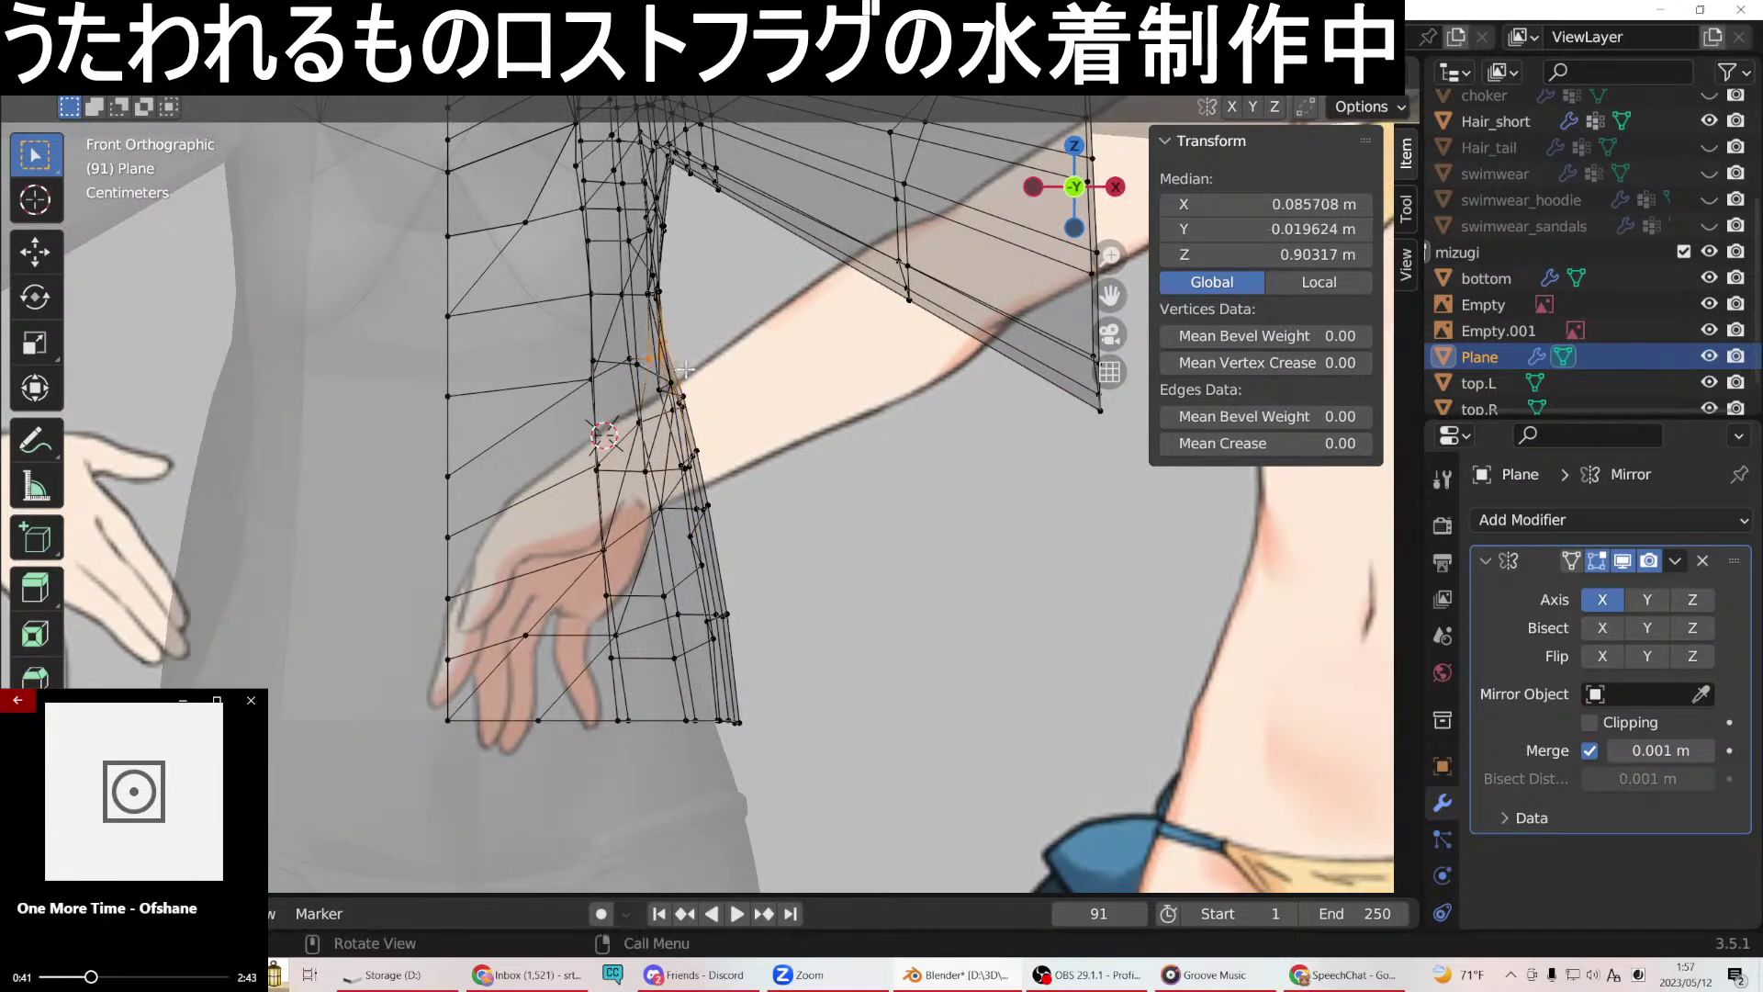
pyautogui.press('g')
pyautogui.press('x')
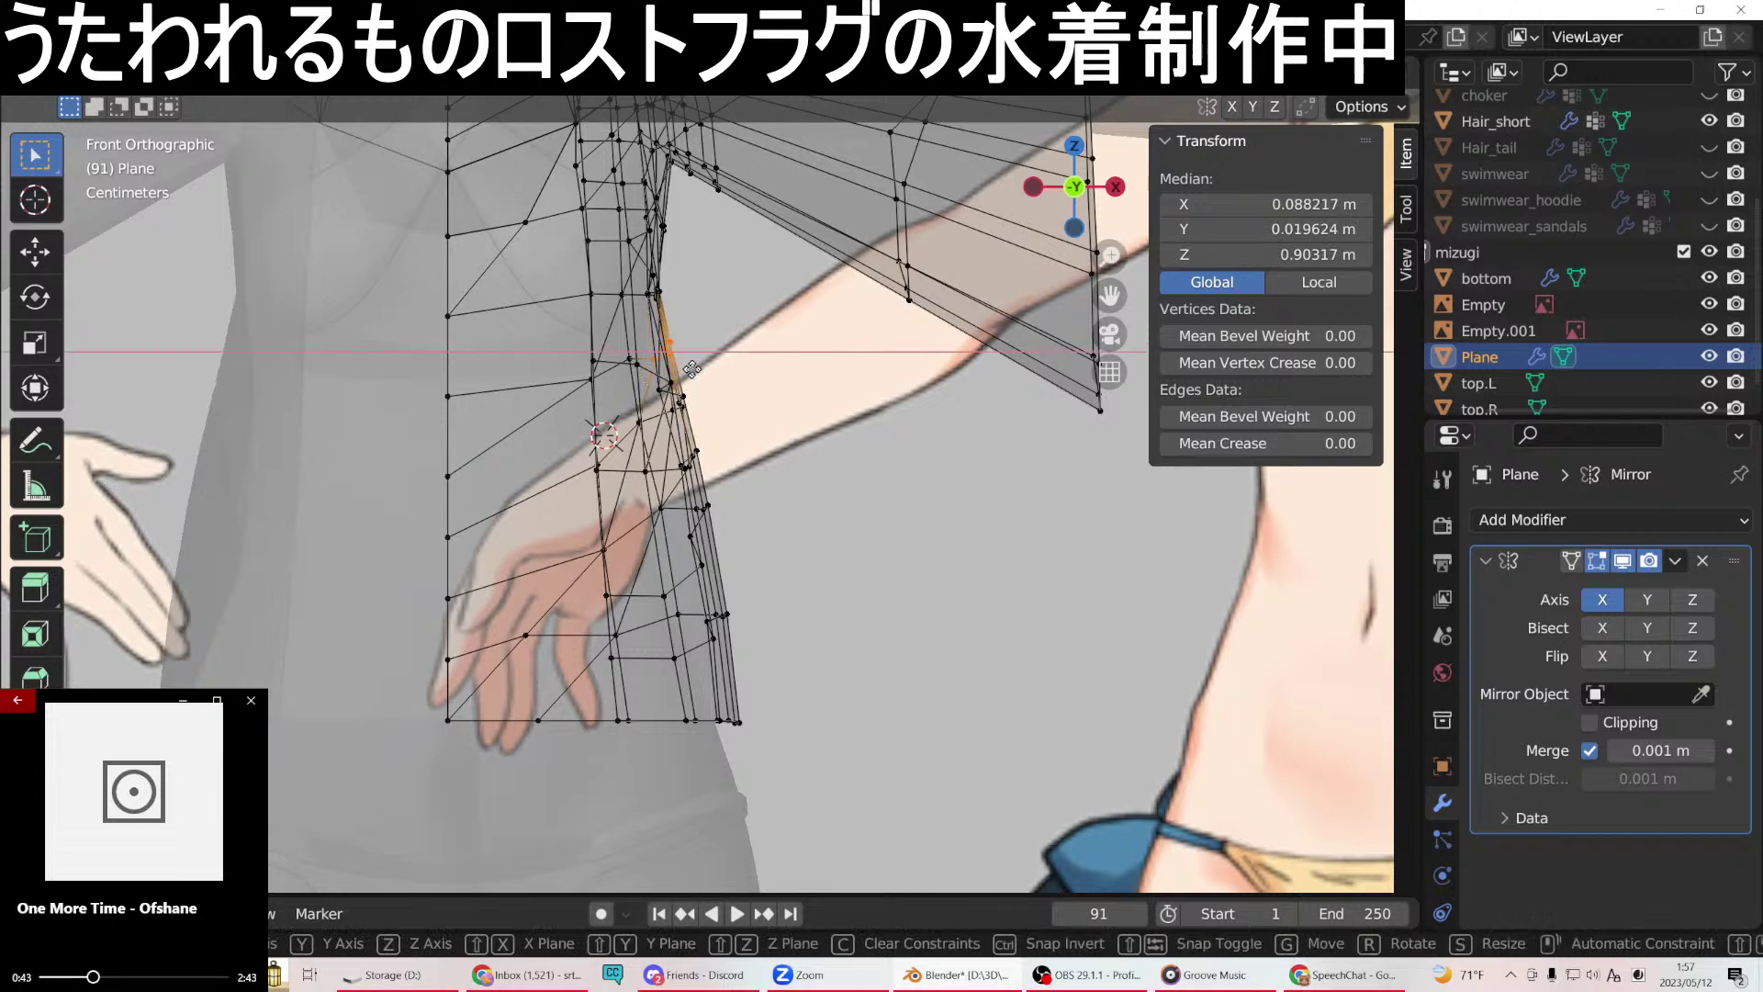
pyautogui.click(692, 369)
# Select the next row of side vertices, three rows above waist height, and move them outward along X by 0.002129 m.
pyautogui.scroll(2, 689, 355)
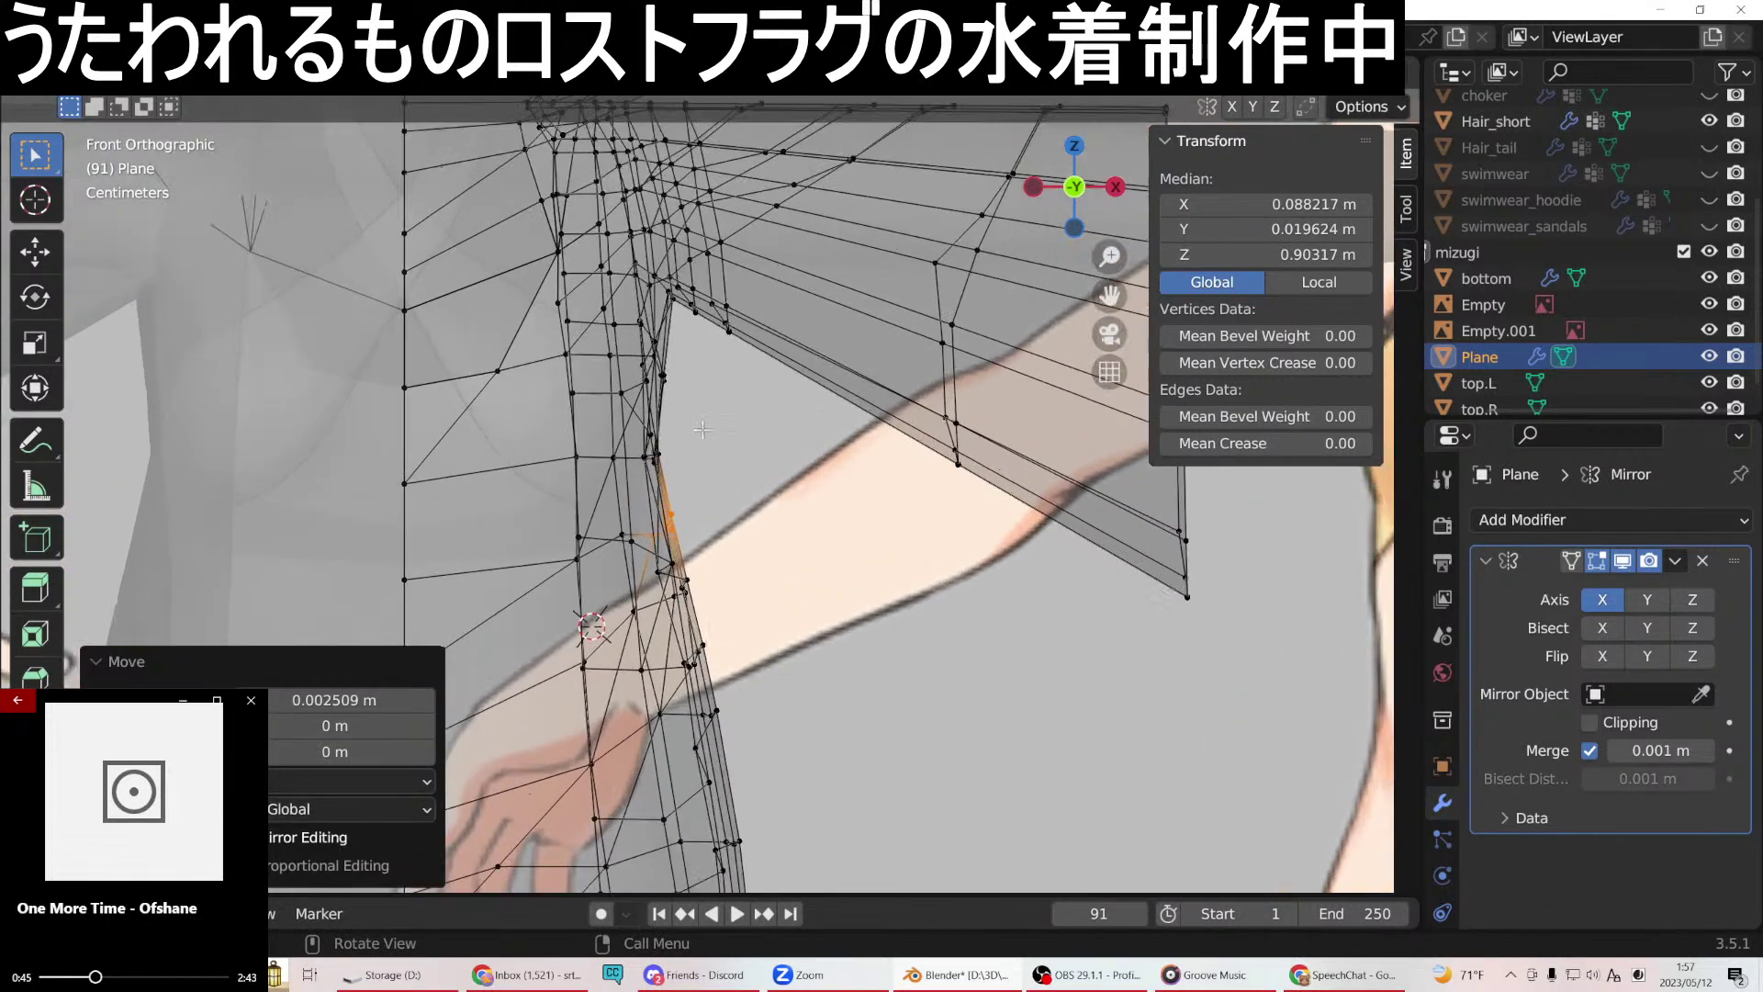
pyautogui.moveTo(675, 407); pyautogui.dragTo(652, 457)
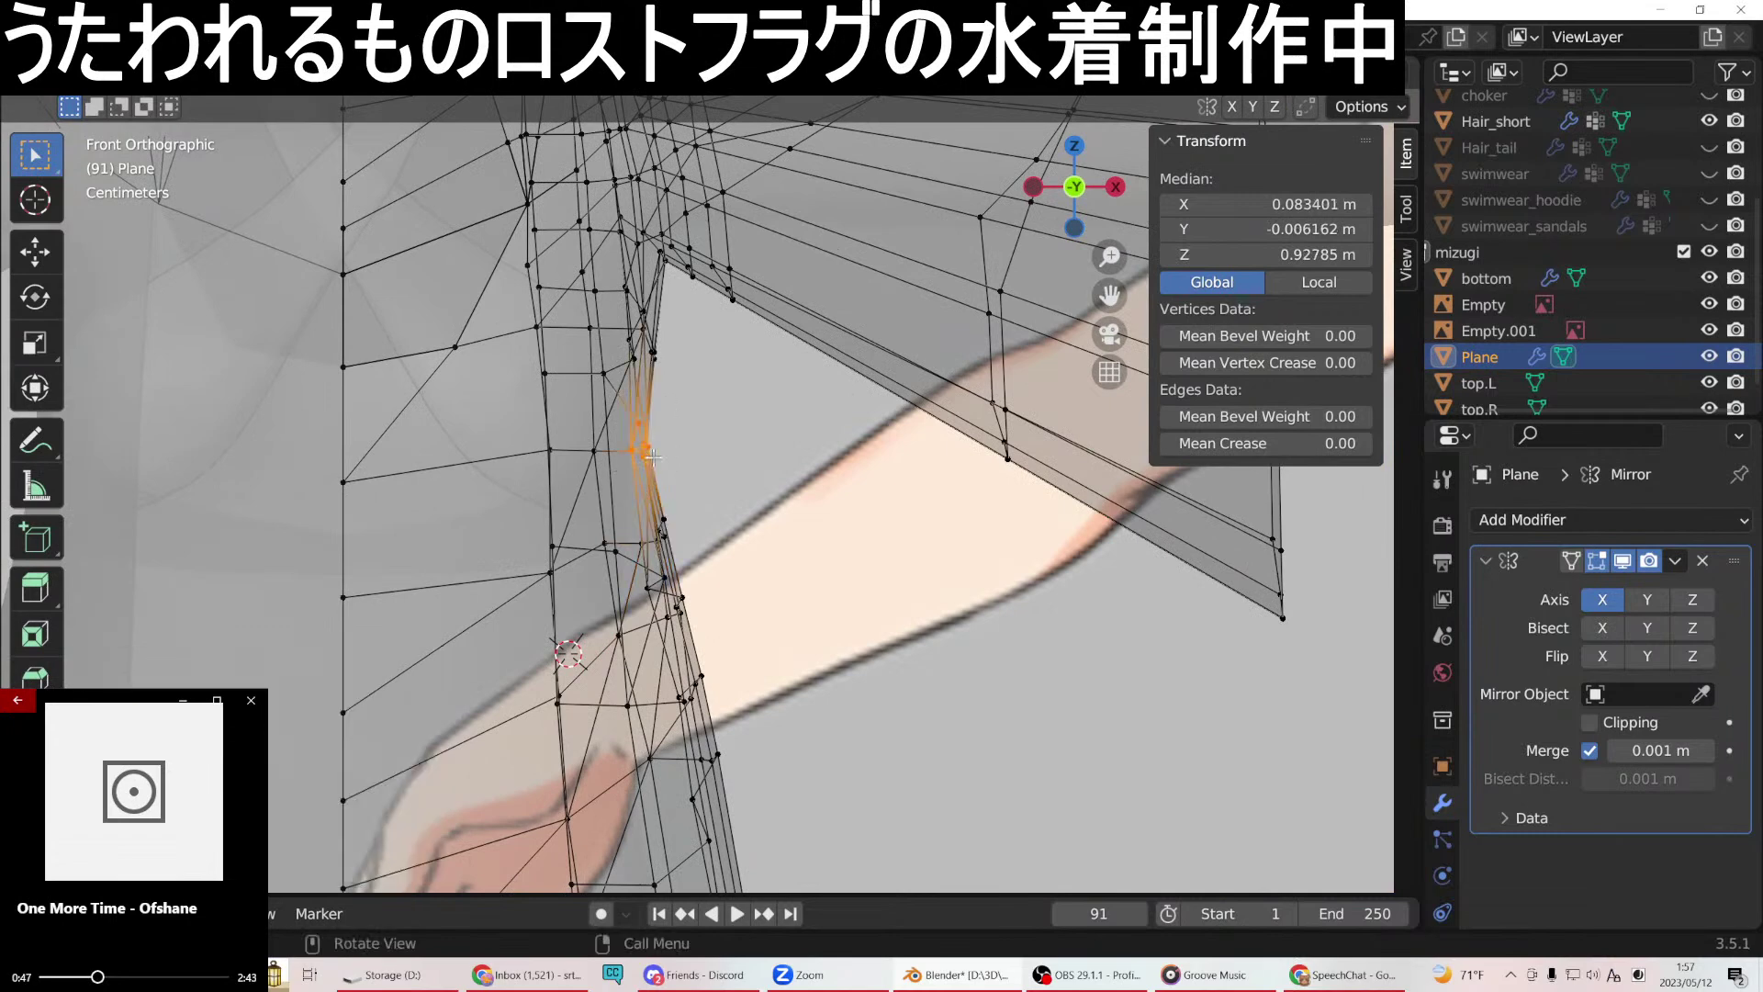
pyautogui.press('g')
pyautogui.press('x')
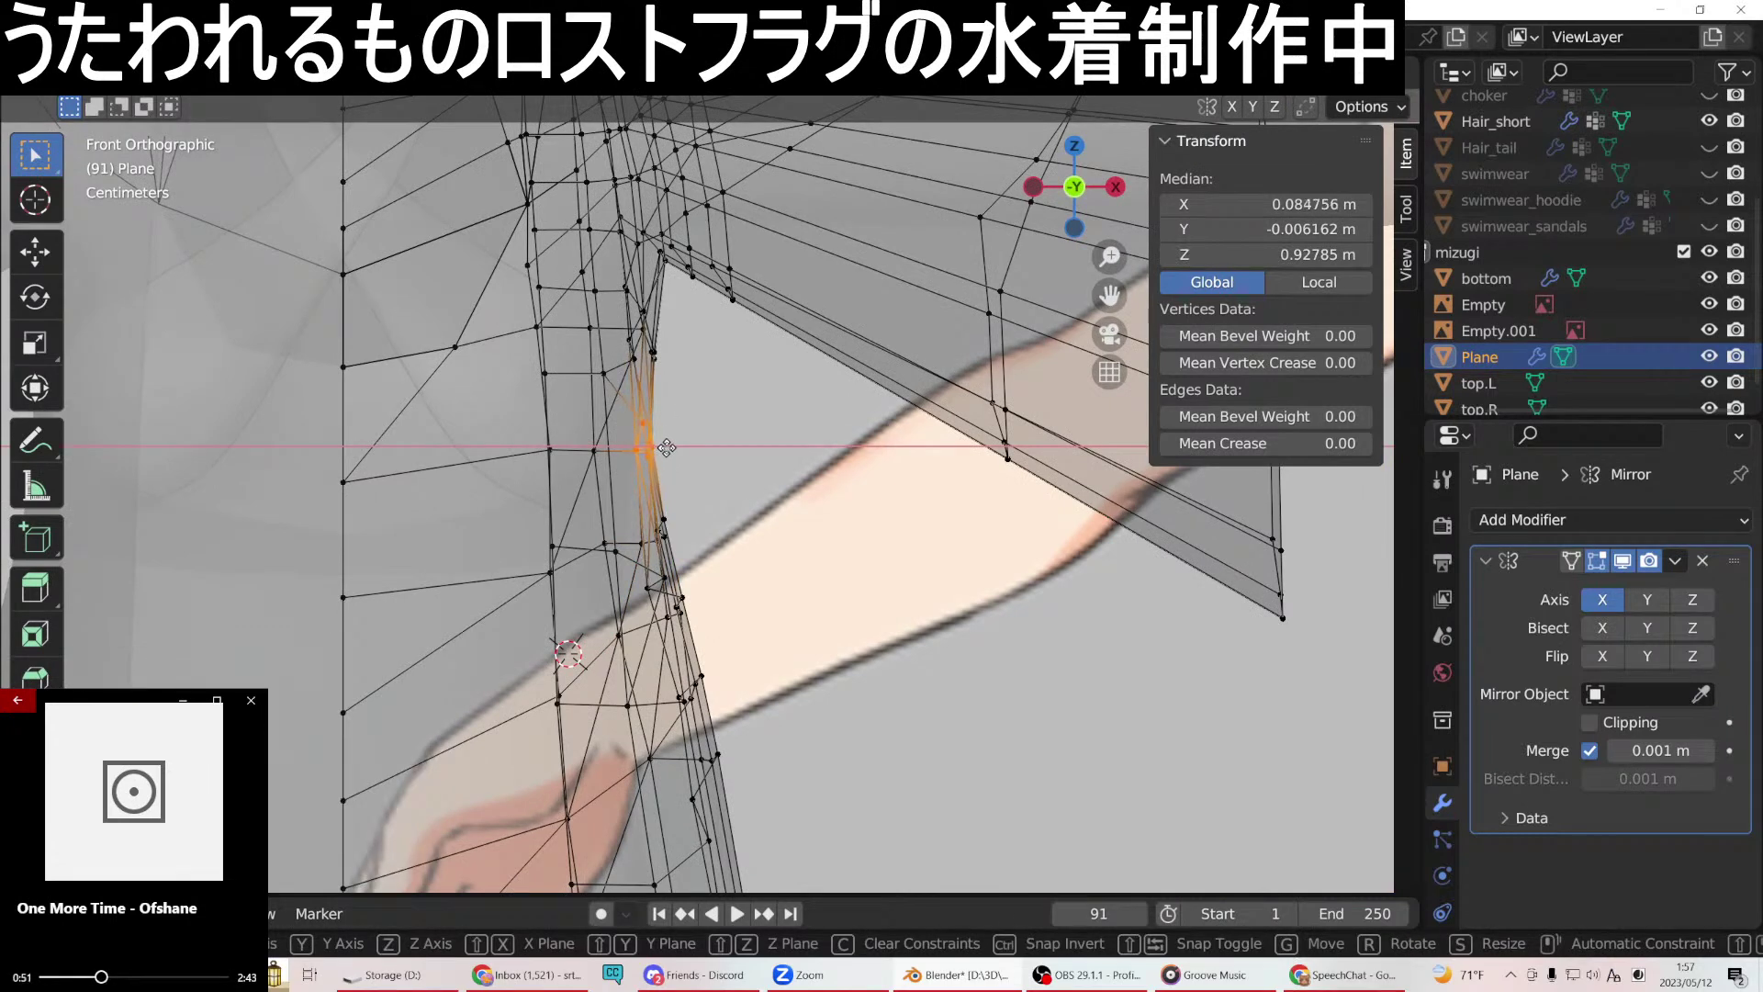
pyautogui.click(670, 447)
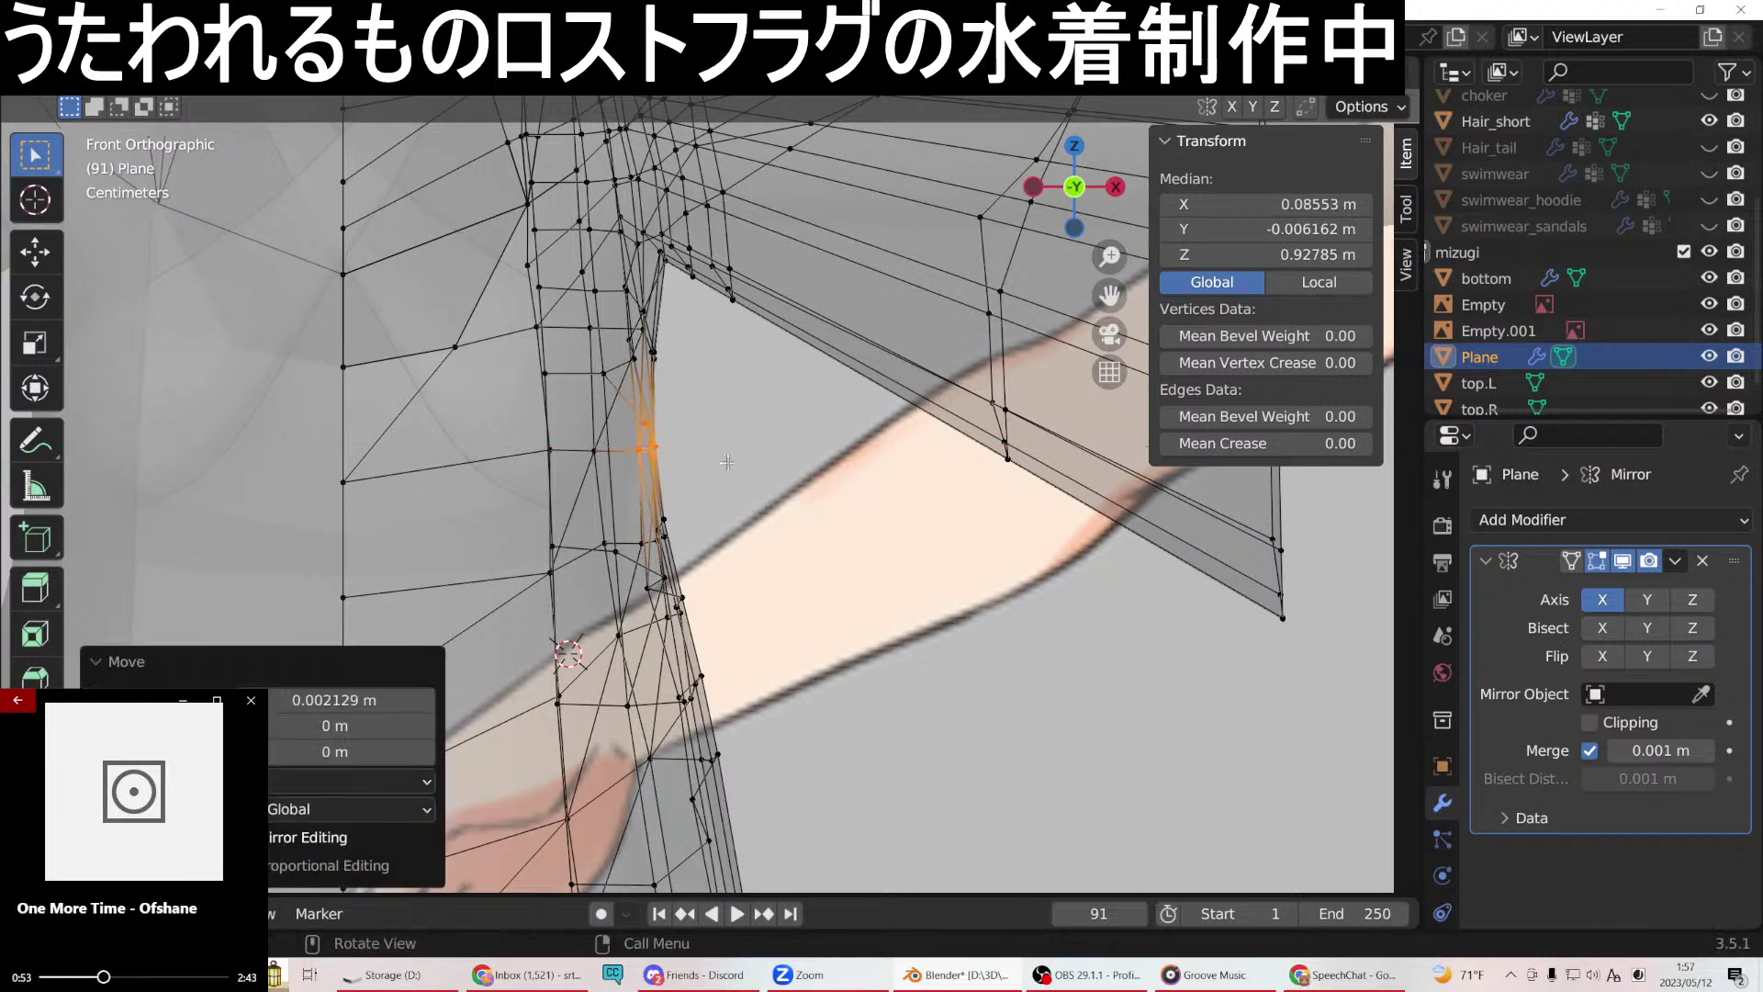
pyautogui.moveTo(635, 551); pyautogui.dragTo(641, 552)
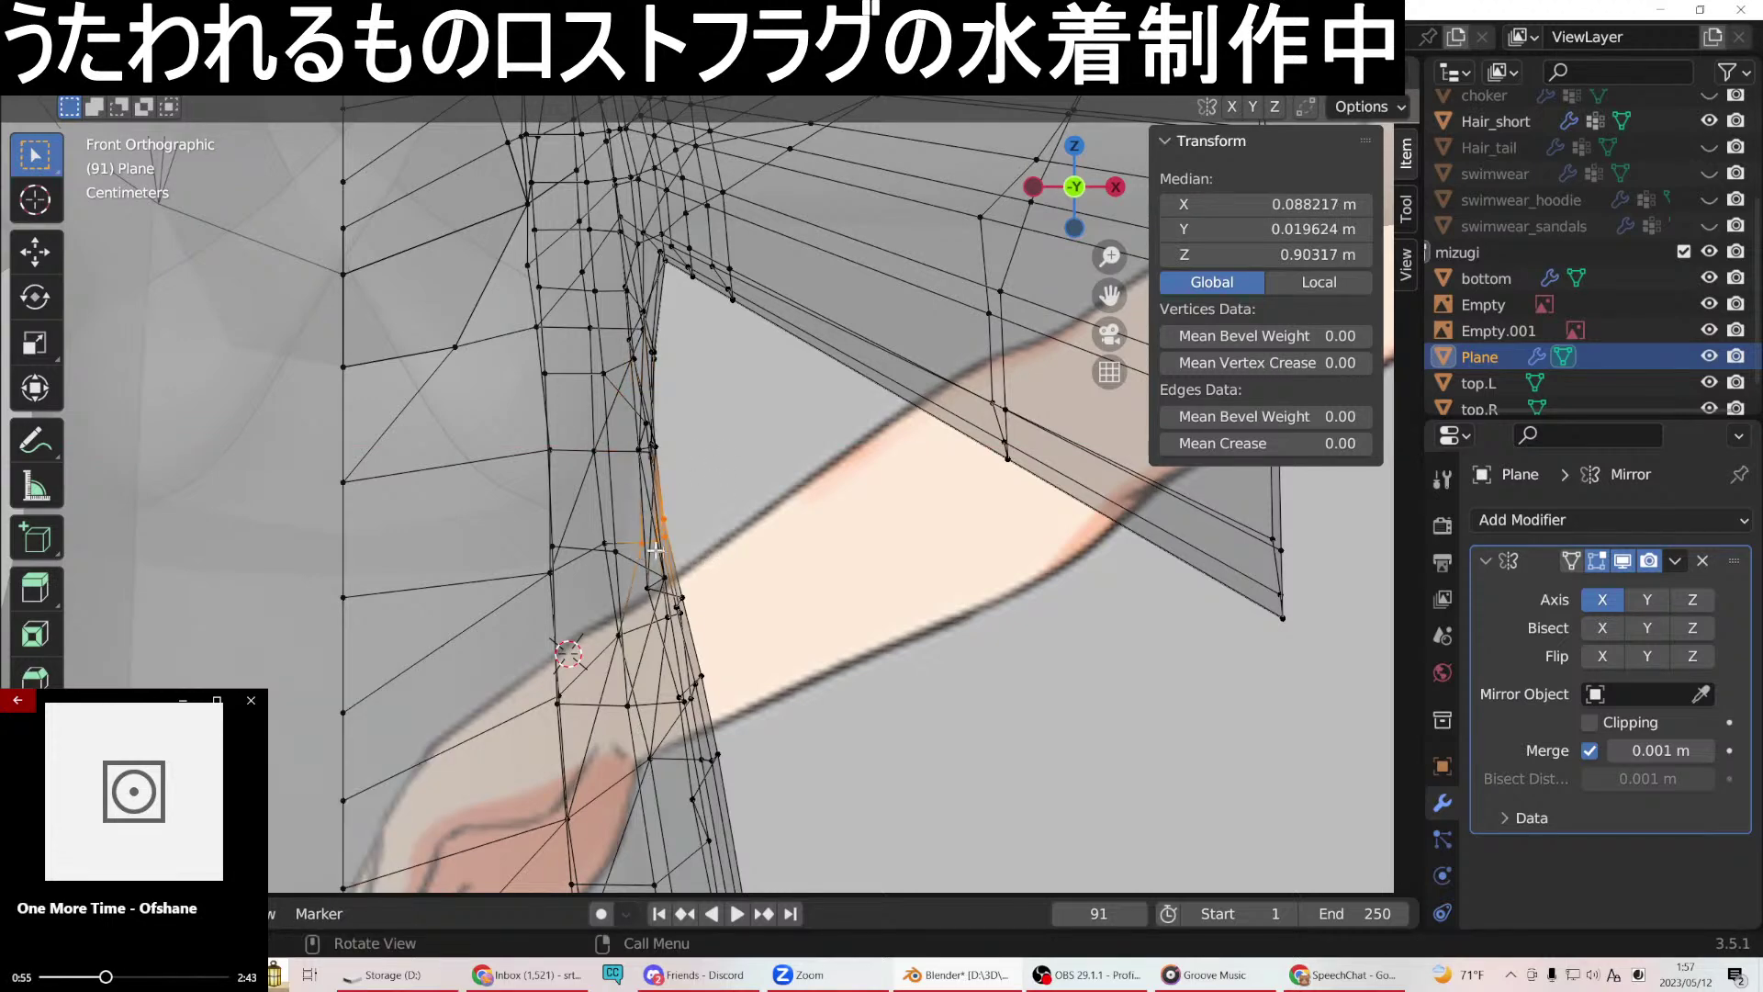
pyautogui.press('g')
pyautogui.press('x')
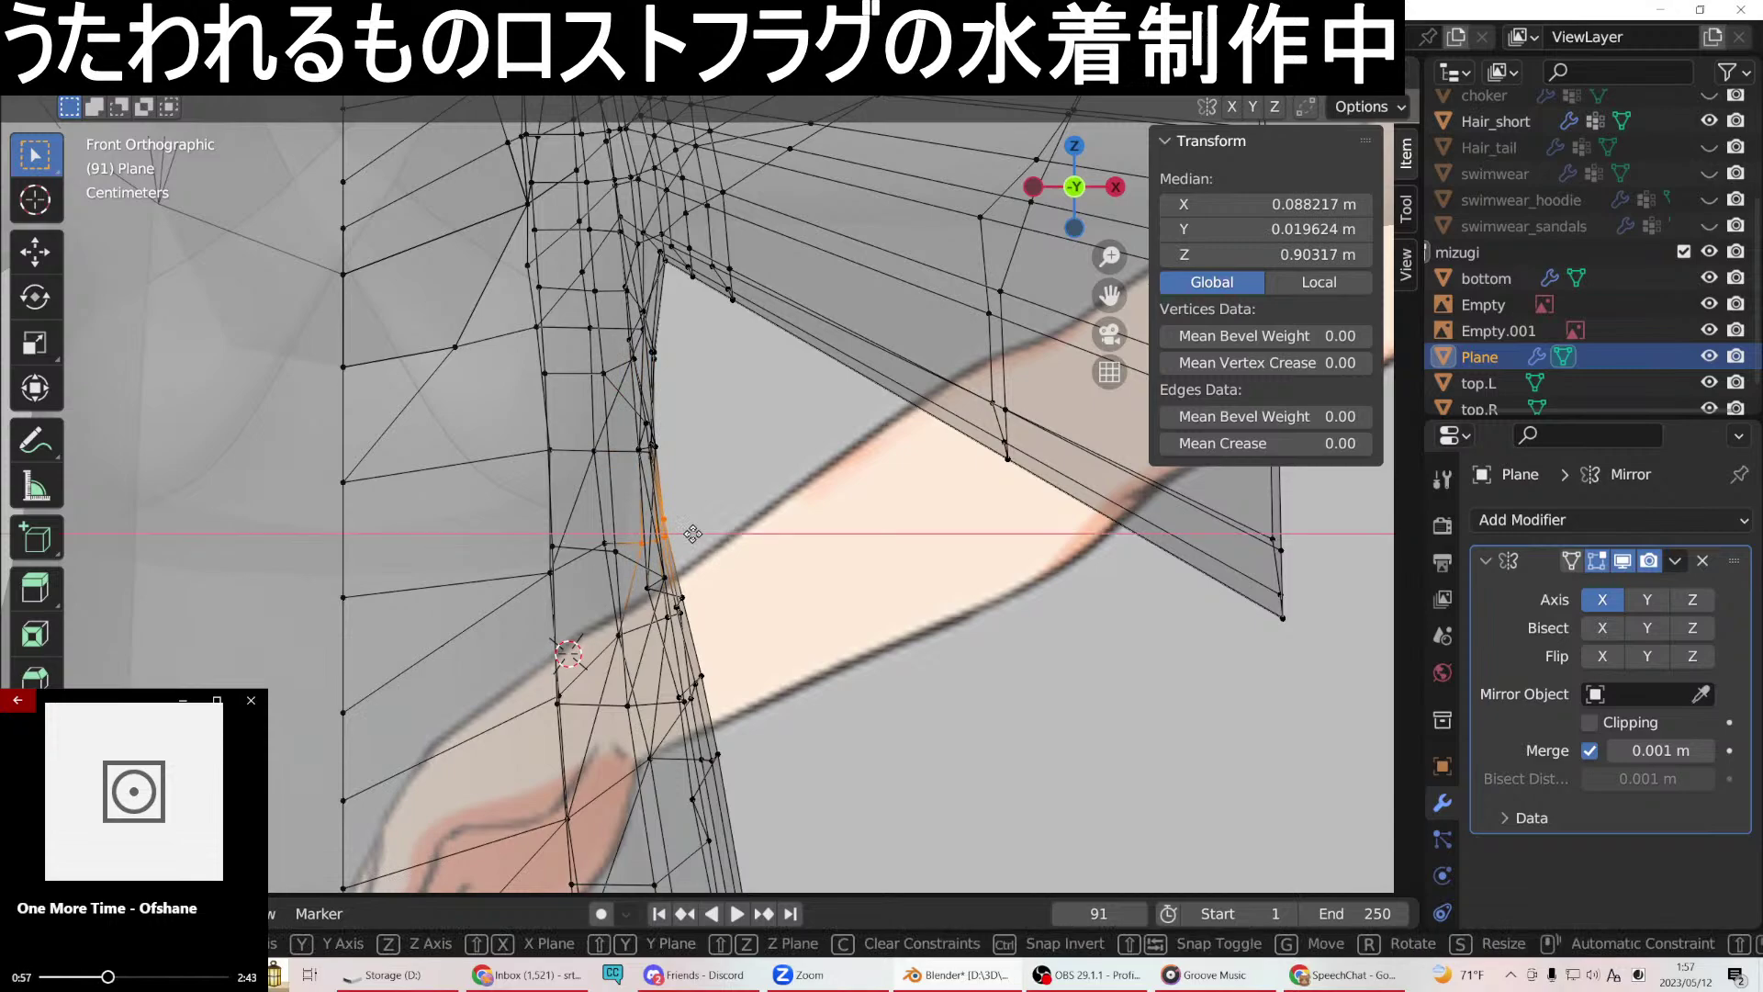
pyautogui.click(692, 533)
# Turn off X-ray shading and view the side of the jacket beneath the raised arm in perspective.
pyautogui.scroll(-4, 712, 529)
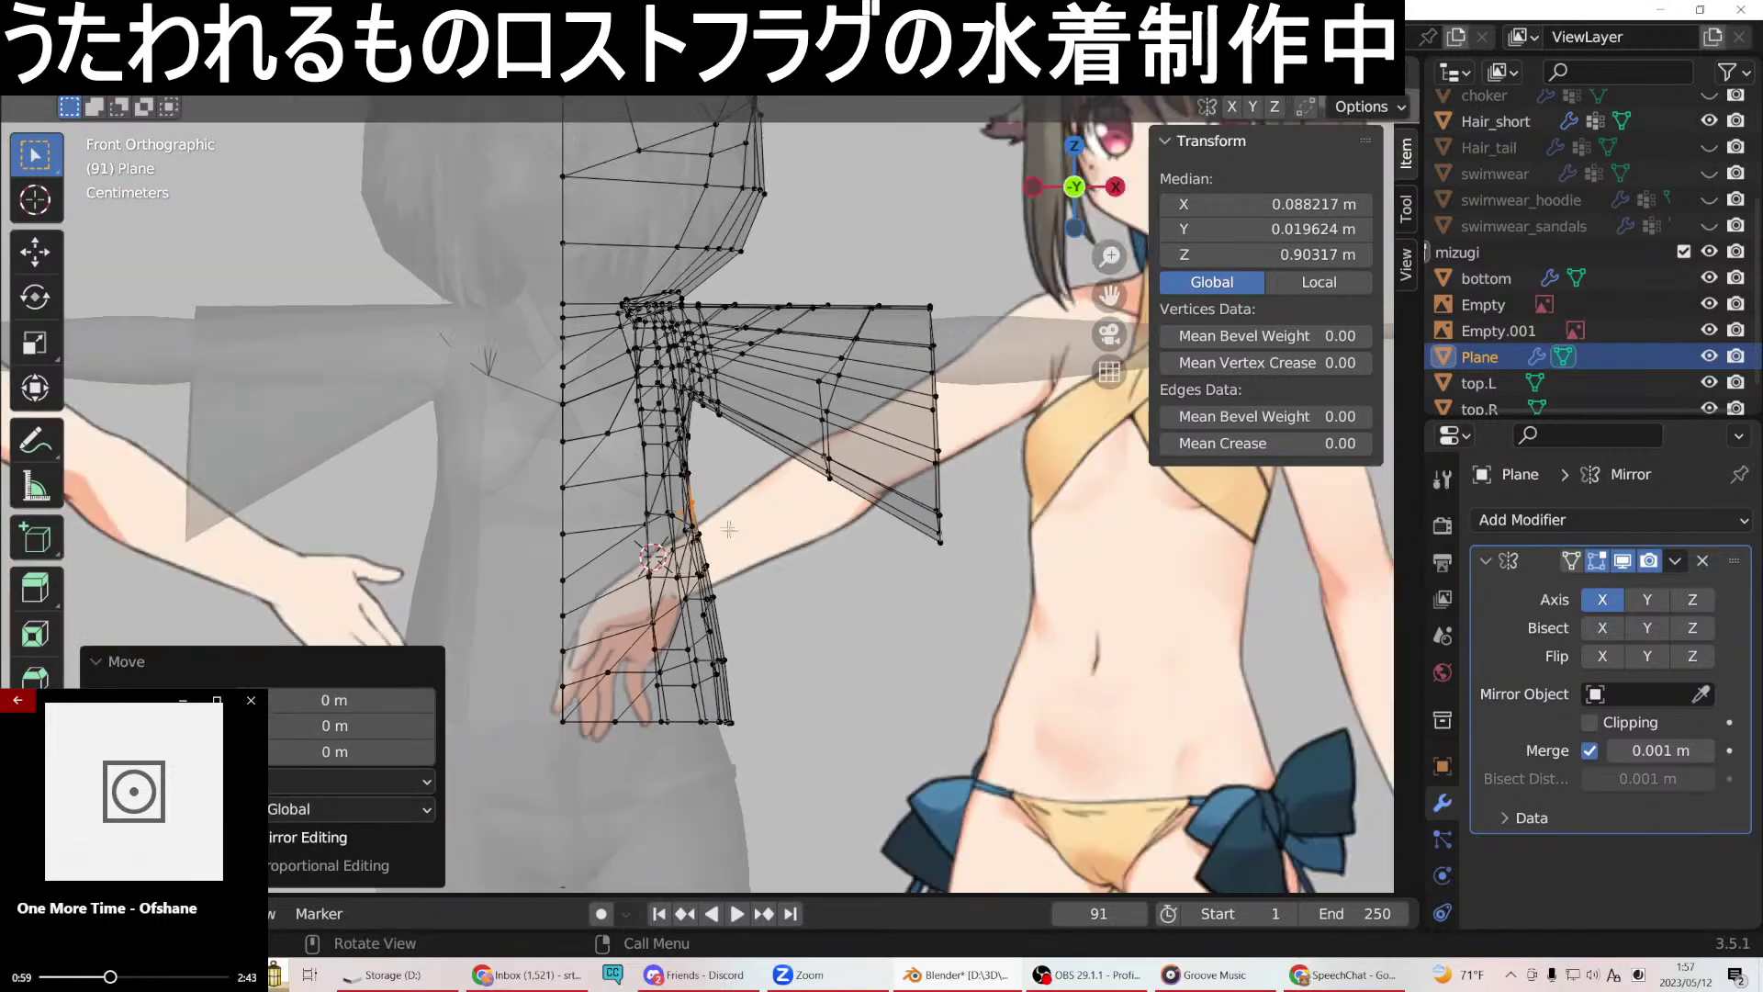
pyautogui.click(763, 552)
pyautogui.scroll(-3, 816, 564)
pyautogui.moveTo(816, 565)
pyautogui.mouseDown(button='middle')
pyautogui.moveTo(845, 569)
pyautogui.moveTo(762, 587)
pyautogui.moveTo(822, 581)
pyautogui.mouseUp(button='middle')
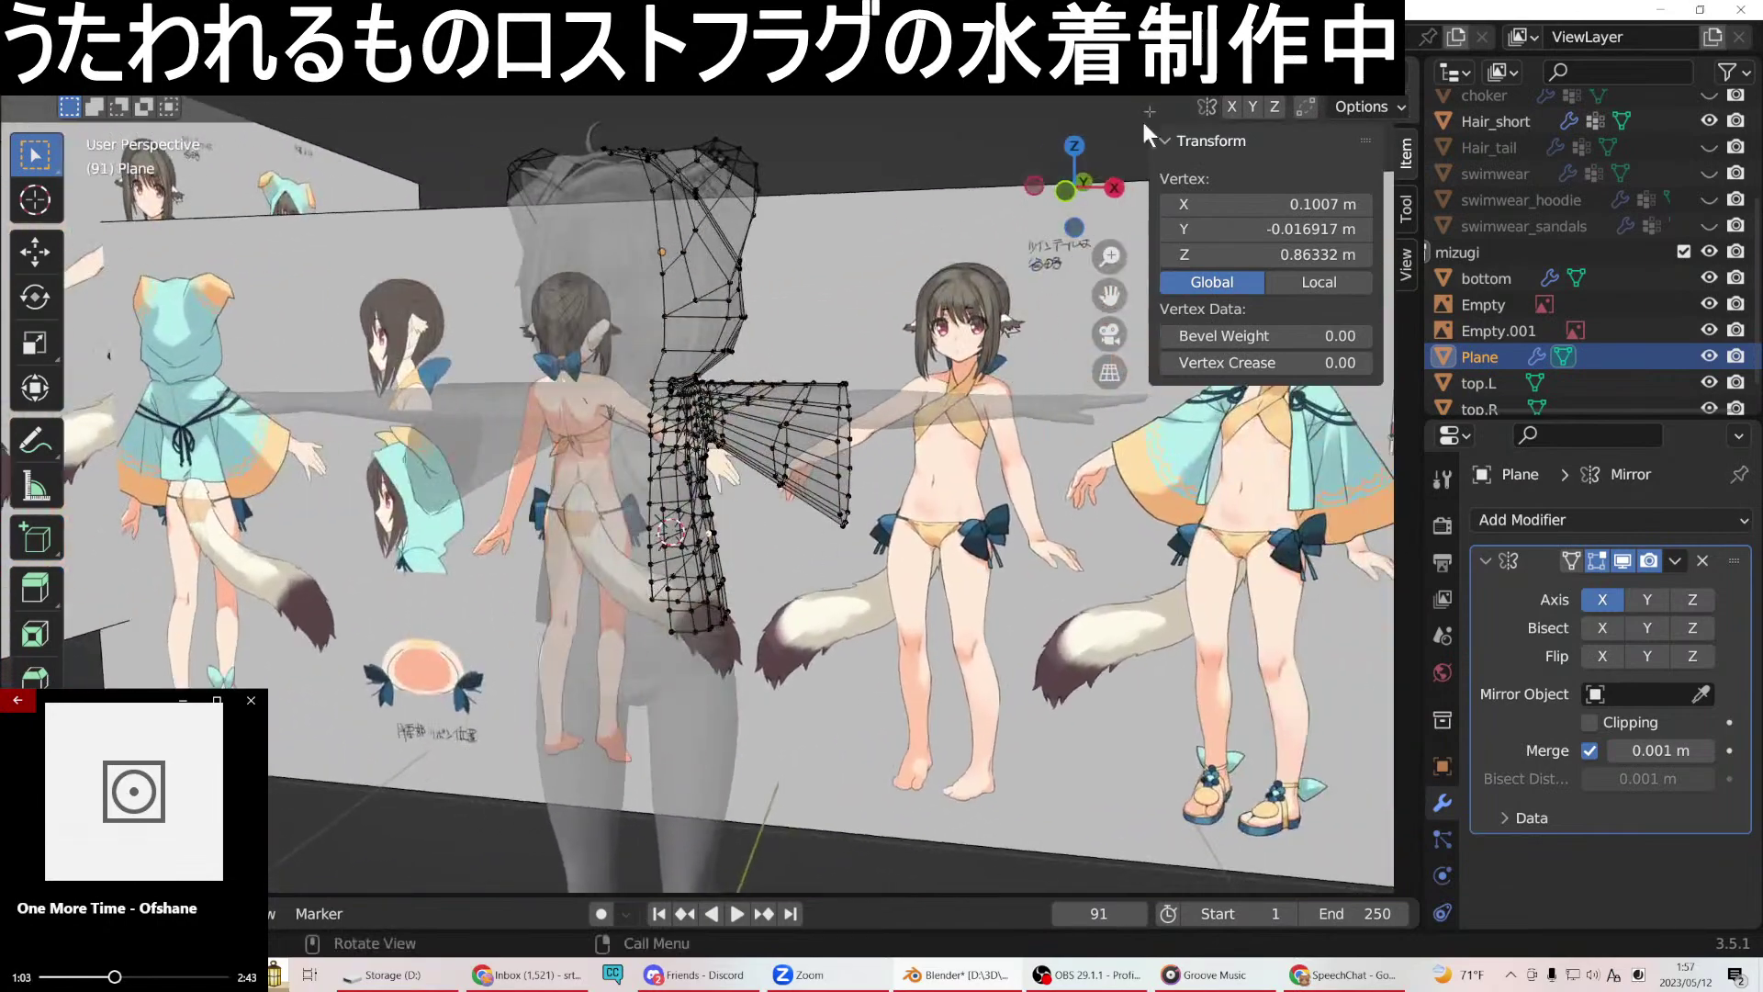
pyautogui.hotkey('alt', 'z')
pyautogui.moveTo(936, 248); pyautogui.dragTo(553, 650, button='middle')
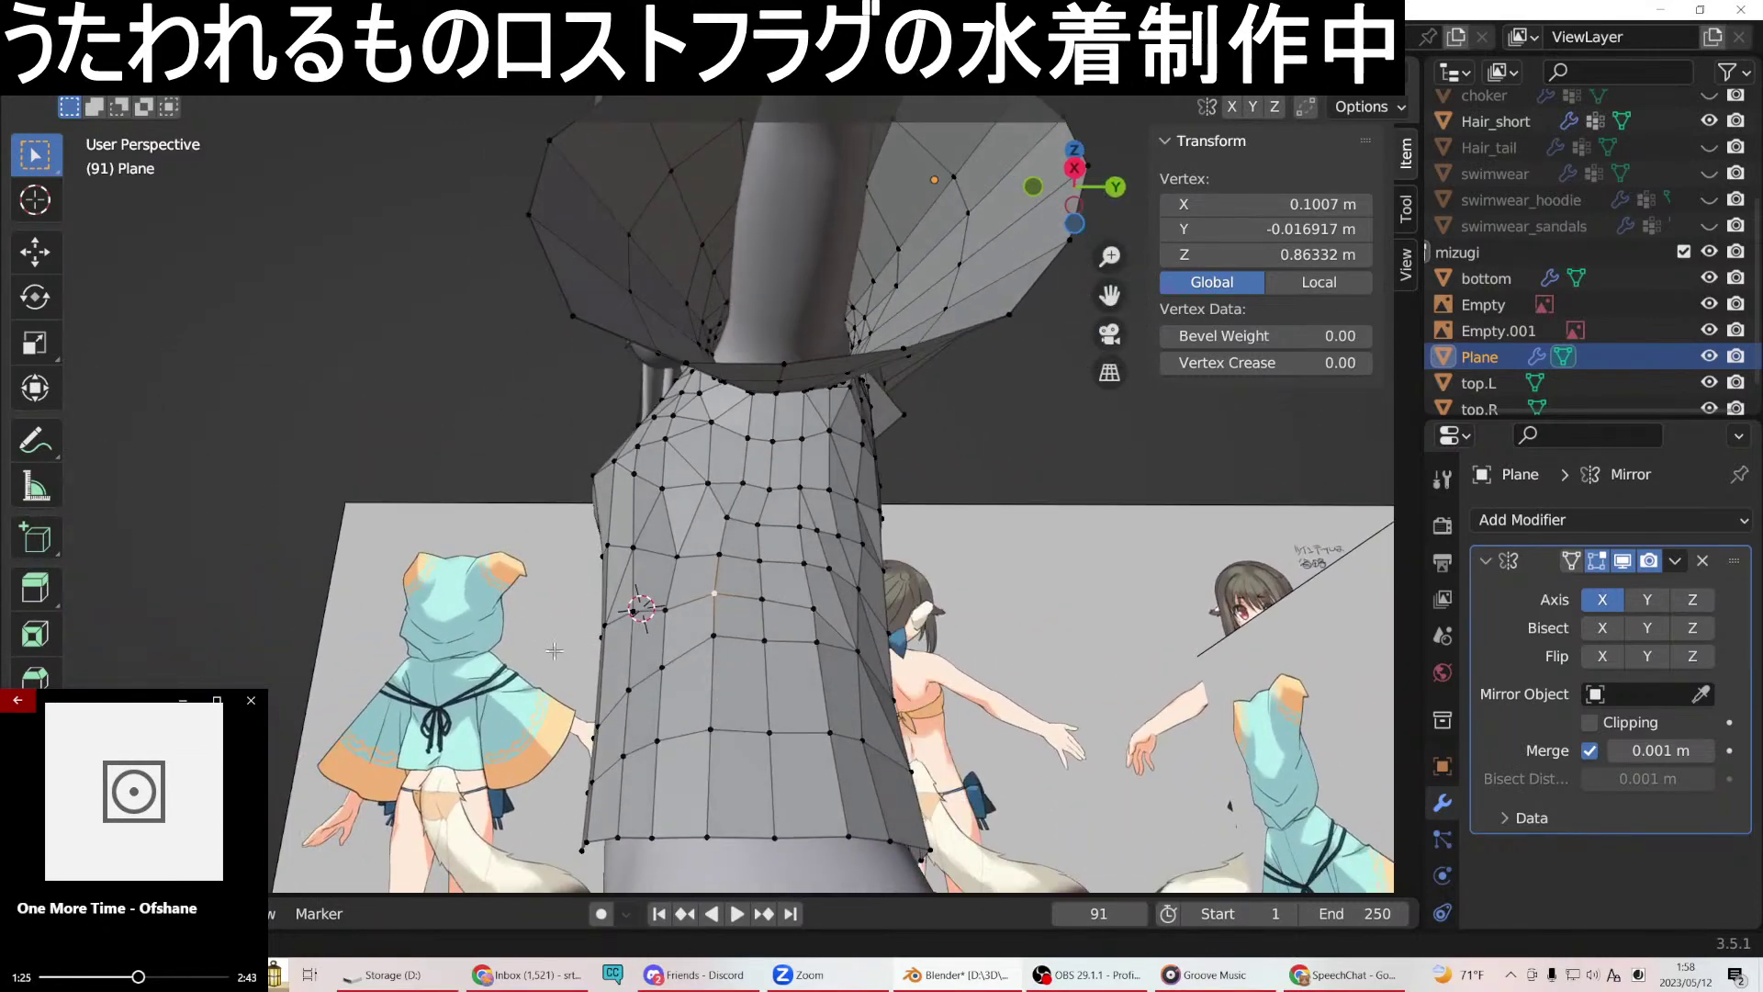
# Select the two upper side vertices just below the front of the armhole and move them forward along Y by about 0.0096 m.
pyautogui.keyDown('shift'); pyautogui.click(720, 423); pyautogui.keyUp('shift')
pyautogui.moveTo(749, 429); pyautogui.dragTo(811, 521, button='middle')
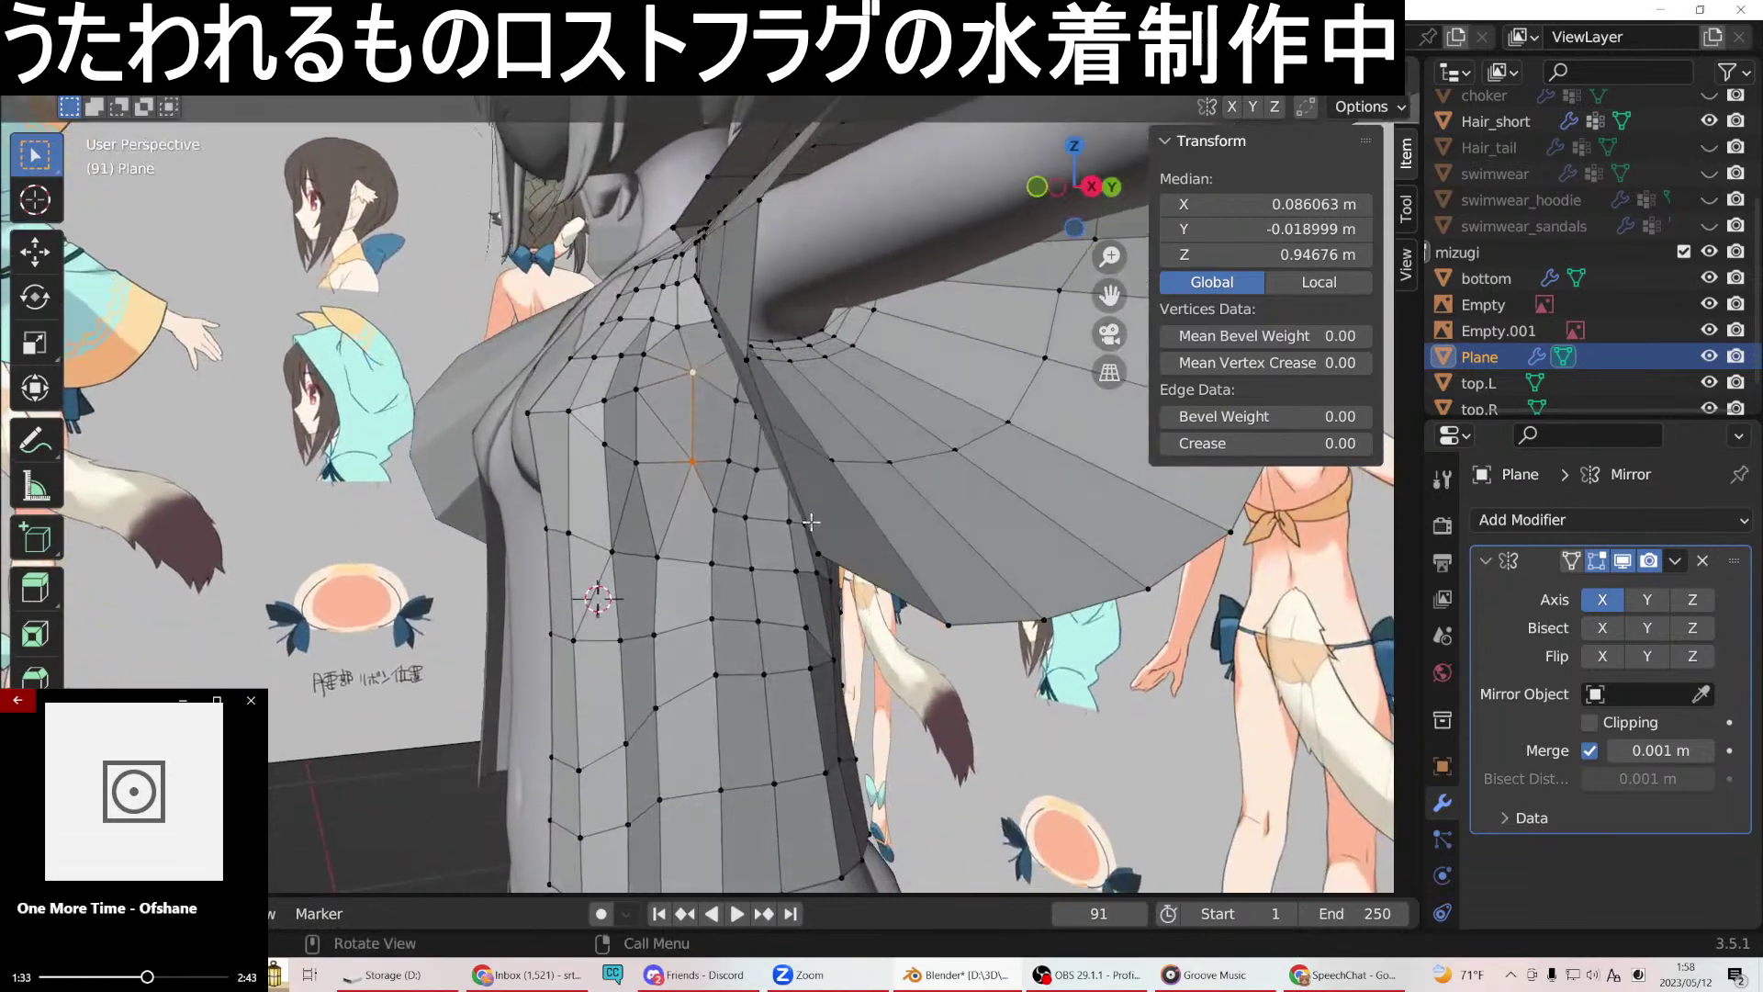
pyautogui.press('g')
pyautogui.press('y')
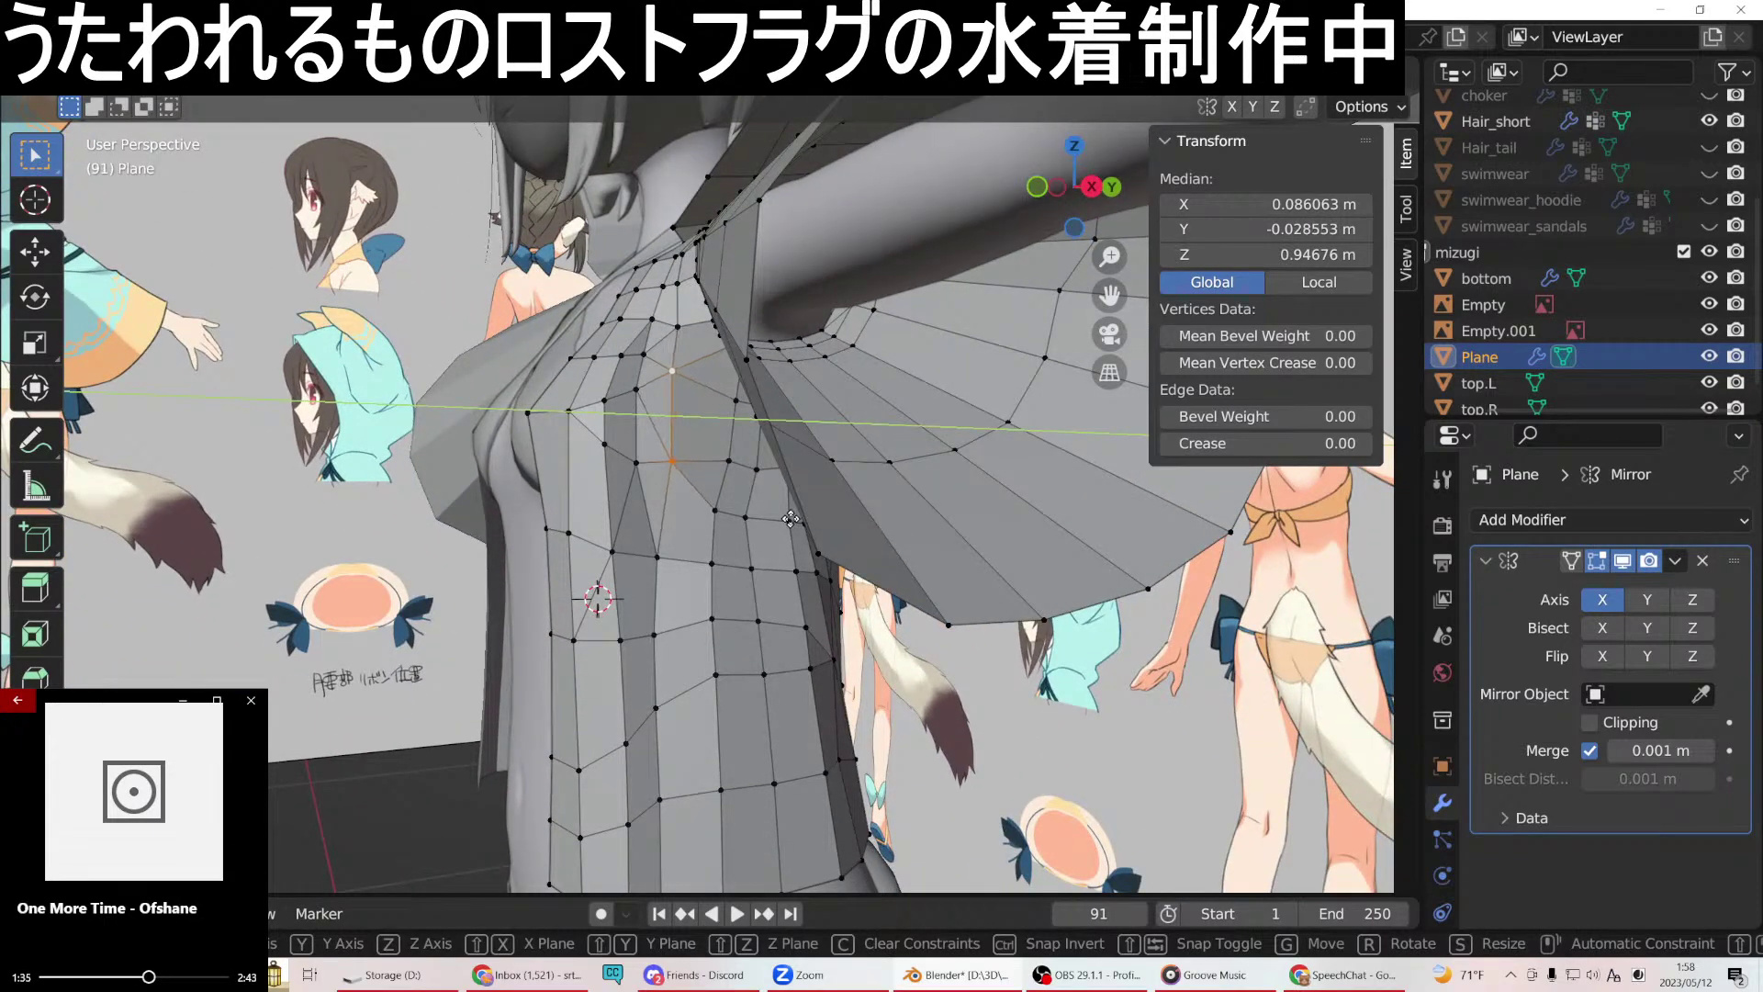
pyautogui.click(790, 519)
# Select the two upper vertices in the adjacent side column under the arm and move them along Y by -0.00322 m.
pyautogui.click(746, 453)
pyautogui.moveTo(746, 452); pyautogui.dragTo(746, 452, button='middle')
pyautogui.keyDown('shift'); pyautogui.click(740, 483); pyautogui.keyUp('shift')
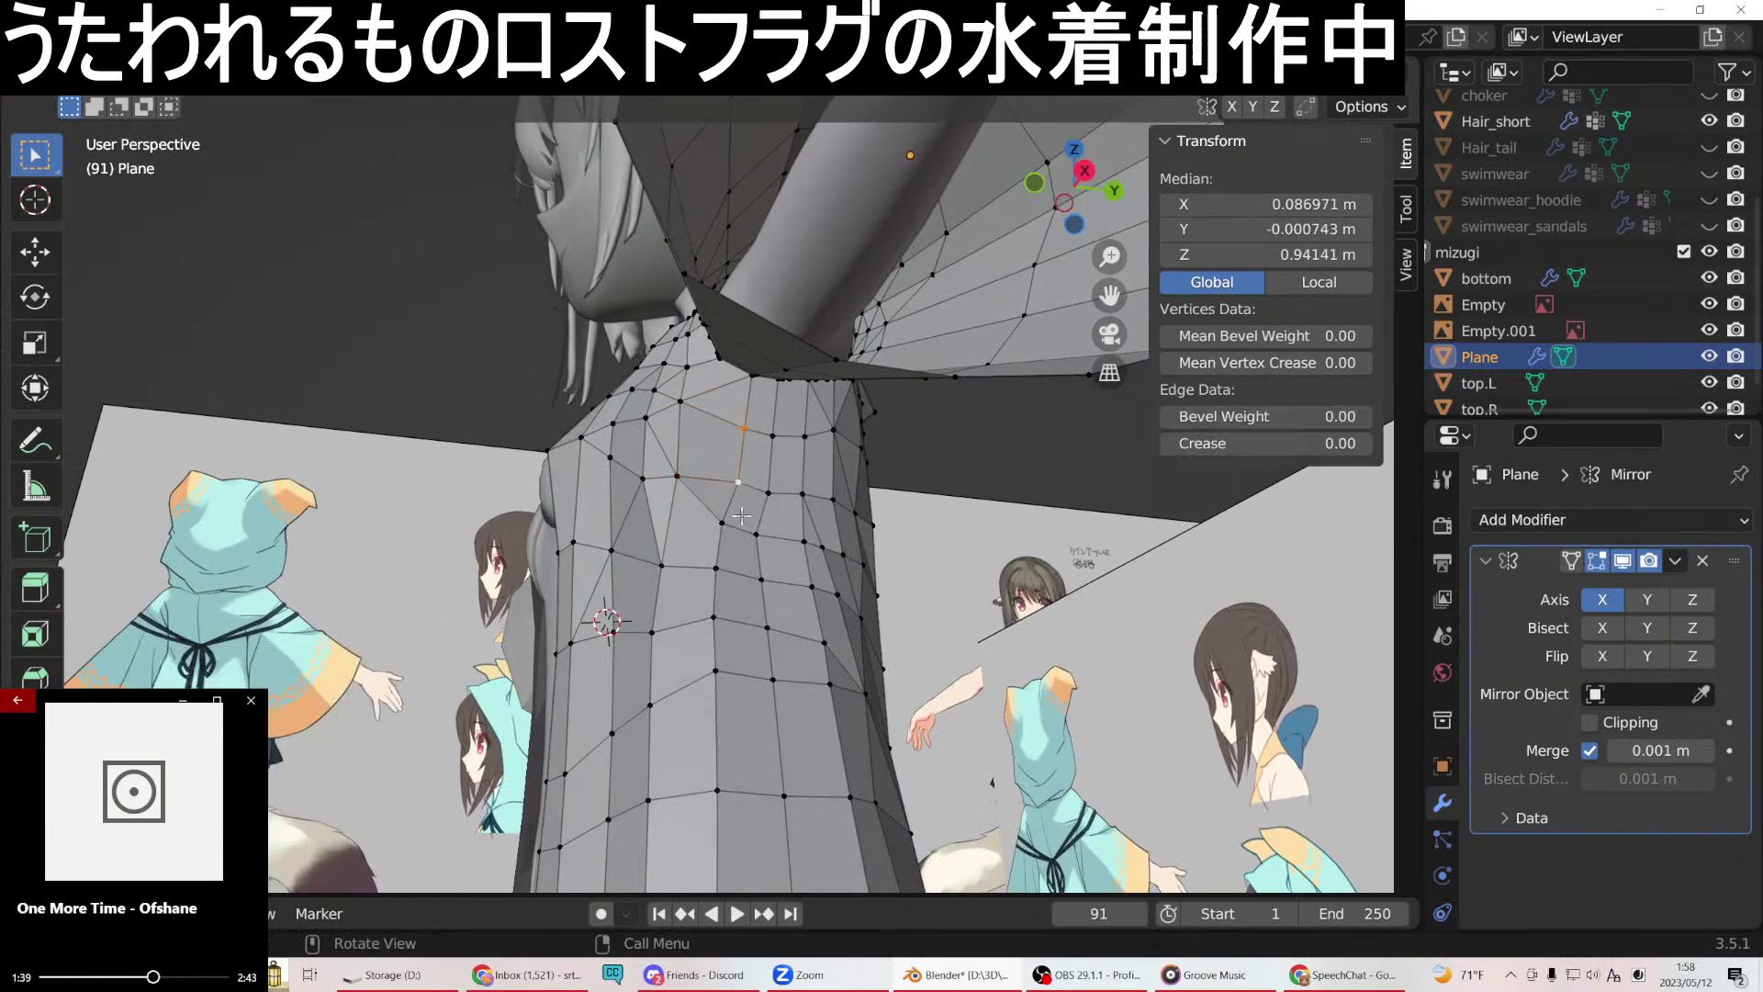
pyautogui.press('g')
pyautogui.press('y')
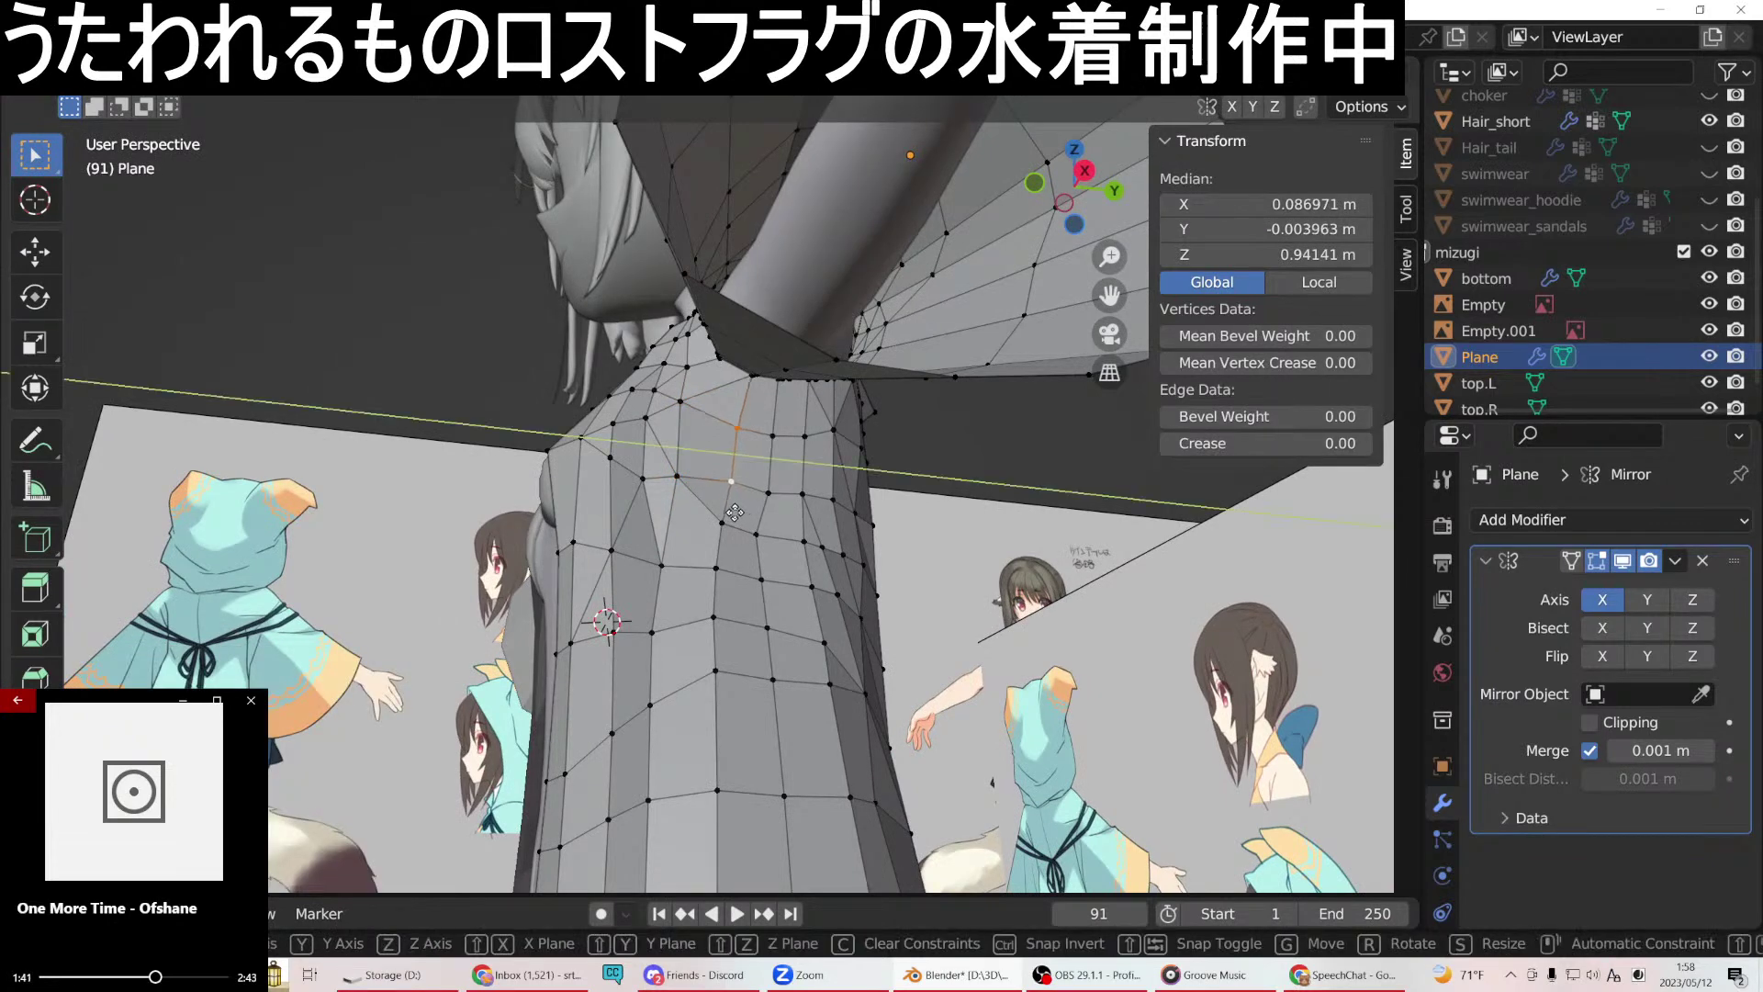
pyautogui.click(734, 511)
# Reselect that same pair of underarm vertices and move them a further -0.00198 m along Y.
pyautogui.moveTo(739, 547); pyautogui.dragTo(735, 526, button='middle')
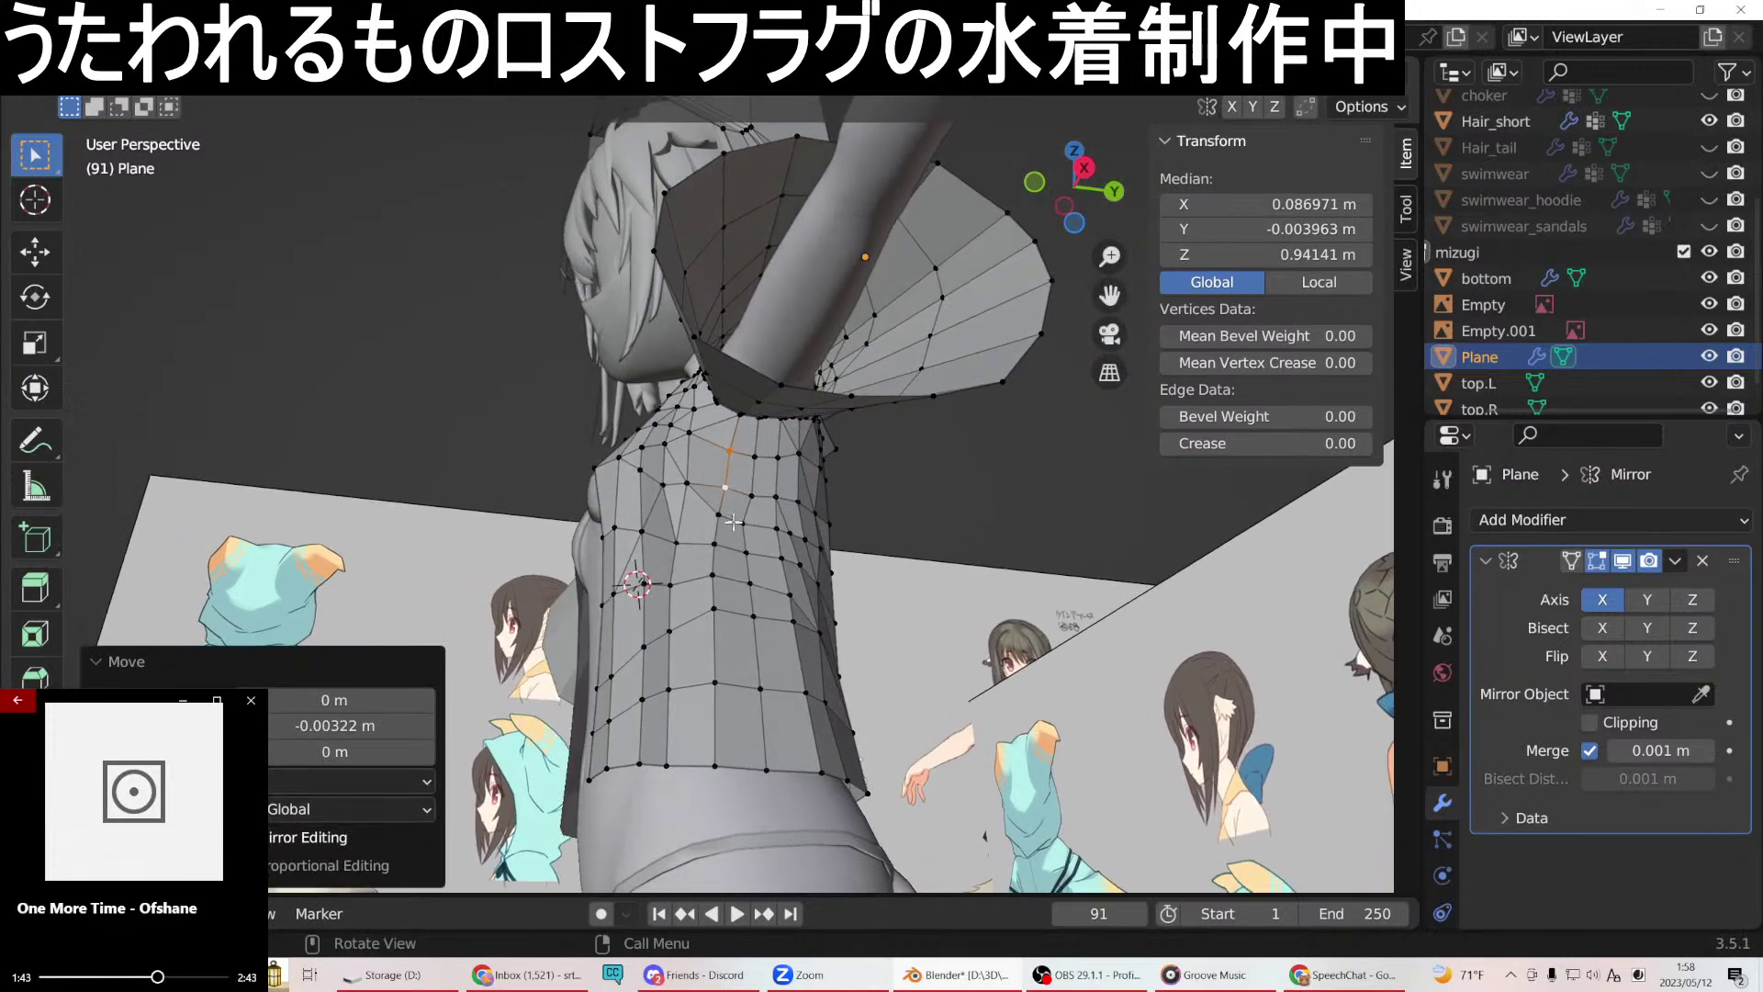
pyautogui.click(727, 488)
pyautogui.keyDown('shift'); pyautogui.click(734, 452); pyautogui.keyUp('shift')
pyautogui.keyDown('shift'); pyautogui.click(730, 477); pyautogui.keyUp('shift')
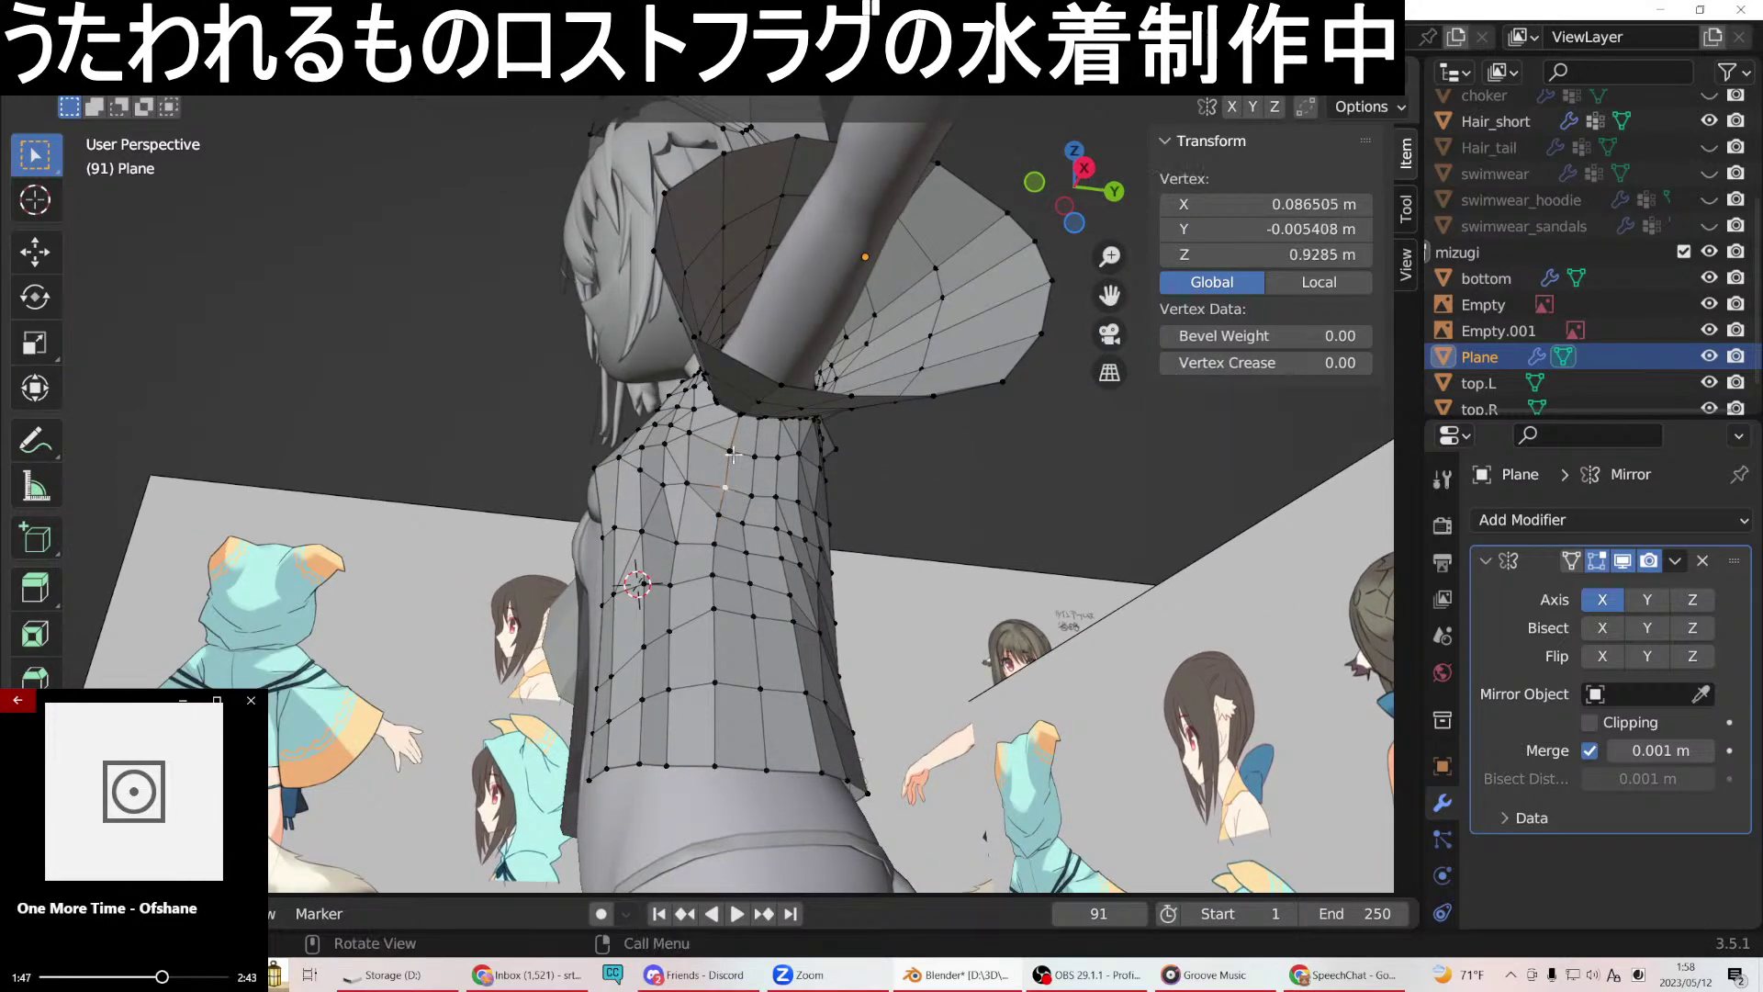
pyautogui.keyDown('shift'); pyautogui.click(728, 487); pyautogui.keyUp('shift')
pyautogui.press('g')
pyautogui.press('y')
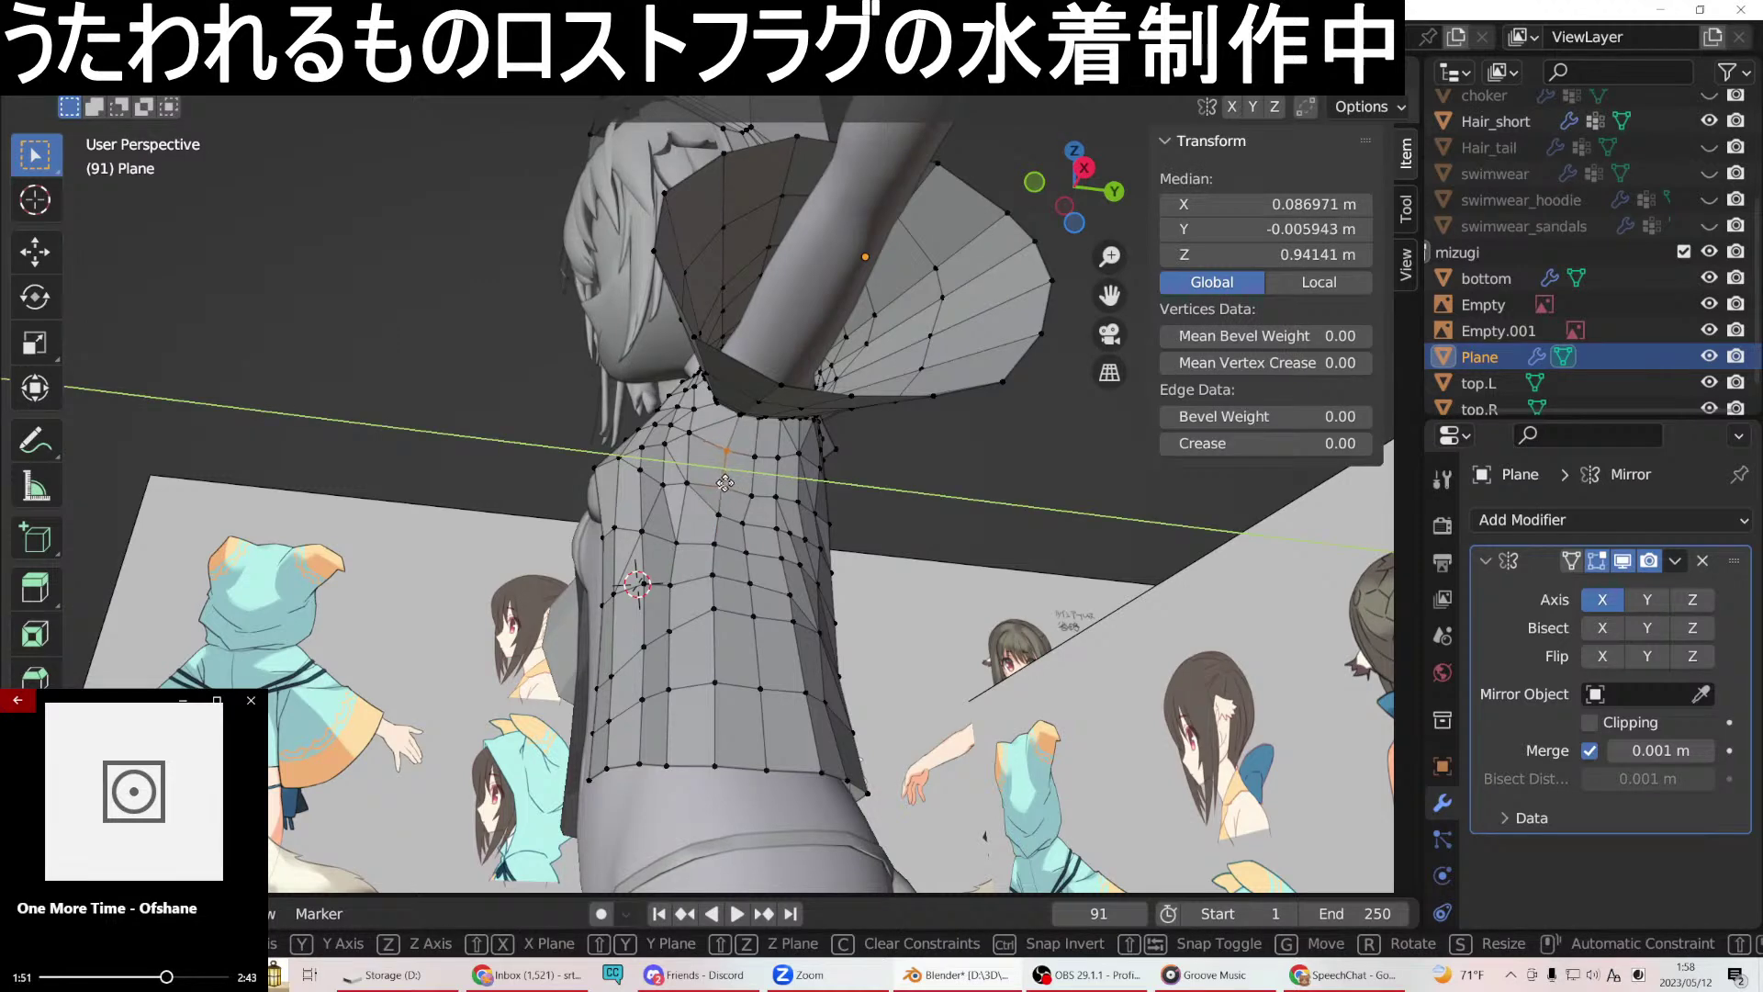
pyautogui.click(725, 483)
# Extend the selection down the same side column toward the hem and shift the whole column along Y.
pyautogui.moveTo(724, 483); pyautogui.dragTo(723, 538, button='middle')
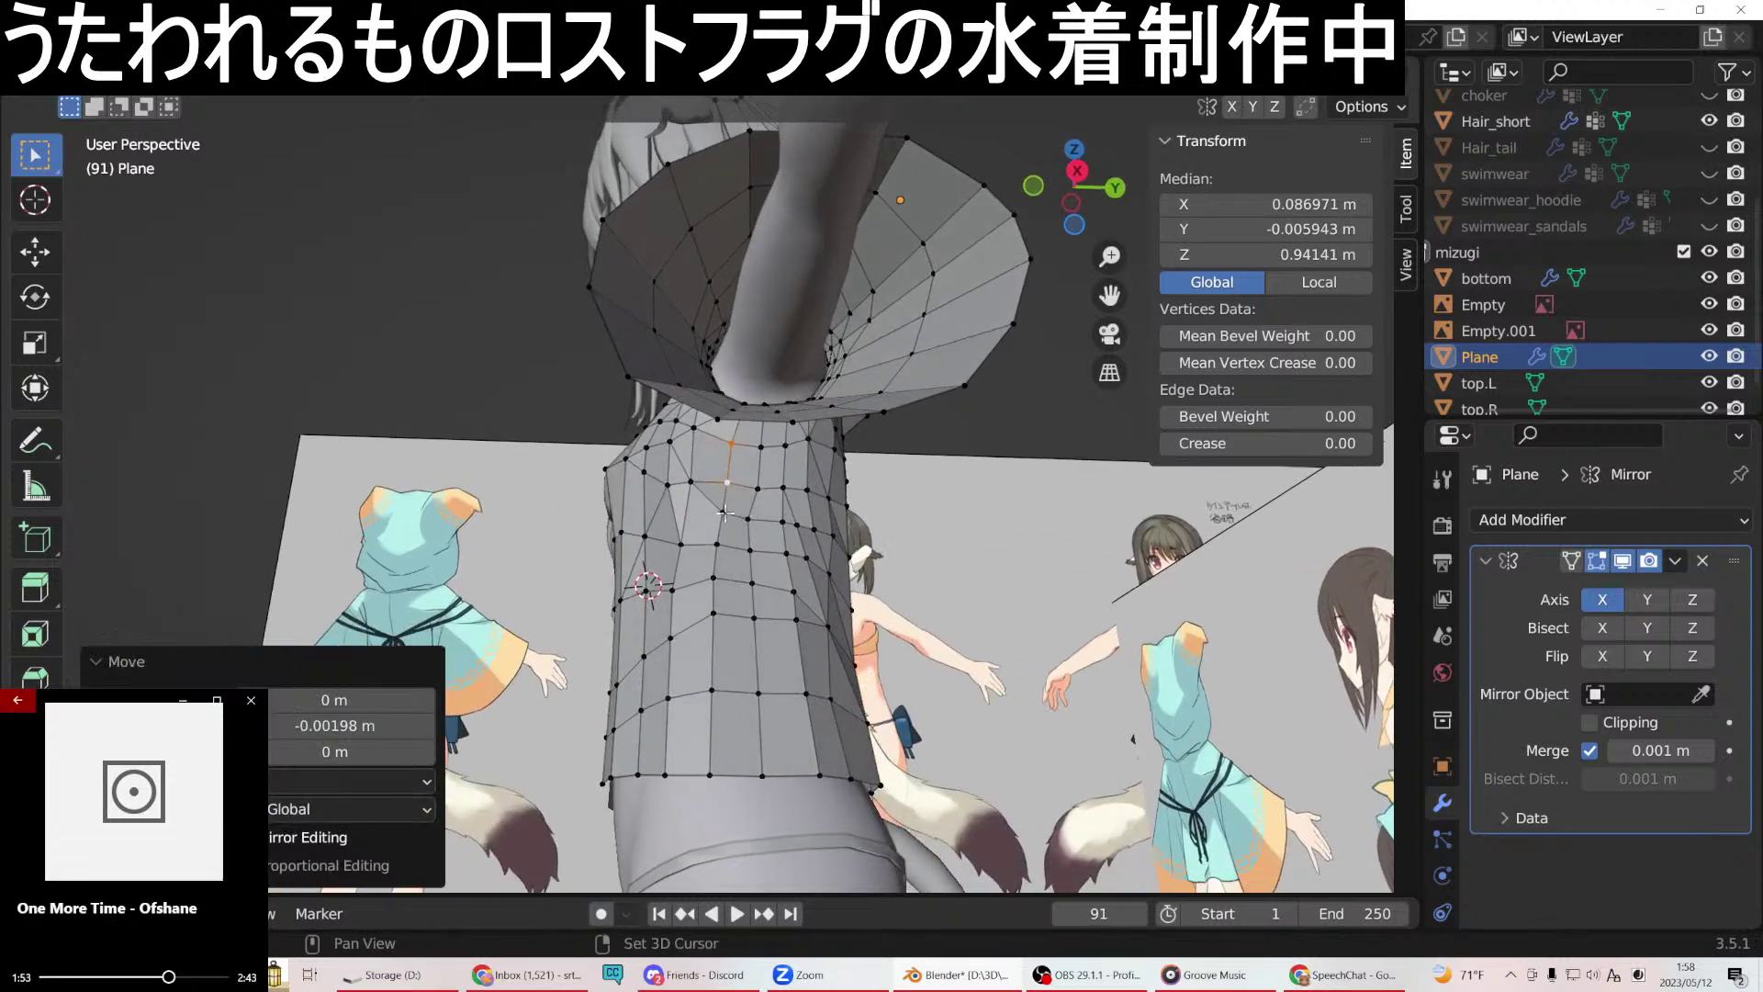
pyautogui.keyDown('shift'); pyautogui.click(723, 533); pyautogui.keyUp('shift')
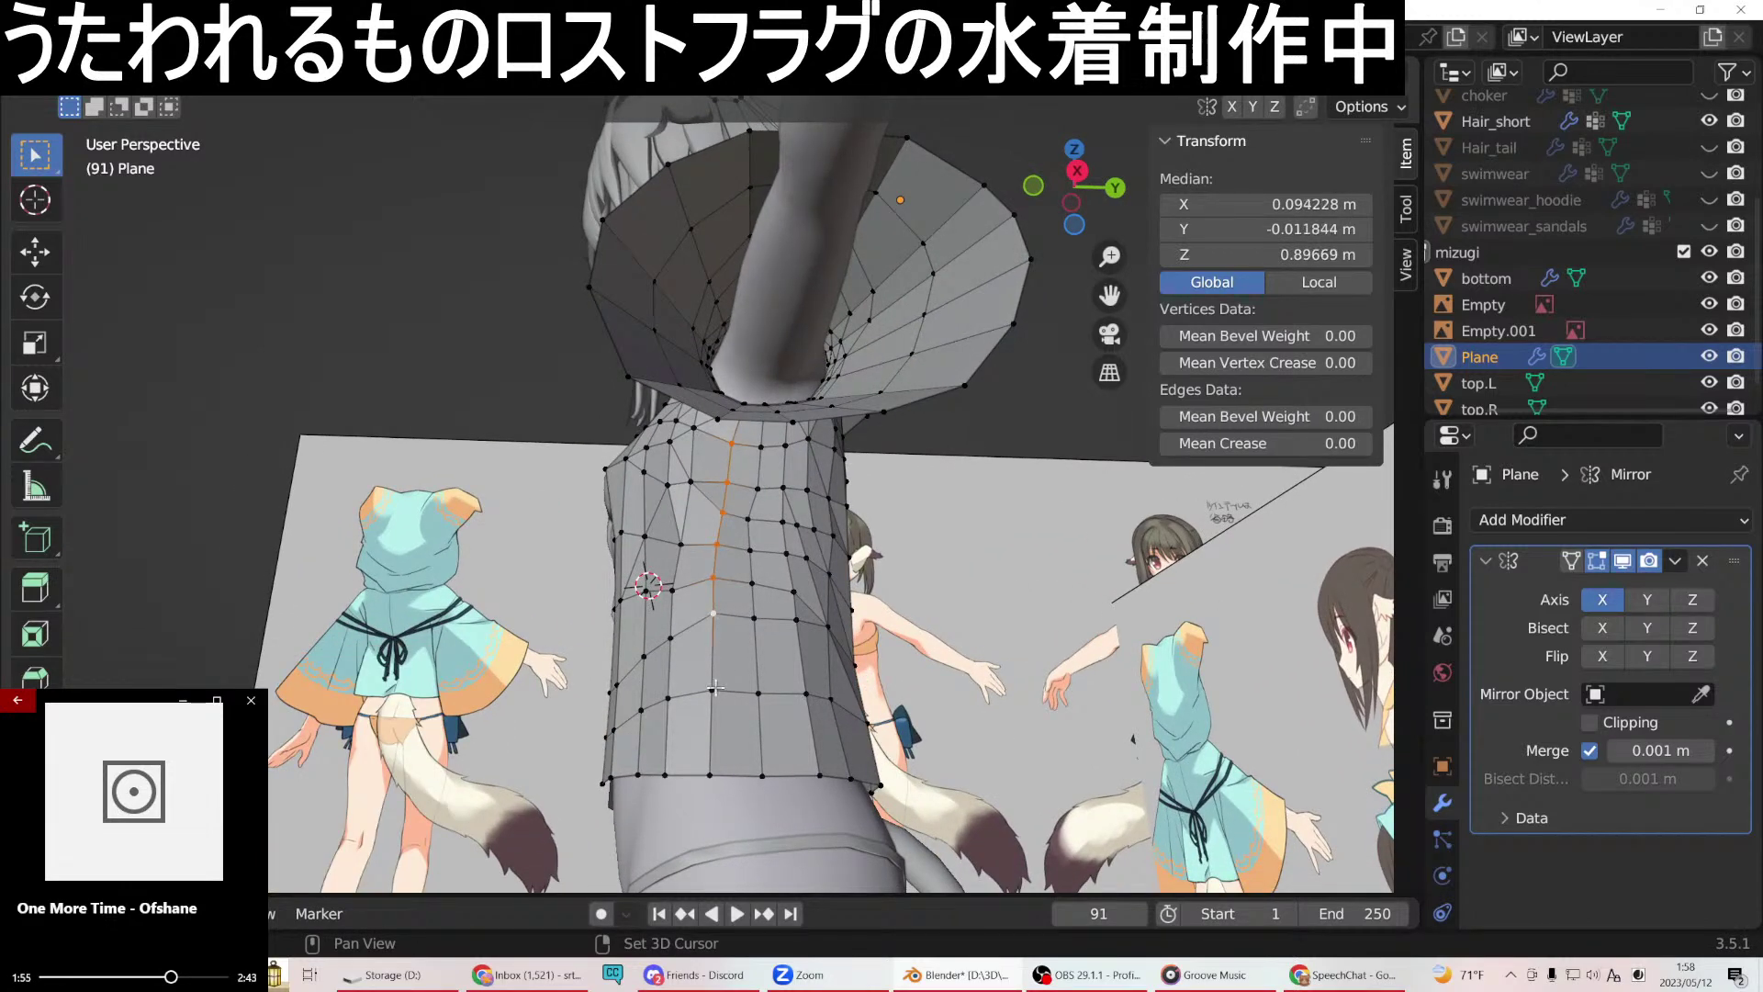
pyautogui.moveTo(735, 734); pyautogui.dragTo(763, 550, button='middle')
pyautogui.press('g')
pyautogui.press('y')
pyautogui.click(769, 722)
# Select the two upper vertices in the next side column toward the back and move them along Y by -0.005025 m.
pyautogui.click(762, 489)
pyautogui.keyDown('shift'); pyautogui.click(763, 449); pyautogui.keyUp('shift')
pyautogui.press('g')
pyautogui.press('y')
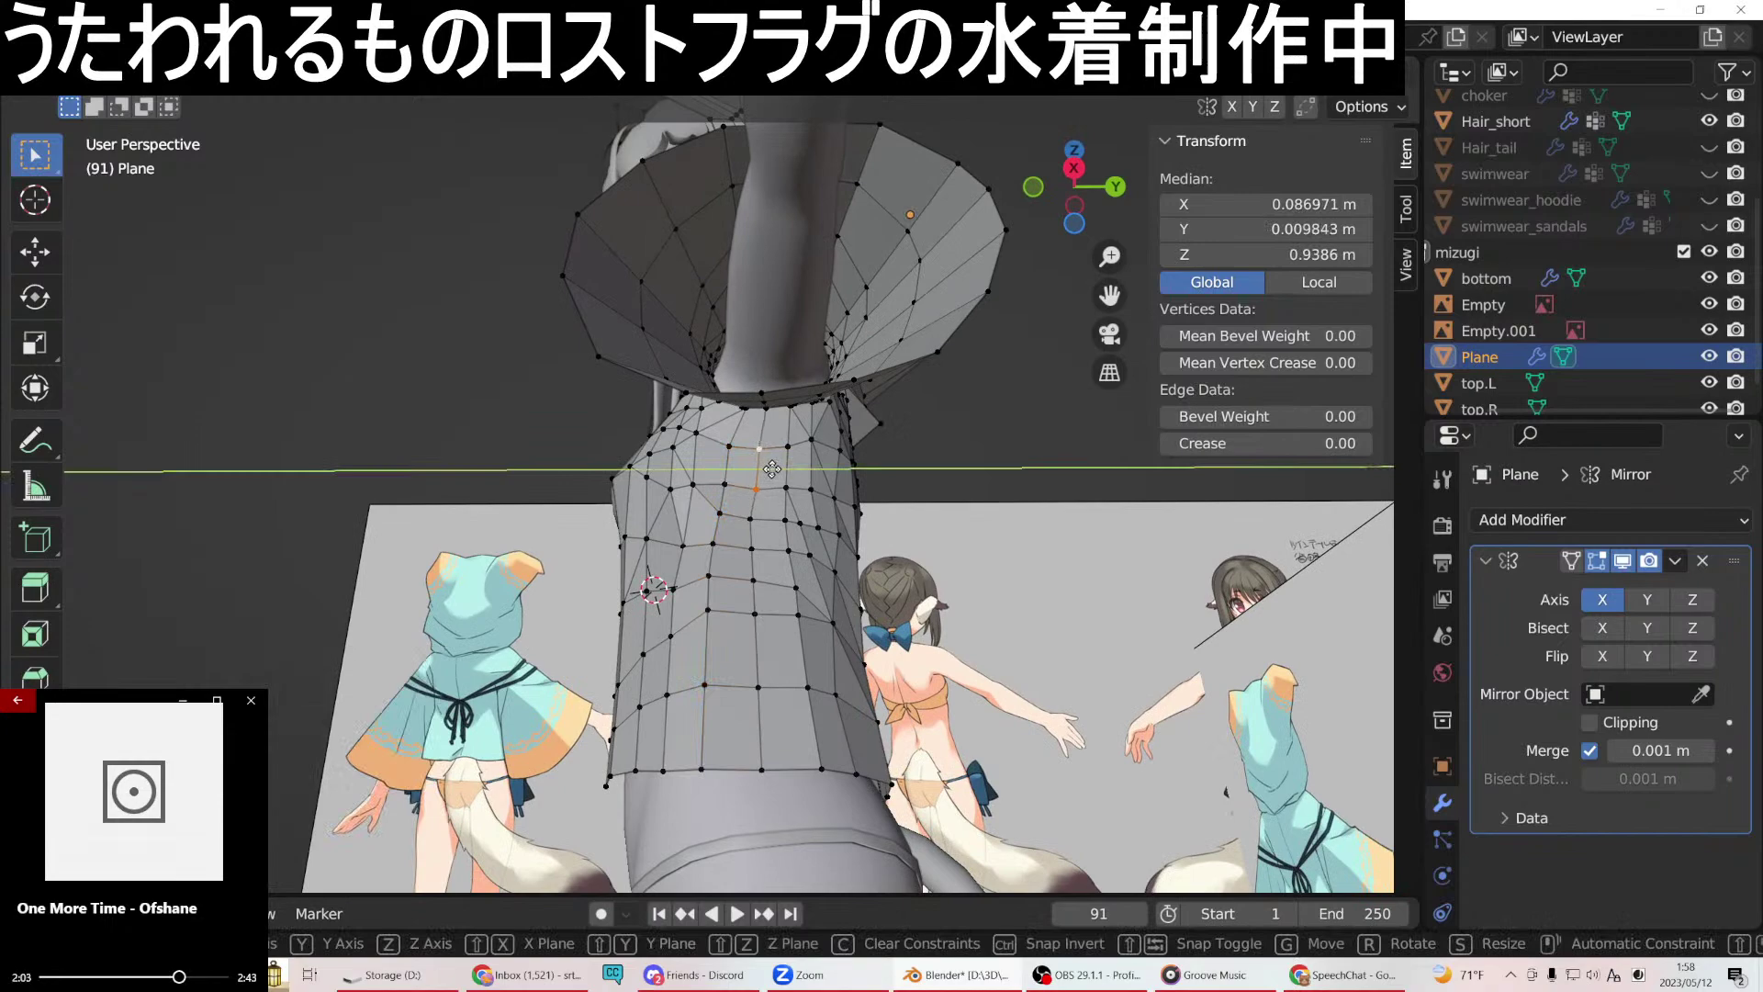
pyautogui.click(768, 469)
# Reselect the two upper side vertices near the front of the armhole and move them forward along Y by -0.002235 m.
pyautogui.moveTo(768, 469); pyautogui.dragTo(932, 637, button='middle')
pyautogui.scroll(6, 716, 402)
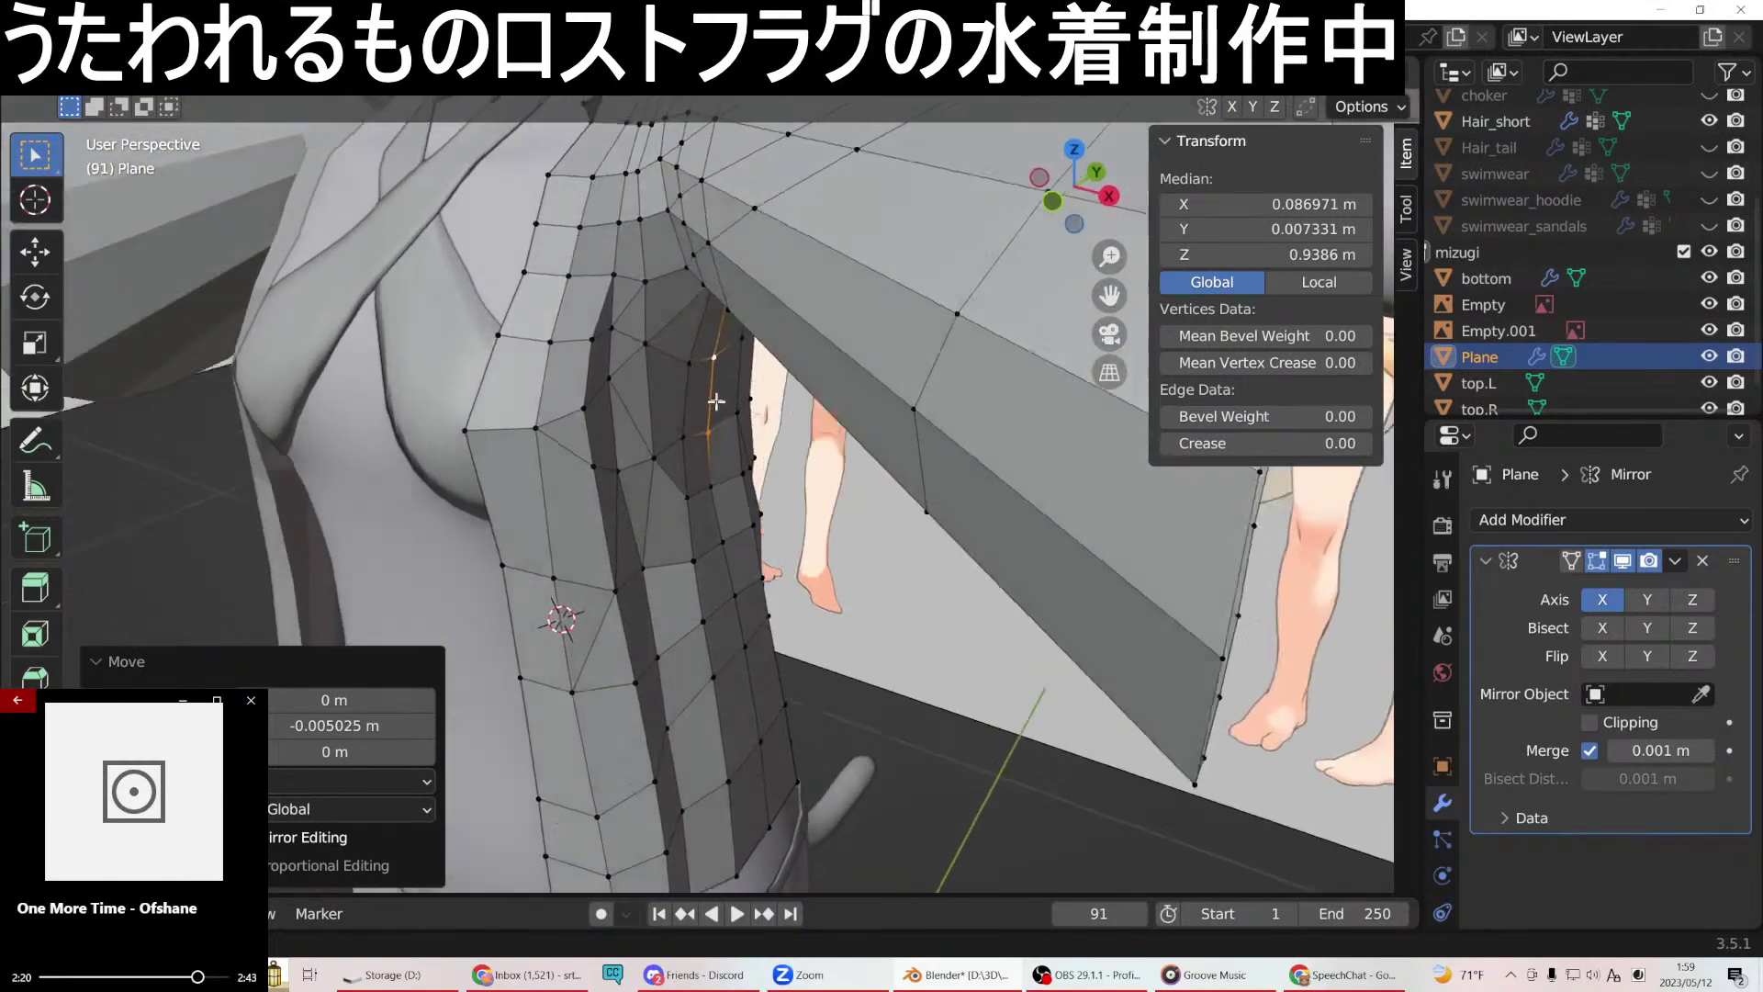
pyautogui.moveTo(716, 401); pyautogui.dragTo(663, 363, button='middle')
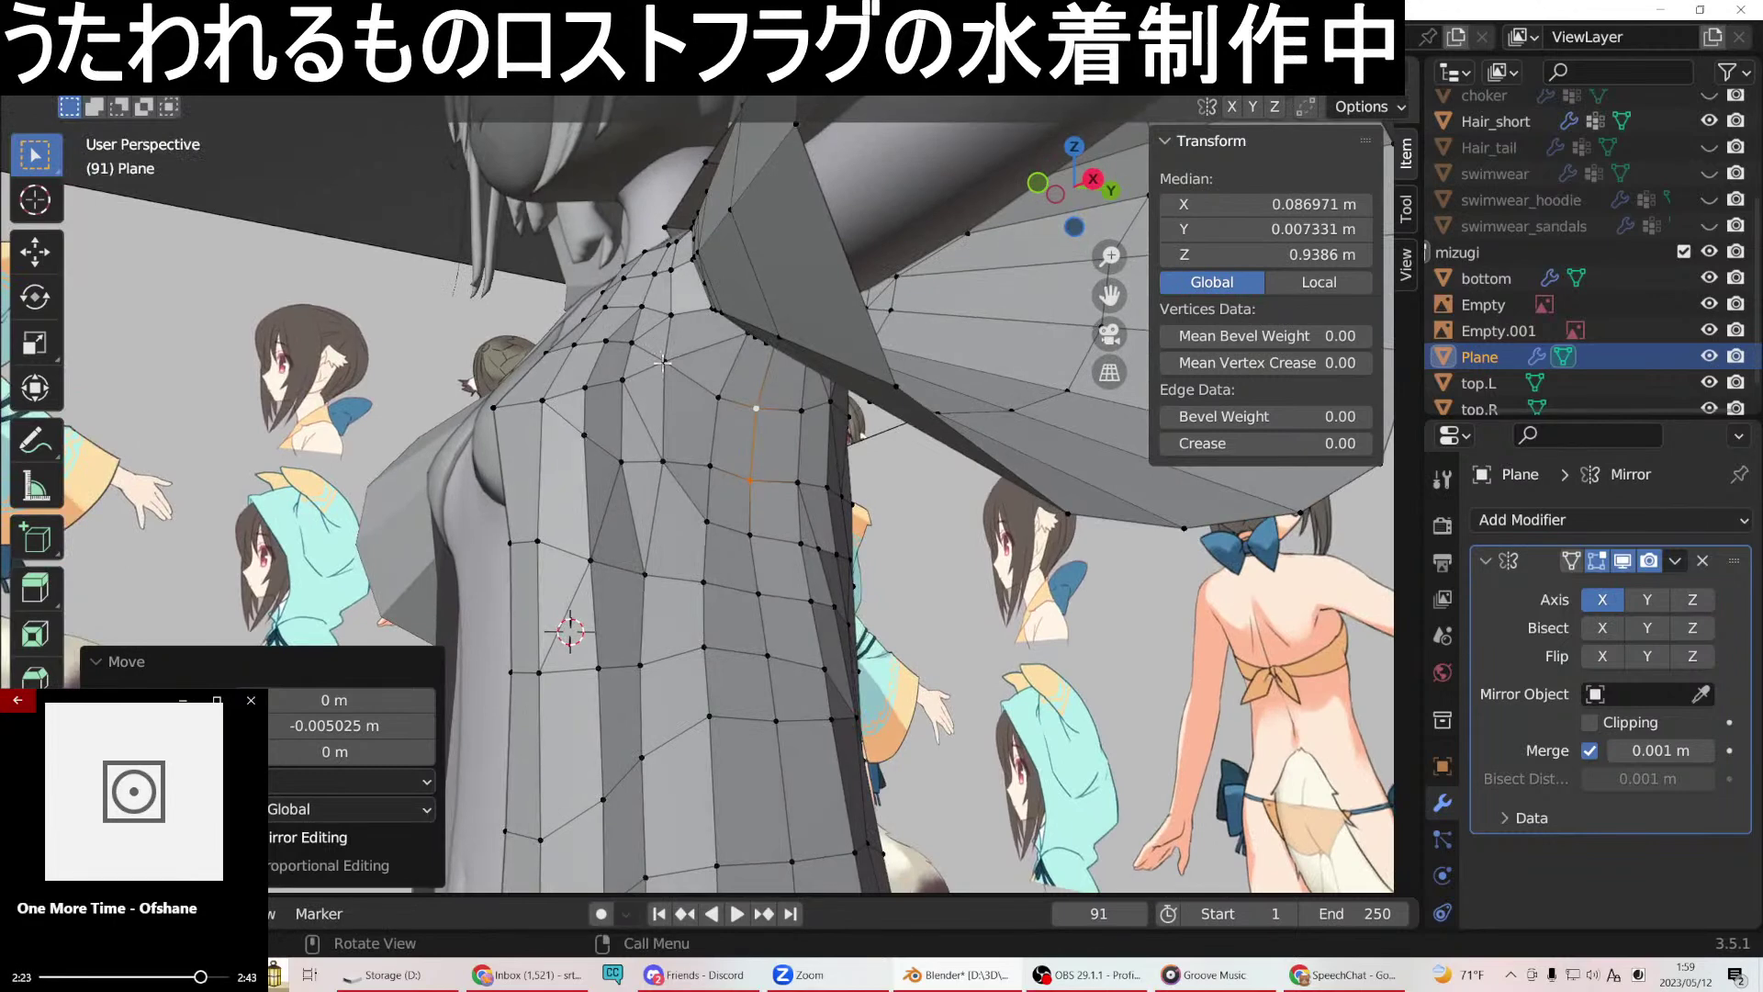
pyautogui.click(663, 363)
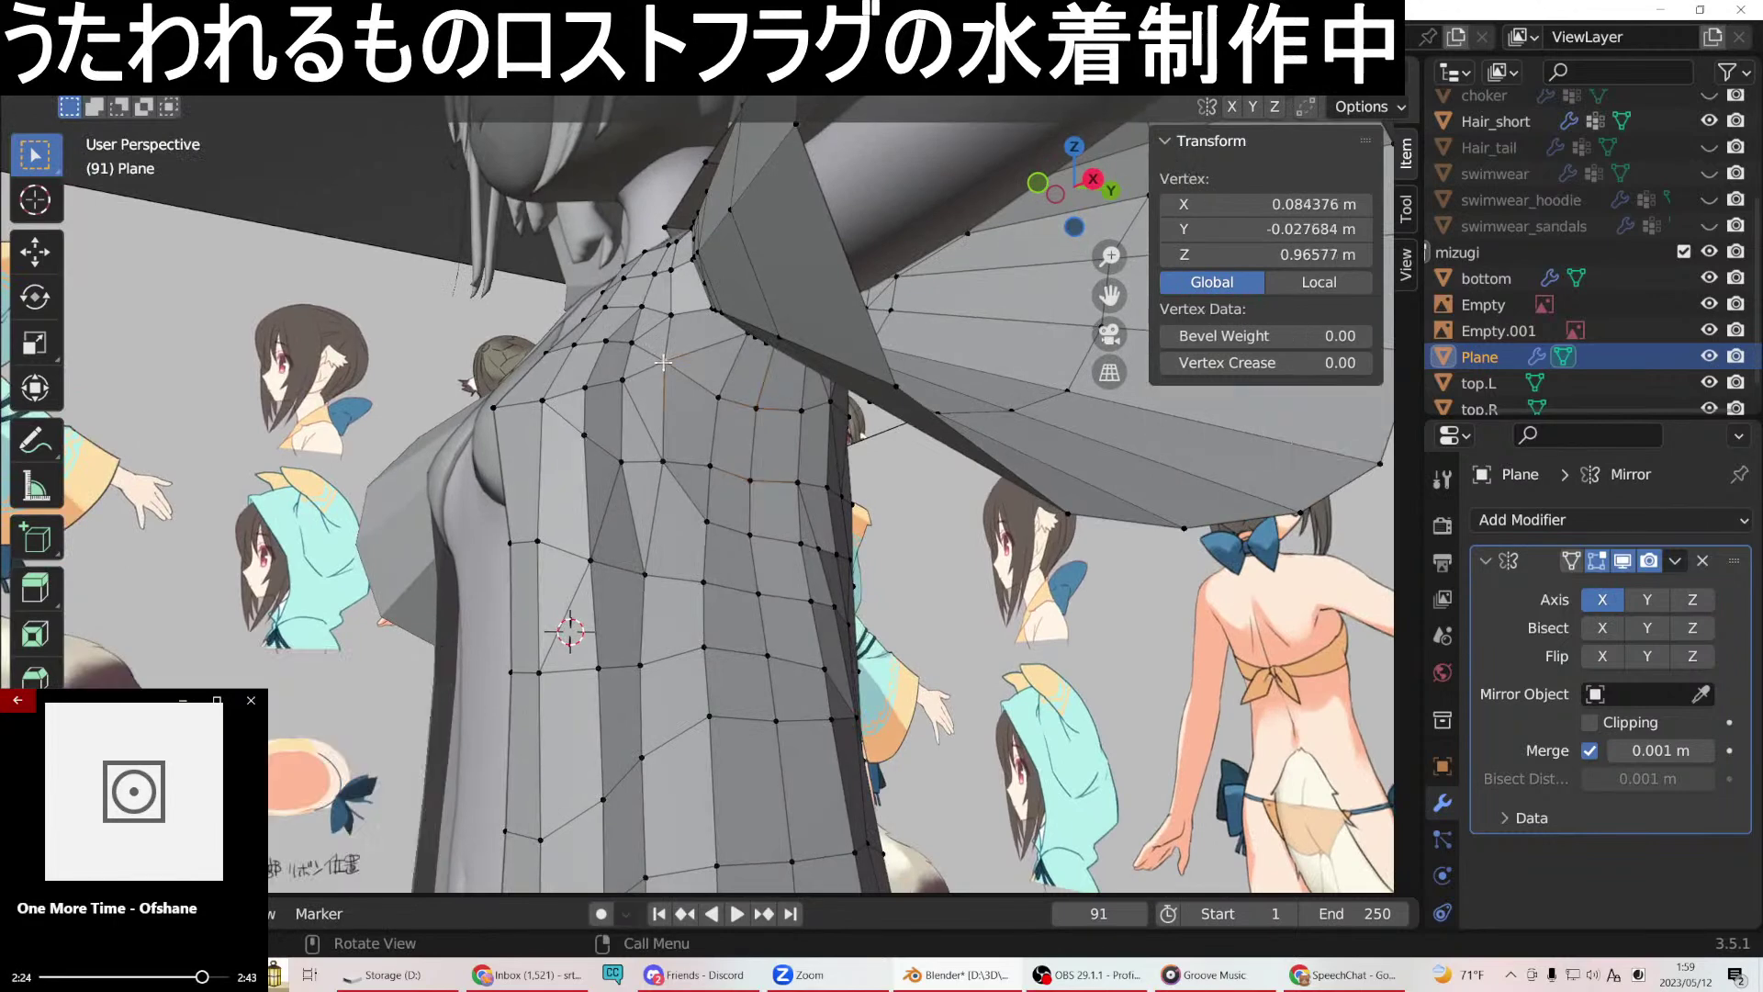
pyautogui.moveTo(673, 416)
pyautogui.mouseDown(button='middle')
pyautogui.moveTo(647, 413)
pyautogui.moveTo(674, 415)
pyautogui.mouseUp(button='middle')
pyautogui.keyDown('shift'); pyautogui.click(666, 459); pyautogui.keyUp('shift')
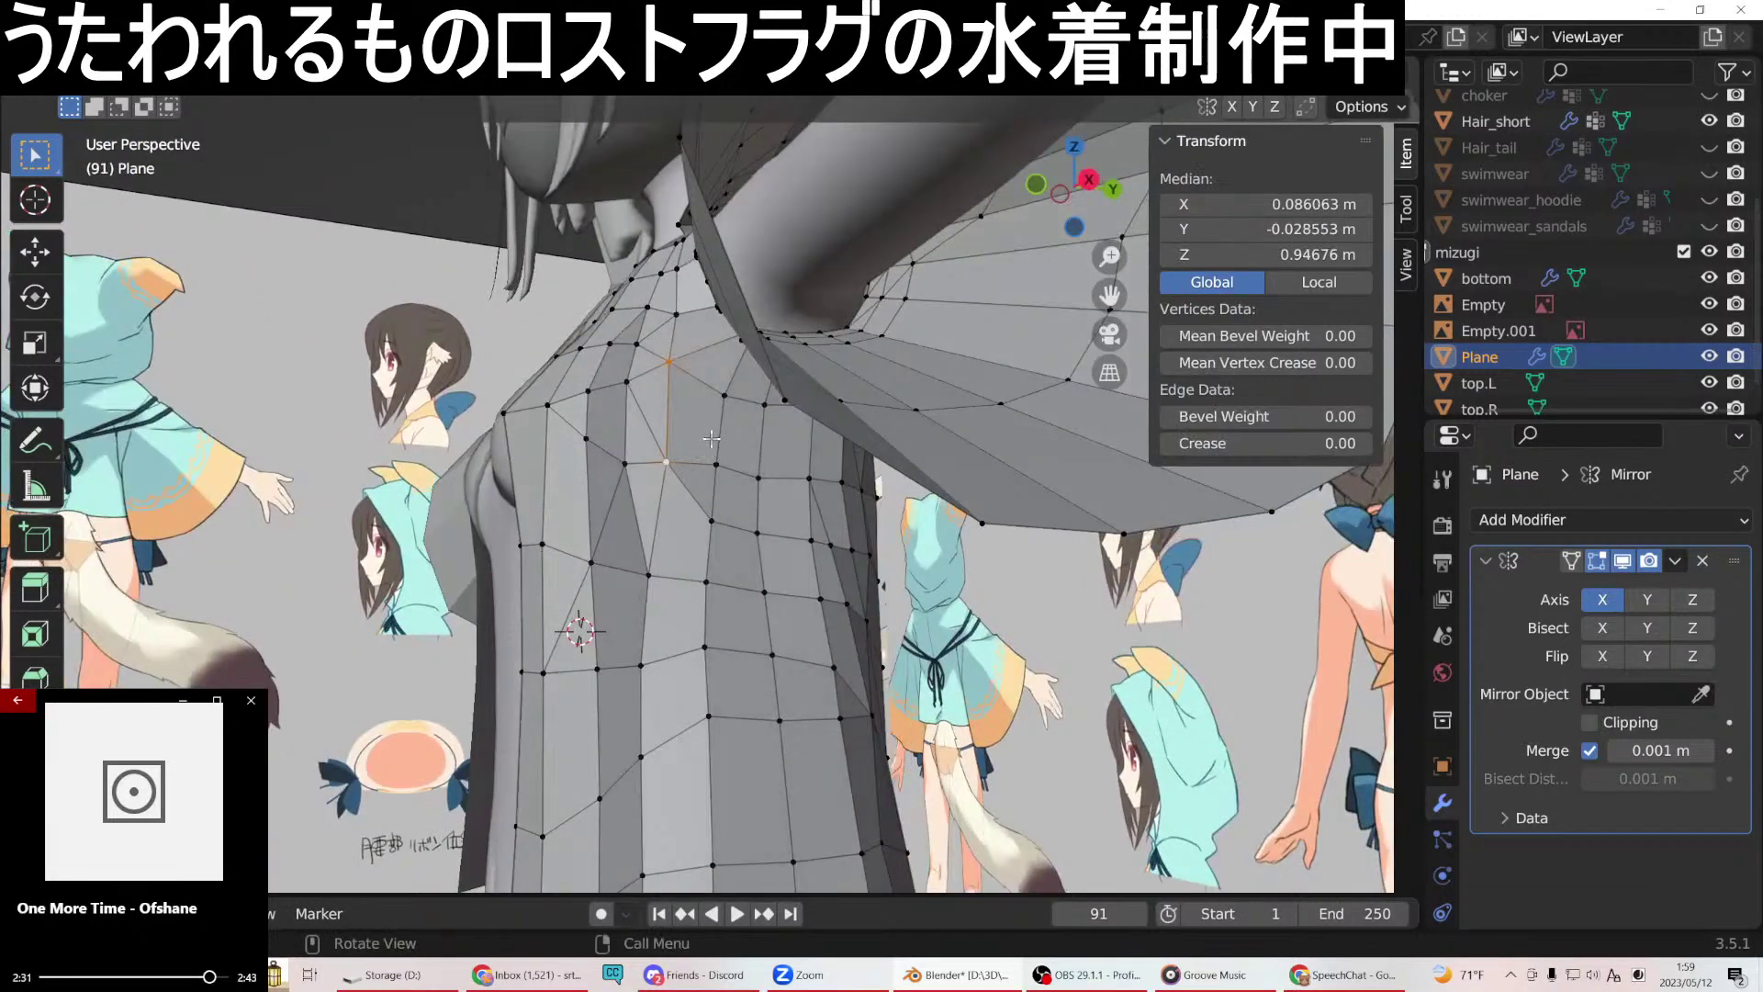
pyautogui.press('g')
pyautogui.press('y')
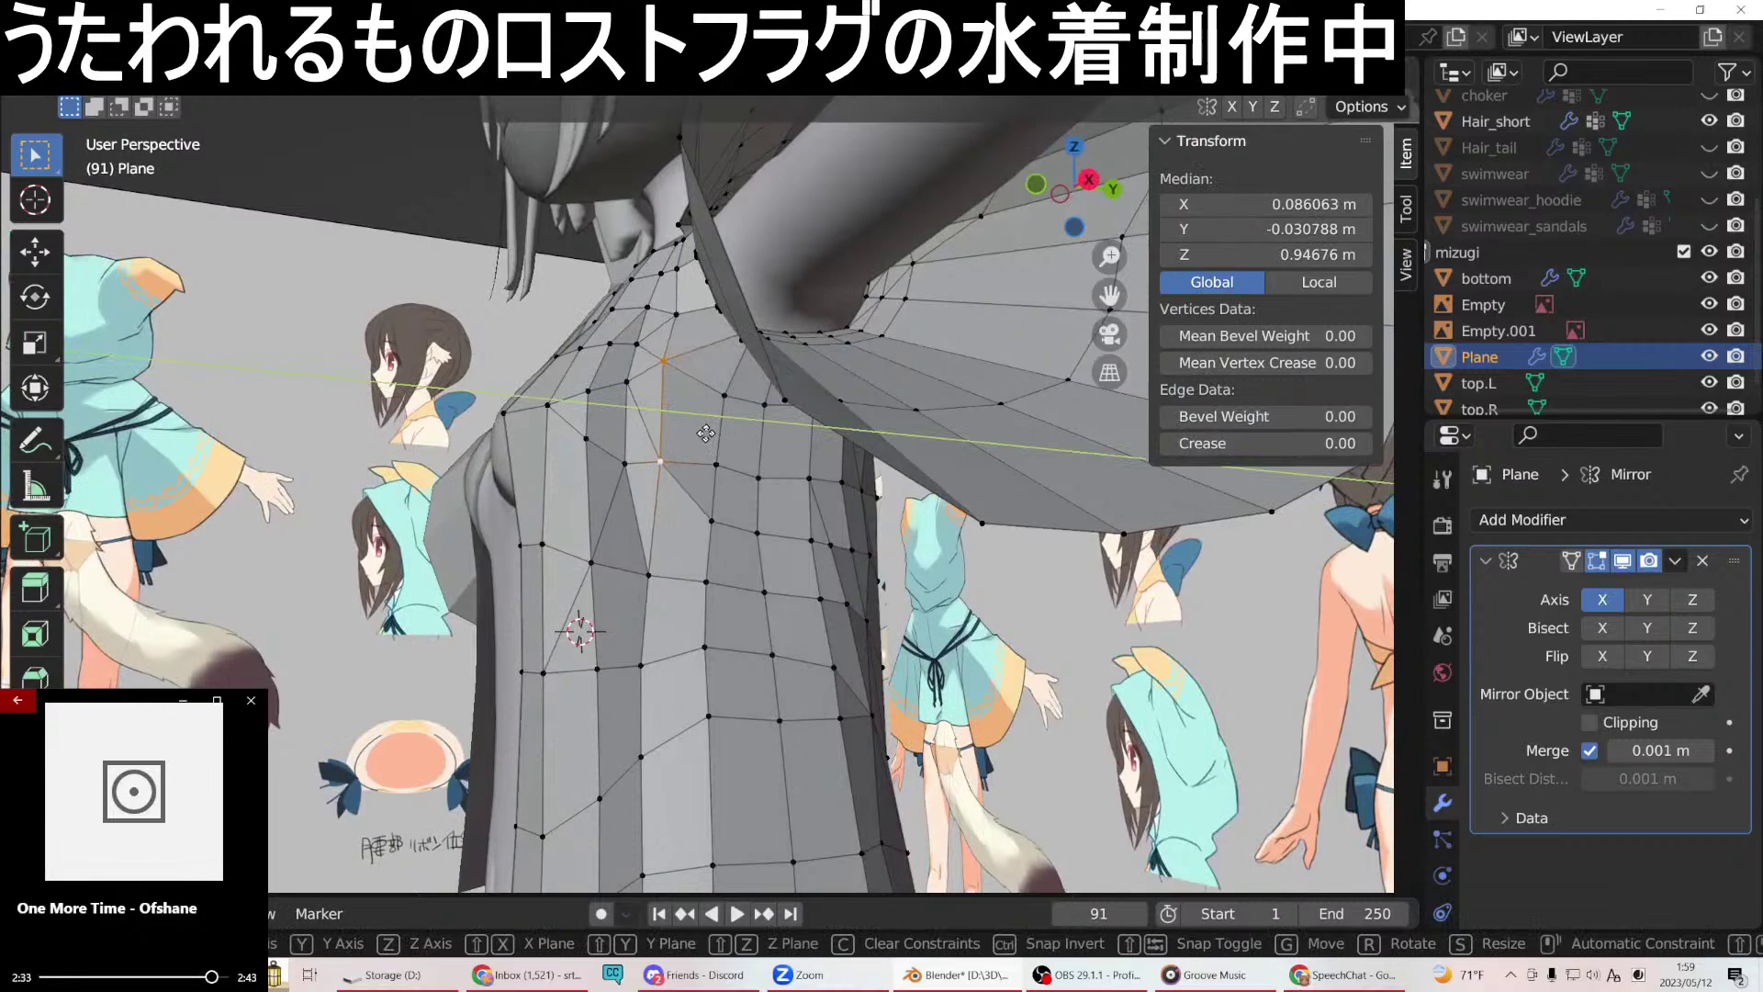
pyautogui.click(706, 432)
# Select the vertex just below the upper underarm pair in the same column and move it forward along Y.
pyautogui.moveTo(705, 432); pyautogui.dragTo(668, 486, button='middle')
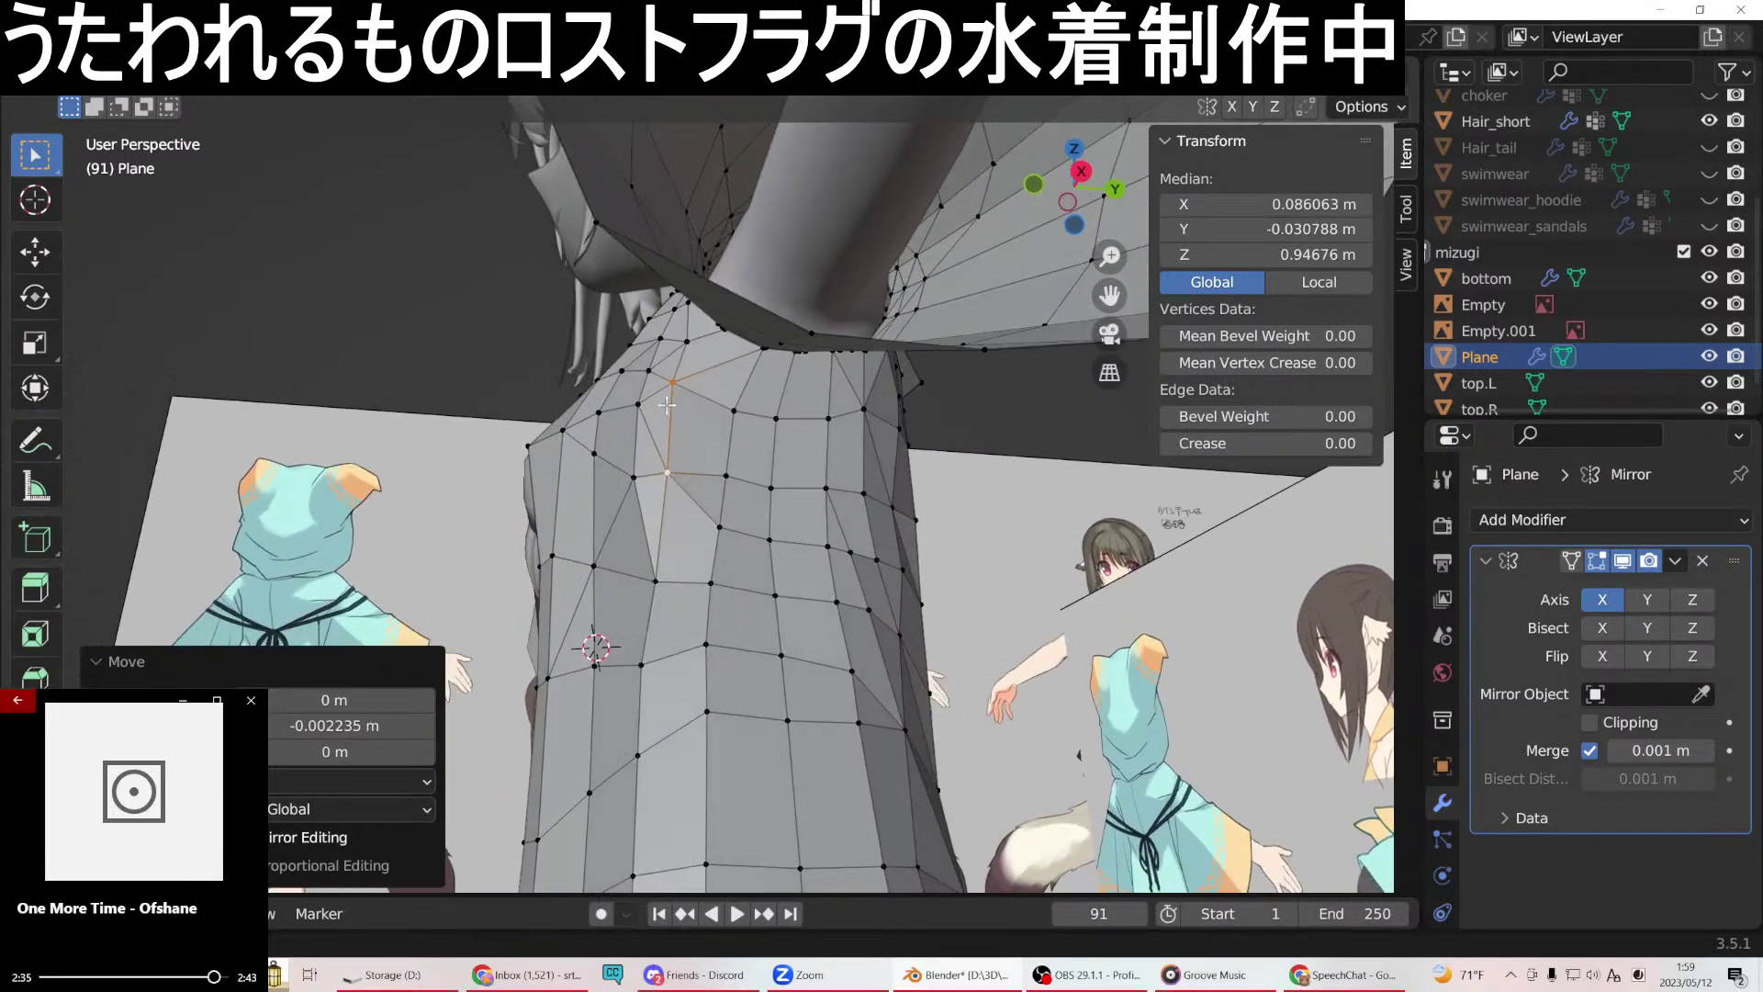
pyautogui.click(671, 571)
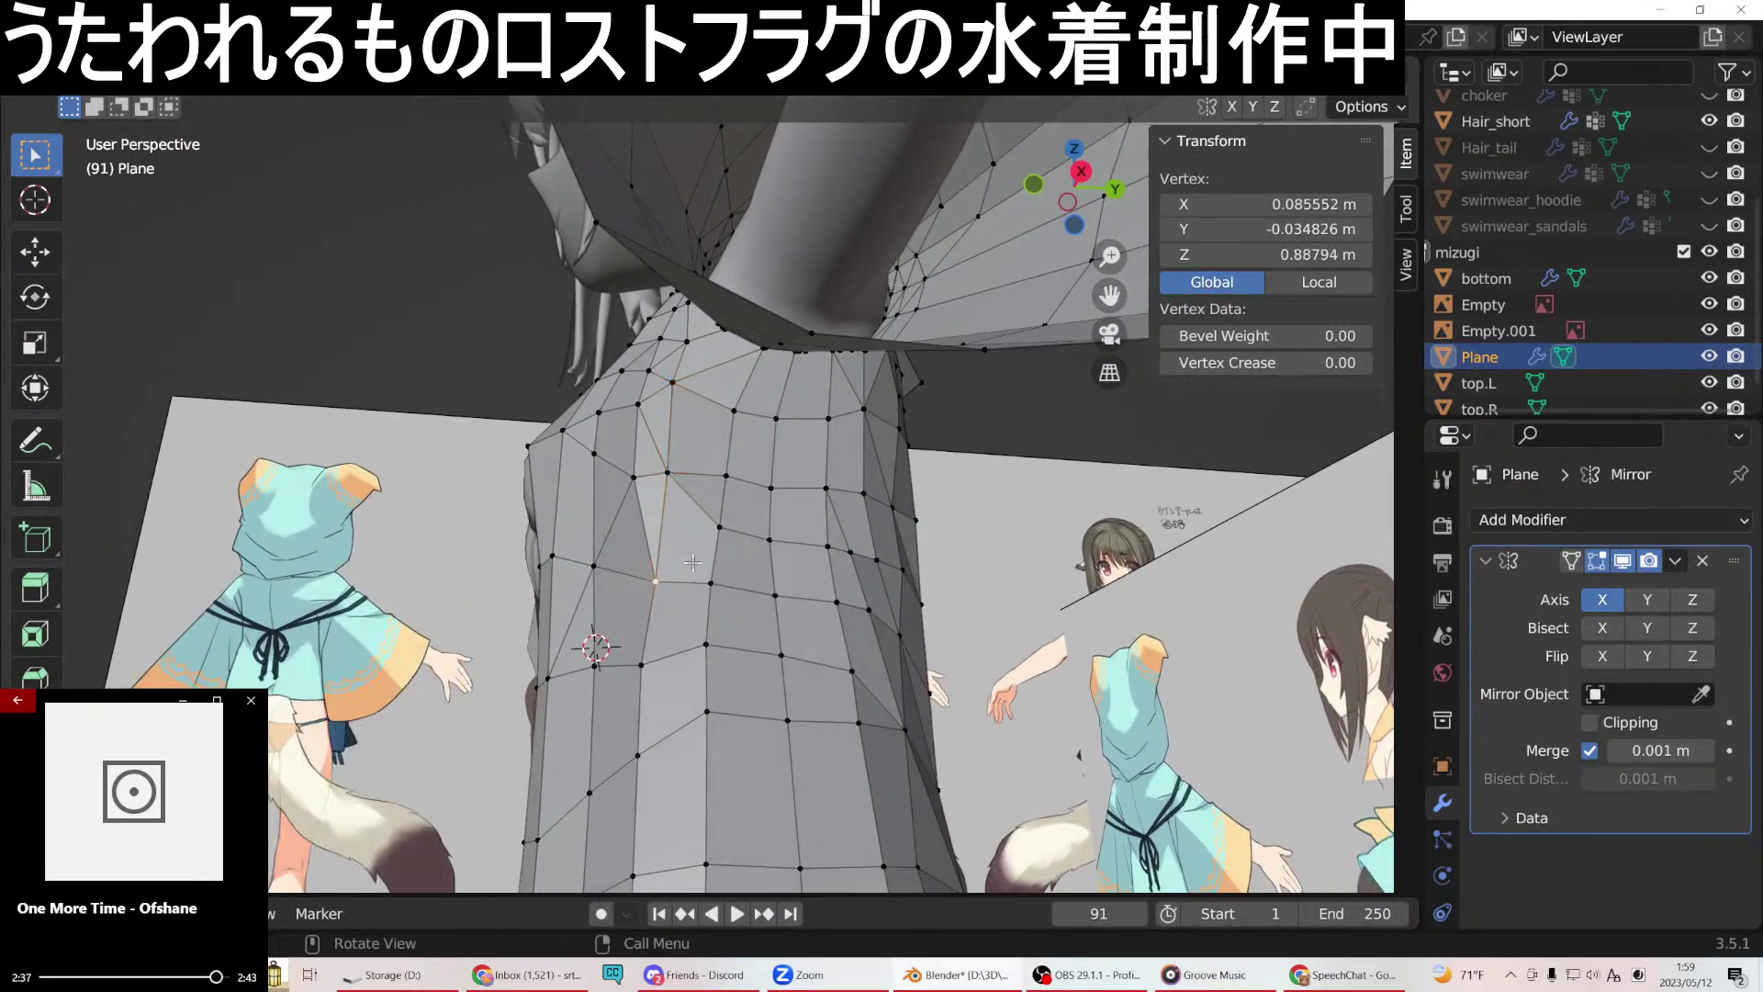
pyautogui.press('g')
pyautogui.press('y')
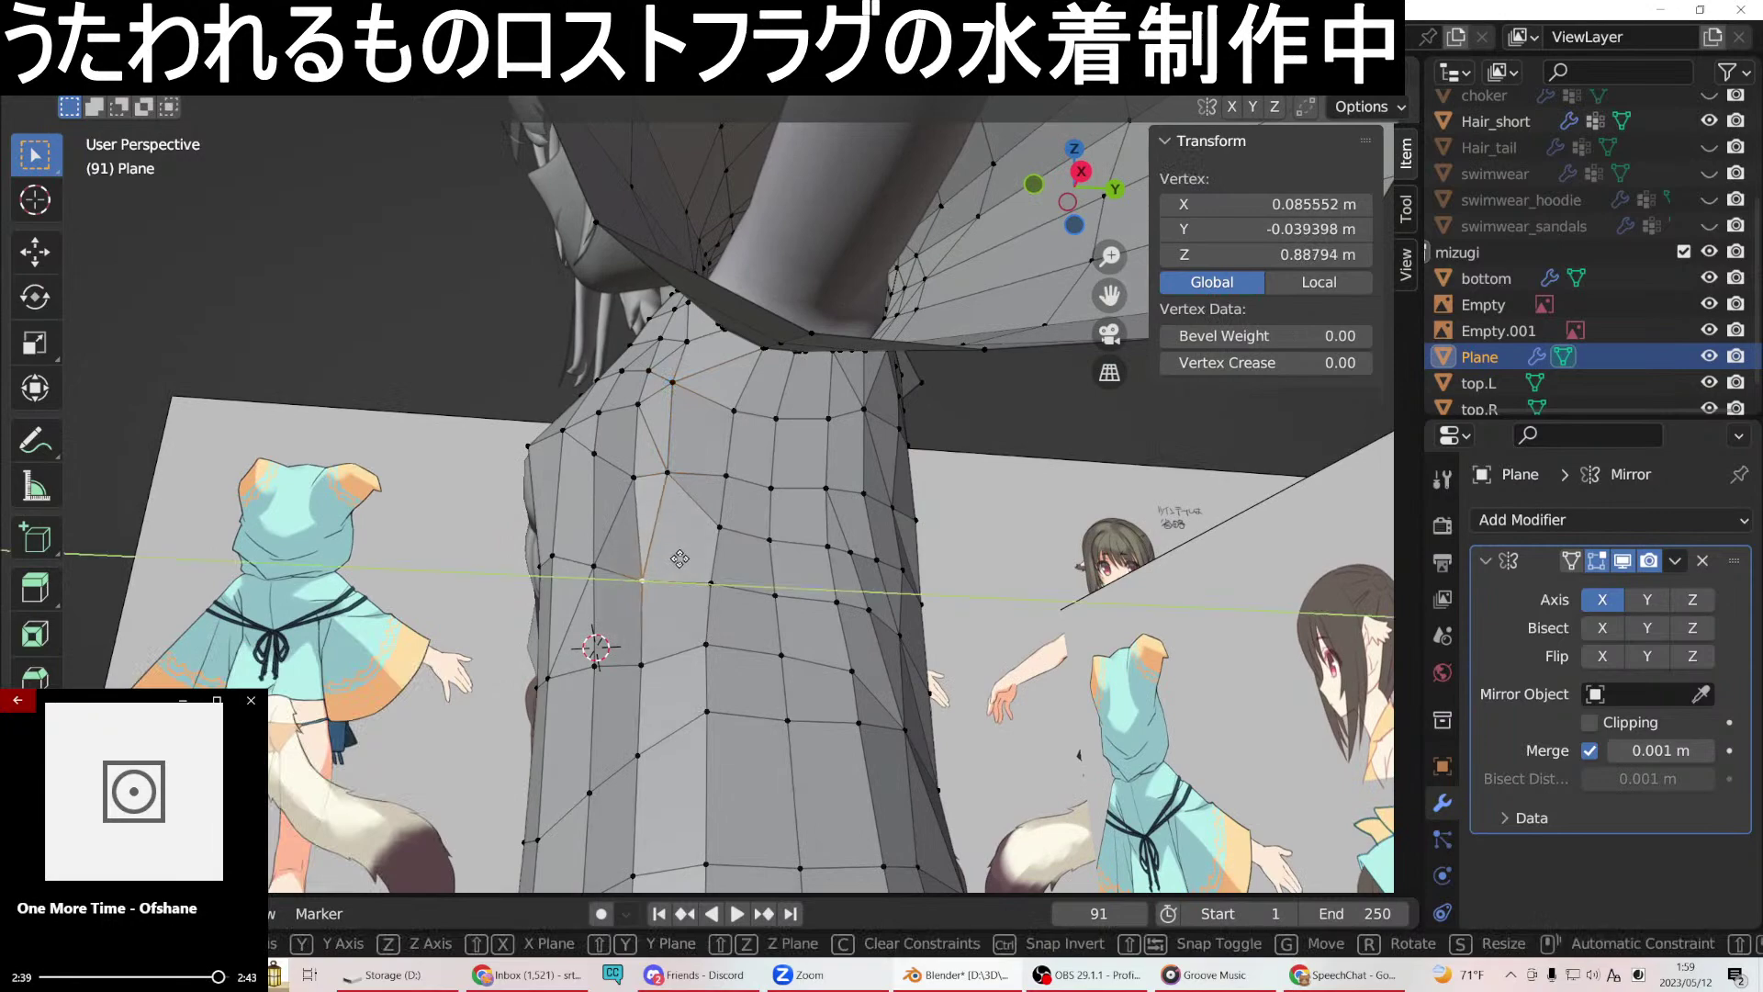
pyautogui.click(678, 558)
# Select the two upper chest vertices in front of the armhole and move them along Y.
pyautogui.moveTo(679, 558); pyautogui.dragTo(697, 505, button='middle')
pyautogui.click(625, 333)
pyautogui.click(596, 327)
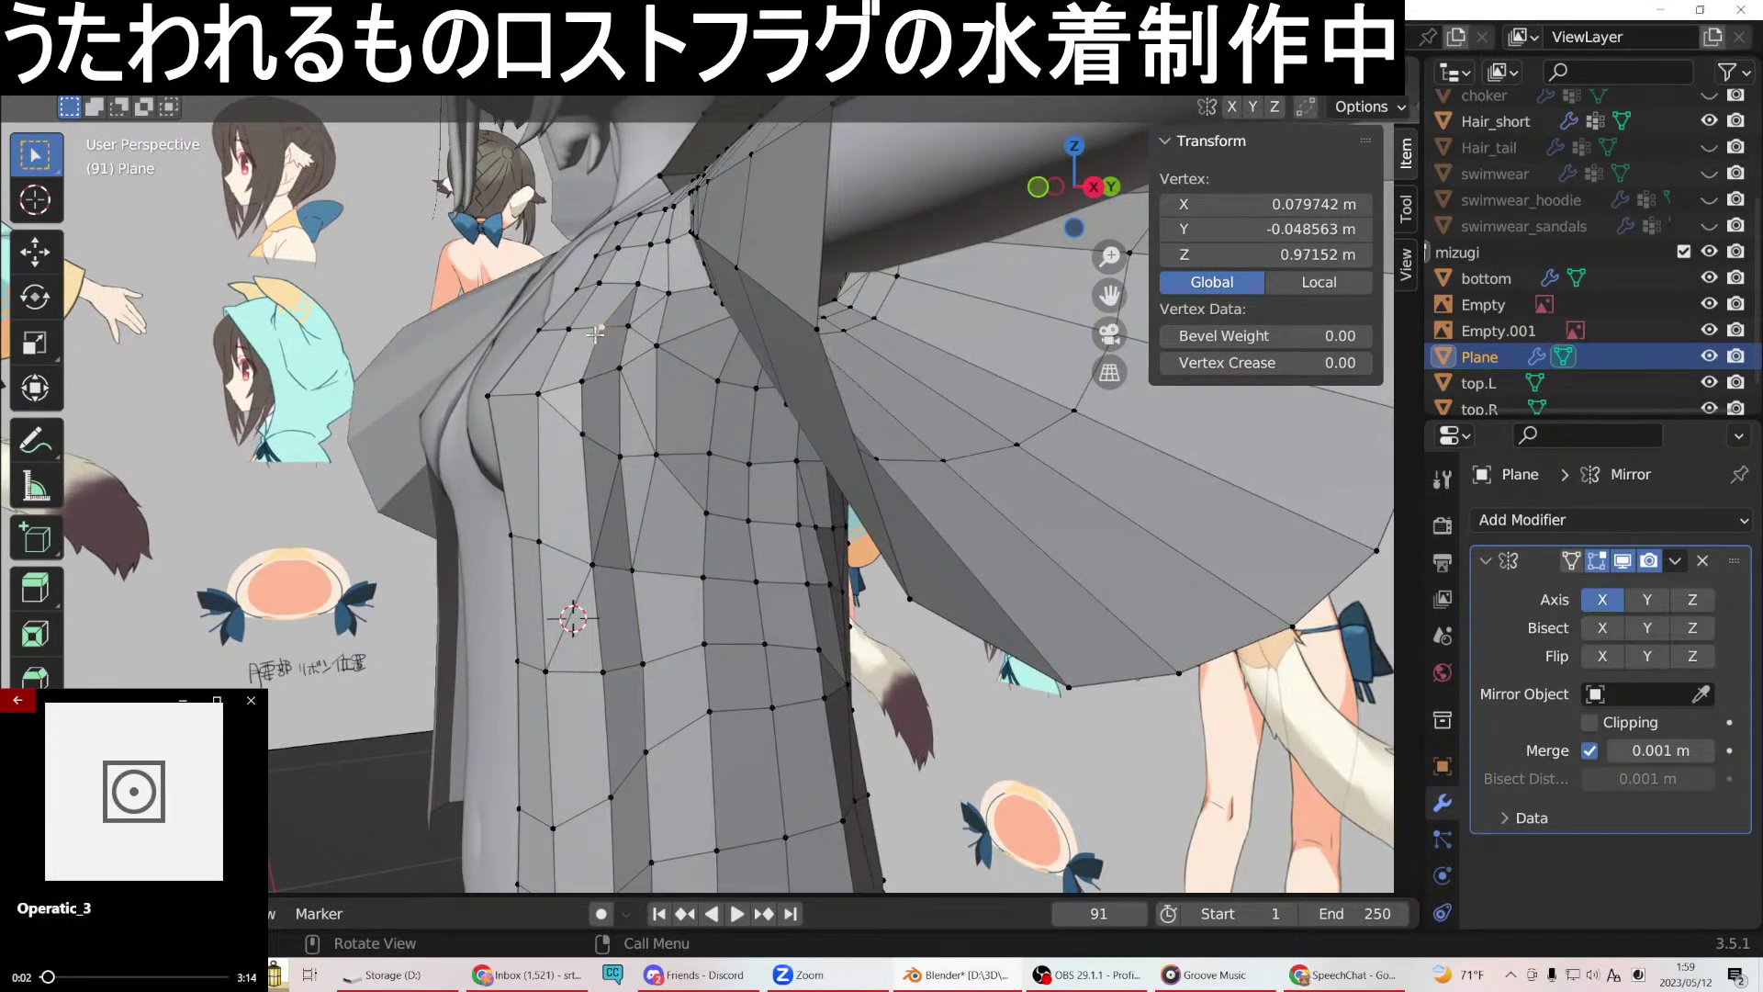
pyautogui.keyDown('shift'); pyautogui.click(579, 385); pyautogui.keyUp('shift')
pyautogui.press('g')
pyautogui.press('y')
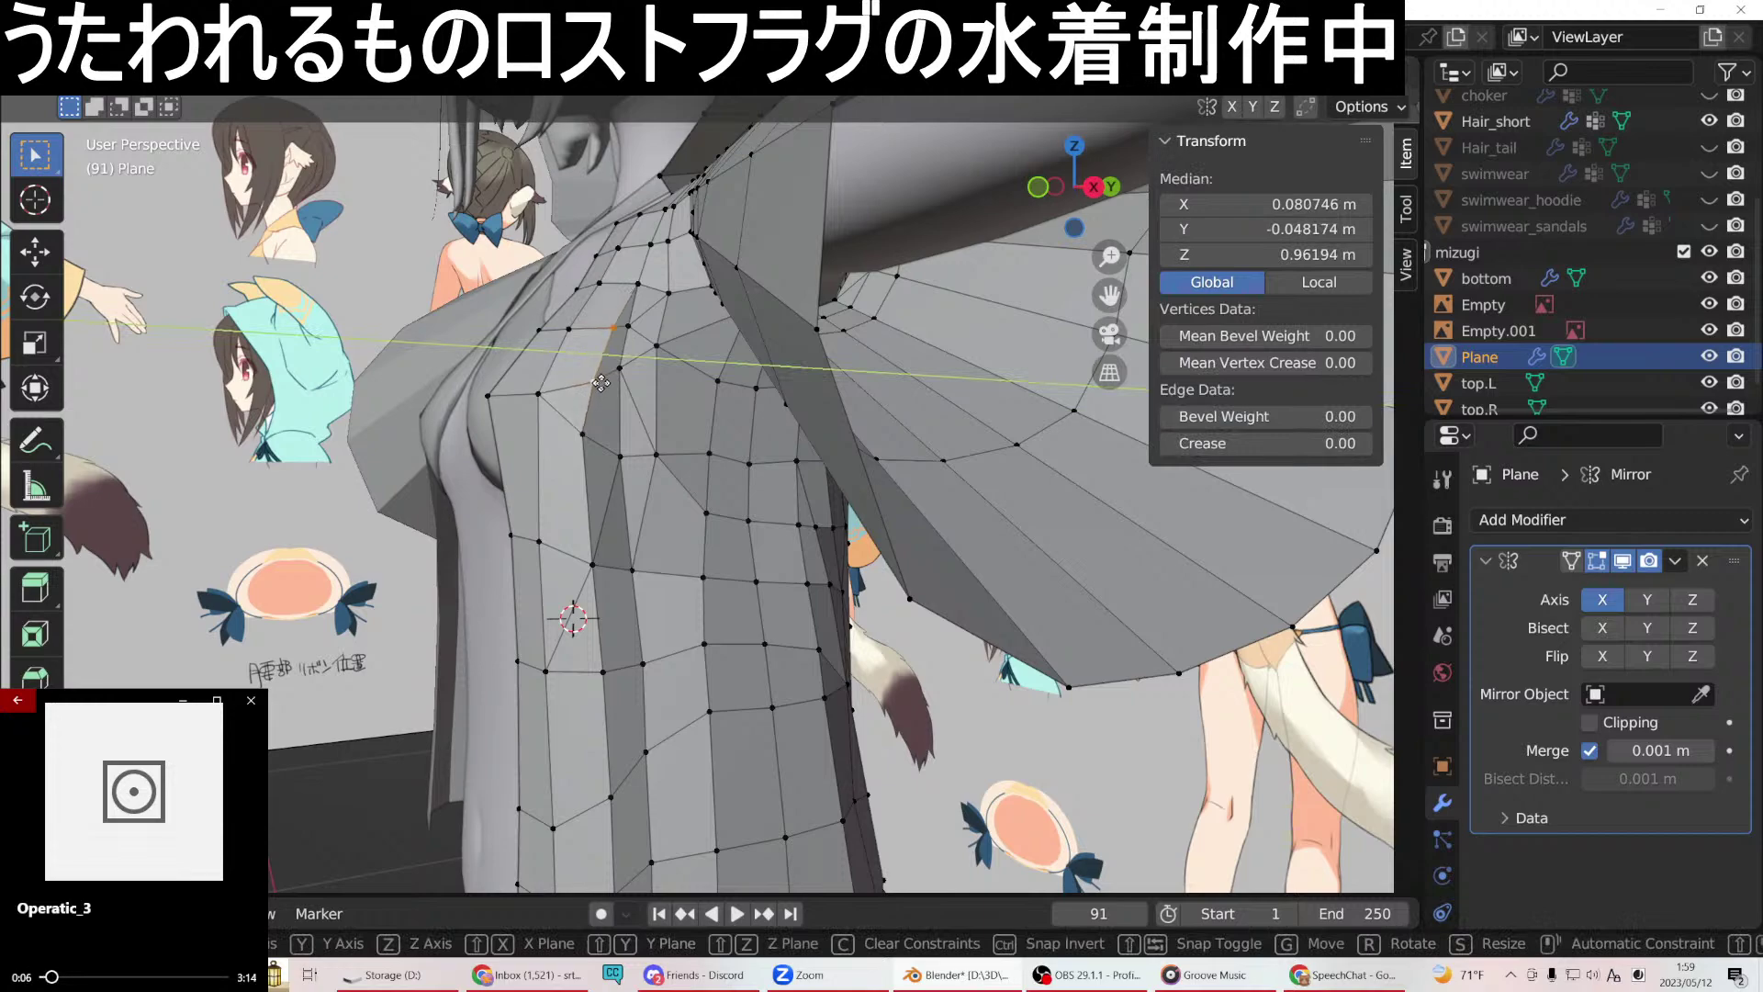
pyautogui.click(601, 382)
# Select the next vertex down that front side column and move it back 0.00216 m along Y.
pyautogui.moveTo(679, 356); pyautogui.dragTo(624, 355, button='middle')
pyautogui.click(588, 439)
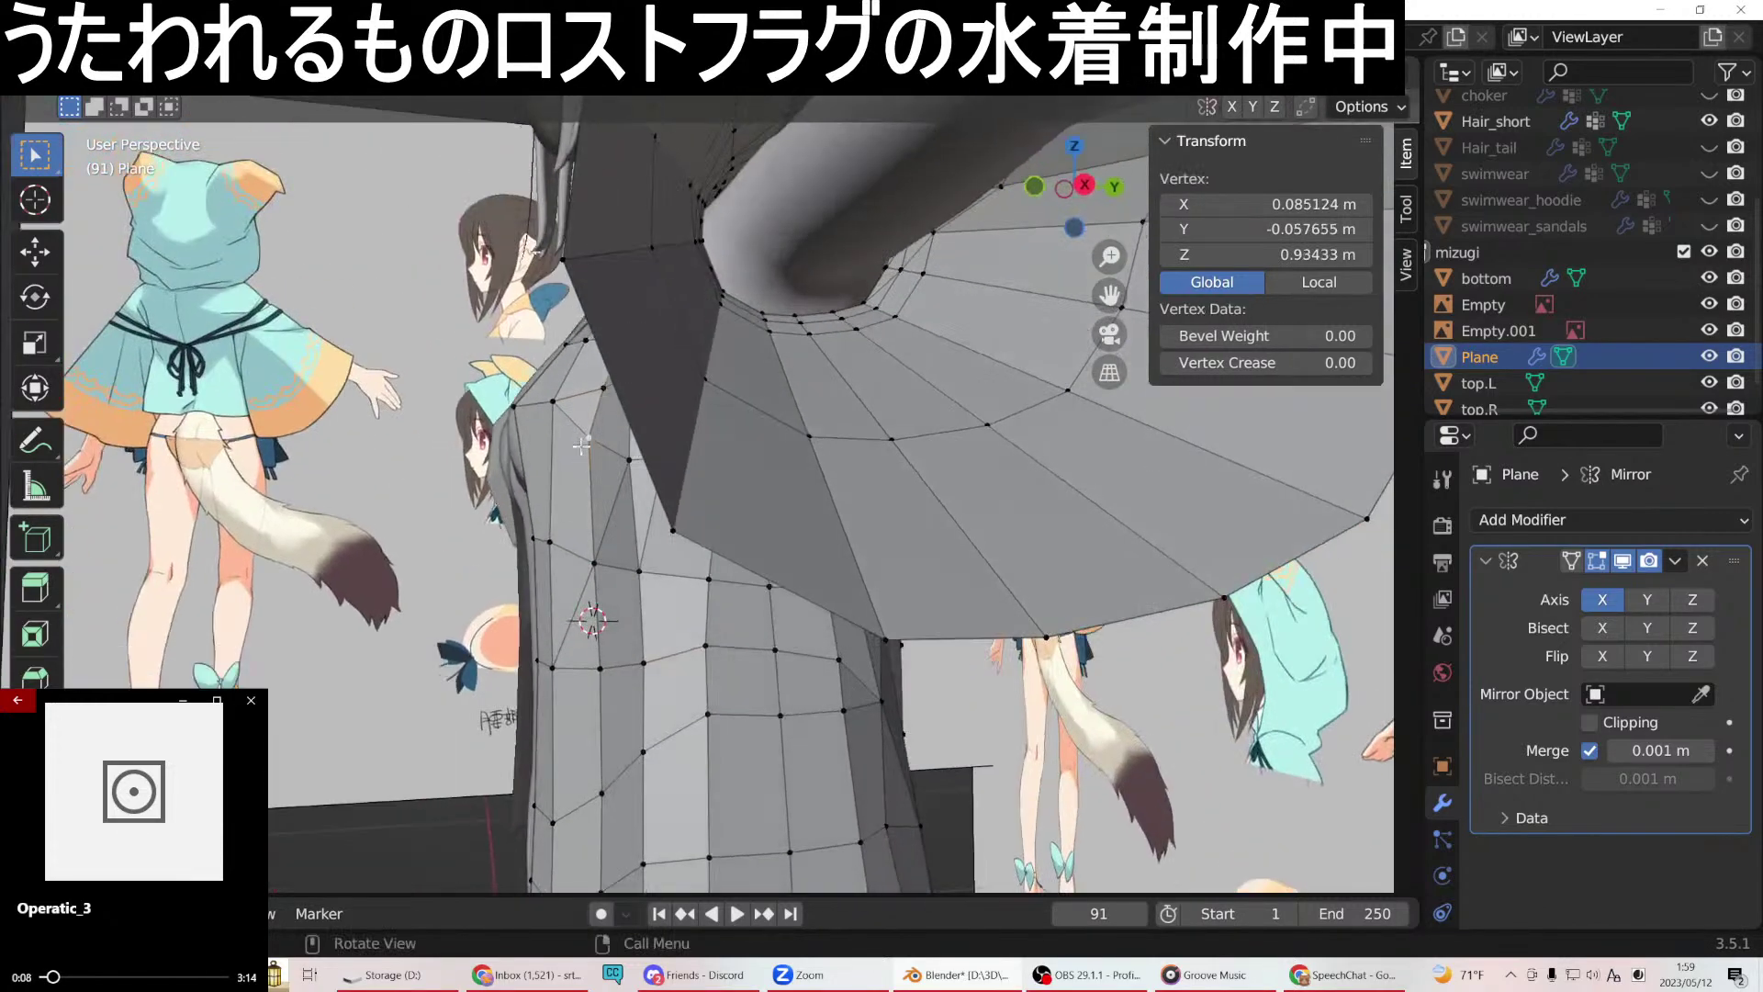
pyautogui.press('g')
pyautogui.press('y')
pyautogui.click(598, 439)
# Select the following two vertices down the same front side column and move them slightly back along Y.
pyautogui.moveTo(598, 439); pyautogui.dragTo(612, 340, button='middle')
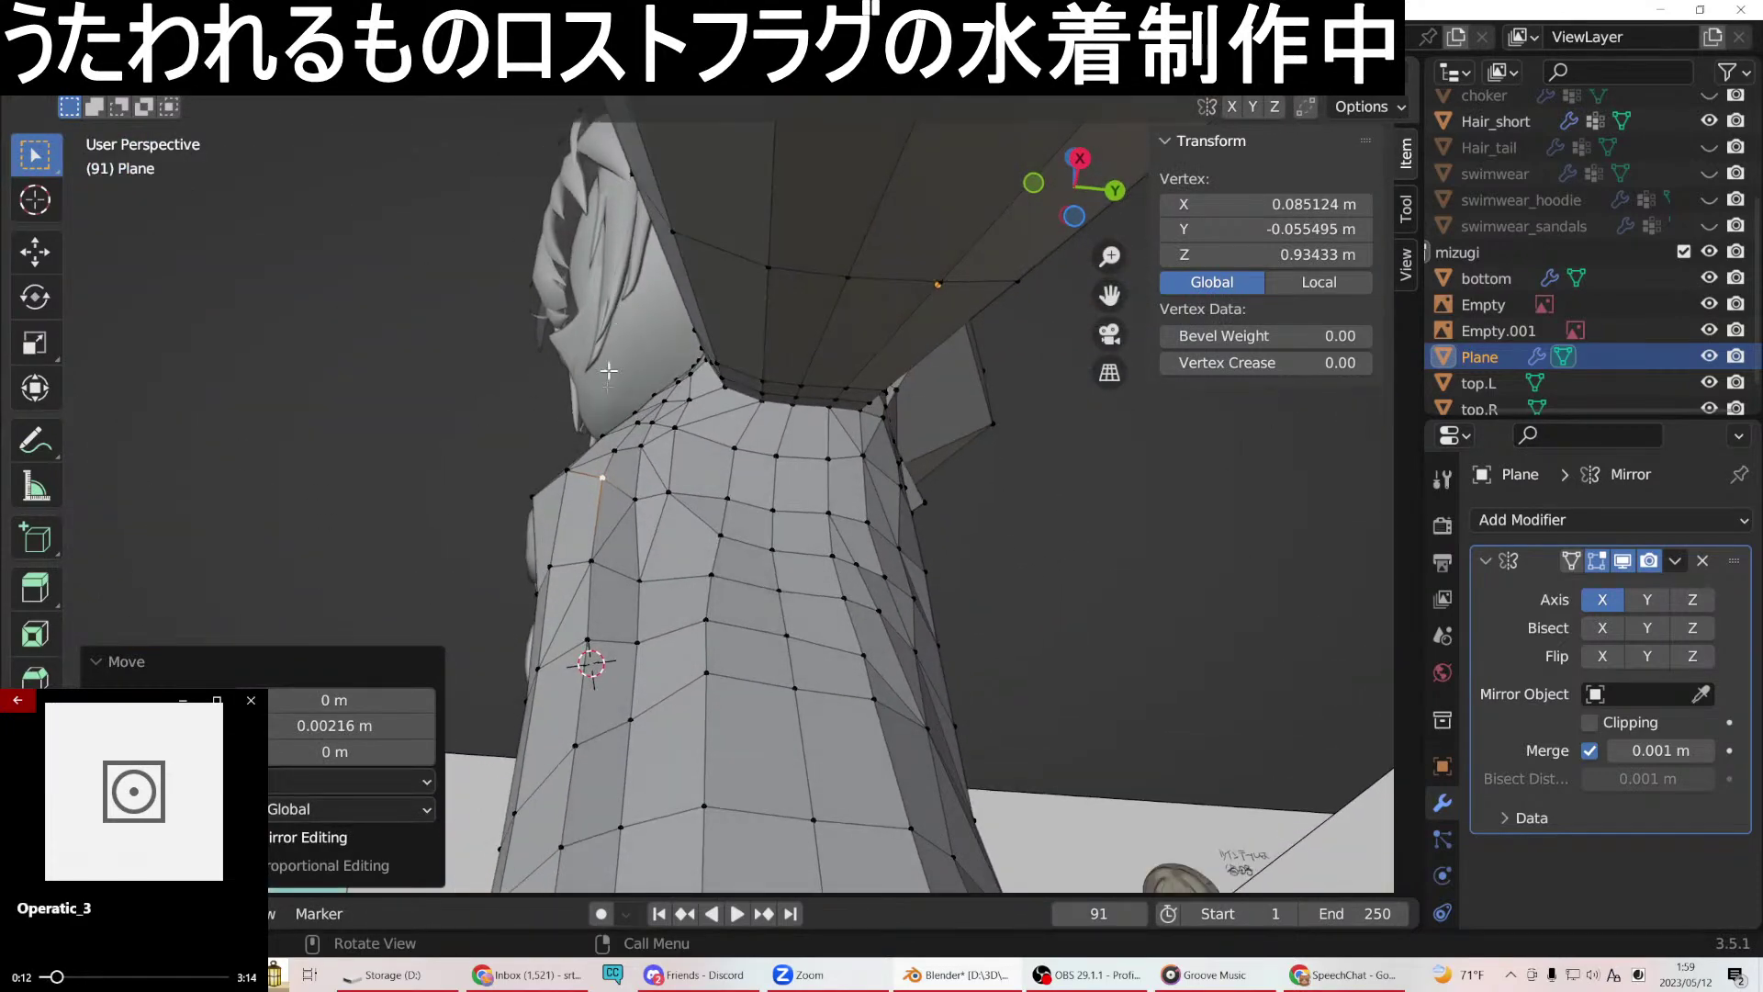
pyautogui.click(599, 567)
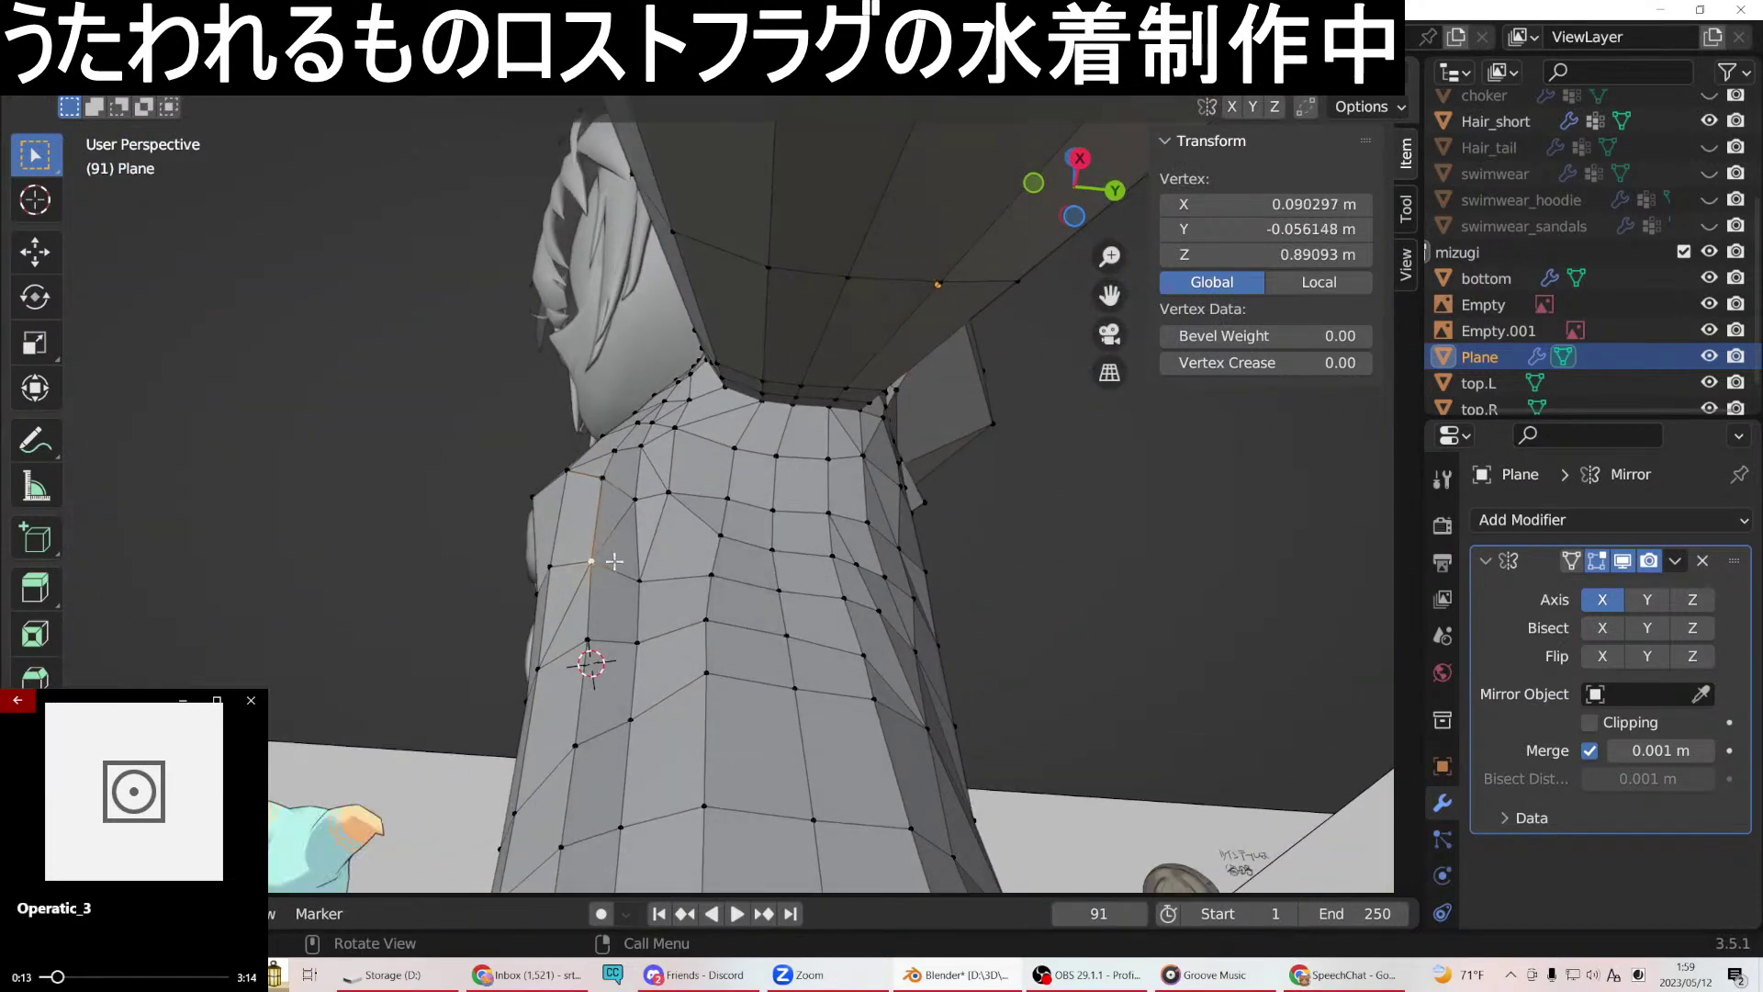
pyautogui.keyDown('shift'); pyautogui.click(609, 640); pyautogui.keyUp('shift')
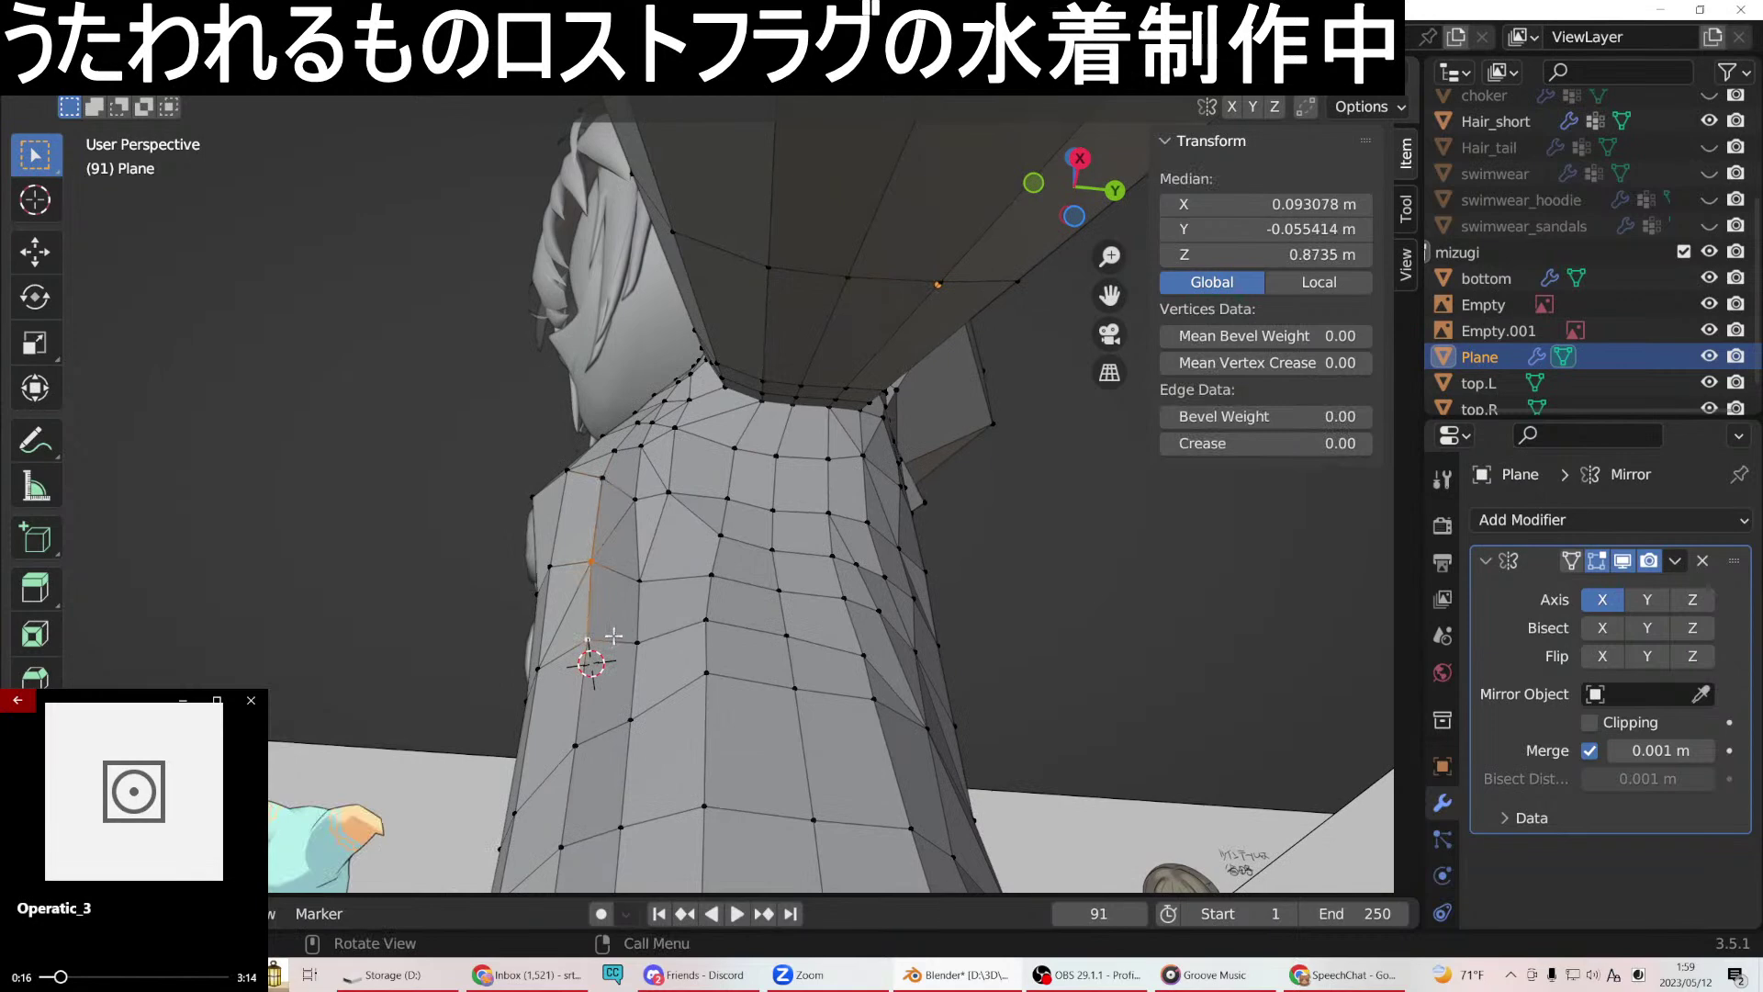
pyautogui.press('g')
pyautogui.press('y')
pyautogui.click(619, 635)
# Extend the selection down that column toward the hem and move those vertices 0.00131 m along Y.
pyautogui.moveTo(619, 636); pyautogui.dragTo(626, 709, button='middle')
pyautogui.keyDown('shift'); pyautogui.click(607, 677); pyautogui.keyUp('shift')
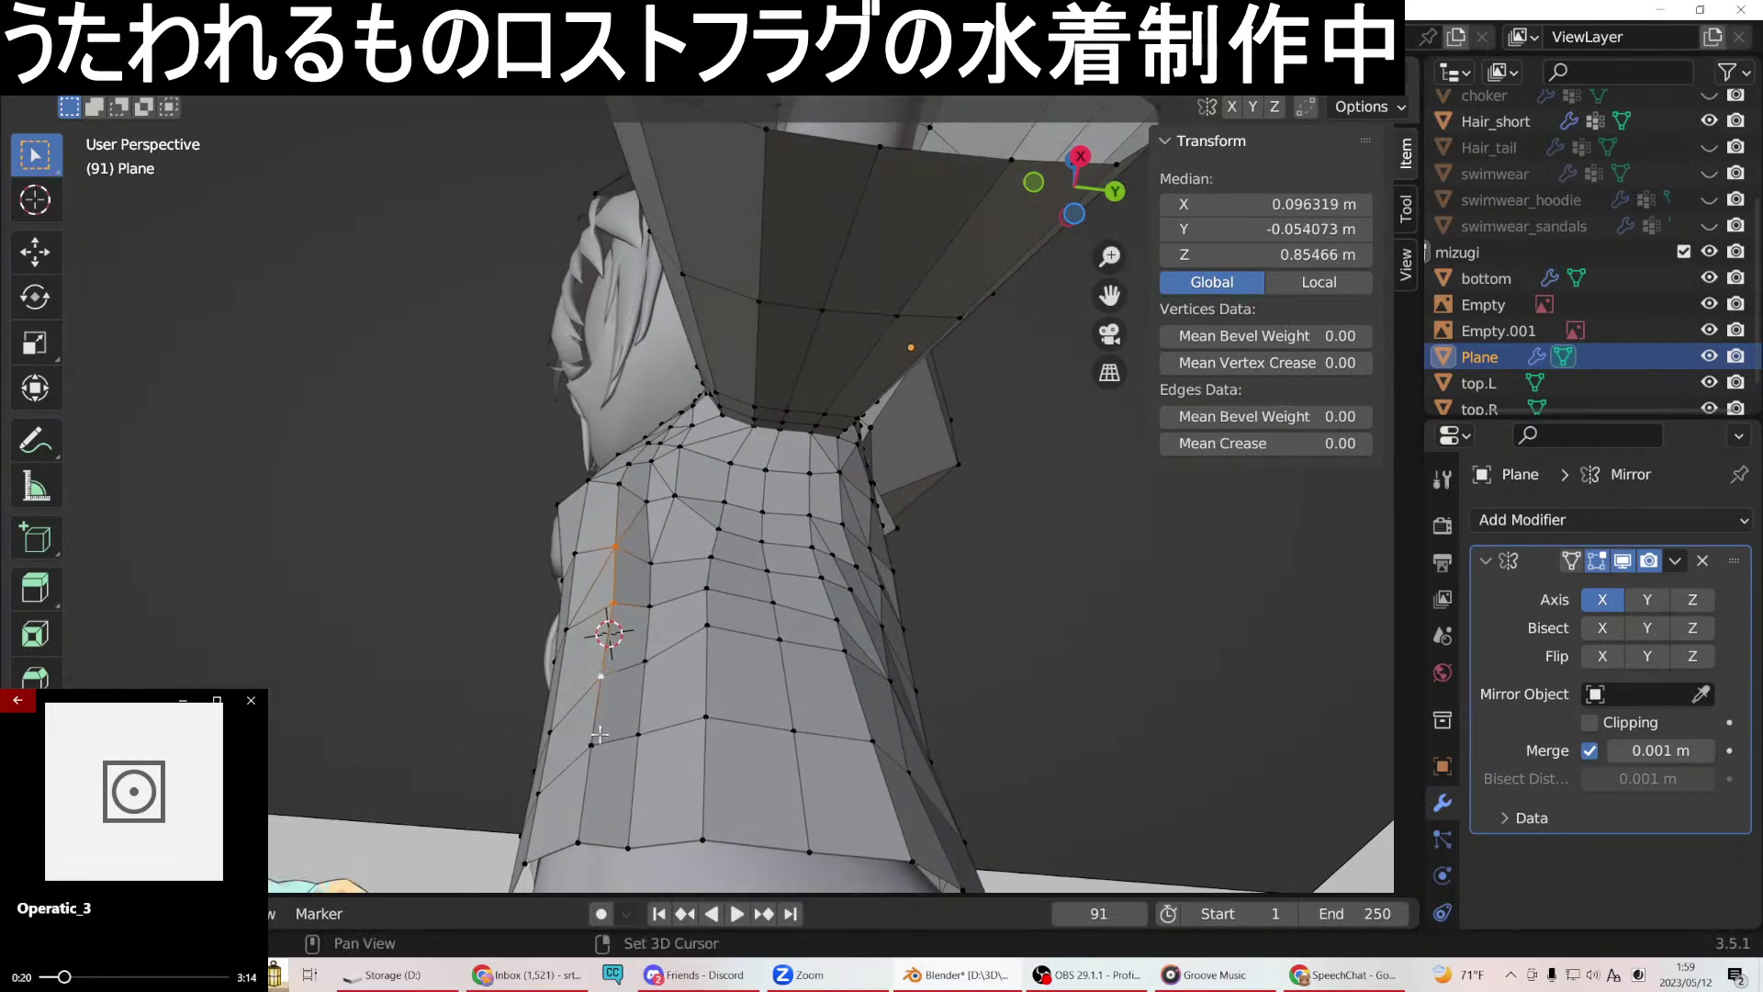
pyautogui.press('g')
pyautogui.press('y')
pyautogui.click(611, 794)
# Select the chest-level vertex on the jacket's front opening edge and move it -0.007805 m along Y in right side view.
pyautogui.moveTo(611, 795); pyautogui.dragTo(974, 768, button='middle')
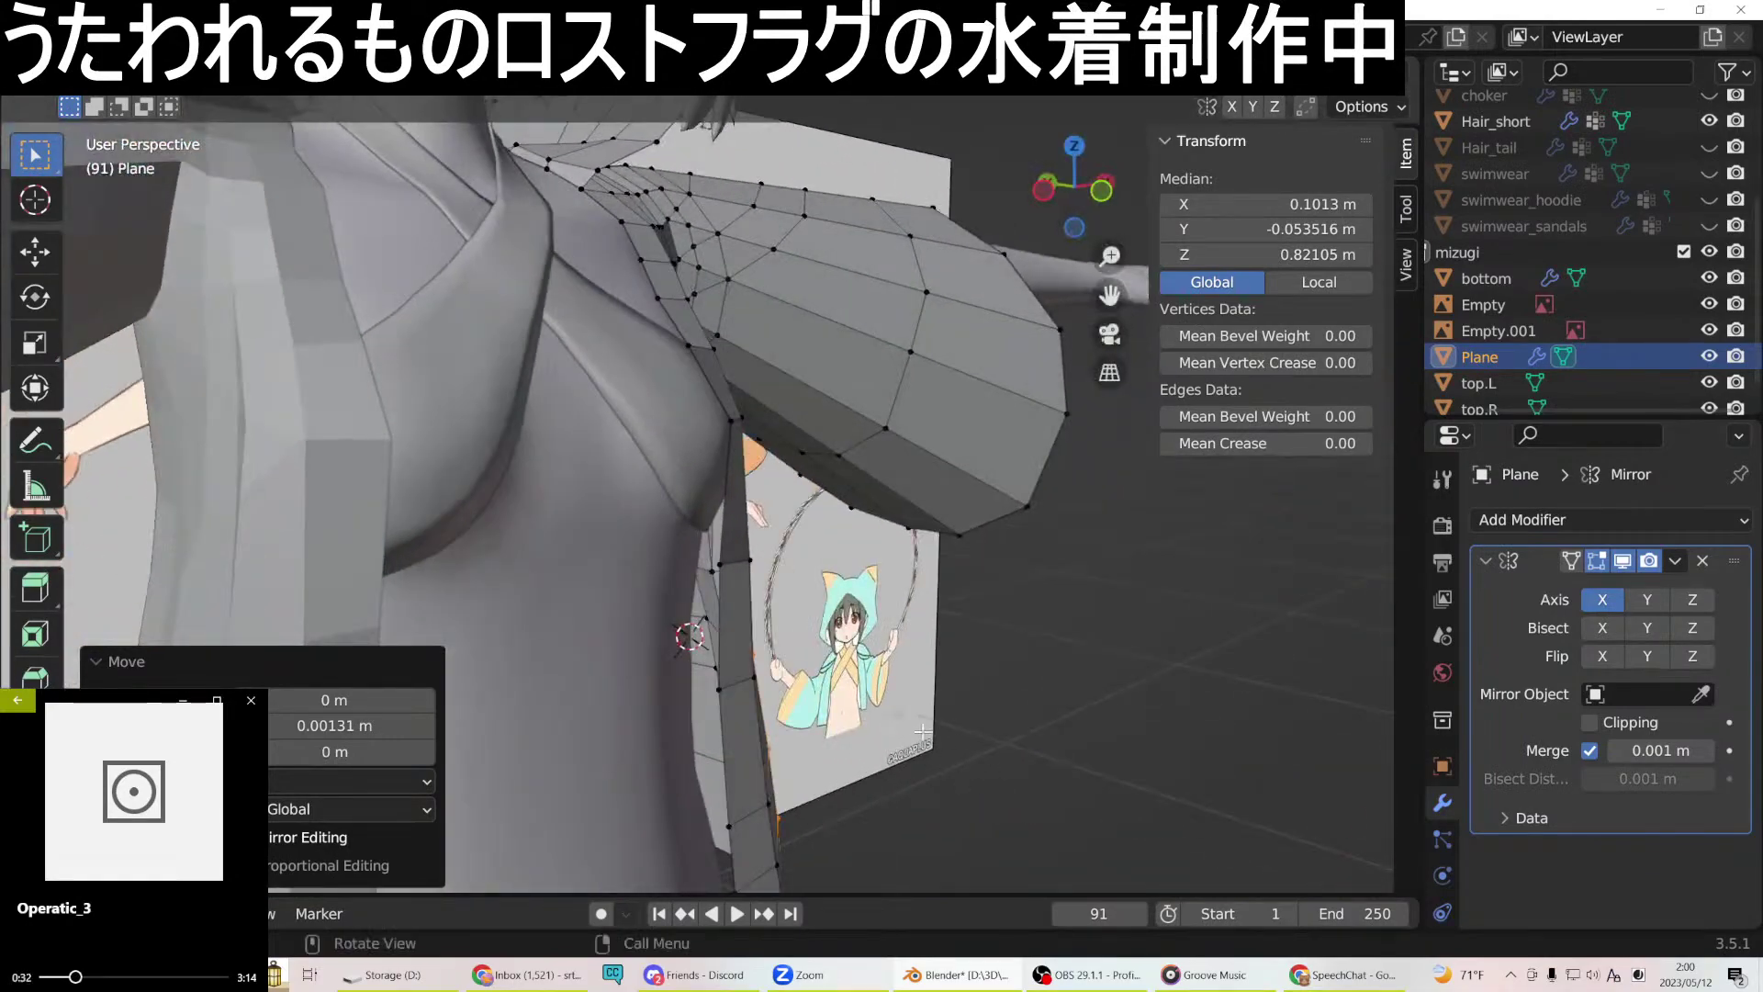
pyautogui.click(733, 584)
pyautogui.moveTo(734, 584); pyautogui.dragTo(377, 585, button='middle')
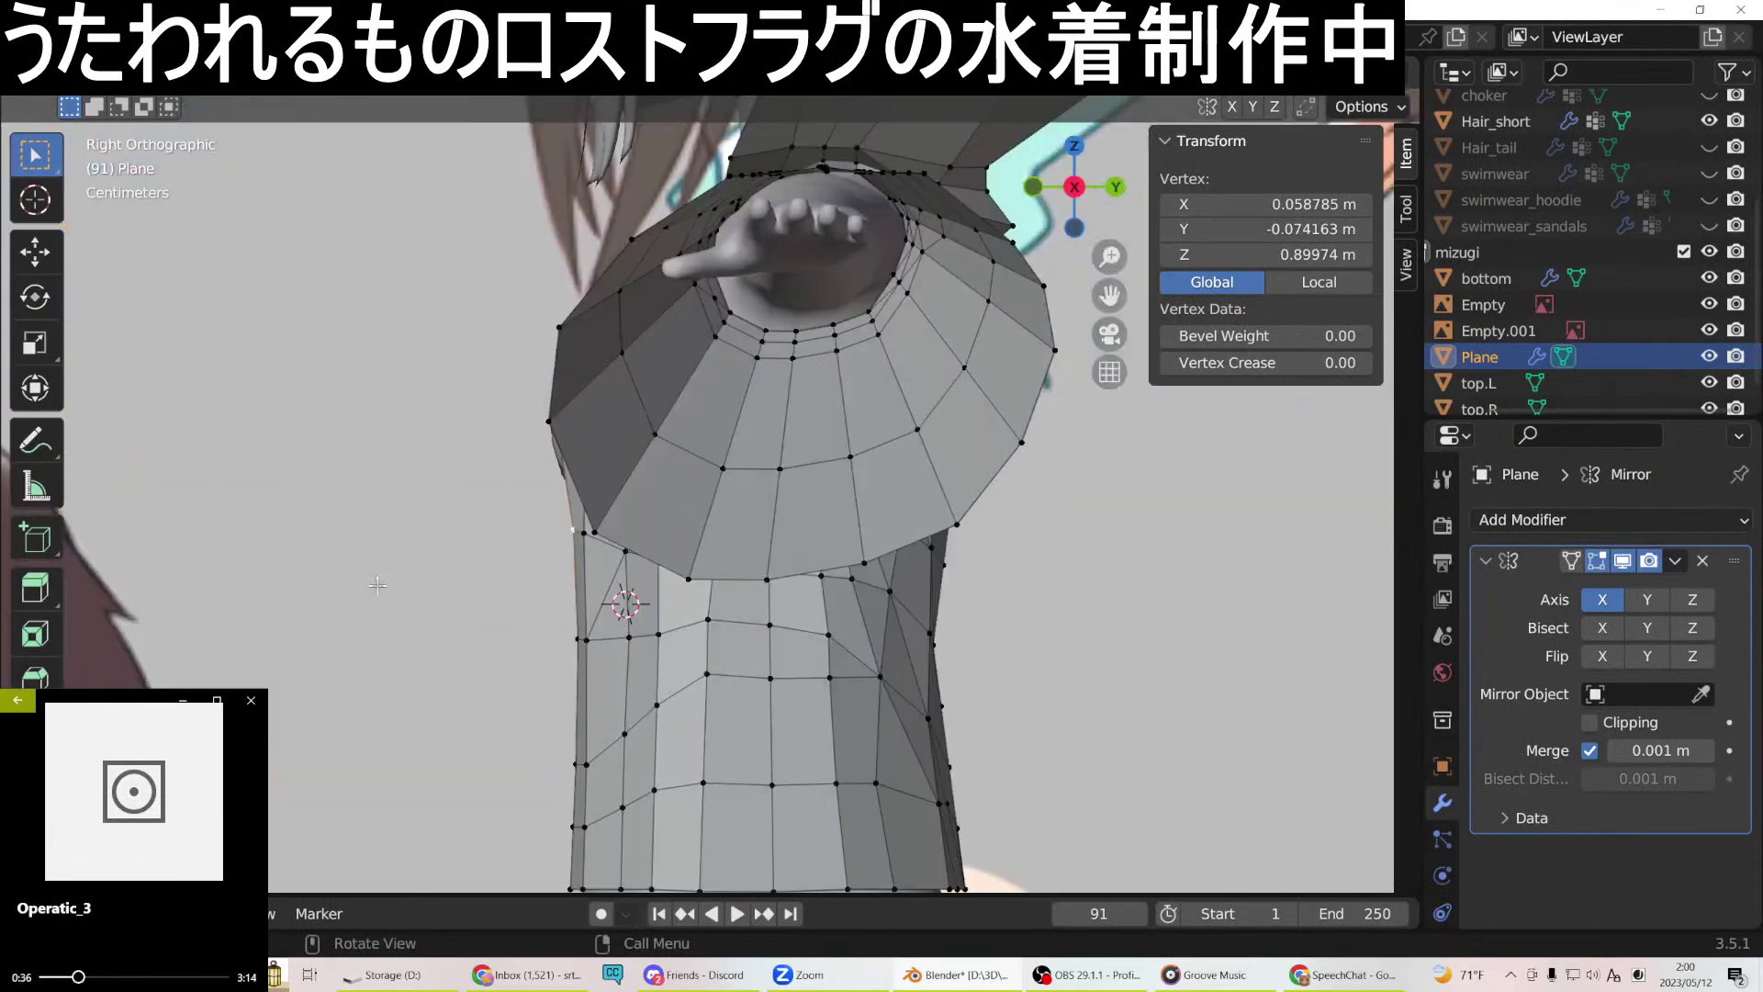
pyautogui.press('g')
pyautogui.press('y')
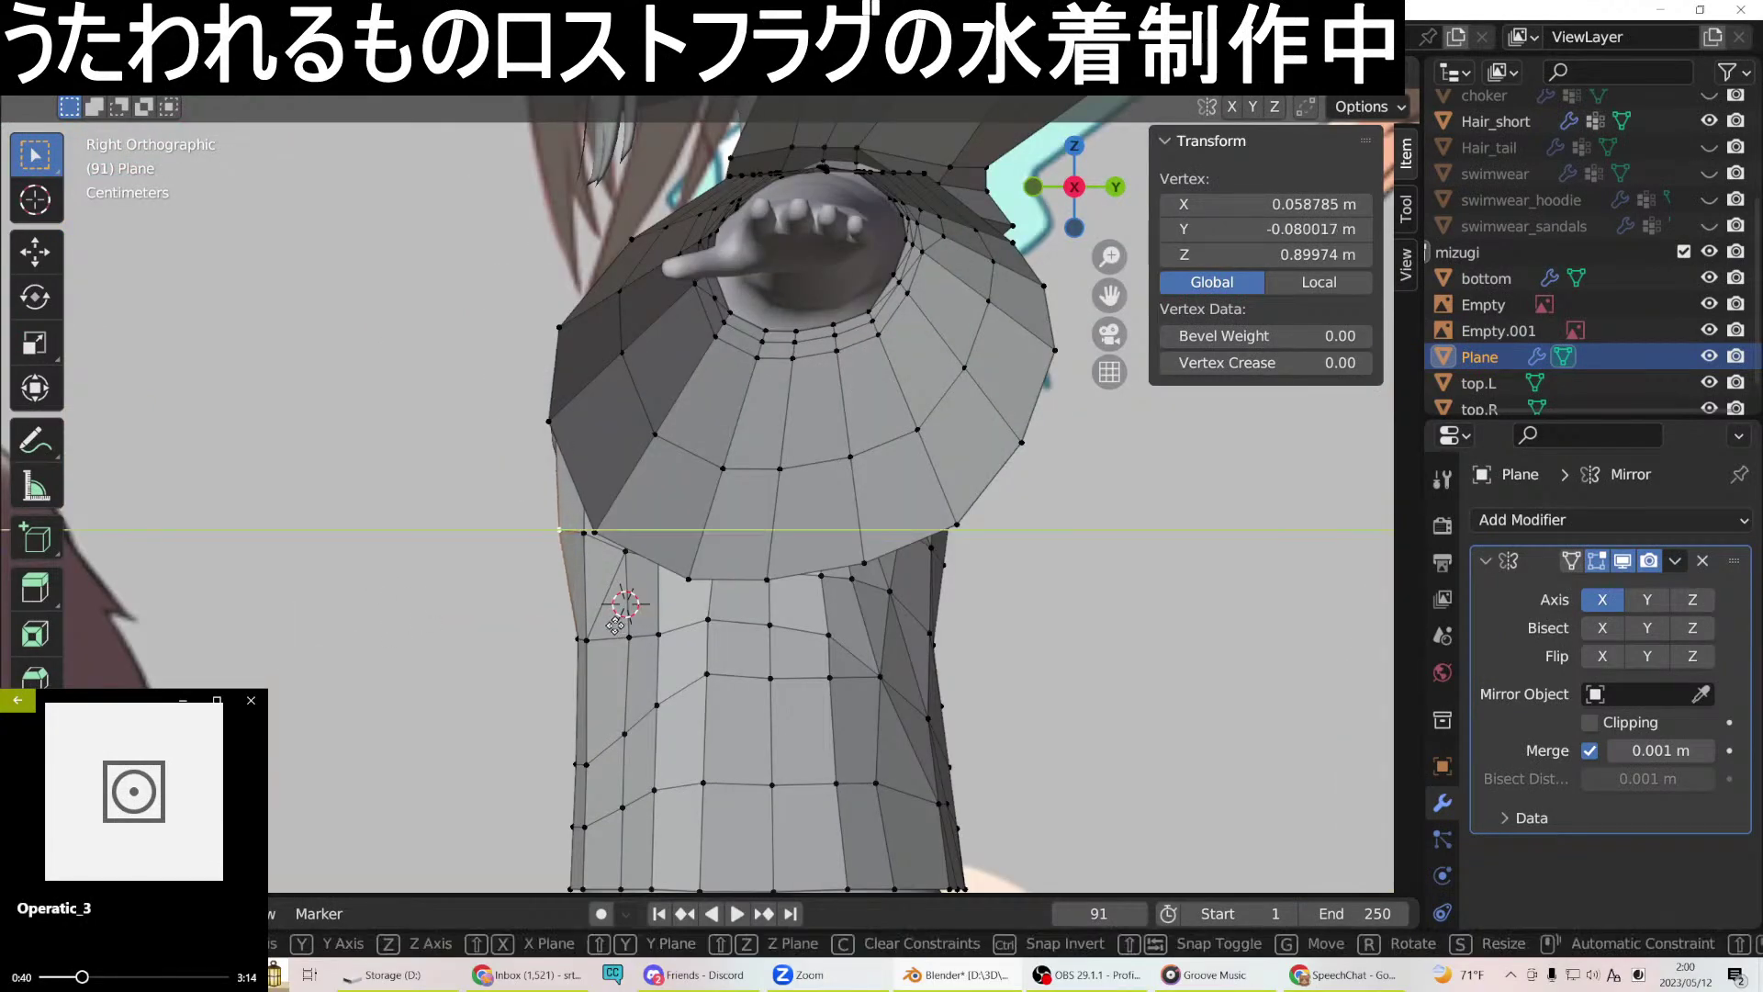
pyautogui.click(613, 624)
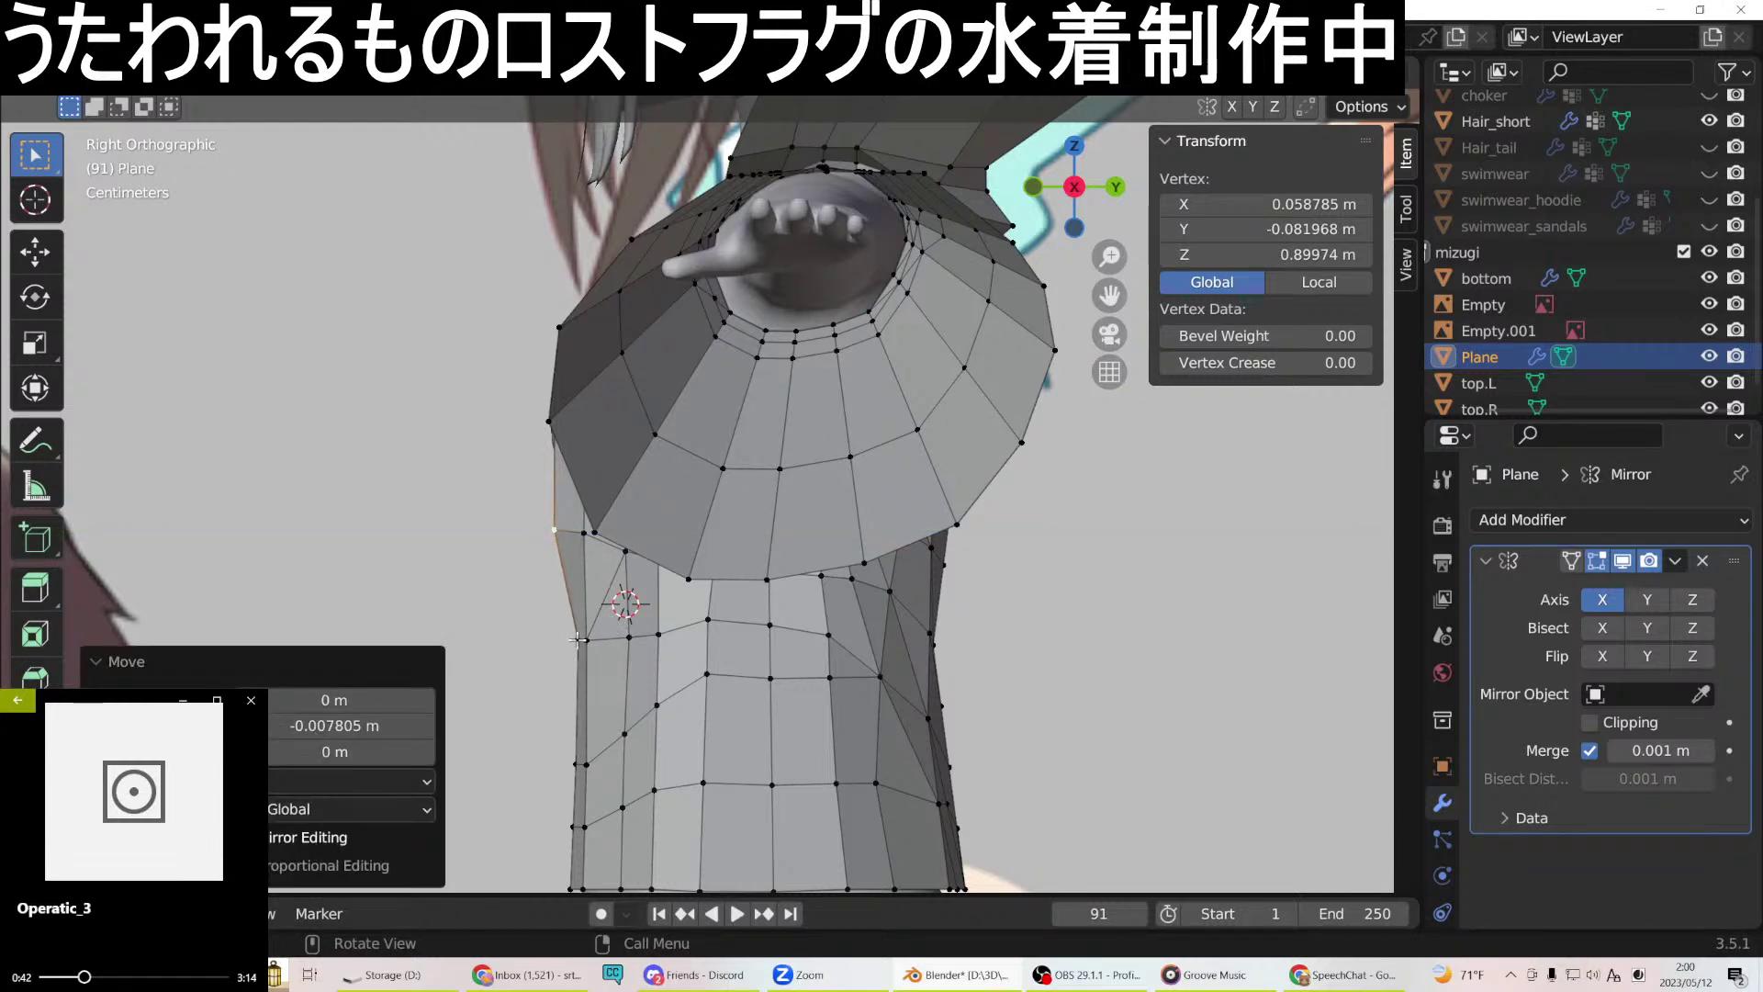
# Select the remaining front edge vertices down to the hem and move them -0.007248 m along Y.
pyautogui.click(584, 636)
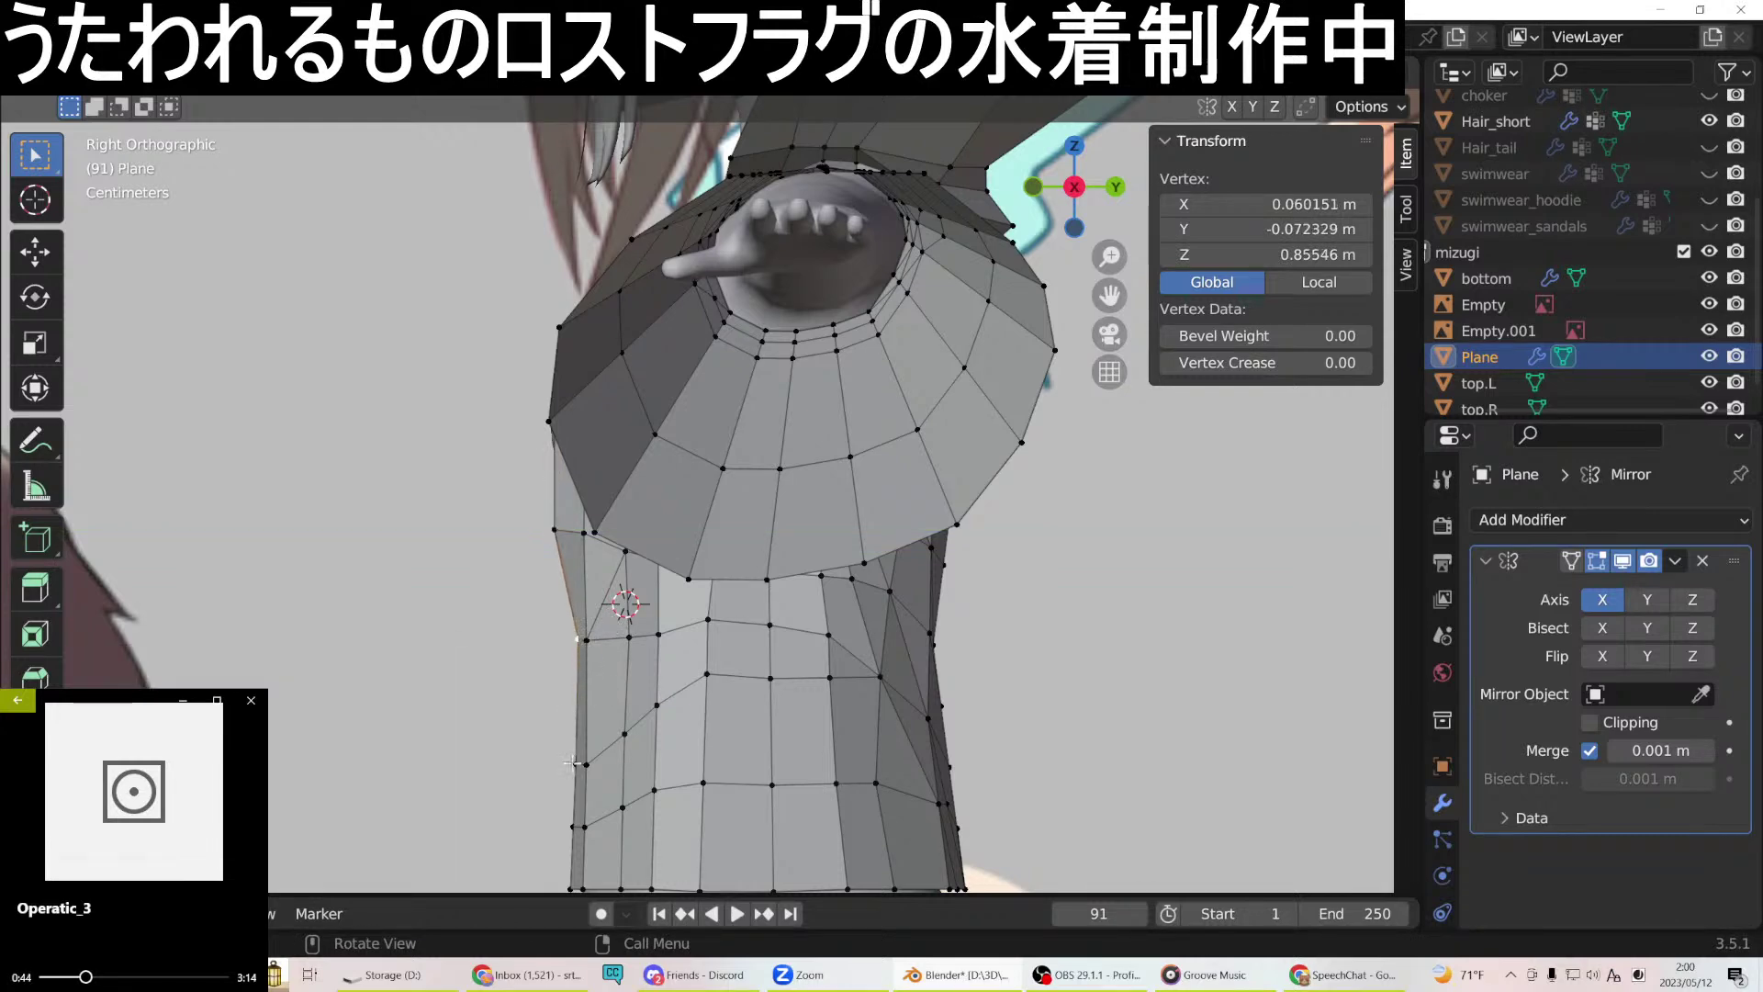
pyautogui.keyDown('shift'); pyautogui.click(577, 763); pyautogui.keyUp('shift')
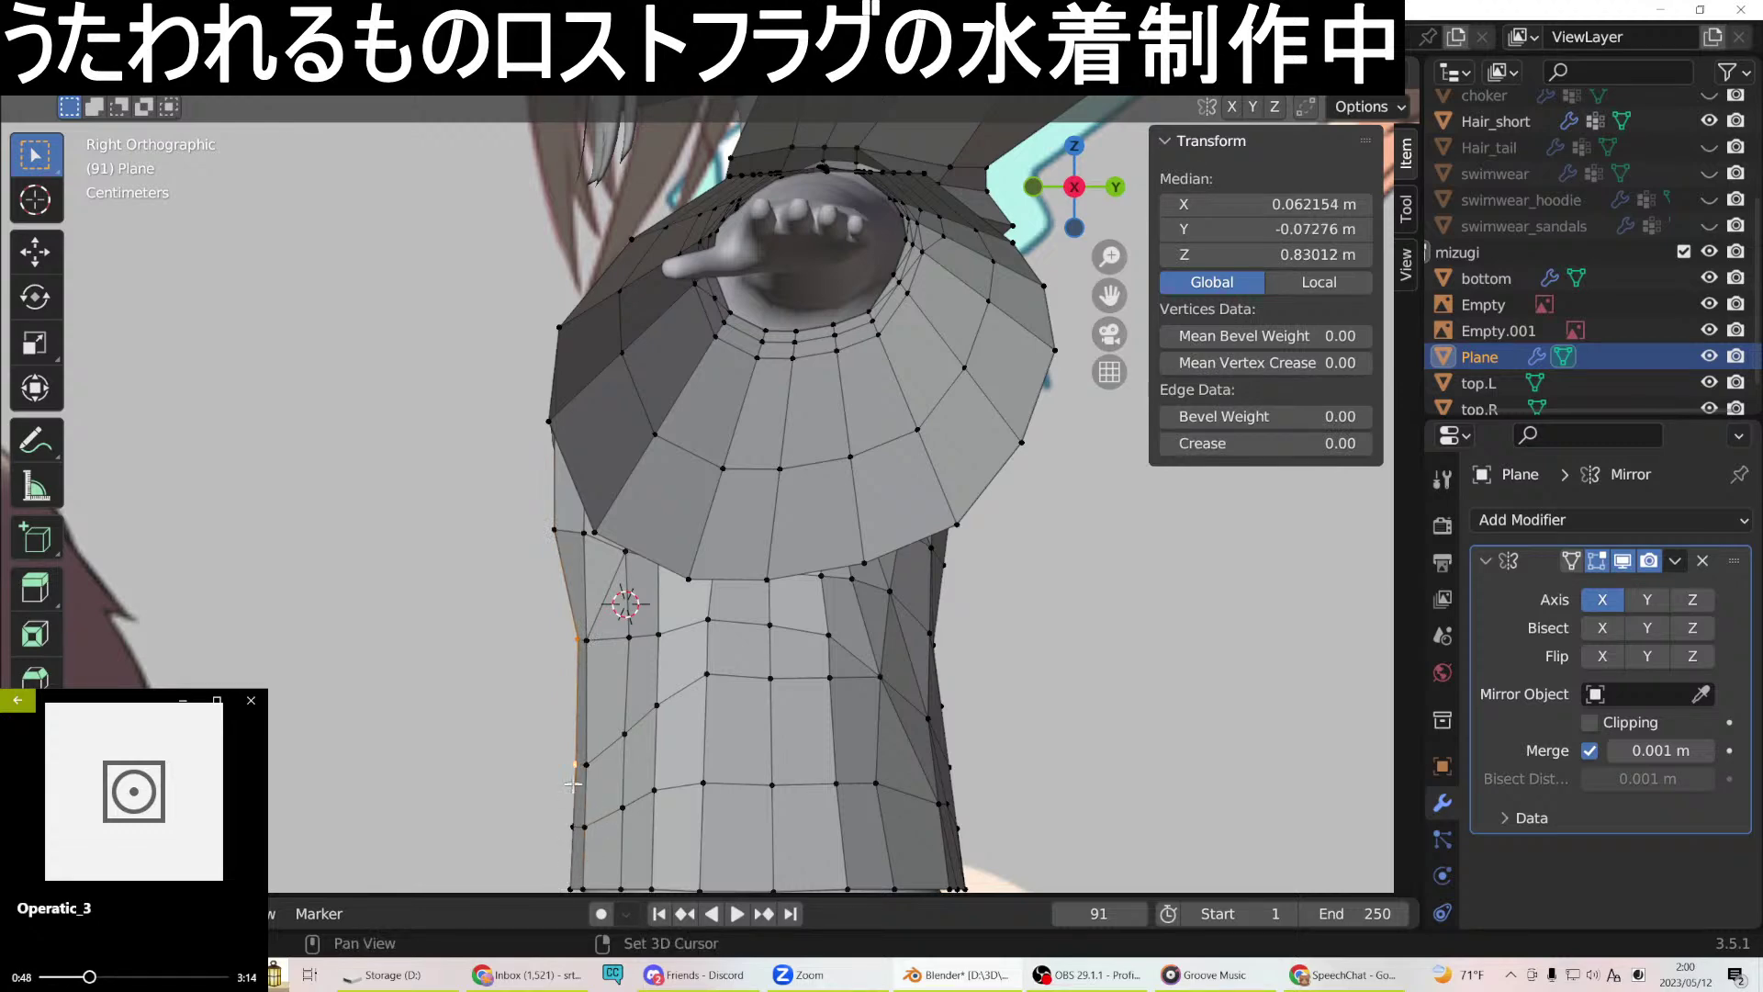
pyautogui.keyDown('shift'); pyautogui.click(571, 824); pyautogui.keyUp('shift')
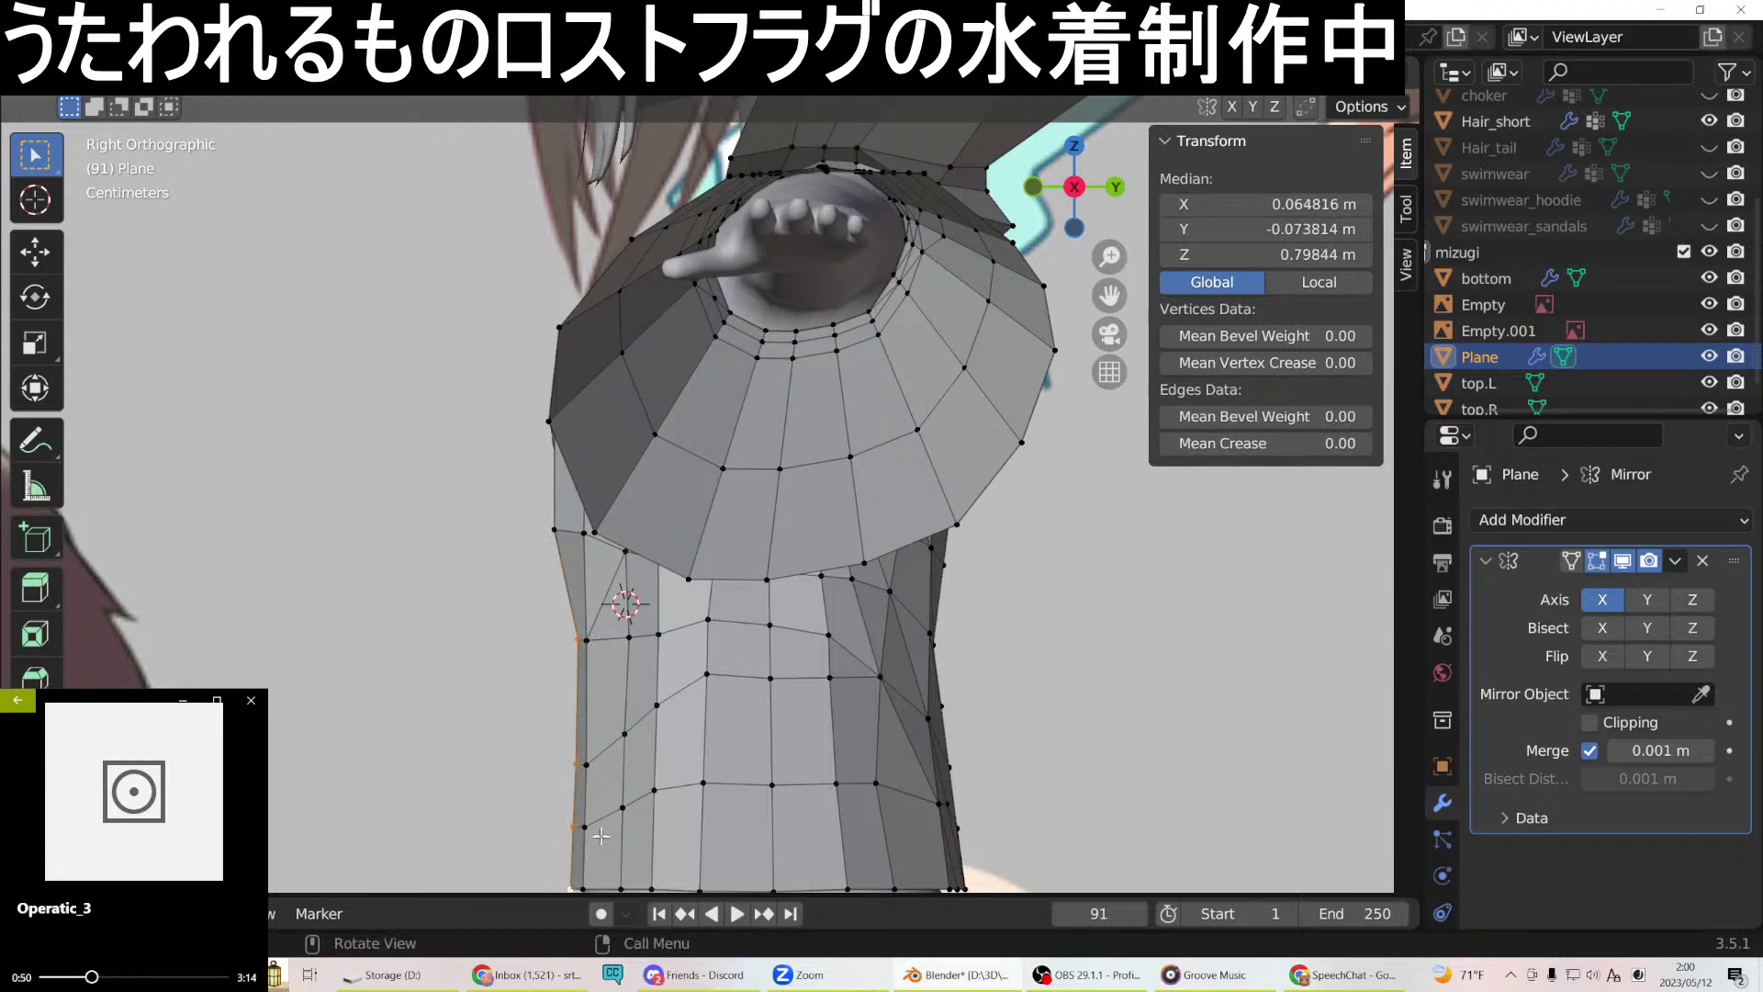
pyautogui.press('g')
pyautogui.press('y')
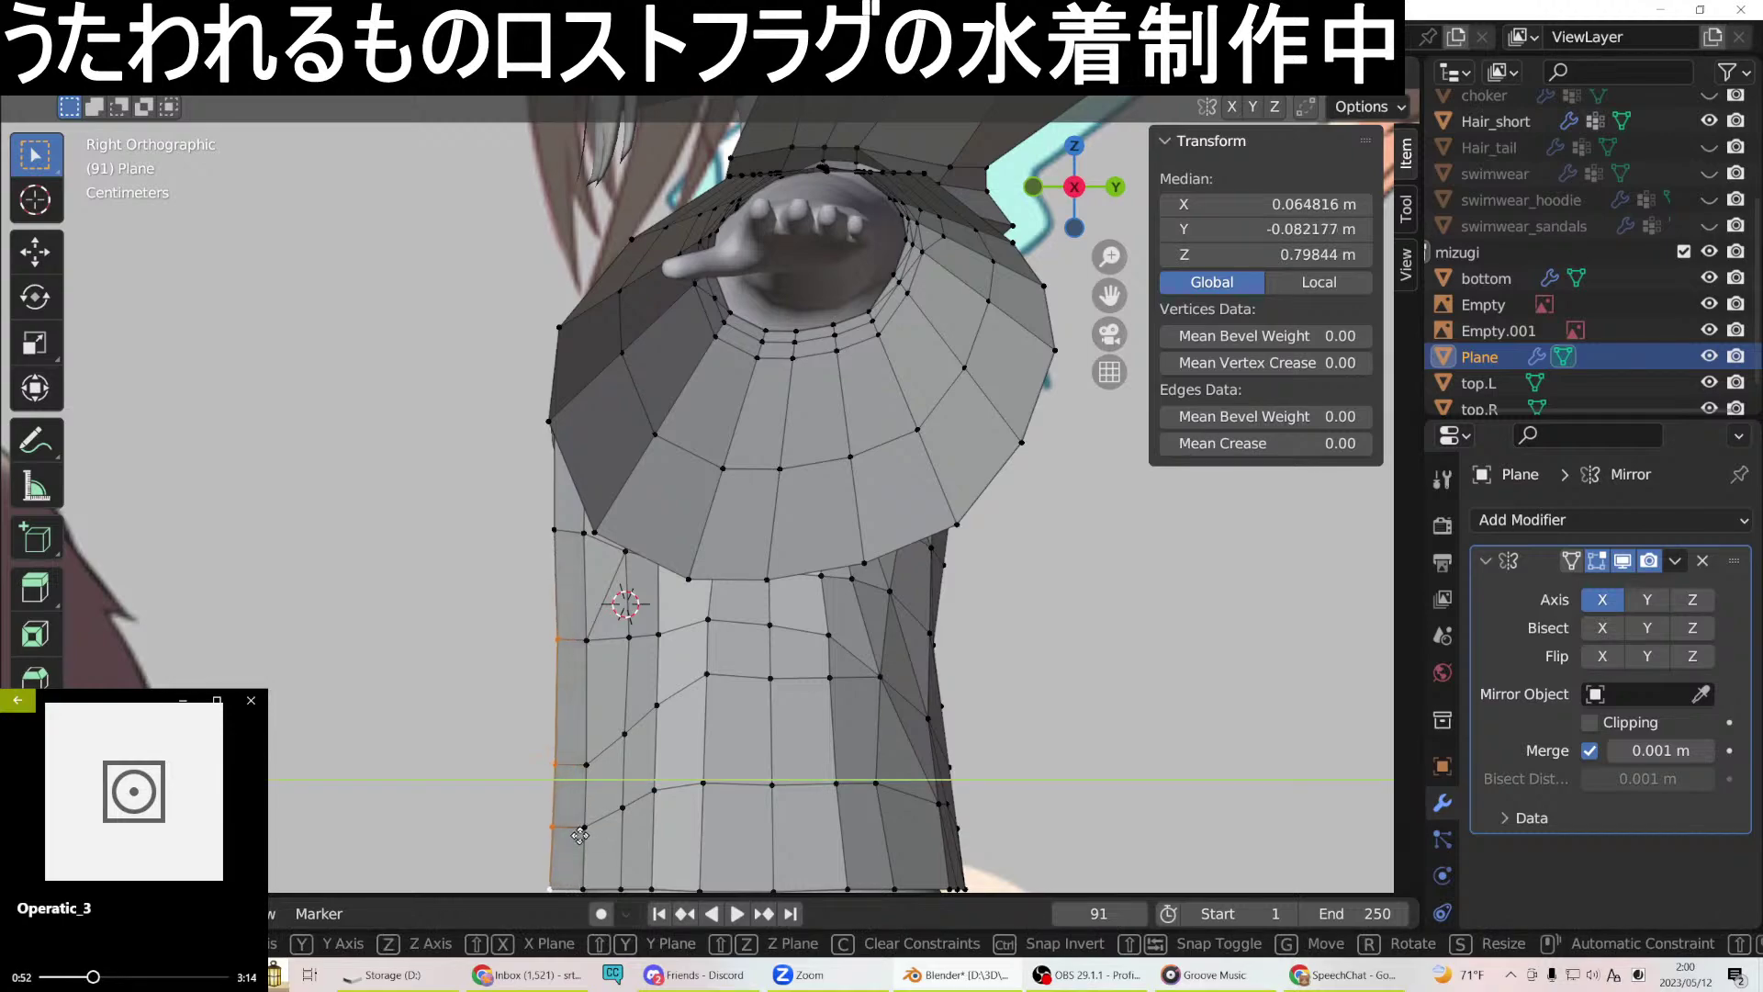
pyautogui.click(582, 835)
pyautogui.moveTo(582, 835); pyautogui.dragTo(554, 575, button='middle')
pyautogui.press('KP_3')
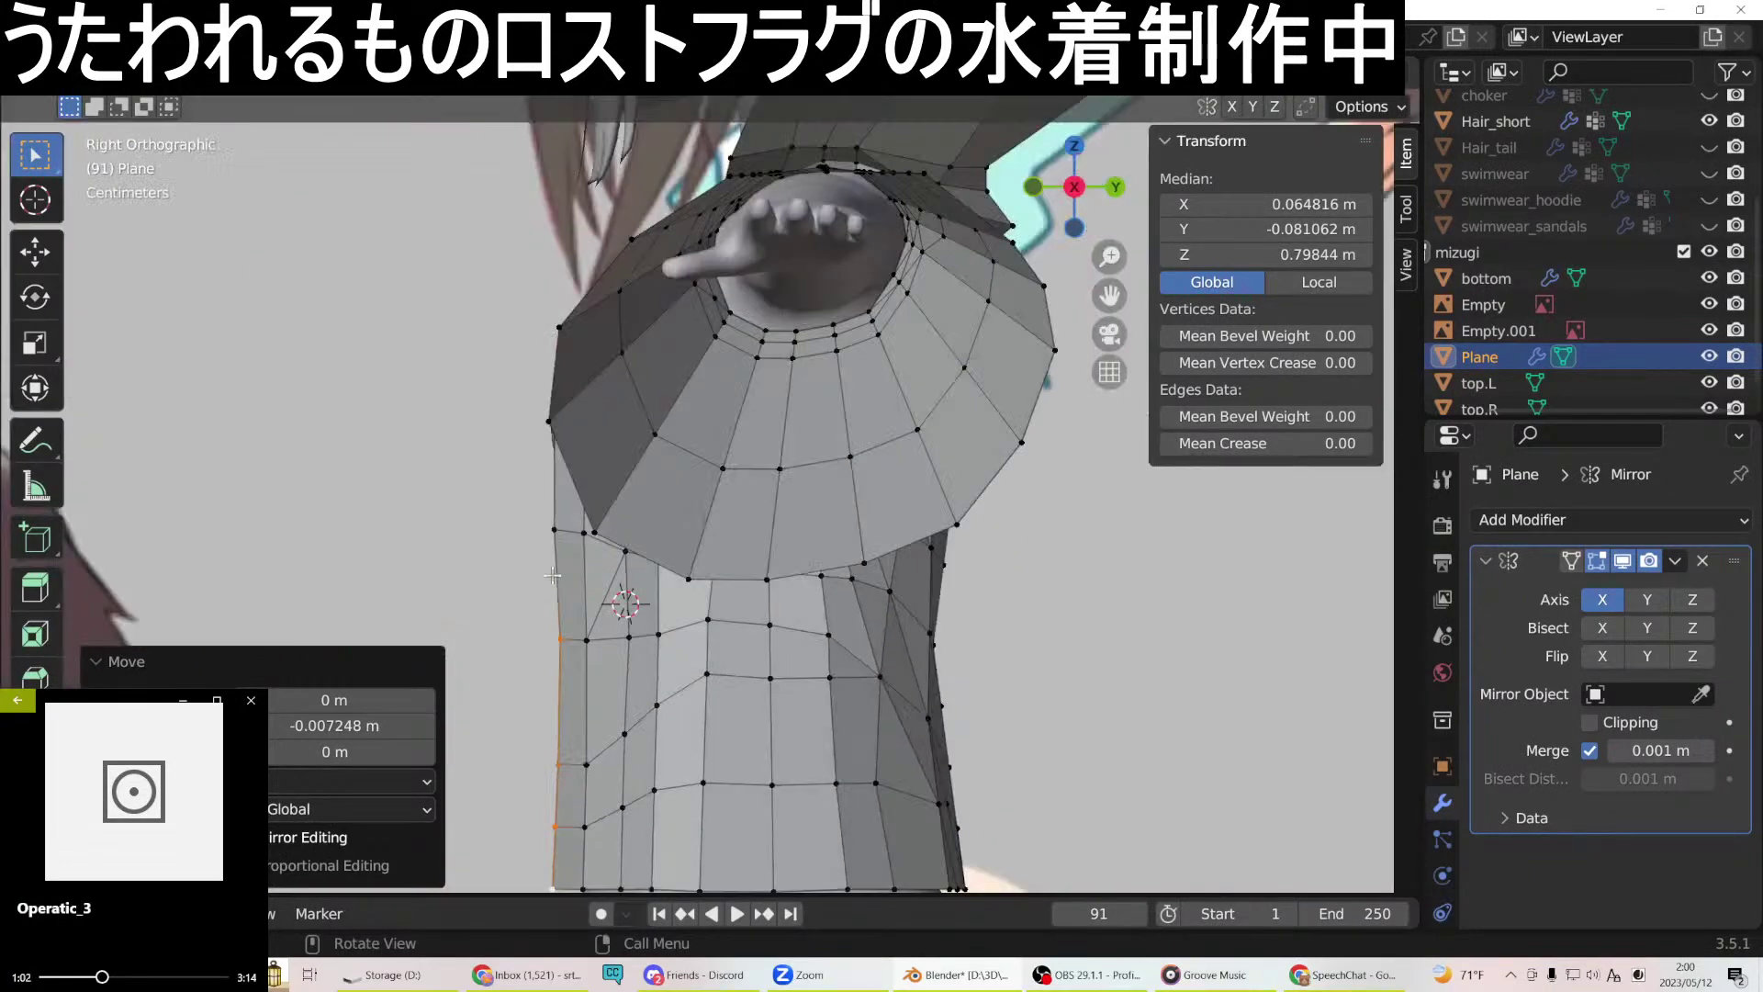
# Select a single vertex near the jacket's front and shift it along Y.
pyautogui.moveTo(681, 672); pyautogui.dragTo(691, 472, button='middle')
pyautogui.click(568, 400)
pyautogui.moveTo(568, 400); pyautogui.dragTo(606, 608, button='middle')
pyautogui.press('g')
pyautogui.press('y')
pyautogui.click(515, 581)
# Select the column next to the front edge from chest level to the hem and move it -0.000958 m along Y.
pyautogui.click(578, 542)
pyautogui.keyDown('shift'); pyautogui.click(600, 619); pyautogui.keyUp('shift')
pyautogui.keyDown('shift'); pyautogui.click(597, 730); pyautogui.keyUp('shift')
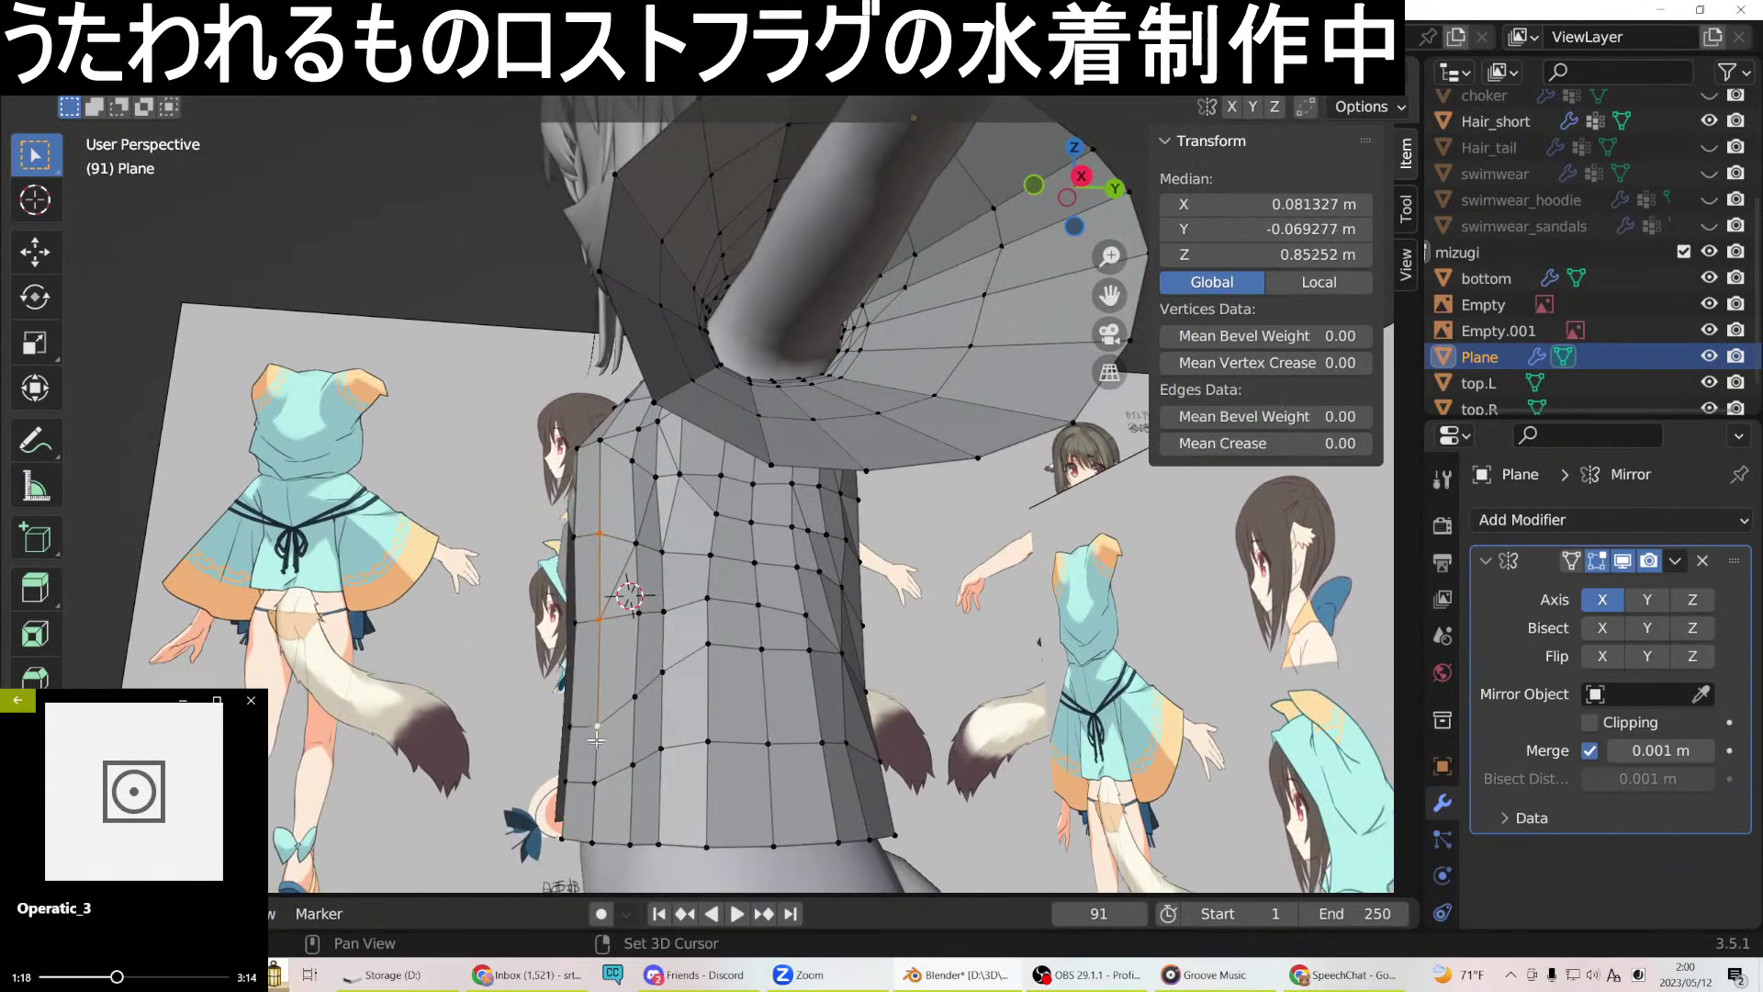
pyautogui.moveTo(591, 826); pyautogui.dragTo(602, 768, button='middle')
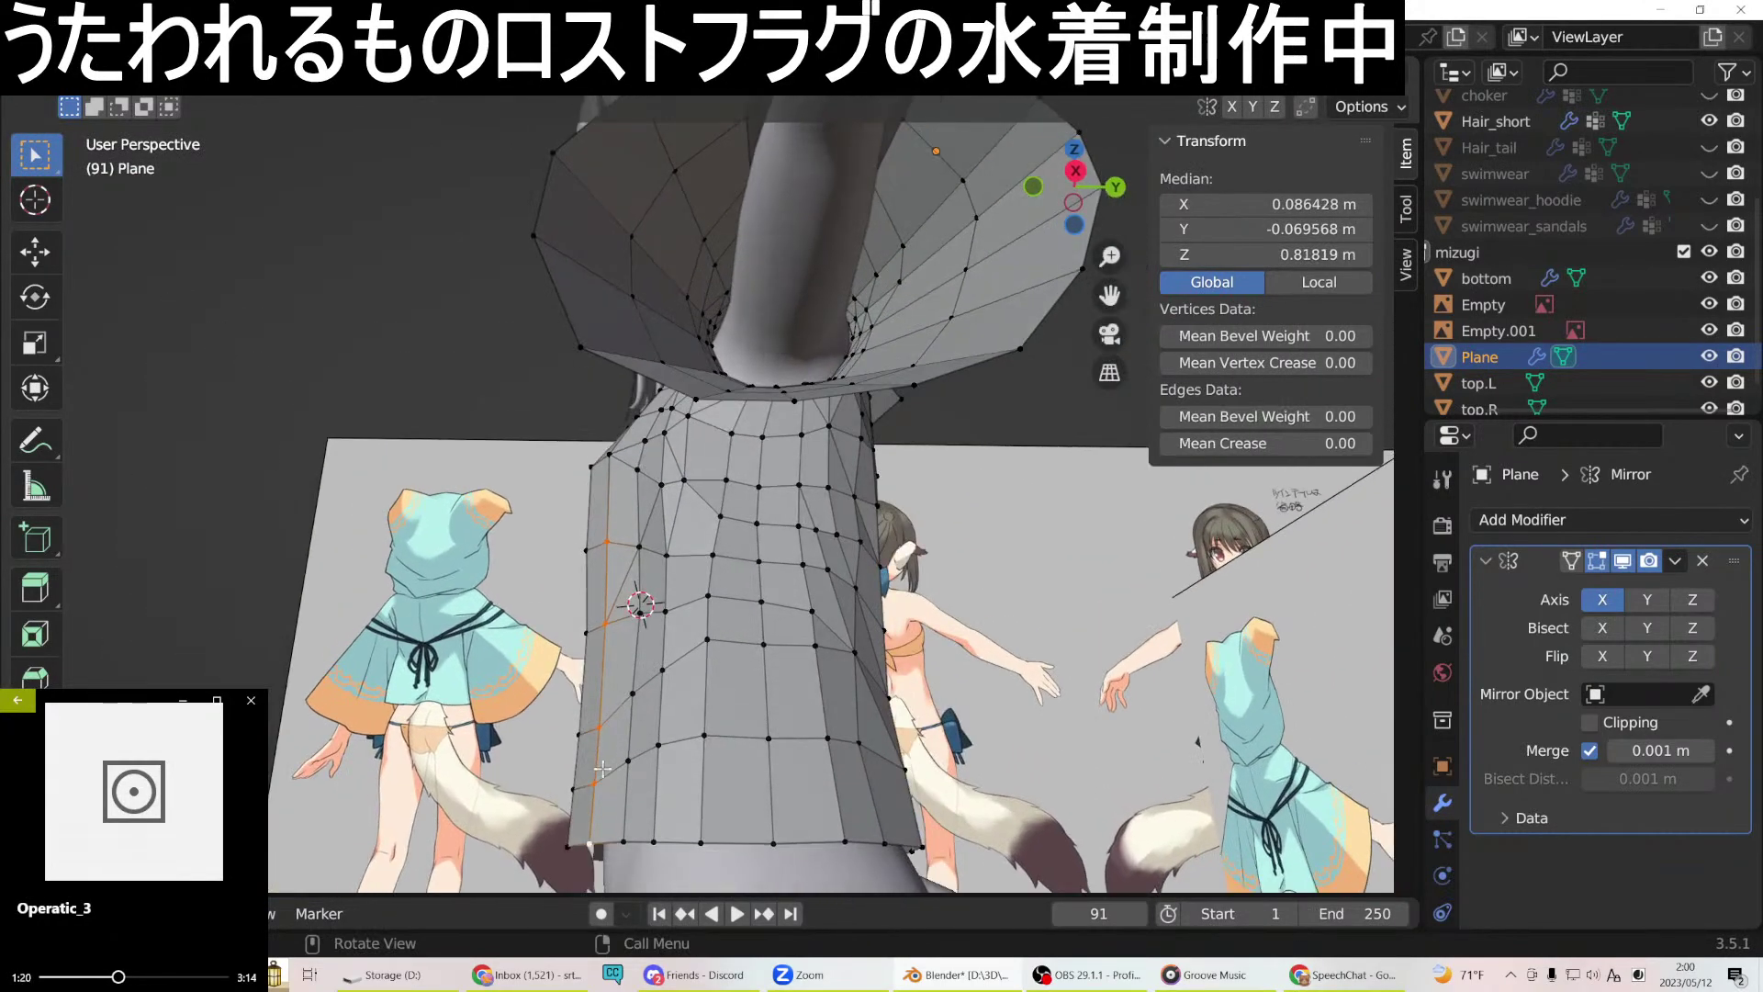
pyautogui.press('g')
pyautogui.press('y')
pyautogui.click(601, 768)
# Nudge the same front column a further -0.000669 m along Y and check its alignment from the right side.
pyautogui.moveTo(601, 768); pyautogui.dragTo(750, 622, button='middle')
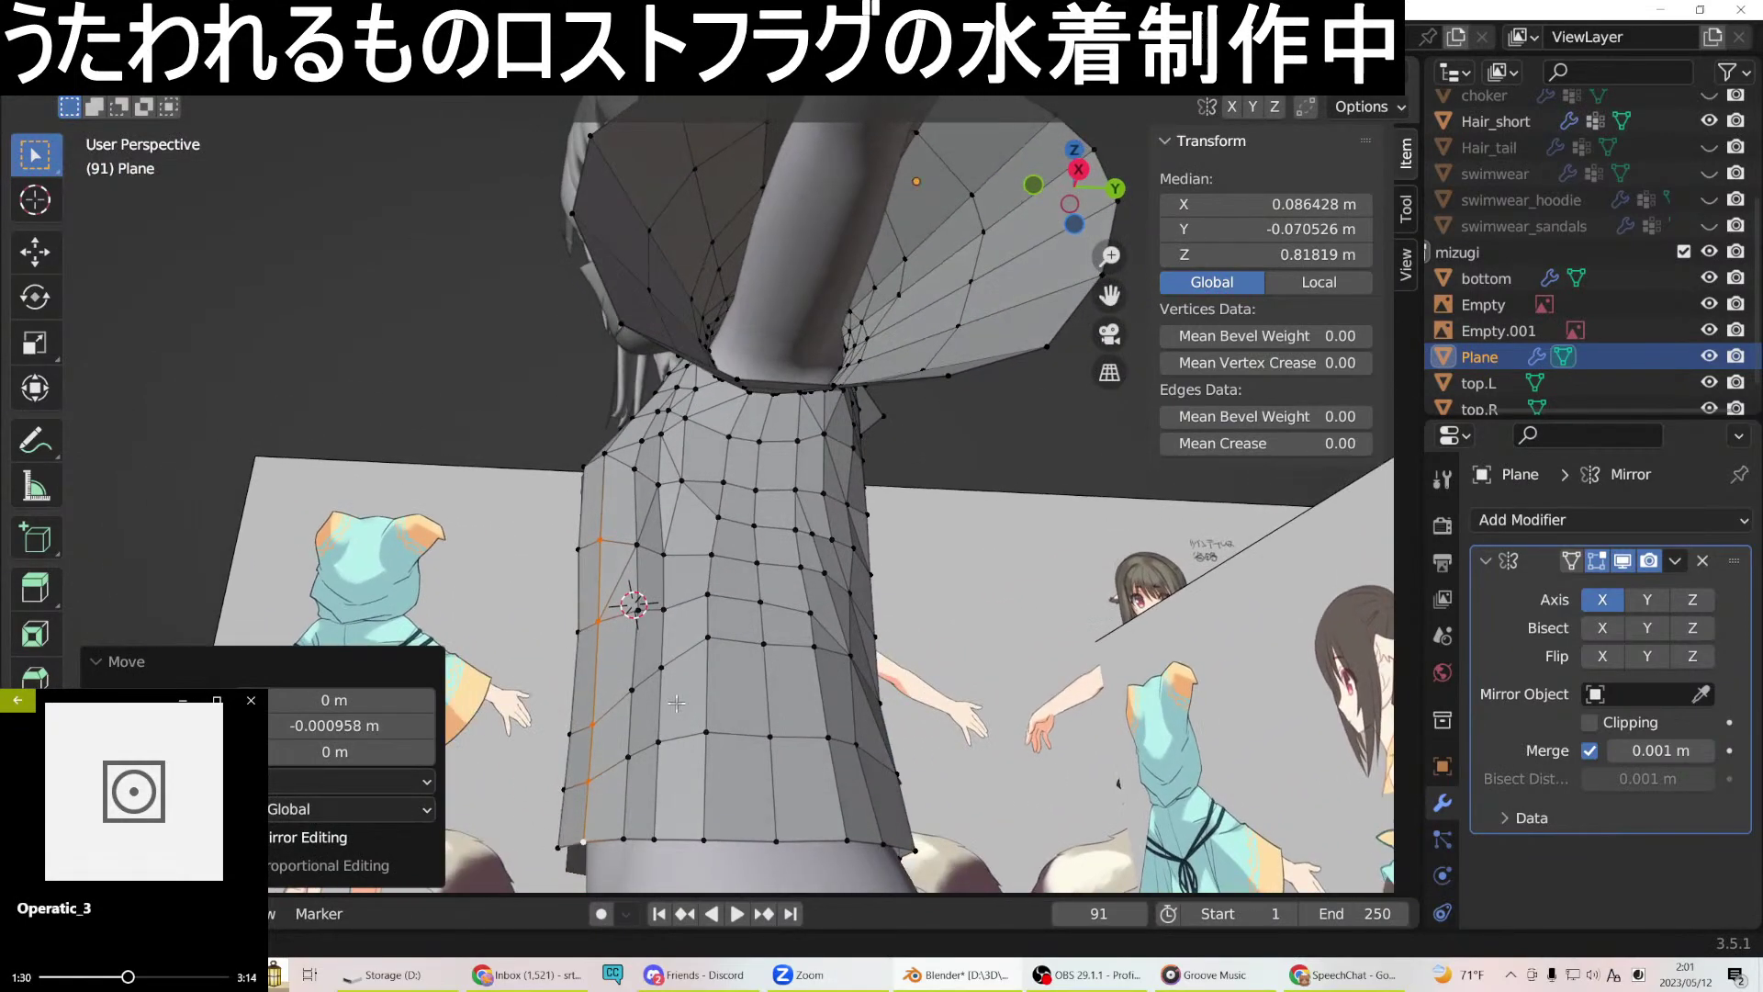
pyautogui.moveTo(679, 731); pyautogui.dragTo(655, 707, button='middle')
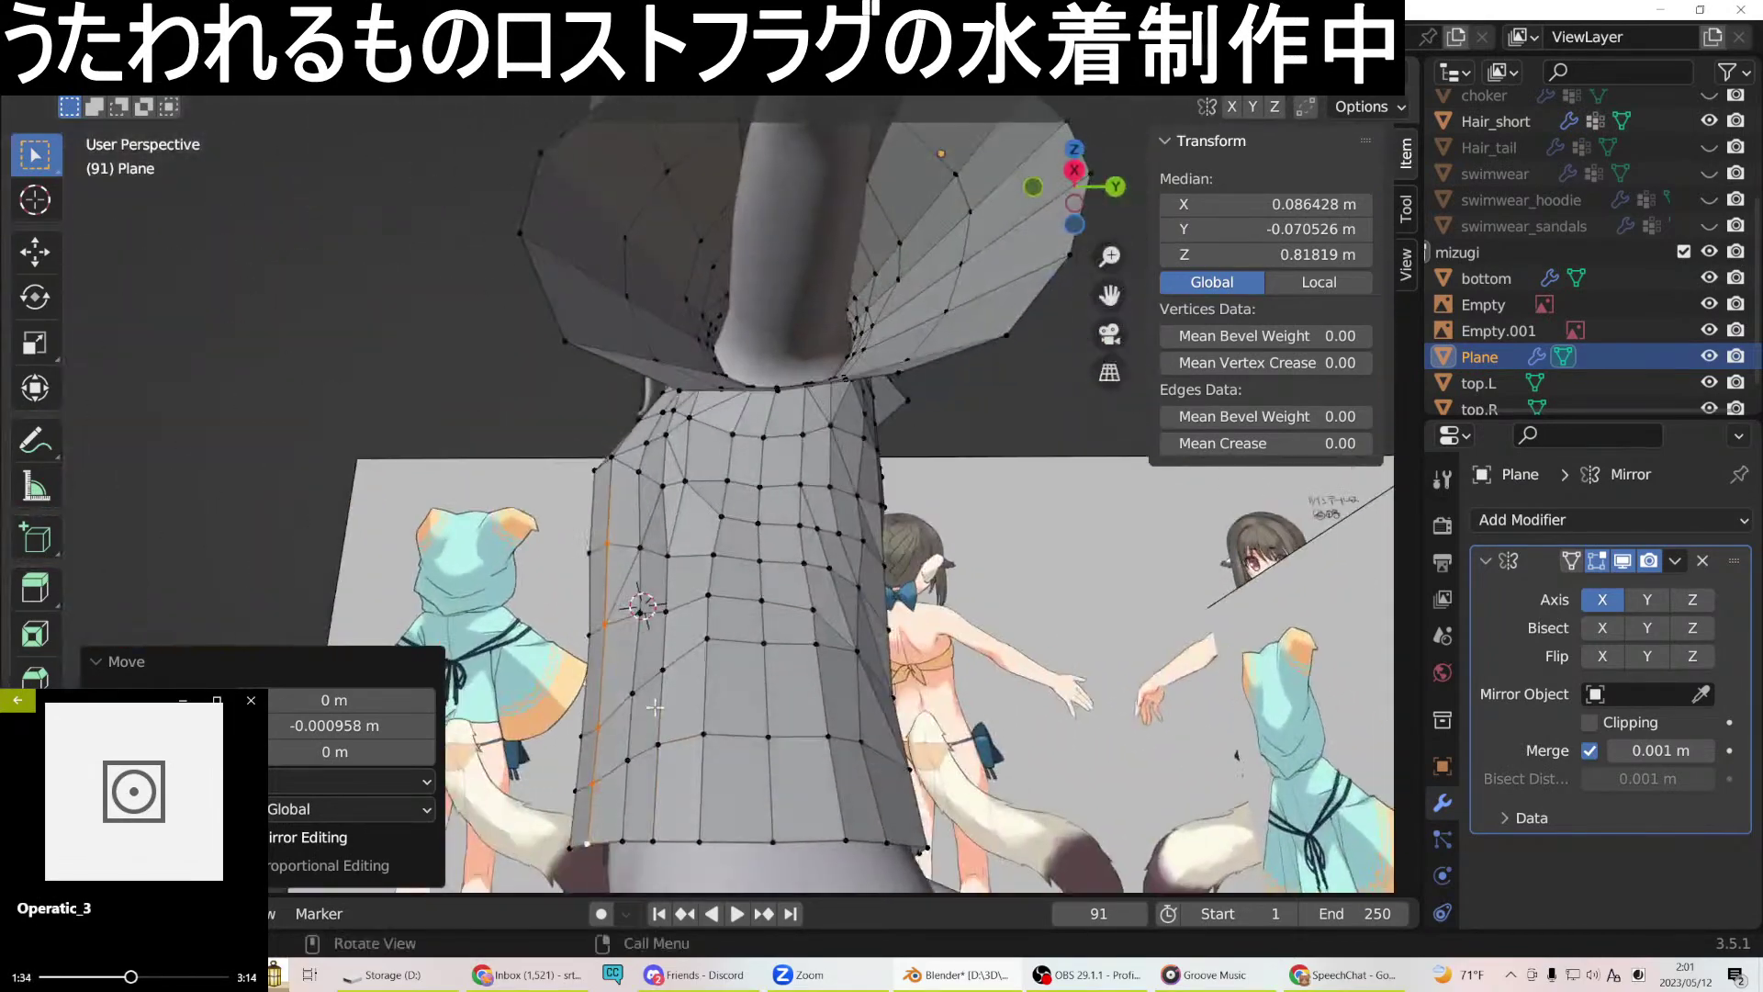
pyautogui.press('KP_3')
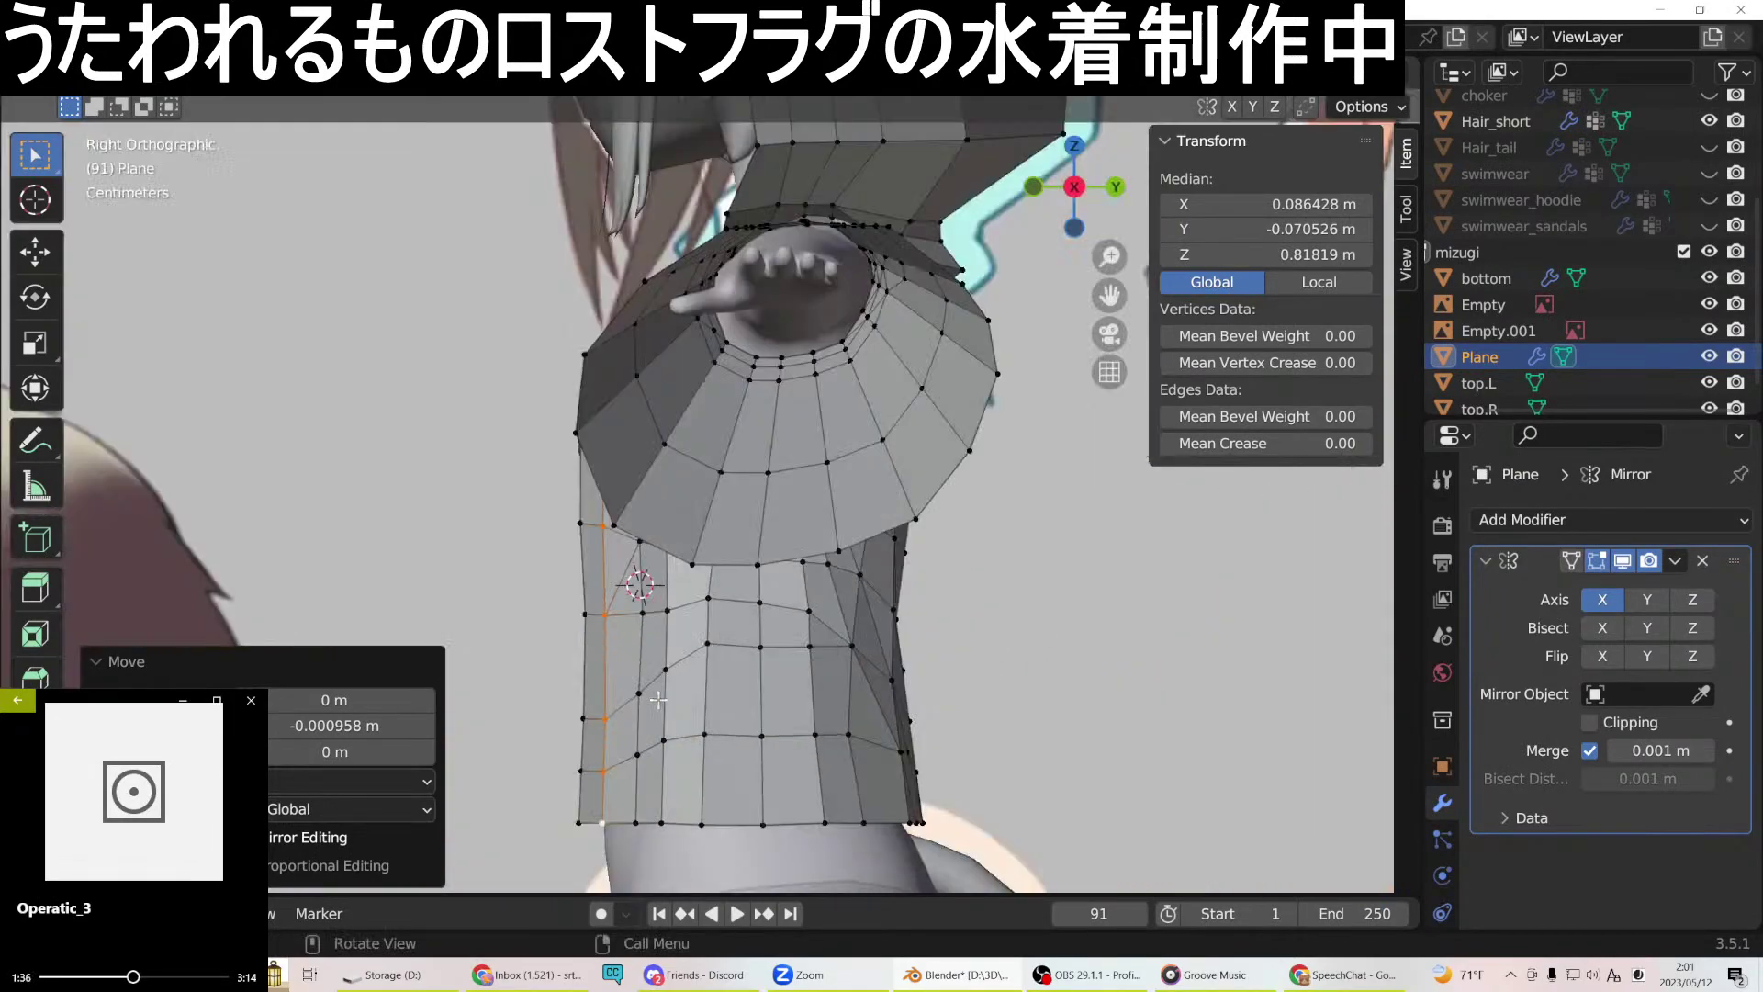
pyautogui.moveTo(656, 700); pyautogui.dragTo(676, 636, button='middle')
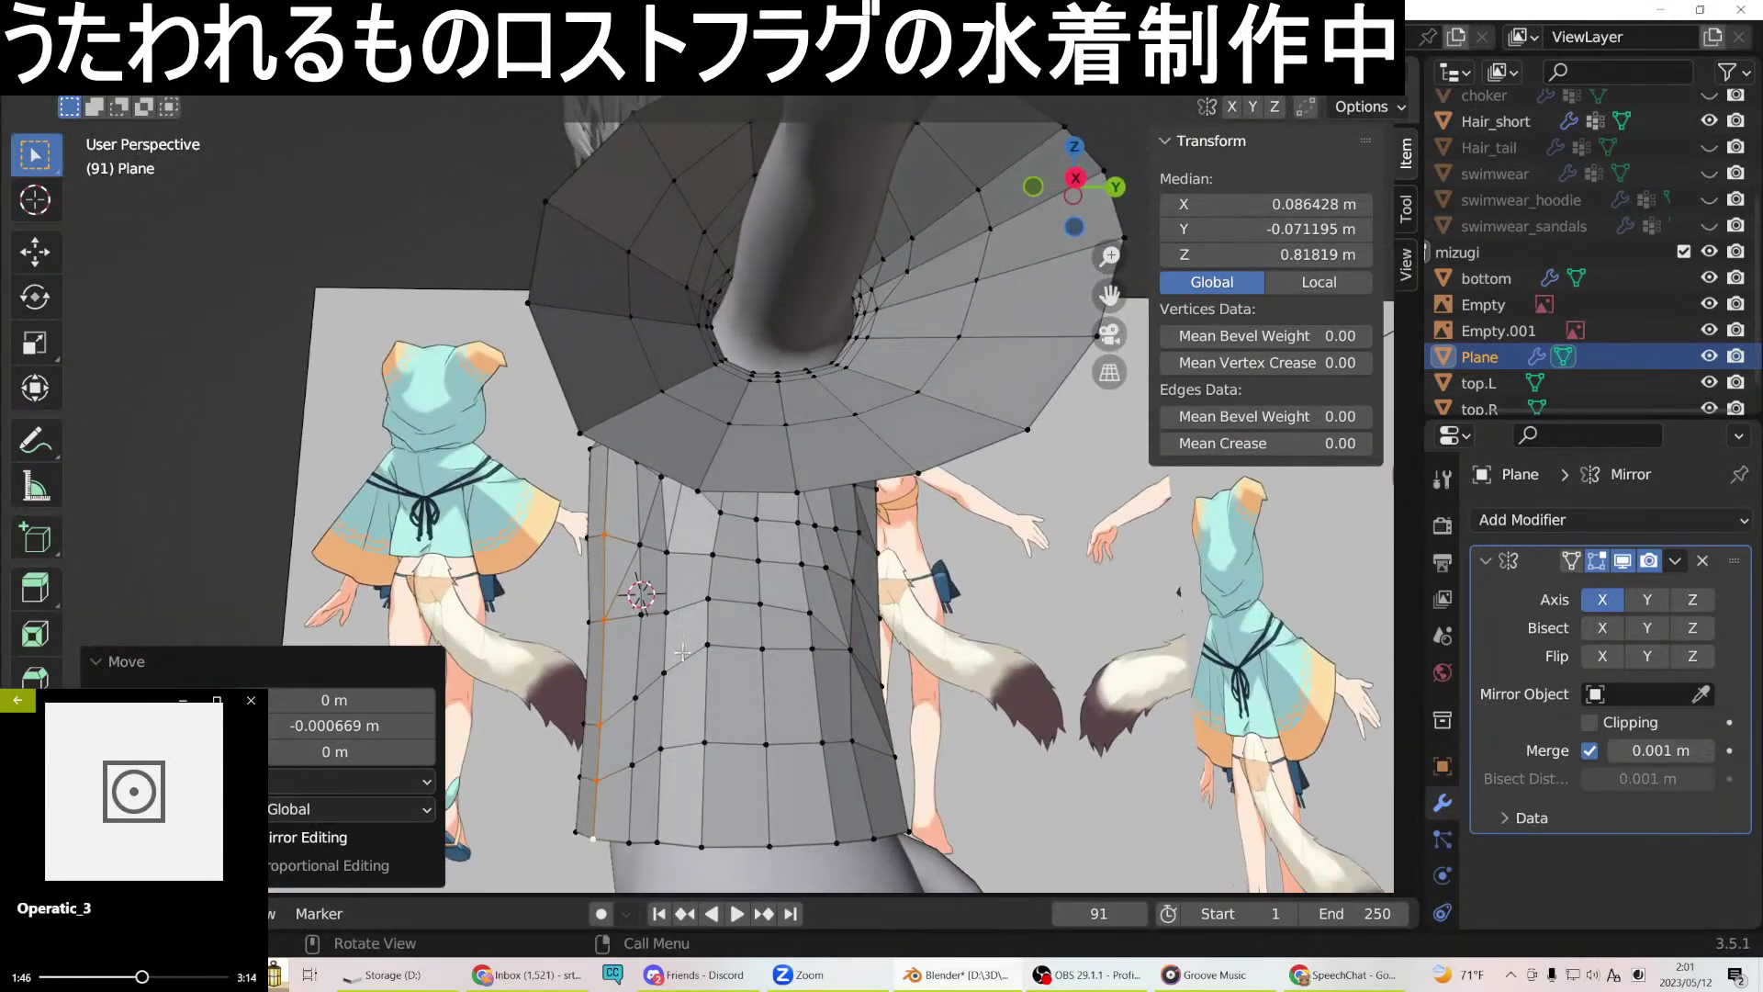
pyautogui.press('KP_3')
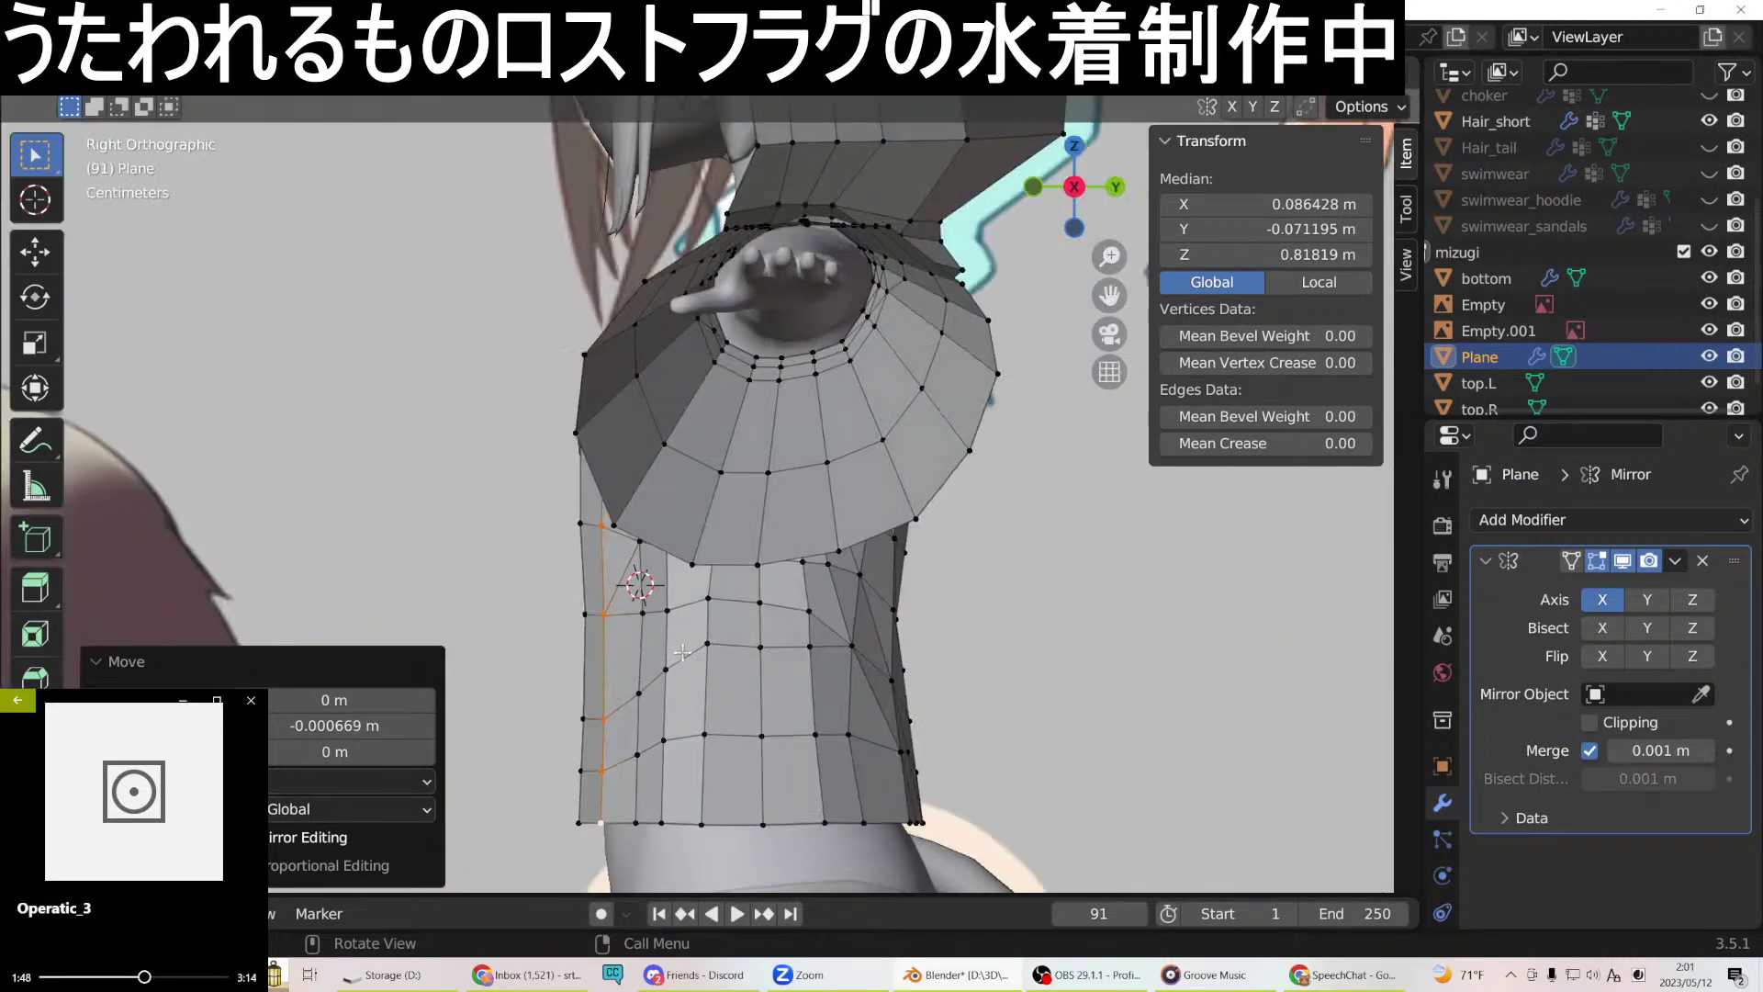
# Select the lower three vertices of the side column two rows further back and shift them along Y.
pyautogui.click(671, 673)
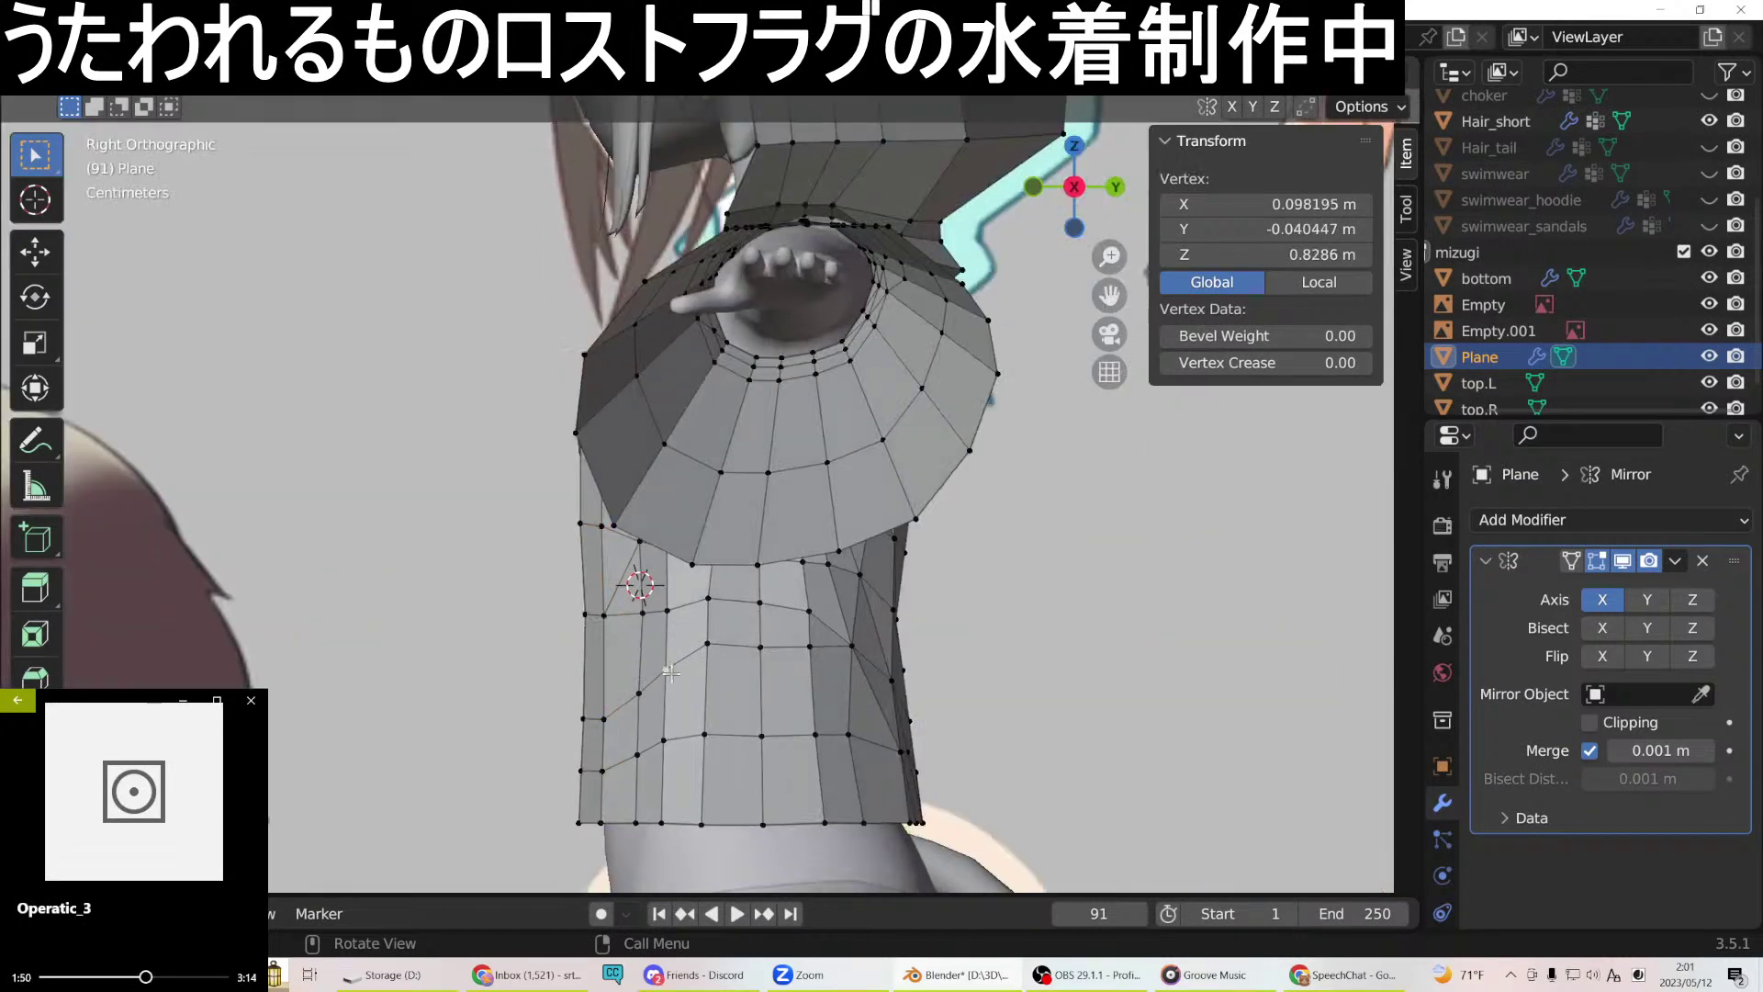
pyautogui.keyDown('shift'); pyautogui.click(678, 737); pyautogui.keyUp('shift')
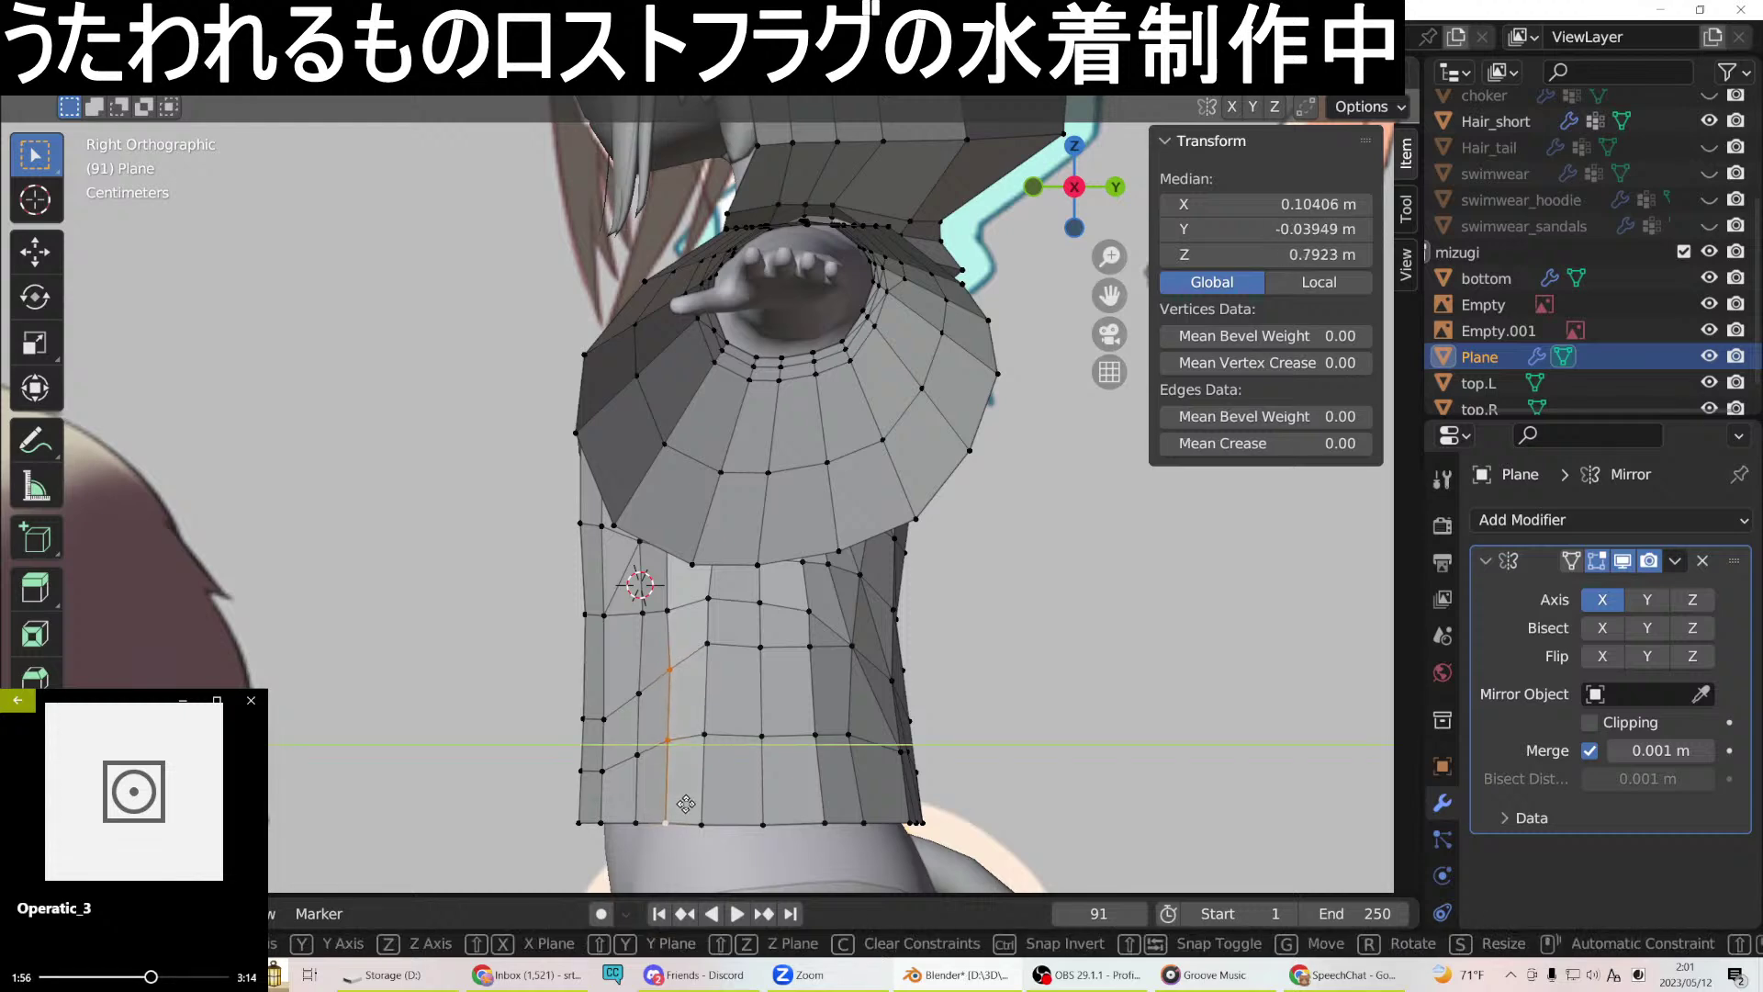
pyautogui.click(686, 803)
# Reposition the lowest two vertices of that side column along Y, and adjust its hem vertex separately.
pyautogui.click(672, 735)
pyautogui.keyDown('shift'); pyautogui.click(669, 818); pyautogui.keyUp('shift')
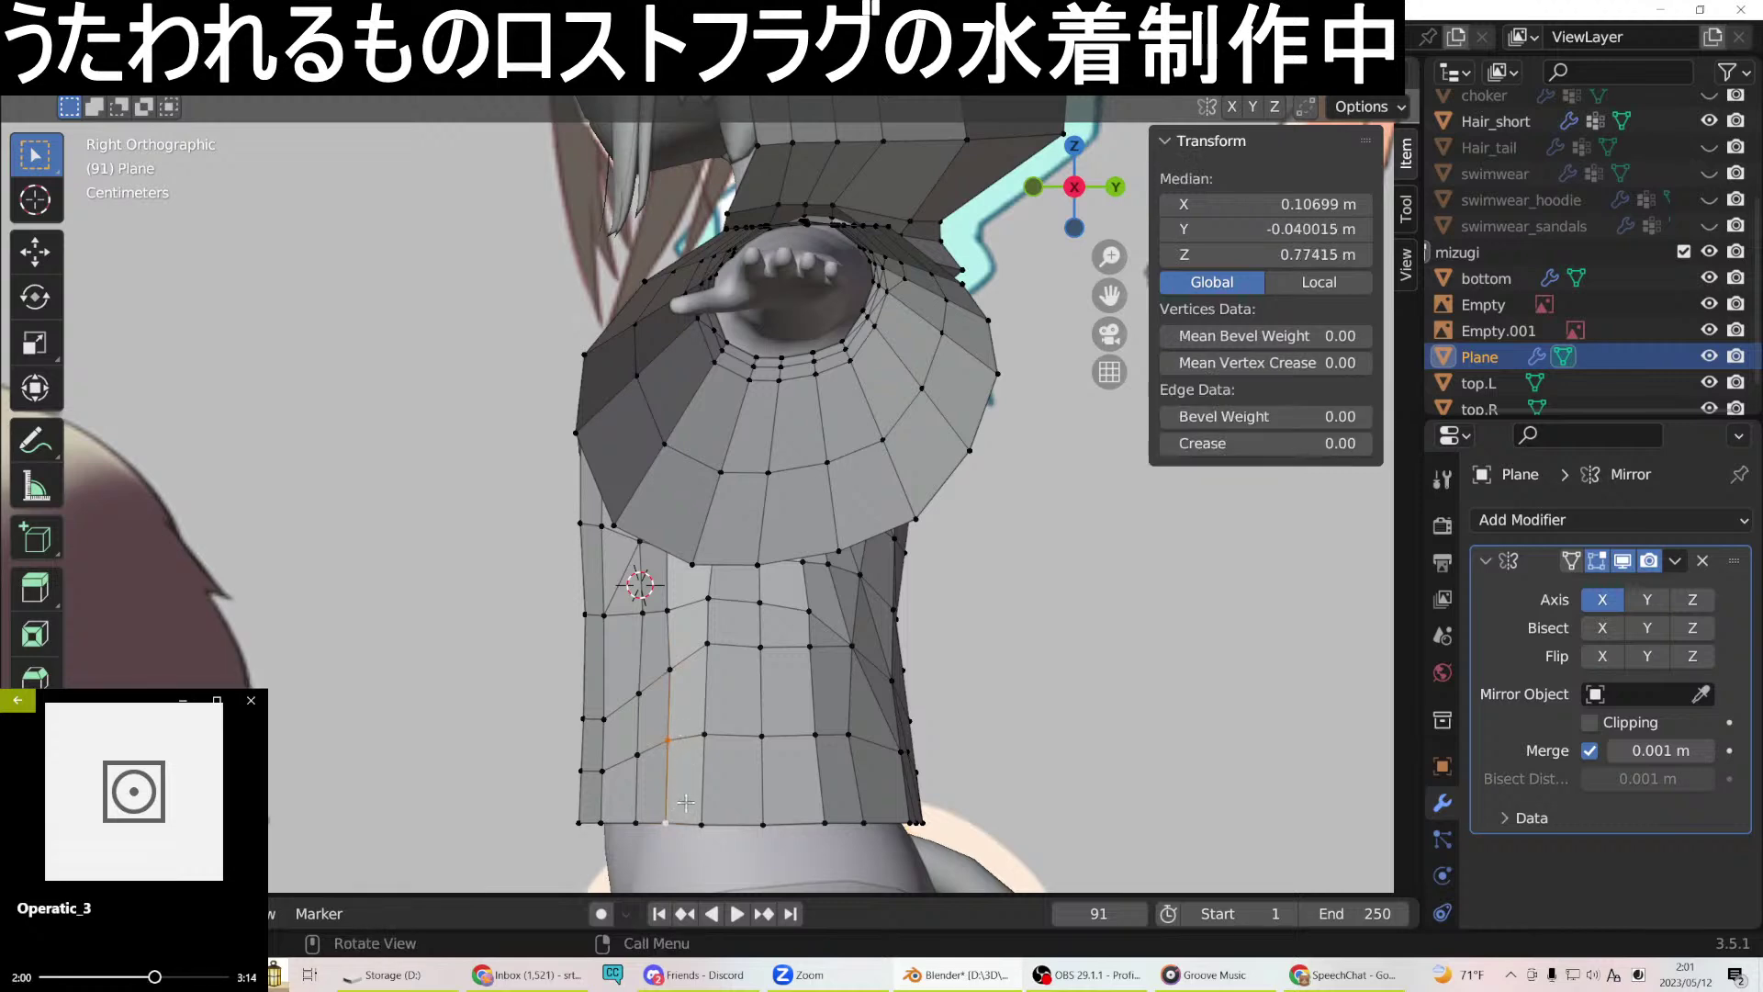
pyautogui.press('g')
pyautogui.click(688, 802)
pyautogui.click(680, 818)
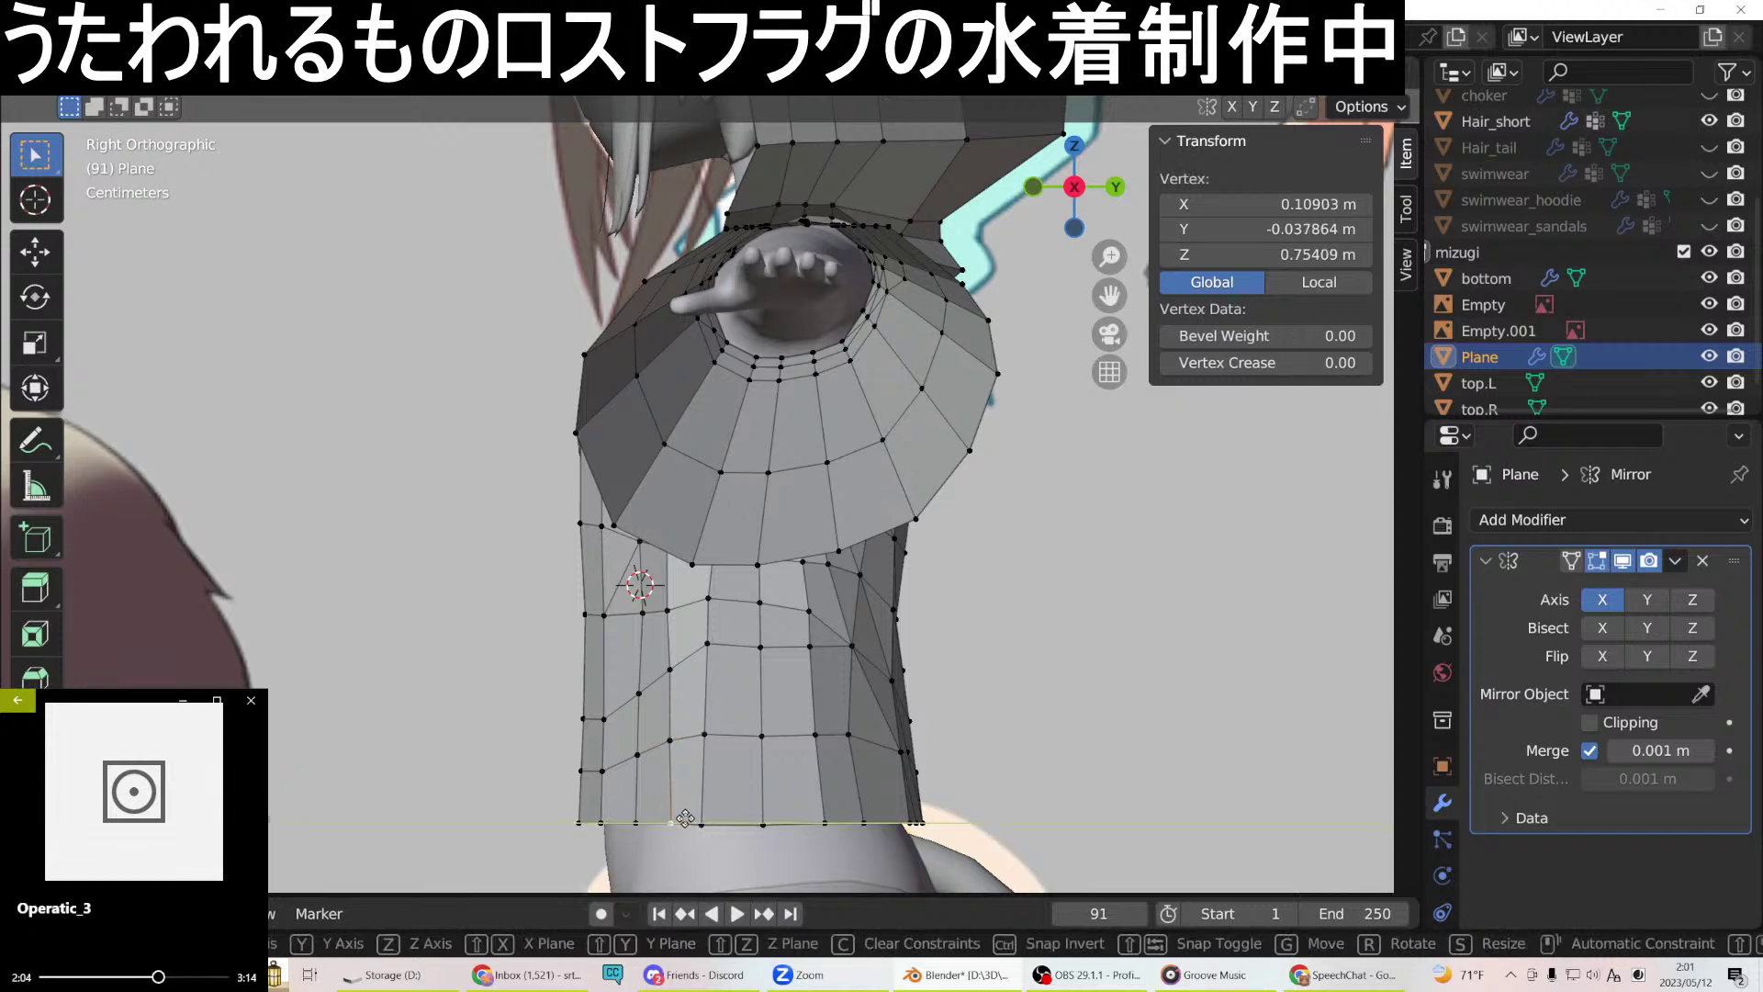
pyautogui.click(685, 818)
# Select two upper vertices in the next side column toward the back and move them along Y.
pyautogui.moveTo(722, 762); pyautogui.dragTo(745, 538, button='middle')
pyautogui.click(713, 512)
pyautogui.keyDown('shift'); pyautogui.click(715, 553); pyautogui.keyUp('shift')
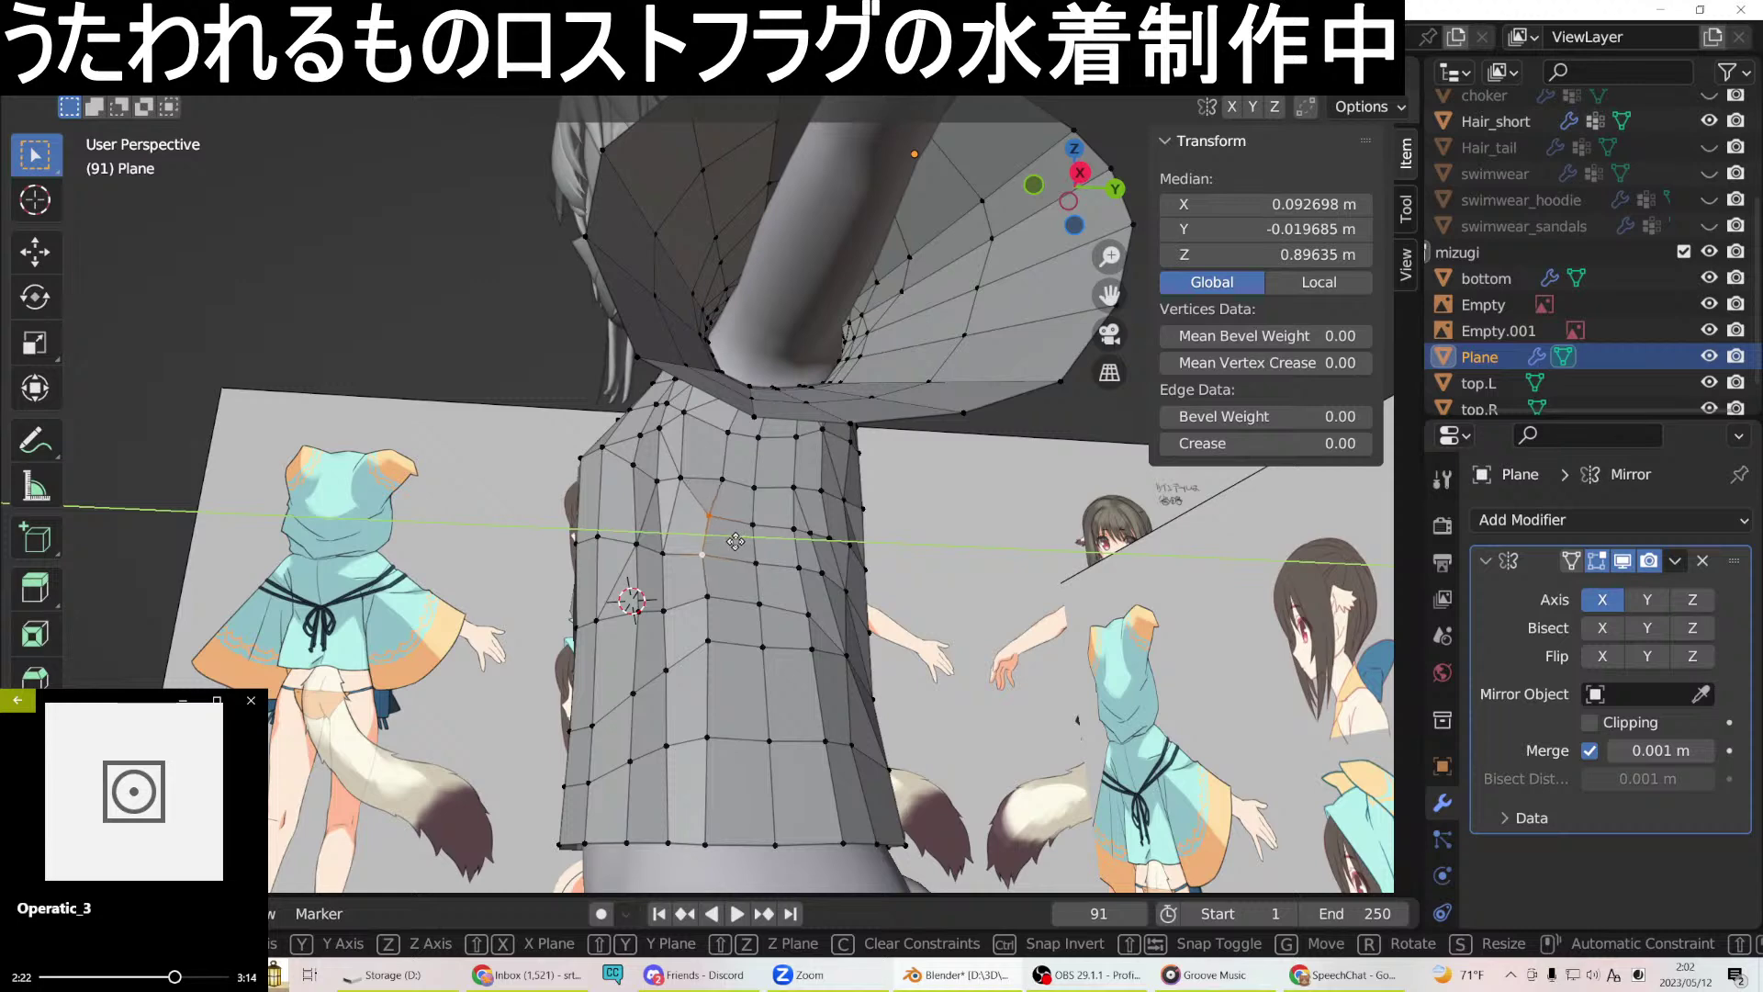
pyautogui.click(735, 542)
# Move the next vertex down that column -0.00194 m along Y, and shift the vertex below it along Y as well.
pyautogui.click(713, 601)
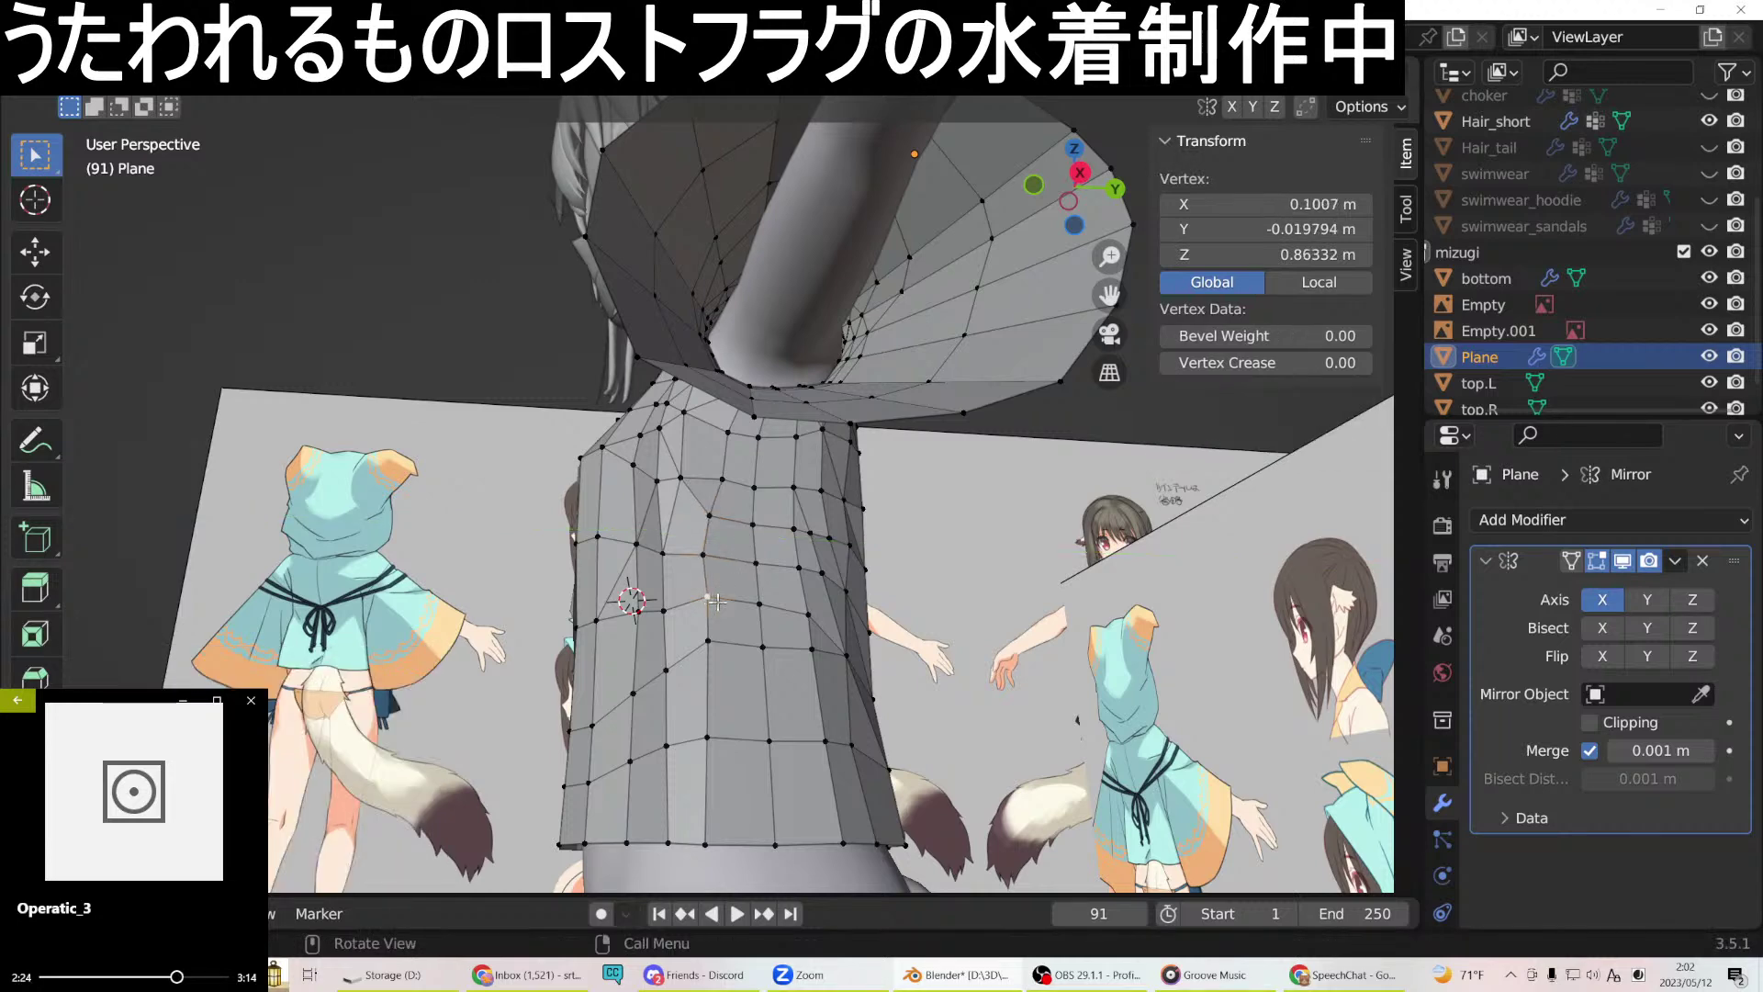
pyautogui.press('g')
pyautogui.press('y')
pyautogui.click(716, 601)
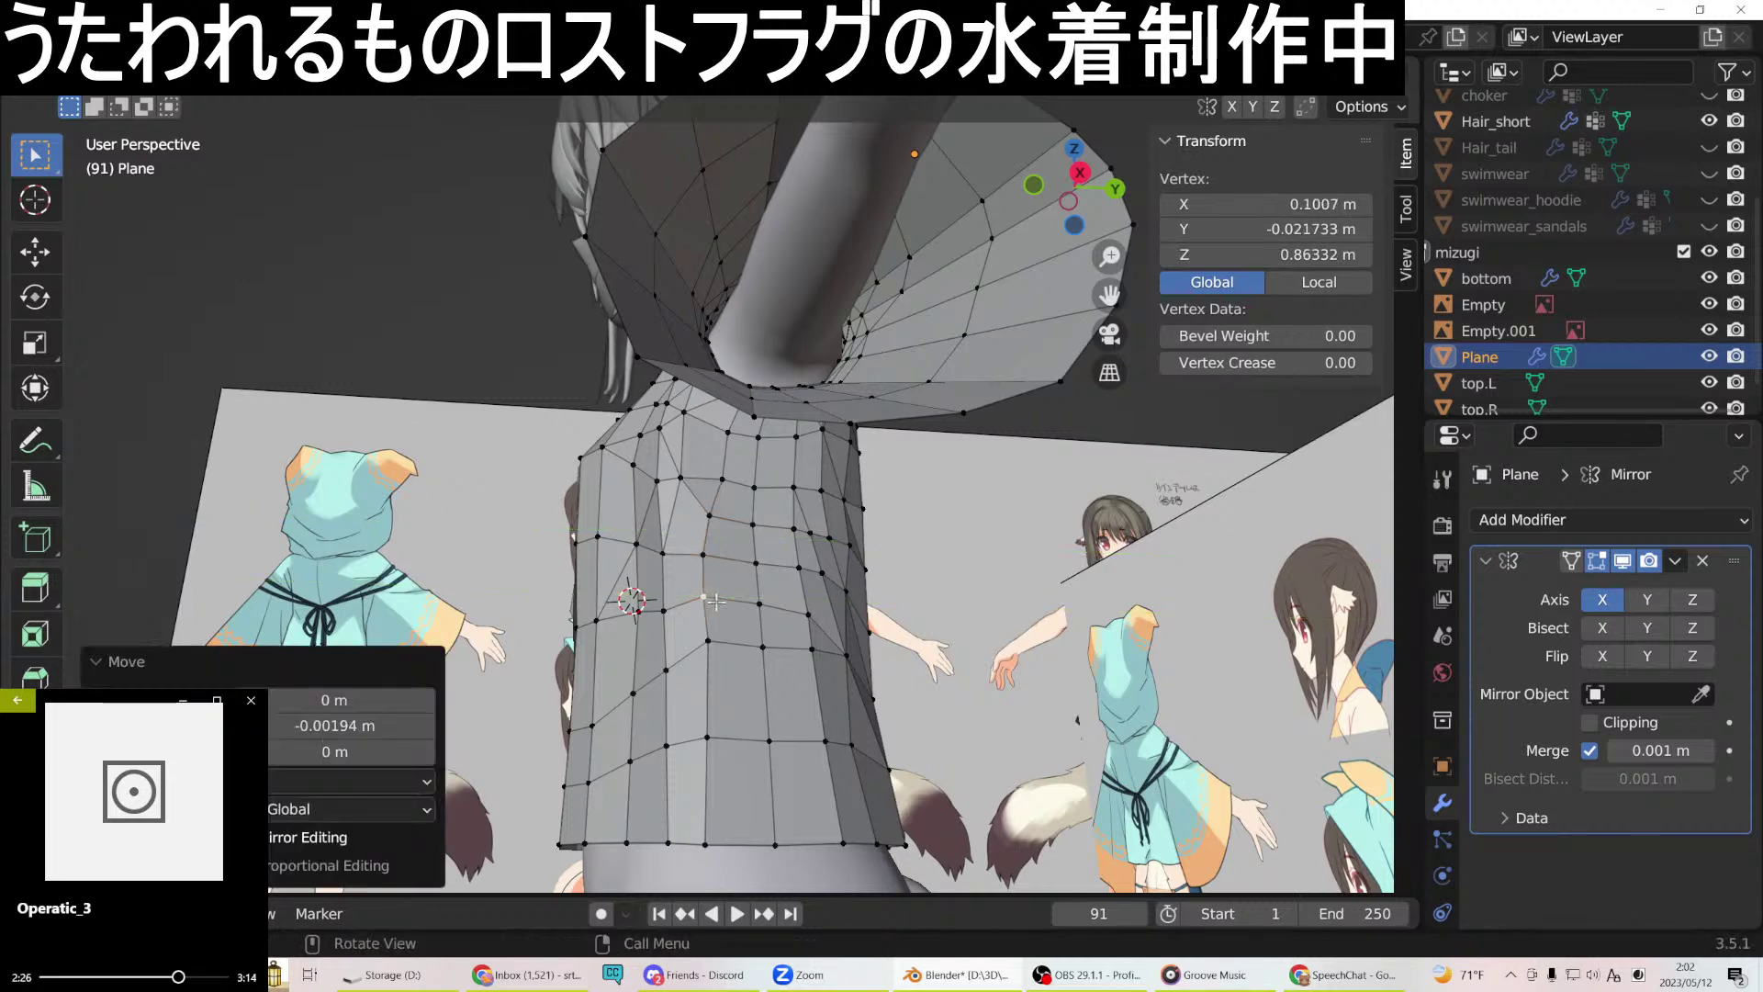
pyautogui.click(710, 642)
pyautogui.press('g')
pyautogui.press('y')
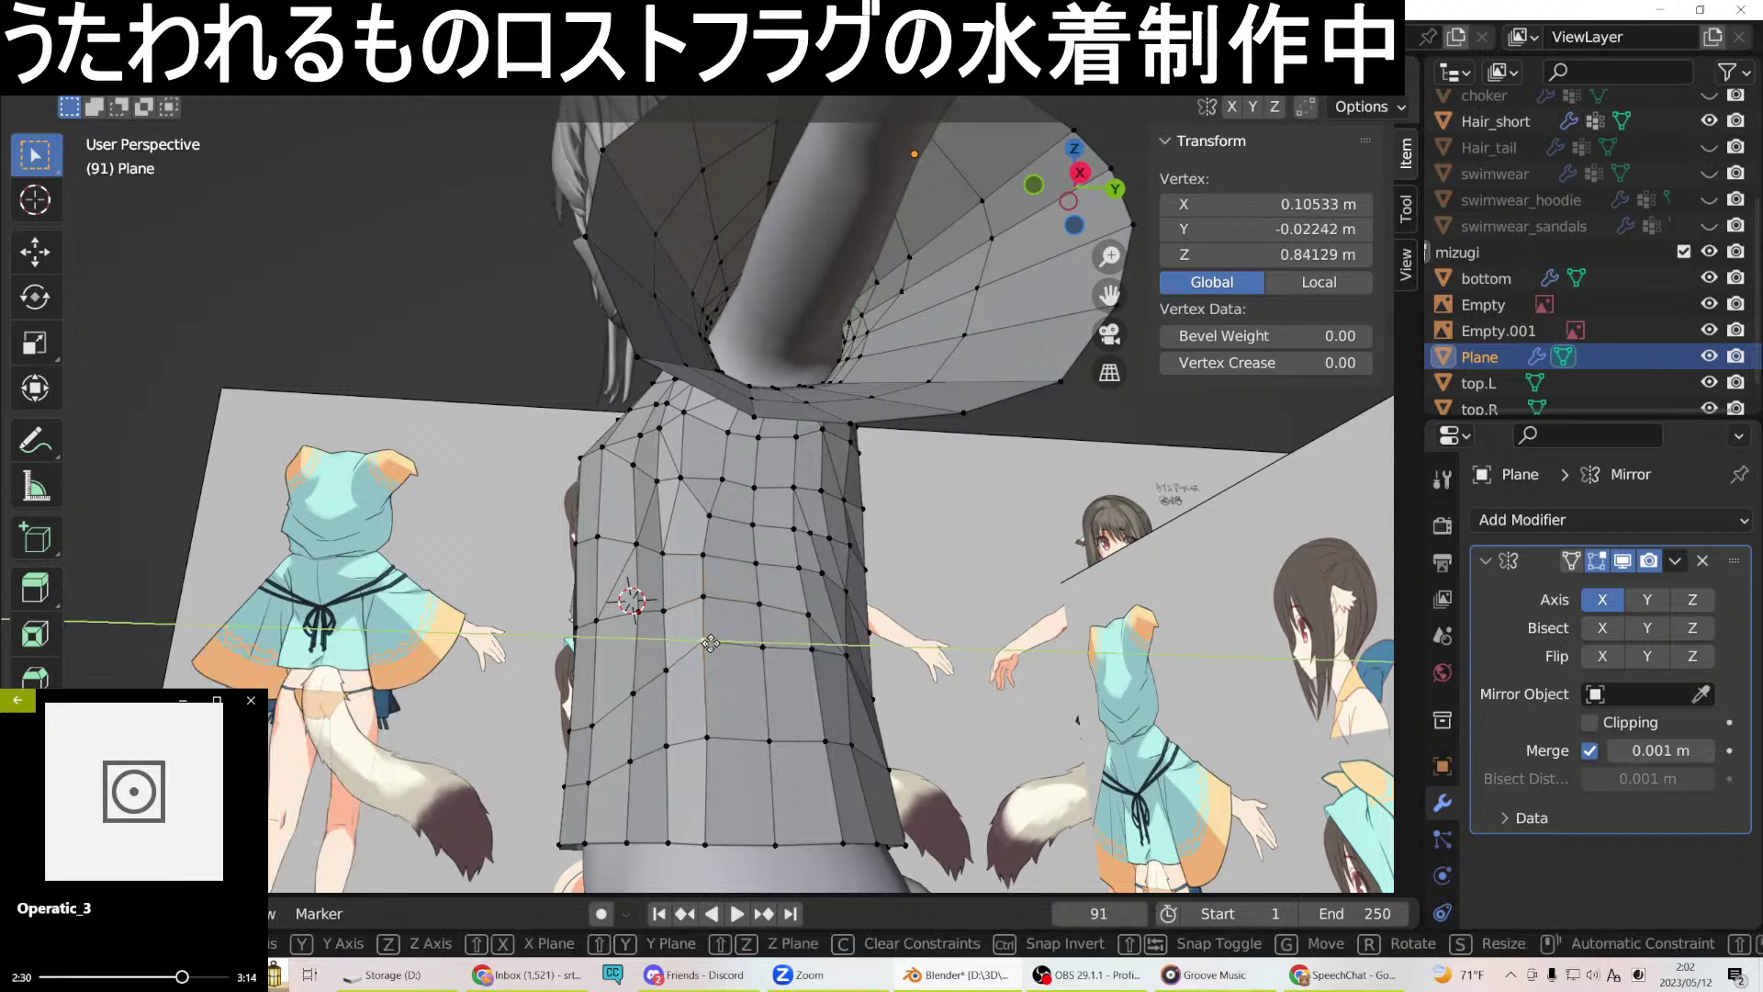
pyautogui.click(711, 642)
# Move the vertex midway down the jacket's front side column 0.001178 m along X.
pyautogui.moveTo(710, 642)
pyautogui.mouseDown(button='middle')
pyautogui.moveTo(723, 609)
pyautogui.moveTo(937, 749)
pyautogui.moveTo(828, 654)
pyautogui.moveTo(724, 664)
pyautogui.mouseUp(button='middle')
pyautogui.moveTo(669, 555); pyautogui.dragTo(728, 645, button='middle')
pyautogui.press('g')
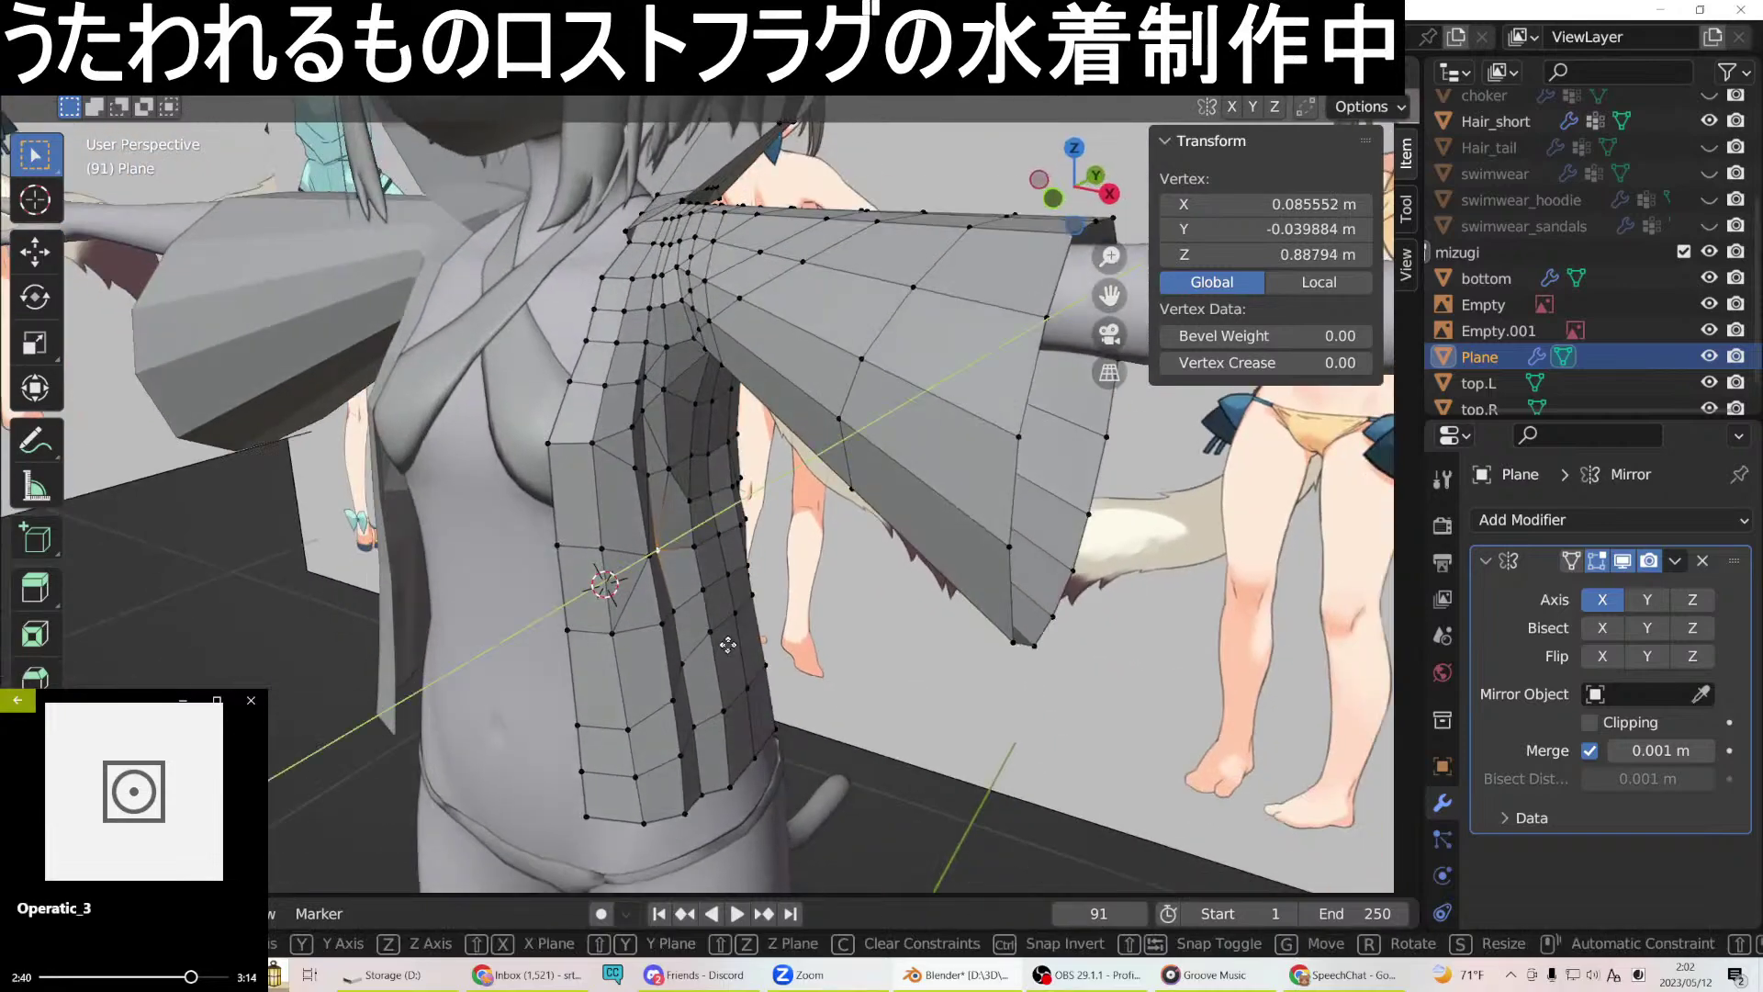
pyautogui.click(735, 636)
pyautogui.moveTo(735, 636); pyautogui.dragTo(626, 510, button='middle')
pyautogui.click(781, 661)
pyautogui.moveTo(666, 566); pyautogui.dragTo(542, 585, button='middle')
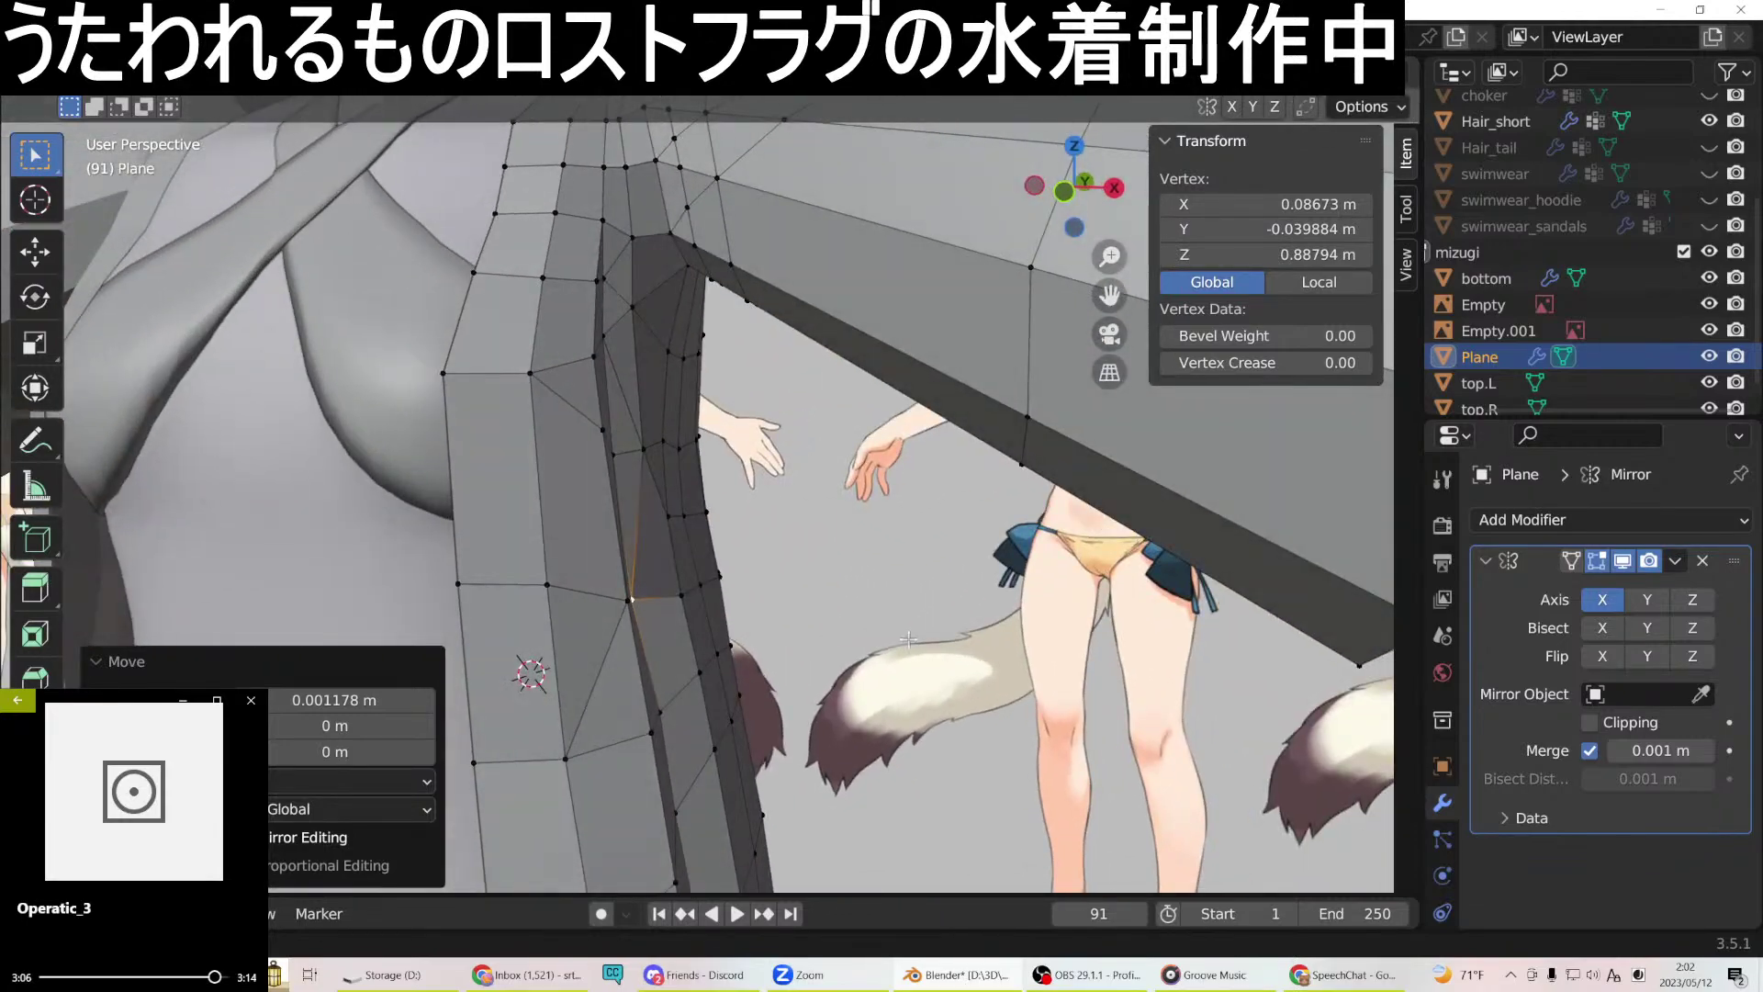
# Select the lower five vertices of the side column down to the hem, move them -0.001922 m along X, and readjust them.
pyautogui.click(661, 595)
pyautogui.moveTo(660, 596); pyautogui.dragTo(662, 737, button='middle')
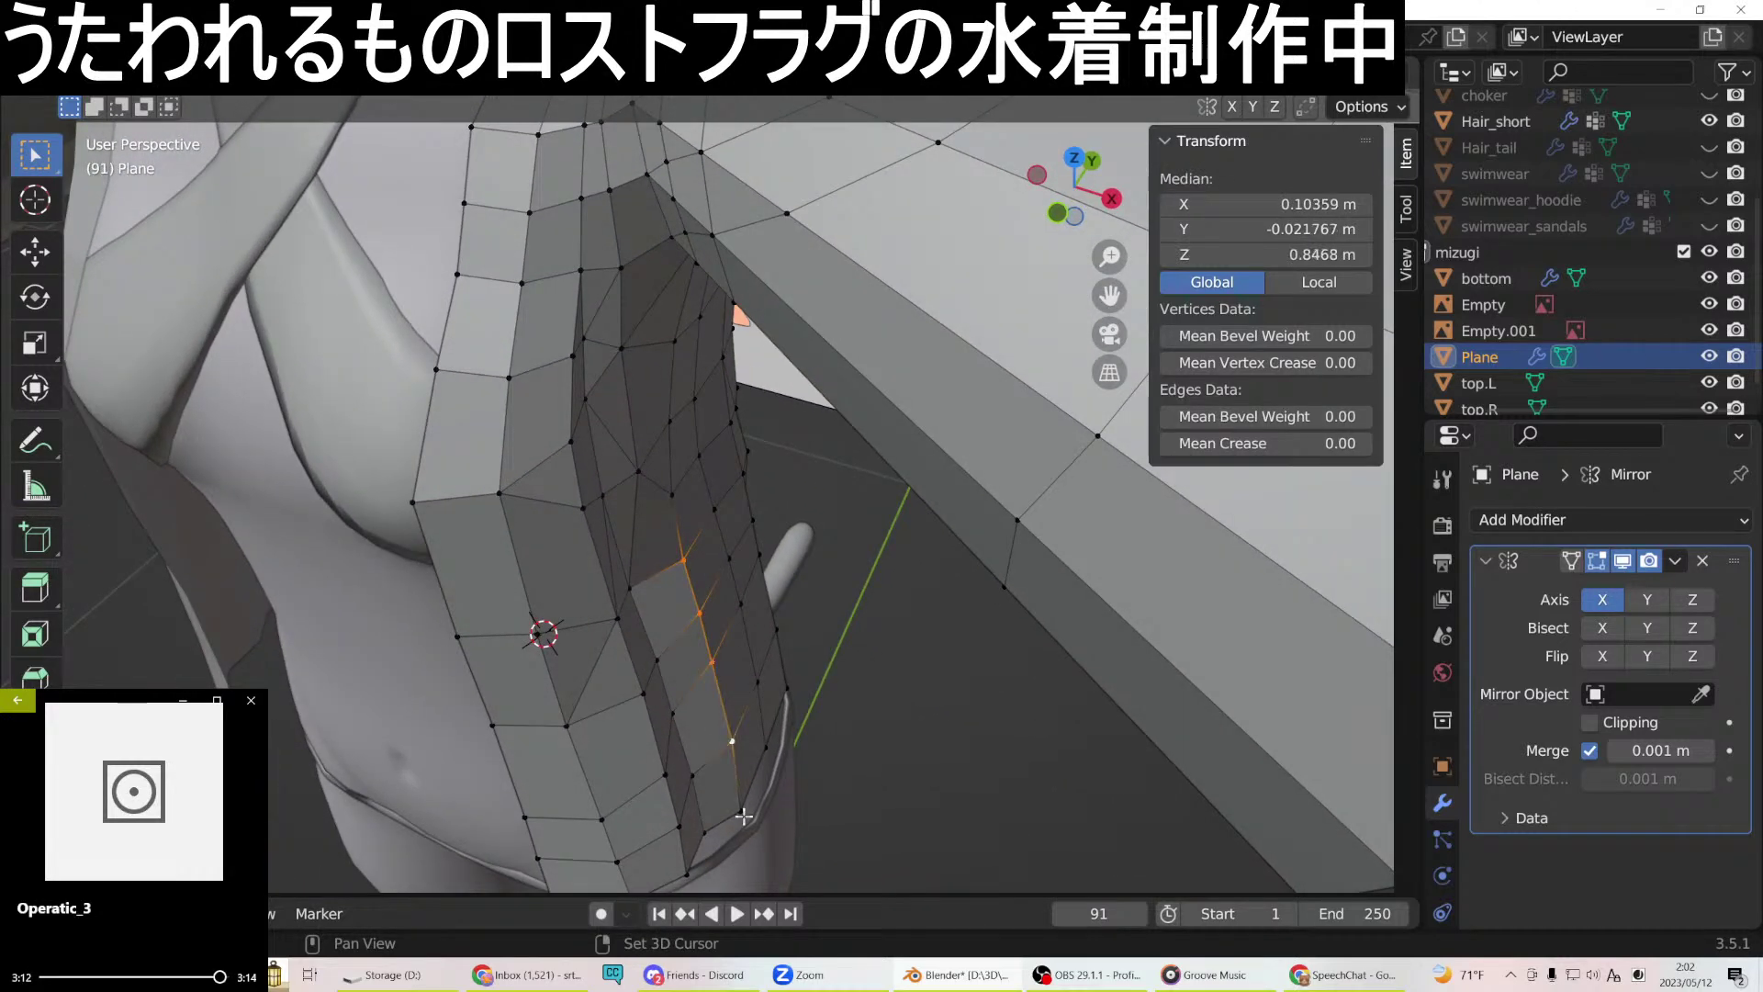
pyautogui.press('g')
pyautogui.press('x')
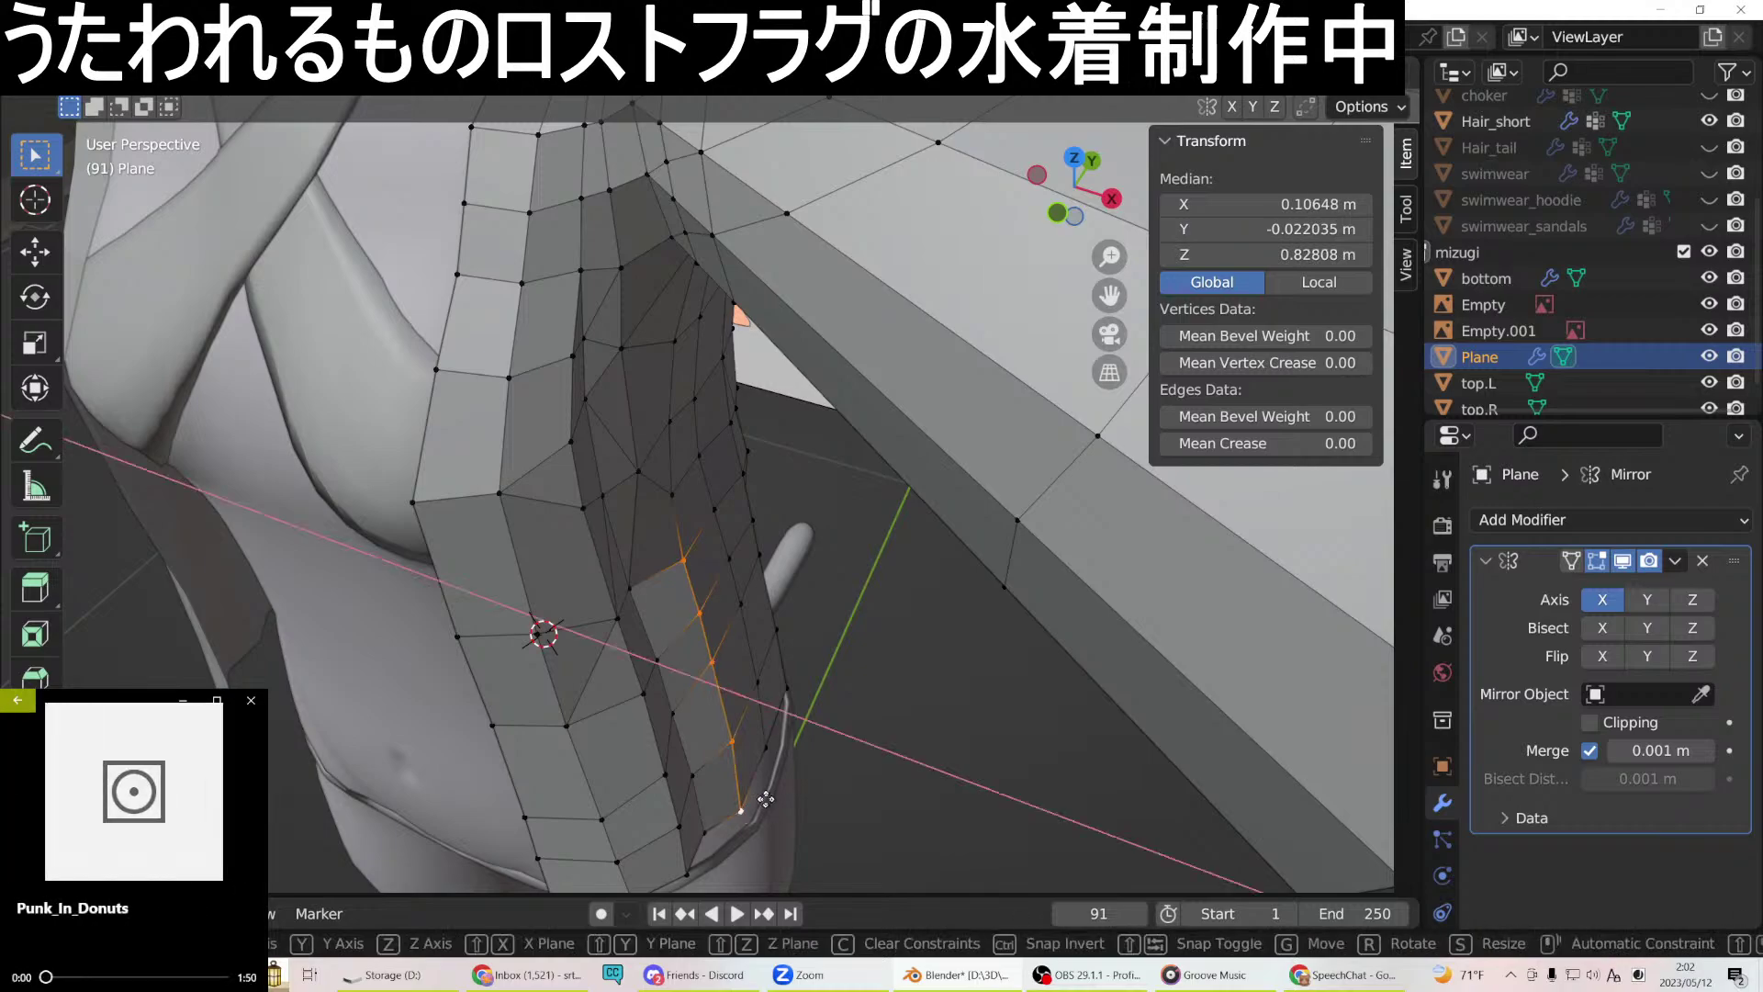
pyautogui.click(761, 798)
pyautogui.moveTo(758, 795); pyautogui.dragTo(814, 770, button='middle')
pyautogui.press('g')
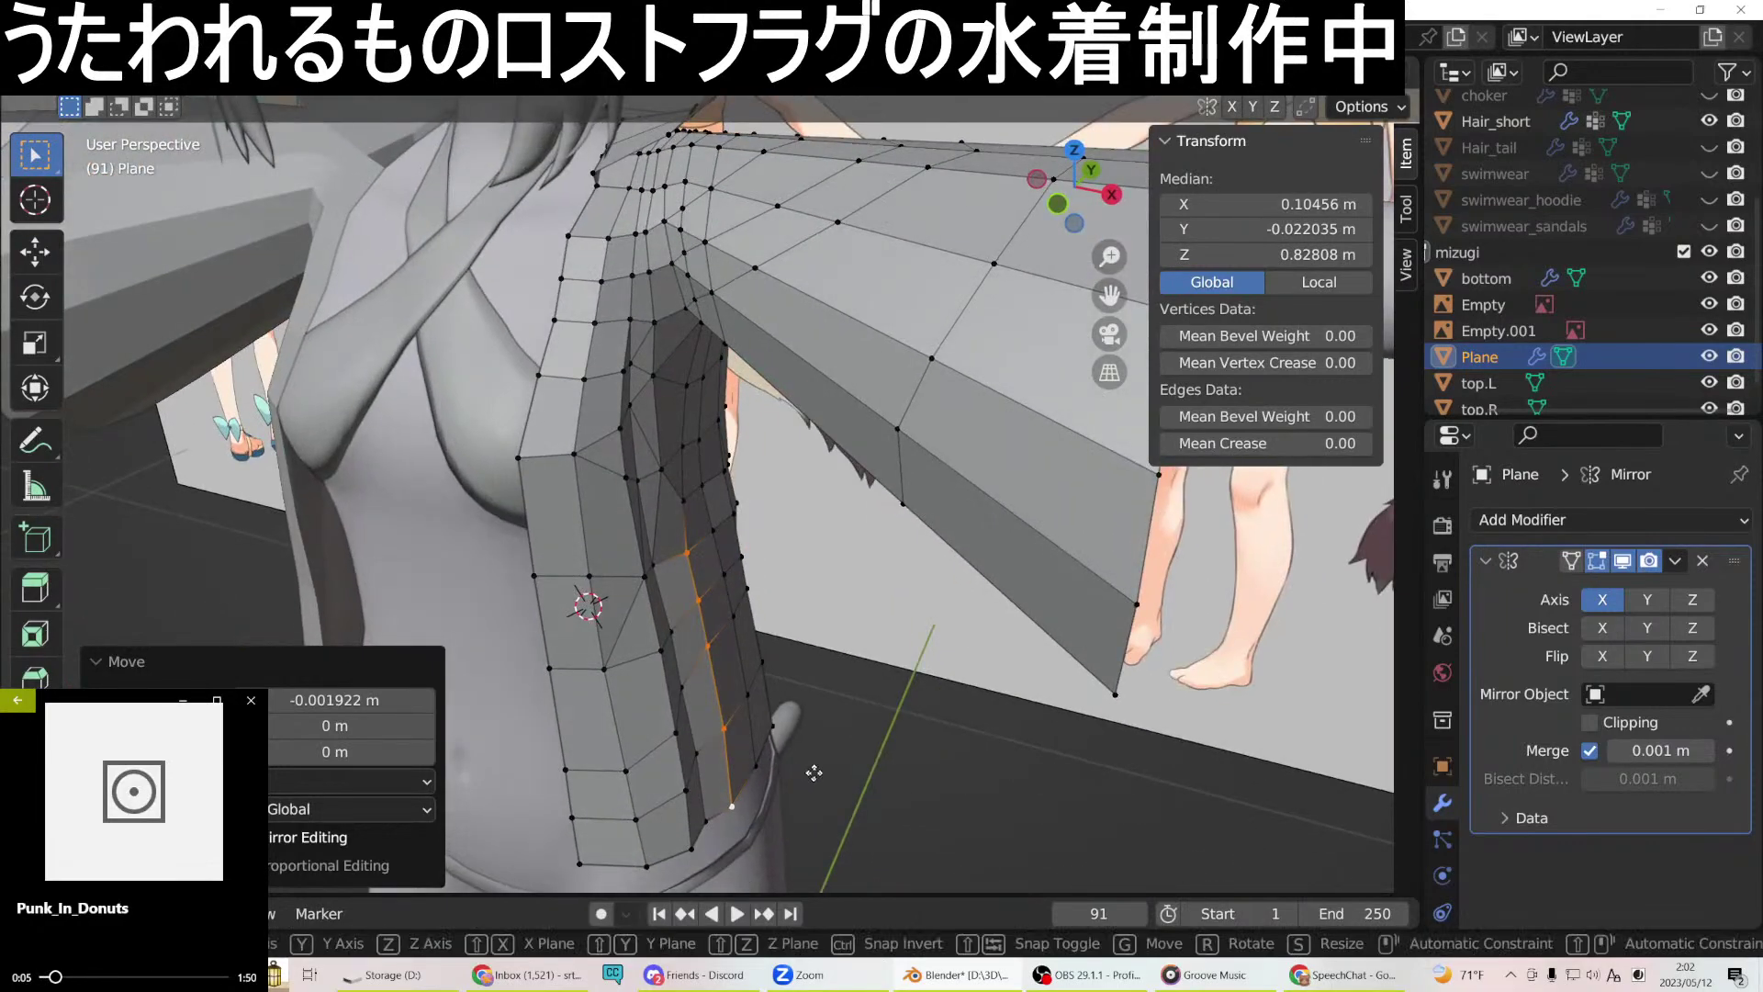
pyautogui.click(808, 772)
pyautogui.moveTo(808, 772); pyautogui.dragTo(1043, 733, button='middle')
# Move the vertex just above those five 0.00242 m along X, and correct it by -0.000963 m on the same axis.
pyautogui.click(695, 562)
pyautogui.moveTo(696, 562); pyautogui.dragTo(710, 611, button='middle')
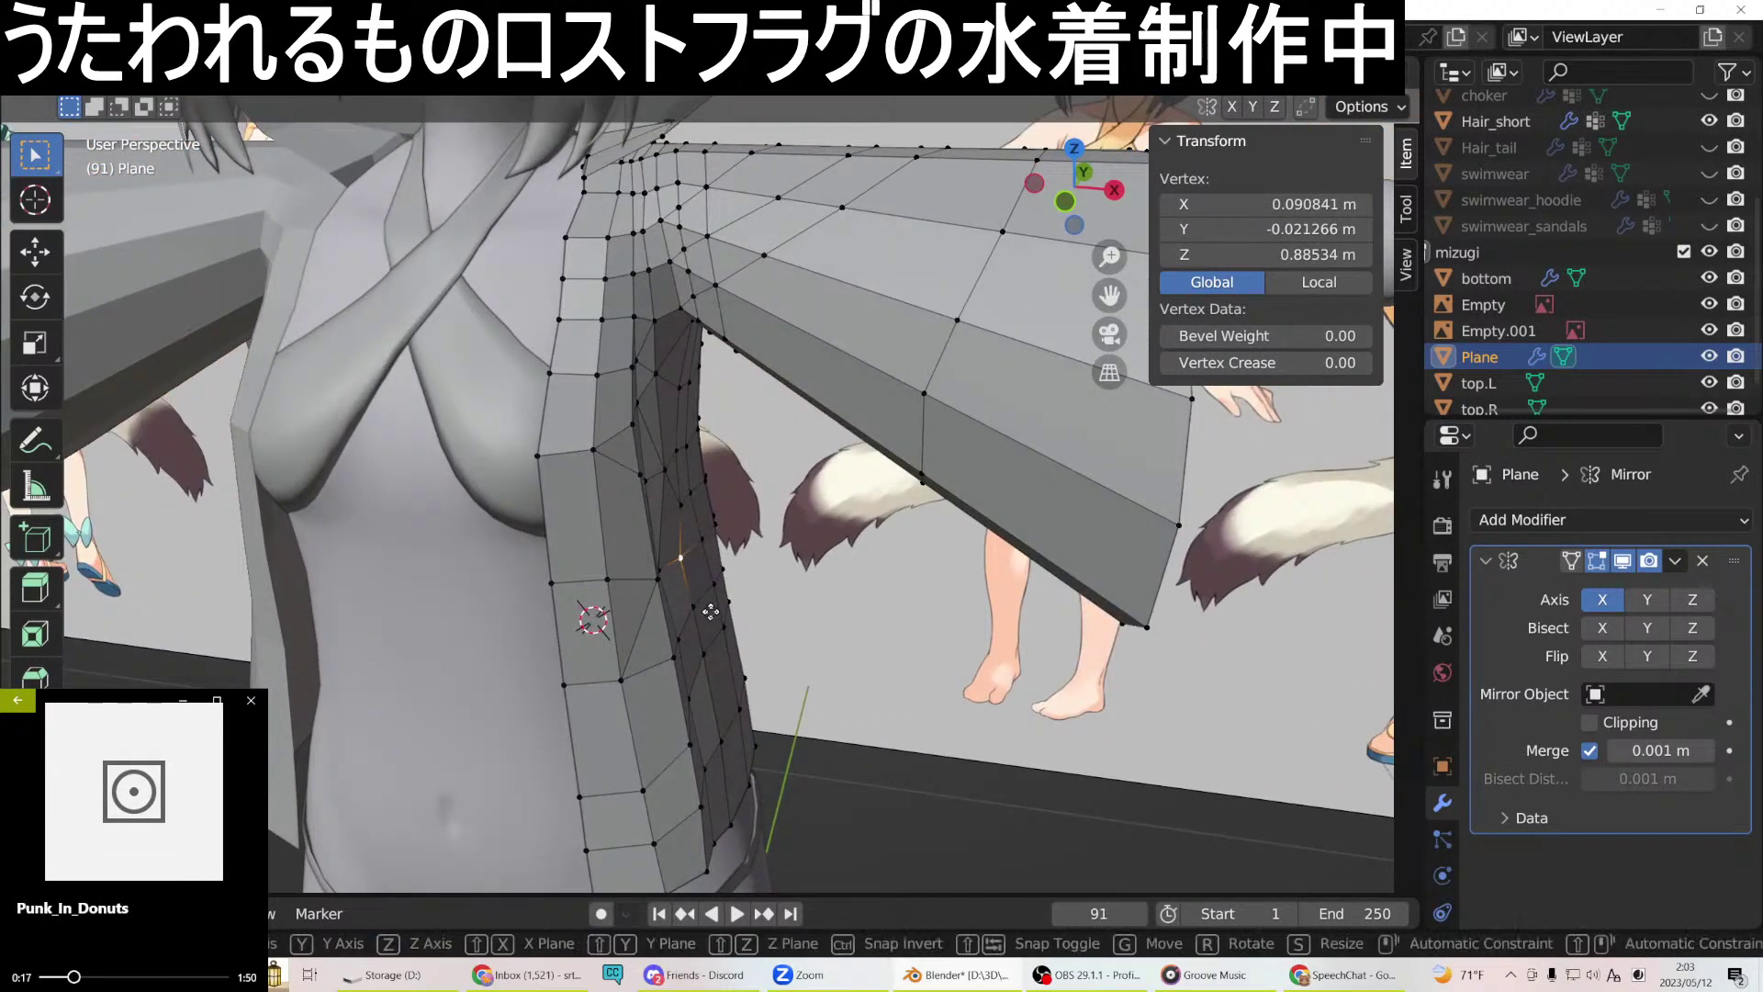
pyautogui.click(716, 614)
pyautogui.moveTo(716, 614); pyautogui.dragTo(749, 531, button='middle')
pyautogui.press('KP_Decimal')
pyautogui.moveTo(737, 628); pyautogui.dragTo(394, 639, button='middle')
pyautogui.moveTo(856, 592); pyautogui.dragTo(898, 584, button='middle')
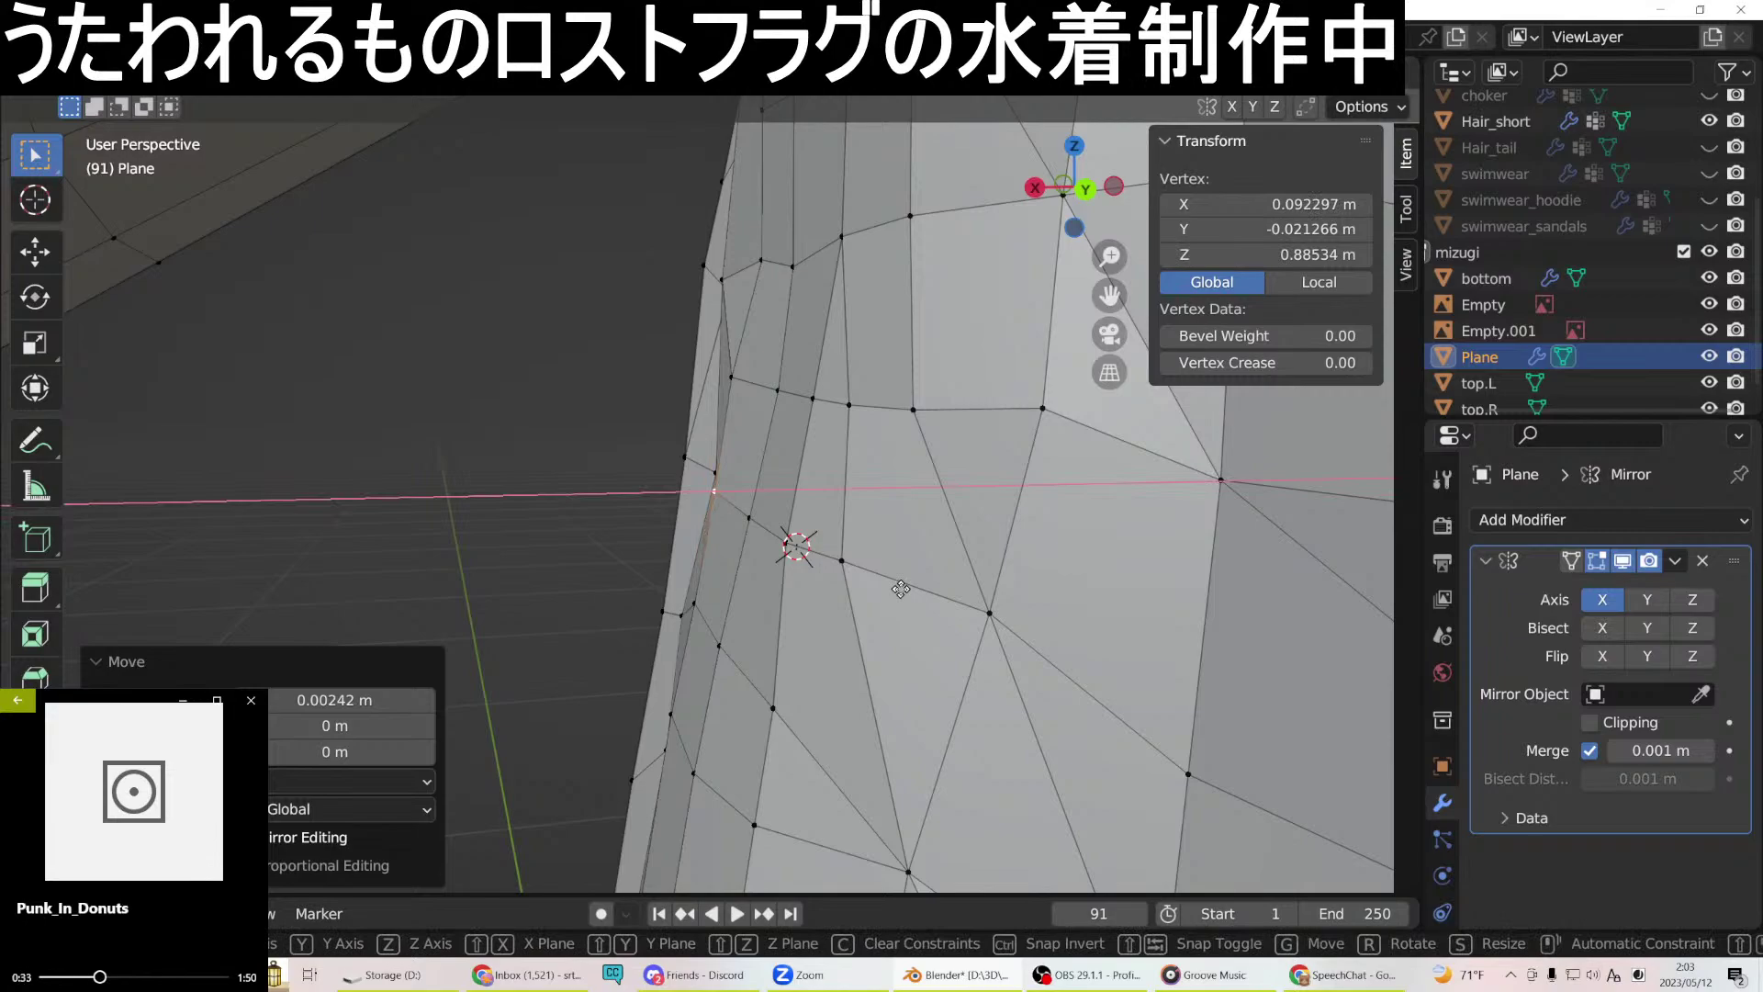
pyautogui.moveTo(897, 592); pyautogui.dragTo(761, 413, button='middle')
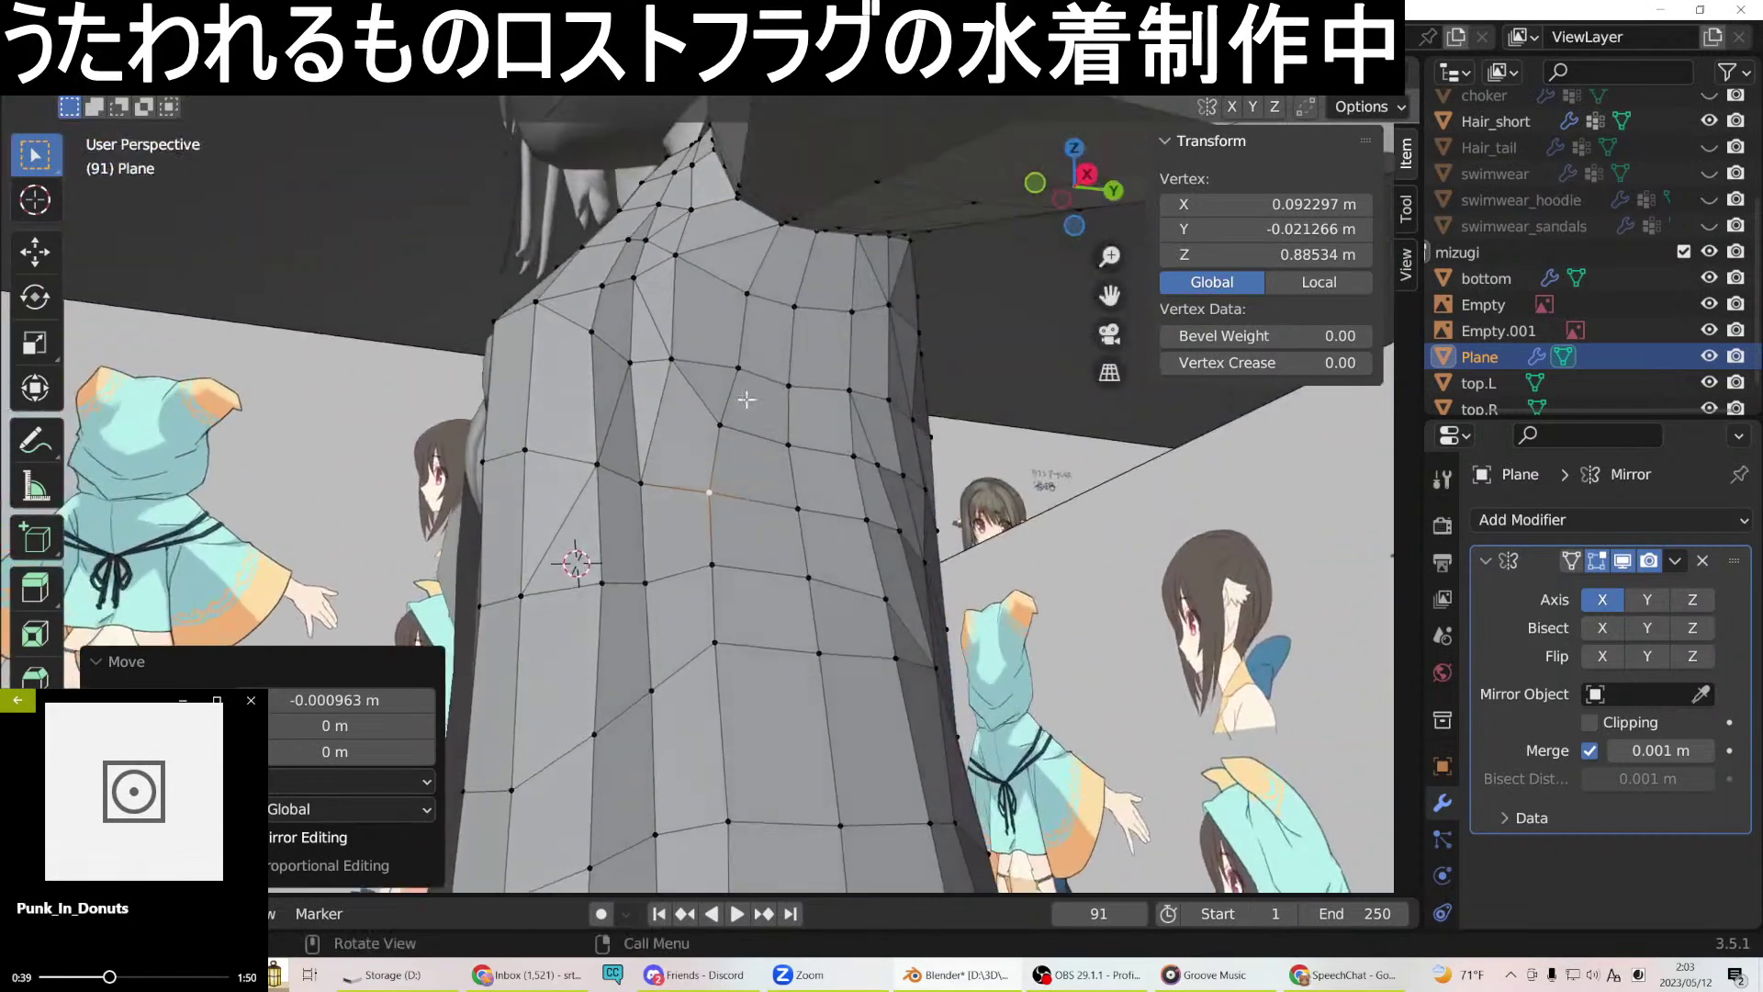
# Move the upper vertex of the side column below the armhole -0.002248 m along Y.
pyautogui.click(681, 360)
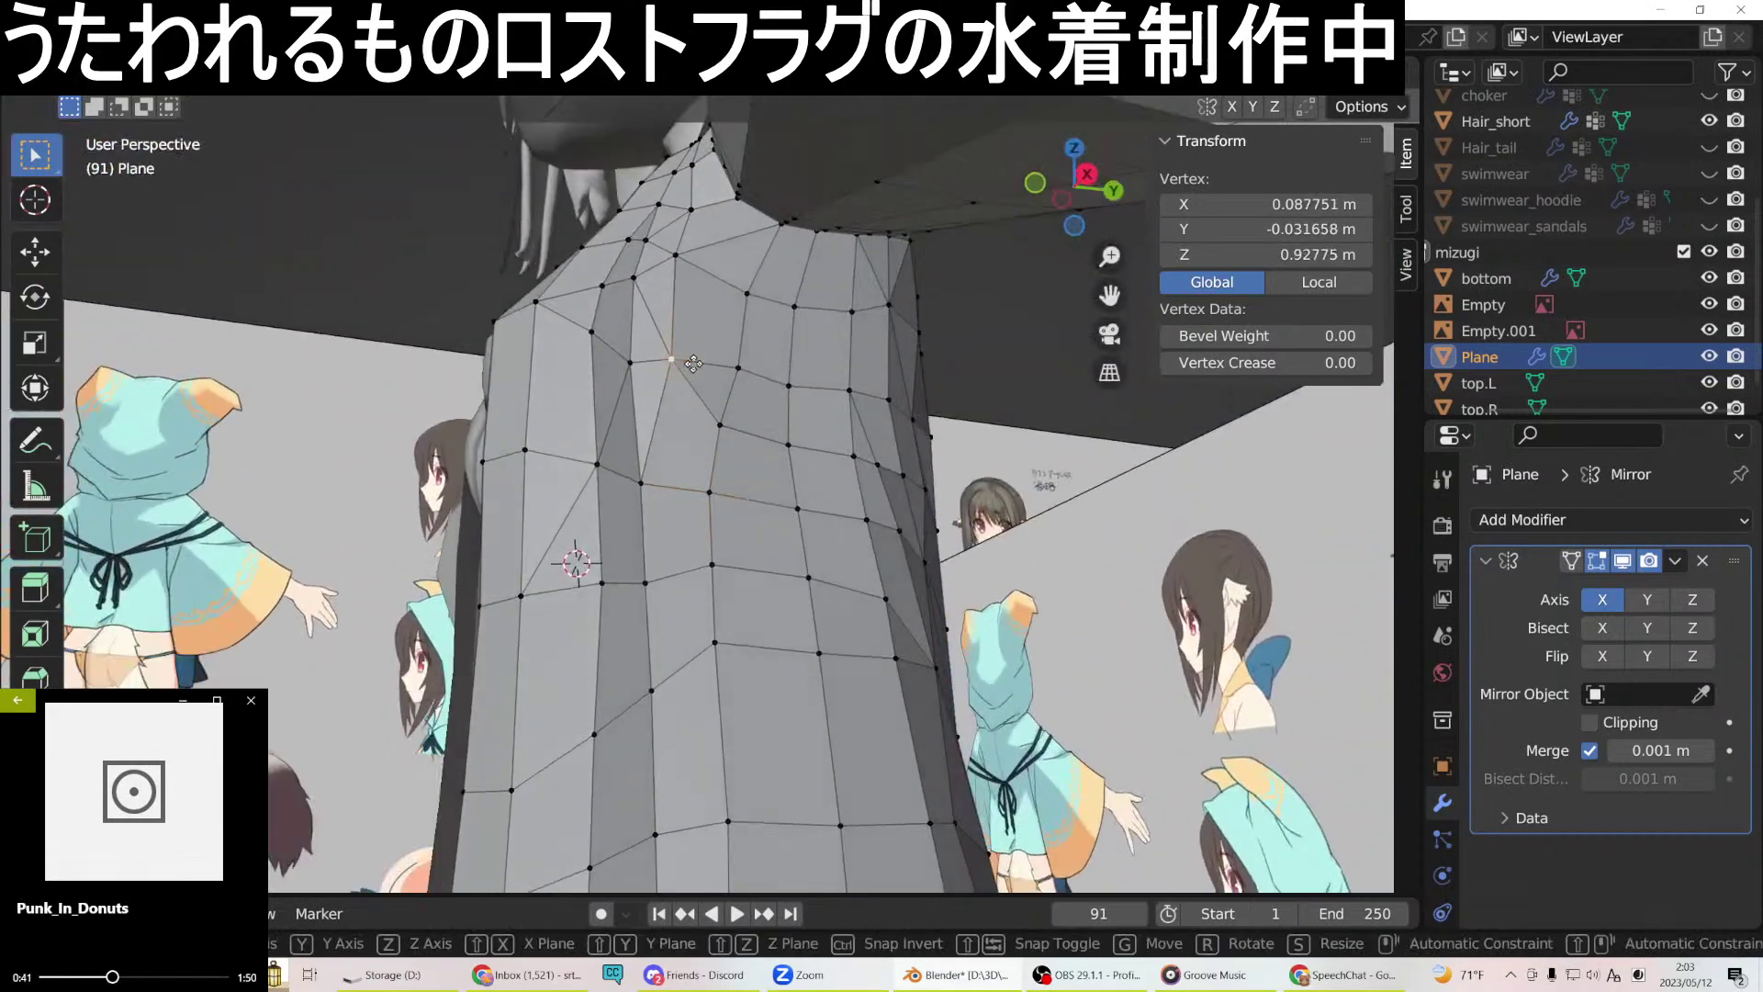
pyautogui.click(686, 365)
pyautogui.moveTo(686, 366); pyautogui.dragTo(664, 234, button='middle')
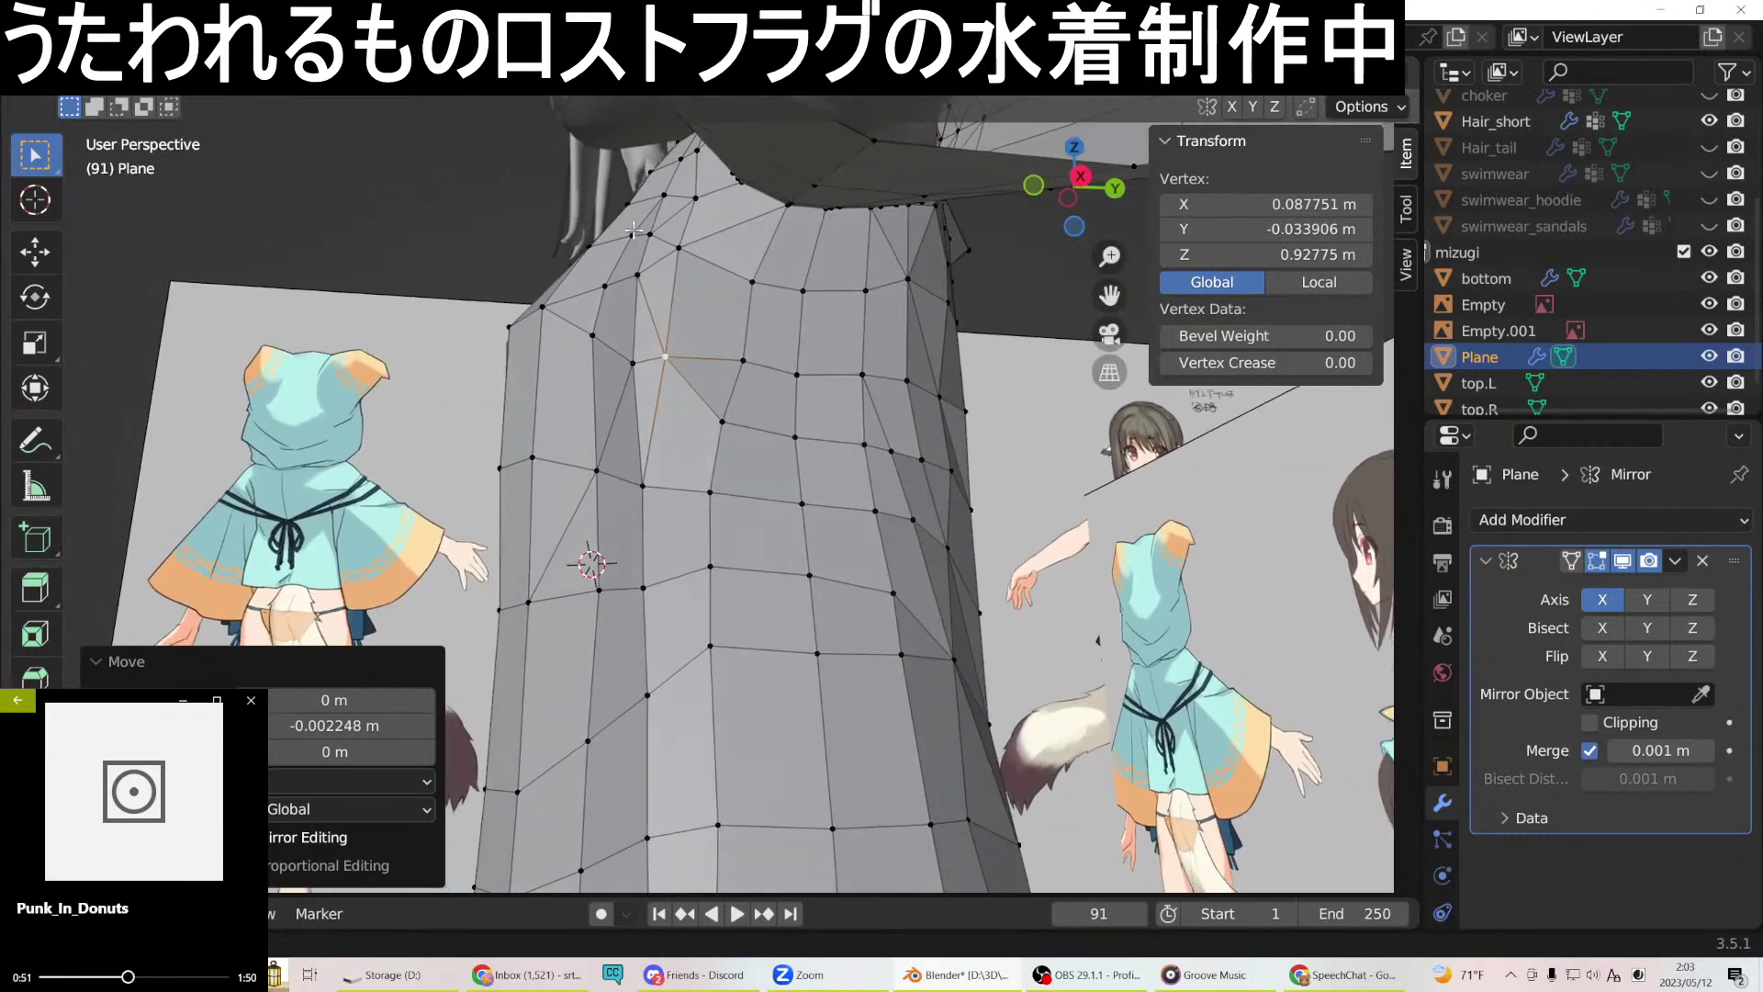
pyautogui.moveTo(667, 474); pyautogui.dragTo(701, 462, button='middle')
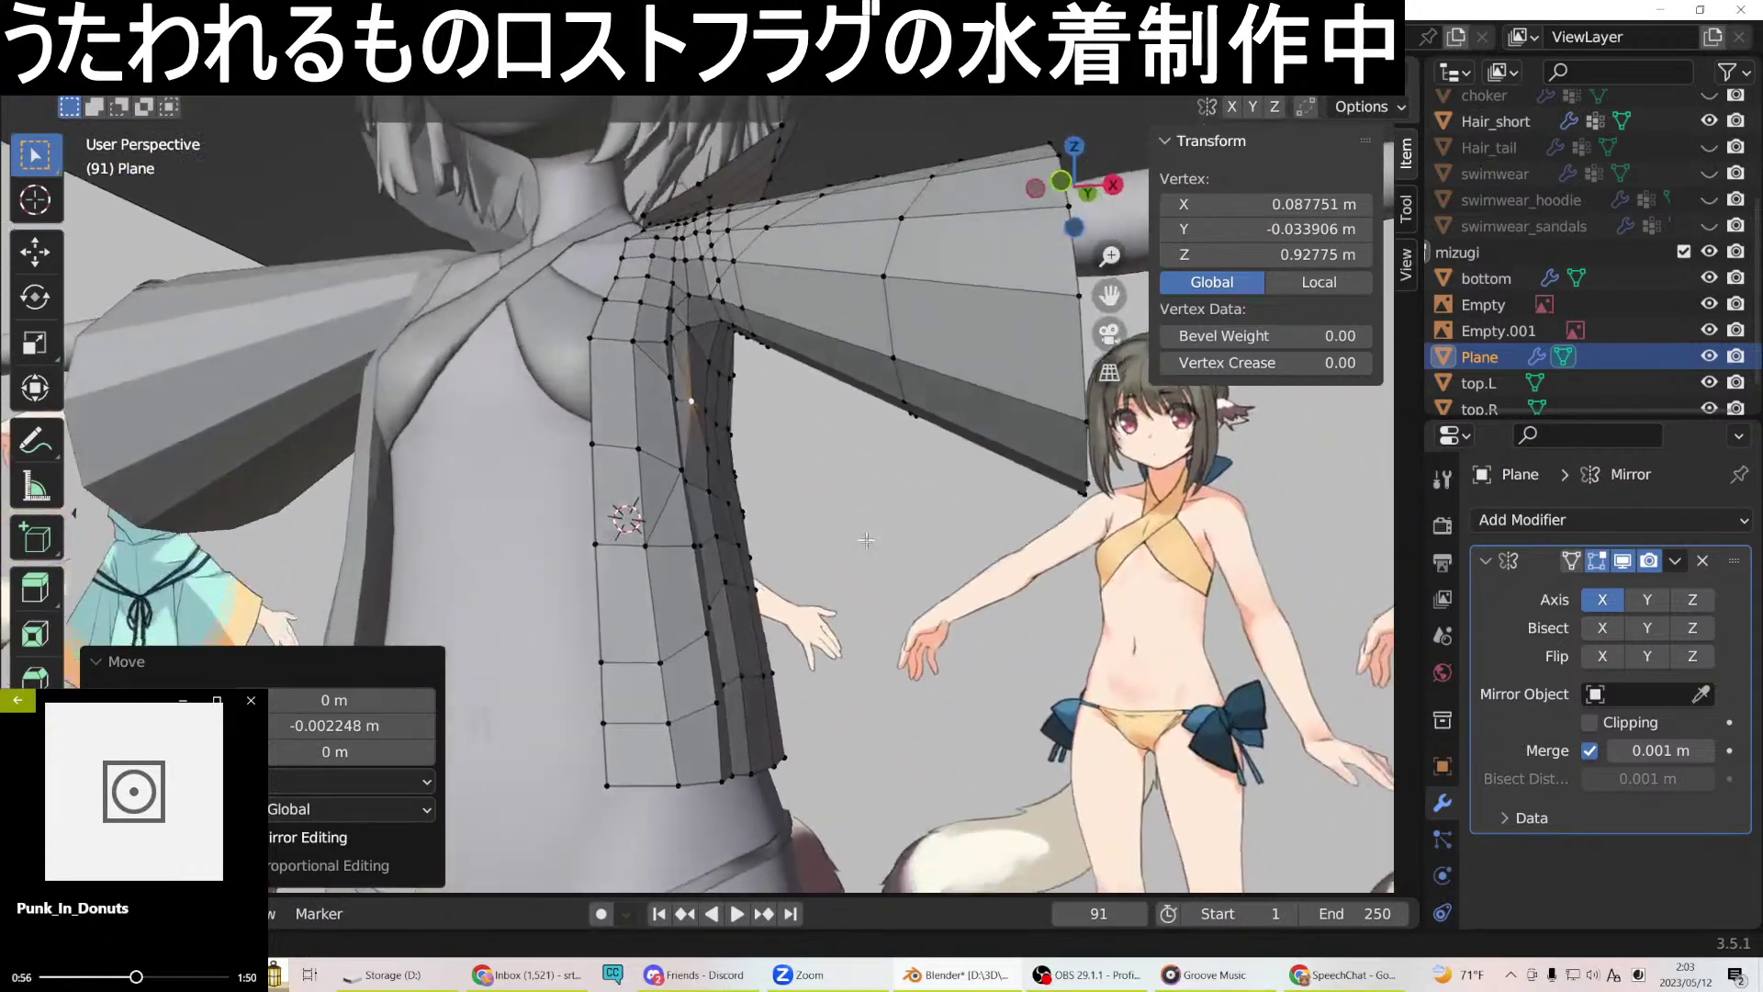
pyautogui.moveTo(866, 540); pyautogui.dragTo(808, 595, button='middle')
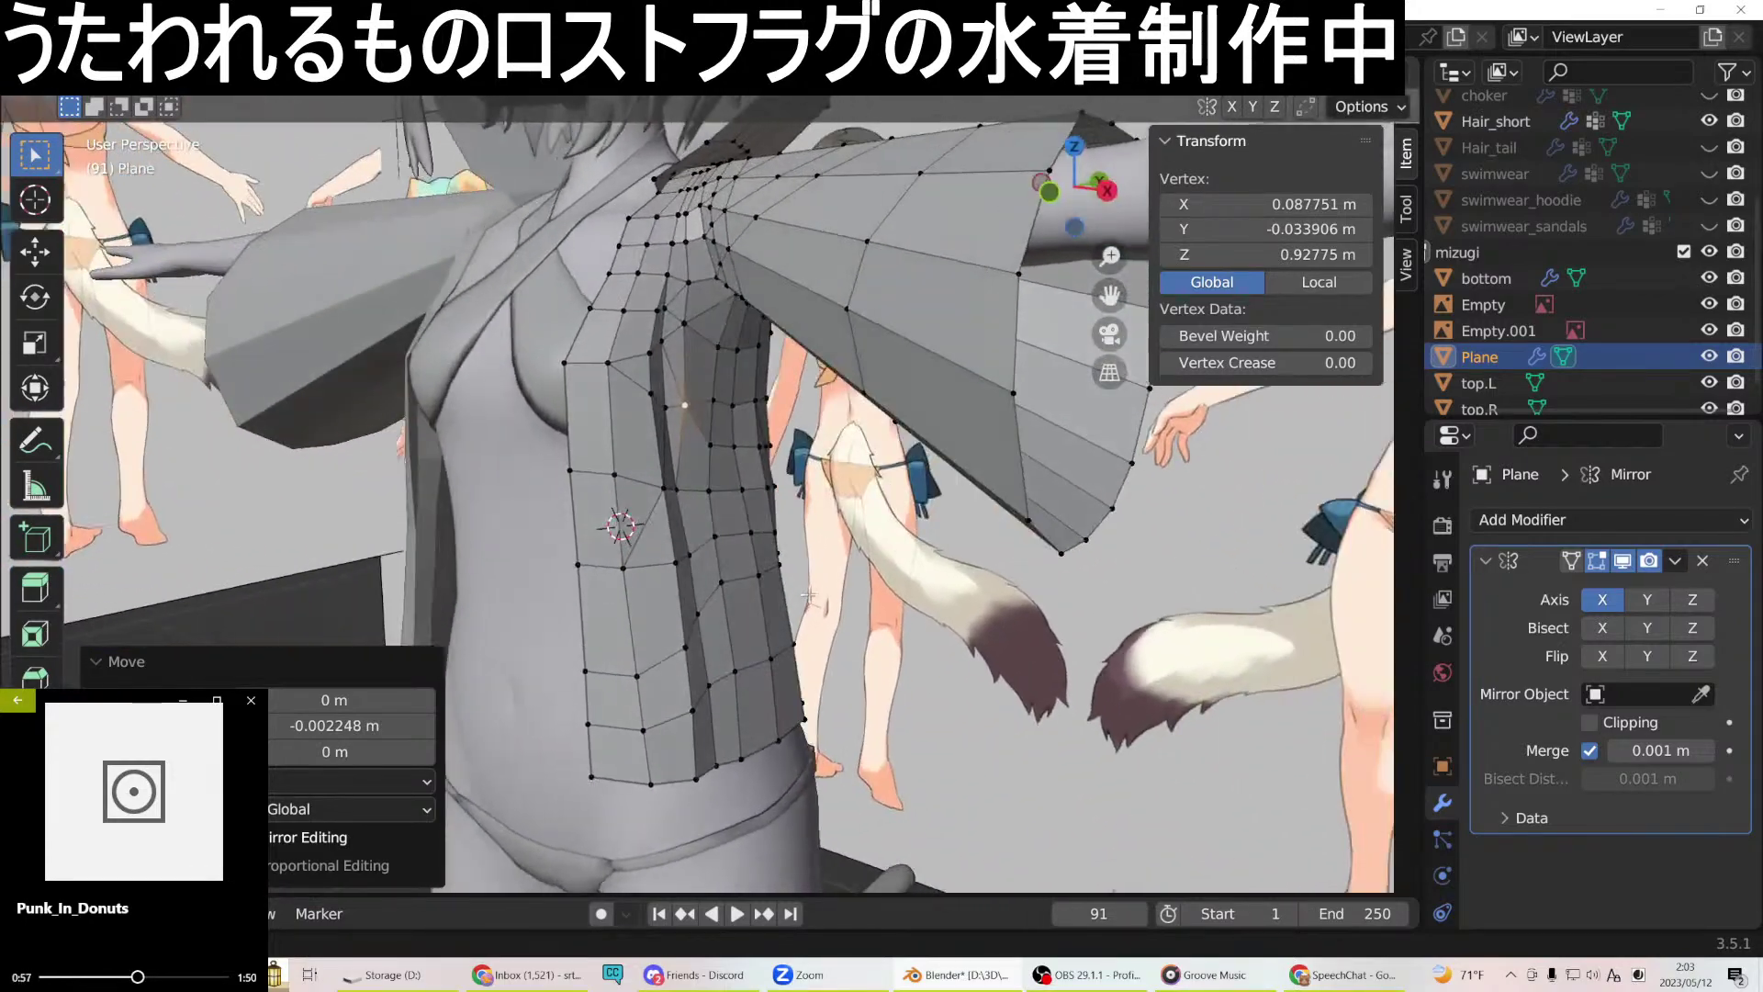
pyautogui.moveTo(634, 308); pyautogui.dragTo(663, 330, button='middle')
# Move the front underarm vertex 0.000669 m along X and shift the vertex below it along X as well.
pyautogui.click(682, 321)
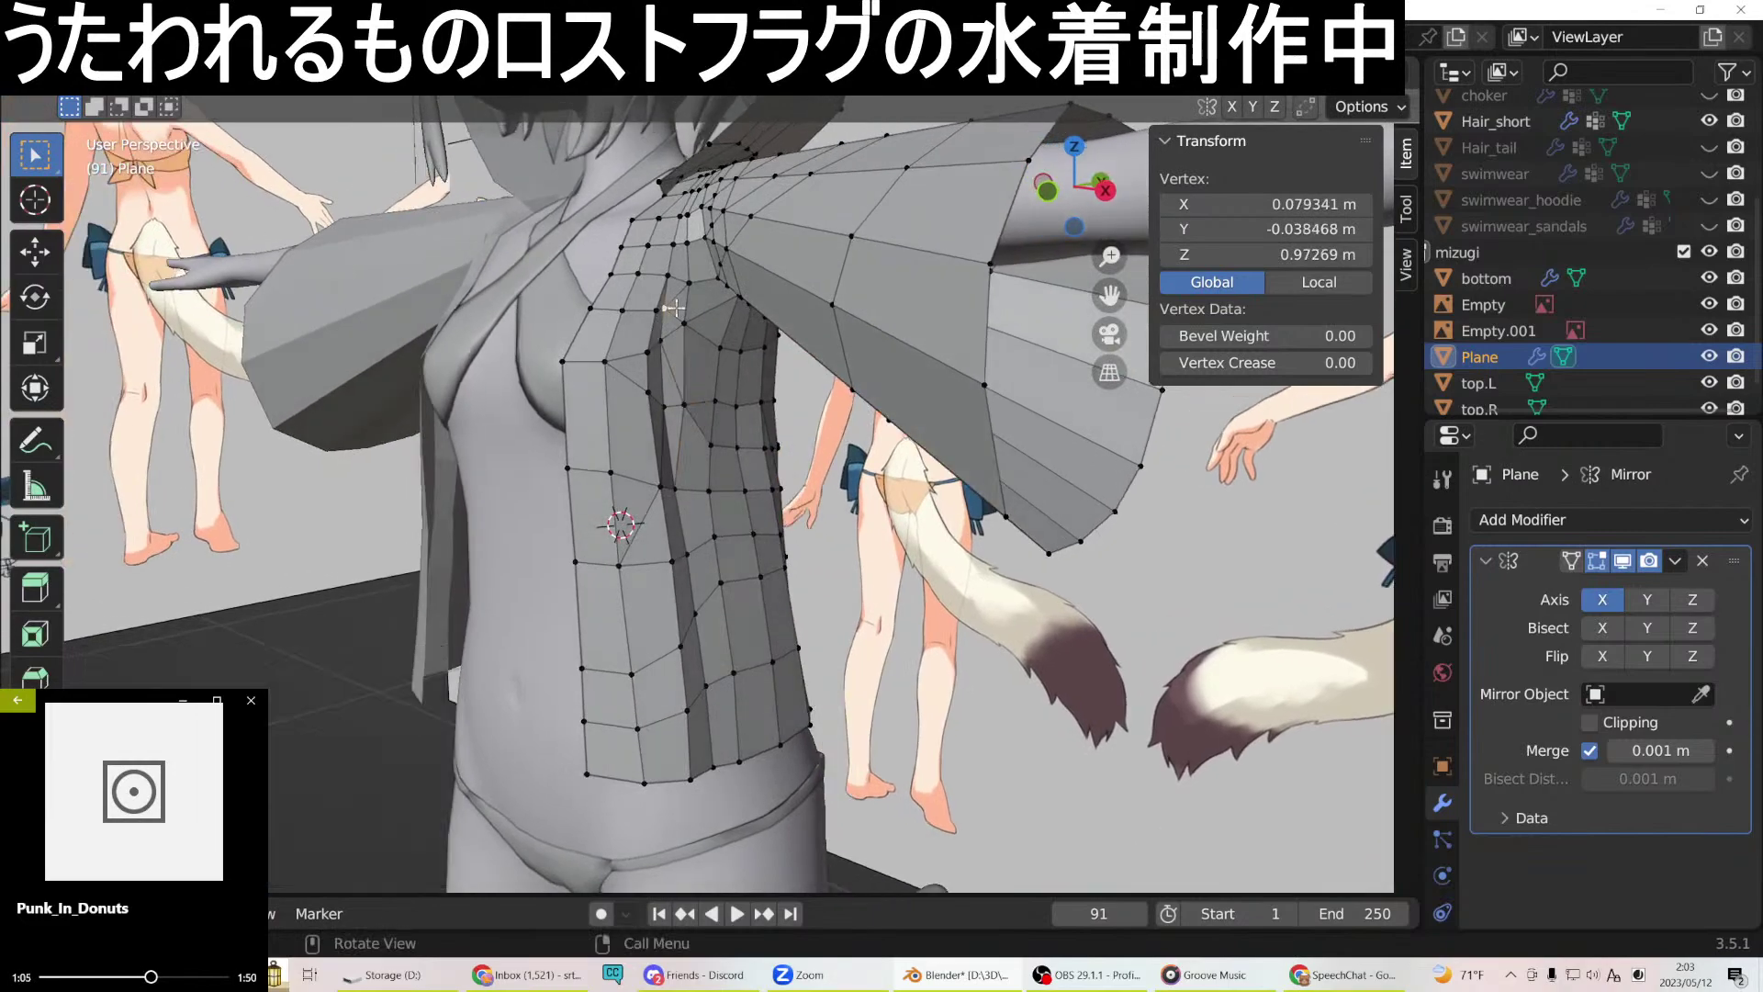
pyautogui.press('KP_Decimal')
pyautogui.scroll(-8, 741, 359)
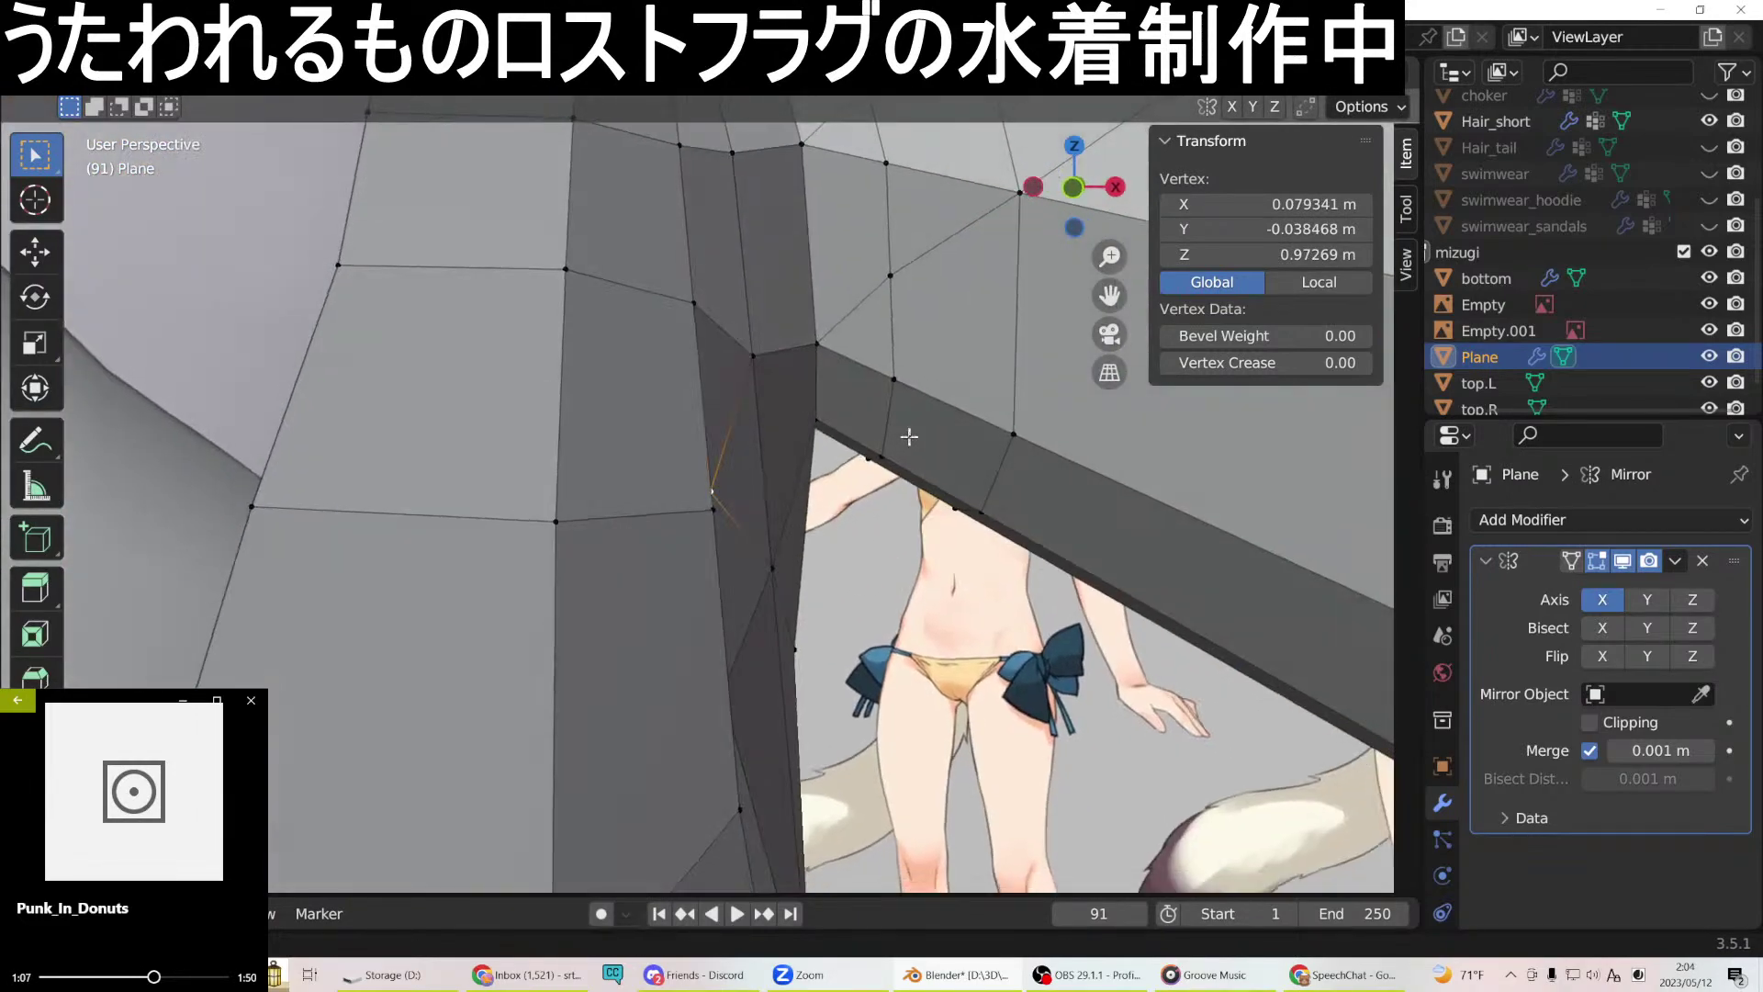
pyautogui.press('g')
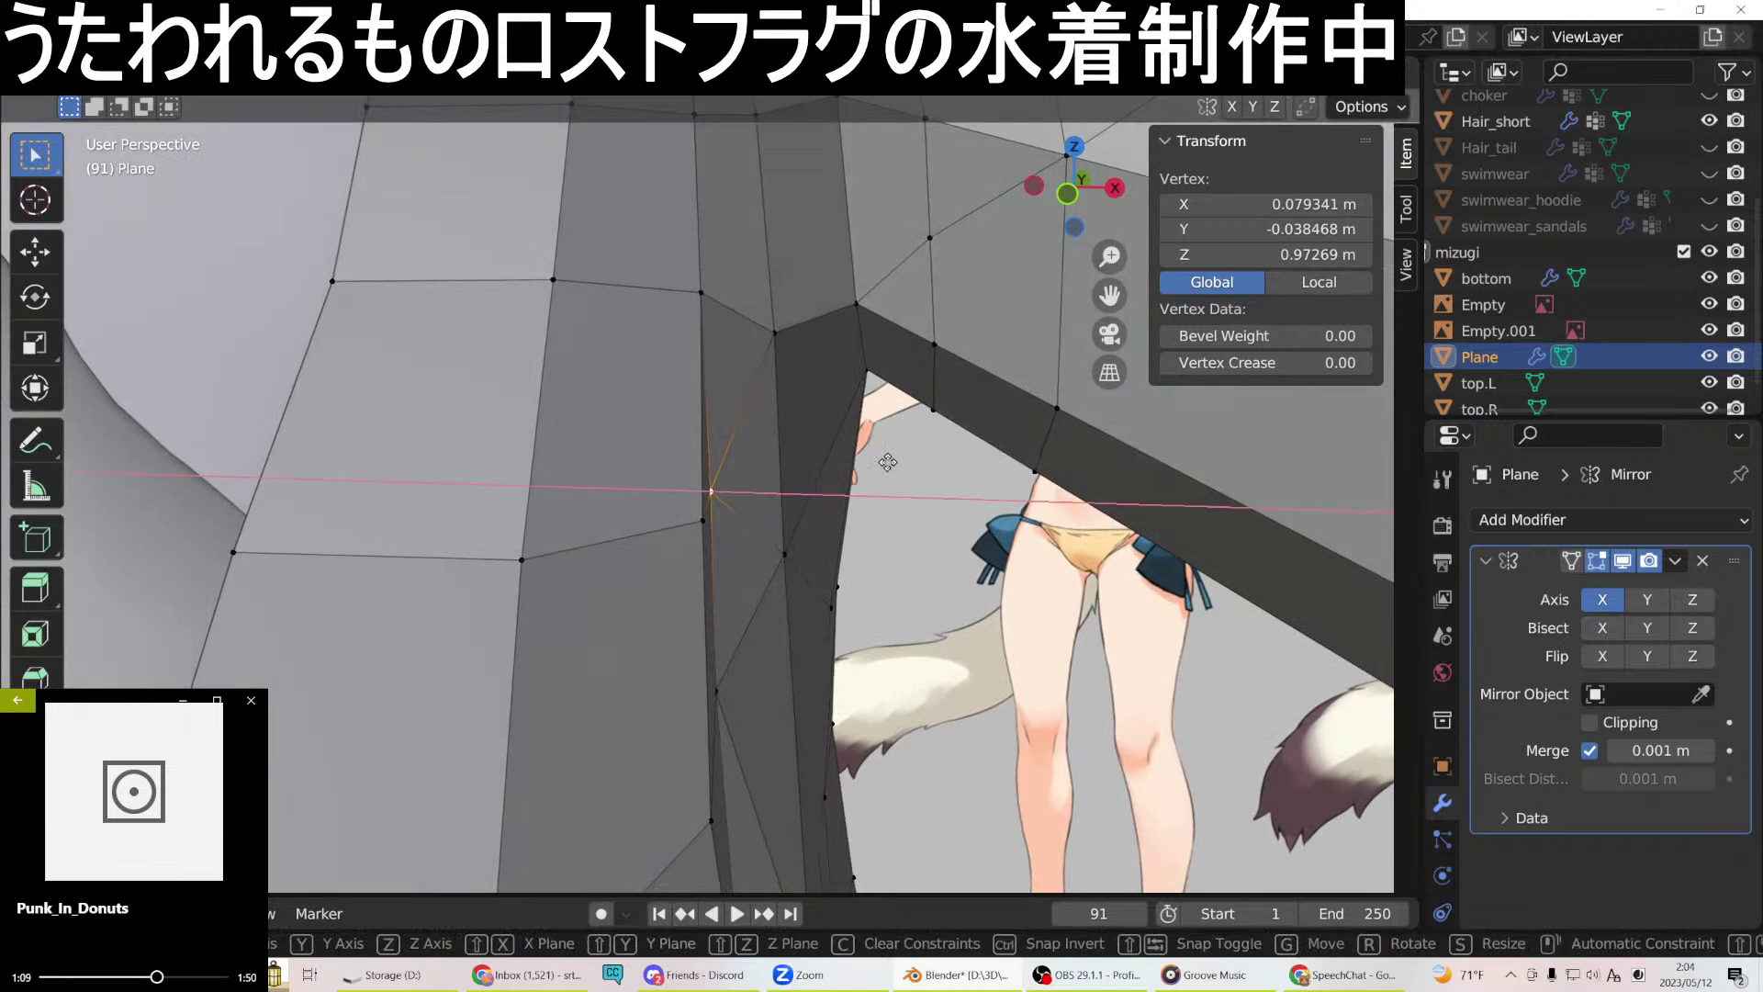
pyautogui.click(896, 468)
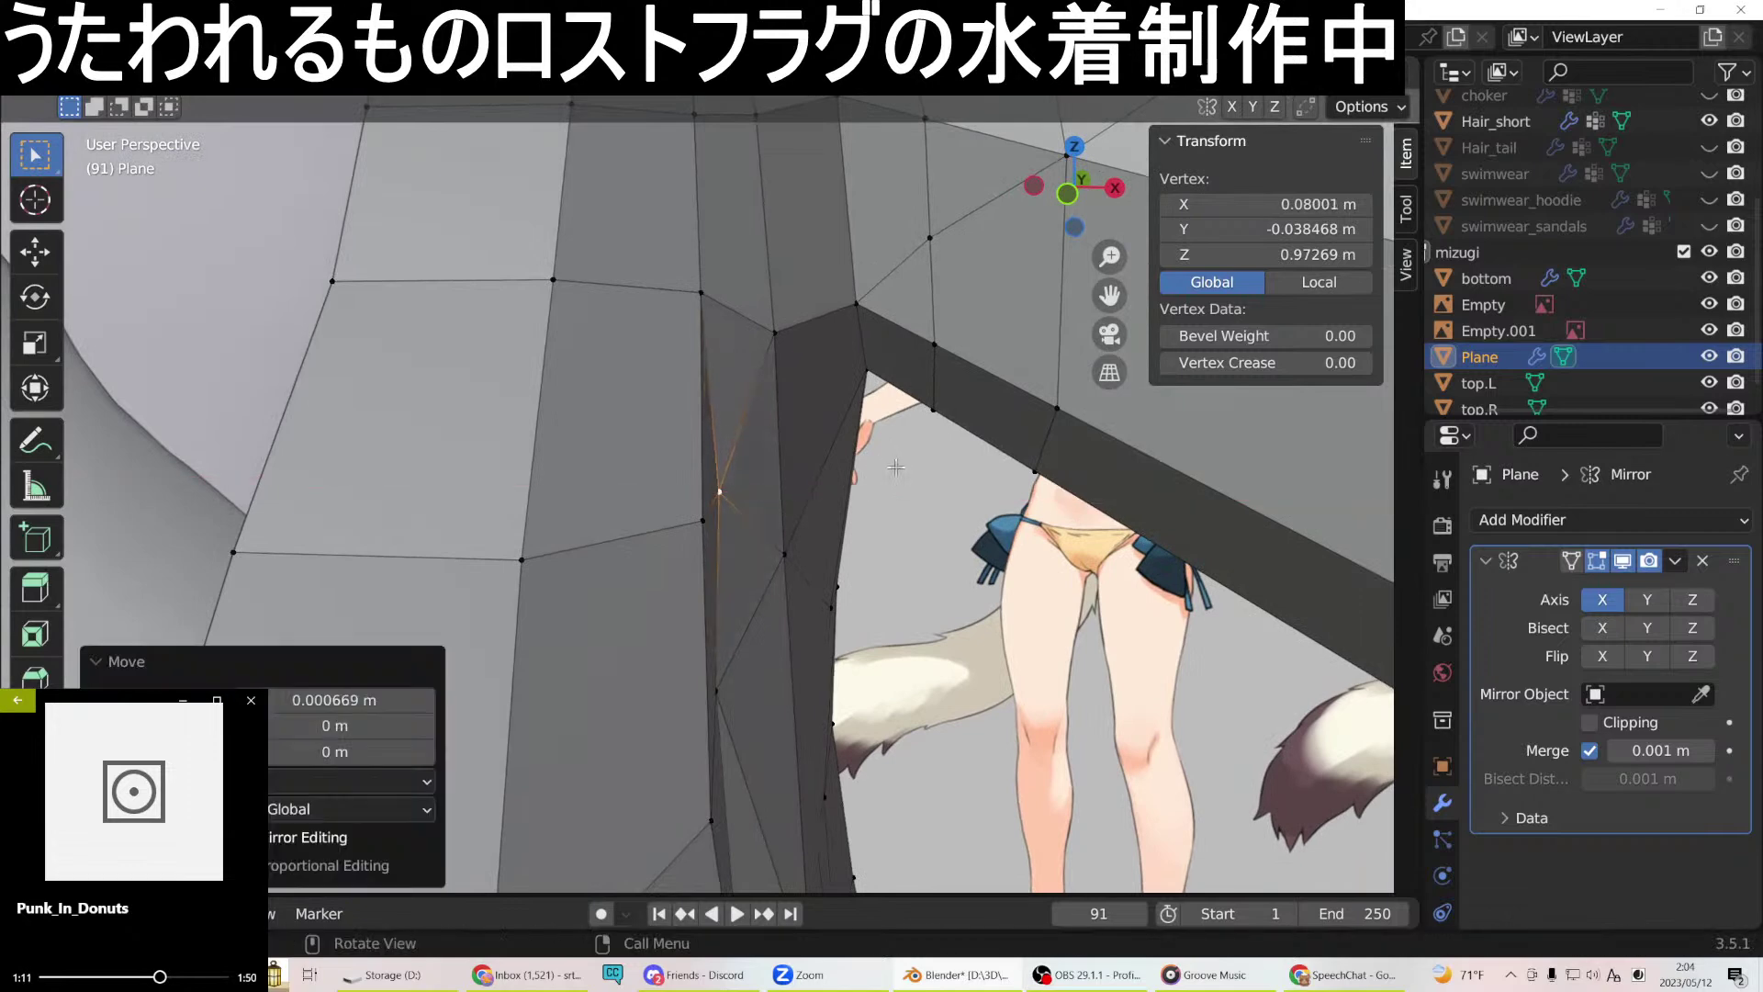
pyautogui.click(733, 698)
pyautogui.press('g')
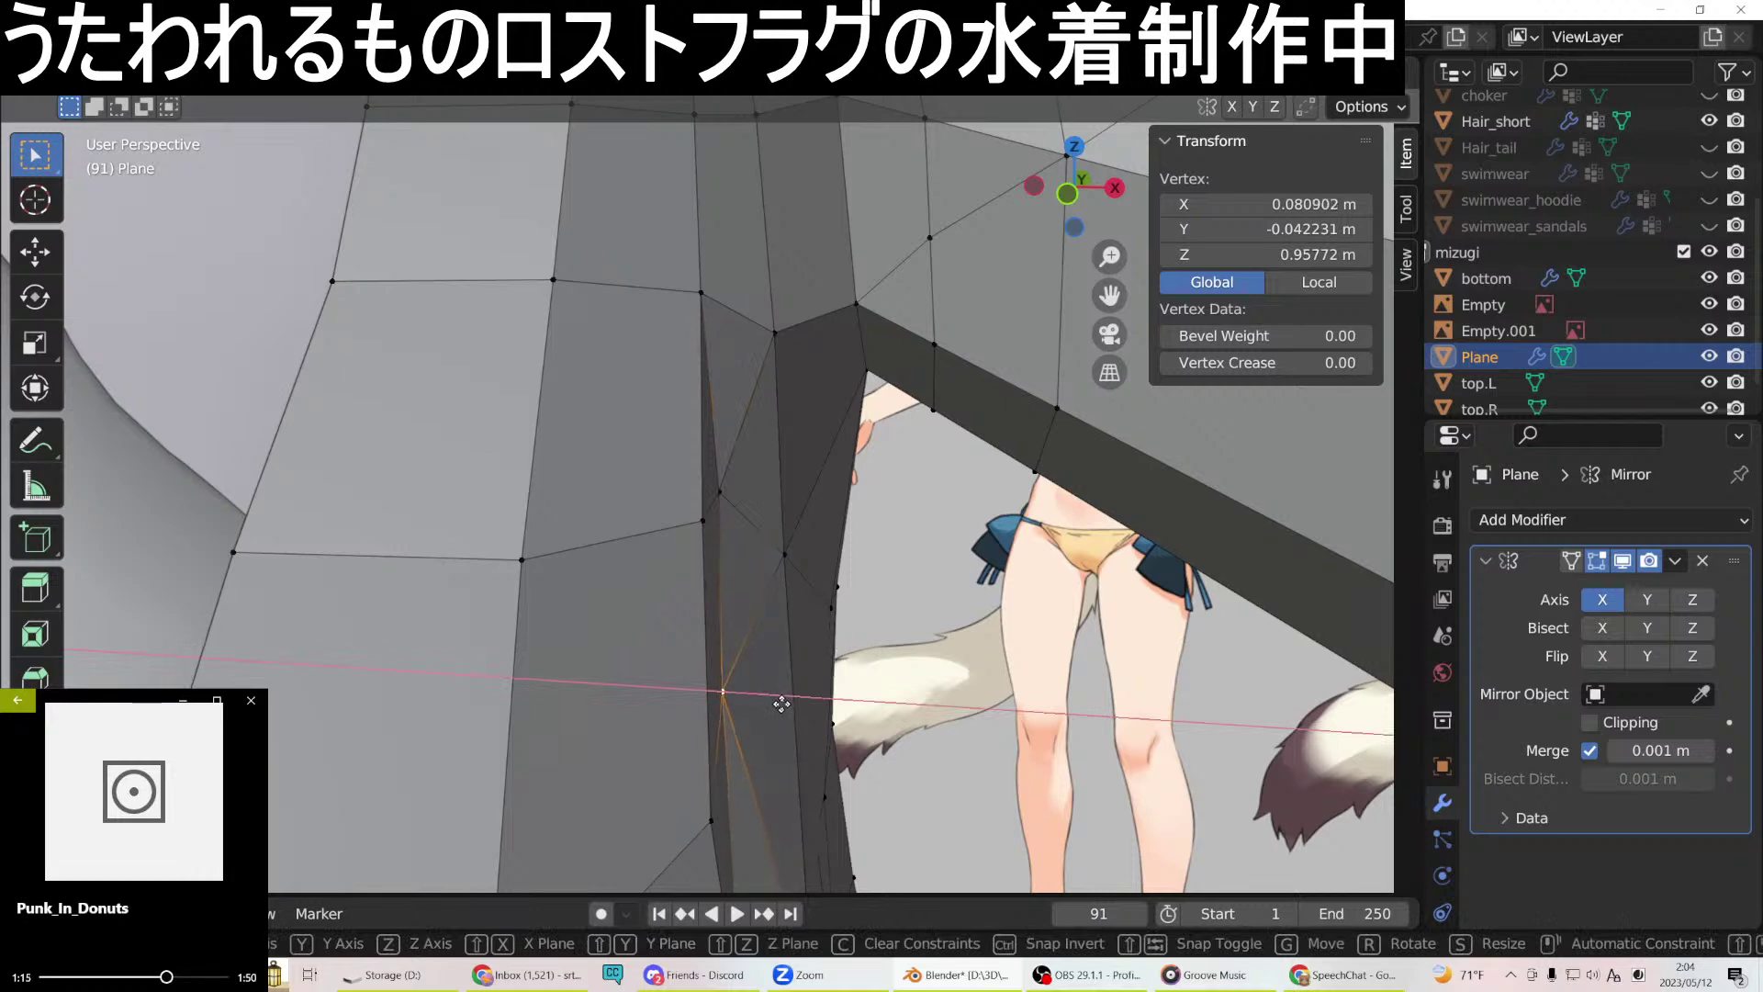
pyautogui.click(781, 704)
# Push the front underarm vertex and the one beneath it further outward along X.
pyautogui.click(723, 488)
pyautogui.press('g')
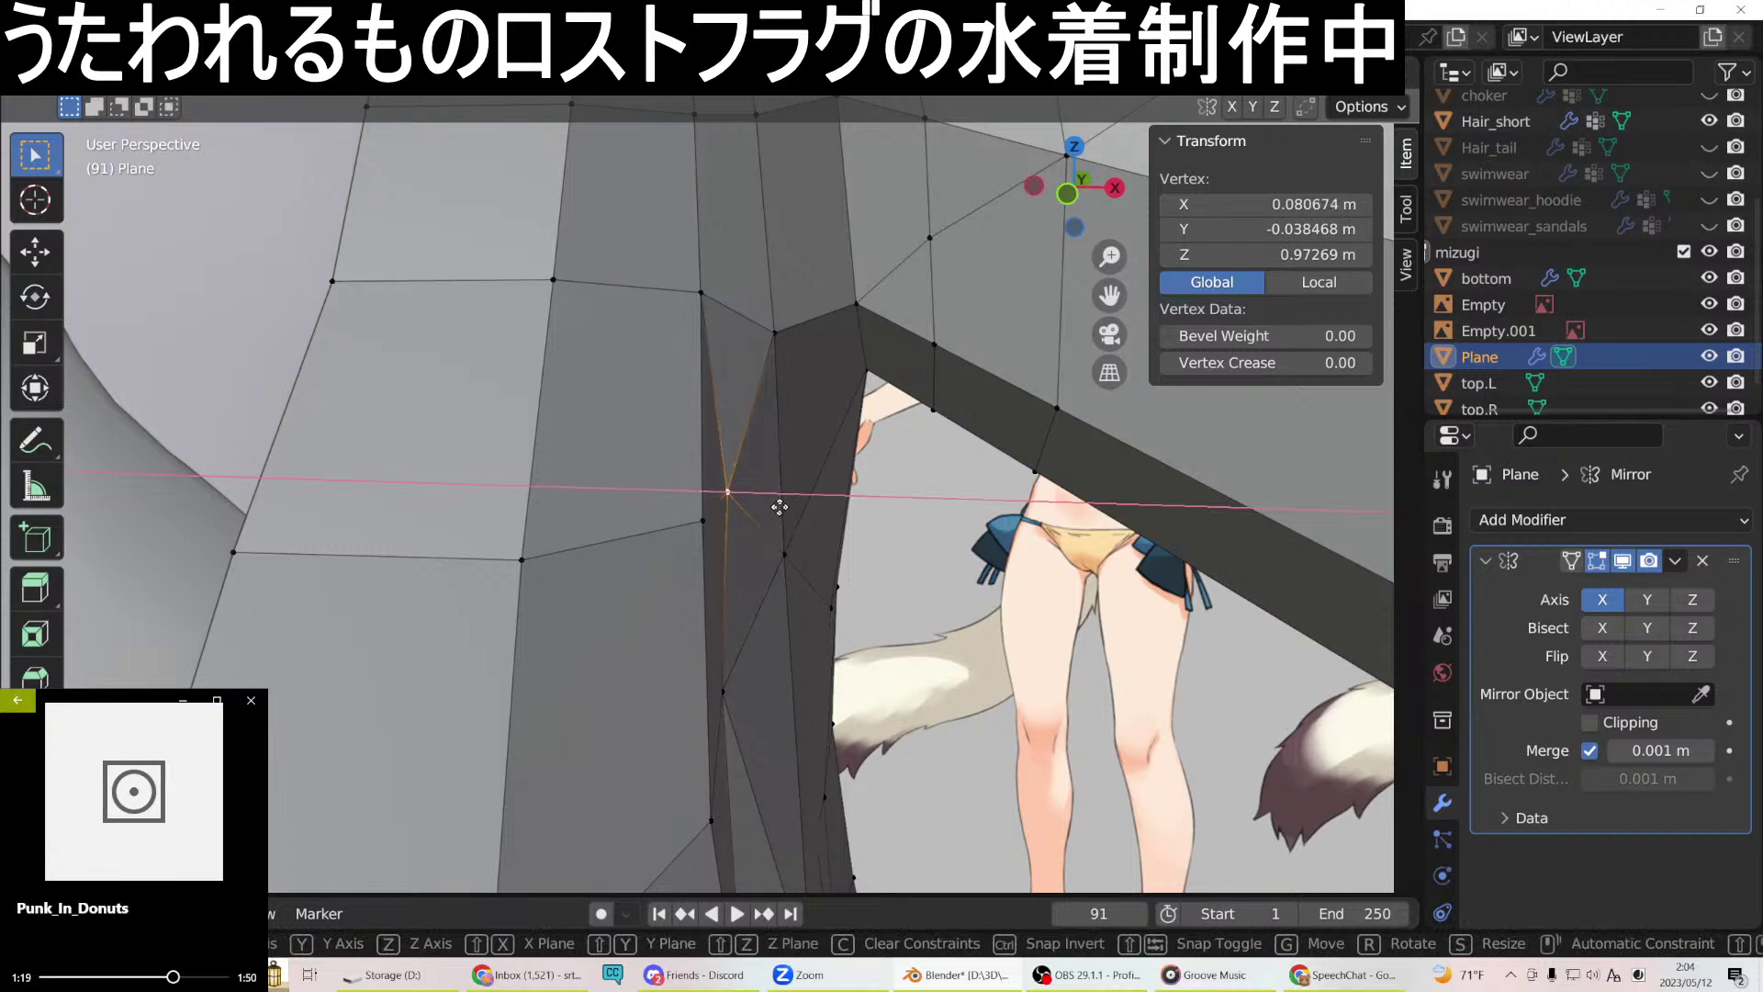
pyautogui.click(779, 508)
pyautogui.moveTo(775, 504); pyautogui.dragTo(843, 573, button='middle')
pyautogui.click(735, 685)
pyautogui.press('x')
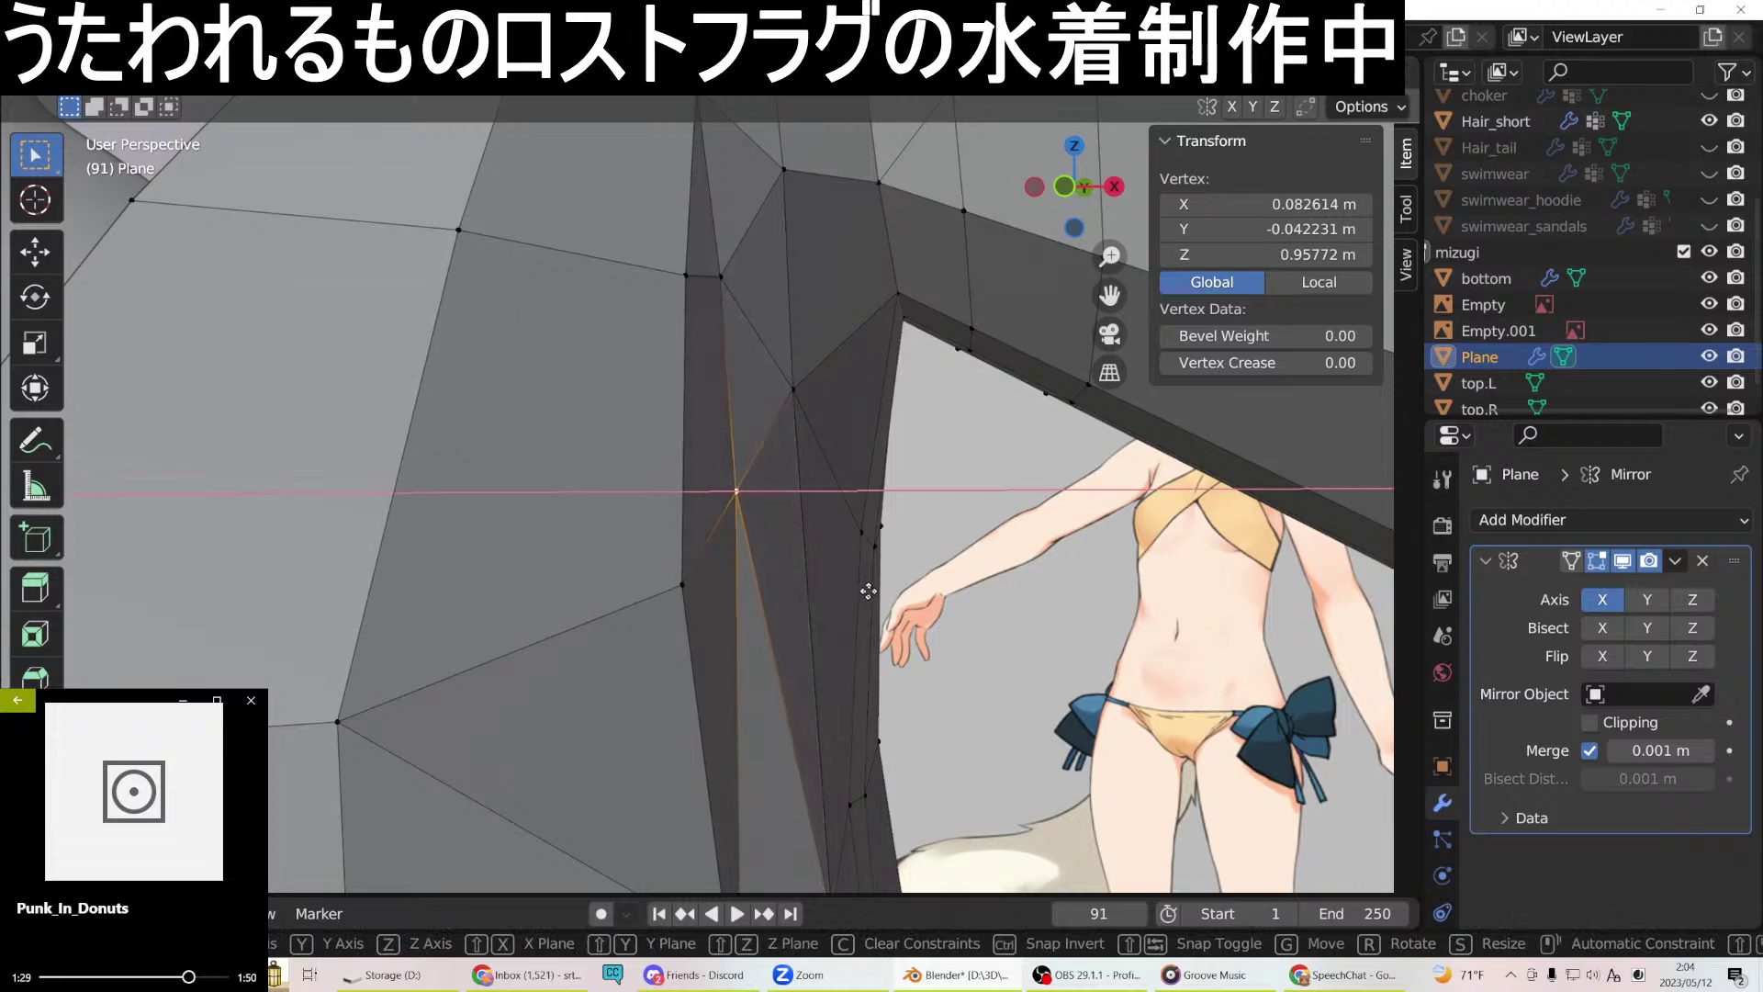
pyautogui.click(867, 590)
# Move the upper of these two underarm vertices another 0.000403 m along X.
pyautogui.moveTo(877, 596); pyautogui.dragTo(734, 634, button='middle')
pyautogui.press('g')
pyautogui.press('x')
pyautogui.click(761, 379)
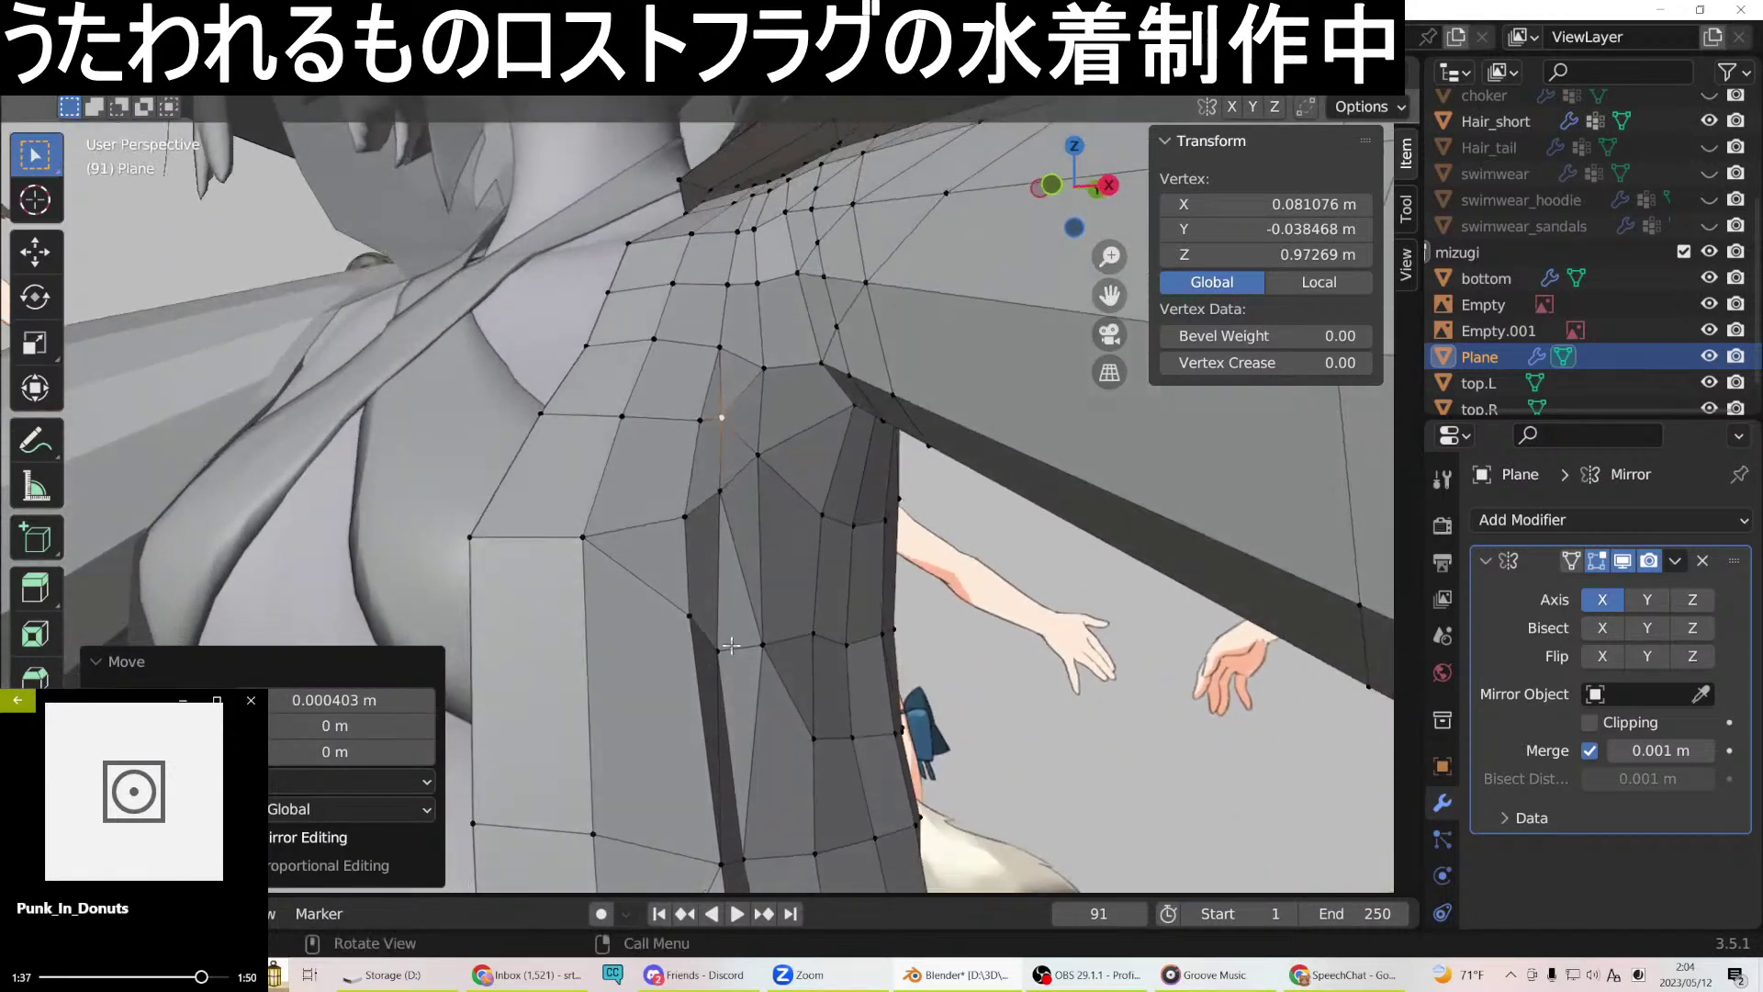
# Move the next vertex down the front underarm column 0.001726 m along X.
pyautogui.click(719, 648)
pyautogui.press('KP_1')
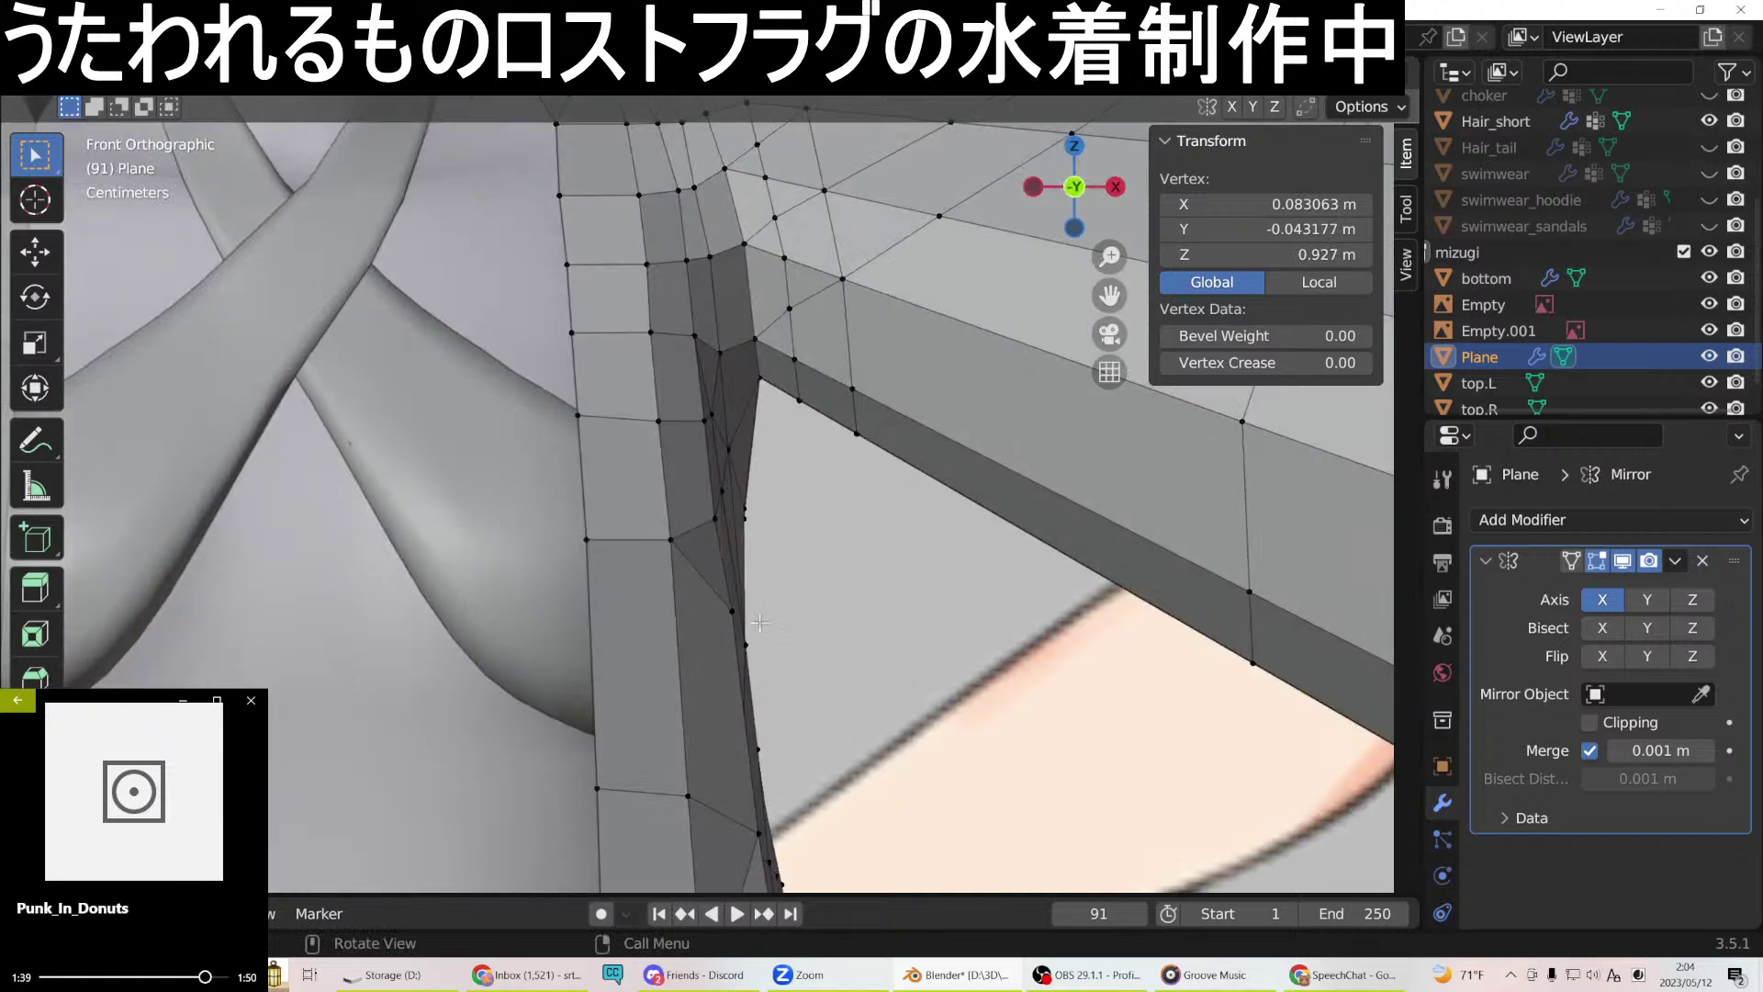
pyautogui.moveTo(760, 623); pyautogui.dragTo(706, 651, button='middle')
pyautogui.press('g')
pyautogui.press('x')
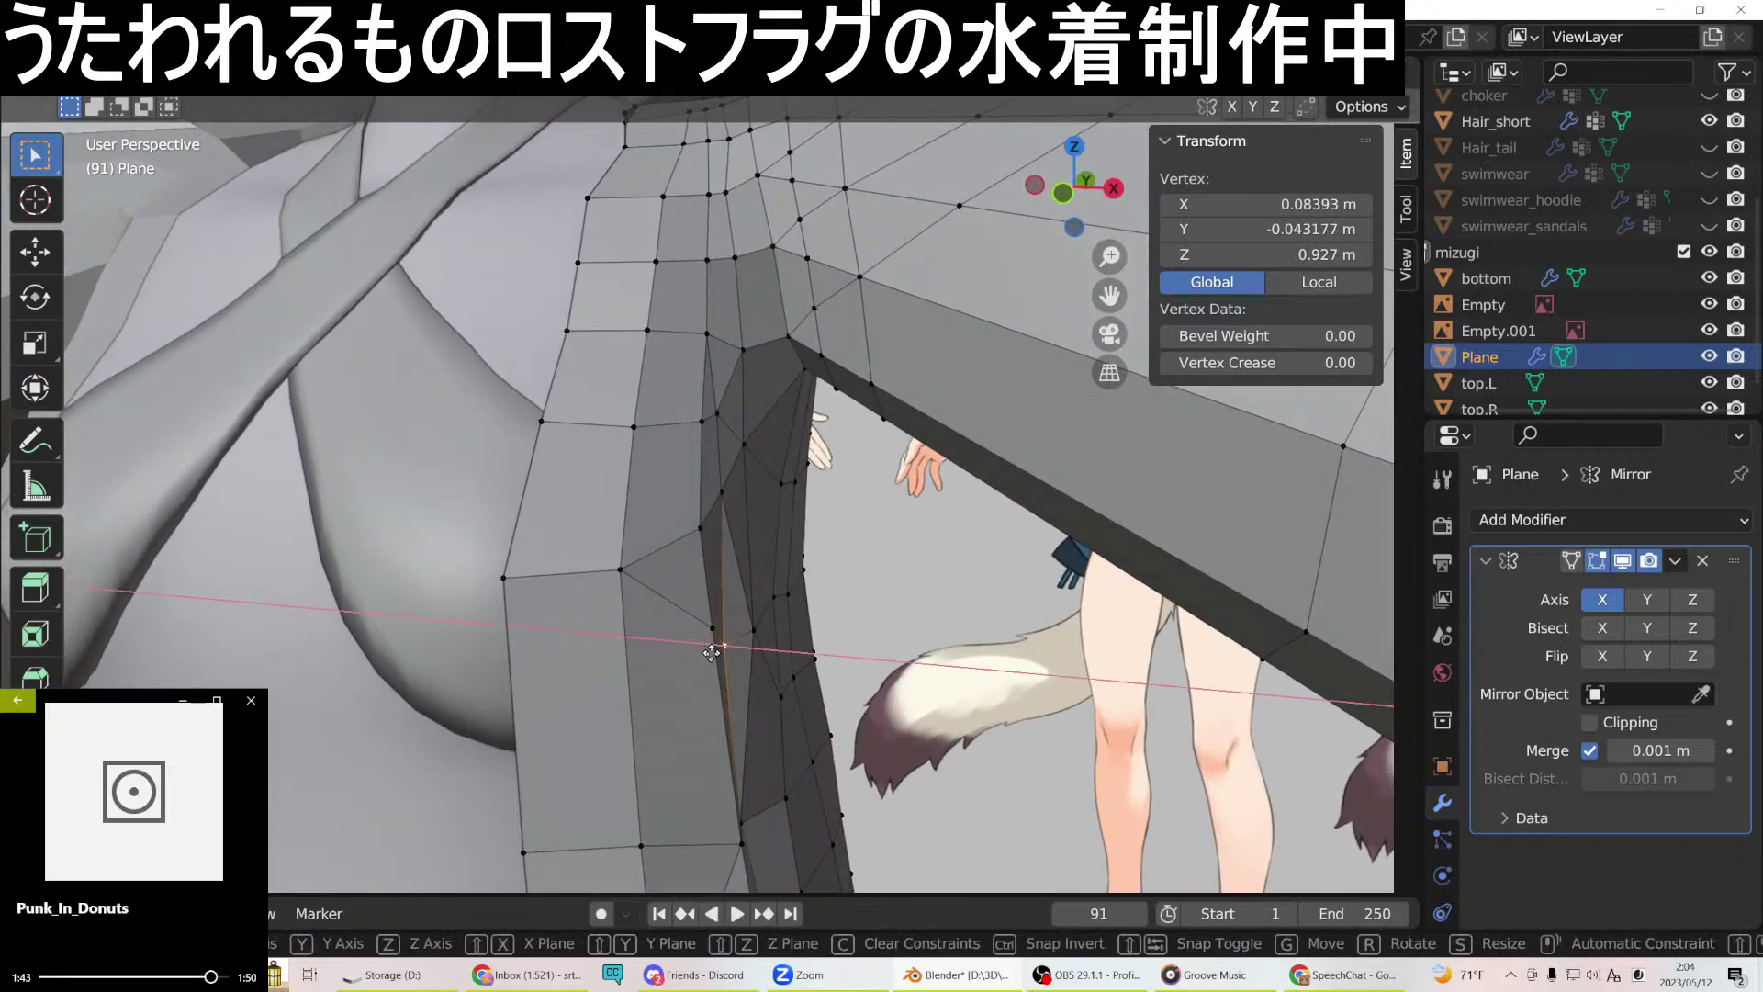
pyautogui.click(715, 653)
pyautogui.moveTo(716, 653); pyautogui.dragTo(806, 667, button='middle')
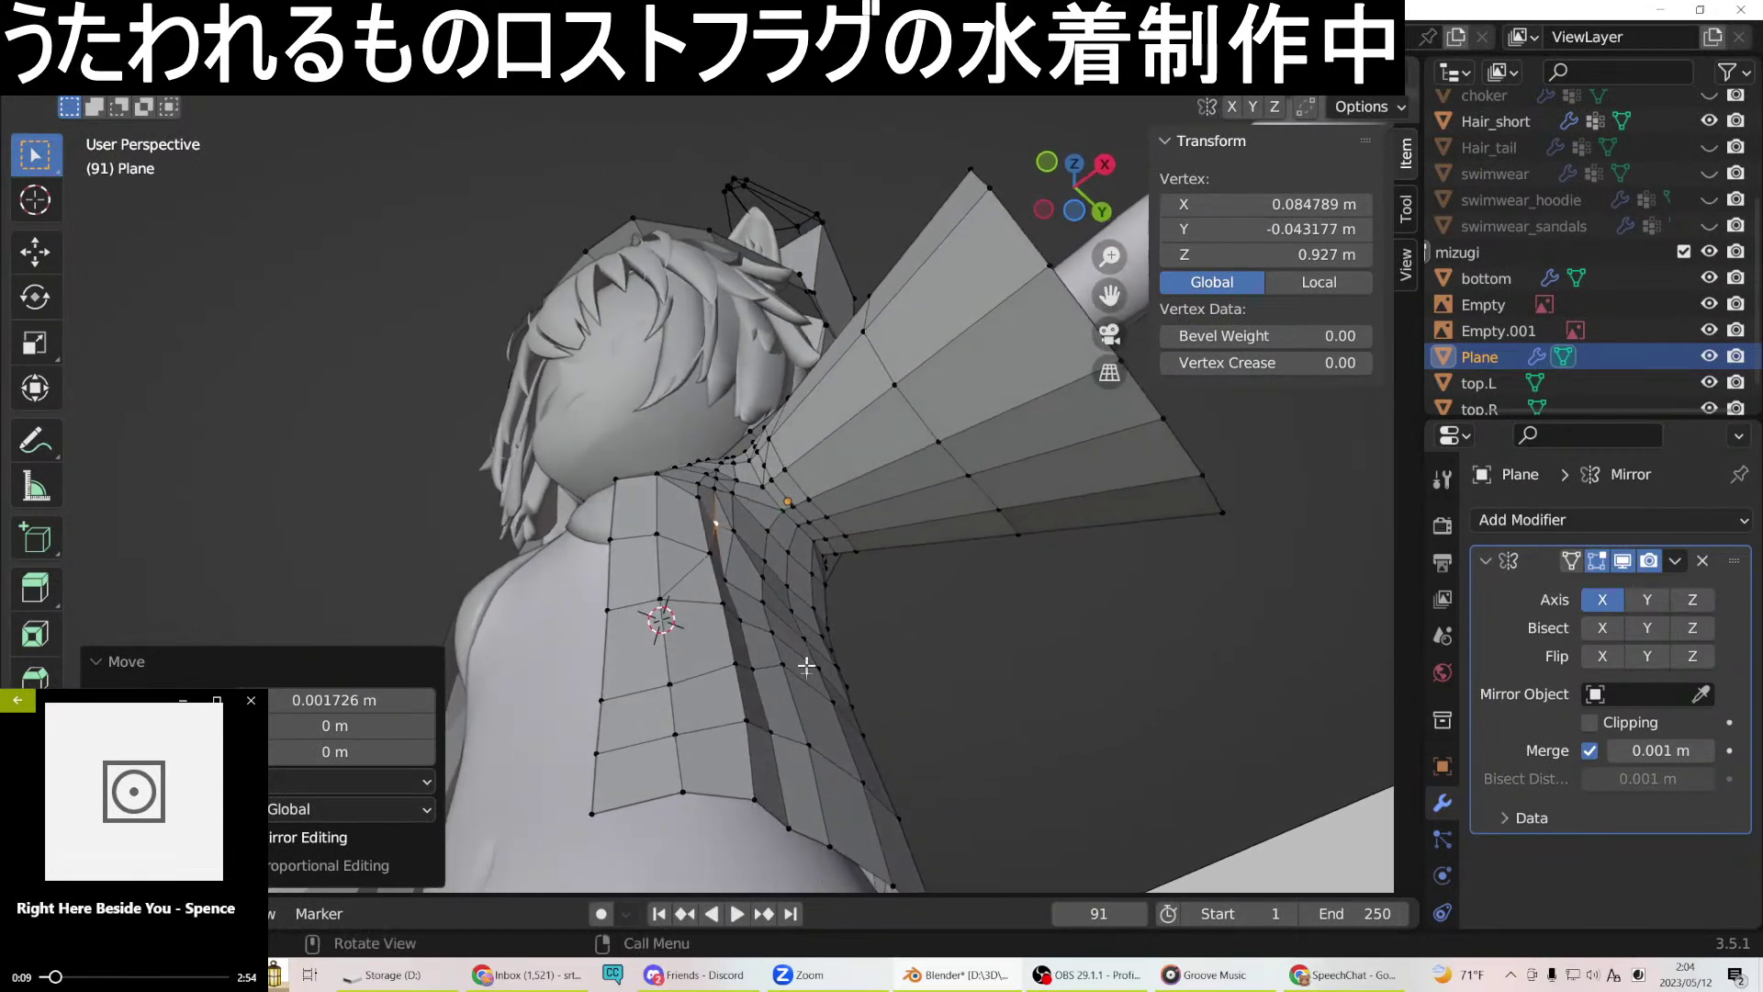
# Select the lower vertices of that front side column down toward the hem and pull them slightly inward along X.
pyautogui.click(746, 643)
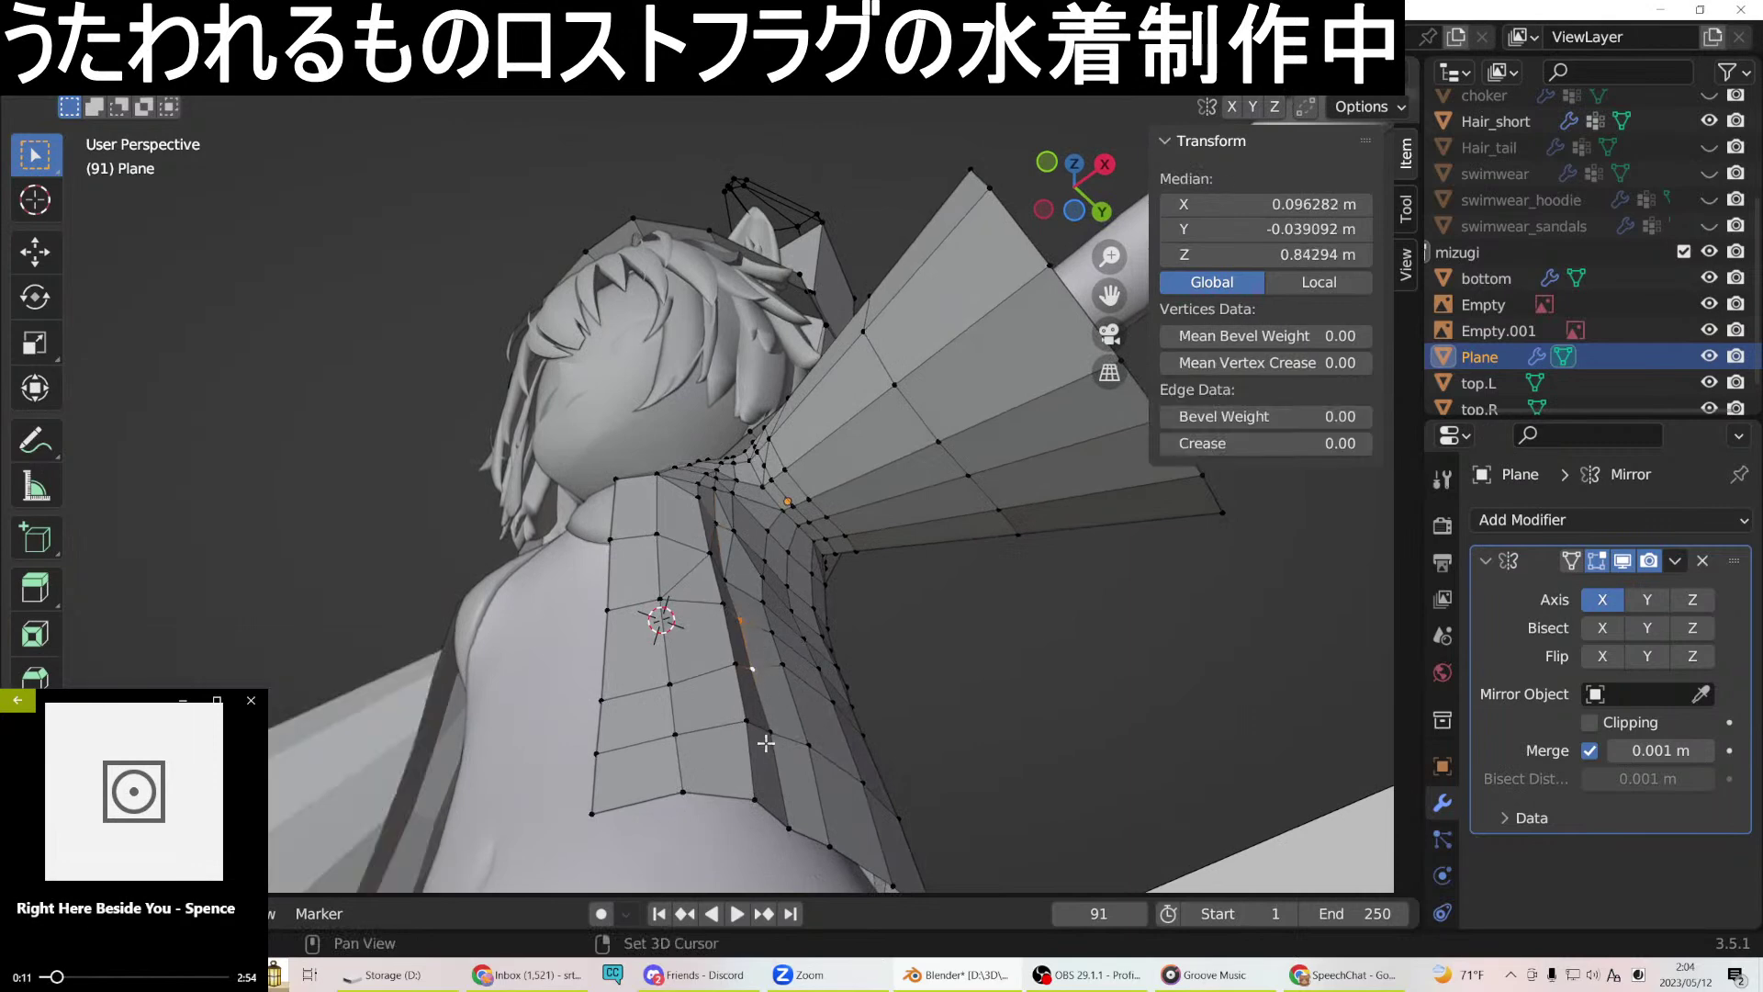
pyautogui.moveTo(818, 770); pyautogui.dragTo(793, 813, button='middle')
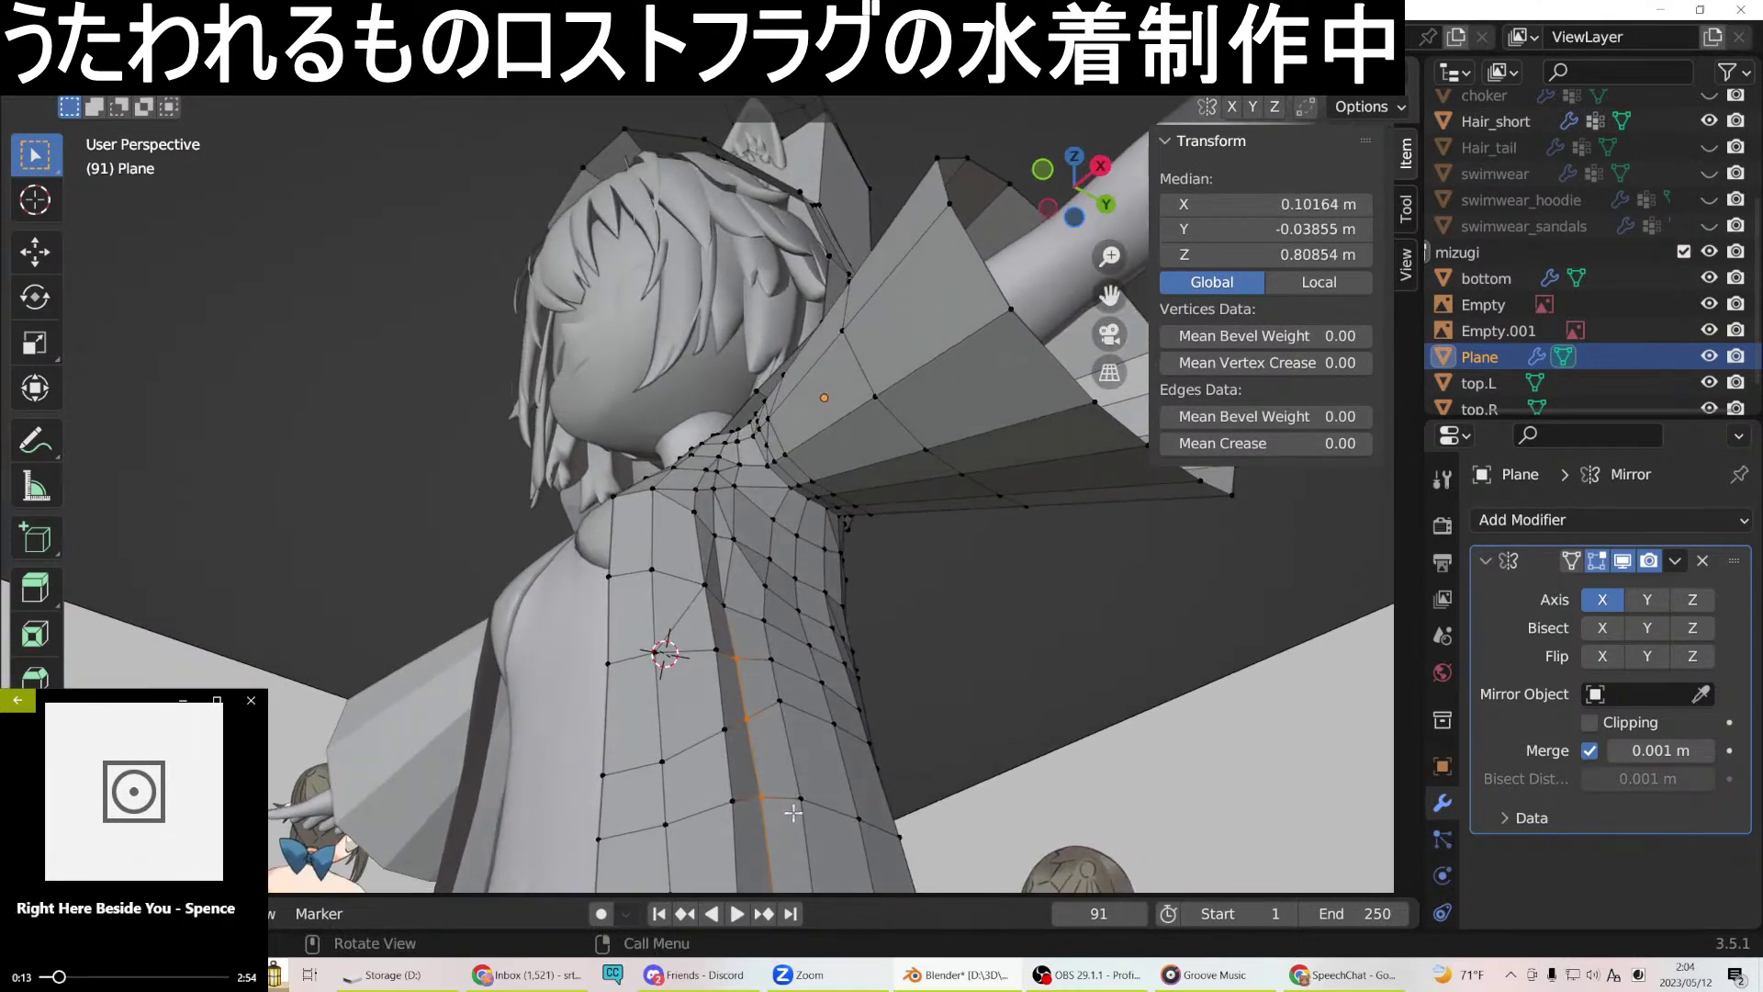
pyautogui.press('g')
pyautogui.press('x')
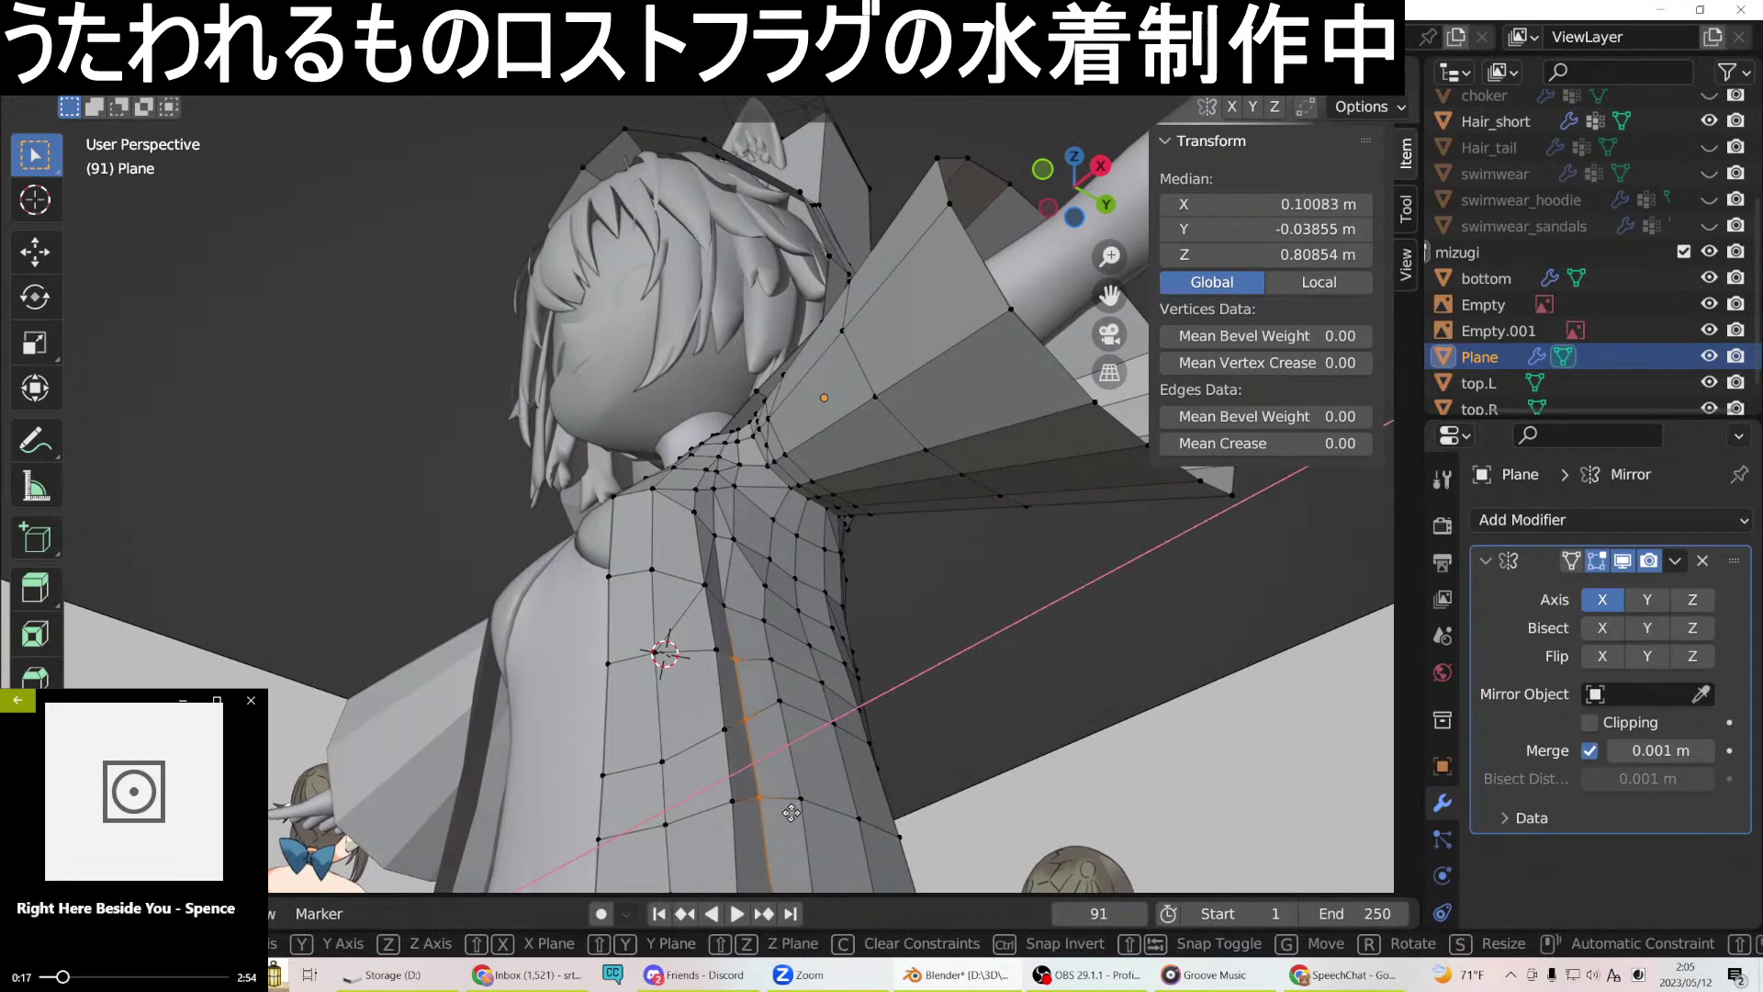
pyautogui.click(788, 814)
pyautogui.moveTo(788, 813)
pyautogui.mouseDown(button='middle')
pyautogui.moveTo(729, 733)
pyautogui.moveTo(816, 810)
pyautogui.mouseUp(button='middle')
# Select the next side column's vertices from the hem upward and shift them together along X.
pyautogui.moveTo(793, 713); pyautogui.dragTo(788, 660, button='middle')
pyautogui.click(785, 663)
pyautogui.keyDown('shift'); pyautogui.click(778, 607); pyautogui.keyUp('shift')
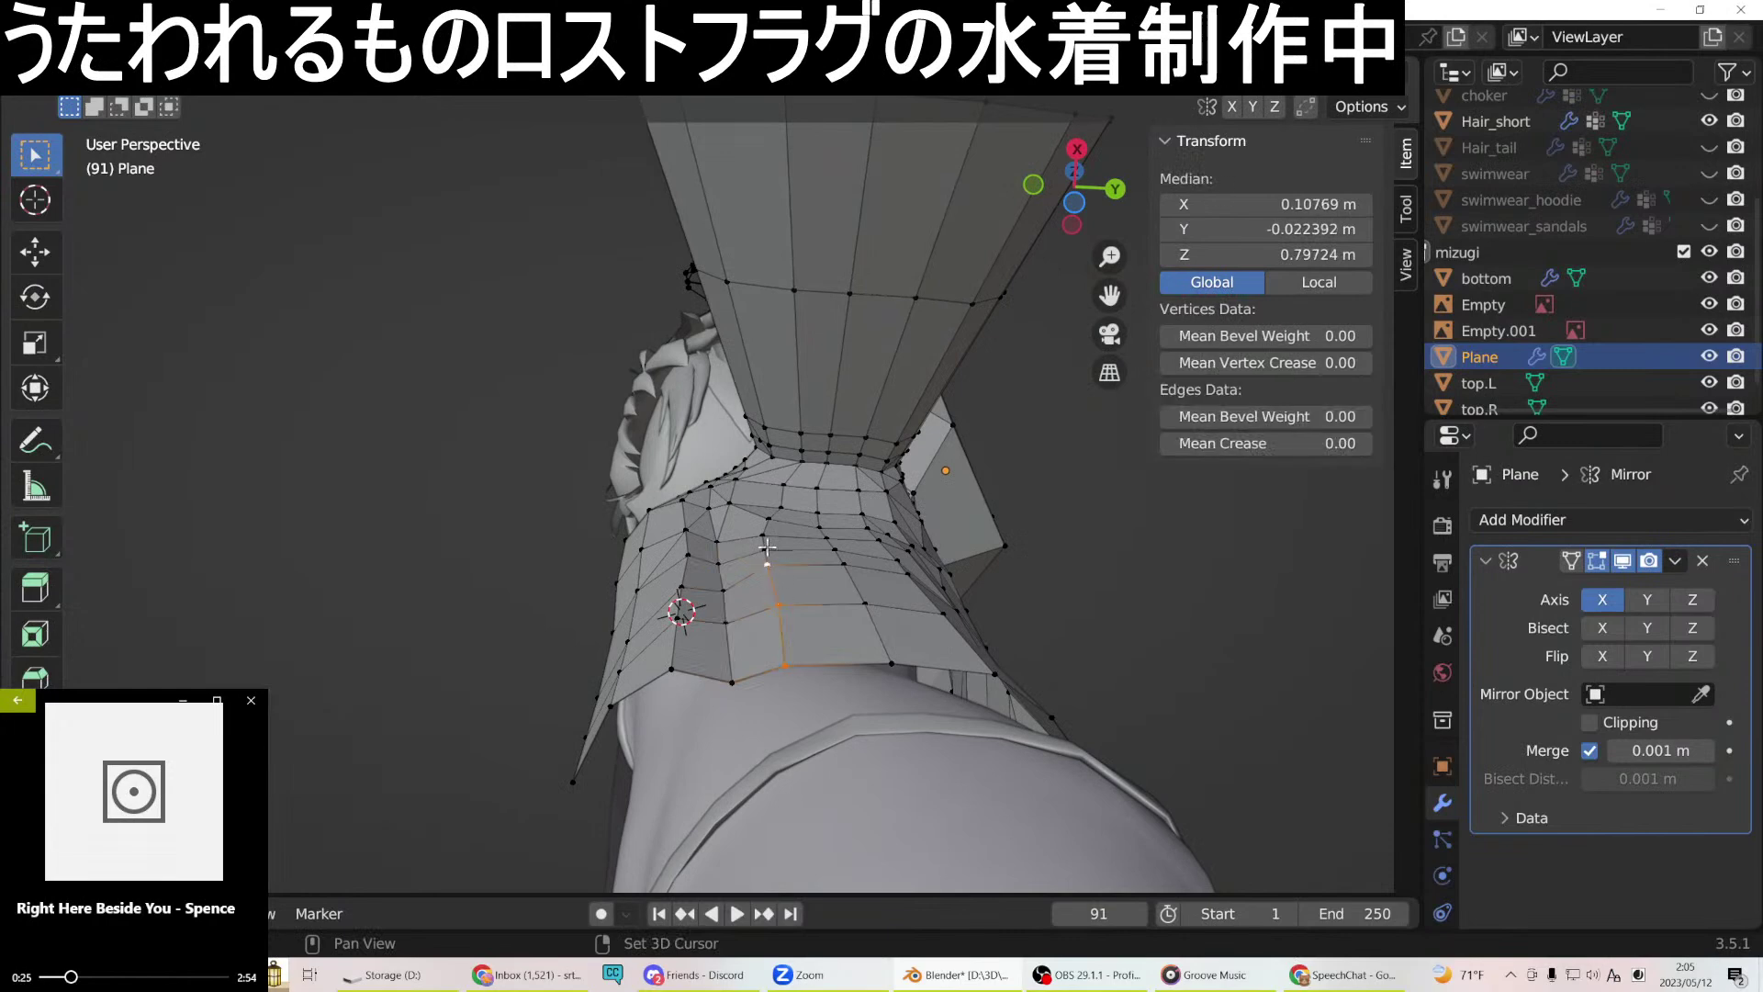
pyautogui.press('g')
pyautogui.press('x')
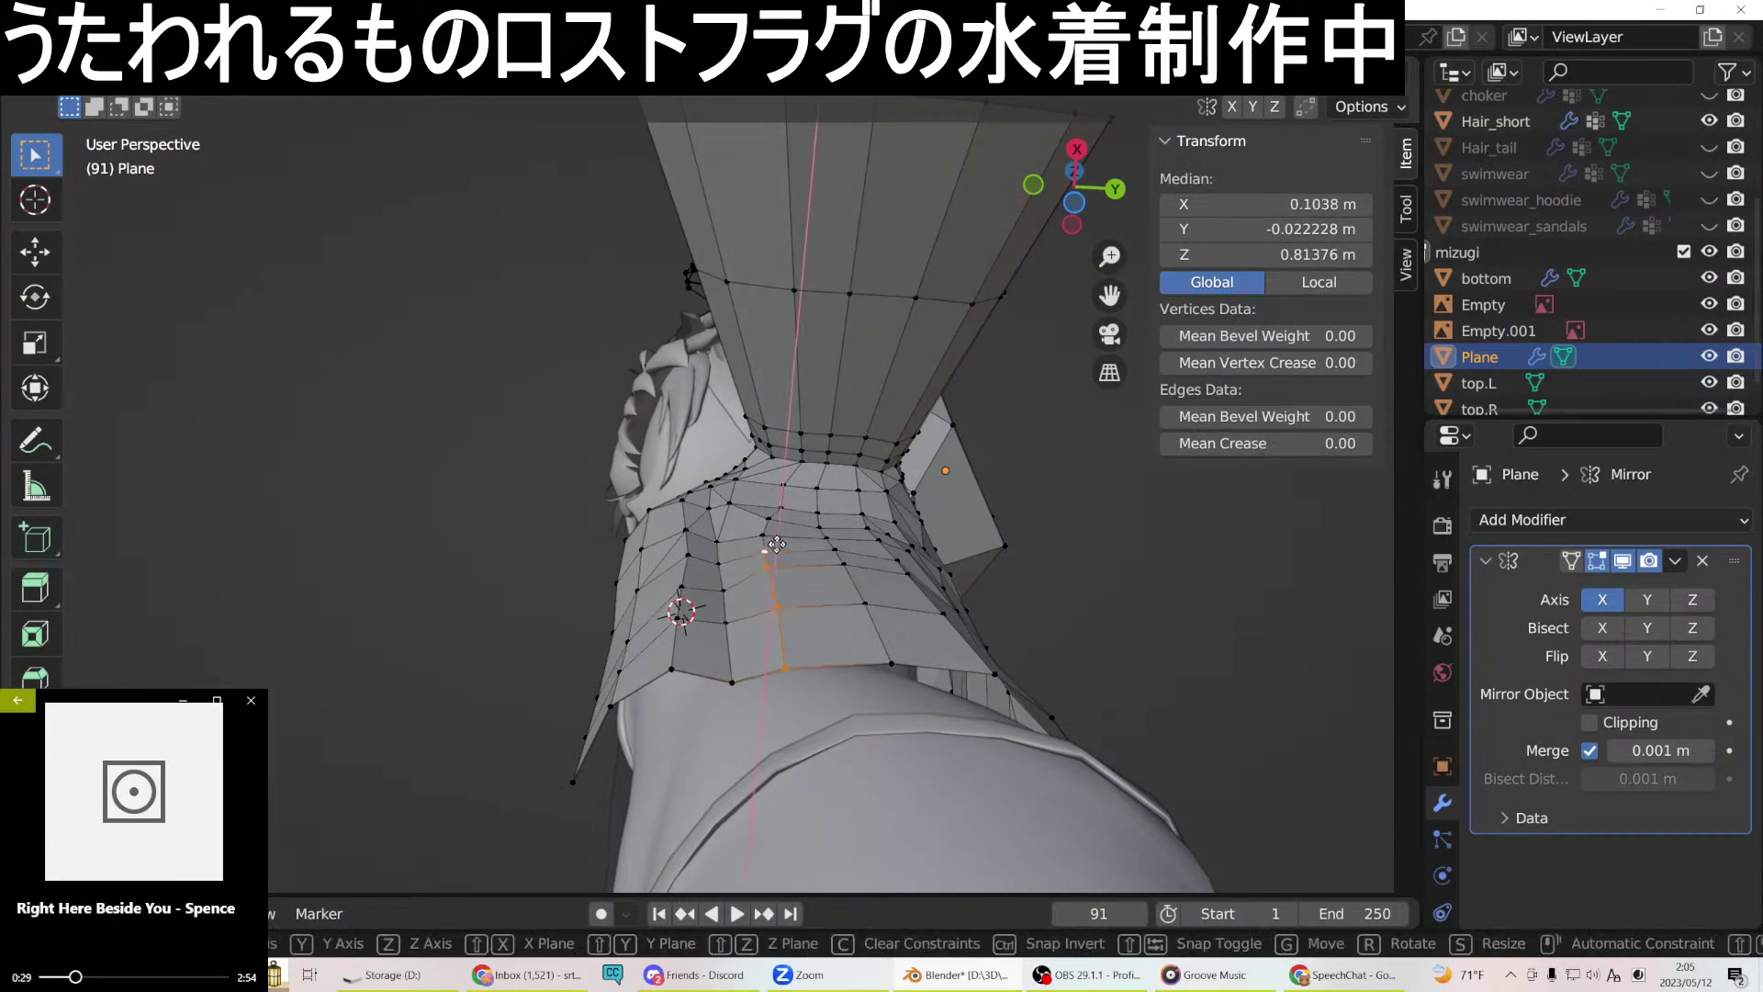
pyautogui.click(774, 549)
pyautogui.moveTo(774, 550); pyautogui.dragTo(716, 488, button='middle')
# Move the upper vertex of the side column below the underarm -0.001601 m along X.
pyautogui.click(750, 576)
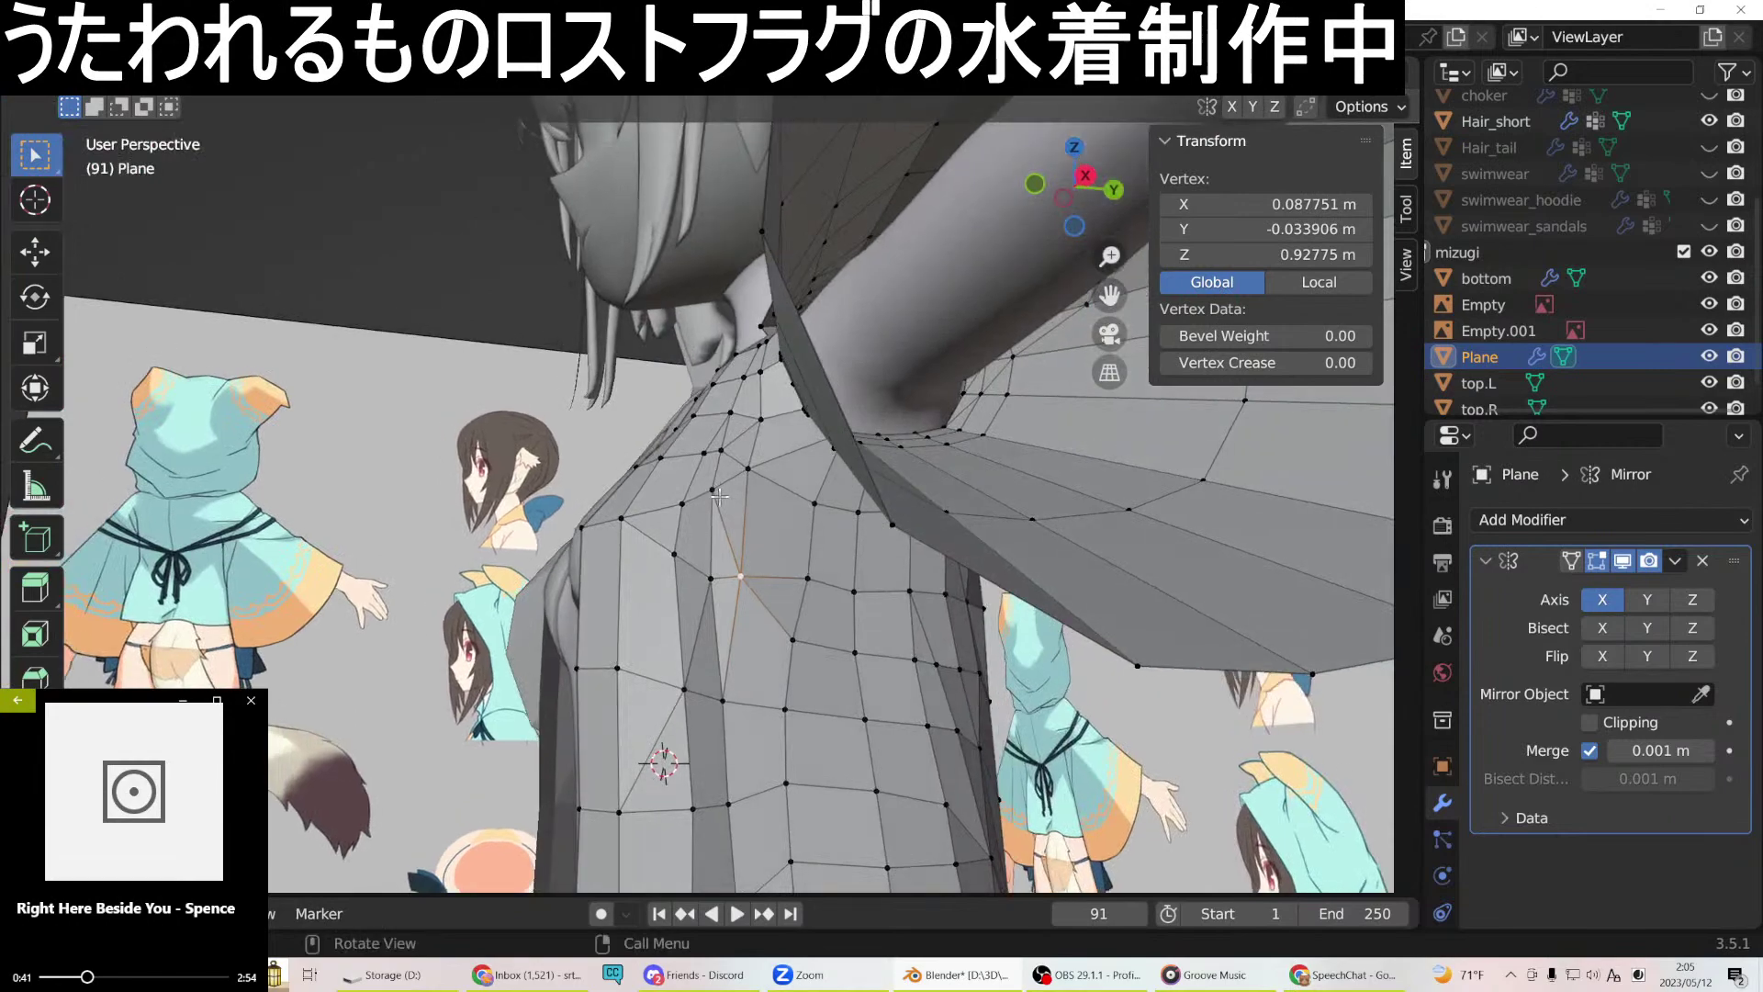
pyautogui.press('g')
pyautogui.press('x')
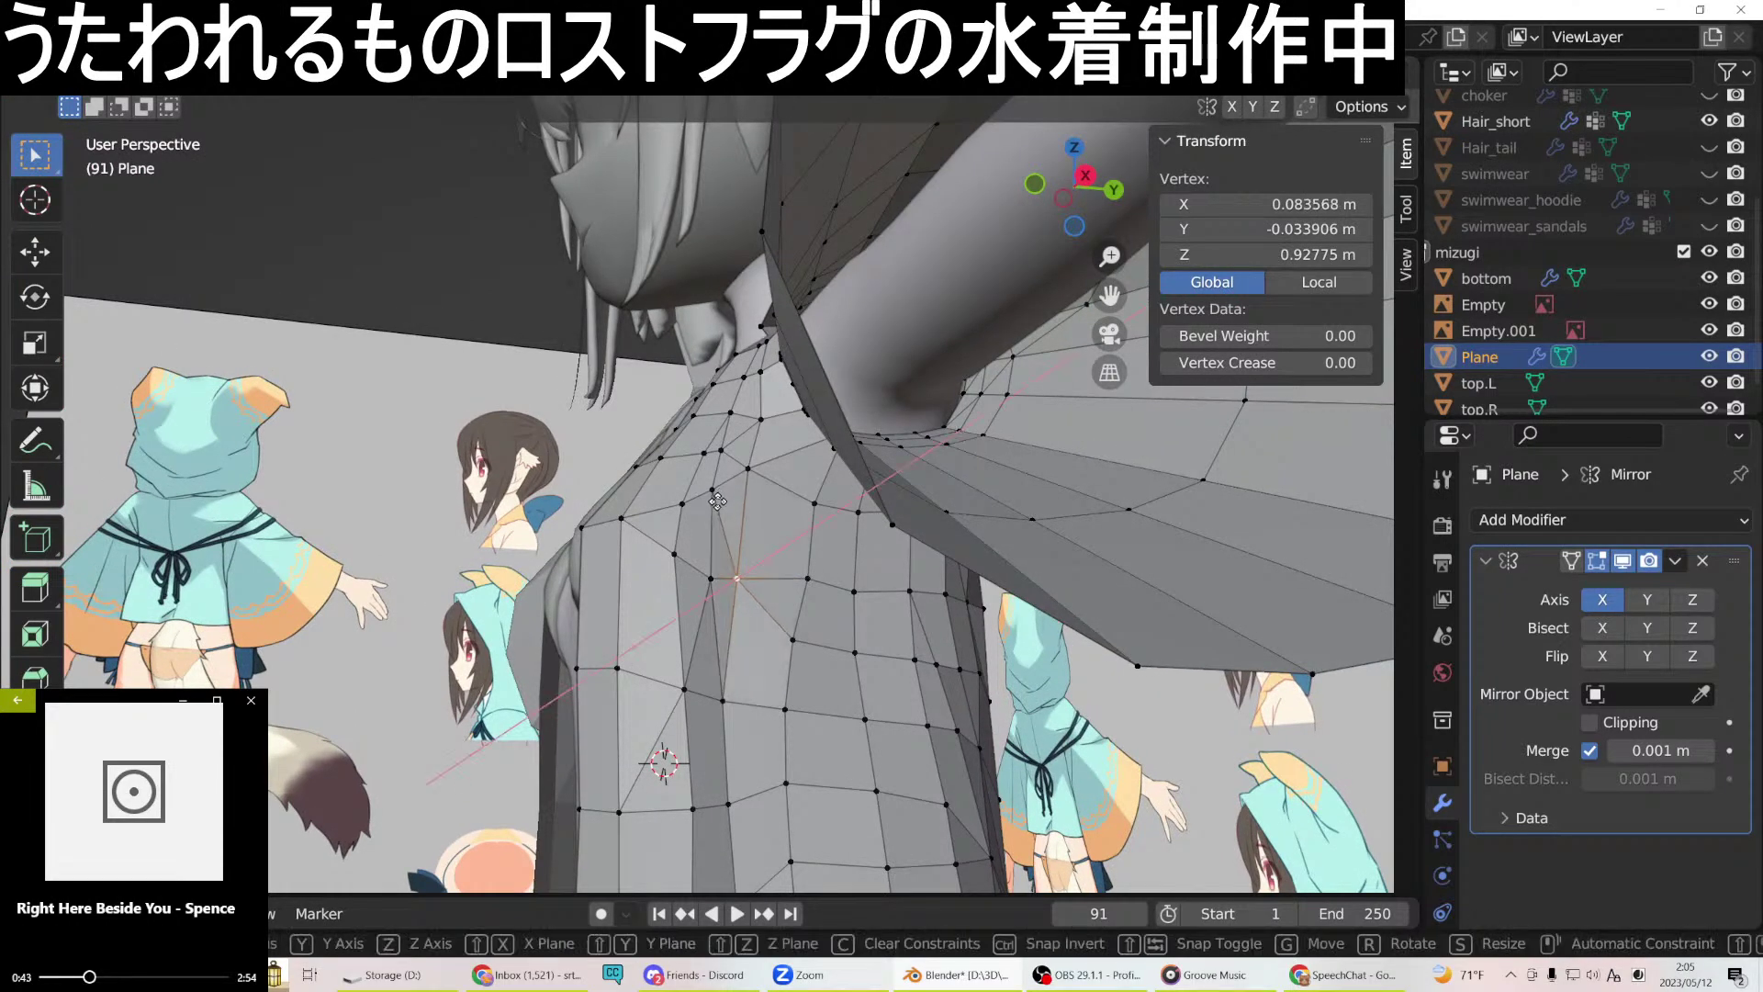
pyautogui.click(720, 504)
pyautogui.moveTo(720, 503); pyautogui.dragTo(892, 628, button='middle')
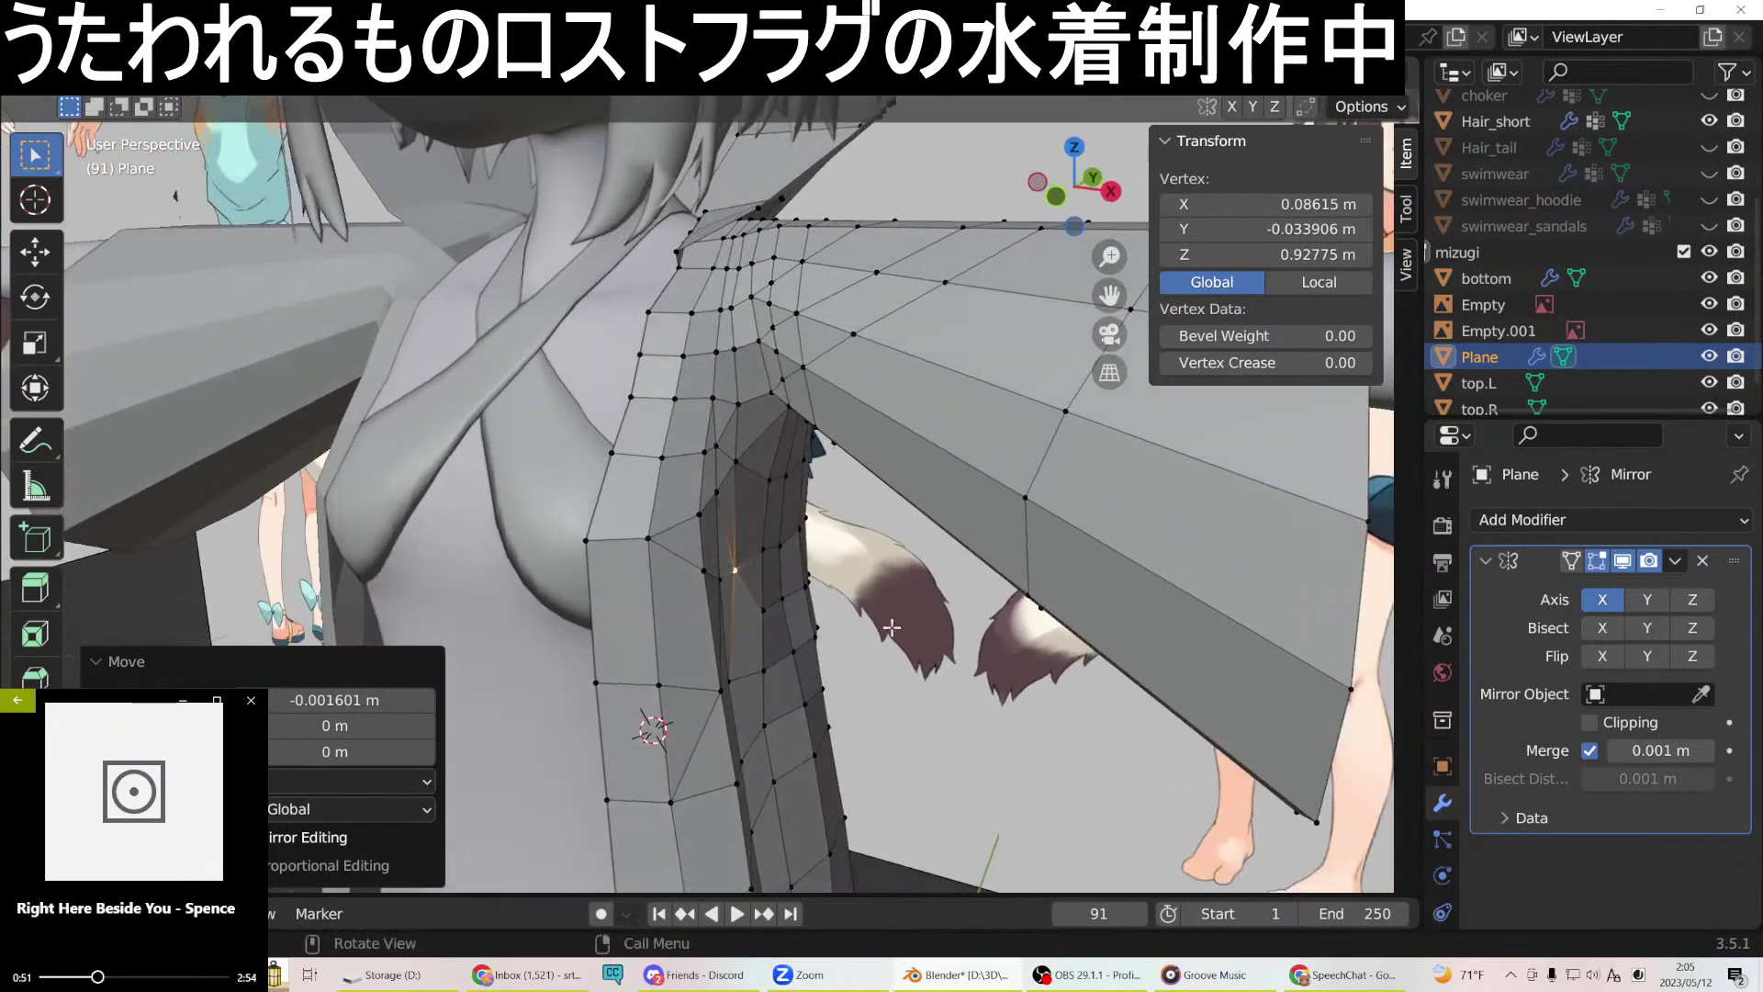
# Pull the vertex directly below it in the side column inward along X.
pyautogui.click(764, 612)
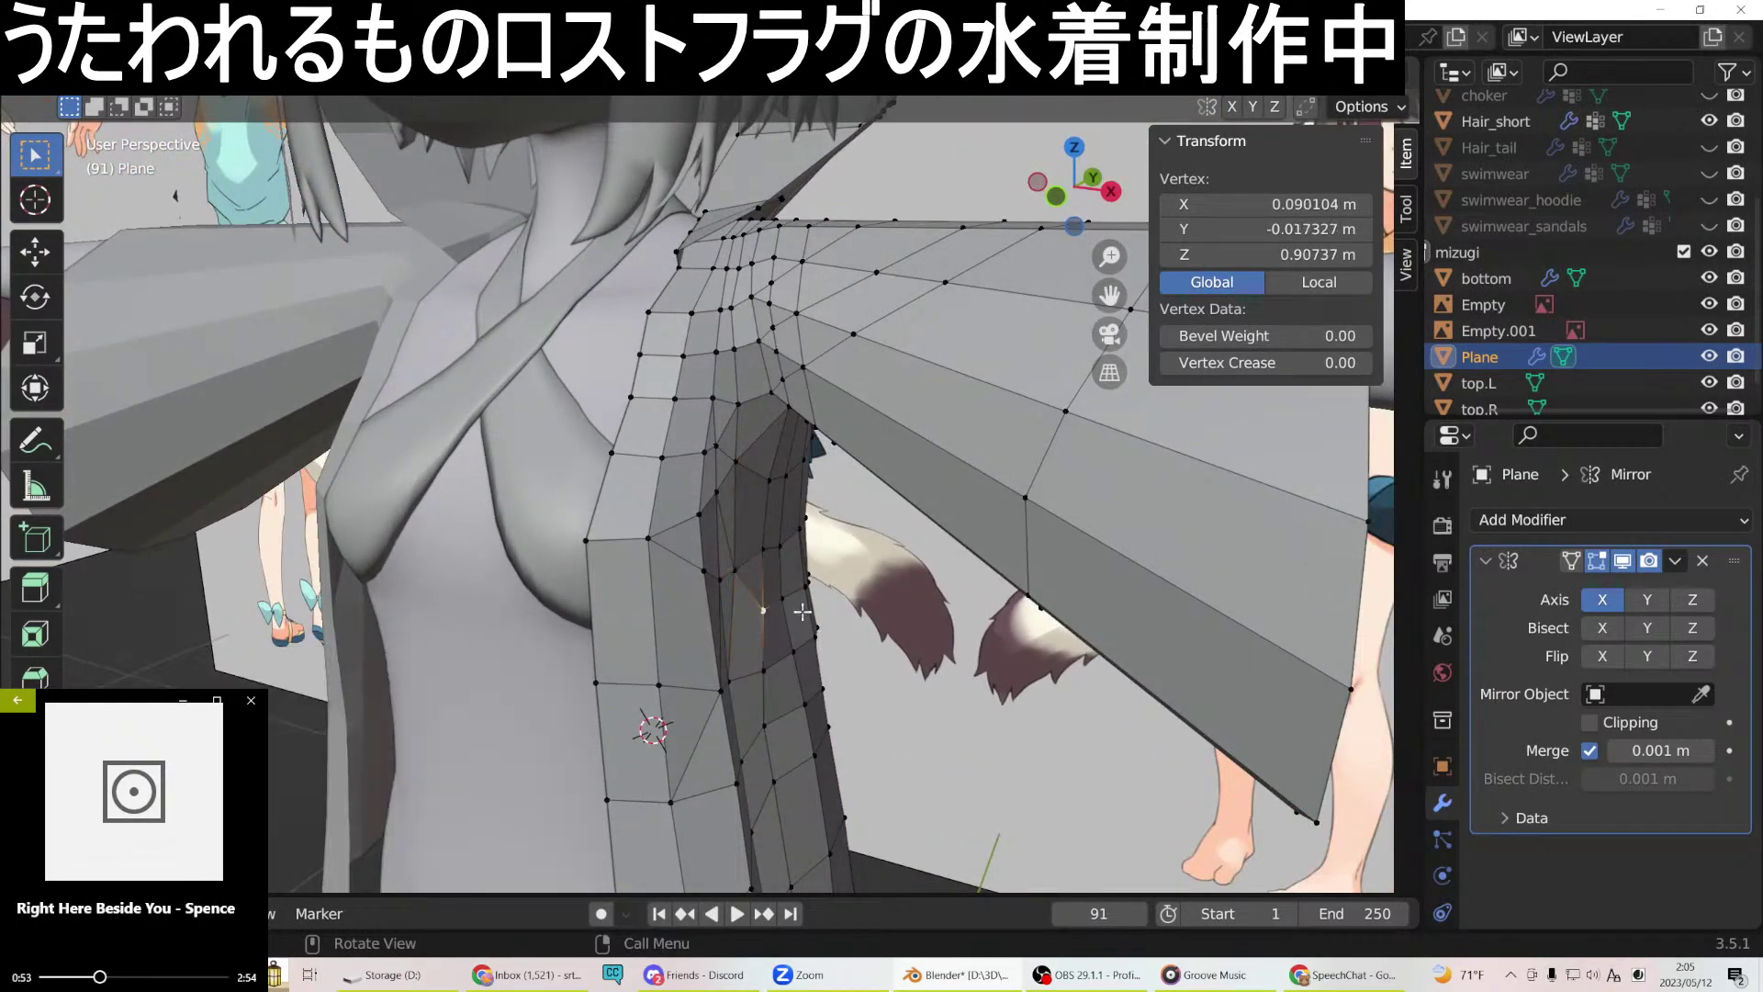
pyautogui.press('g')
pyautogui.press('x')
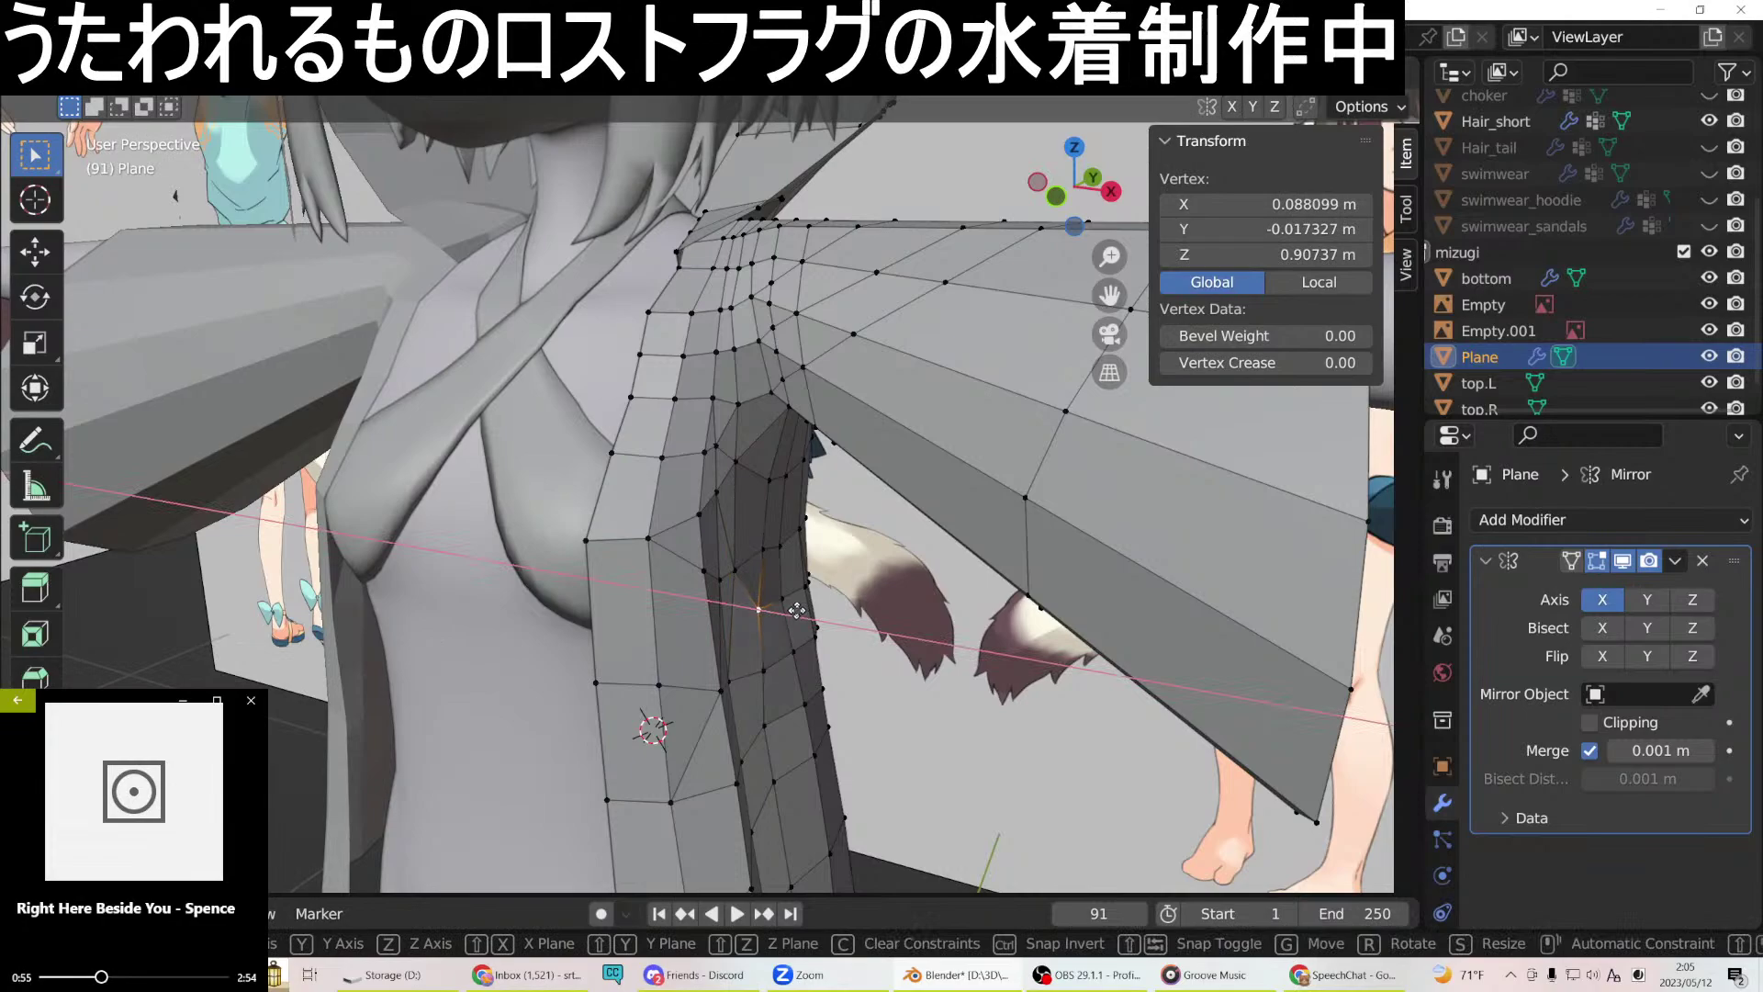
pyautogui.click(796, 610)
pyautogui.moveTo(796, 610); pyautogui.dragTo(865, 629, button='middle')
# Pull the next vertex down in the side column below the underarm inward along X.
pyautogui.press('g')
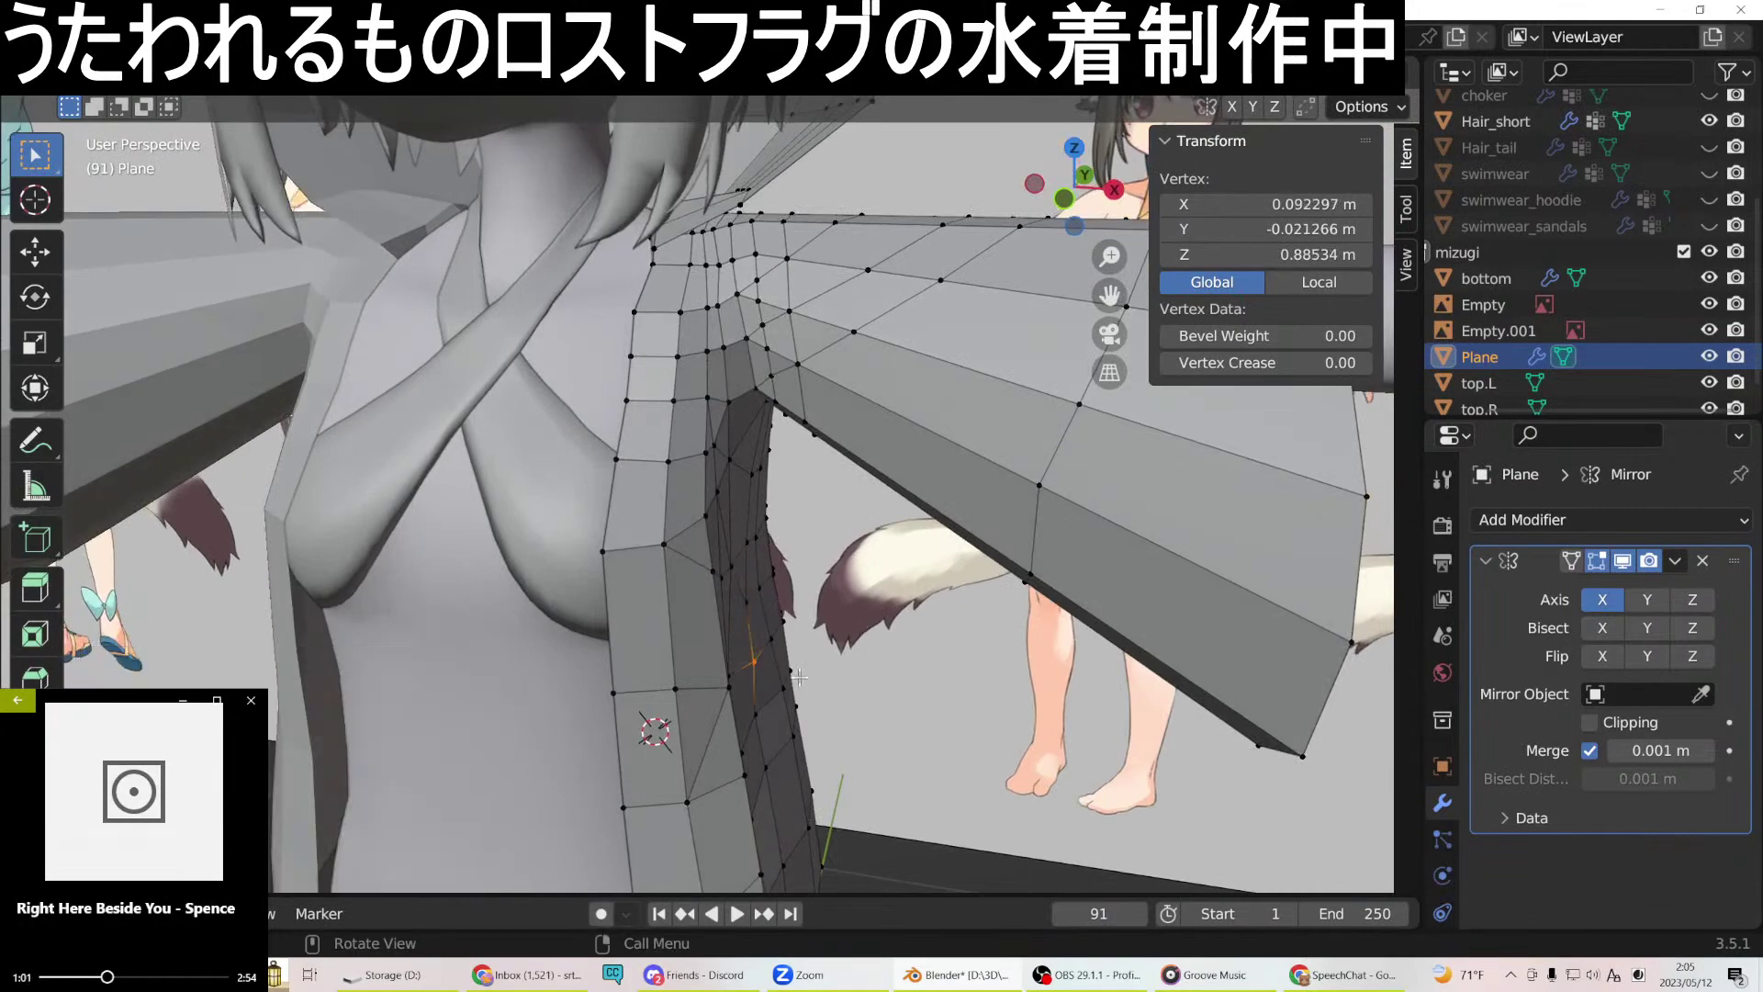
pyautogui.press('g')
pyautogui.press('x')
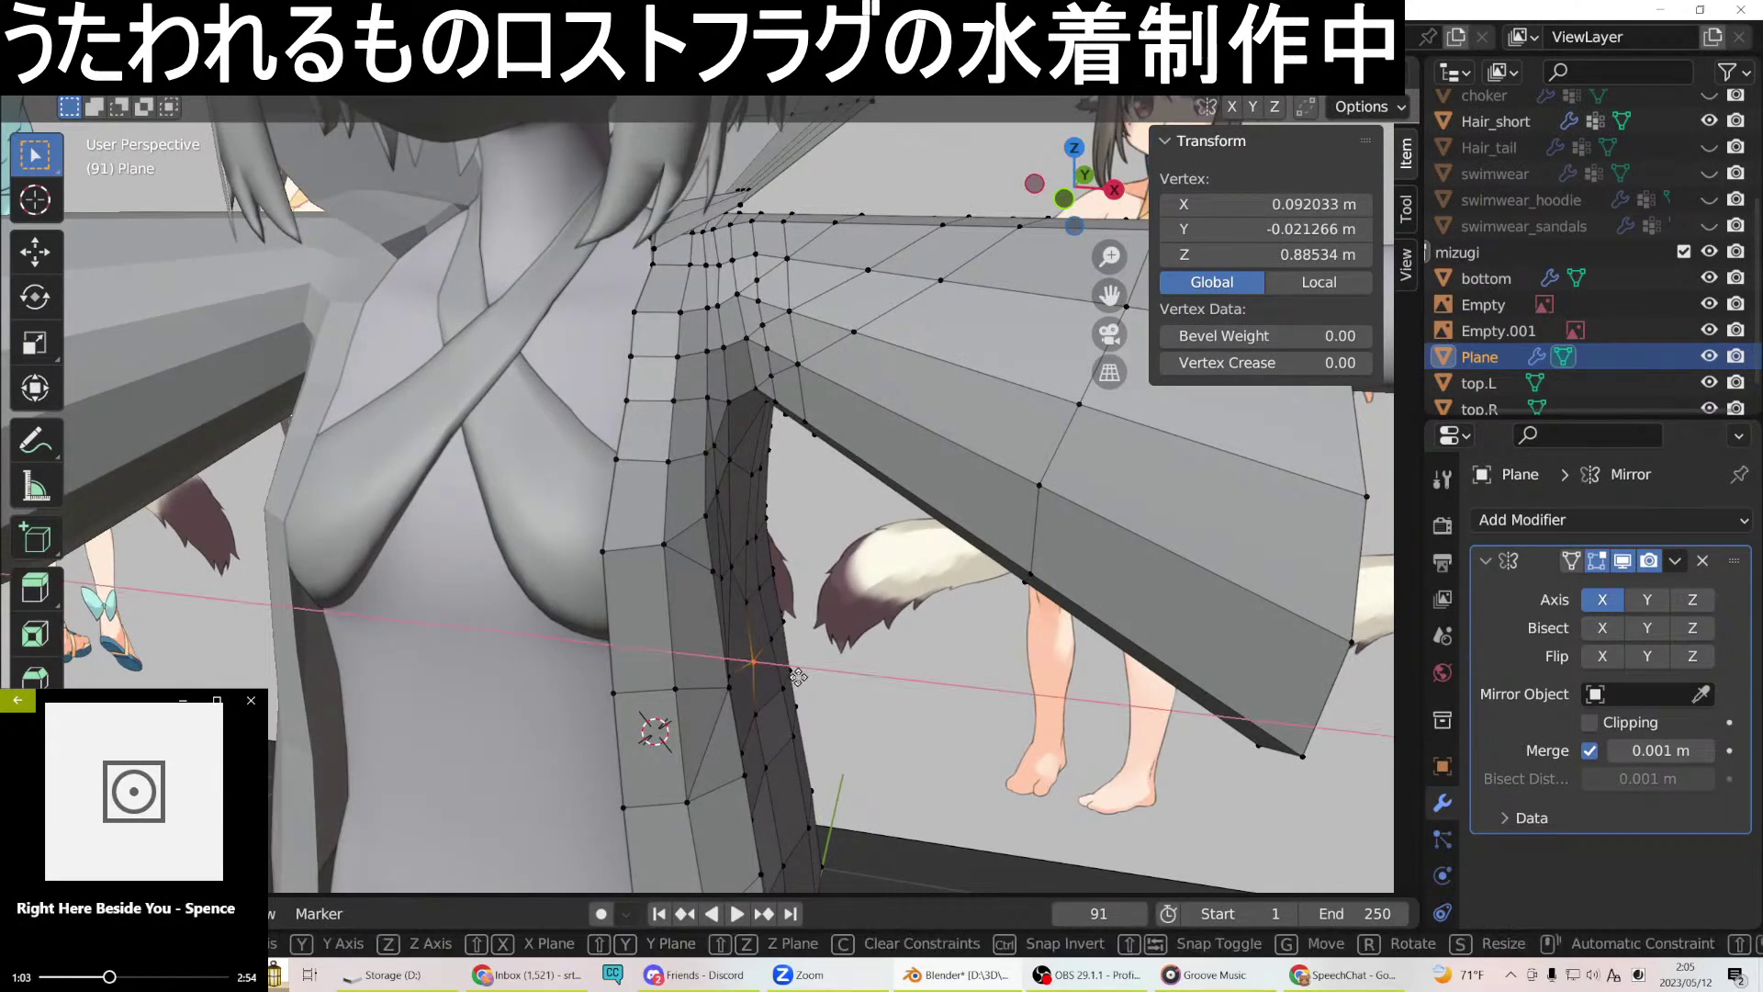
pyautogui.click(798, 676)
pyautogui.moveTo(799, 677)
pyautogui.mouseDown(button='middle')
pyautogui.moveTo(716, 667)
pyautogui.moveTo(732, 711)
pyautogui.moveTo(652, 515)
pyautogui.moveTo(876, 576)
pyautogui.moveTo(769, 550)
pyautogui.moveTo(720, 571)
pyautogui.moveTo(761, 612)
pyautogui.mouseUp(button='middle')
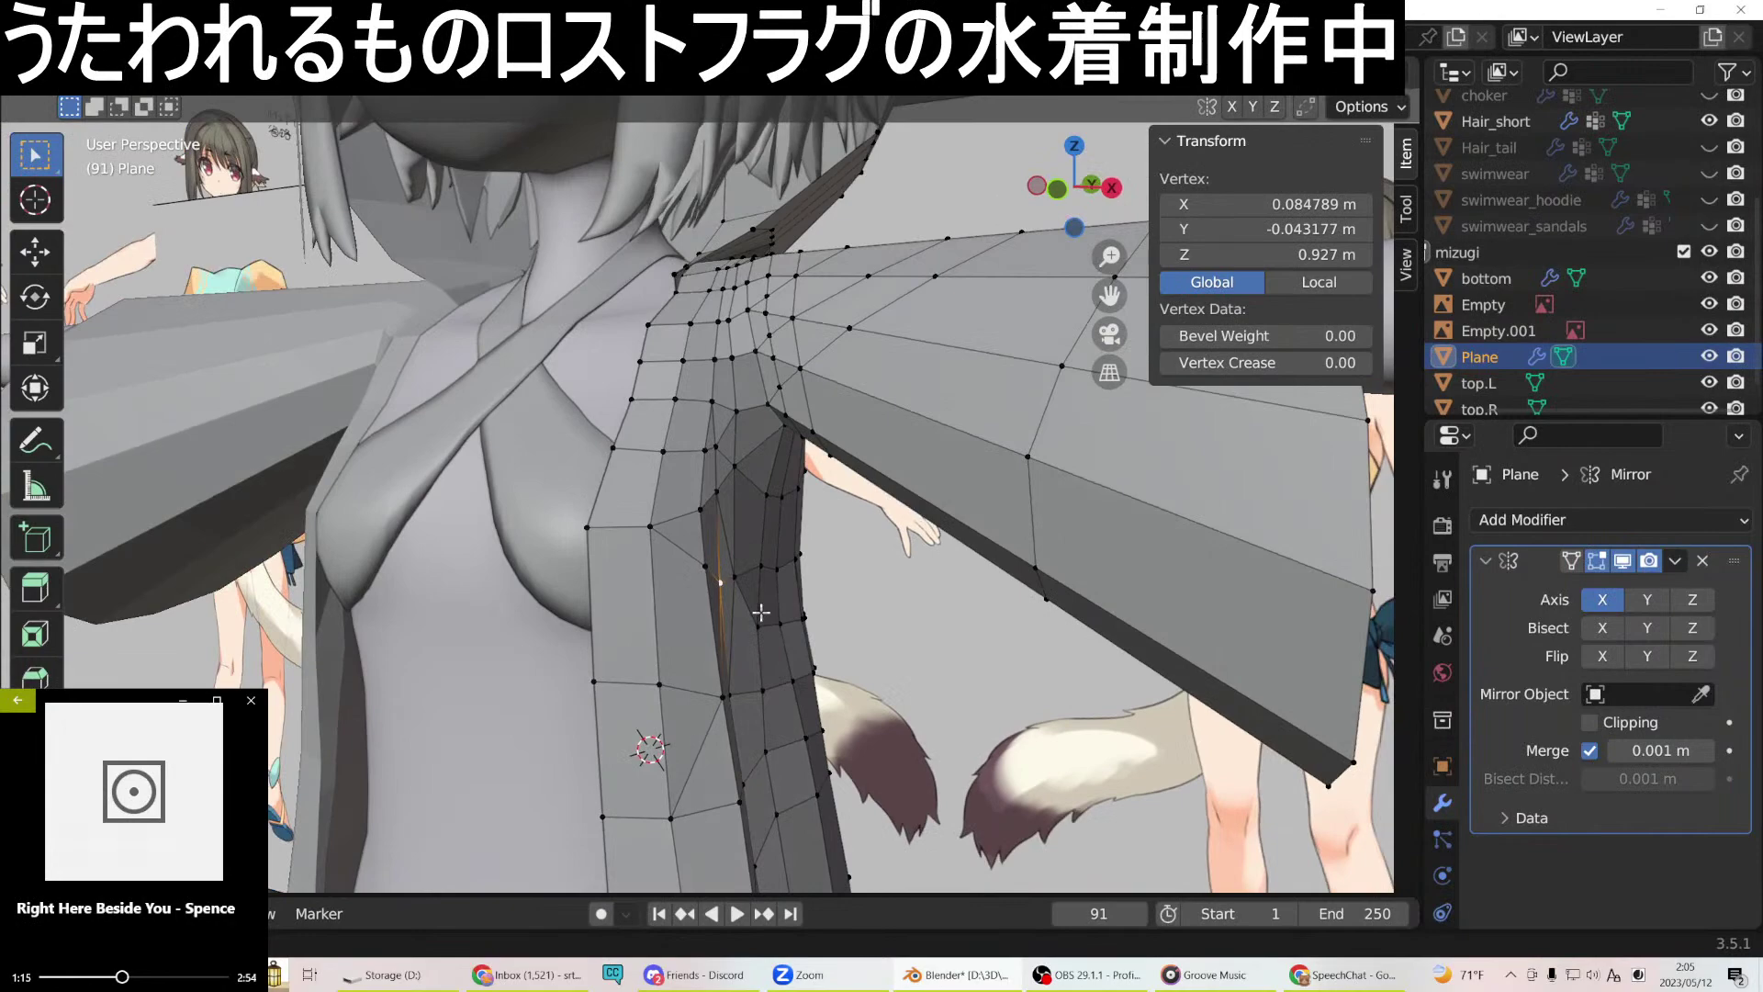
# Nudge the vertex beside the chest, one column further forward below the armhole, slightly outward along X.
pyautogui.press('g')
pyautogui.press('x')
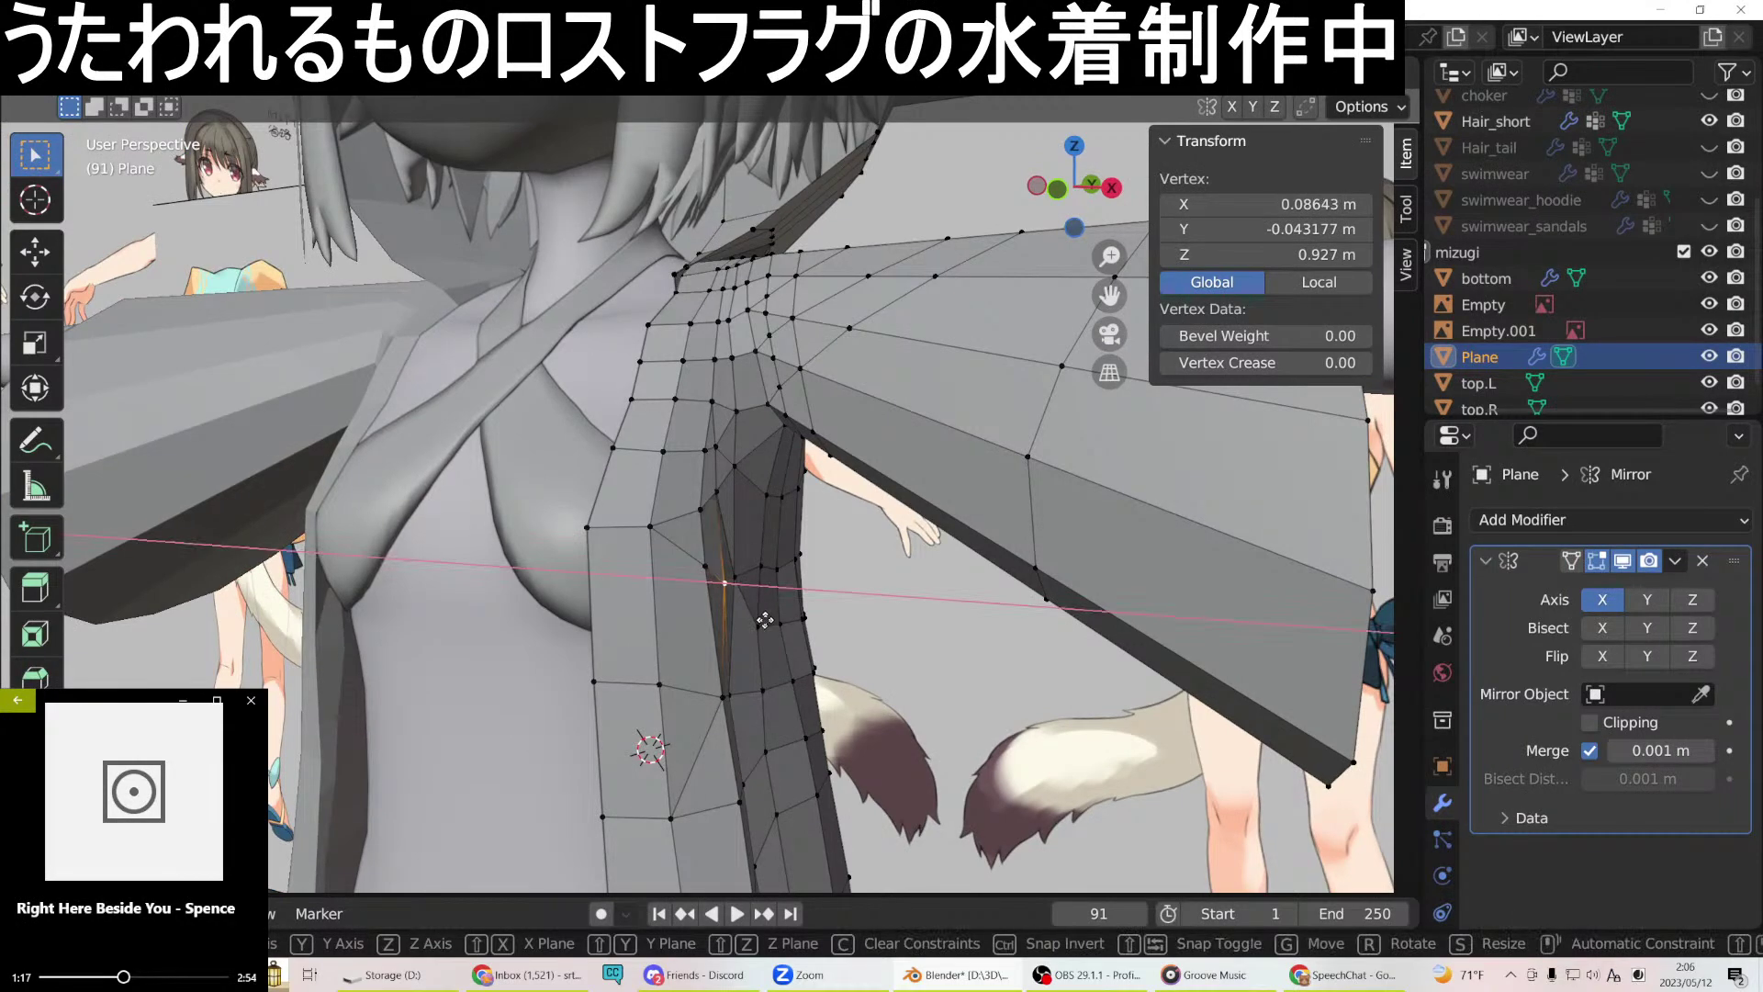
pyautogui.click(764, 620)
pyautogui.moveTo(765, 620); pyautogui.dragTo(771, 658, button='middle')
pyautogui.moveTo(764, 579); pyautogui.dragTo(829, 564, button='middle')
# Move the chest-height vertex of the column beside the front panel -0.002902 m along X.
pyautogui.click(711, 519)
pyautogui.moveTo(712, 519); pyautogui.dragTo(757, 490, button='middle')
pyautogui.press('g')
pyautogui.press('x')
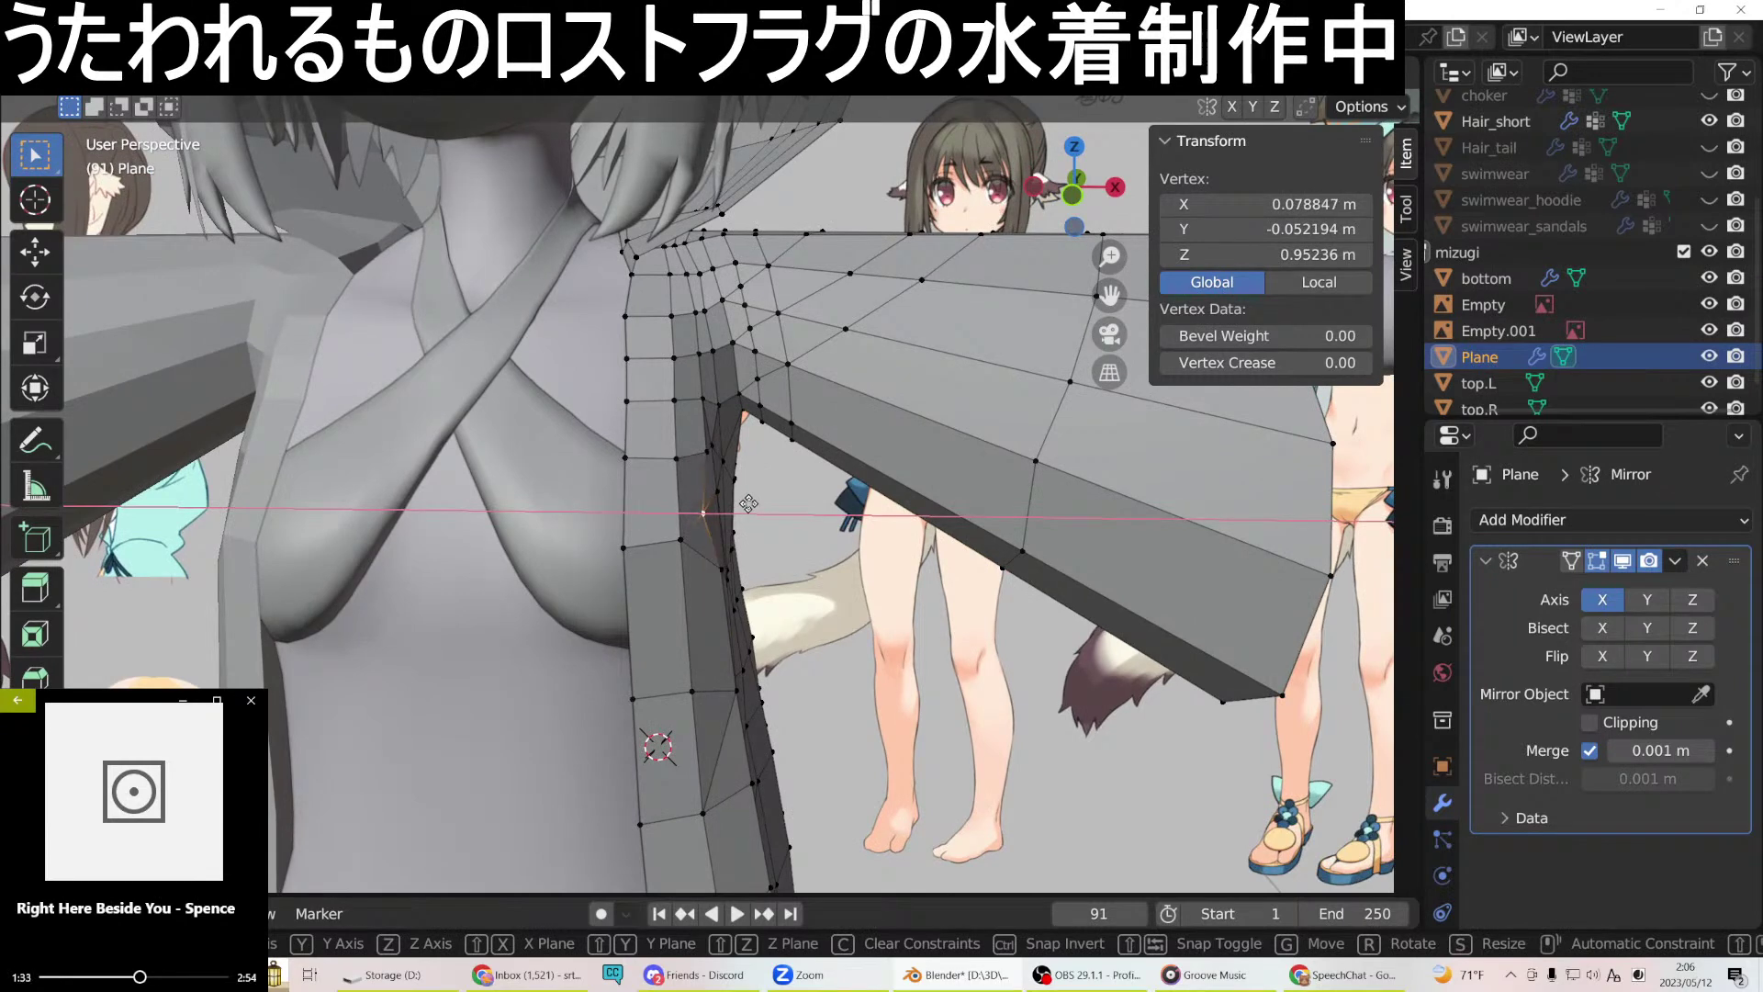
pyautogui.click(748, 503)
pyautogui.moveTo(716, 464); pyautogui.dragTo(716, 444, button='middle')
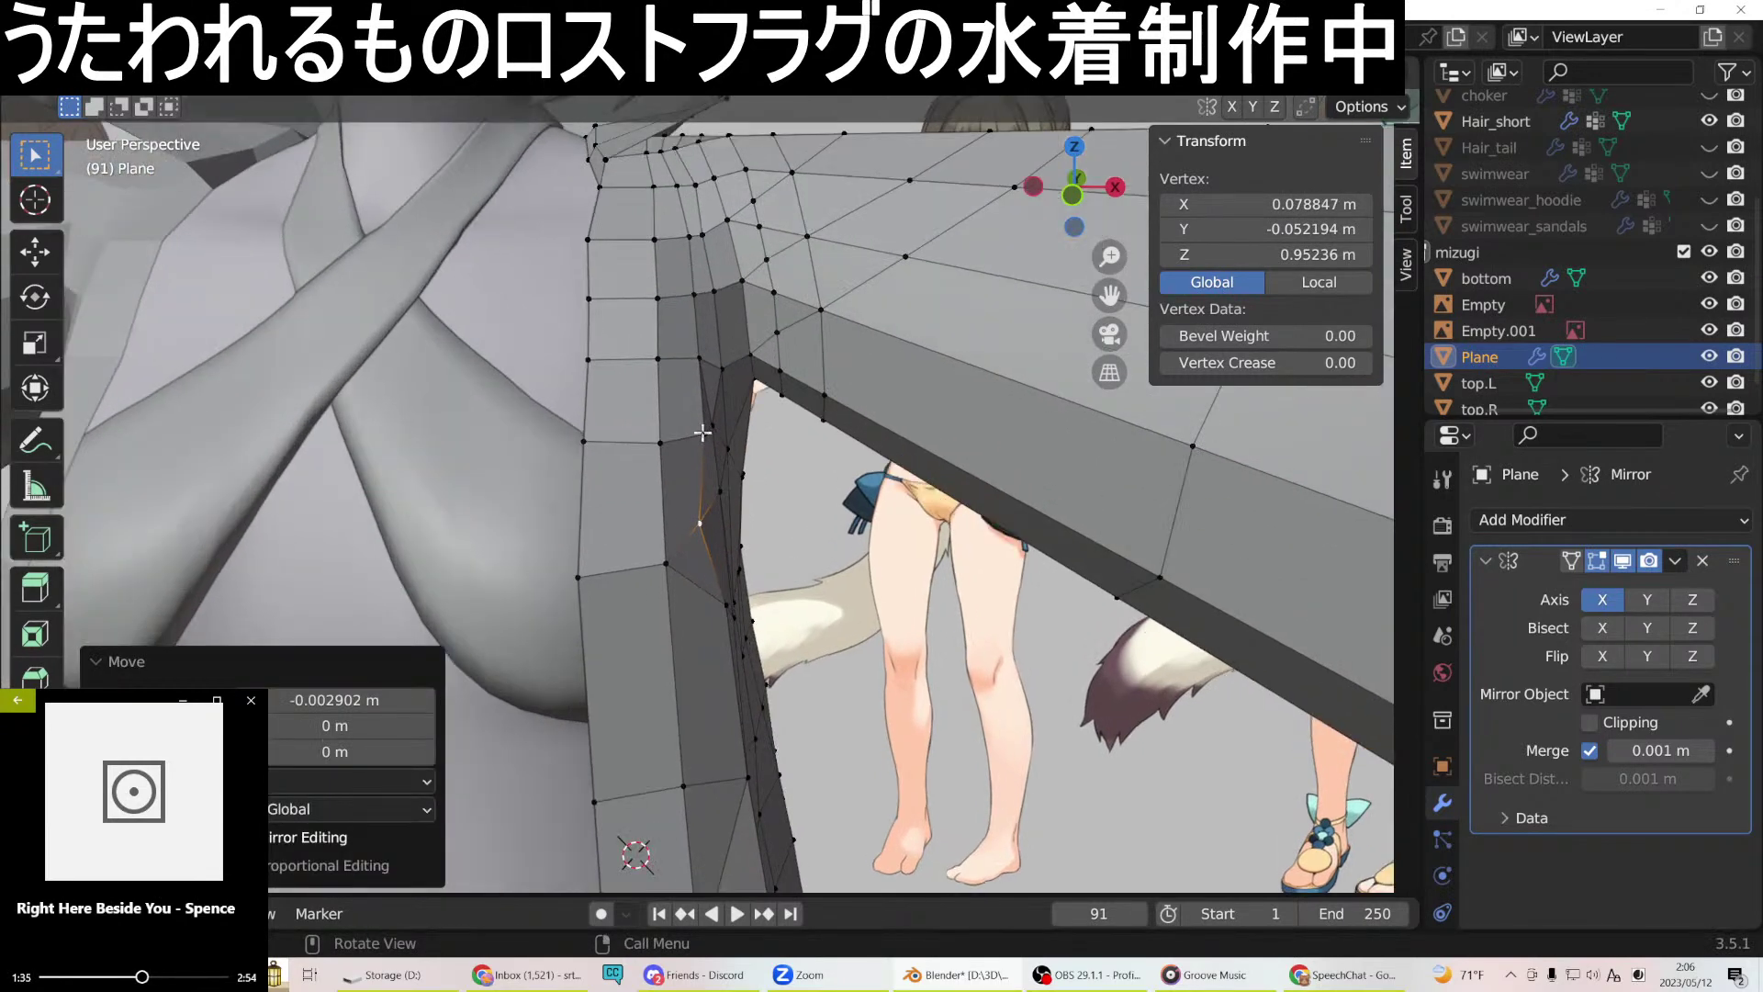
# Move the vertex directly above it in the same column -0.003453 m along X.
pyautogui.click(723, 452)
pyautogui.press('g')
pyautogui.press('x')
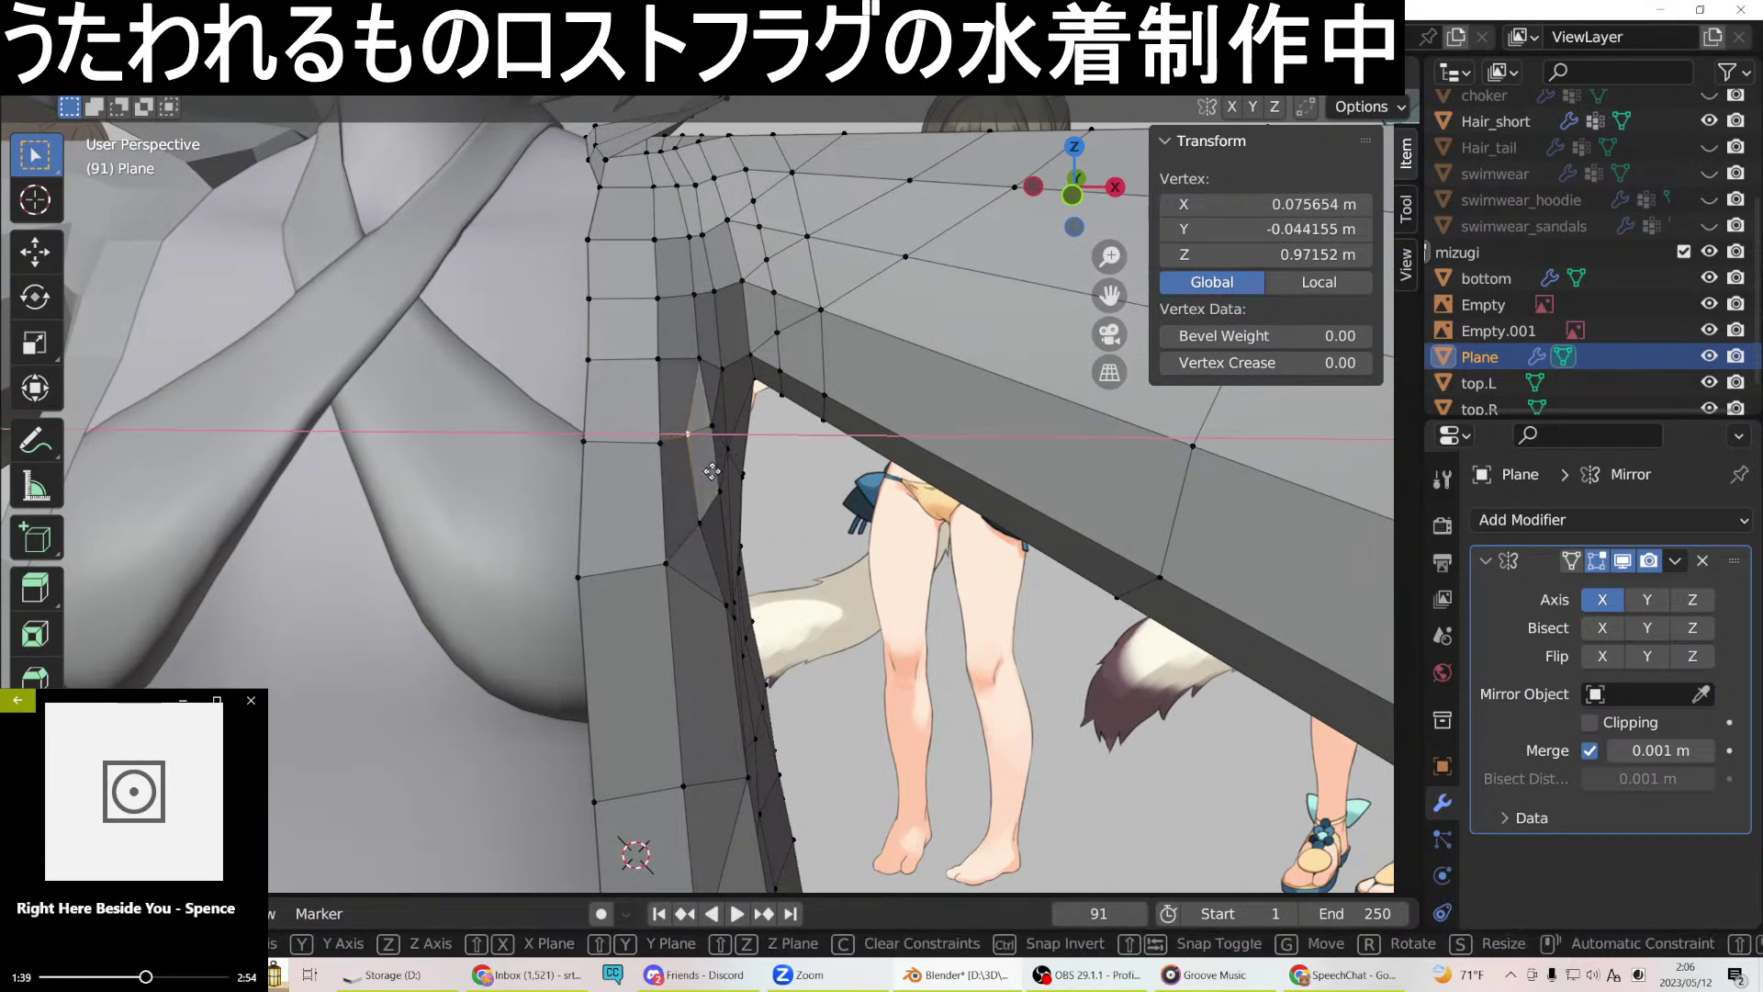
pyautogui.click(715, 472)
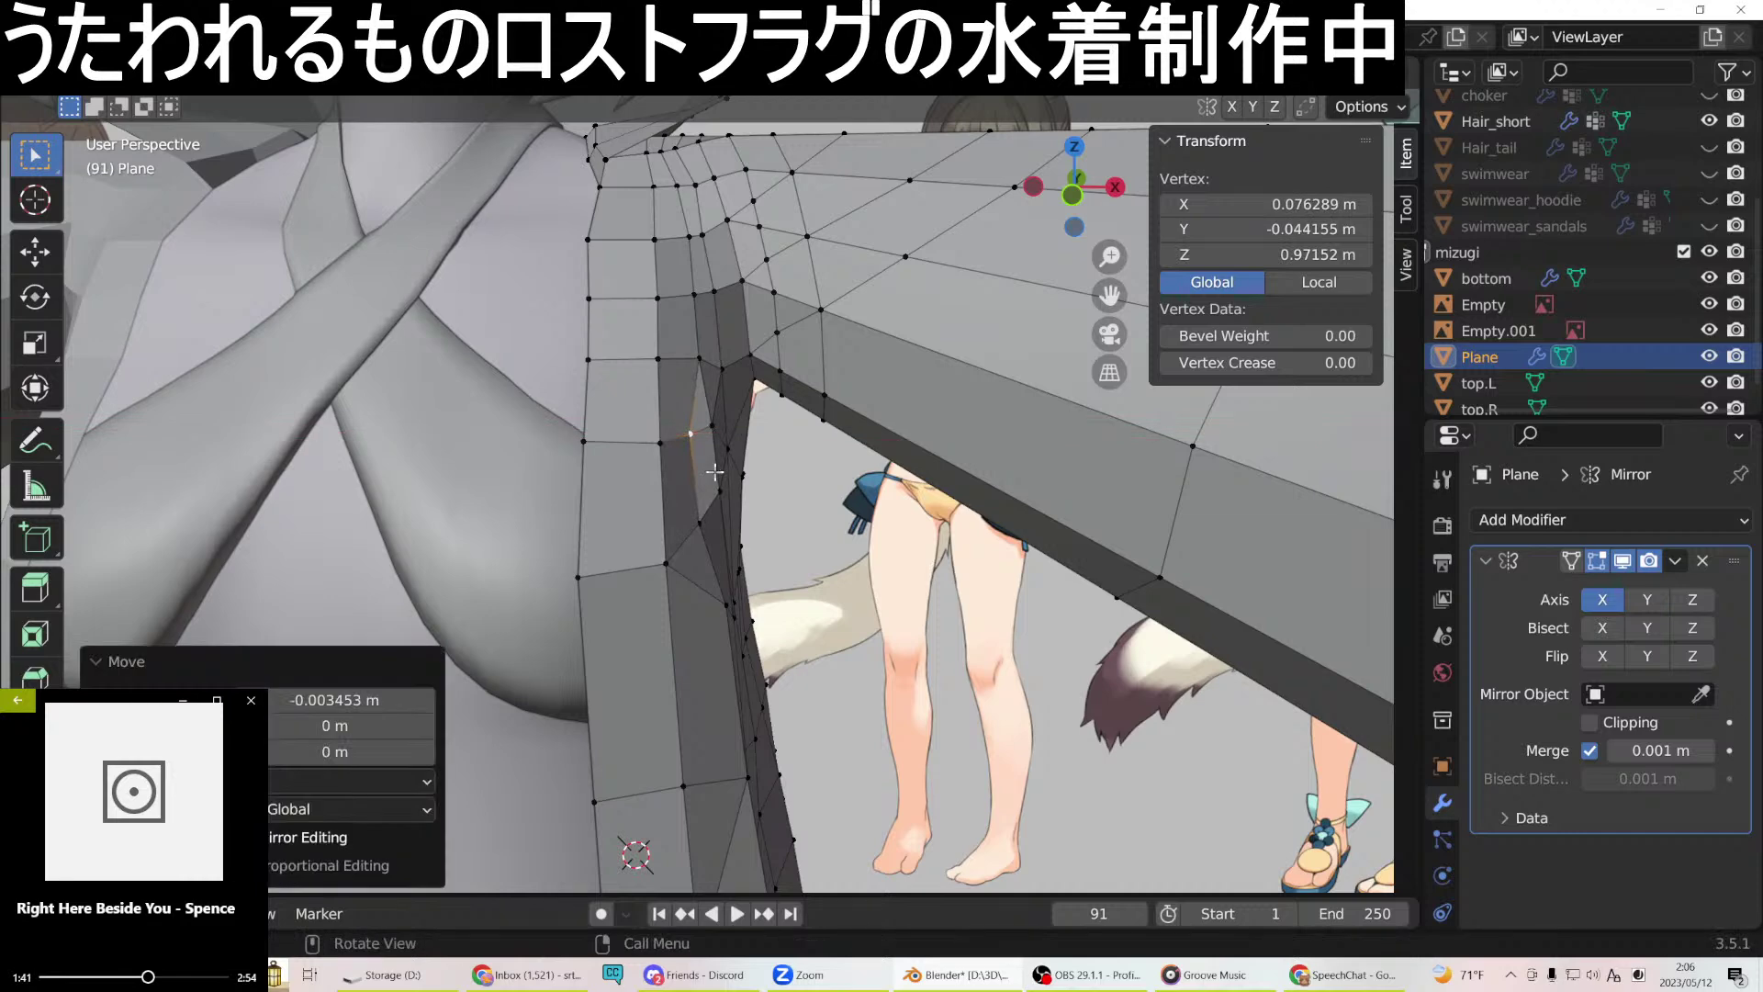
# Select the next two vertices up that column and move them -0.001952 m along X.
pyautogui.click(703, 348)
pyautogui.keyDown('shift'); pyautogui.click(696, 295); pyautogui.keyUp('shift')
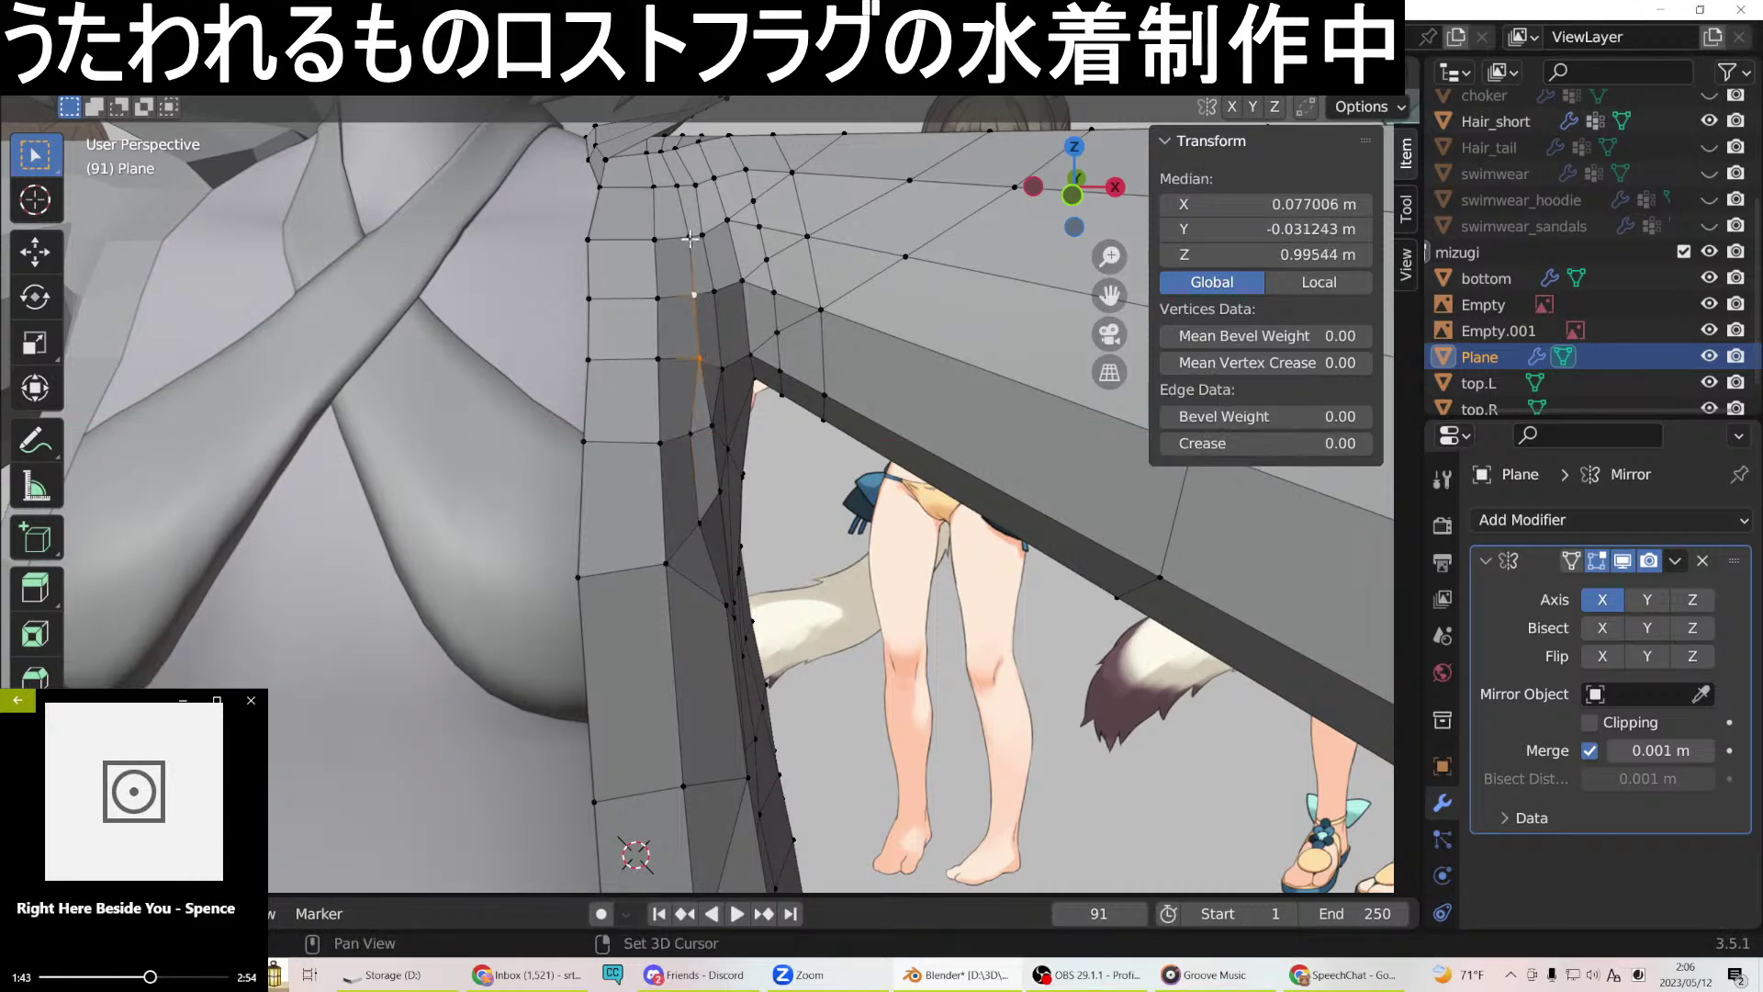
pyautogui.press('g')
pyautogui.press('x')
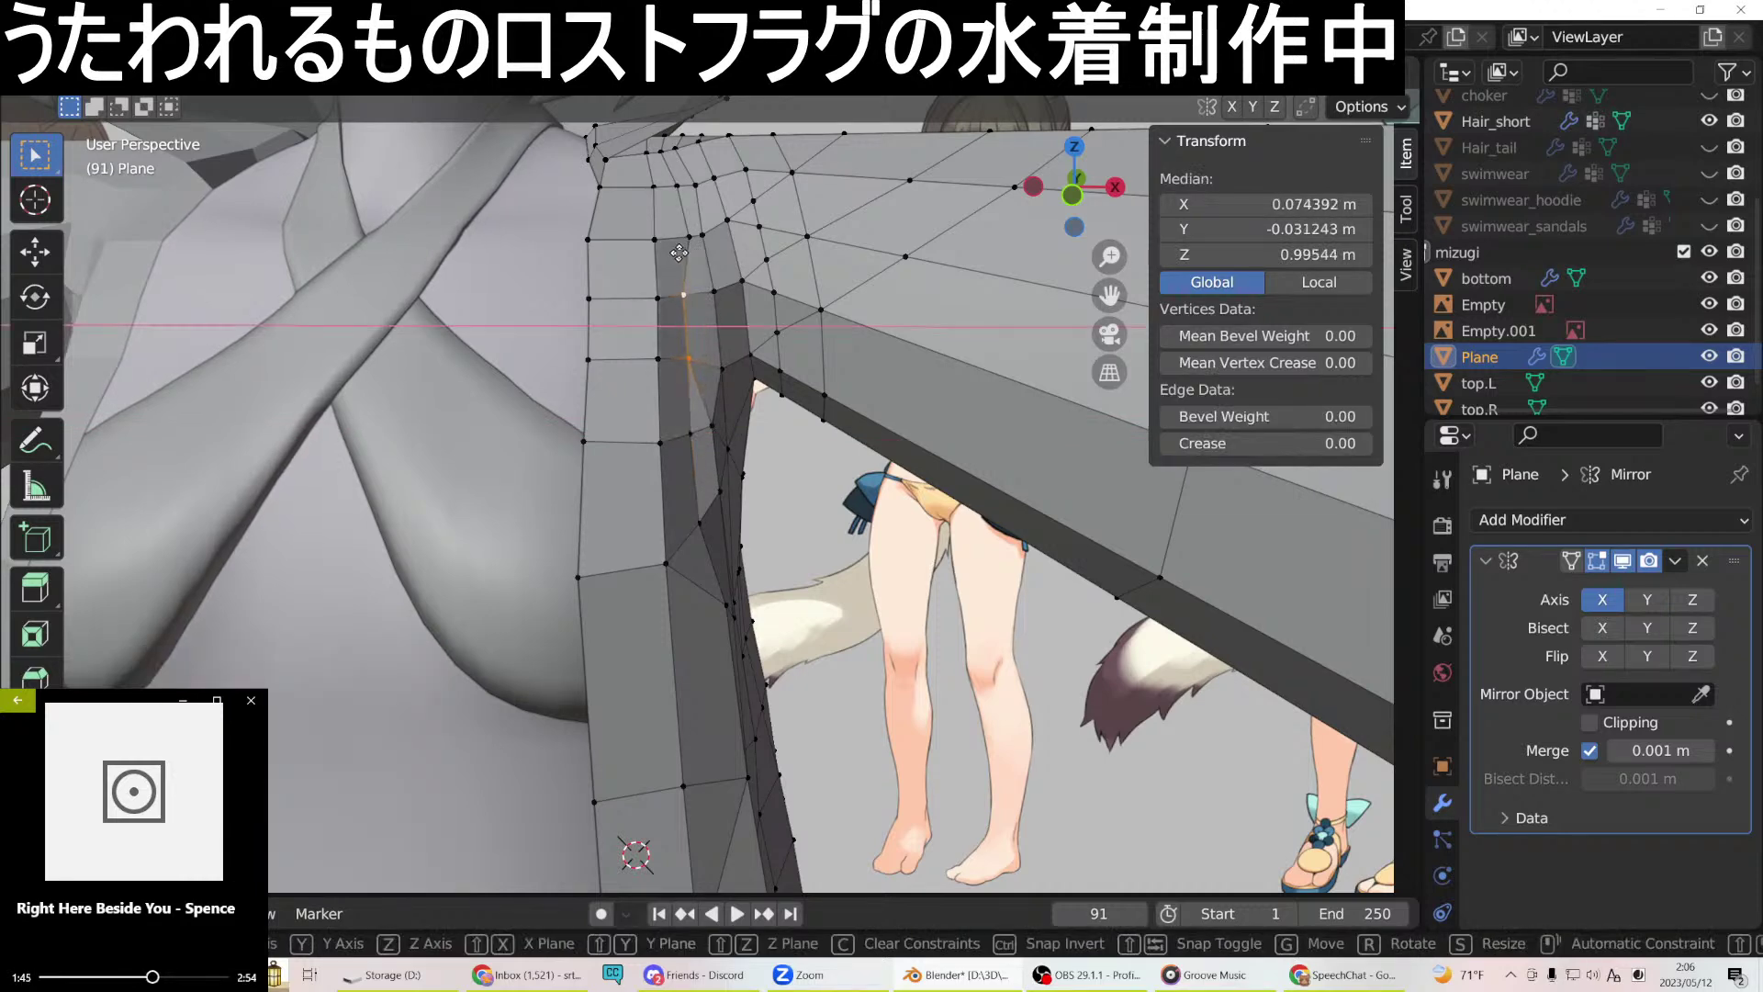
pyautogui.click(681, 256)
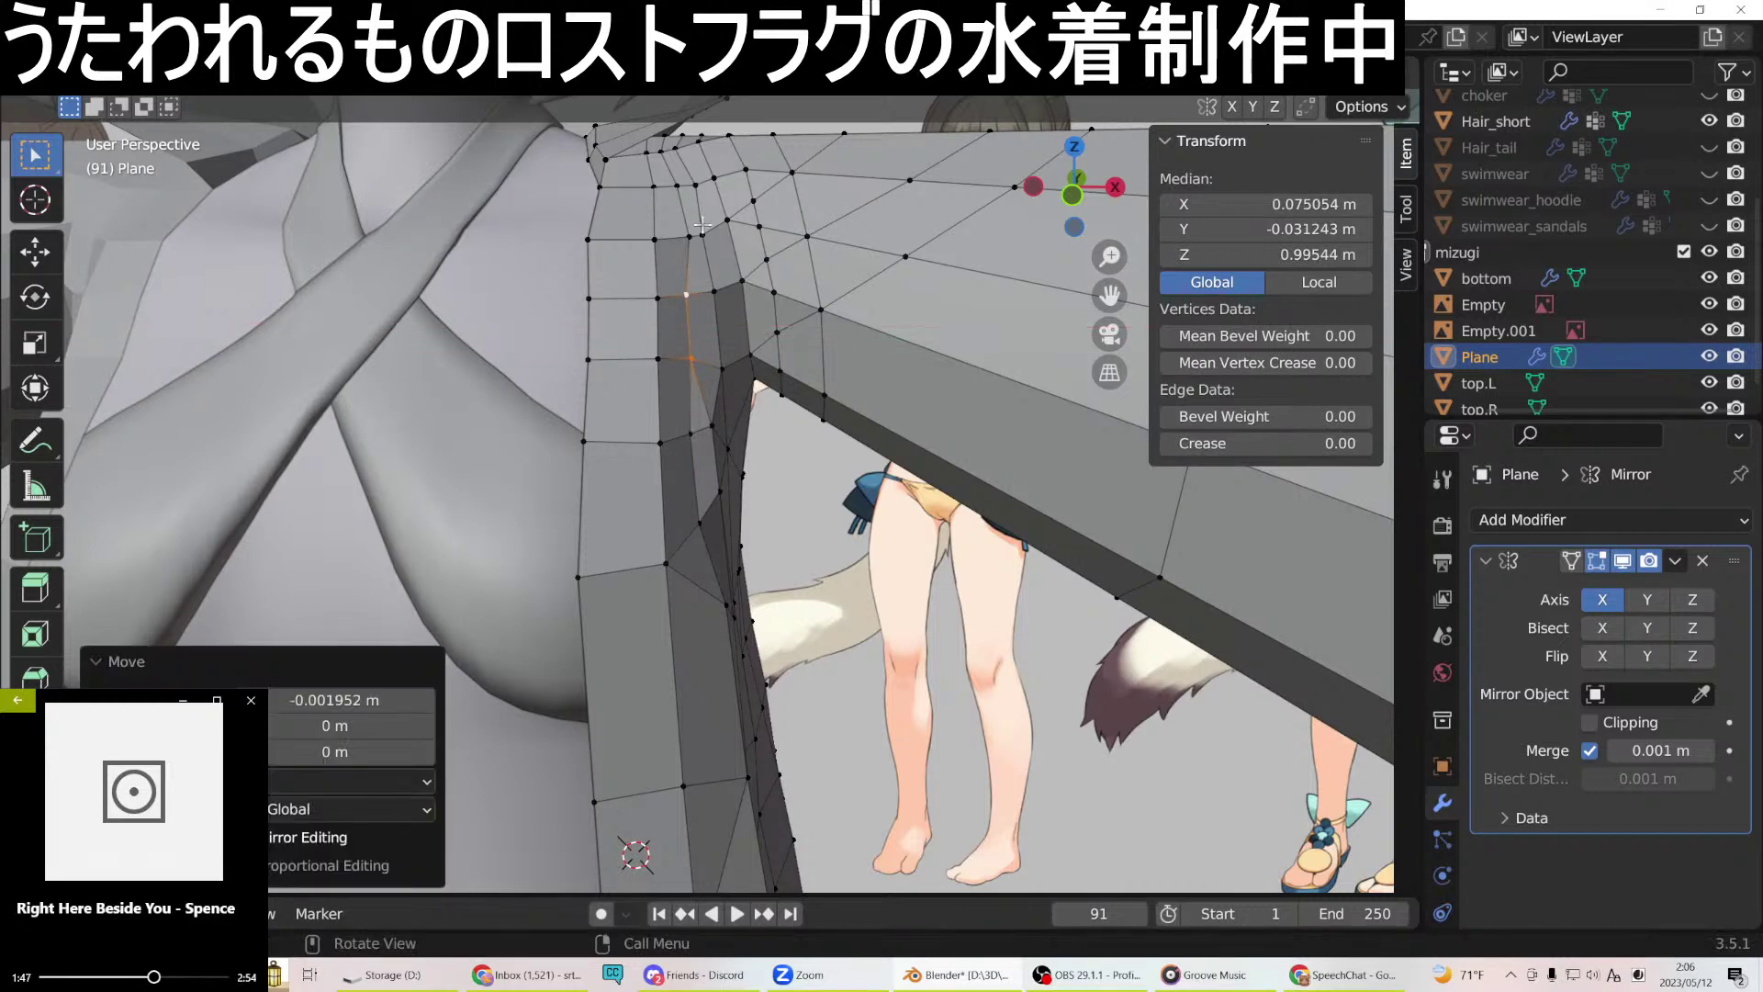
# Select the following two vertices up toward the shoulder and pull them inward along X.
pyautogui.click(688, 234)
pyautogui.keyDown('shift'); pyautogui.click(681, 183); pyautogui.keyUp('shift')
pyautogui.press('g')
pyautogui.press('x')
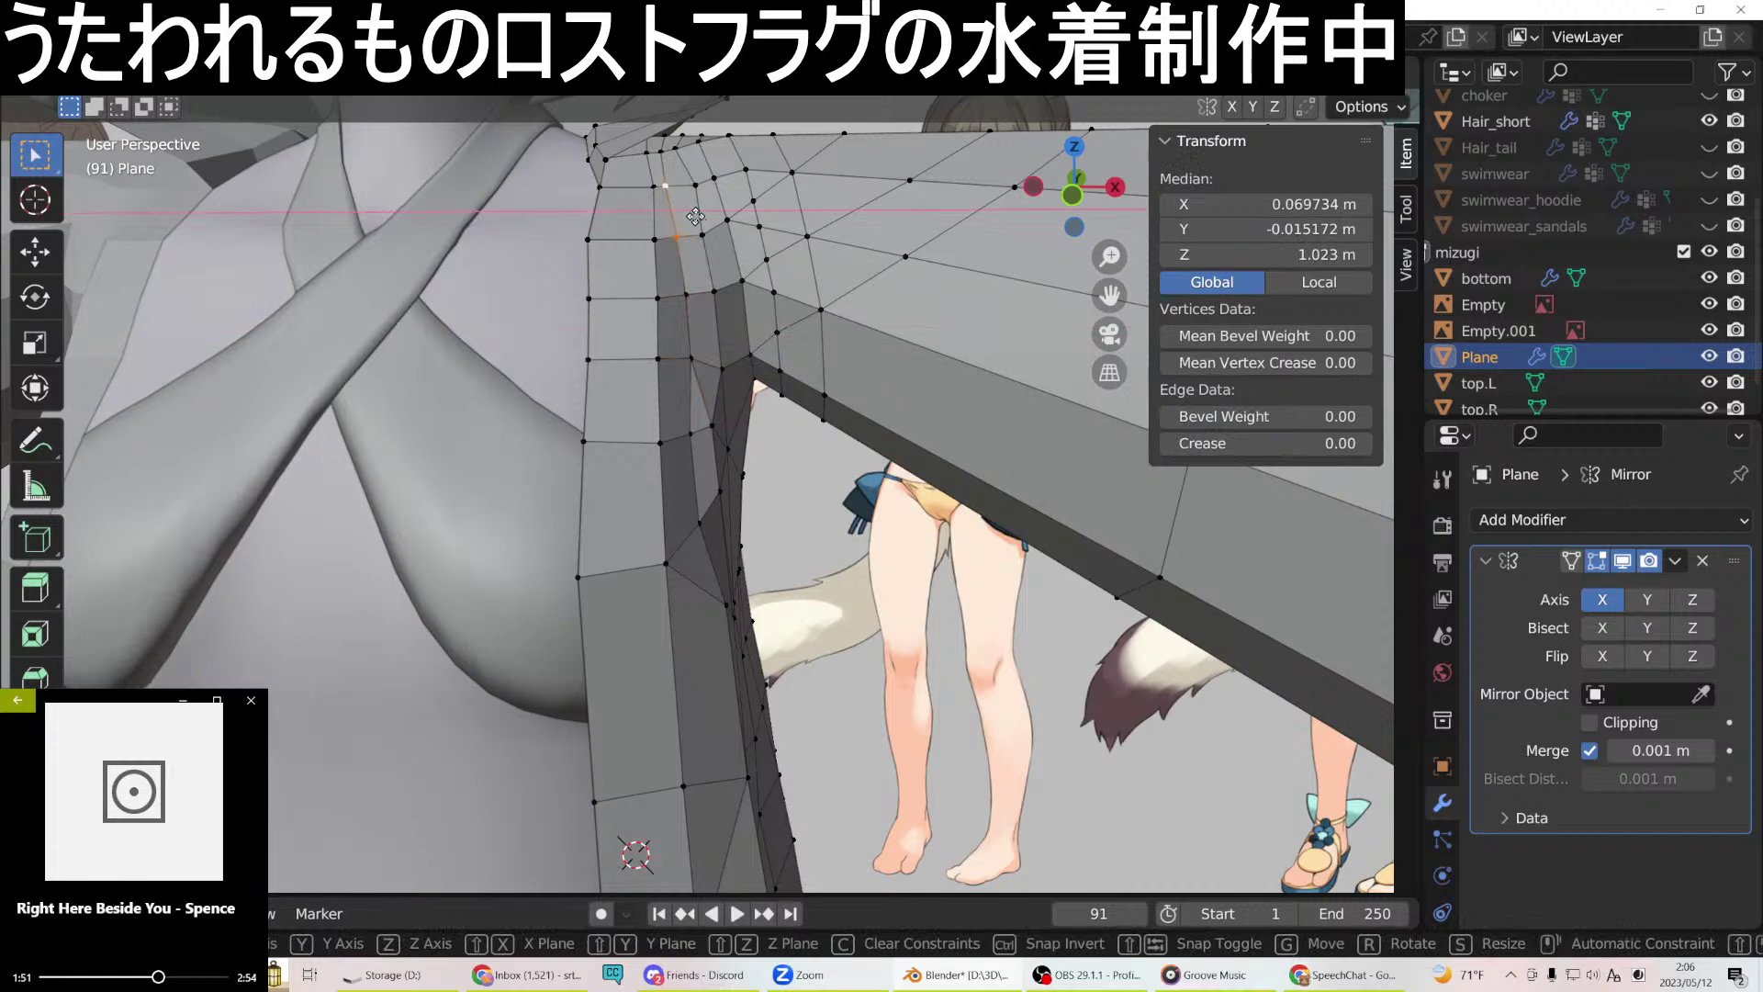
pyautogui.click(696, 238)
pyautogui.moveTo(759, 379); pyautogui.dragTo(742, 592, button='middle')
# Shift the column's vertex just below chest height along X to line up with its neighbours.
pyautogui.click(718, 562)
pyautogui.press('g')
pyautogui.press('x')
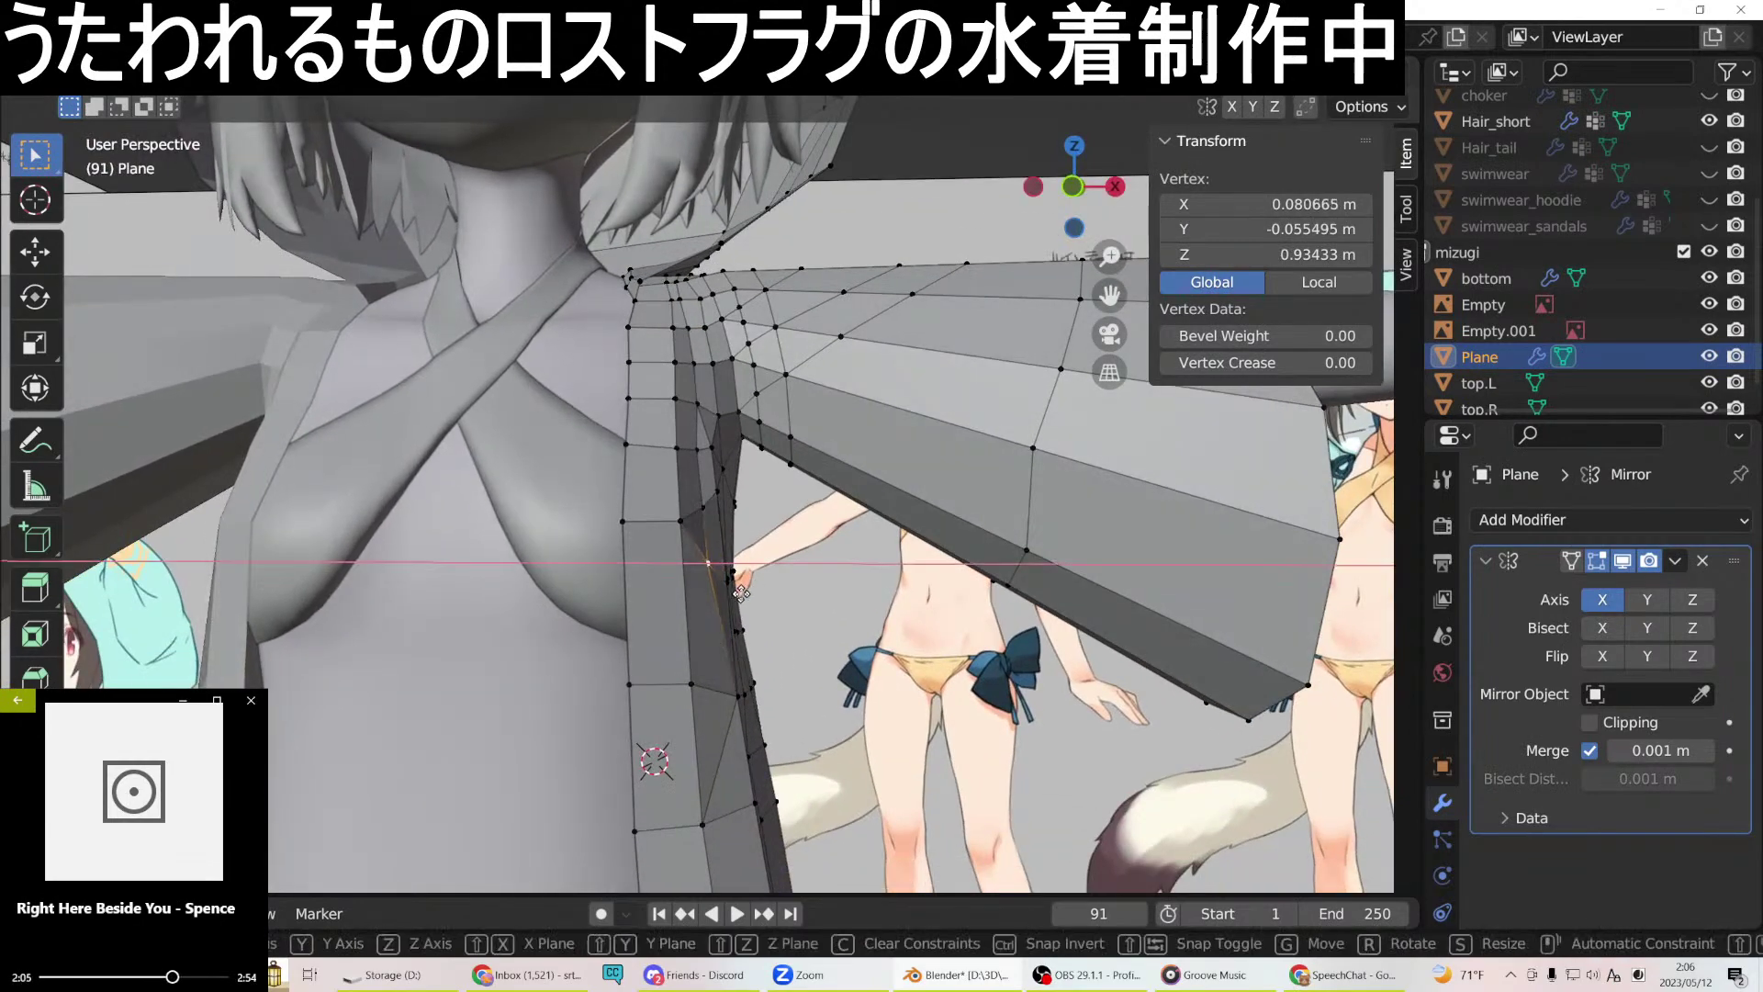
pyautogui.click(742, 592)
pyautogui.moveTo(742, 592); pyautogui.dragTo(766, 498, button='middle')
# Select two adjacent vertices of the next column below the armhole and shift them together along X.
pyautogui.keyDown('shift'); pyautogui.click(722, 465); pyautogui.keyUp('shift')
pyautogui.press('g')
pyautogui.press('x')
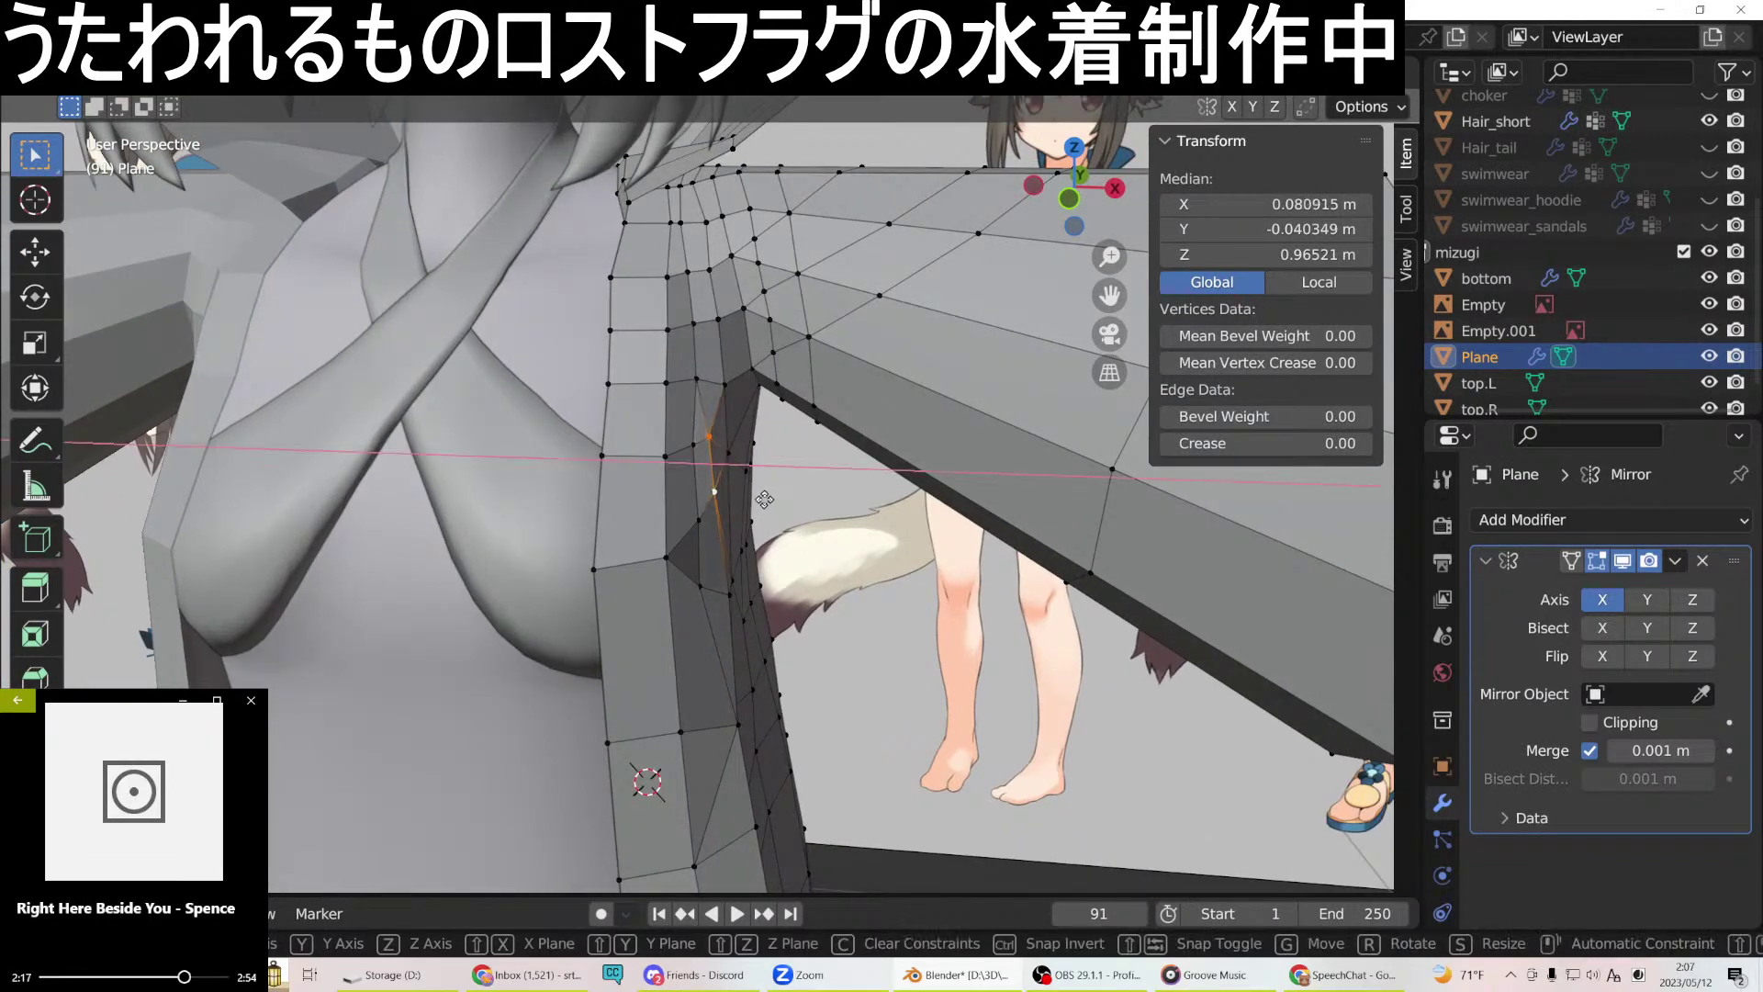
pyautogui.click(762, 502)
pyautogui.moveTo(762, 502); pyautogui.dragTo(805, 438, button='middle')
pyautogui.moveTo(751, 669)
pyautogui.mouseDown(button='middle')
pyautogui.moveTo(750, 696)
pyautogui.moveTo(764, 688)
pyautogui.moveTo(723, 673)
pyautogui.moveTo(736, 618)
pyautogui.moveTo(757, 699)
pyautogui.mouseUp(button='middle')
# Select the front side column's lower vertices from below the chest down to the hem and move them -0.005429 m along X.
pyautogui.click(740, 664)
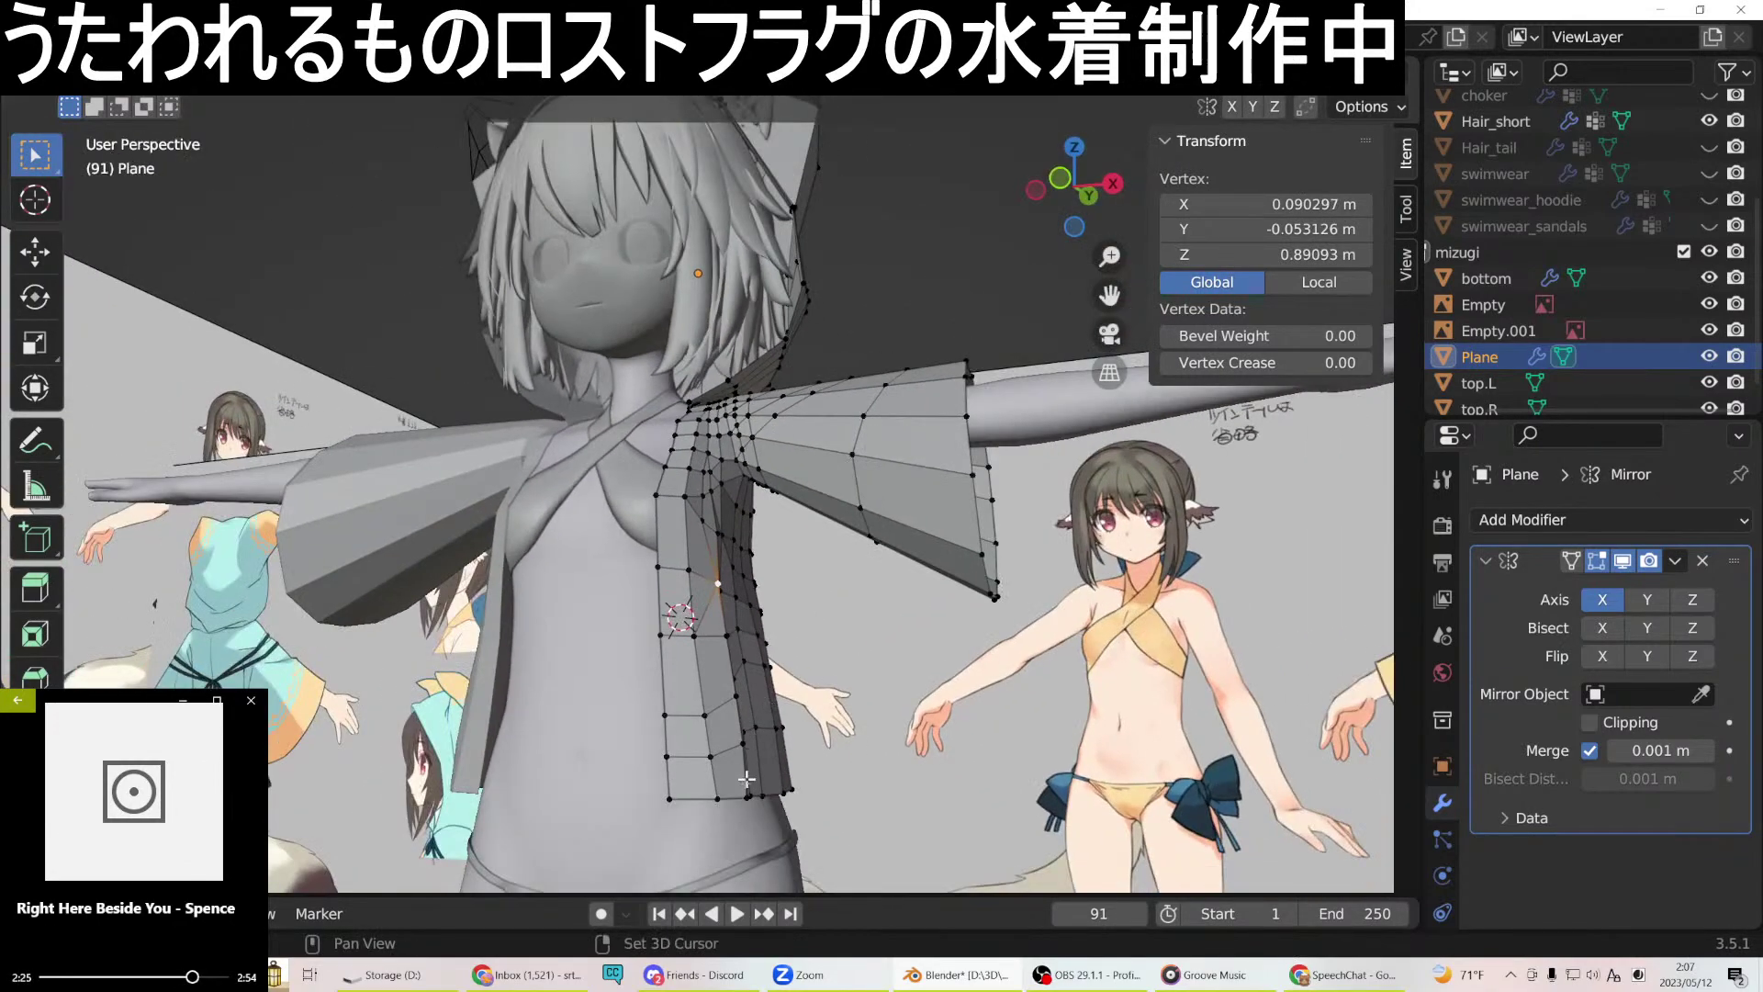
pyautogui.keyDown('shift'); pyautogui.click(727, 633); pyautogui.keyUp('shift')
pyautogui.moveTo(739, 716); pyautogui.dragTo(659, 687, button='middle')
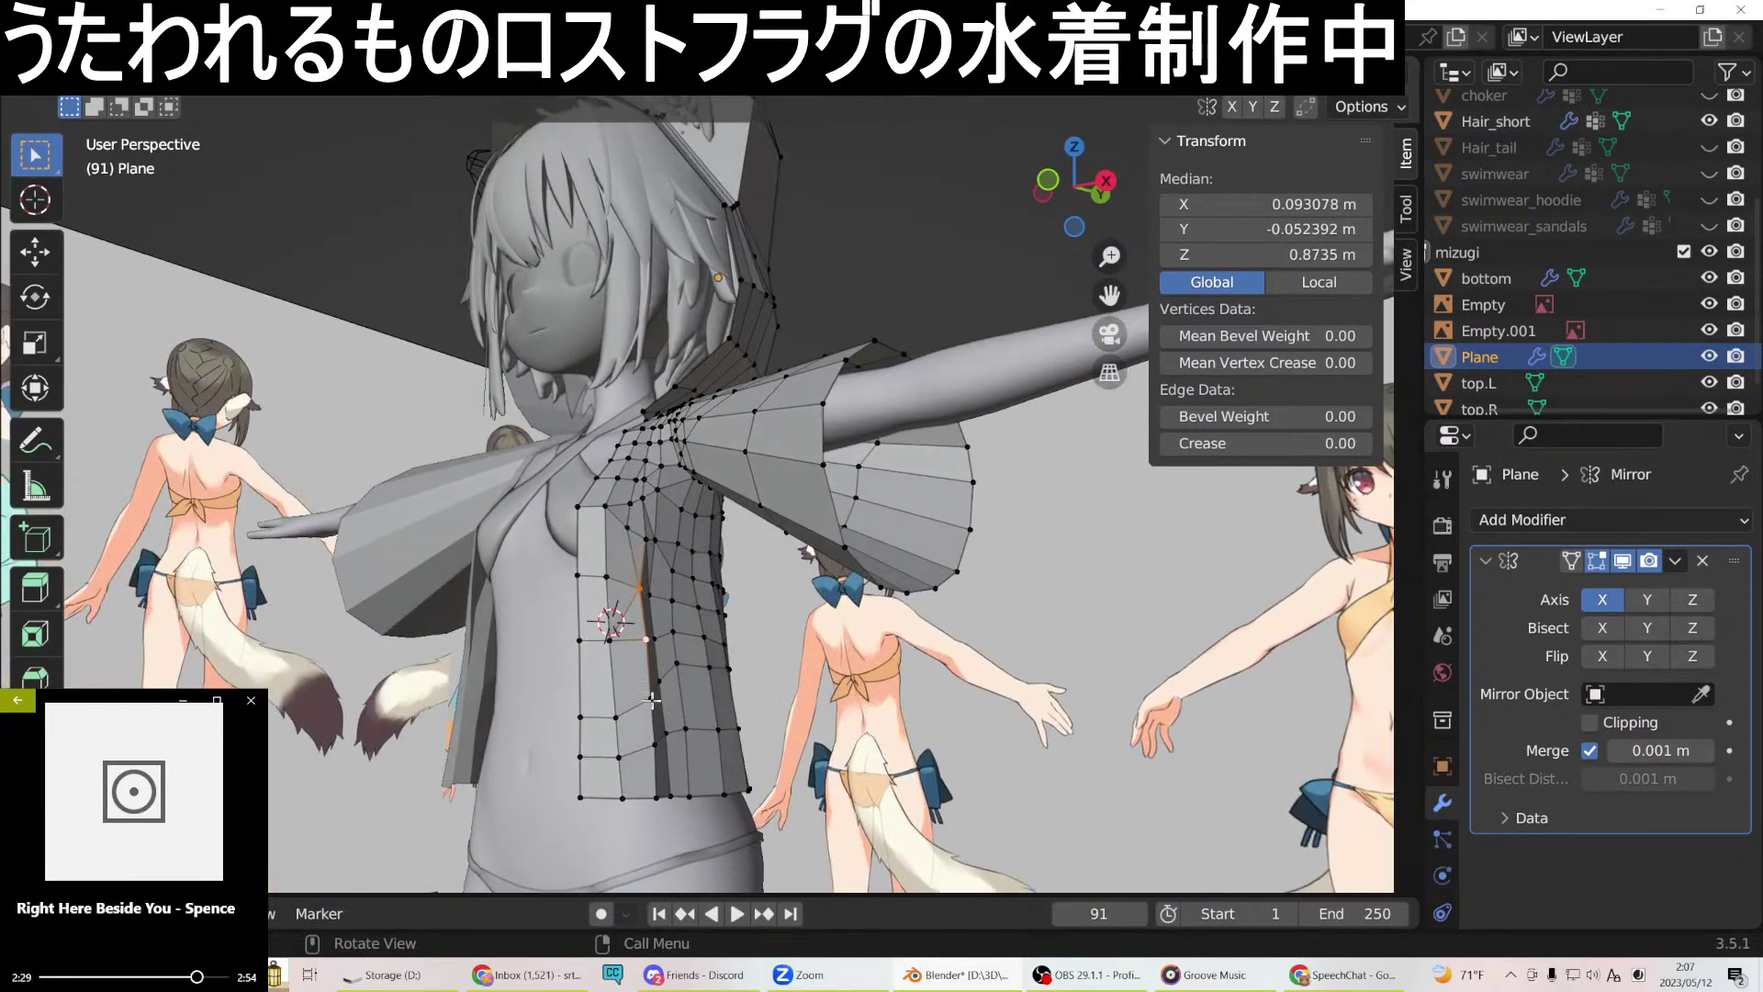
pyautogui.moveTo(660, 781); pyautogui.dragTo(747, 809, button='middle')
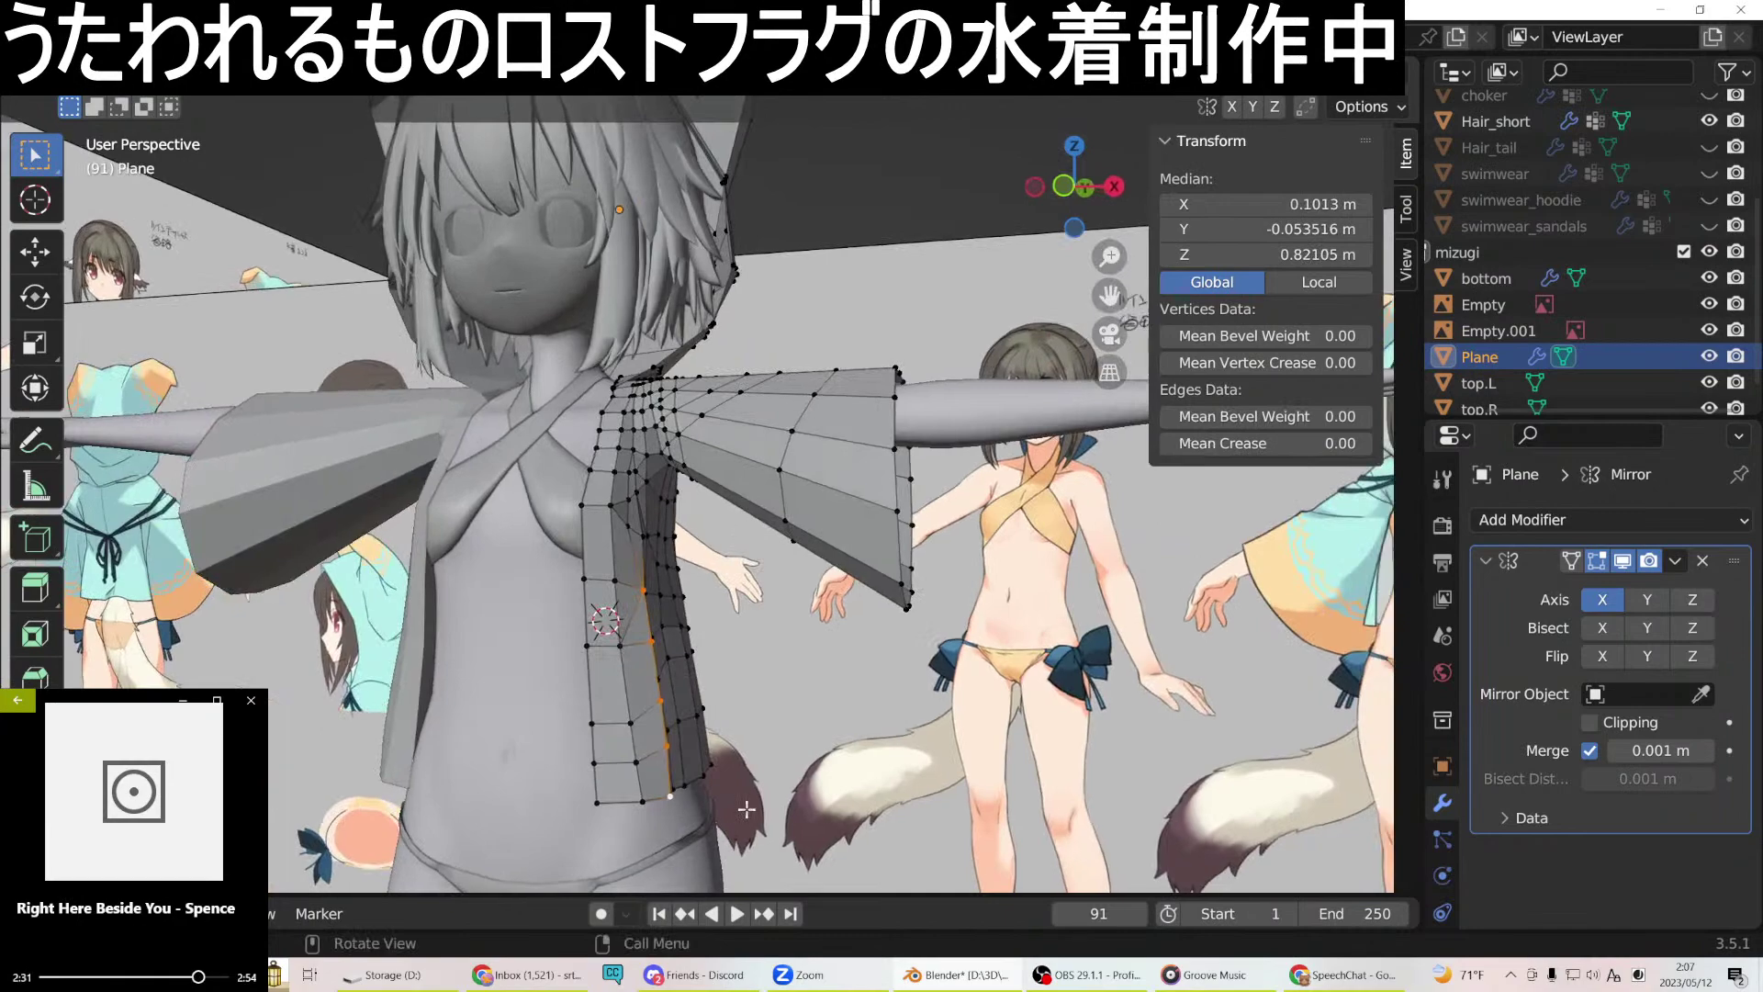
pyautogui.scroll(4, 747, 809)
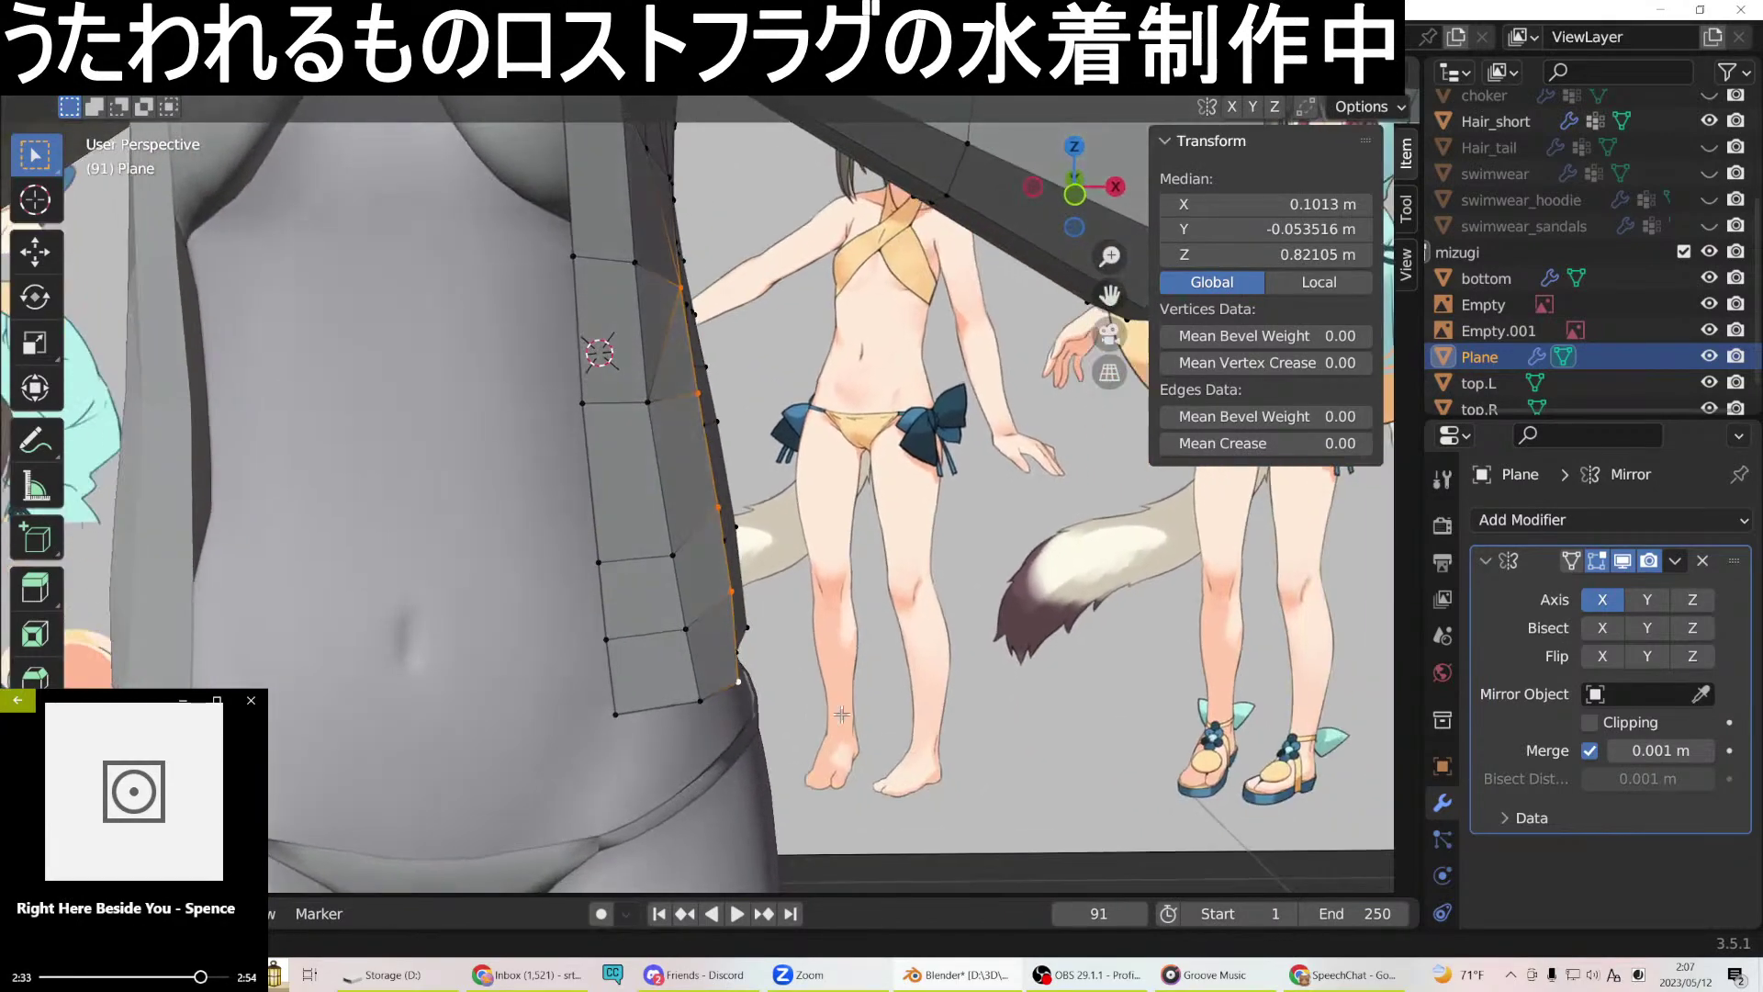
pyautogui.press('g')
pyautogui.press('x')
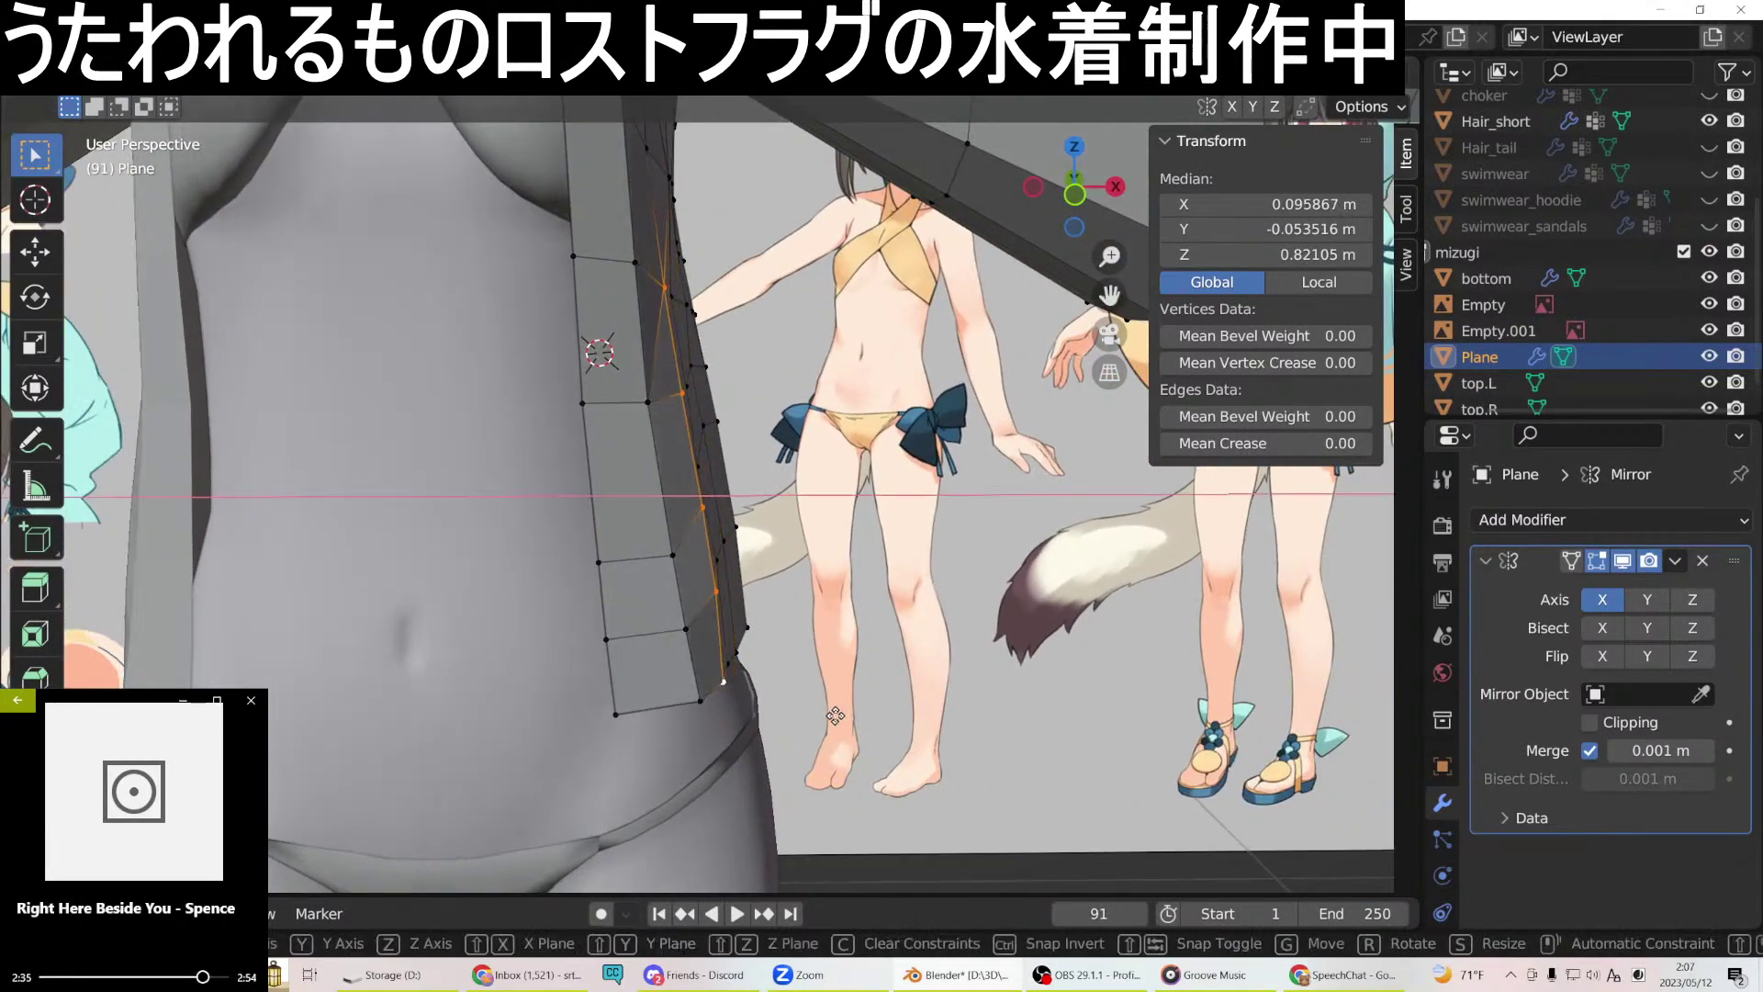
pyautogui.click(835, 715)
pyautogui.moveTo(835, 715); pyautogui.dragTo(694, 583, button='middle')
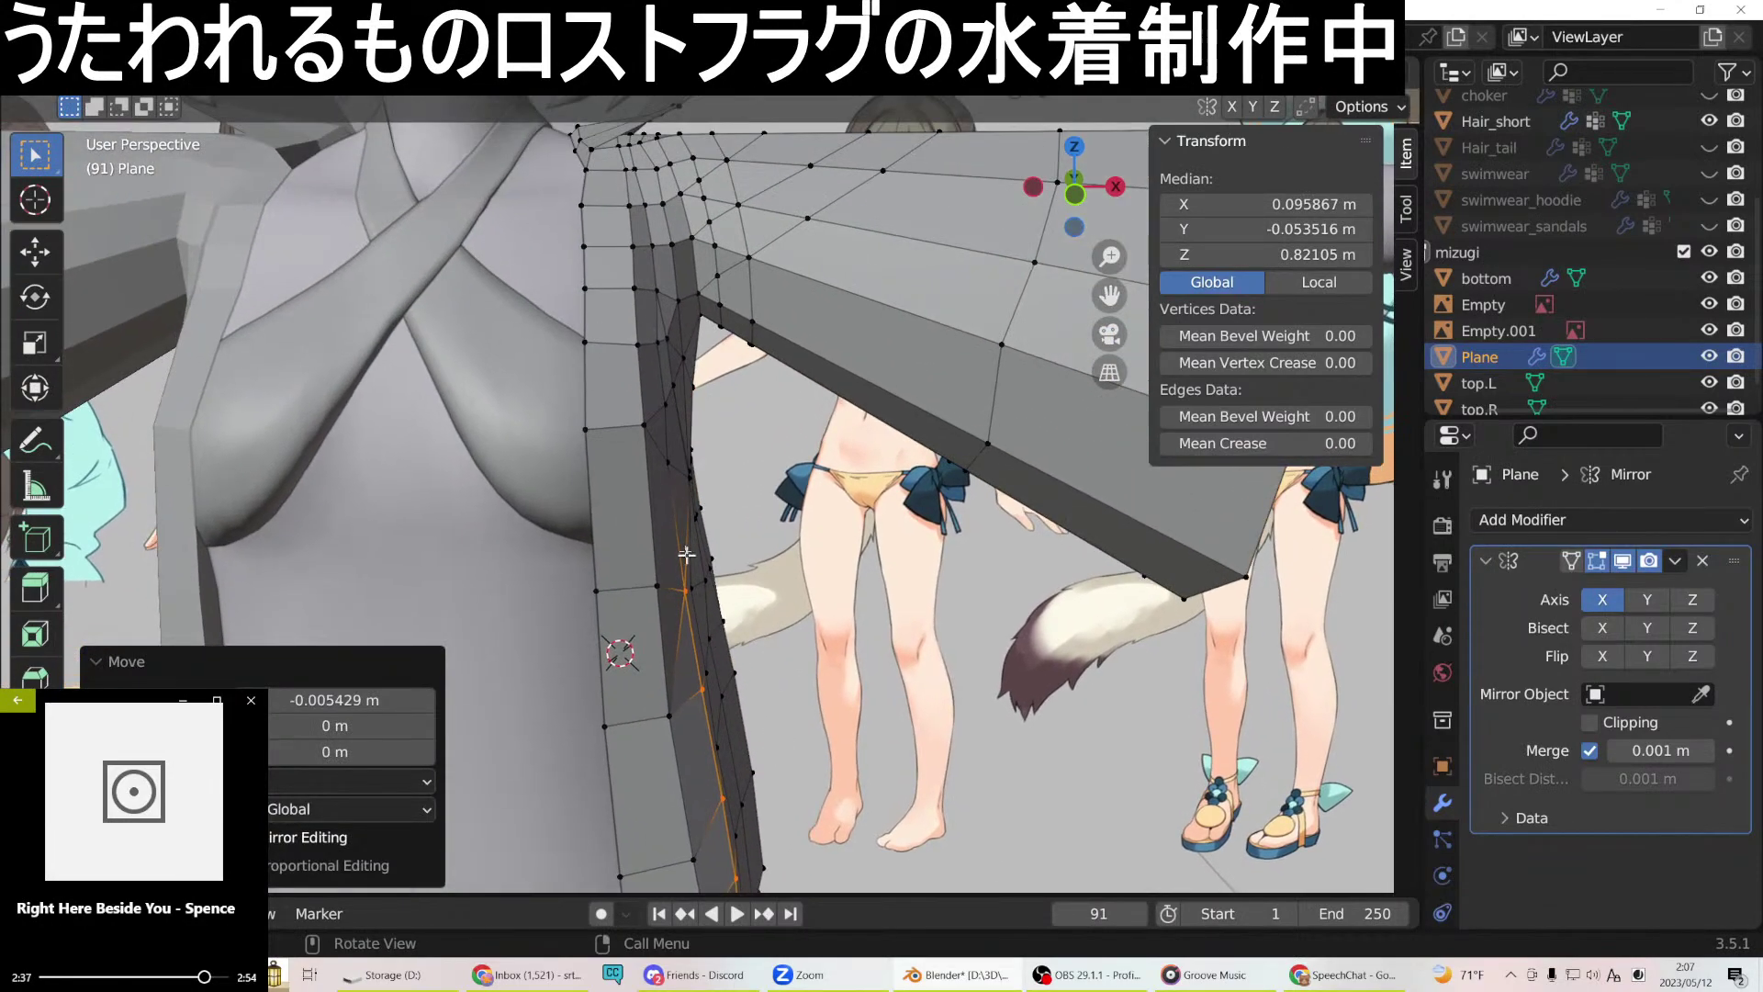
pyautogui.moveTo(691, 468); pyautogui.dragTo(711, 470, button='middle')
# In front view, select the two column vertices just above those and move them 0.001377 m along X.
pyautogui.press('KP_1')
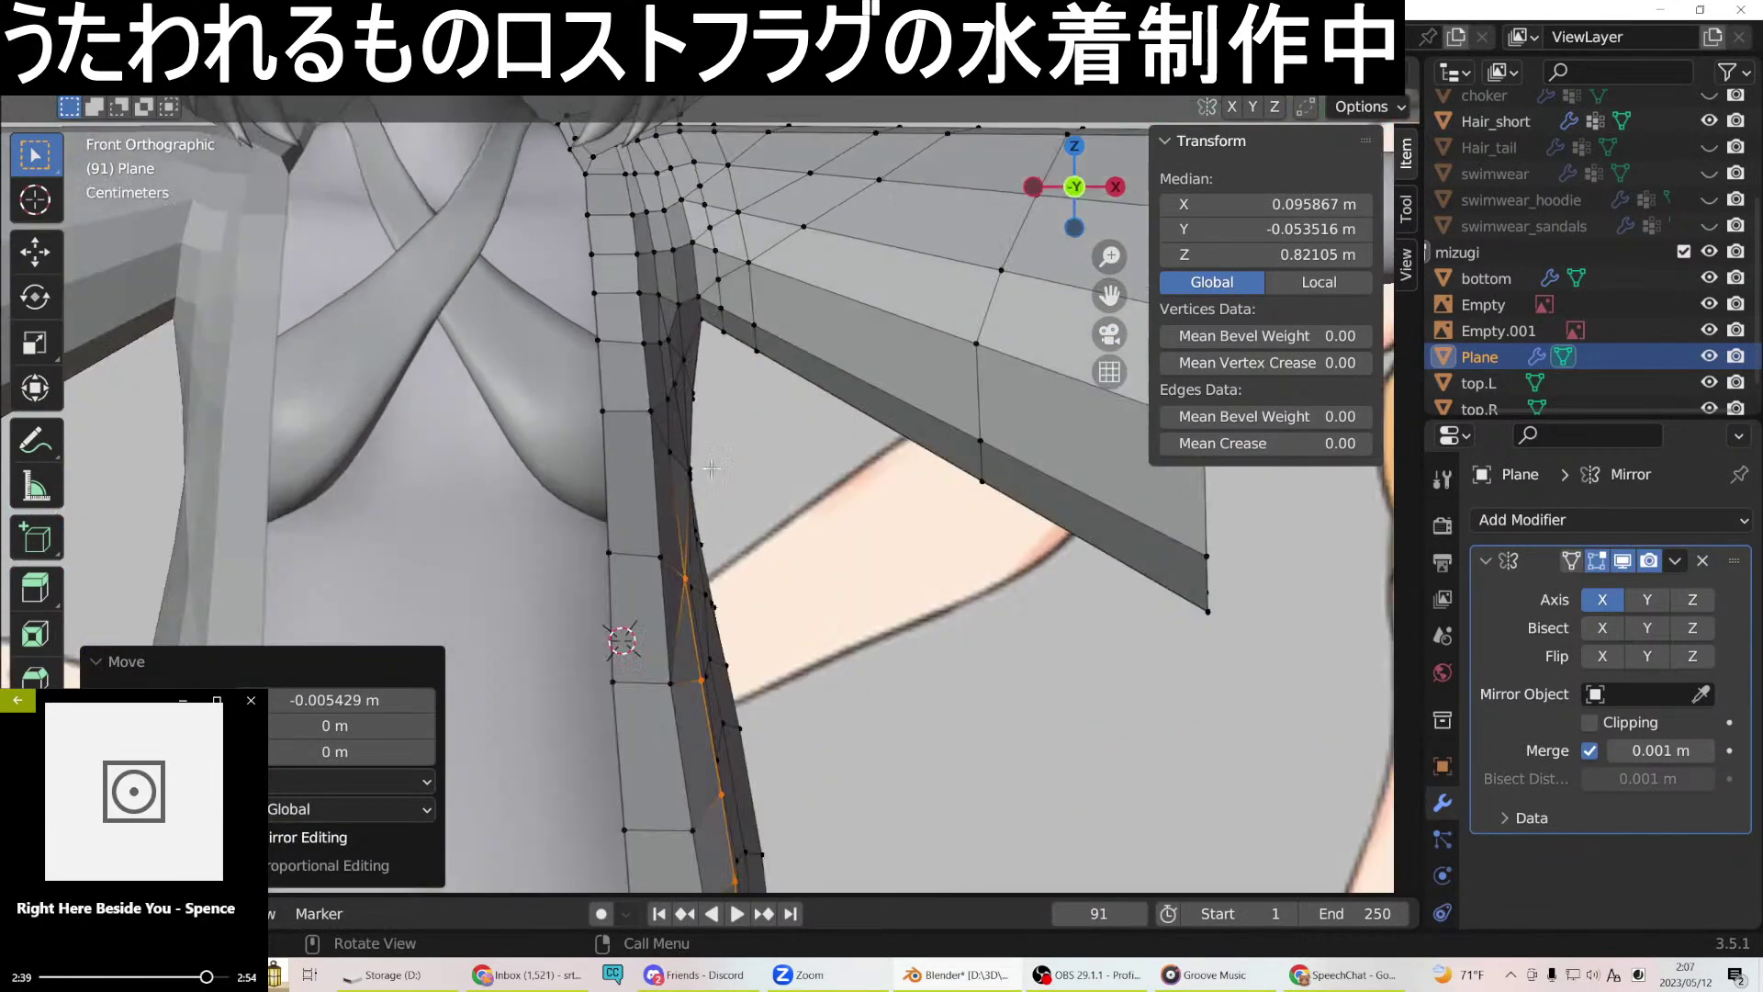
pyautogui.scroll(1, 784, 360)
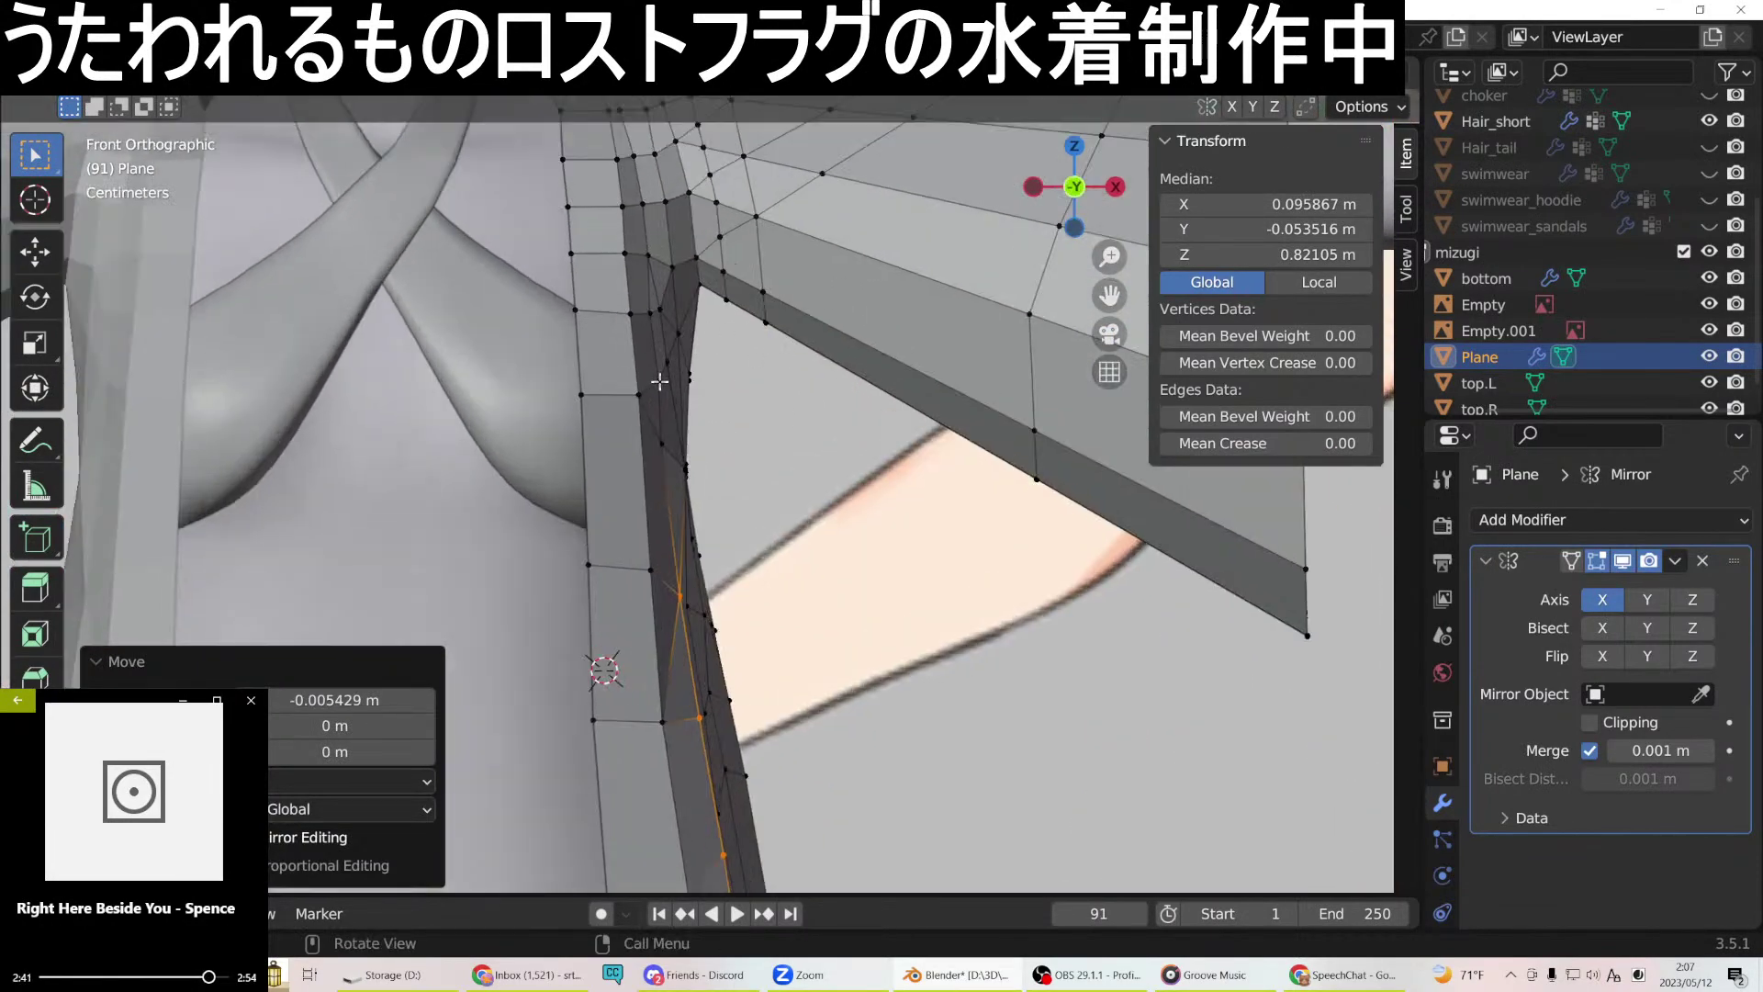
pyautogui.click(659, 381)
pyautogui.keyDown('shift'); pyautogui.click(661, 444); pyautogui.keyUp('shift')
pyautogui.press('g')
pyautogui.press('x')
pyautogui.click(711, 472)
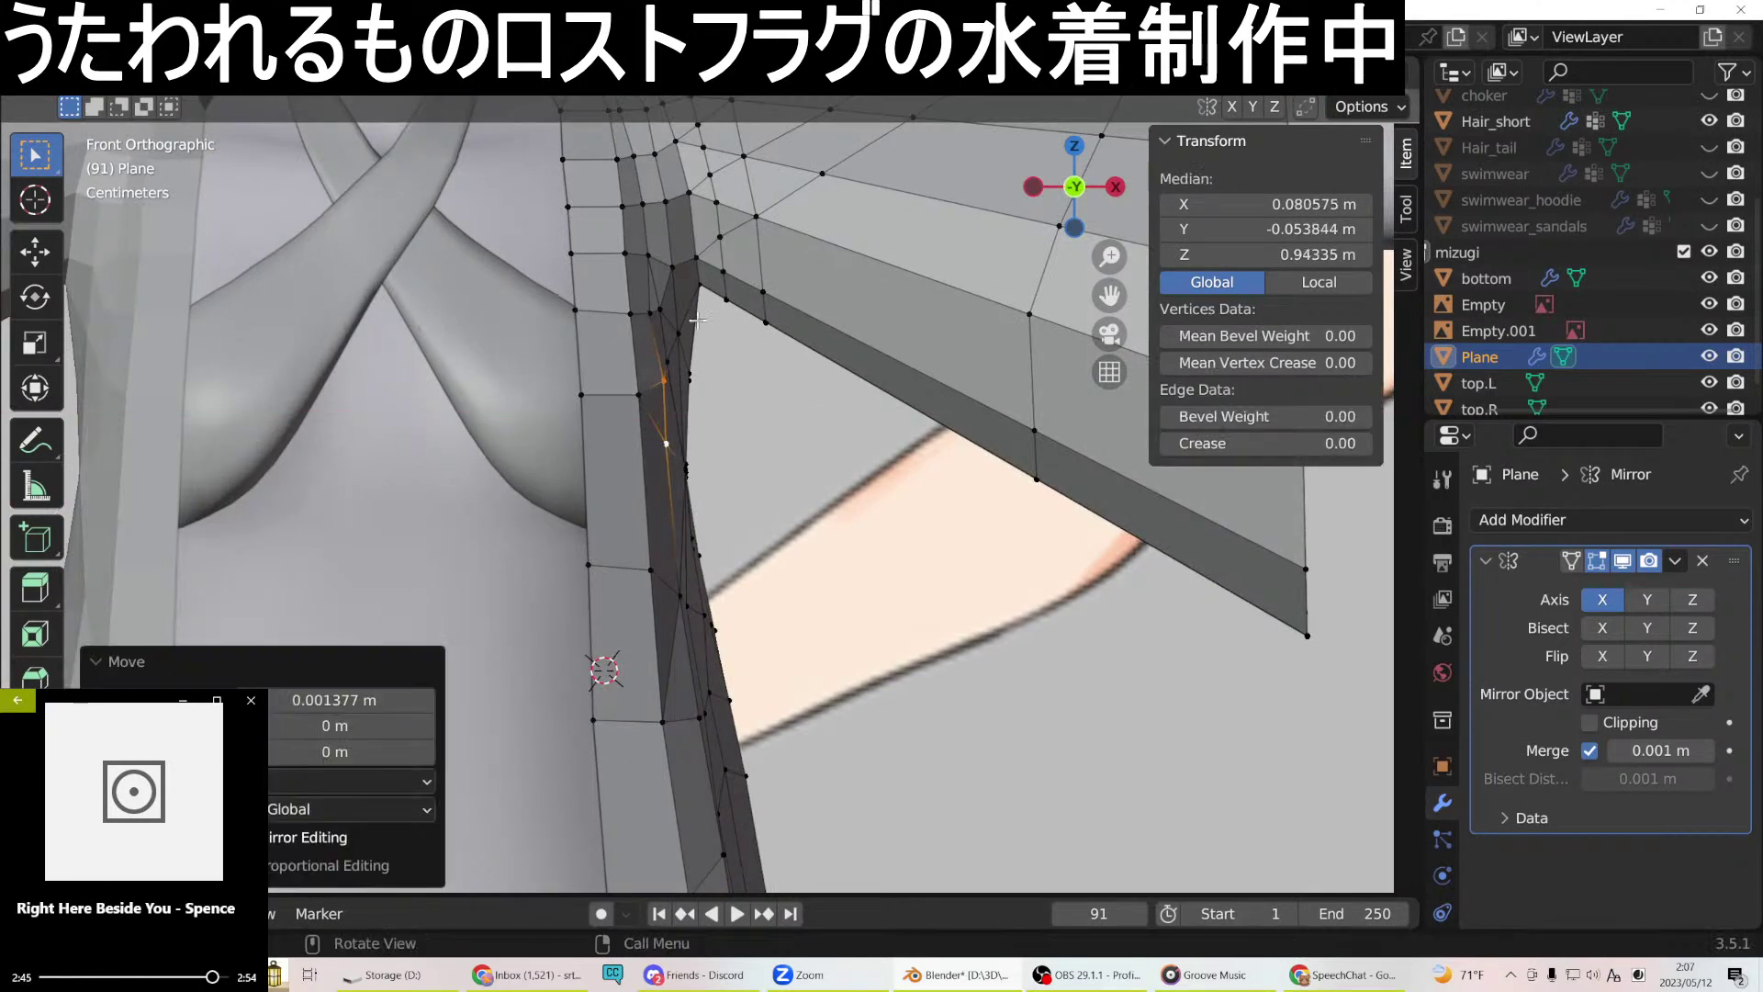
# Move the single vertex above that pair 0.000787 m along X.
pyautogui.click(652, 313)
pyautogui.press('g')
pyautogui.press('x')
pyautogui.click(686, 361)
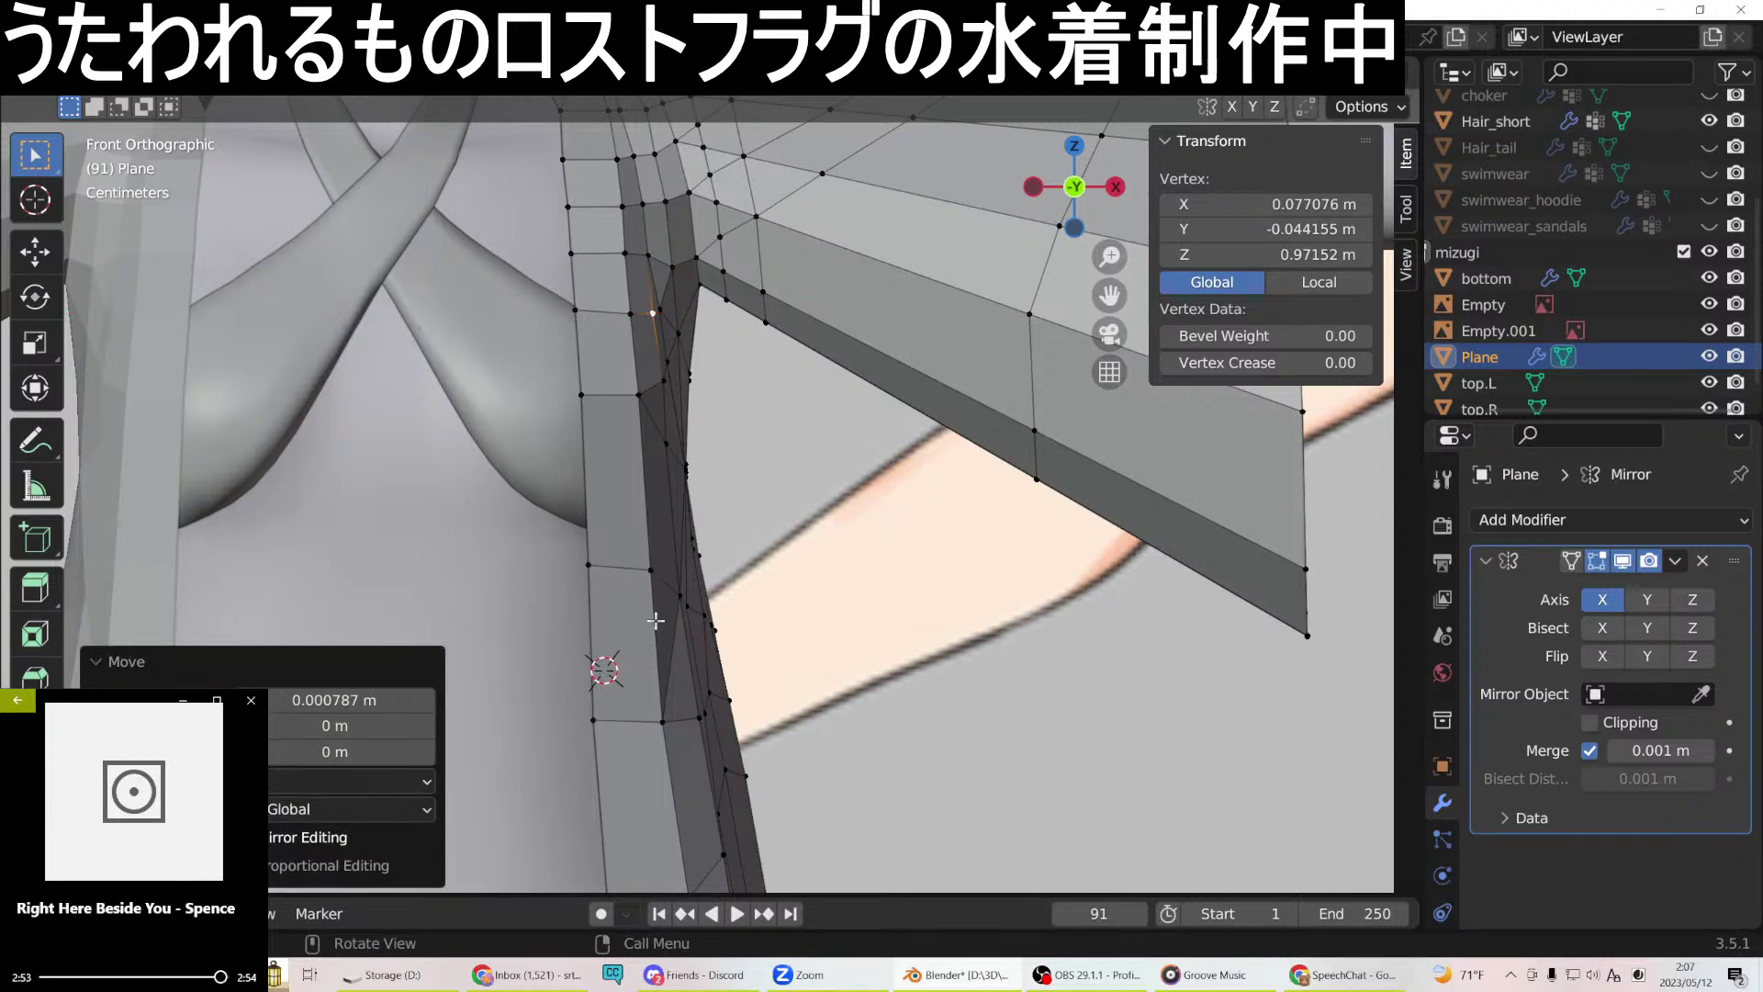
# Move the column's vertex just below the chest -0.000787 m along X.
pyautogui.click(684, 606)
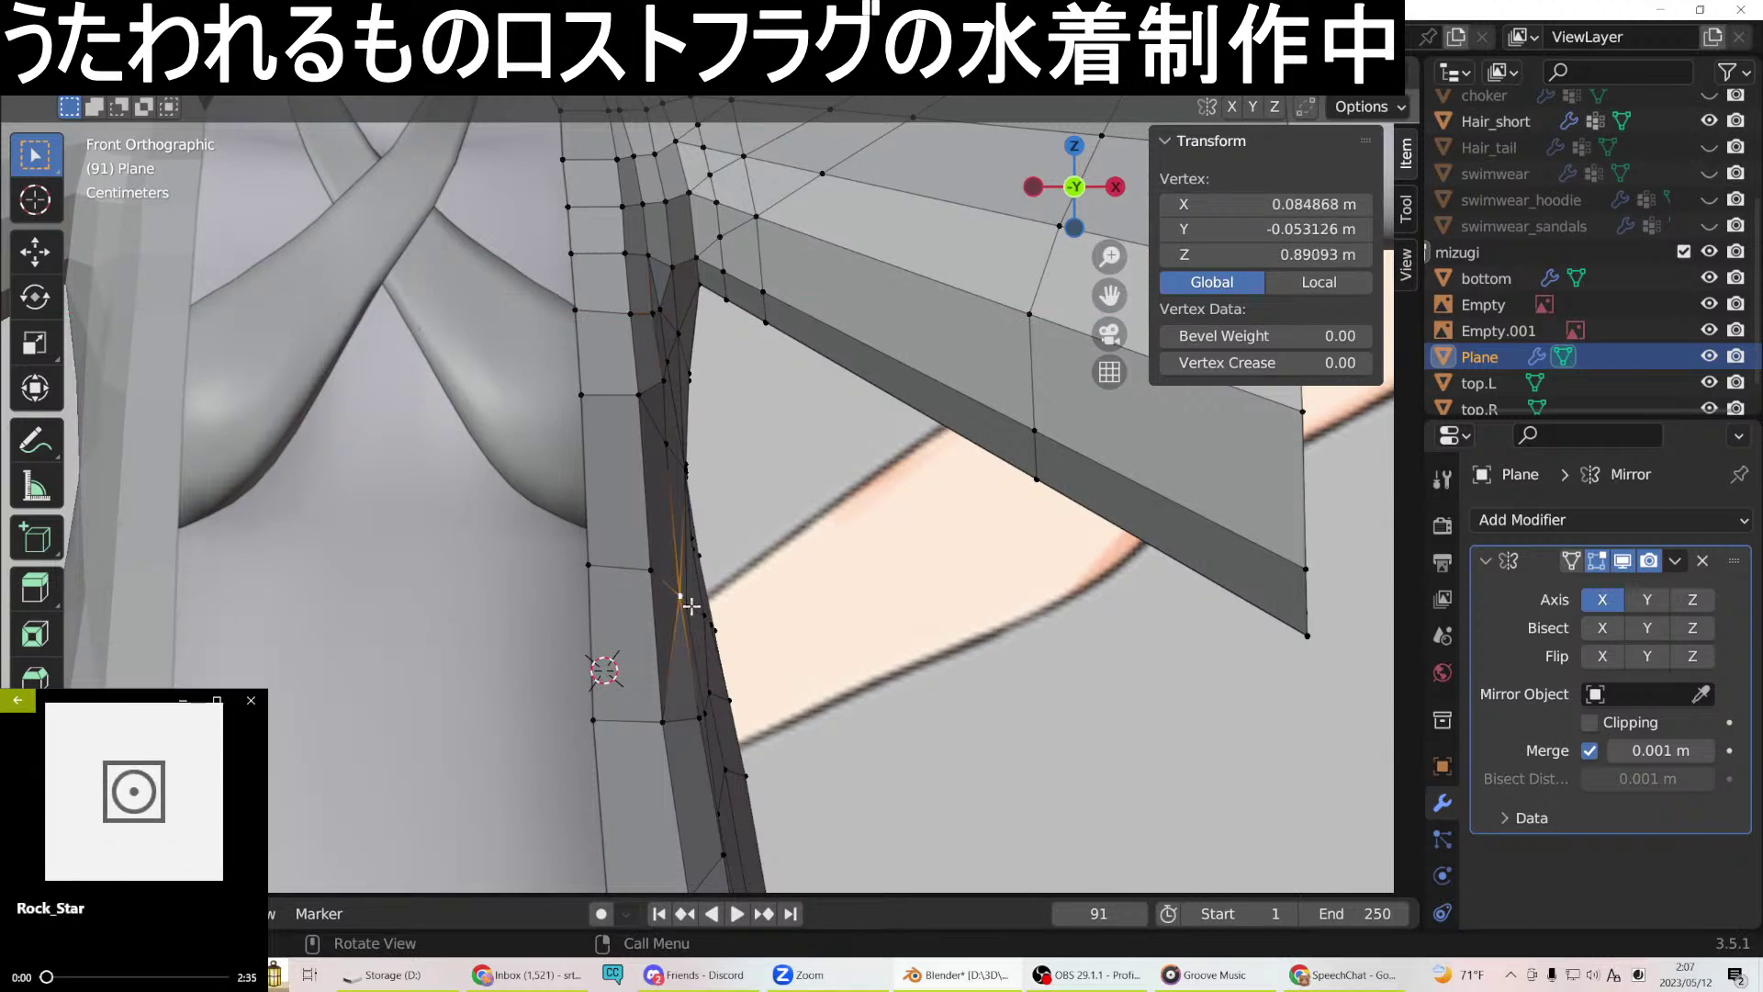
pyautogui.press('g')
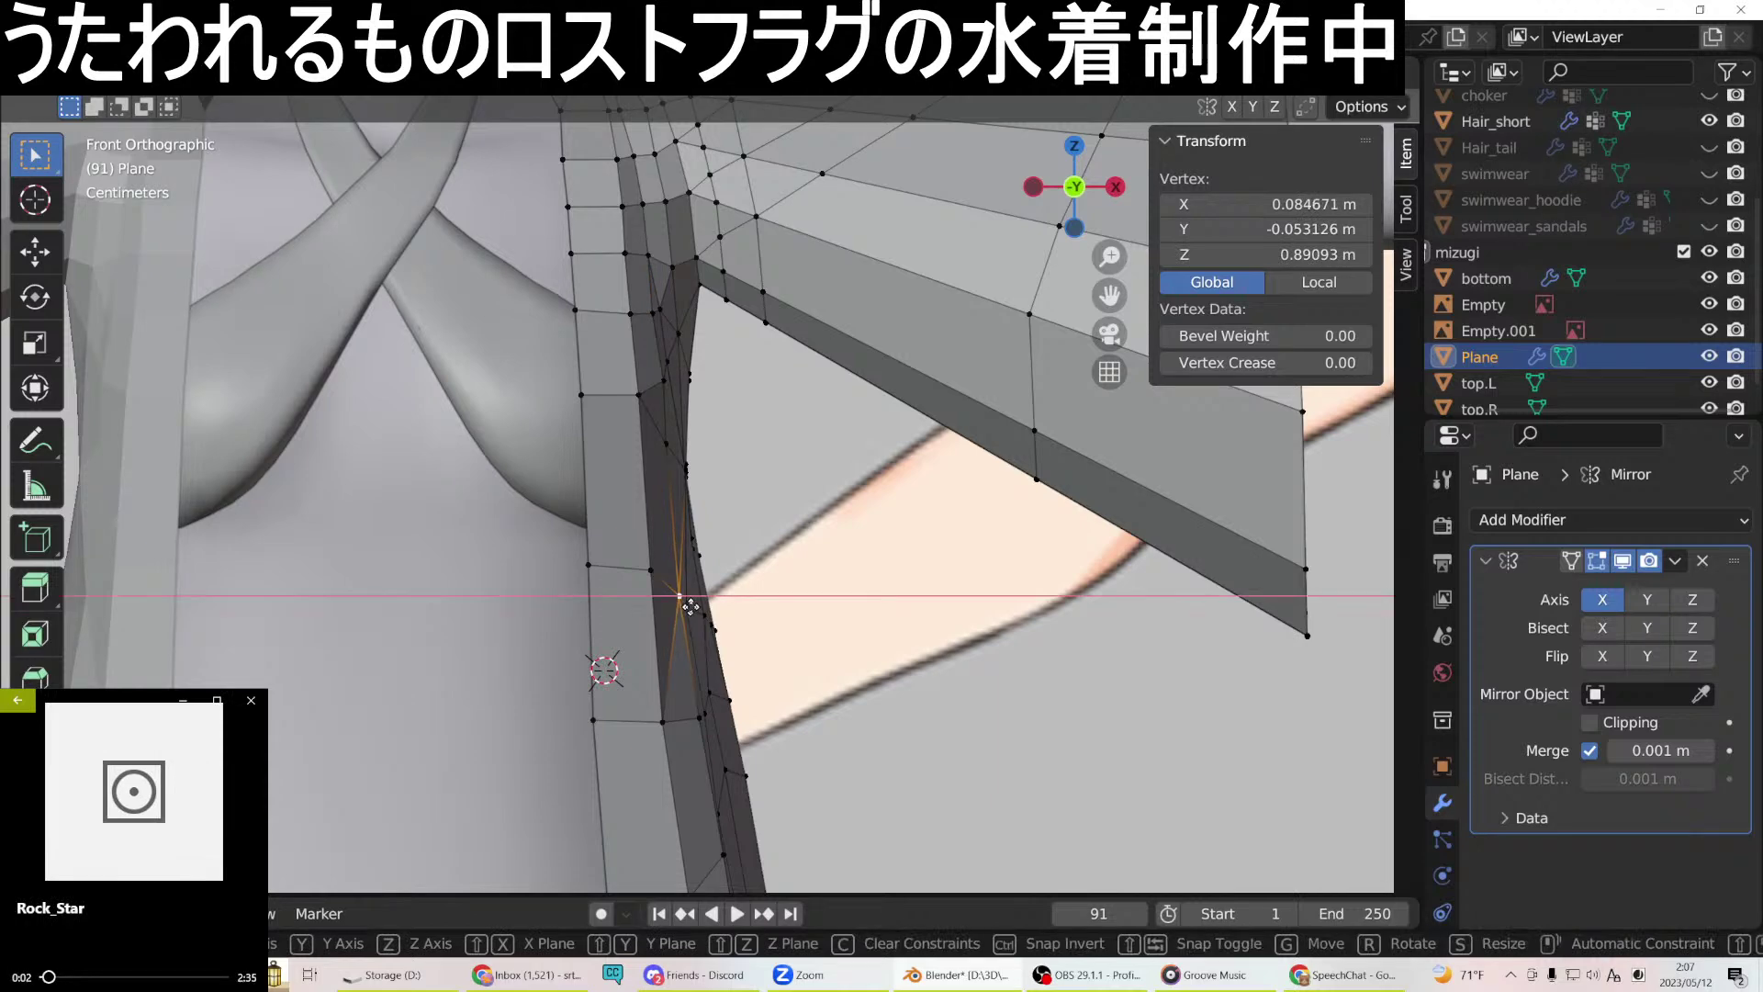
pyautogui.click(688, 607)
pyautogui.scroll(-3, 698, 624)
pyautogui.scroll(3, 754, 580)
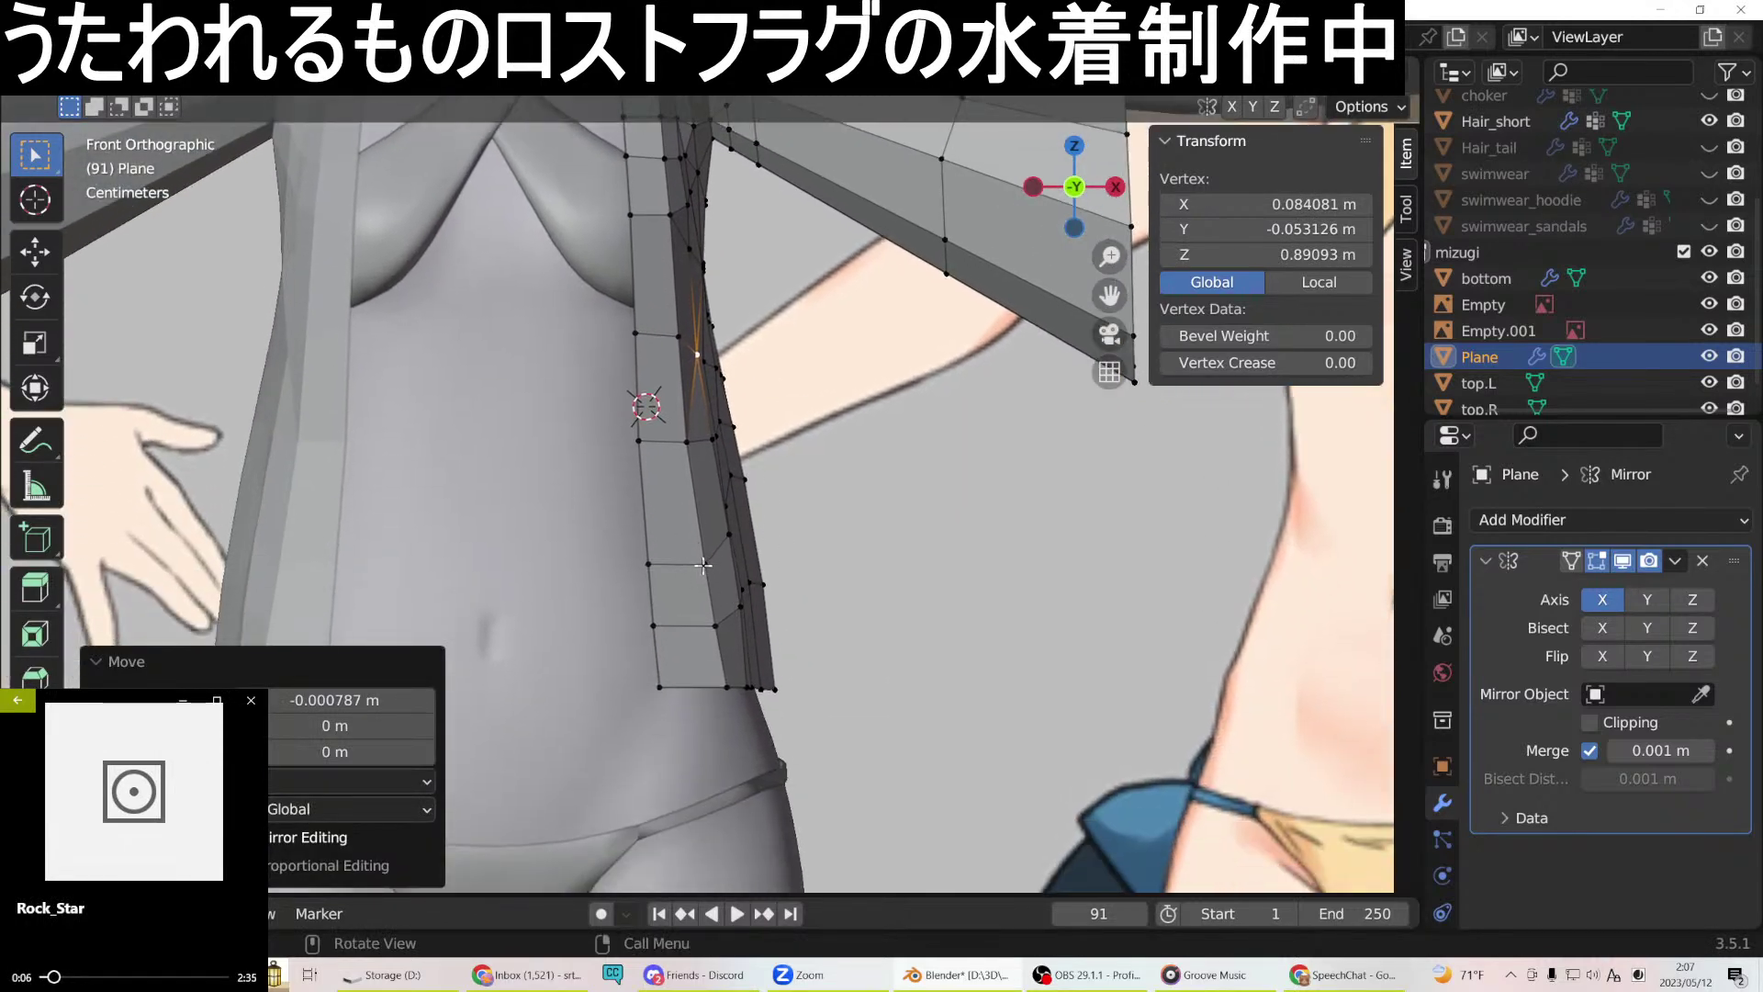
# Pull the chest-height vertex of the adjacent column further back inward along X.
pyautogui.moveTo(781, 550)
pyautogui.mouseDown(button='middle')
pyautogui.moveTo(672, 562)
pyautogui.moveTo(752, 650)
pyautogui.moveTo(786, 531)
pyautogui.mouseUp(button='middle')
pyautogui.press('KP_1')
pyautogui.moveTo(800, 277); pyautogui.dragTo(630, 839, button='middle')
pyautogui.press('g')
pyautogui.press('x')
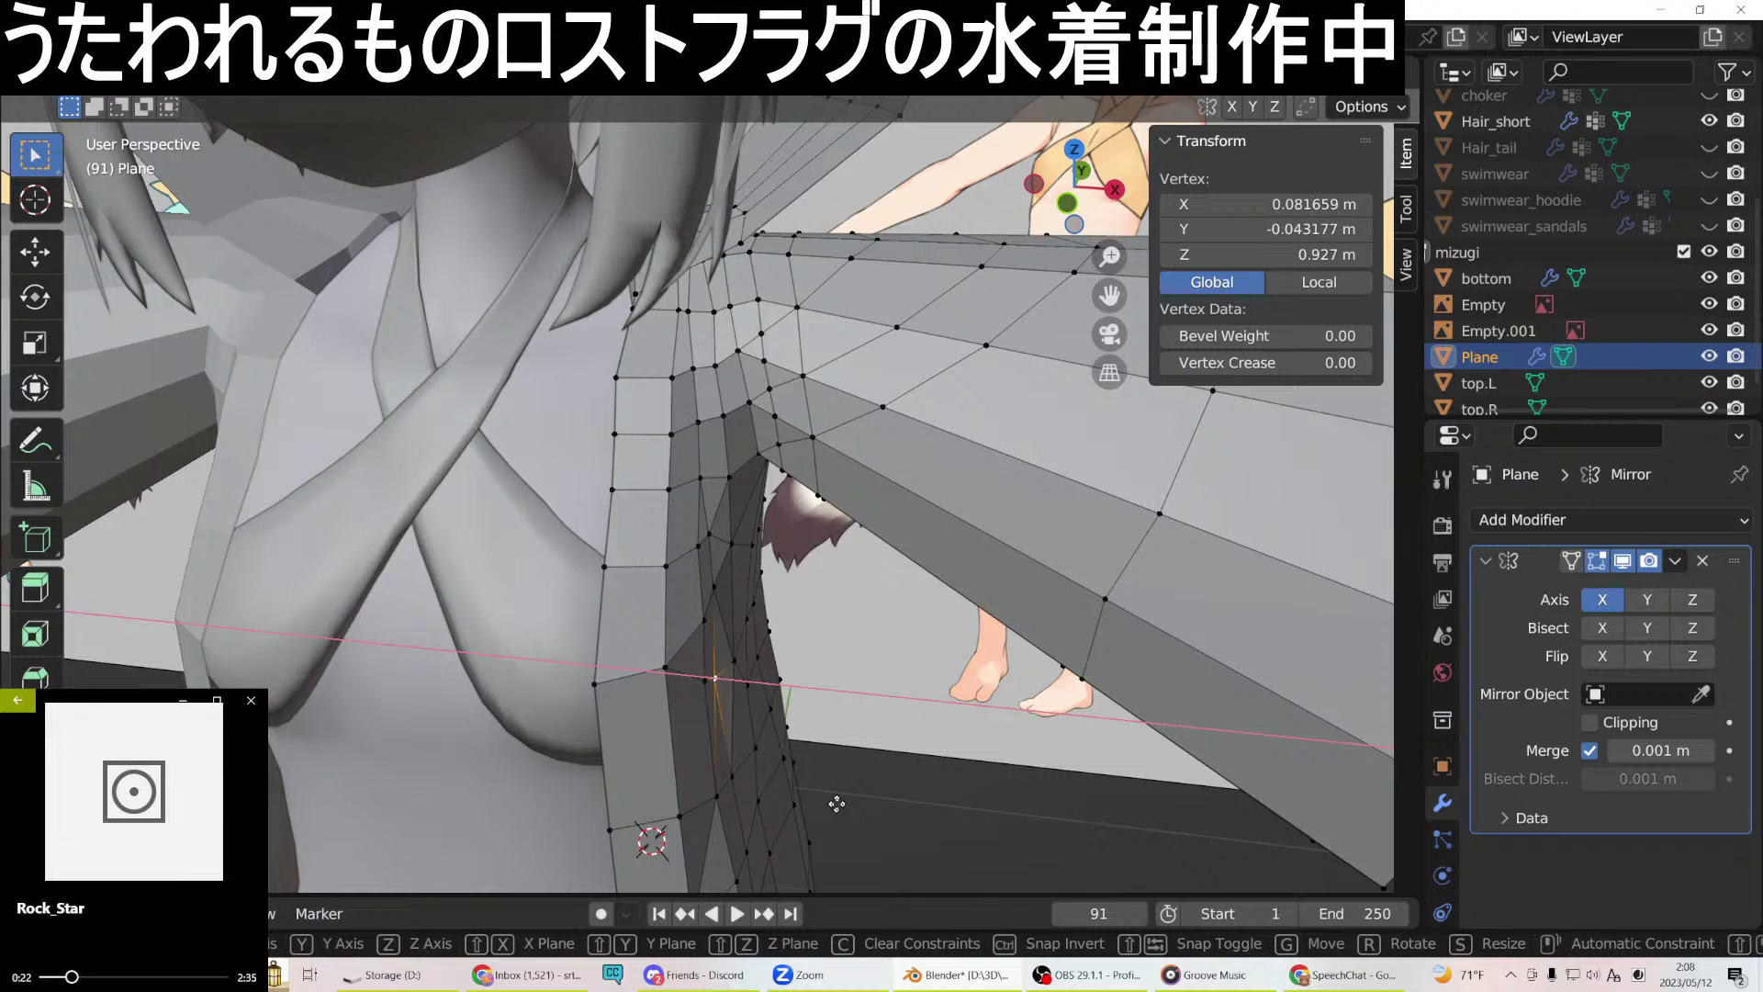
pyautogui.click(837, 805)
pyautogui.moveTo(837, 805); pyautogui.dragTo(736, 644, button='middle')
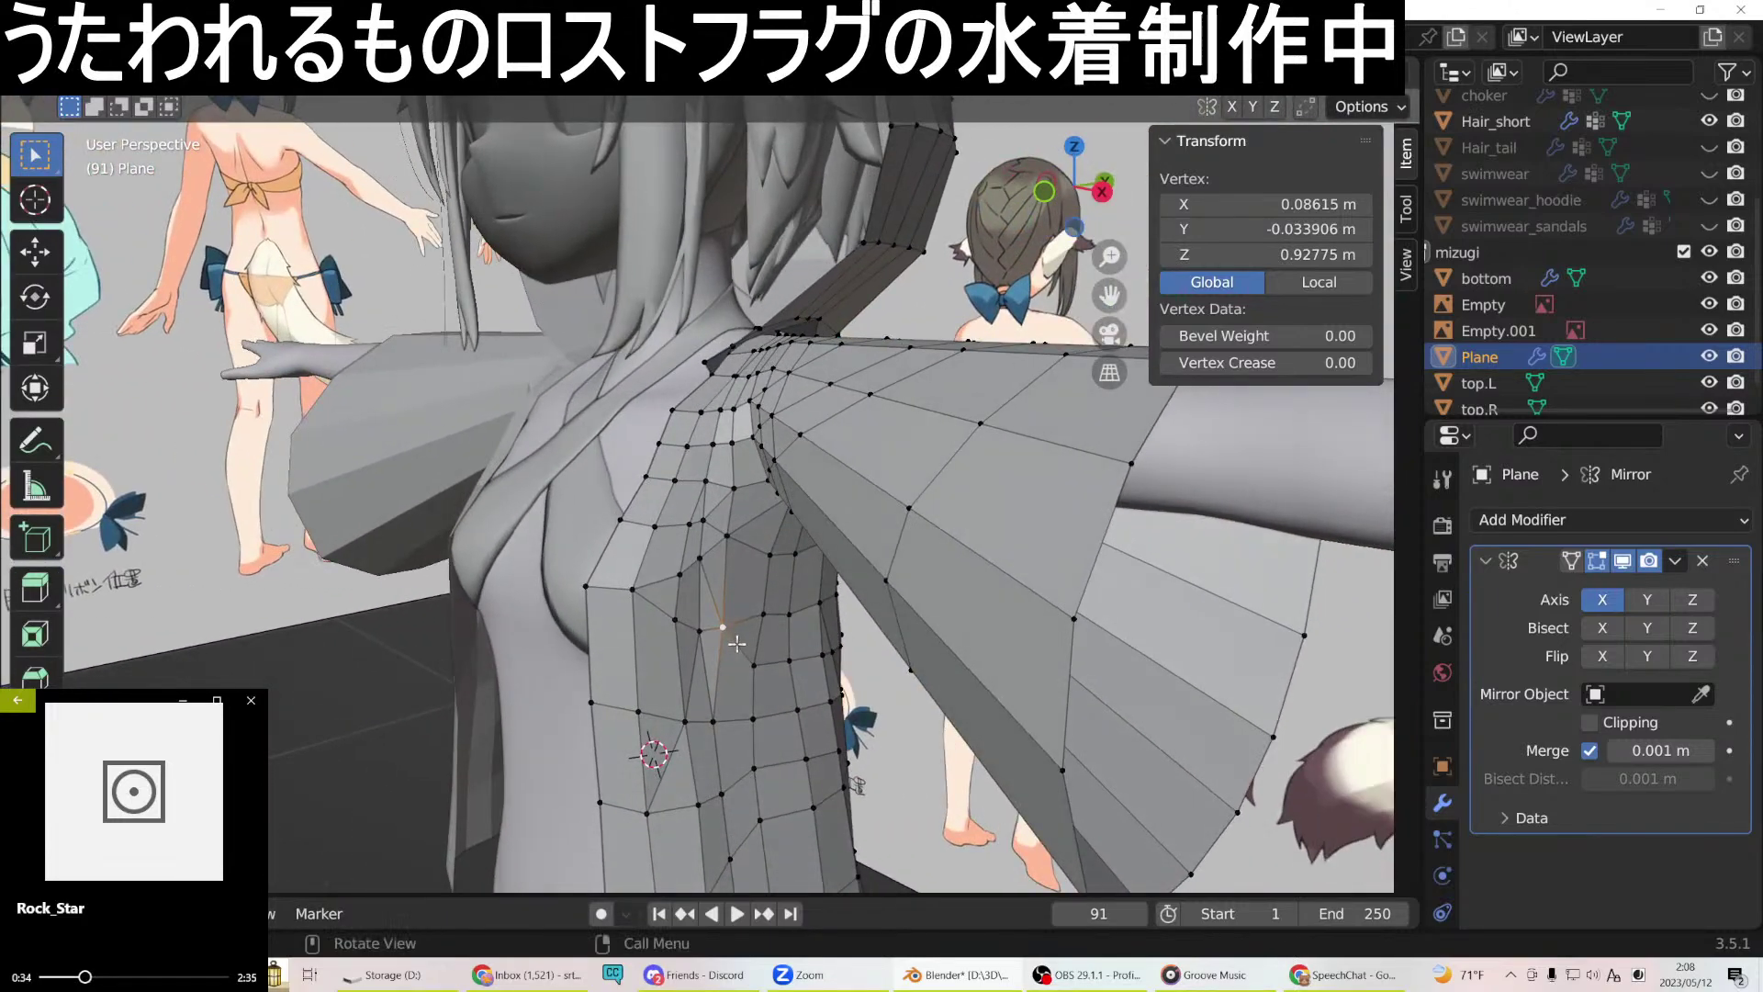
# Move the neighbouring side vertex below the underarm -0.001883 m along X.
pyautogui.press('g')
pyautogui.press('x')
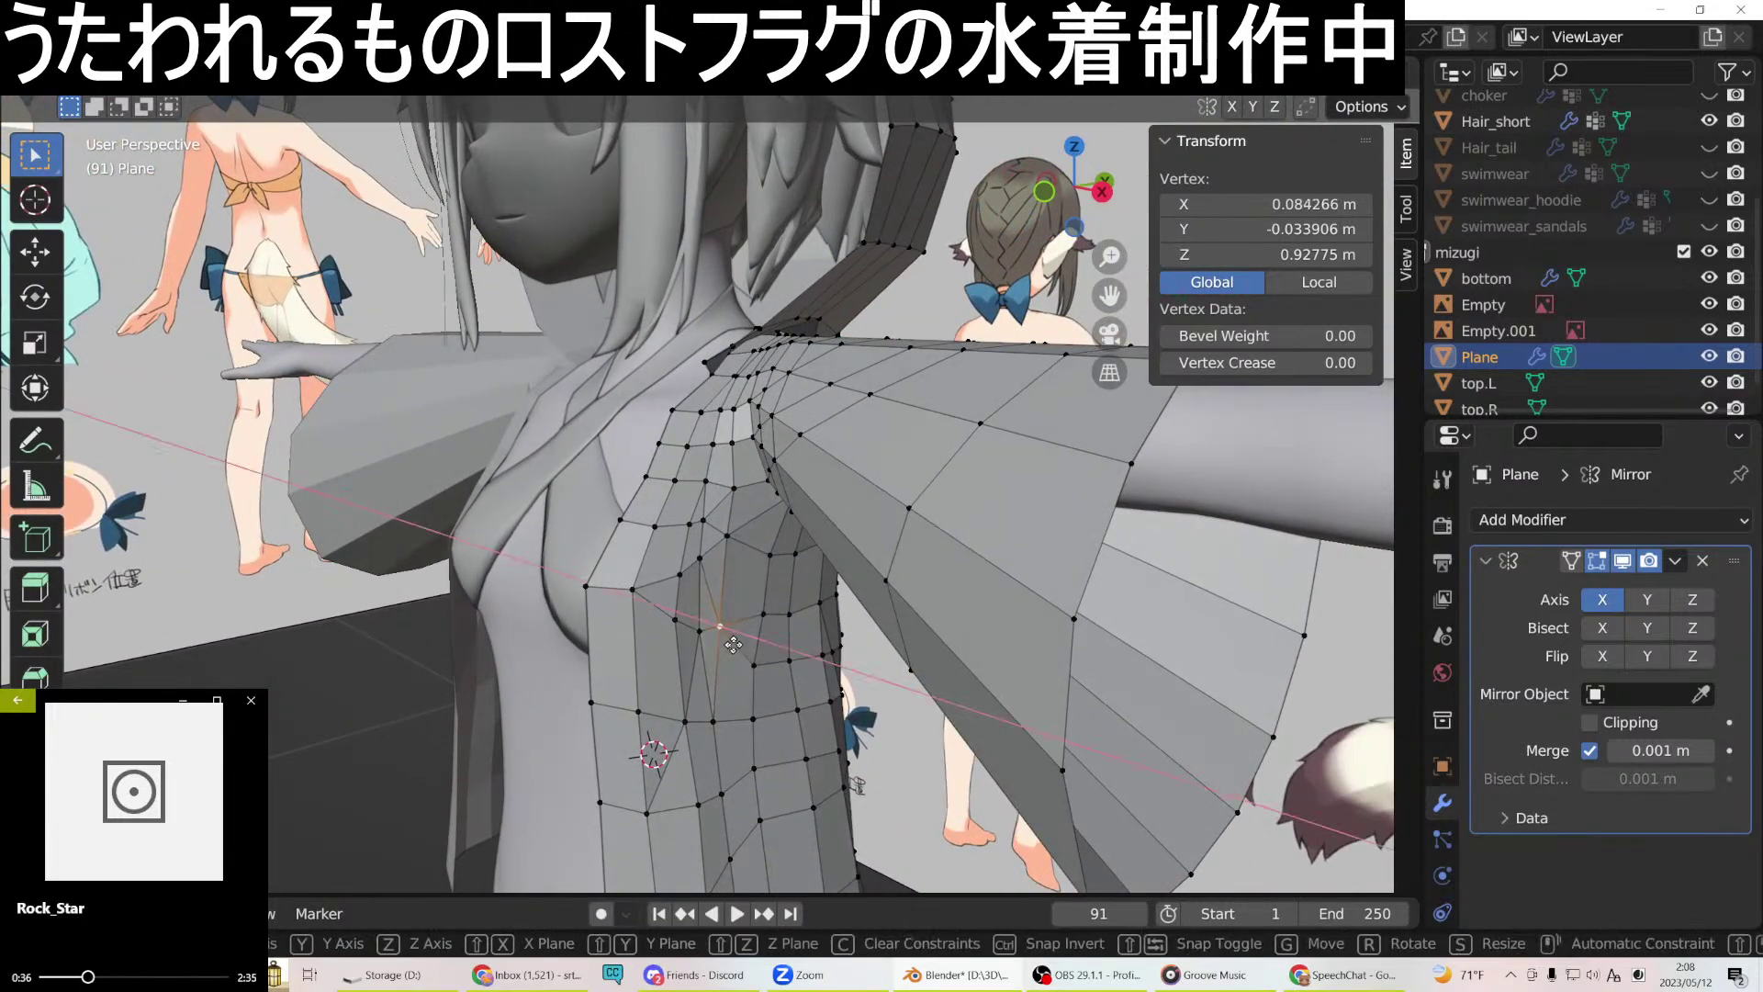
pyautogui.click(734, 644)
pyautogui.moveTo(734, 644); pyautogui.dragTo(746, 473, button='middle')
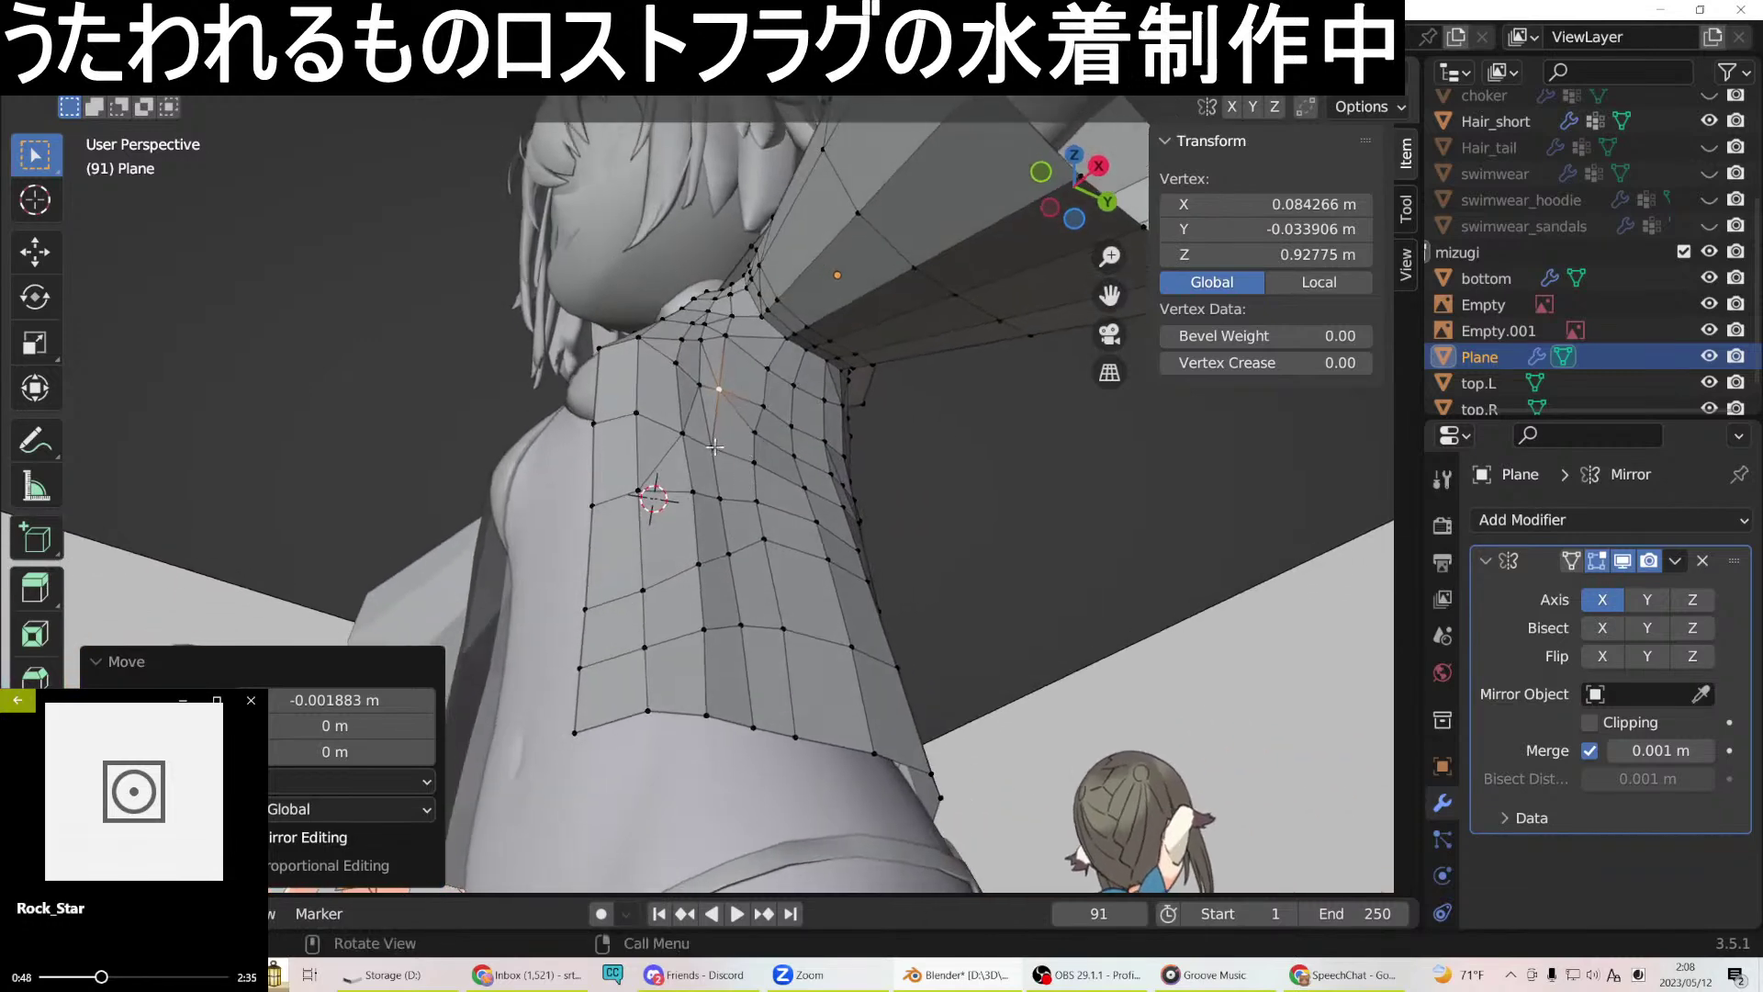
# Select the vertices below it in the side column down to the hem and move them -0.002703 m along X.
pyautogui.press('g')
pyautogui.keyDown('shift'); pyautogui.click(727, 501); pyautogui.keyUp('shift')
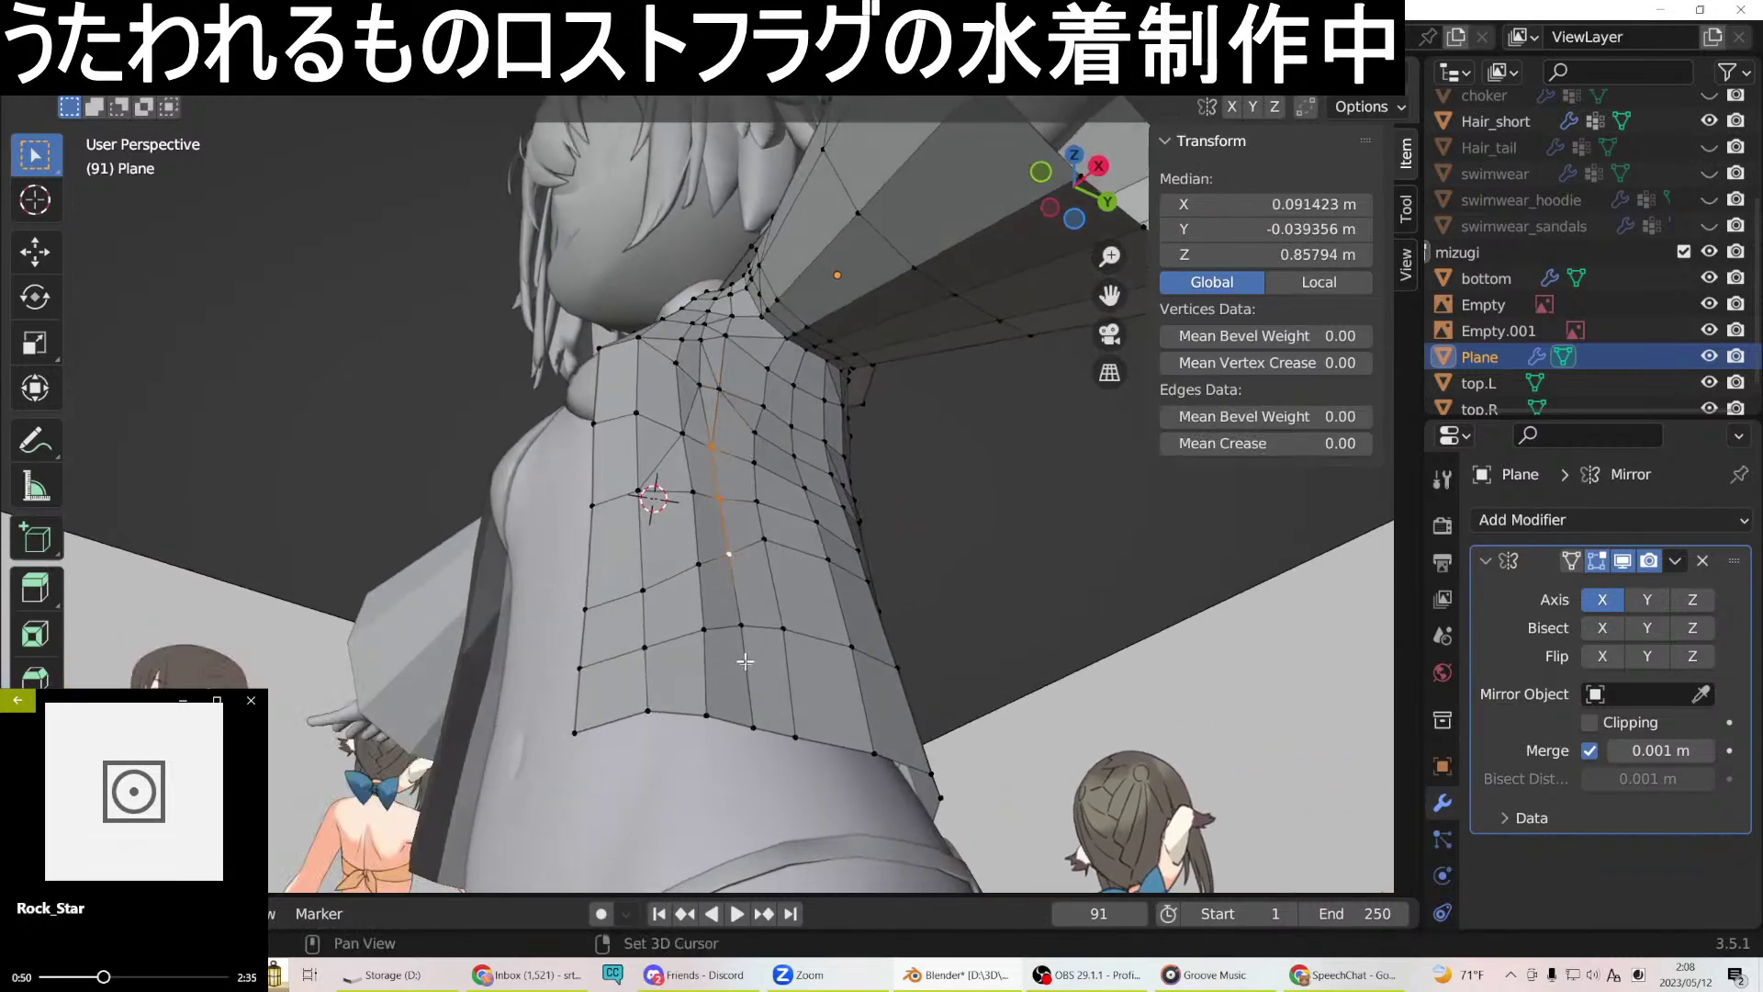
pyautogui.moveTo(758, 704); pyautogui.dragTo(848, 801, button='middle')
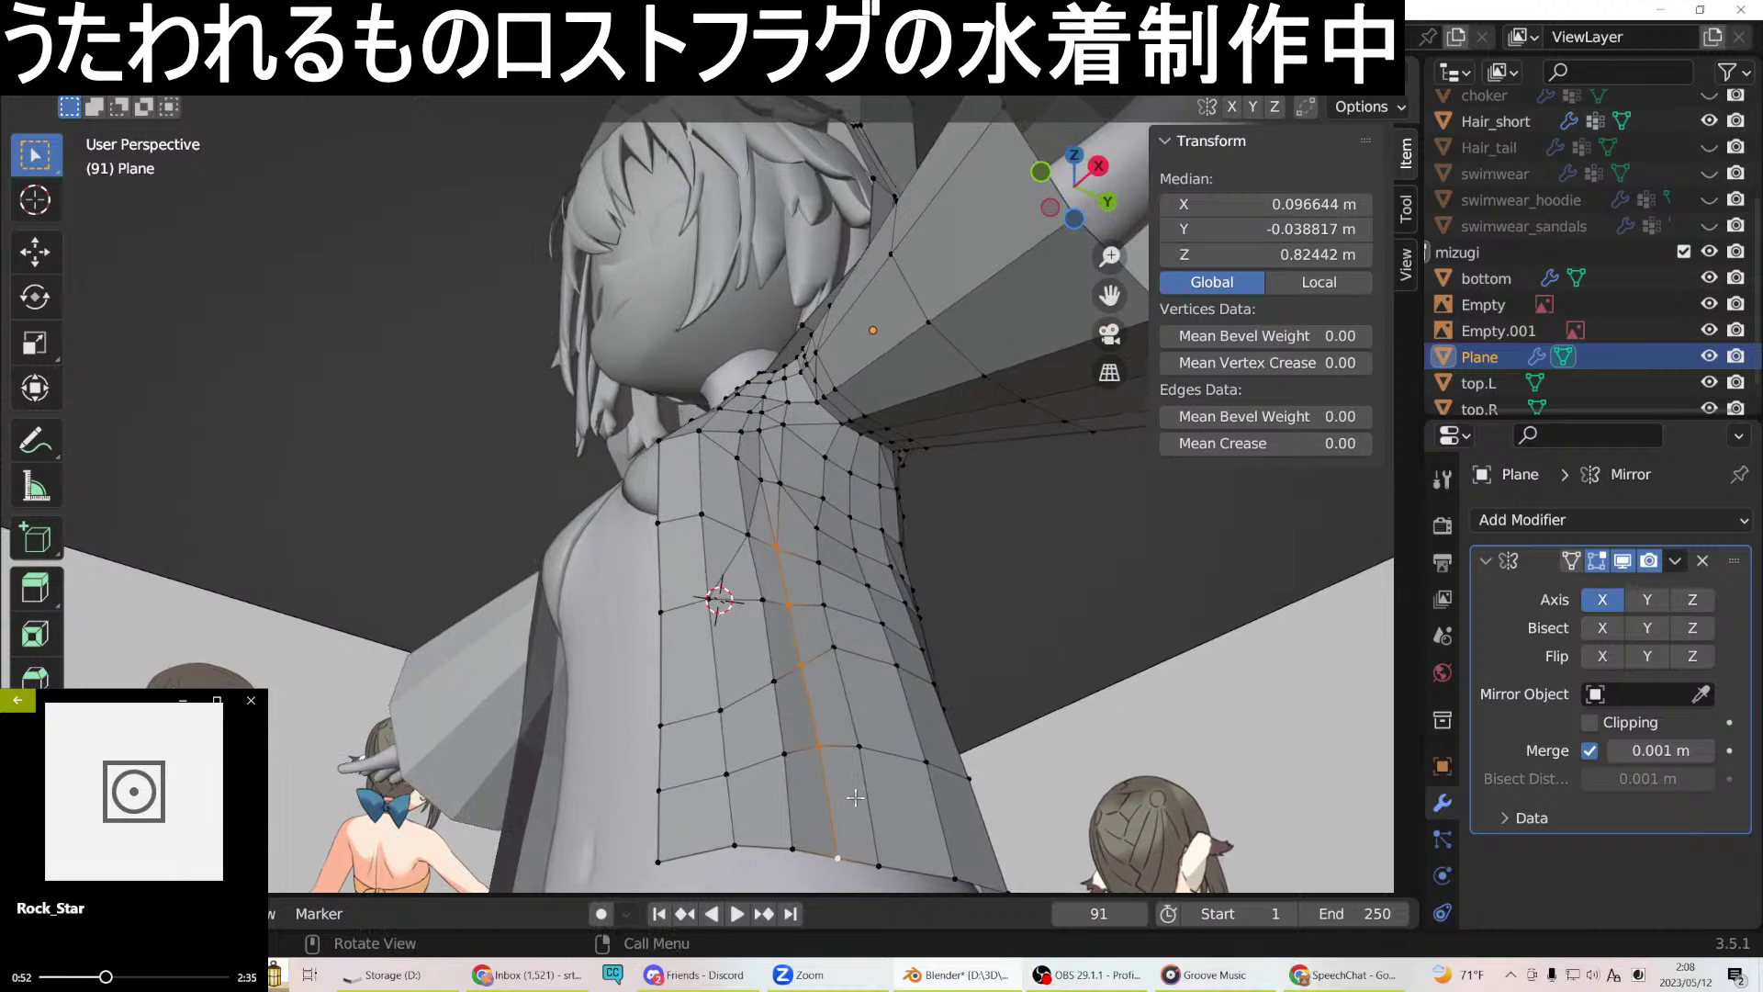
pyautogui.press('g')
pyautogui.press('x')
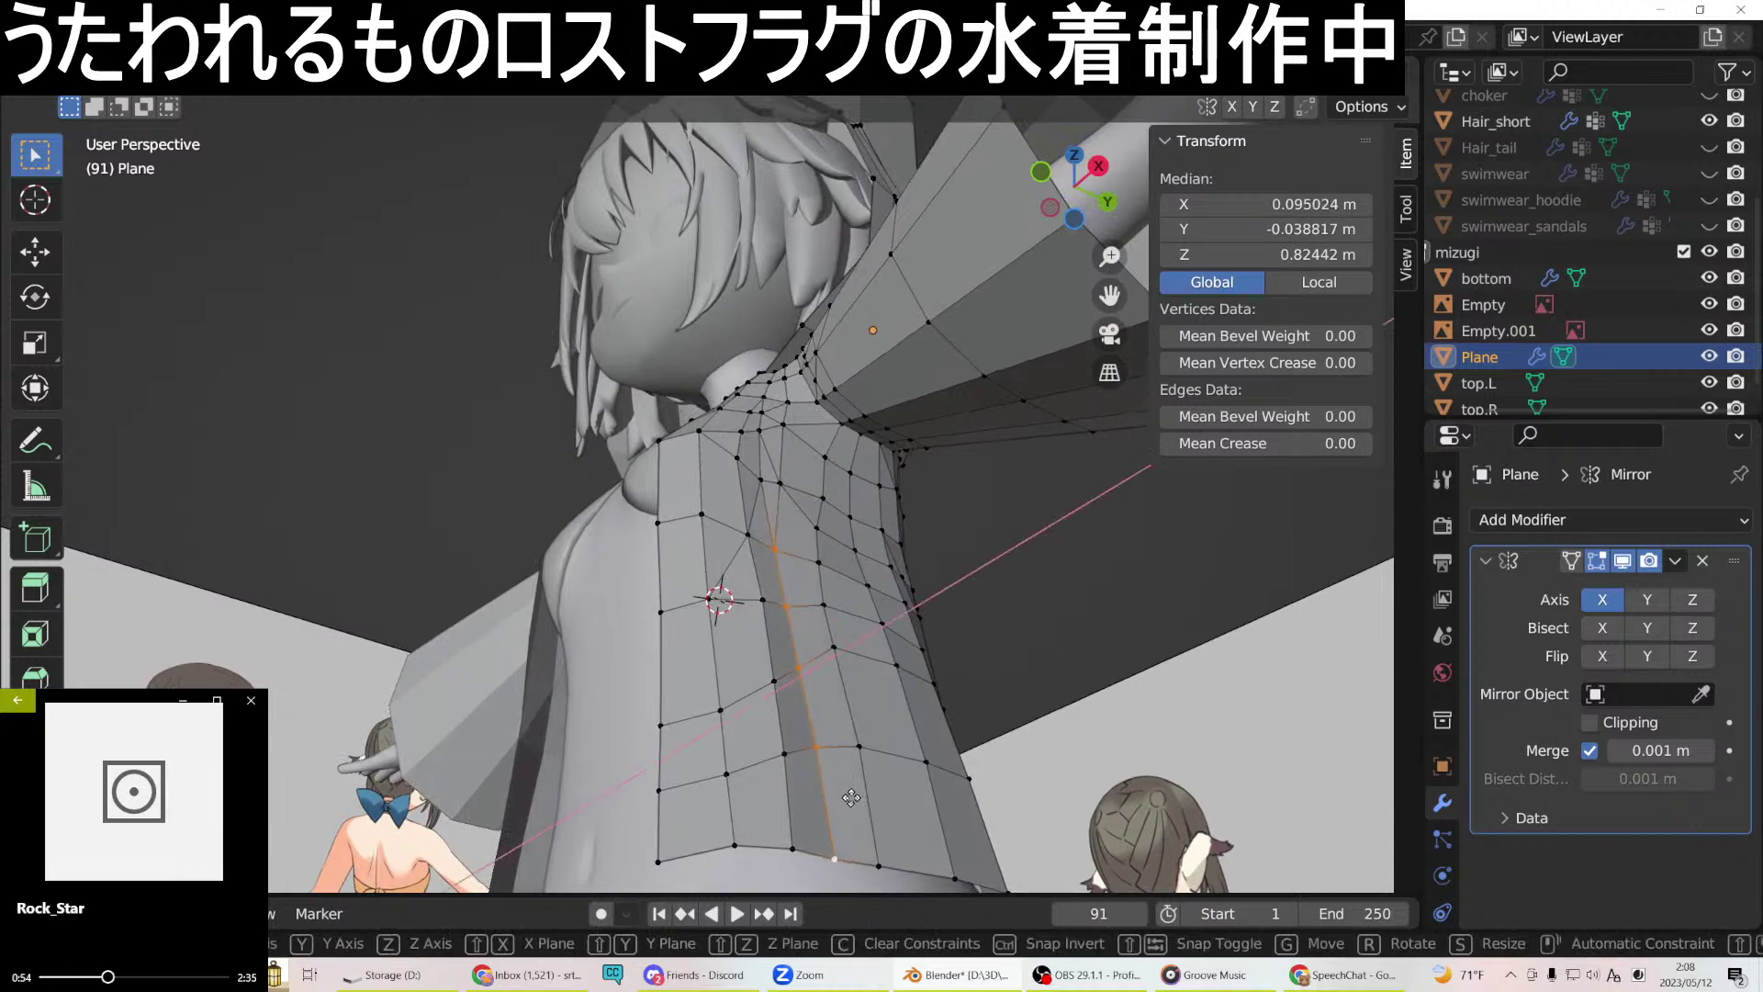
pyautogui.click(847, 797)
pyautogui.moveTo(848, 797); pyautogui.dragTo(952, 808, button='middle')
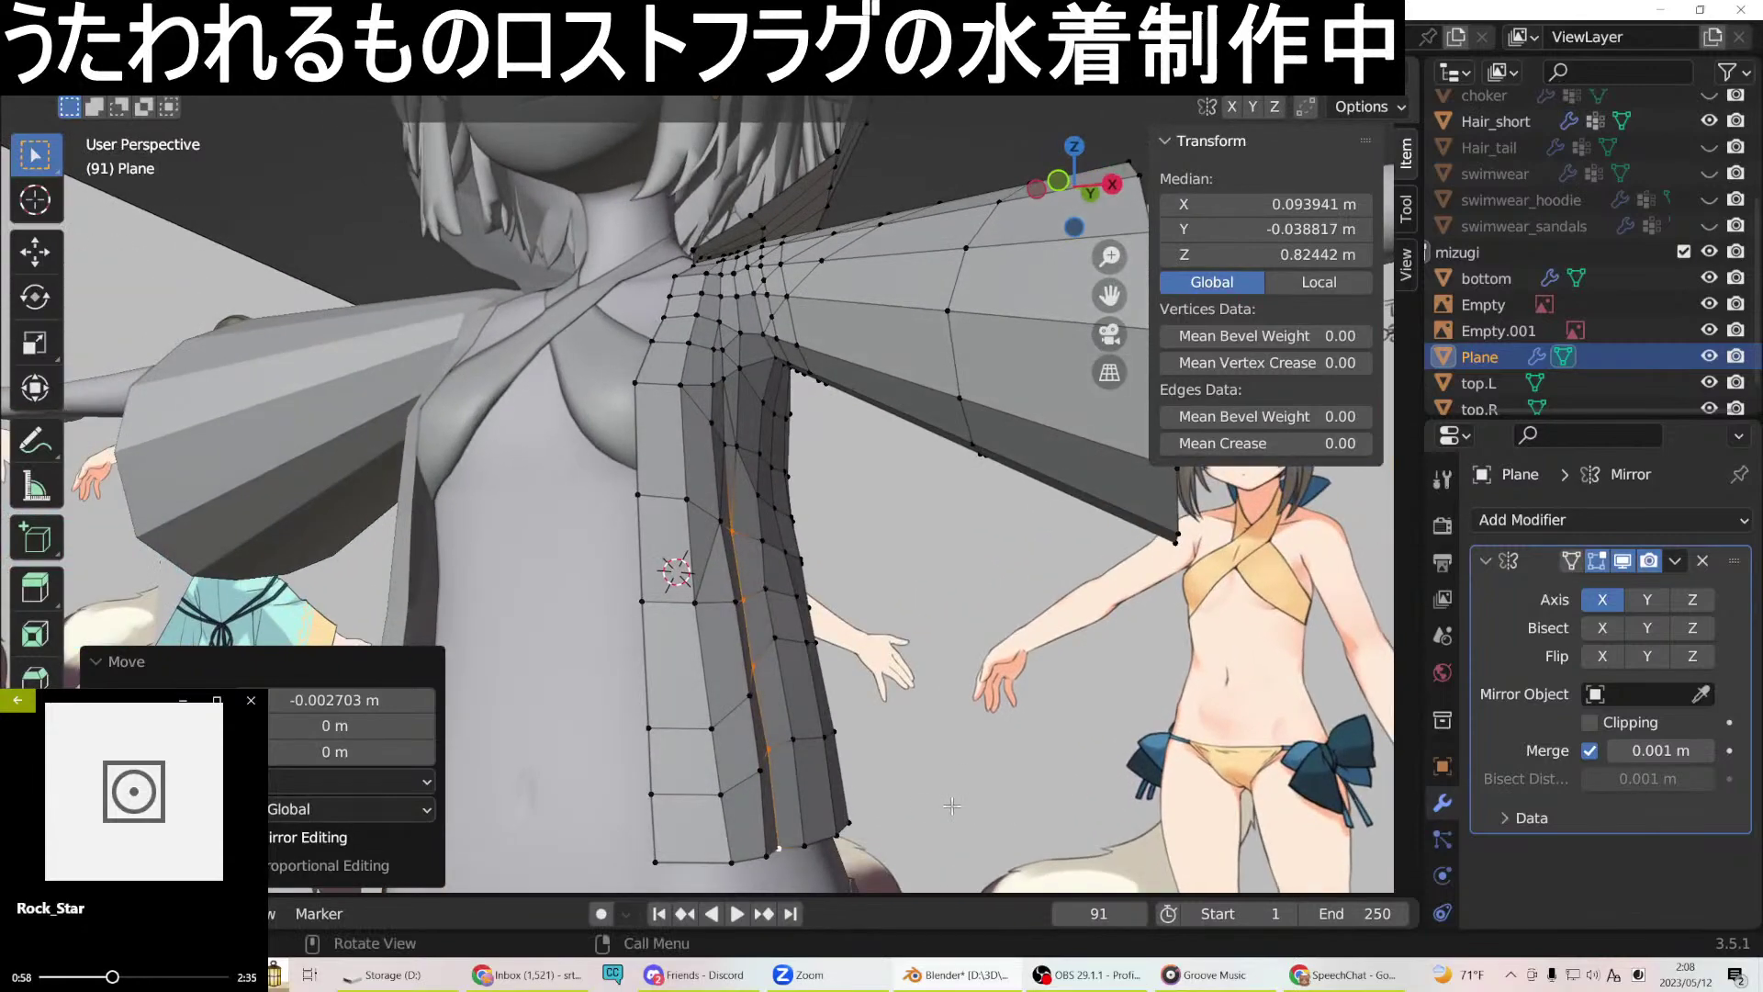
# Select the two side-column vertices at chest height just below the underarm and move them slightly outward along X.
pyautogui.moveTo(740, 547); pyautogui.dragTo(811, 498, button='middle')
pyautogui.moveTo(746, 397); pyautogui.dragTo(610, 544, button='middle')
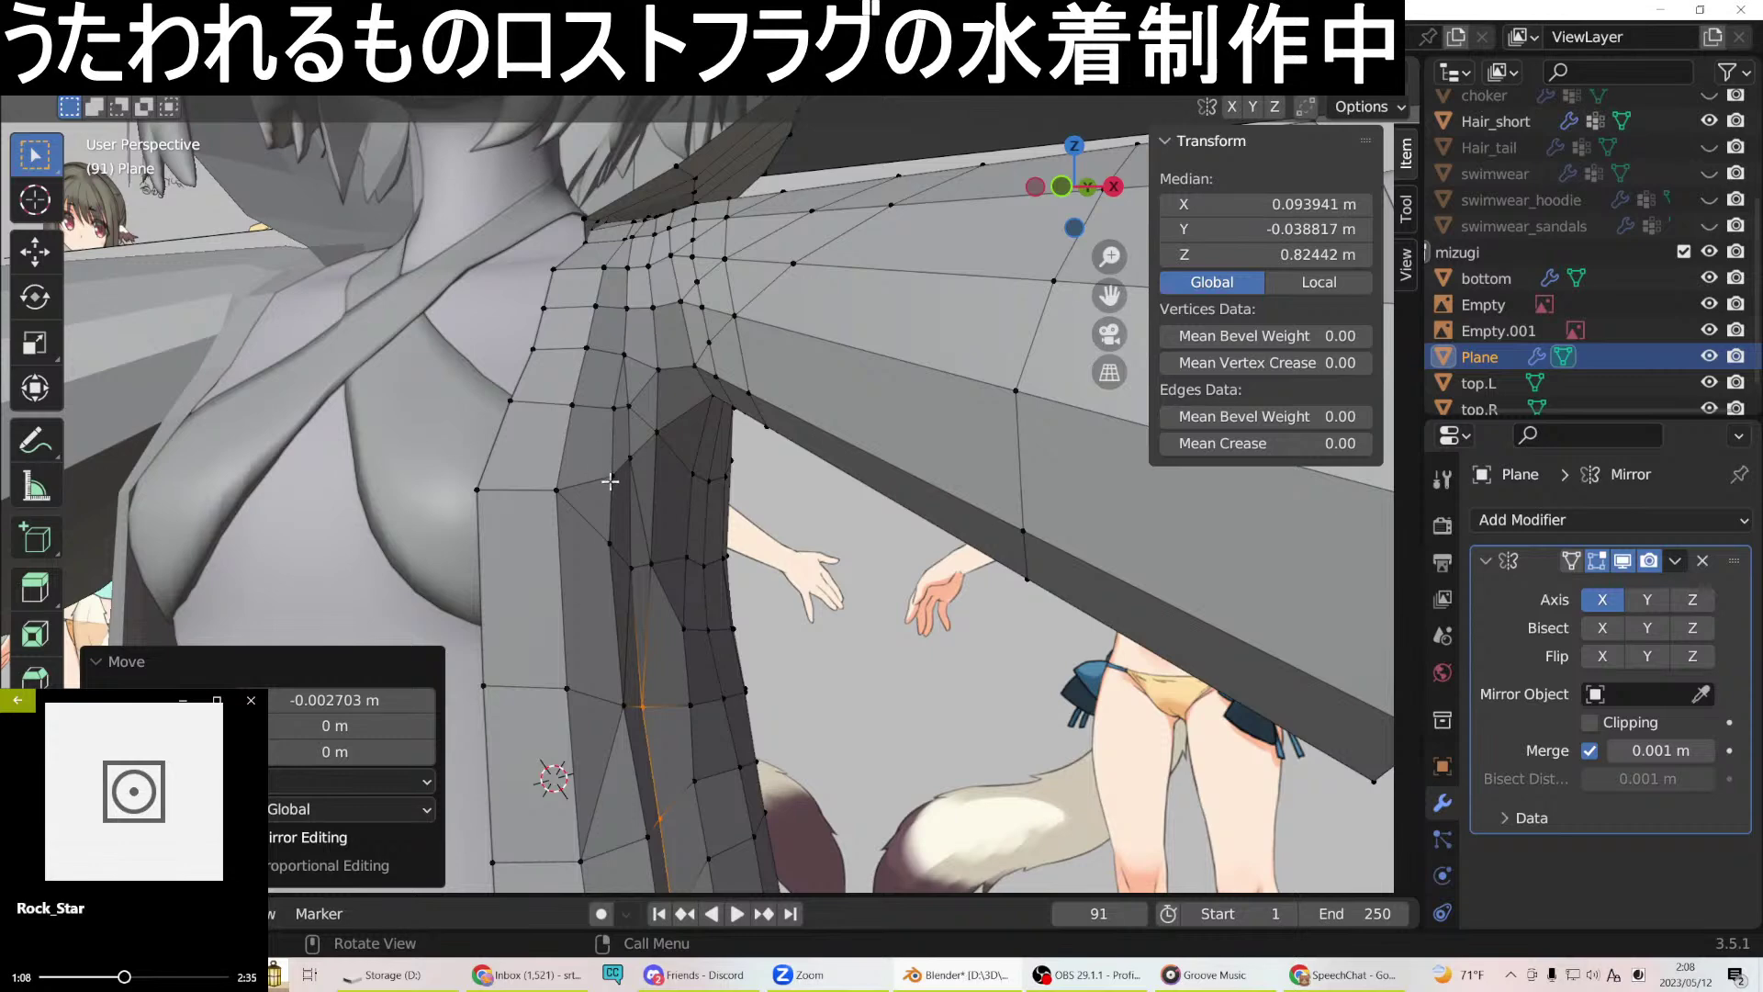
pyautogui.press('KP_1')
pyautogui.click(563, 471)
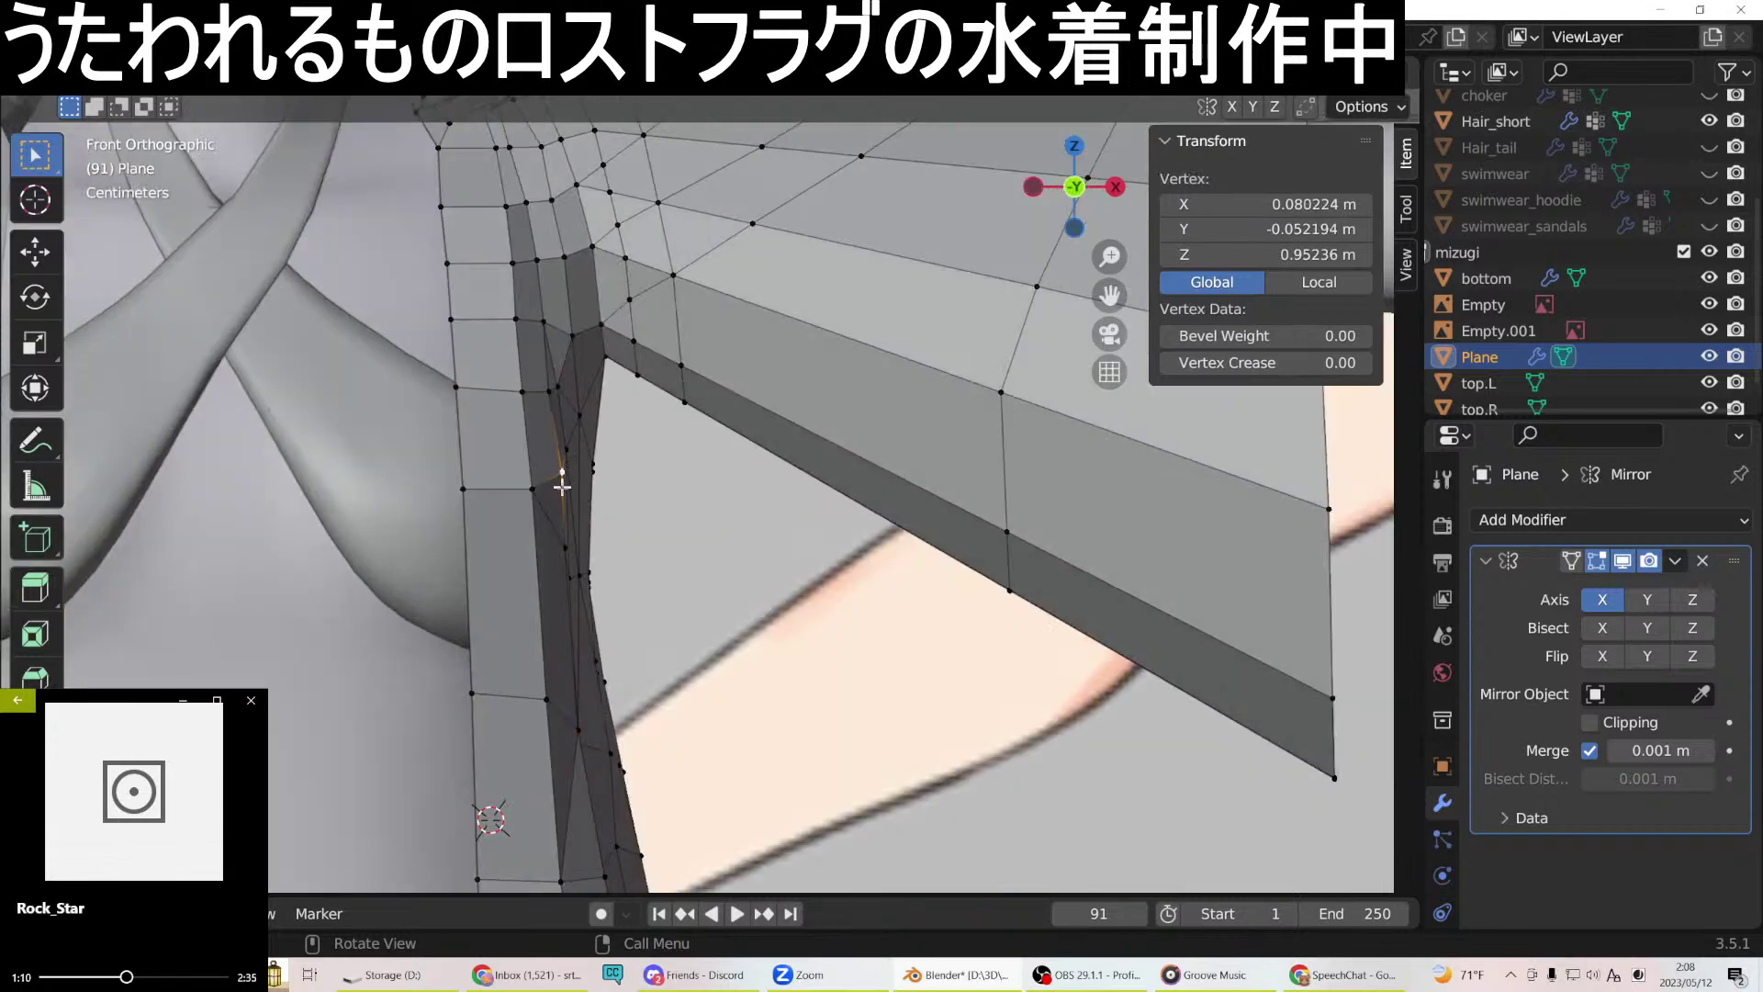
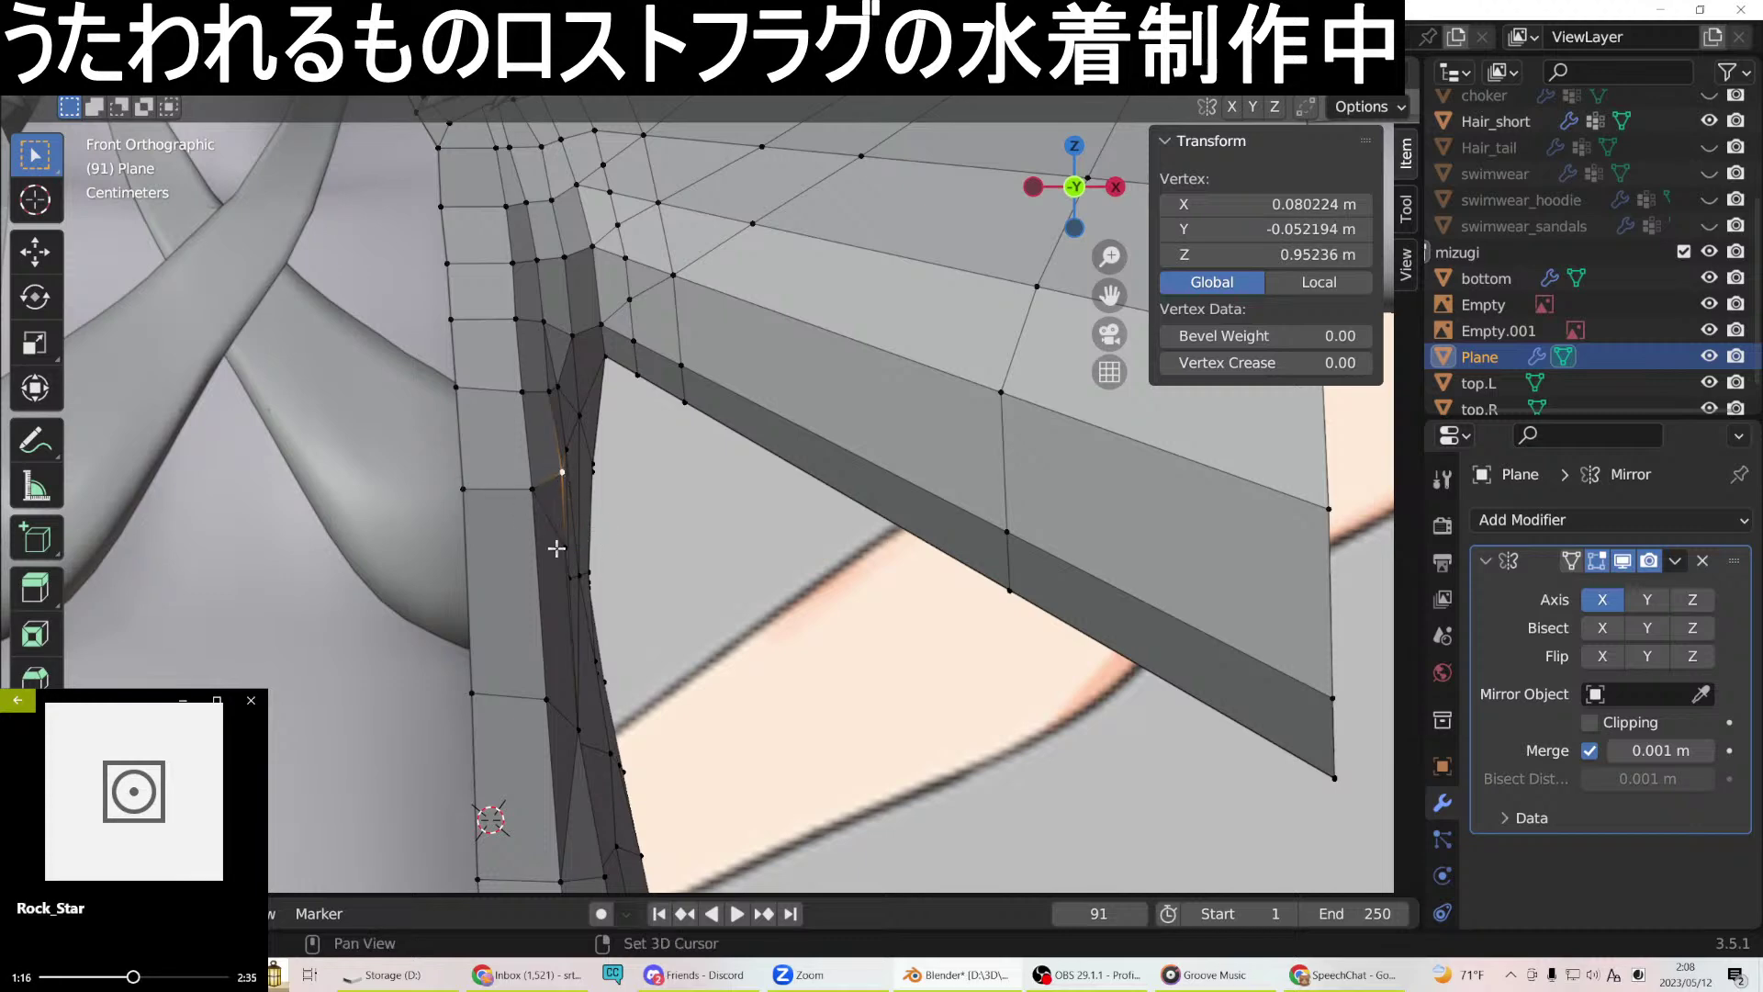
pyautogui.keyDown('shift'); pyautogui.click(565, 548); pyautogui.keyUp('shift')
pyautogui.press('g')
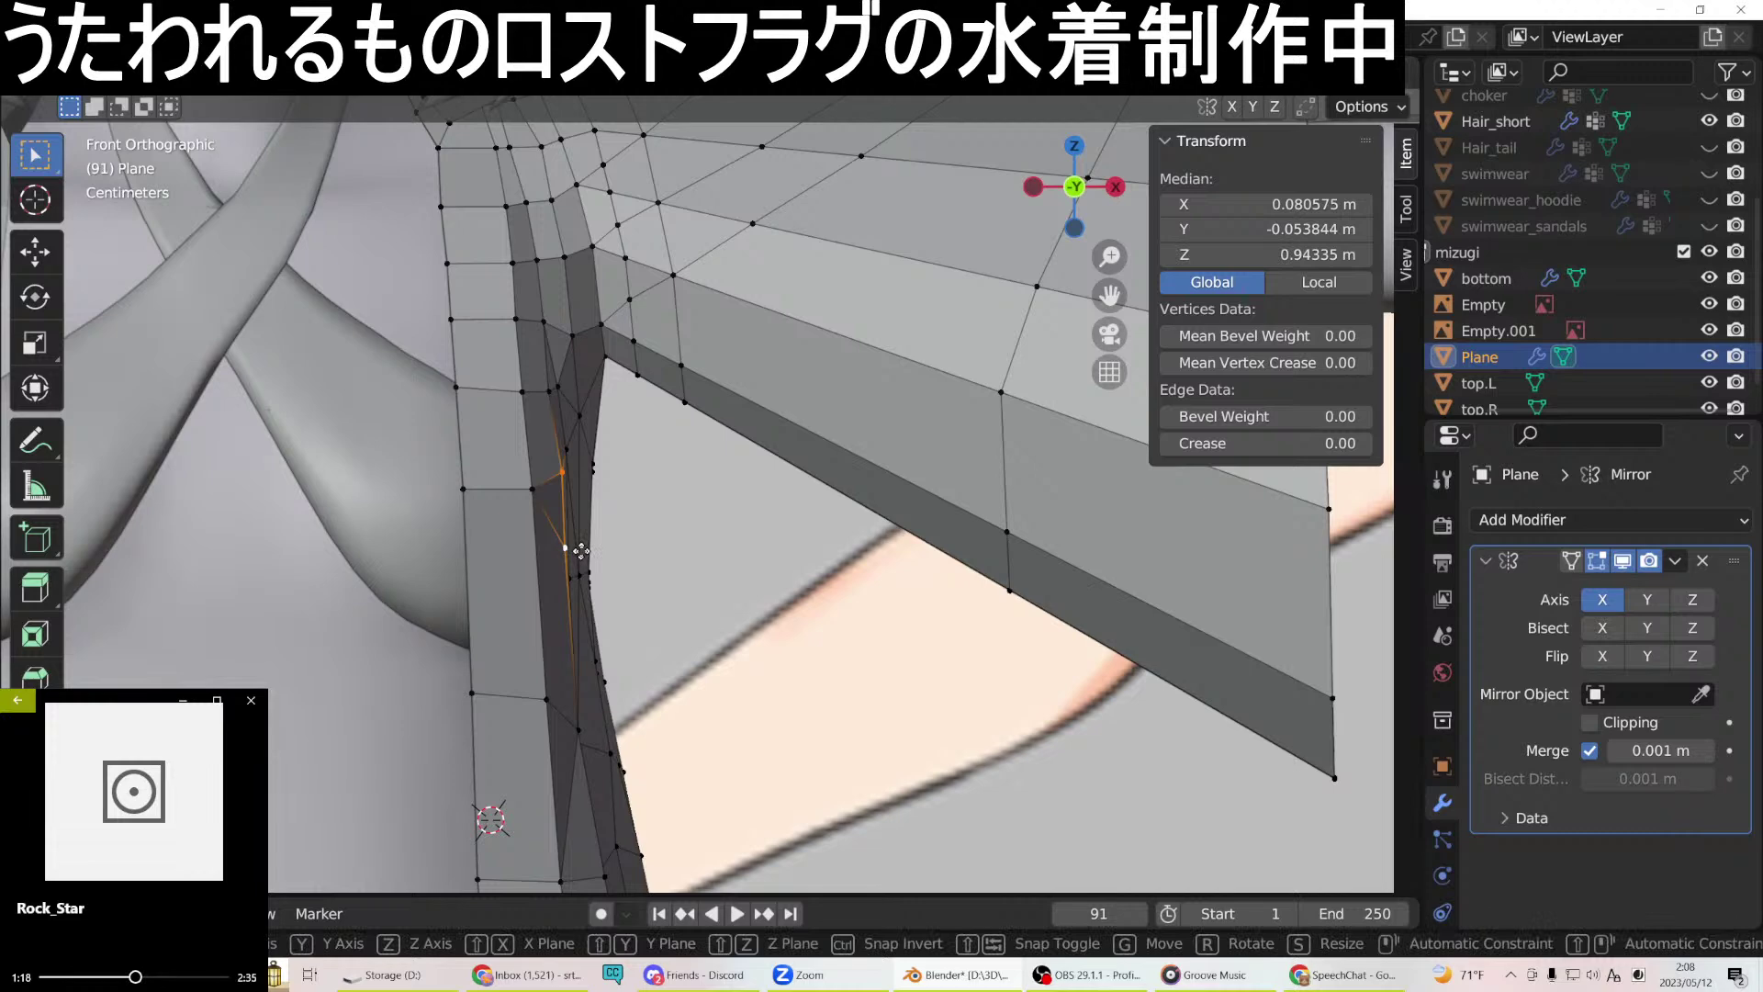
pyautogui.click(584, 549)
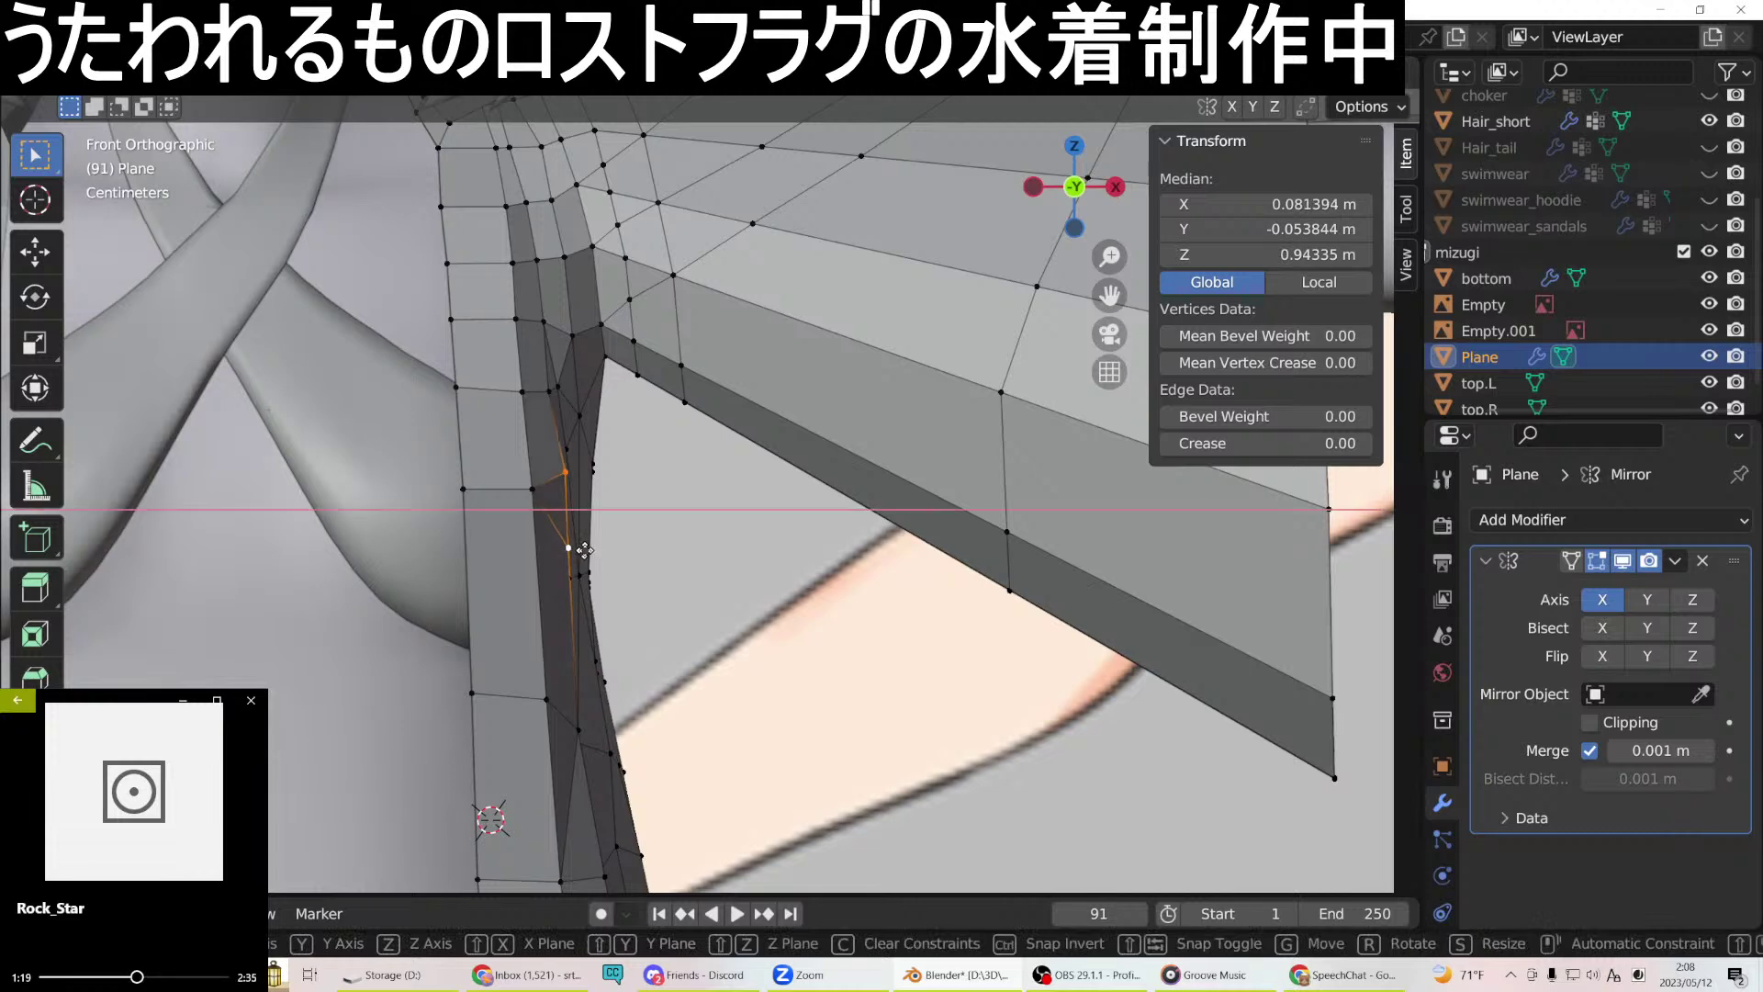
# Move the vertex directly above them in the same column 0.000656 m along X.
pyautogui.click(554, 393)
pyautogui.press('g')
pyautogui.press('x')
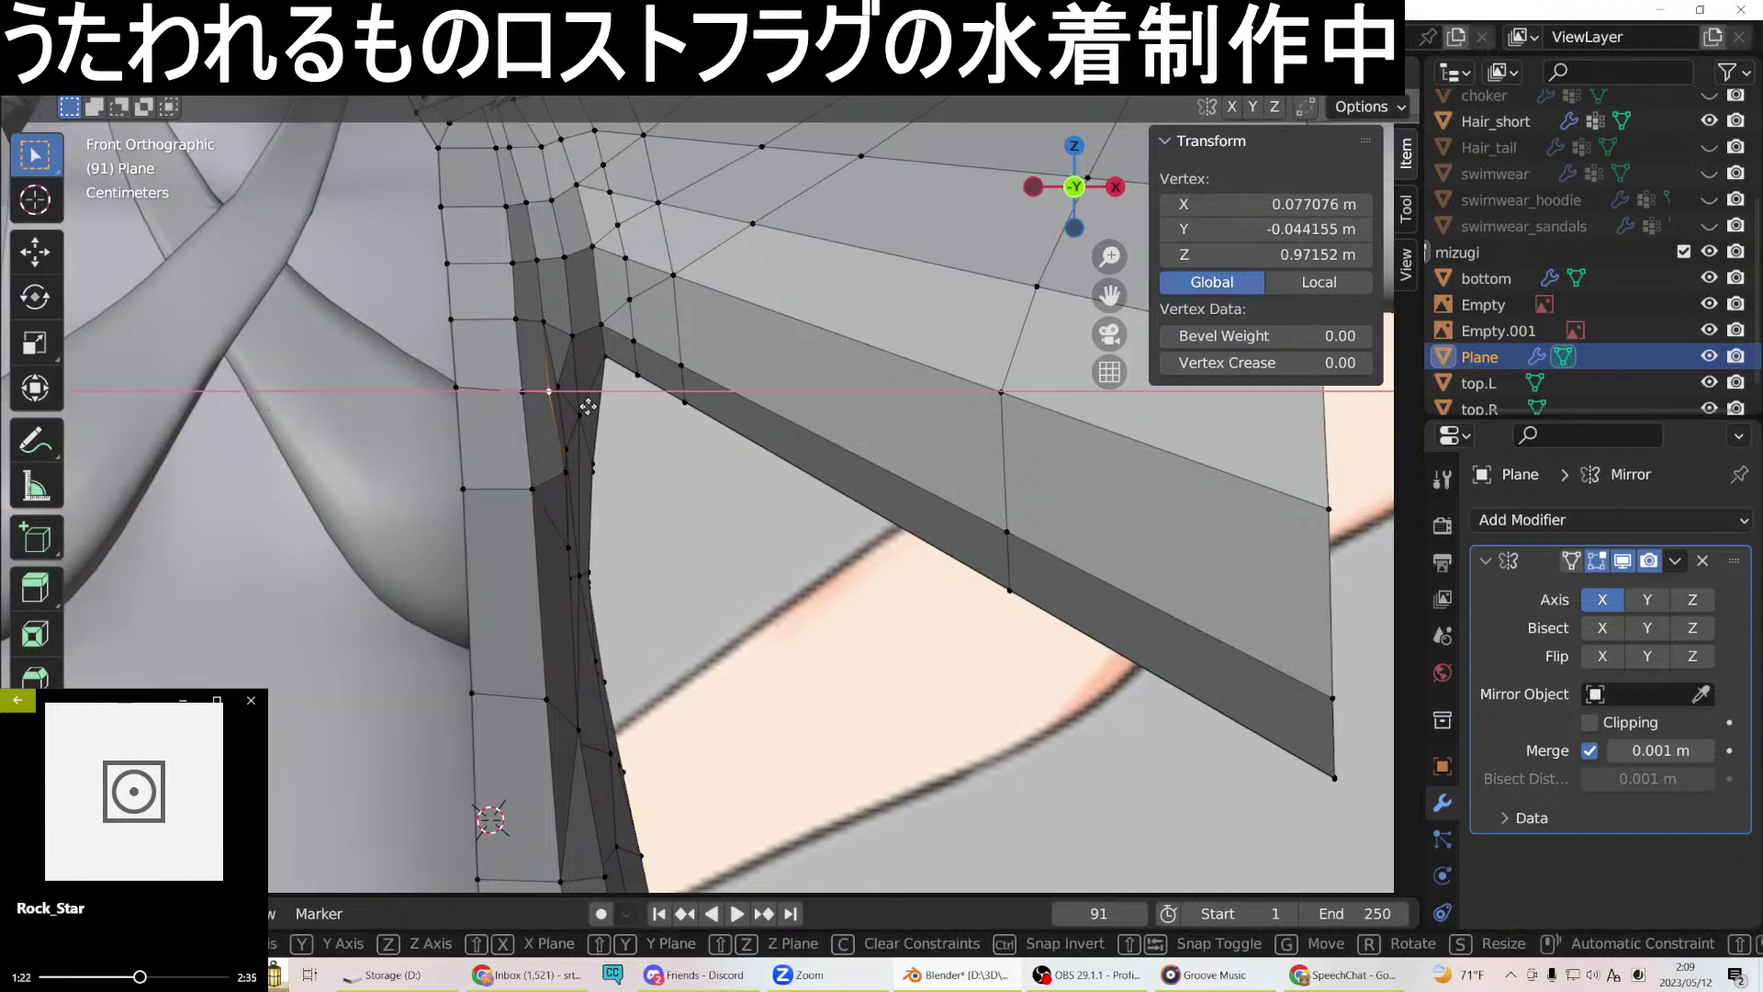
pyautogui.click(591, 407)
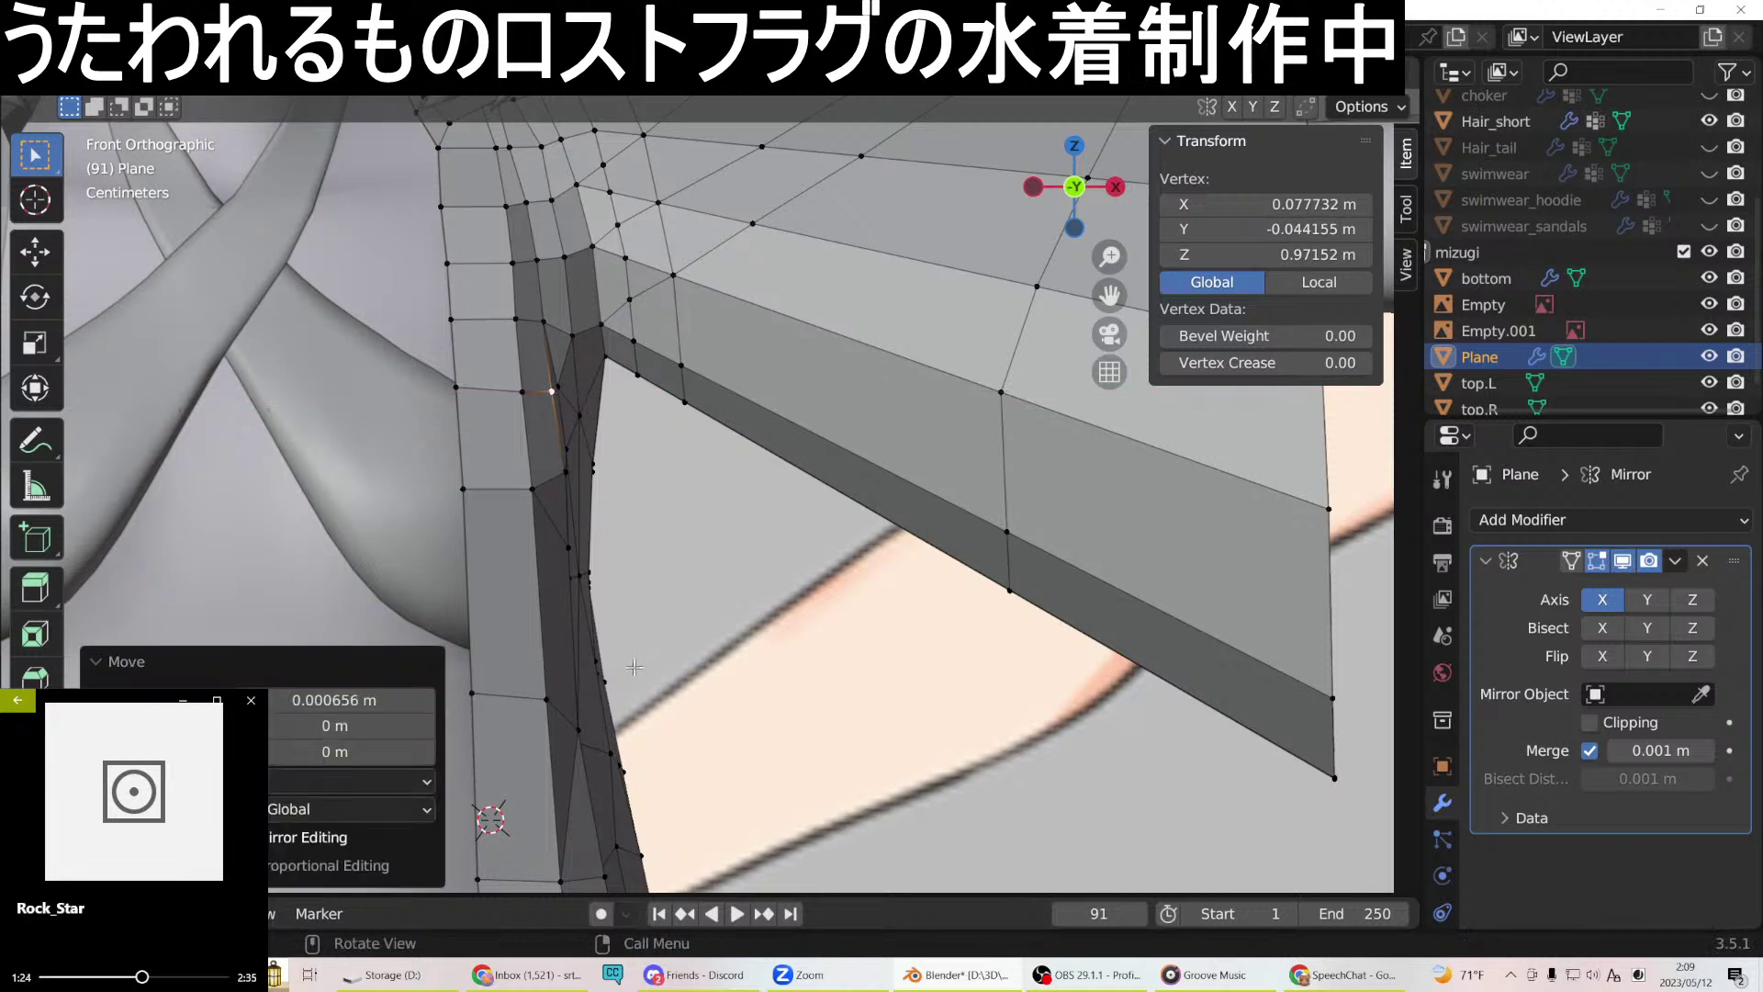
# Move the side vertex midway between the underarm and hem -0.001816 m along X.
pyautogui.scroll(-2, 613, 742)
pyautogui.keyDown('shift'); pyautogui.moveTo(613, 742); pyautogui.dragTo(591, 570, button='middle'); pyautogui.keyUp('shift')
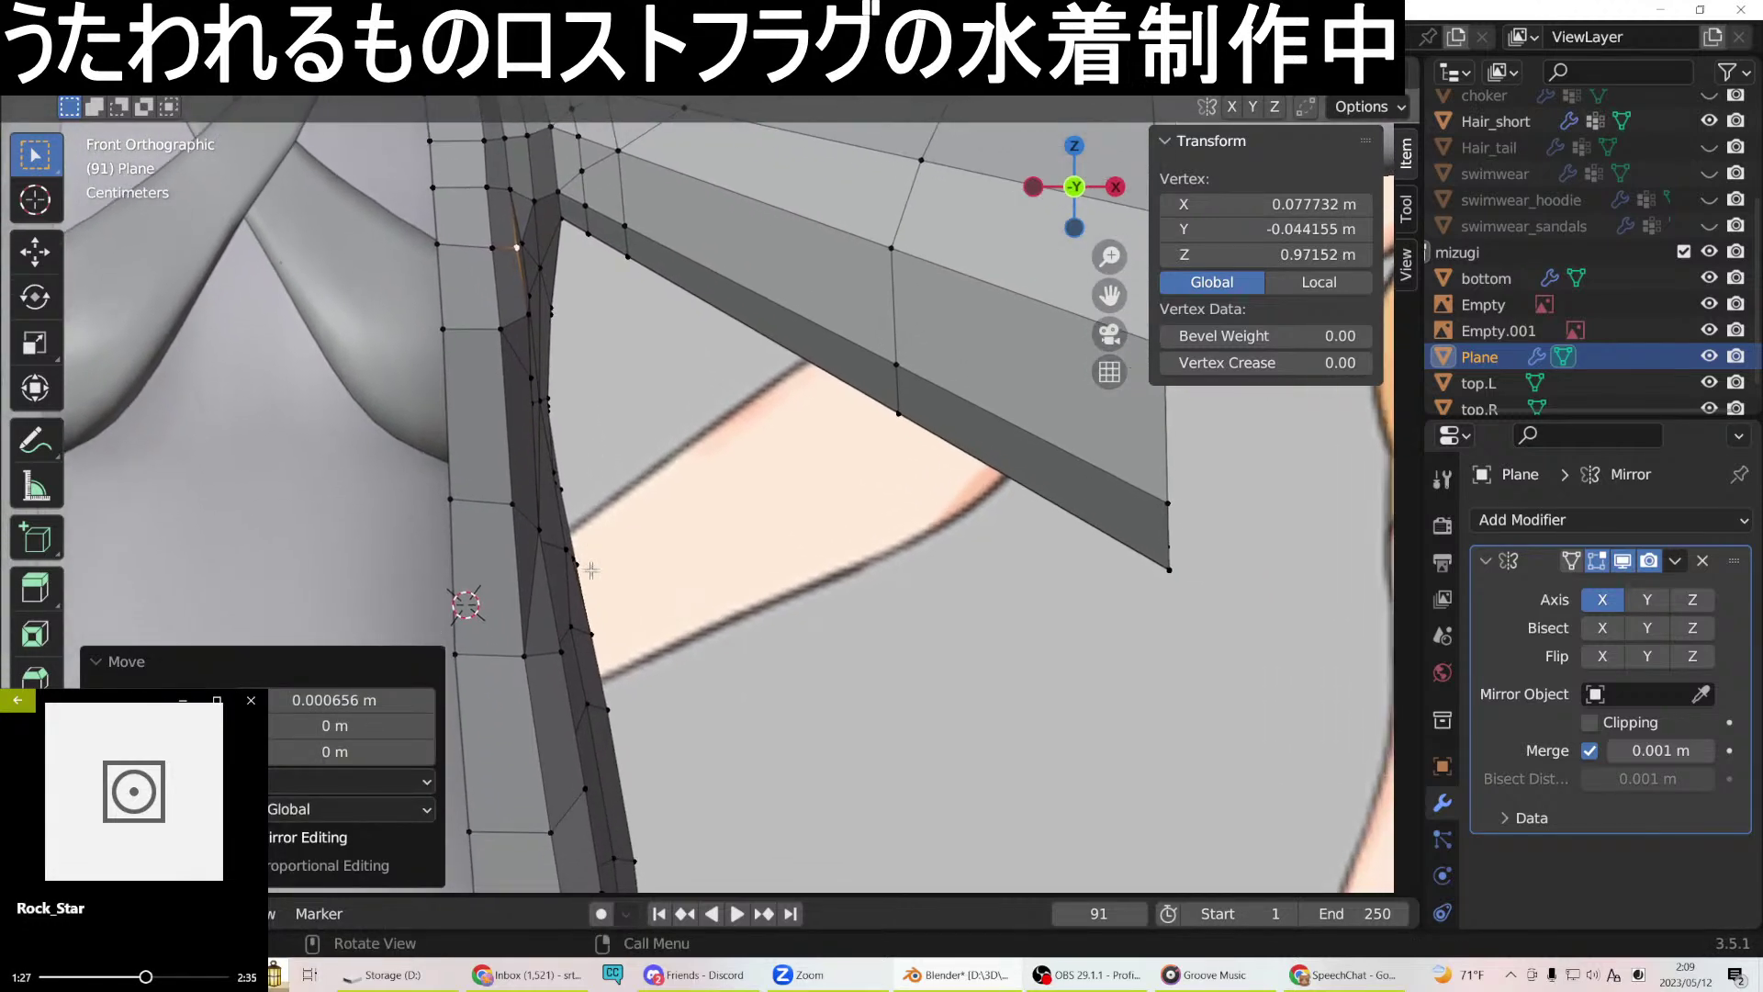
pyautogui.click(559, 663)
pyautogui.keyDown('shift'); pyautogui.click(584, 787); pyautogui.keyUp('shift')
pyautogui.scroll(-2, 662, 798)
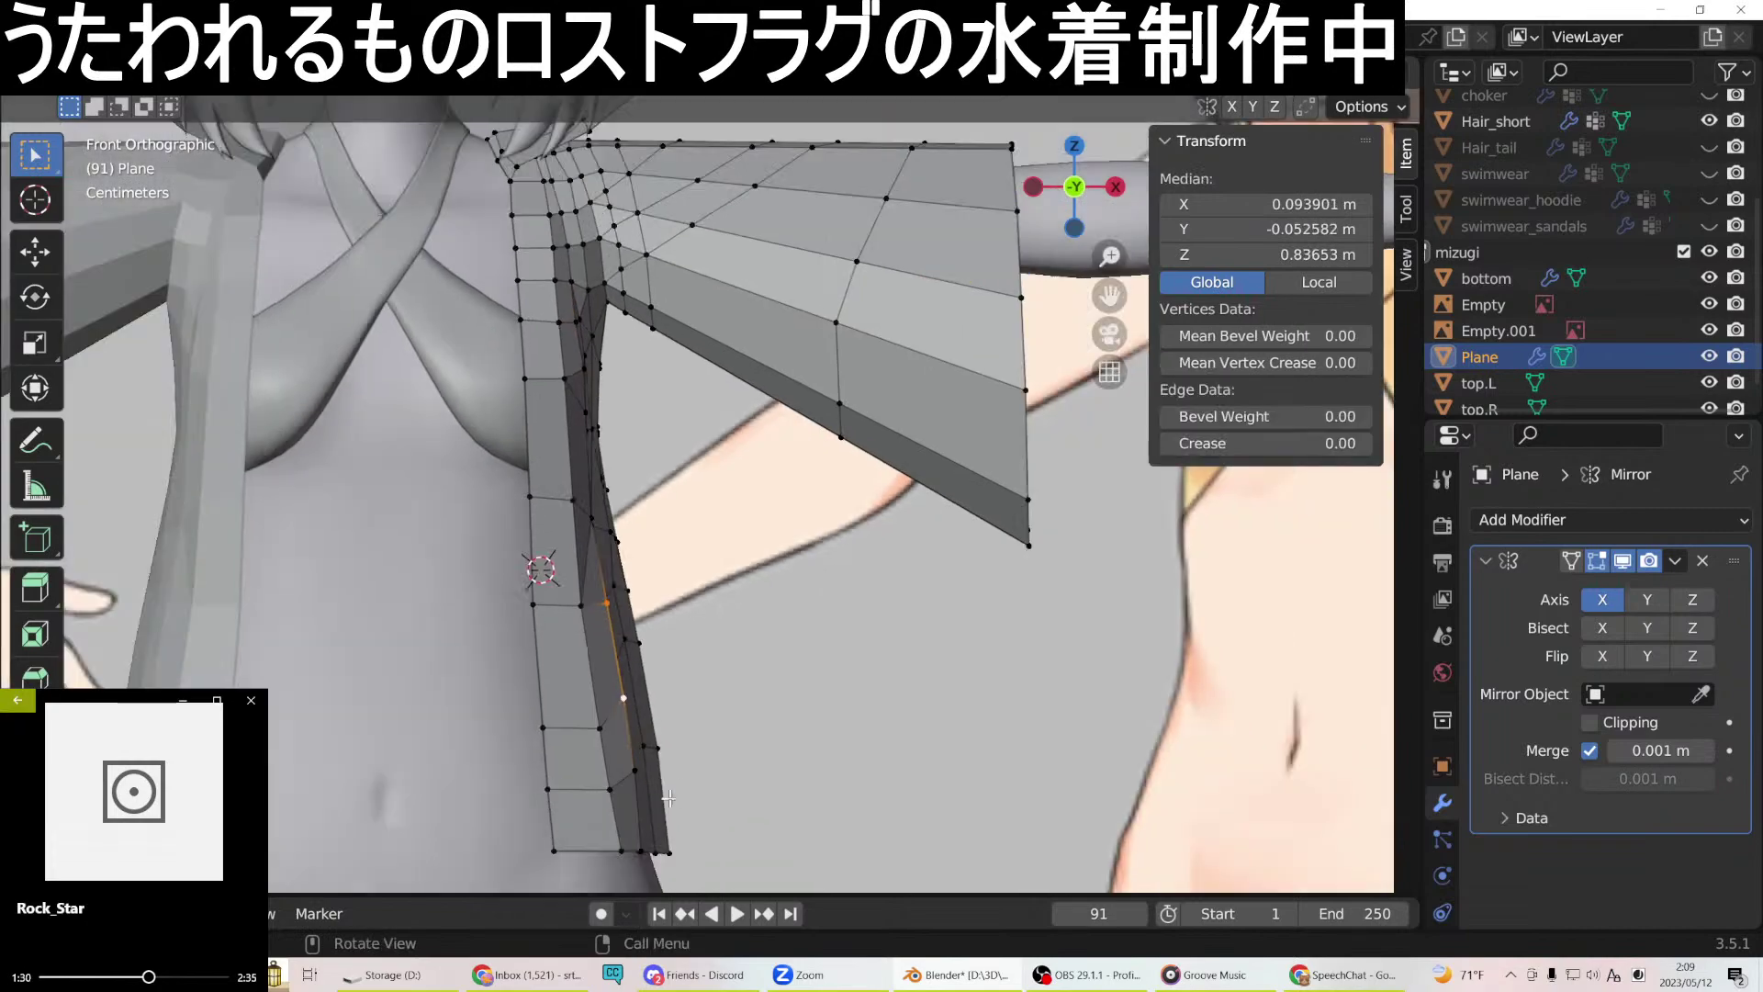
pyautogui.moveTo(739, 726); pyautogui.dragTo(603, 700, button='middle')
pyautogui.moveTo(823, 573); pyautogui.dragTo(970, 639, button='middle')
pyautogui.click(695, 484)
pyautogui.scroll(6, 700, 483)
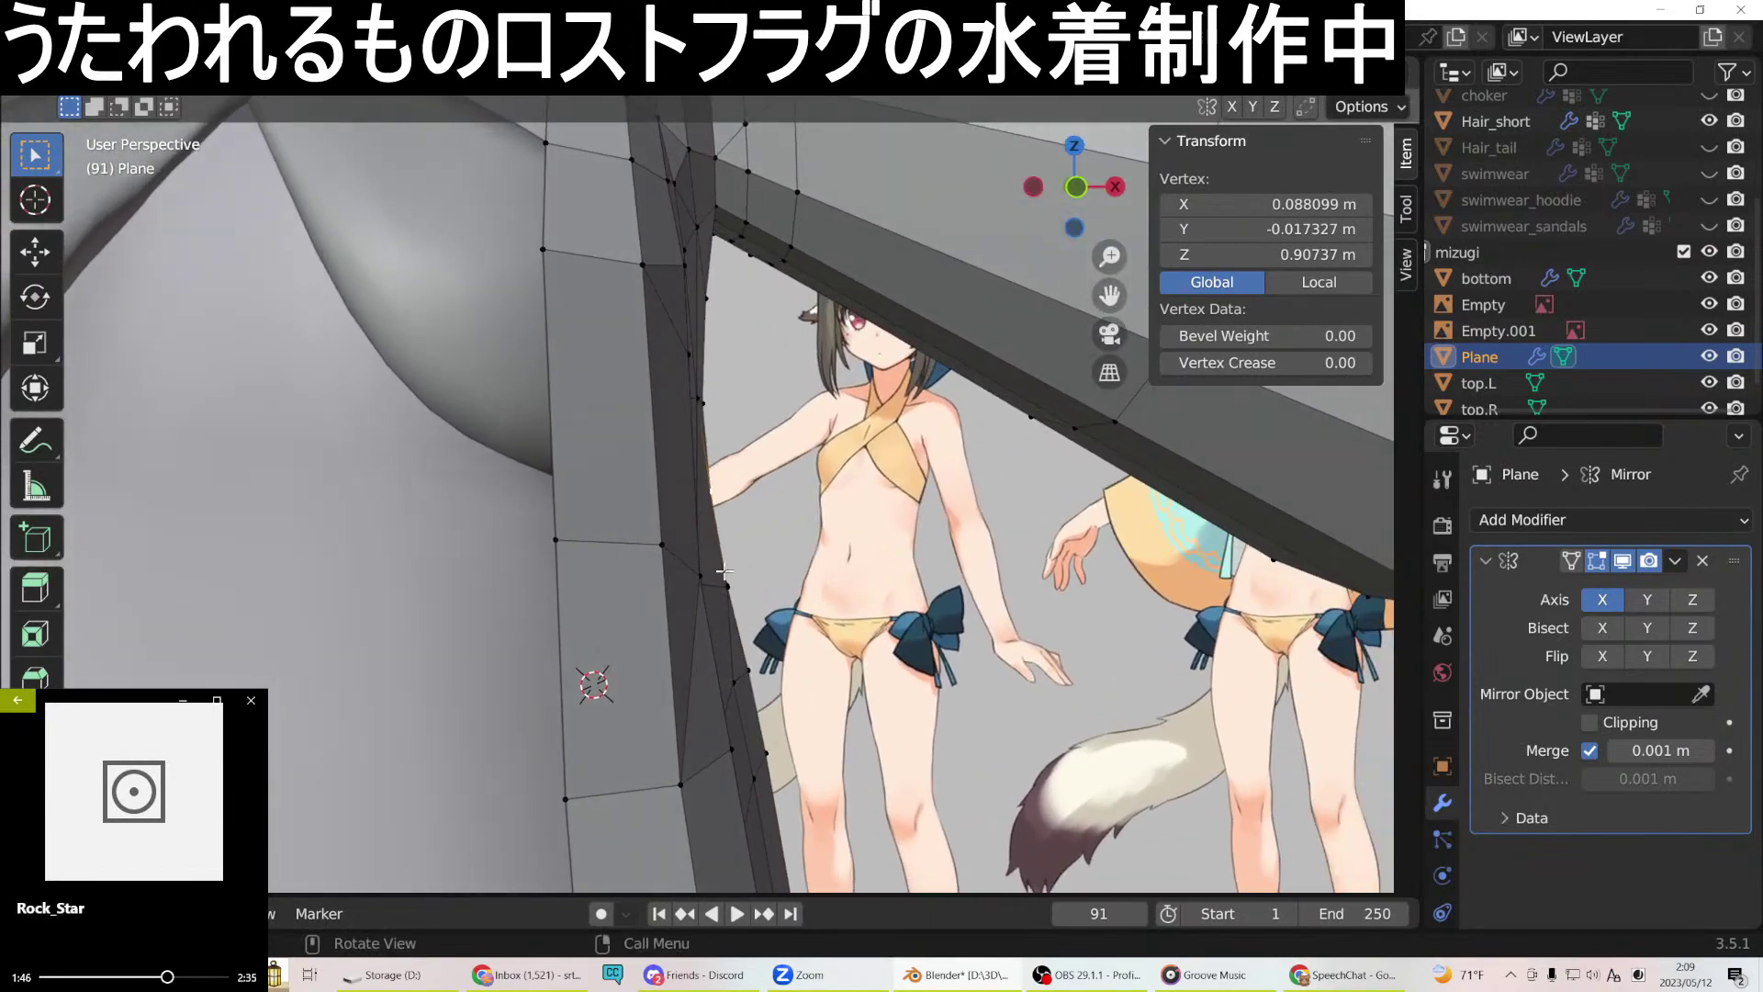
pyautogui.moveTo(721, 590); pyautogui.dragTo(374, 548, button='middle')
pyautogui.press('g')
pyautogui.press('x')
pyautogui.click(751, 653)
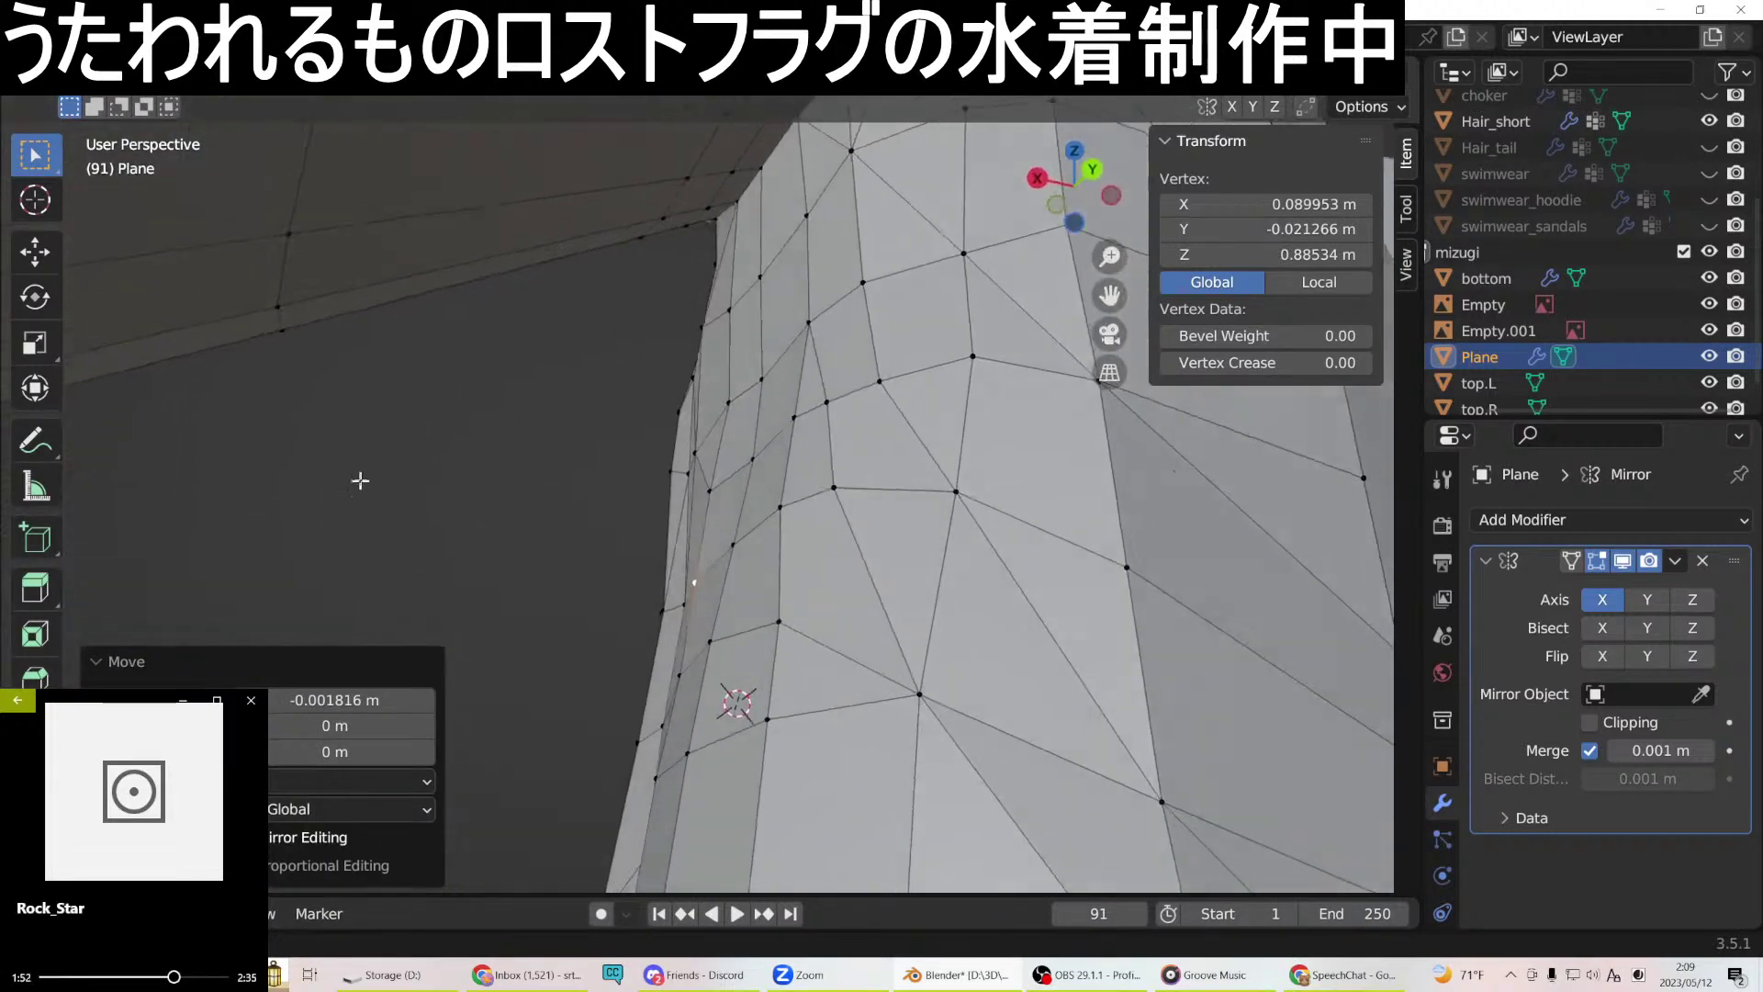
# Select the three vertices running down from the underarm in the column near the back and move them 0.000899 m along X.
pyautogui.moveTo(487, 472); pyautogui.dragTo(1265, 704, button='middle')
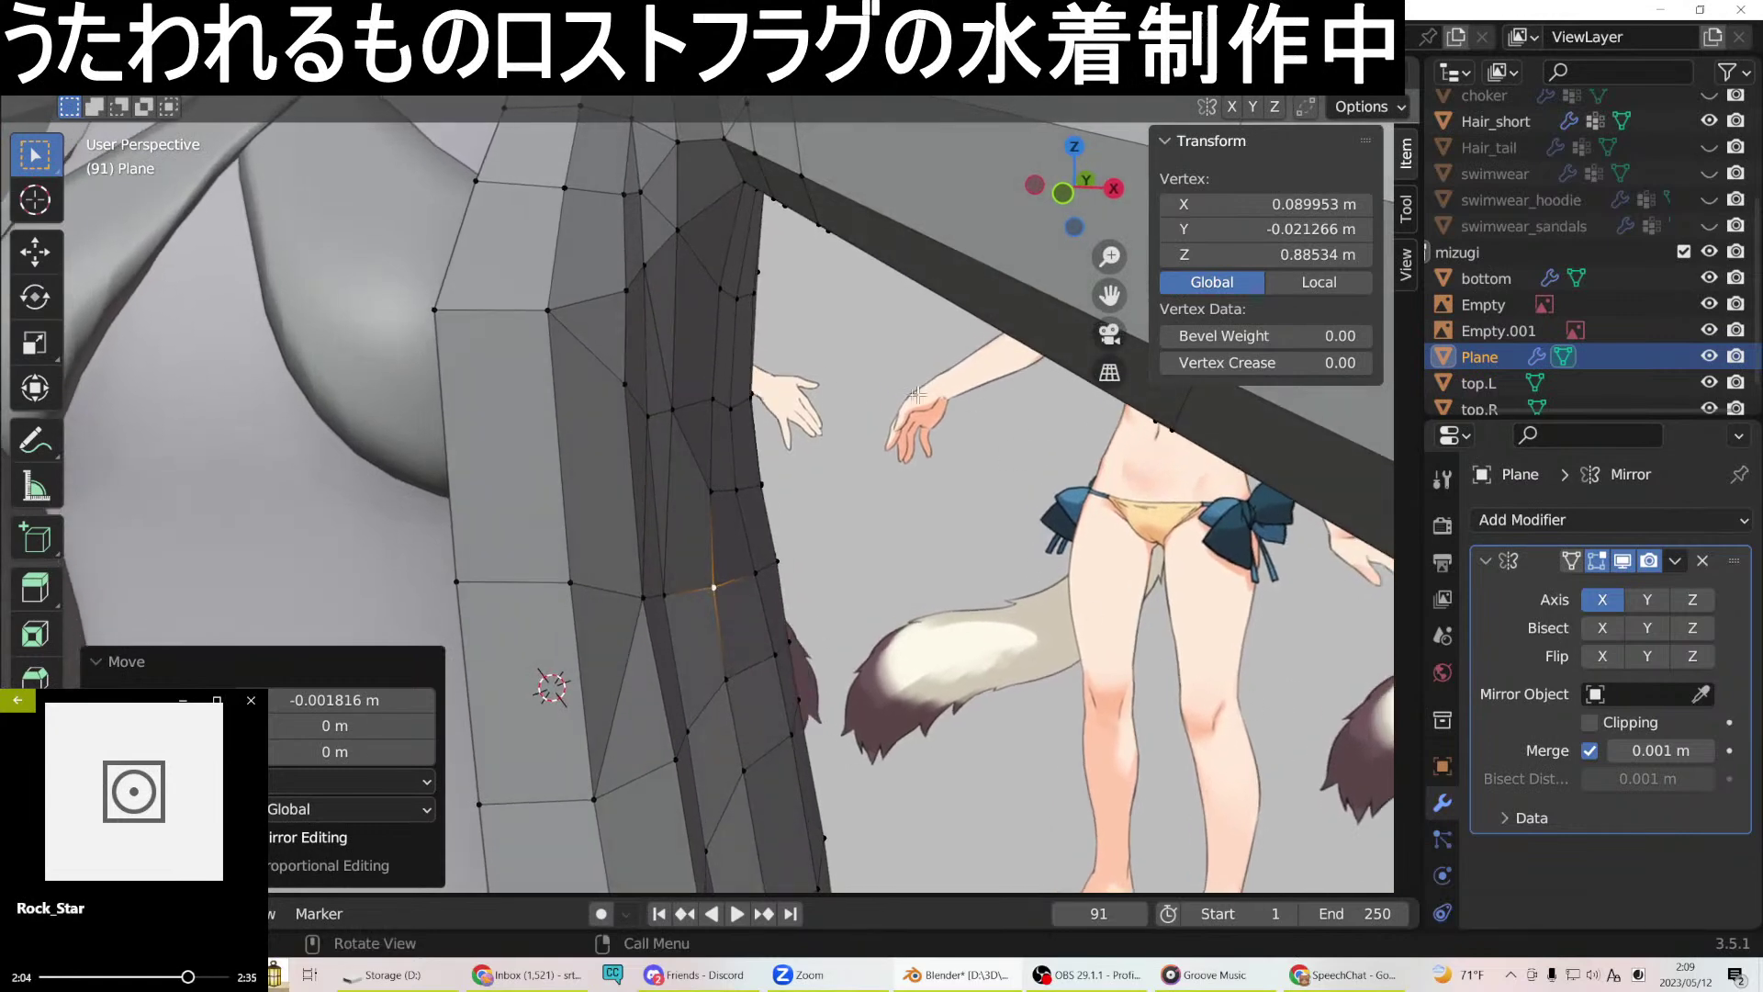
pyautogui.press('g')
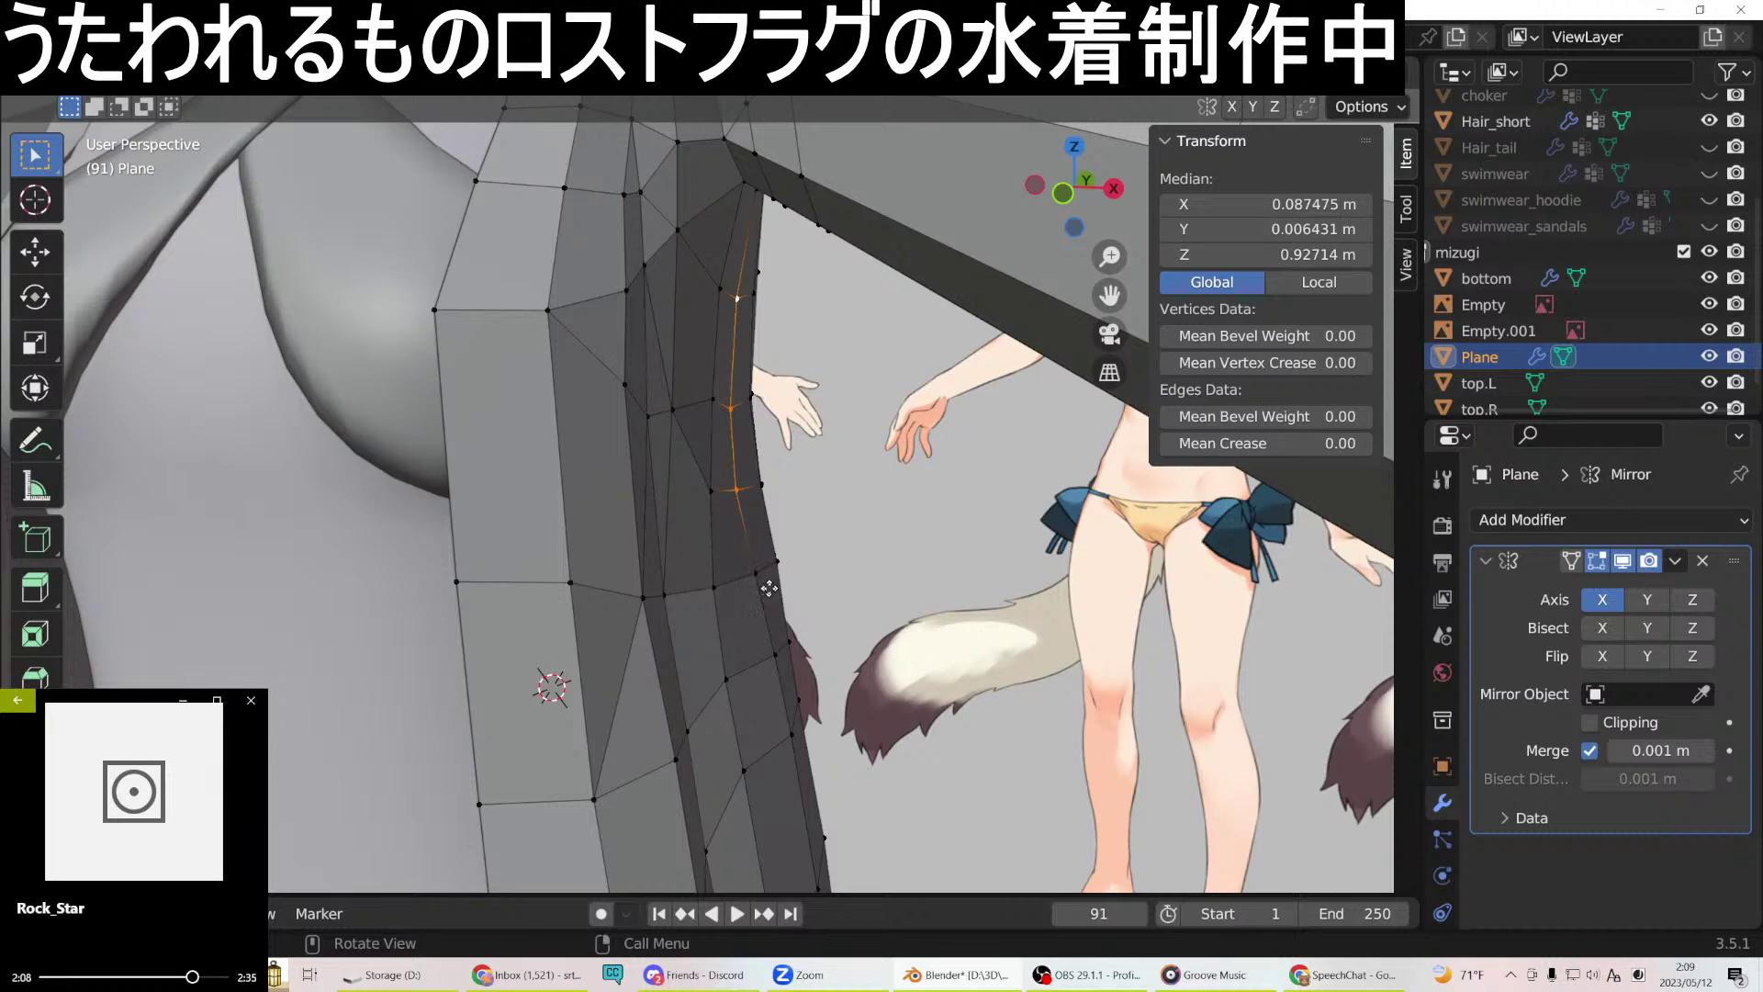
pyautogui.press('g')
pyautogui.press('x')
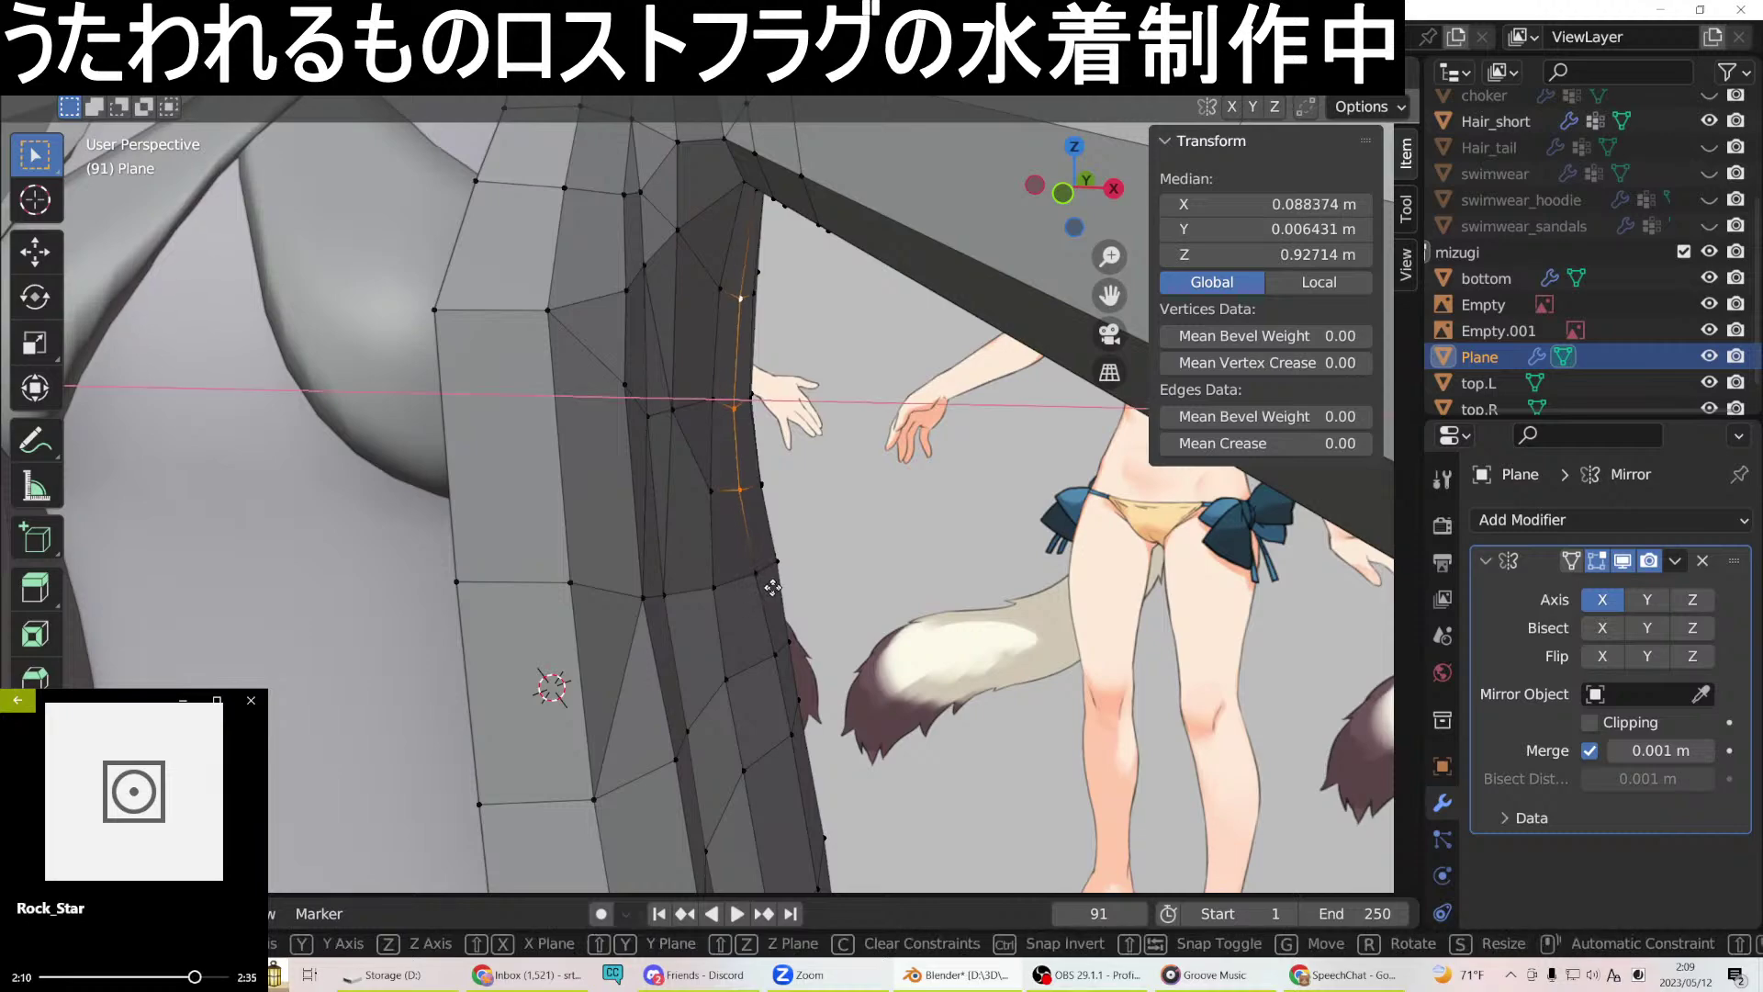
pyautogui.click(772, 587)
# Select the three vertices running over the shoulder in the column next to the neckline edge and move them -0.004142 m along X.
pyautogui.moveTo(772, 588); pyautogui.dragTo(846, 481, button='middle')
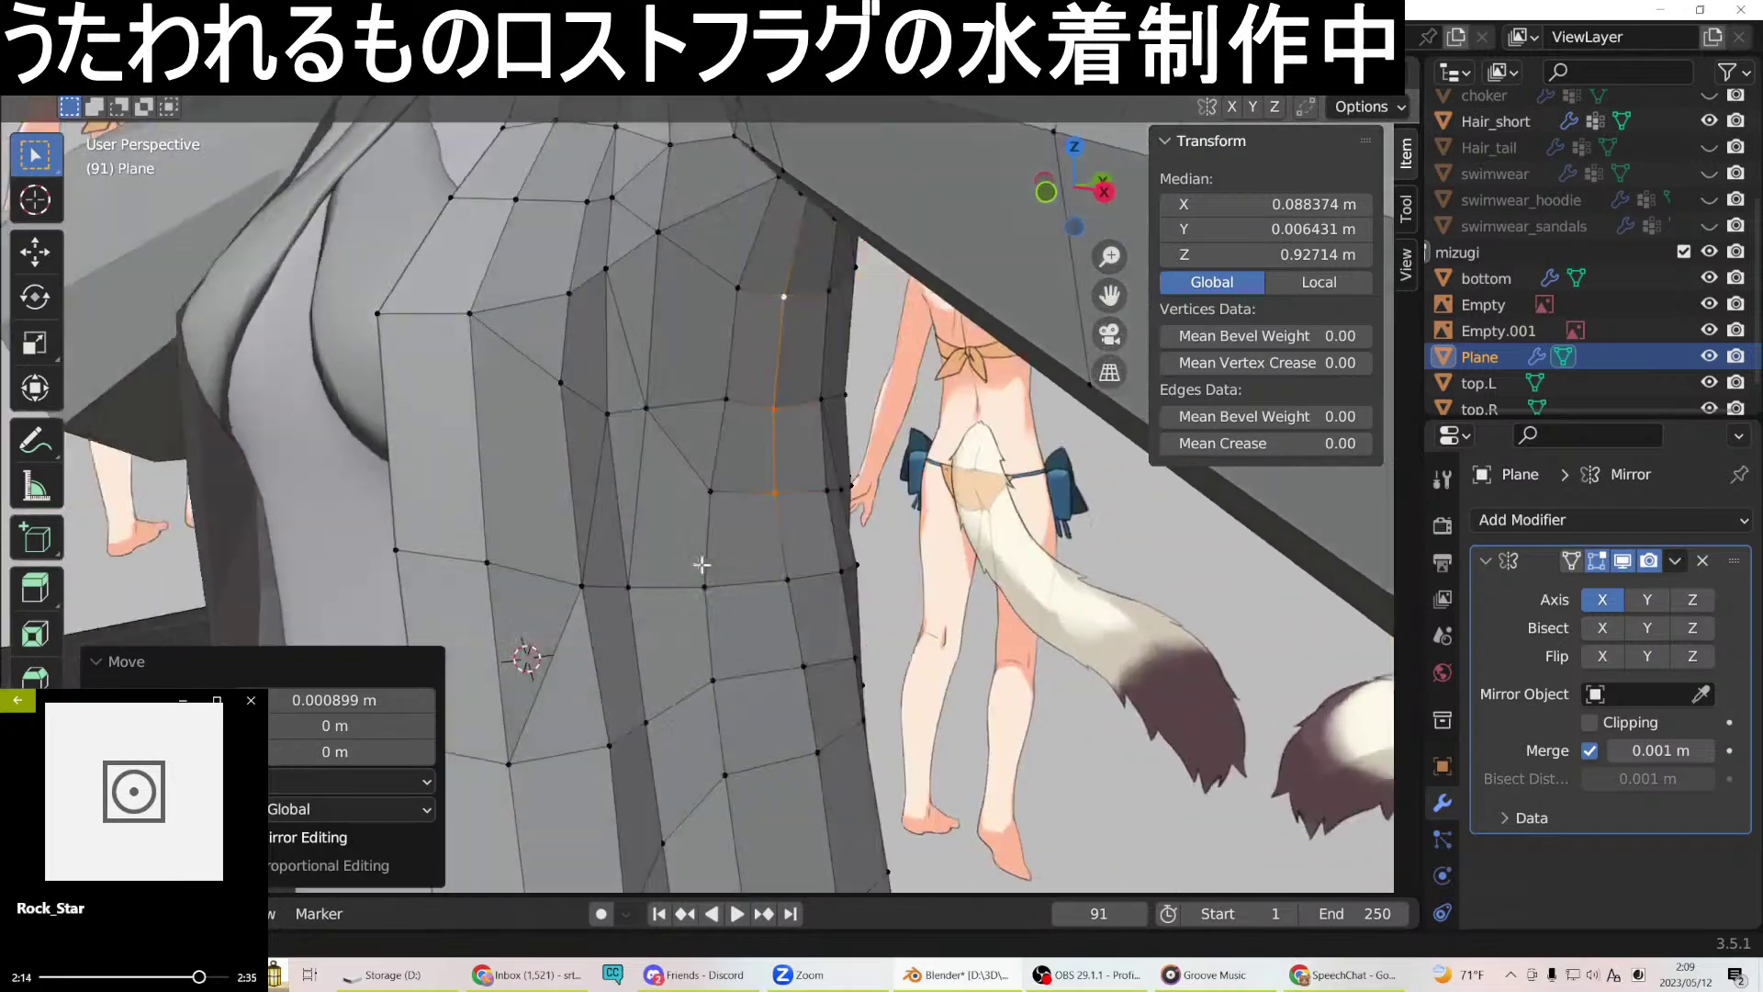
pyautogui.moveTo(702, 565); pyautogui.dragTo(769, 649, button='middle')
pyautogui.scroll(6, 740, 534)
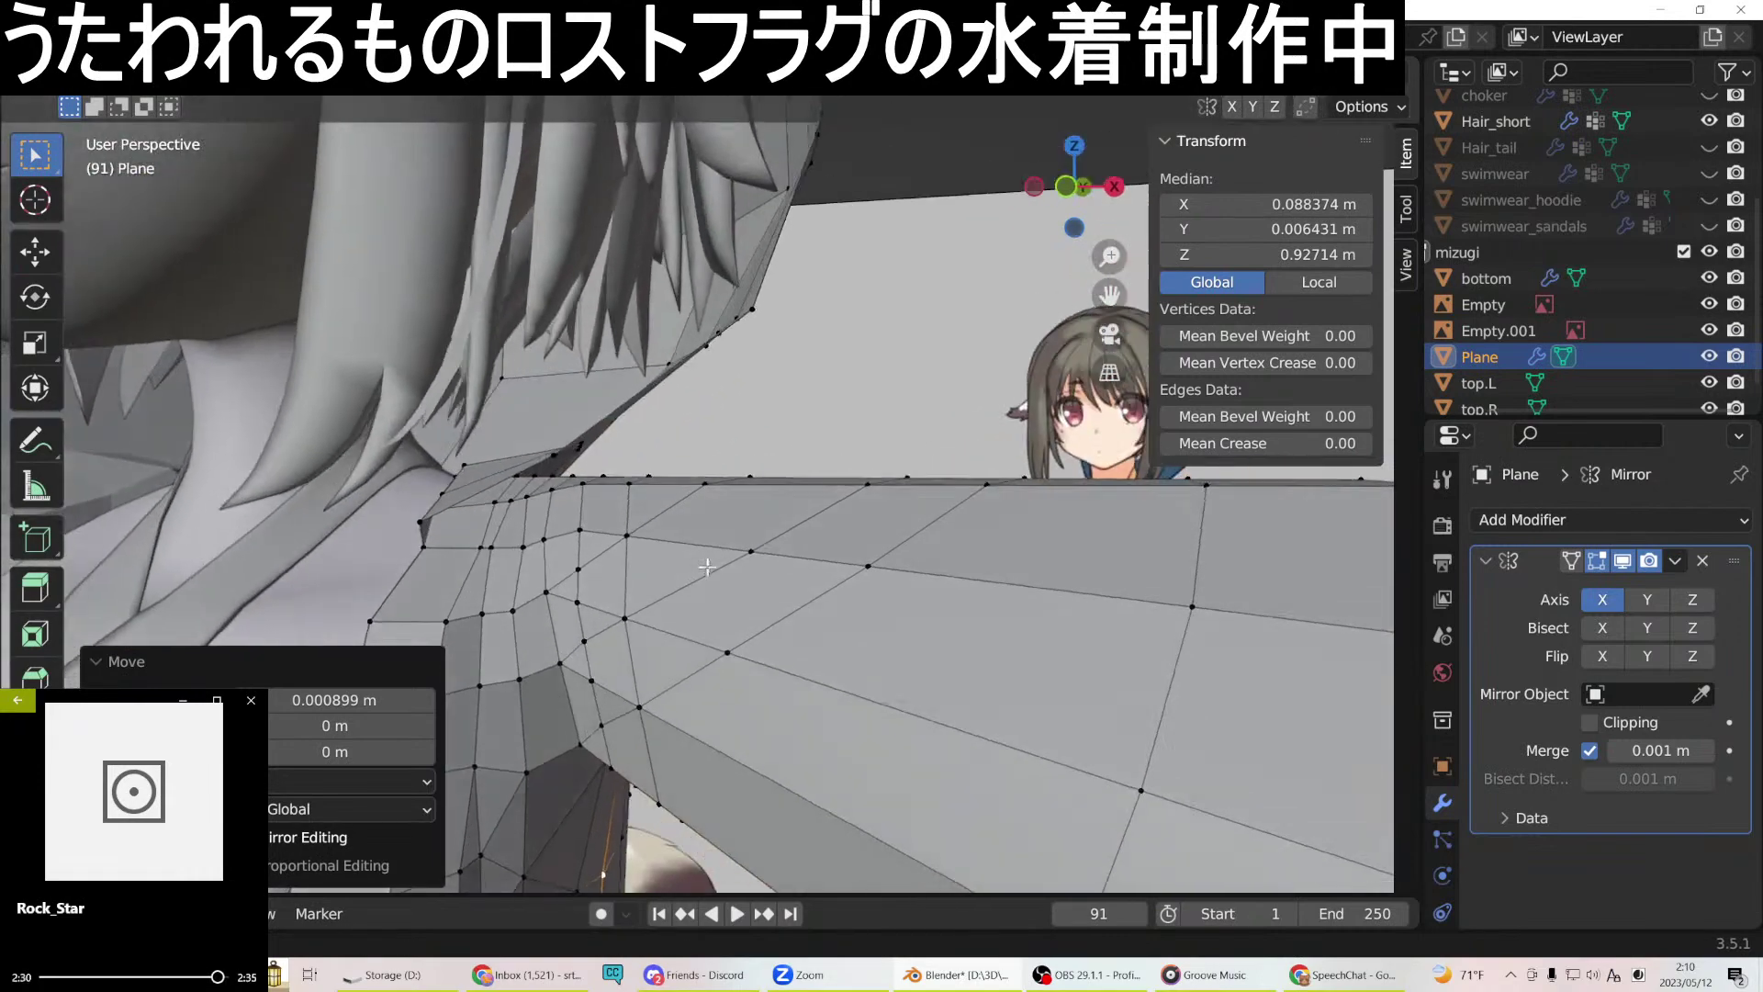
pyautogui.moveTo(707, 567); pyautogui.dragTo(642, 553, button='middle')
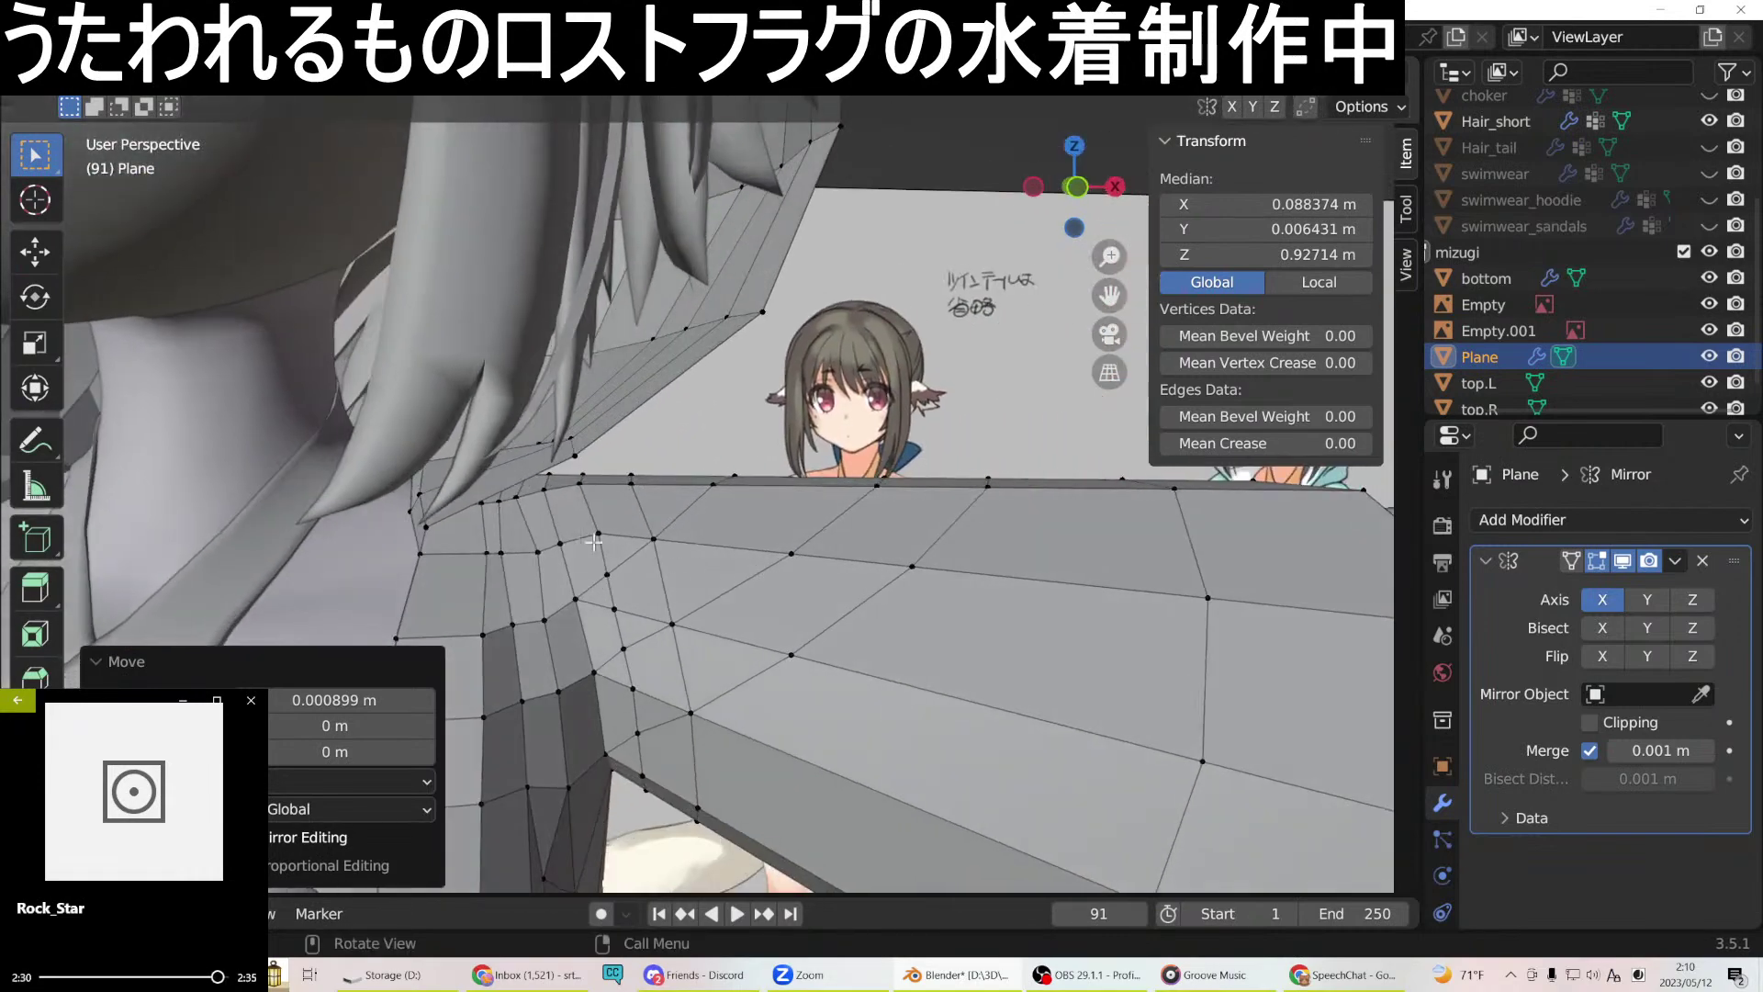
pyautogui.moveTo(481, 555); pyautogui.dragTo(506, 511, button='middle')
pyautogui.click(493, 538)
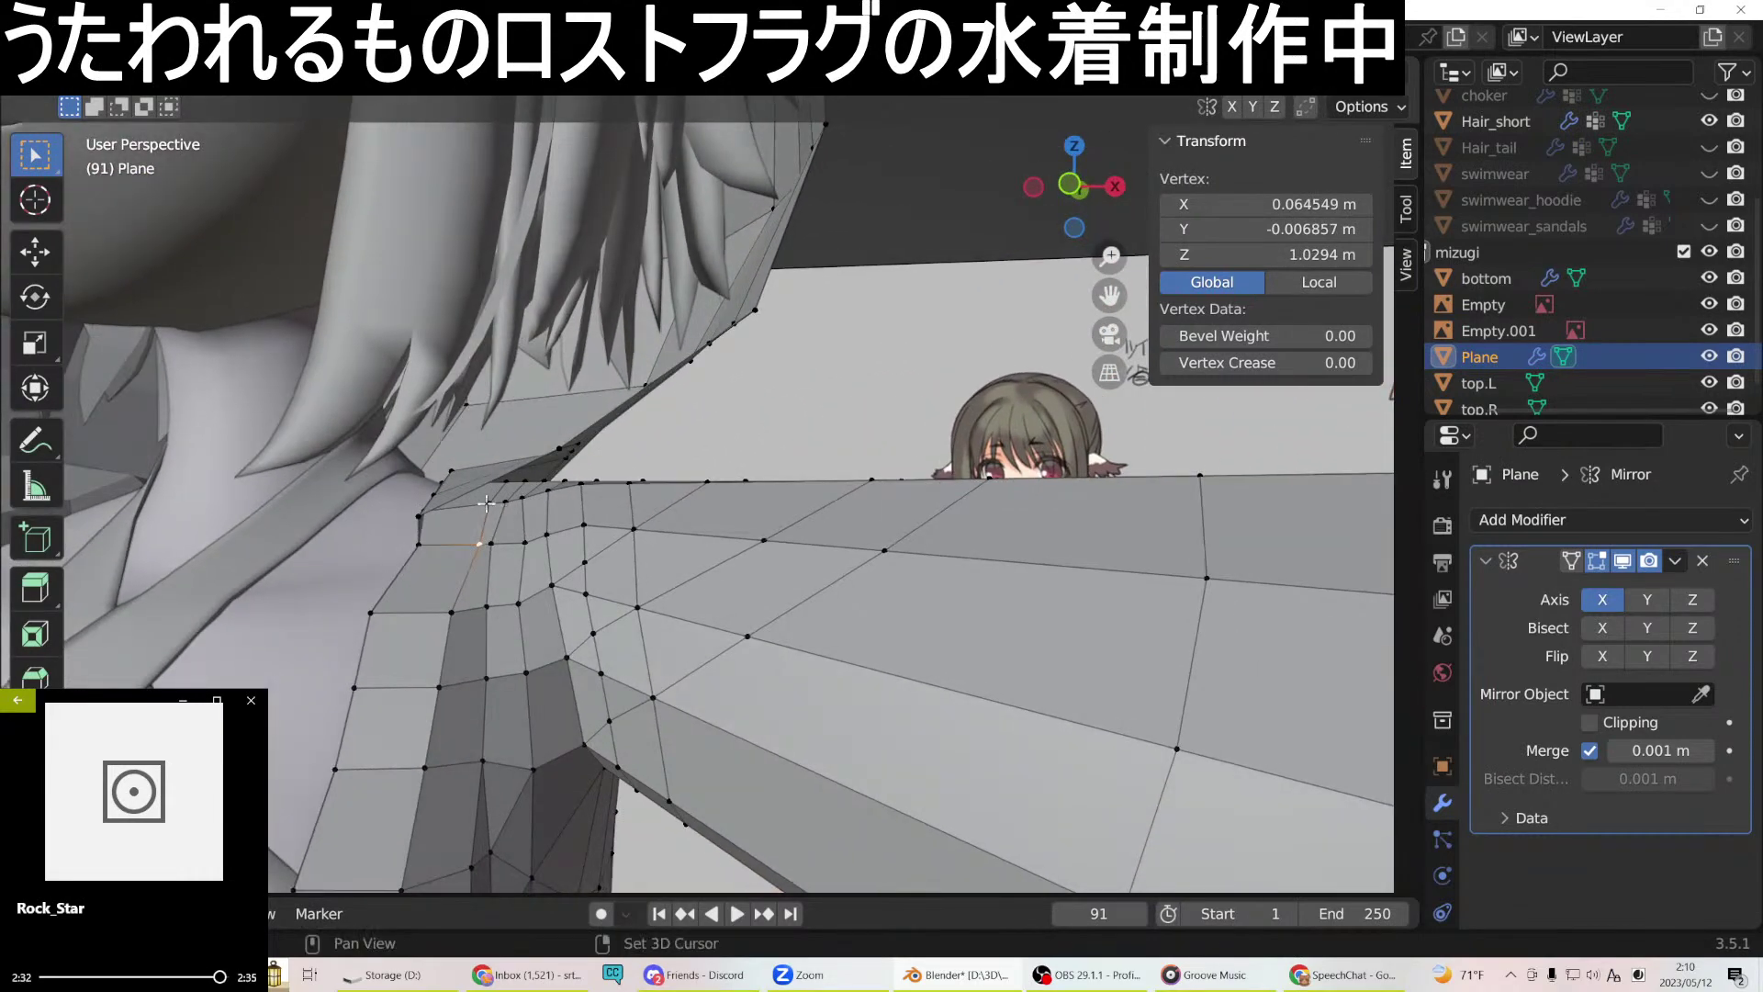
pyautogui.keyDown('shift'); pyautogui.click(488, 503); pyautogui.keyUp('shift')
pyautogui.keyDown('shift'); pyautogui.click(507, 478); pyautogui.keyUp('shift')
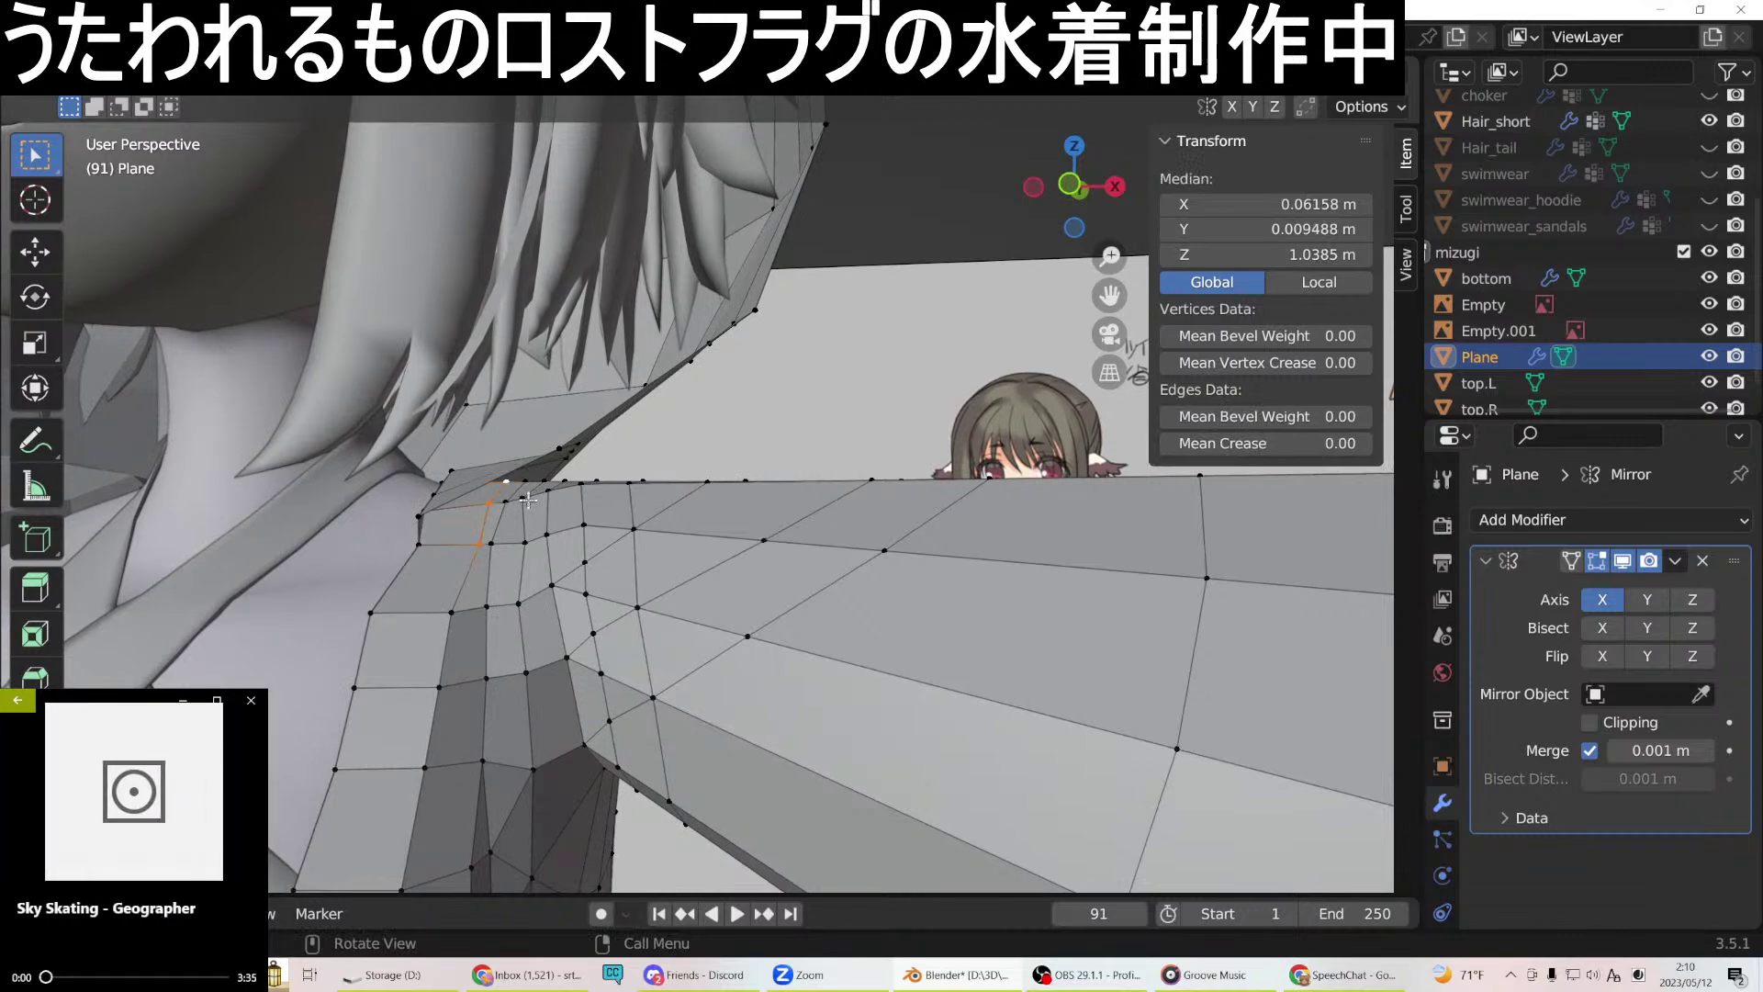
pyautogui.press('g')
pyautogui.press('x')
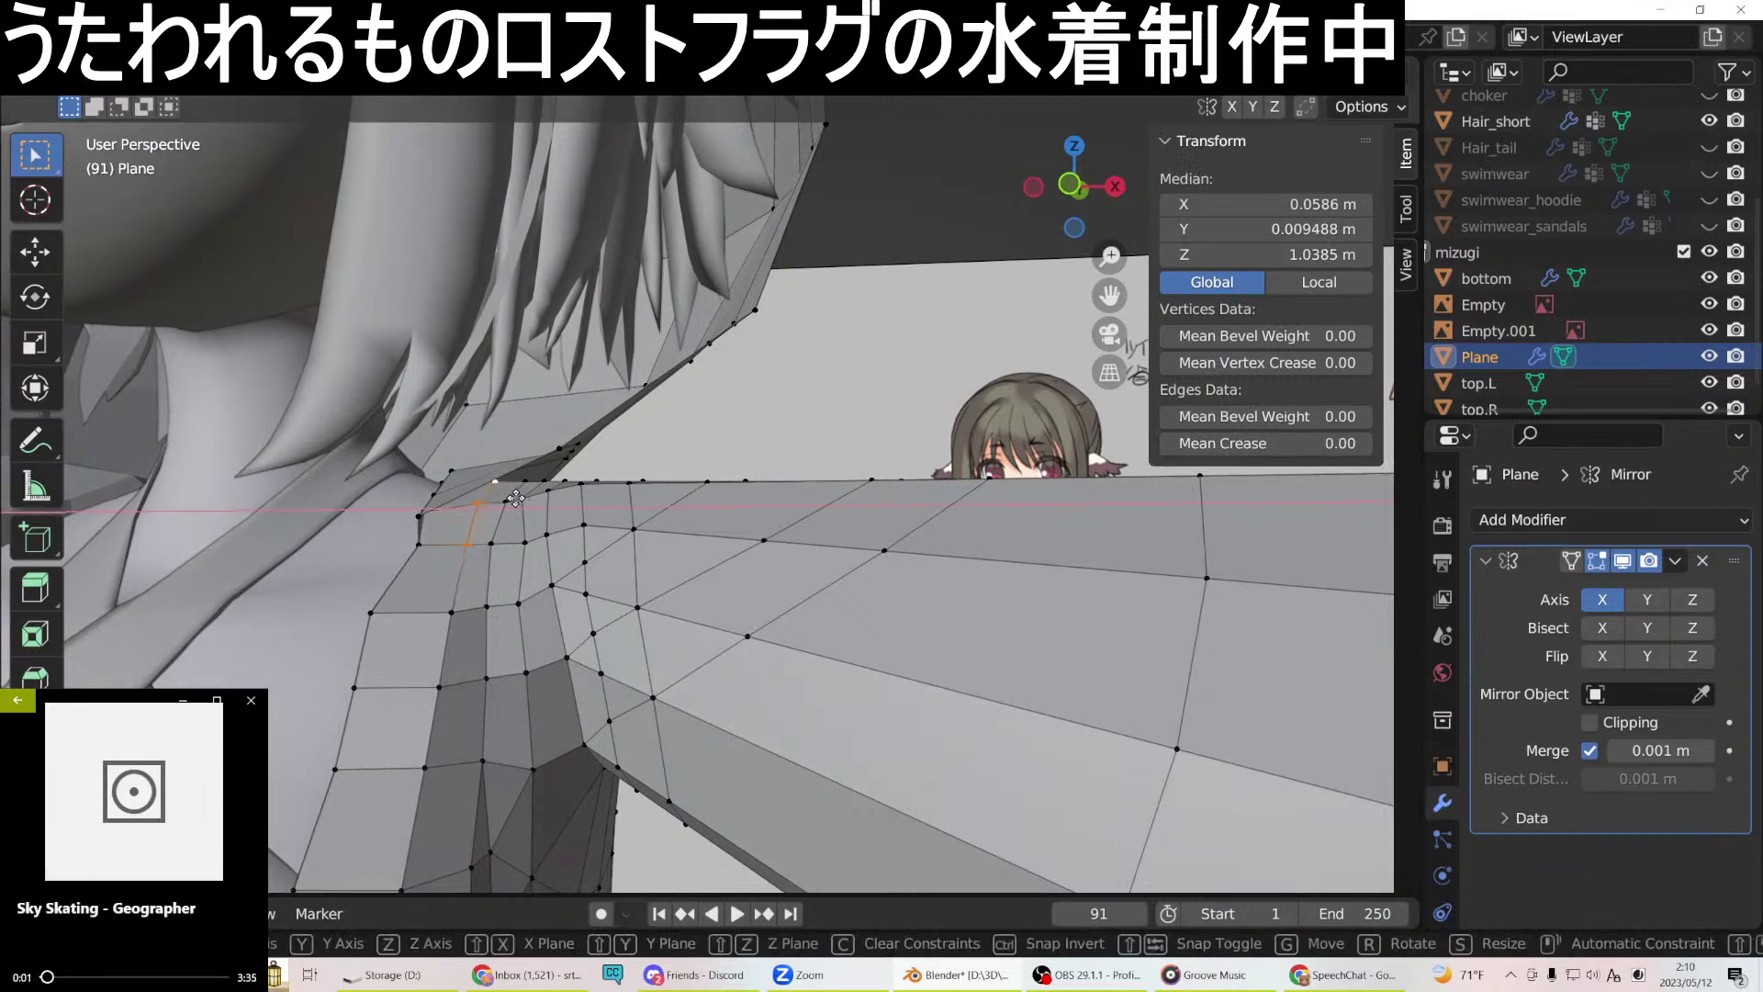
pyautogui.click(514, 499)
# Shift the next vertex of that shoulder column, on the back side, inward along X to line up with the column.
pyautogui.moveTo(515, 499); pyautogui.dragTo(844, 535, button='middle')
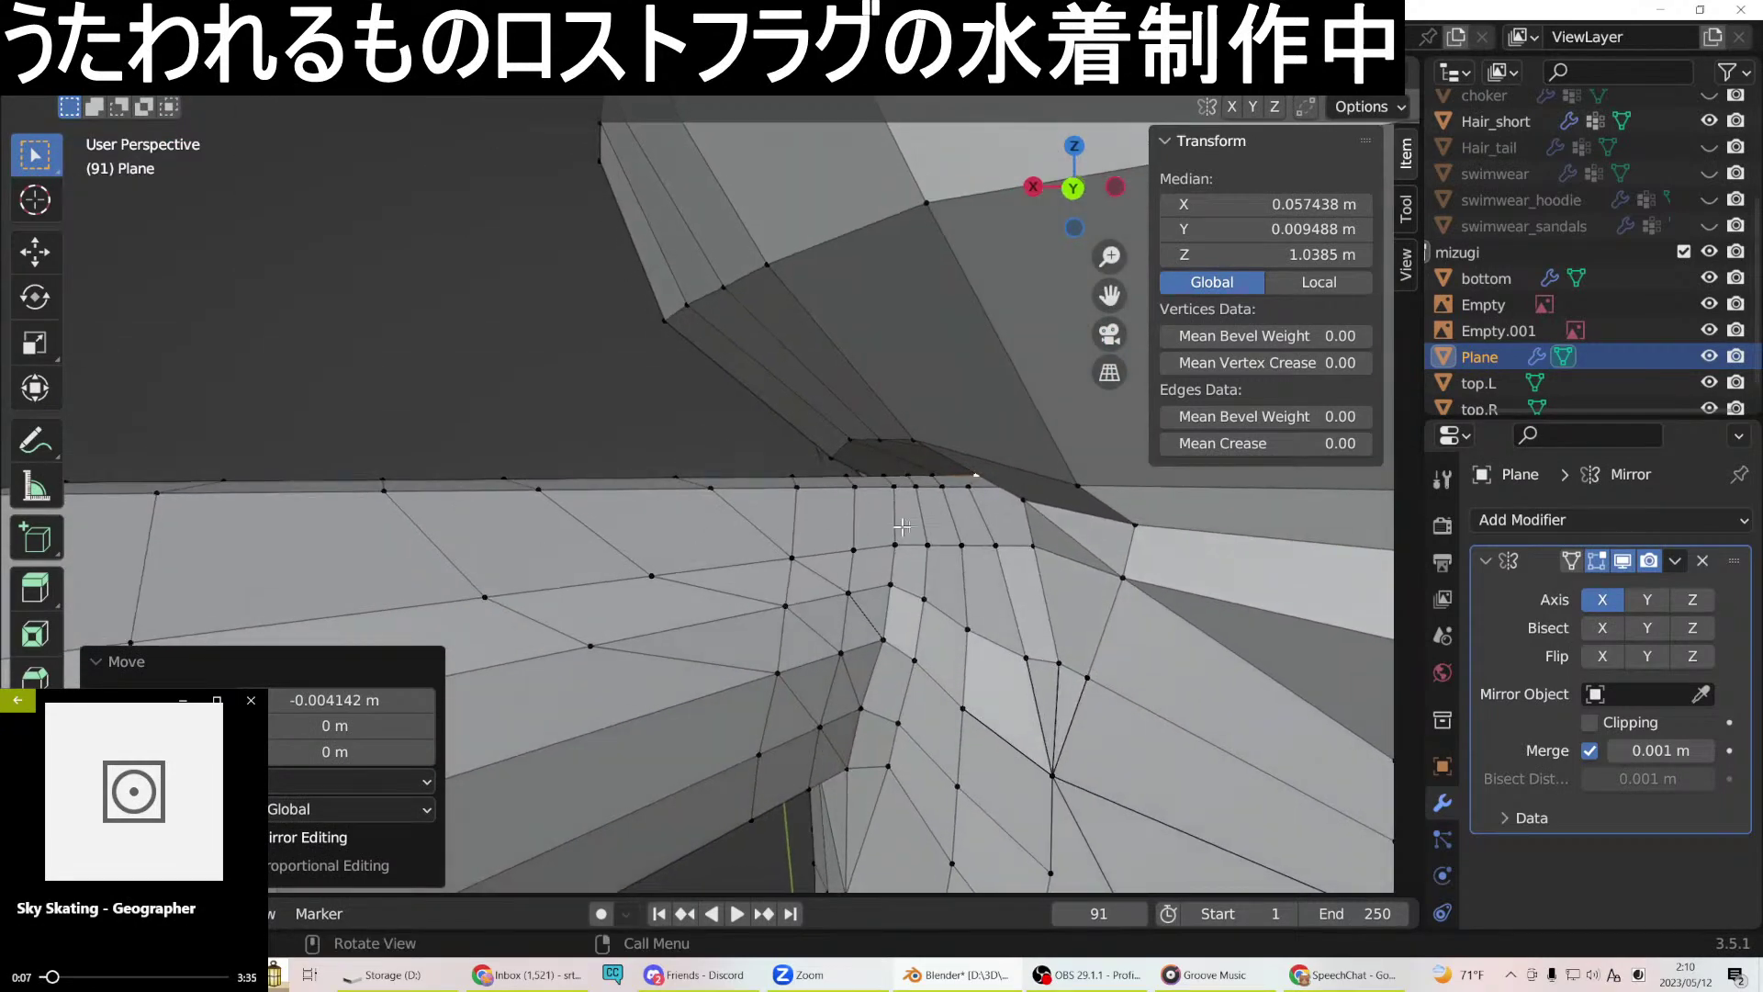
pyautogui.click(969, 487)
pyautogui.press('g')
pyautogui.press('x')
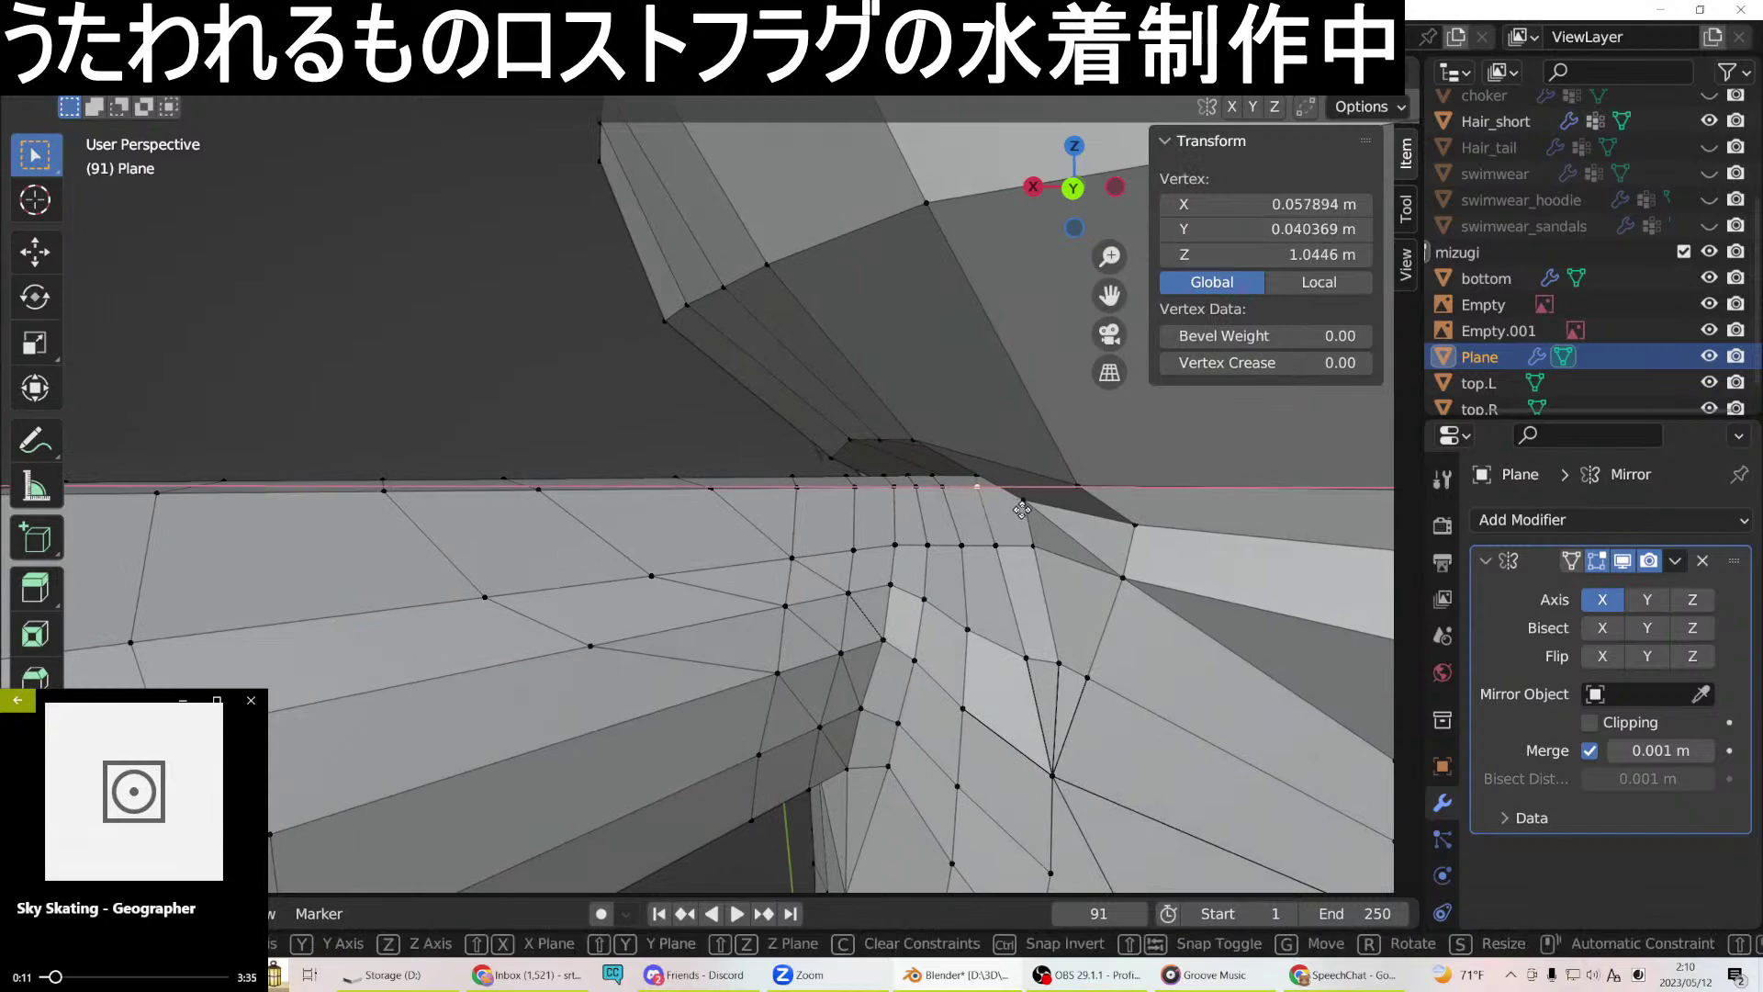
pyautogui.click(1020, 510)
# Select the vertices over the shoulder top in the adjacent column and move them -0.001211 m along X.
pyautogui.moveTo(1021, 509); pyautogui.dragTo(1404, 541, button='middle')
pyautogui.moveTo(909, 570); pyautogui.dragTo(623, 514, button='middle')
pyautogui.click(447, 496)
pyautogui.moveTo(447, 496); pyautogui.dragTo(445, 519, button='middle')
pyautogui.keyDown('shift'); pyautogui.click(554, 447); pyautogui.keyUp('shift')
pyautogui.moveTo(553, 447); pyautogui.dragTo(1079, 515, button='middle')
pyautogui.keyDown('shift'); pyautogui.click(975, 510); pyautogui.keyUp('shift')
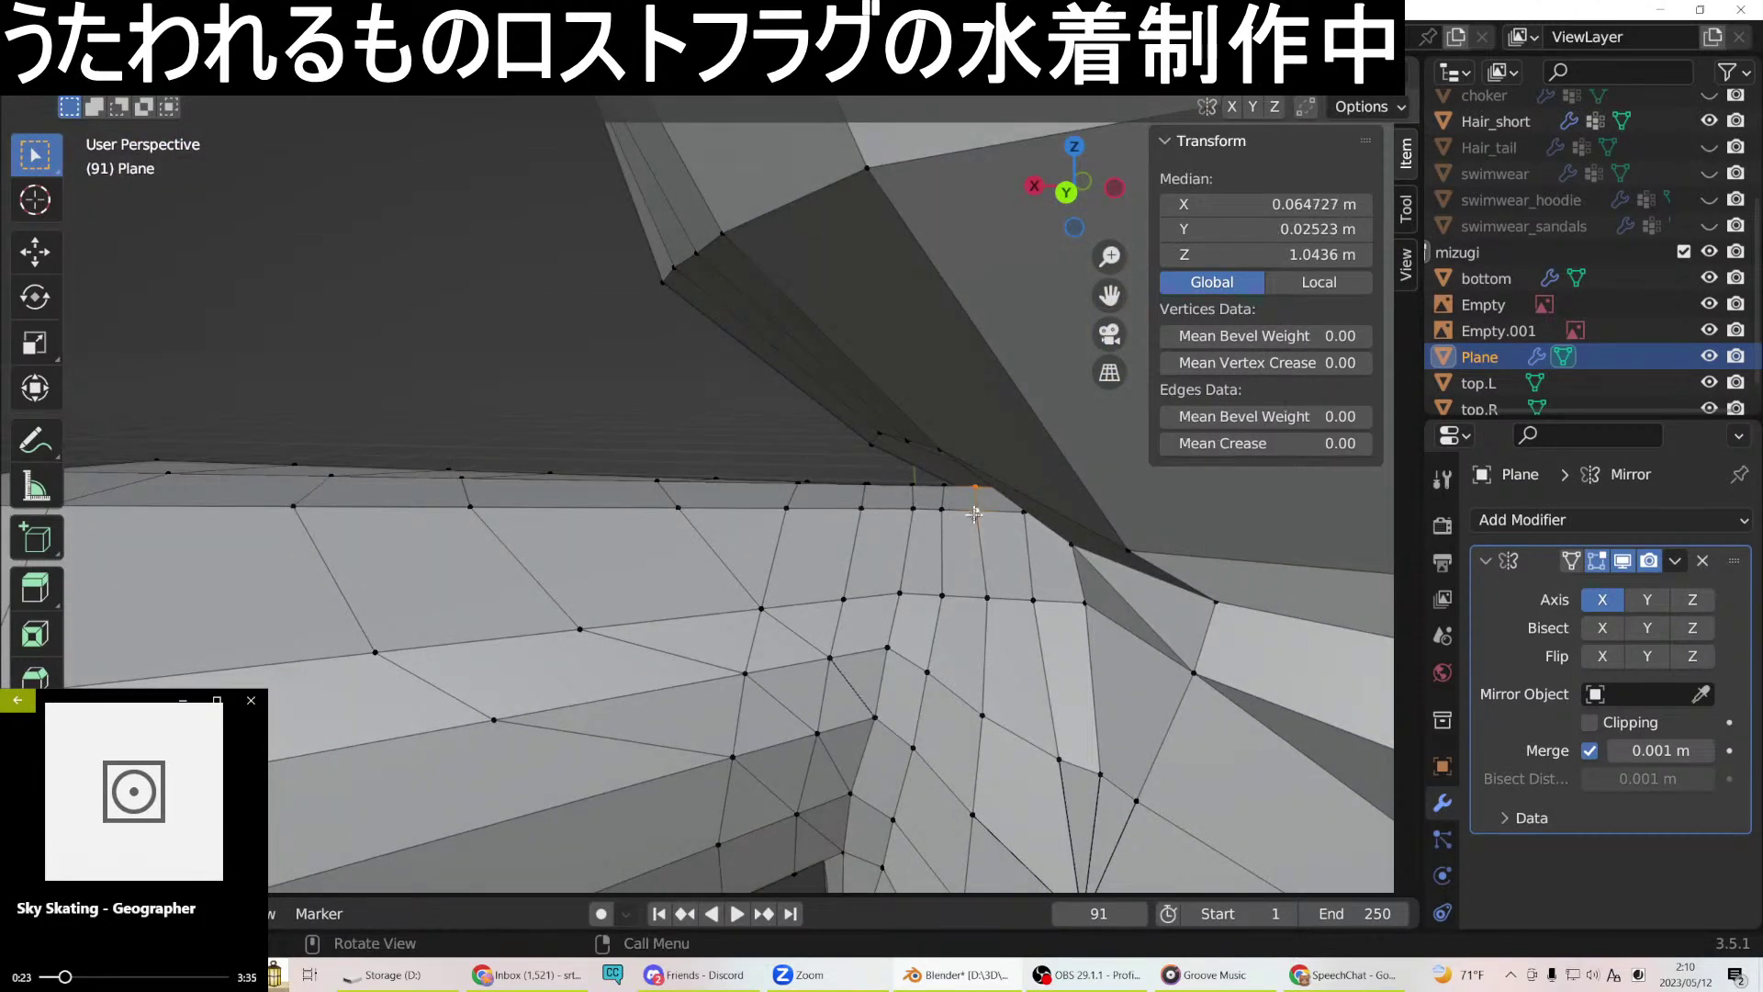
pyautogui.press('g')
pyautogui.press('x')
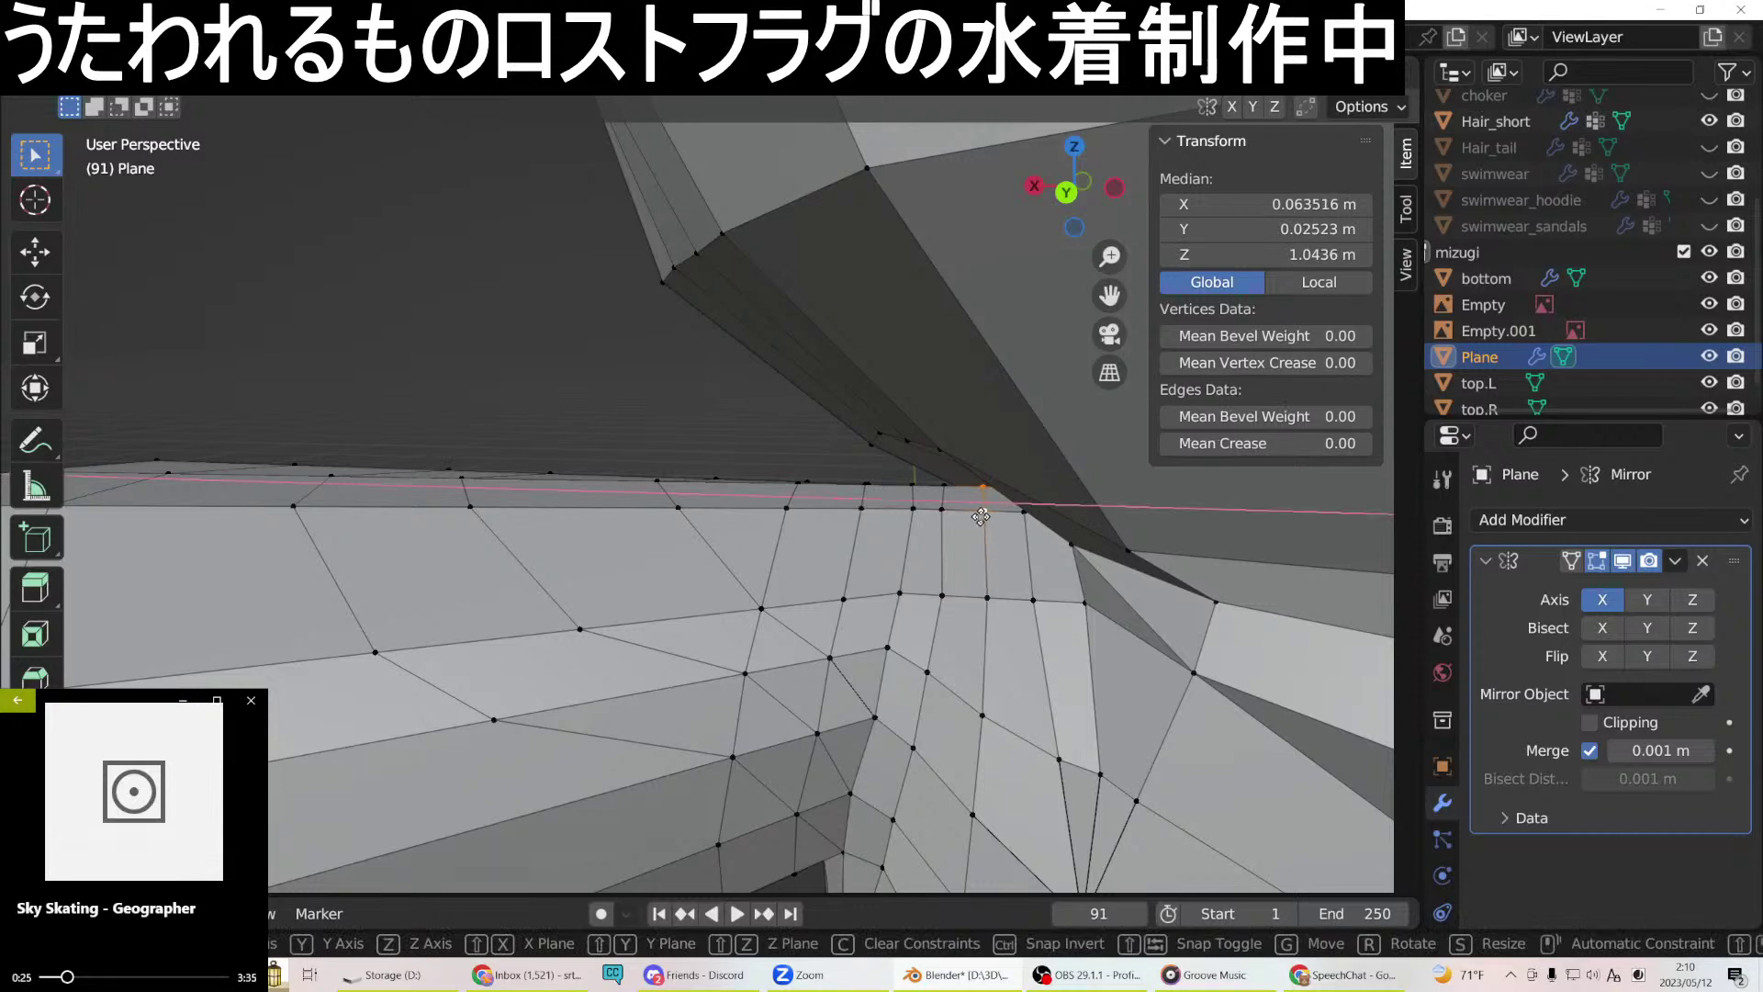
pyautogui.click(981, 517)
# Move the two front-edge vertices beside the neck -0.001742 m along X and rotate them 6.41° in the front view.
pyautogui.moveTo(736, 574)
pyautogui.mouseDown(button='middle')
pyautogui.moveTo(787, 575)
pyautogui.moveTo(778, 560)
pyautogui.moveTo(768, 587)
pyautogui.mouseUp(button='middle')
pyautogui.press('KP_1')
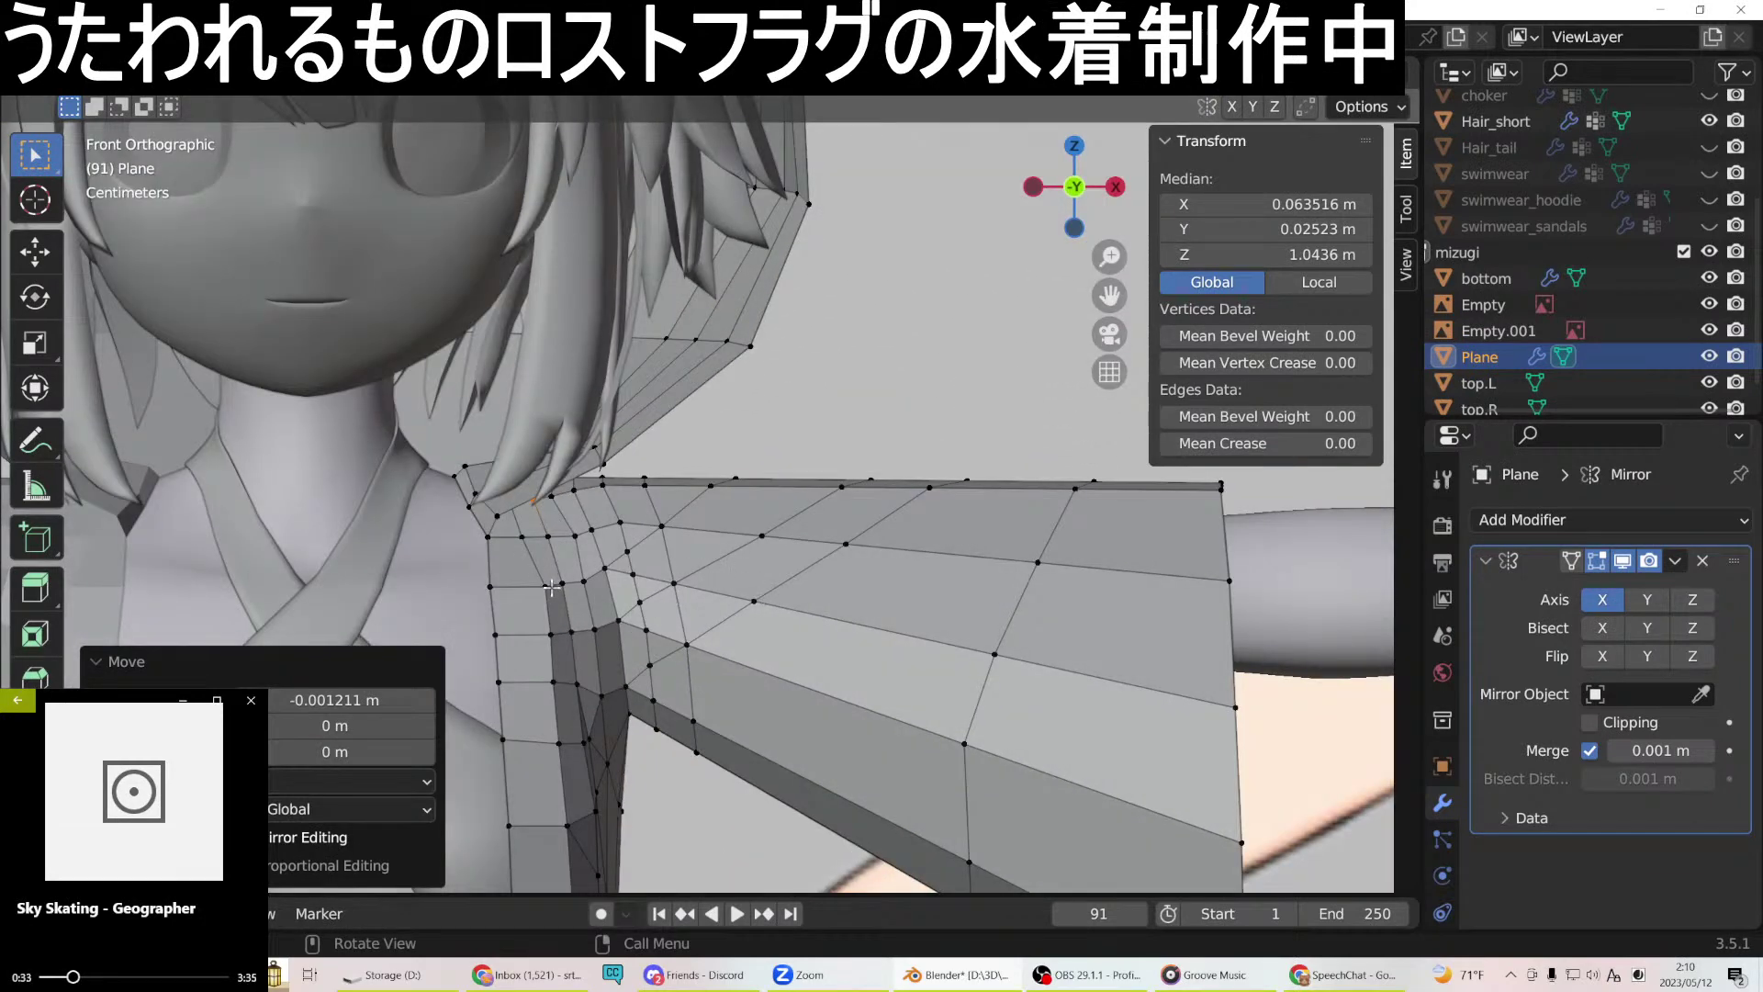
pyautogui.click(497, 540)
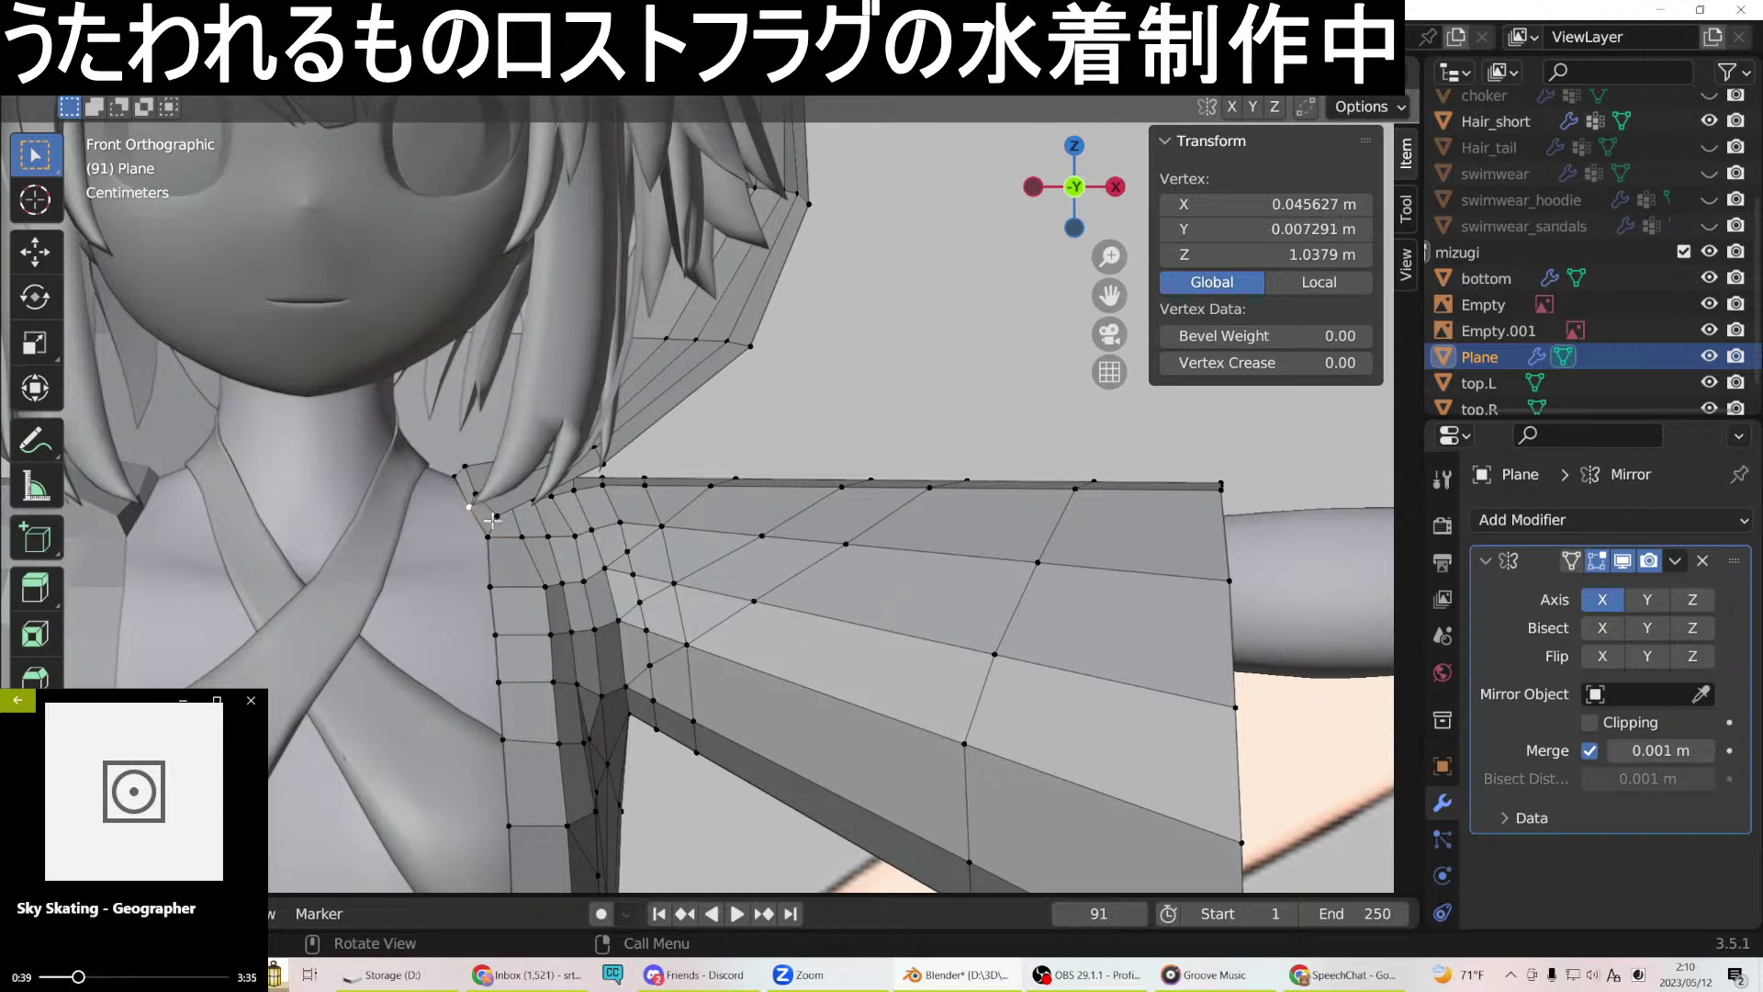
pyautogui.keyDown('shift'); pyautogui.click(491, 538); pyautogui.keyUp('shift')
pyautogui.press('g')
pyautogui.press('x')
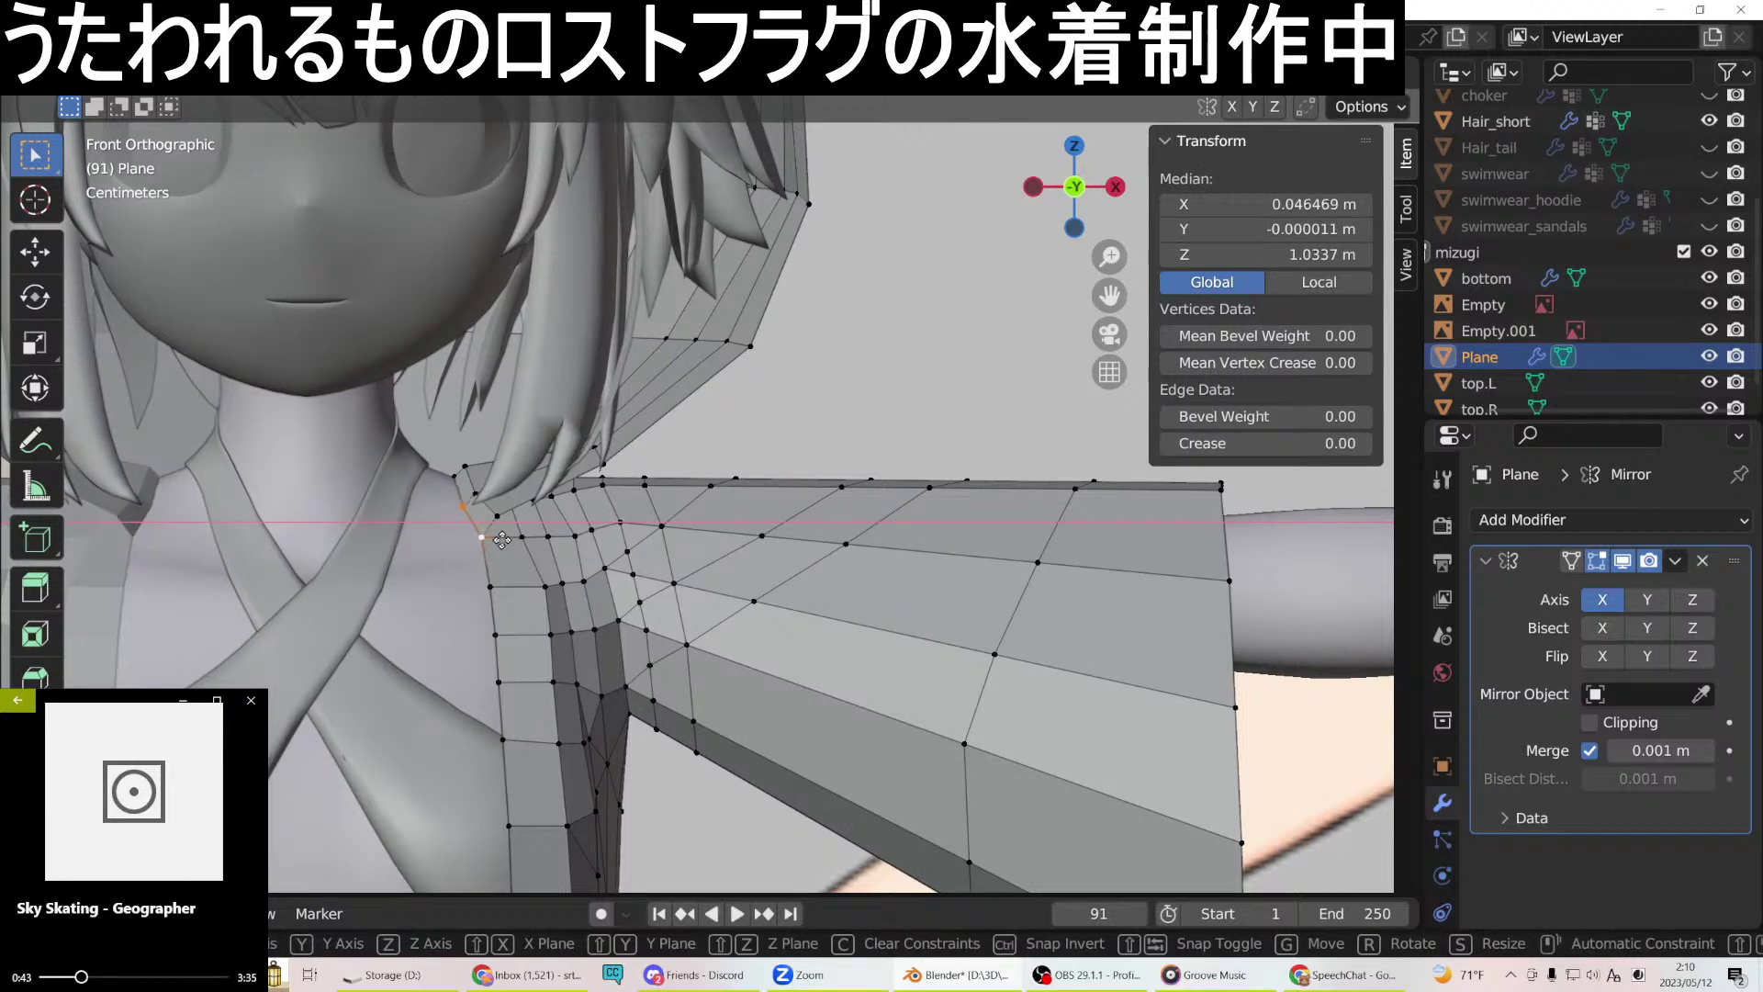
pyautogui.click(502, 540)
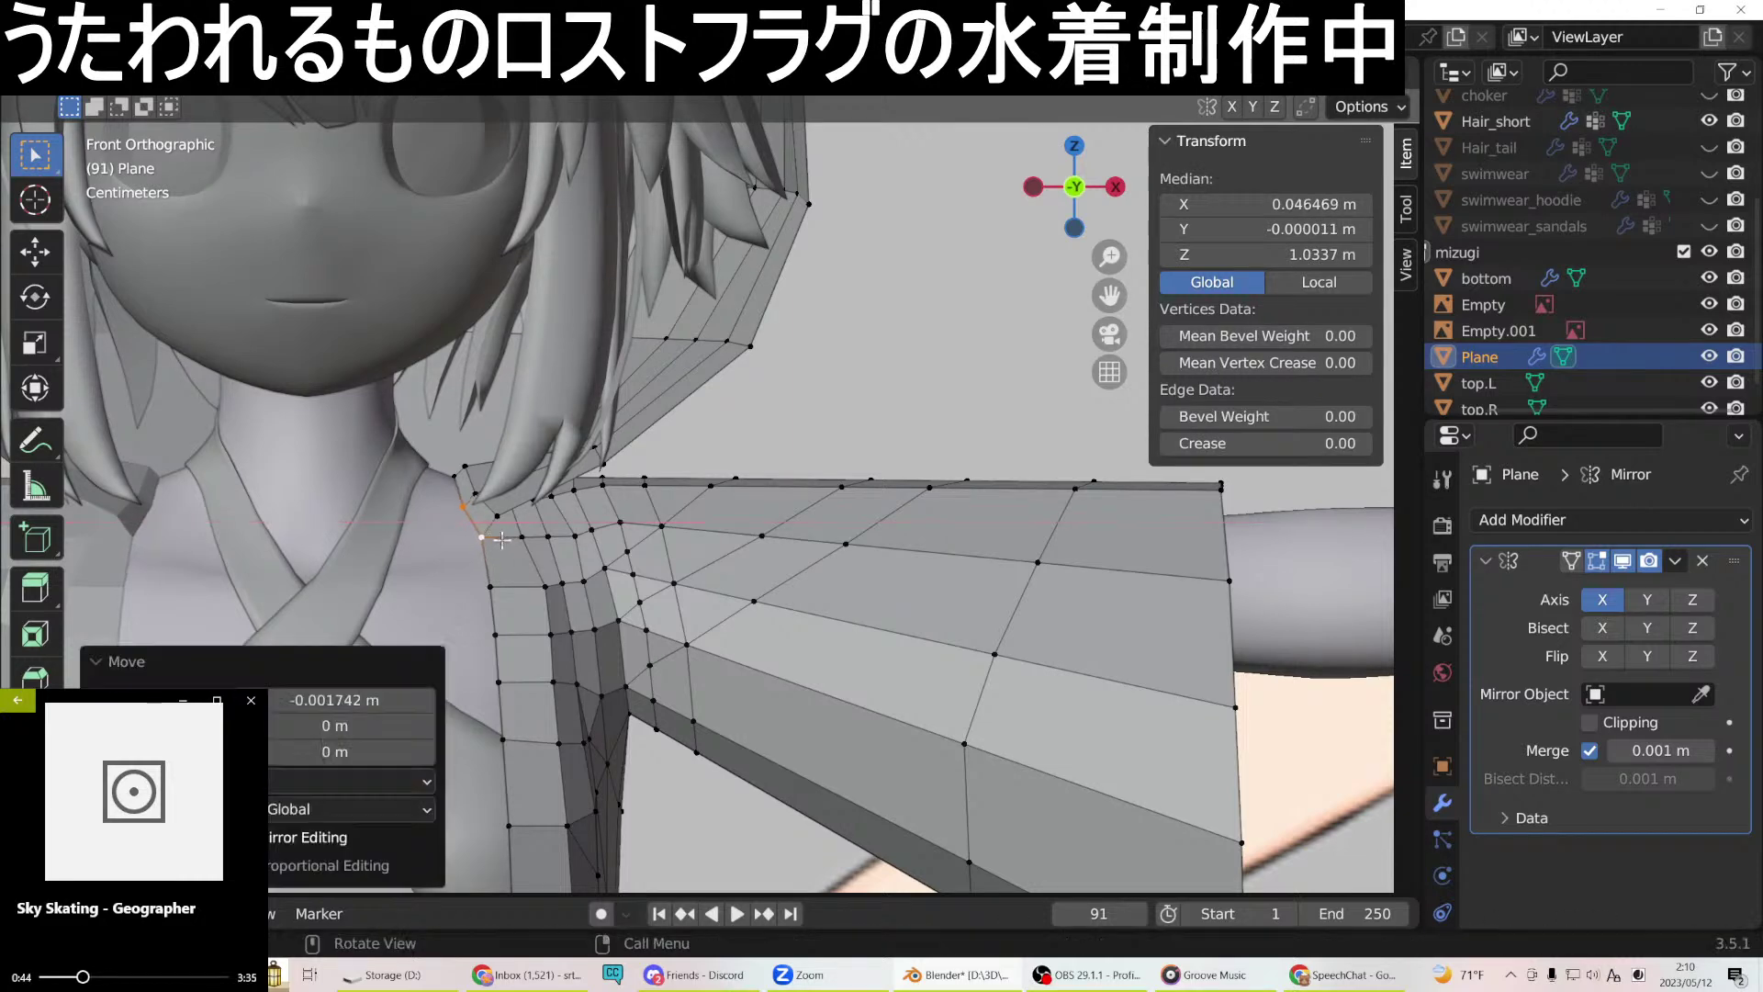
pyautogui.press('r')
pyautogui.press('r')
pyautogui.click(570, 526)
# Select the two upper-chest vertices in the column next to the front edge and move them -0.001355 m along X.
pyautogui.moveTo(570, 527); pyautogui.dragTo(693, 422, button='middle')
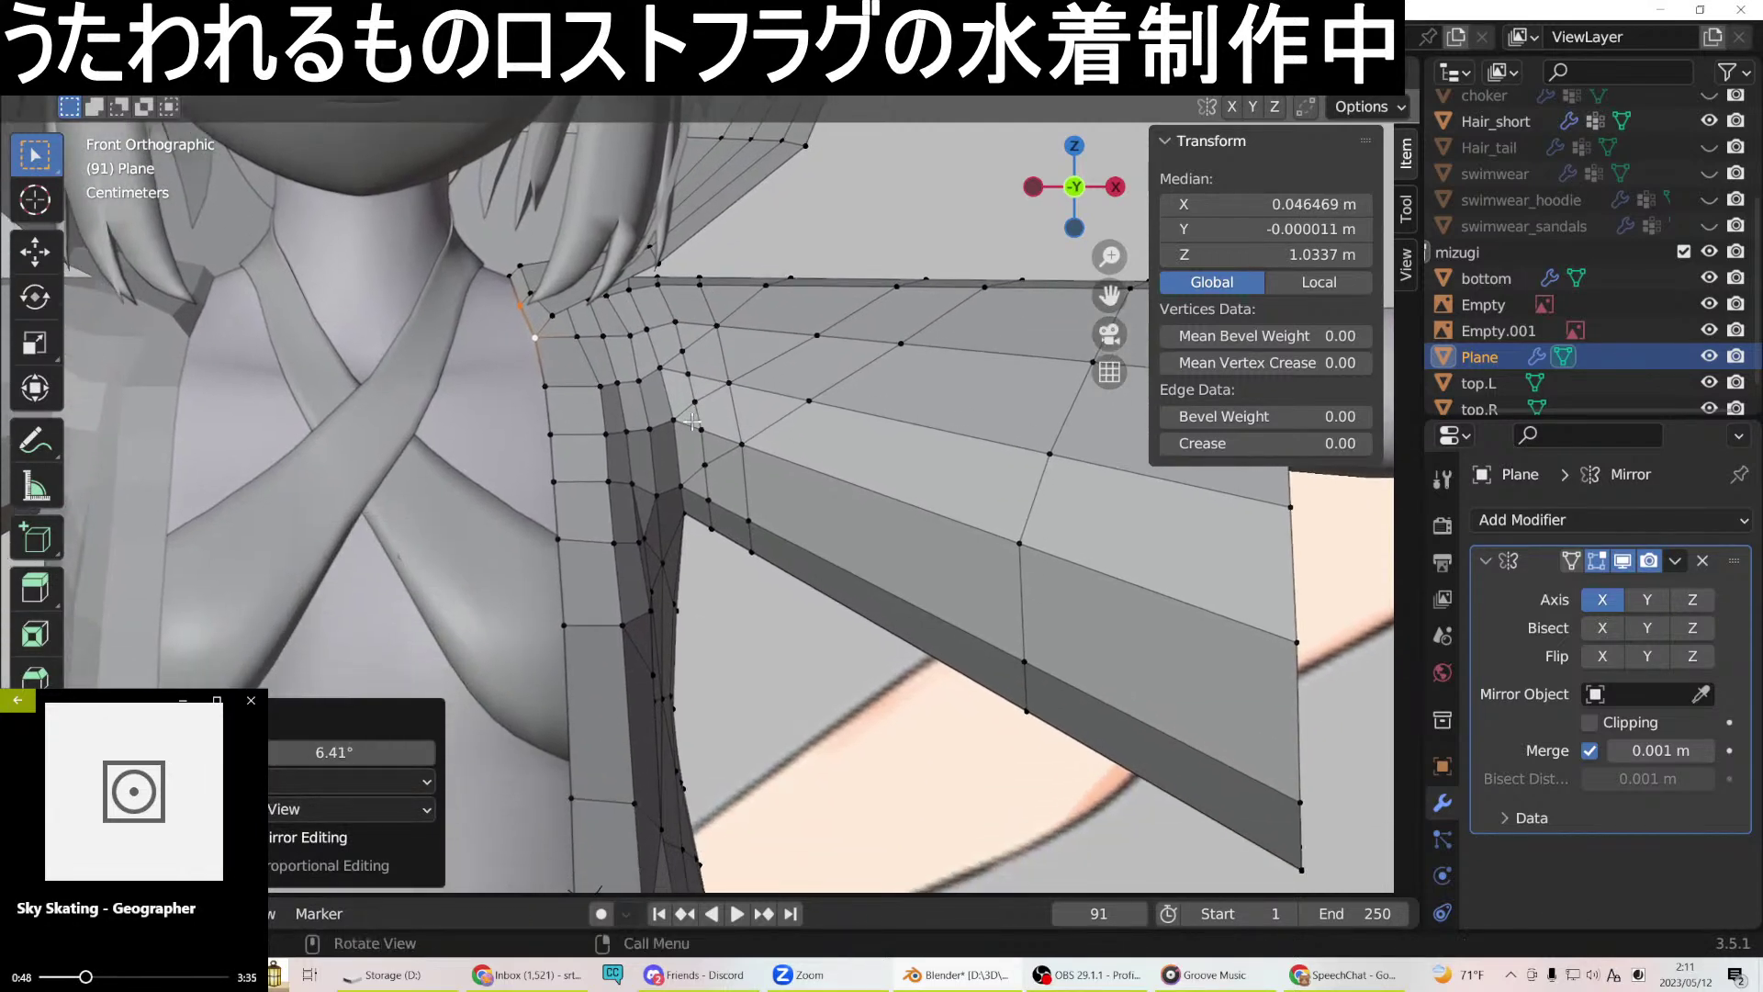
pyautogui.click(601, 384)
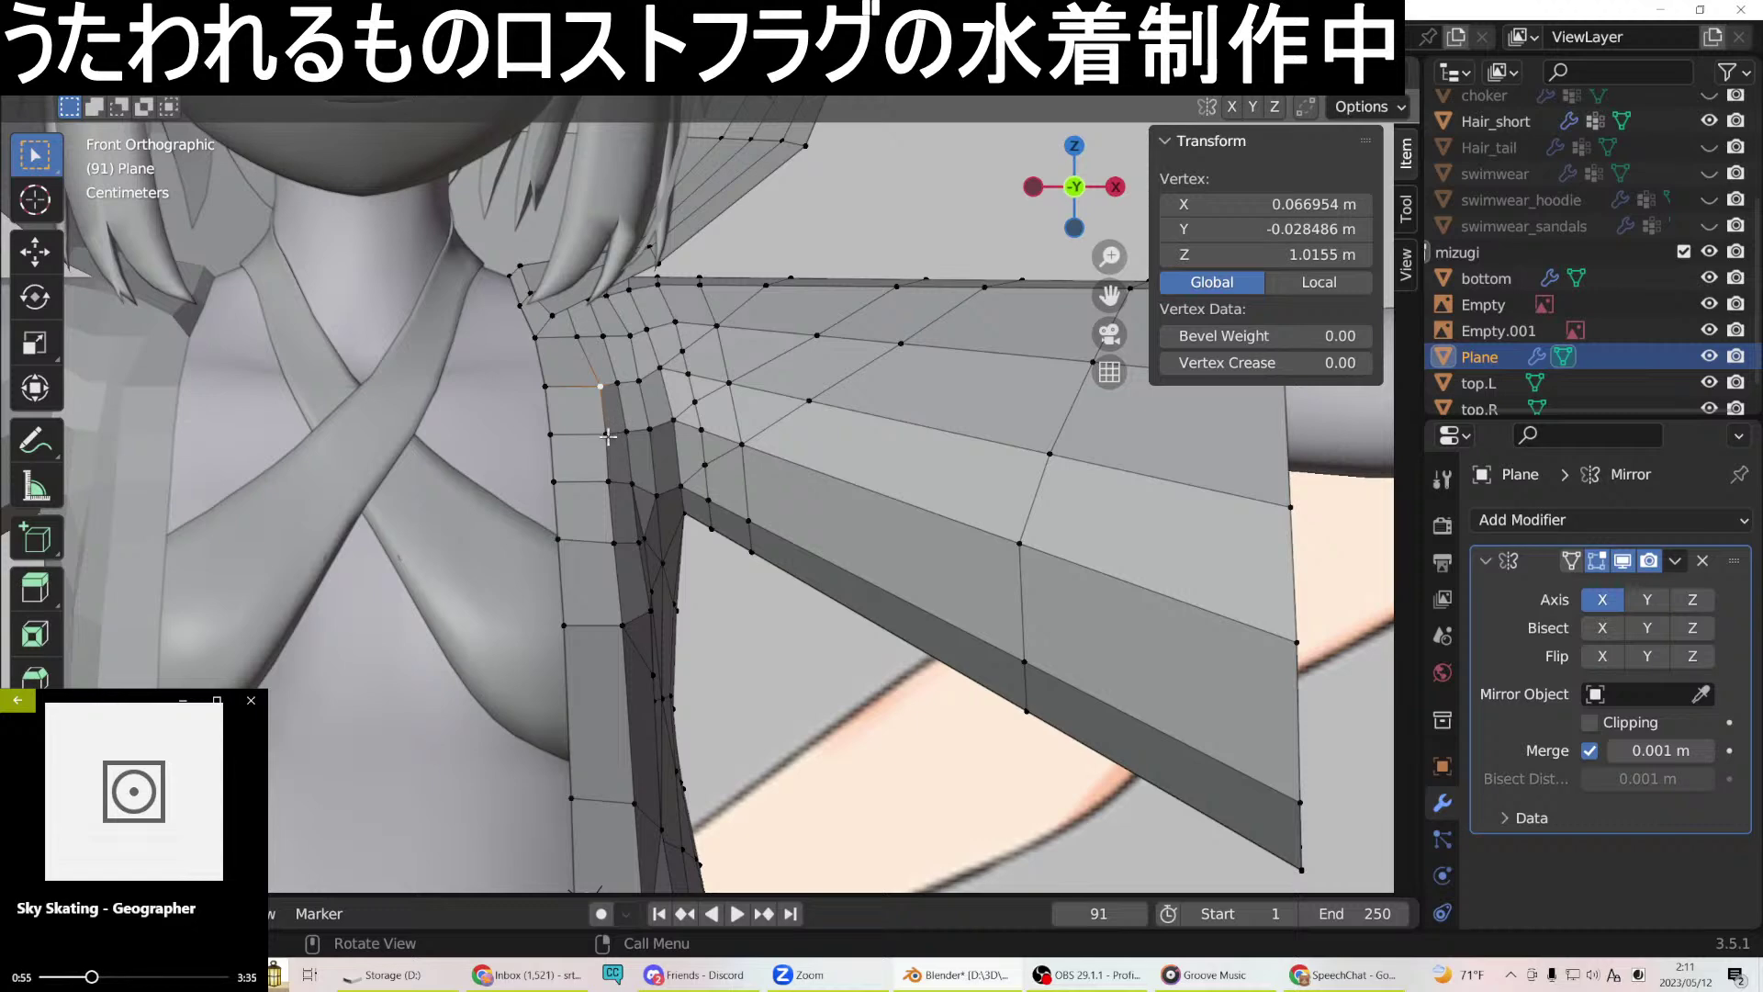
pyautogui.keyDown('shift'); pyautogui.click(606, 434); pyautogui.keyUp('shift')
pyautogui.press('g')
pyautogui.press('x')
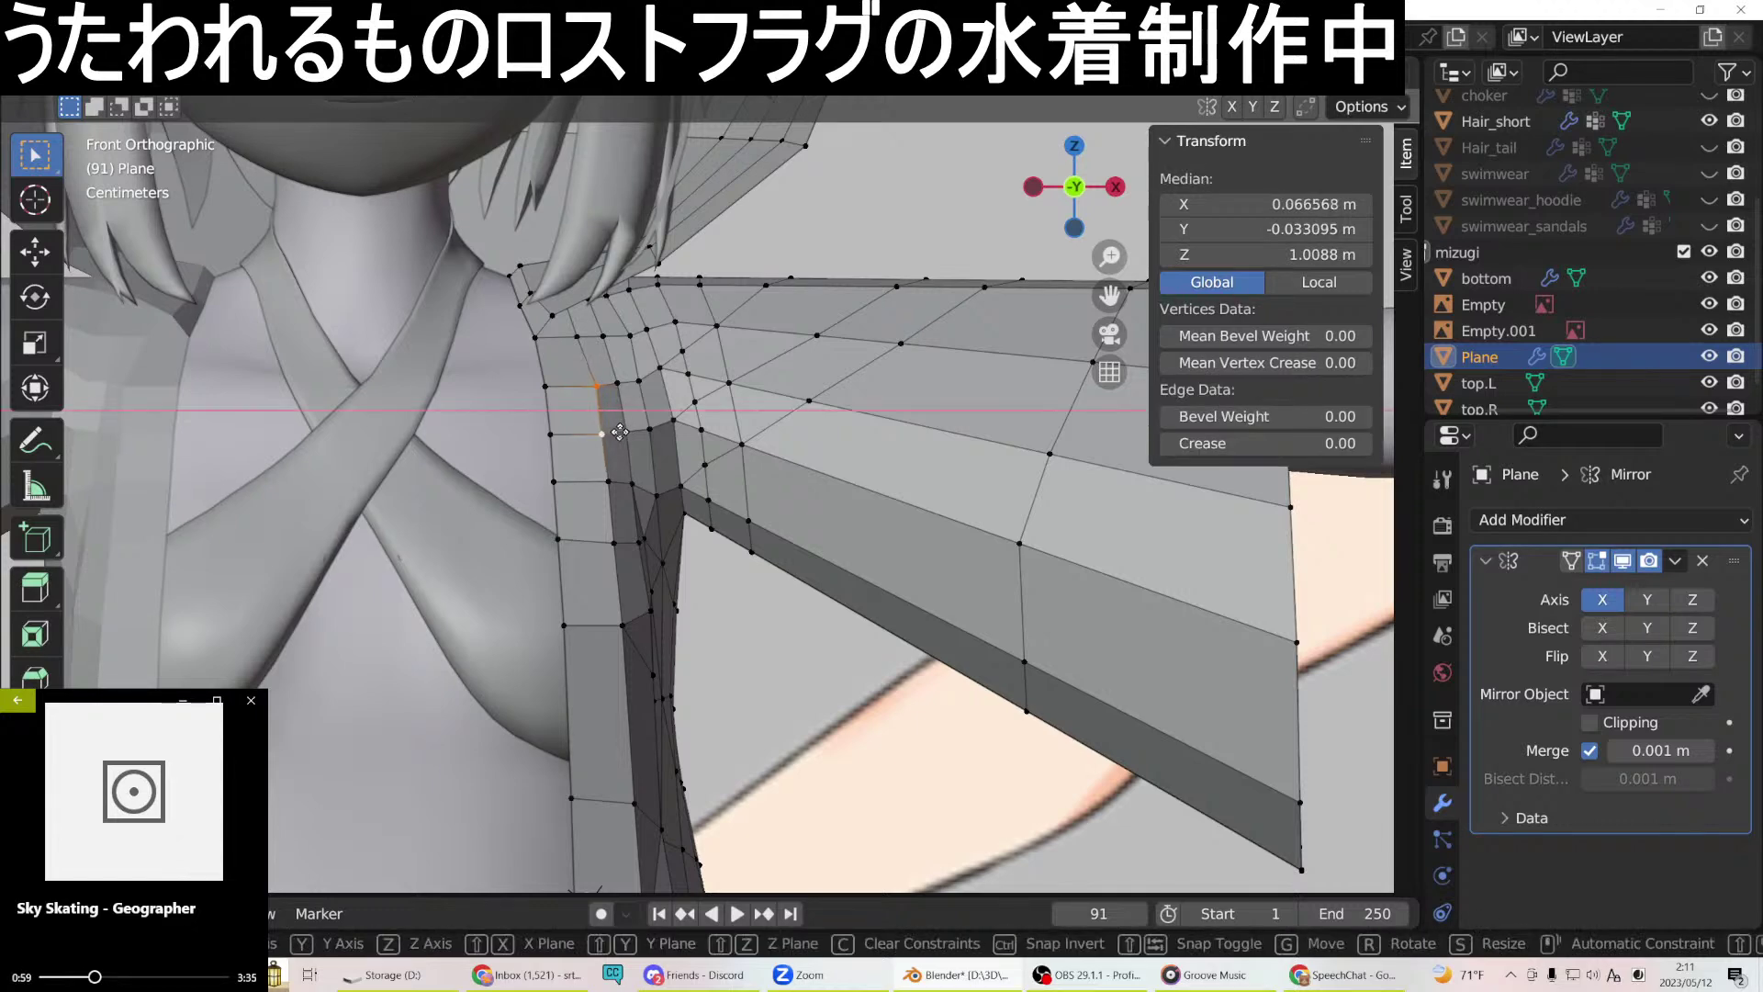
pyautogui.click(619, 431)
# Move the front shoulder vertex two columns further out -0.001075 m along X.
pyautogui.keyDown('shift'); pyautogui.moveTo(690, 339); pyautogui.dragTo(717, 504, button='middle'); pyautogui.keyUp('shift')
pyautogui.scroll(2, 680, 371)
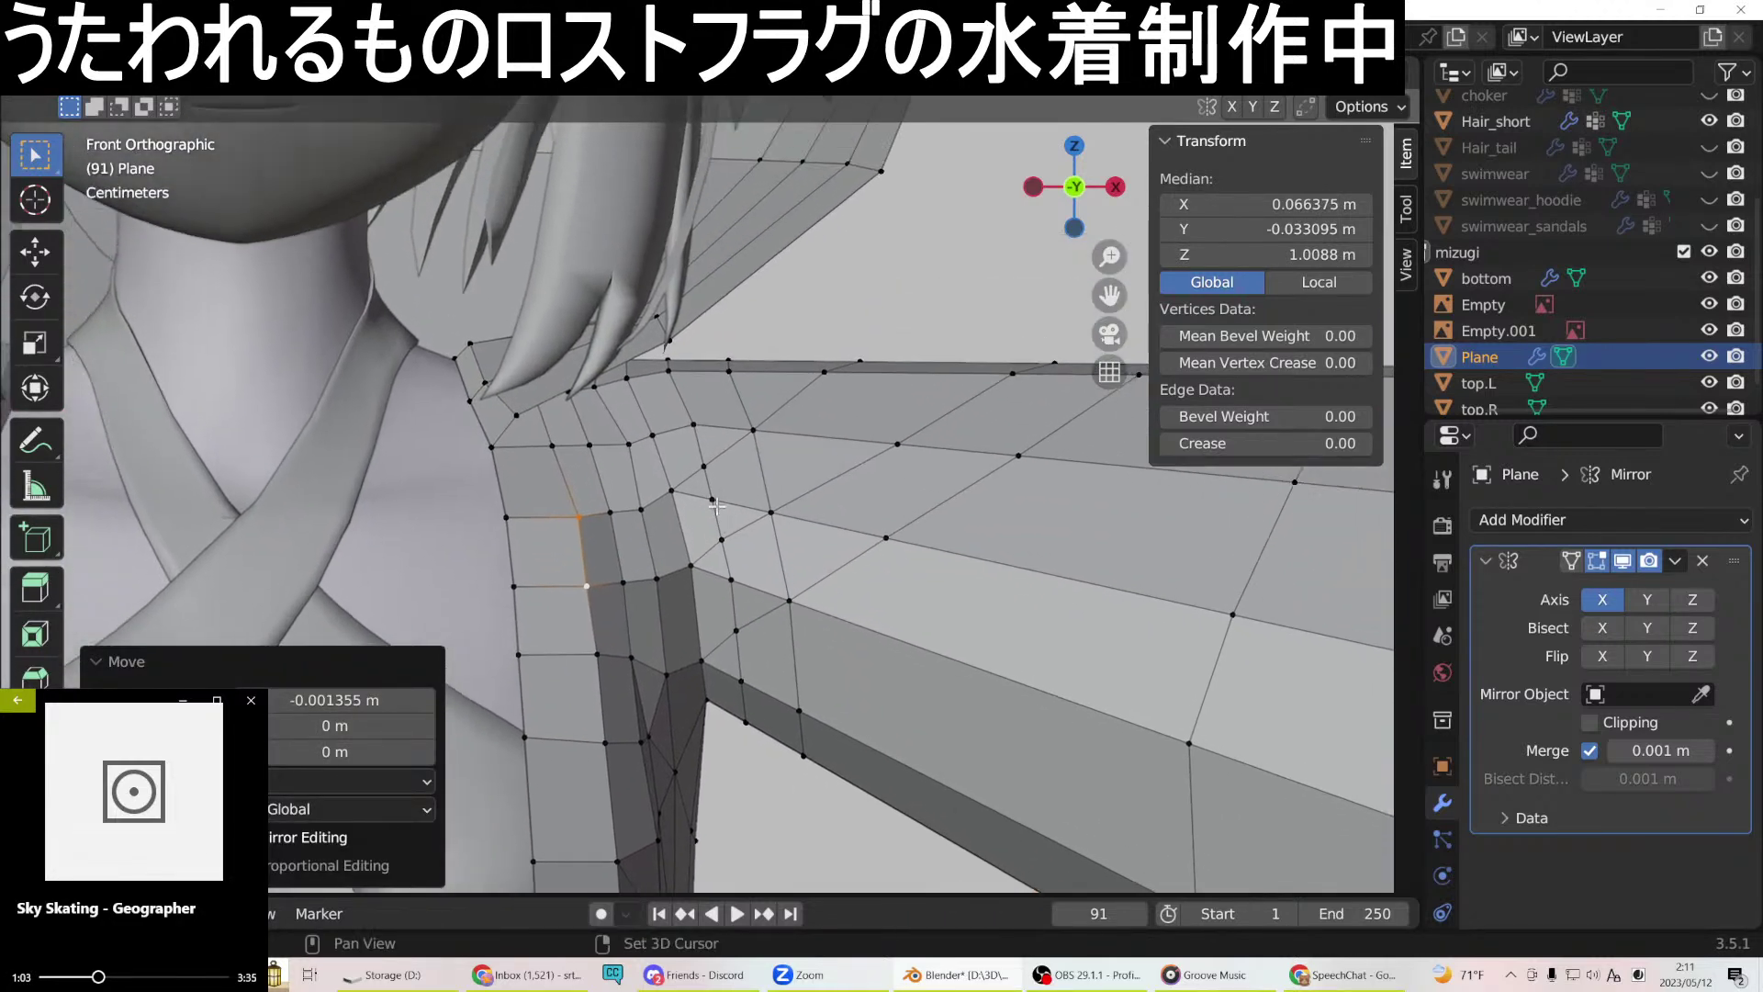
pyautogui.click(638, 445)
pyautogui.press('g')
pyautogui.press('x')
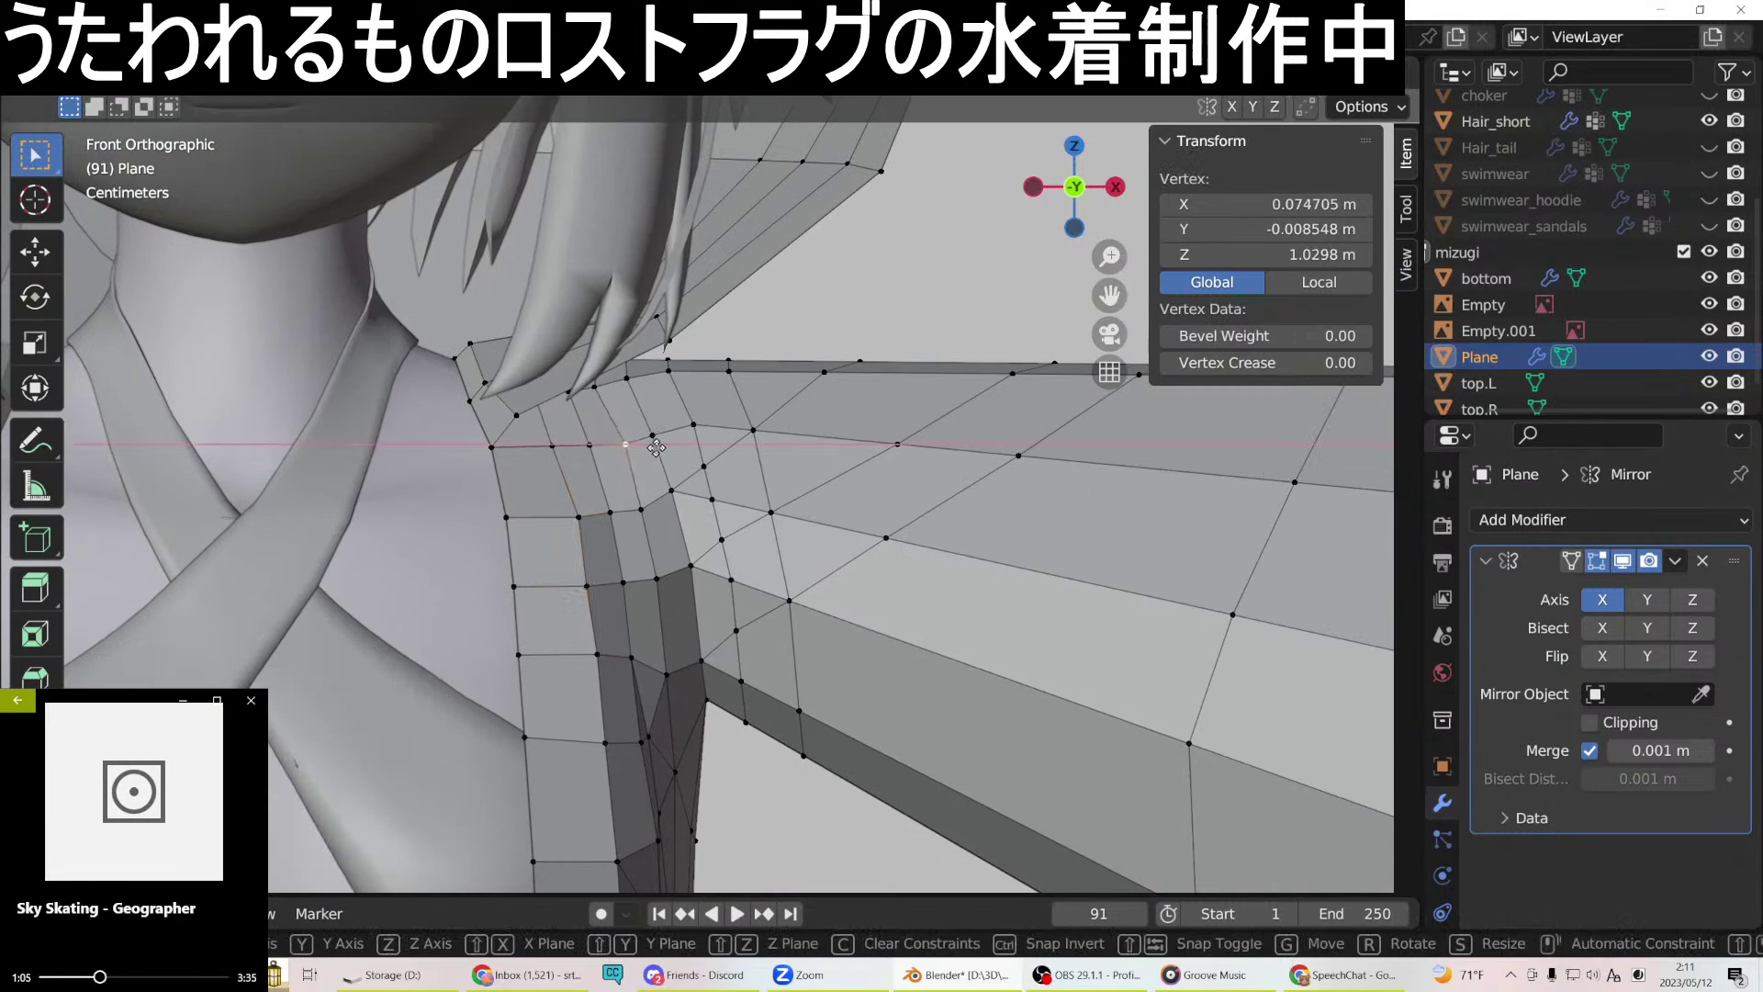
pyautogui.click(654, 448)
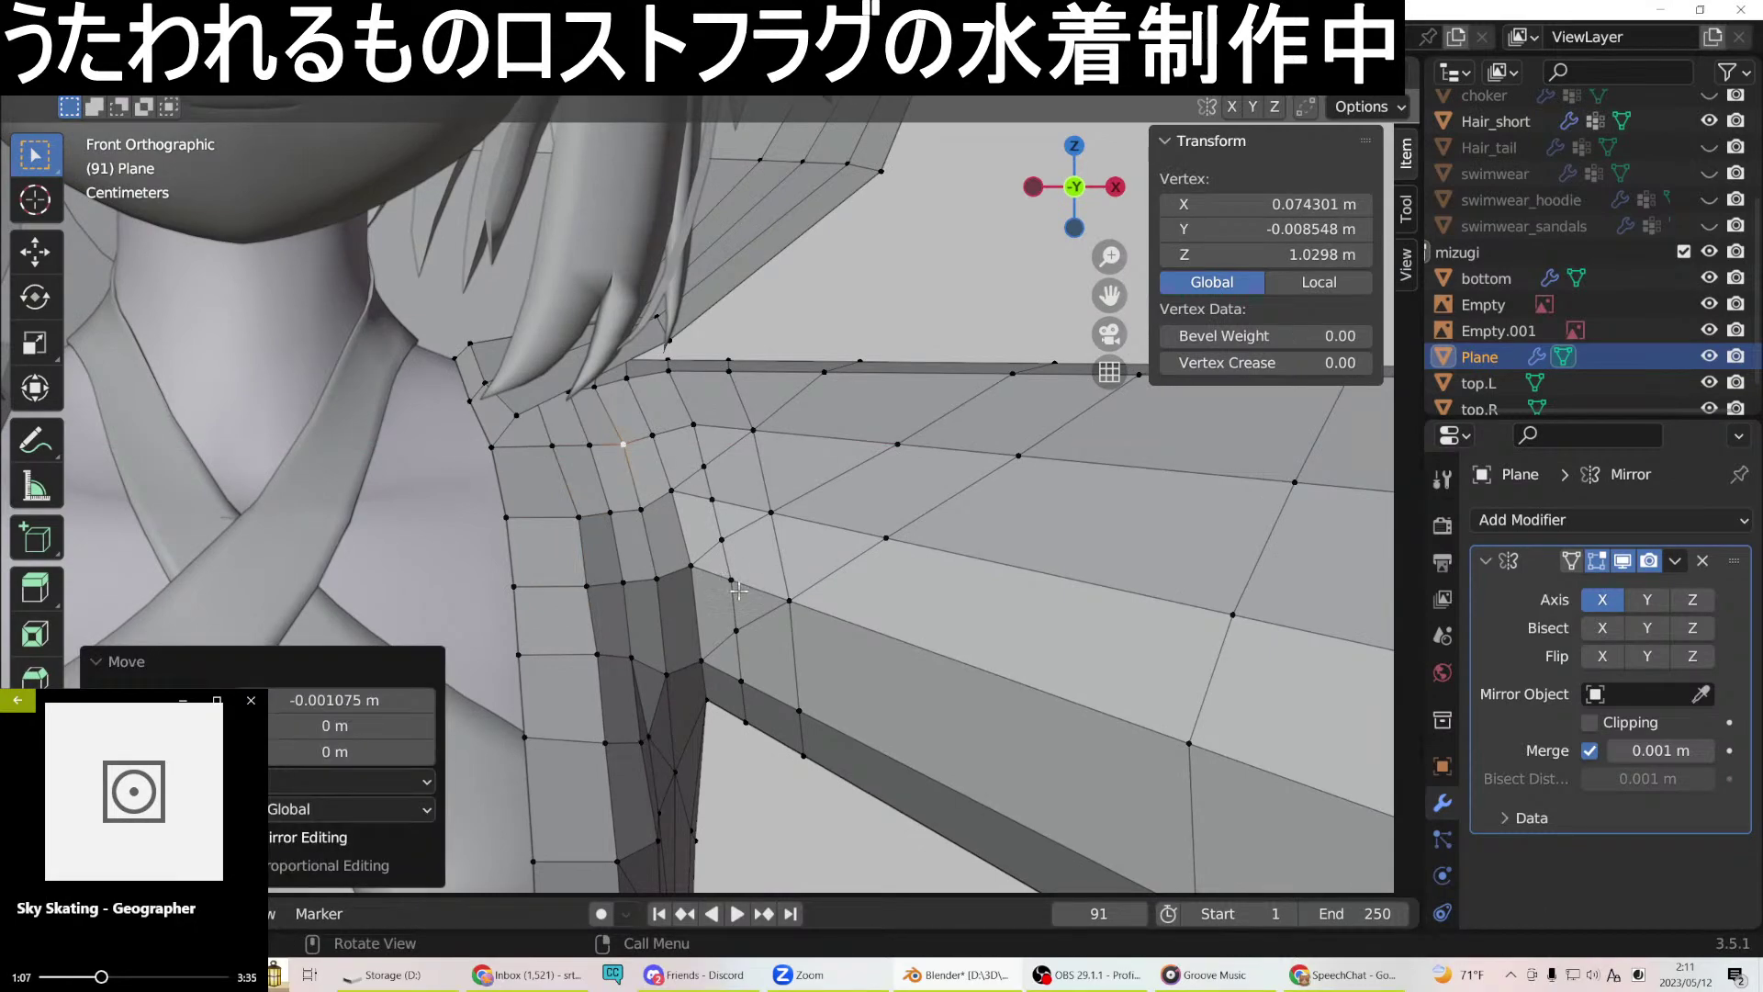
# Select the side vertex in front of the underarm and move it 0.002483 m along Y.
pyautogui.moveTo(771, 598); pyautogui.dragTo(586, 566, button='middle')
pyautogui.click(576, 645)
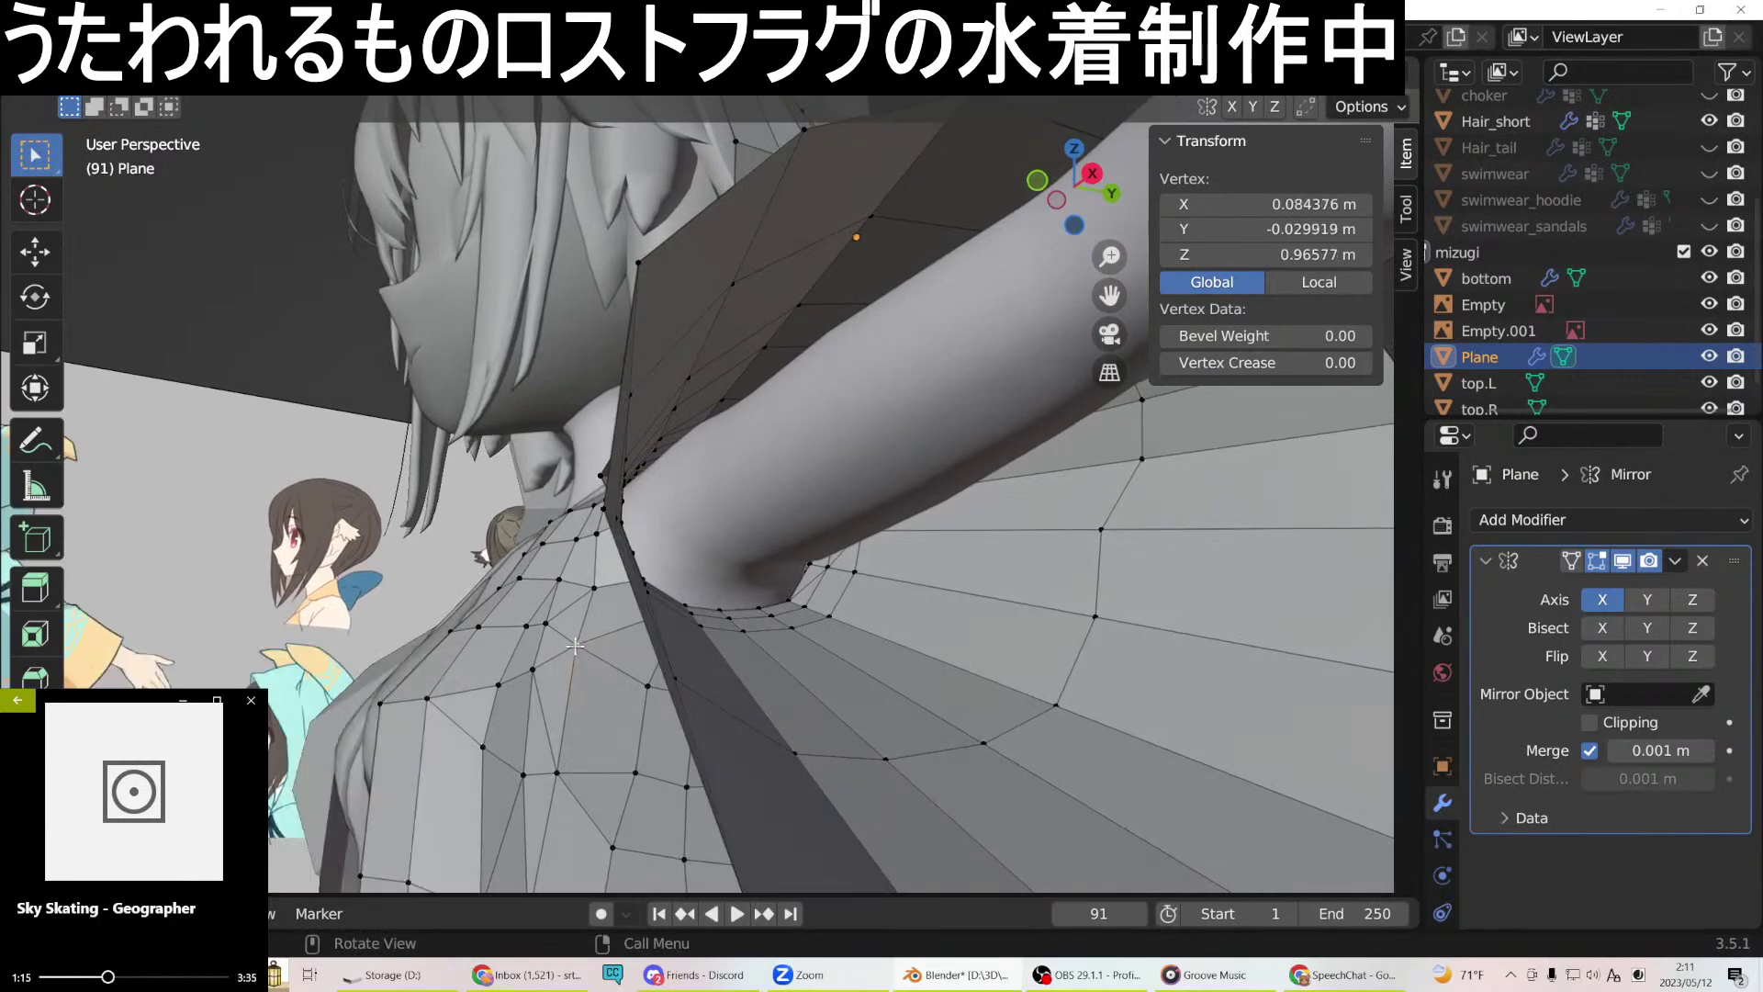
pyautogui.press('KP_Decimal')
pyautogui.moveTo(710, 574); pyautogui.dragTo(783, 648, button='middle')
pyautogui.press('g')
pyautogui.press('y')
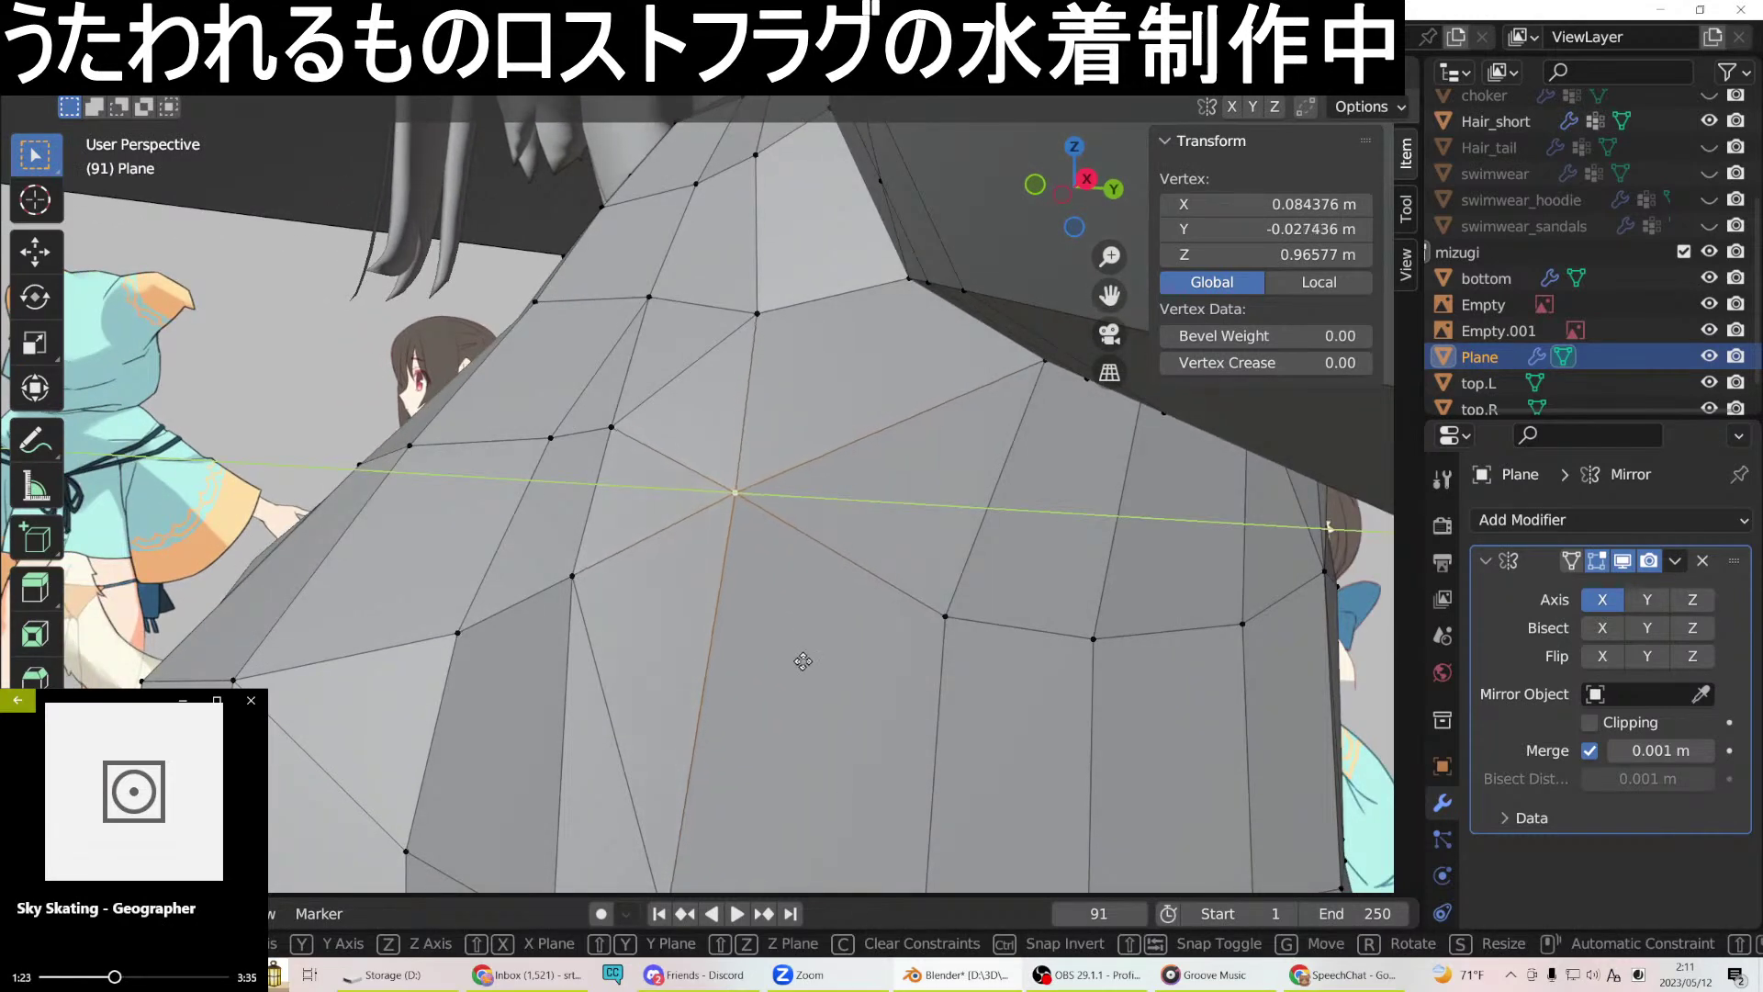
pyautogui.click(804, 661)
# Move the vertex directly below in the same side column 0.002781 m along Y.
pyautogui.moveTo(803, 661); pyautogui.dragTo(747, 636, button='middle')
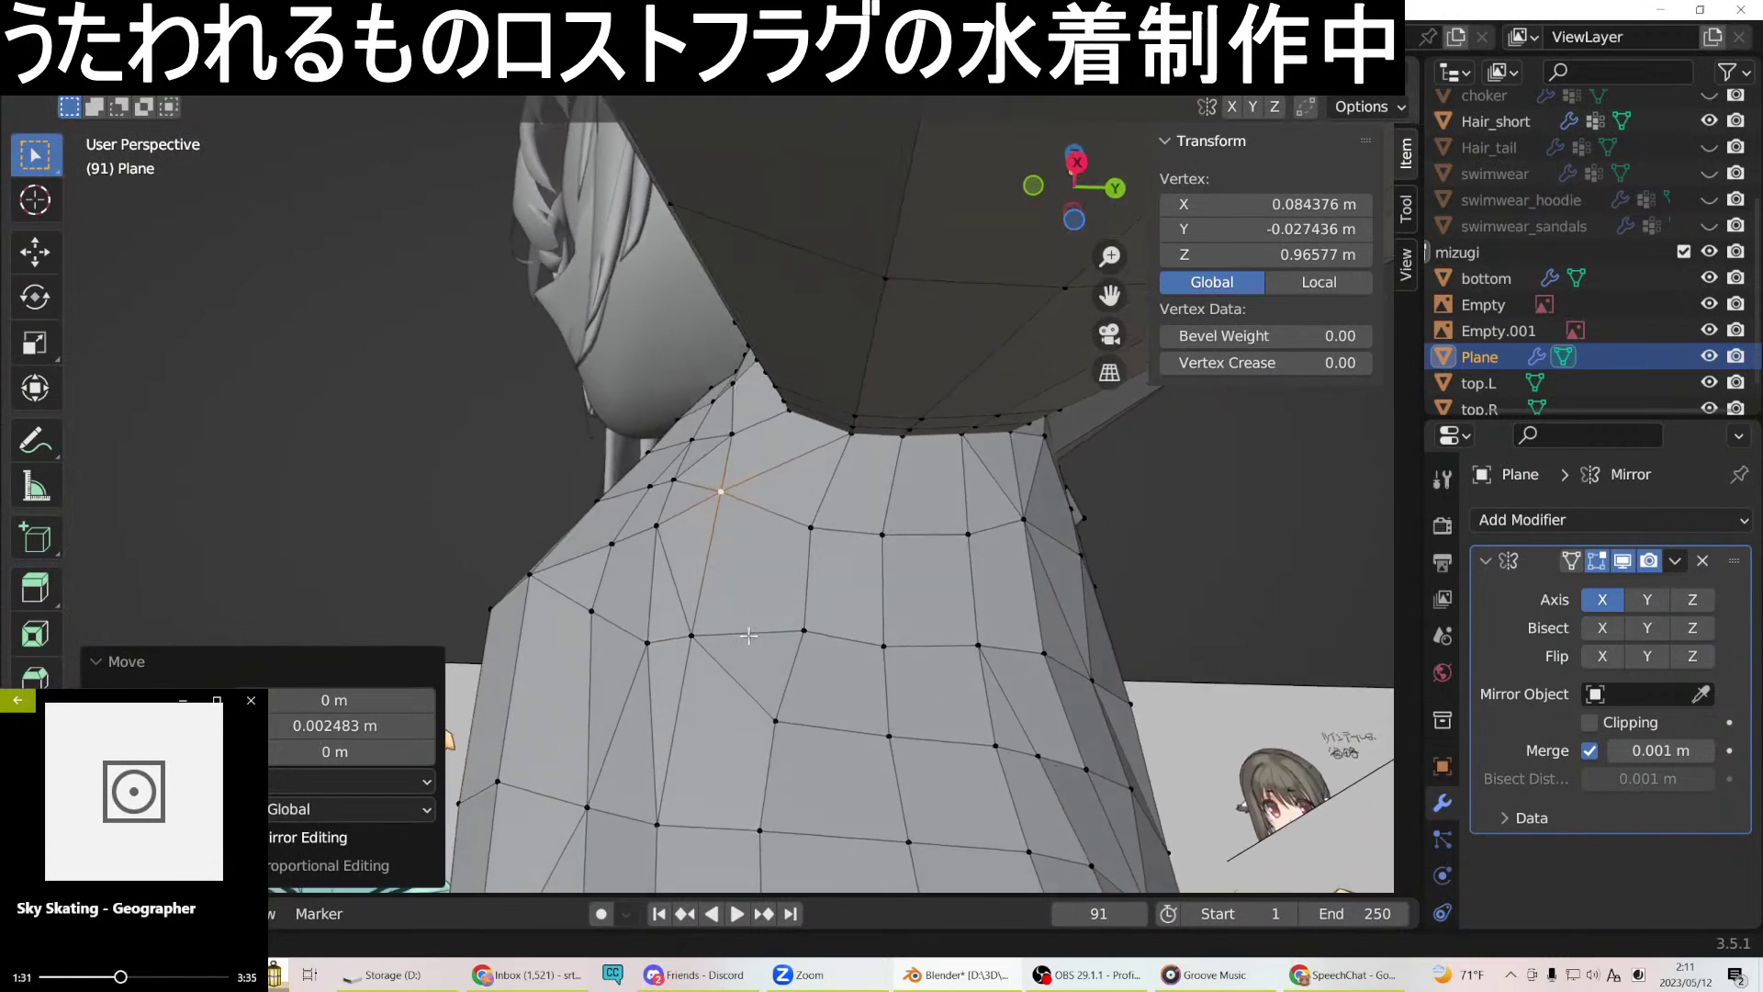
pyautogui.click(693, 637)
pyautogui.press('g')
pyautogui.press('y')
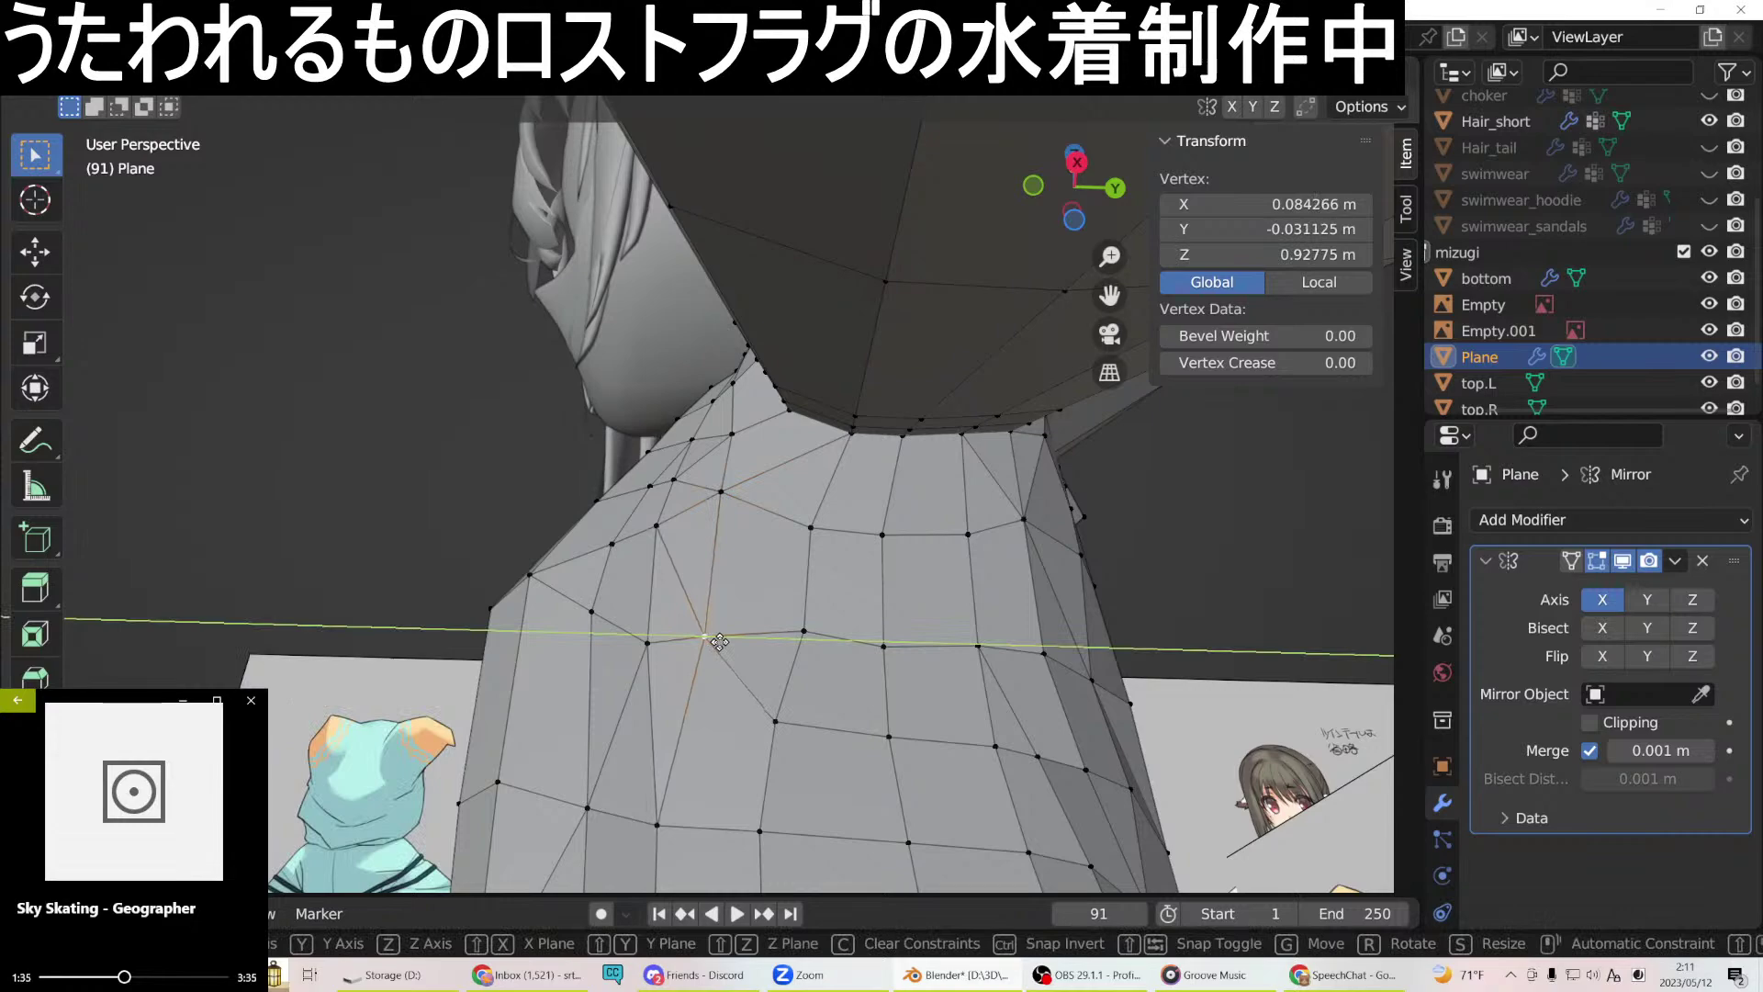
pyautogui.click(719, 640)
# Shift the vertex one row above the underarm in the same column slightly along Y to straighten the column.
pyautogui.moveTo(754, 612); pyautogui.dragTo(818, 703, button='middle')
pyautogui.moveTo(775, 431); pyautogui.dragTo(738, 416, button='middle')
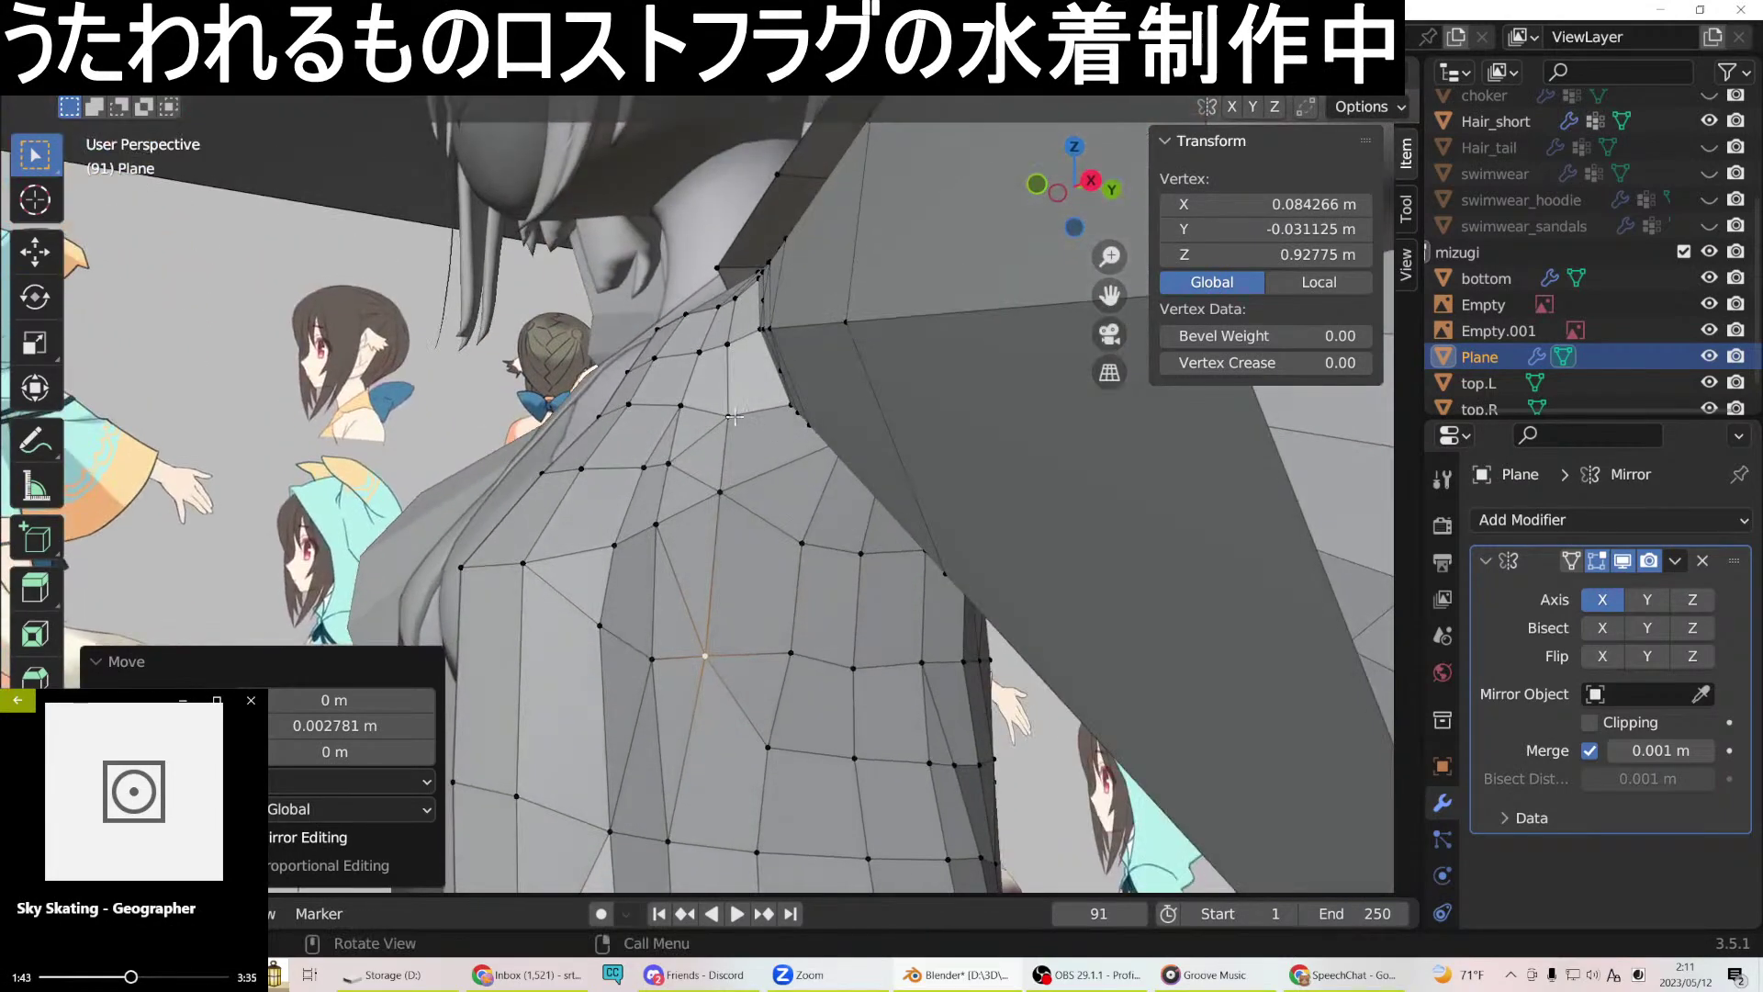
pyautogui.click(732, 416)
pyautogui.press('g')
pyautogui.press('y')
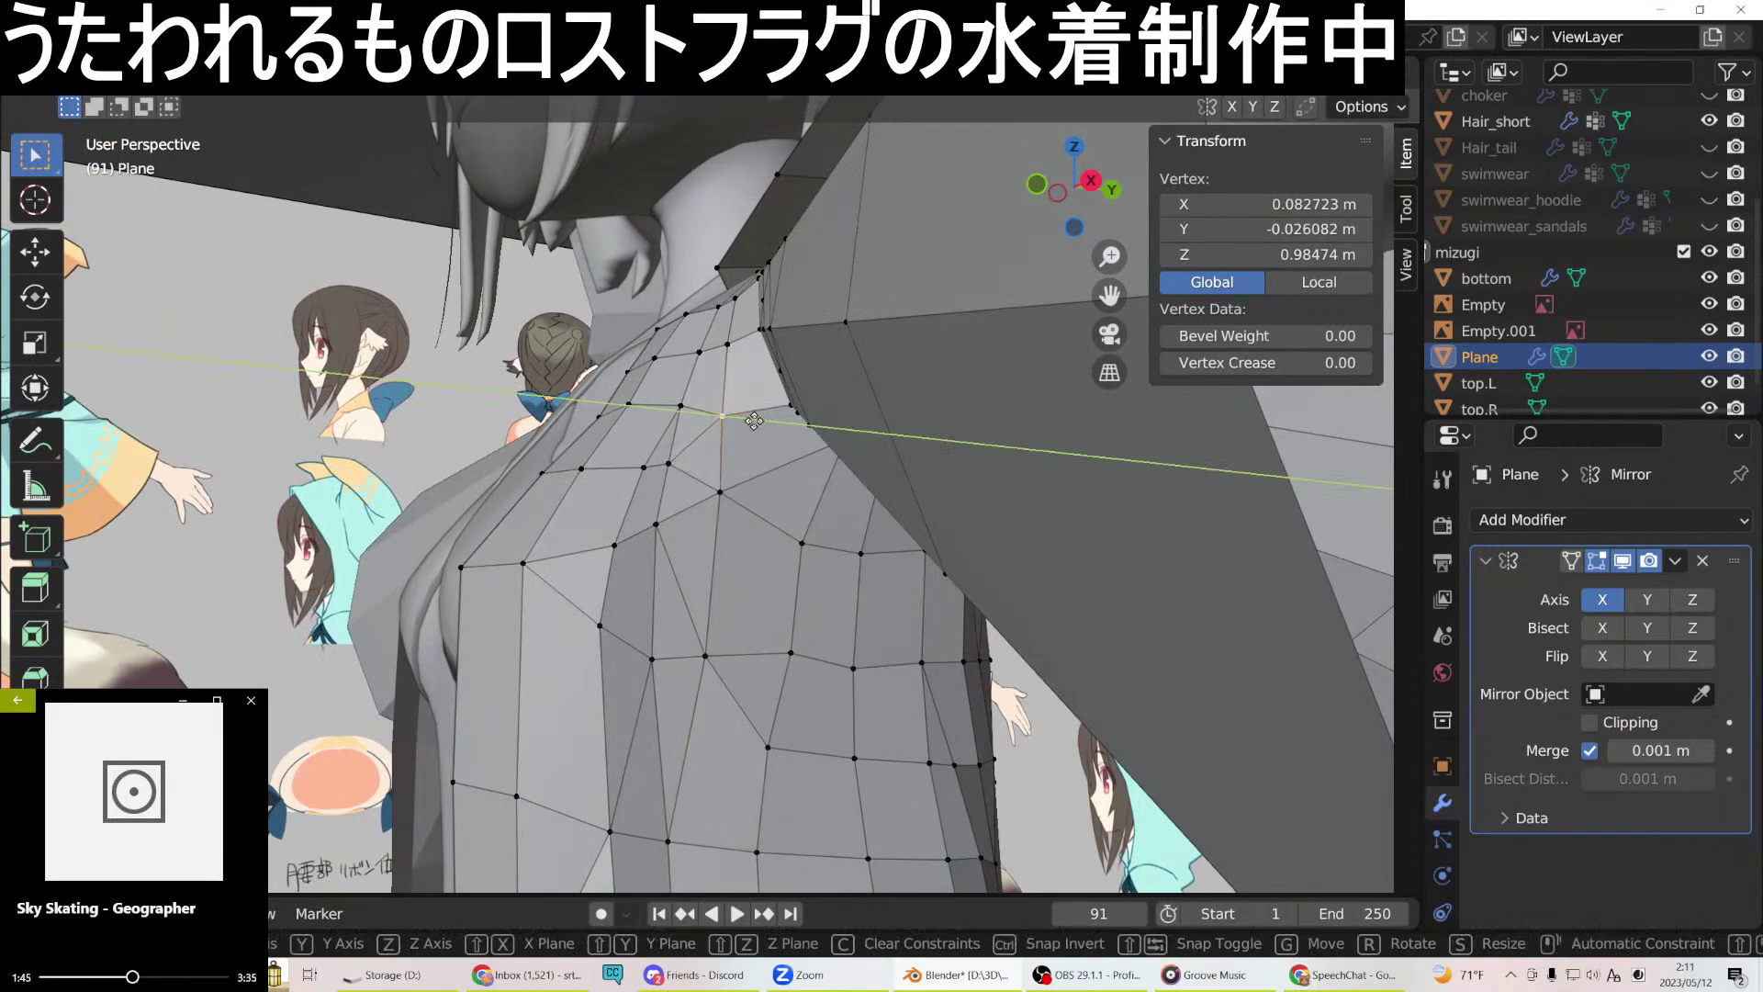
pyautogui.click(753, 421)
# Select the two front-edge vertices on the upper chest and shift them along Y towards the body.
pyautogui.moveTo(754, 420); pyautogui.dragTo(633, 346, button='middle')
pyautogui.keyDown('shift'); pyautogui.click(634, 285); pyautogui.keyUp('shift')
pyautogui.moveTo(634, 285); pyautogui.dragTo(673, 230, button='middle')
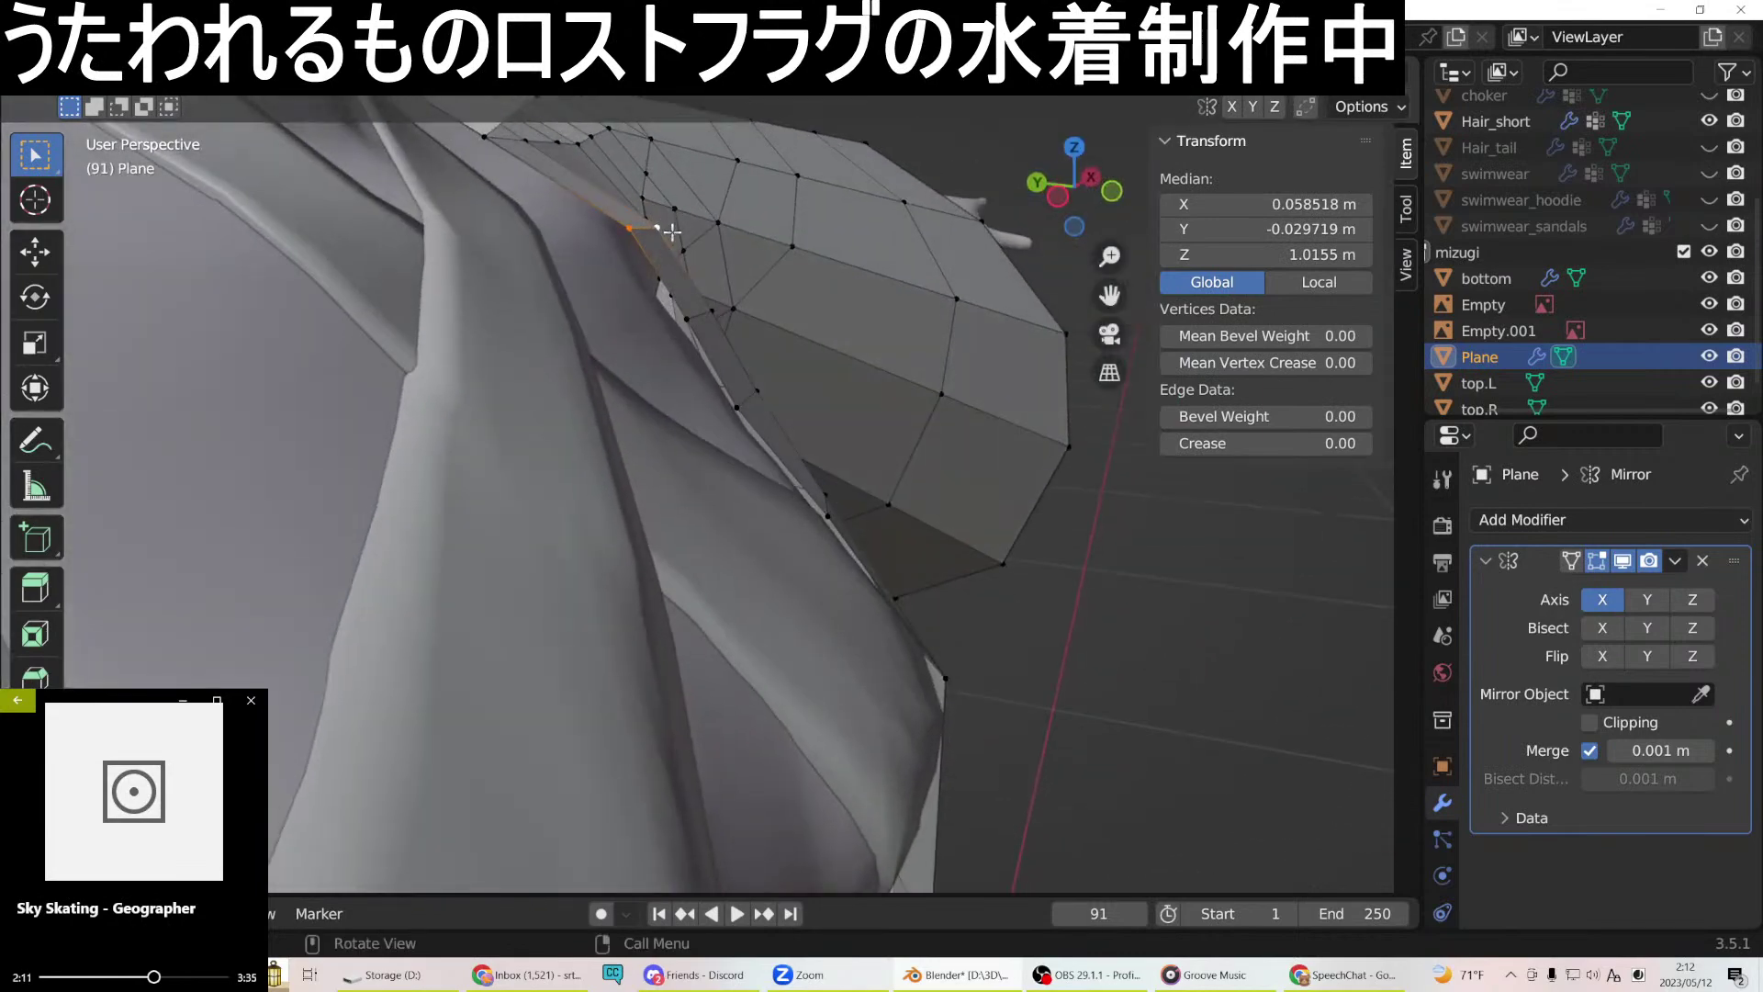
pyautogui.press('g')
pyautogui.press('y')
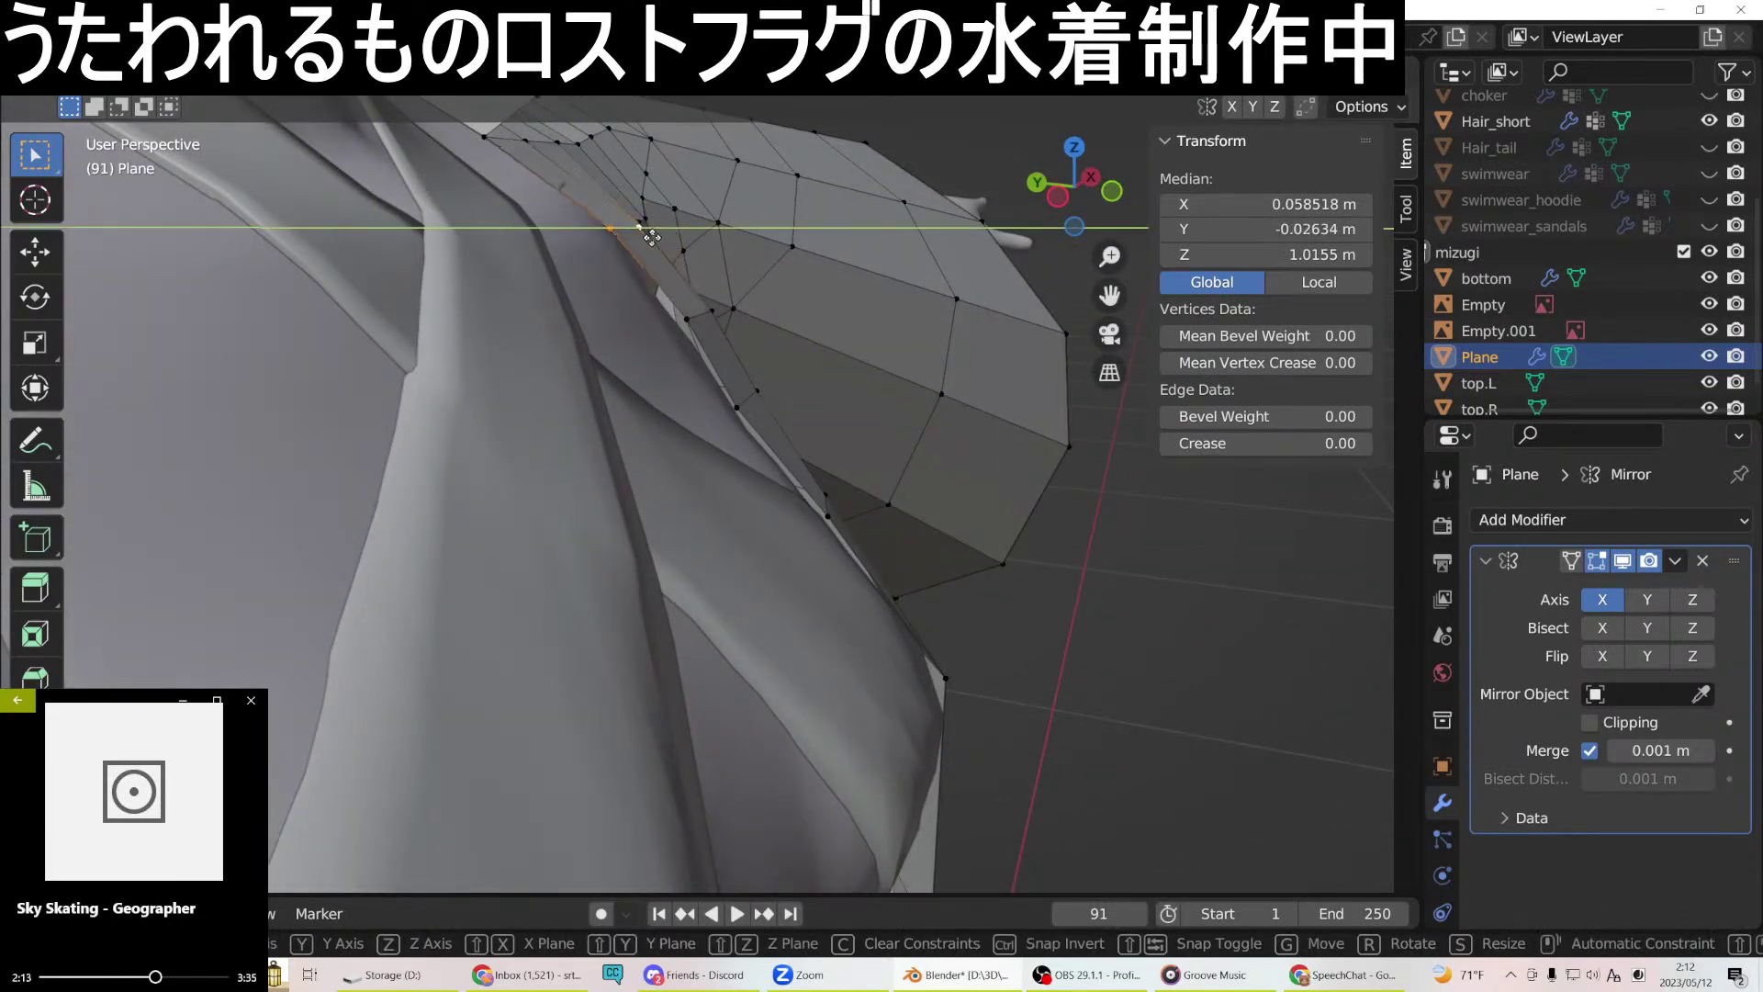
pyautogui.click(656, 239)
# Shift the front-edge vertex pair one row further down slightly along Y towards the body.
pyautogui.moveTo(657, 241); pyautogui.dragTo(765, 313, button='middle')
pyautogui.click(684, 313)
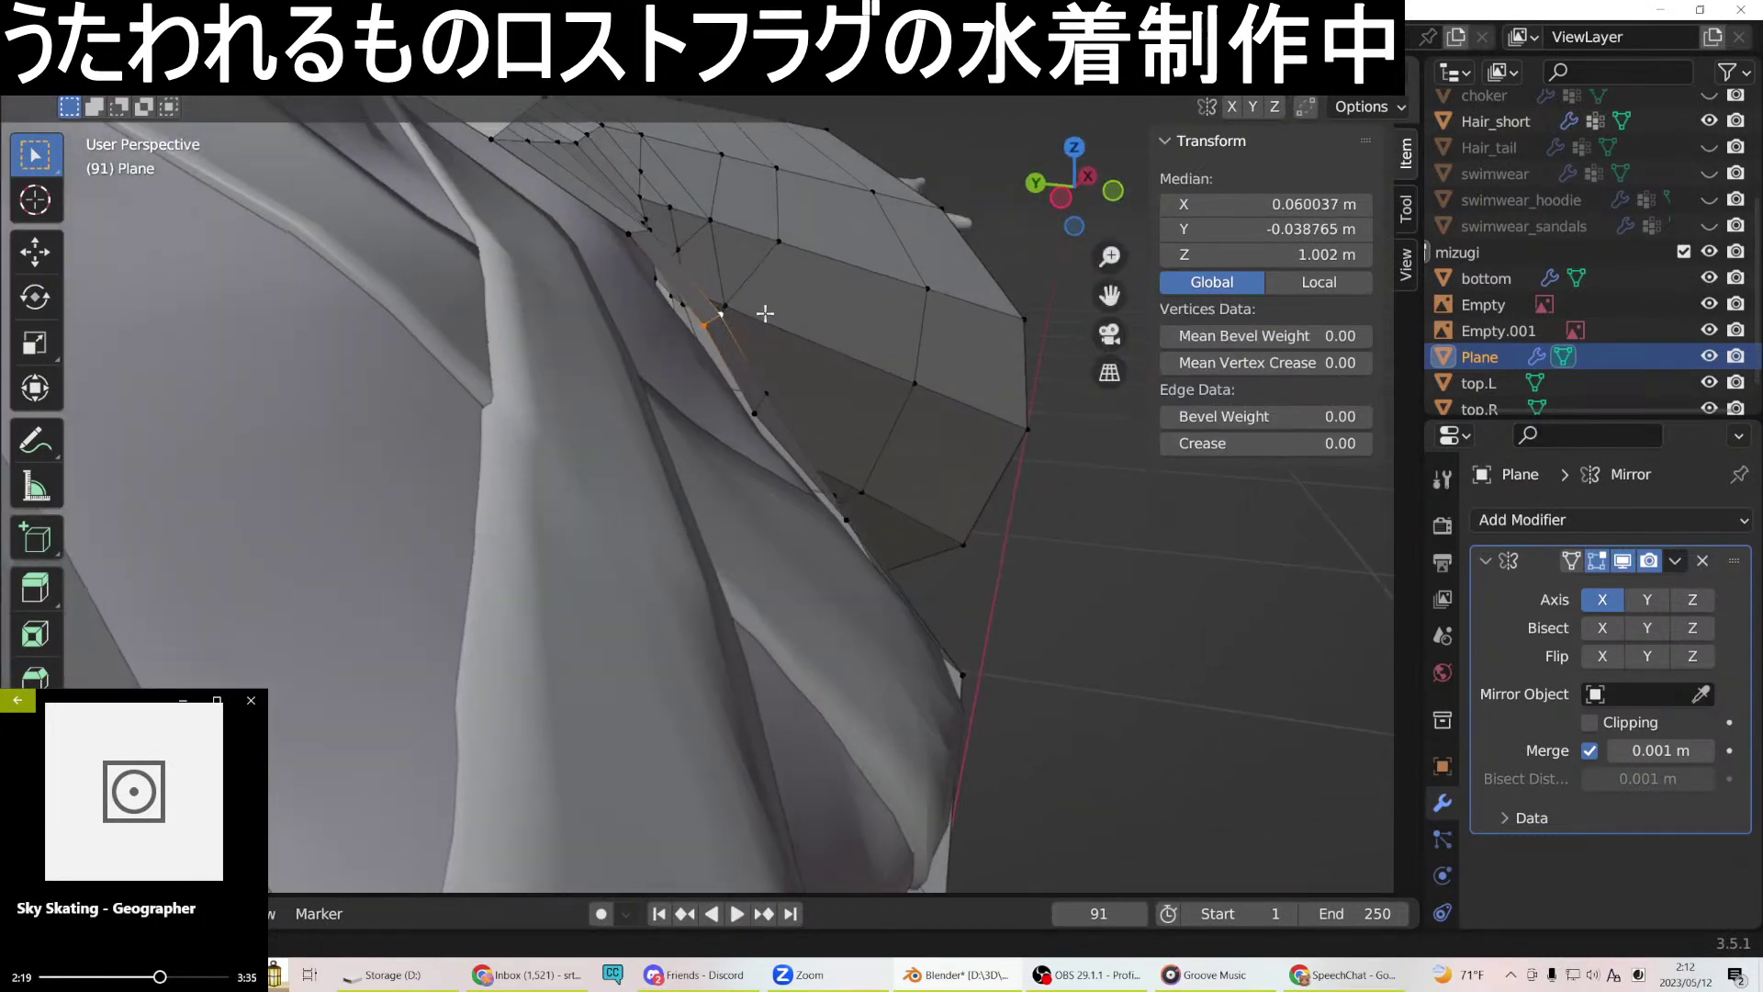
pyautogui.press('g')
pyautogui.press('y')
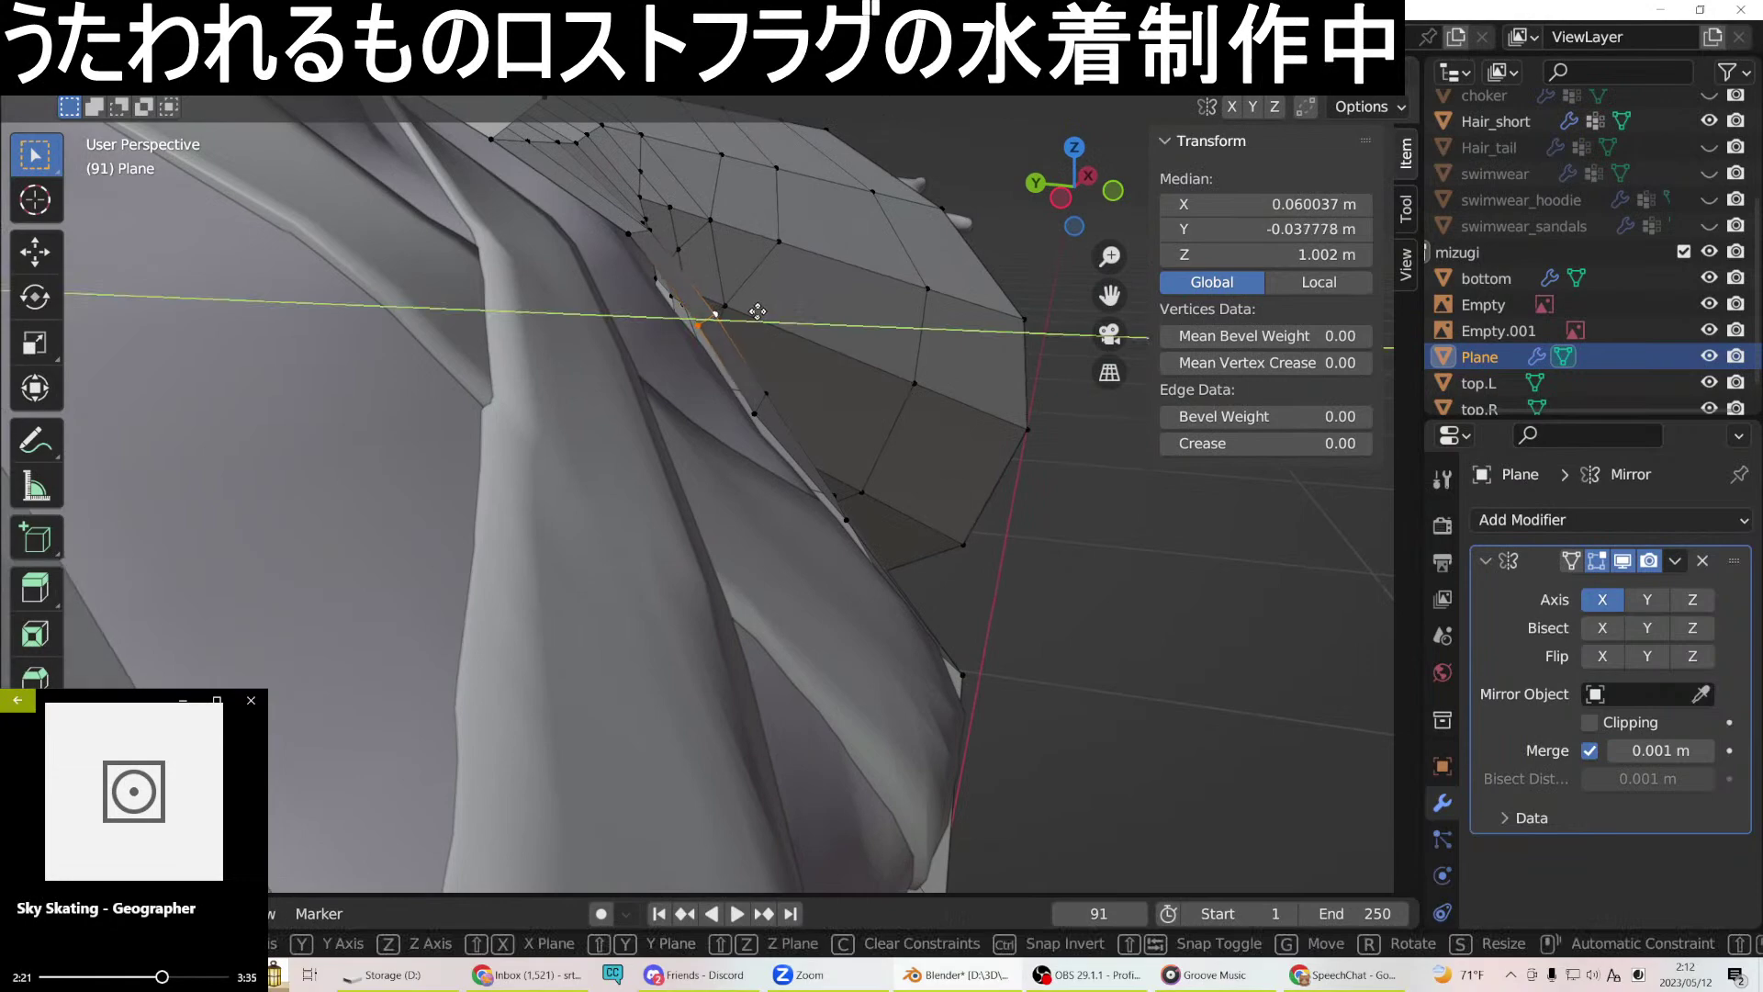
pyautogui.click(757, 312)
# Nudge the following lower pair of front-edge vertices slightly along Y.
pyautogui.moveTo(756, 306); pyautogui.dragTo(530, 360, button='middle')
pyautogui.hotkey('ctrl', 'z')
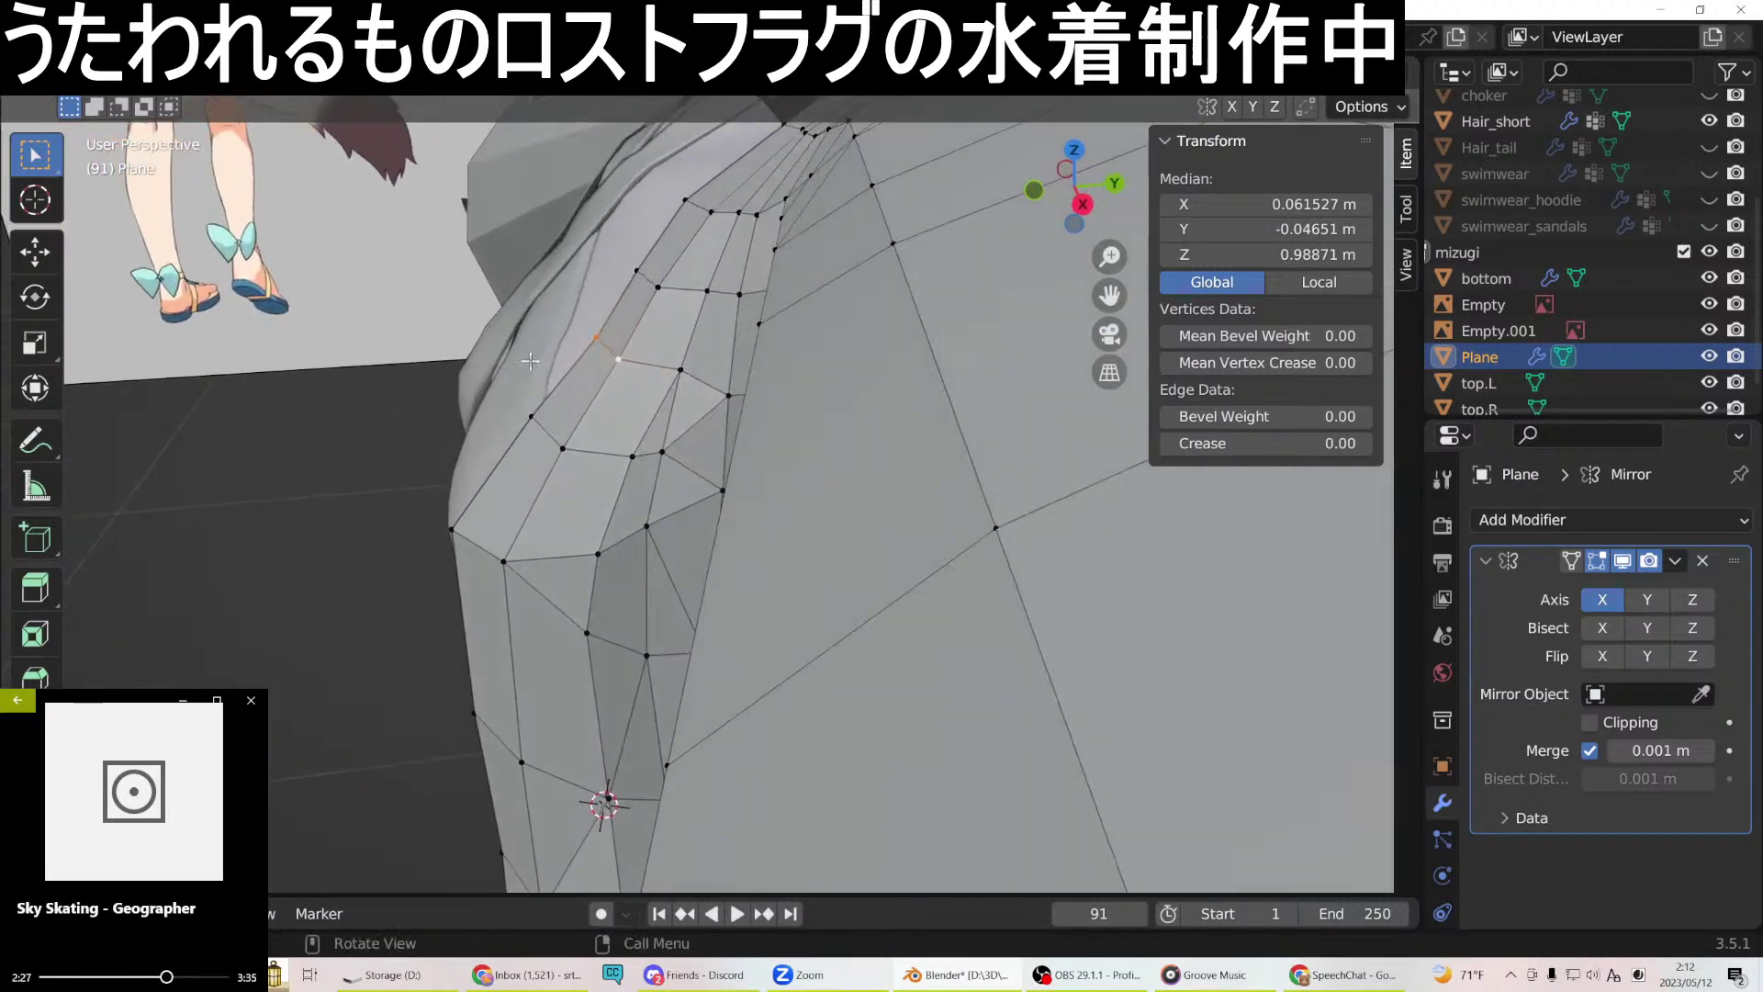
pyautogui.press('g')
pyautogui.press('y')
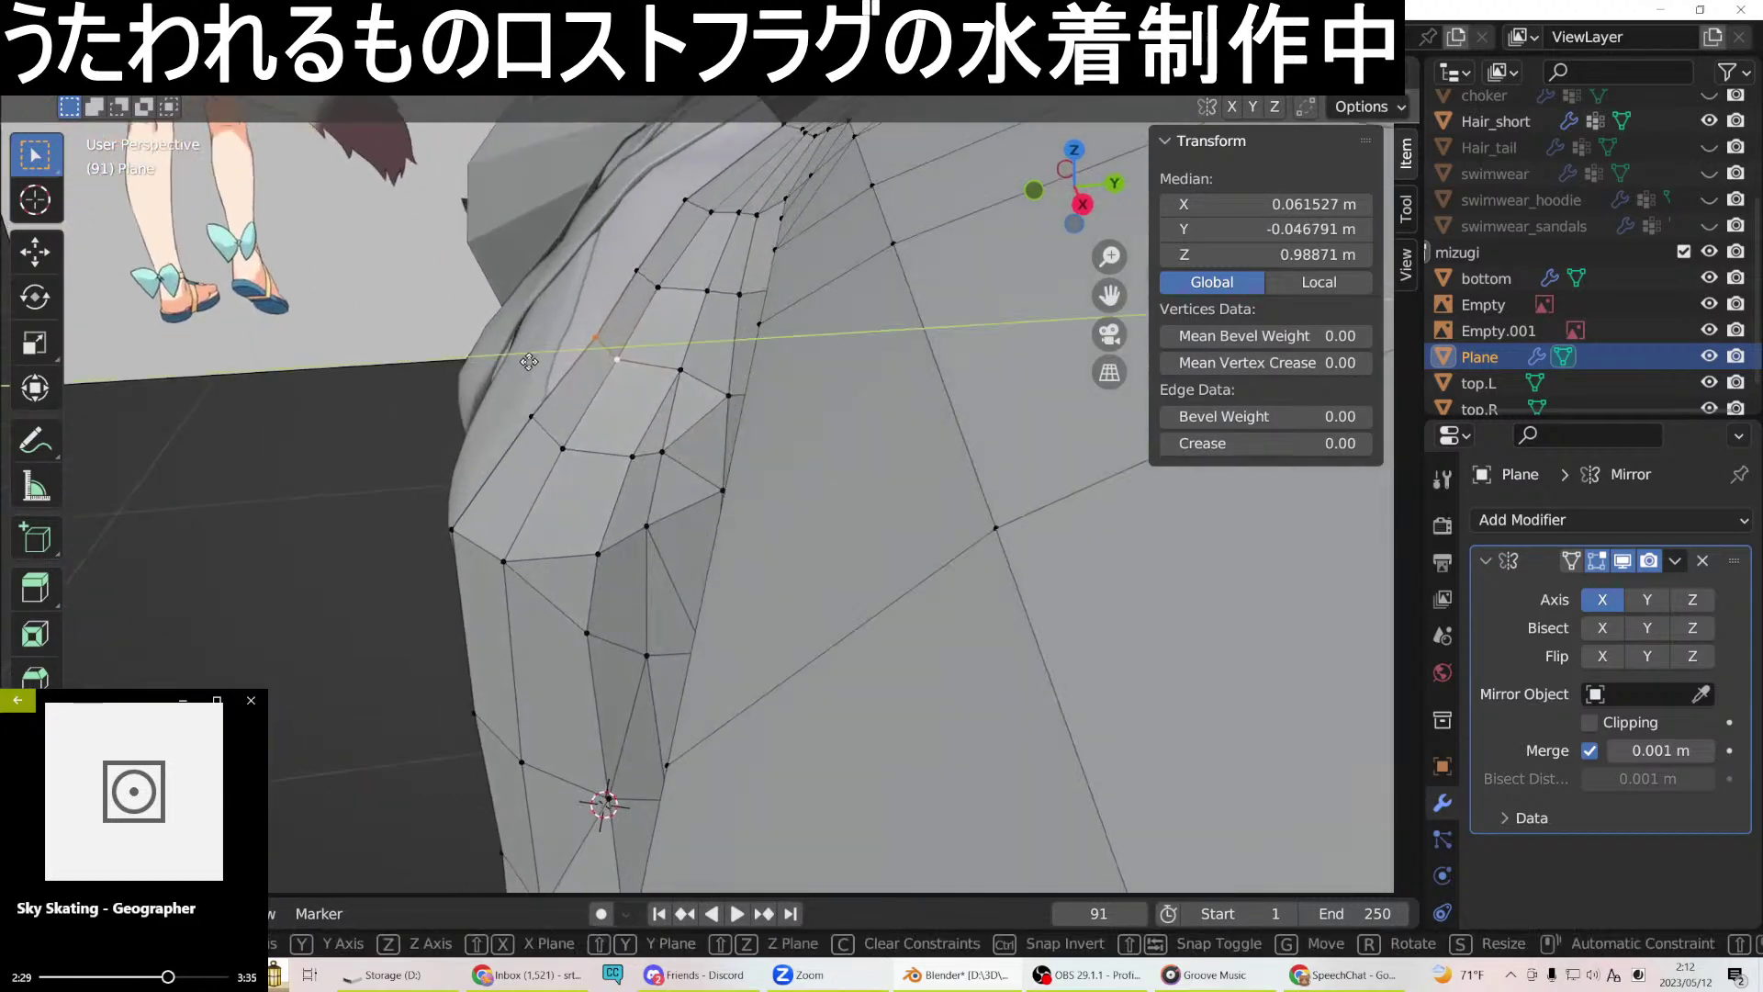
pyautogui.click(525, 361)
# Switch to edge selection and fill the triangular gap at the lower rear of the hood's ear opening with a new face.
pyautogui.moveTo(525, 361); pyautogui.dragTo(735, 322, button='middle')
pyautogui.scroll(-4, 706, 430)
pyautogui.click(776, 245)
pyautogui.press('KP_Decimal')
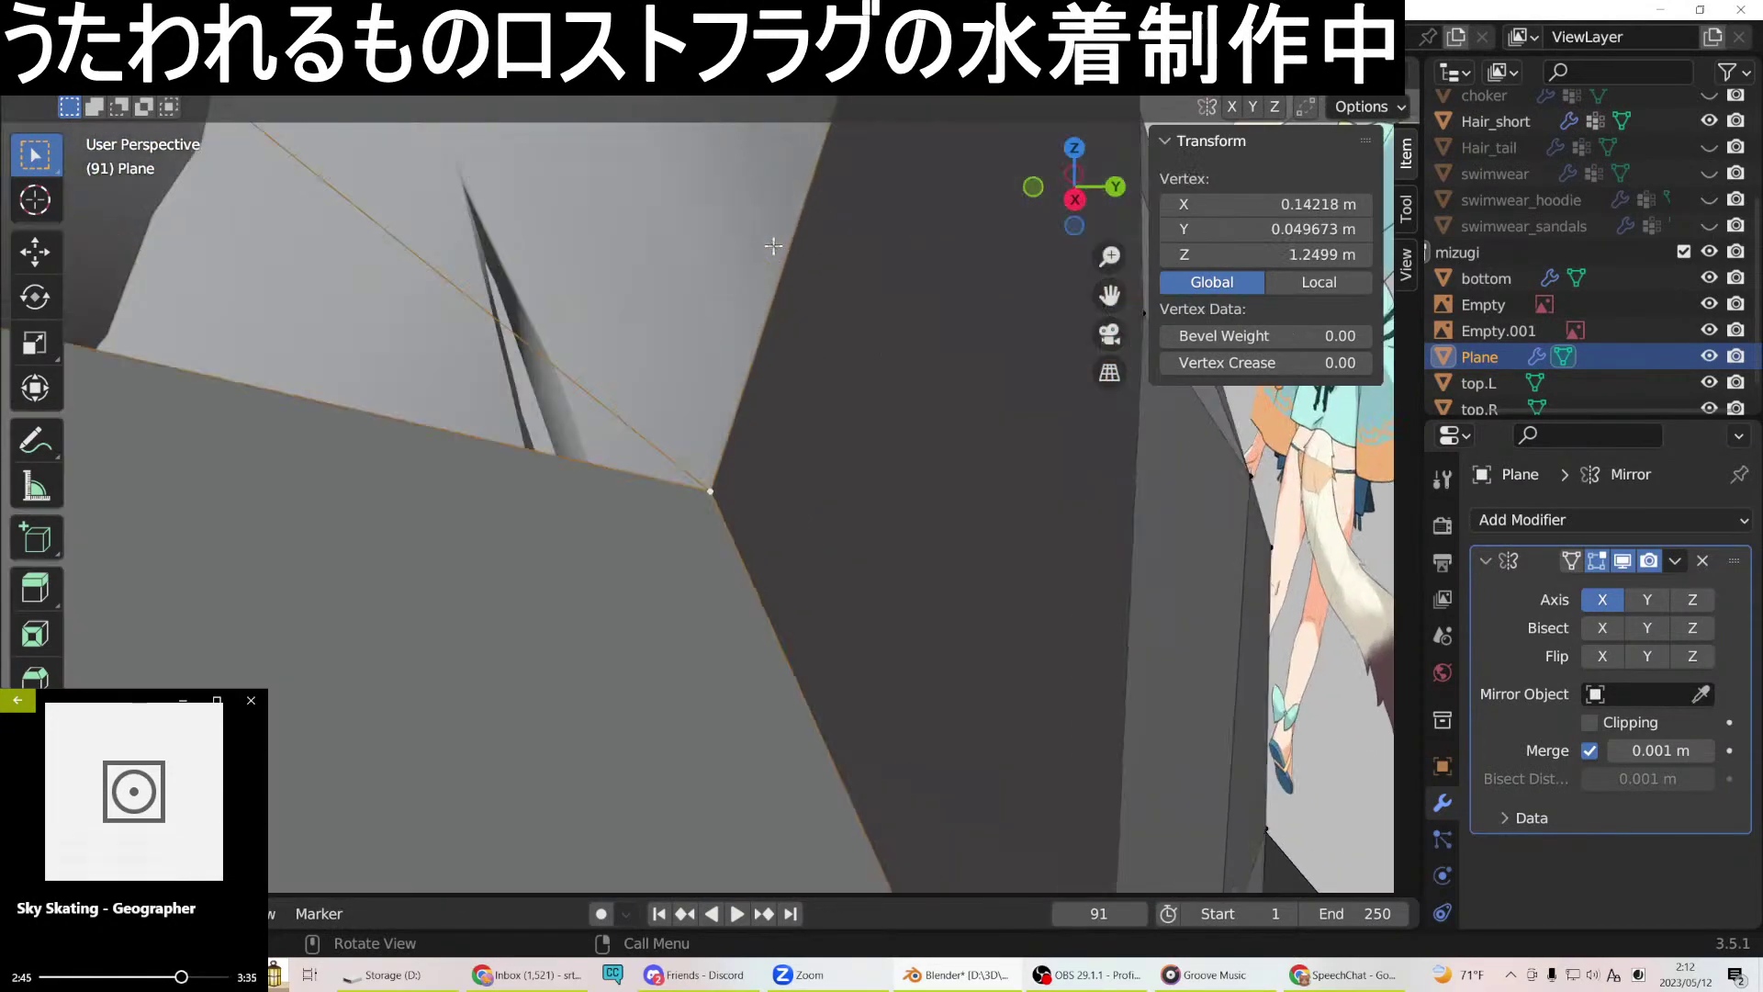
pyautogui.scroll(-4, 646, 404)
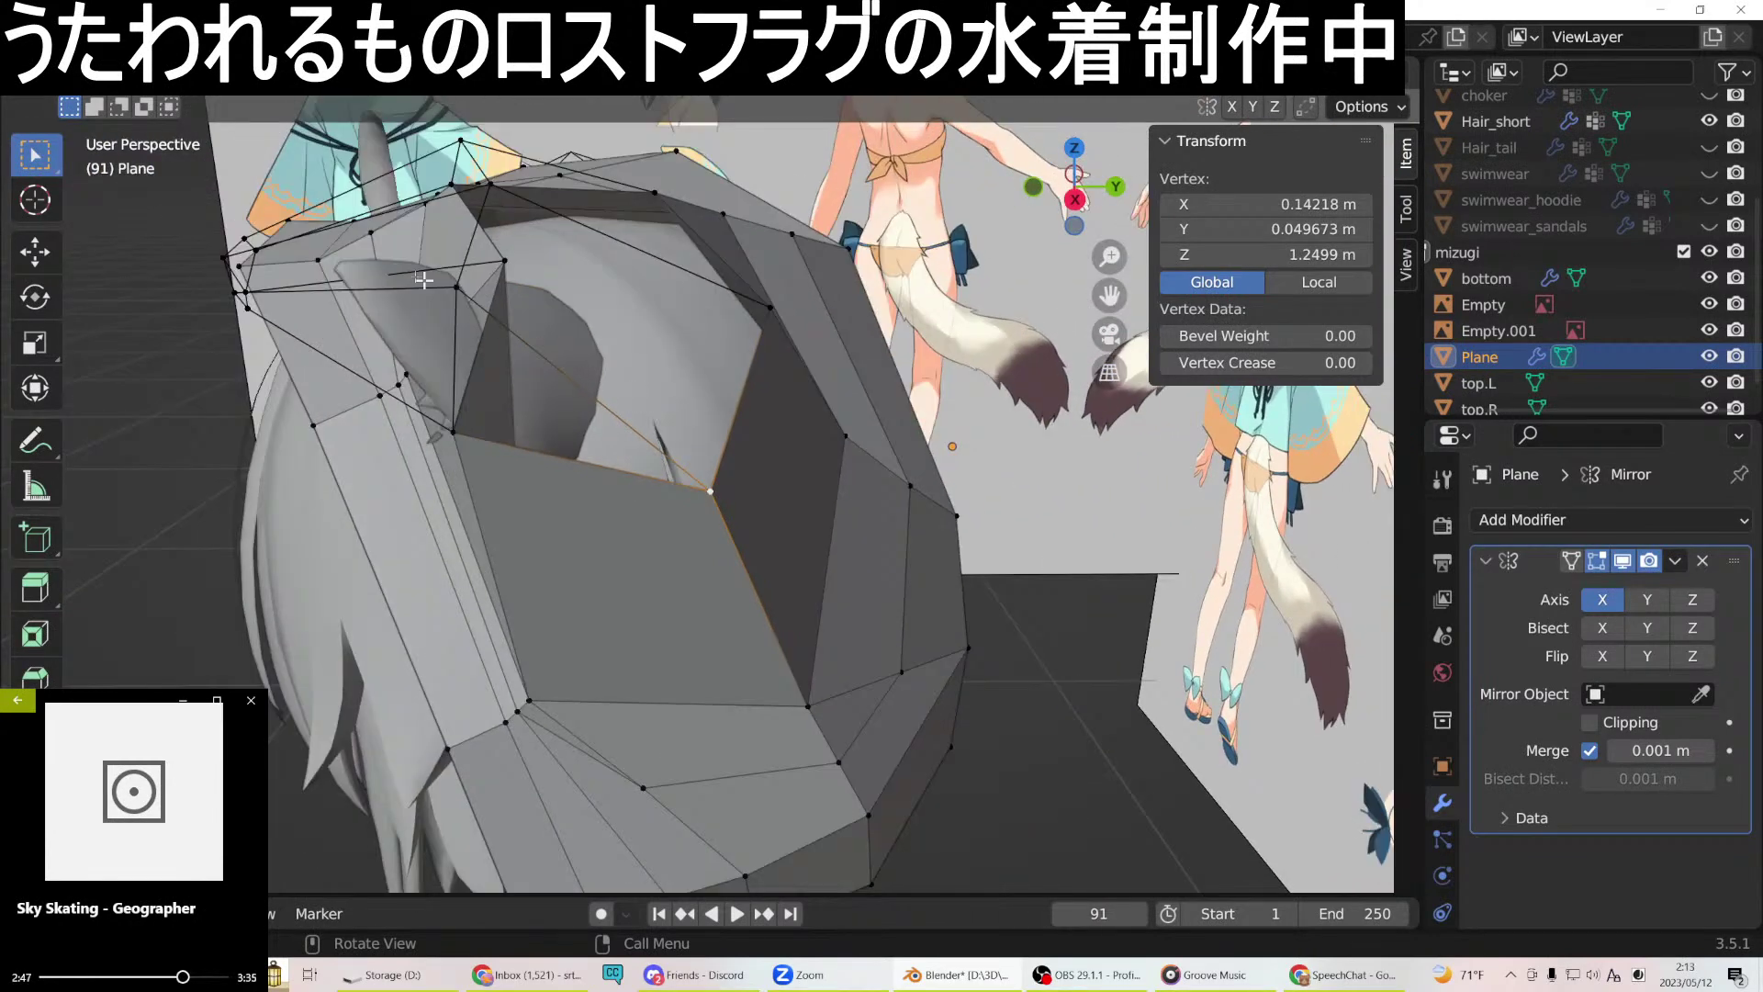
pyautogui.press('2')
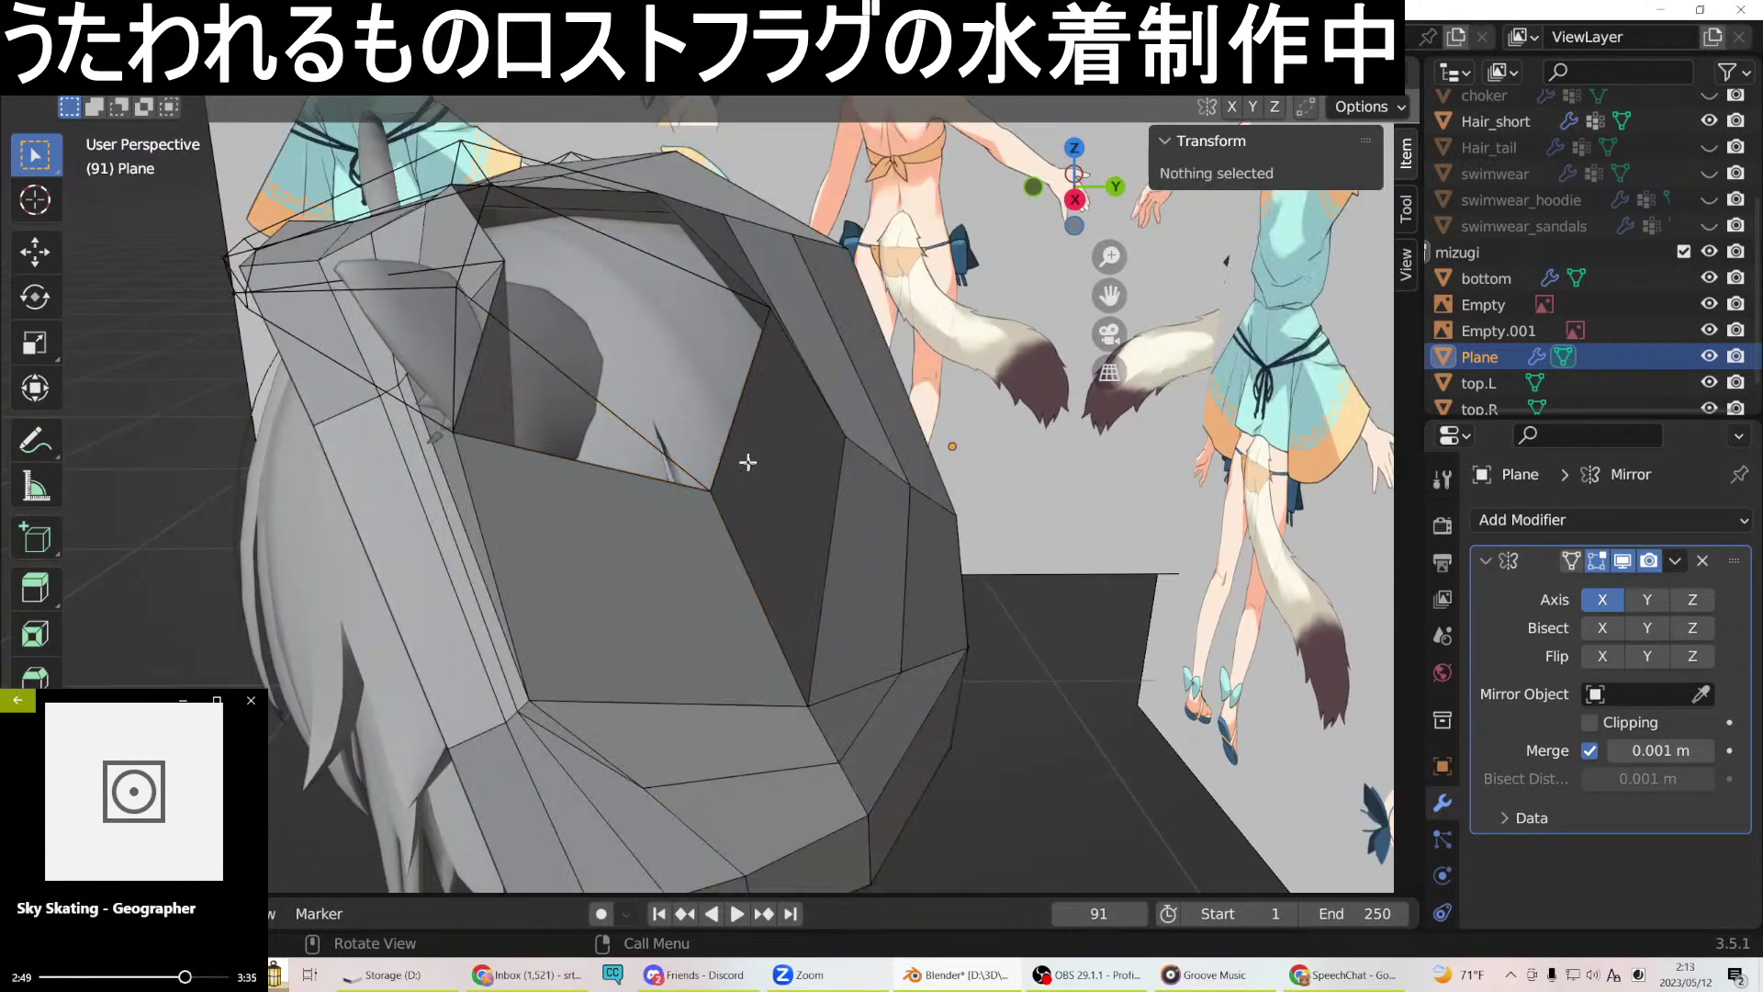
pyautogui.click(665, 450)
pyautogui.moveTo(444, 344); pyautogui.dragTo(551, 457, button='middle')
pyautogui.keyDown('shift'); pyautogui.click(551, 457); pyautogui.keyUp('shift')
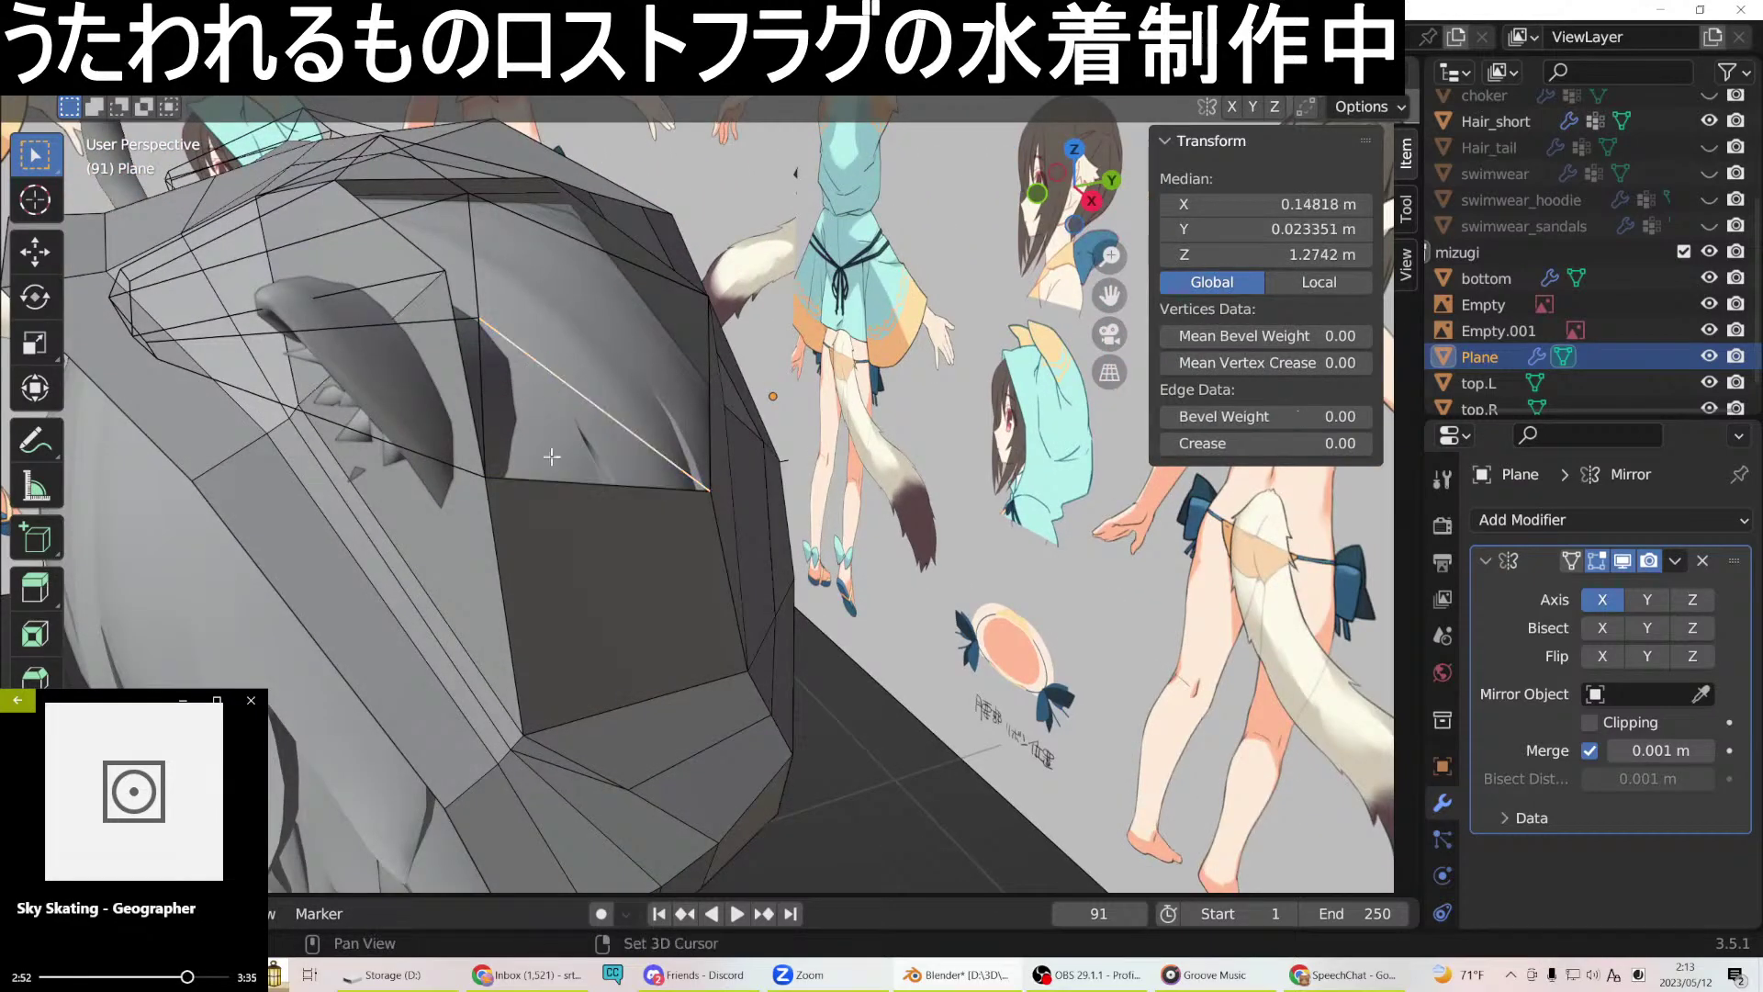
pyautogui.rightClick(479, 385)
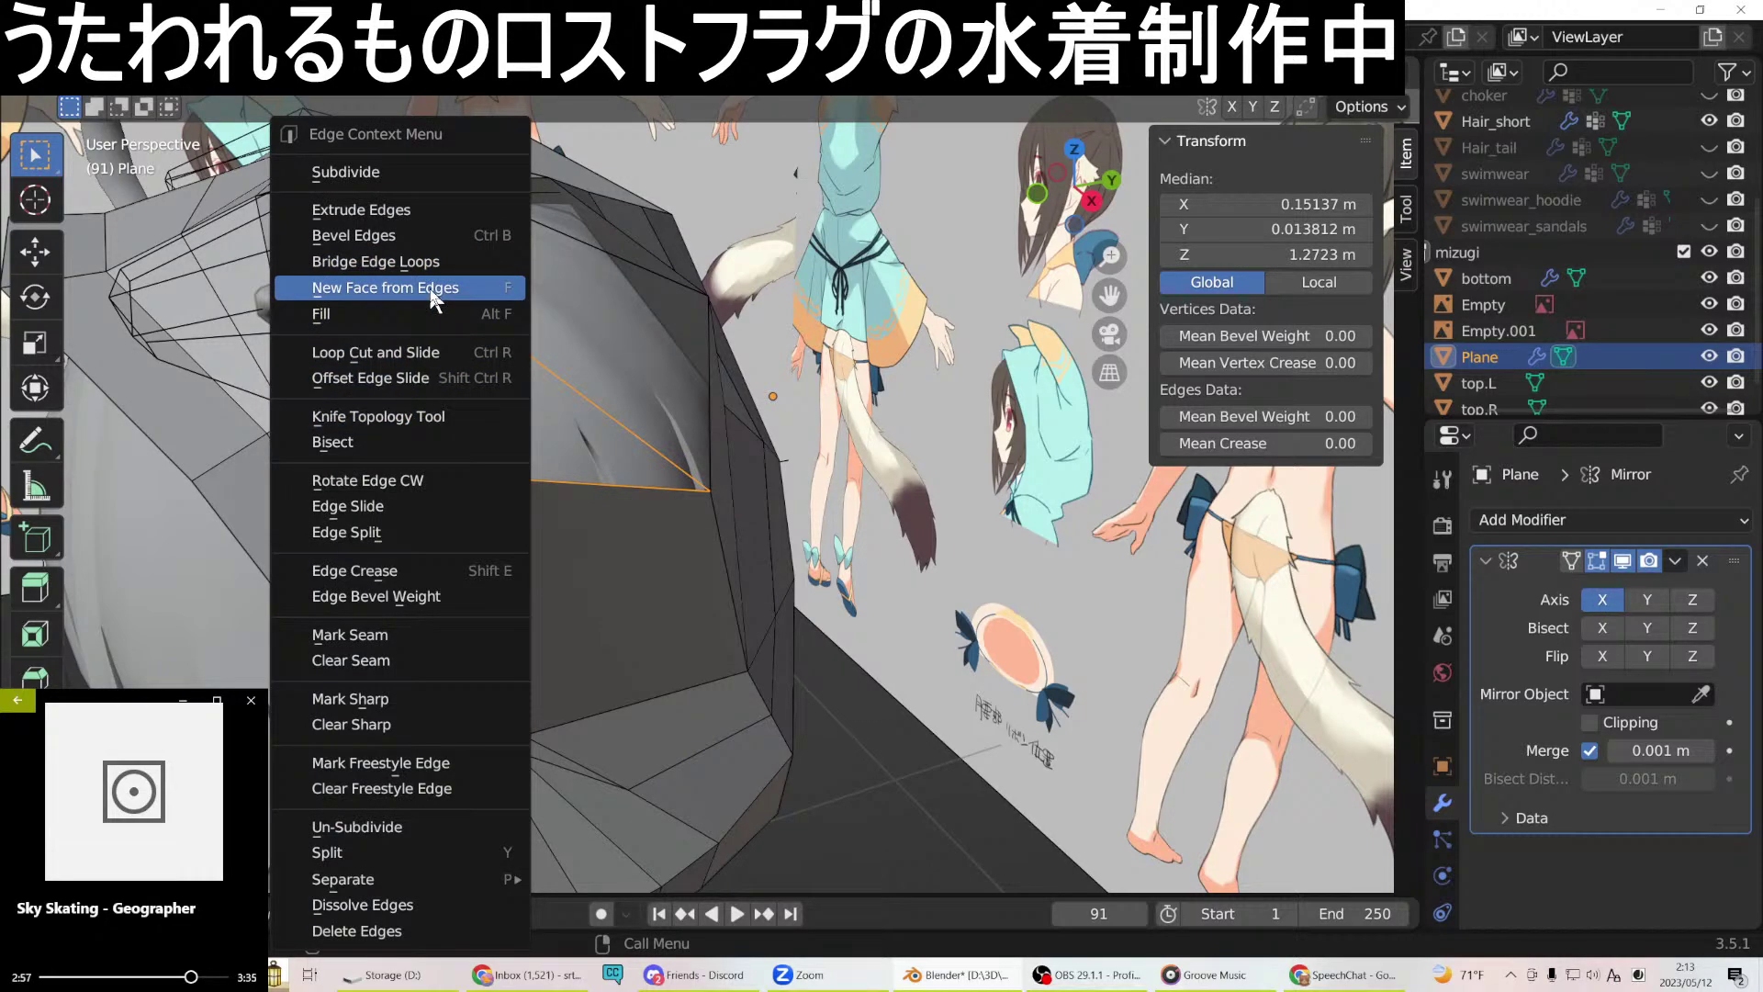
pyautogui.click(429, 289)
# Fill the four-sided gap directly above the new triangle, behind the hood's ear, with a new face from its edges.
pyautogui.moveTo(513, 359); pyautogui.dragTo(505, 397, button='middle')
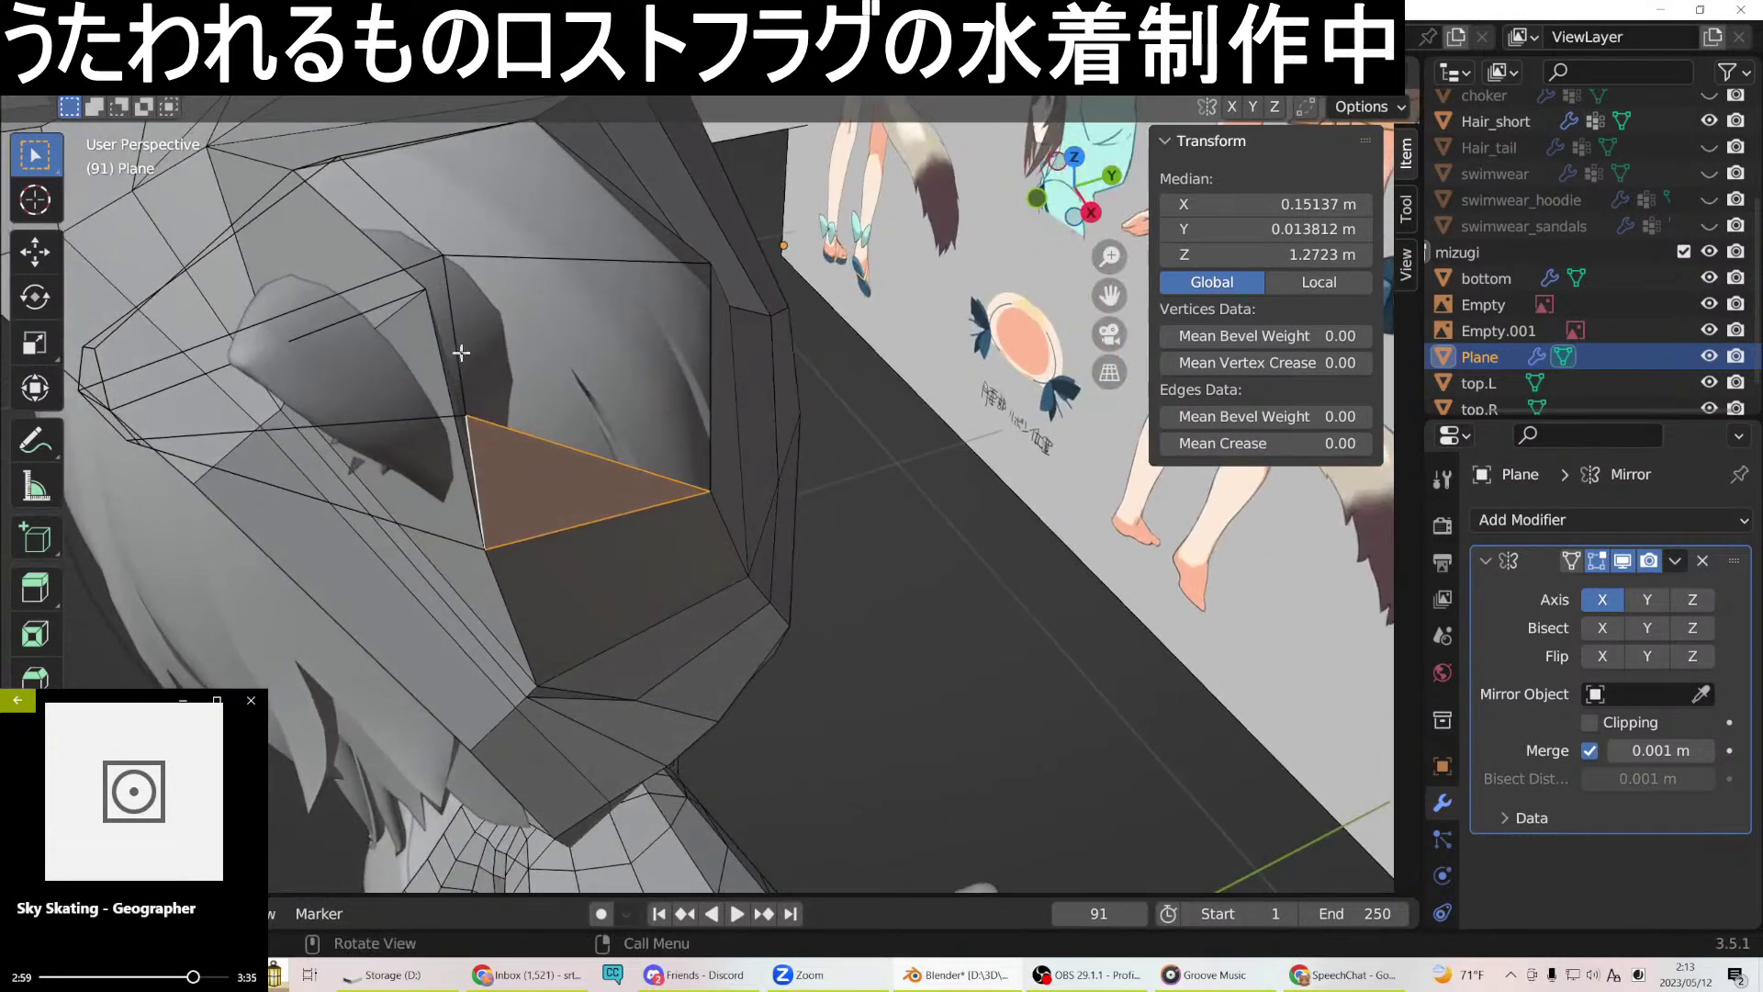
pyautogui.click(496, 280)
pyautogui.keyDown('shift'); pyautogui.click(539, 252); pyautogui.keyUp('shift')
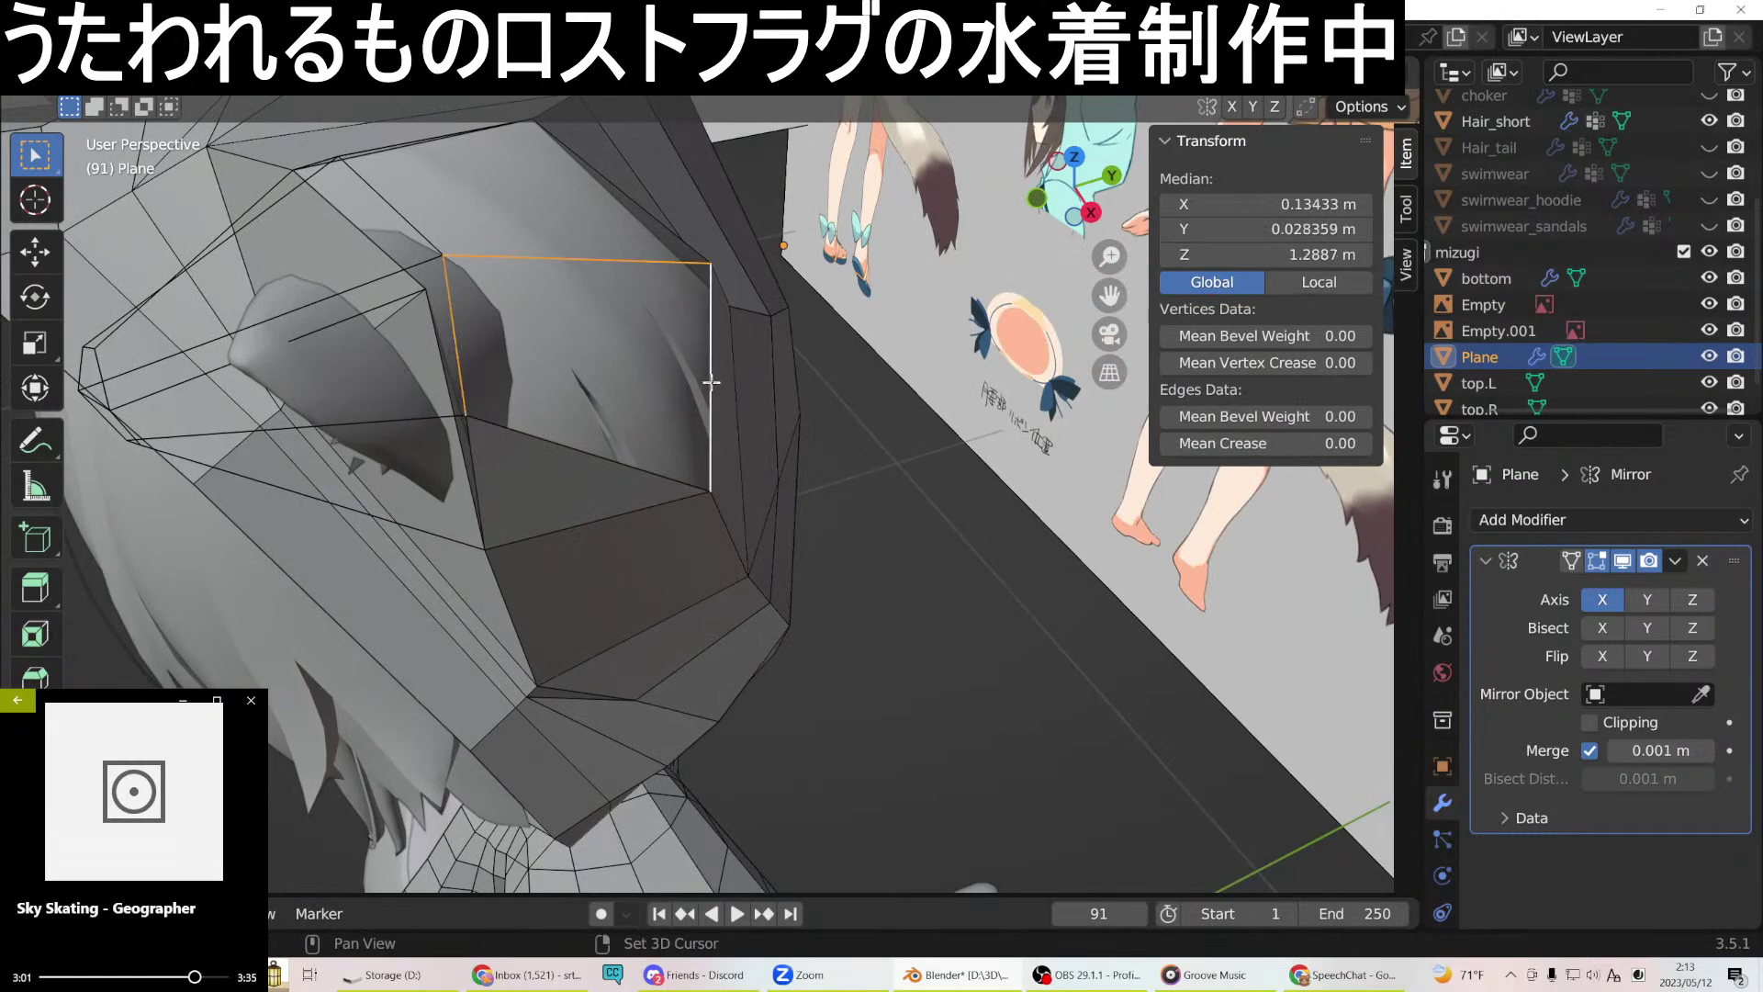
pyautogui.rightClick(714, 379)
pyautogui.click(611, 277)
# Select the four edges around the remaining gap between the ear's rear side and the hood and create a face from them.
pyautogui.moveTo(562, 243); pyautogui.dragTo(501, 294, button='middle')
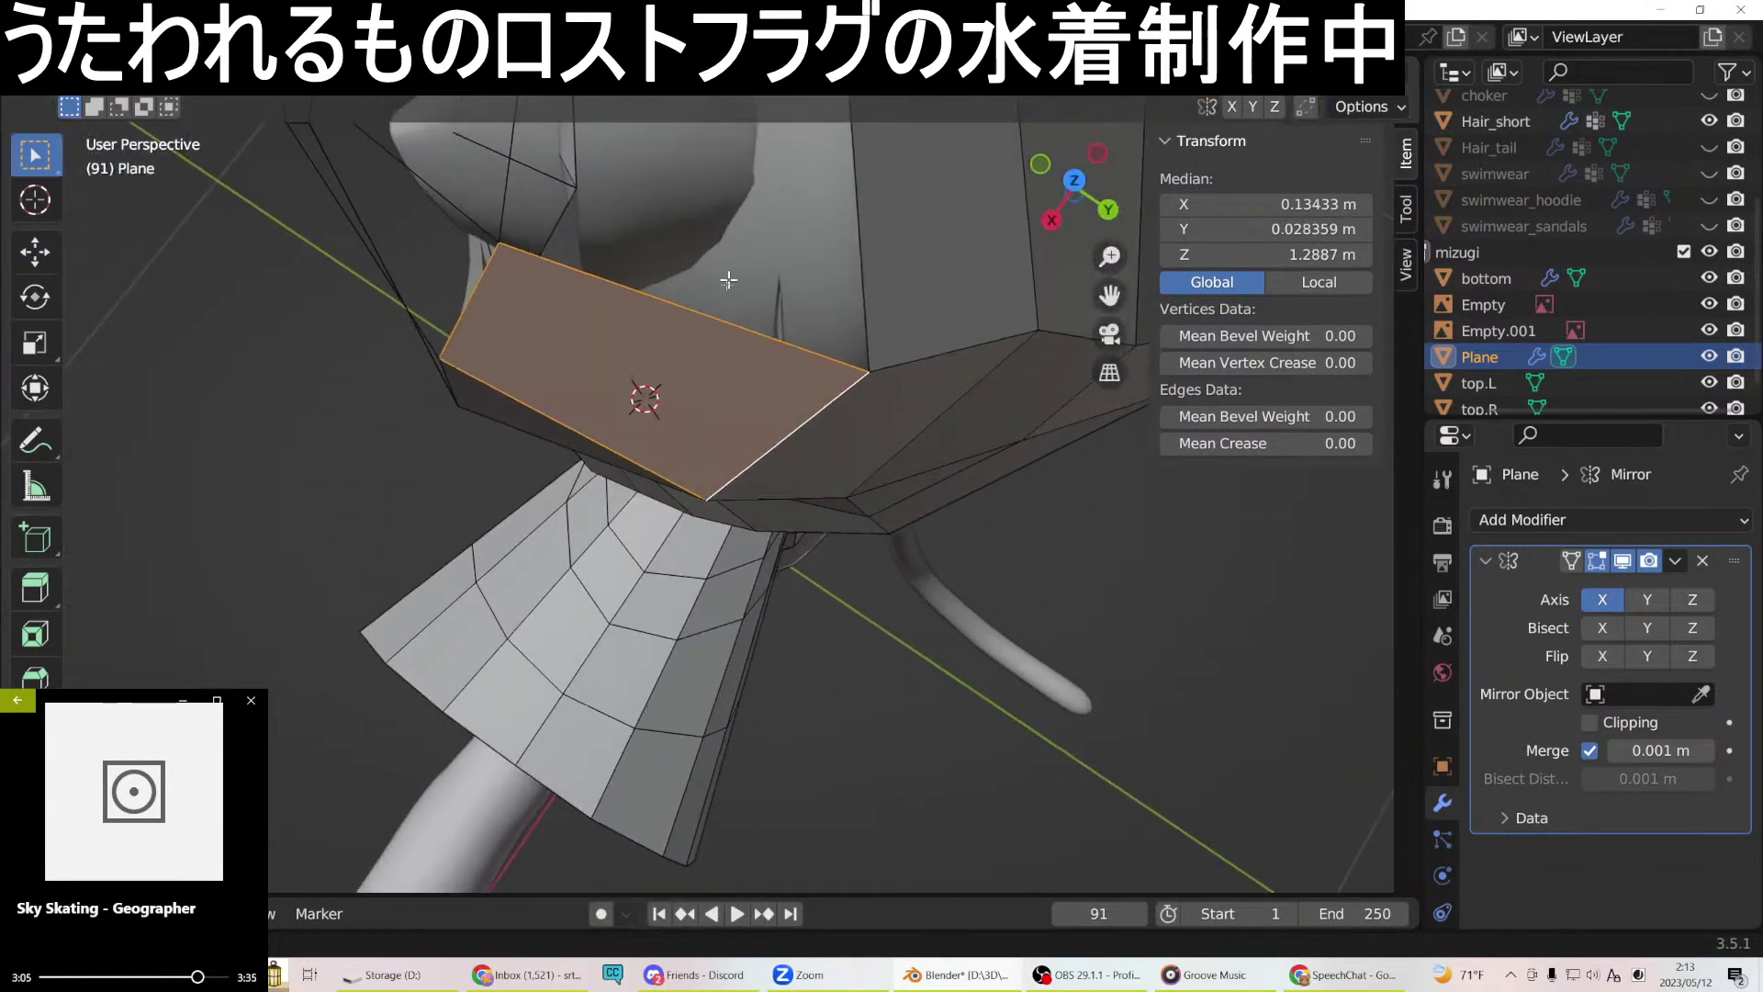
pyautogui.moveTo(736, 261); pyautogui.dragTo(657, 432, button='middle')
pyautogui.click(595, 421)
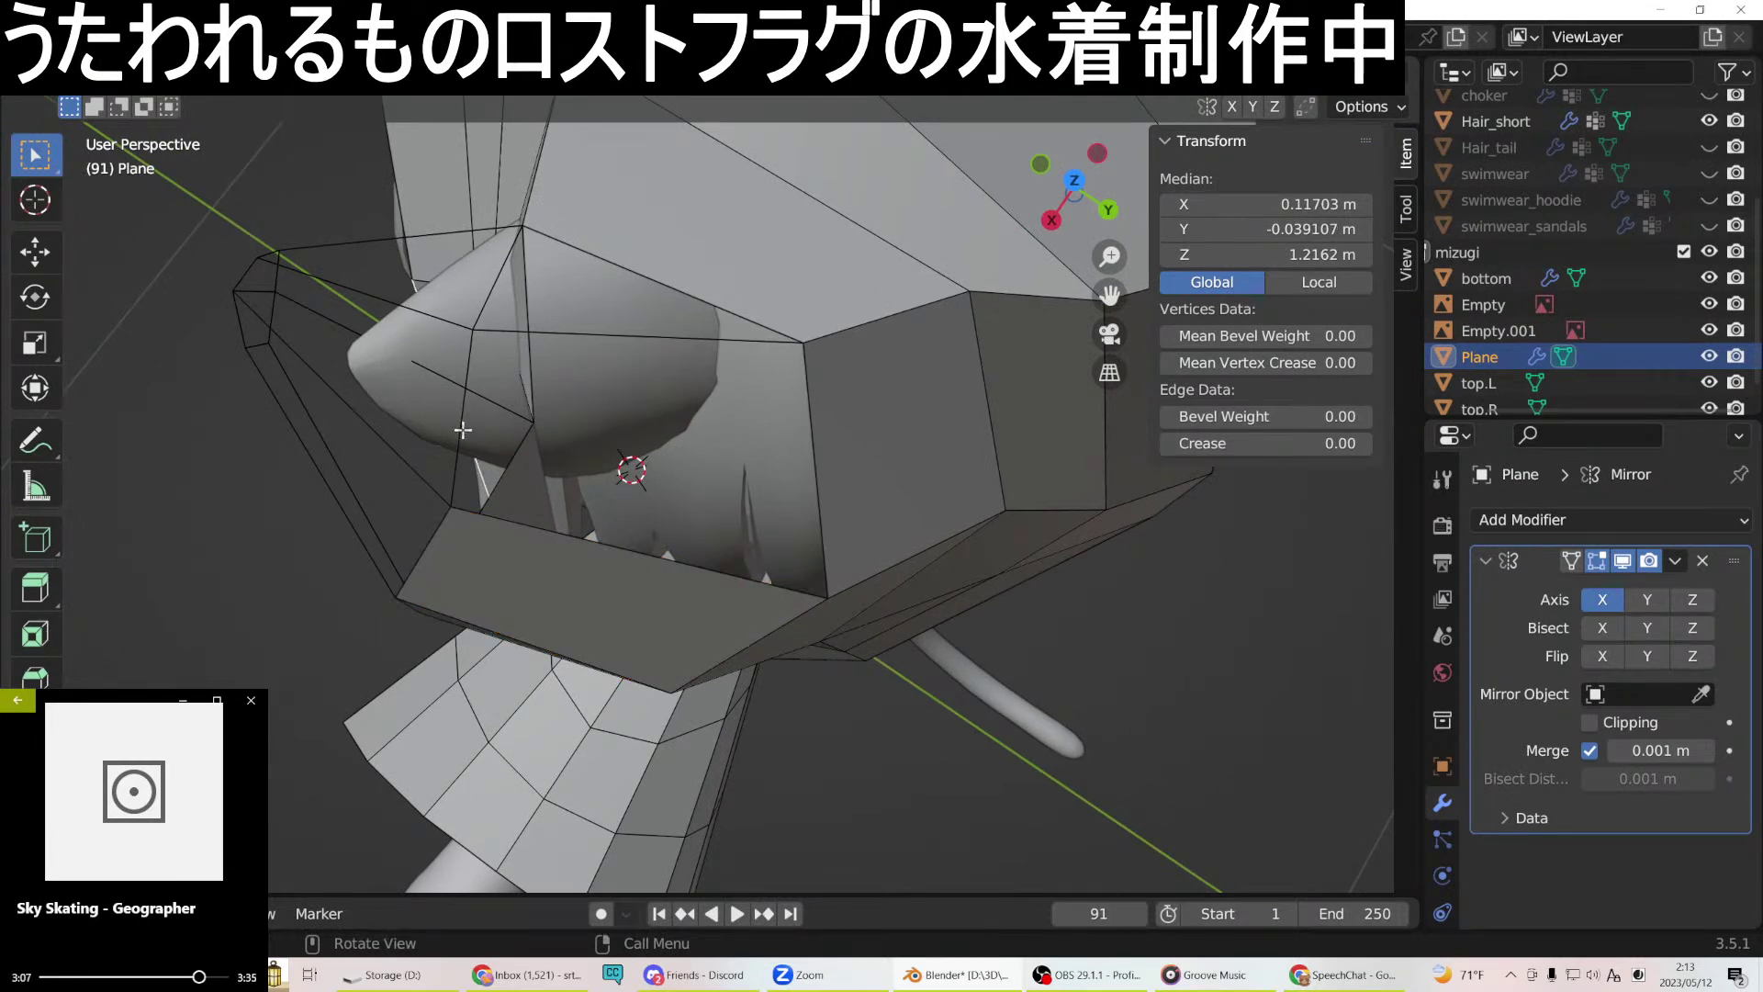
pyautogui.keyDown('shift'); pyautogui.click(818, 477); pyautogui.keyUp('shift')
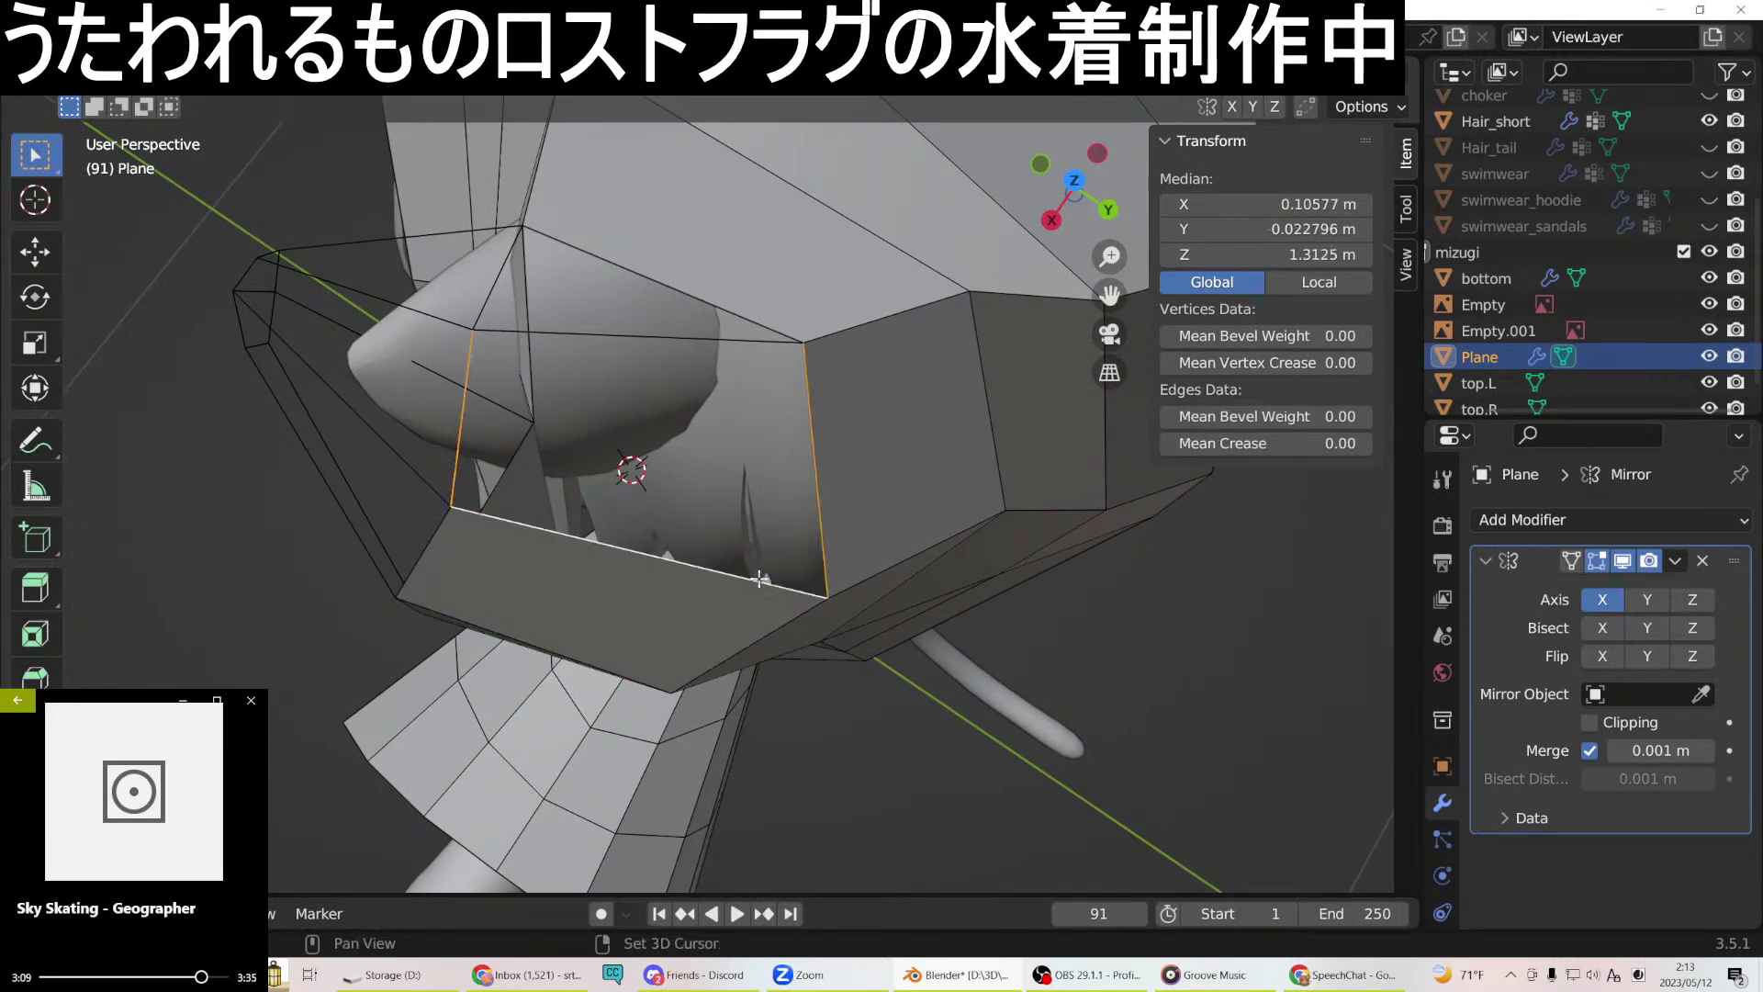
pyautogui.rightClick(684, 328)
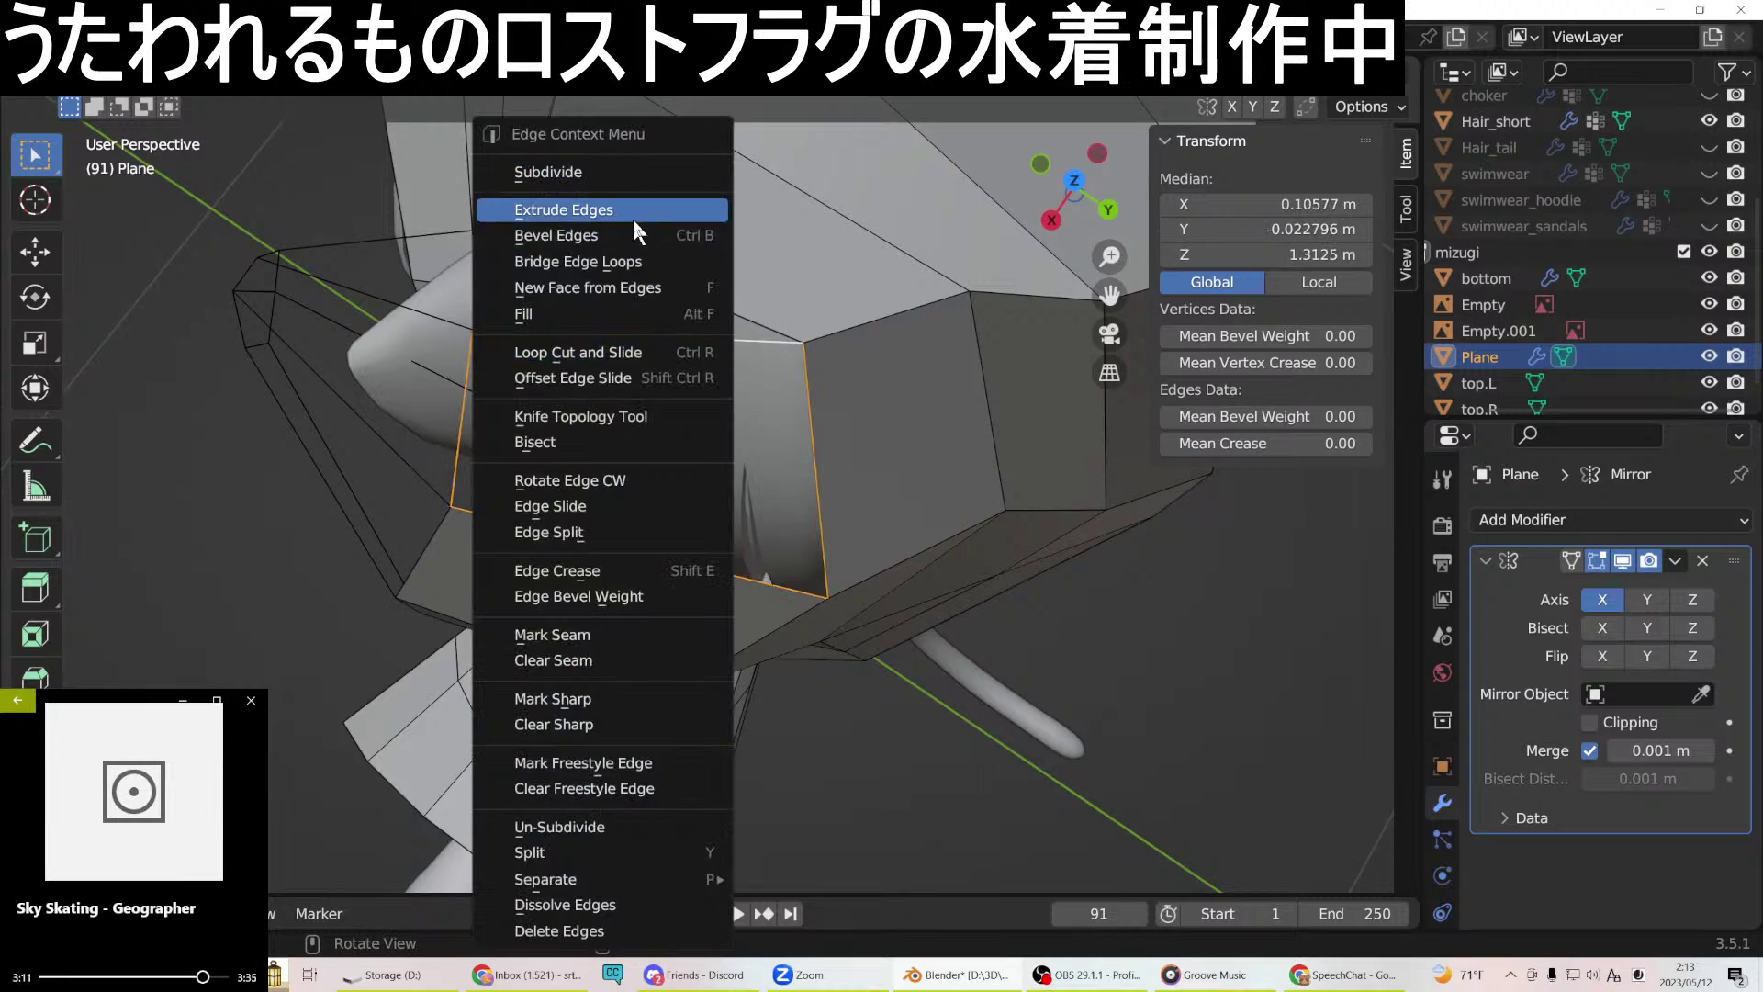
pyautogui.click(600, 287)
# Fill the triangular gap on the hood's top beside the ear base with a new face from its edges.
pyautogui.moveTo(601, 279); pyautogui.dragTo(912, 214, button='middle')
pyautogui.click(710, 321)
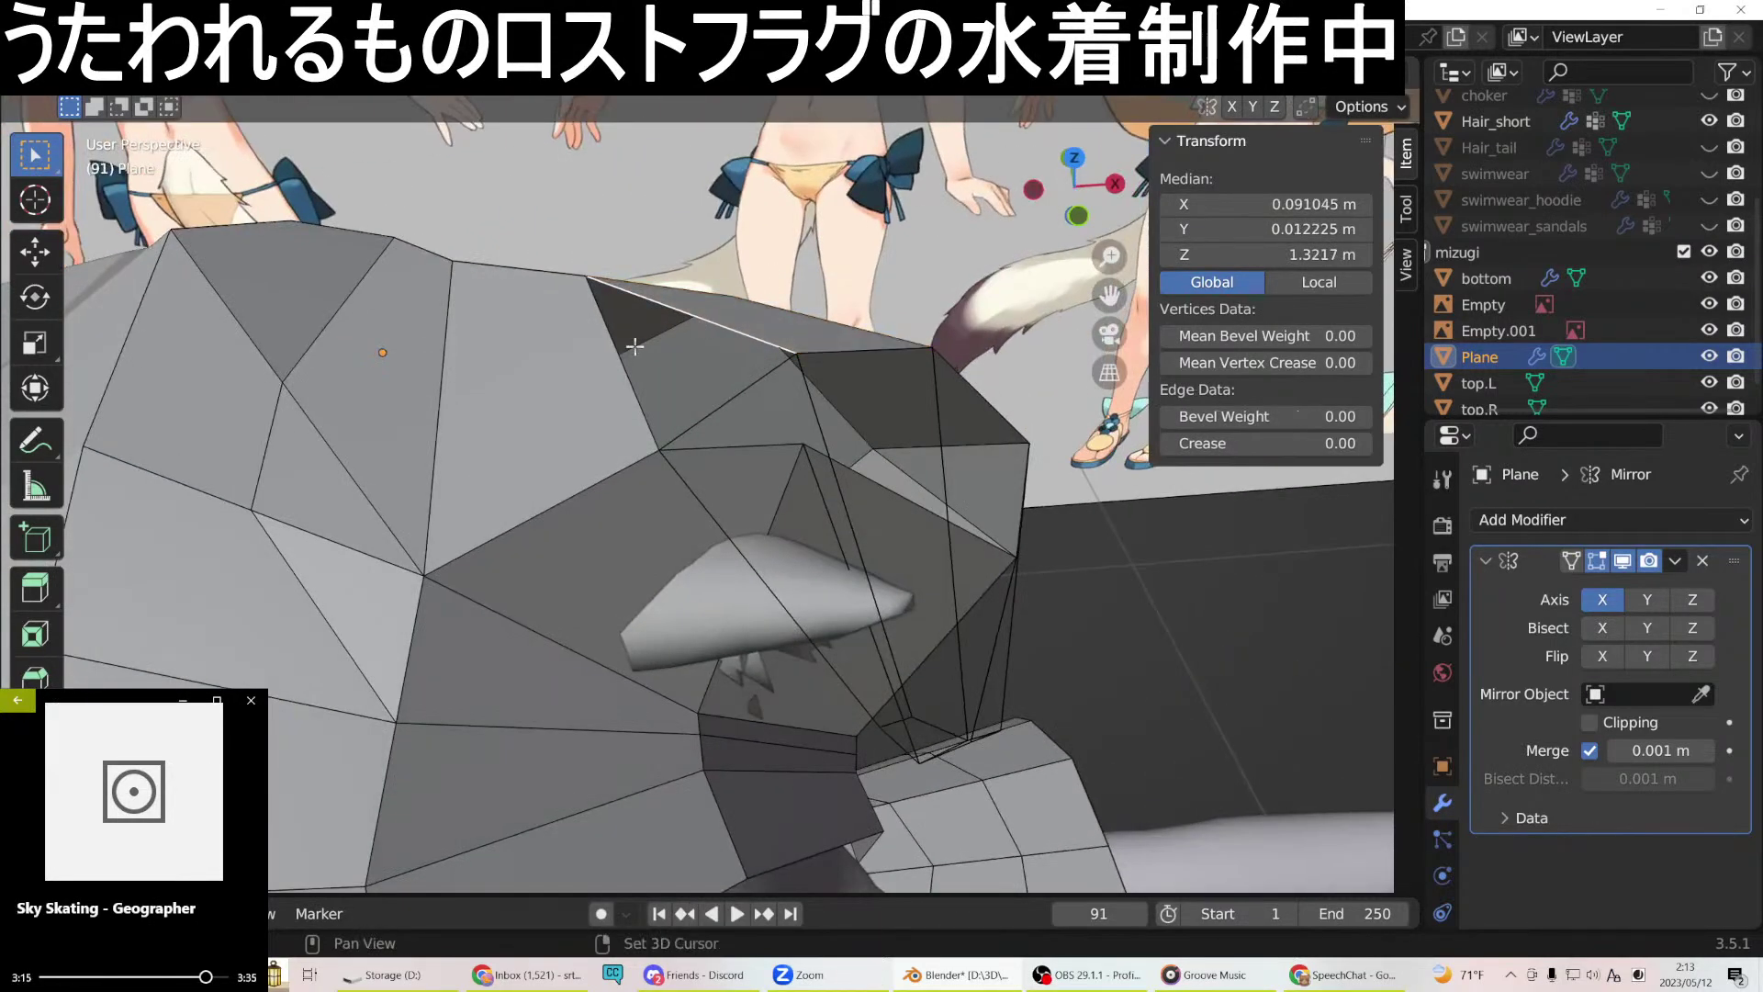
pyautogui.rightClick(695, 427)
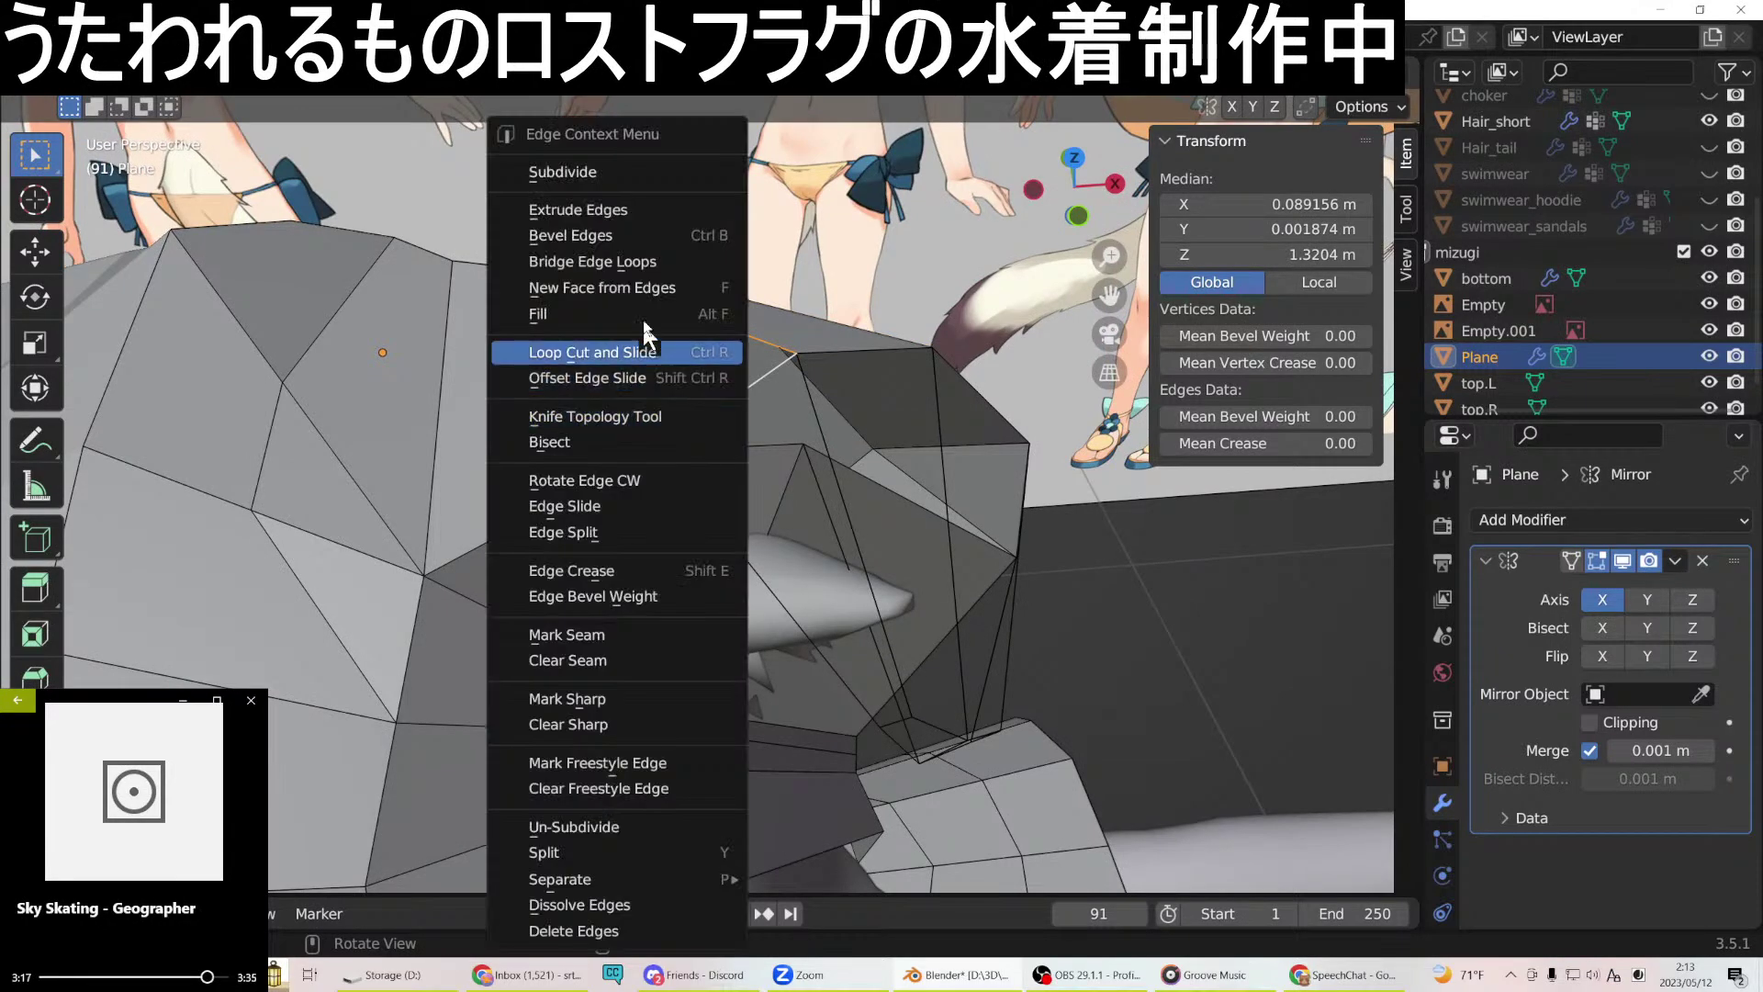
pyautogui.click(602, 287)
# Create a face on the ear's front side from the edges between its base and tip.
pyautogui.moveTo(601, 288); pyautogui.dragTo(728, 387, button='middle')
pyautogui.click(640, 401)
pyautogui.keyDown('shift'); pyautogui.click(561, 437); pyautogui.keyUp('shift')
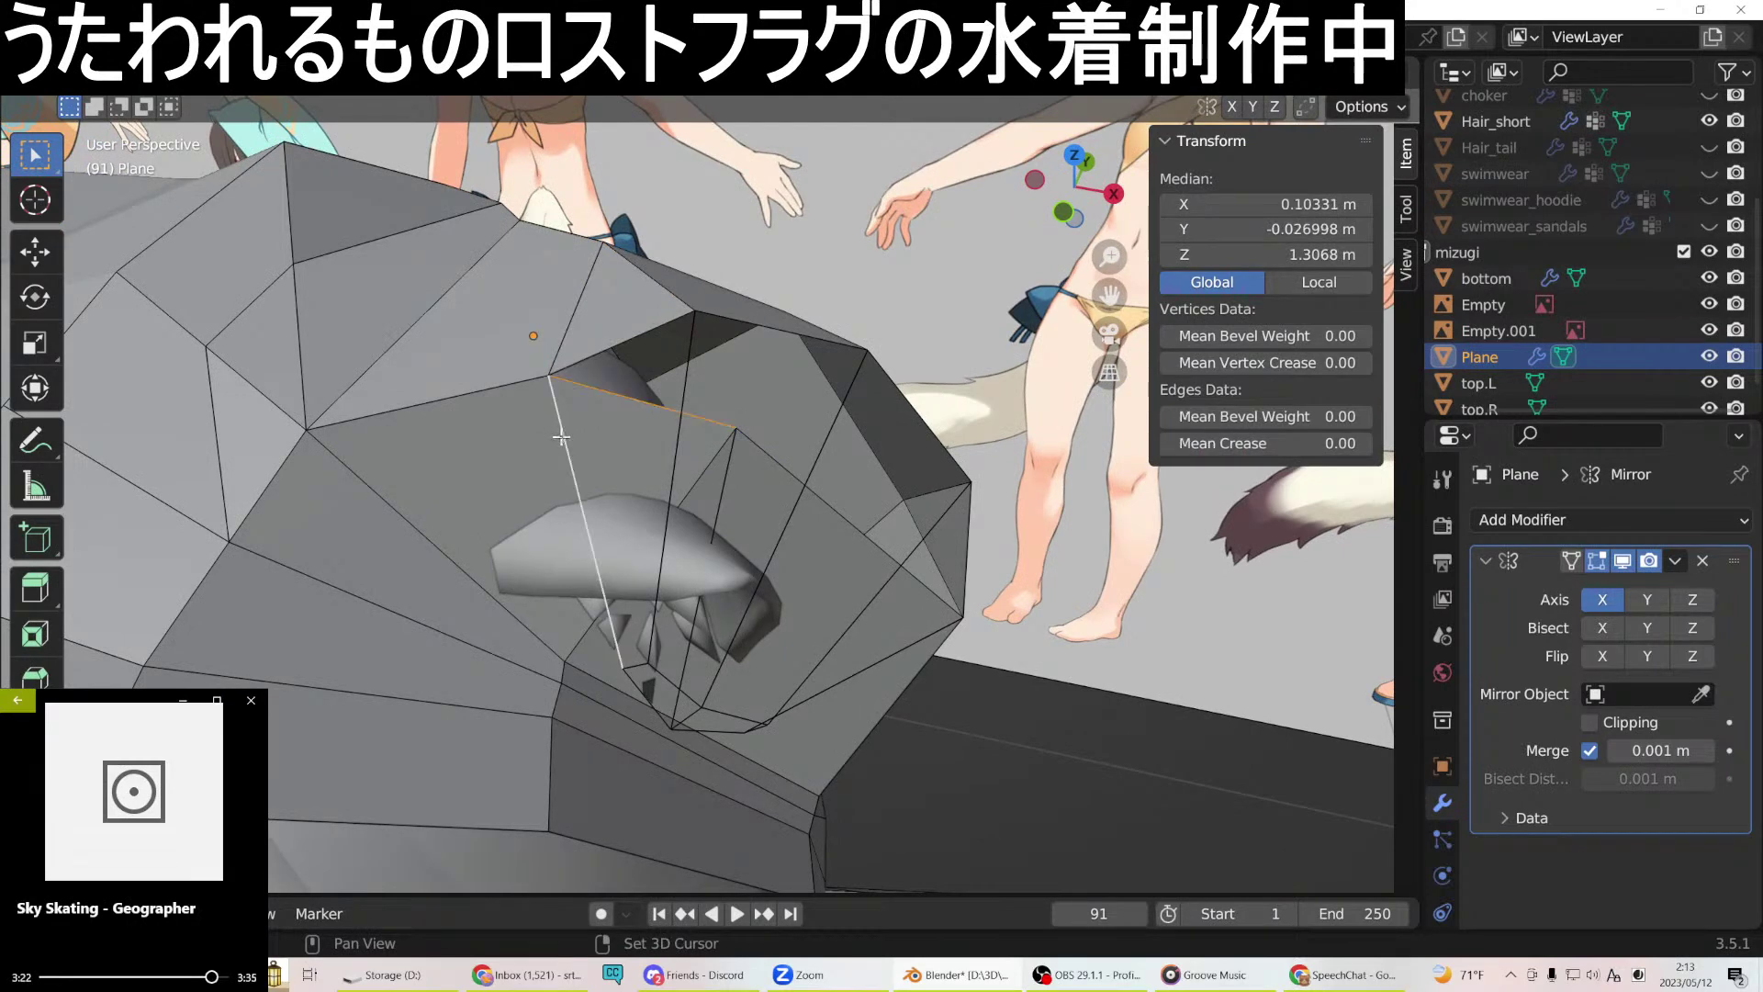
pyautogui.rightClick(644, 696)
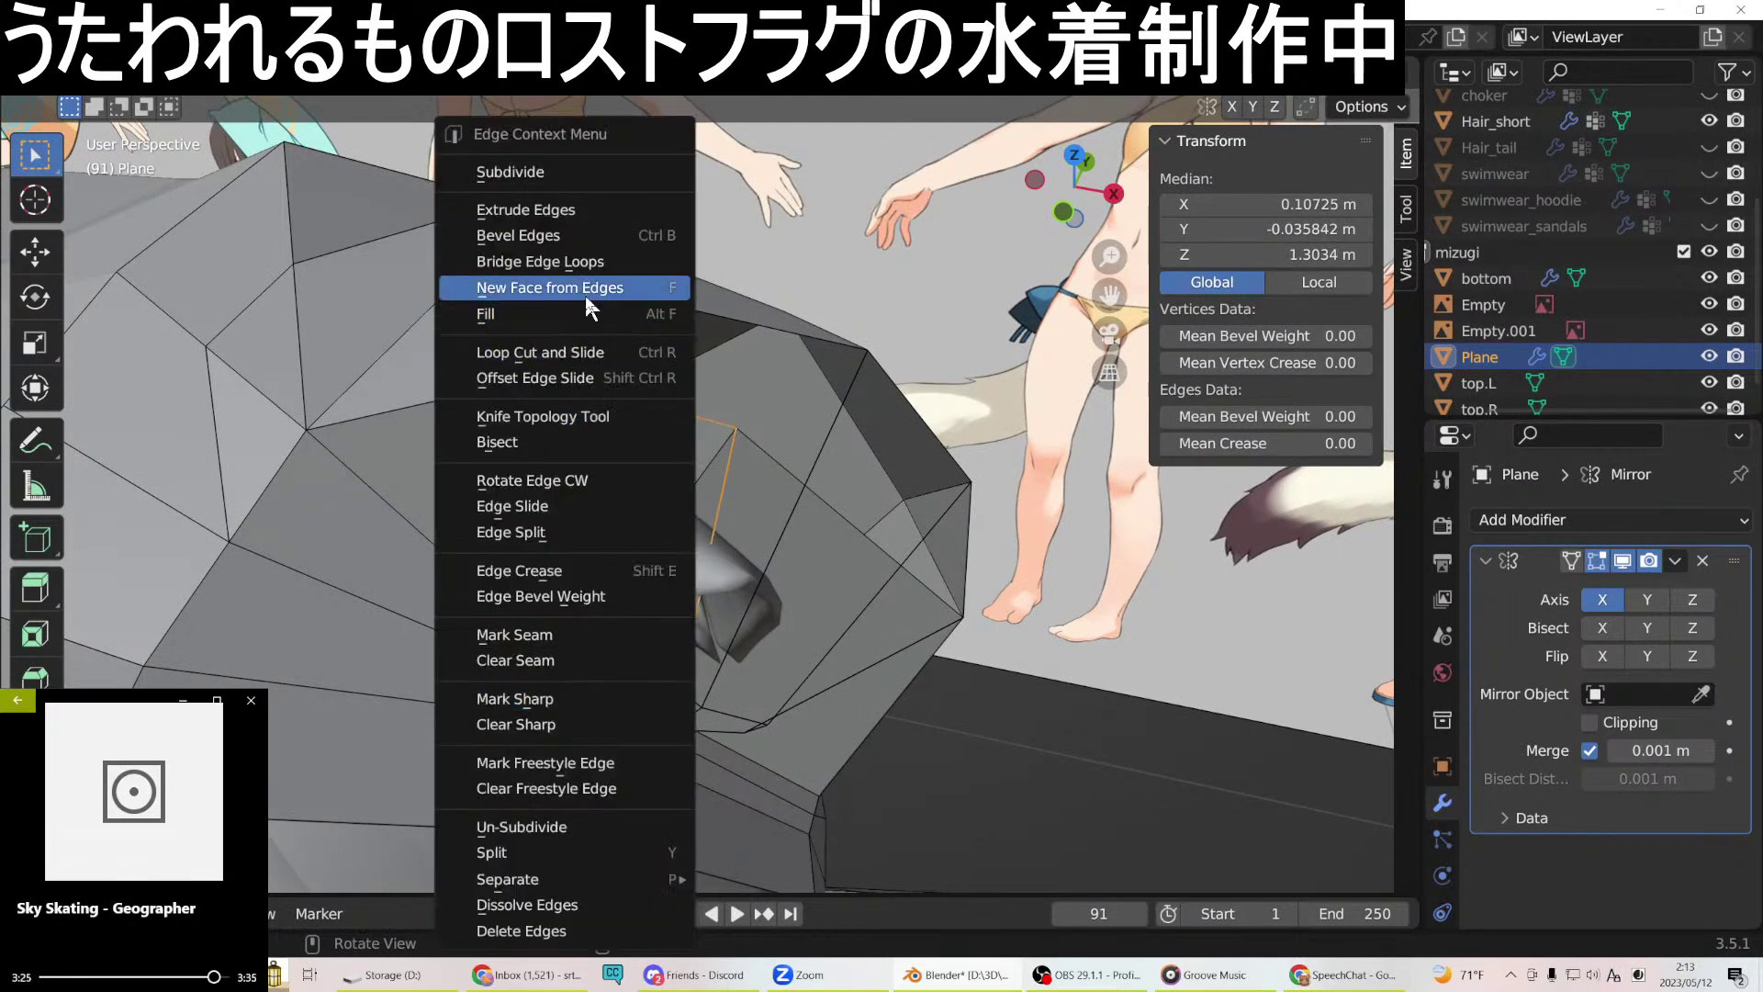
pyautogui.click(625, 286)
# Create the adjacent lower ear face from the long edges running from the base to the tip.
pyautogui.click(818, 505)
pyautogui.moveTo(873, 566); pyautogui.dragTo(620, 395, button='middle')
pyautogui.keyDown('shift'); pyautogui.click(376, 488); pyautogui.keyUp('shift')
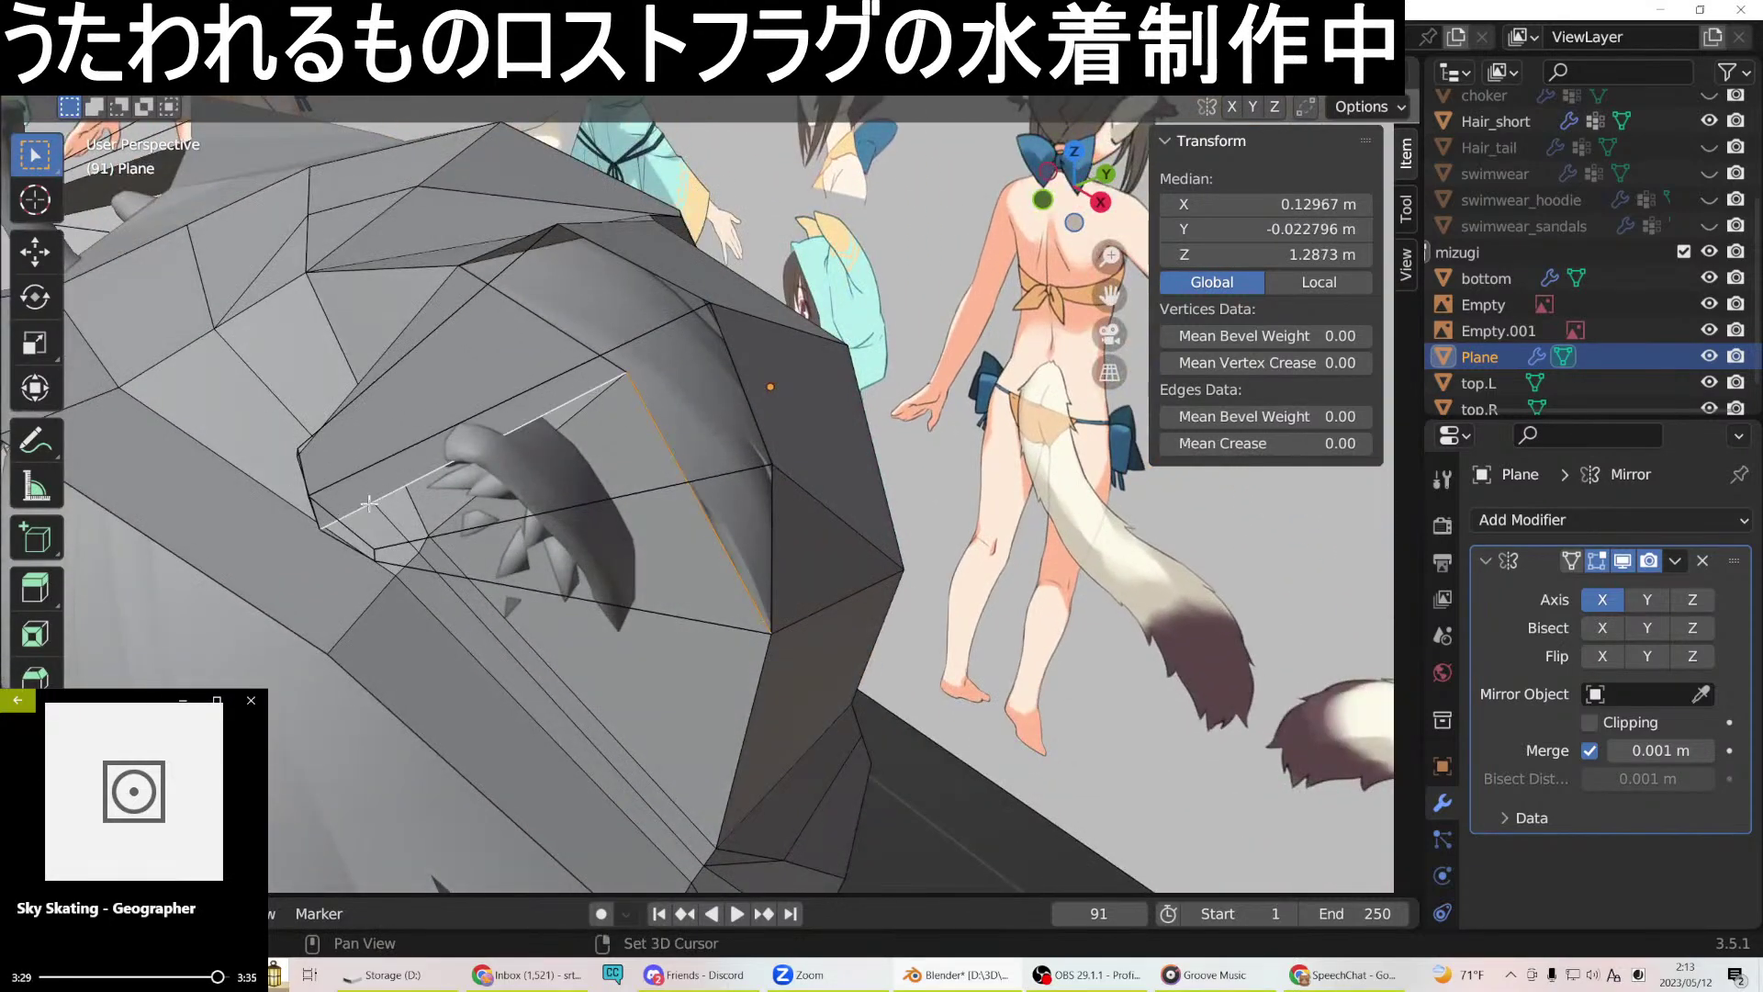
pyautogui.moveTo(461, 576); pyautogui.dragTo(562, 588, button='middle')
pyautogui.rightClick(568, 595)
pyautogui.click(516, 318)
# Fill the narrow triangle on the ear's lower side, between the ear base and the tip, with a new face.
pyautogui.moveTo(516, 318); pyautogui.dragTo(742, 507, button='middle')
pyautogui.click(704, 506)
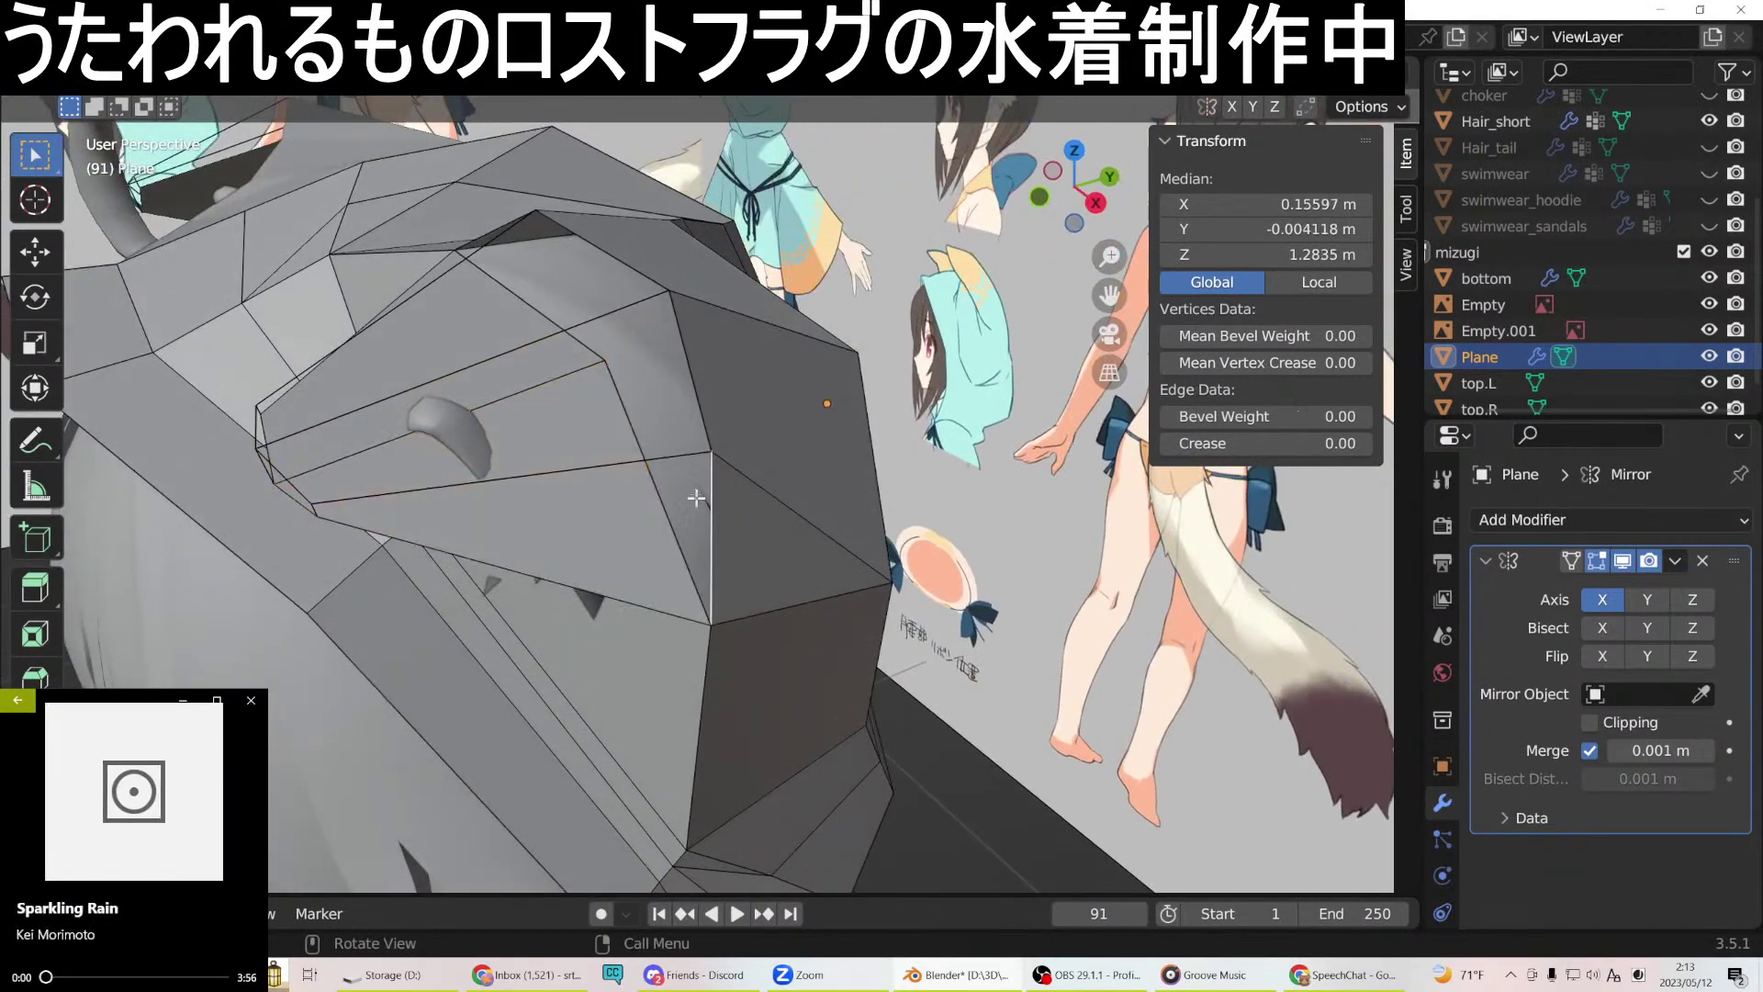
pyautogui.keyDown('shift'); pyautogui.click(678, 457); pyautogui.keyUp('shift')
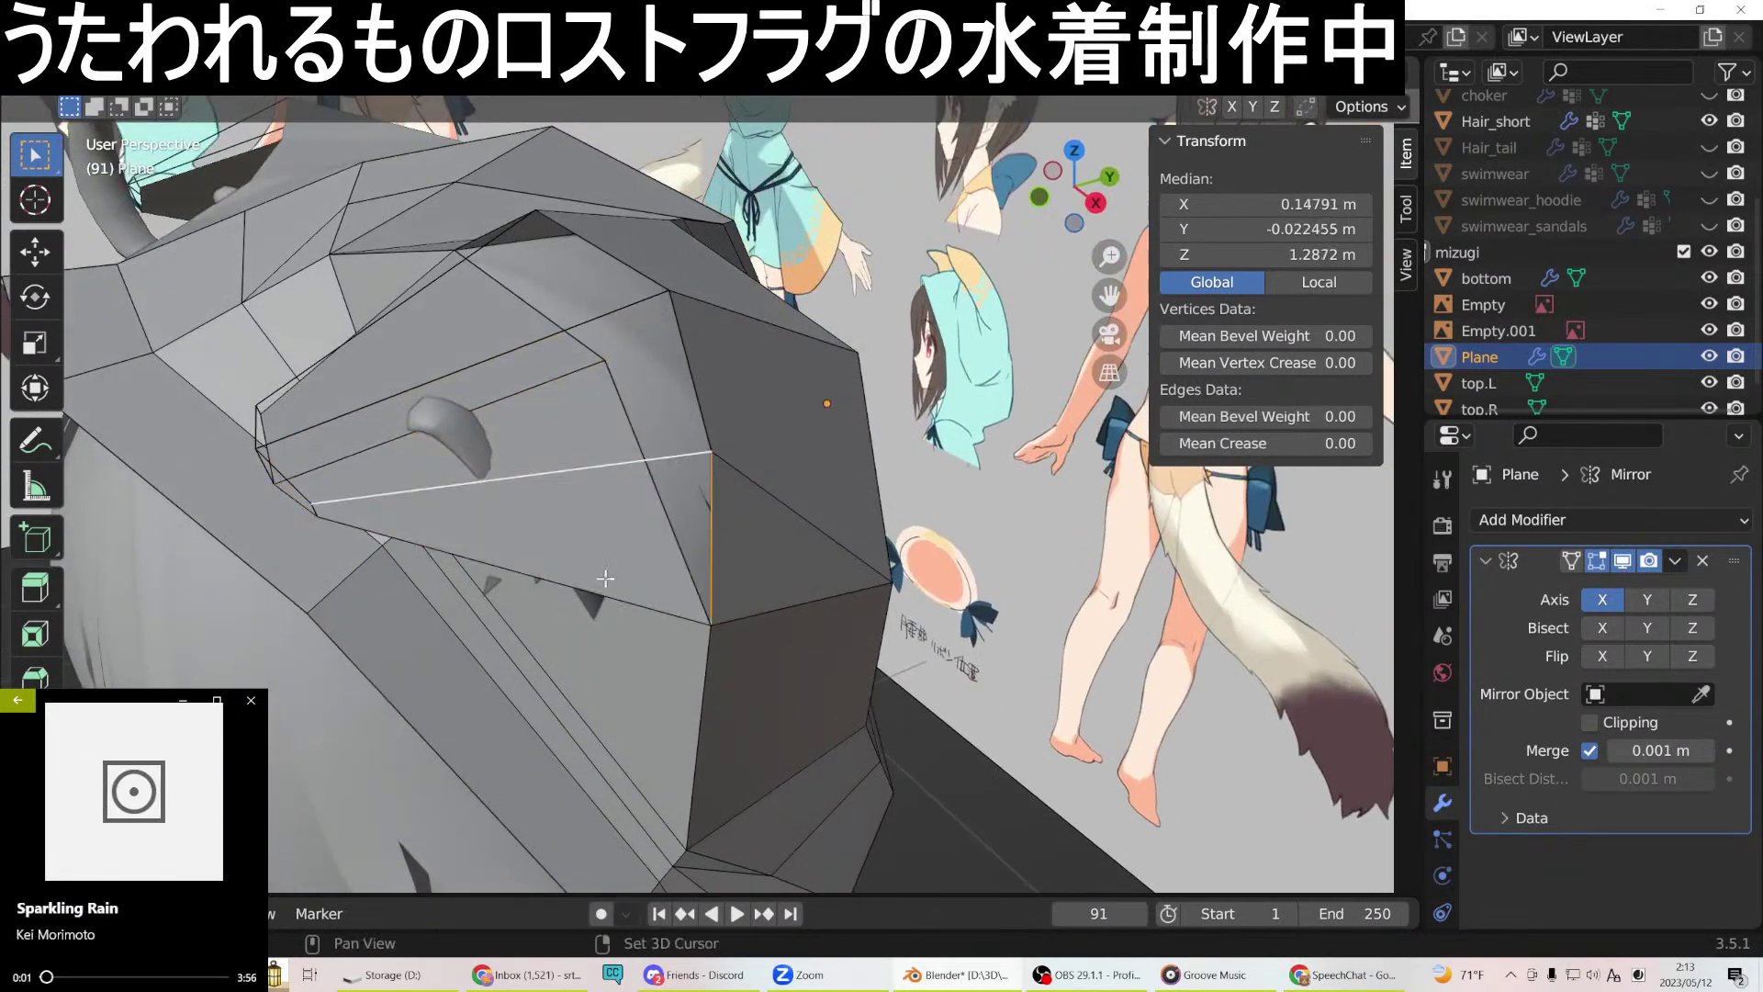
pyautogui.rightClick(321, 514)
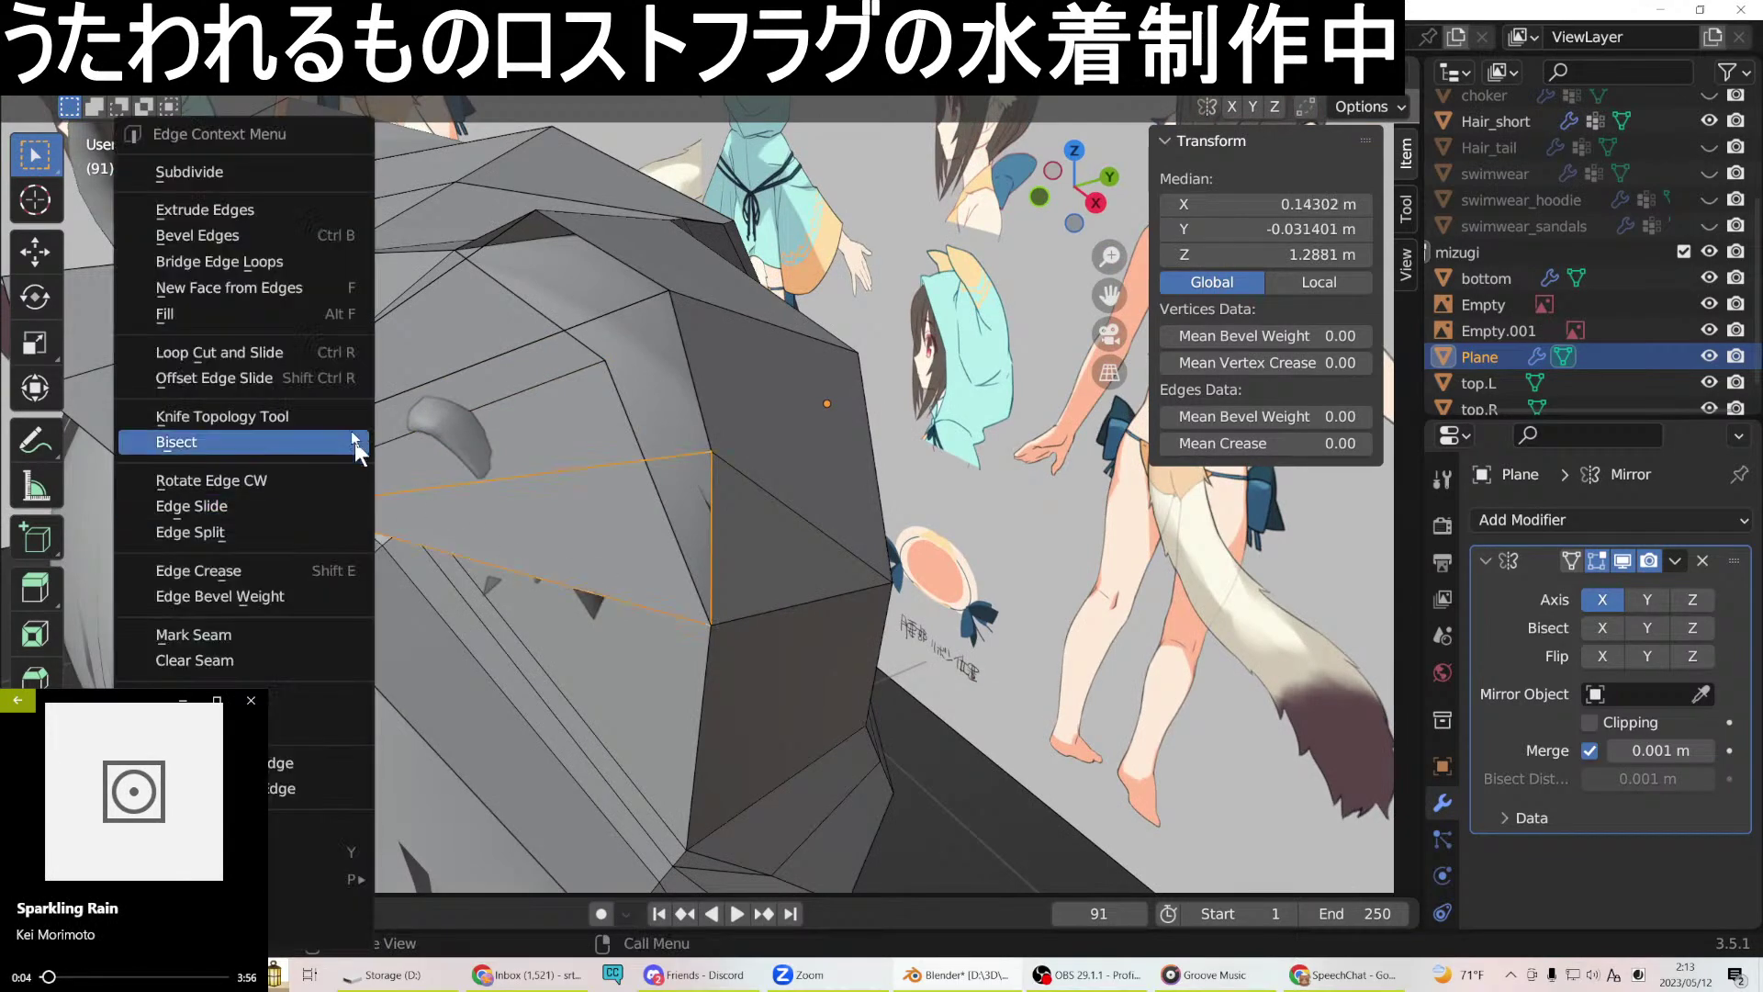
pyautogui.click(284, 284)
# Close the small four-sided gap at the lower part of the ear tip with a new face.
pyautogui.moveTo(283, 284); pyautogui.dragTo(765, 606, button='middle')
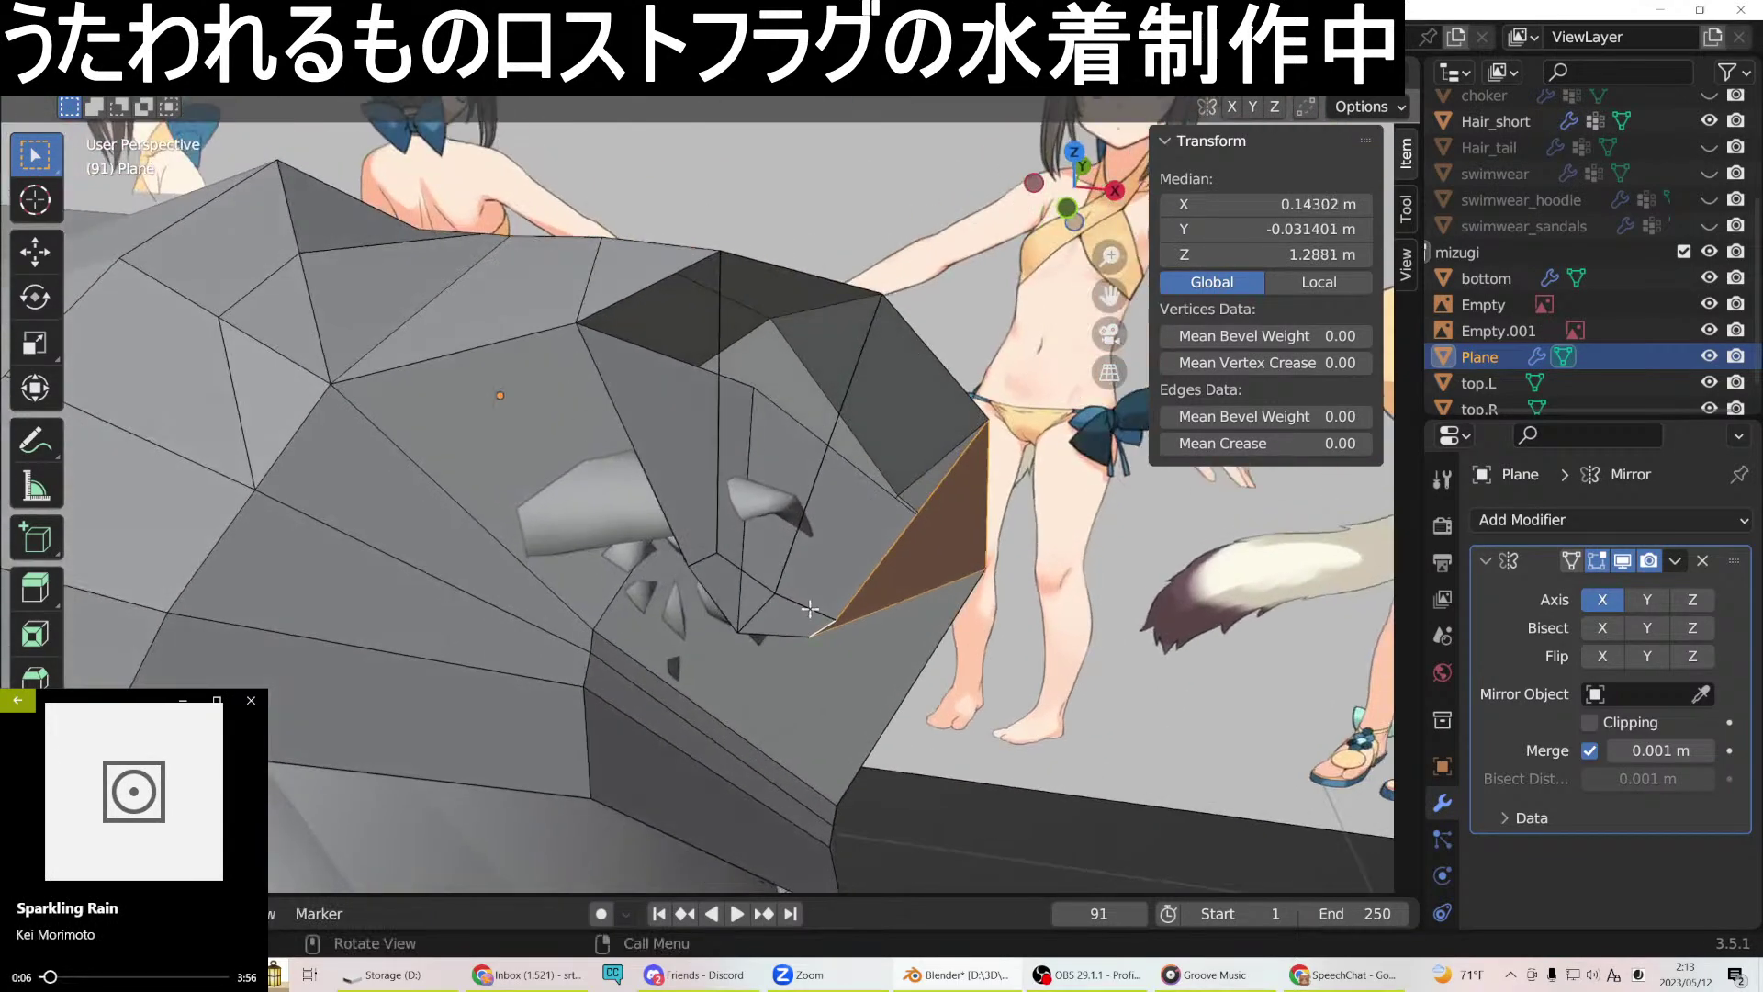
pyautogui.click(810, 608)
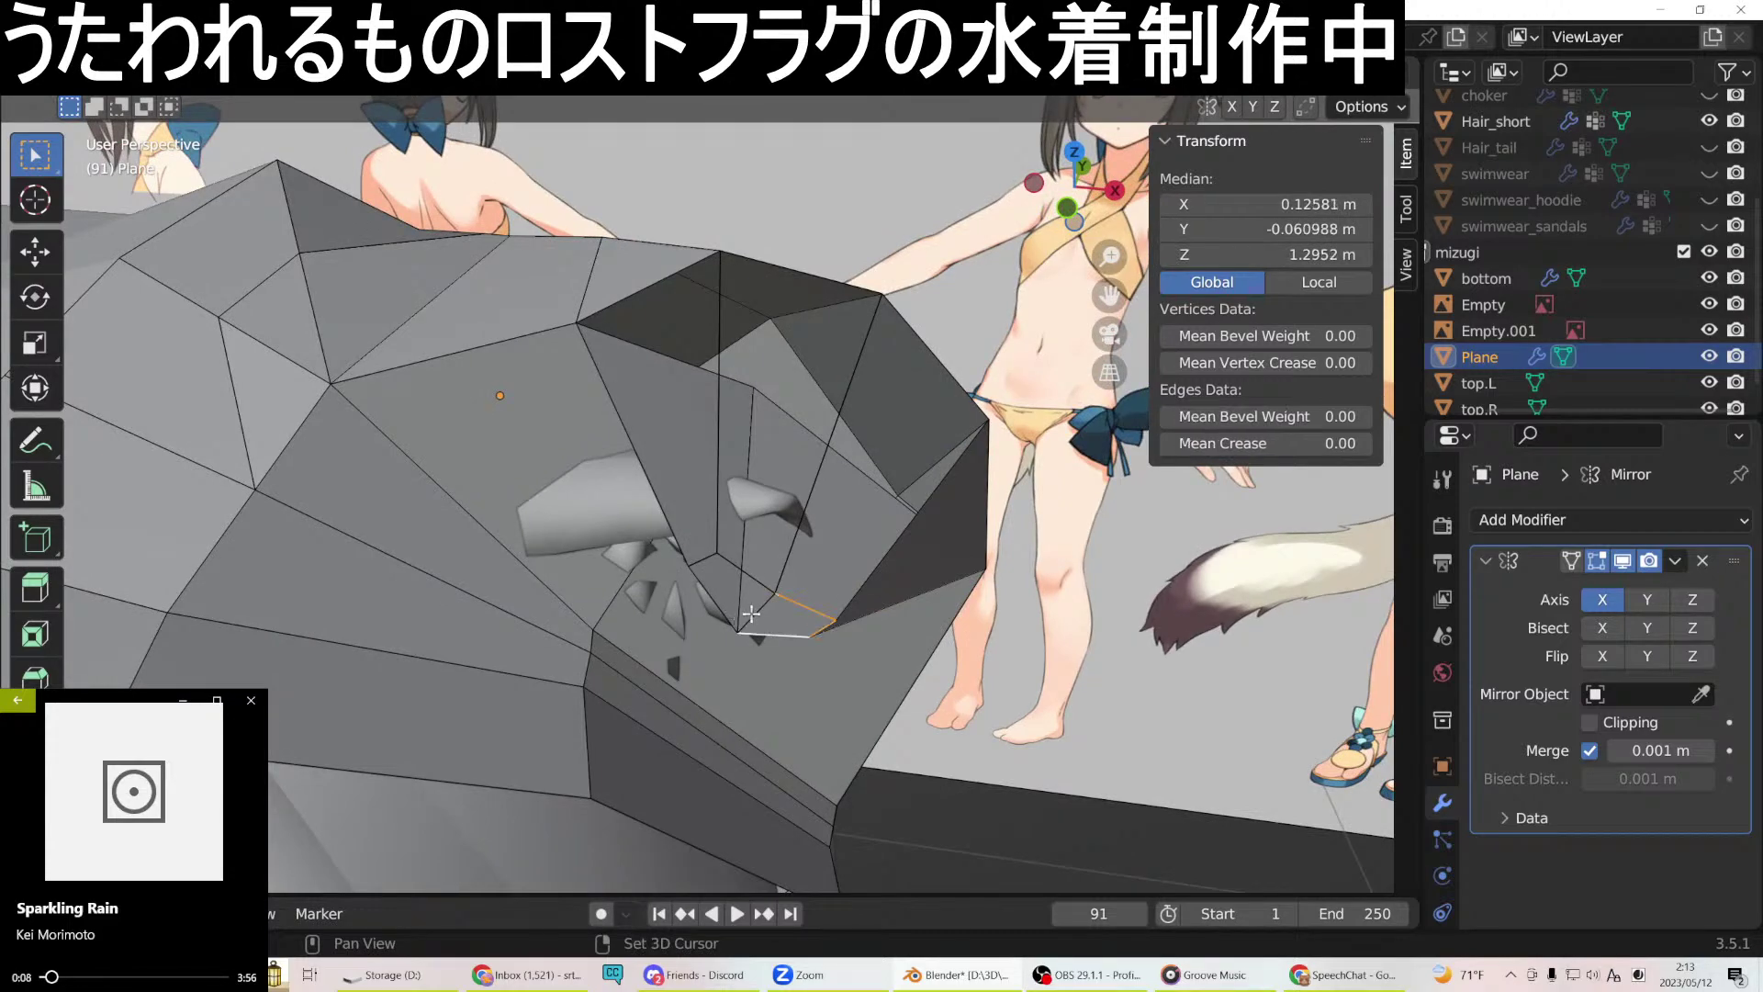
pyautogui.rightClick(751, 612)
pyautogui.click(749, 260)
# Create the long face on the ear's outer side between the base edge and the ear tip.
pyautogui.moveTo(700, 322); pyautogui.dragTo(721, 419, button='middle')
pyautogui.keyDown('shift'); pyautogui.click(746, 571); pyautogui.keyUp('shift')
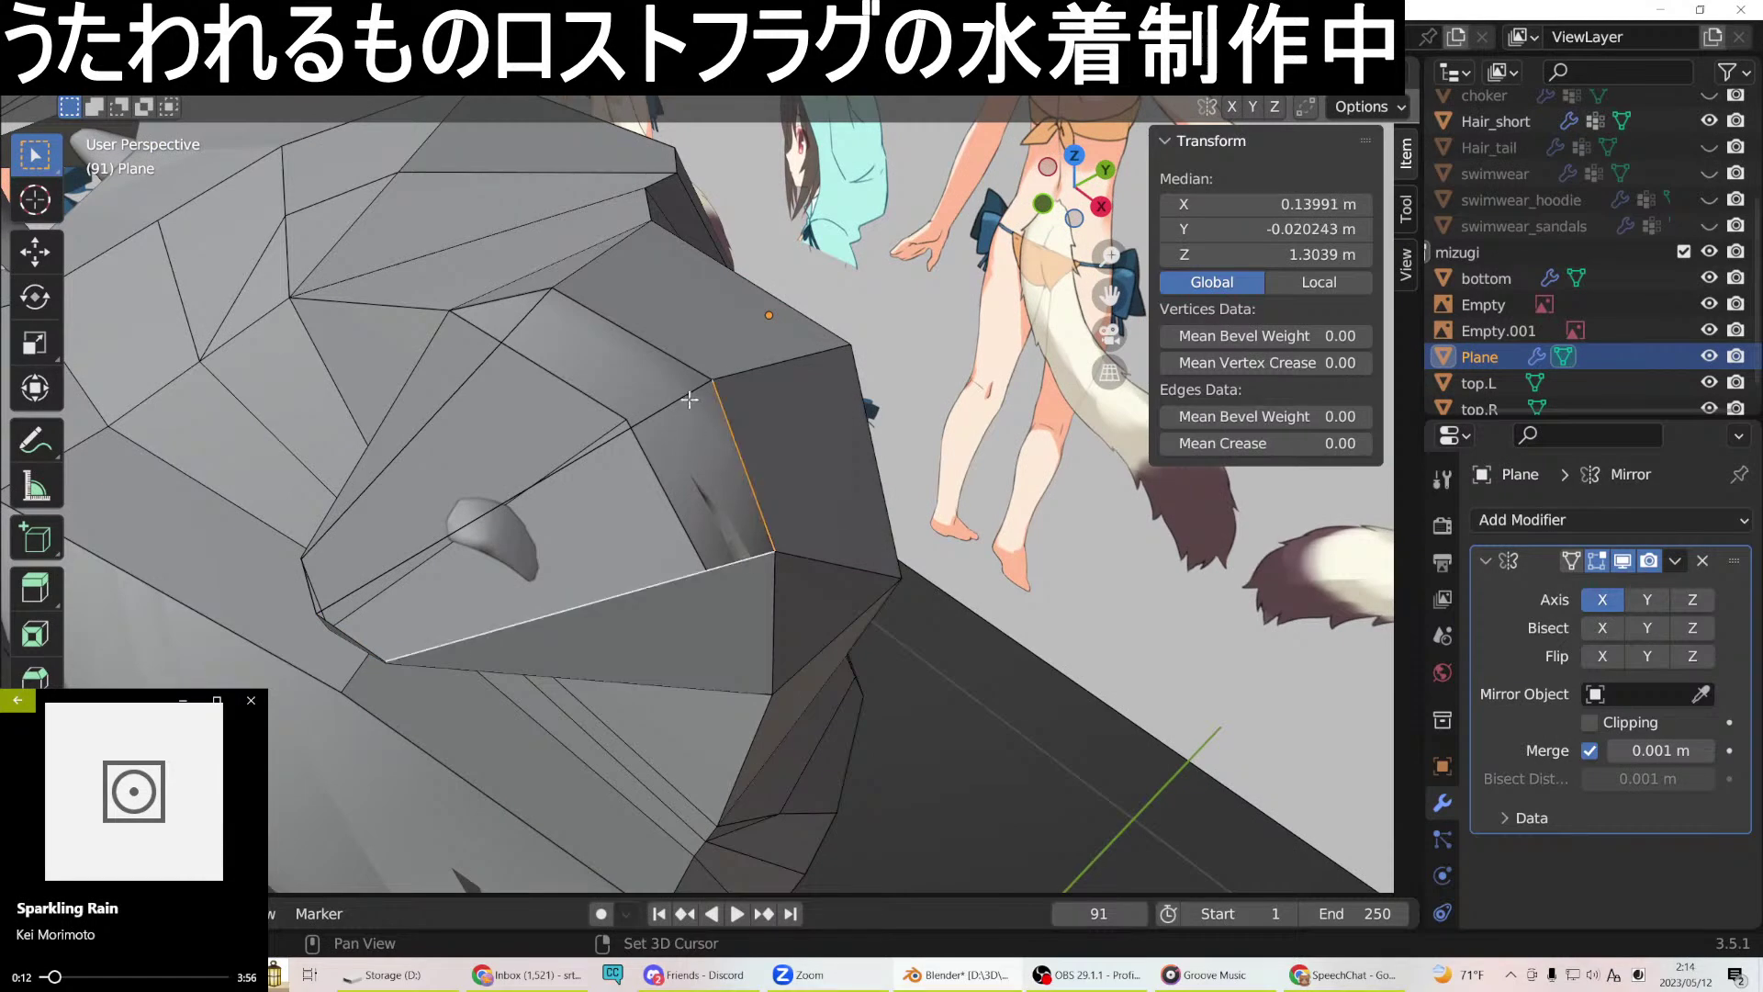
pyautogui.keyDown('shift'); pyautogui.moveTo(530, 524); pyautogui.dragTo(597, 494, button='middle'); pyautogui.keyUp('shift')
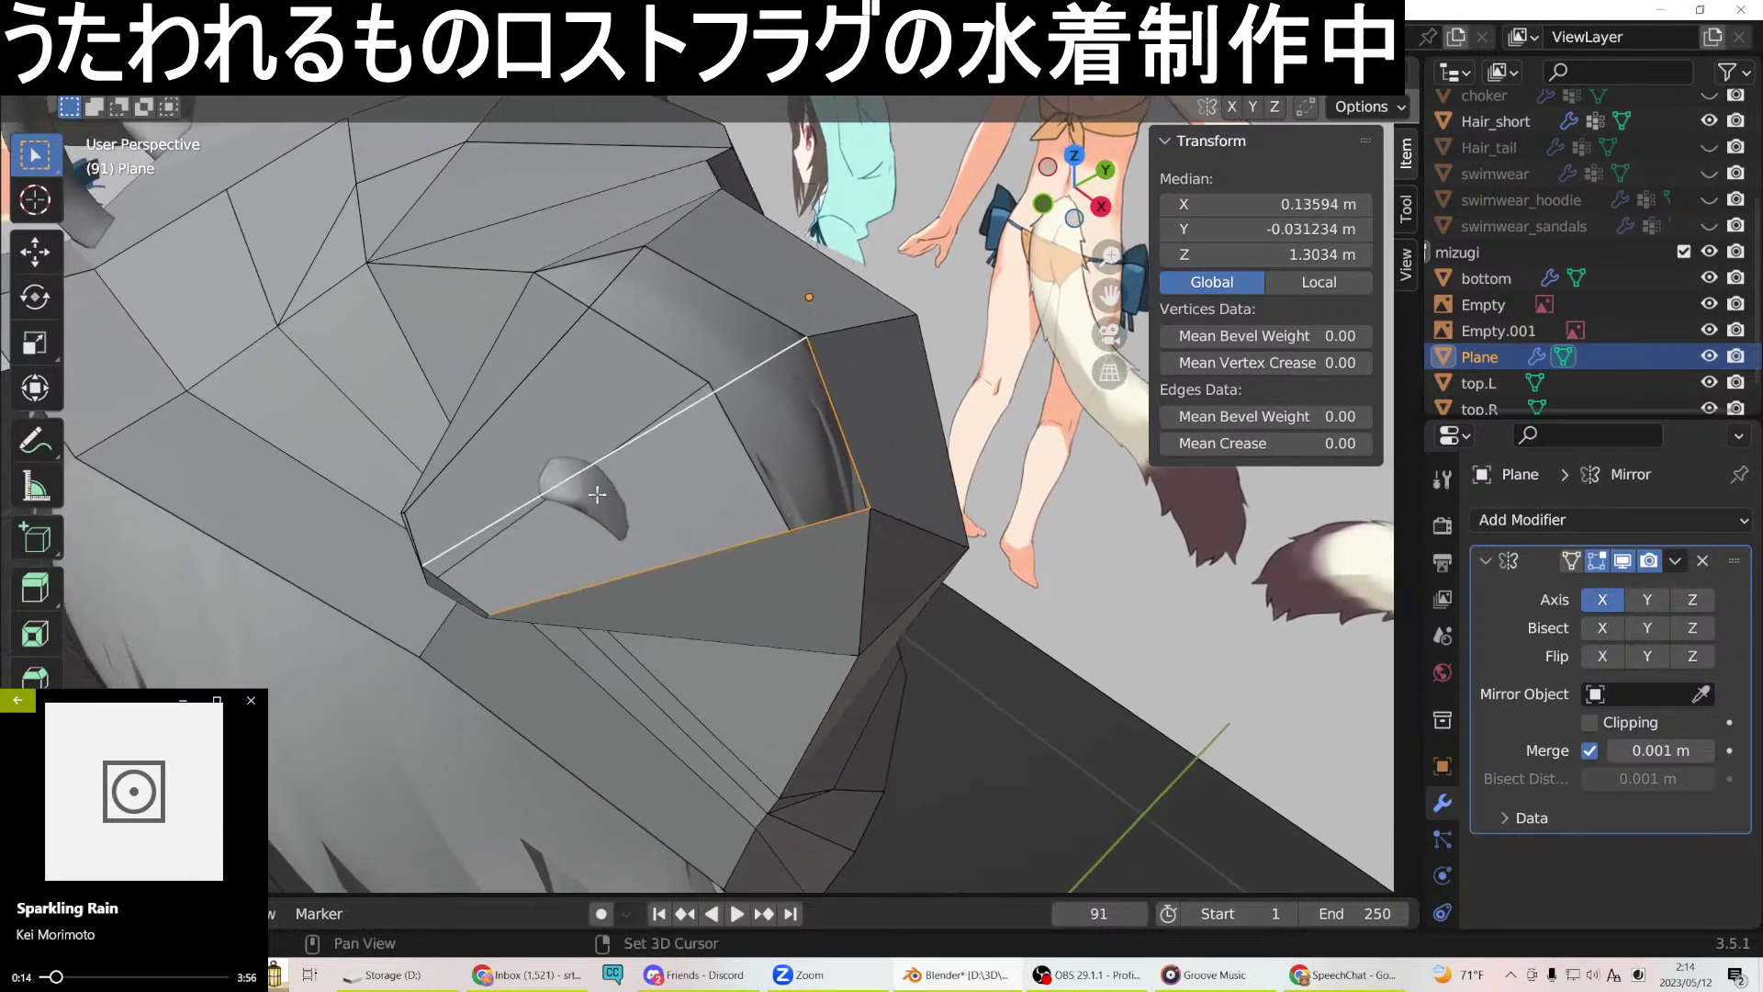
pyautogui.rightClick(448, 584)
pyautogui.click(395, 288)
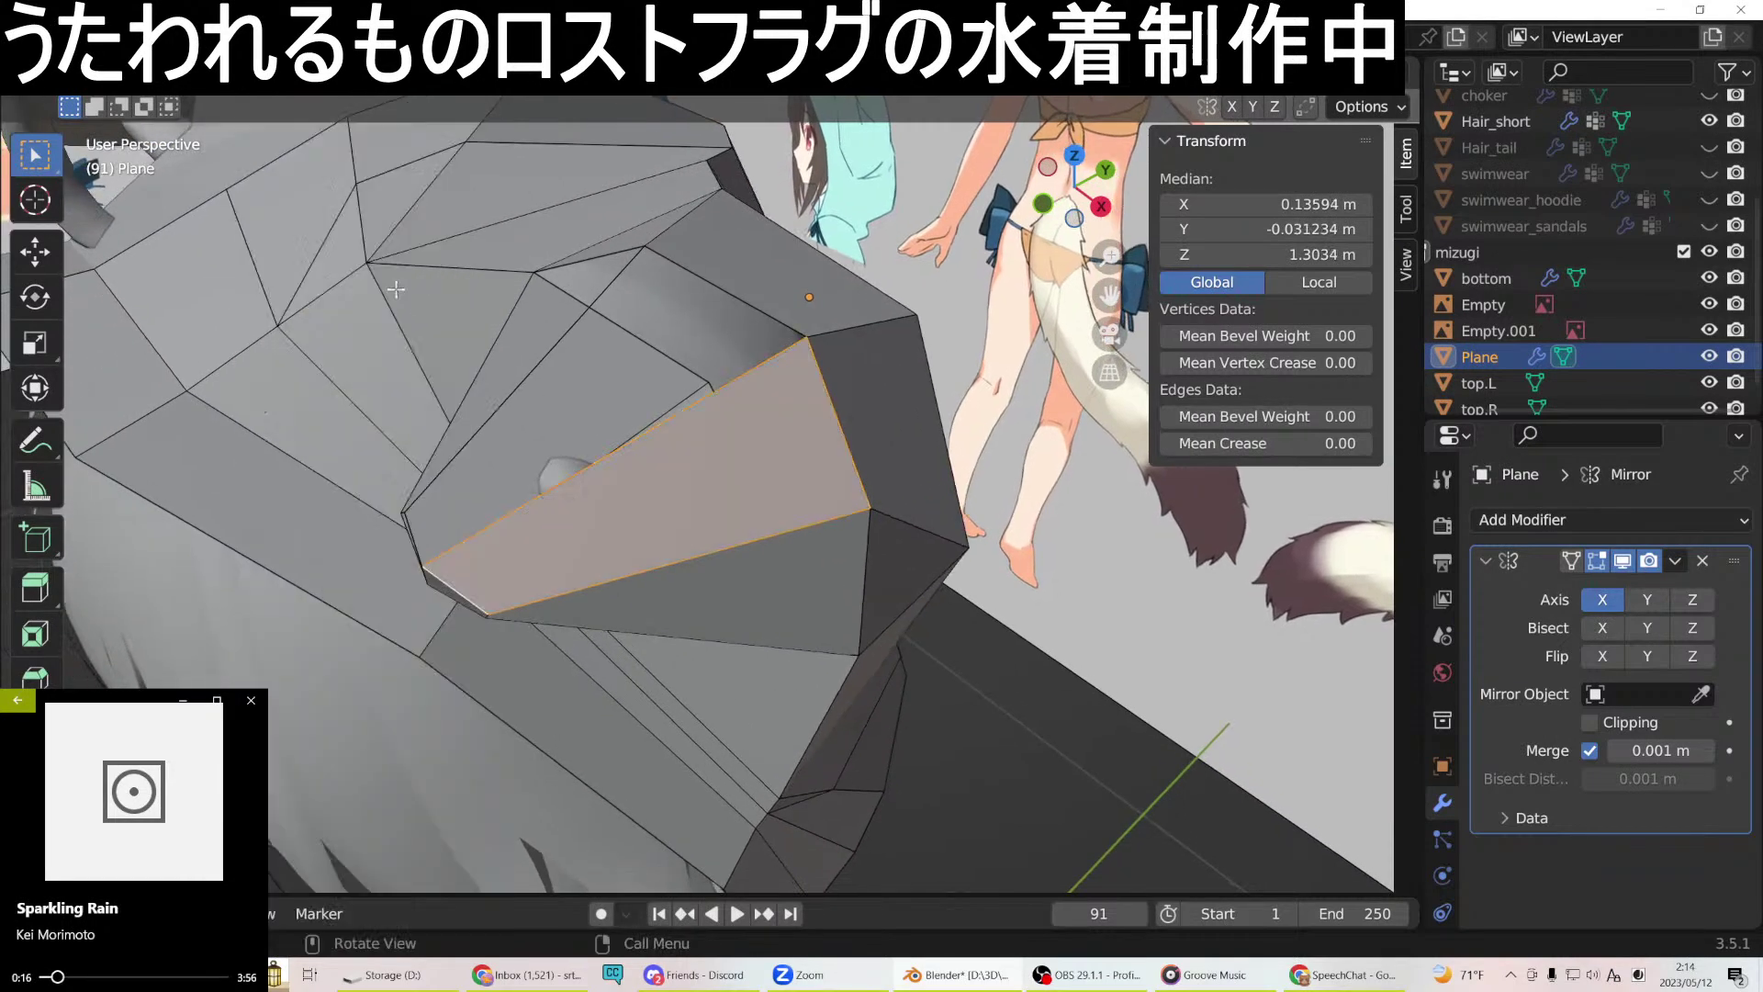
# Create the adjacent upper face of the ear from its top base edge and the long edge running to the tip.
pyautogui.moveTo(516, 344); pyautogui.dragTo(799, 347, button='middle')
pyautogui.click(864, 283)
pyautogui.keyDown('shift'); pyautogui.click(906, 450); pyautogui.keyUp('shift')
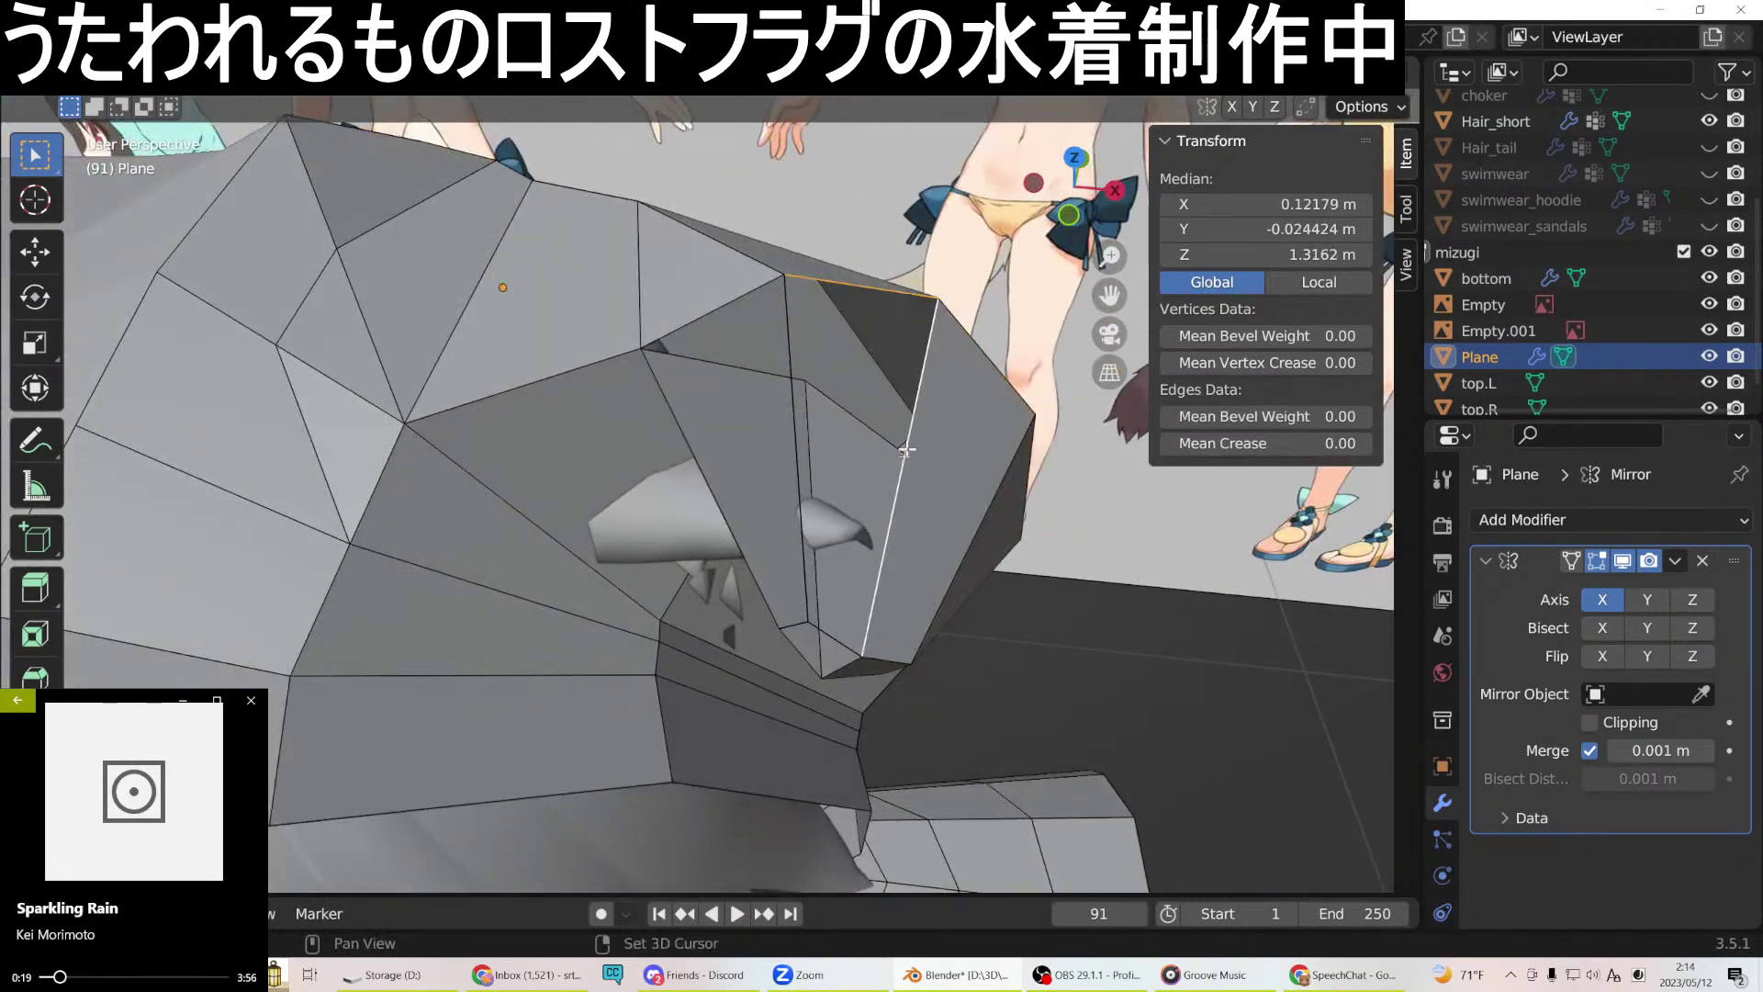
pyautogui.rightClick(816, 616)
pyautogui.click(741, 284)
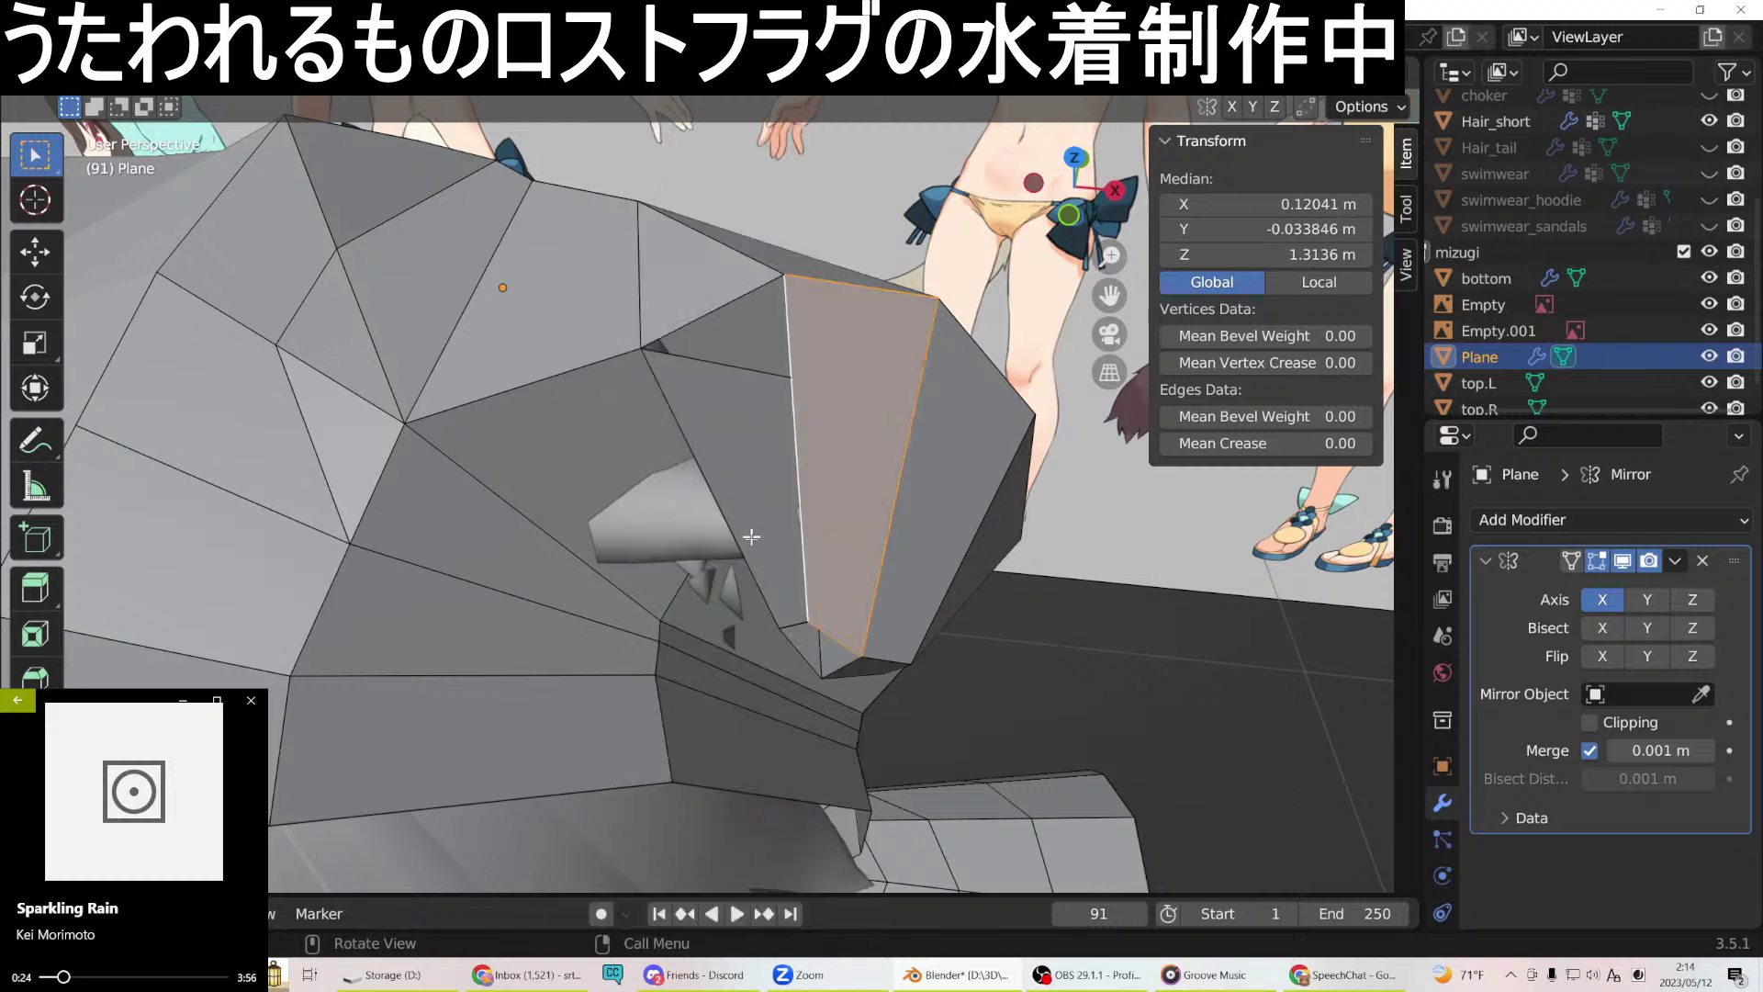
# Fill the small gap at the ear tip and close the remaining inner side of the ear with a long face.
pyautogui.click(792, 624)
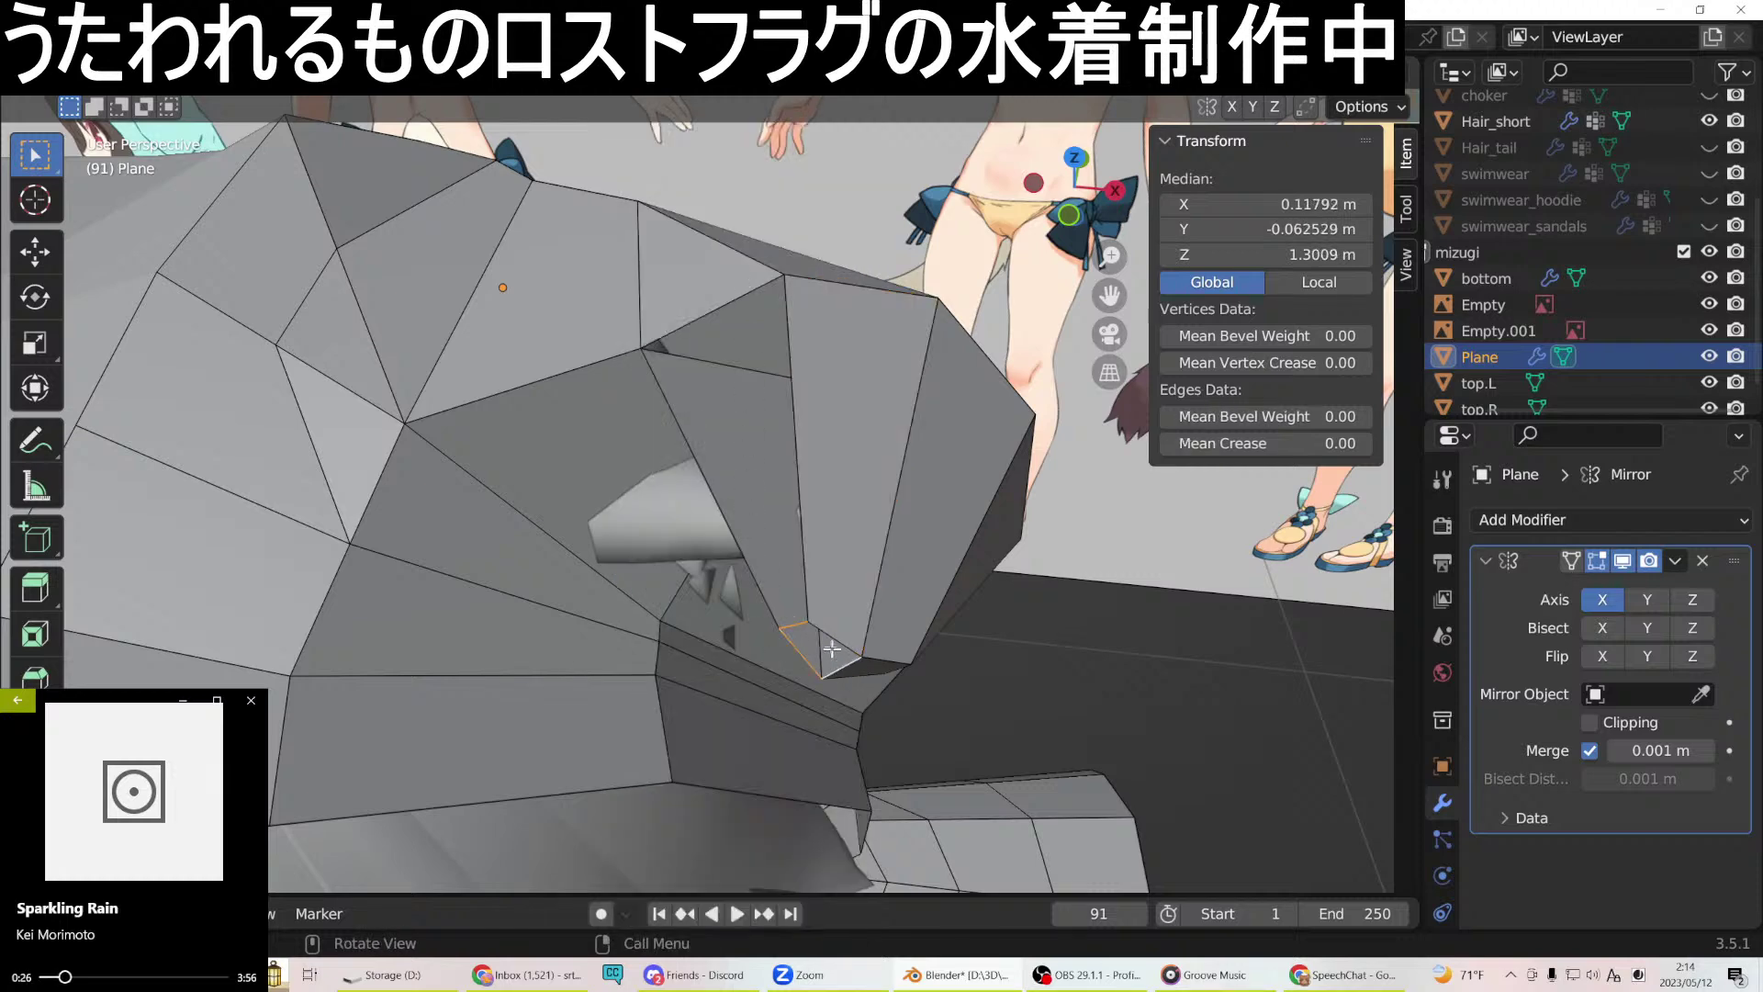
pyautogui.rightClick(798, 623)
pyautogui.click(709, 281)
pyautogui.click(774, 602)
pyautogui.keyDown('shift'); pyautogui.click(808, 585); pyautogui.keyUp('shift')
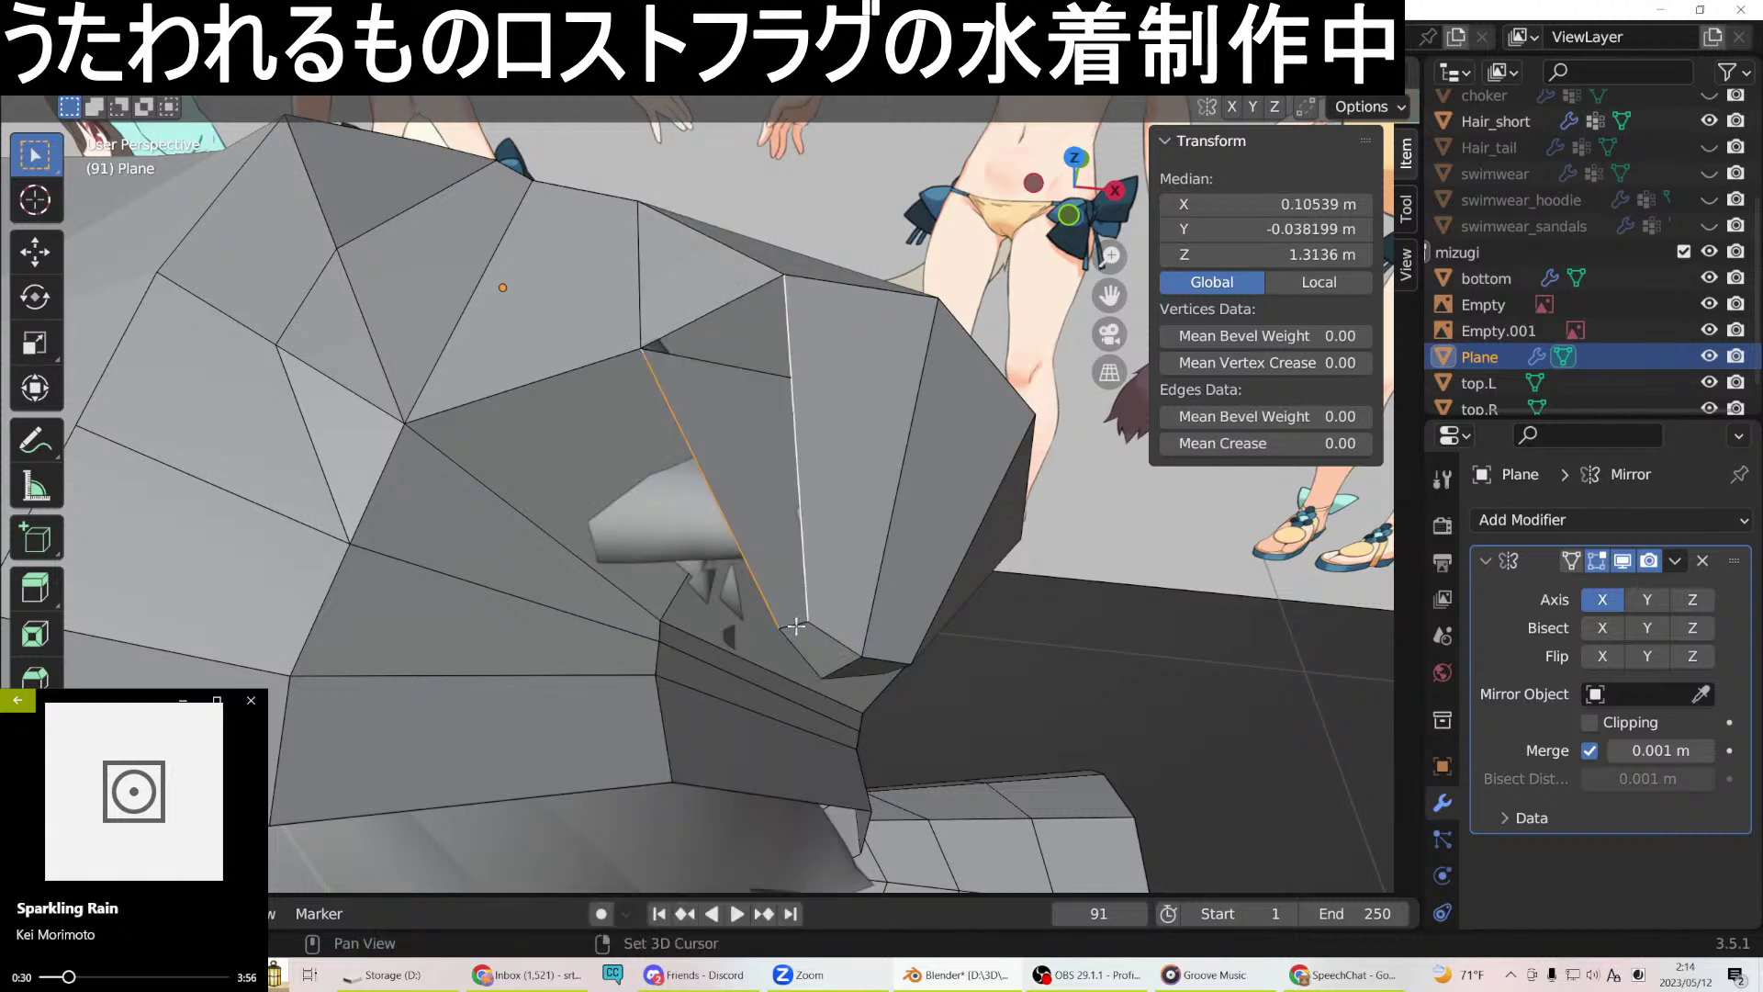
pyautogui.click(687, 317)
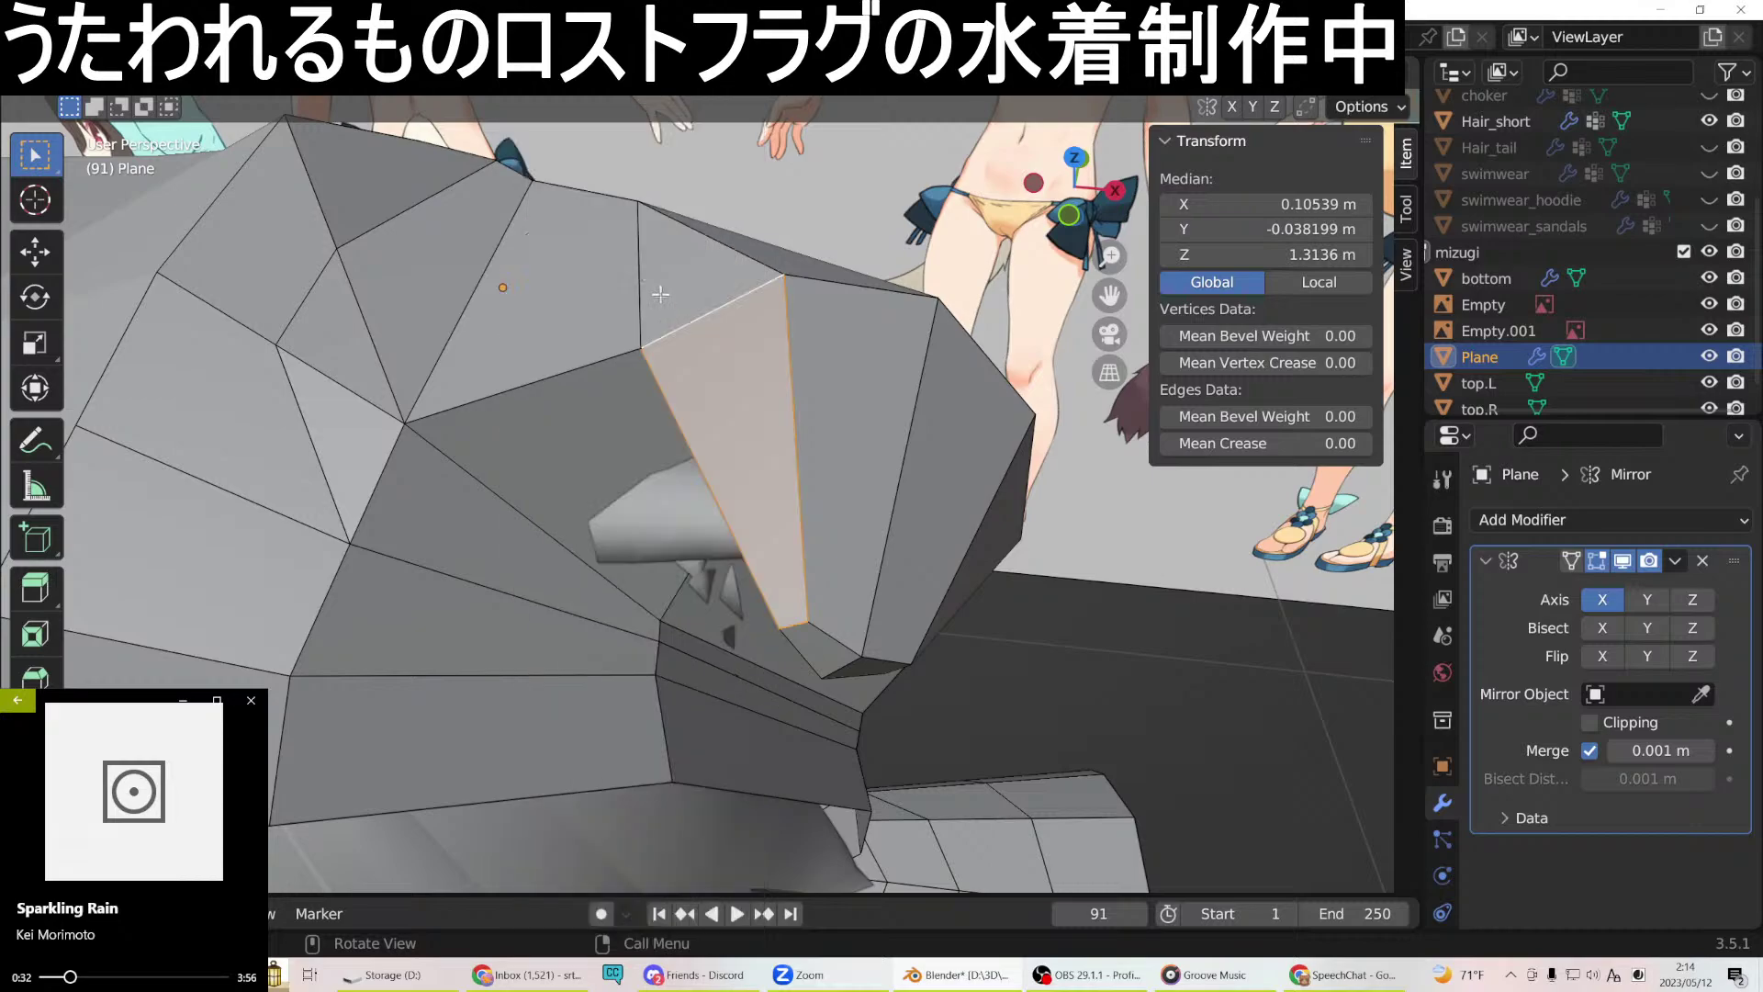
pyautogui.moveTo(835, 400); pyautogui.dragTo(709, 402, button='middle')
pyautogui.press('g')
pyautogui.press('y')
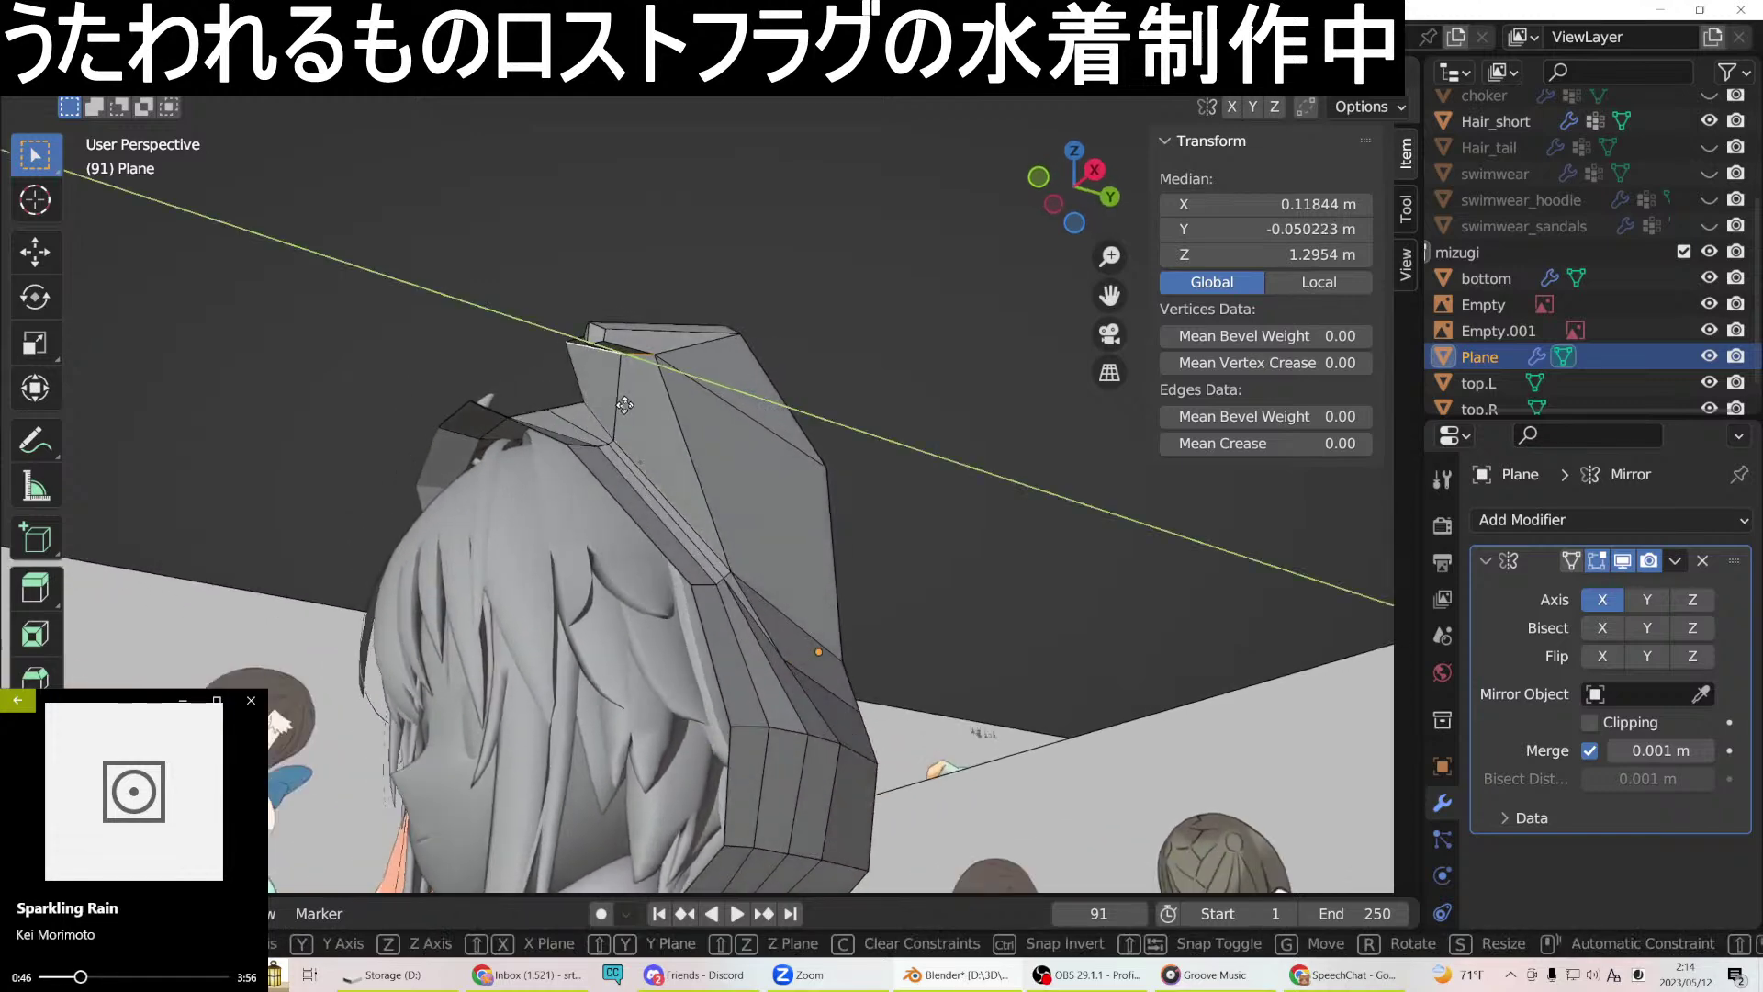
pyautogui.press('Escape')
# Move the ear's upper and outer base edges about 0.038 m forward along Y.
pyautogui.moveTo(625, 405); pyautogui.dragTo(705, 389, button='middle')
pyautogui.click(762, 524)
pyautogui.press('g')
pyautogui.press('y')
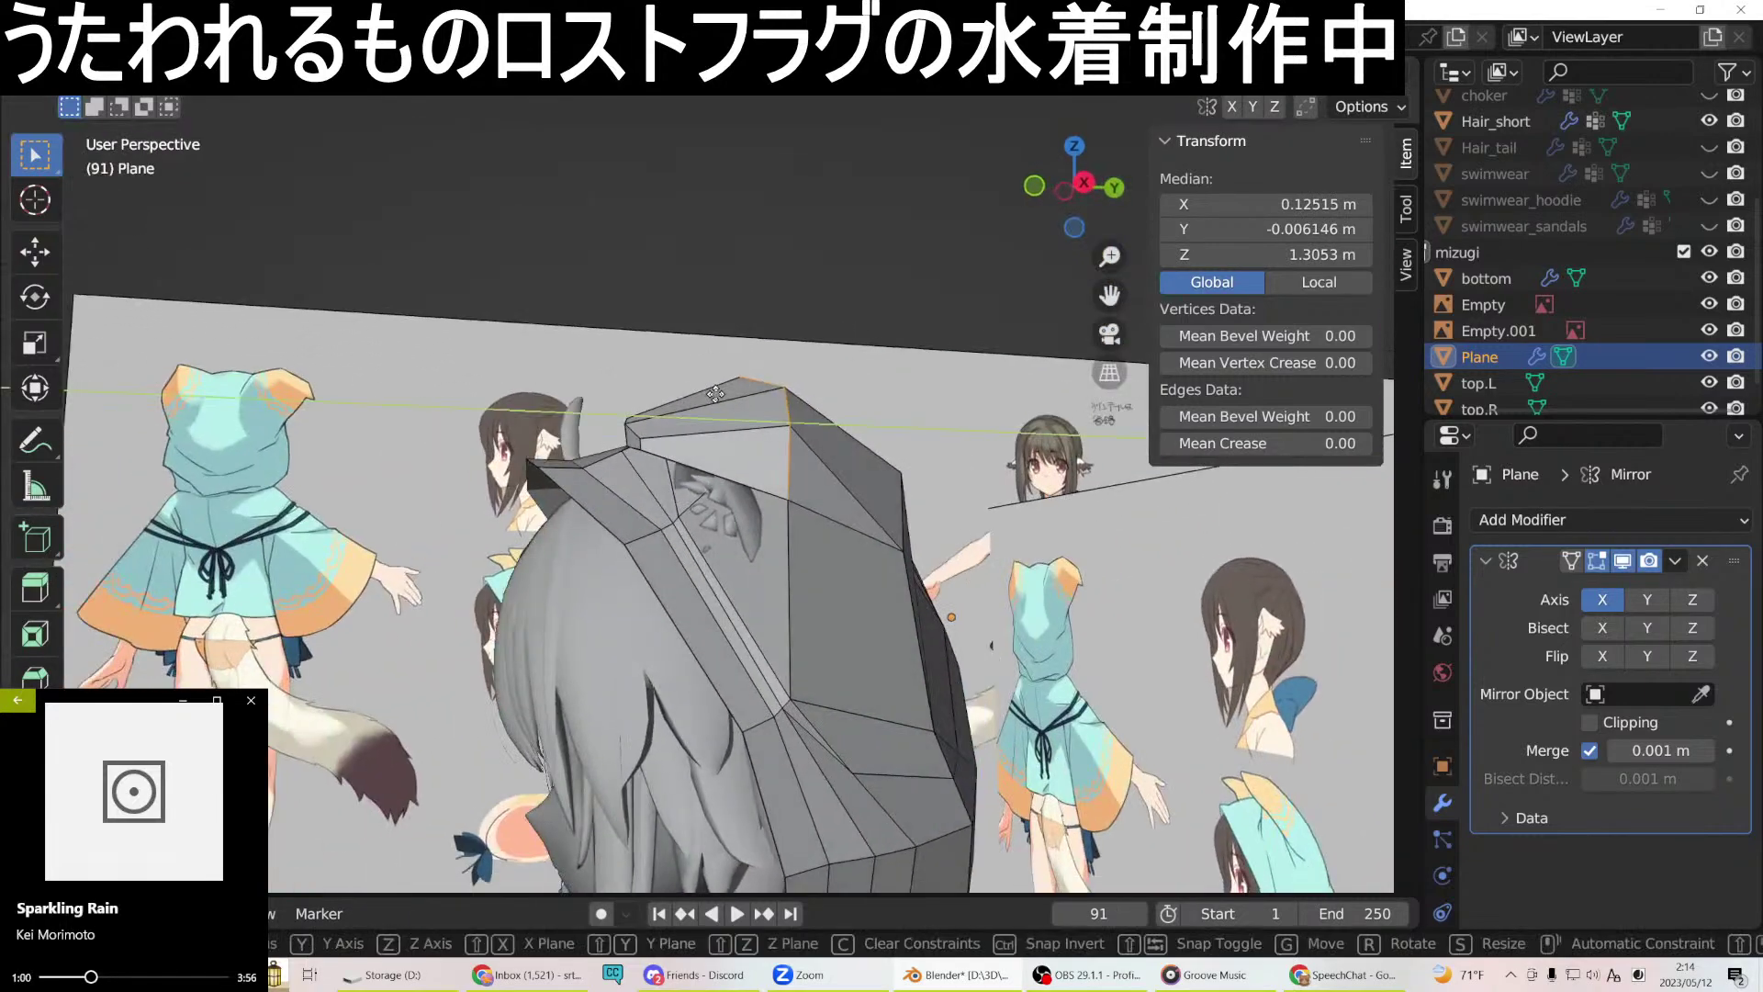
pyautogui.click(627, 405)
pyautogui.moveTo(627, 405); pyautogui.dragTo(789, 425, button='middle')
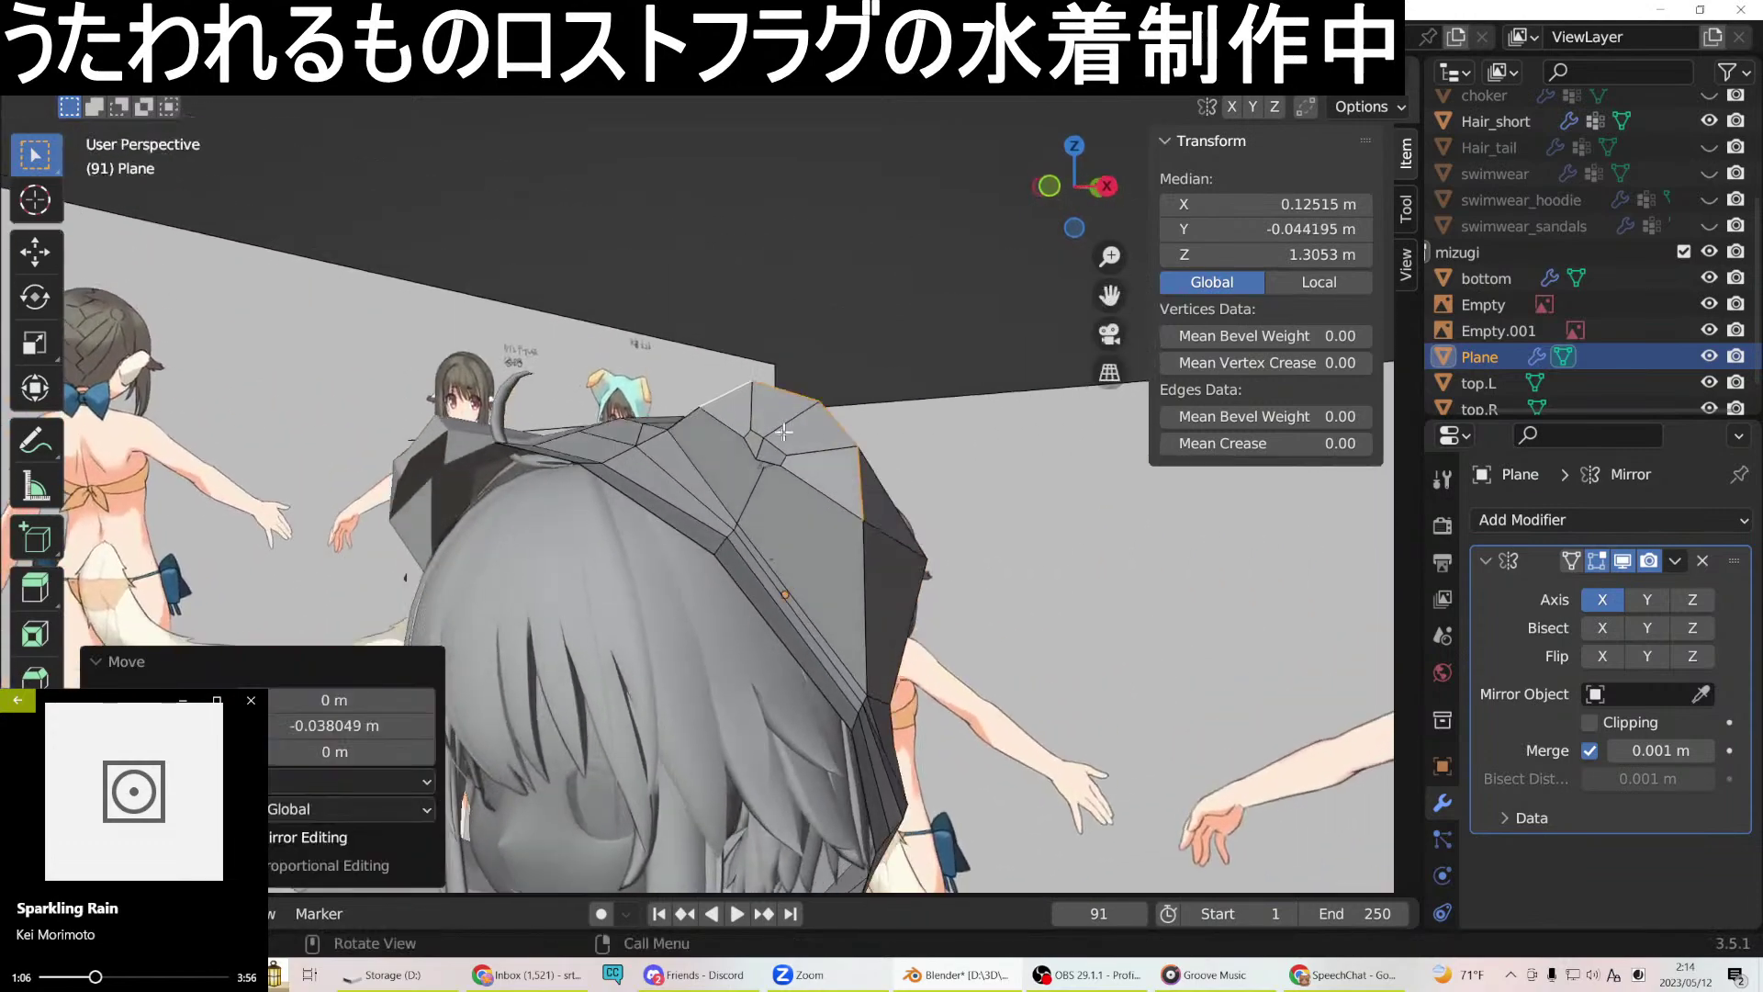
# Select the edges of the ear tip and move them about 0.038 m forward along Y.
pyautogui.click(759, 437)
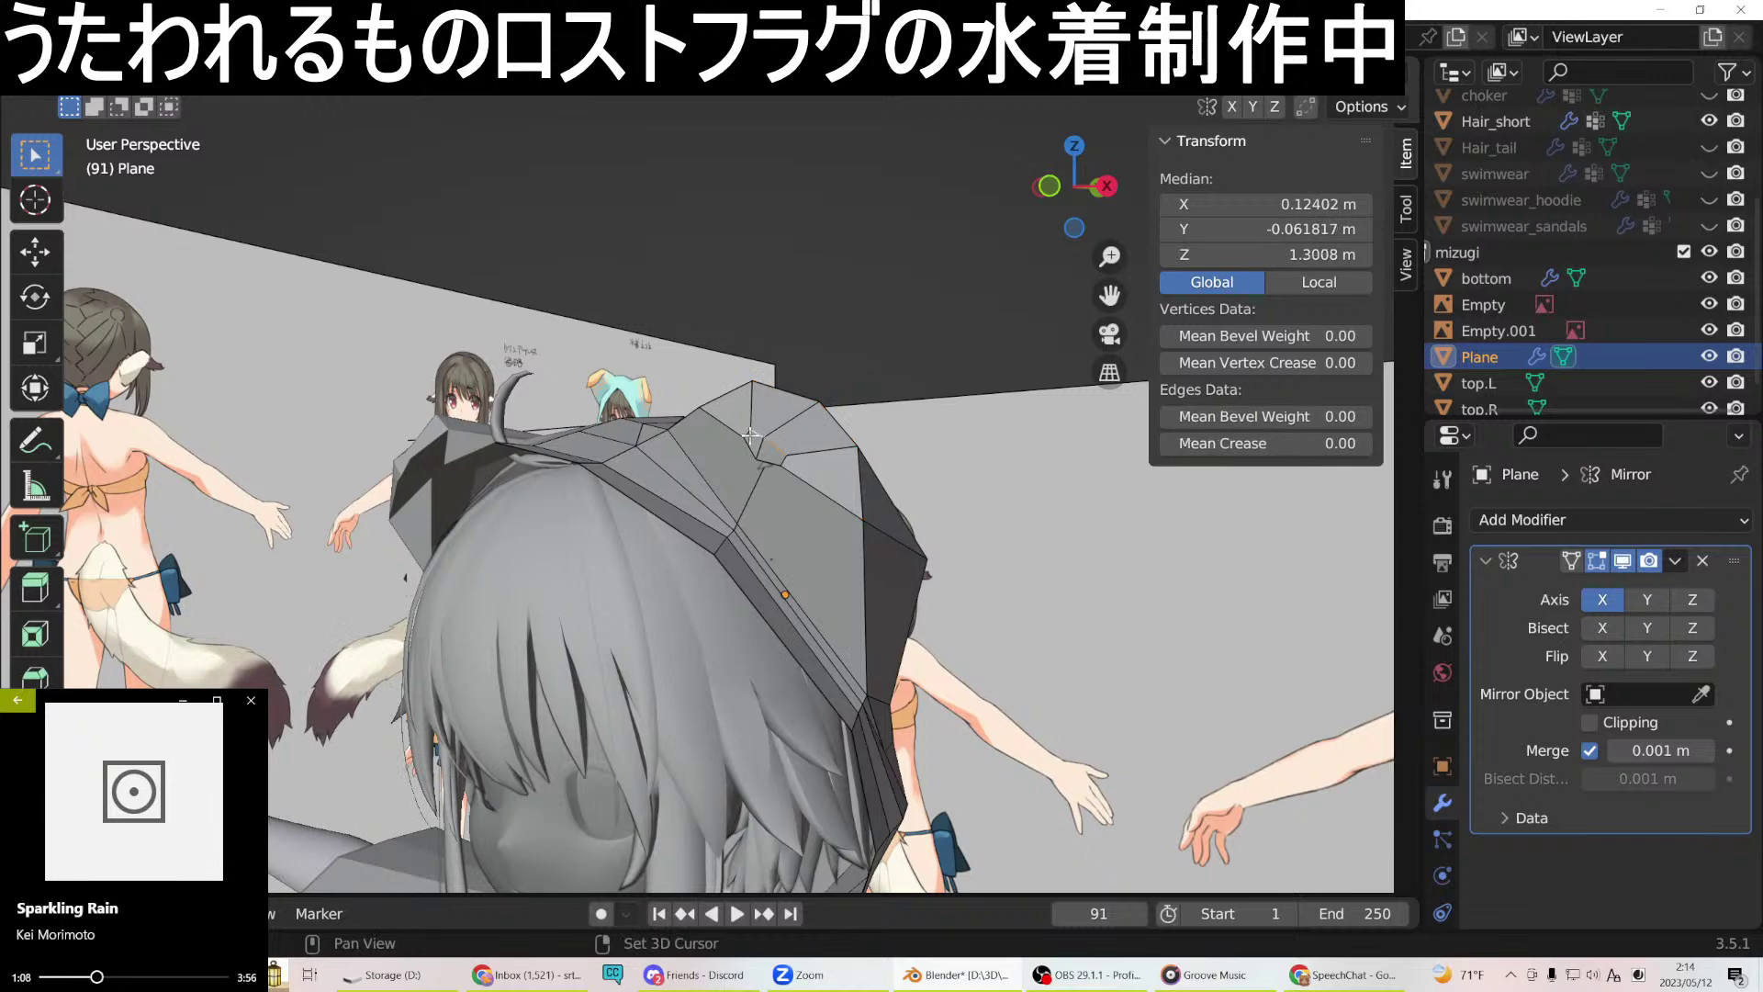
pyautogui.moveTo(768, 463); pyautogui.dragTo(725, 450, button='middle')
pyautogui.press('g')
pyautogui.press('y')
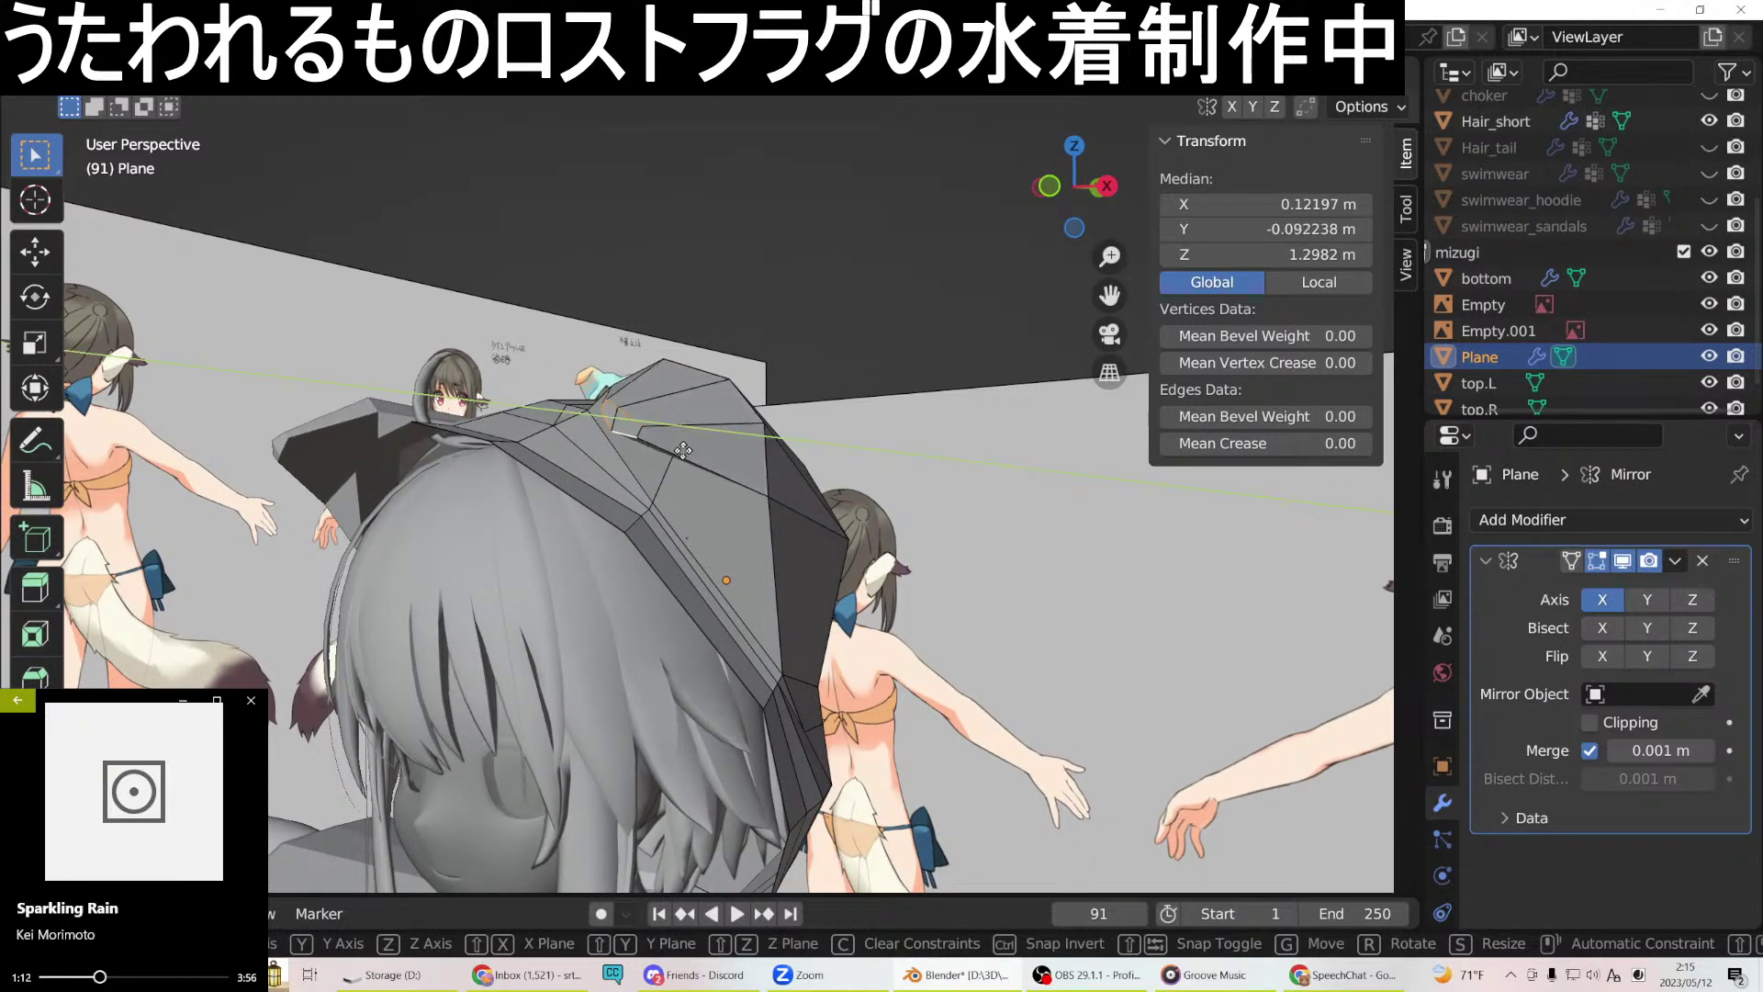
pyautogui.click(670, 455)
pyautogui.moveTo(670, 455); pyautogui.dragTo(629, 393, button='middle')
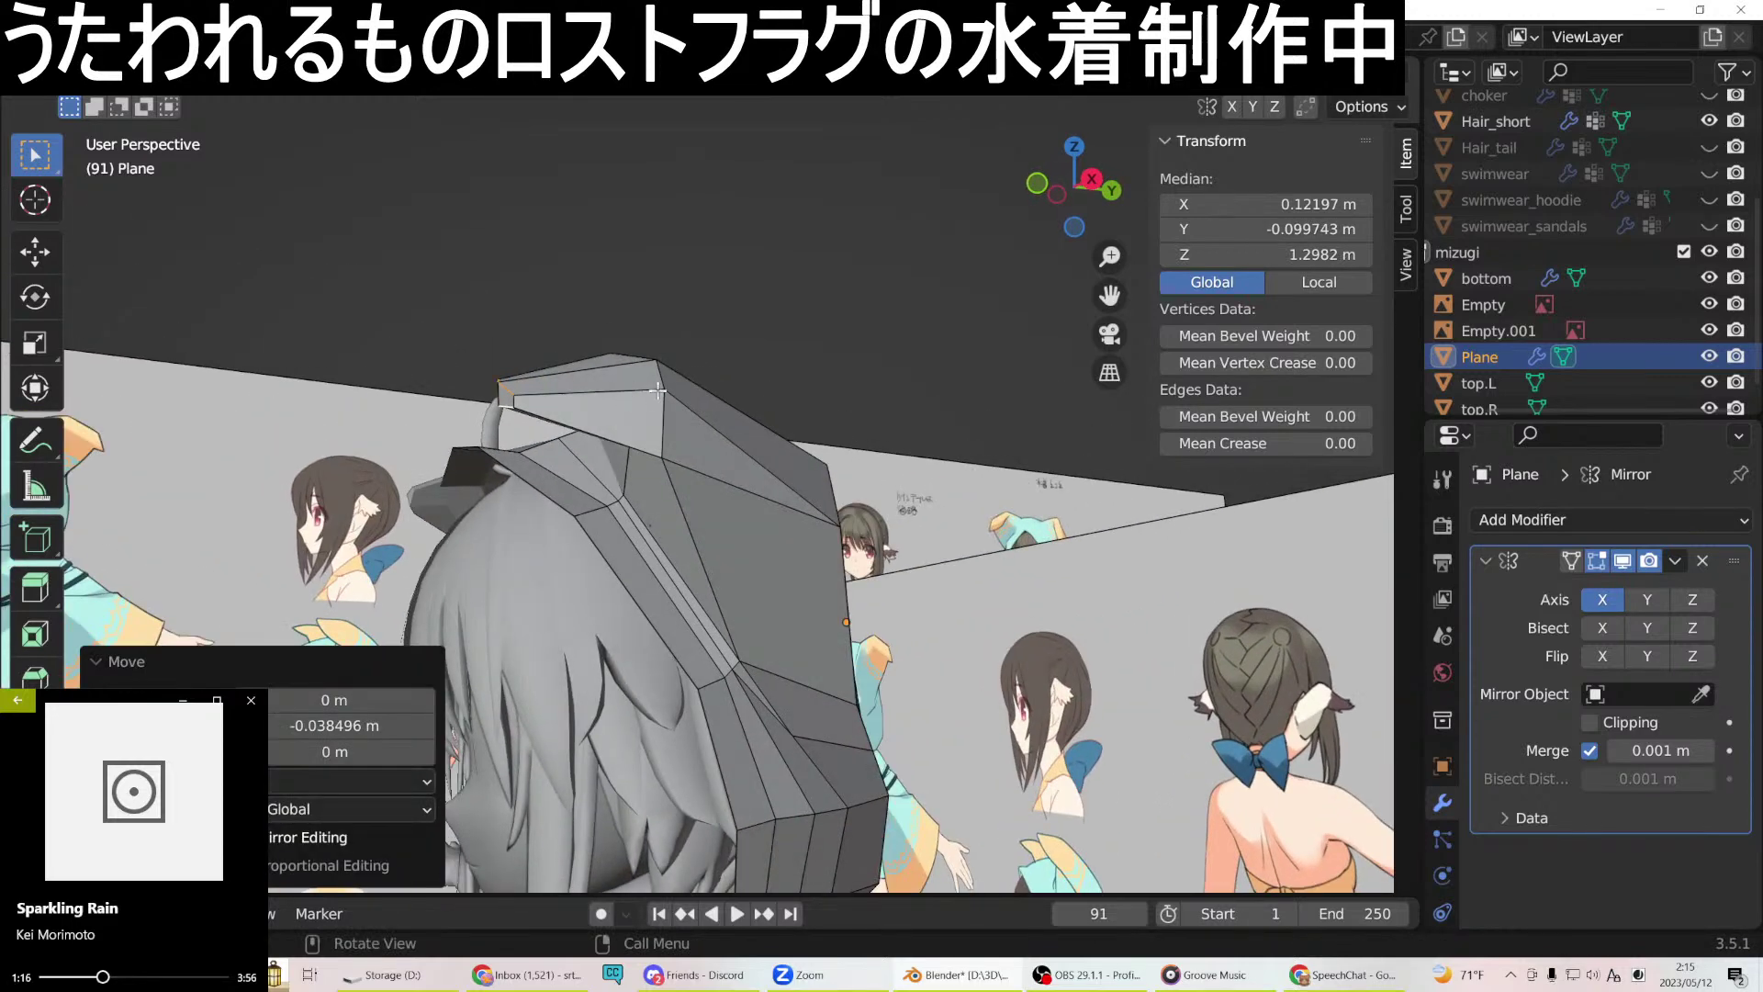
# Lower the ear tip by about 0.017 m along Z and nudge it slightly inward along X.
pyautogui.press('g')
pyautogui.press('z')
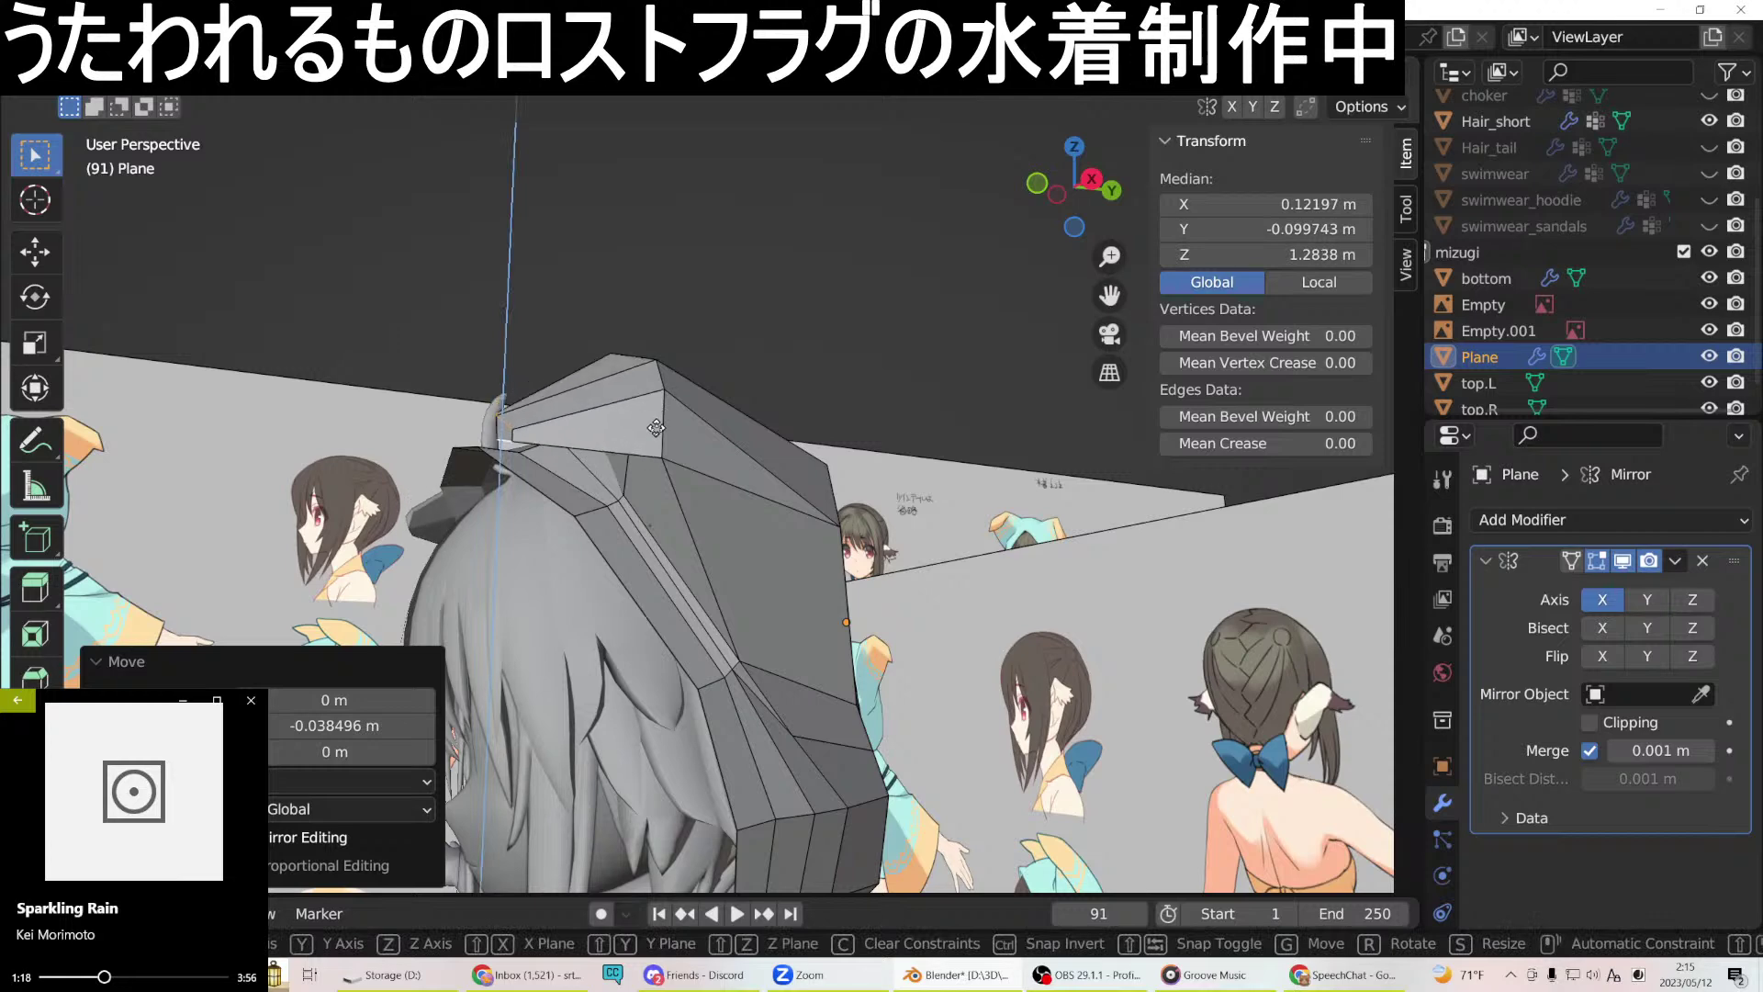
pyautogui.click(657, 430)
pyautogui.moveTo(657, 430); pyautogui.dragTo(862, 476, button='middle')
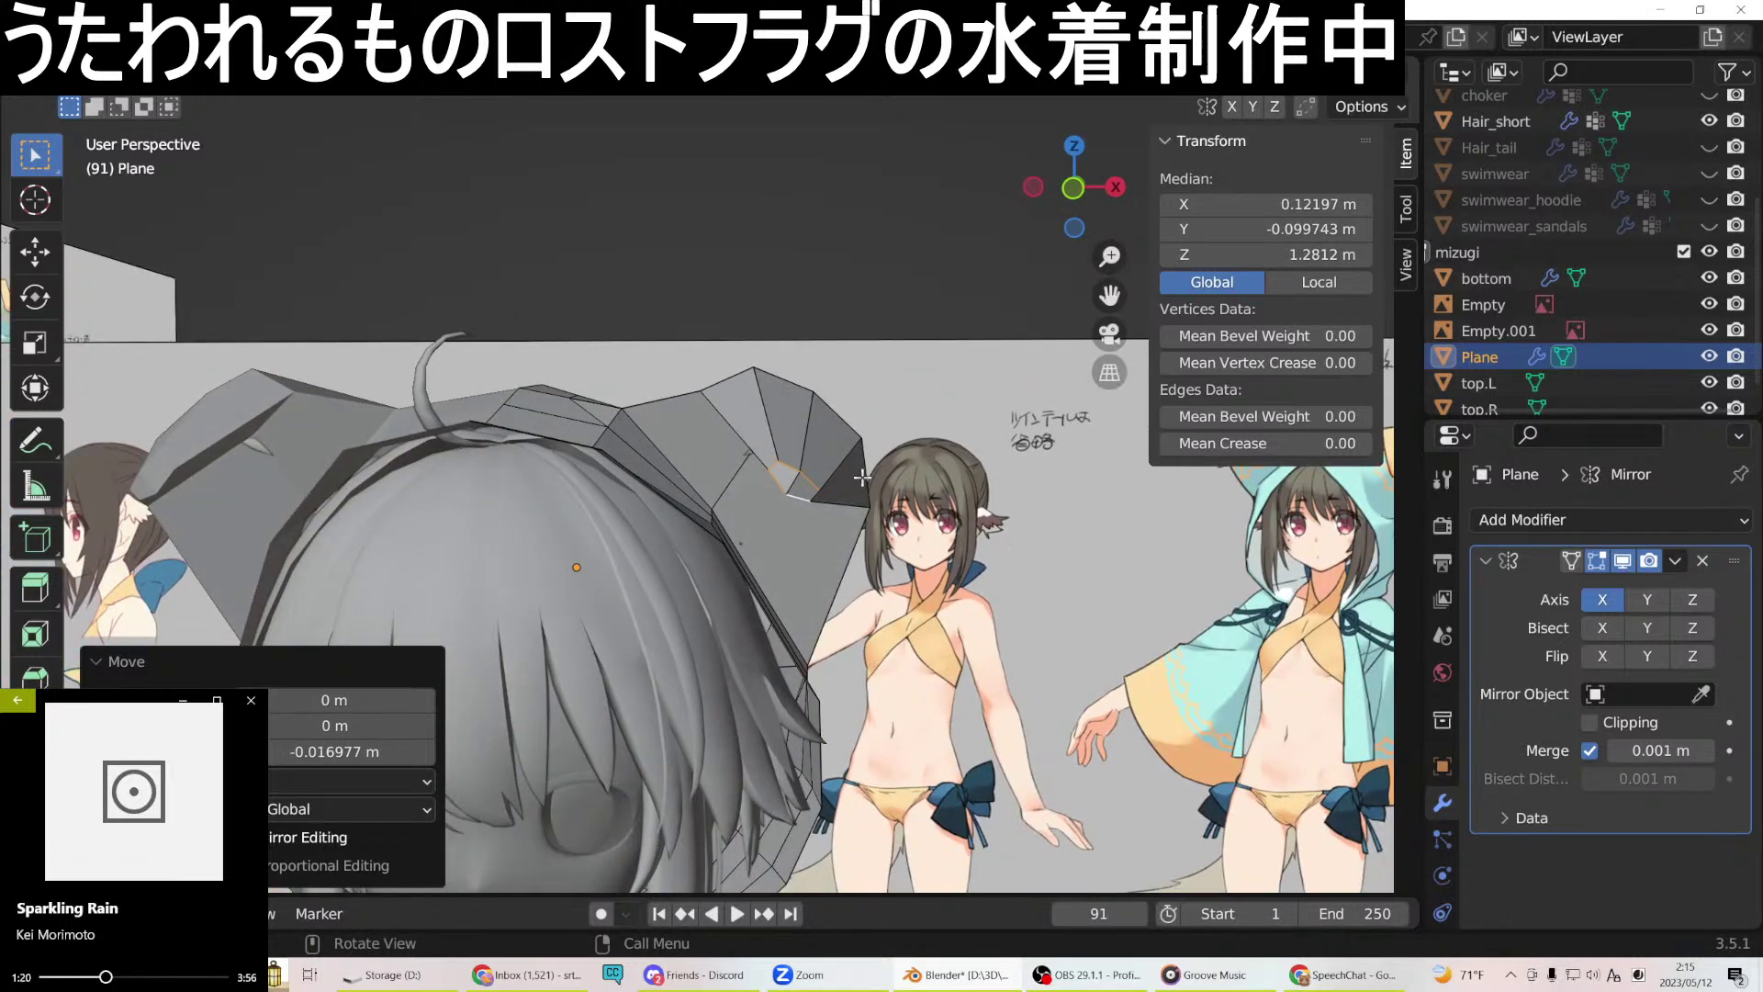
pyautogui.press('g')
pyautogui.press('x')
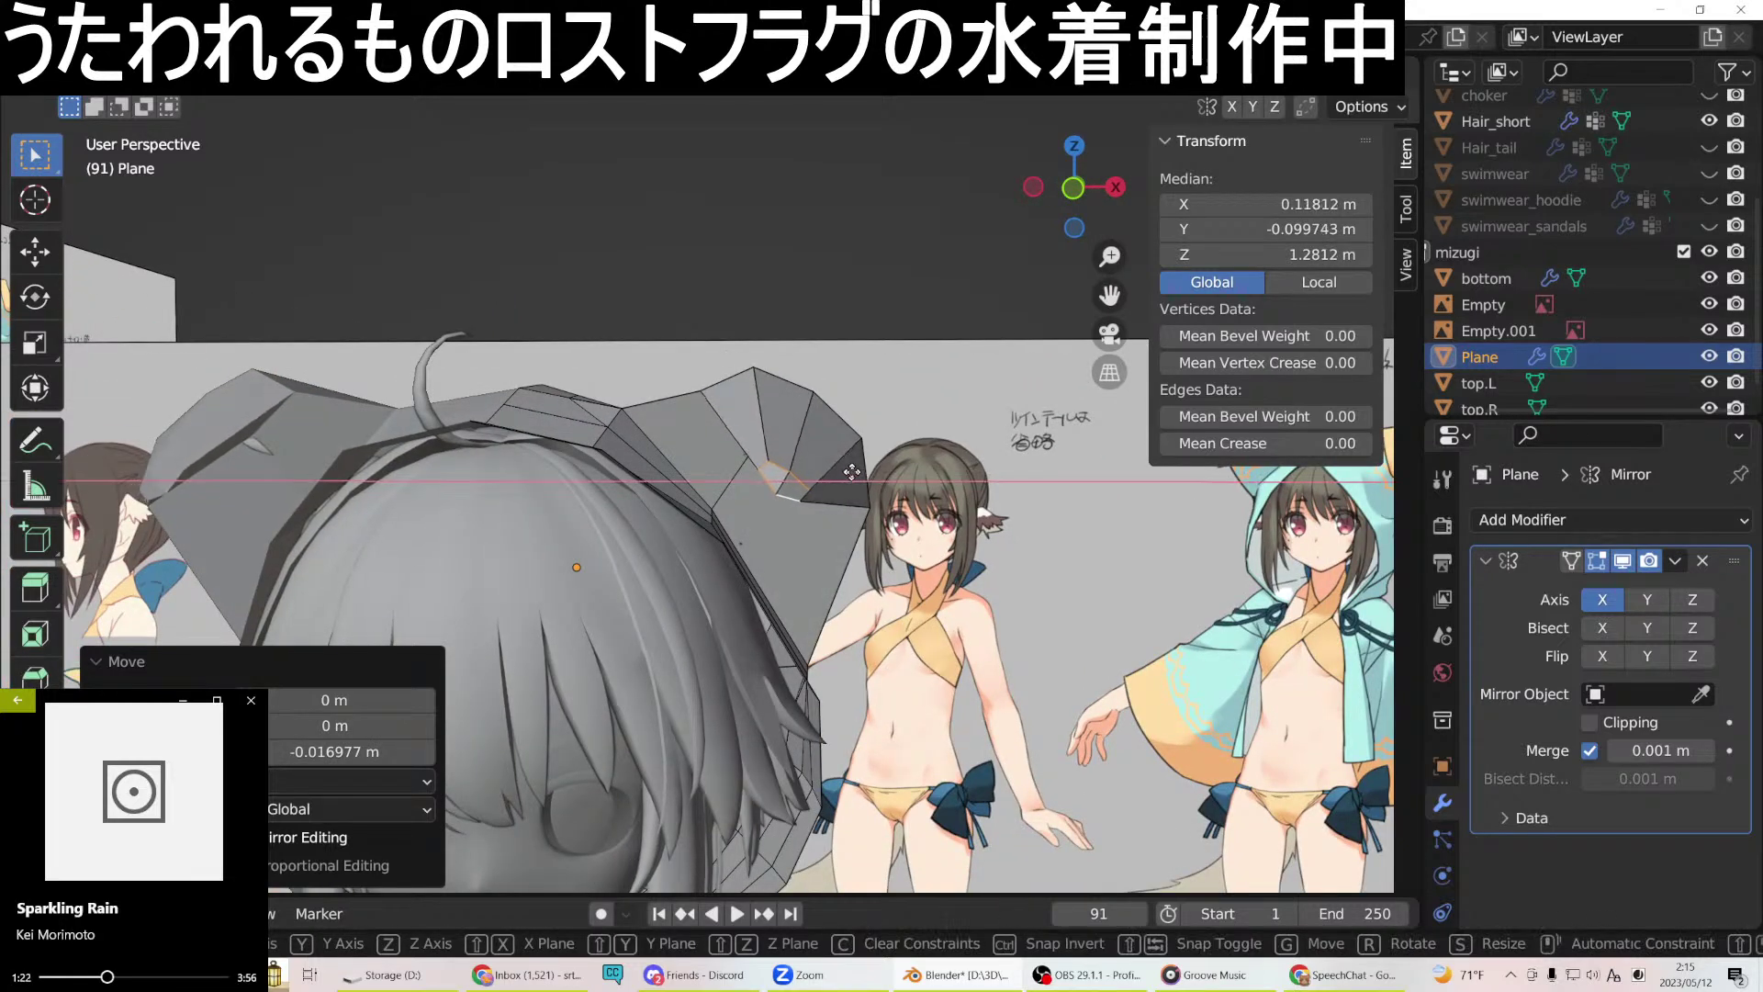
pyautogui.click(836, 464)
# Select the lower edges at the base of the ear, behind the tip.
pyautogui.moveTo(836, 463); pyautogui.dragTo(782, 396, button='middle')
pyautogui.click(778, 395)
pyautogui.keyDown('shift'); pyautogui.click(705, 367); pyautogui.keyUp('shift')
pyautogui.keyDown('shift'); pyautogui.click(690, 361); pyautogui.keyUp('shift')
pyautogui.moveTo(691, 361); pyautogui.dragTo(667, 380, button='middle')
pyautogui.press('h')
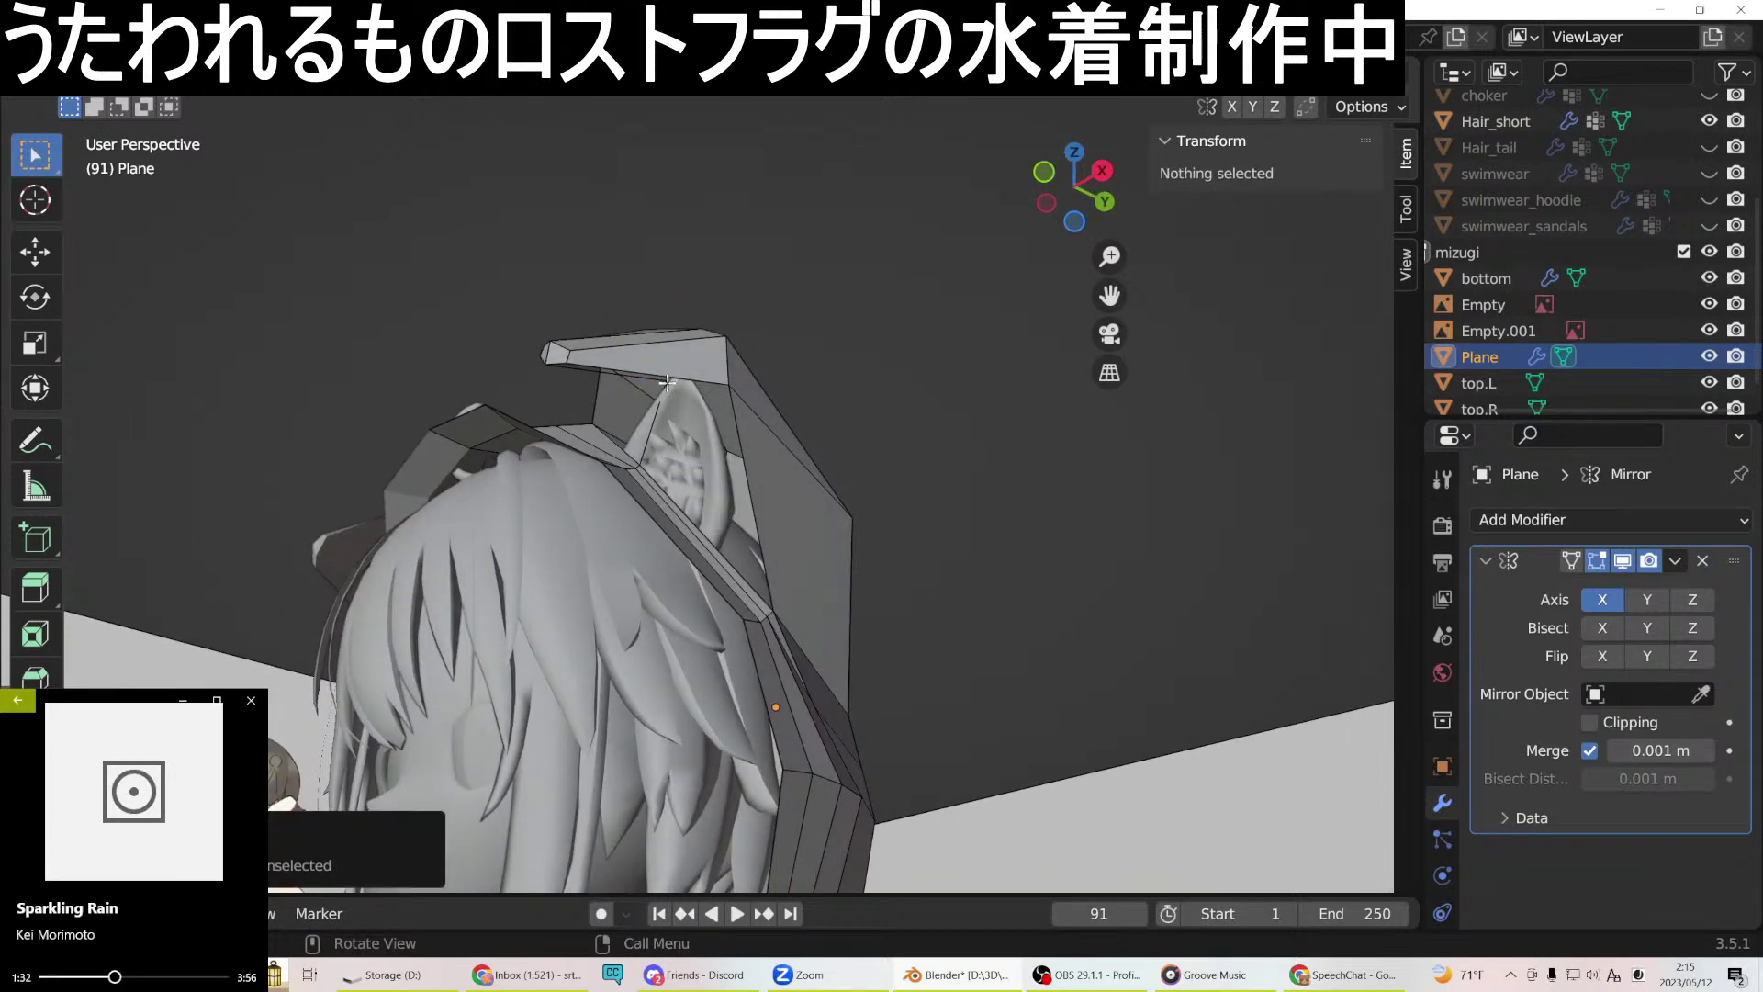
pyautogui.hotkey('ctrl', 'z')
pyautogui.press('g')
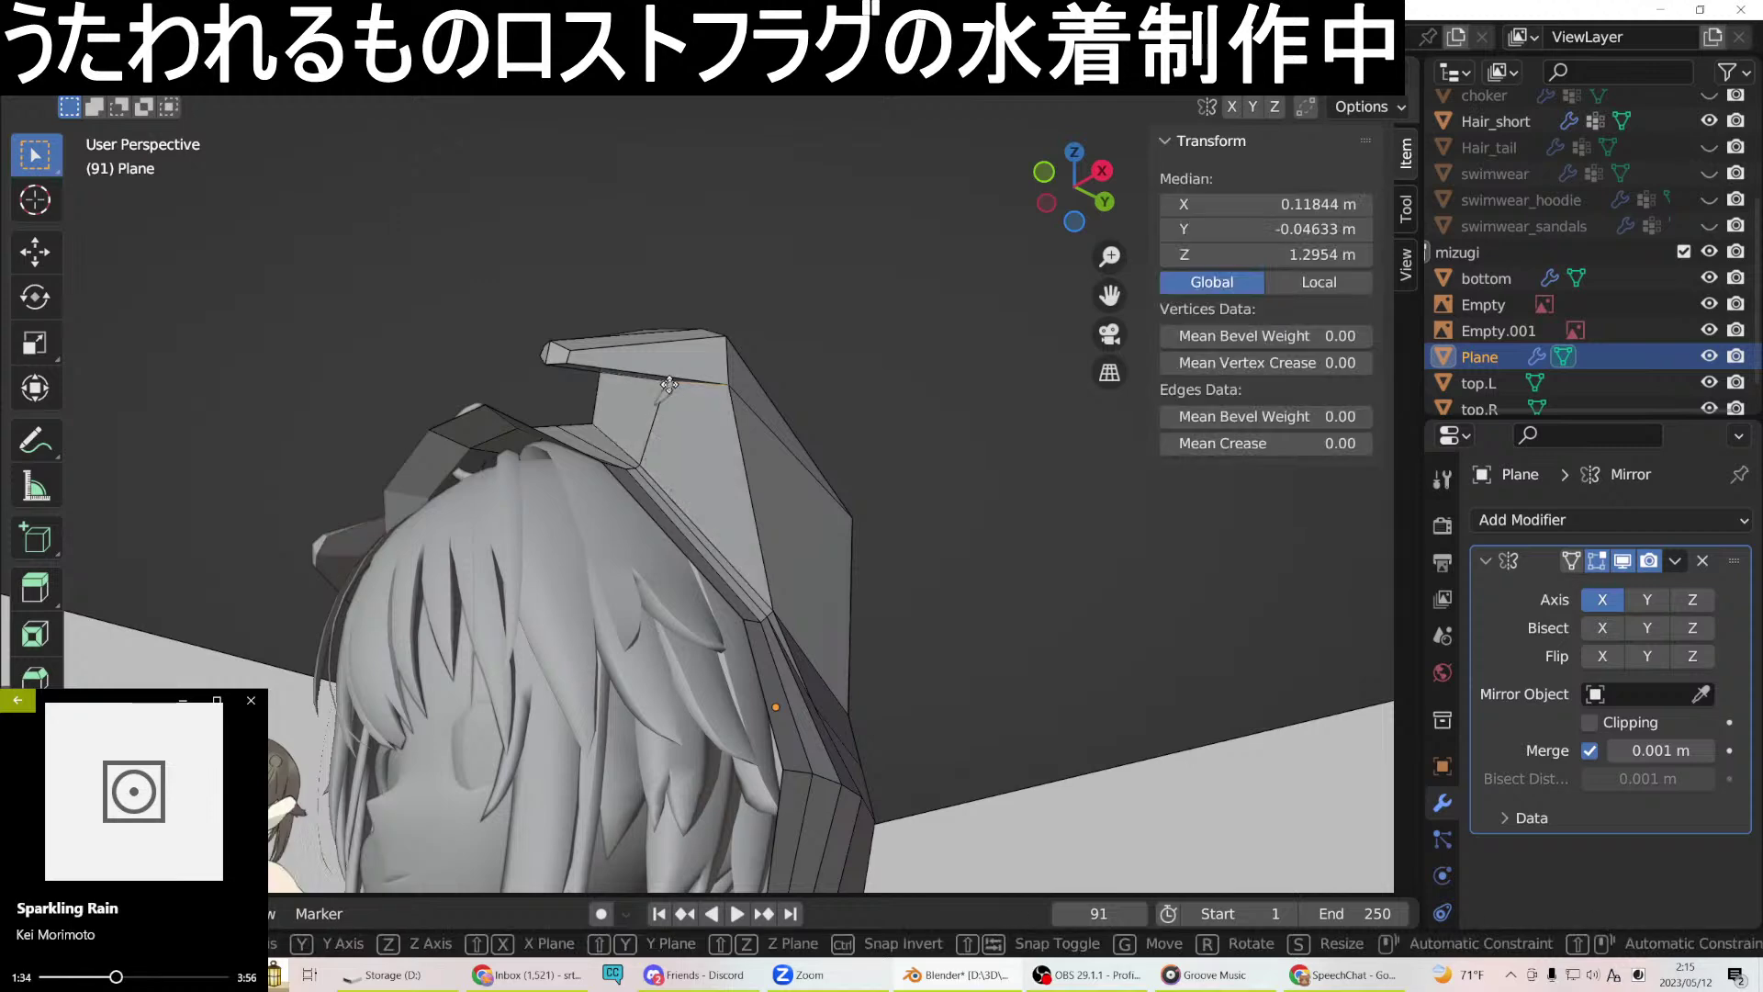
pyautogui.press('z')
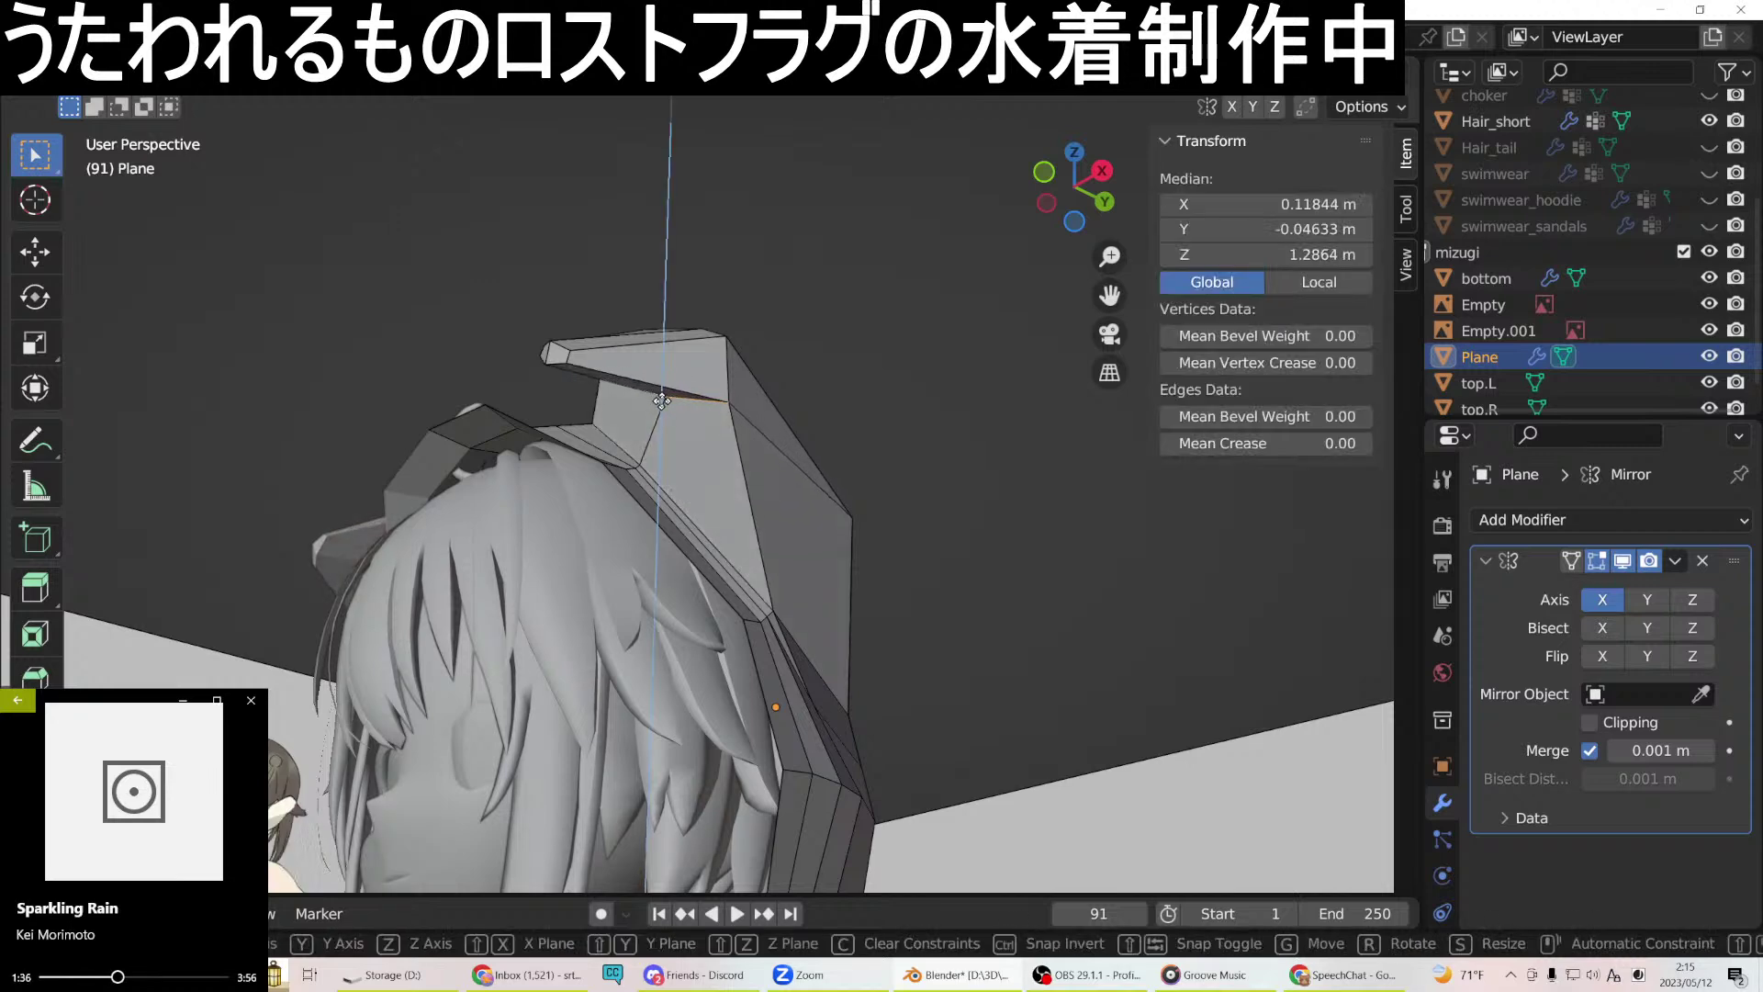
pyautogui.press('y')
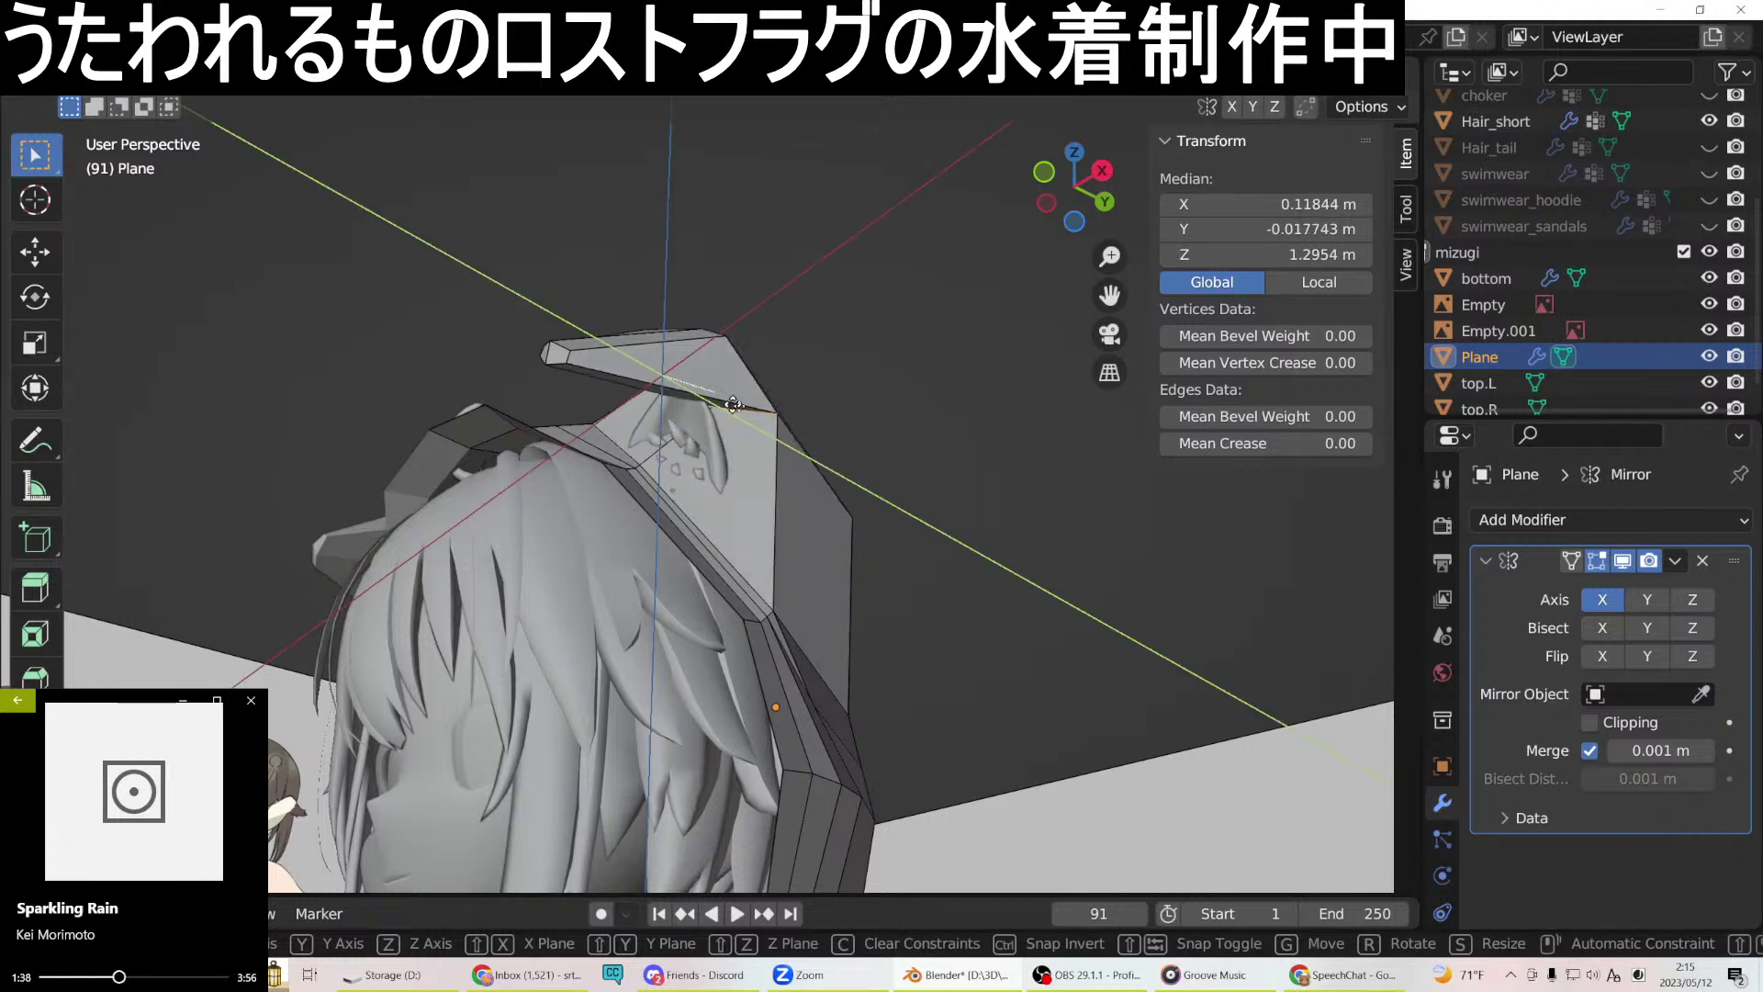
pyautogui.press('Escape')
# Lower the selected edges at the ear's base by about 0.0094 m along Z.
pyautogui.press('g')
pyautogui.press('z')
pyautogui.click(747, 405)
pyautogui.moveTo(747, 405); pyautogui.dragTo(911, 463, button='middle')
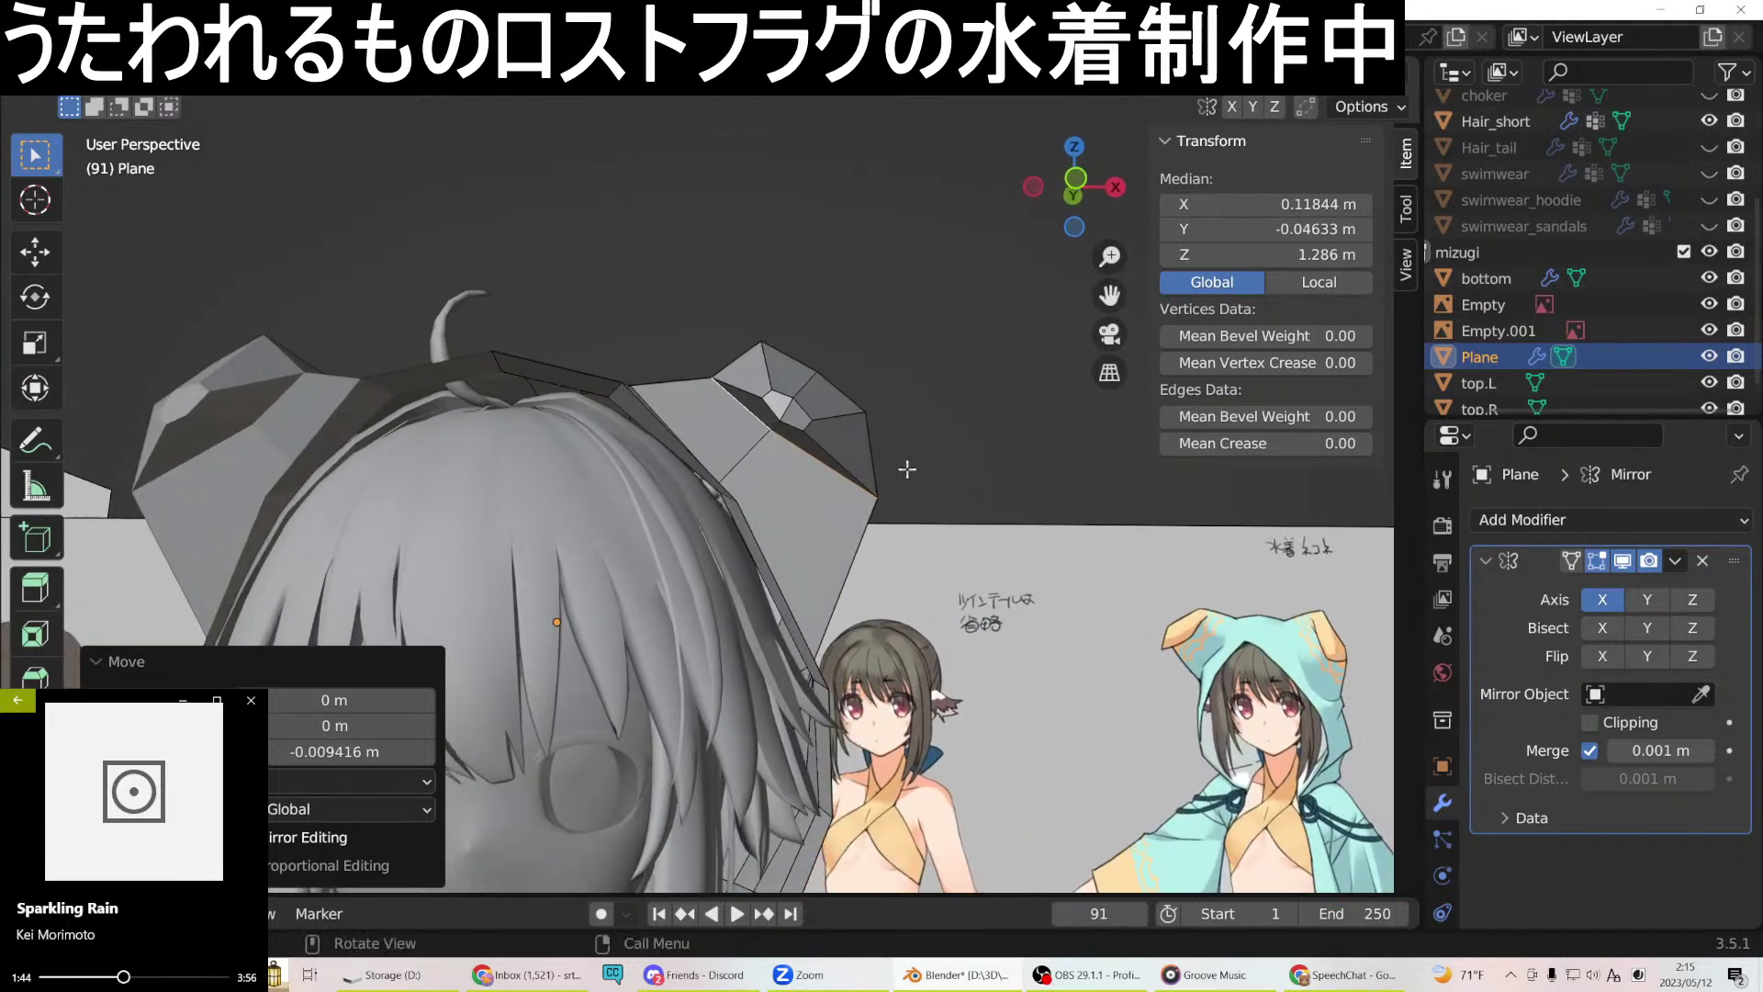
# In the front view, rotate the ear's top inner edge by 7.39° and its top outer edge by -2.09°.
pyautogui.press('KP_1')
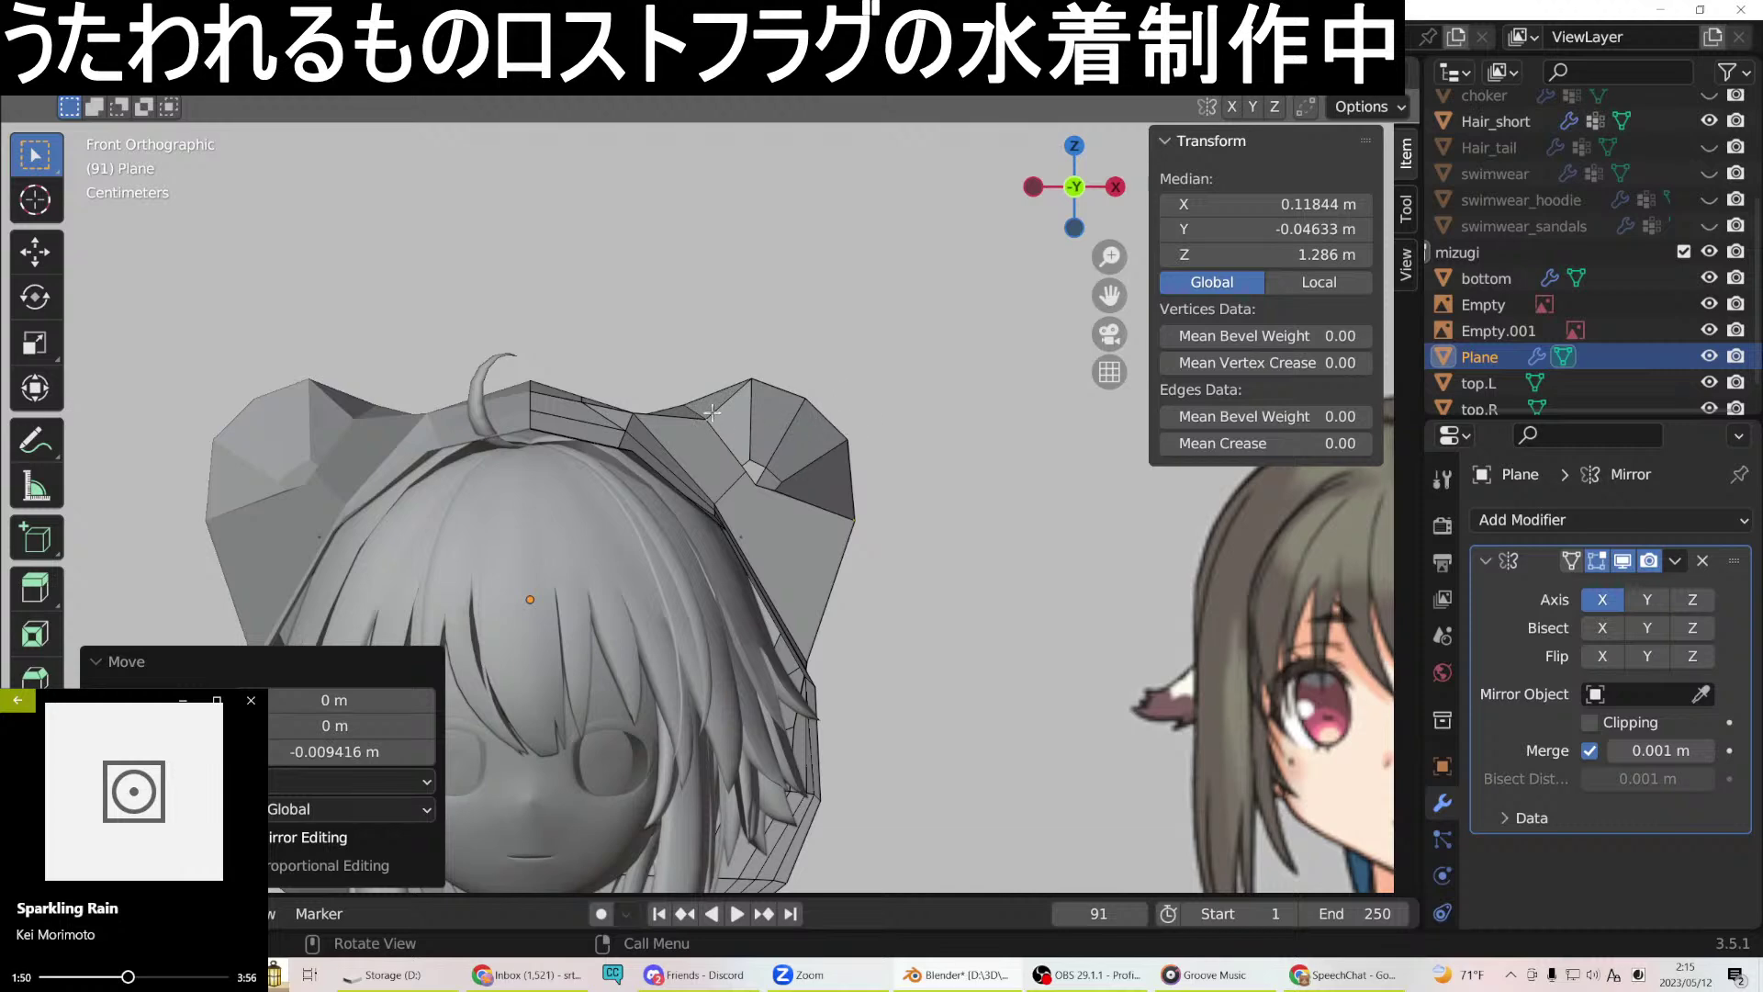
pyautogui.click(741, 397)
pyautogui.press('s')
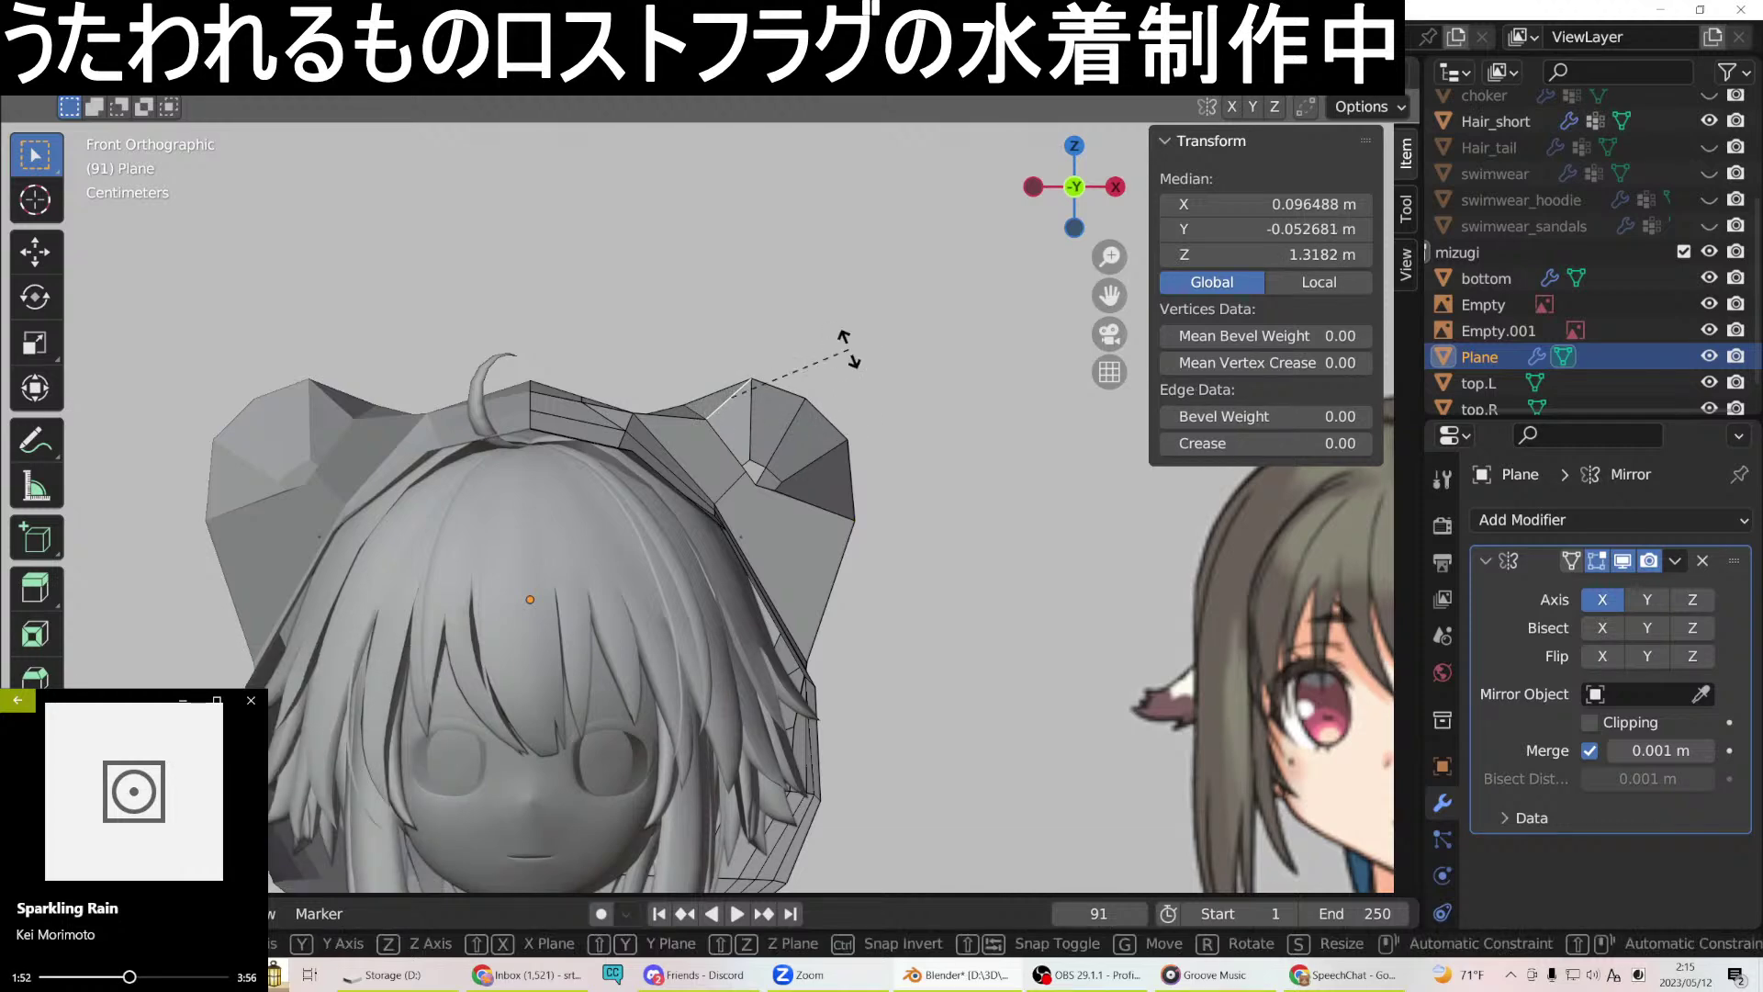
pyautogui.click(847, 366)
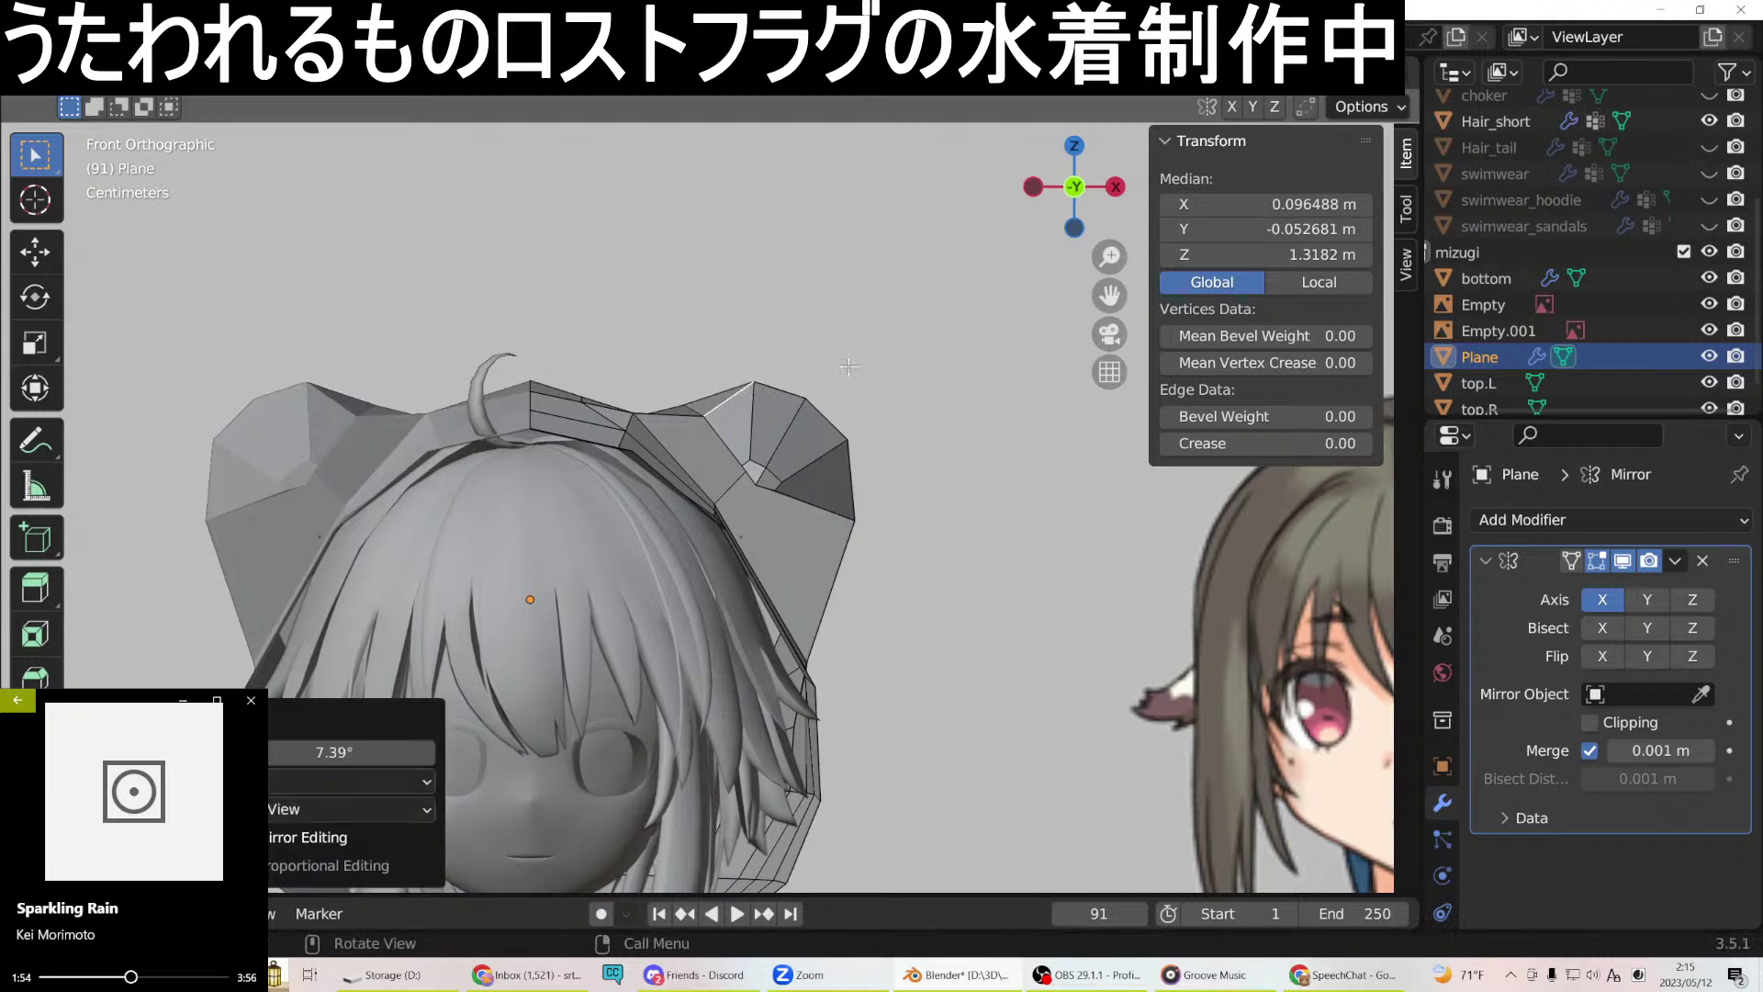
pyautogui.keyDown('shift'); pyautogui.click(785, 392); pyautogui.keyUp('shift')
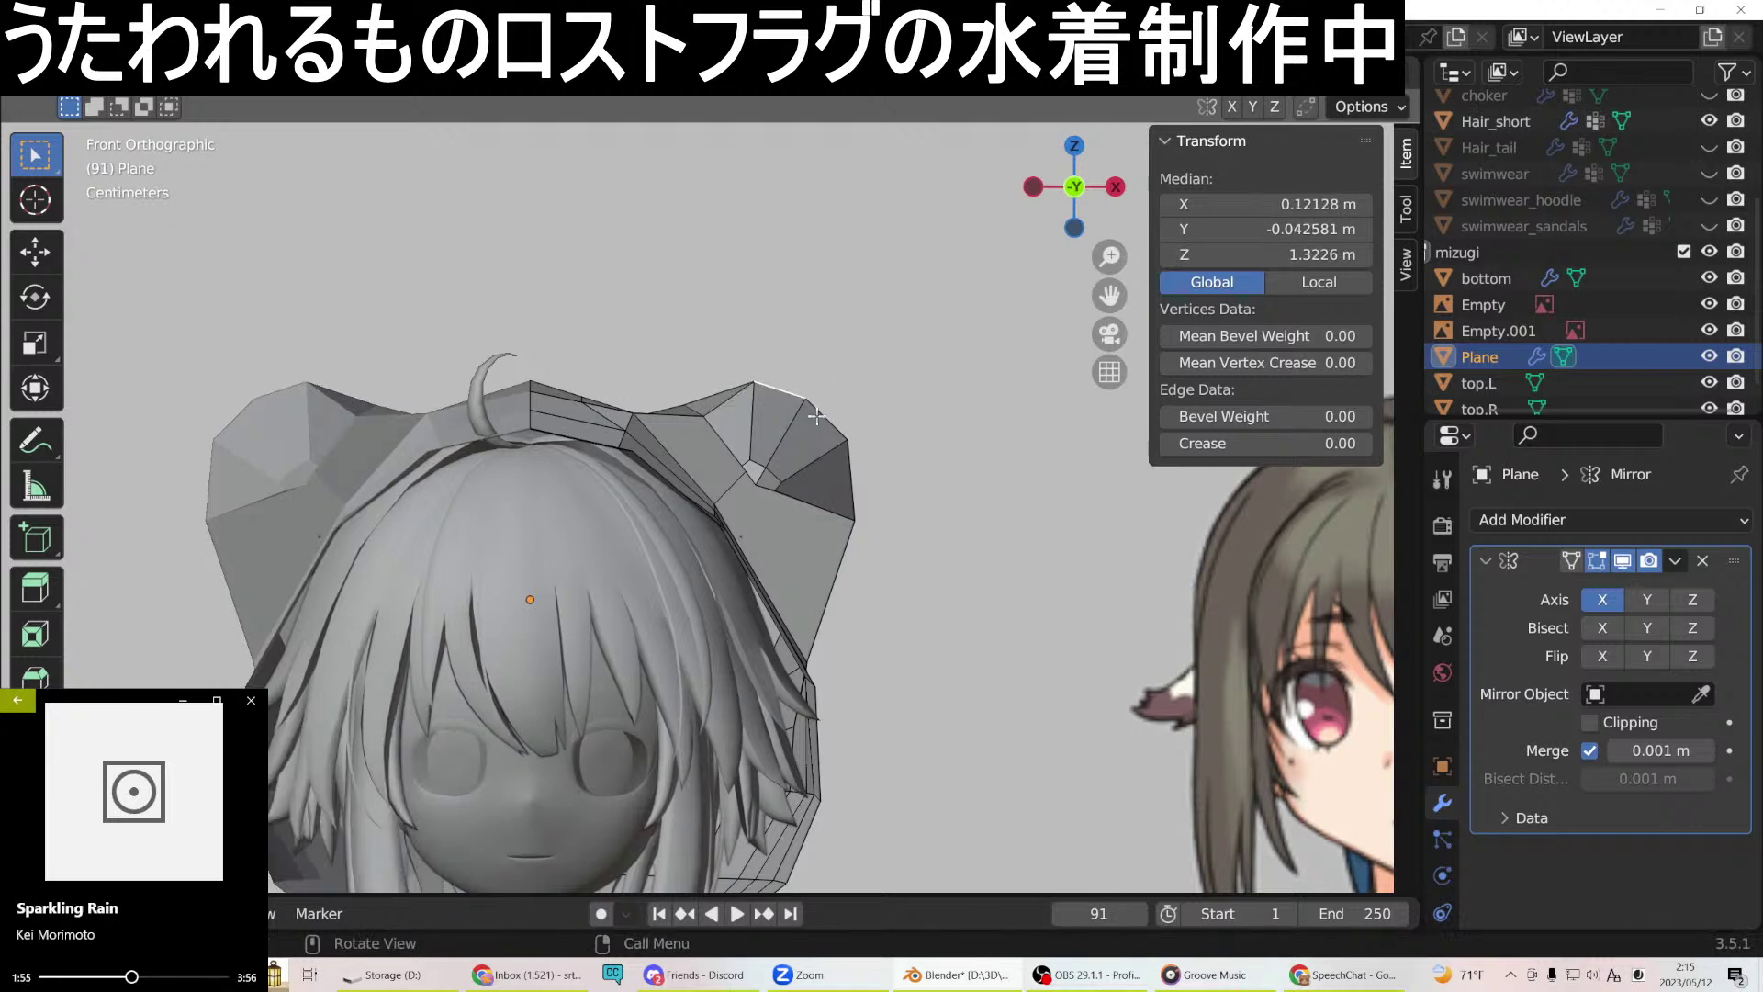
pyautogui.press('s')
pyautogui.click(965, 371)
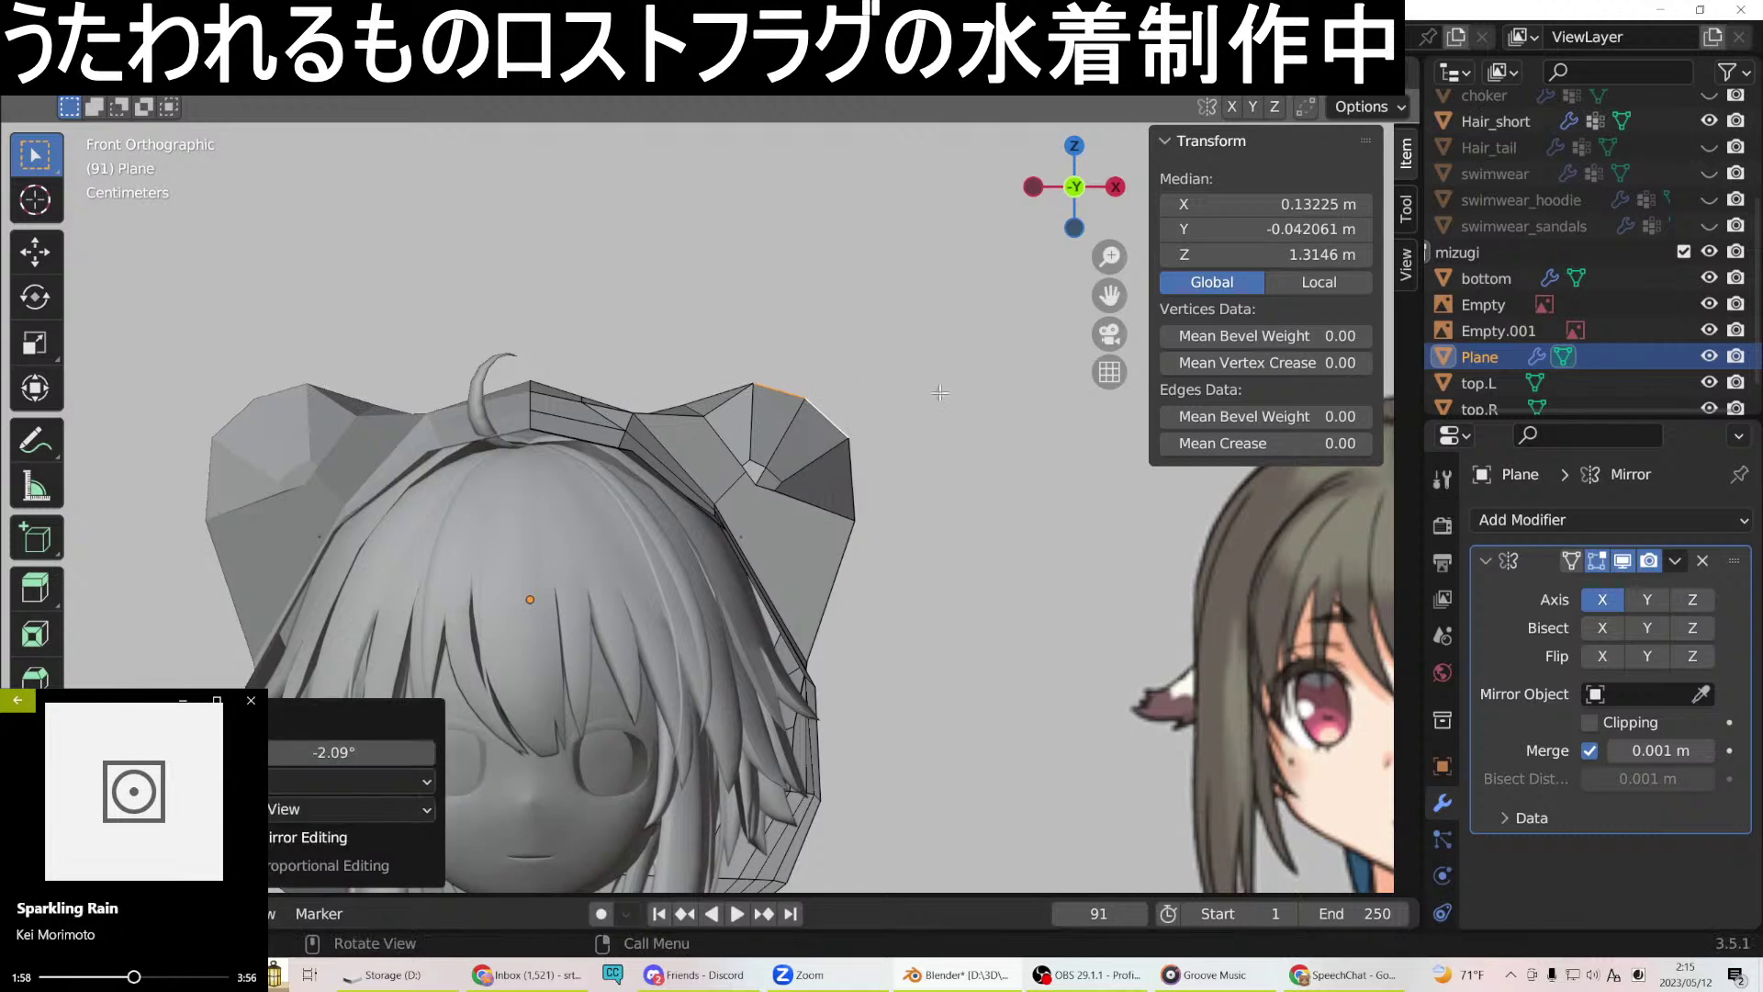
# Rotate the ear's top inner edge by 7.86° in the front view.
pyautogui.click(709, 411)
pyautogui.press('r')
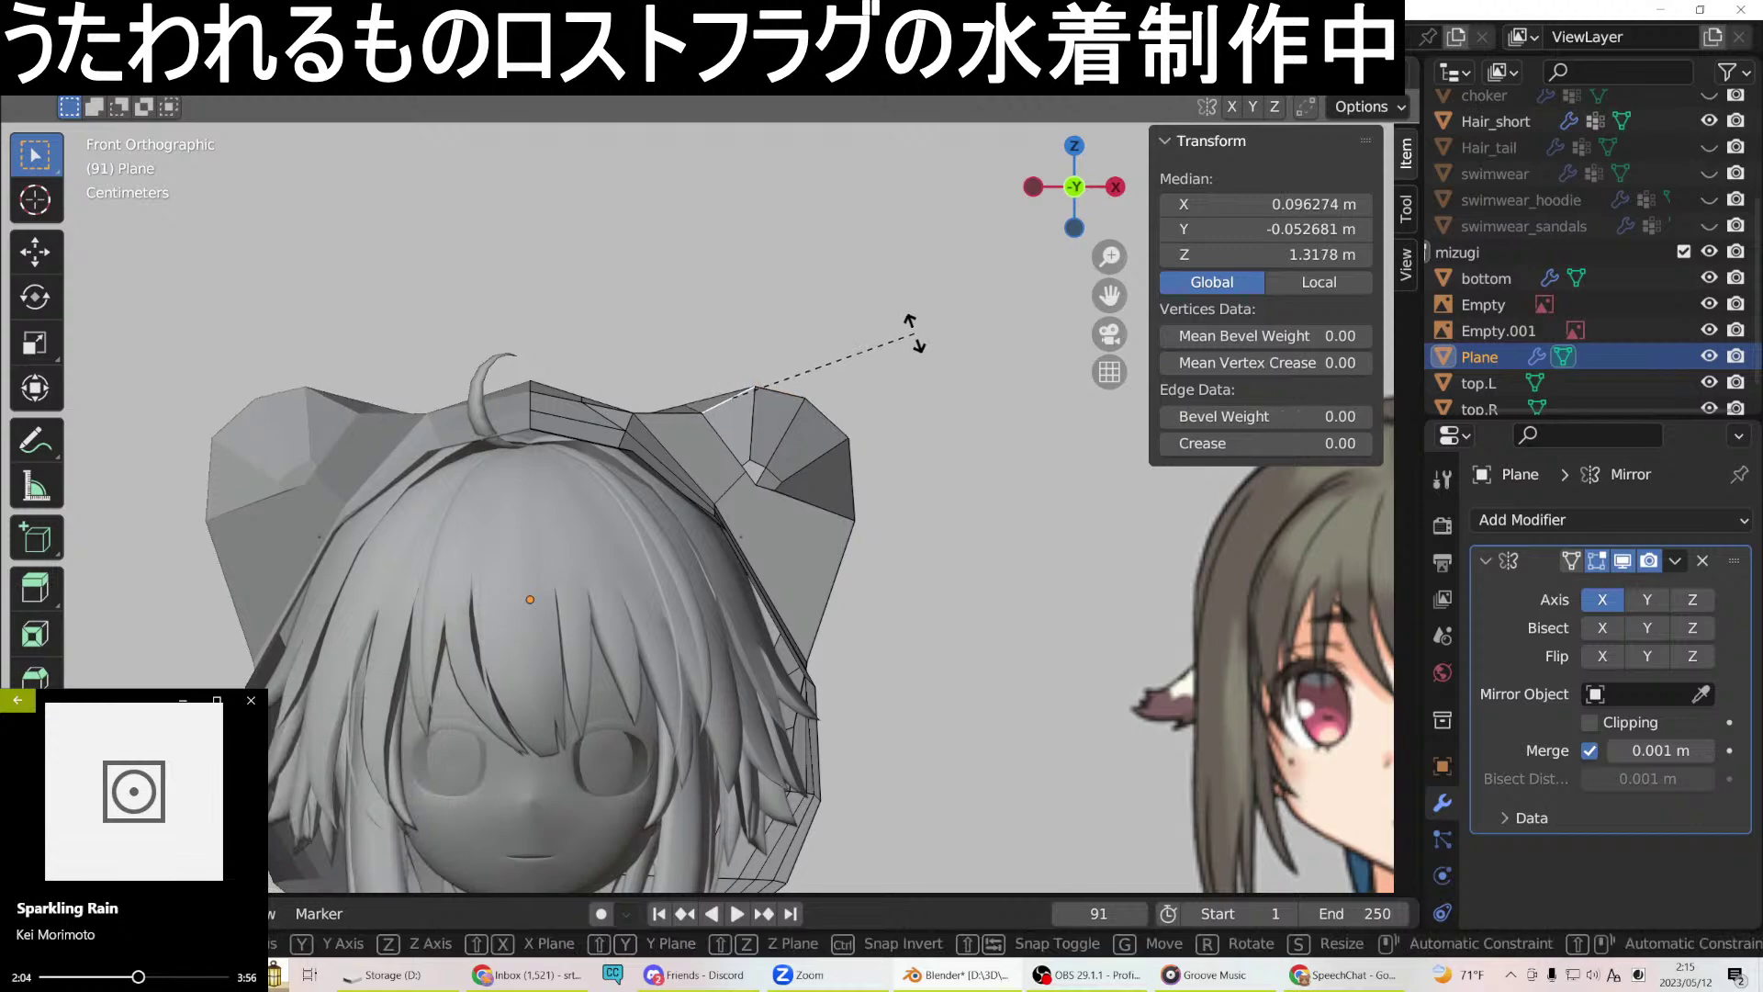
pyautogui.click(914, 336)
# Select all the ear's vertices through the mesh in the front view and rotate them by 2.49°.
pyautogui.moveTo(914, 339); pyautogui.dragTo(864, 431, button='middle')
pyautogui.press('KP_1')
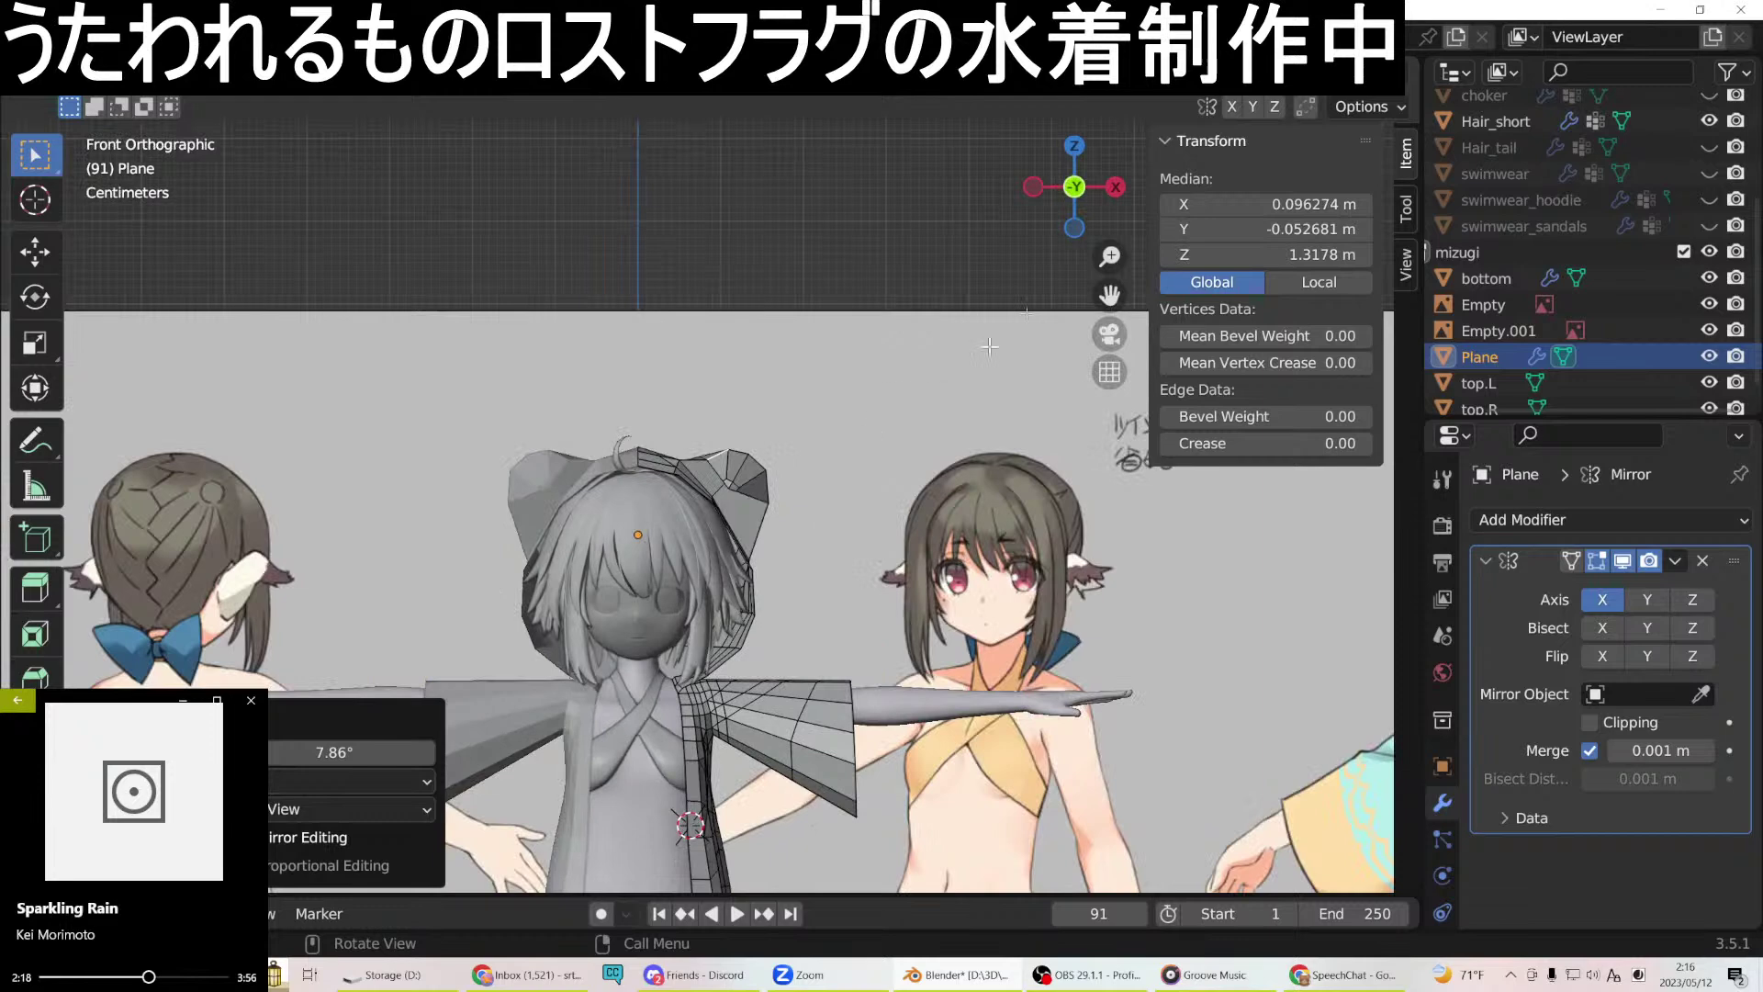
pyautogui.hotkey('alt', 'z')
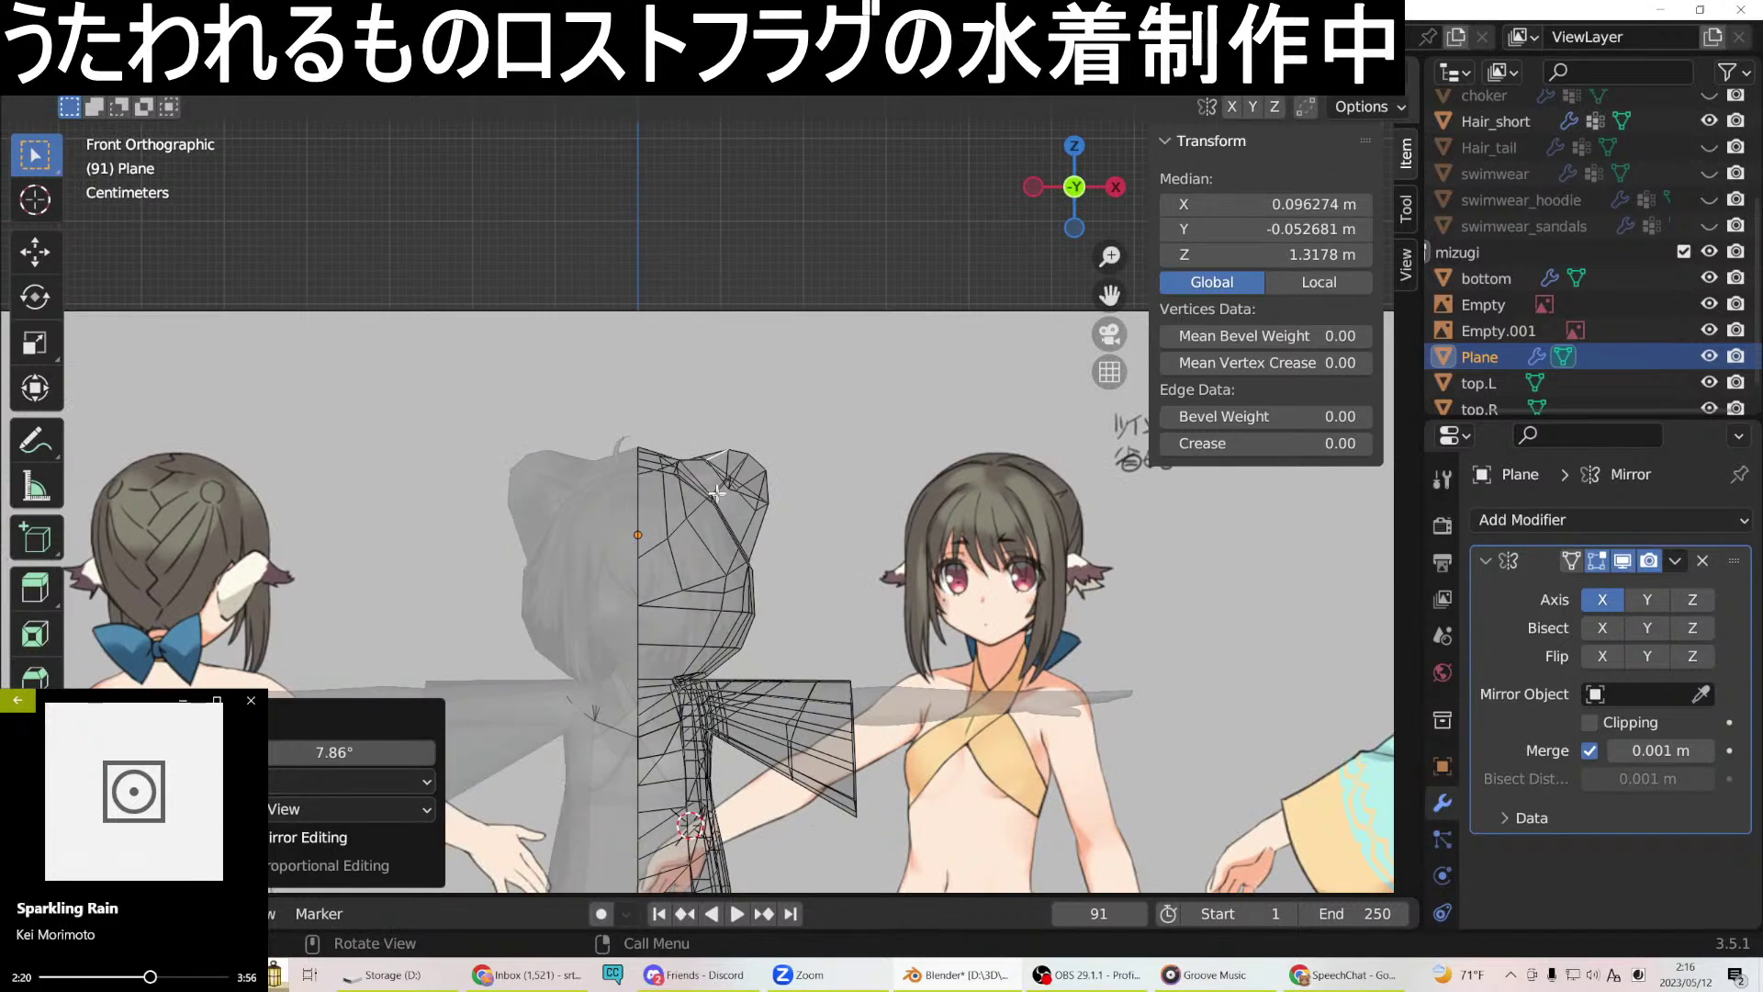
pyautogui.scroll(2, 713, 490)
pyautogui.press('1')
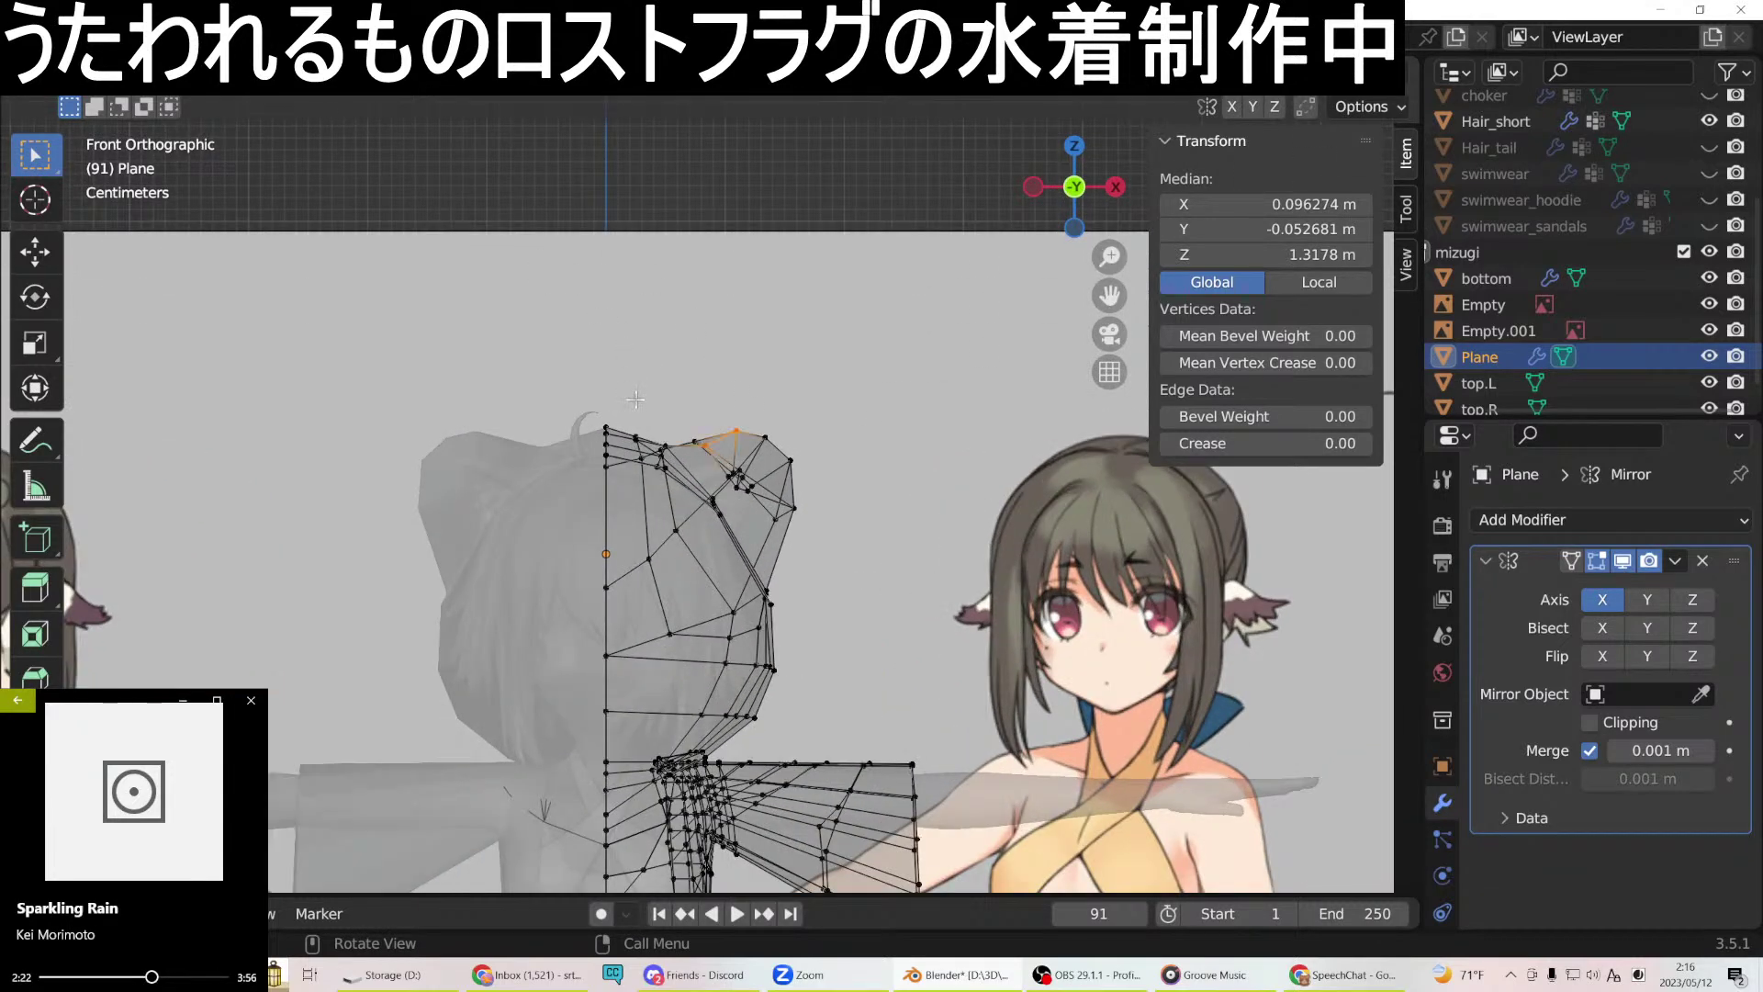
pyautogui.moveTo(688, 460); pyautogui.dragTo(771, 502)
pyautogui.keyDown('shift'); pyautogui.moveTo(741, 432); pyautogui.dragTo(777, 463); pyautogui.keyUp('shift')
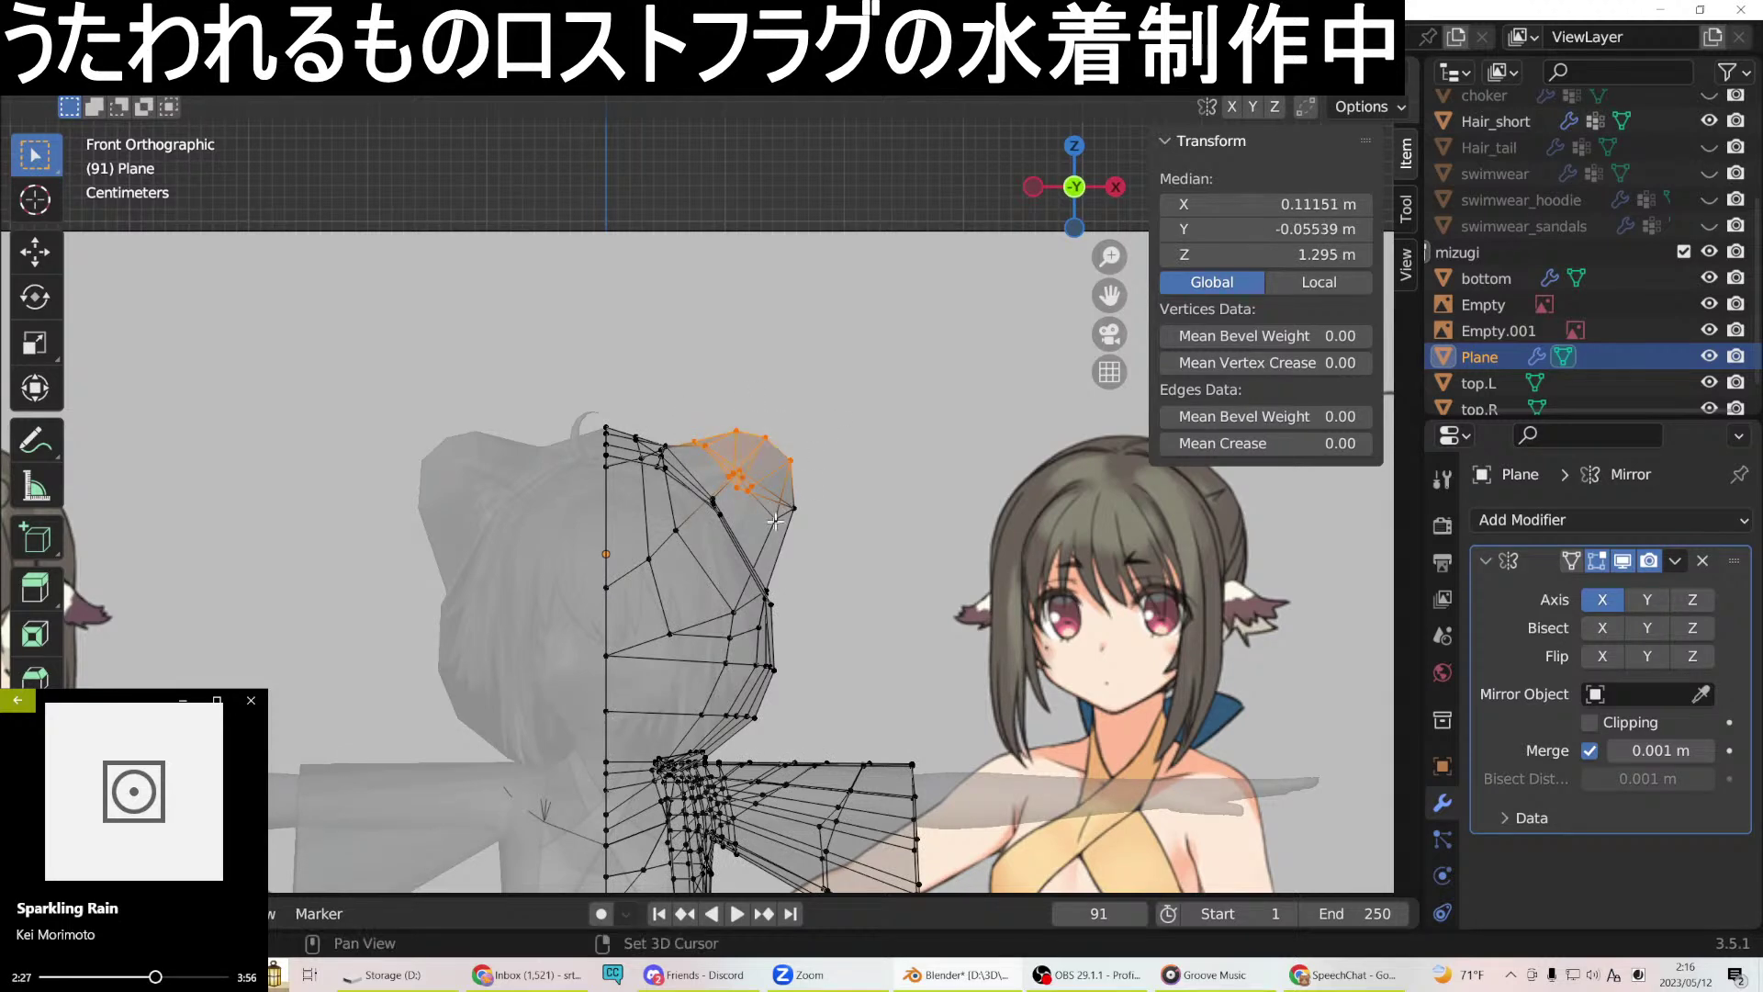
pyautogui.press('s')
pyautogui.click(903, 412)
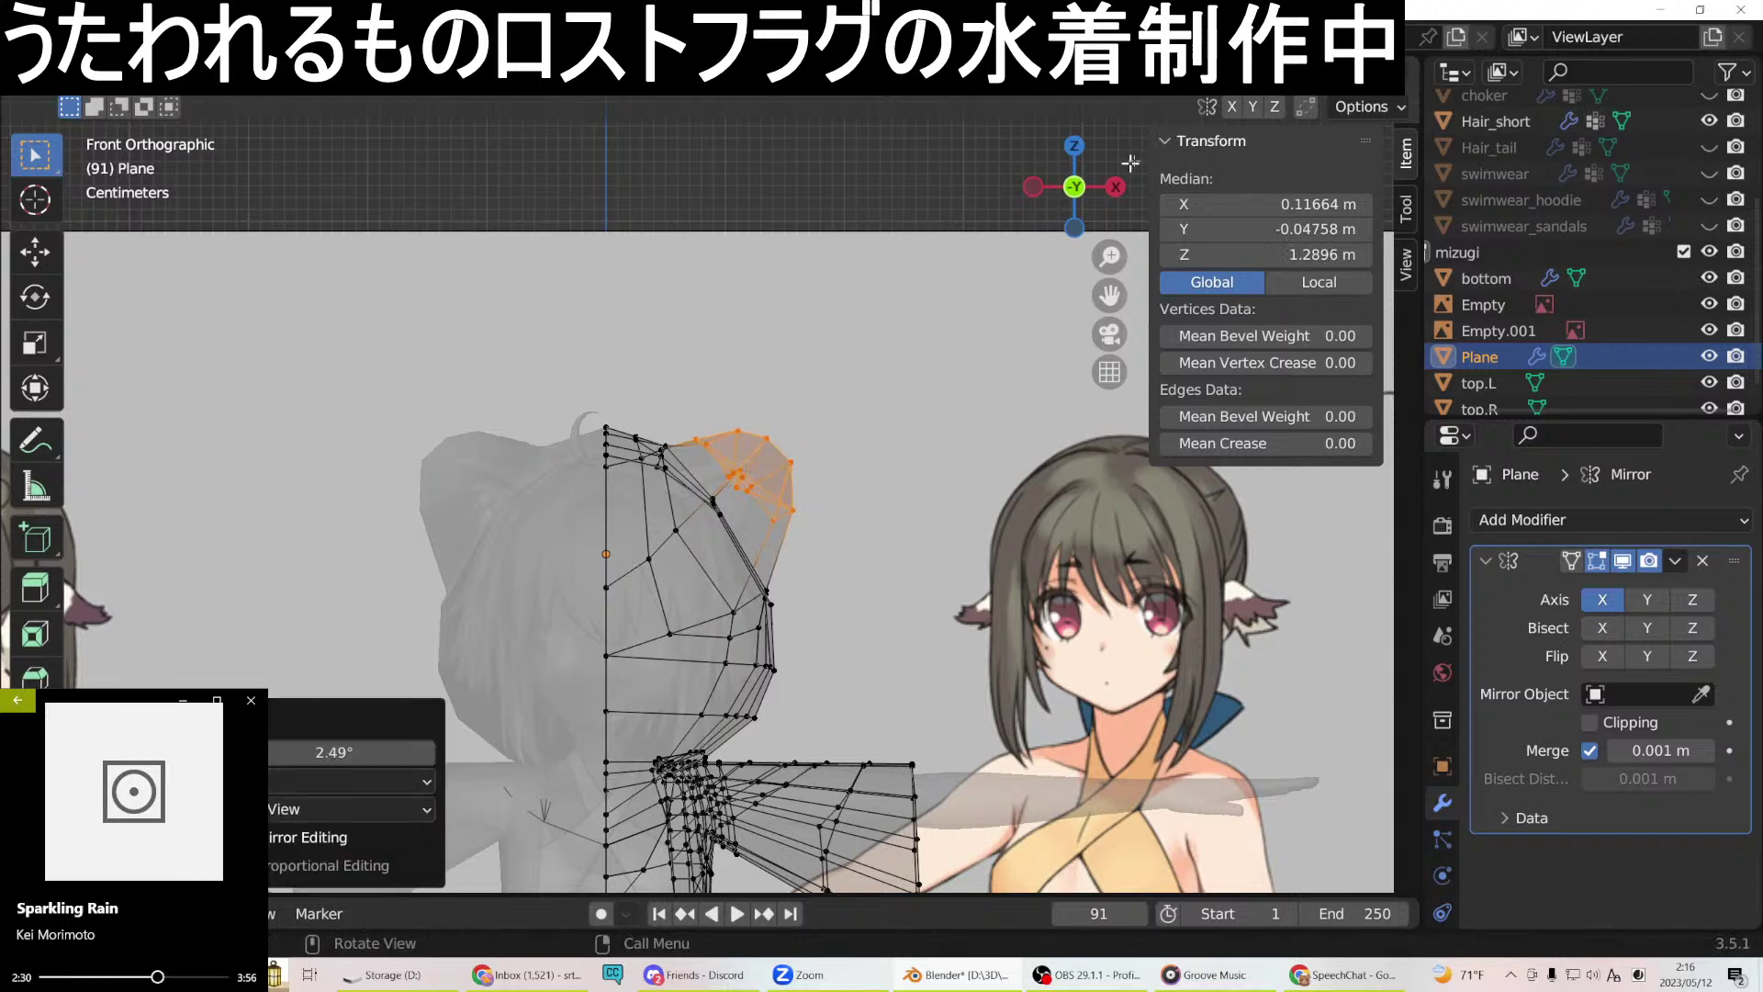
# Turn off X-ray display and rotate the selected ear vertices by 4.99° in the front view.
pyautogui.hotkey('alt', 'z')
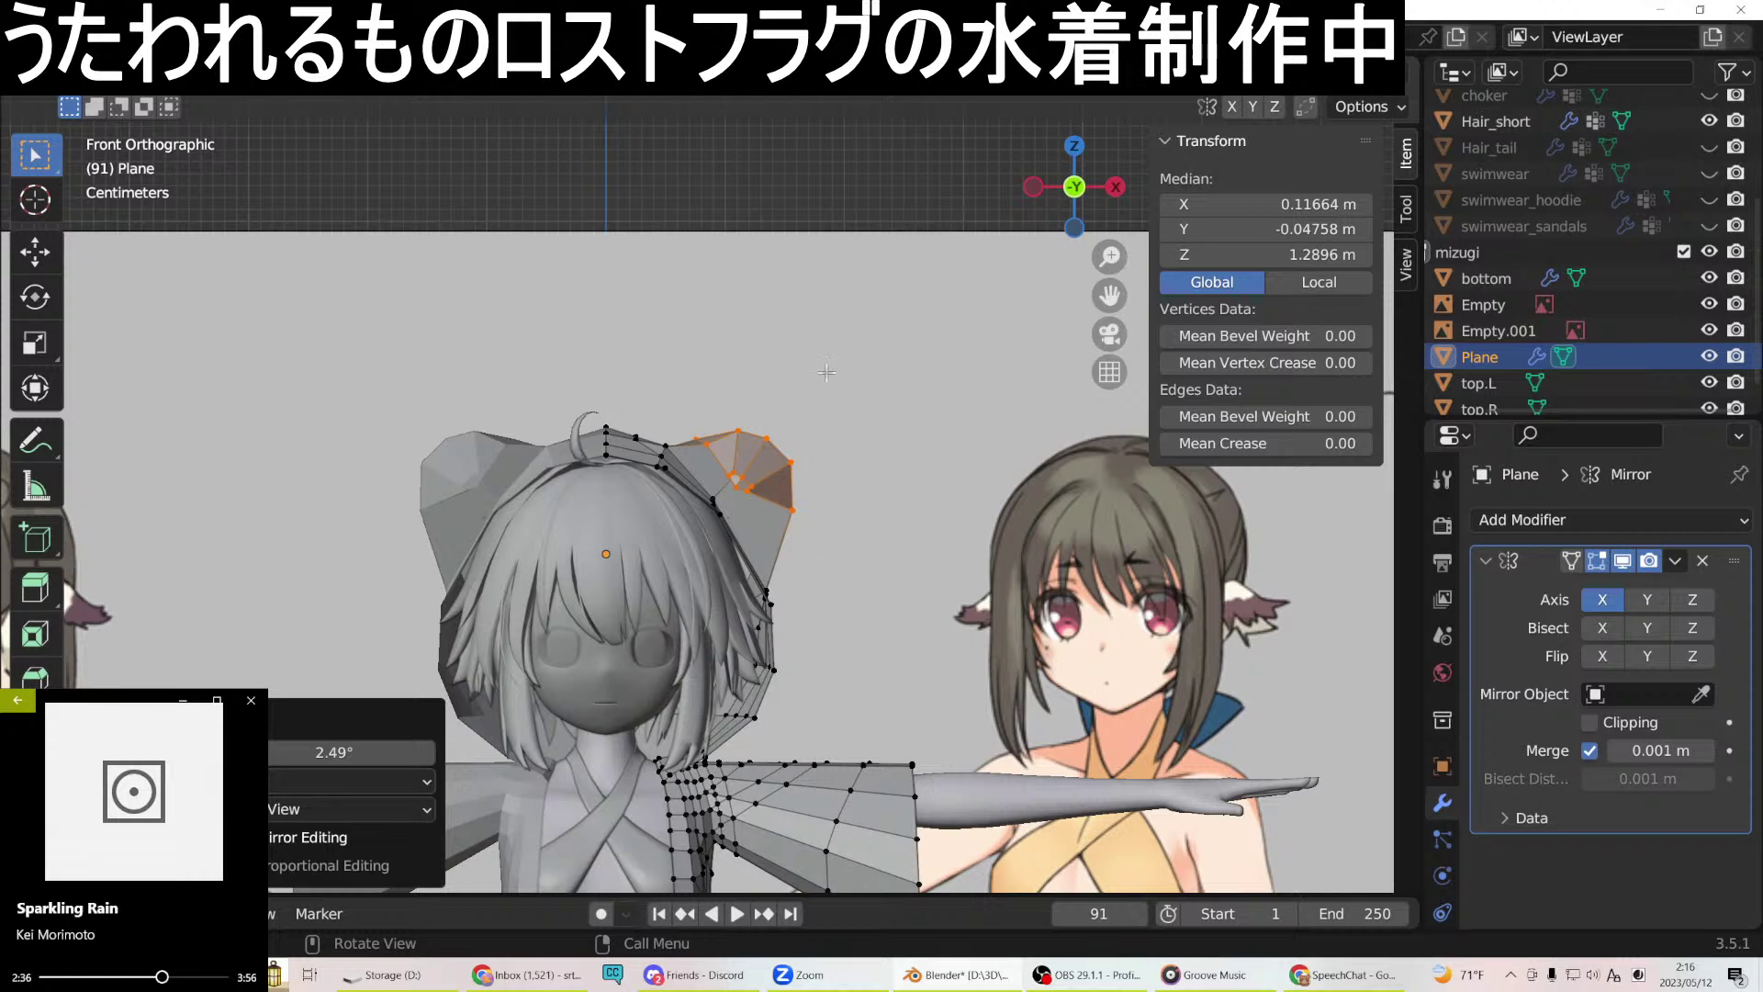
pyautogui.press('s')
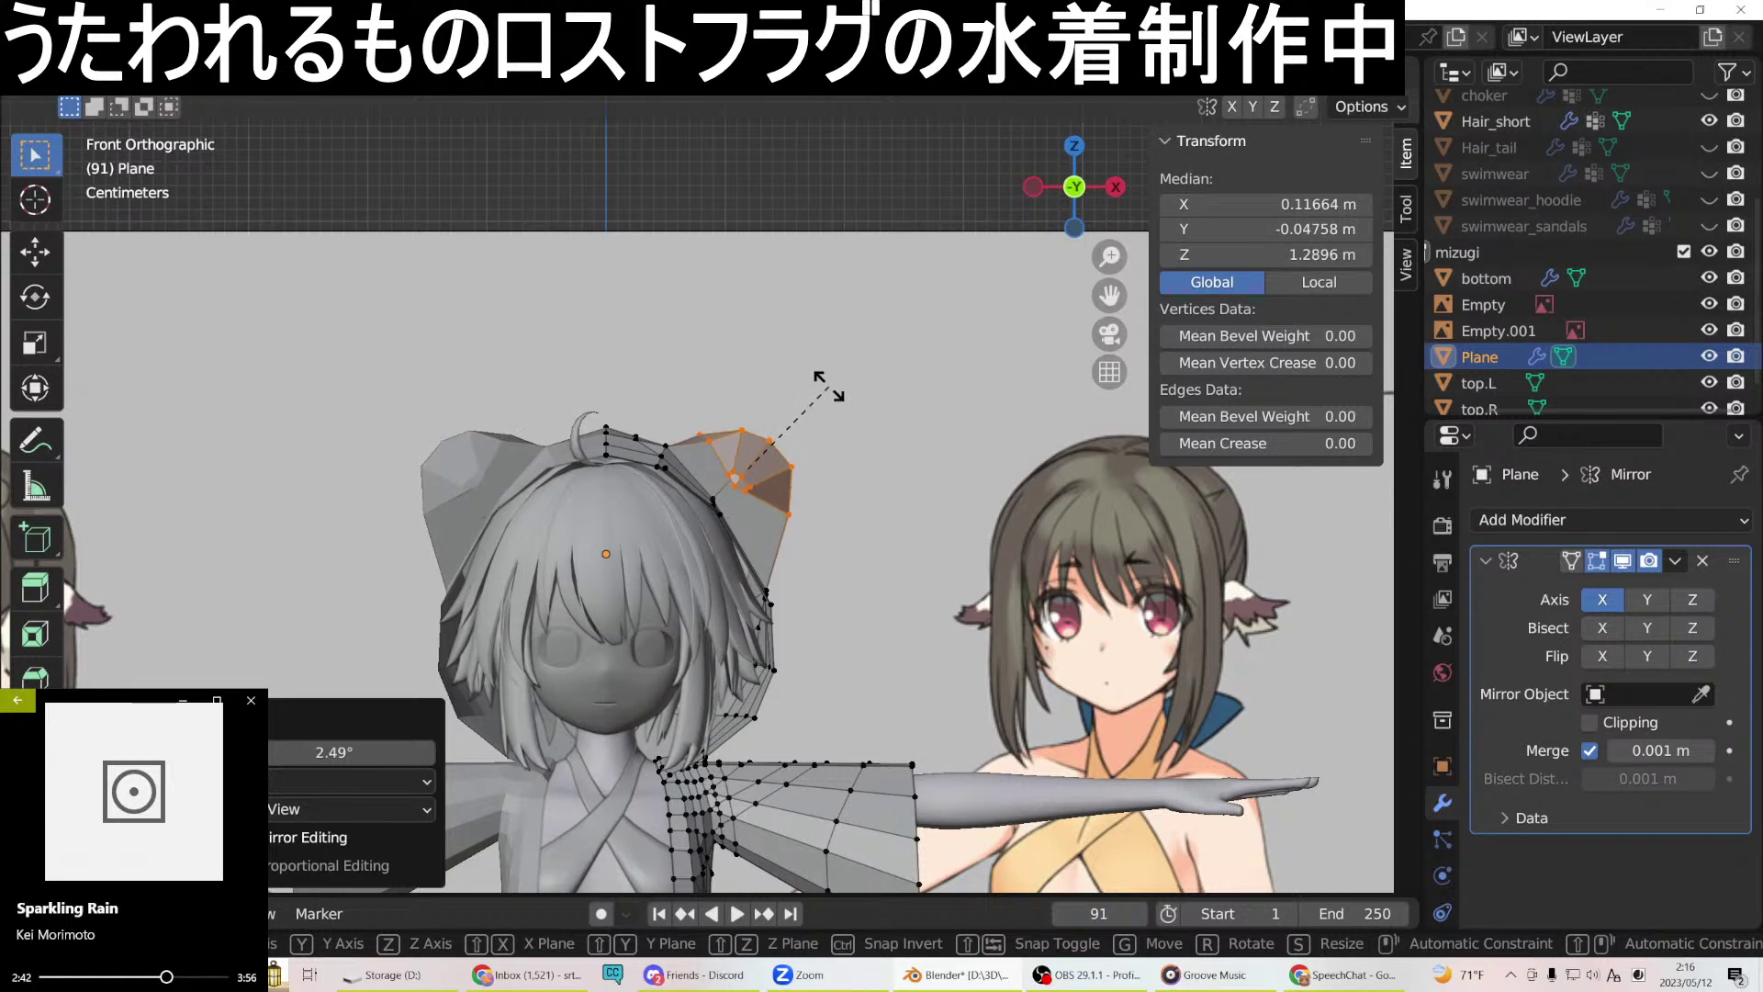
pyautogui.click(829, 386)
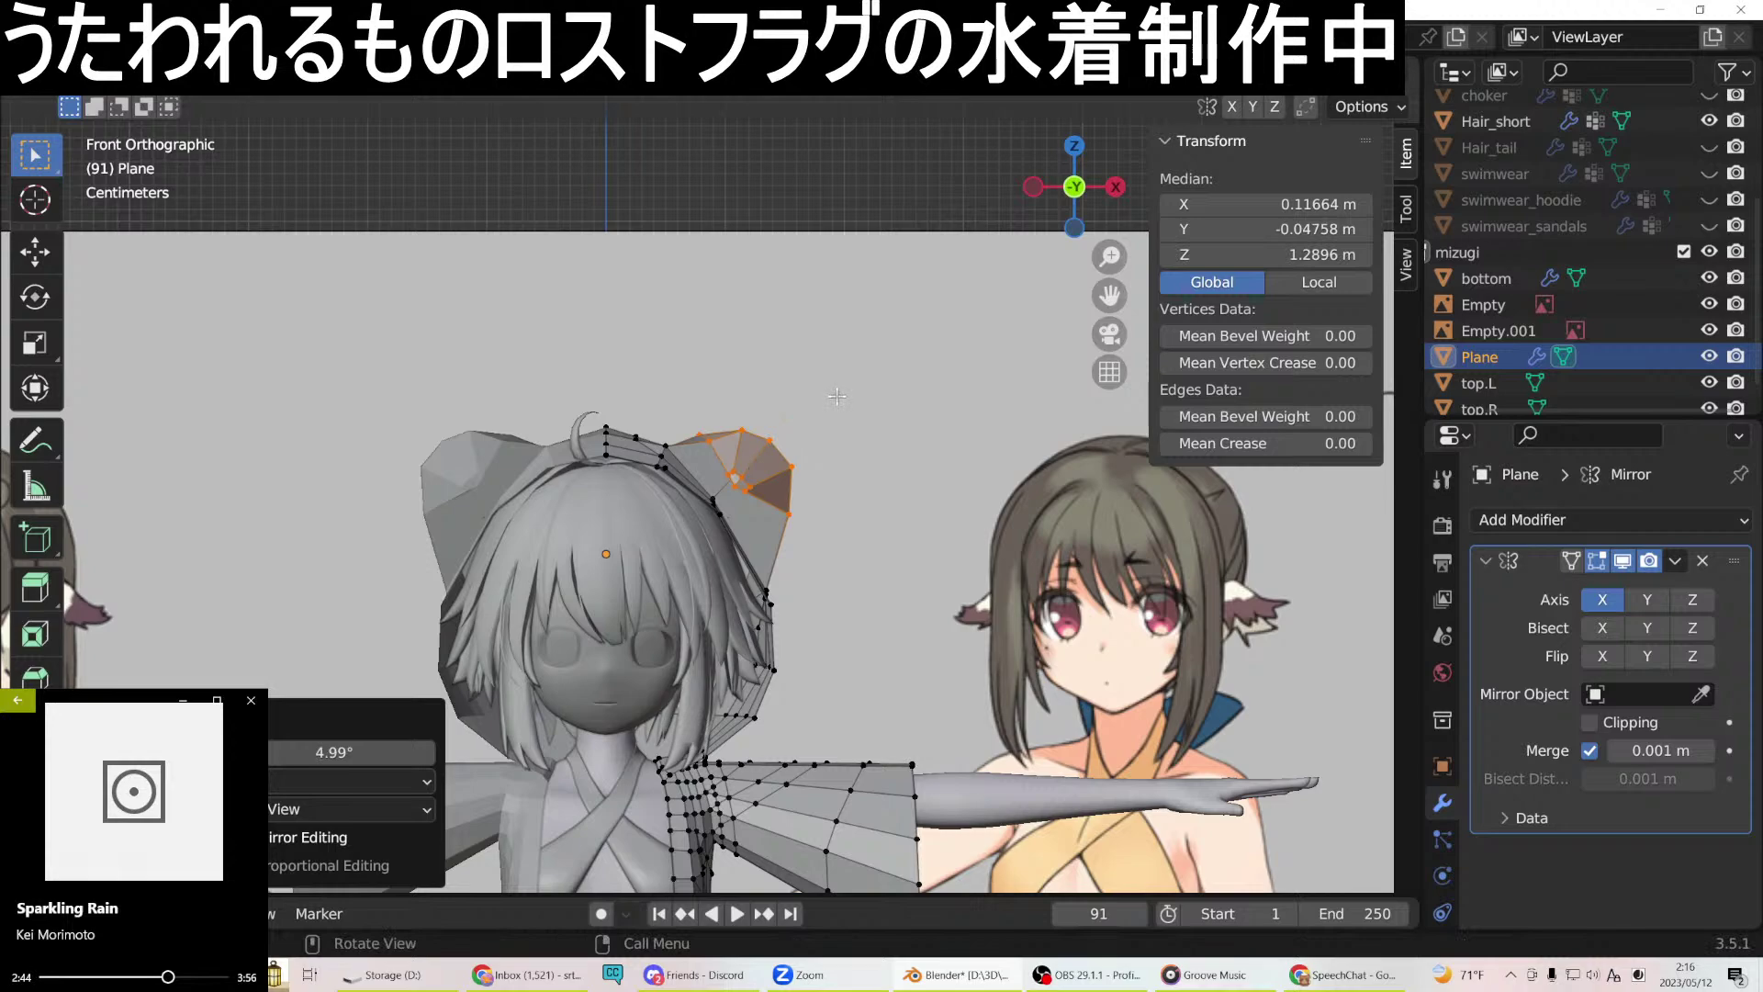
pyautogui.scroll(-4, 837, 395)
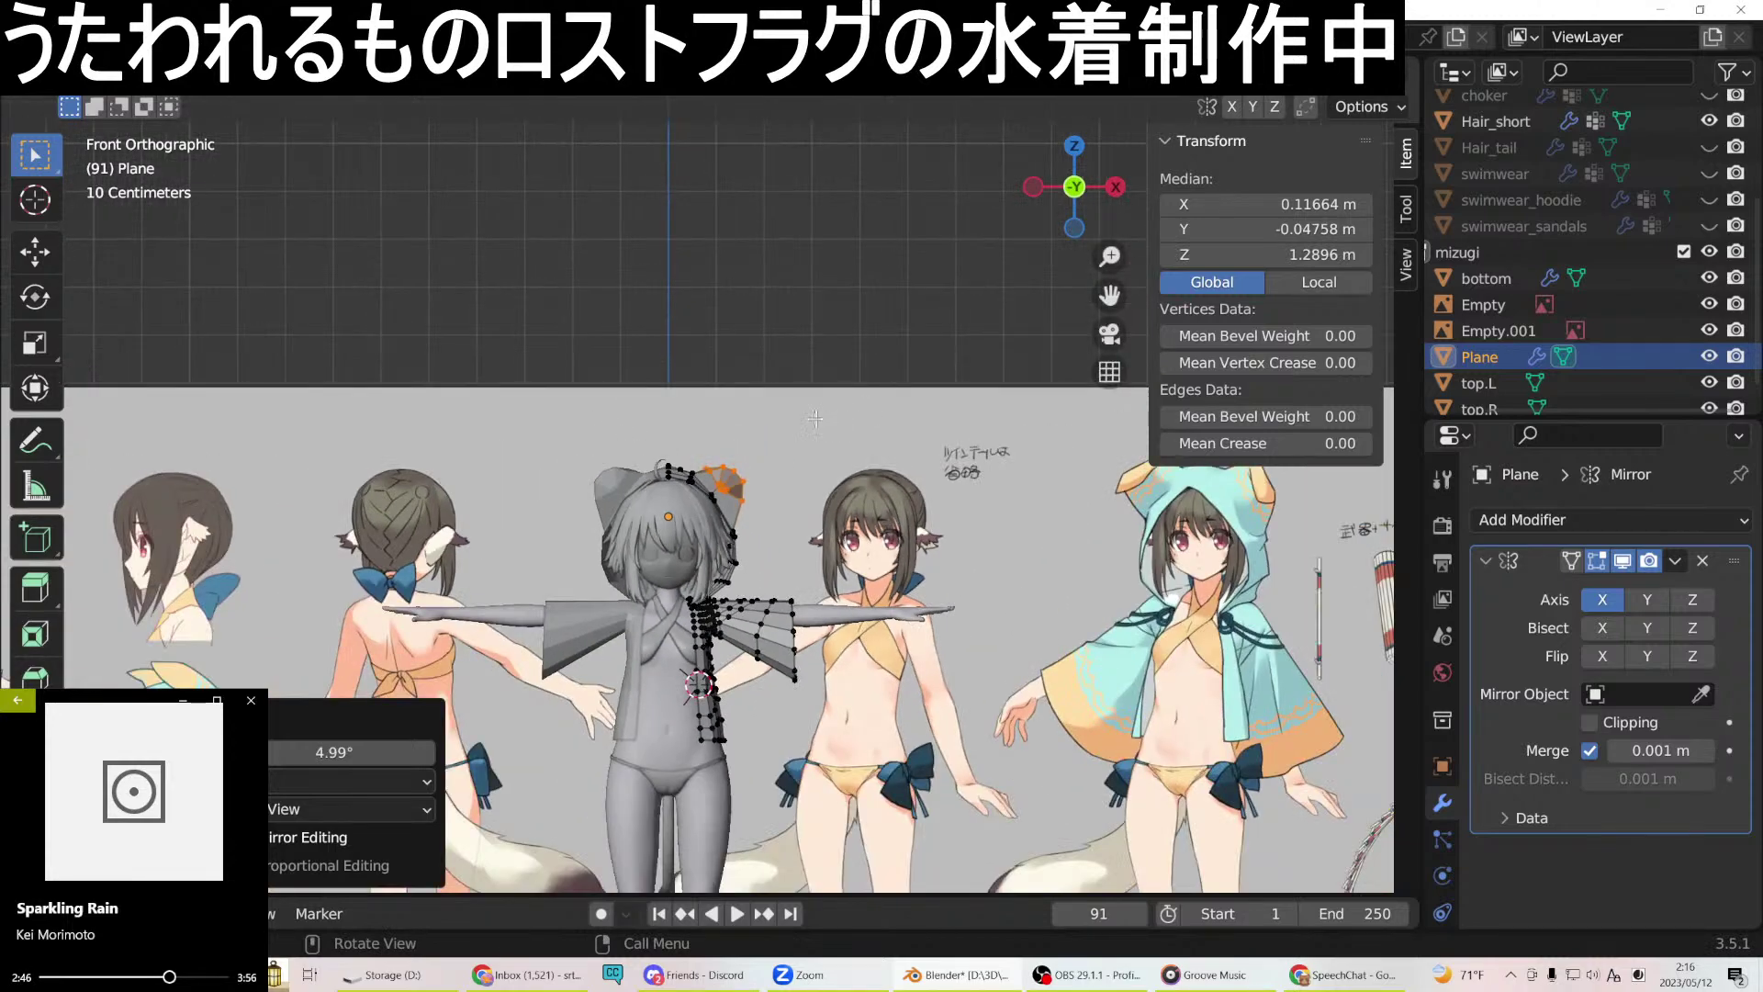
# Select the side vertices along the hood's front opening edge and move them forward by -0.009527 m along Y.
pyautogui.click(878, 370)
pyautogui.moveTo(886, 372); pyautogui.dragTo(689, 575, button='middle')
pyautogui.click(687, 576)
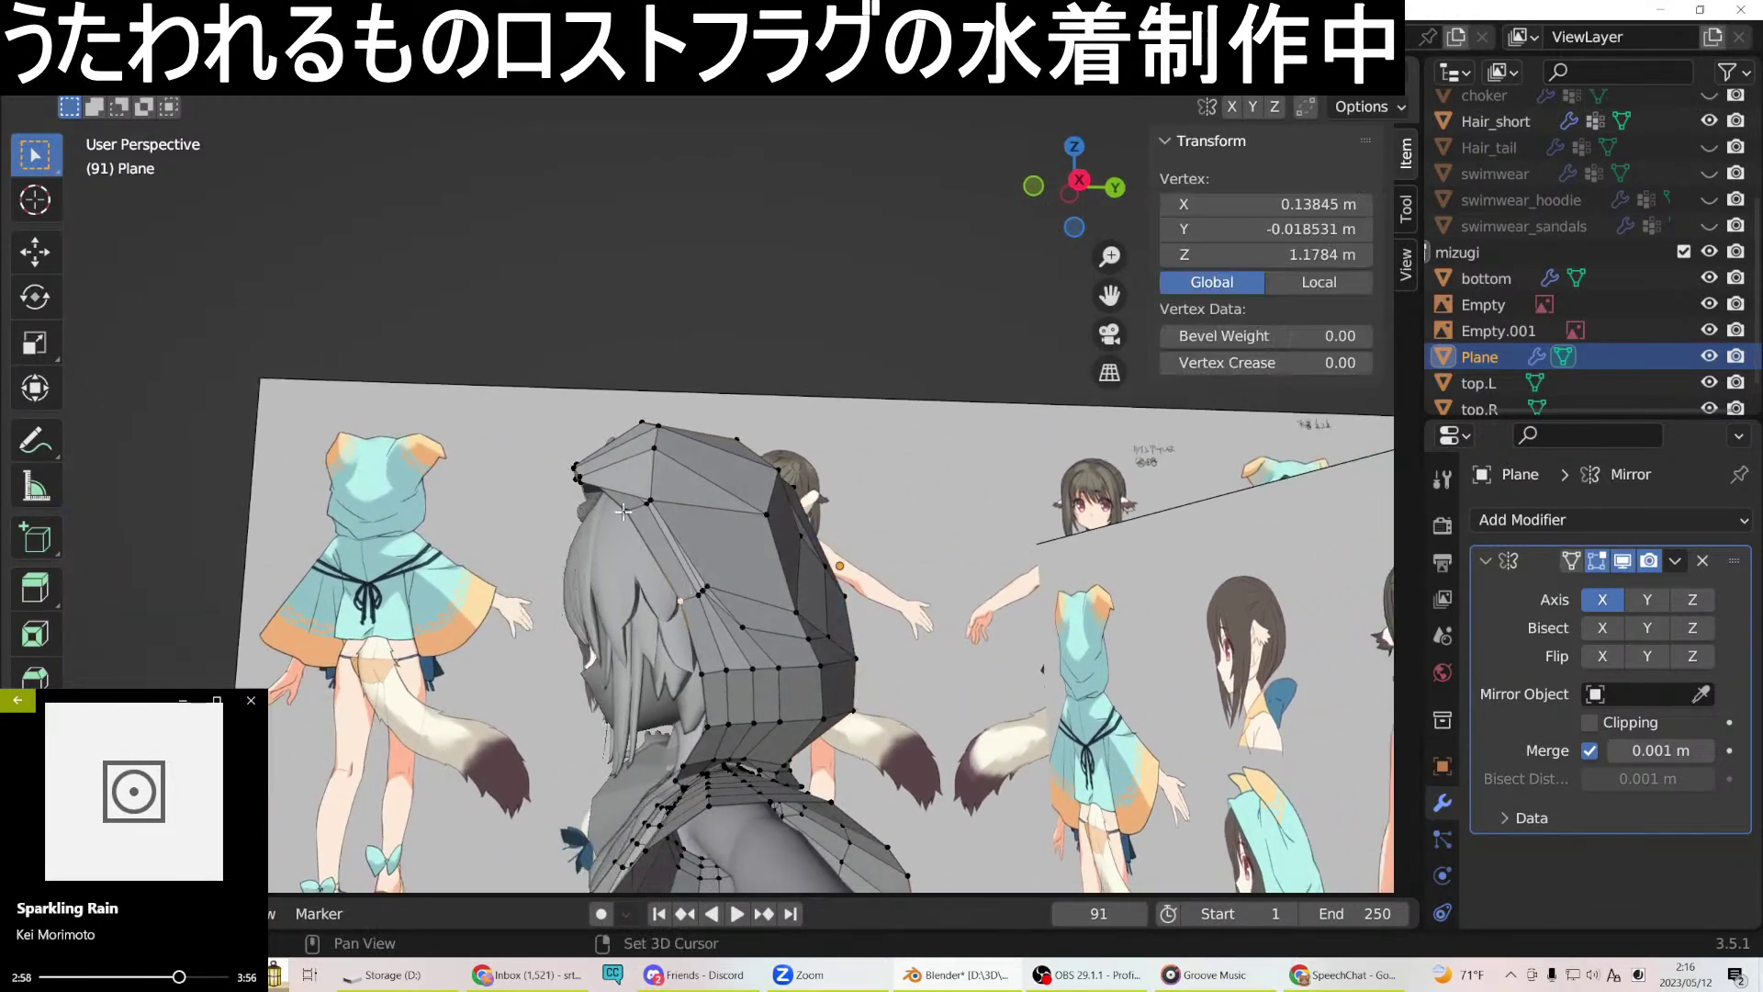
pyautogui.keyDown('shift'); pyautogui.click(700, 671); pyautogui.keyUp('shift')
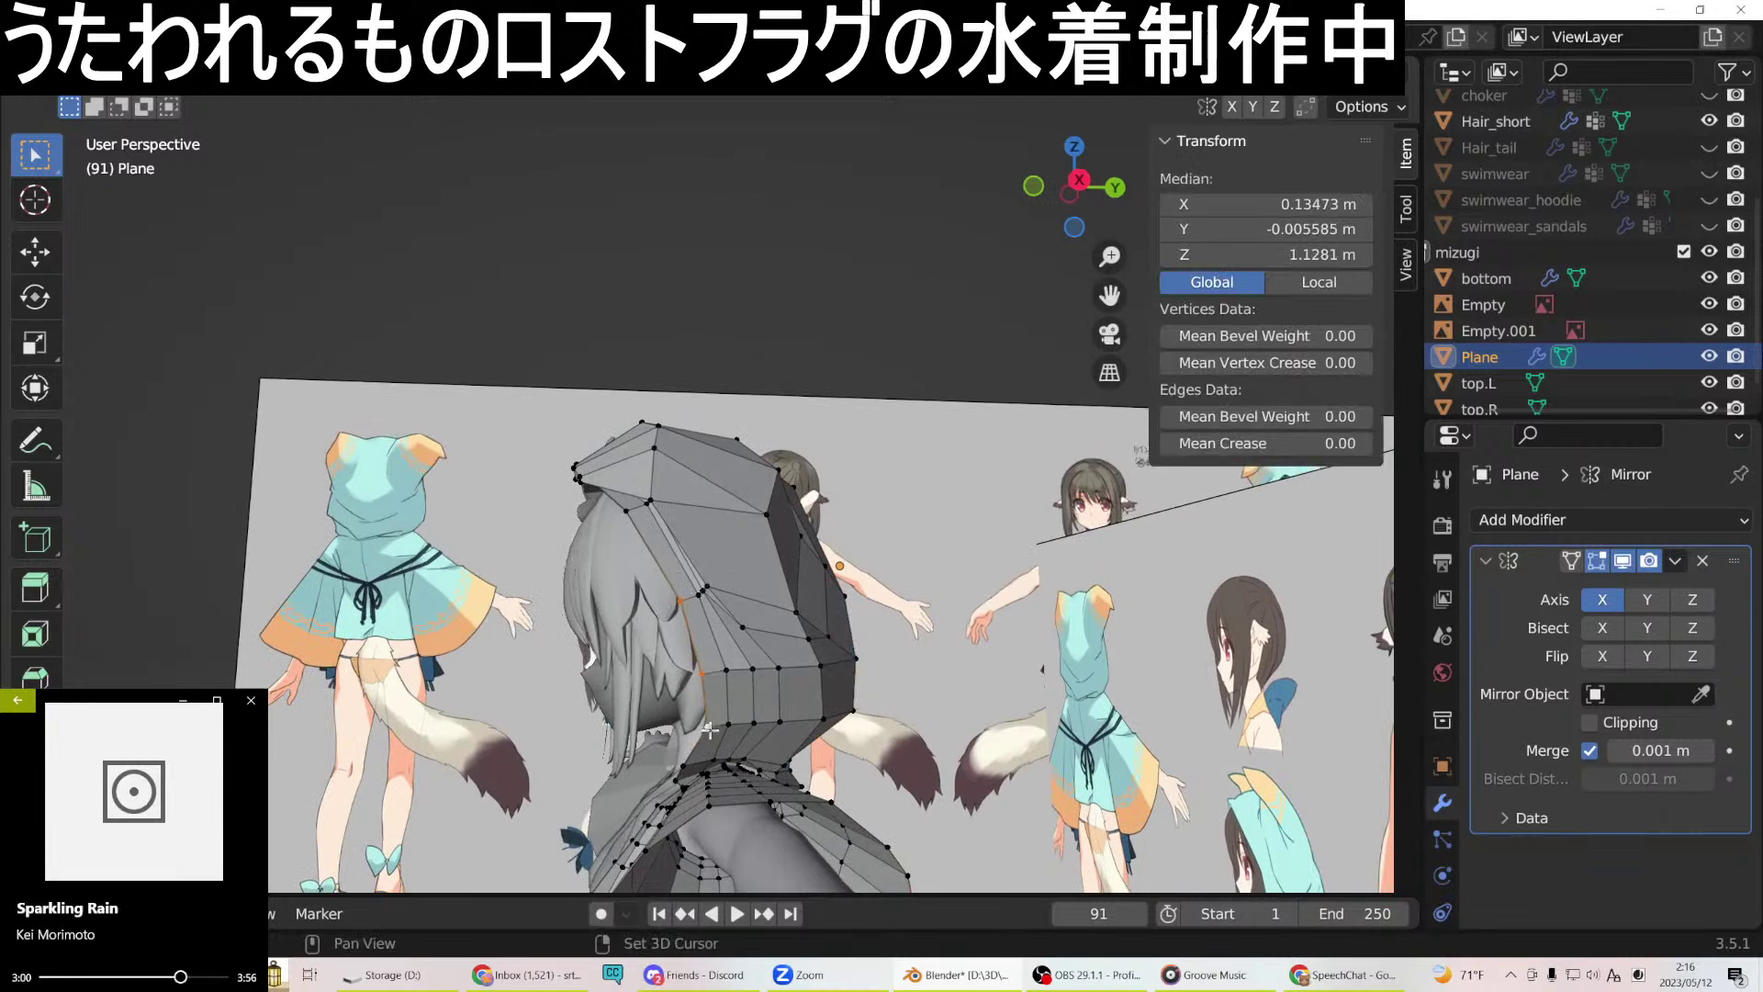
pyautogui.press('g')
pyautogui.press('y')
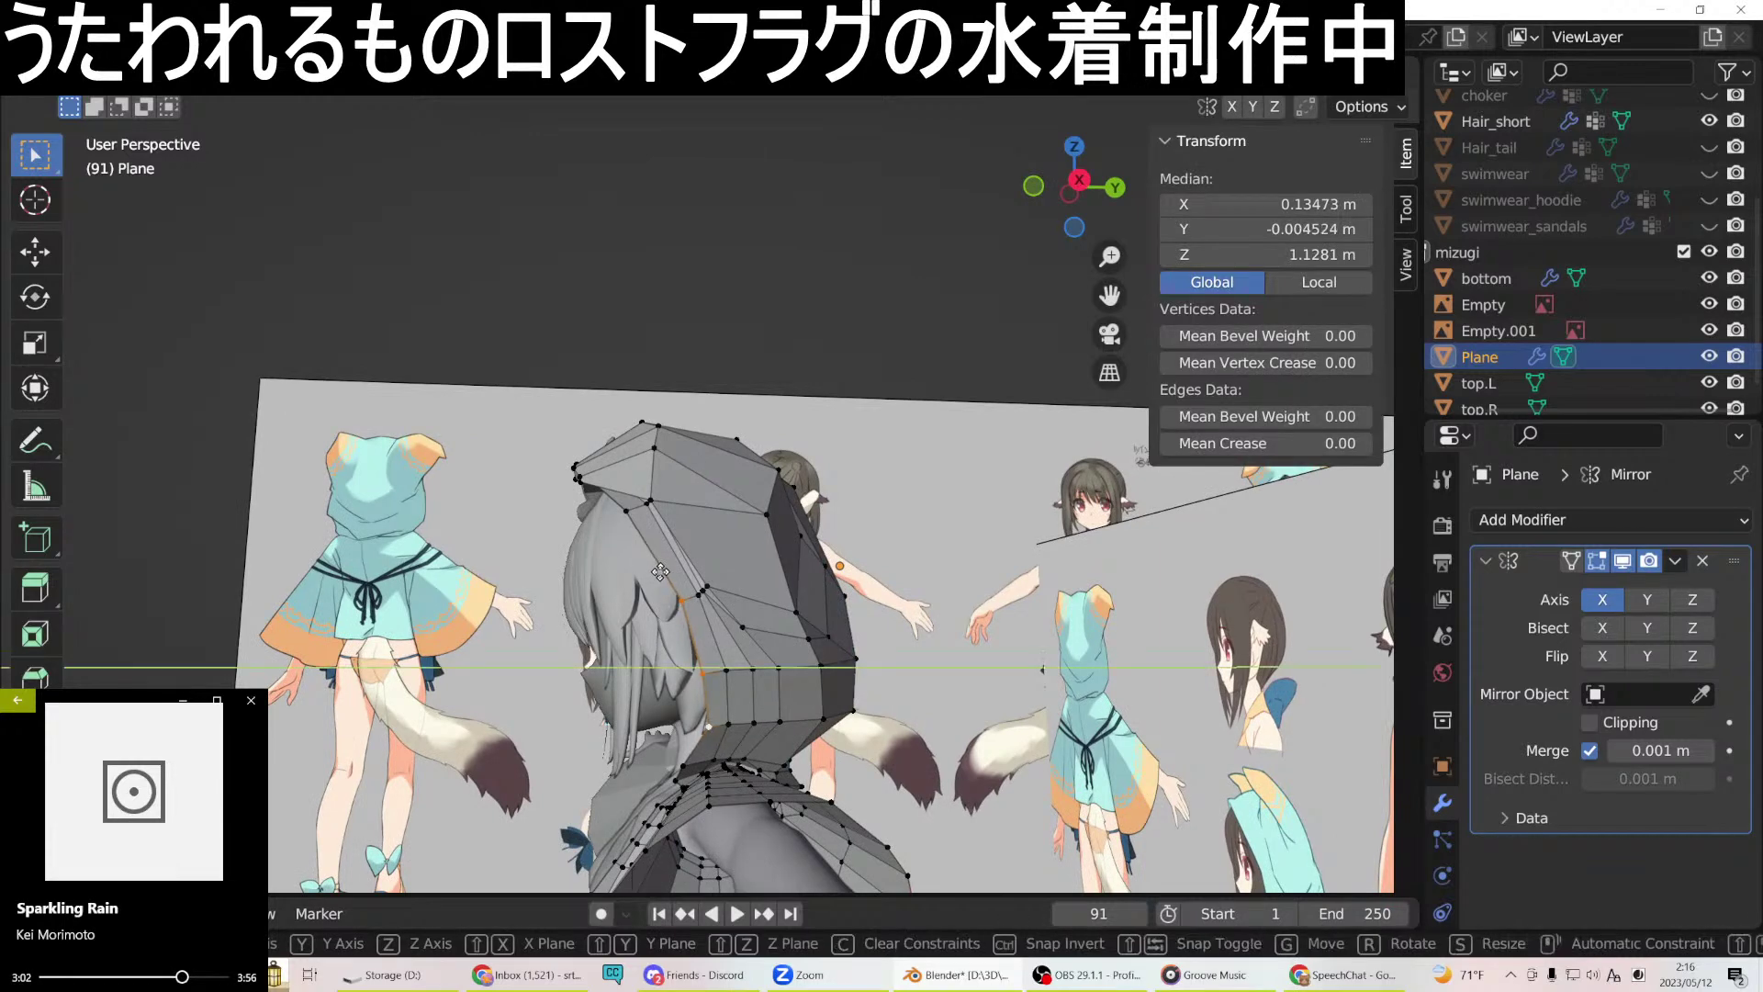
pyautogui.click(646, 573)
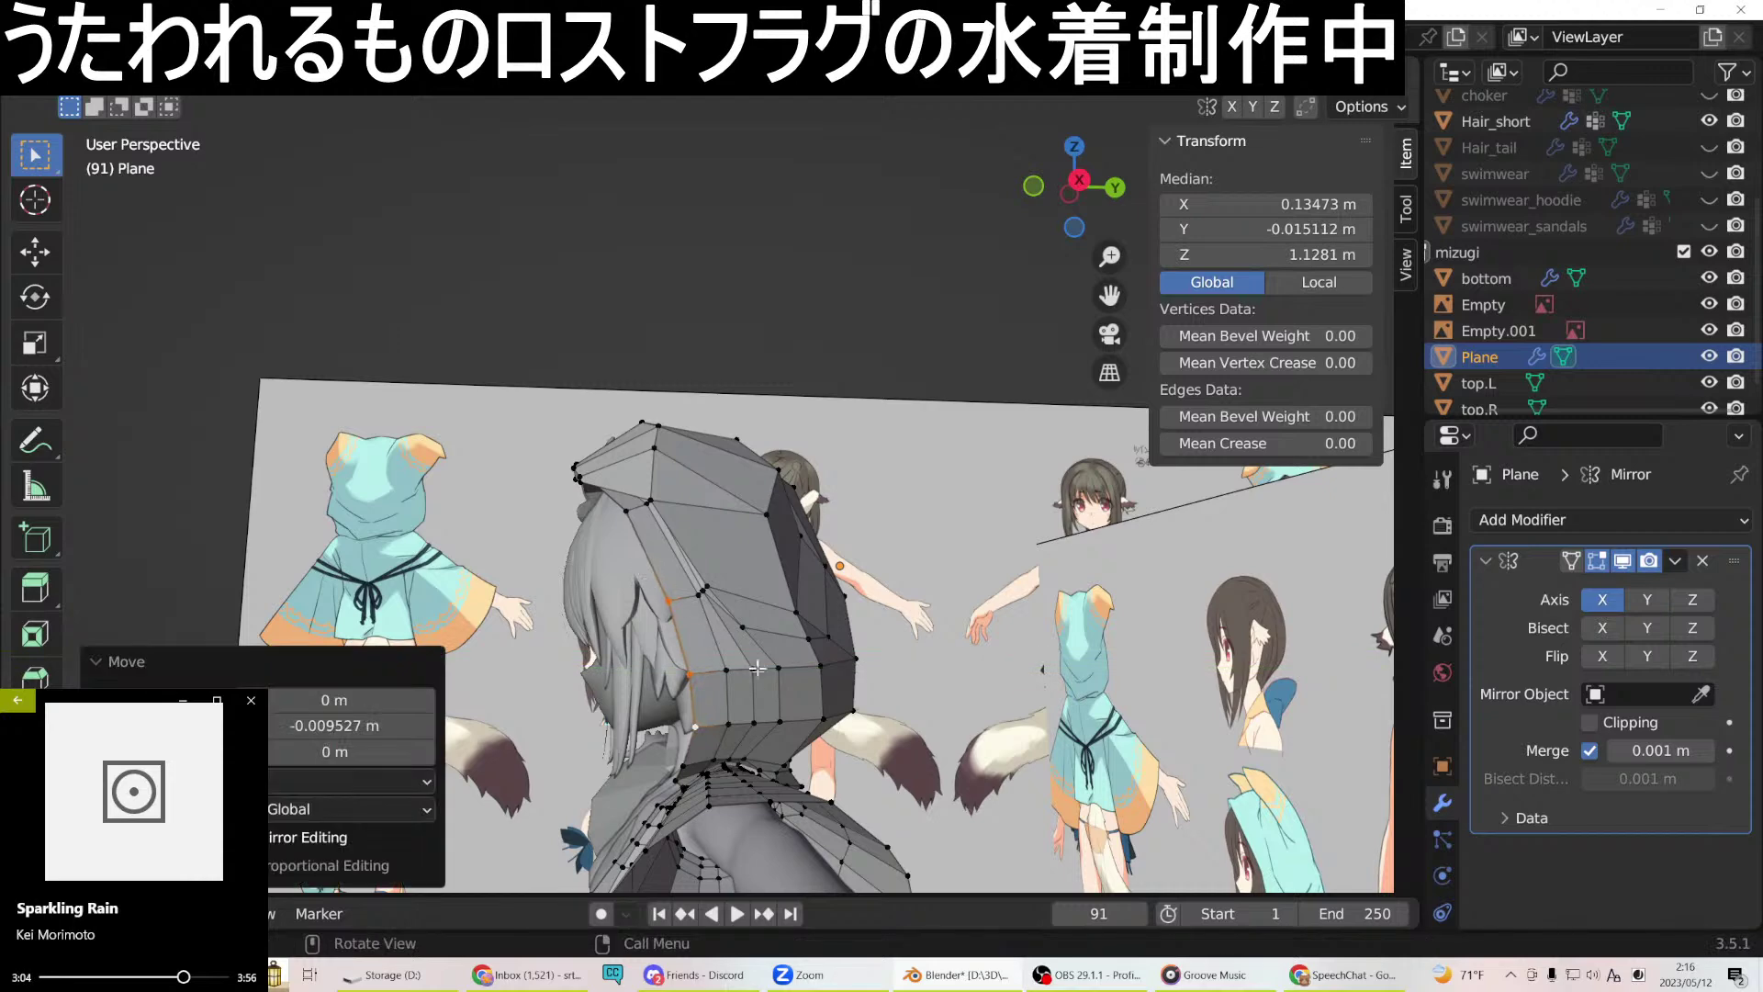
# Select the three vertices of the column just behind the hood's opening edge and move them by -0.006096 m along Y.
pyautogui.scroll(2, 699, 606)
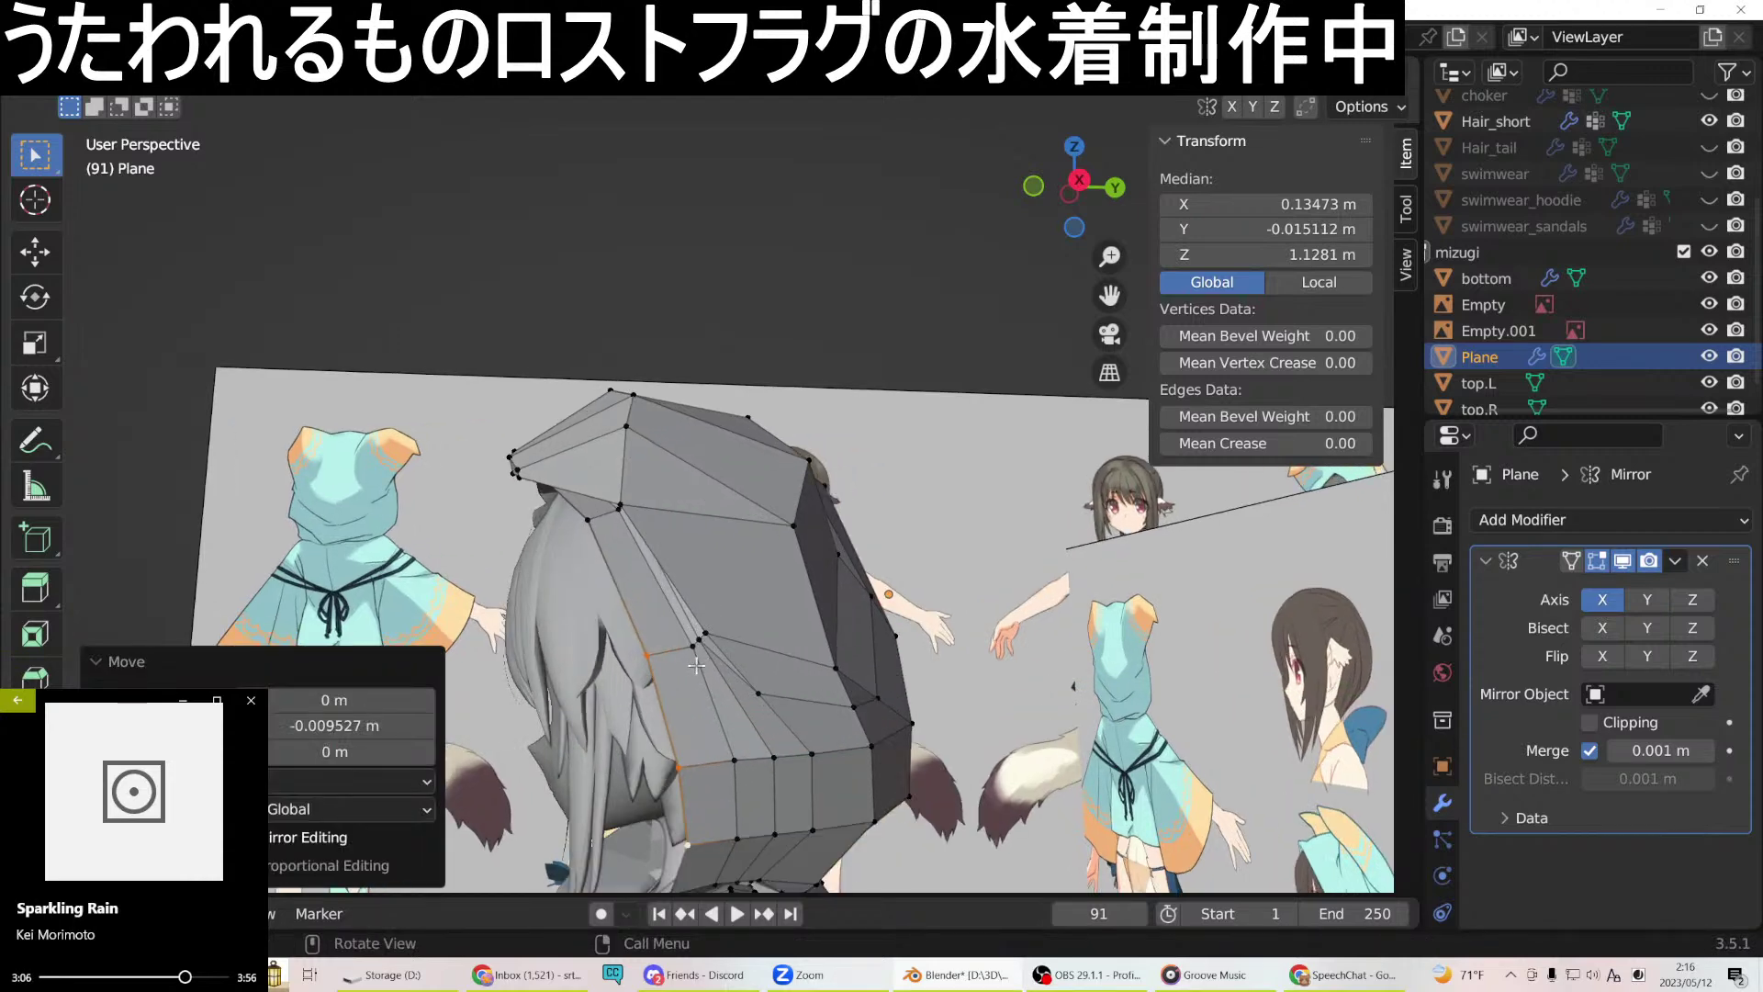
pyautogui.click(694, 648)
pyautogui.keyDown('shift'); pyautogui.click(736, 761); pyautogui.keyUp('shift')
pyautogui.keyDown('shift'); pyautogui.click(738, 836); pyautogui.keyUp('shift')
pyautogui.press('g')
pyautogui.press('y')
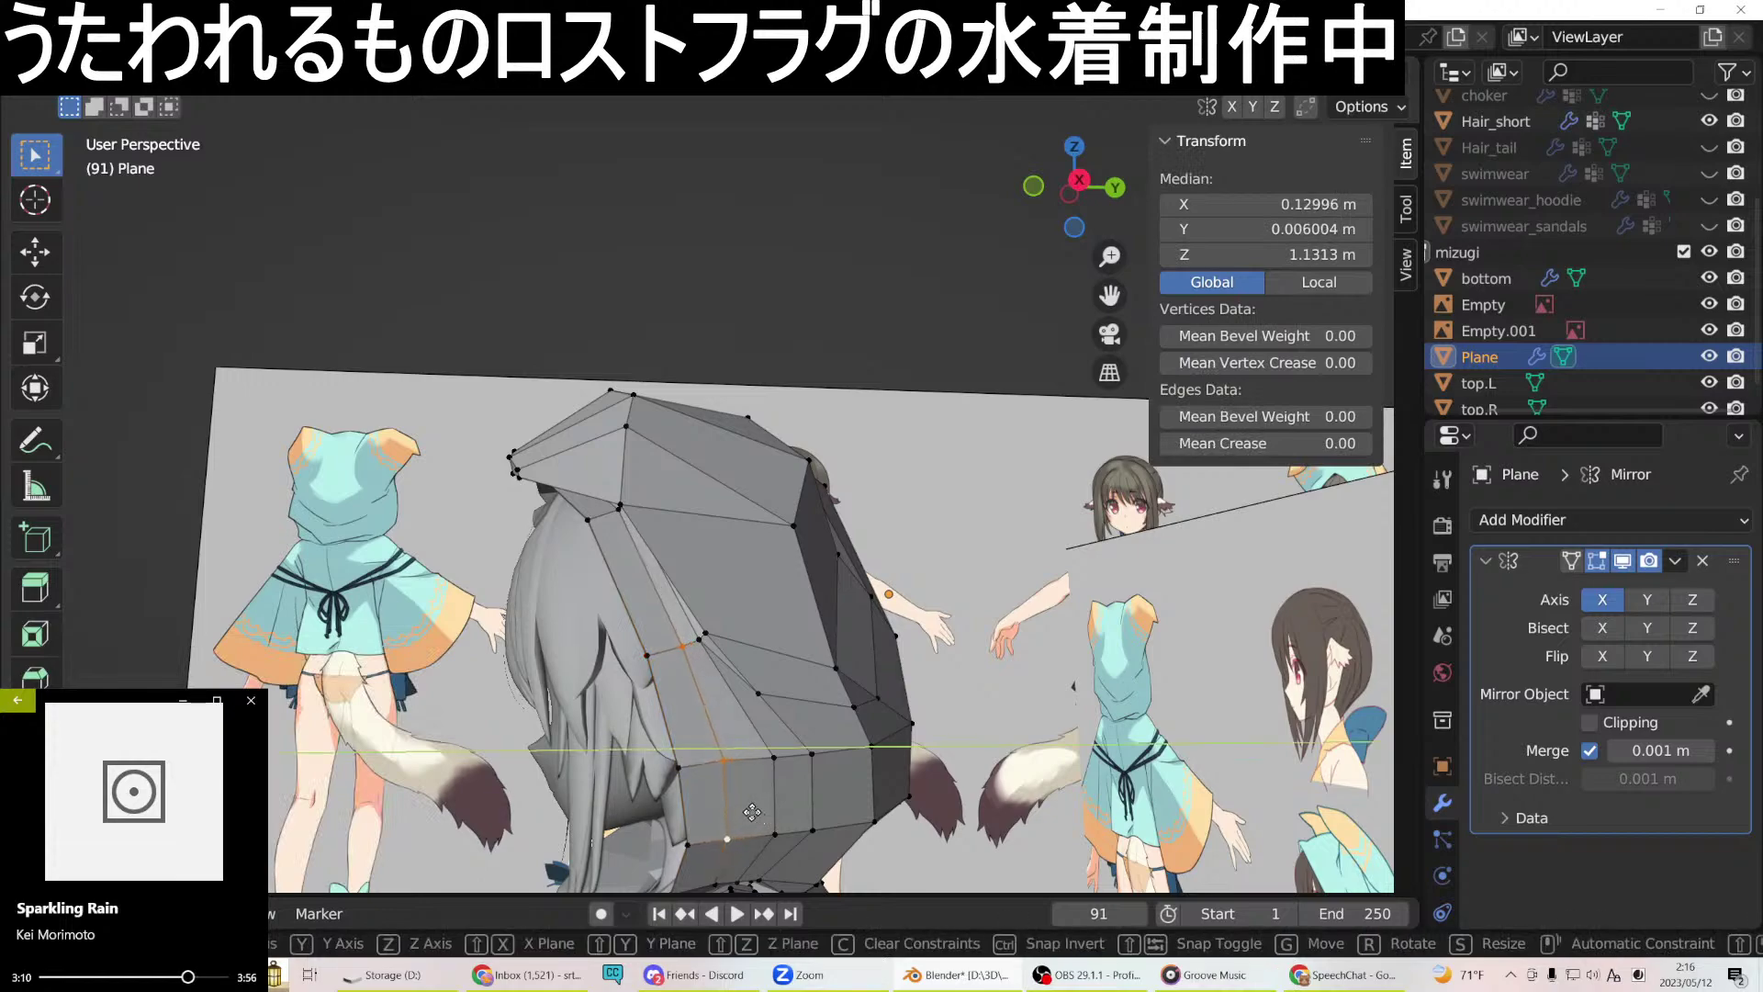
pyautogui.click(751, 811)
# Switch the hooded garment to Object Mode and shade it smooth, framing the upper body from a front three-quarter view.
pyautogui.moveTo(750, 812); pyautogui.dragTo(1005, 643, button='middle')
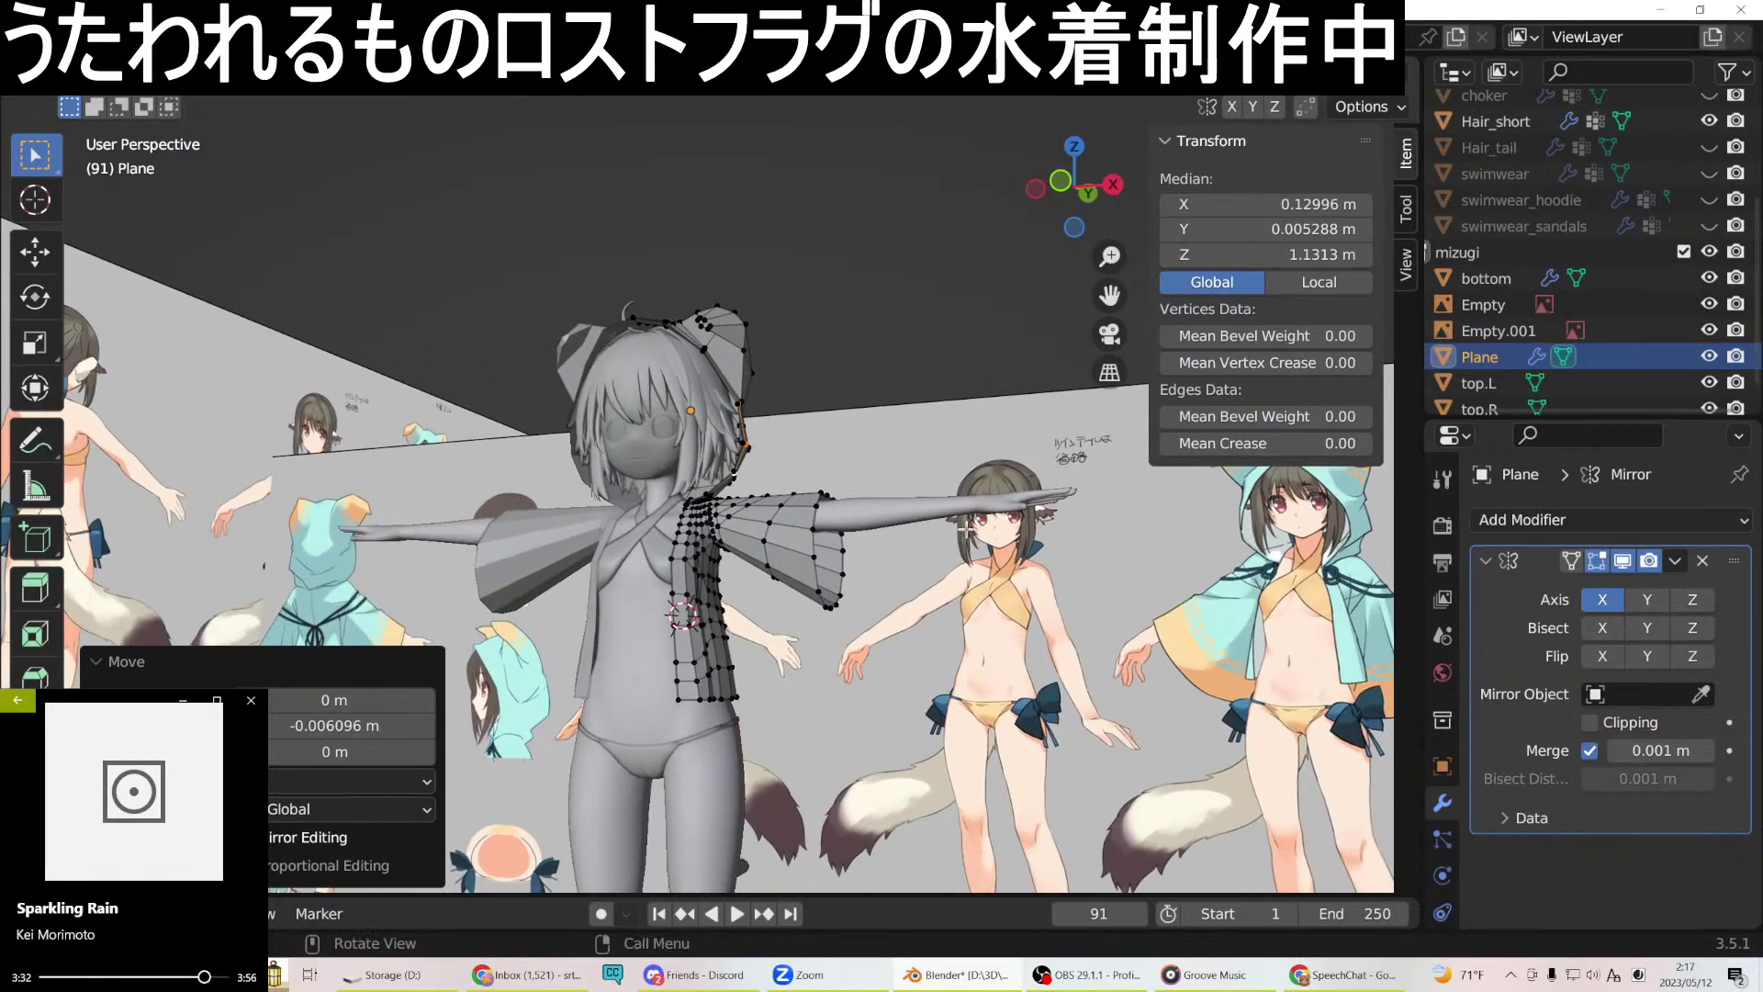
pyautogui.click(119, 75)
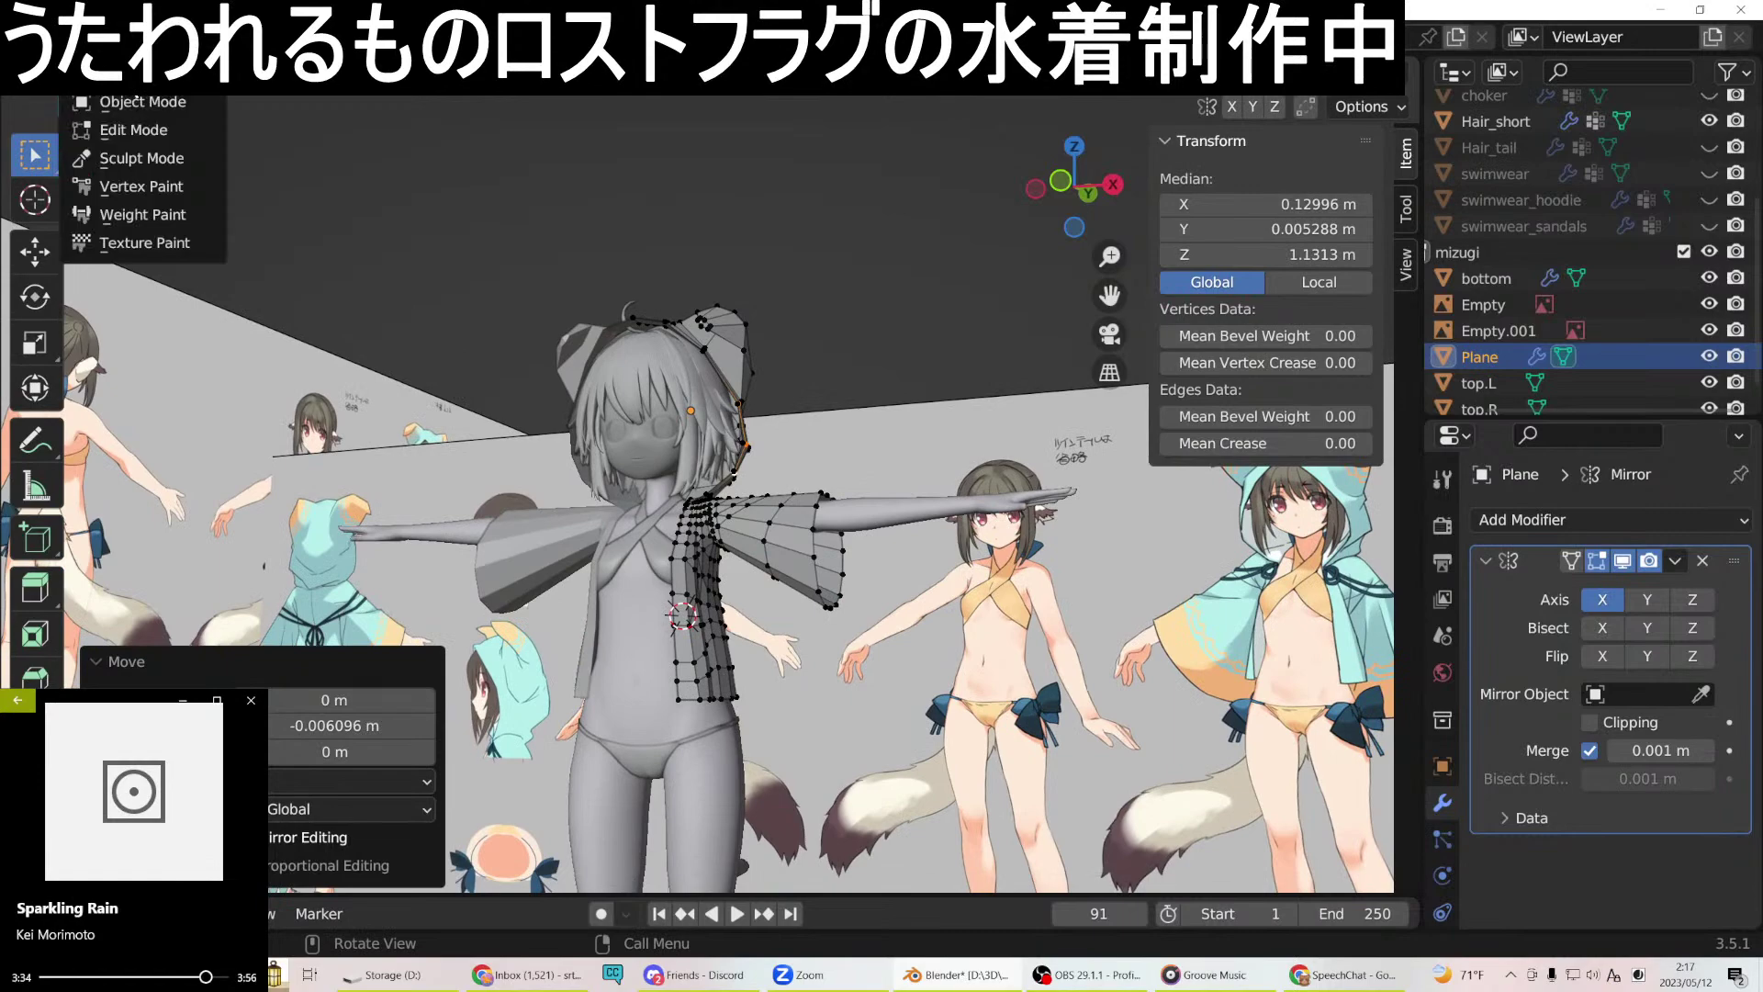
pyautogui.click(142, 107)
pyautogui.moveTo(861, 504); pyautogui.dragTo(921, 549, button='middle')
pyautogui.rightClick(661, 398)
pyautogui.click(661, 342)
pyautogui.scroll(2, 742, 520)
pyautogui.moveTo(852, 547); pyautogui.dragTo(757, 536, button='middle')
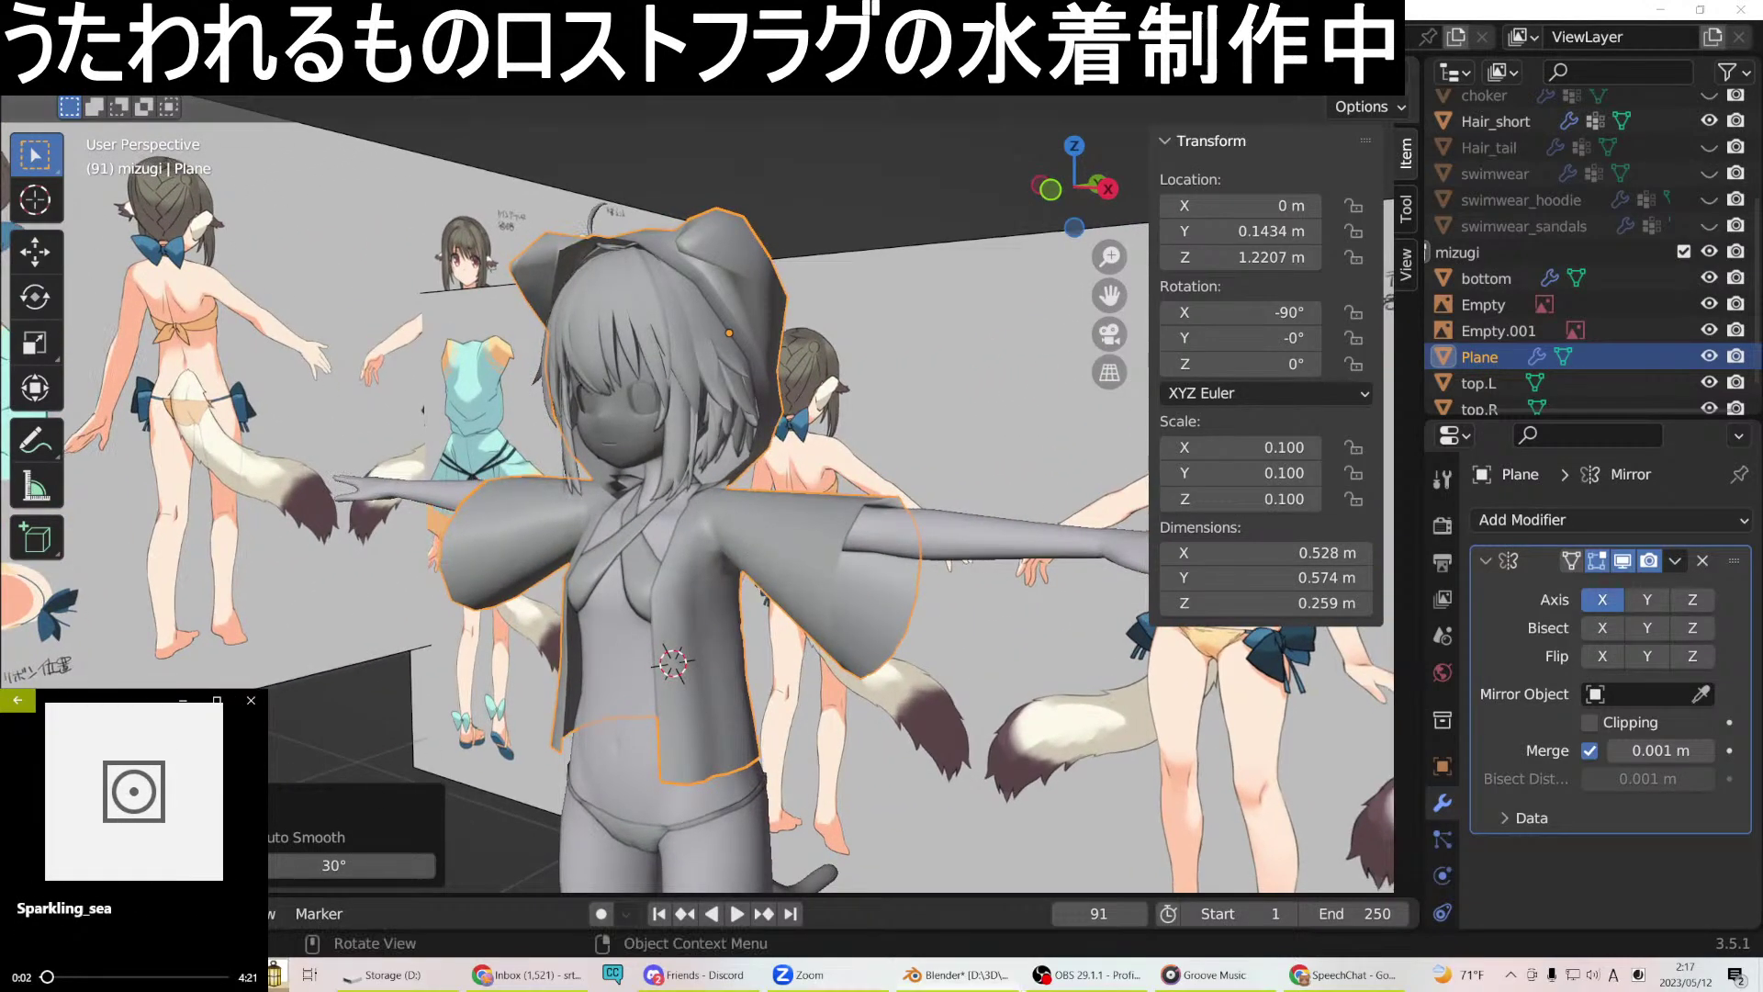
# Open Snipping Tool and capture a rectangular screenshot of the hooded character from head to hips.
pyautogui.press('super')
pyautogui.click(188, 682)
pyautogui.hotkey('alt', 'n')
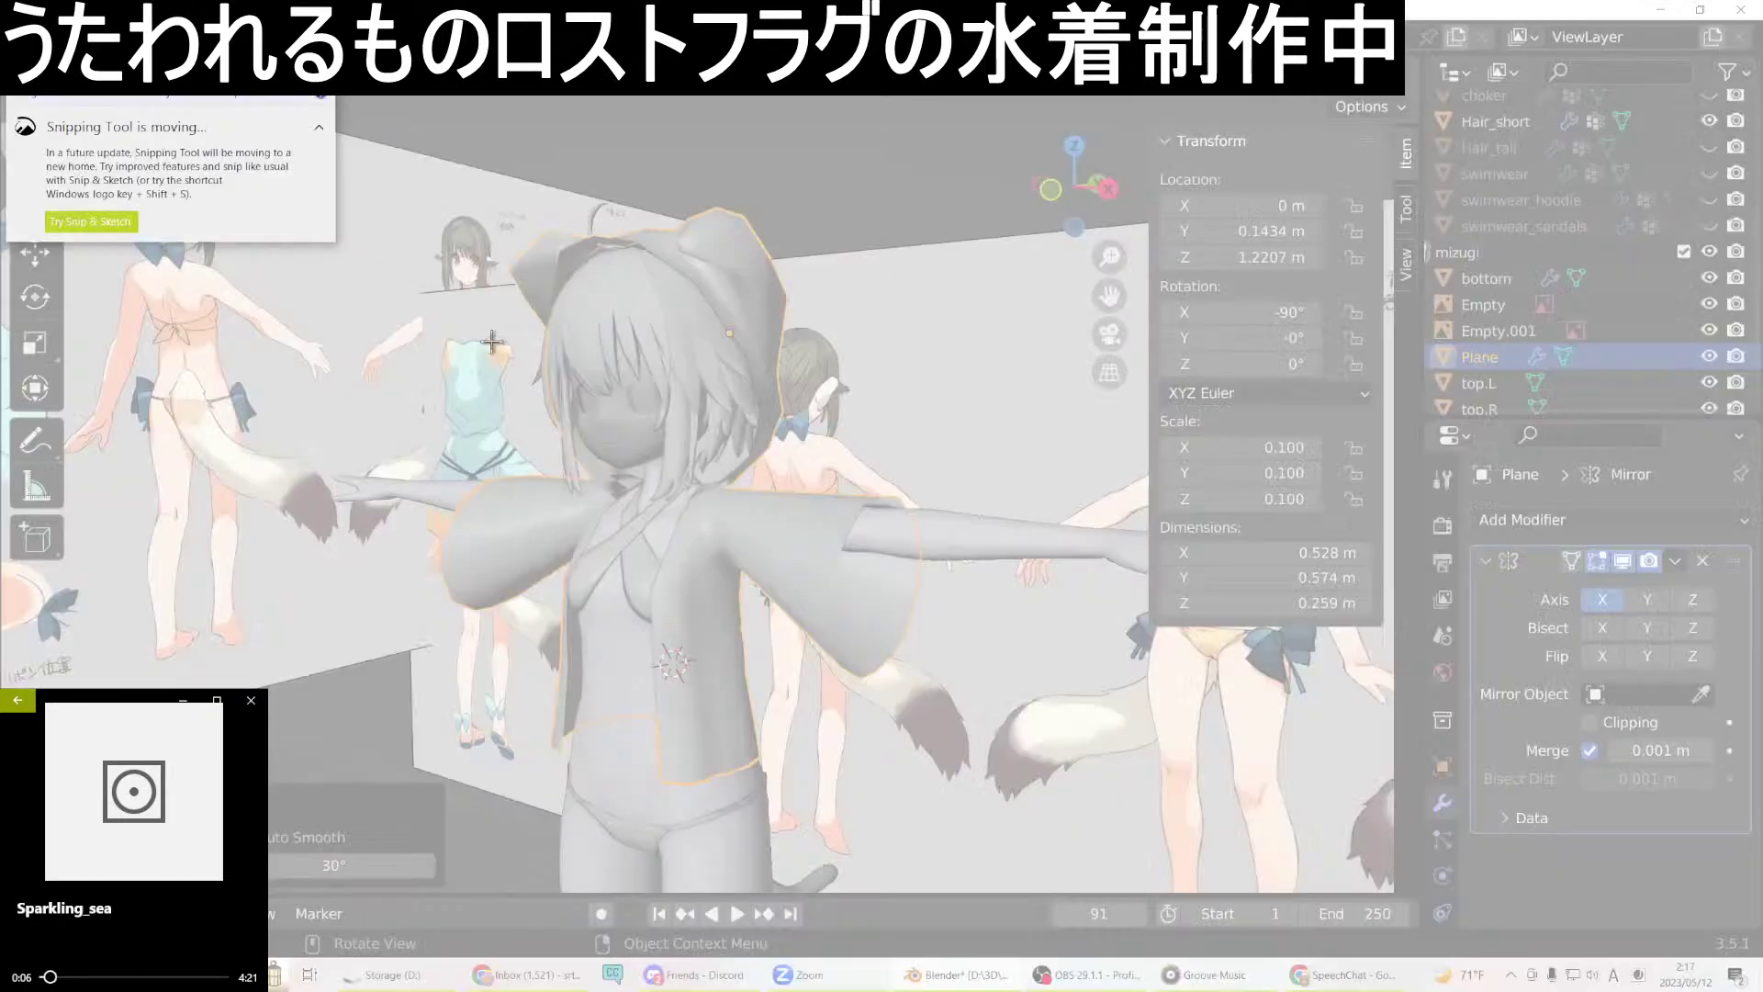
pyautogui.moveTo(361, 177); pyautogui.dragTo(995, 822)
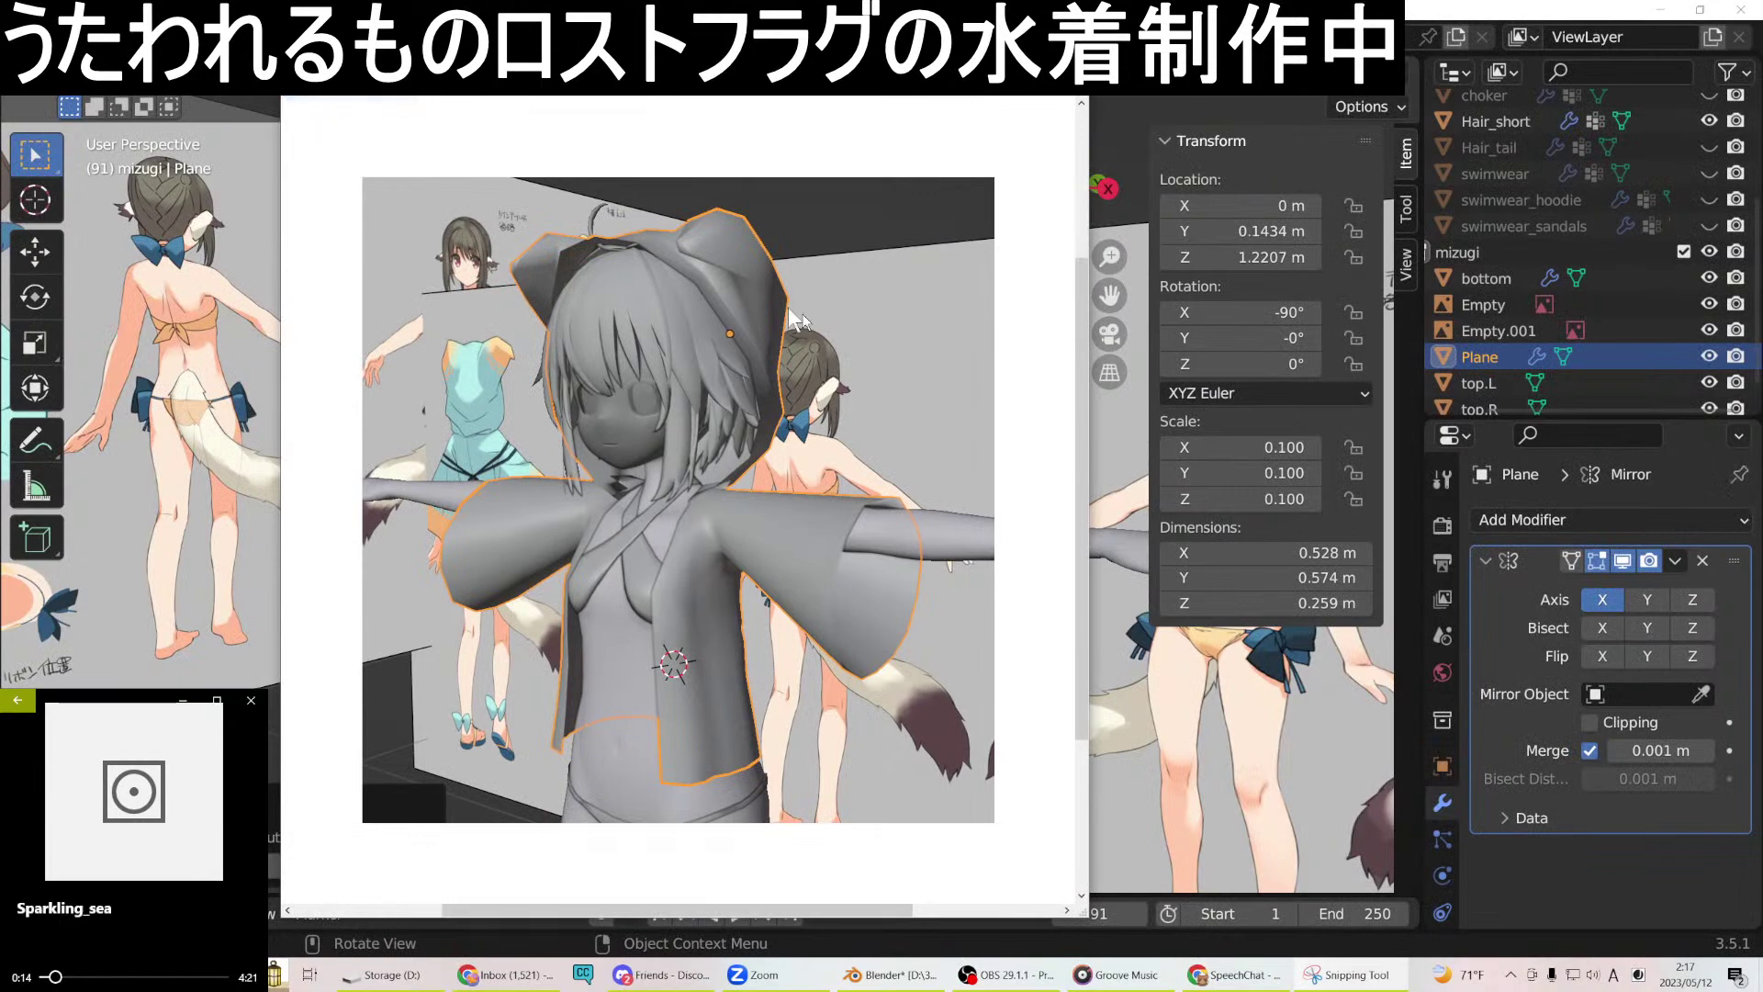
# Save the screenshot as sw_9.PNG in the 2023_swimsuit_model folder.
pyautogui.hotkey('ctrl', 's')
pyautogui.click(1155, 207)
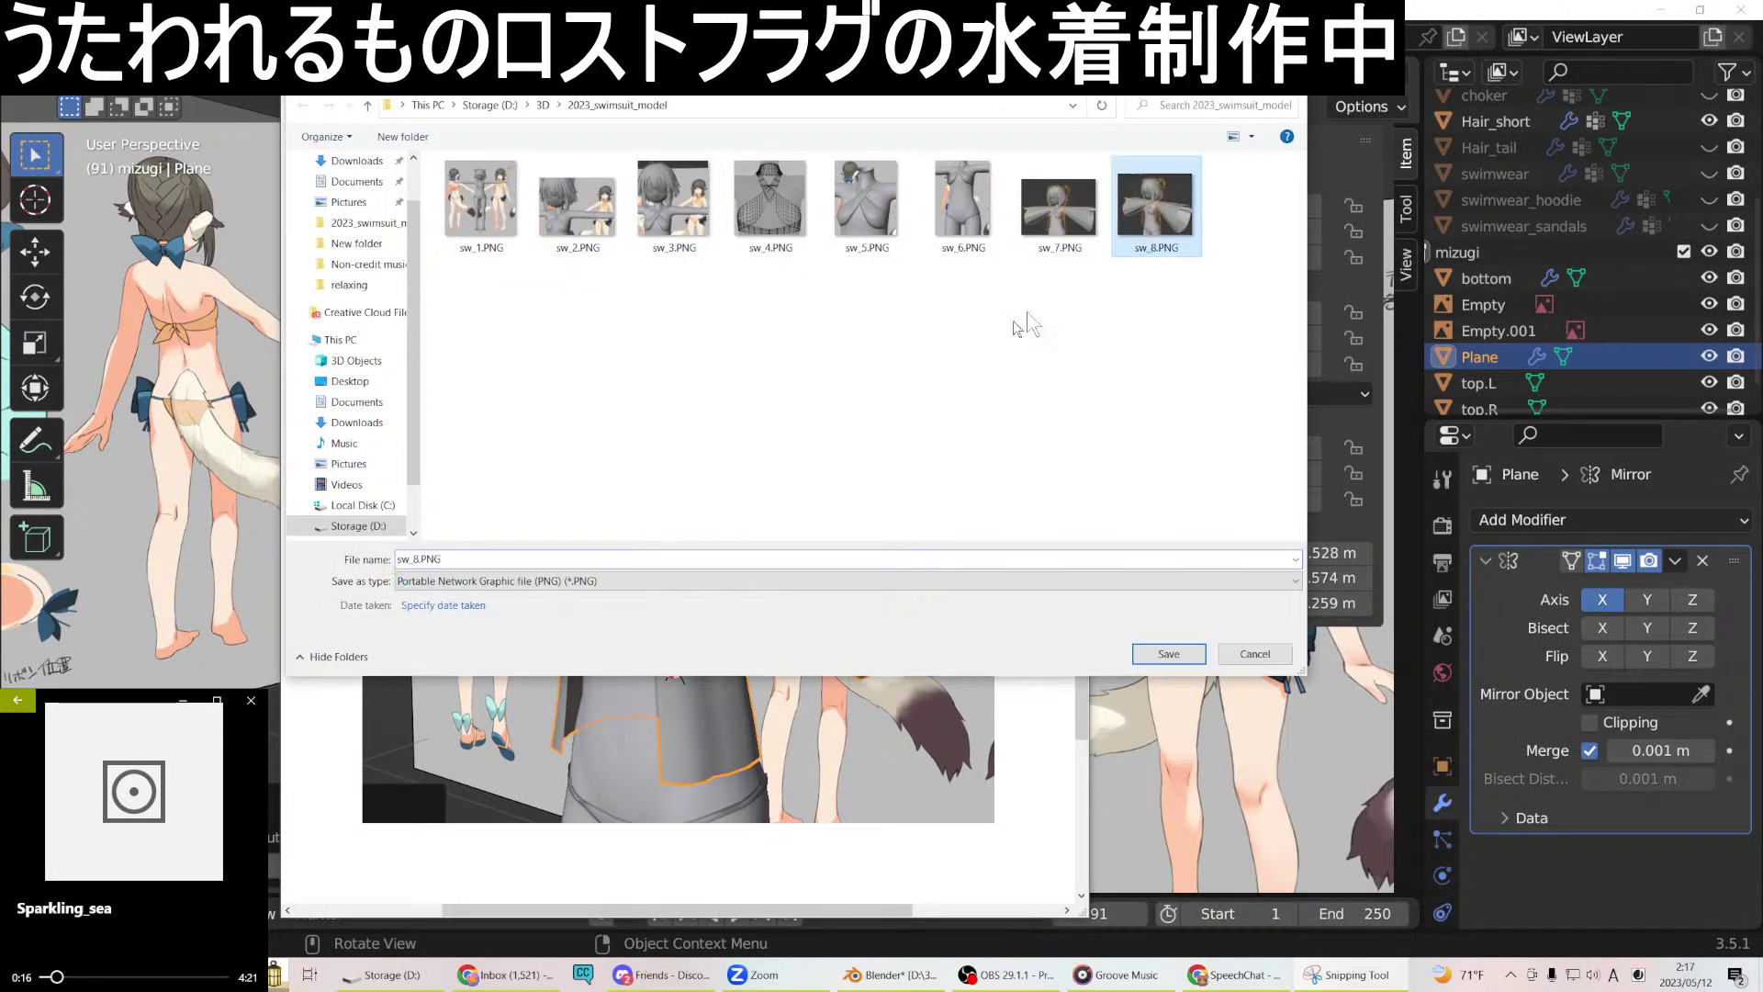
pyautogui.doubleClick(416, 559)
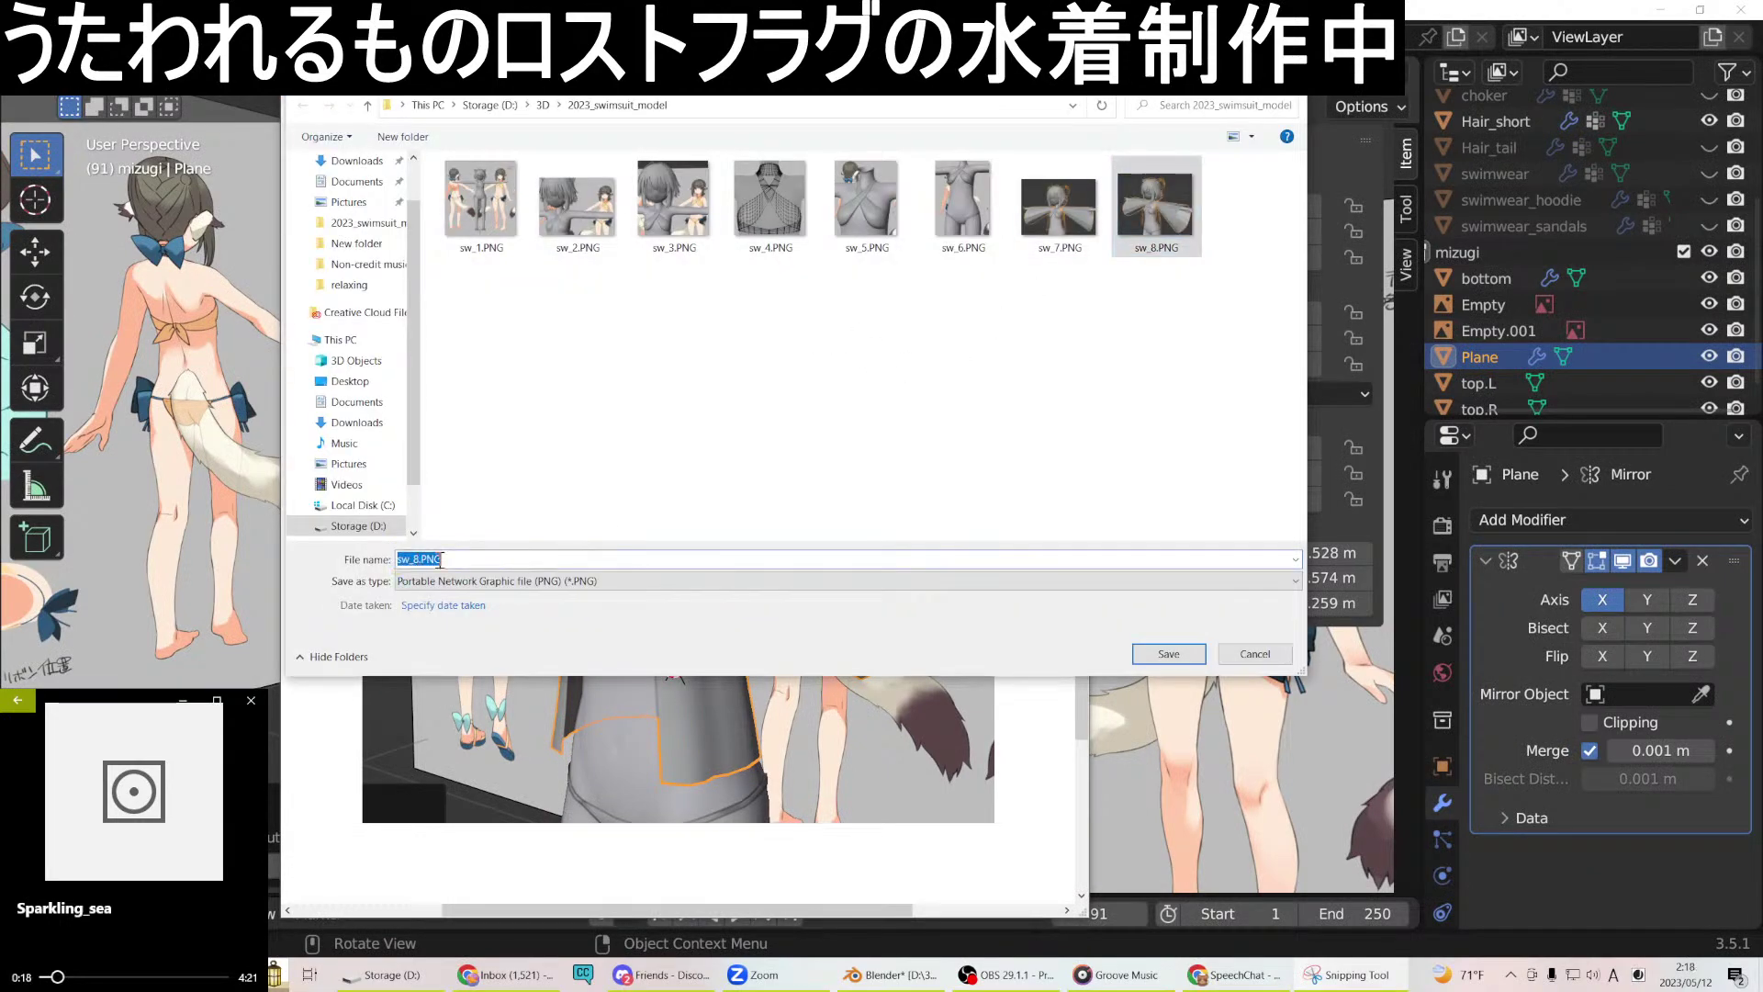
pyautogui.click(415, 559)
pyautogui.press('BackSpace')
pyautogui.write('9')
pyautogui.press('Return')
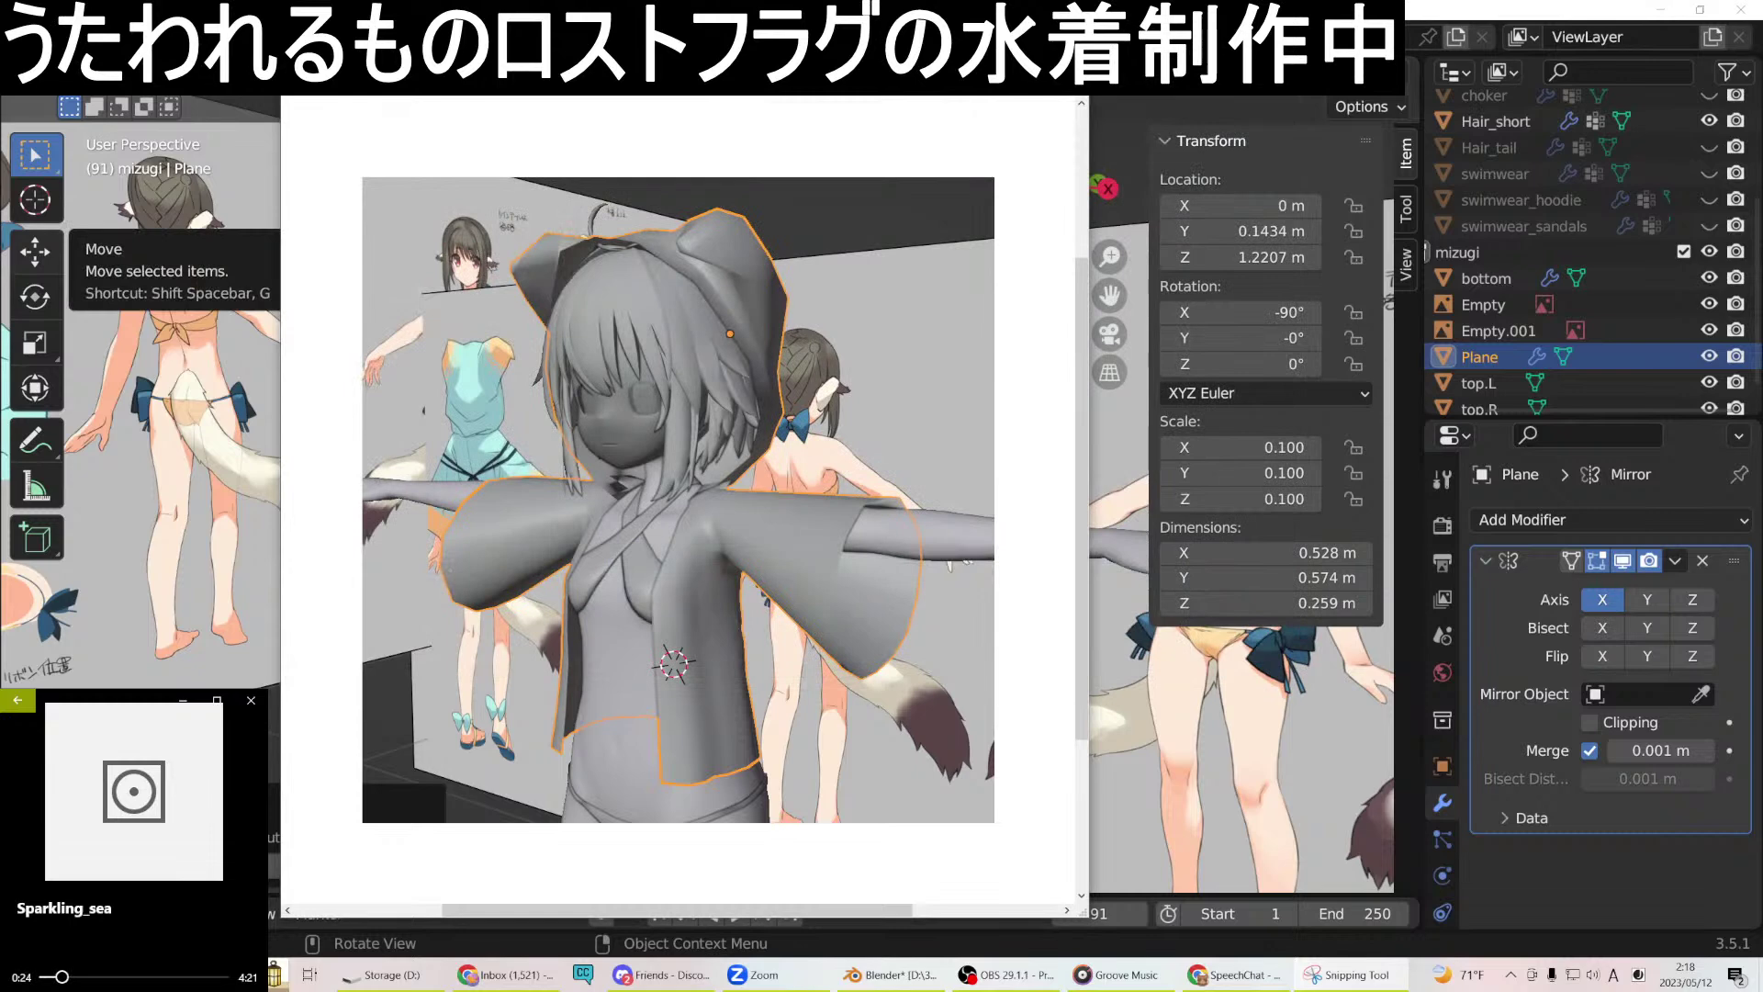
# Switch back to Blender and save the current scene file 2023_swimsuite4.blend.
pyautogui.hotkey('alt', 'Tab')
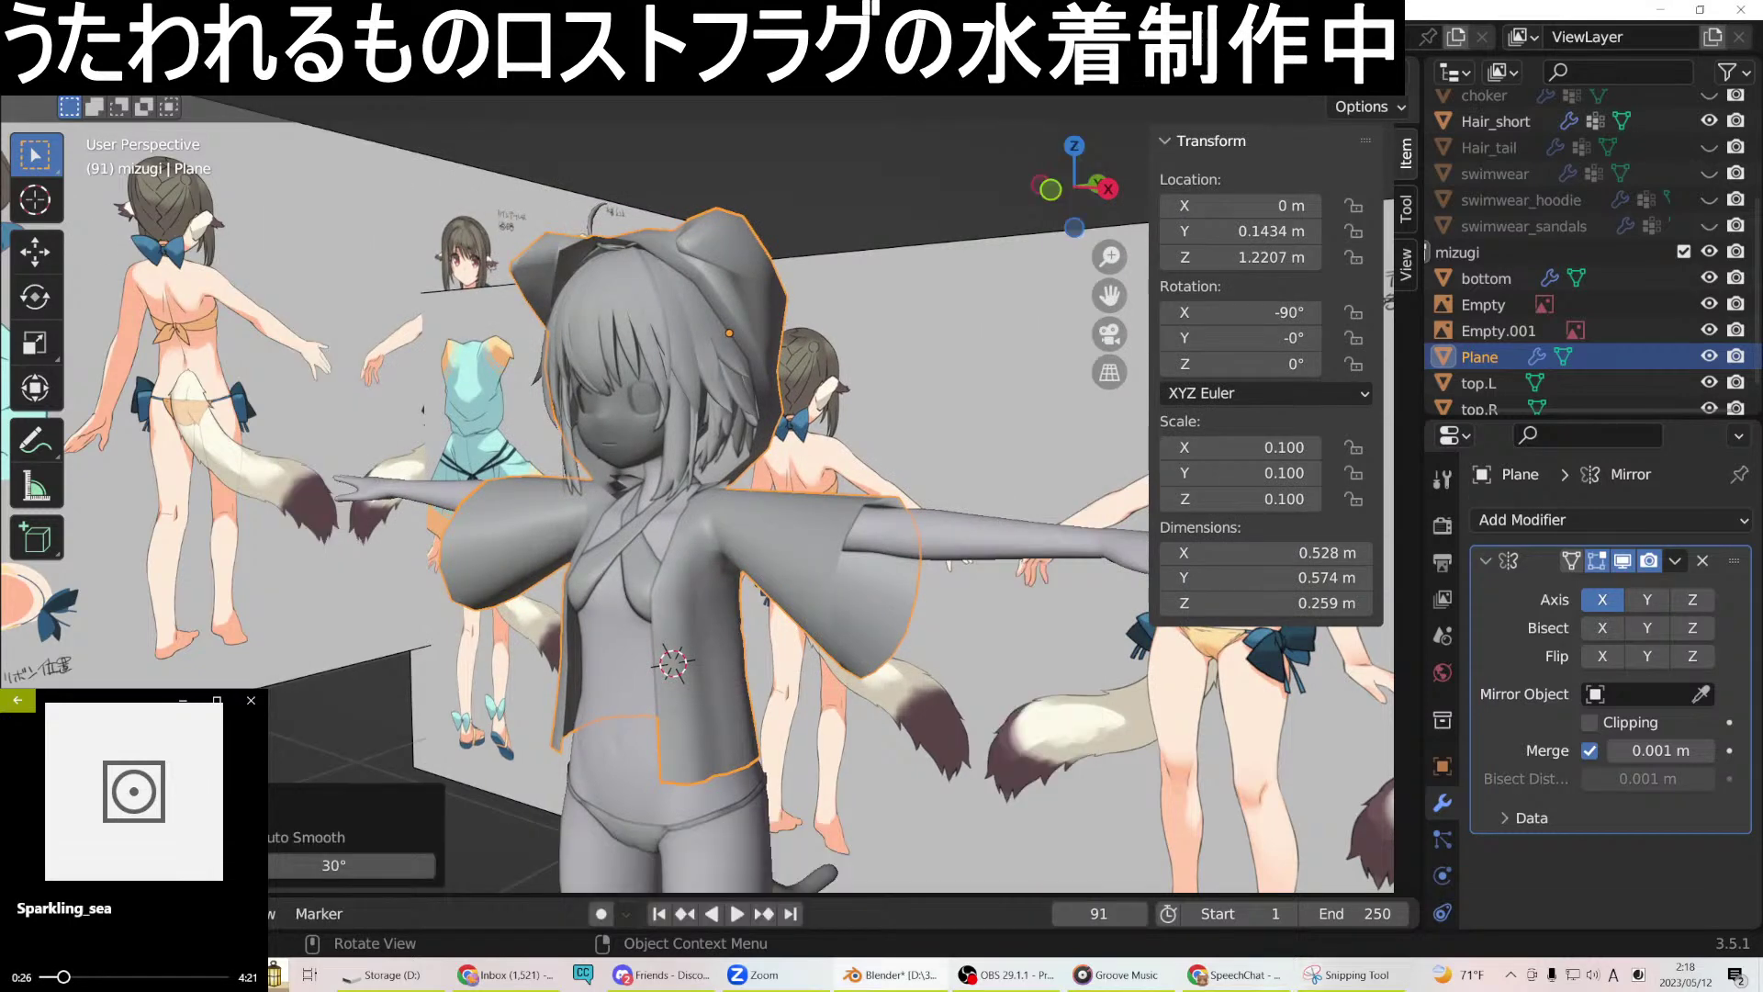
pyautogui.click(55, 81)
pyautogui.click(131, 213)
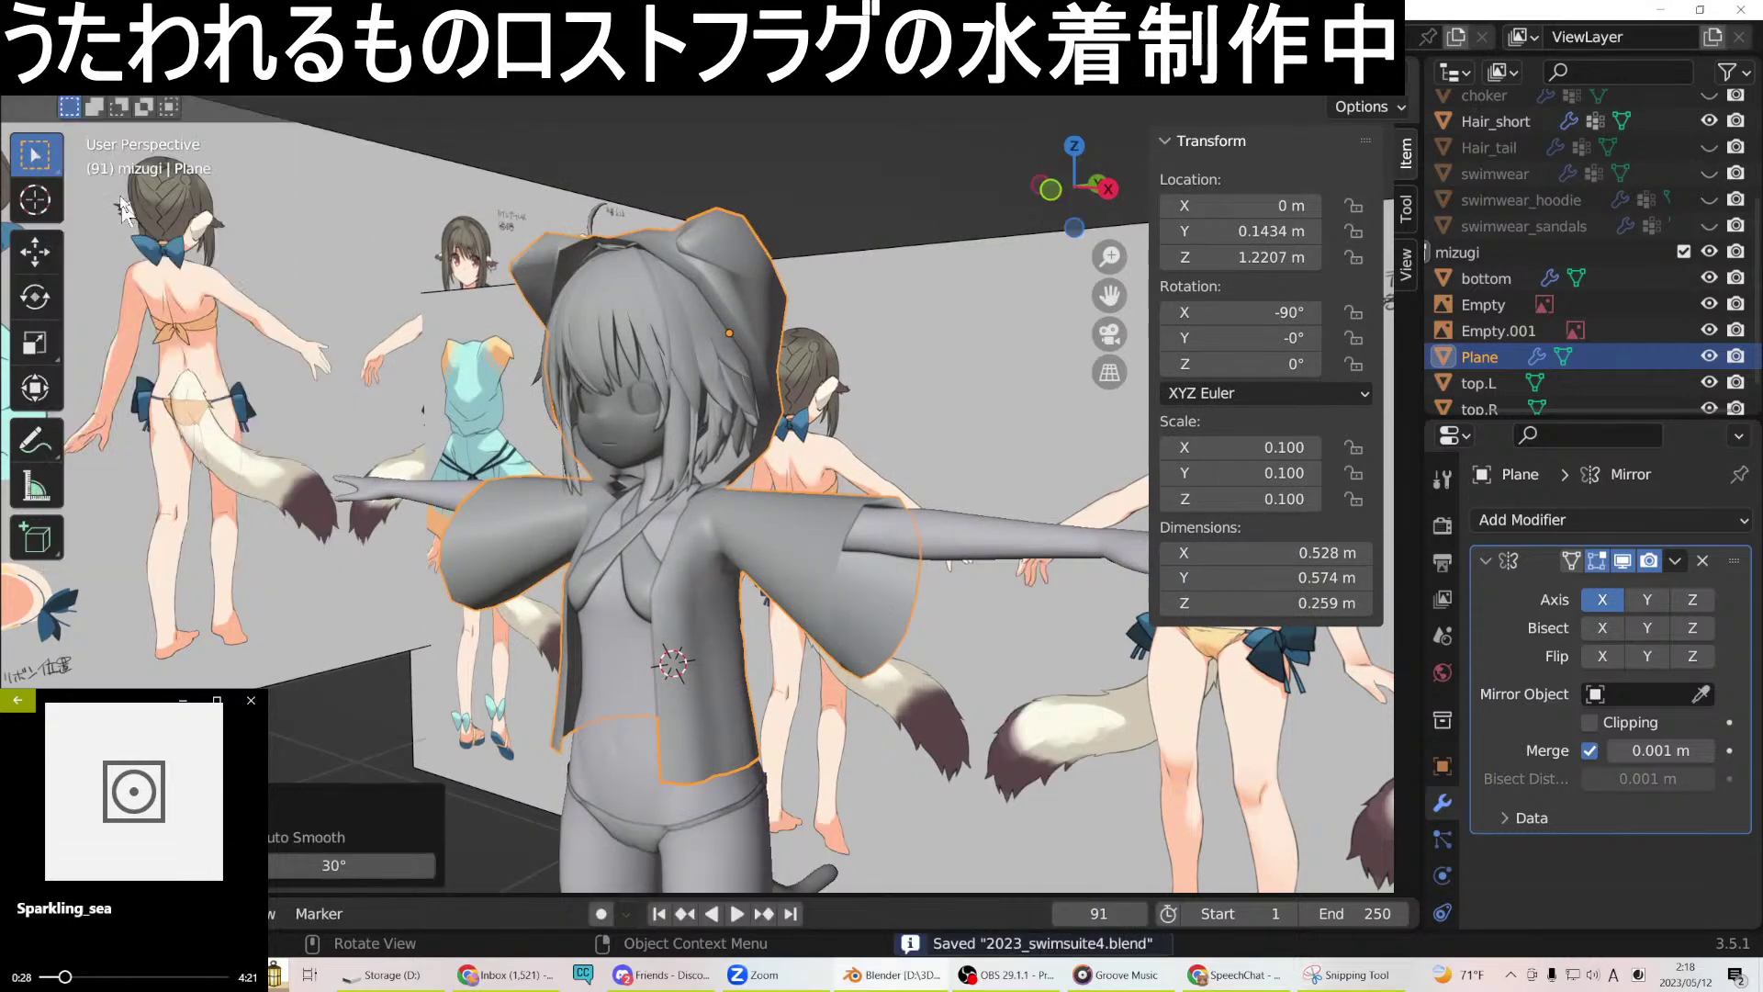
# Save a new version of the scene as 2023_swimsuite5.blend in the same folder.
pyautogui.click(55, 81)
pyautogui.click(101, 240)
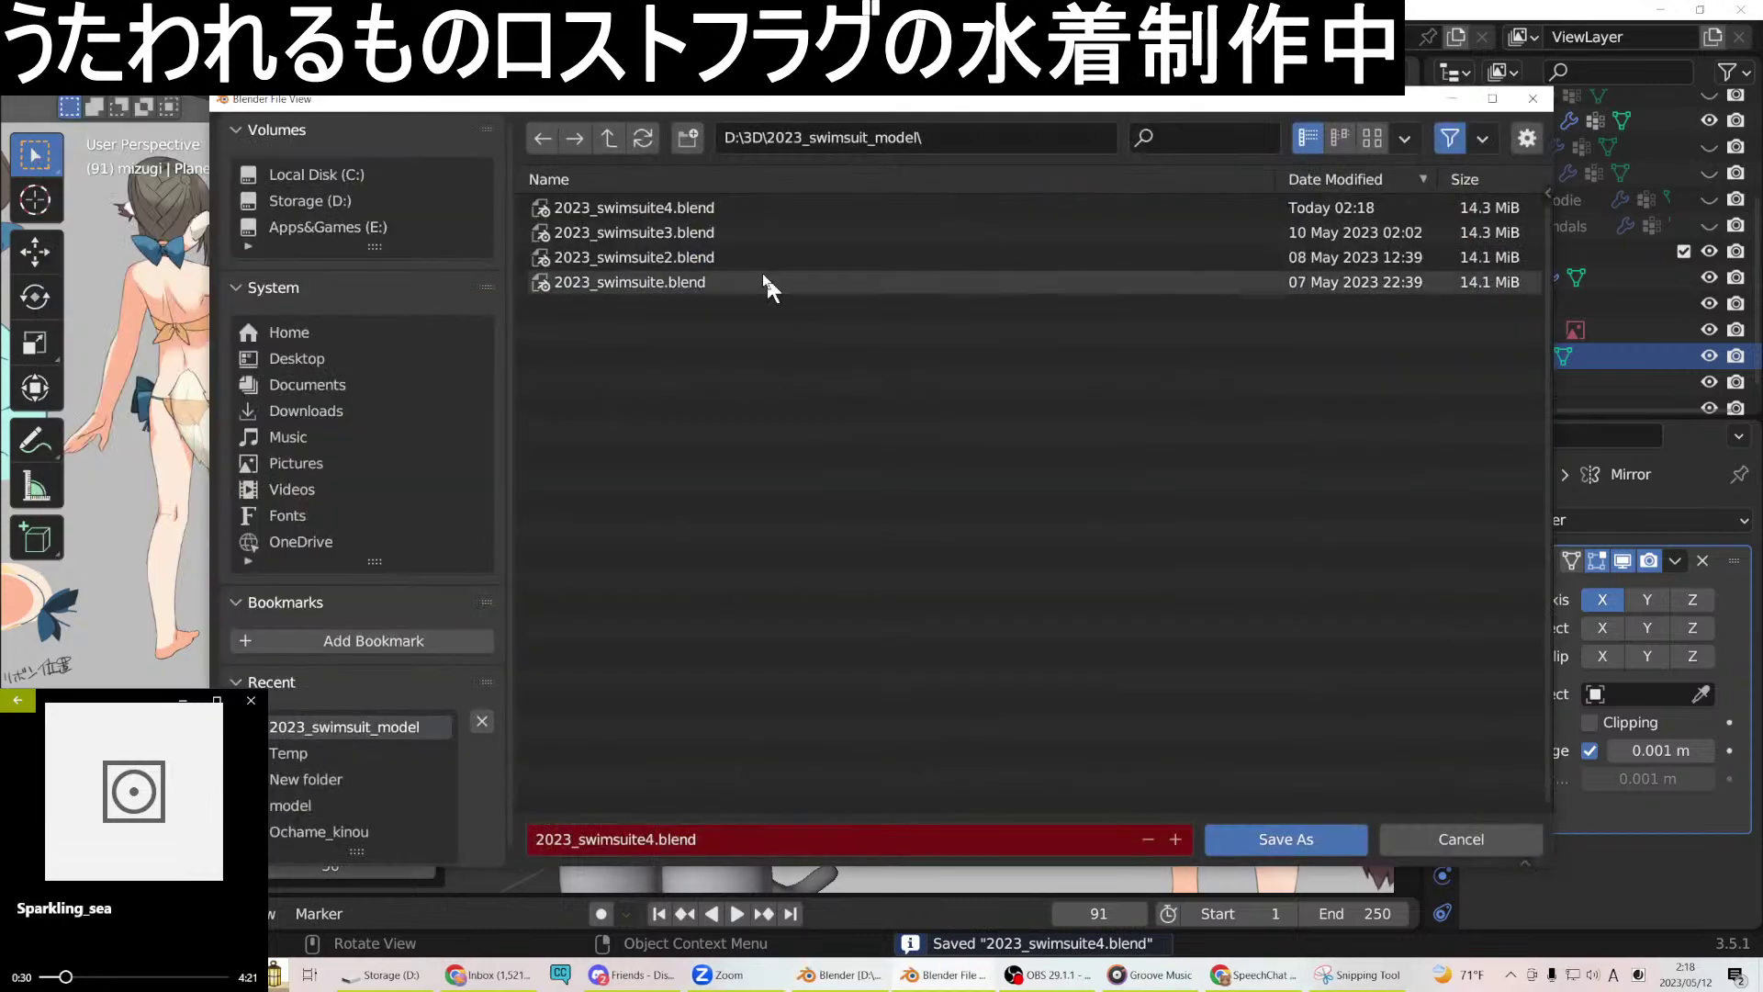
pyautogui.click(695, 210)
pyautogui.click(643, 845)
pyautogui.click(659, 845)
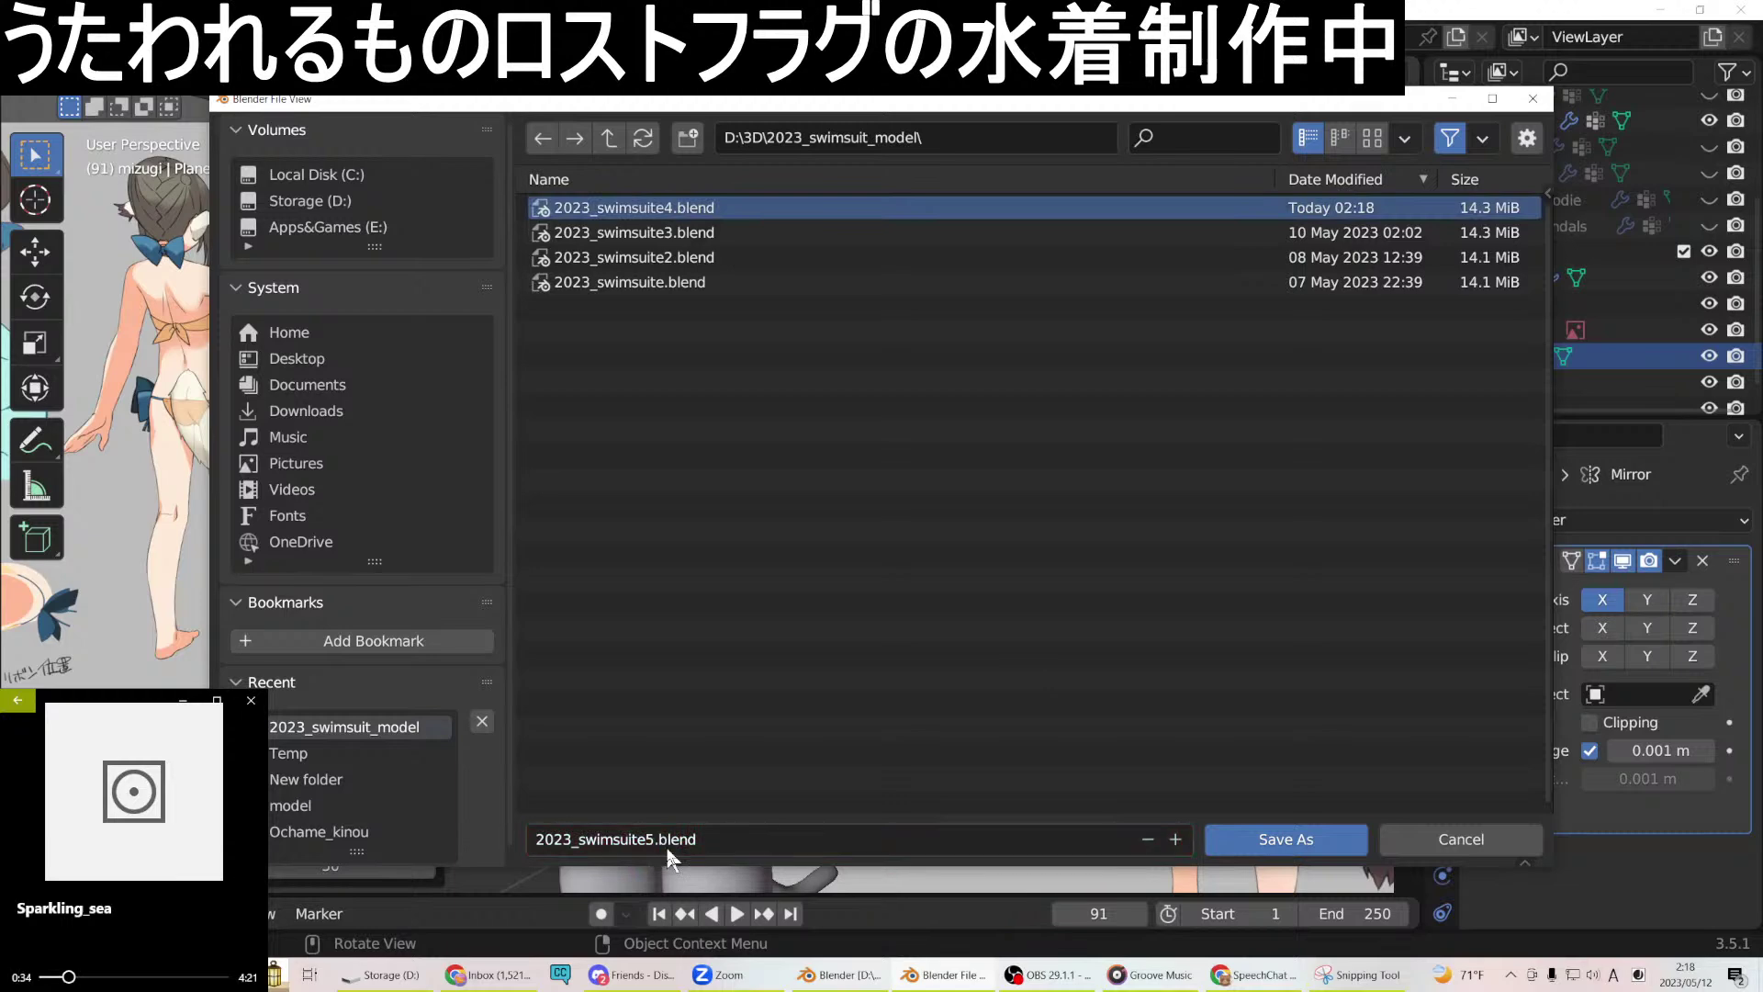
pyautogui.click(1336, 838)
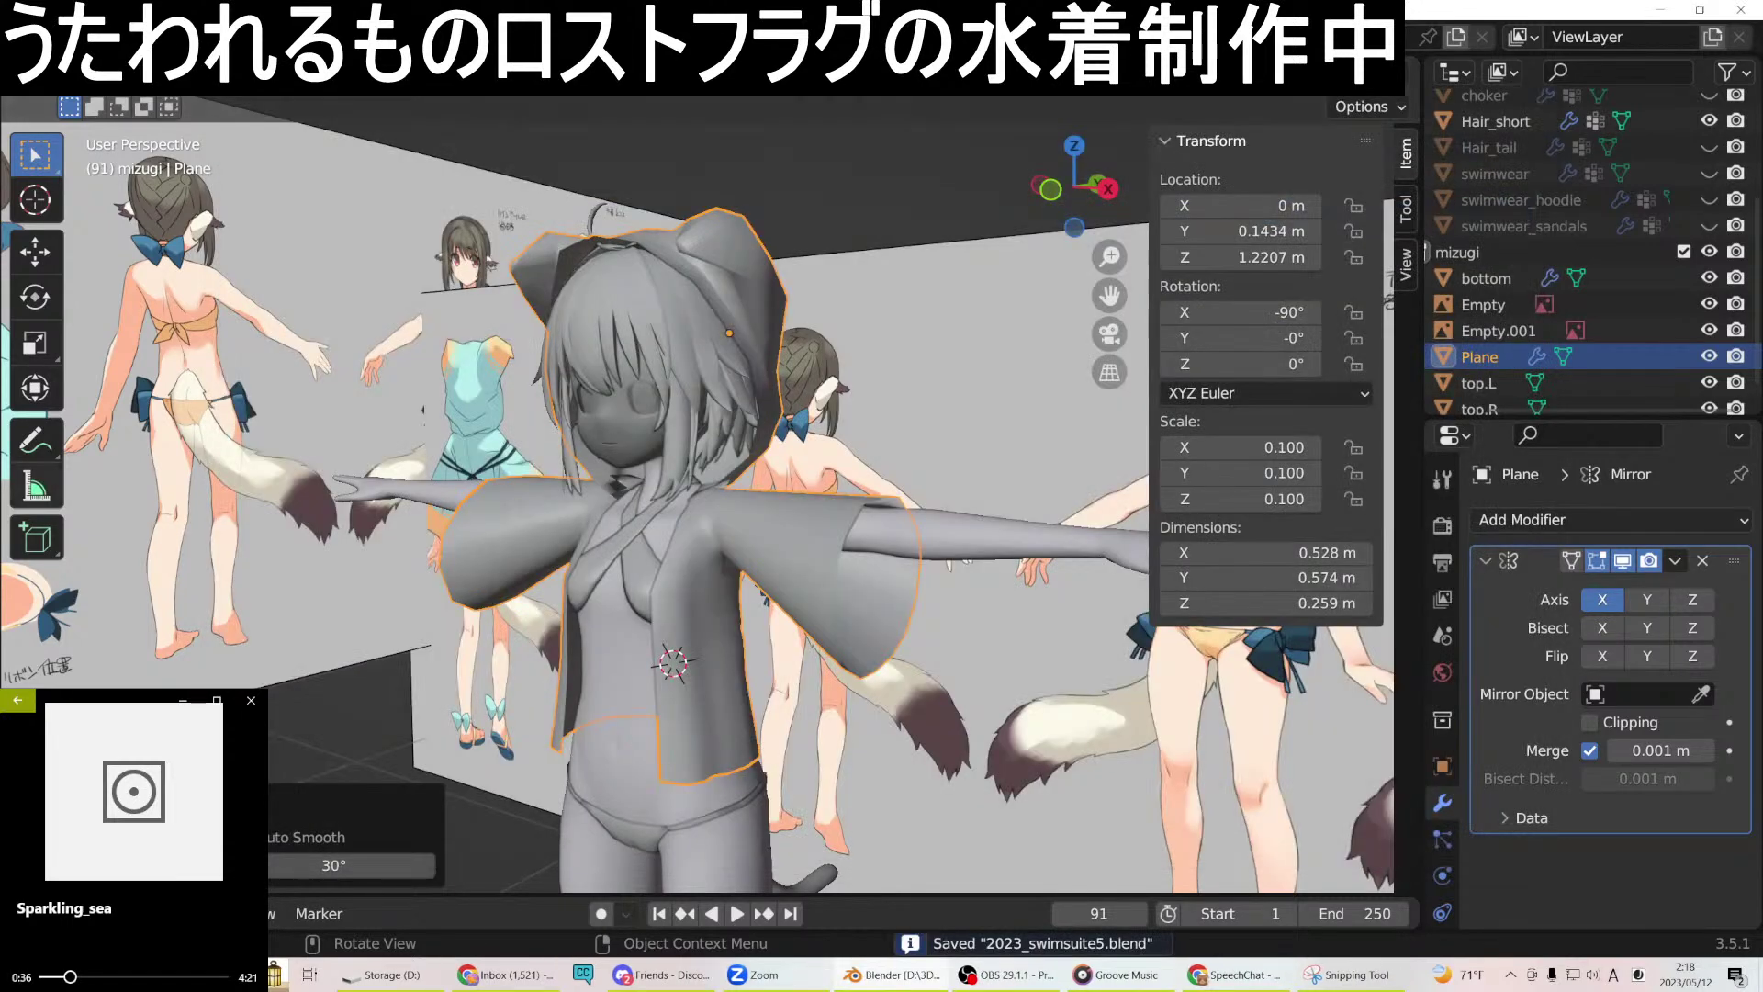